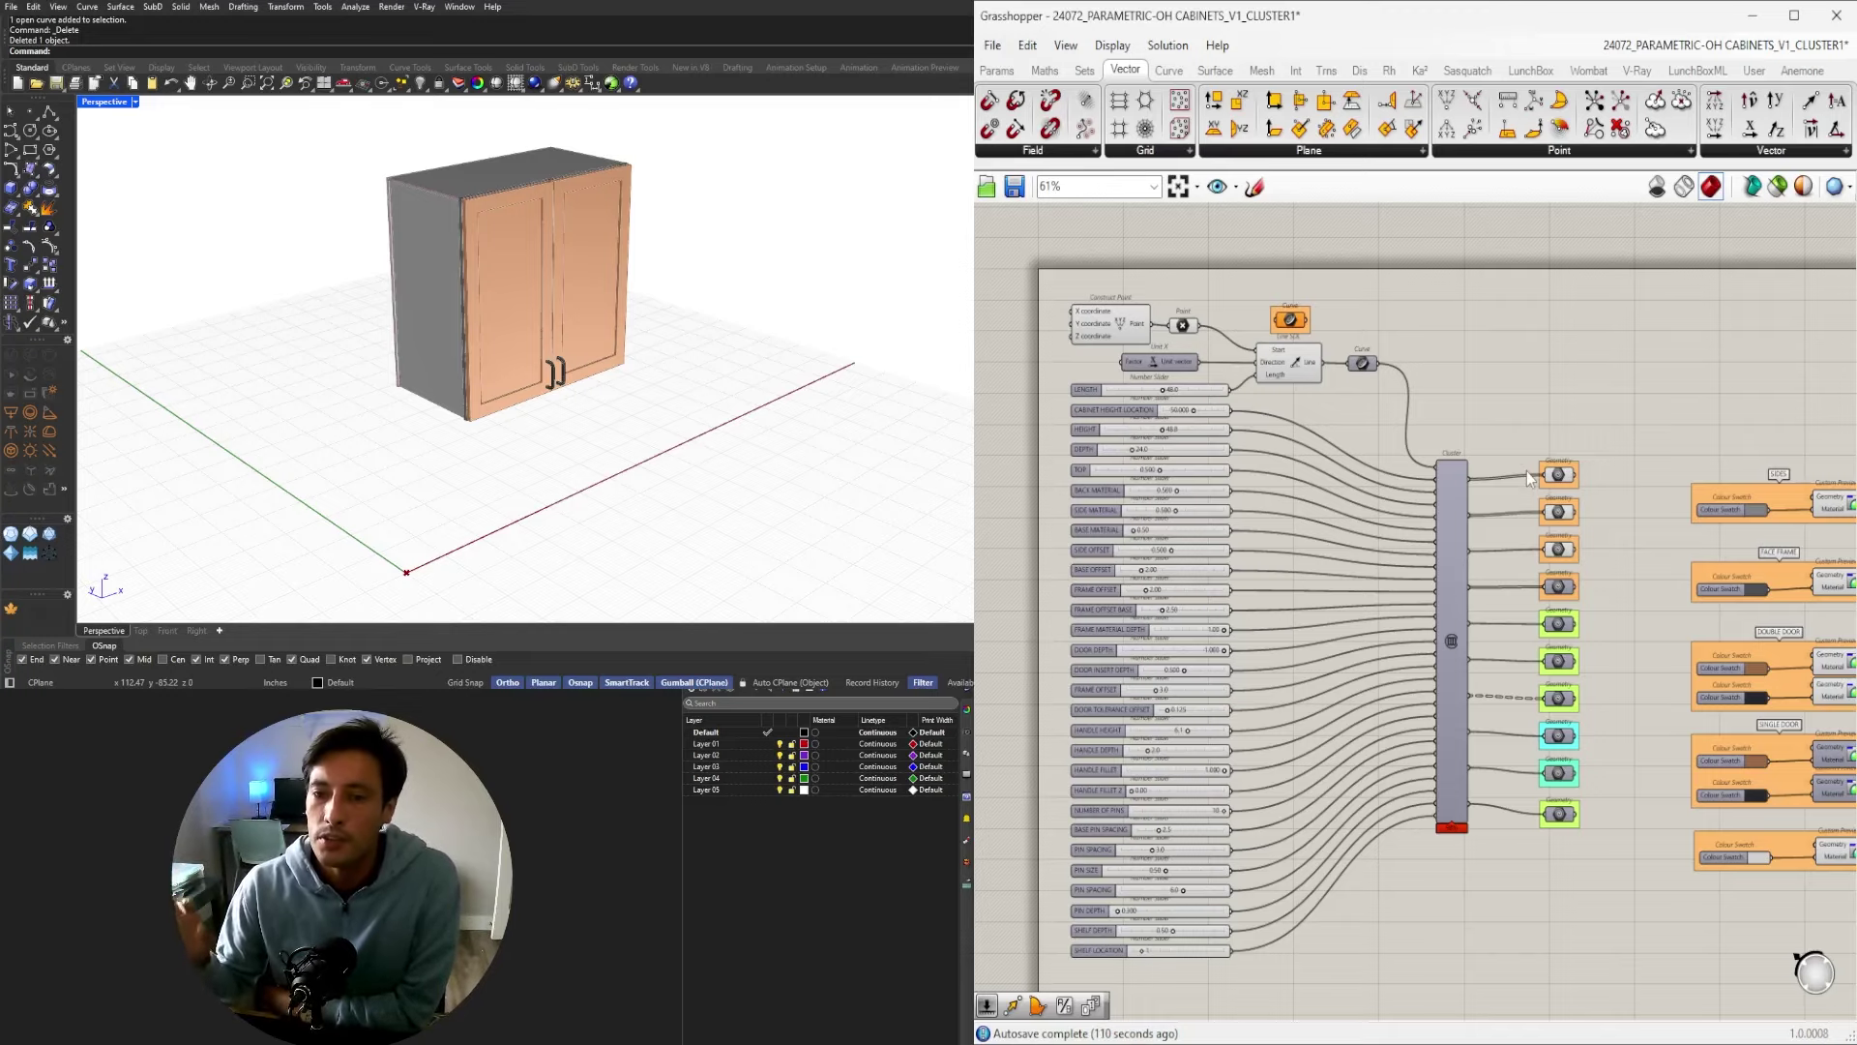
Open the cabinet cluster to examine its internal definition and return to the parent document.
scroll(1485, 669, down, 2)
right_drag(1485, 670, 1380, 565)
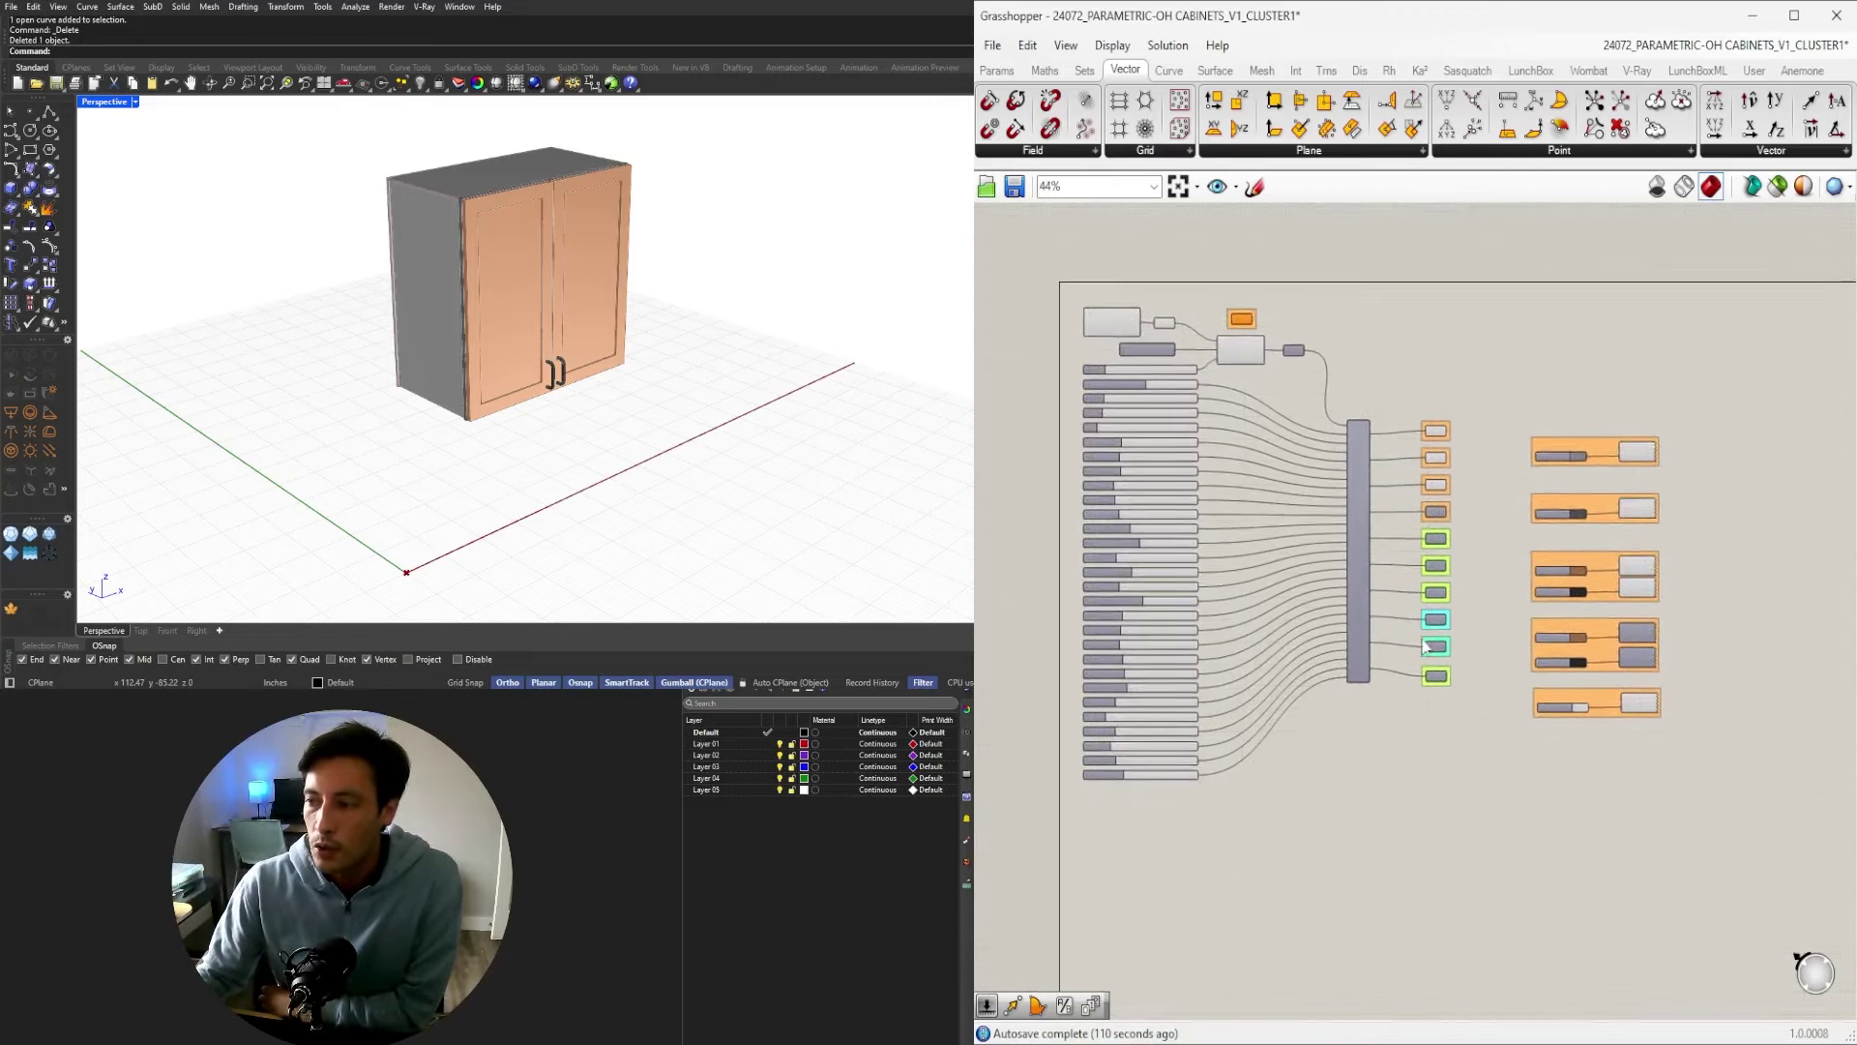
scroll(1354, 527, up, 3)
click(1356, 531)
double_click(1357, 531)
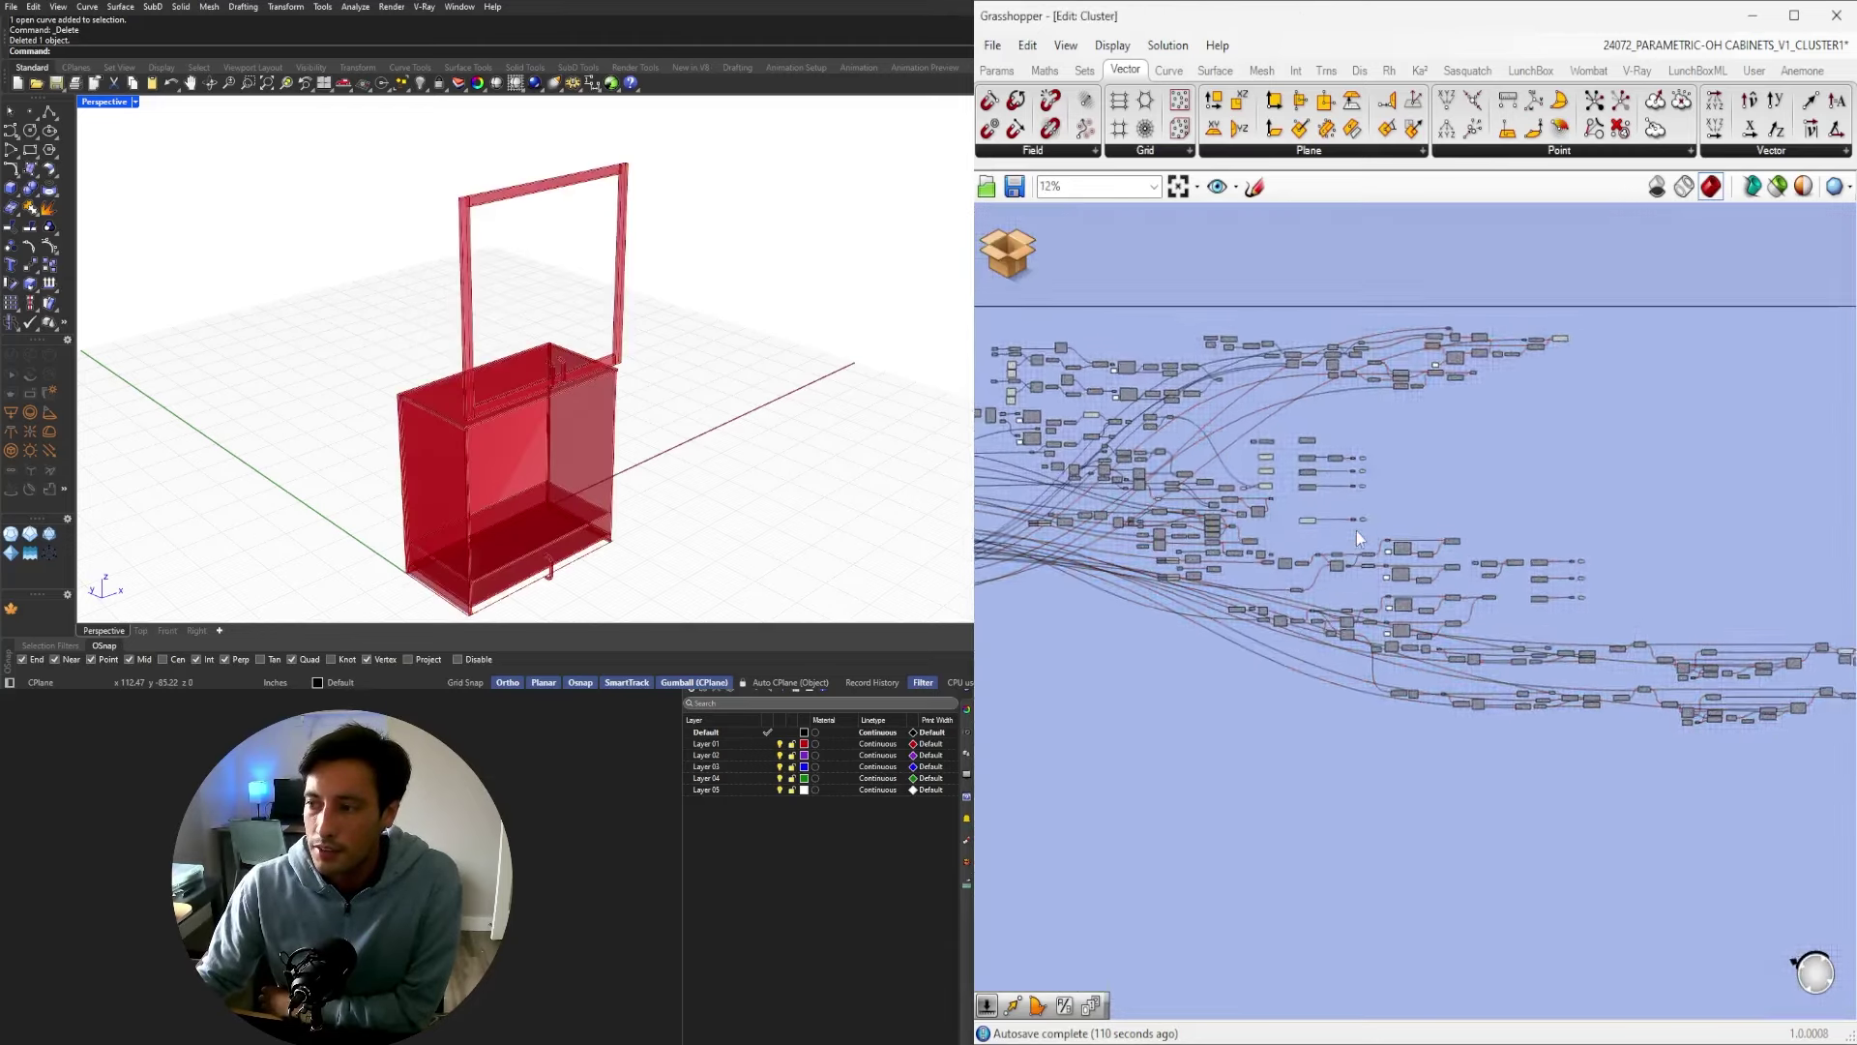
right_drag(1730, 594, 1628, 582)
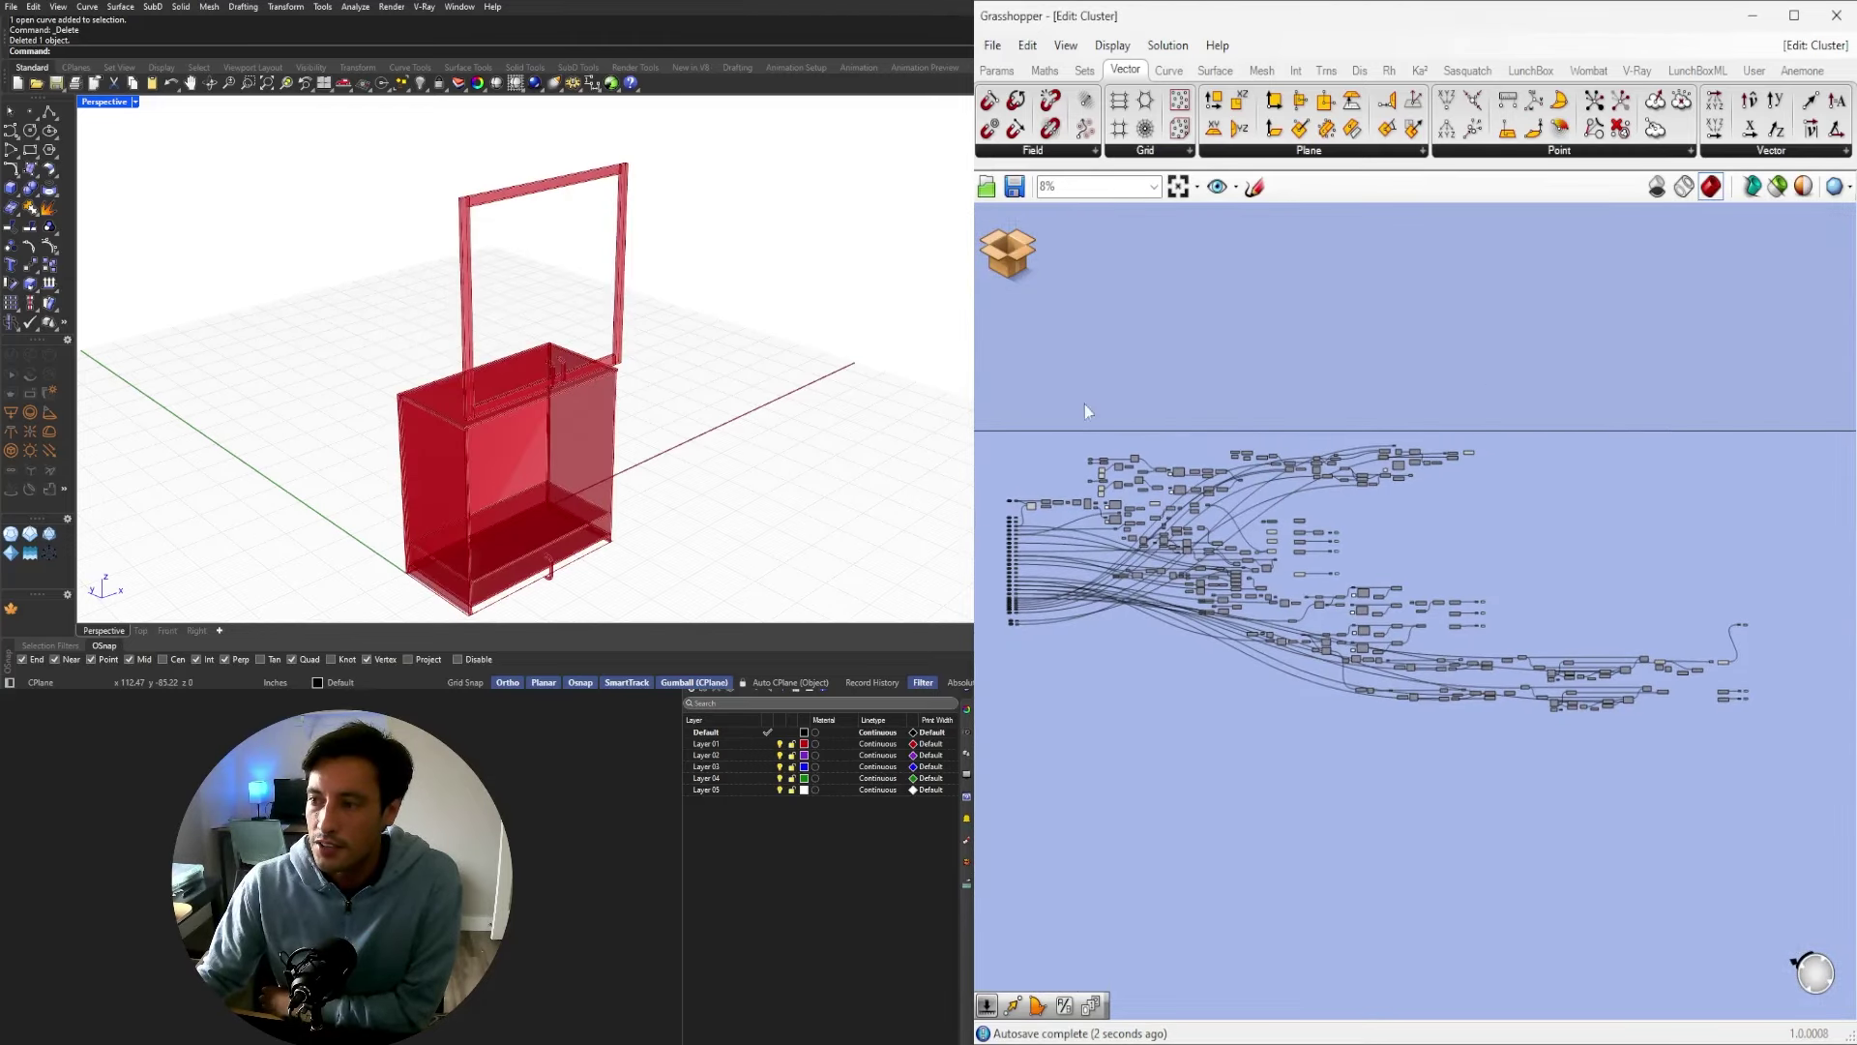
click(1017, 261)
click(1024, 265)
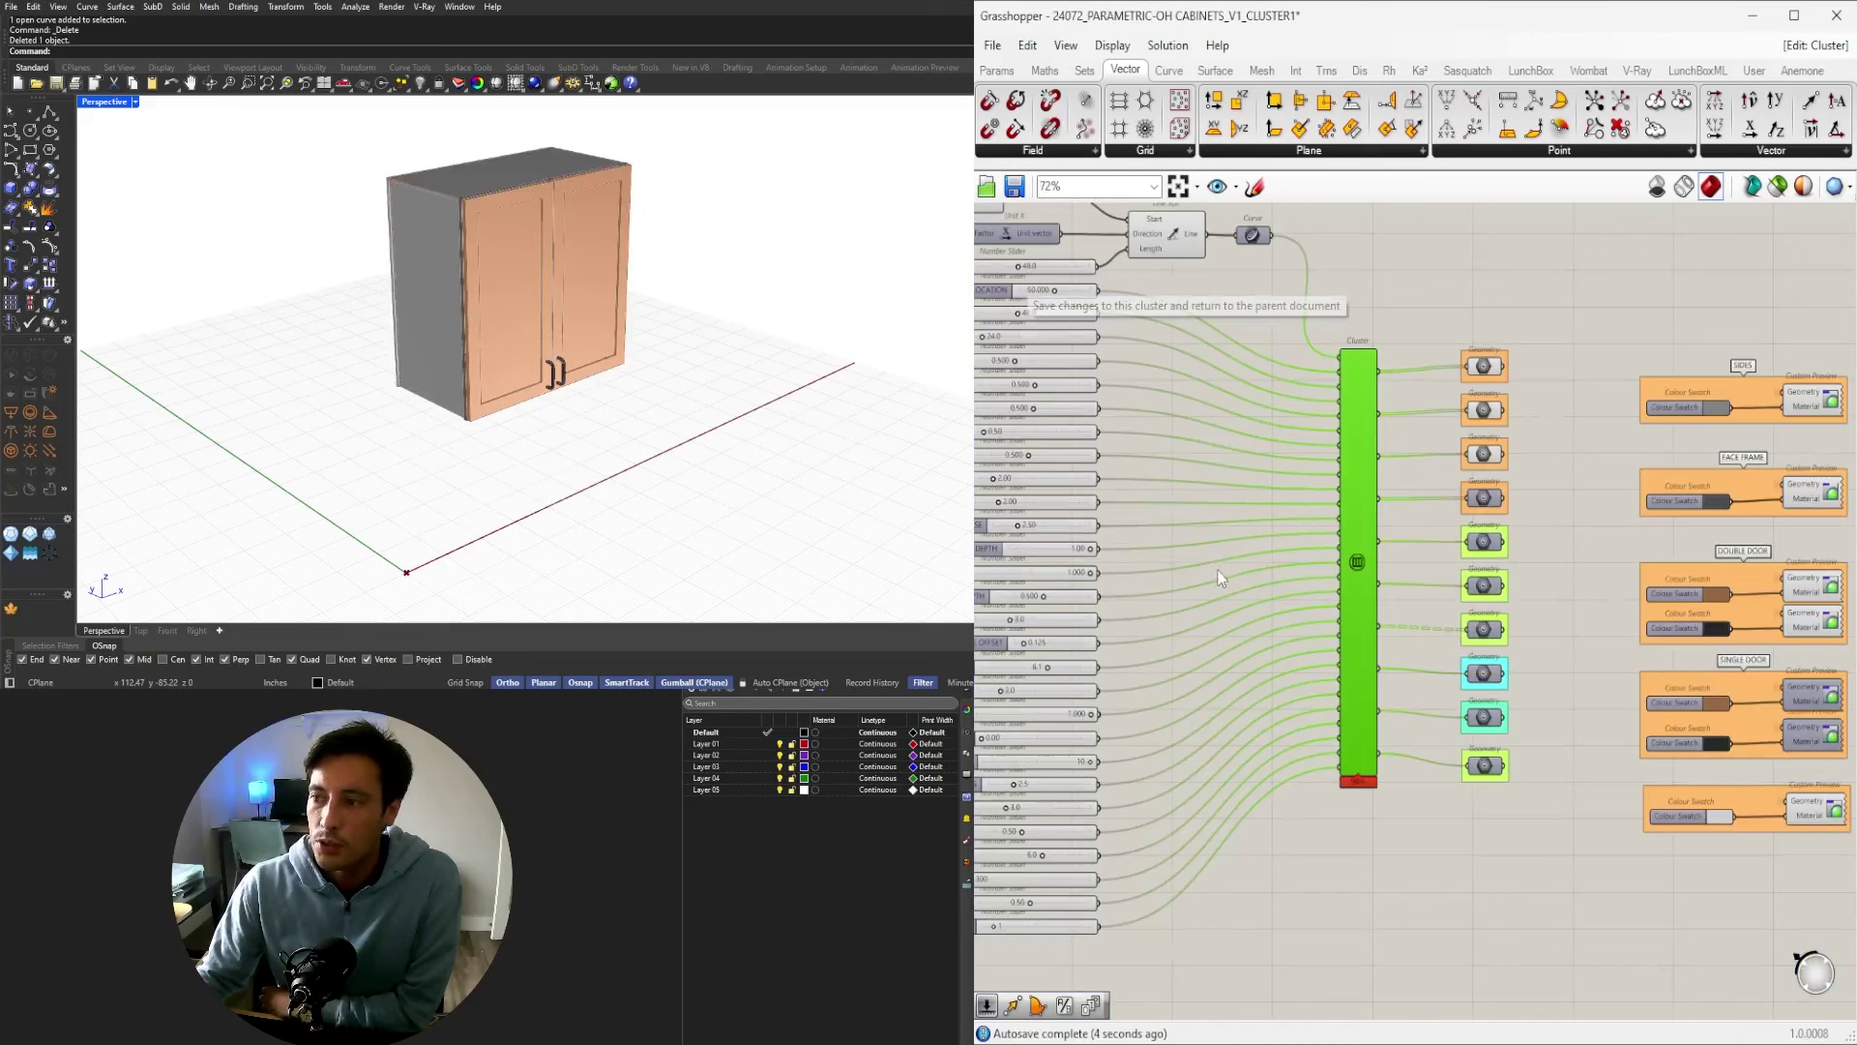
Examine the cabinet's parameter sliders and the Line SDL component that supplies the cluster's base curve.
click(1558, 283)
scroll(1554, 287, down, 2)
right_drag(1477, 299, 1472, 416)
scroll(1255, 412, up, 2)
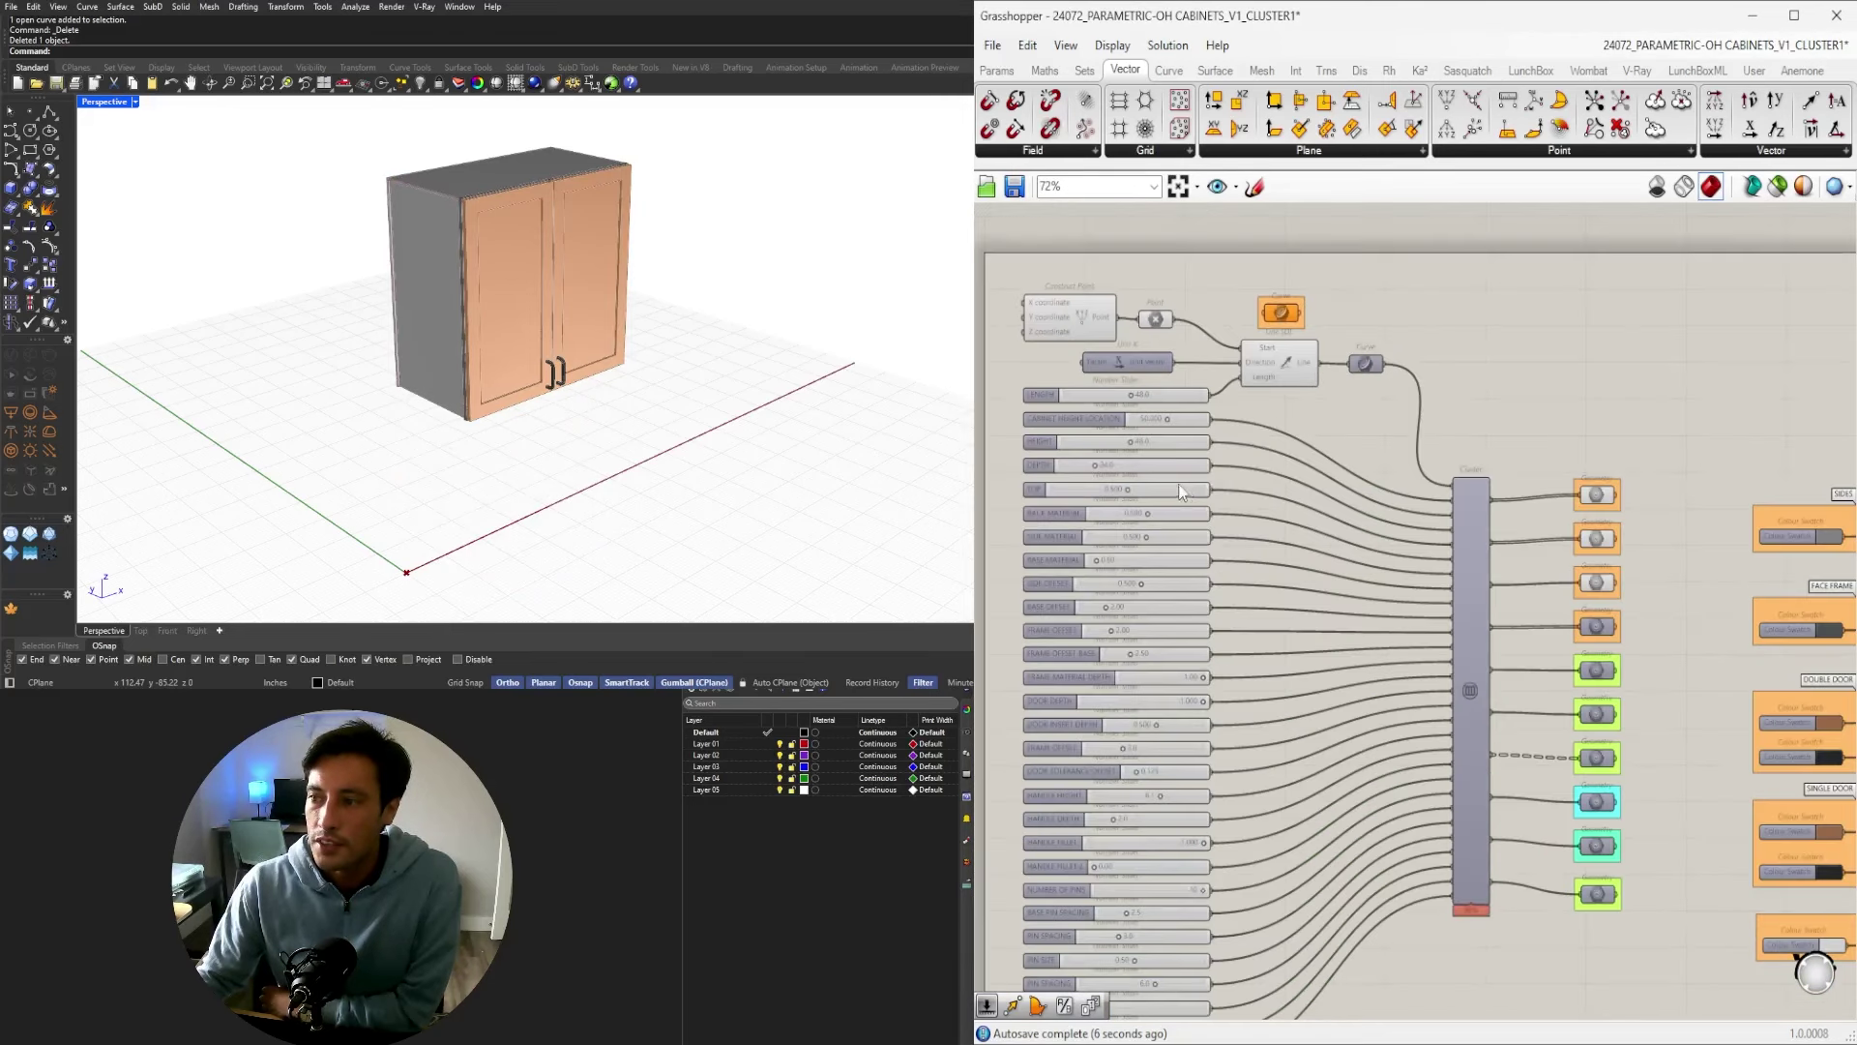
right_drag(1216, 468, 1228, 413)
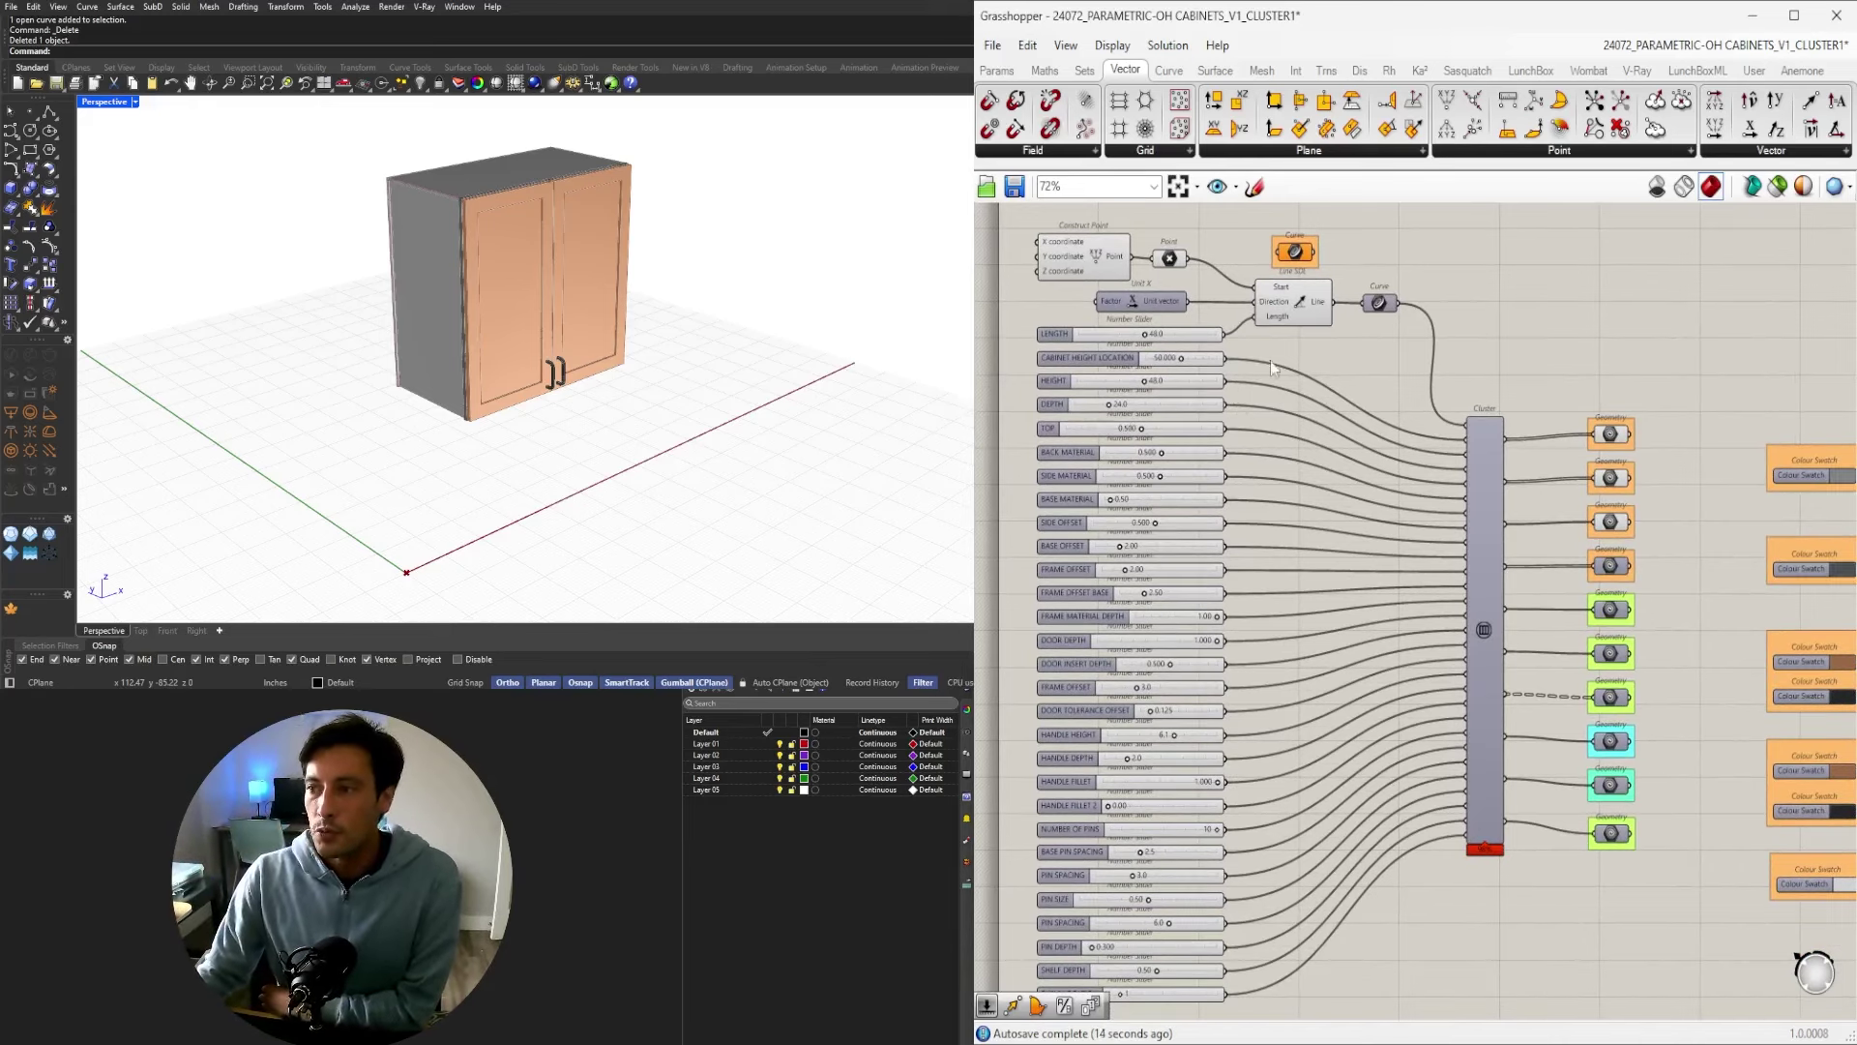
click(1301, 308)
right_drag(530, 526, 454, 548)
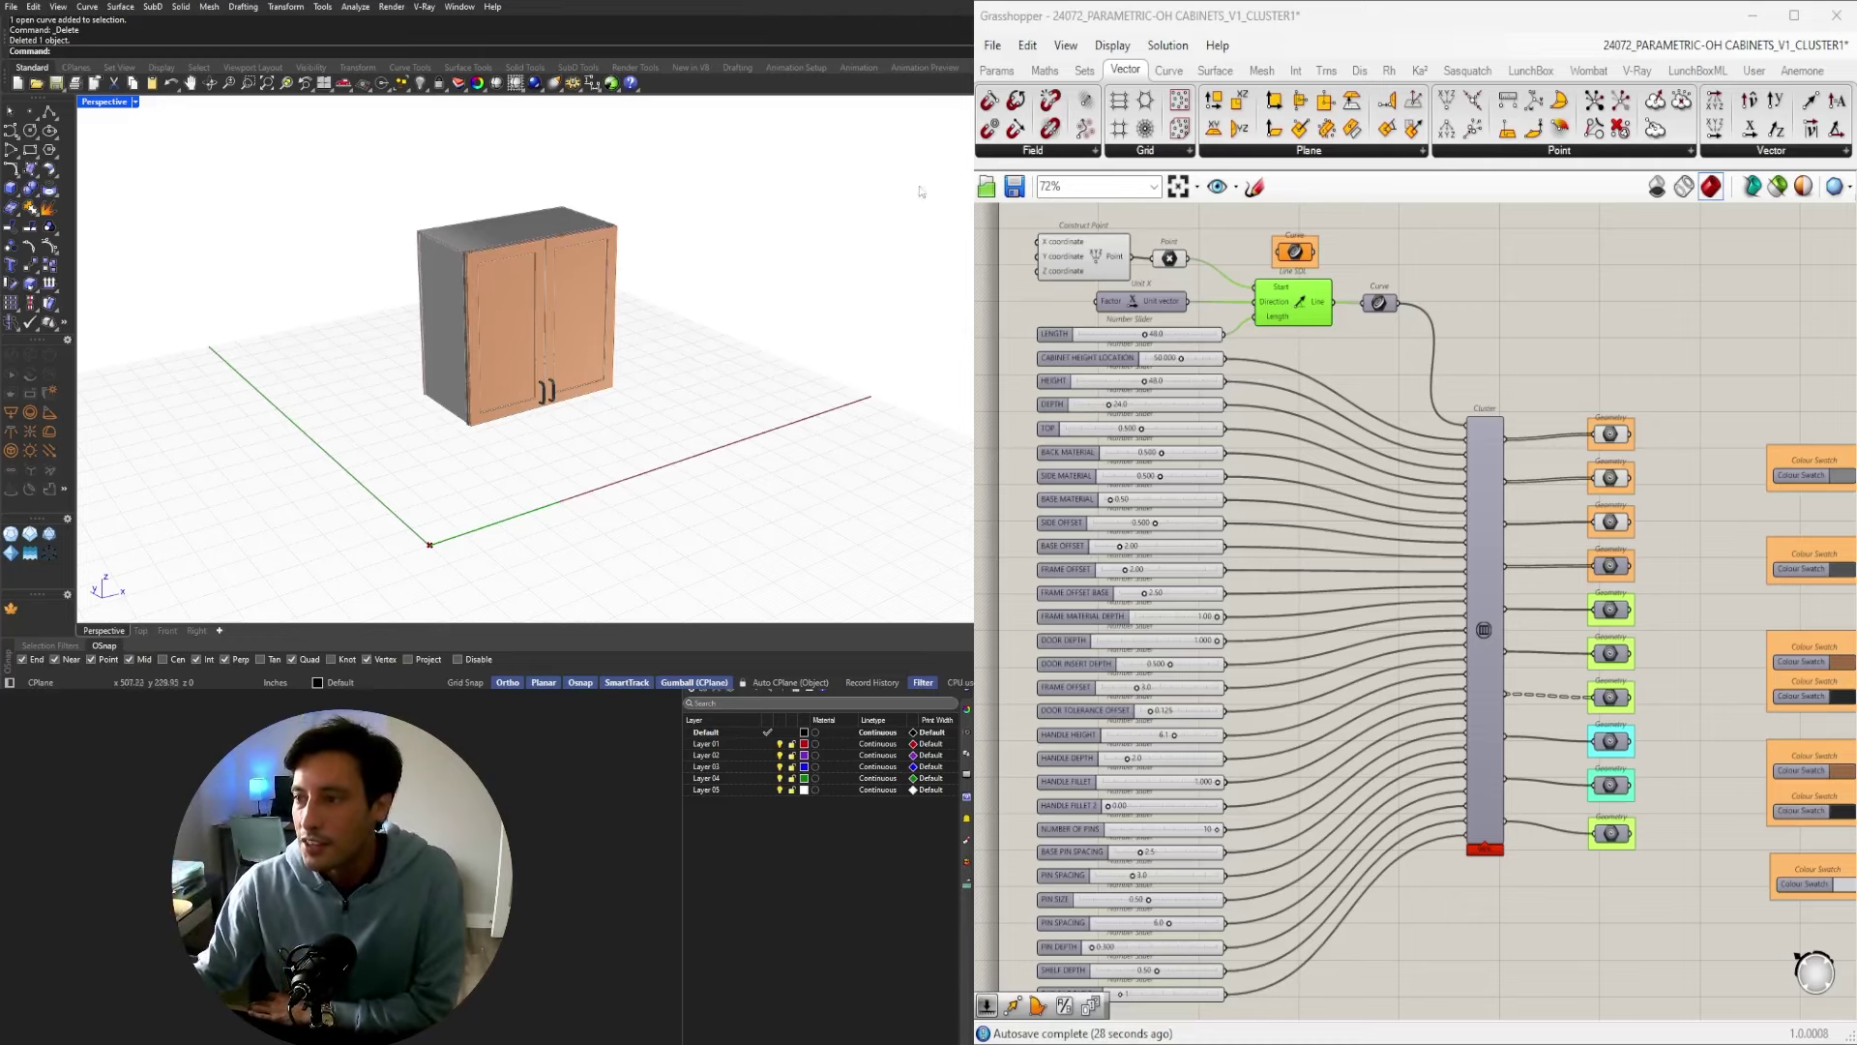
Set the CABINET HEIGHT LOCATION slider to 60.
scroll(1196, 360, up, 6)
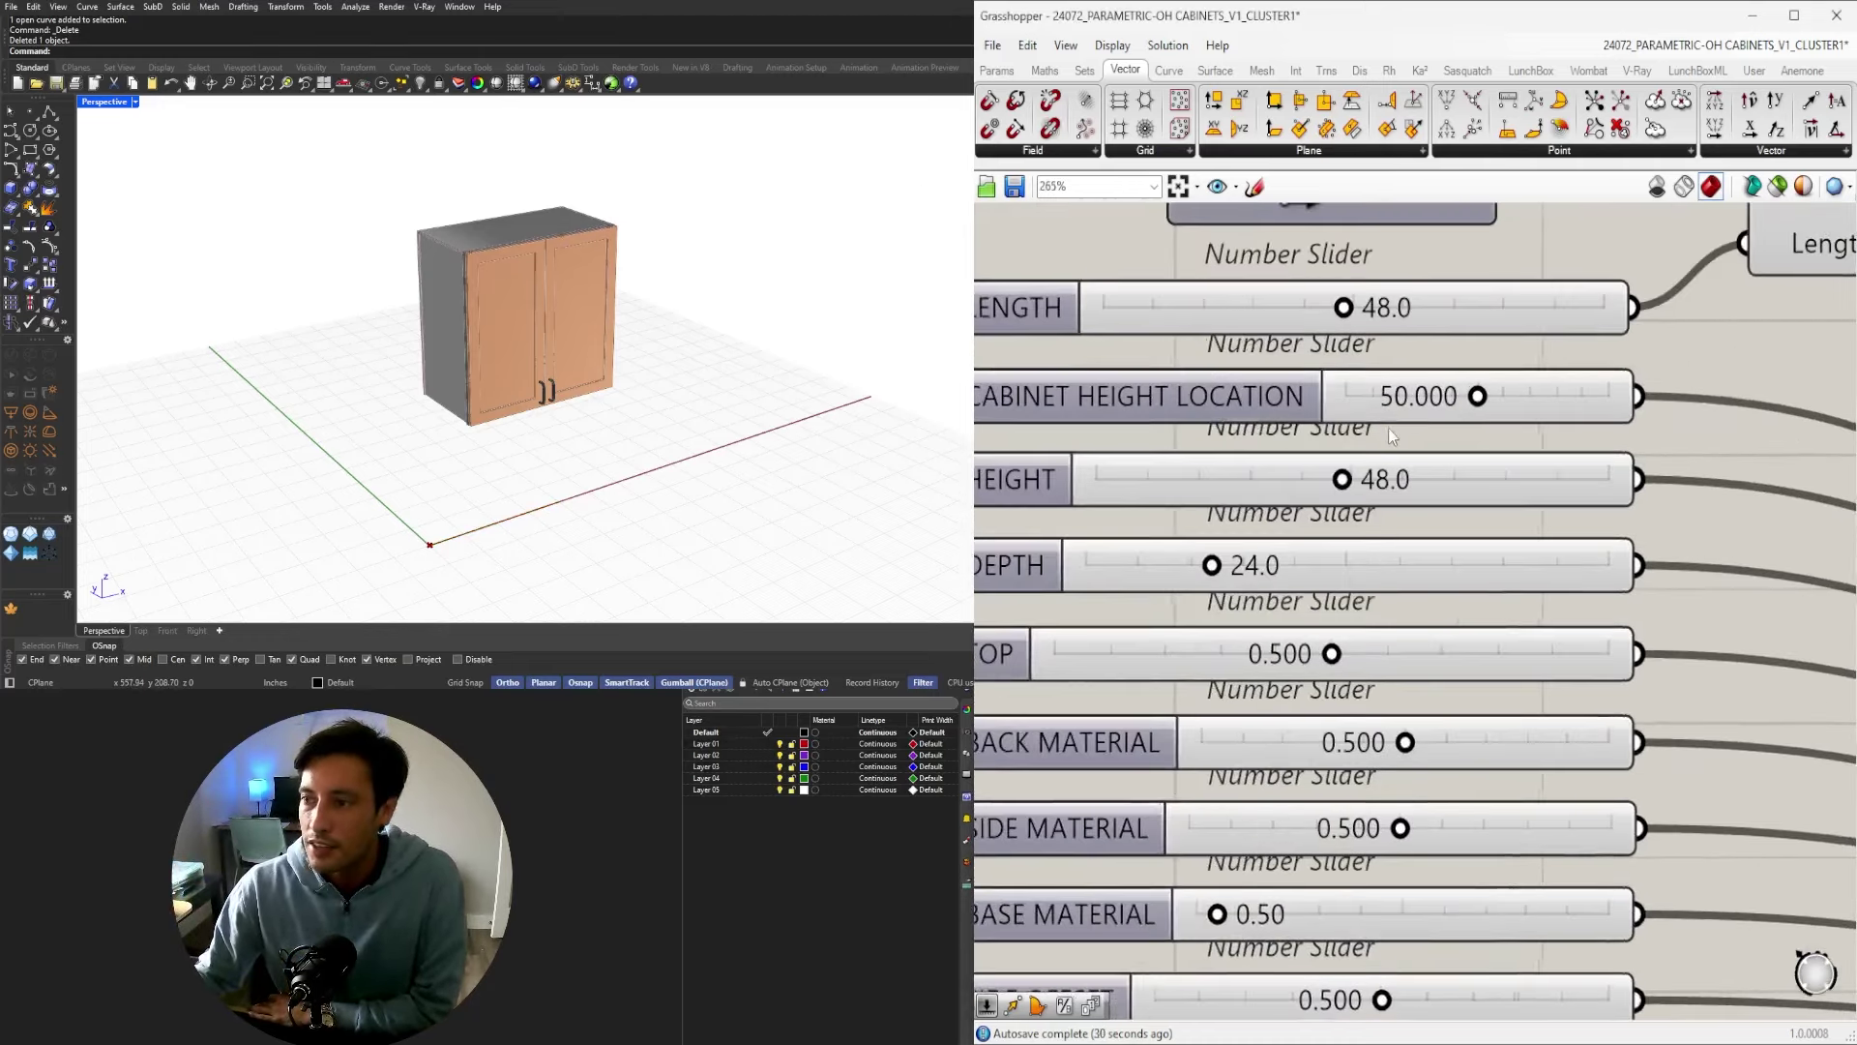
double_click(1414, 402)
text(60)
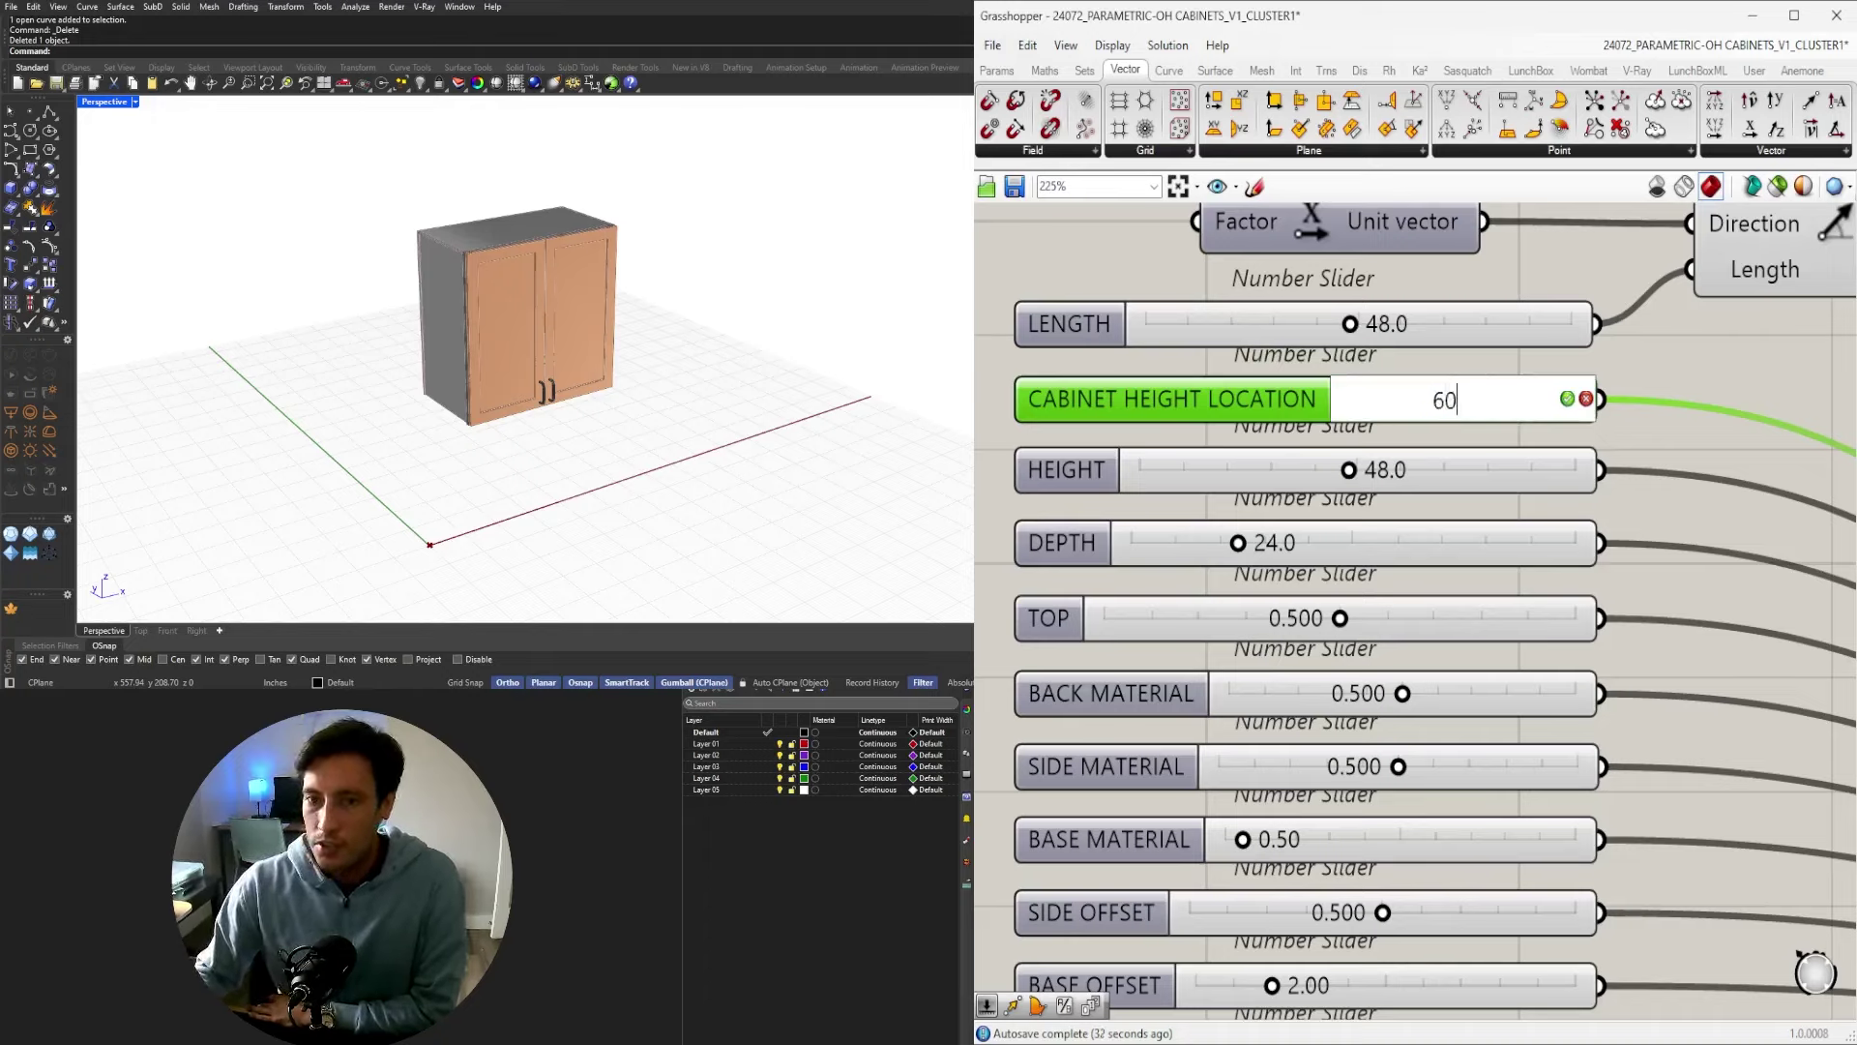
key(Return)
mouse_move(755, 309)
right_down()
mouse_move(709, 281)
mouse_move(743, 307)
right_up()
Set the cabinet's HEIGHT slider to 24.
double_click(1343, 483)
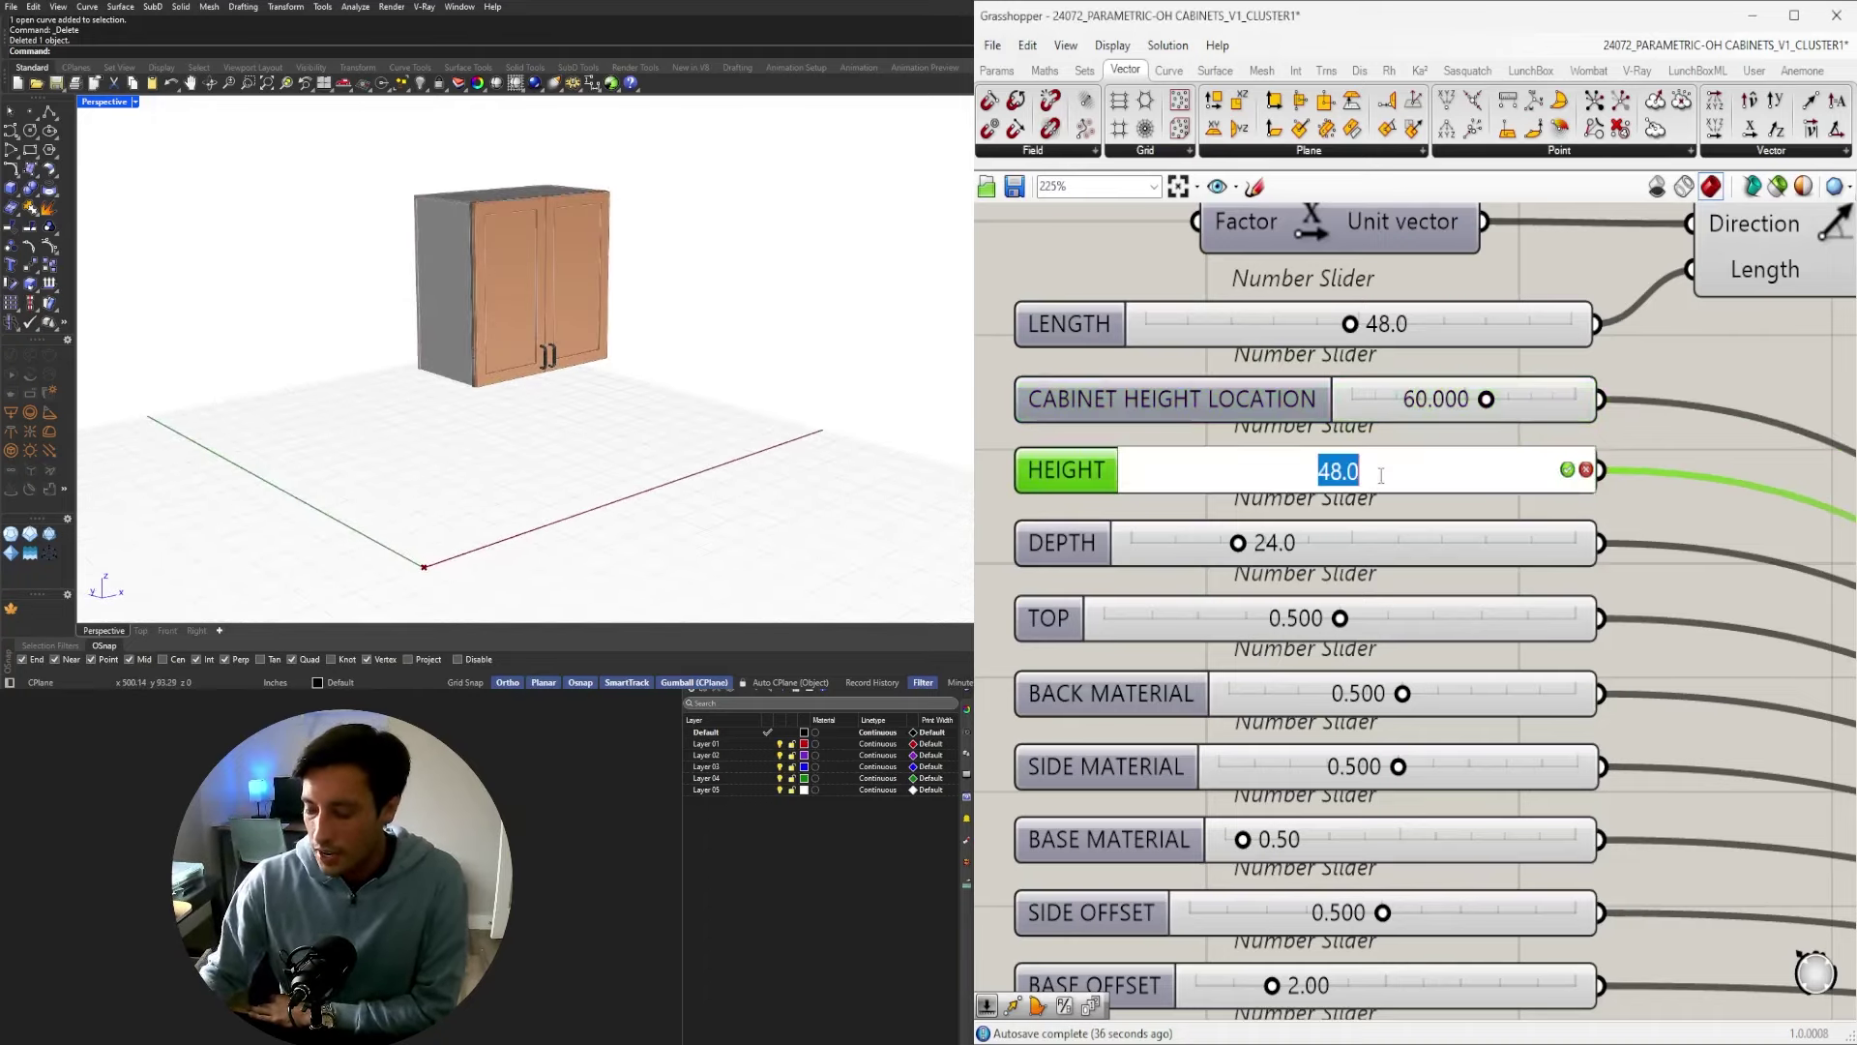
text(24)
key(Return)
scroll(507, 322, up, 3)
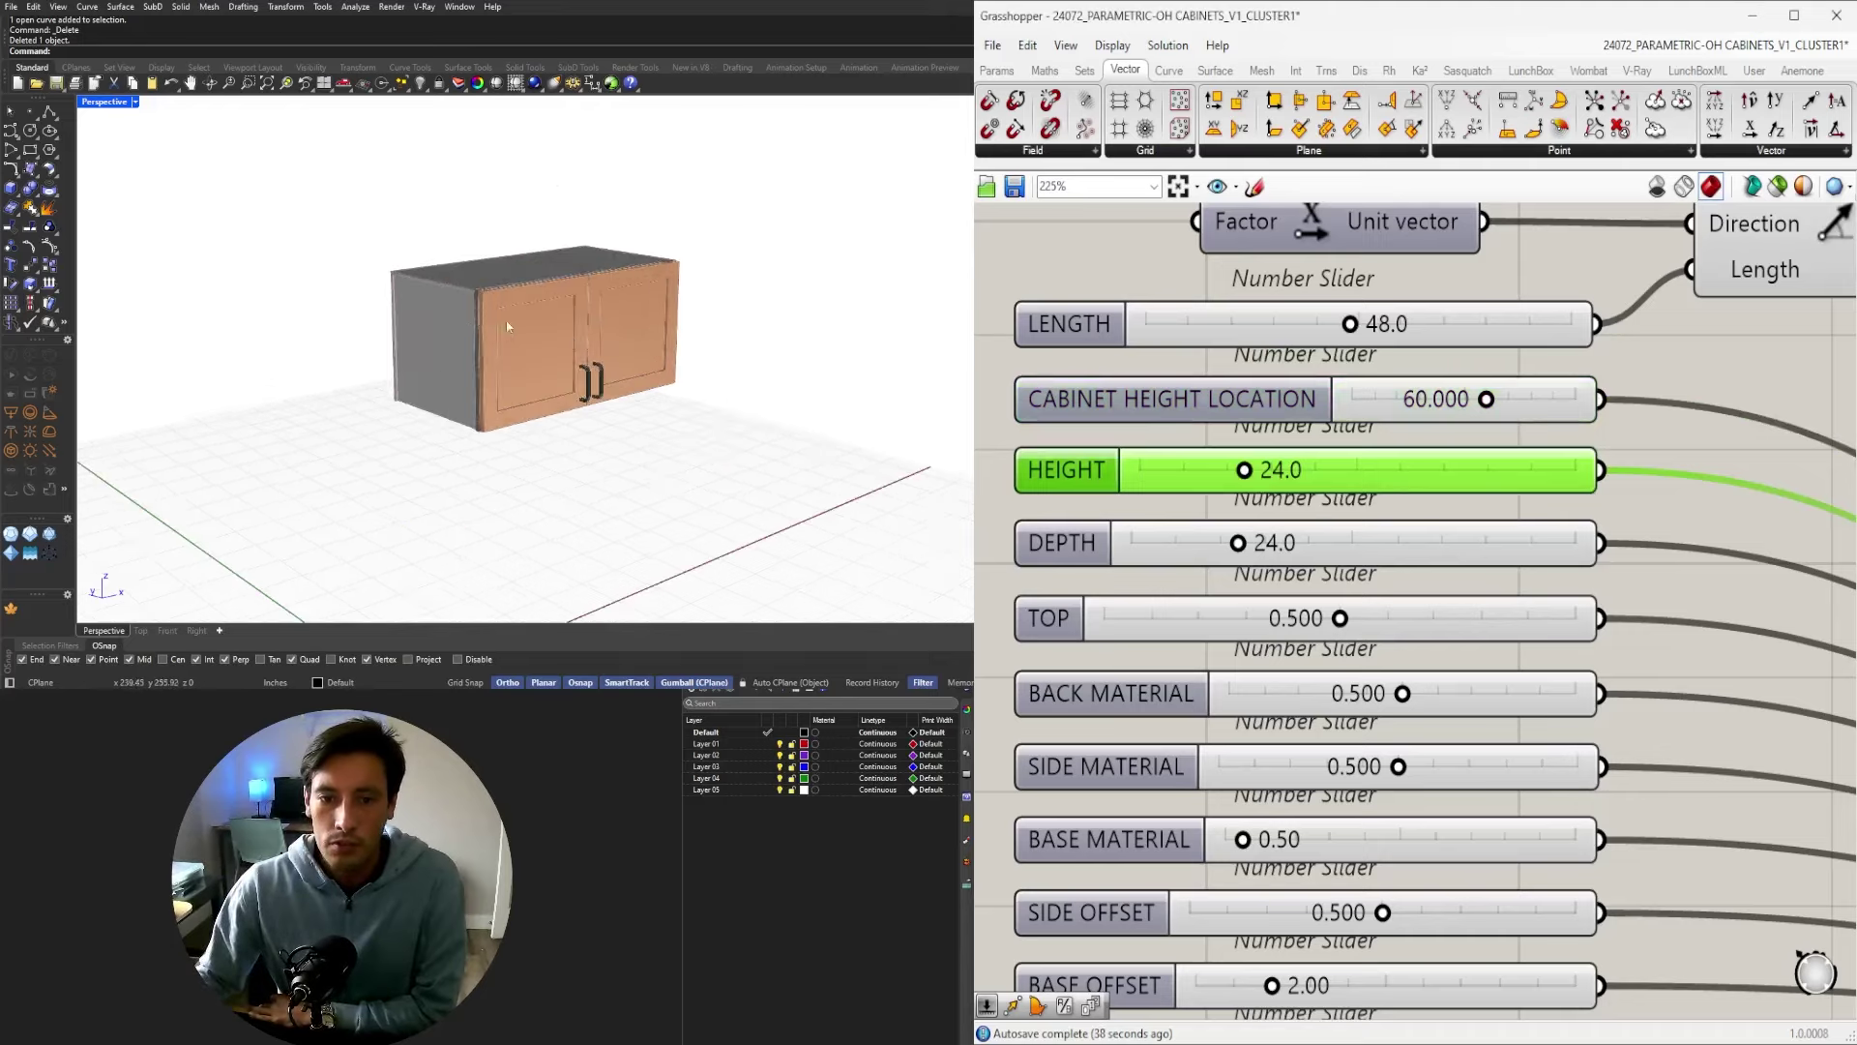
scroll(507, 321, up, 2)
Set the cabinet's DEPTH slider to 16.
double_click(1258, 535)
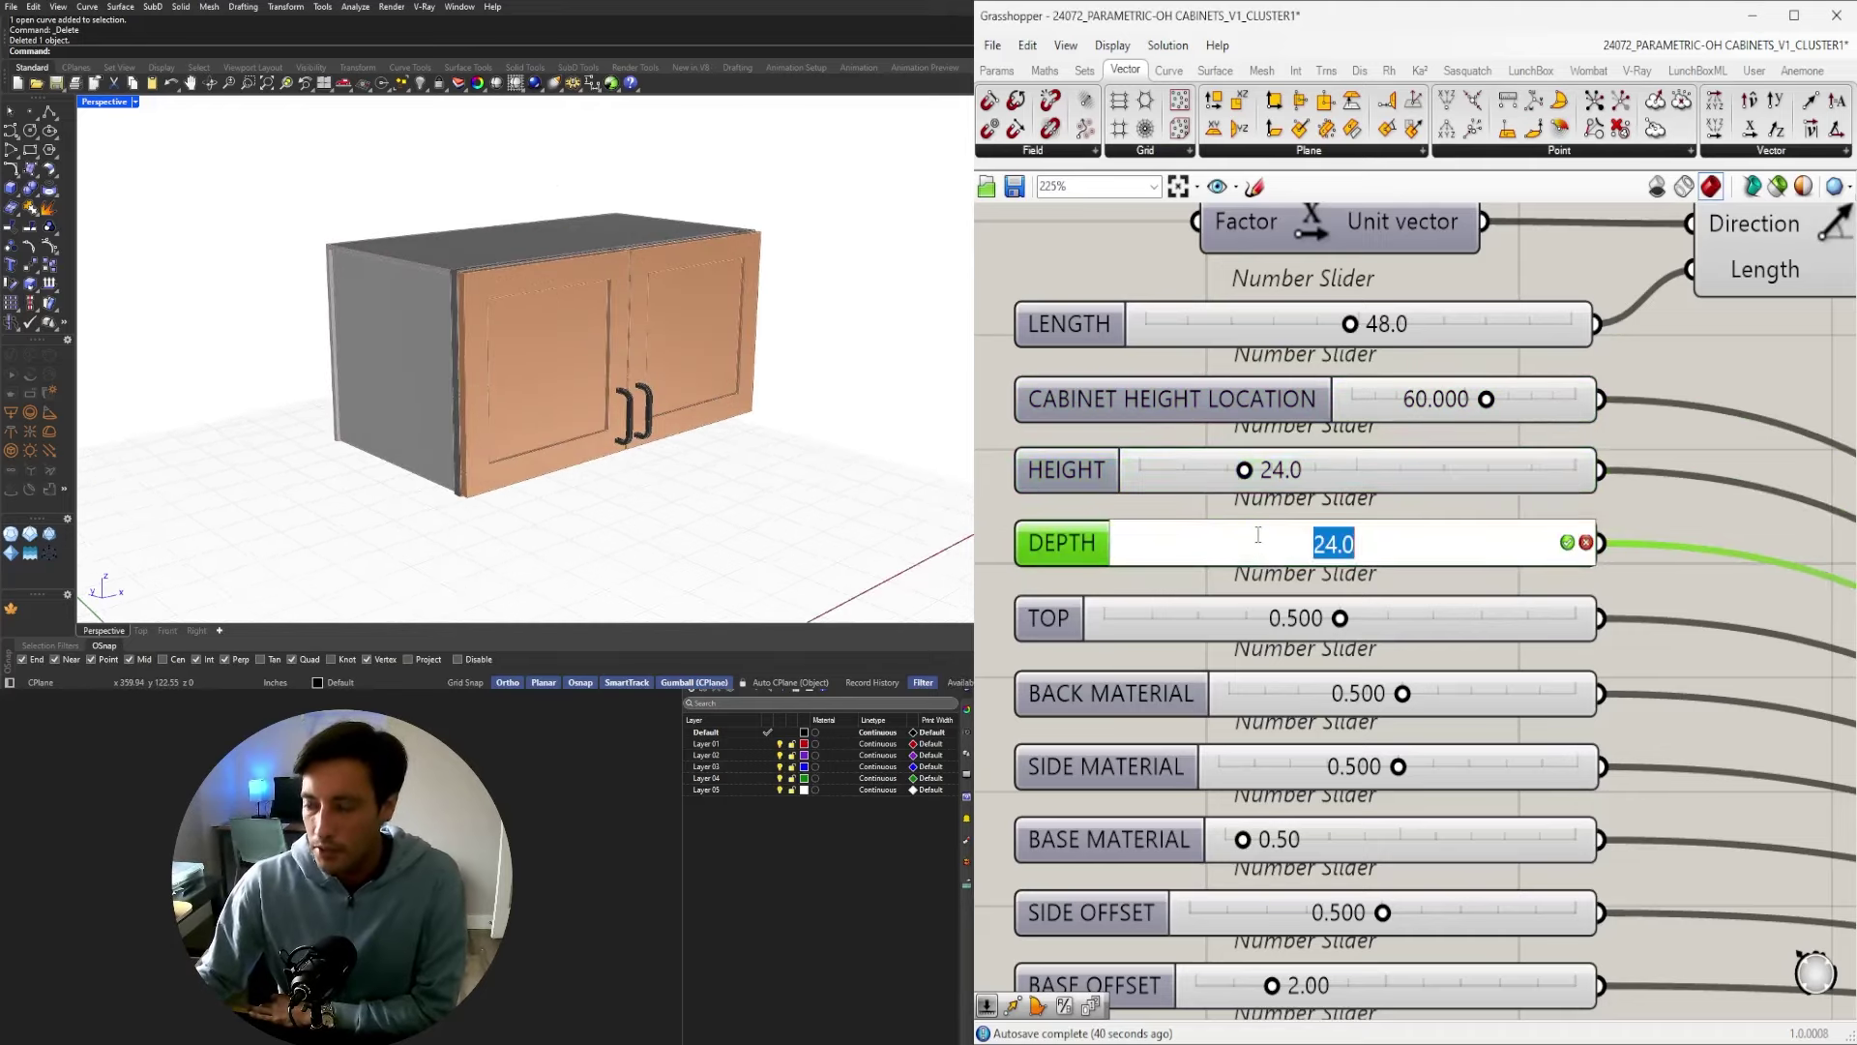
text(16)
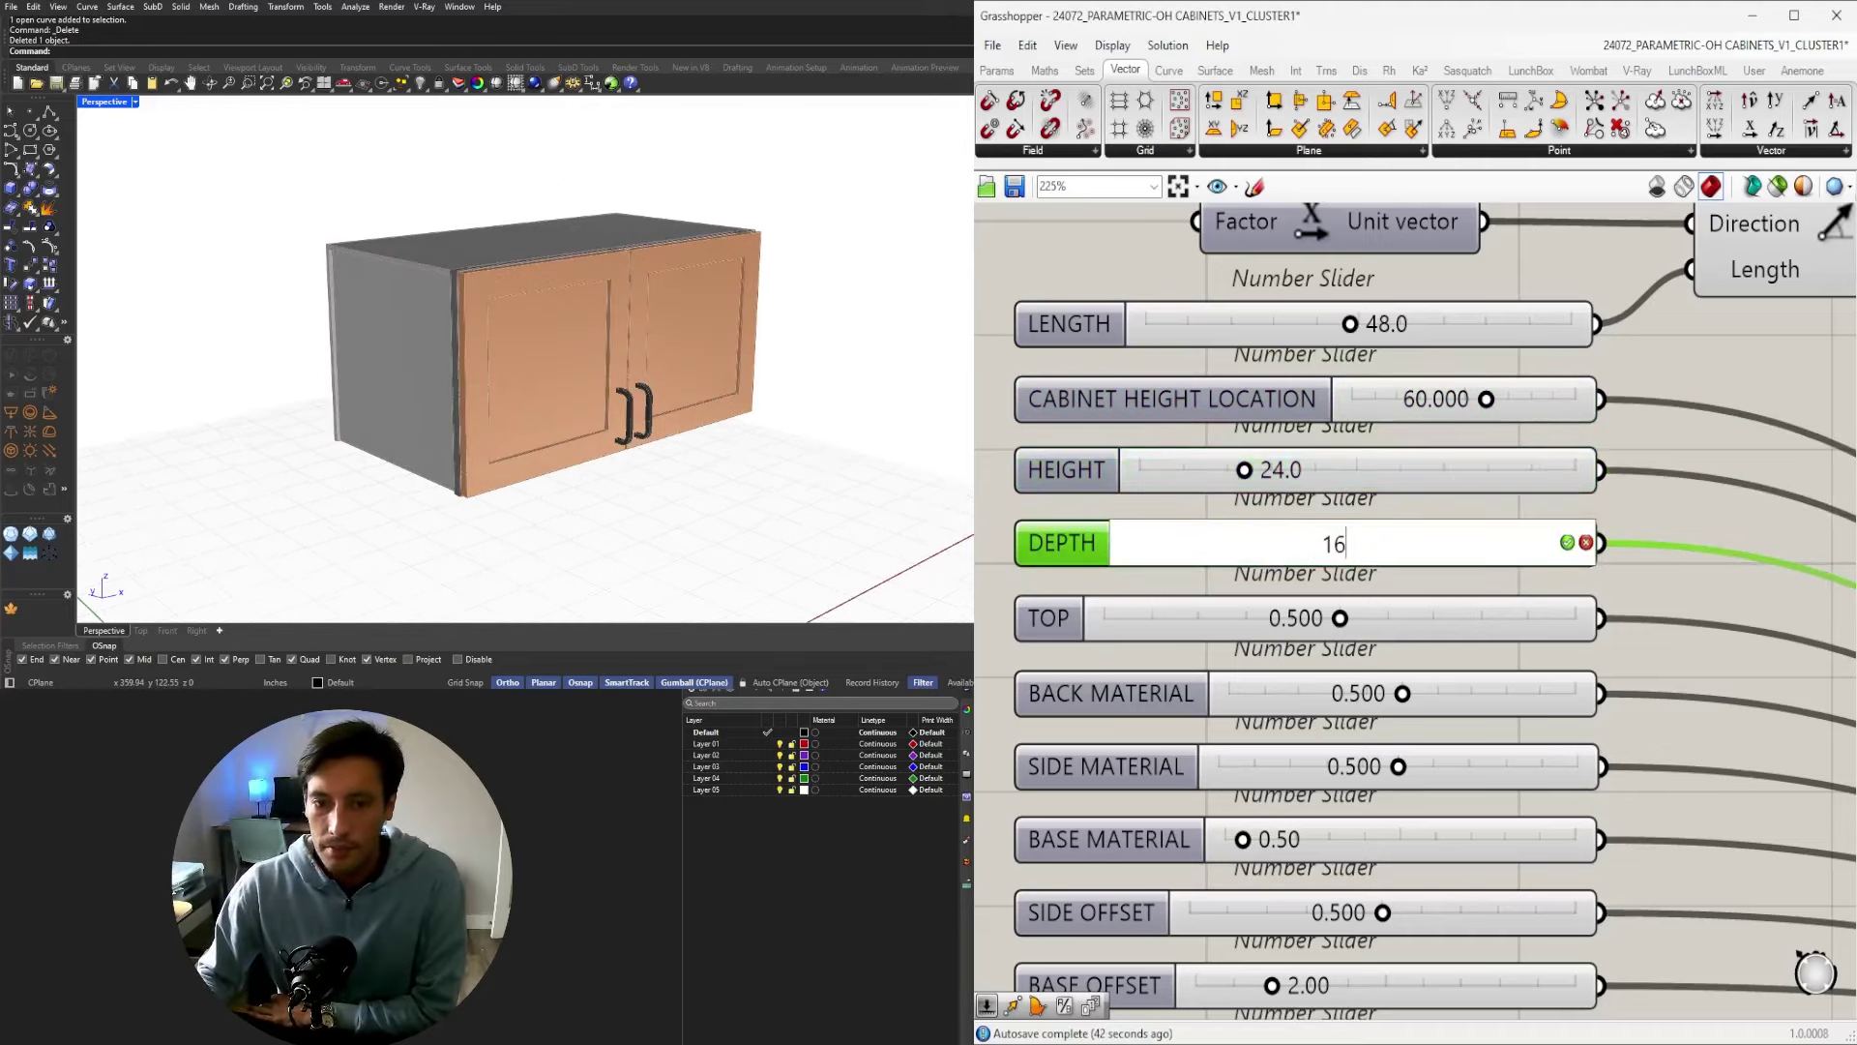
key(Return)
scroll(402, 379, down, 5)
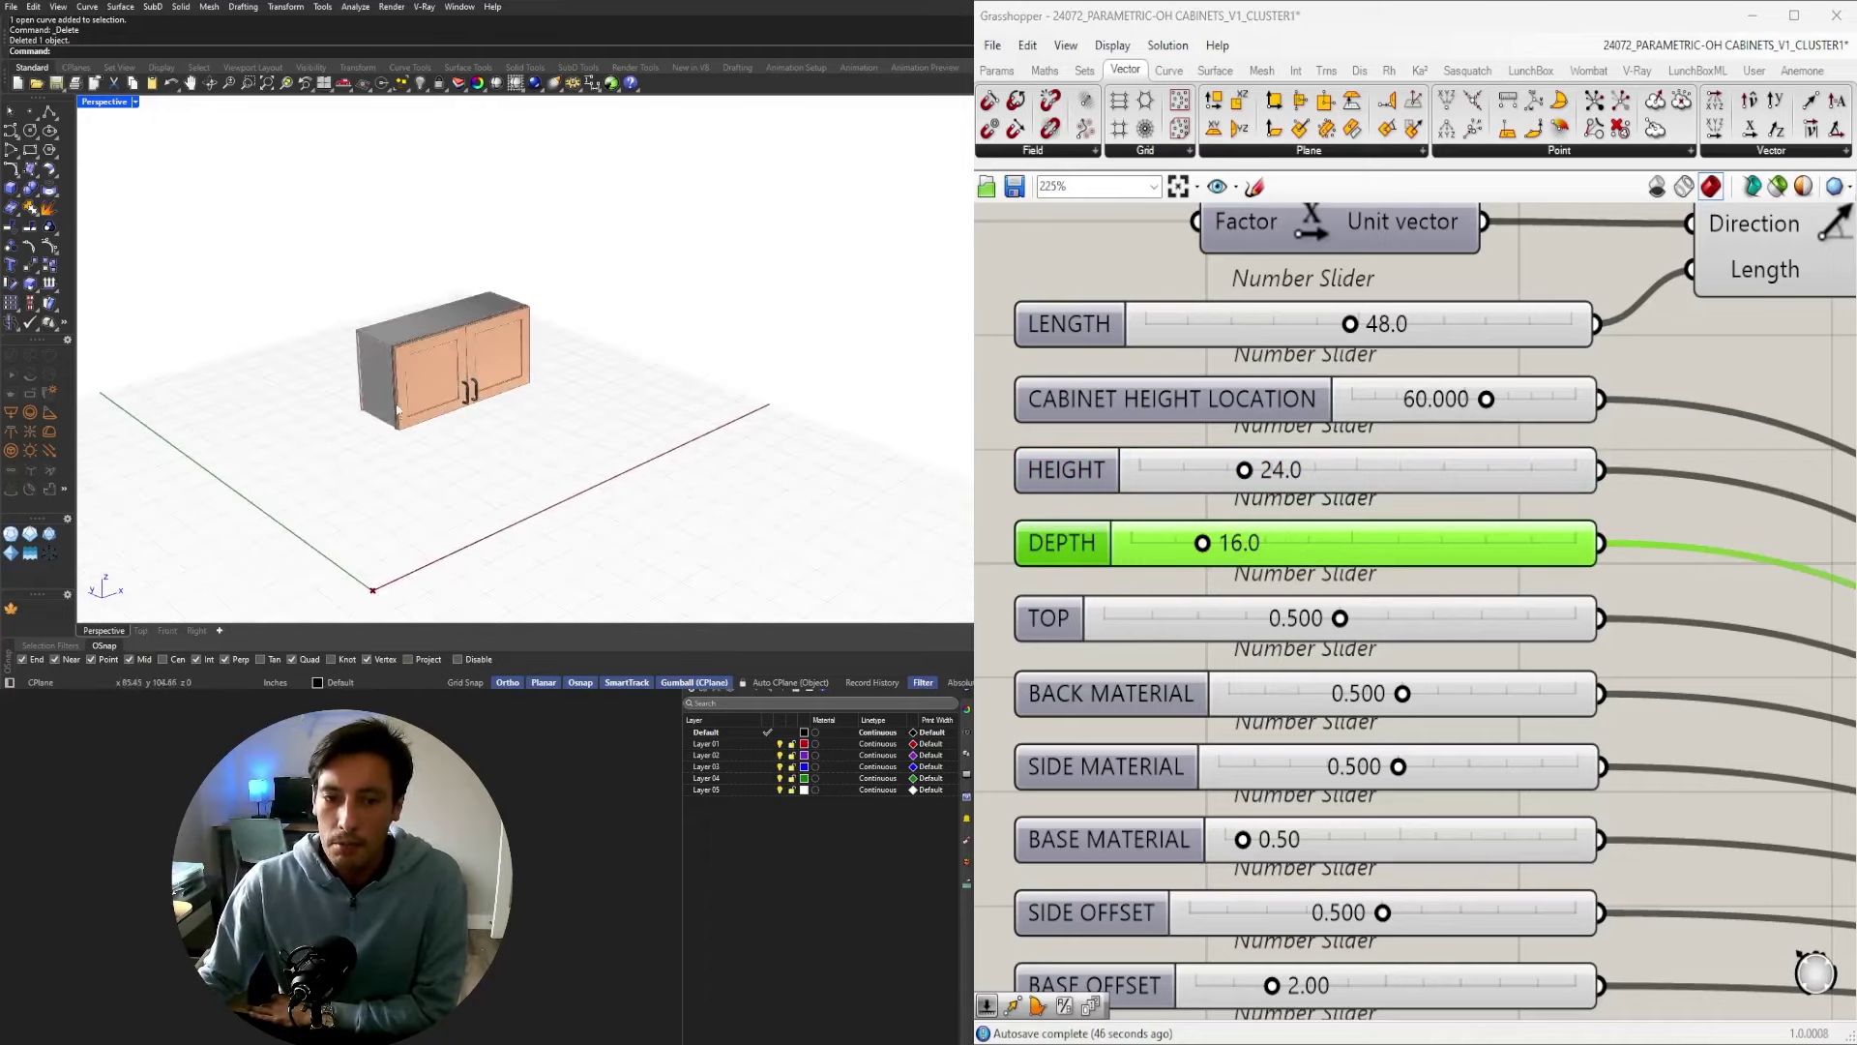
scroll(392, 413, up, 4)
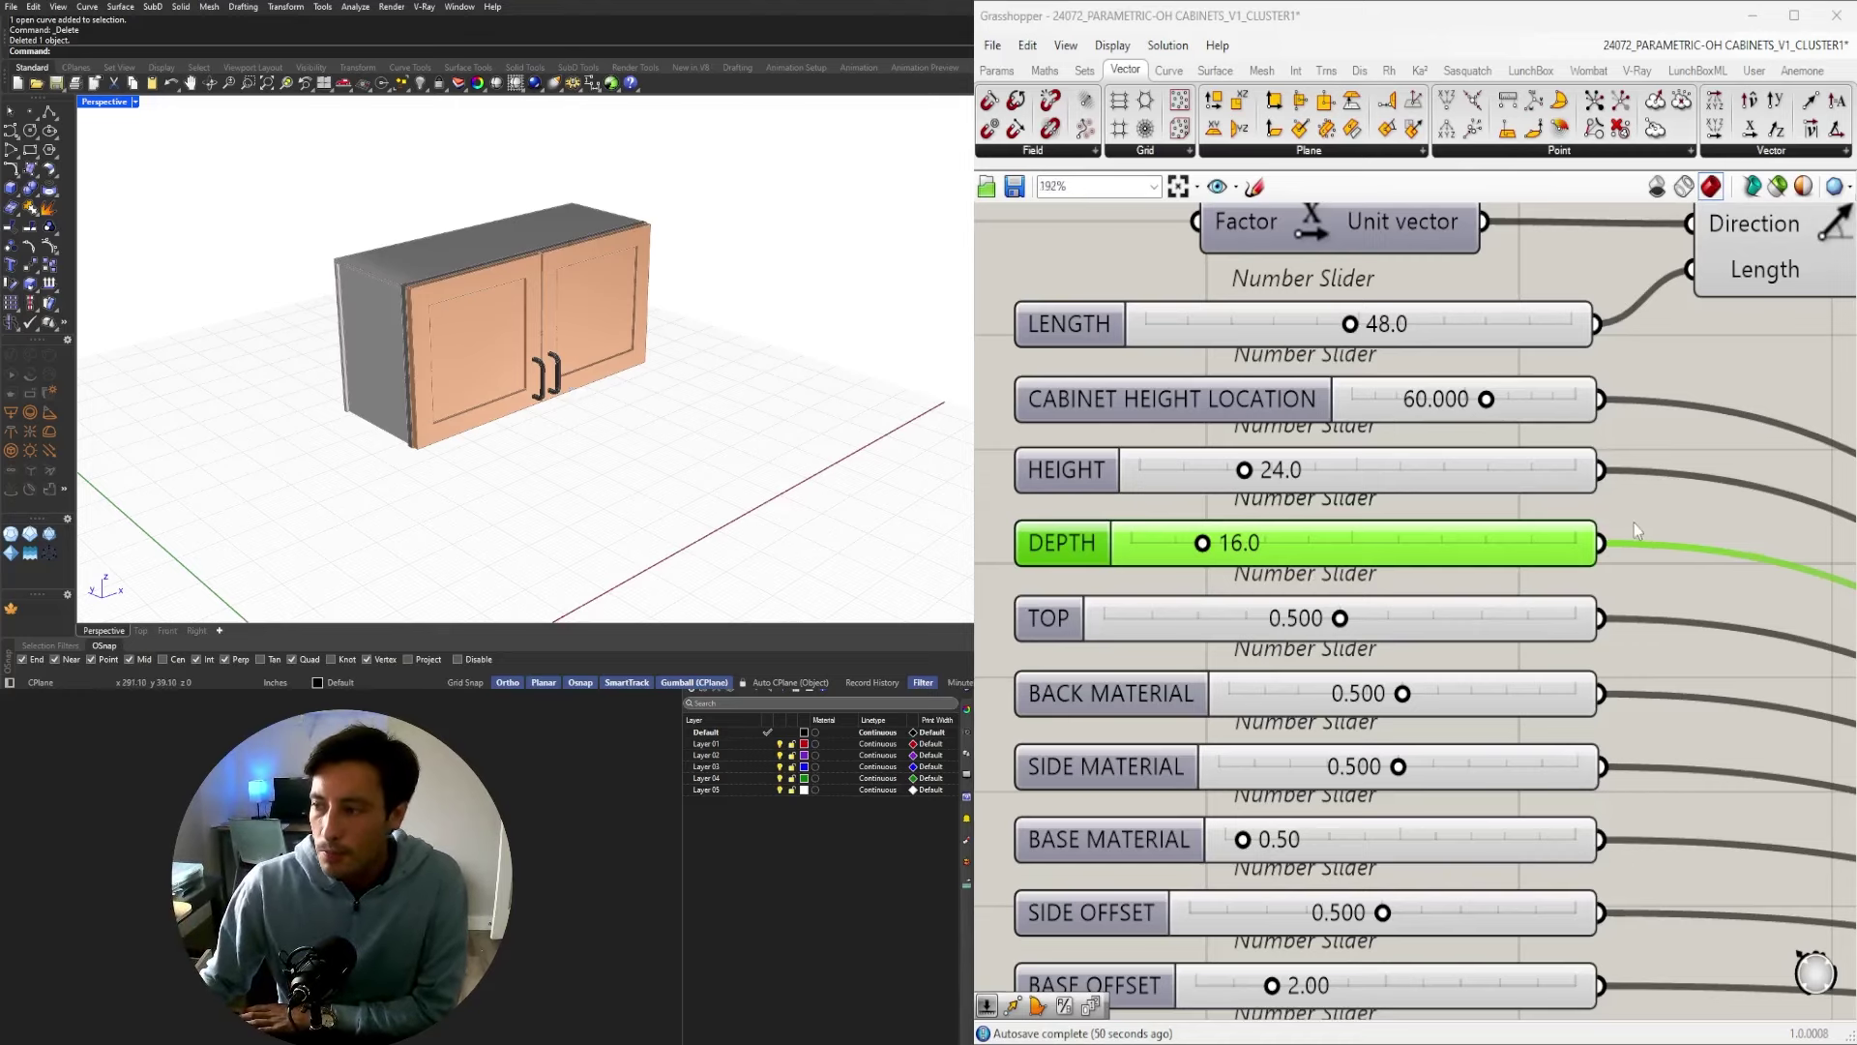
Review the material, offset, frame and door sliders, the cabinet preview and the Custom Preview groups.
scroll(1645, 538, down, 2)
right_drag(1704, 580, 1612, 397)
click(1617, 405)
scroll(205, 290, up, 4)
right_drag(209, 292, 462, 327)
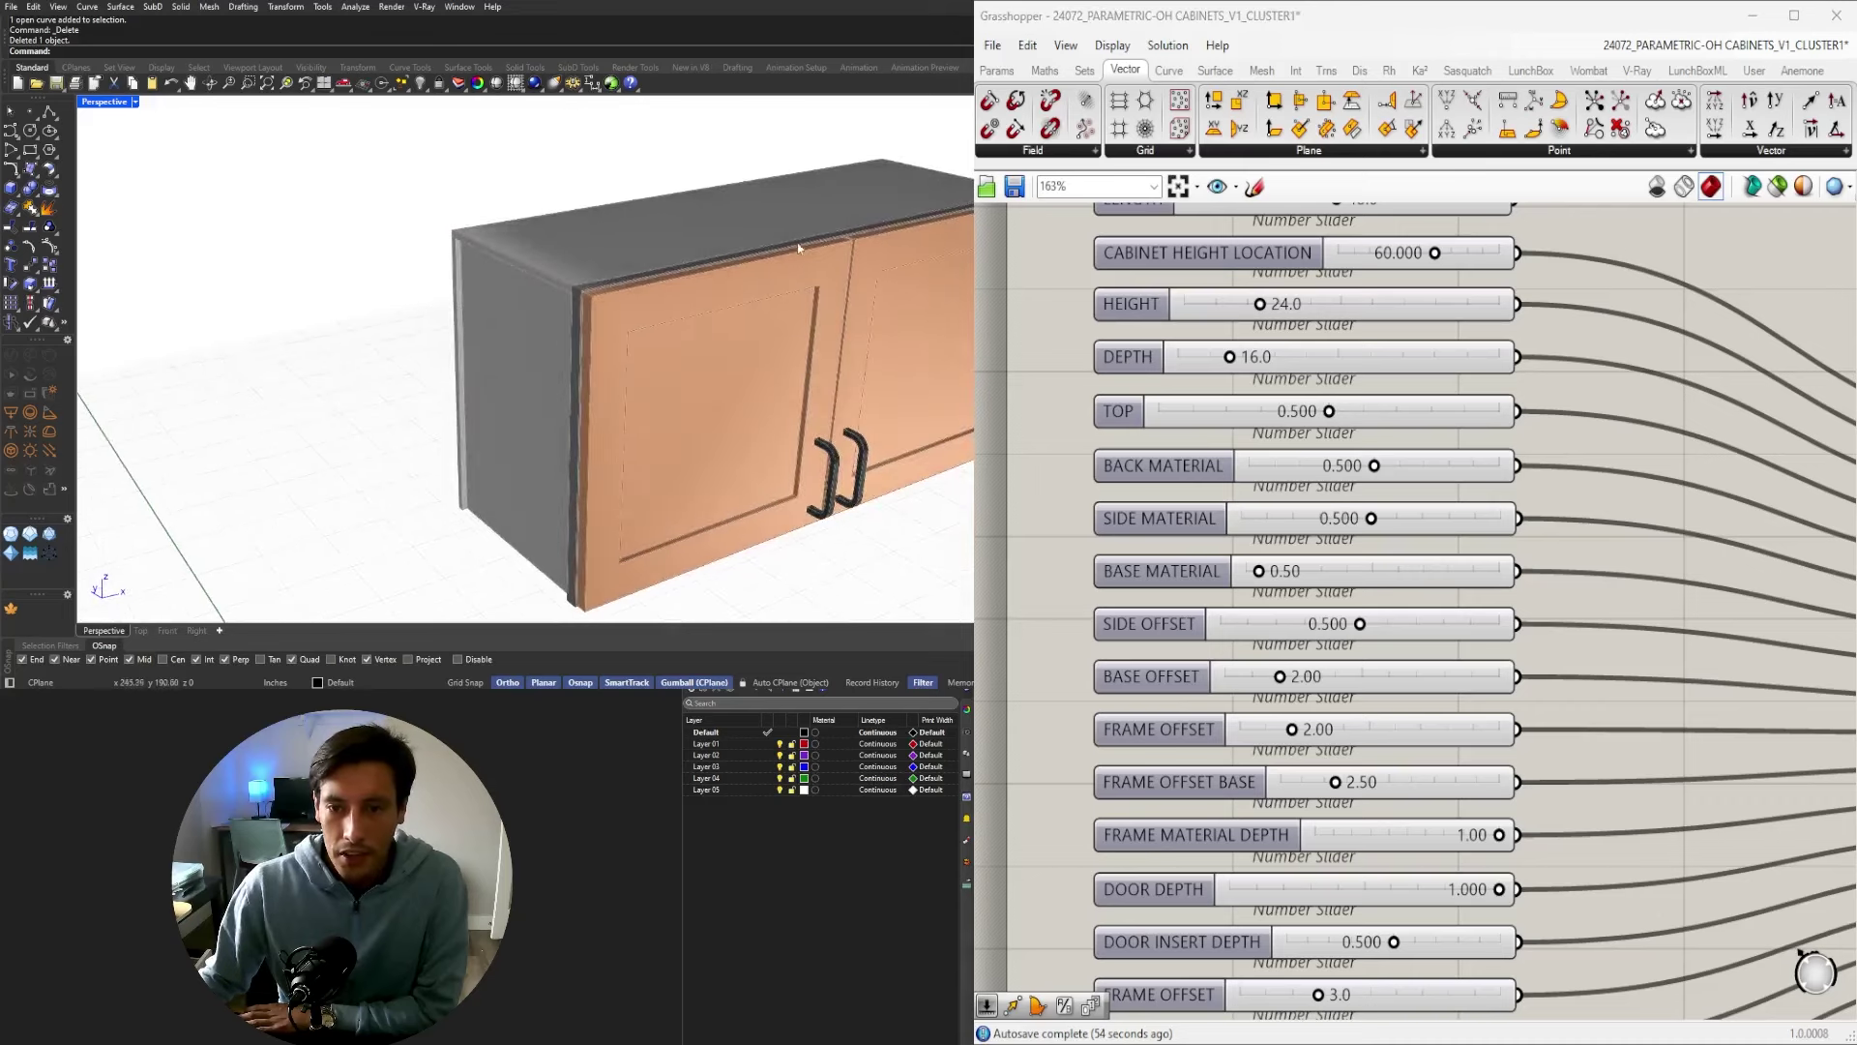
scroll(799, 247, down, 3)
scroll(1500, 445, down, 5)
right_drag(1761, 399, 1426, 567)
right_drag(1627, 433, 1488, 439)
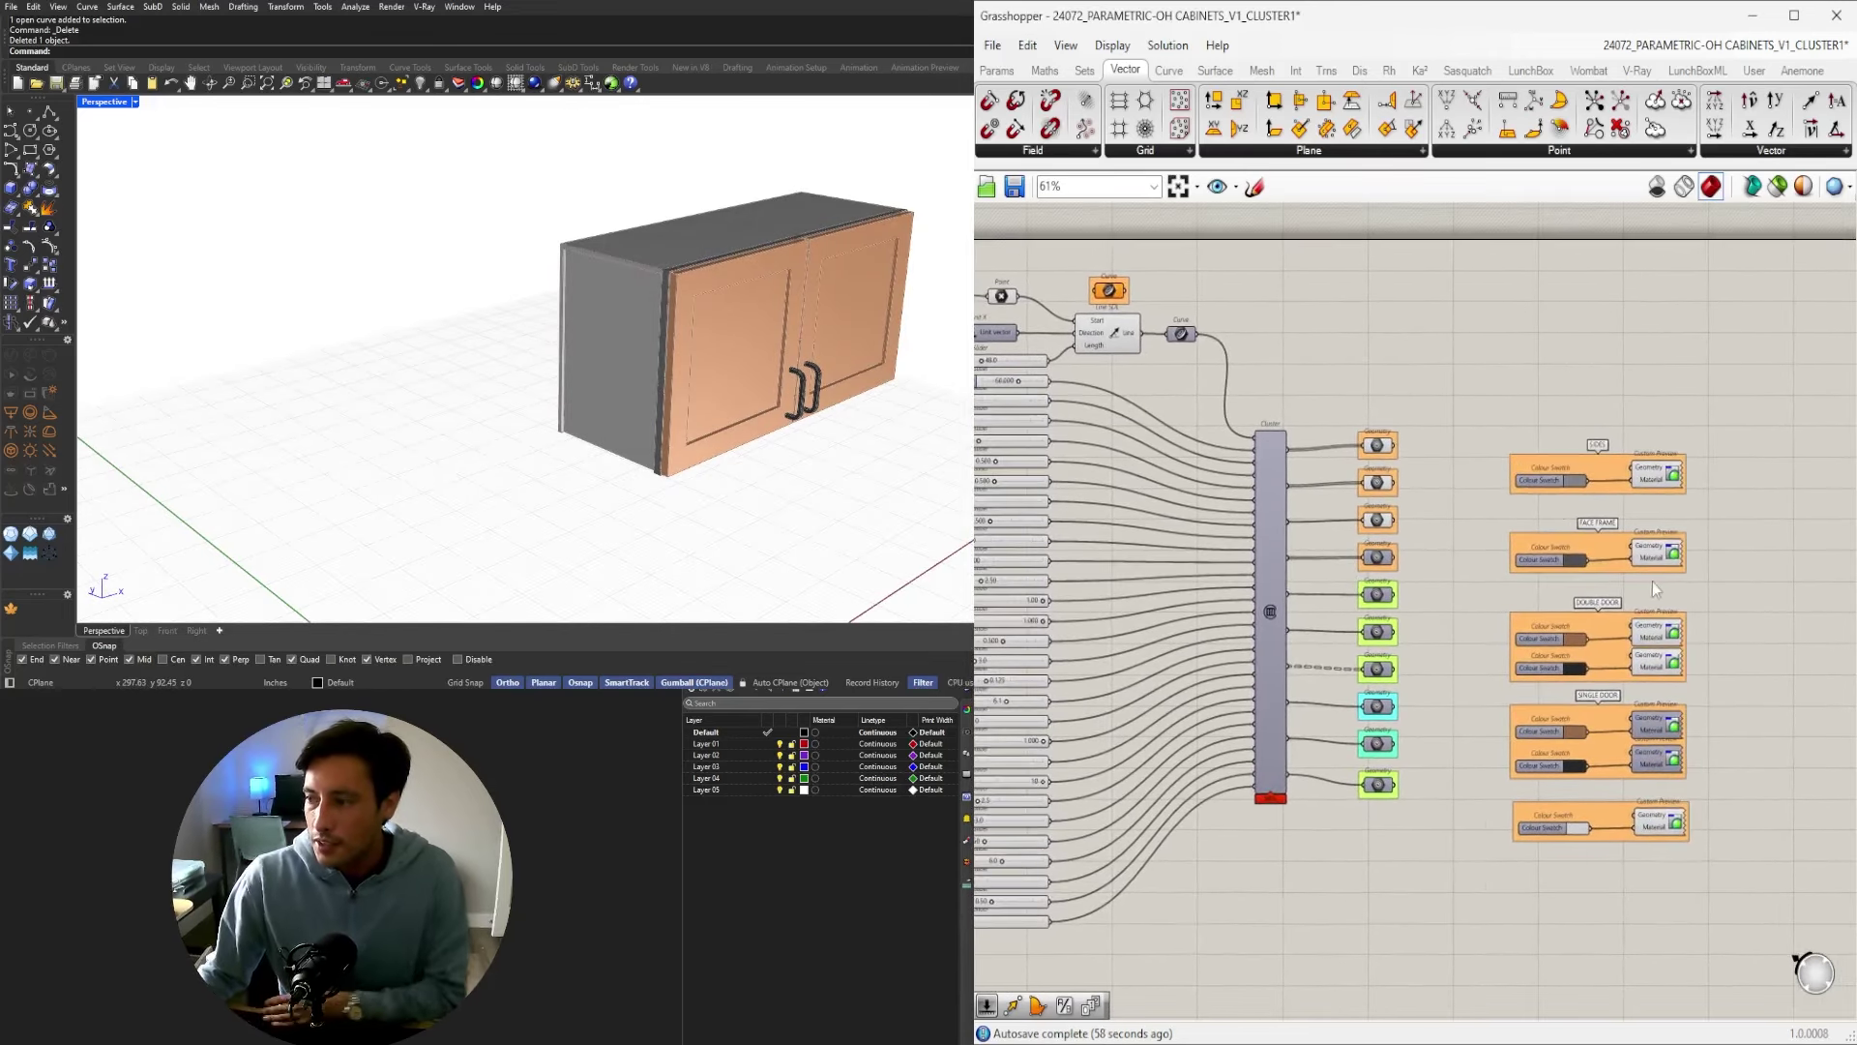
Bake the sides, face frame, double door and unlabelled lowest Custom Preview components into Rhino, leaving out the single door.
click(1665, 531)
shift+click(1660, 479)
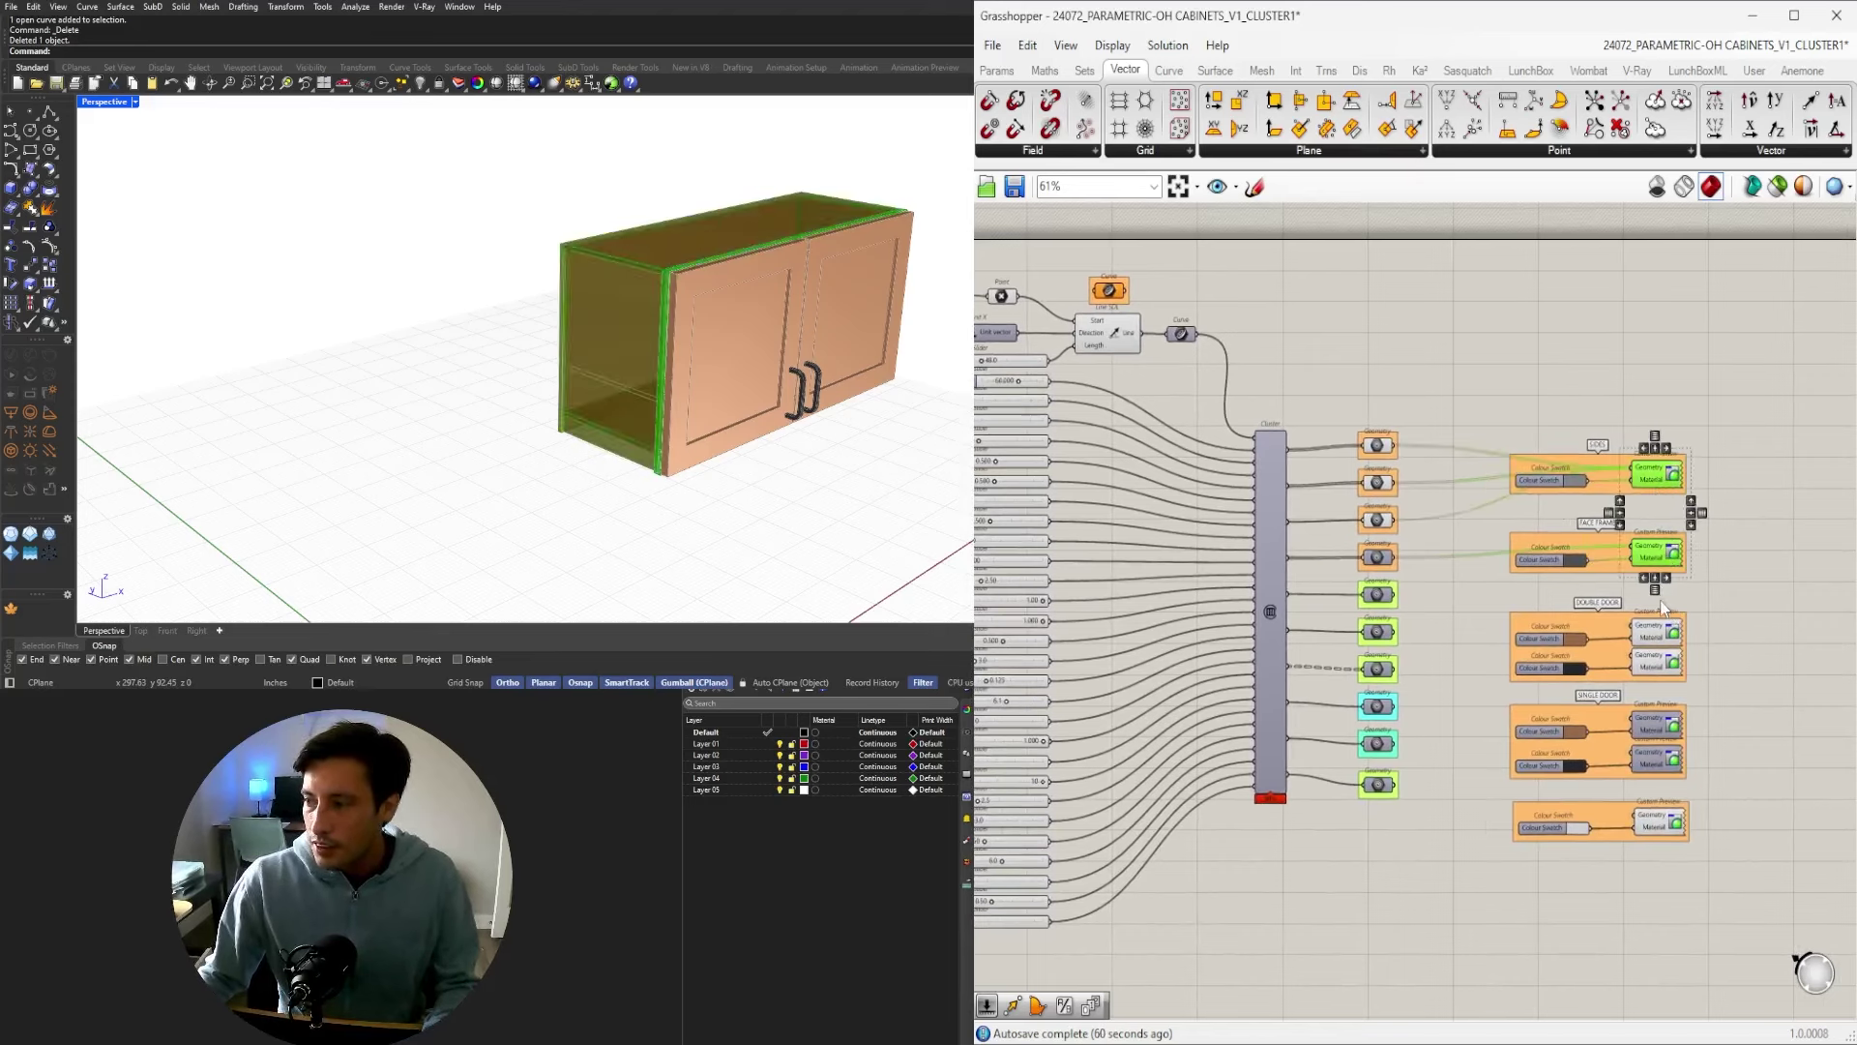
shift+click(1654, 634)
shift+click(1674, 669)
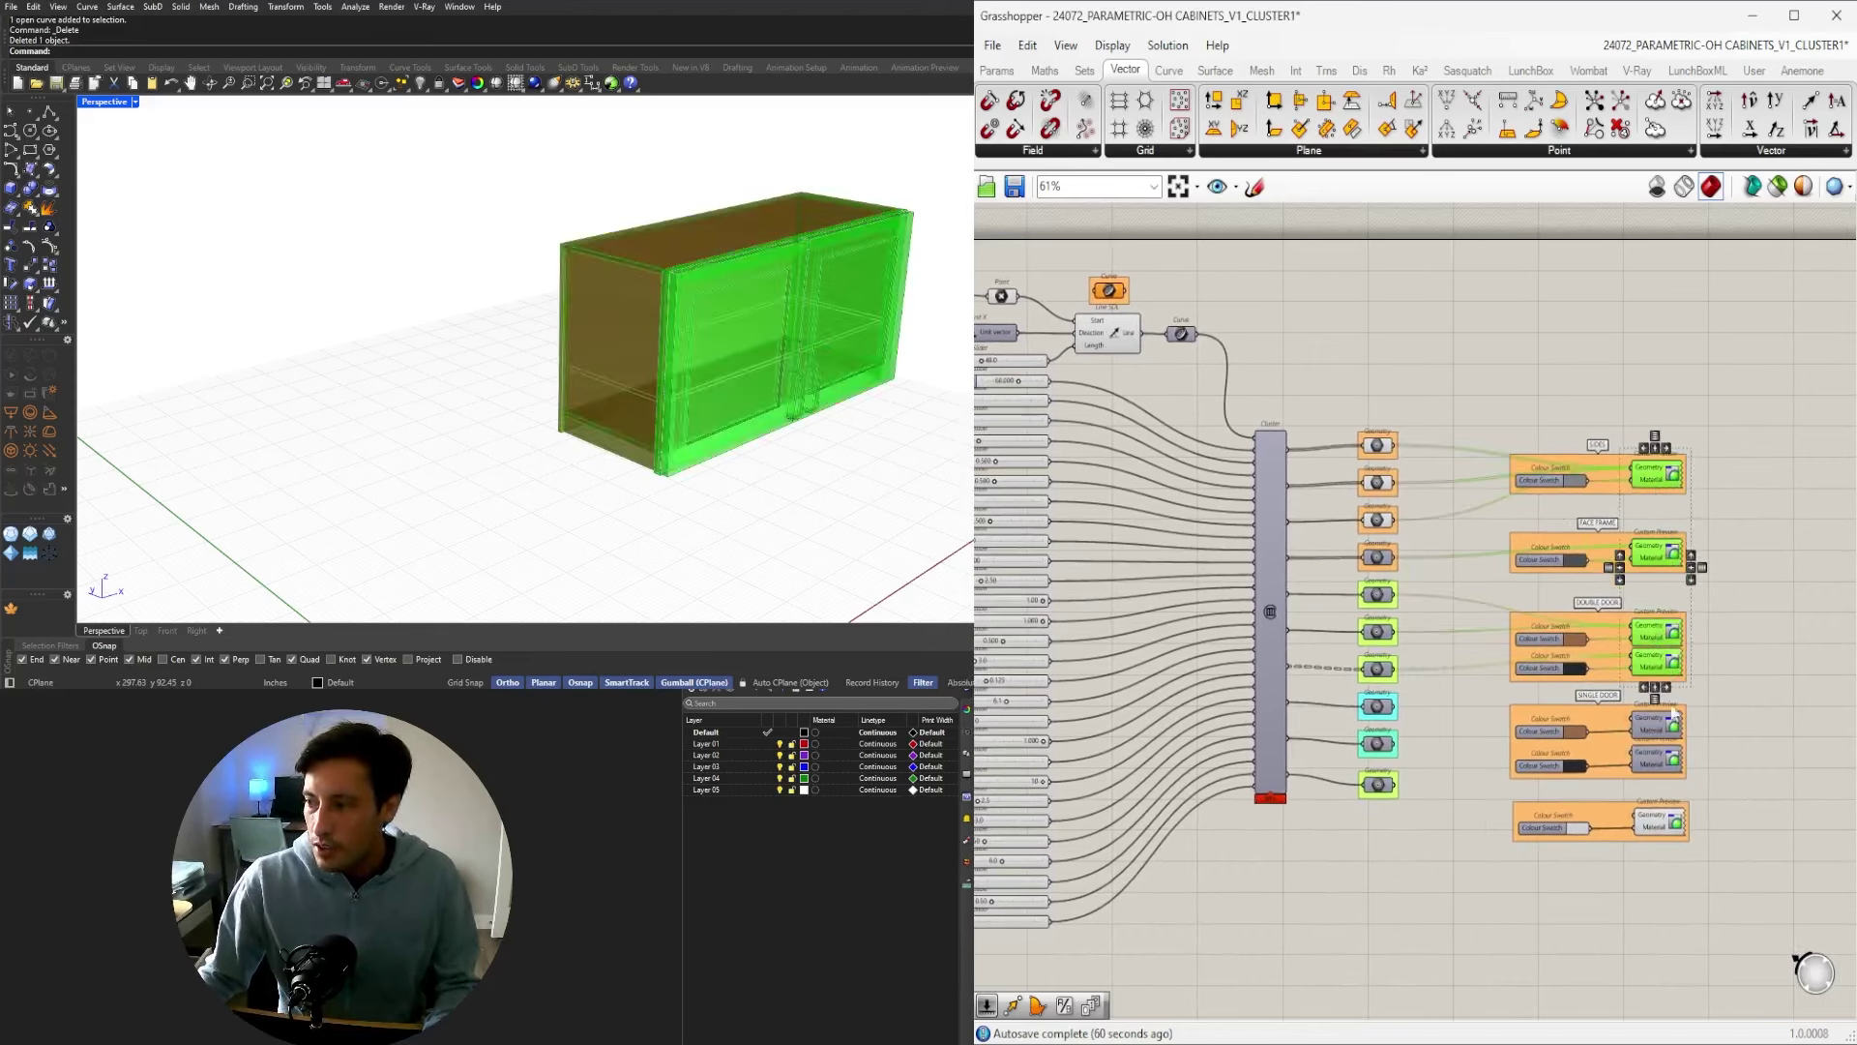
shift+click(1668, 824)
middle_click(1585, 387)
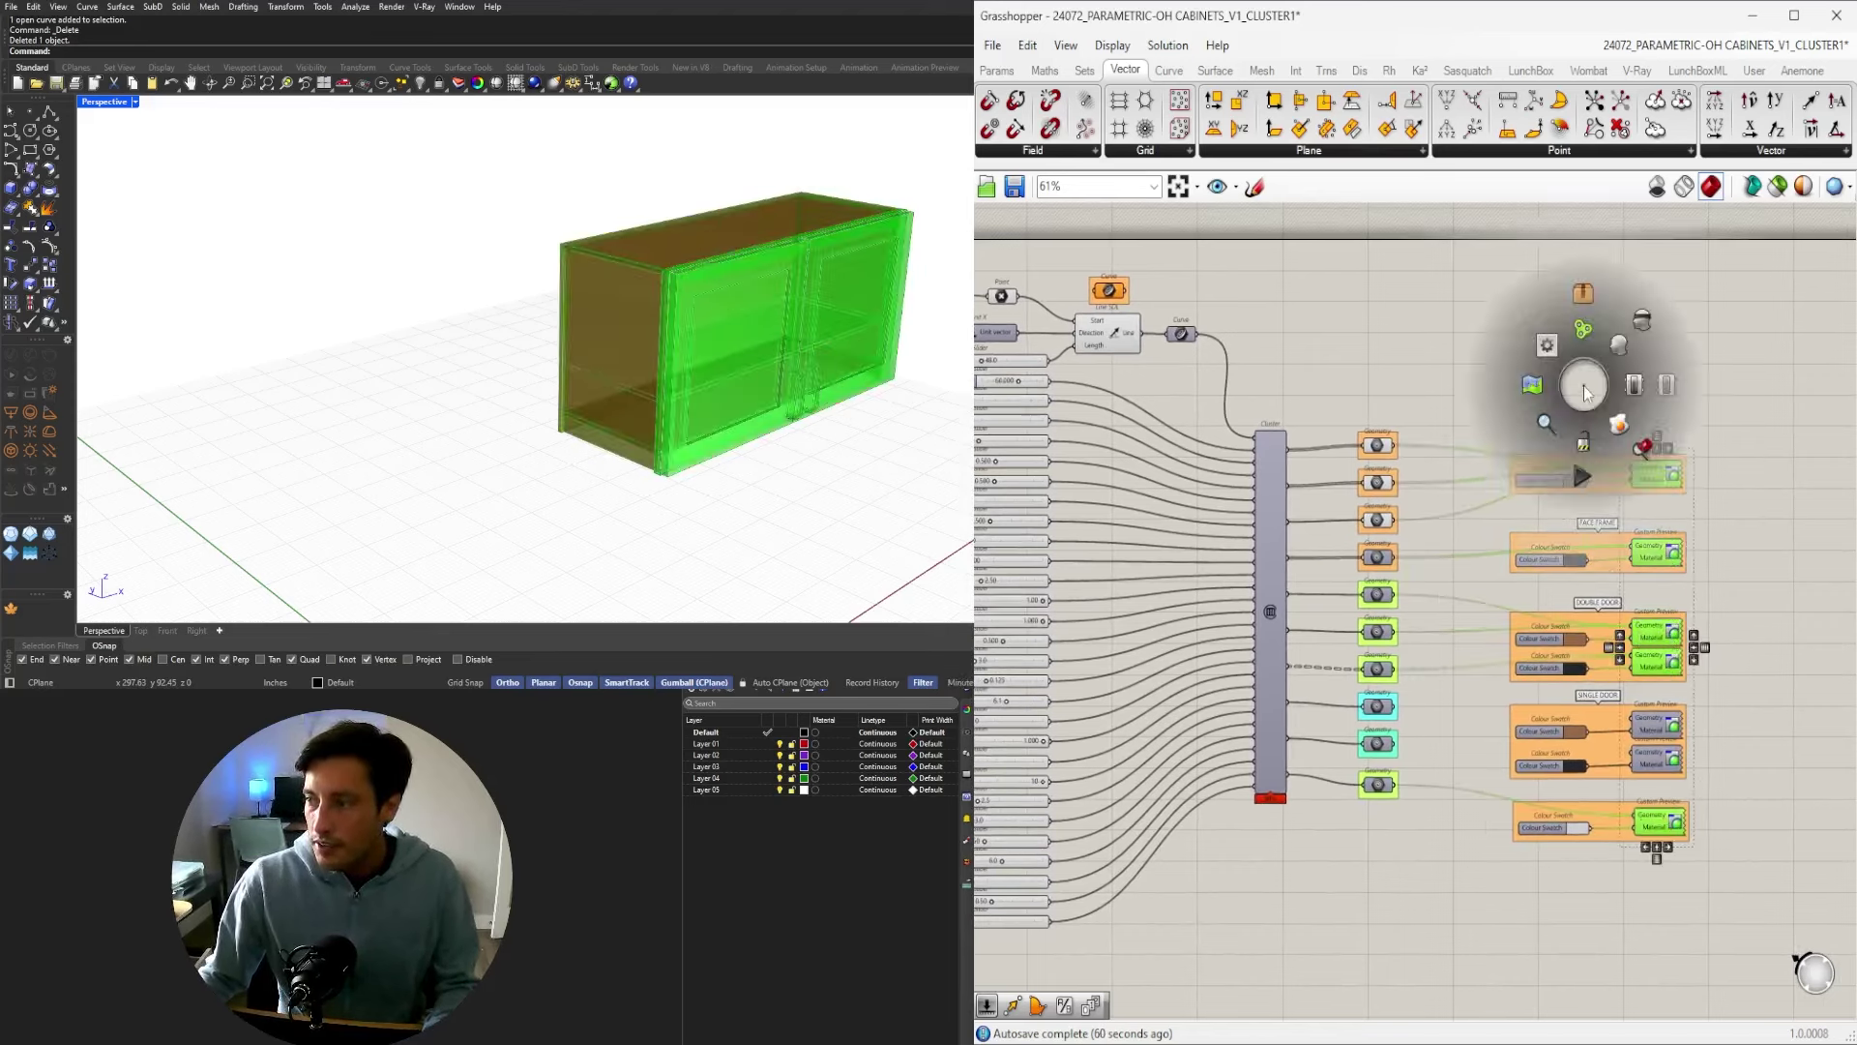
click(1623, 431)
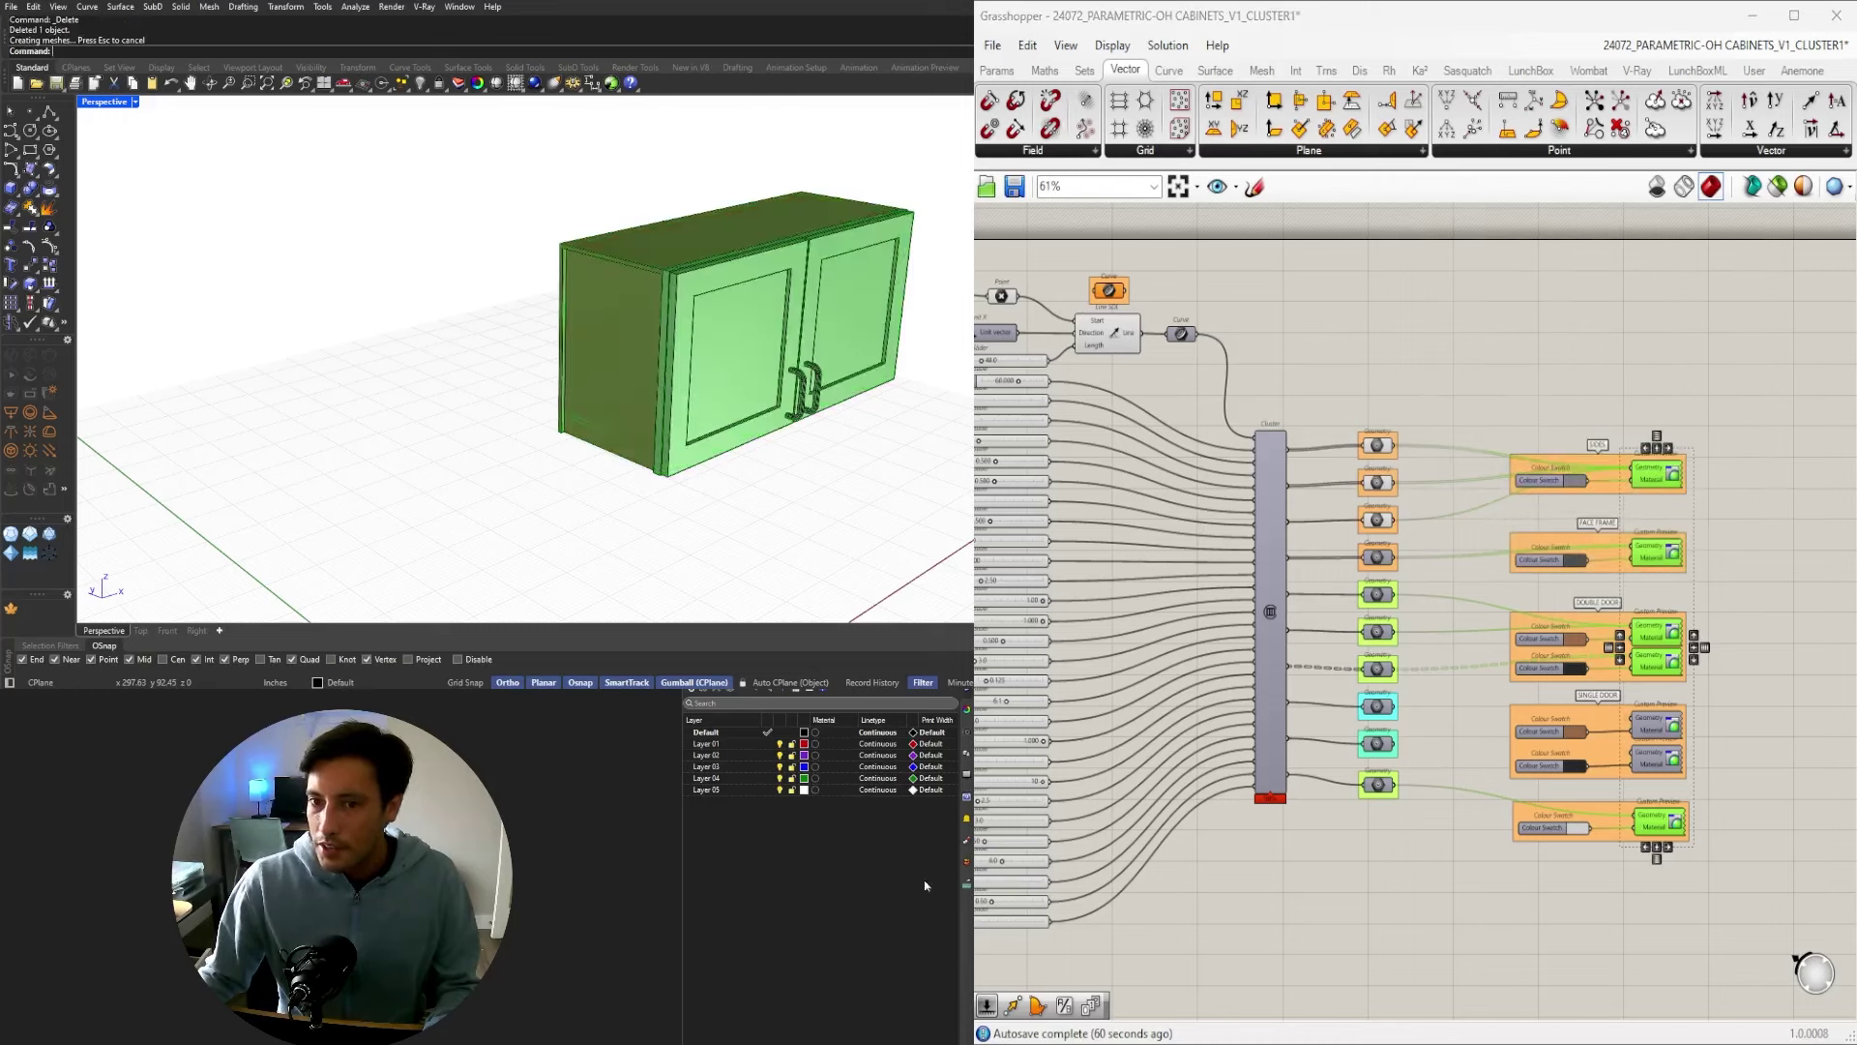
Select all the baked cabinet parts and move them along the X direction, clear of the Grasshopper preview.
mouse_move(600, 347)
right_down()
mouse_move(564, 353)
mouse_move(187, 231)
right_up()
drag(186, 231, 683, 556)
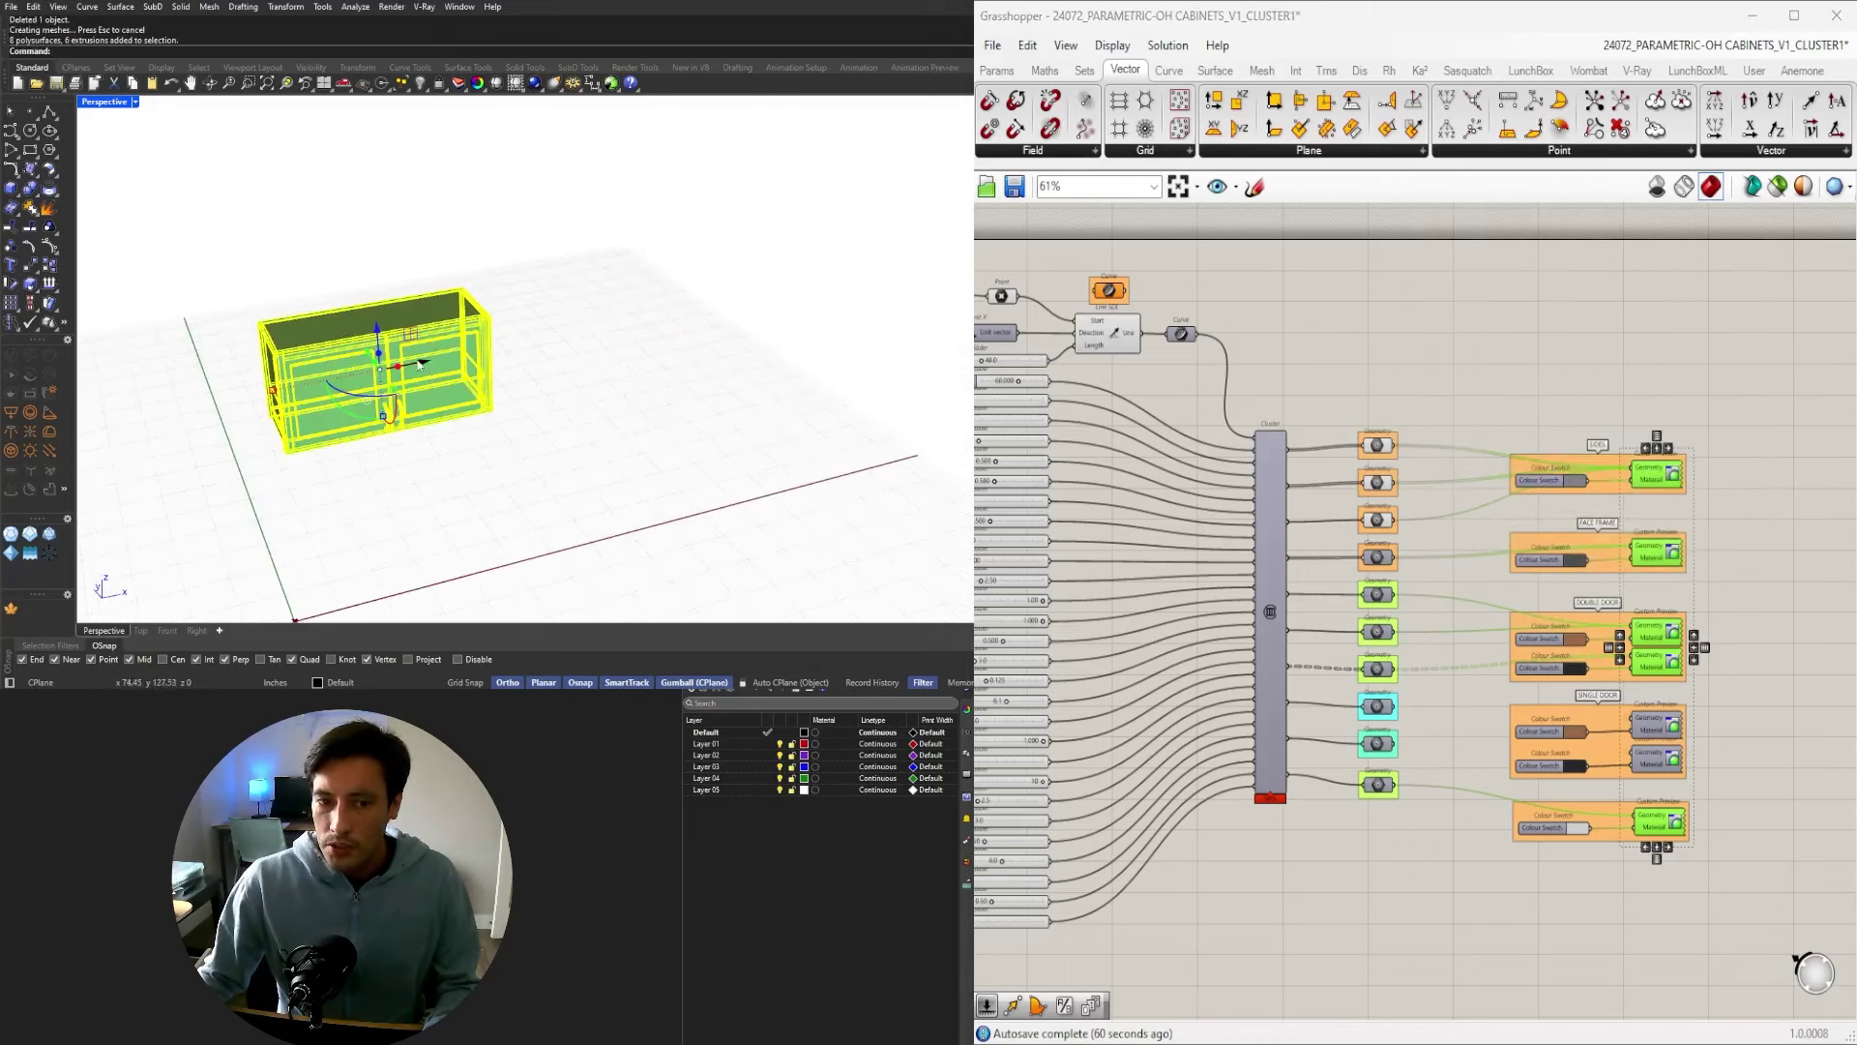
drag(420, 365, 882, 276)
click(907, 392)
scroll(590, 400, up, 8)
shift+right_drag(875, 324, 578, 397)
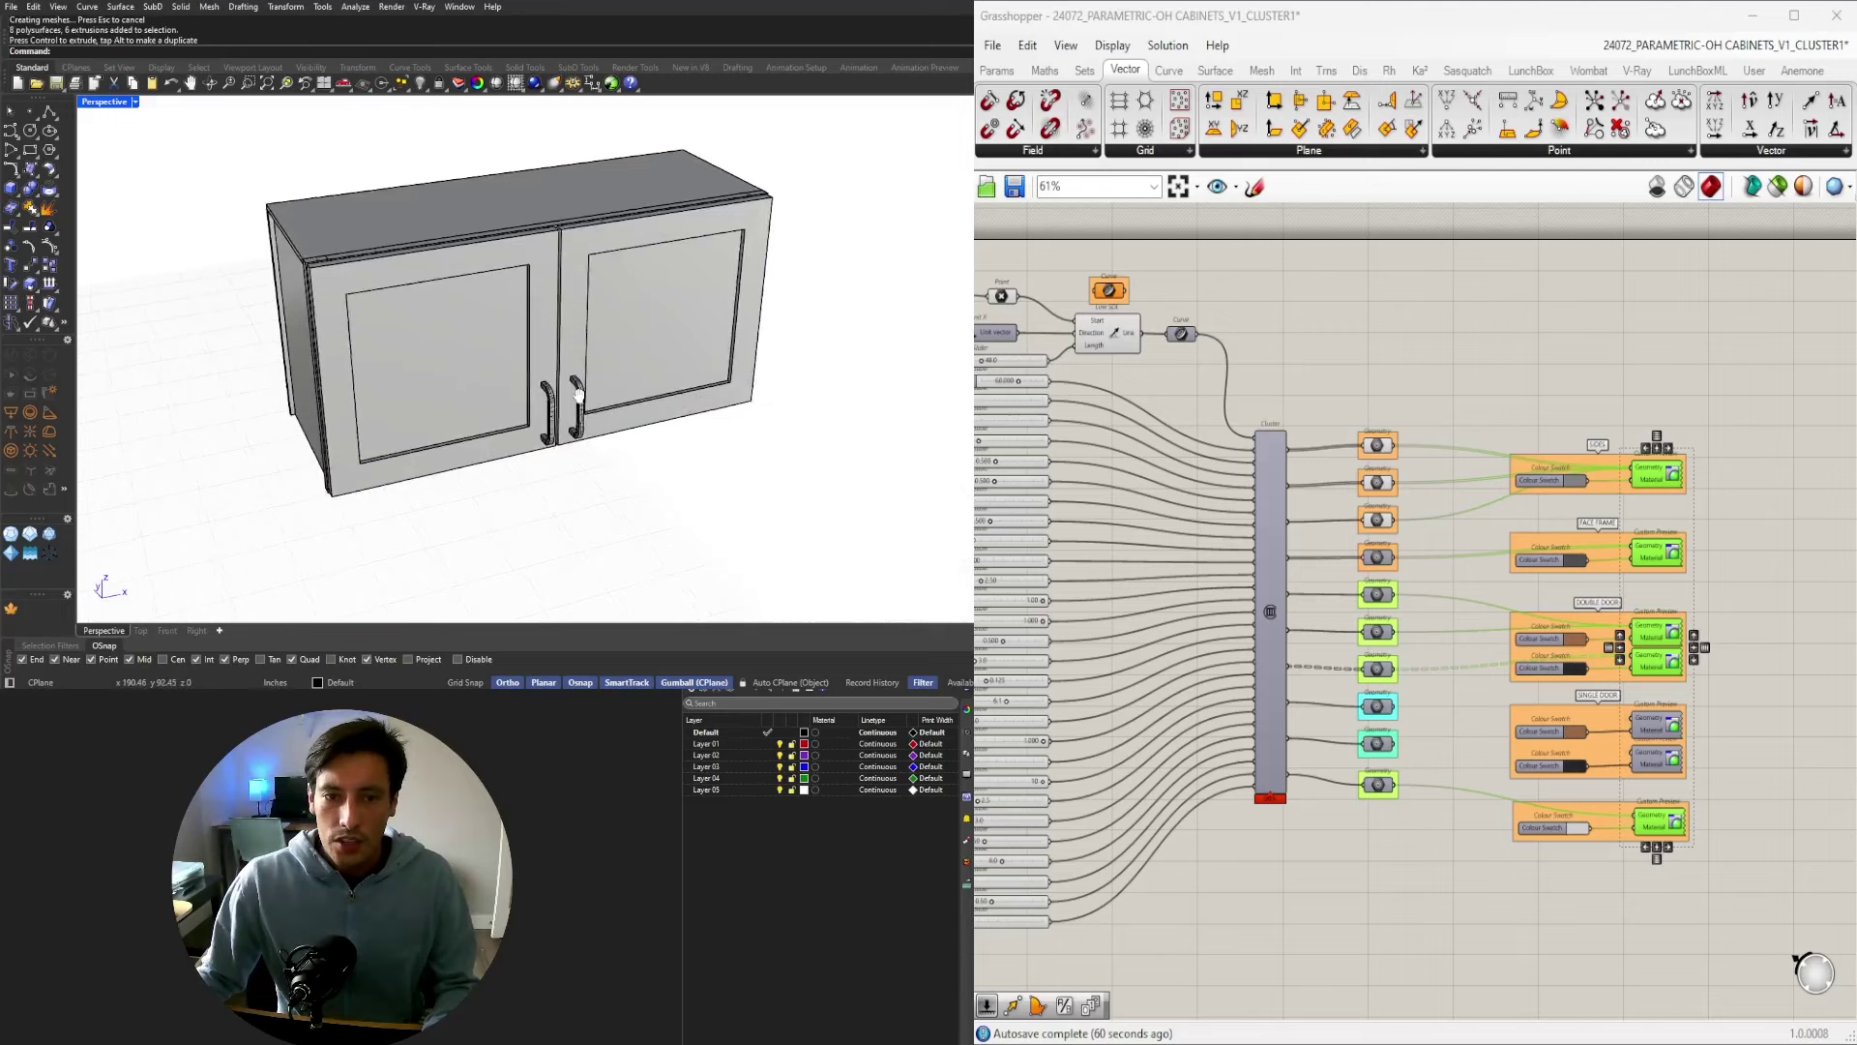
Zoom the Perspective view to the whole baked cabinet and view it from the front corner.
scroll(578, 395, down, 5)
drag(358, 140, 837, 437)
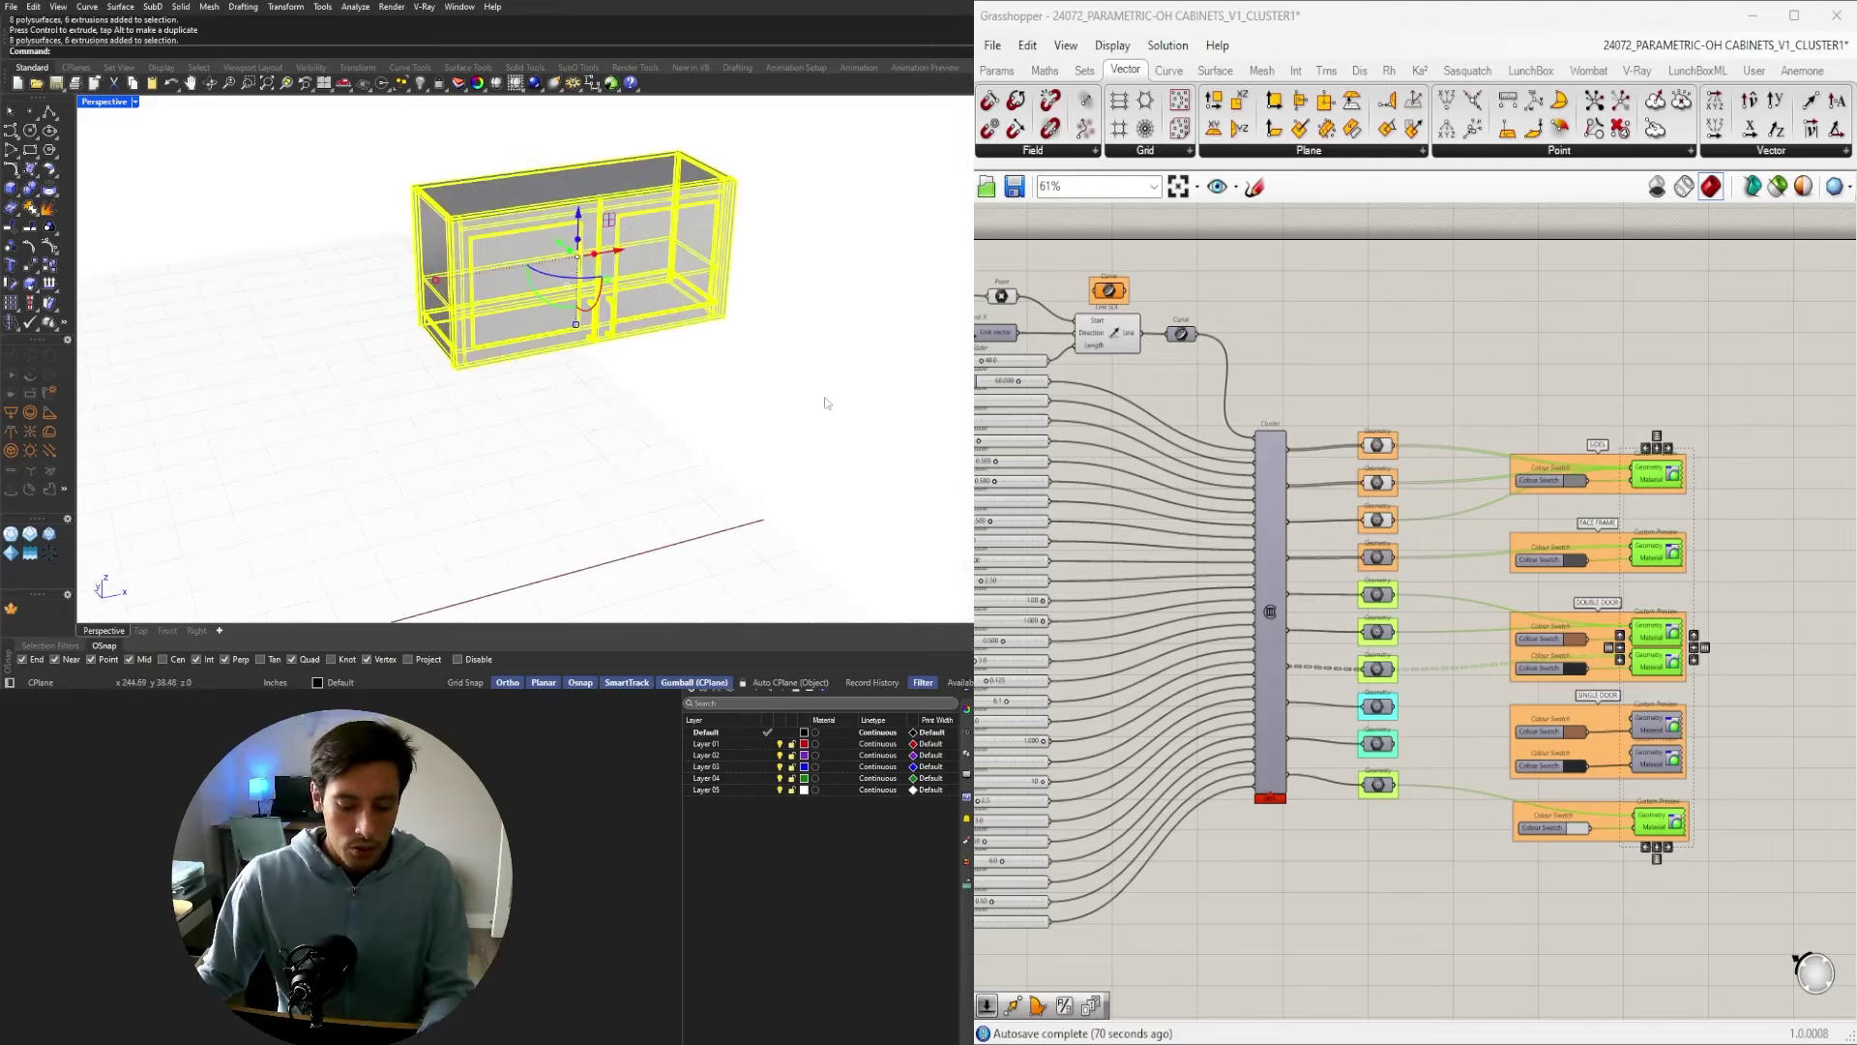
text(zs)
key(Return)
key(Escape)
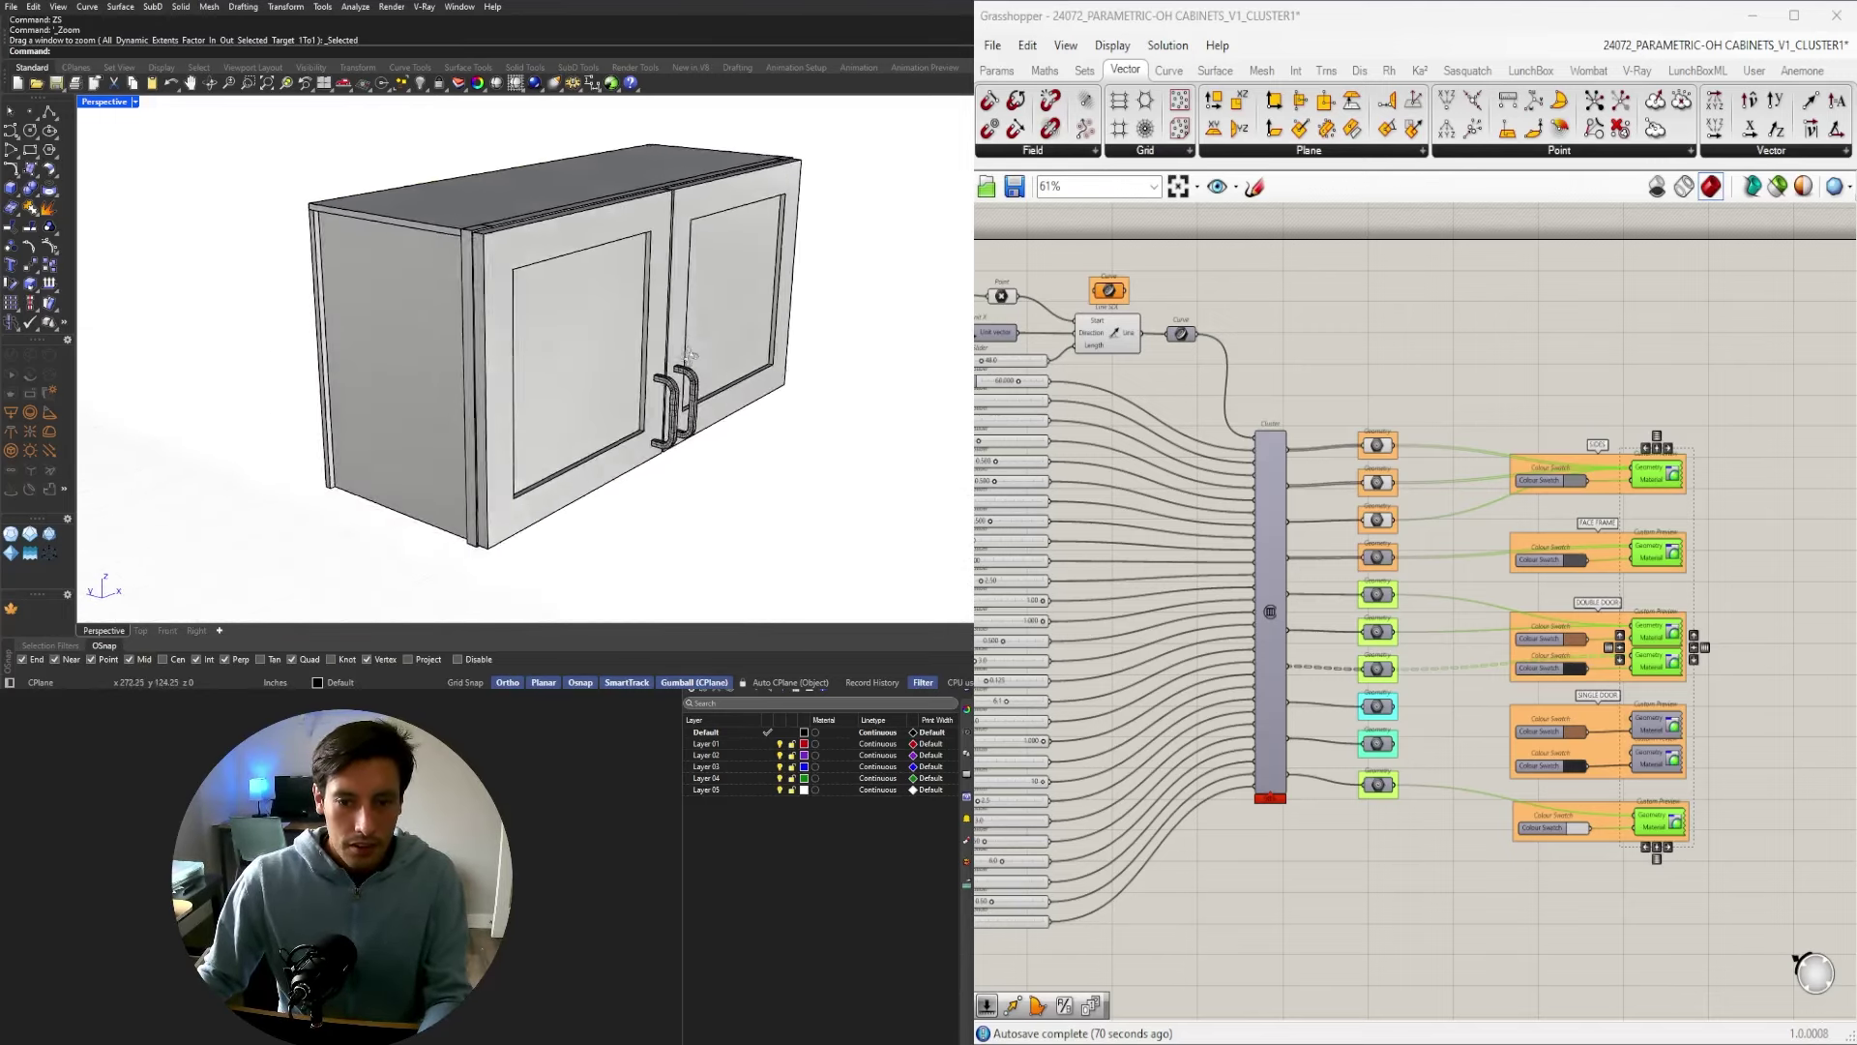
mouse_move(690, 356)
right_down()
mouse_move(716, 356)
mouse_move(667, 371)
right_up()
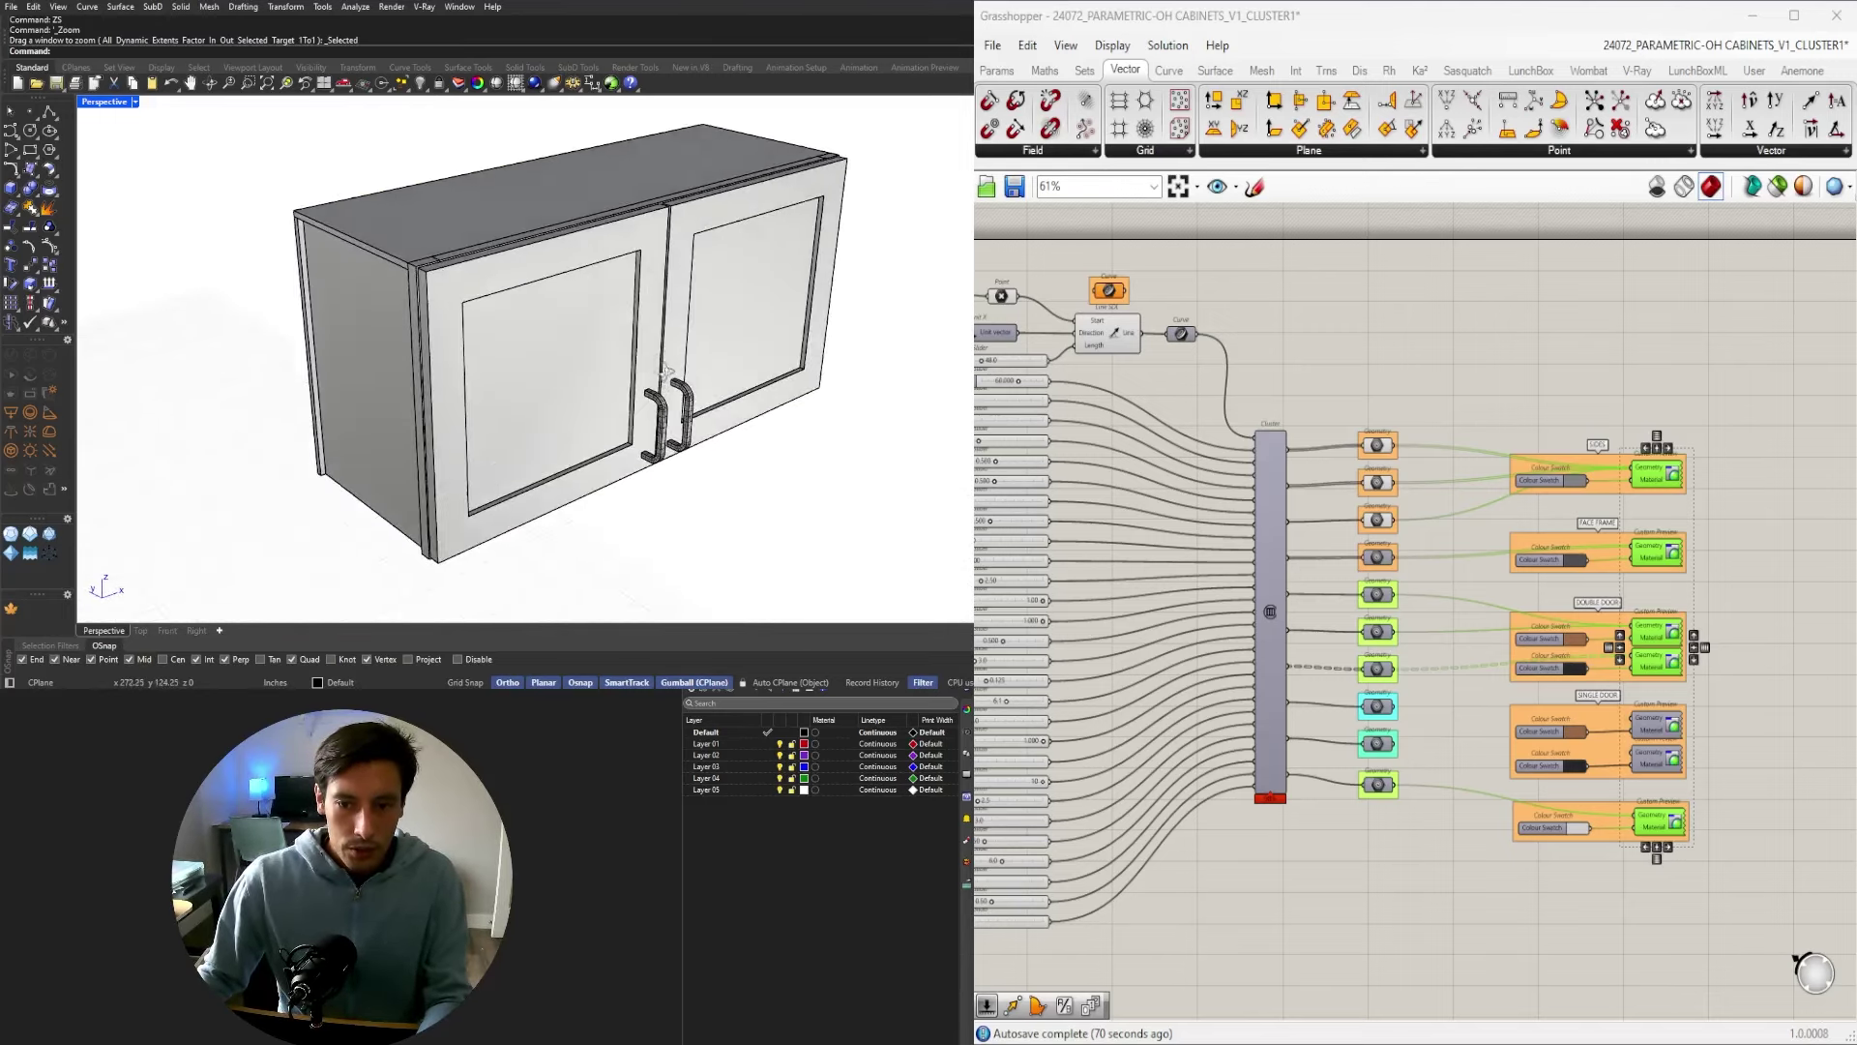
Make Layer 01 current and add a vertical clipping plane lengthwise through the cabinet, starting from the midpoint of its top side edge.
click(768, 745)
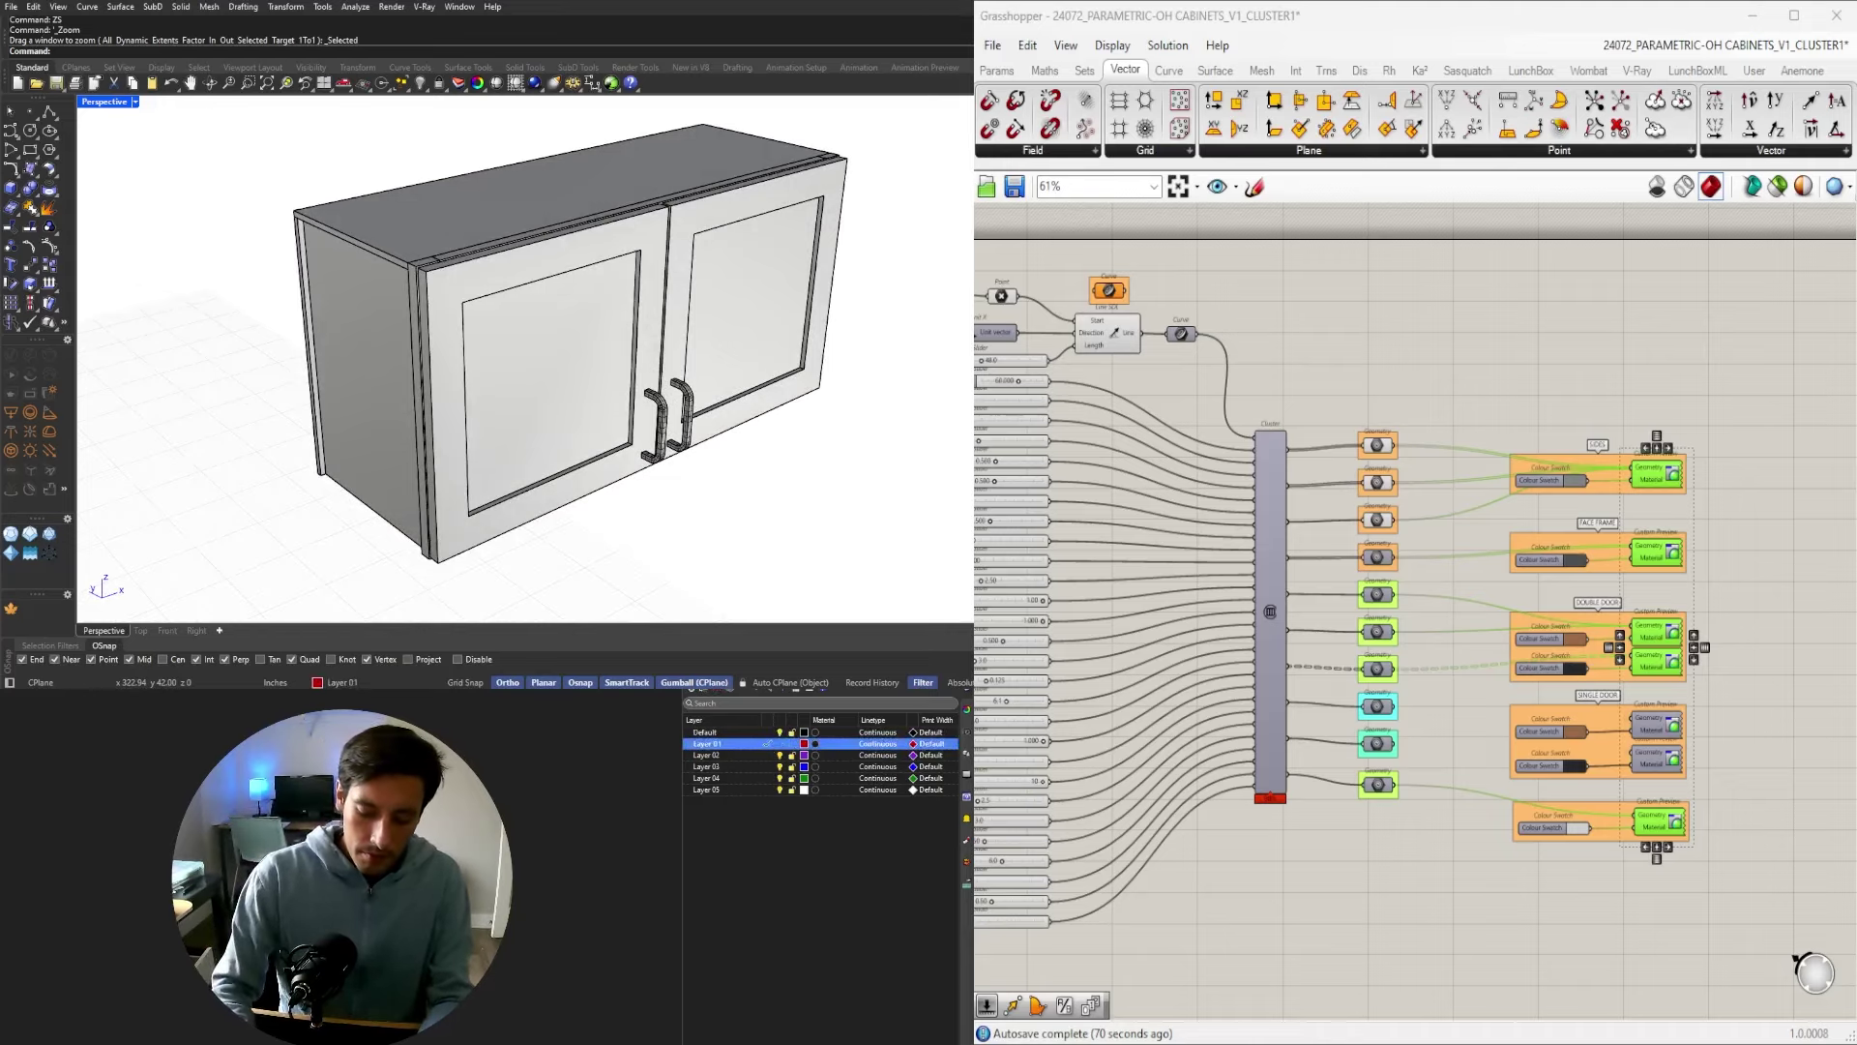
text(ClippingPlane)
key(Return)
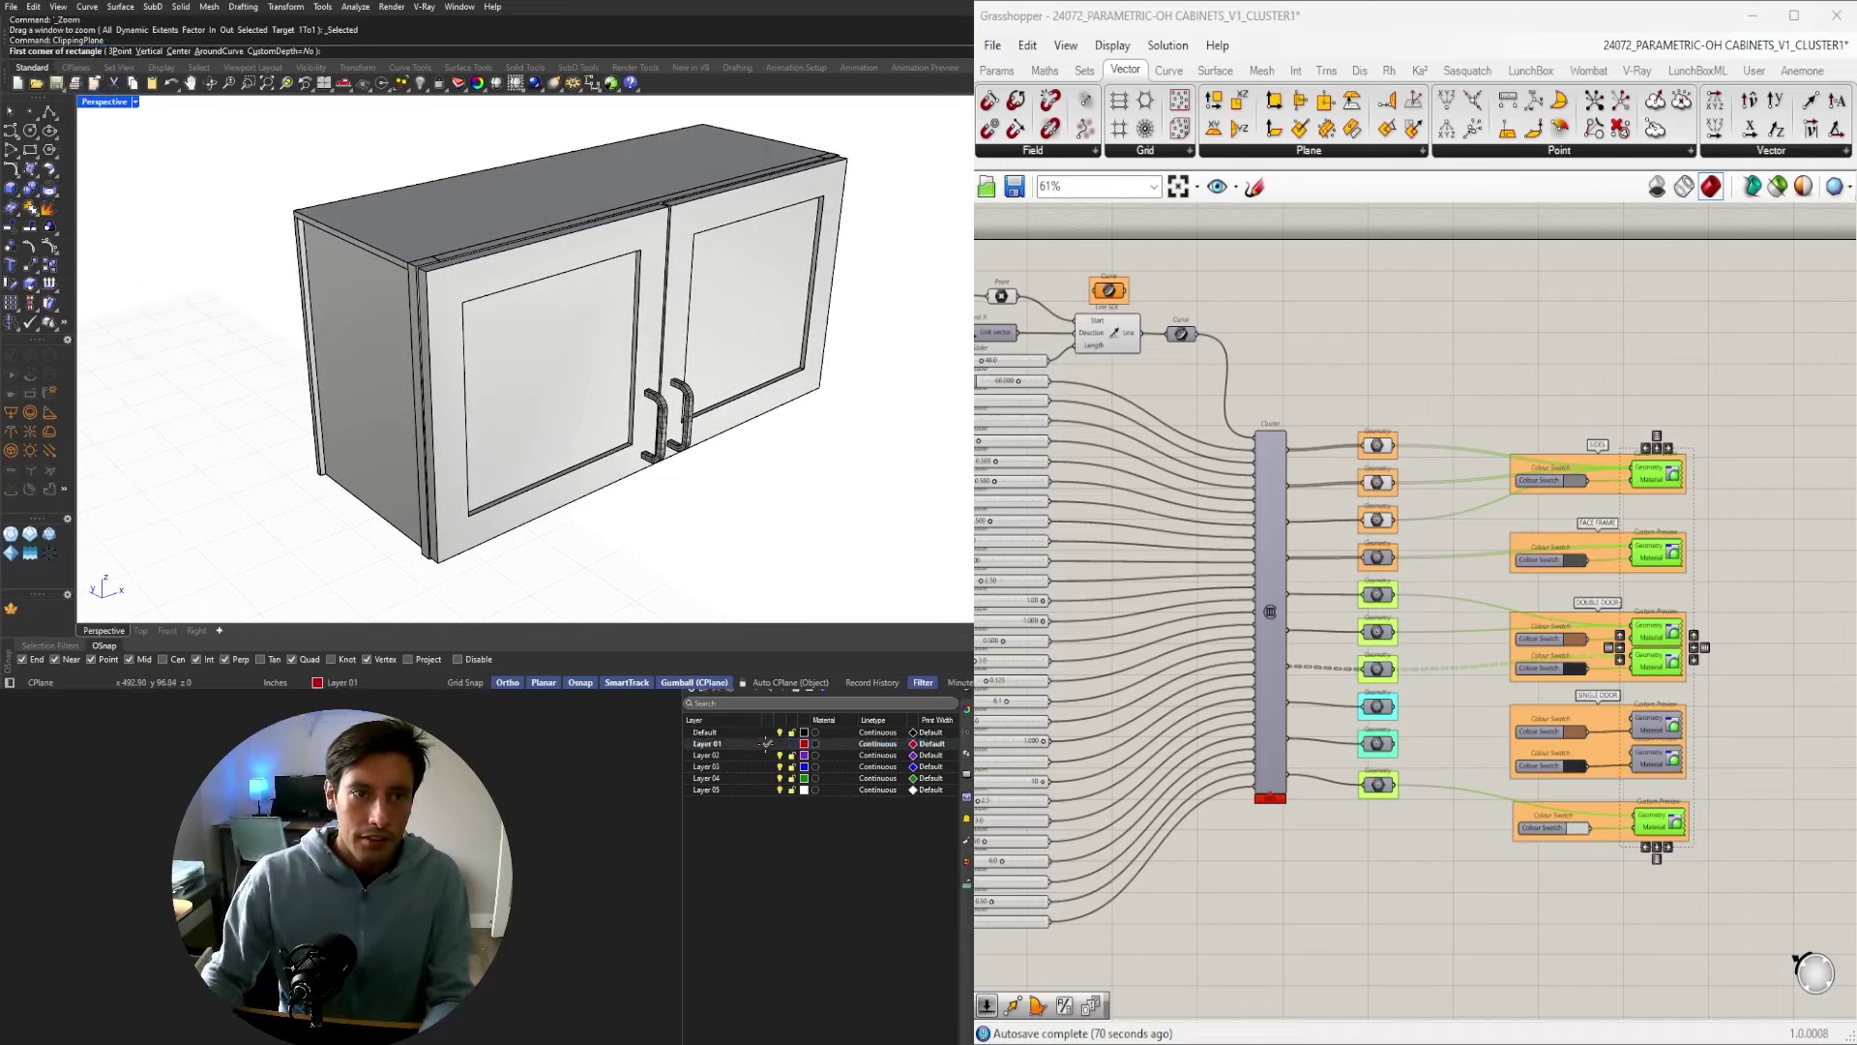
click(143, 52)
click(346, 234)
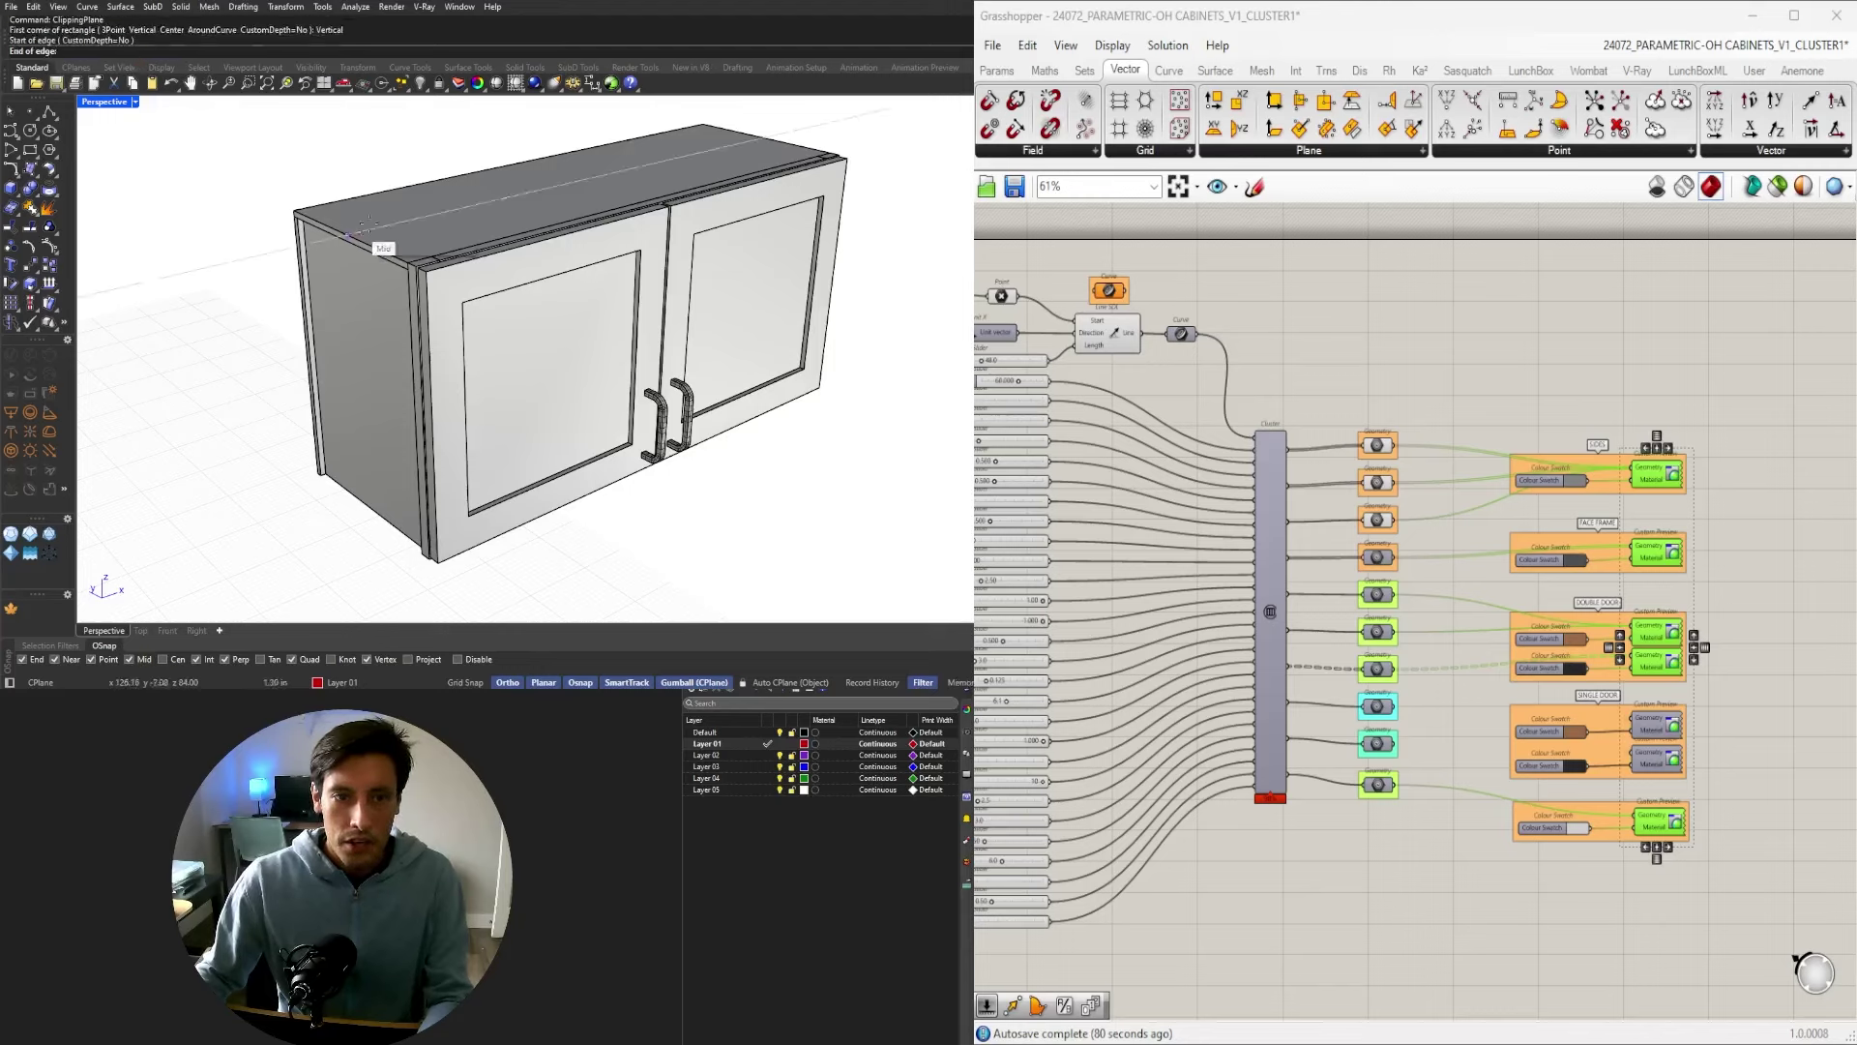
click(417, 218)
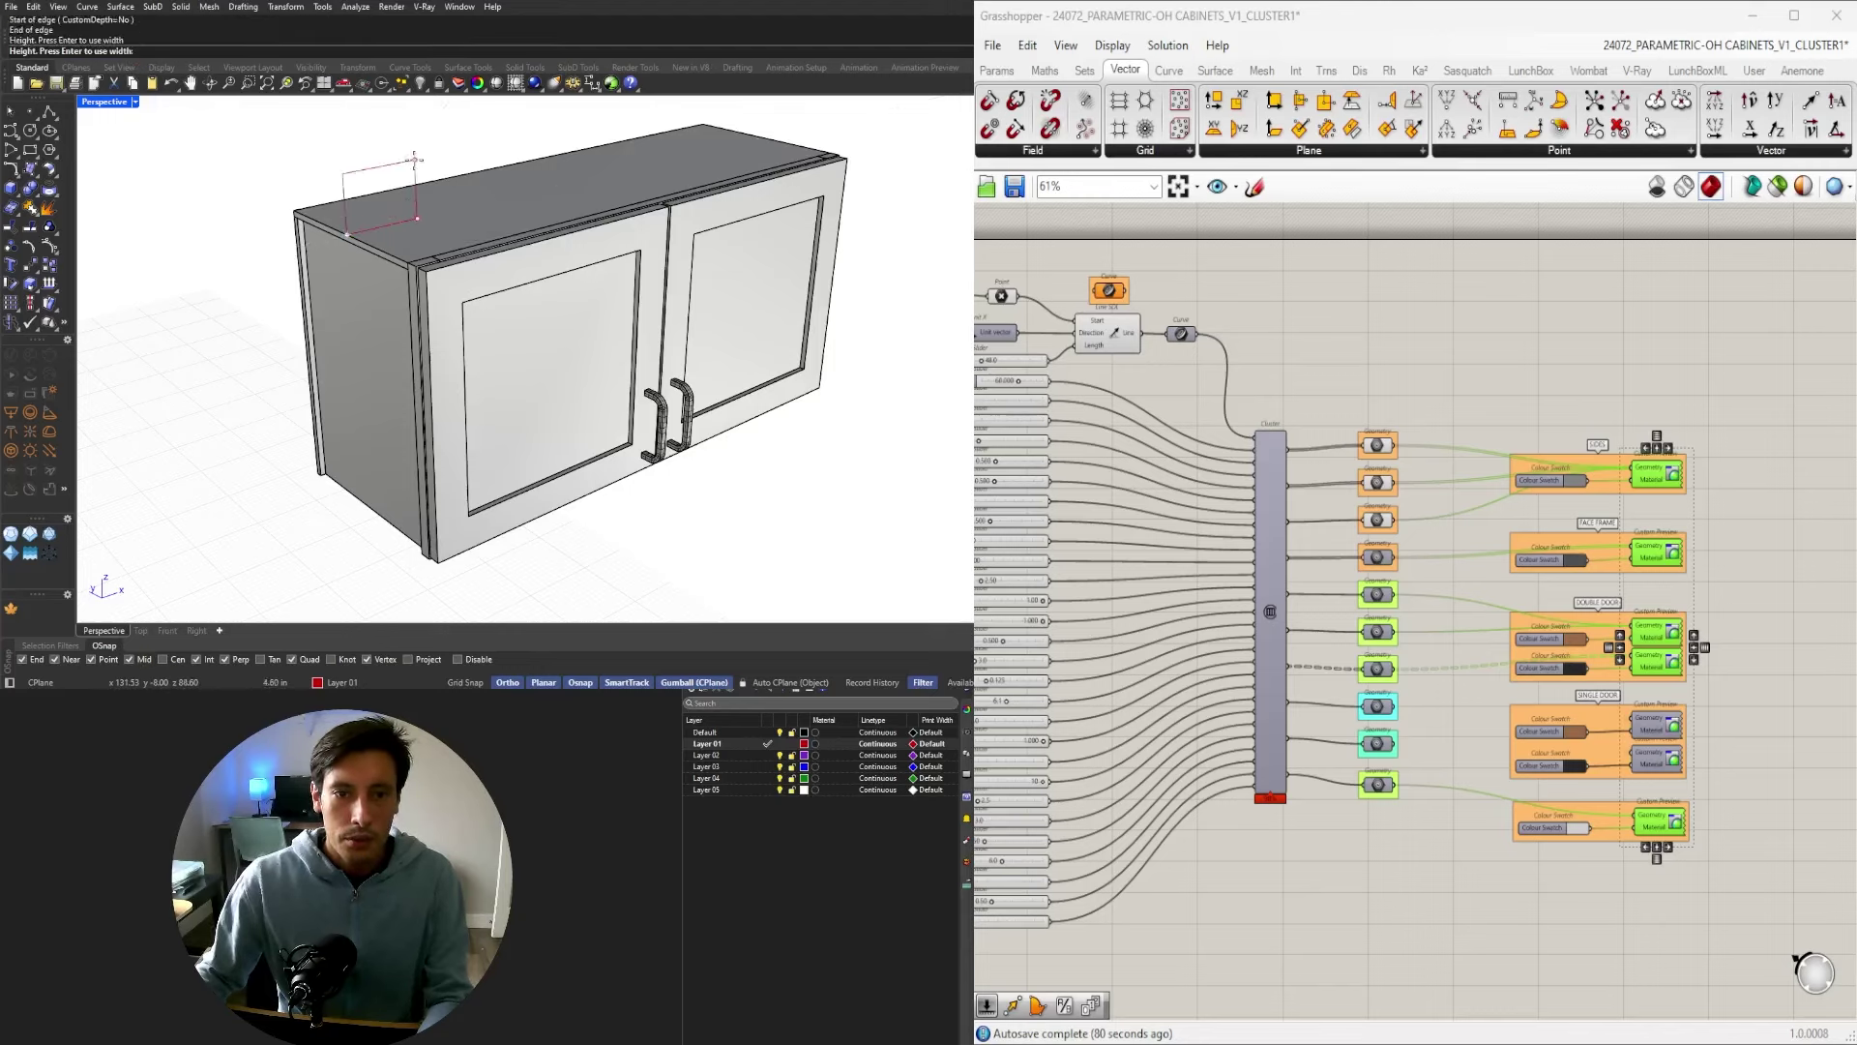
click(413, 153)
Examine the sectioned cabinet's interior, checking how the side panel, shelf and base panel join.
scroll(391, 280, up, 5)
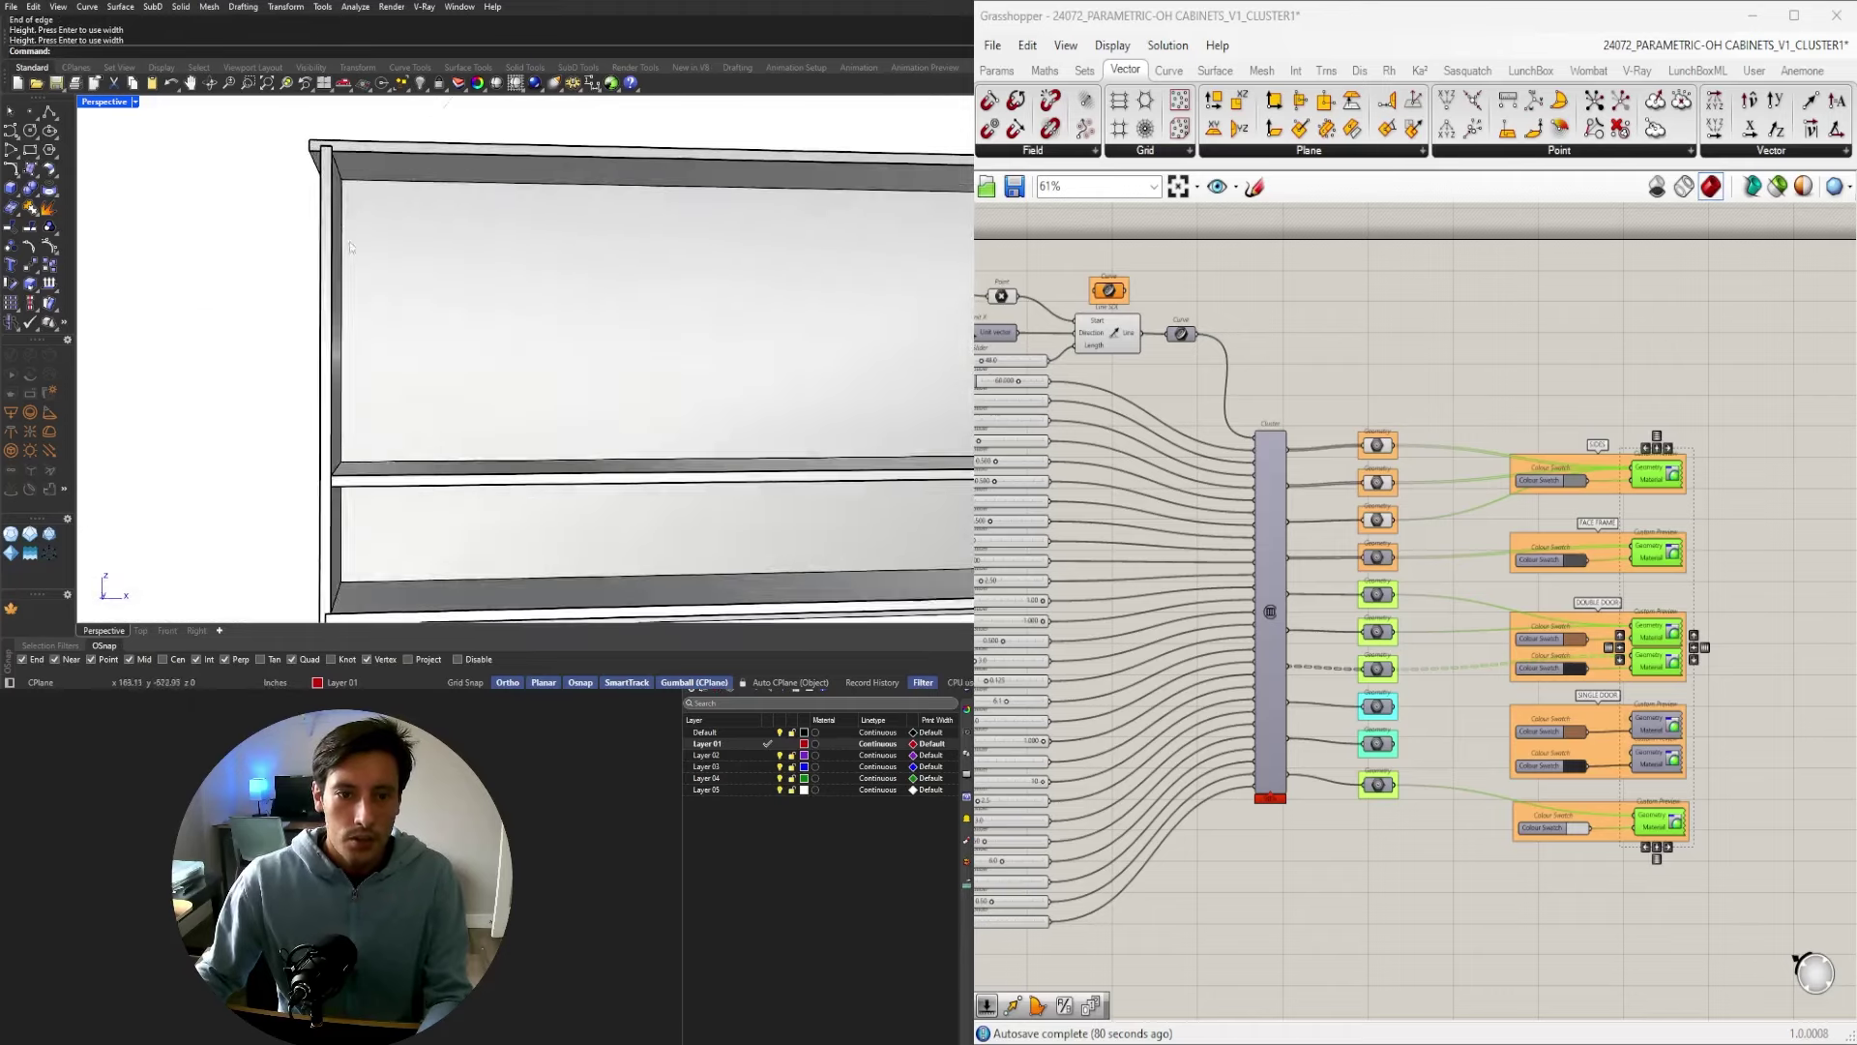
scroll(391, 279, down, 5)
right_drag(392, 279, 467, 381)
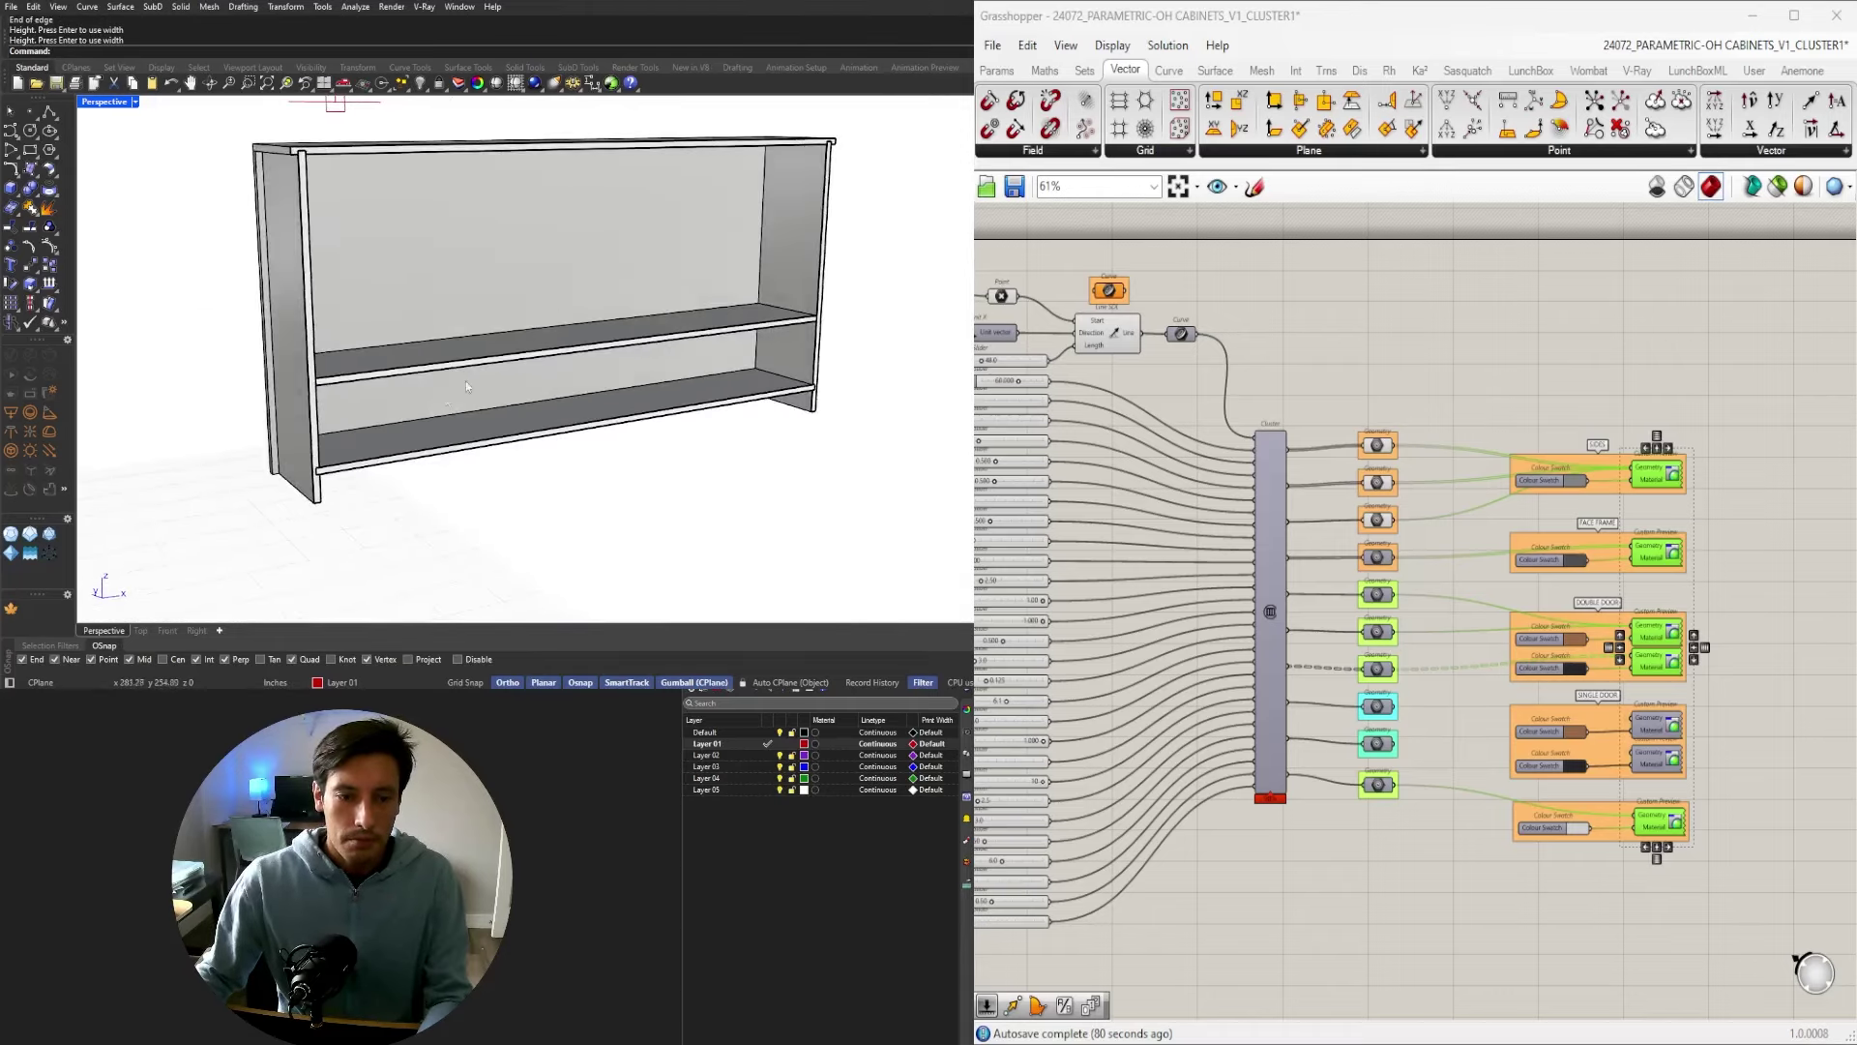
scroll(316, 438, up, 4)
scroll(316, 437, down, 5)
click(318, 503)
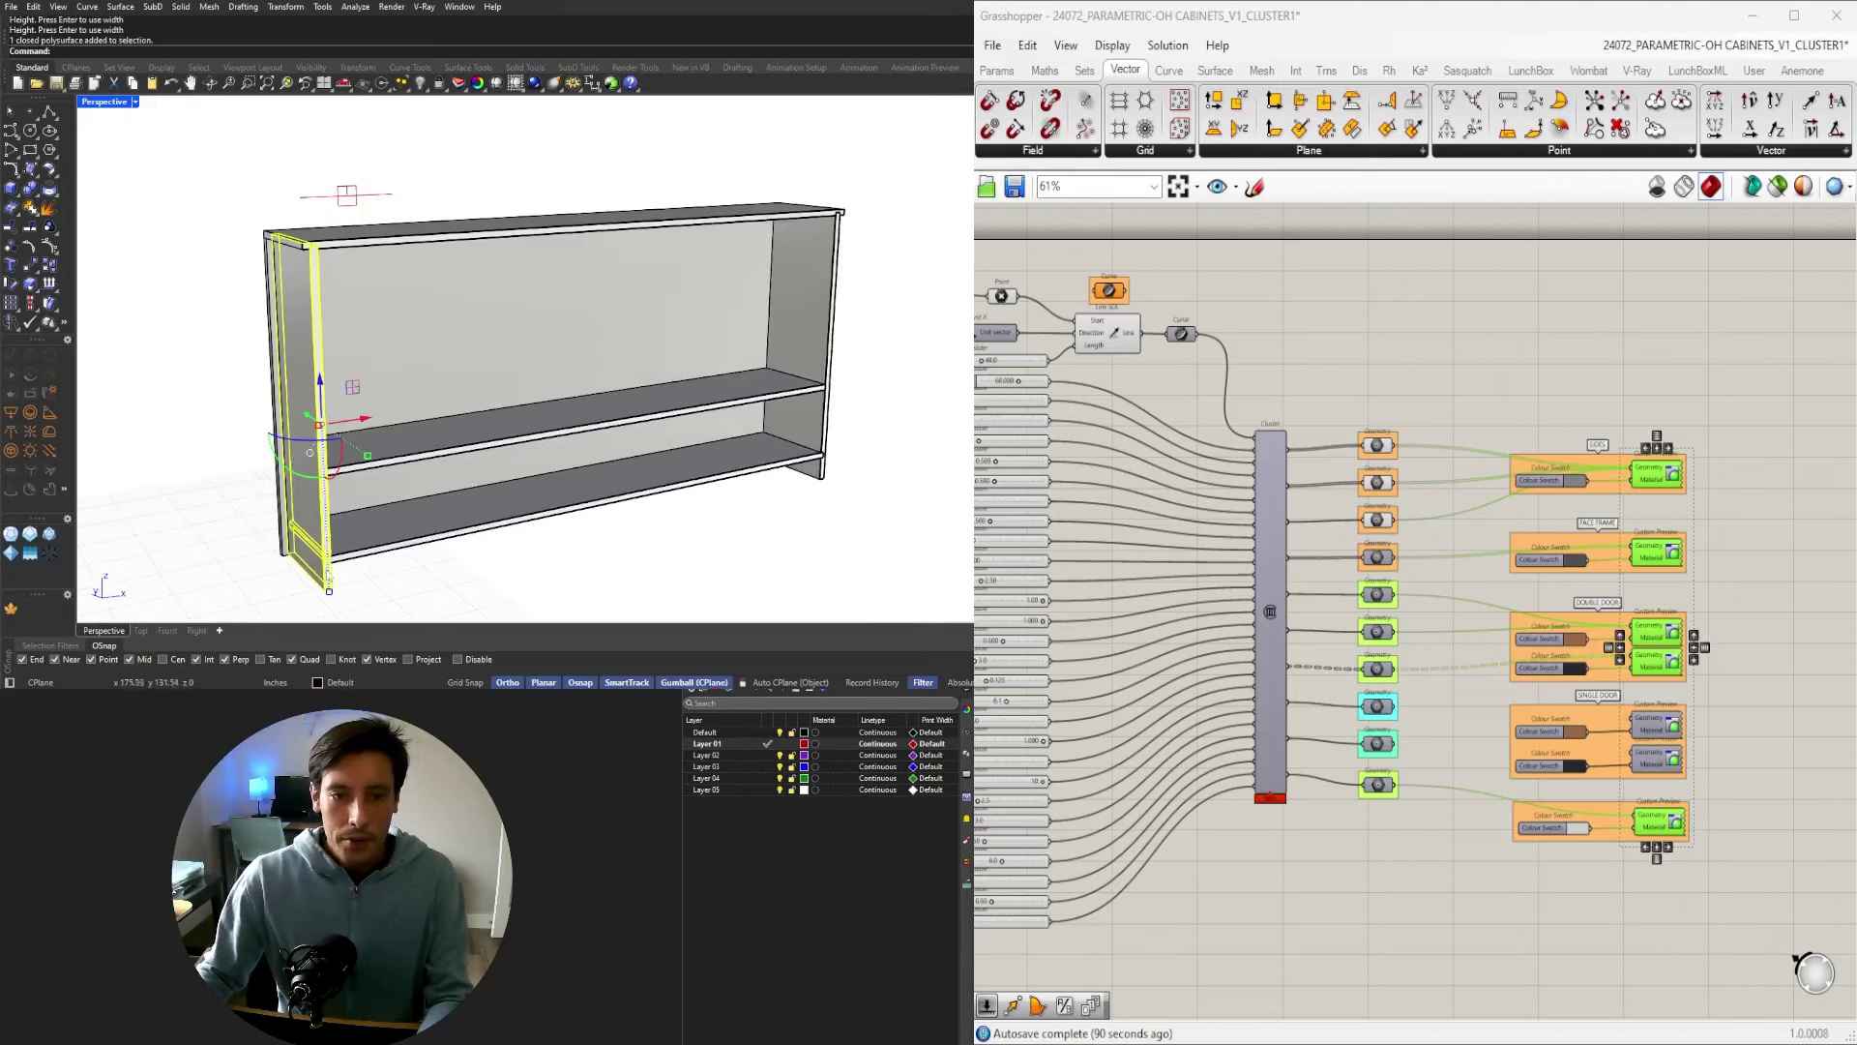
scroll(323, 568, up, 6)
click(336, 548)
scroll(330, 549, up, 4)
key(Escape)
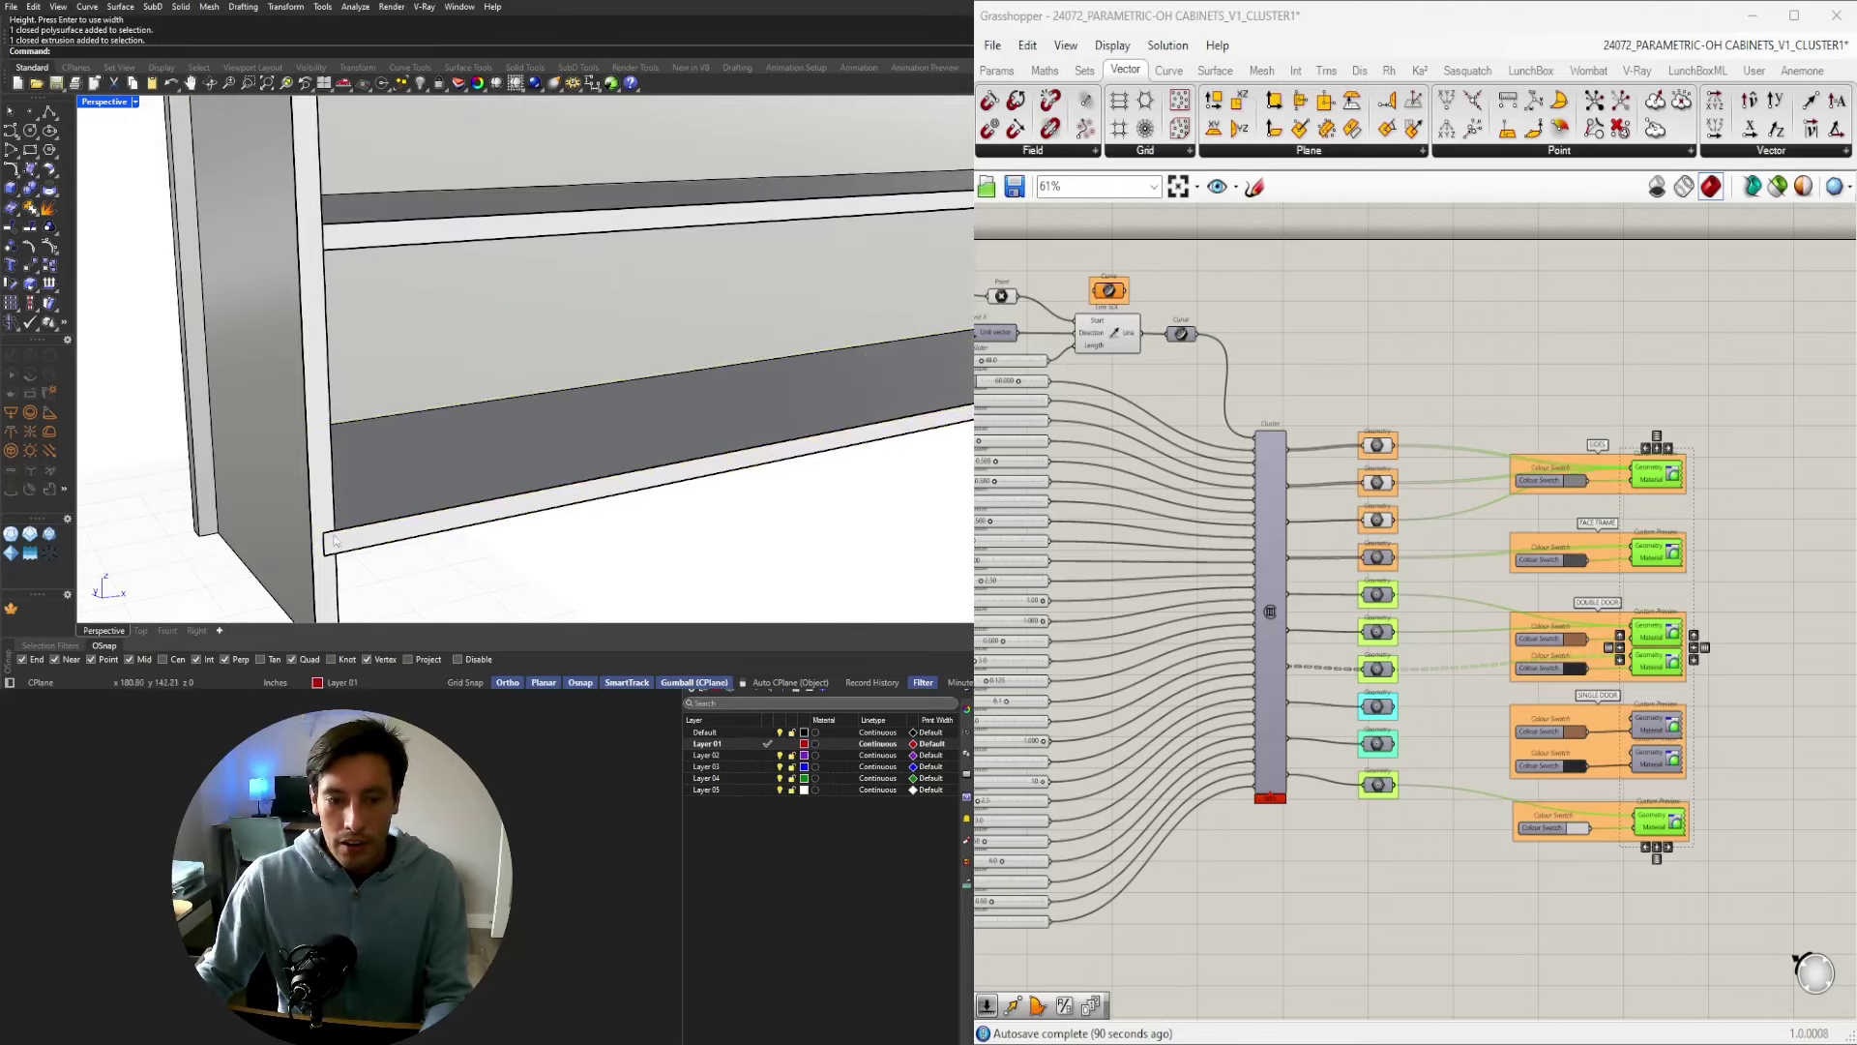
scroll(339, 560, down, 5)
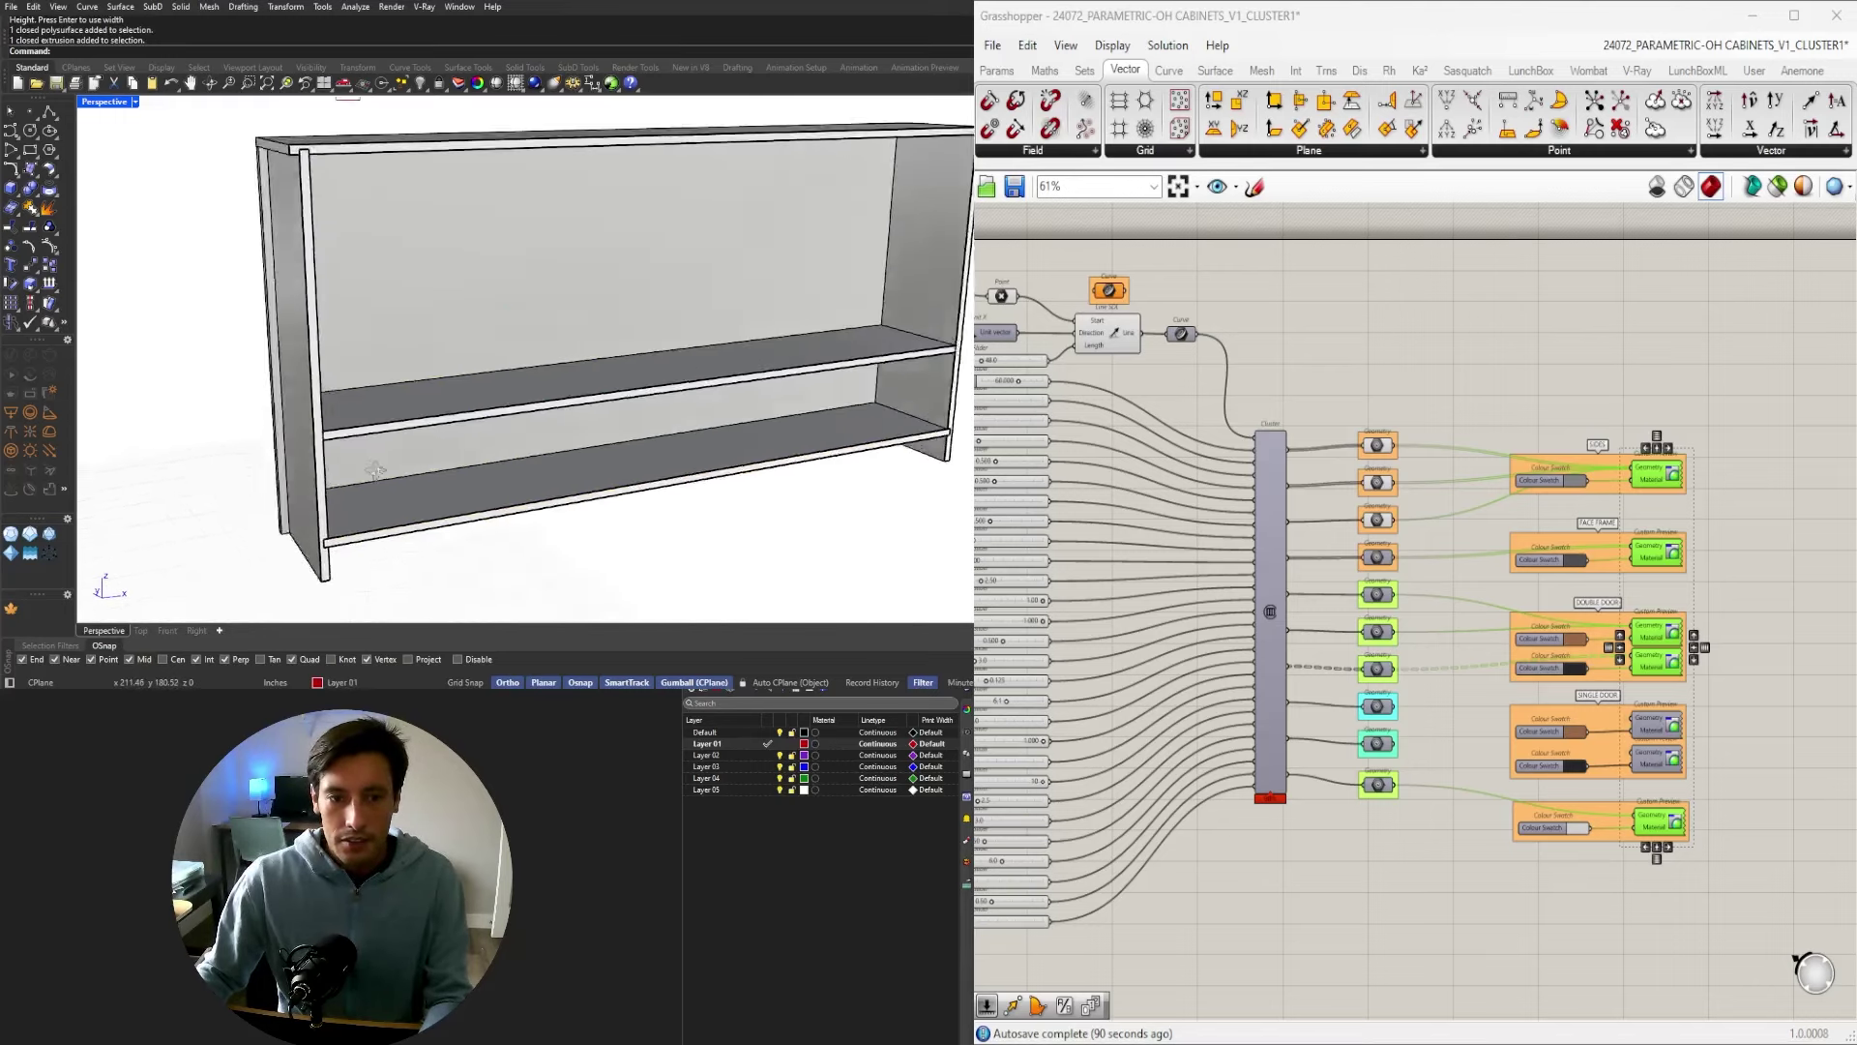
Inspect where the shelf and base panel meet the side panel in the lengthwise section.
right_drag(377, 466, 352, 472)
click(339, 403)
key(Escape)
scroll(538, 381, down, 4)
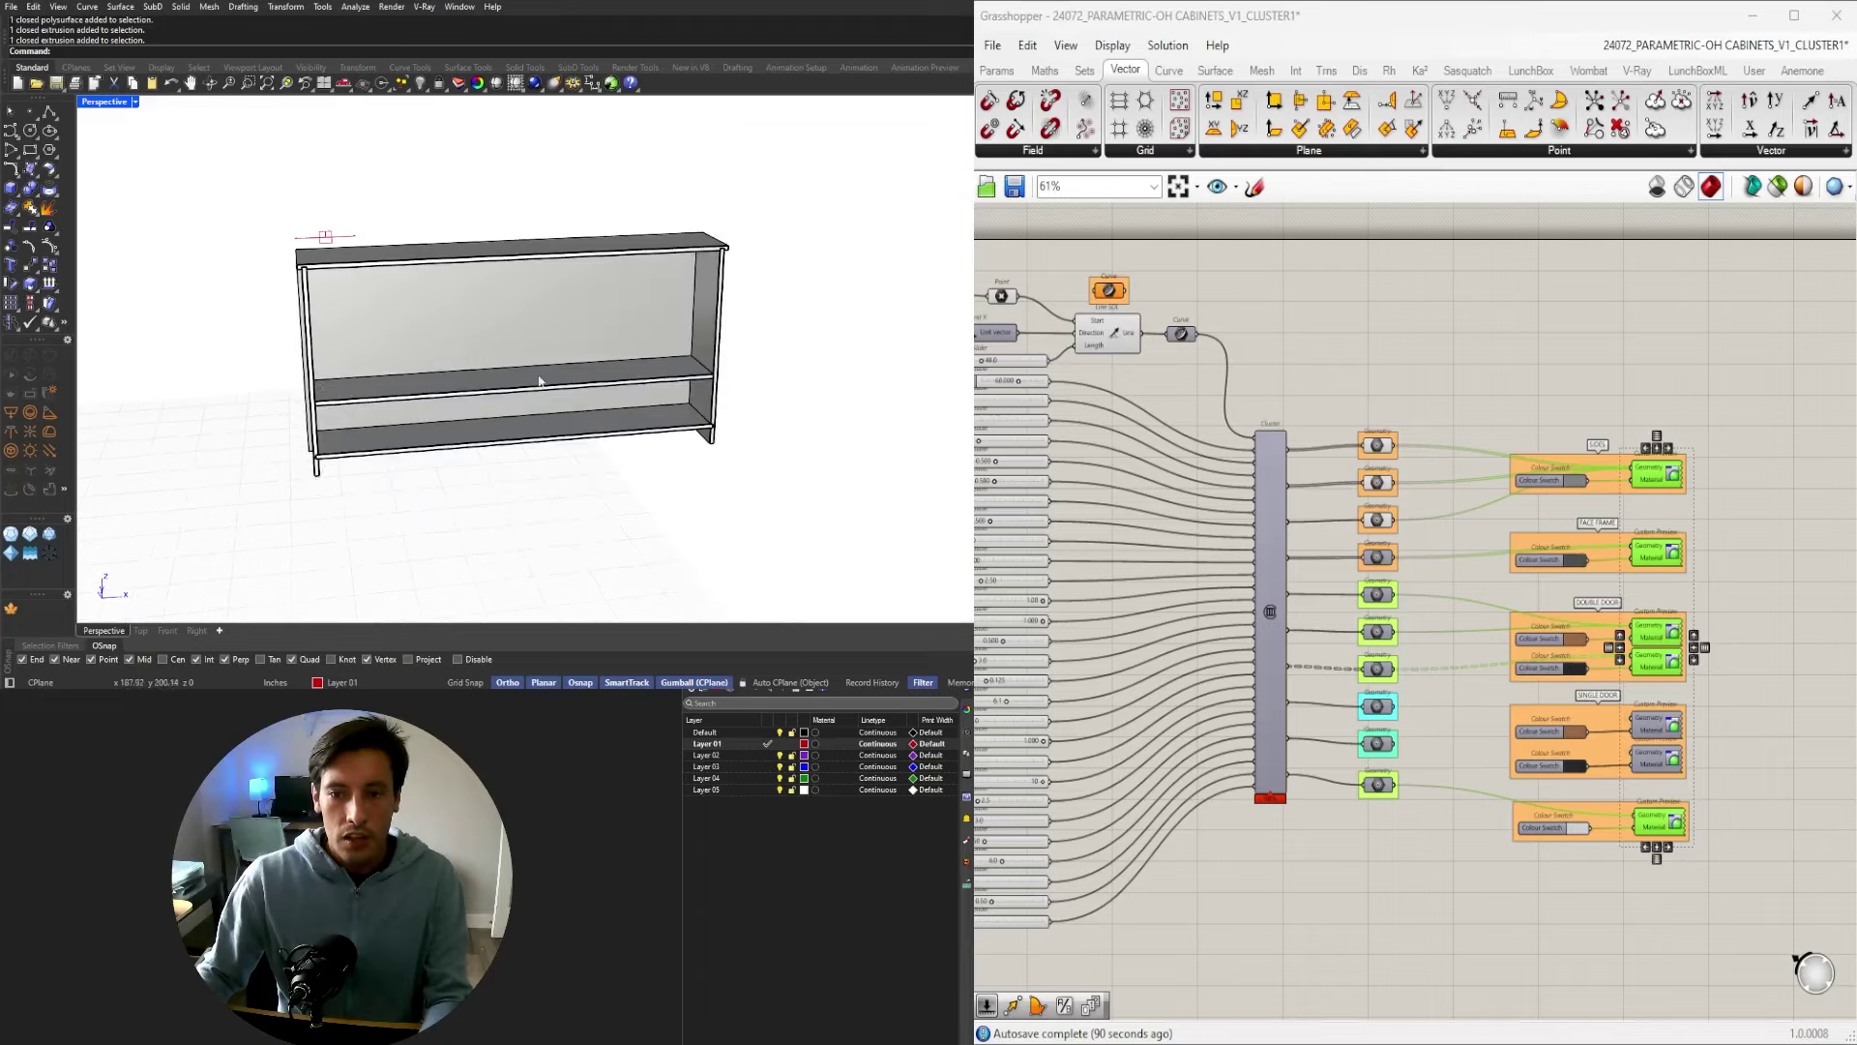
scroll(315, 385, up, 5)
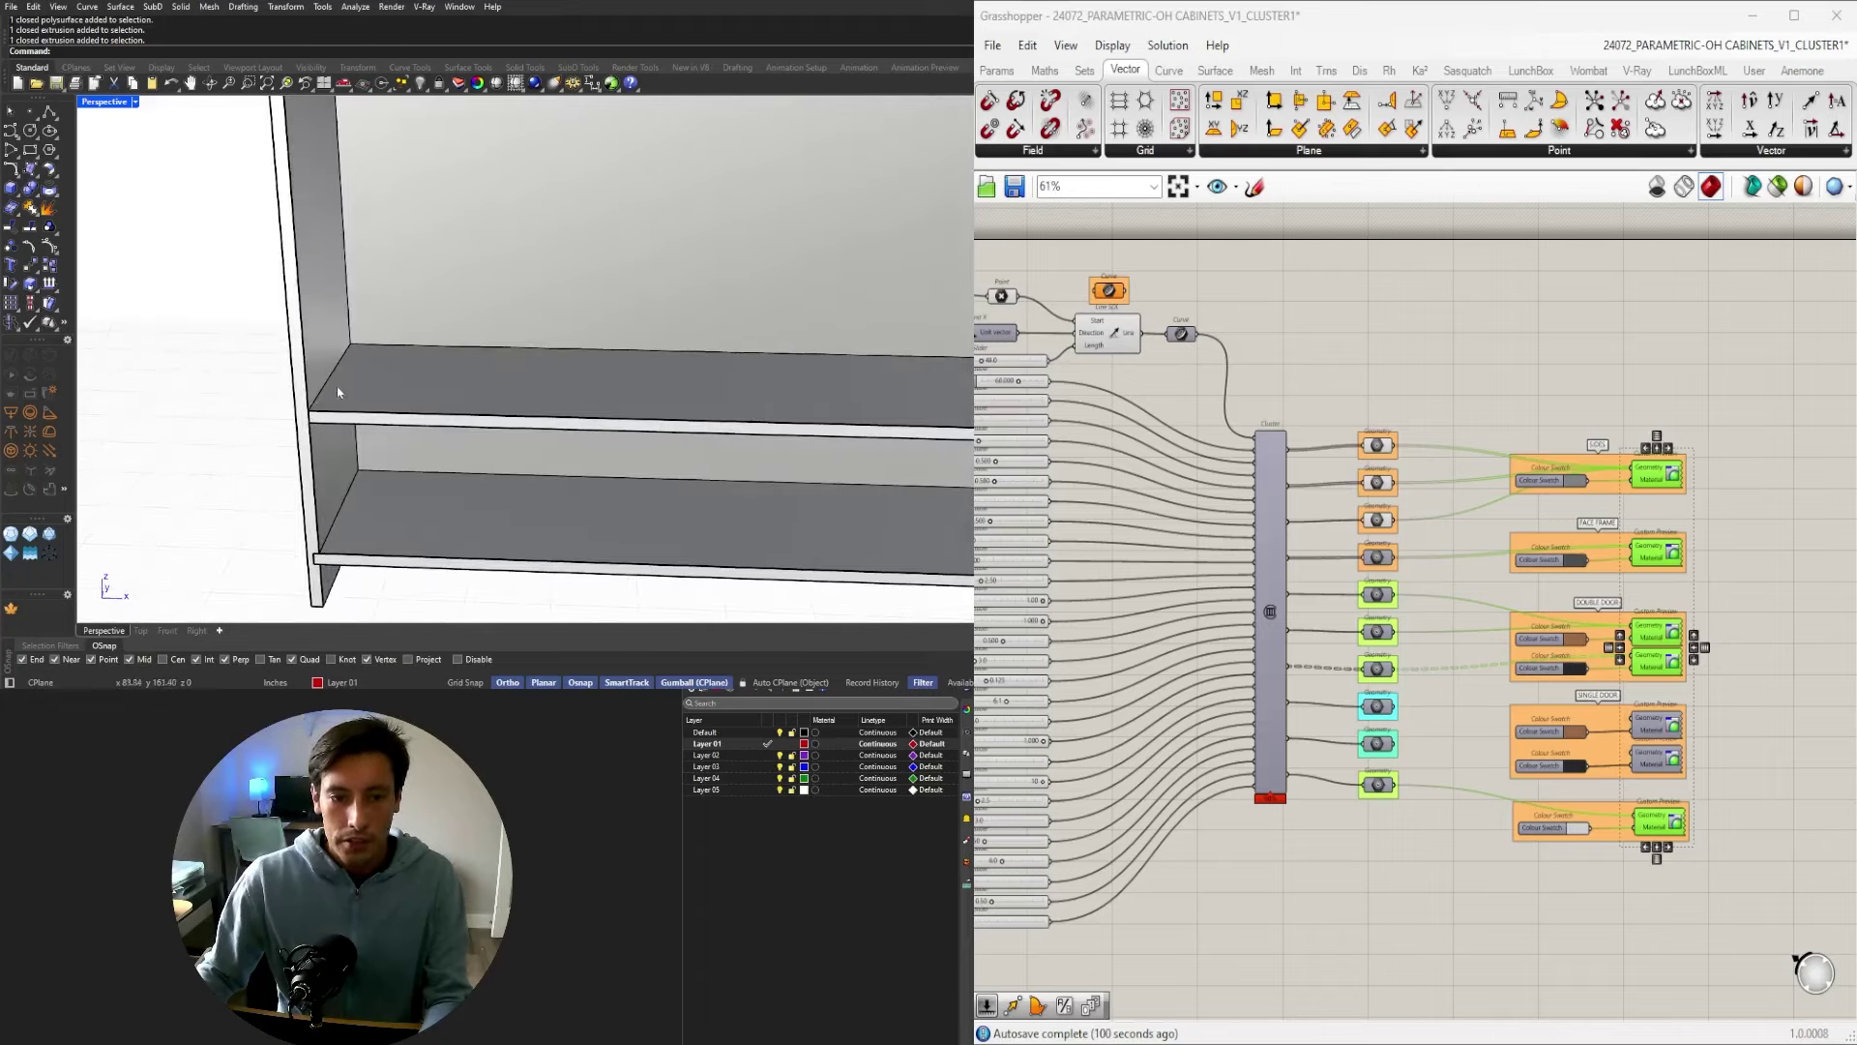
scroll(338, 392, down, 4)
scroll(351, 187, up, 5)
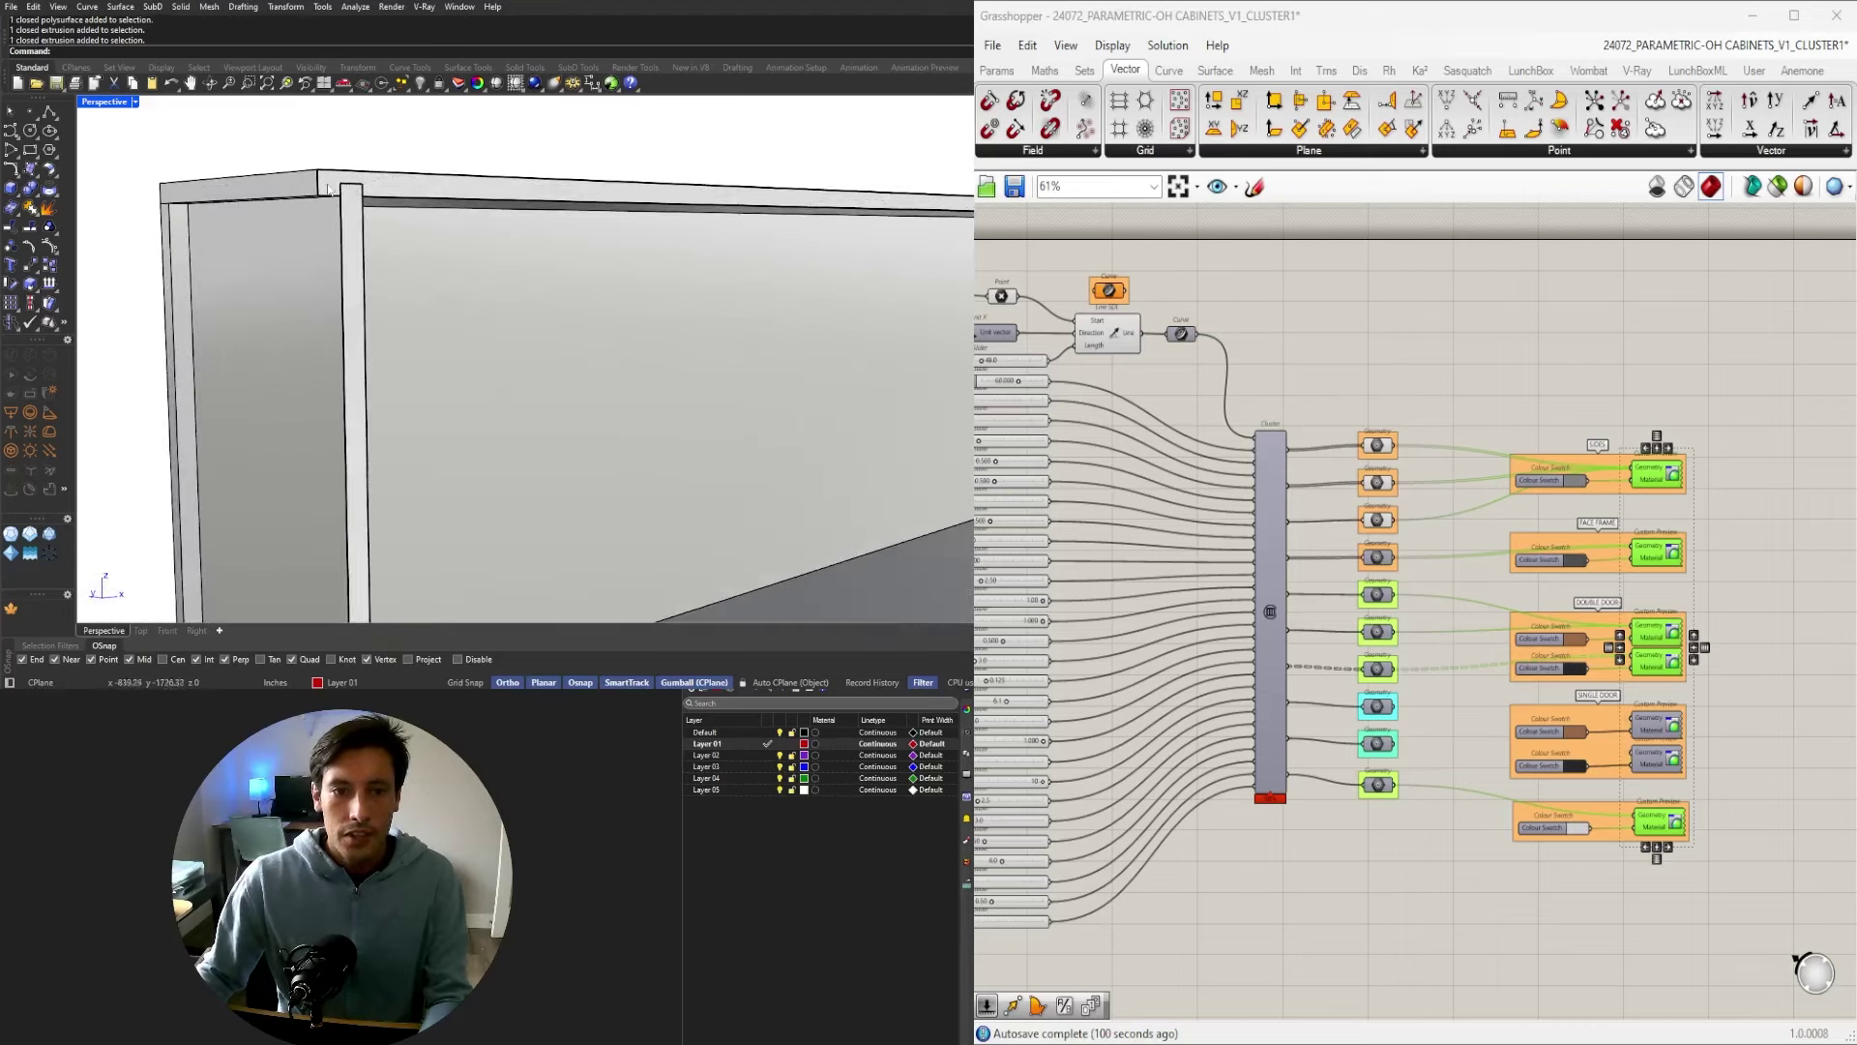
Examine both upper corners of the lengthwise section, checking how the top, side and back pieces fit together.
click(338, 194)
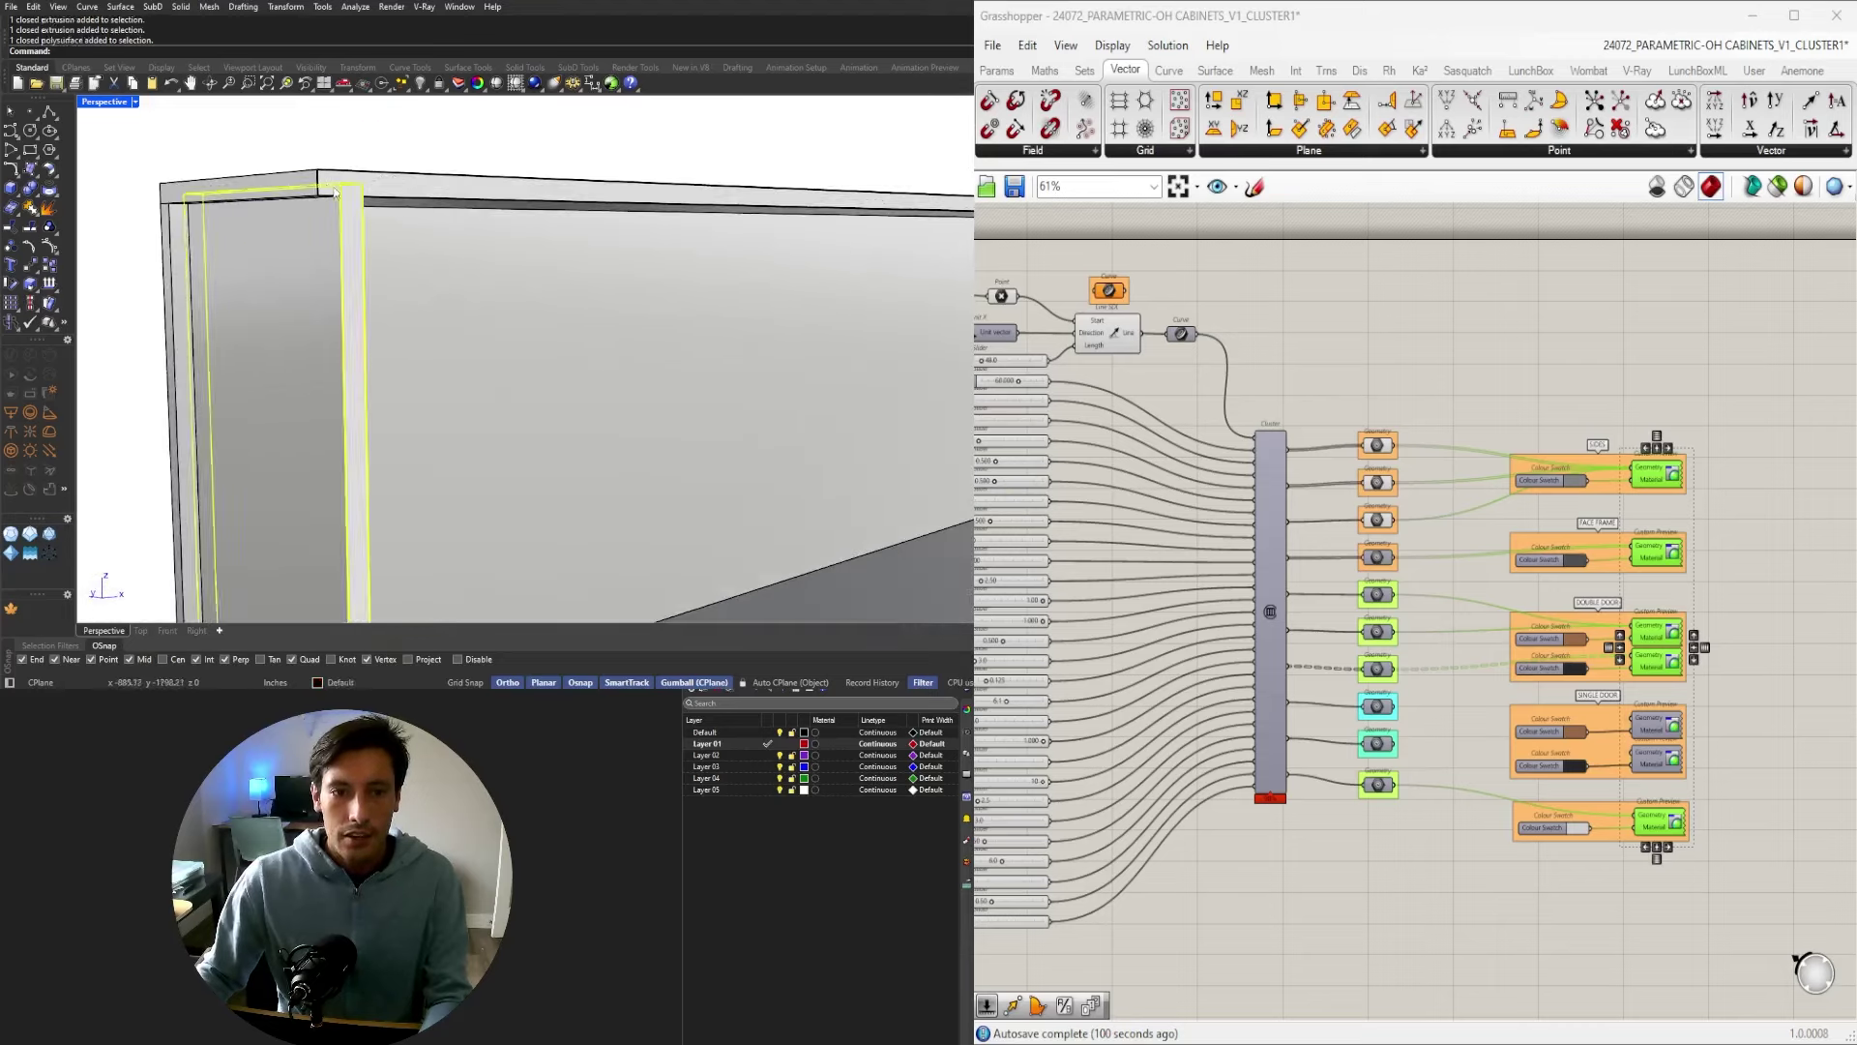
click(345, 261)
key(Escape)
right_drag(207, 243, 153, 237)
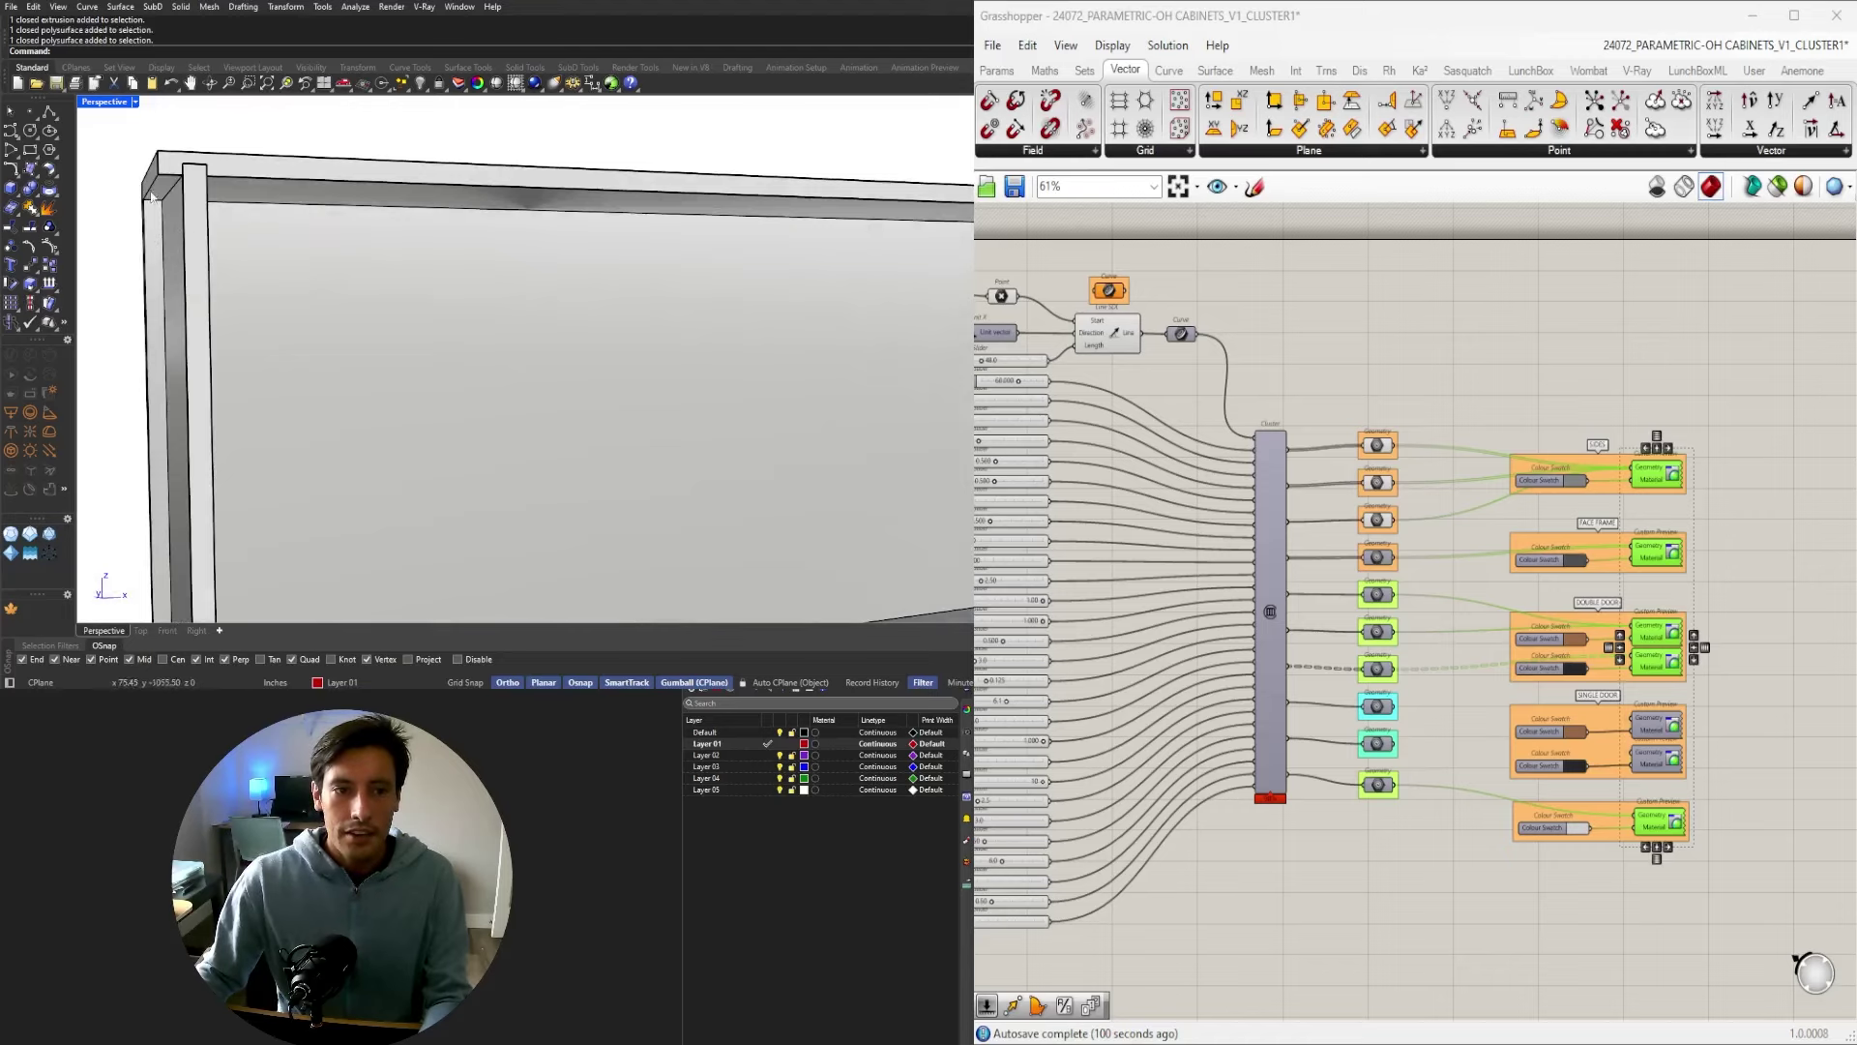
click(161, 198)
key(Escape)
scroll(290, 299, down, 6)
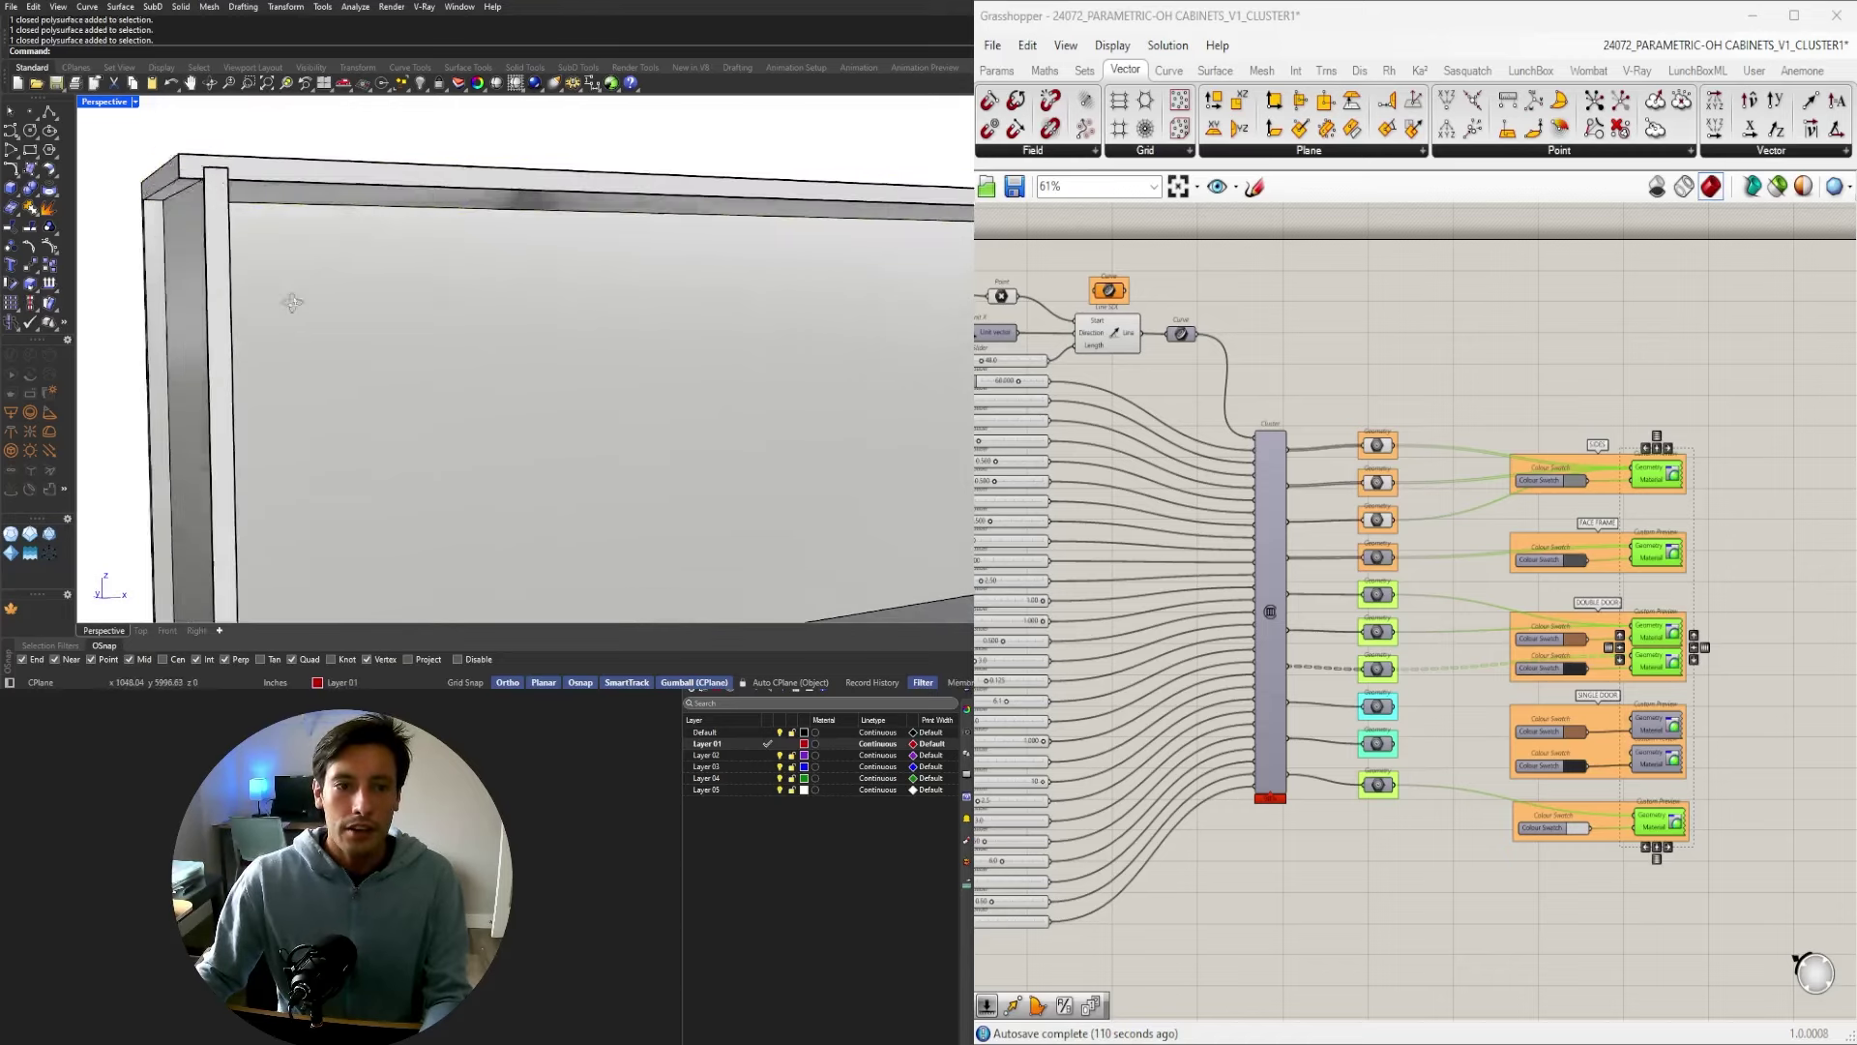
mouse_move(290, 299)
right_down()
mouse_move(435, 317)
mouse_move(281, 320)
right_up()
scroll(435, 327, down, 6)
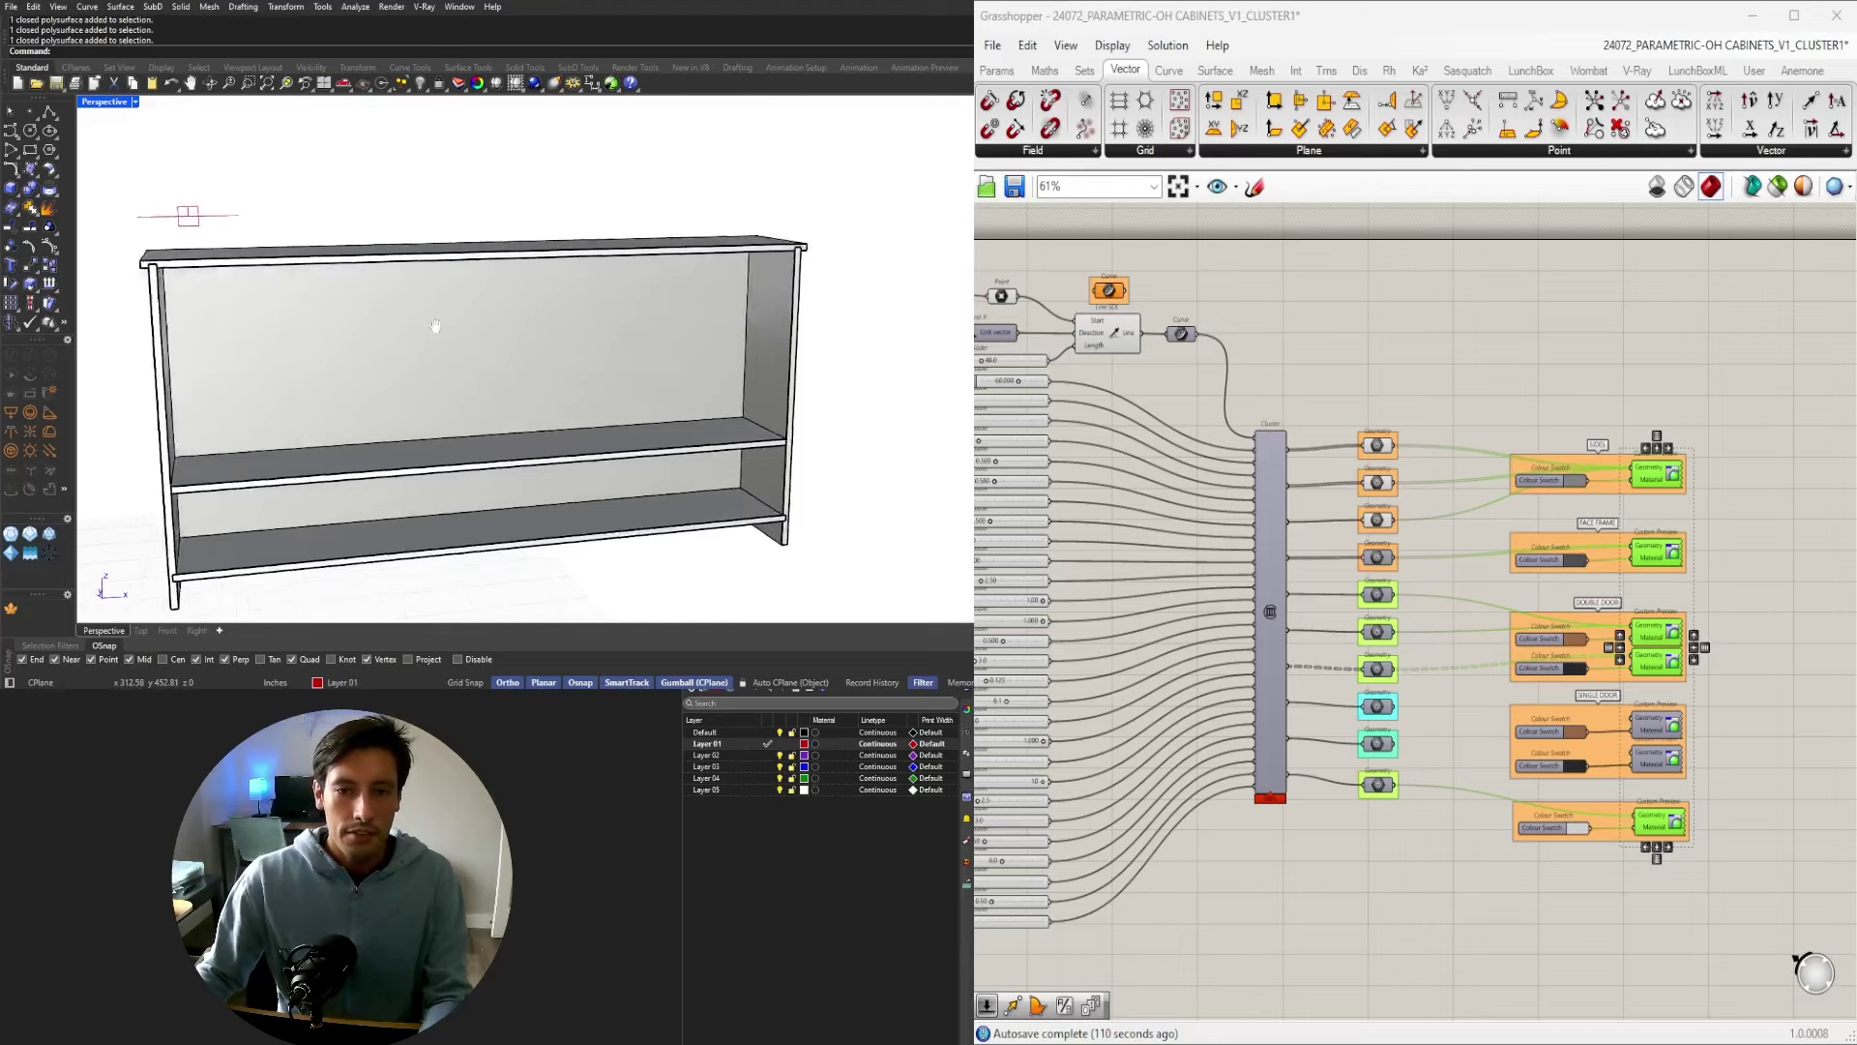
right_drag(435, 327, 458, 302)
scroll(645, 233, up, 7)
scroll(645, 232, down, 6)
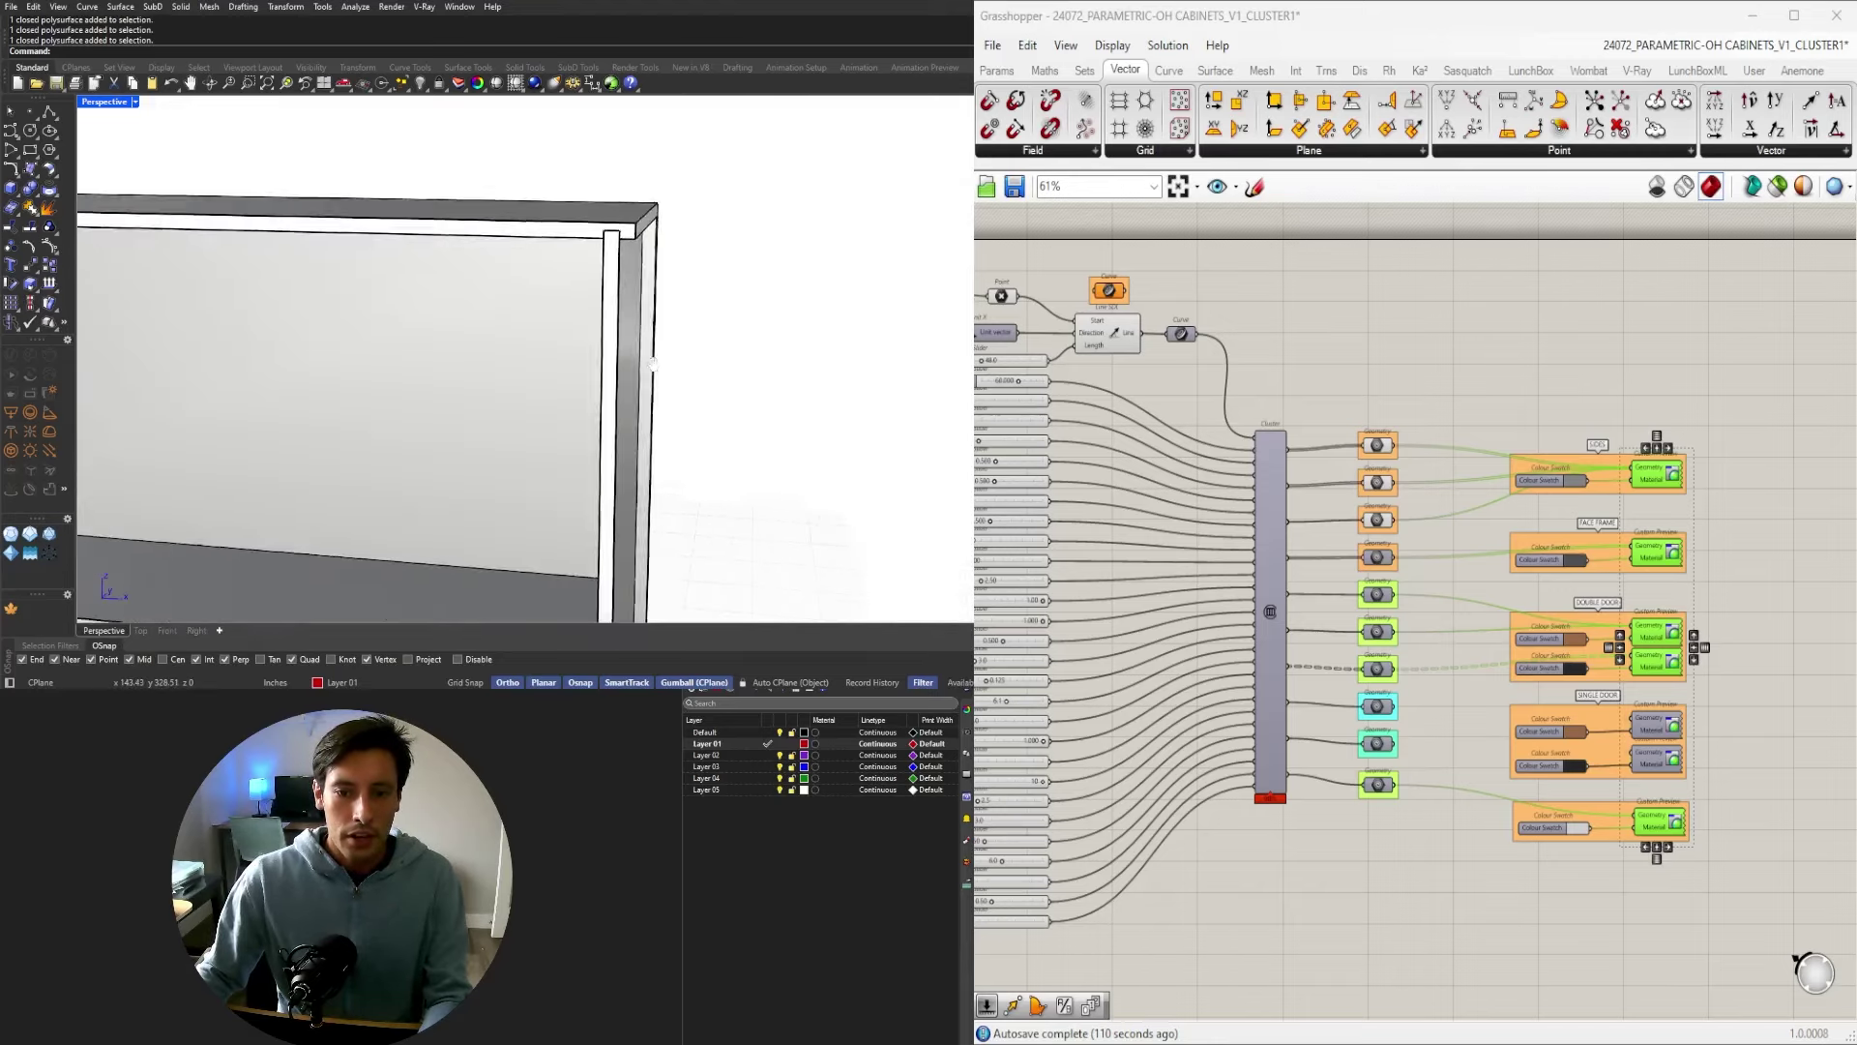
Rotate the clipping plane on the cabinet top so it cuts the cabinet crosswise, between front and back.
right_drag(622, 323, 684, 361)
scroll(684, 361, down, 6)
right_drag(235, 274, 300, 330)
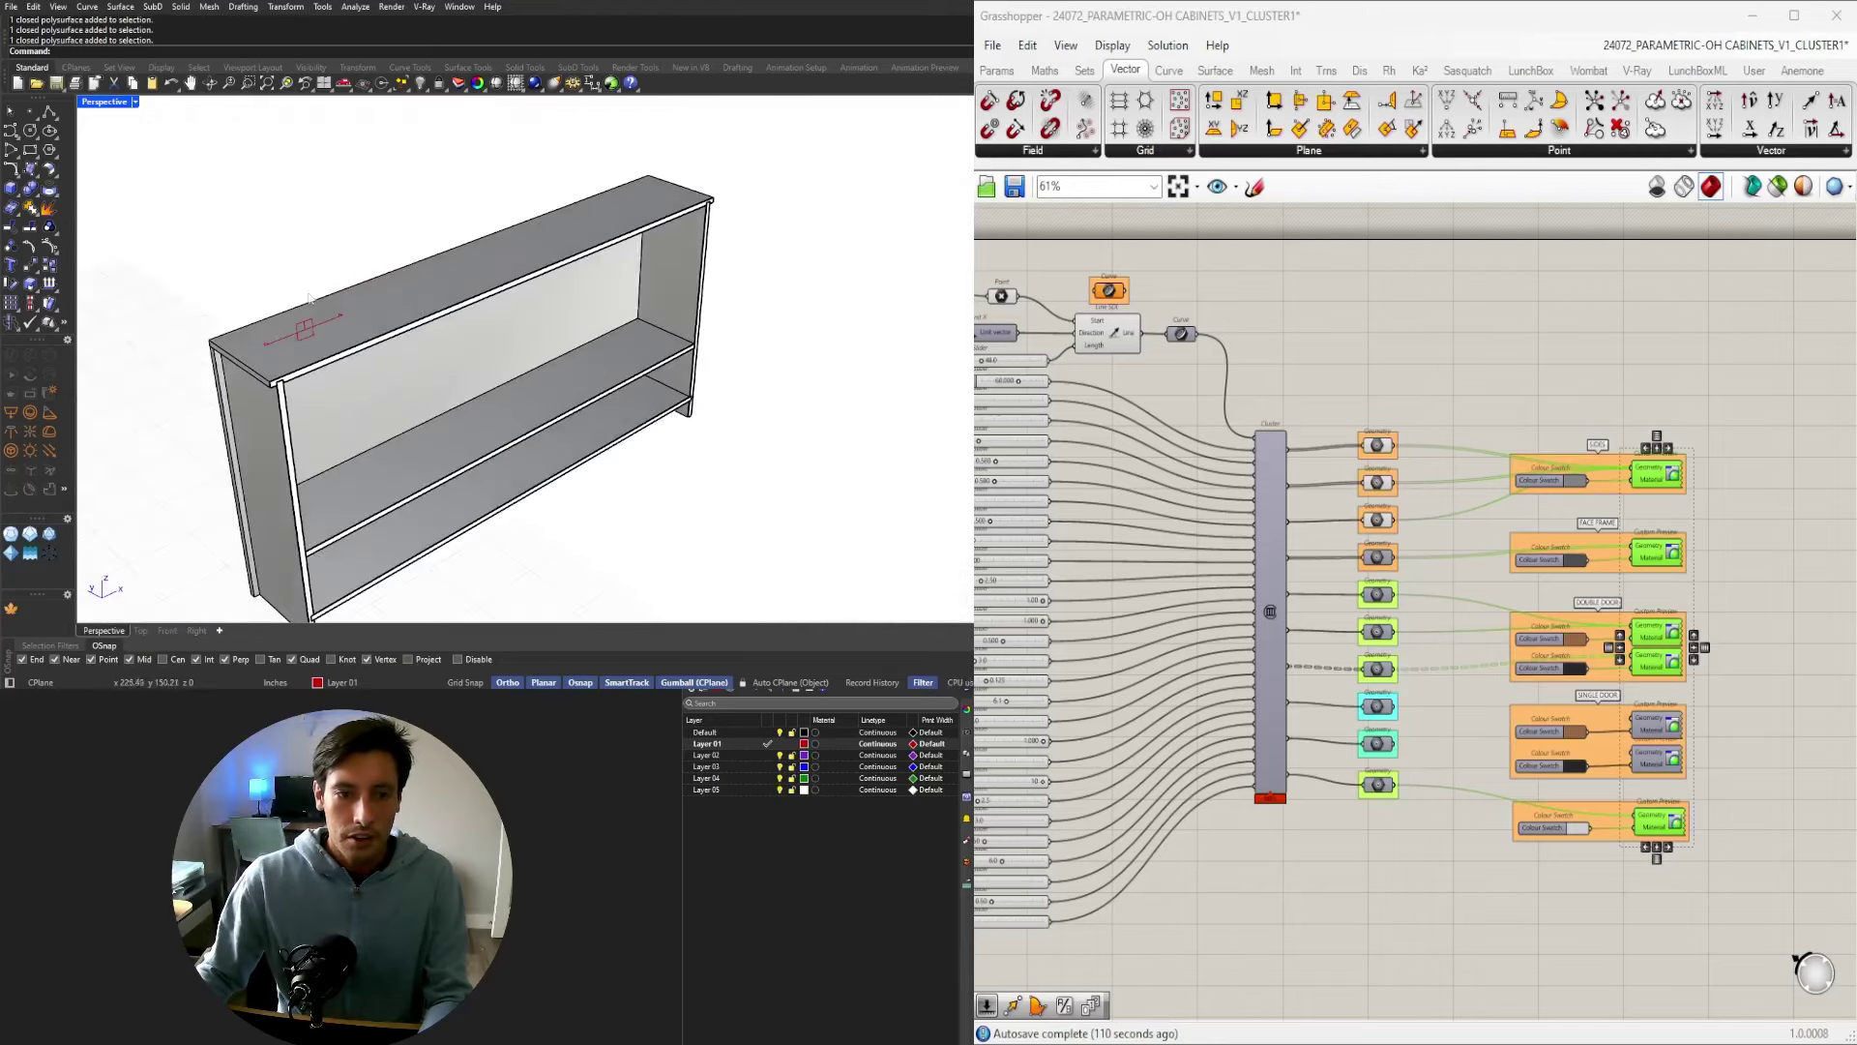
click(300, 330)
drag(322, 358, 287, 378)
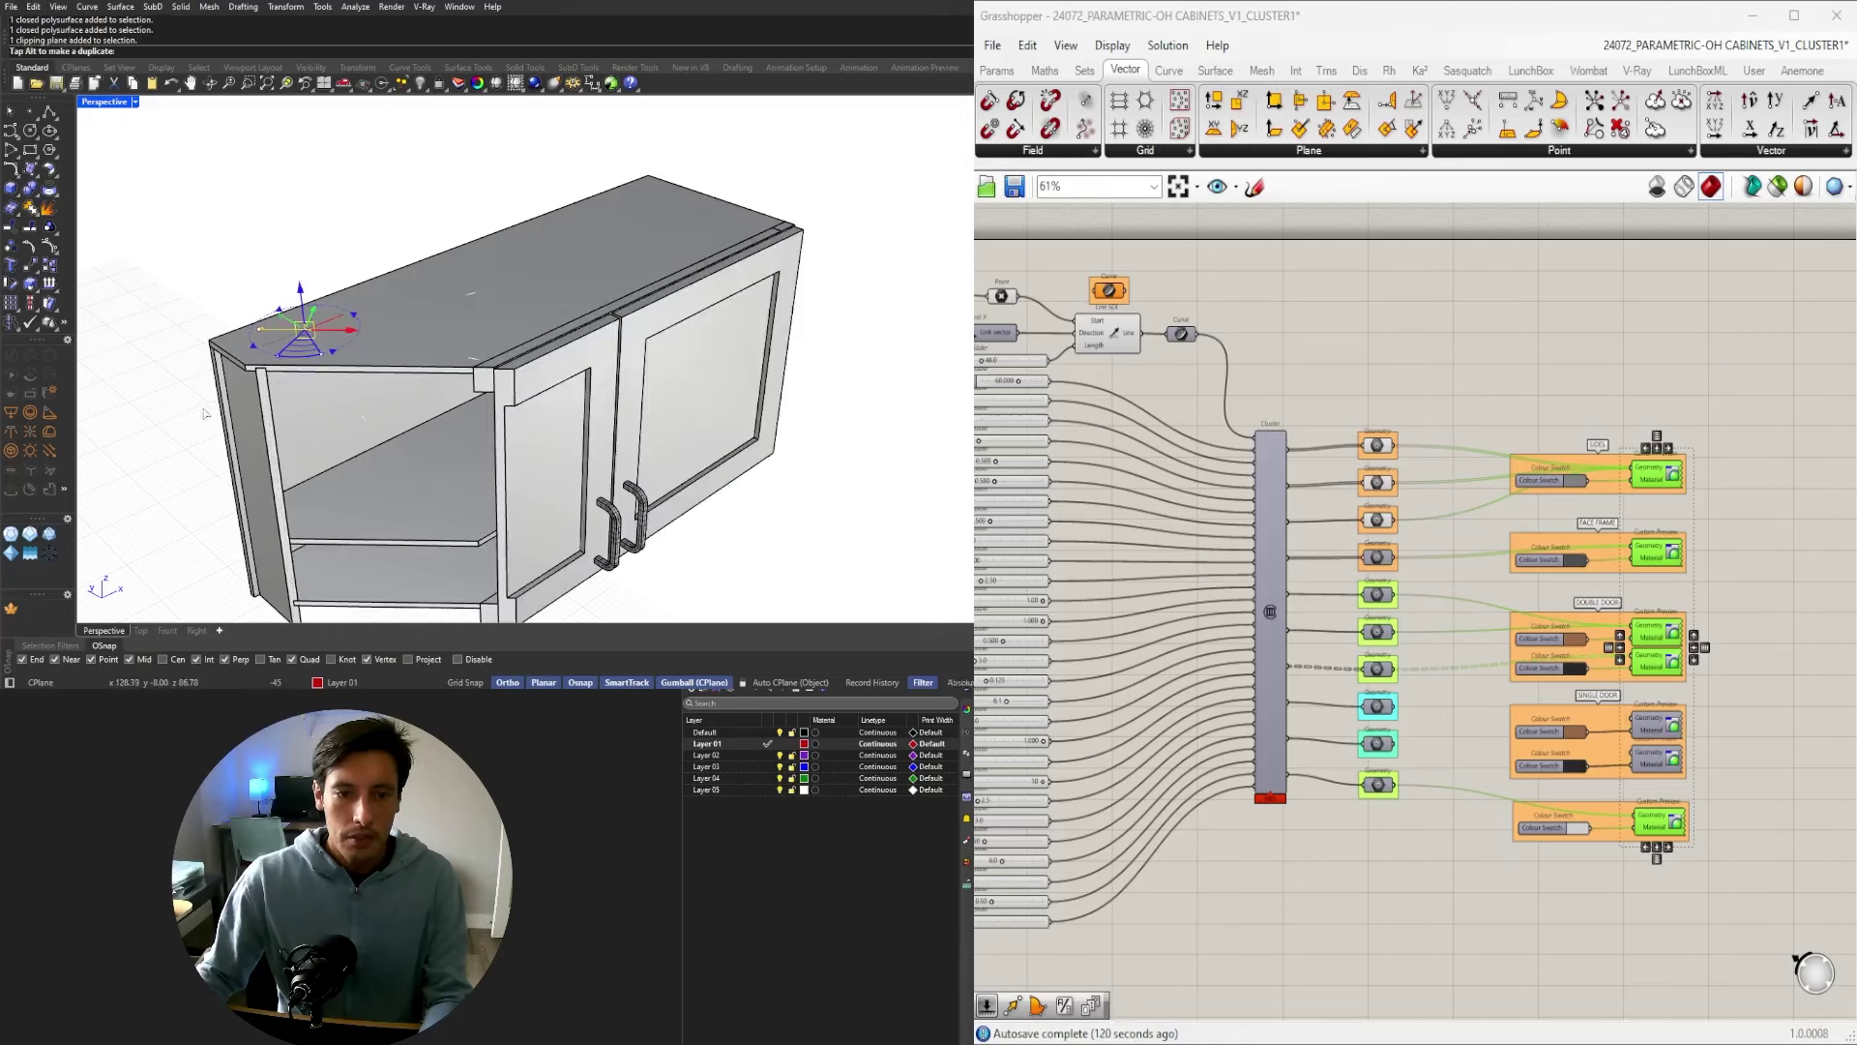
drag(163, 409, 137, 391)
right_drag(373, 441, 572, 423)
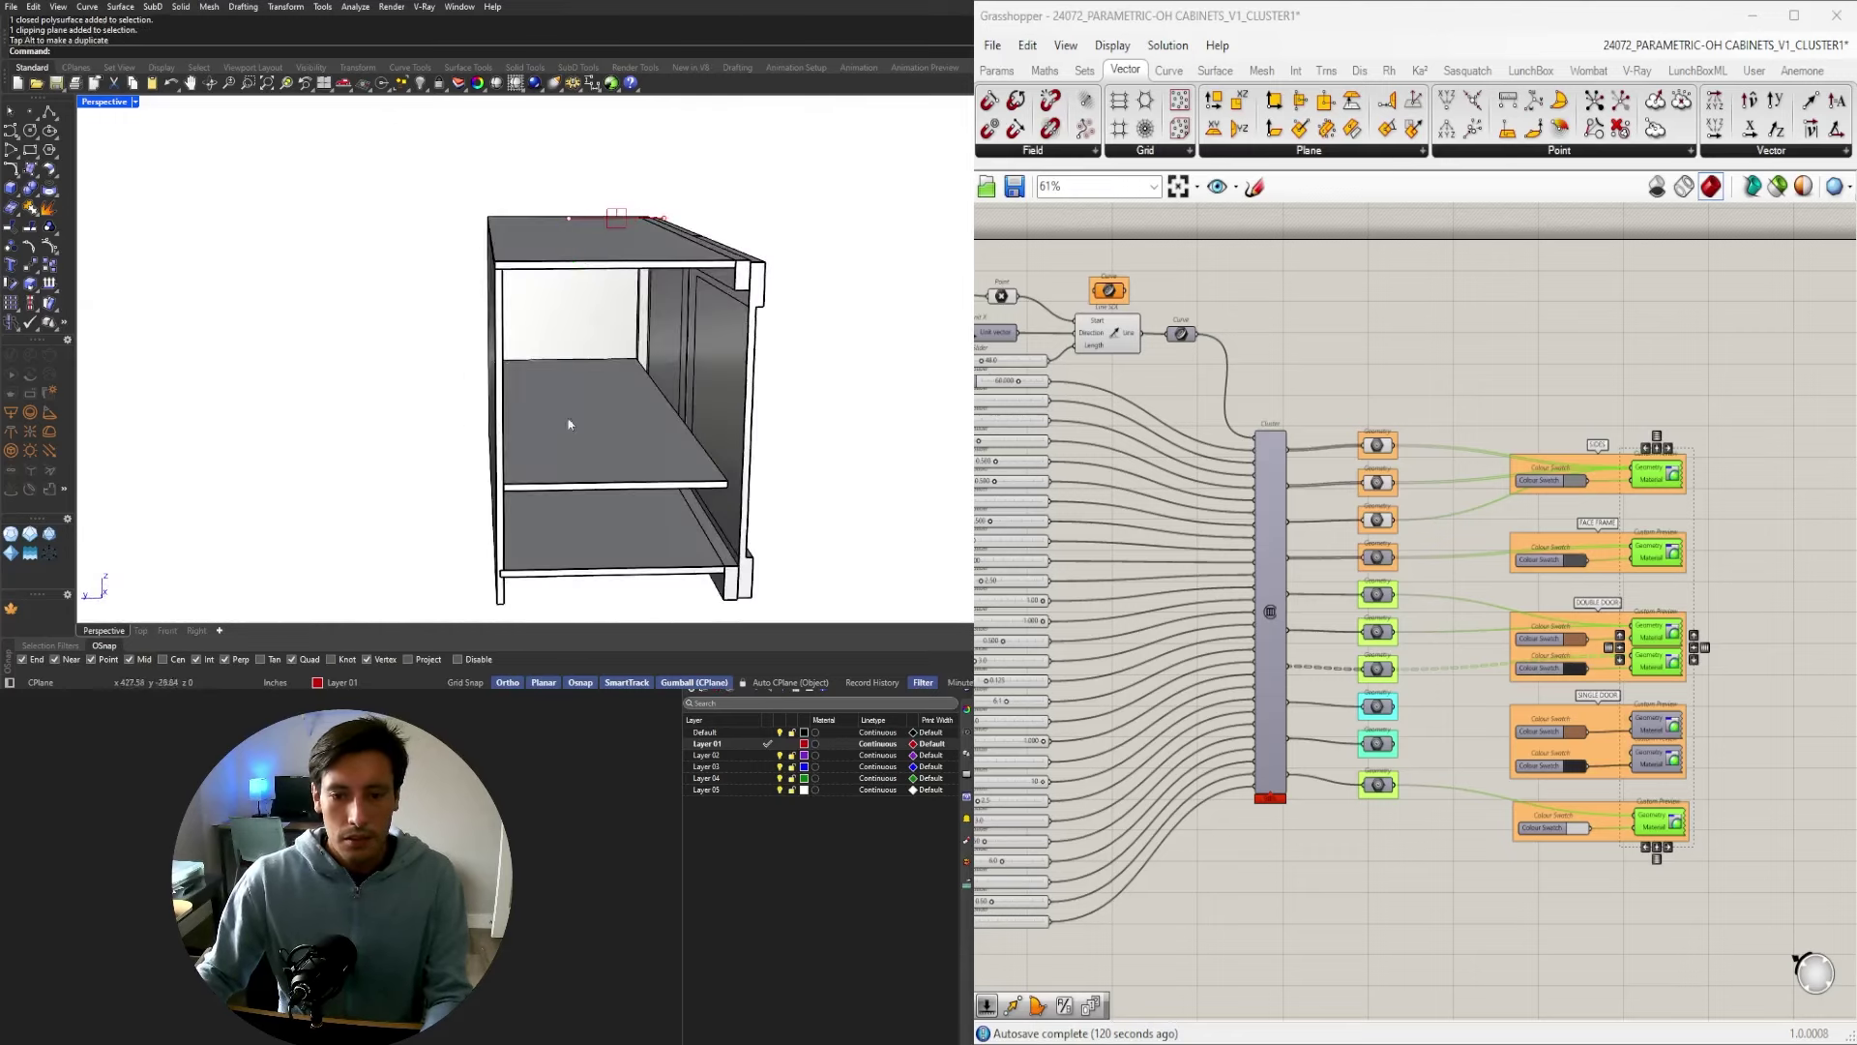
Examine the lower part of the cross-section, checking the bottom front rail and the base panel.
right_drag(657, 537, 672, 465)
scroll(712, 517, up, 6)
click(716, 510)
click(664, 513)
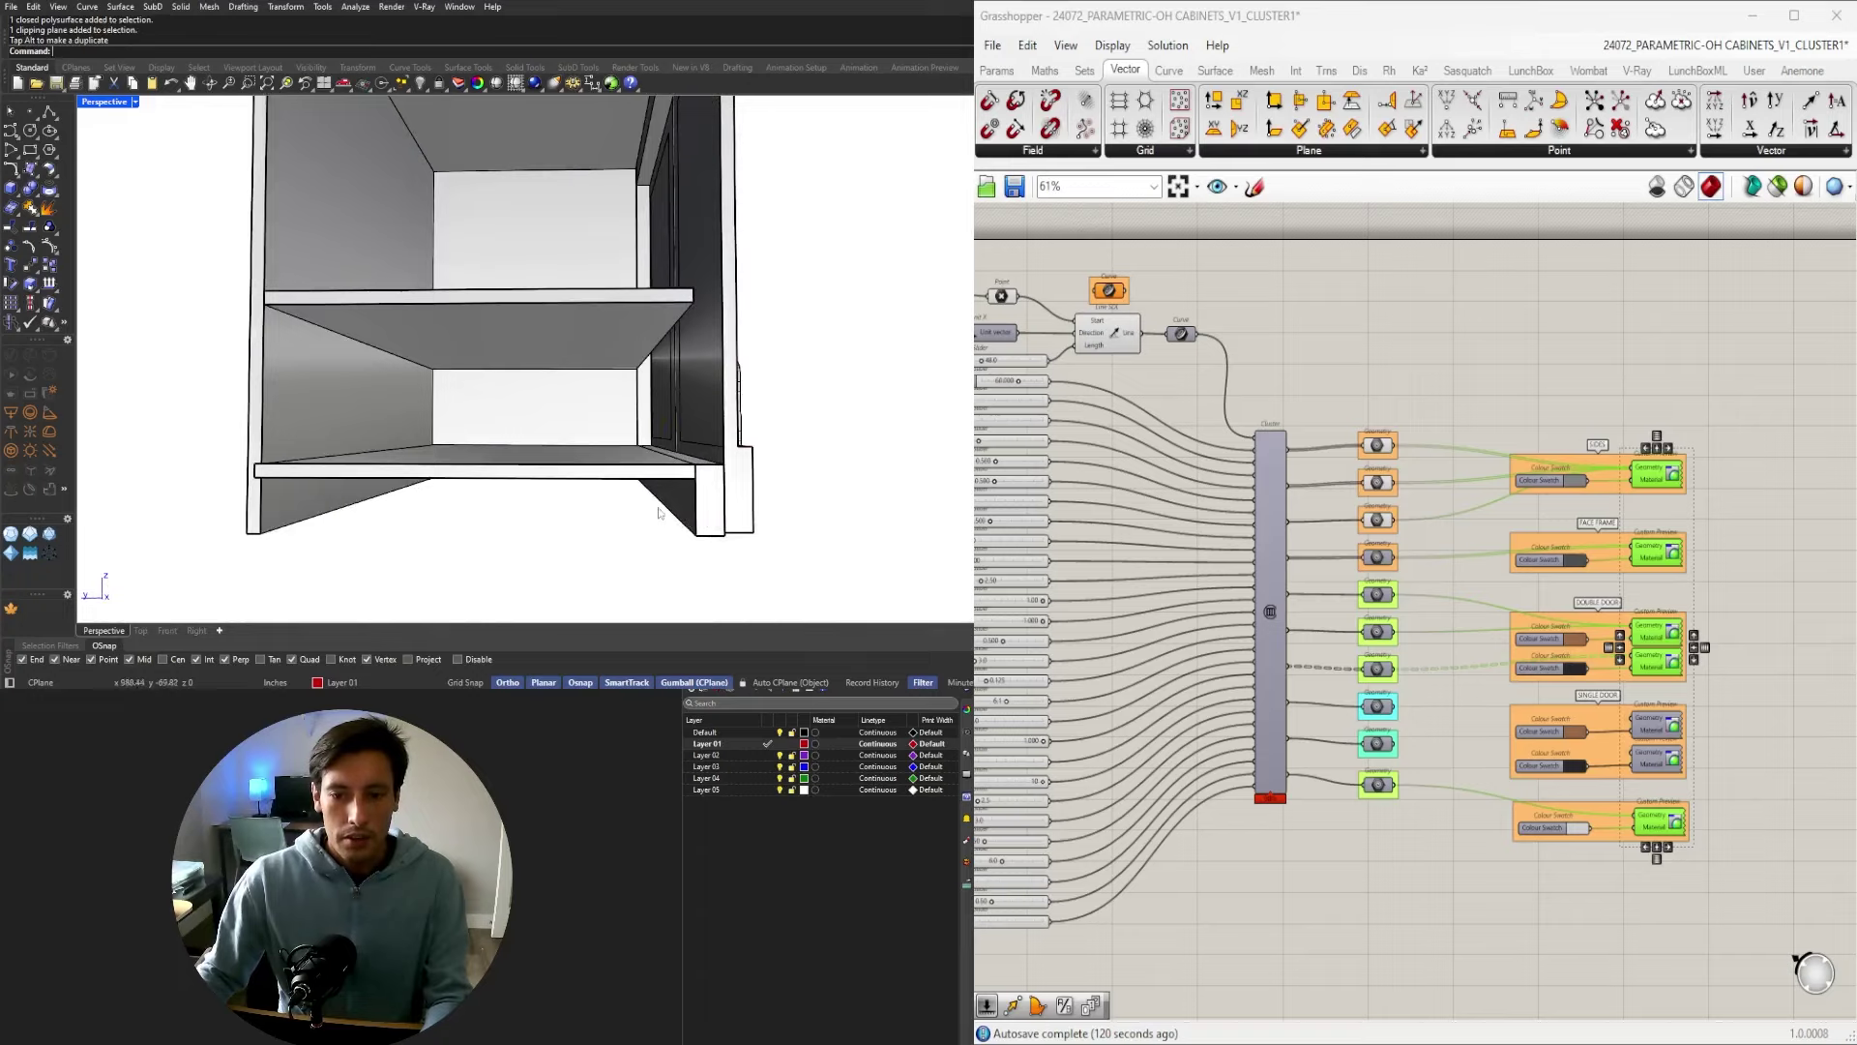
click(663, 512)
mouse_move(537, 505)
right_down()
mouse_move(519, 505)
mouse_move(545, 509)
right_up()
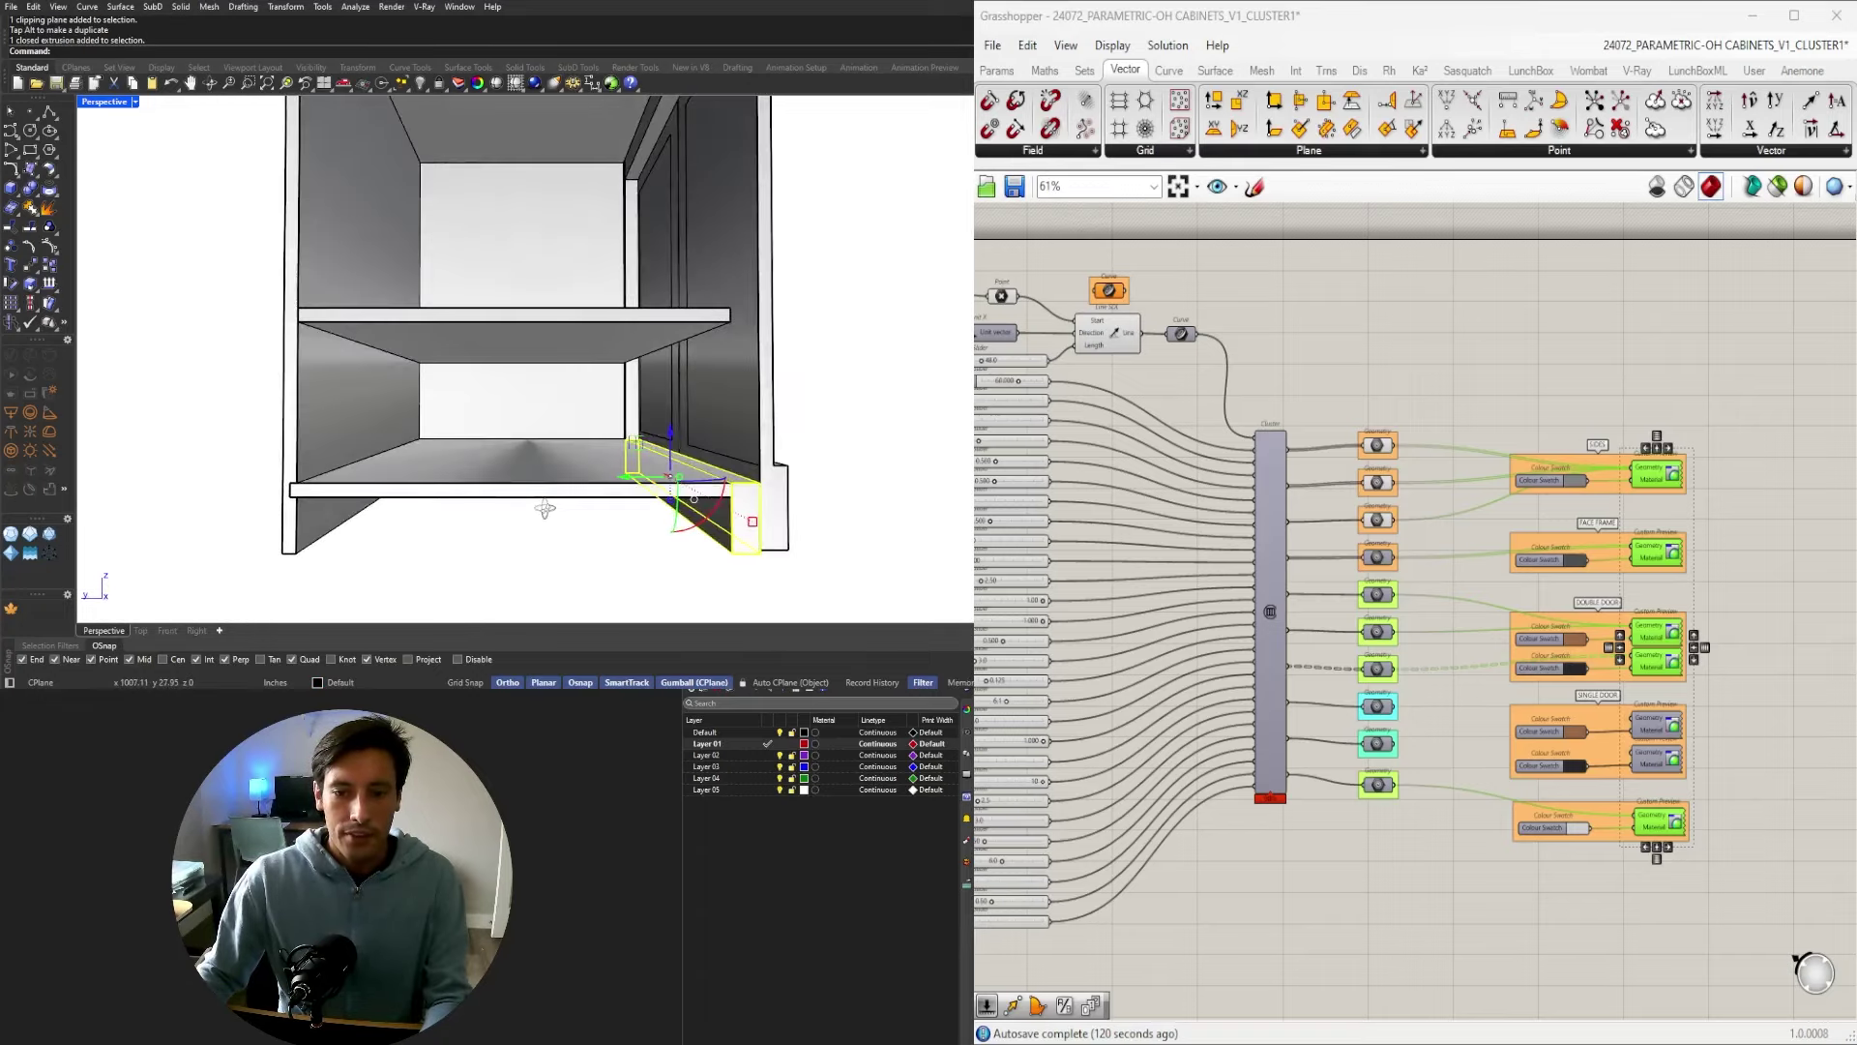
click(407, 470)
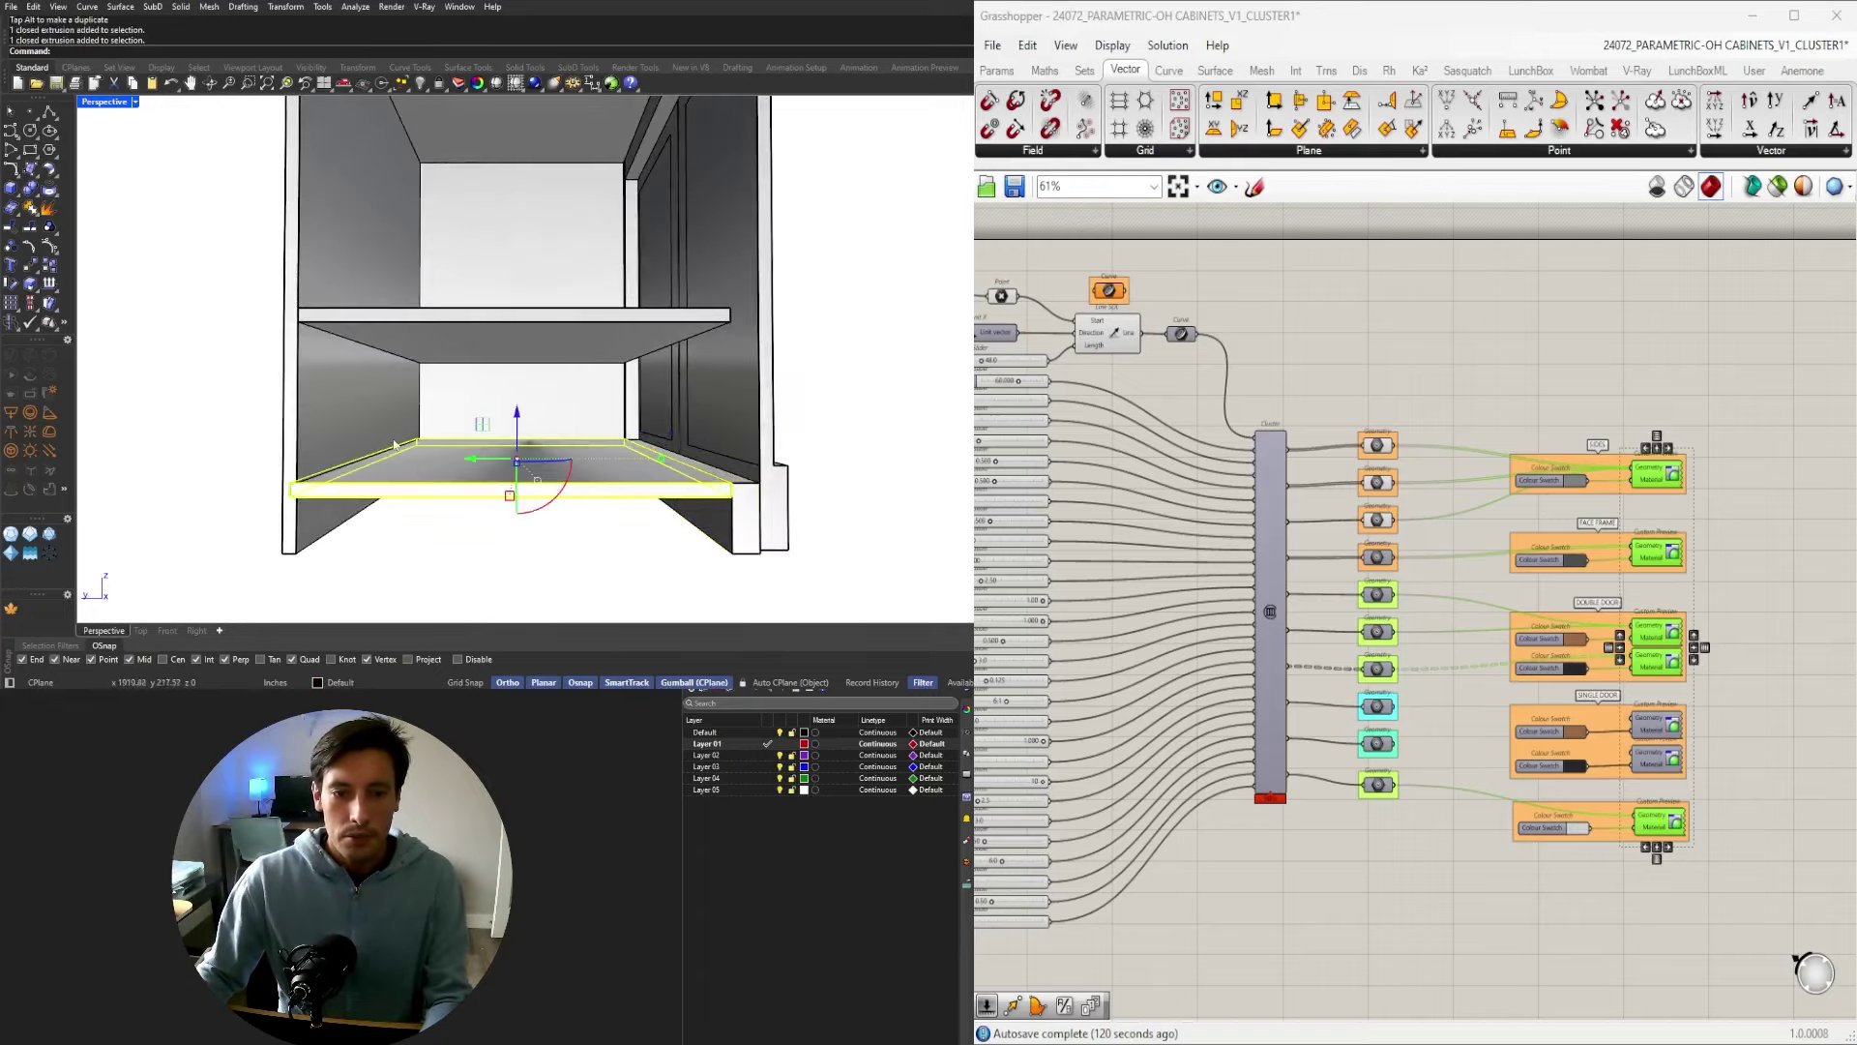
Examine the upper part of the cross-section, checking how the back panel meets the top panel.
scroll(395, 440, down, 6)
click(380, 427)
click(405, 175)
scroll(375, 128, up, 5)
click(348, 133)
right_drag(368, 140, 435, 174)
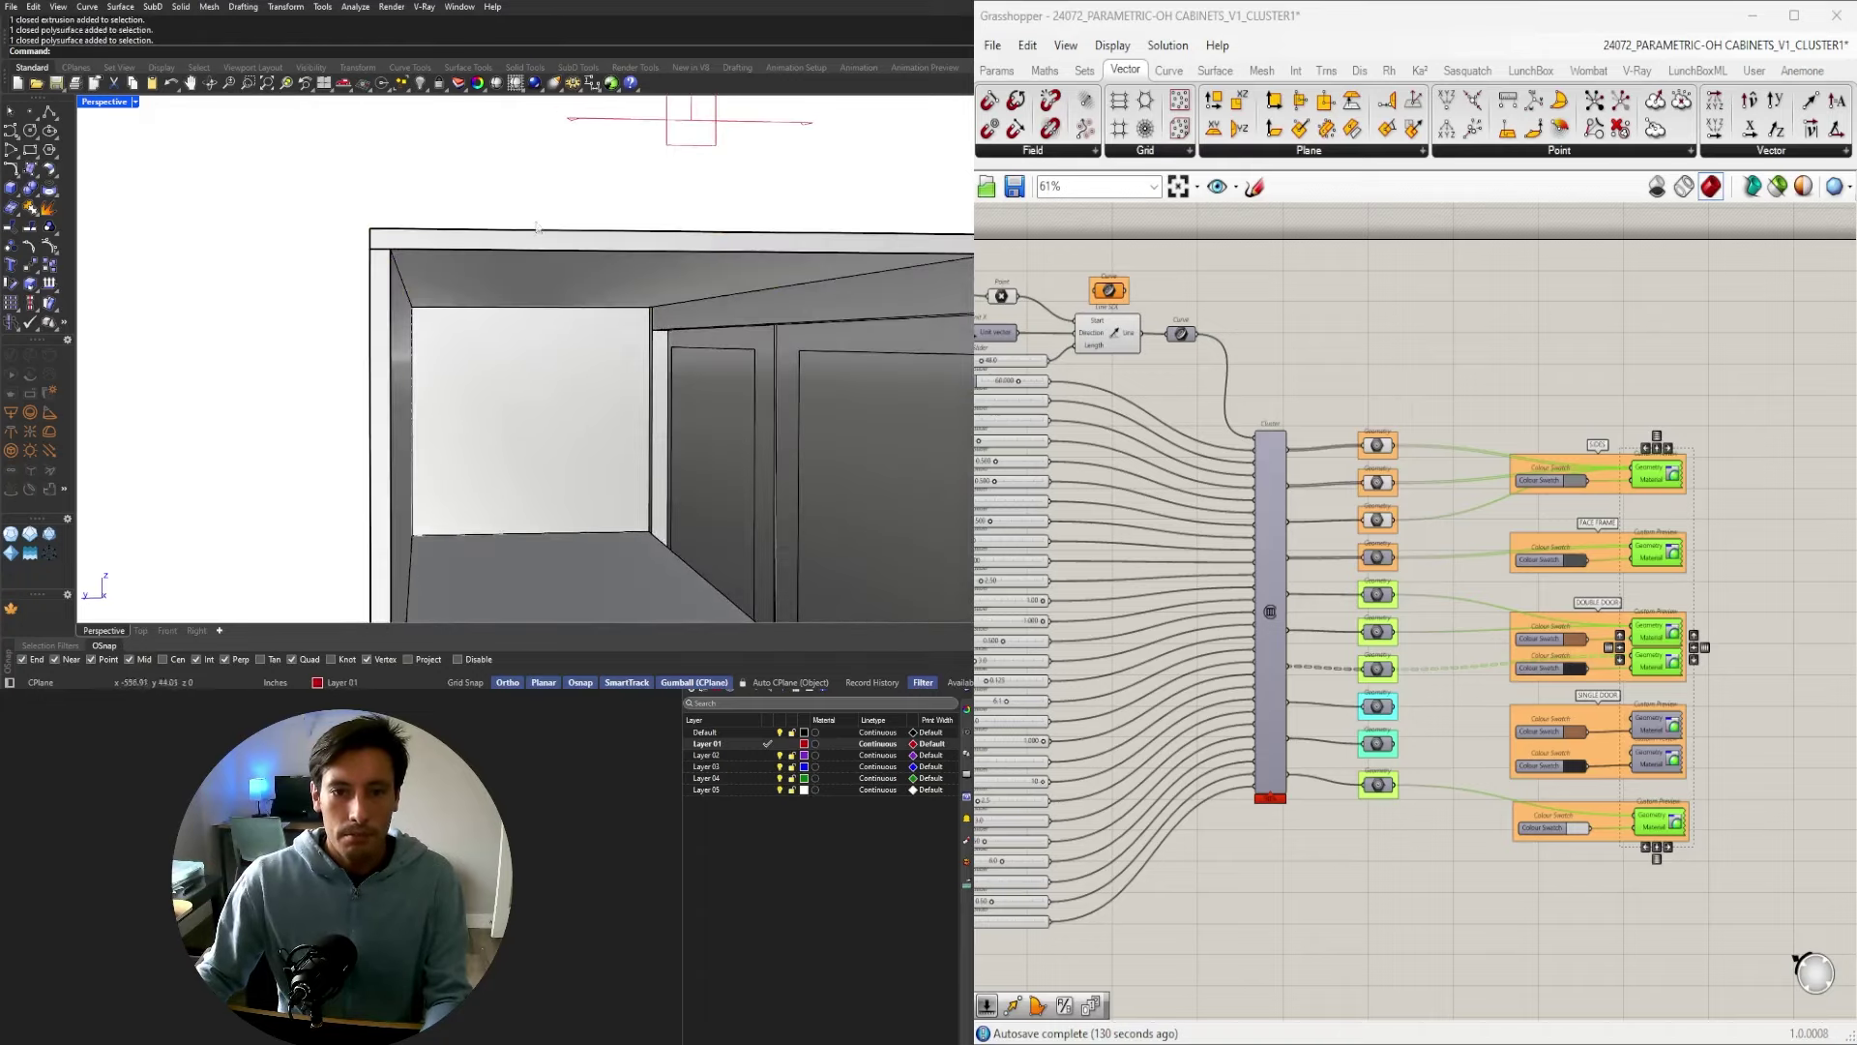
scroll(587, 263, down, 5)
right_drag(619, 276, 508, 242)
Hide the door nearest the cut, undo the hide, and inspect the top front rail behind the doors.
scroll(554, 309, down, 3)
click(469, 298)
key(ctrl+h)
scroll(505, 257, up, 2)
click(508, 244)
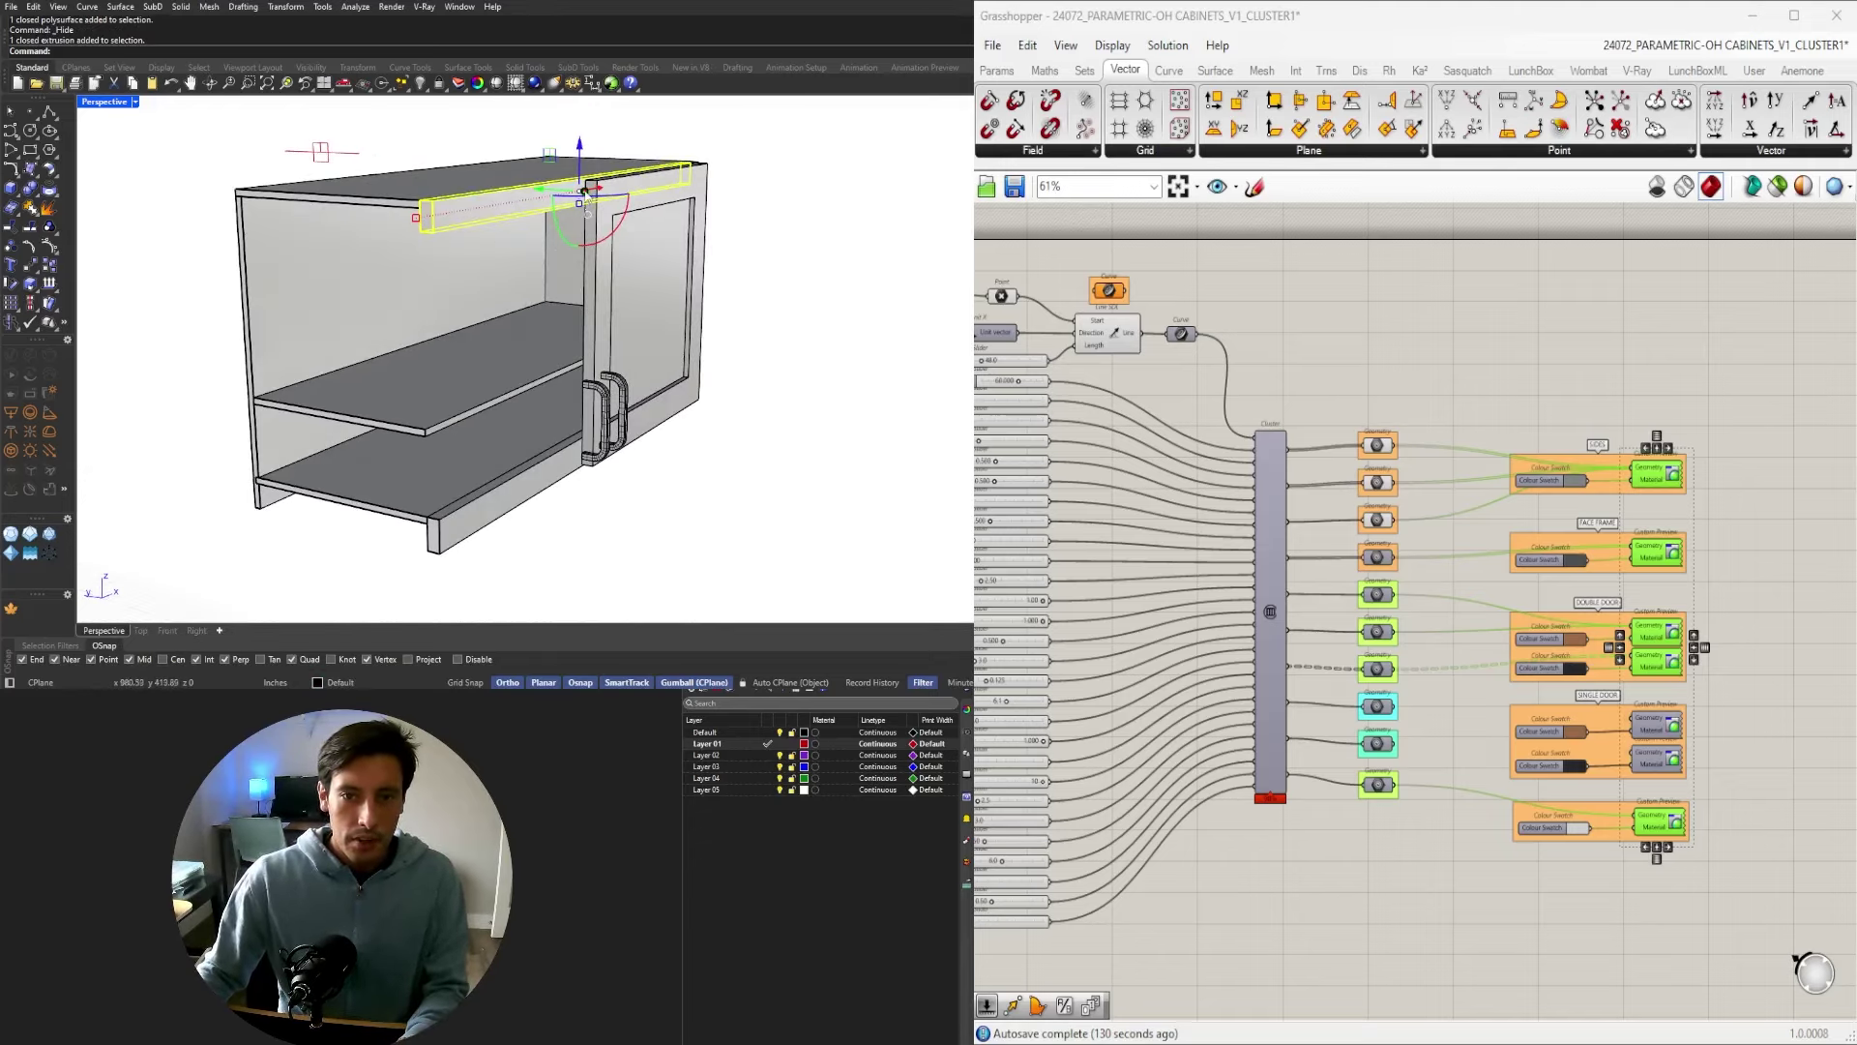
key(ctrl+z)
click(423, 217)
click(426, 221)
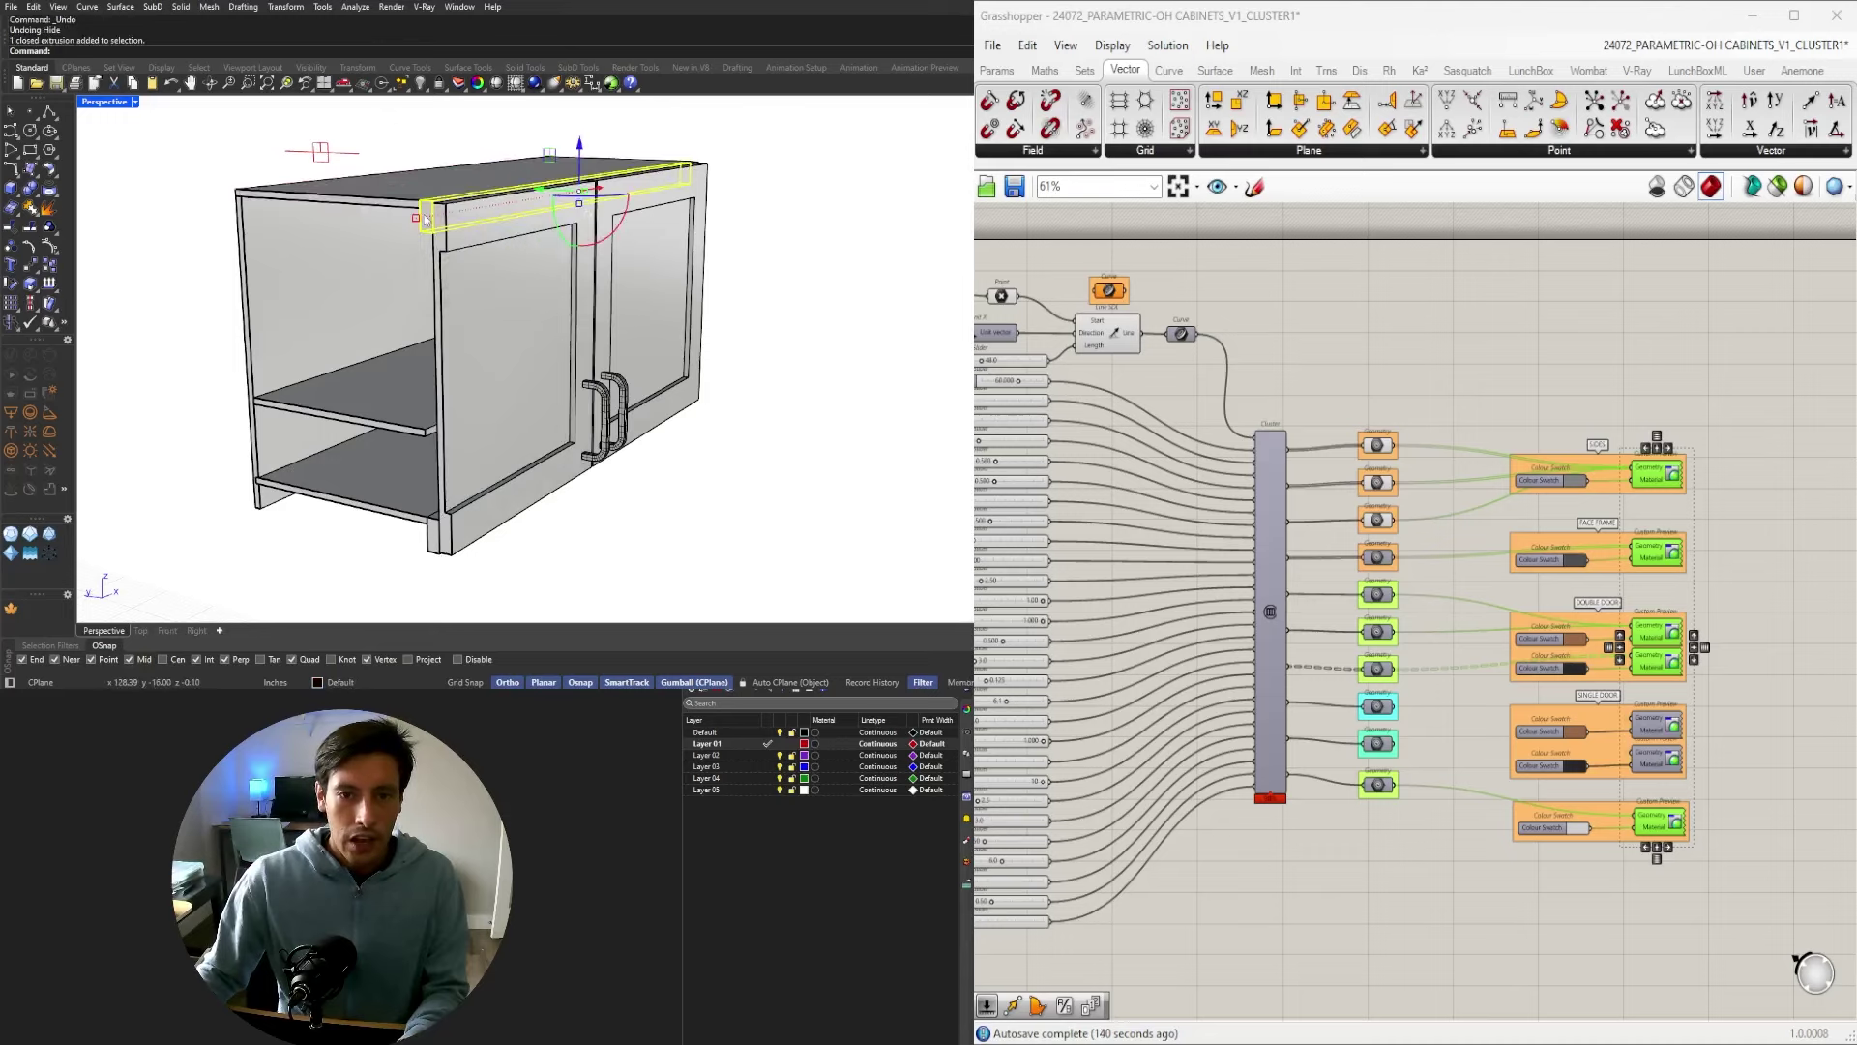
right_drag(522, 220, 670, 159)
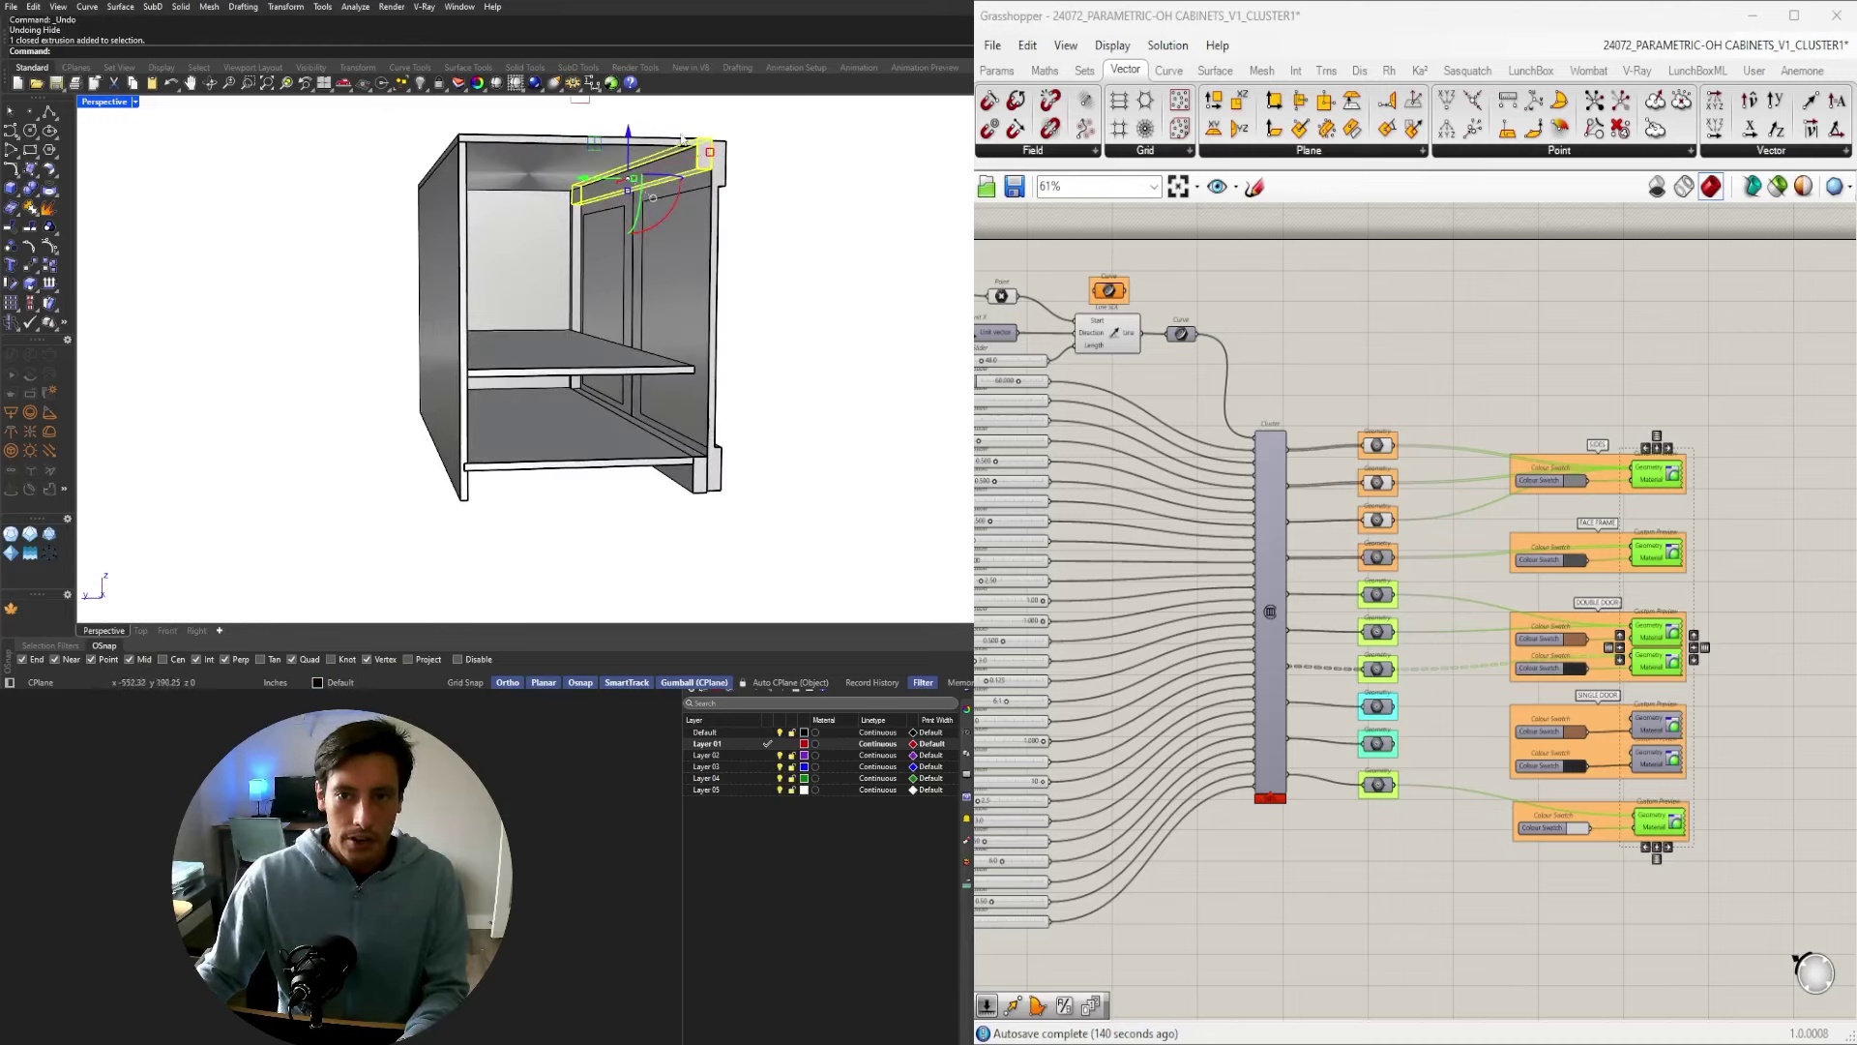
click(885, 154)
Show all hidden objects and delete the sectioned baked cabinet together with its clipping plane.
right_drag(885, 153, 512, 339)
text(Show)
key(Return)
scroll(497, 369, down, 10)
drag(322, 190, 715, 484)
key(Delete)
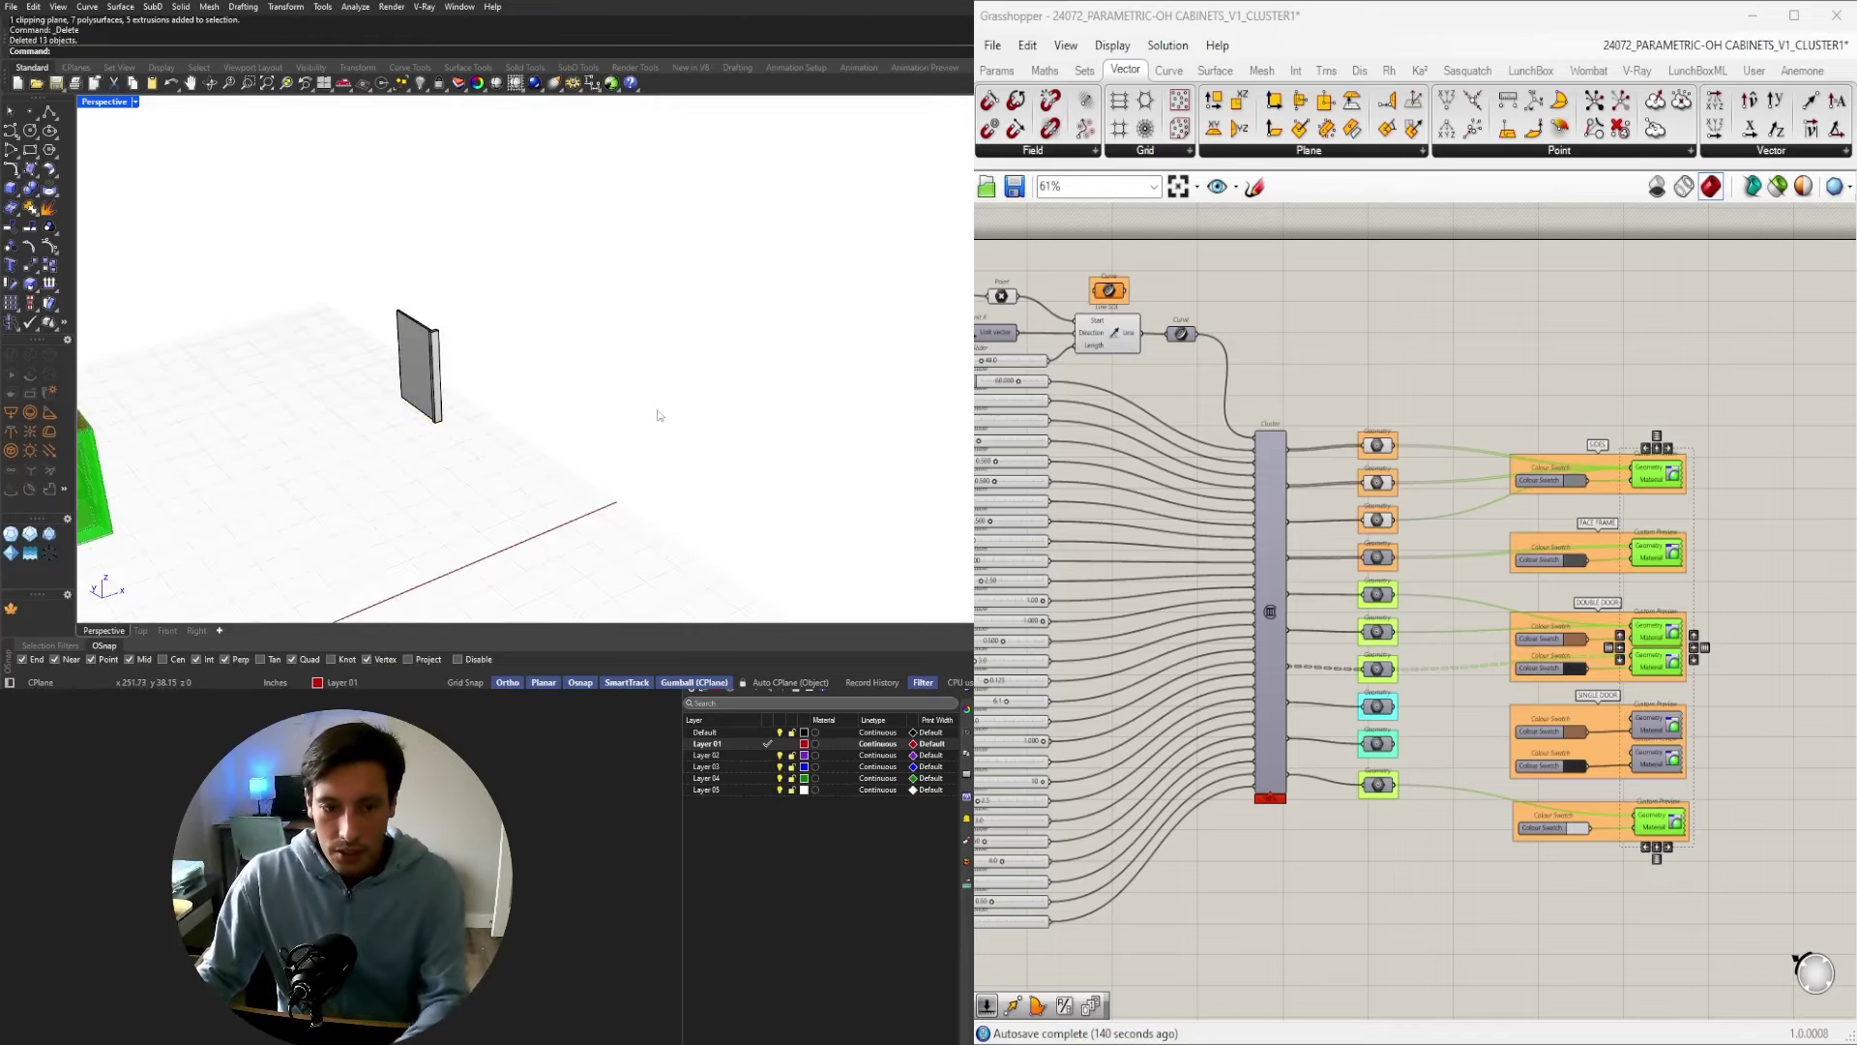
Delete the leftover baked panel pieces, clear the Grasshopper selection and frame the cabinet preview in Perspective.
scroll(488, 400, down, 5)
click(590, 308)
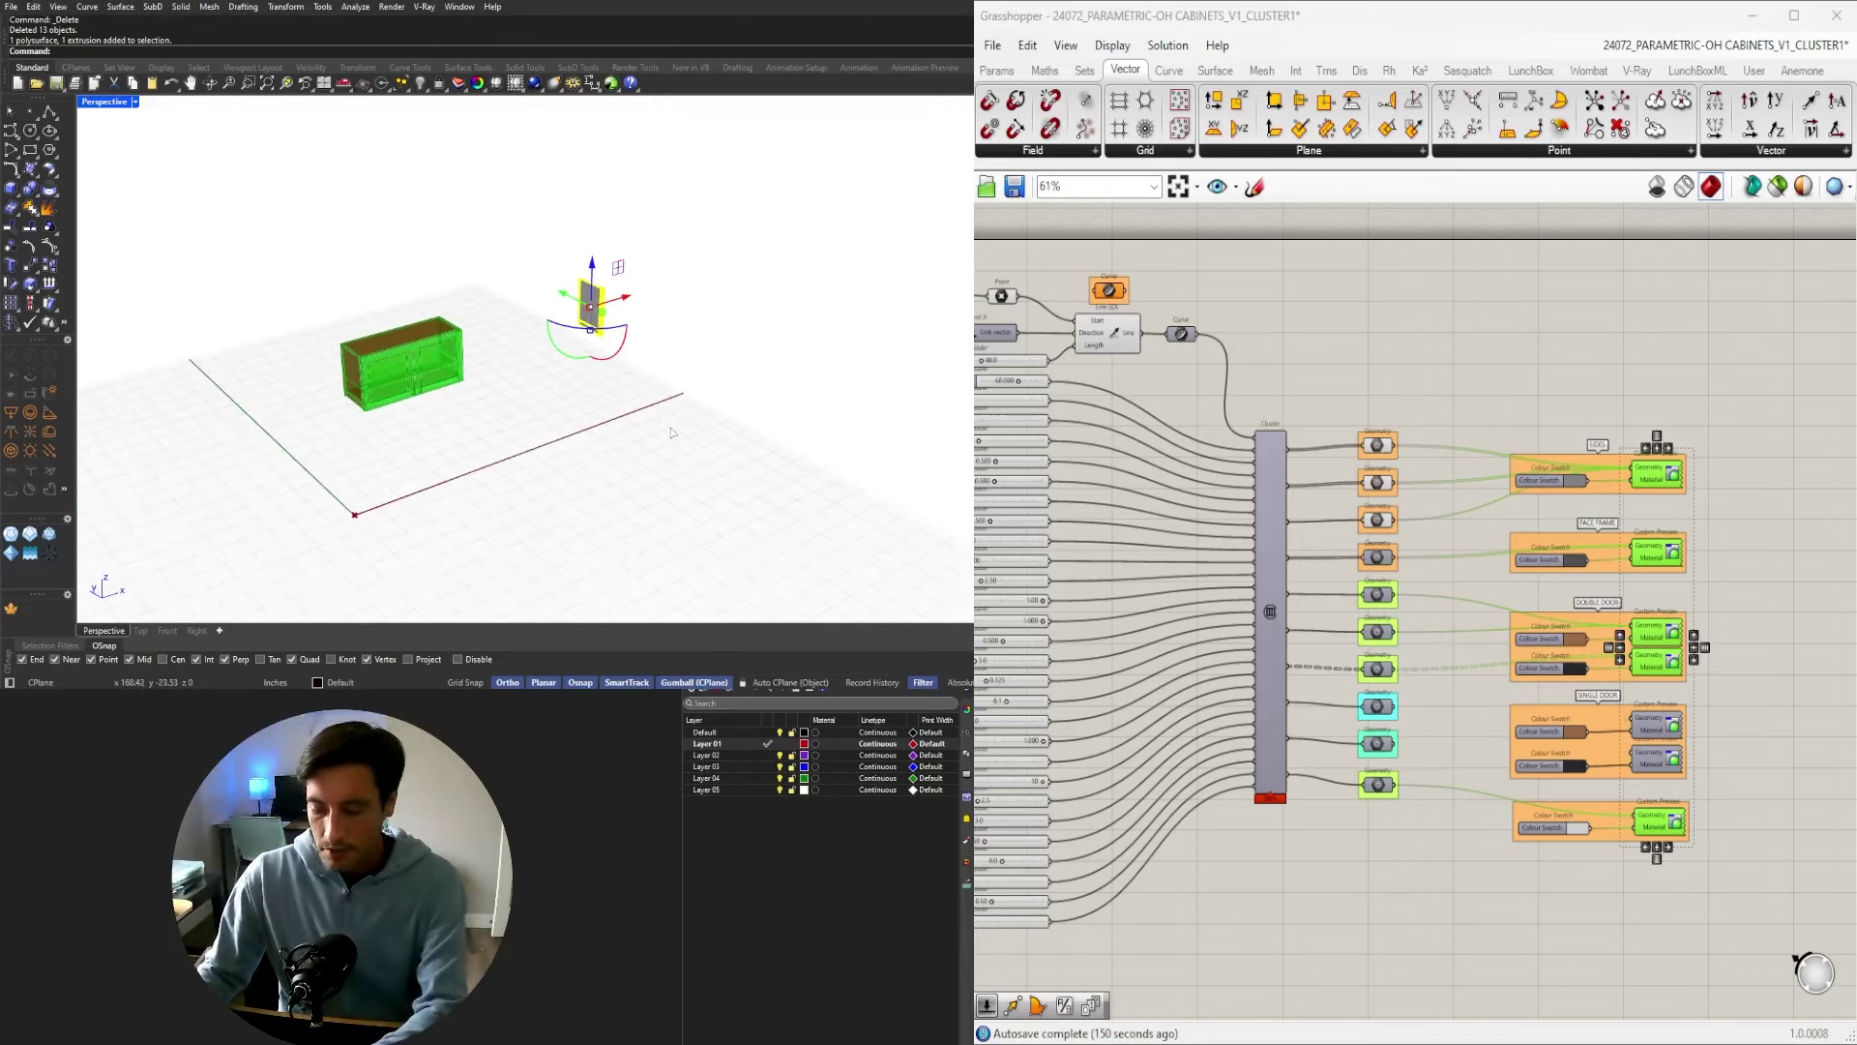
key(Delete)
click(1420, 422)
scroll(387, 377, up, 6)
right_drag(357, 423, 538, 329)
scroll(1342, 392, down, 2)
Review the definition's dimension sliders, from length to shelf location, along with the cluster and its colour preview groups.
right_drag(1332, 469, 1431, 493)
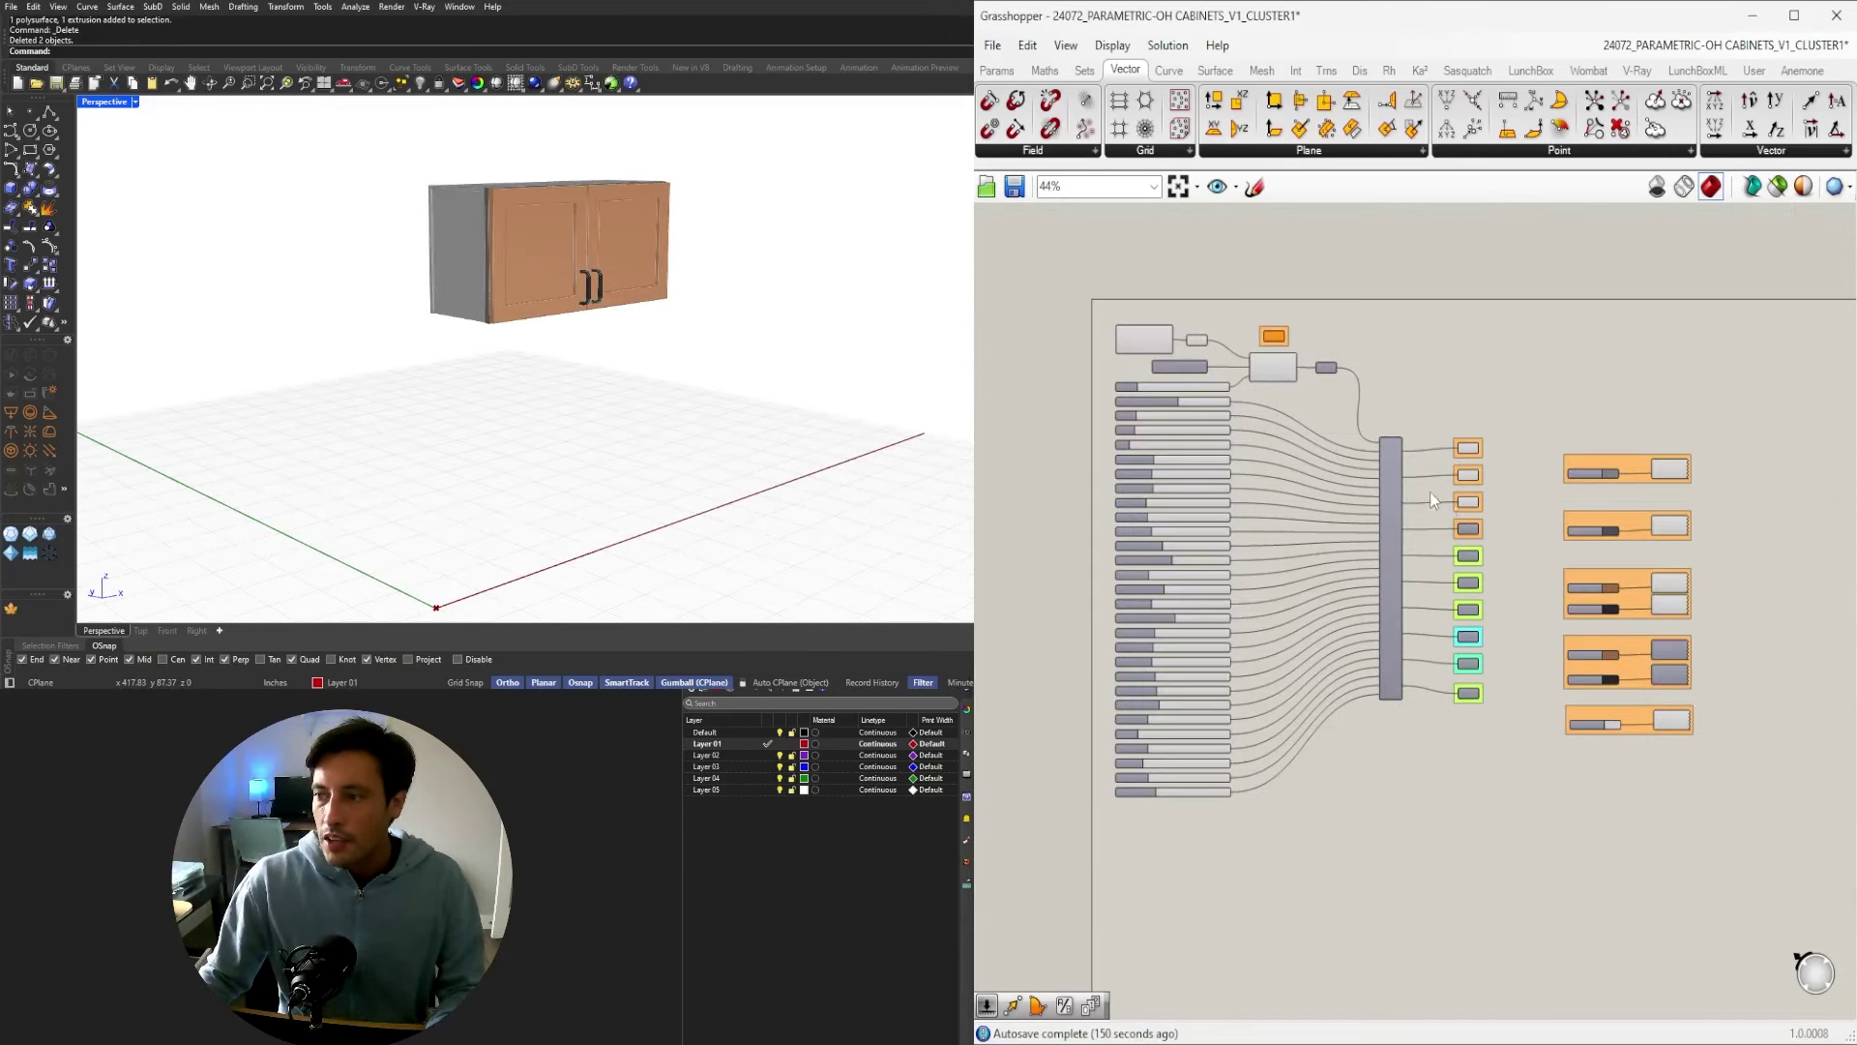
scroll(1219, 547, up, 3)
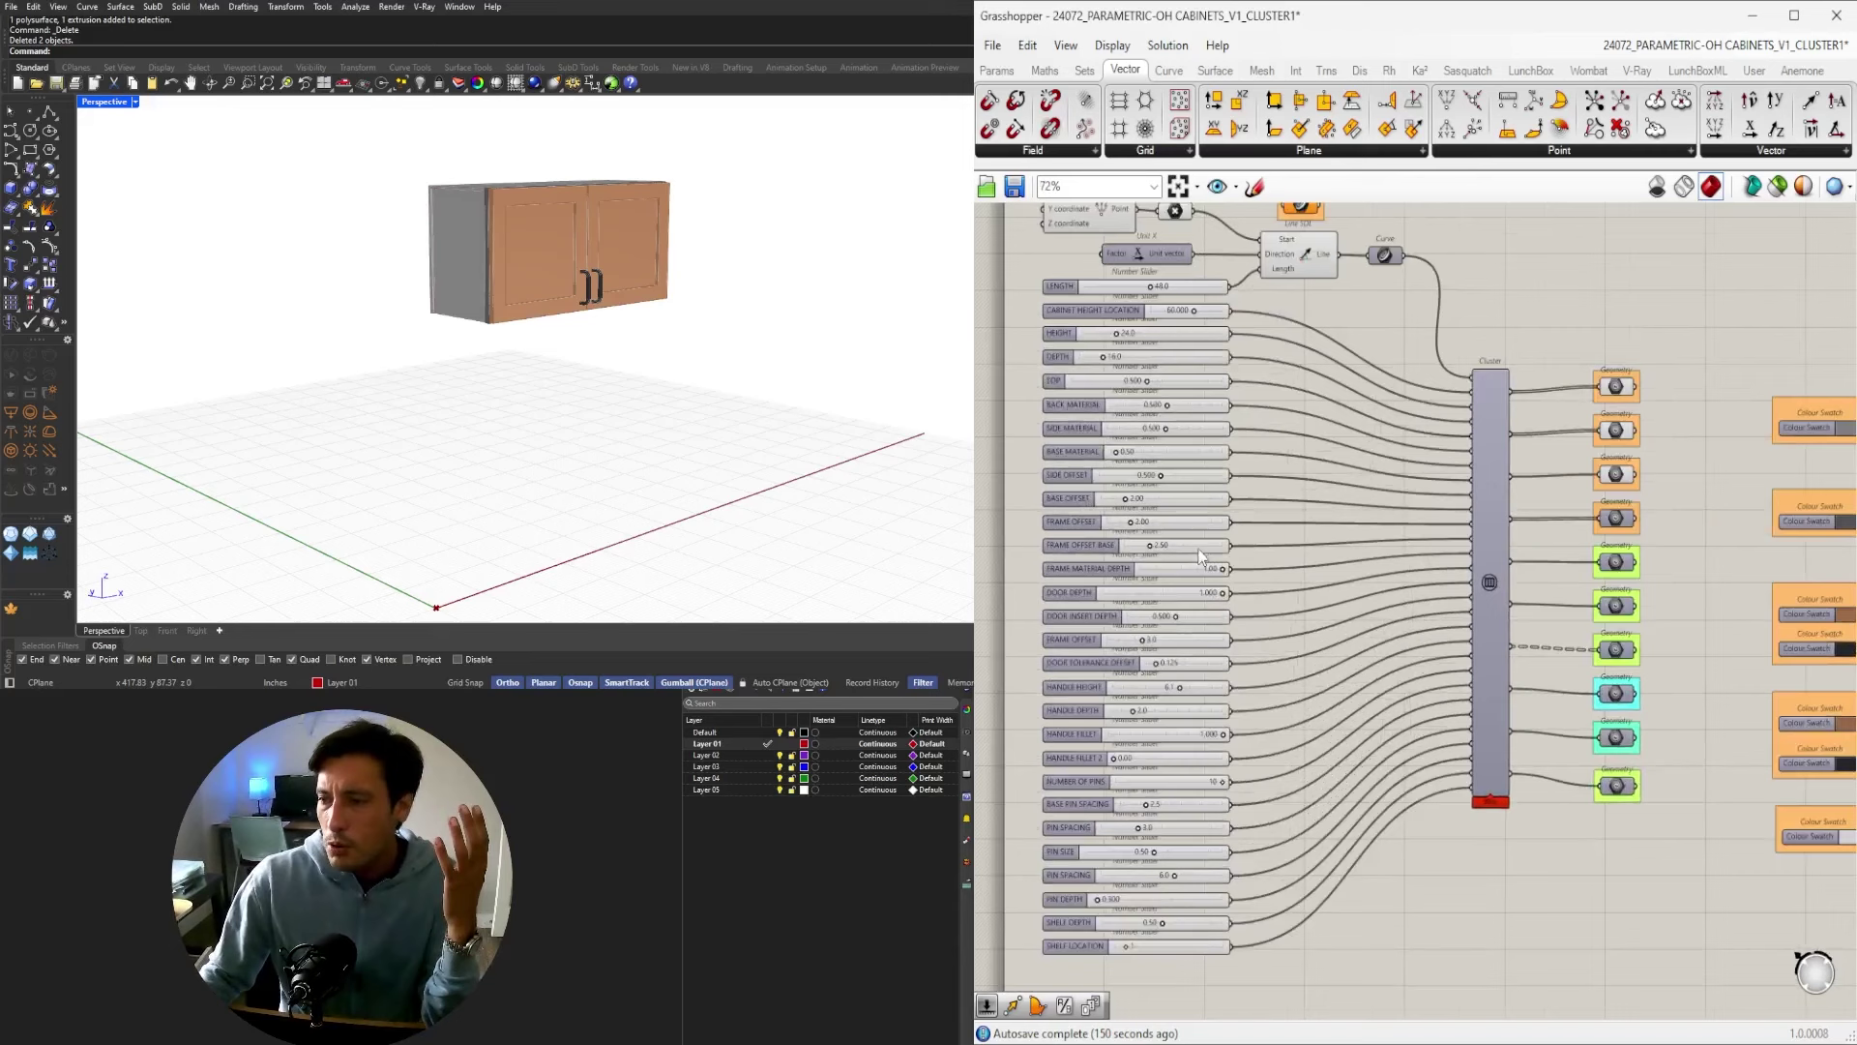
scroll(1199, 556, up, 1)
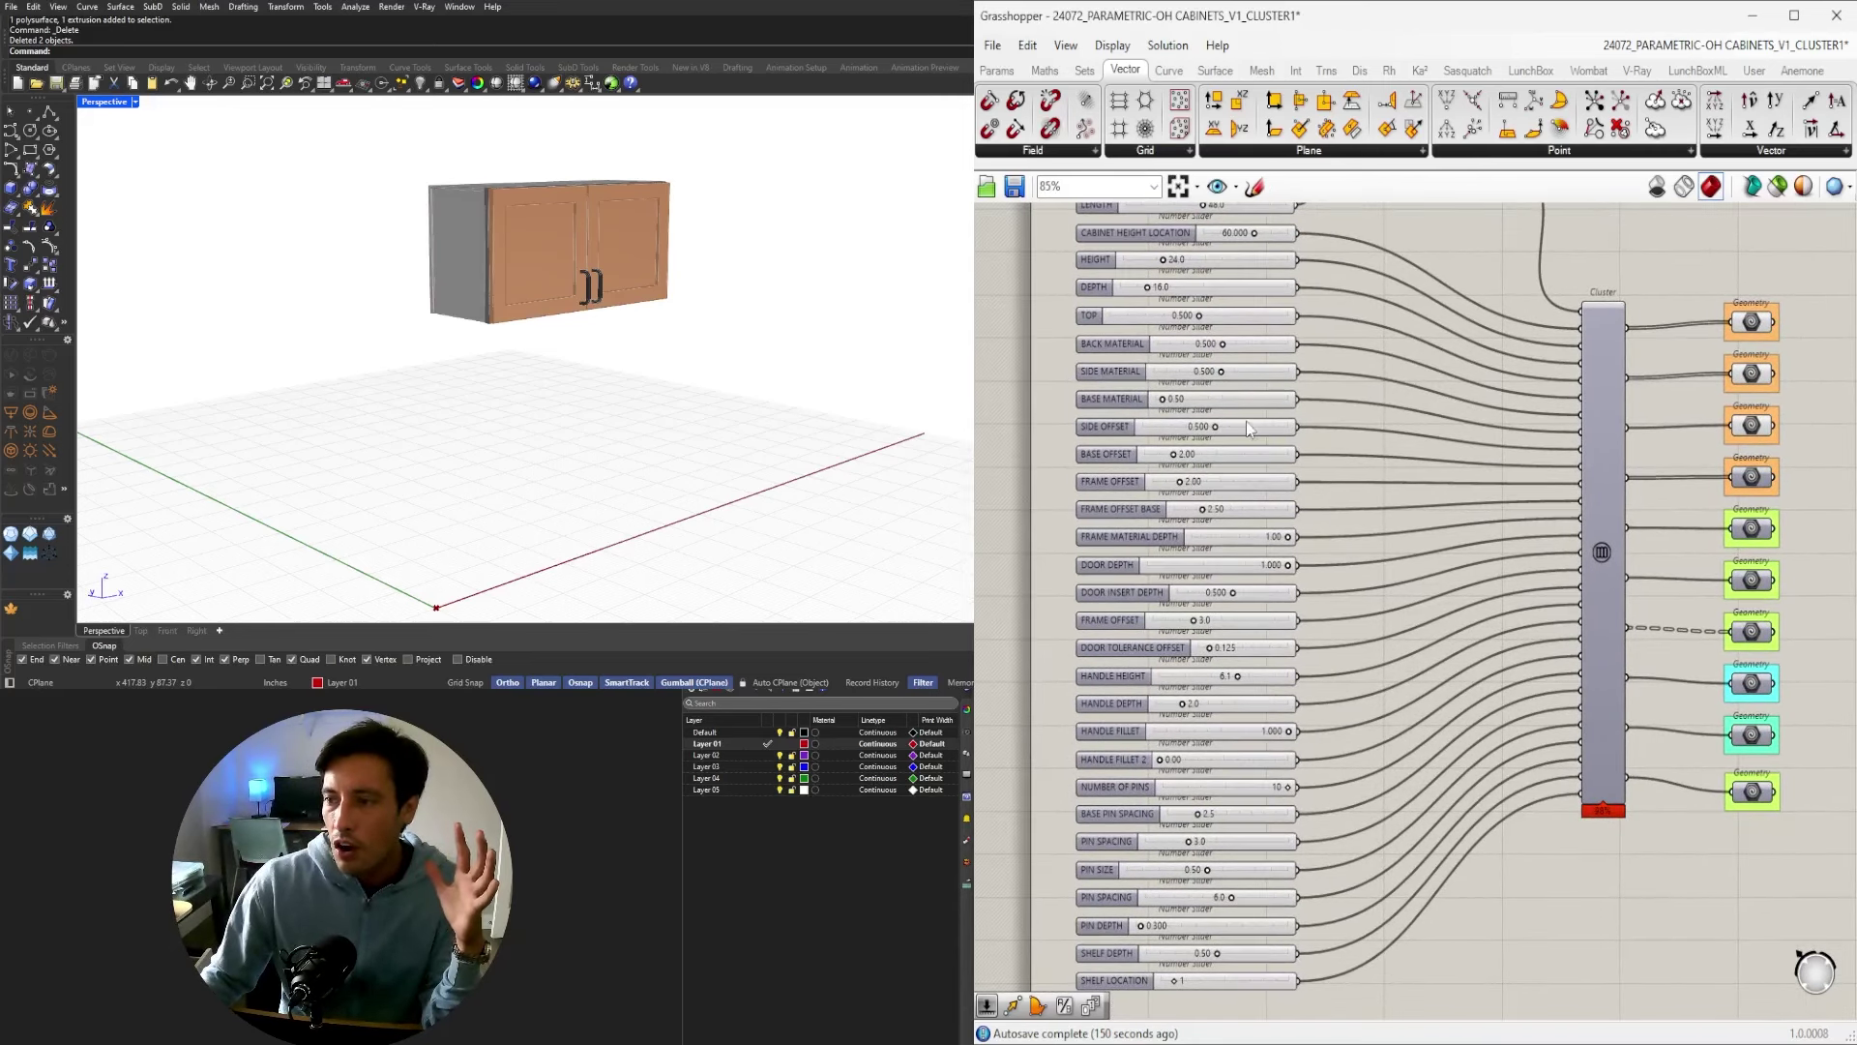
scroll(519, 206, up, 7)
mouse_move(491, 225)
right_down()
mouse_move(508, 261)
mouse_move(472, 237)
right_up()
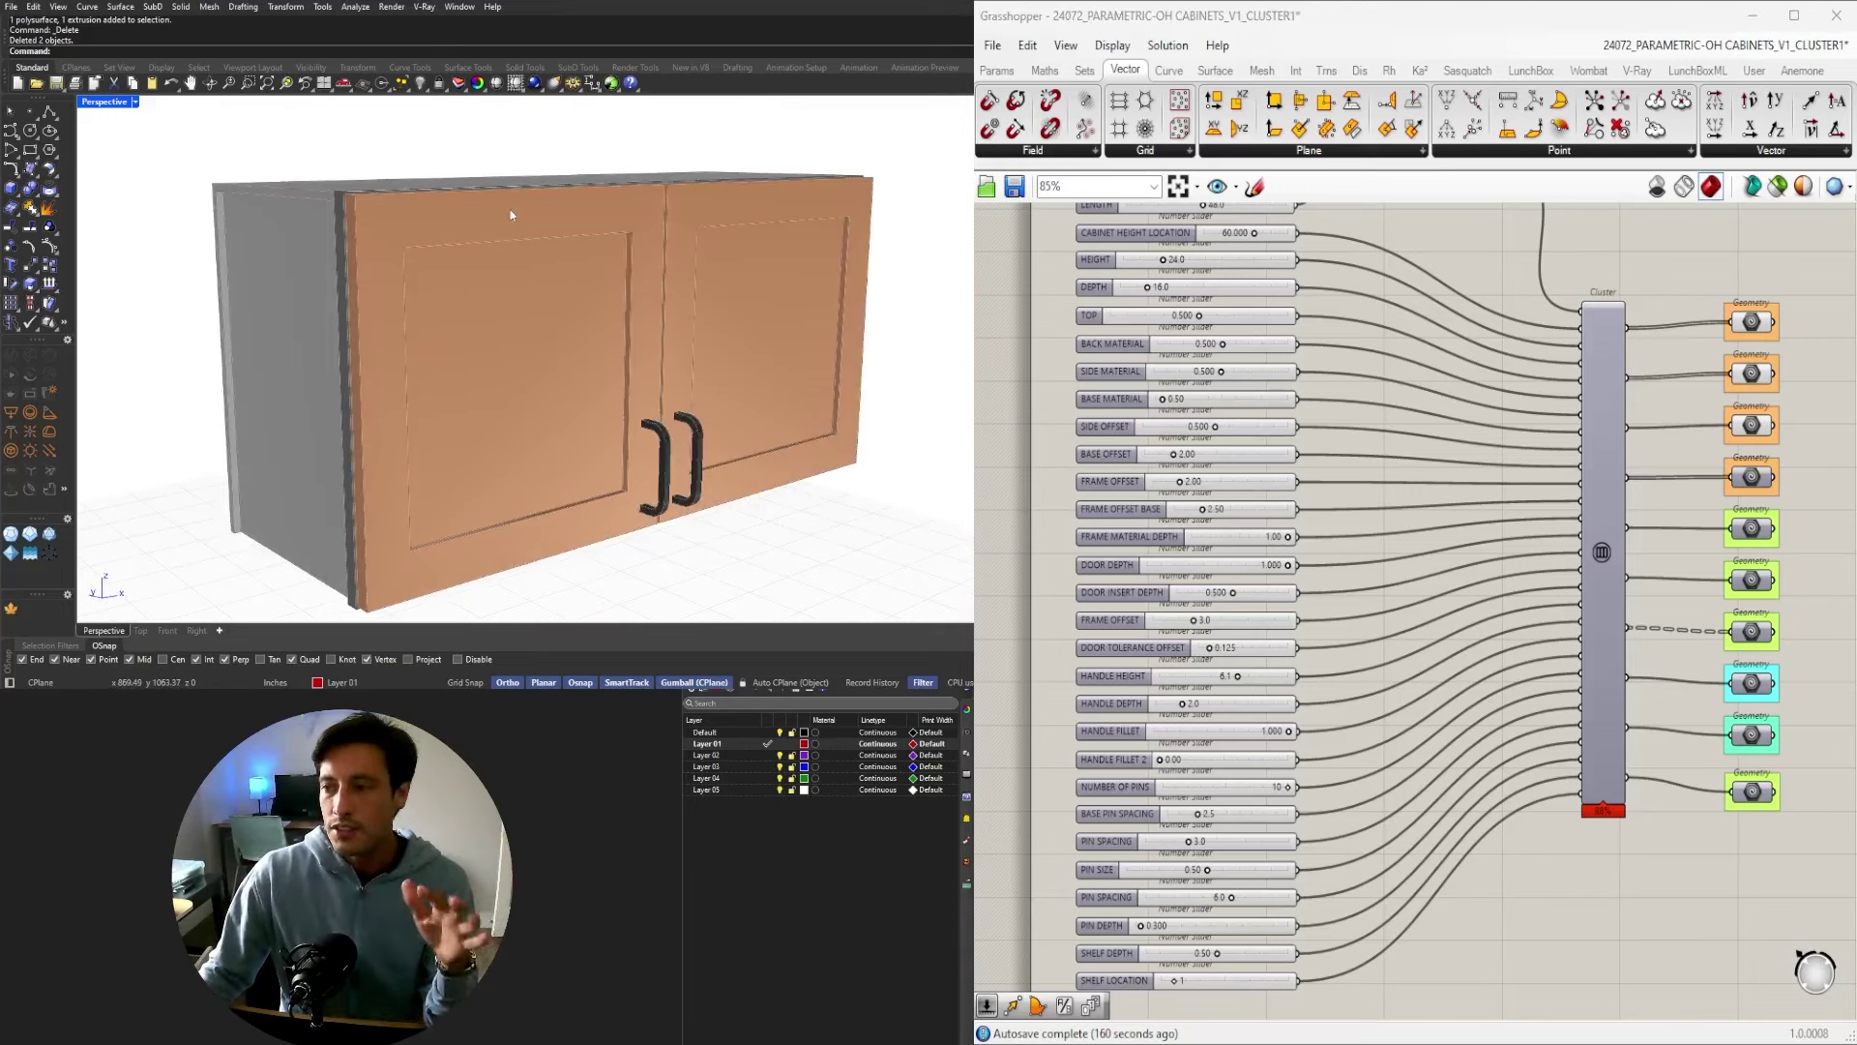
right_drag(1217, 682, 1230, 525)
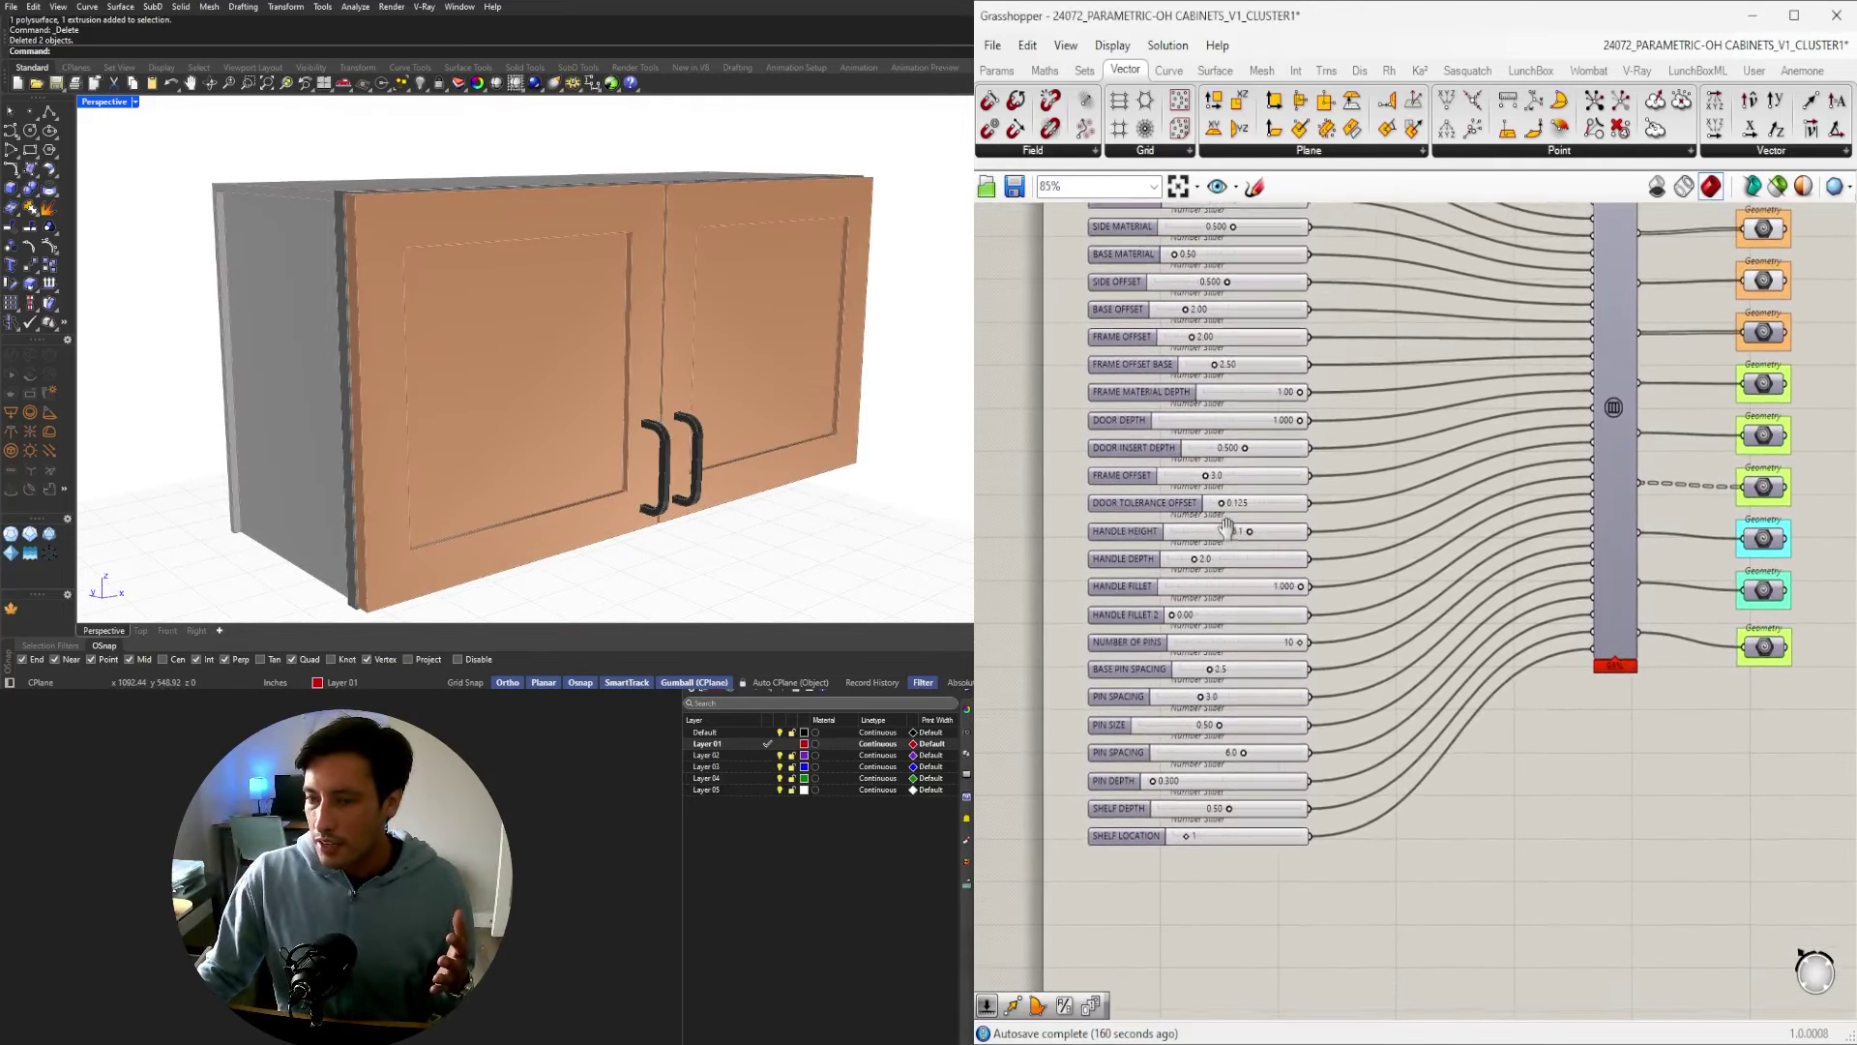
right_drag(1659, 655, 1279, 701)
scroll(1477, 664, down, 2)
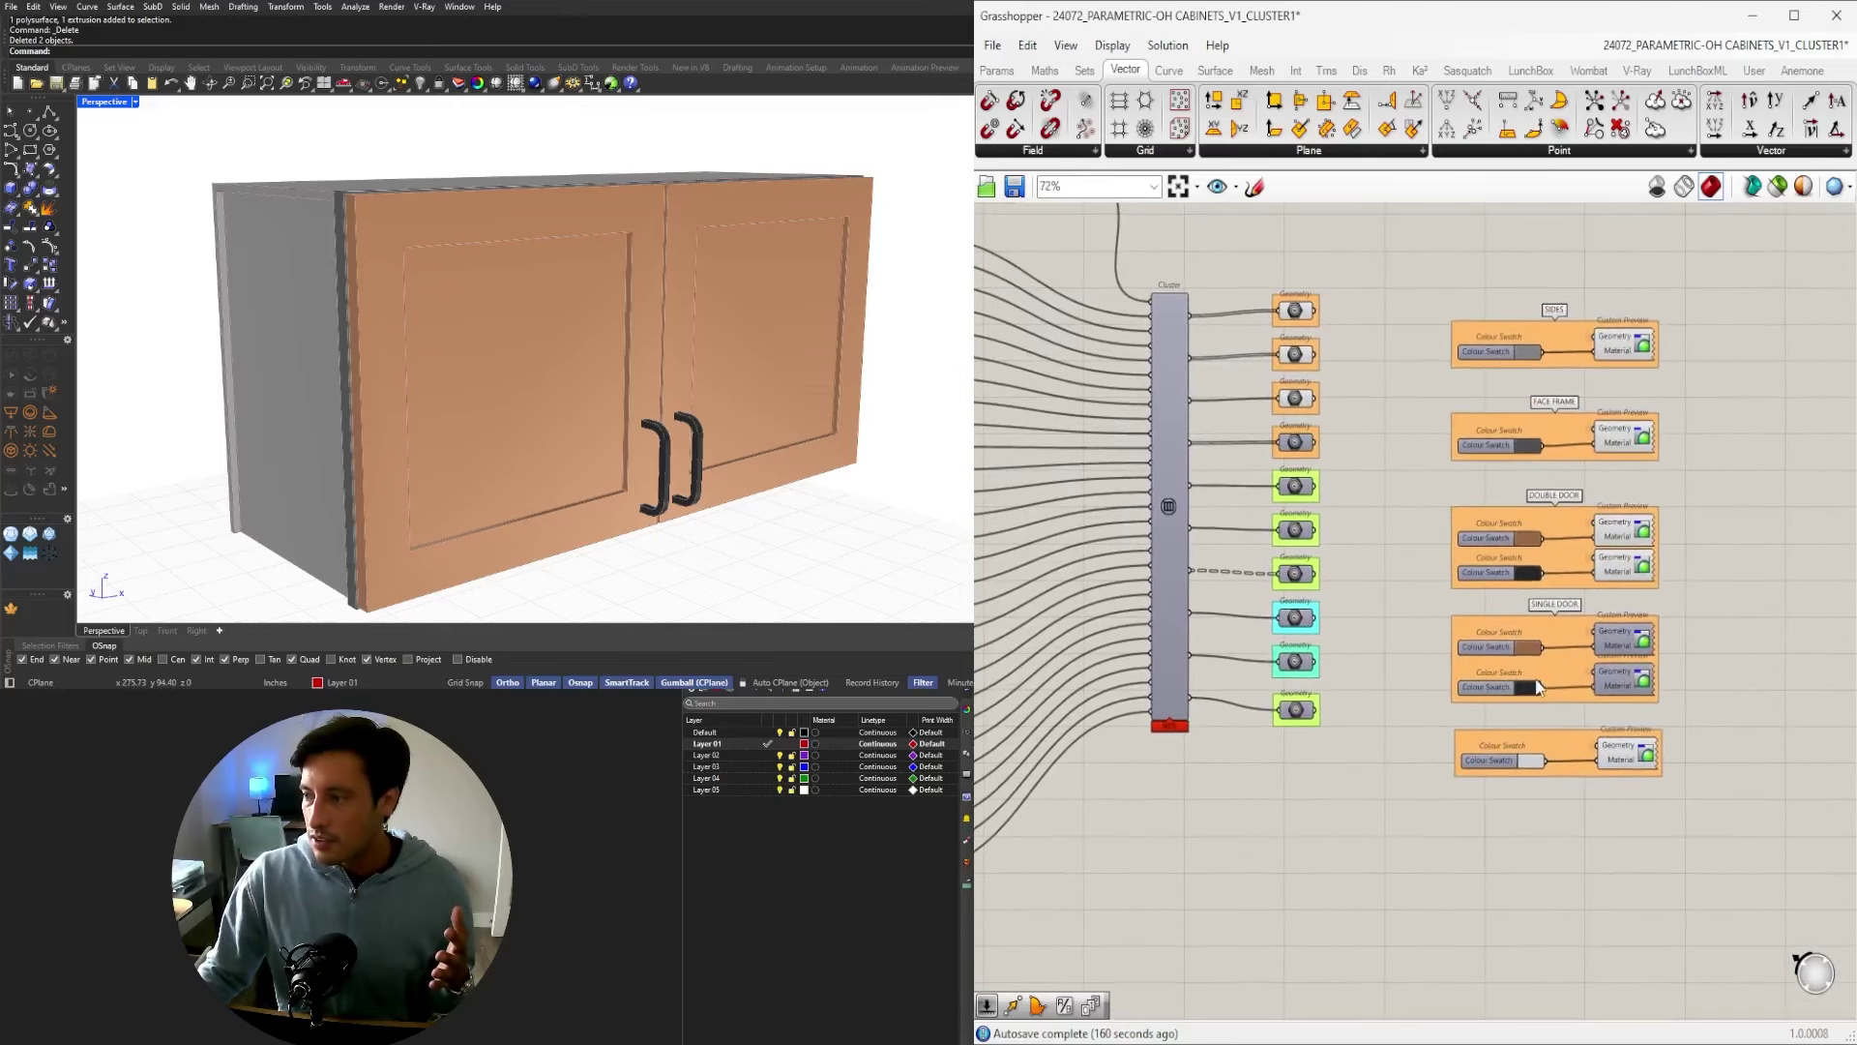
Turn off the preview of both Custom Preview components in the Double Door group.
drag(1683, 599, 1611, 511)
middle_click(1669, 472)
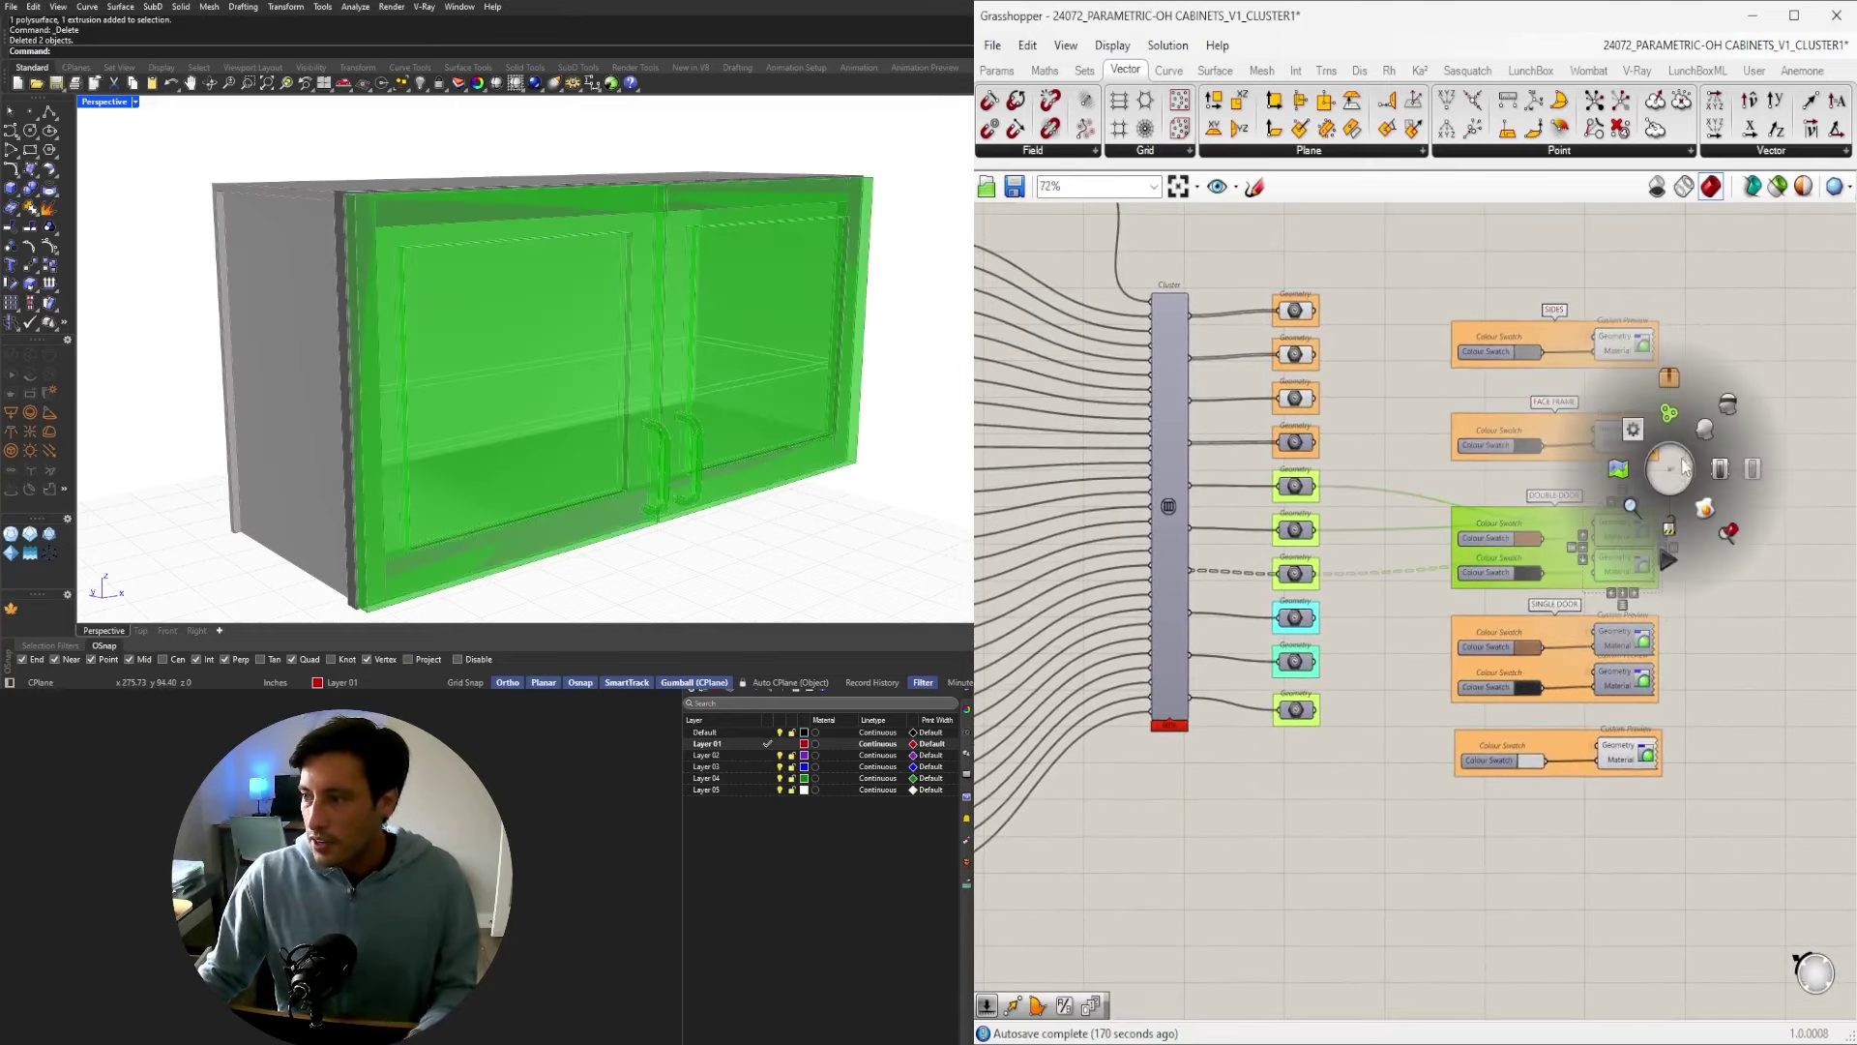
click(1732, 412)
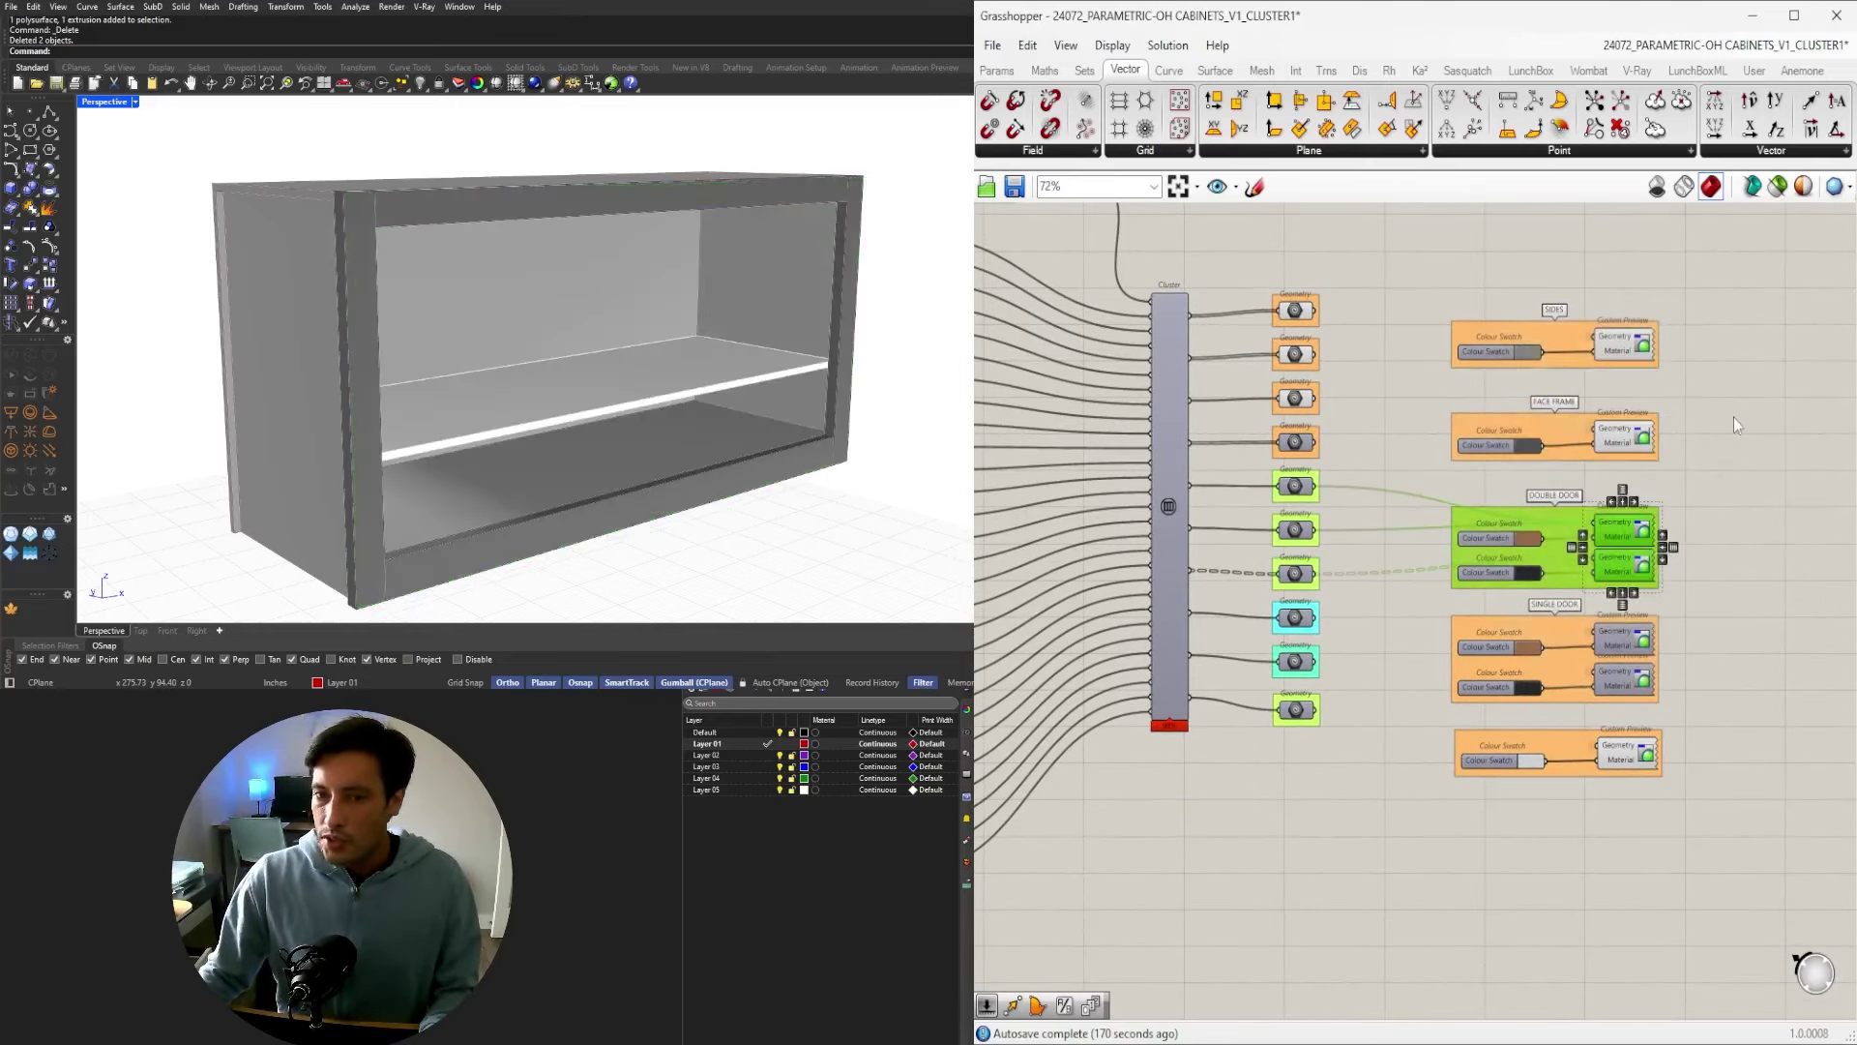
Inspect the open cabinet's shelf, side panels and face frame from both ends.
right_drag(575, 406, 809, 340)
scroll(476, 207, up, 4)
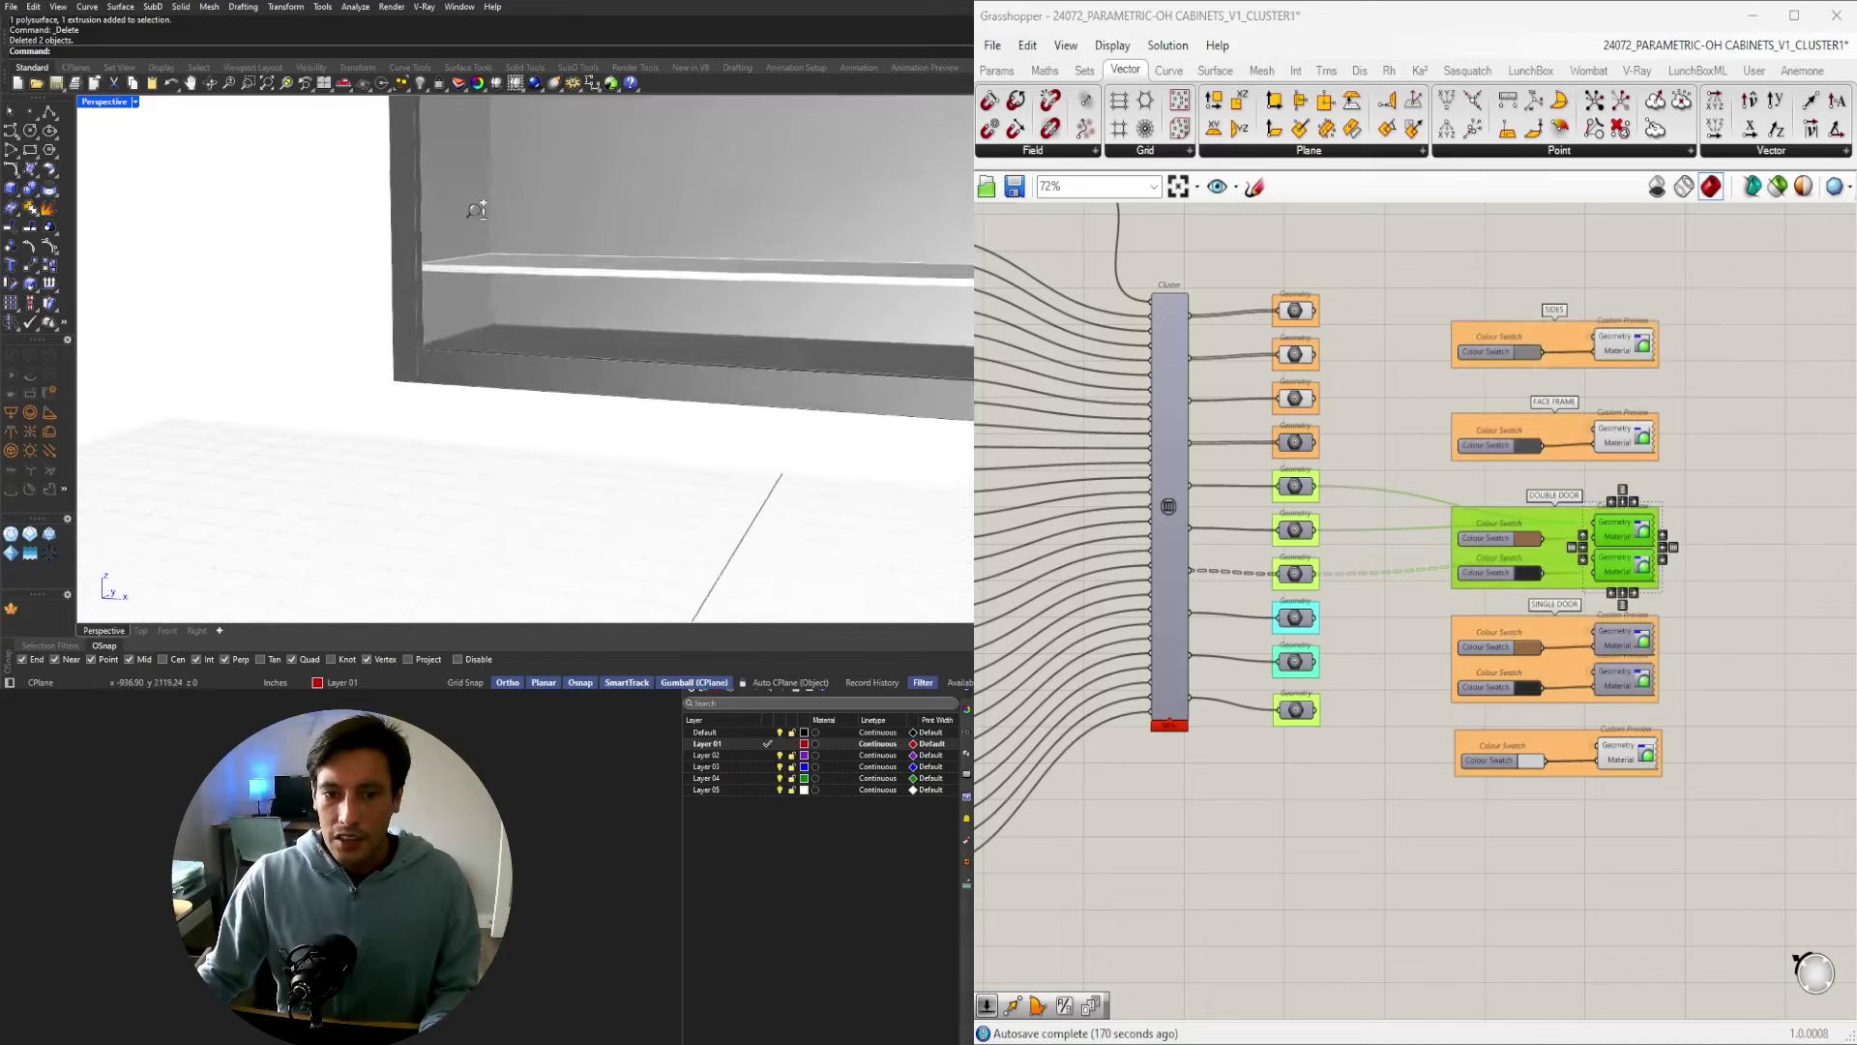
shift+right_drag(477, 207, 290, 242)
scroll(287, 279, up, 4)
shift+right_drag(290, 242, 357, 349)
scroll(357, 348, down, 8)
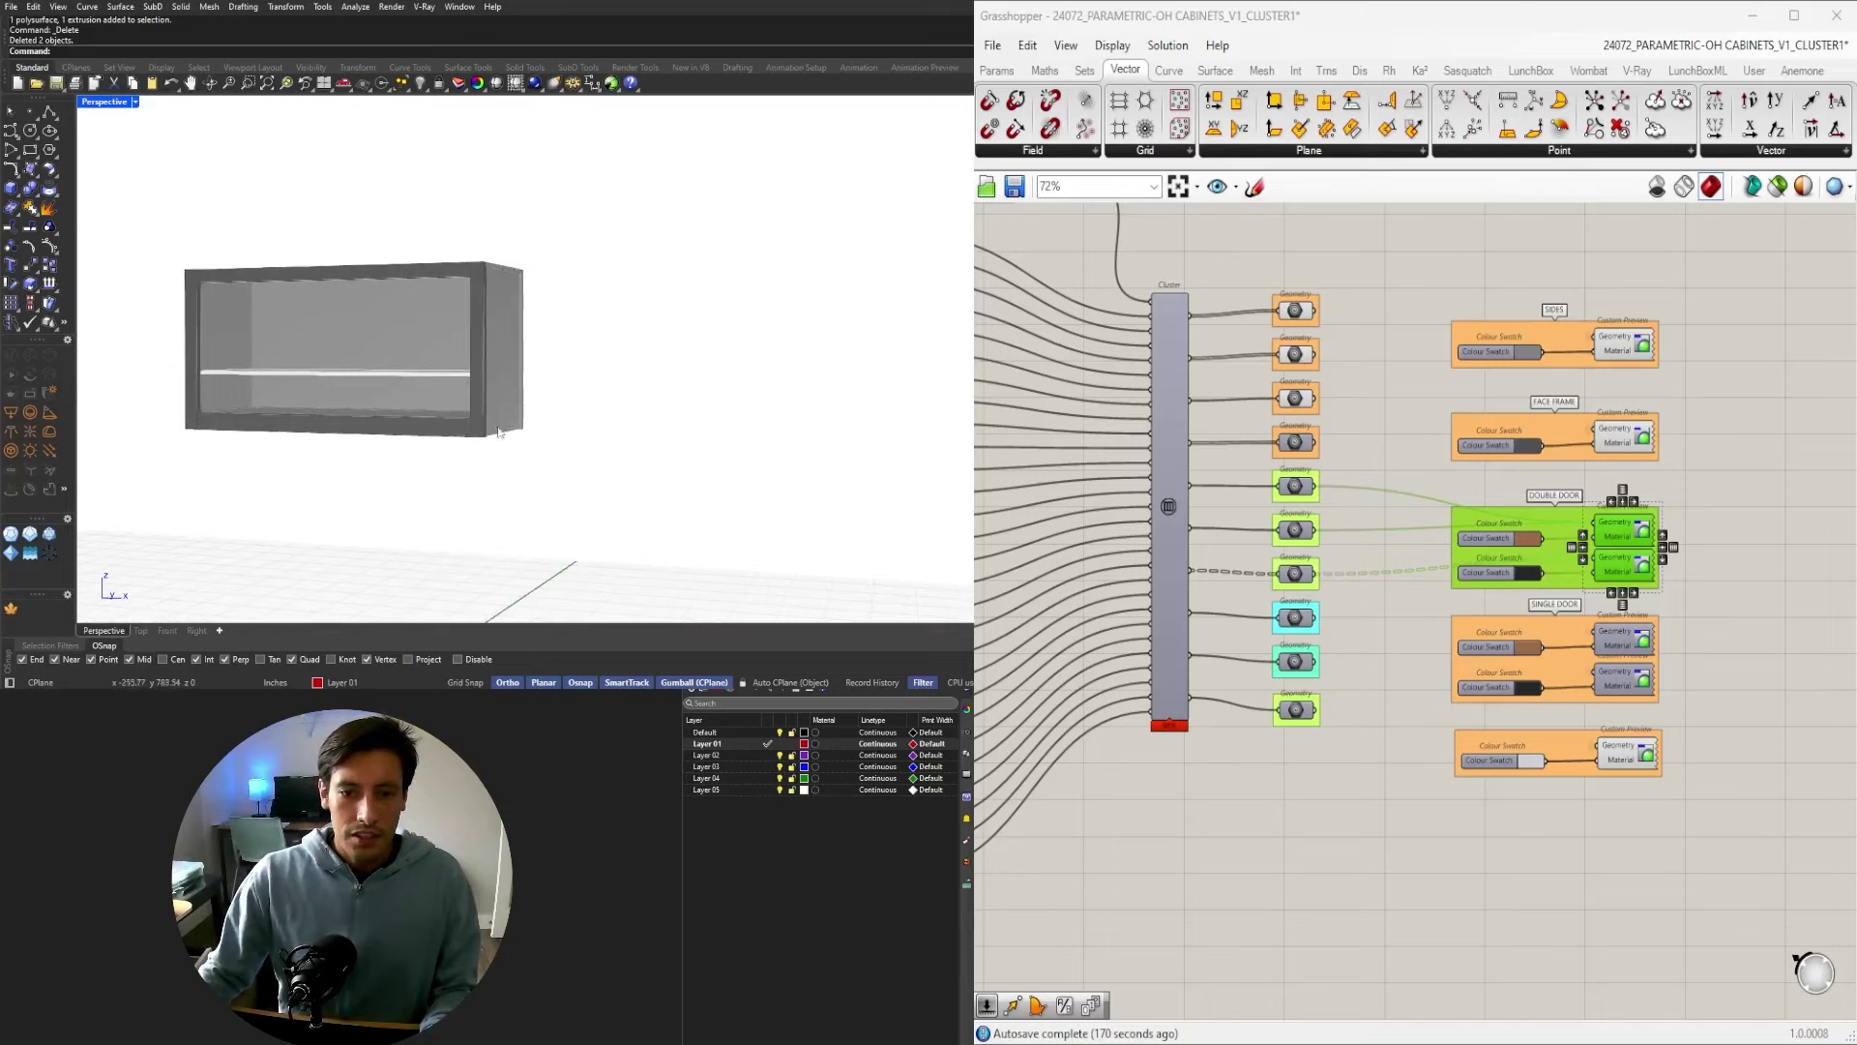
scroll(773, 410, up, 5)
Select the Sides Custom Preview and the upper Geometry outputs in turn to identify which cabinet panels each one holds.
click(1688, 878)
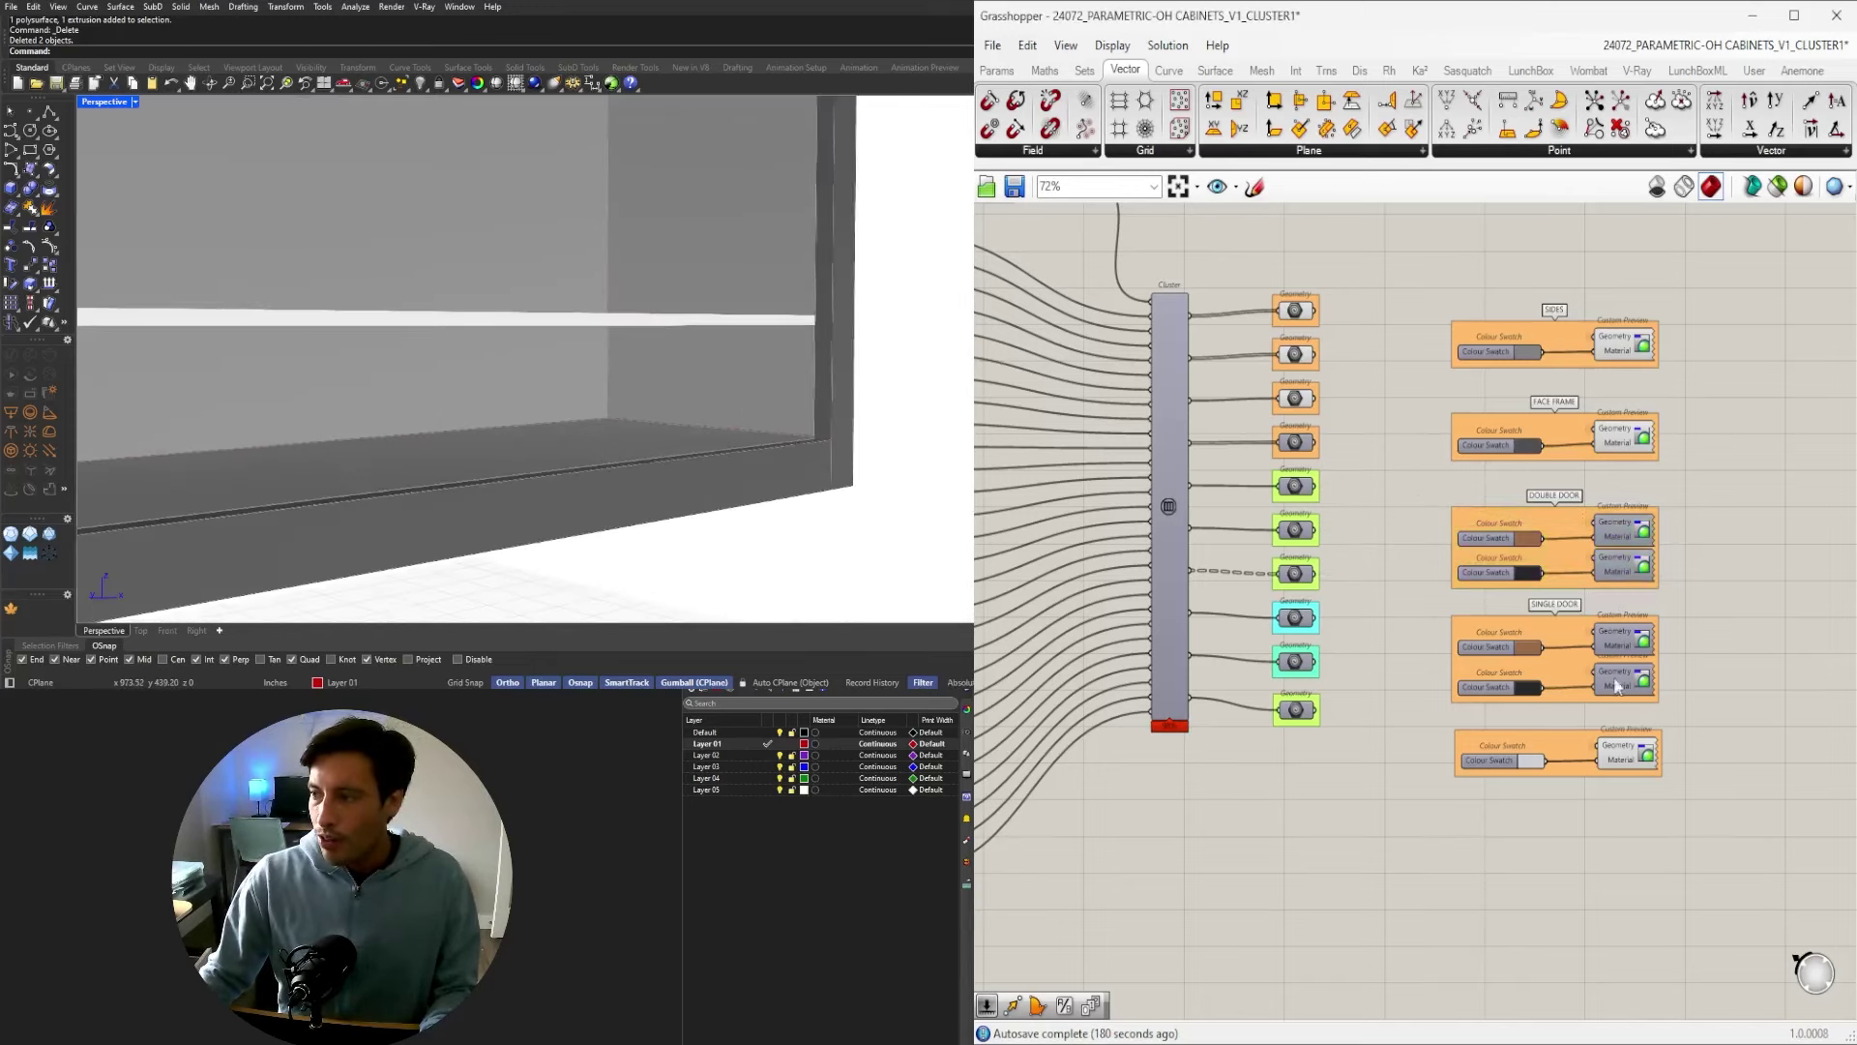
click(1625, 444)
click(1627, 362)
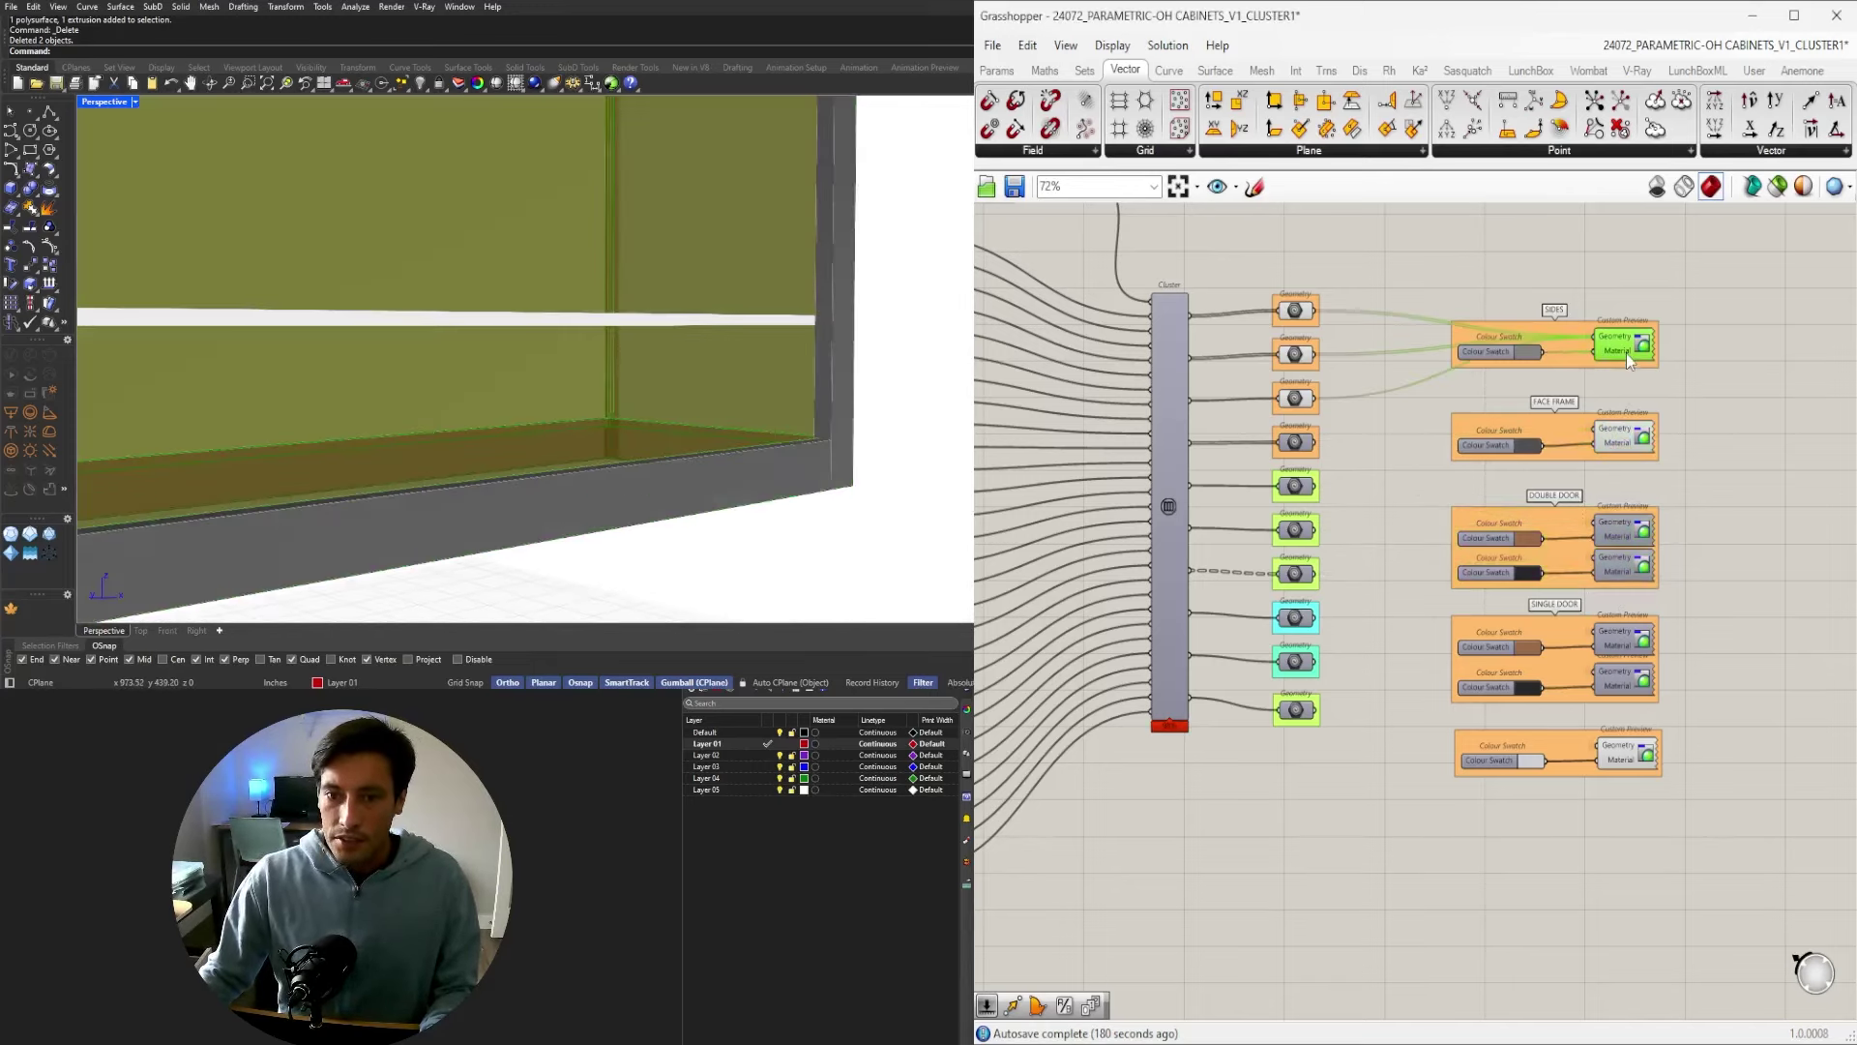
scroll(1390, 463, up, 2)
scroll(1389, 463, up, 1)
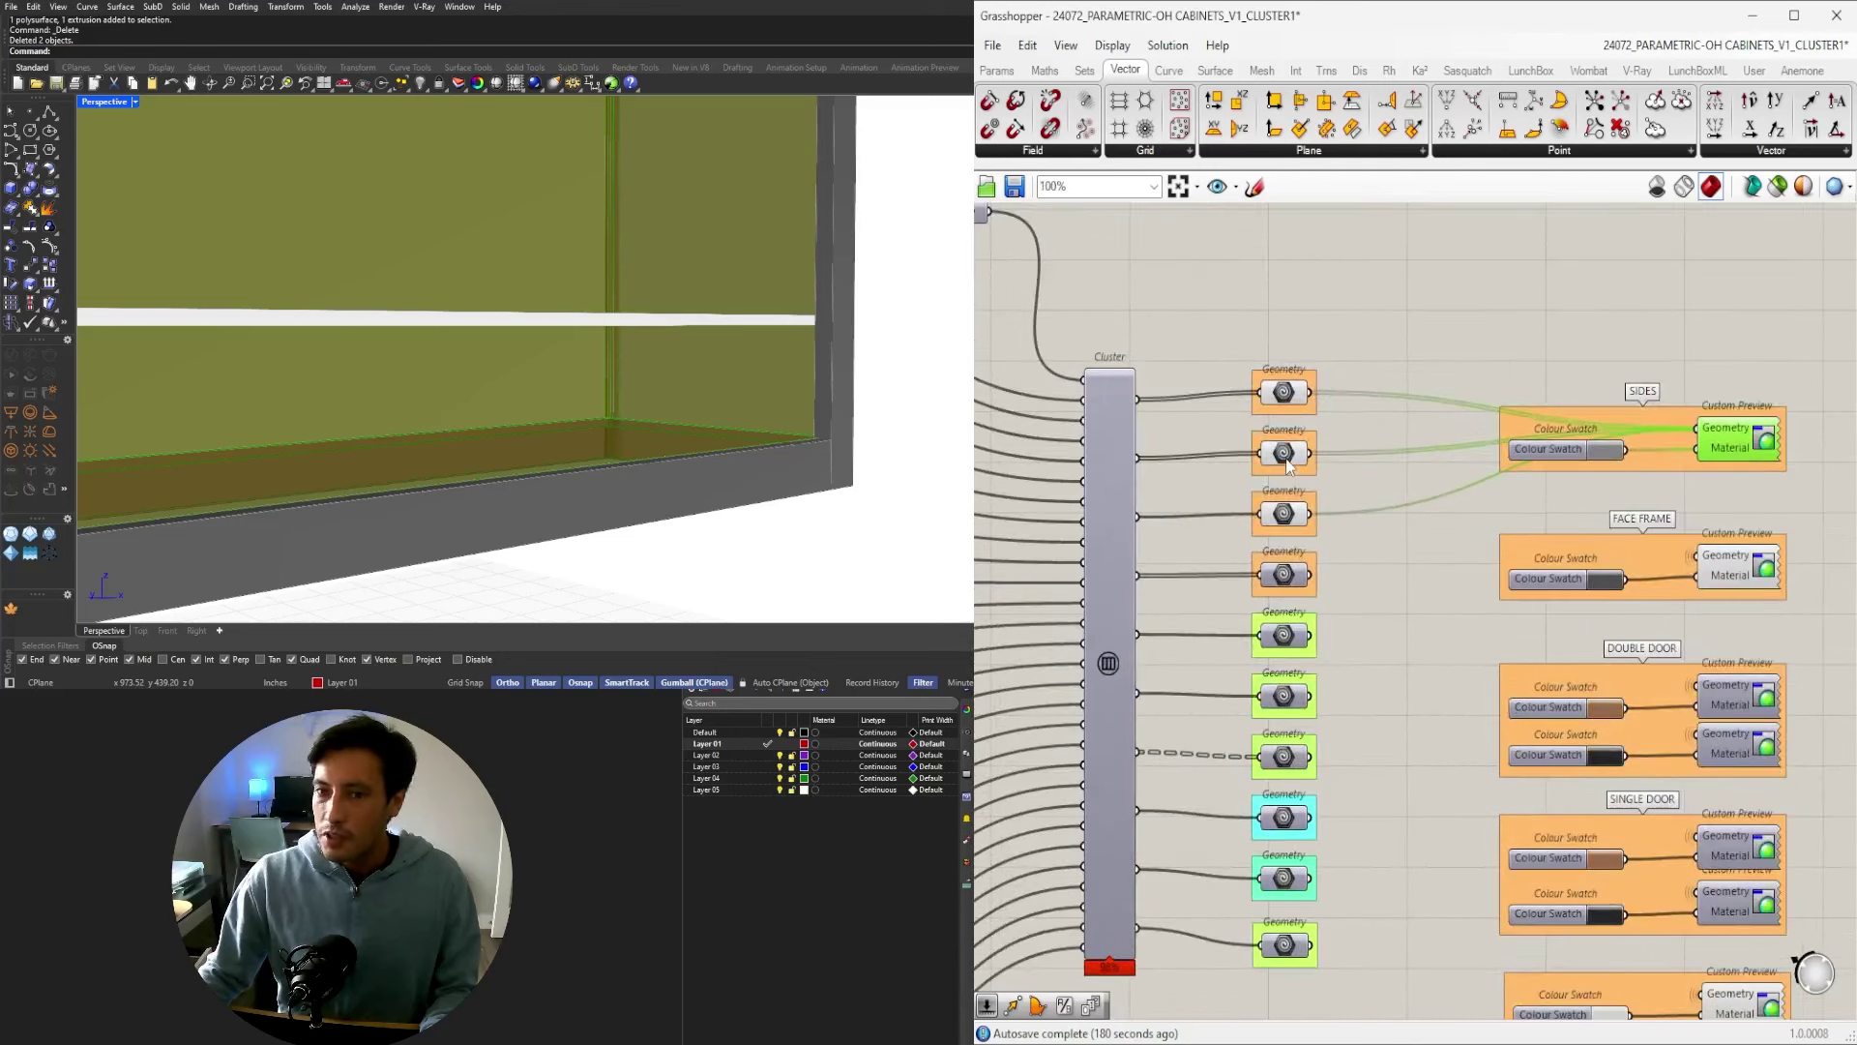
click(1284, 456)
click(1332, 344)
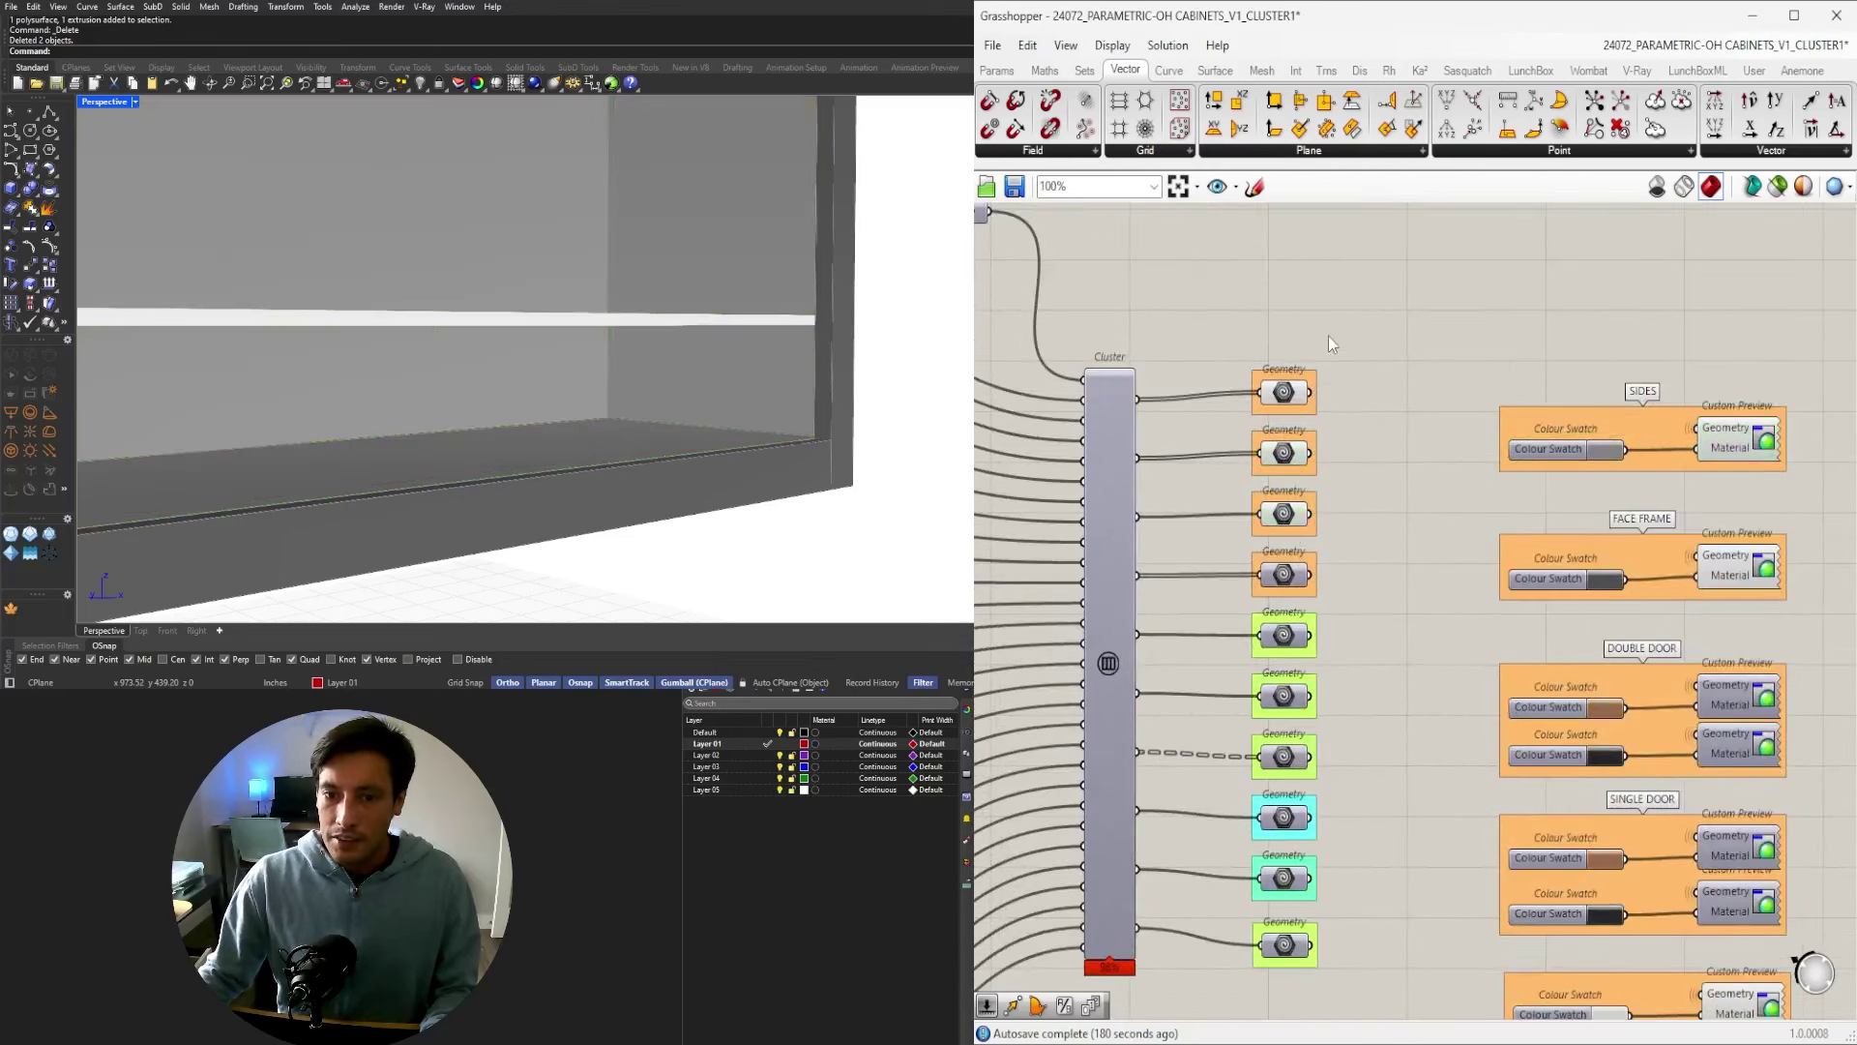
click(1283, 452)
click(1279, 399)
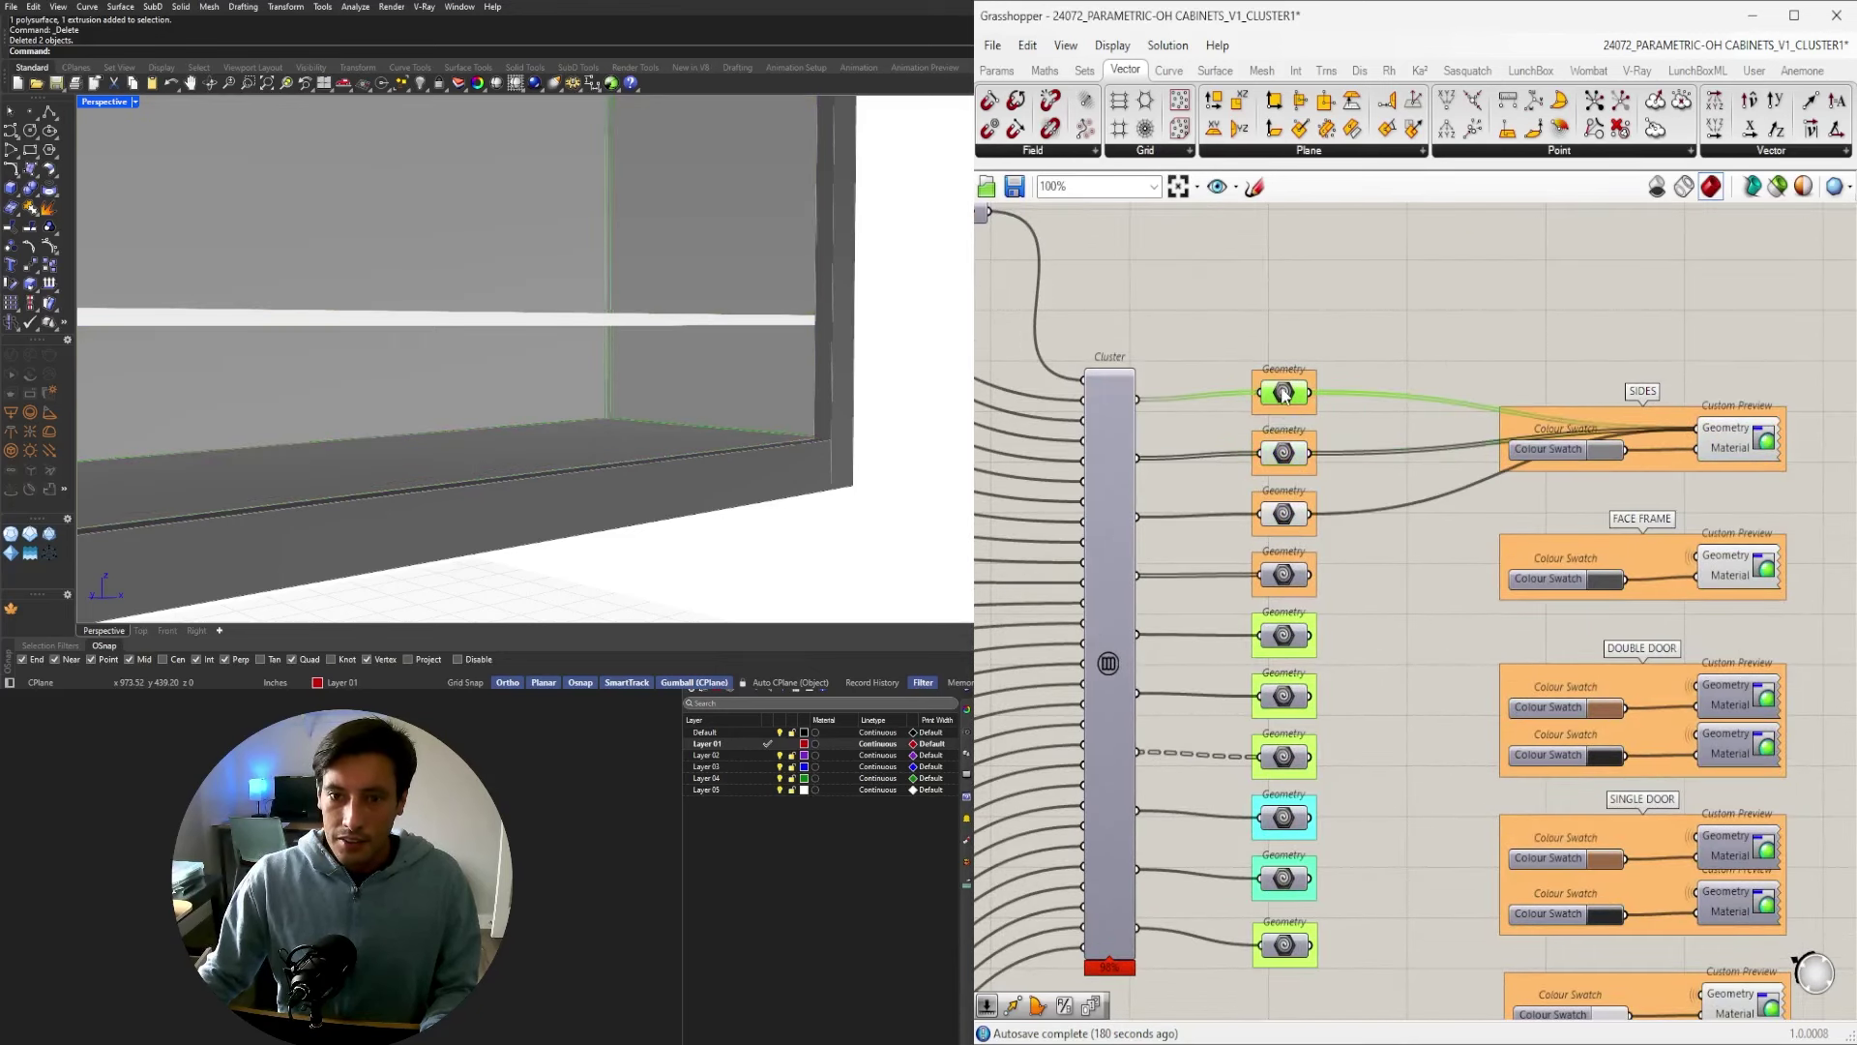
Highlight the three Geometry outputs feeding the Sides preview, singly and in pairs, and compare the matching cabinet panels from several angles.
shift+click(1293, 516)
scroll(693, 401, down, 8)
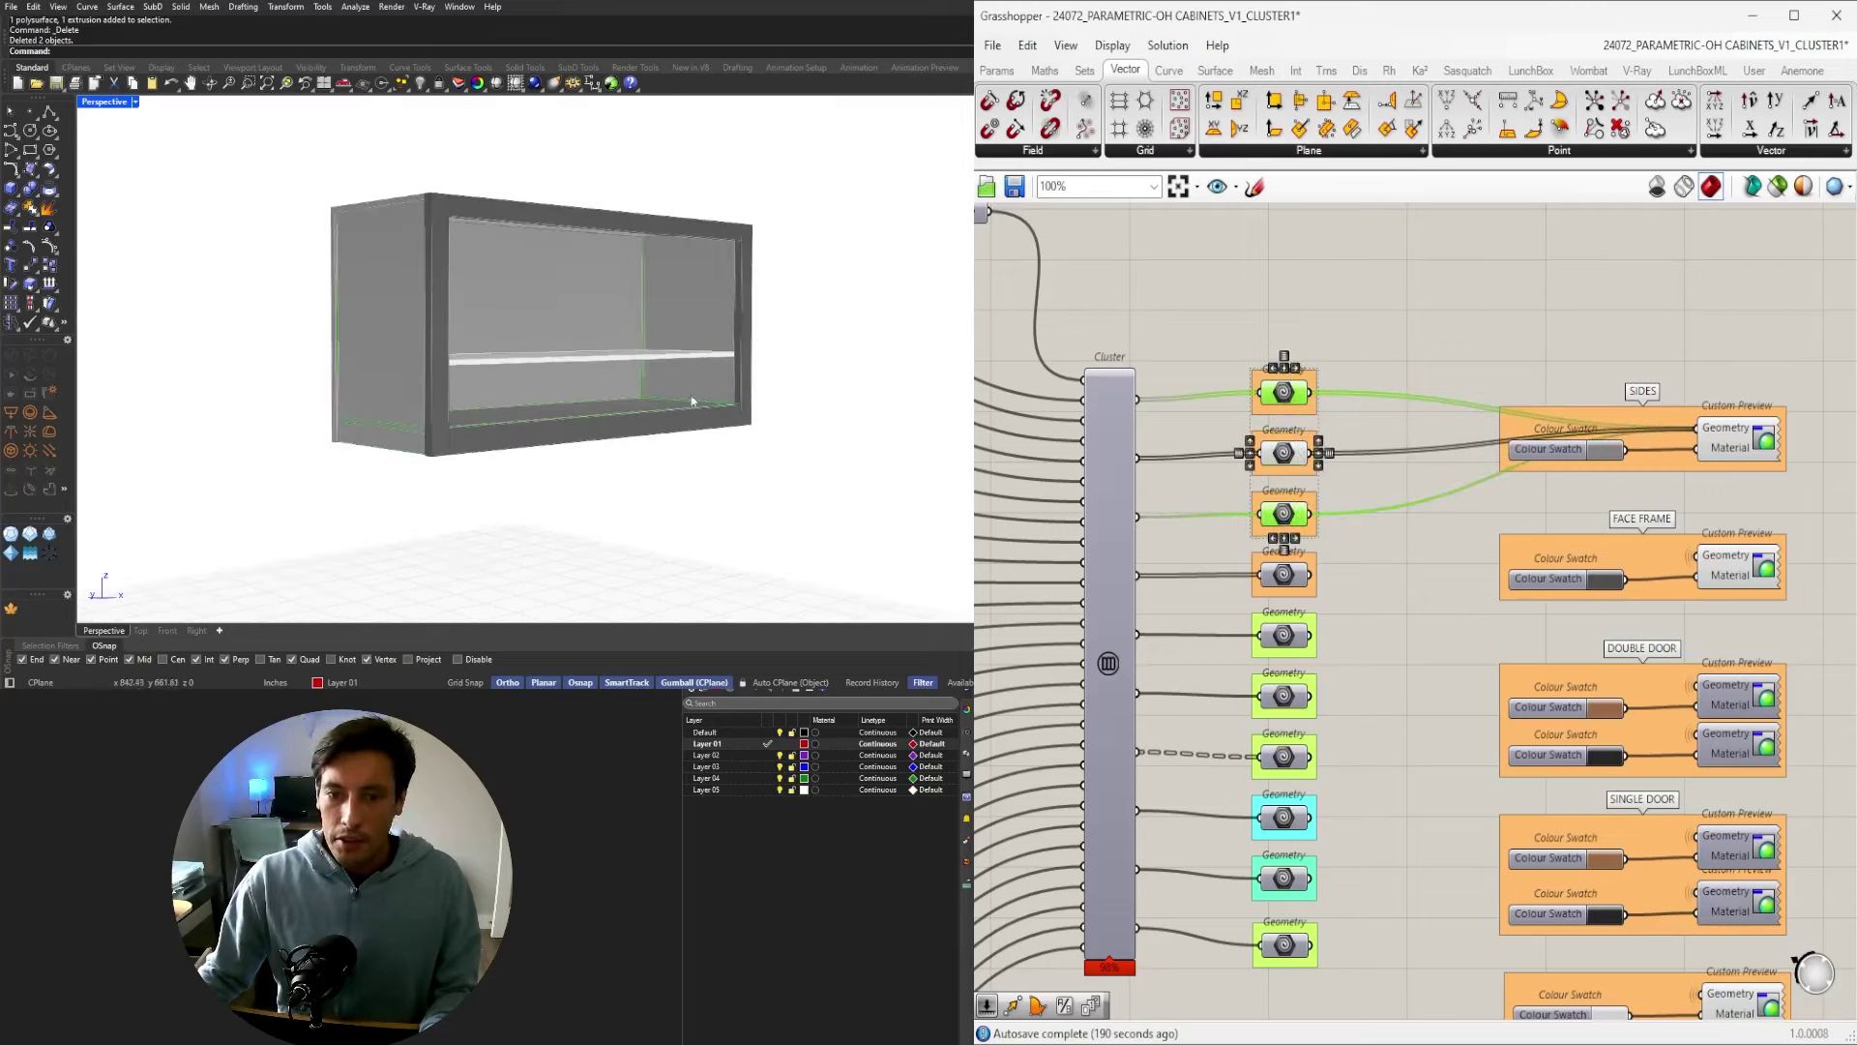
right_drag(692, 403, 925, 399)
click(1284, 392)
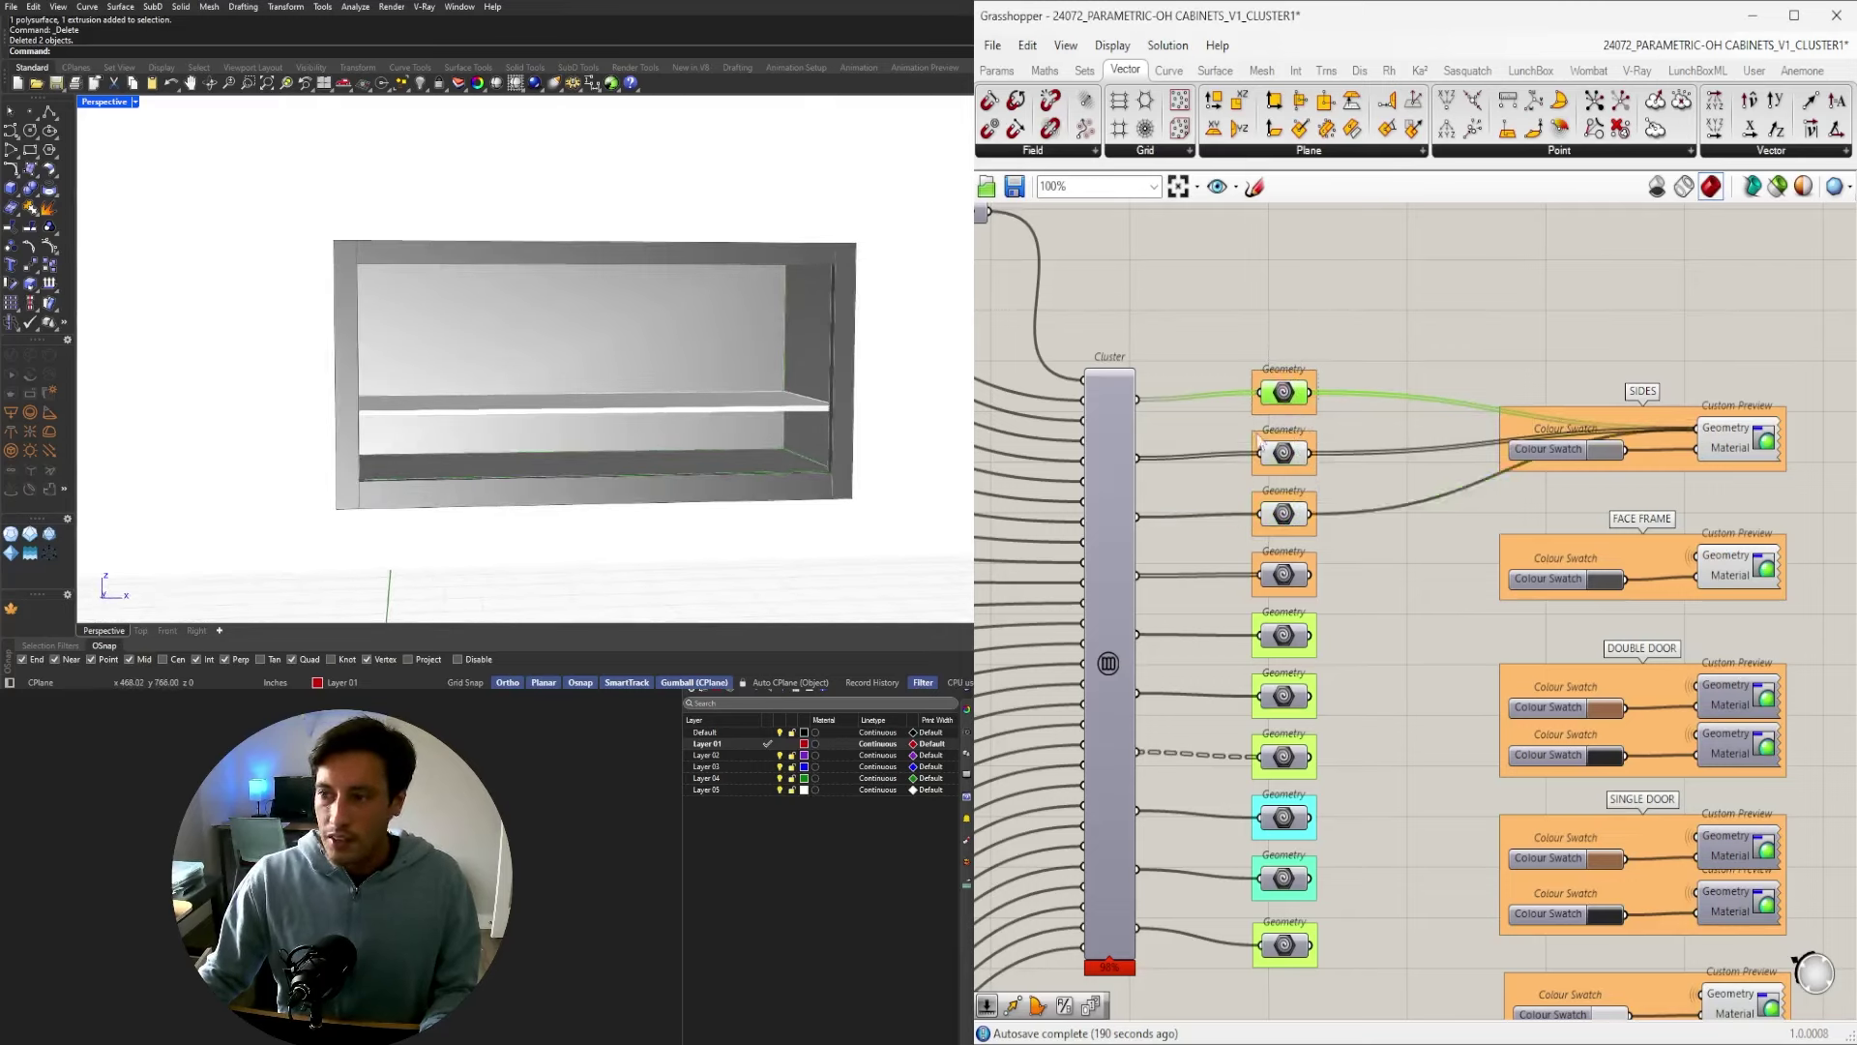
shift+click(1283, 452)
right_drag(590, 387, 477, 332)
scroll(440, 320, up, 3)
right_drag(774, 242, 763, 315)
click(1320, 339)
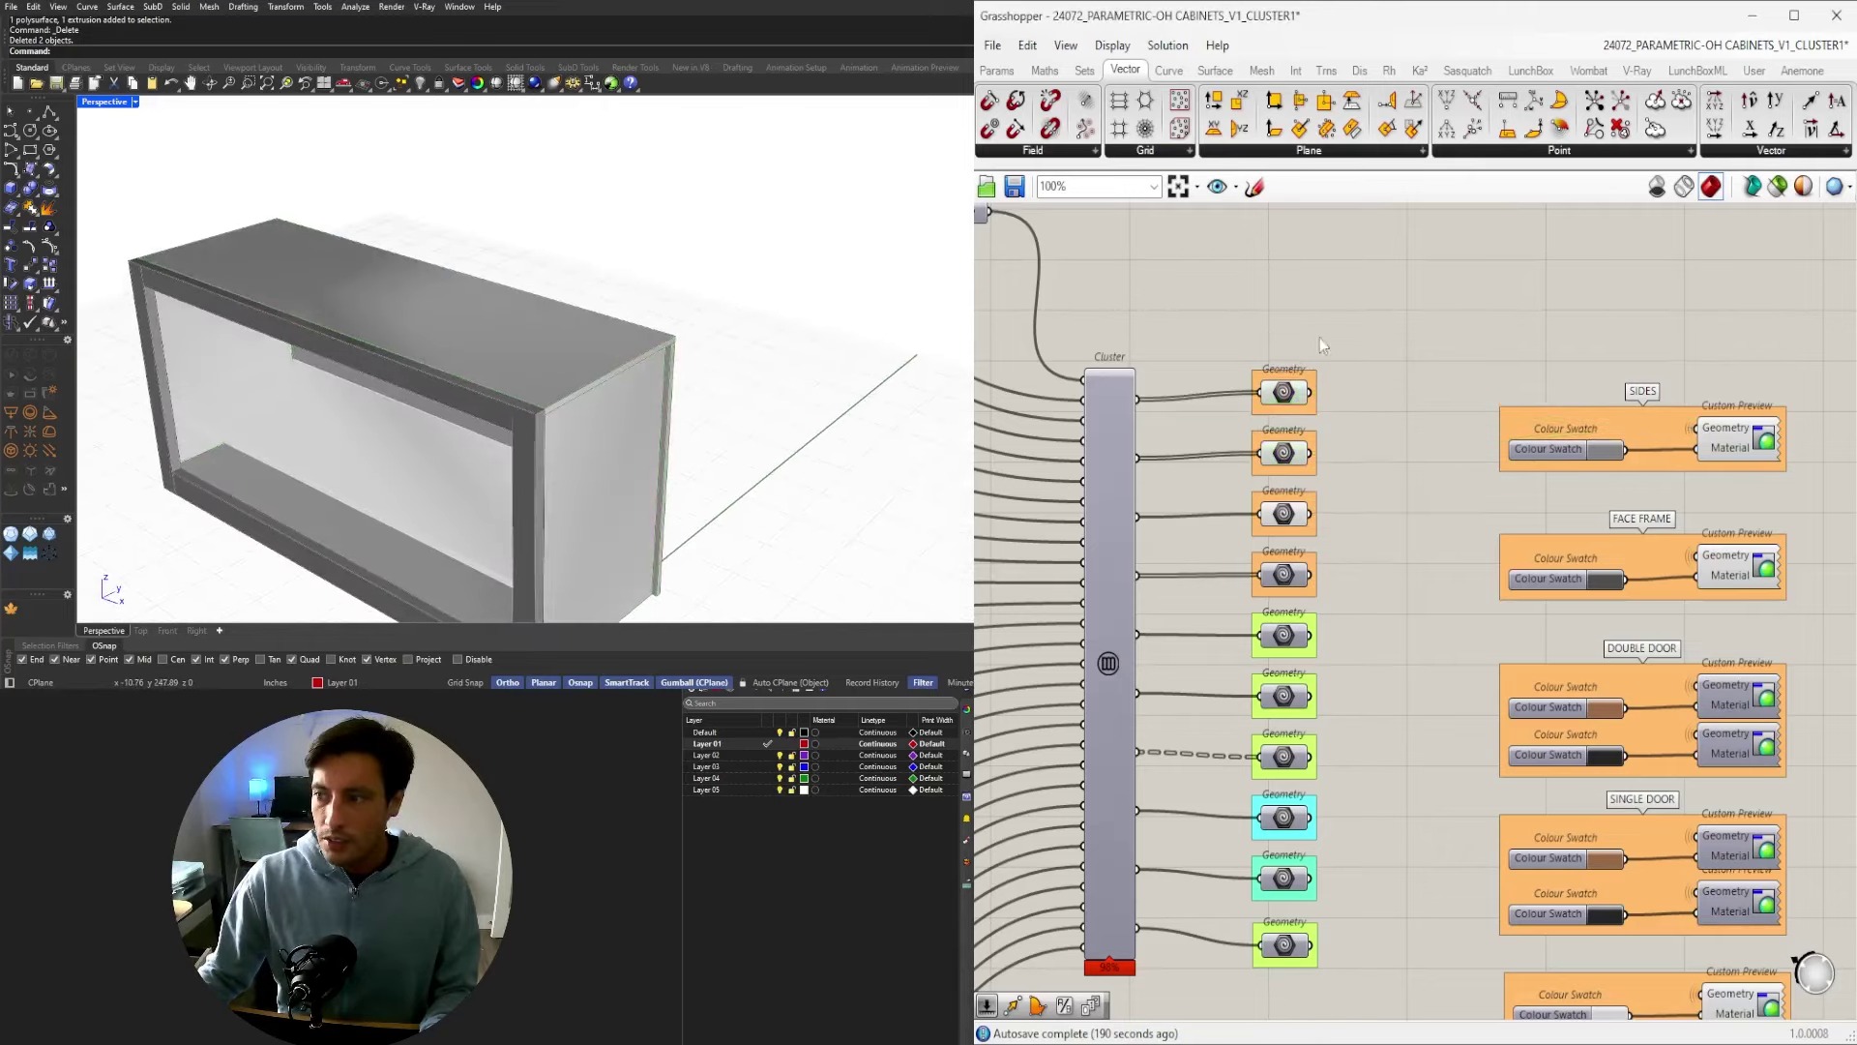
click(1296, 520)
click(1286, 455)
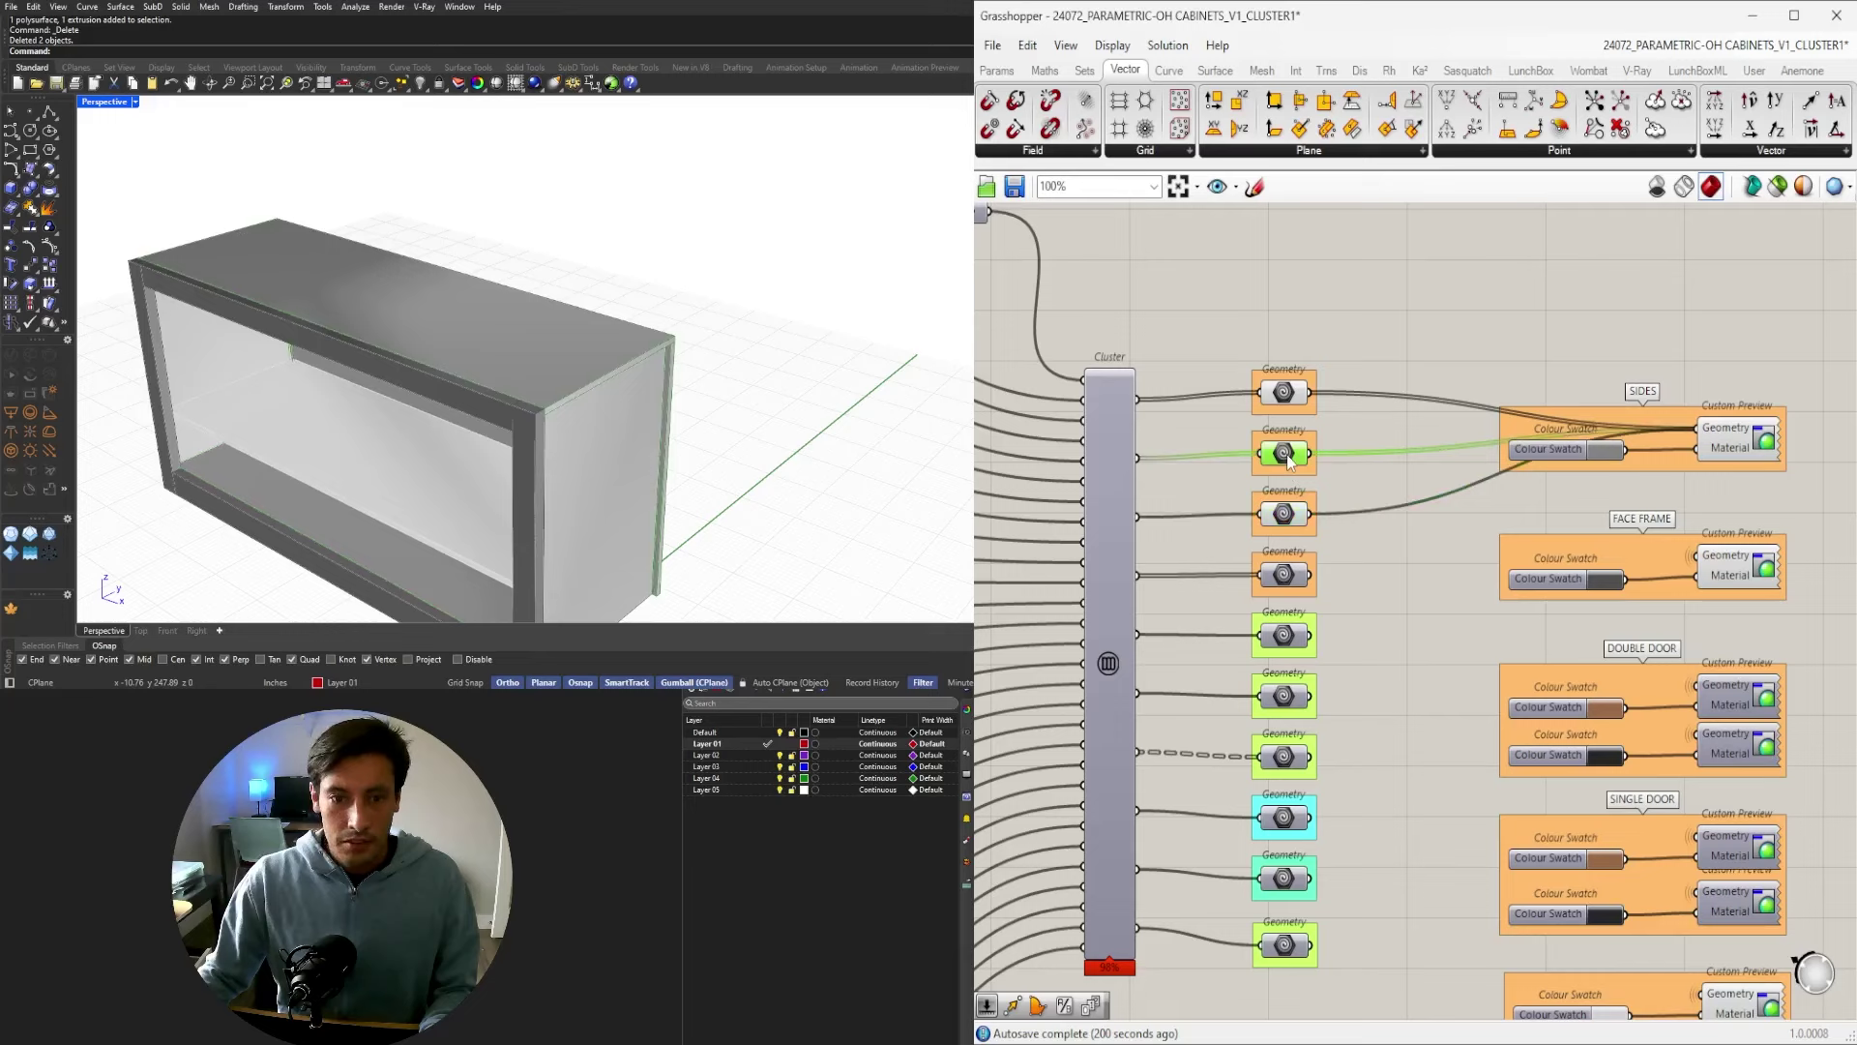
click(1284, 392)
right_drag(609, 334, 682, 332)
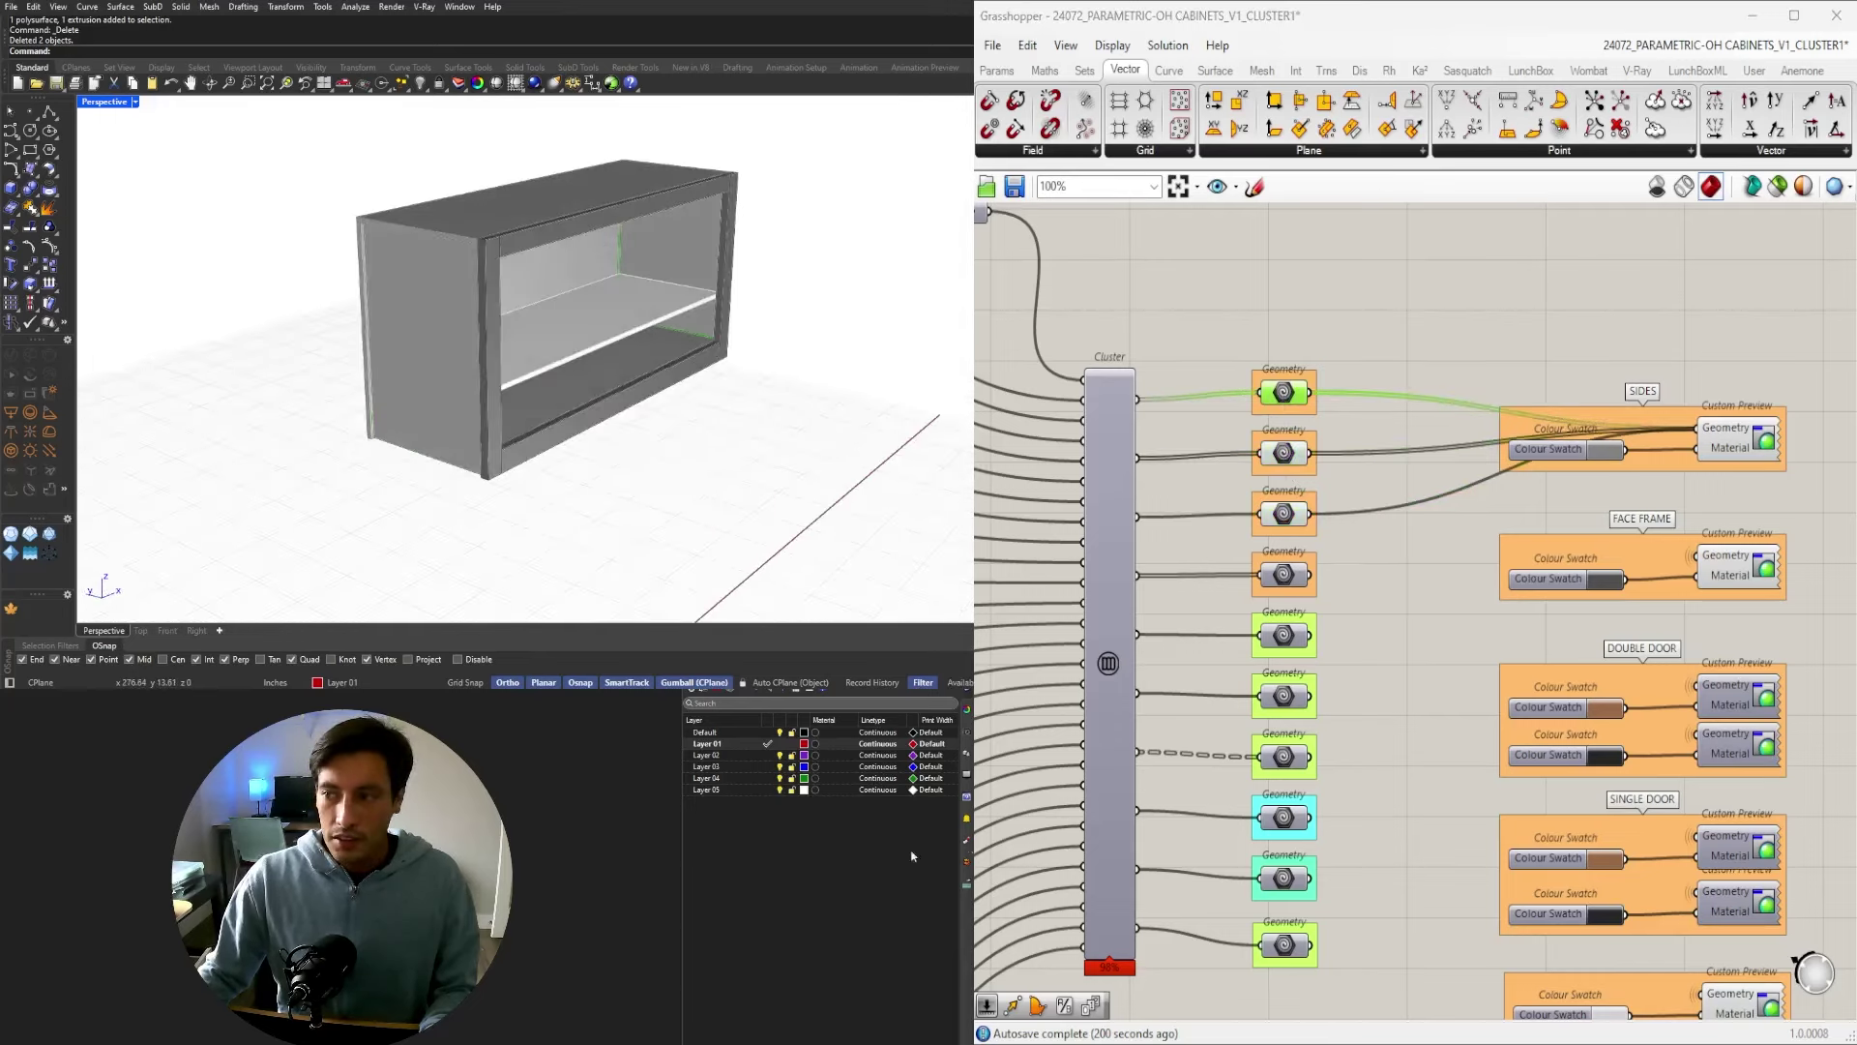
Open the cluster for editing and turn on the preview of the Solid Difference that produces the side panels.
double_click(1107, 412)
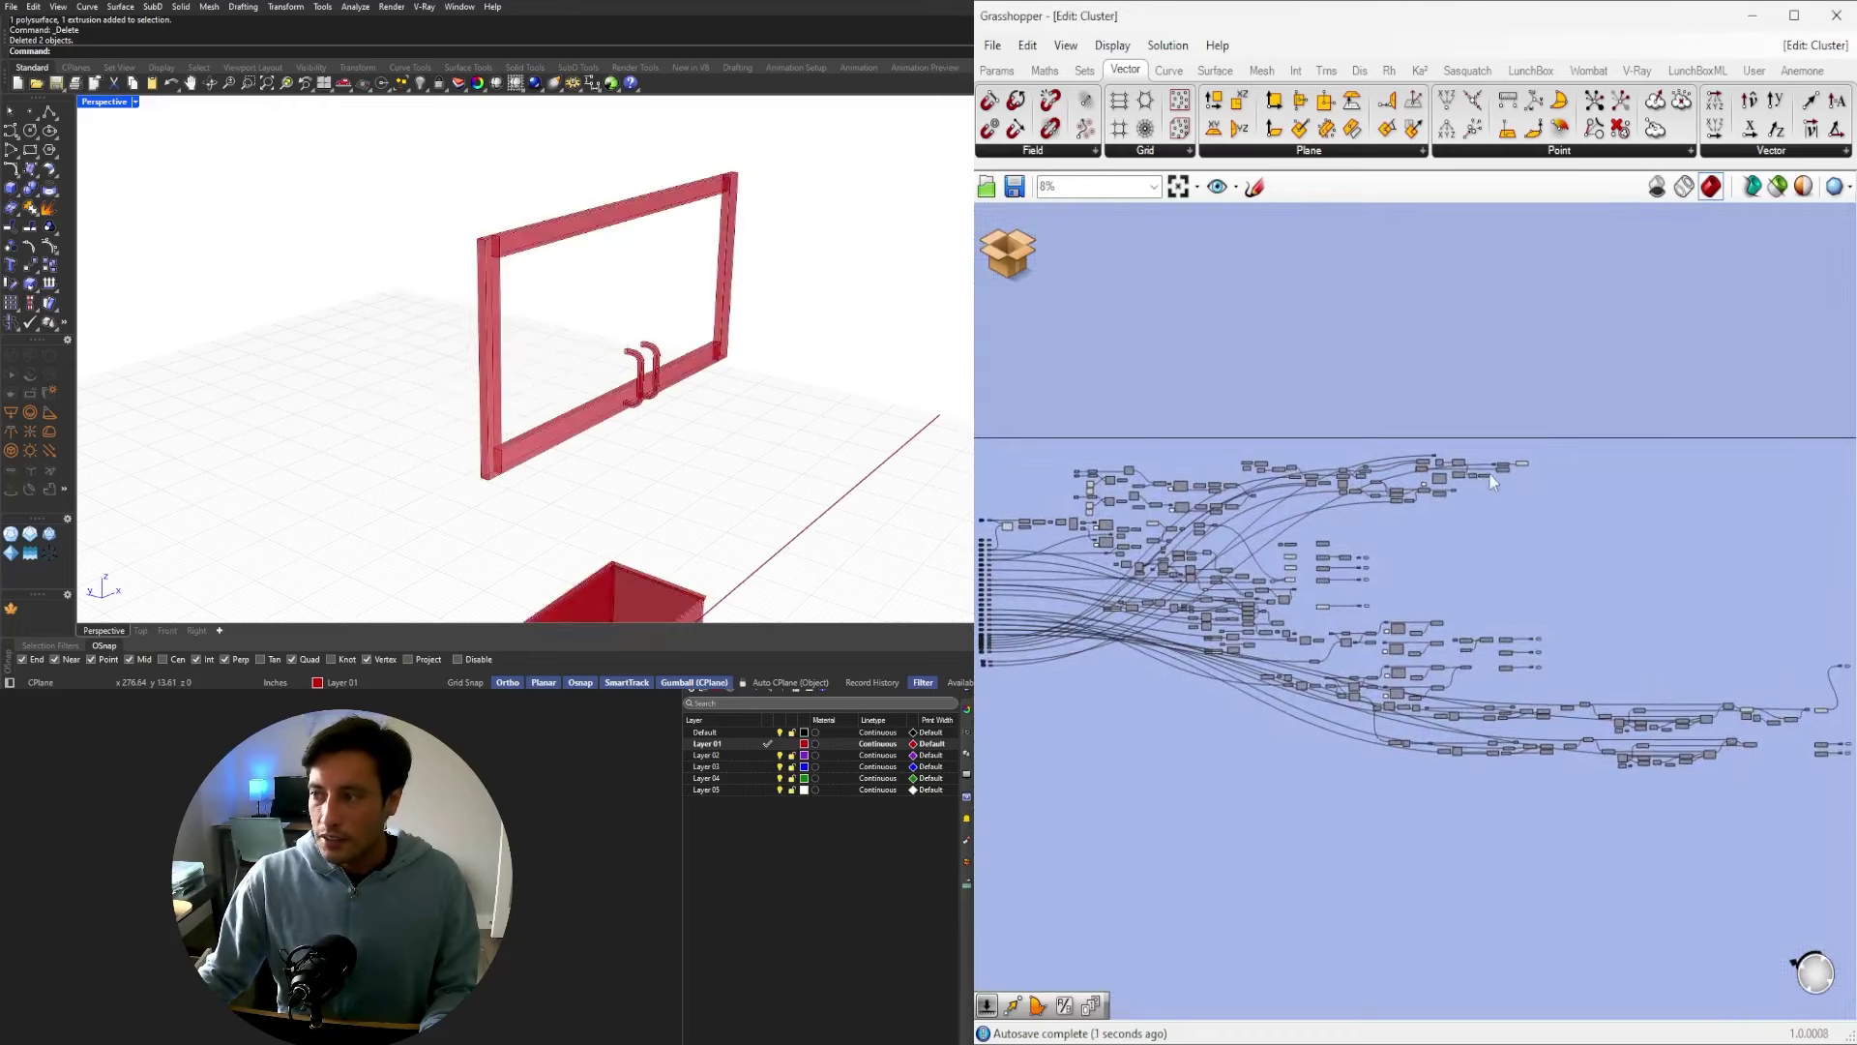
scroll(1492, 481, up, 5)
scroll(1573, 480, down, 4)
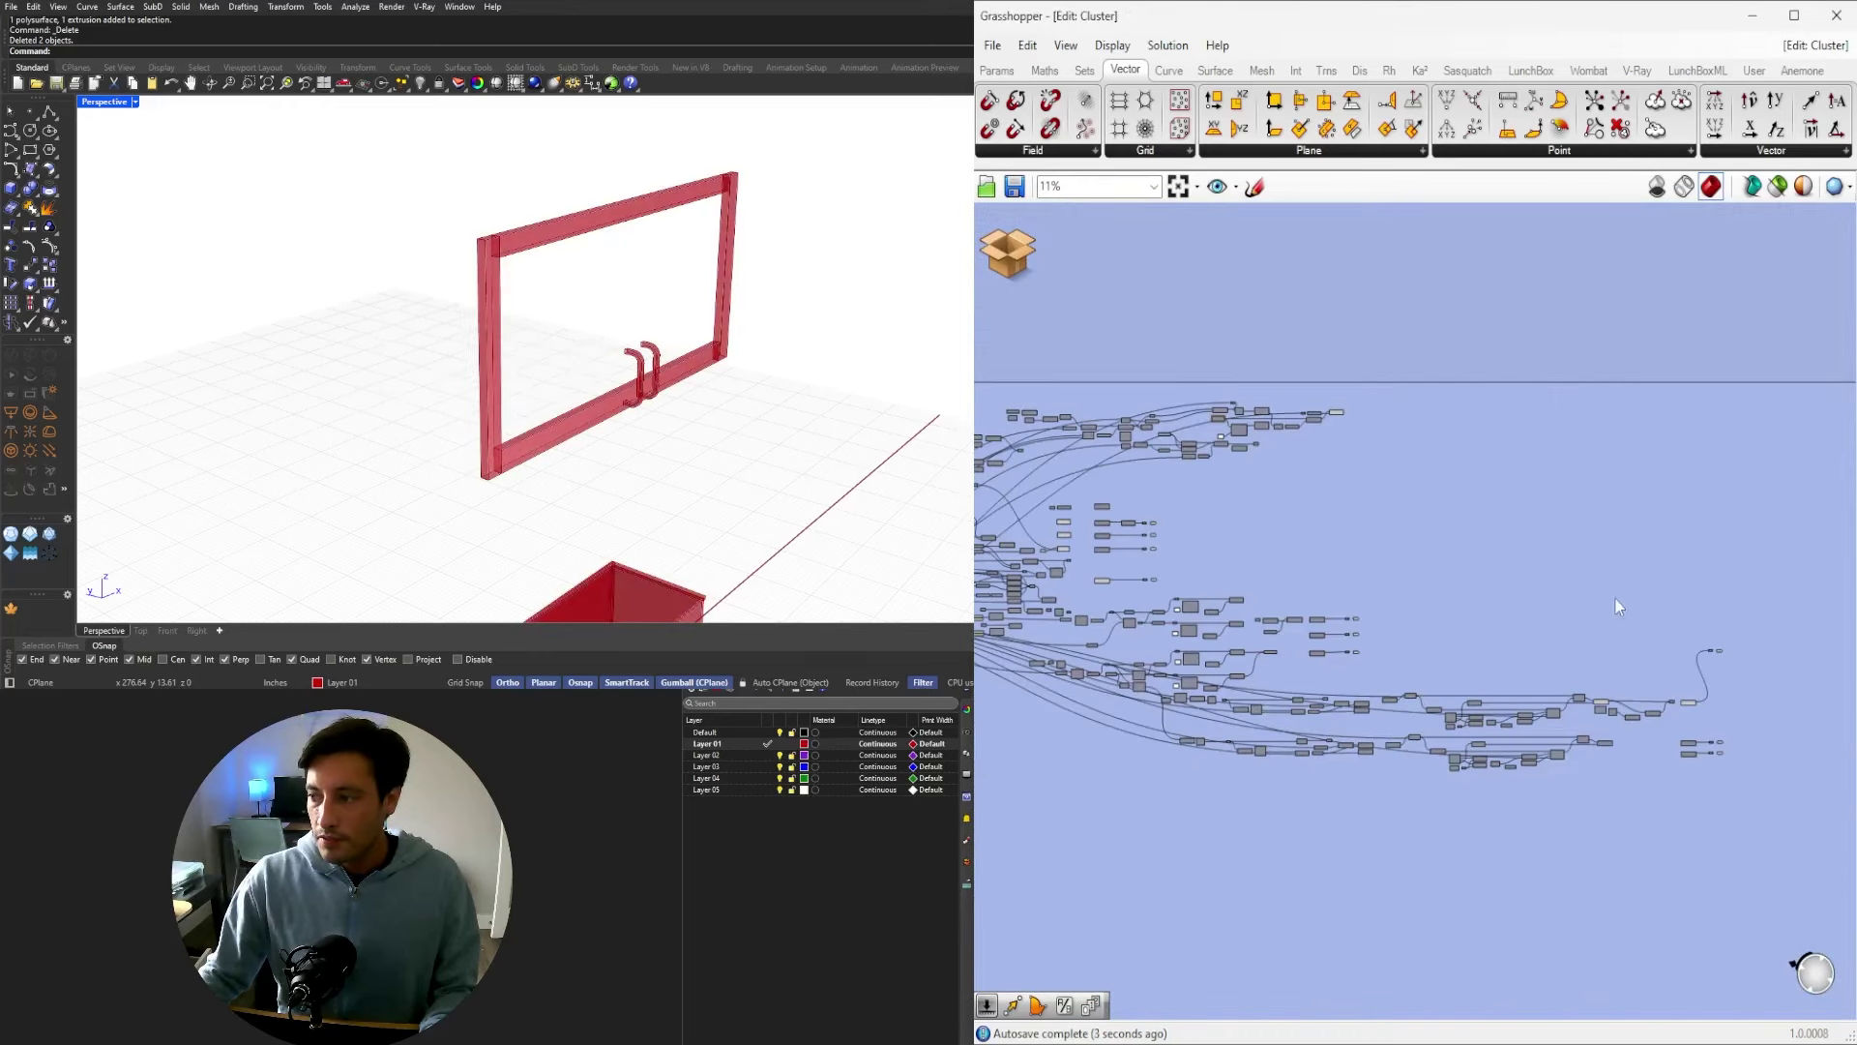
scroll(1490, 512, up, 4)
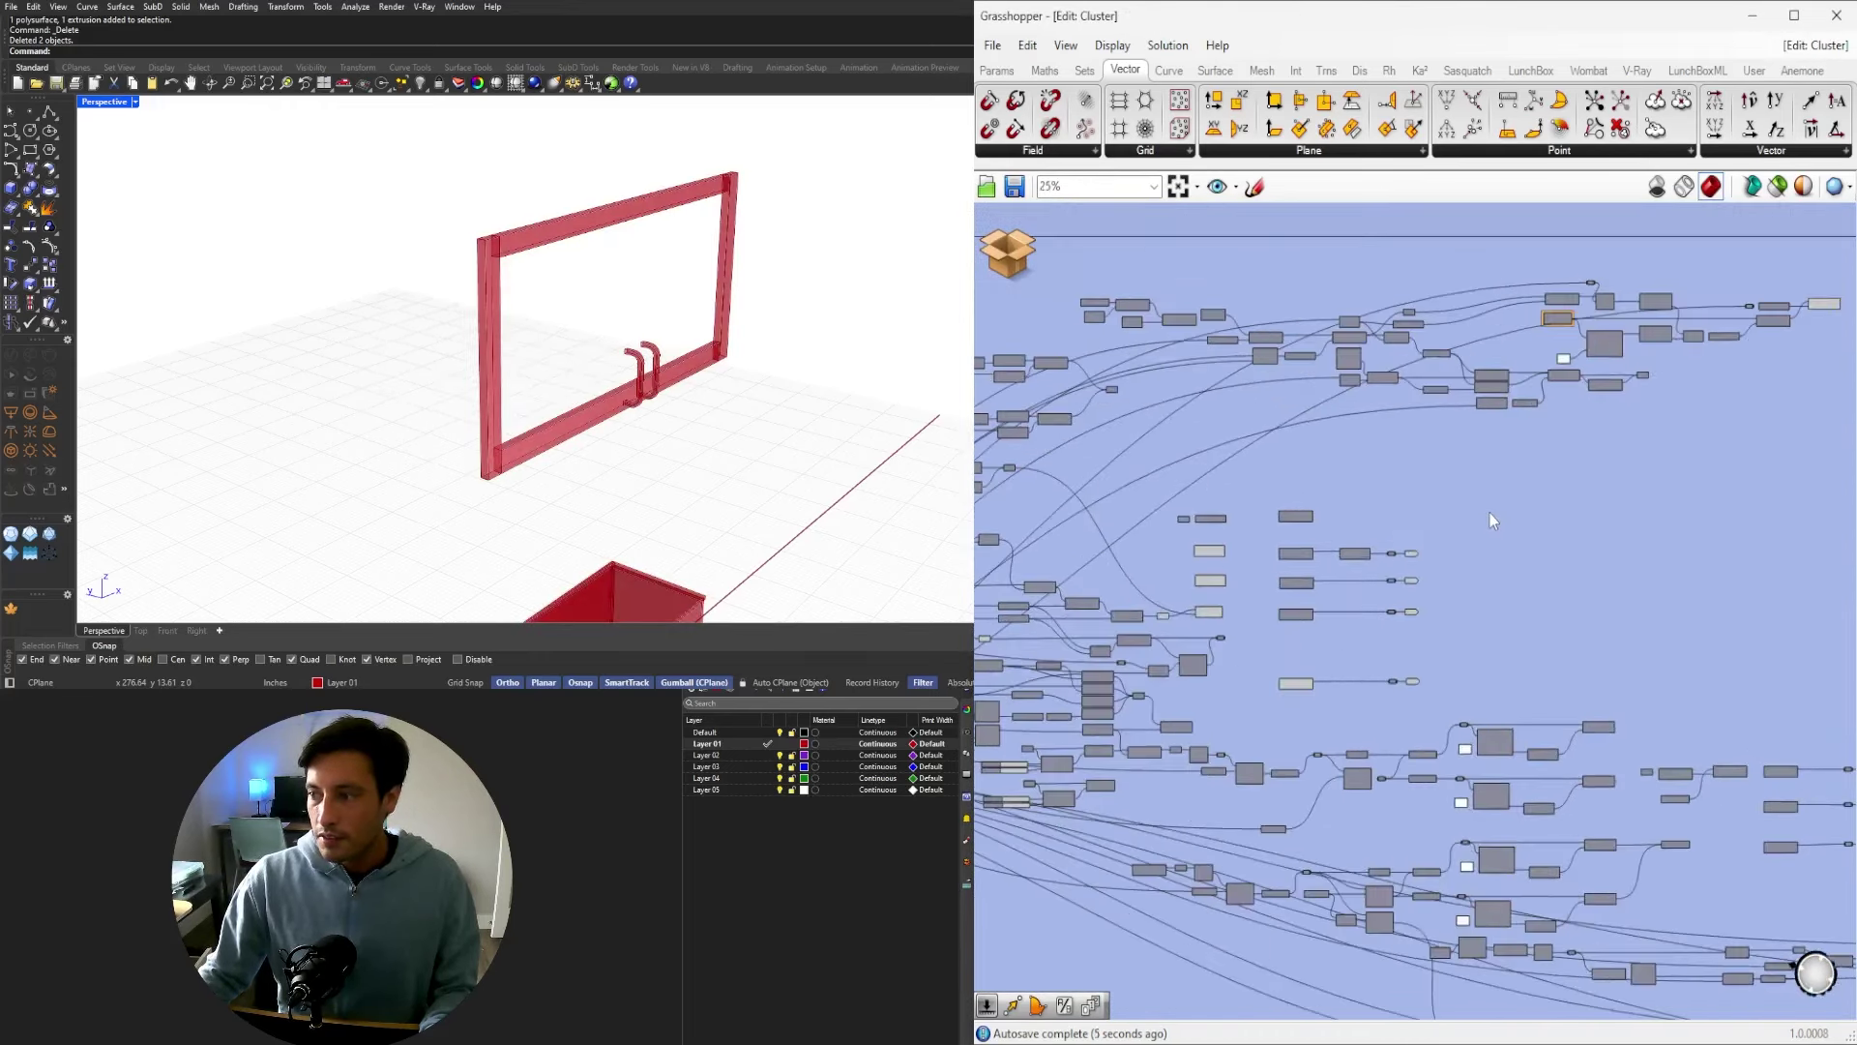
scroll(1465, 580, up, 3)
scroll(1290, 604, up, 2)
click(1263, 578)
middle_click(1256, 577)
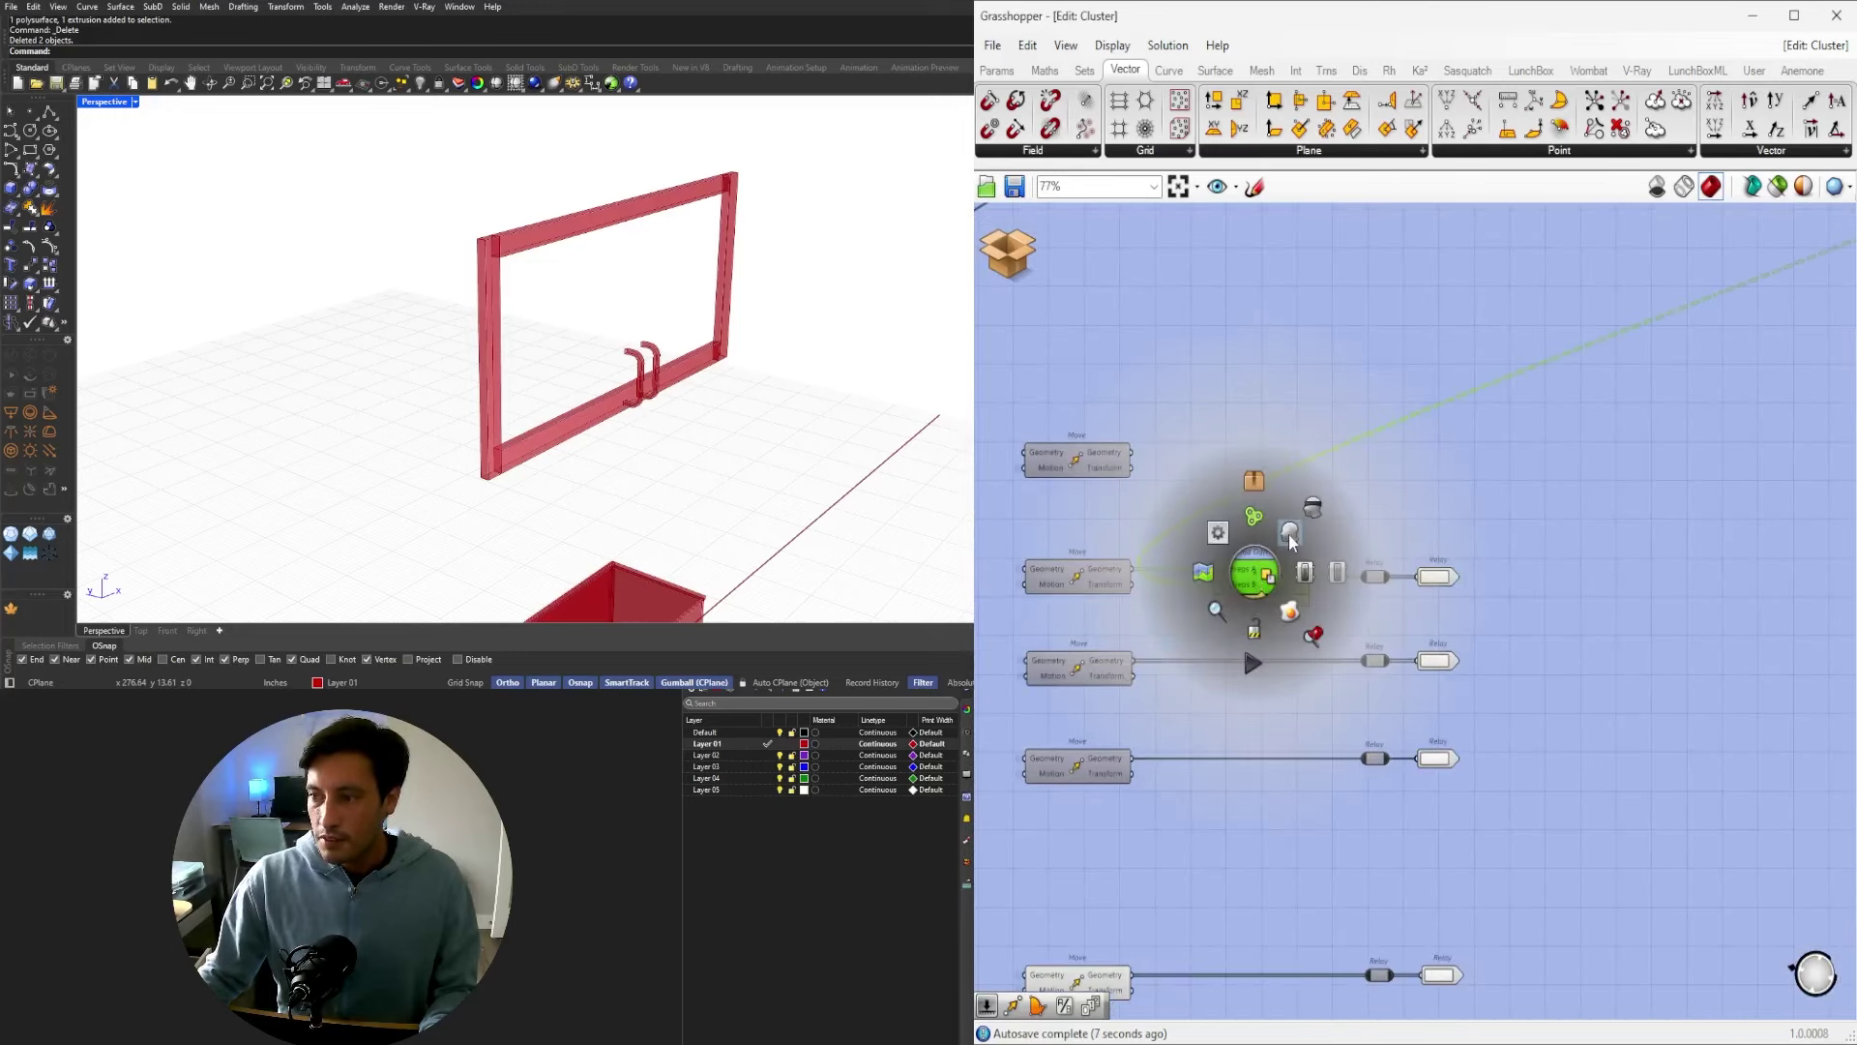
click(1288, 536)
right_drag(789, 334, 658, 339)
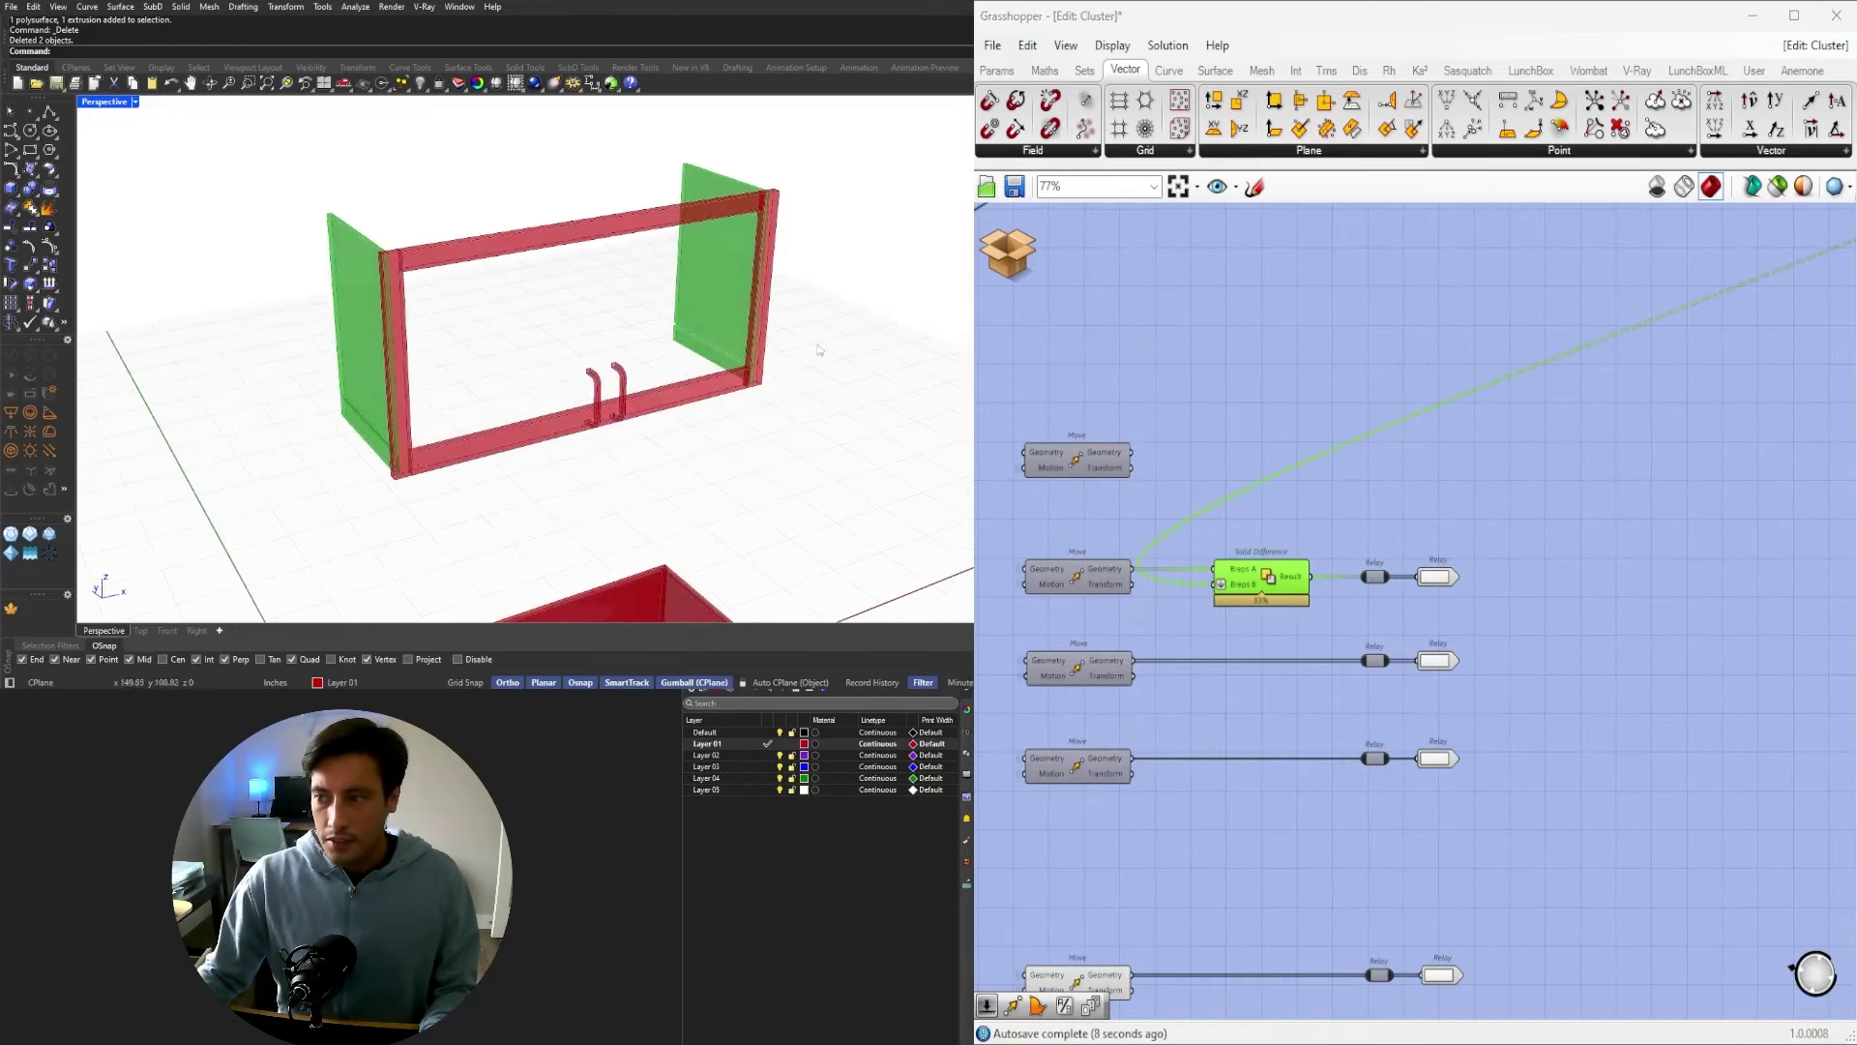
Check the Unit Z Move, the side-panel Solid Difference and the Geometry container after the Extrude to trace their connections.
scroll(1356, 584, down, 1)
click(1356, 584)
right_drag(1172, 576, 1349, 579)
scroll(1413, 565, down, 2)
scroll(1528, 513, up, 2)
click(1473, 514)
middle_click(1474, 517)
scroll(1470, 520, up, 1)
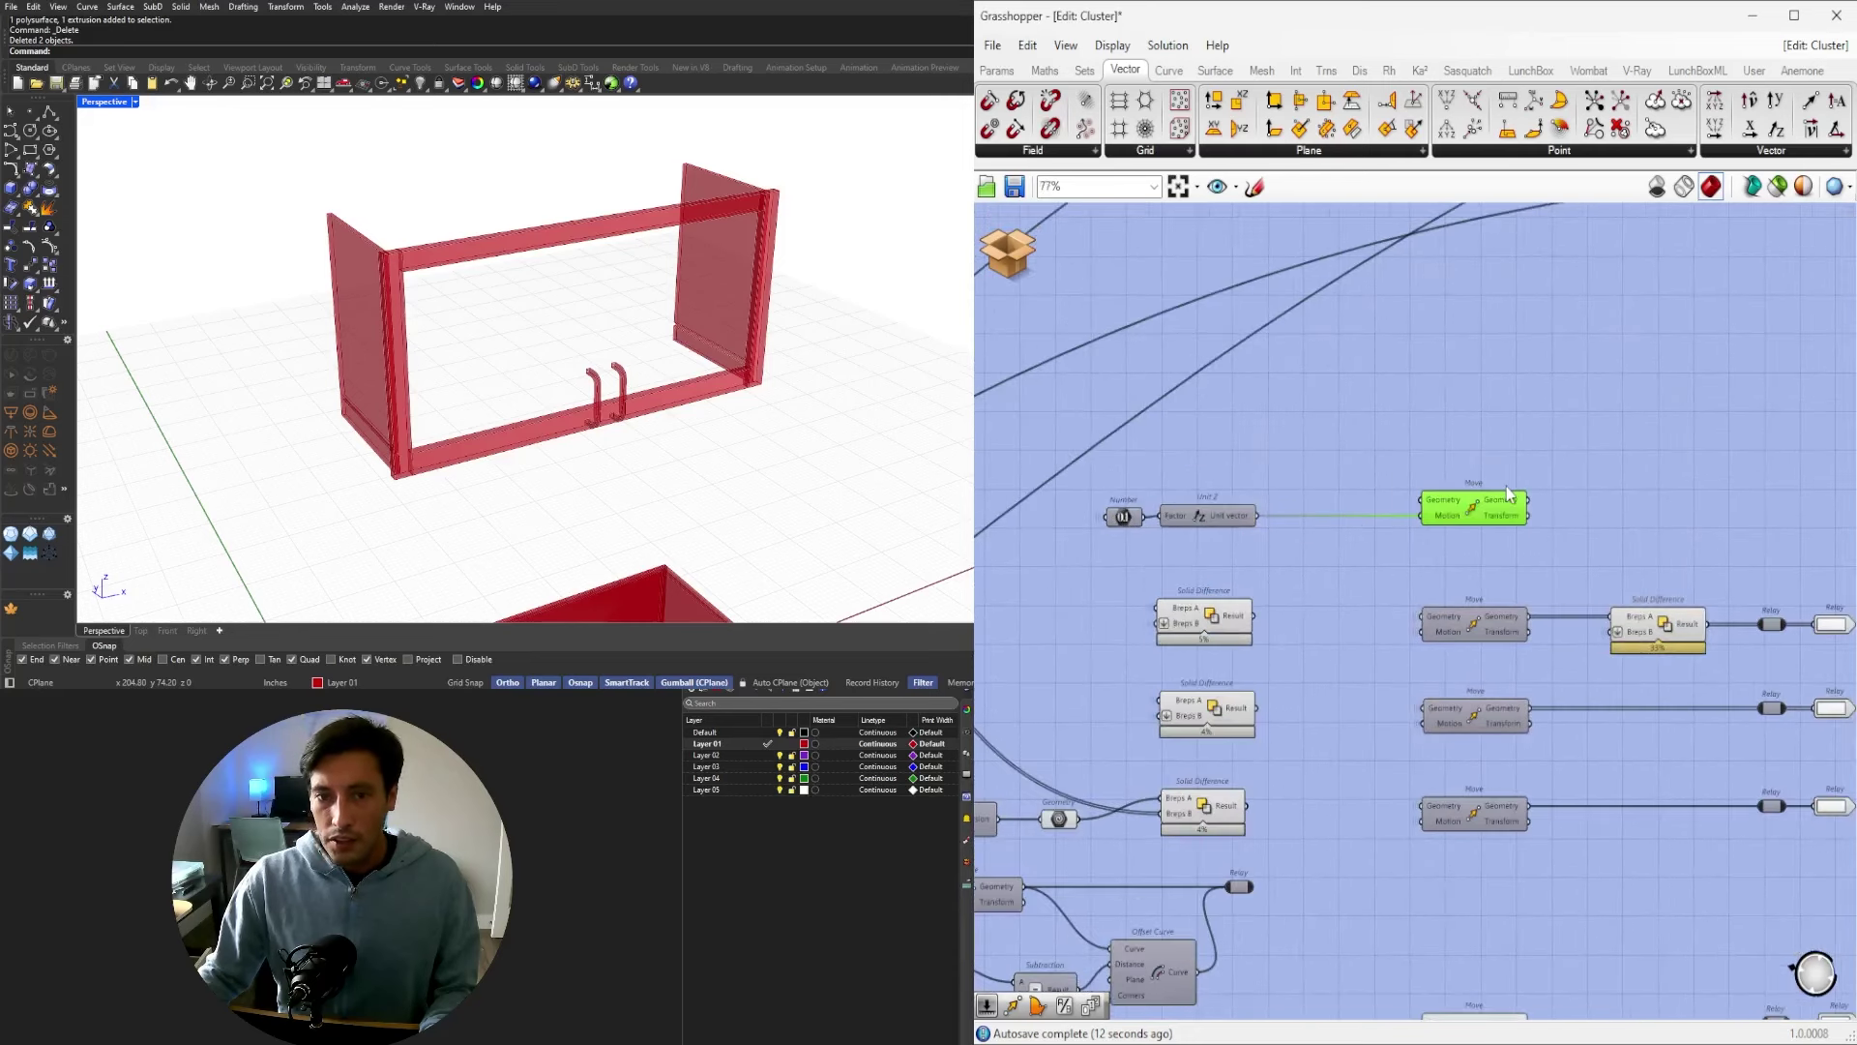
middle_click(1475, 513)
click(1655, 627)
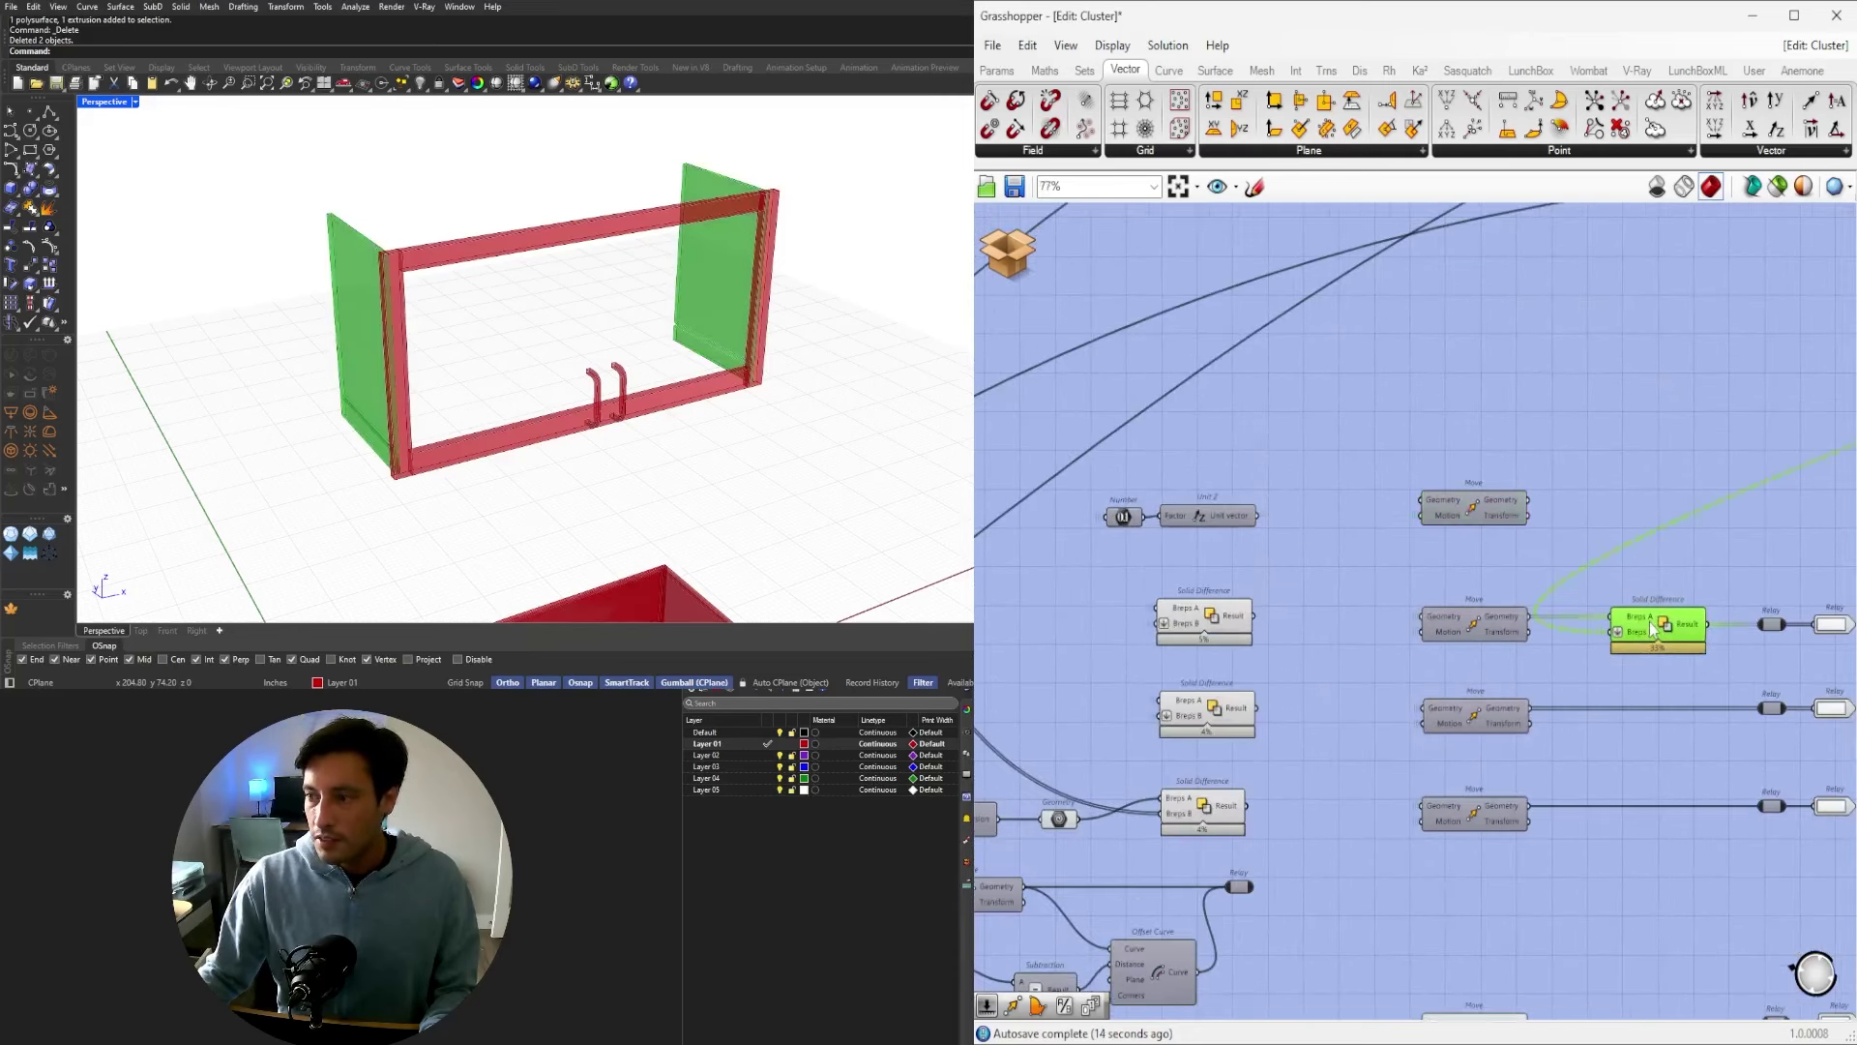
scroll(1279, 607, down, 3)
scroll(1279, 606, up, 4)
click(1316, 707)
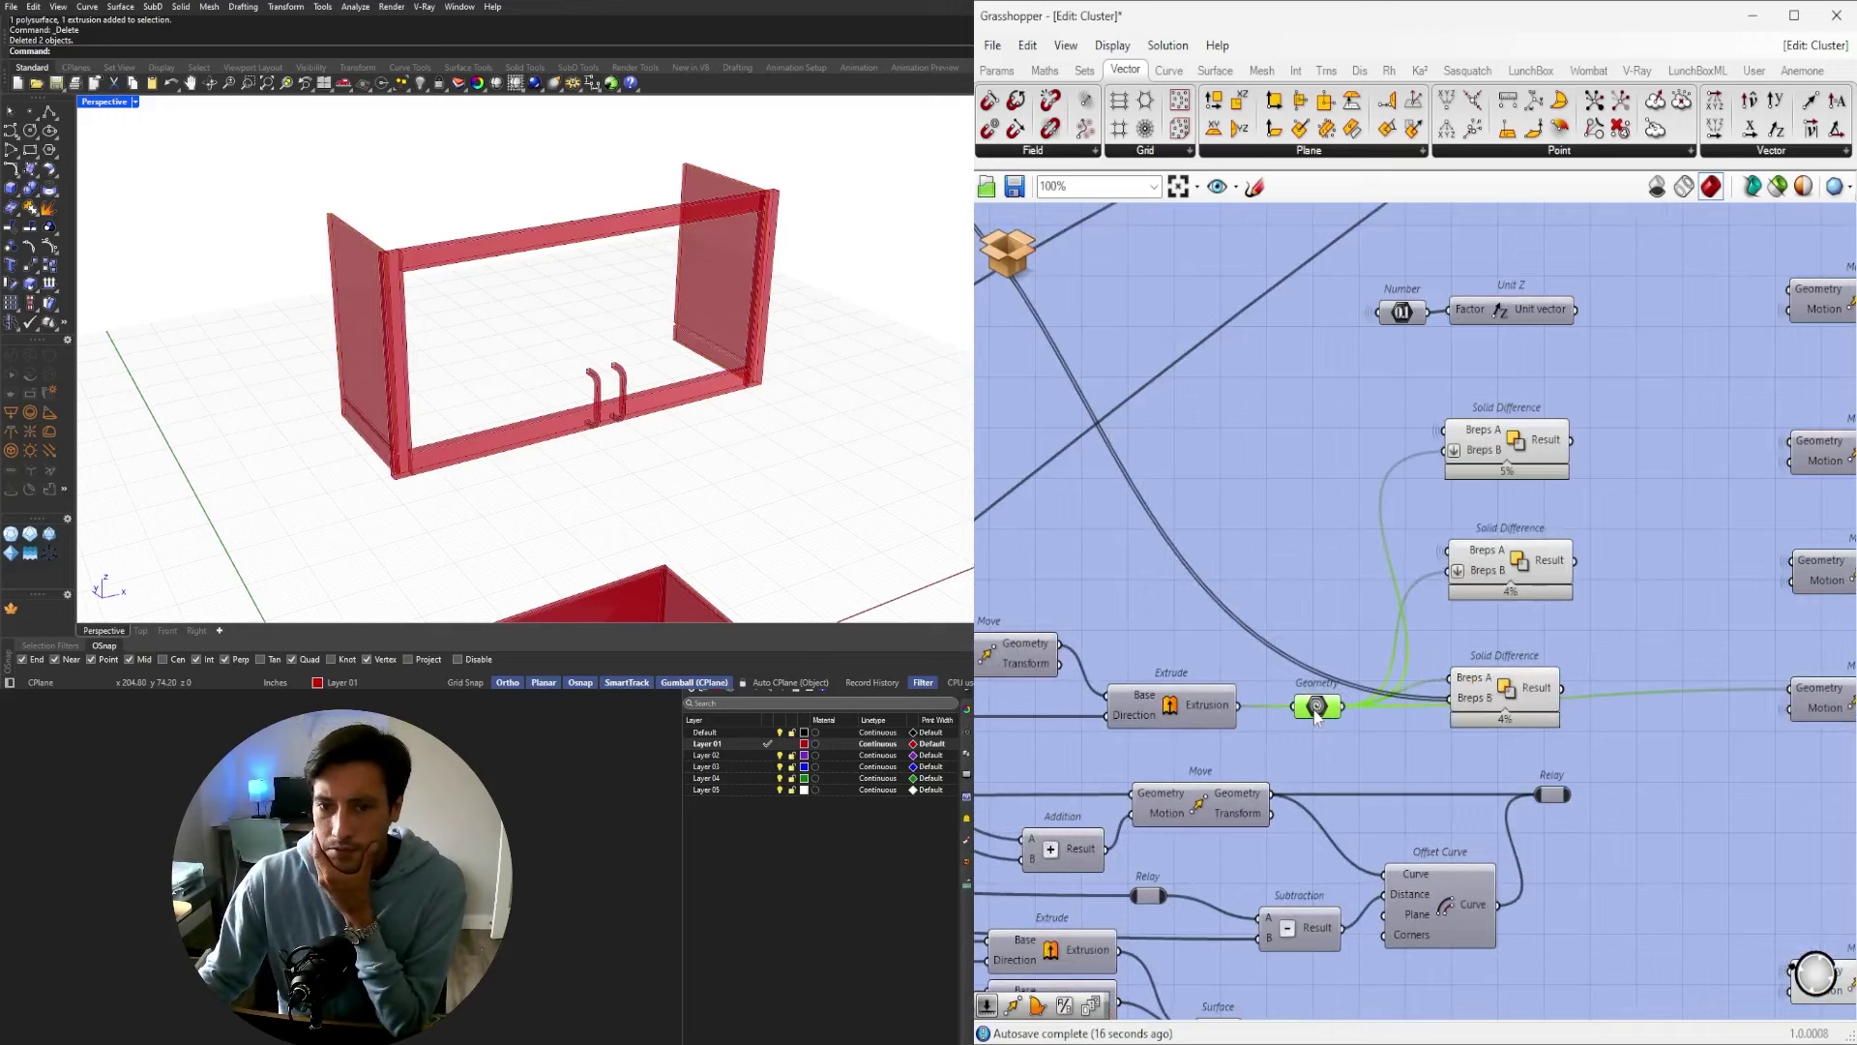
Turn on the preview of the Geometry container that collects the extruded and mirrored shelf pins.
scroll(1322, 717, down, 5)
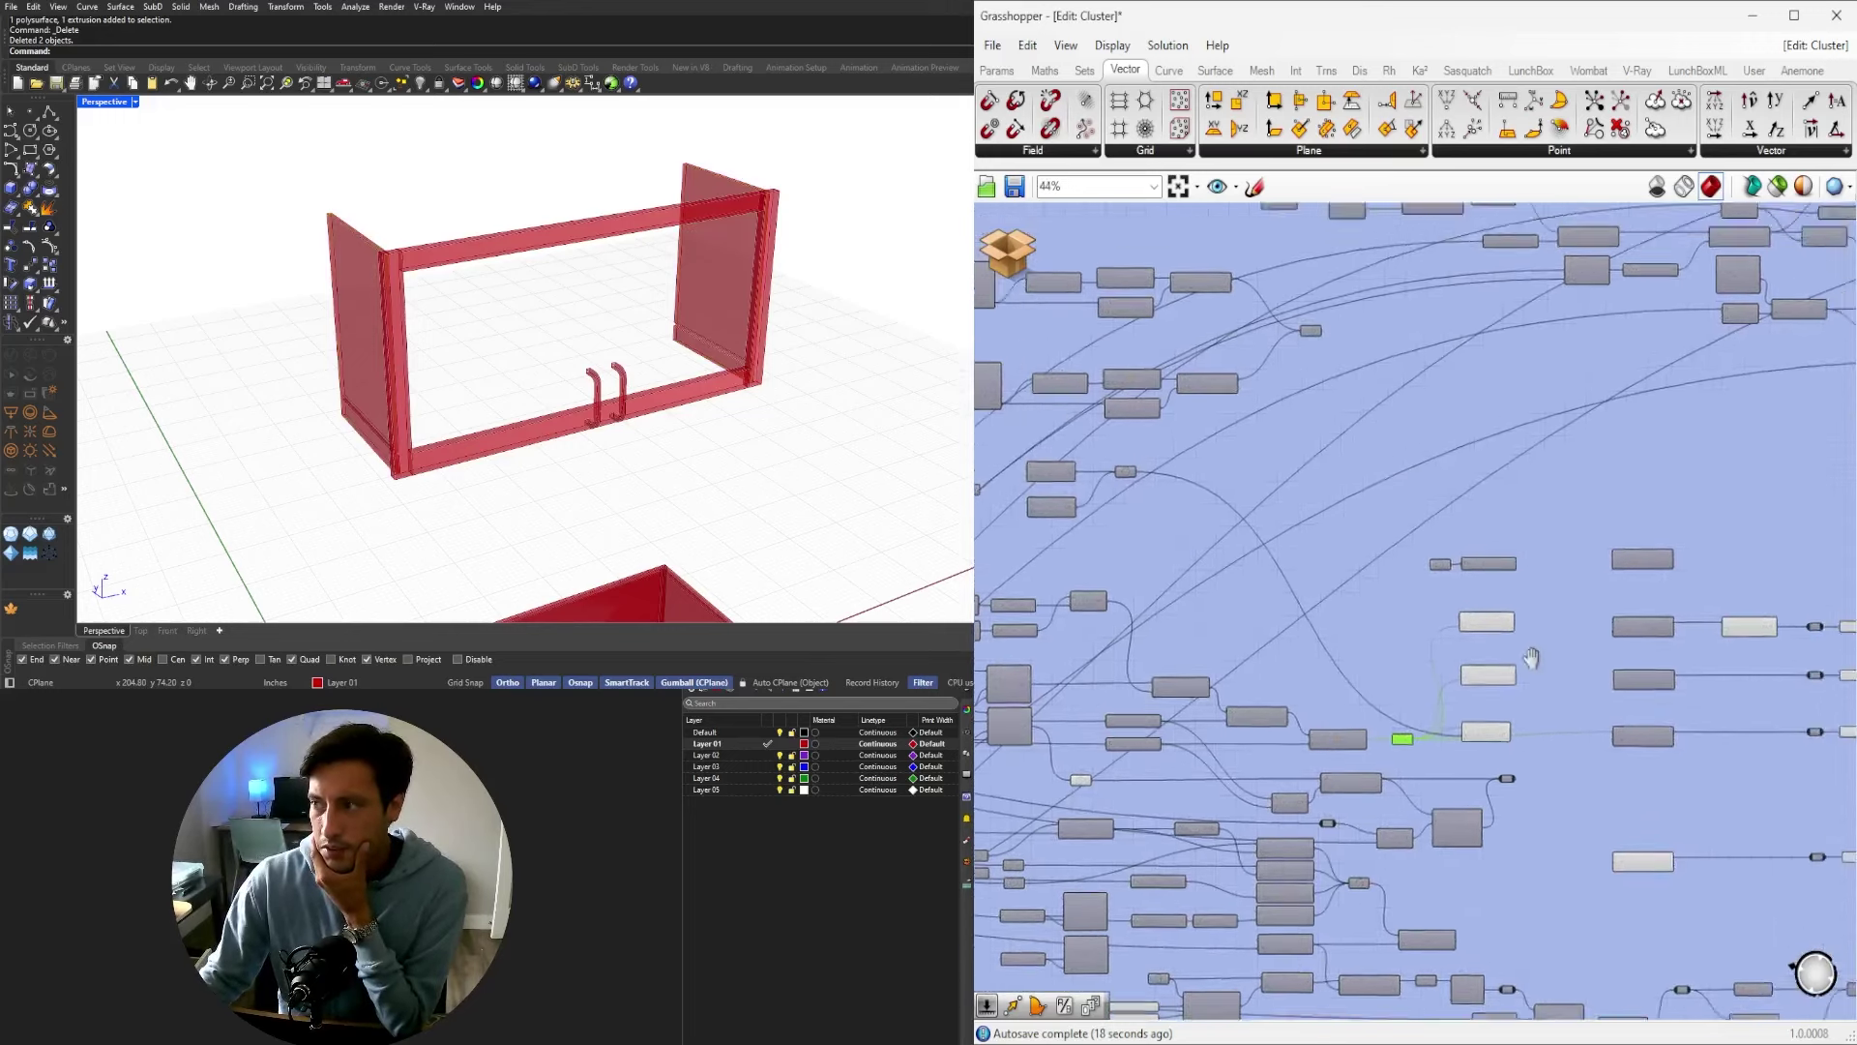
right_drag(1064, 762, 1838, 769)
scroll(1557, 517, up, 3)
right_drag(1556, 424, 1298, 532)
scroll(1298, 532, up, 2)
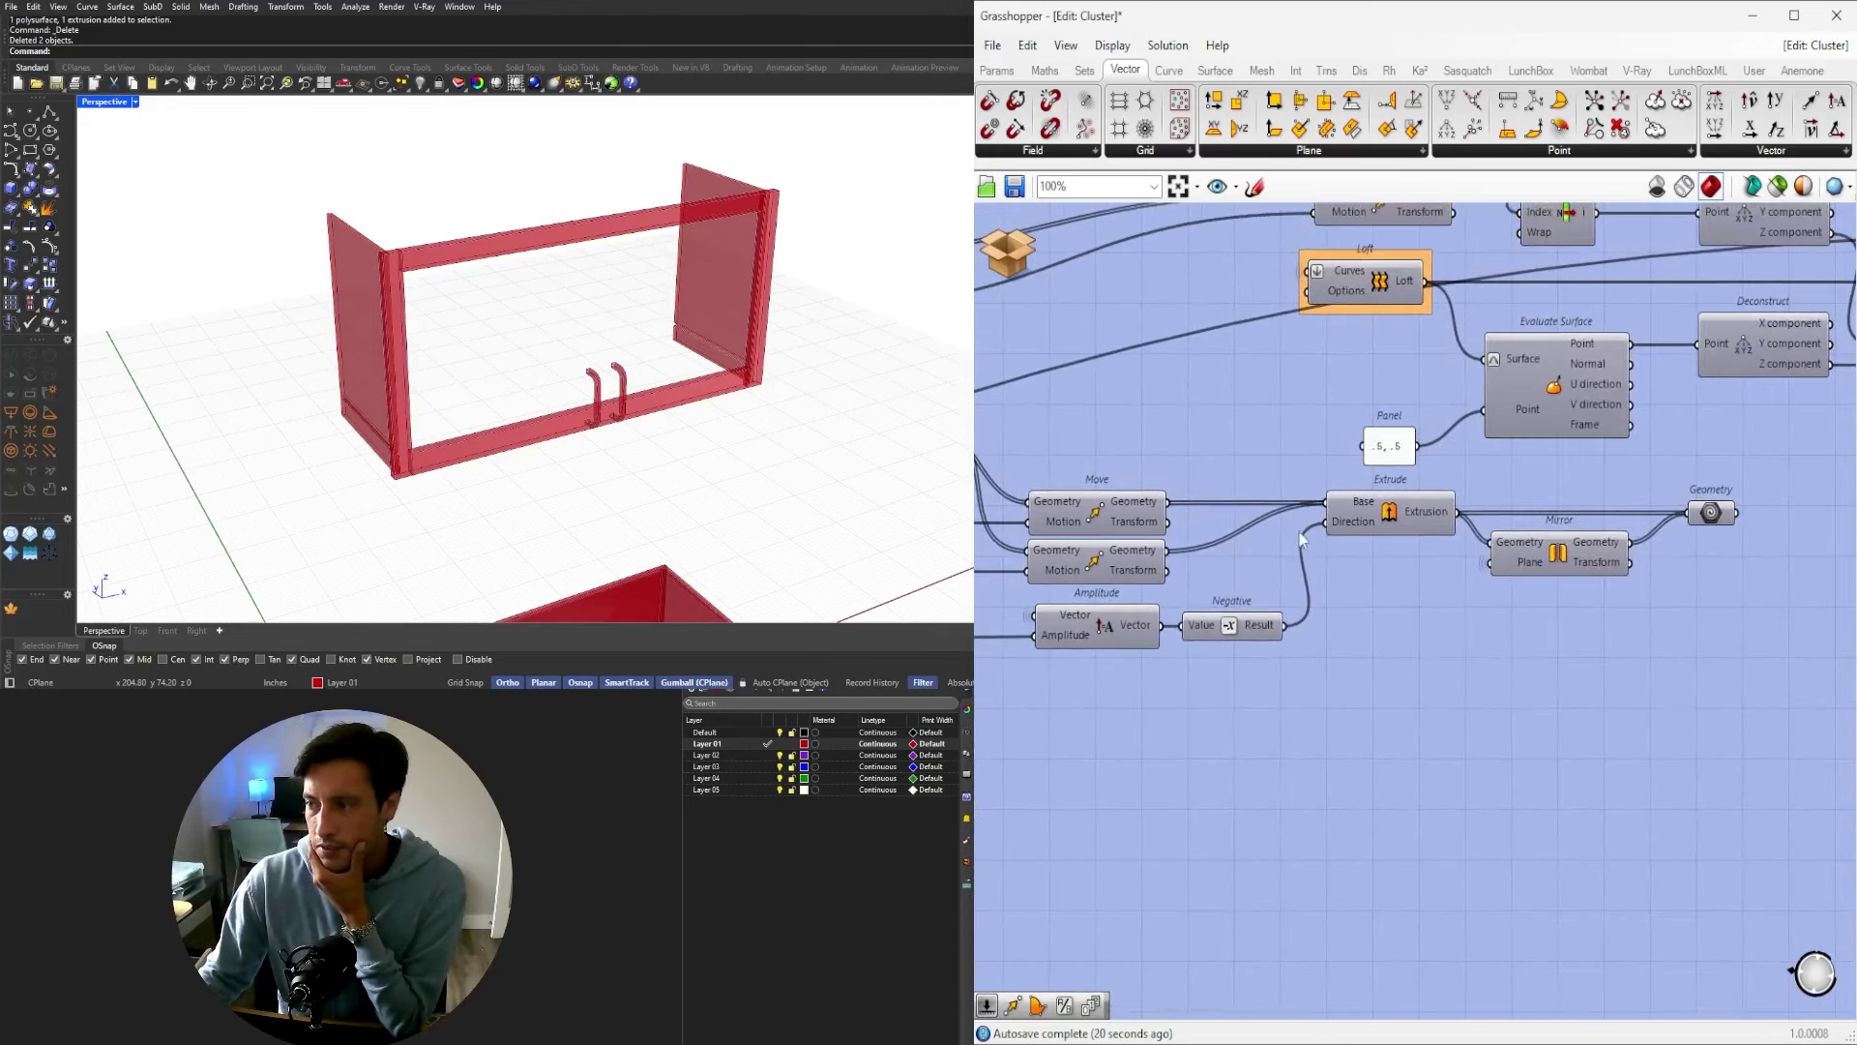
right_drag(1654, 559, 1474, 561)
middle_click(1515, 471)
click(1545, 434)
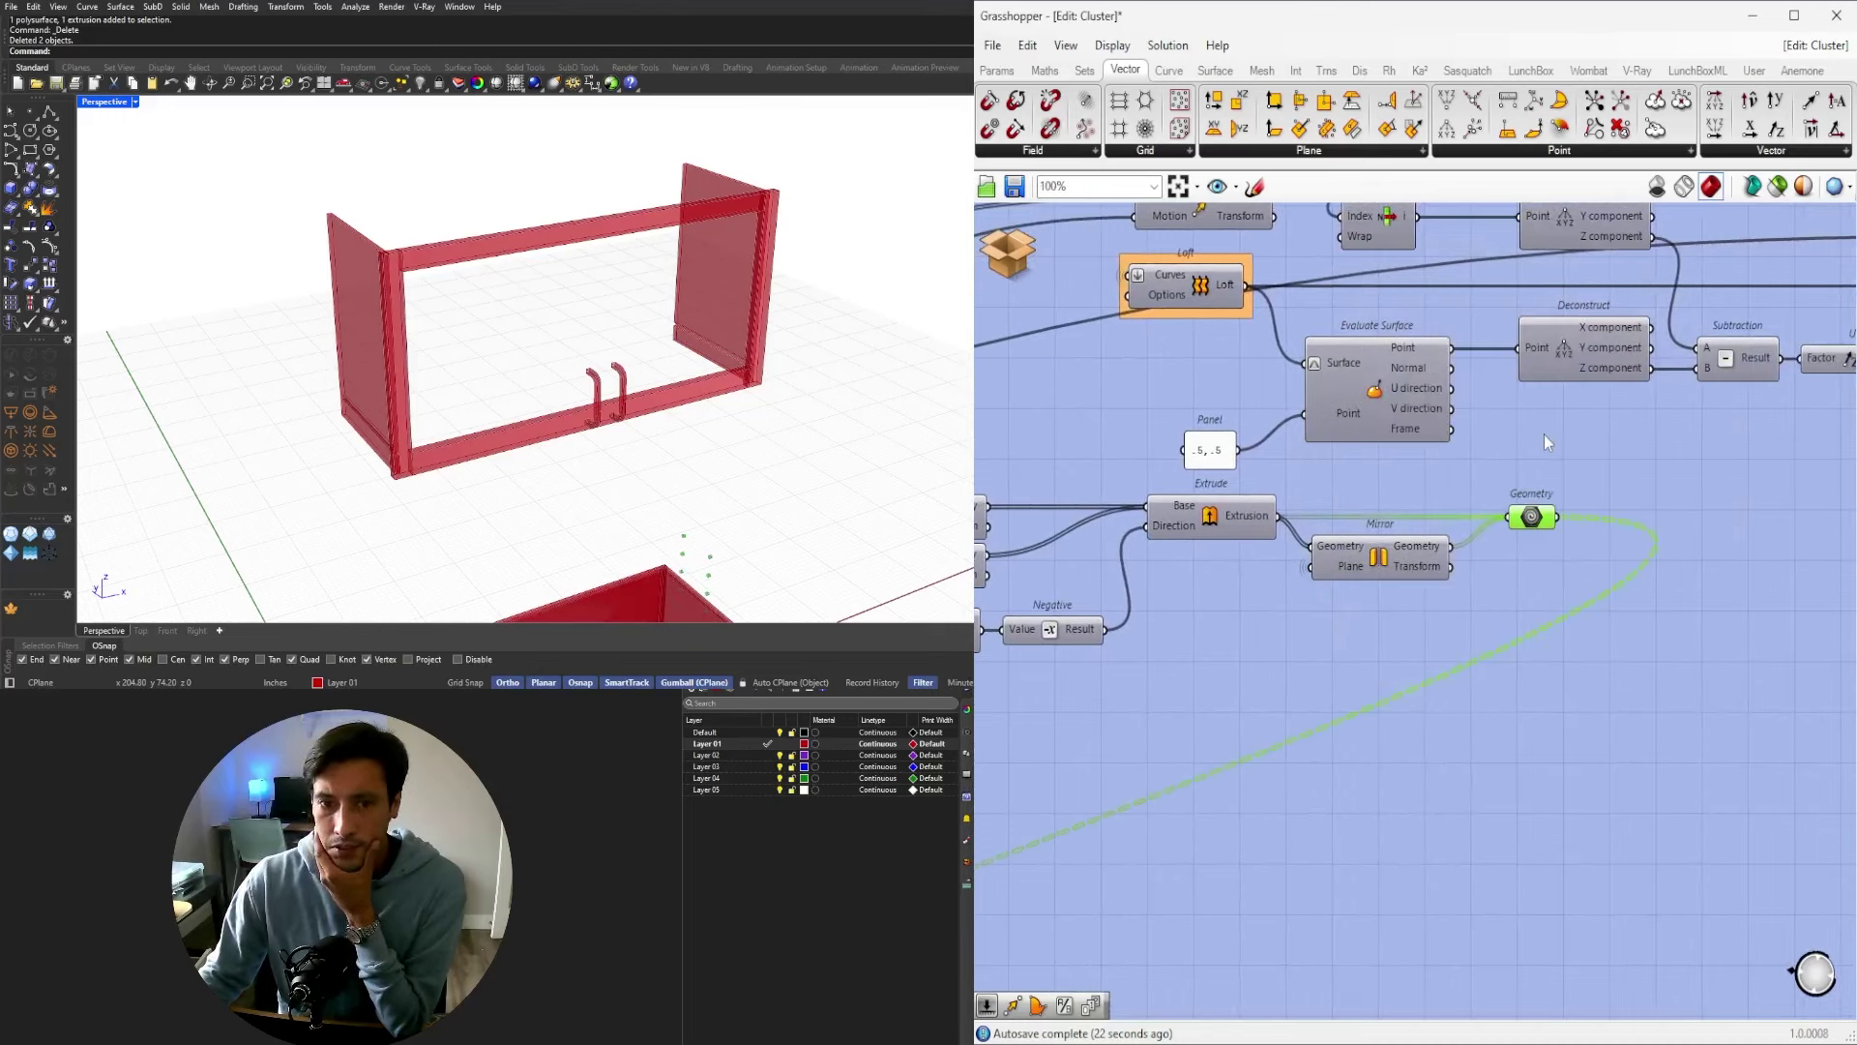
Examine the shelf pins' positions against the cabinet's side panels up close and from the front corner.
scroll(571, 320, down, 3)
scroll(522, 524, up, 5)
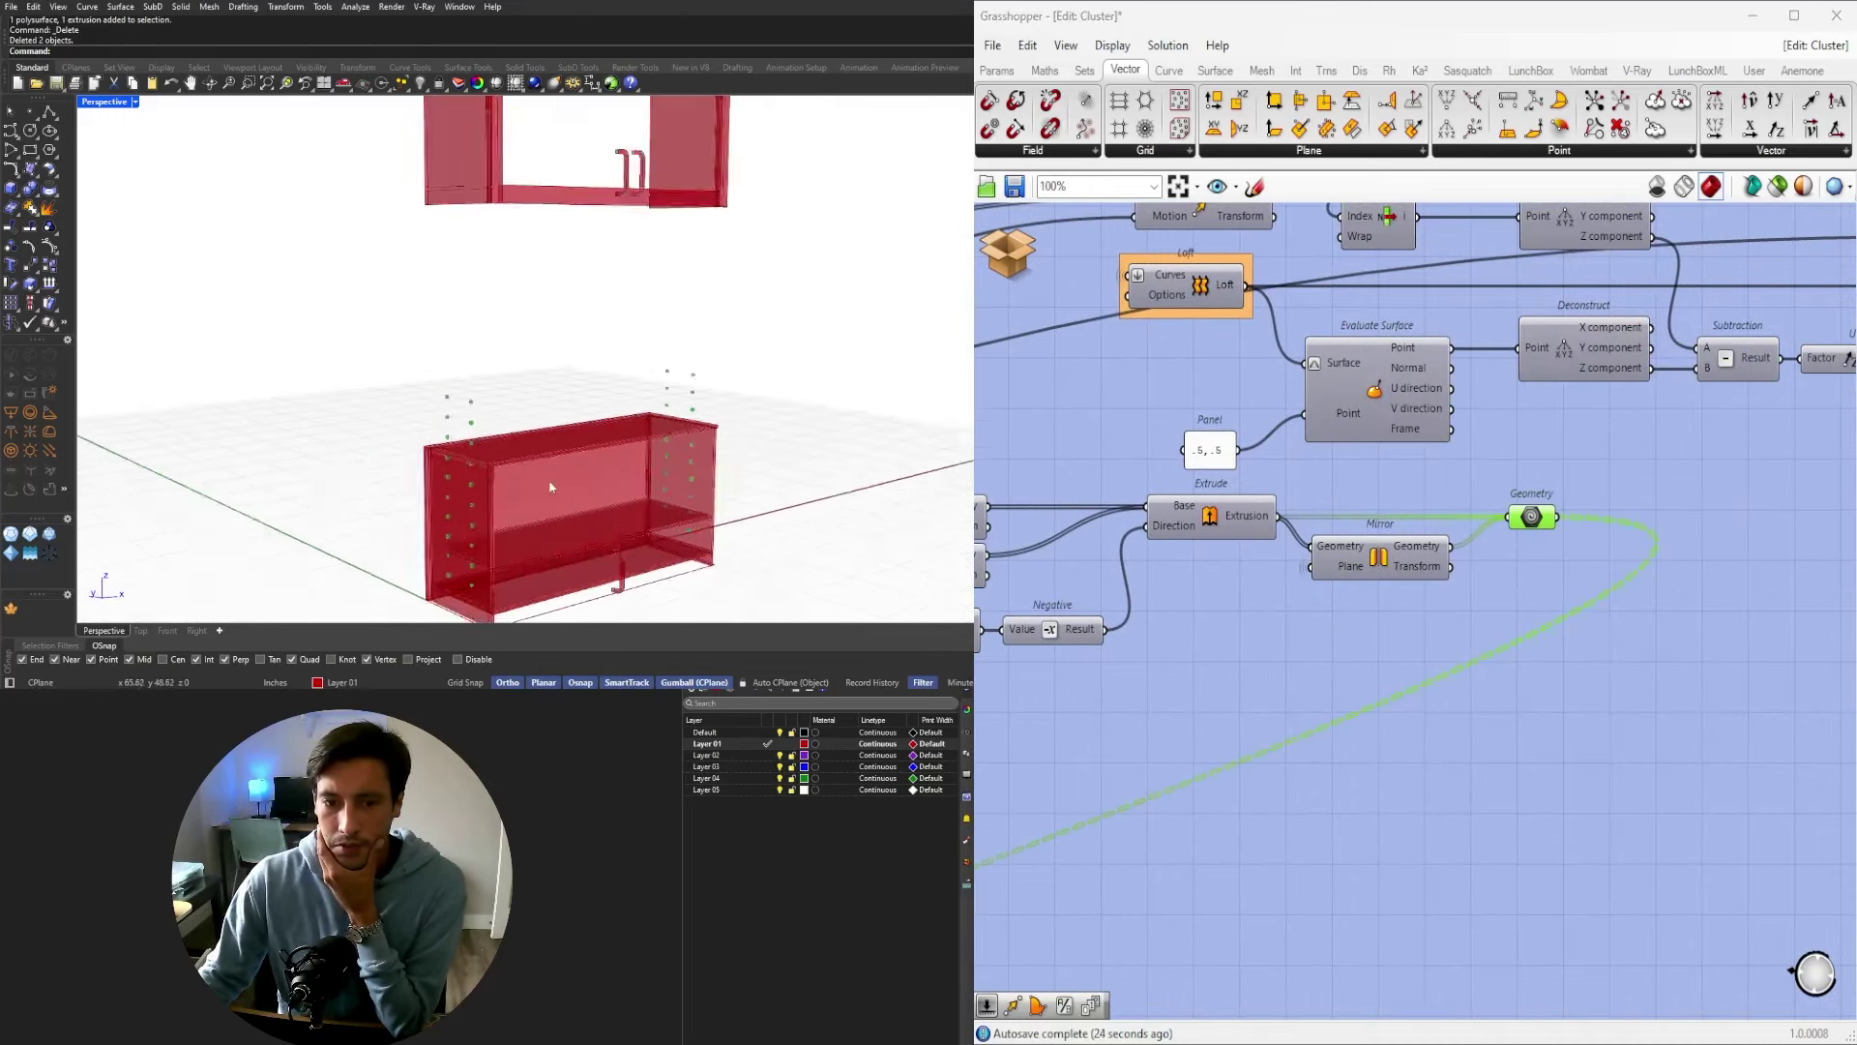
scroll(388, 549, up, 4)
right_drag(388, 549, 300, 464)
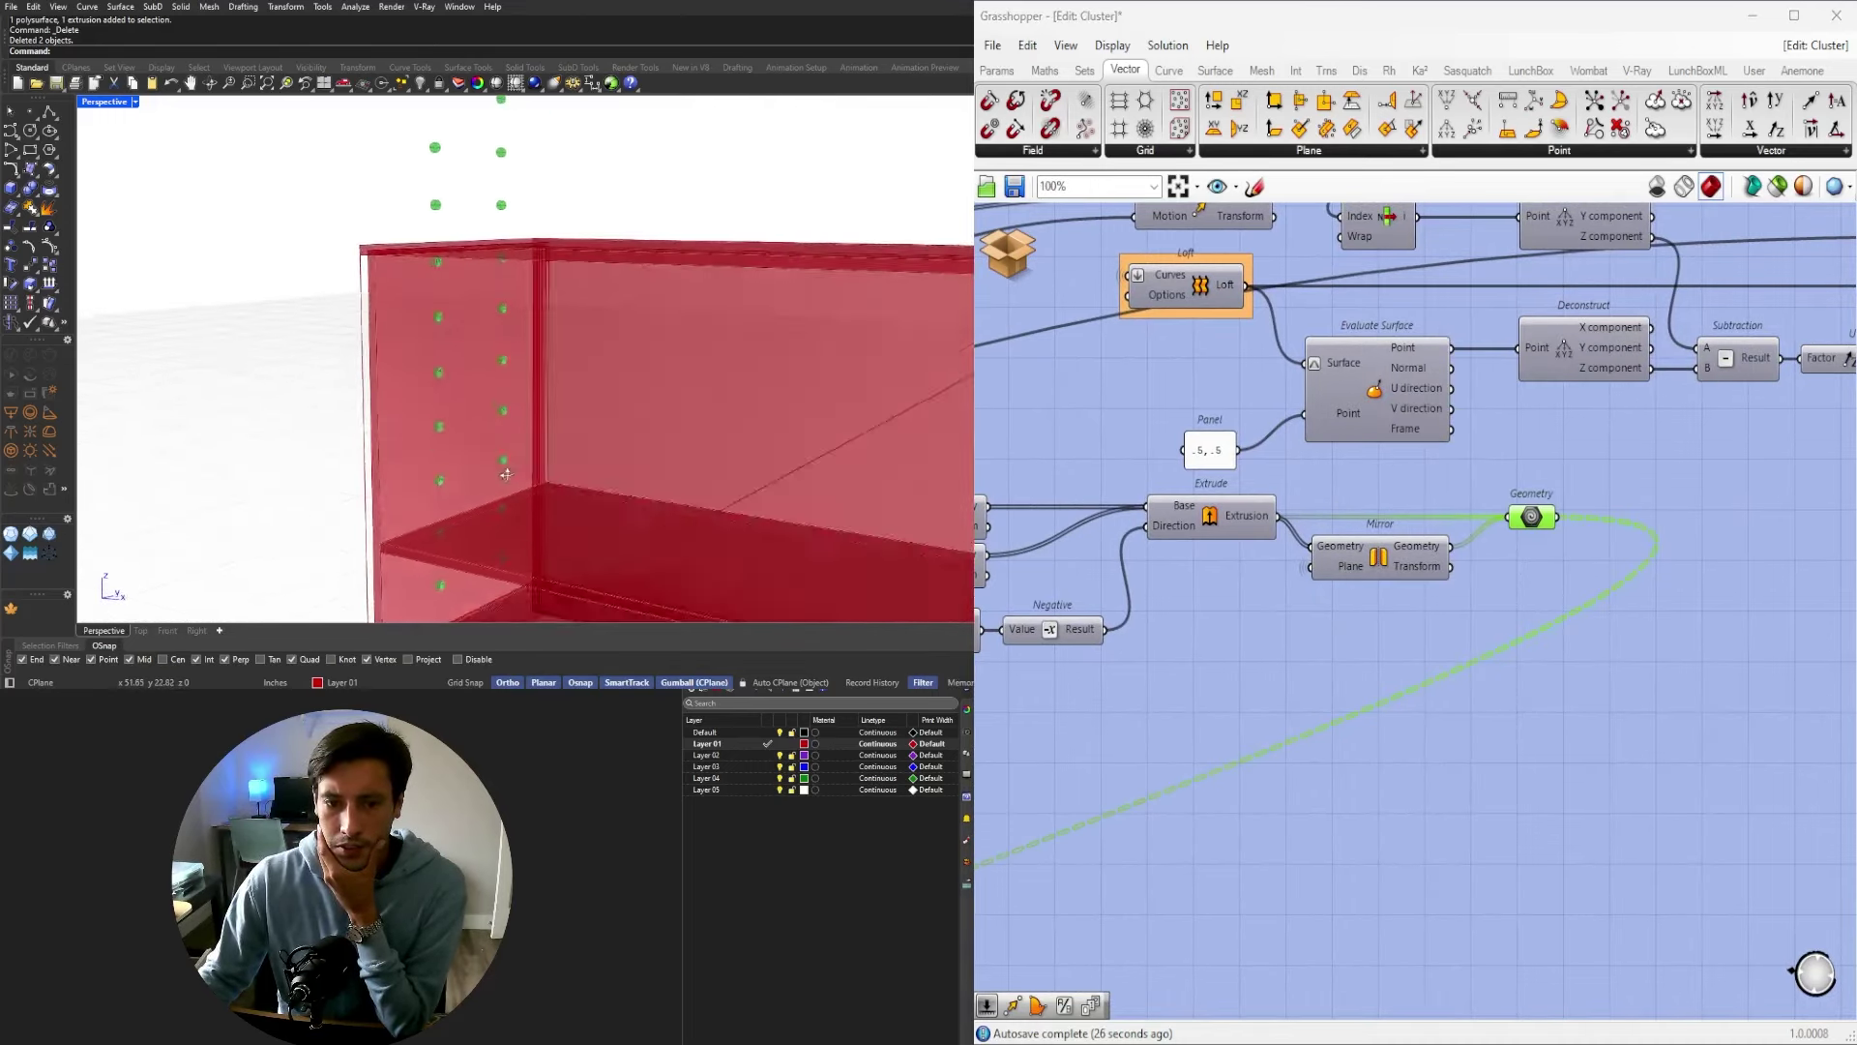
scroll(499, 425, down, 3)
right_drag(503, 421, 719, 478)
Follow the pin Geometry wire to the side-panel Solid Difference and study its inputs beside the Move components.
scroll(1345, 605, down, 3)
right_drag(1055, 768, 1577, 567)
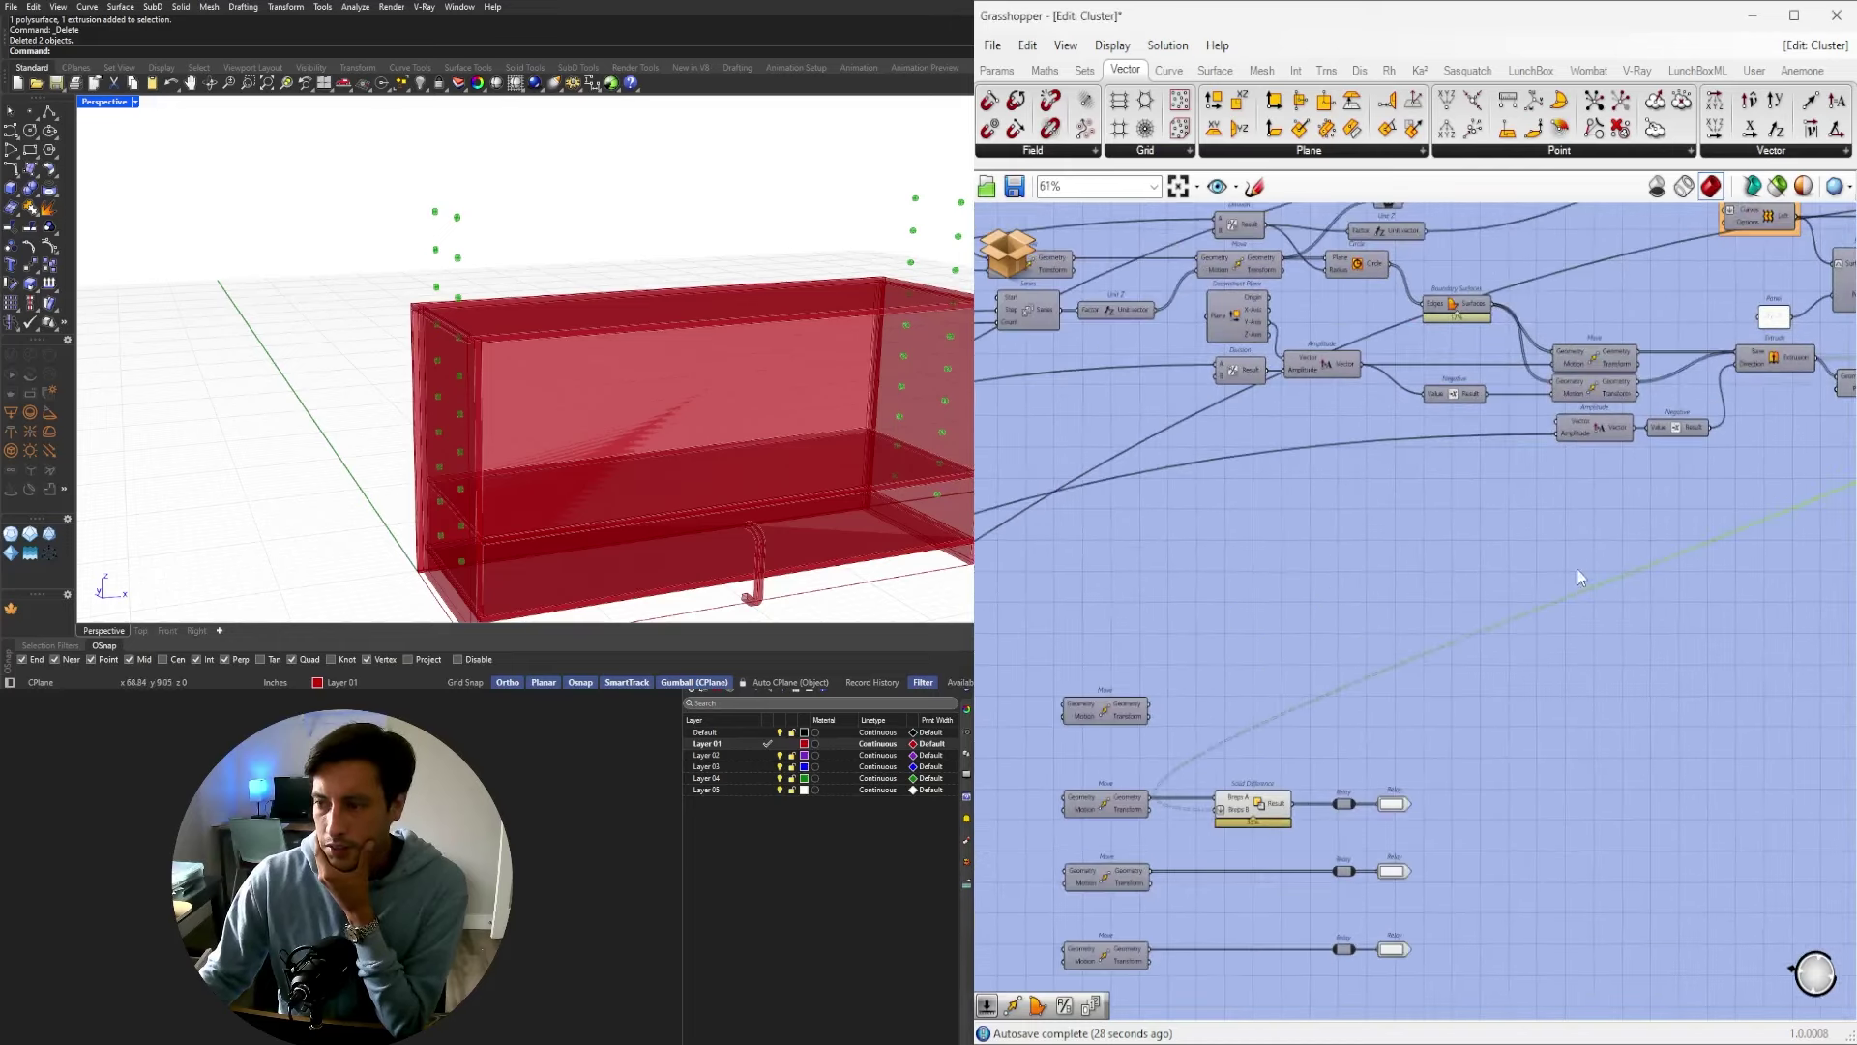
scroll(1480, 628, down, 3)
scroll(1326, 775, up, 4)
scroll(1347, 736, down, 3)
right_drag(1575, 714, 1155, 842)
scroll(1432, 538, up, 3)
scroll(1583, 712, down, 3)
scroll(1320, 787, up, 3)
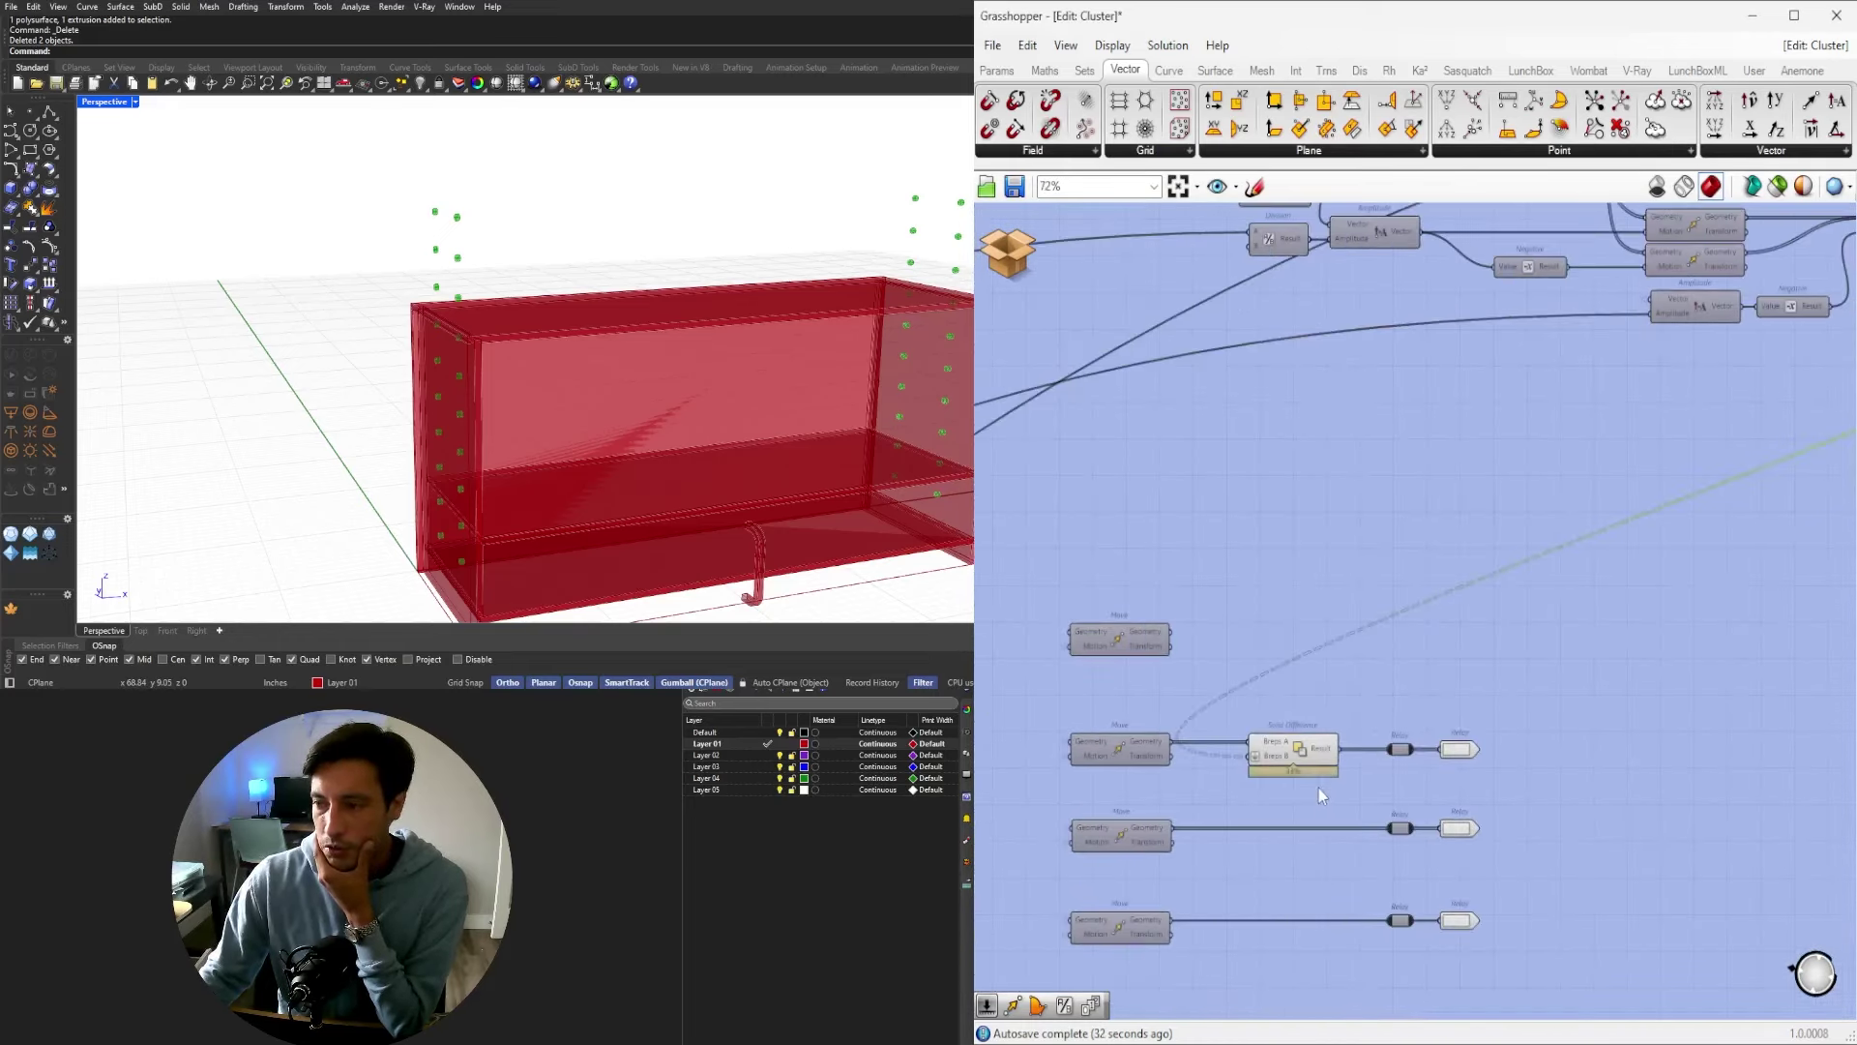
scroll(1304, 768, down, 2)
scroll(1258, 776, up, 3)
right_drag(1258, 776, 1364, 755)
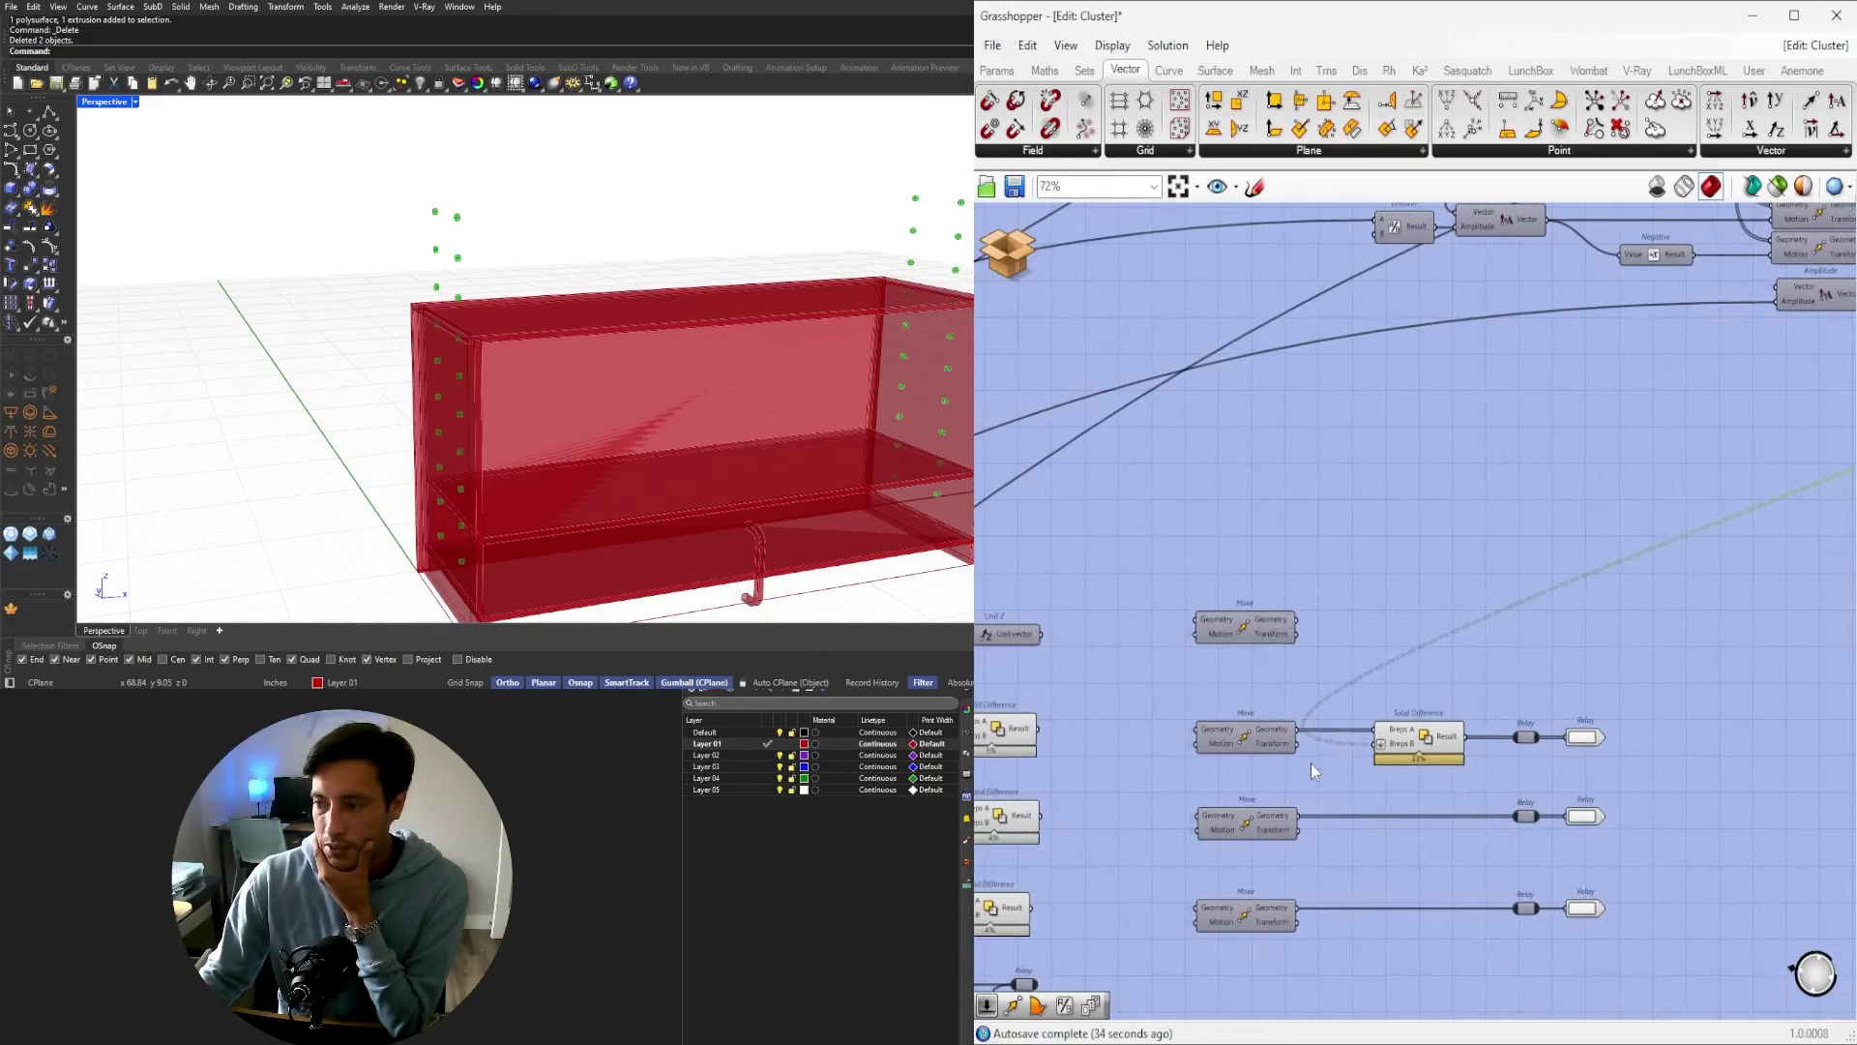
scroll(1310, 758, down, 2)
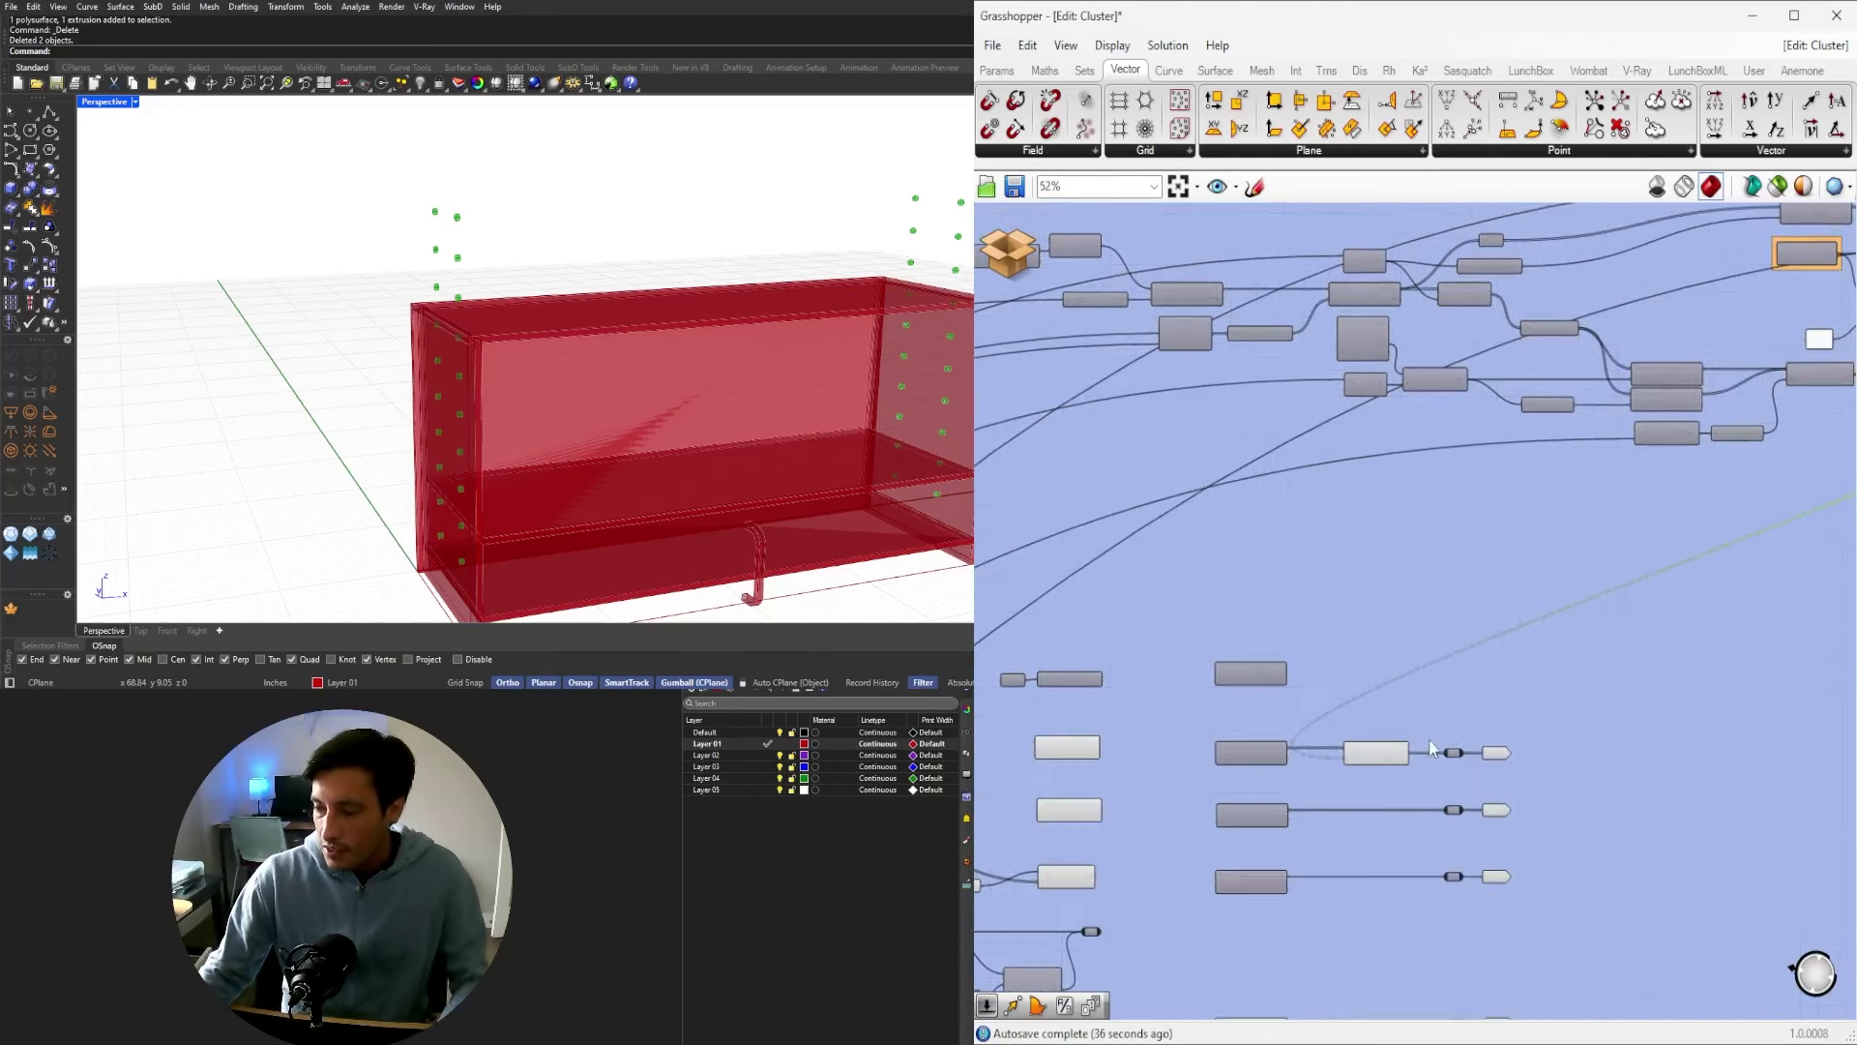
Shift the side-panel Solid Difference and its relays further from the Move, and place a copy of the Move just above it.
scroll(1373, 765, up, 2)
click(1383, 755)
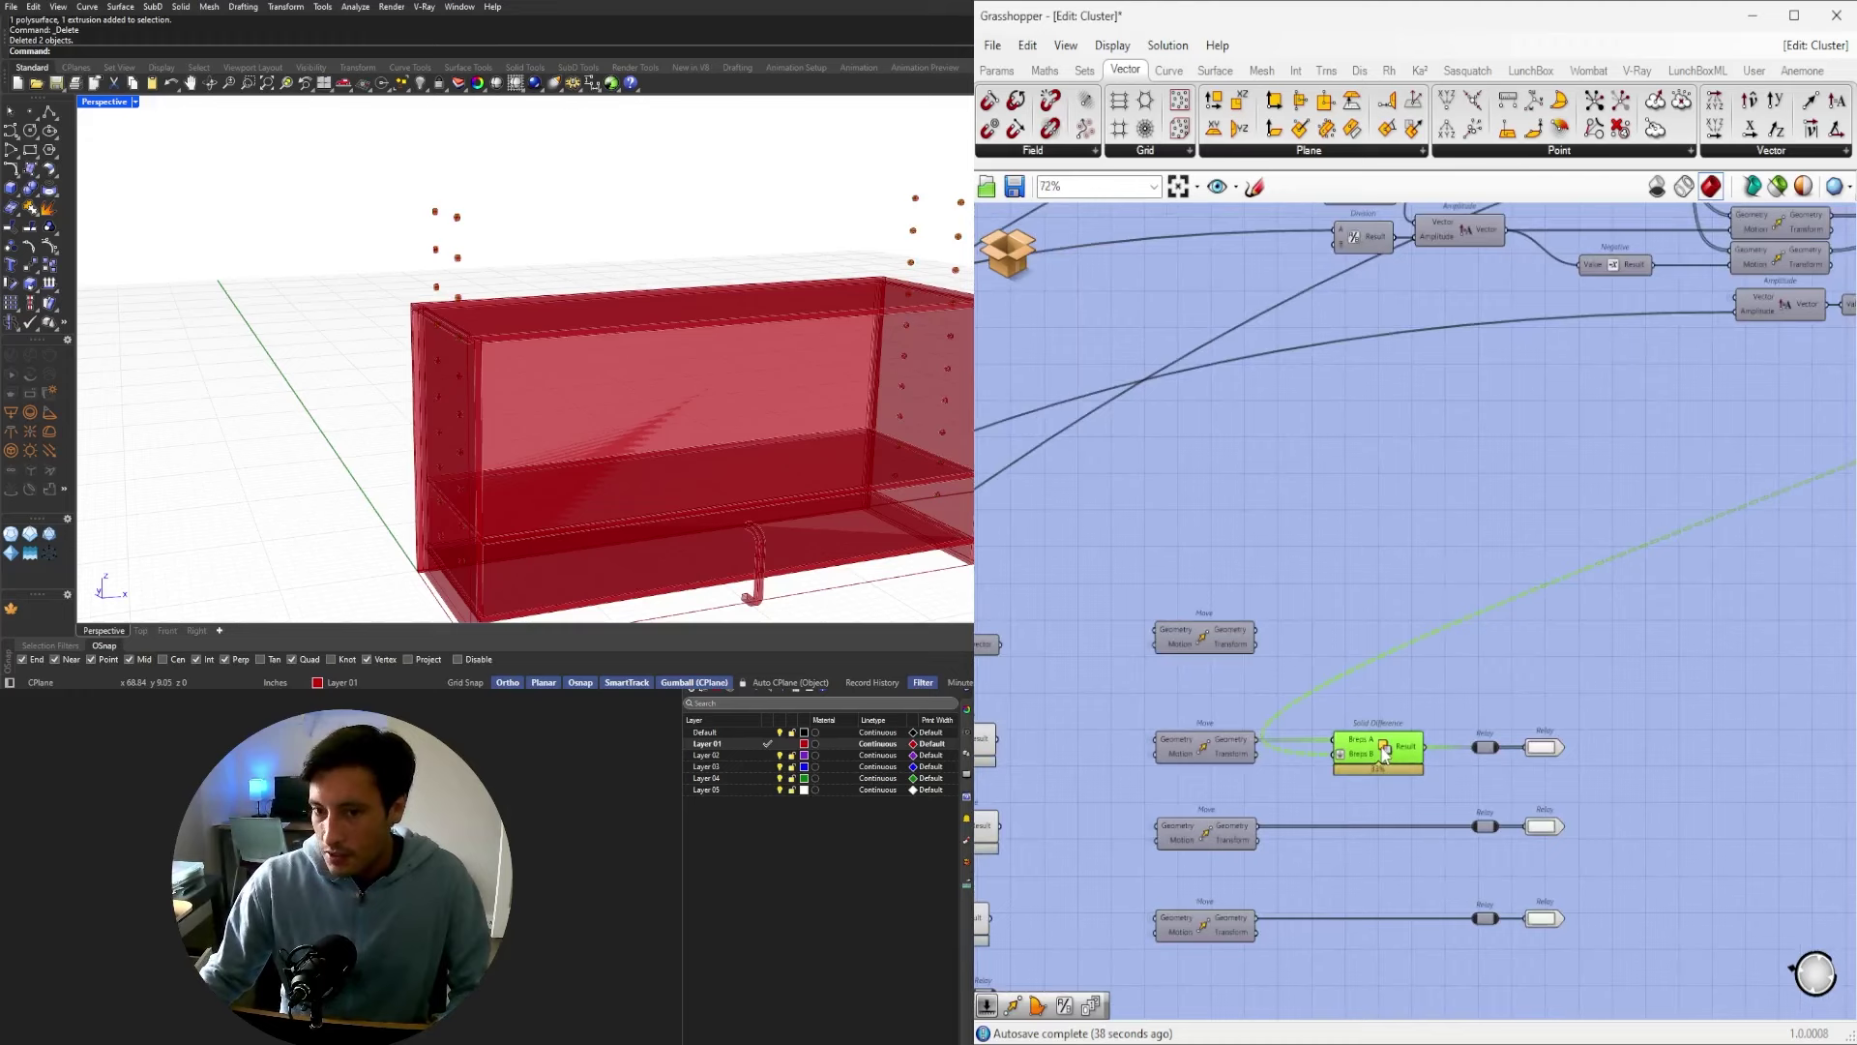
scroll(1384, 755, down, 2)
right_drag(1493, 680, 1601, 680)
scroll(1518, 732, up, 2)
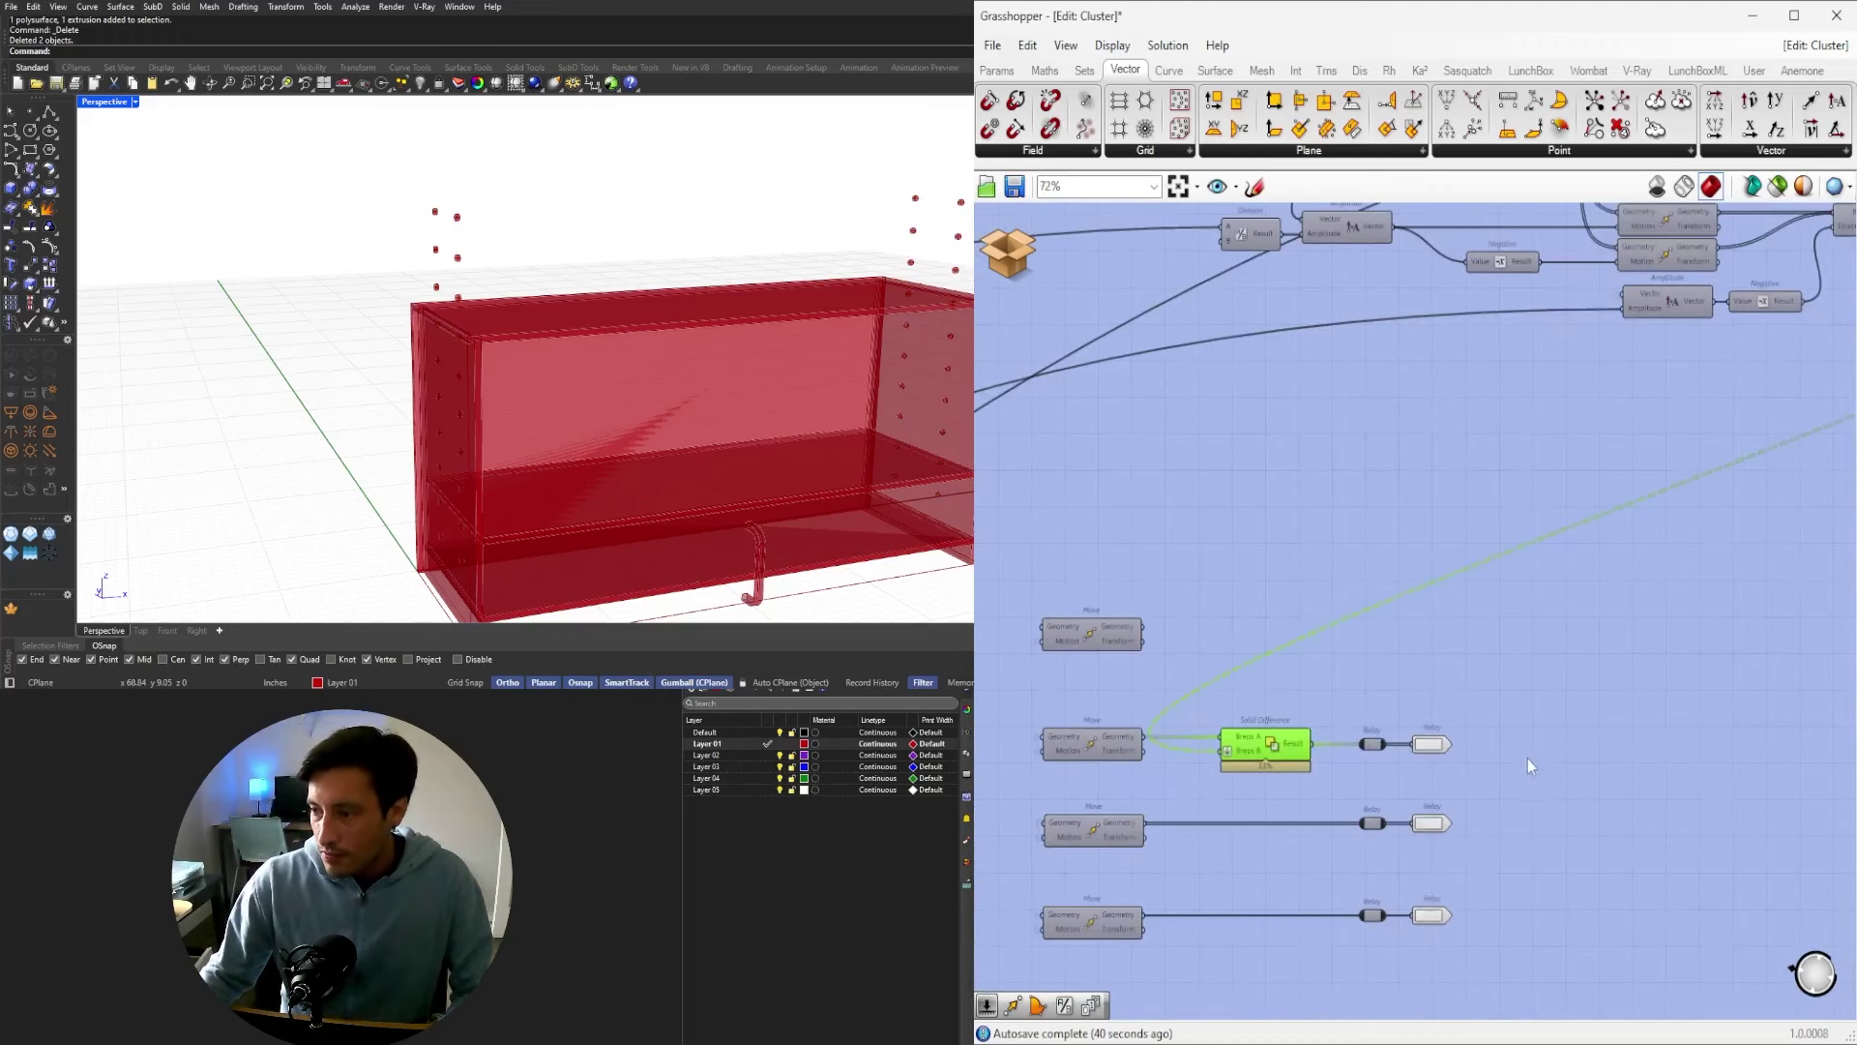
drag(1525, 761, 1380, 746)
click(1384, 692)
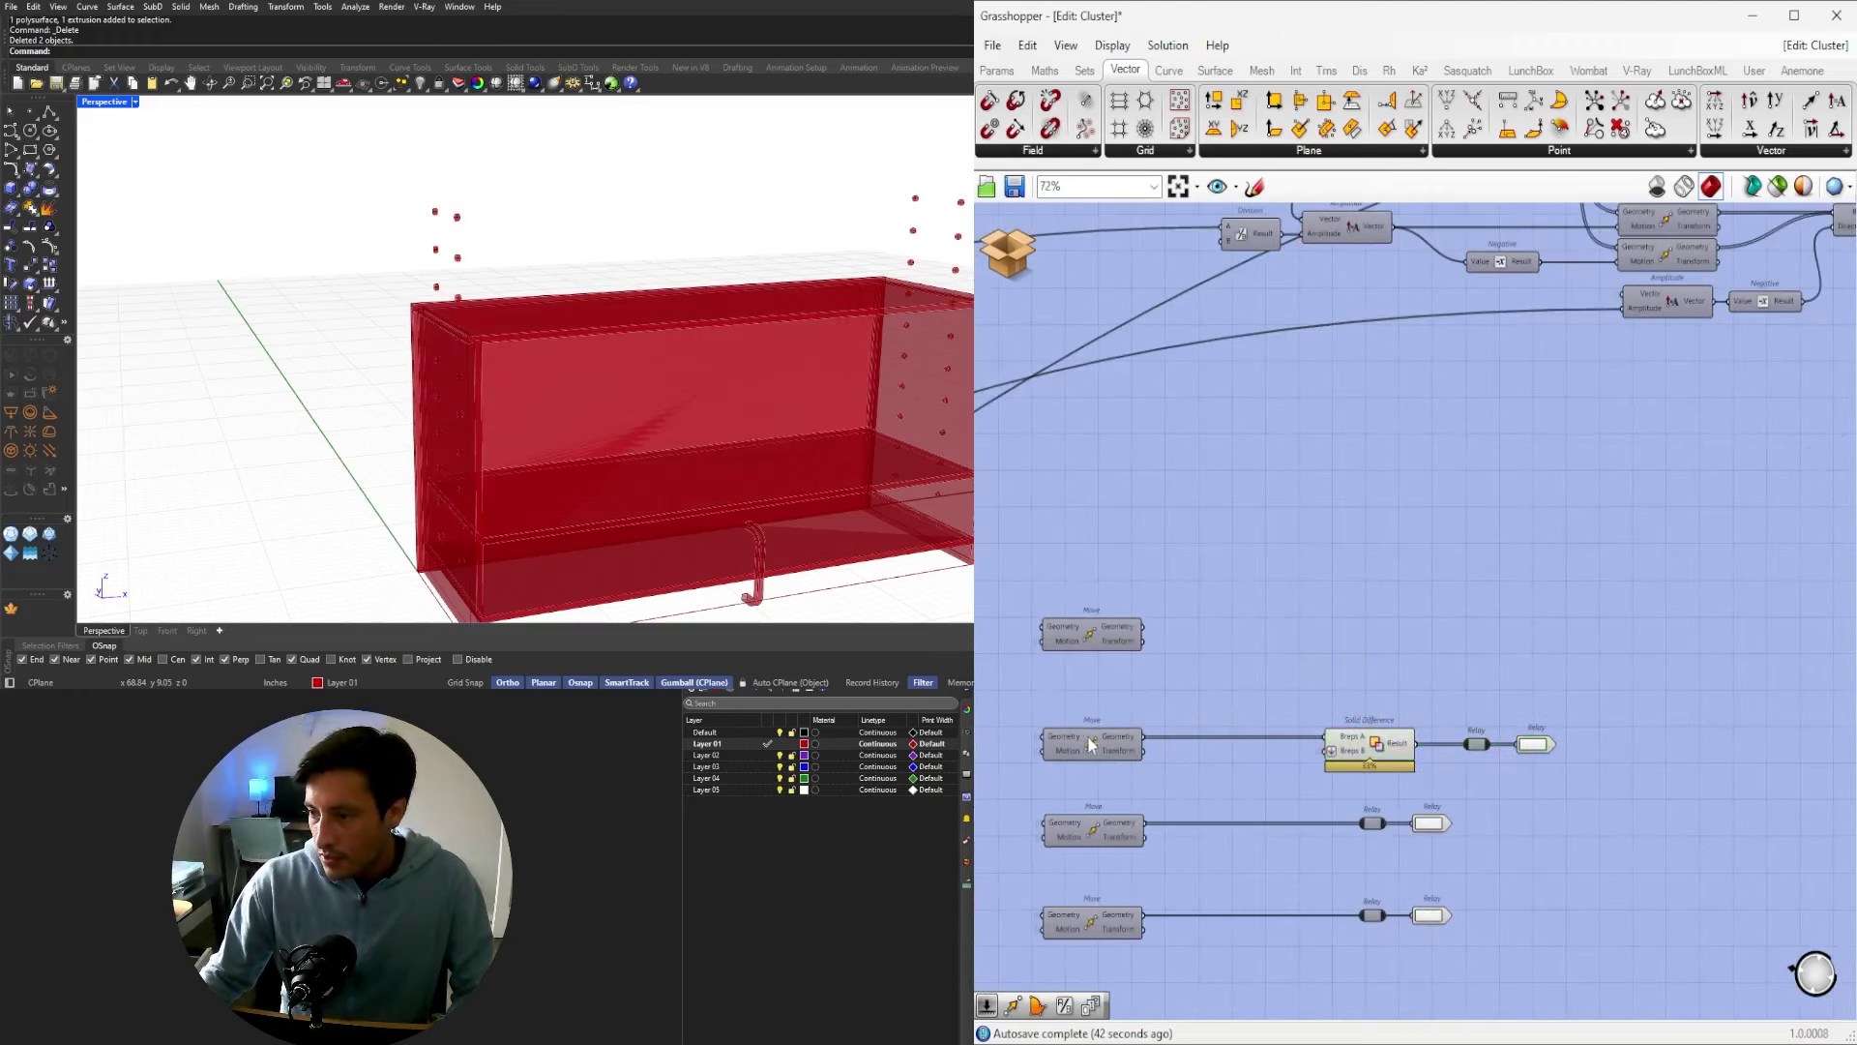
click(1371, 689)
scroll(1559, 530, down, 2)
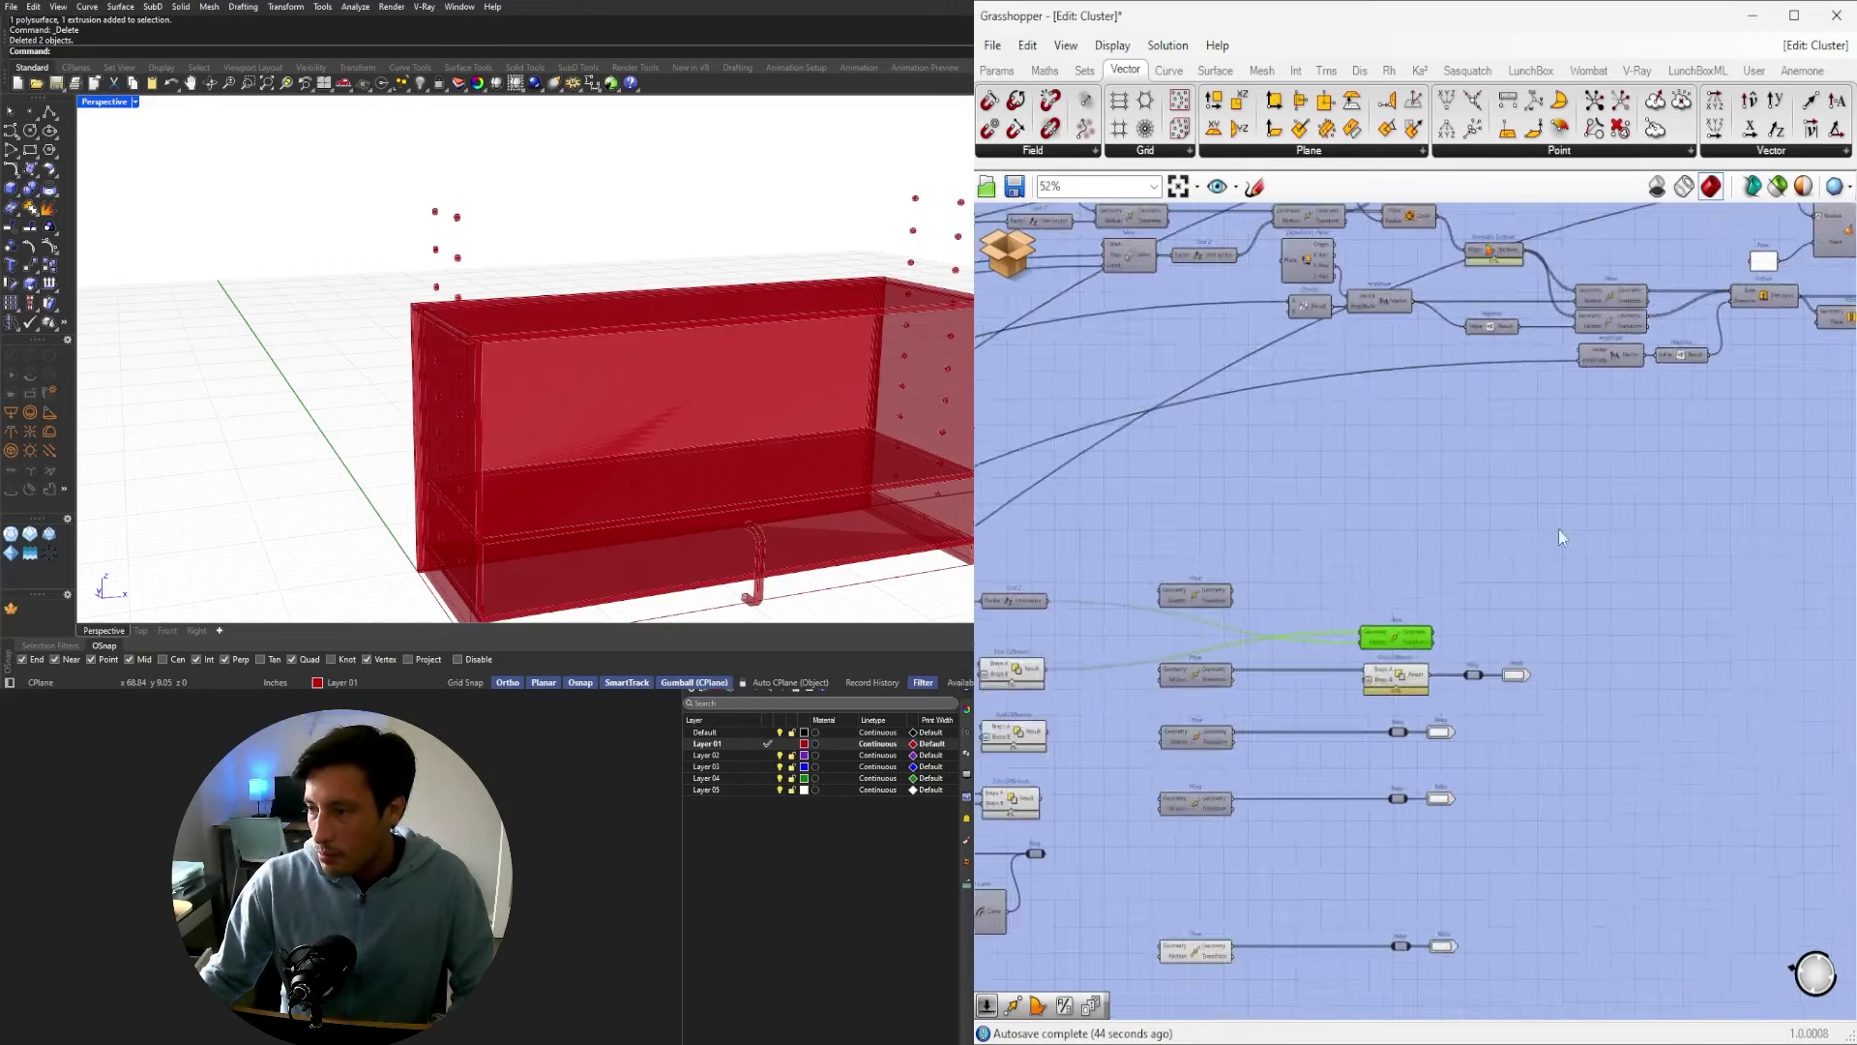
Connect the shelf-pin Geometry container to the Geometry input of the copied Move component.
scroll(1752, 465, up, 3)
right_drag(1752, 465, 1647, 497)
scroll(1646, 497, down, 4)
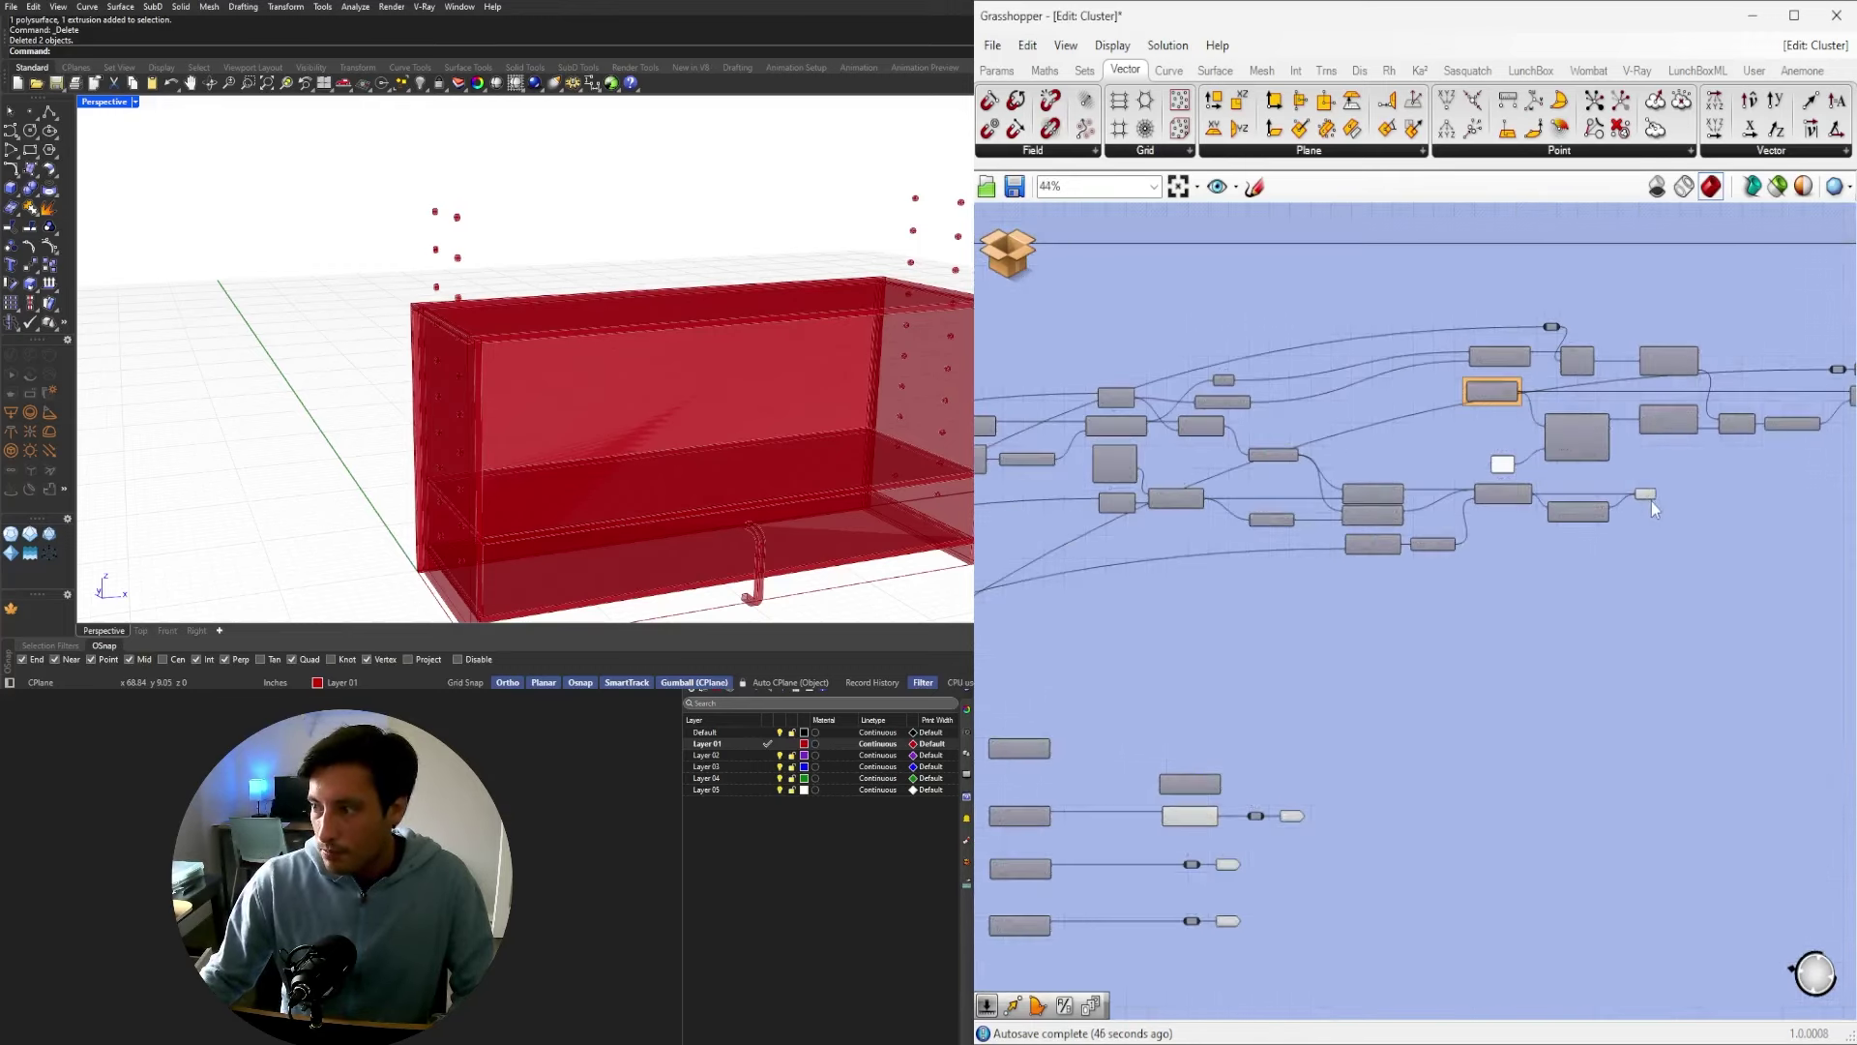
click(1646, 497)
drag(1656, 496, 1237, 780)
scroll(1669, 497, down, 4)
scroll(1458, 611, up, 10)
scroll(1219, 787, down, 4)
click(1340, 751)
right_drag(1340, 751, 1392, 709)
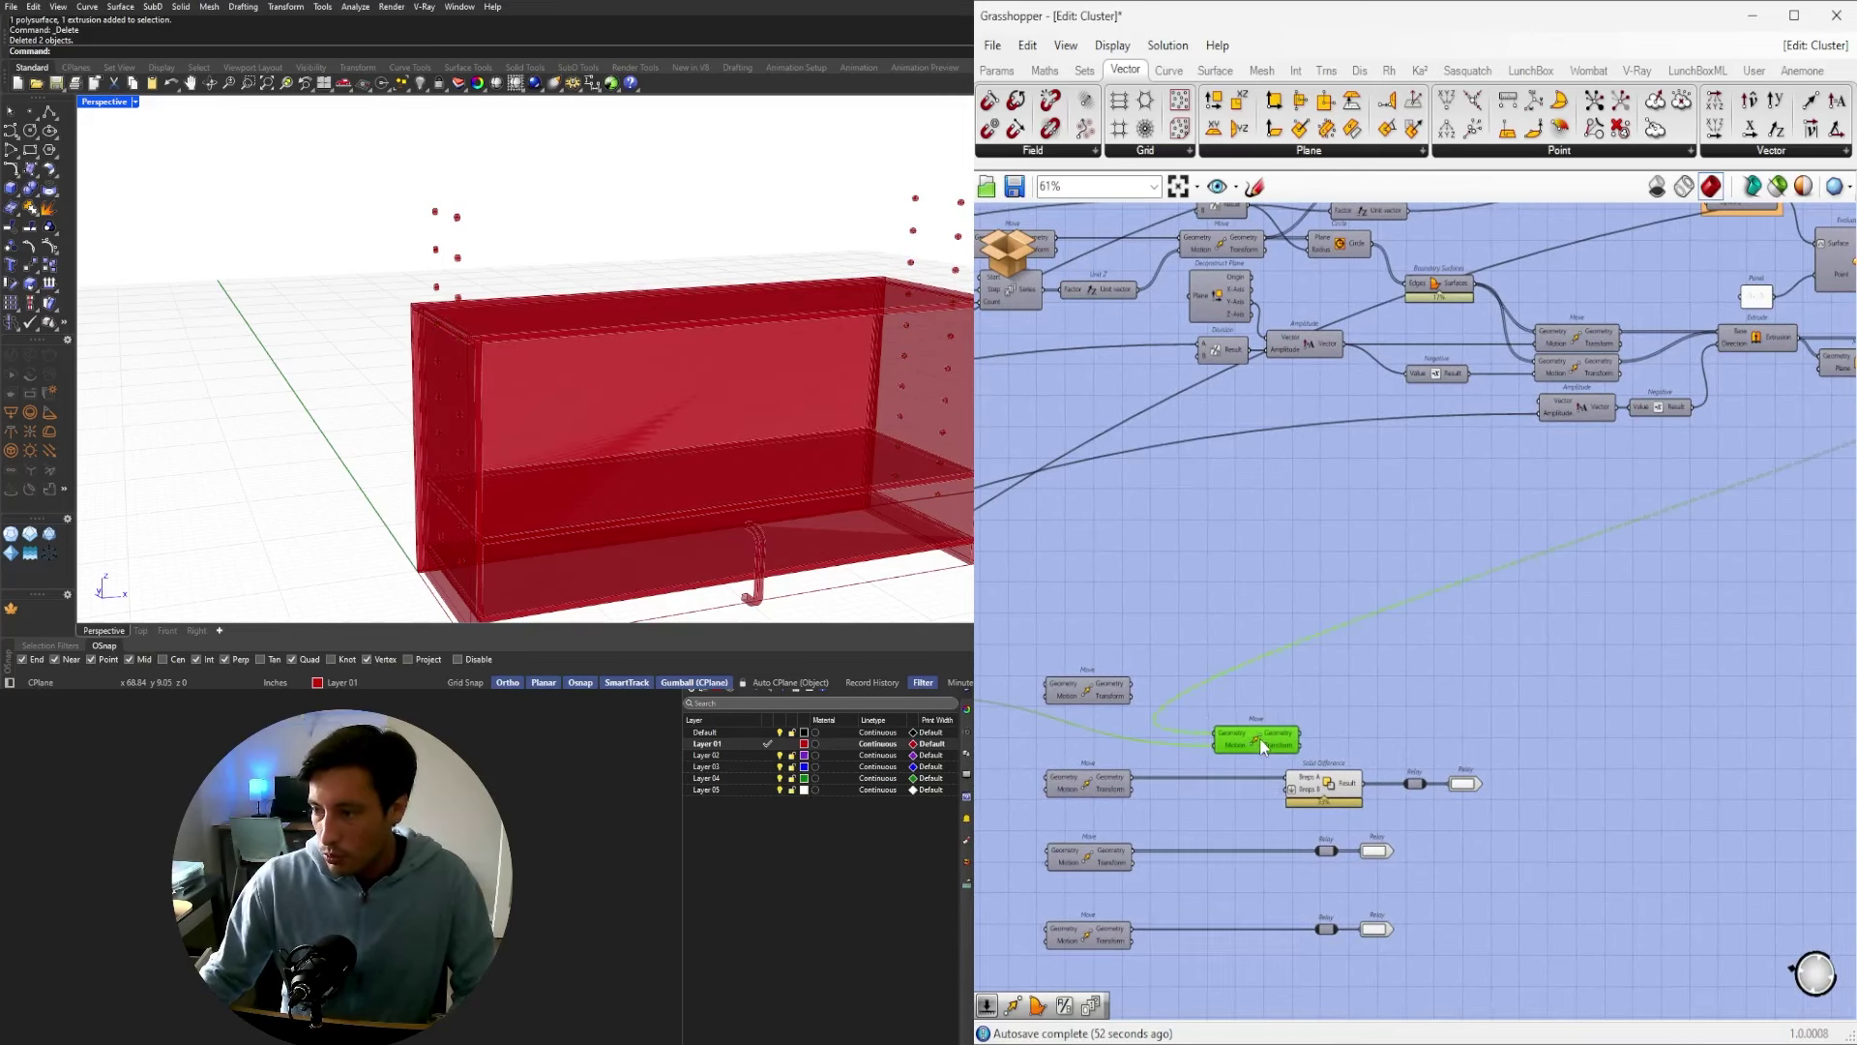
Reposition the copied Move and make its moved pins the only Breps B source of the side-panel Solid Difference.
scroll(1260, 739, up, 2)
drag(1306, 758, 1221, 757)
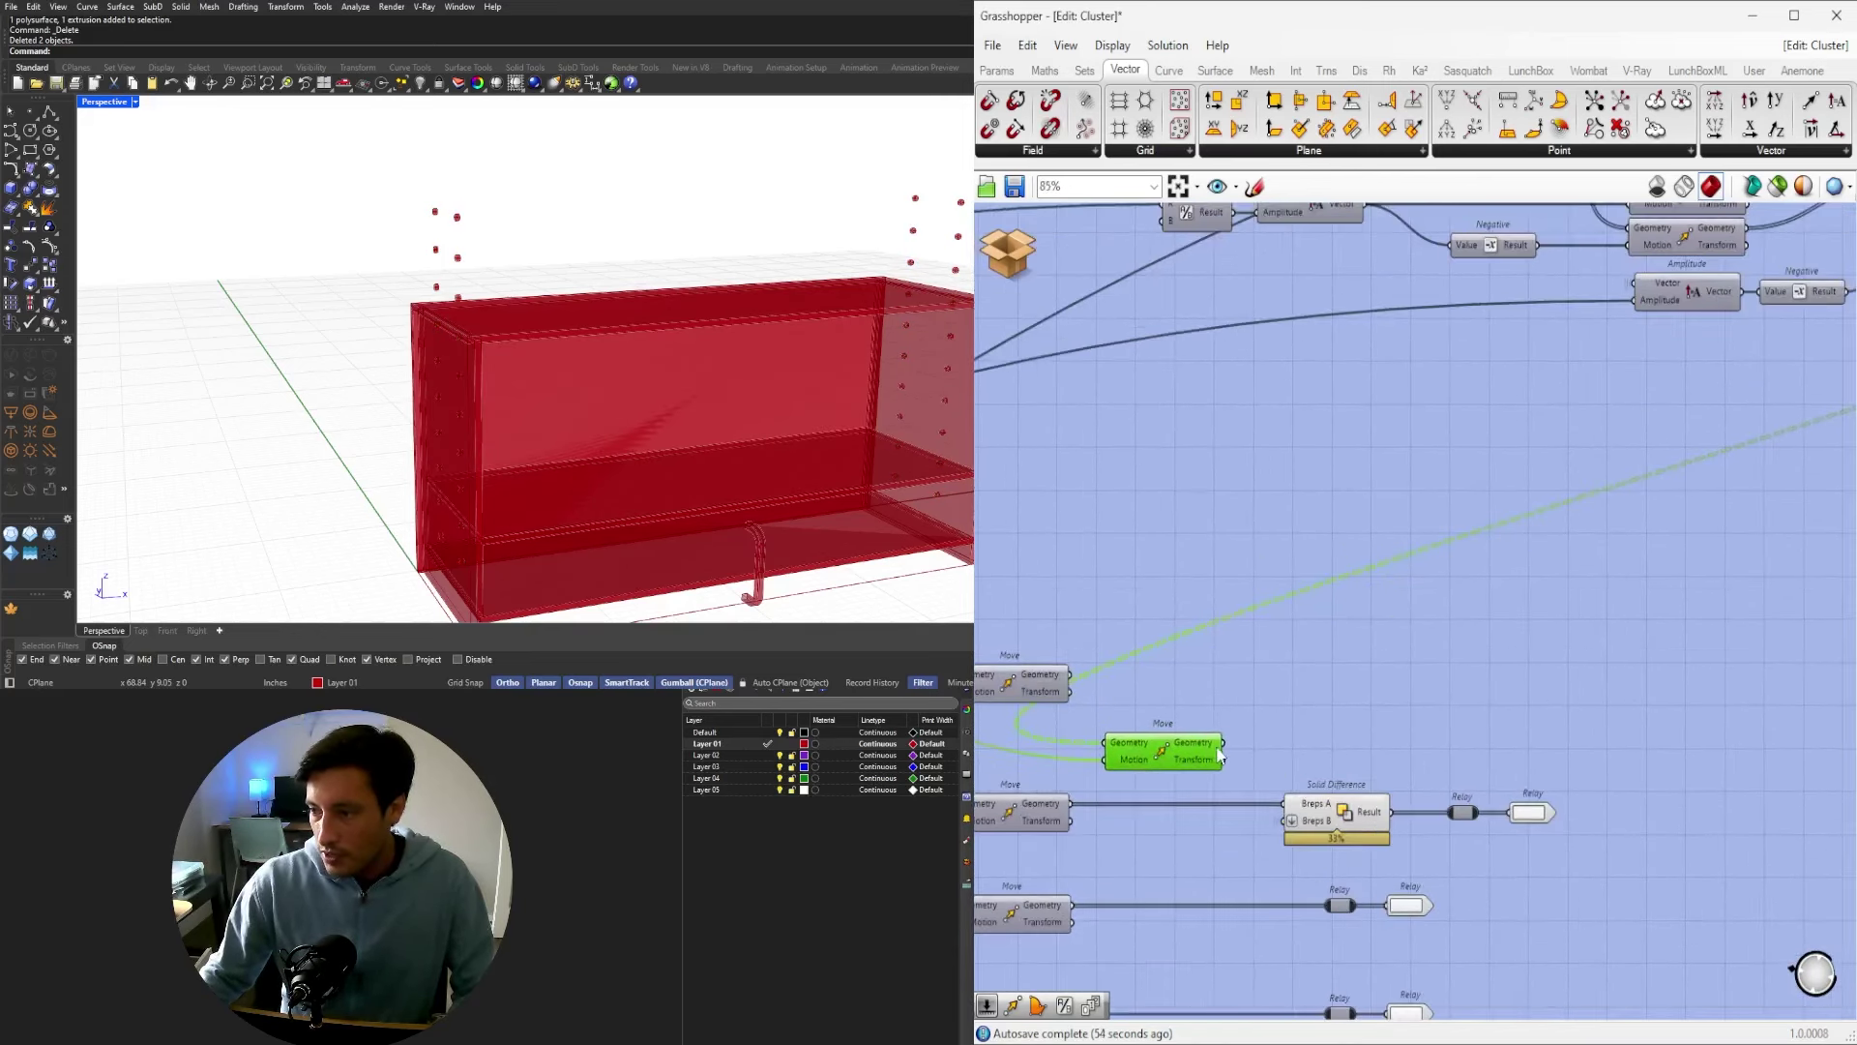
click(1312, 817)
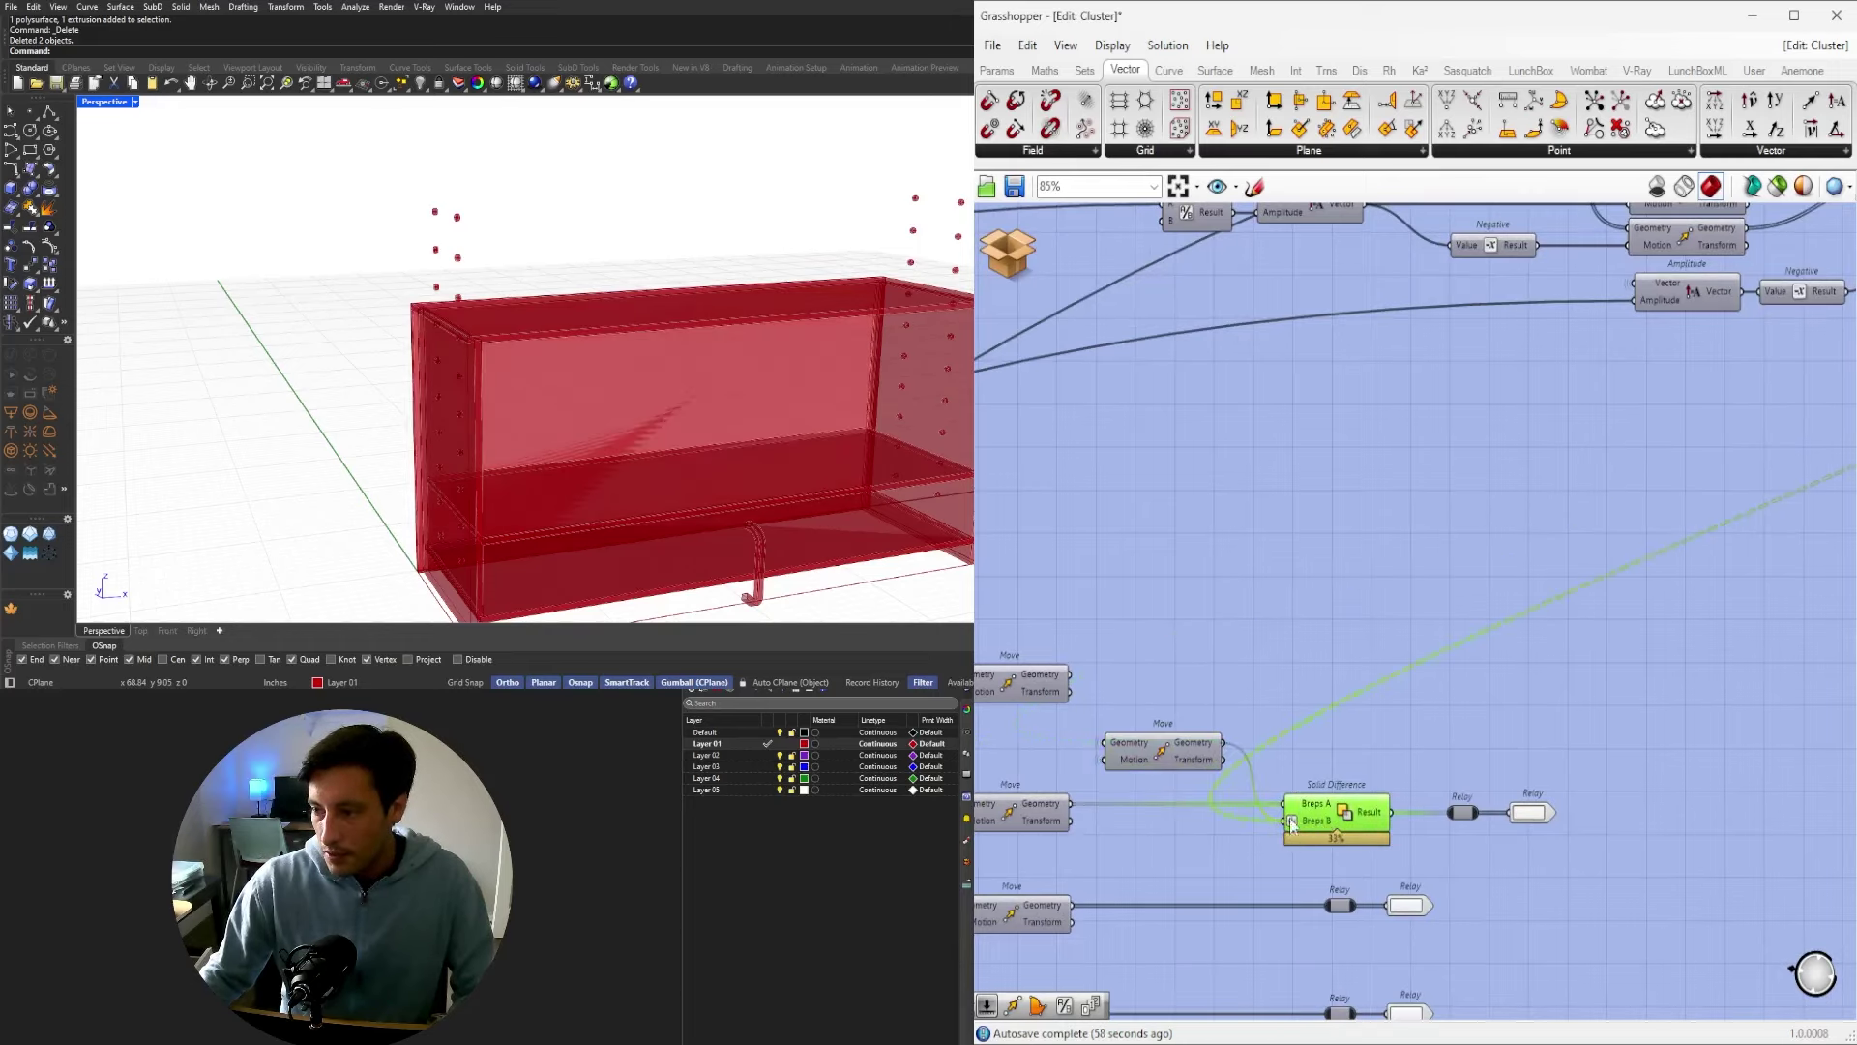
click(1336, 722)
right_drag(1337, 725, 1336, 729)
Turn off the Solid Difference's preview, save the cluster's changes and return to the main definition.
click(1341, 816)
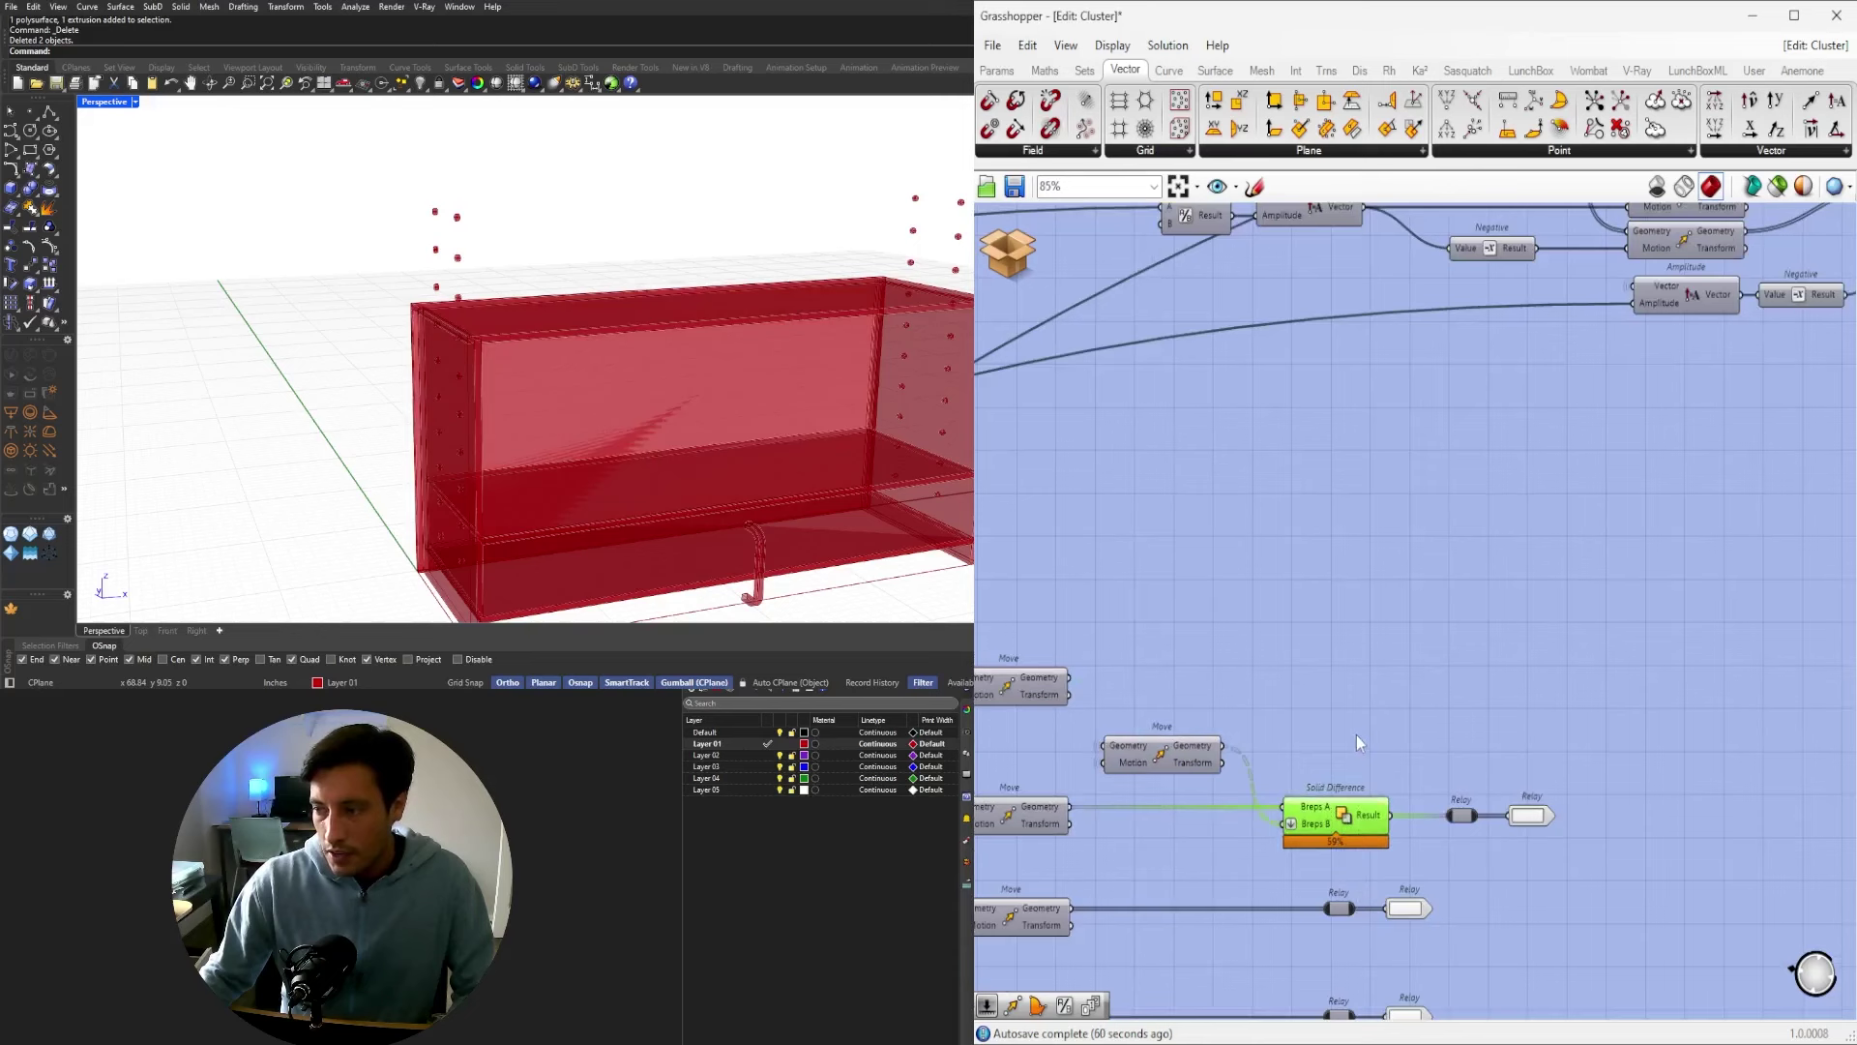
middle_click(1356, 734)
click(1415, 675)
click(1024, 249)
click(1047, 261)
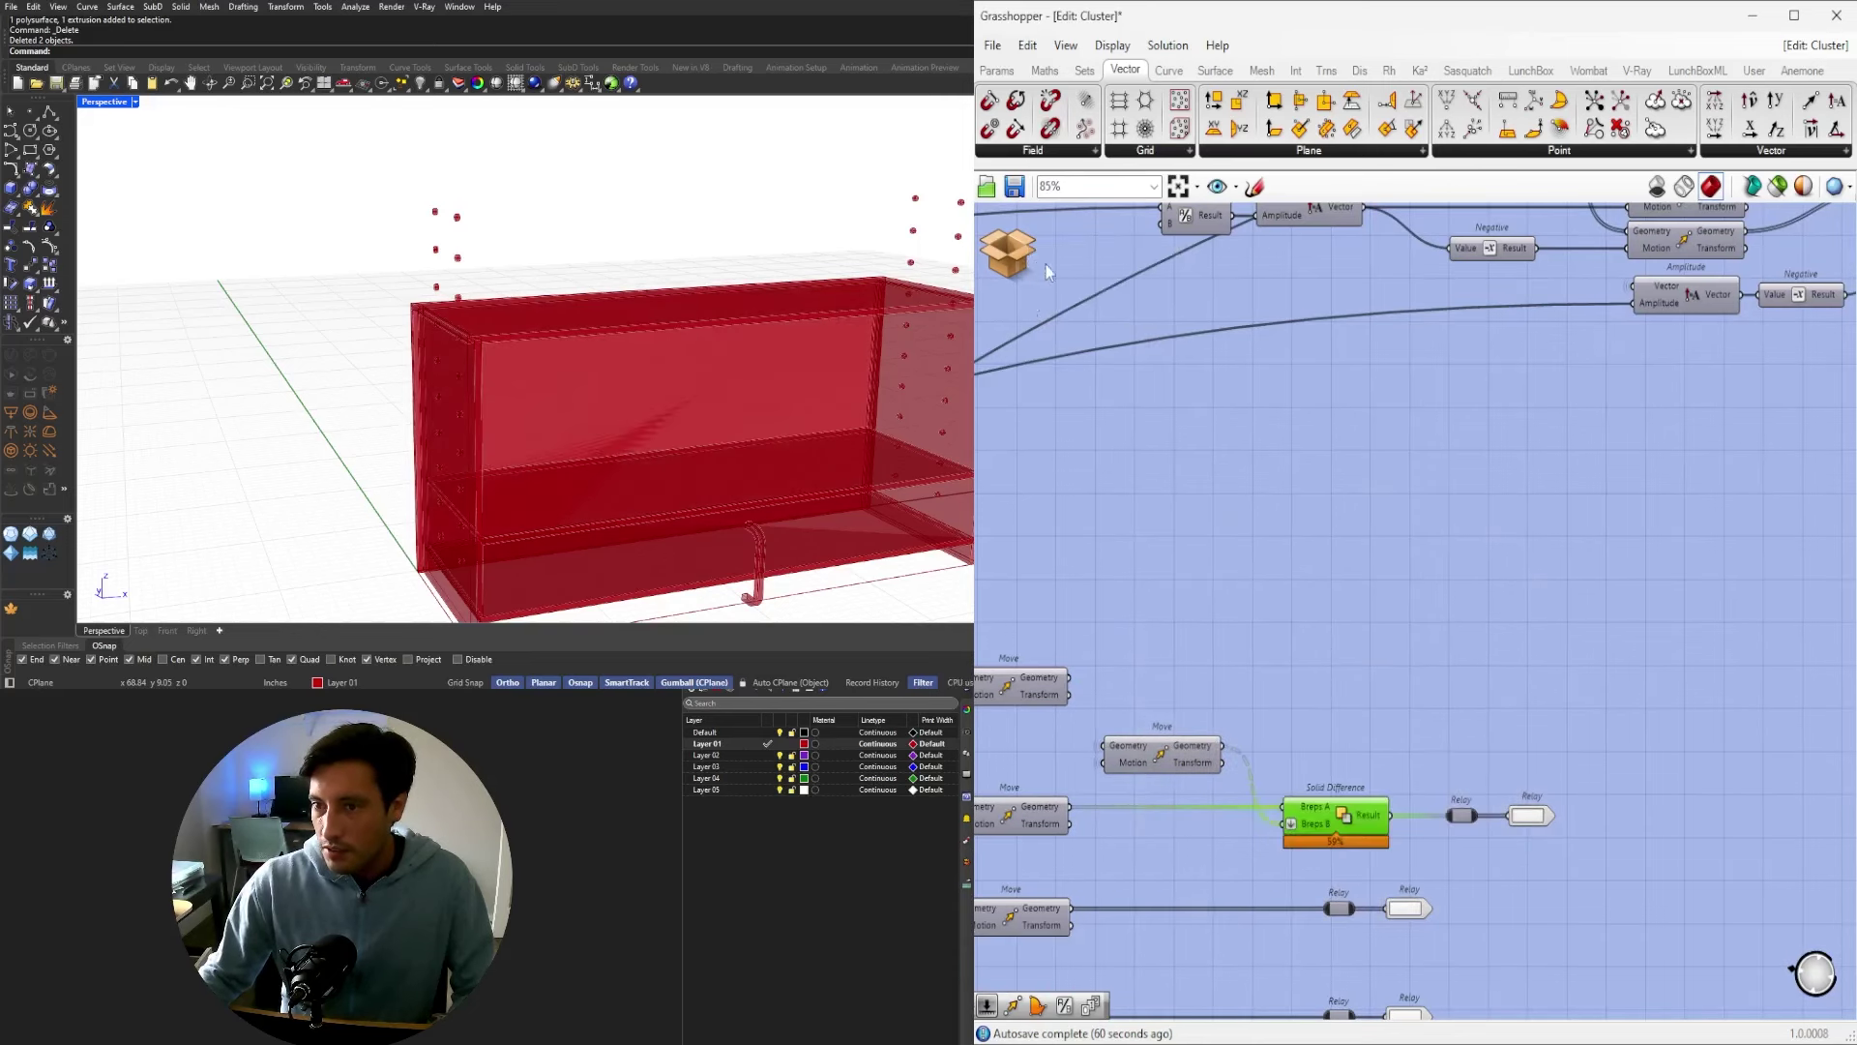
click(1505, 330)
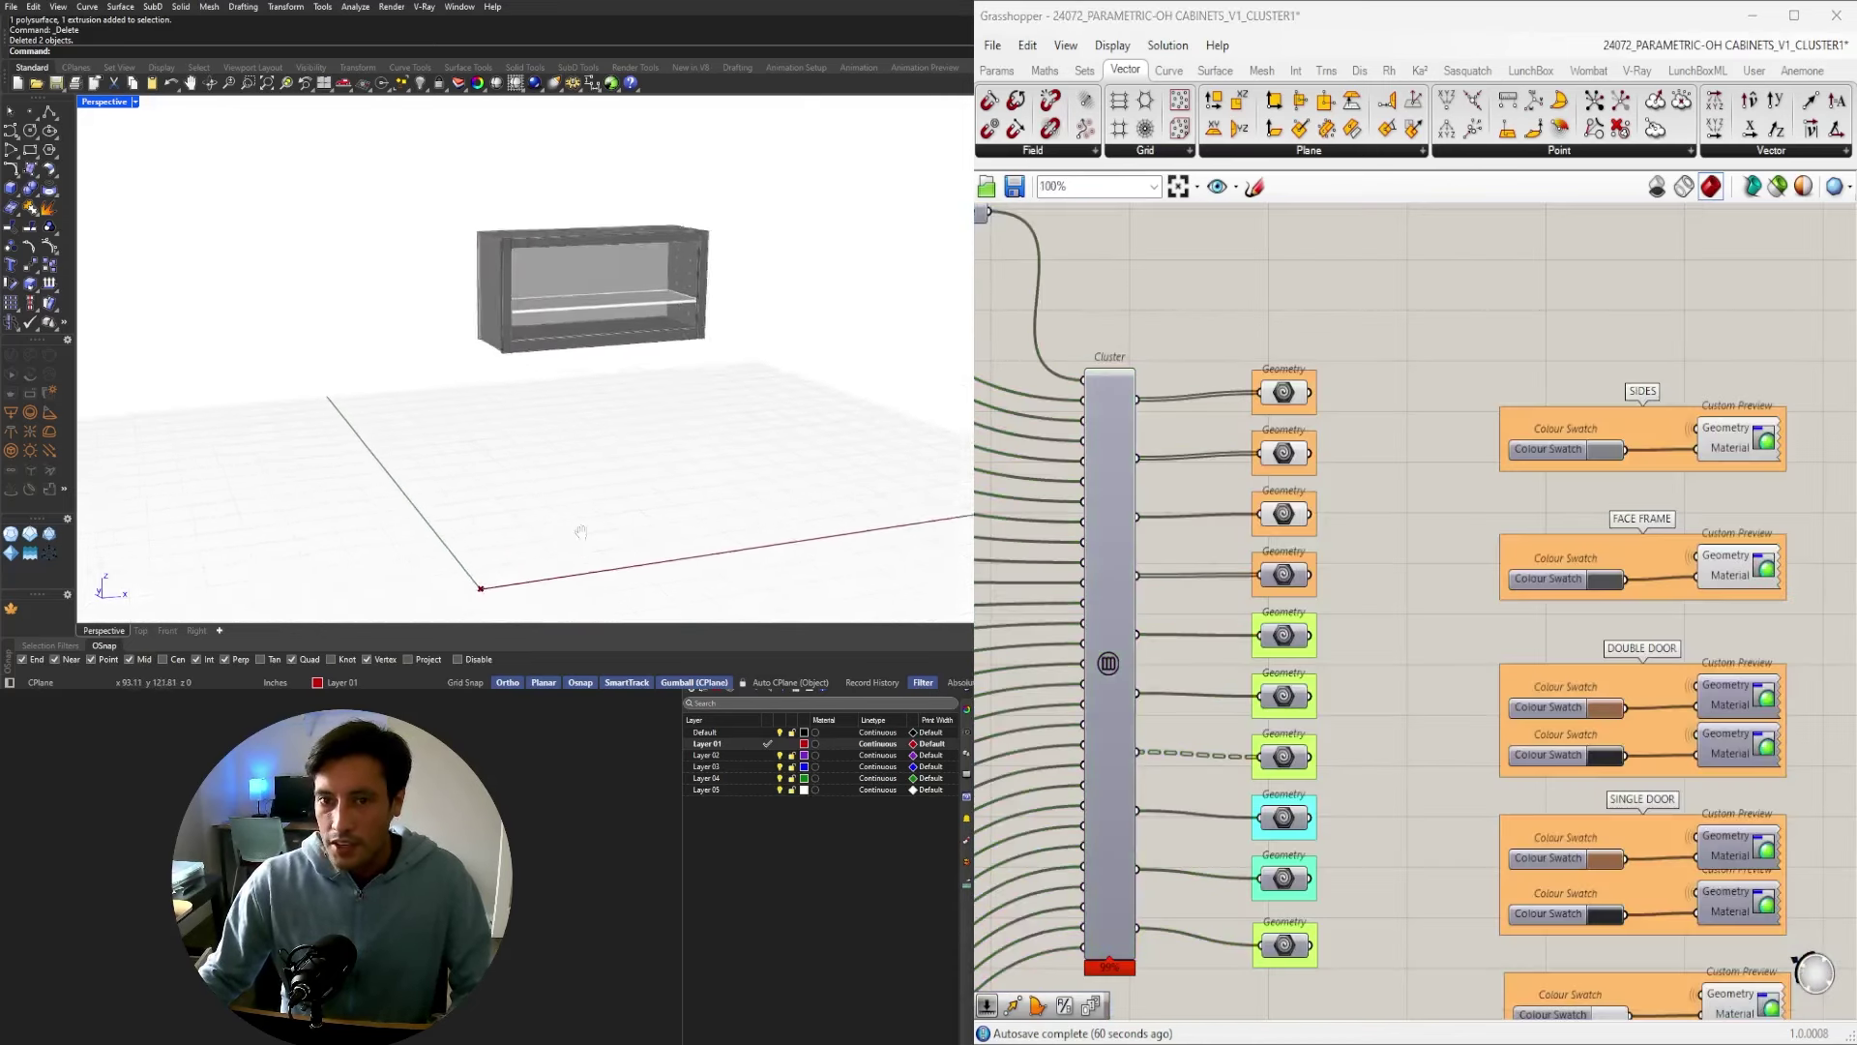
Examine the pin holes in the cabinet's side panel and locate the pin and shelf sliders.
scroll(677, 218, up, 8)
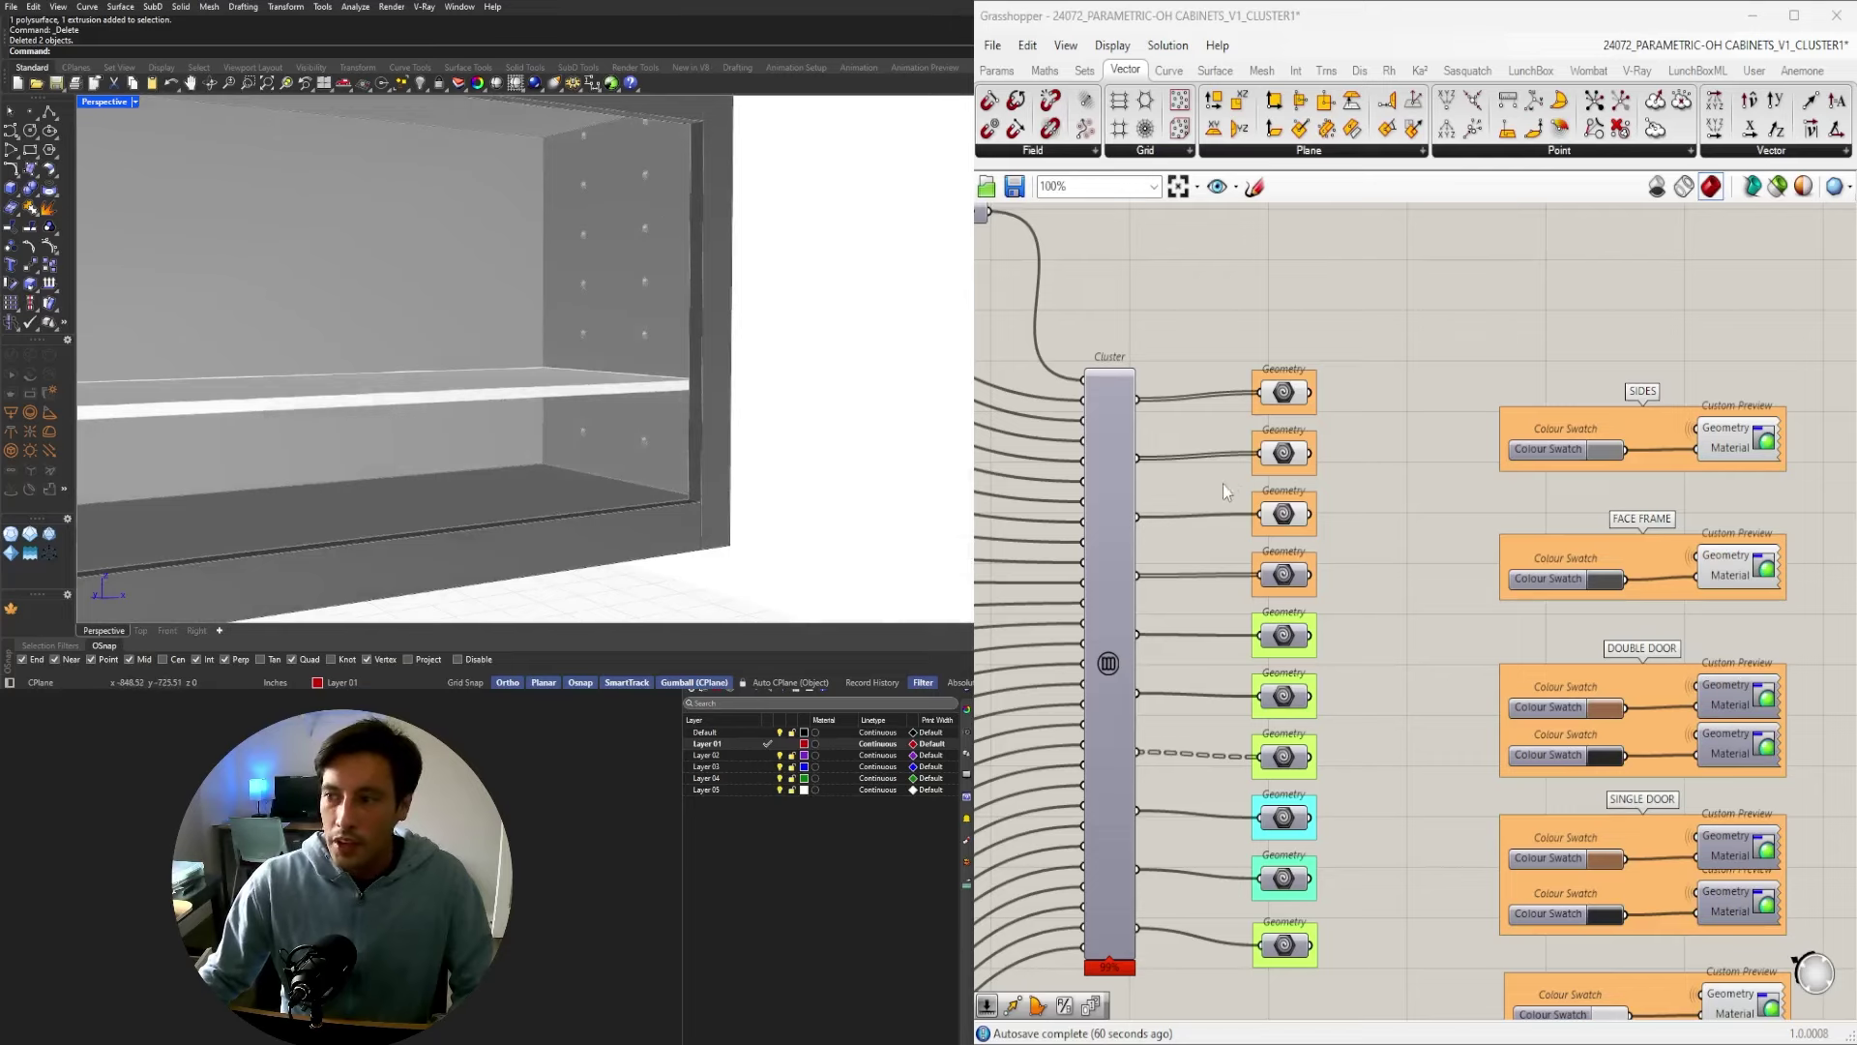
scroll(1223, 491, down, 2)
right_drag(1223, 492, 1519, 324)
scroll(1345, 704, up, 6)
right_drag(1152, 695, 1340, 755)
scroll(1421, 713, up, 1)
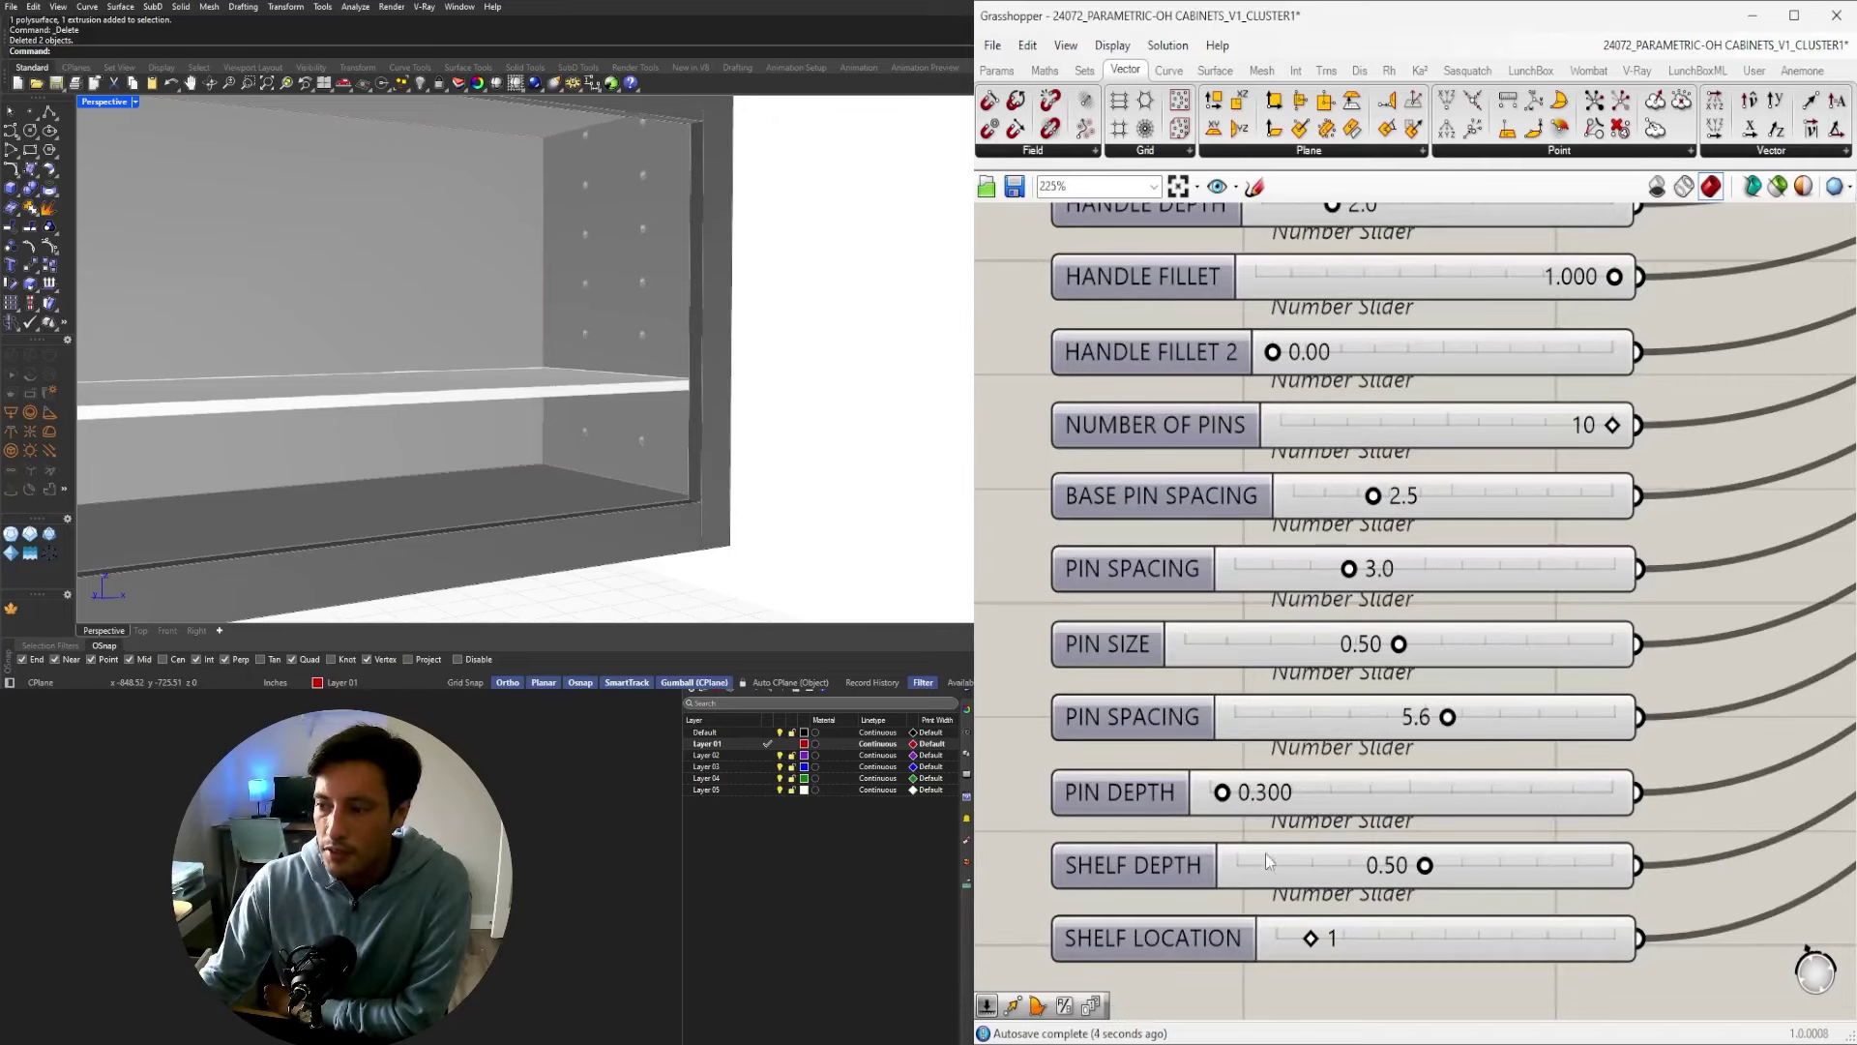
Set the NUMBER OF PINS slider to 6 and check the pin holes in the cabinet's side panel.
scroll(1266, 855, down, 1)
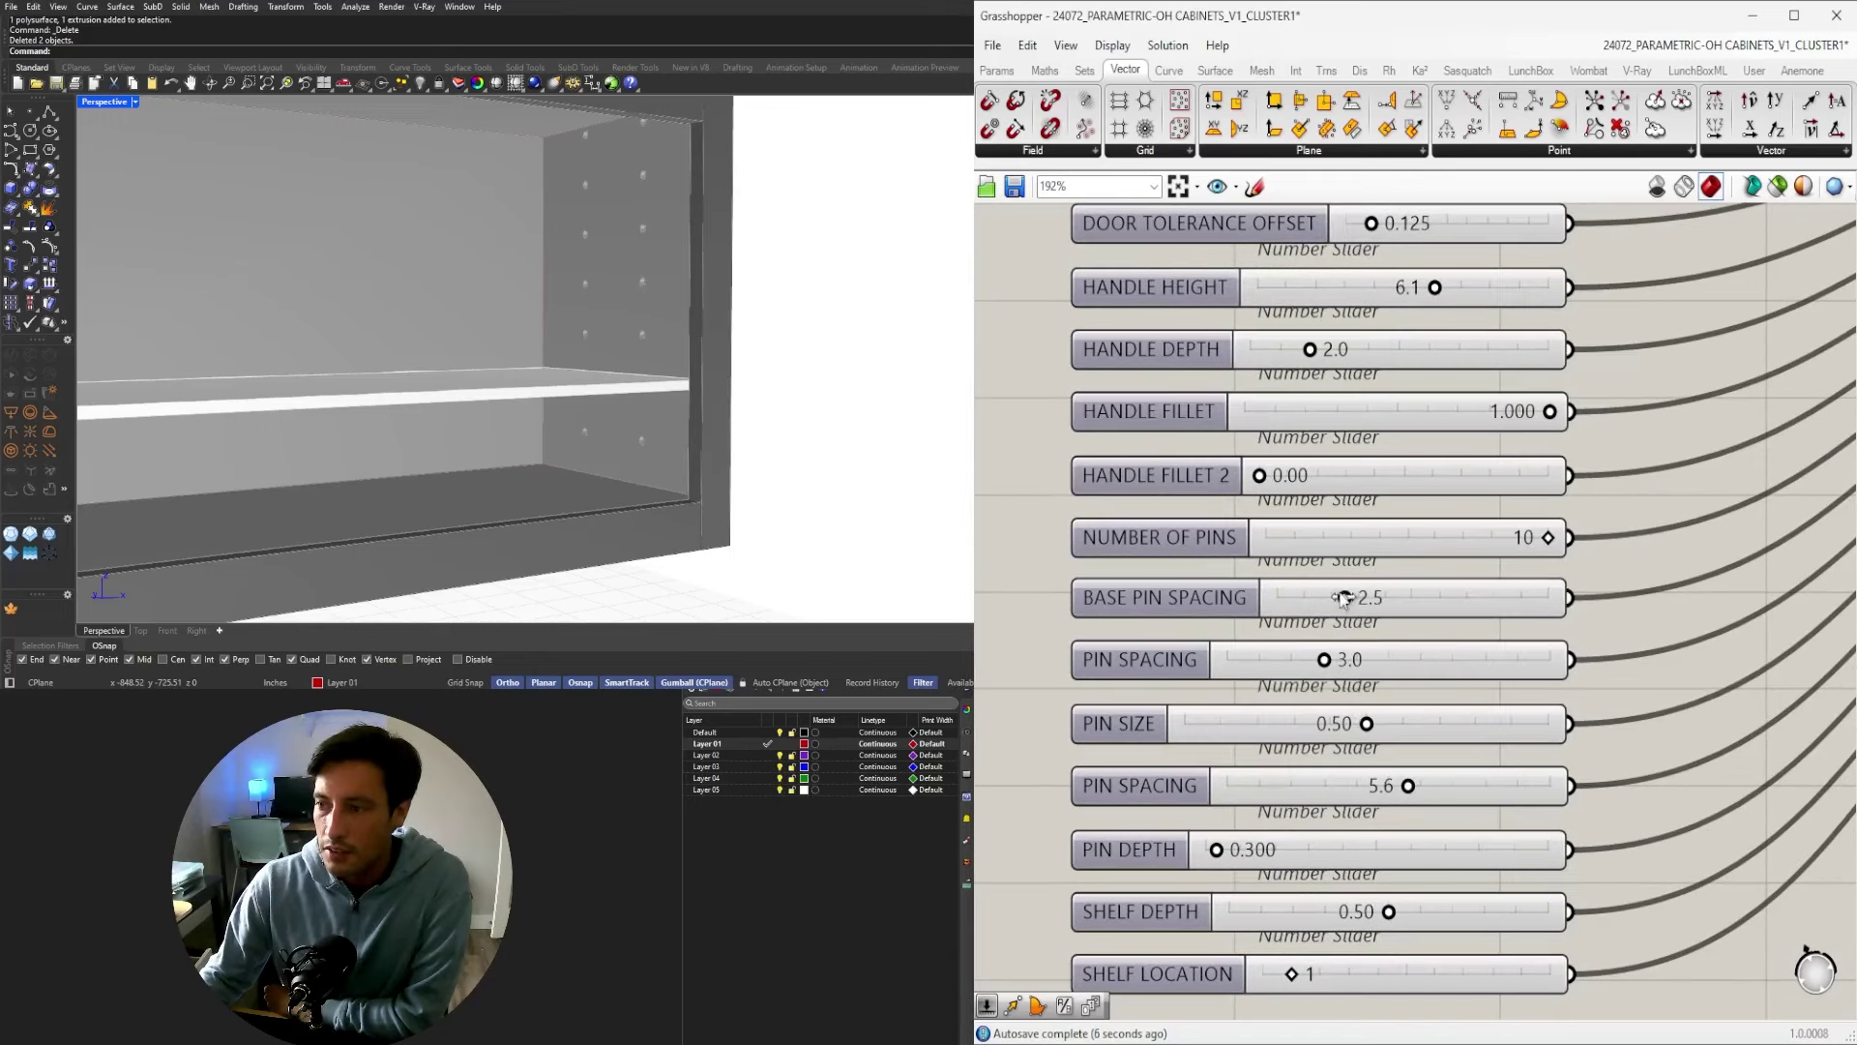
right_drag(1345, 599, 1315, 624)
double_click(1423, 571)
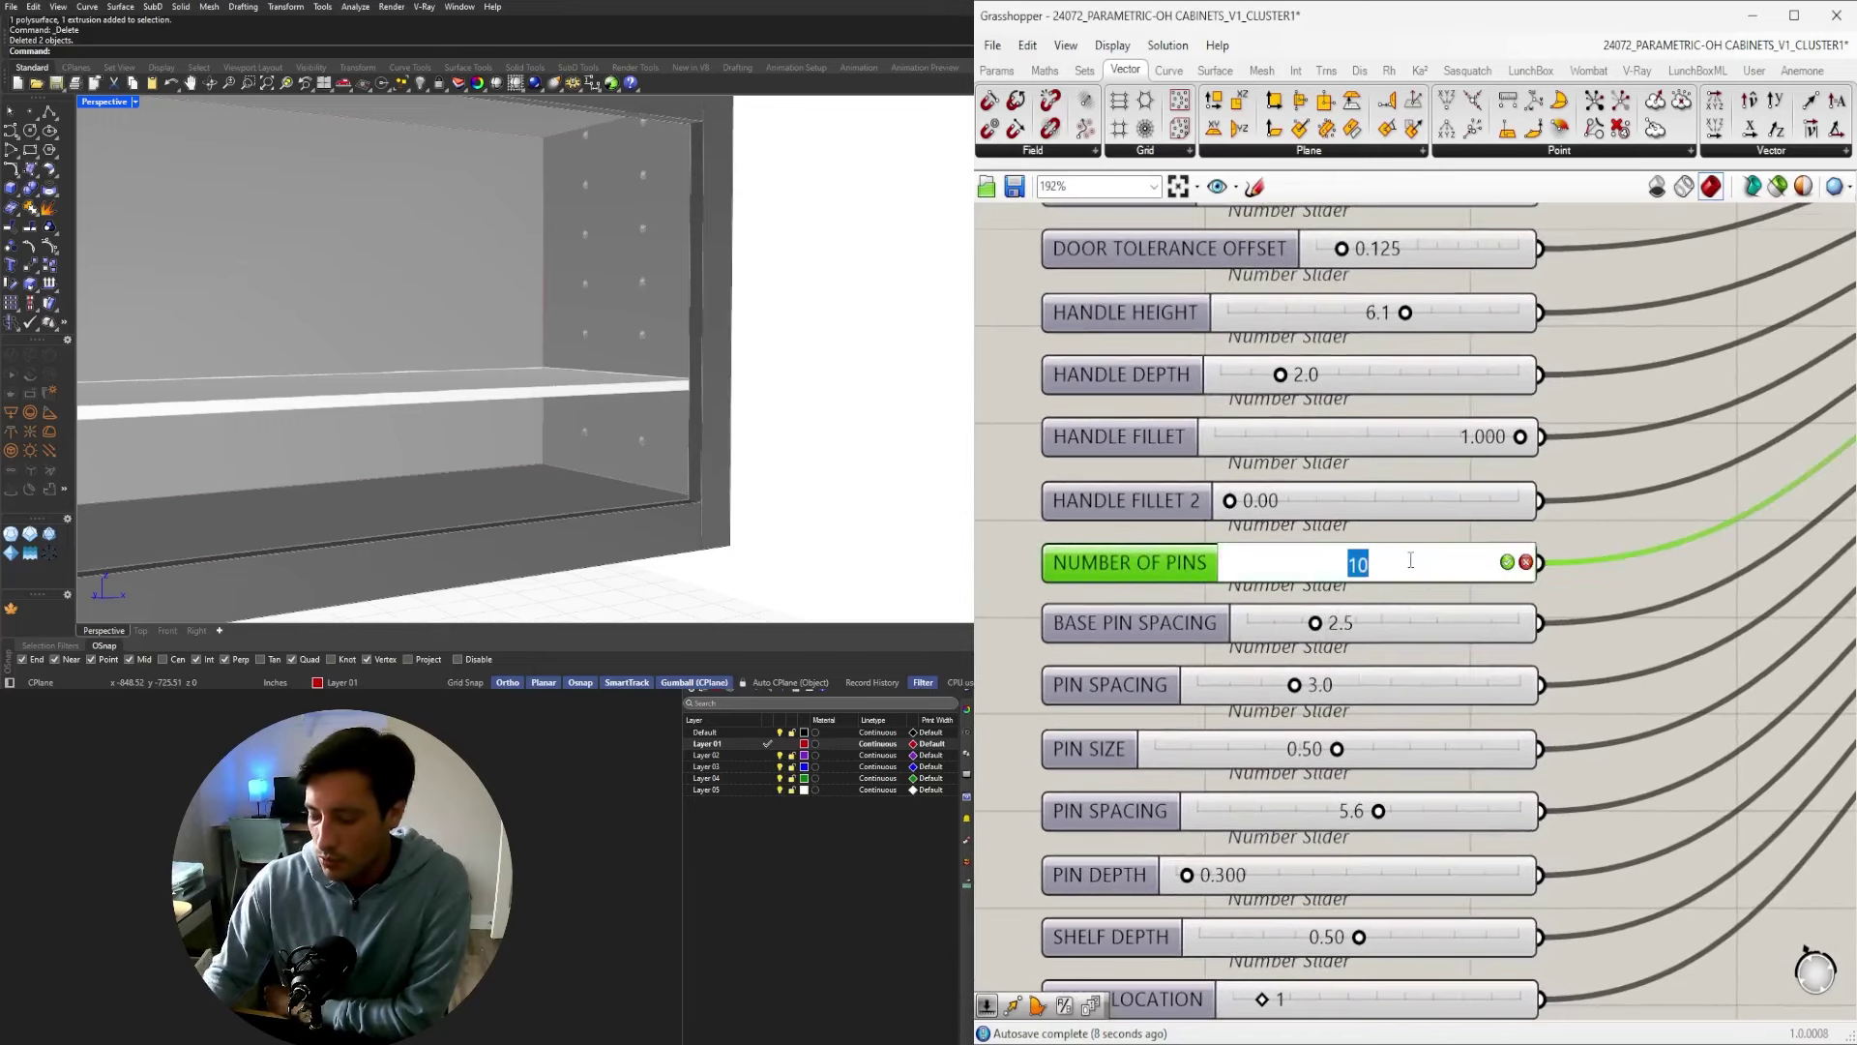
text(5)
key(Return)
scroll(1412, 568, up, 2)
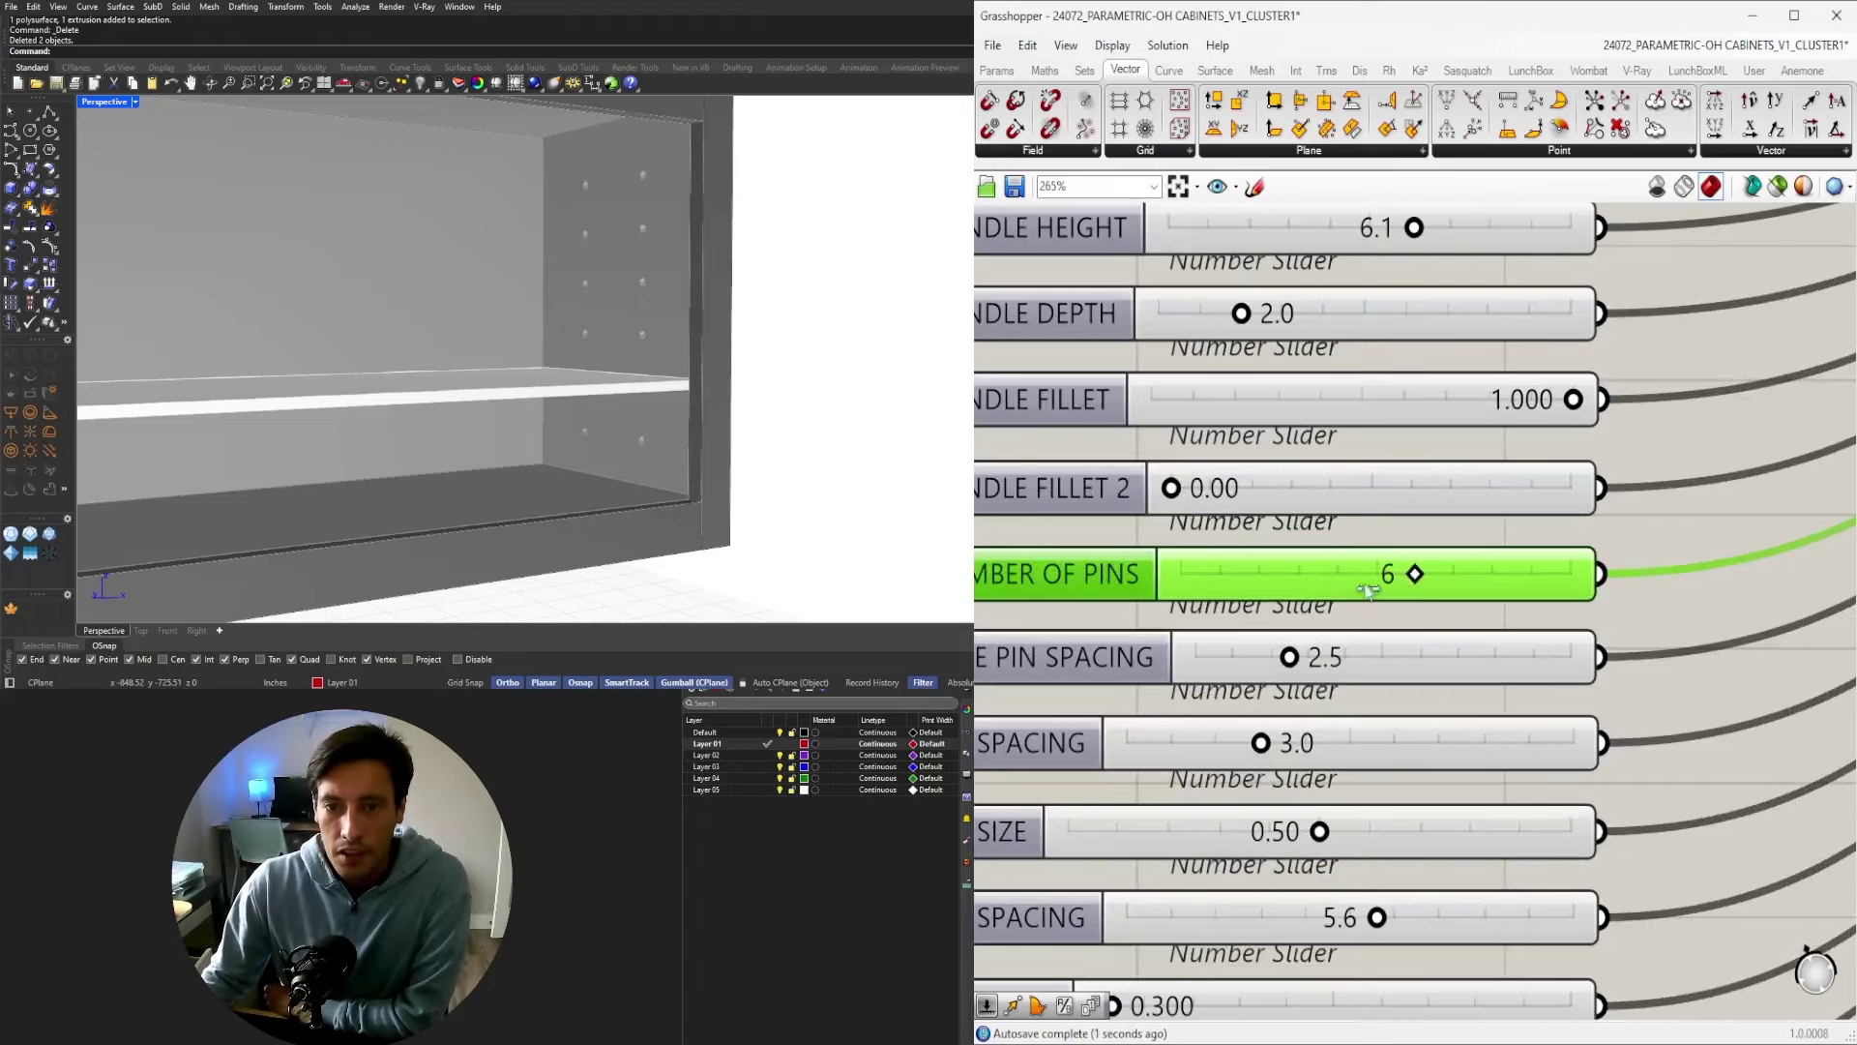
scroll(728, 340, down, 5)
scroll(619, 329, up, 2)
right_drag(590, 324, 538, 338)
scroll(1248, 435, down, 6)
scroll(1246, 466, up, 2)
click(1653, 863)
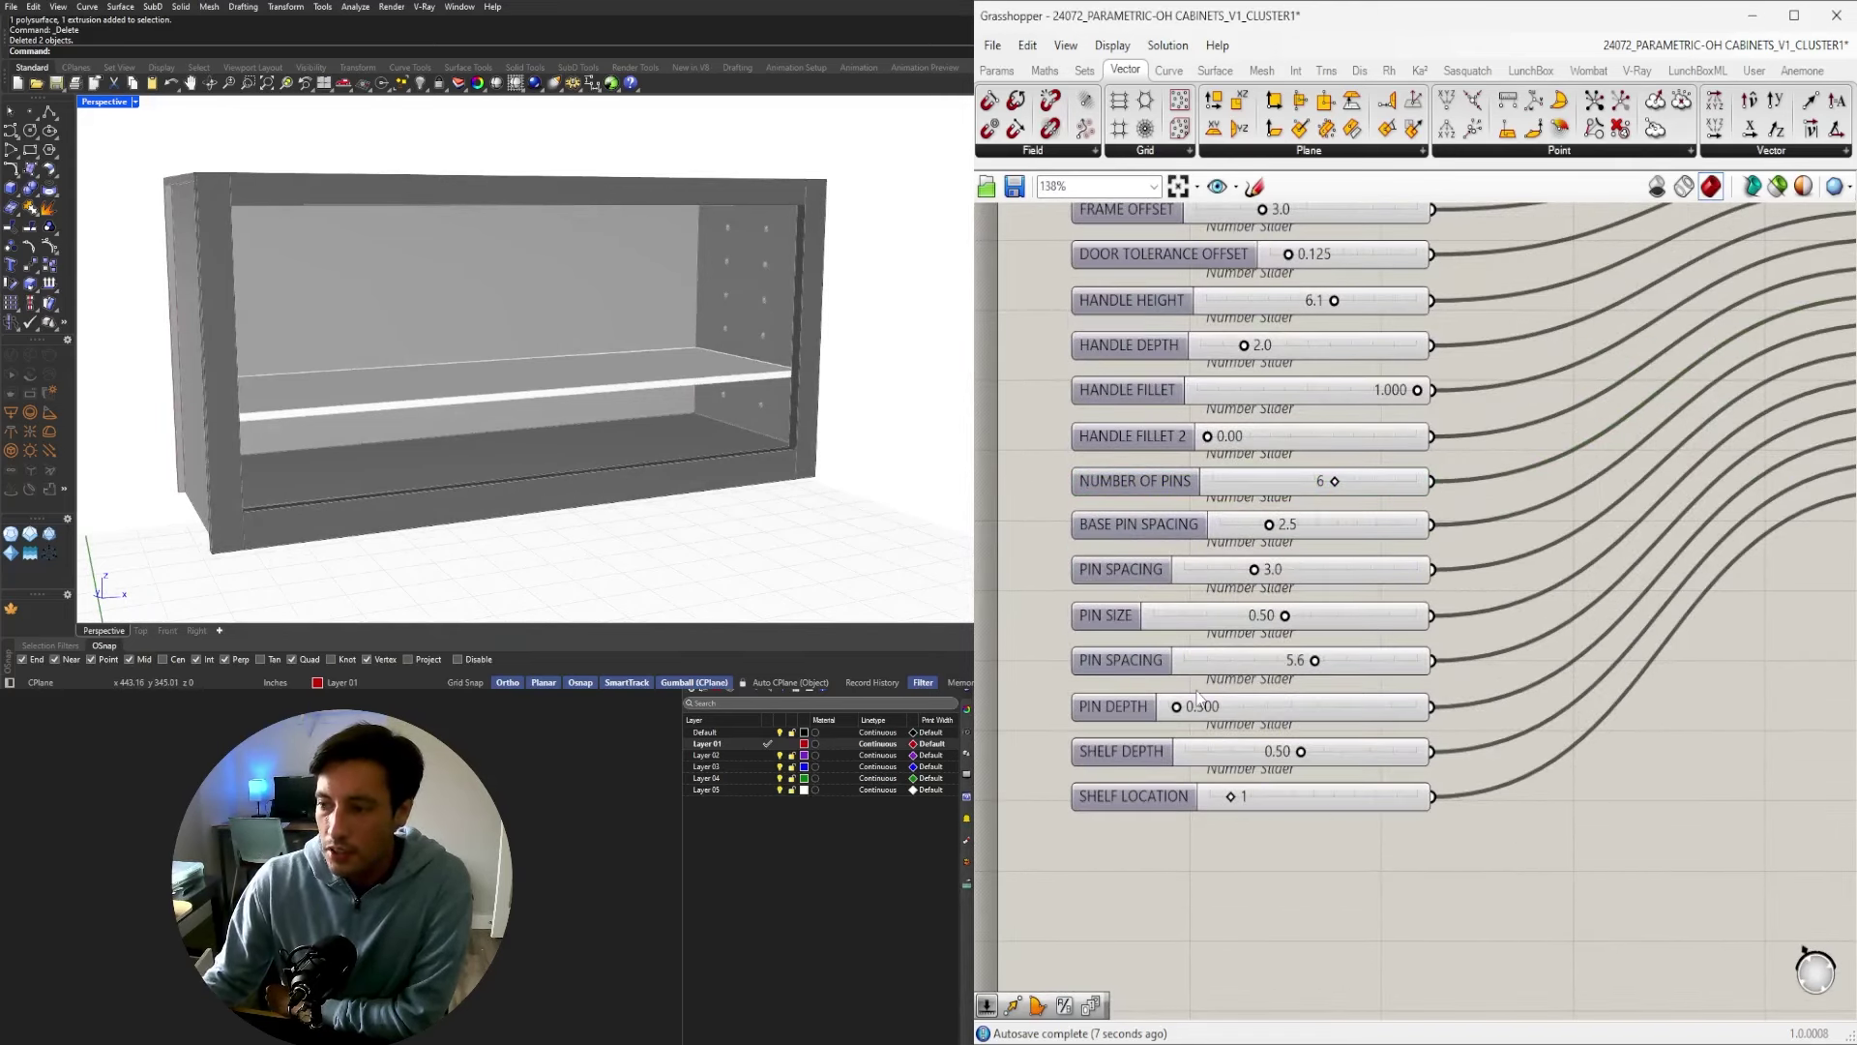
Try the shelf at SHELF LOCATION 0 and at SHELF LOCATION 3, checking its height in the cabinet.
scroll(1257, 801, up, 6)
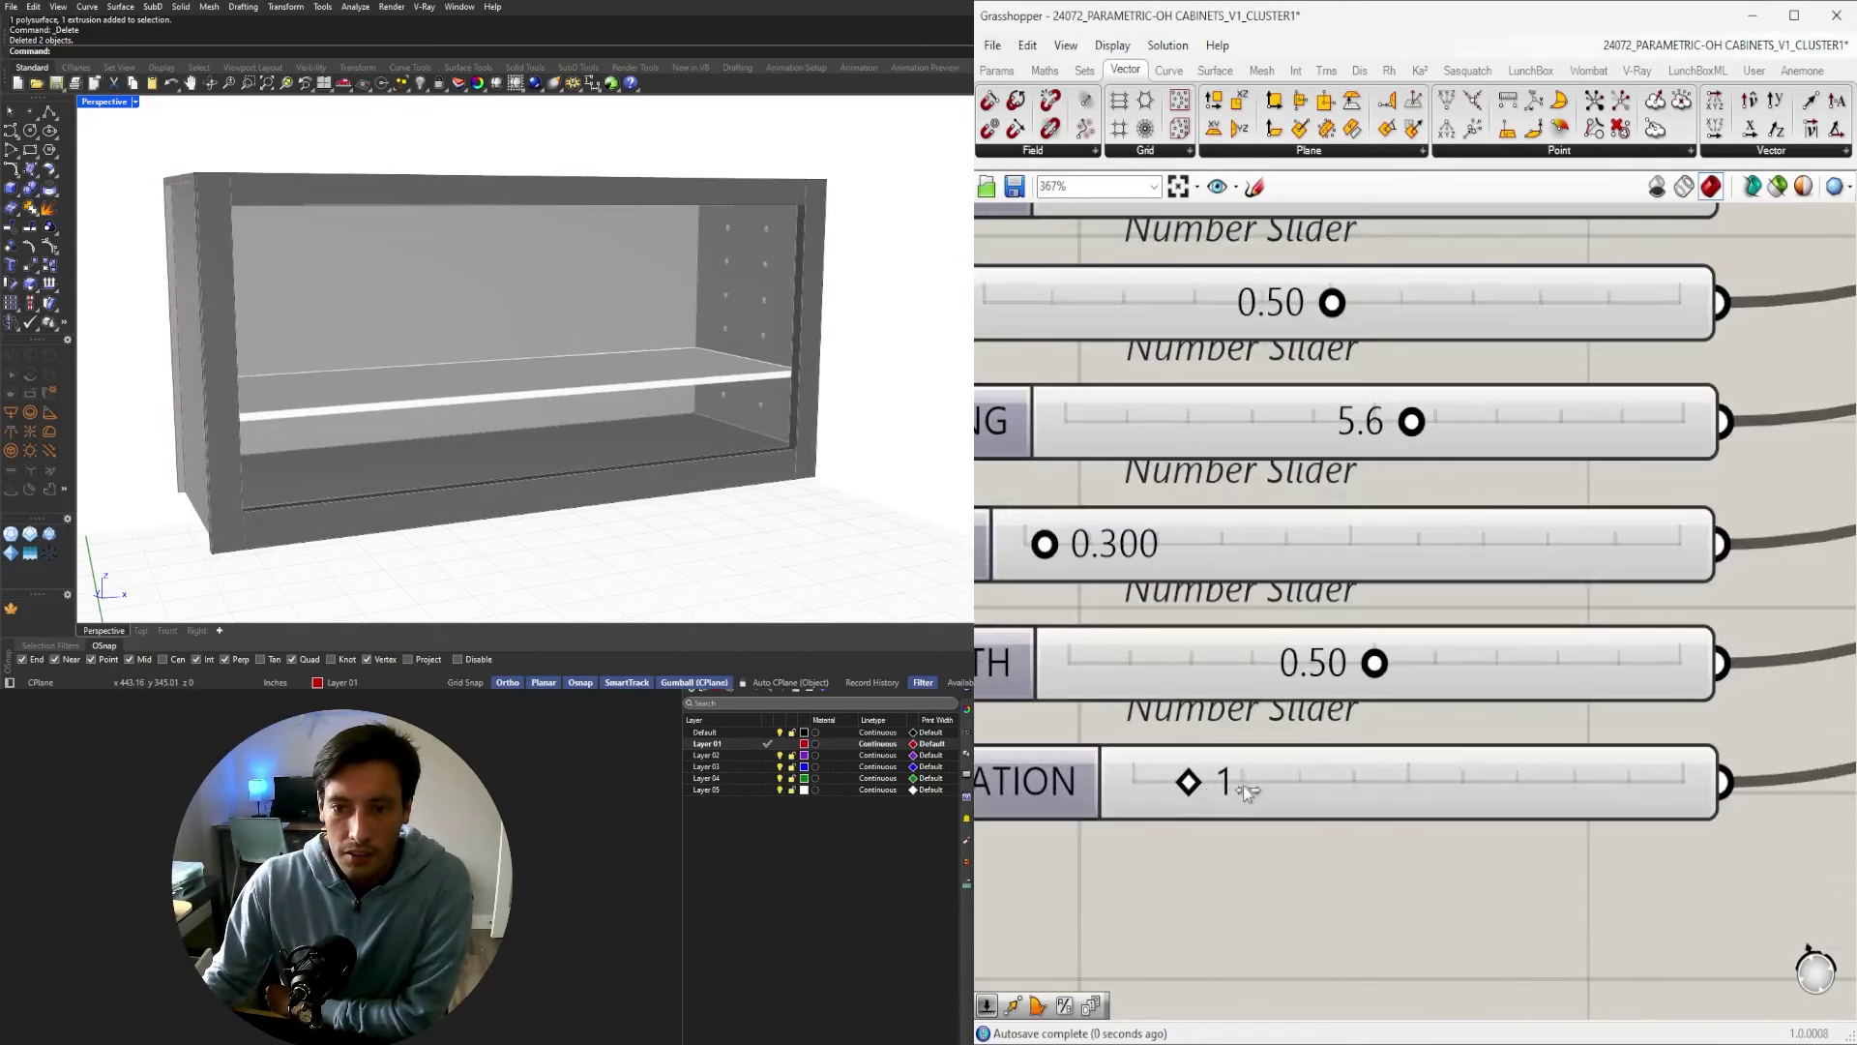
drag(1244, 786, 1151, 788)
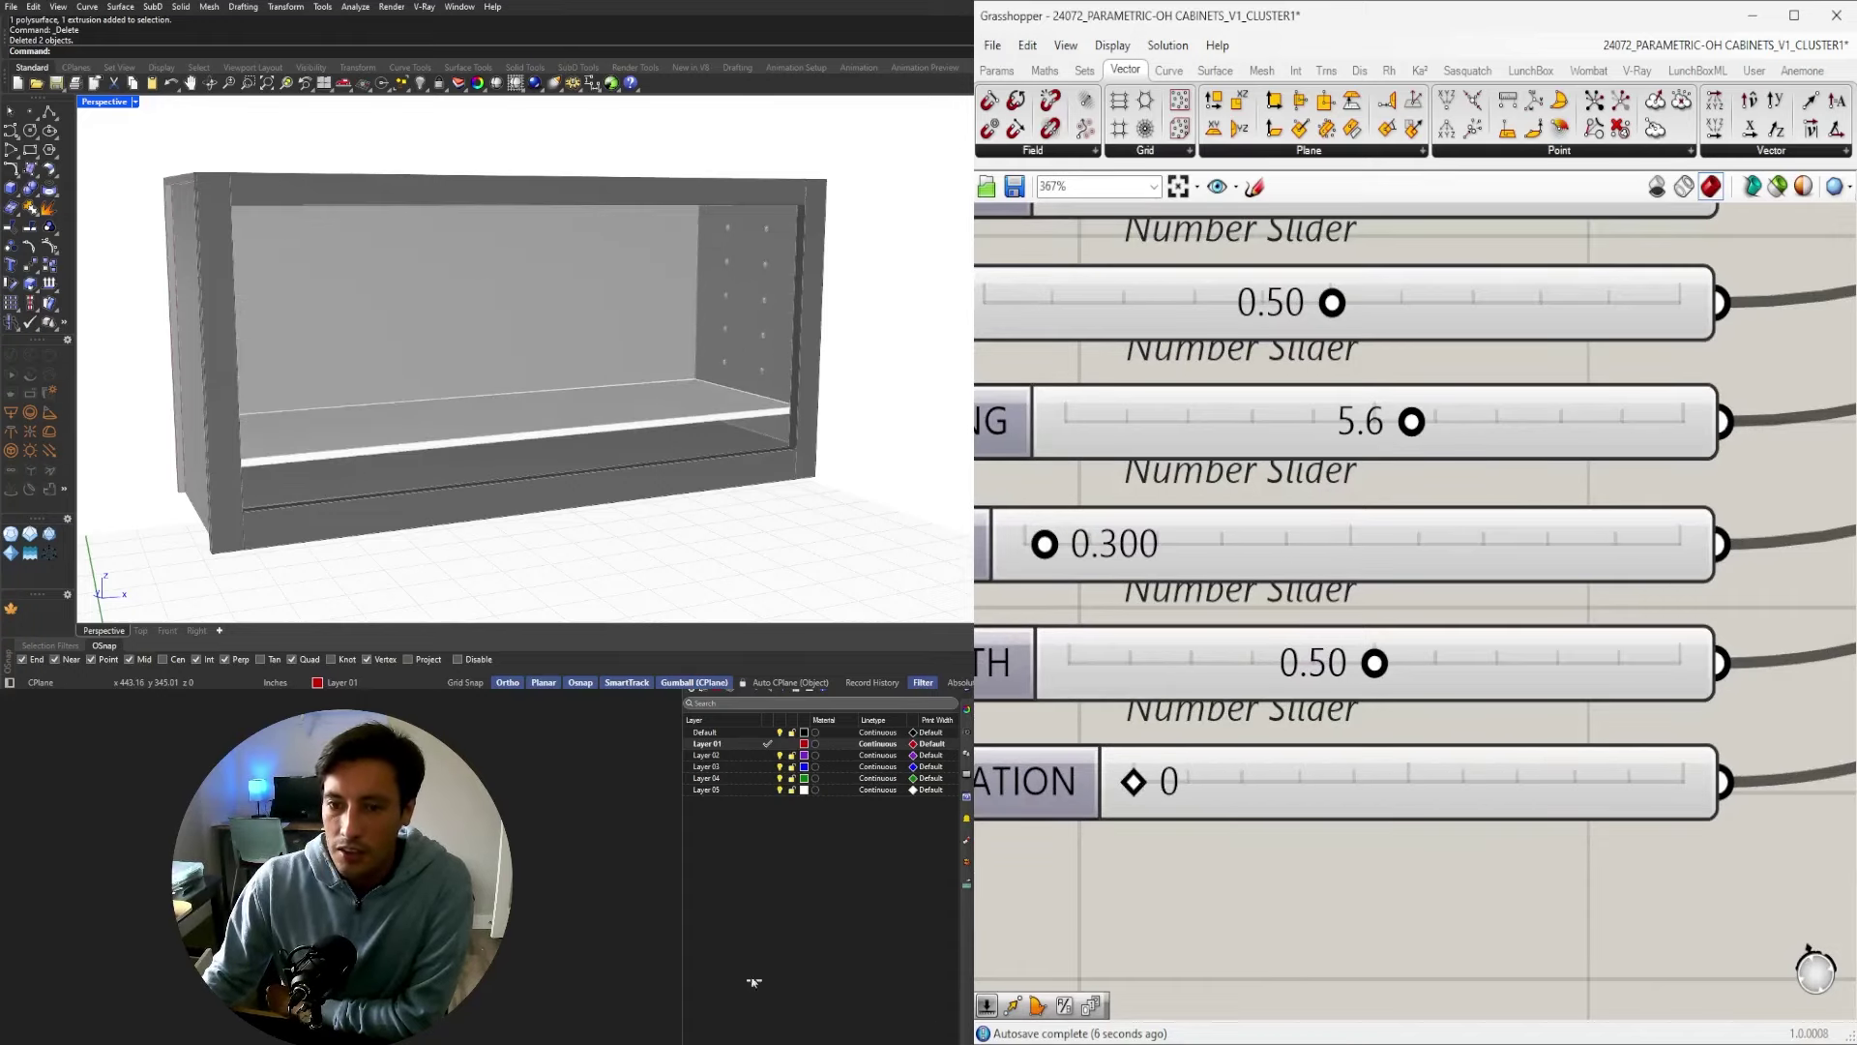
scroll(736, 474, up, 5)
scroll(859, 367, down, 5)
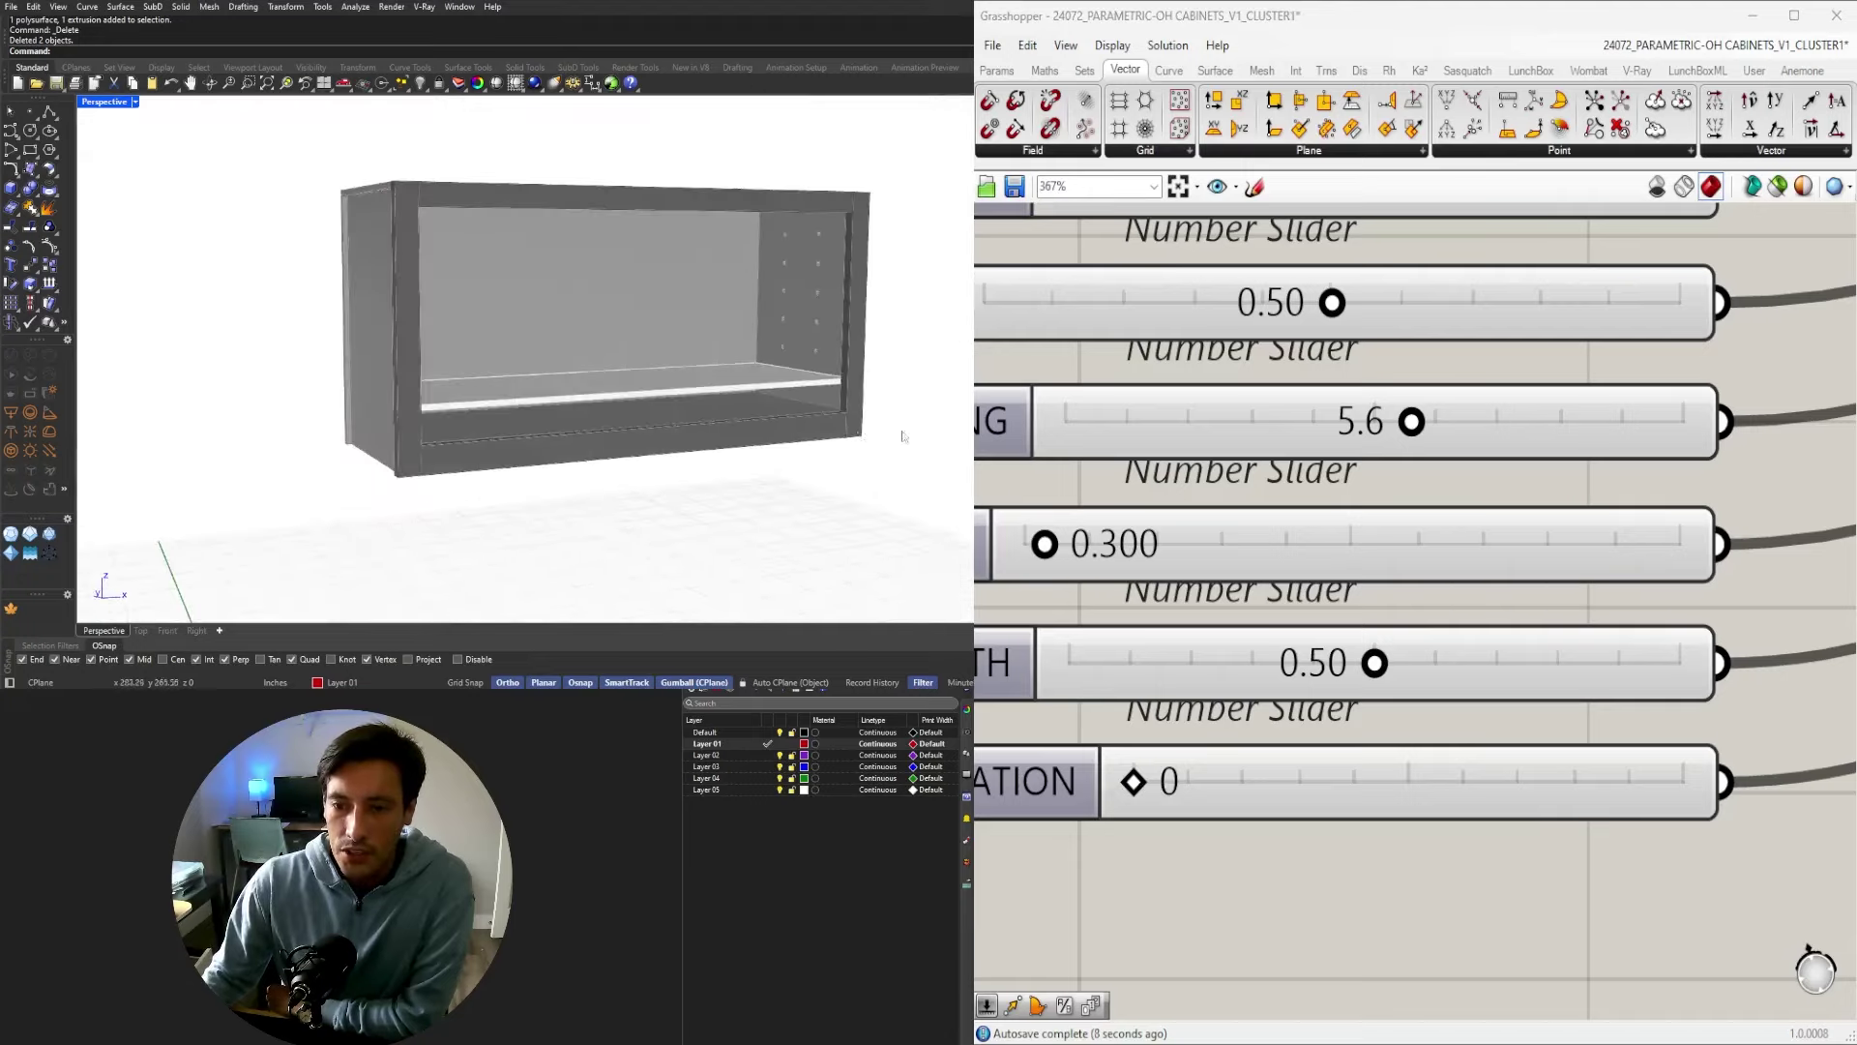
drag(1192, 784, 1299, 783)
scroll(808, 367, up, 5)
scroll(709, 316, down, 5)
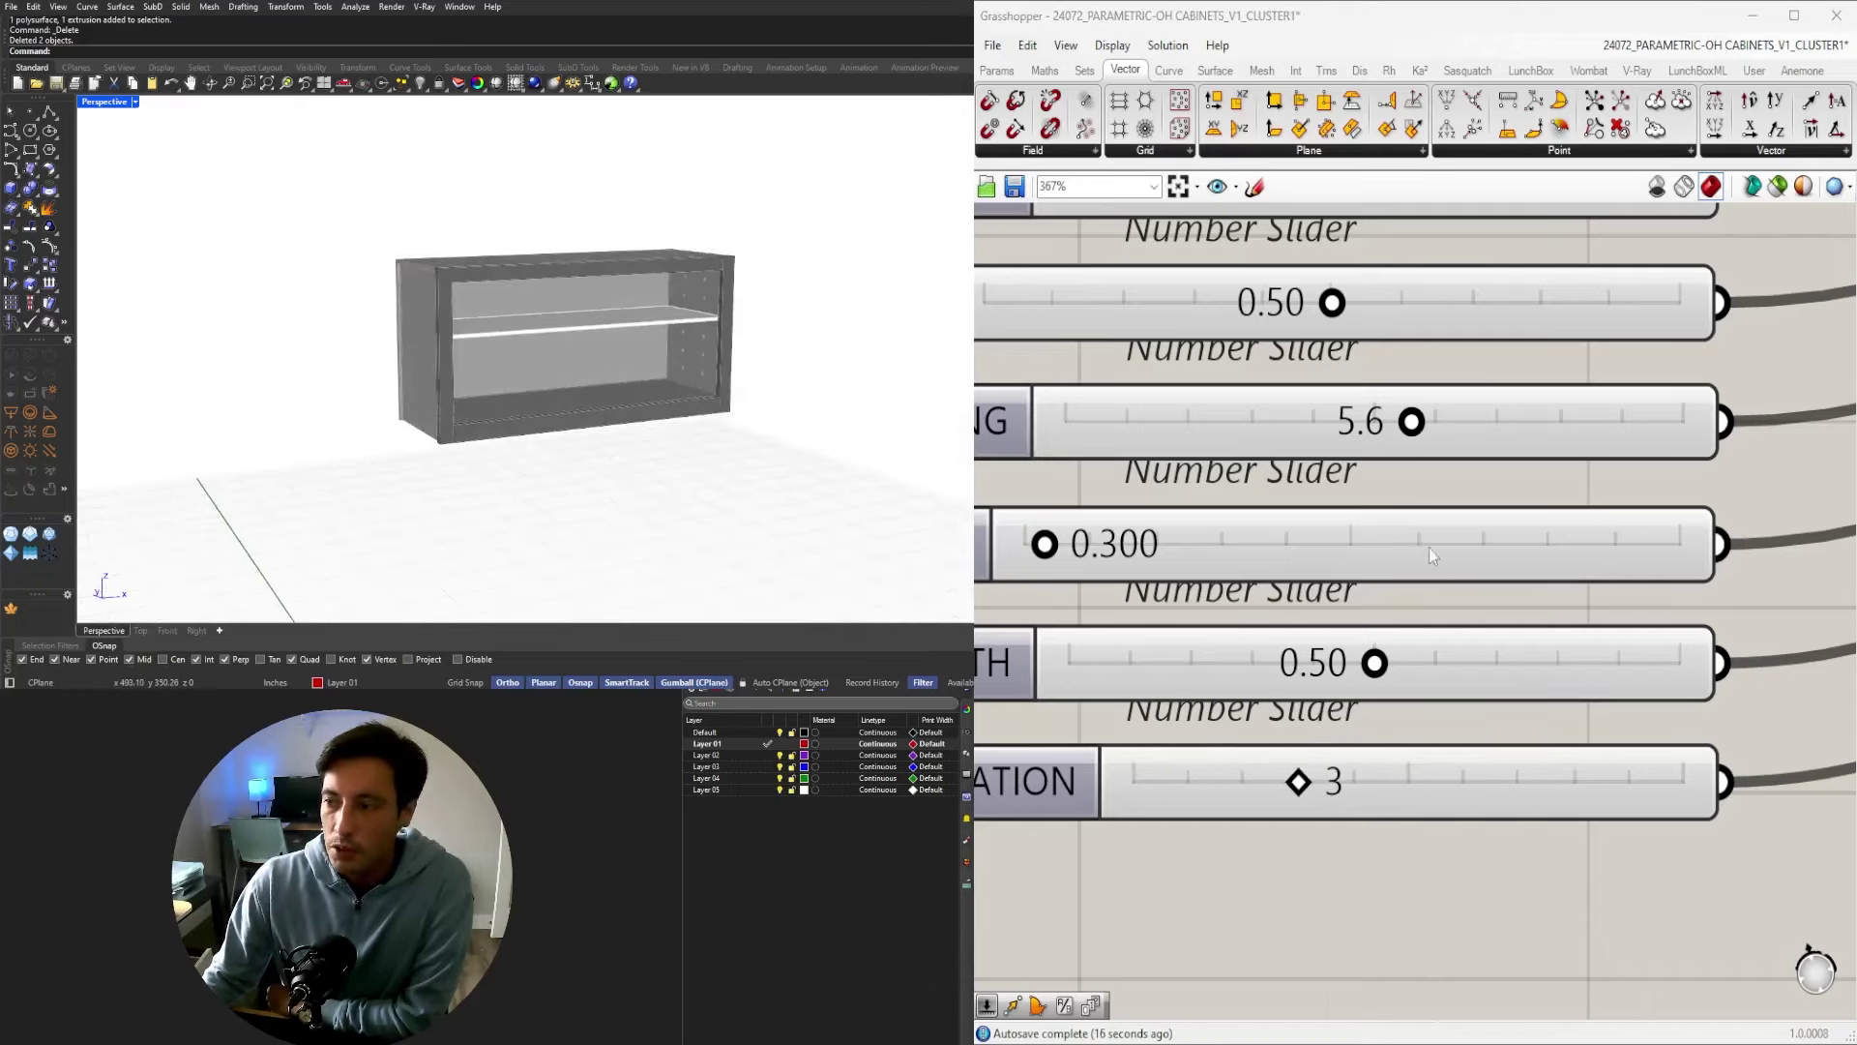
Try a thinner SHELF DEPTH of 0.44 and set the slider back to 0.5.
scroll(1430, 547, down, 5)
scroll(1416, 621, up, 5)
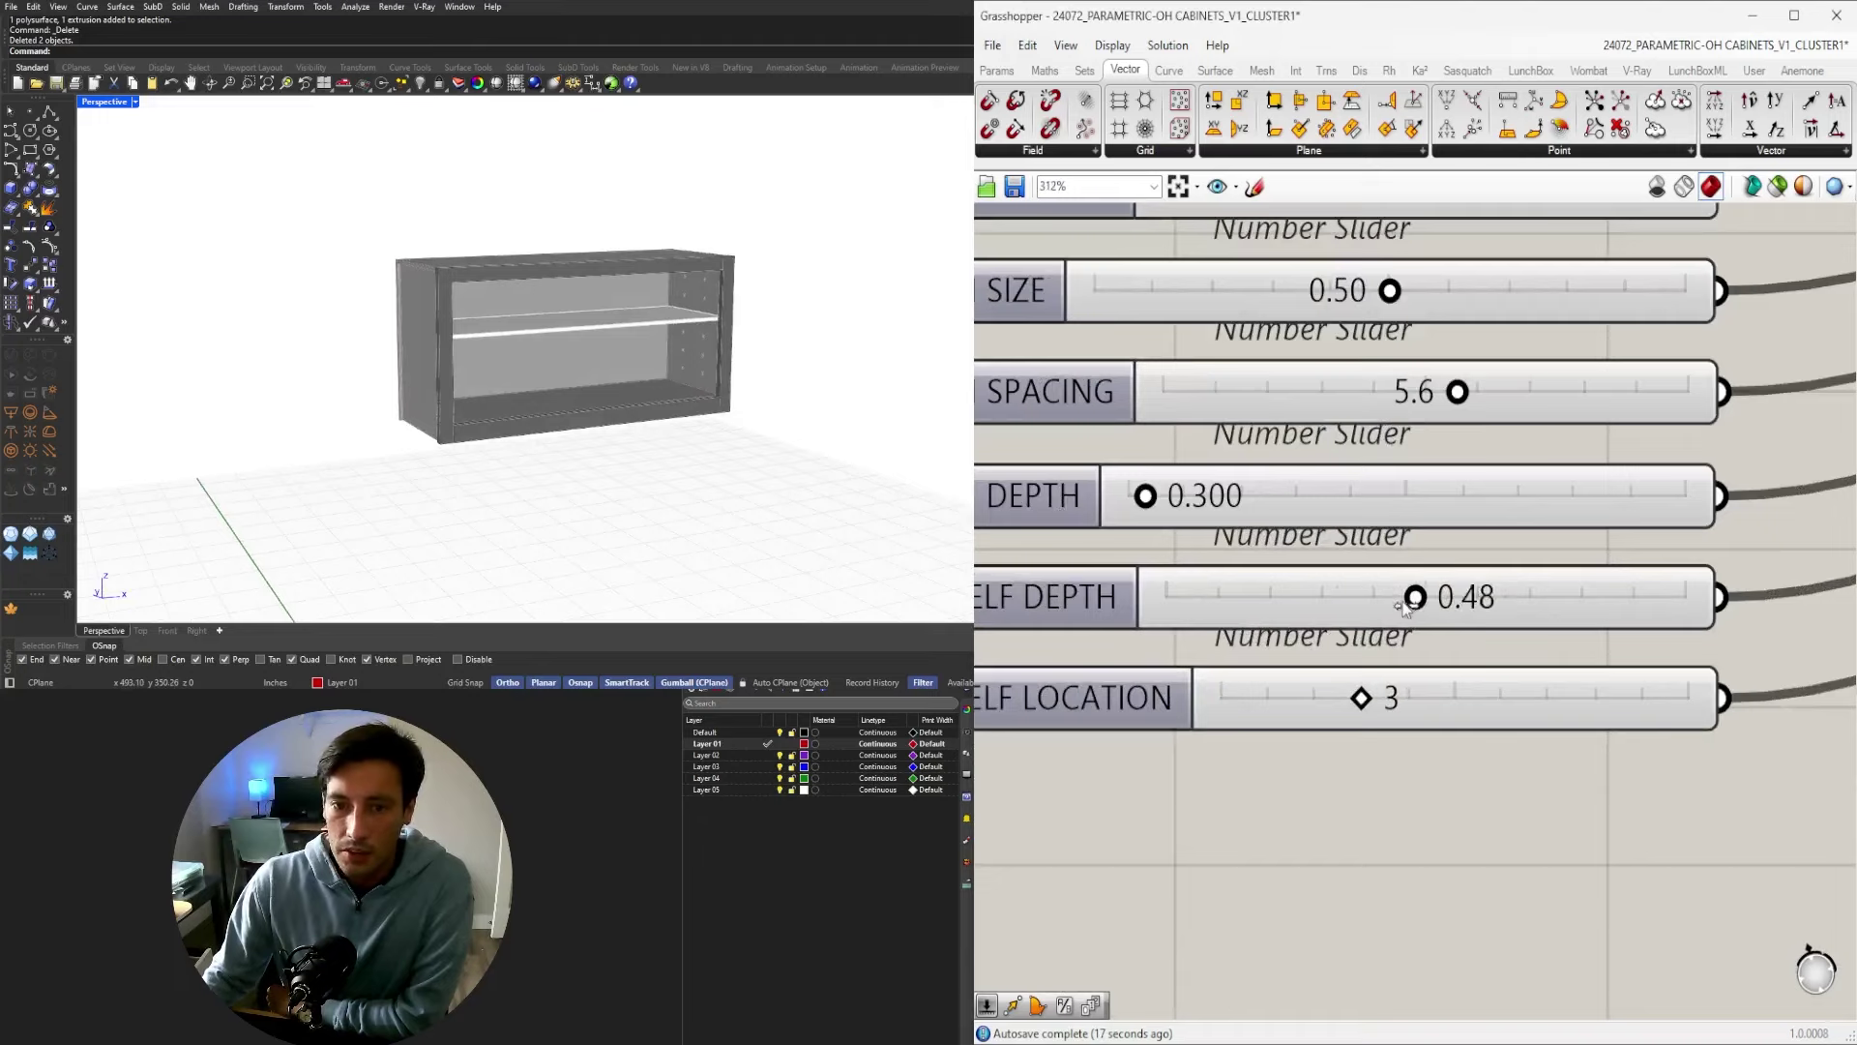
drag(1402, 604, 1385, 600)
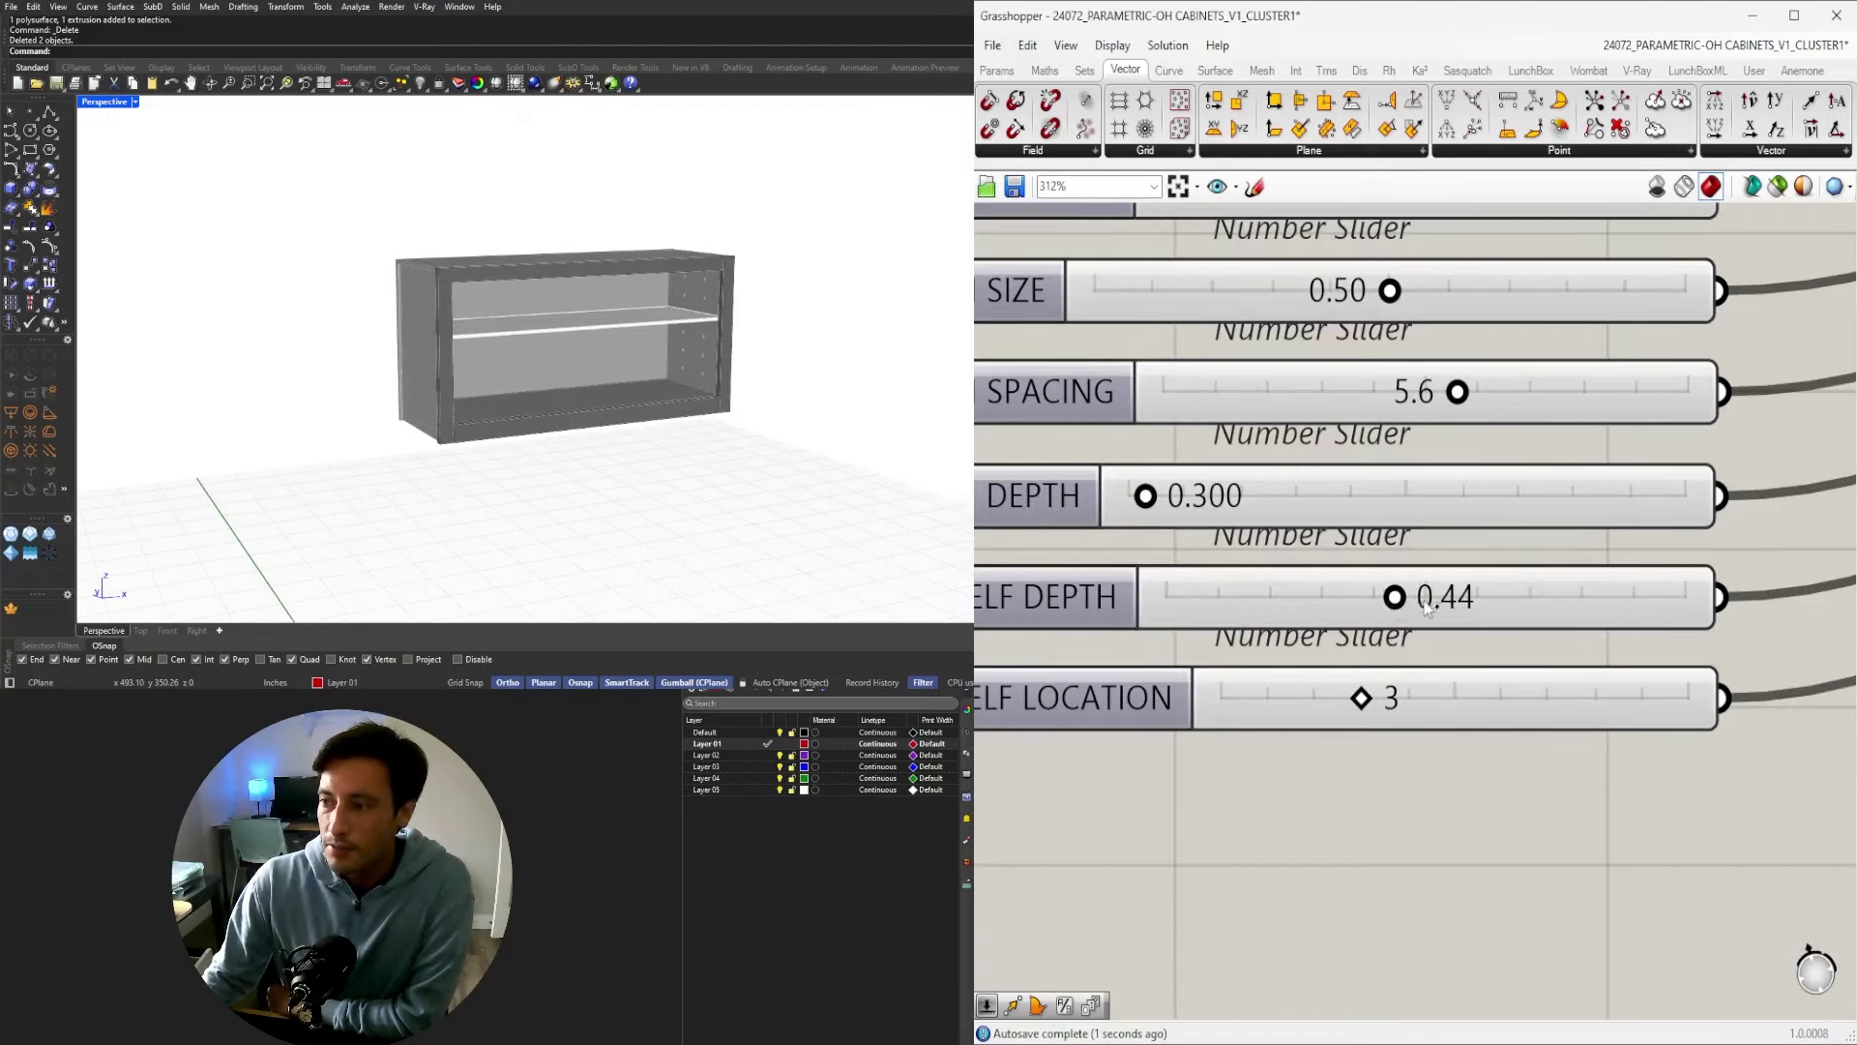
double_click(1429, 606)
click(1338, 733)
double_click(1442, 580)
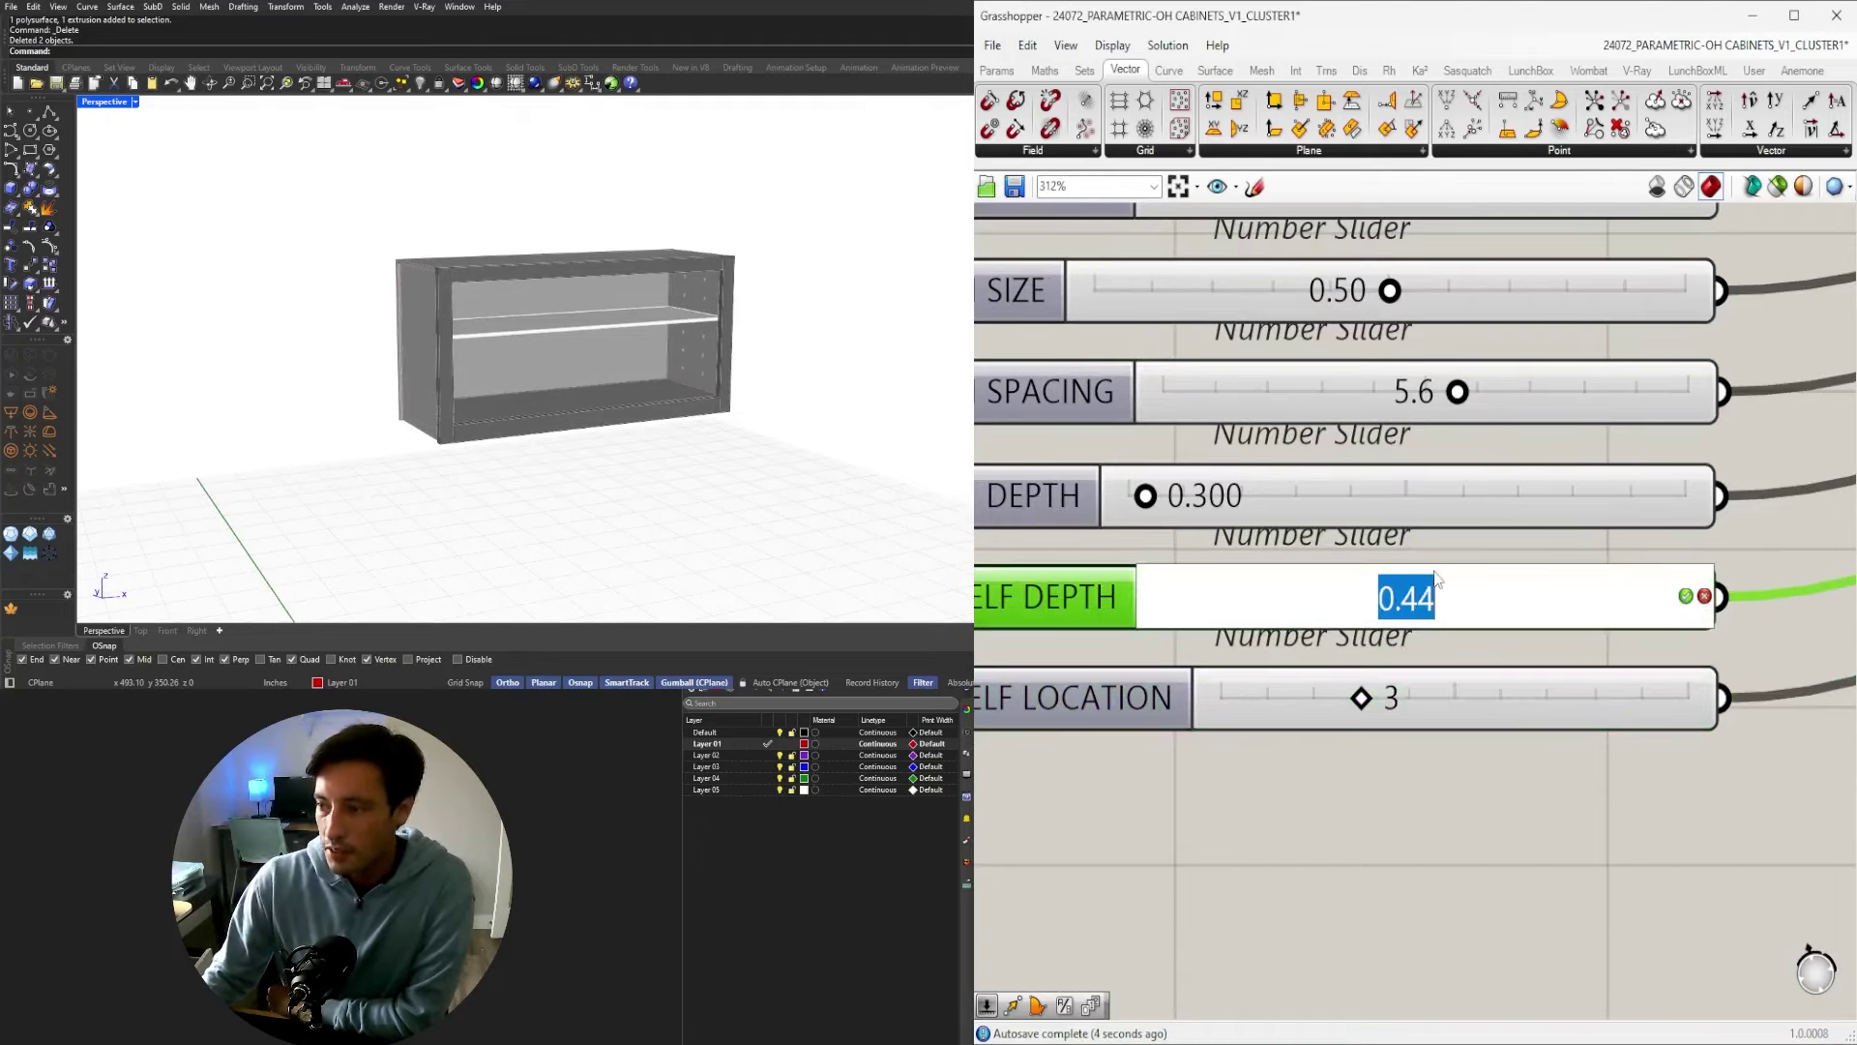
text(.5)
key(Return)
Set the SHELF LOCATION slider to 2 and check the shelf in the cabinet.
scroll(1403, 692, up, 3)
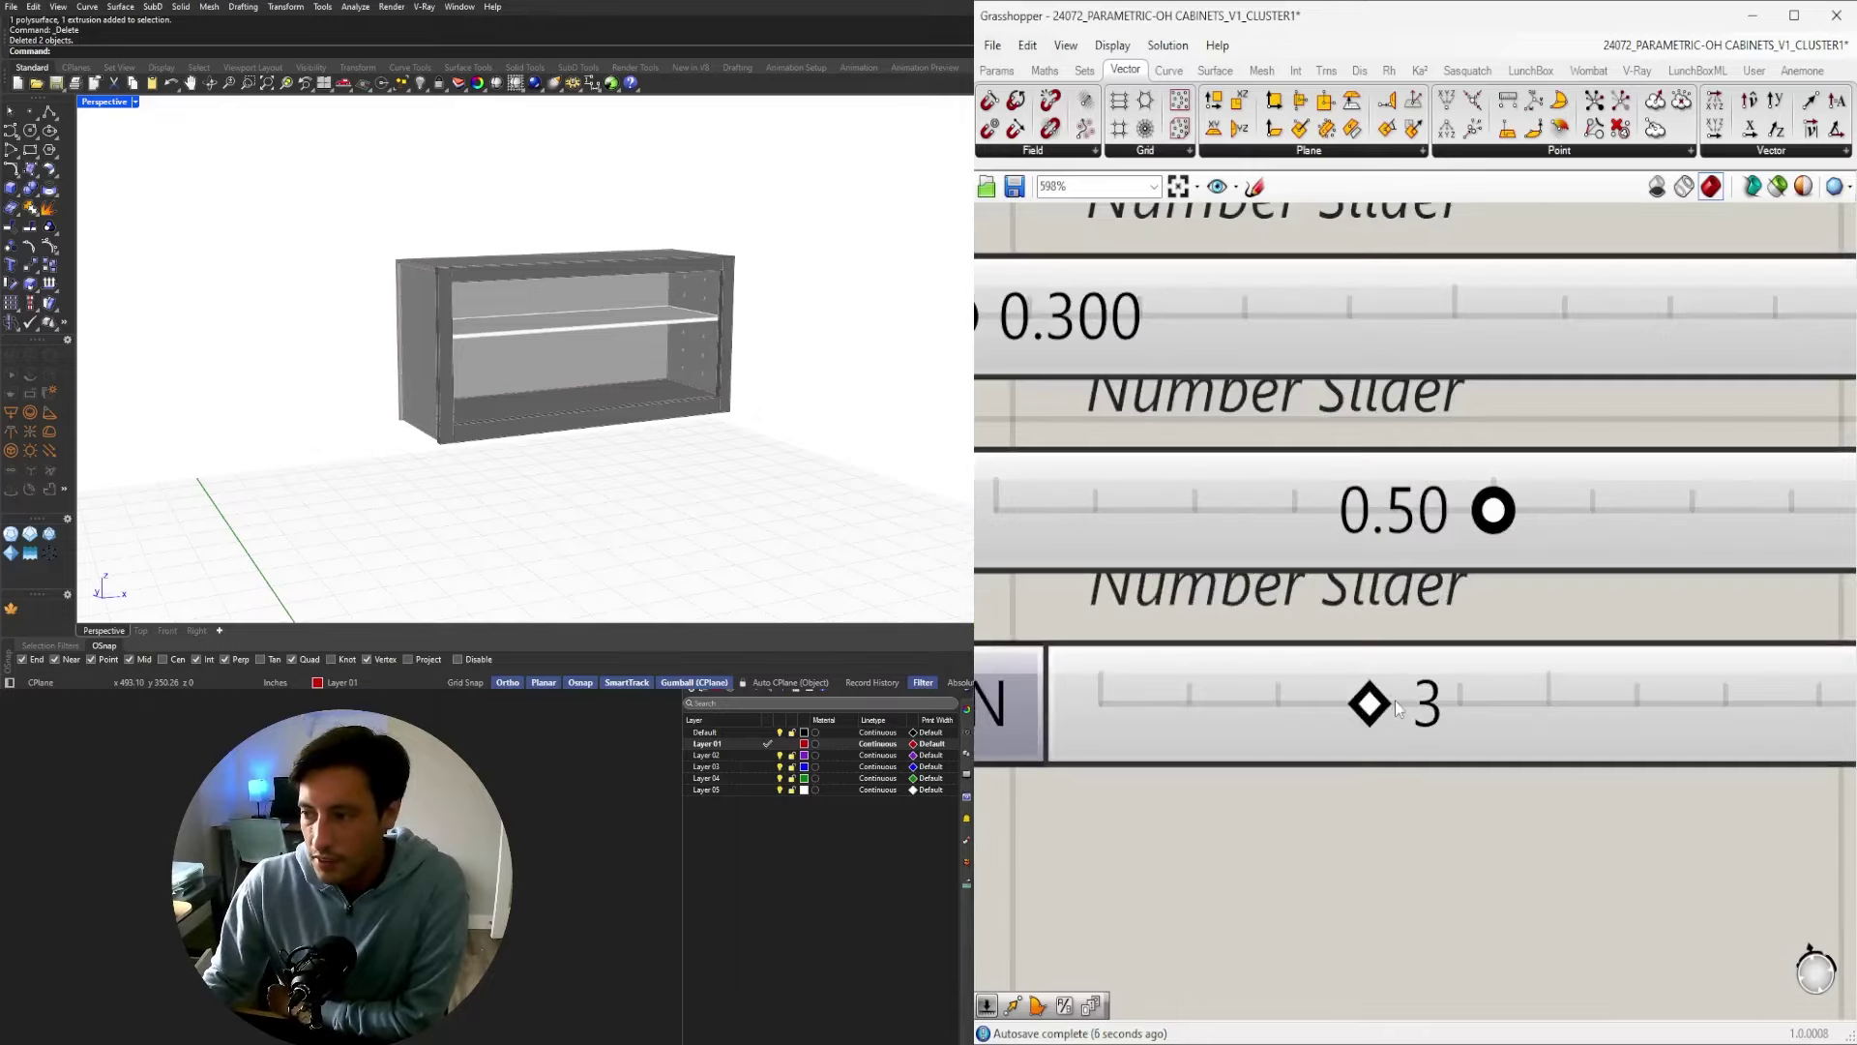
double_click(1397, 692)
text(2)
key(Return)
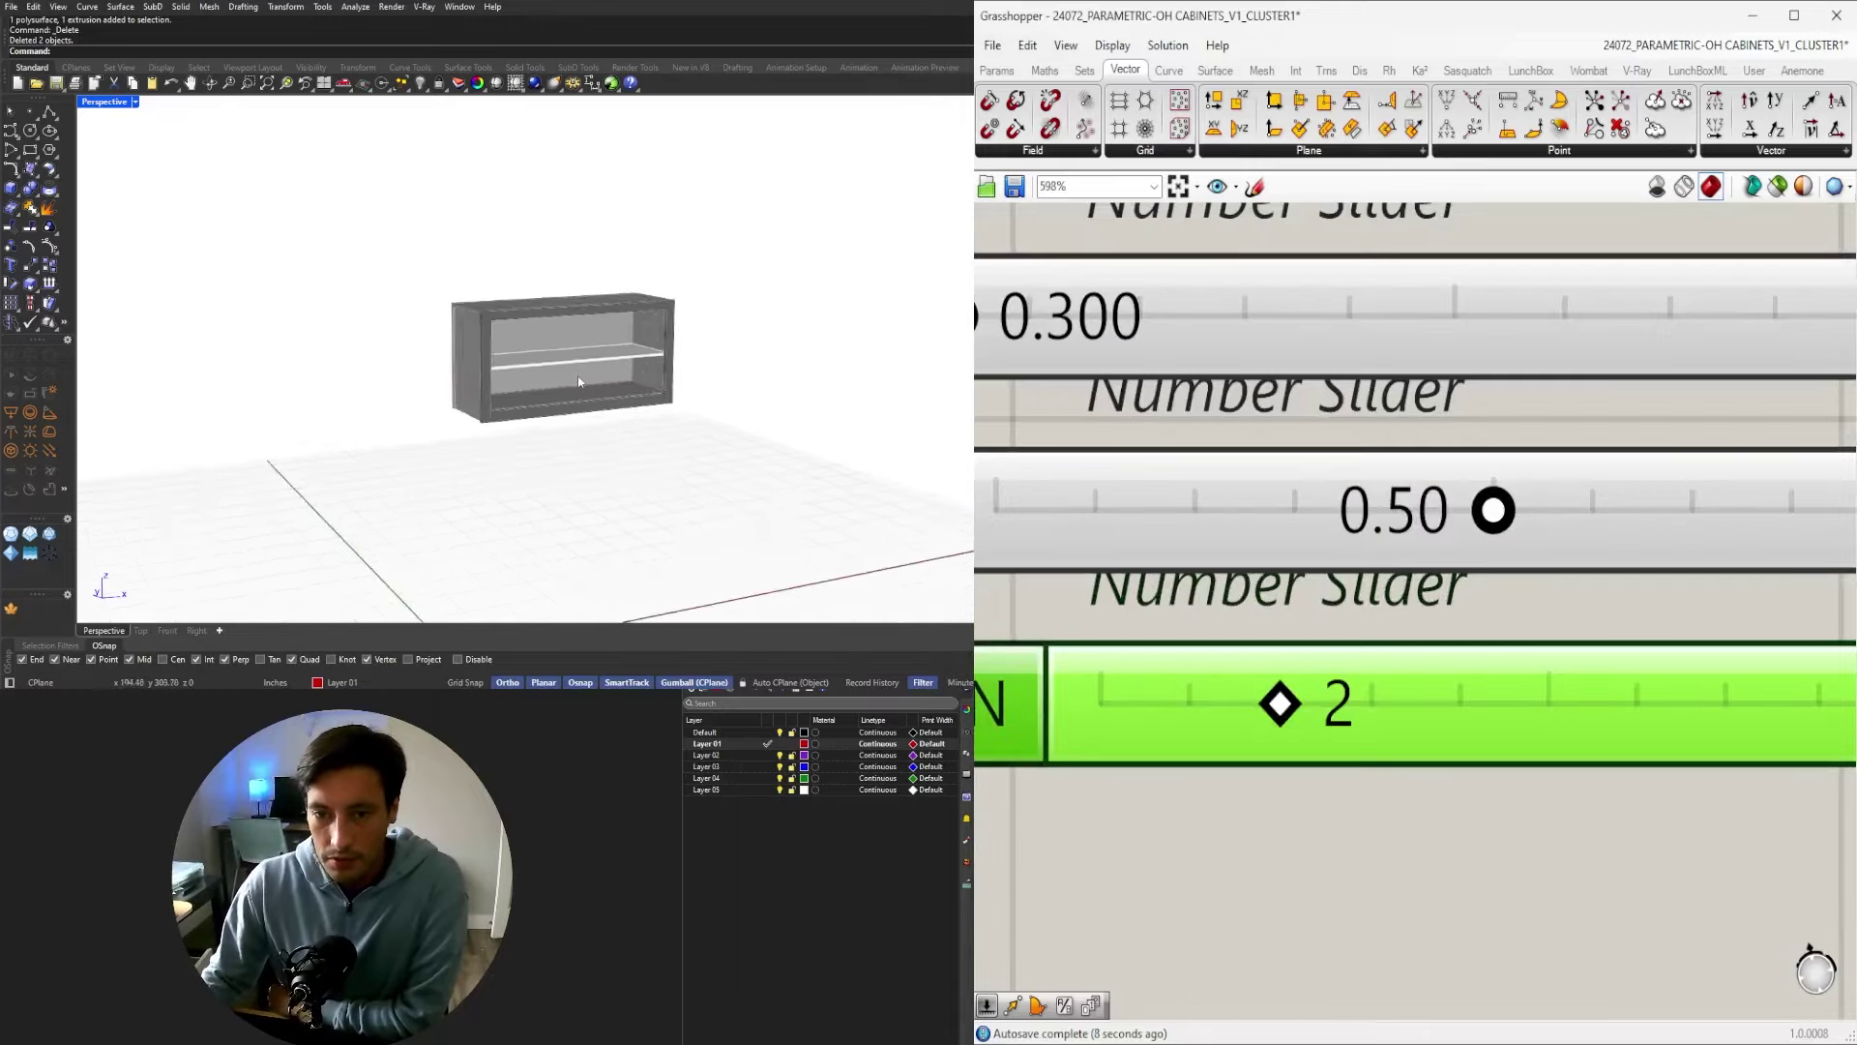
scroll(1289, 770, down, 10)
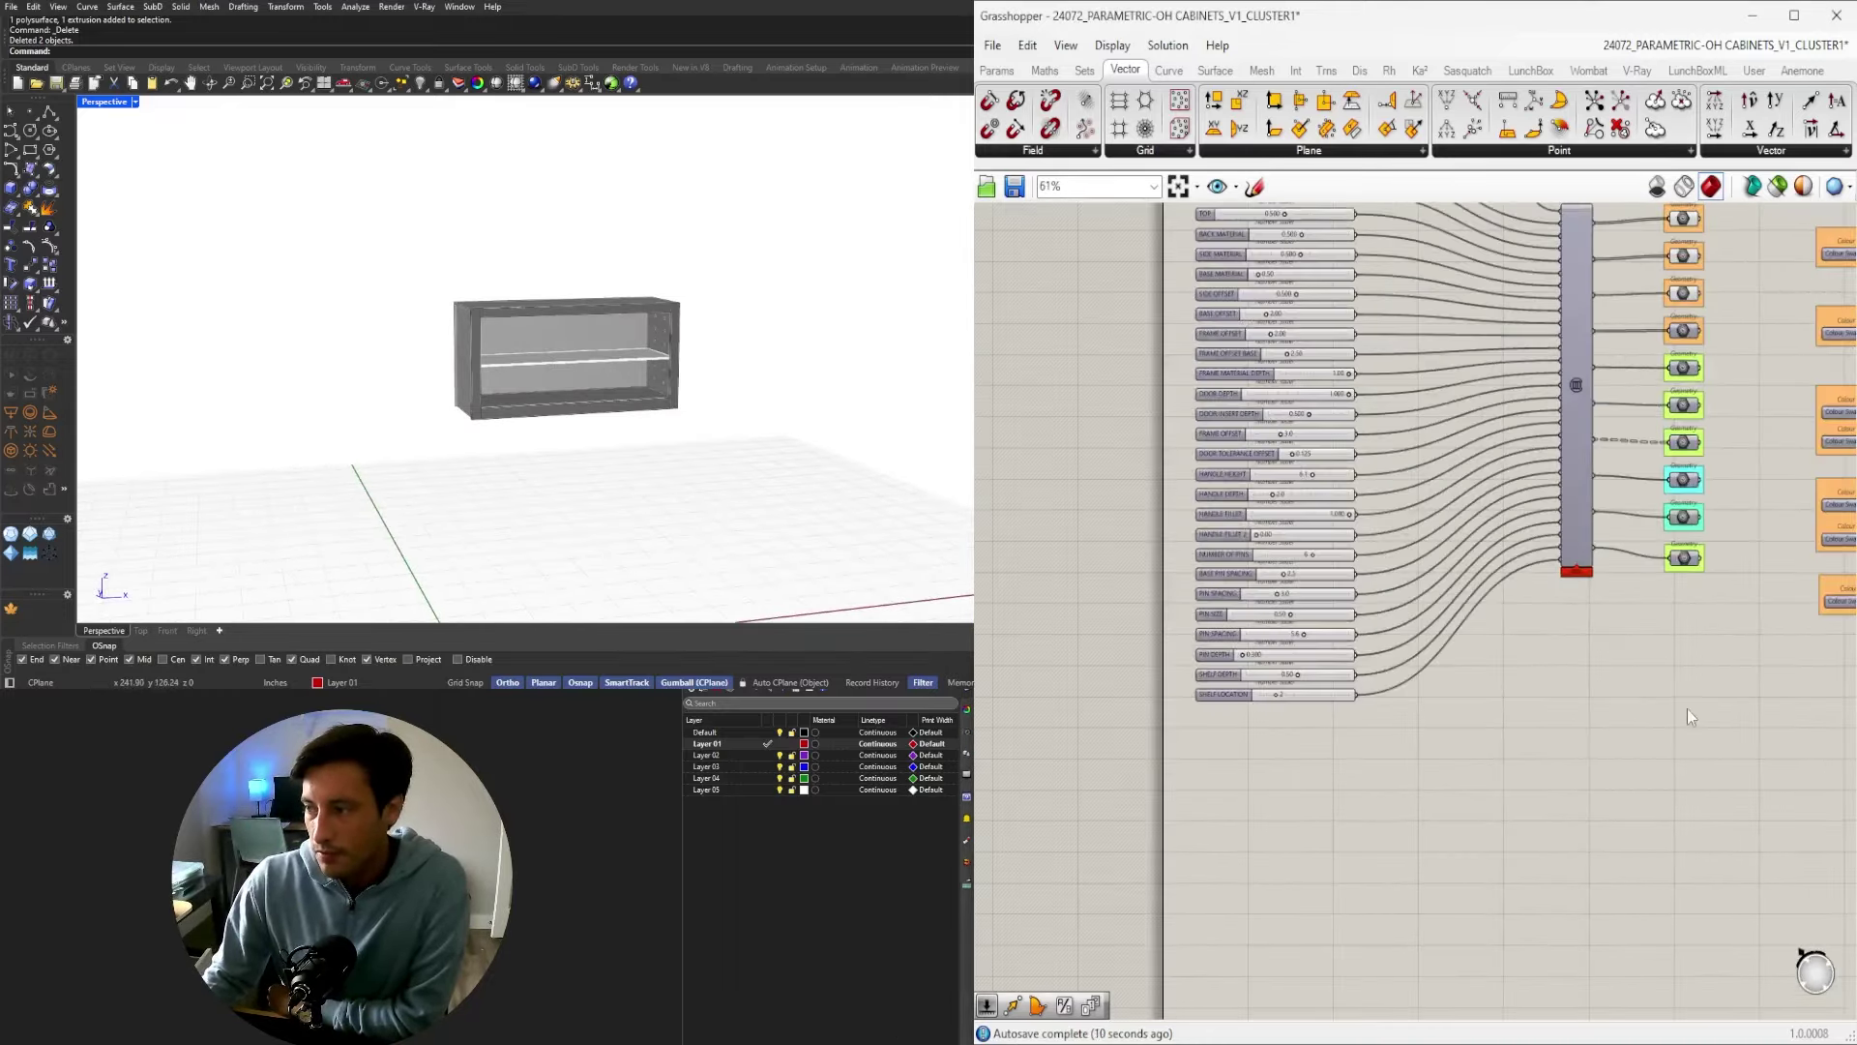
Review the cluster's Geometry outputs together with the color preview groups.
right_drag(1703, 856, 1624, 745)
drag(1769, 888, 1429, 403)
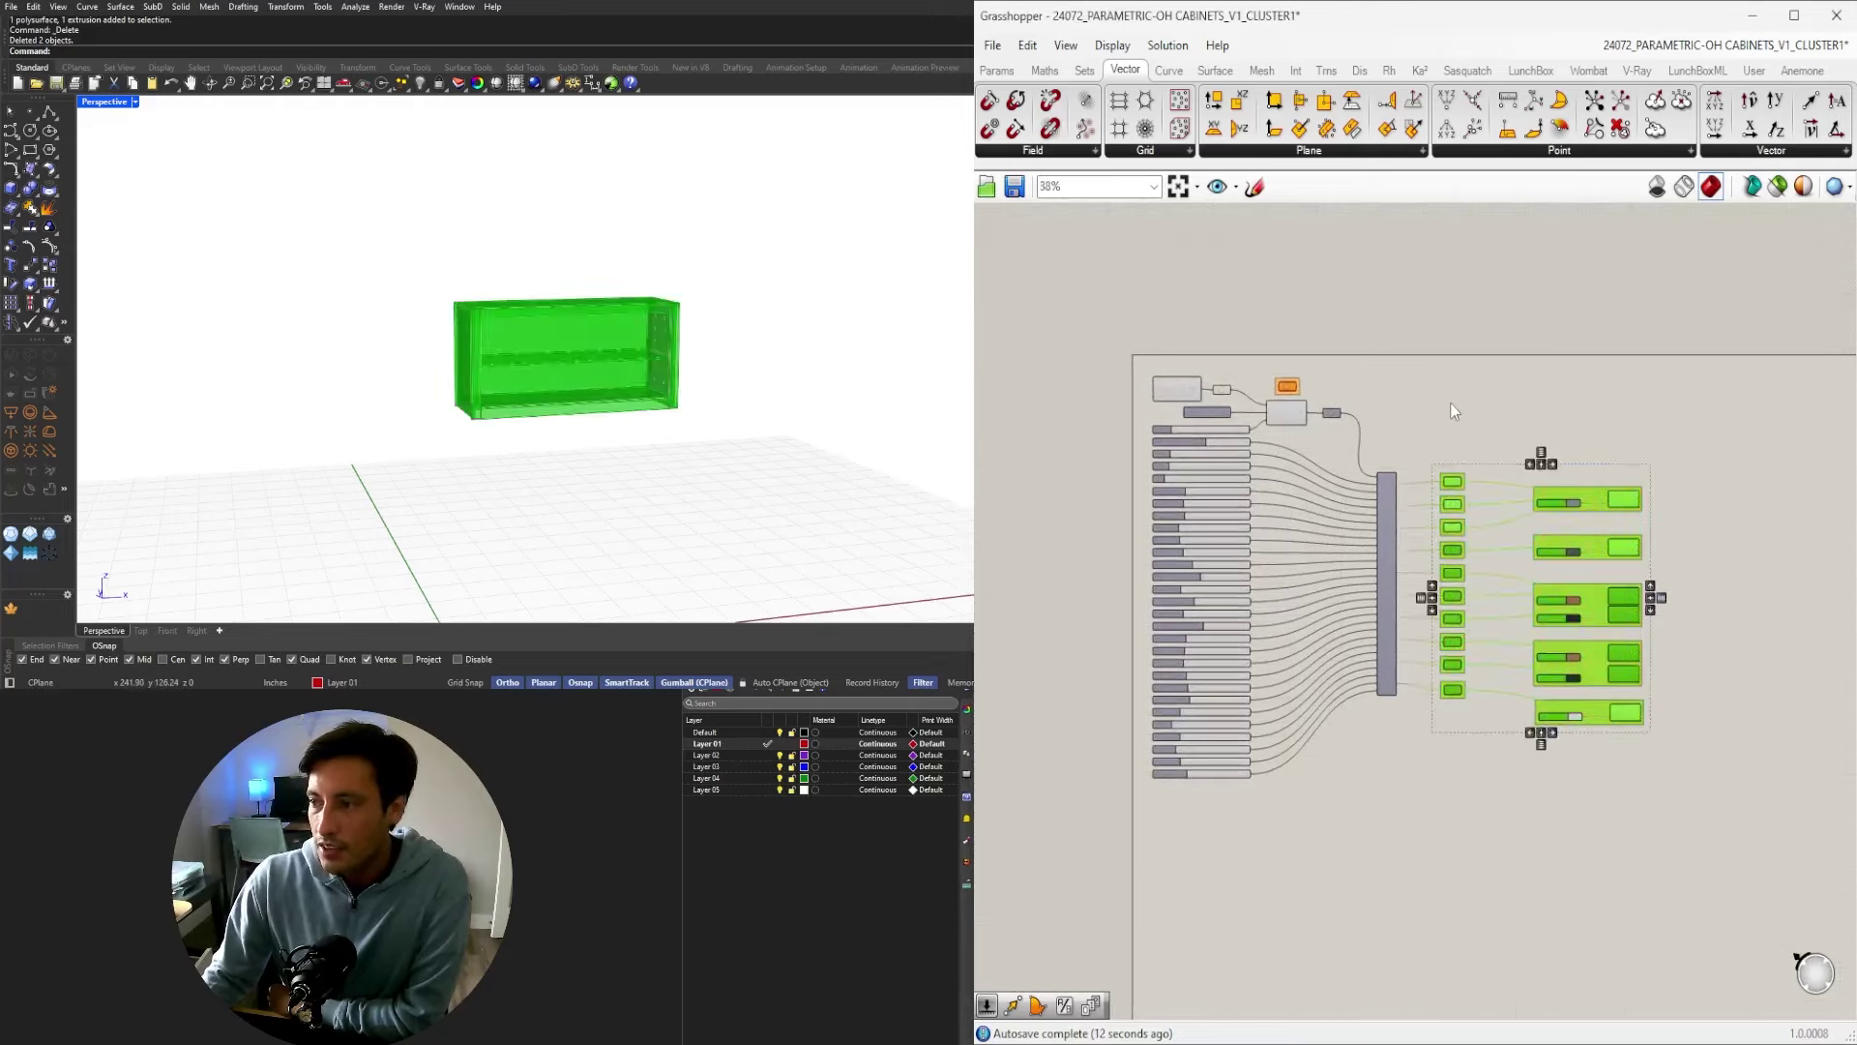
click(1449, 403)
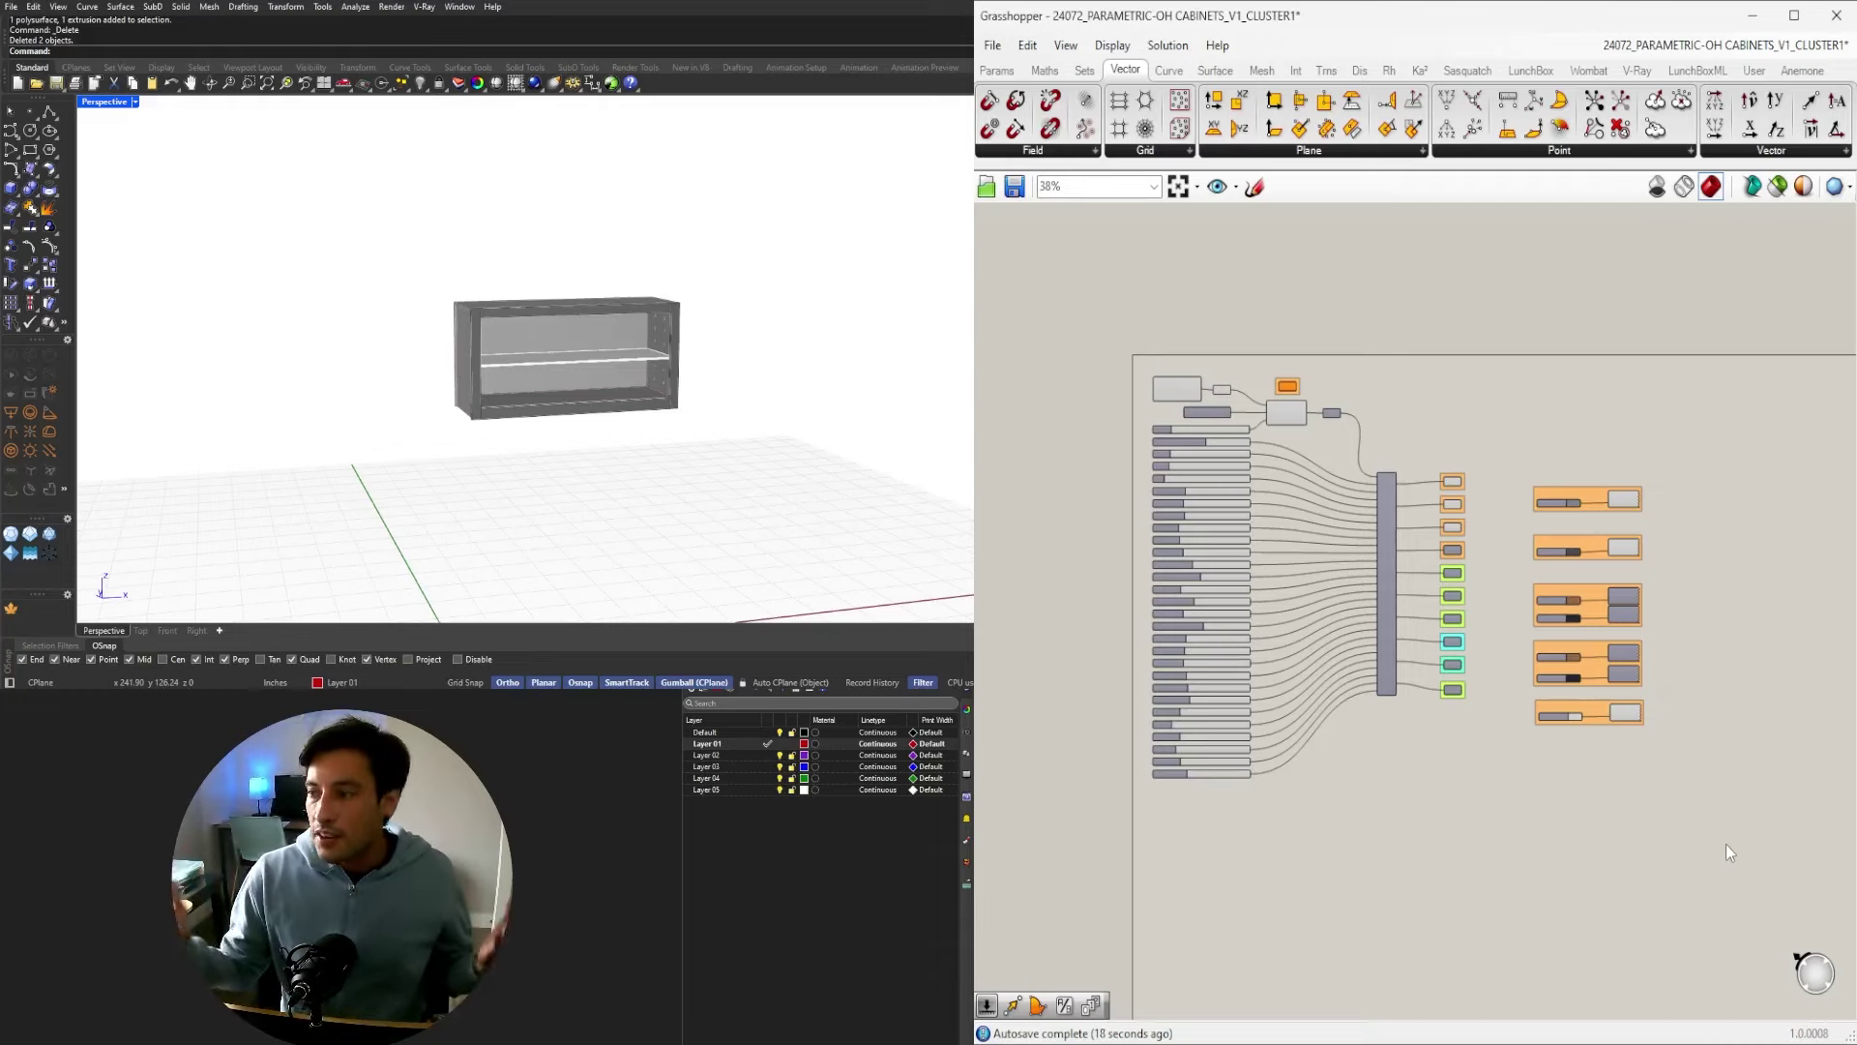
Open the cluster for editing and examine its input parameters and component network.
scroll(1364, 590, up, 5)
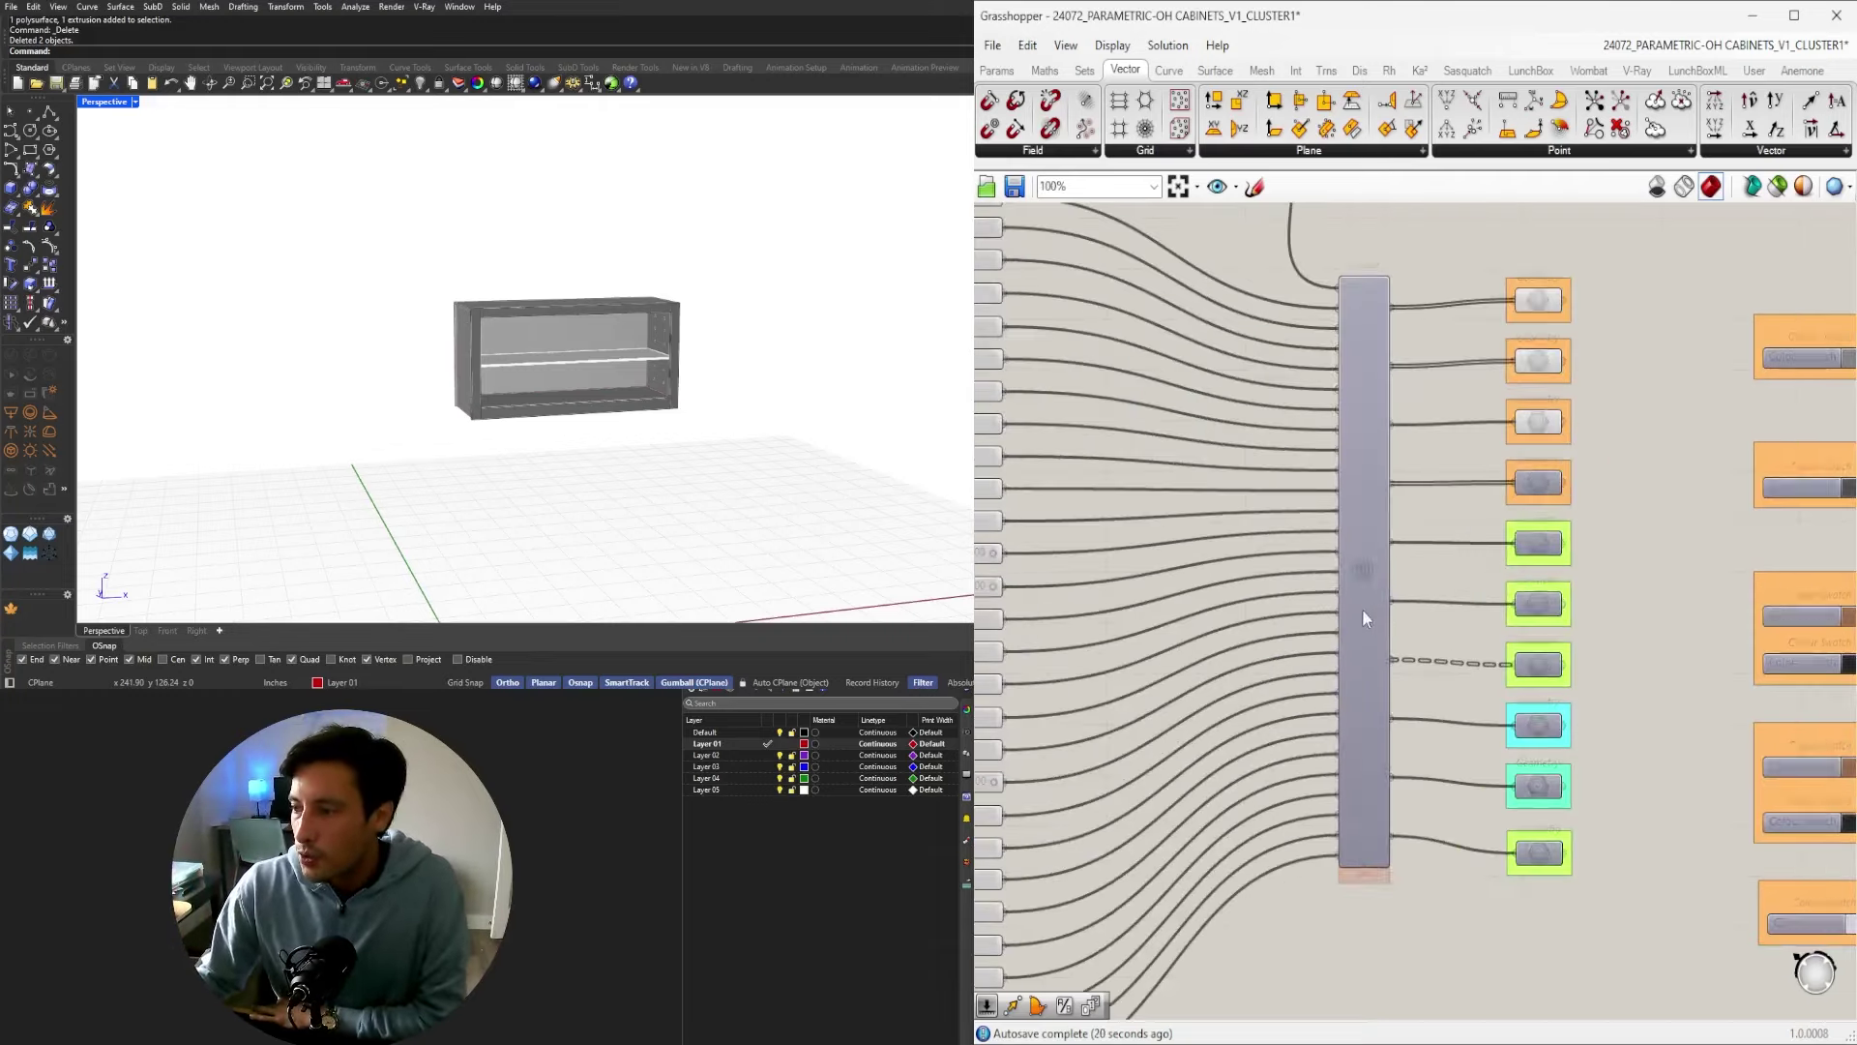
double_click(1366, 575)
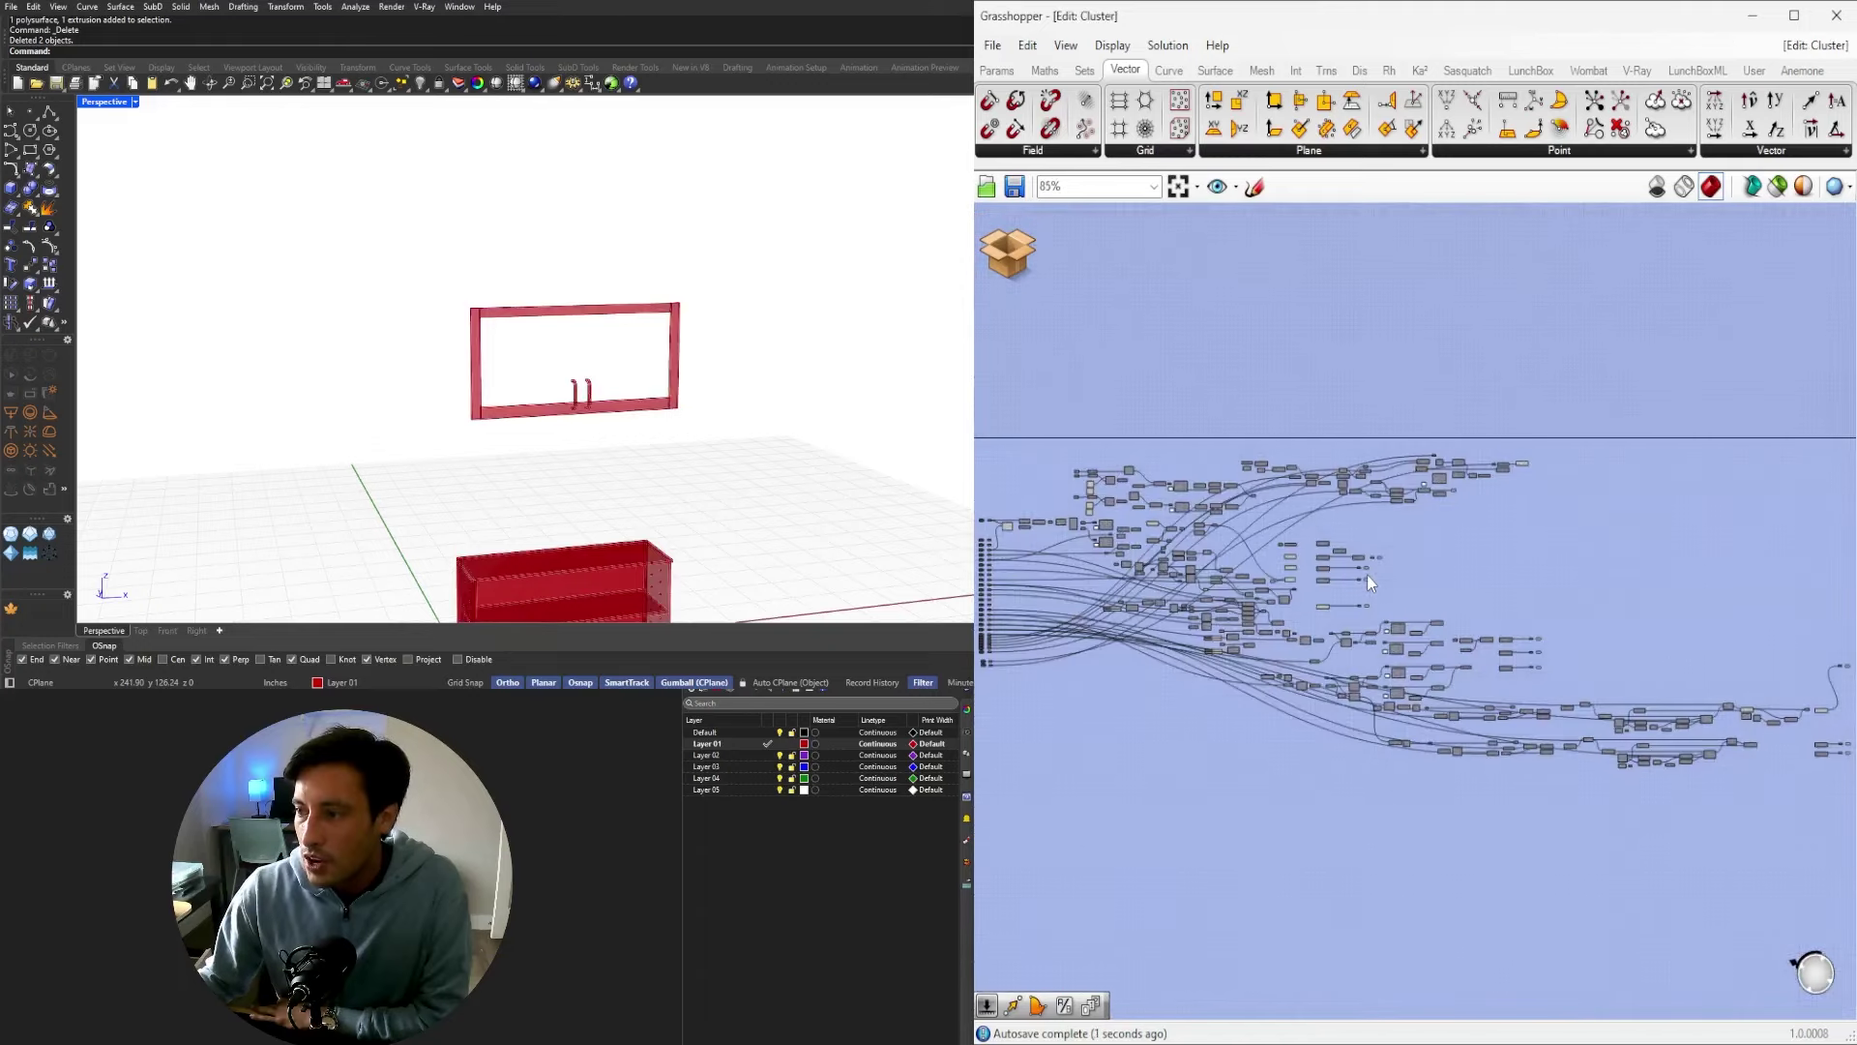
scroll(1016, 636, up, 7)
right_drag(1023, 642, 1390, 740)
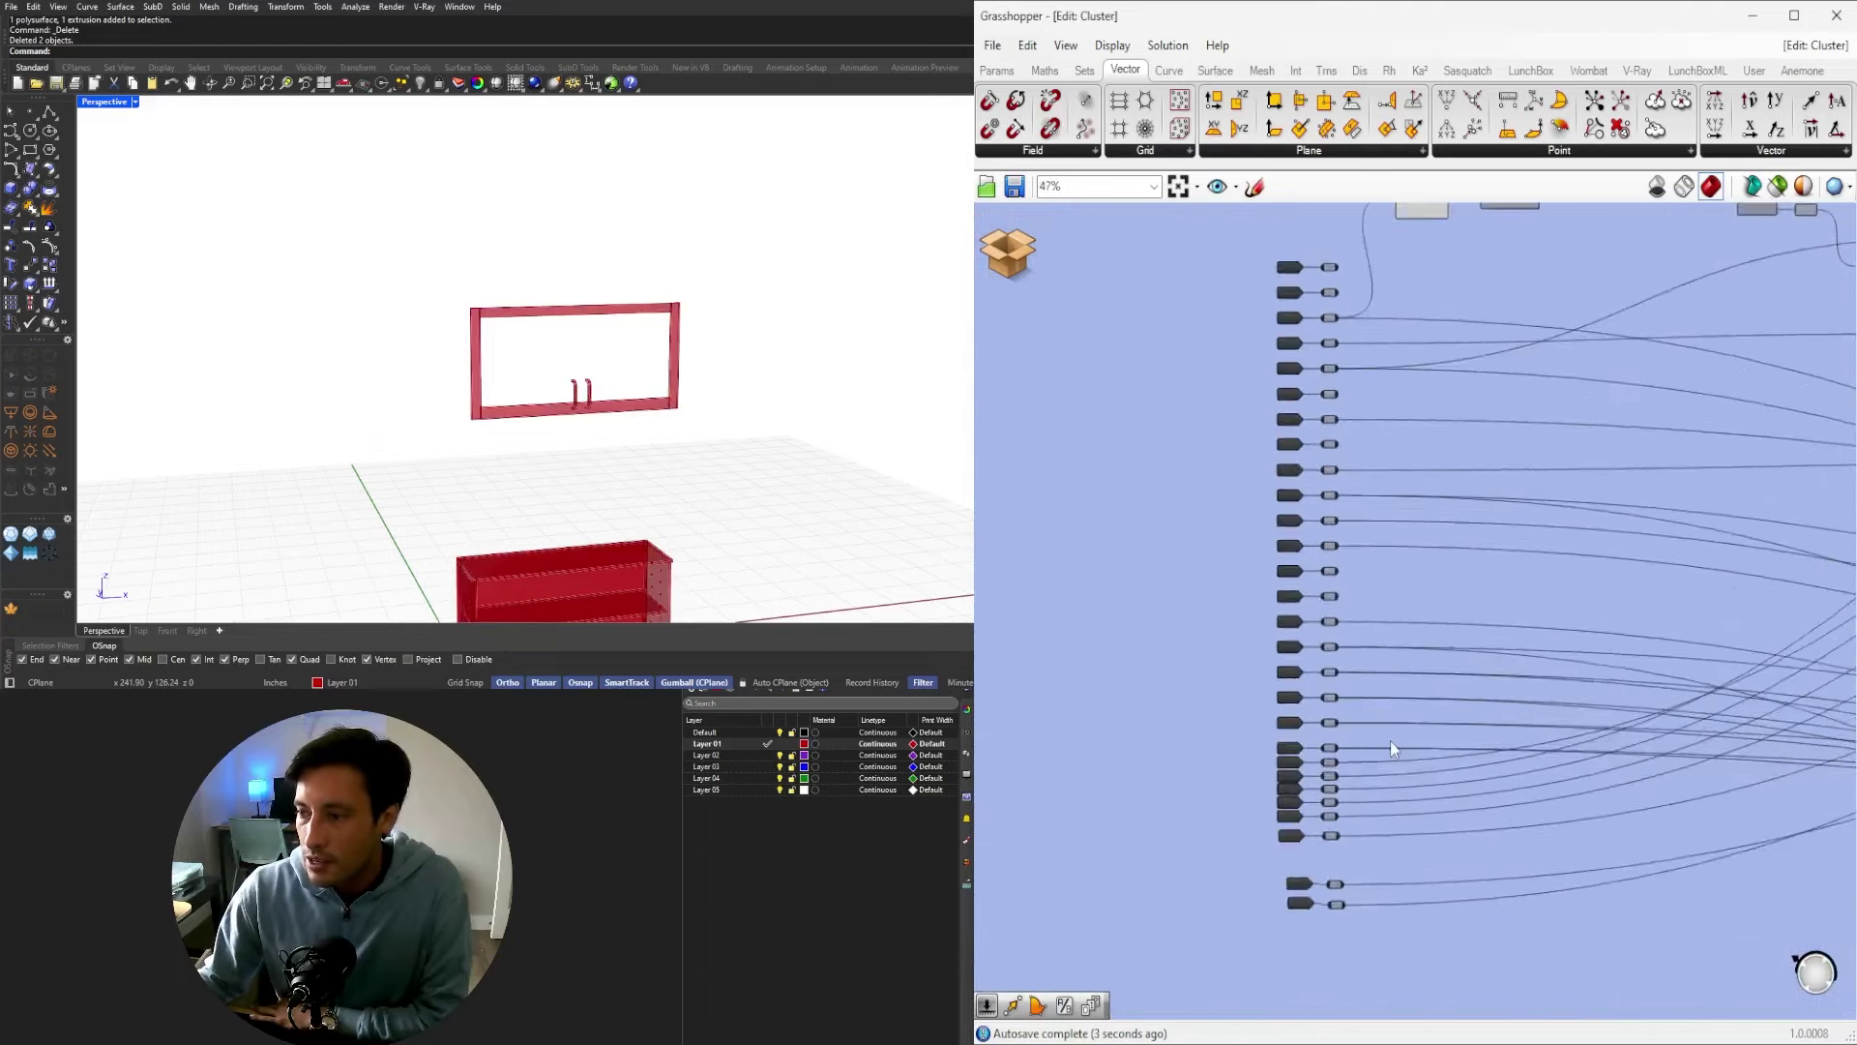
scroll(1268, 676, down, 3)
scroll(1268, 676, down, 6)
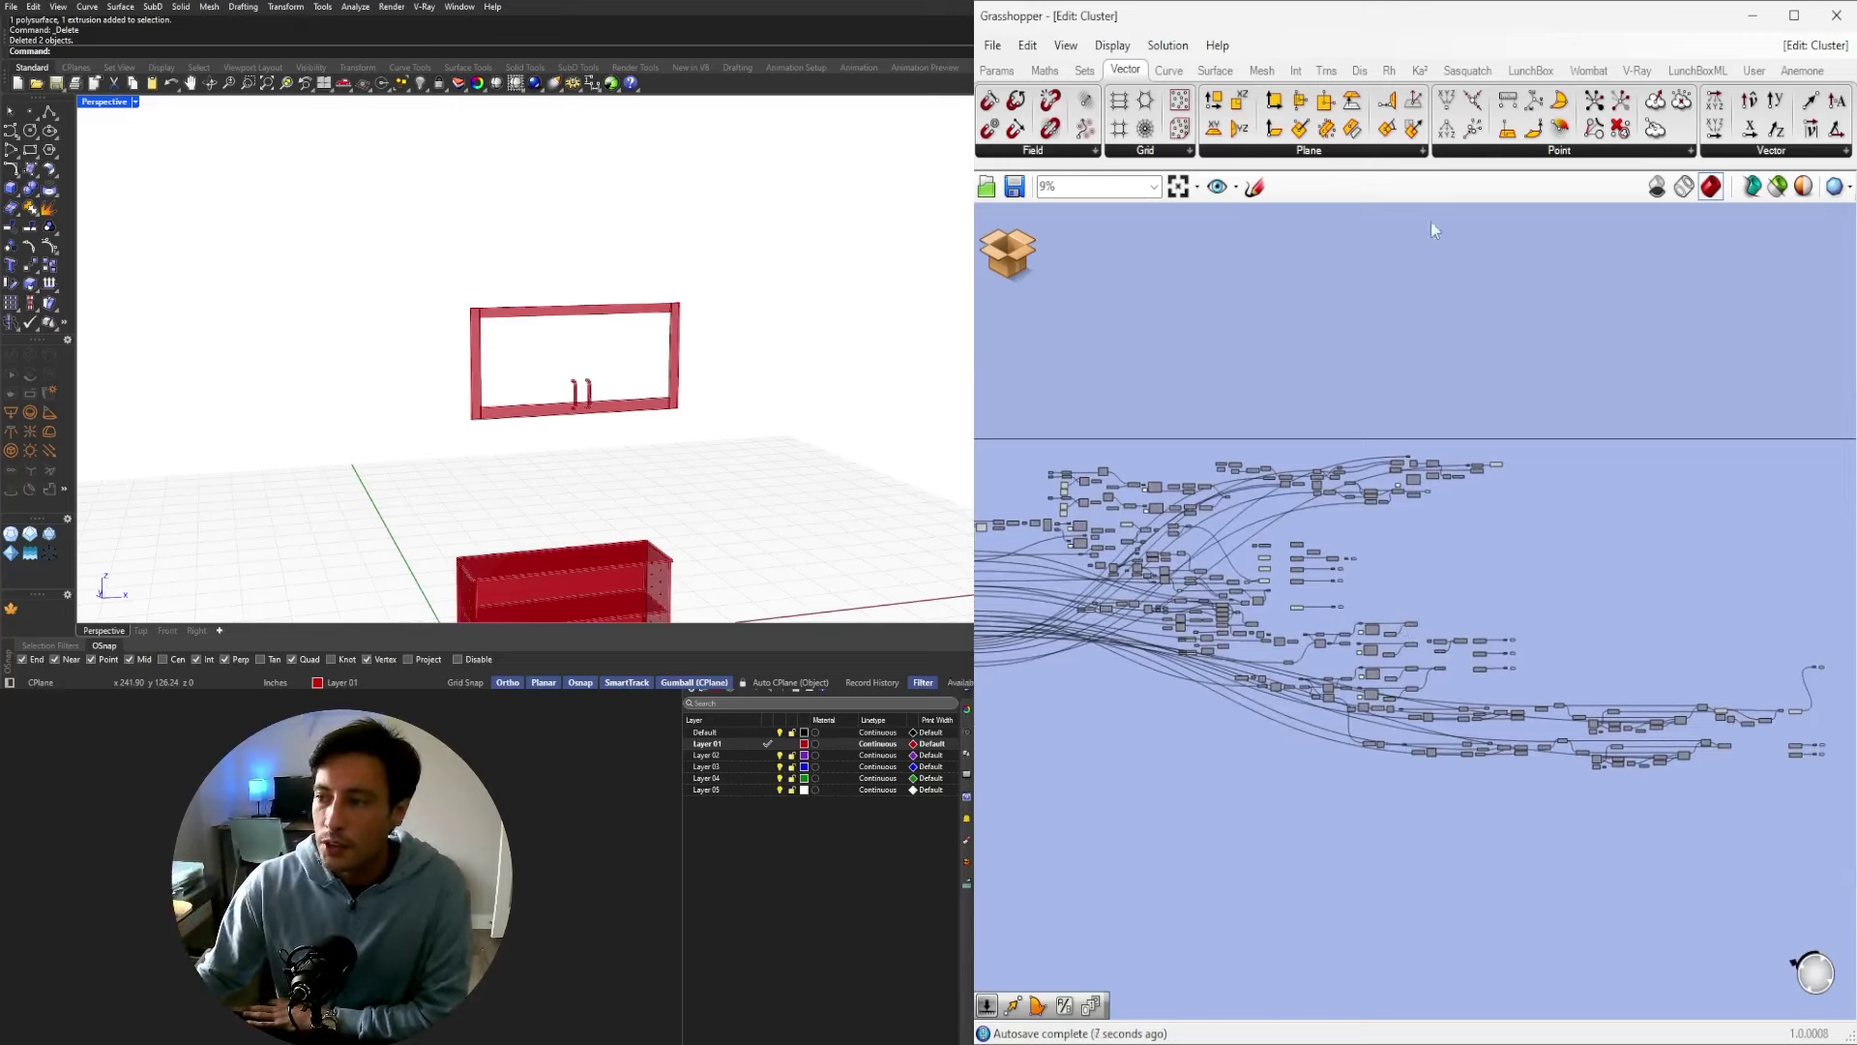
click(1027, 261)
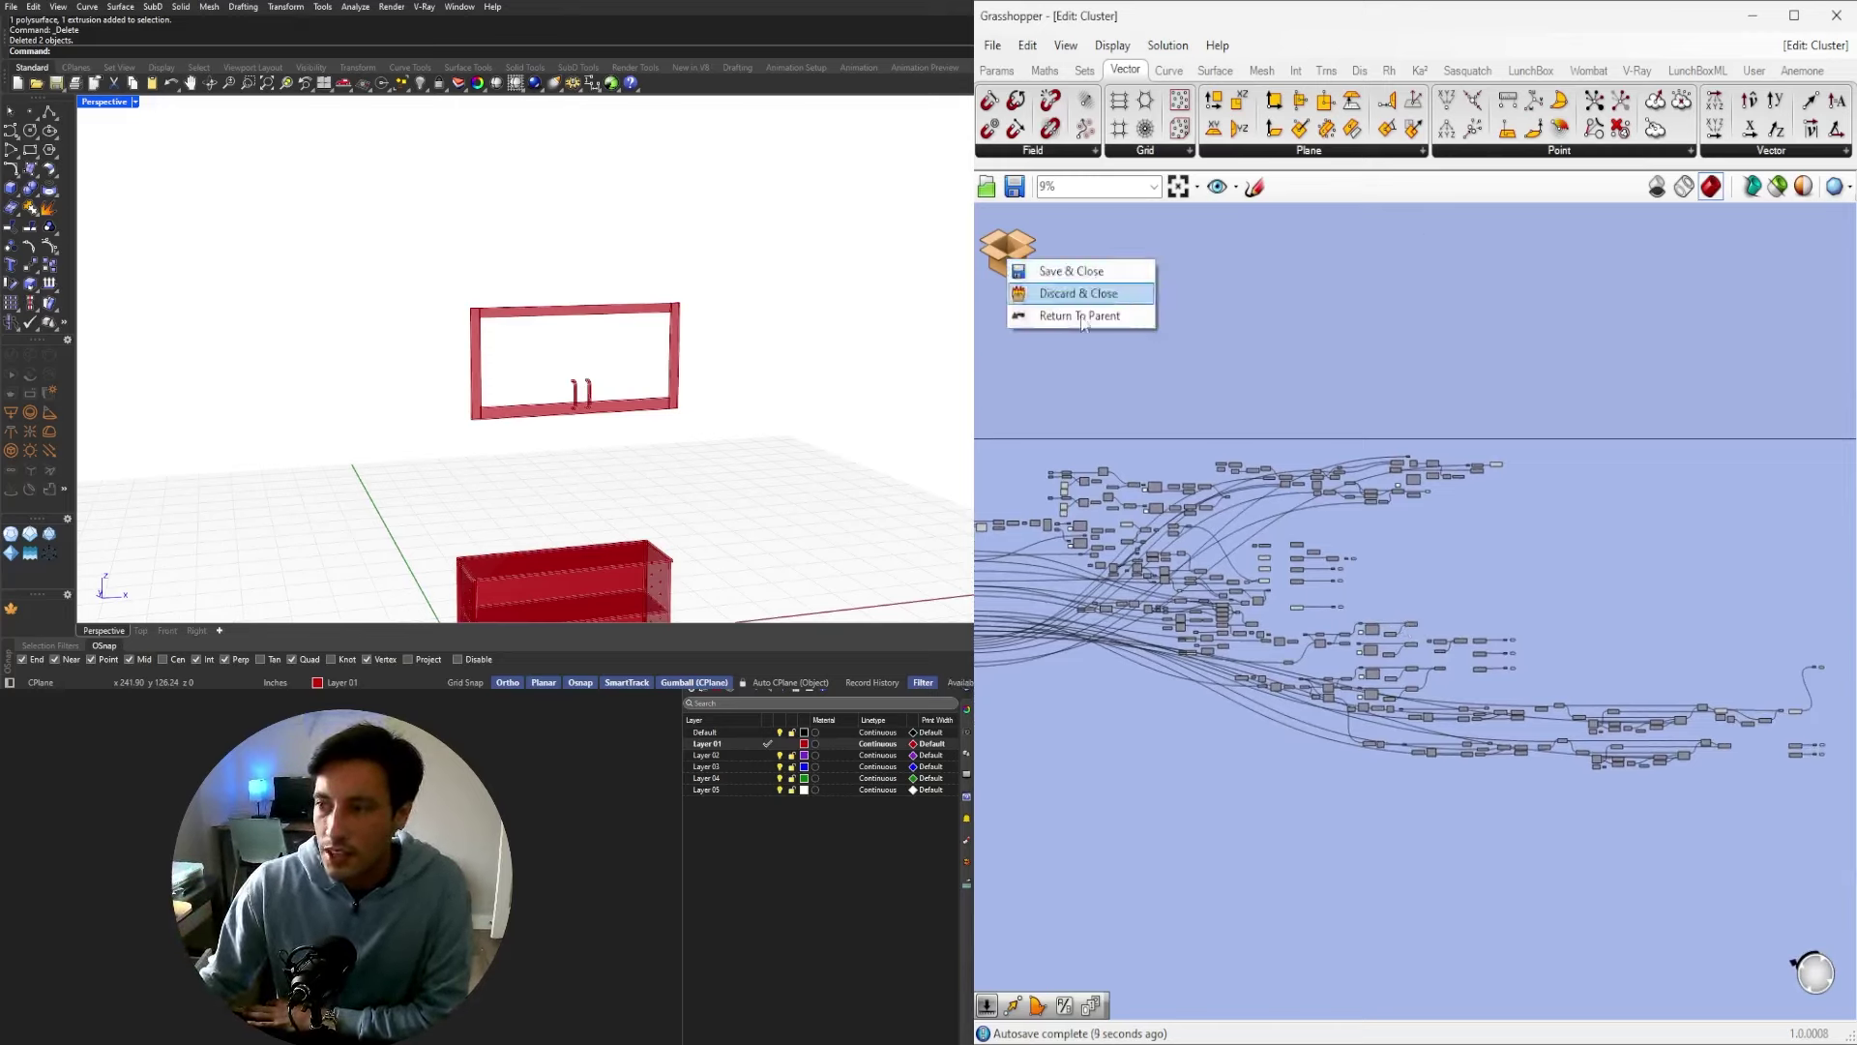
scroll(1480, 411, down, 2)
Turn off the preview of every component inside the cluster, save its changes and return to the main definition.
drag(1091, 377, 1713, 774)
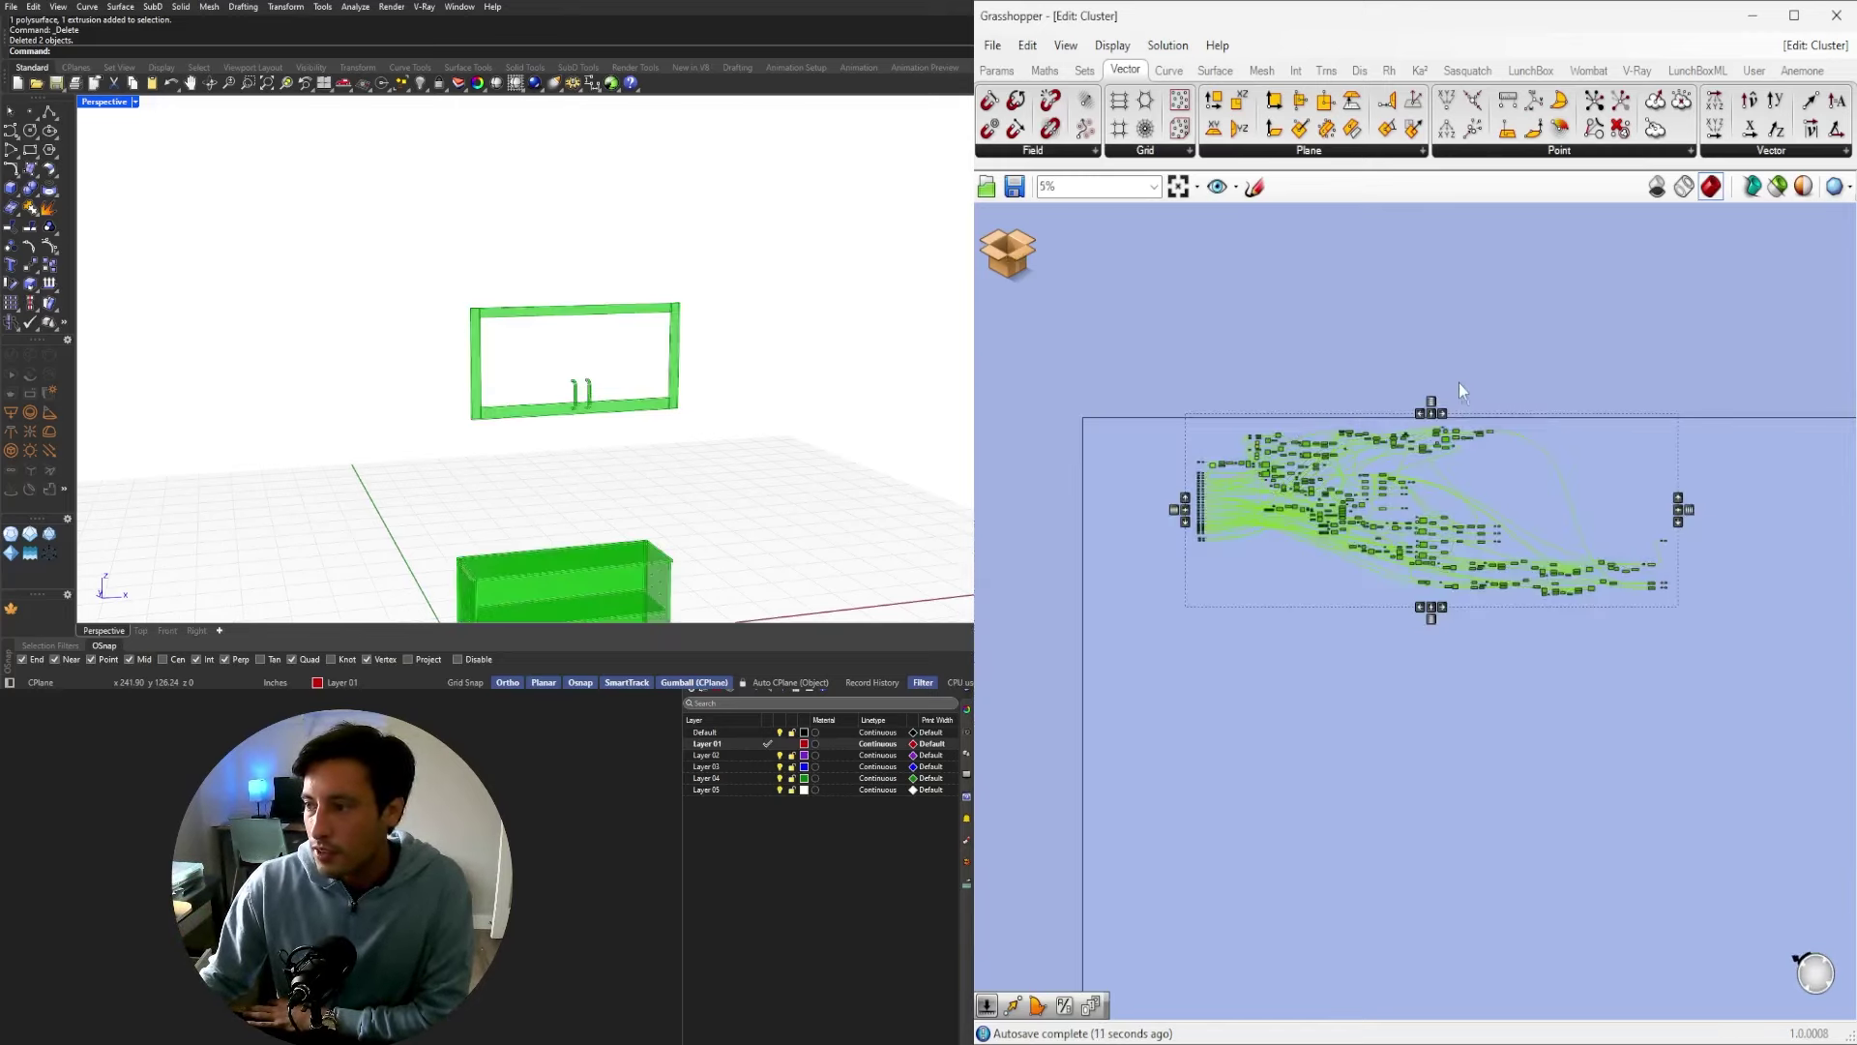
middle_click(1459, 383)
click(1501, 336)
click(1016, 257)
click(1079, 263)
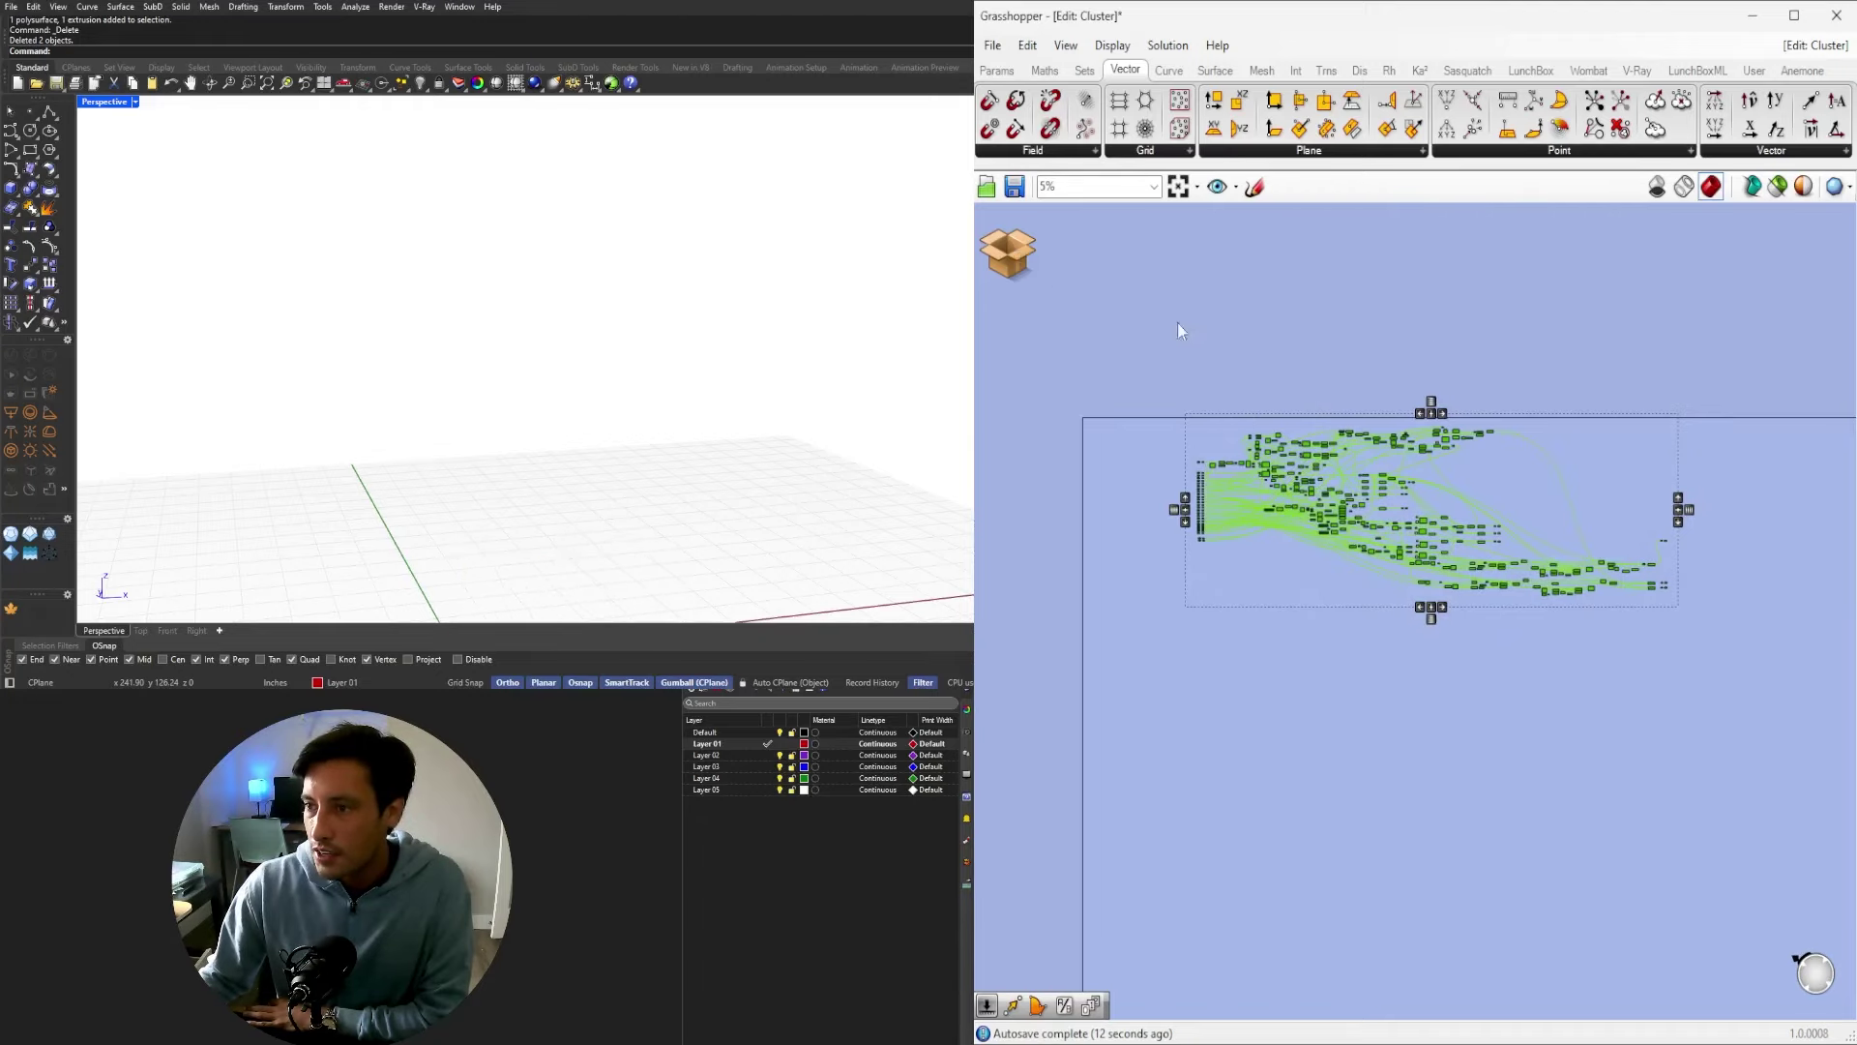
Turn on the two Custom Preview components in the third preview group so the cabinet doors and handles are displayed.
scroll(505, 368, up, 5)
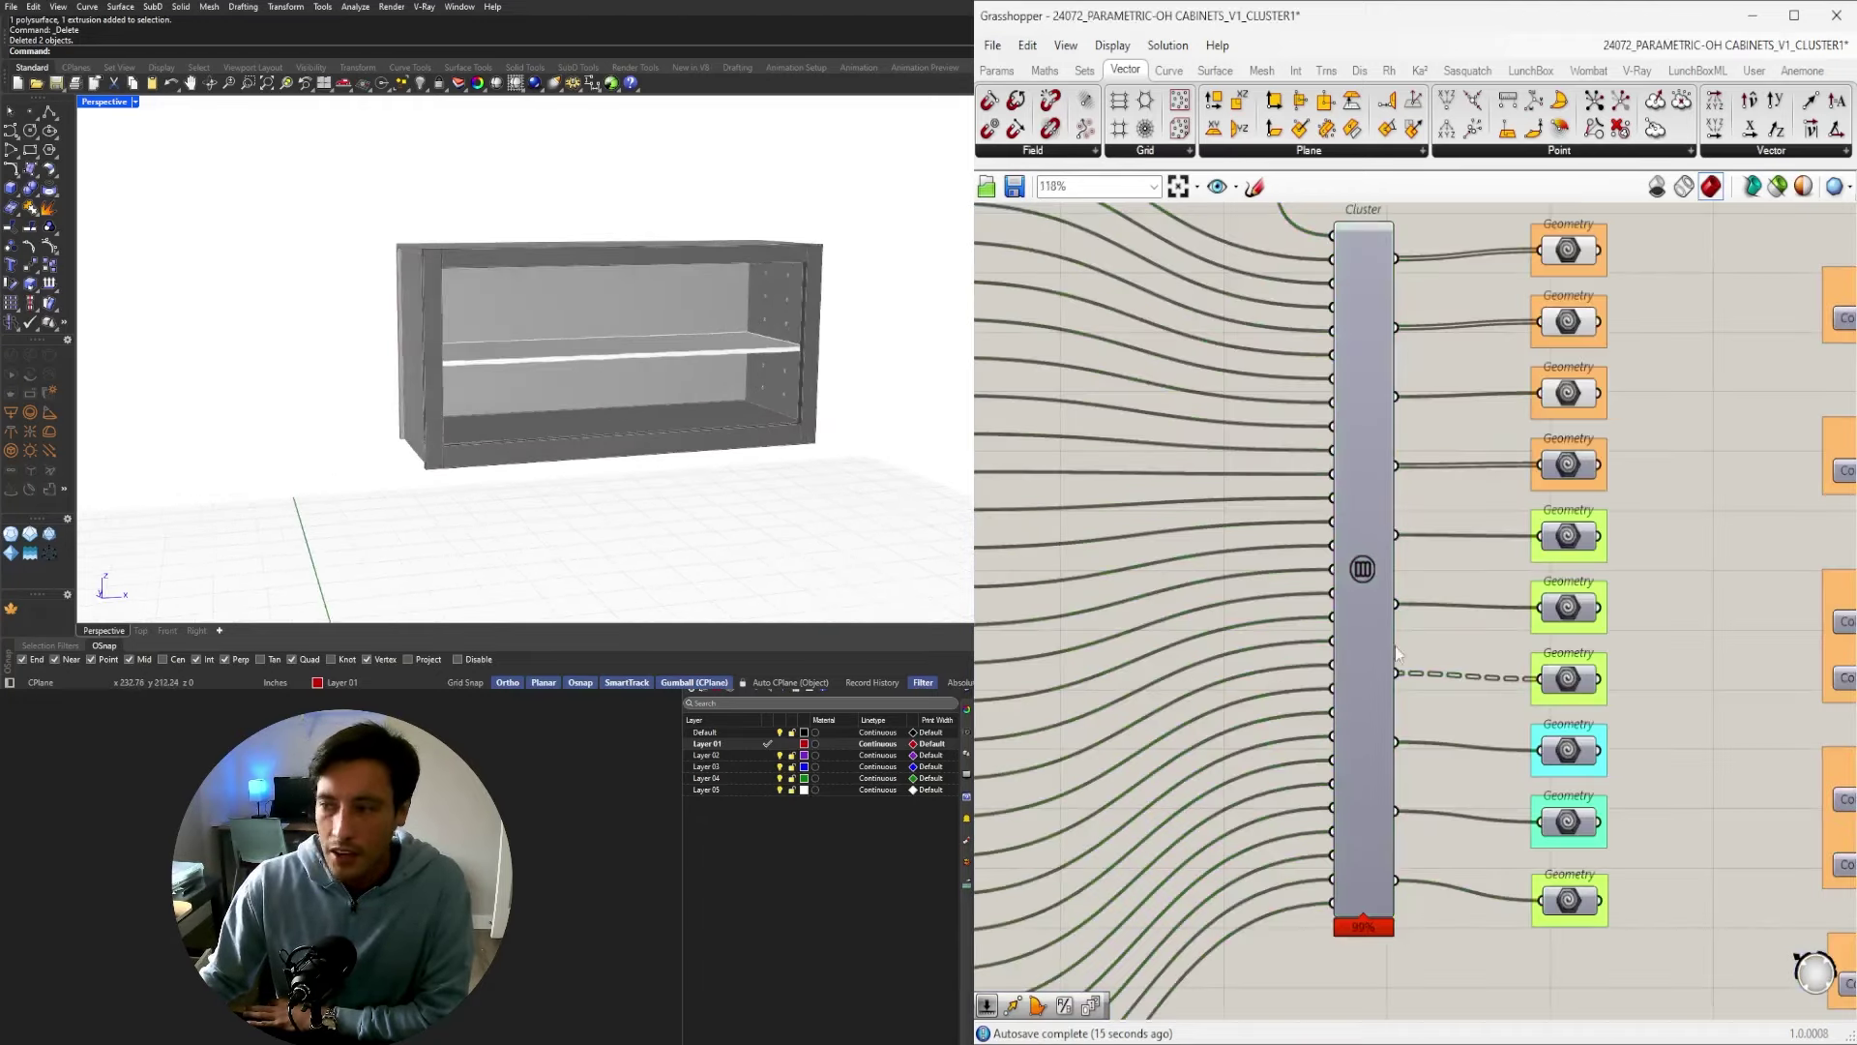
scroll(1702, 701, down, 3)
right_drag(1789, 704, 1379, 708)
scroll(1504, 750, up, 3)
right_drag(1522, 772, 1571, 723)
drag(1620, 661, 1260, 516)
middle_click(1244, 502)
click(1285, 455)
click(1165, 518)
right_drag(590, 353, 639, 387)
scroll(1310, 521, down, 4)
scroll(1398, 695, down, 3)
scroll(1383, 721, up, 2)
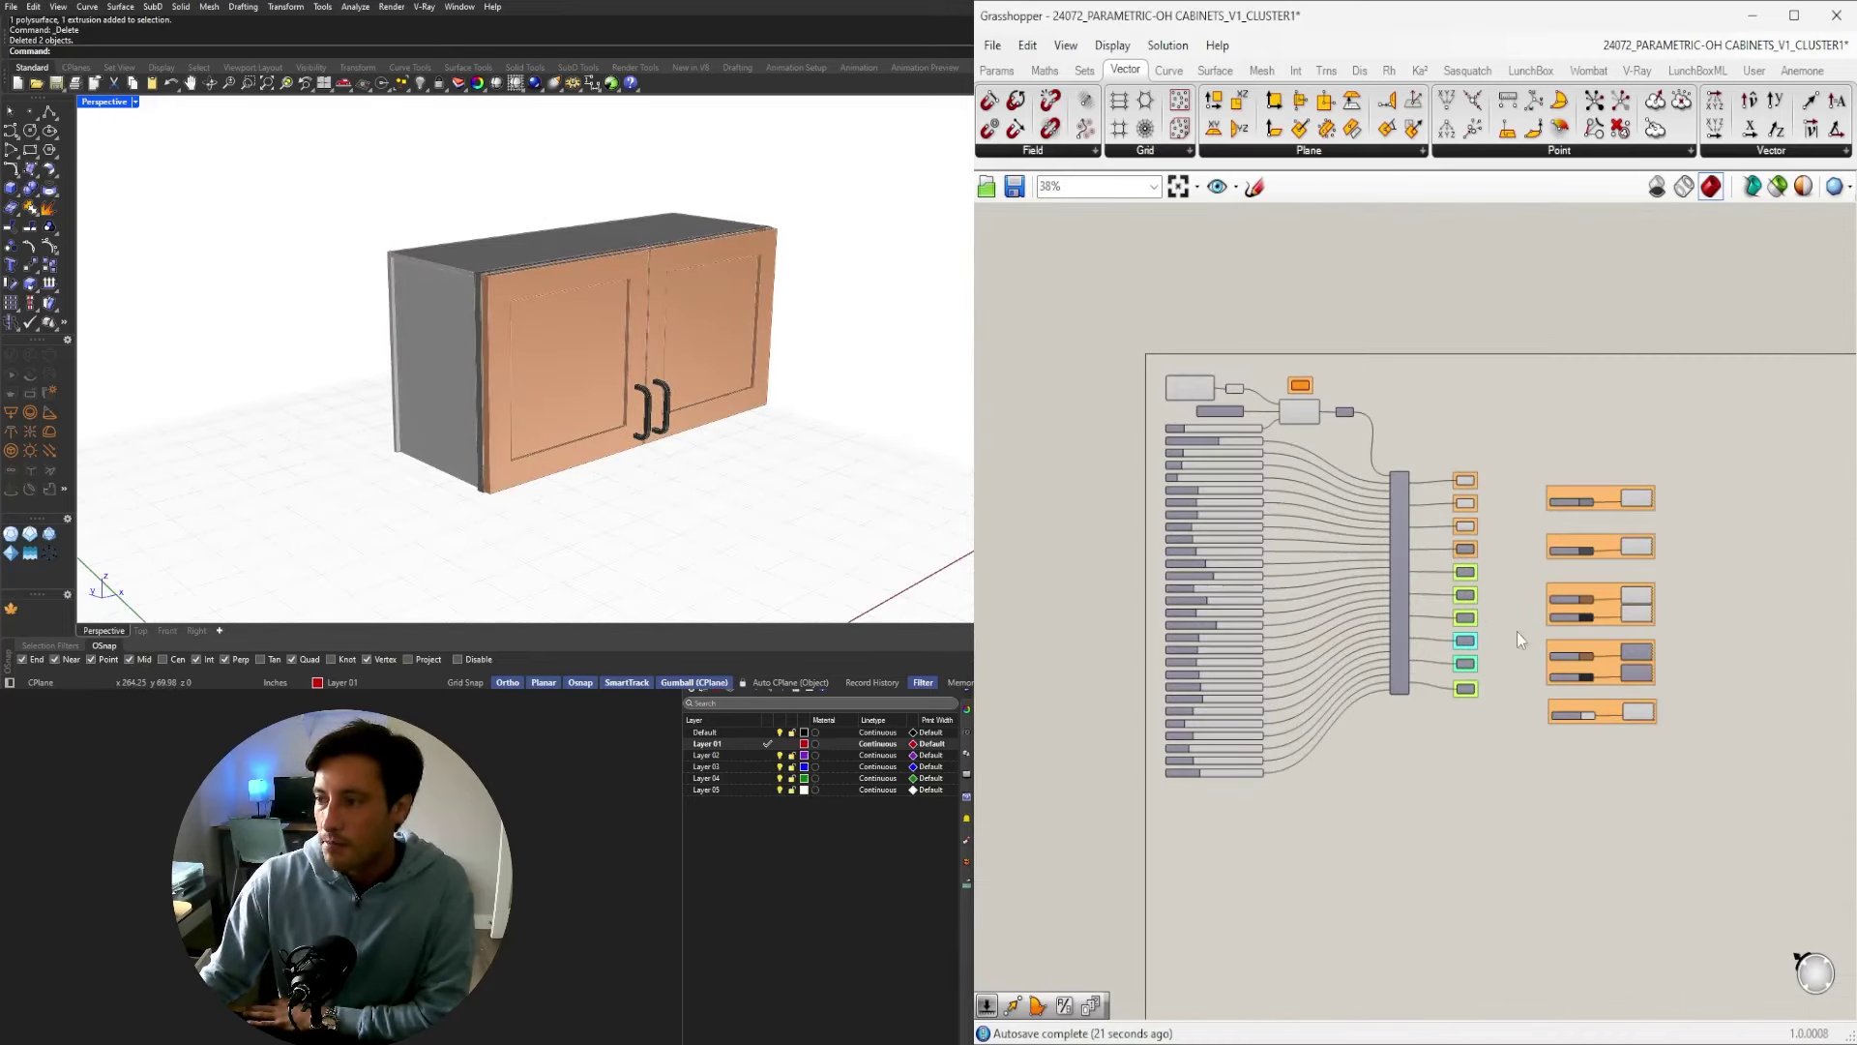
Shift the cluster with its Geometry outputs and preview groups slightly farther away from the sliders.
drag(1788, 818, 1413, 503)
click(1387, 486)
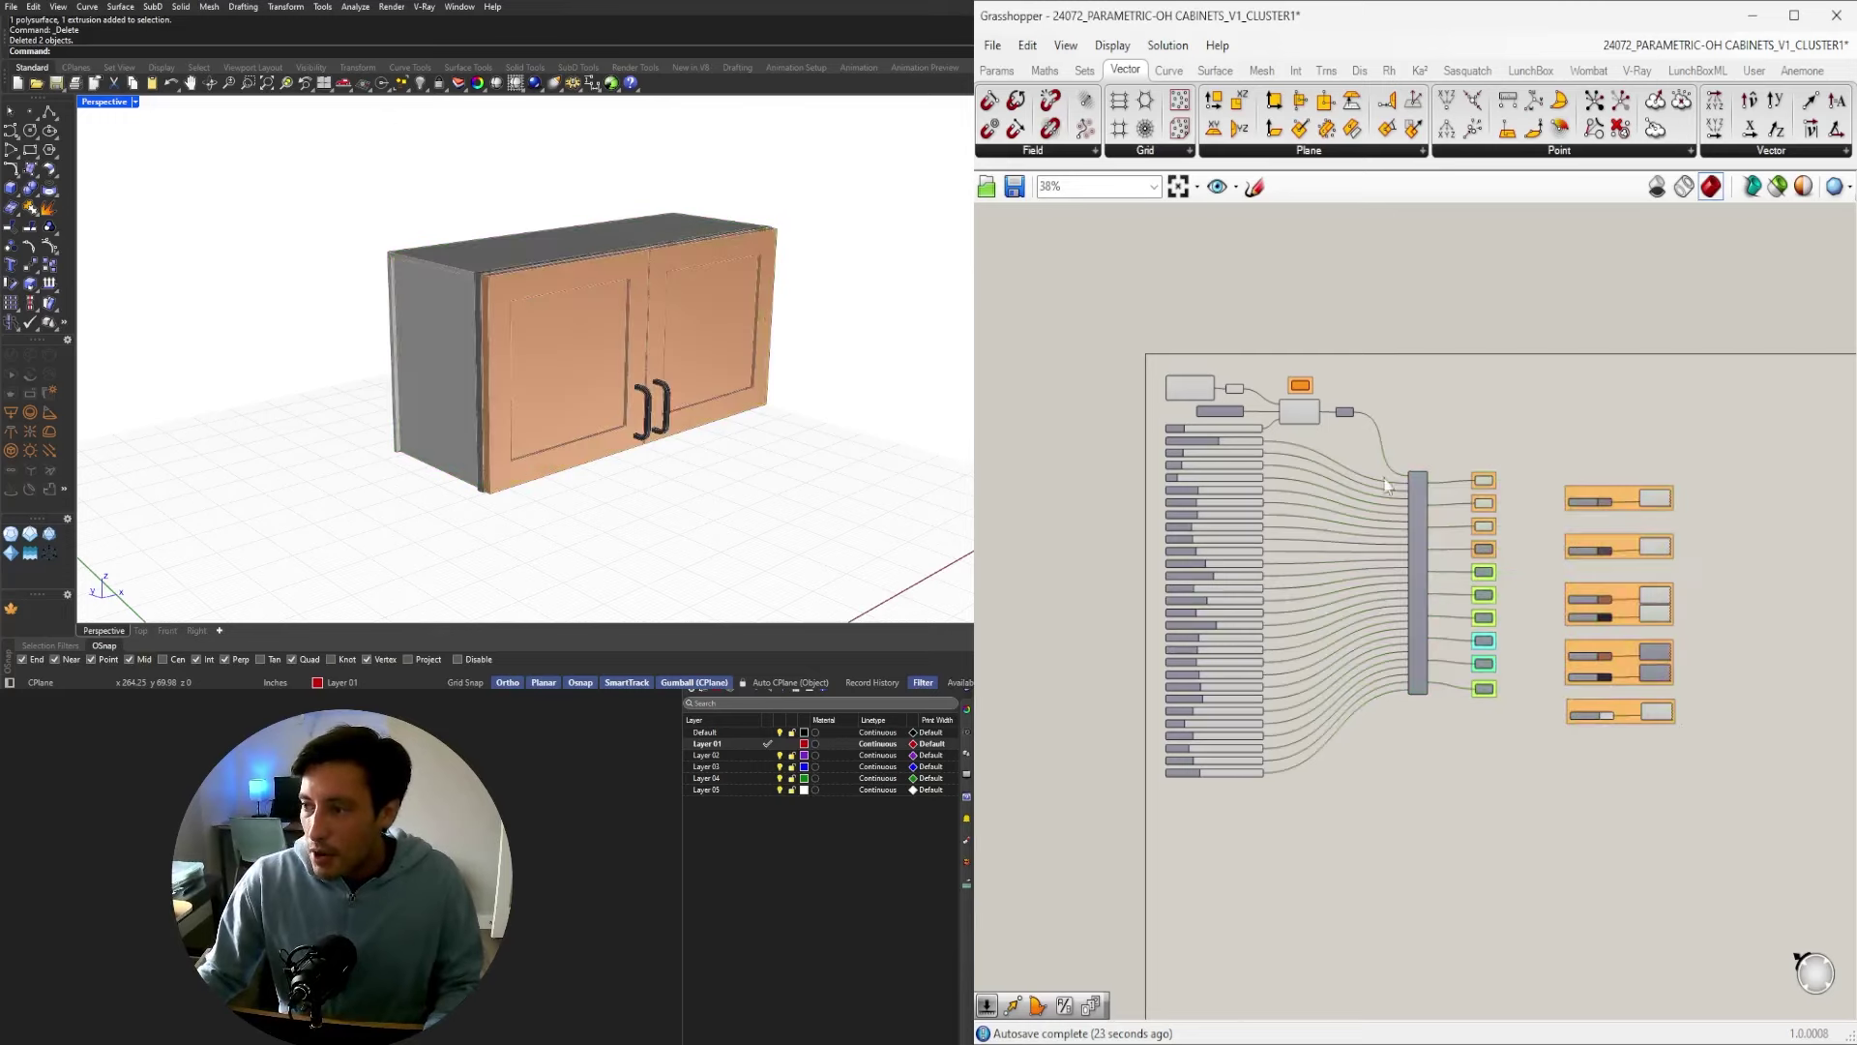
right_drag(745, 471, 694, 375)
scroll(1679, 903, down, 1)
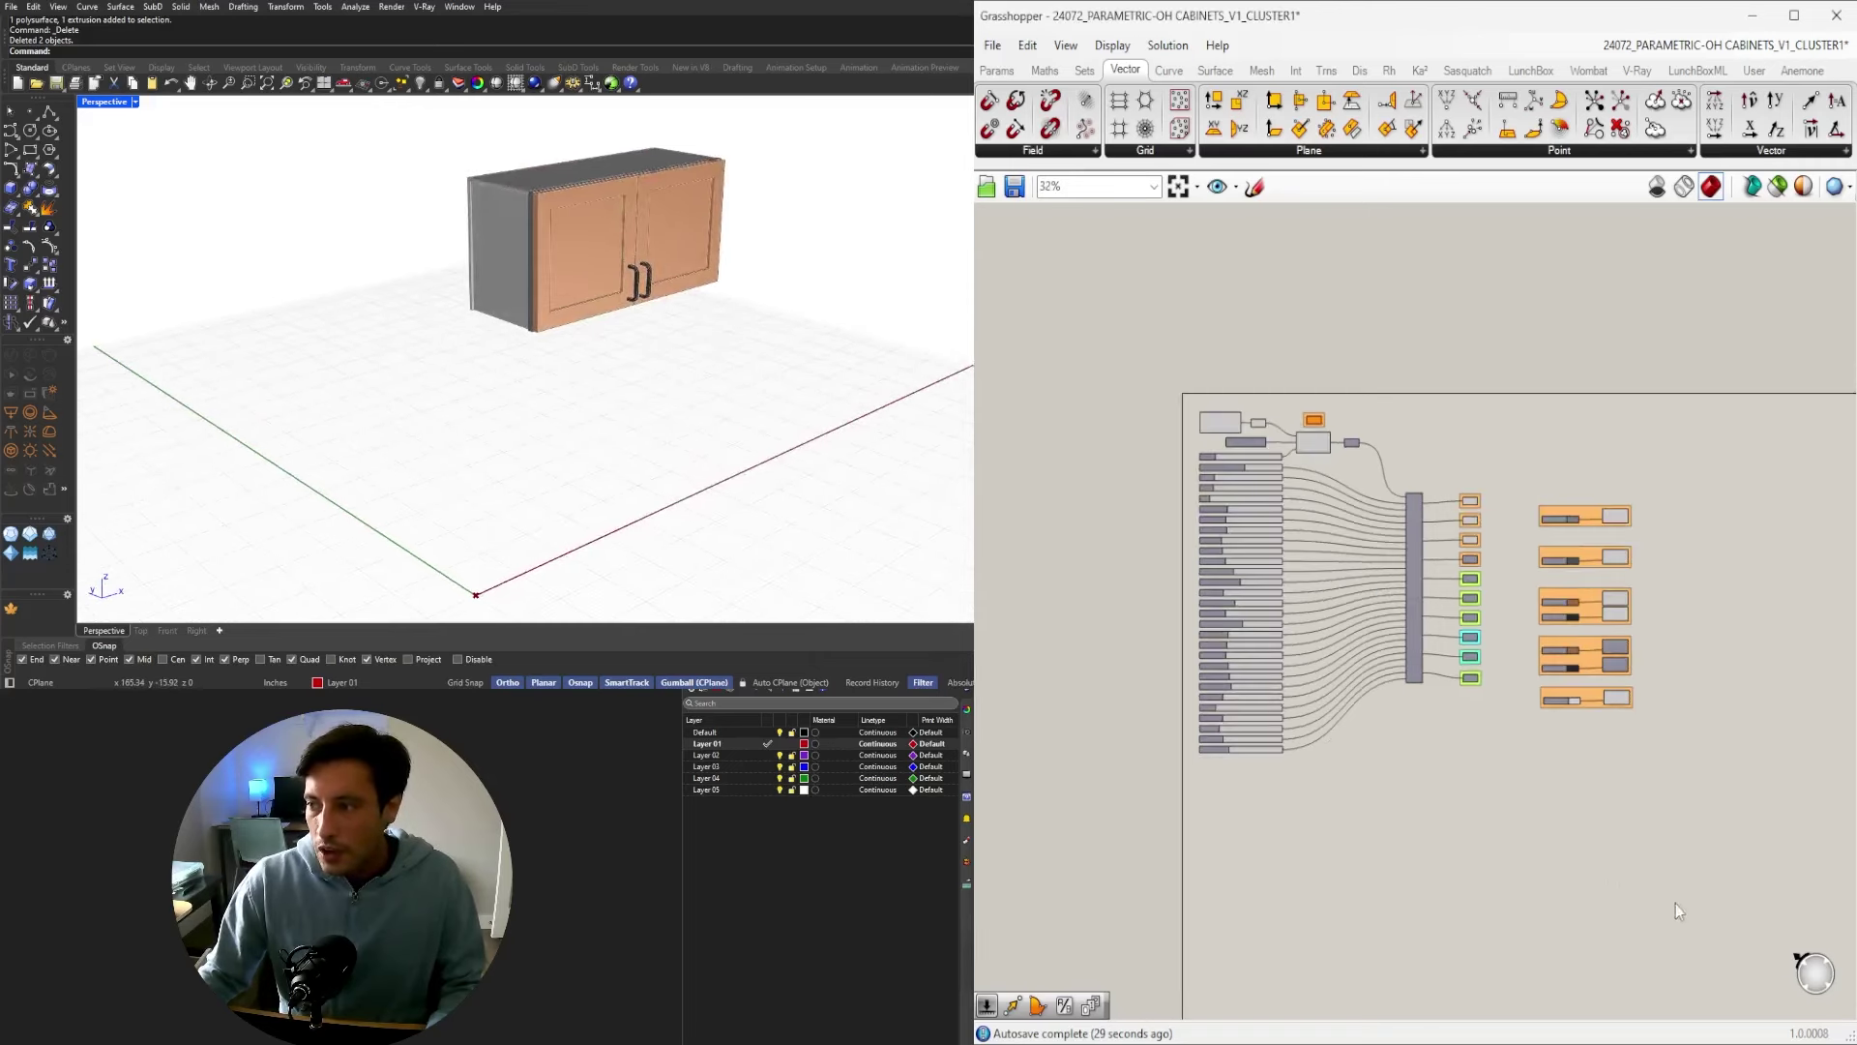
drag(1679, 903, 1133, 364)
click(1167, 363)
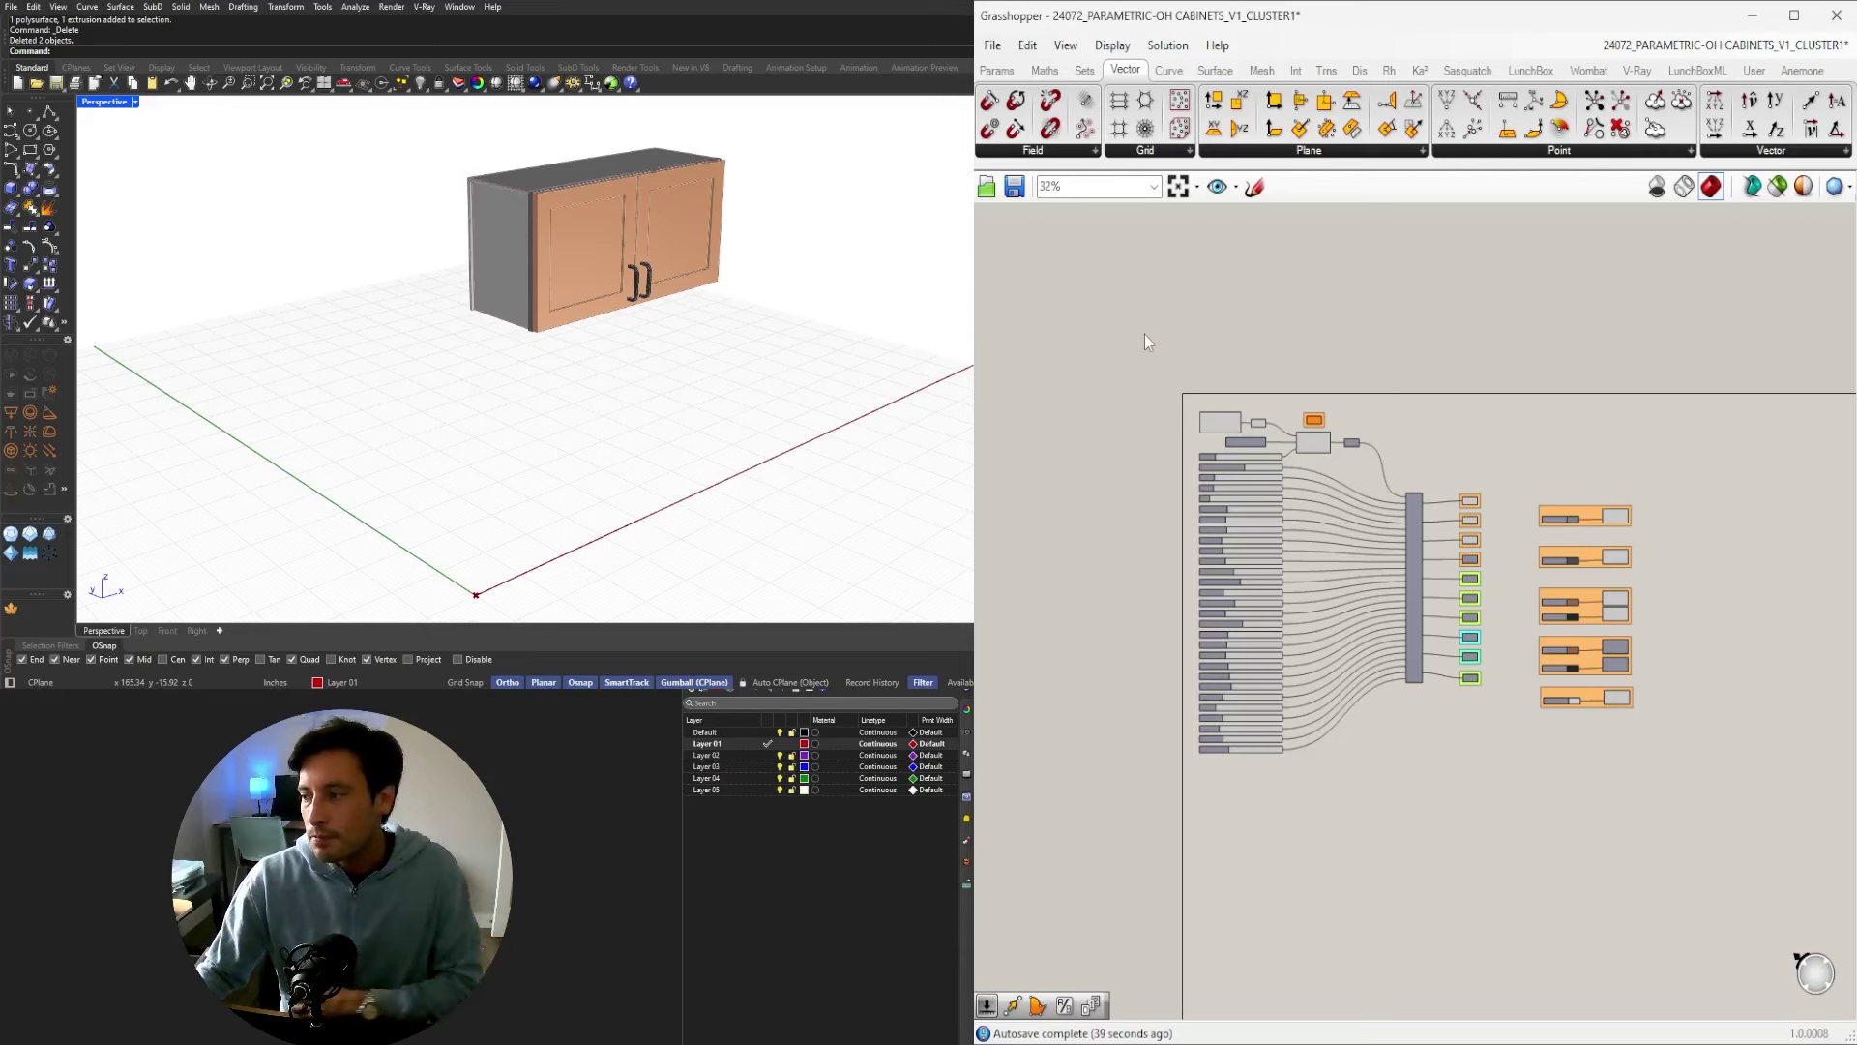
Open the 24071_PARAMETRIC-CABINETS_V1_CLUSTER definition and examine its sliders, cluster and outputs.
key(ctrl+o)
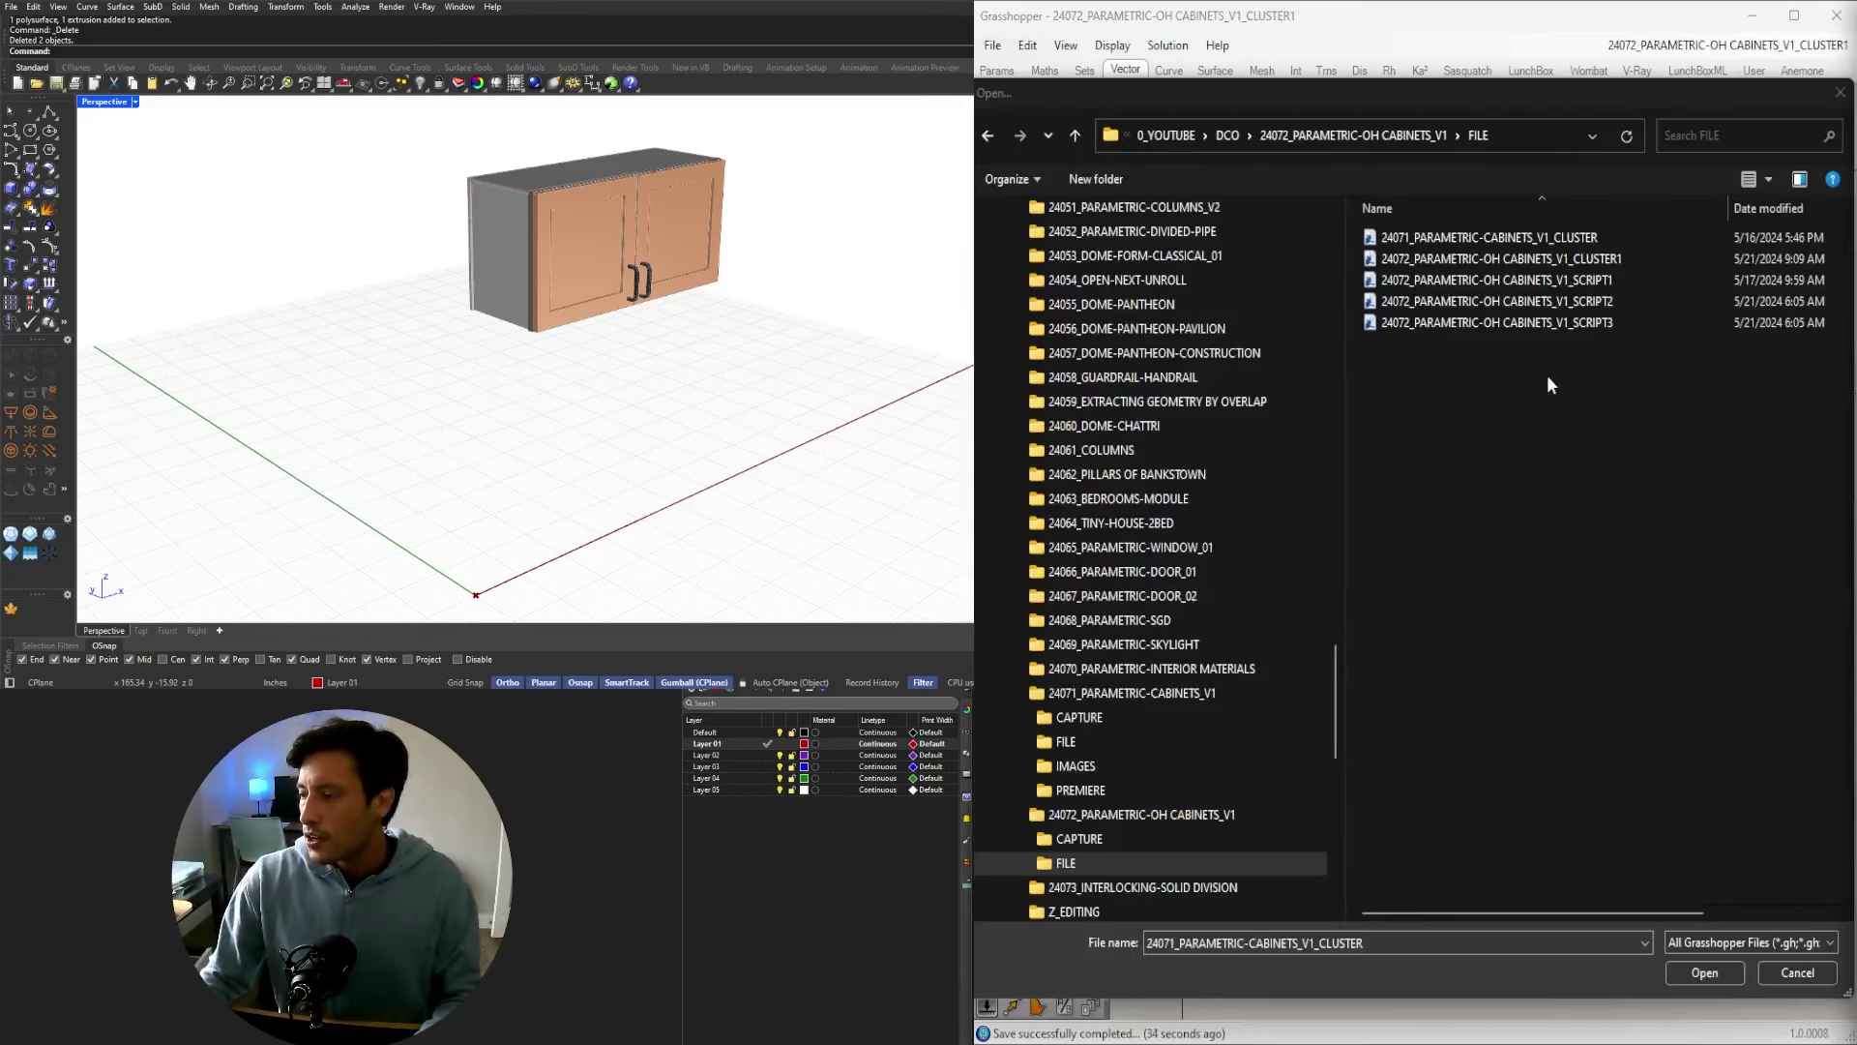
double_click(1532, 244)
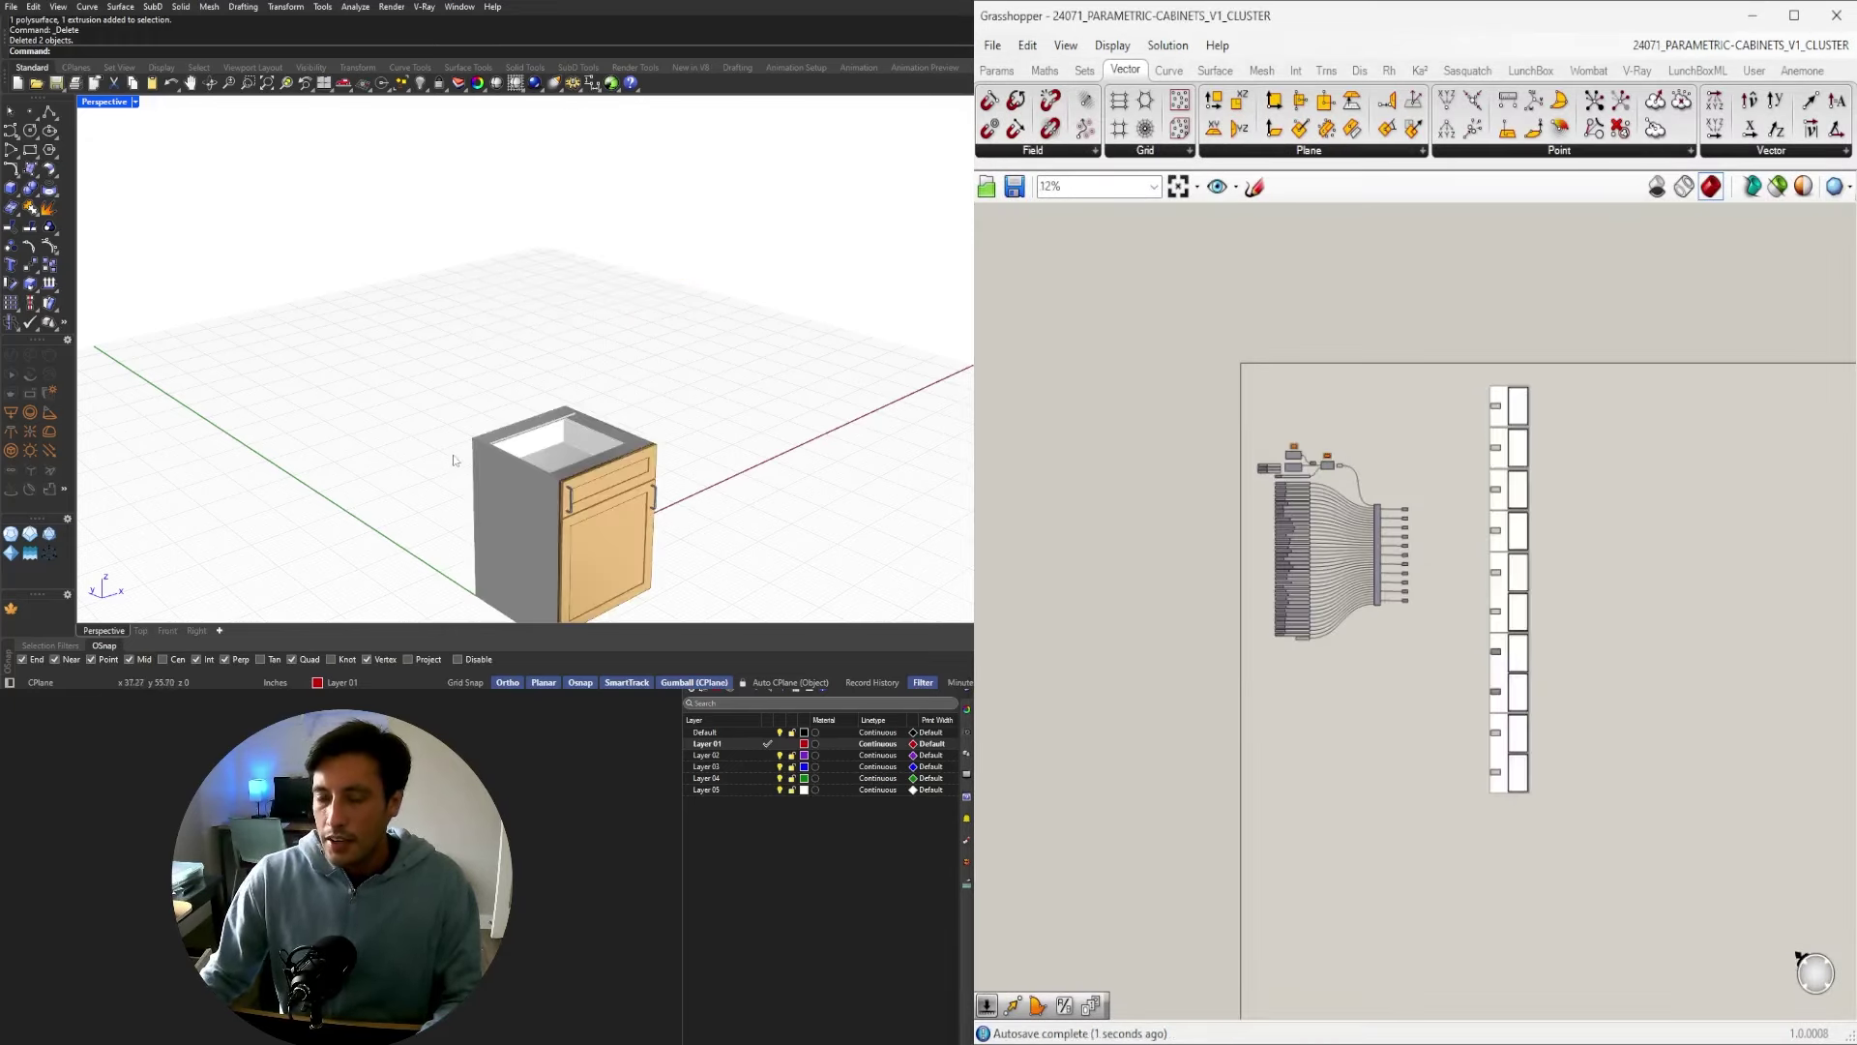
scroll(1375, 571, down, 4)
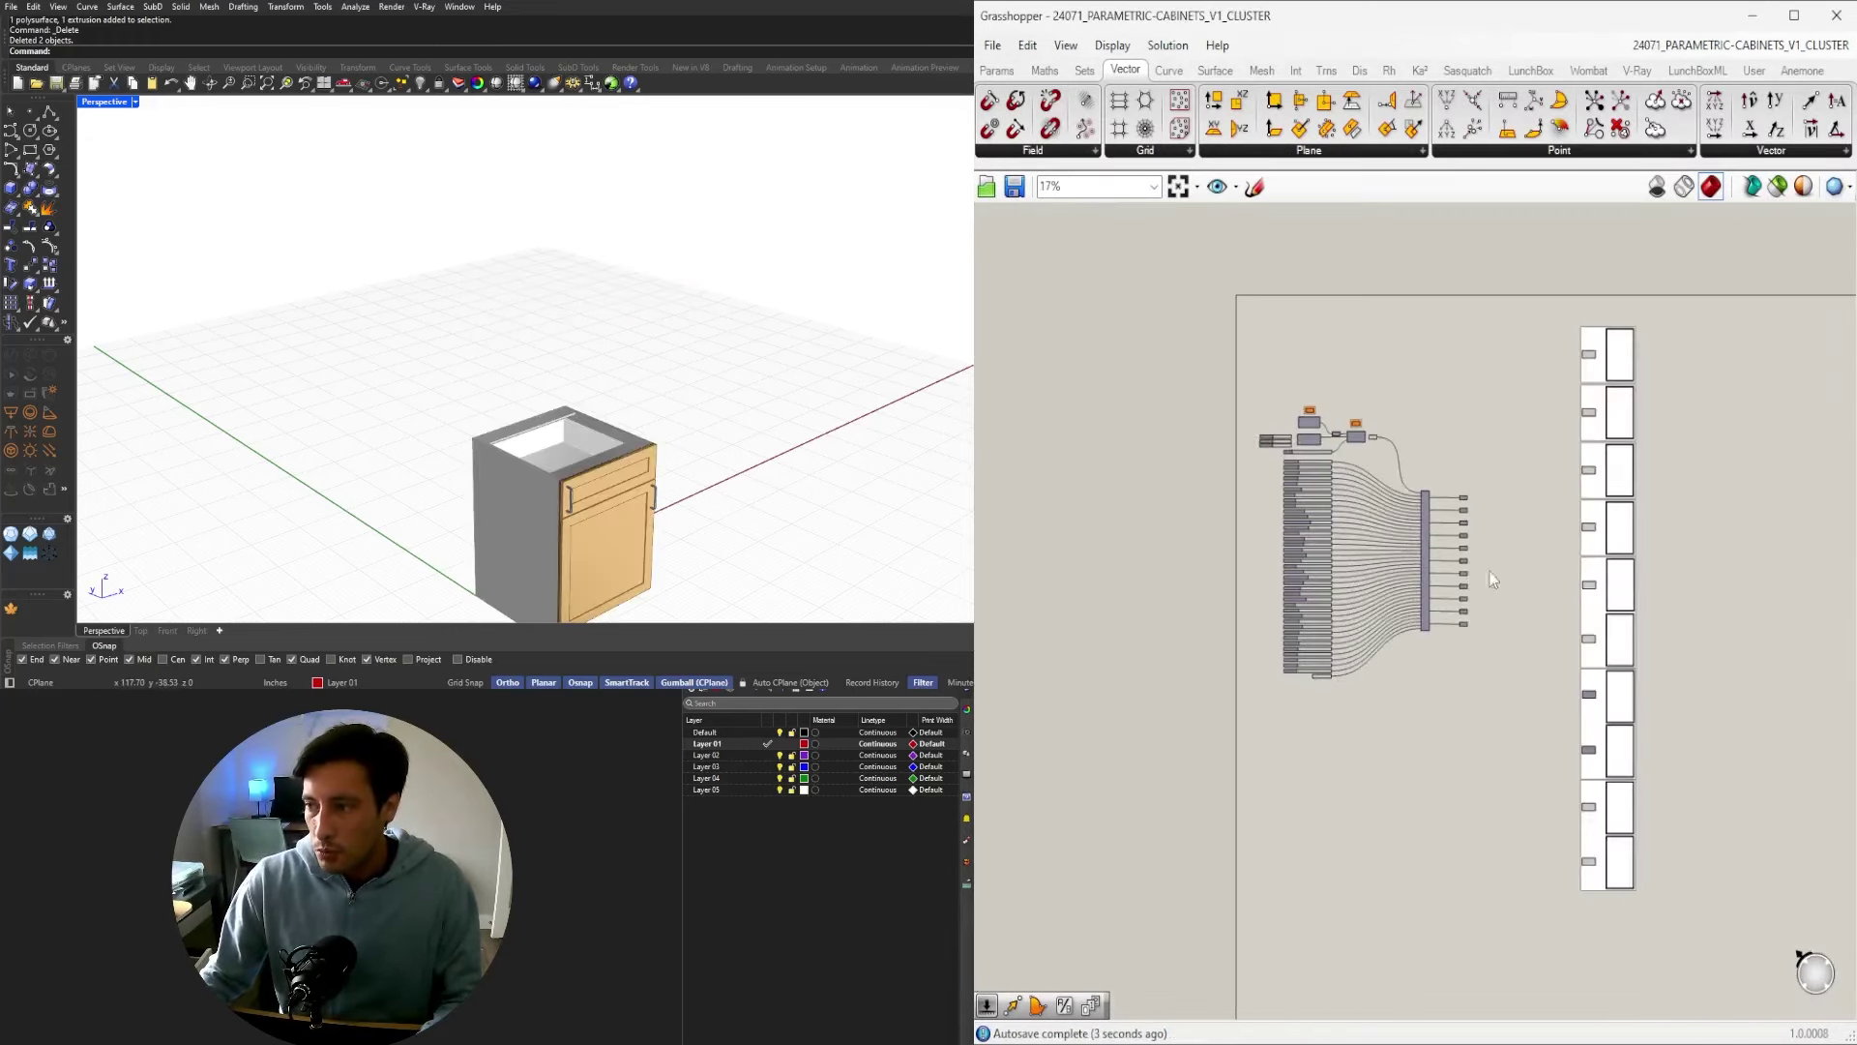
scroll(1506, 575, up, 2)
scroll(1507, 574, up, 3)
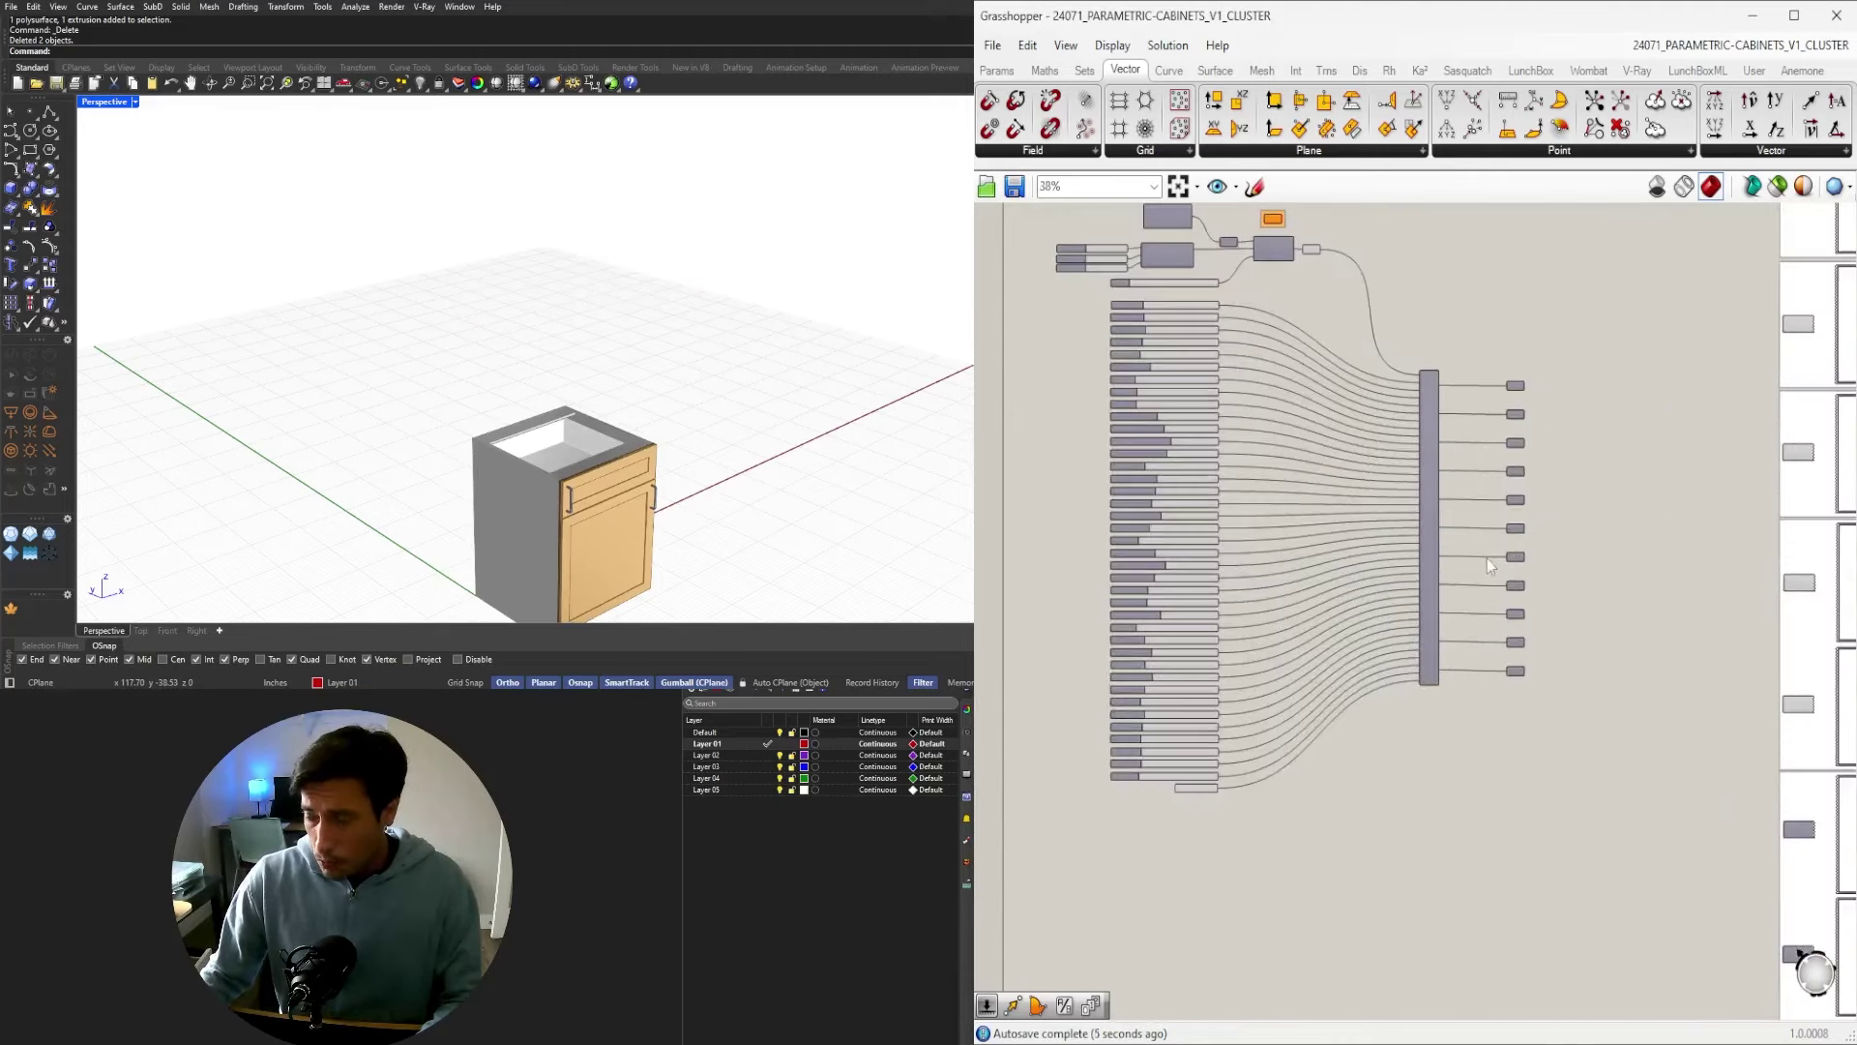
scroll(1530, 501, down, 1)
drag(1678, 830, 1221, 293)
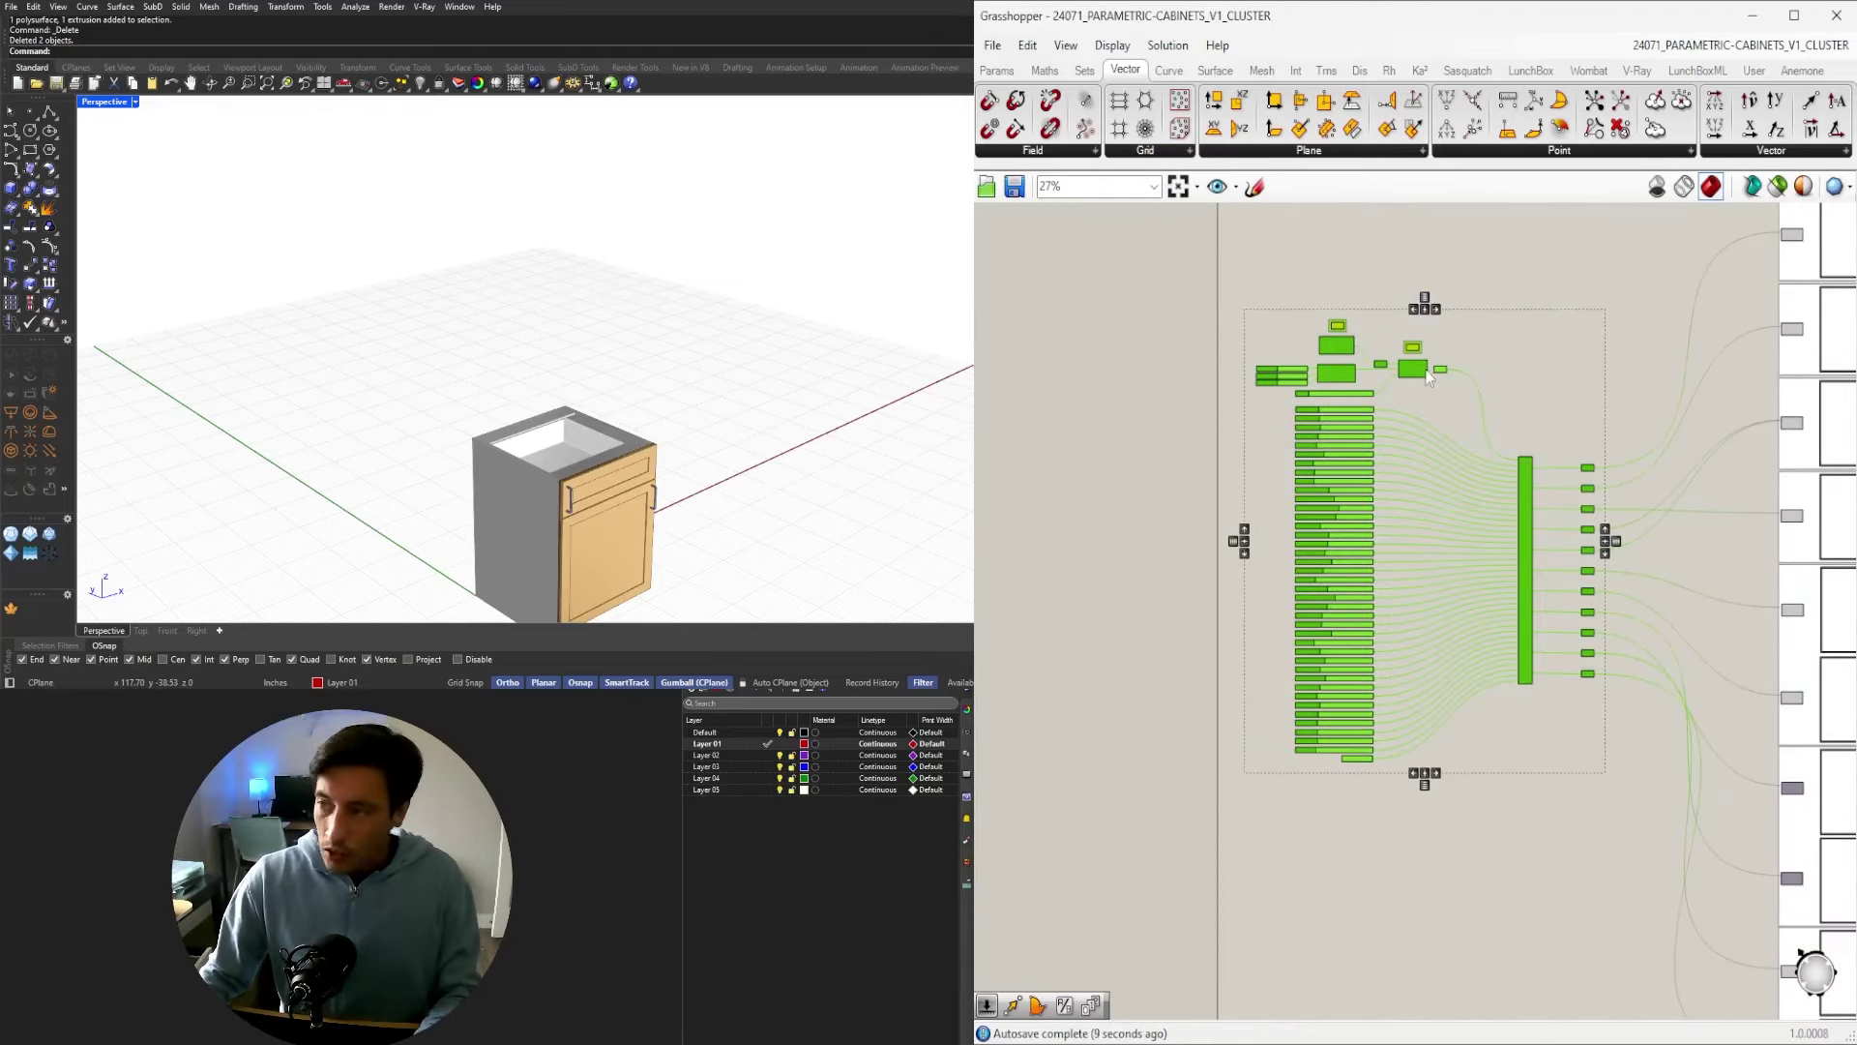
click(1360, 243)
Switch back to the open 24072_PARAMETRIC-OH CABINETS_V1_CLUSTER1 definition.
click(1739, 45)
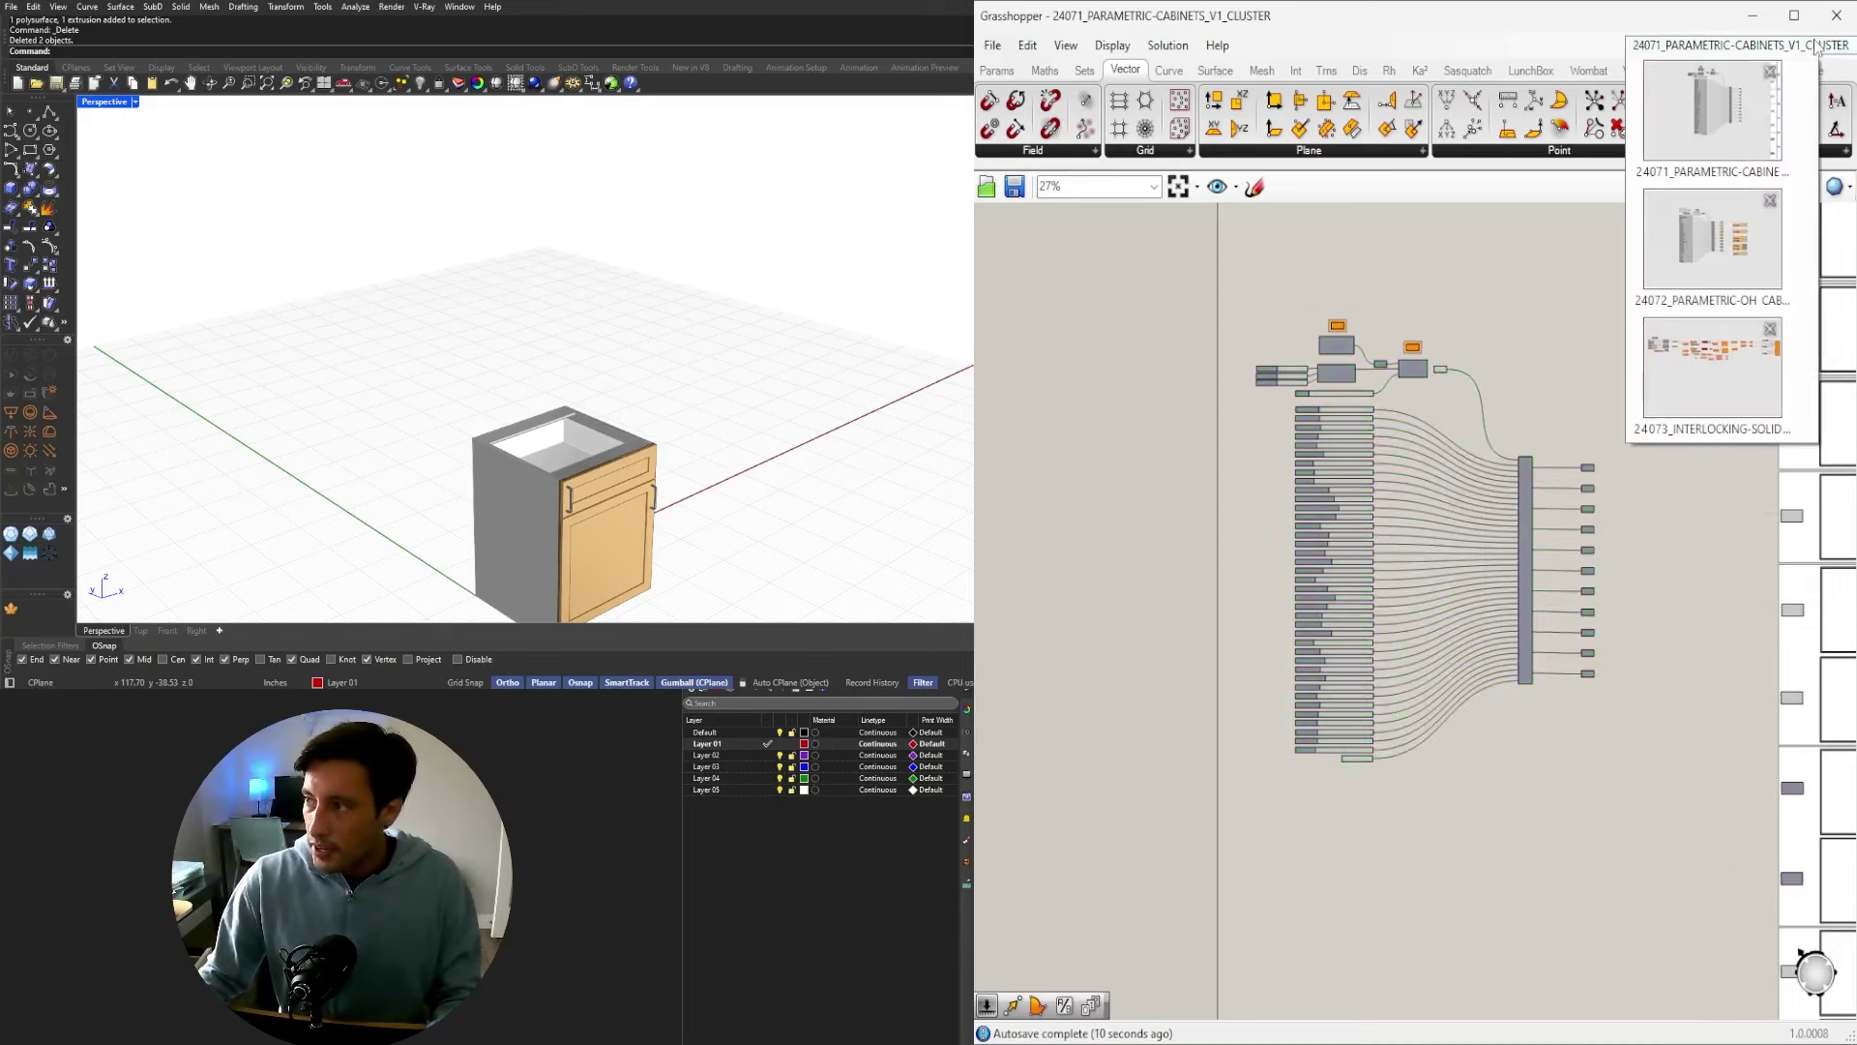
click(1729, 226)
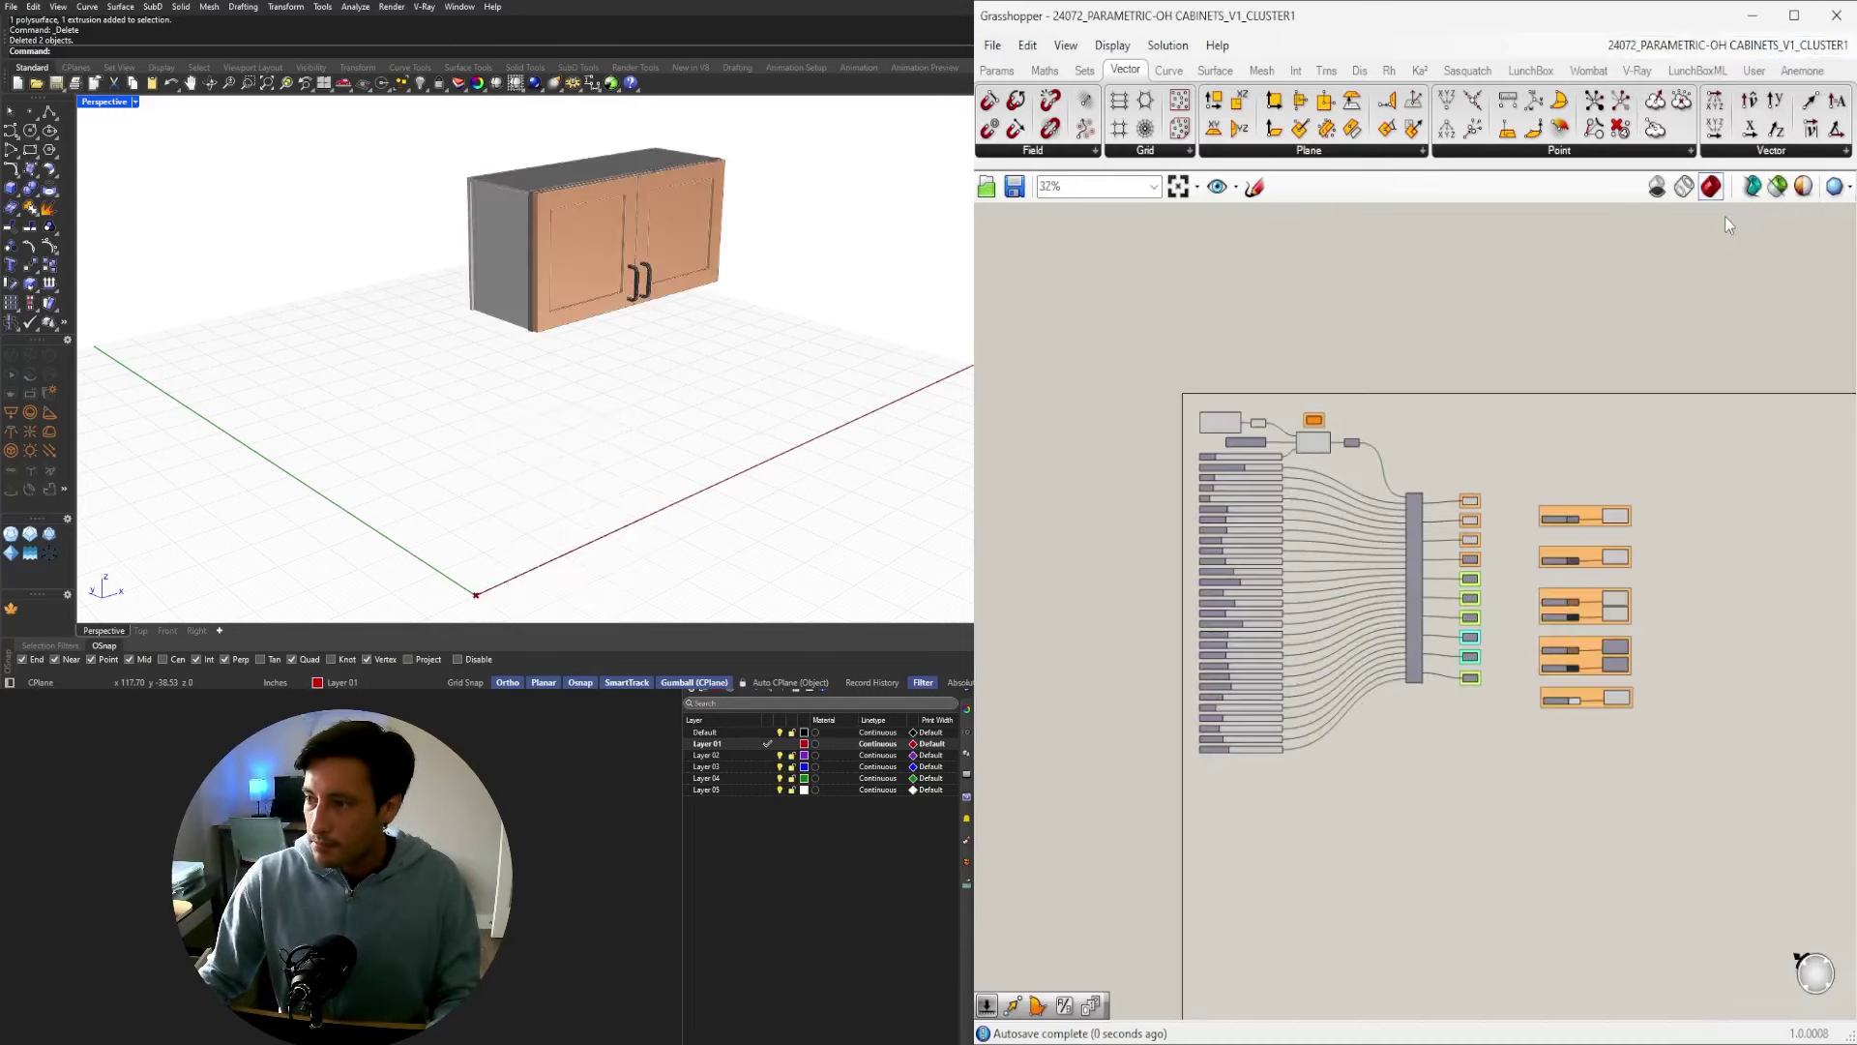
Paste the copied base cabinet definition beneath the overhead cabinet definition.
scroll(1592, 513, down, 3)
right_drag(1515, 768, 1540, 626)
key(ctrl+v)
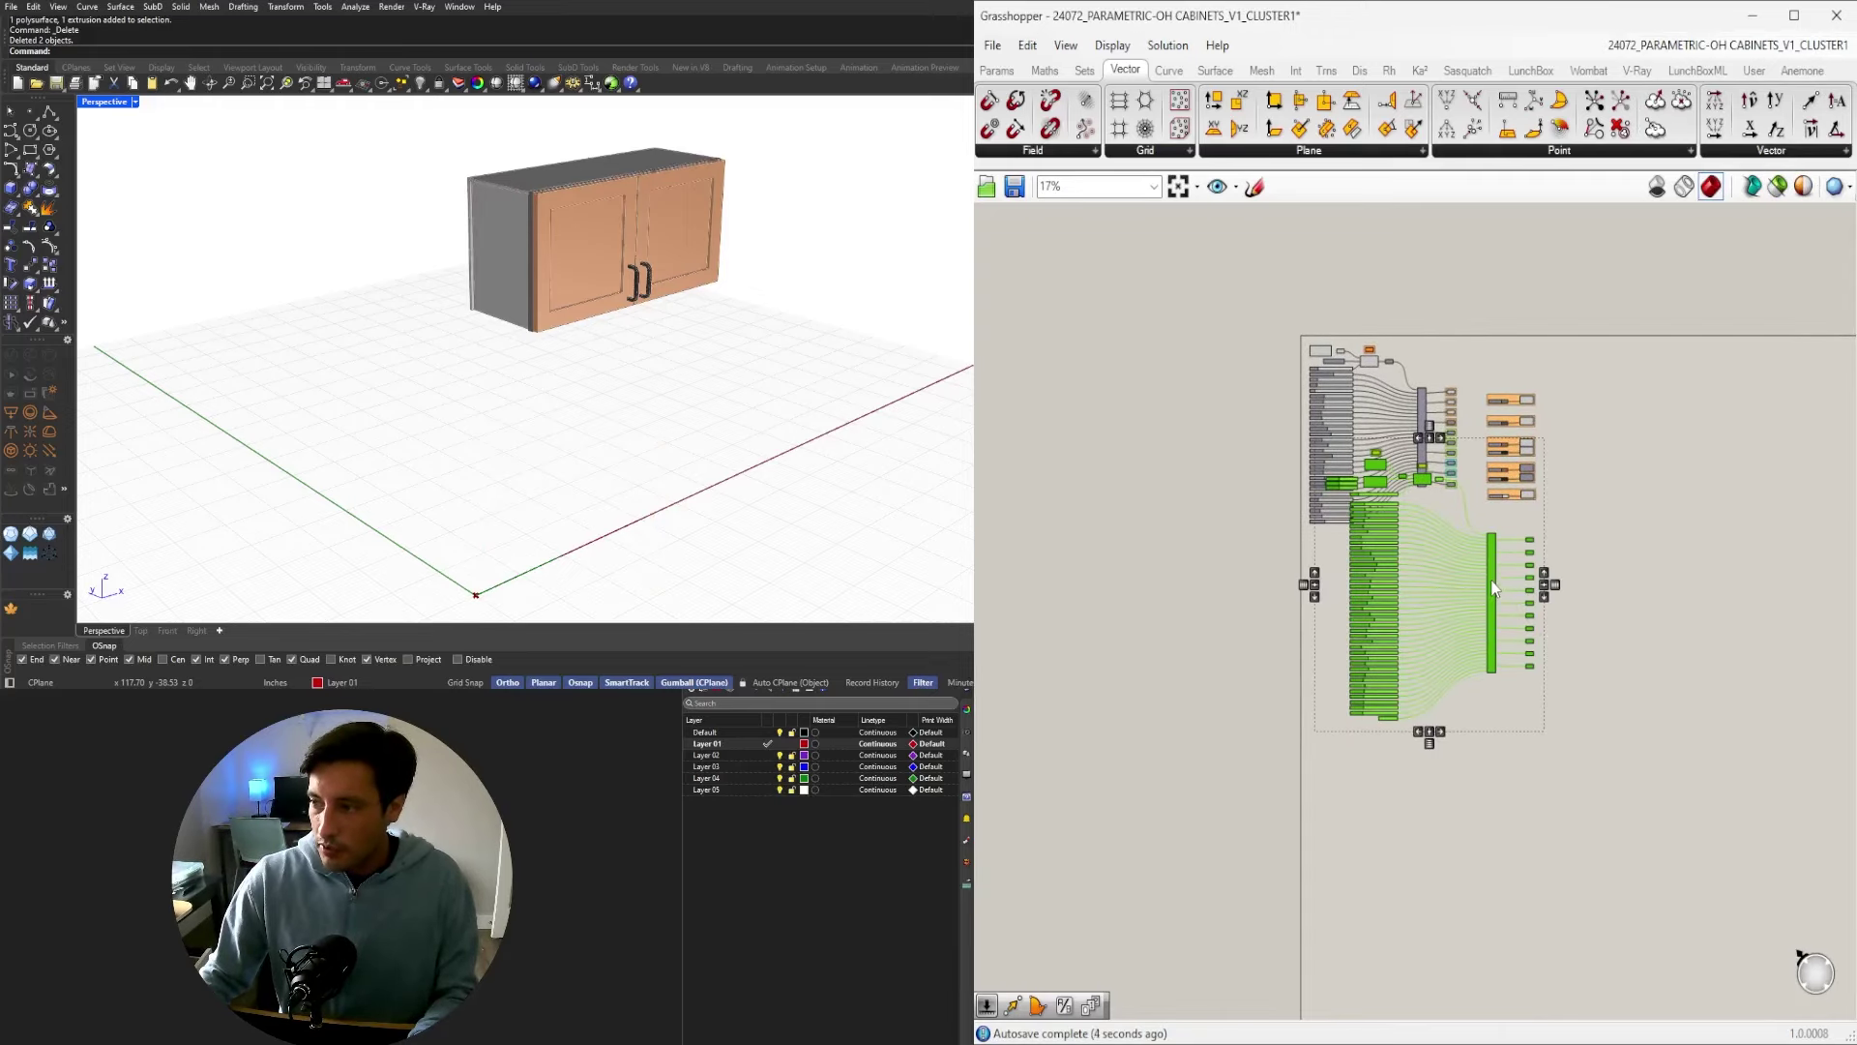
Move the pasted base cabinet's Curve parameter level with its Line SDL output so the connecting wire runs straight.
scroll(1477, 687, up, 7)
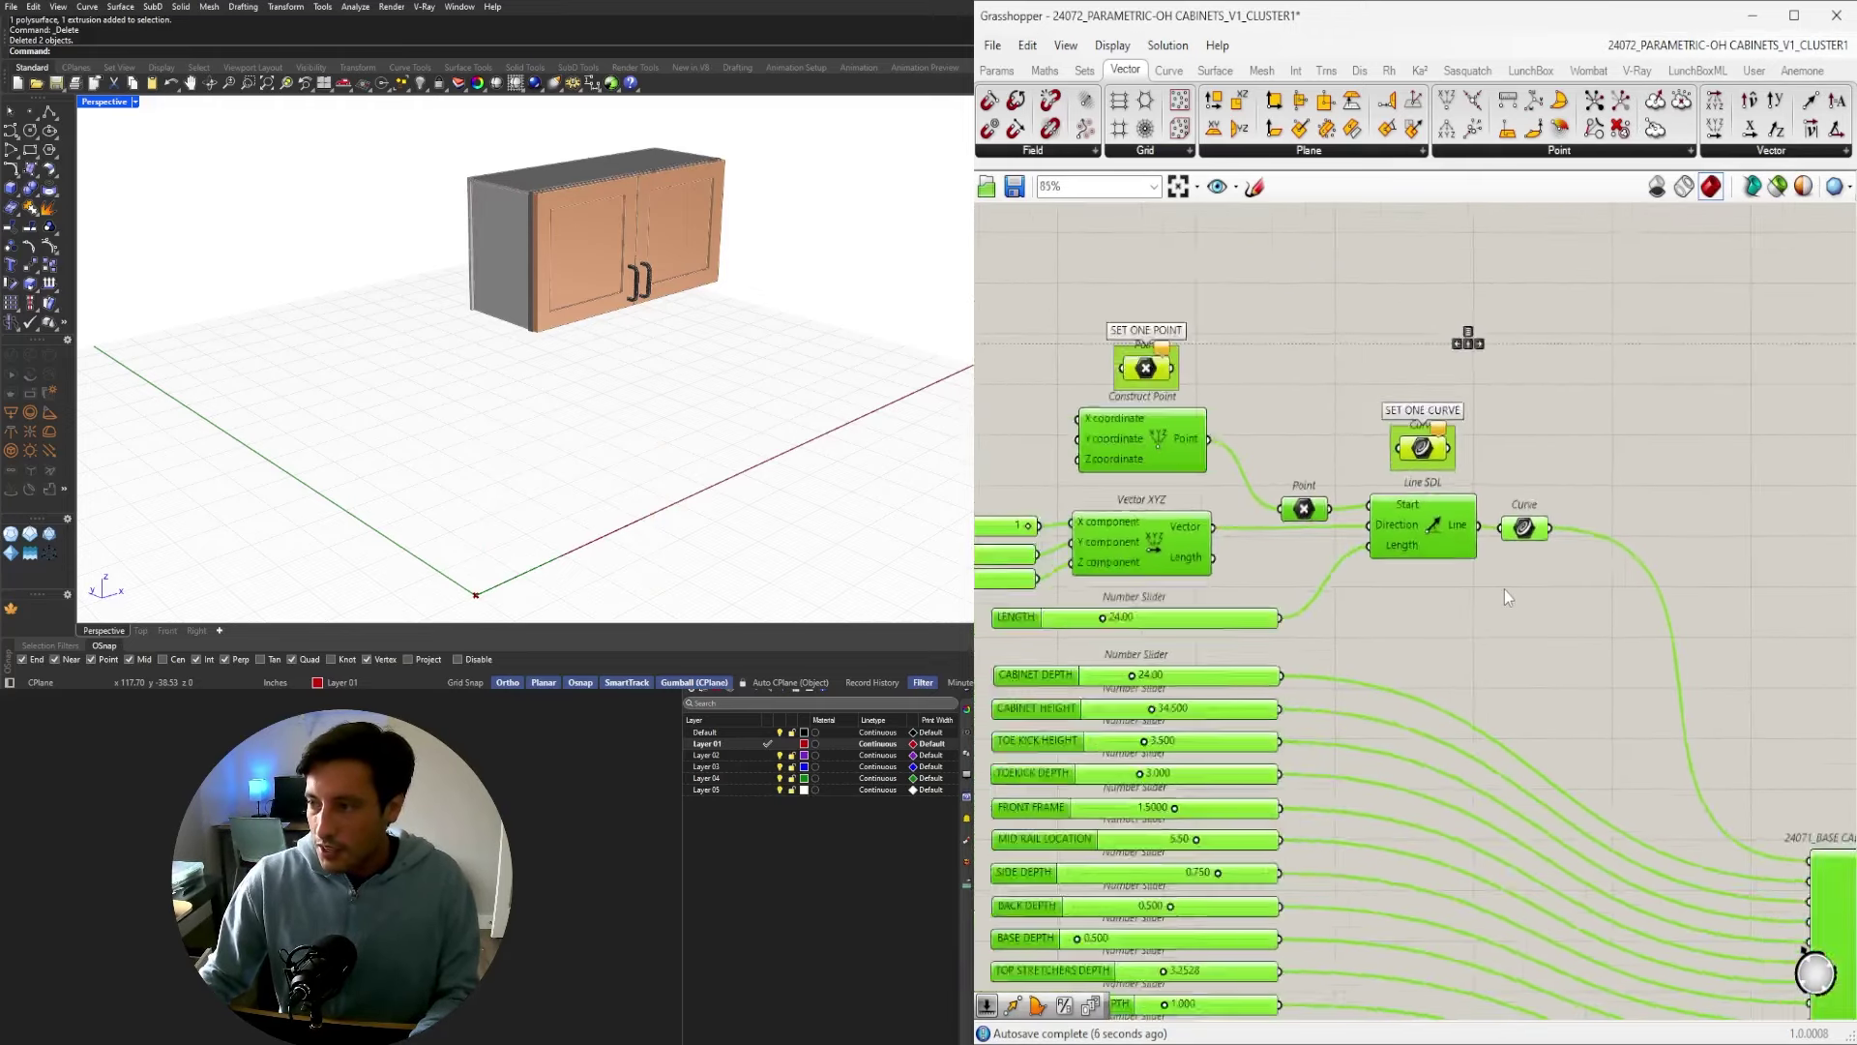
scroll(1506, 590, down, 1)
click(1529, 553)
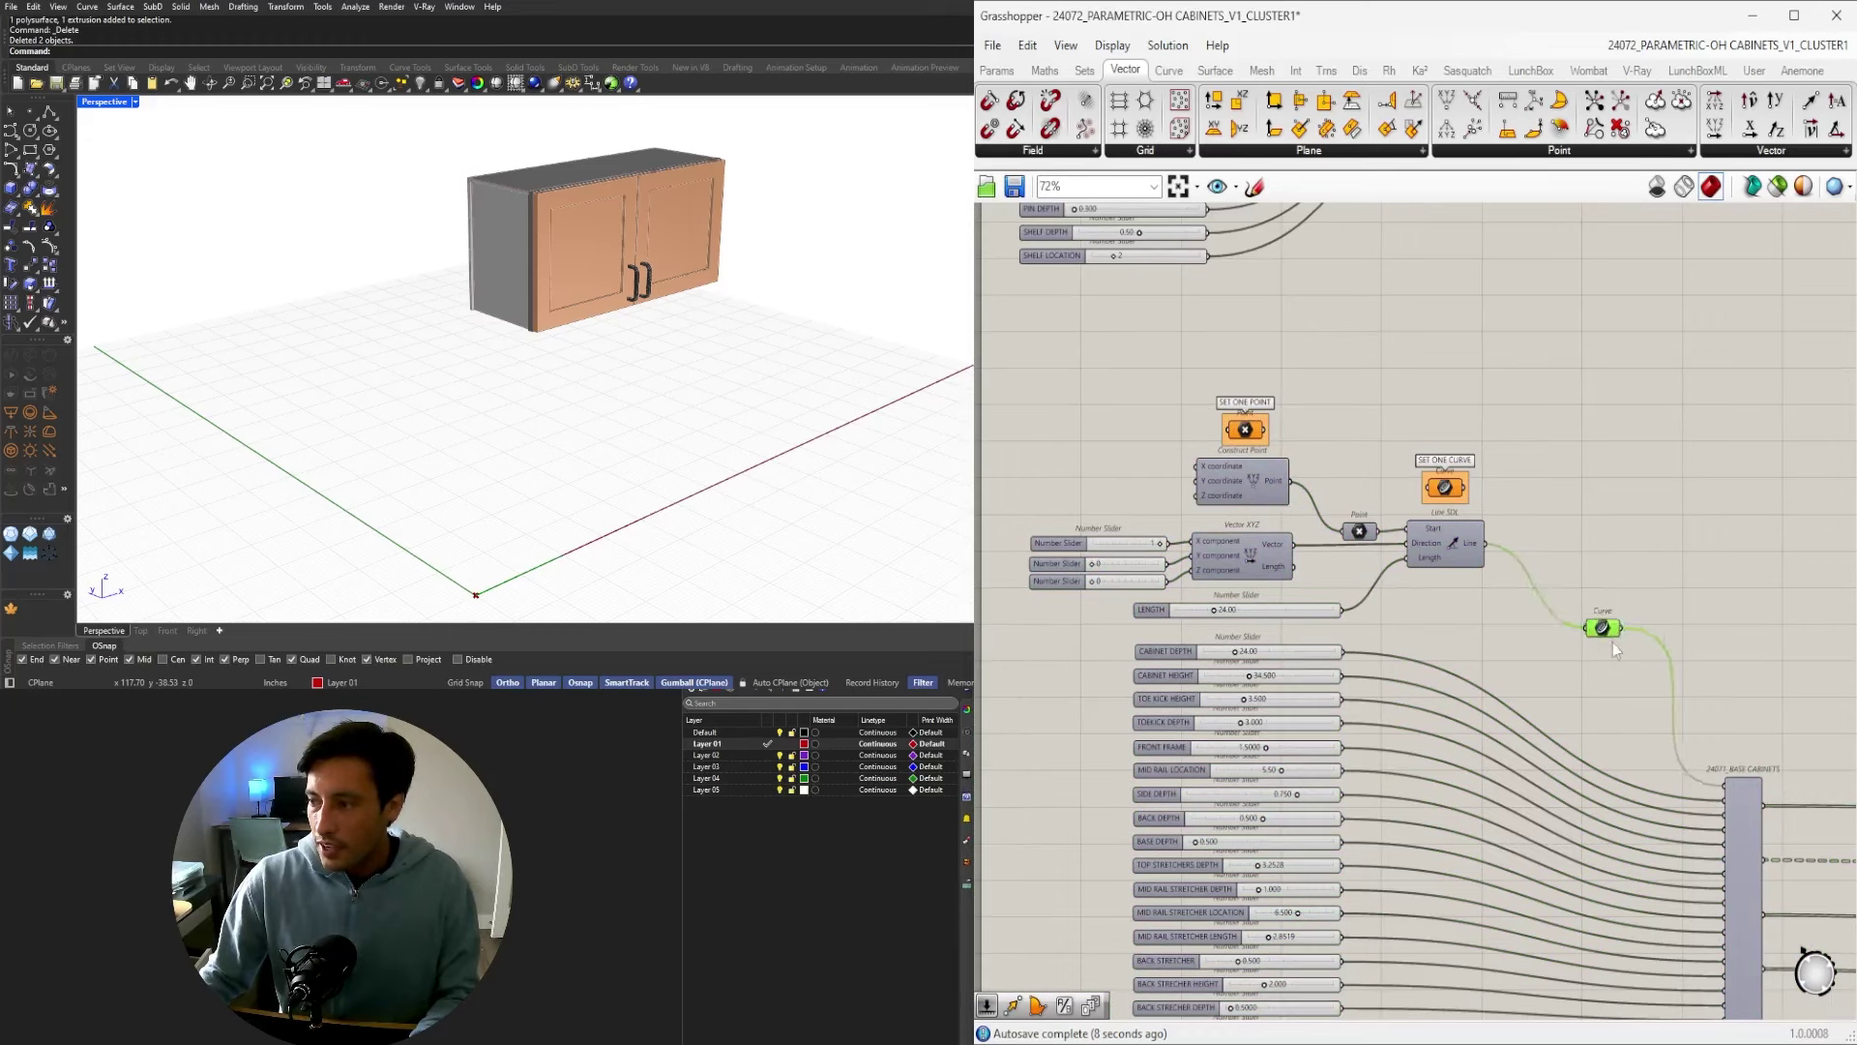
drag(1655, 711, 1589, 549)
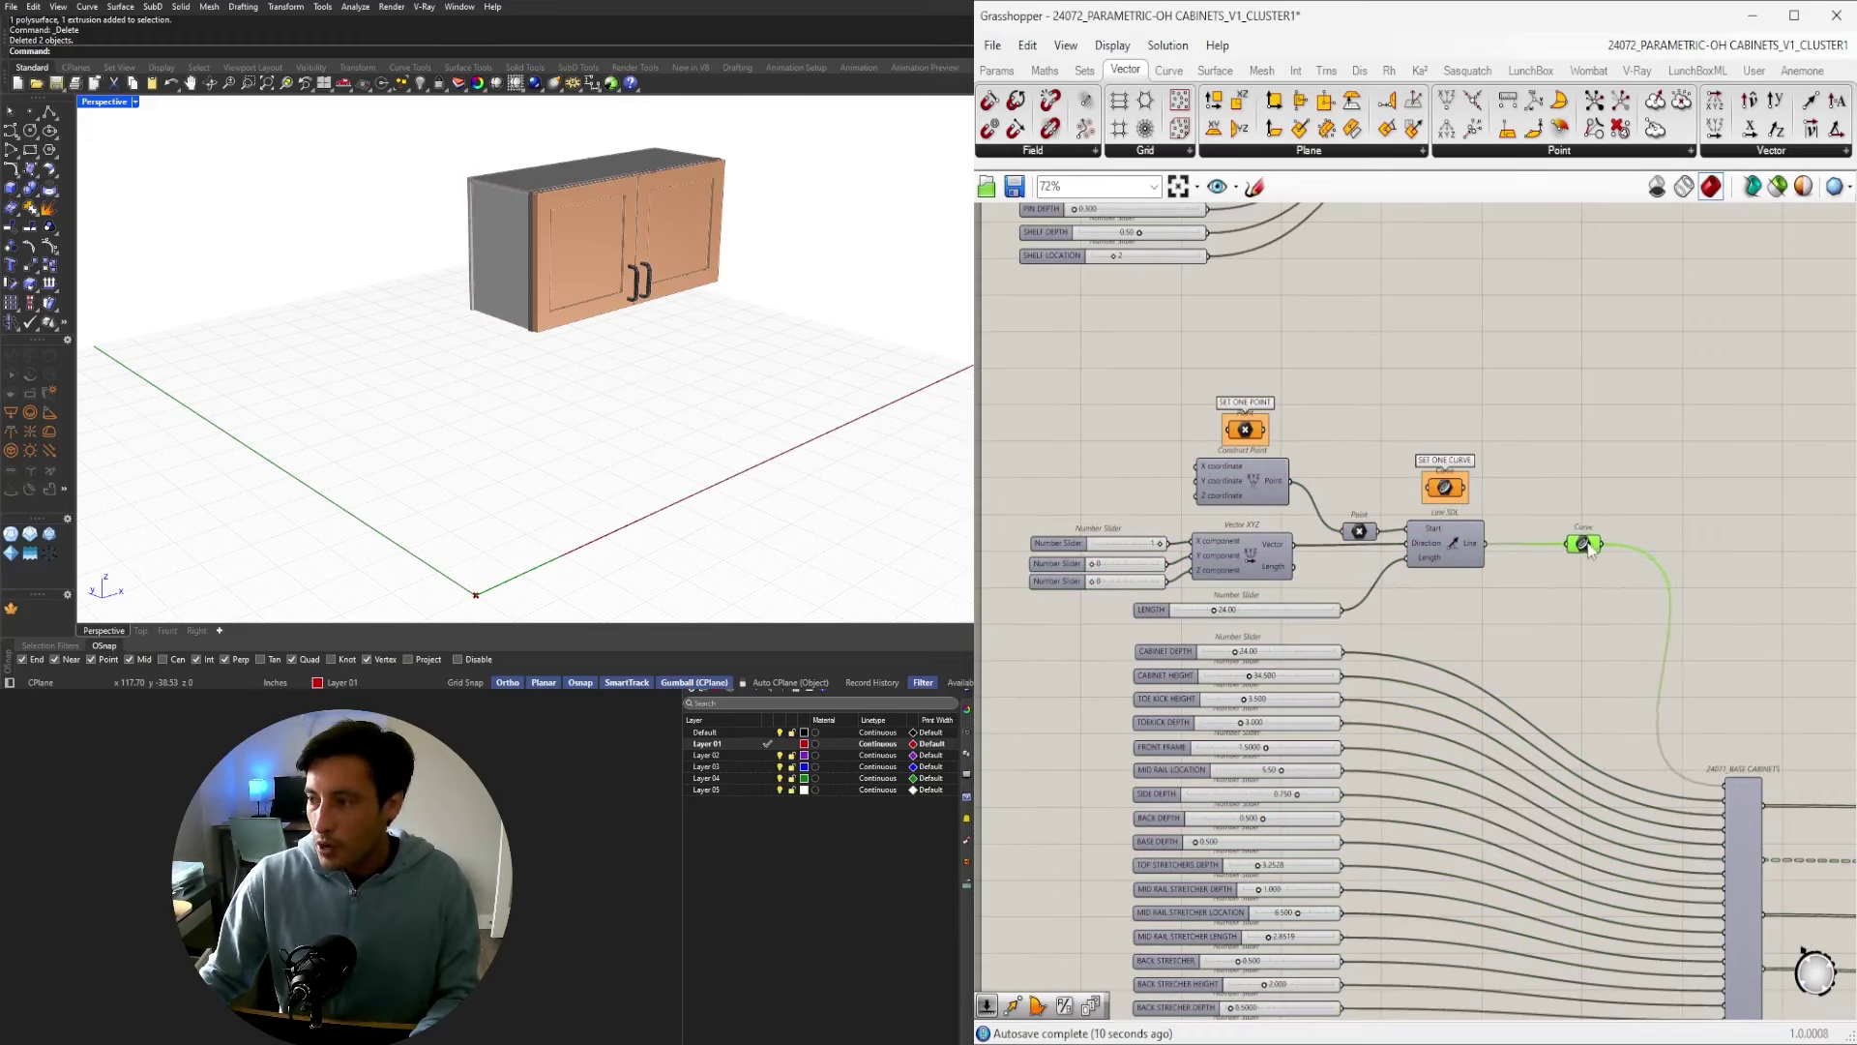
Add a second Curve parameter fed by the overhead cabinet's Line SDL output and hide its incoming wire.
scroll(1579, 544, down, 3)
right_drag(1505, 431, 1471, 771)
scroll(1370, 288, up, 7)
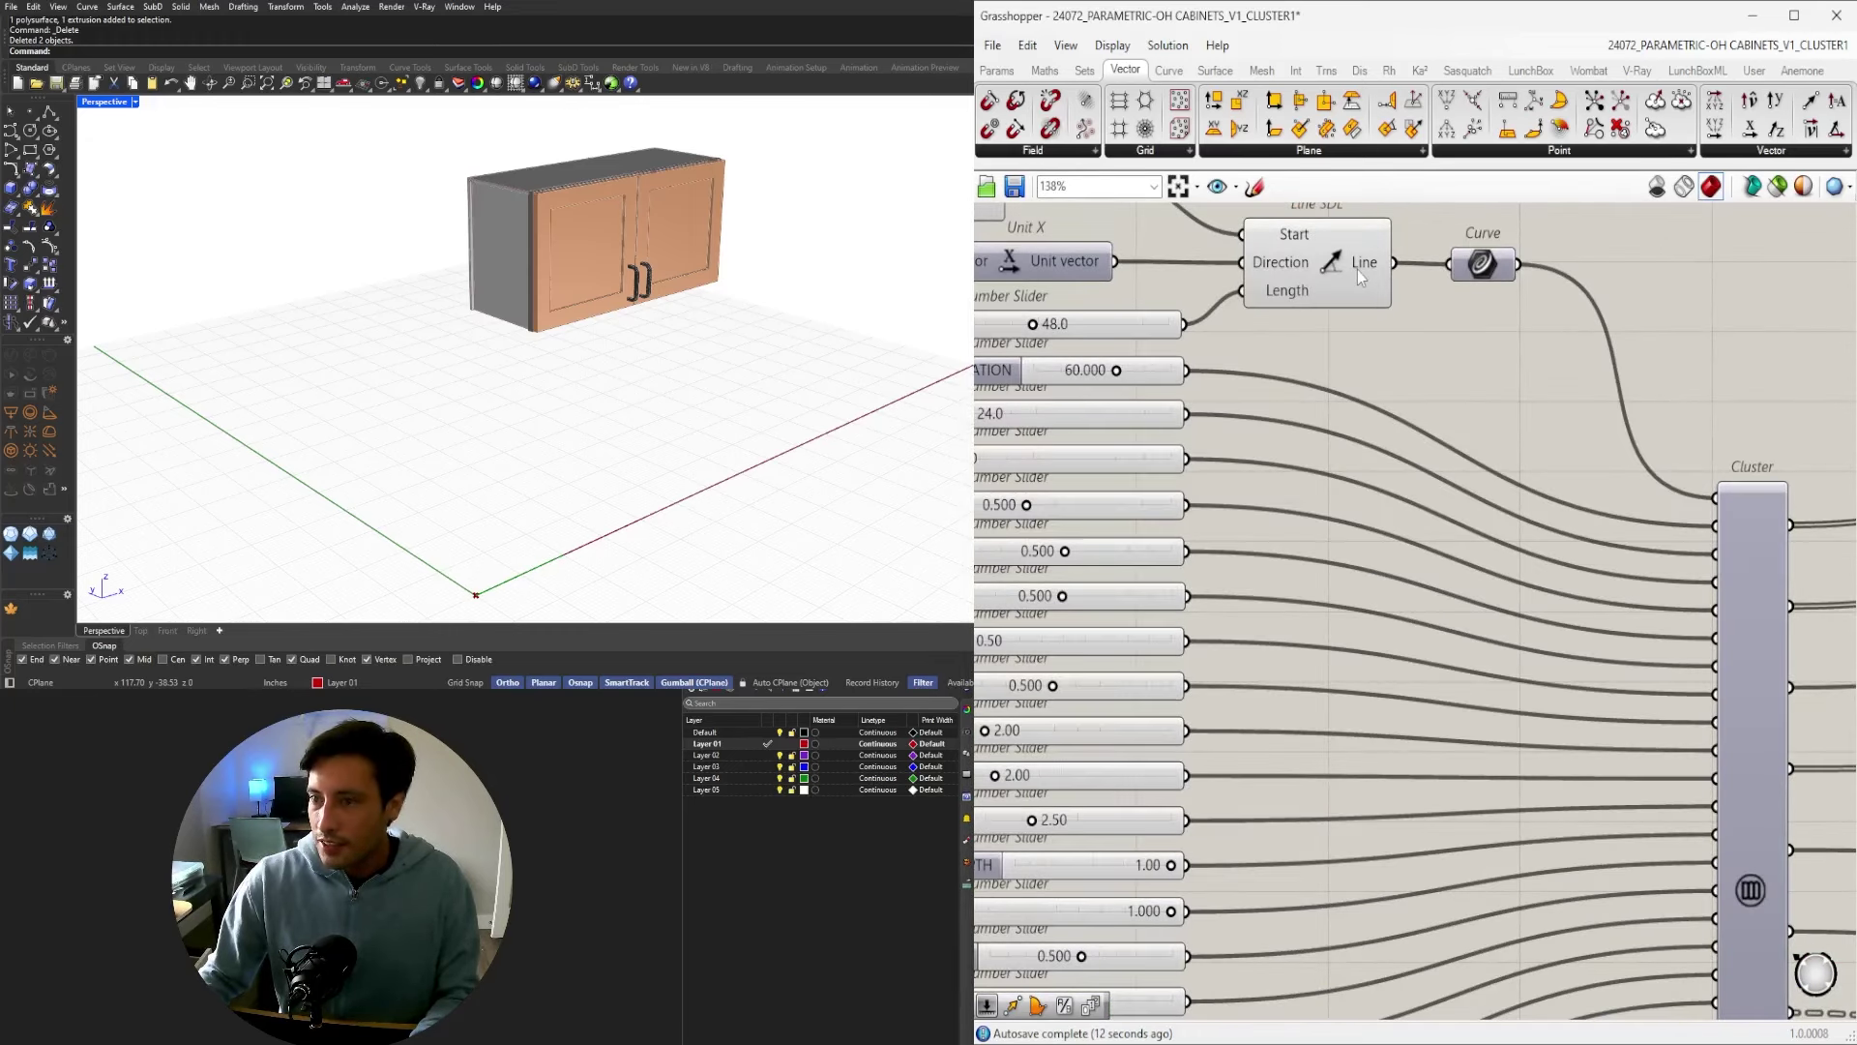
click(1354, 269)
scroll(1355, 269, down, 2)
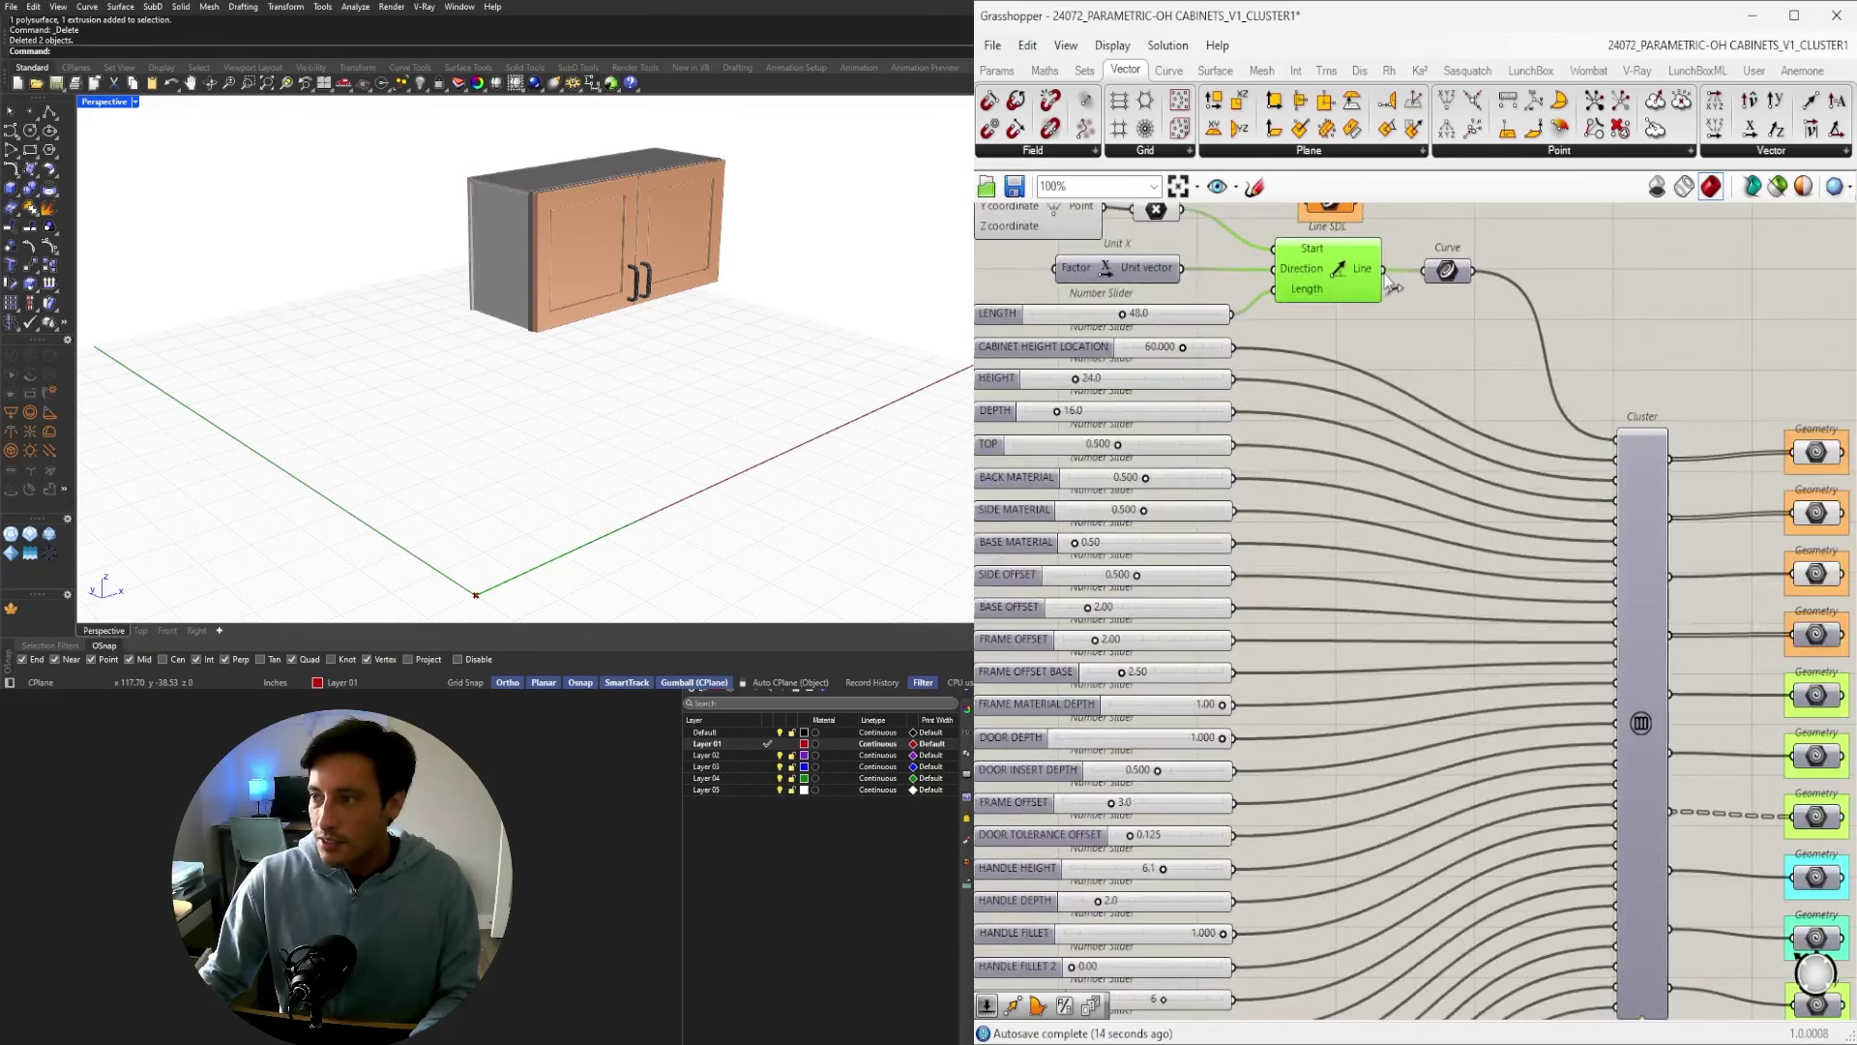
drag(1459, 272, 1437, 312)
click(1357, 267)
right_click(1426, 305)
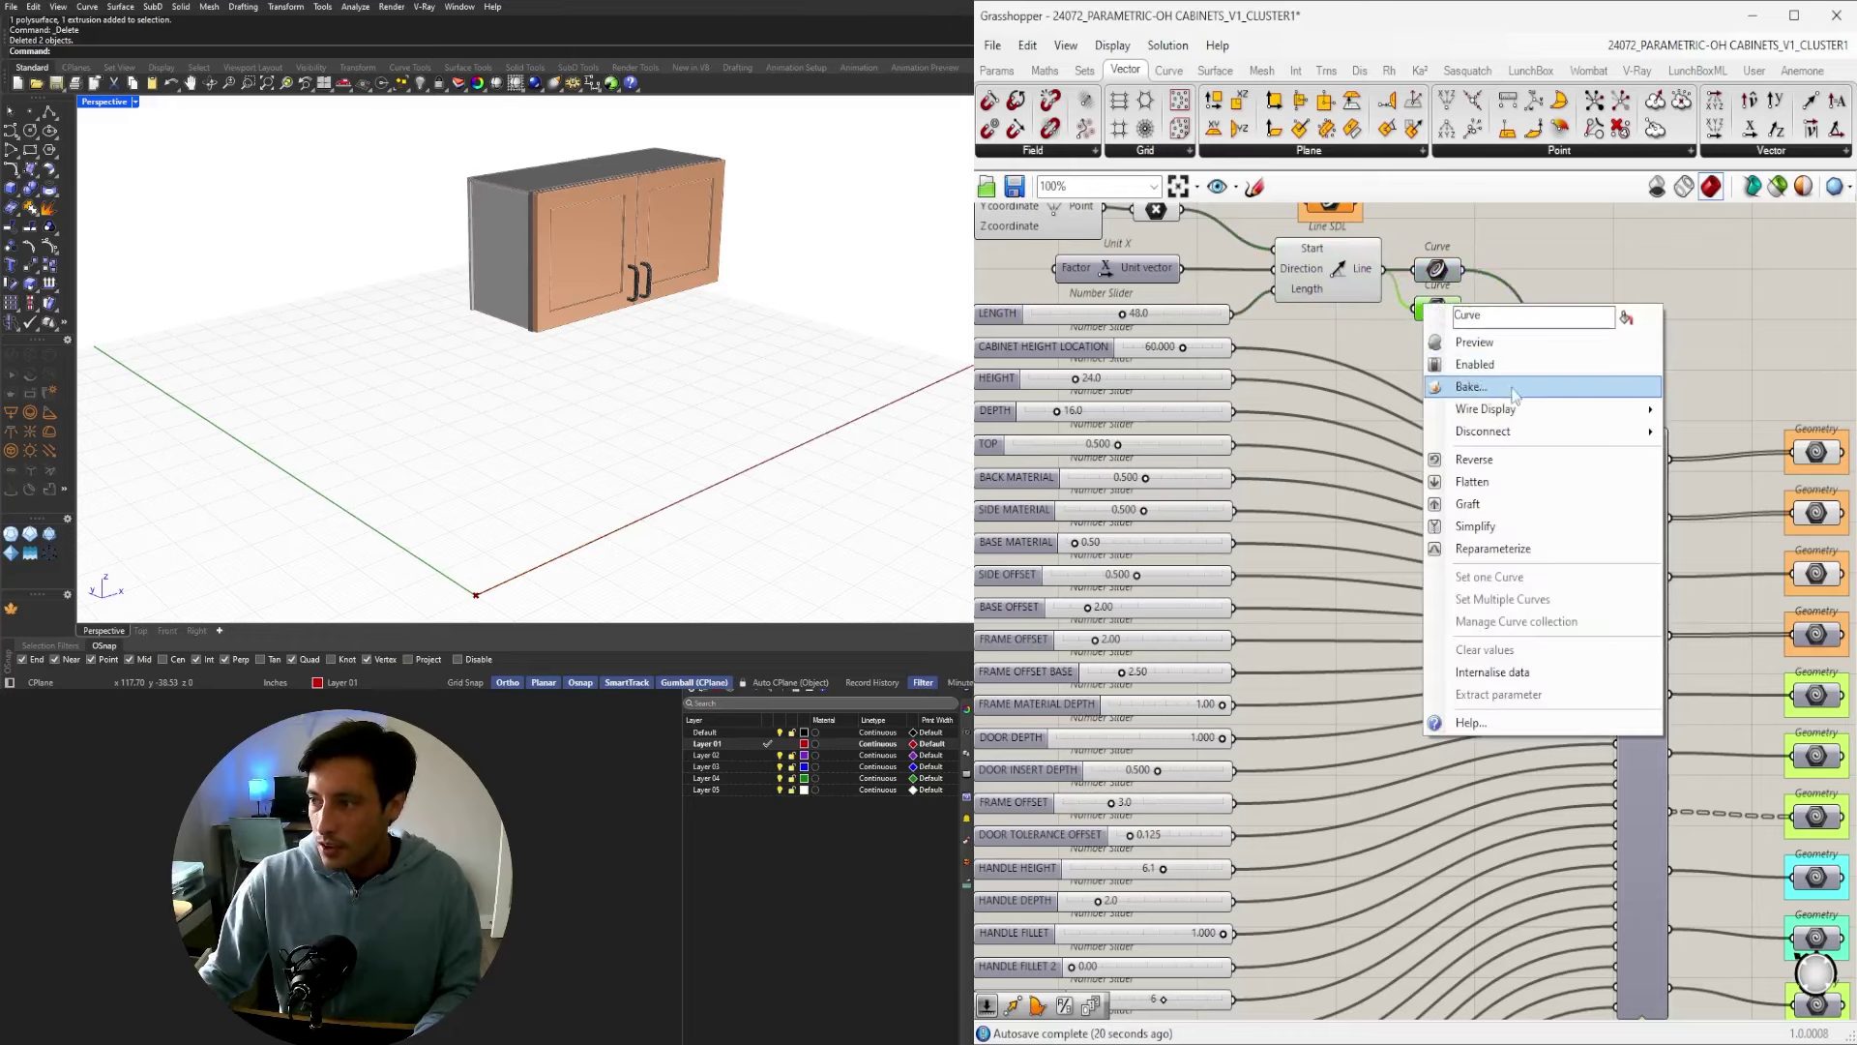
mouse_move(1511, 409)
click(1708, 457)
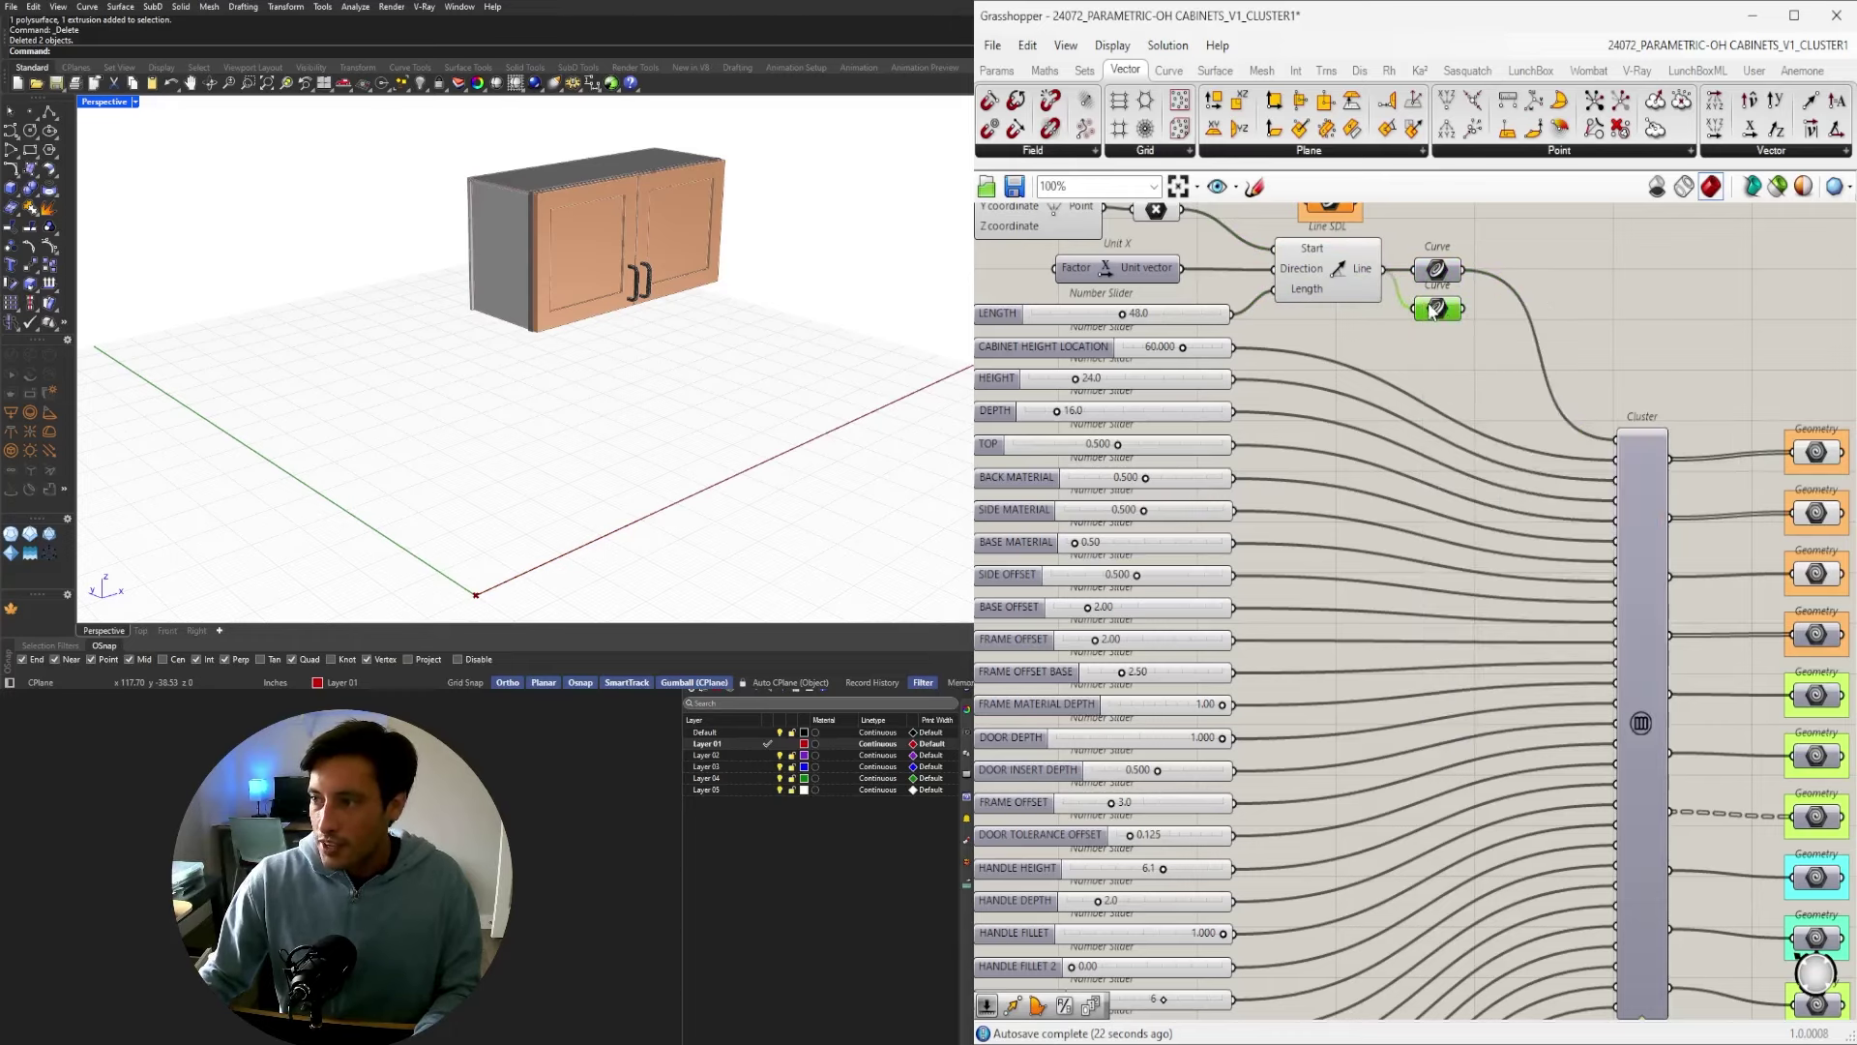
Place the added Curve parameter beside the base cabinet's Curve and feed it into that parameter.
drag(1430, 307, 1432, 889)
scroll(1432, 889, down, 3)
right_drag(1432, 890, 1419, 407)
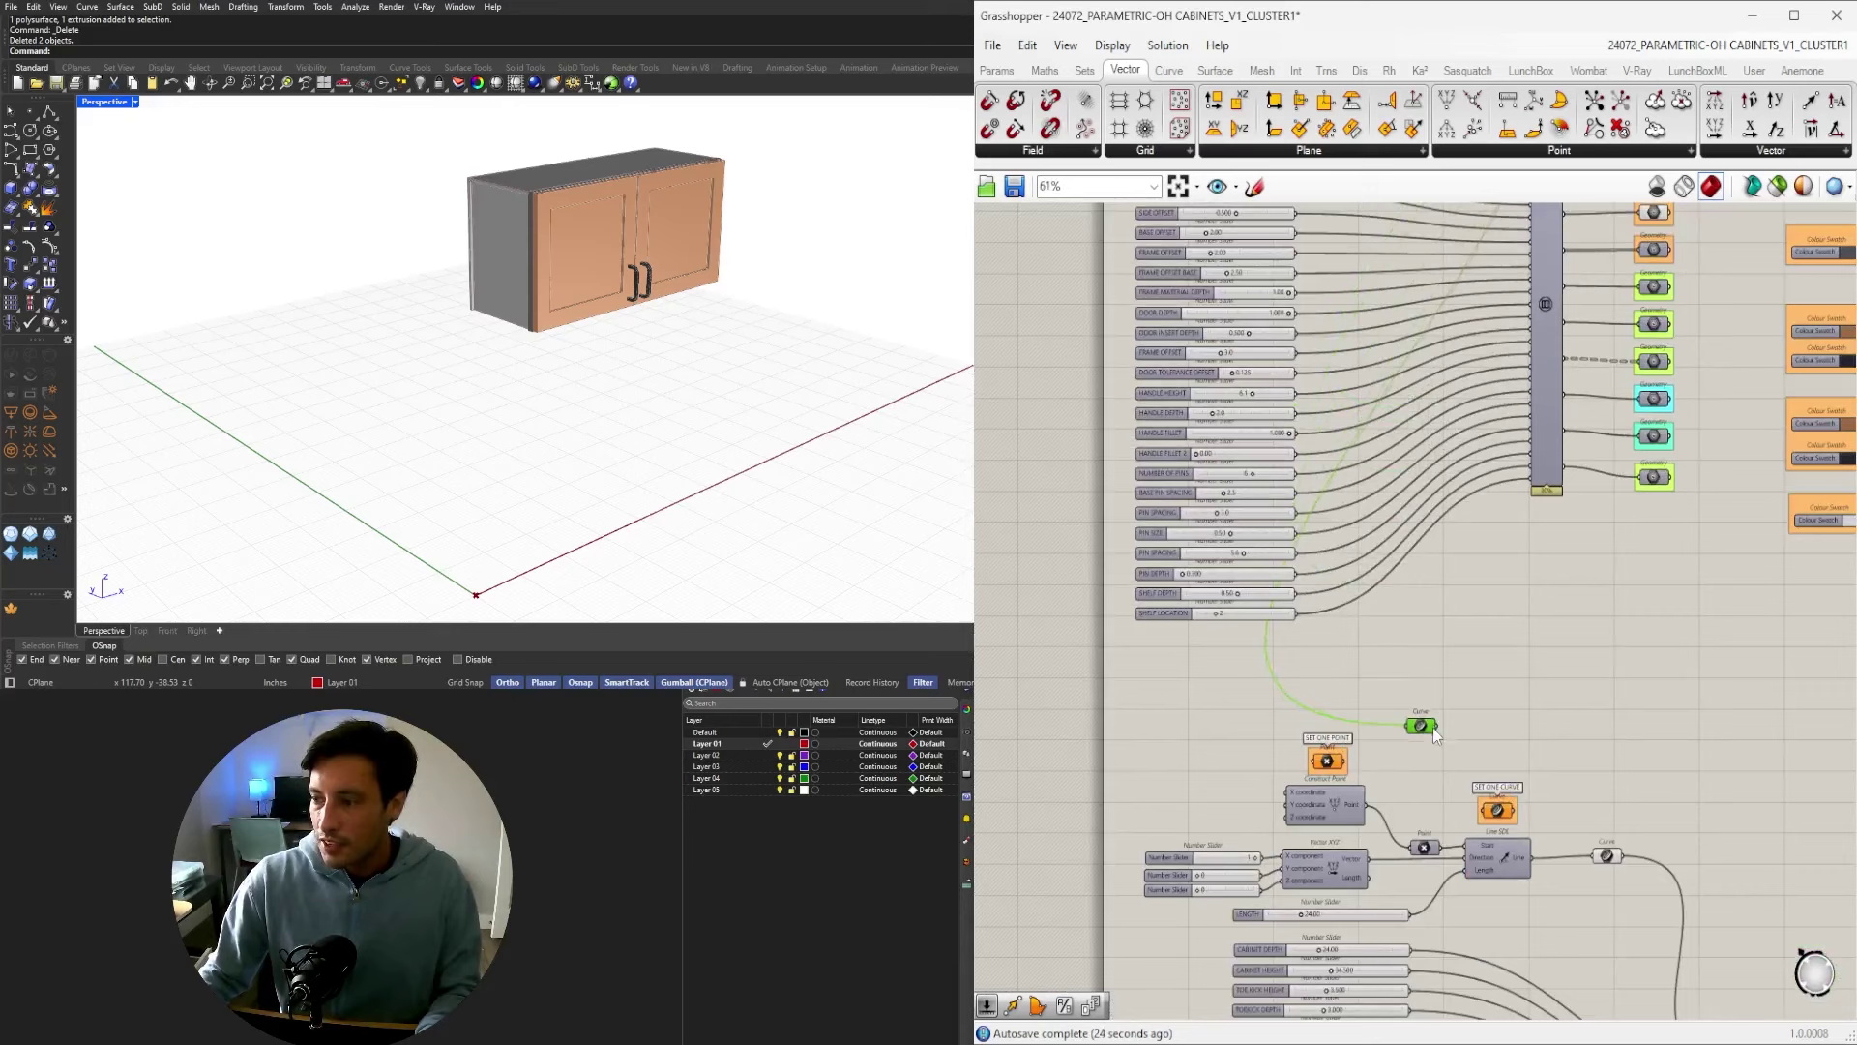
scroll(1436, 795, up, 3)
drag(1439, 779, 1693, 916)
Turn off the preview of the base cabinet's own point, vector, LENGTH and Line SDL components.
scroll(1531, 726, down, 3)
right_drag(1530, 724, 1520, 412)
drag(1557, 567, 1244, 374)
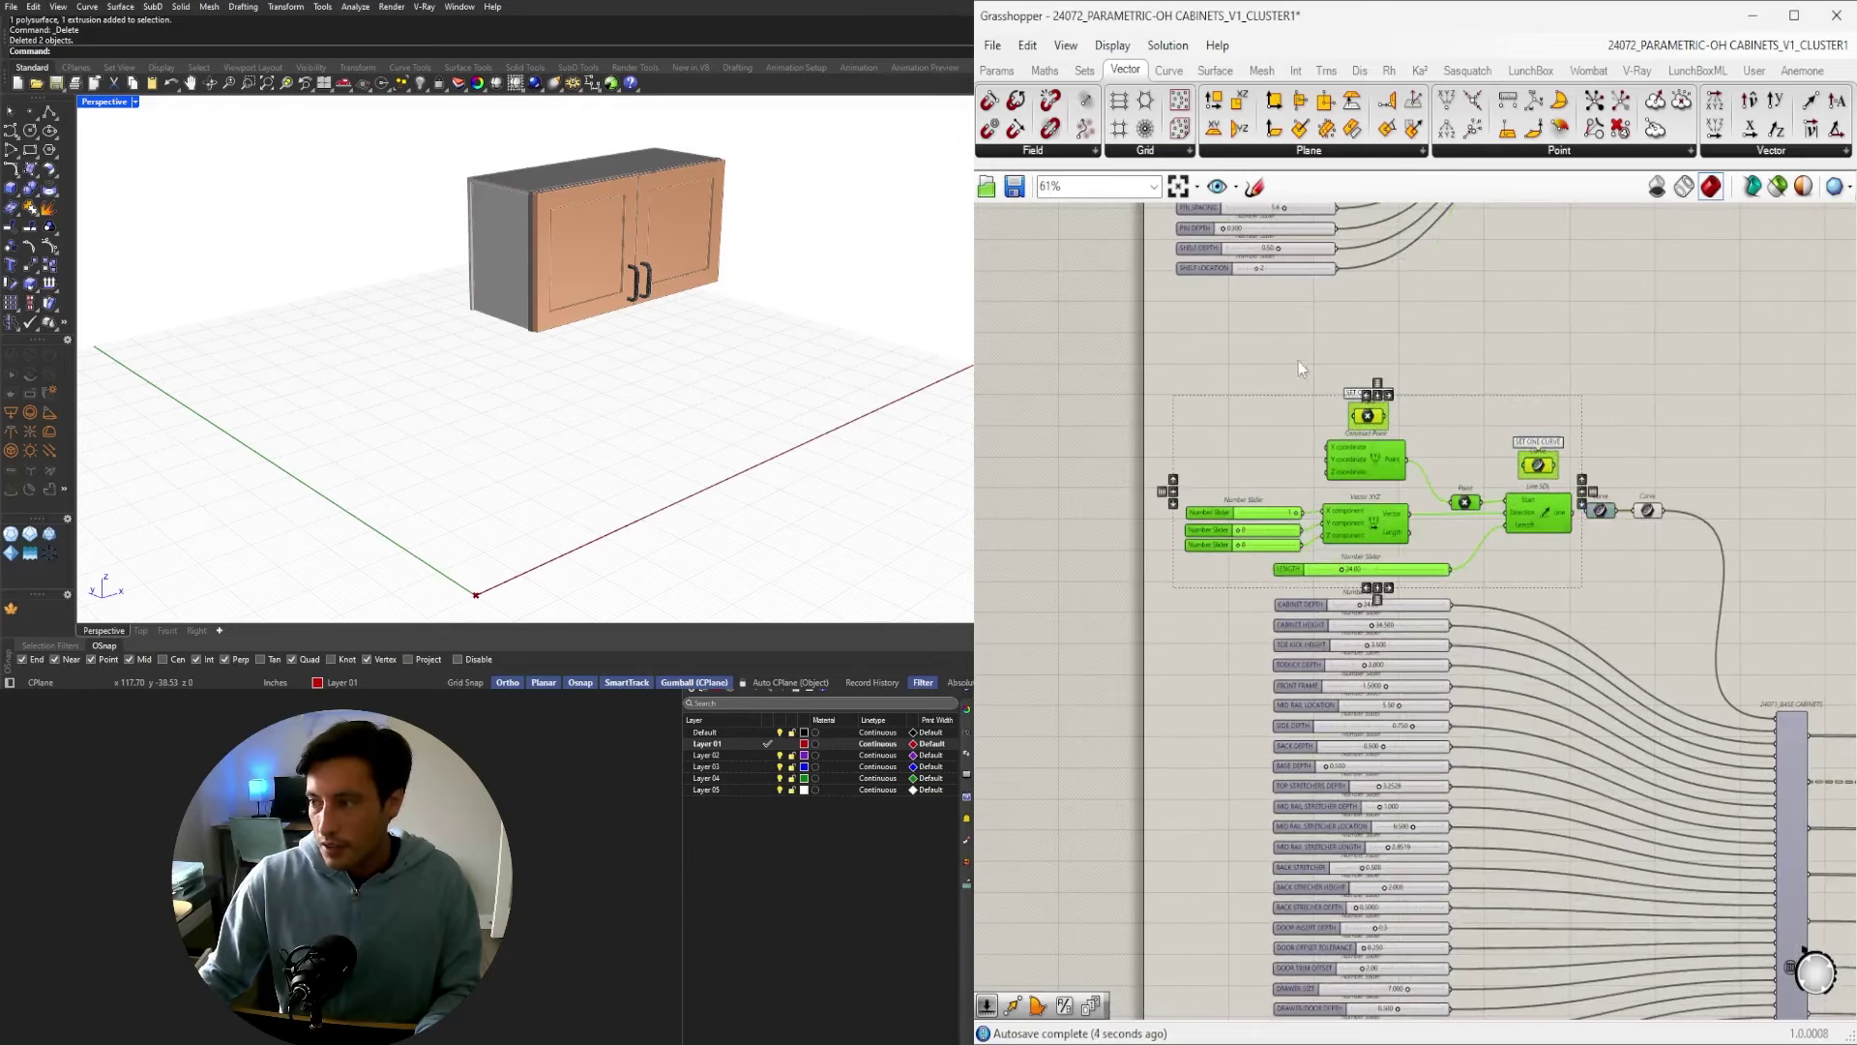
middle_click(1456, 358)
click(1518, 293)
Turn on the preview of all Geometry outputs of the 24071_BASE CABINETS cluster.
scroll(1514, 378, down, 4)
right_drag(1767, 698, 1405, 711)
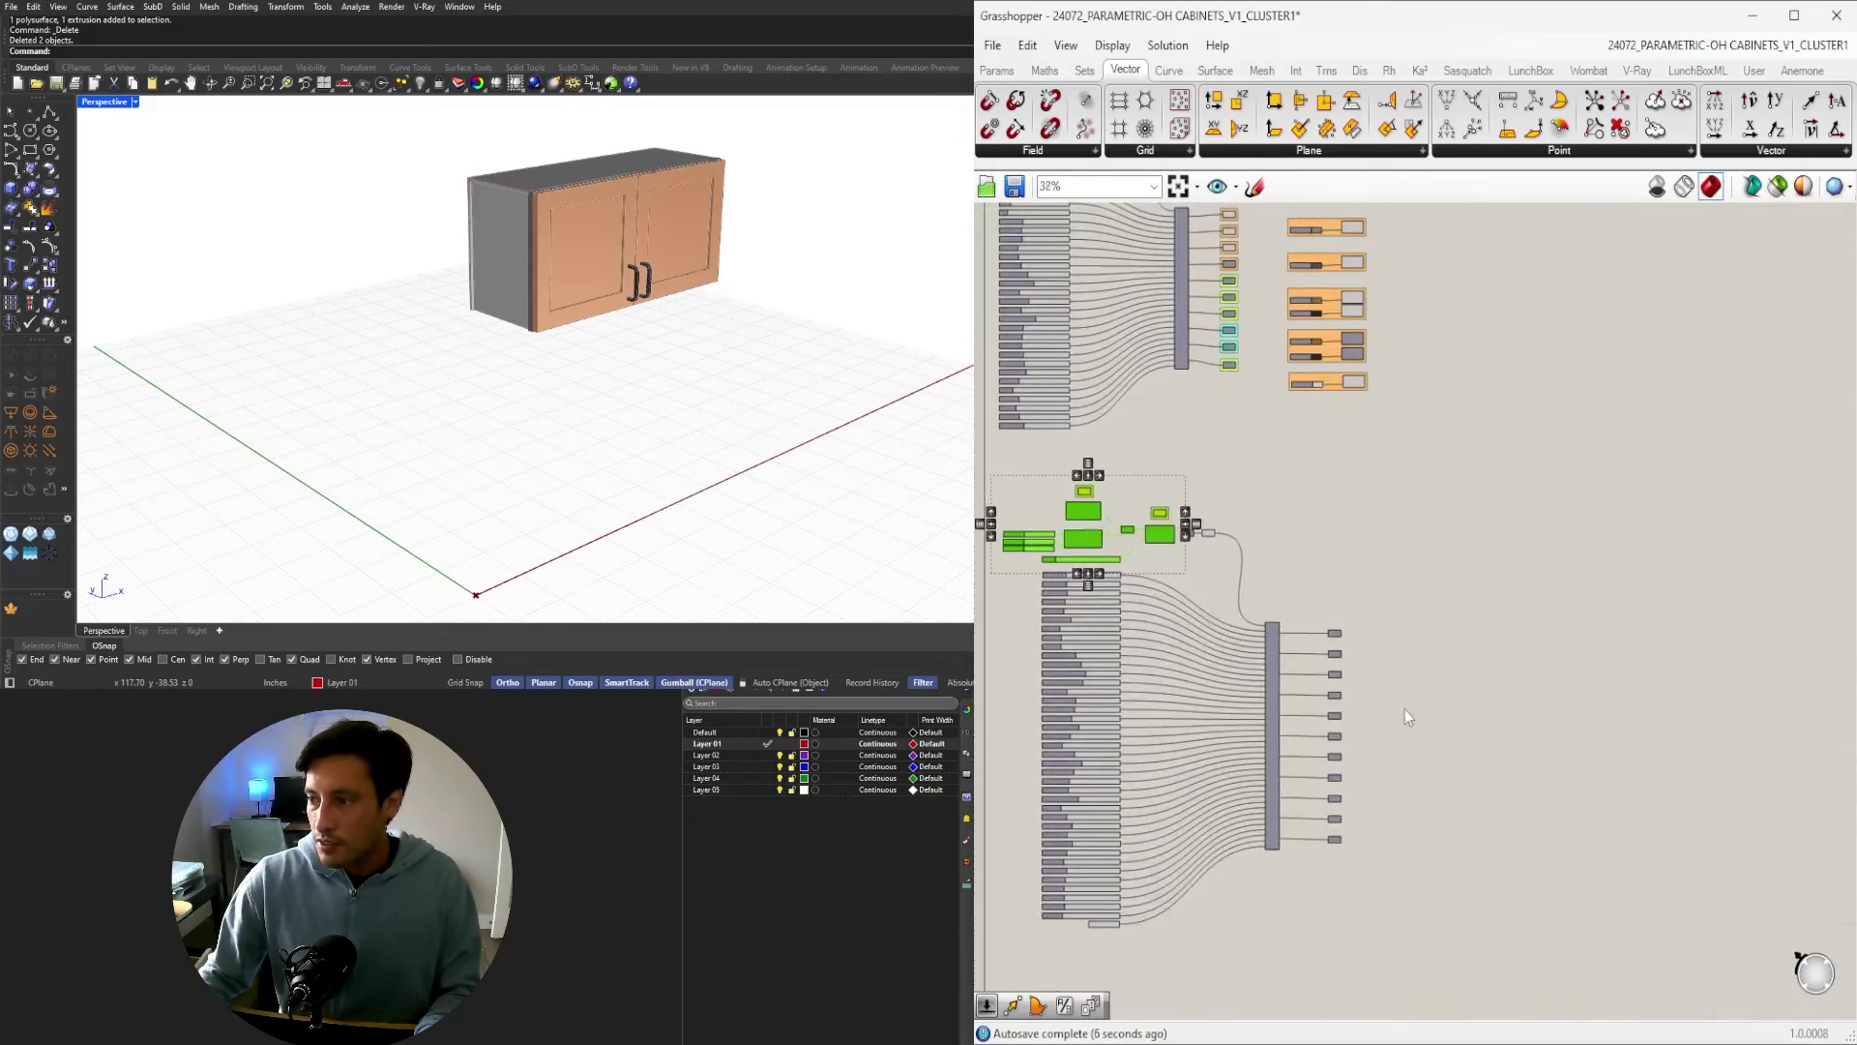
scroll(1405, 710, up, 3)
right_drag(1459, 886, 1544, 693)
click(1544, 692)
scroll(1539, 701, down, 2)
right_drag(1489, 842, 1494, 907)
scroll(1542, 904, down, 2)
right_drag(1533, 452, 1522, 555)
scroll(1446, 701, up, 1)
right_drag(1445, 700, 1424, 463)
scroll(1492, 758, up, 5)
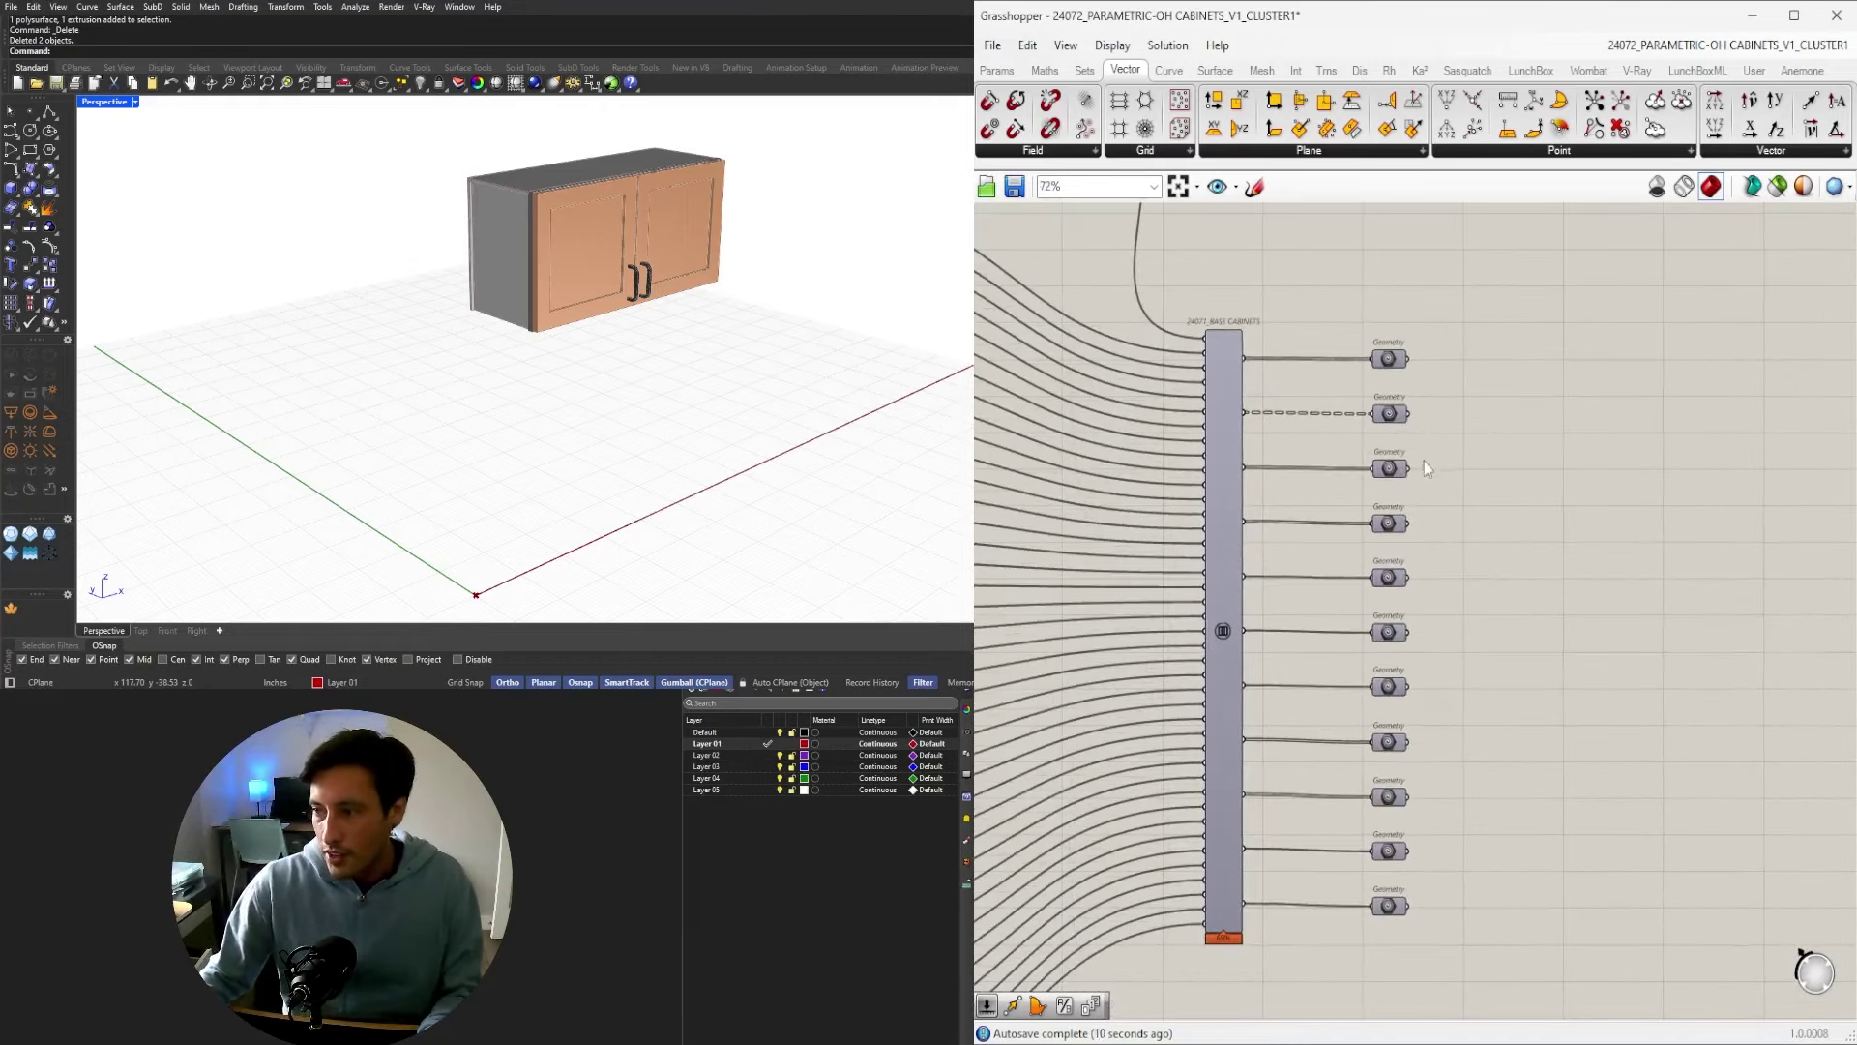
scroll(1424, 461, down, 3)
drag(1333, 331, 1538, 900)
middle_click(1503, 536)
click(1537, 497)
click(1553, 498)
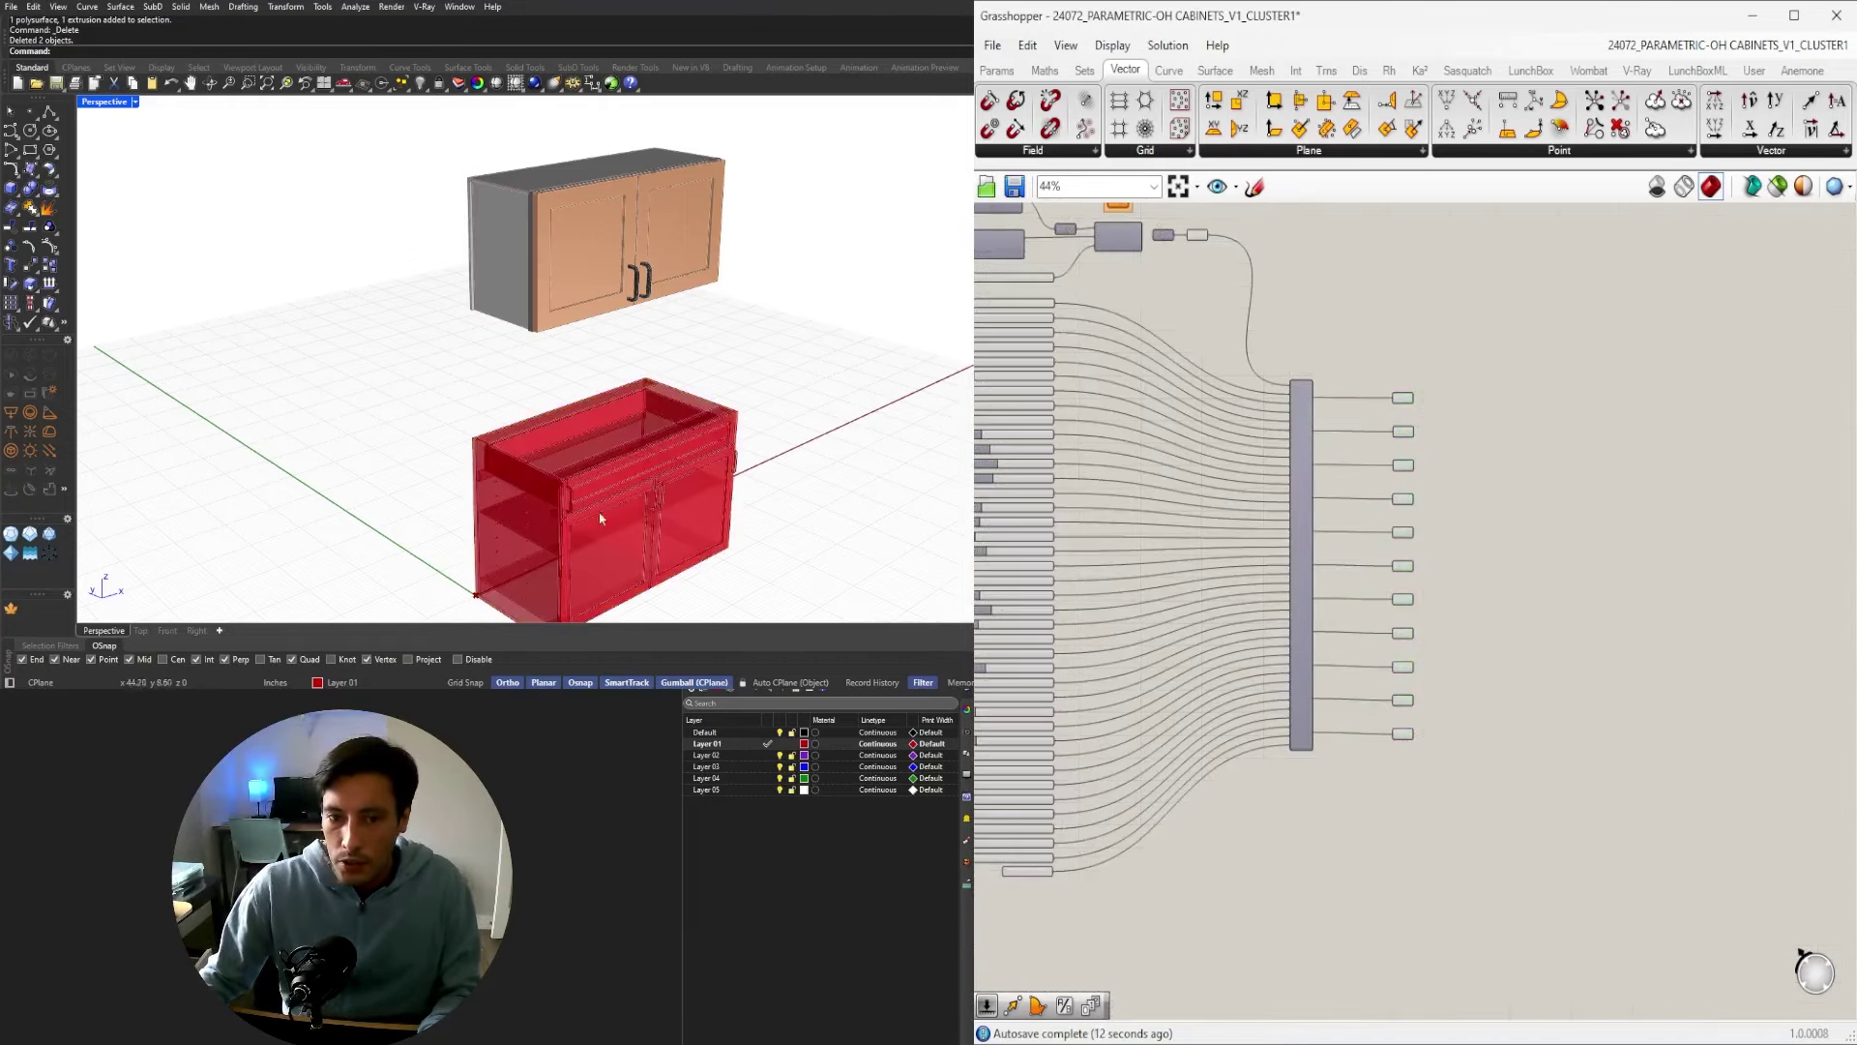
Examine which cabinet parts come from the upper and middle Geometry outputs of the base cabinets cluster.
shift+right_drag(646, 507, 650, 387)
scroll(1230, 368, up, 3)
drag(1624, 403, 1551, 437)
right_drag(1594, 528, 1500, 481)
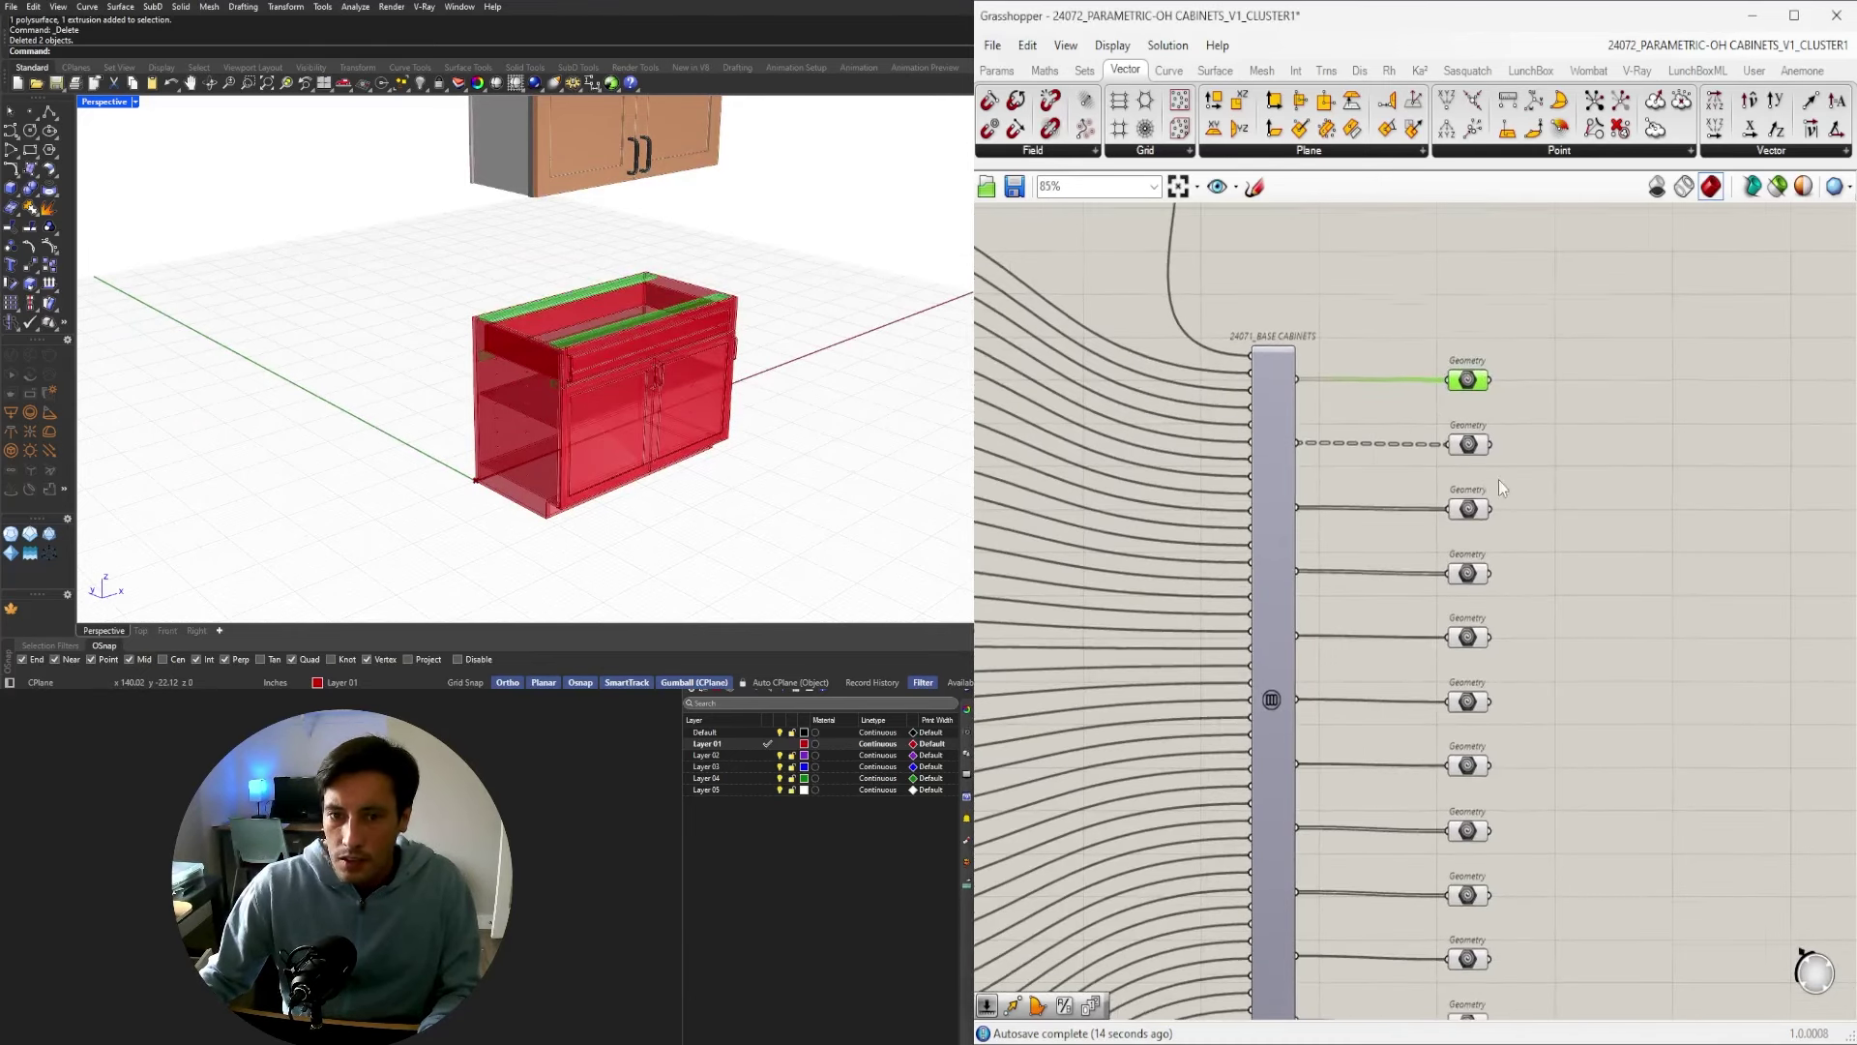
shift+click(1478, 446)
shift+drag(1546, 525, 1482, 490)
scroll(1509, 503, down, 3)
drag(1407, 281, 1393, 652)
scroll(1468, 790, up, 3)
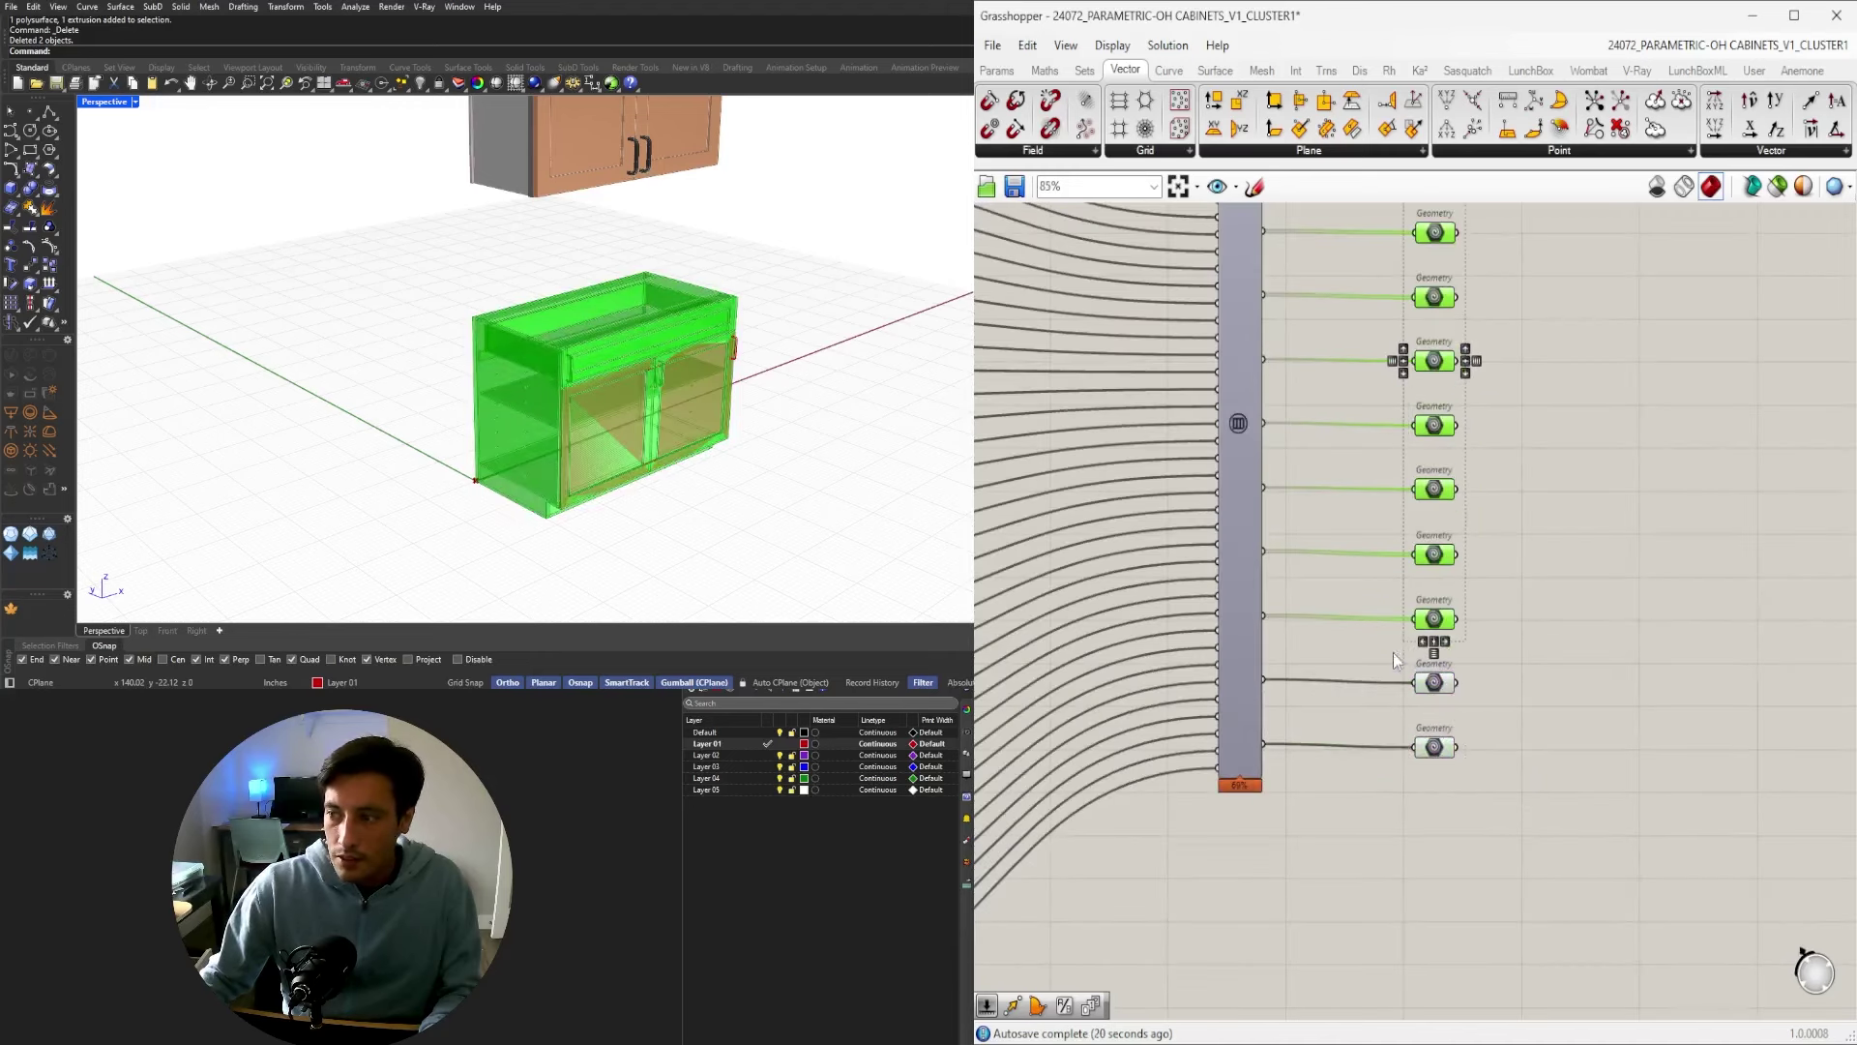
Compare the base cabinet's door and handle Geometry outputs by highlighting them individually and together.
click(1516, 637)
click(1434, 619)
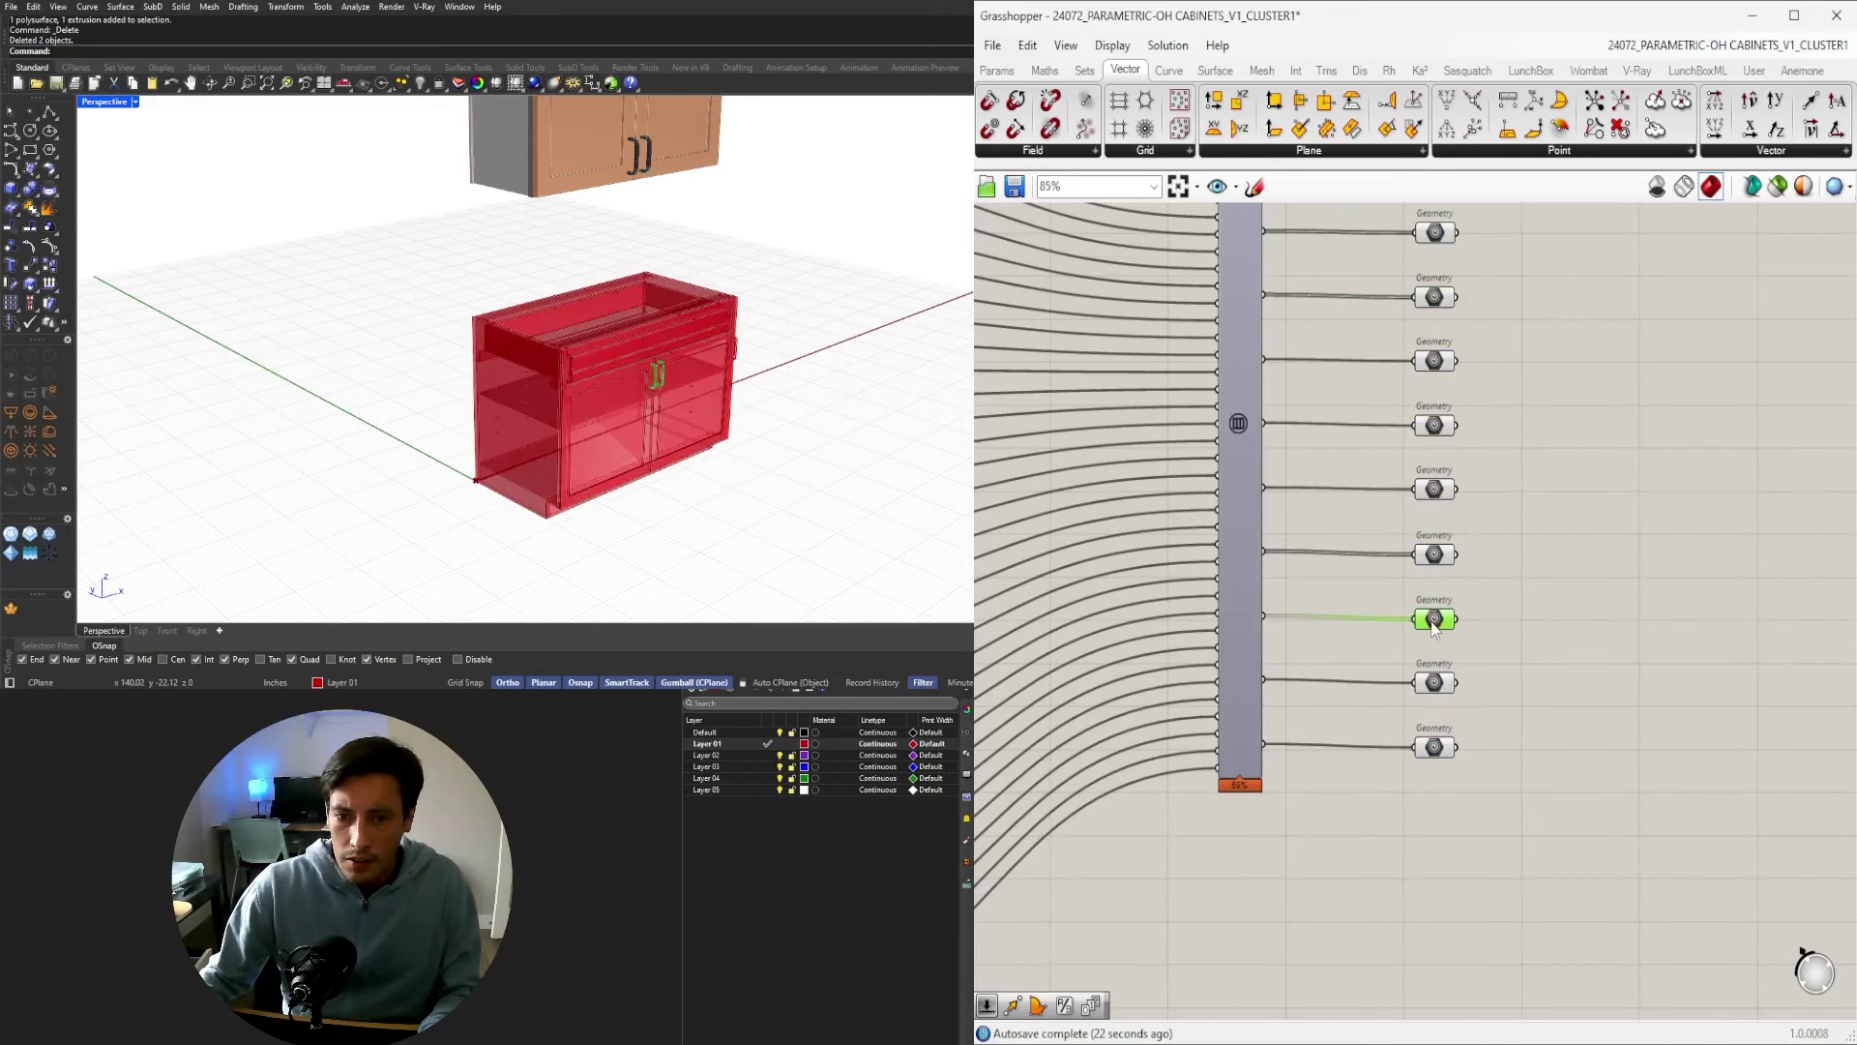
scroll(1437, 624, up, 2)
shift+click(1436, 540)
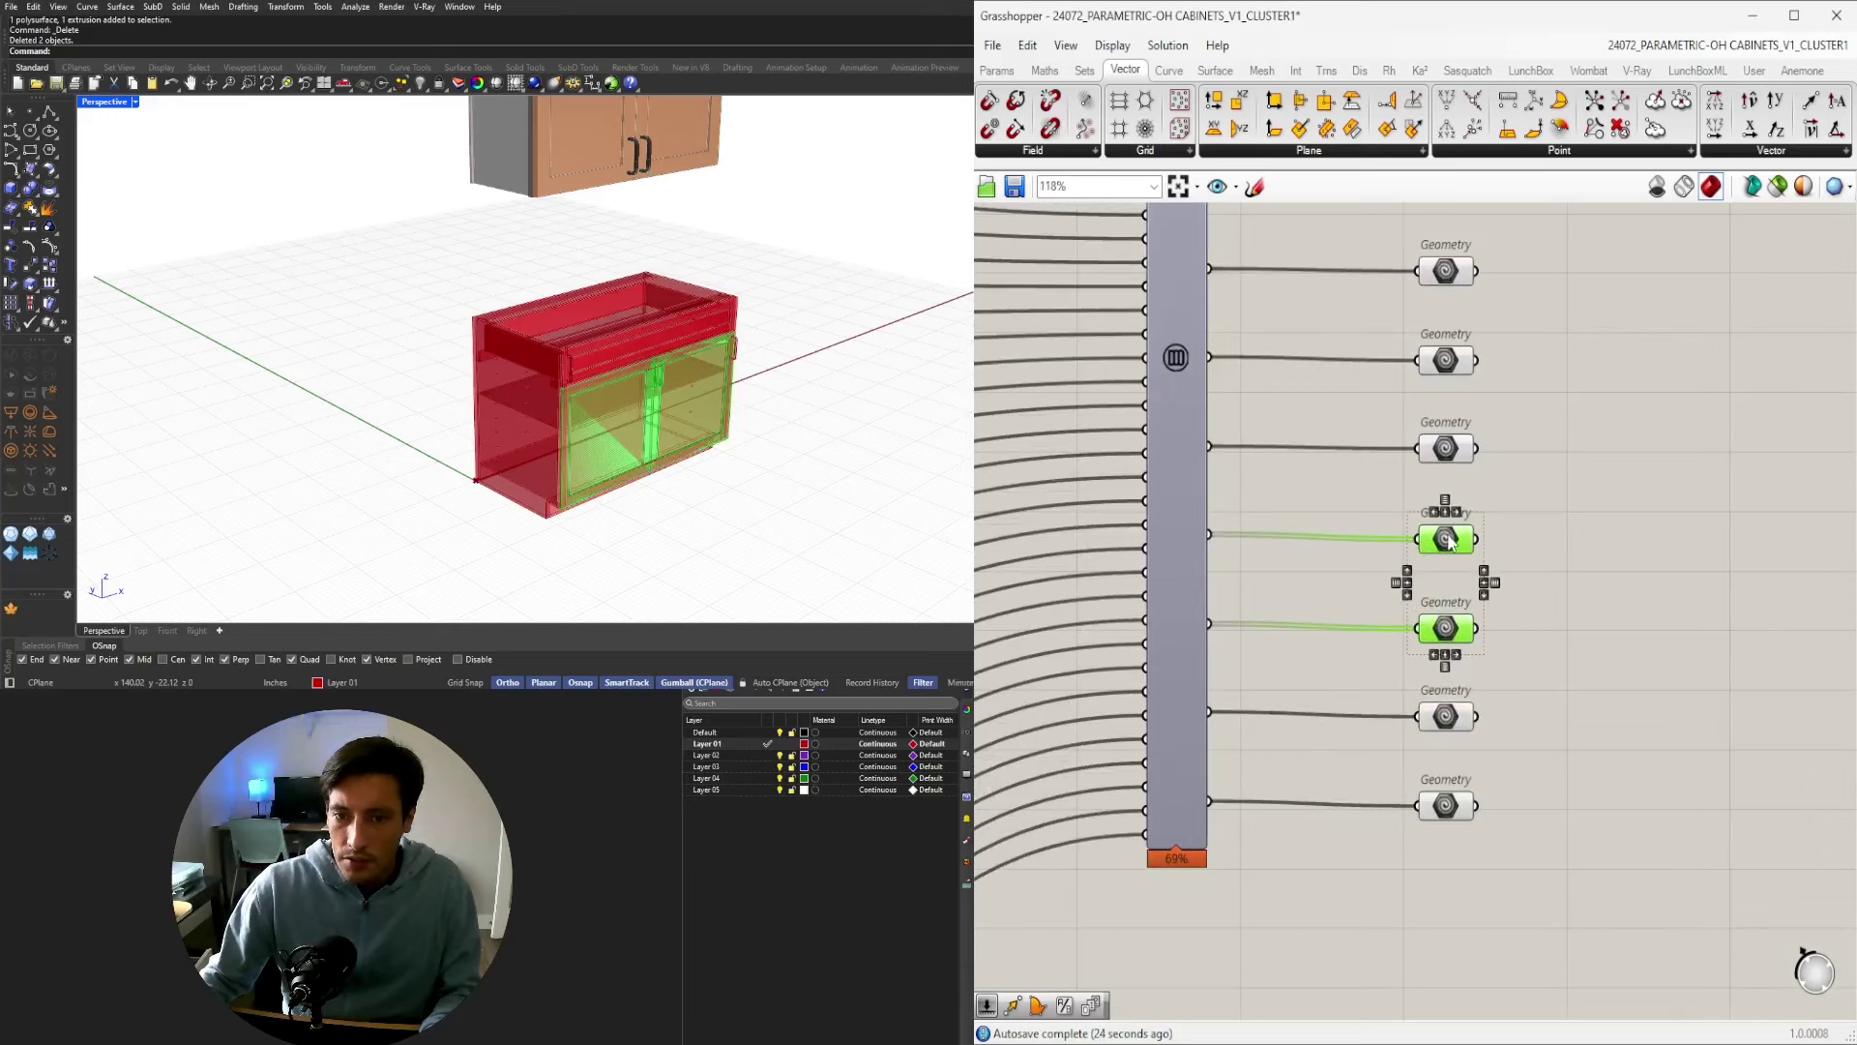
scroll(1449, 542, up, 3)
click(1539, 590)
click(1440, 540)
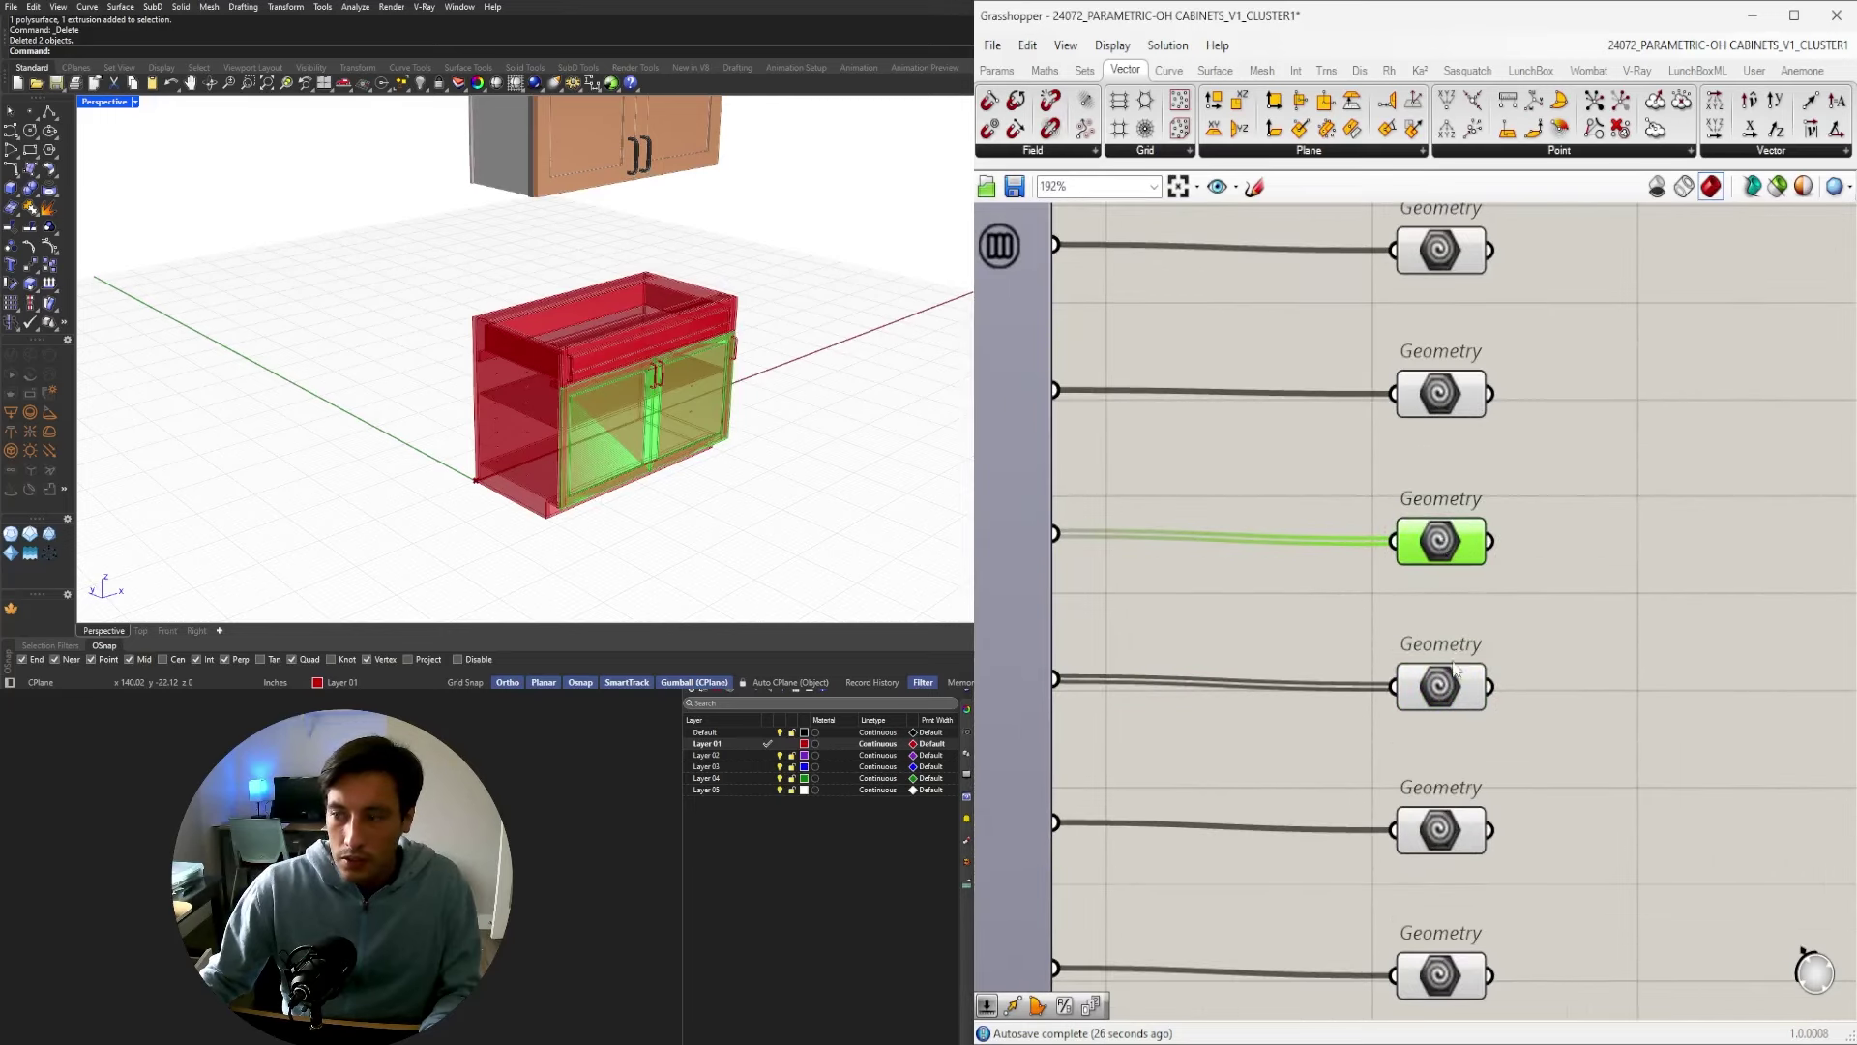
click(1454, 699)
shift+click(1441, 538)
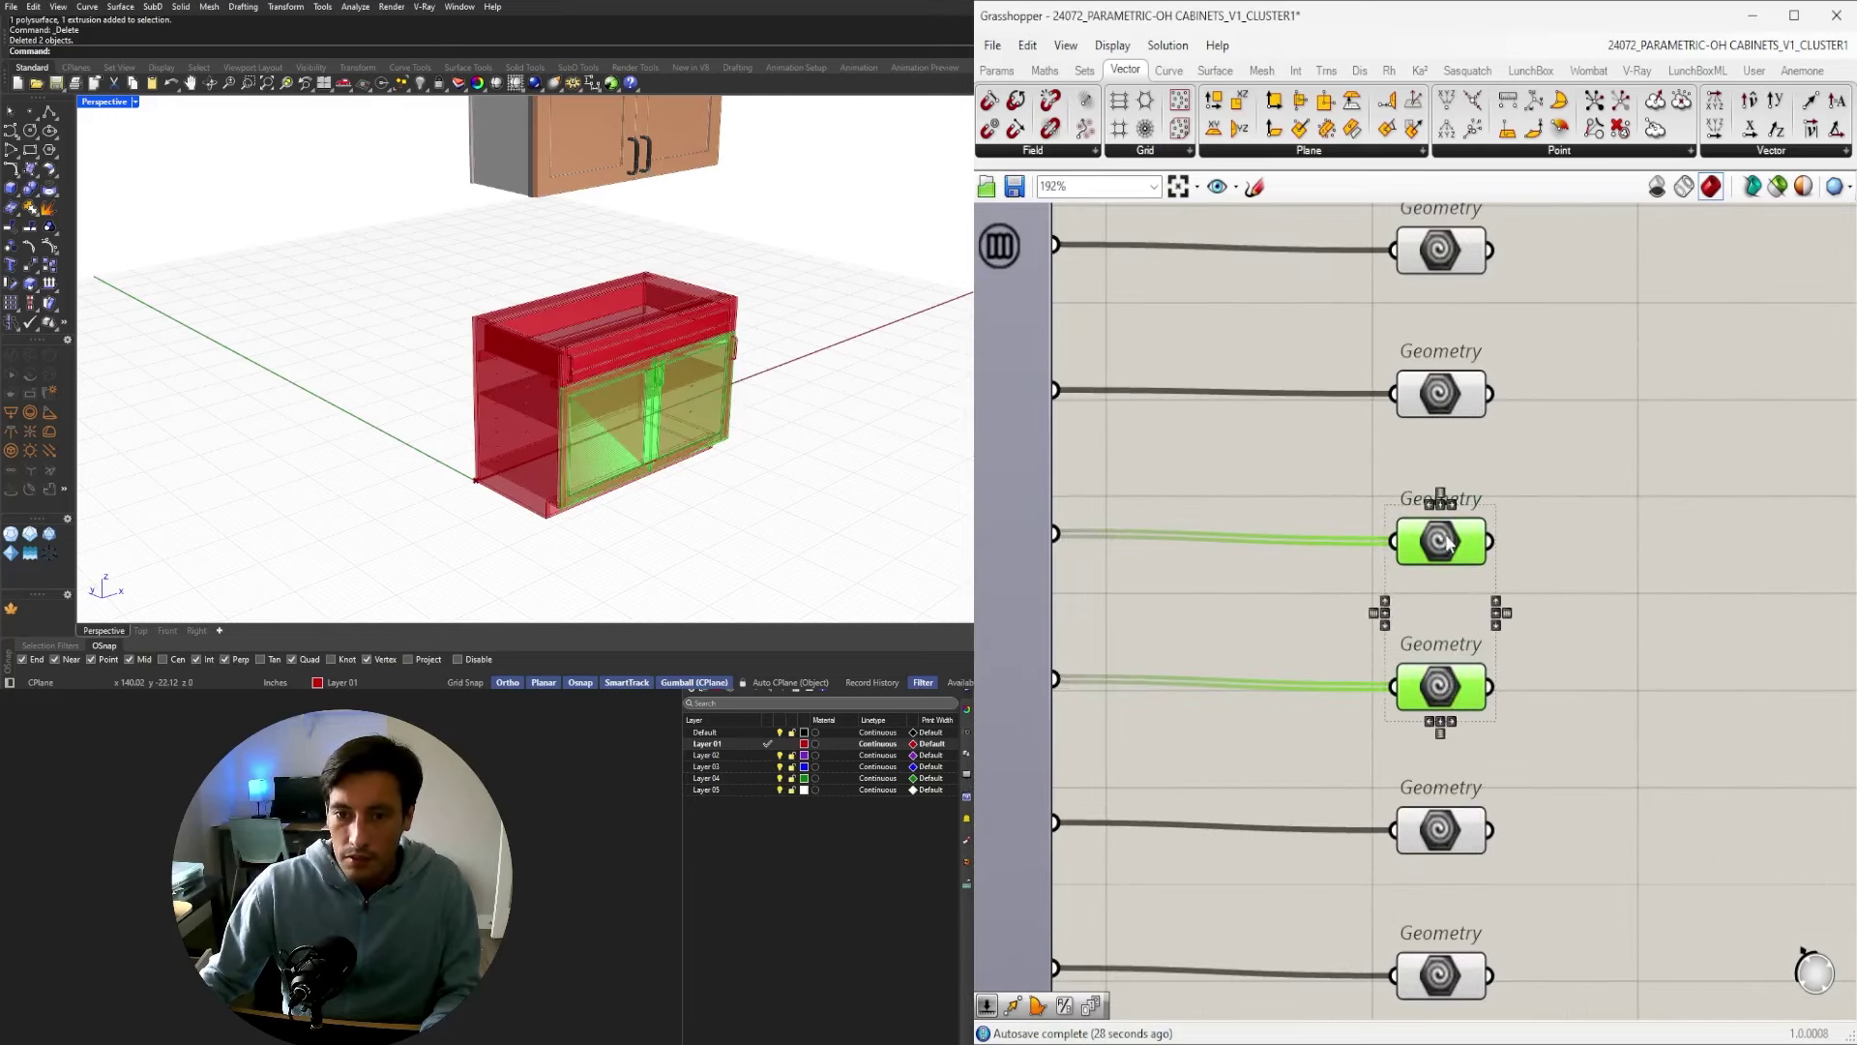
Inspect the base cabinet's last two Geometry outputs against its door, handle and drawer handle outputs.
click(1449, 836)
right_drag(1505, 874, 1412, 673)
shift+click(1350, 792)
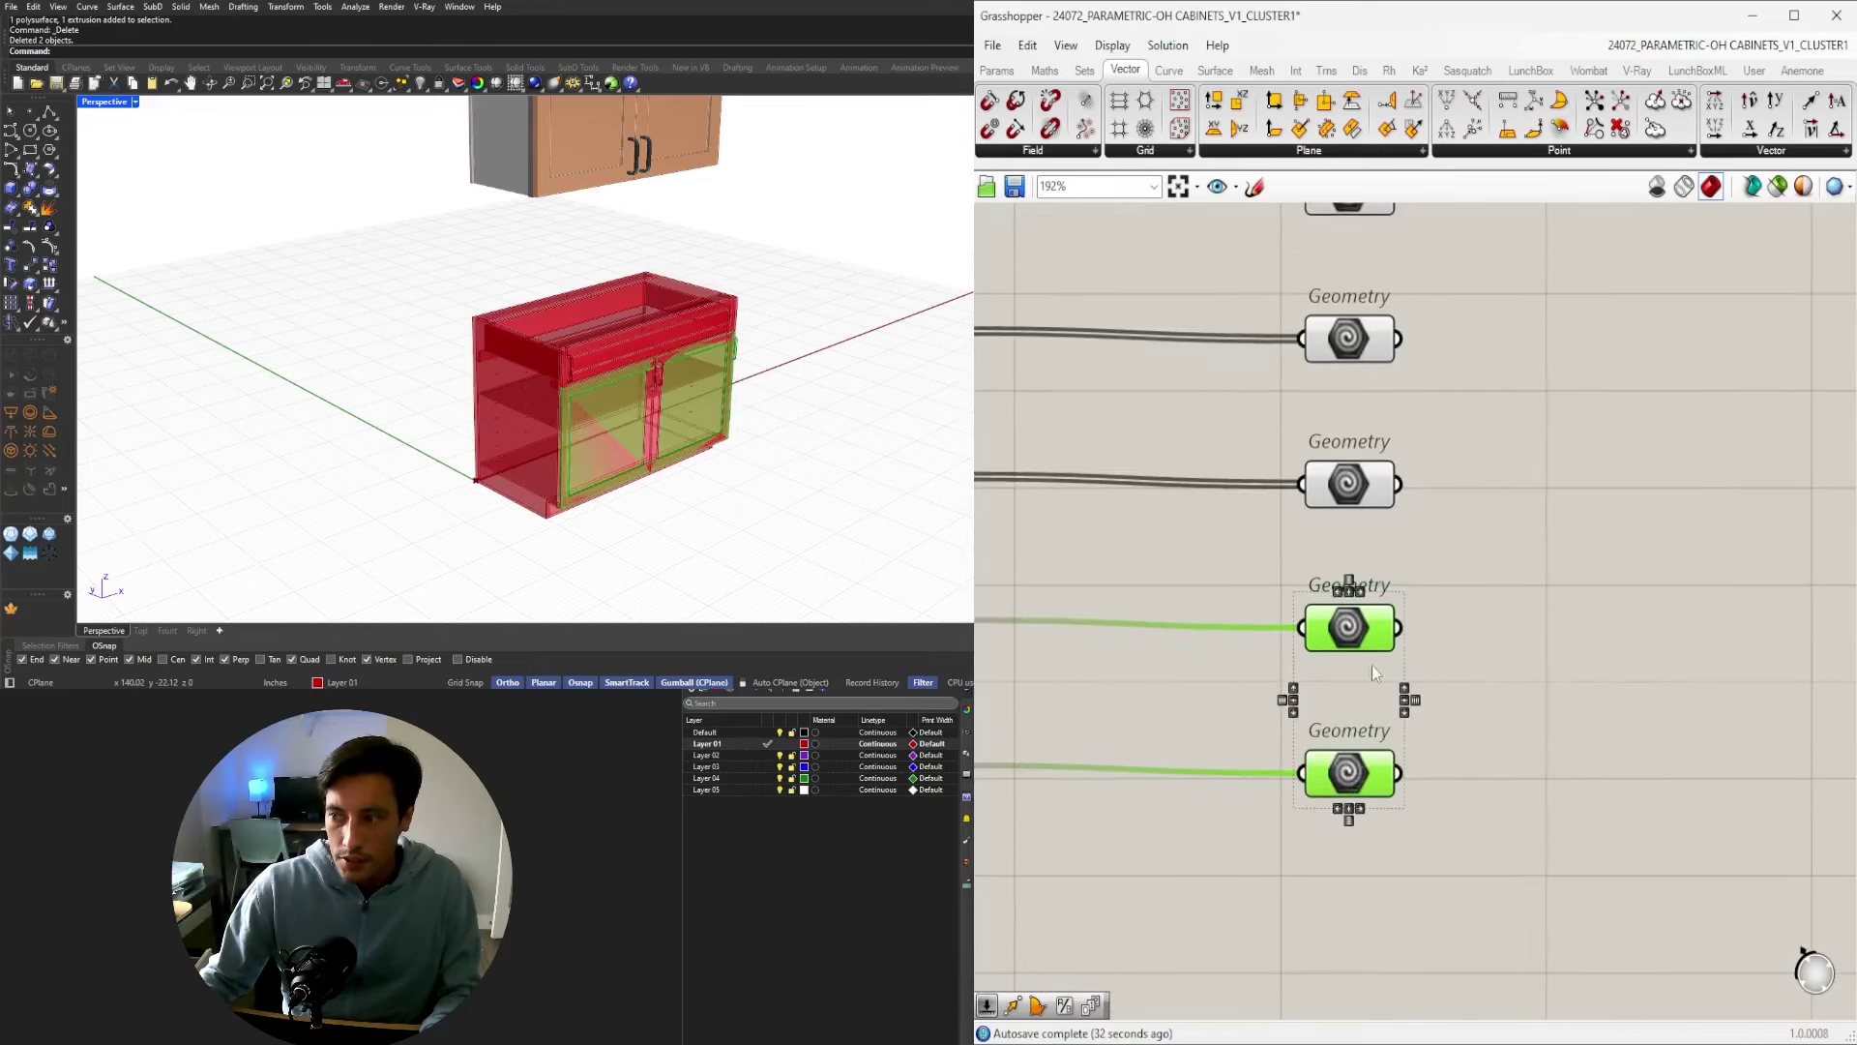
click(1352, 490)
right_drag(1382, 268, 1356, 426)
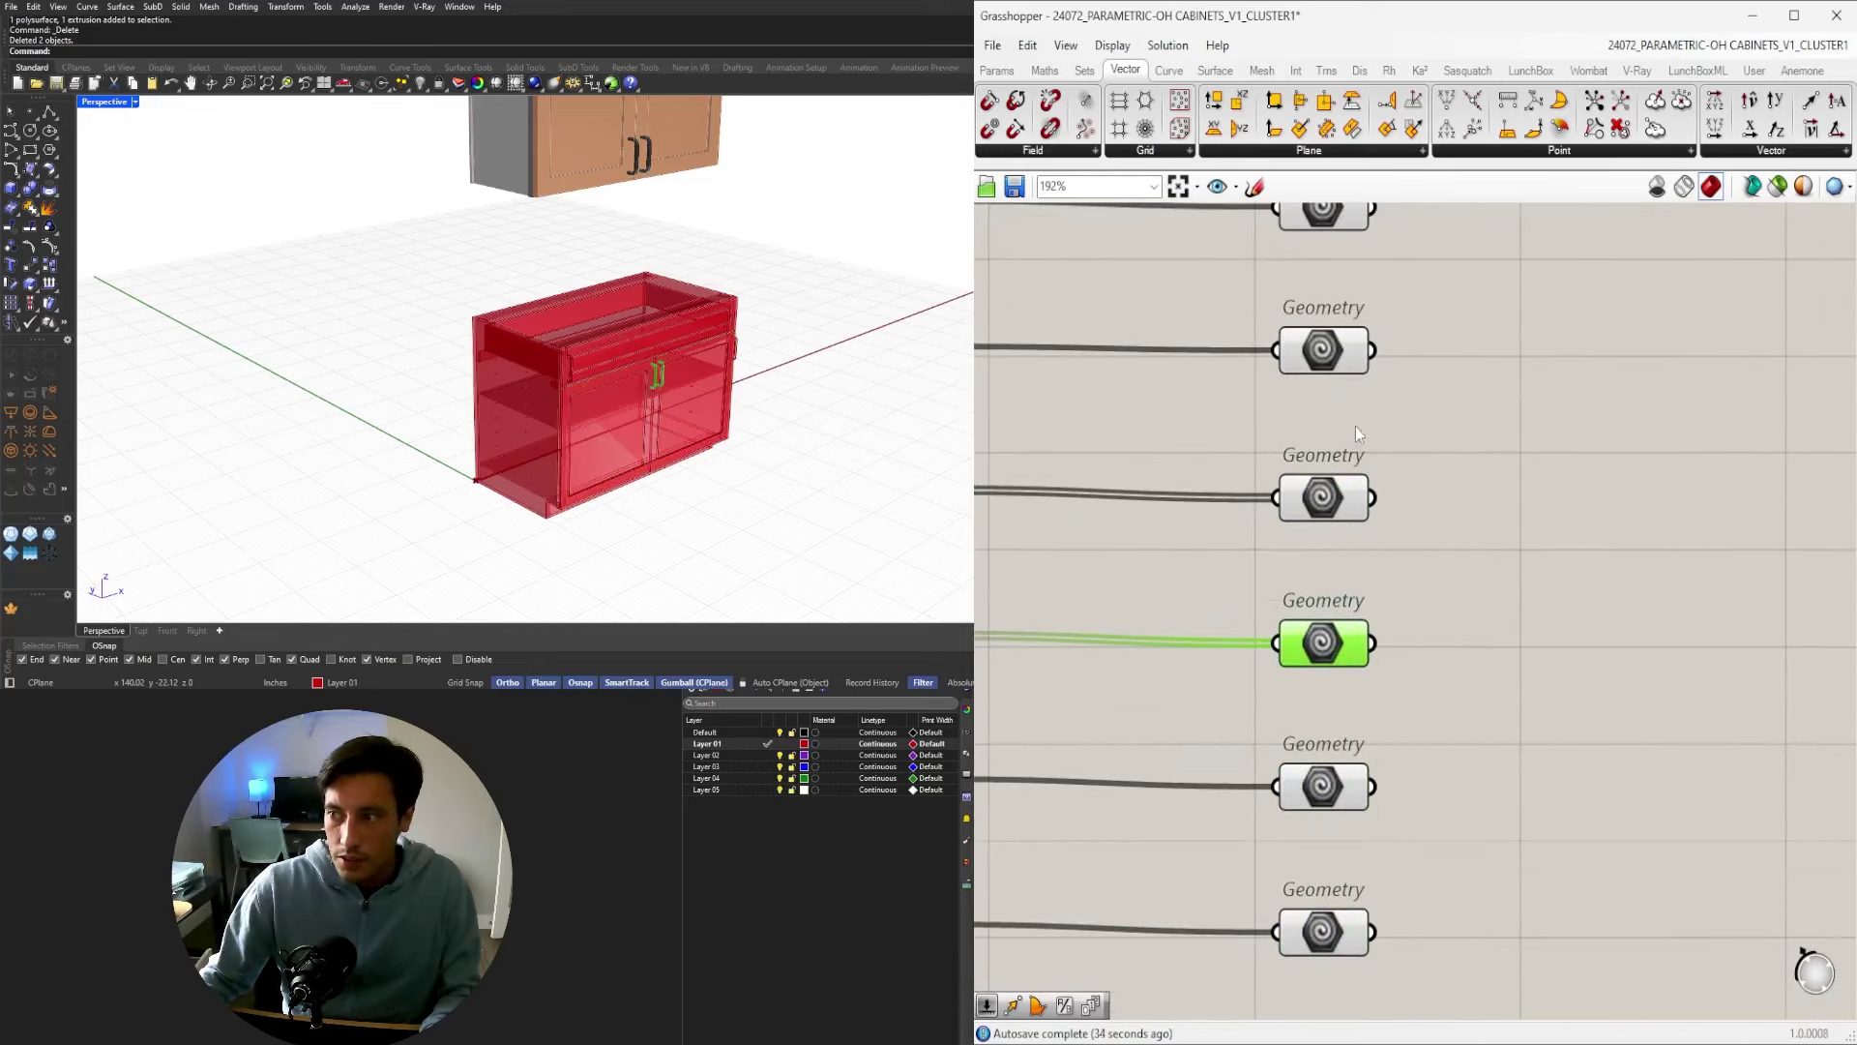
shift+click(1344, 358)
right_drag(1311, 362, 1314, 421)
click(1318, 422)
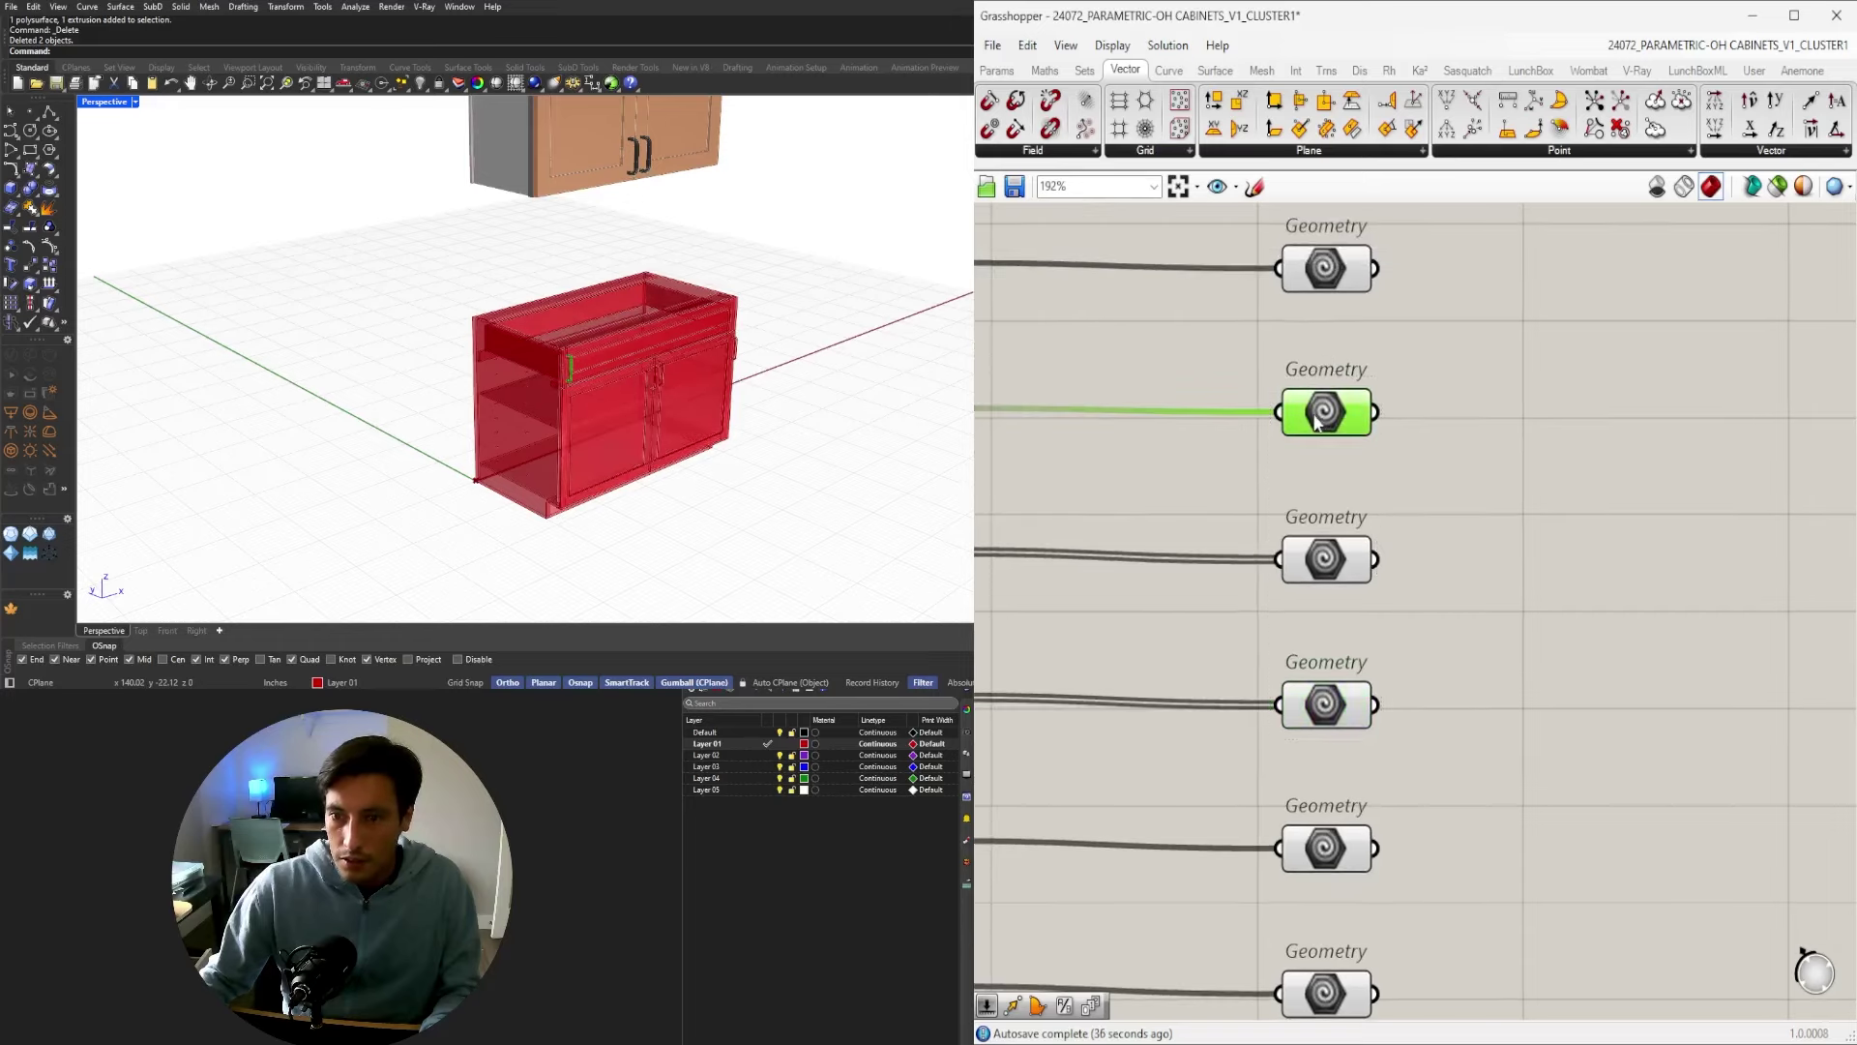
click(1326, 556)
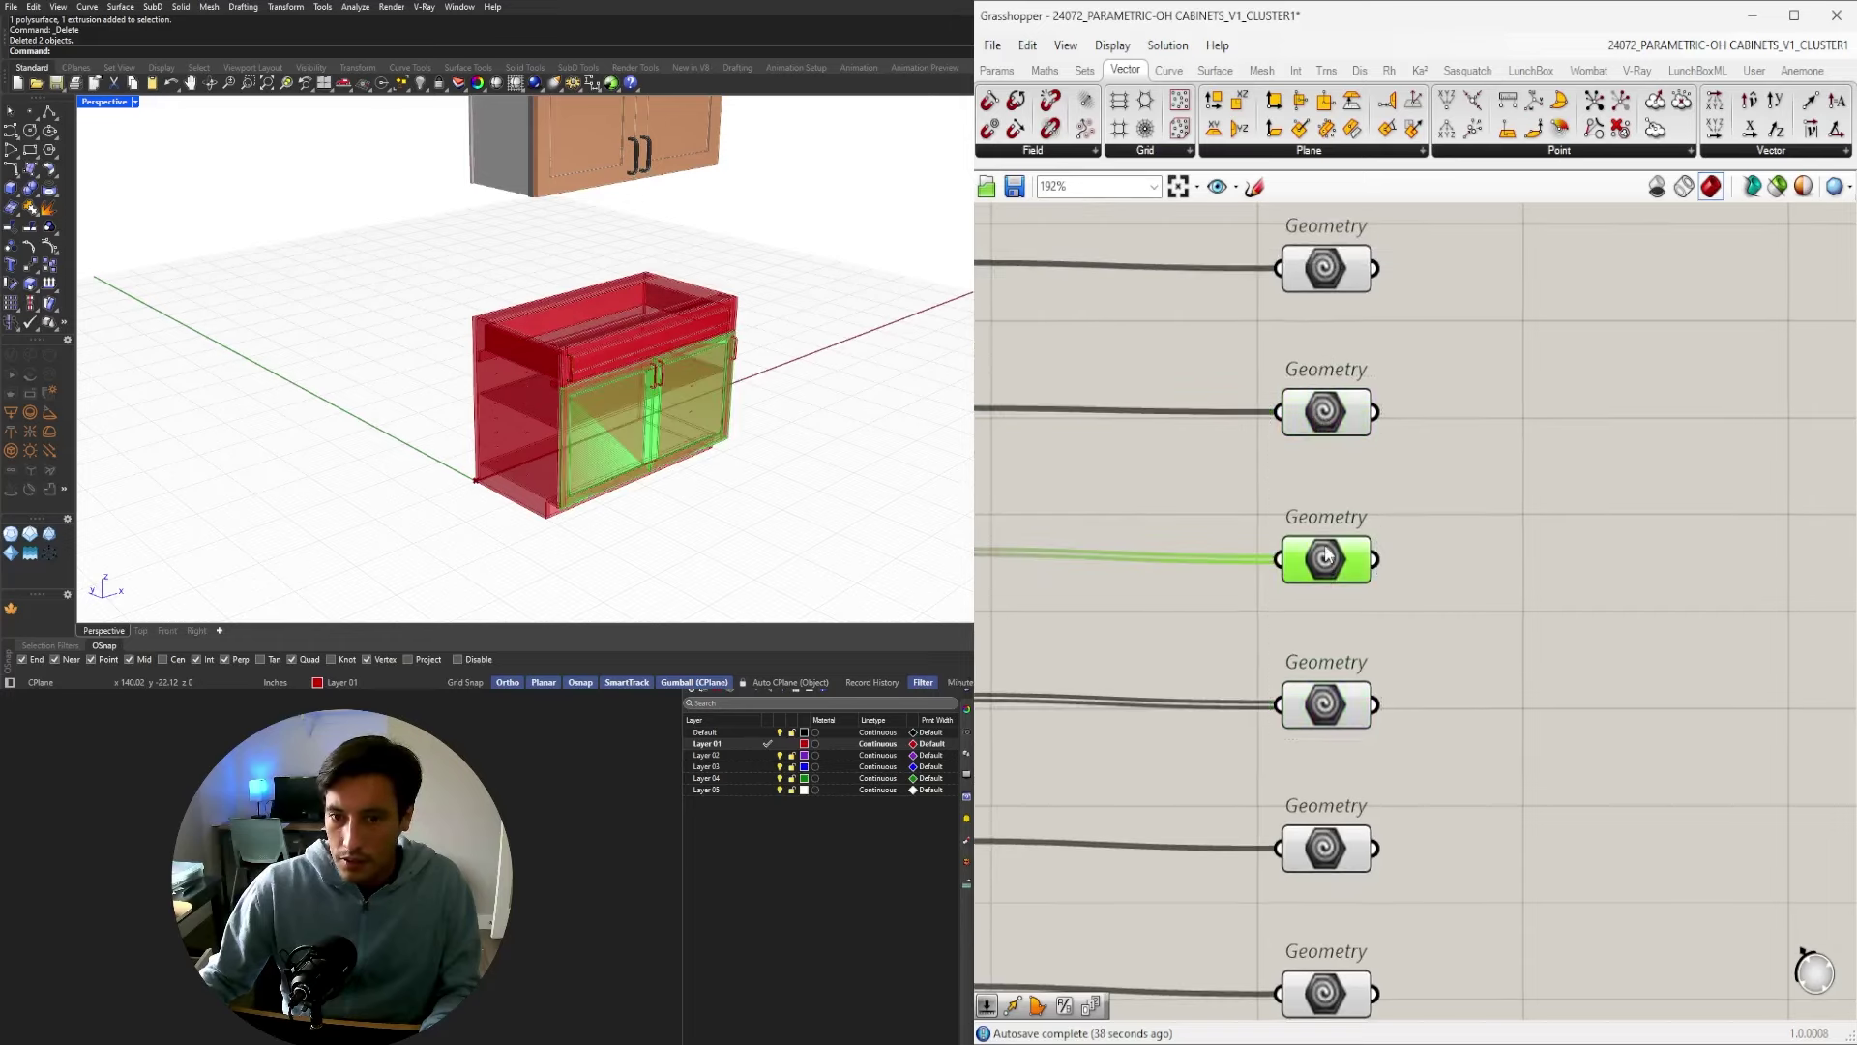
right_drag(706, 396, 582, 351)
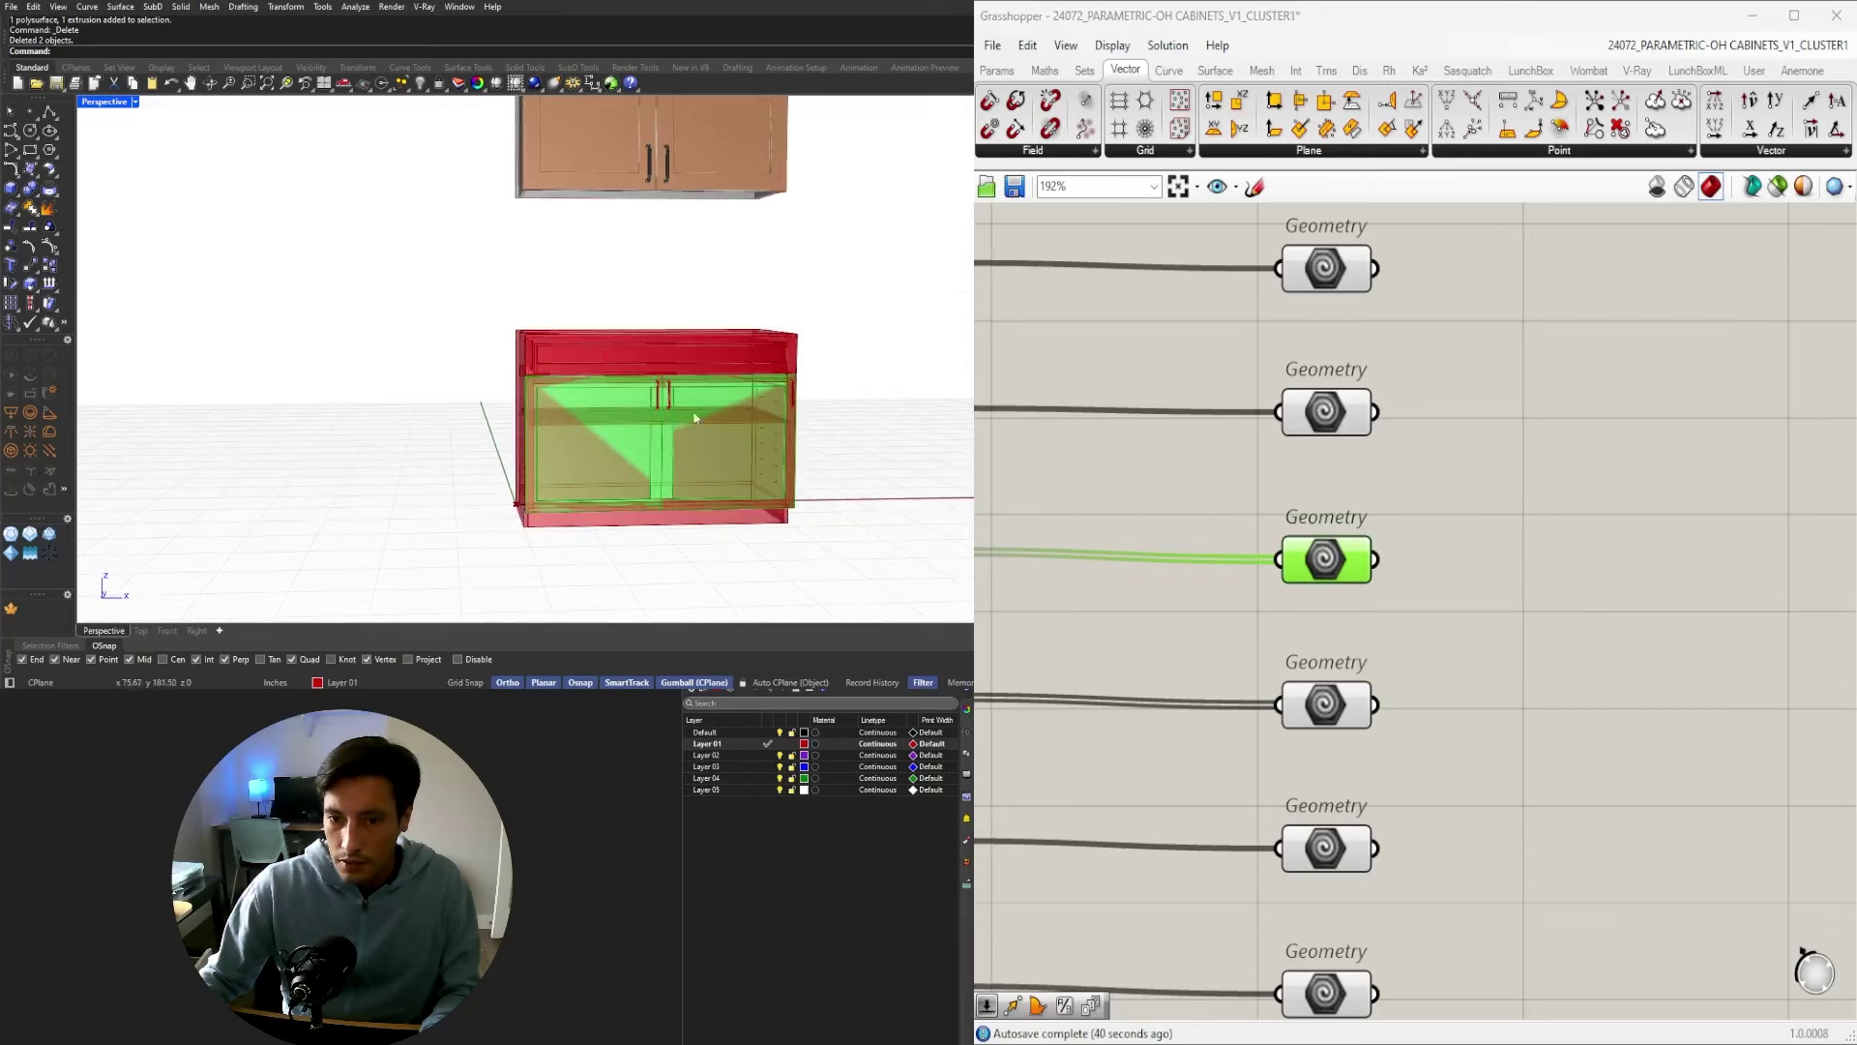
scroll(685, 412, up, 8)
right_drag(685, 412, 769, 455)
right_drag(1436, 807, 1472, 627)
Turn off the preview of the last two Geometry outputs of the base cabinets cluster.
click(1341, 590)
click(1335, 642)
middle_click(1321, 568)
click(1366, 506)
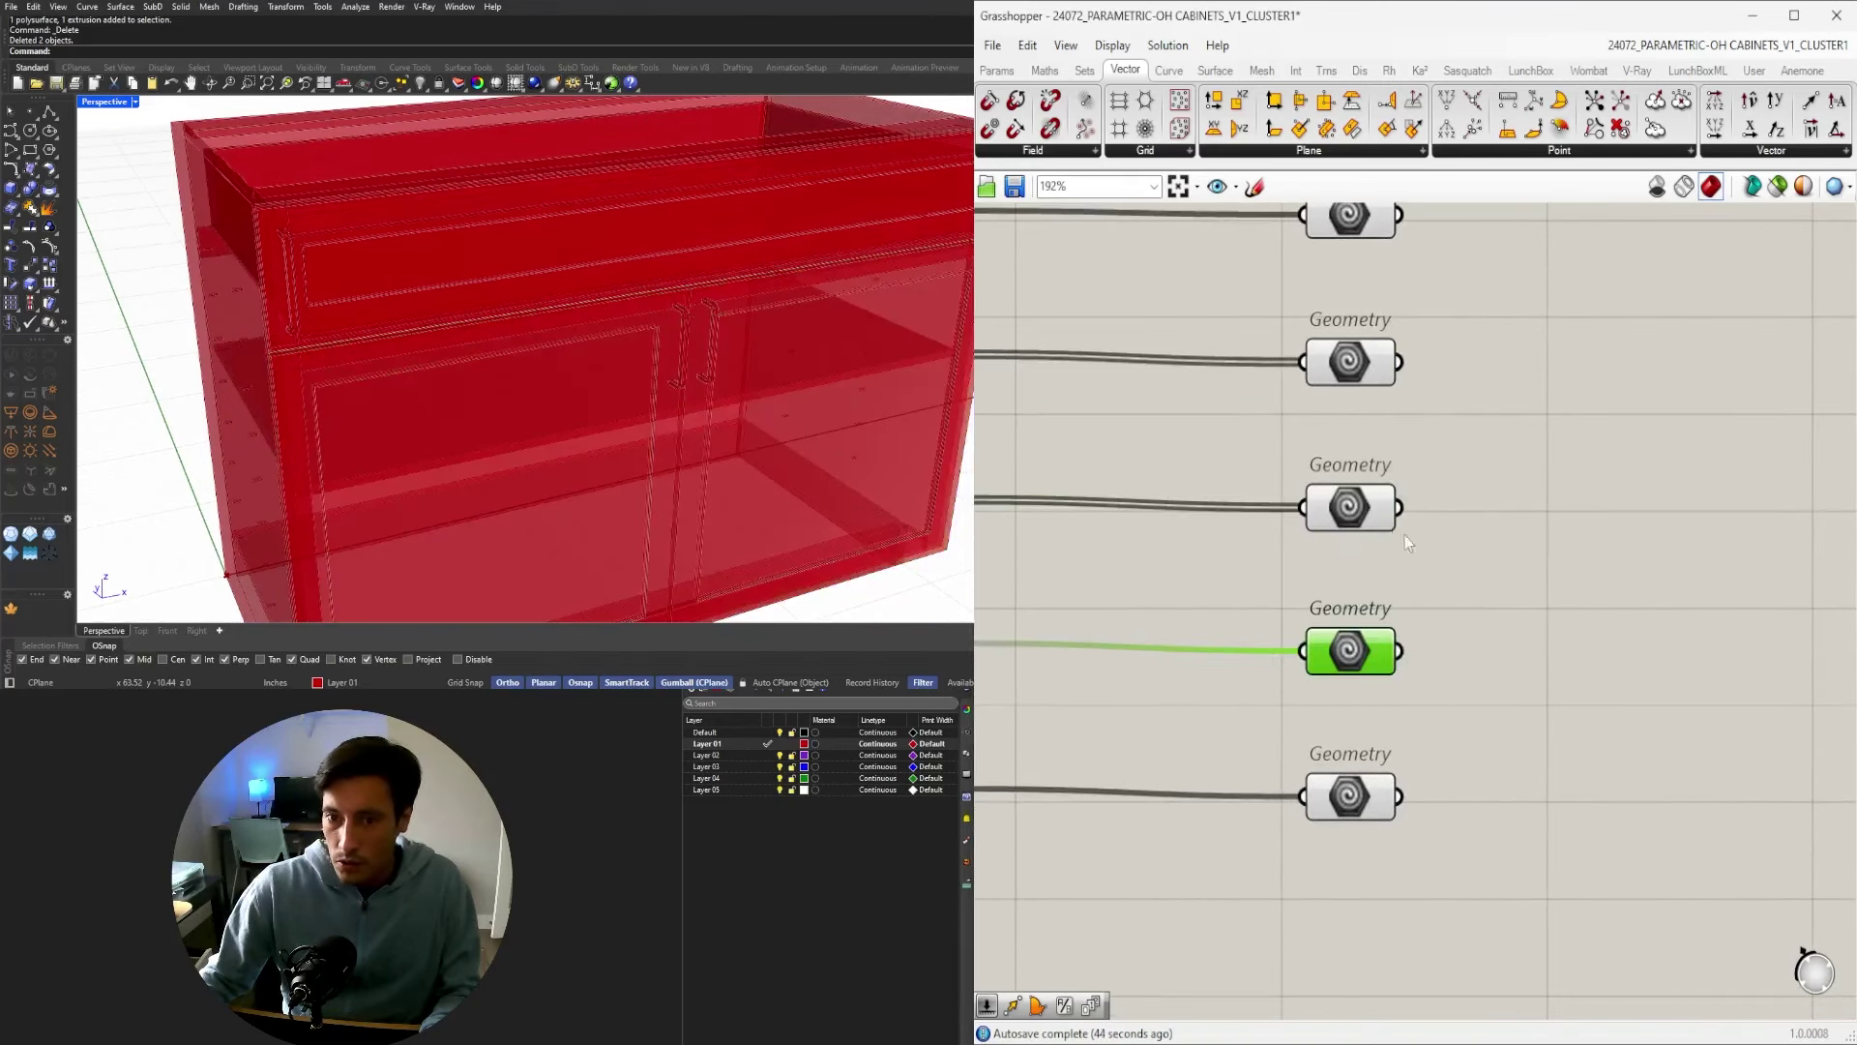
drag(1548, 846, 1323, 711)
middle_click(1440, 683)
click(1490, 624)
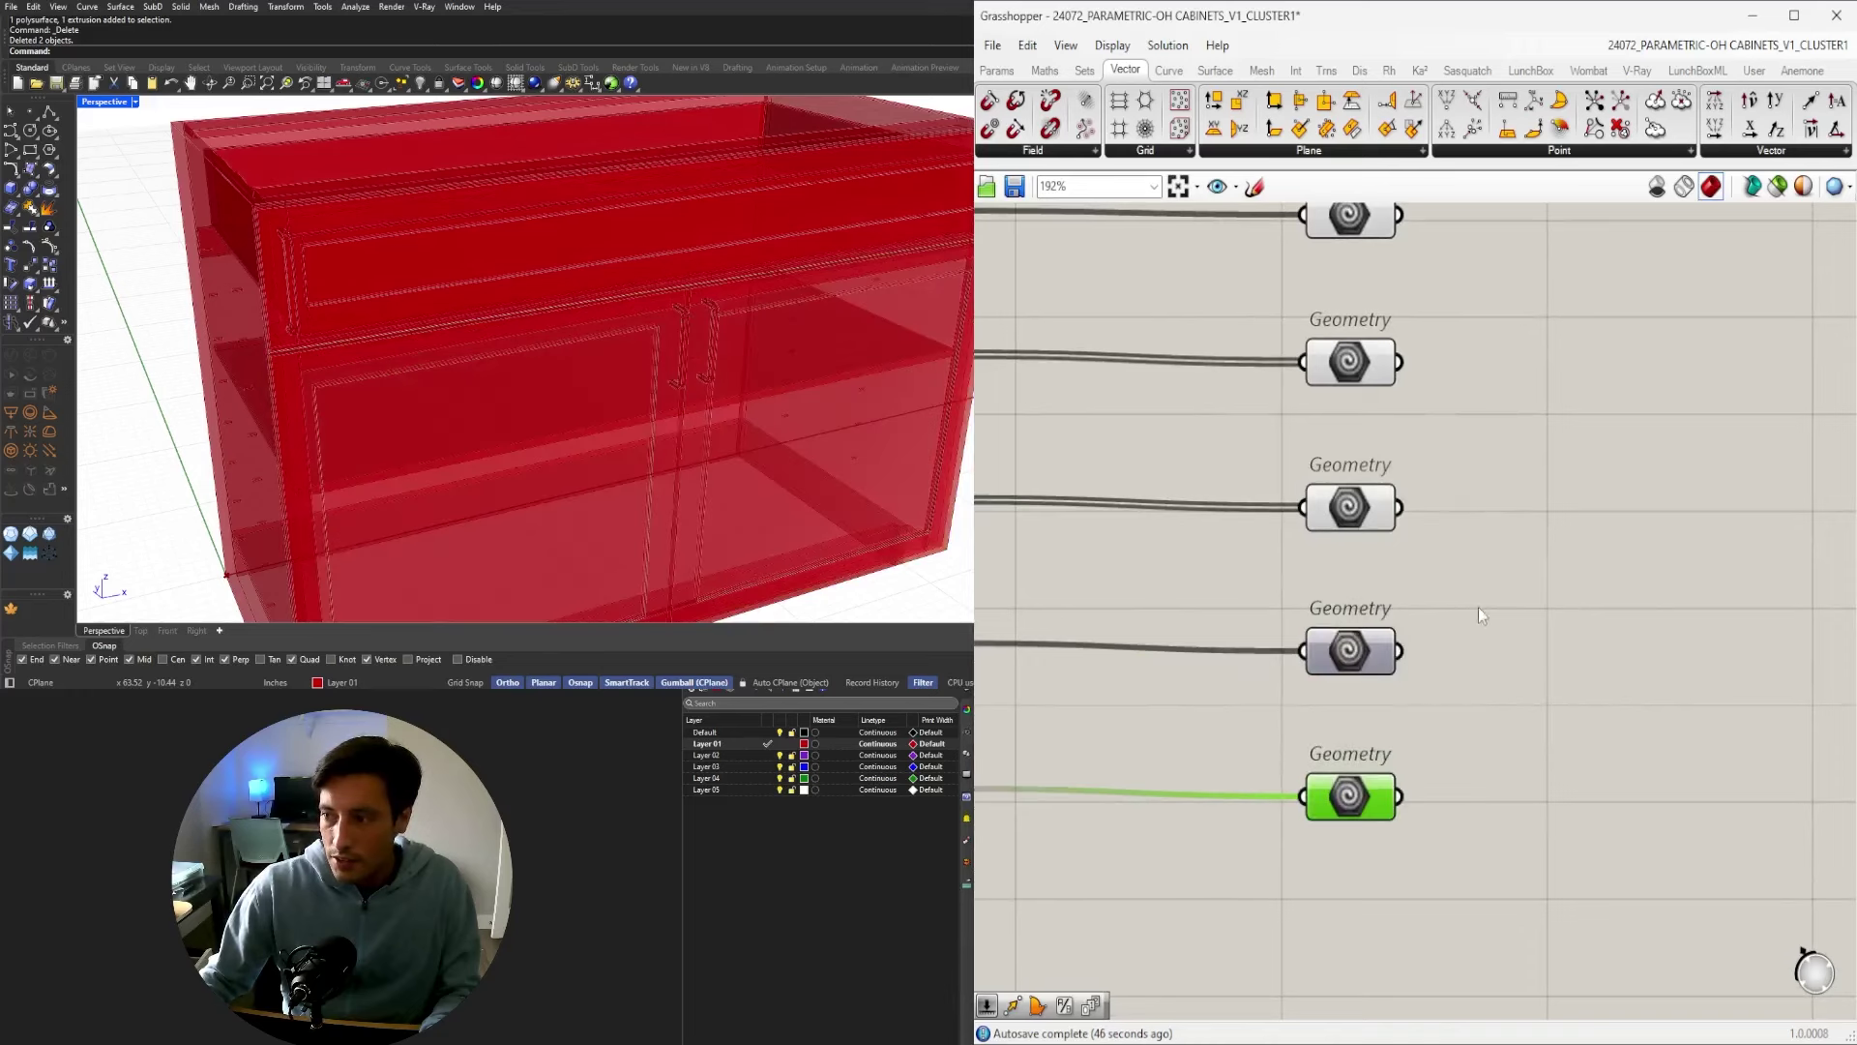
Duplicate the overhead cabinet's door and handle colour swatches and Custom Previews beside the base cabinet's Geometry outputs.
scroll(1355, 740, down, 10)
scroll(1423, 581, up, 3)
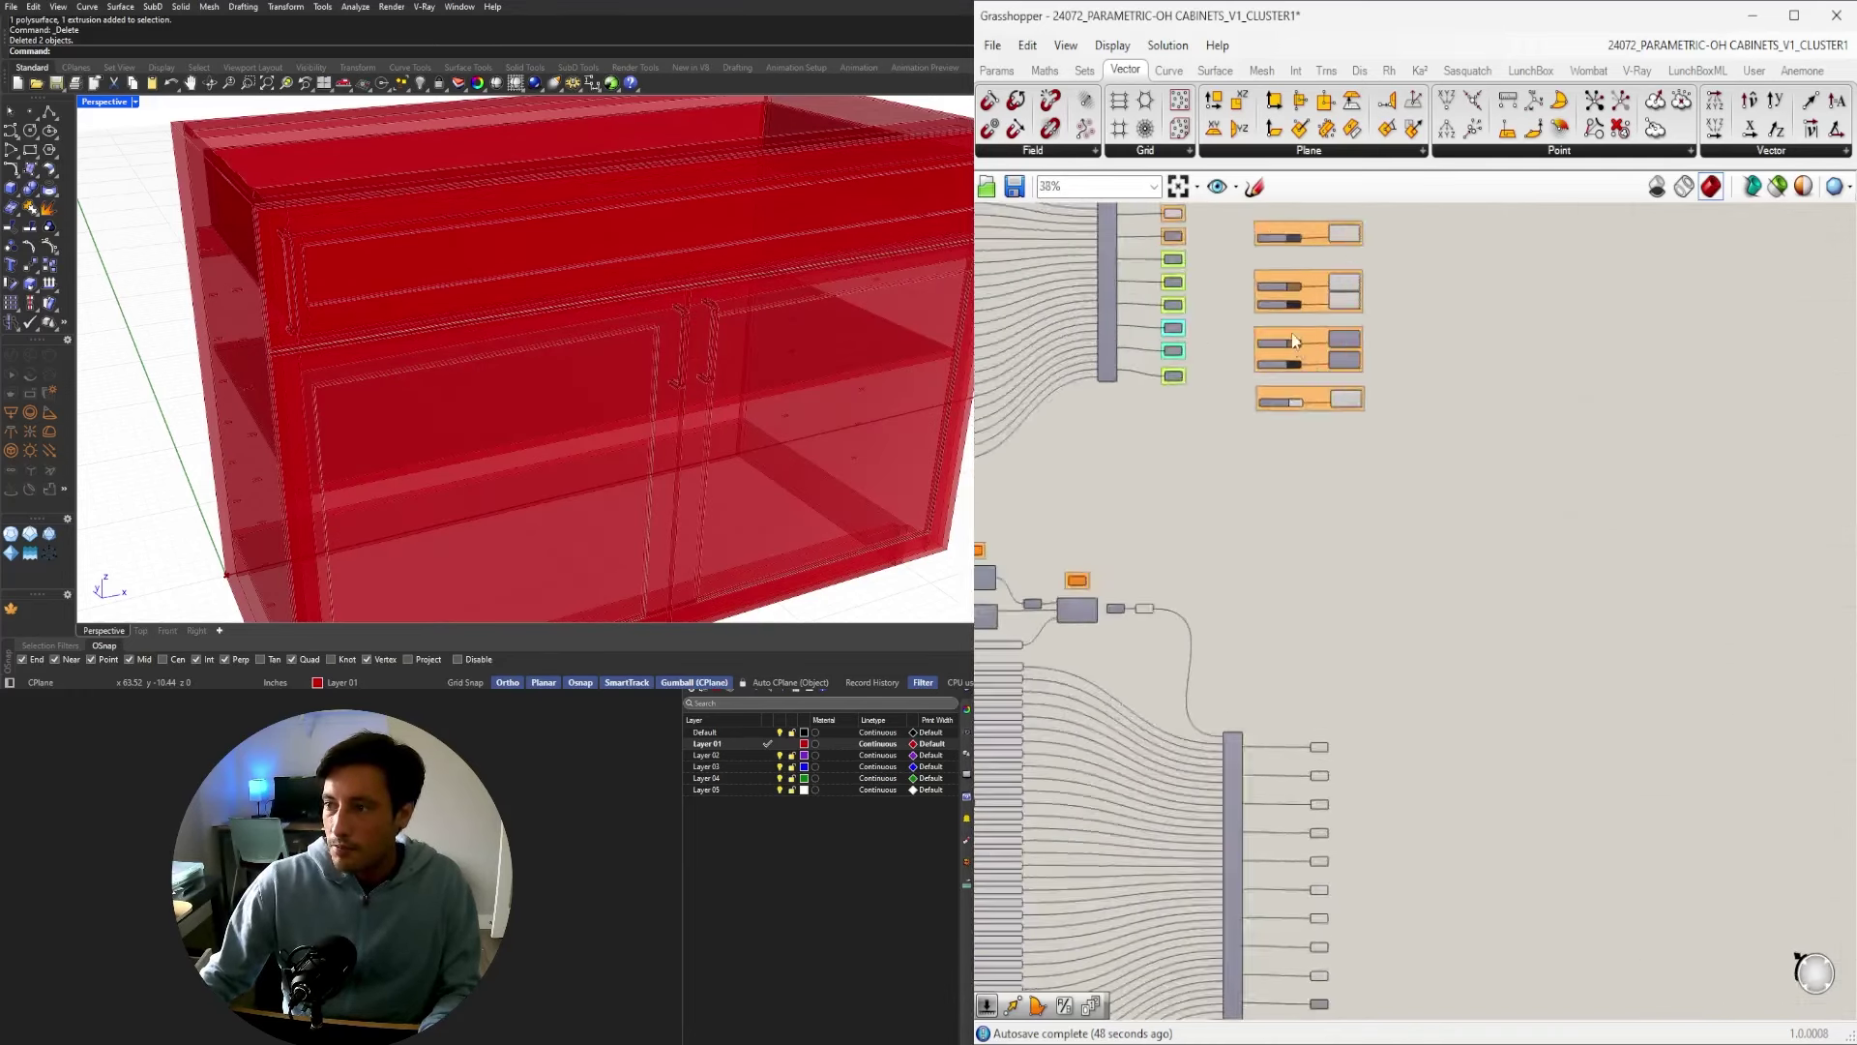
drag(1239, 334, 1238, 329)
scroll(1238, 329, down, 2)
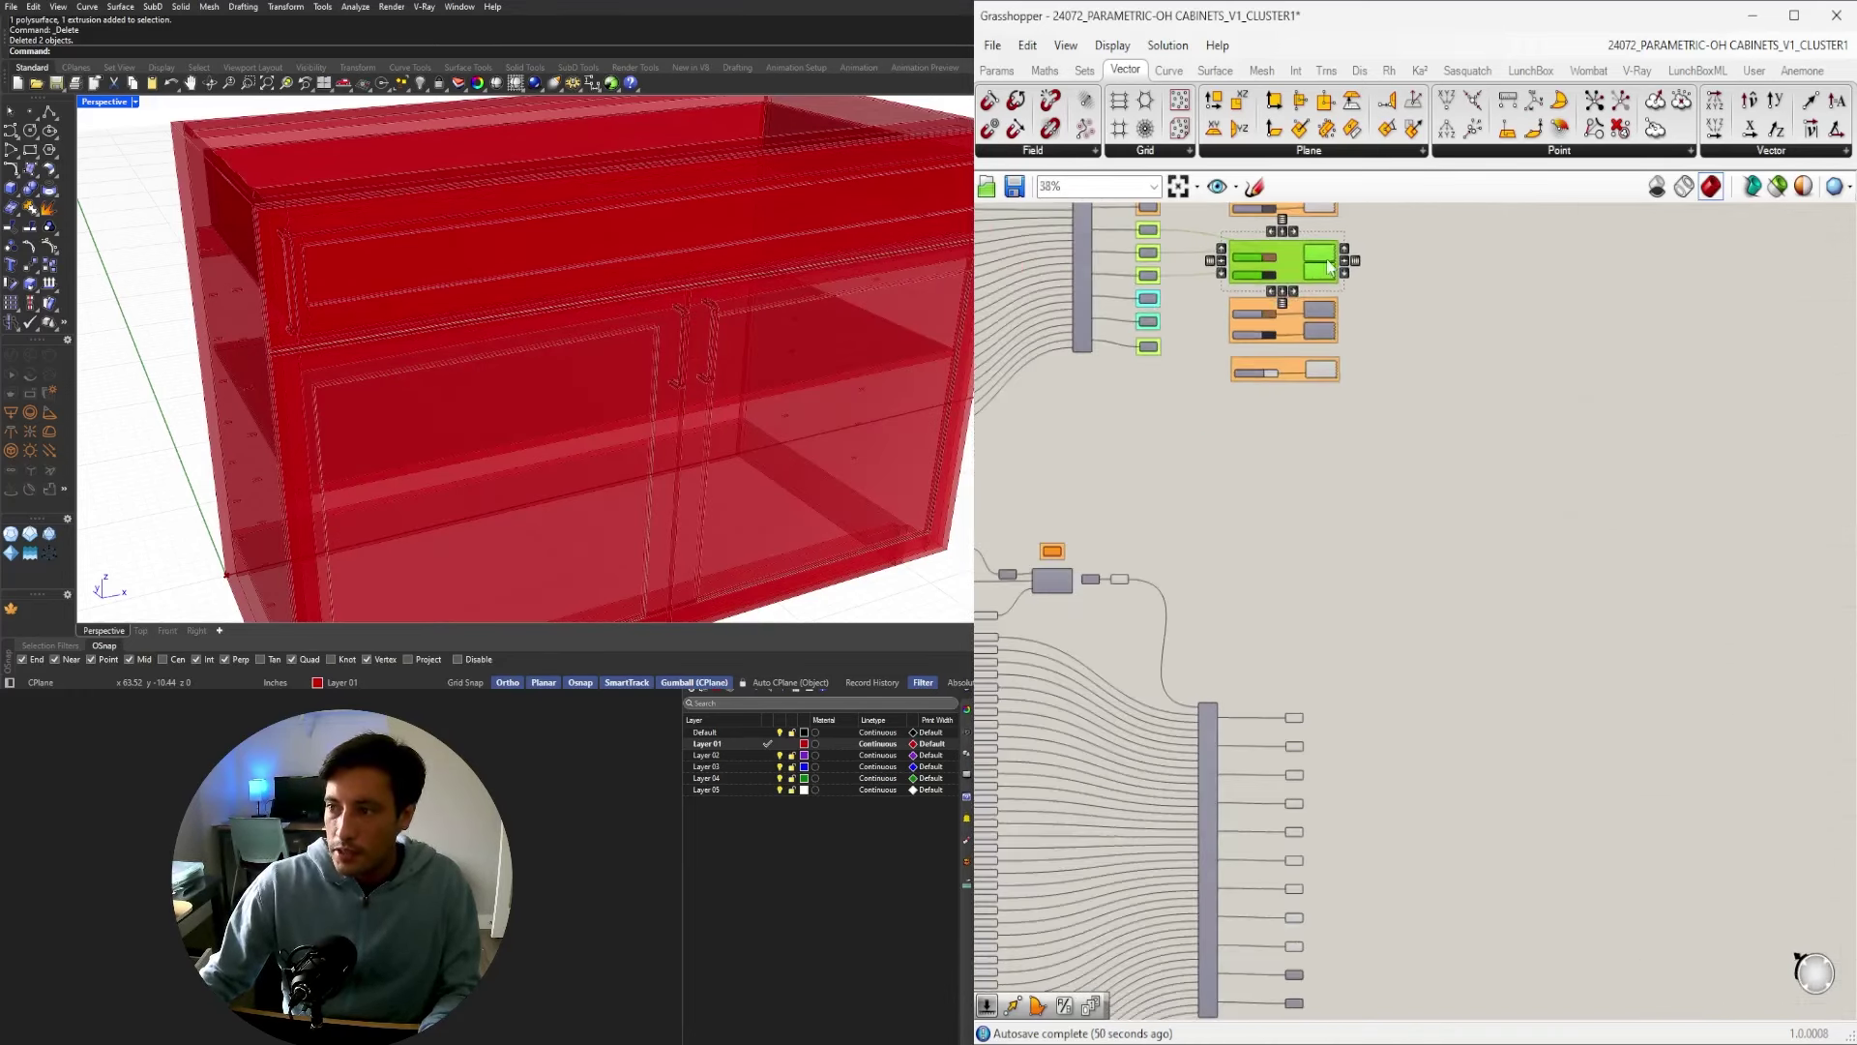
alt+drag(1457, 891, 1463, 924)
scroll(1376, 959, up, 5)
click(1373, 956)
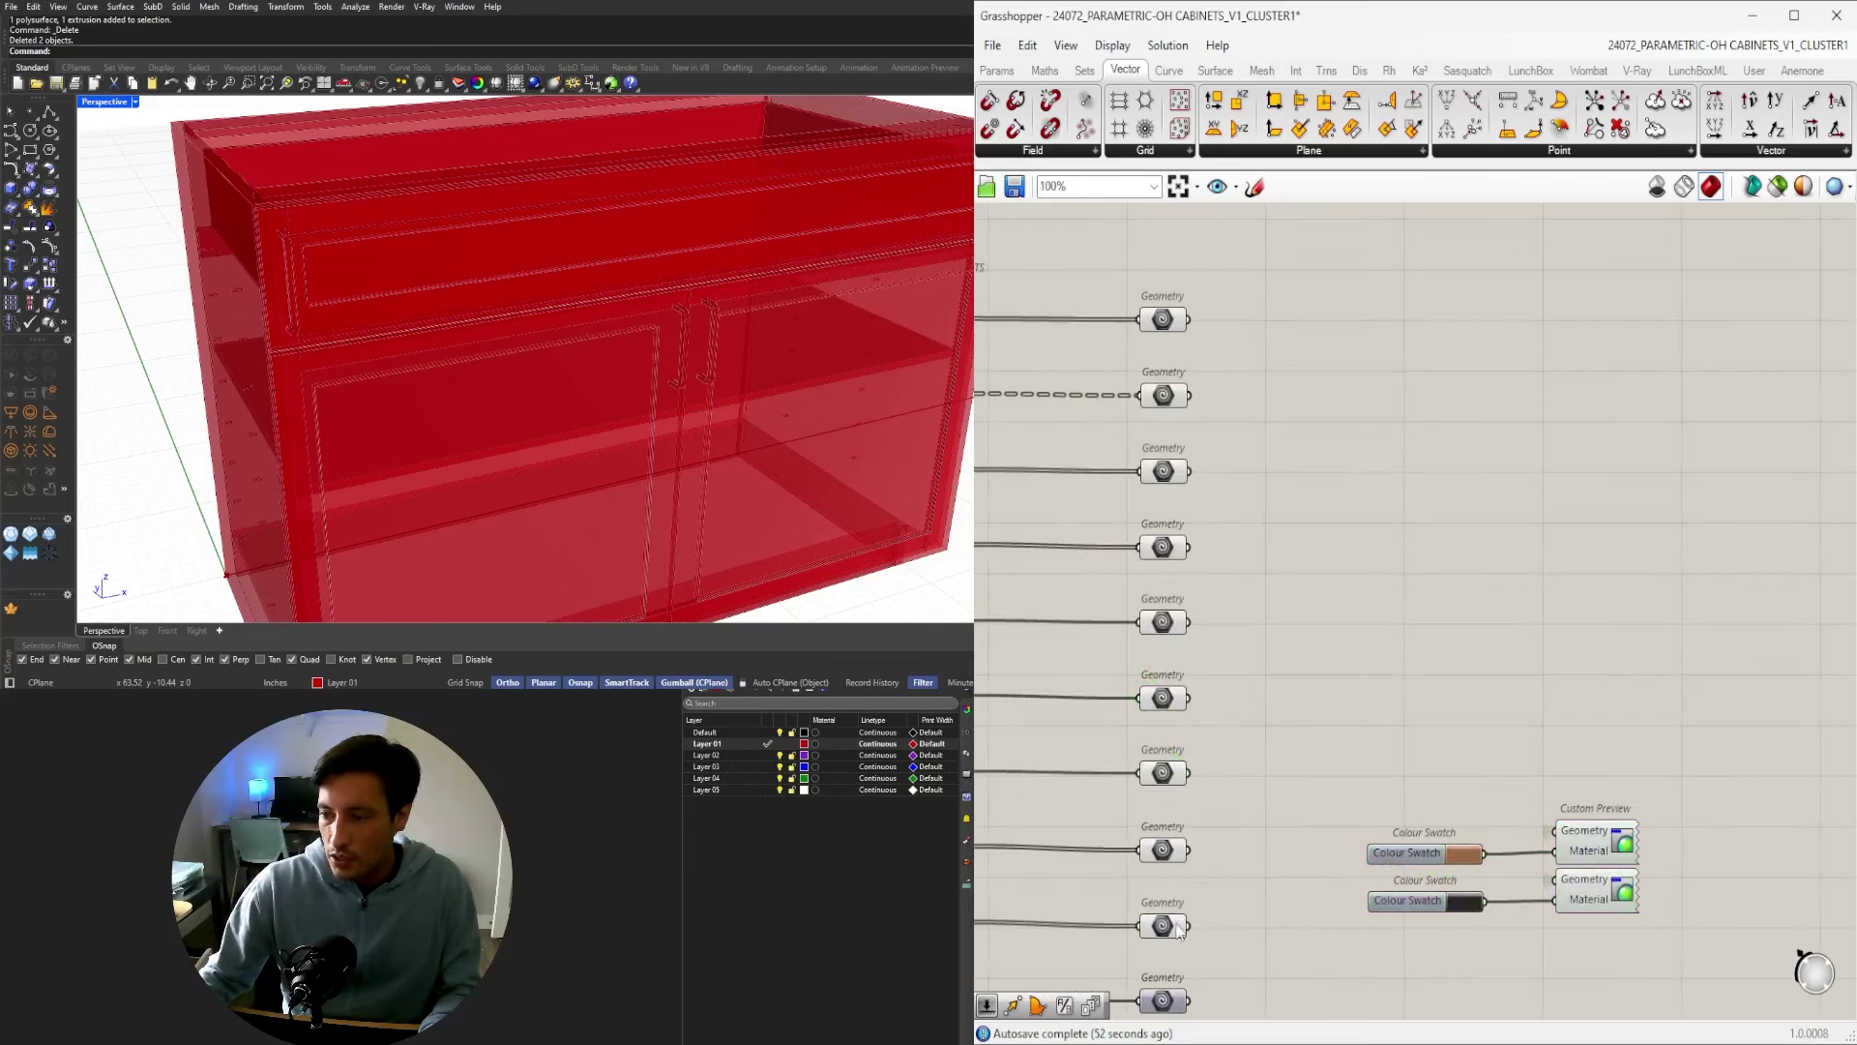
Connect the base cabinet's door handle output to the black Custom Preview and its door output to the brown one.
click(1164, 924)
right_drag(1169, 875, 1170, 705)
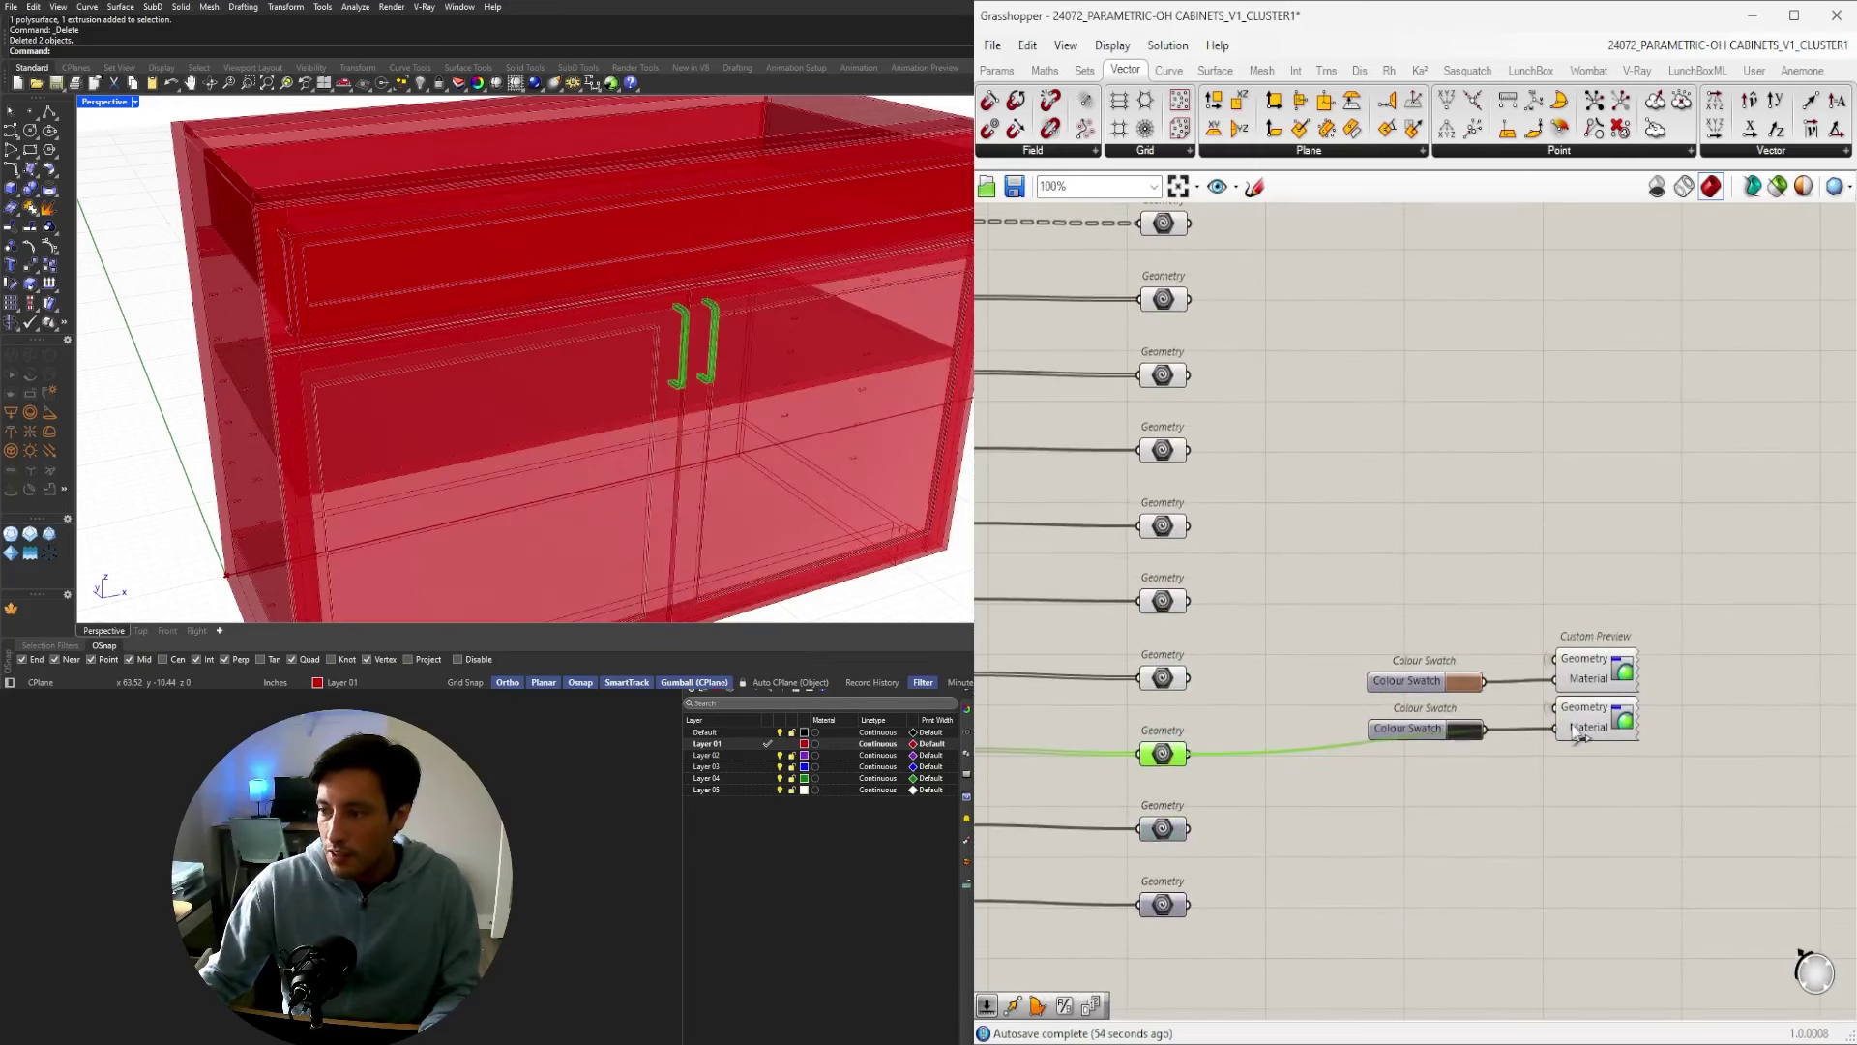
drag(1573, 726, 1549, 714)
click(1422, 539)
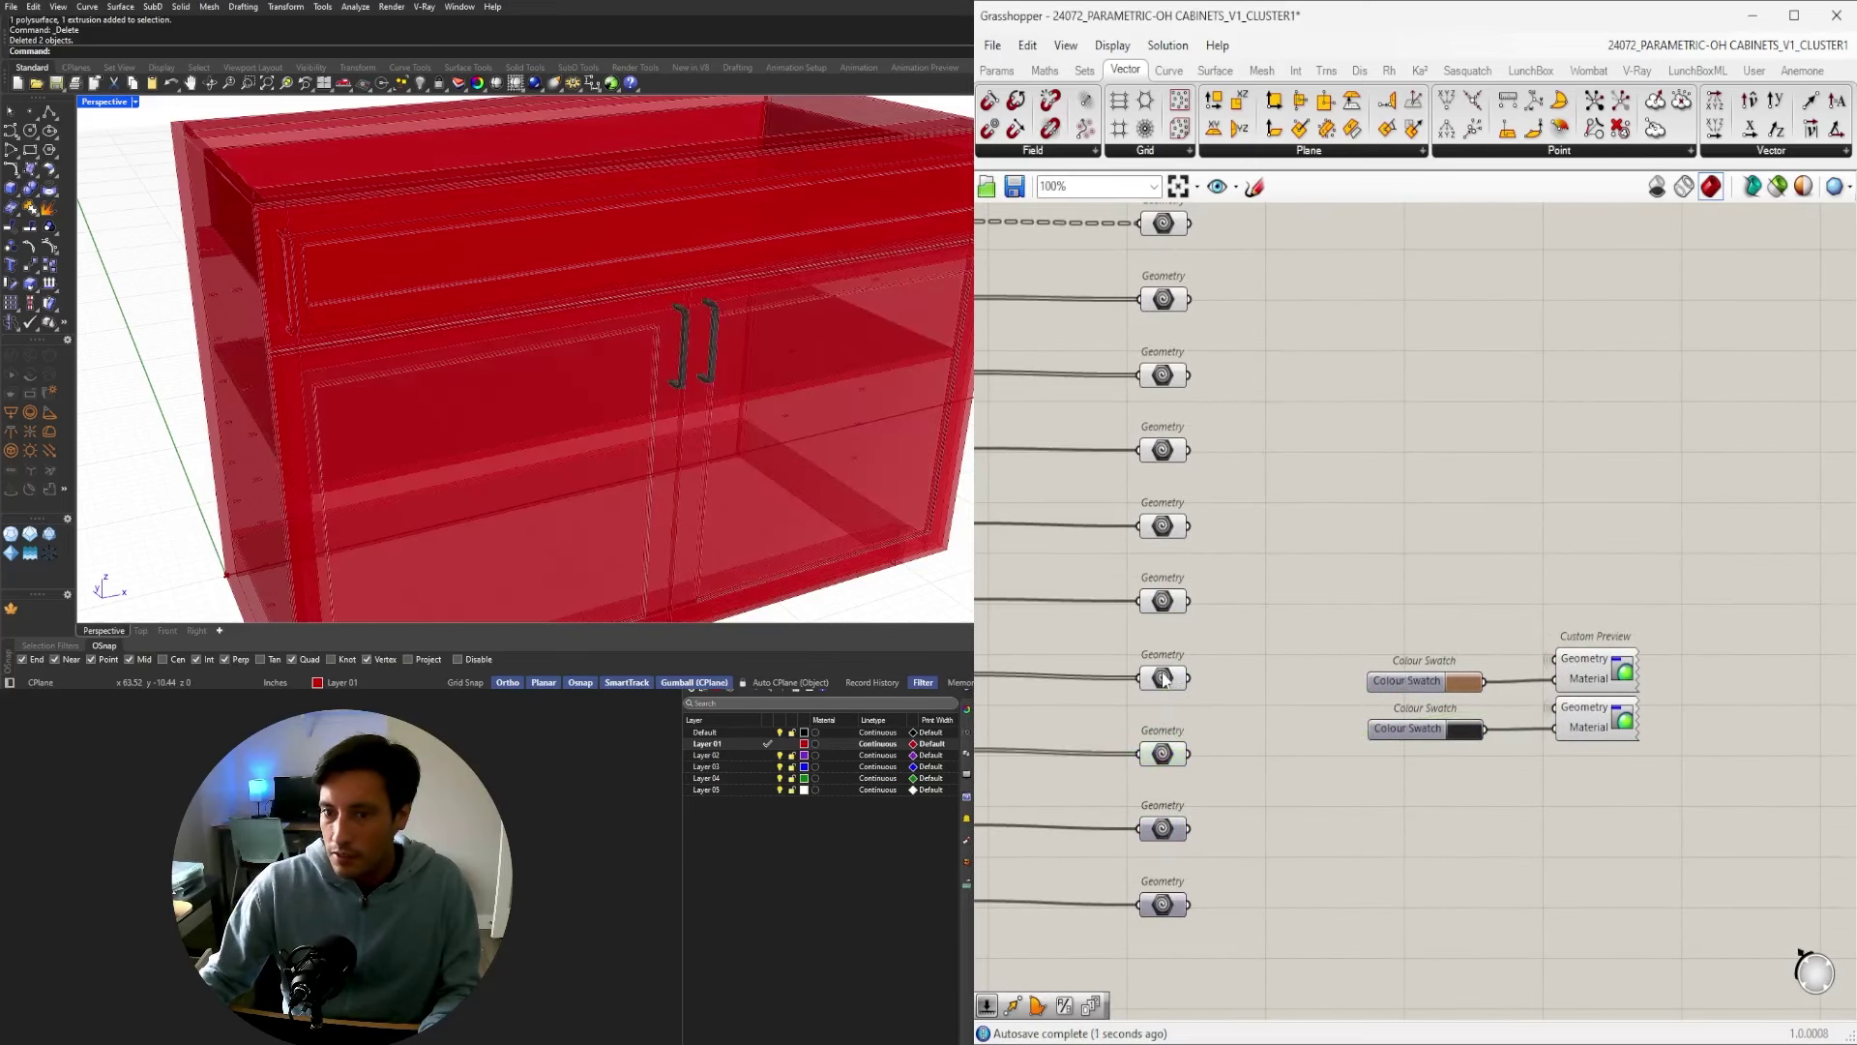
click(1164, 678)
click(1534, 538)
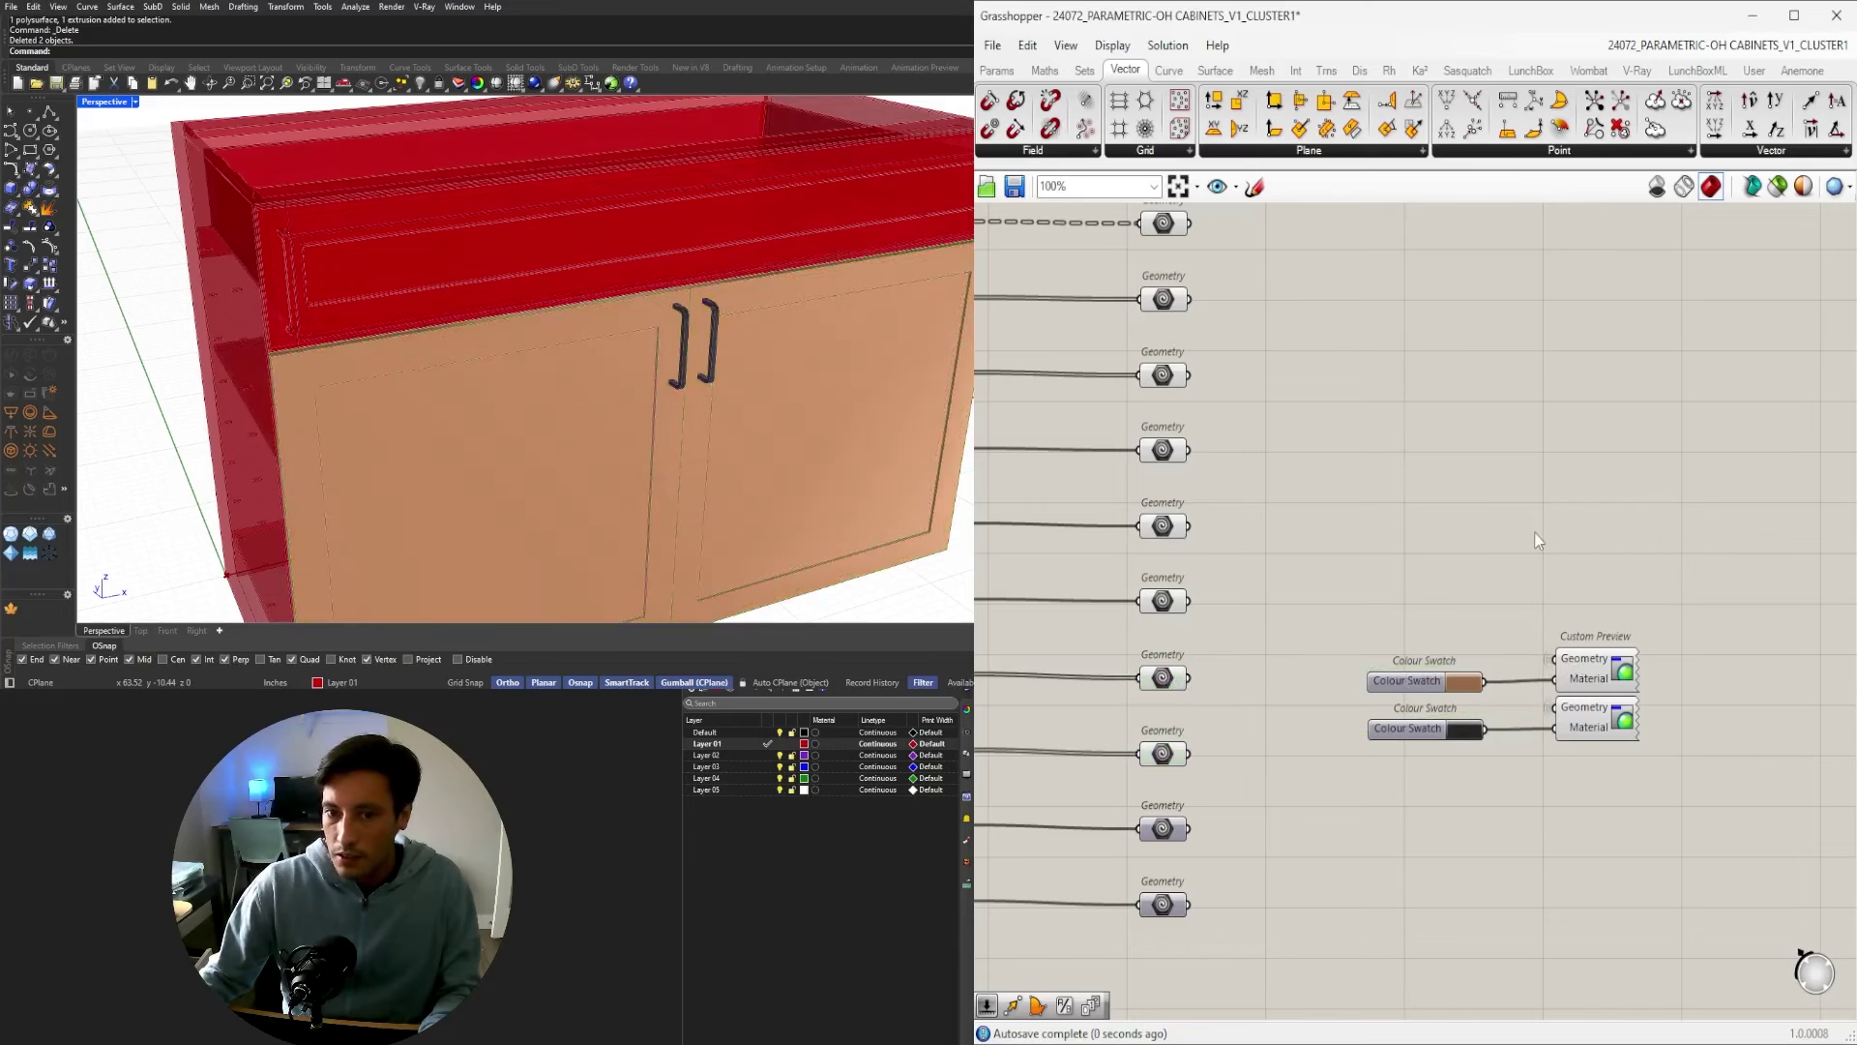
Add the base cabinet's drawer front Geometry output as an additional input to the brown Custom Preview.
scroll(1528, 716, down, 2)
click(1260, 658)
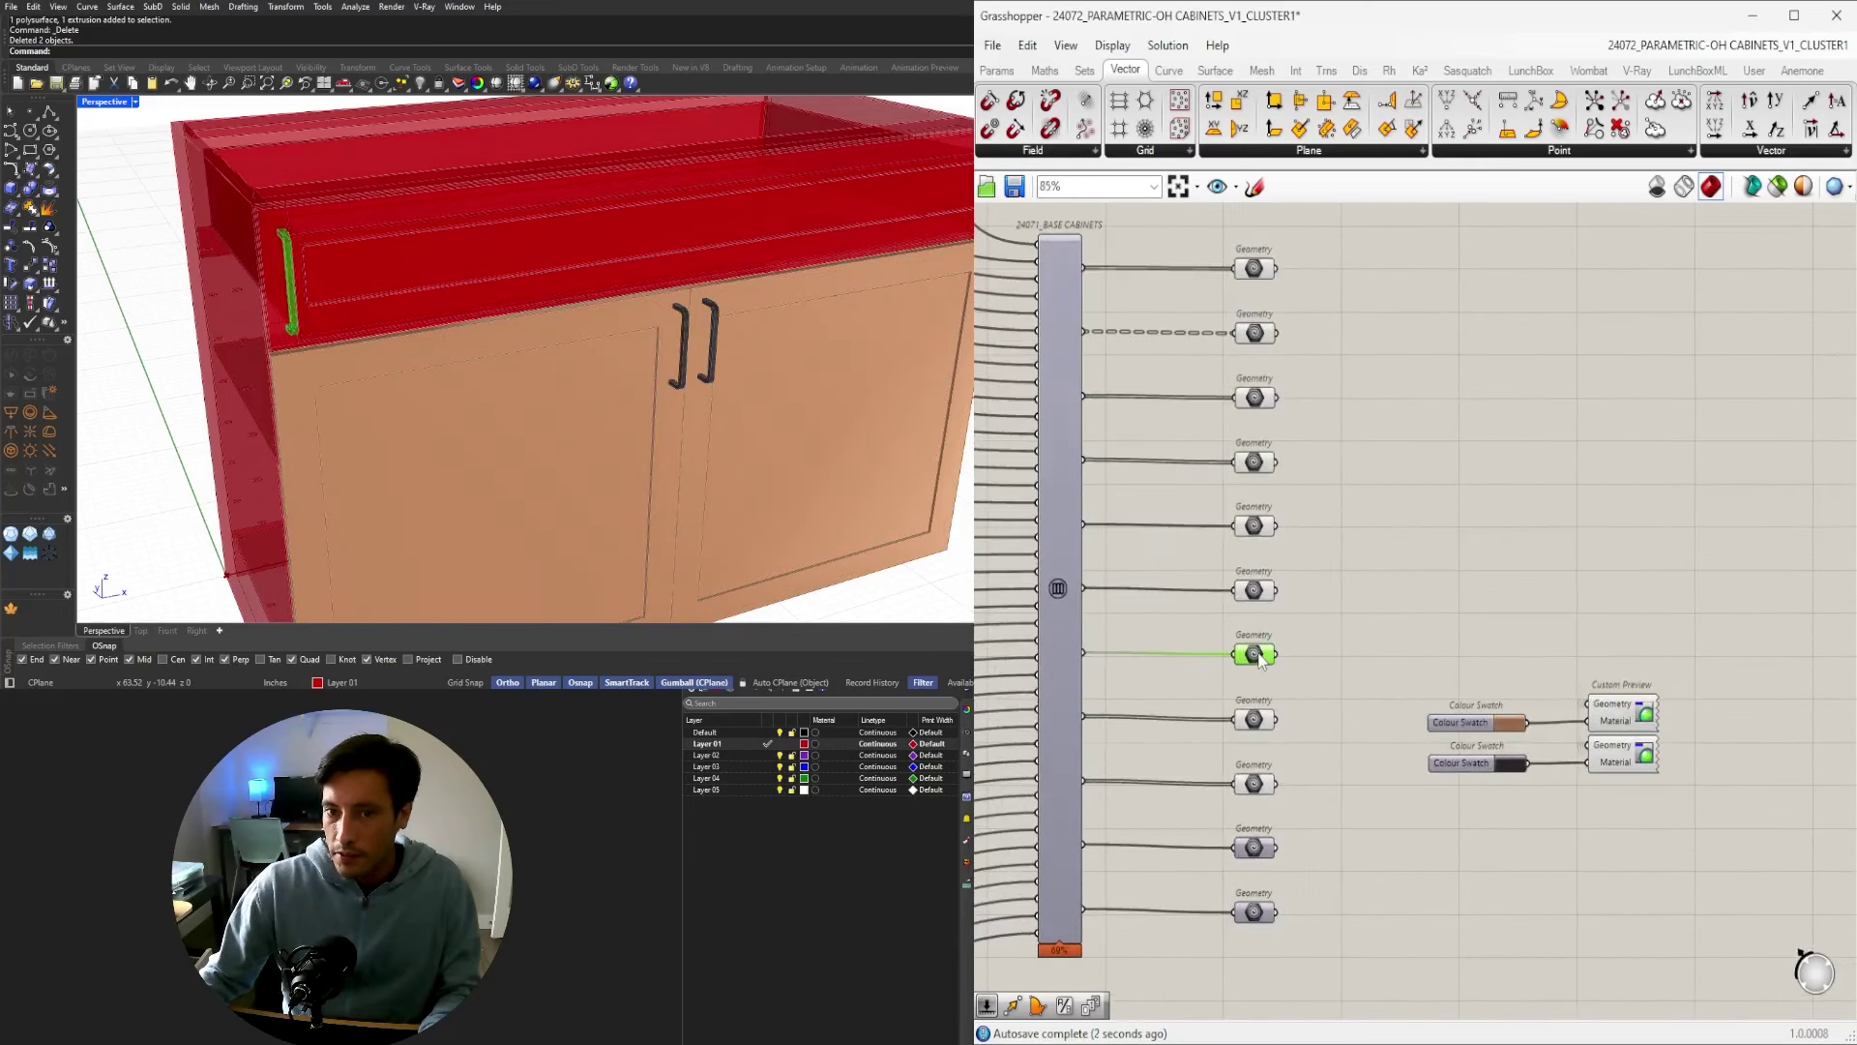
click(1255, 592)
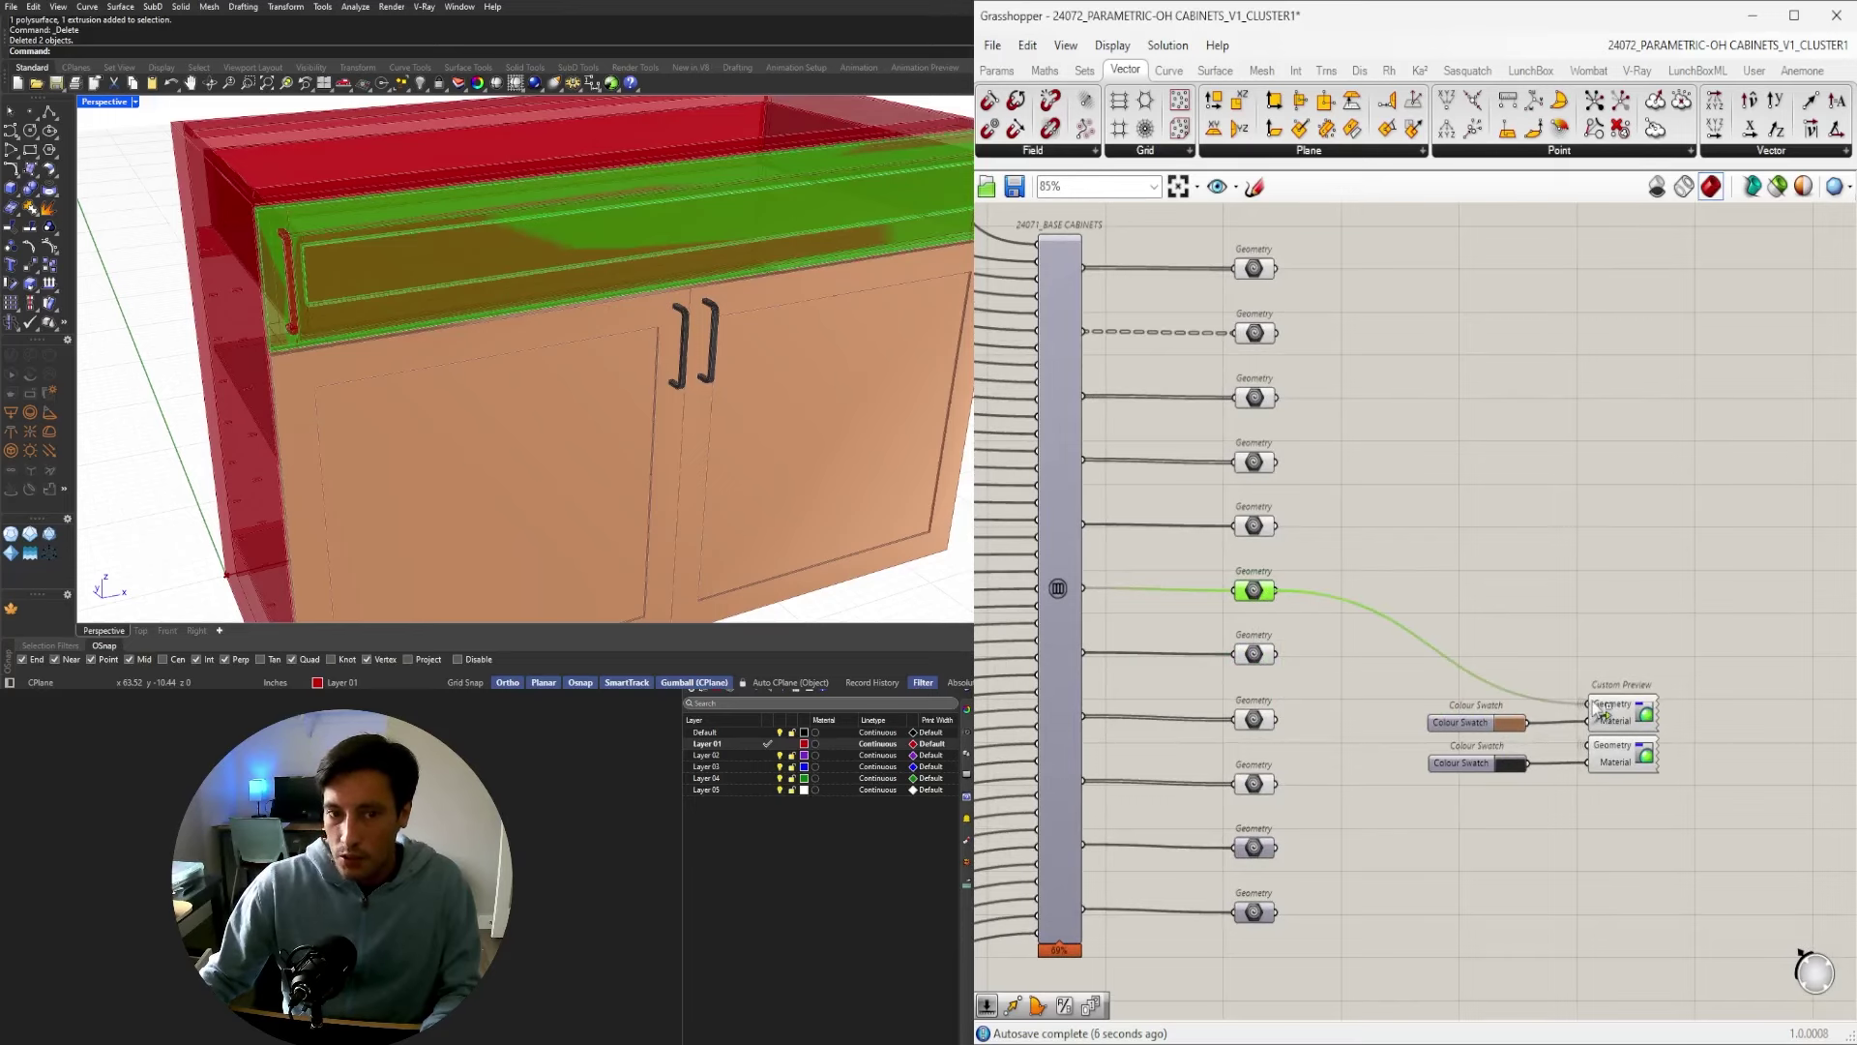
shift+drag(1594, 703, 1596, 701)
scroll(514, 447, down, 4)
right_drag(513, 448, 560, 435)
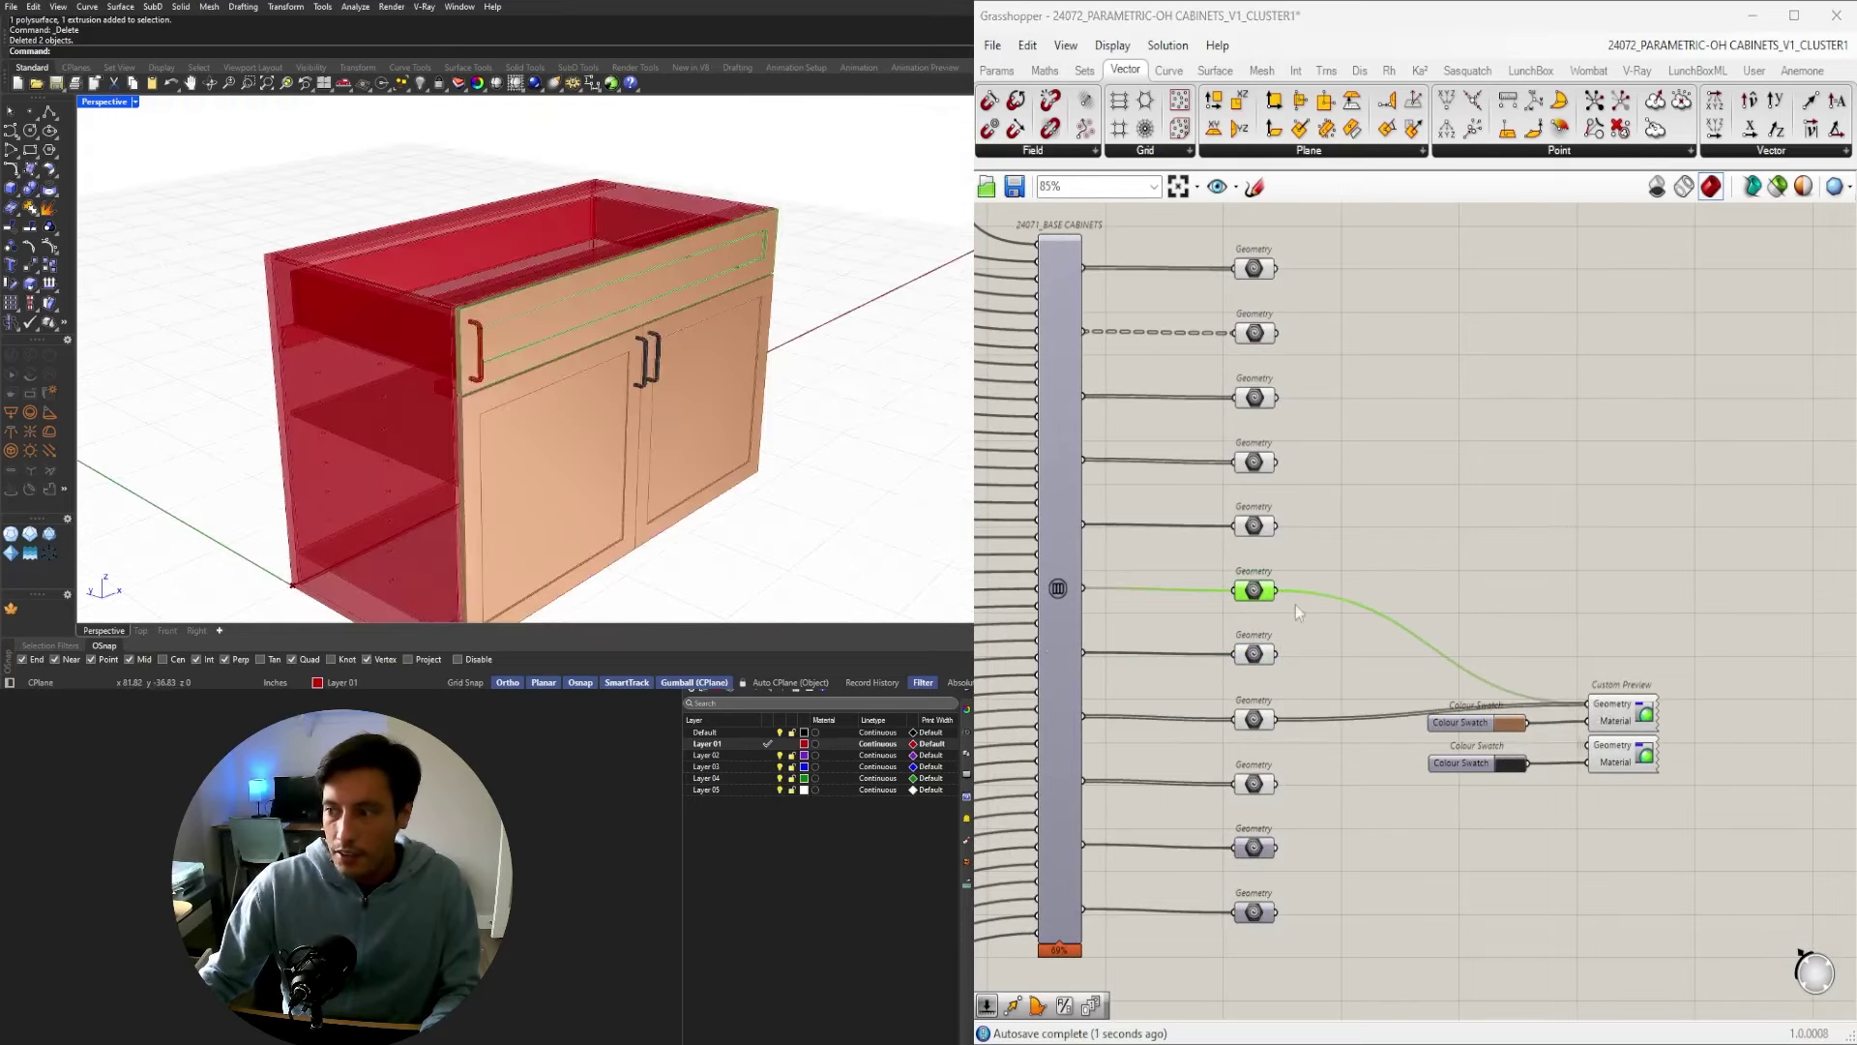
Duplicate the overhead cabinet's sides and face frame colour swatches with their Custom Previews for the base cabinet.
click(1642, 645)
scroll(1650, 642, down, 5)
right_drag(1458, 302, 1390, 665)
scroll(1451, 309, up, 3)
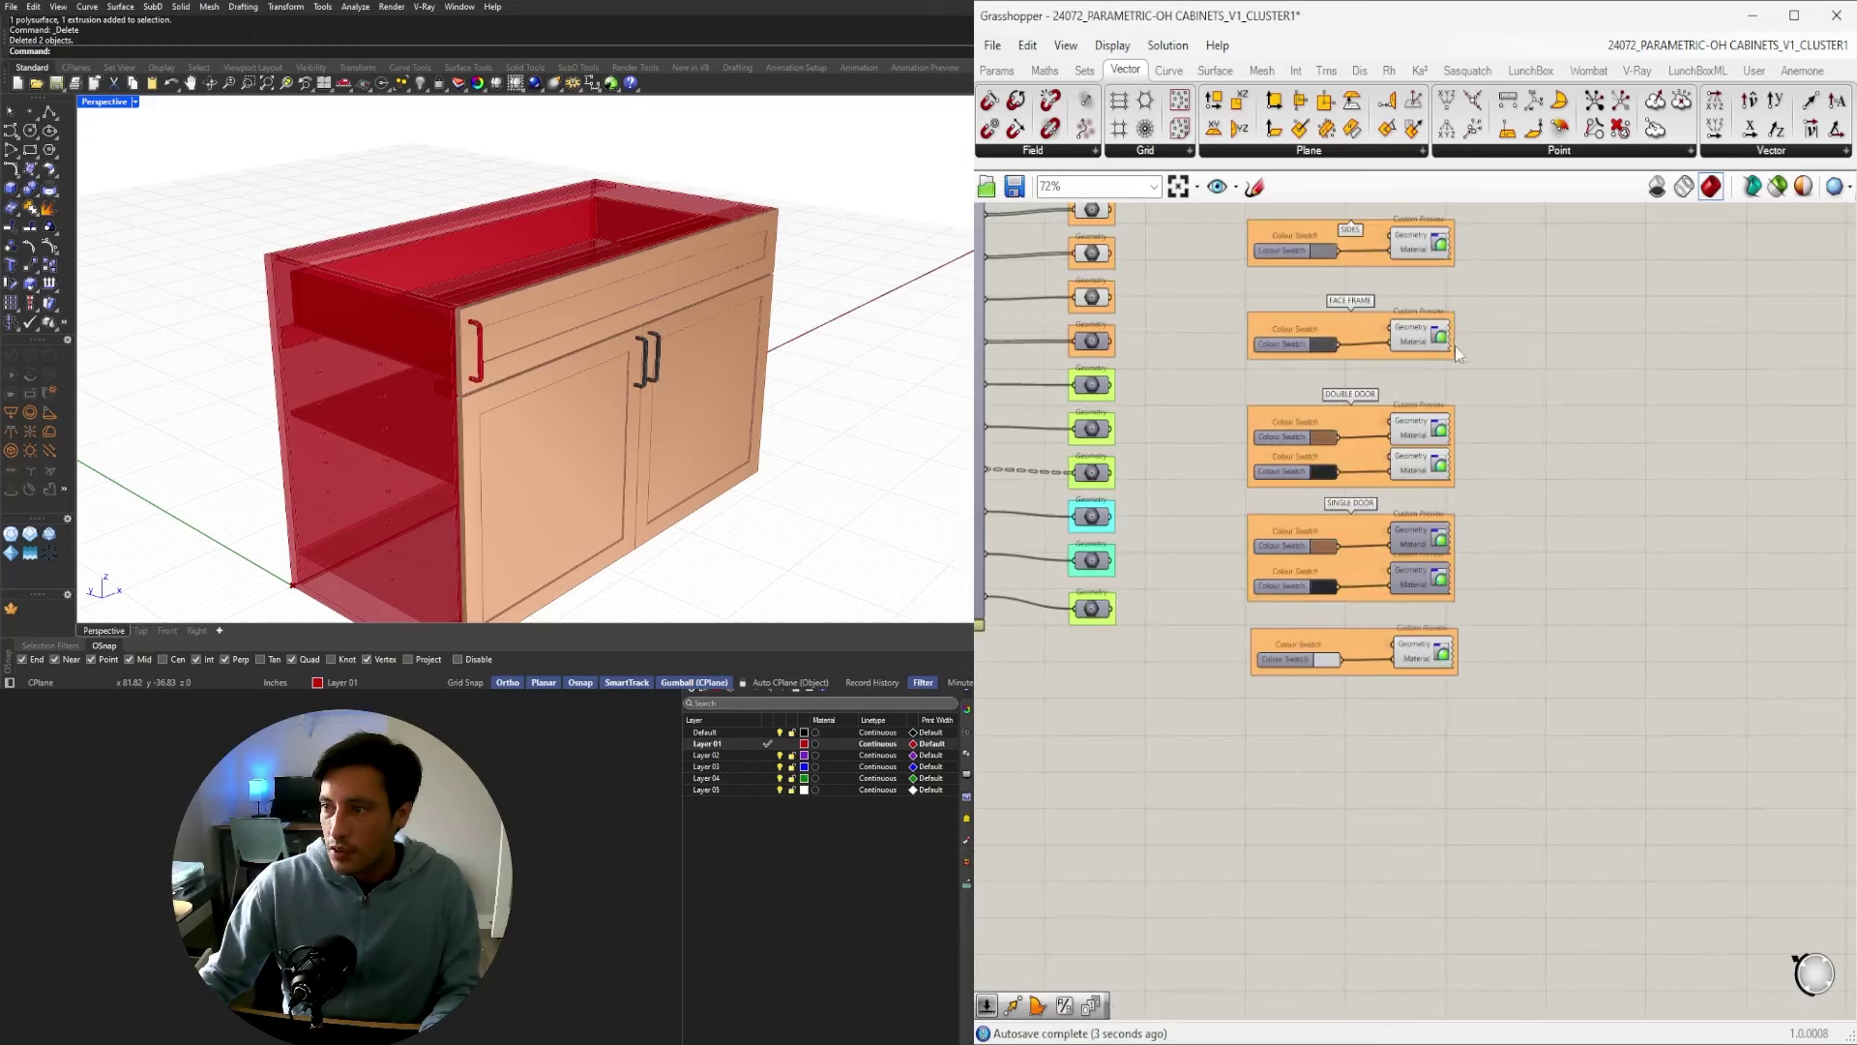
drag(1461, 363, 1231, 252)
scroll(1232, 252, down, 3)
alt+drag(1364, 280, 1585, 882)
right_drag(1585, 882, 1382, 418)
Place the two copied grey swatch and Custom Preview pairs beside the base cabinet's Geometry outputs, above the door previews.
scroll(1383, 418, up, 3)
drag(1366, 355, 1250, 657)
right_drag(1140, 591, 1513, 594)
scroll(1383, 403, up, 2)
click(1383, 408)
right_drag(1380, 477, 1248, 434)
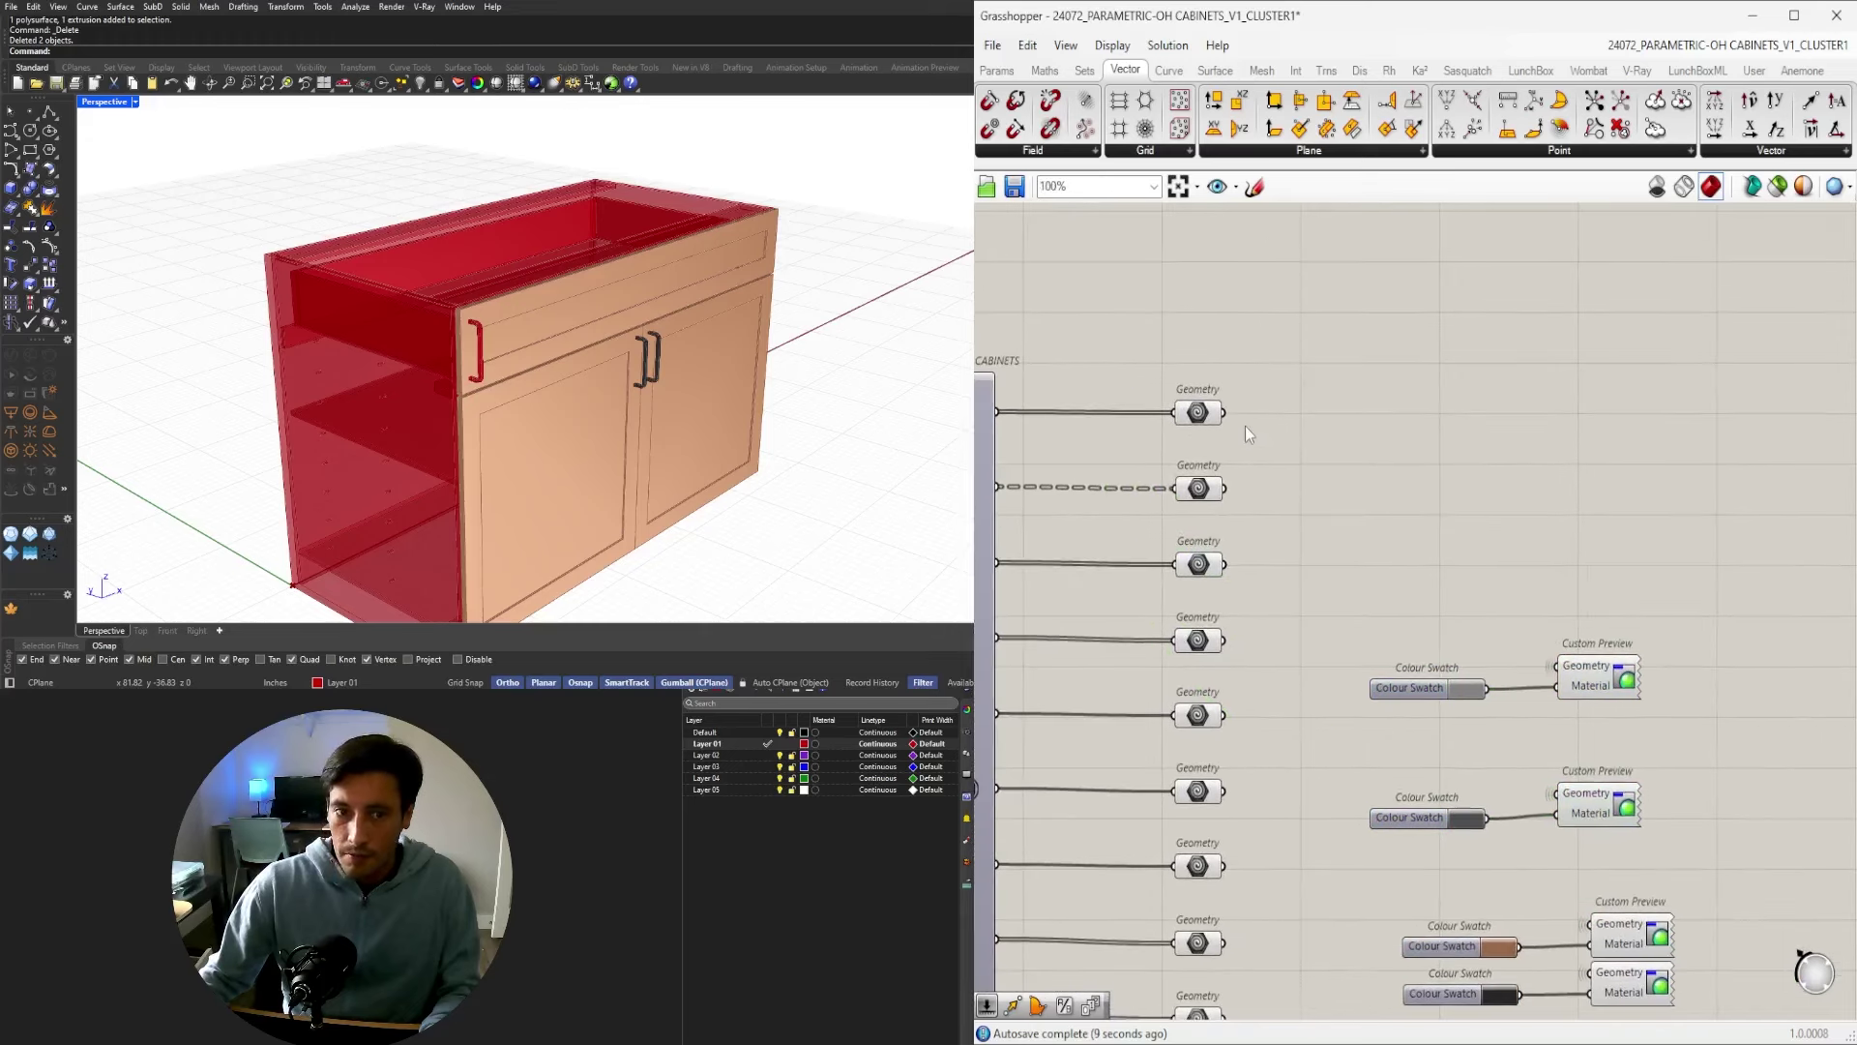
Connect the base cabinet's first two Geometry outputs to the lighter grey Custom Preview and the face frame output to the darker grey one.
click(1200, 415)
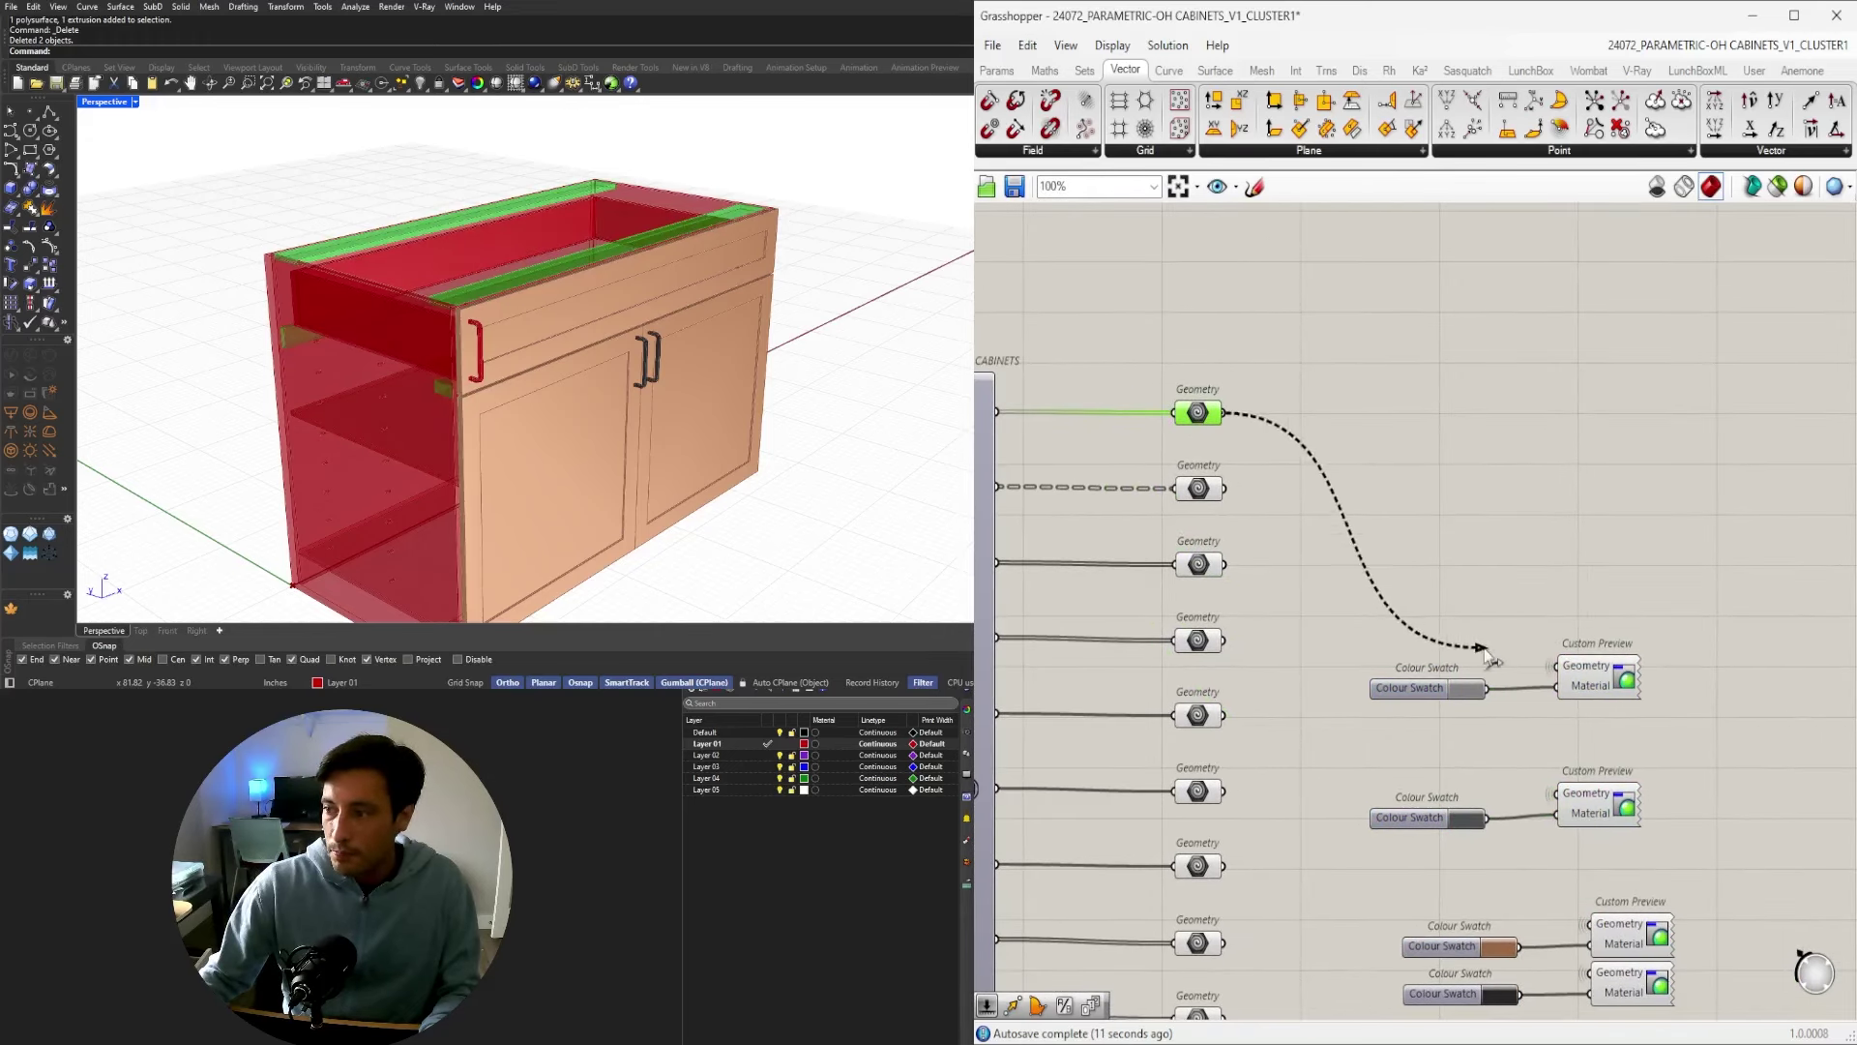
drag(1490, 658, 1554, 665)
click(1200, 491)
click(1476, 646)
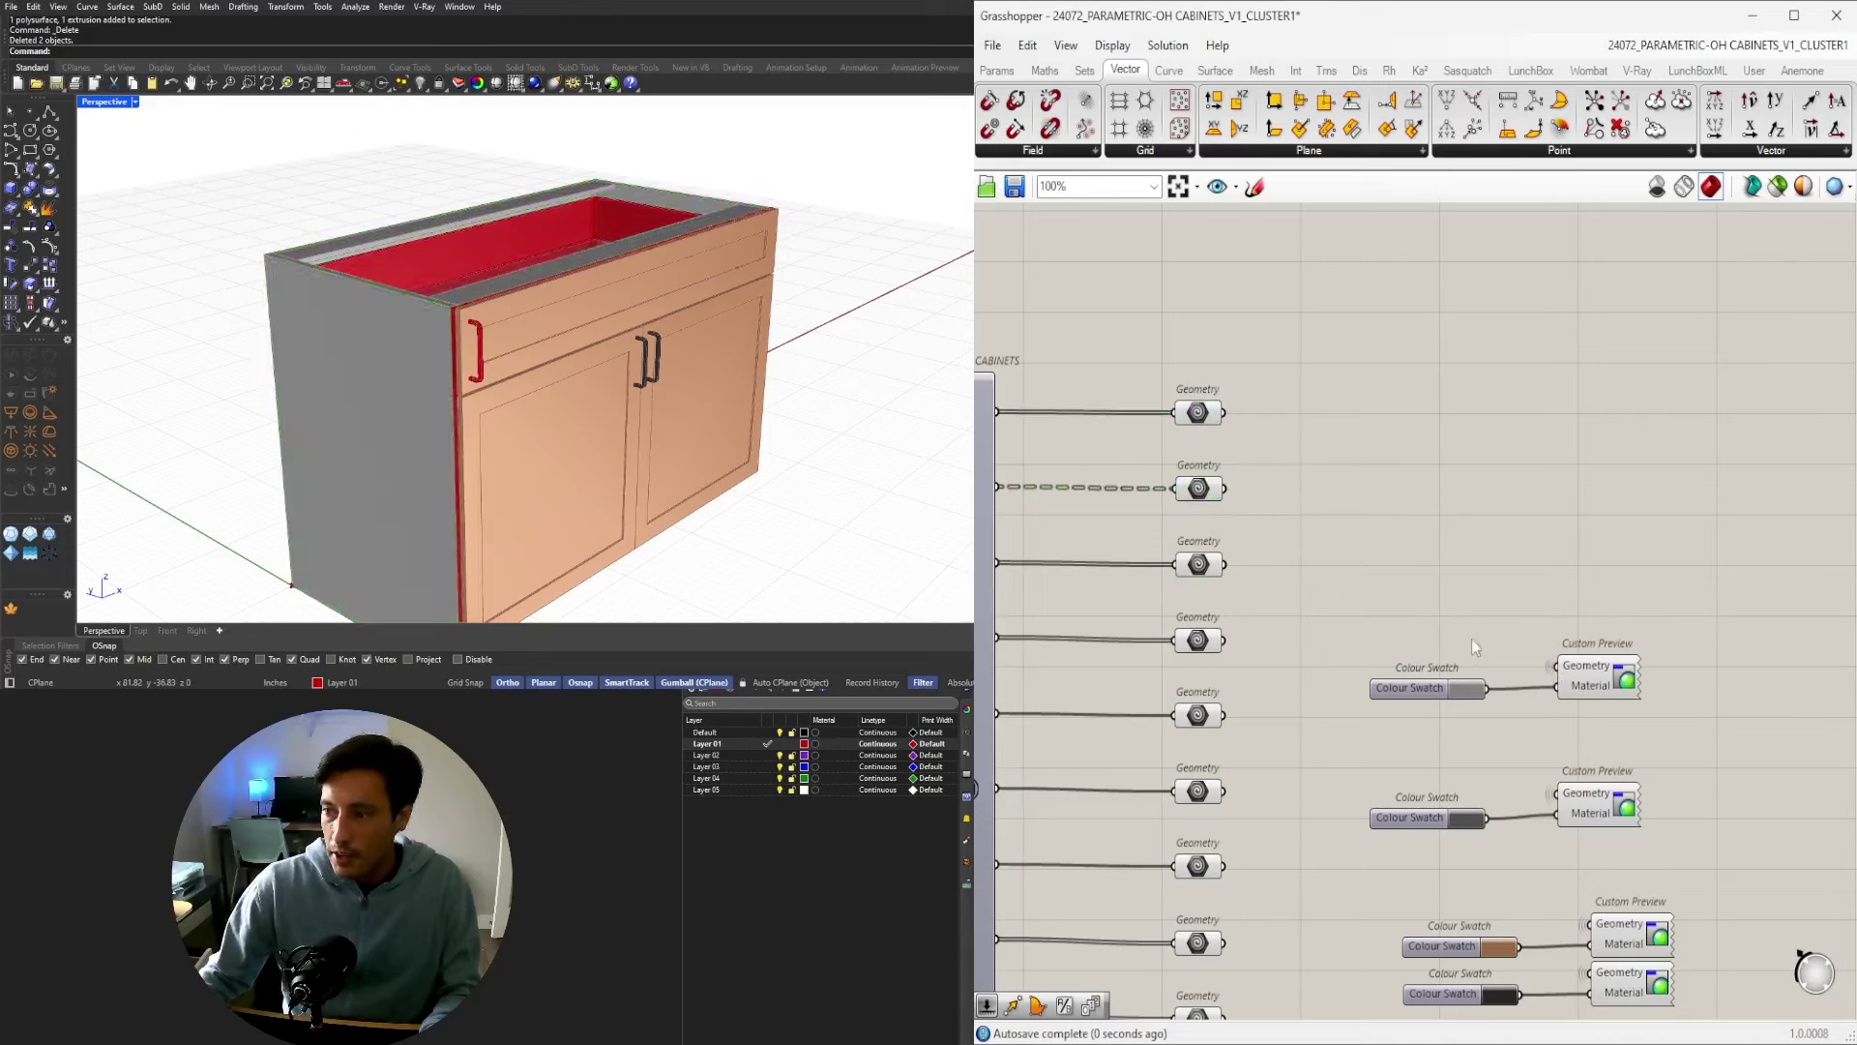
click(1199, 567)
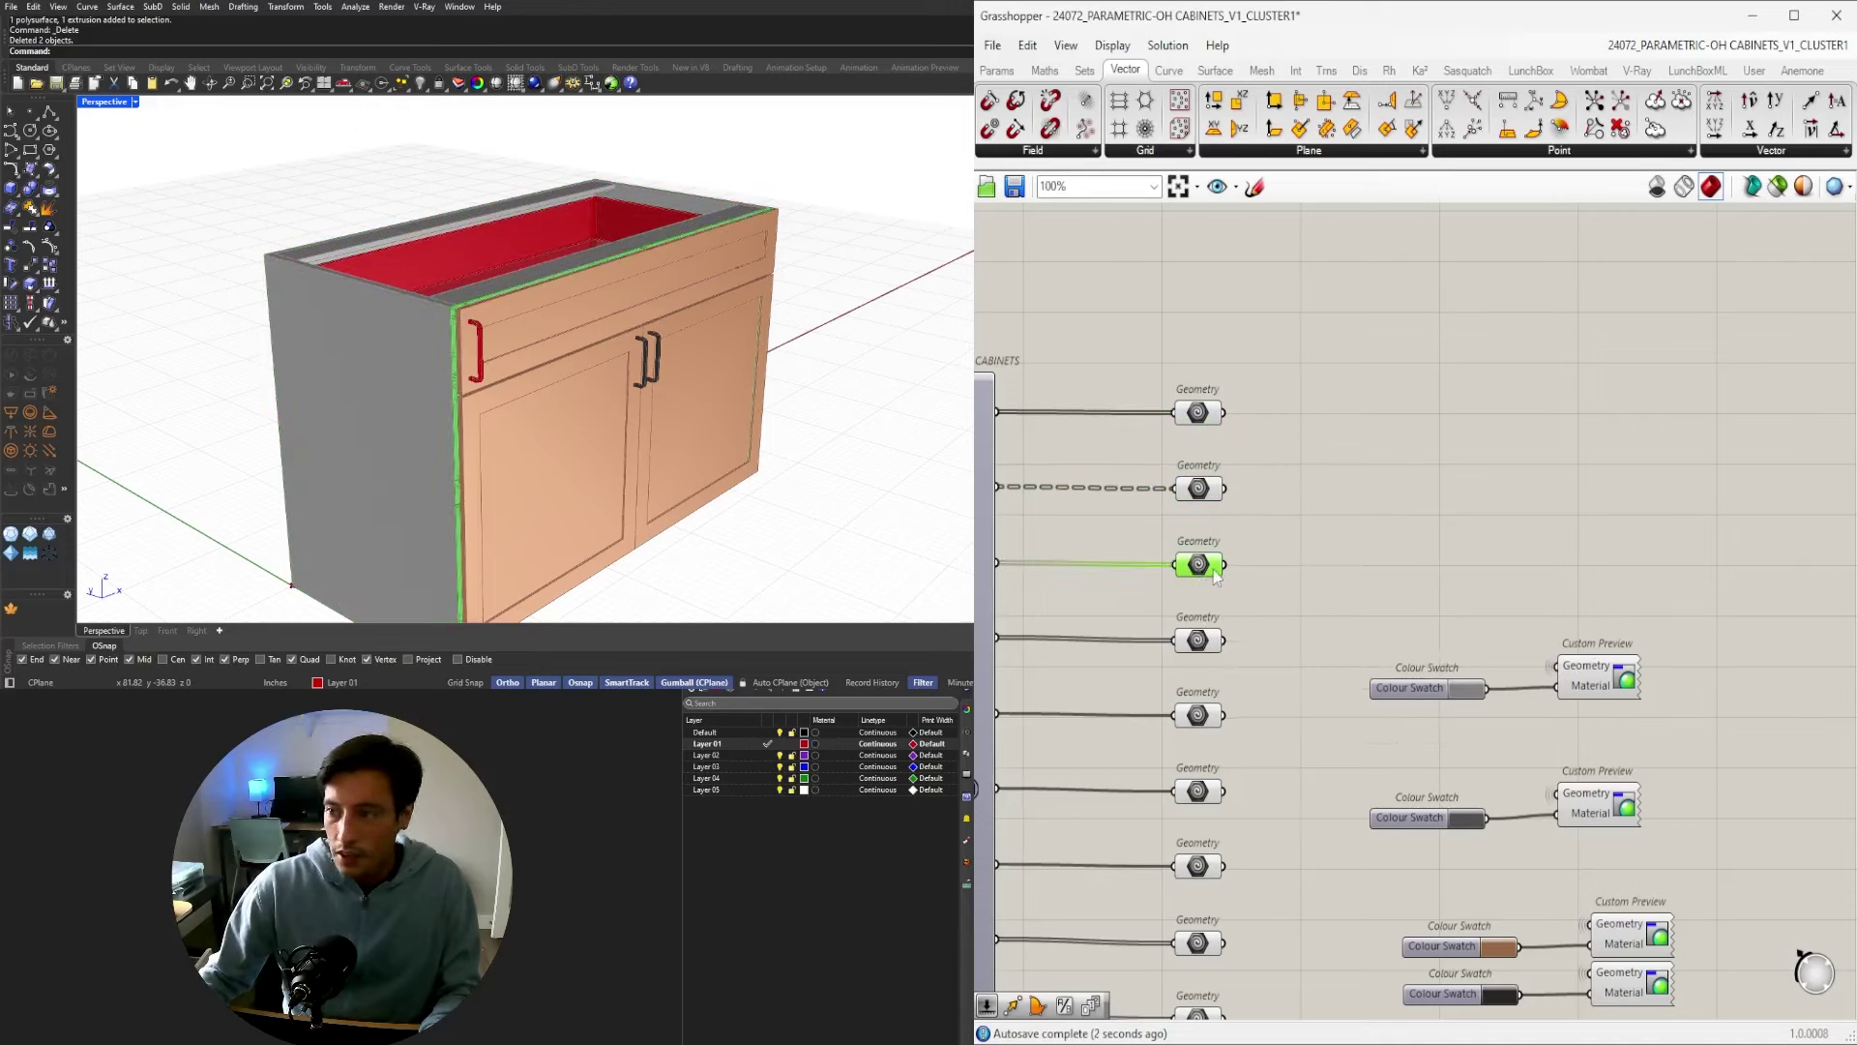
drag(1507, 762, 1558, 794)
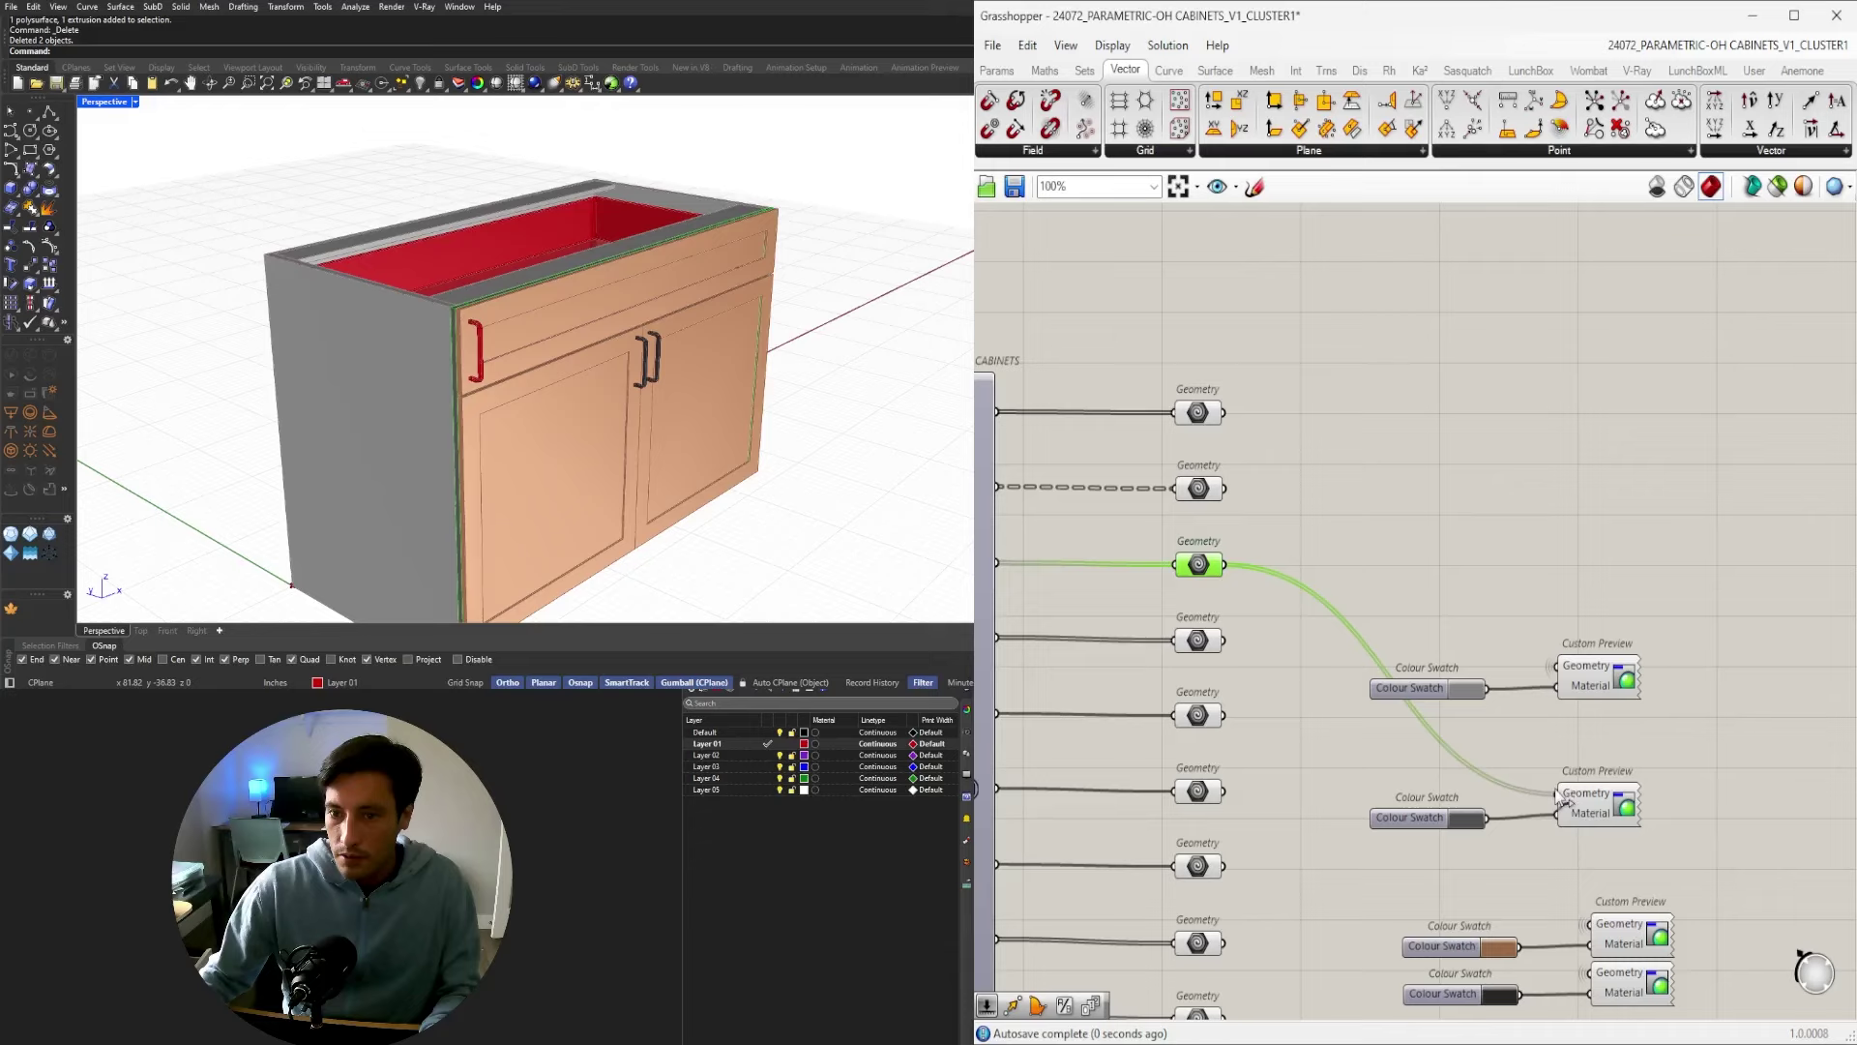
Add the base cabinet's fourth and fifth Geometry outputs as additional inputs to the lighter grey Custom Preview.
click(1197, 640)
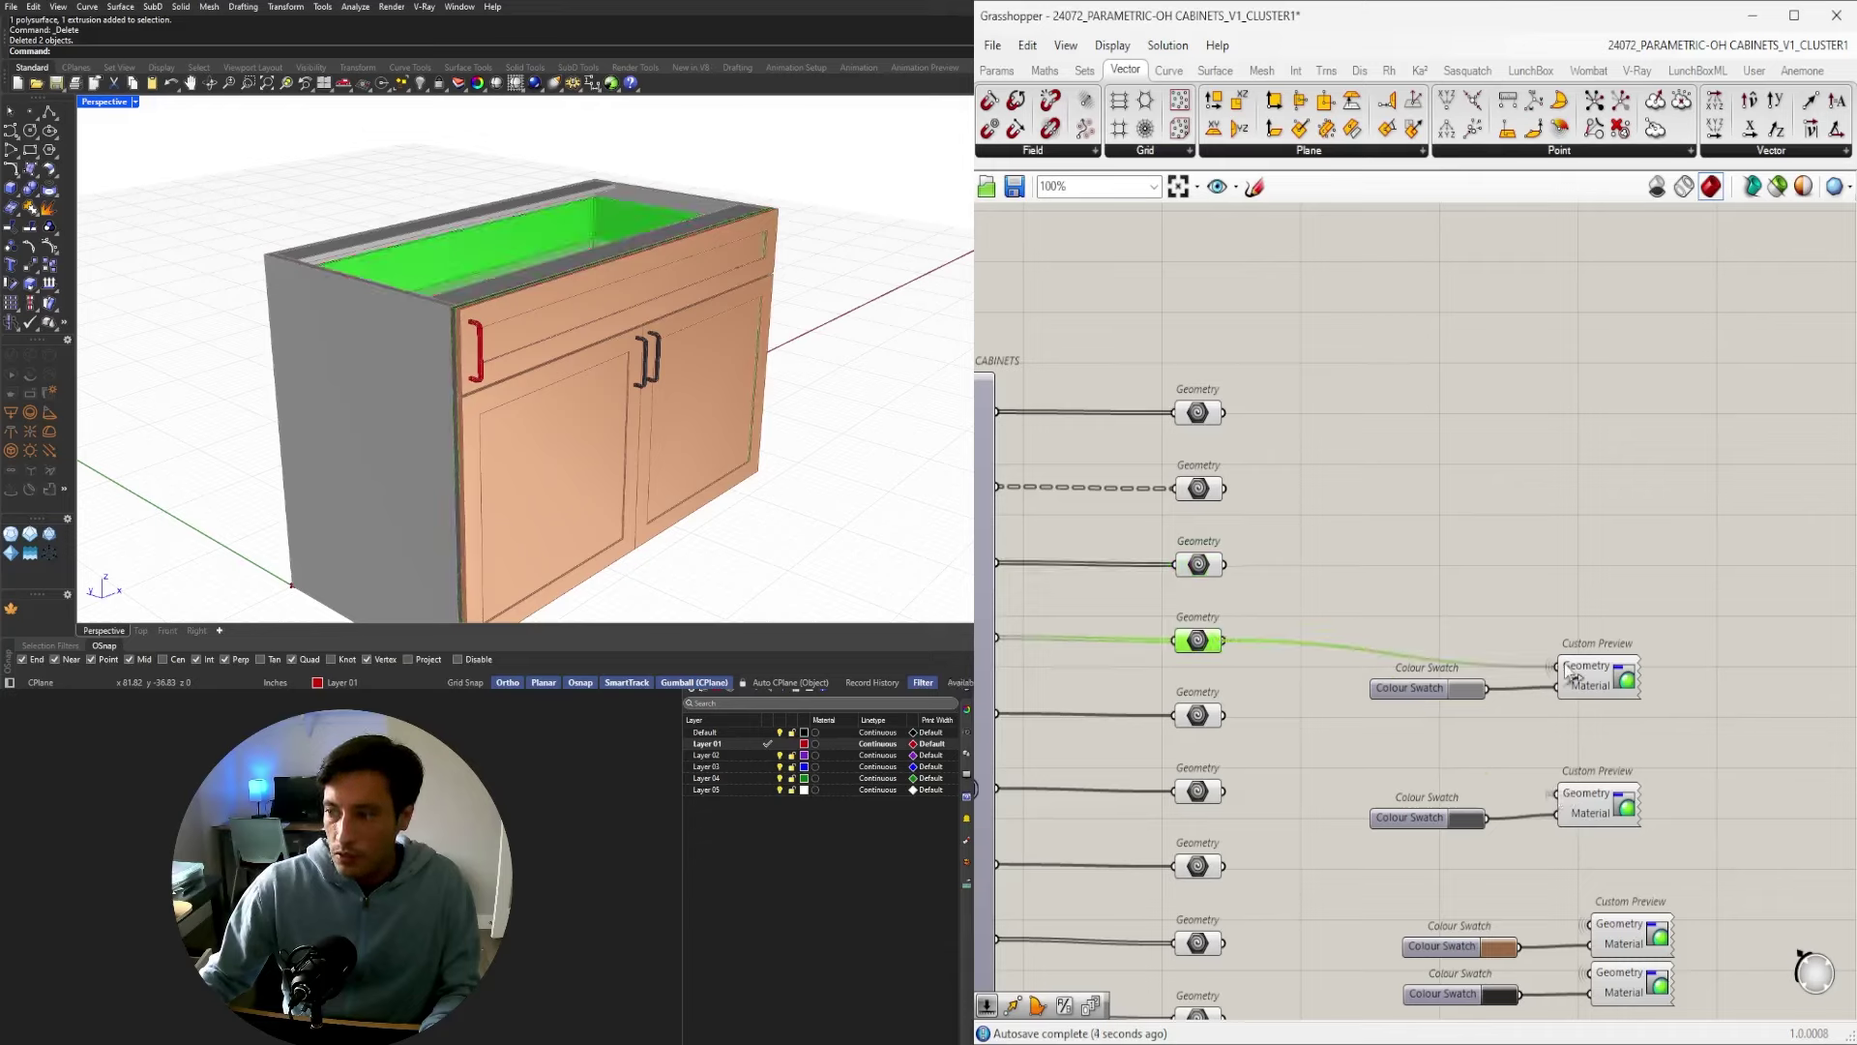
click(1200, 716)
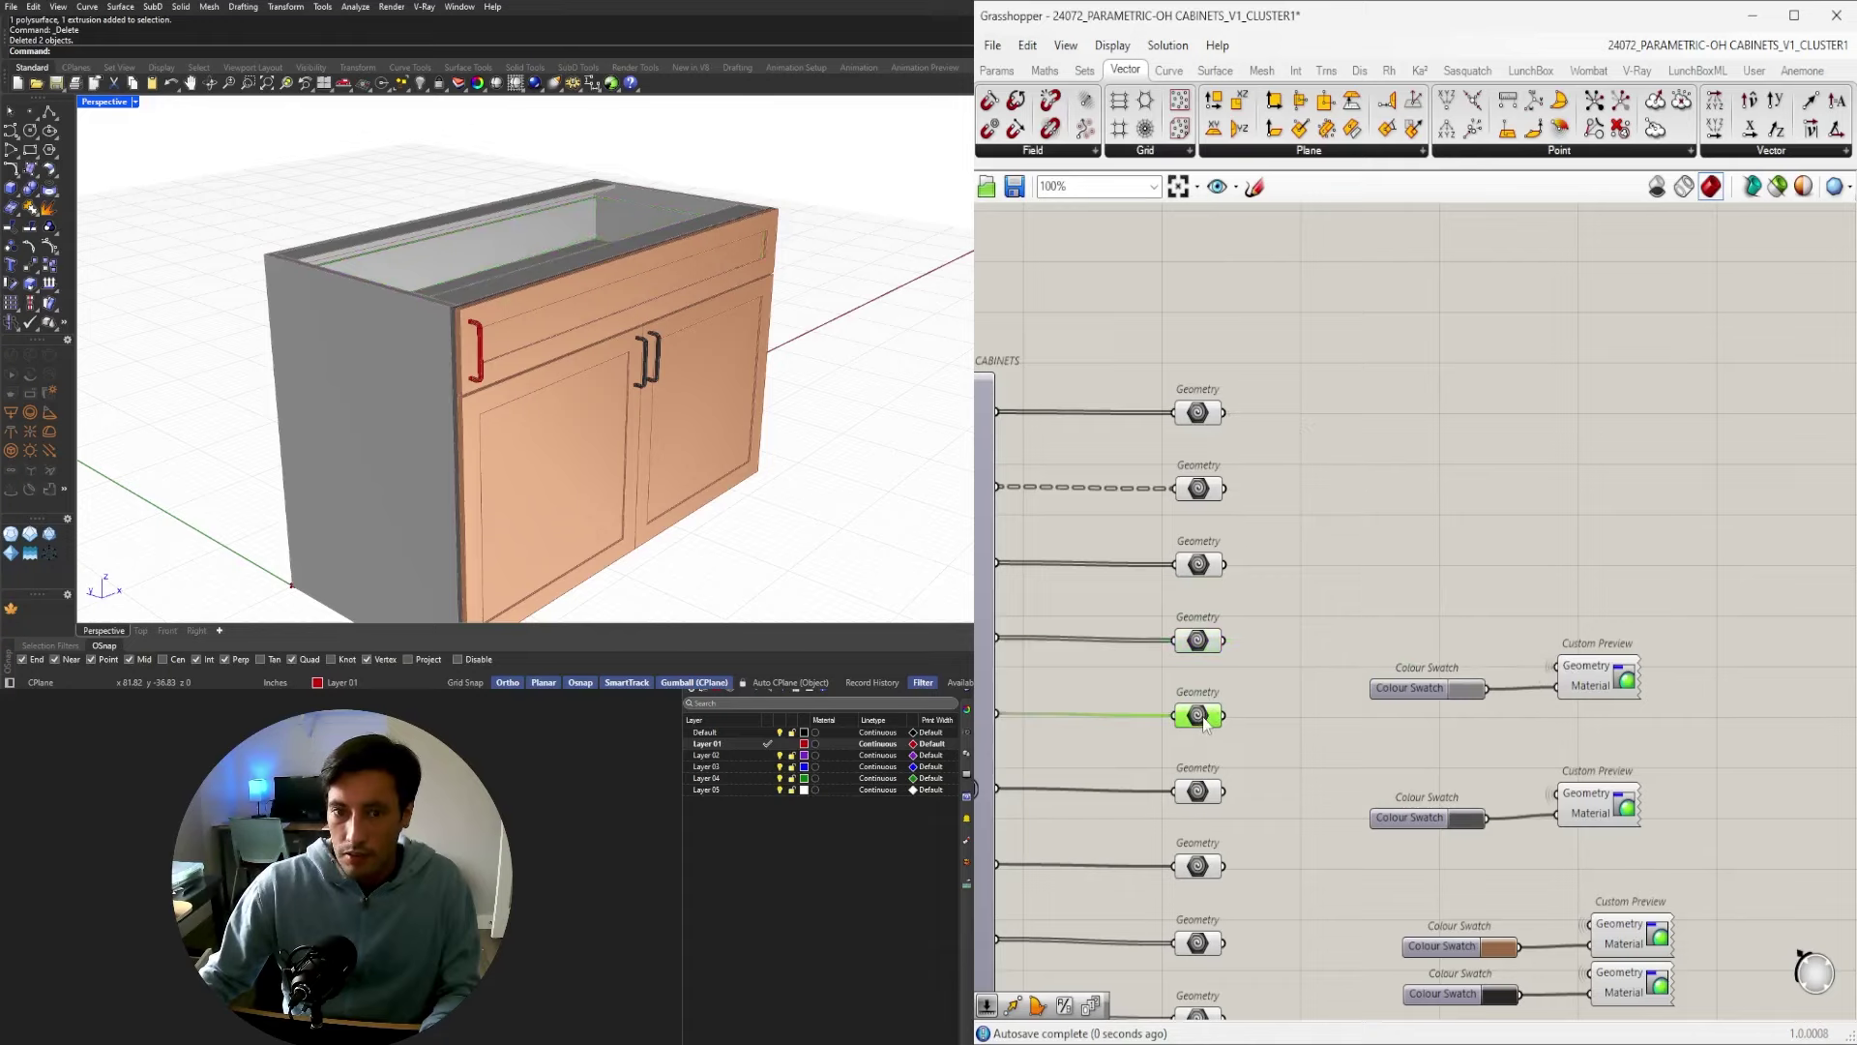
right_drag(475, 407, 765, 348)
scroll(515, 466, up, 8)
drag(1224, 715, 1551, 673)
Examine the drawer front and drawer handle outputs in the model, checking the handle's orientation and placement on the drawer.
click(1199, 798)
scroll(602, 445, down, 8)
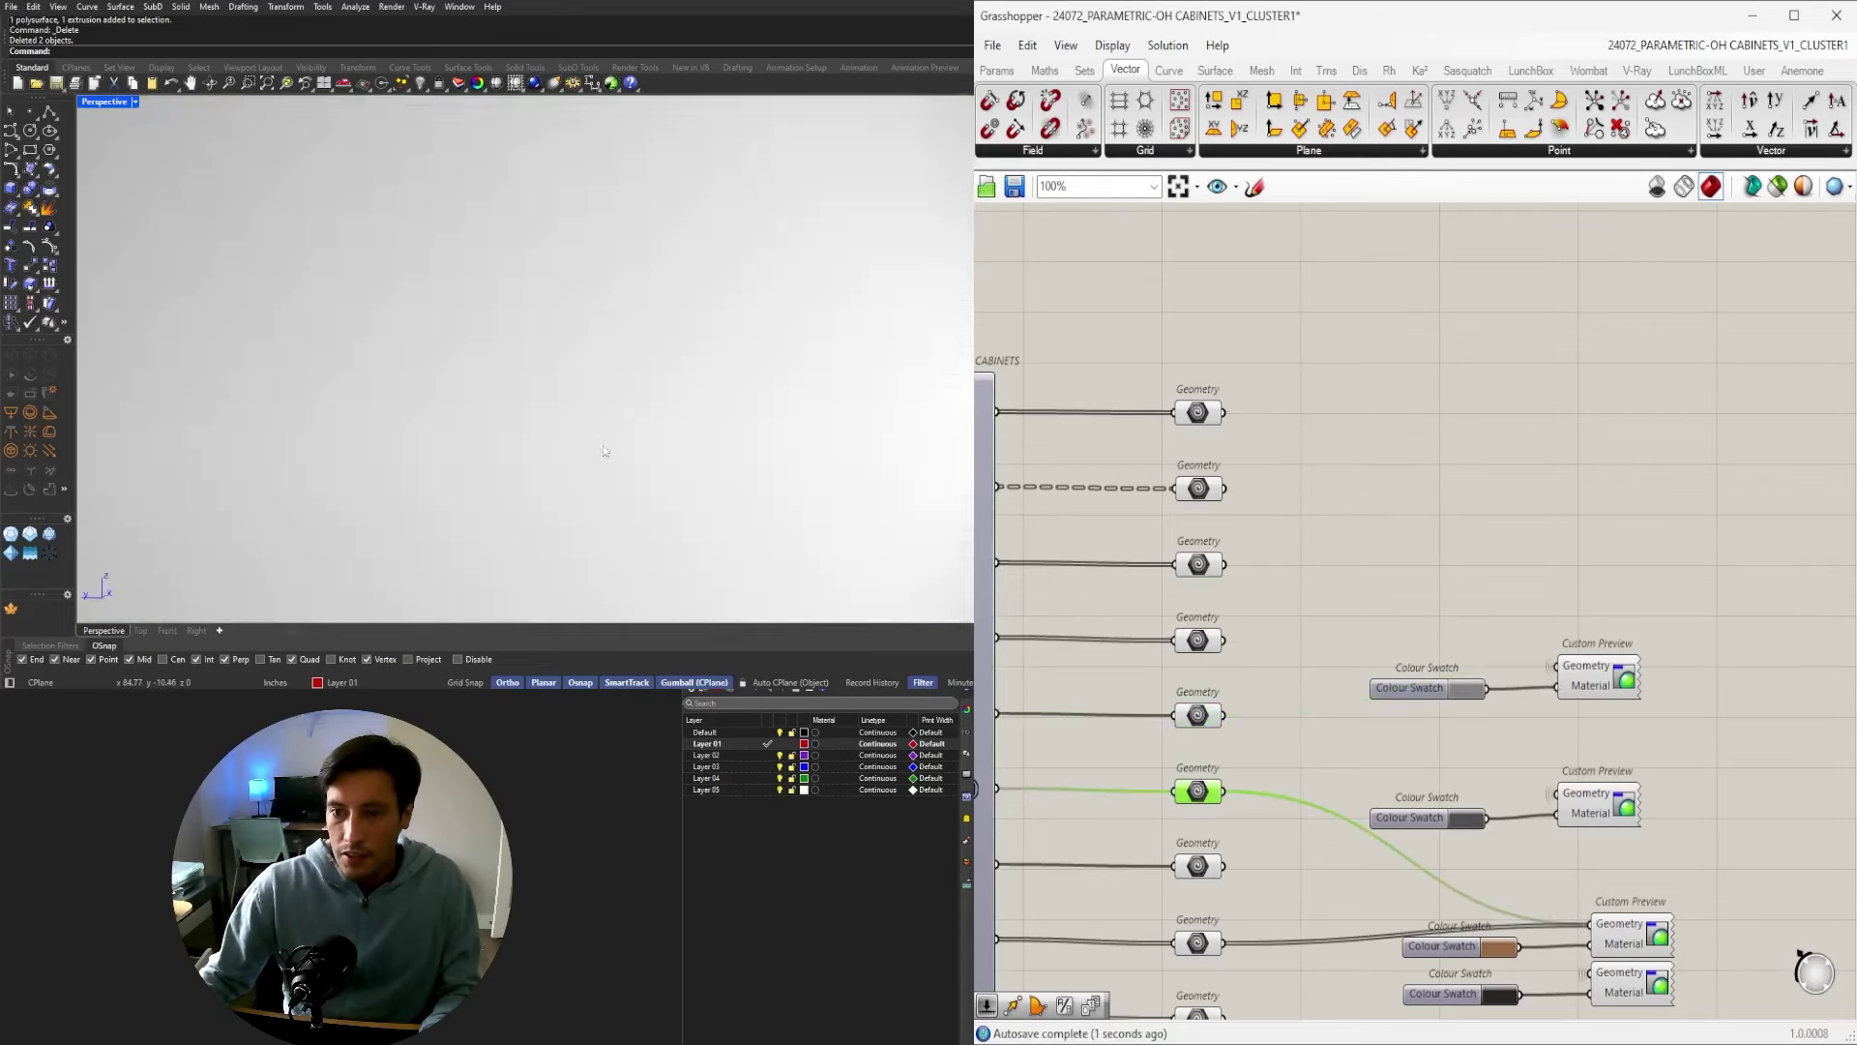
right_drag(601, 445, 499, 447)
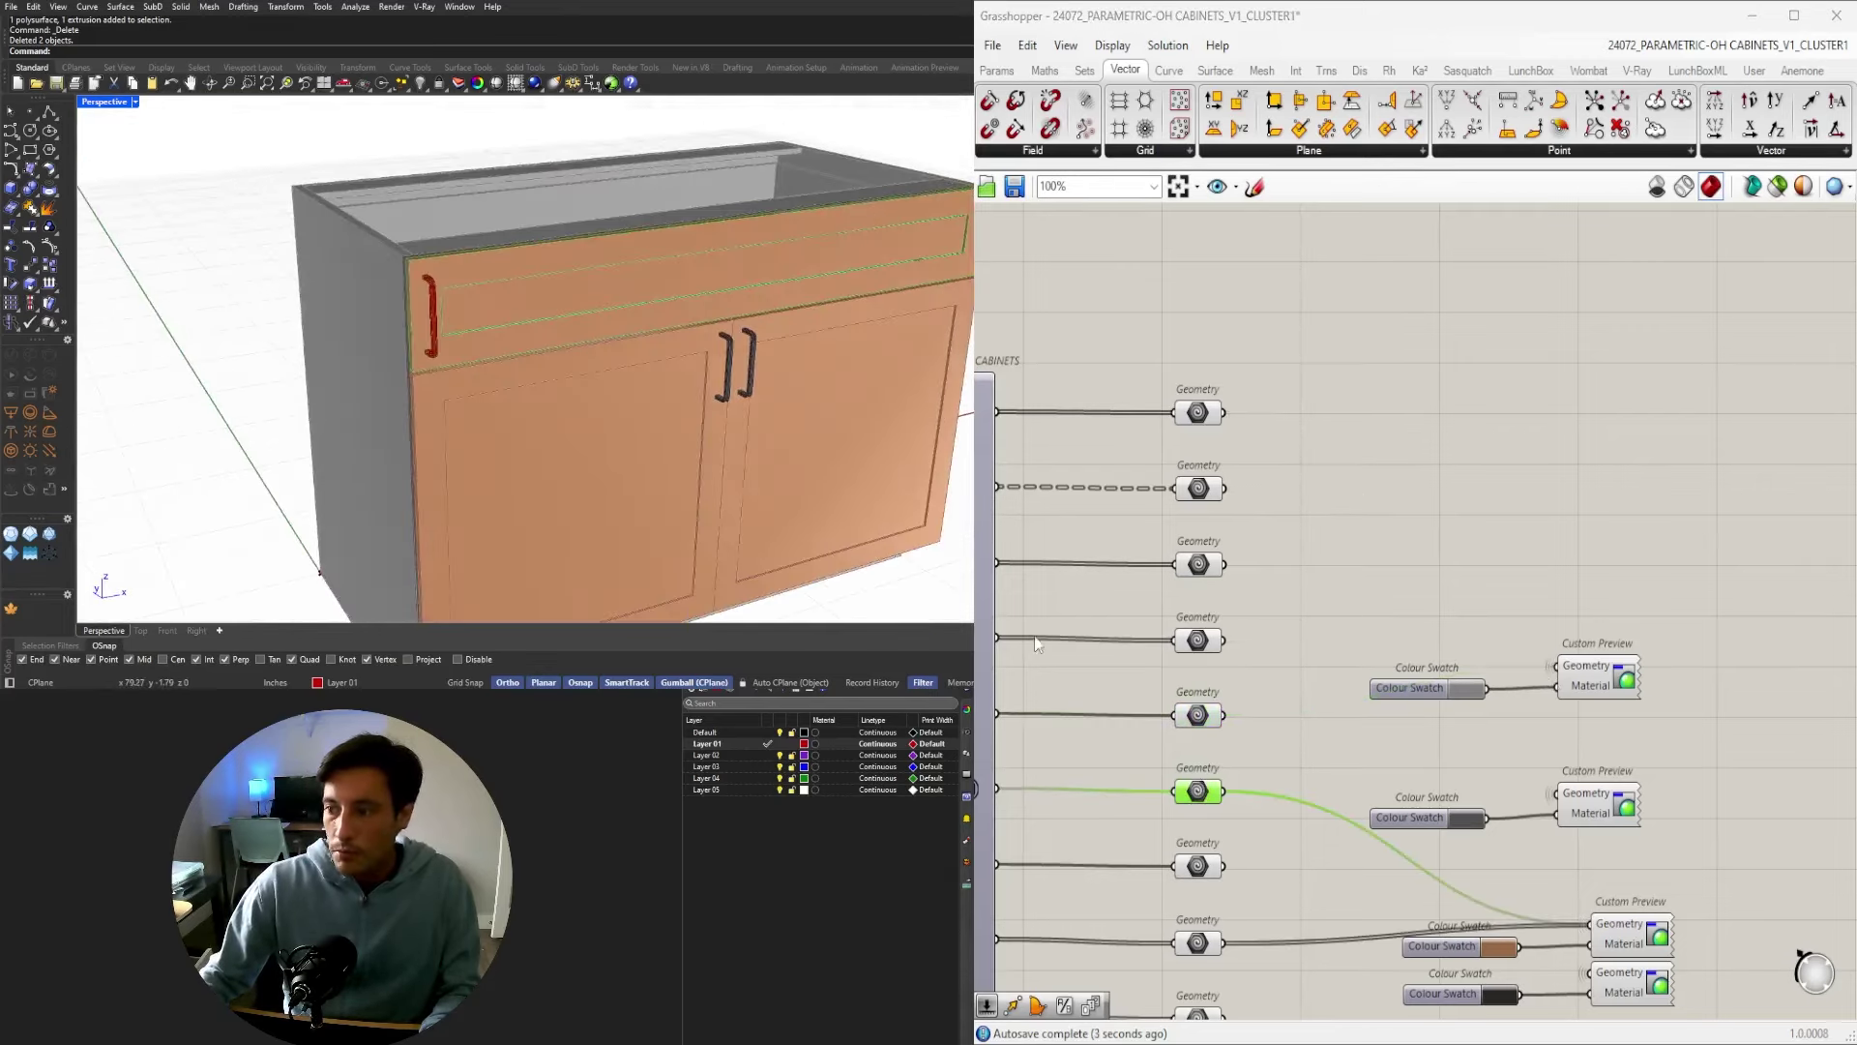
right_drag(1347, 708, 1349, 614)
click(1201, 768)
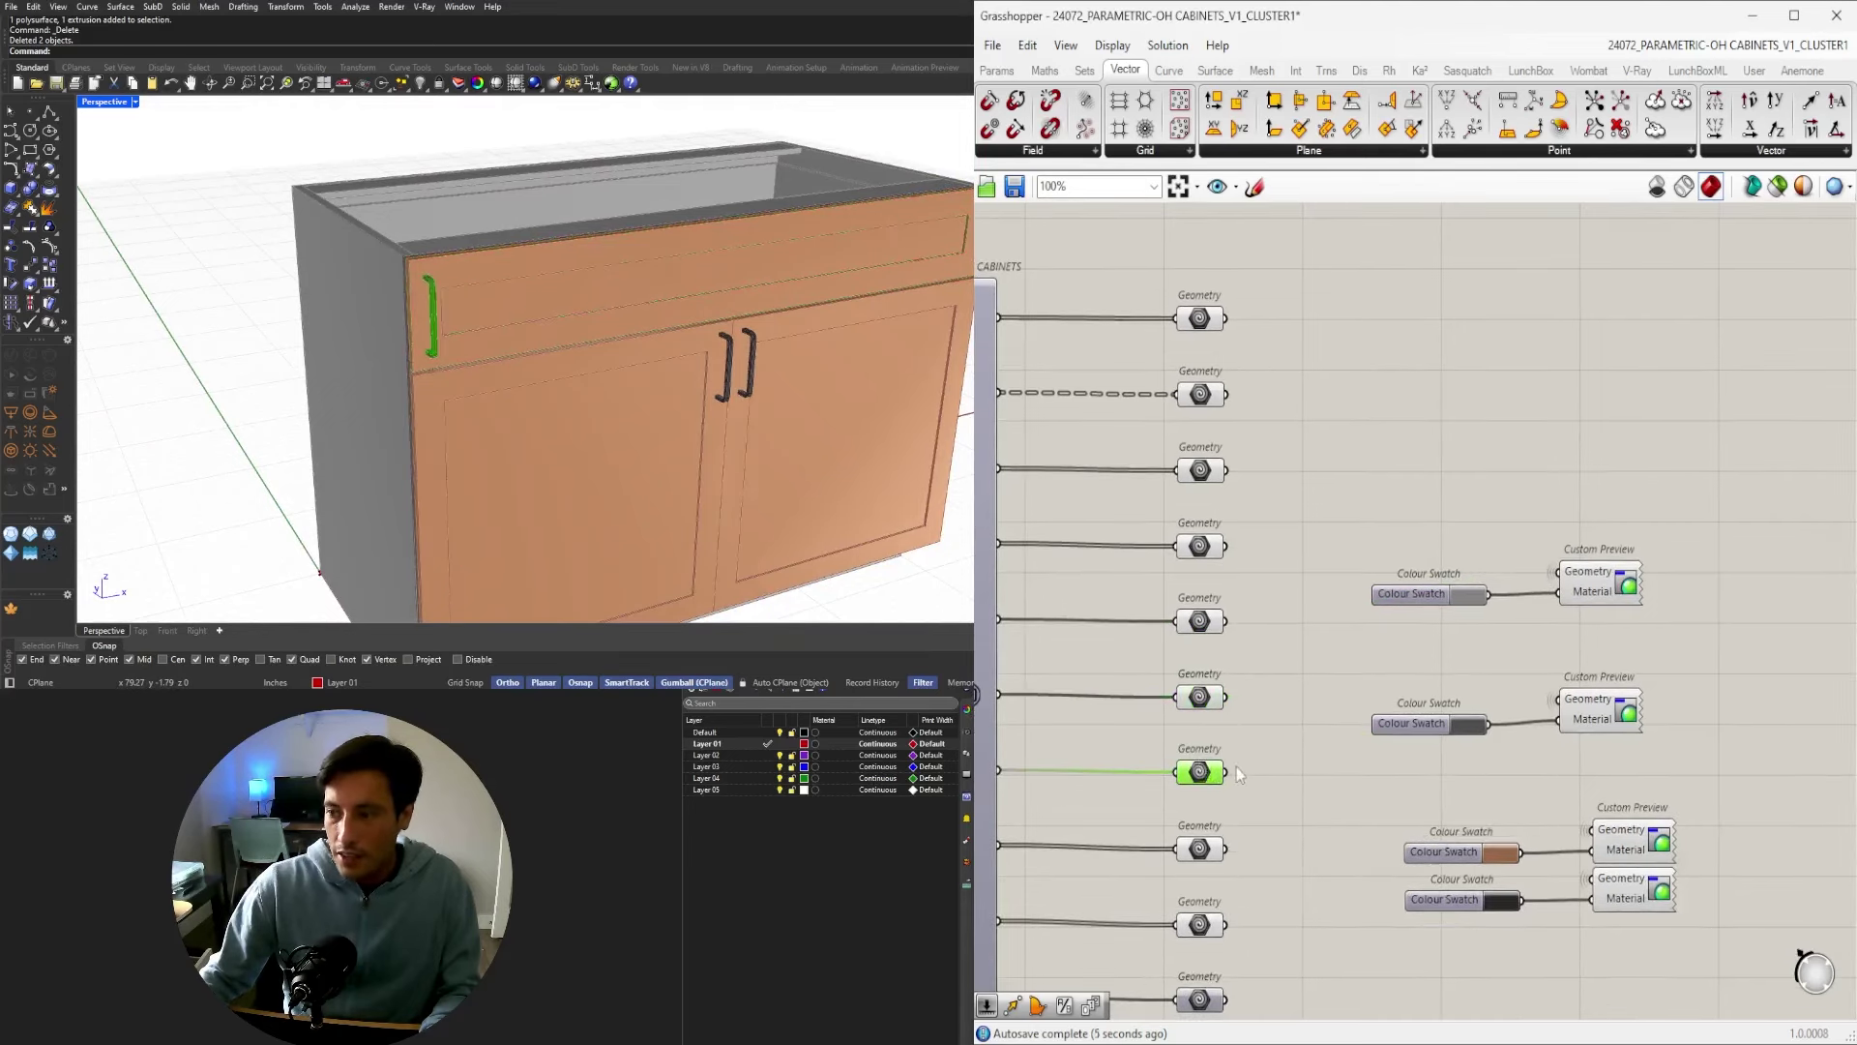
scroll(558, 357, down, 4)
shift+right_drag(559, 360, 368, 294)
click(1381, 662)
scroll(350, 249, up, 4)
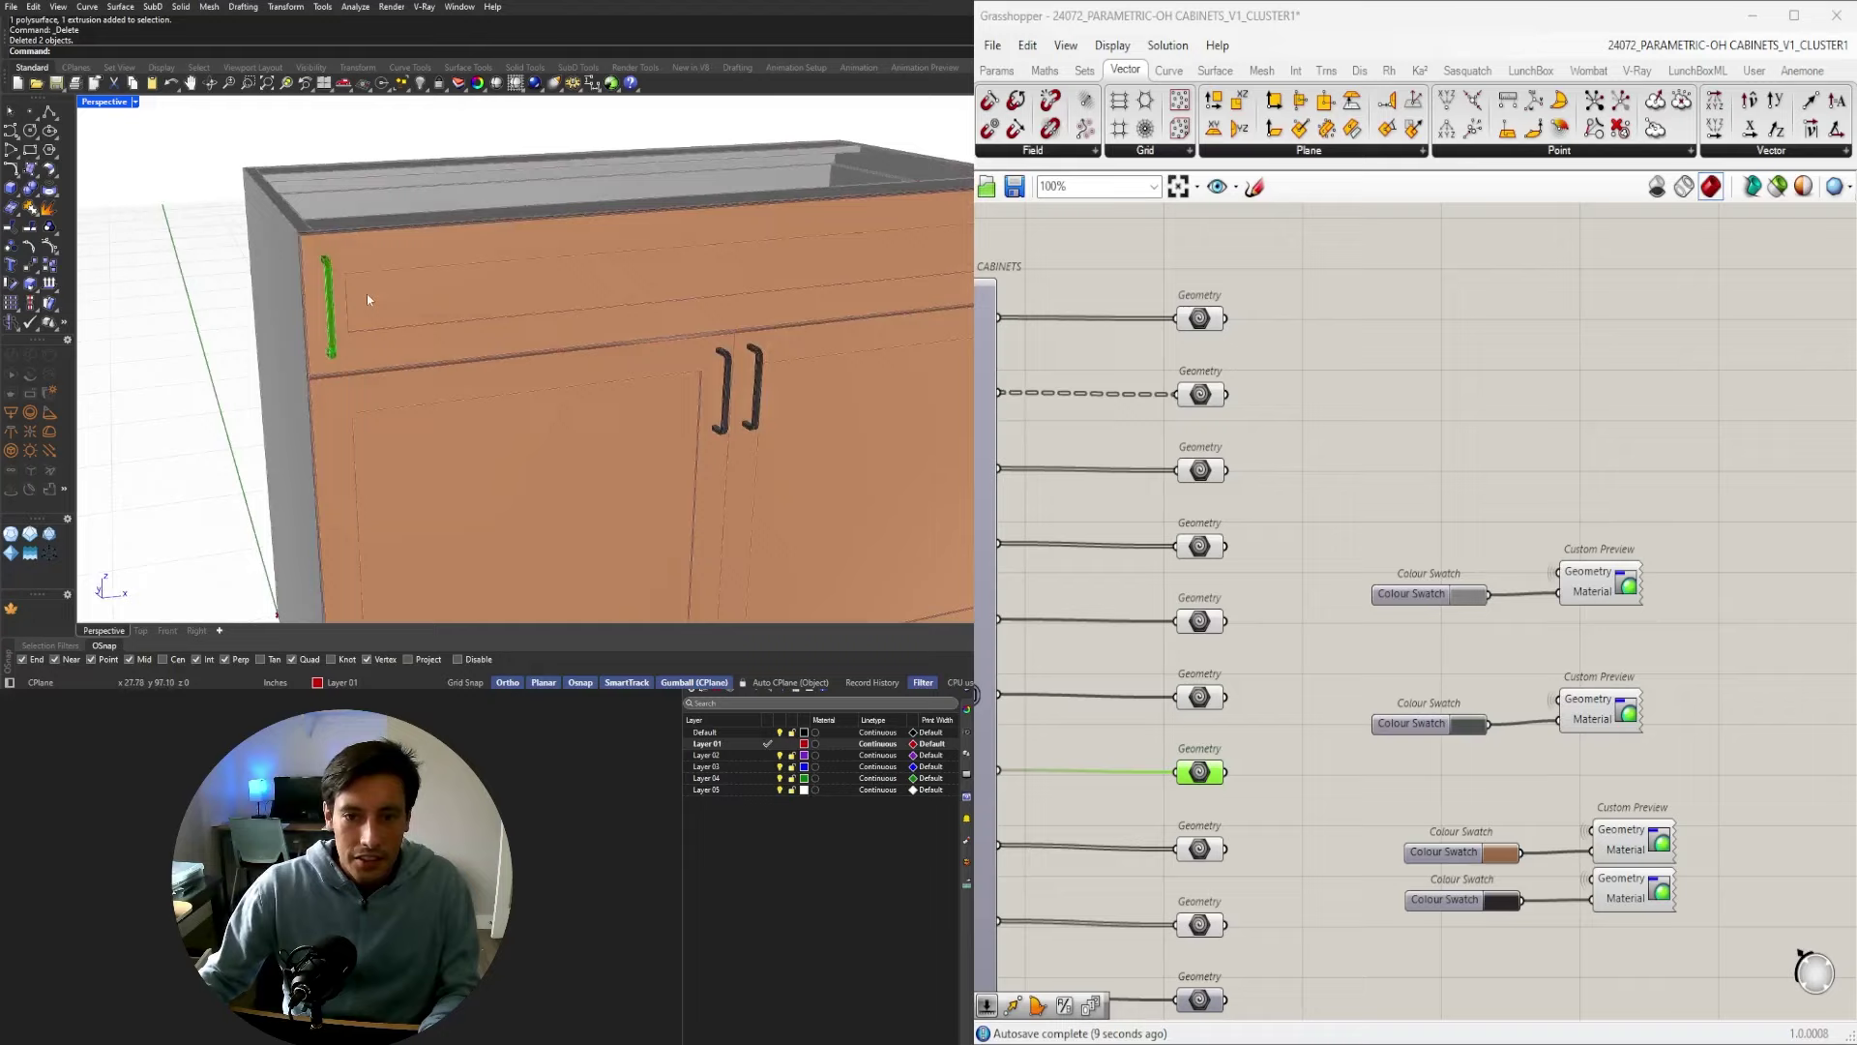
scroll(369, 296, down, 4)
scroll(371, 297, up, 3)
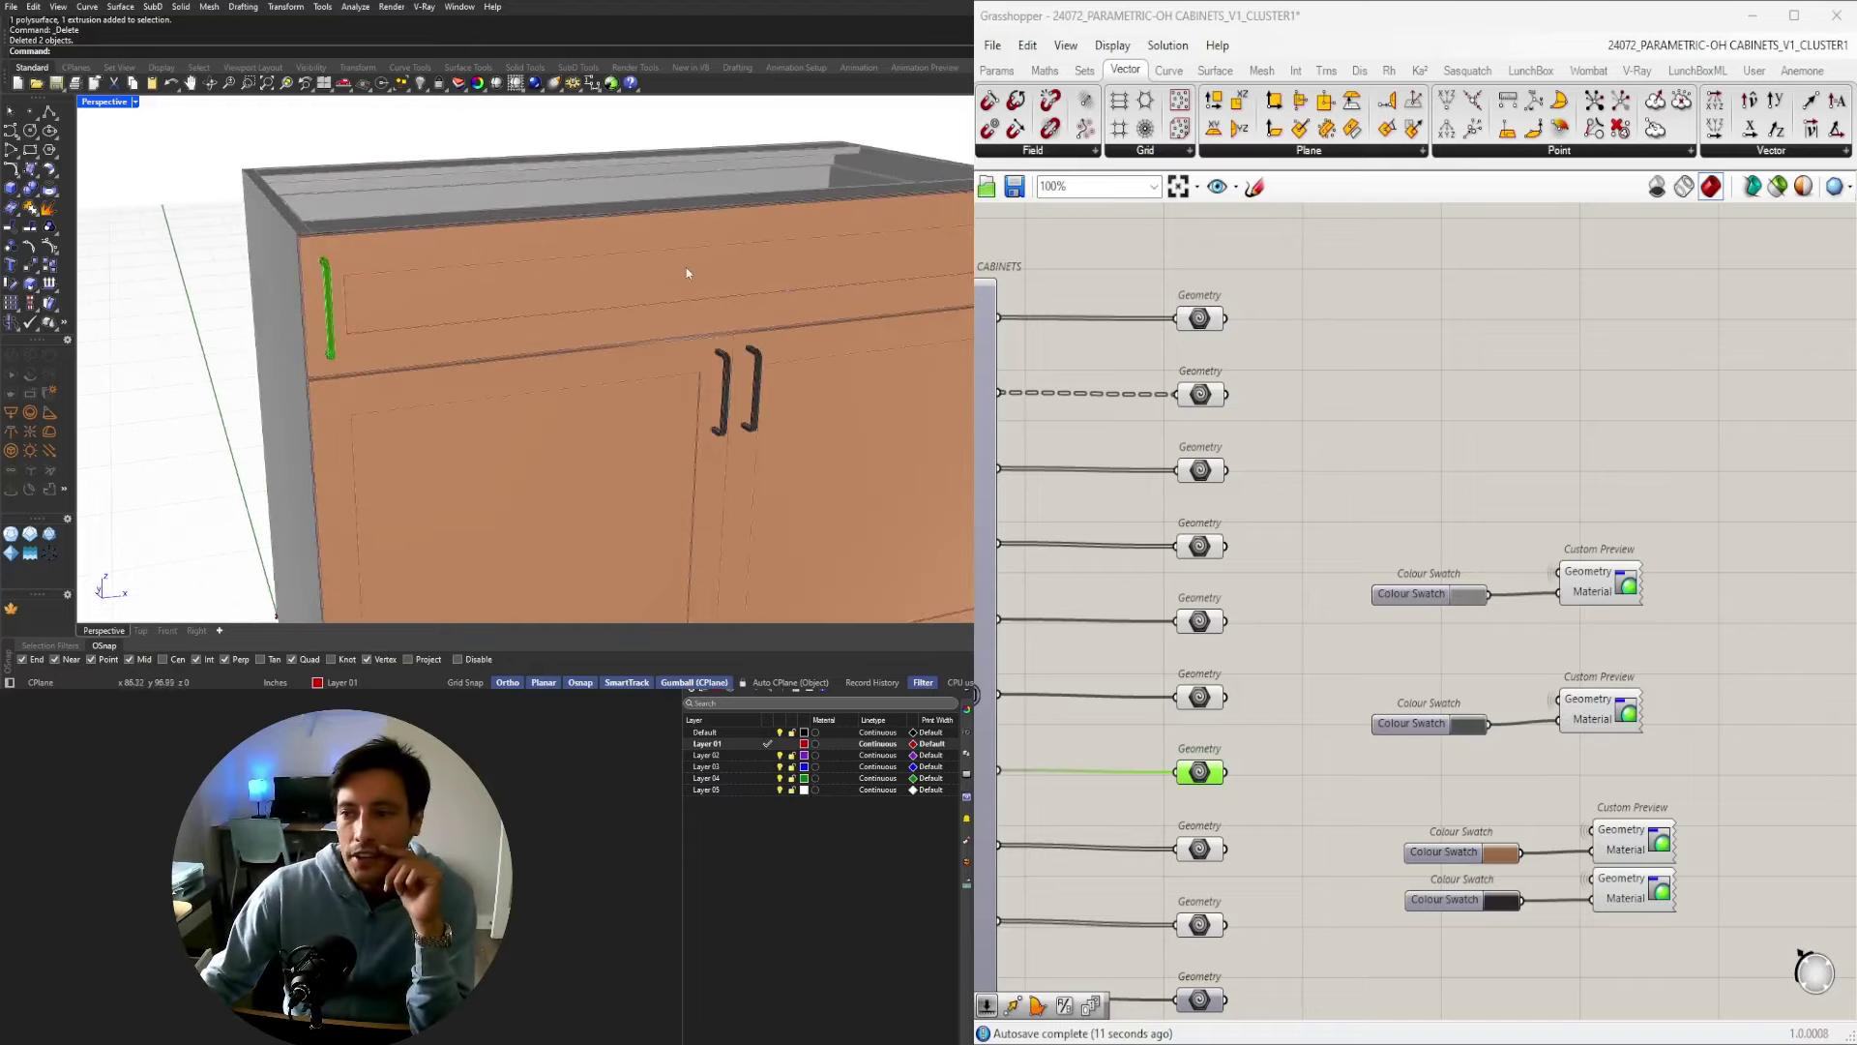
scroll(1447, 651, down, 5)
right_drag(1215, 703, 1451, 697)
scroll(1438, 705, up, 5)
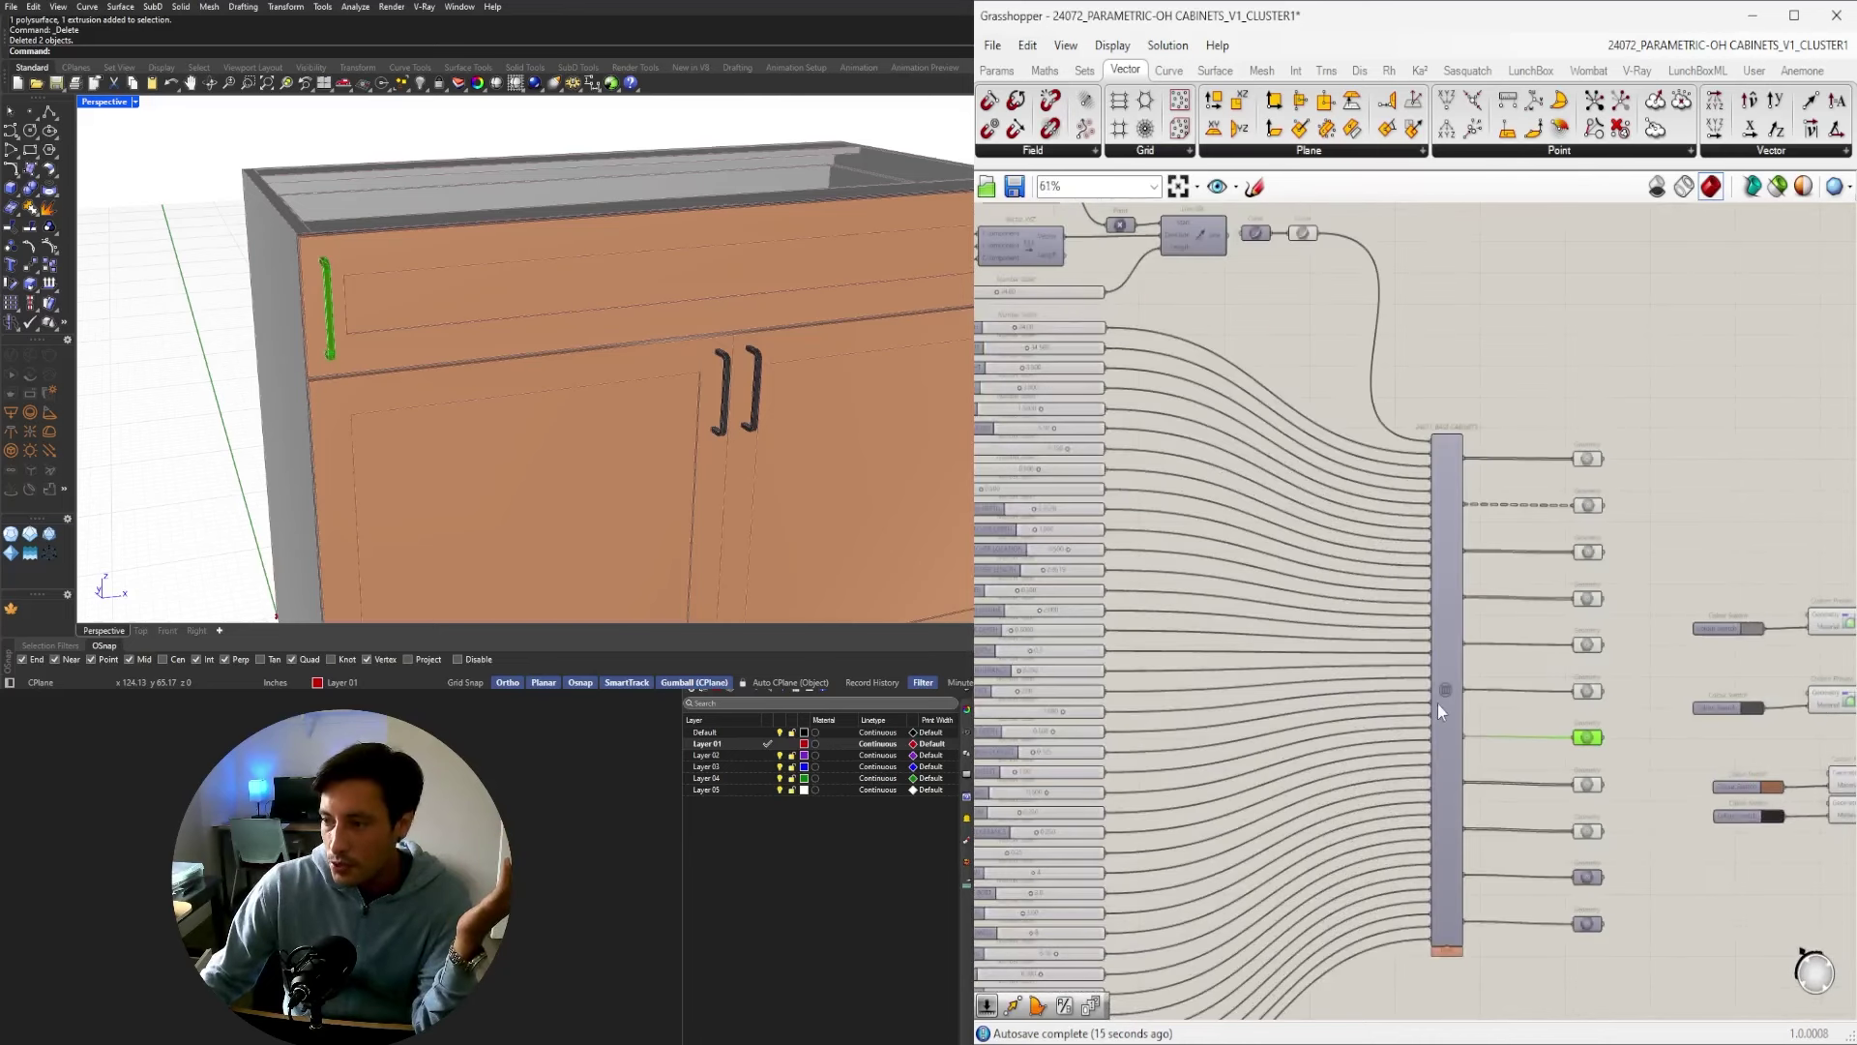
scroll(1495, 706, down, 1)
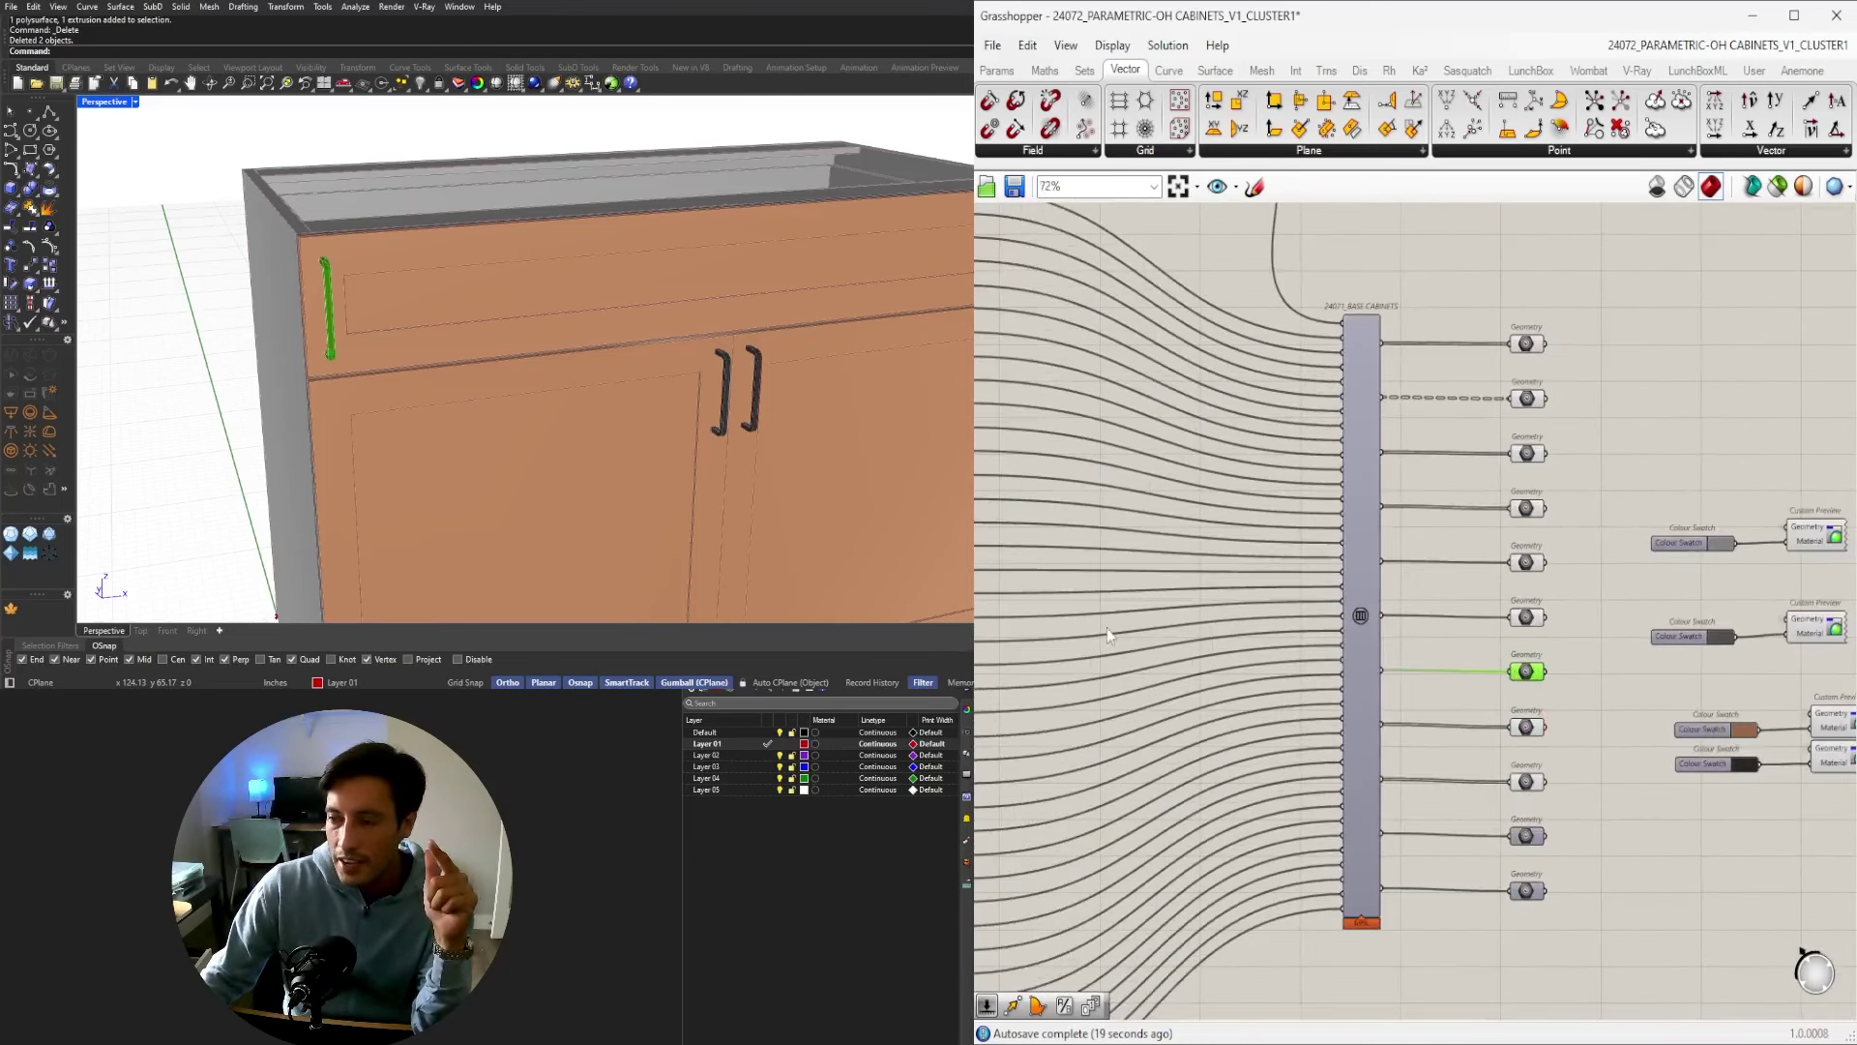
scroll(327, 297, down, 3)
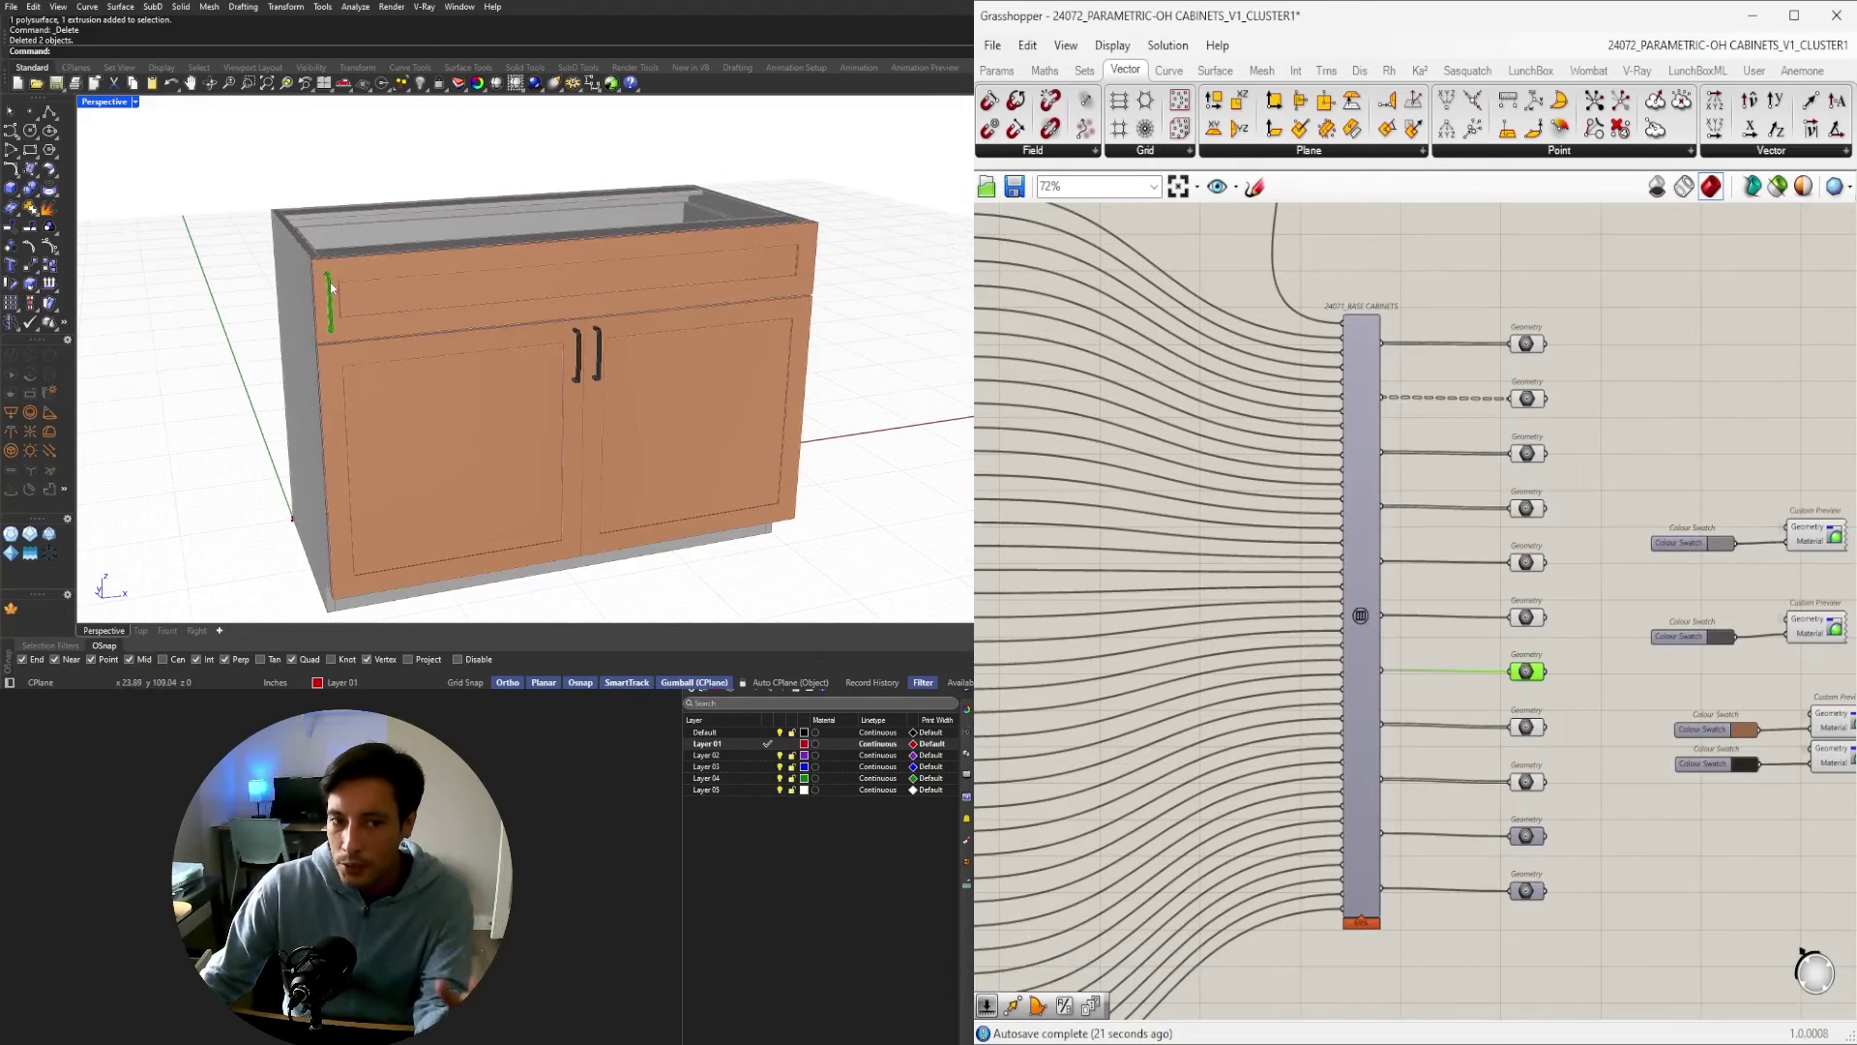
Open the base cabinets cluster for editing and toggle the Solid Difference component's preview on and off to identify its geometry.
click(1363, 621)
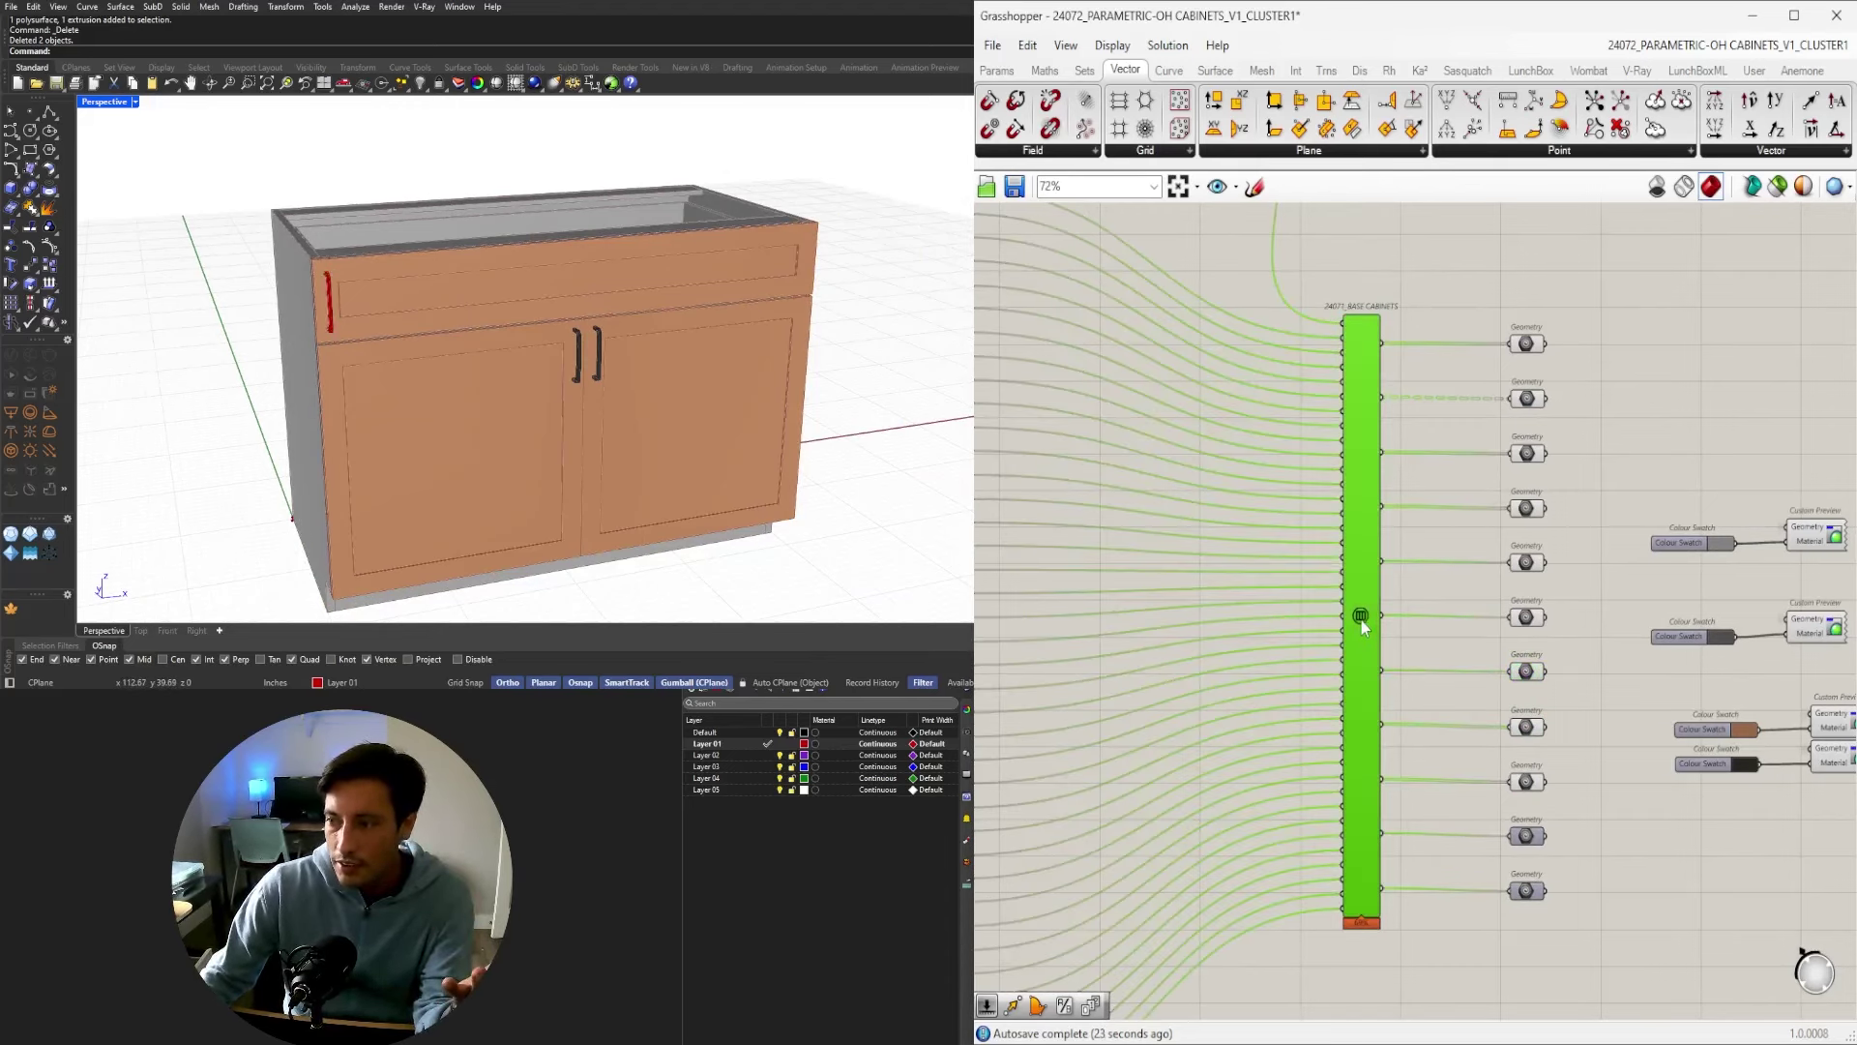
double_click(1361, 619)
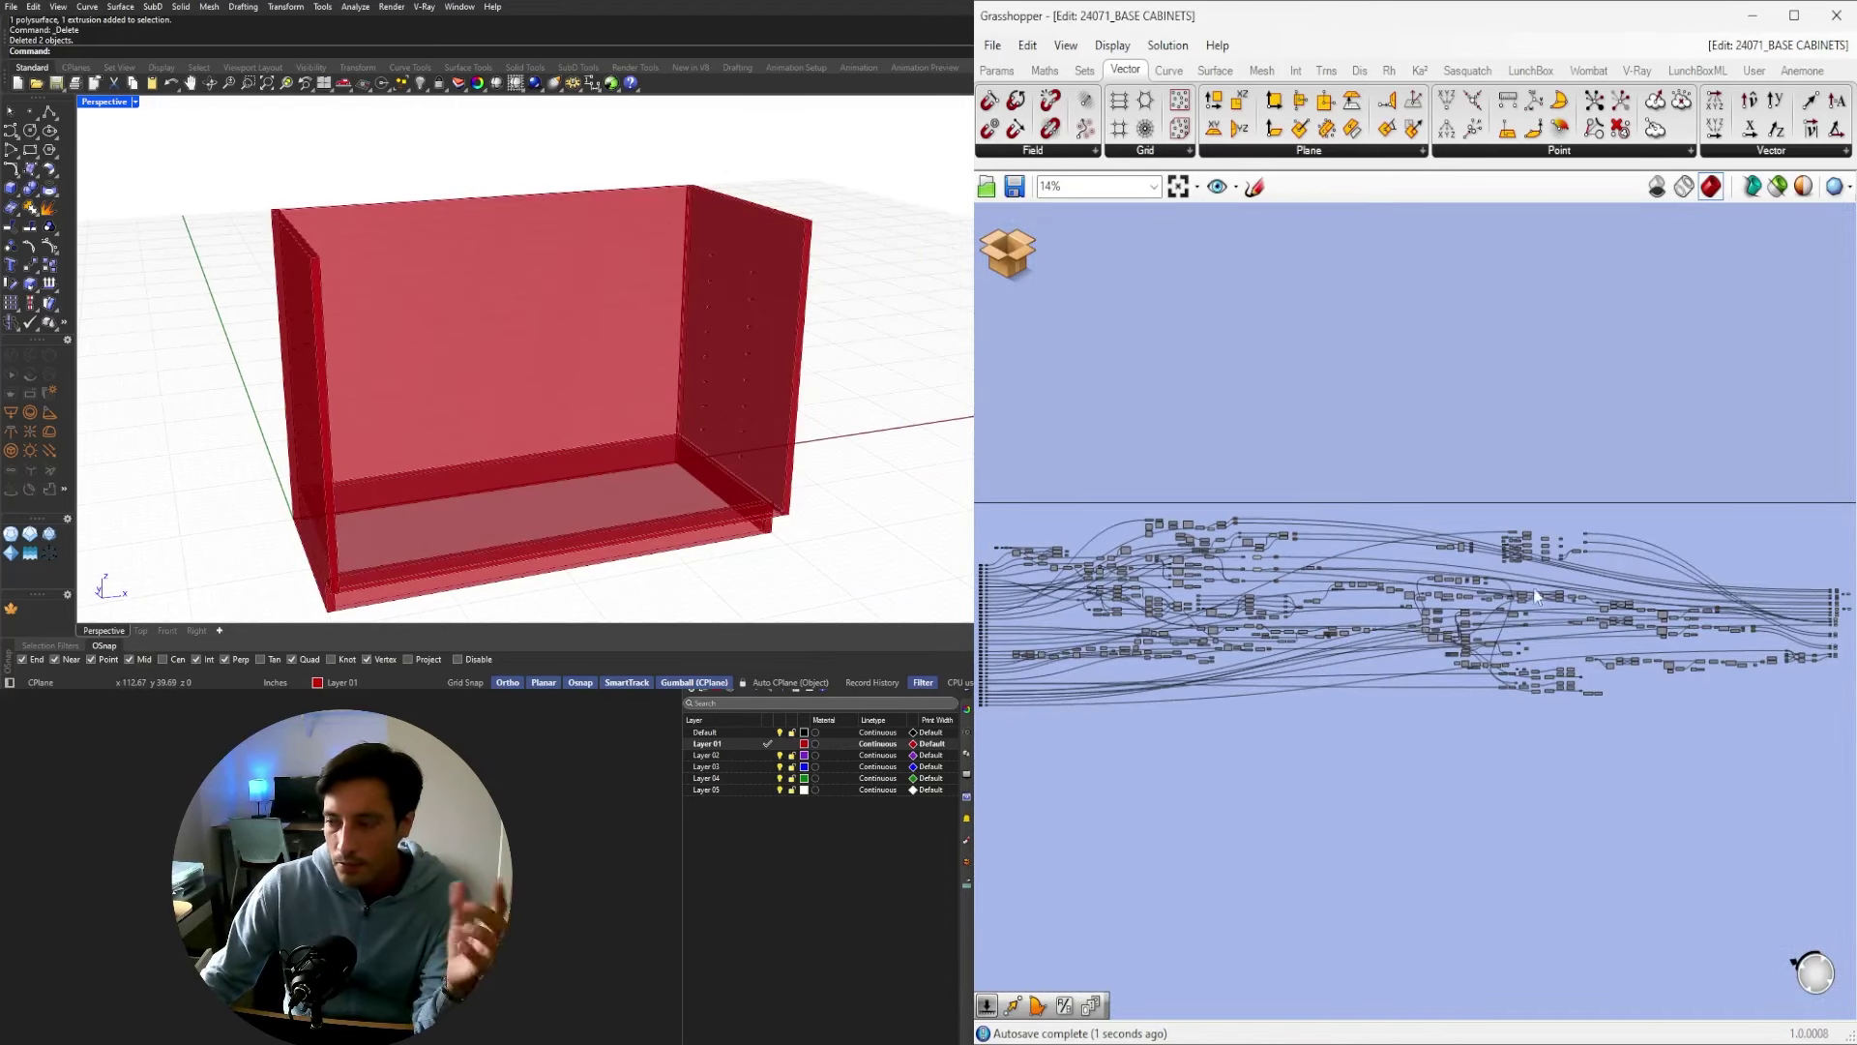
scroll(1537, 595, up, 8)
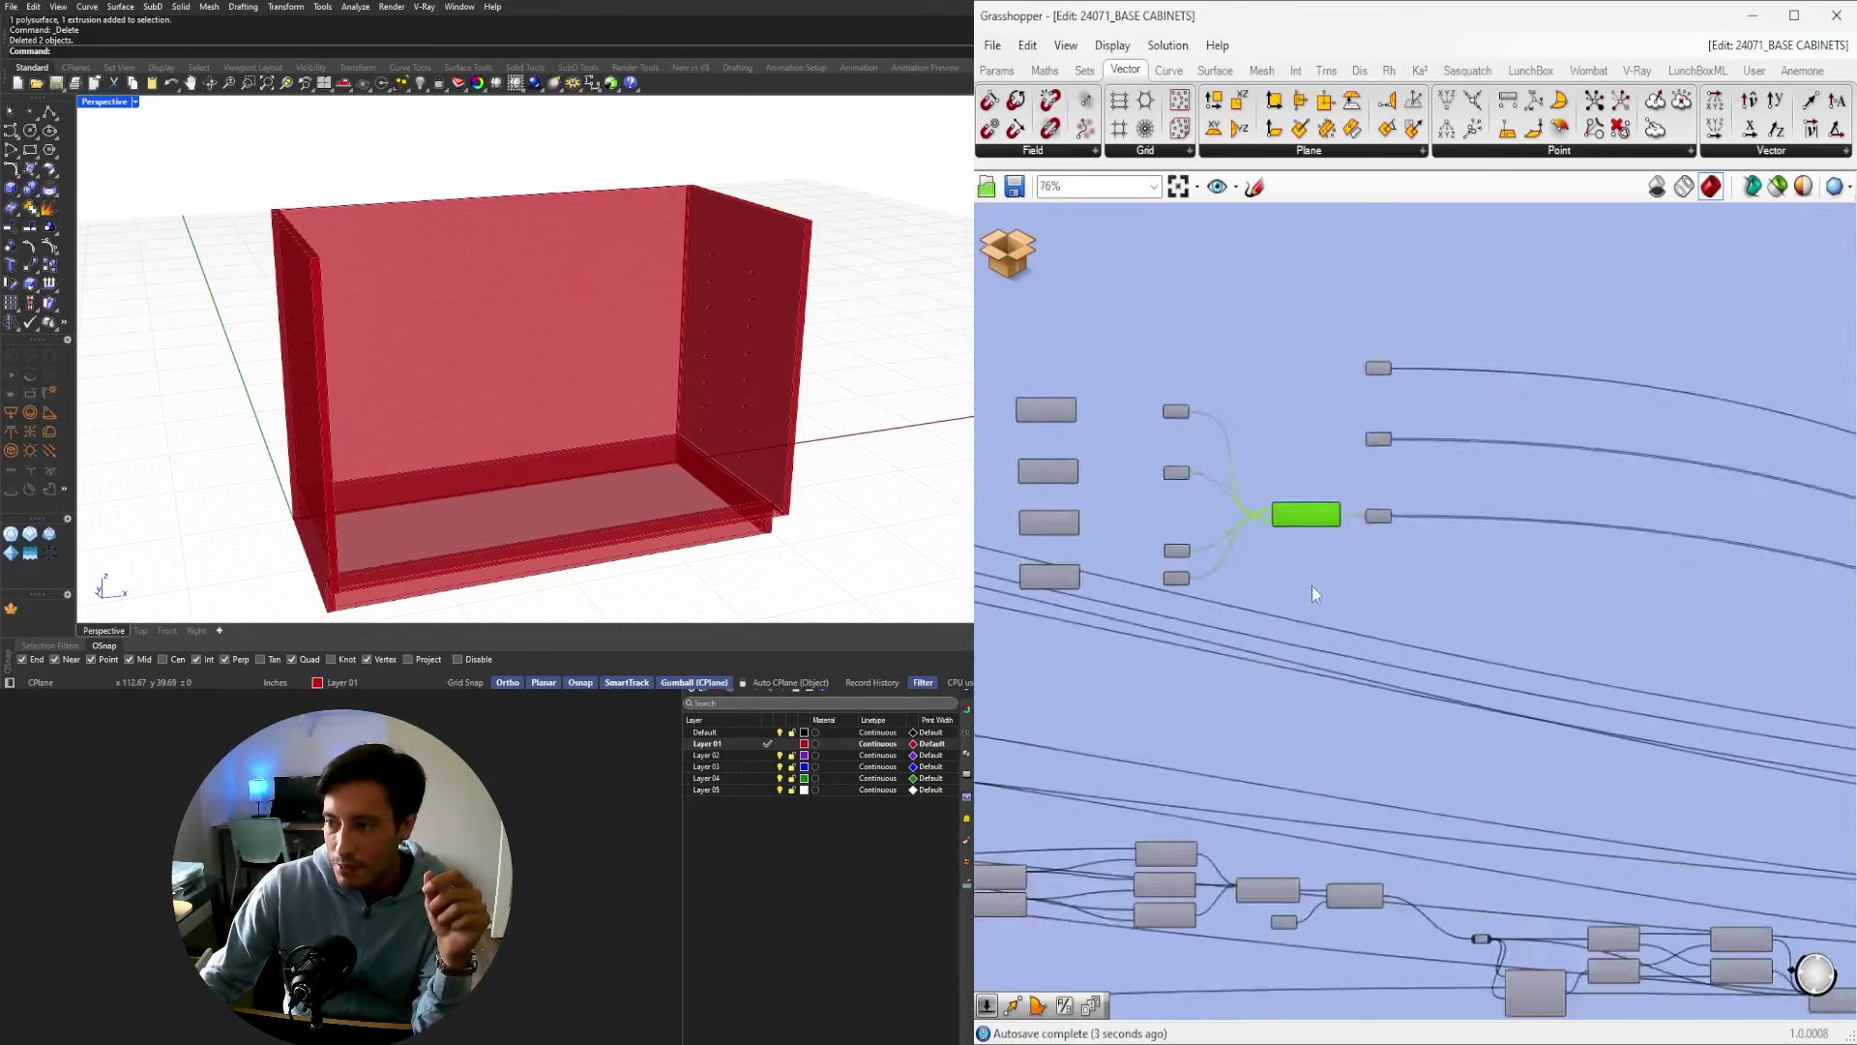
scroll(1313, 584, up, 2)
middle_click(1306, 524)
click(1335, 492)
middle_click(1316, 507)
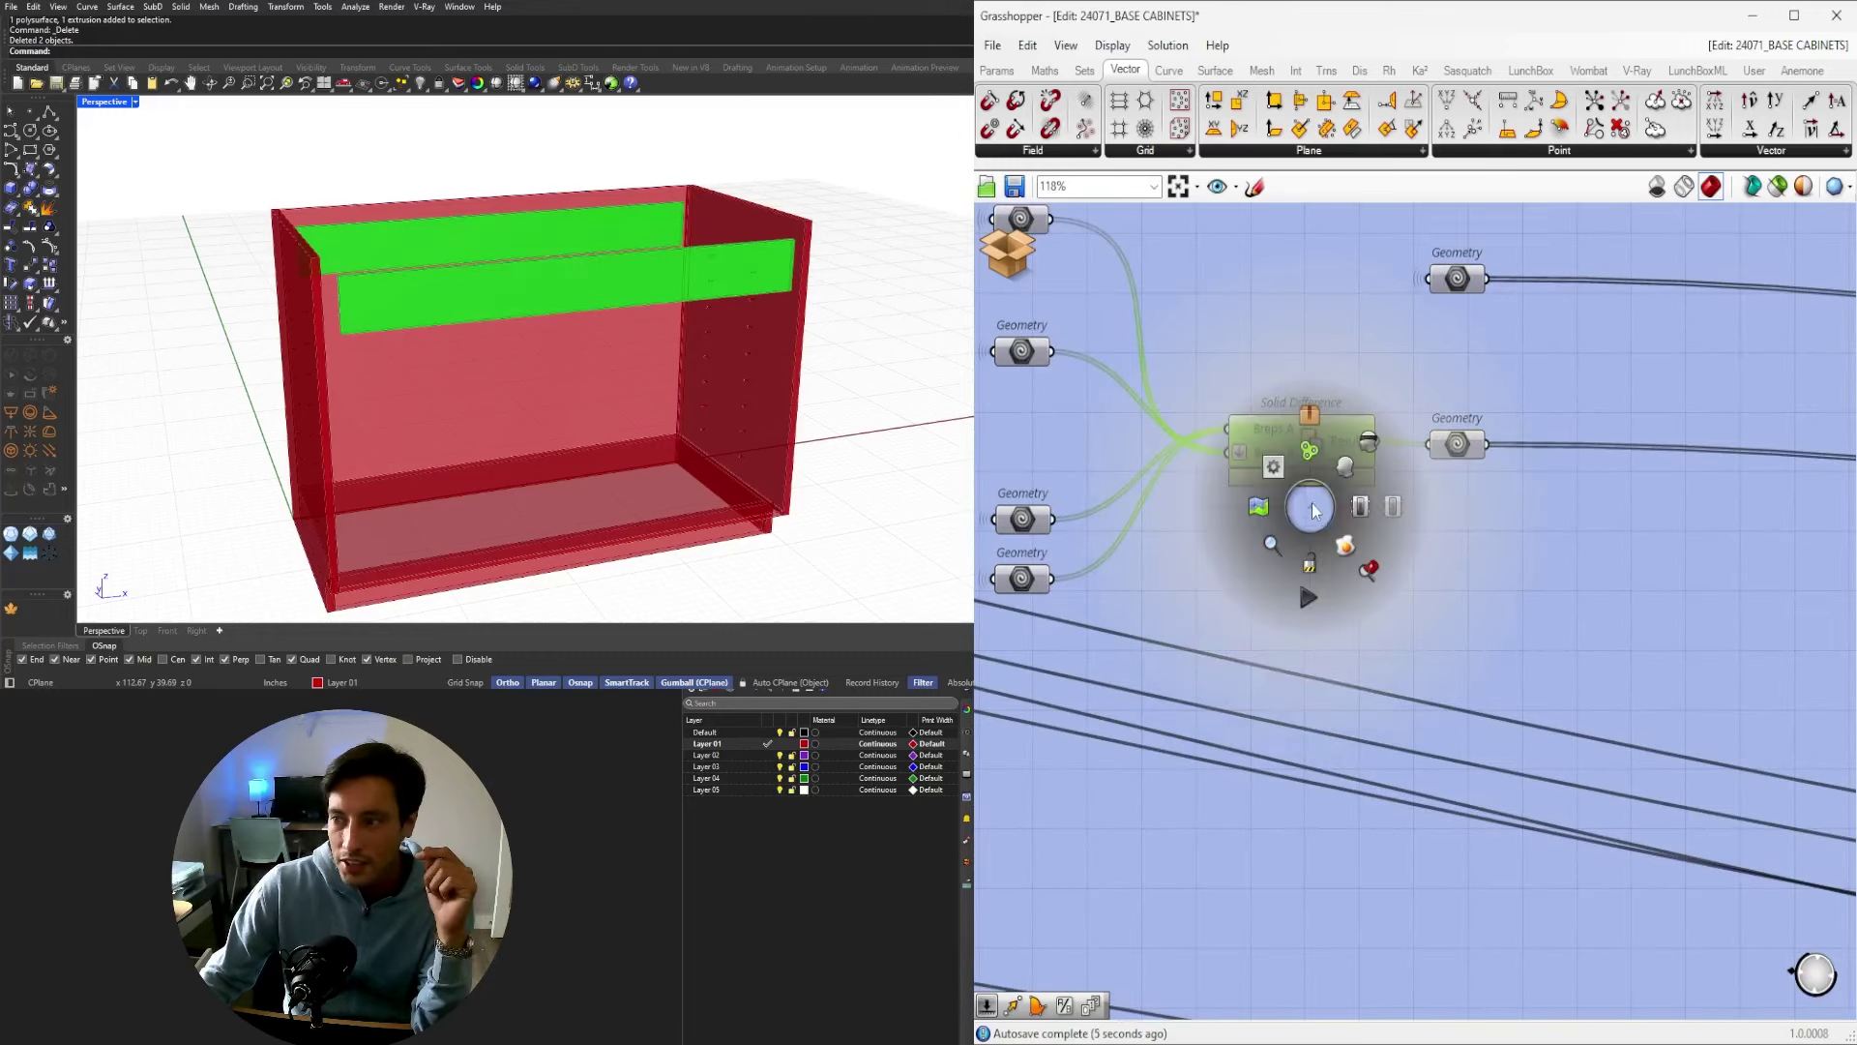
click(1368, 444)
scroll(1323, 522, down, 4)
scroll(1324, 528, up, 2)
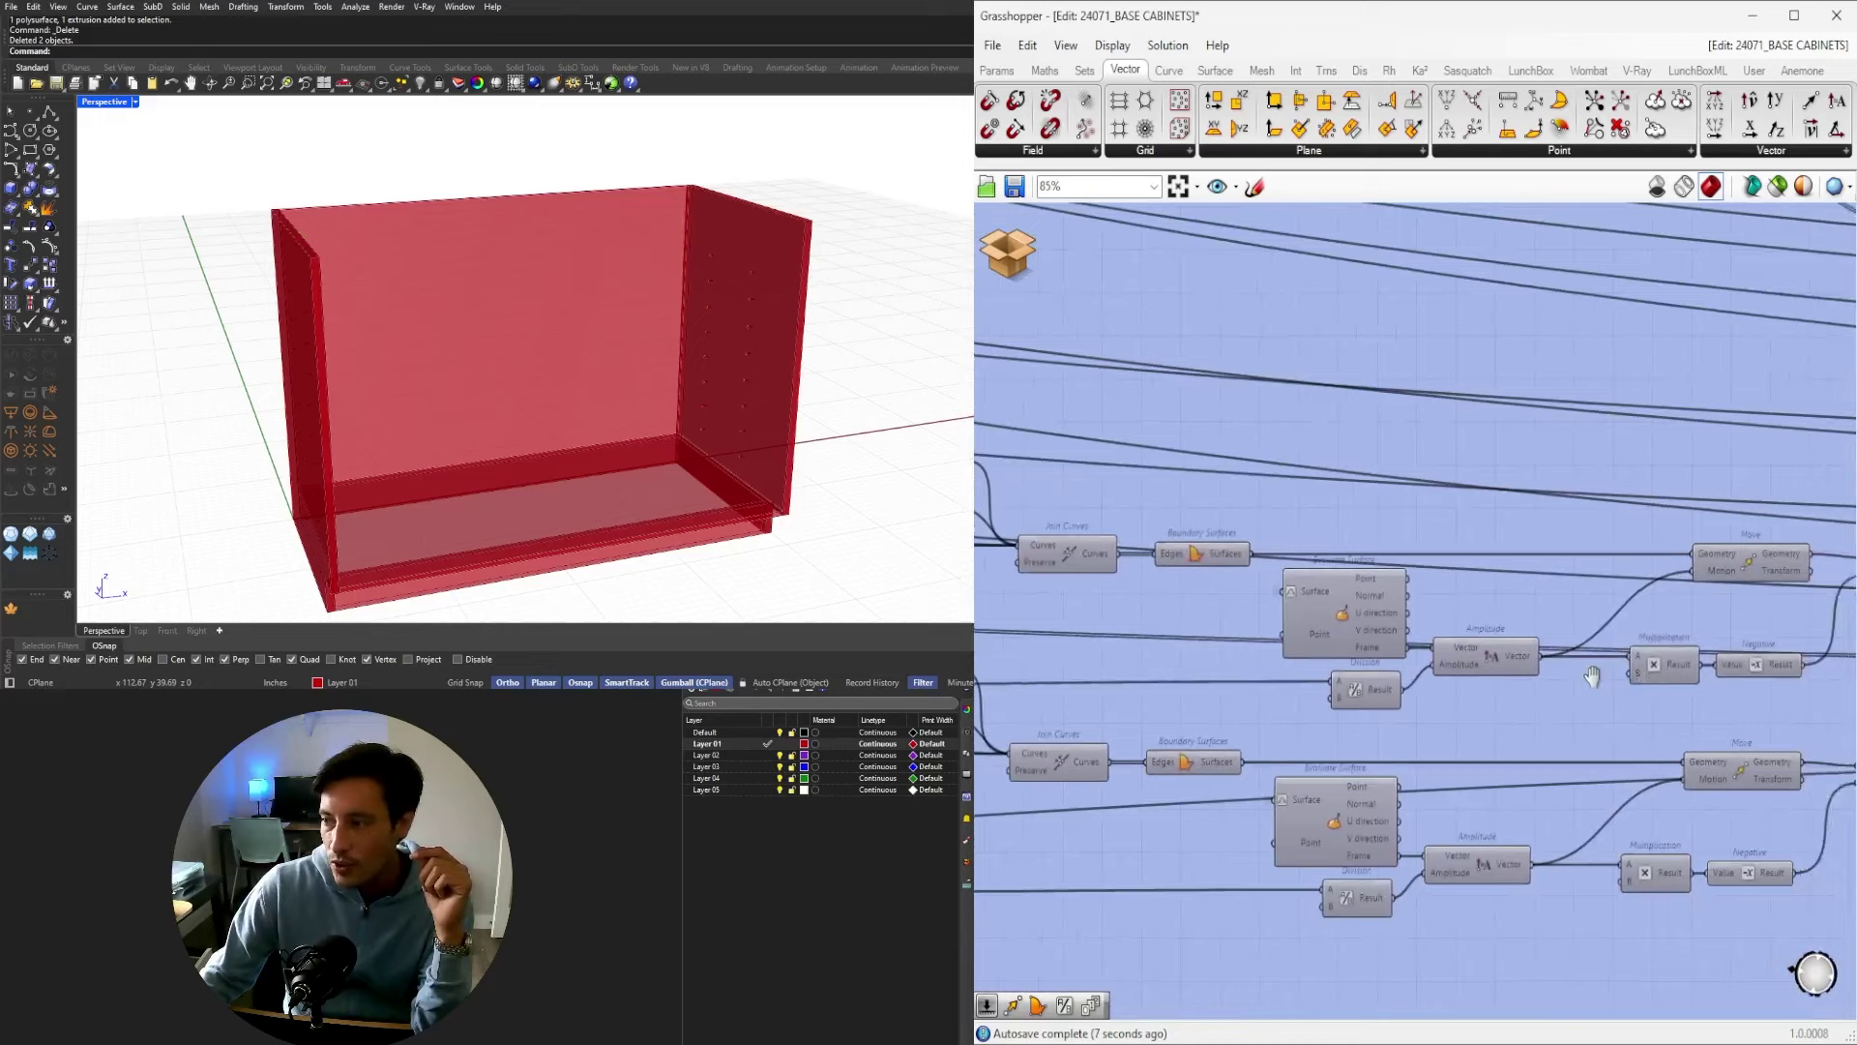
Turn on the preview of the drawer front and drawer handle Geometry components, and hide the drawer front again.
drag(1292, 444, 1428, 590)
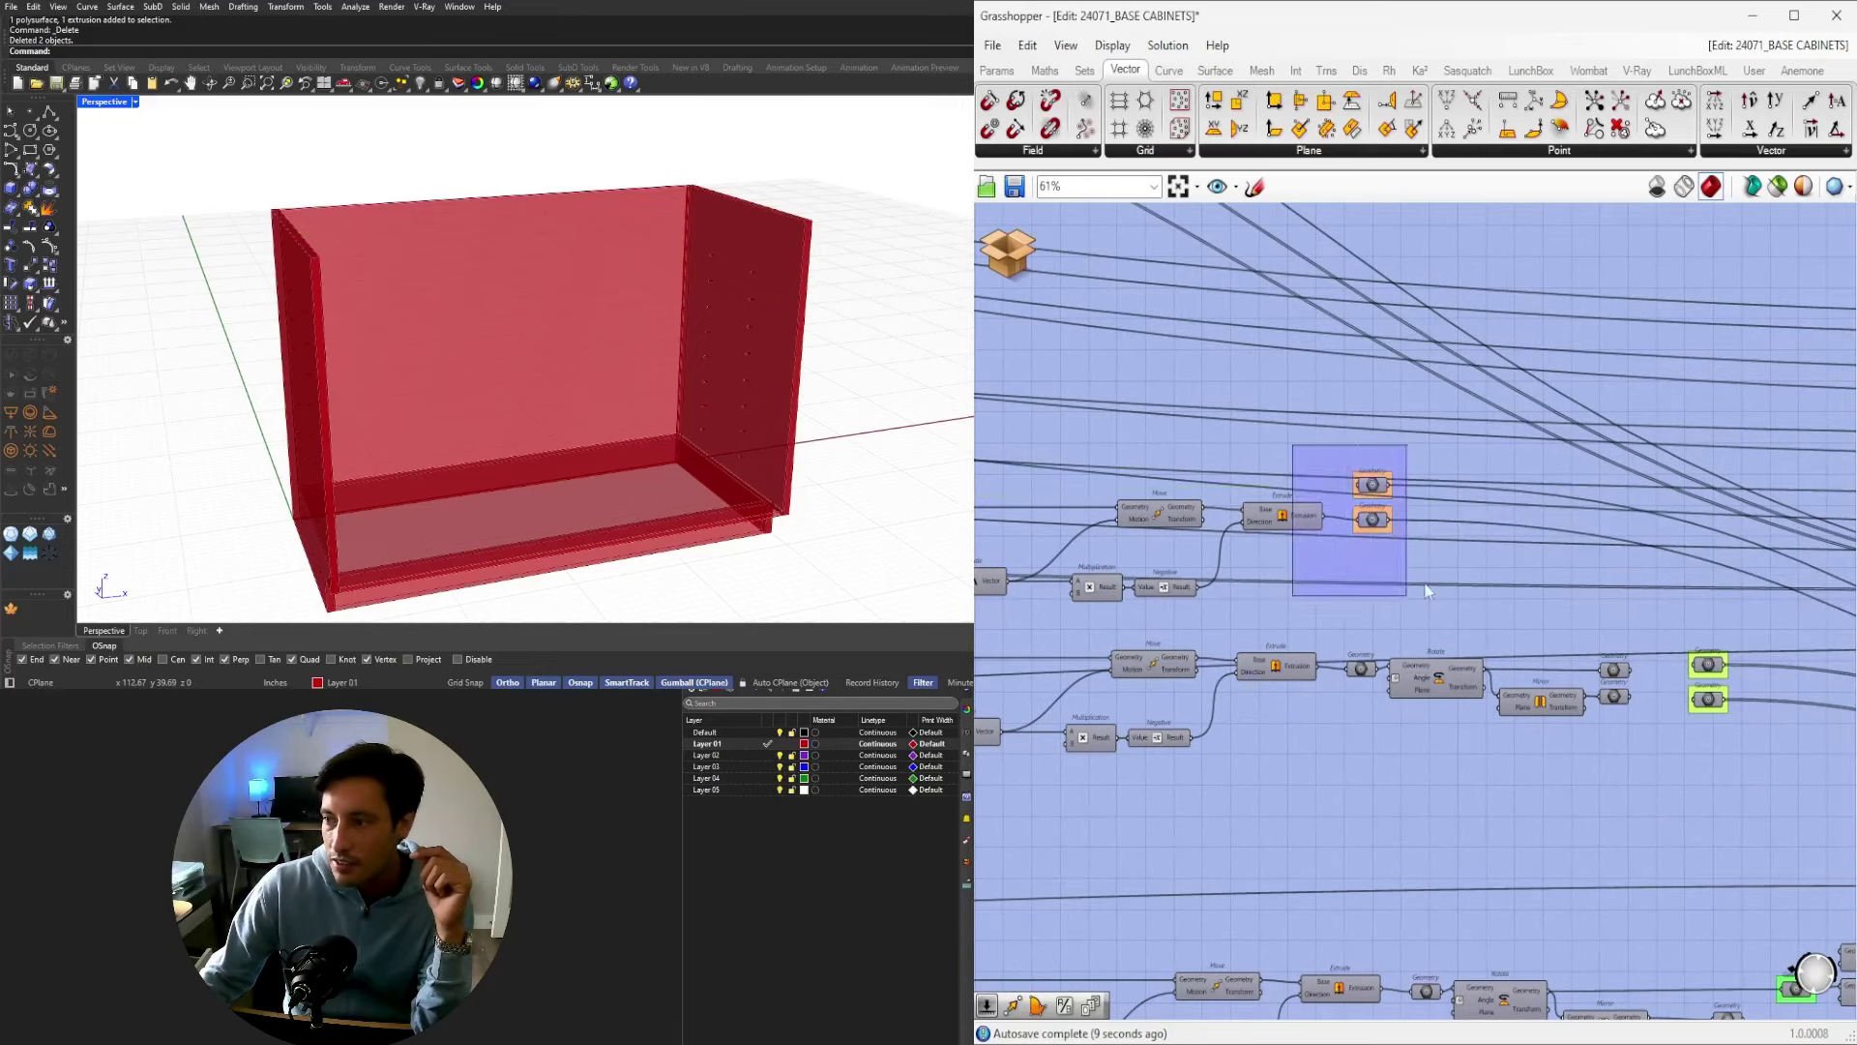
middle_click(1460, 443)
click(1496, 417)
click(1393, 530)
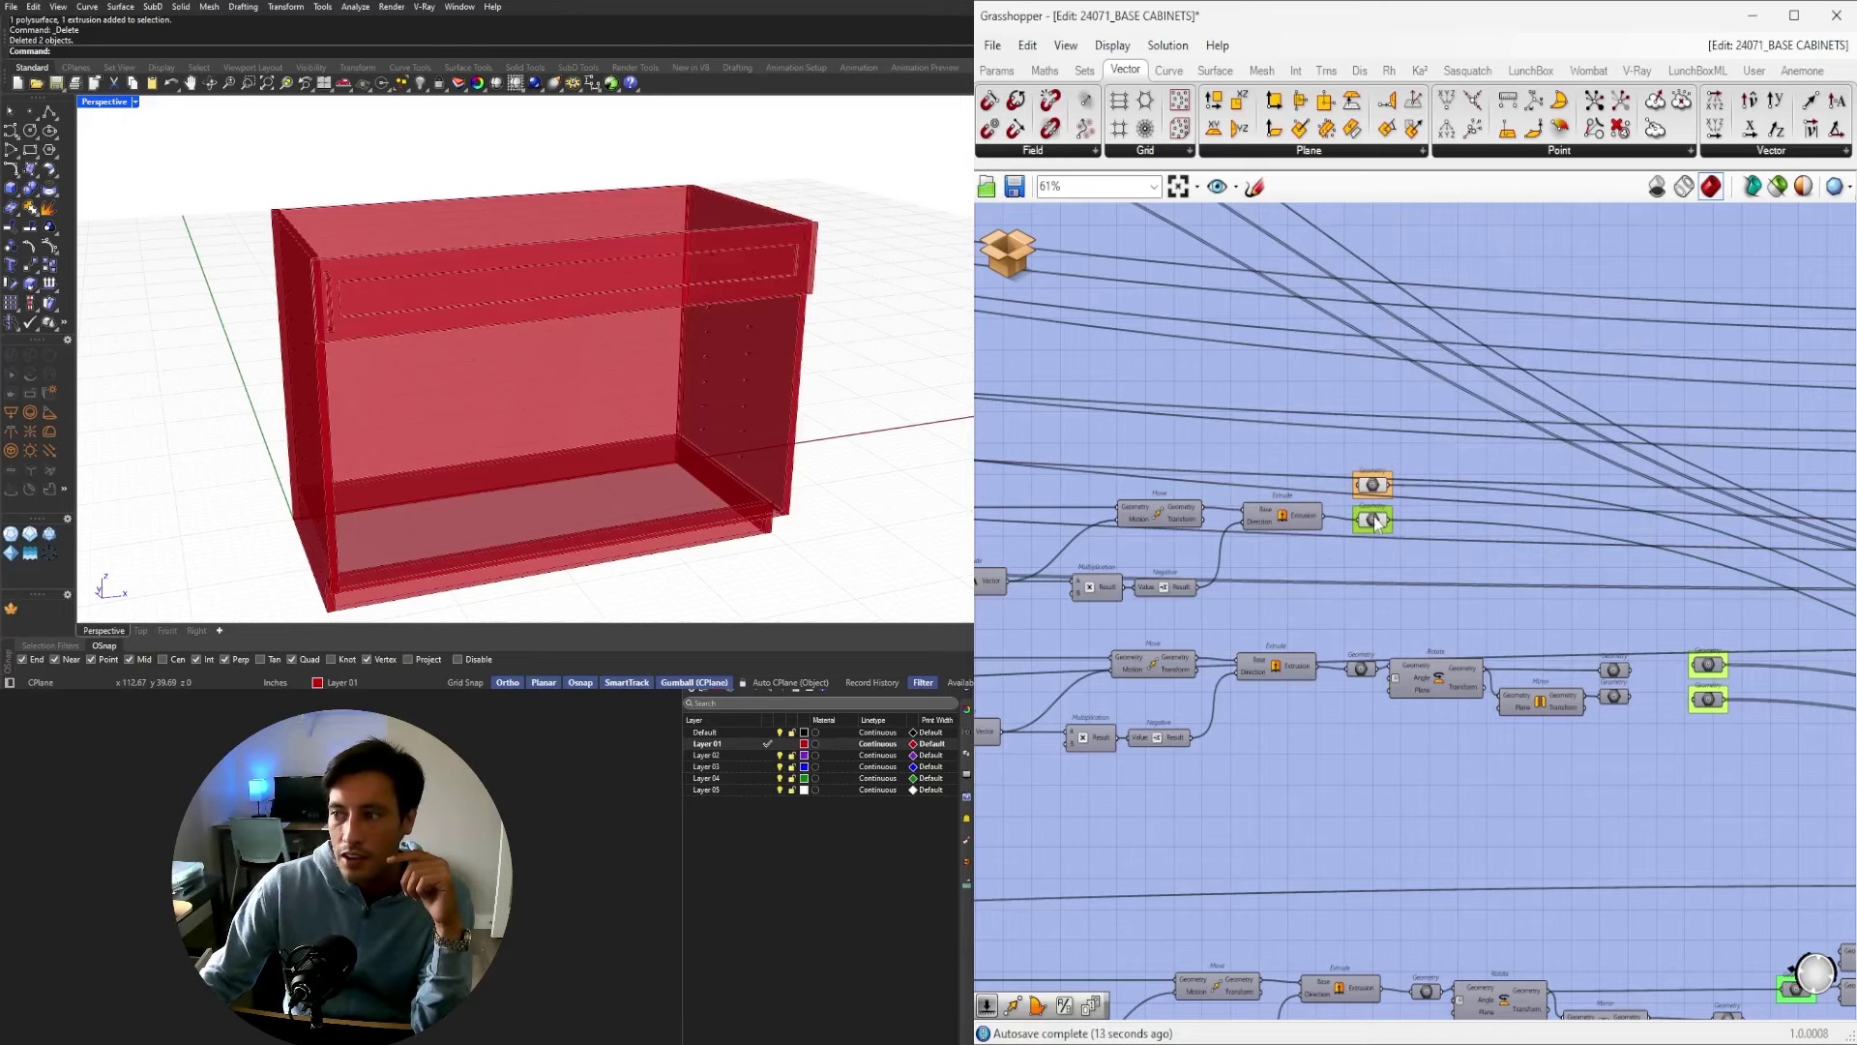
drag(1327, 433, 1405, 505)
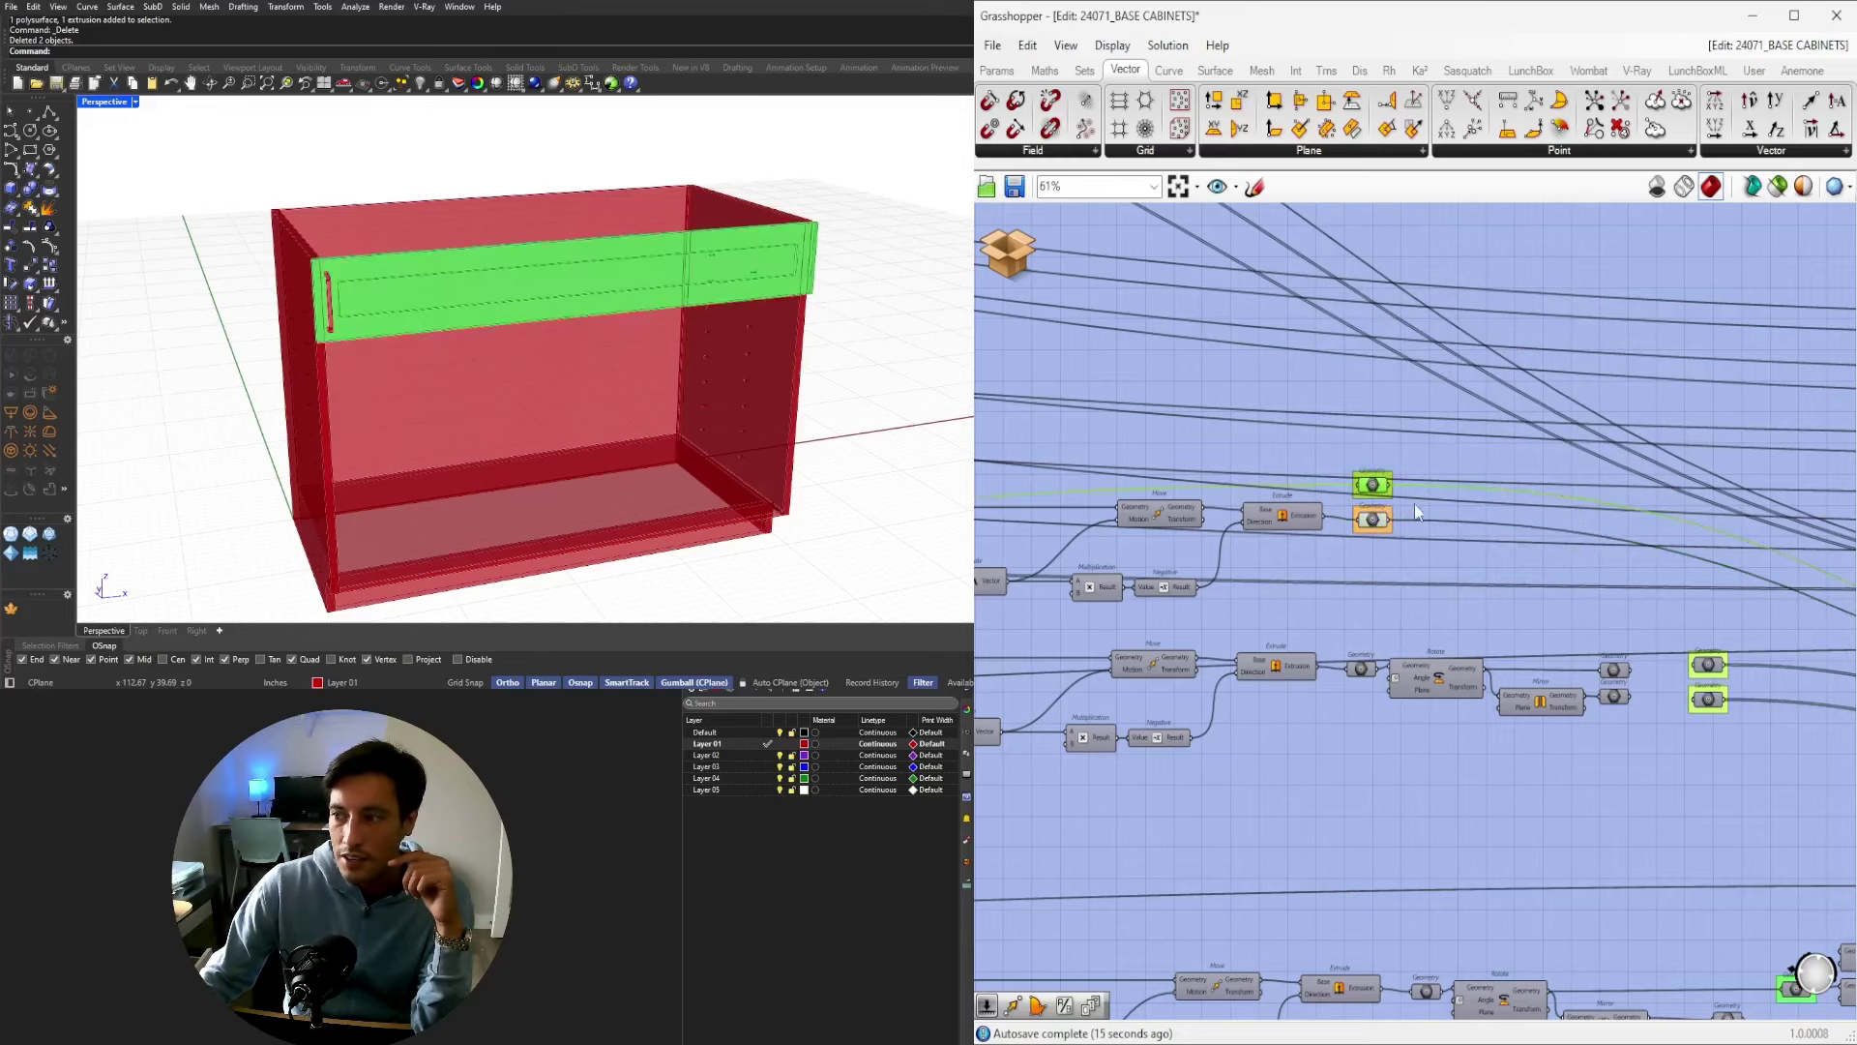
middle_click(1433, 471)
click(1470, 431)
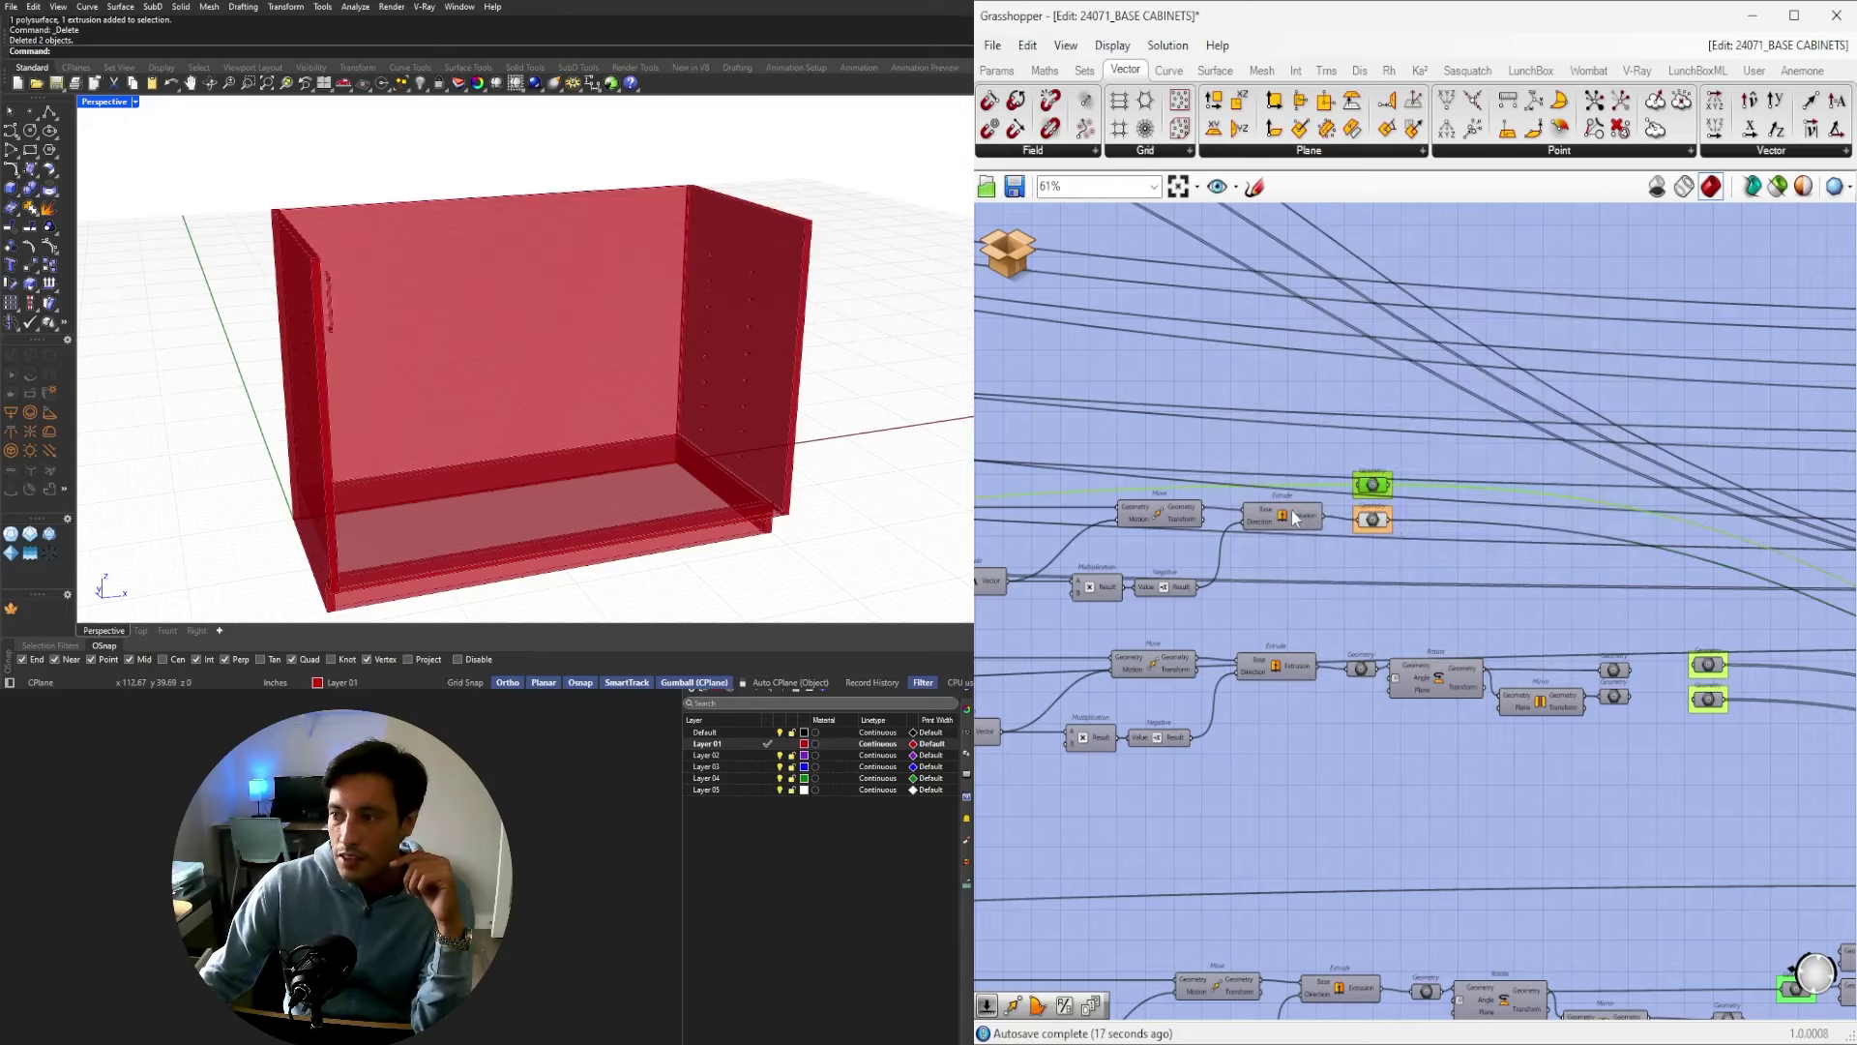
Trace the upper Extrude's inputs upstream to its Join Curves component and turn on that component's preview.
right_drag(1126, 556, 1533, 496)
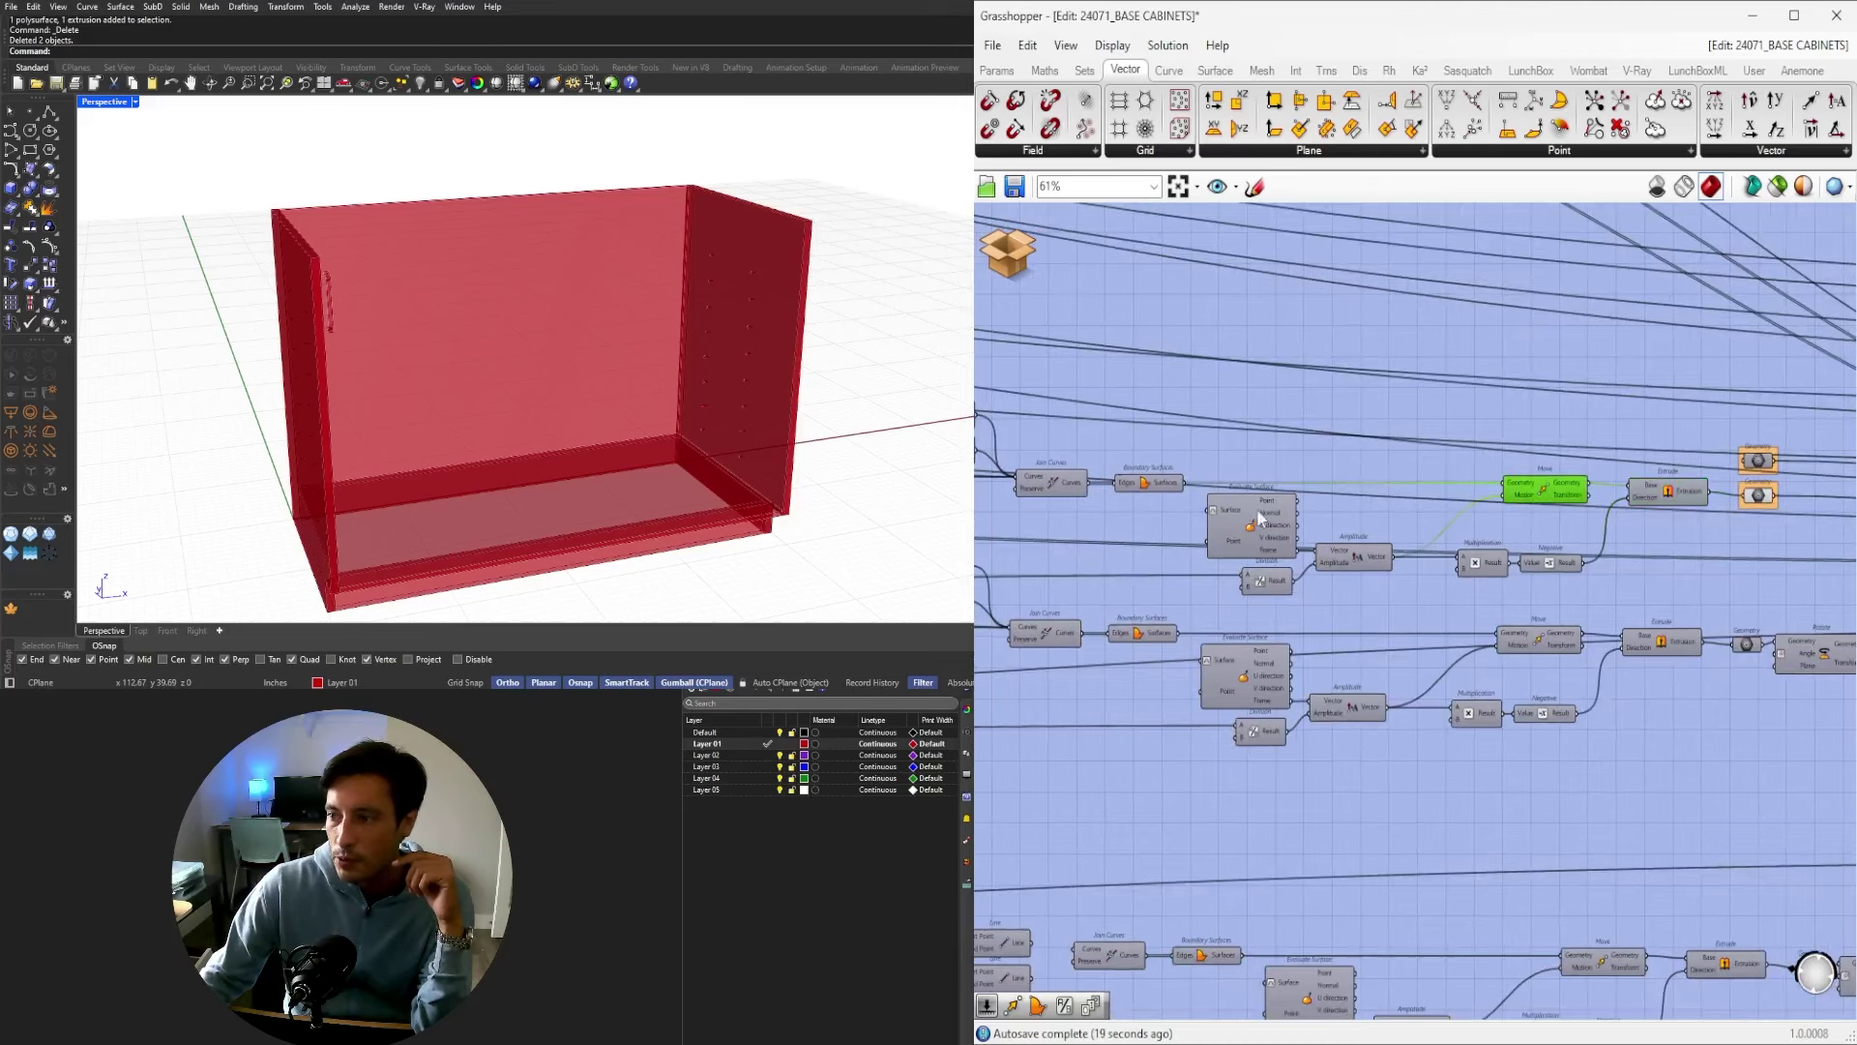
click(1151, 489)
right_drag(1149, 509, 1485, 583)
scroll(1485, 583, up, 3)
click(1342, 548)
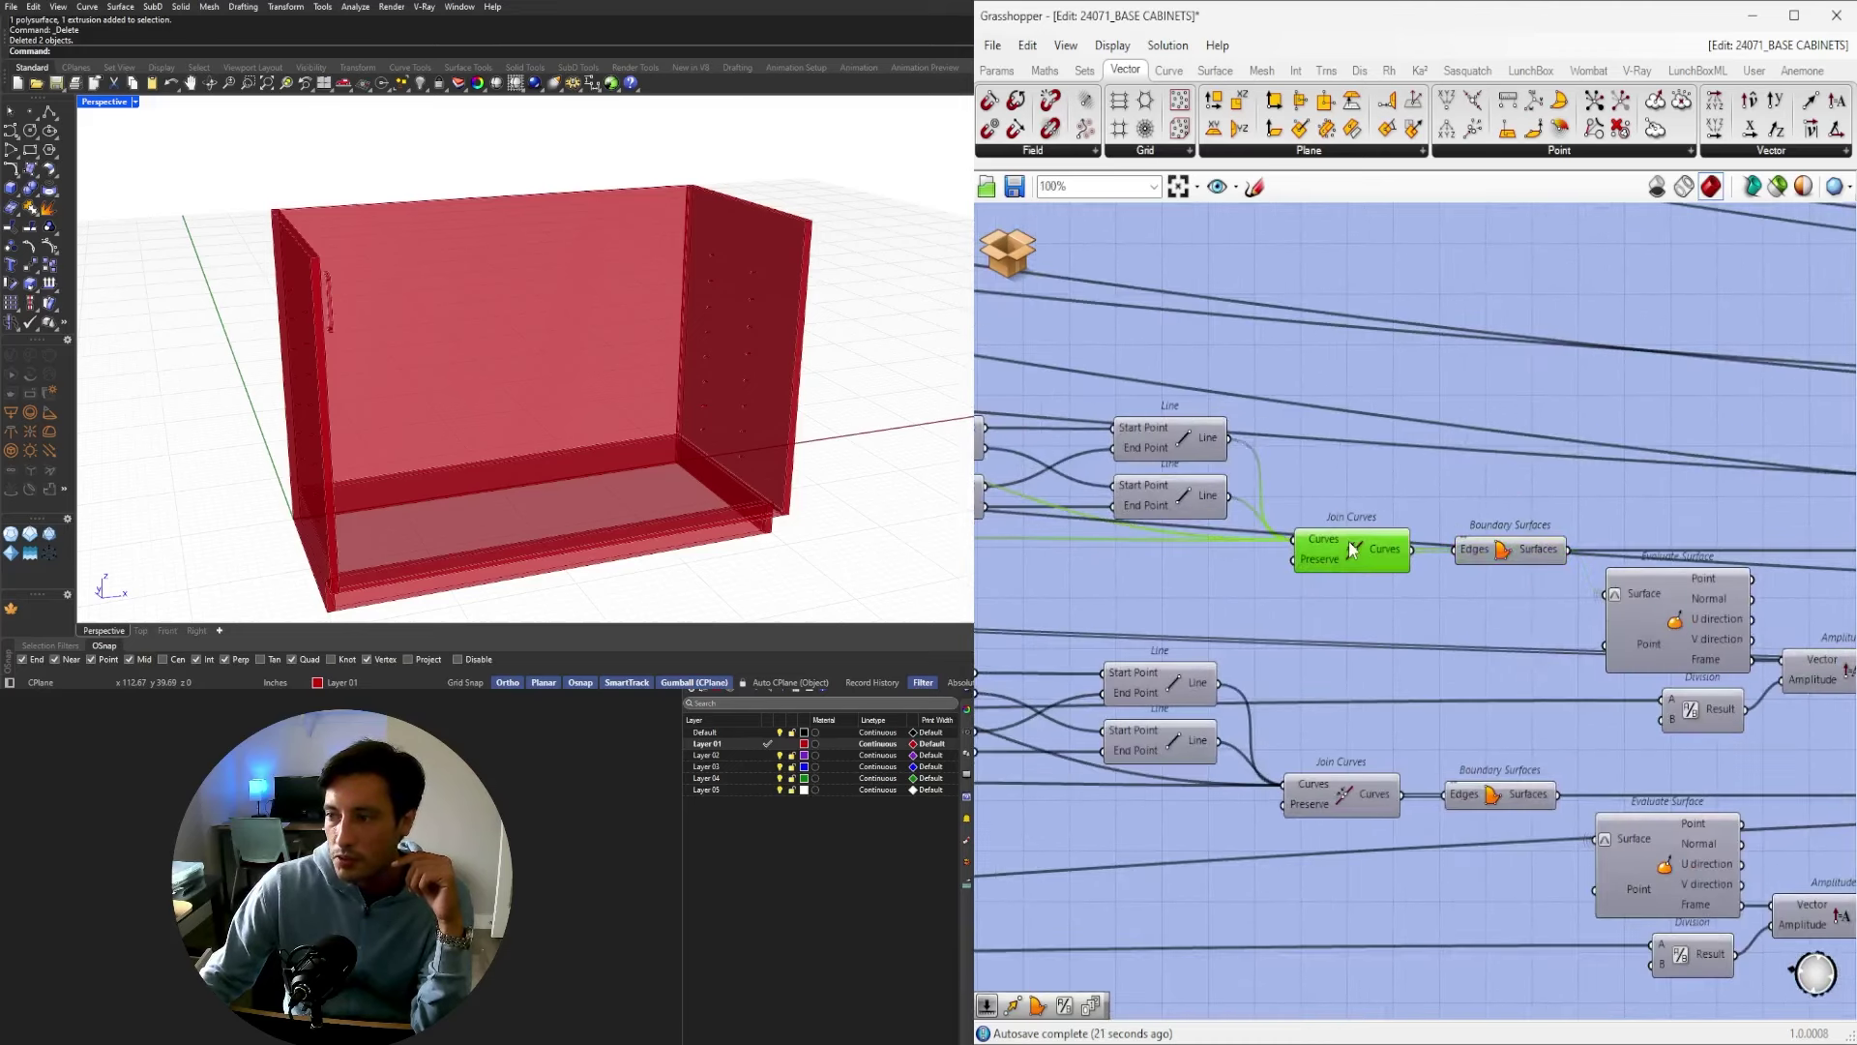
scroll(1317, 549, down, 2)
right_drag(1315, 549, 1638, 544)
middle_click(1399, 583)
click(1432, 543)
scroll(436, 312, up, 3)
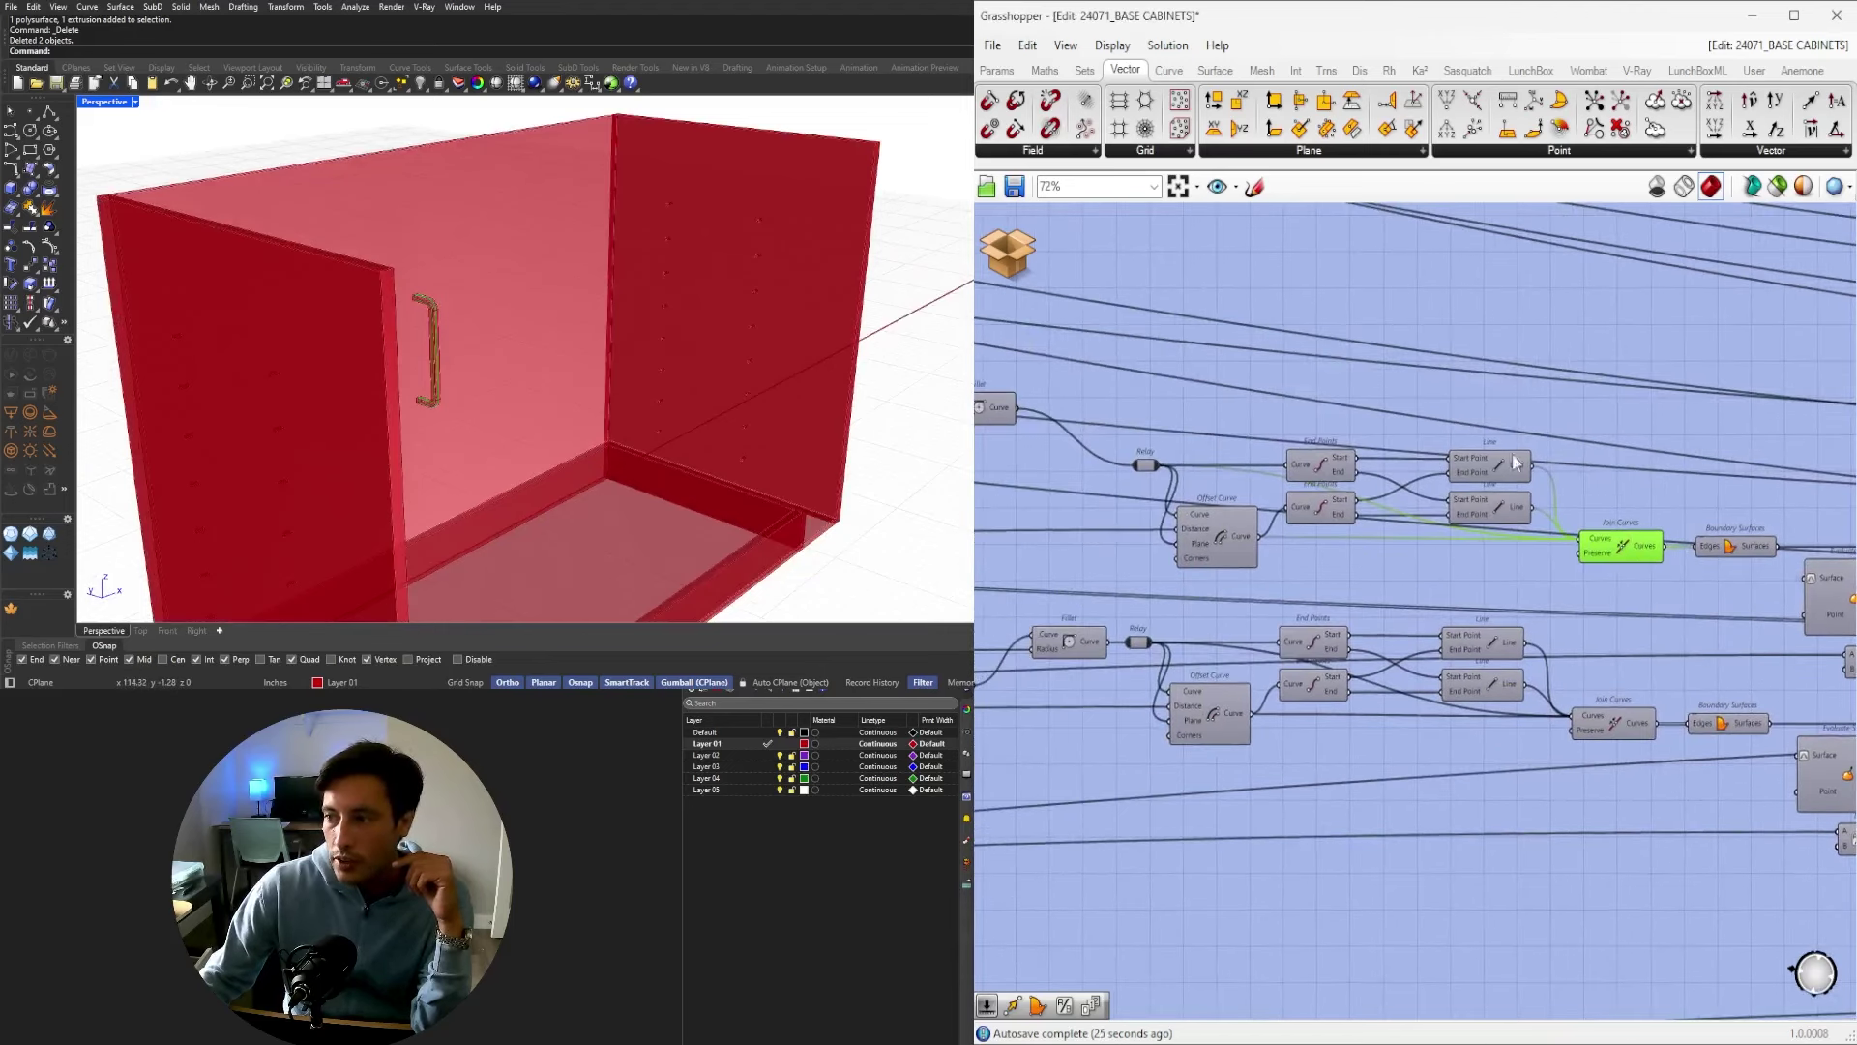
Trace the upper chain back through the relay to the Fillet component and inspect its curve against the drawer handle in the model.
right_drag(1203, 498, 1440, 551)
click(1353, 530)
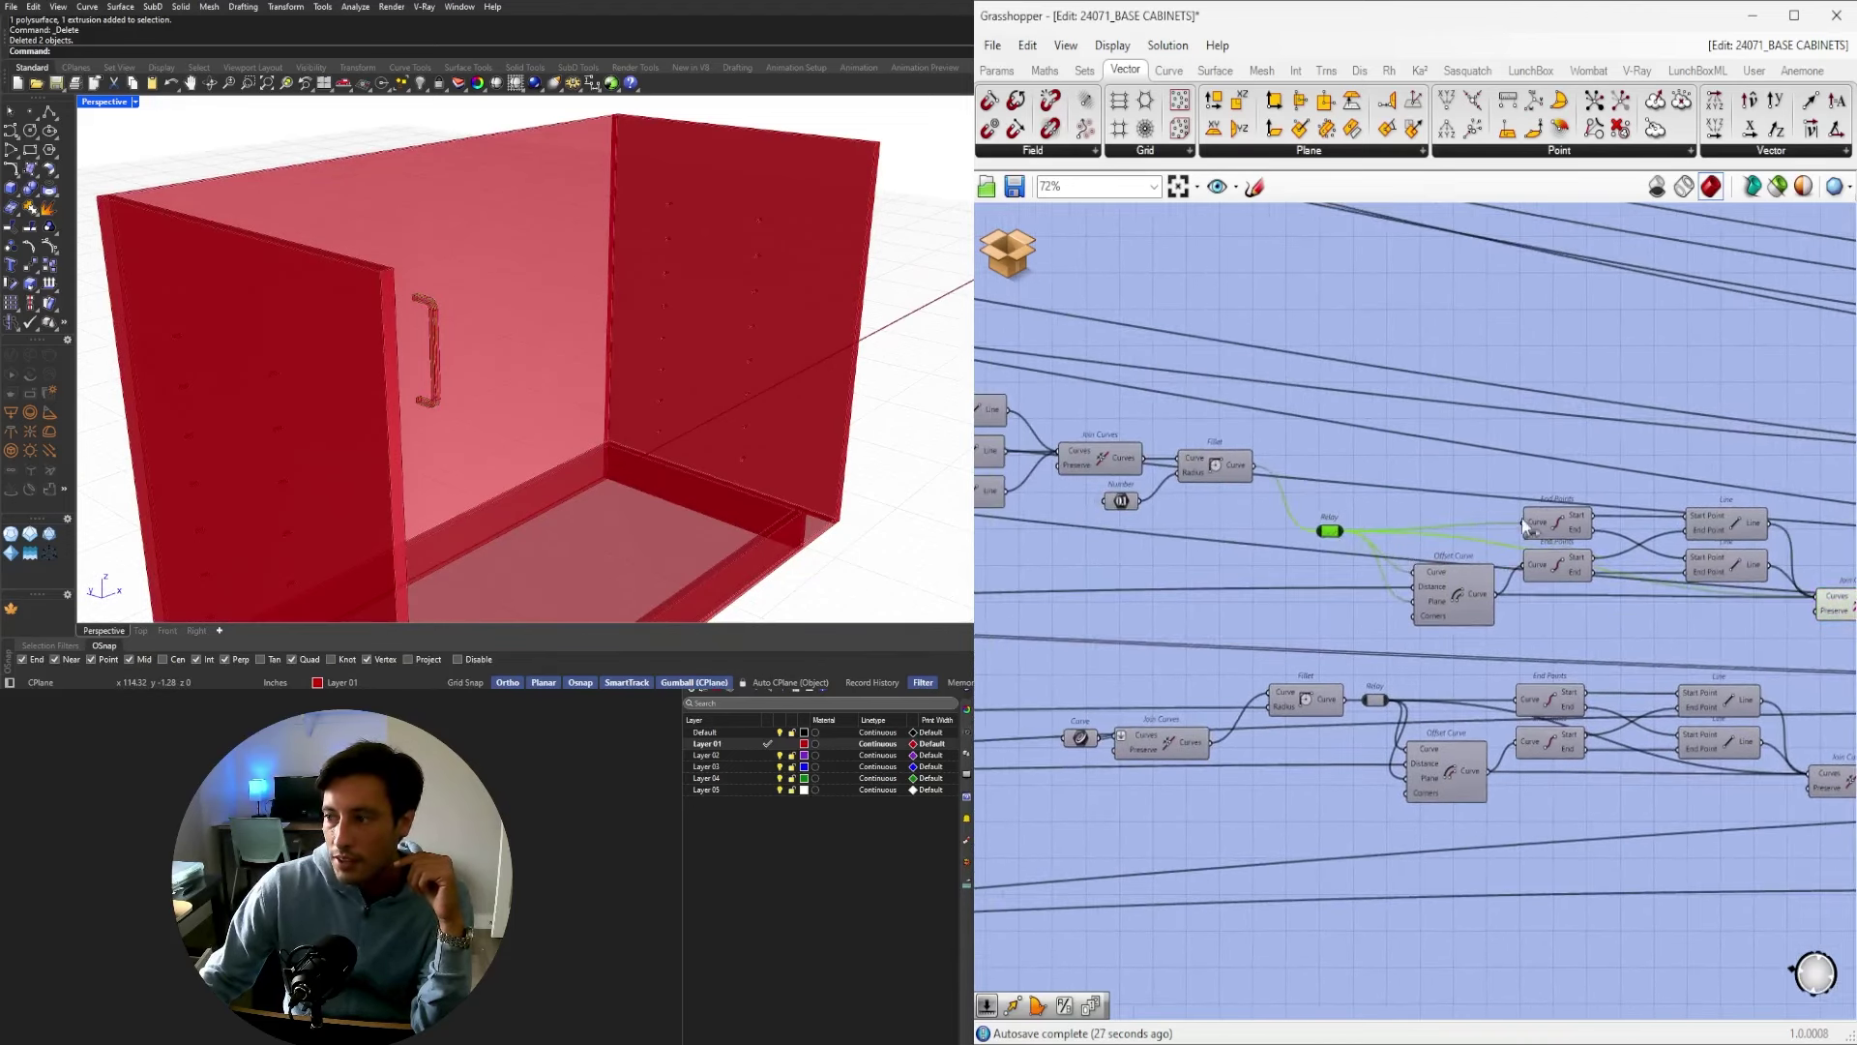
scroll(1225, 475, up, 1)
middle_click(1224, 475)
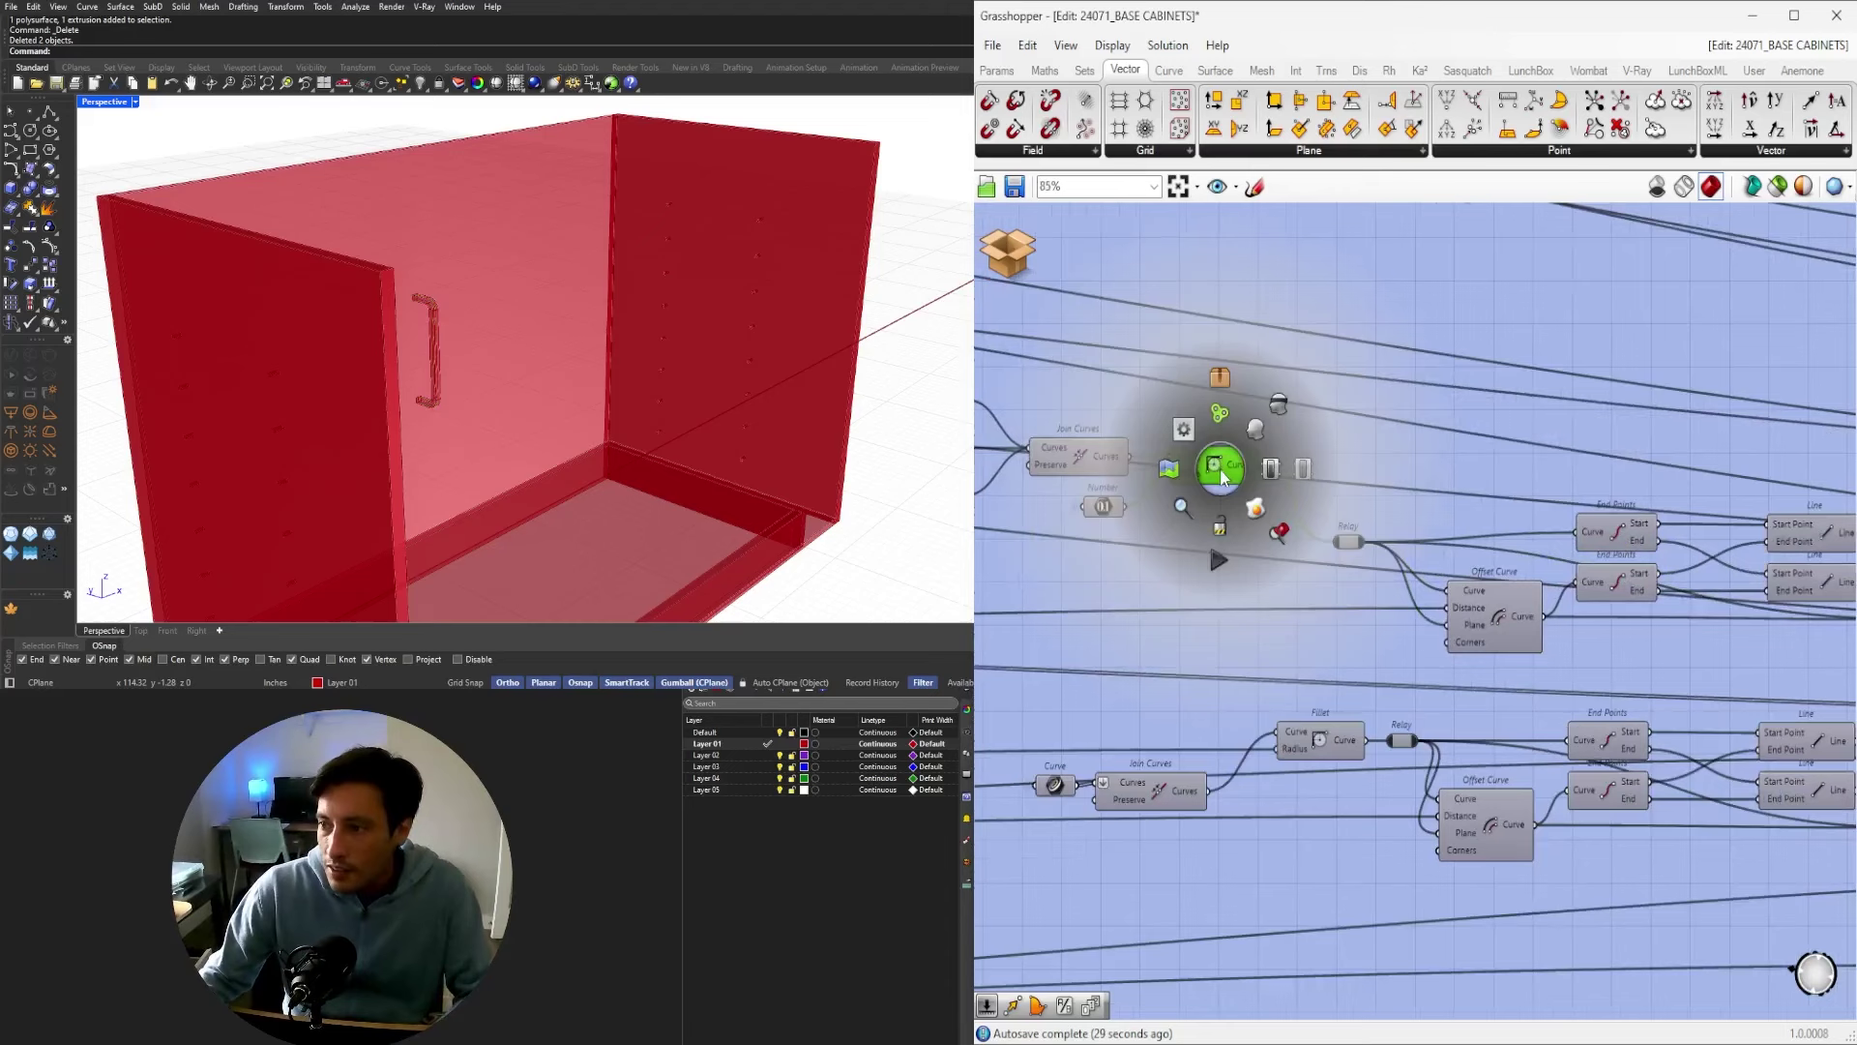
click(1184, 504)
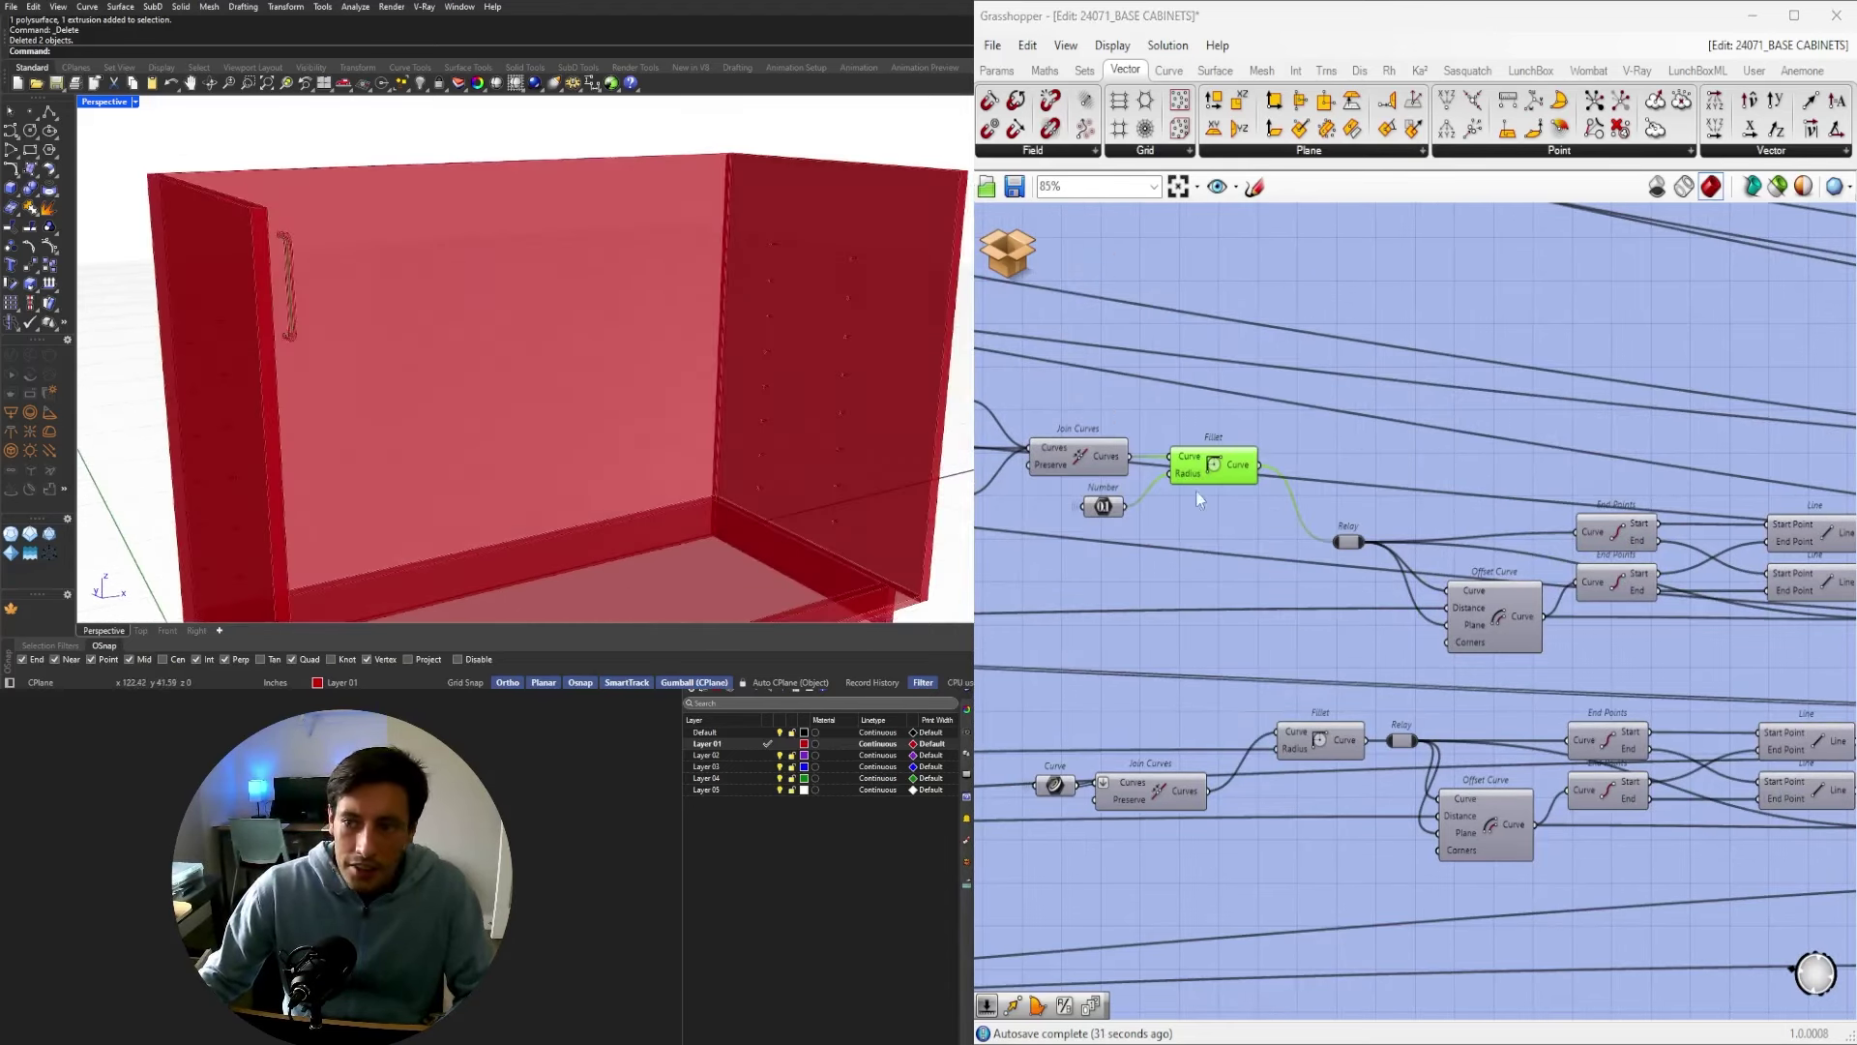
right_drag(1402, 484, 1664, 563)
scroll(638, 334, down, 3)
right_drag(624, 329, 592, 385)
Turn on the preview of the upper Move component upstream of the Fillet and check it against the Curve Middle point feeding it.
right_drag(1224, 560, 1396, 646)
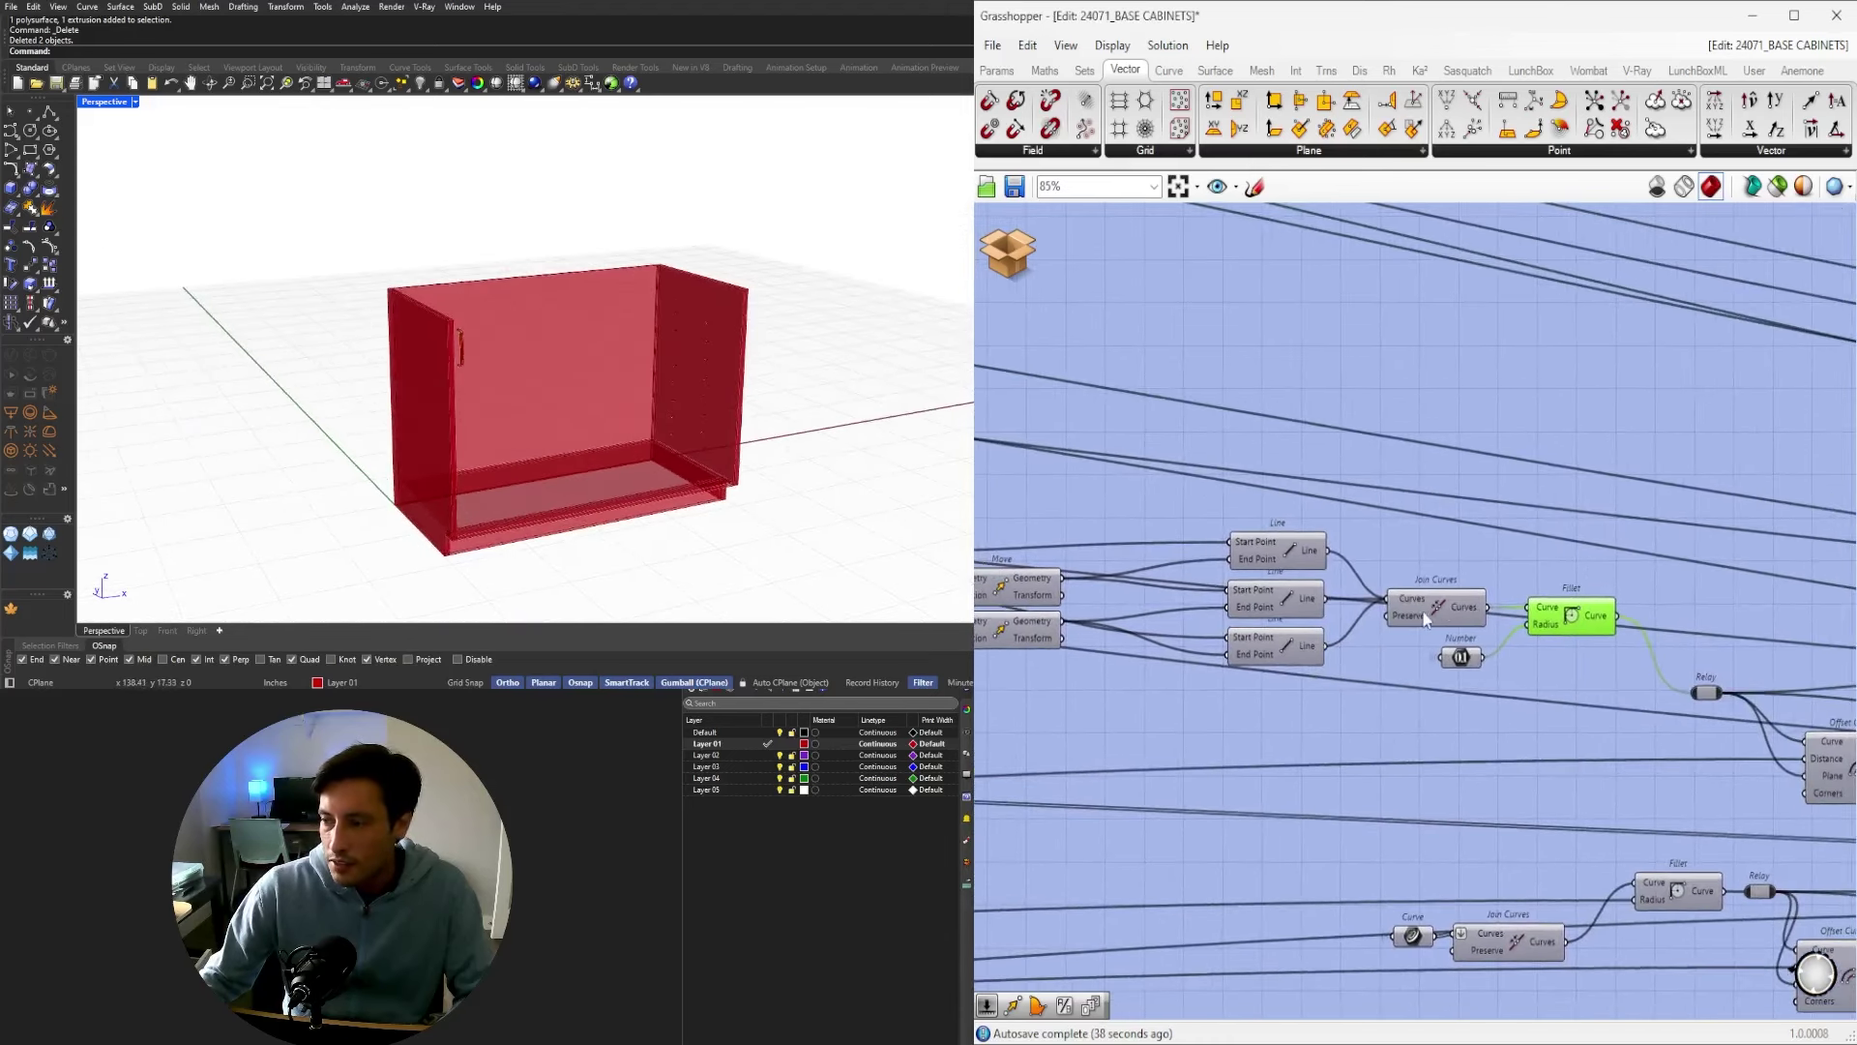
click(1436, 607)
right_drag(1099, 684, 1541, 679)
middle_click(1485, 560)
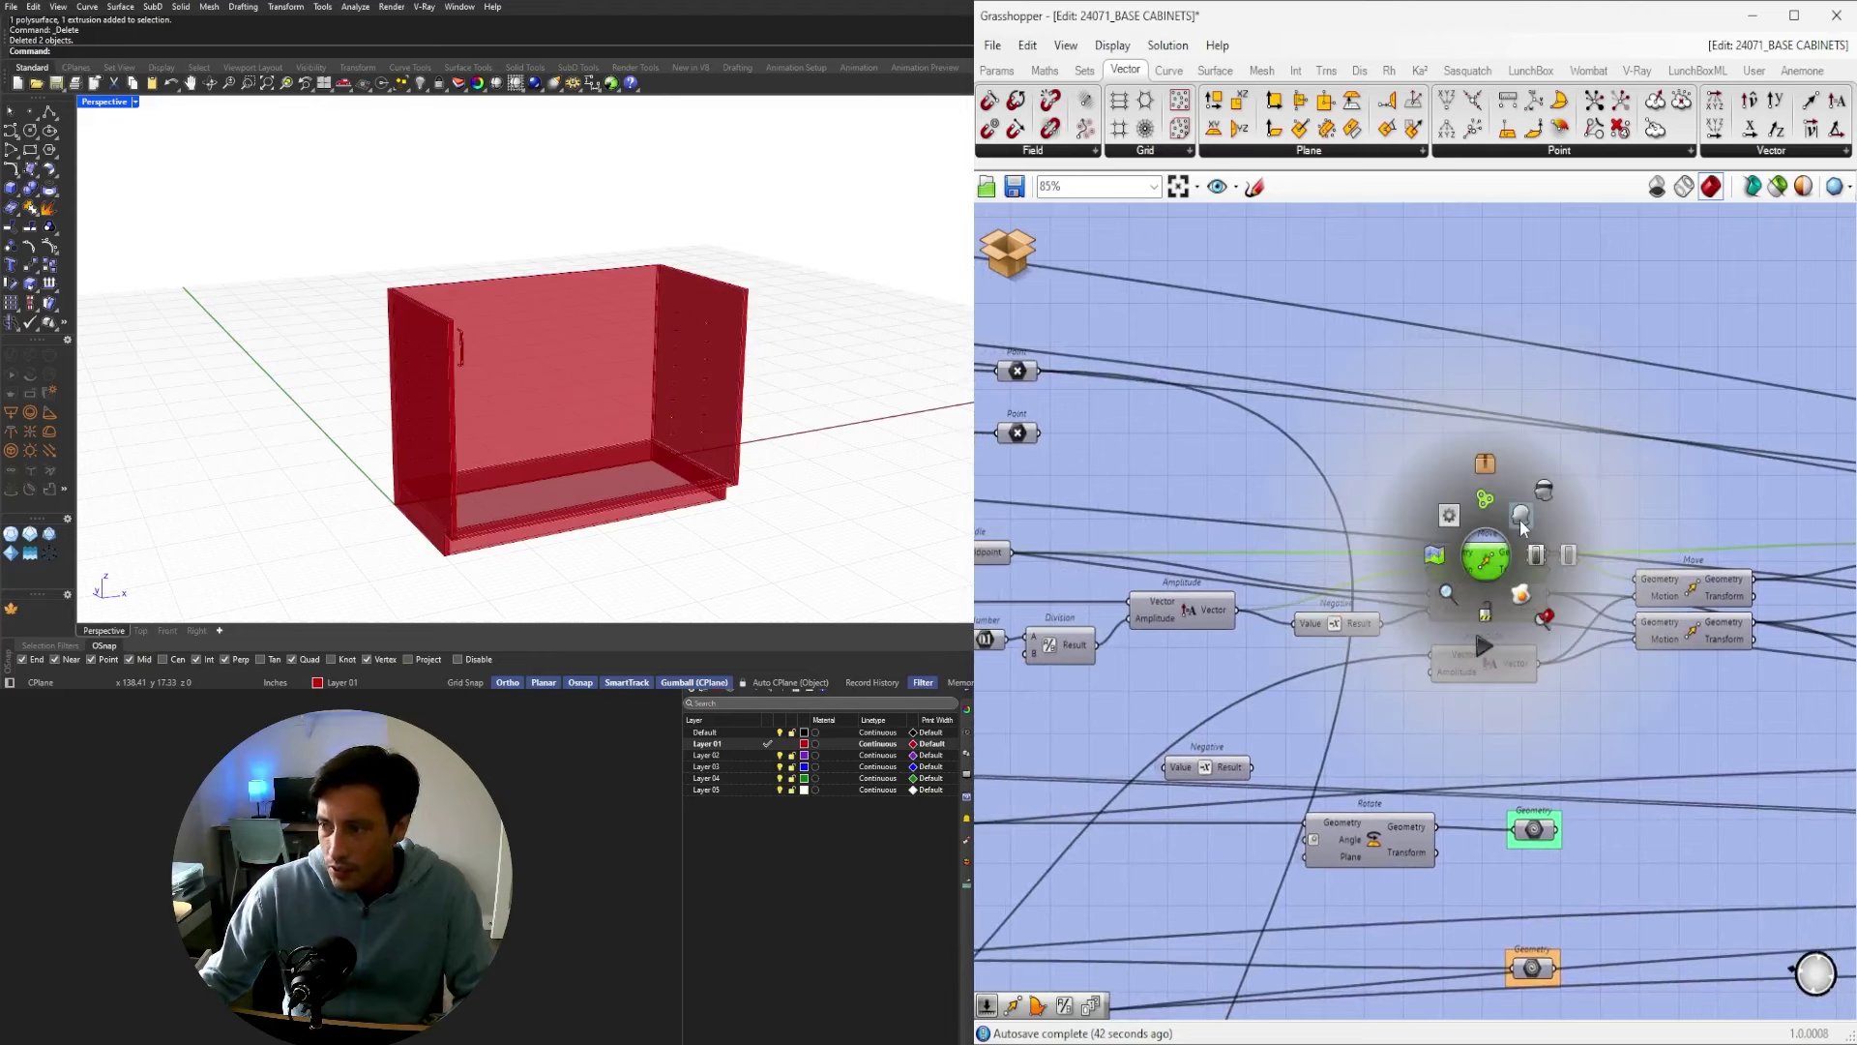
click(1519, 515)
scroll(451, 398, up, 4)
right_drag(1010, 590, 1353, 609)
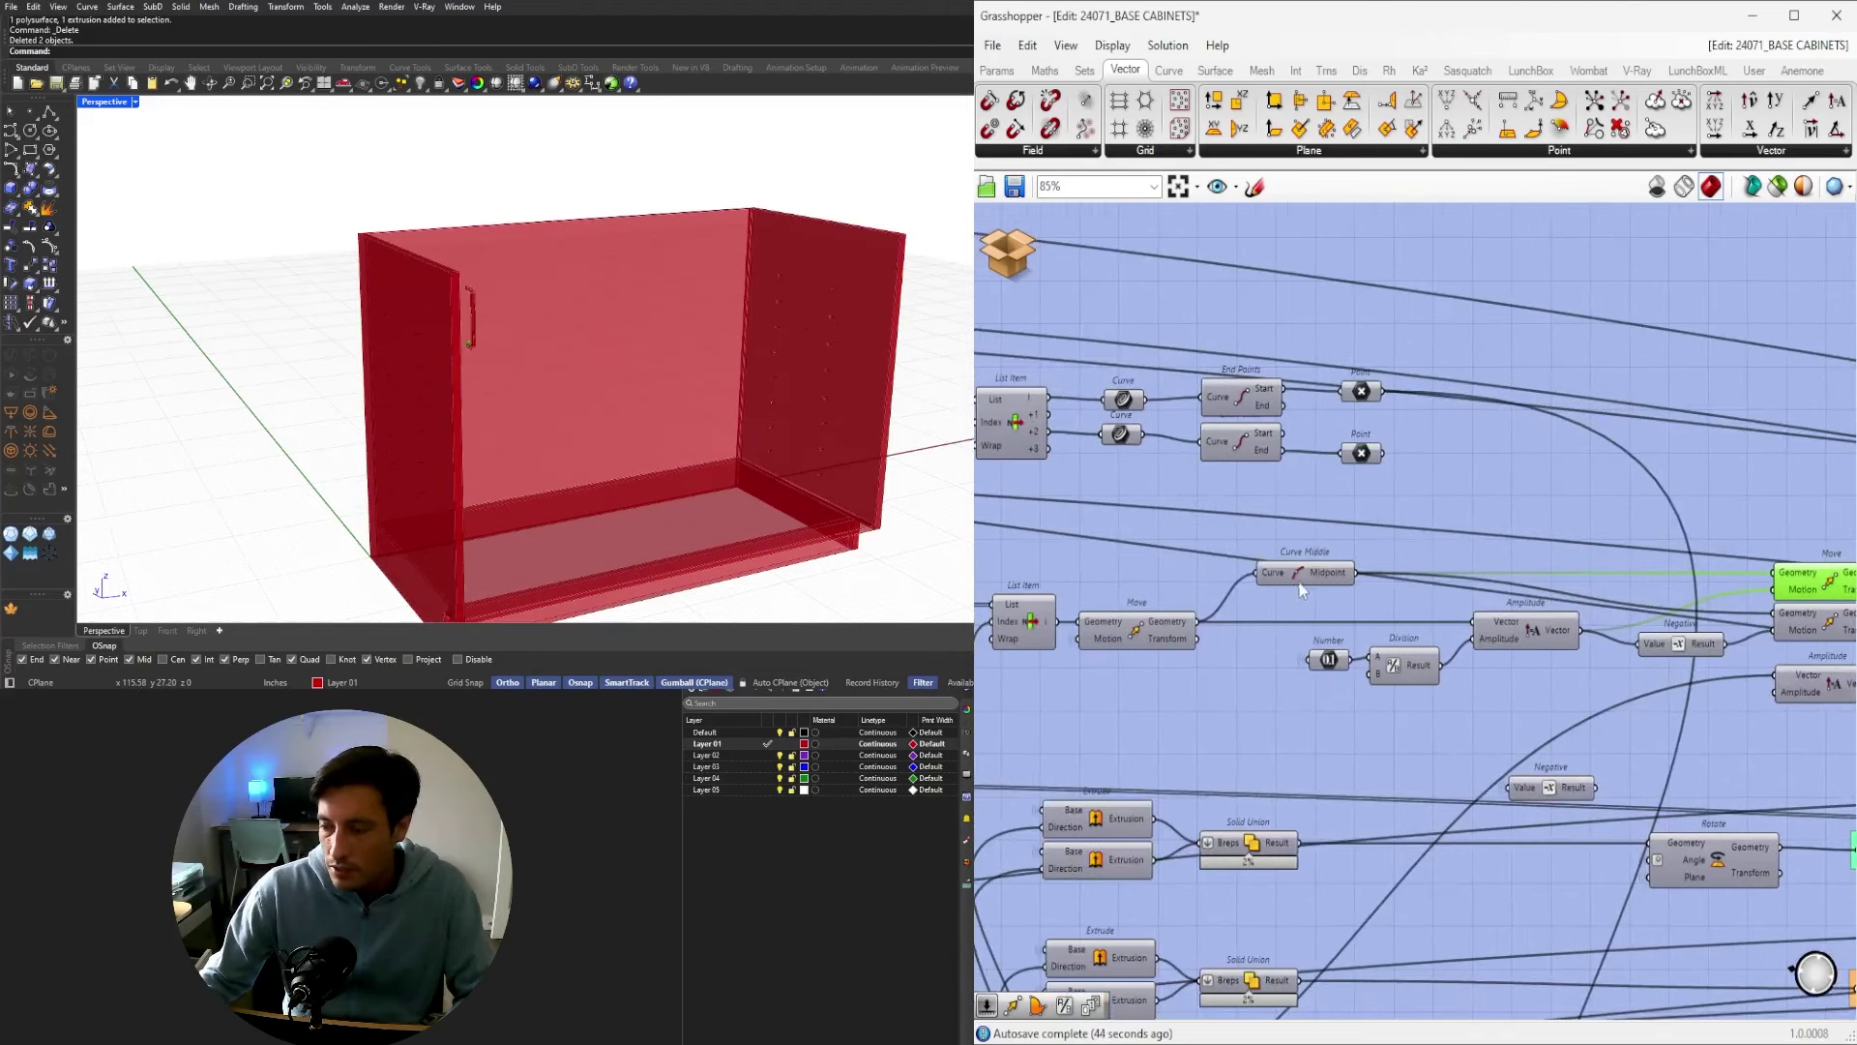
right_drag(1190, 636, 1231, 642)
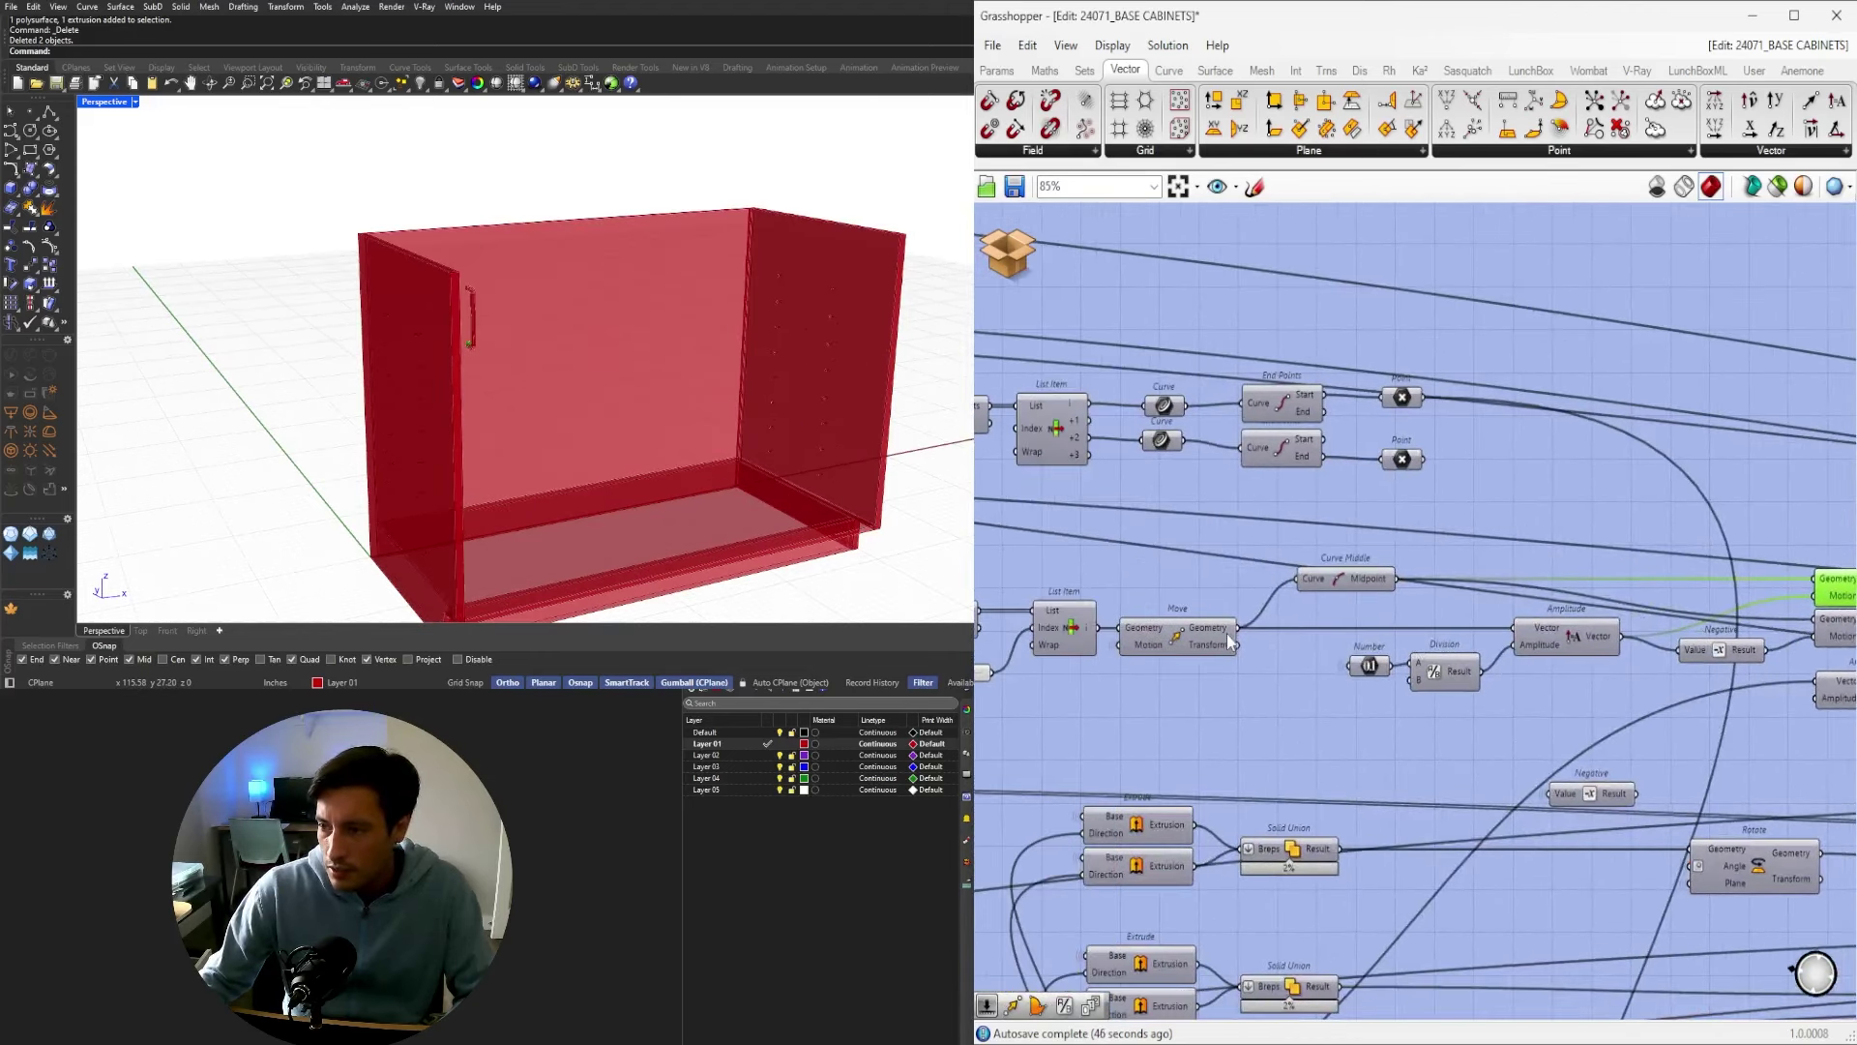
Turn on the preview of the List Item component feeding the Move and inspect its line beside the drawer handle.
click(1062, 624)
middle_click(1062, 619)
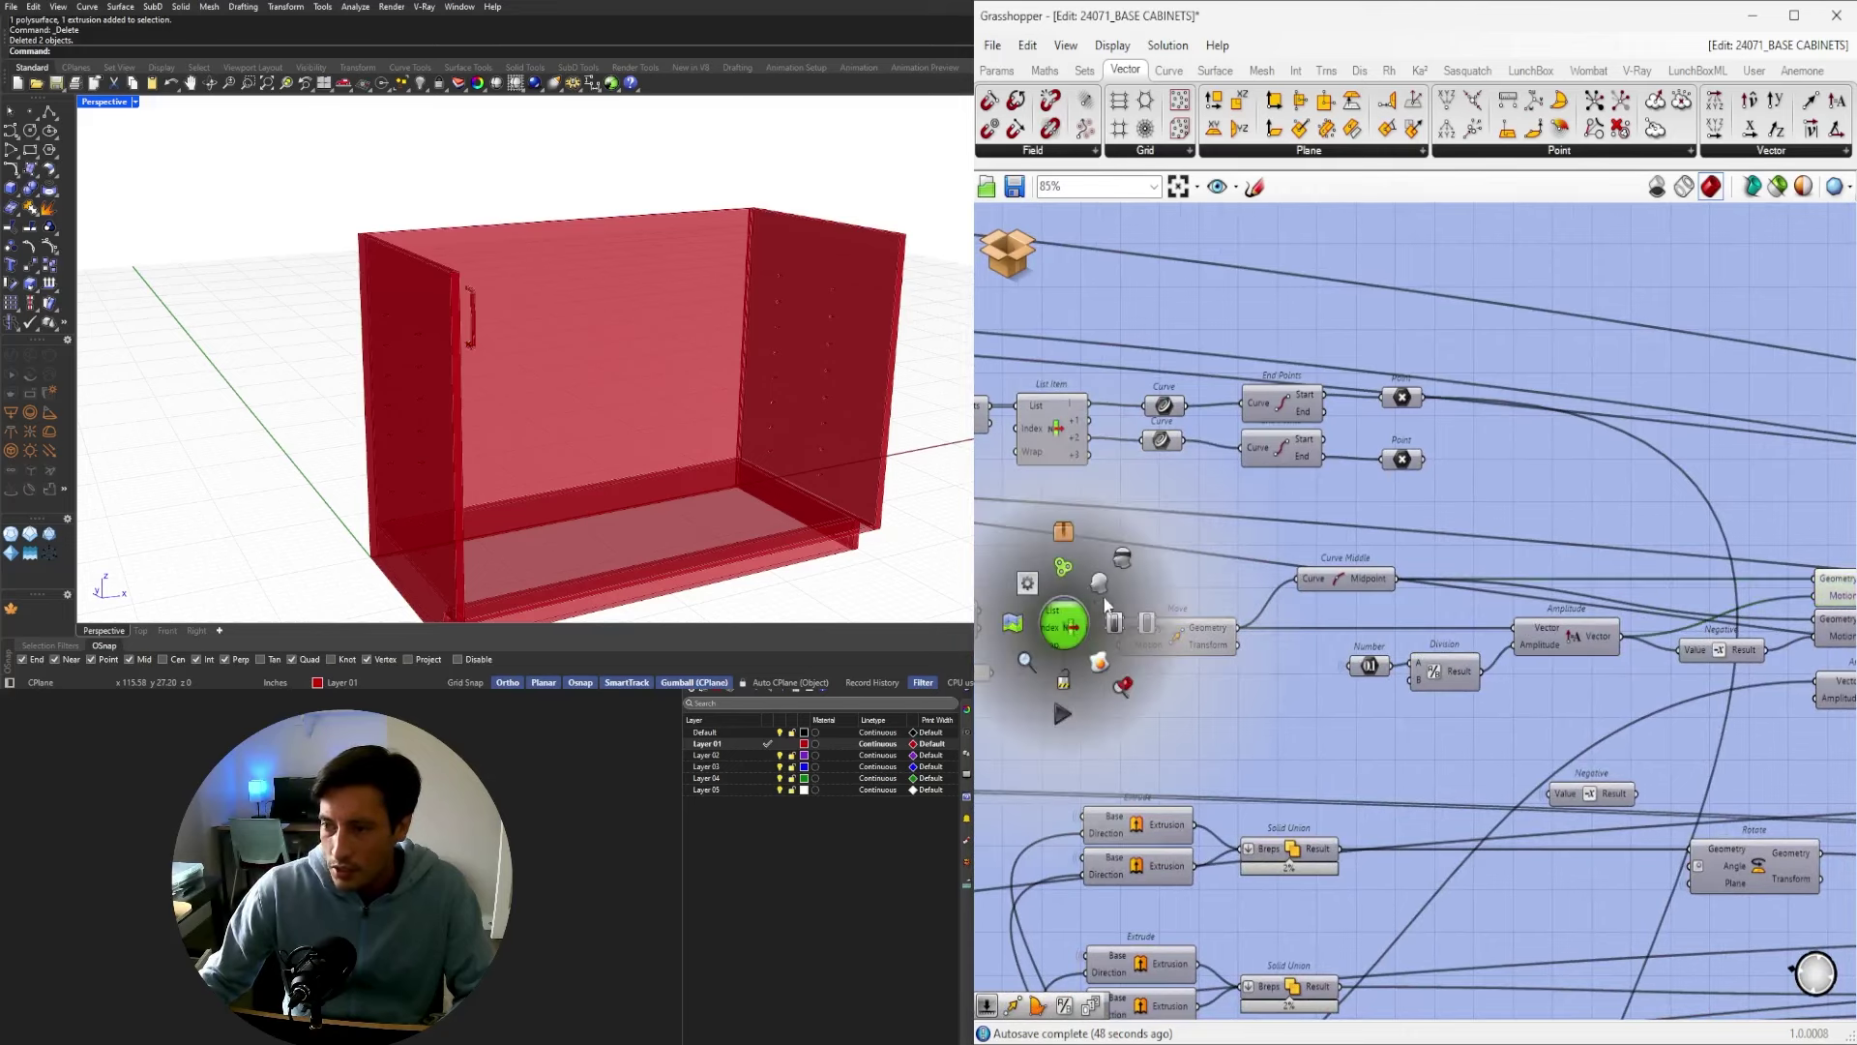
scroll(540, 340, up, 3)
right_drag(540, 340, 582, 369)
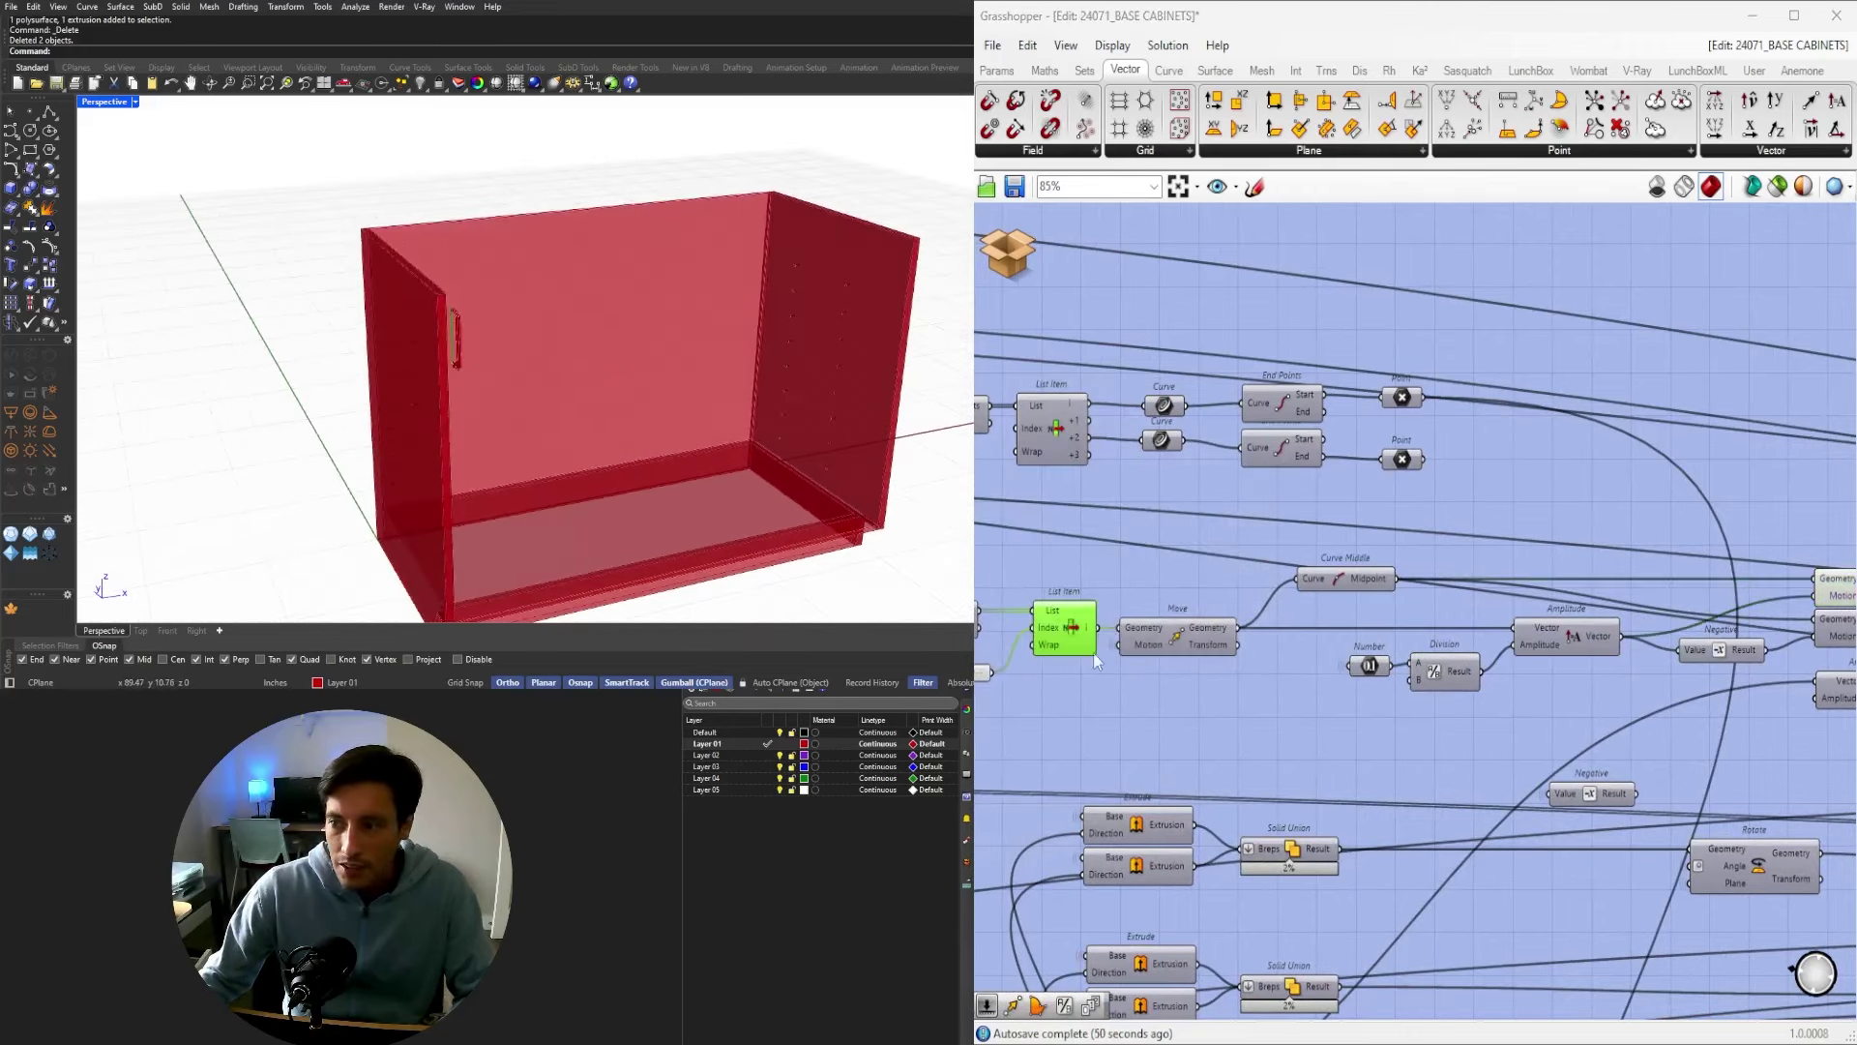
right_drag(432, 393, 491, 402)
scroll(532, 331, up, 6)
scroll(1218, 675, down, 2)
Turn on the preview of the Explode component upstream of that List Item and examine its segments around the drawer front.
right_drag(1218, 675, 1413, 677)
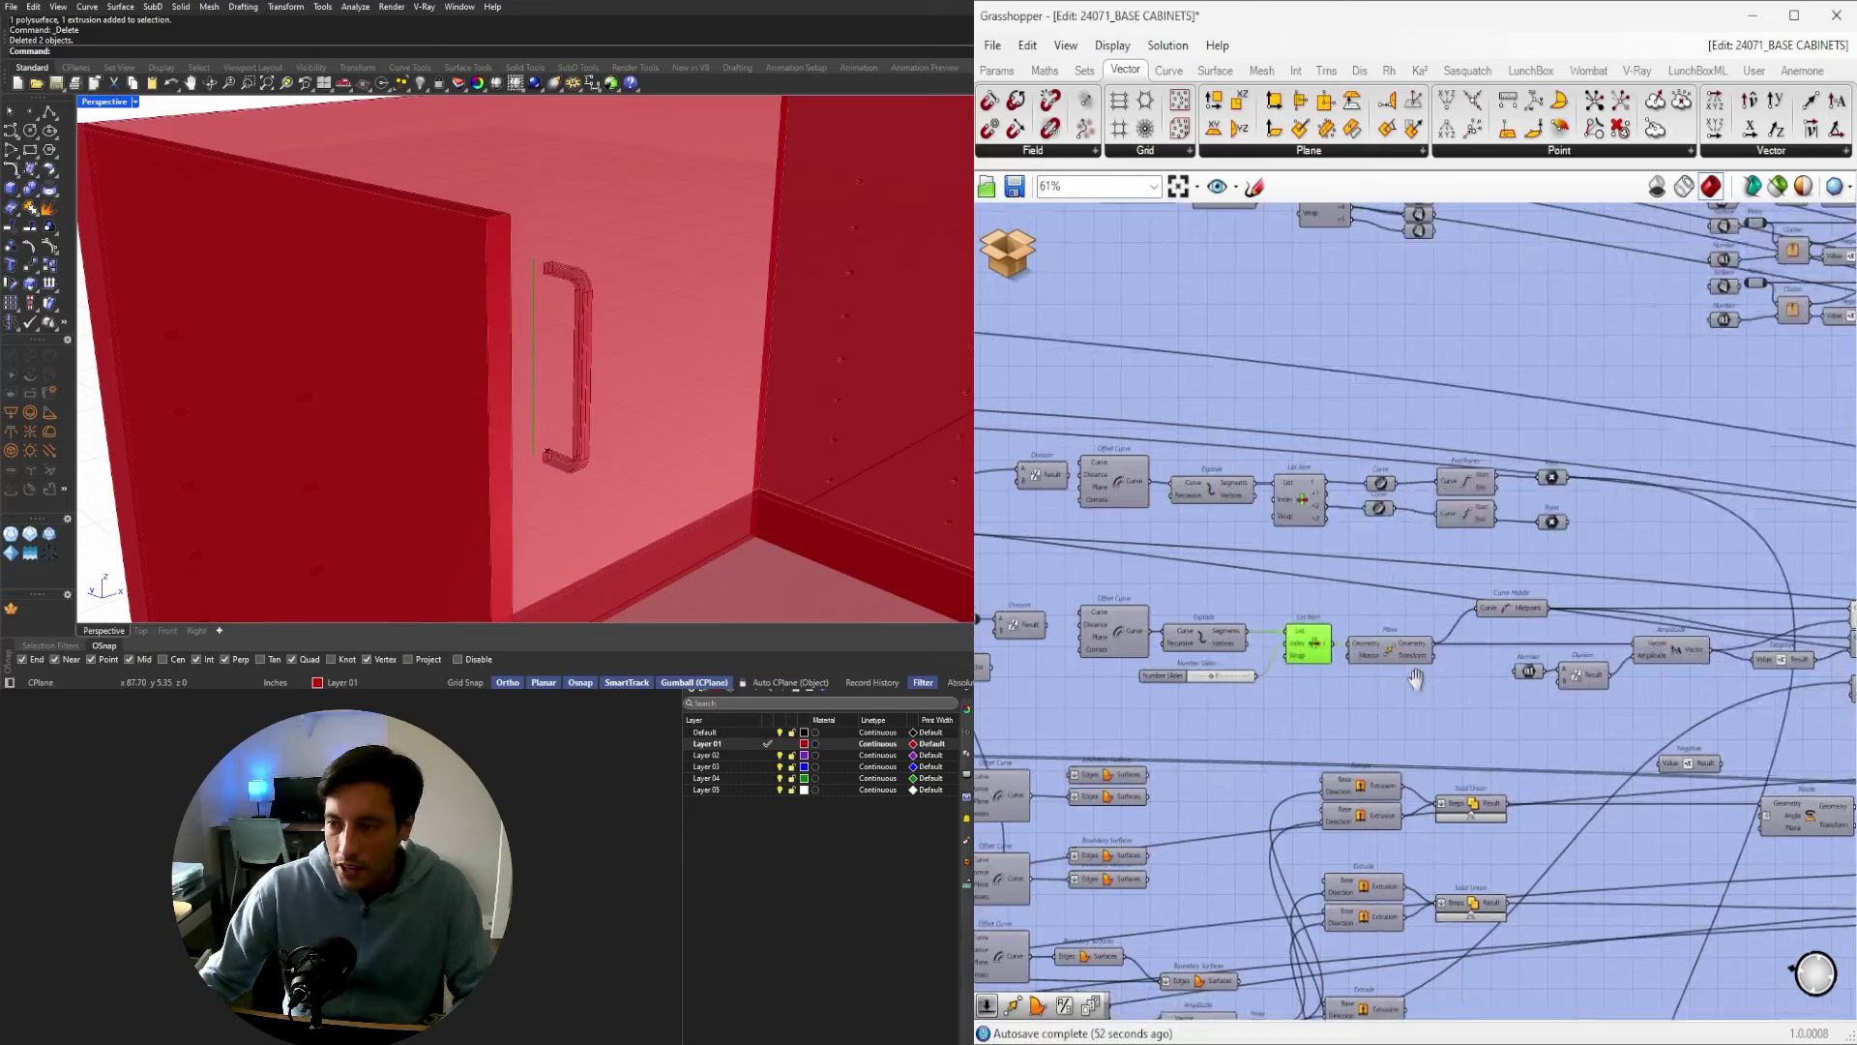
scroll(1171, 622, up, 3)
click(1228, 642)
middle_click(1229, 642)
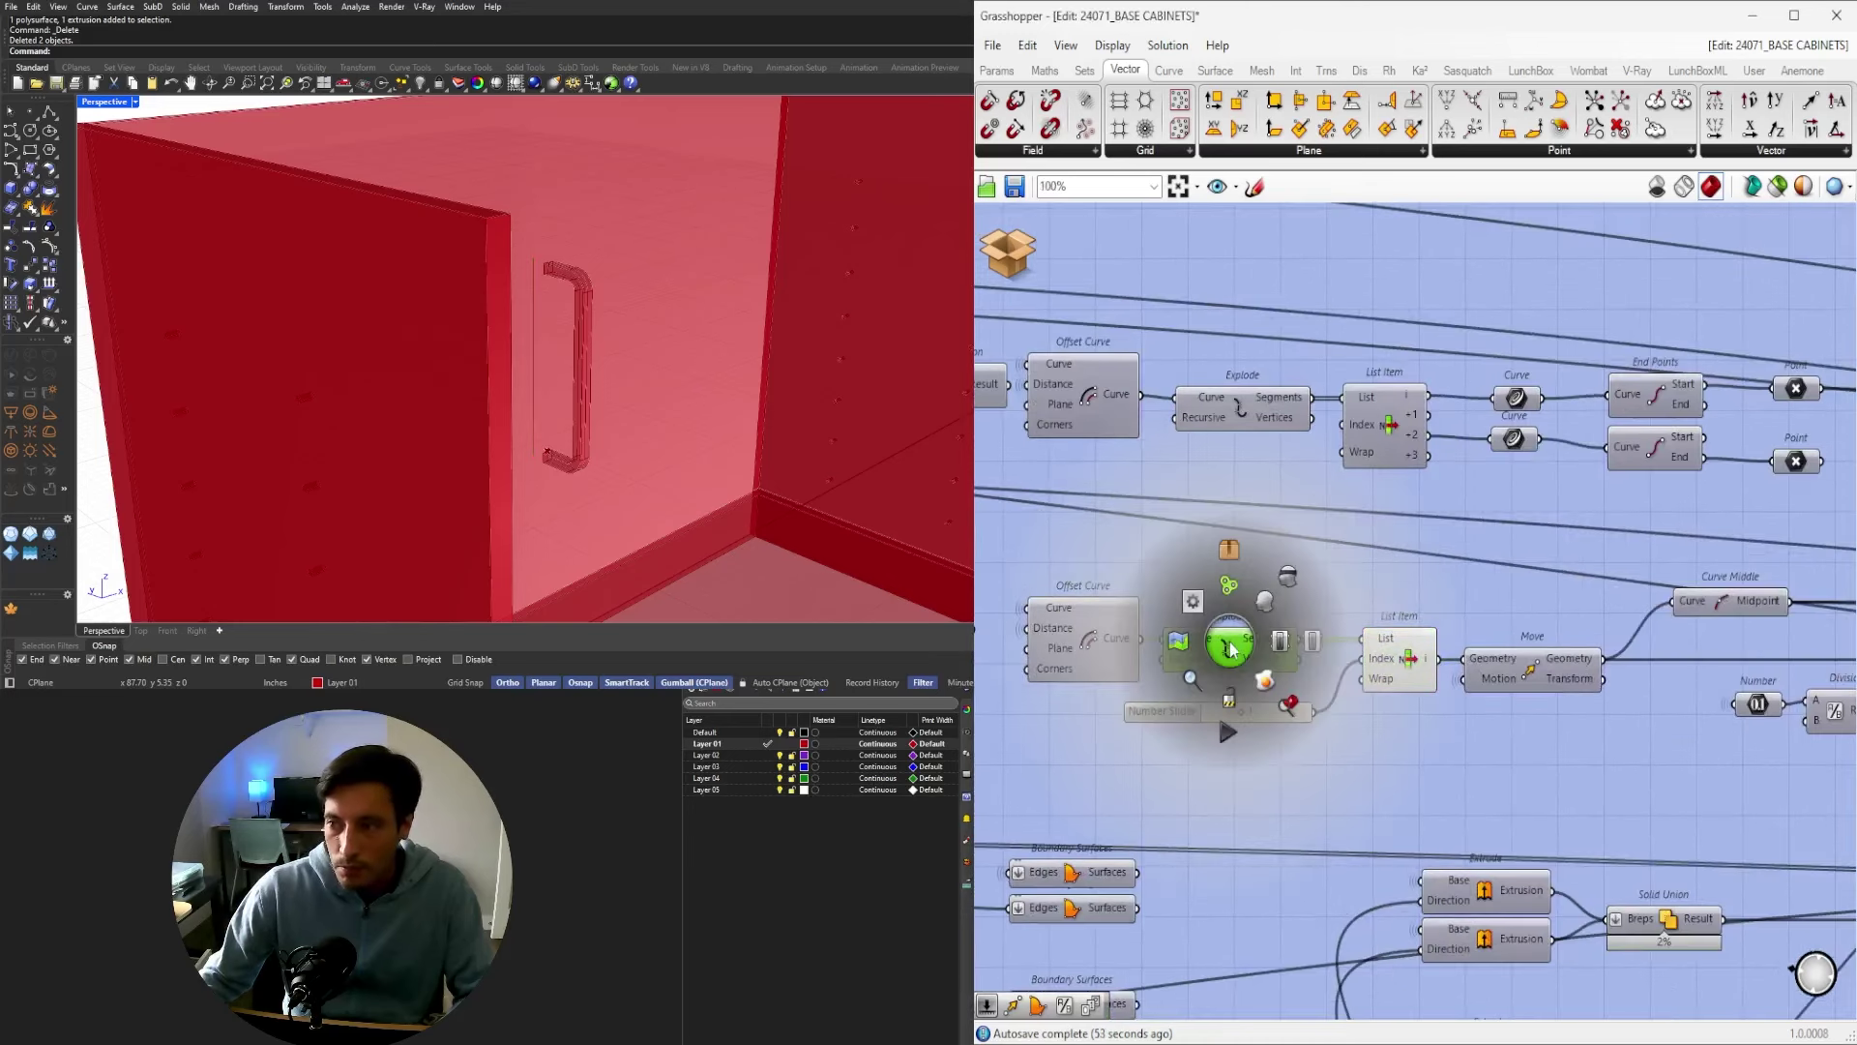
click(1266, 602)
scroll(588, 390, down, 3)
right_drag(588, 390, 584, 387)
Trace the chain further upstream to the Offset Curve component that feeds the Explode.
right_drag(1089, 625, 1277, 642)
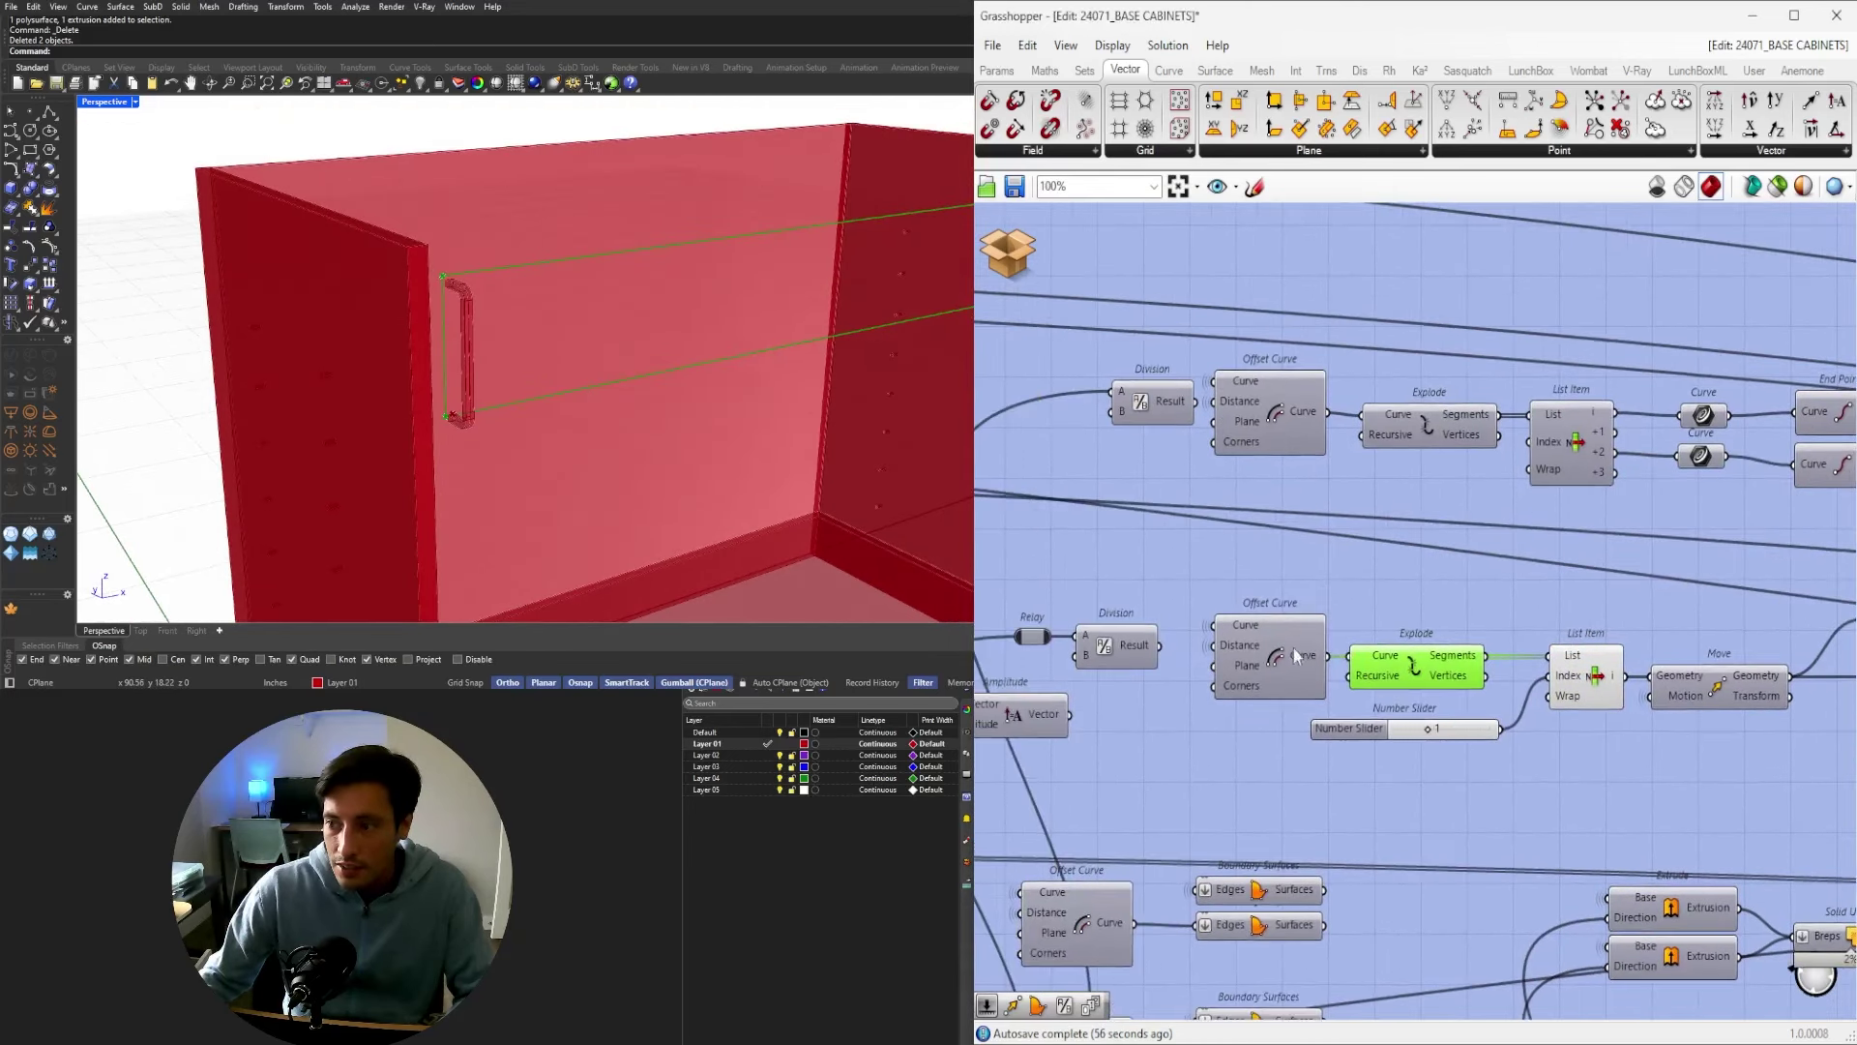
click(1277, 642)
middle_click(1277, 642)
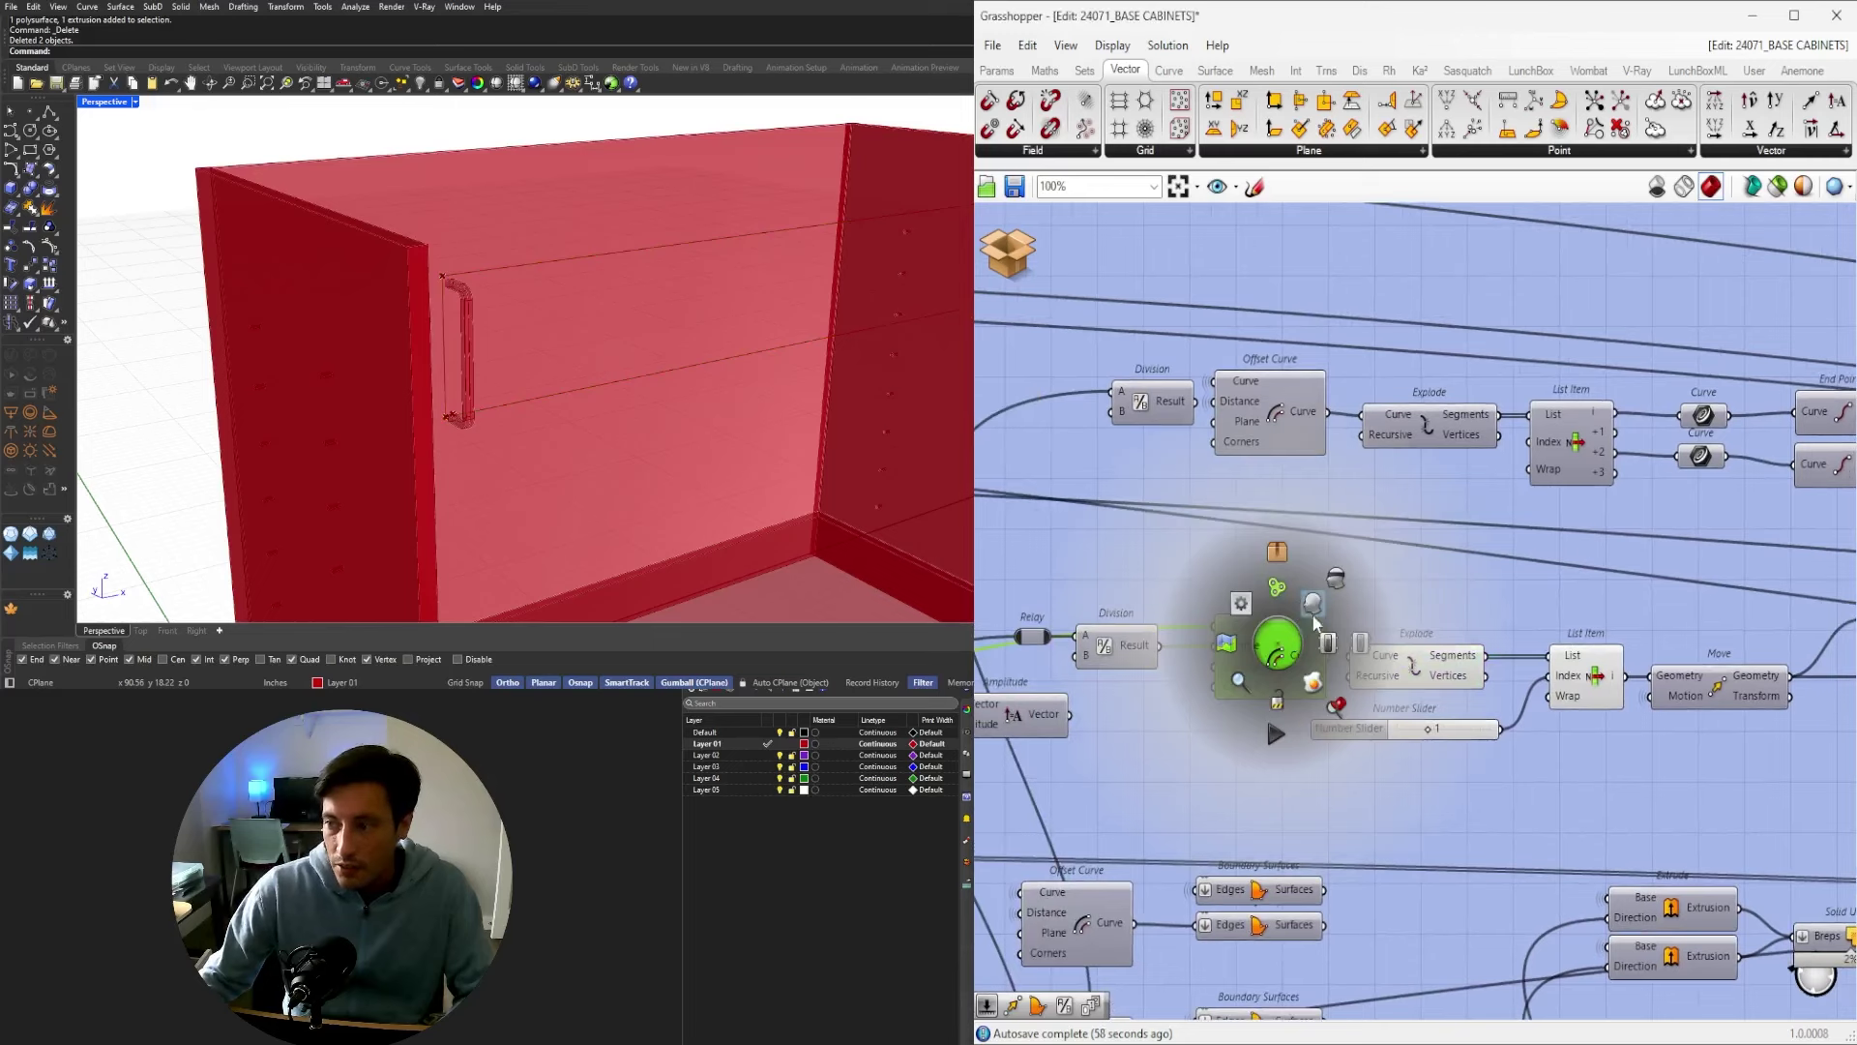
Select the List Item that picks the handle's edge segment and set its index slider to 0.
click(1585, 666)
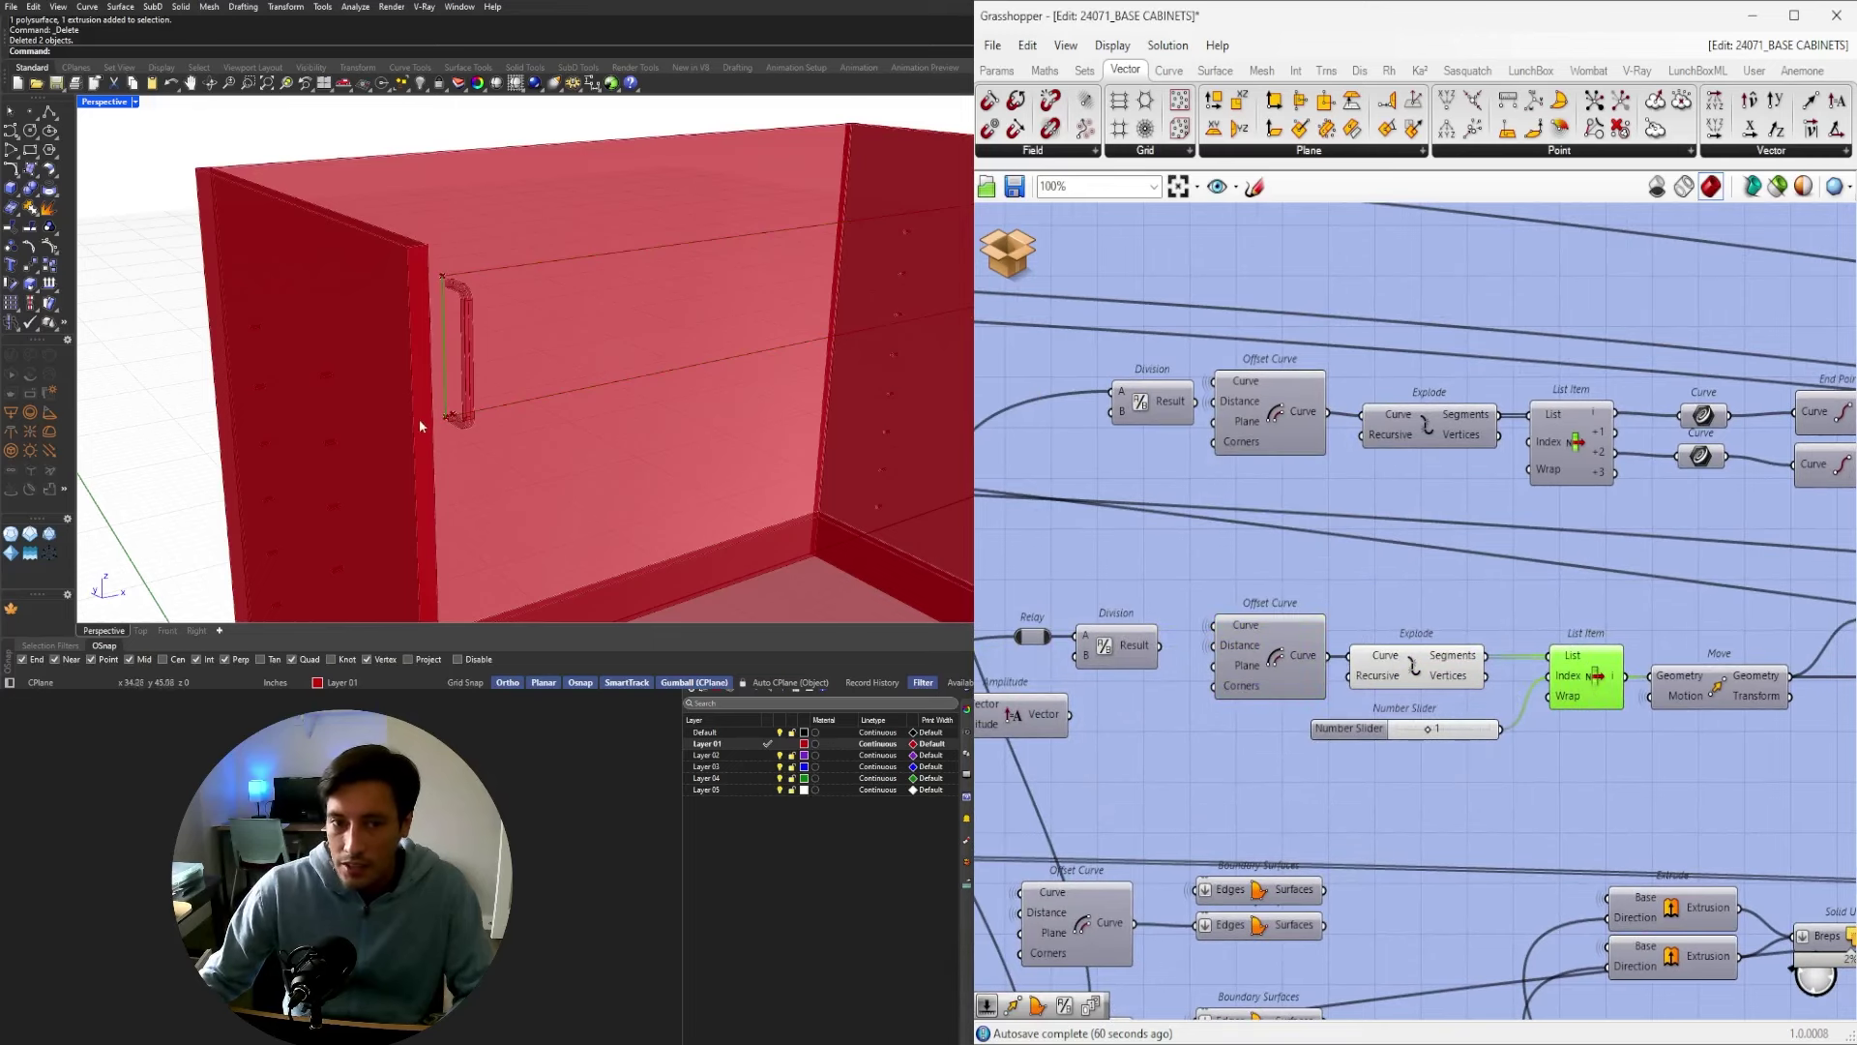
scroll(420, 426, down, 3)
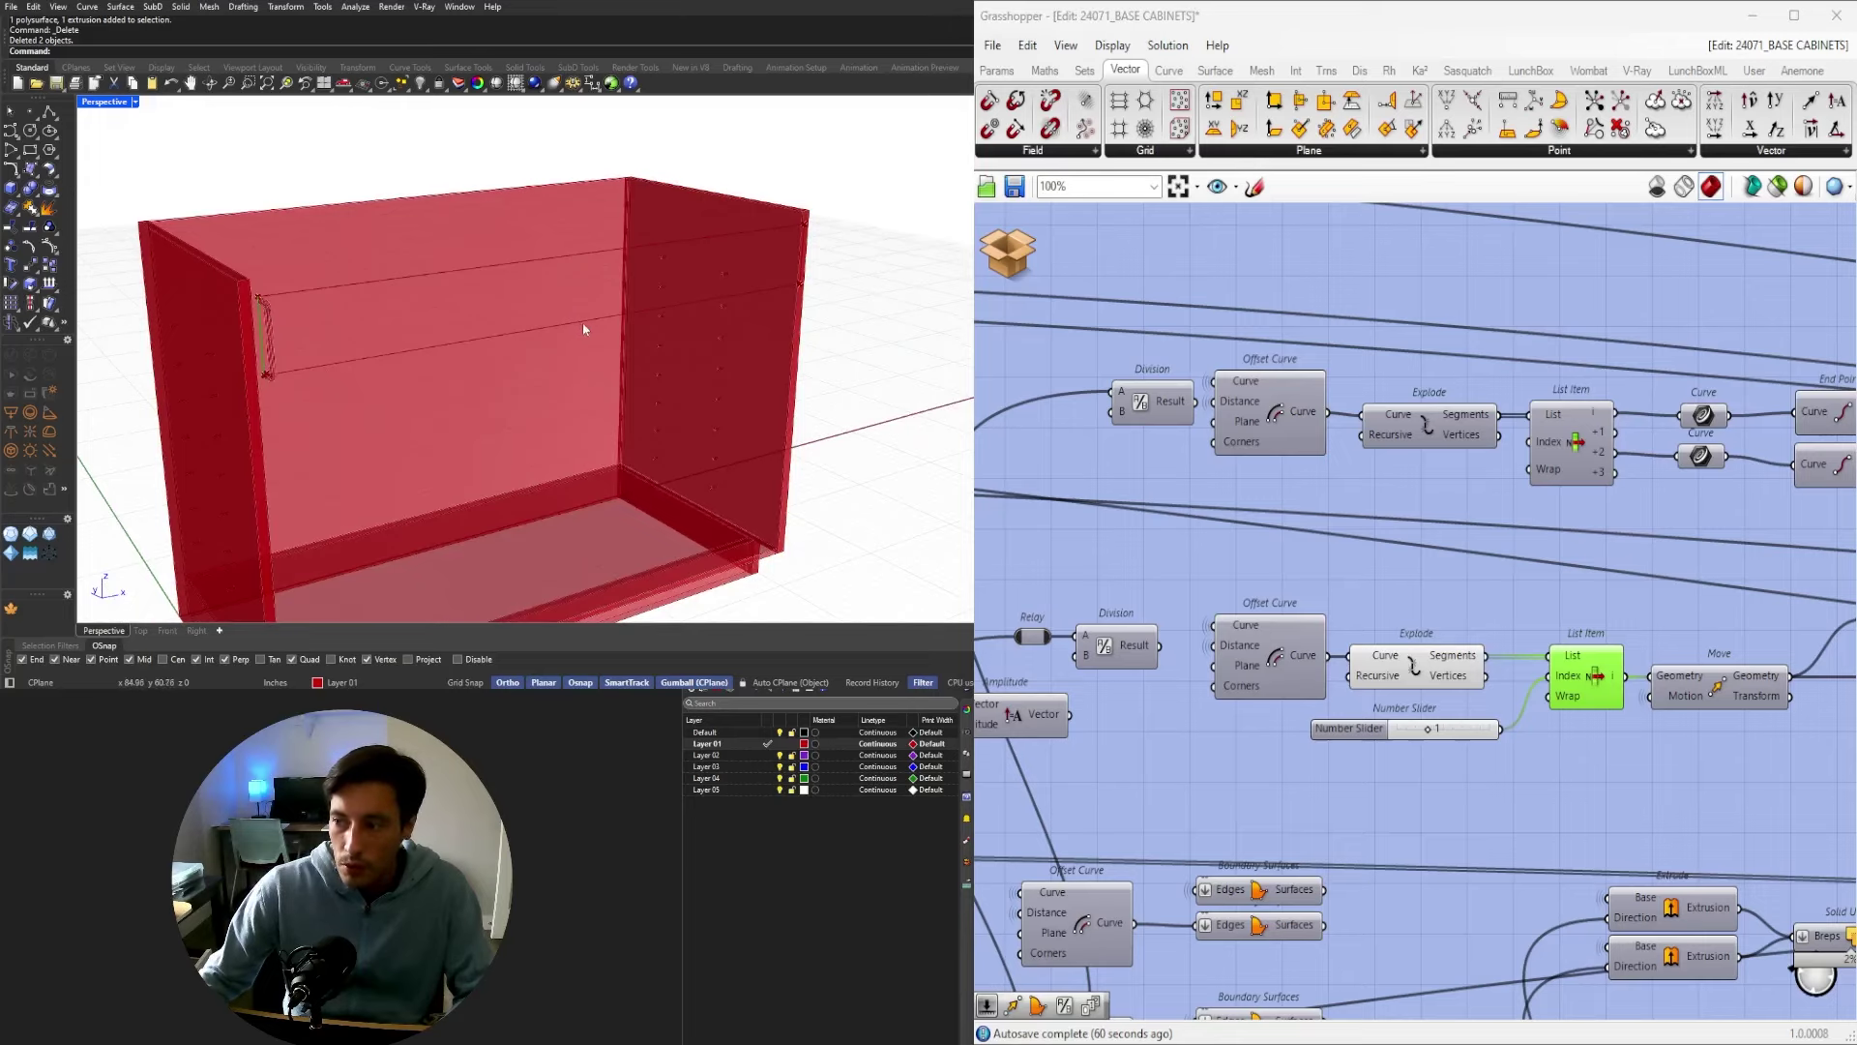
scroll(1461, 735, up, 5)
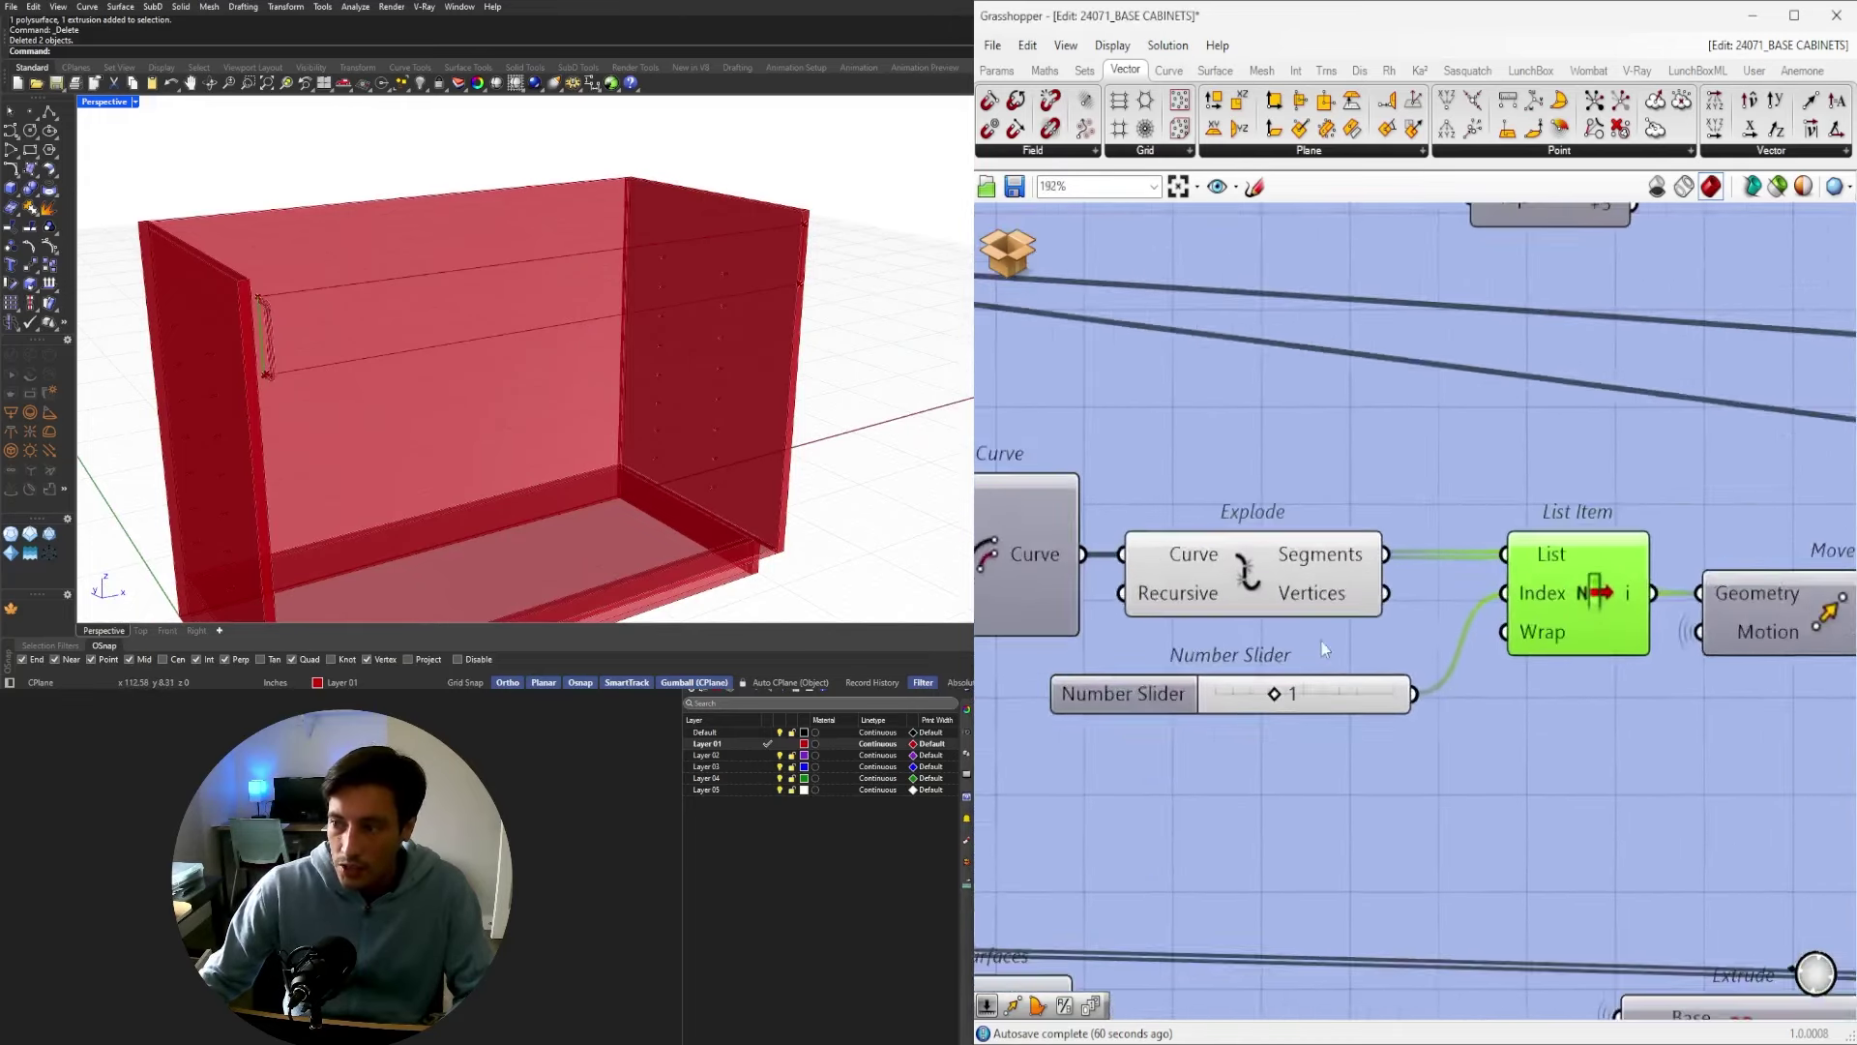
drag(1263, 704, 1225, 705)
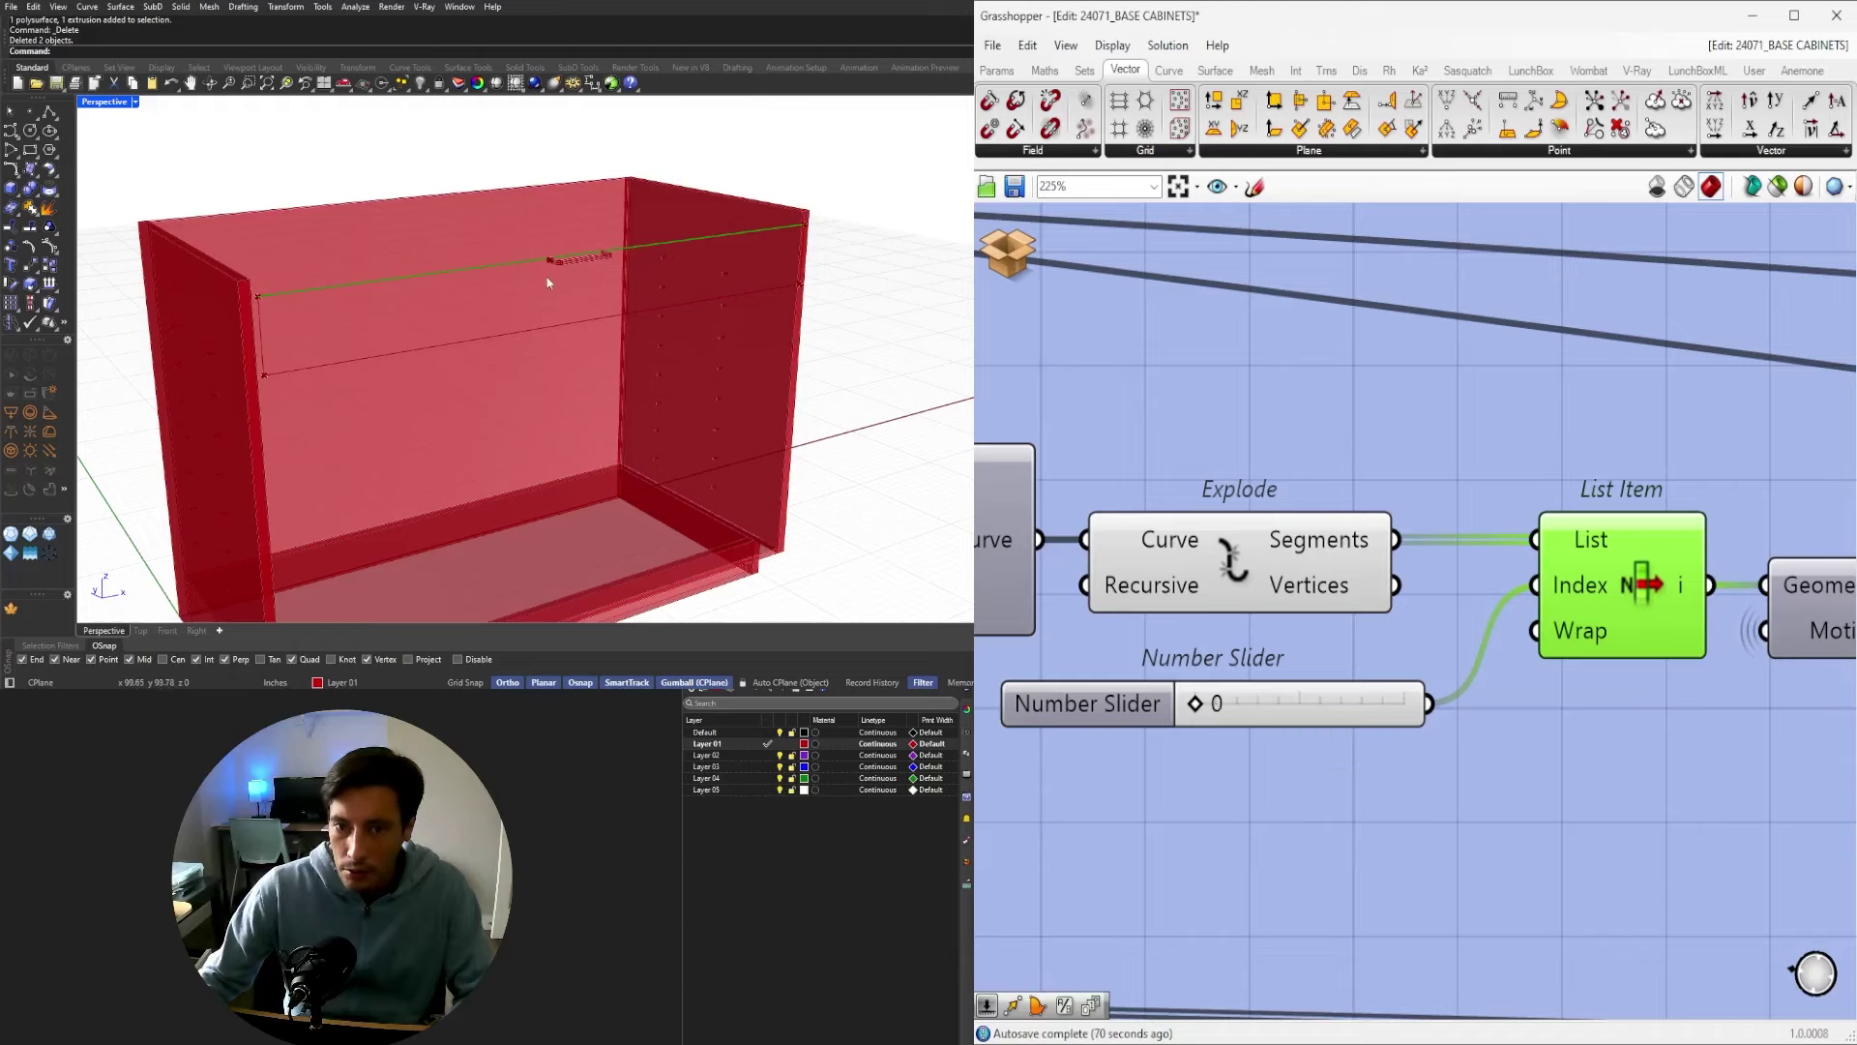
Turn off the preview of all components in the handle-tracing area of the base cabinet cluster.
scroll(1345, 648, down, 10)
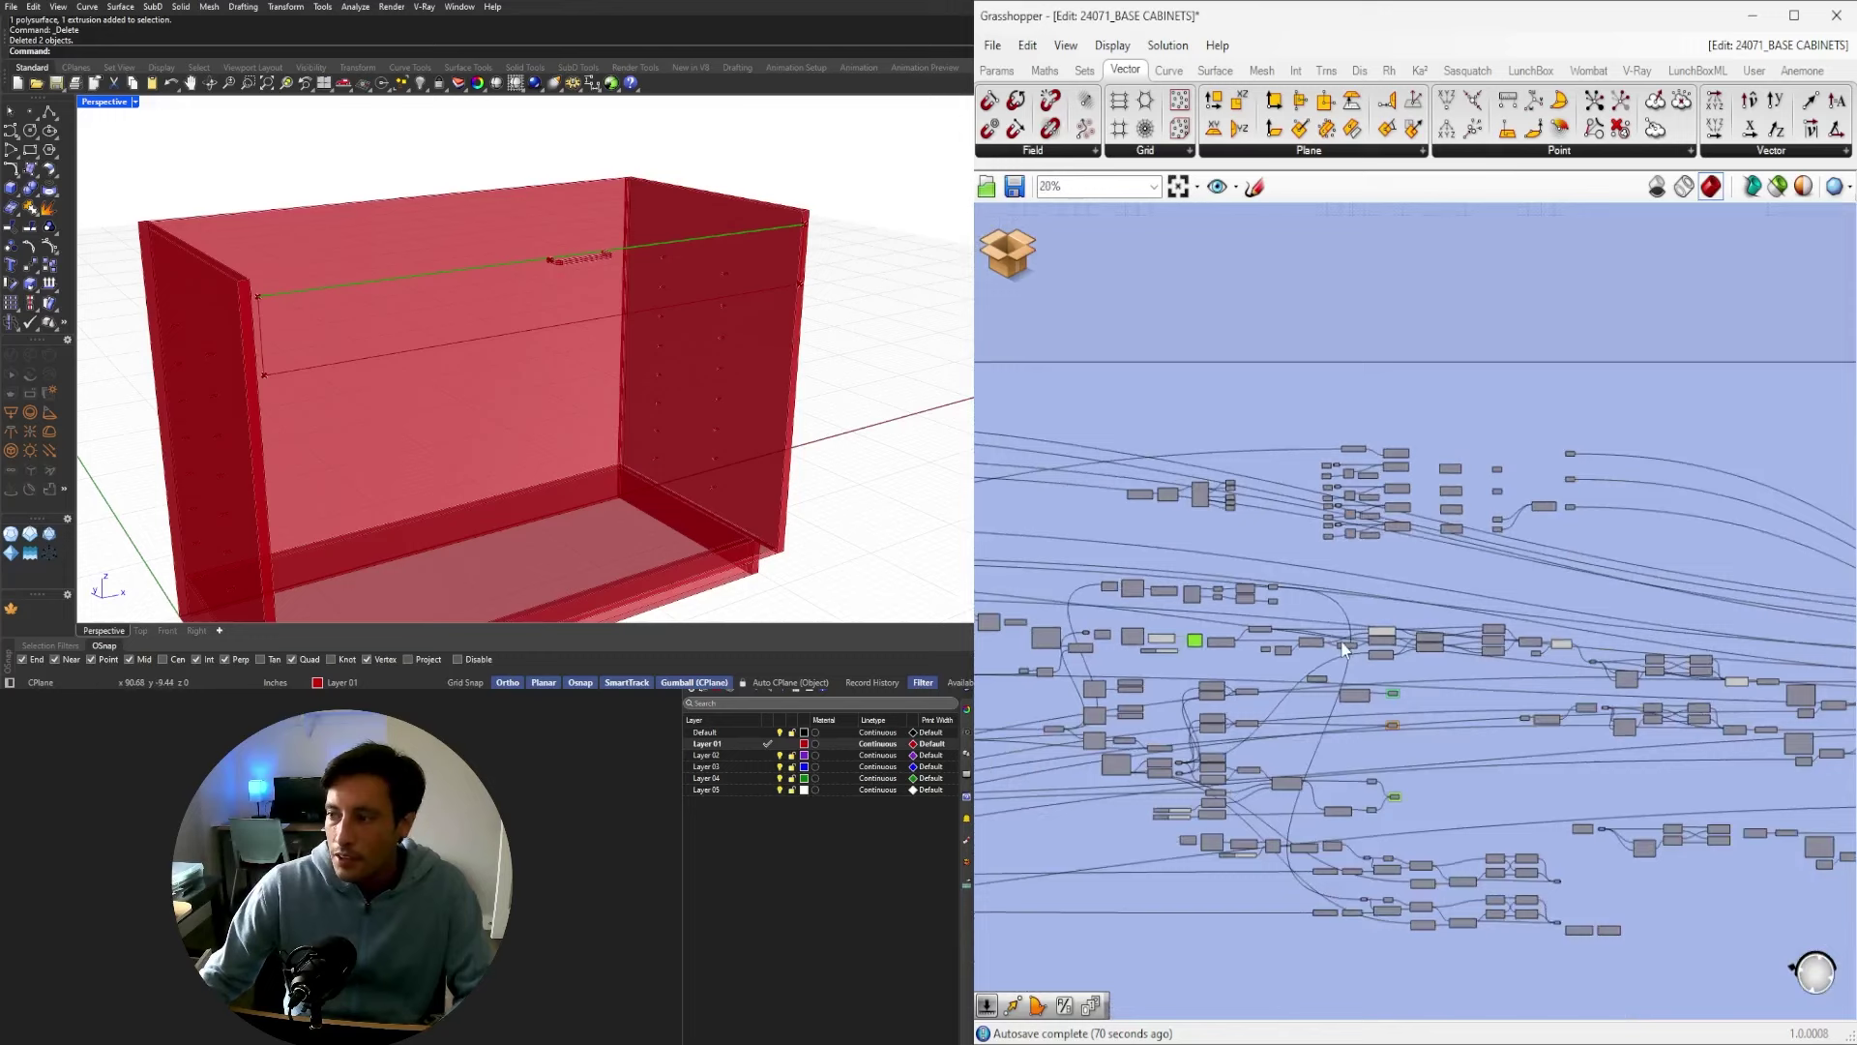
scroll(1395, 675, down, 3)
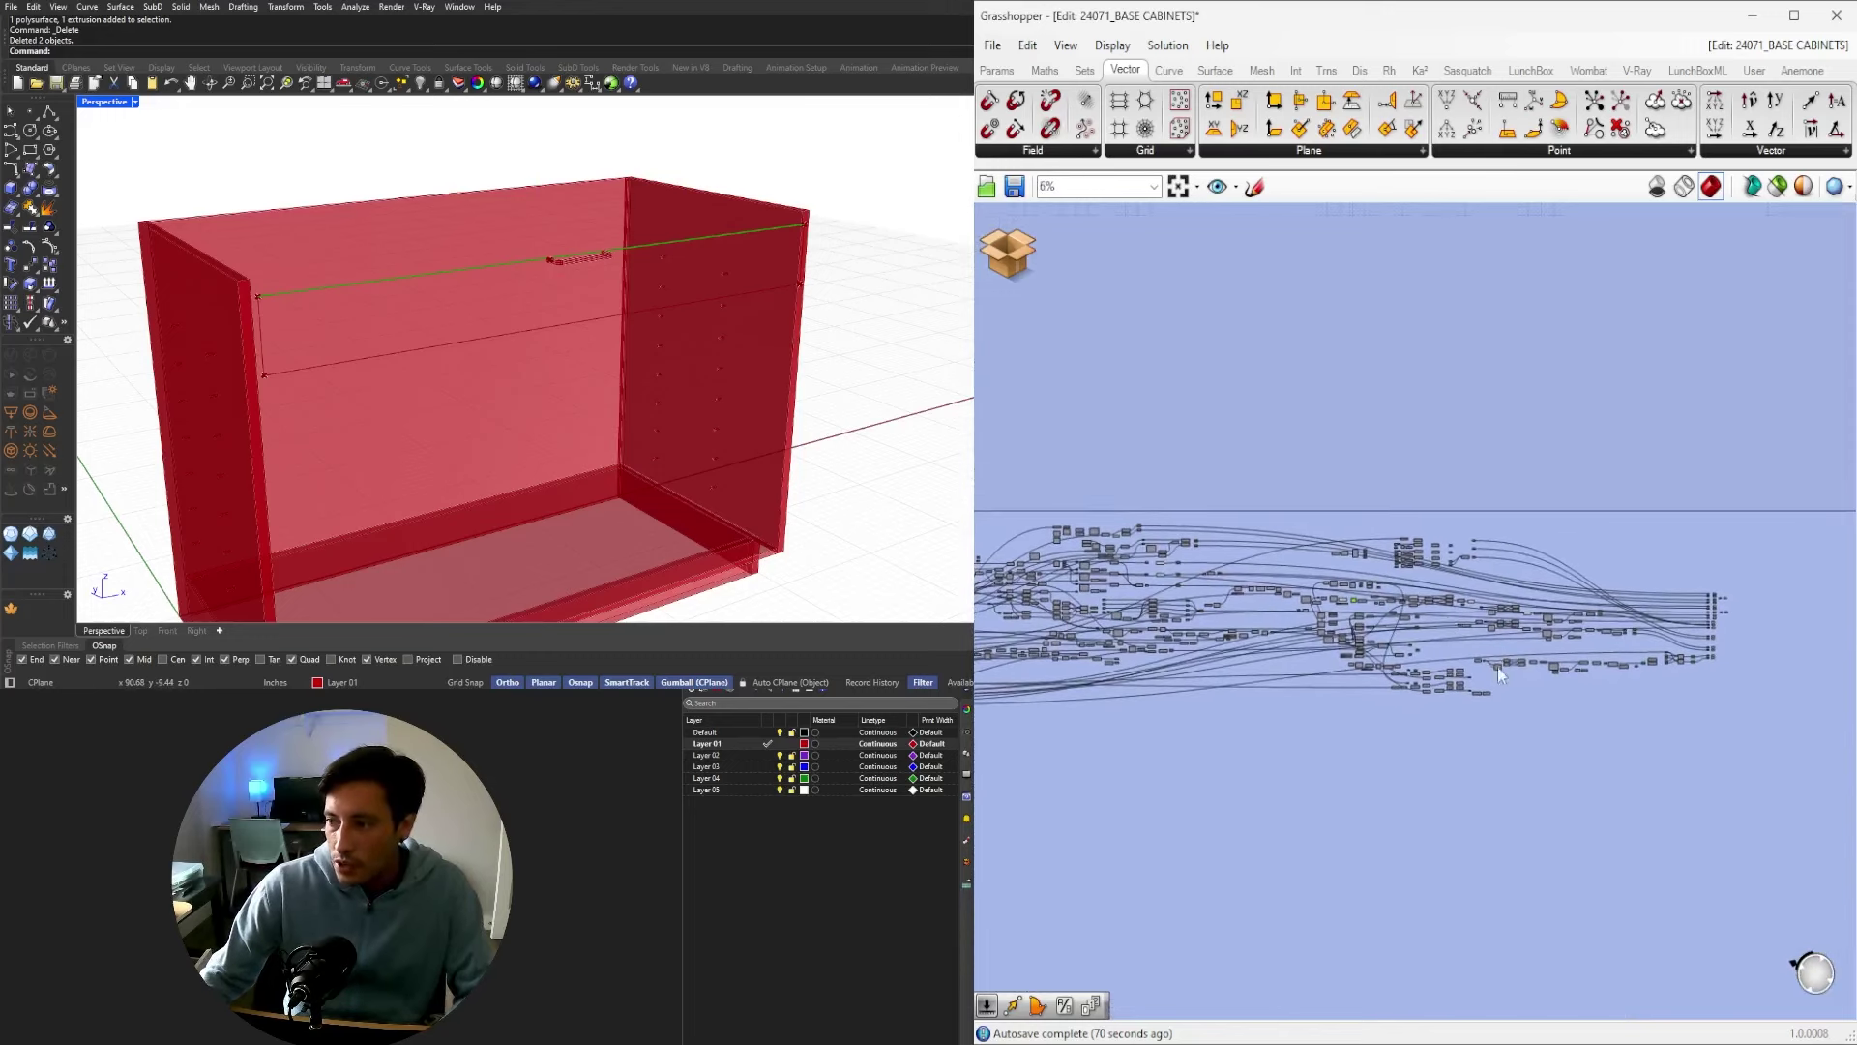
scroll(1337, 590, up, 2)
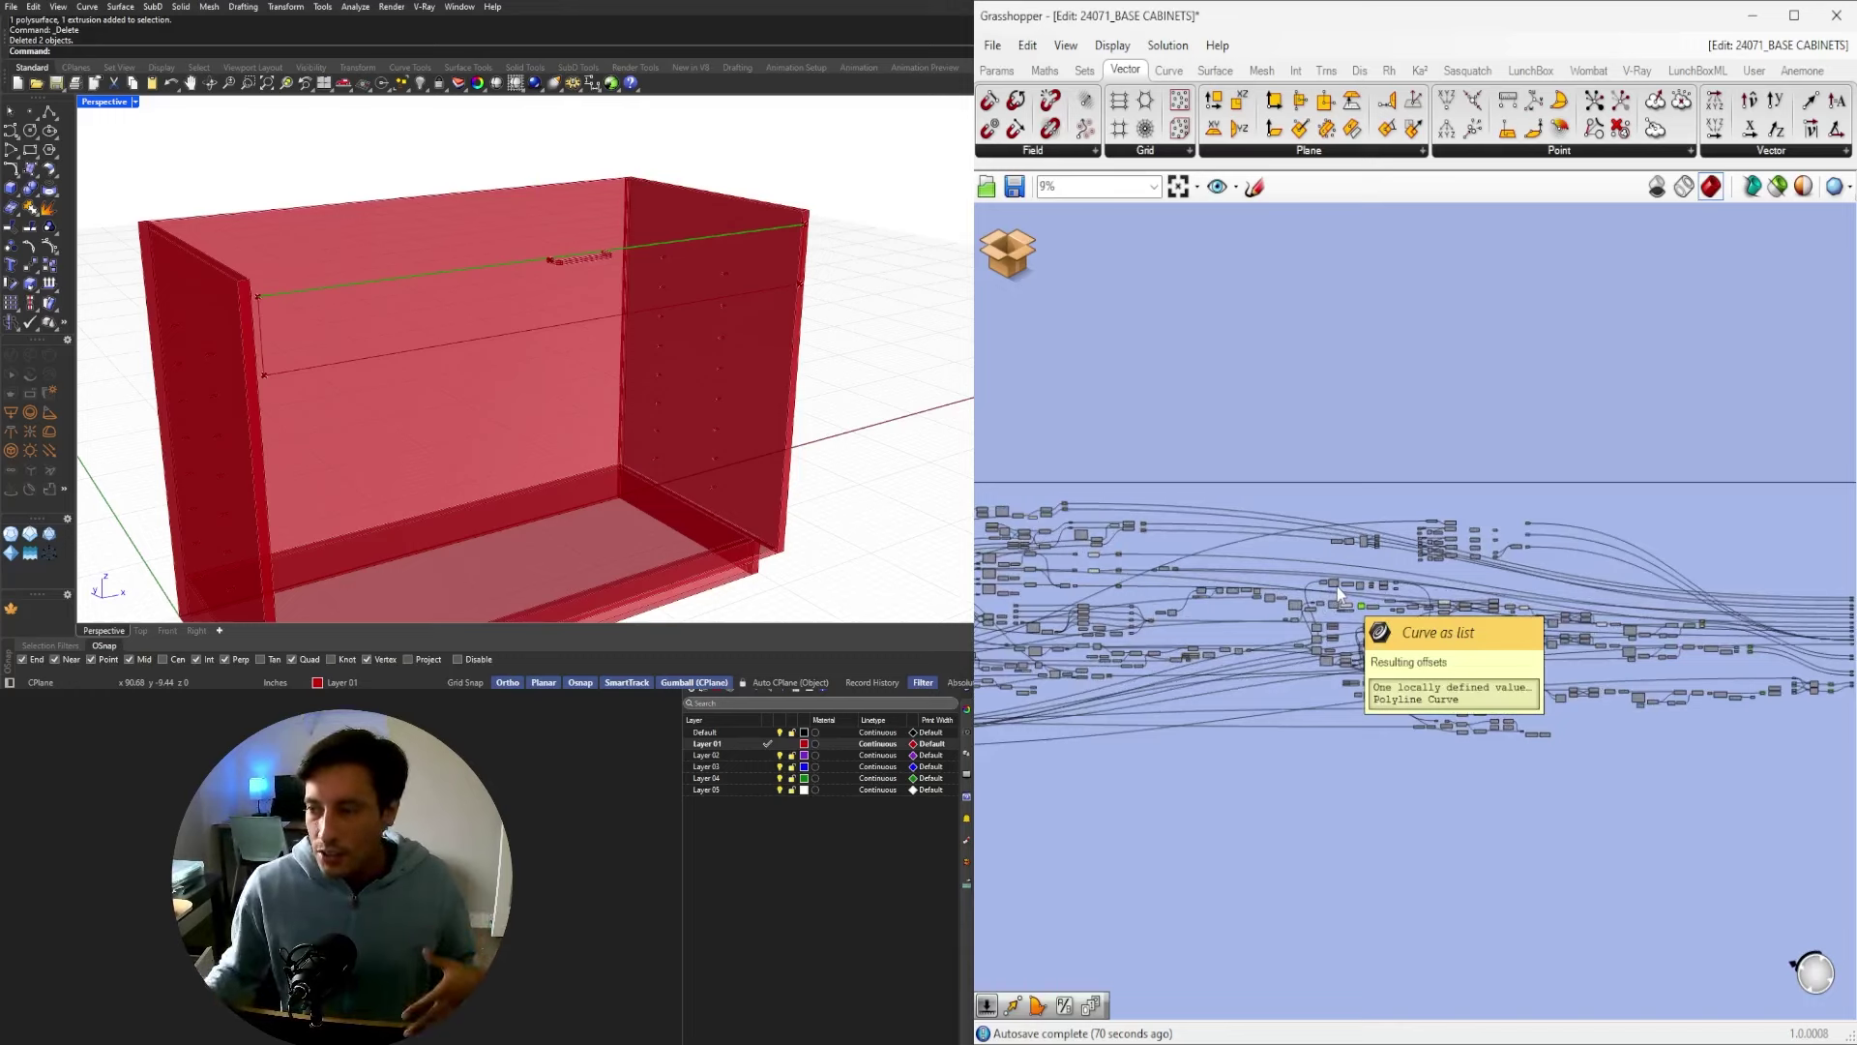
scroll(1441, 611, up, 1)
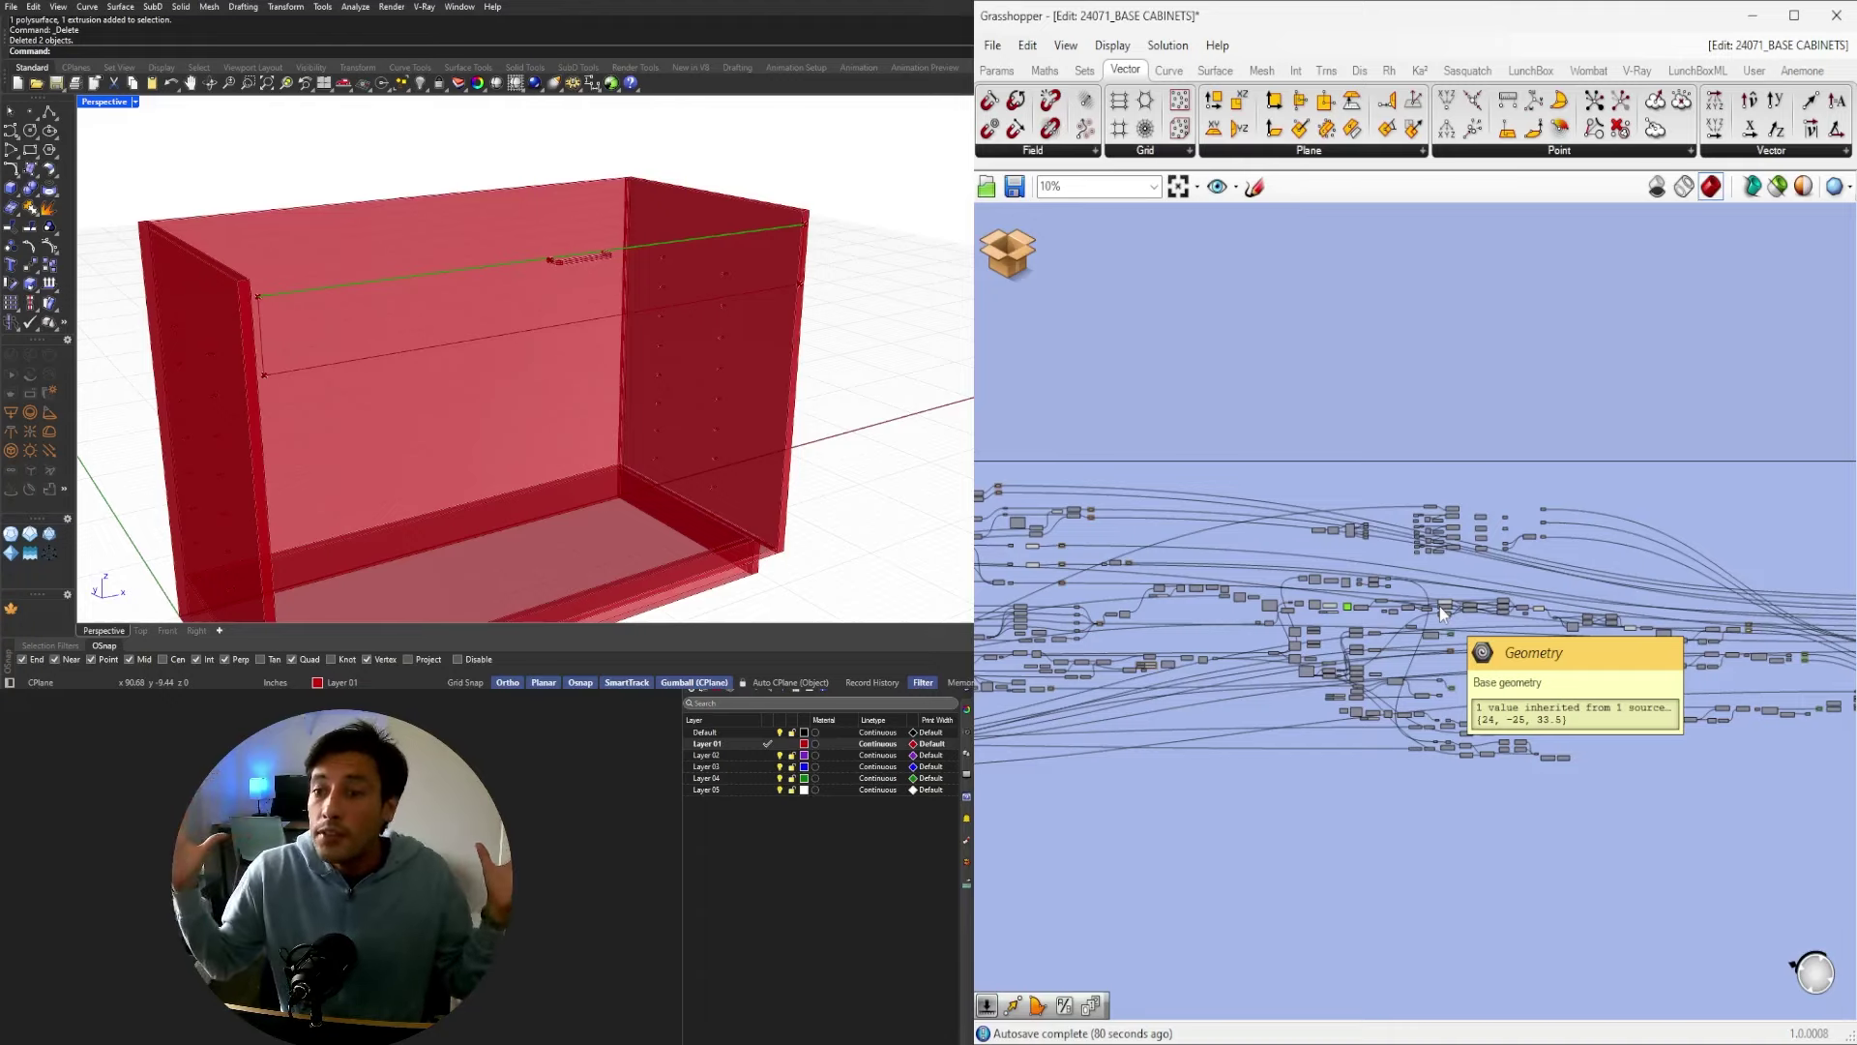
scroll(1442, 612, up, 6)
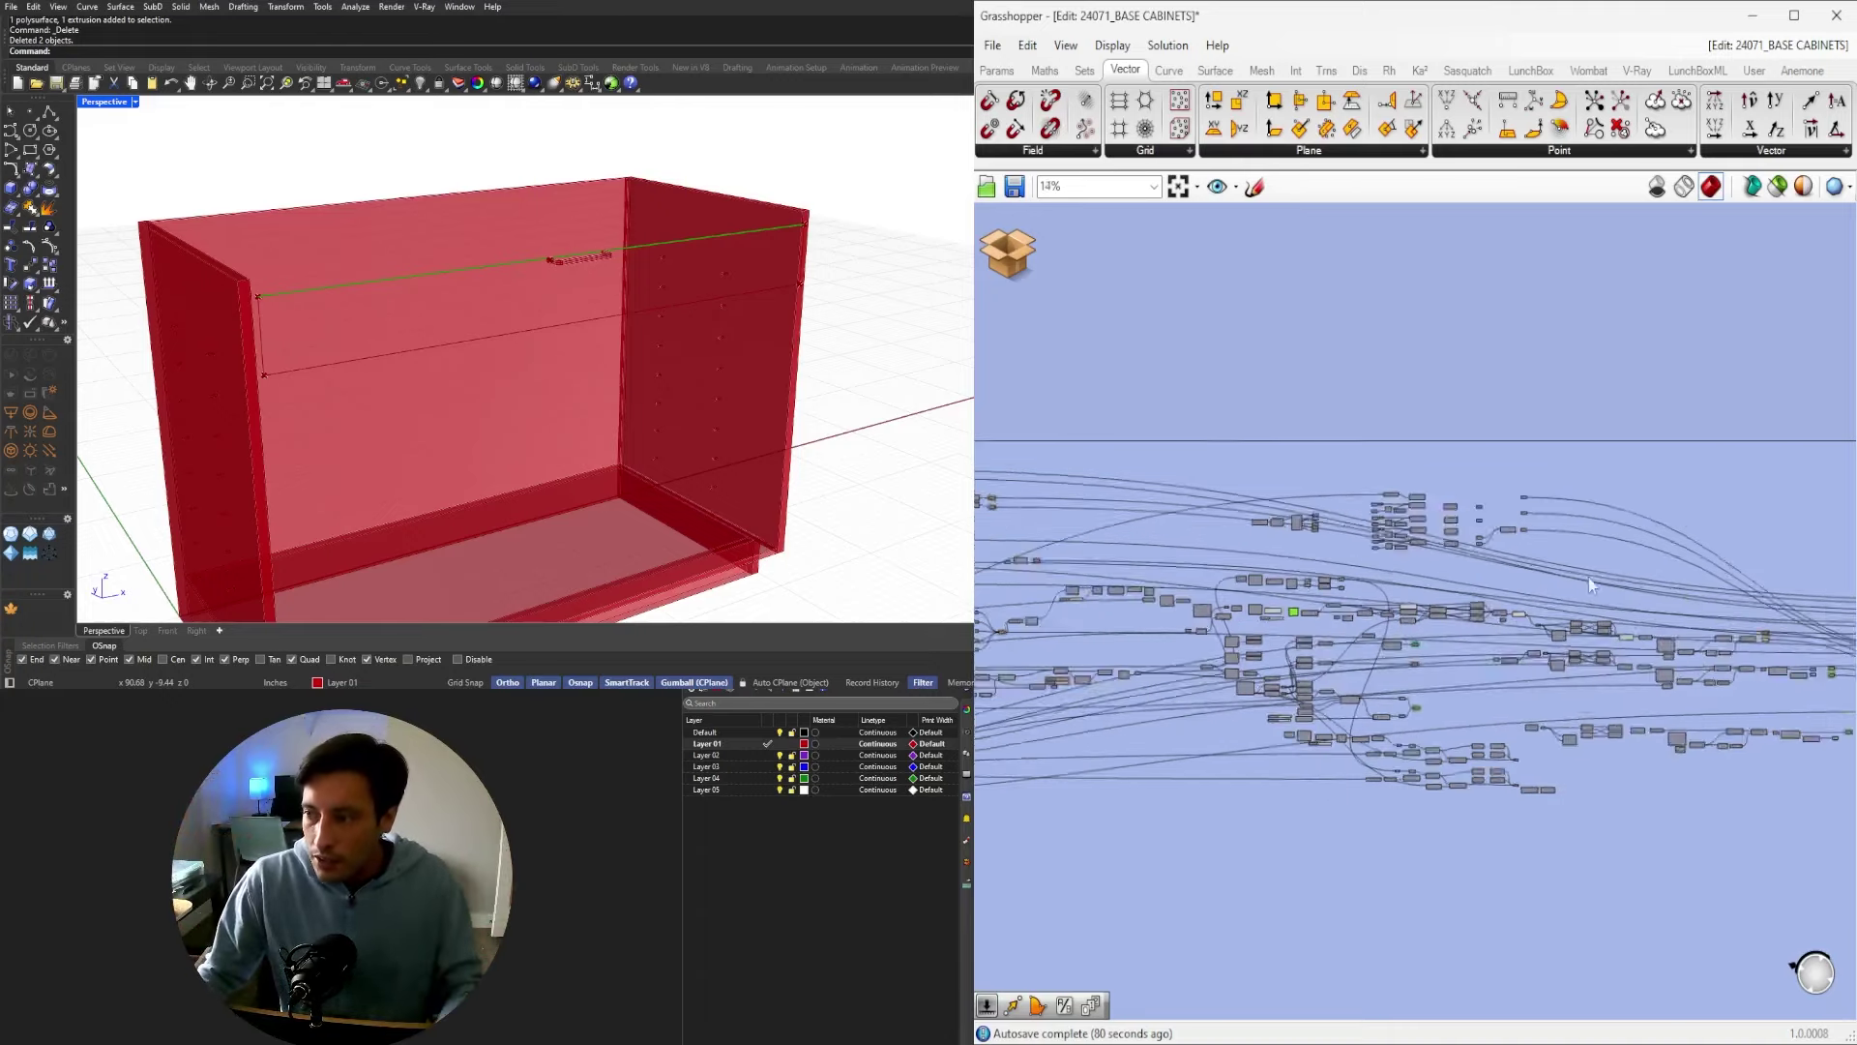
scroll(1268, 636, down, 2)
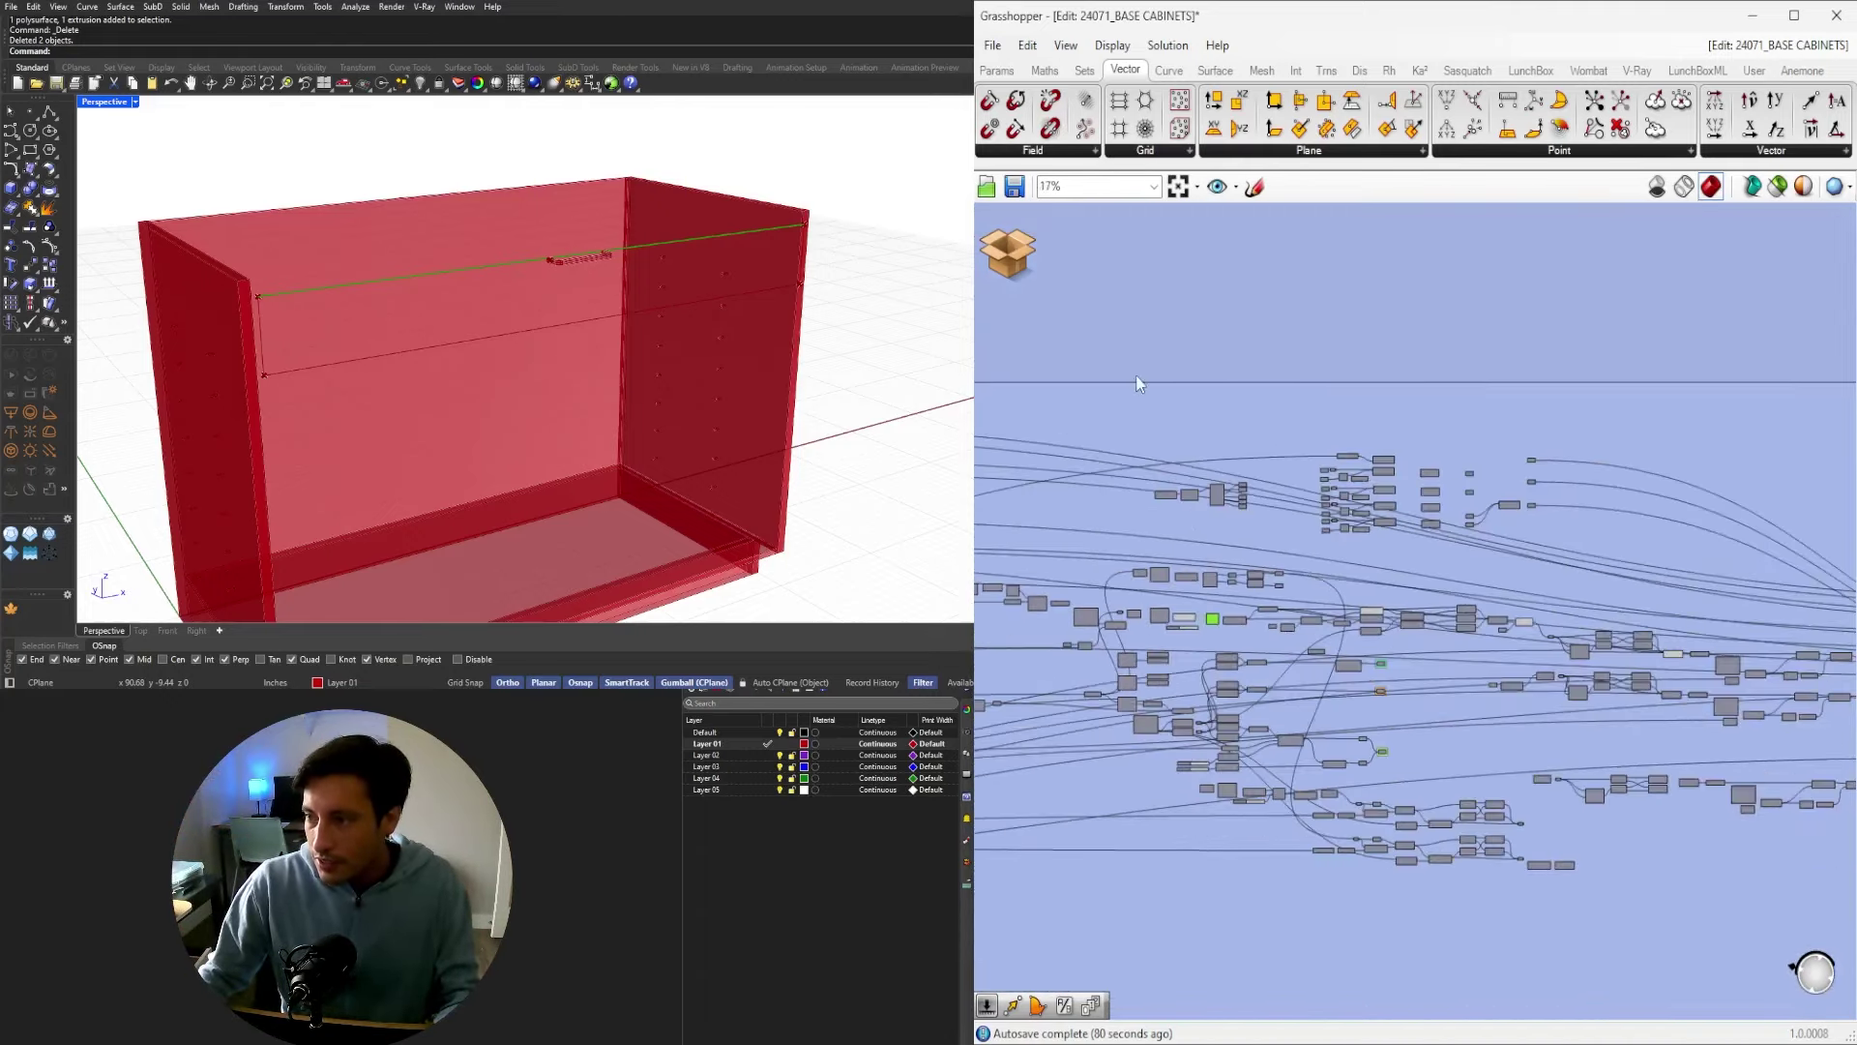
drag(1126, 405, 1722, 700)
middle_click(1692, 571)
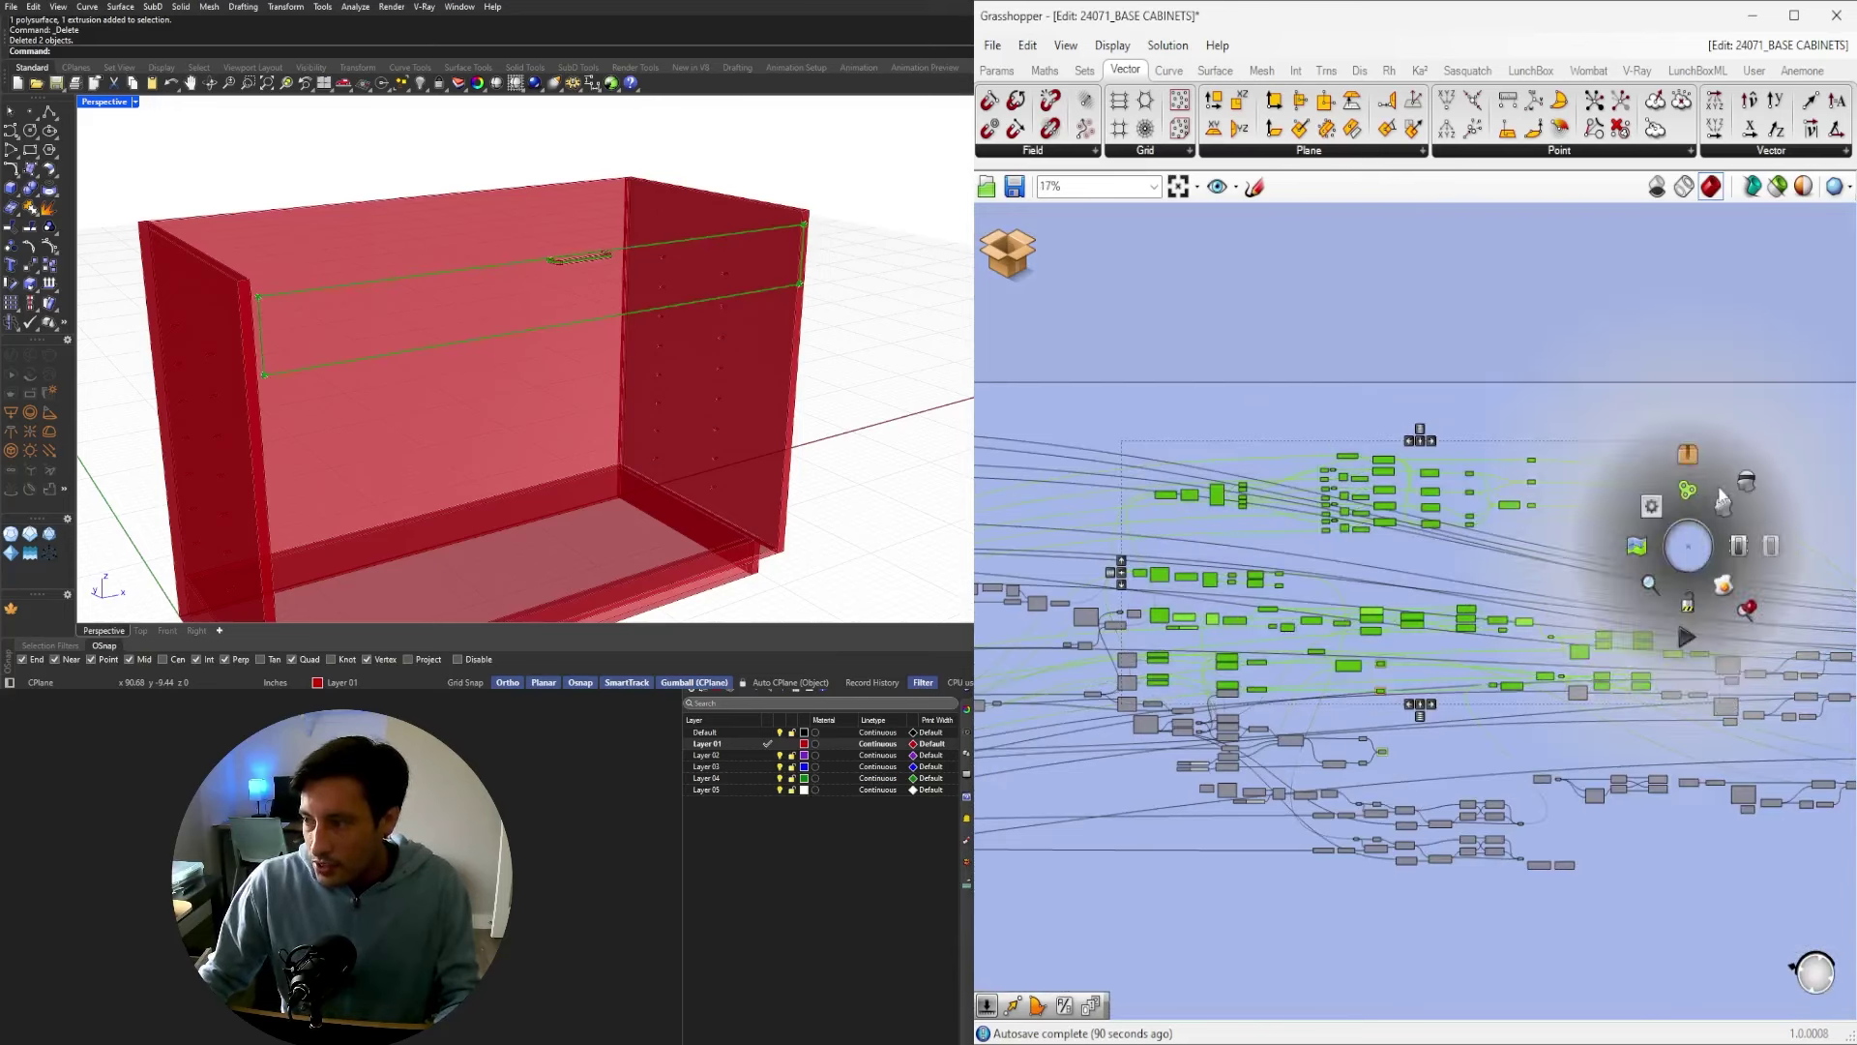
click(1746, 493)
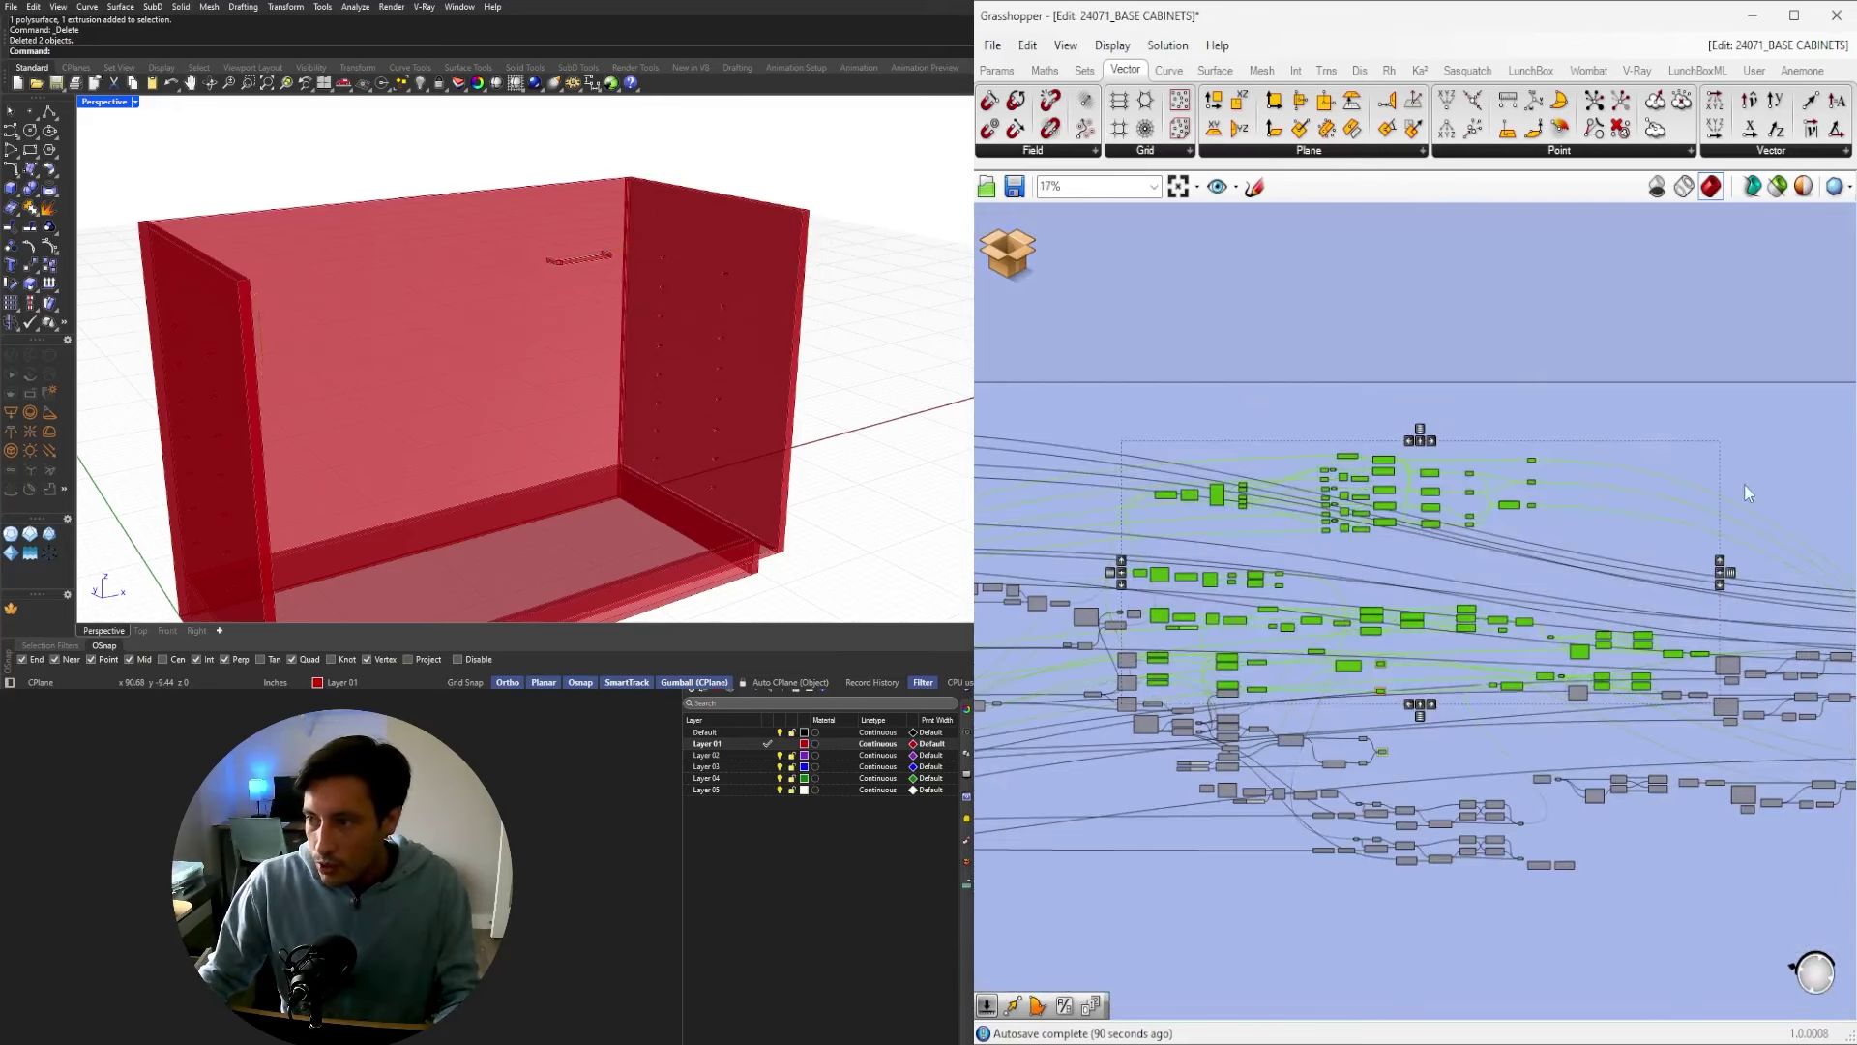
Save and close the base cabinet cluster, returning to the parent overhead cabinet definition.
click(1008, 248)
click(1046, 250)
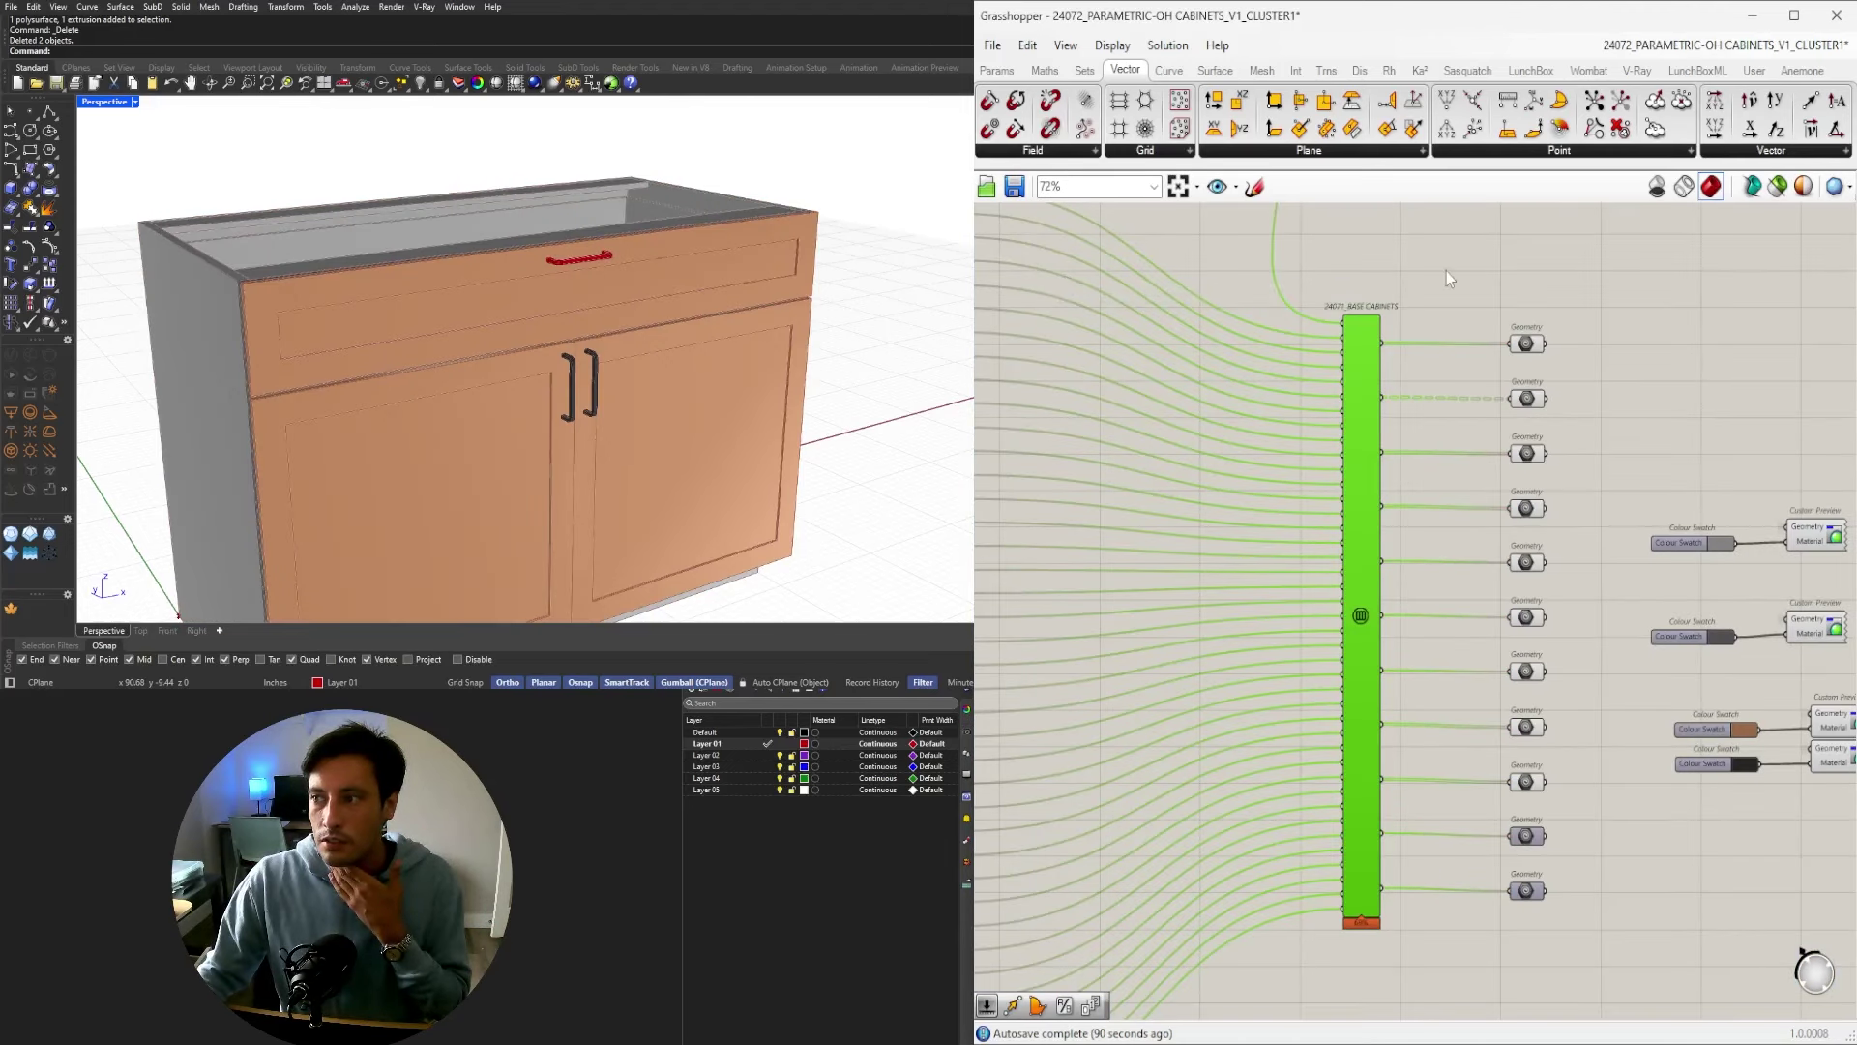
click(1674, 360)
right_drag(1686, 371, 1562, 344)
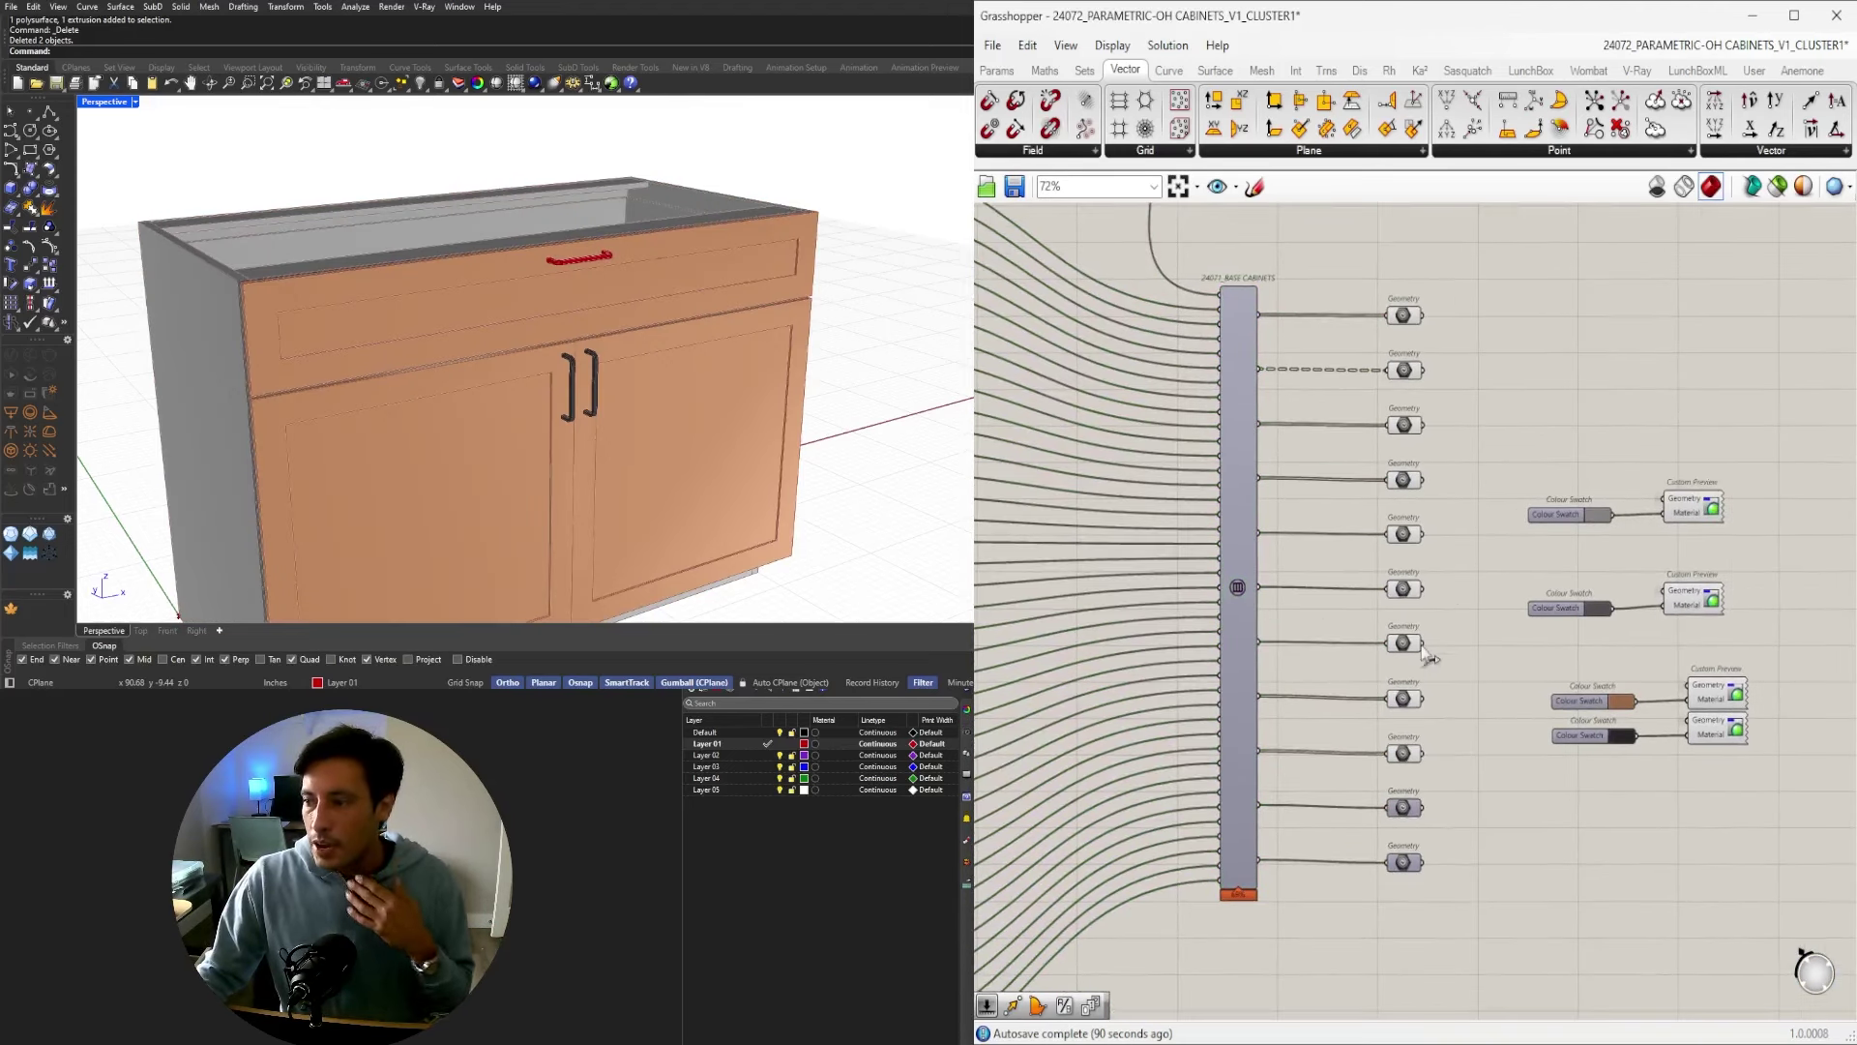
Find the drawer handle's Geometry component among the base cluster outputs and add it to the Custom Preview with the black swatch.
click(1403, 534)
drag(1355, 329, 1461, 689)
drag(1473, 543, 1377, 513)
click(1406, 589)
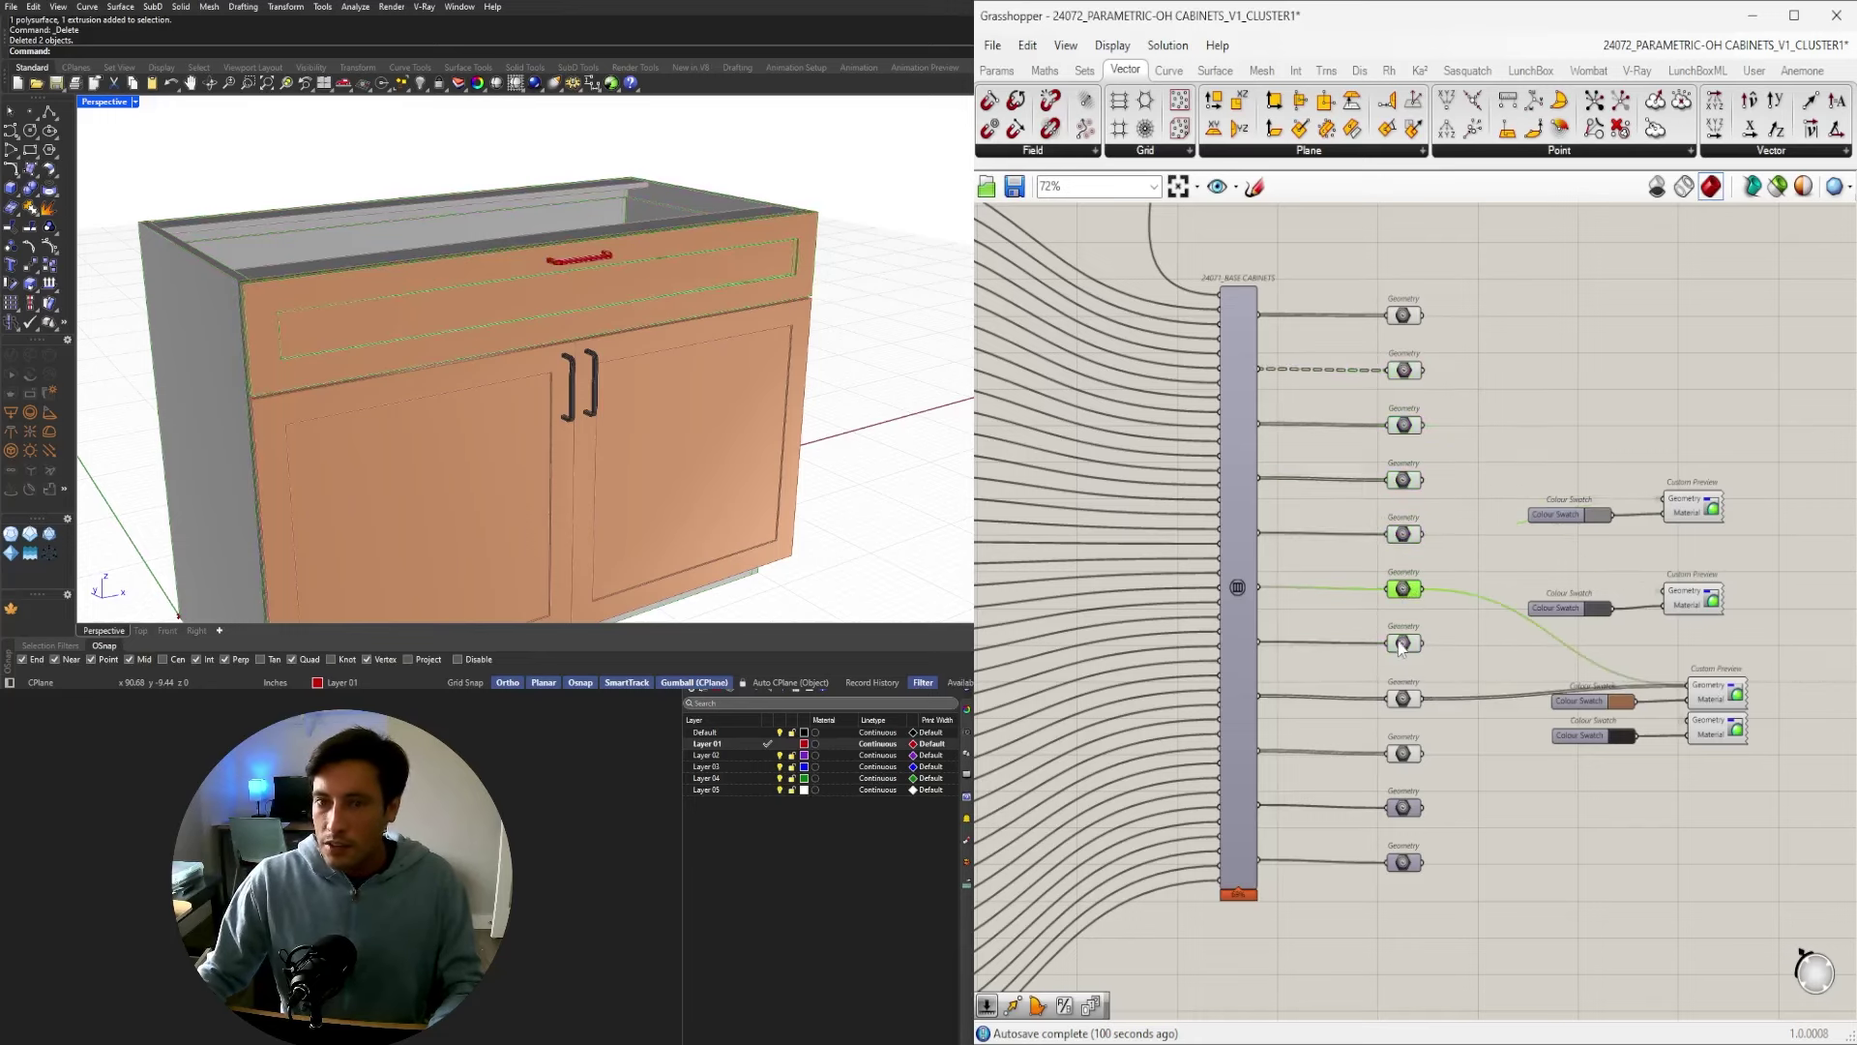
click(1404, 644)
scroll(1433, 635, up, 3)
right_drag(1433, 635, 1298, 613)
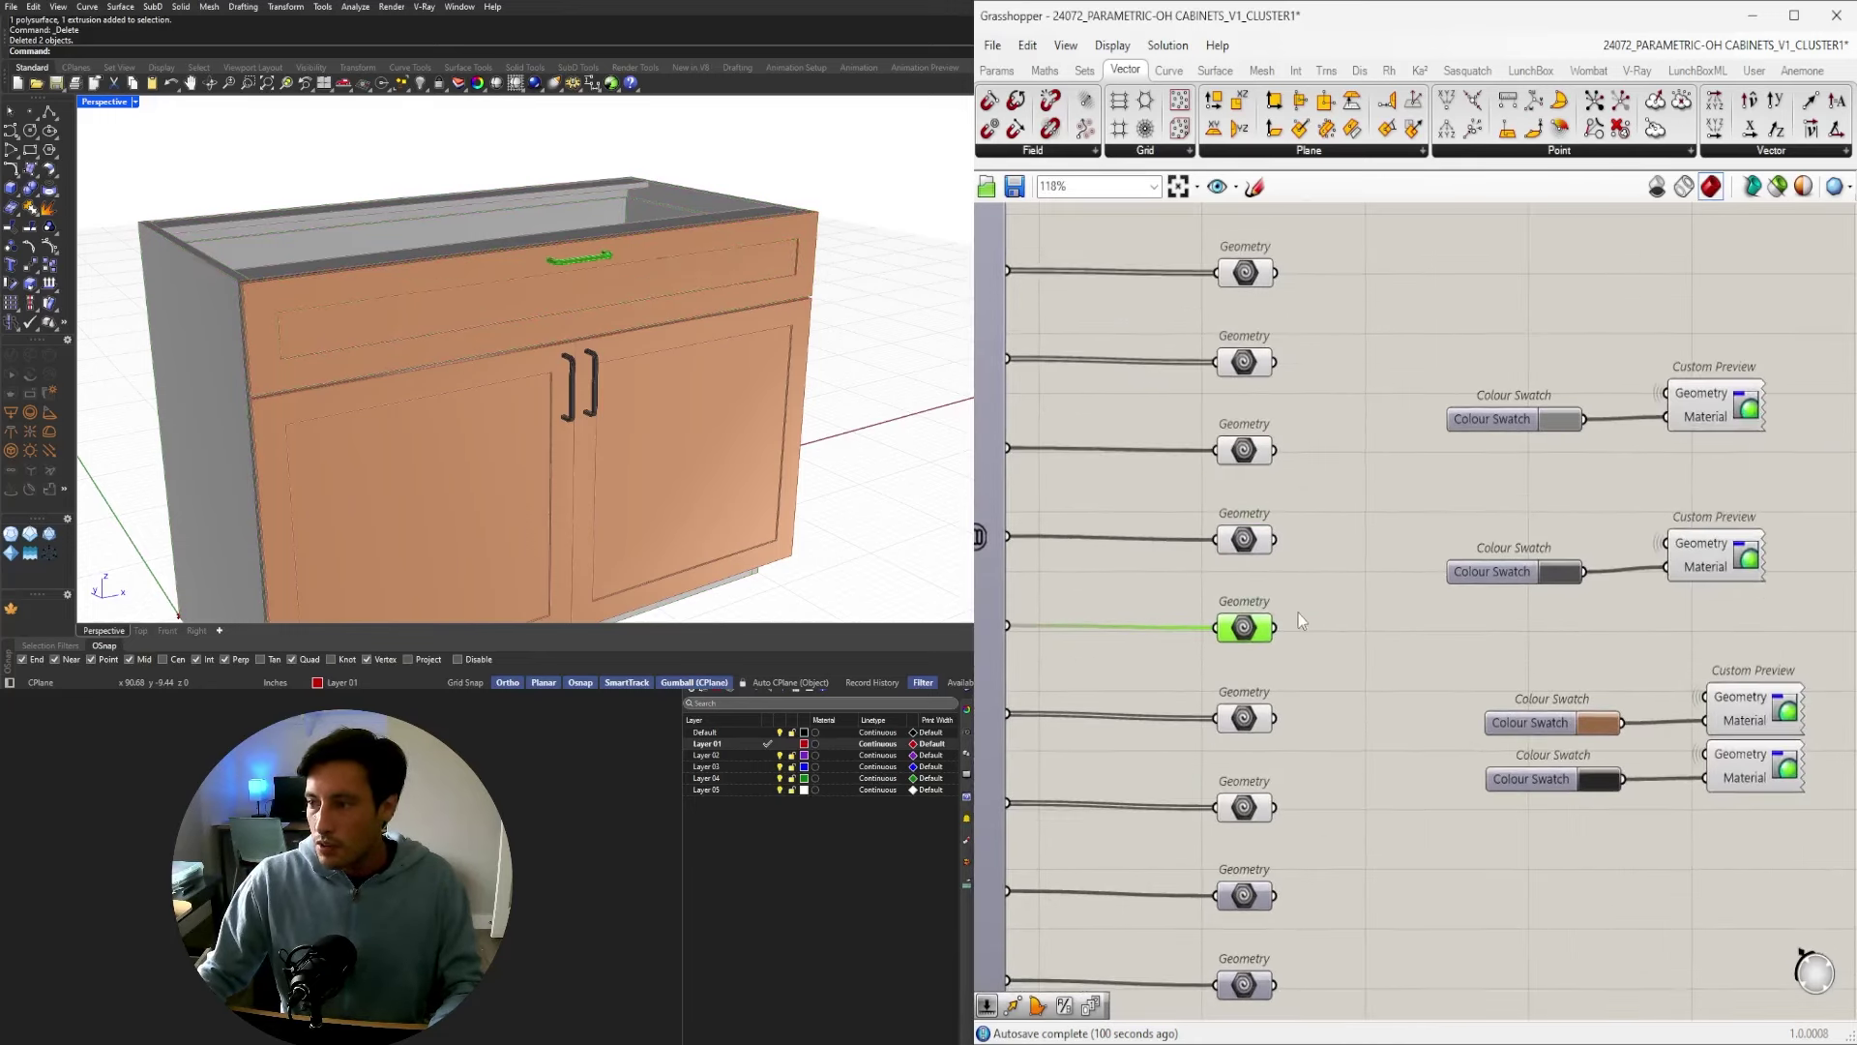
scroll(1298, 613, down, 1)
shift+drag(1280, 626, 1646, 733)
click(1799, 775)
Align the two upper swatch and Custom Preview pairs with the brown and black ones and close the gaps between them.
right_drag(1799, 776, 1600, 738)
drag(1563, 585, 1170, 322)
drag(1451, 390, 1482, 436)
click(1532, 423)
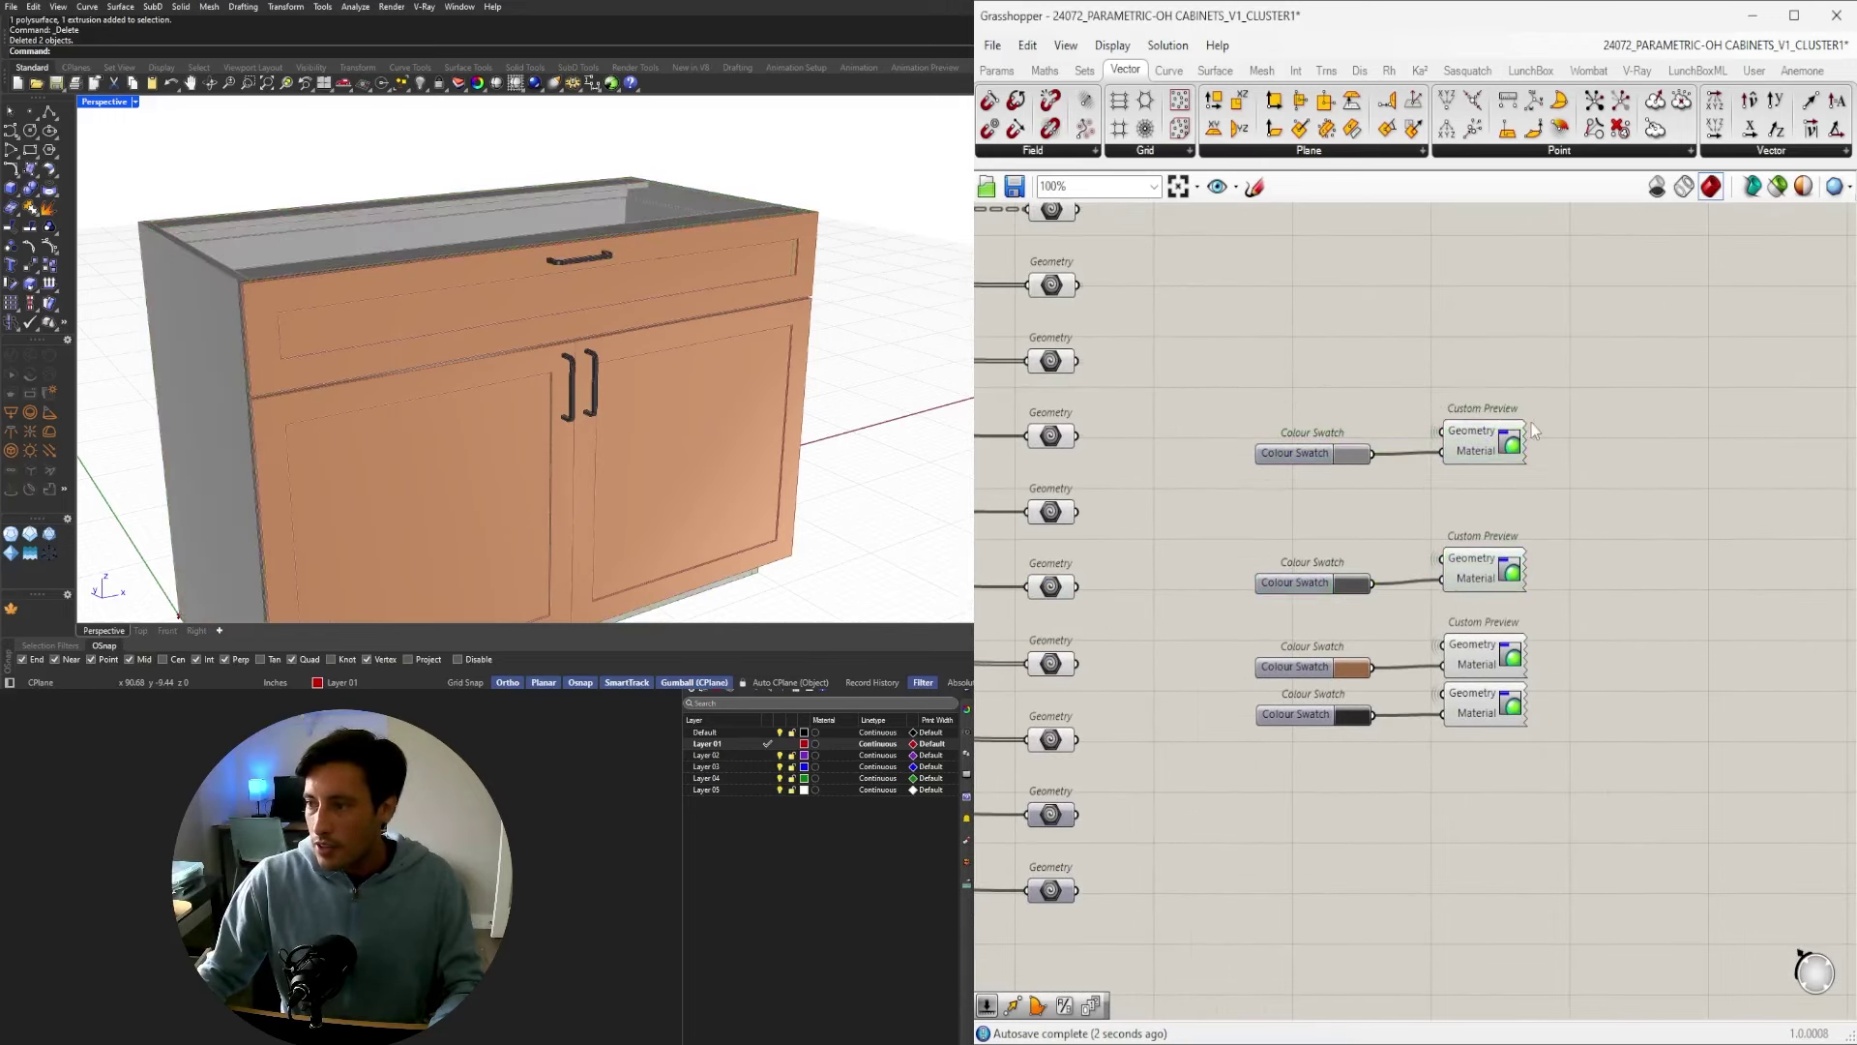
drag(1548, 370, 1242, 517)
drag(1292, 453, 1291, 493)
click(1209, 600)
Set the length slider in the overhead cabinet definition to 36 and check both cabinets in the model.
scroll(613, 423, down, 8)
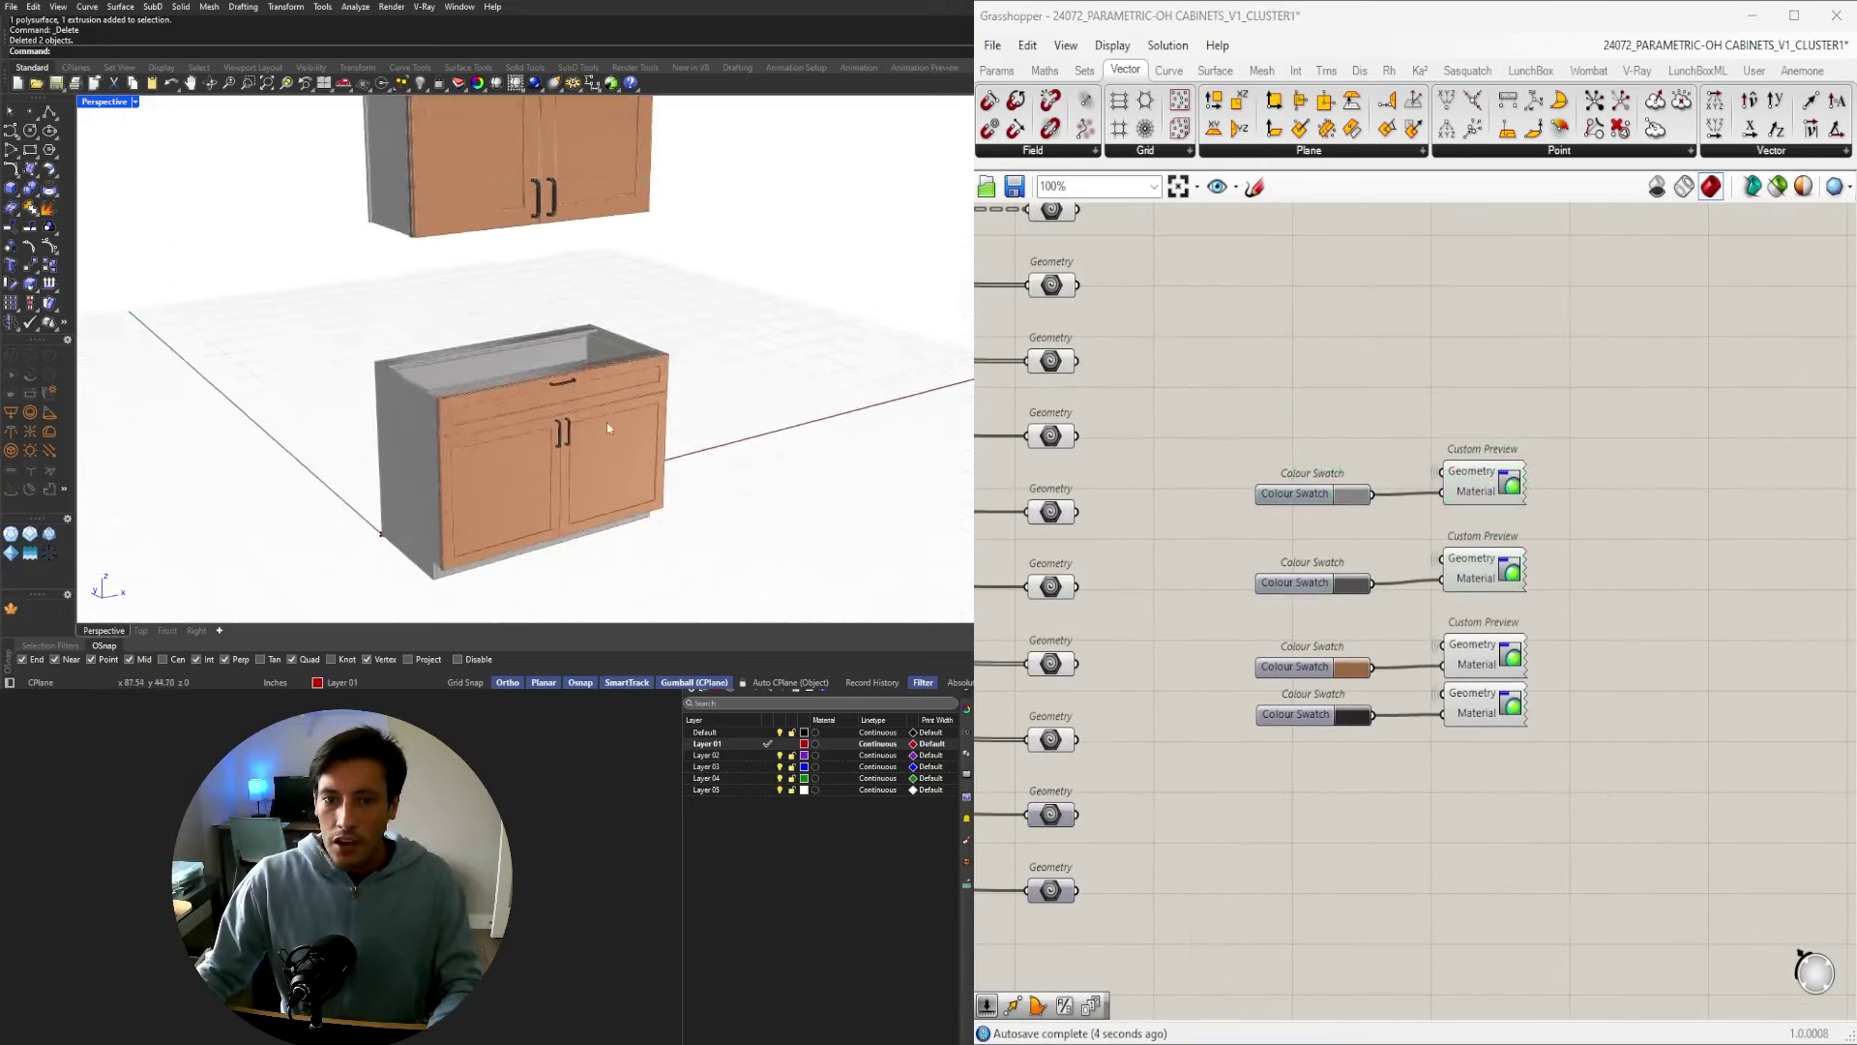
mouse_move(614, 423)
right_down()
mouse_move(630, 455)
mouse_move(702, 340)
mouse_move(580, 377)
mouse_move(543, 355)
right_up()
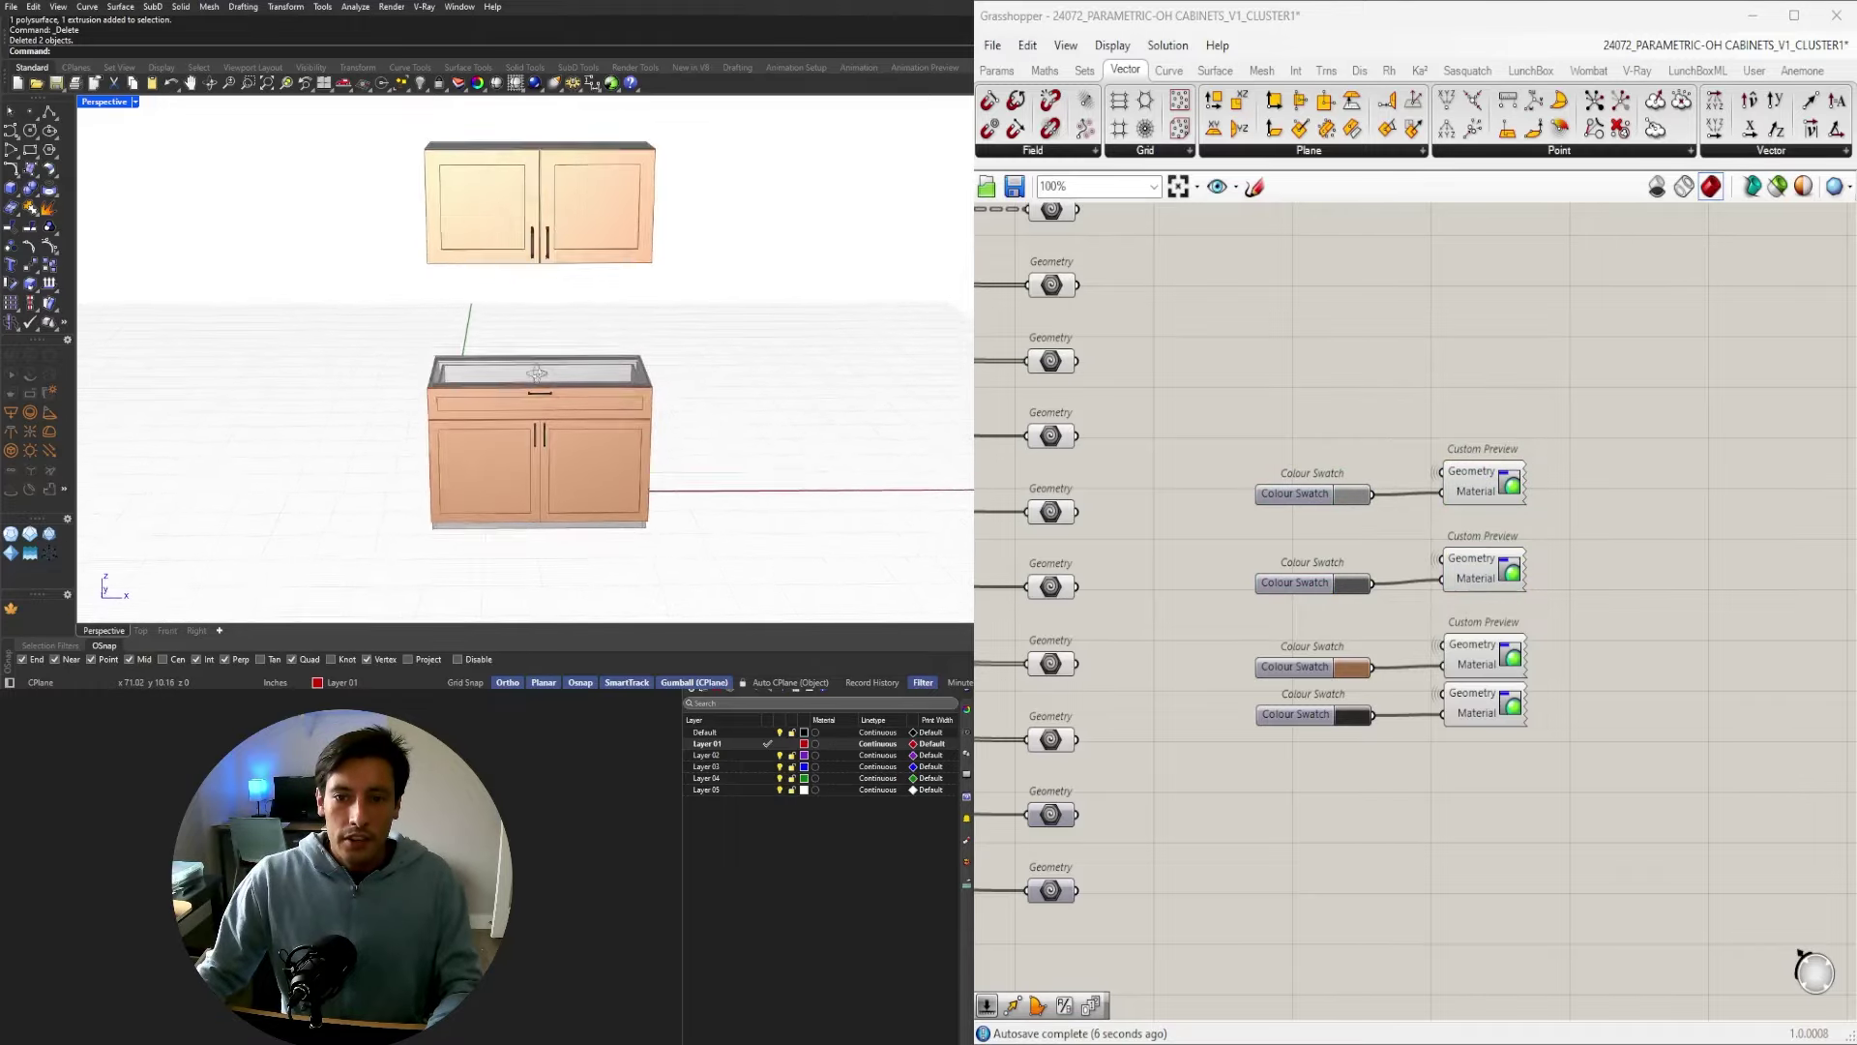
scroll(1401, 547, down, 5)
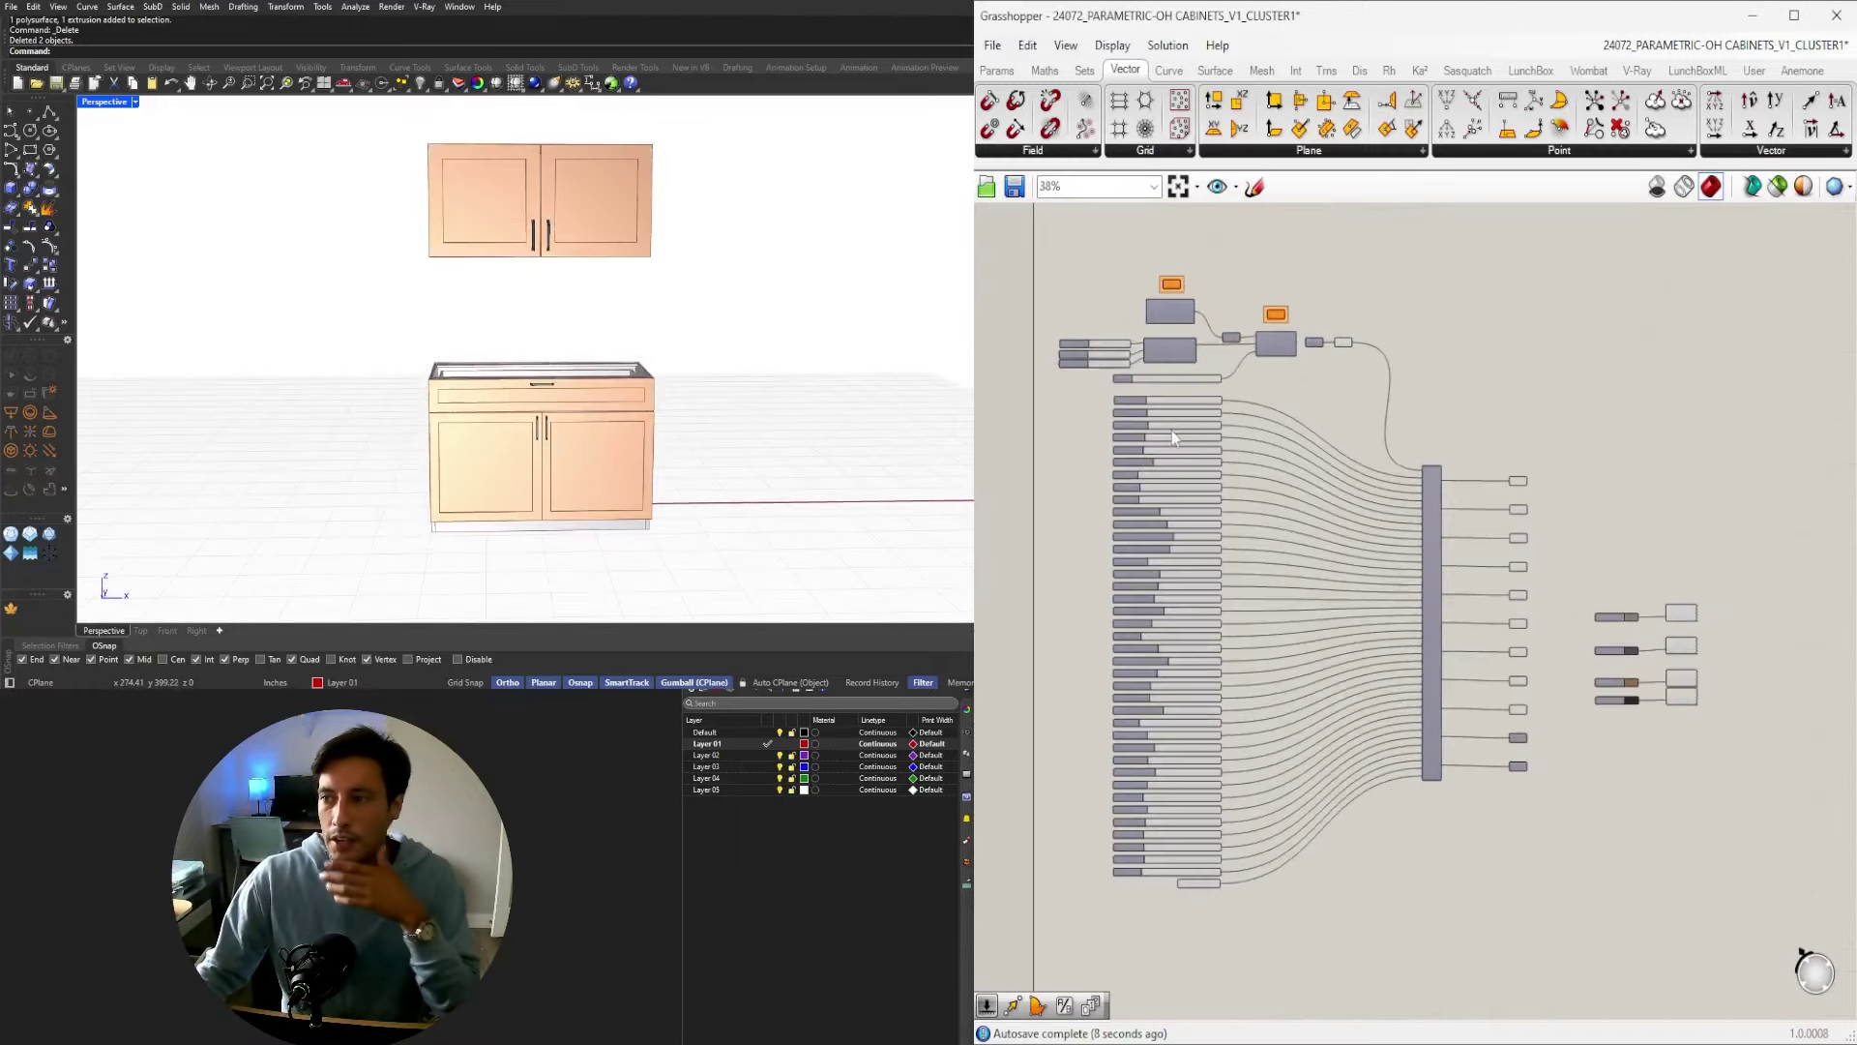
scroll(1360, 514, up, 2)
scroll(1256, 507, up, 5)
scroll(1248, 484, down, 4)
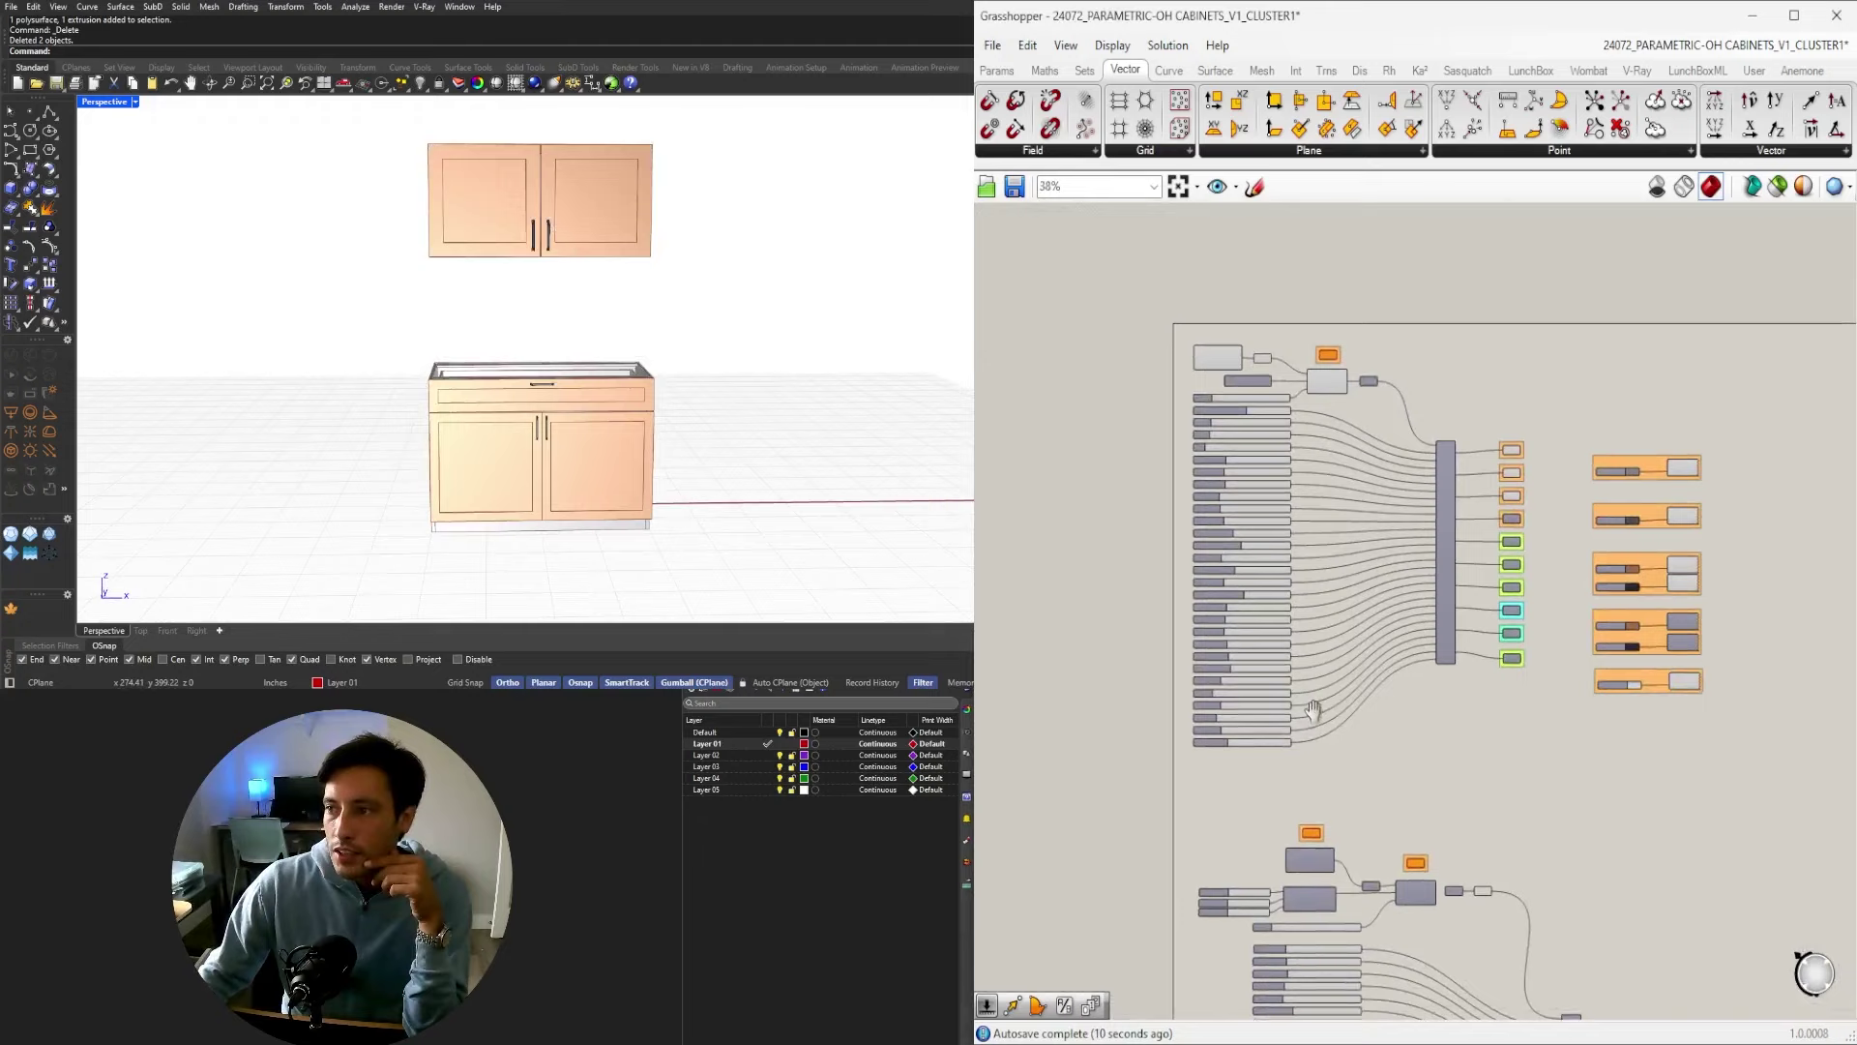
scroll(1247, 436, up, 6)
right_drag(1279, 394, 1300, 494)
scroll(1350, 501, up, 3)
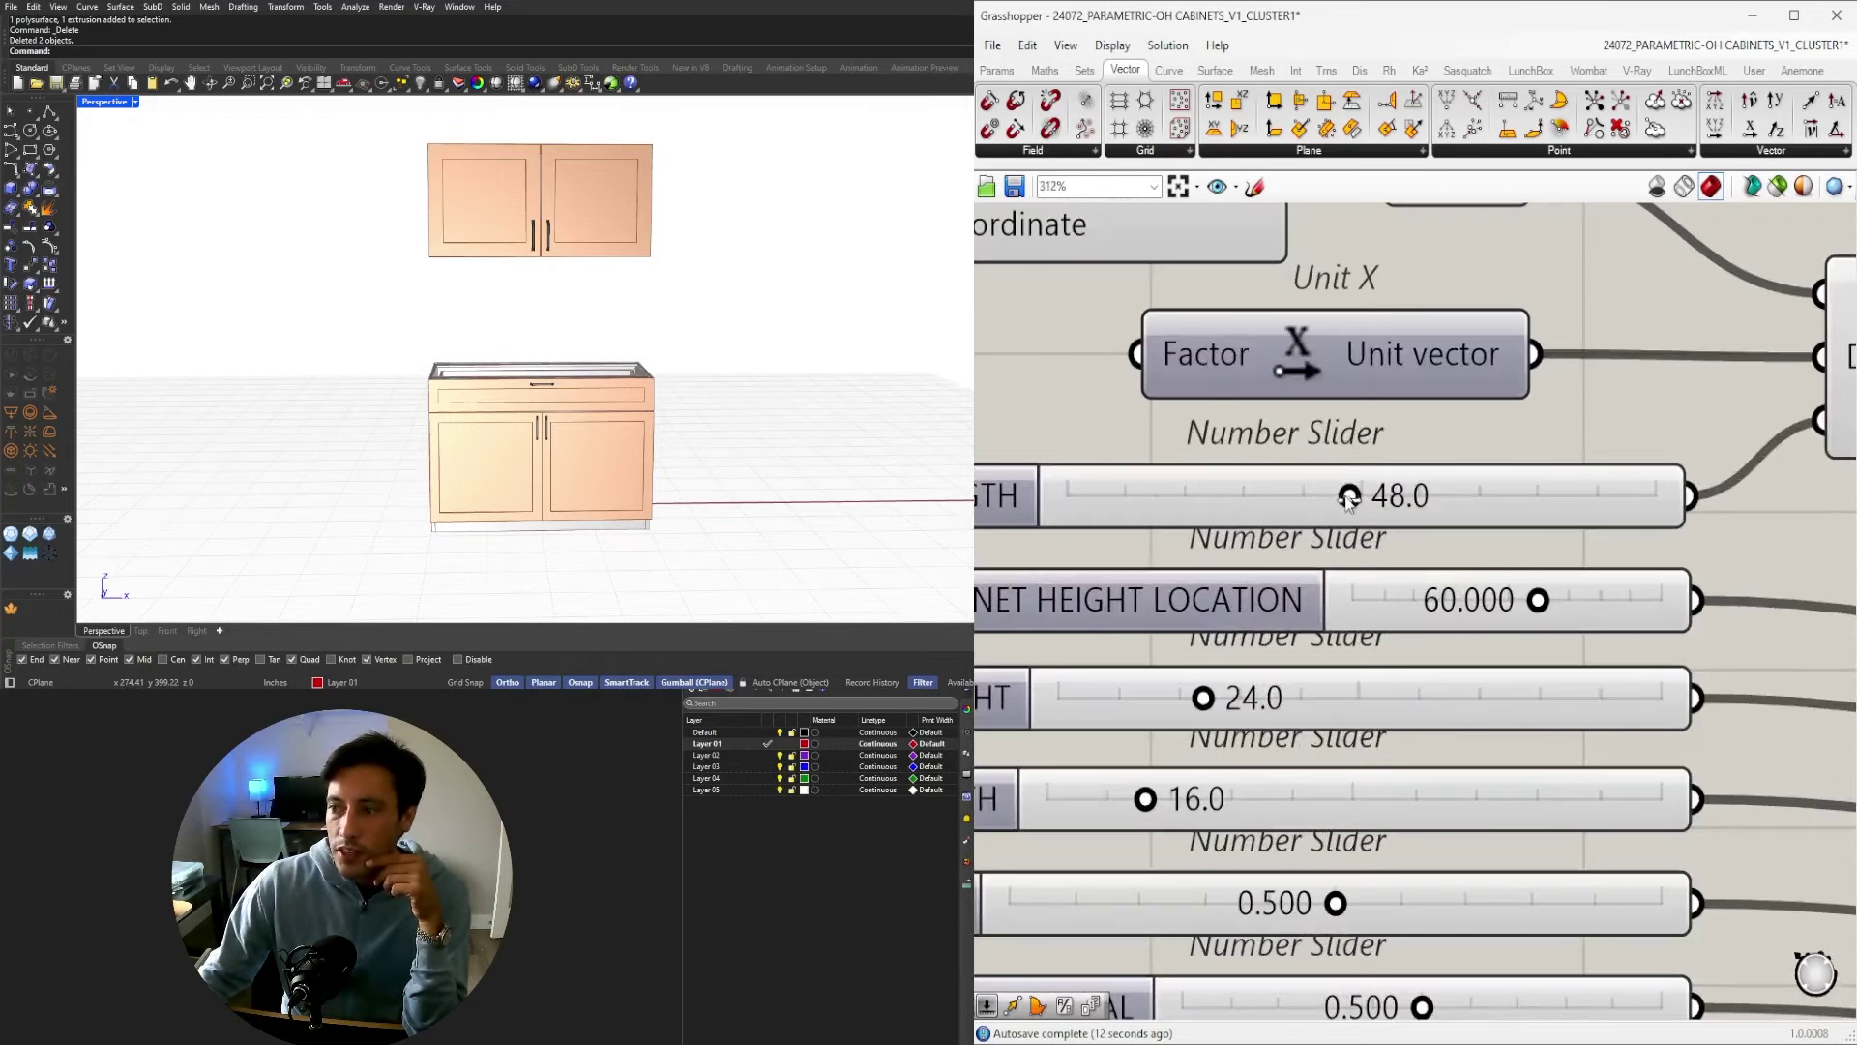
drag(1308, 500, 1306, 495)
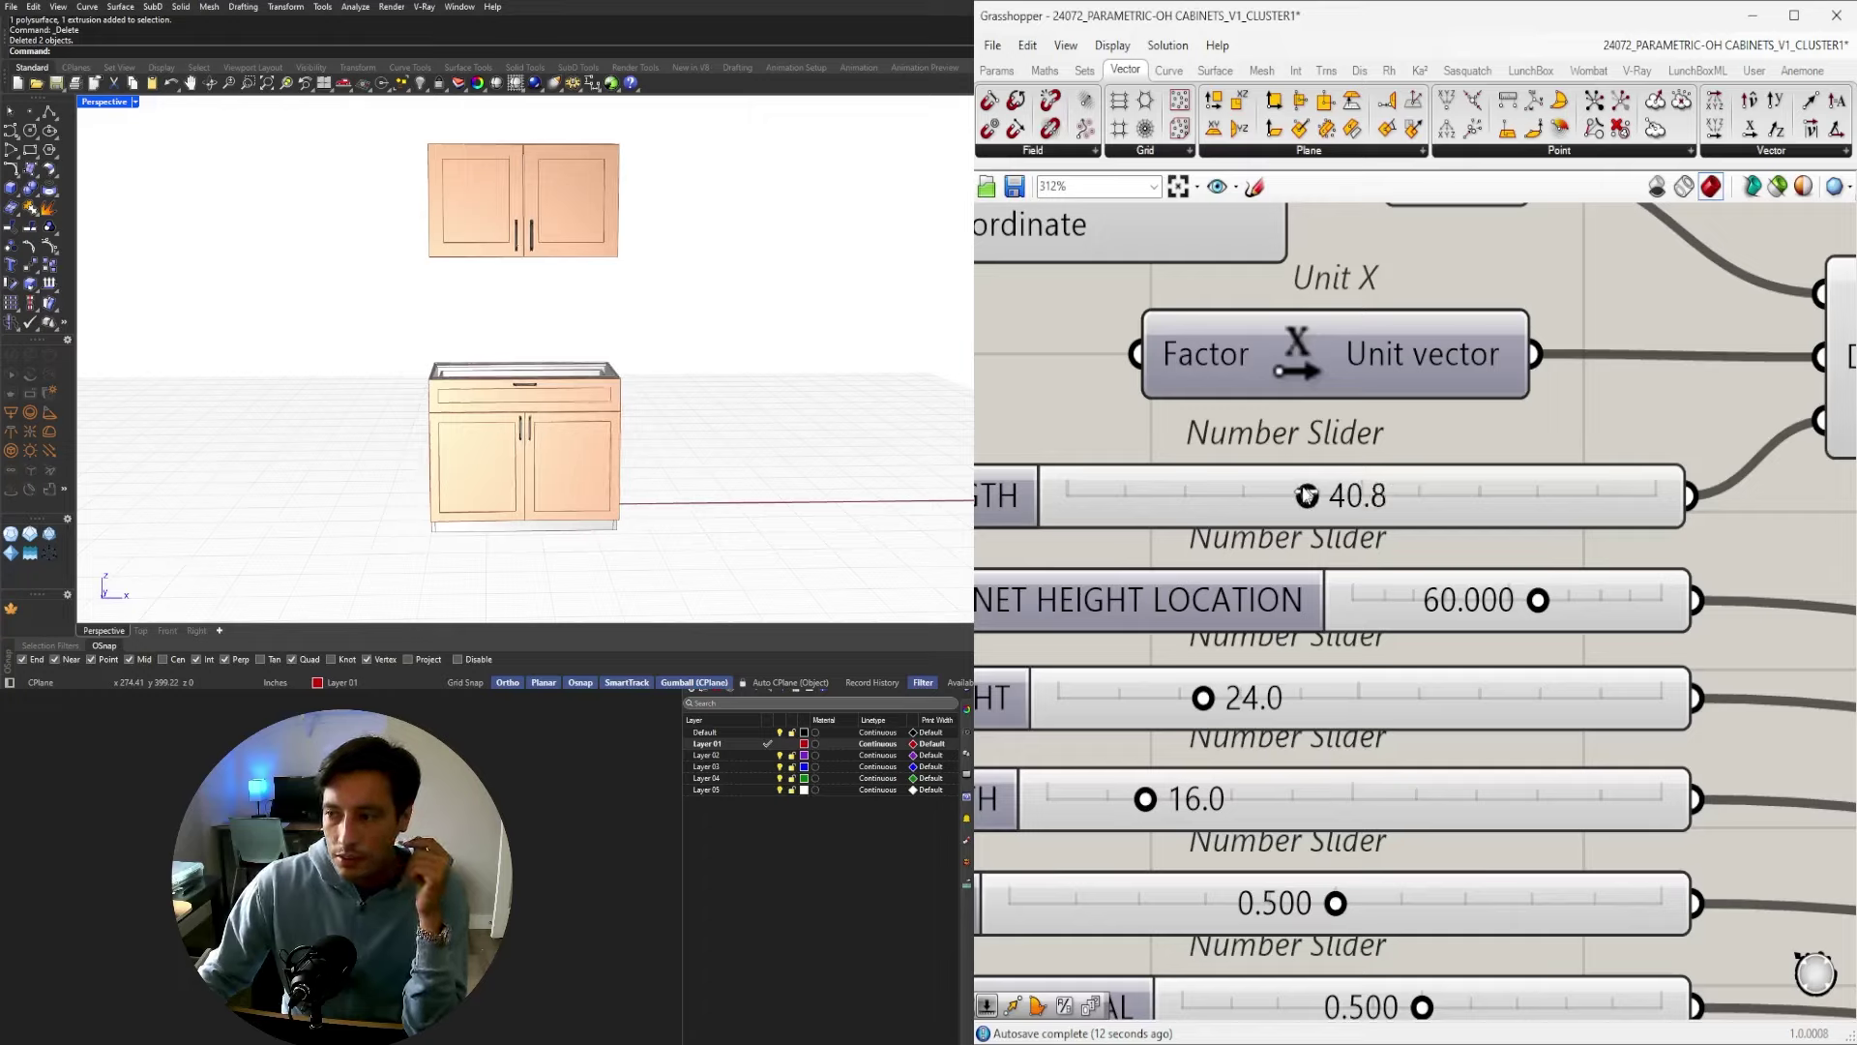
double_click(1328, 498)
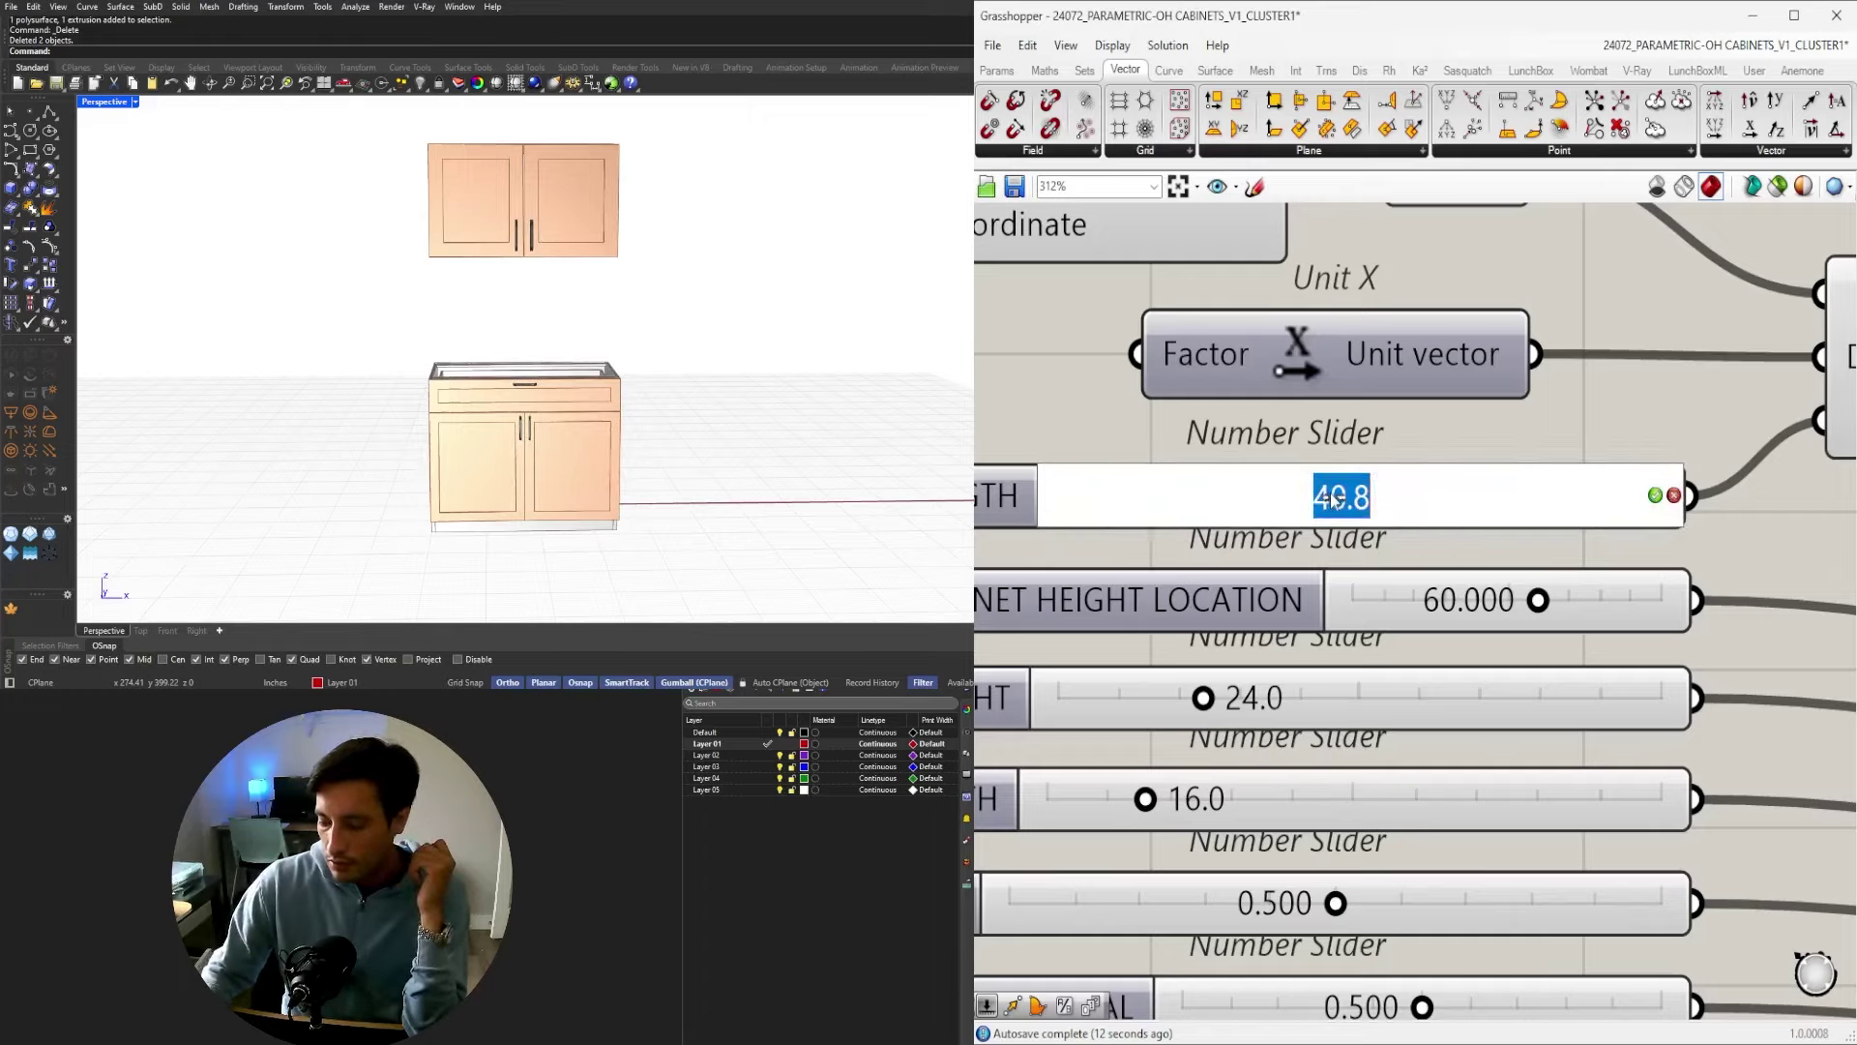
text(36)
key(Return)
right_drag(568, 372, 690, 386)
Duplicate the base cabinet's brown and black swatches with their Custom Previews directly below the originals.
scroll(1281, 566, down, 6)
scroll(1517, 687, down, 4)
right_drag(1517, 688, 1257, 551)
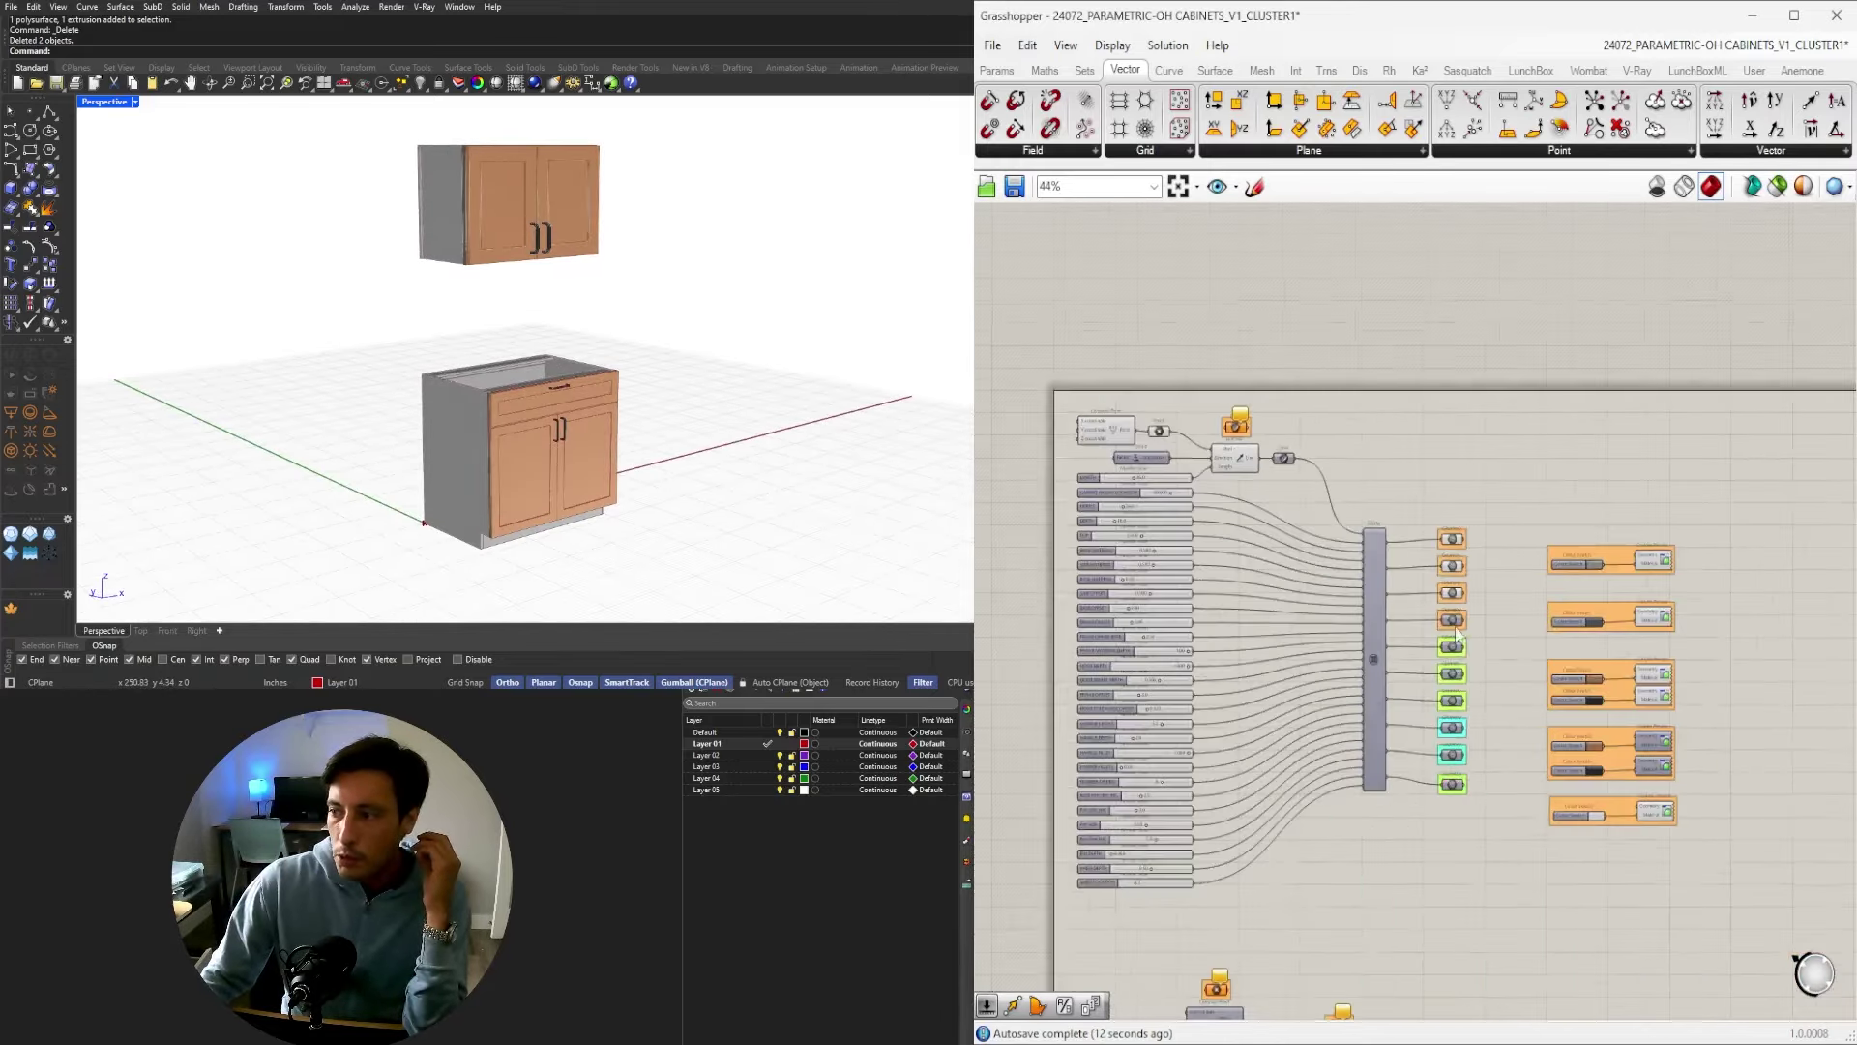
right_drag(1704, 676, 1553, 411)
scroll(1553, 412, down, 4)
scroll(1586, 687, up, 5)
right_drag(1631, 795, 1587, 791)
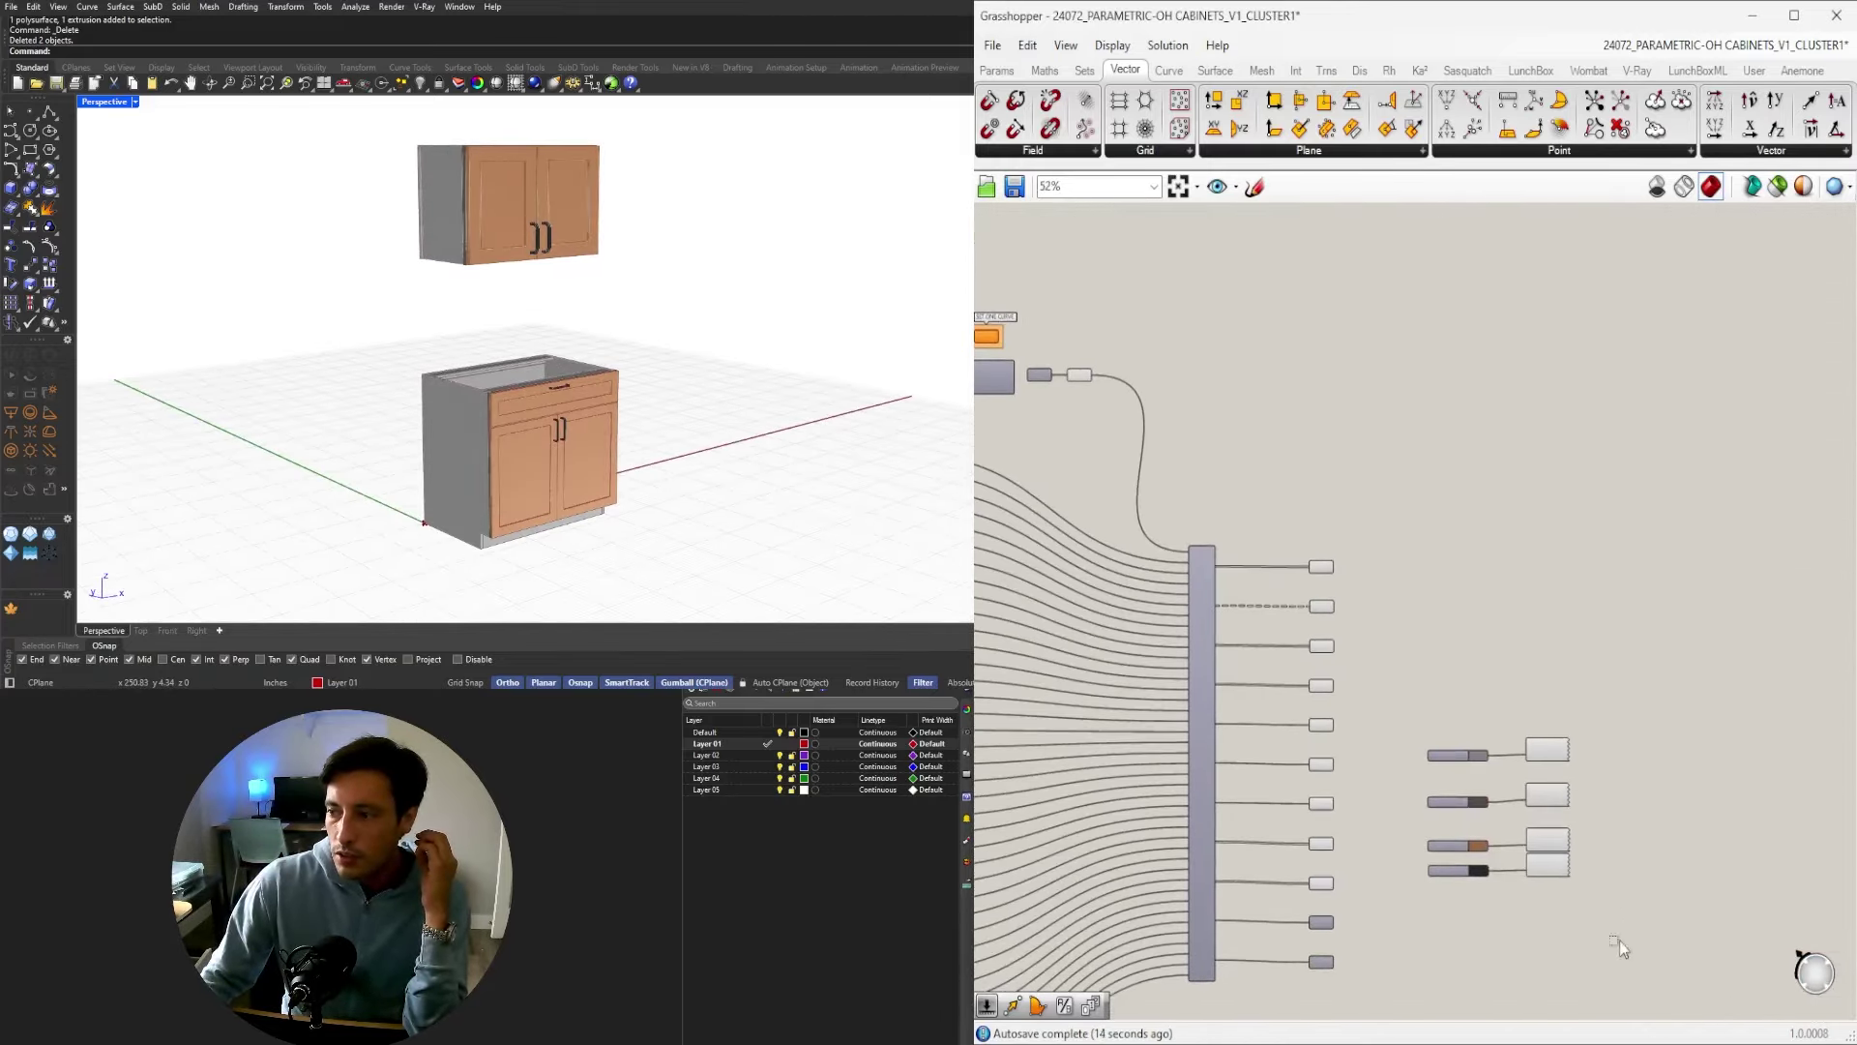
drag(1619, 941, 1462, 827)
right_drag(1463, 827, 1487, 626)
click(1576, 717)
scroll(1576, 716, up, 3)
drag(1672, 756, 1412, 566)
alt+drag(1572, 582, 1572, 732)
Connect the base cluster's last two Geometry components to the copied brown and black Custom Previews respectively.
drag(1226, 722, 1540, 728)
drag(1227, 785, 1540, 769)
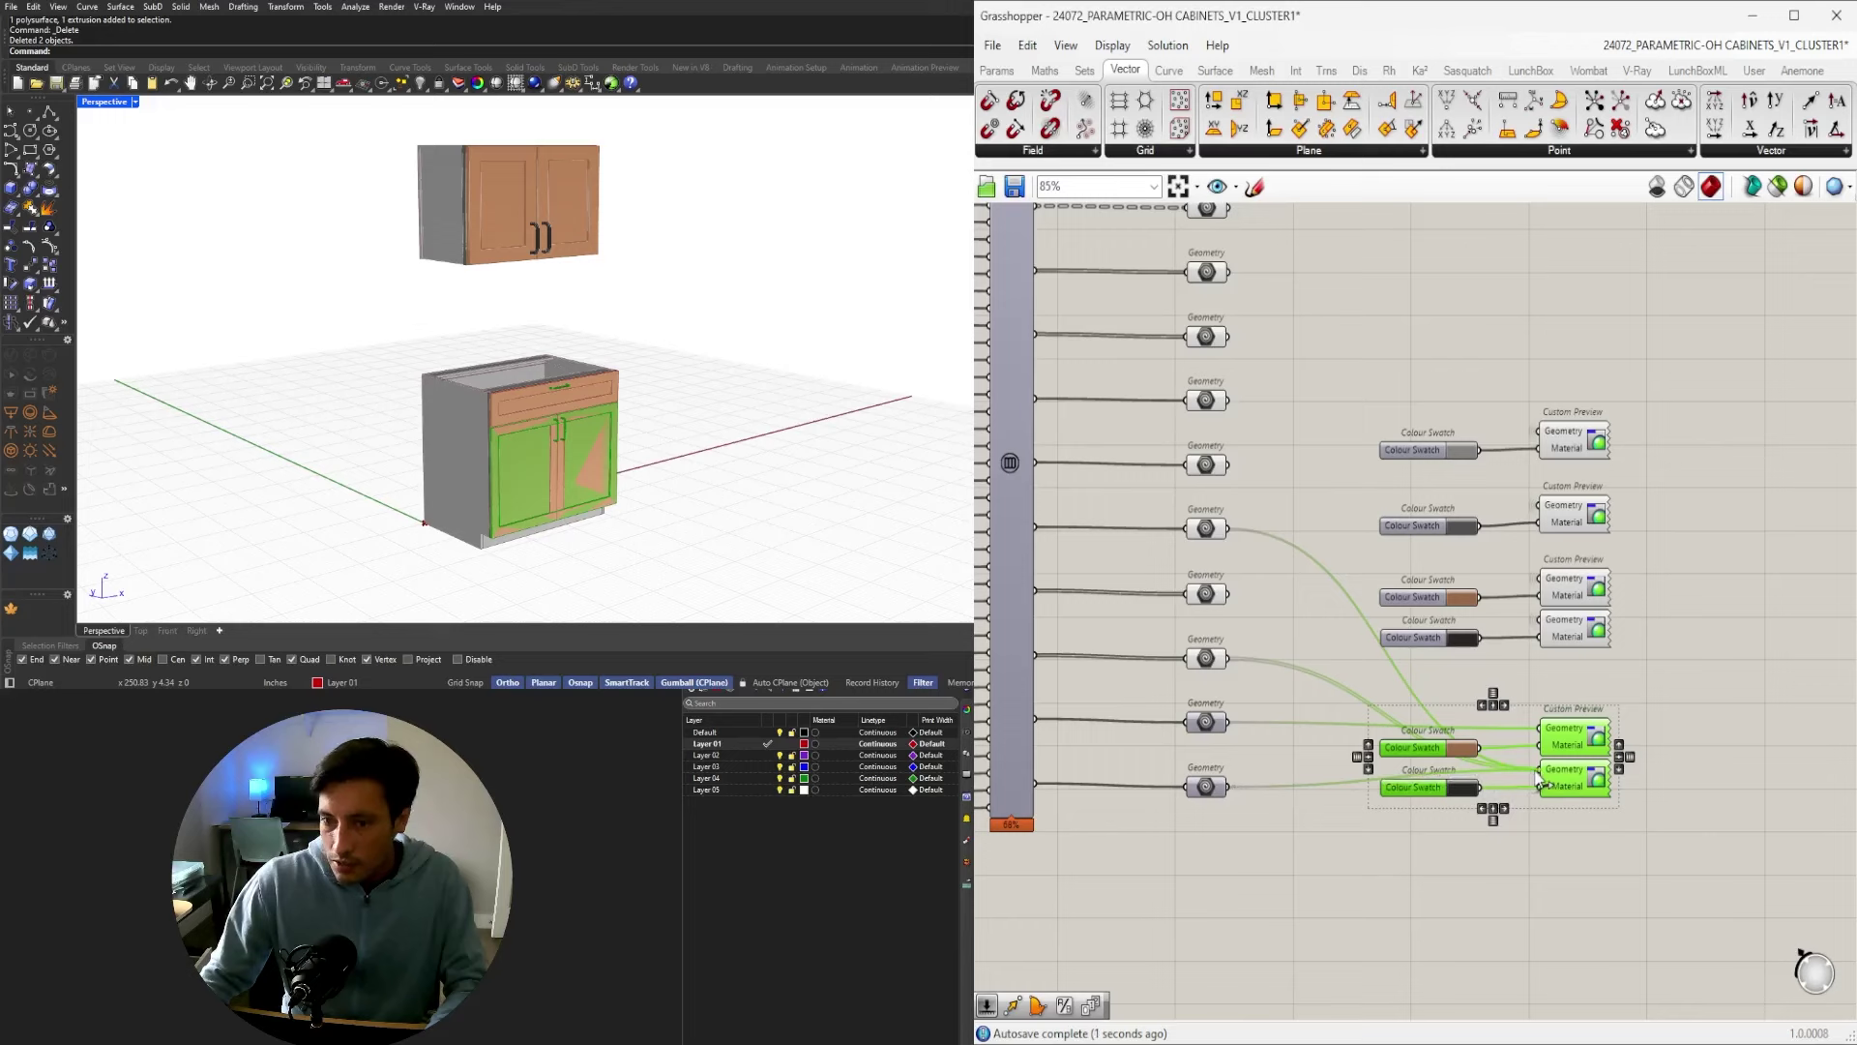
click(1587, 892)
Turn off the preview of the original brown and black Custom Preview components.
scroll(1529, 840, down, 1)
drag(1626, 666, 1476, 587)
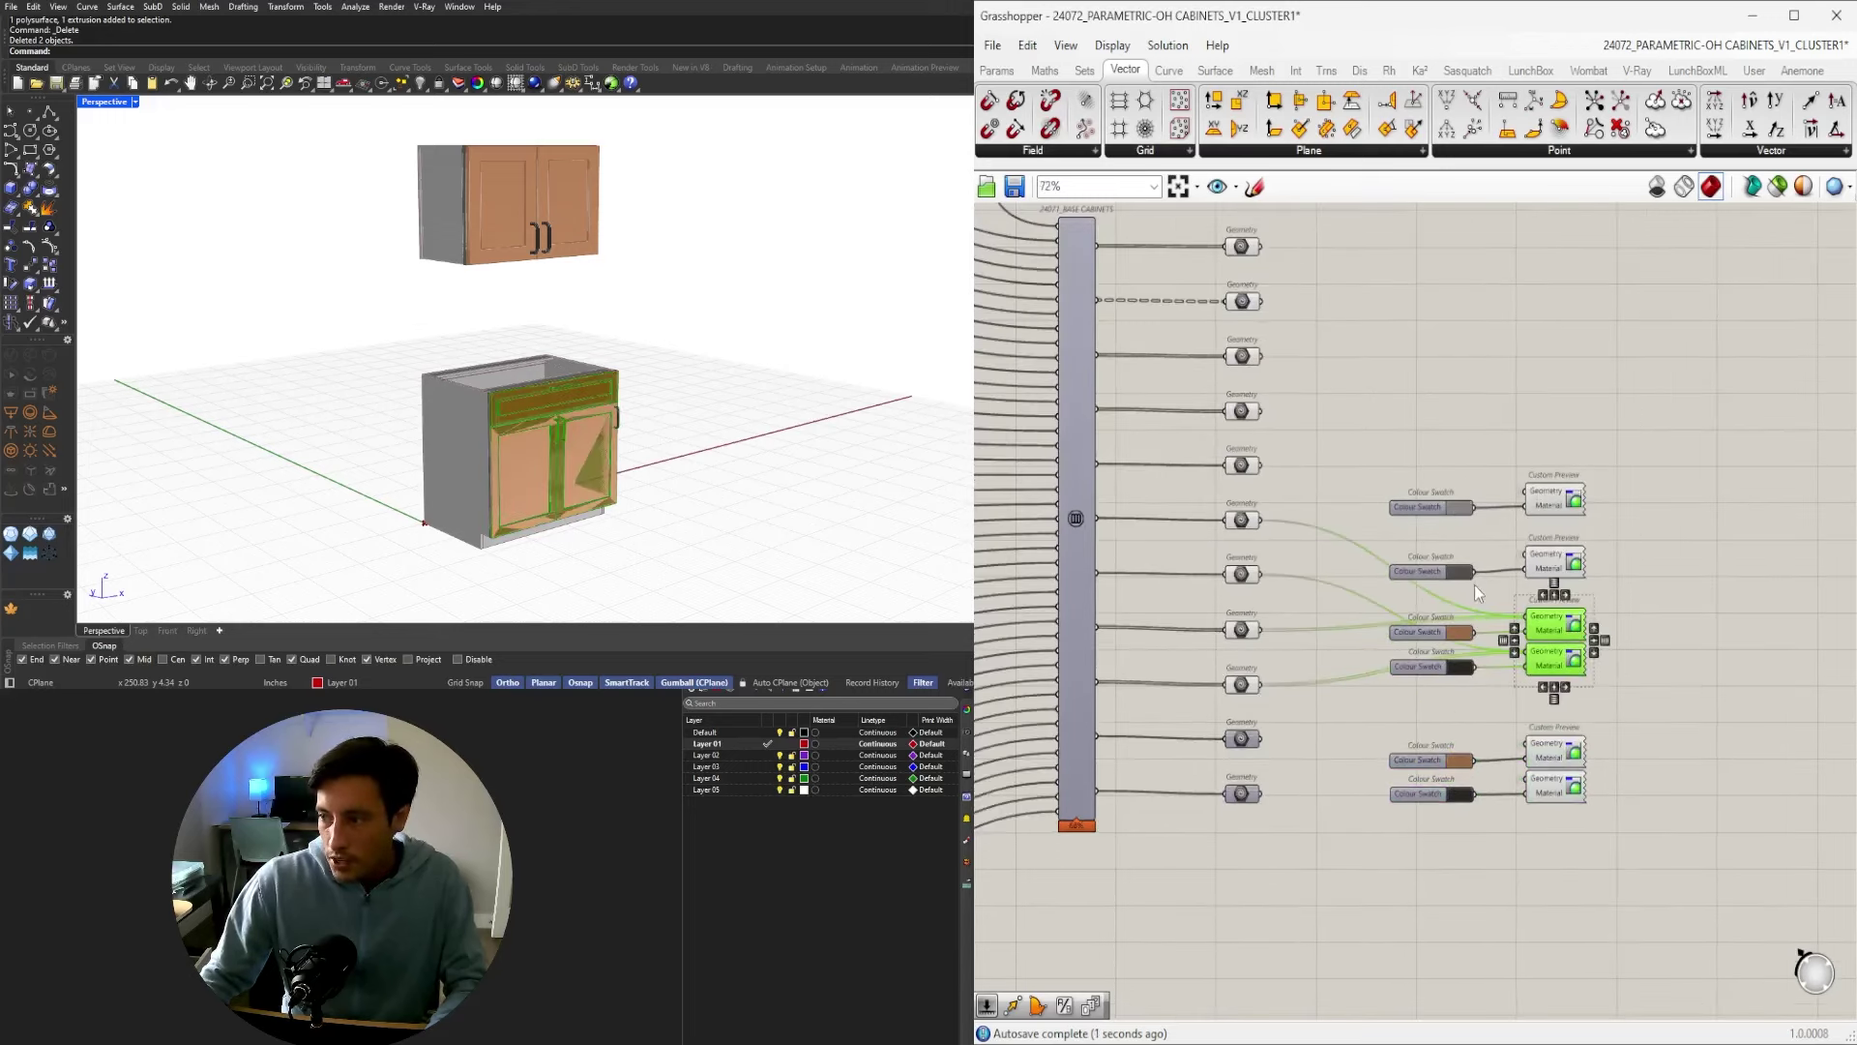
middle_click(1474, 592)
click(1521, 556)
click(1483, 704)
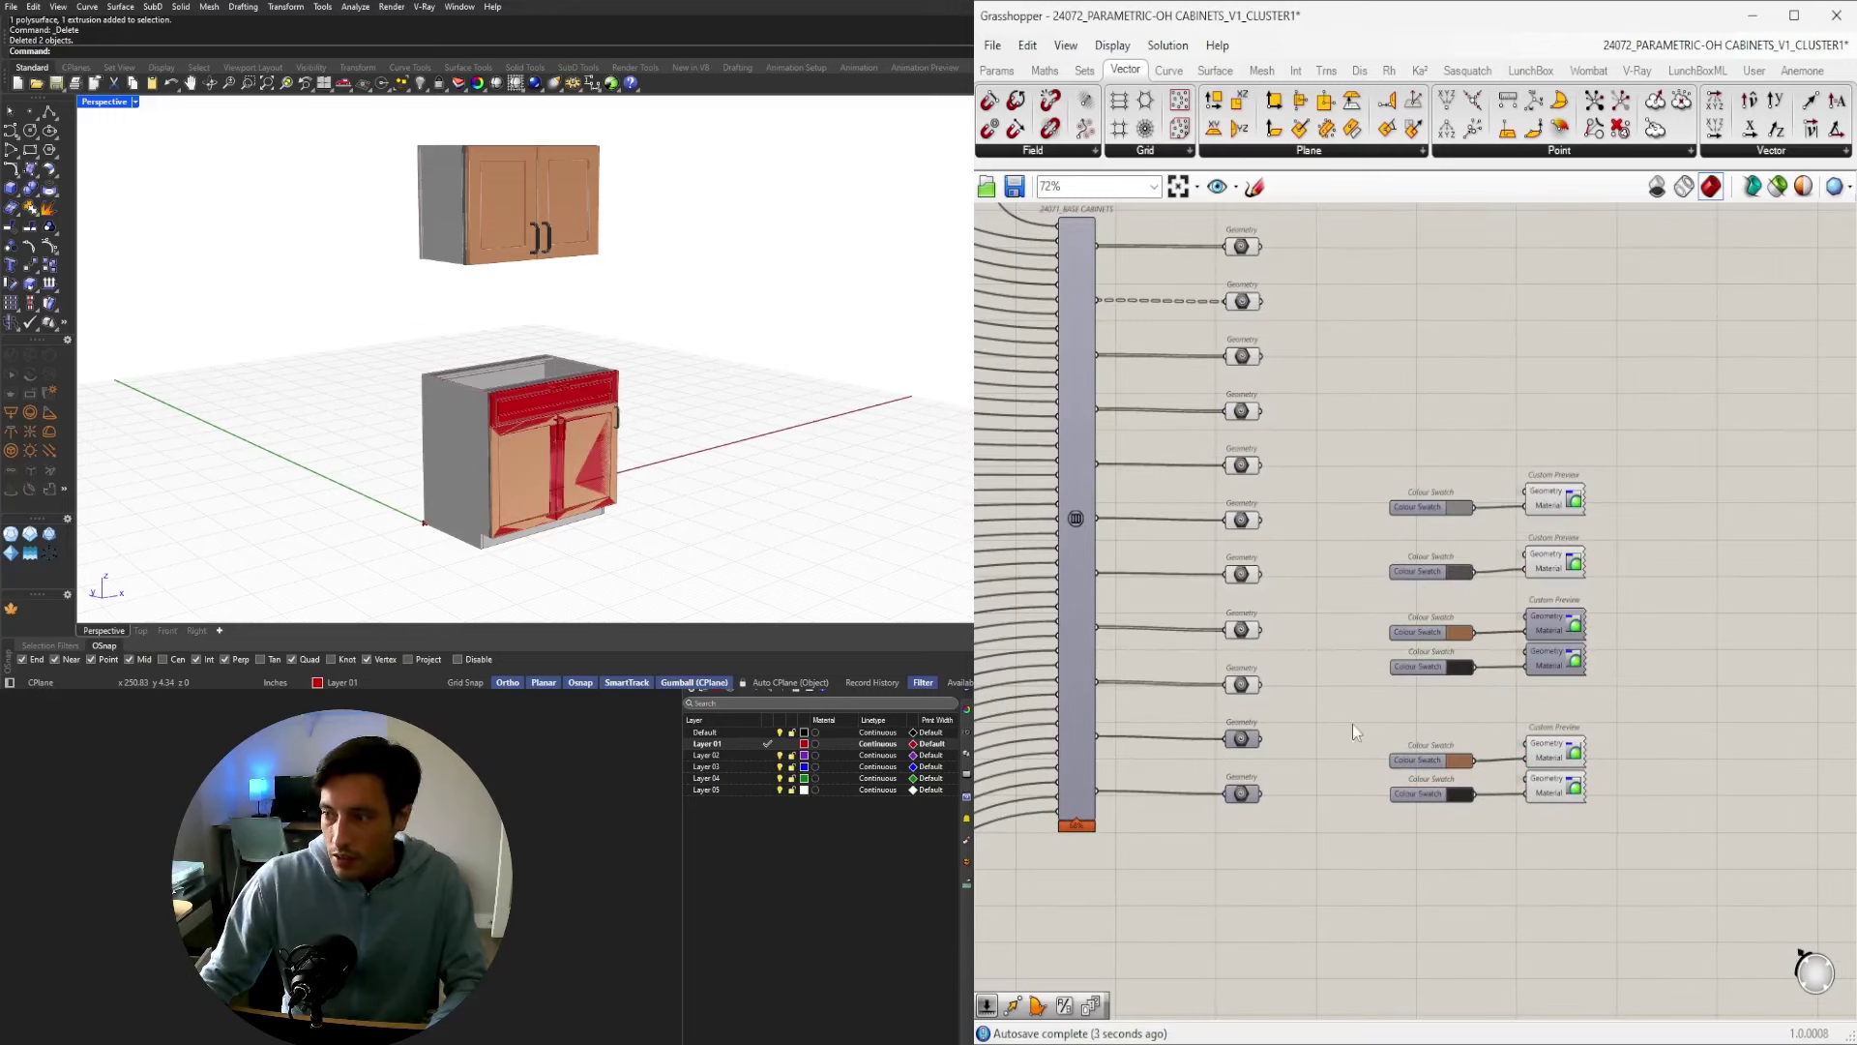
Turn off the preview of the base cluster's remaining Geometry components, from the first down to the ninth.
scroll(1345, 798, down, 2)
drag(1321, 722, 1260, 359)
middle_click(1291, 350)
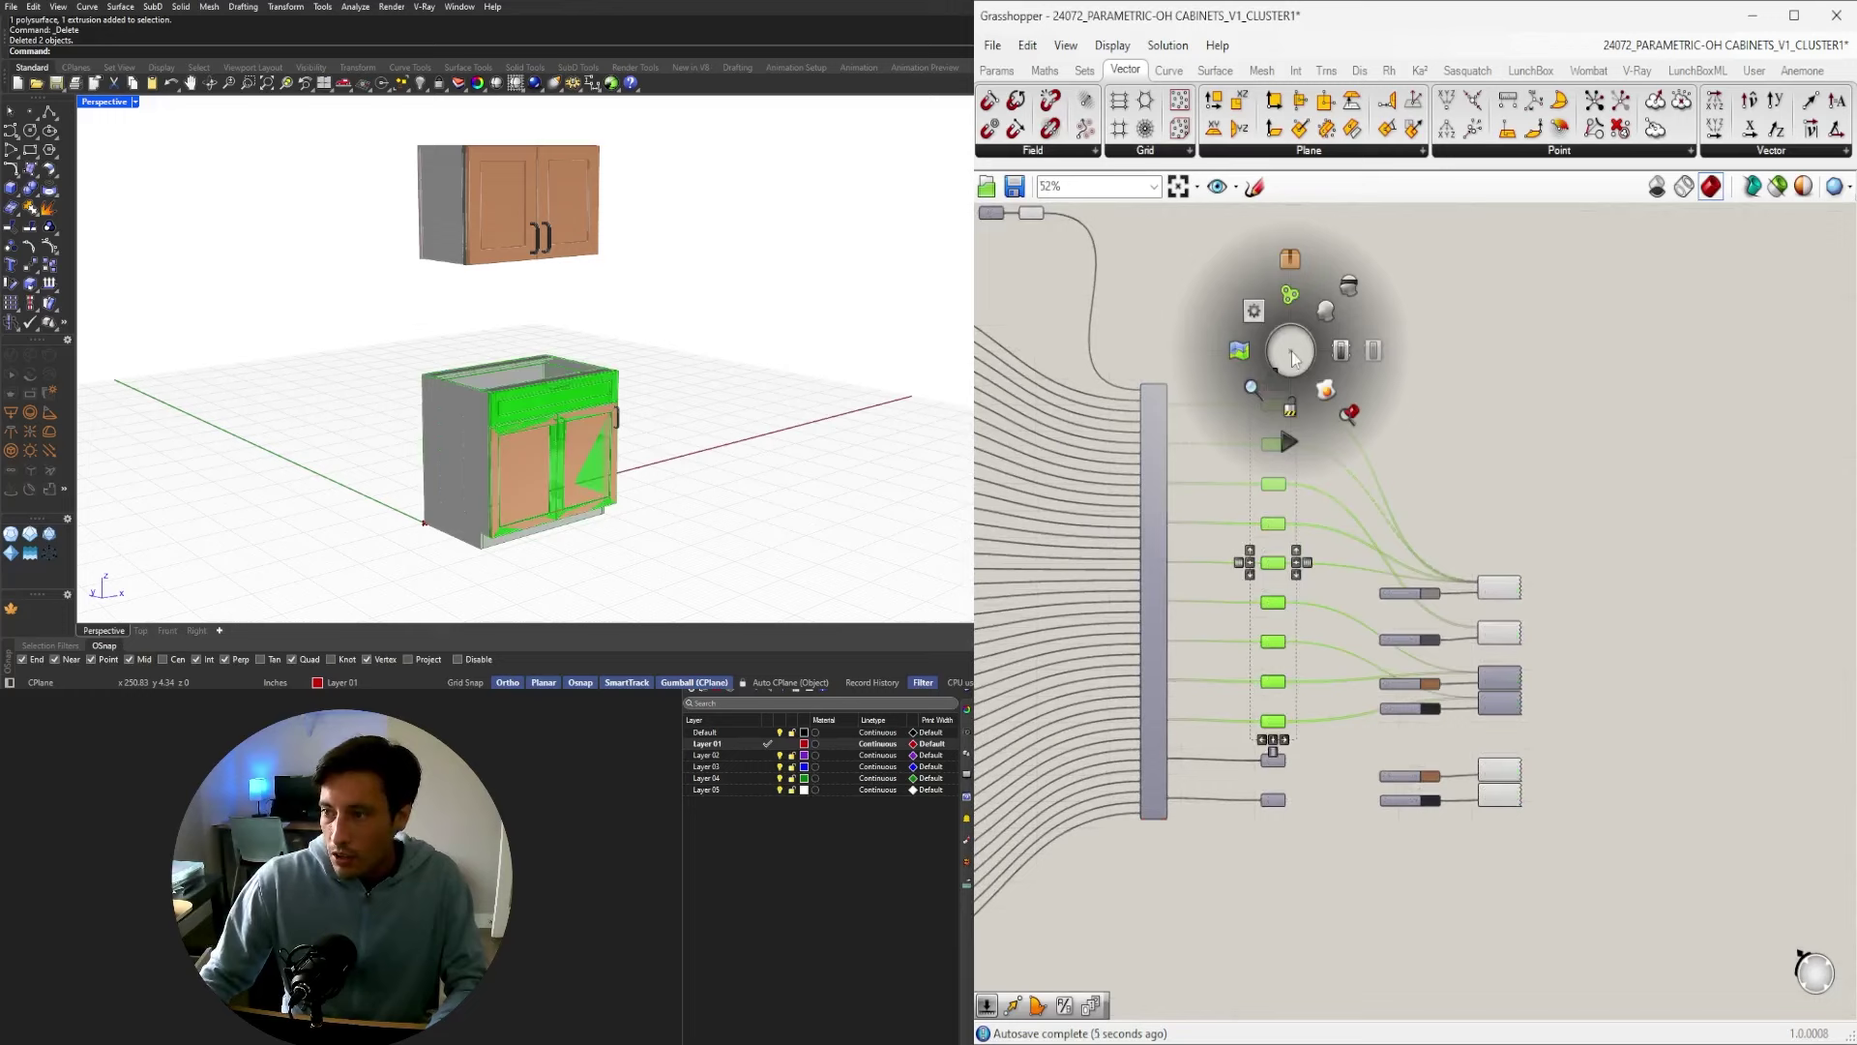
click(1349, 288)
scroll(1452, 625, up, 3)
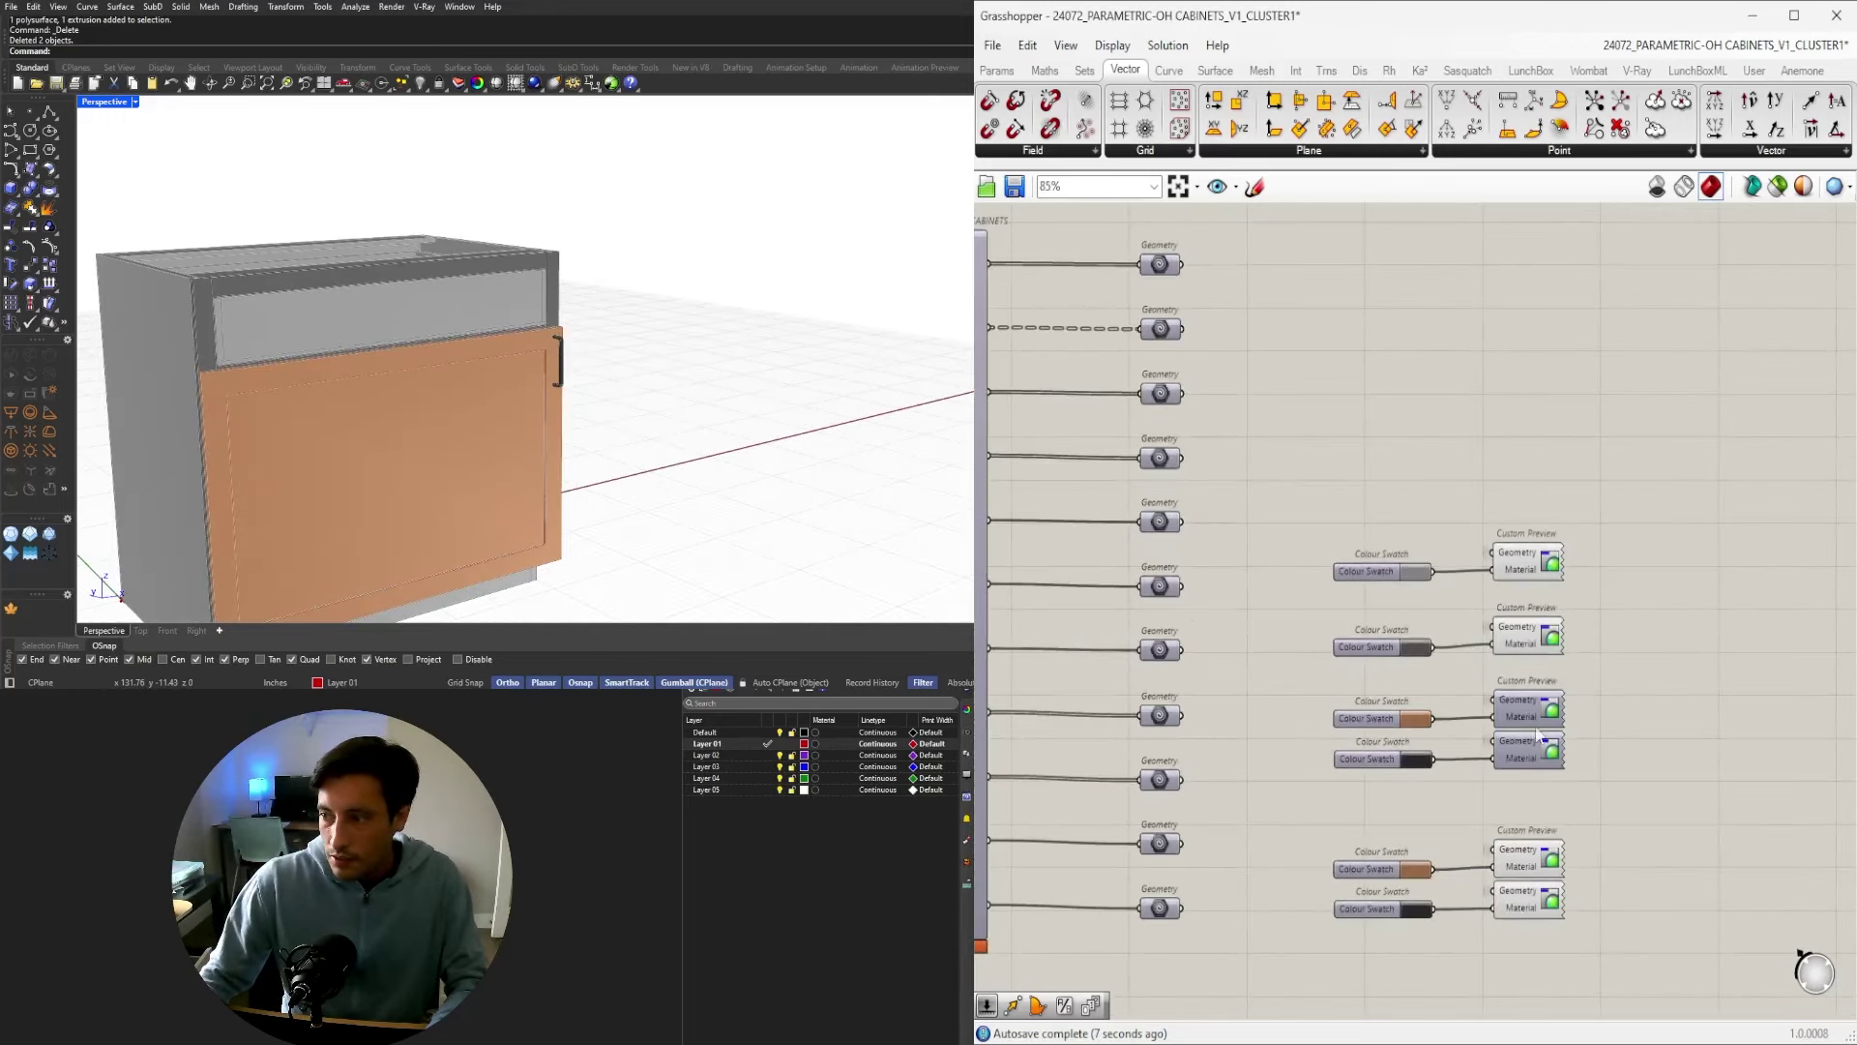
Move the two brown and black preview pairs down and the two grey ones up, leaving a gap between them.
drag(1598, 788, 1188, 651)
scroll(1626, 765, down, 3)
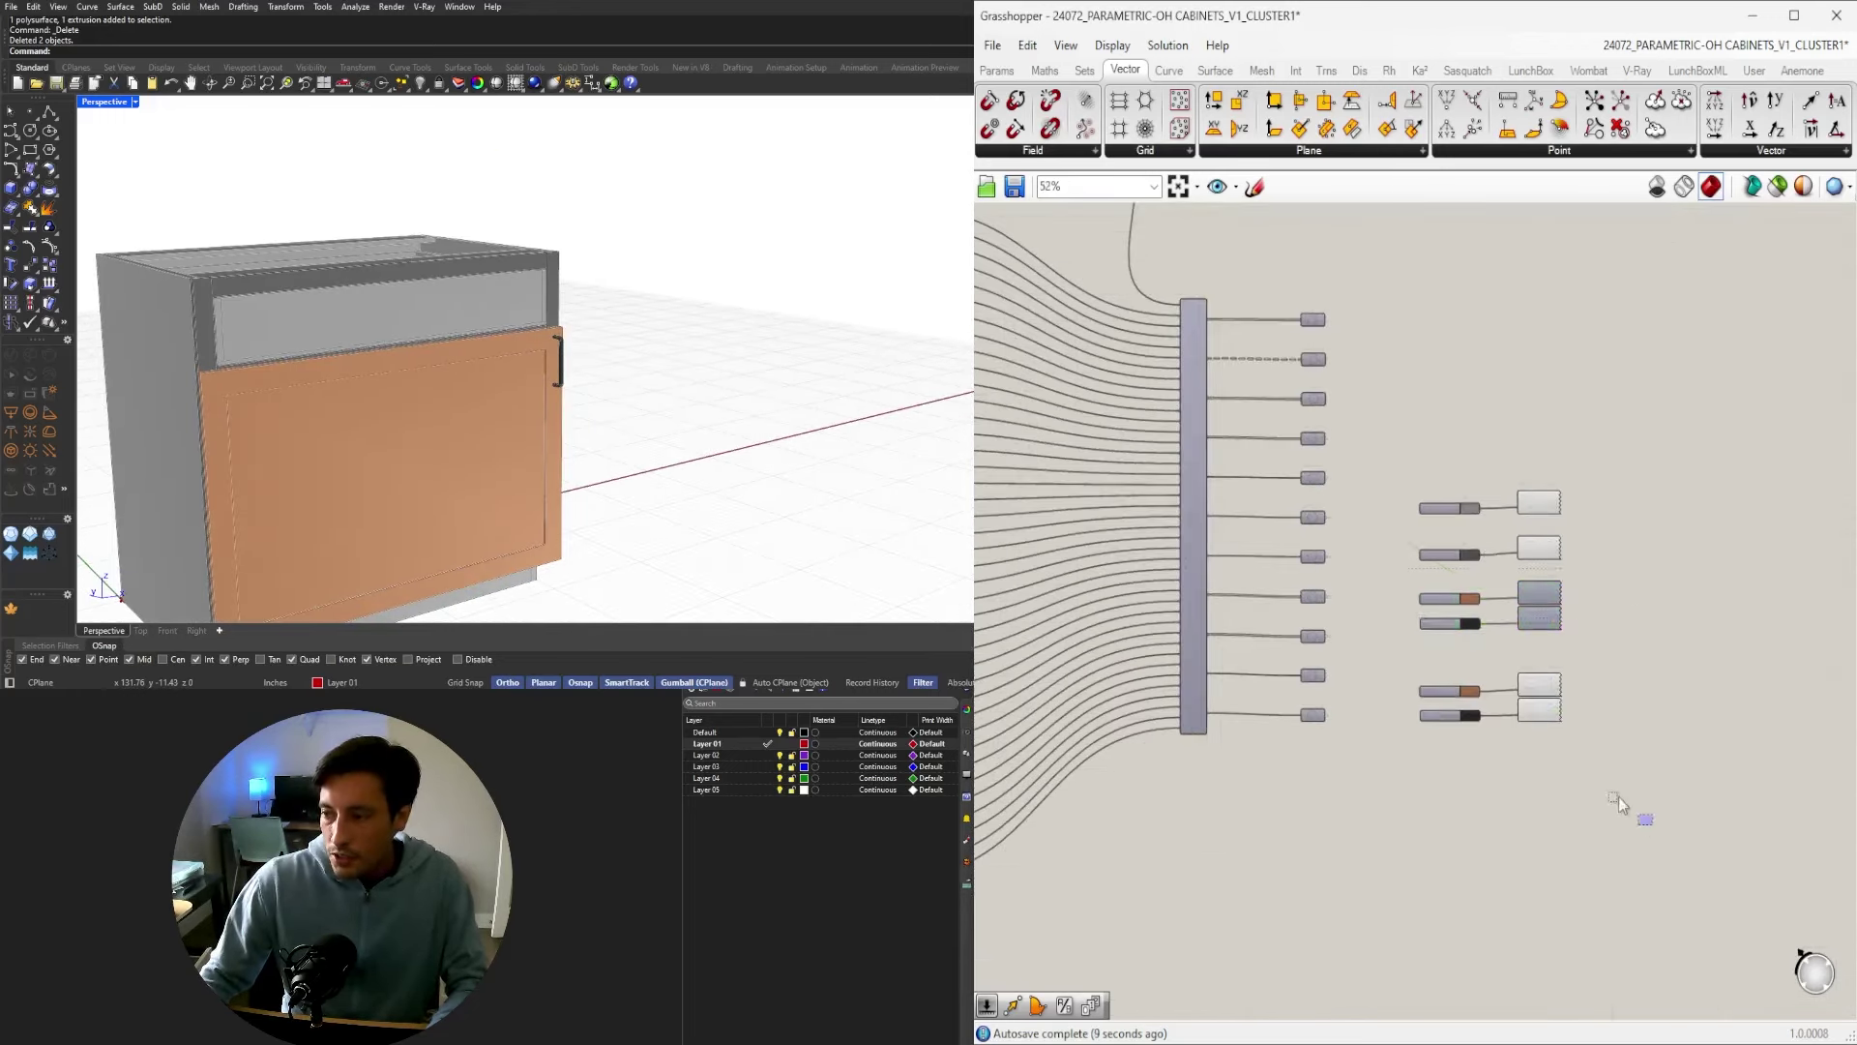
shift+drag(1617, 799, 1420, 590)
drag(1538, 616, 1538, 681)
drag(1582, 553, 1553, 434)
scroll(1600, 586, up, 3)
drag(1596, 635, 1342, 755)
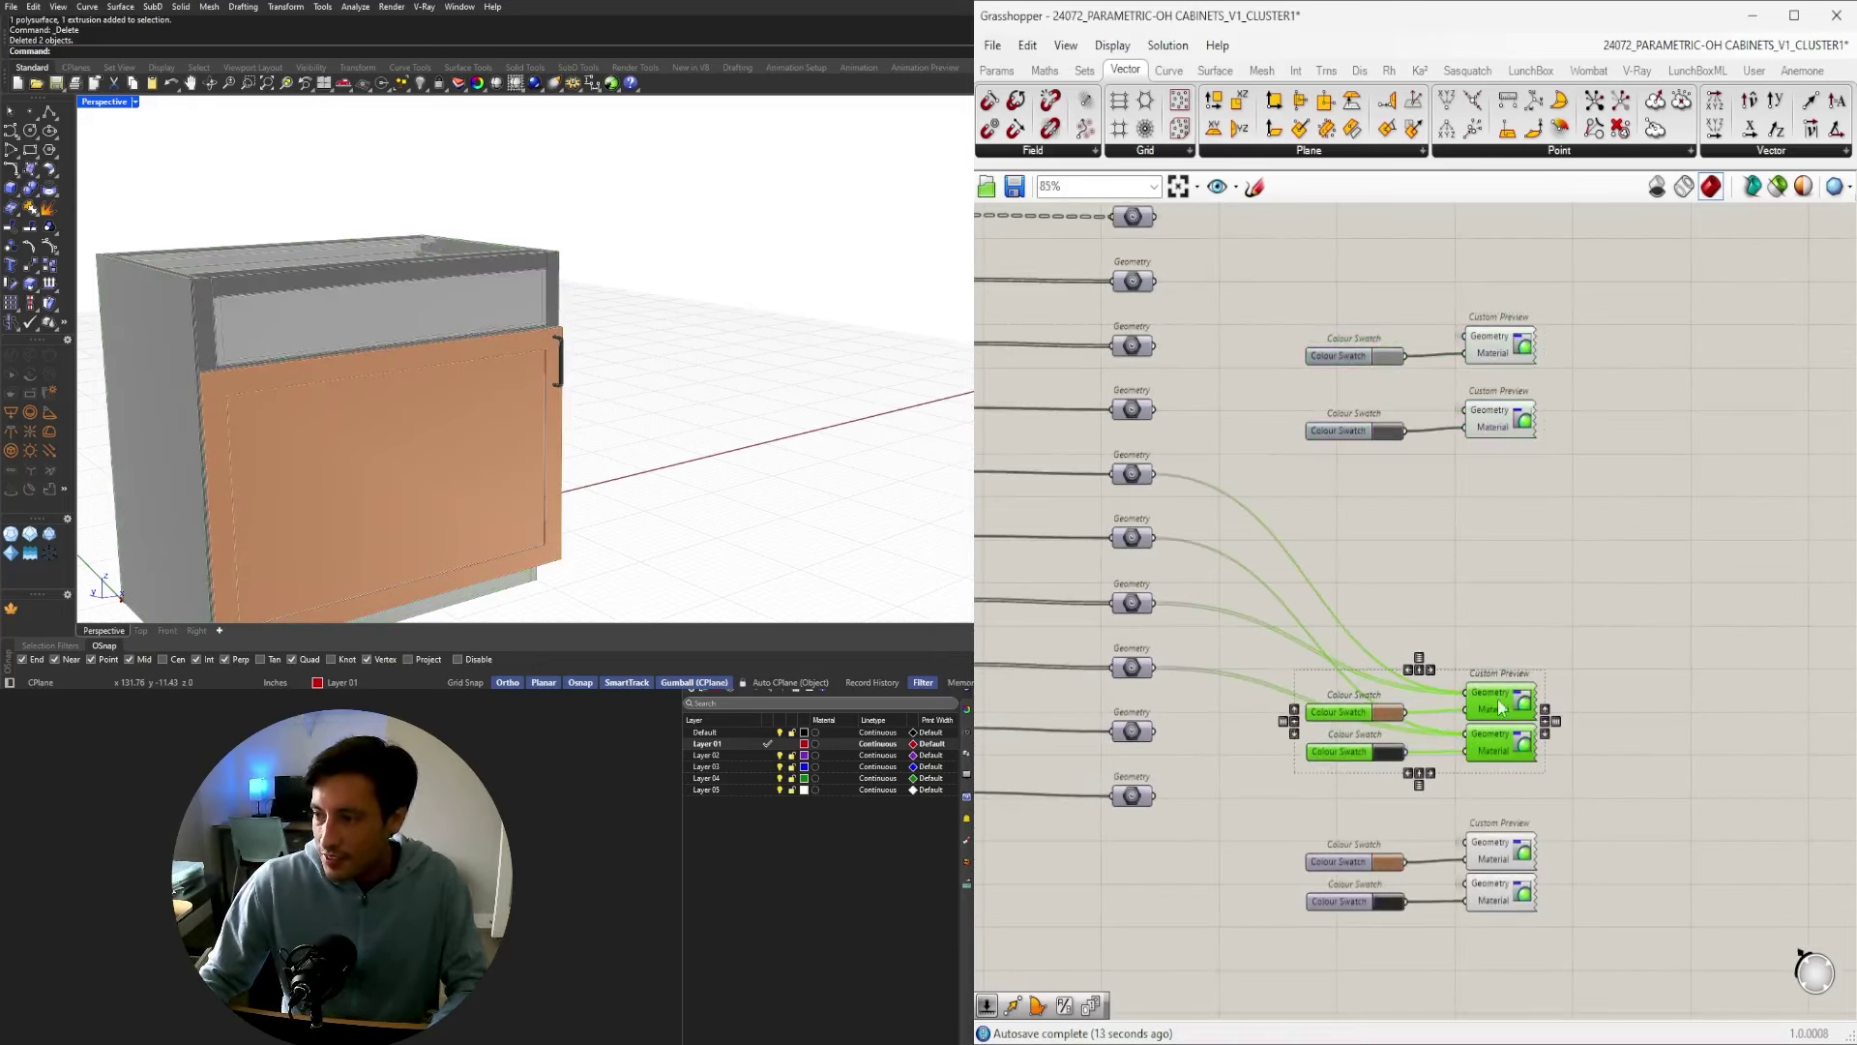
alt+drag(1507, 685, 1508, 574)
drag(1156, 475, 1466, 693)
drag(1155, 539, 1308, 624)
click(1491, 548)
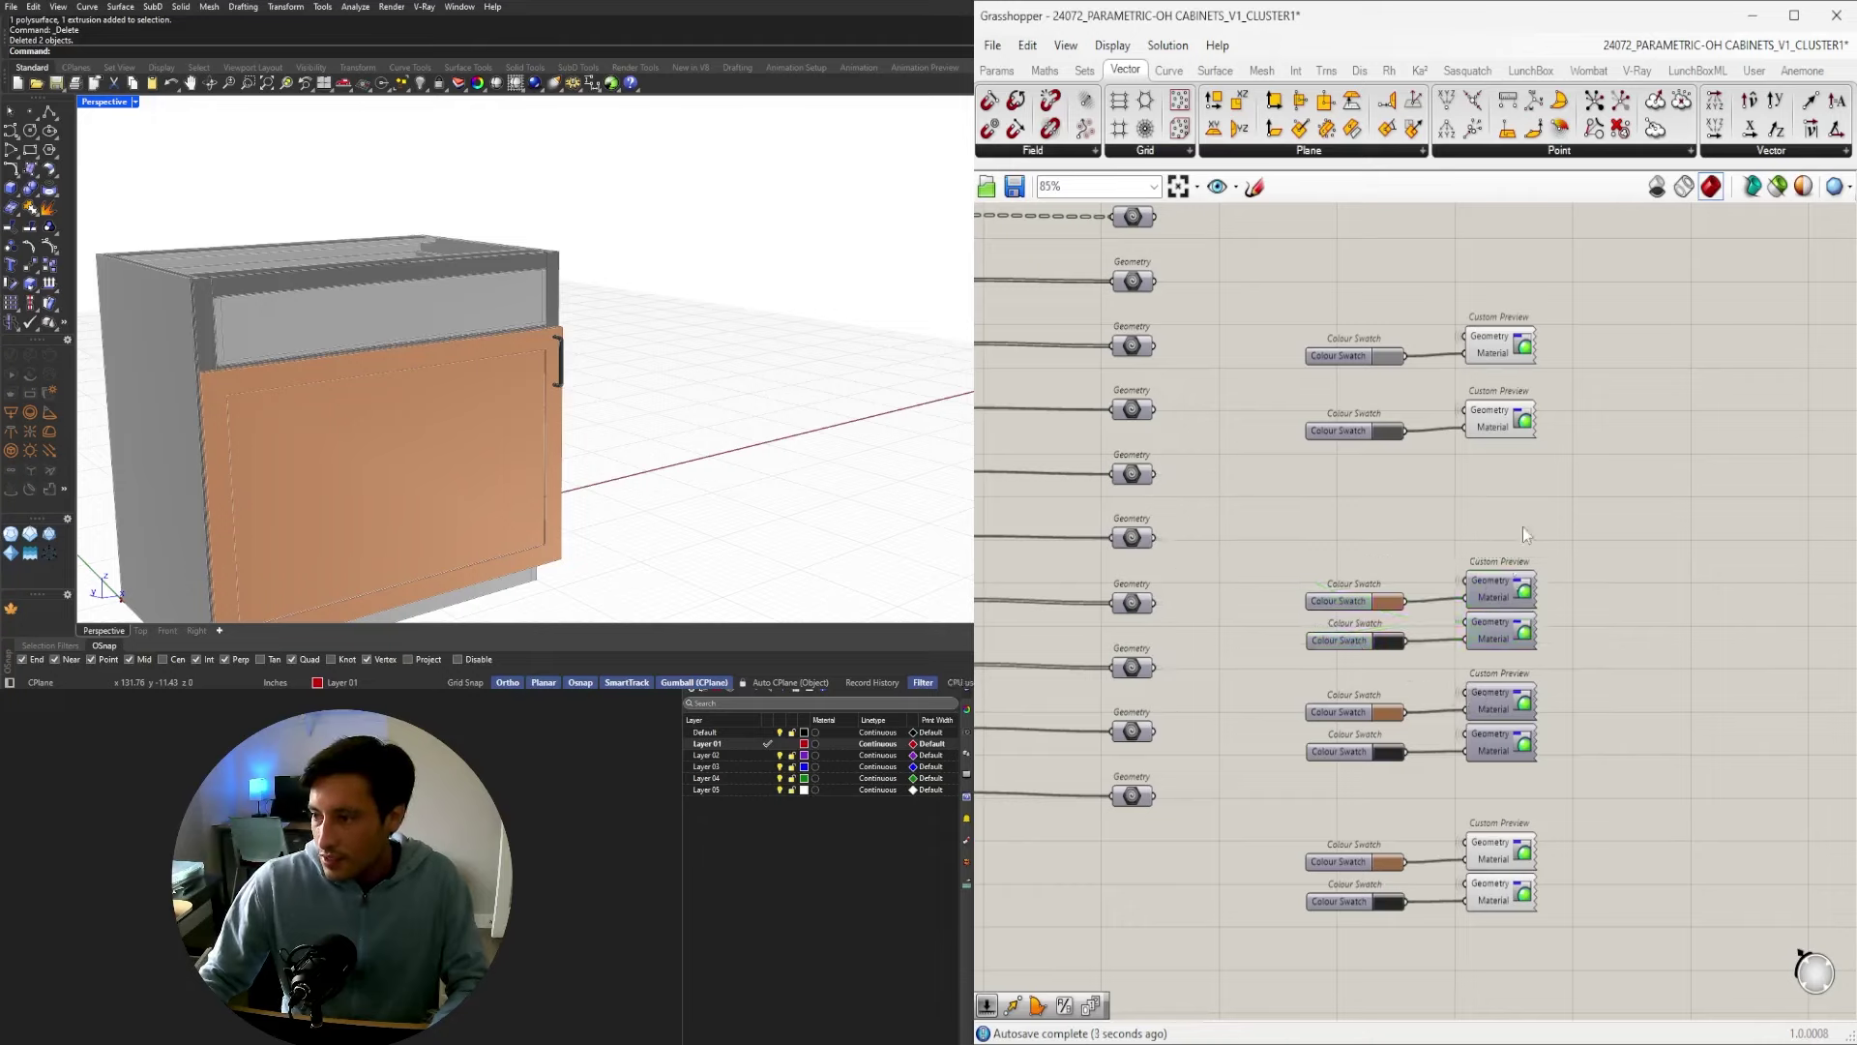
drag(1534, 477, 1301, 631)
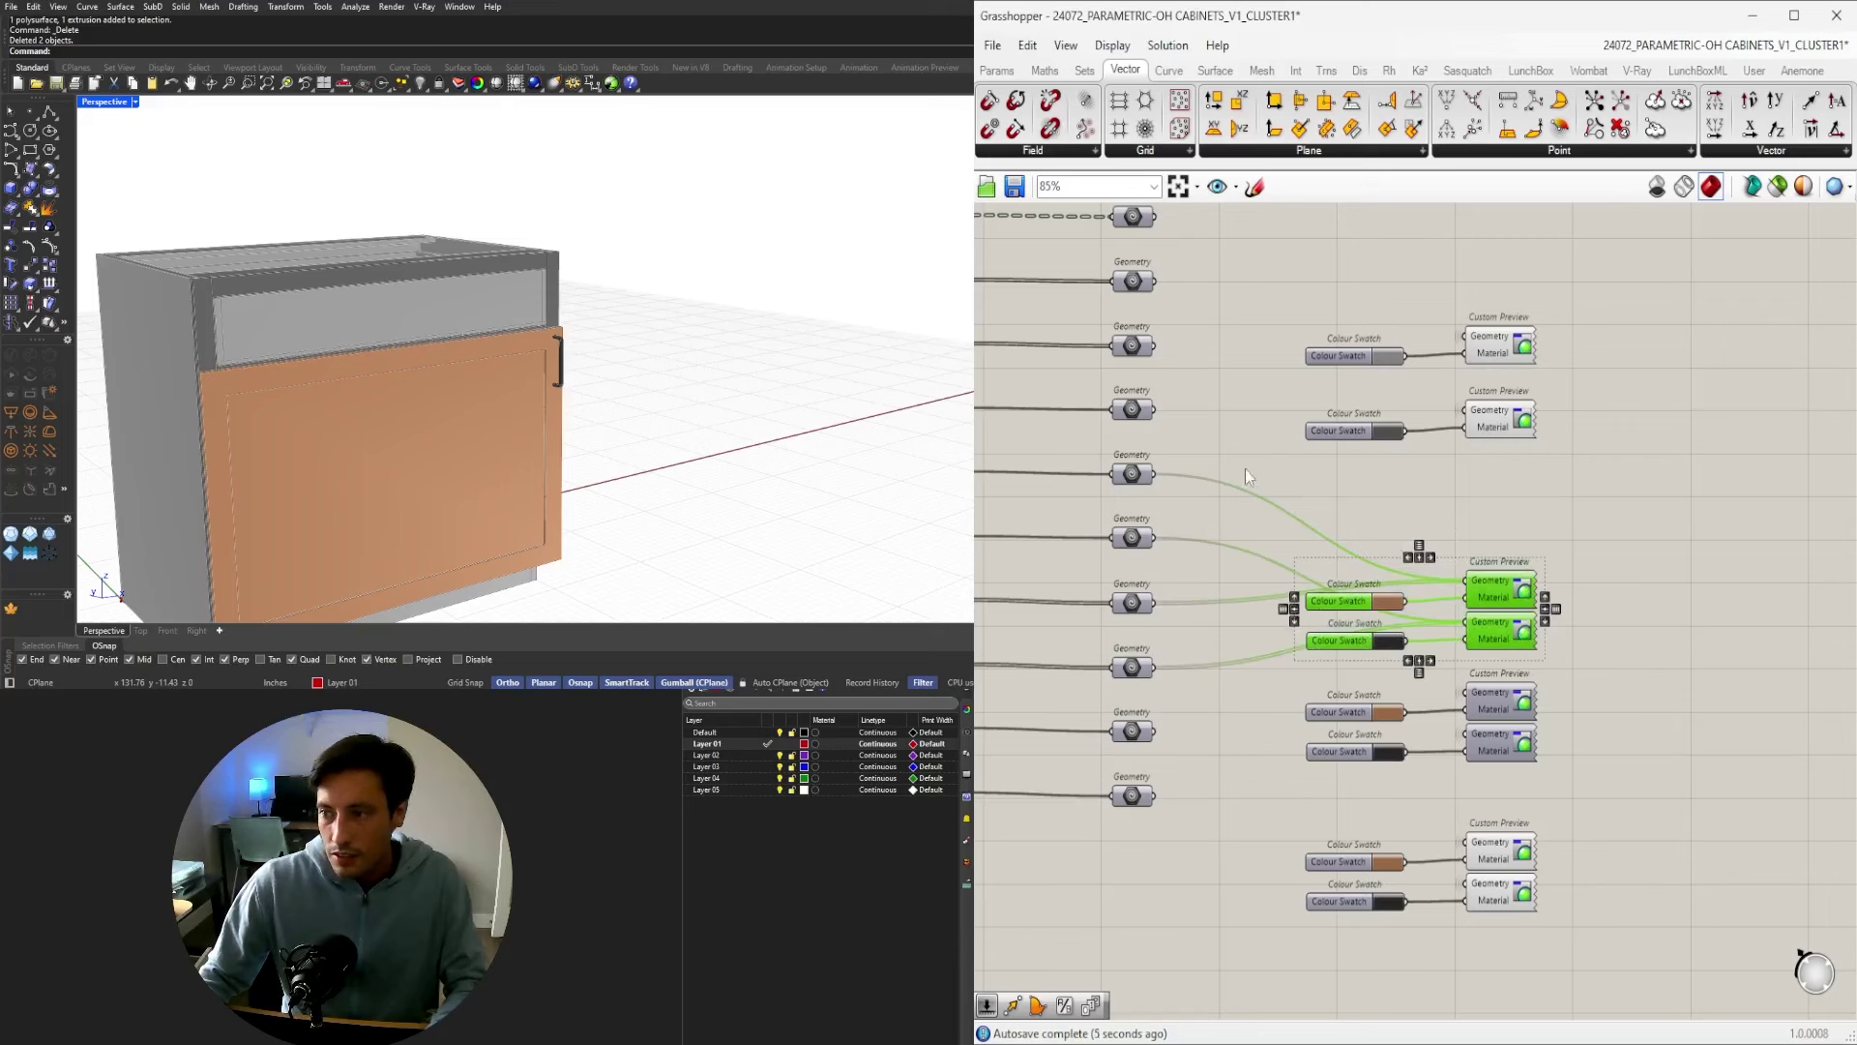
right_drag(1246, 474, 1251, 578)
key(Delete)
drag(1629, 867, 1248, 748)
alt+drag(1509, 779, 1507, 667)
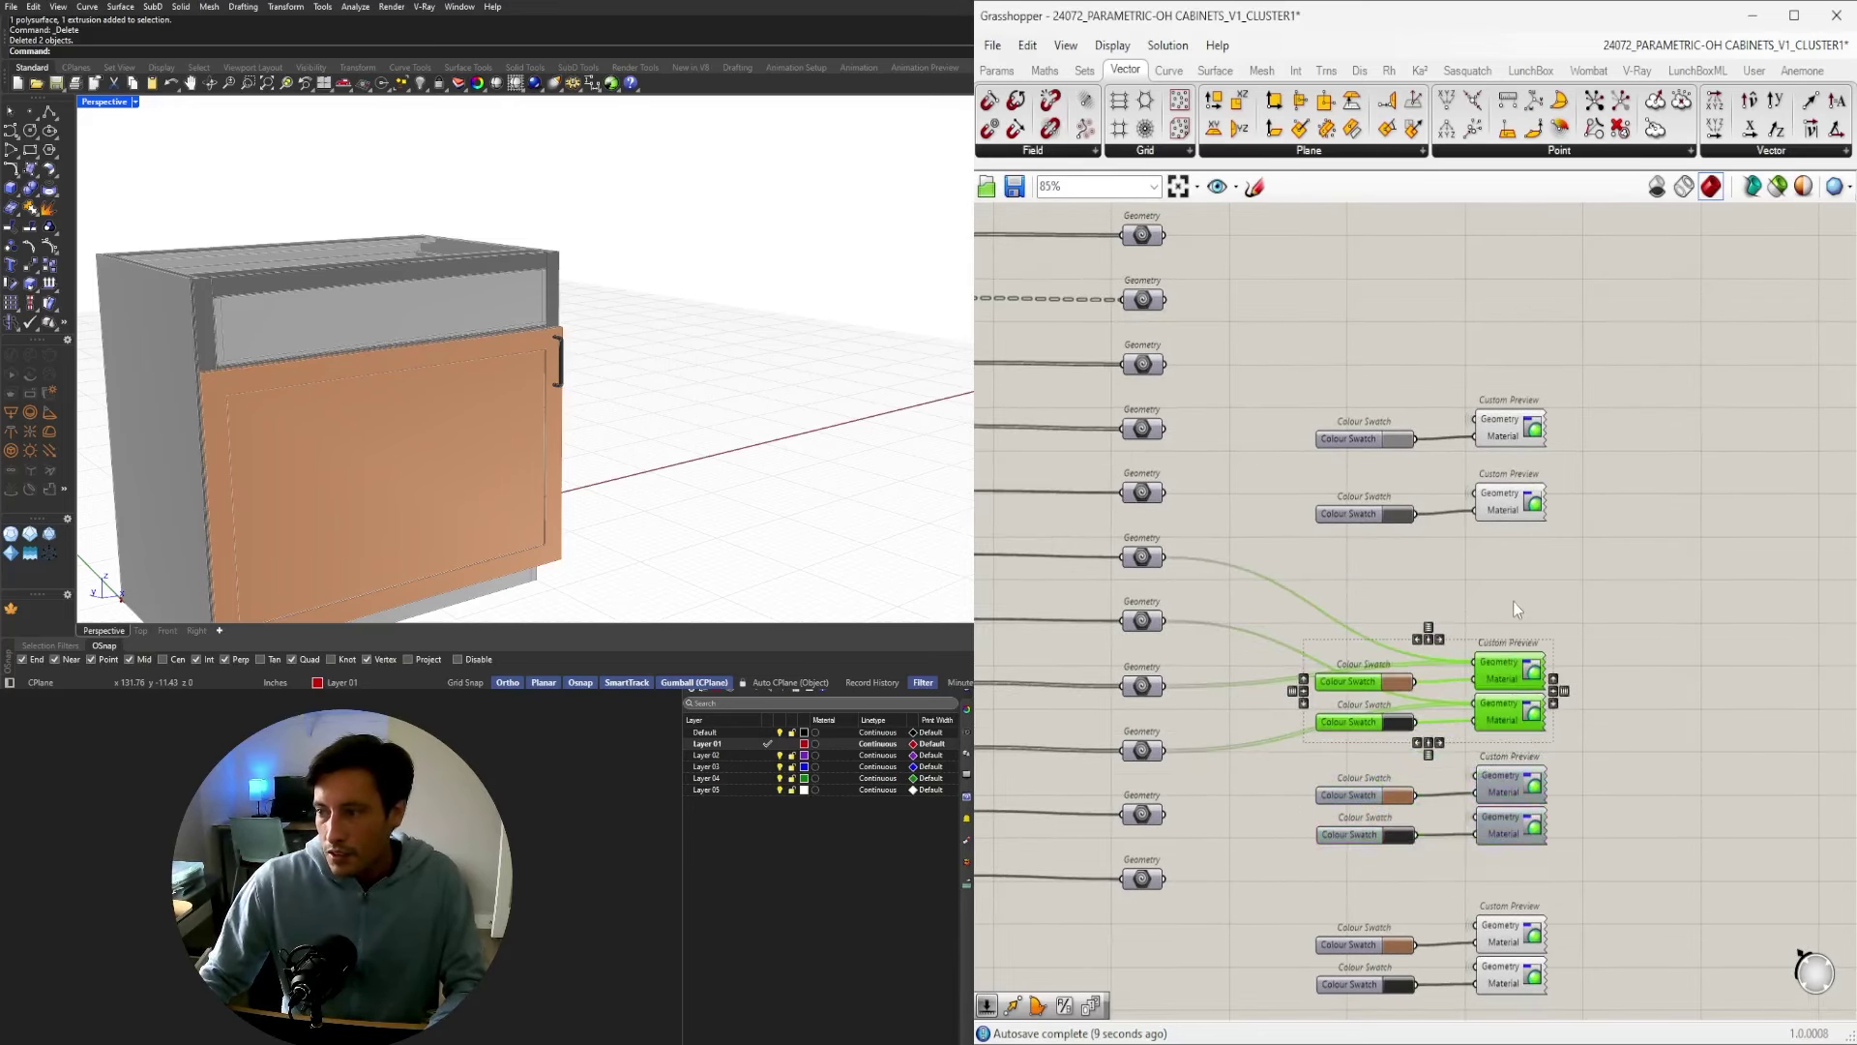
key(Delete)
Duplicate the bottom brown and black swatches with their Custom Previews into the gap below the grey ones.
scroll(1596, 841, down, 2)
right_drag(1599, 878, 1591, 821)
drag(1603, 930, 1385, 799)
alt+drag(1528, 848, 1533, 634)
Isolate the drawer front and handle Geometry components, then connect them to the new brown and black Custom Previews respectively.
scroll(1290, 494, up, 3)
drag(1326, 589, 1242, 487)
click(1778, 187)
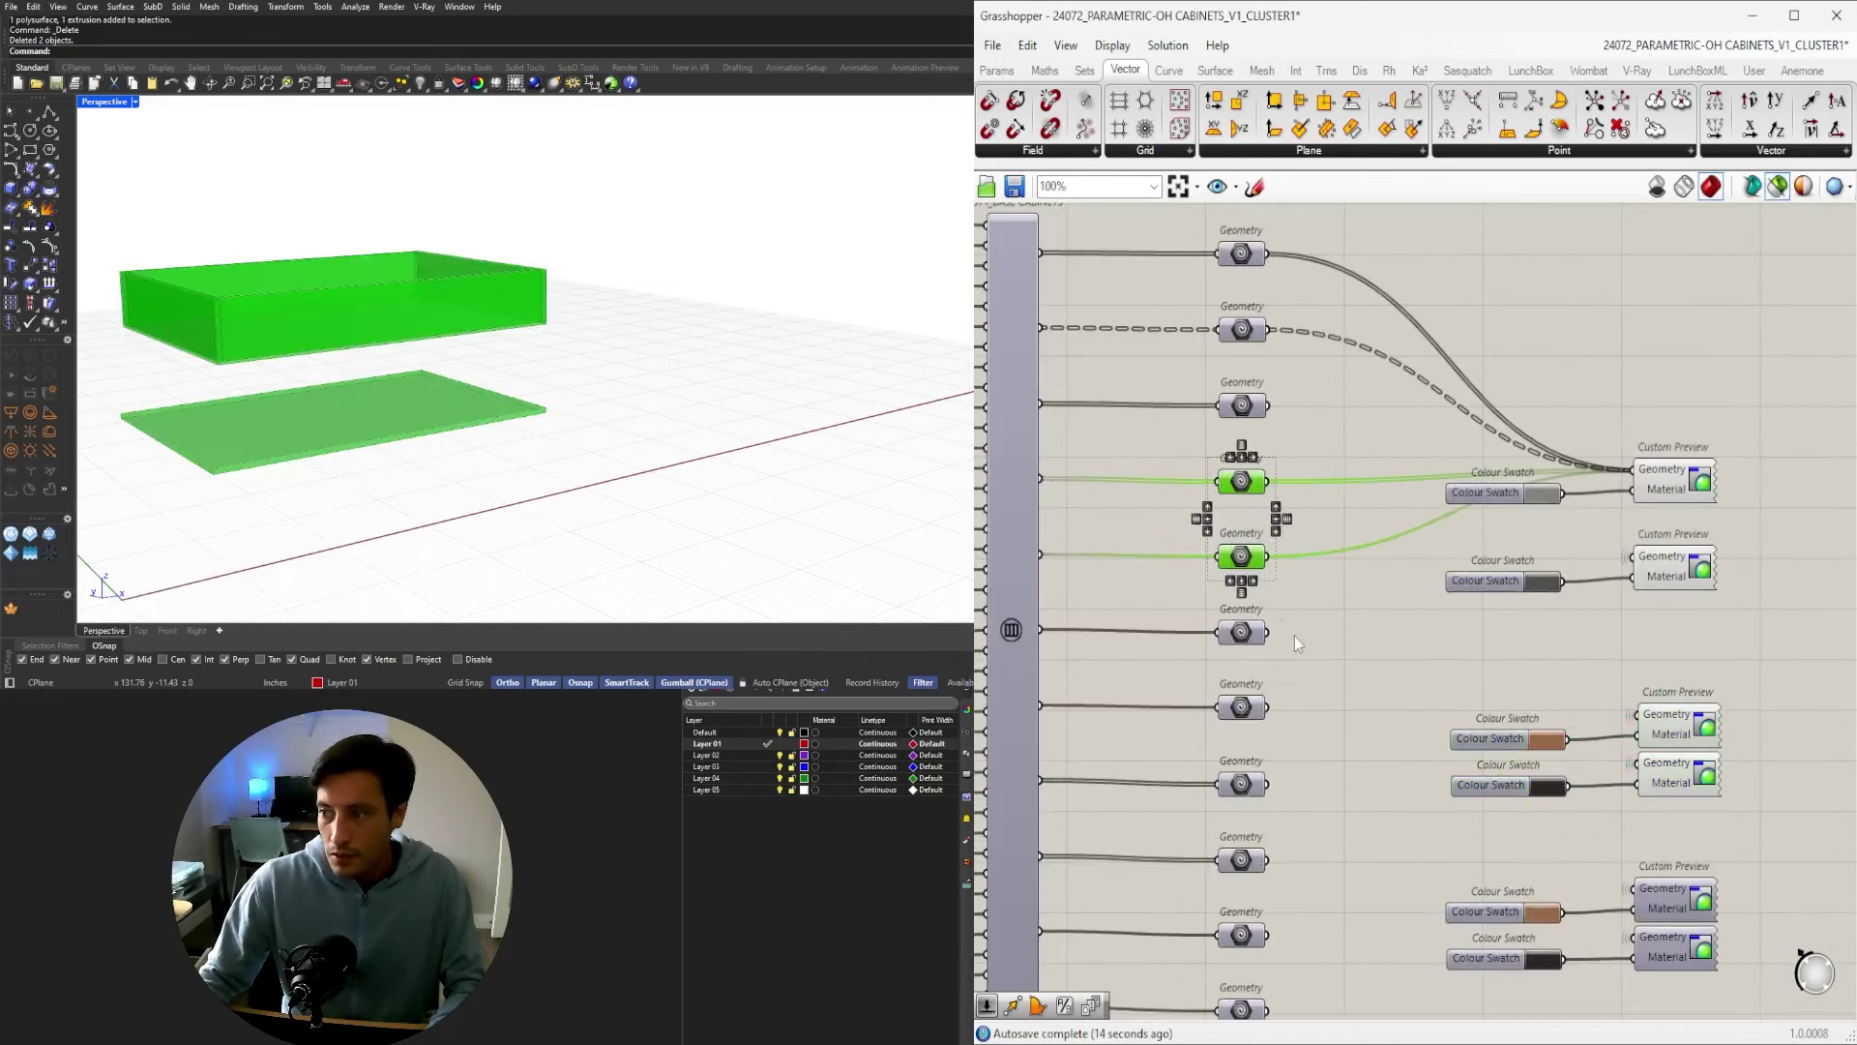
click(1243, 632)
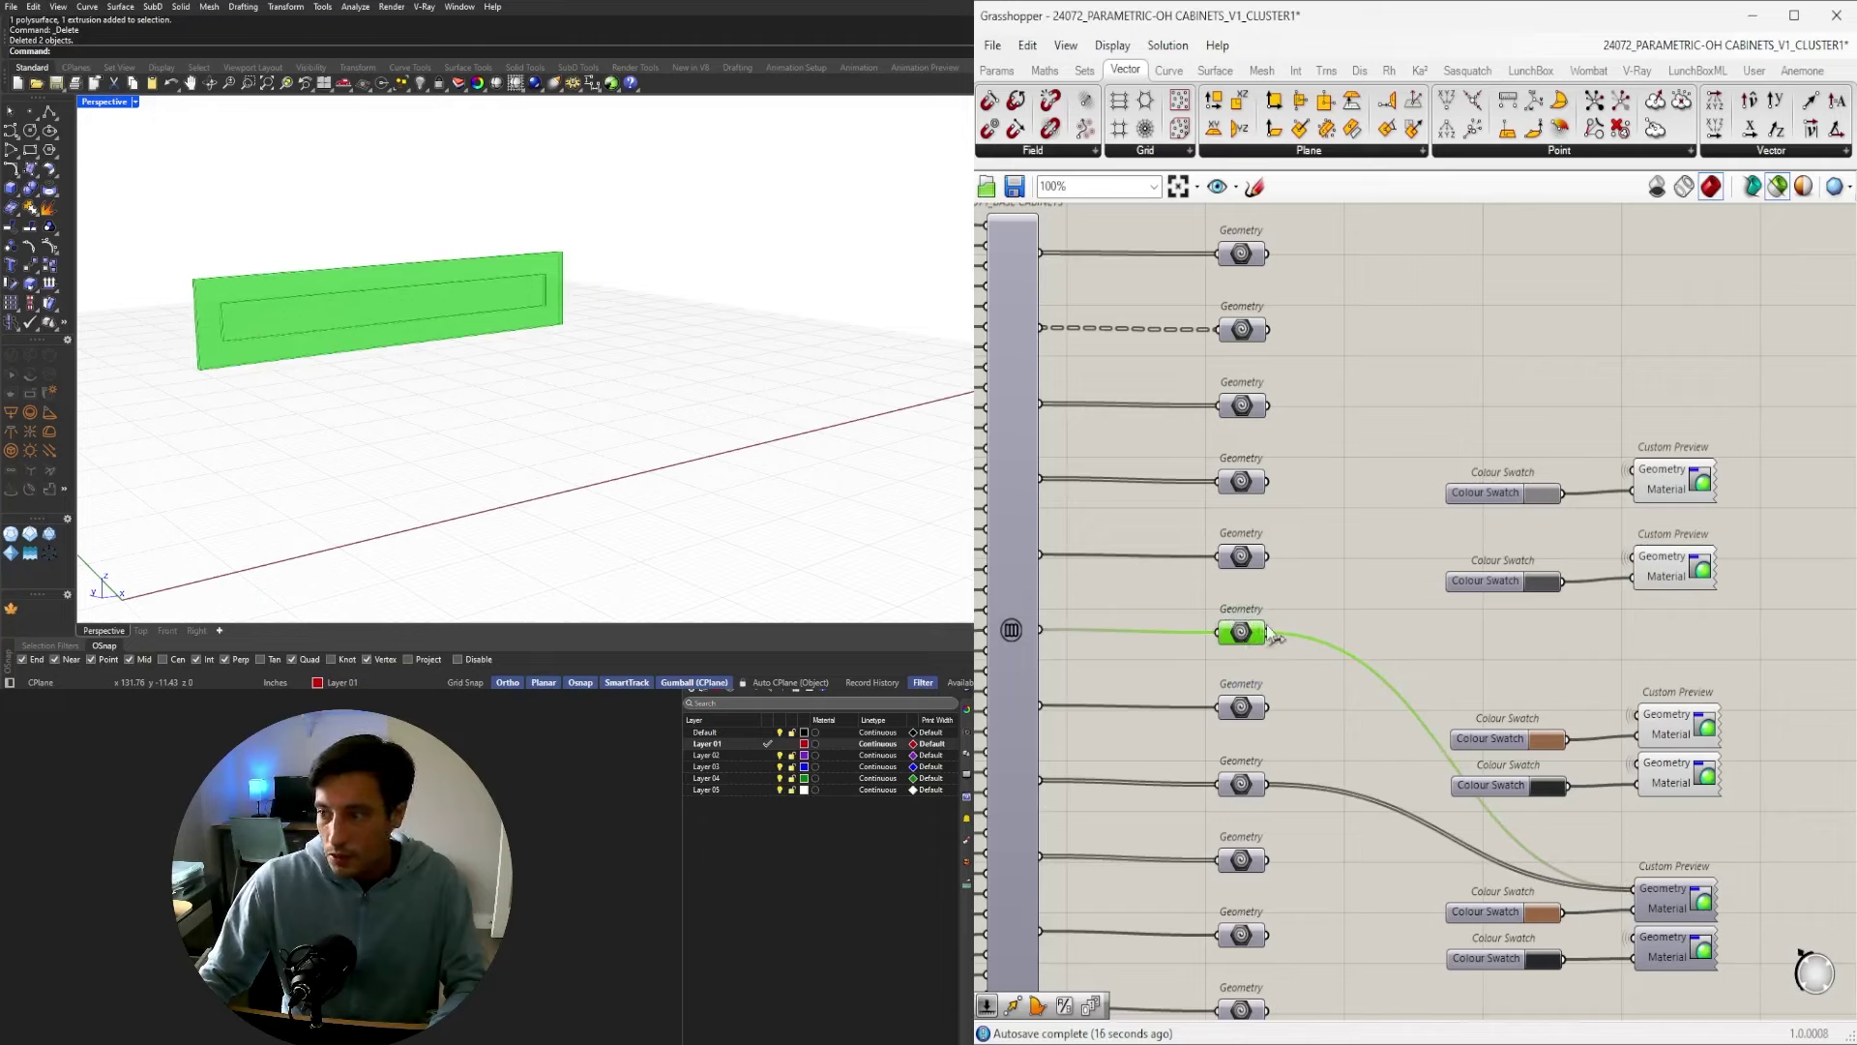
drag(1275, 636, 1656, 723)
click(1241, 708)
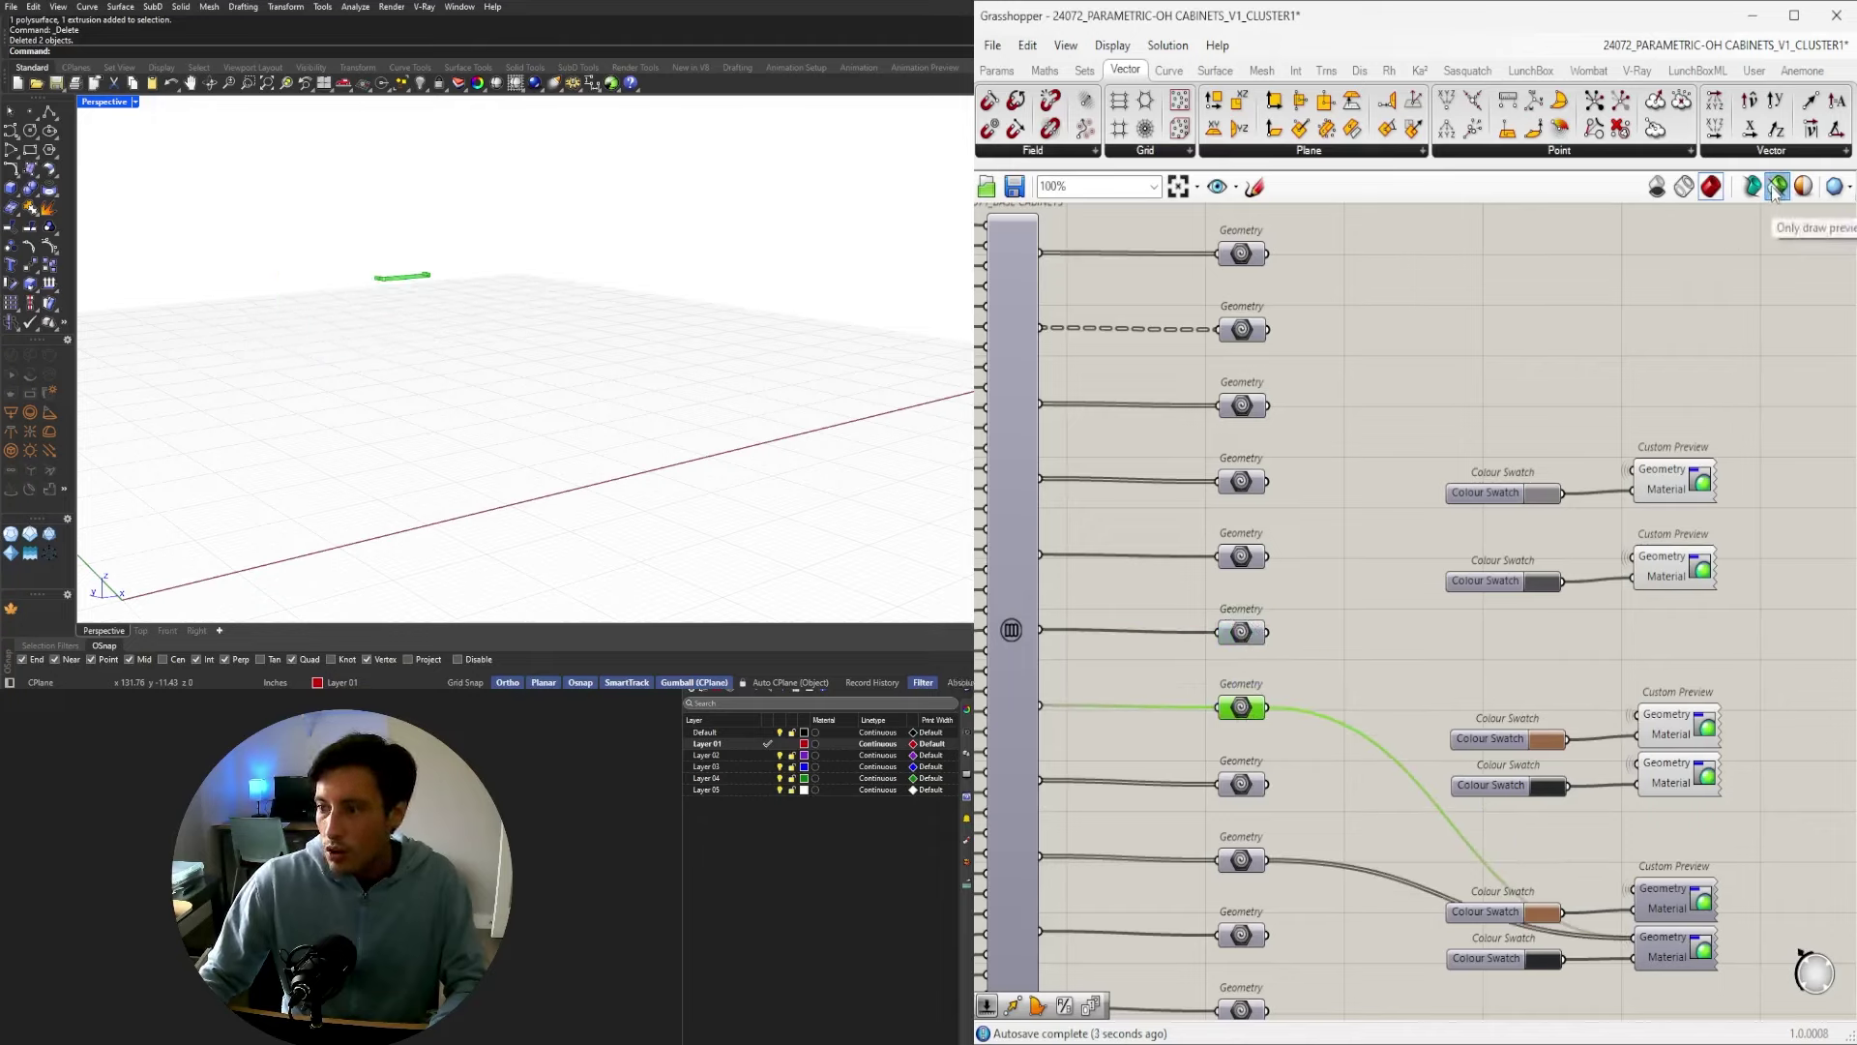
drag(1271, 711, 1767, 823)
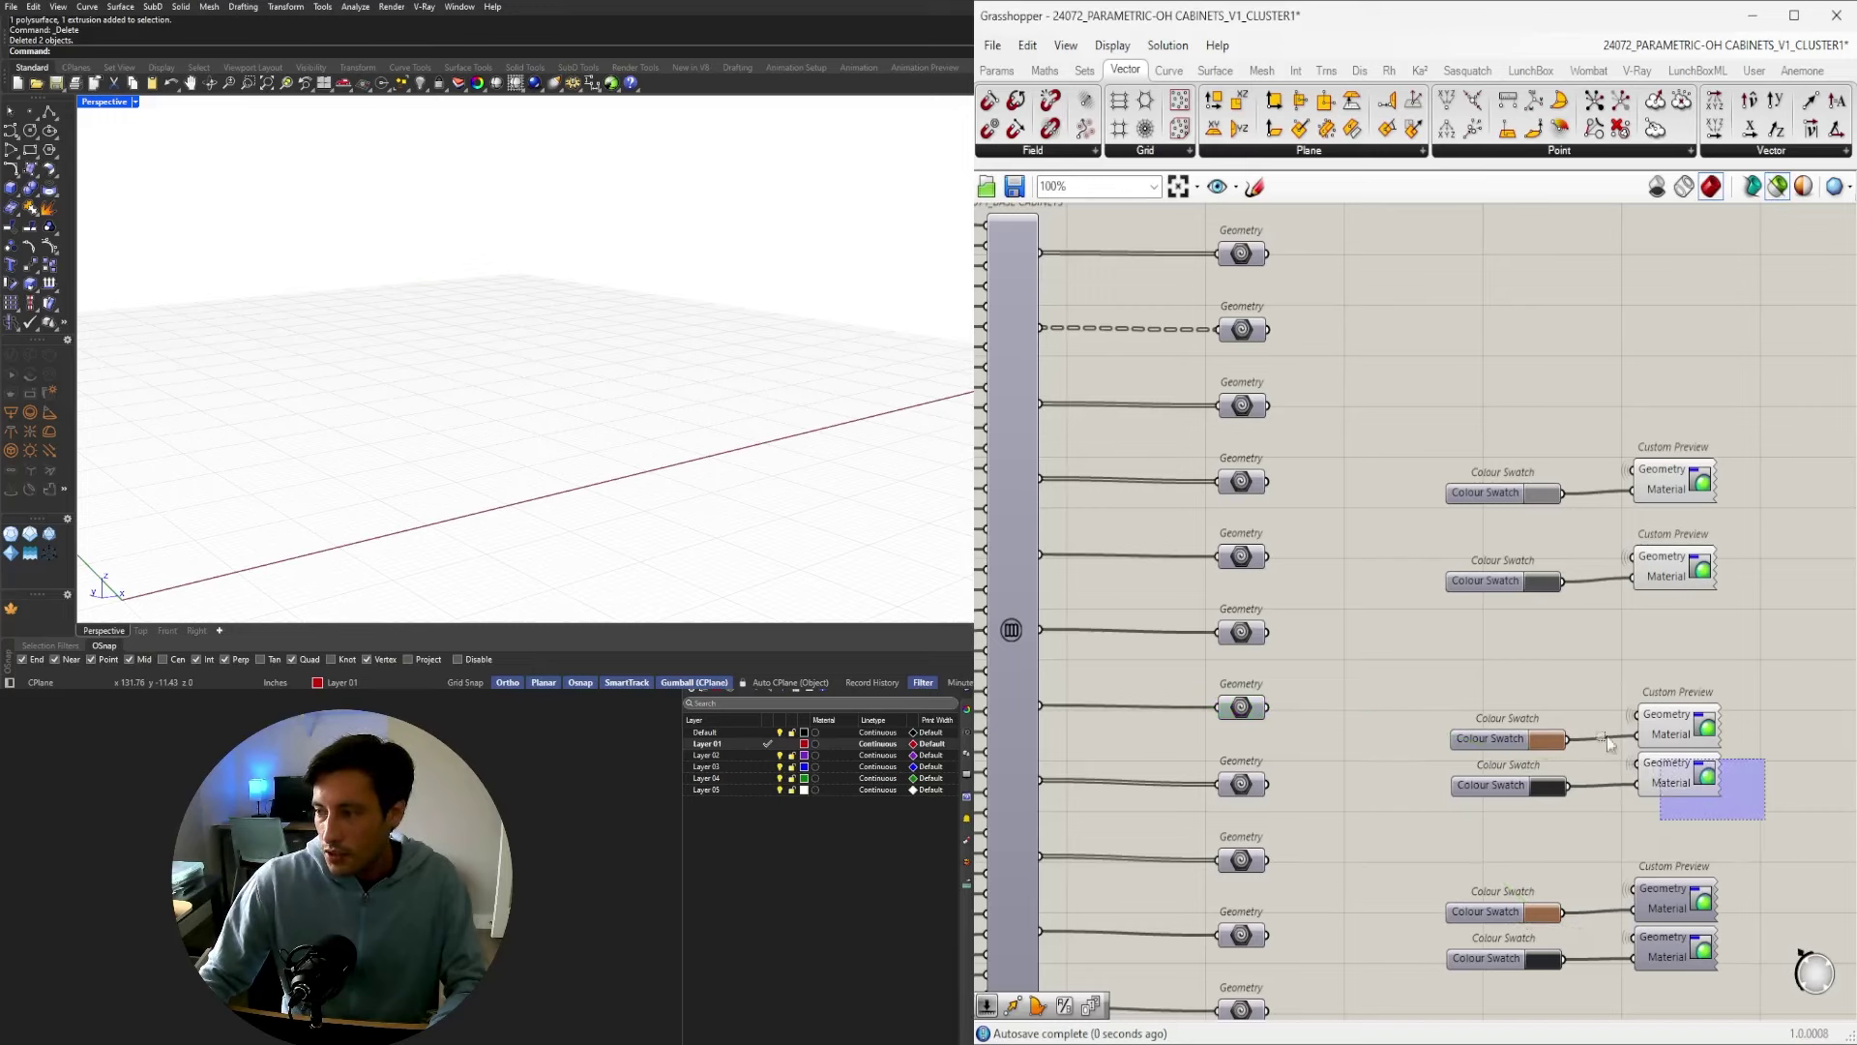
scroll(1621, 503, down, 3)
click(1776, 188)
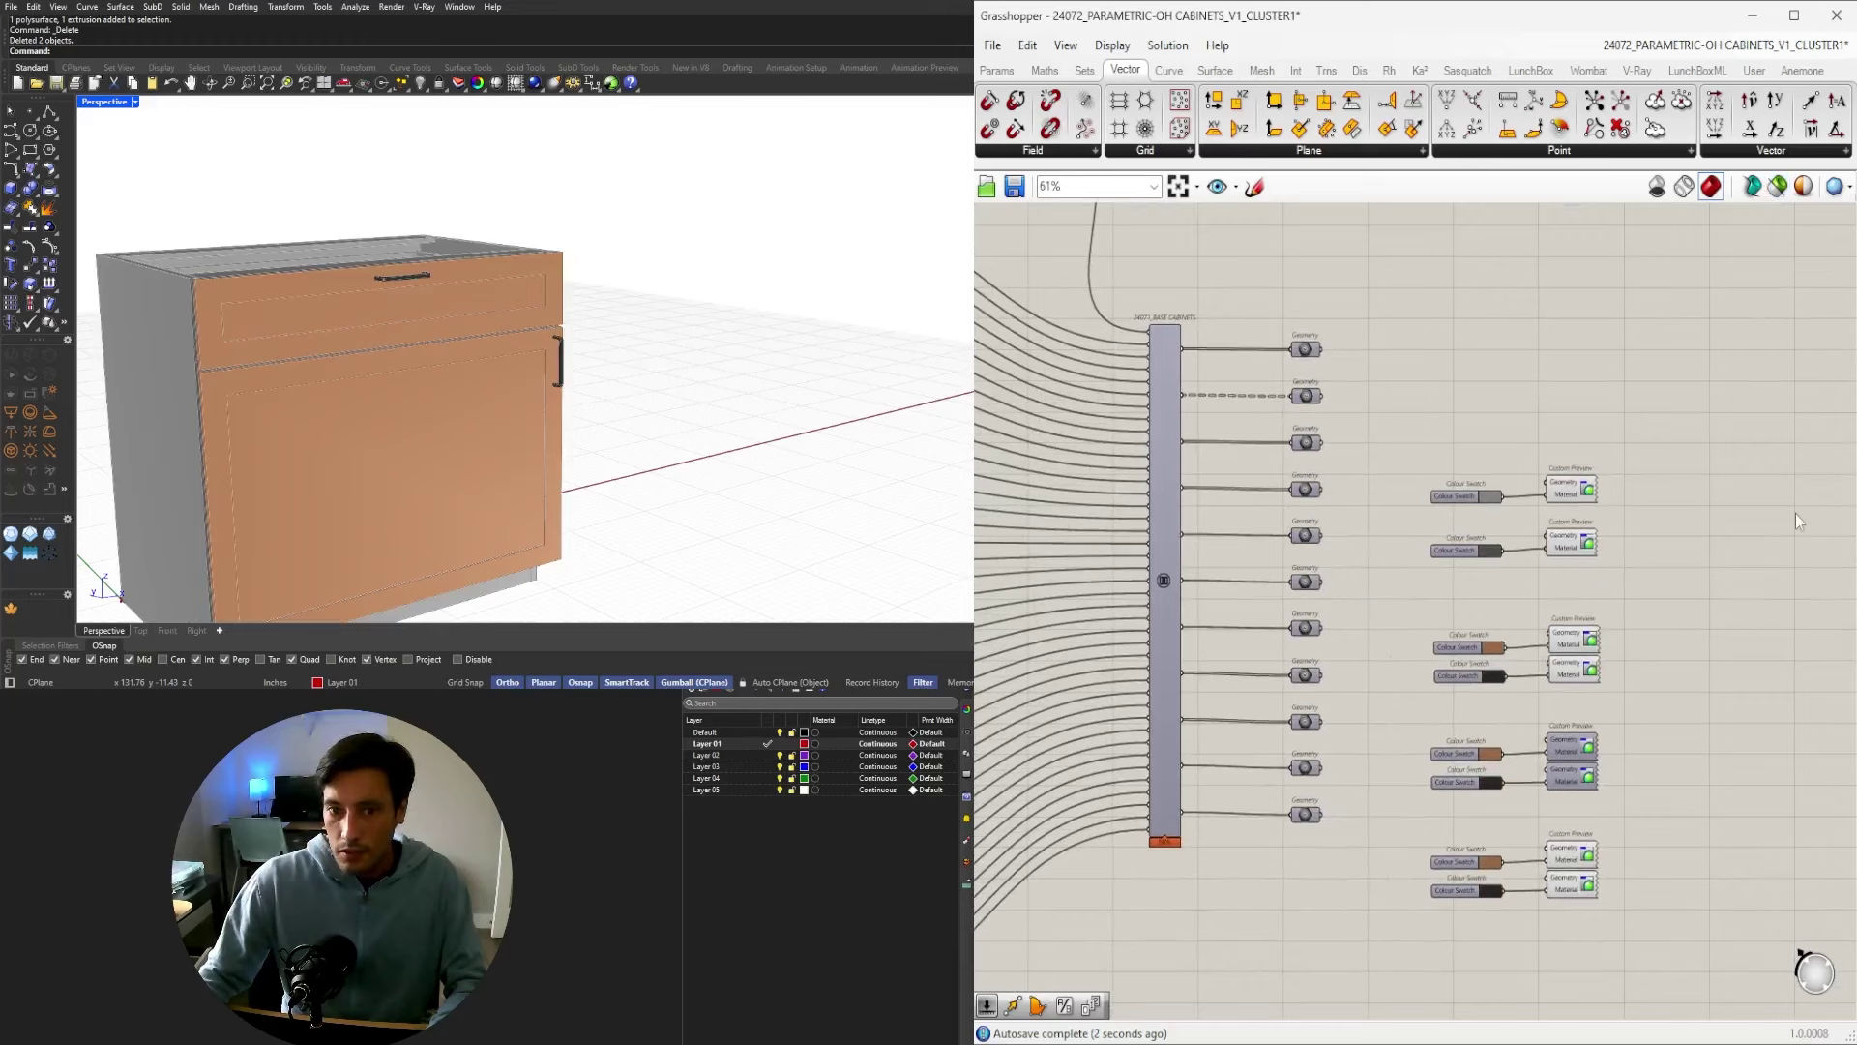
Move the light grey swatch and its Custom Preview down close to the dark grey pair.
scroll(1611, 723, up, 1)
drag(1662, 698, 1582, 674)
scroll(1577, 467, up, 3)
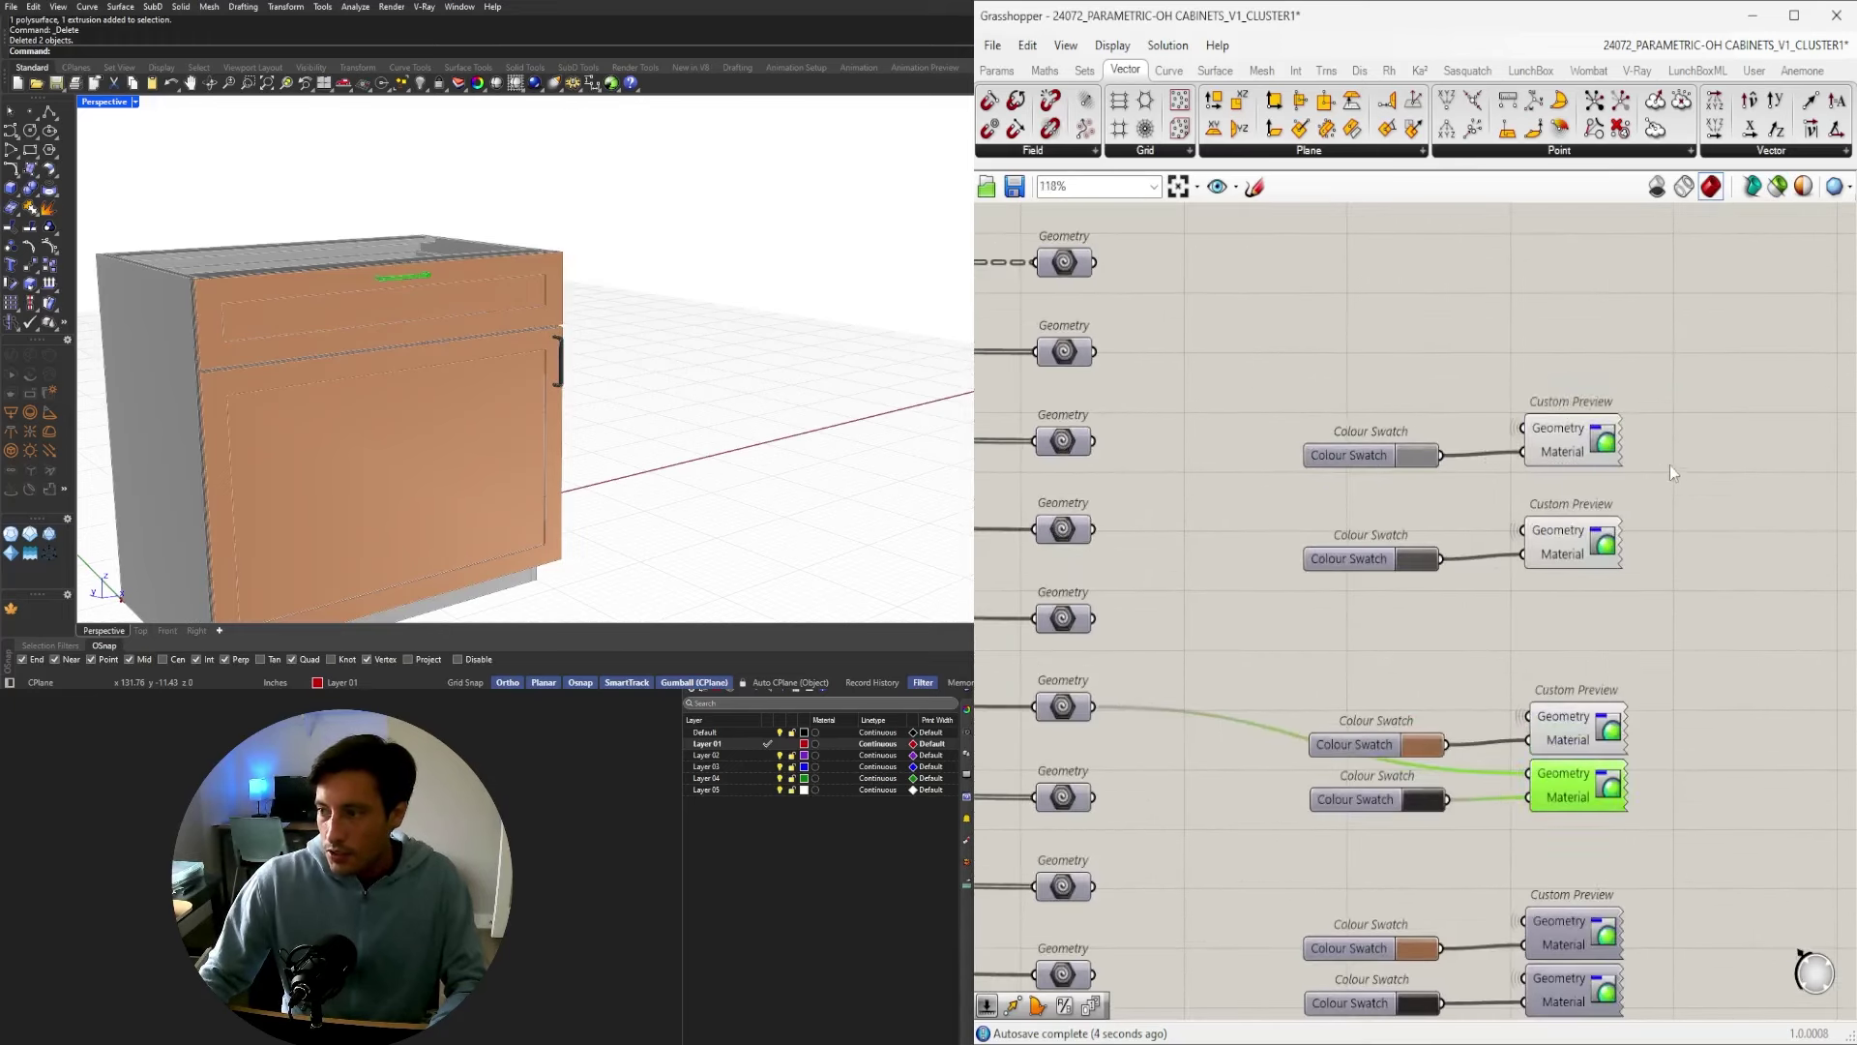
drag(1669, 467, 1422, 431)
drag(1568, 451, 1560, 469)
click(1565, 375)
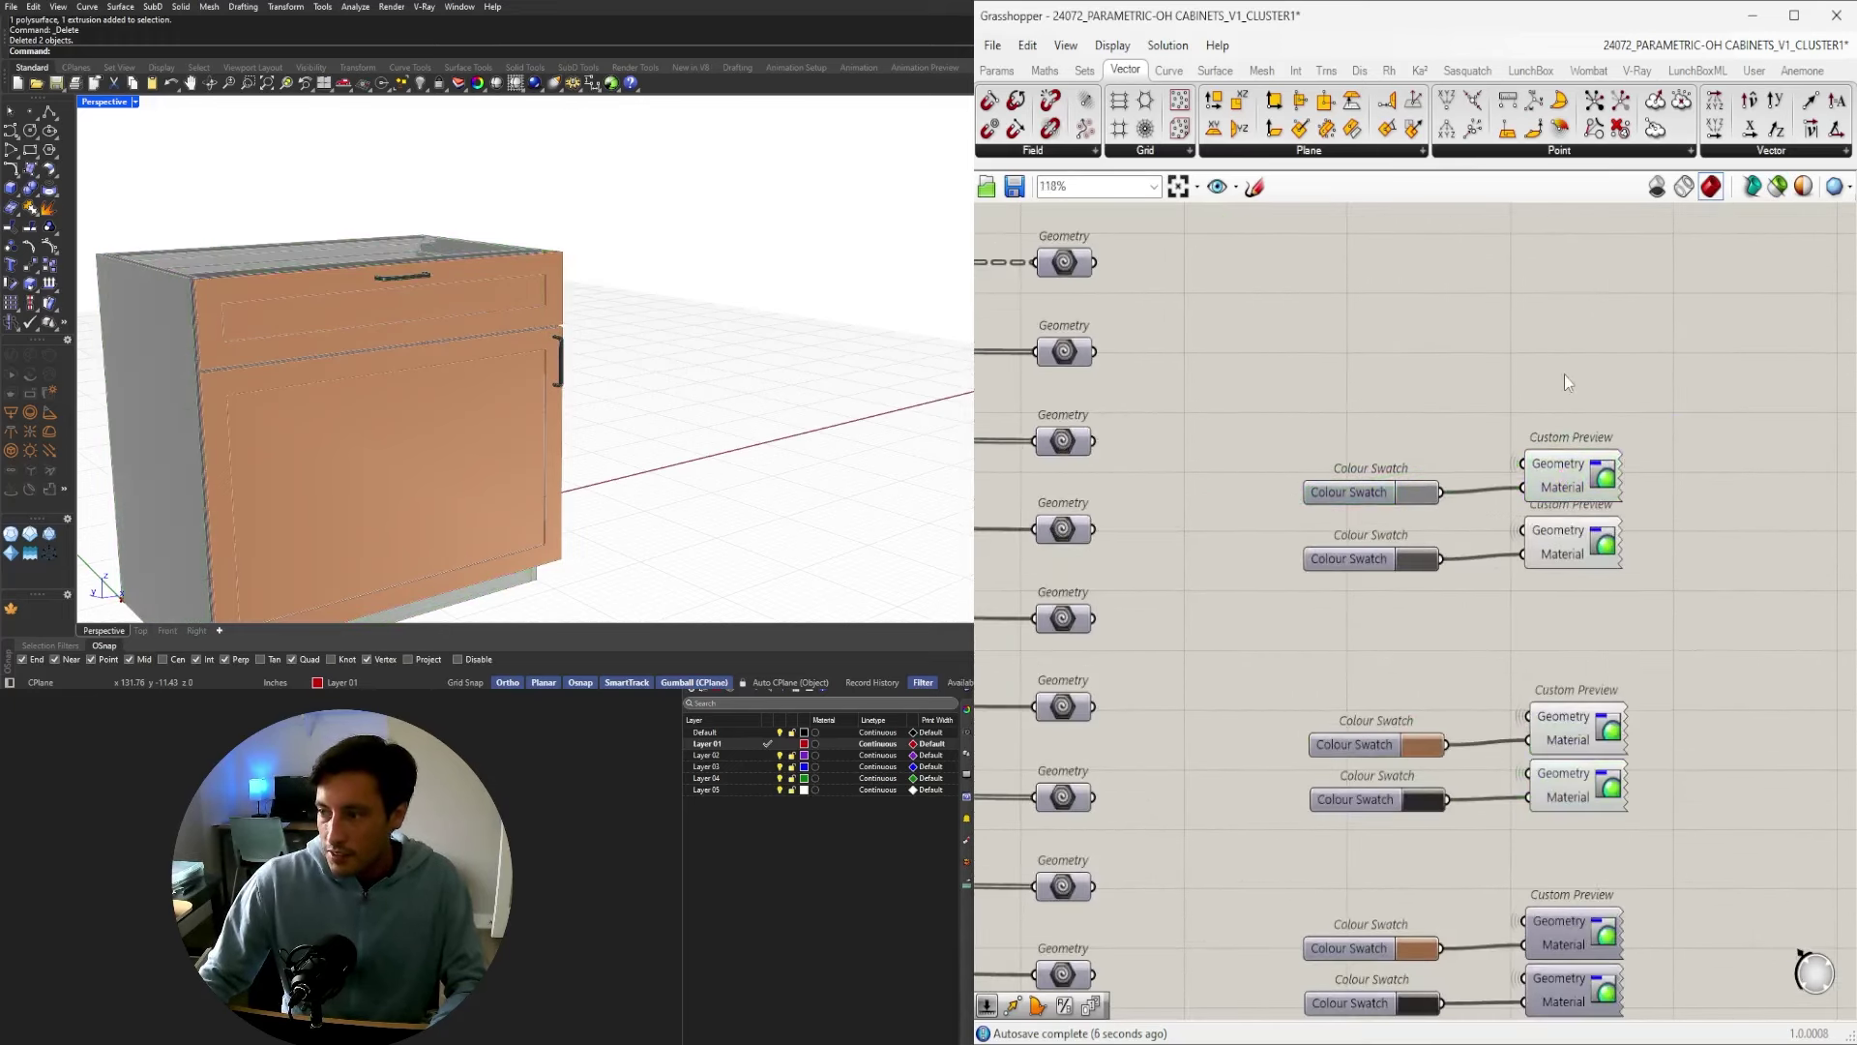
Select the drawer's brown and black preview components and examine the drawer front and handle in the model.
scroll(1616, 445, down, 3)
right_drag(1645, 600, 1555, 553)
drag(1586, 646, 1303, 525)
right_drag(634, 291, 626, 365)
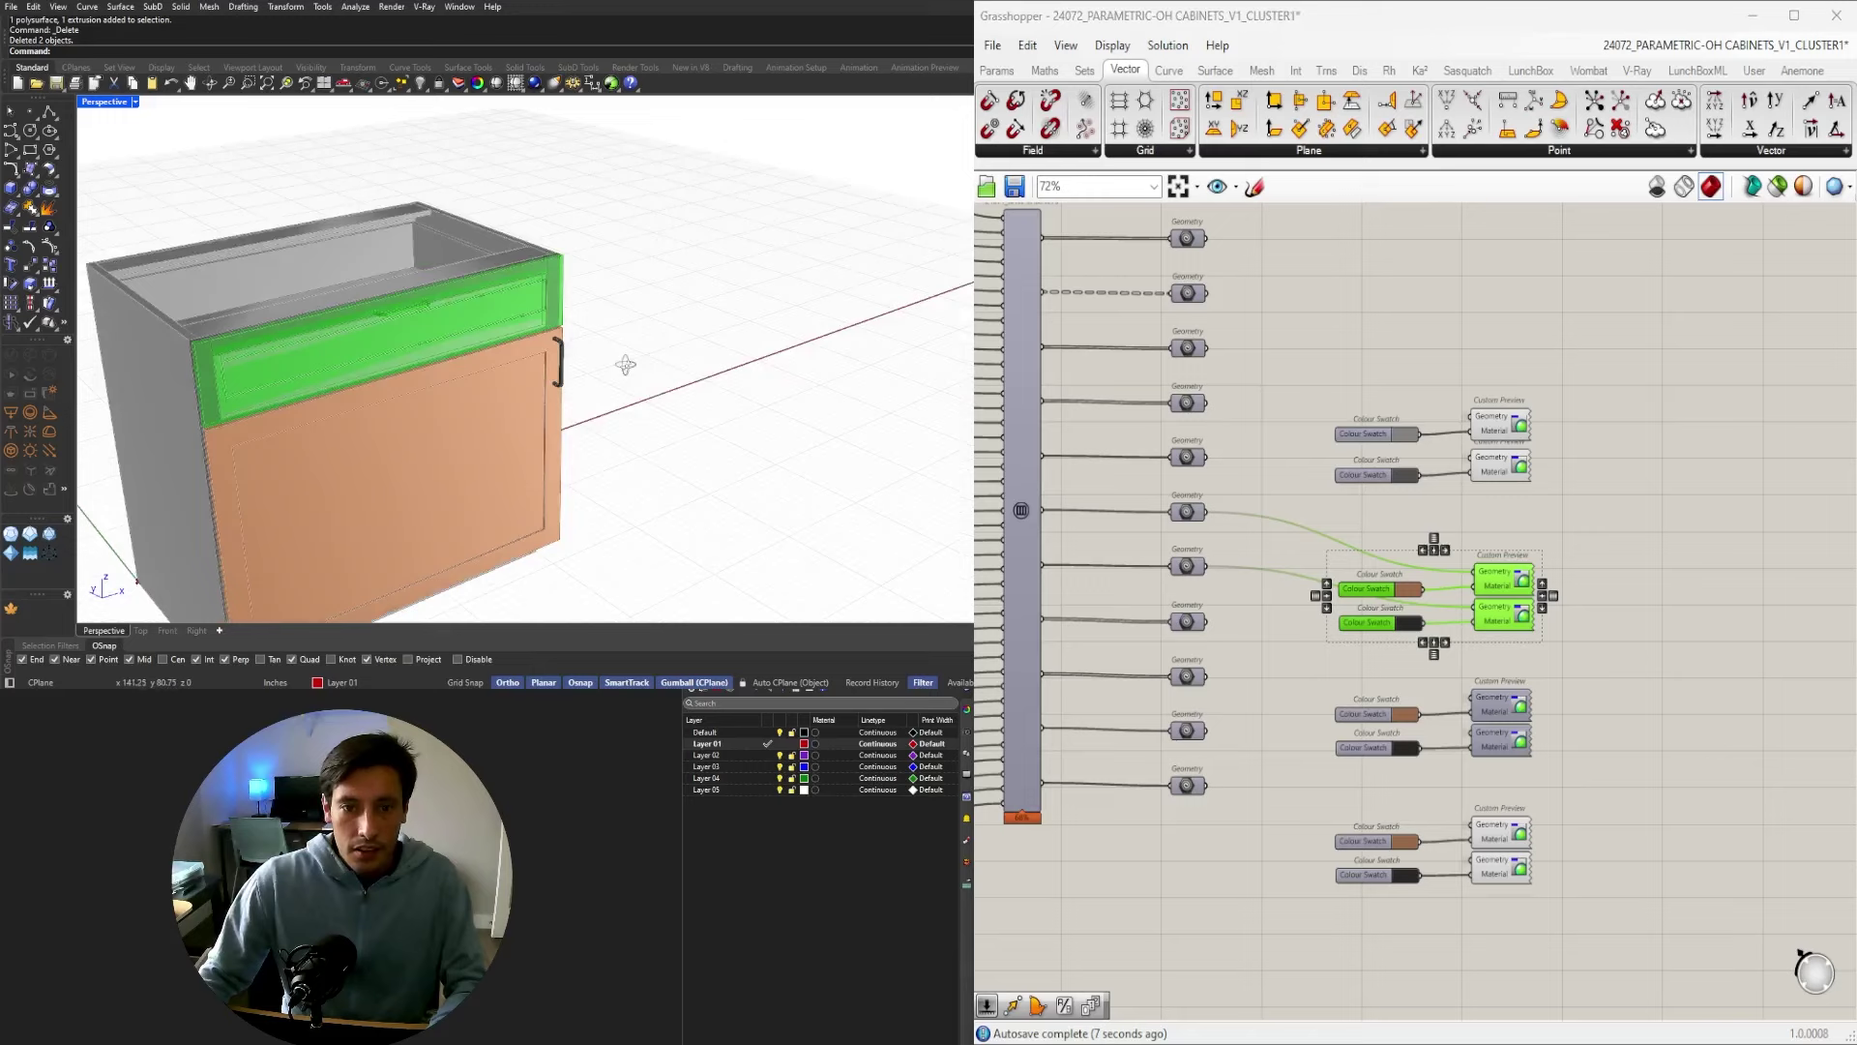
click(1681, 598)
right_drag(503, 407, 318, 321)
scroll(314, 319, up, 3)
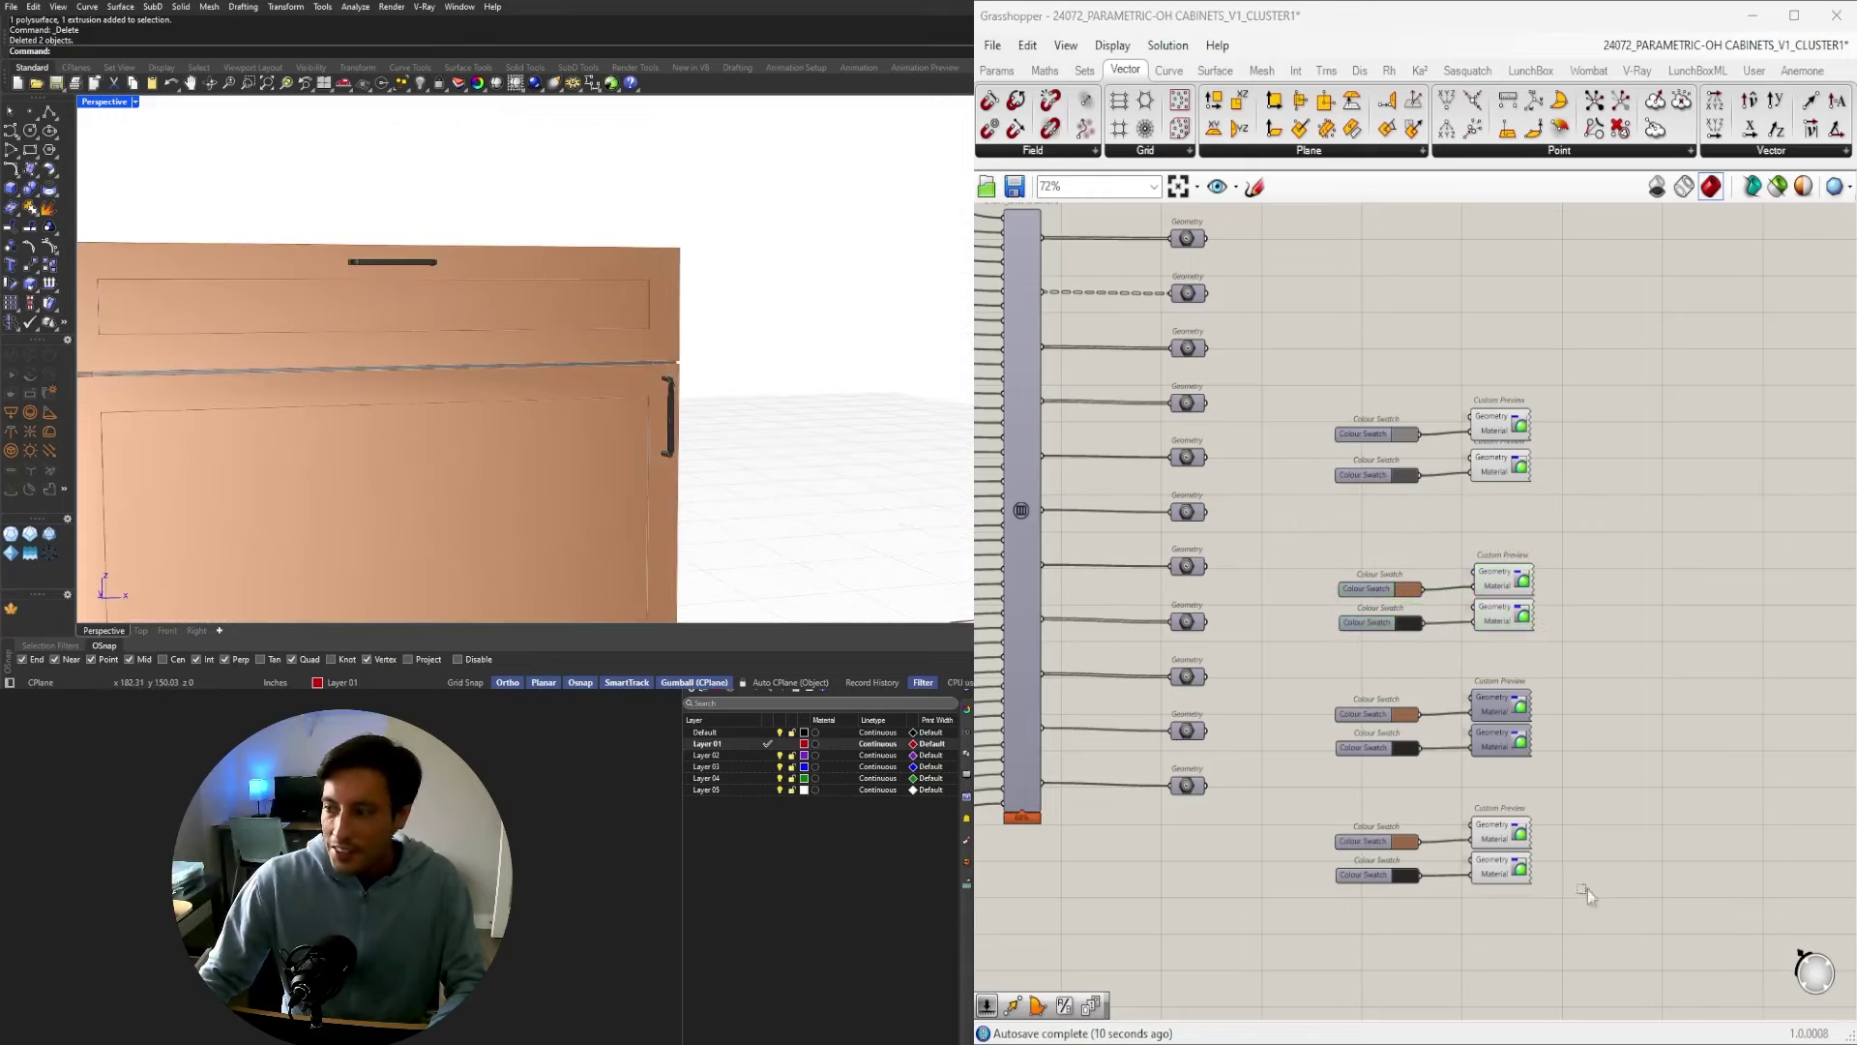
Turn off the preview of the bottom brown and black Custom Preview components for the single door.
drag(1588, 889, 1279, 811)
click(1612, 829)
scroll(1526, 835, down, 1)
drag(1576, 909, 1363, 827)
middle_click(1428, 794)
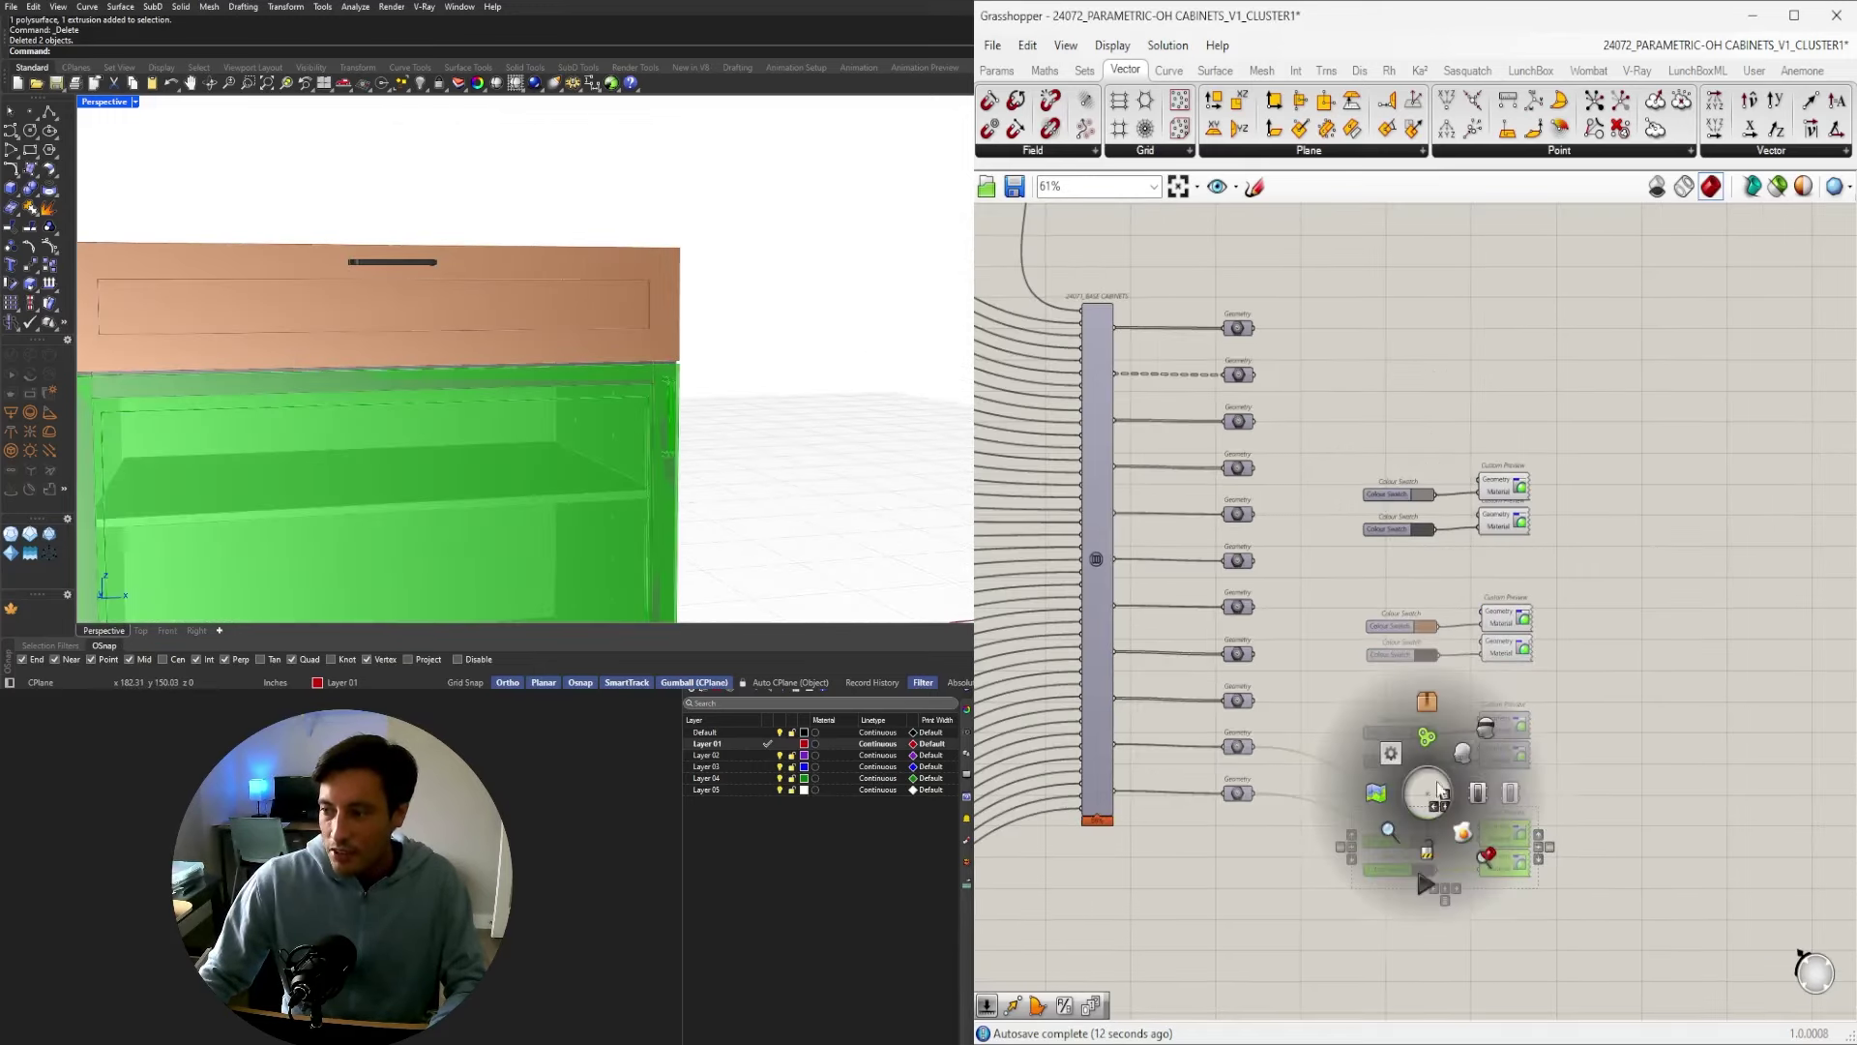
click(1465, 752)
Turn on the preview of the double-door brown and black Custom Previews and check both cabinets in the model.
drag(1628, 780, 1471, 682)
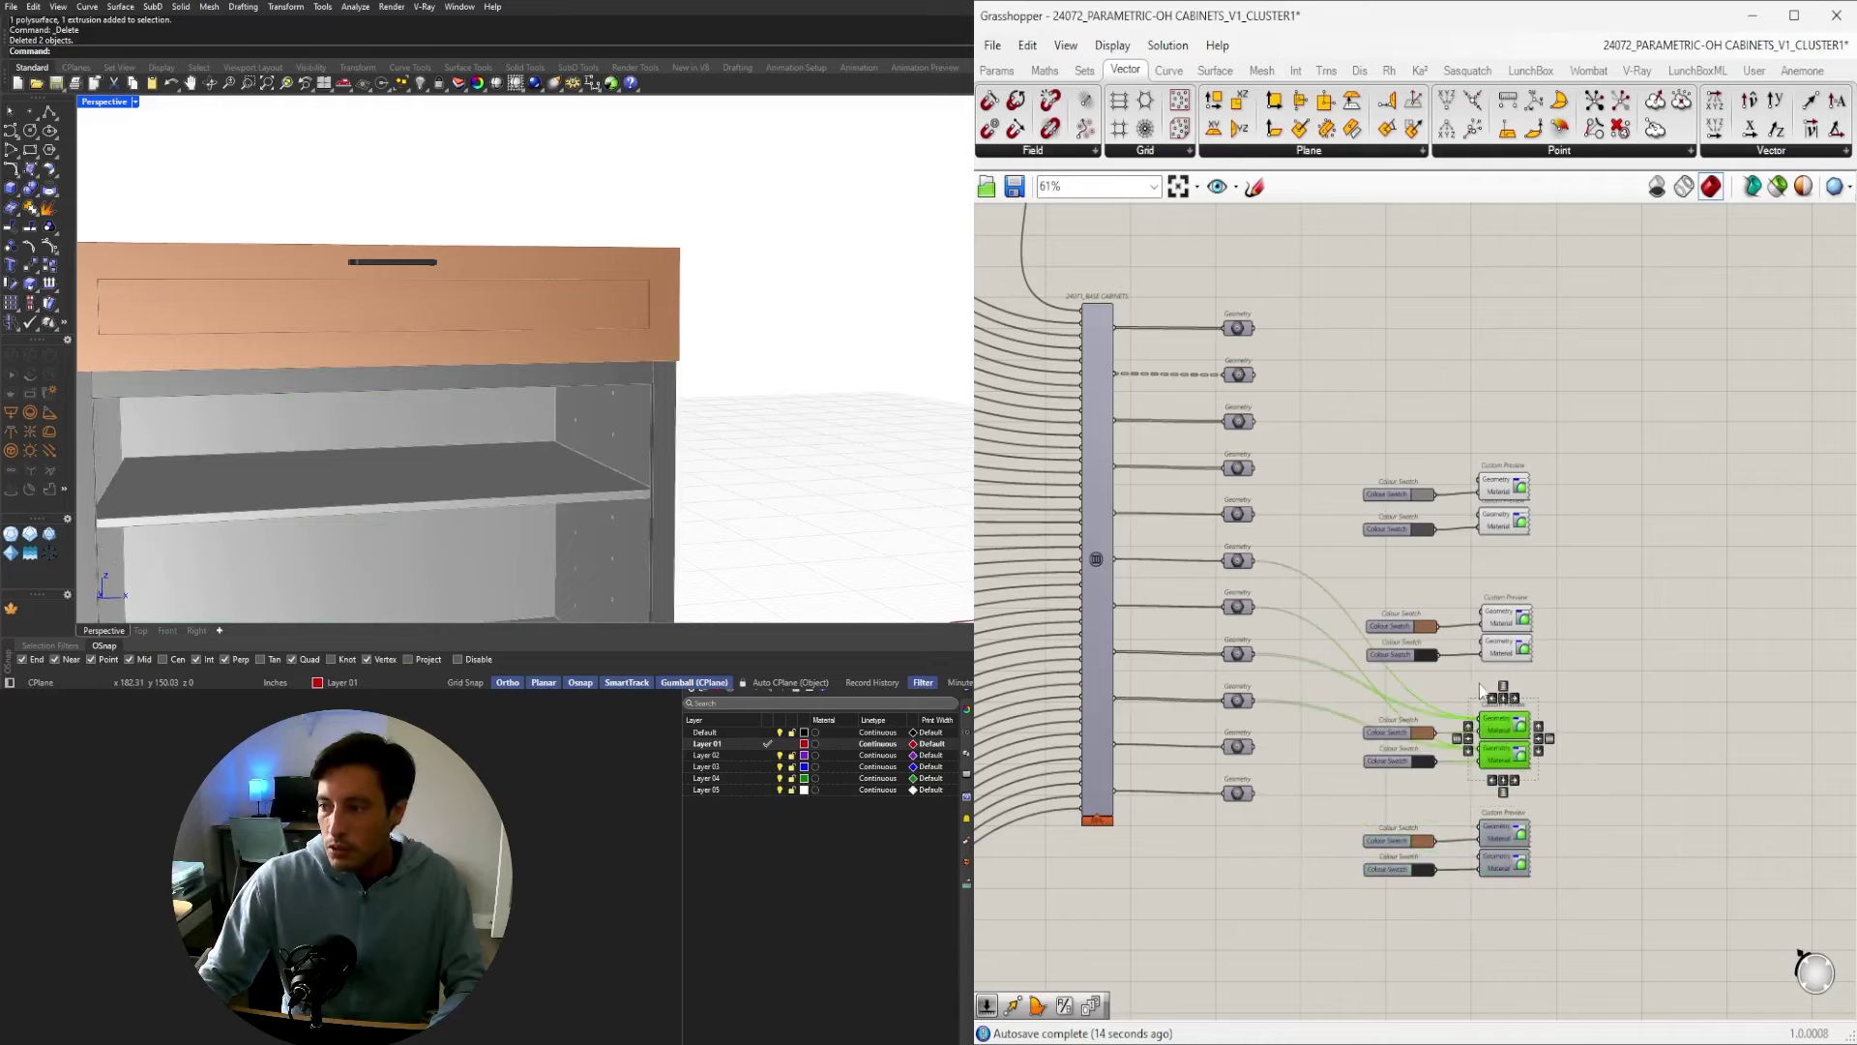
scroll(1508, 660, up, 1)
middle_click(1508, 647)
click(1602, 607)
click(1604, 607)
scroll(542, 371, down, 5)
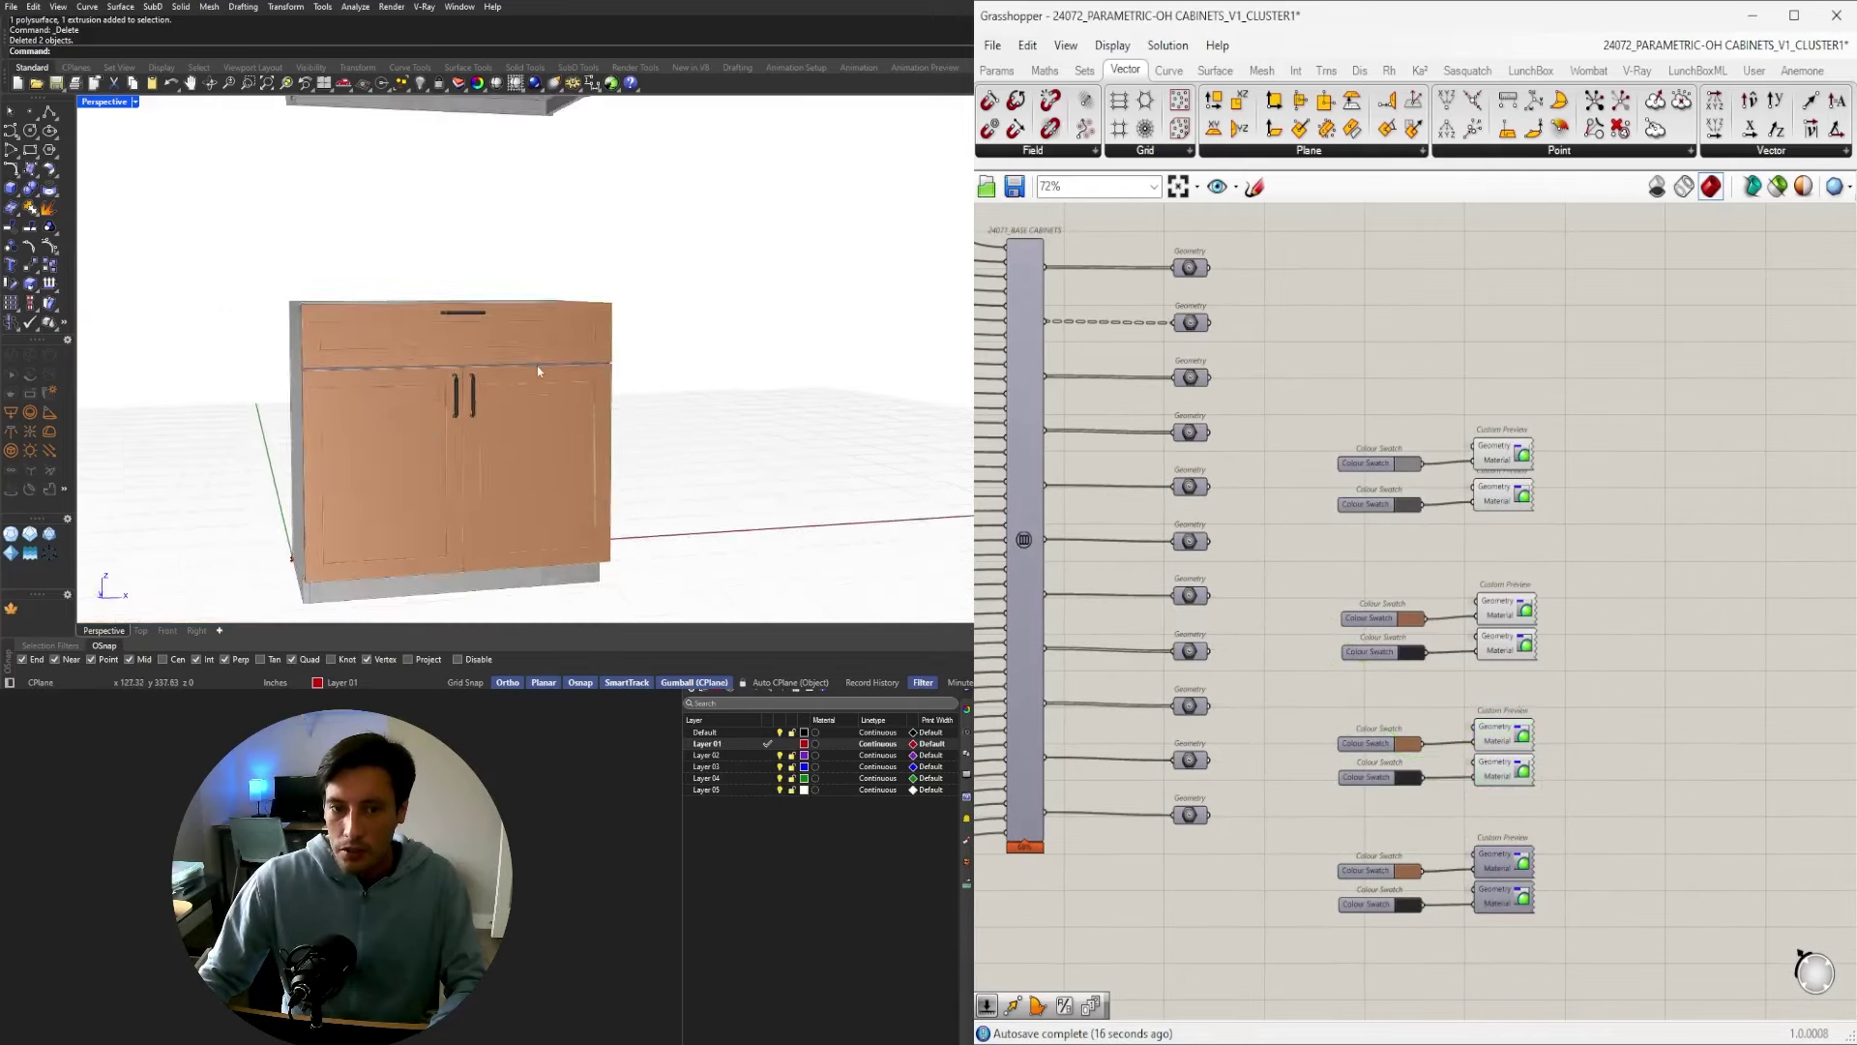
right_drag(539, 371, 614, 431)
scroll(614, 431, down, 3)
Set the overhead cabinet's CABINET HEIGHT LOCATION slider to 52.510.
scroll(1192, 534, down, 1)
right_drag(1192, 535, 1578, 613)
scroll(1578, 614, down, 2)
right_drag(1460, 560, 1564, 674)
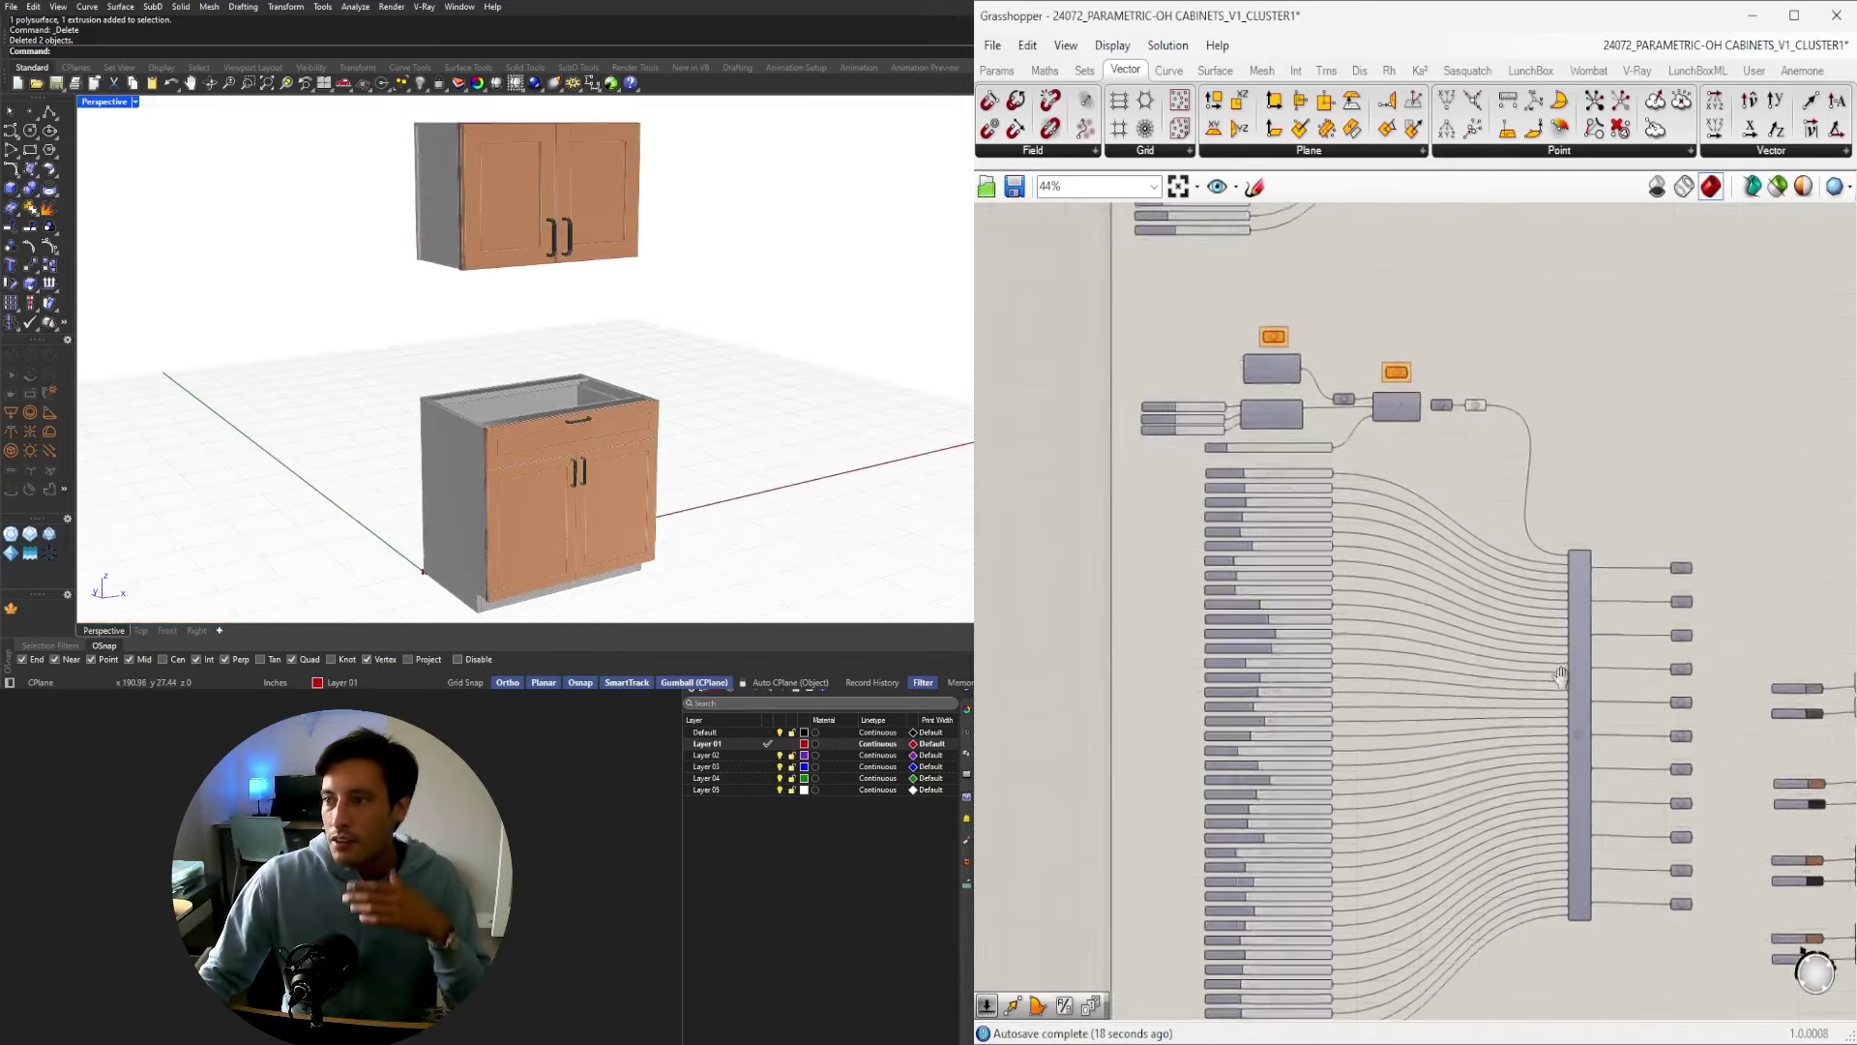
right_drag(1476, 394, 1513, 842)
scroll(1178, 319, up, 4)
scroll(1178, 321, up, 3)
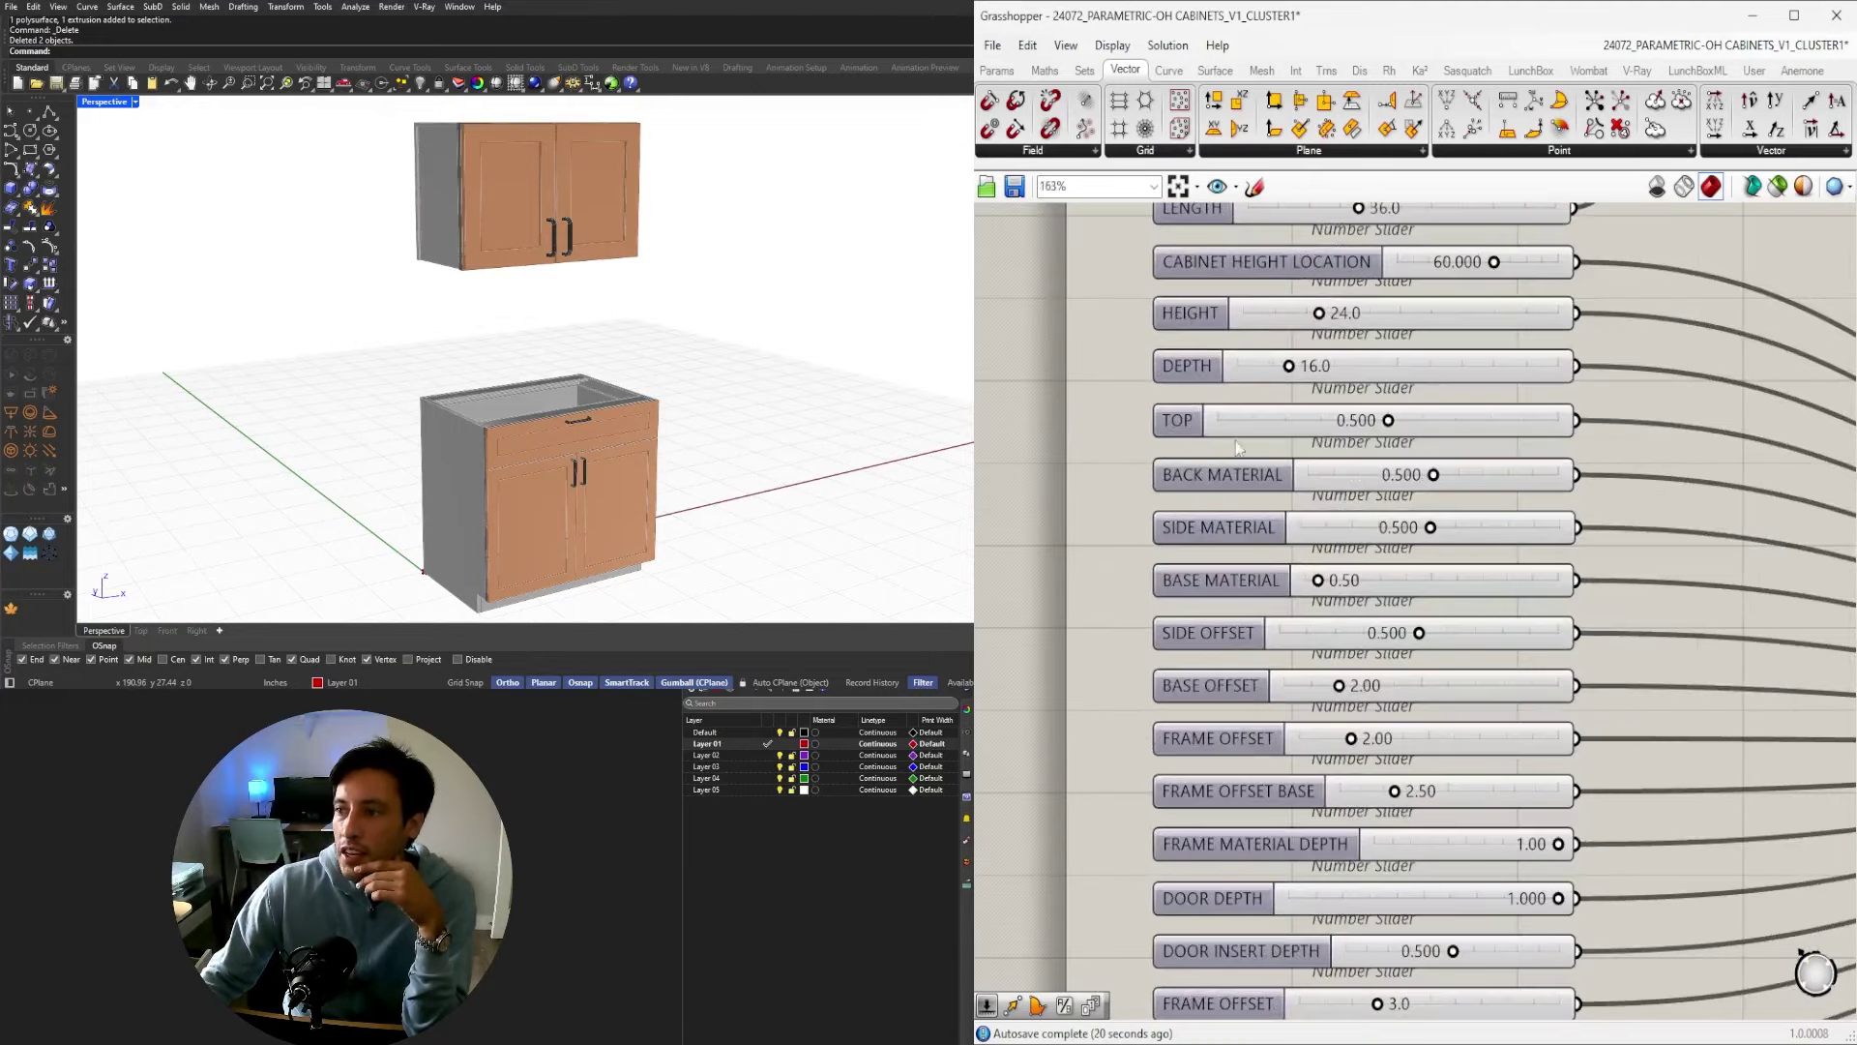
right_drag(1178, 321, 1470, 489)
scroll(1469, 489, up, 4)
mouse_move(1470, 488)
mouse_down()
mouse_move(1434, 489)
mouse_move(1458, 485)
mouse_up()
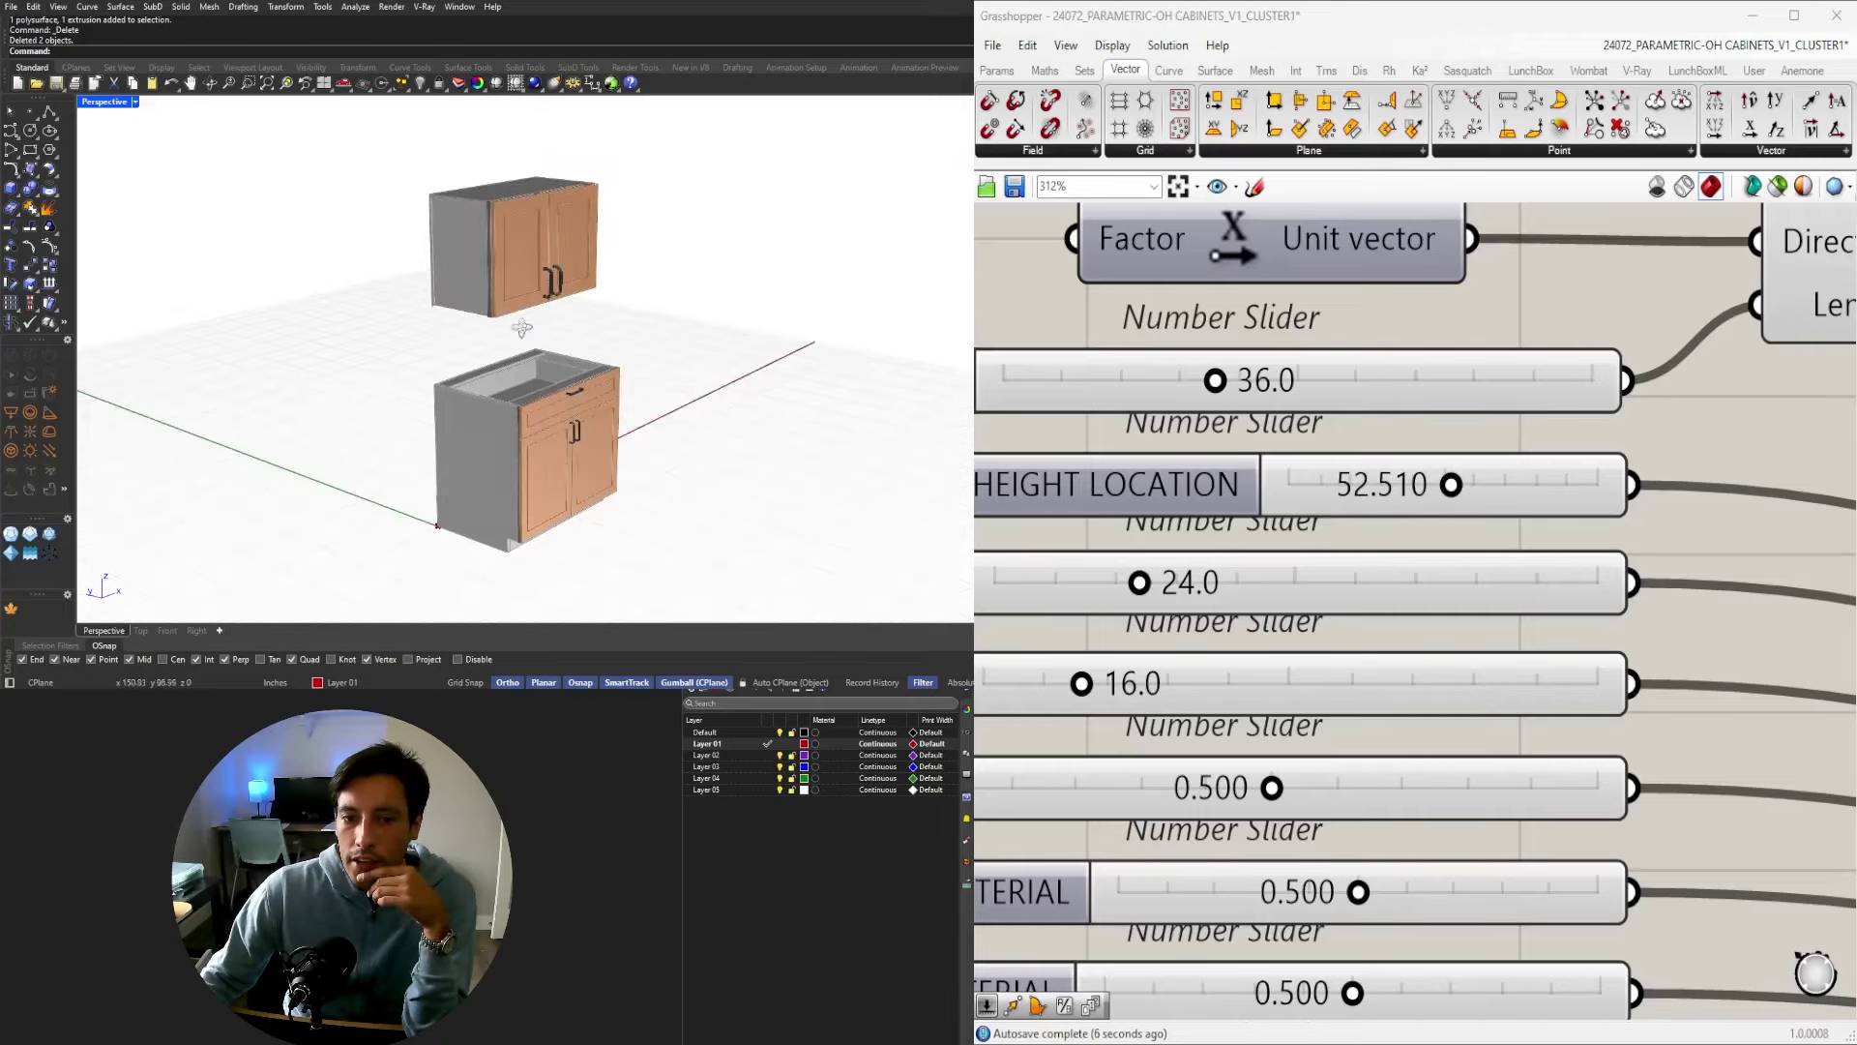
Move the whole base cabinet definition up, closer beneath the overhead cabinet definition.
scroll(1279, 463, down, 5)
scroll(1322, 484, down, 6)
drag(1712, 904, 1257, 486)
scroll(1287, 479, up, 3)
drag(1351, 543, 1351, 476)
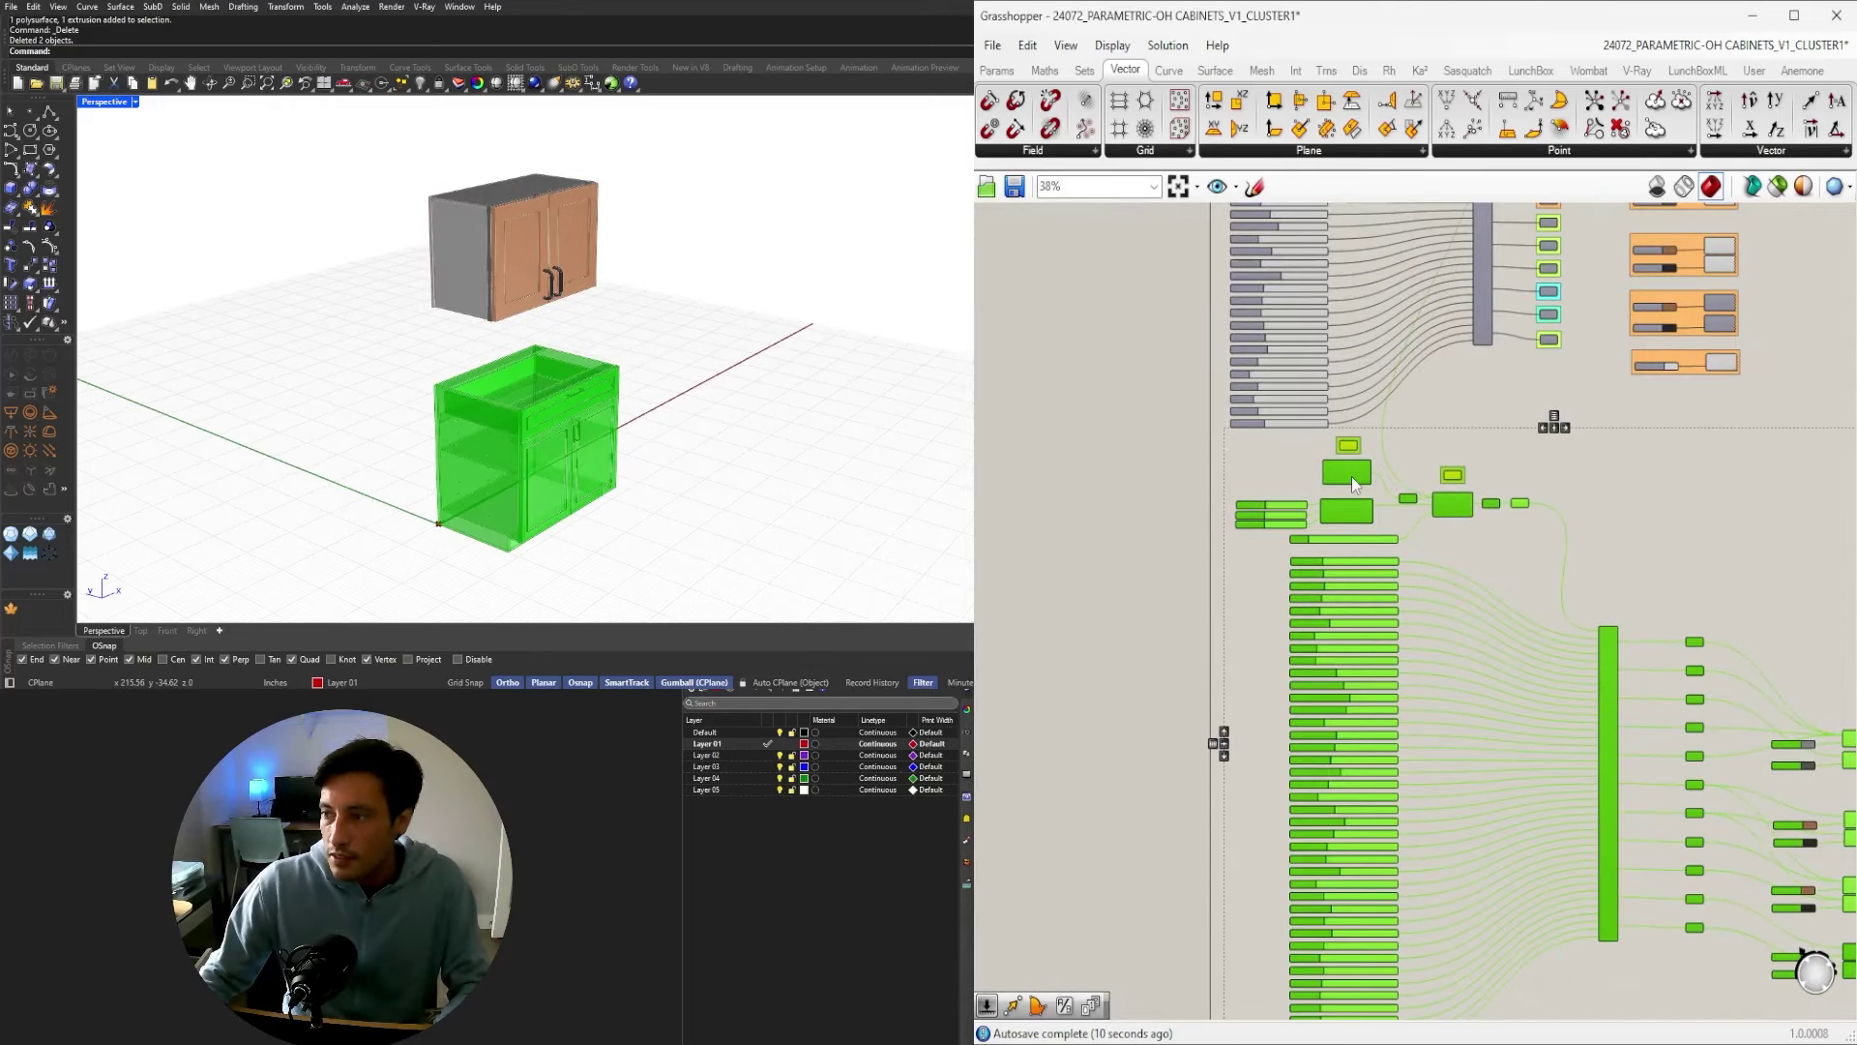
click(1477, 437)
Select both cabinet definitions and shift them slightly together on the canvas.
scroll(1476, 437, down, 3)
drag(1695, 908, 1360, 392)
scroll(1441, 515, up, 2)
drag(1435, 516, 1449, 520)
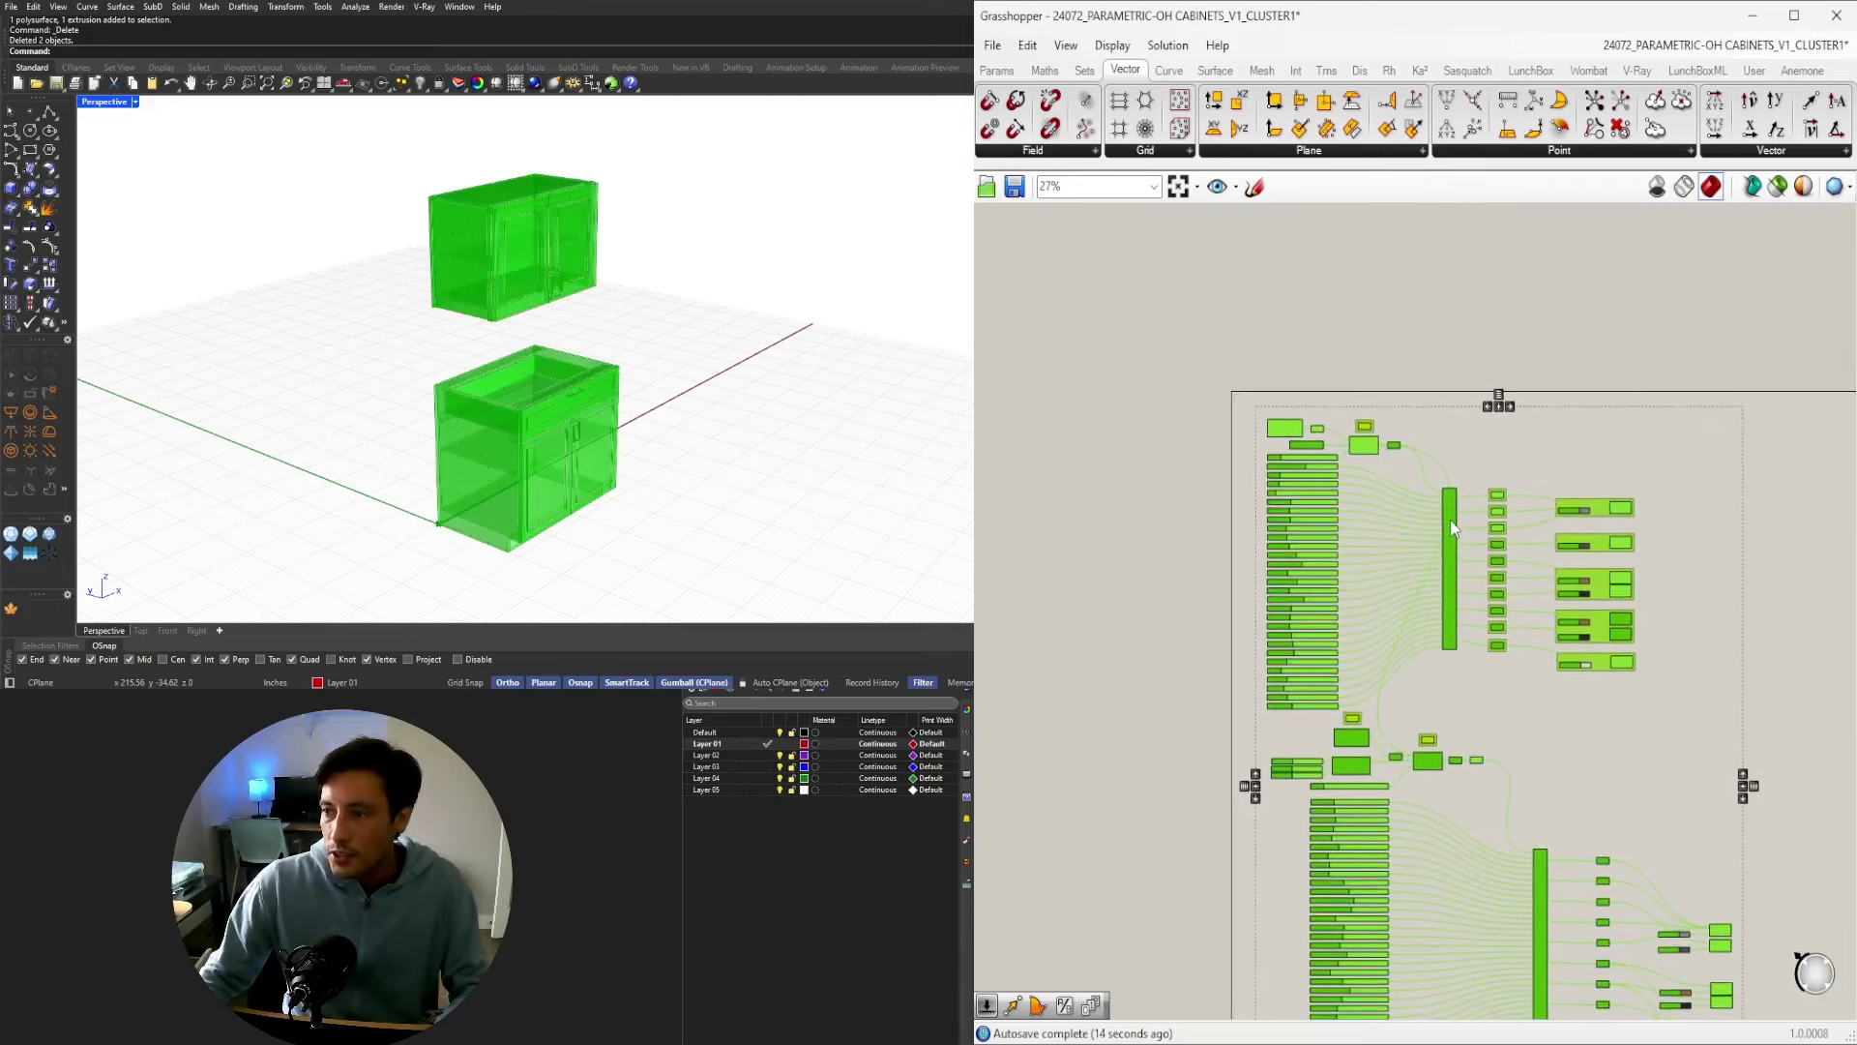
click(1461, 459)
Examine both cabinets in the model and review the two complete definitions on the canvas.
right_drag(852, 387, 682, 387)
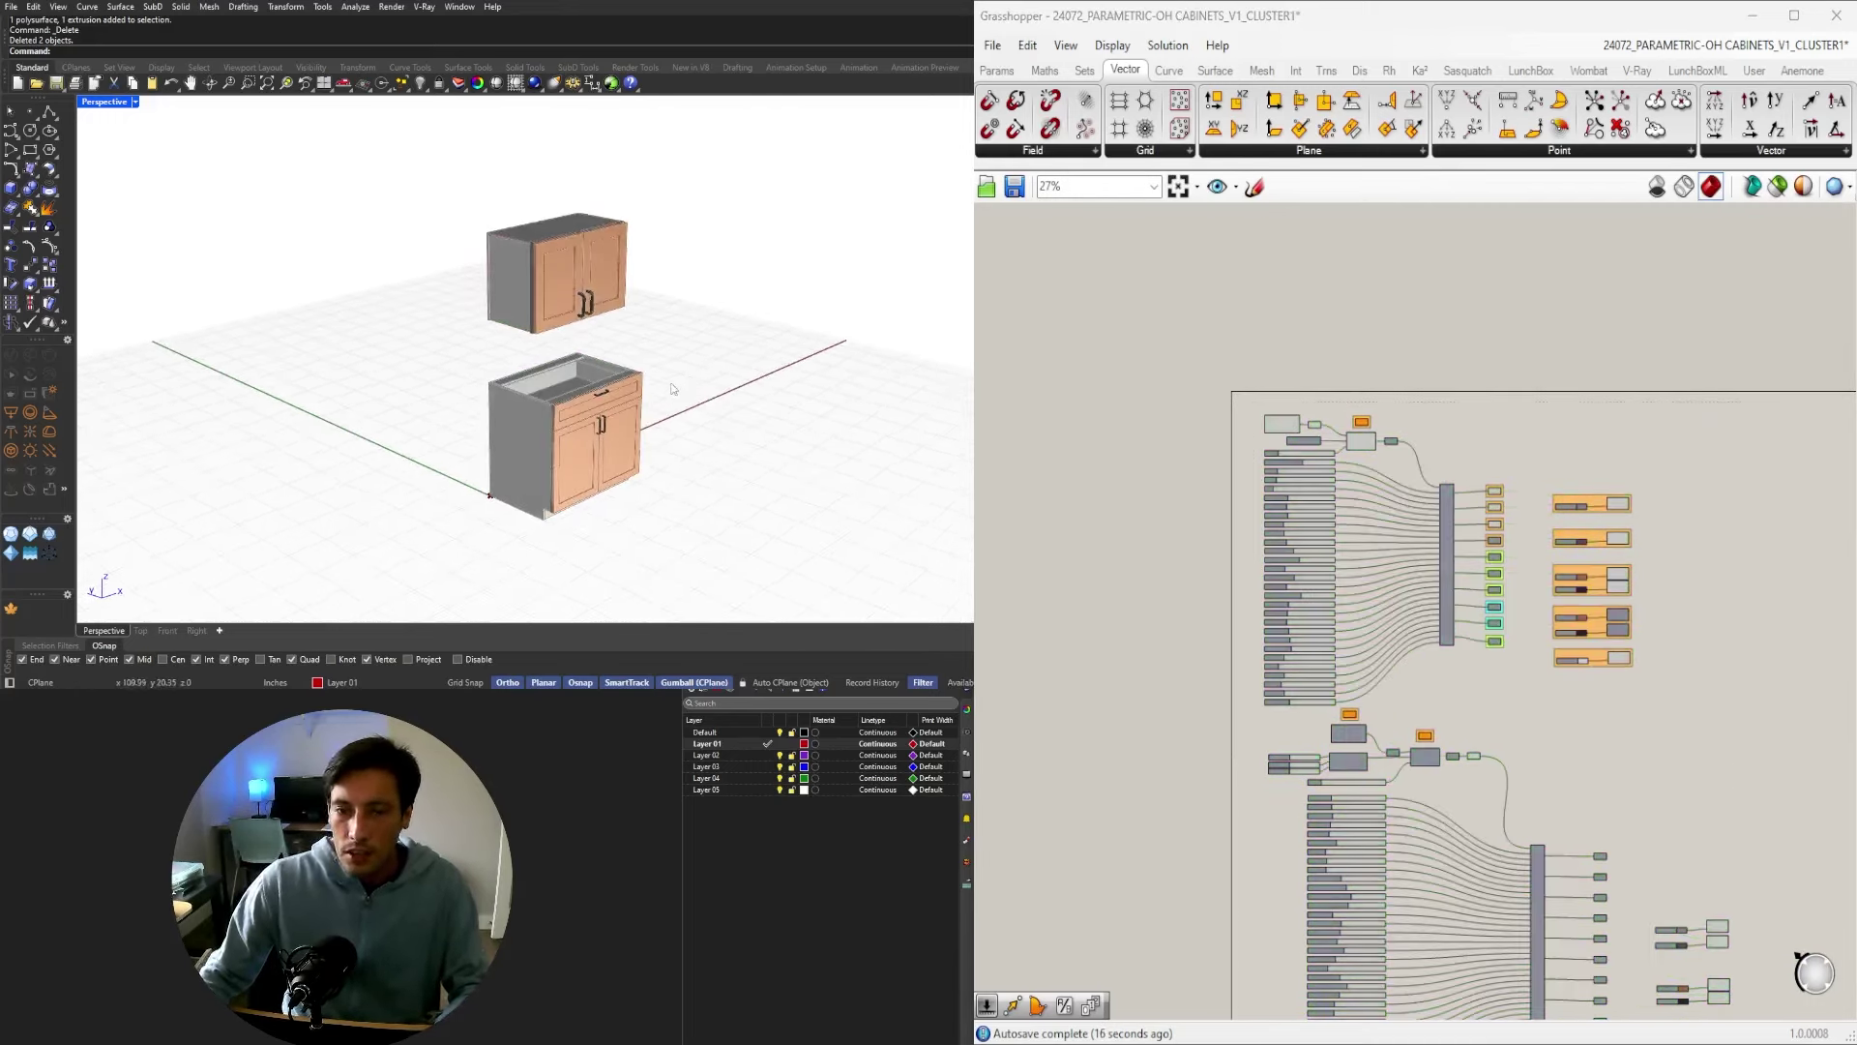
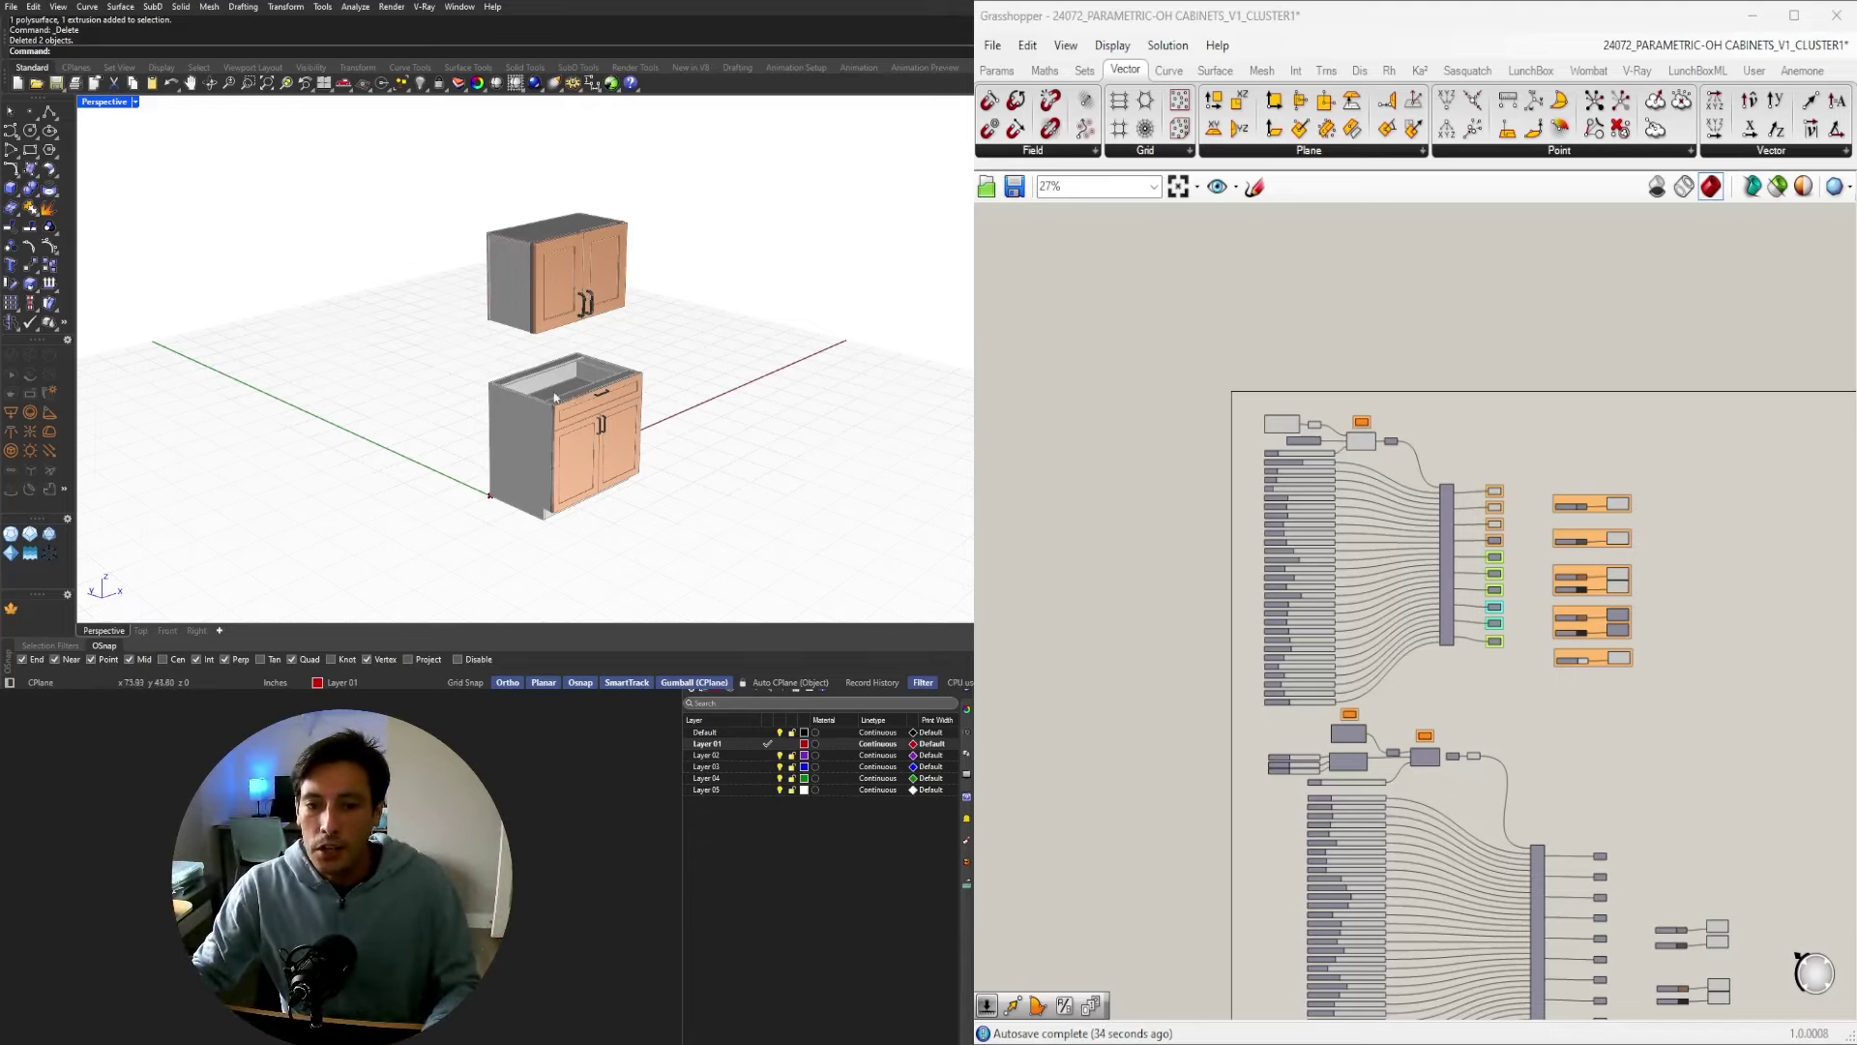
right_drag(557, 397, 328, 510)
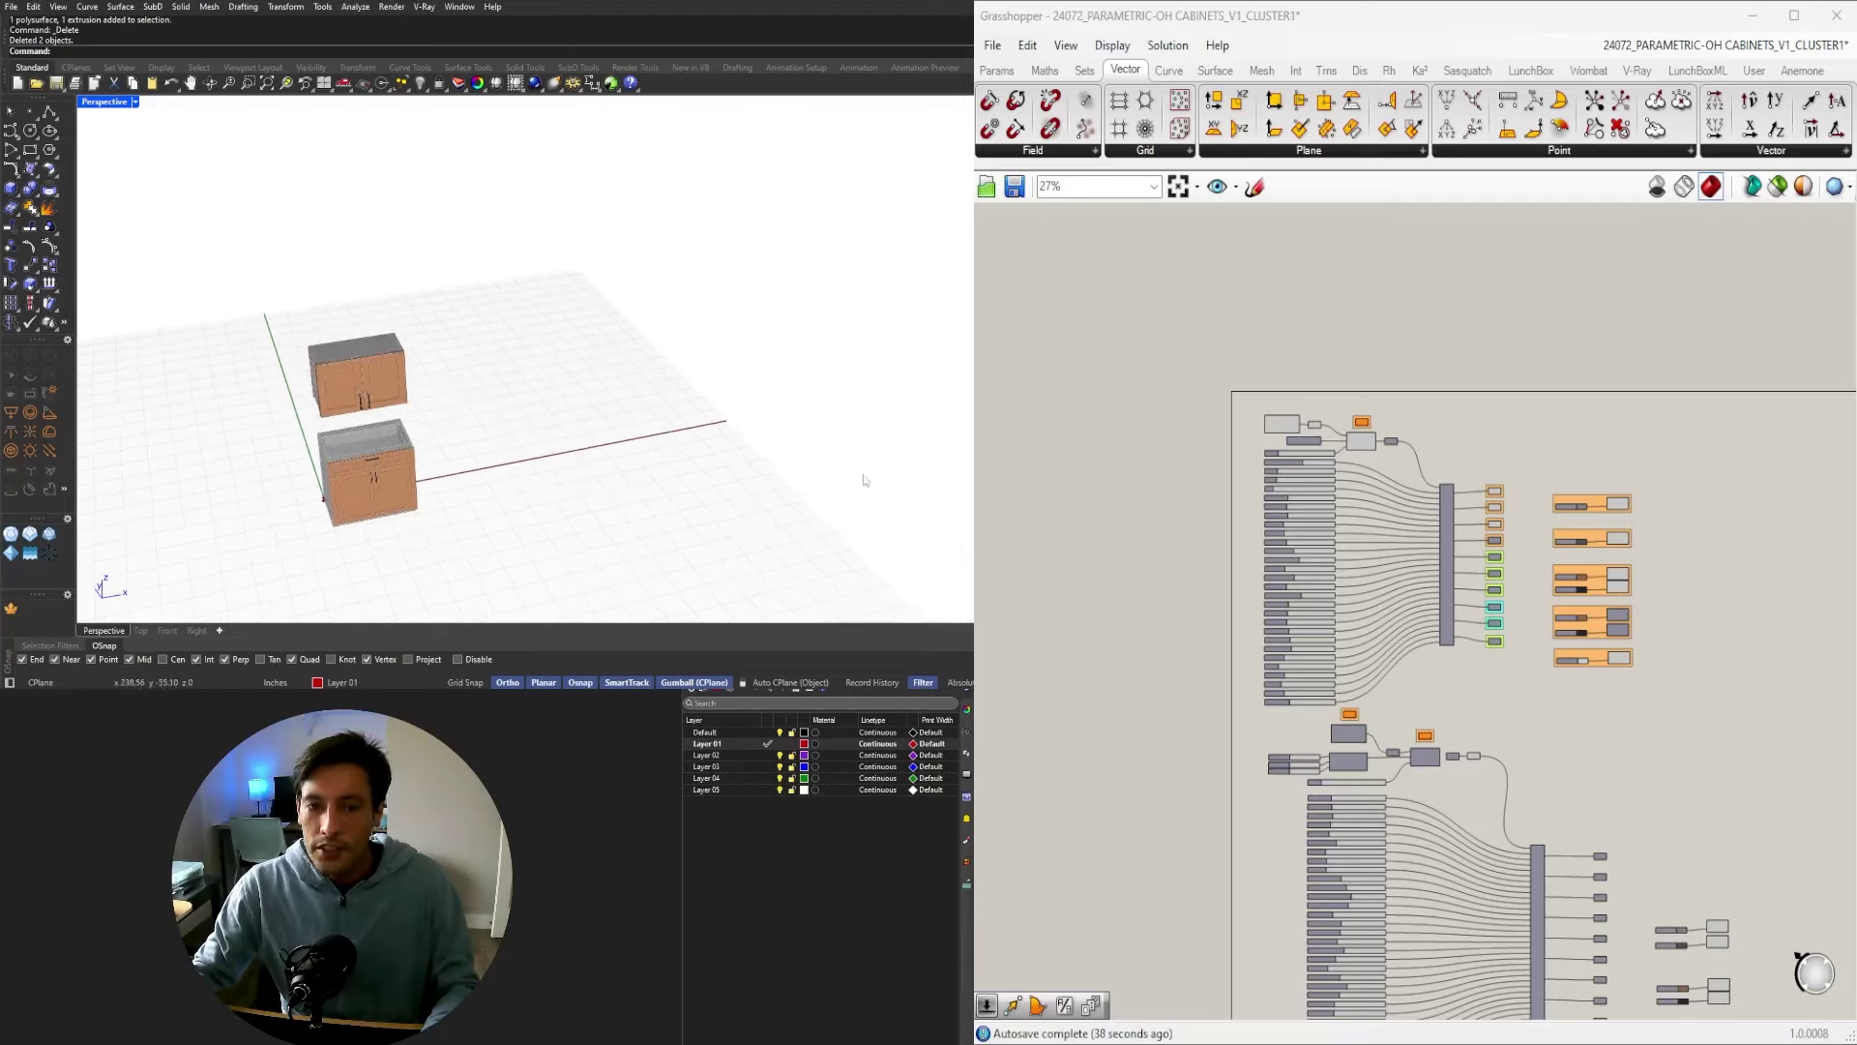
scroll(510, 481, up, 4)
scroll(1574, 584, down, 2)
scroll(1574, 582, down, 1)
right_drag(1717, 575, 1595, 495)
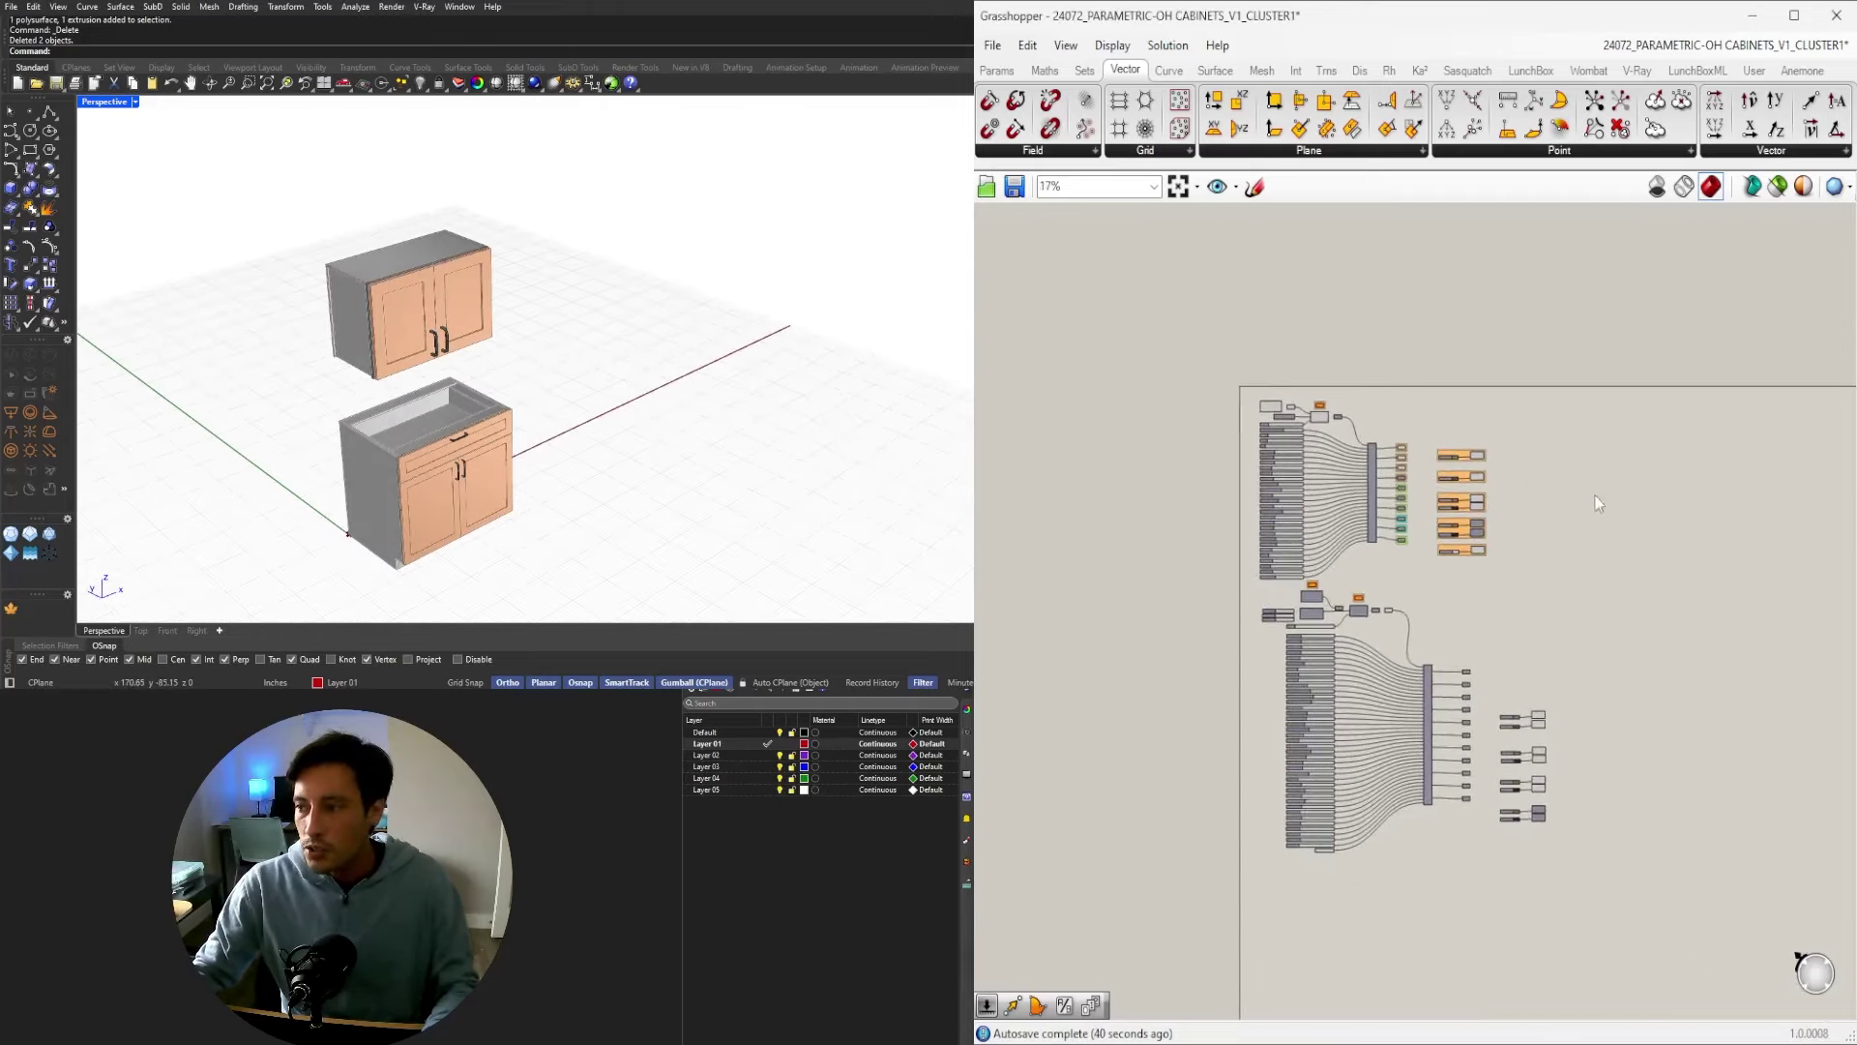
drag(1135, 351, 1613, 936)
click(1623, 809)
Set the overhead cabinet's CABINET HEIGHT LOCATION slider to 45.619 and check the gap between the two cabinets.
scroll(1287, 437, up, 5)
scroll(1301, 437, up, 12)
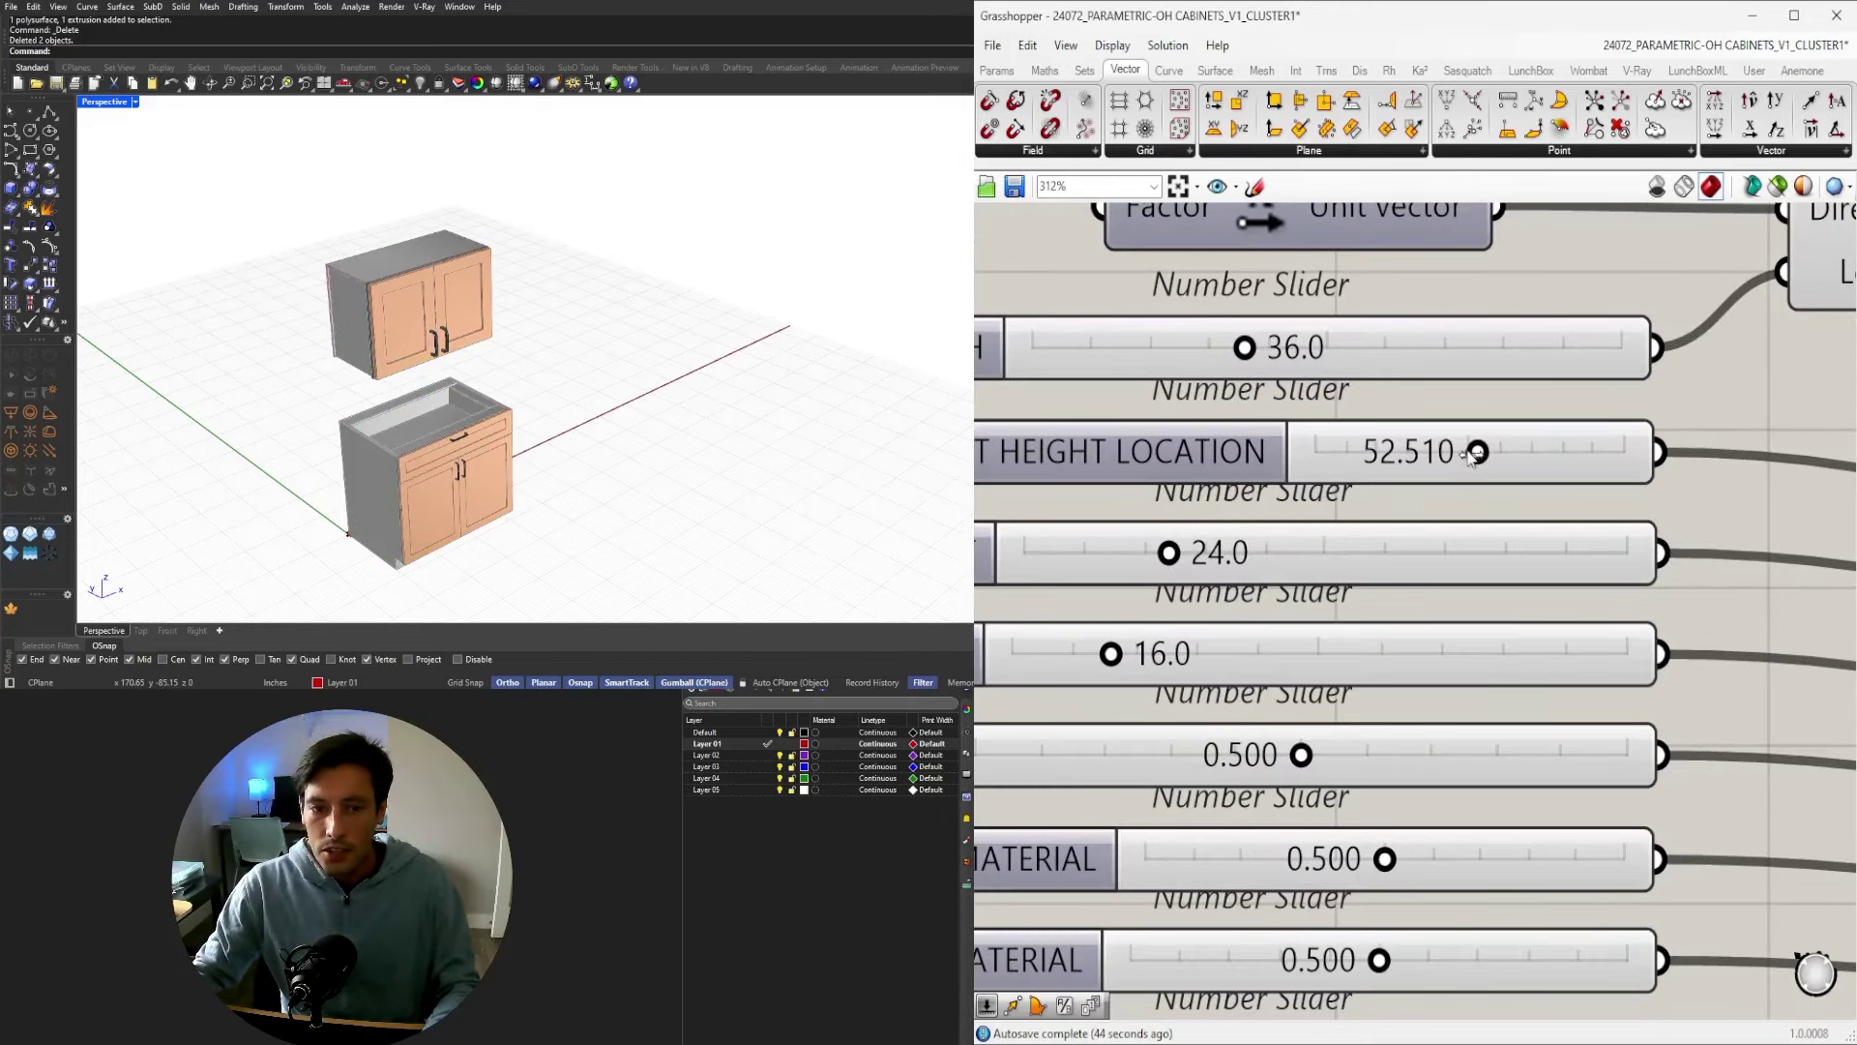
drag(1472, 452, 1462, 456)
double_click(1462, 456)
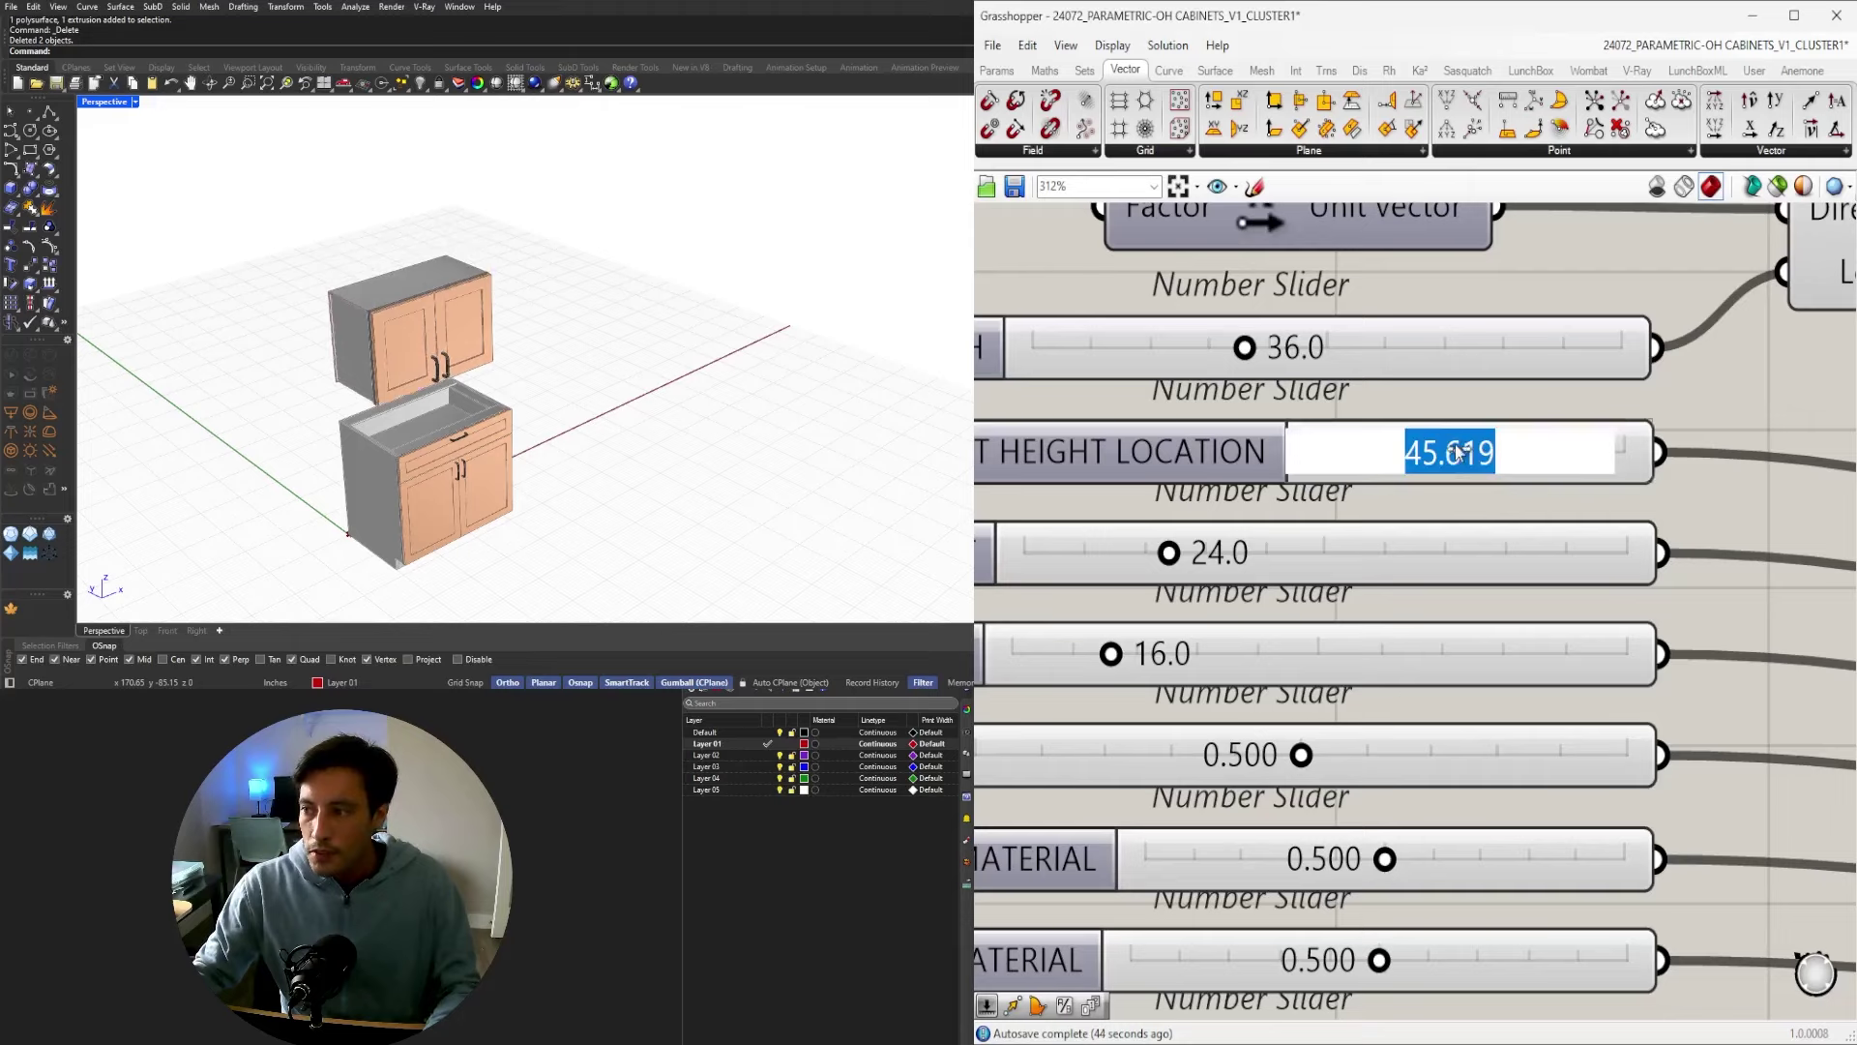
click(713, 484)
scroll(346, 515, up, 4)
shift+right_drag(346, 515, 410, 528)
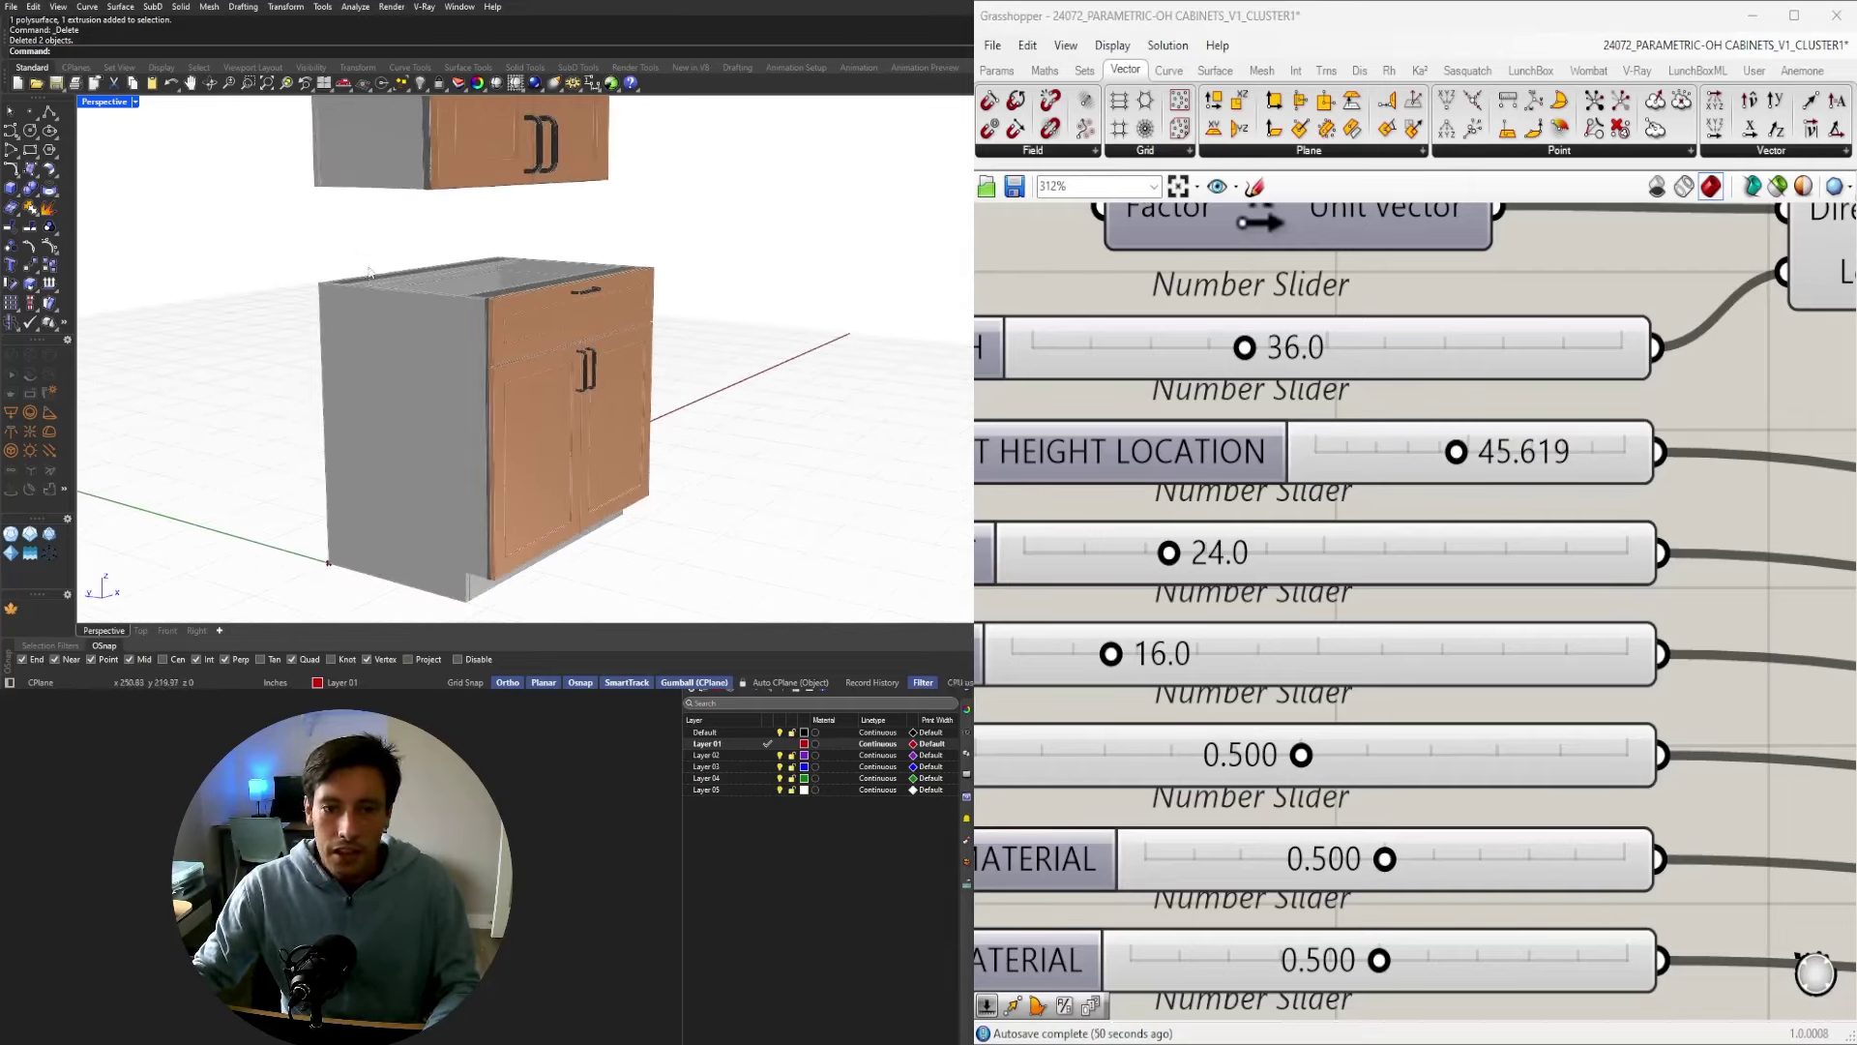
scroll(370, 269, down, 2)
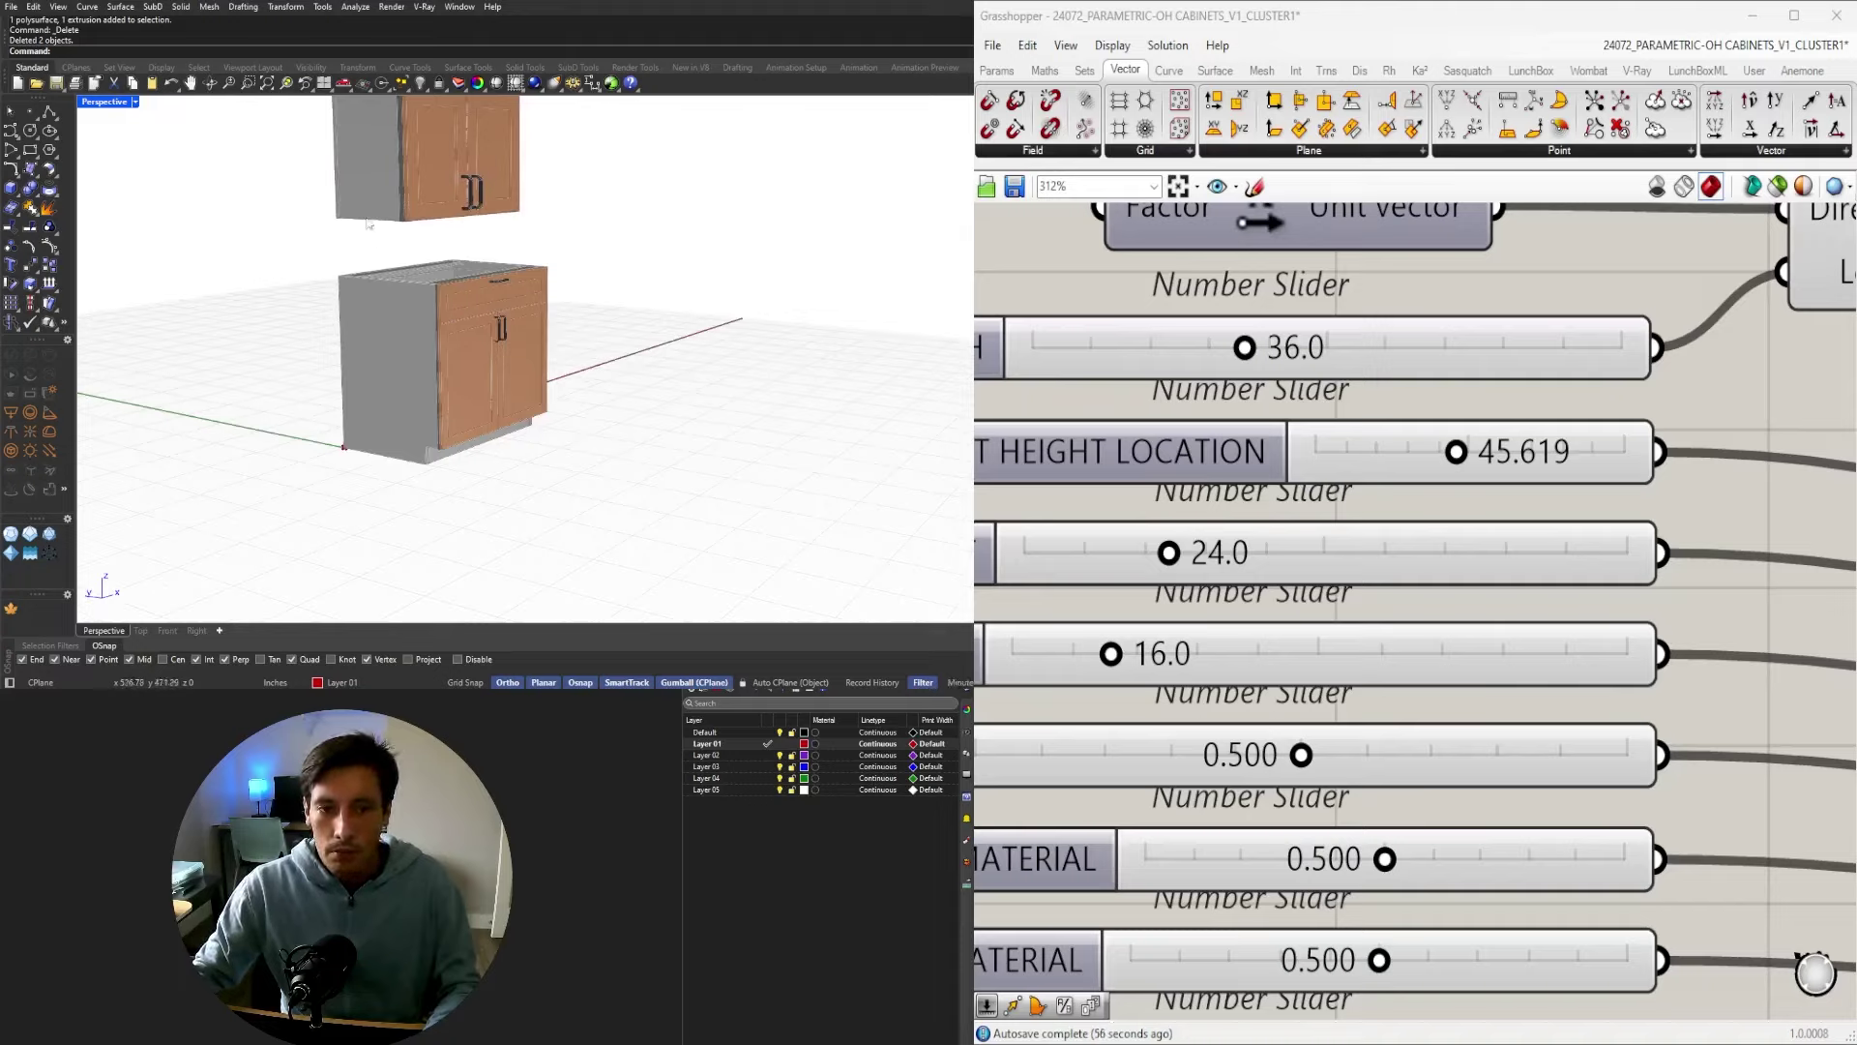
scroll(370, 235, down, 4)
right_drag(541, 319, 468, 401)
Select the enabled Custom Preview components of both the overhead and base cabinet definitions and bake them into the Rhino model.
scroll(1344, 601, down, 6)
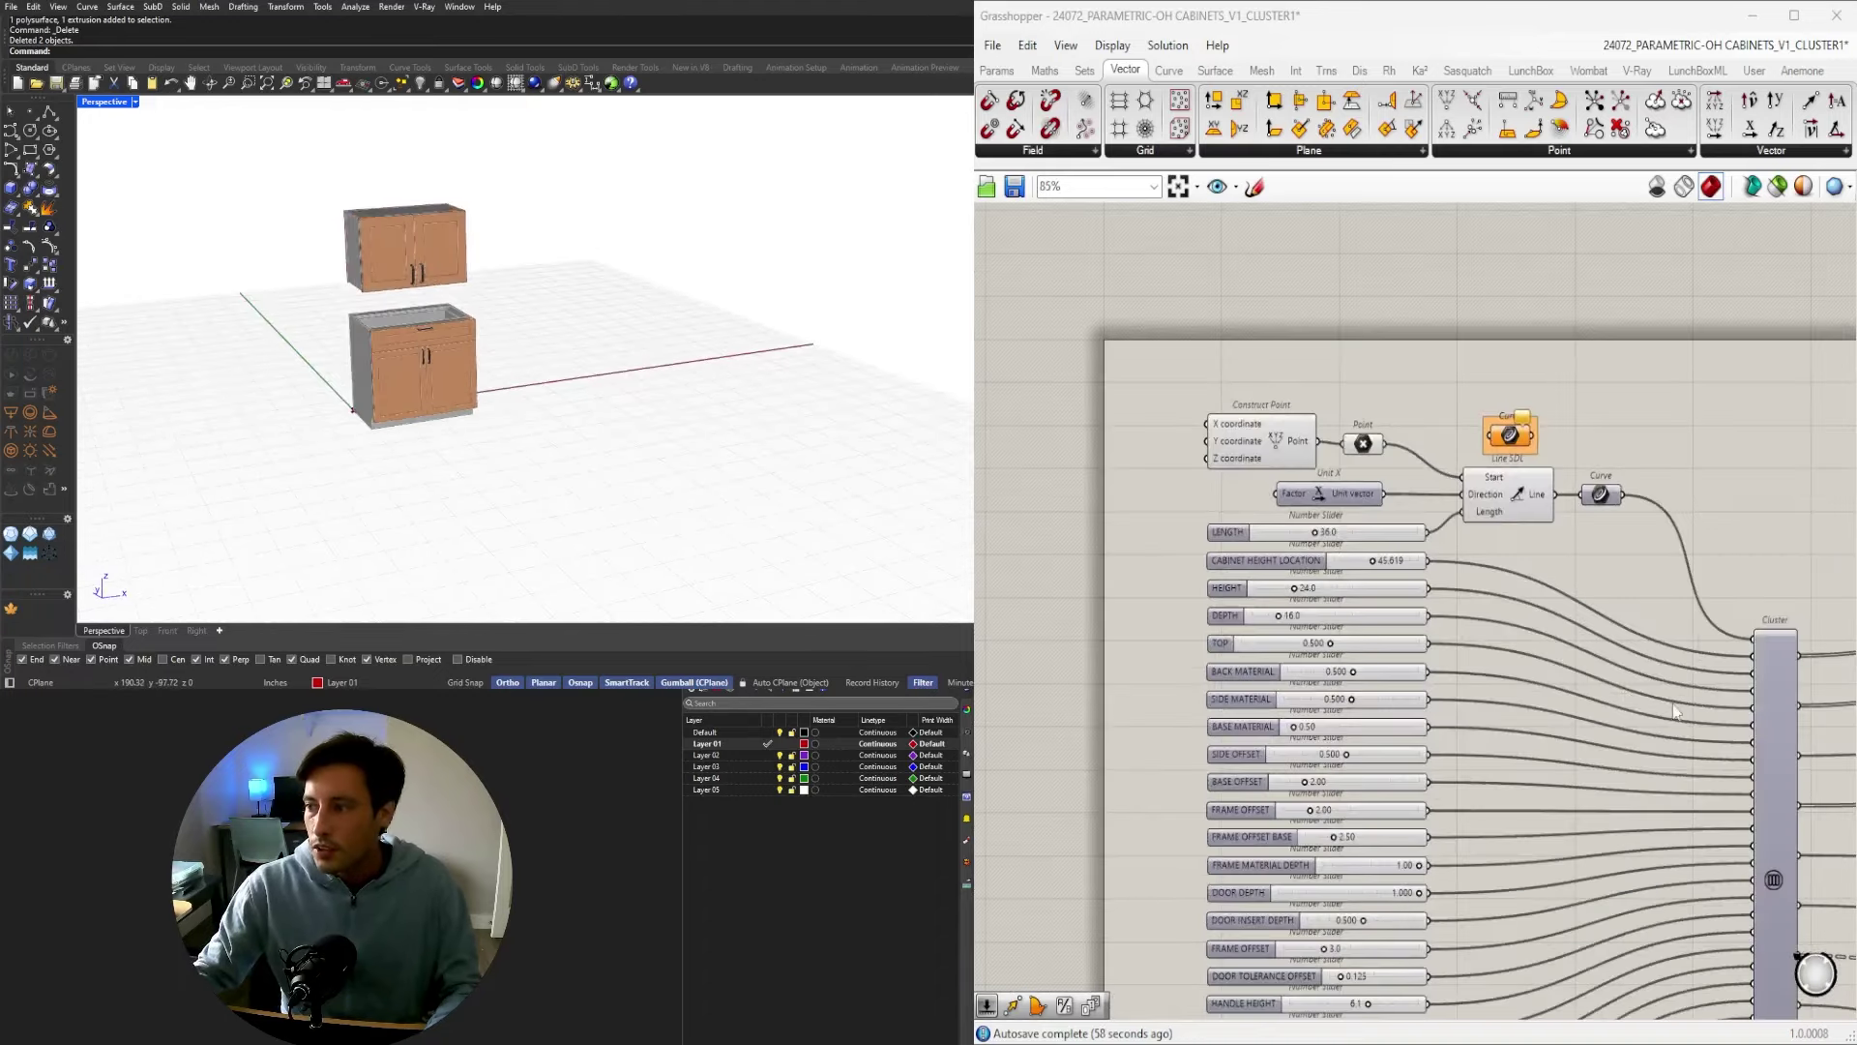
right_drag(1674, 707, 1234, 666)
scroll(1233, 665, down, 4)
right_drag(1613, 851, 1538, 568)
drag(1509, 502, 1436, 335)
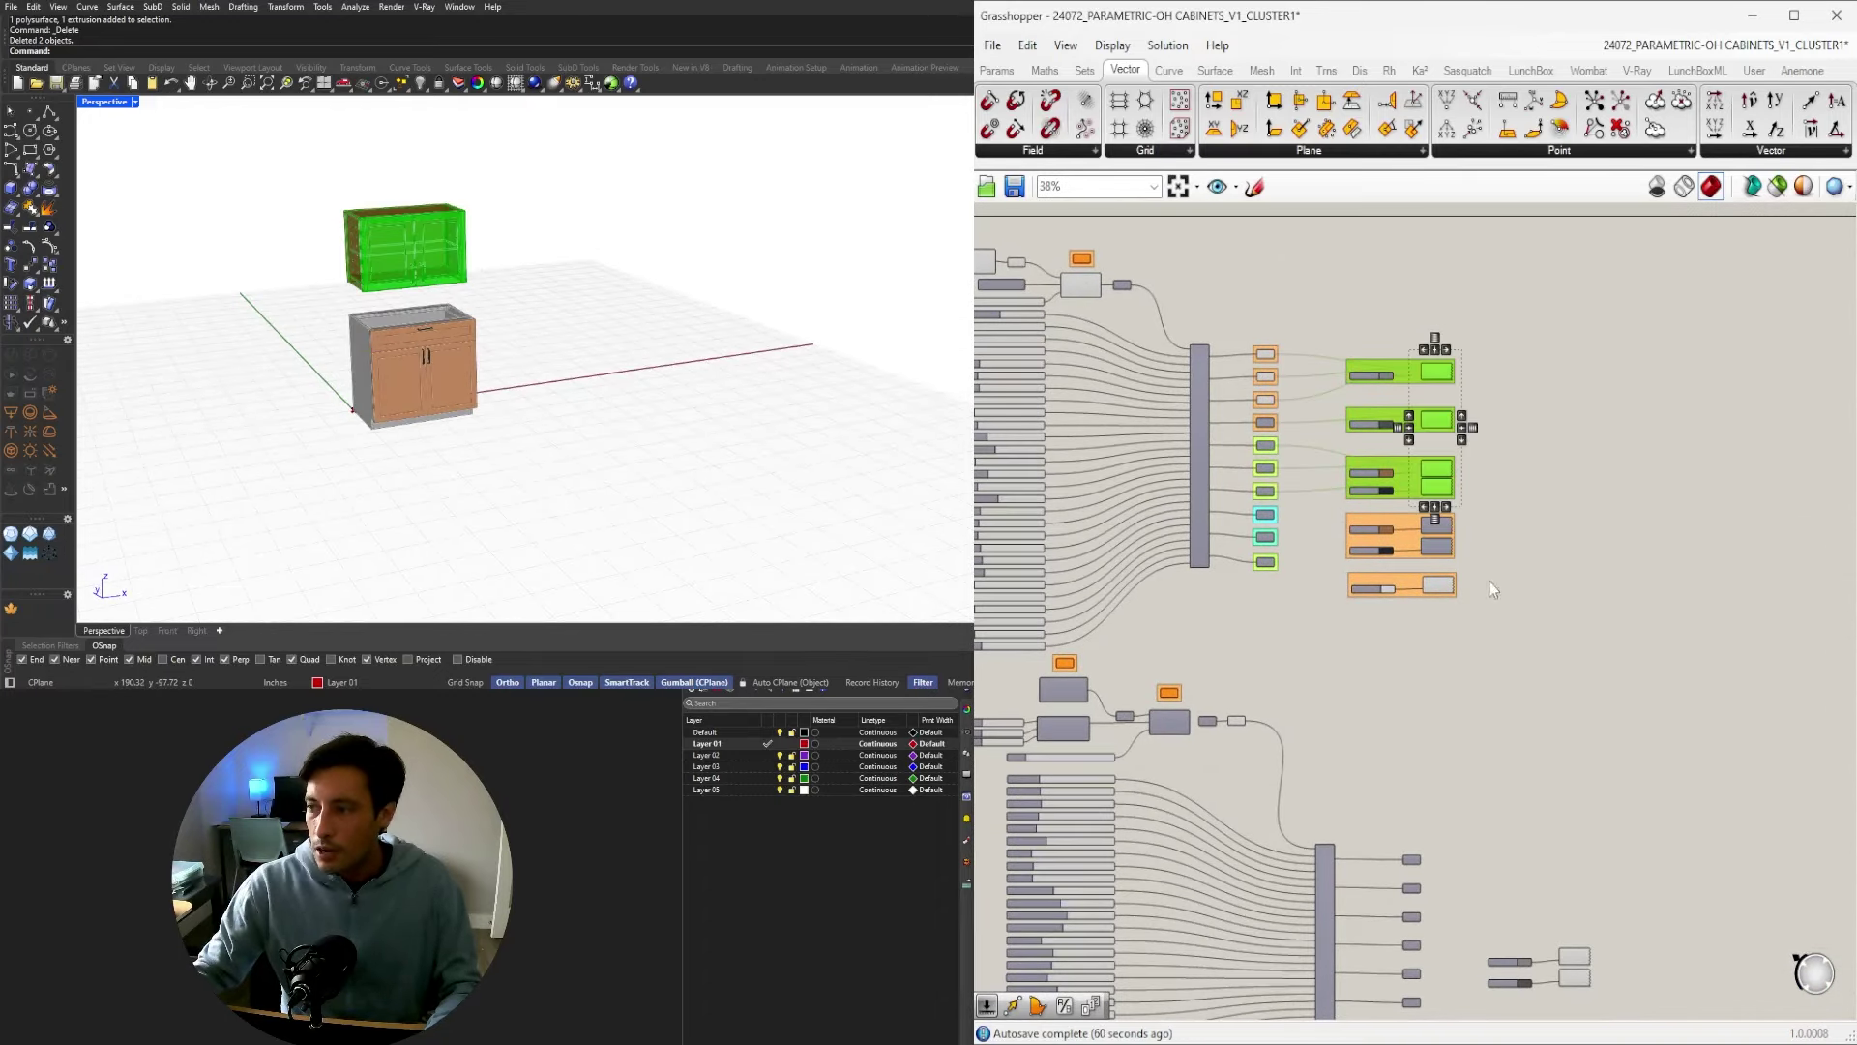
shift+drag(1447, 568, 1440, 562)
right_drag(1621, 725, 1583, 495)
shift+drag(1610, 912, 1526, 691)
middle_click(1575, 660)
click(1605, 696)
scroll(380, 405, down, 3)
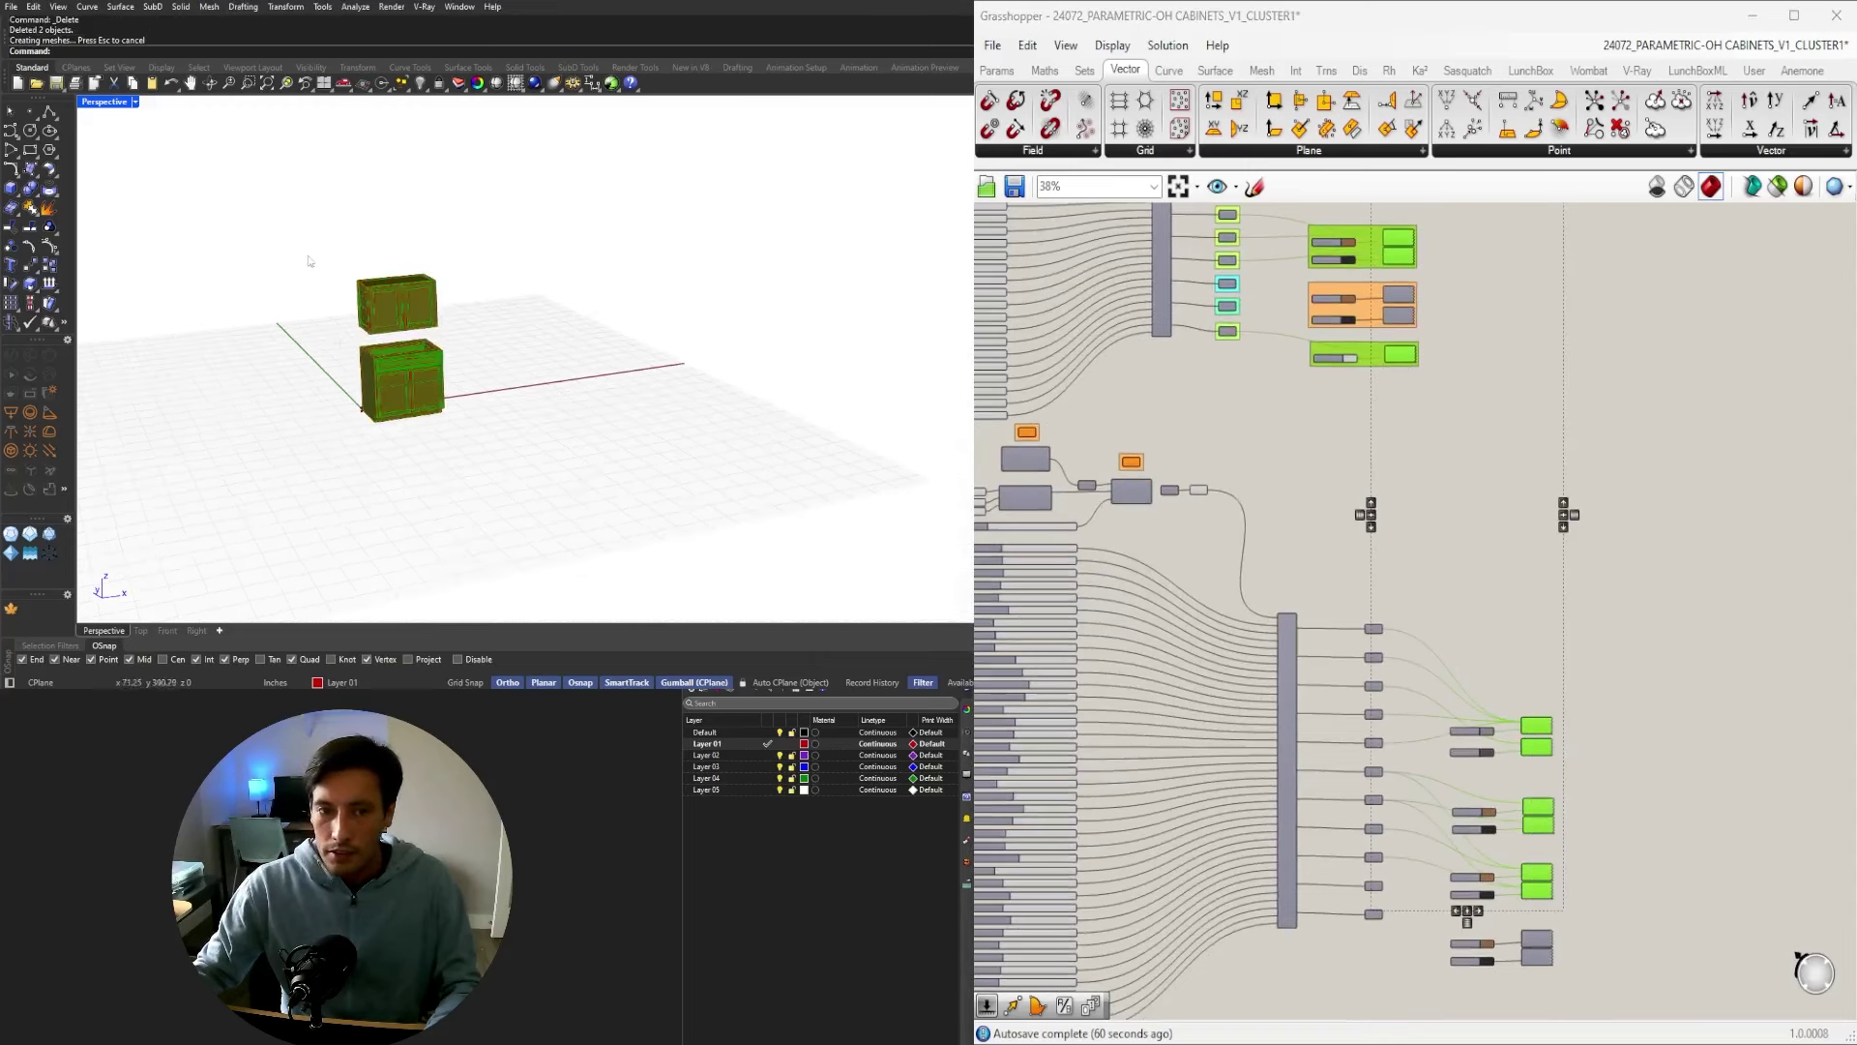
Move the baked base and overhead cabinets together along X away from the Grasshopper previews and zoom to them.
drag(283, 237, 542, 428)
right_drag(576, 406, 585, 457)
drag(441, 341, 839, 279)
click(958, 350)
click(789, 280)
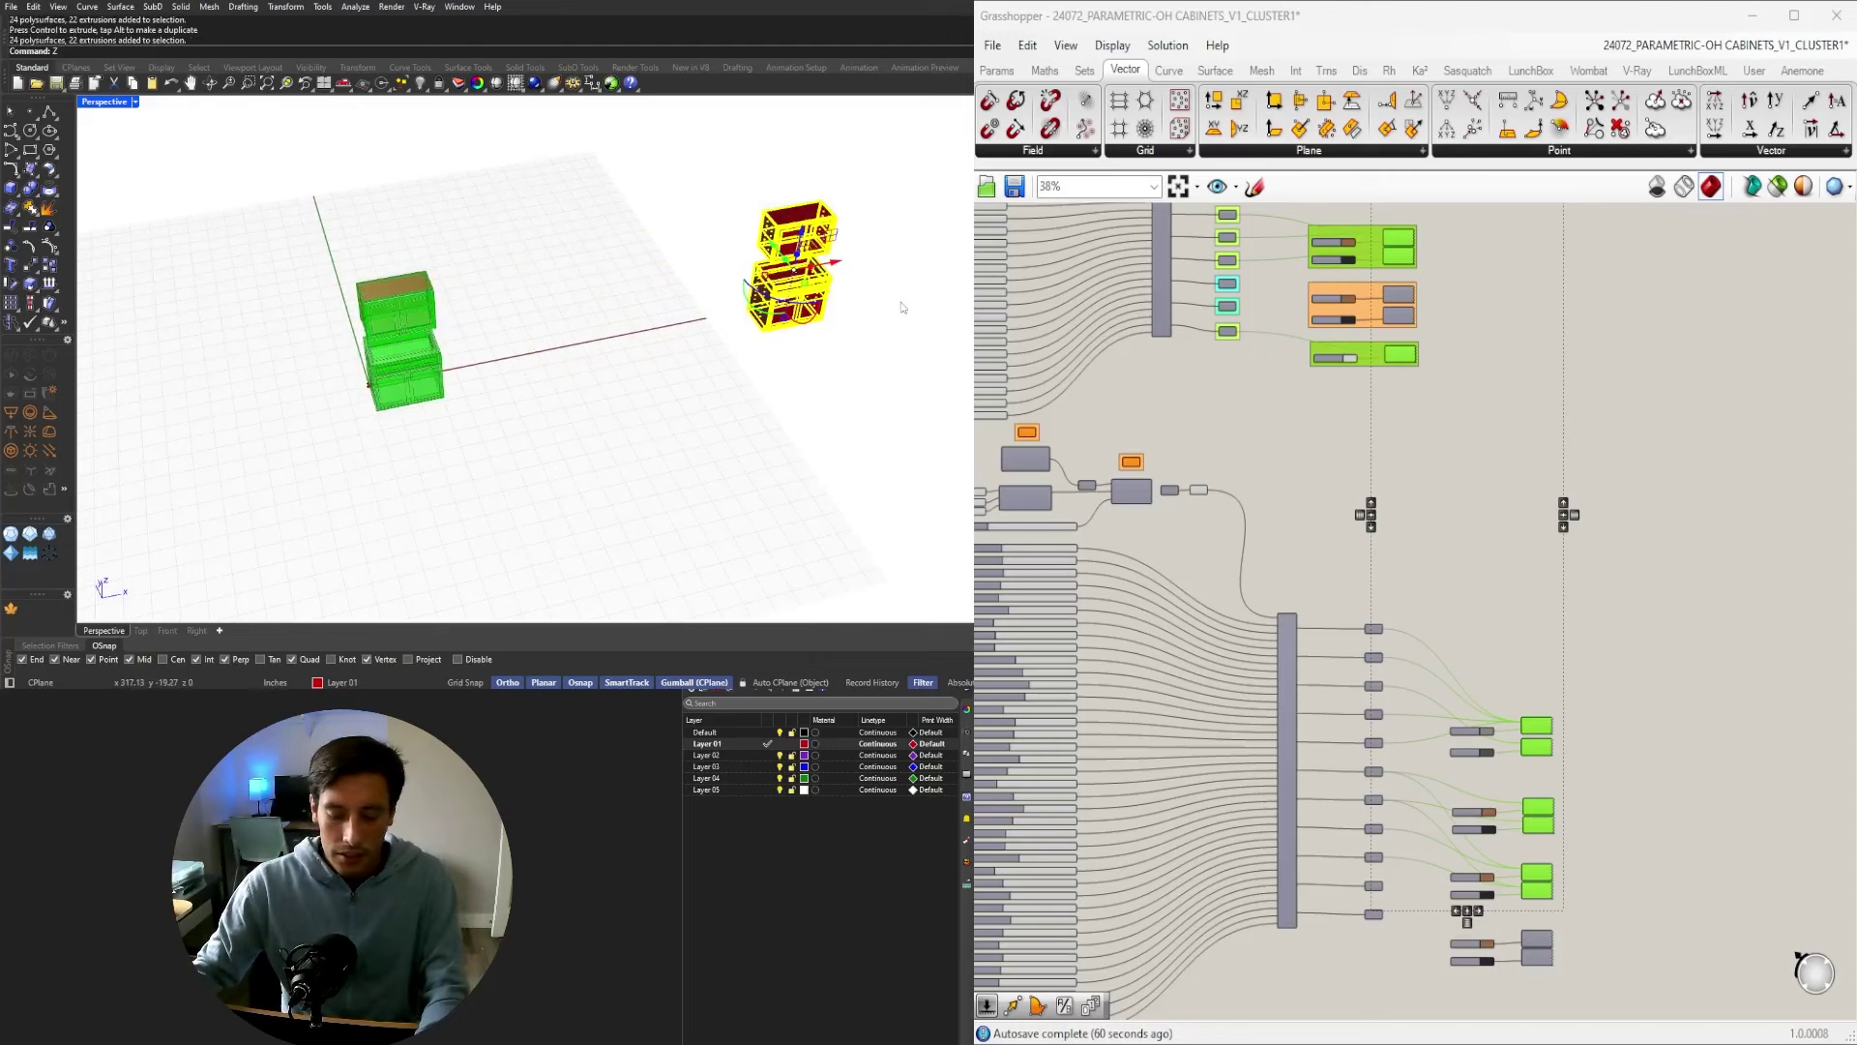
text(zs)
key(Return)
key(Escape)
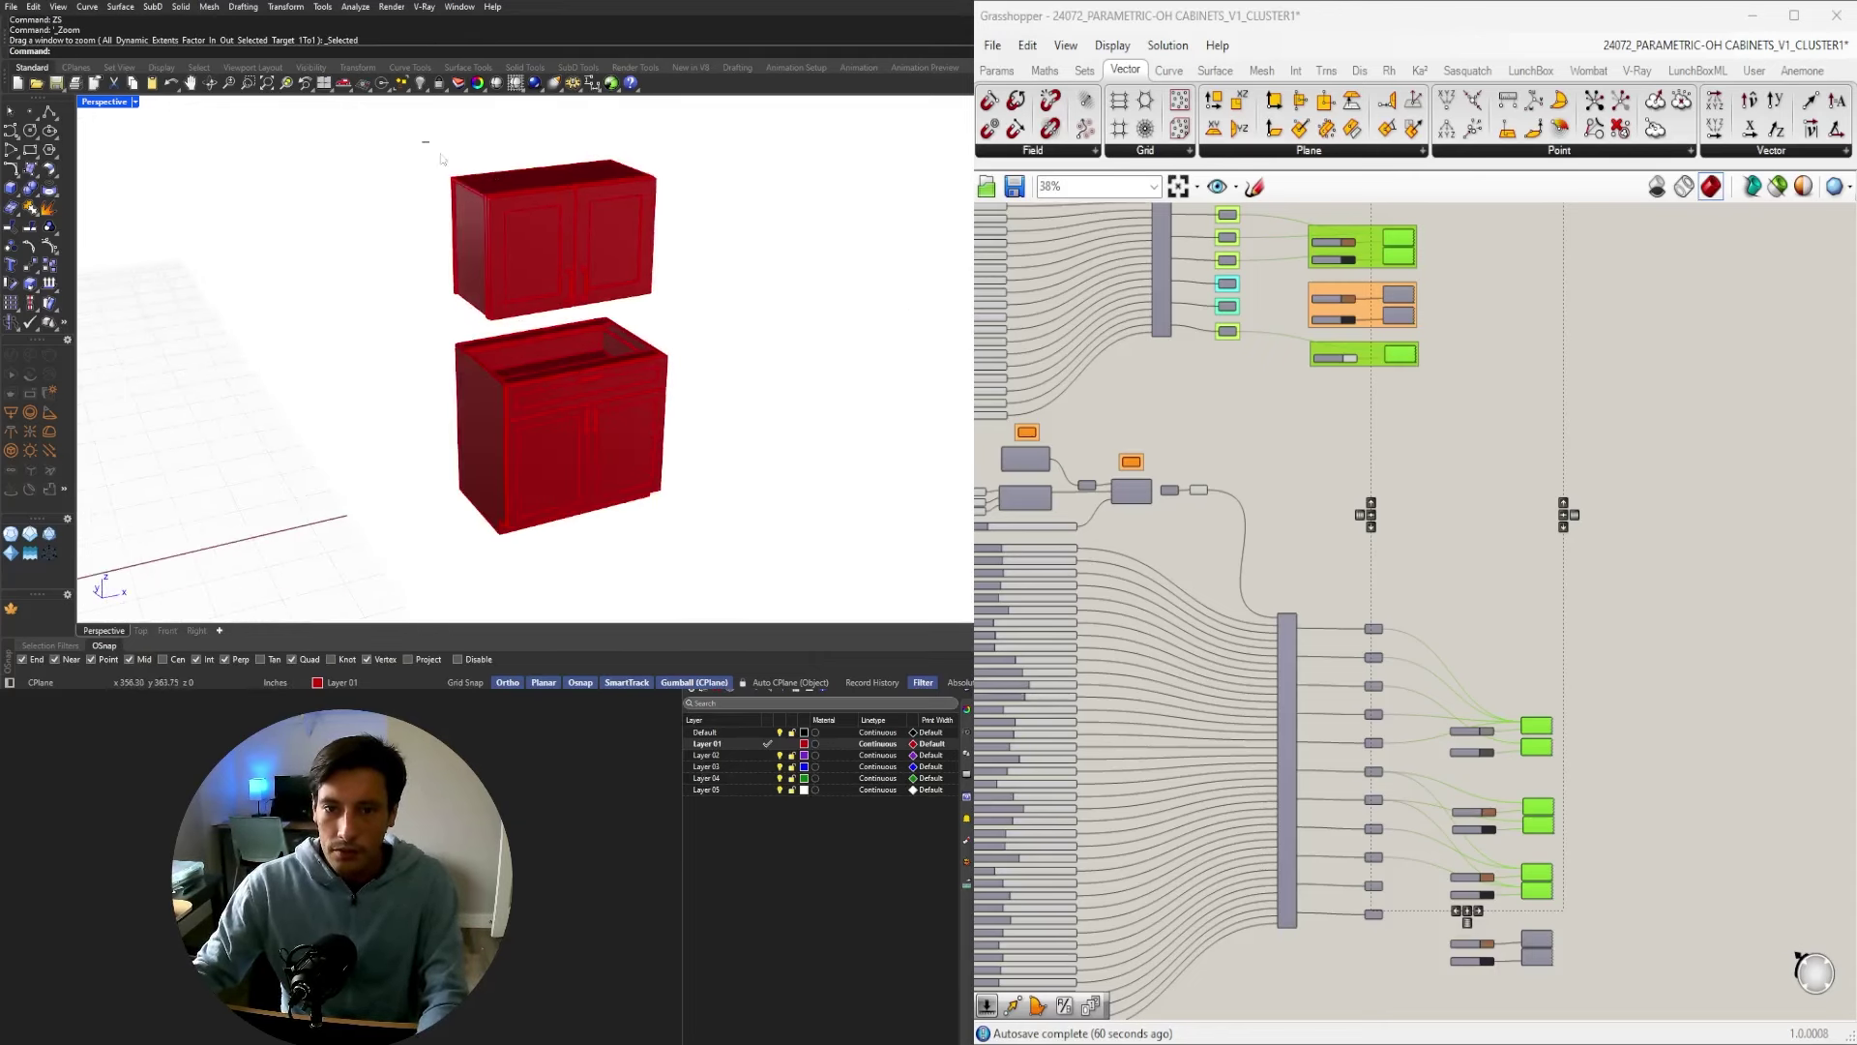
Assign all objects of both baked cabinets to the Default layer.
drag(422, 142, 793, 569)
right_click(726, 734)
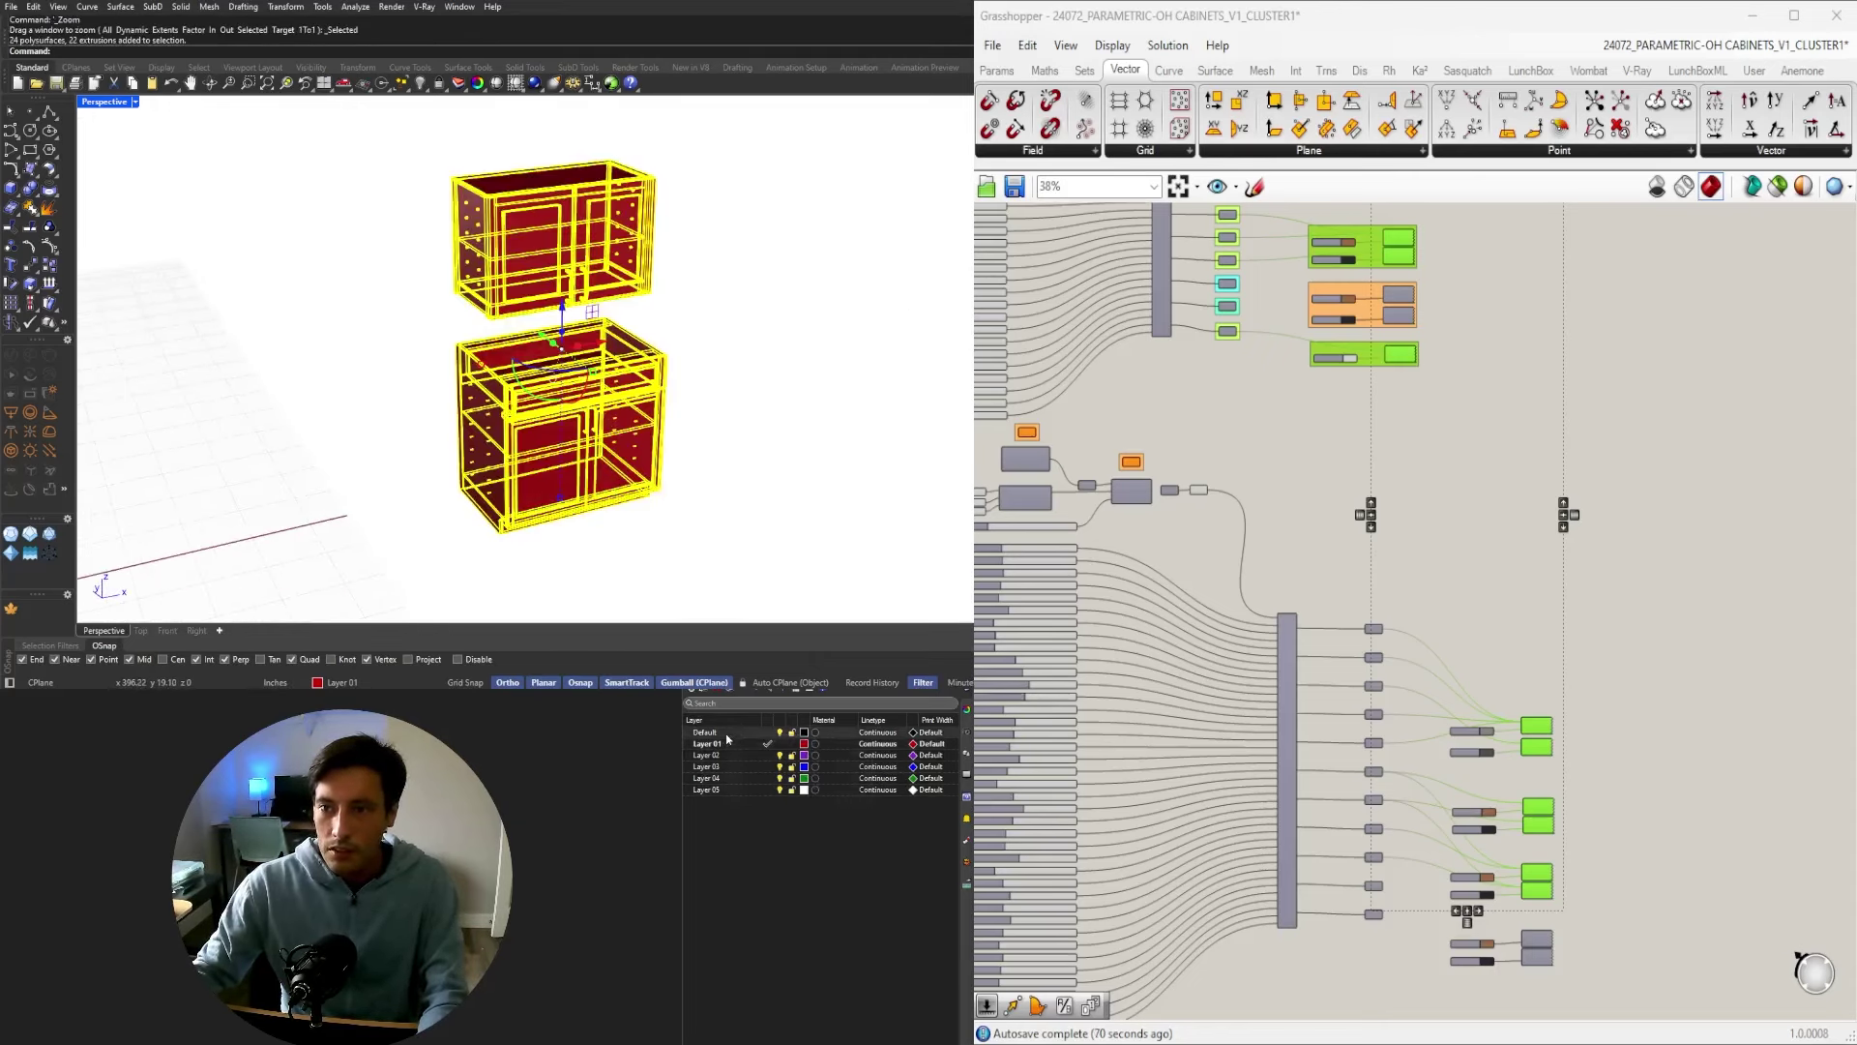
click(793, 791)
click(839, 345)
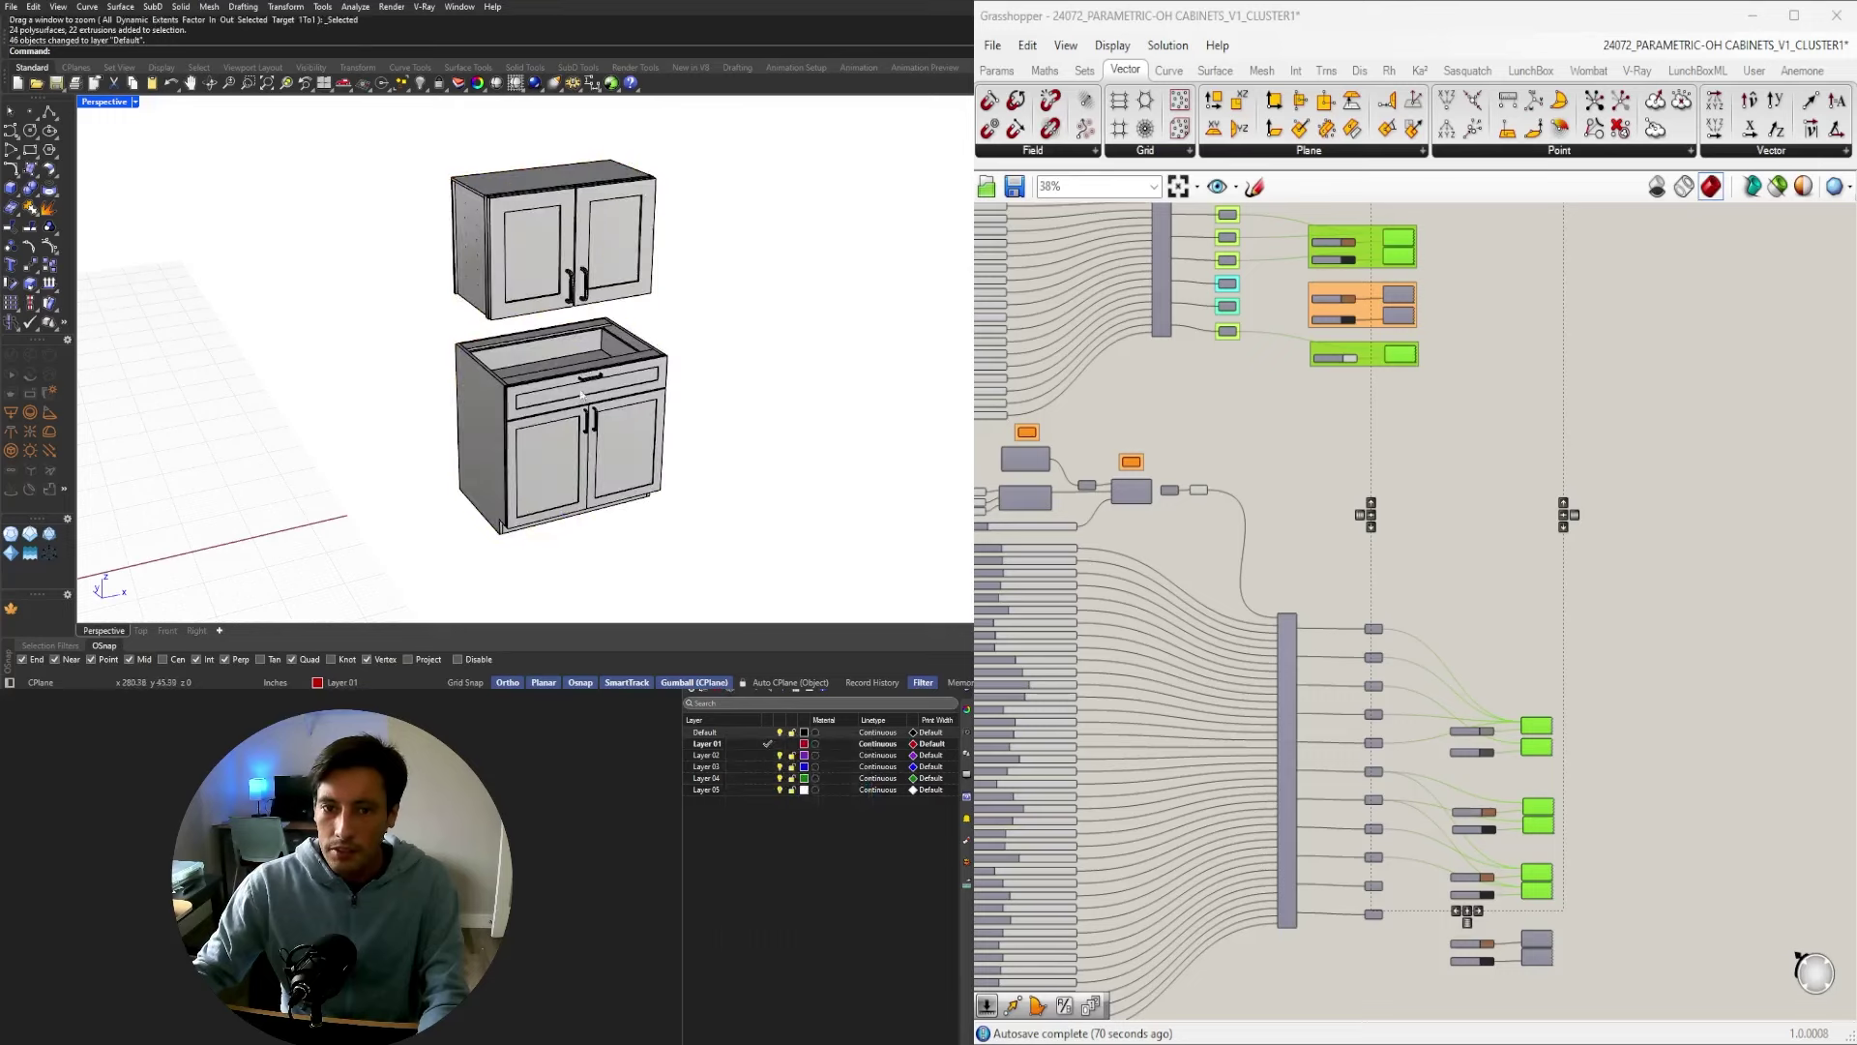
Make Layer 02 current and model a 1.5-inch-high countertop box covering the full top of the baked base cabinet.
right_drag(641, 440, 677, 460)
click(767, 754)
scroll(538, 340, up, 3)
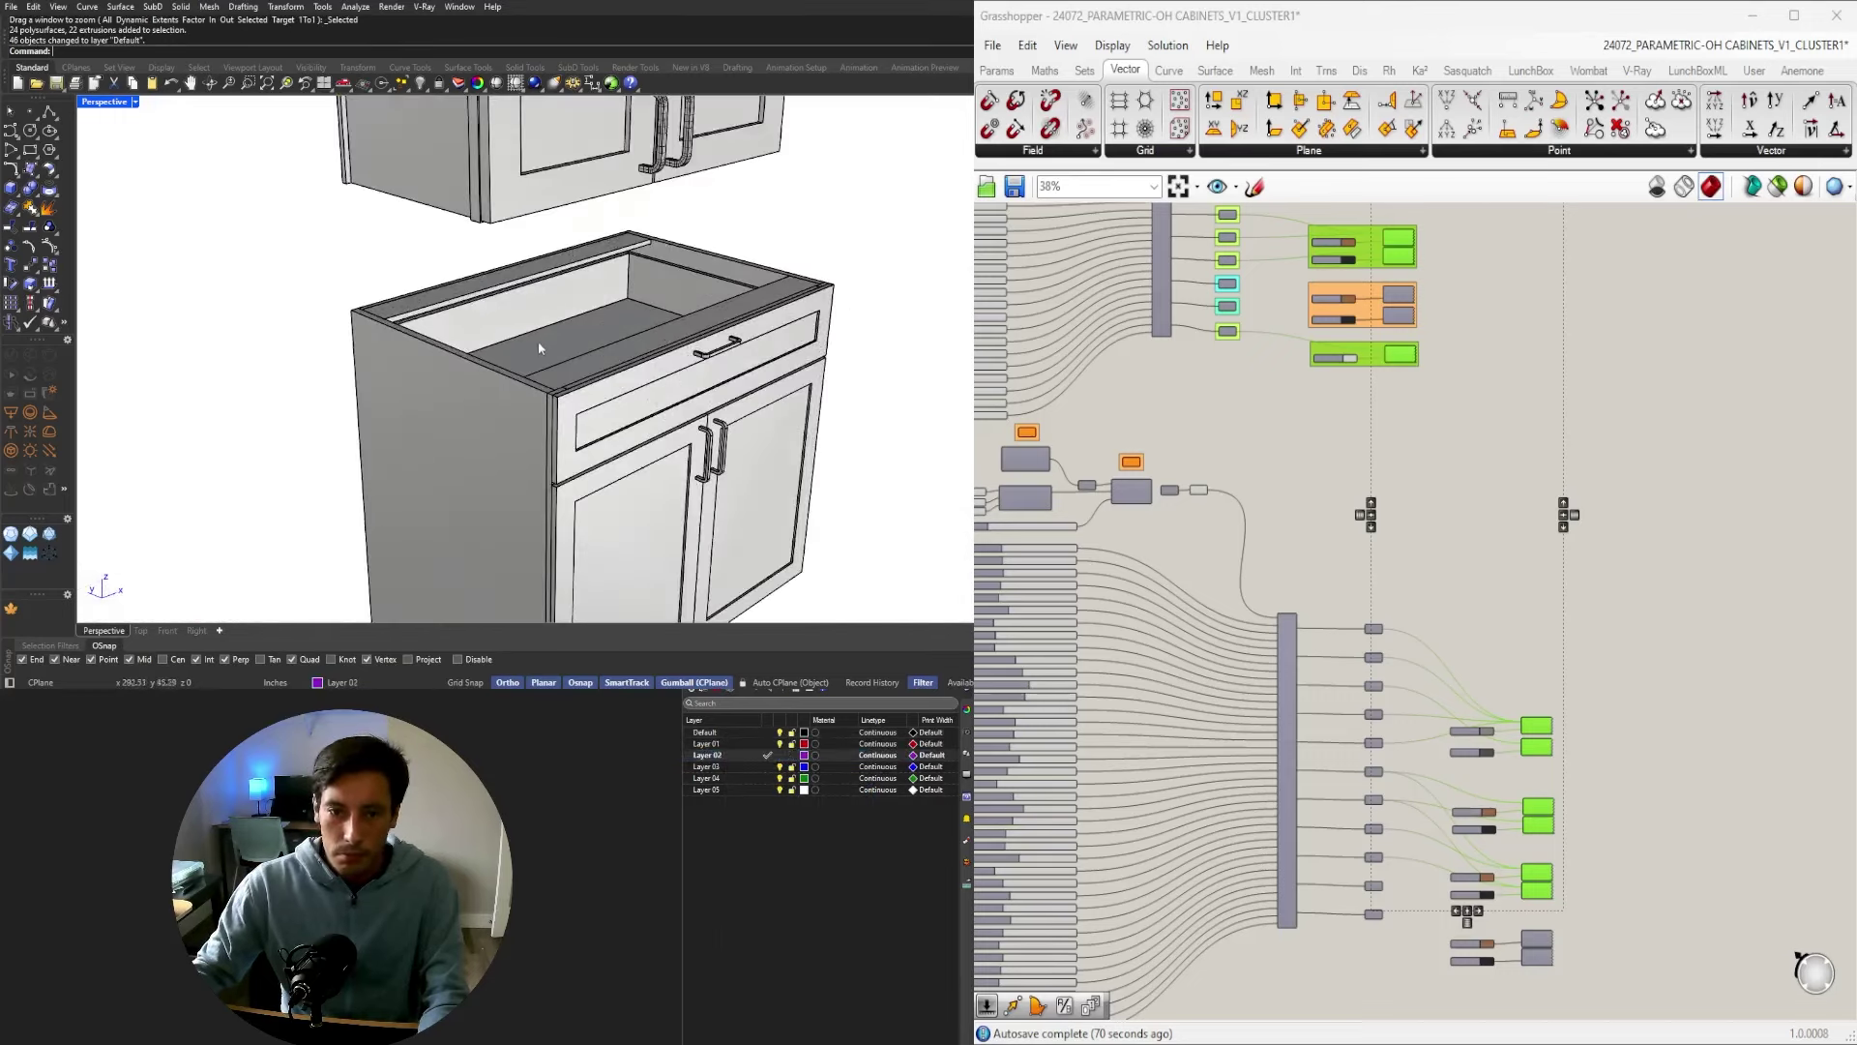
click(30, 187)
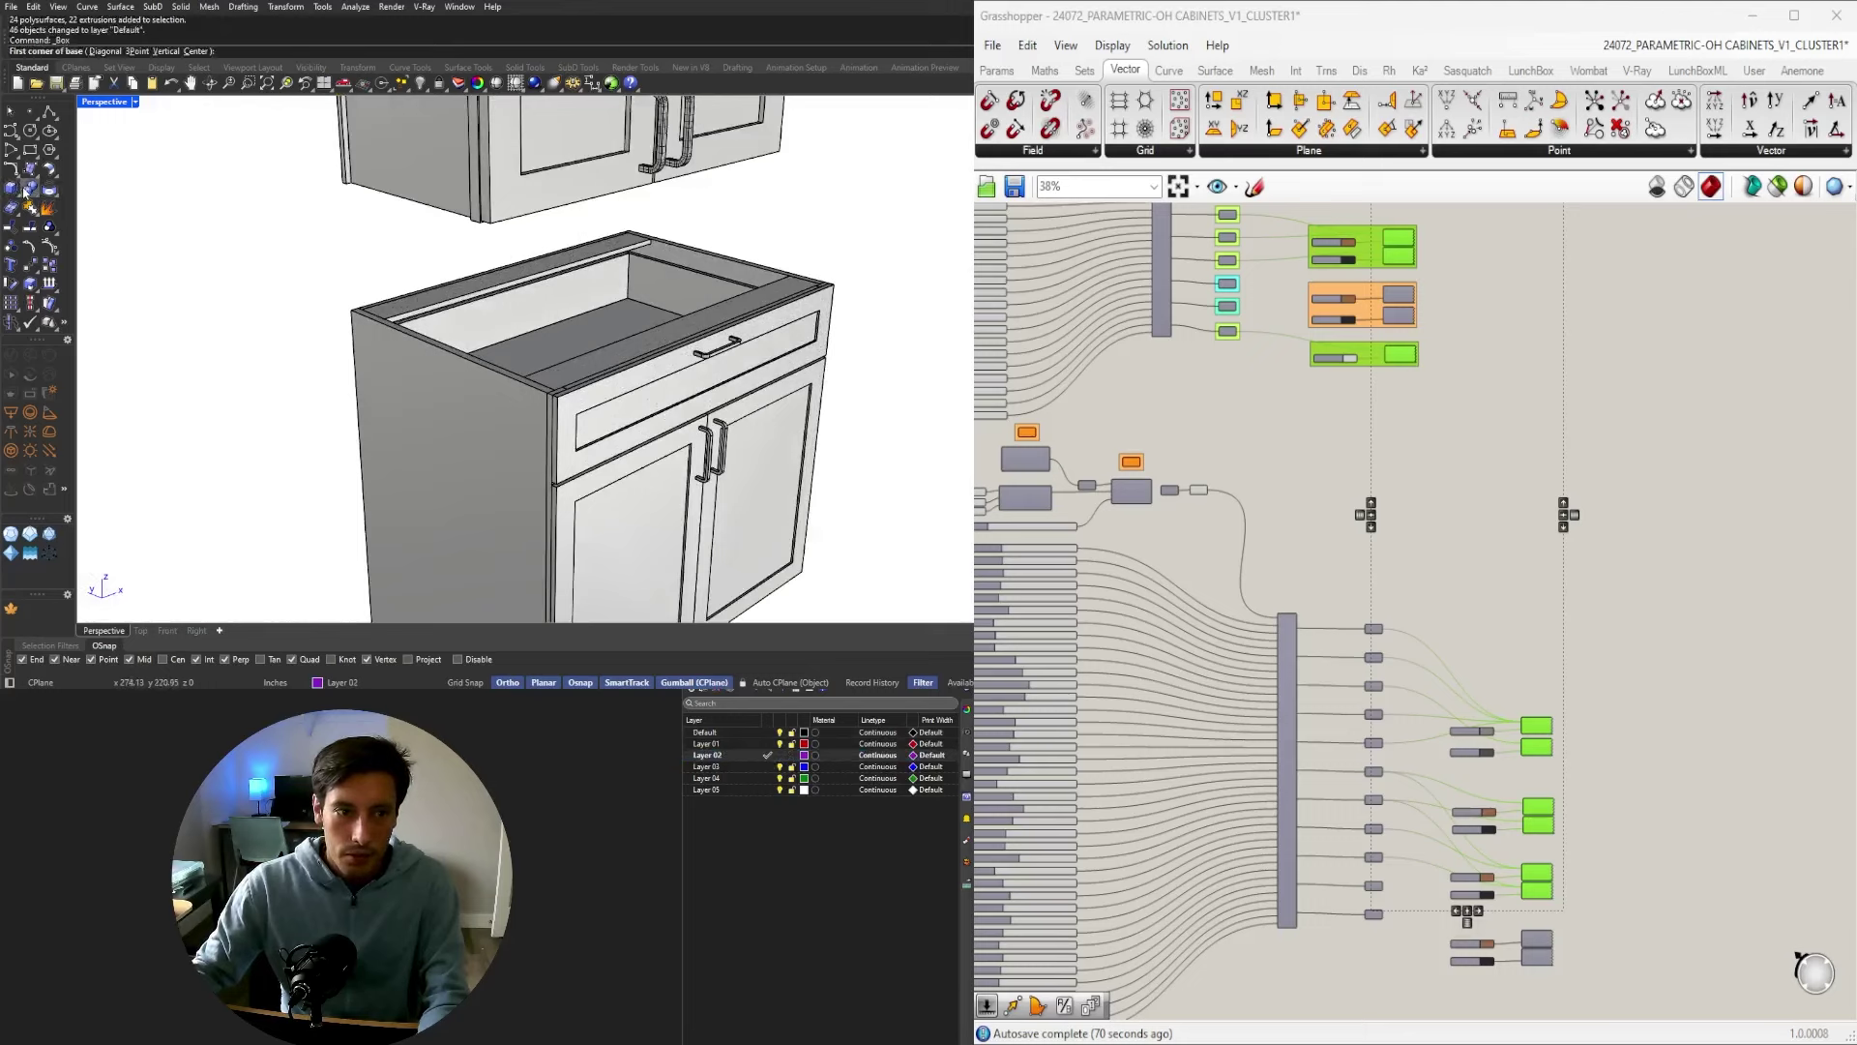
click(354, 310)
click(834, 285)
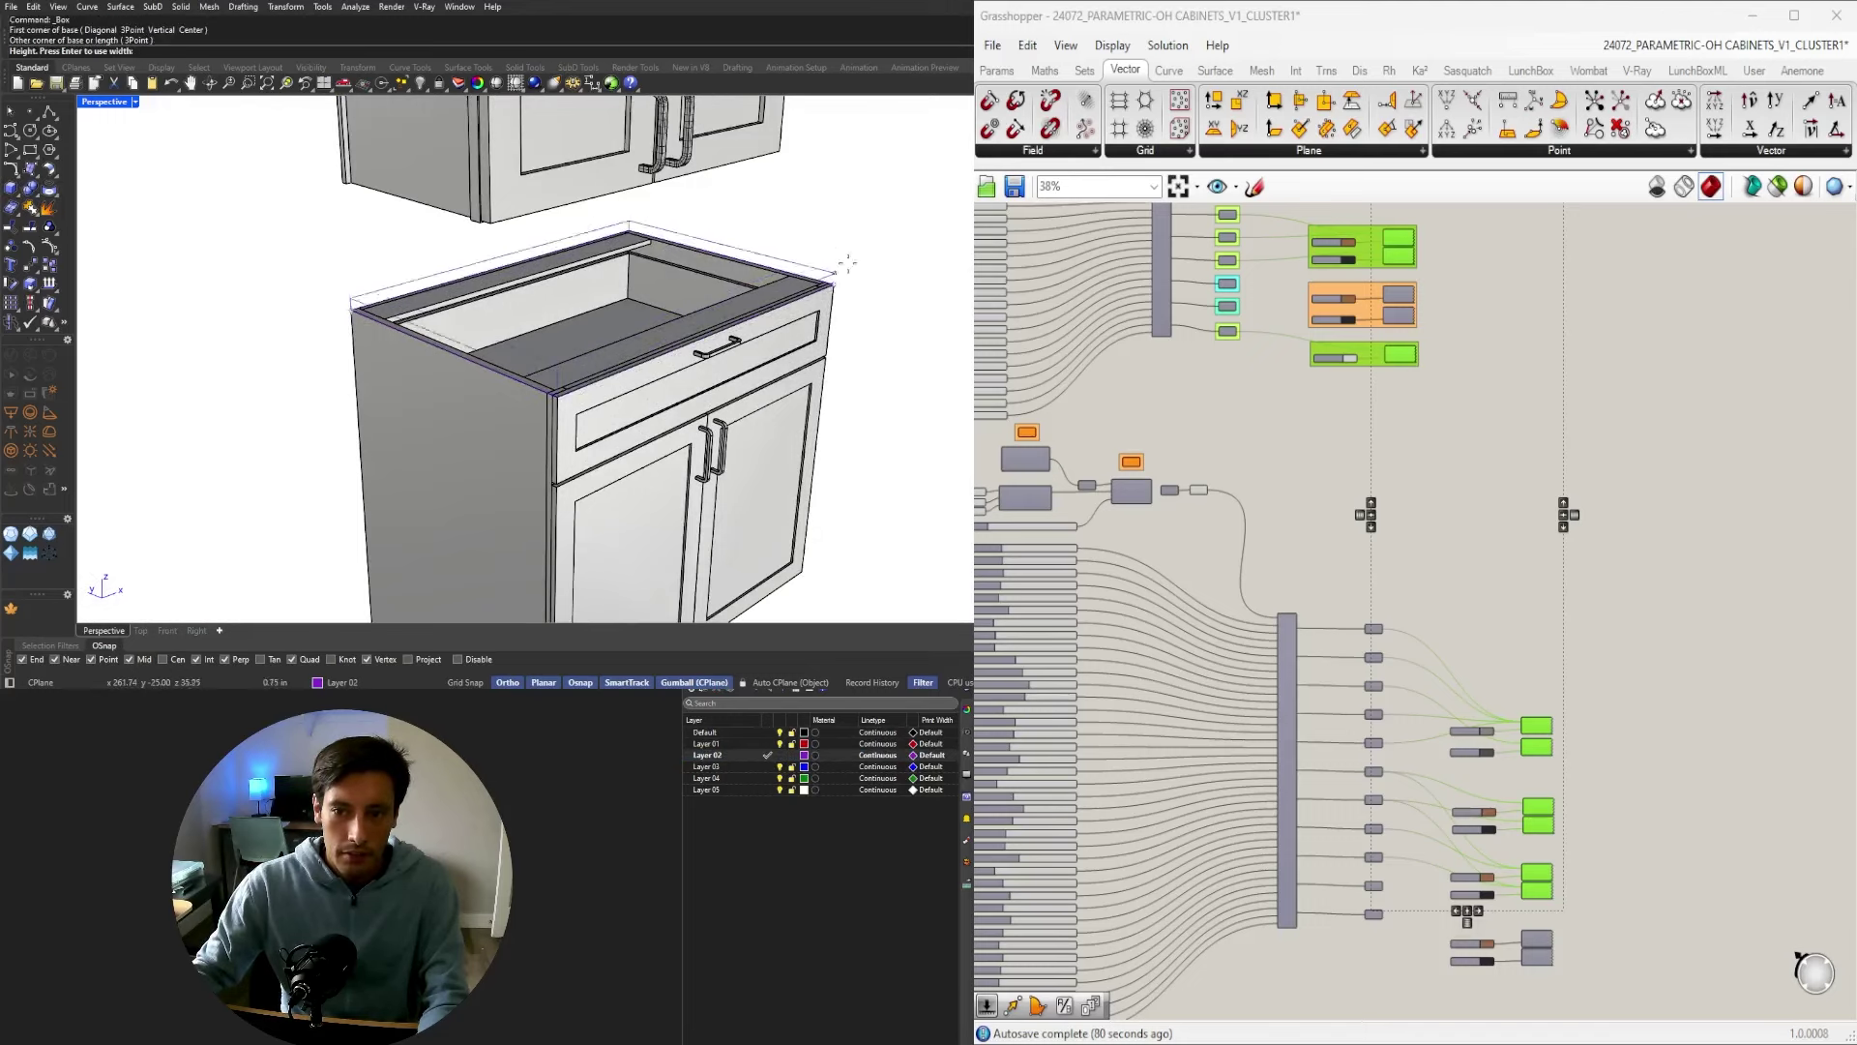
text(1.5)
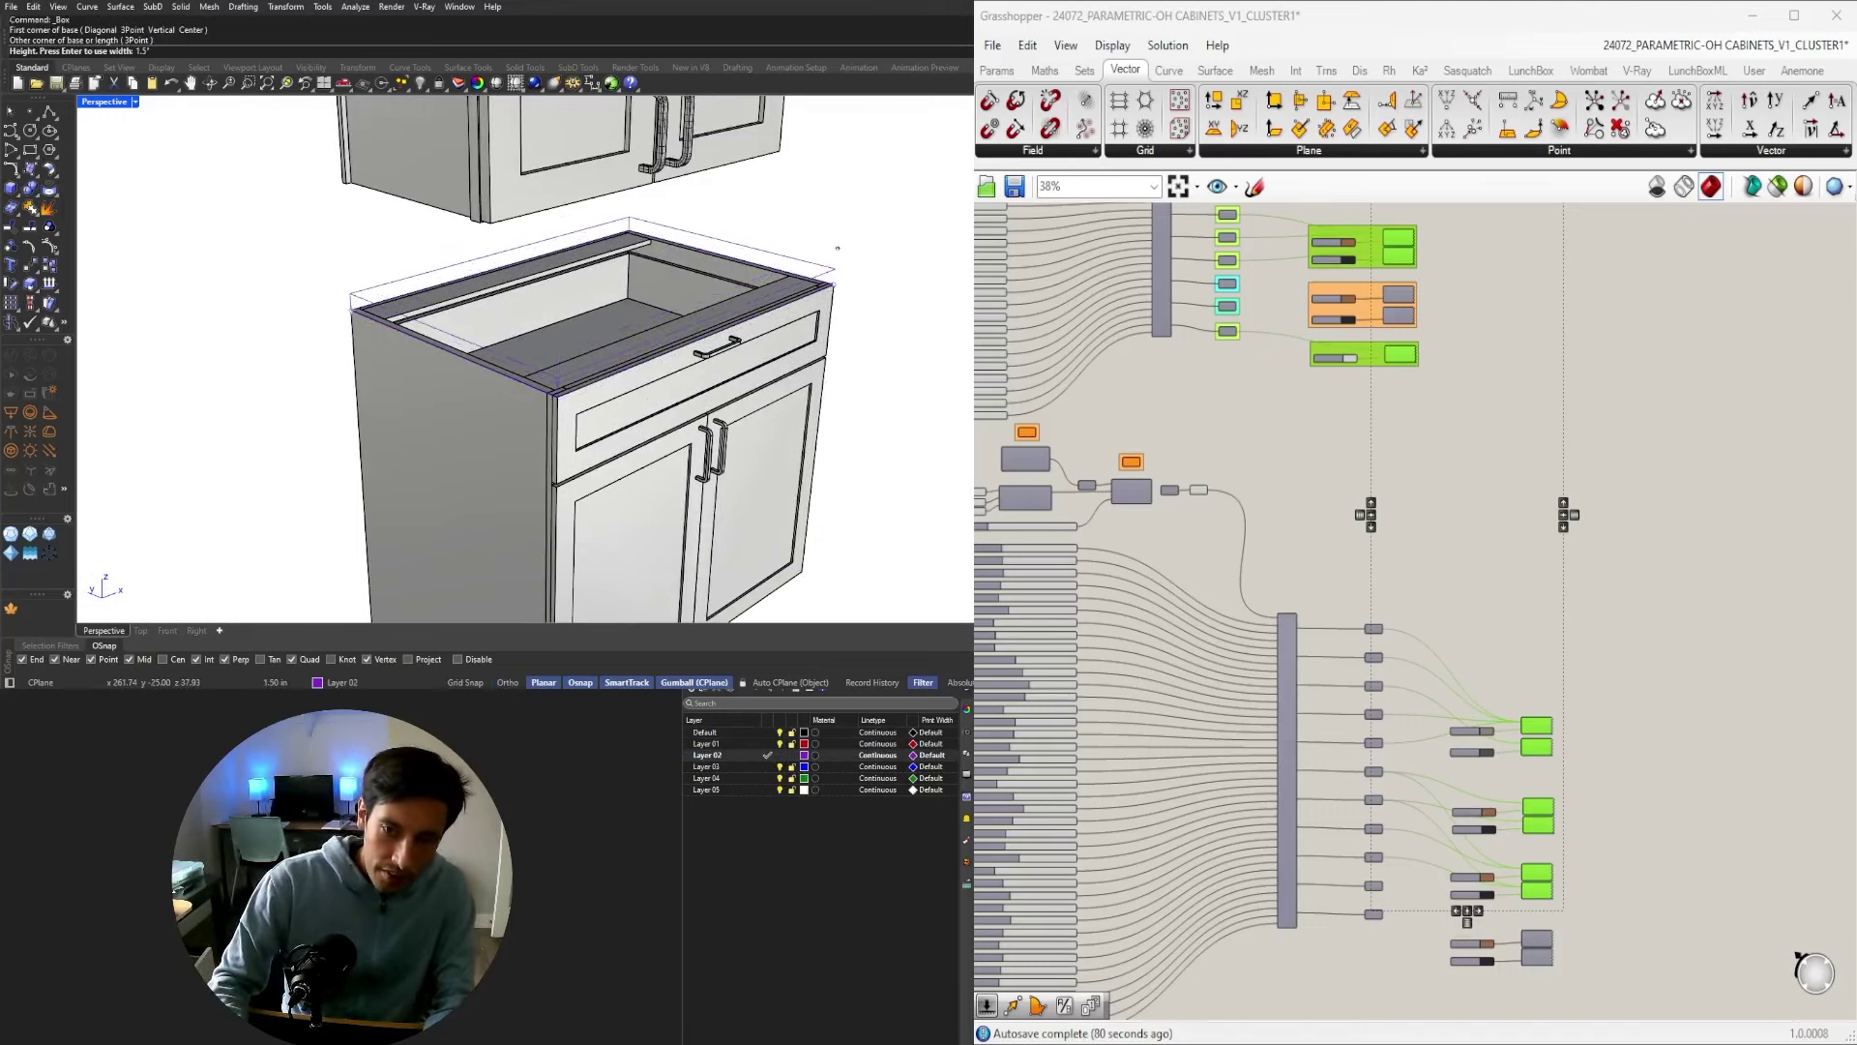
key(Return)
scroll(817, 379, up, 6)
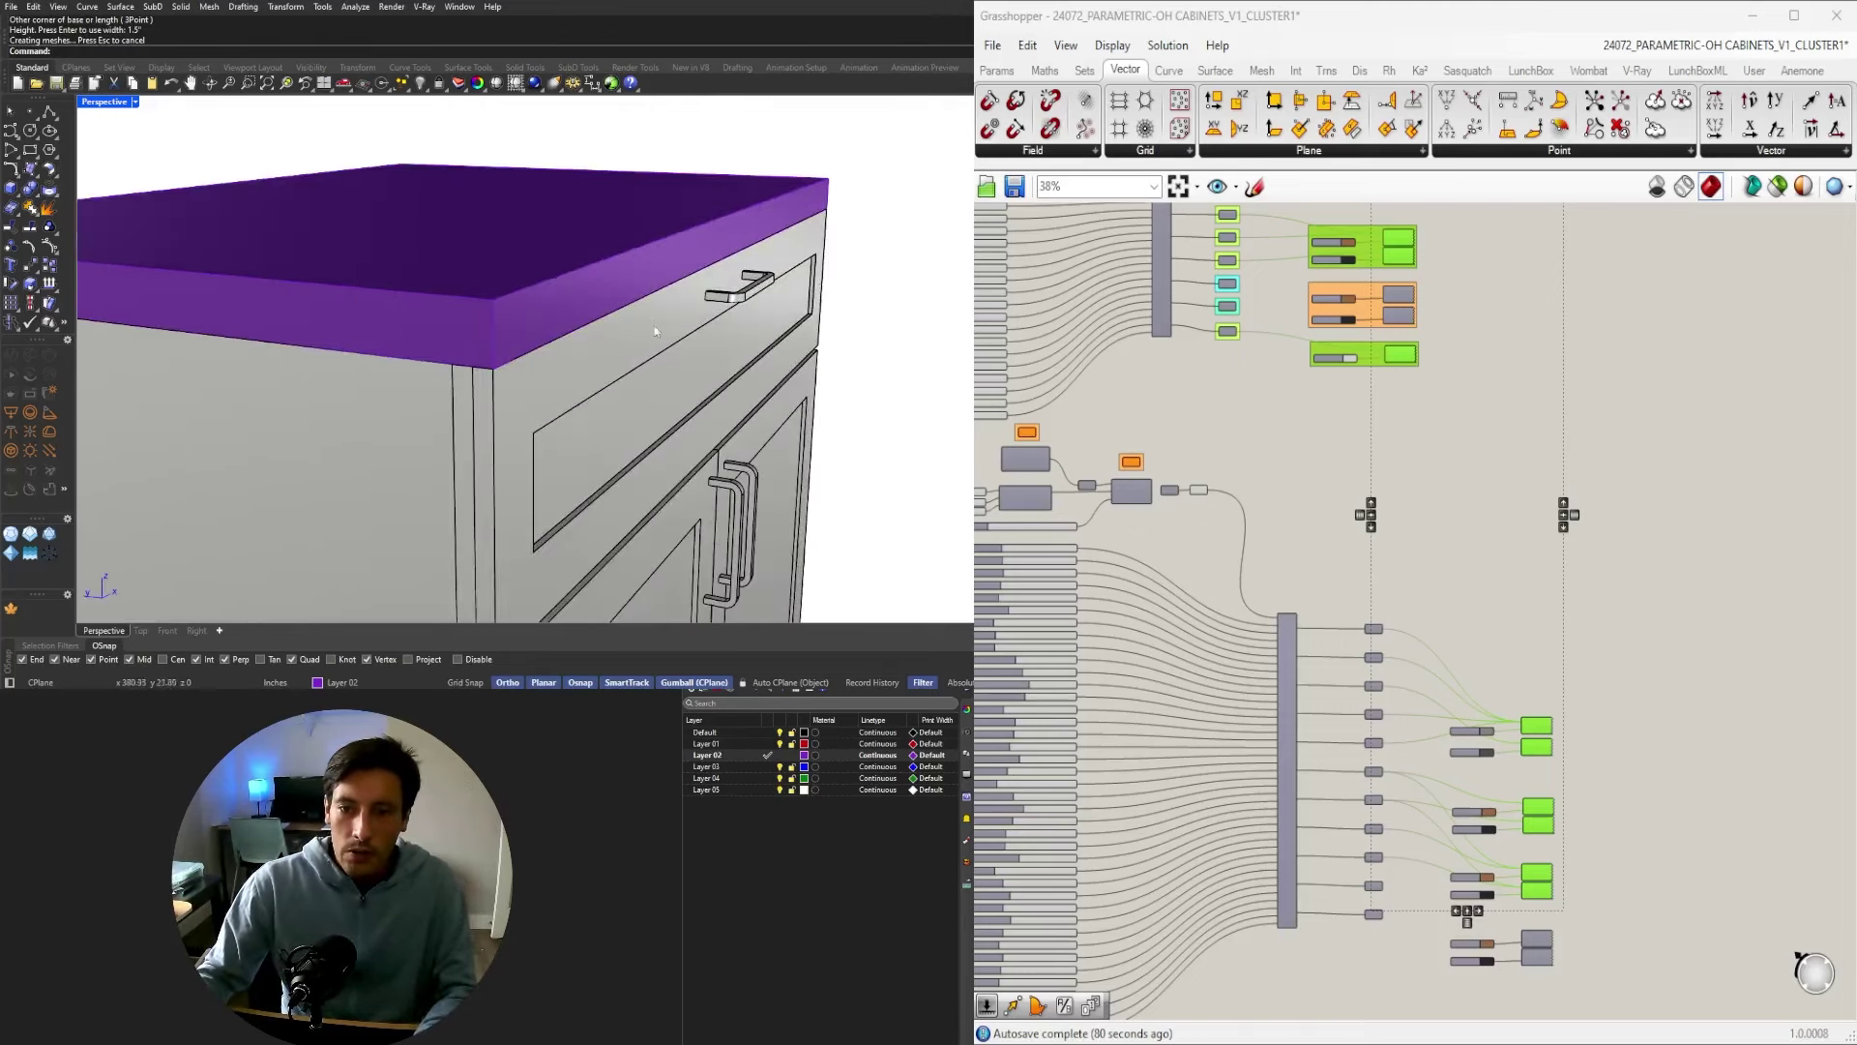
Move the countertop's front face -1.5 inches along Y so it overhangs the drawer and doors.
ctrl+shift+click(623, 281)
click(686, 237)
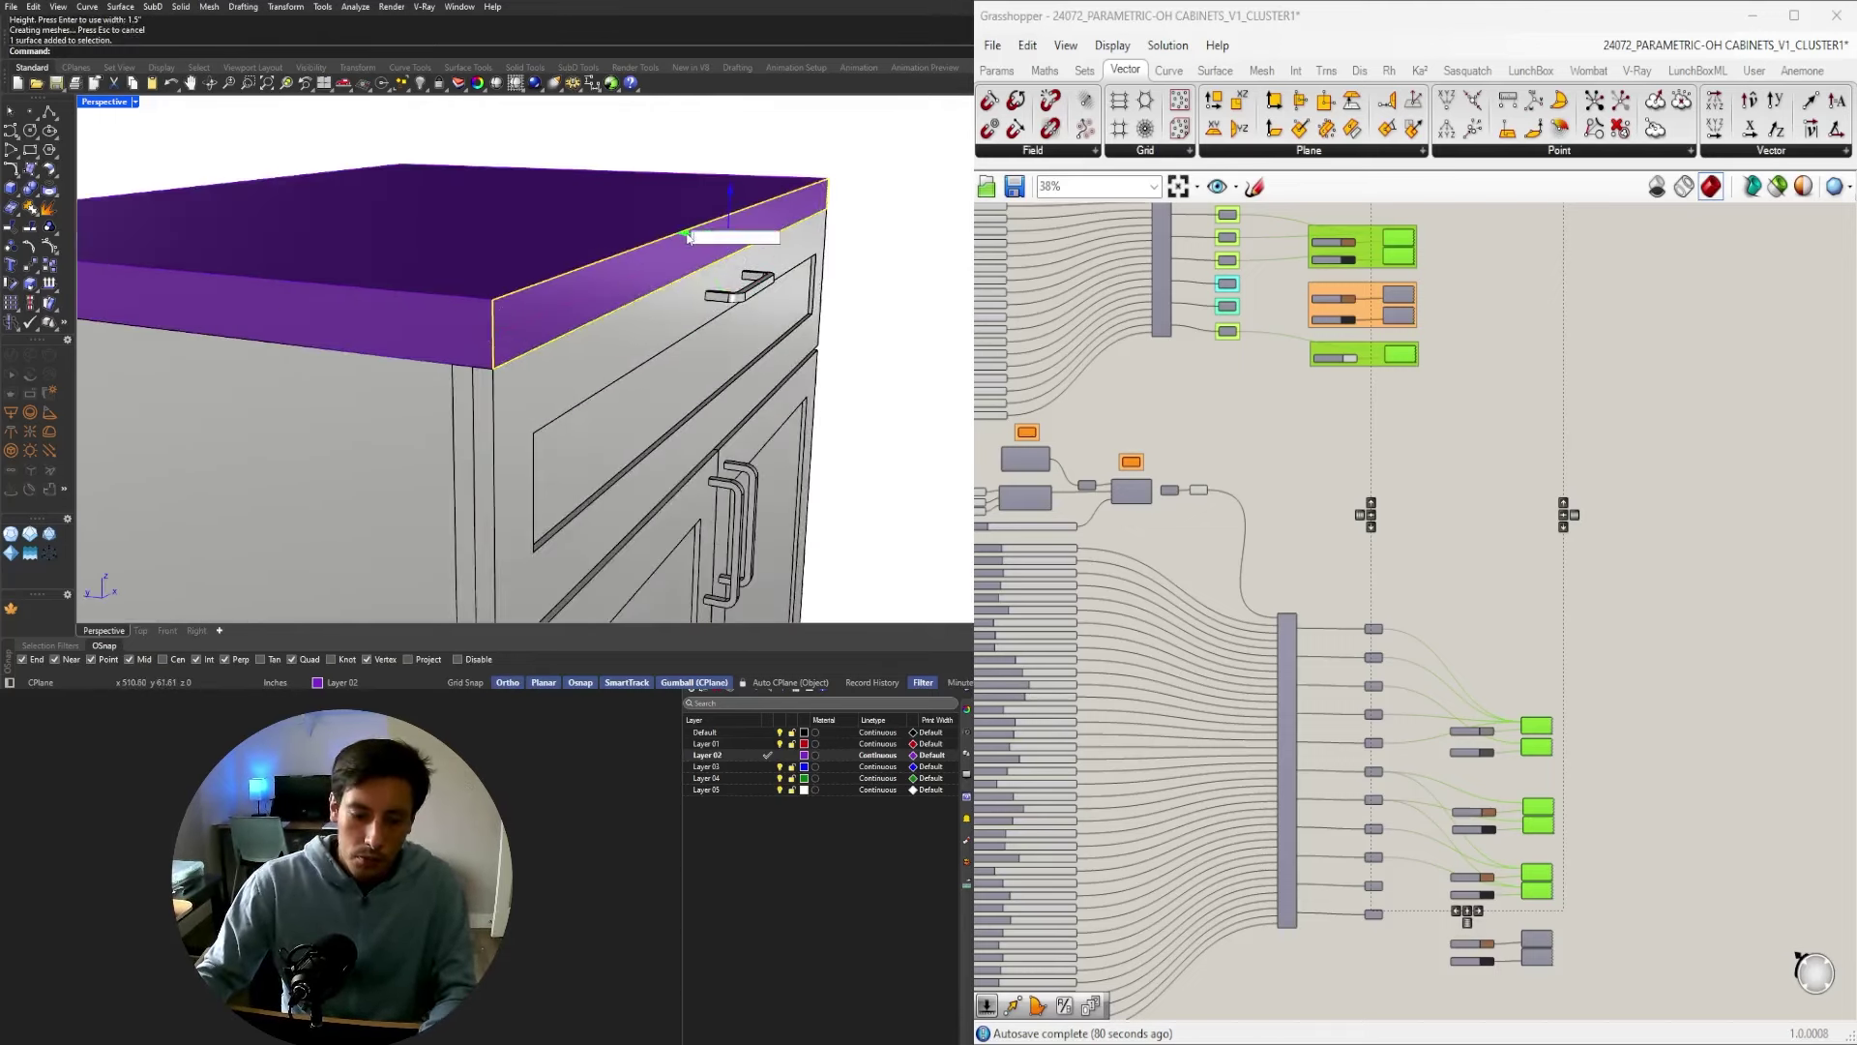
text(-1.5)
key(Return)
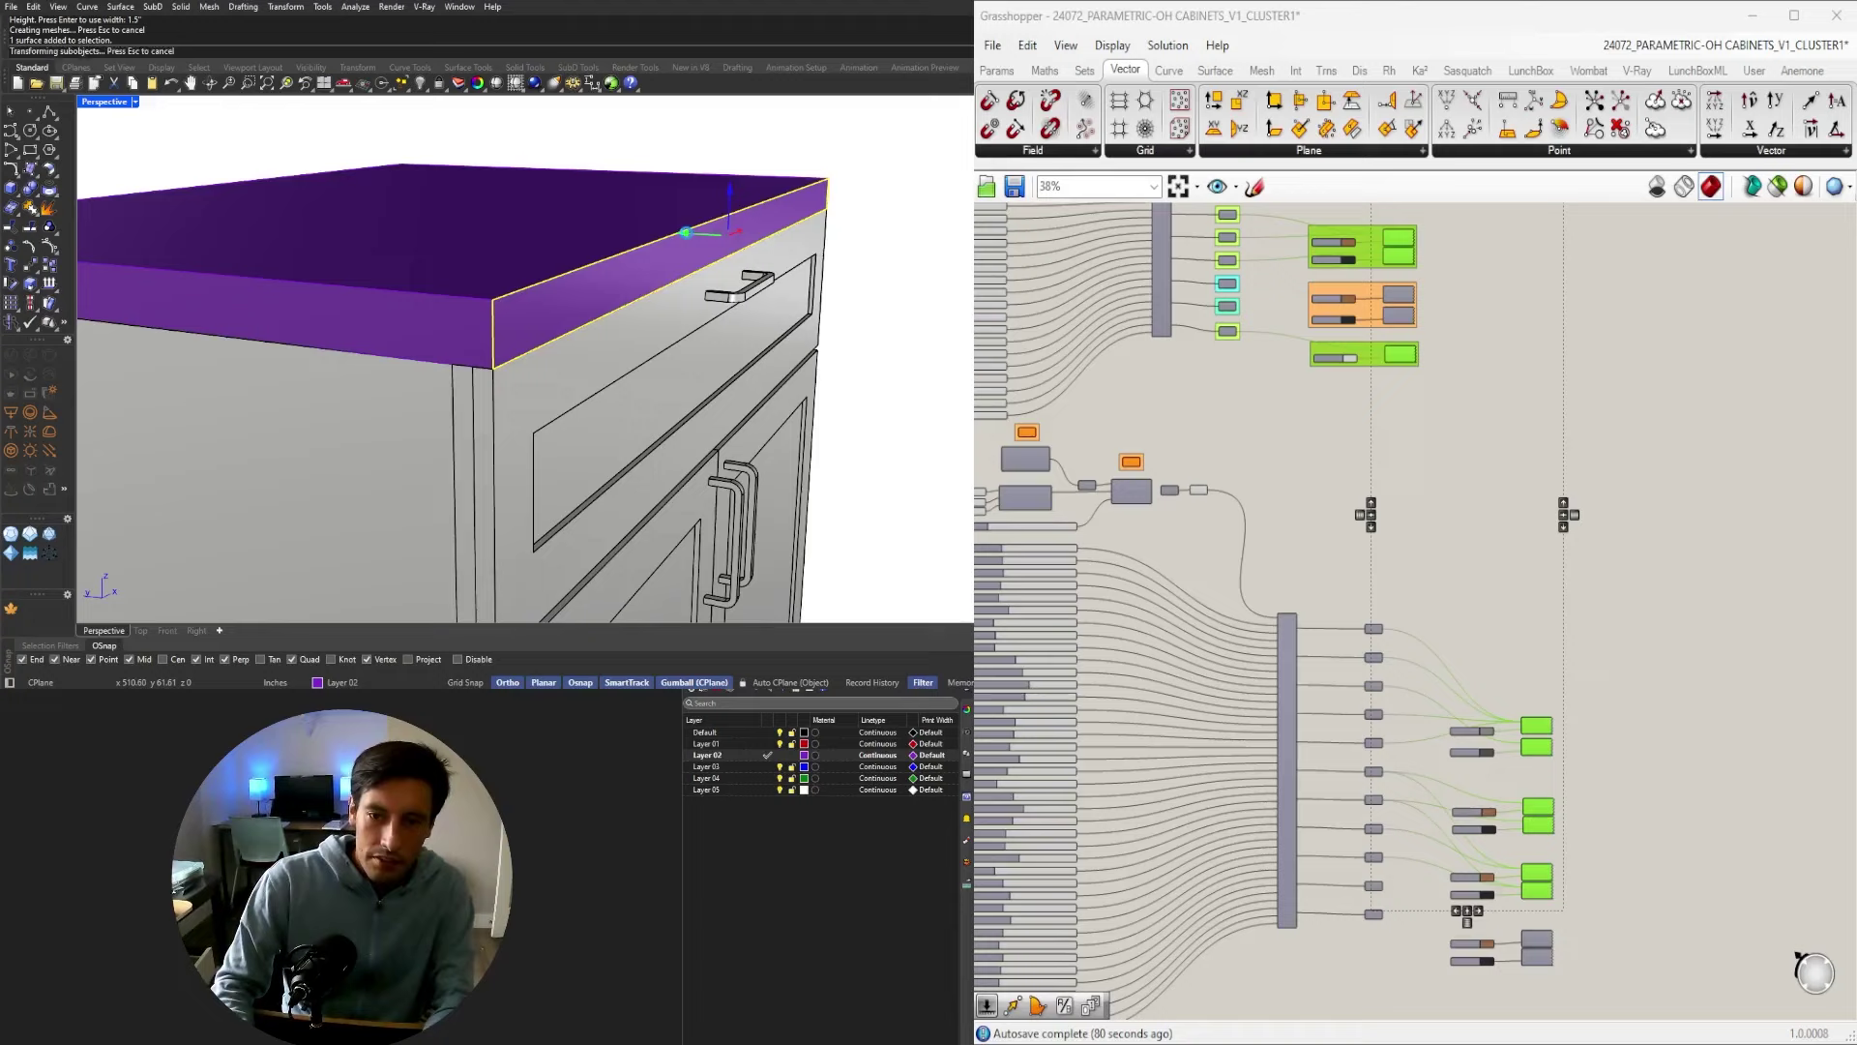
key(Escape)
scroll(733, 334, down, 6)
right_drag(734, 334, 449, 365)
scroll(449, 365, down, 6)
scroll(449, 364, up, 6)
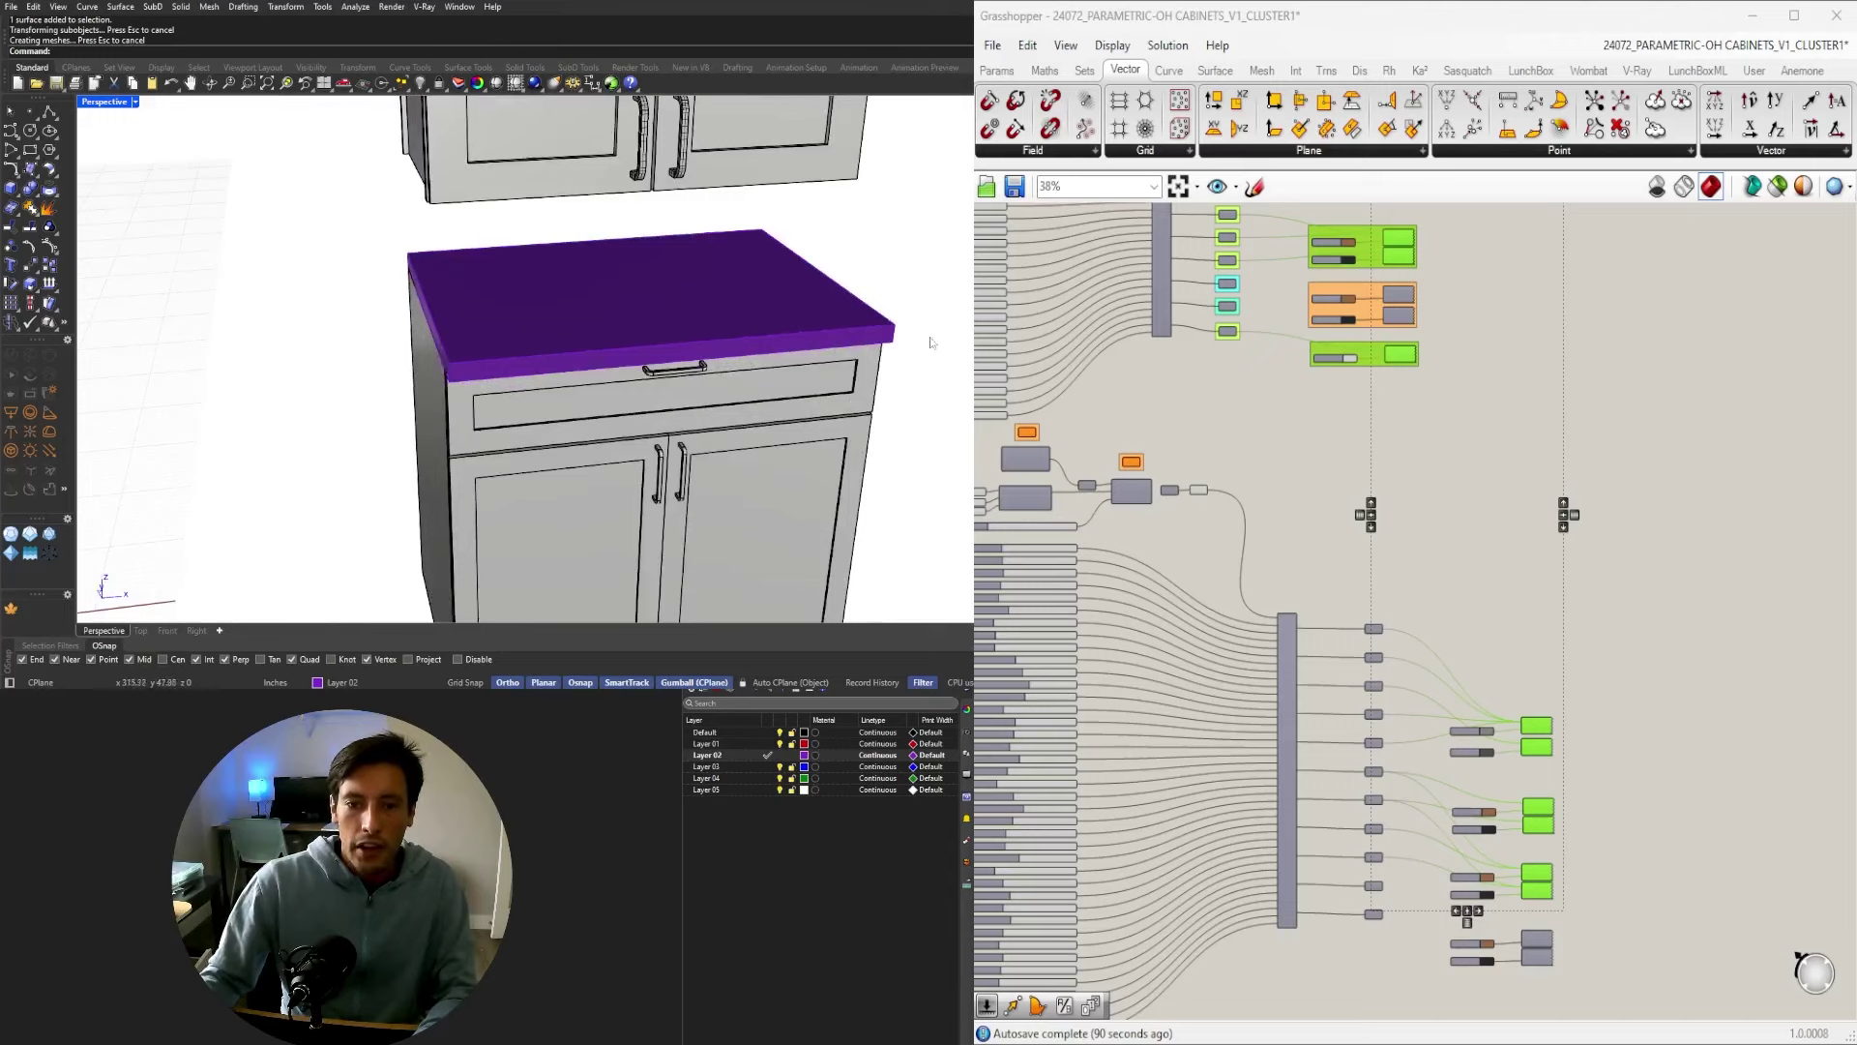
Match the countertop's properties to the base cabinet's side panel with MatchProperties.
scroll(686, 363, down, 4)
click(565, 299)
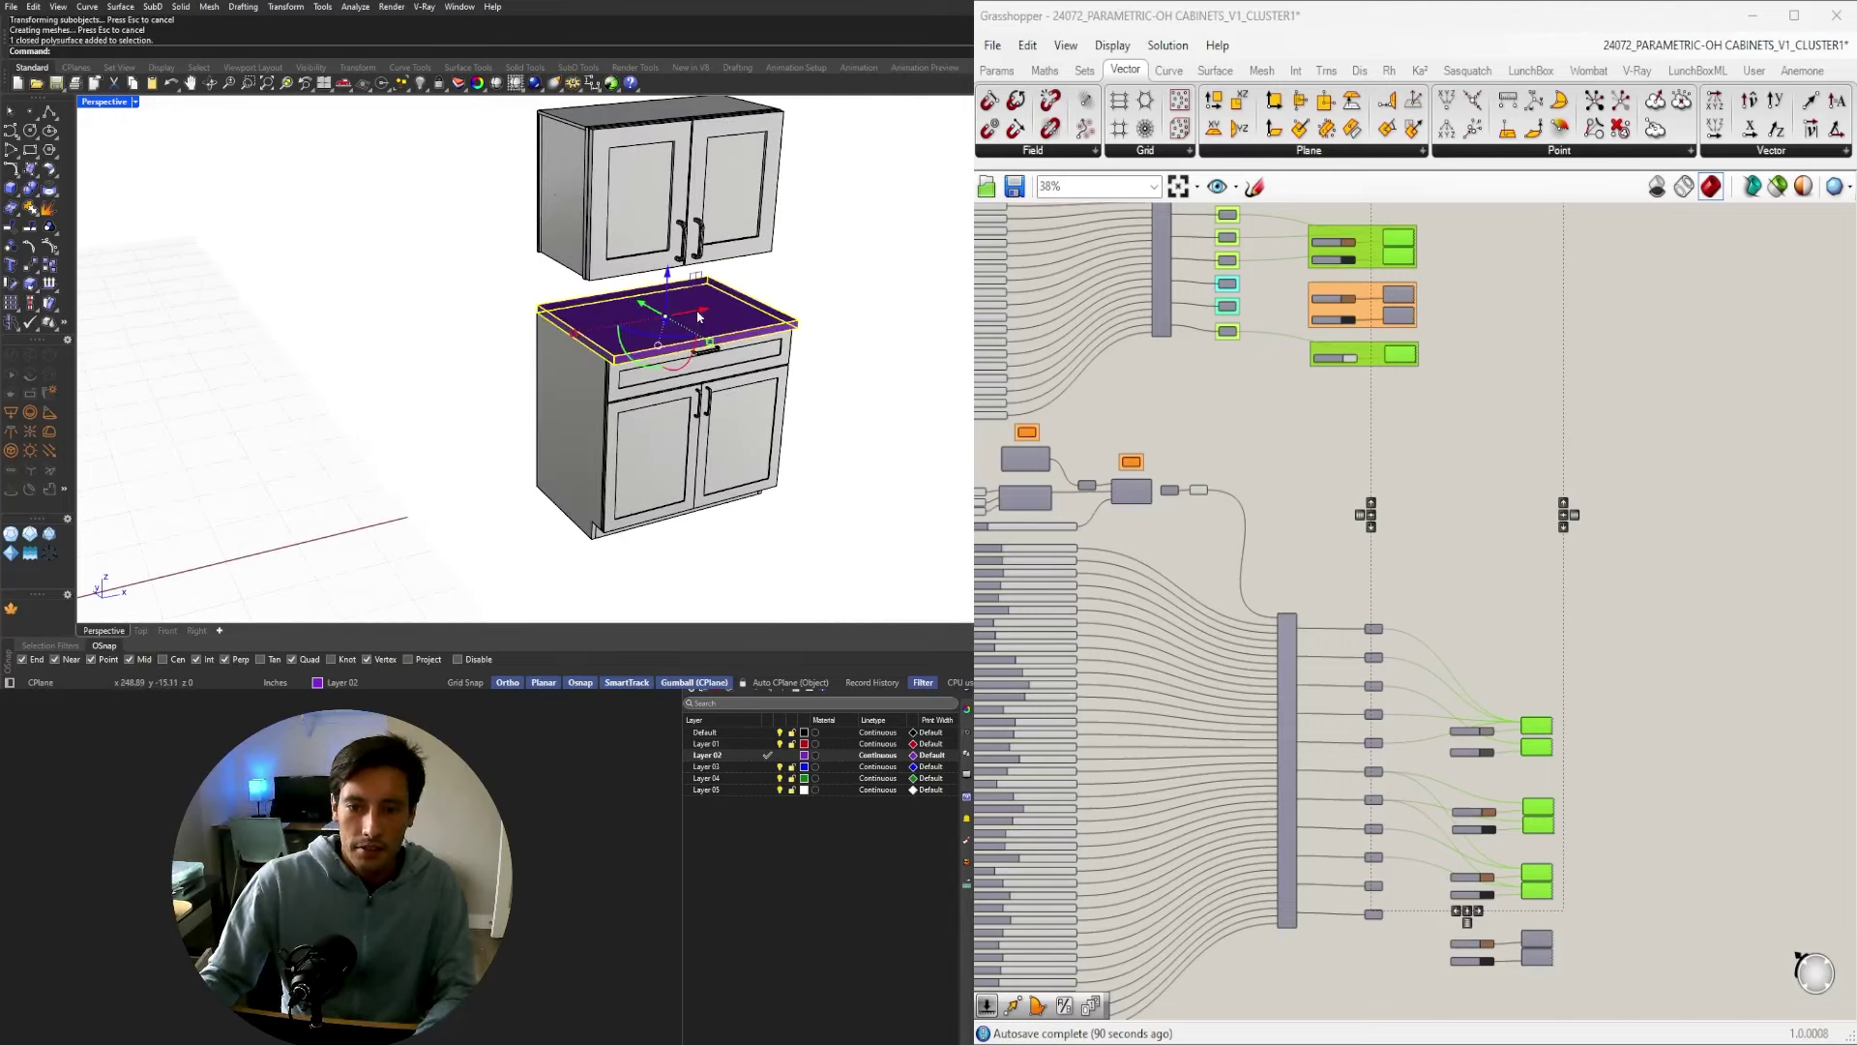
text(MatchProperties)
key(Return)
click(568, 418)
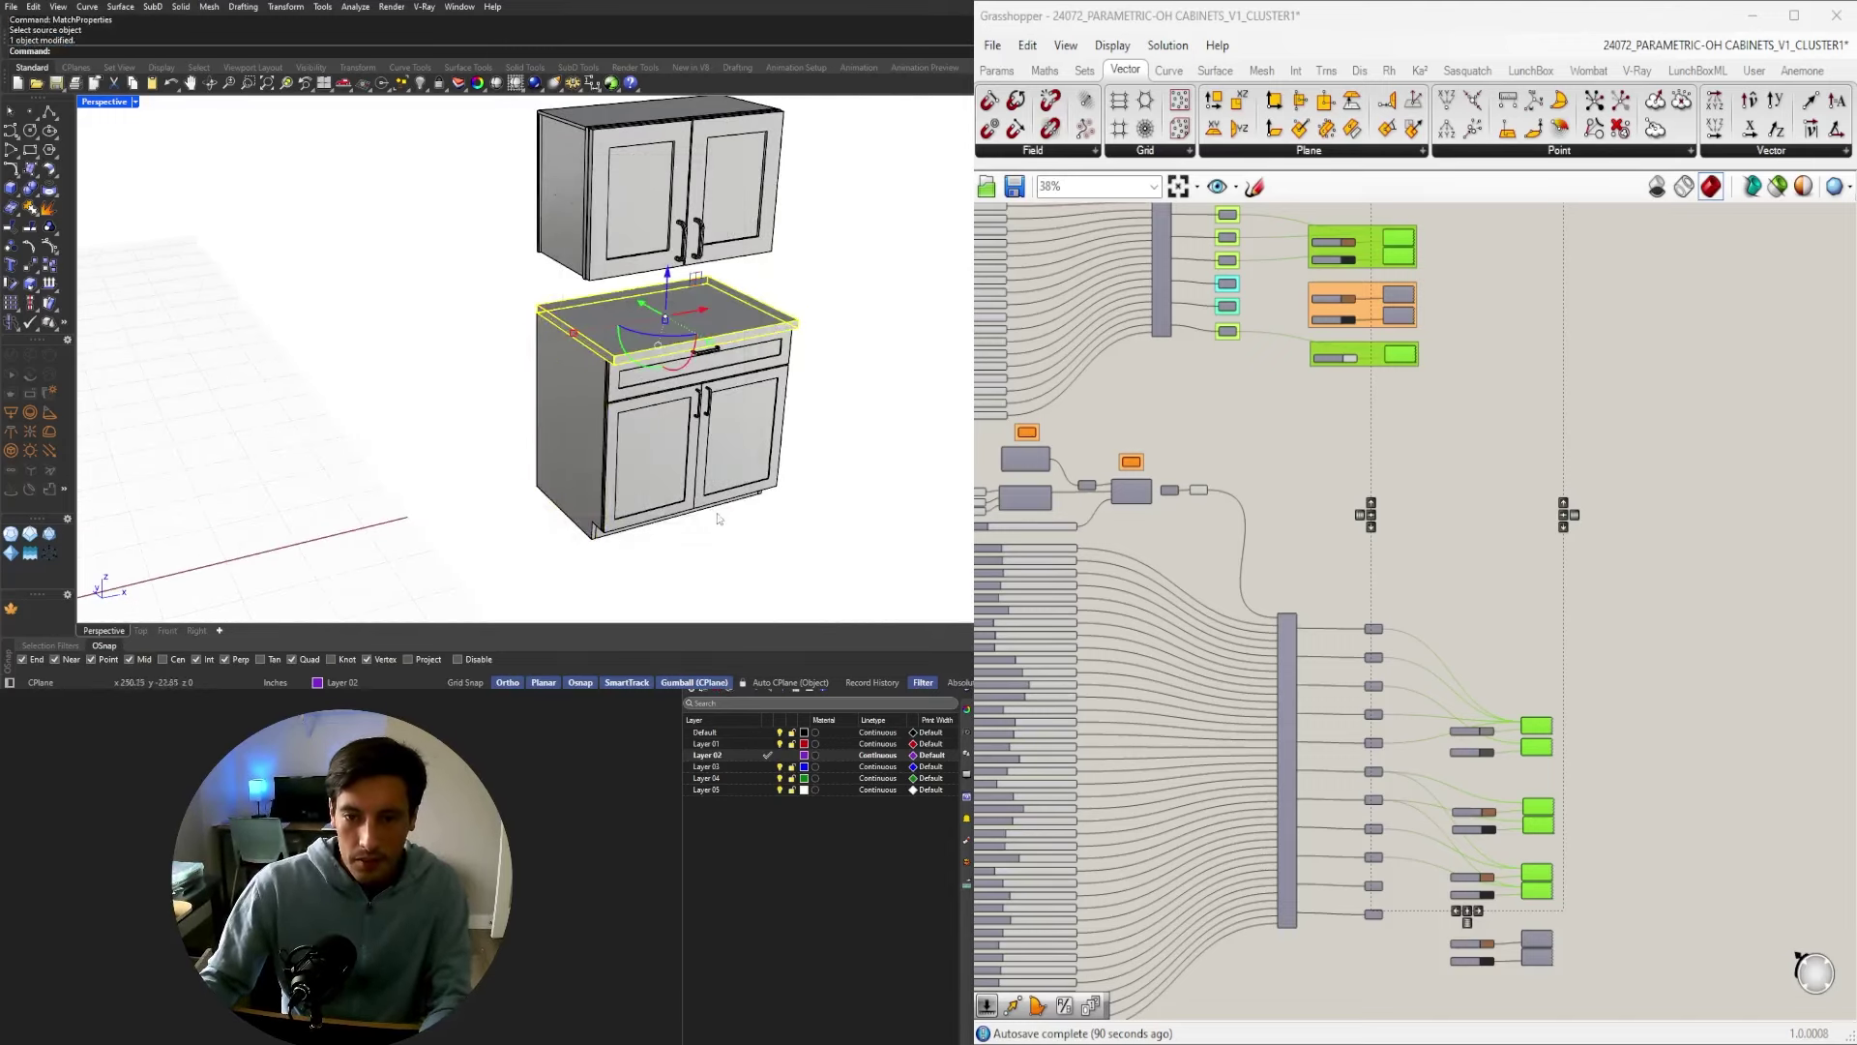
Place a vertical clipping plane from front to back through the middle of both baked cabinets to section them.
text(ClippingPlane)
key(Return)
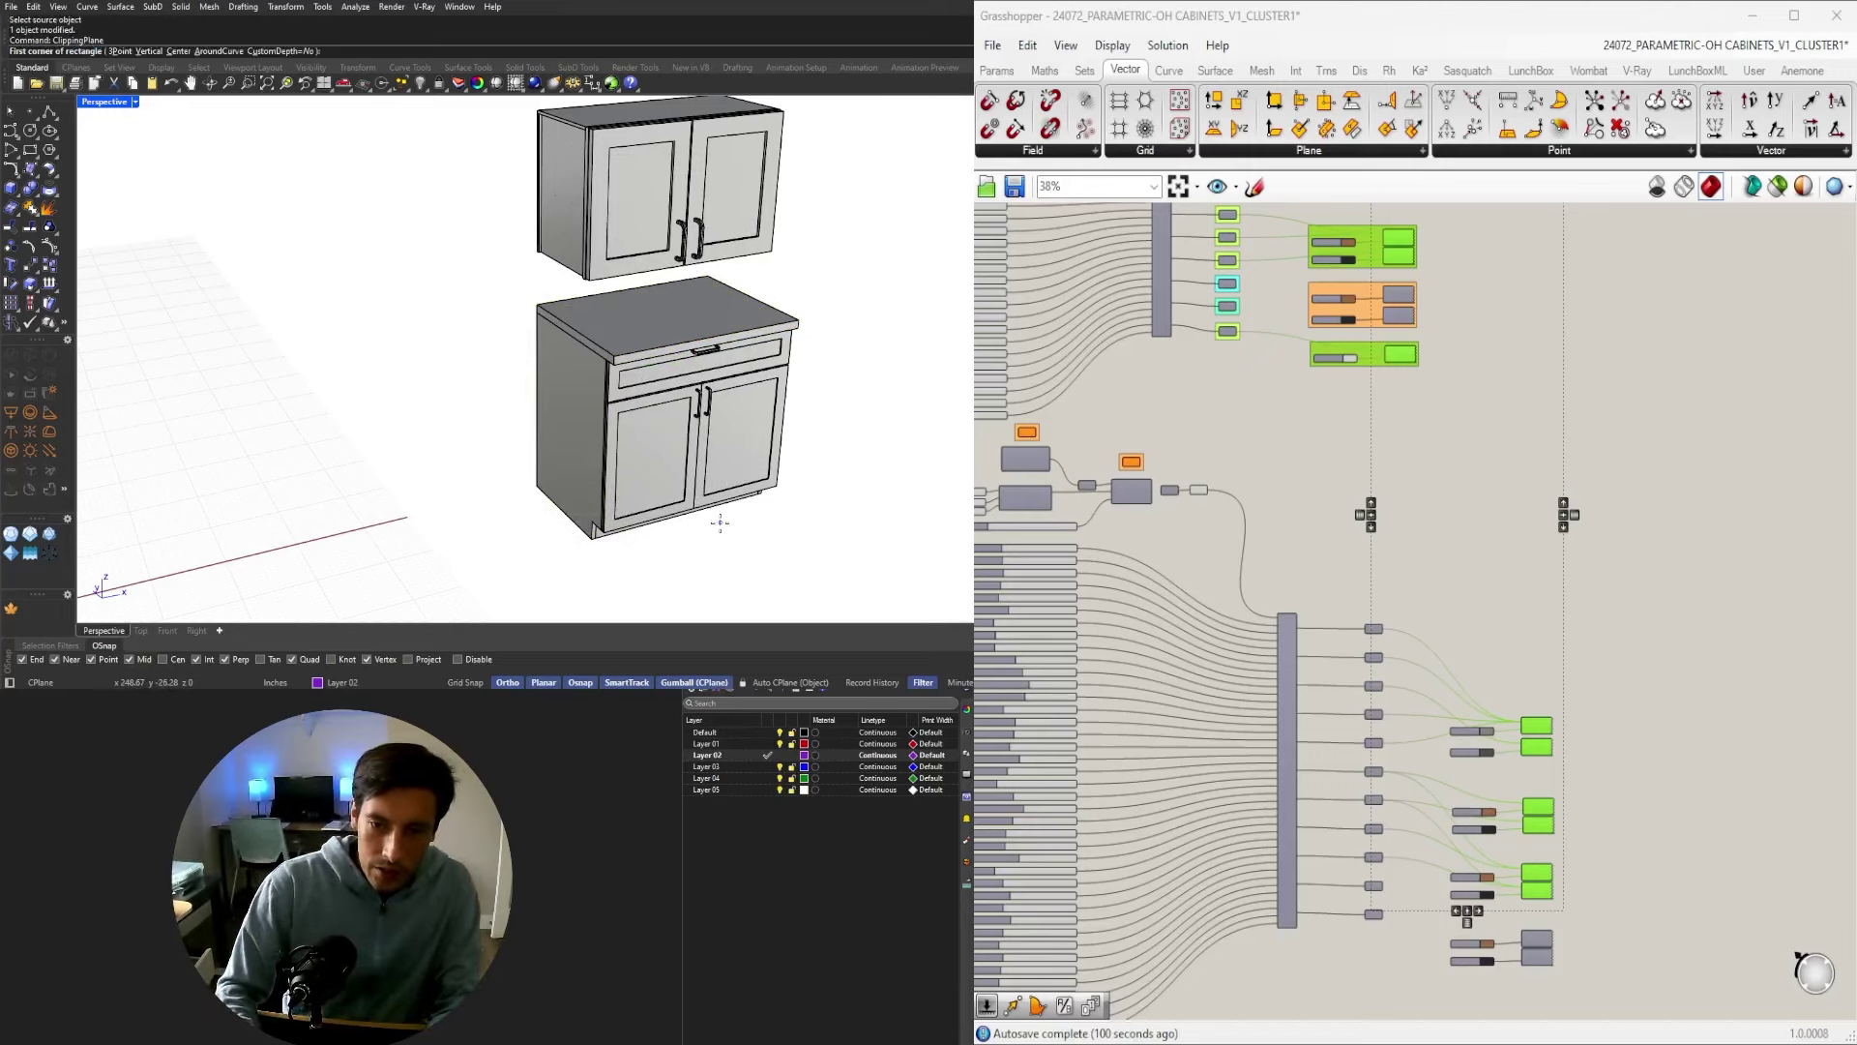
text(V)
key(Return)
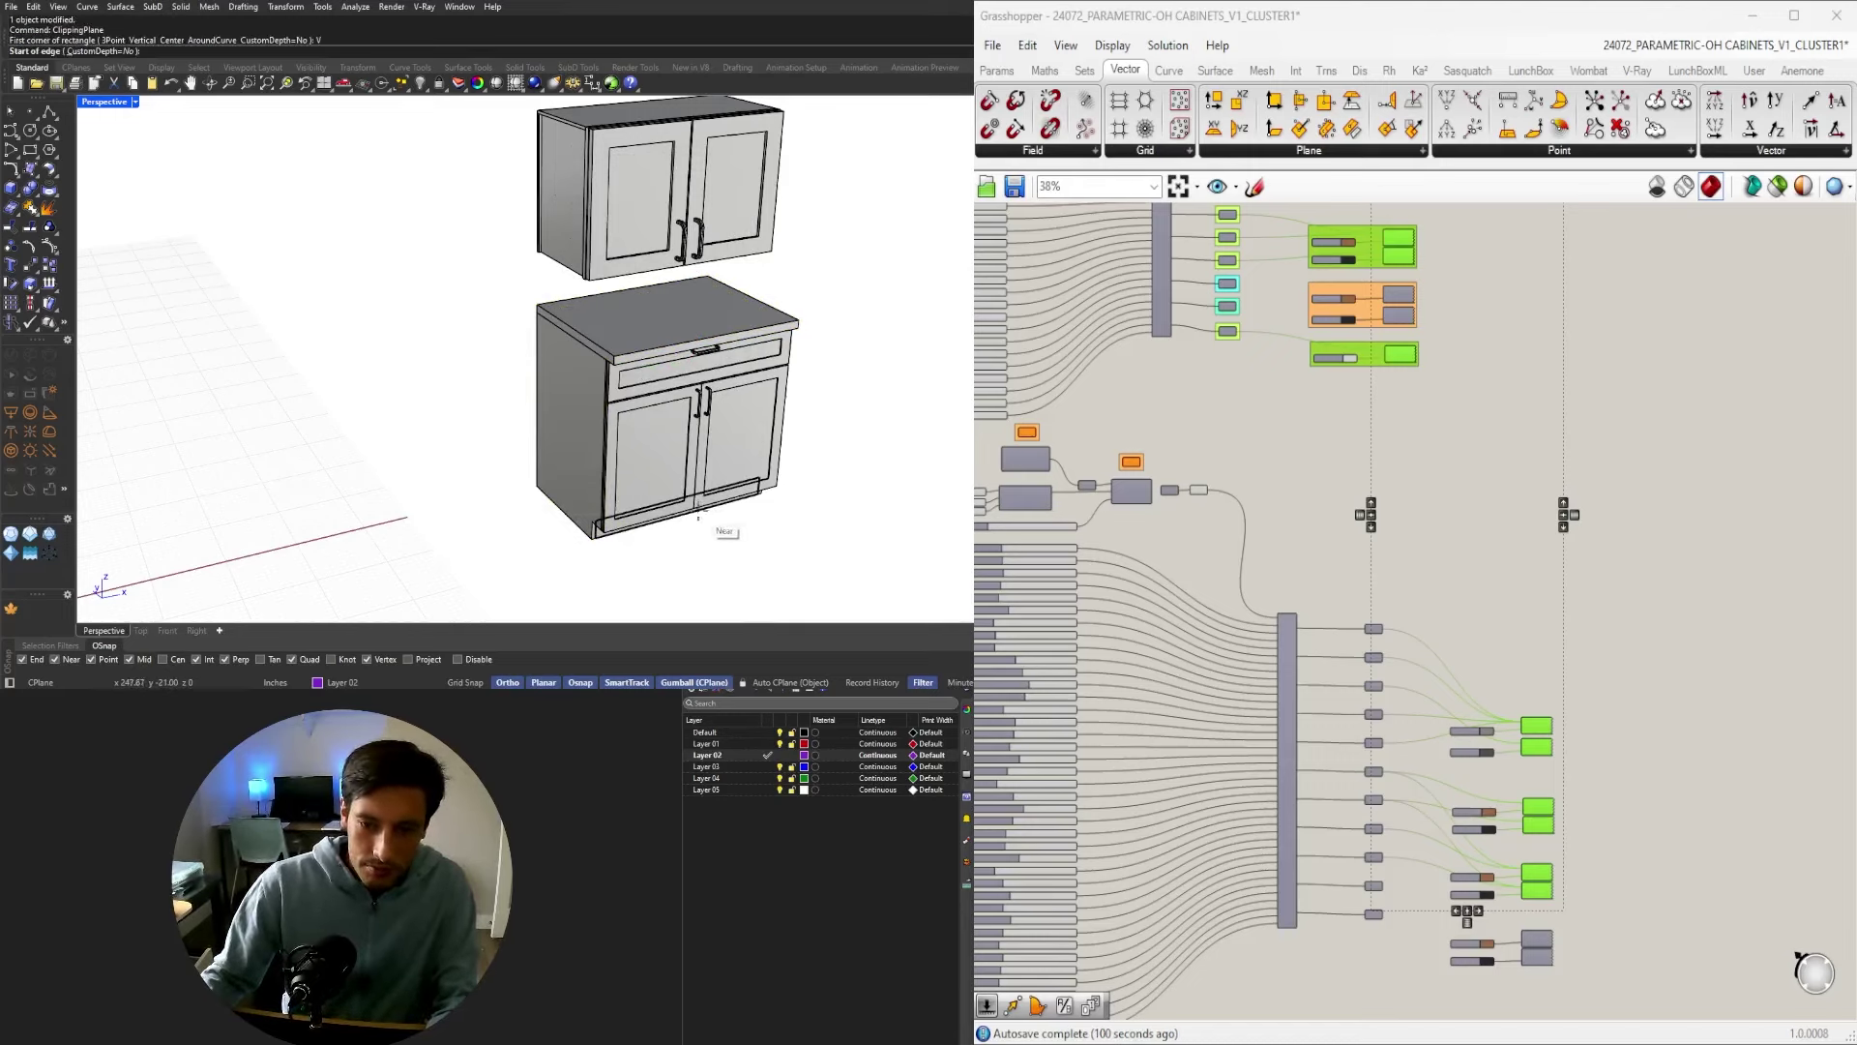
click(696, 508)
click(493, 428)
click(506, 341)
mouse_move(794, 392)
right_down()
mouse_move(564, 341)
mouse_move(763, 365)
mouse_move(445, 437)
mouse_move(742, 368)
mouse_move(838, 394)
mouse_move(811, 419)
right_up()
scroll(552, 350, up, 5)
Delete the clipping plane, the countertop and all baked cabinet geometry, including the leftover clipped parts.
drag(821, 613, 552, 228)
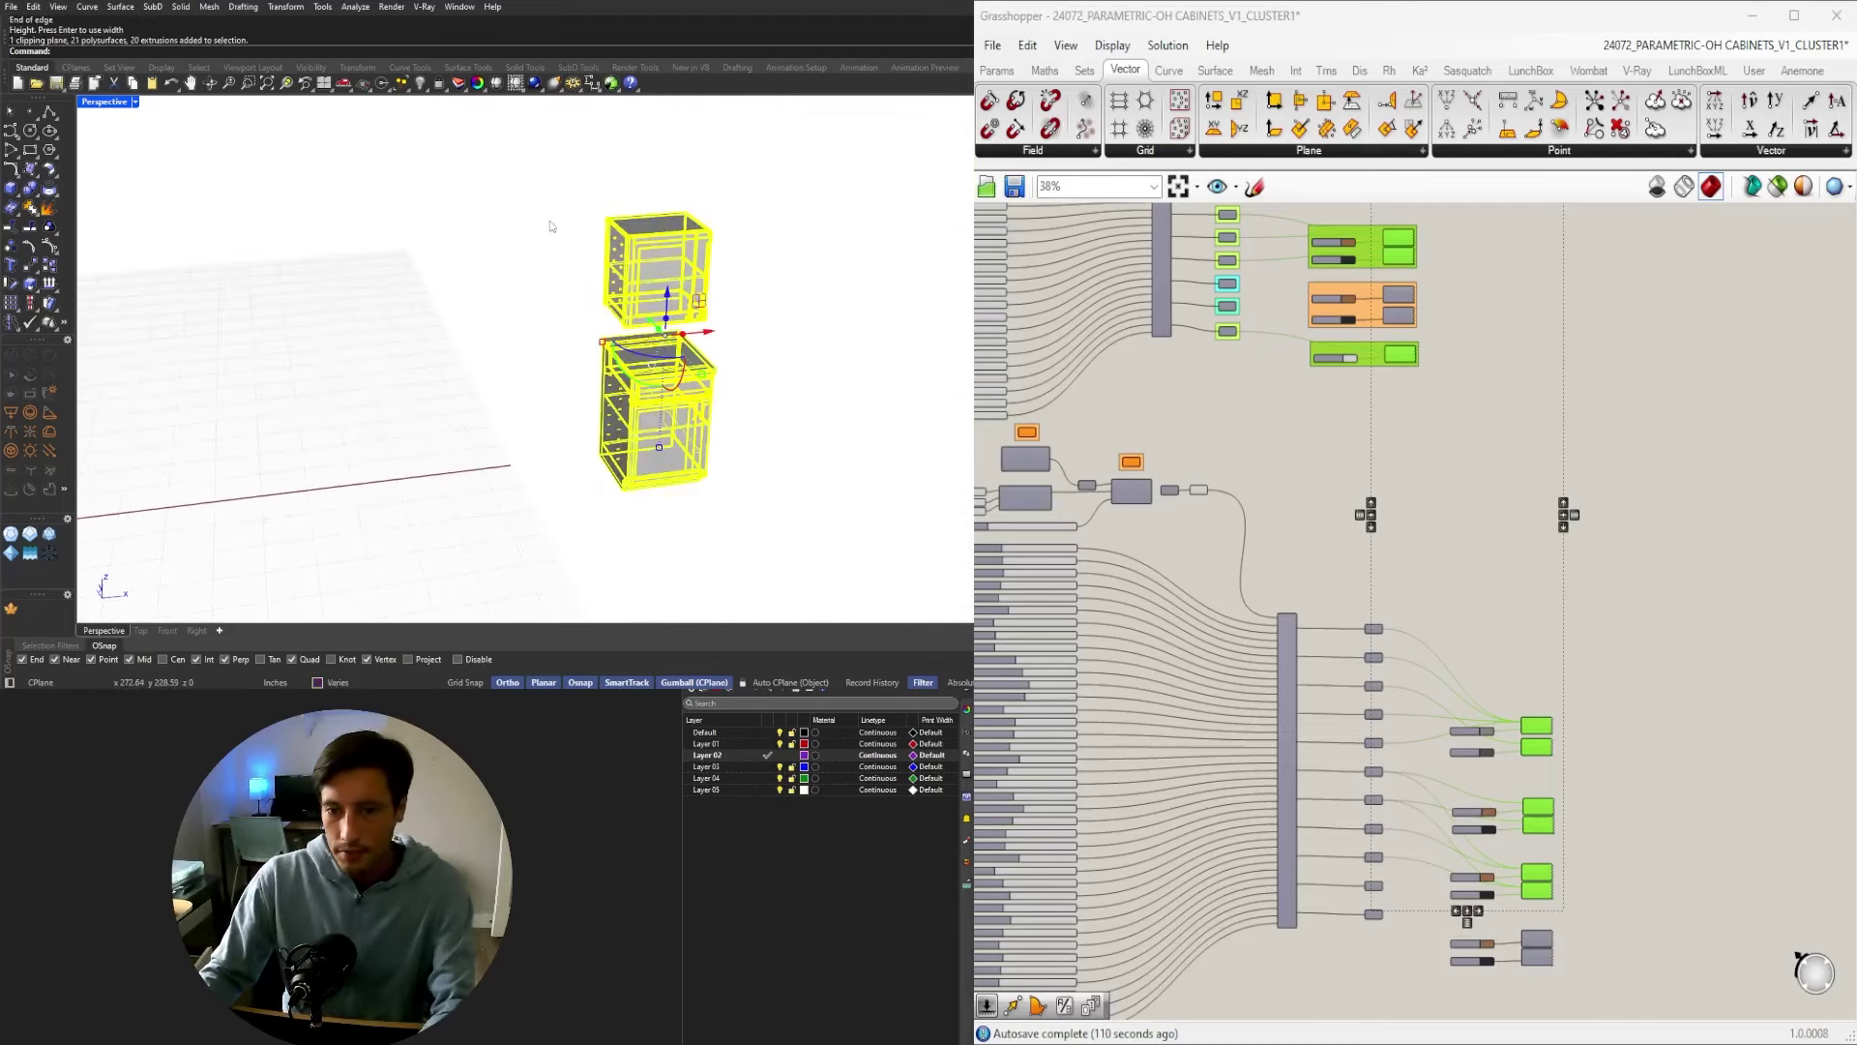
key(Delete)
right_drag(551, 229, 600, 230)
drag(600, 230, 799, 453)
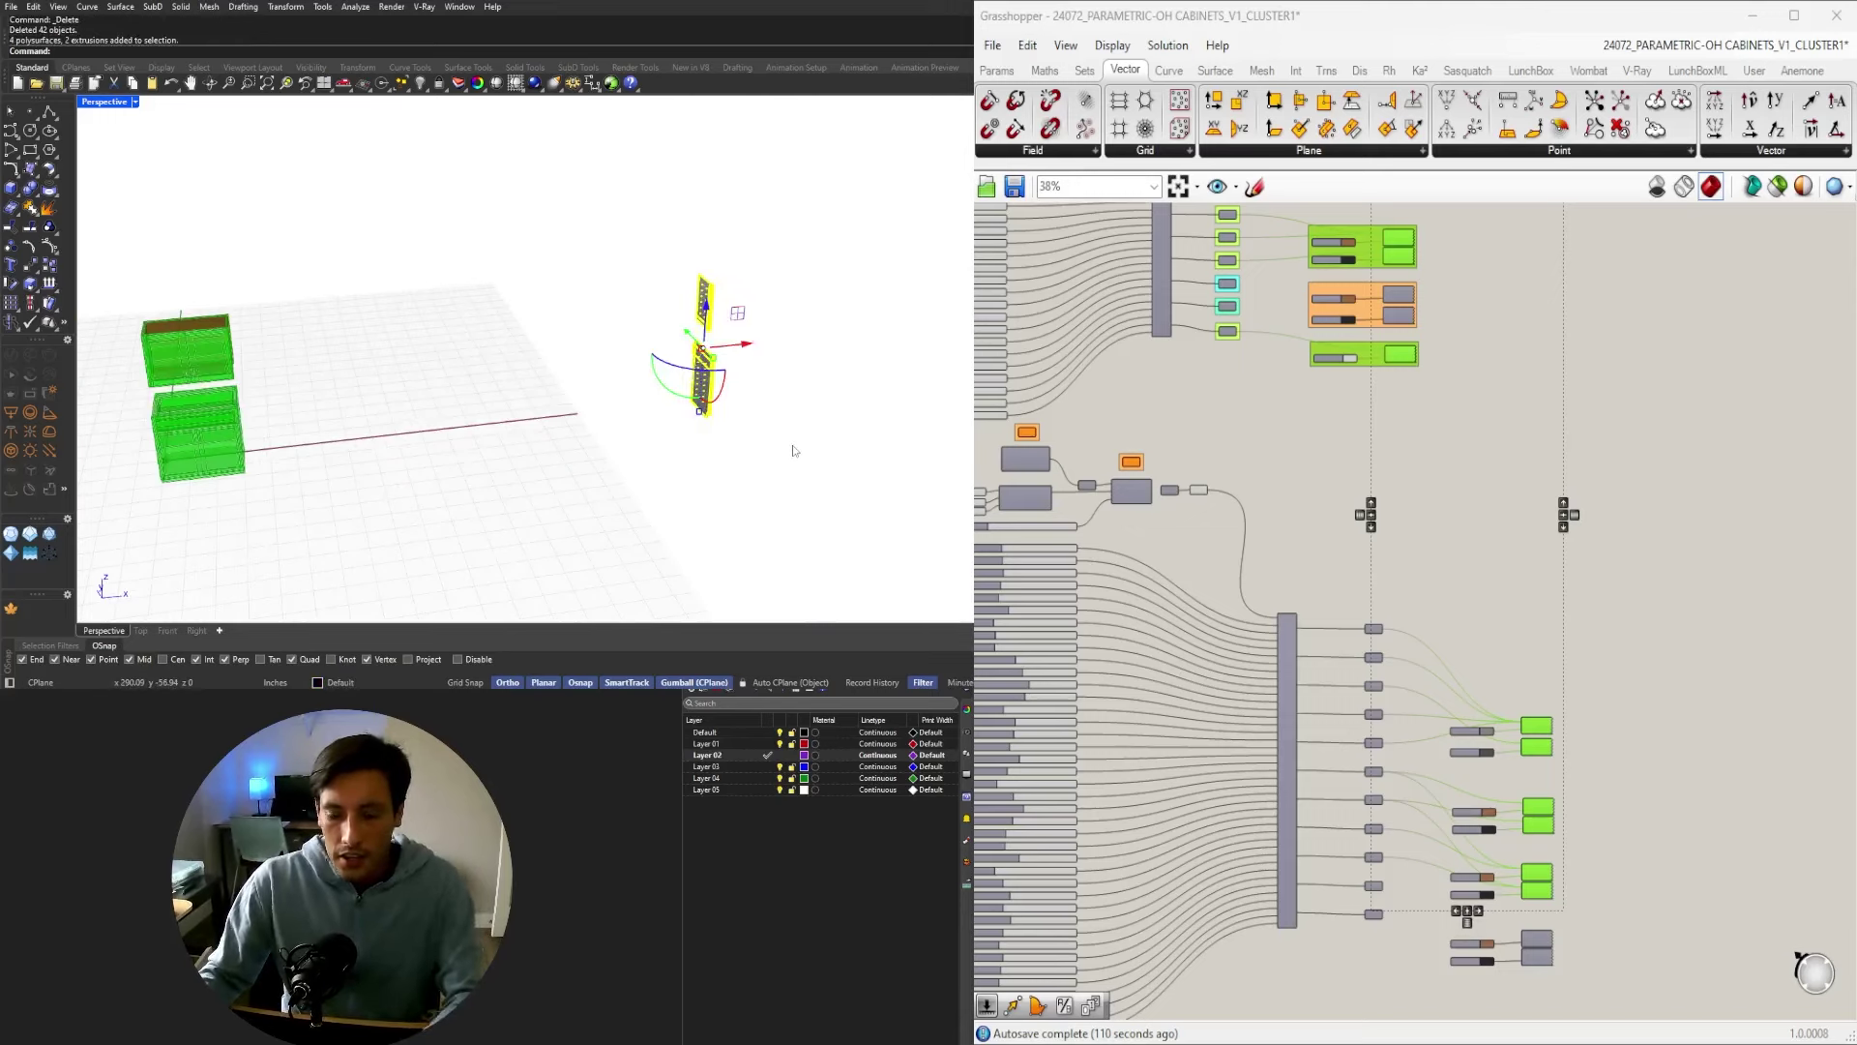
key(Delete)
Examine both parametric cabinet previews in the model and the slider groups of their two definitions on the canvas.
click(1447, 452)
mouse_move(519, 381)
right_down()
mouse_move(565, 331)
mouse_move(498, 379)
right_up()
scroll(565, 331, up, 4)
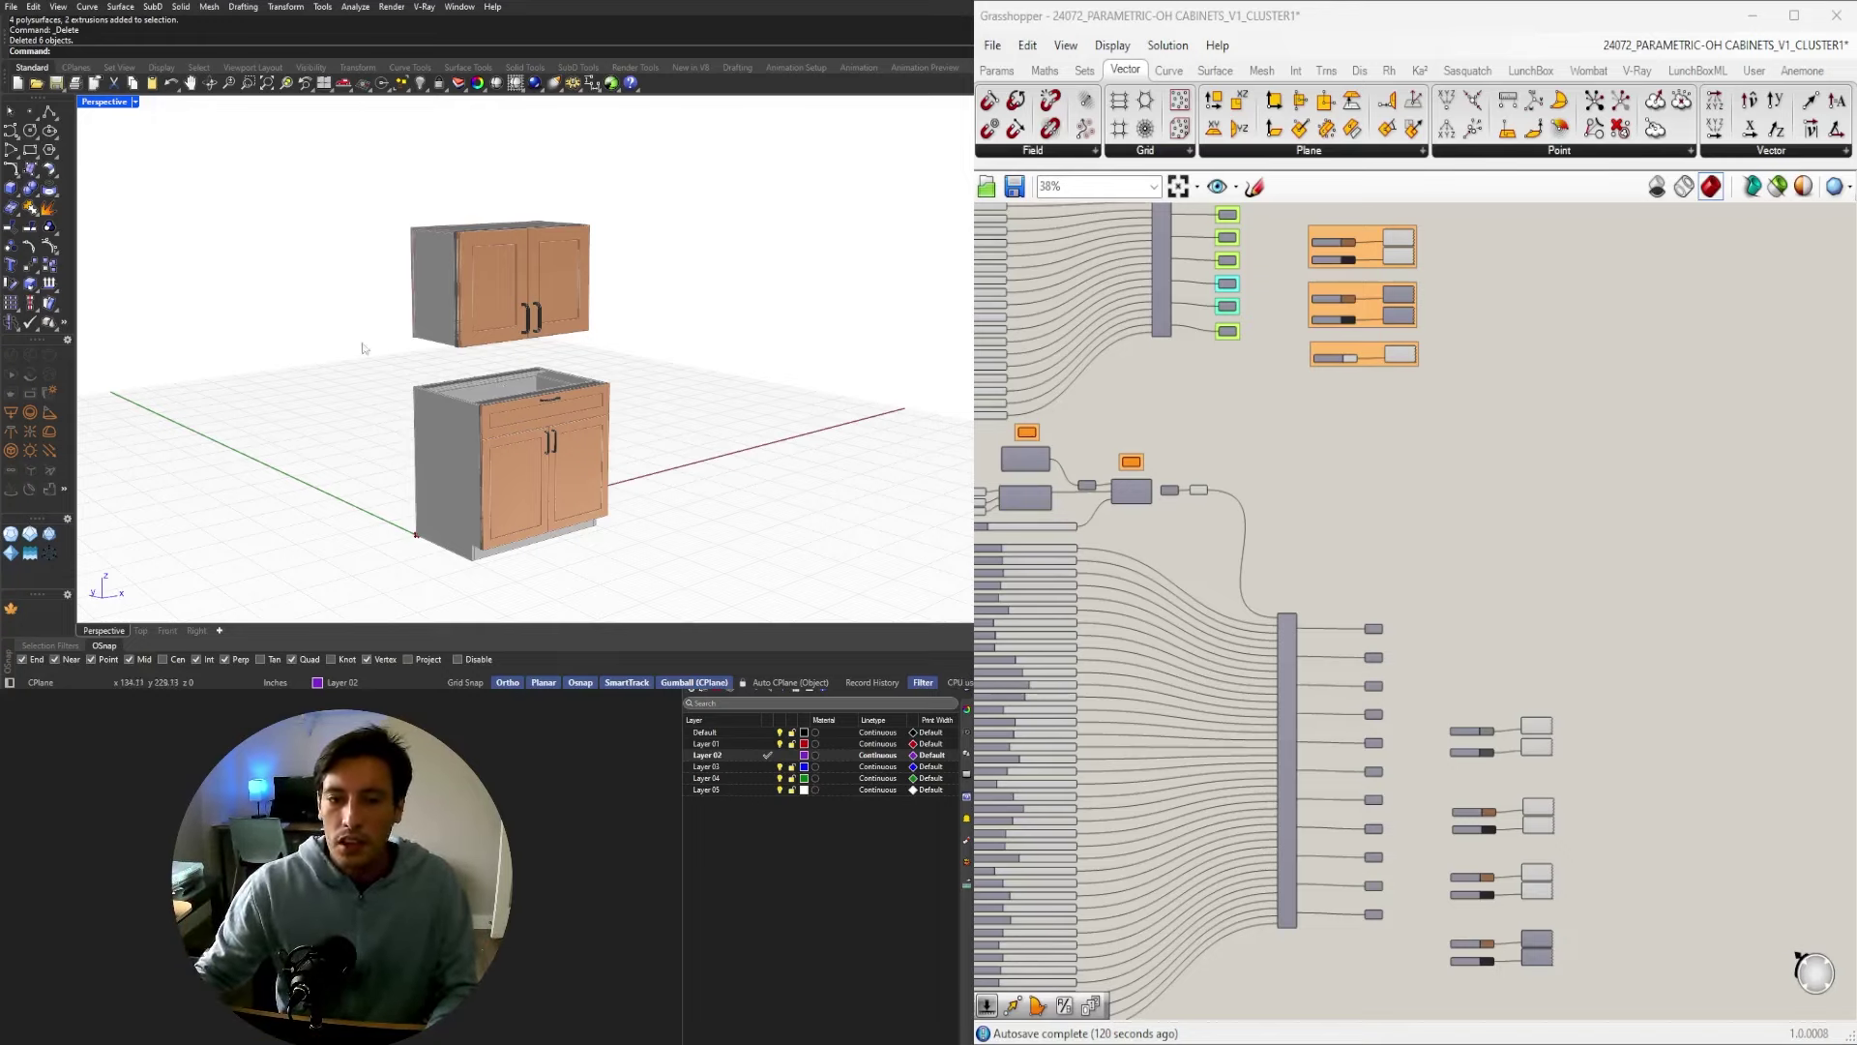
drag(355, 367, 689, 617)
scroll(1373, 530, down, 3)
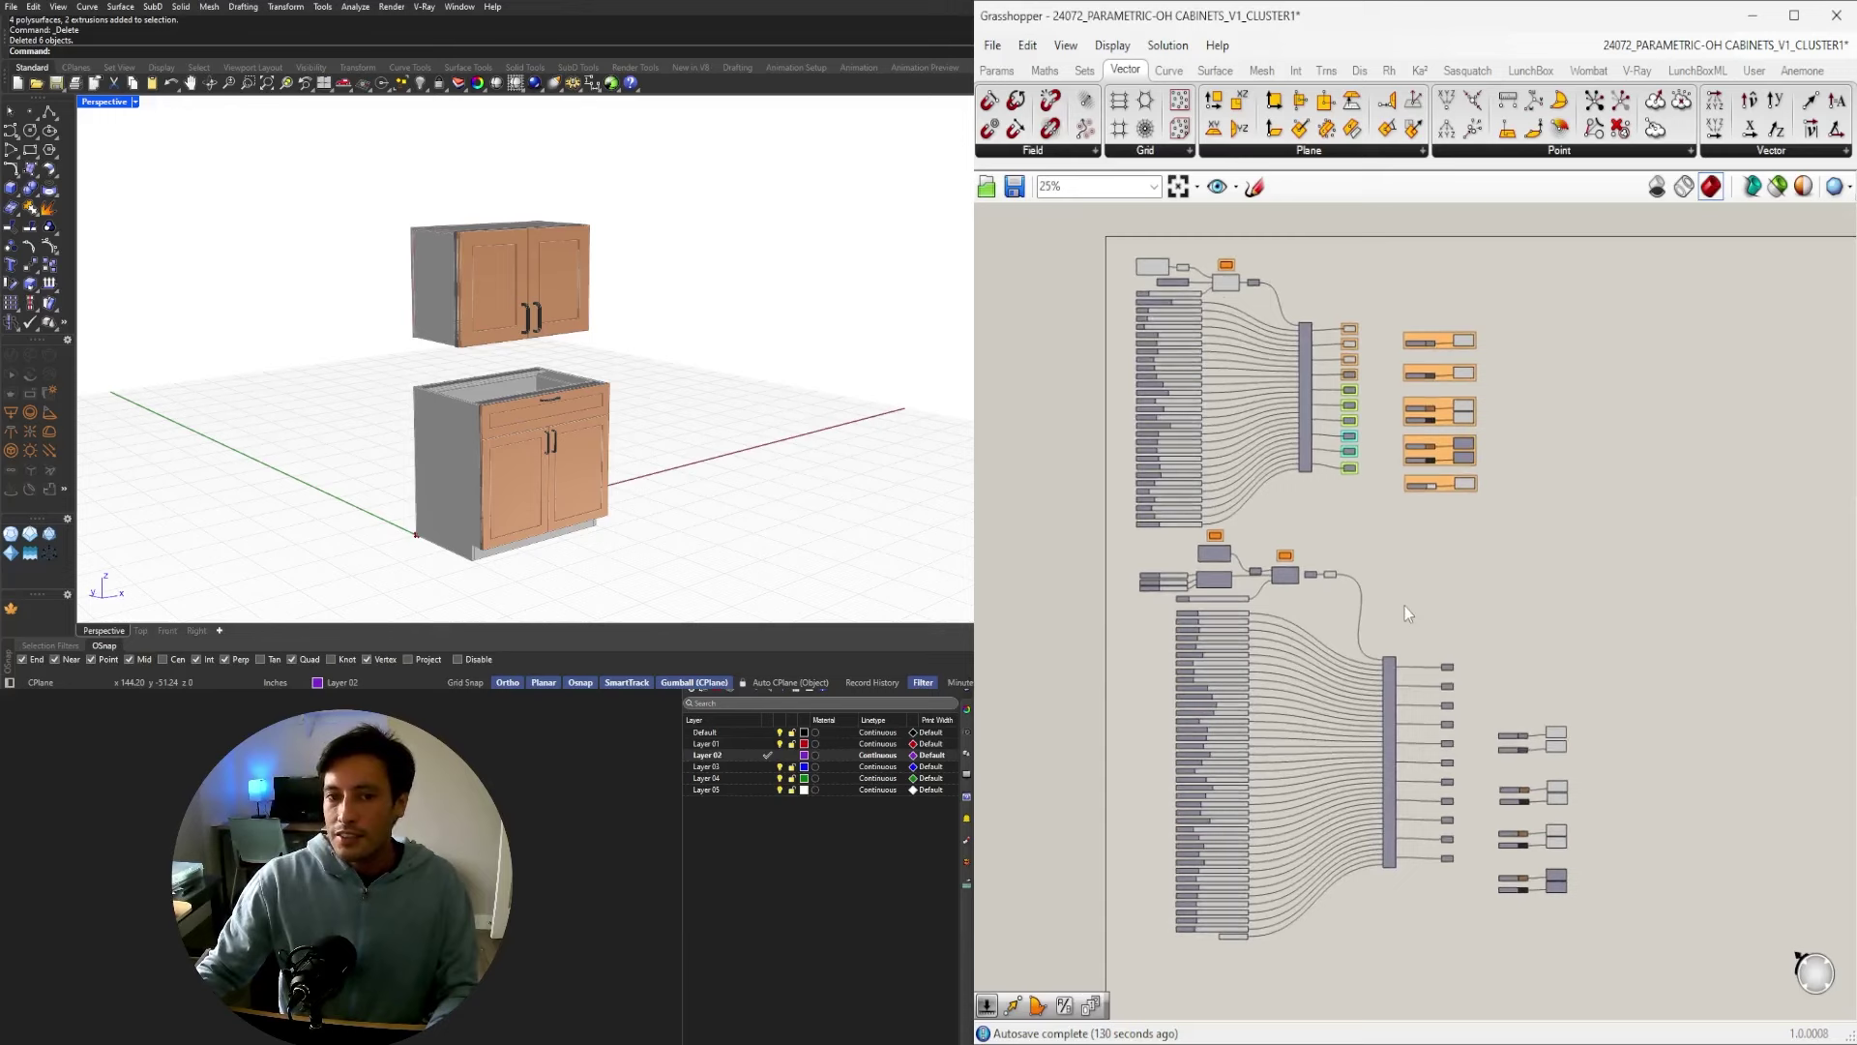
mouse_move(496, 339)
right_down()
mouse_move(538, 350)
mouse_move(426, 331)
mouse_move(473, 350)
right_up()
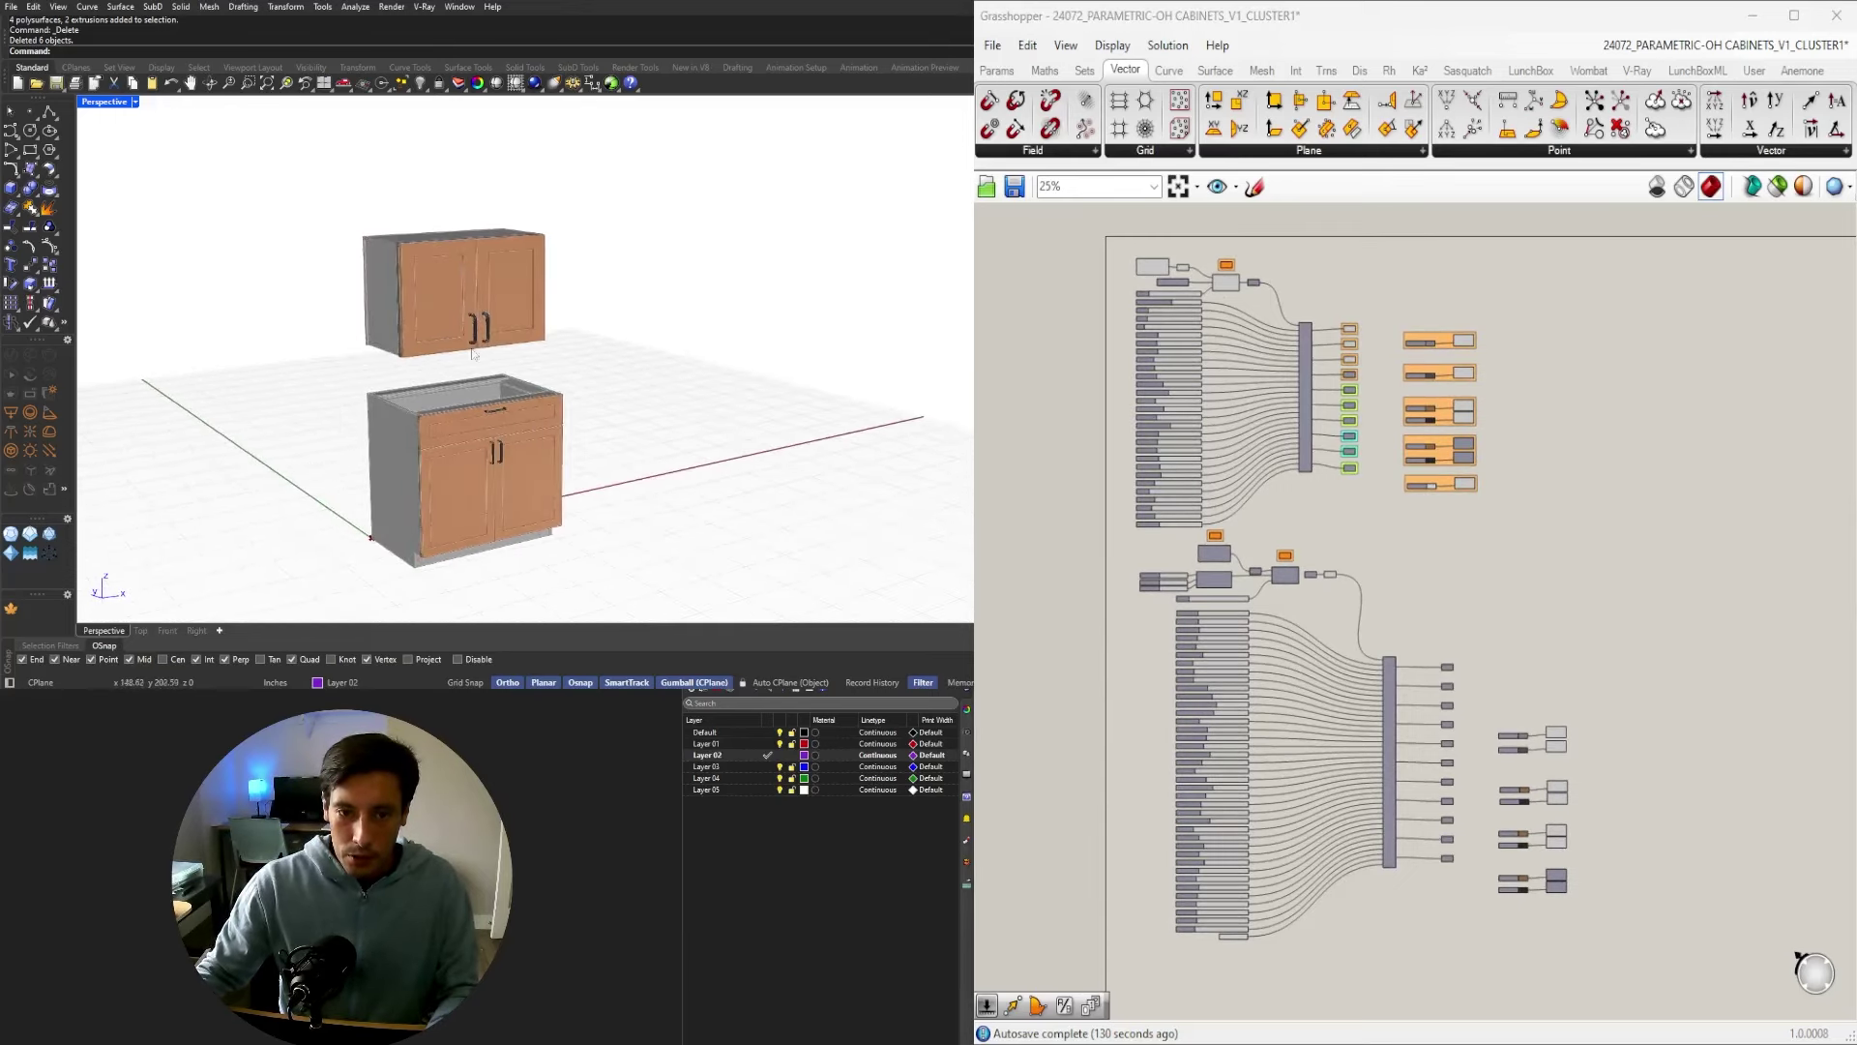
scroll(473, 354, up, 4)
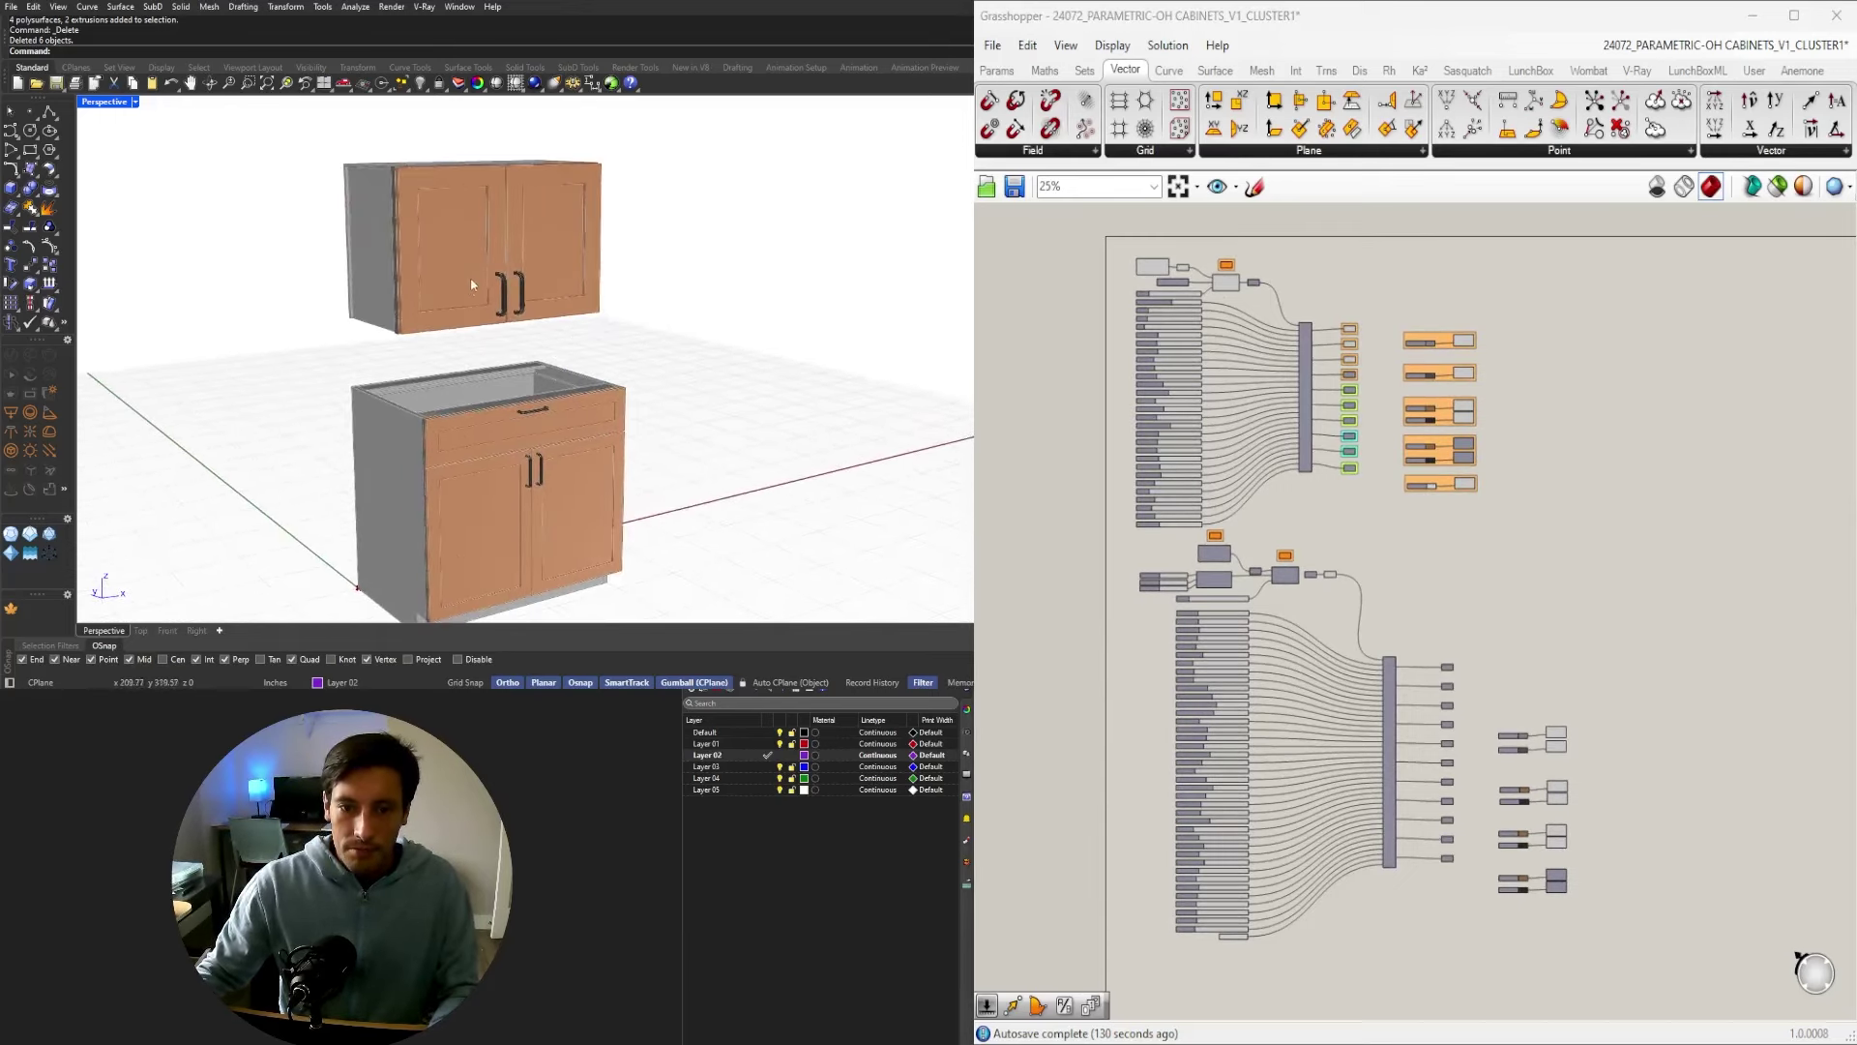
scroll(472, 285, up, 2)
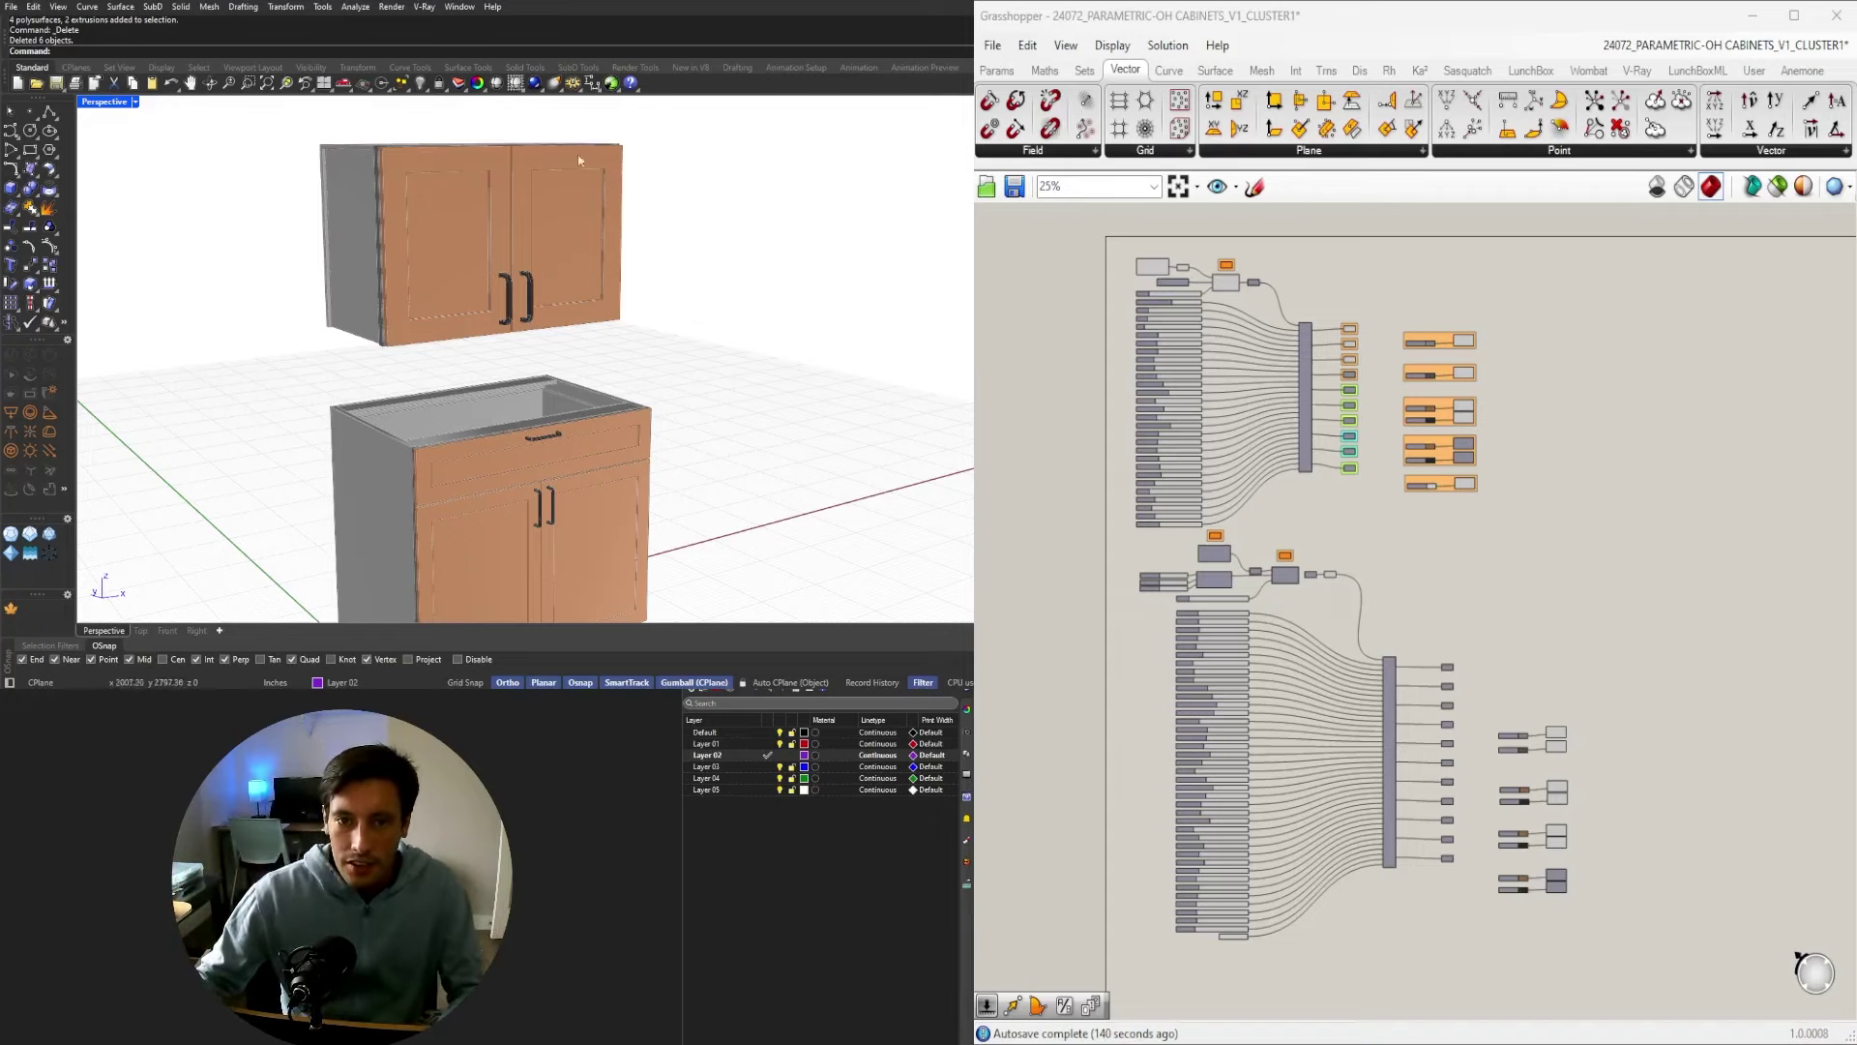
right_drag(1233, 318, 1296, 324)
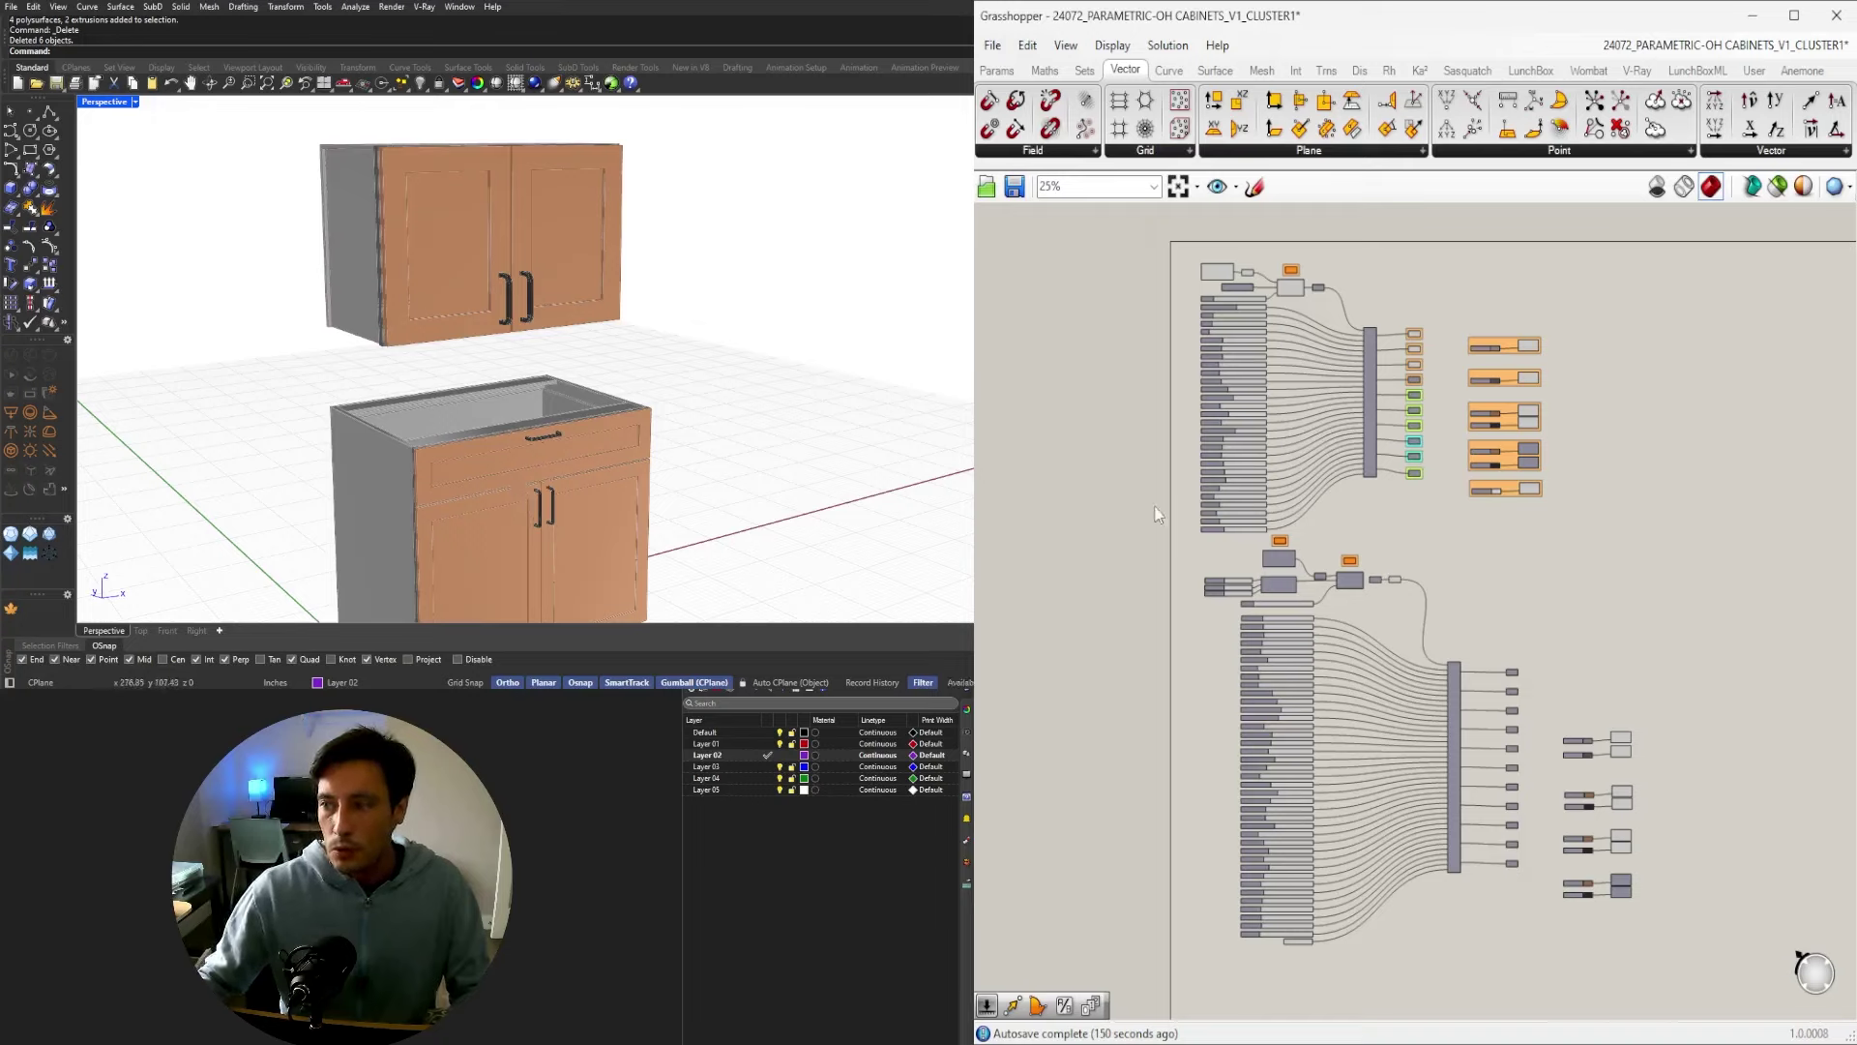
drag(1161, 429, 1301, 559)
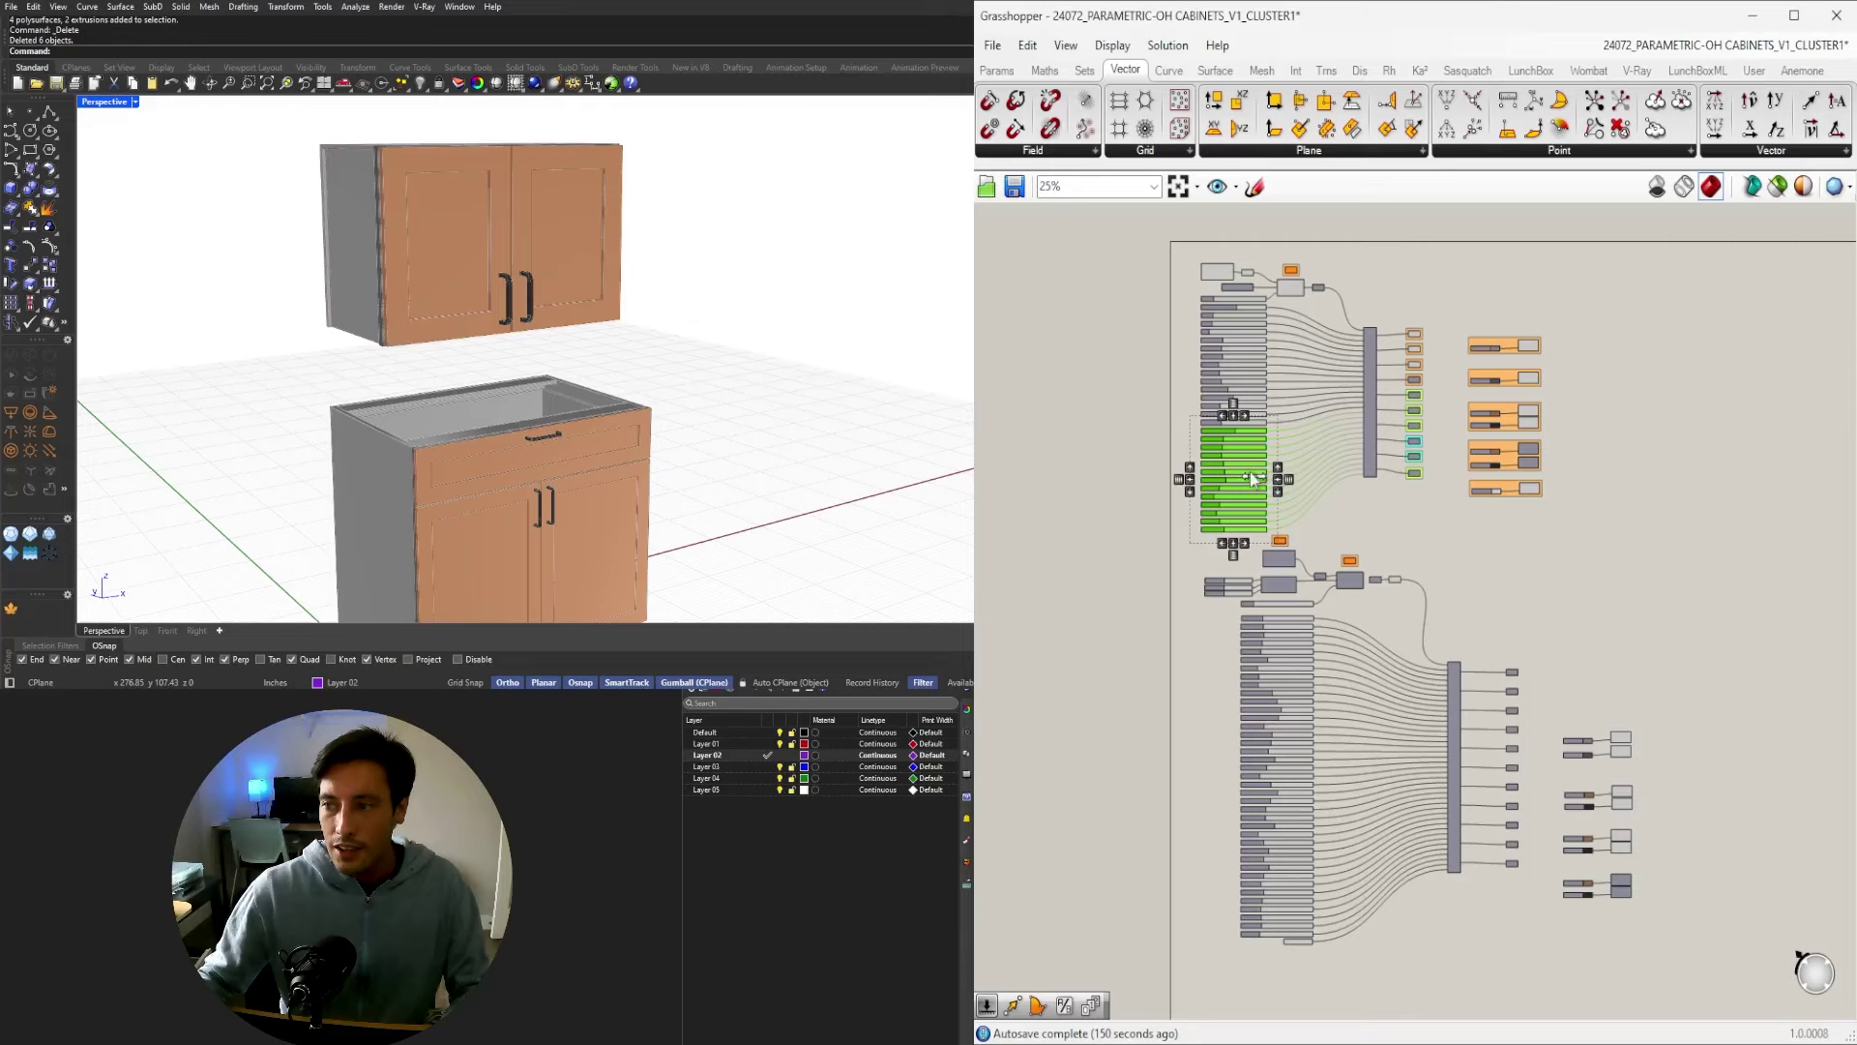
click(1433, 623)
drag(1213, 815, 1367, 975)
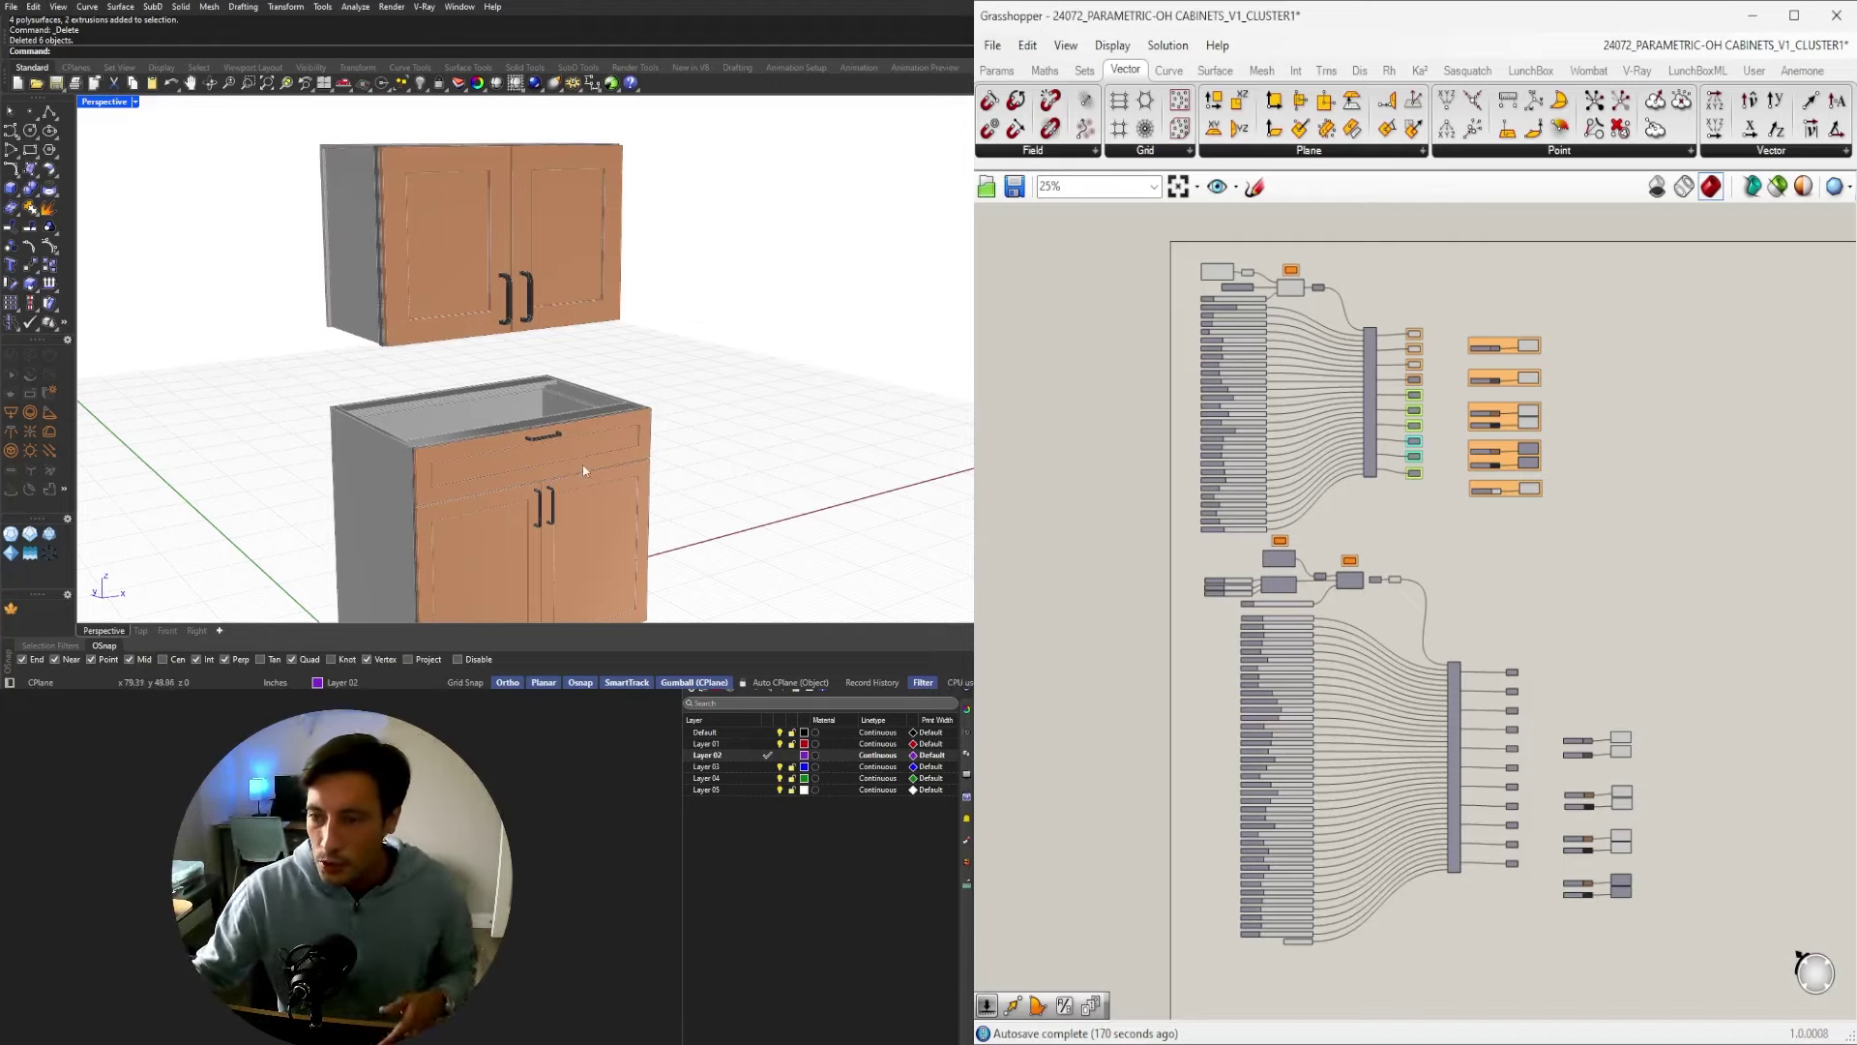
scroll(595, 376, down, 5)
right_drag(595, 369, 588, 329)
scroll(589, 339, up, 4)
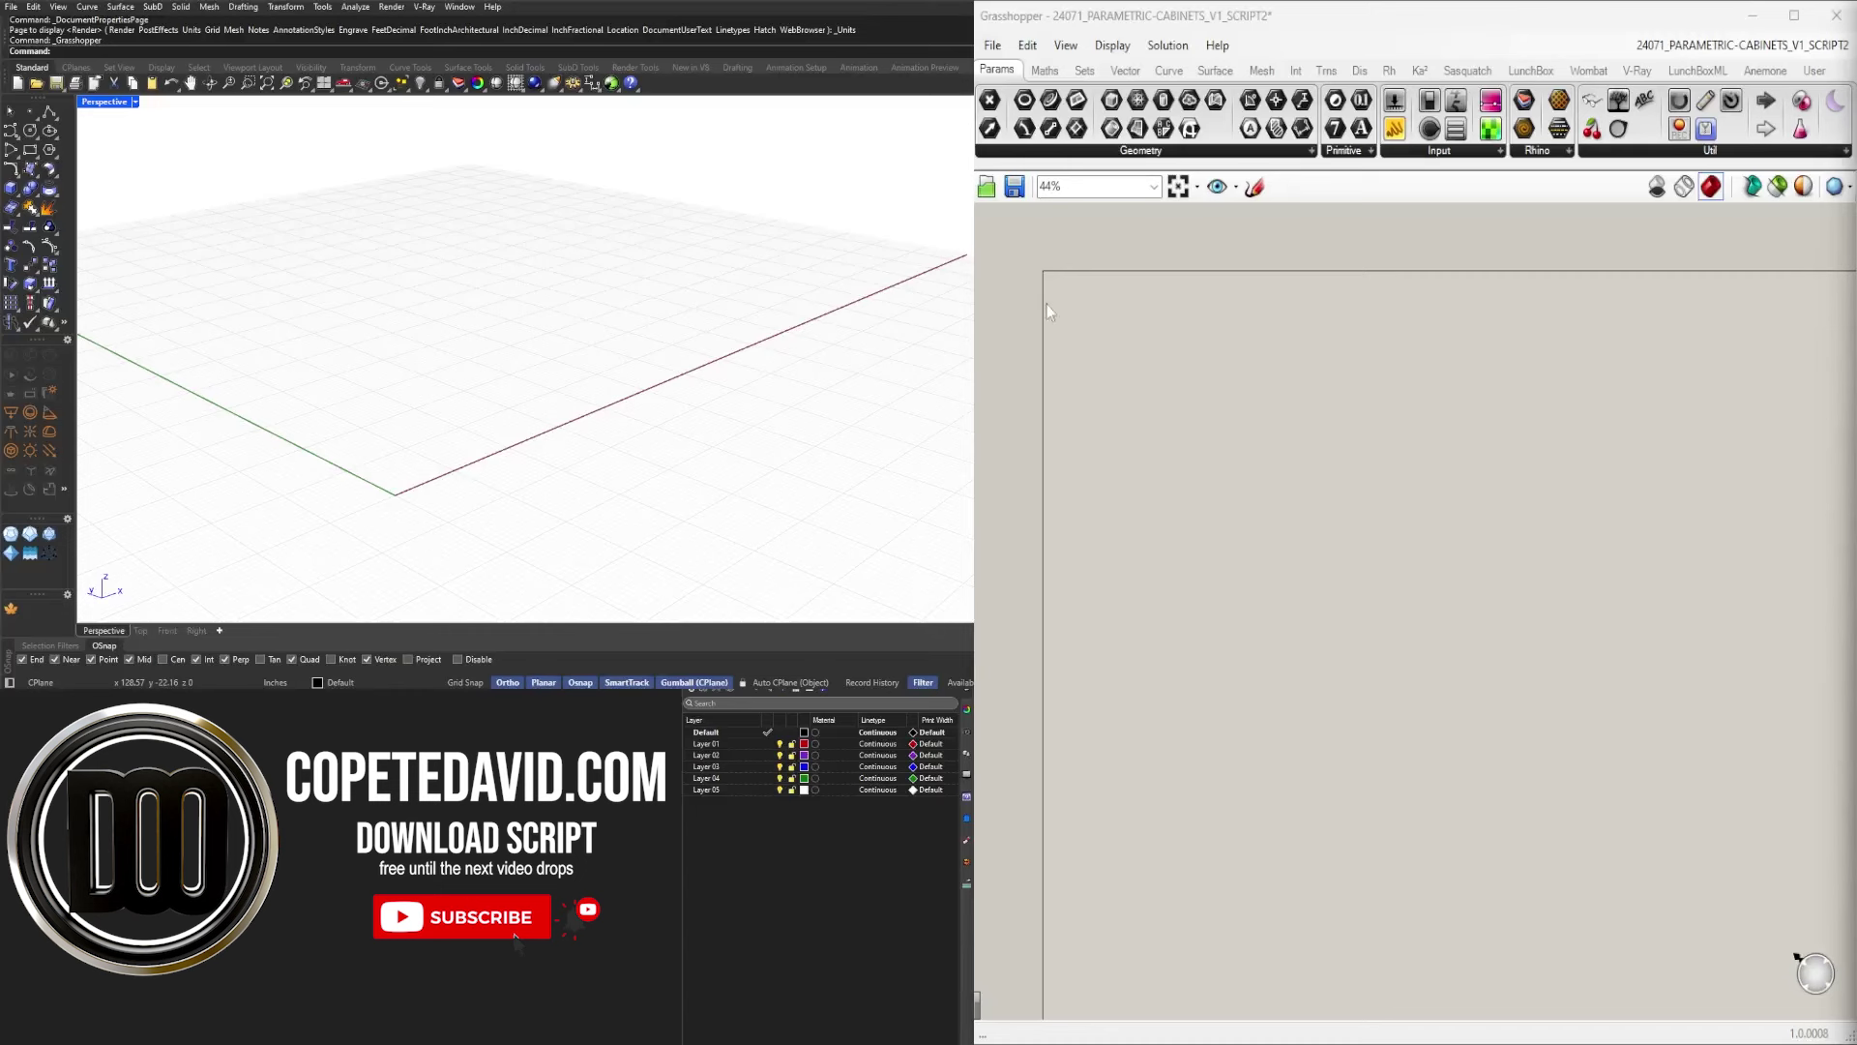
Add a Construct Point component near the upper corner of the empty PARAMETRIC-CABINETS canvas.
scroll(1052, 303, up, 3)
right_click(1105, 375)
click(1143, 333)
double_click(1143, 332)
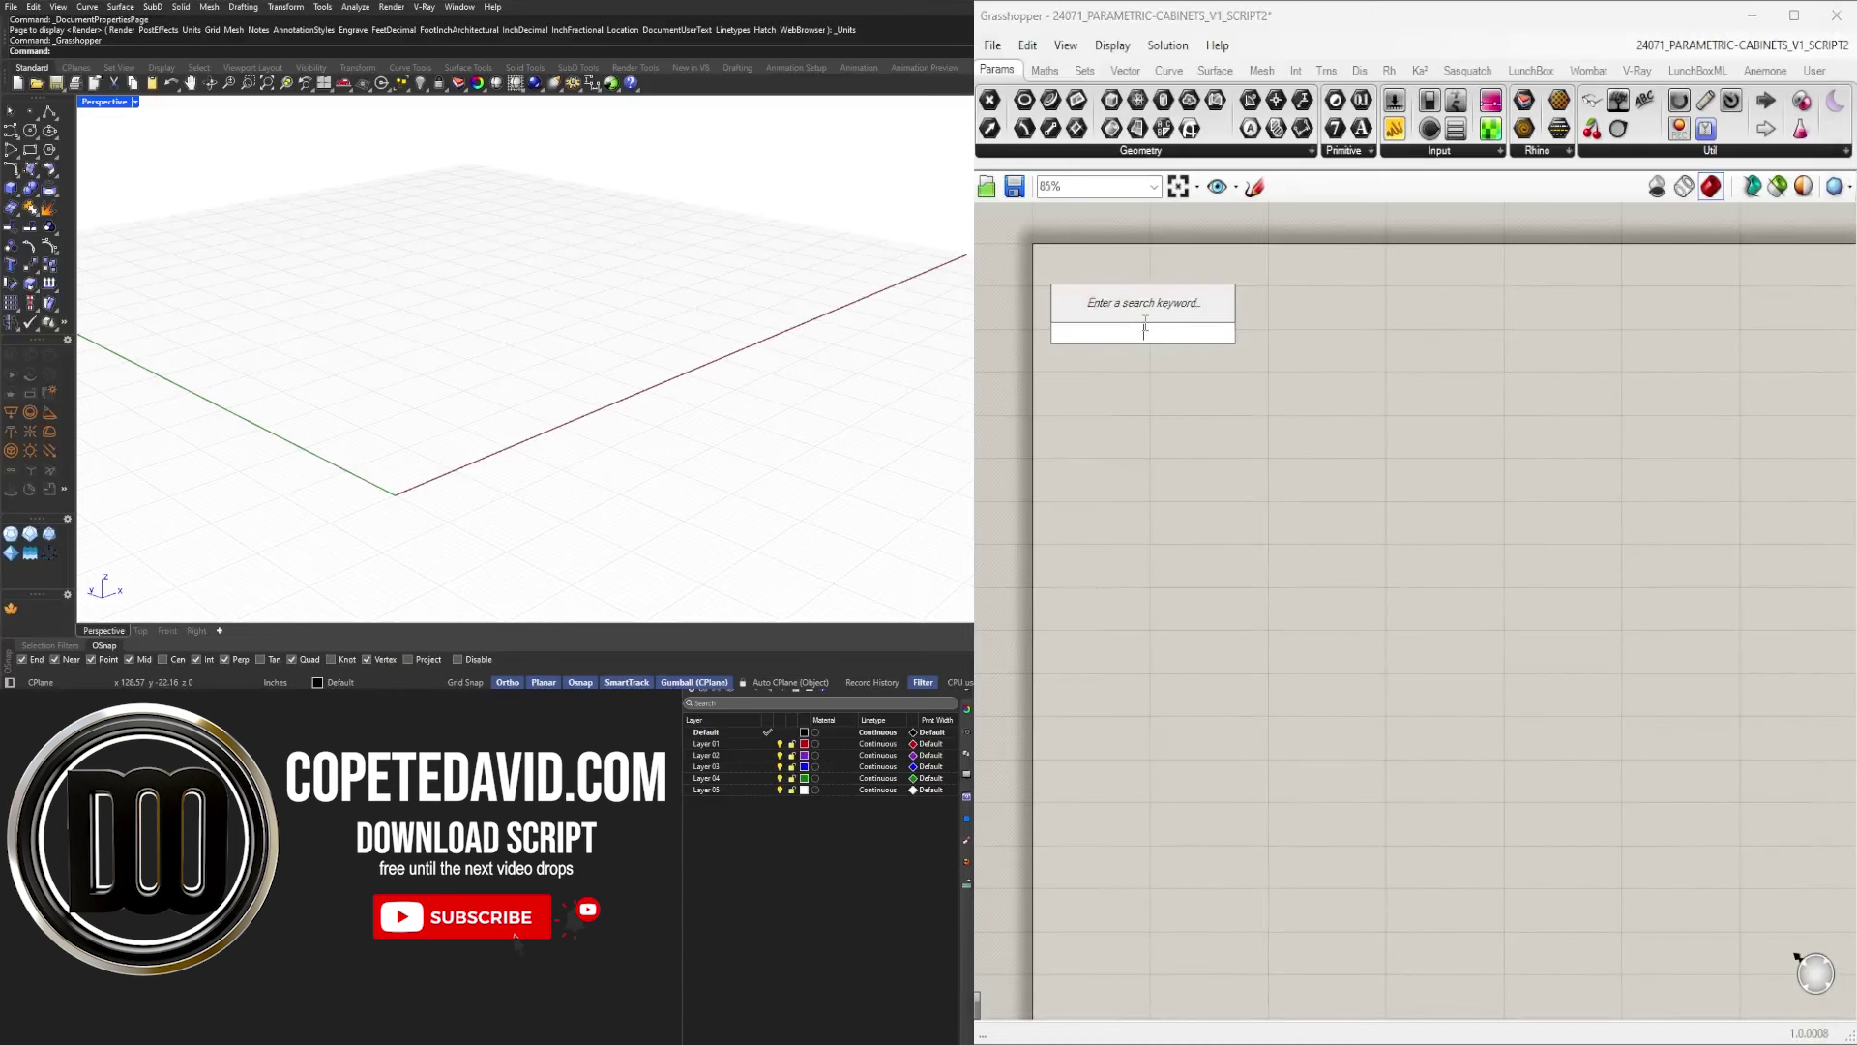
text(constr)
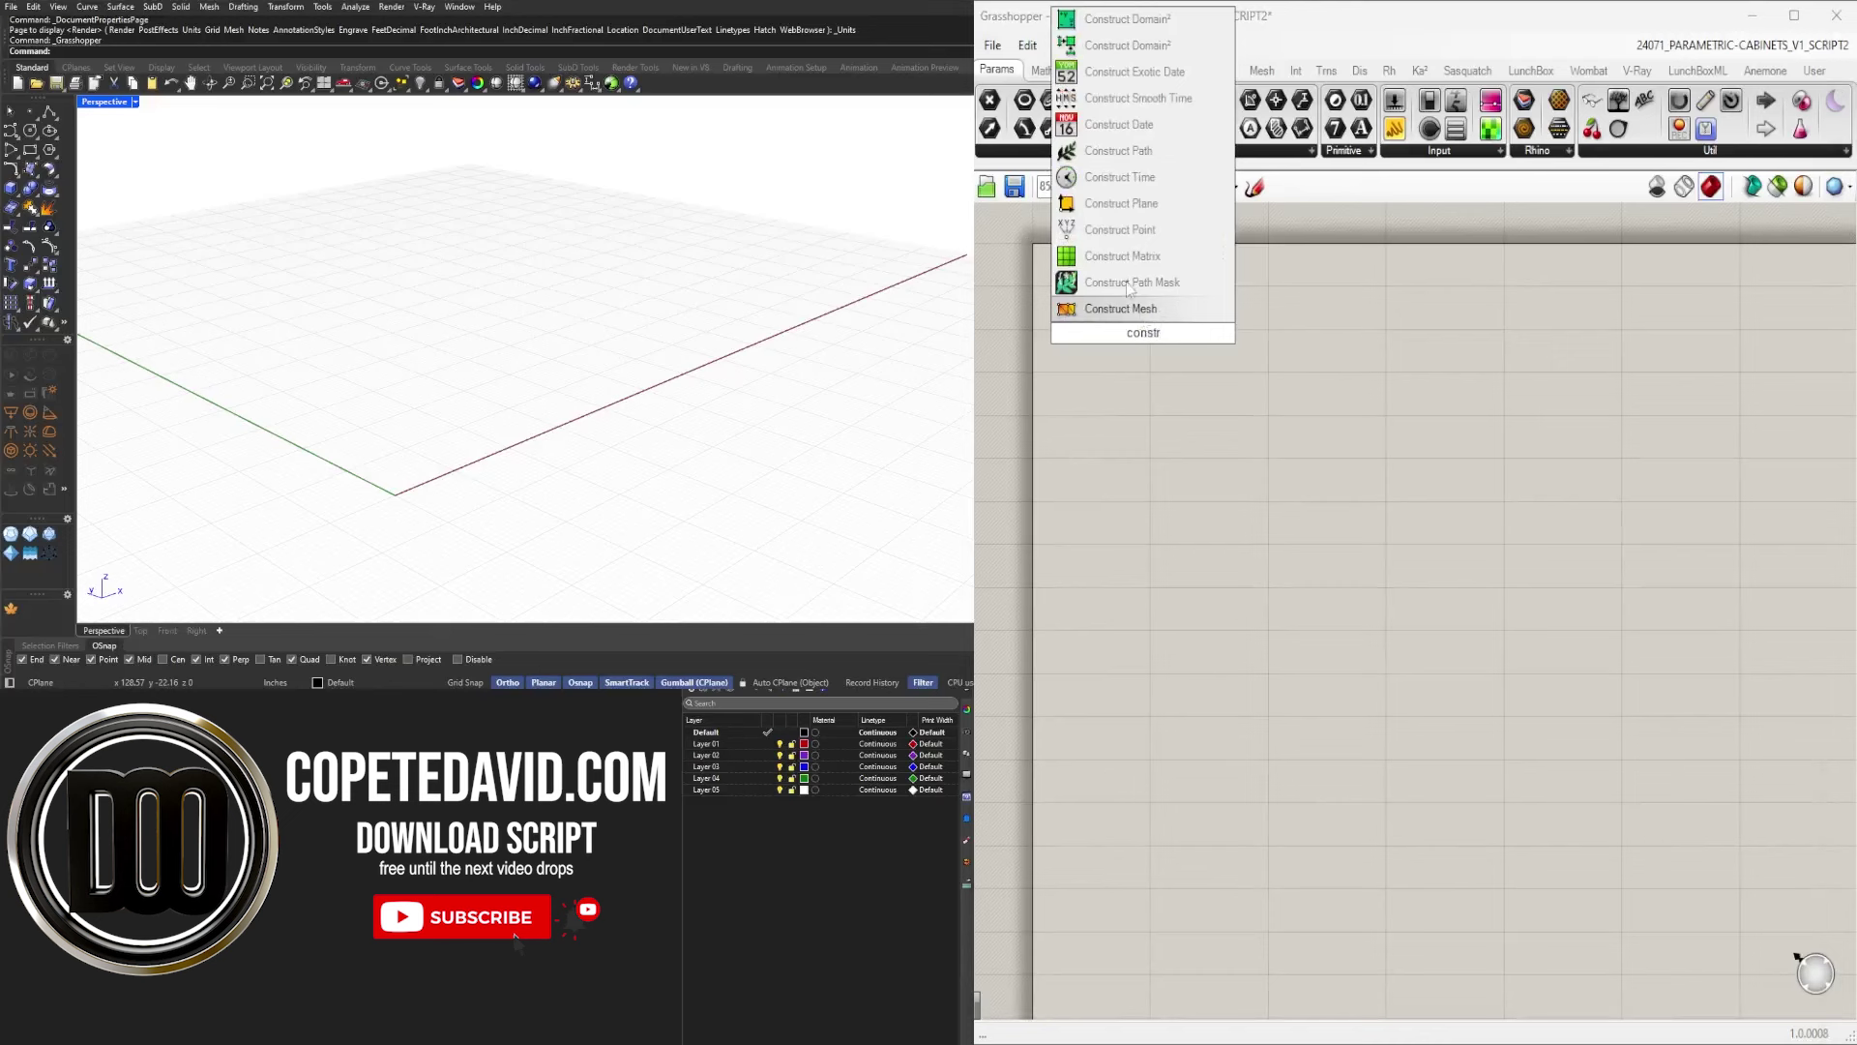
click(1120, 229)
Add a Point parameter beside Construct Point and feed it the Construct Point output.
scroll(1122, 290, up, 3)
double_click(1270, 339)
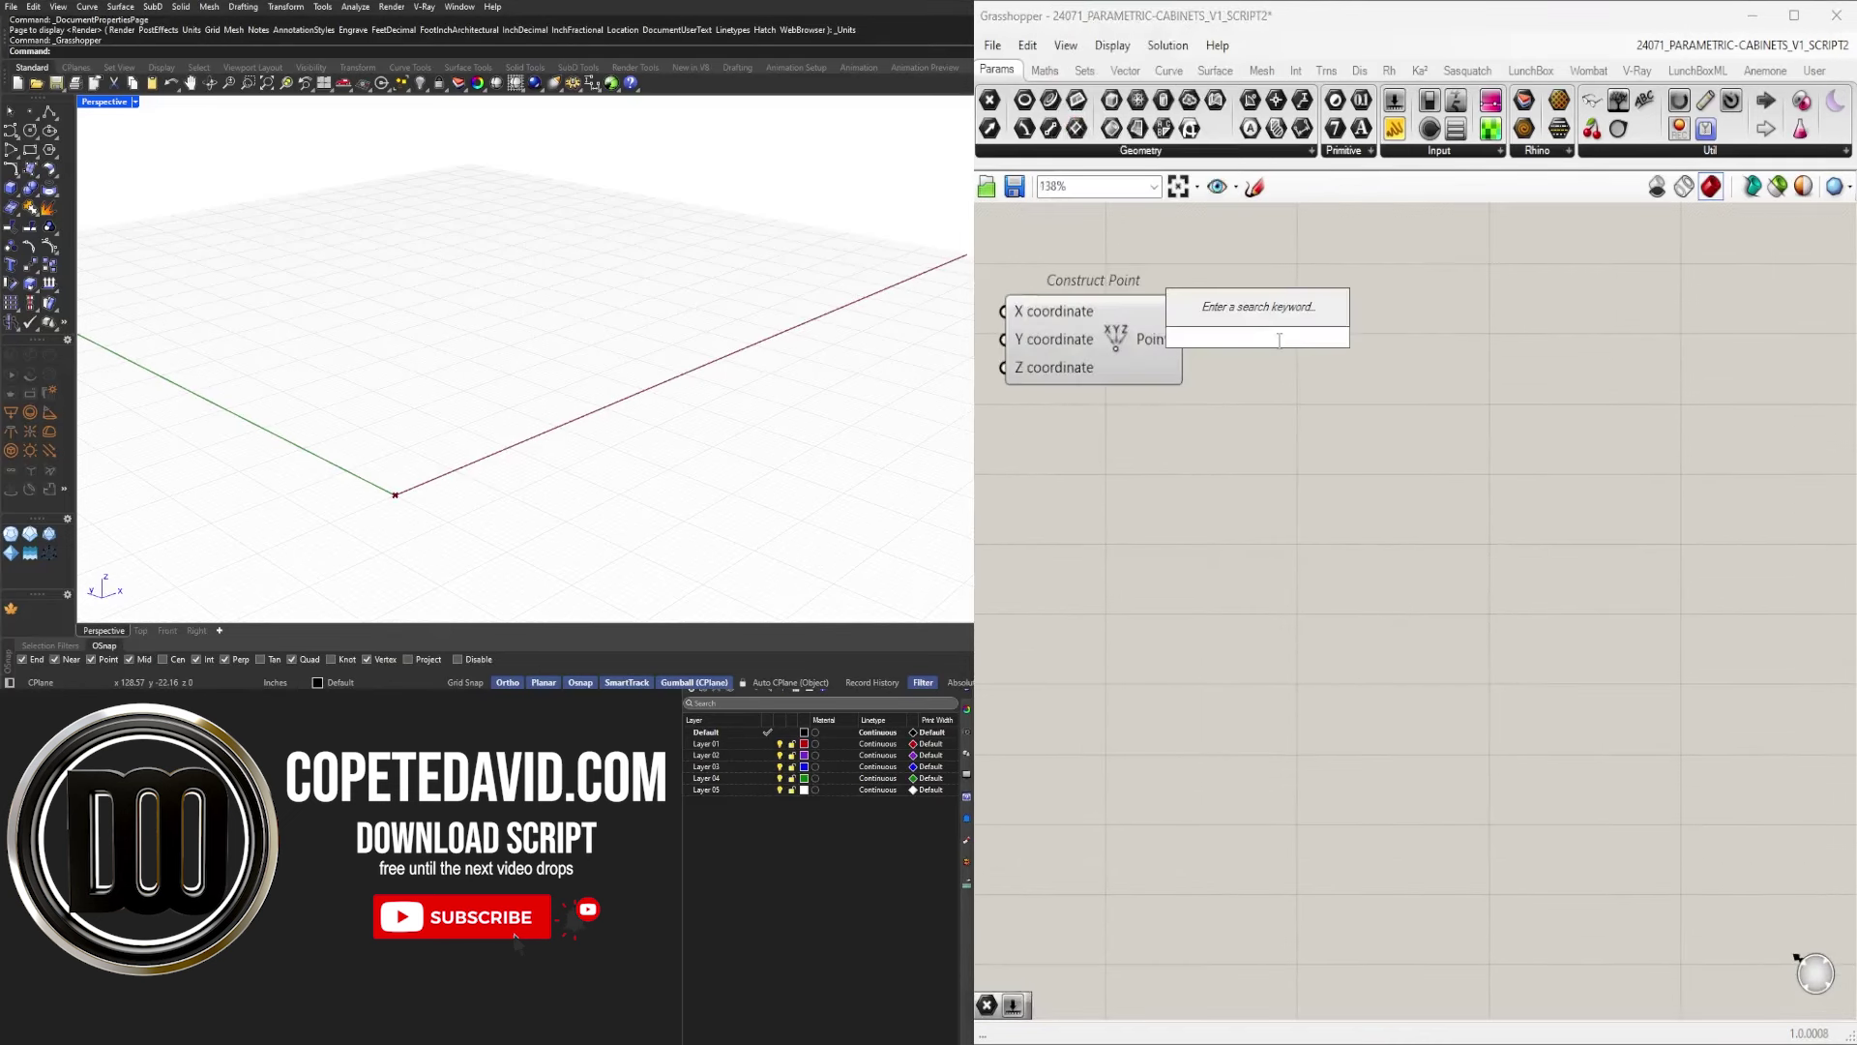
text(point)
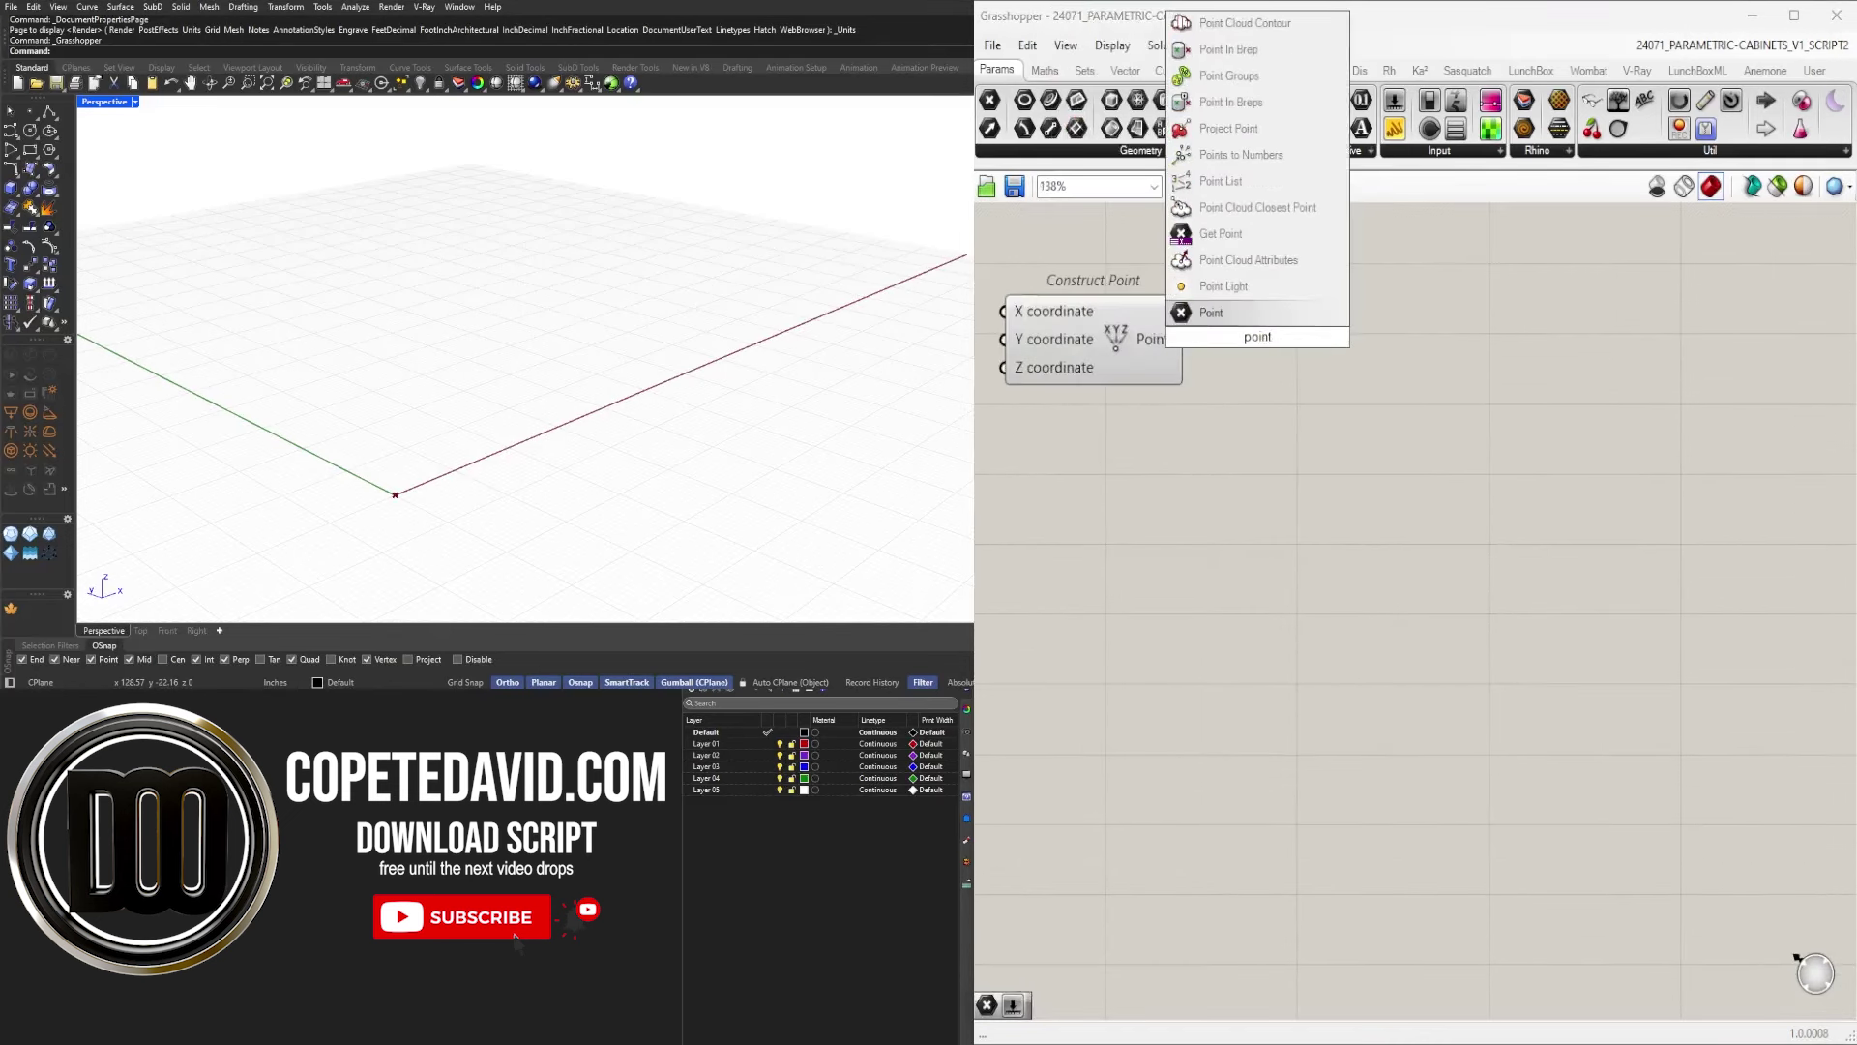
click(1258, 312)
drag(1184, 339, 1317, 341)
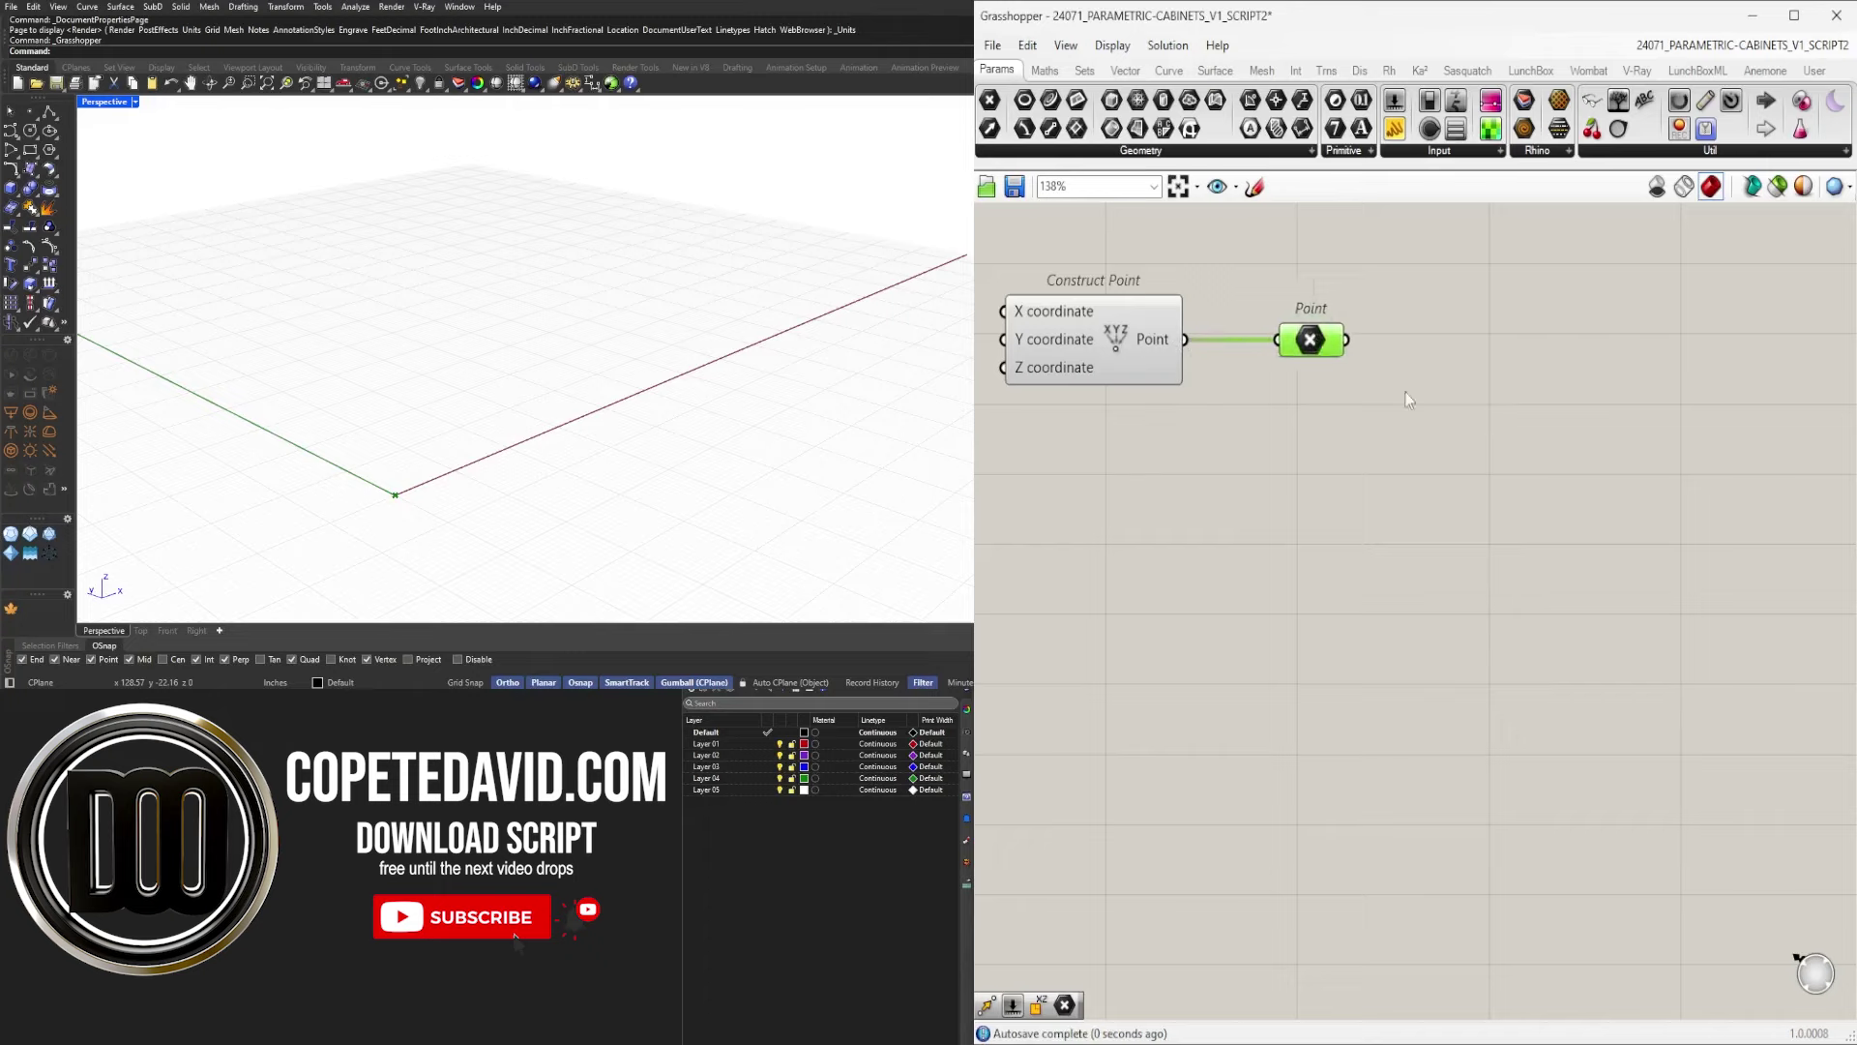
Add a Line SDL component and connect the Point parameter to its Start input.
double_click(1477, 390)
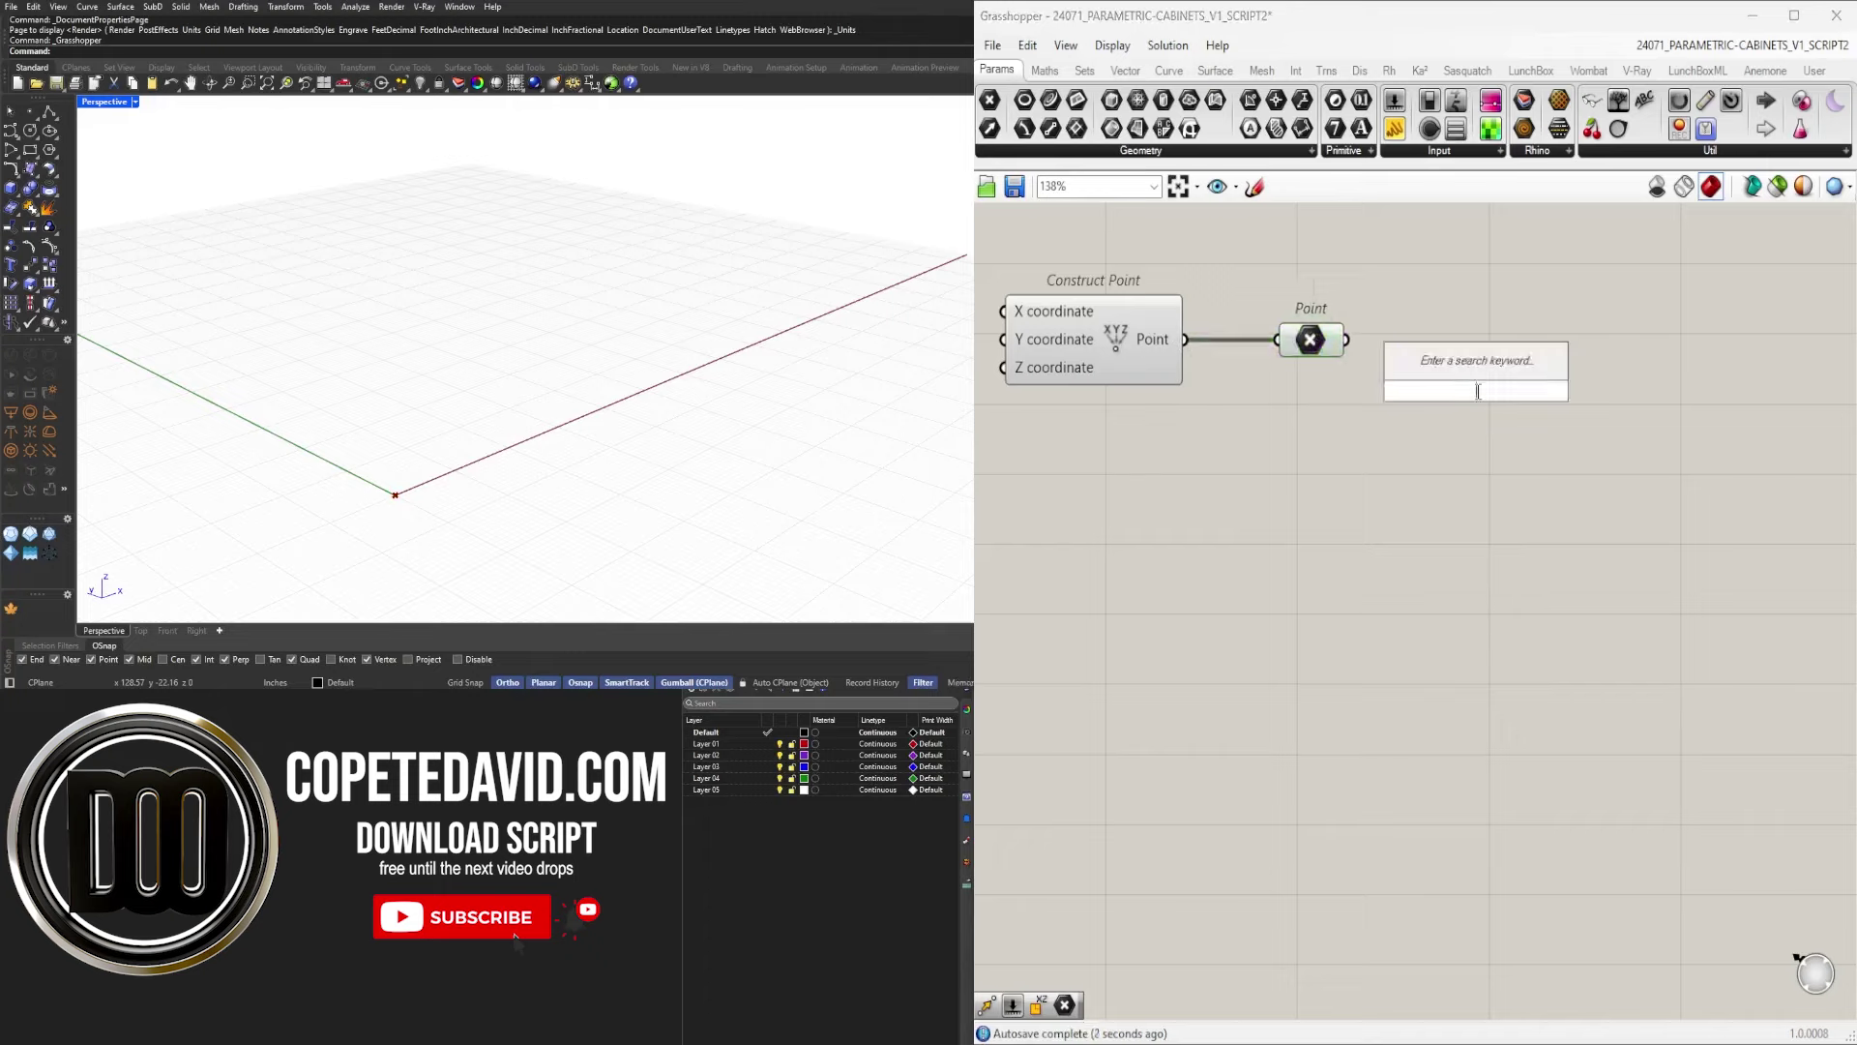
text(sdl)
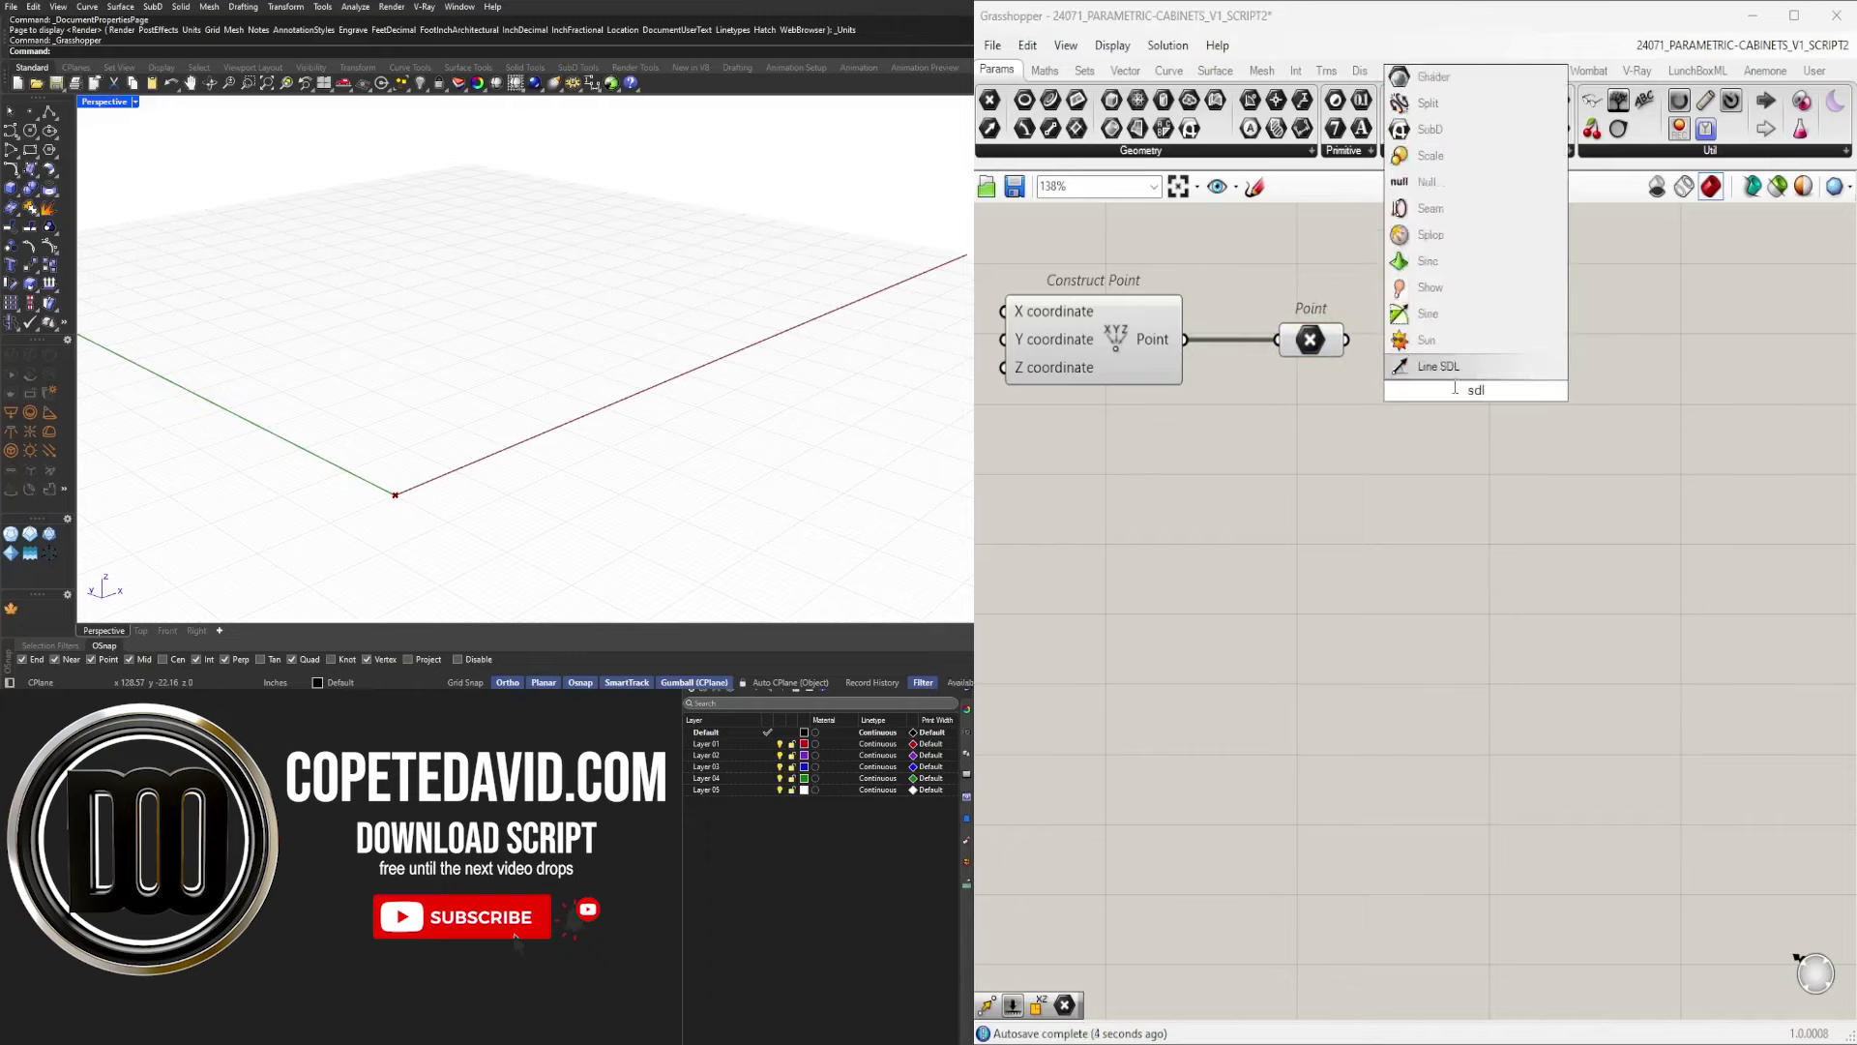
click(1454, 369)
drag(1346, 339, 1608, 437)
double_click(1360, 471)
text(xy)
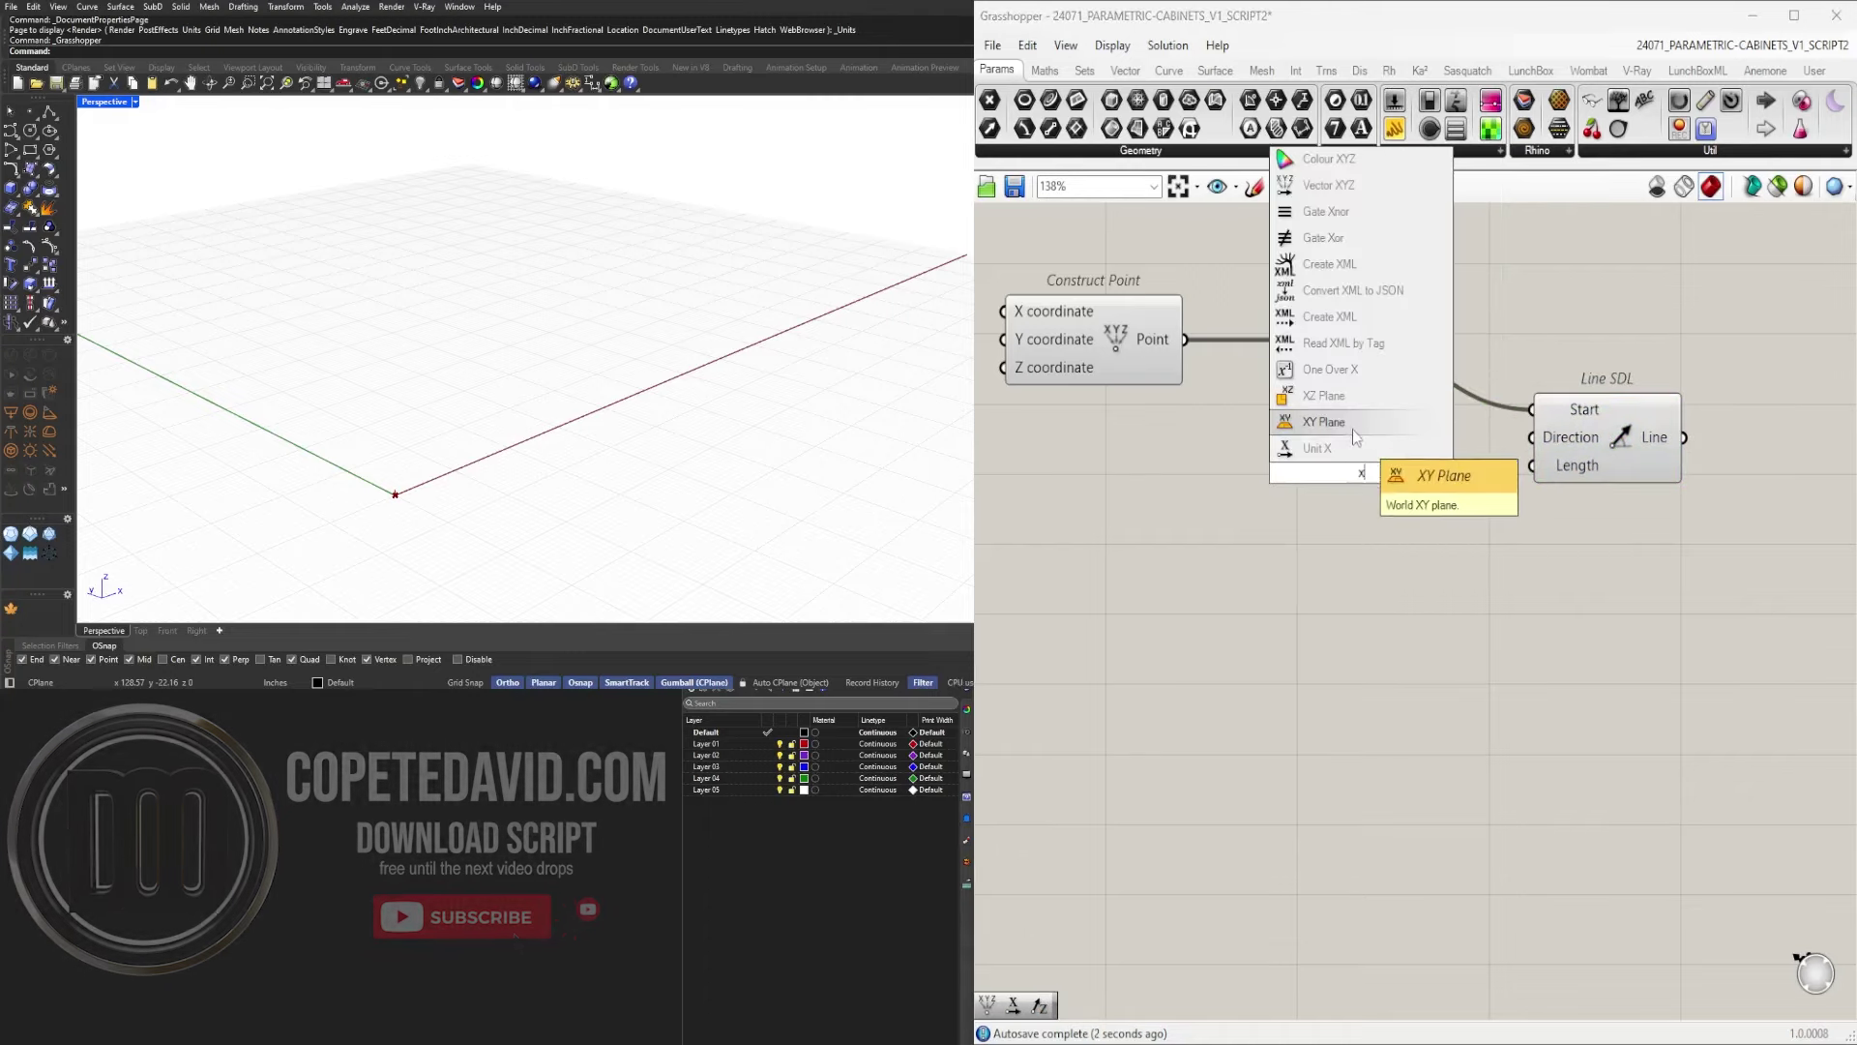
key(Return)
key(Delete)
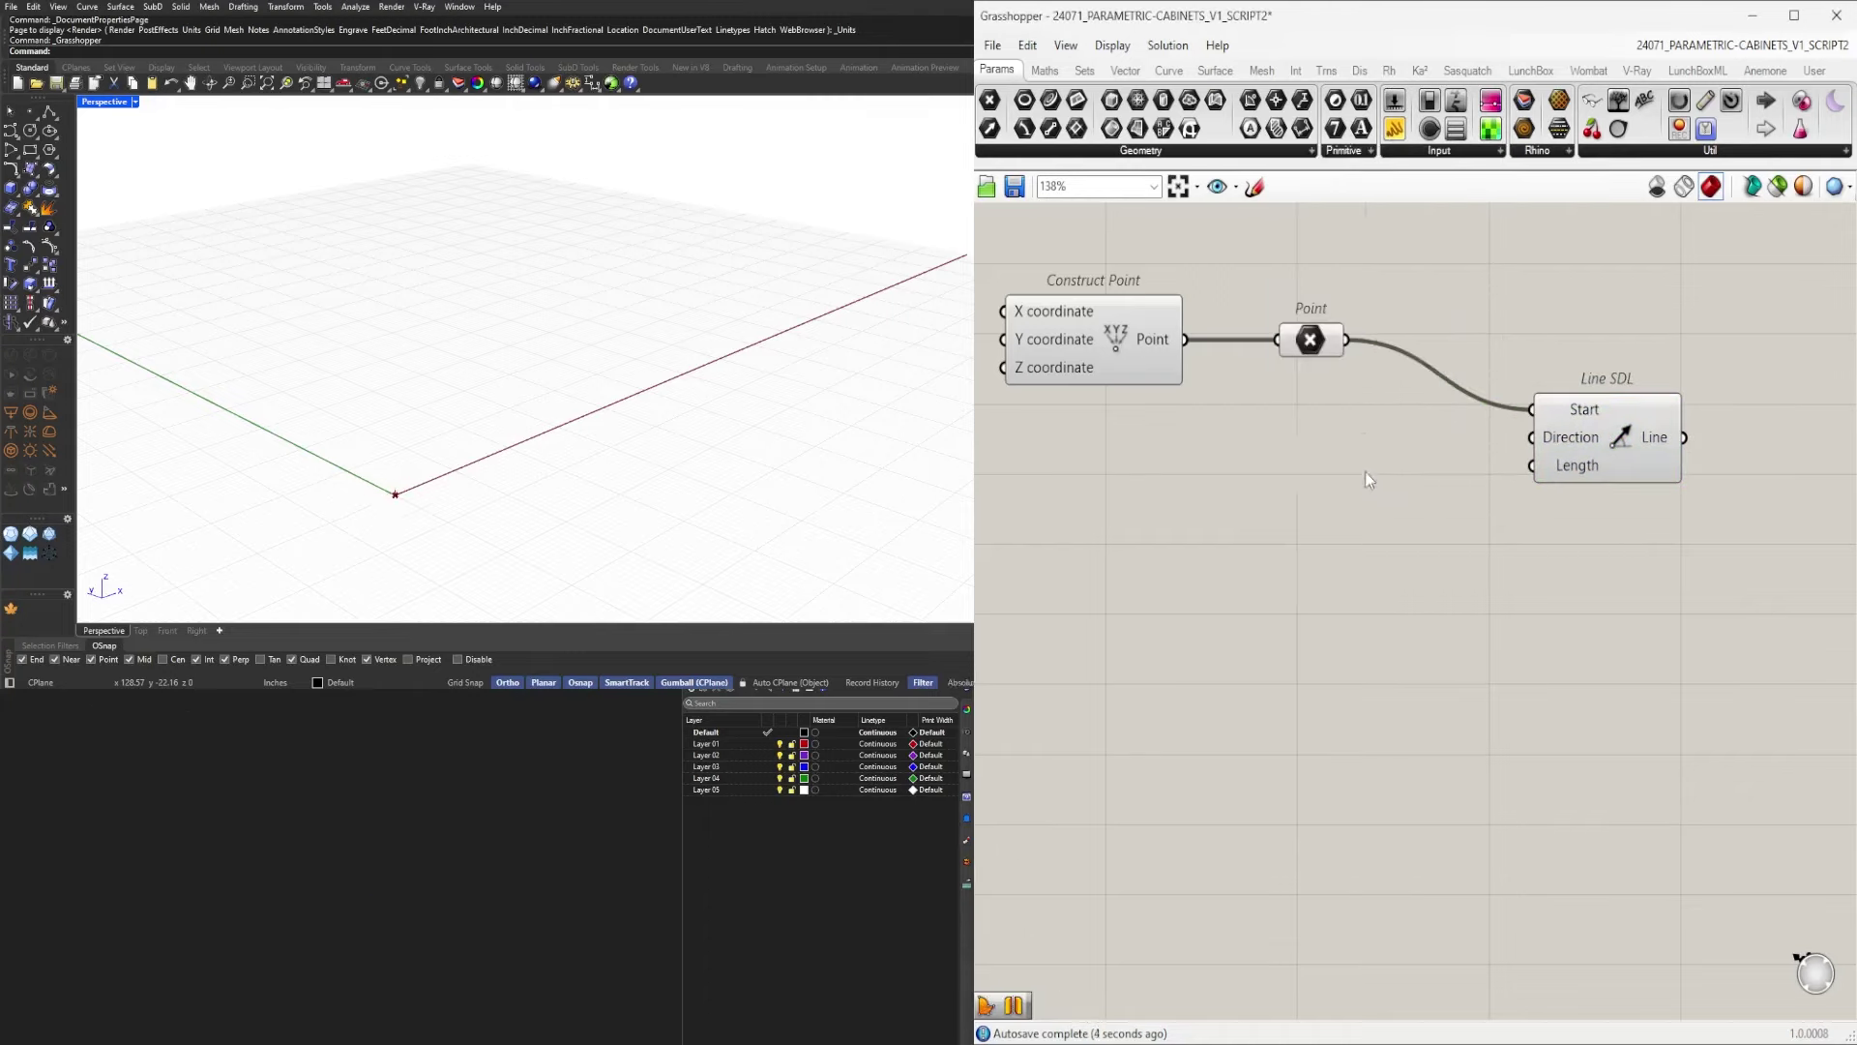
Add a Unit X vector below the Point parameter and connect it to the Line SDL Direction input.
double_click(1366, 472)
text(x)
click(1366, 447)
drag(1369, 478, 1299, 441)
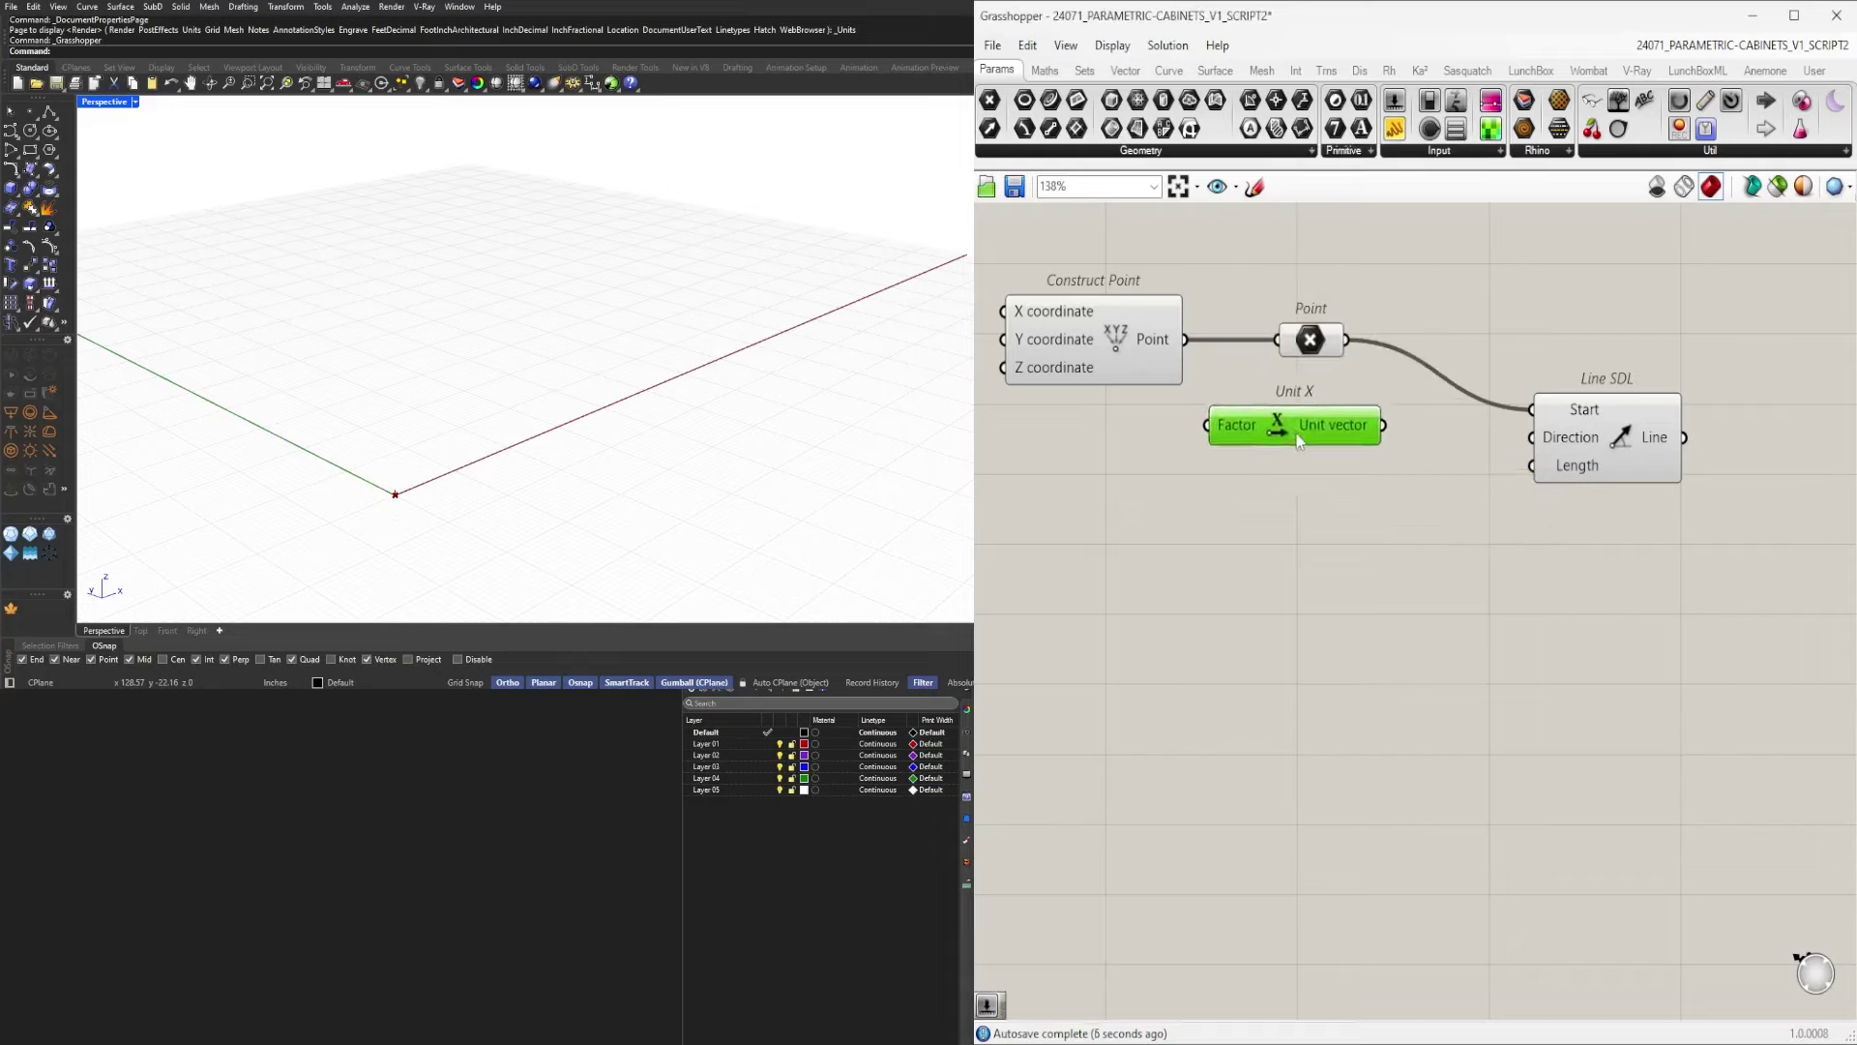
drag(1548, 472, 1478, 422)
Add a 48.0 number slider below Unit X and connect it to the Line SDL Length input.
double_click(1284, 479)
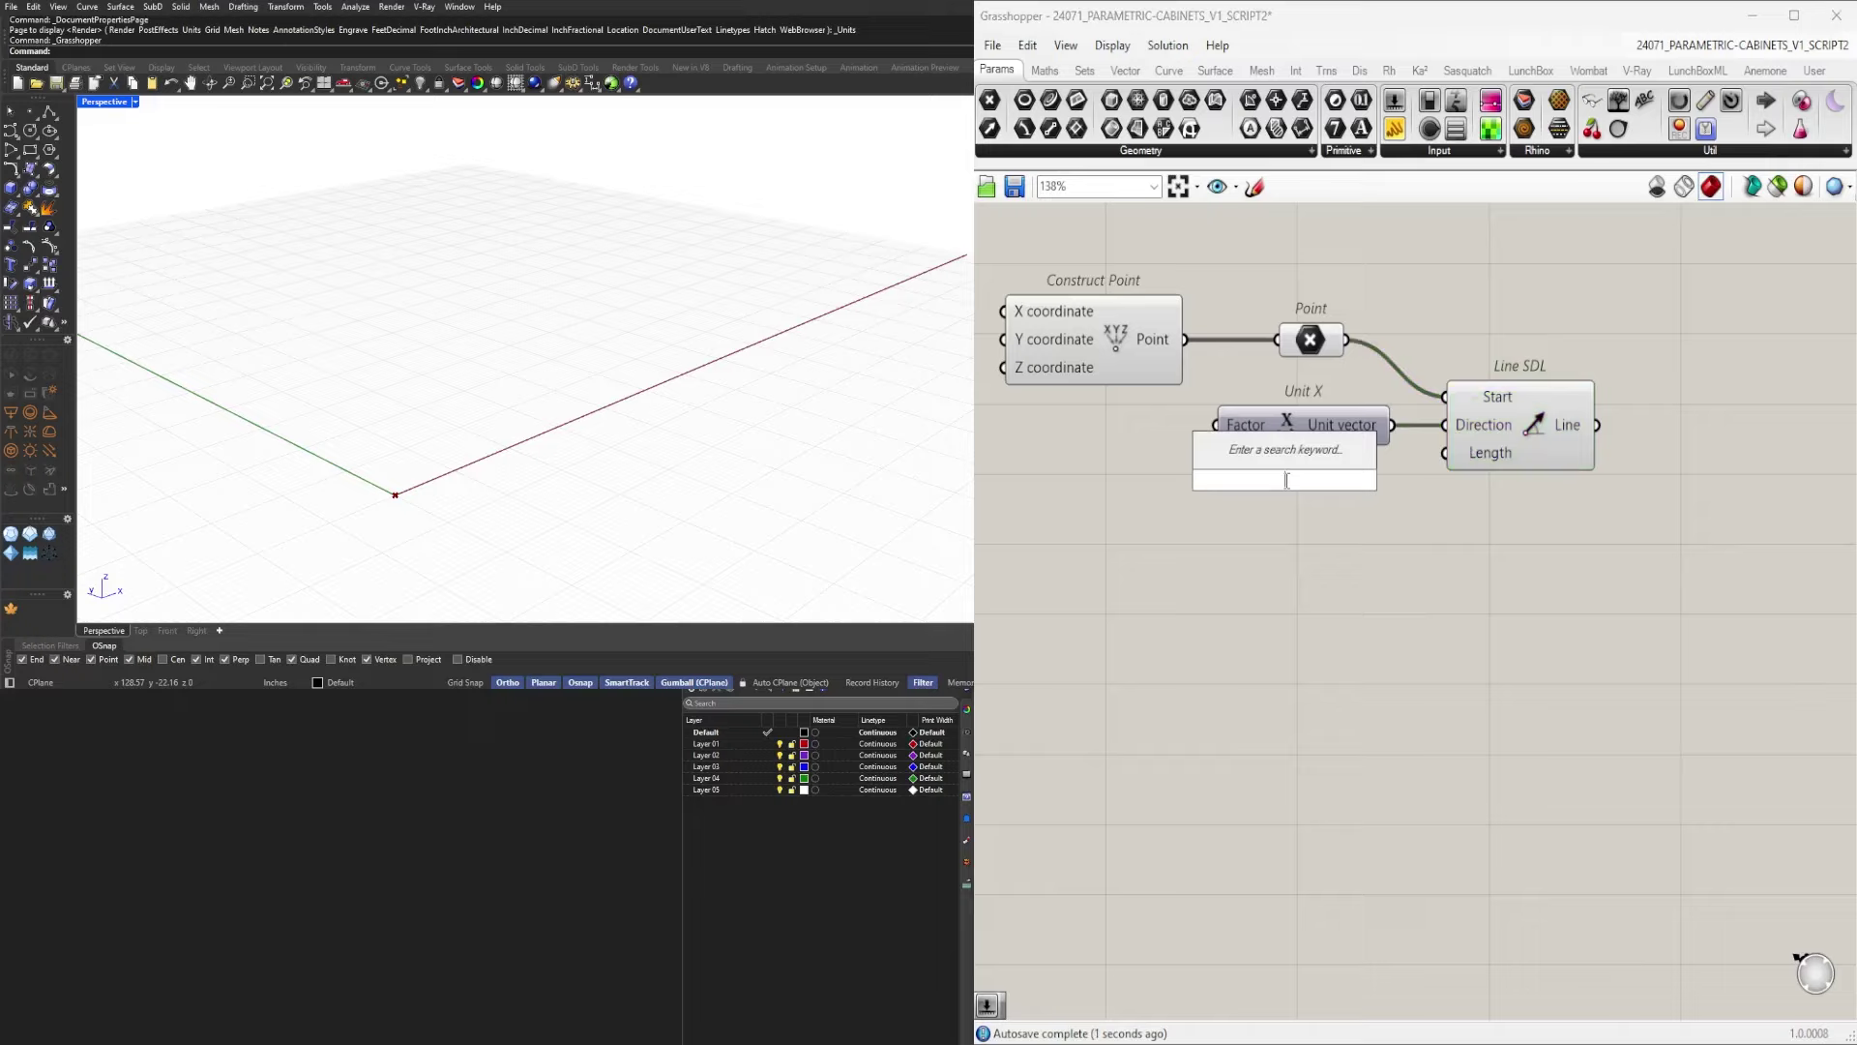
text(48)
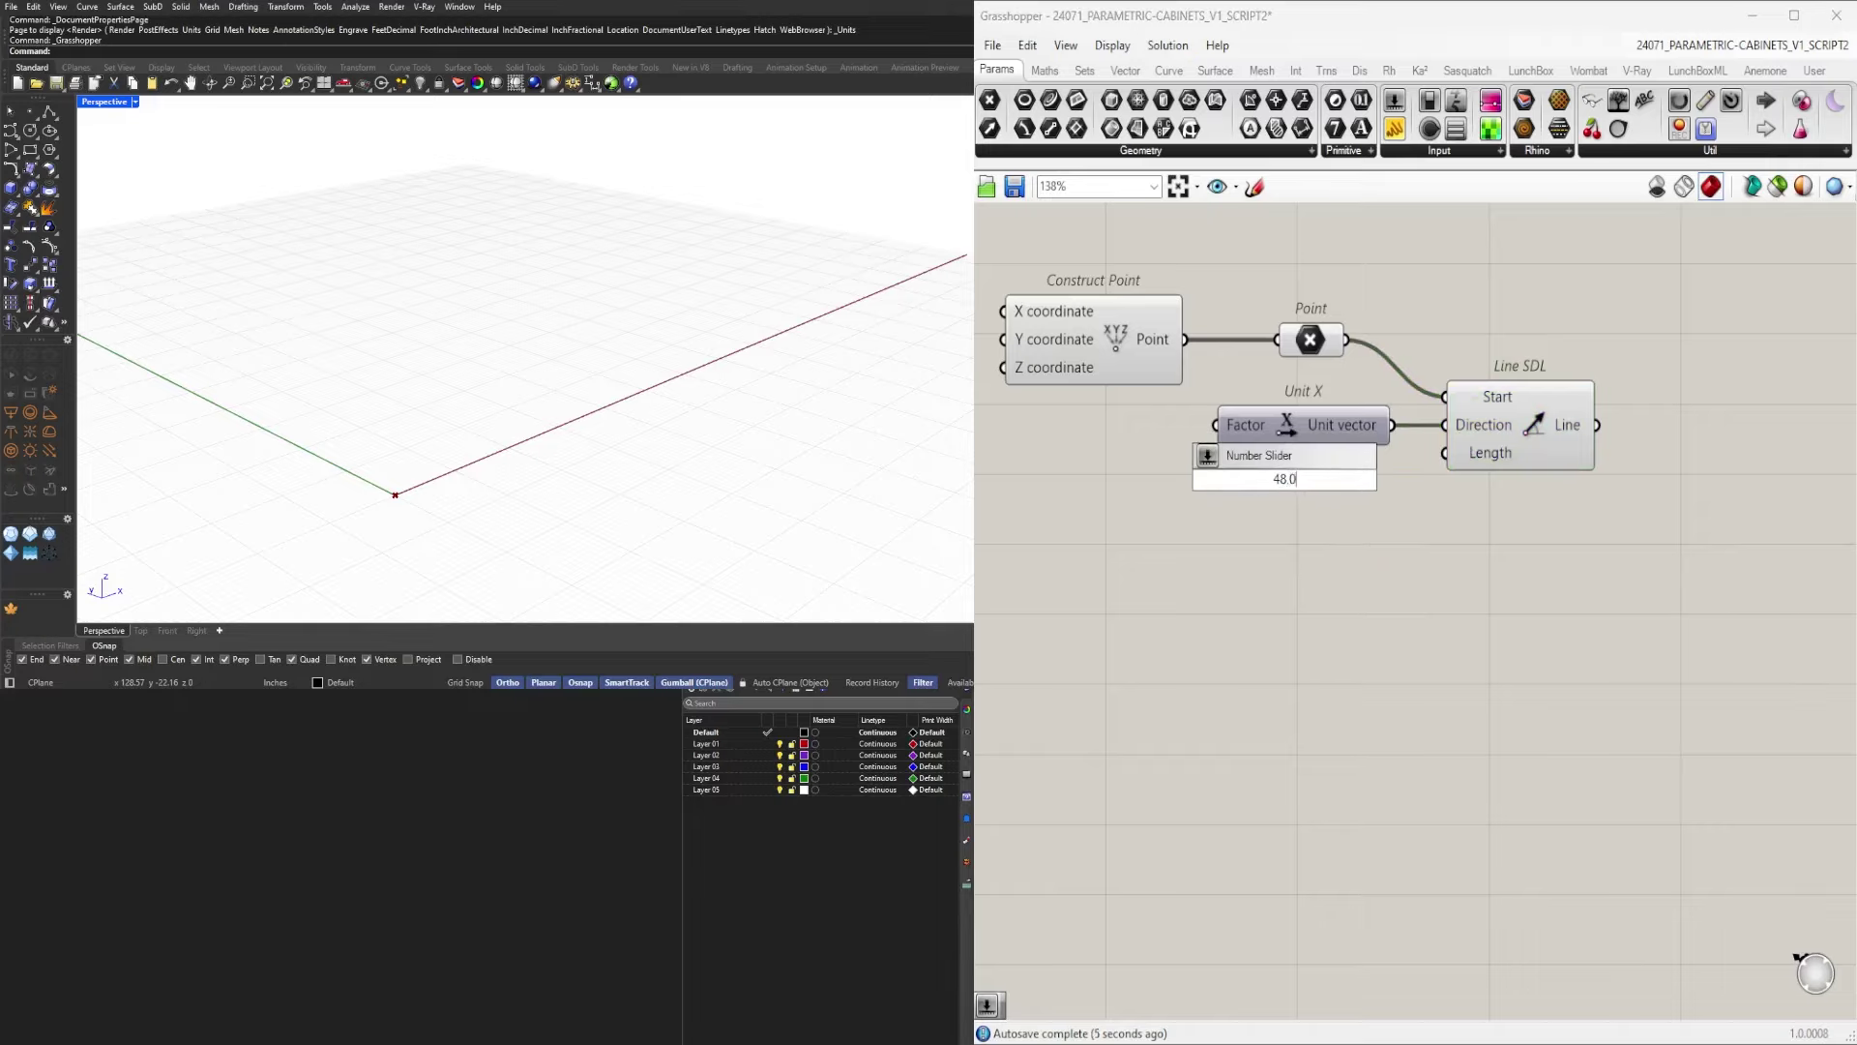
key(Return)
scroll(1373, 474, up, 3)
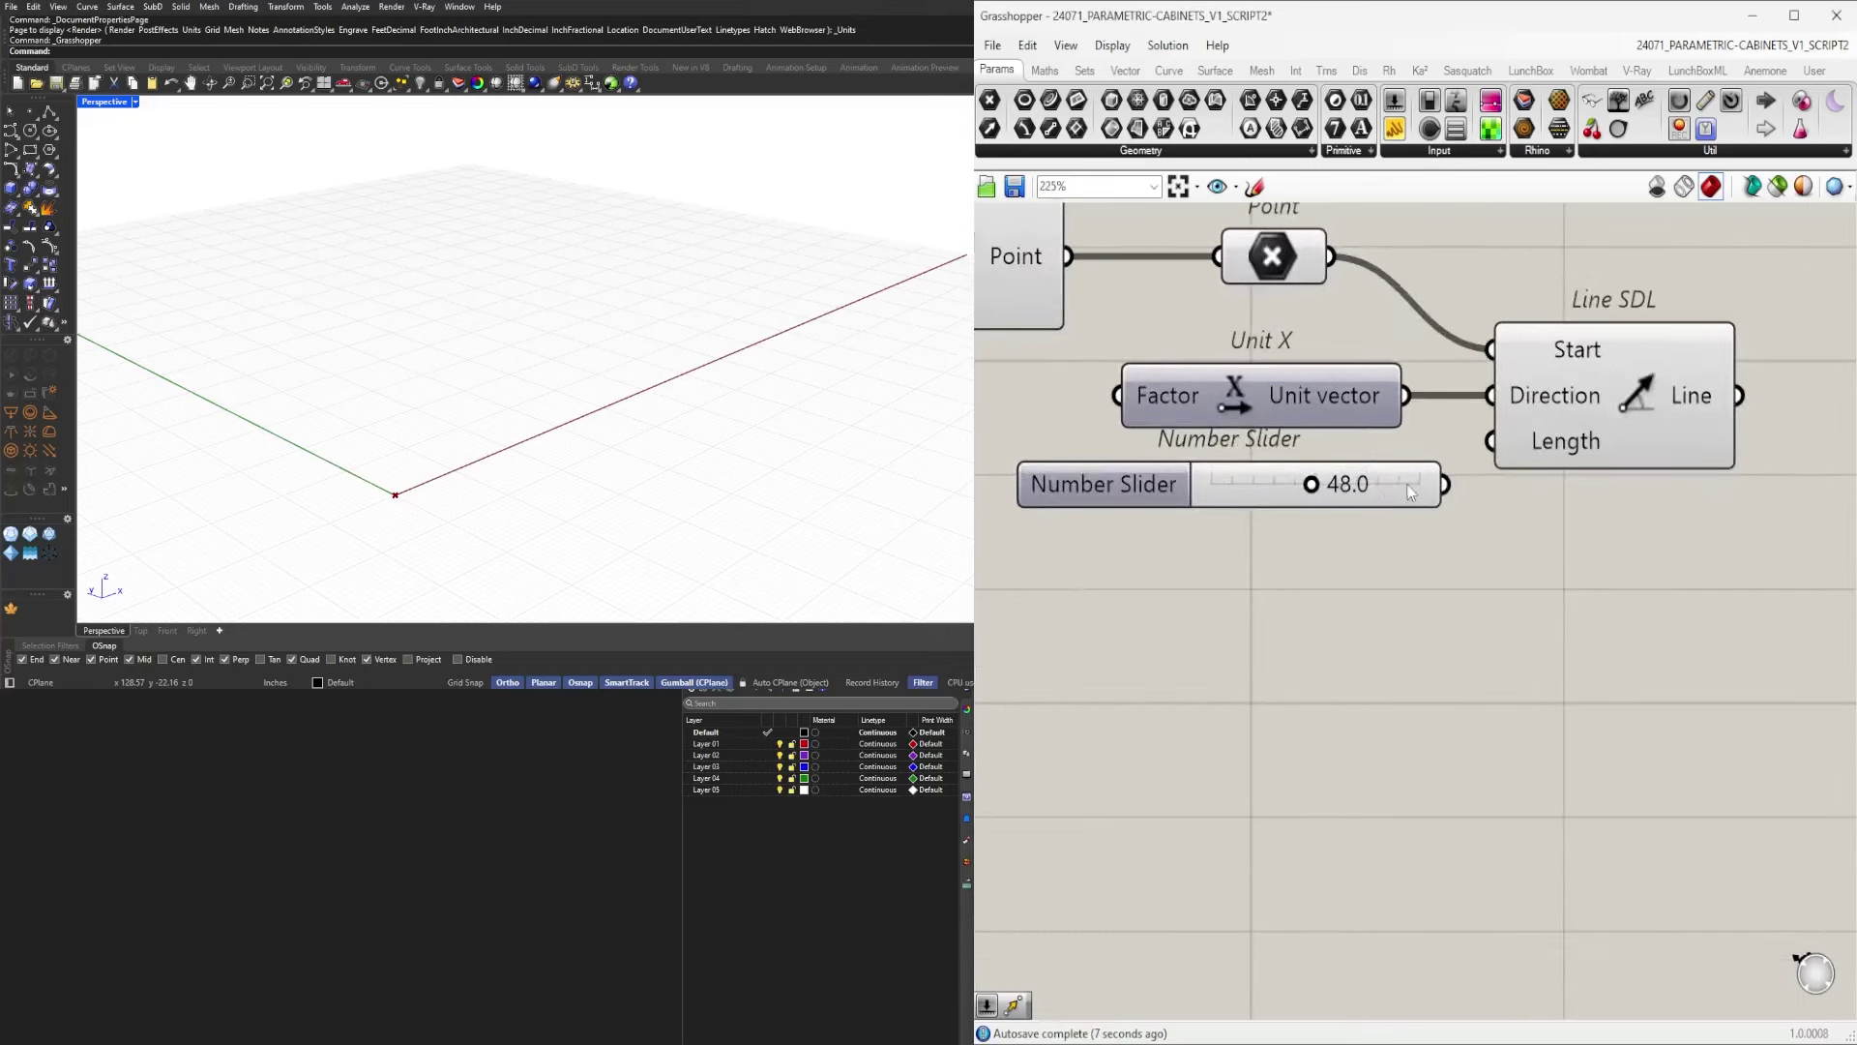
click(1427, 502)
drag(1503, 440, 1506, 440)
drag(1561, 397, 1611, 397)
scroll(1623, 446, down, 3)
right_drag(1593, 491, 1499, 577)
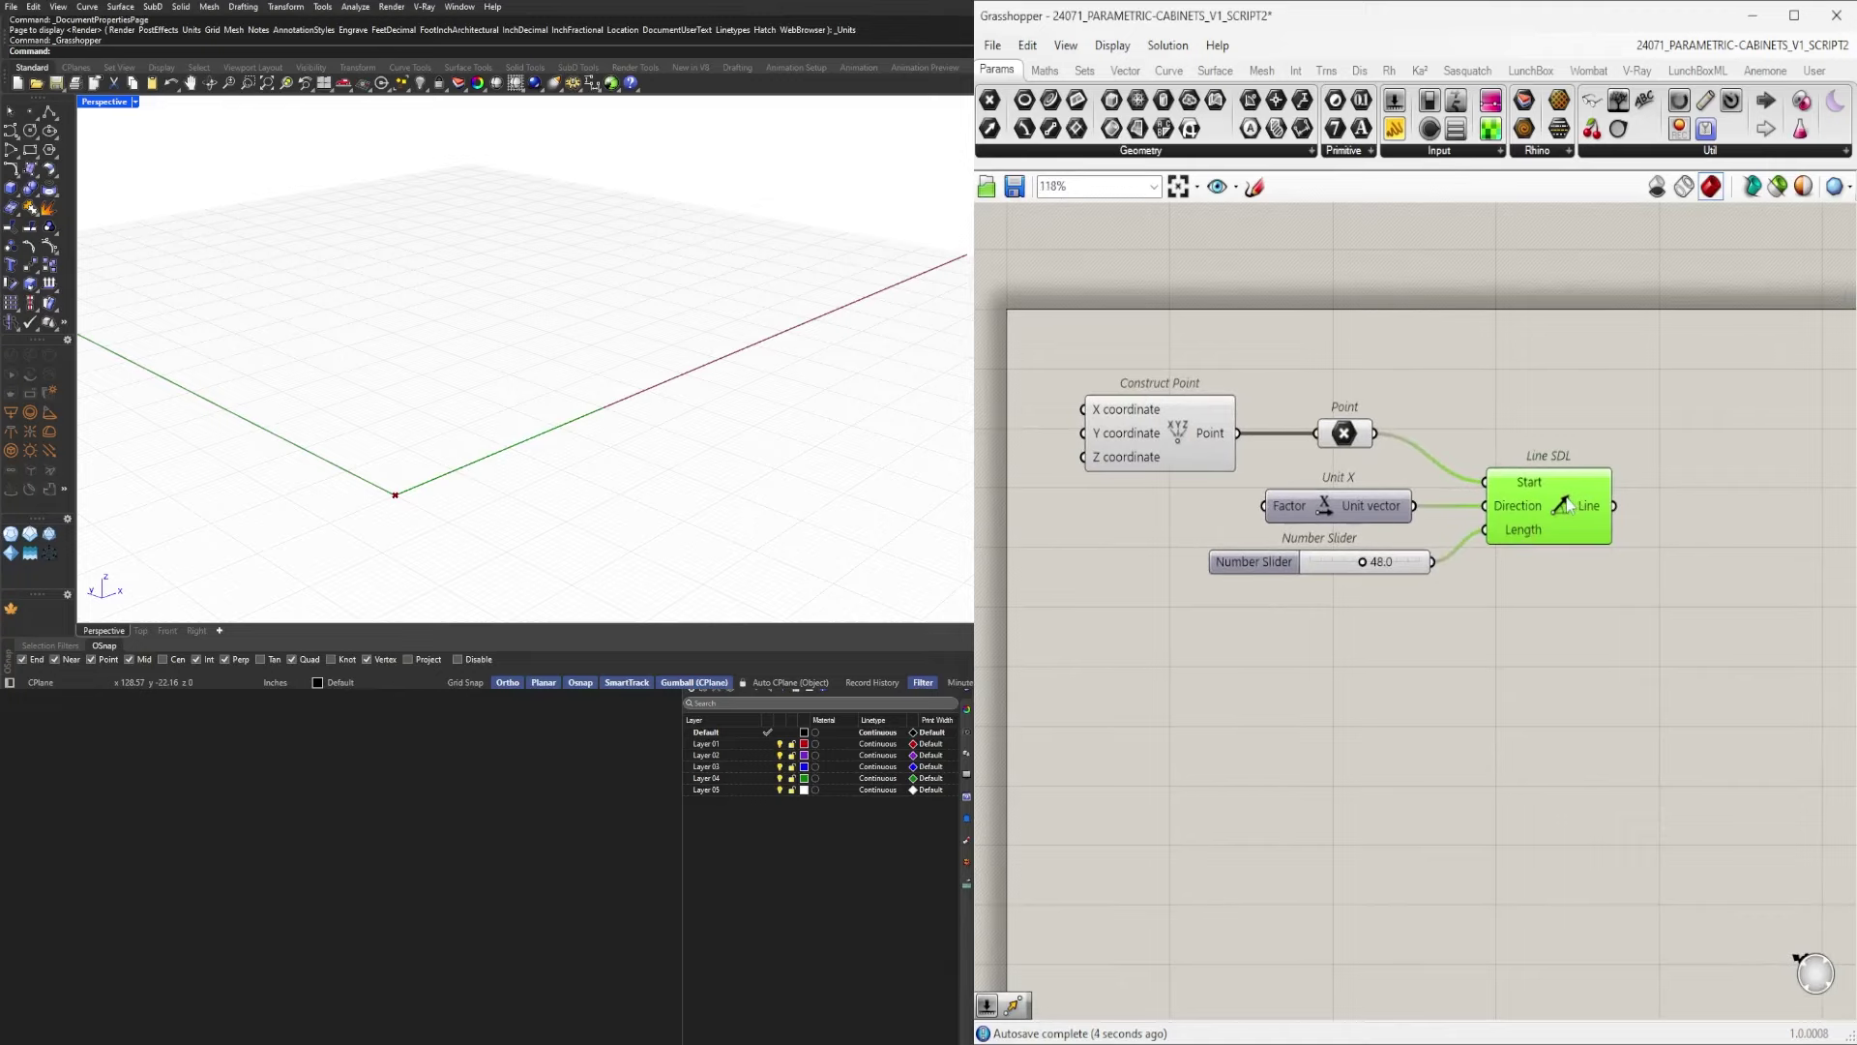
right_drag(651, 412, 573, 422)
Add an Offset Curve component and place it beyond Line SDL with room for a parameter between them.
right_drag(1695, 616, 1496, 641)
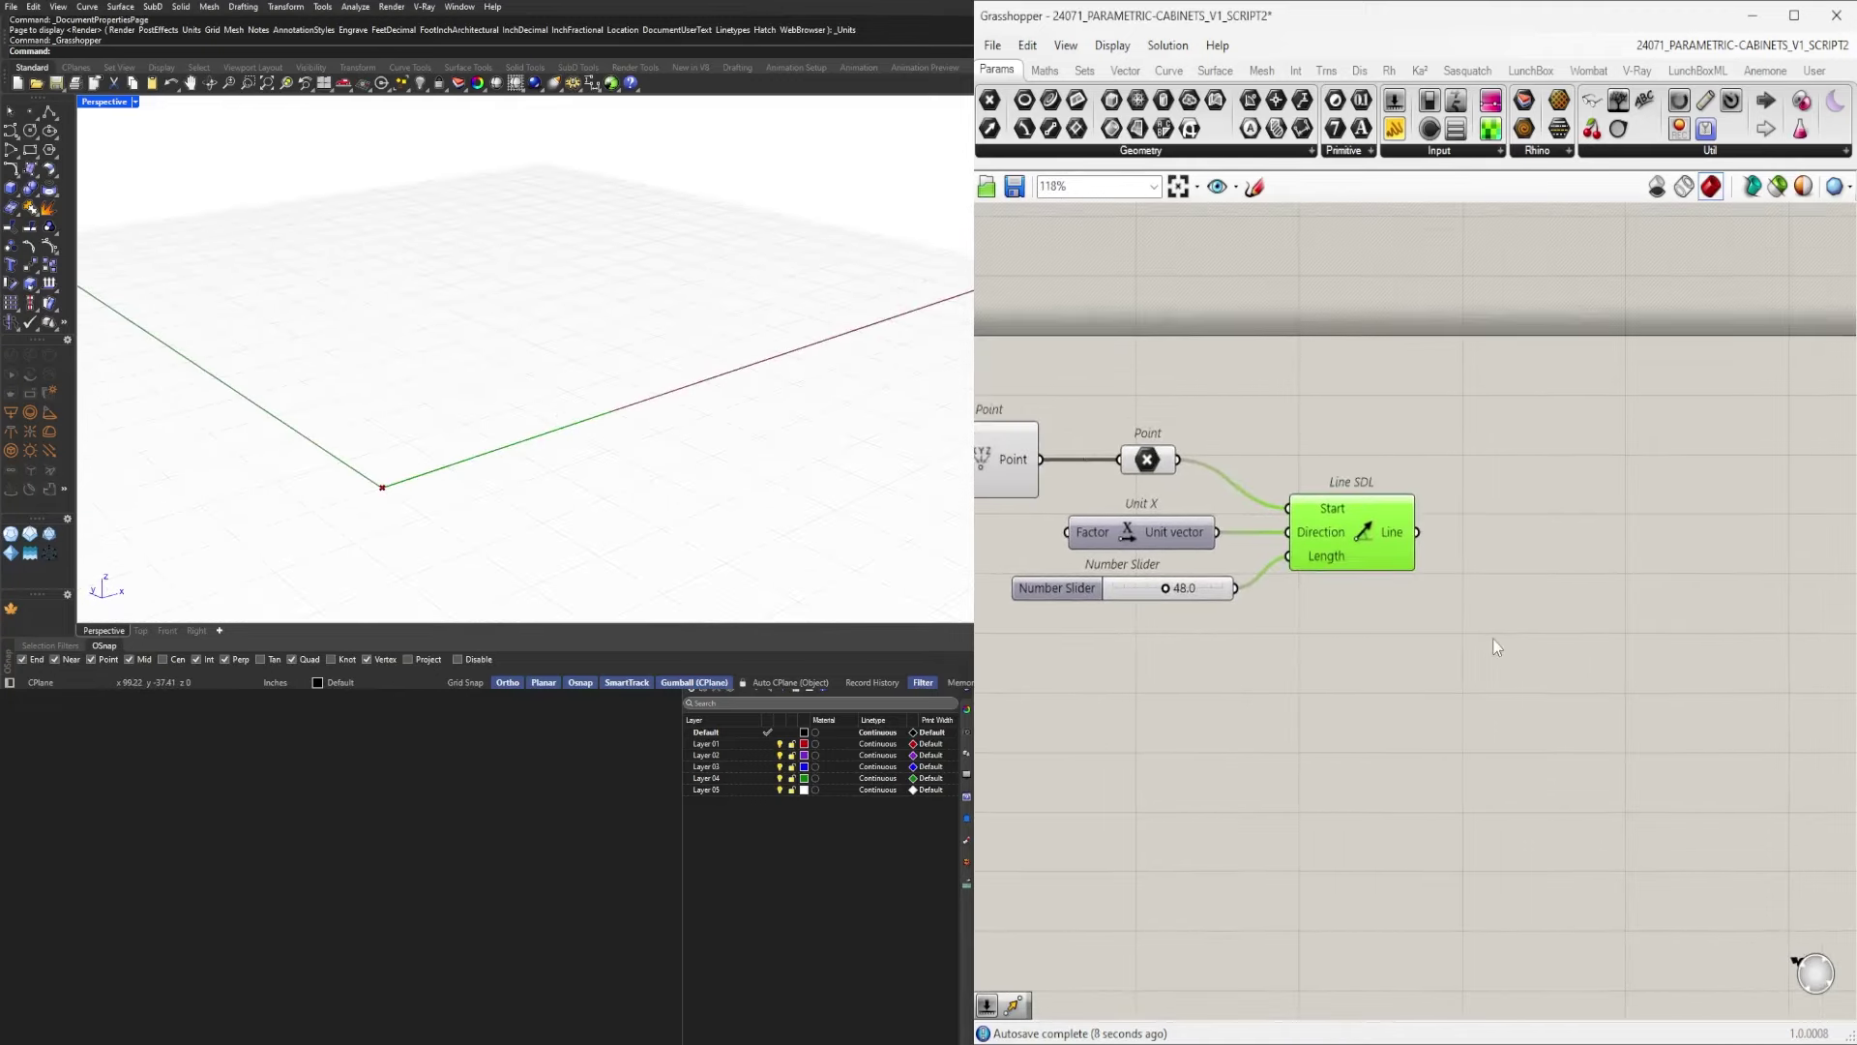
scroll(1496, 640, down, 1)
click(1494, 639)
double_click(1498, 646)
text(of)
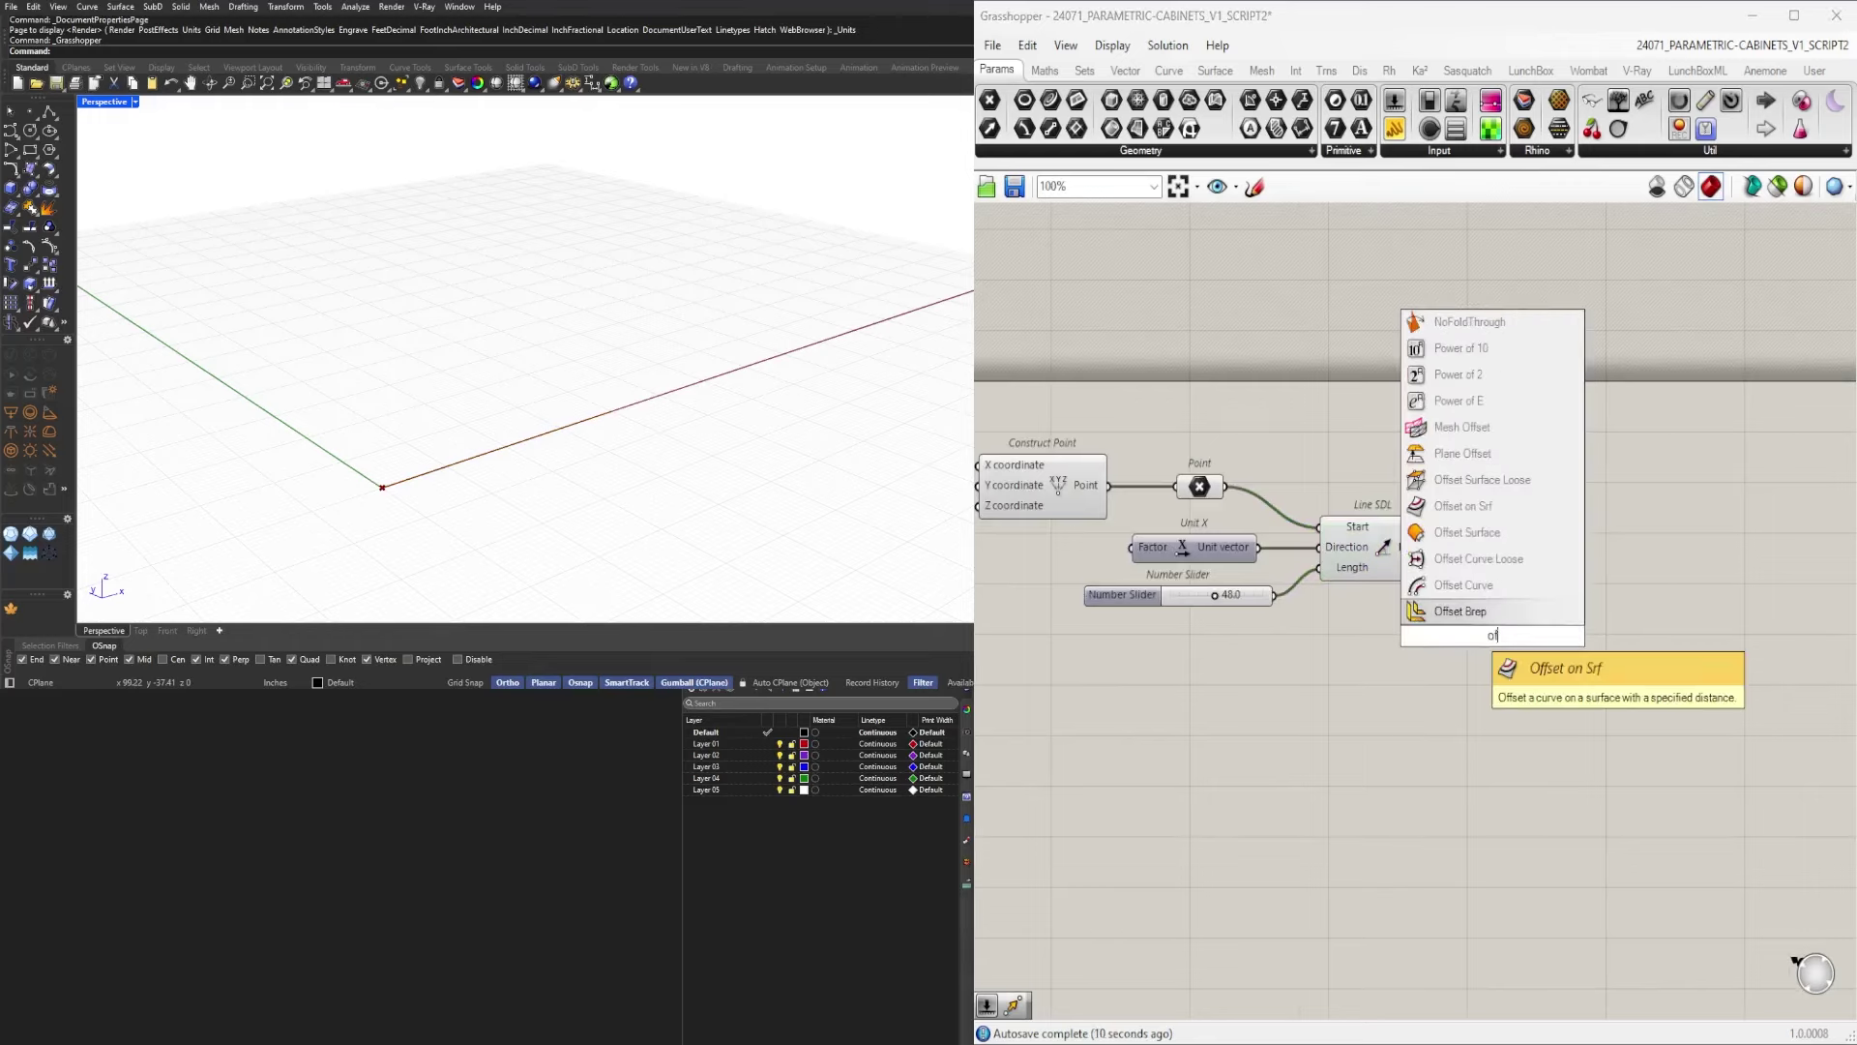
click(1449, 584)
drag(1490, 634, 1717, 641)
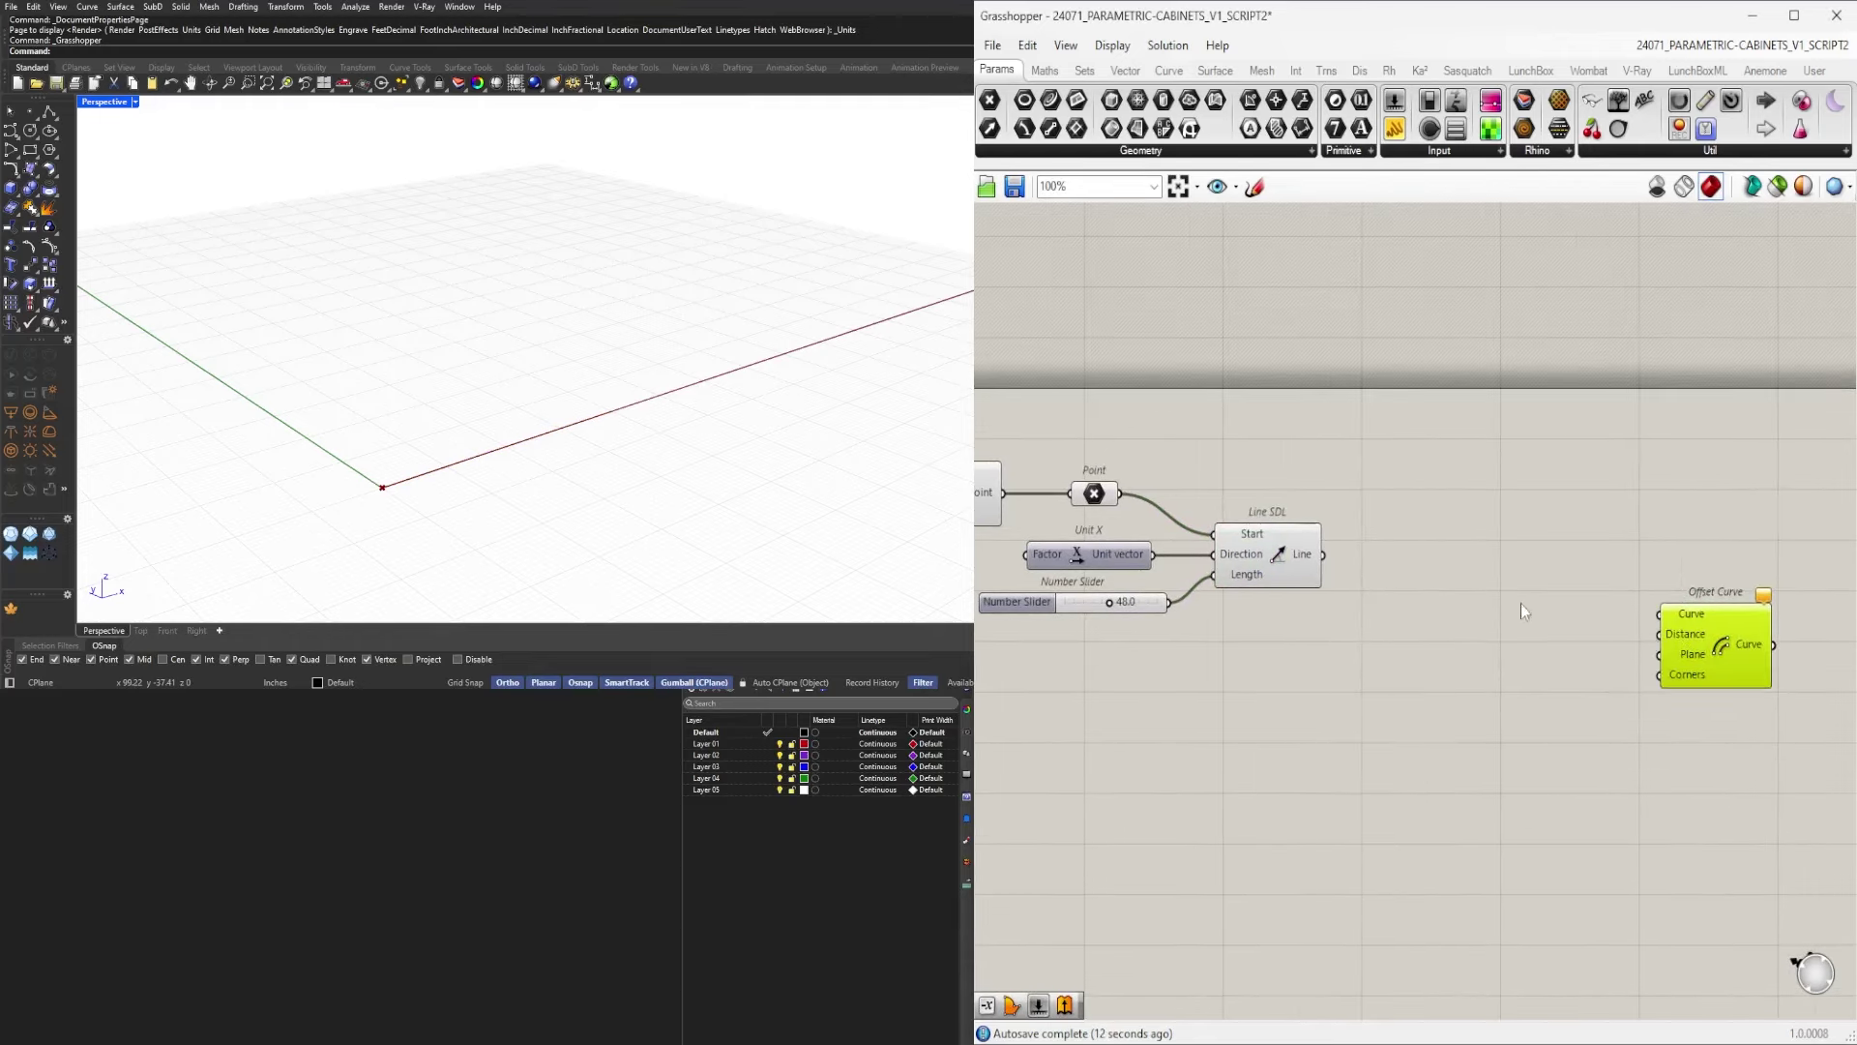
Add a Curve parameter after Line SDL, feed it the line, and connect it to the Offset Curve's Curve input.
double_click(1408, 552)
text(cur)
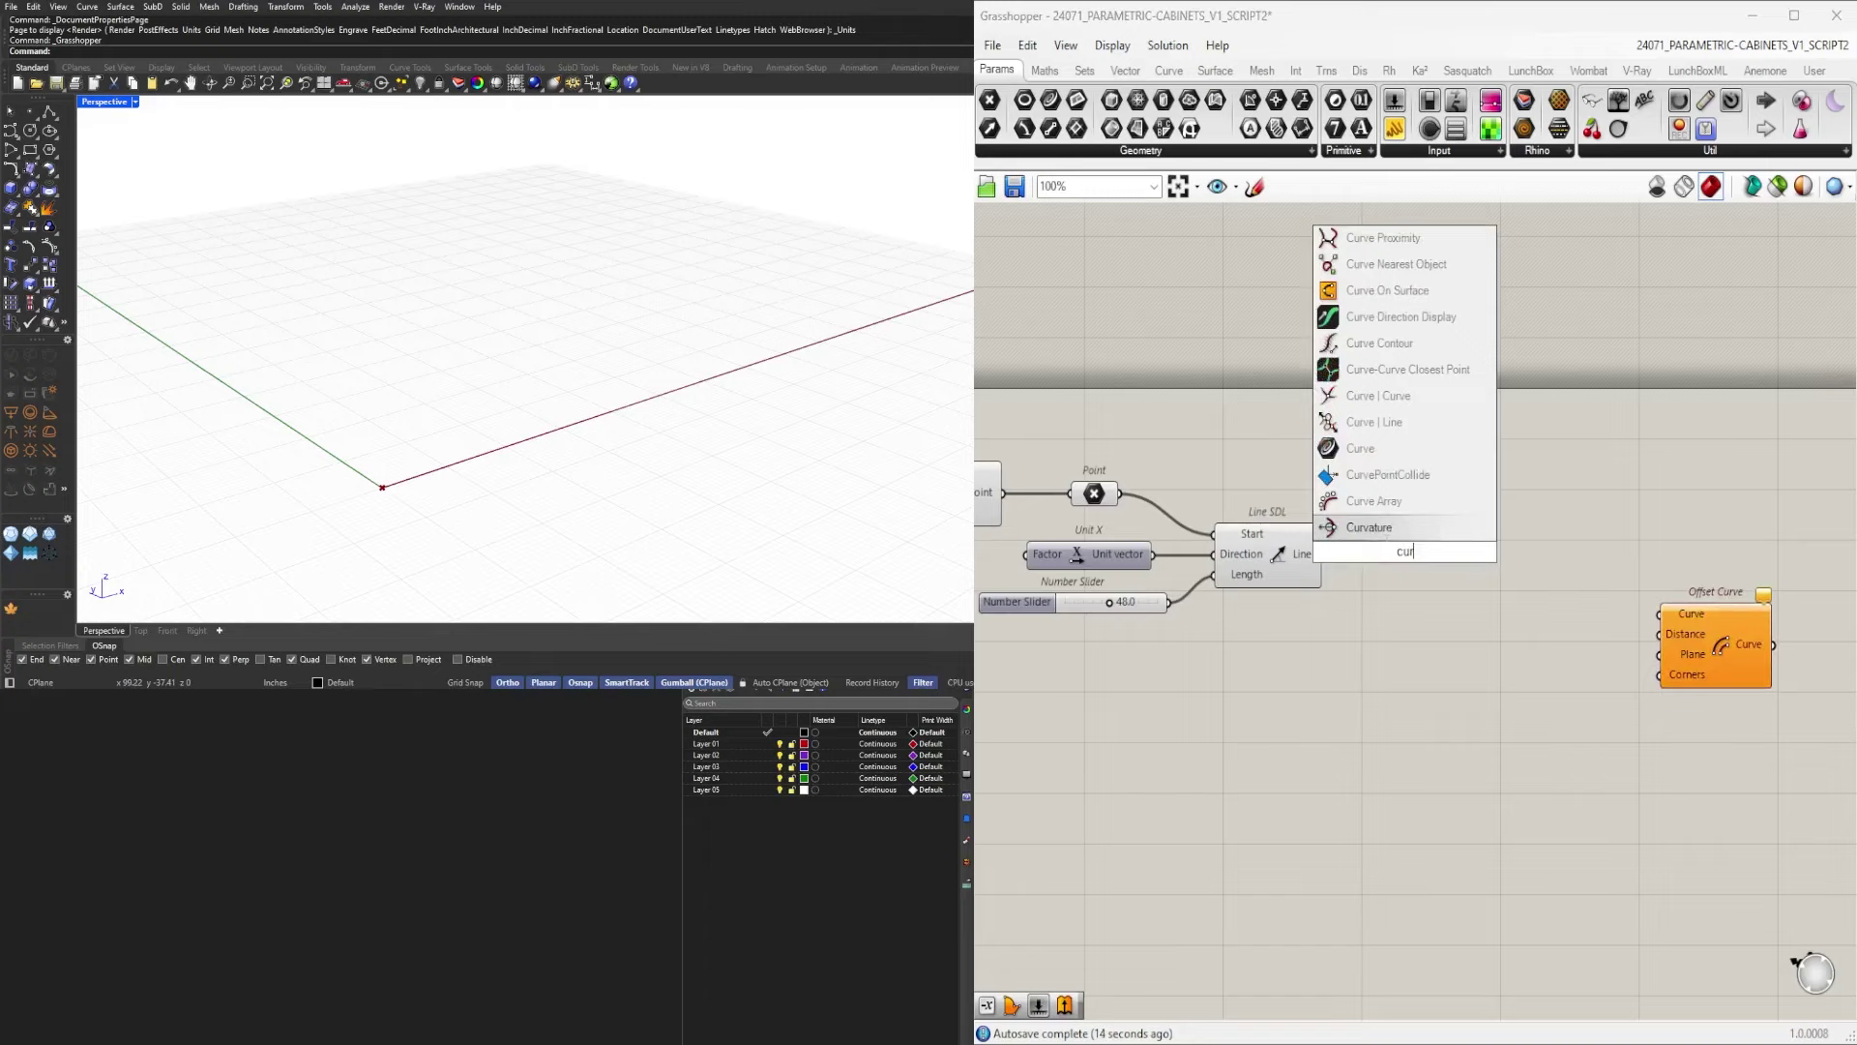
click(1358, 448)
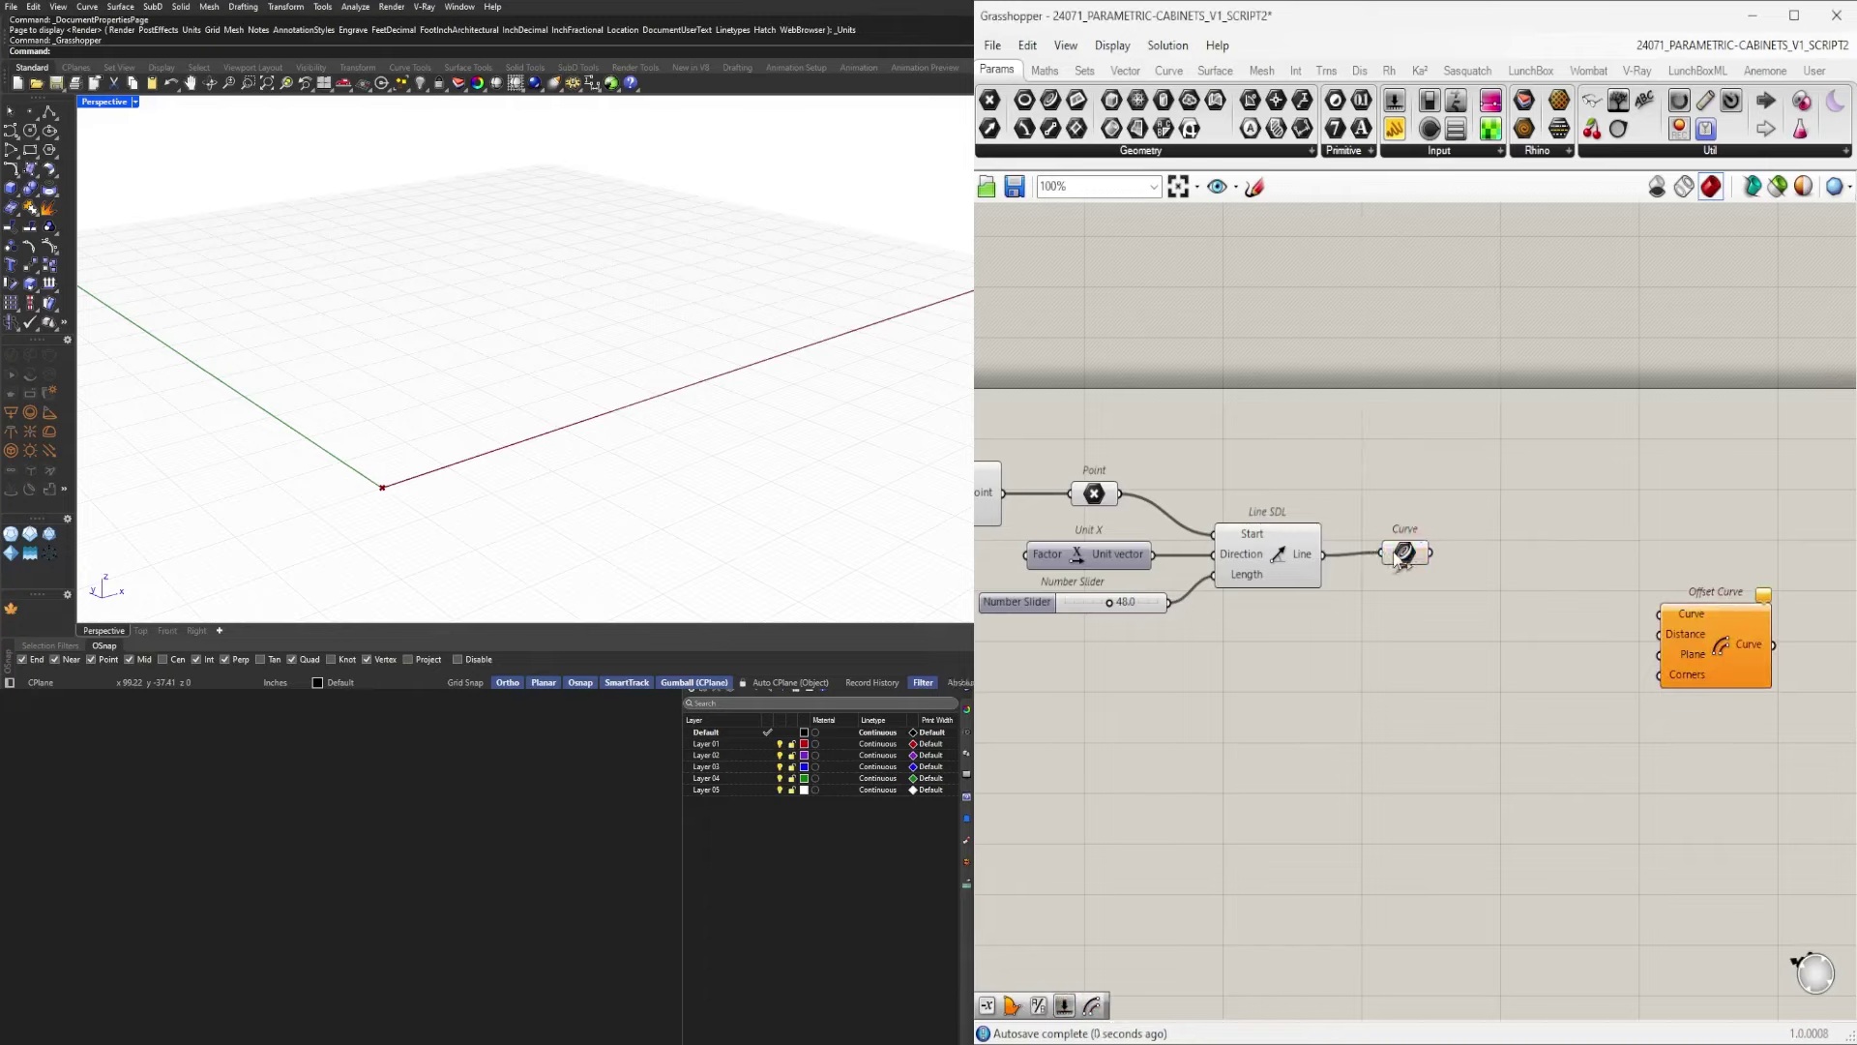
drag(1405, 555, 1391, 563)
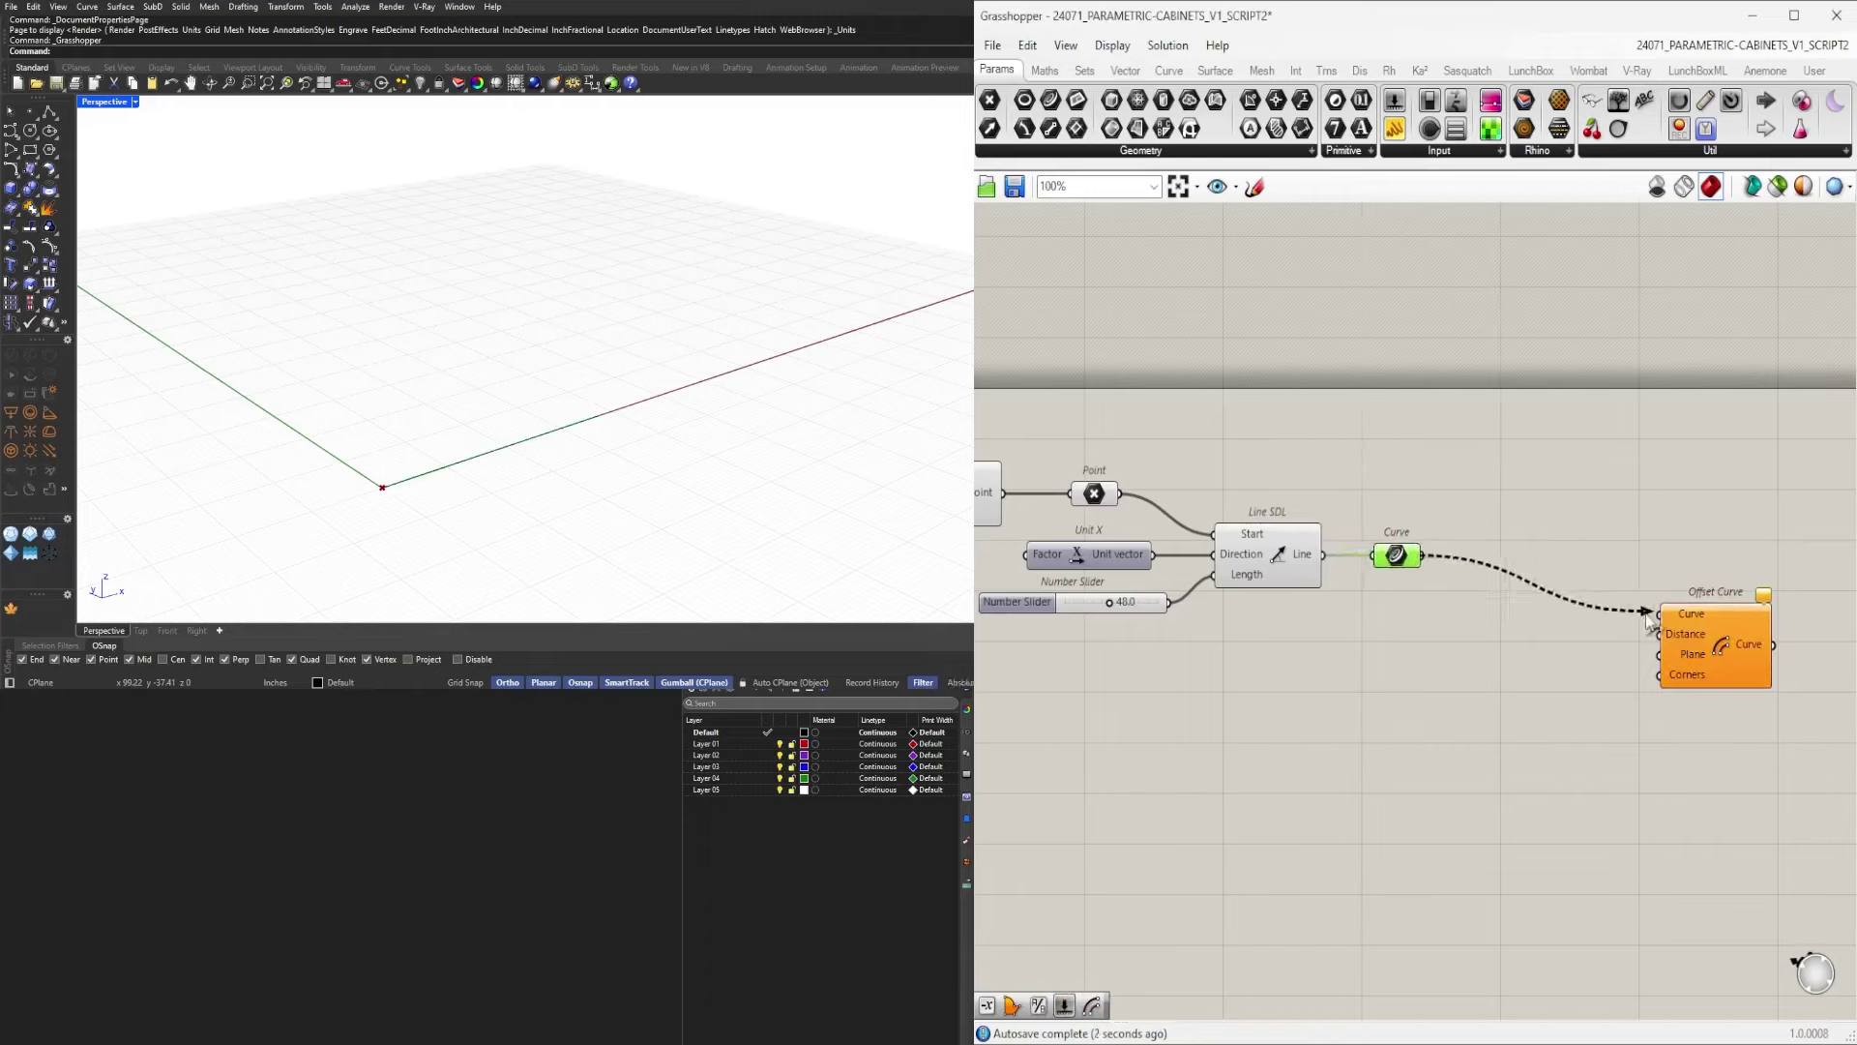
drag(1647, 620, 1507, 611)
Add a 24.0 number slider, connect it to the Offset Curve's Distance input, and space the two components neatly.
double_click(1321, 634)
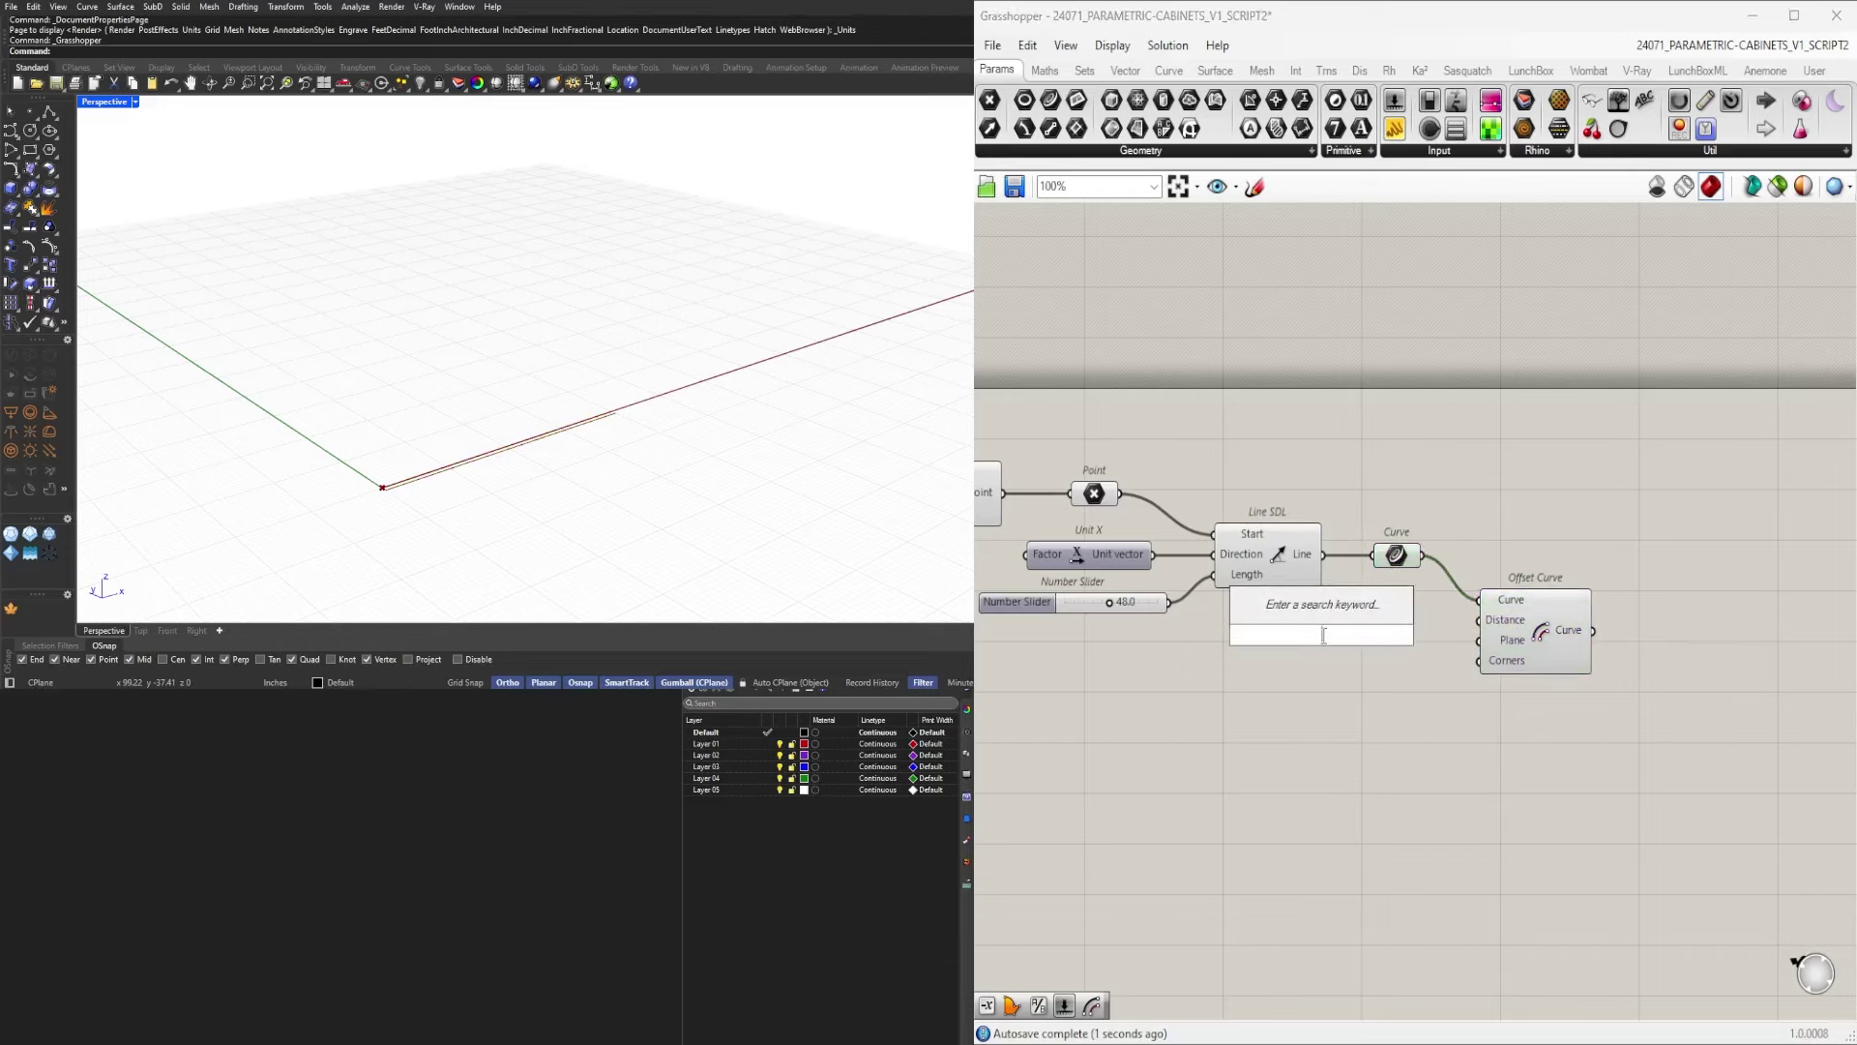
text(24)
key(Return)
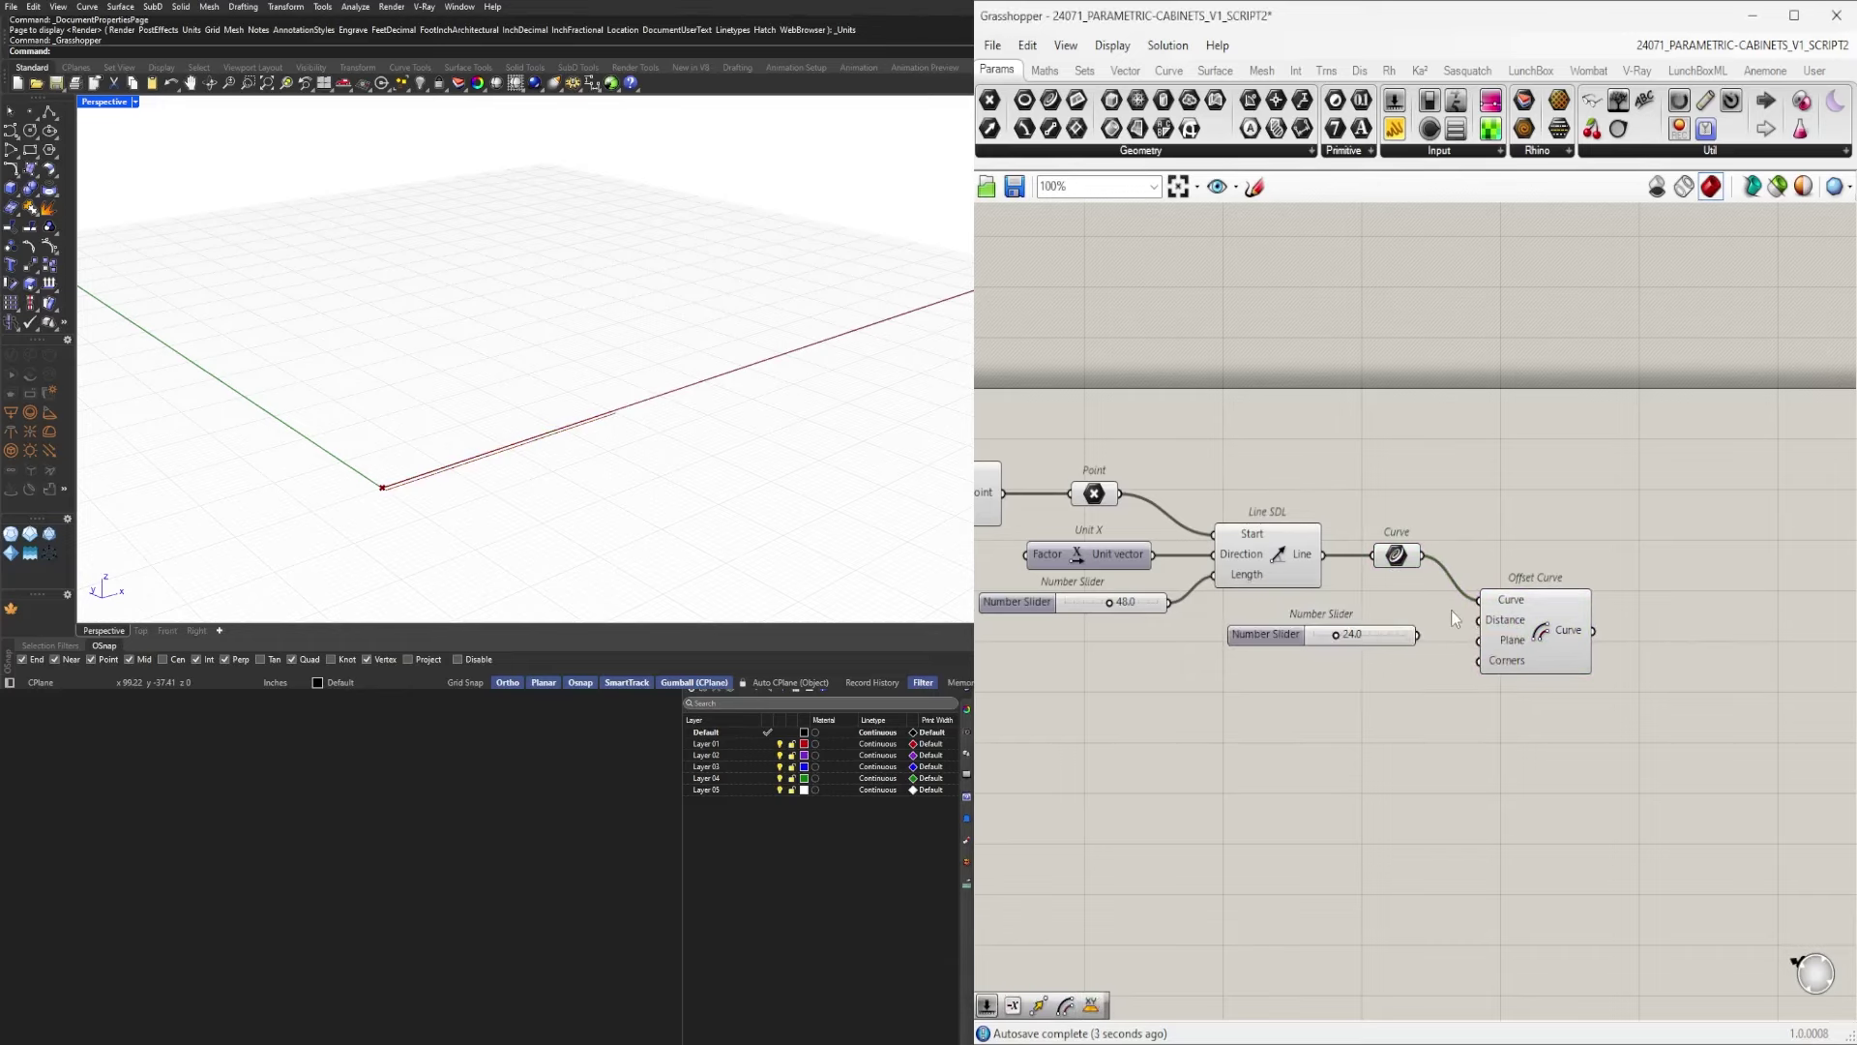
scroll(1451, 609, up, 3)
drag(1533, 631, 1531, 654)
drag(1679, 803, 1285, 623)
drag(1118, 641, 1120, 619)
click(1567, 795)
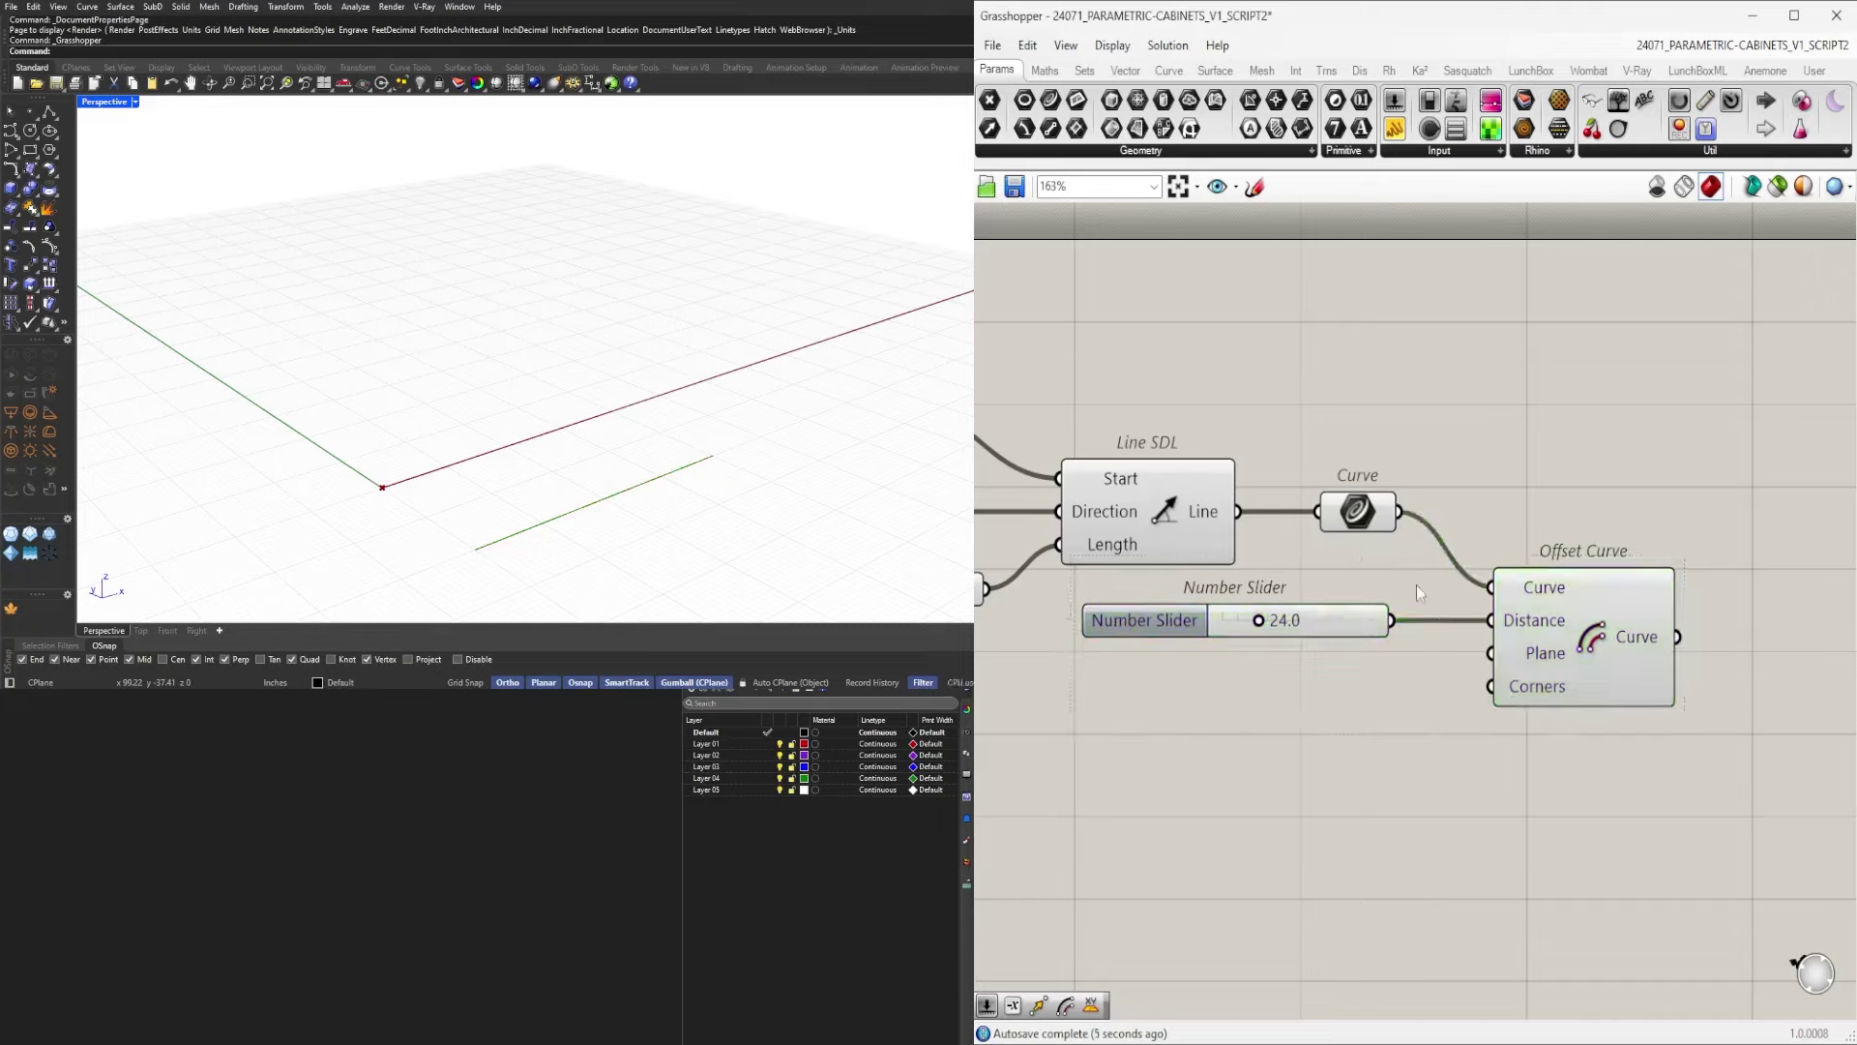
drag(1579, 772, 1438, 615)
click(1478, 468)
drag(1675, 619, 1629, 619)
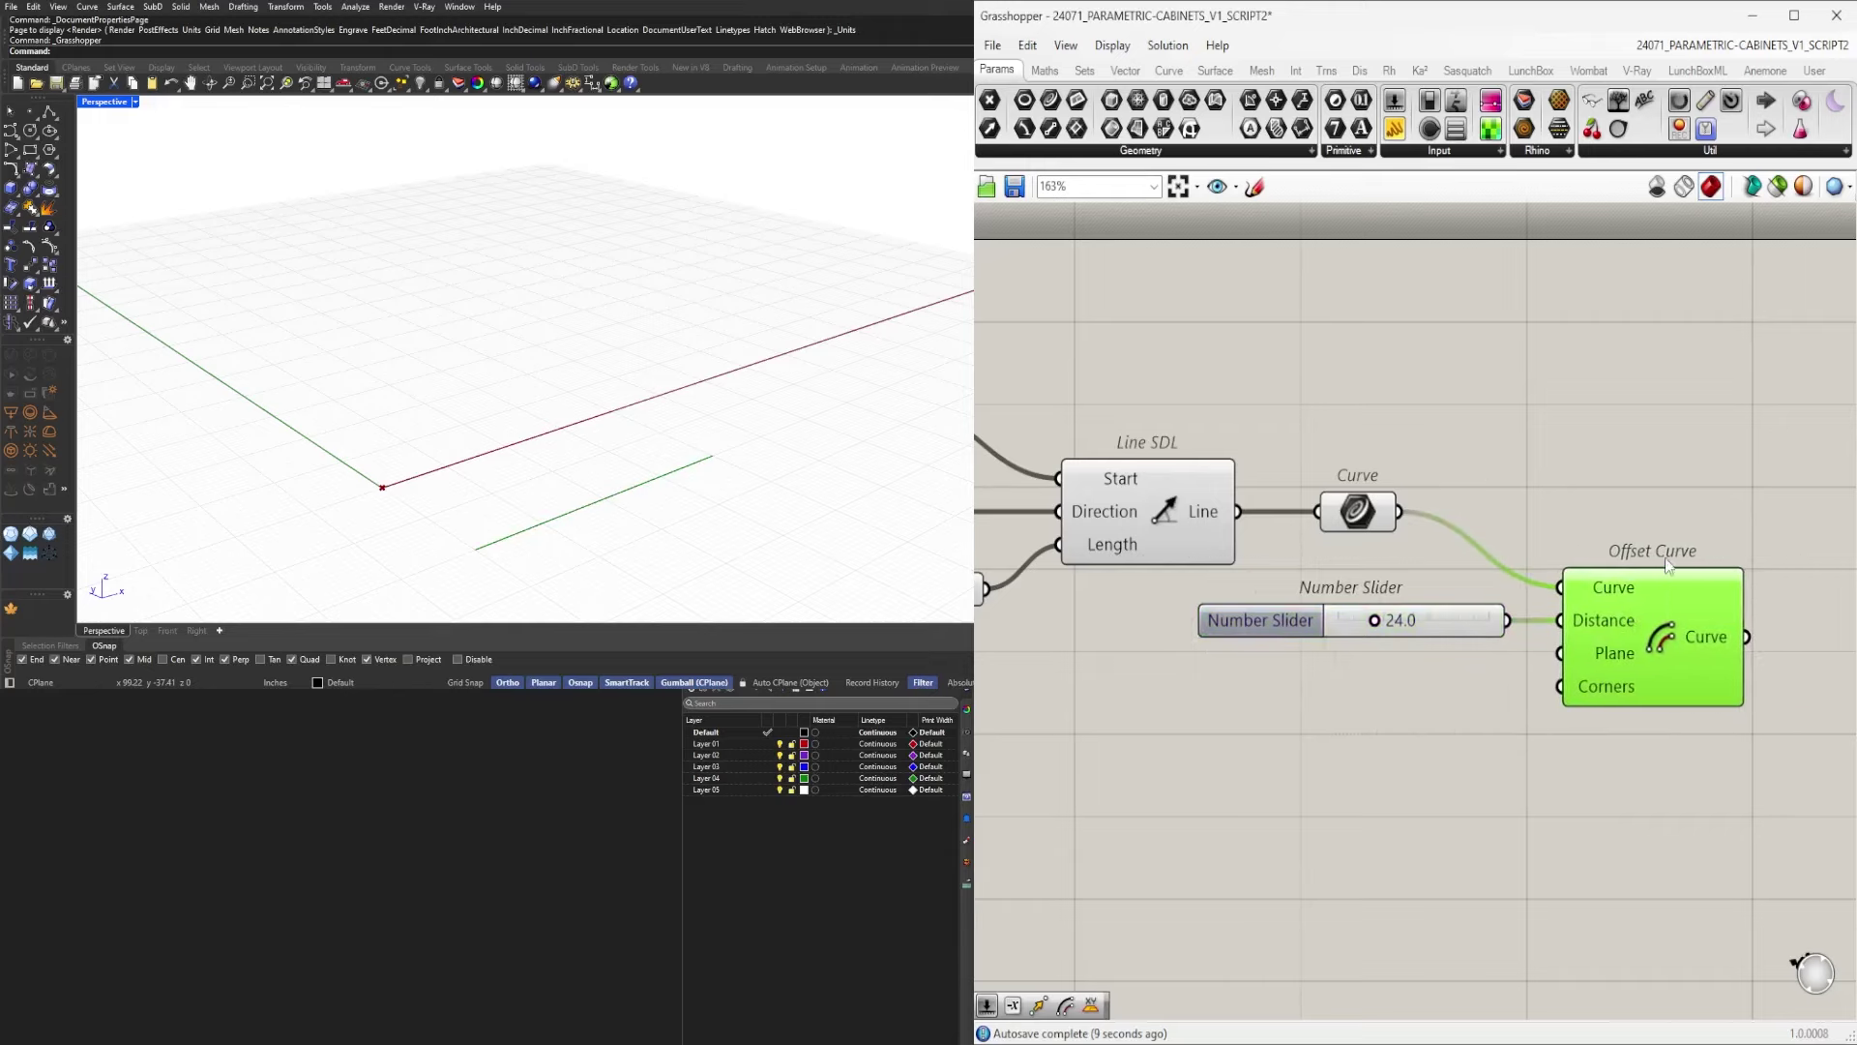
Set the offset distance slider to 16.
right_drag(1666, 566, 1521, 583)
scroll(1292, 631, up, 5)
click(1234, 655)
double_click(1233, 658)
text(16)
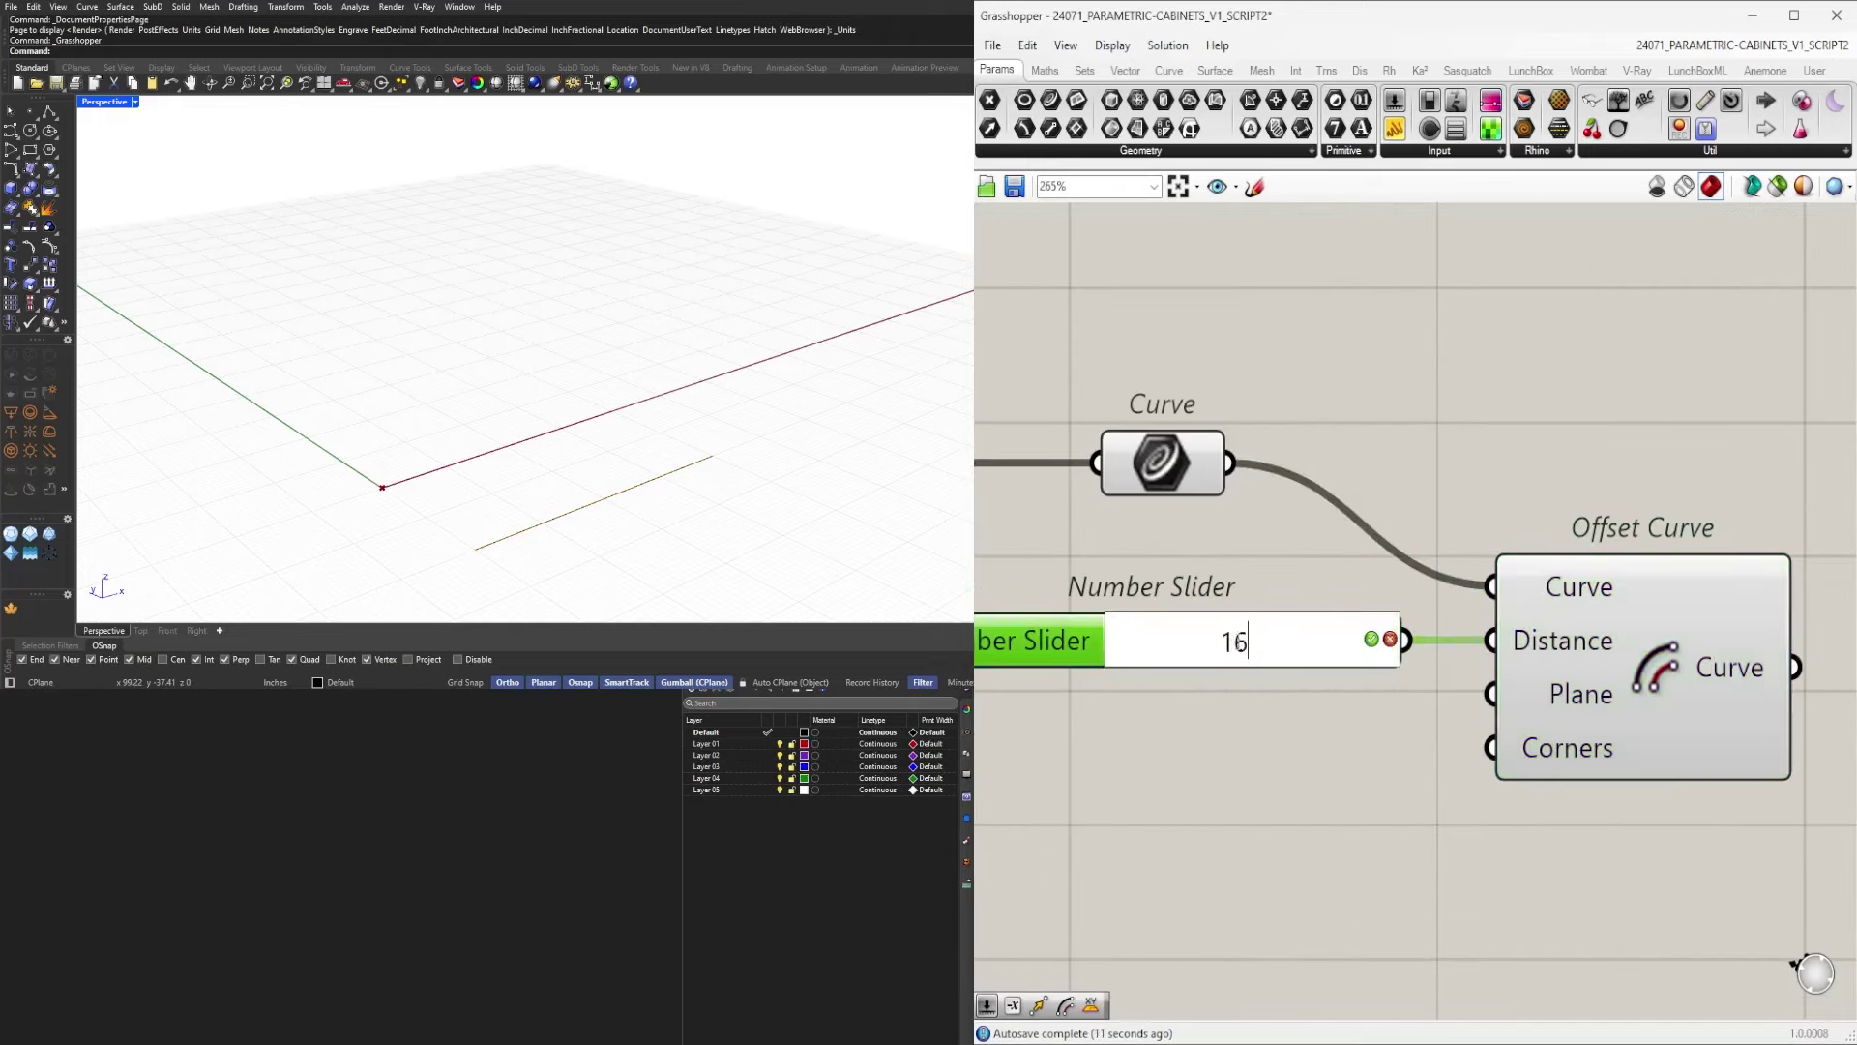
key(Return)
scroll(1489, 532, down, 4)
click(1479, 648)
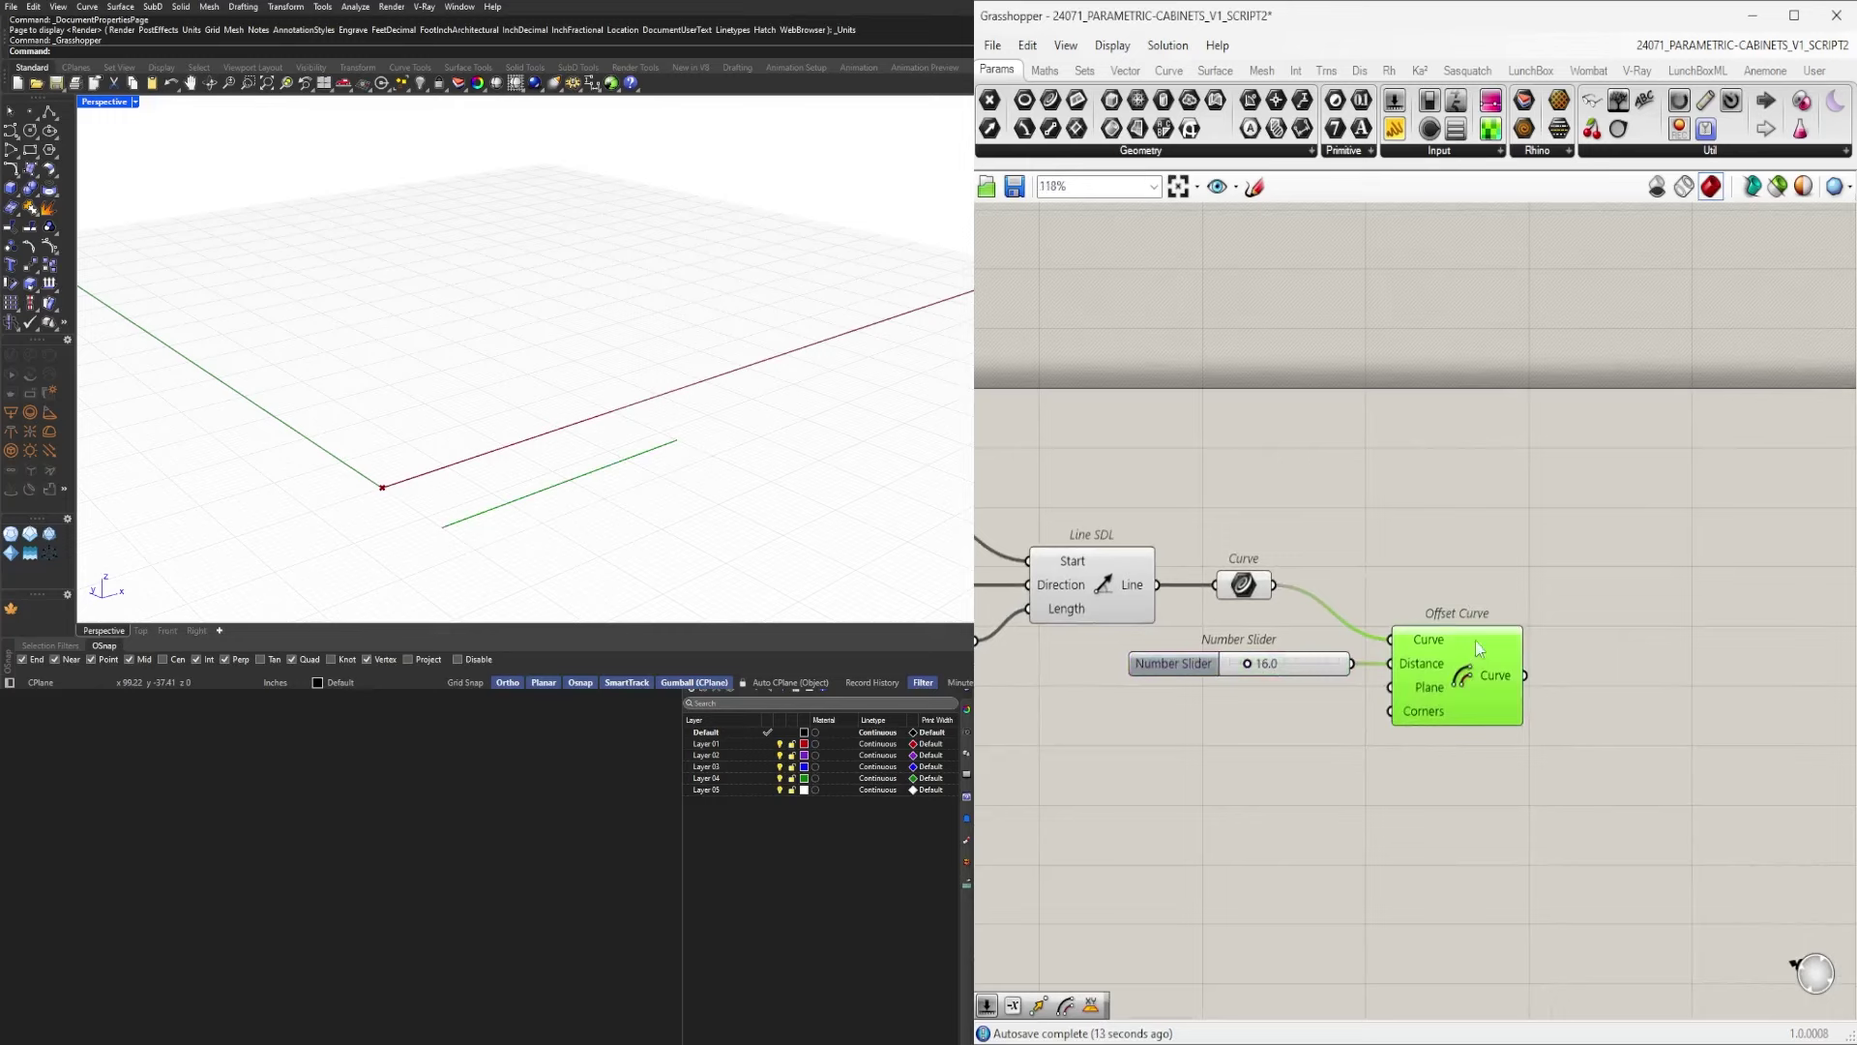
Add a Loft component, feed it both the Curve parameter and the Offset Curve output, and flatten its Curves input.
double_click(1635, 592)
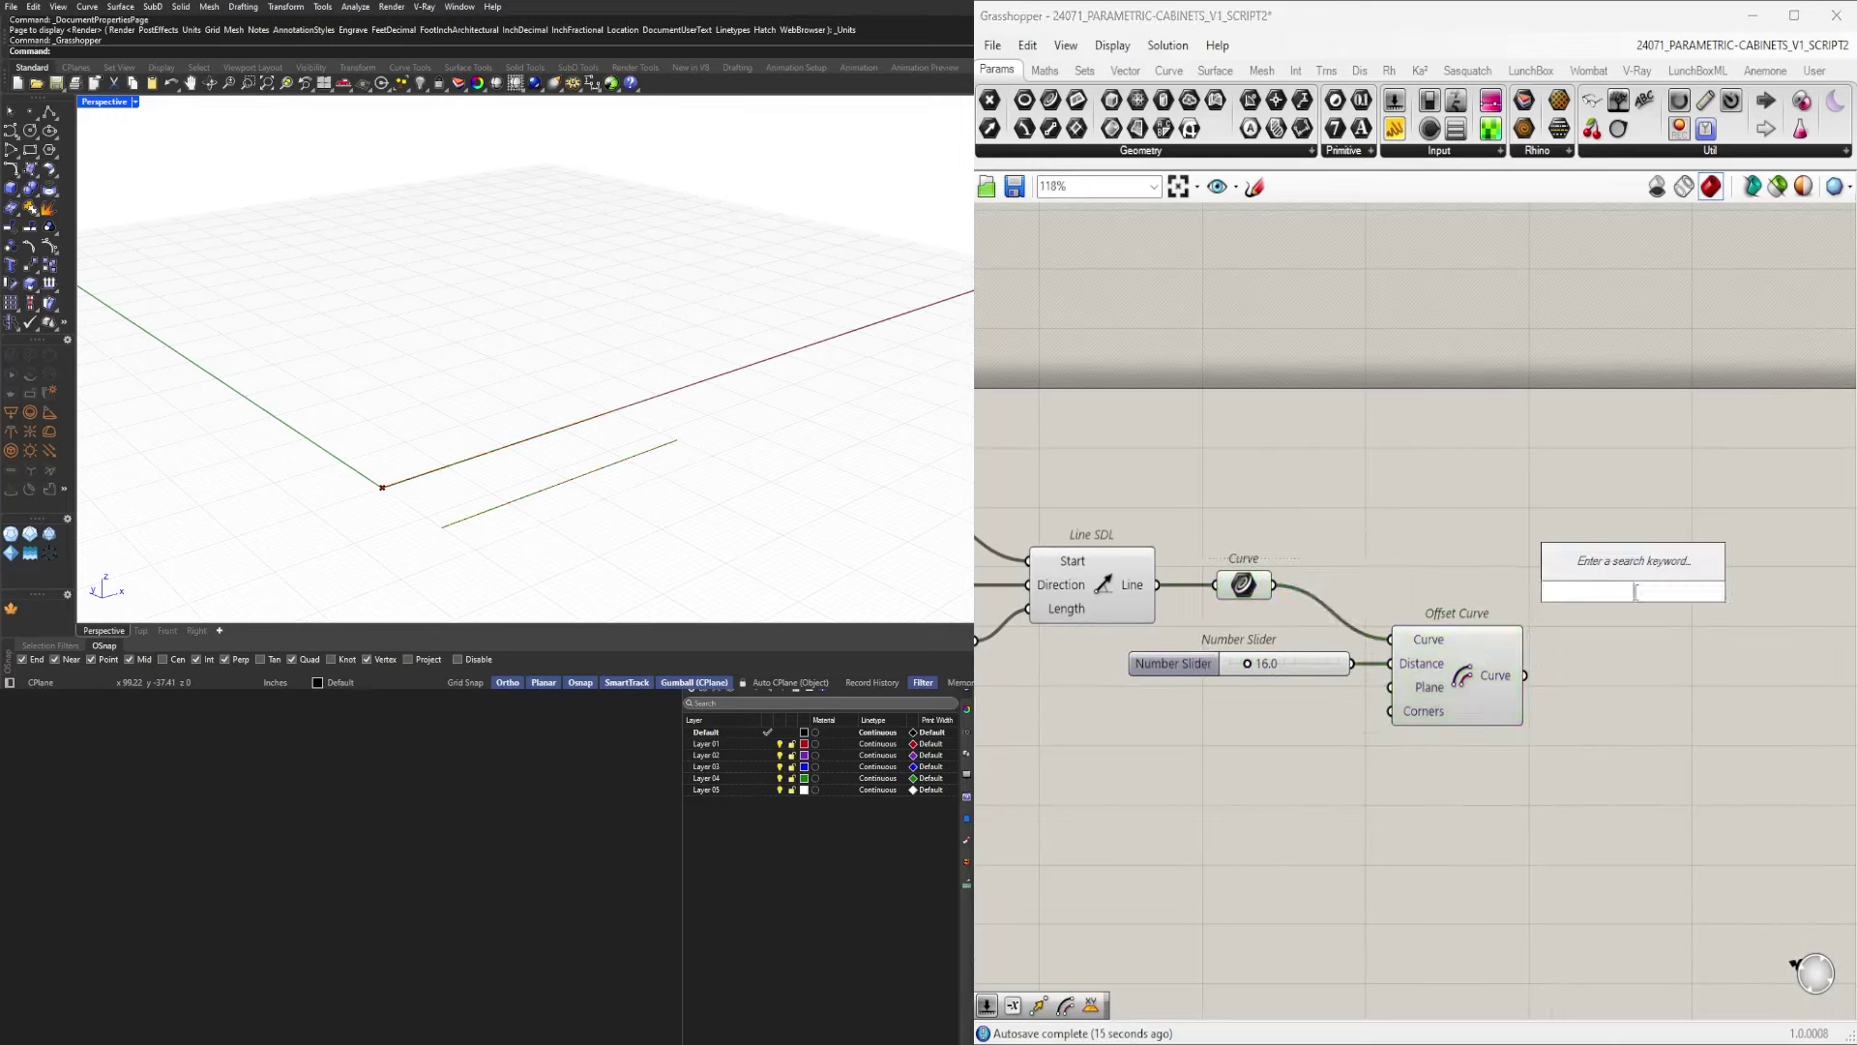
text(loft)
key(Return)
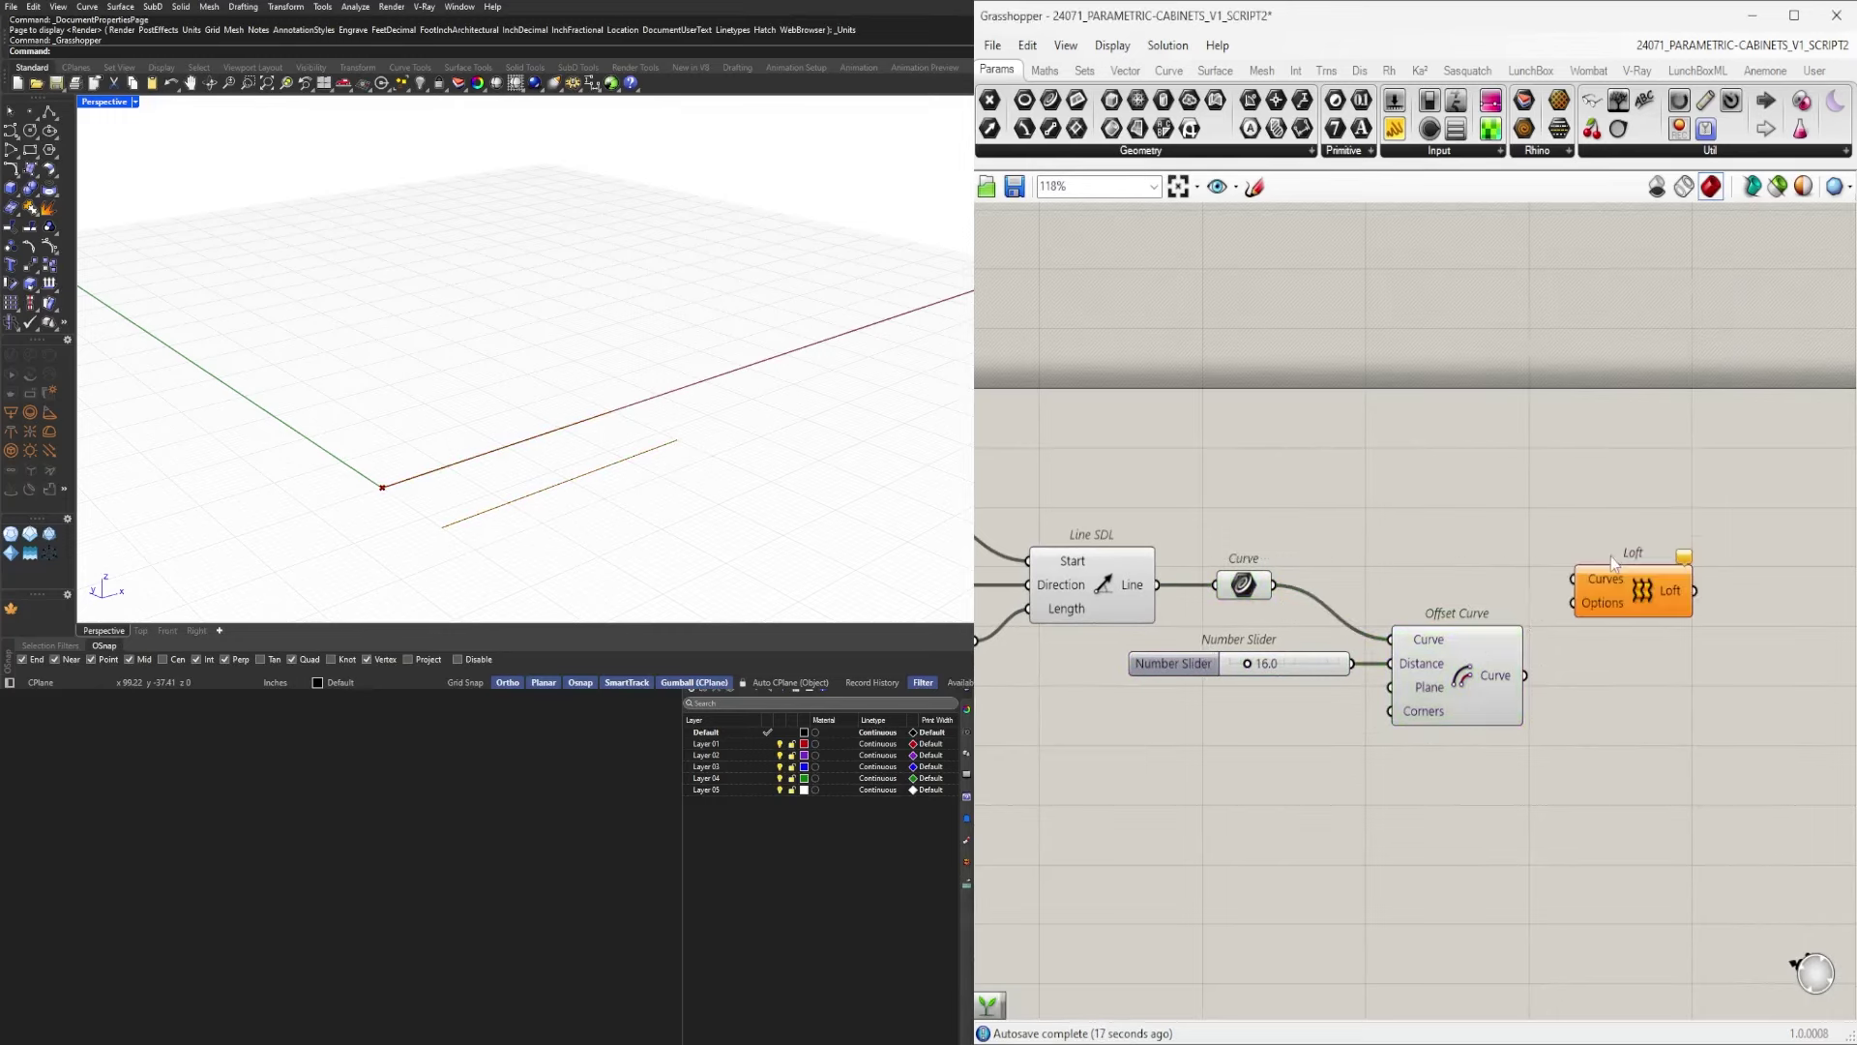
drag(1336, 587, 1648, 597)
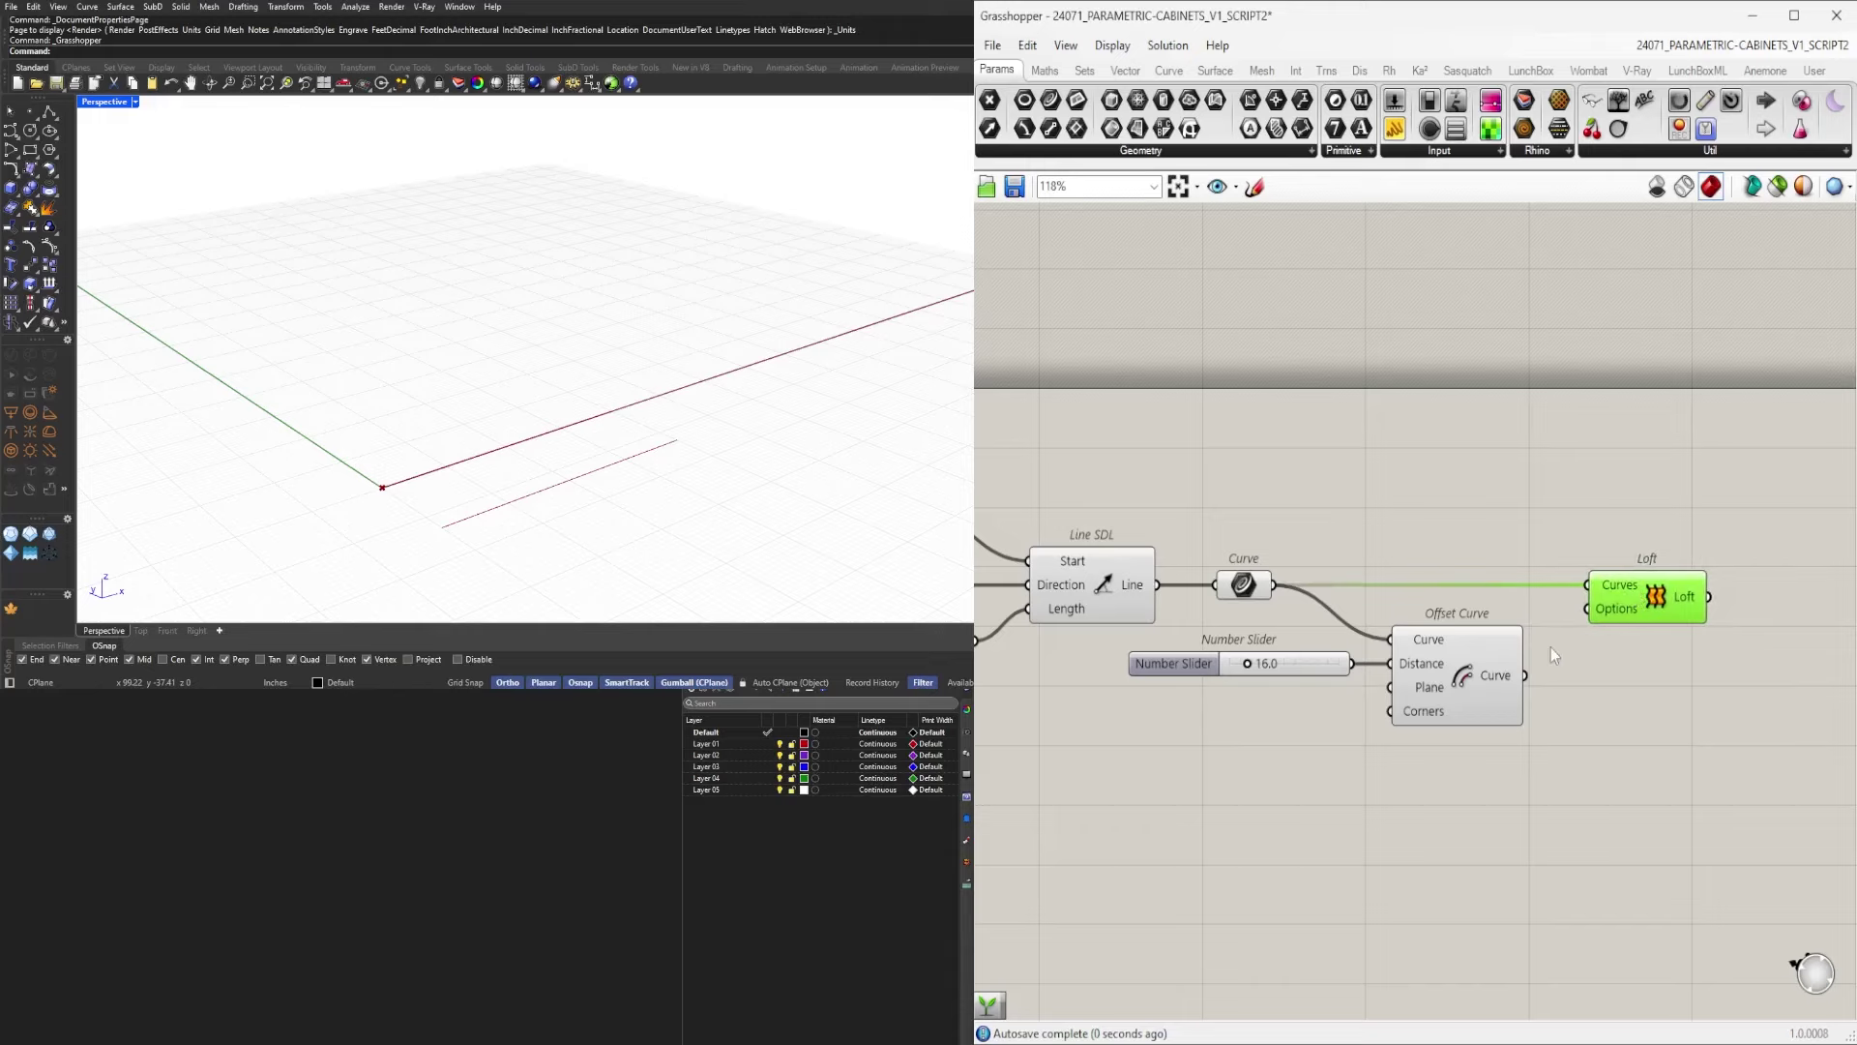
right_click(1595, 598)
click(1639, 743)
right_drag(1748, 610, 1499, 609)
drag(1418, 596, 1467, 596)
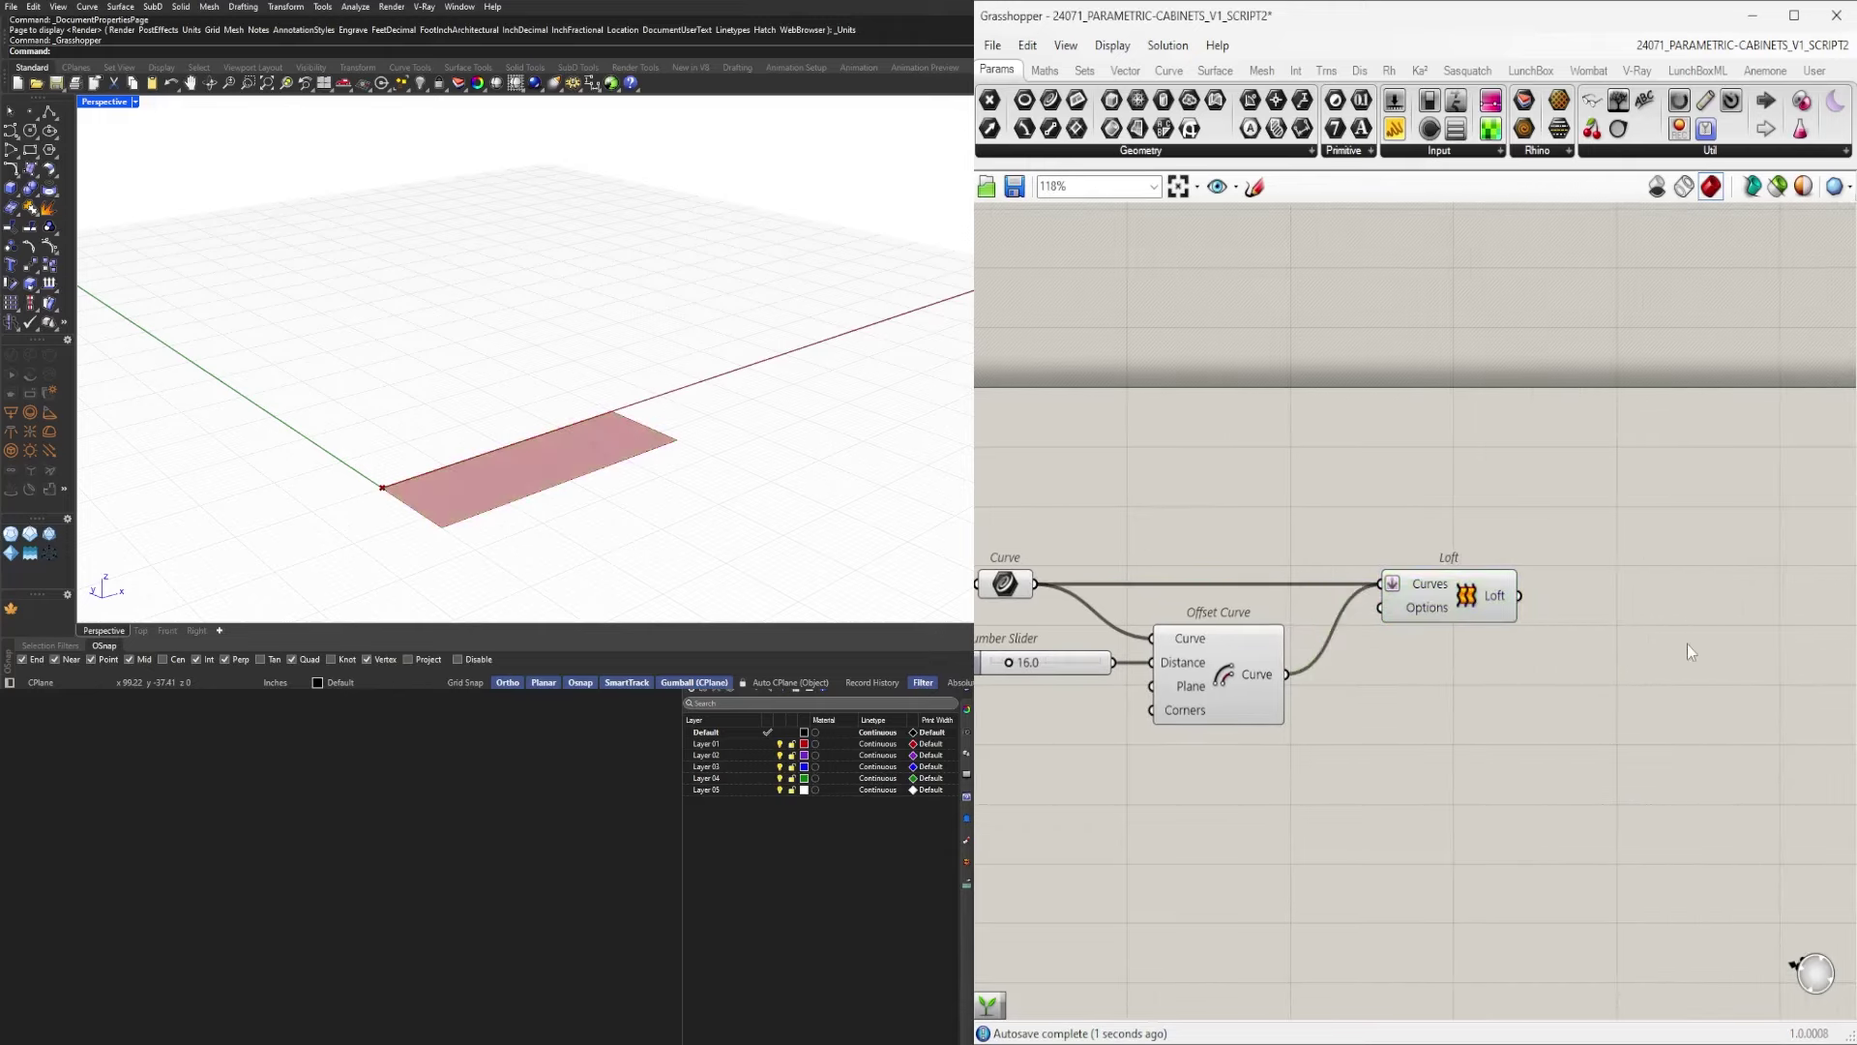
Add an Extrude component after Loft and connect the Loft output to its Base input.
double_click(1688, 643)
text(extr)
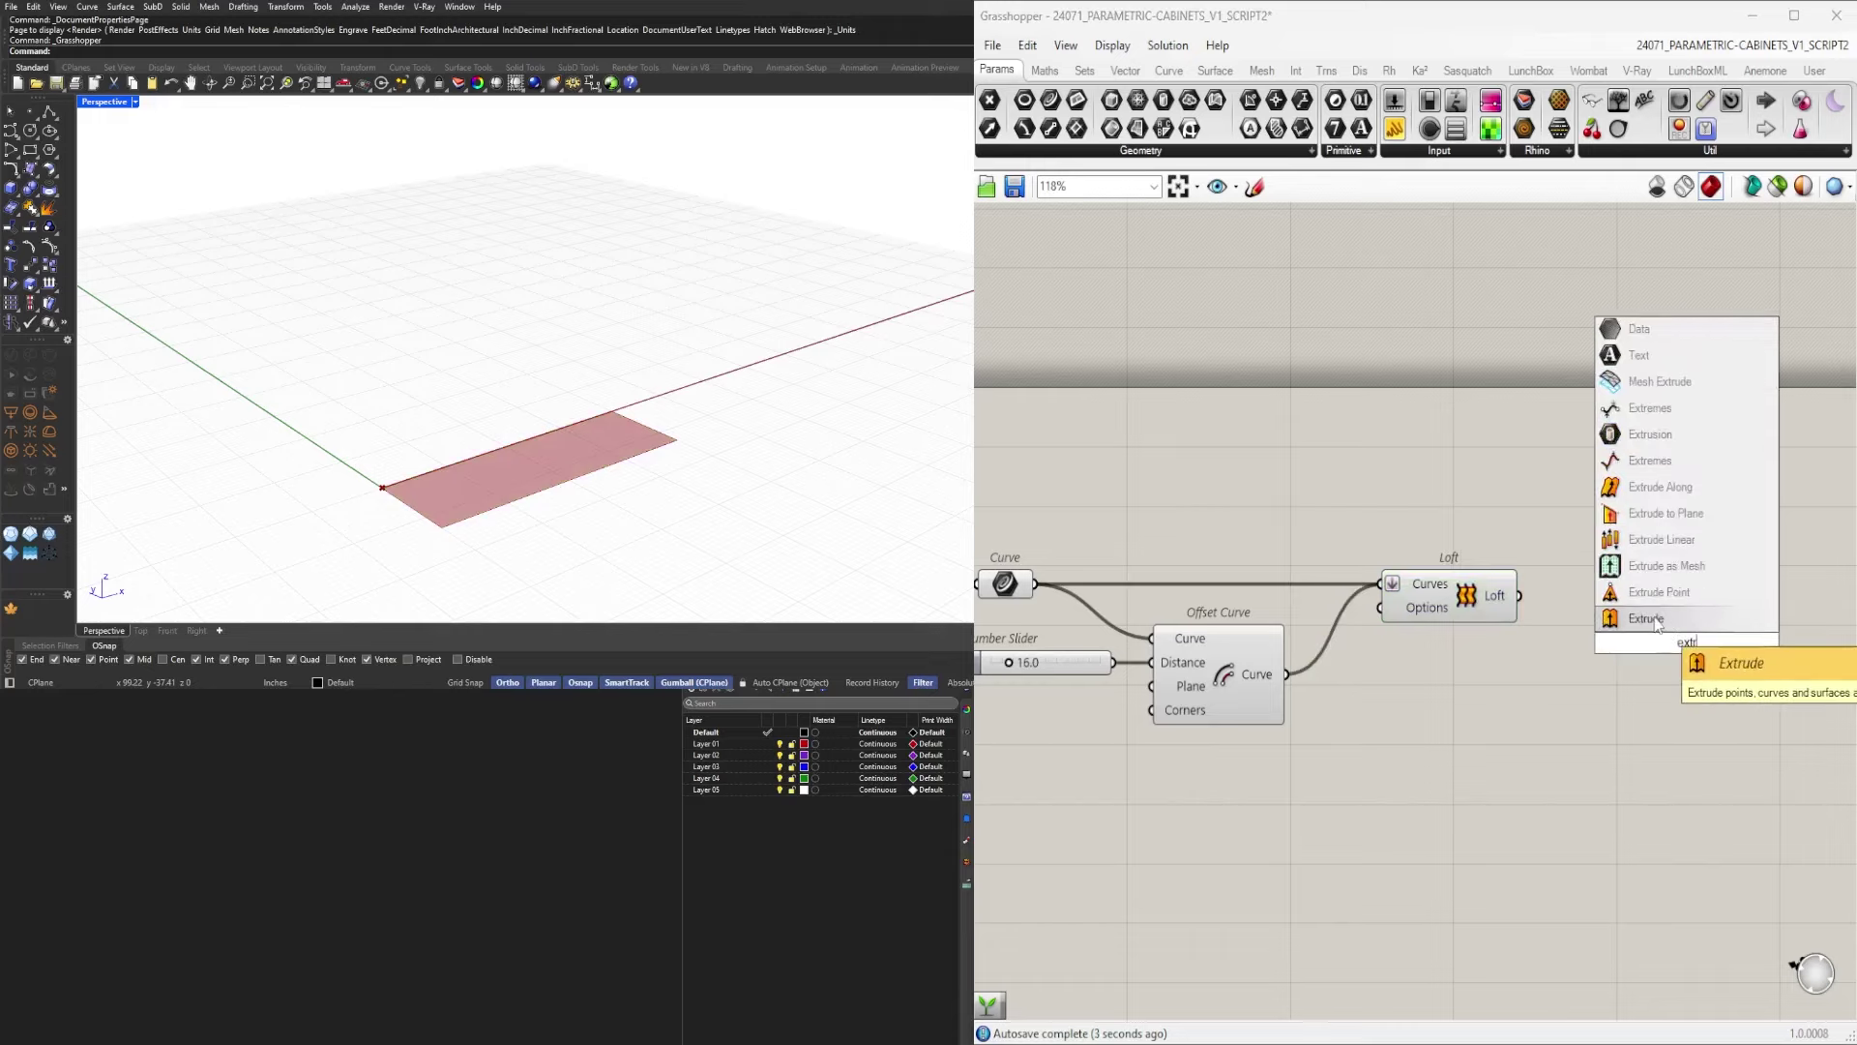
click(1660, 619)
drag(1613, 626, 1615, 629)
mouse_move(1637, 632)
mouse_down()
mouse_move(1614, 602)
mouse_move(1634, 639)
mouse_up()
Add a 36.0 number slider below Loft, connect it to the Extrude Direction input, and move Extrude farther away.
right_drag(1224, 708, 1320, 687)
double_click(1509, 682)
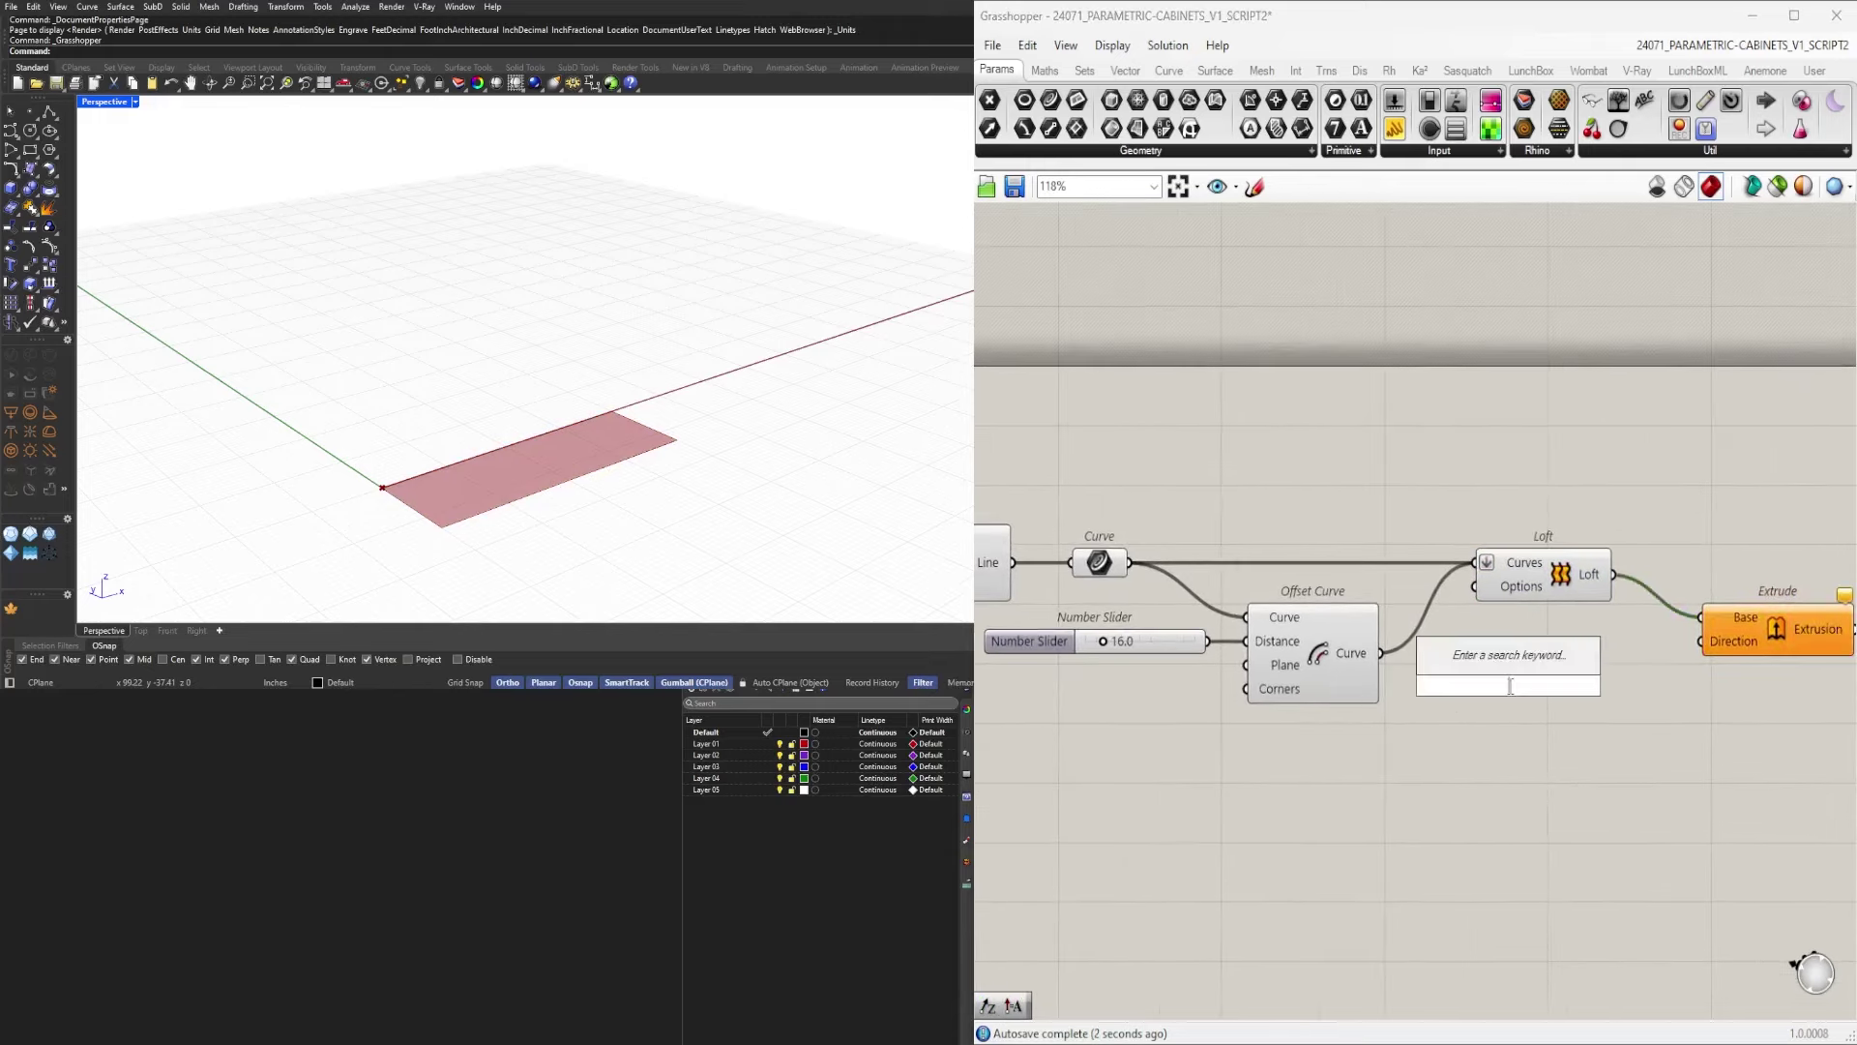
text(36.0)
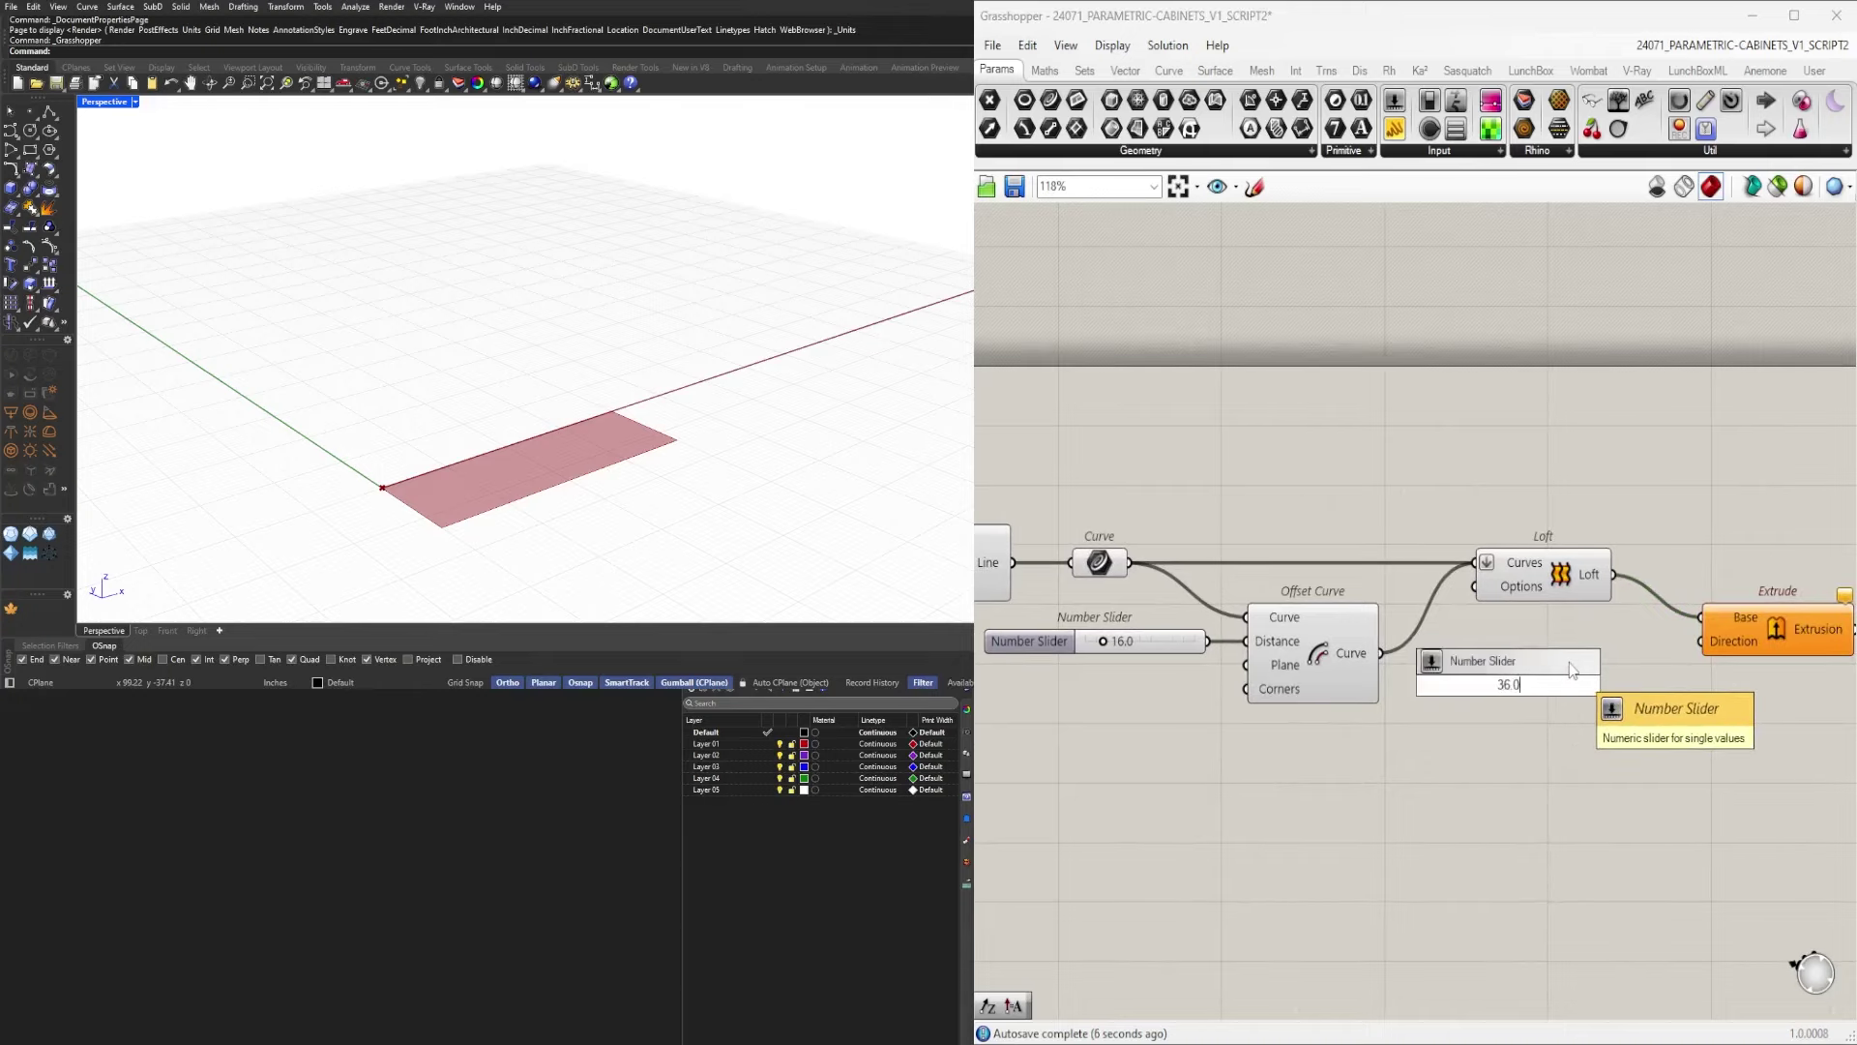
key(Return)
scroll(1588, 659, up, 3)
drag(1600, 693, 1640, 639)
drag(1778, 634, 1762, 627)
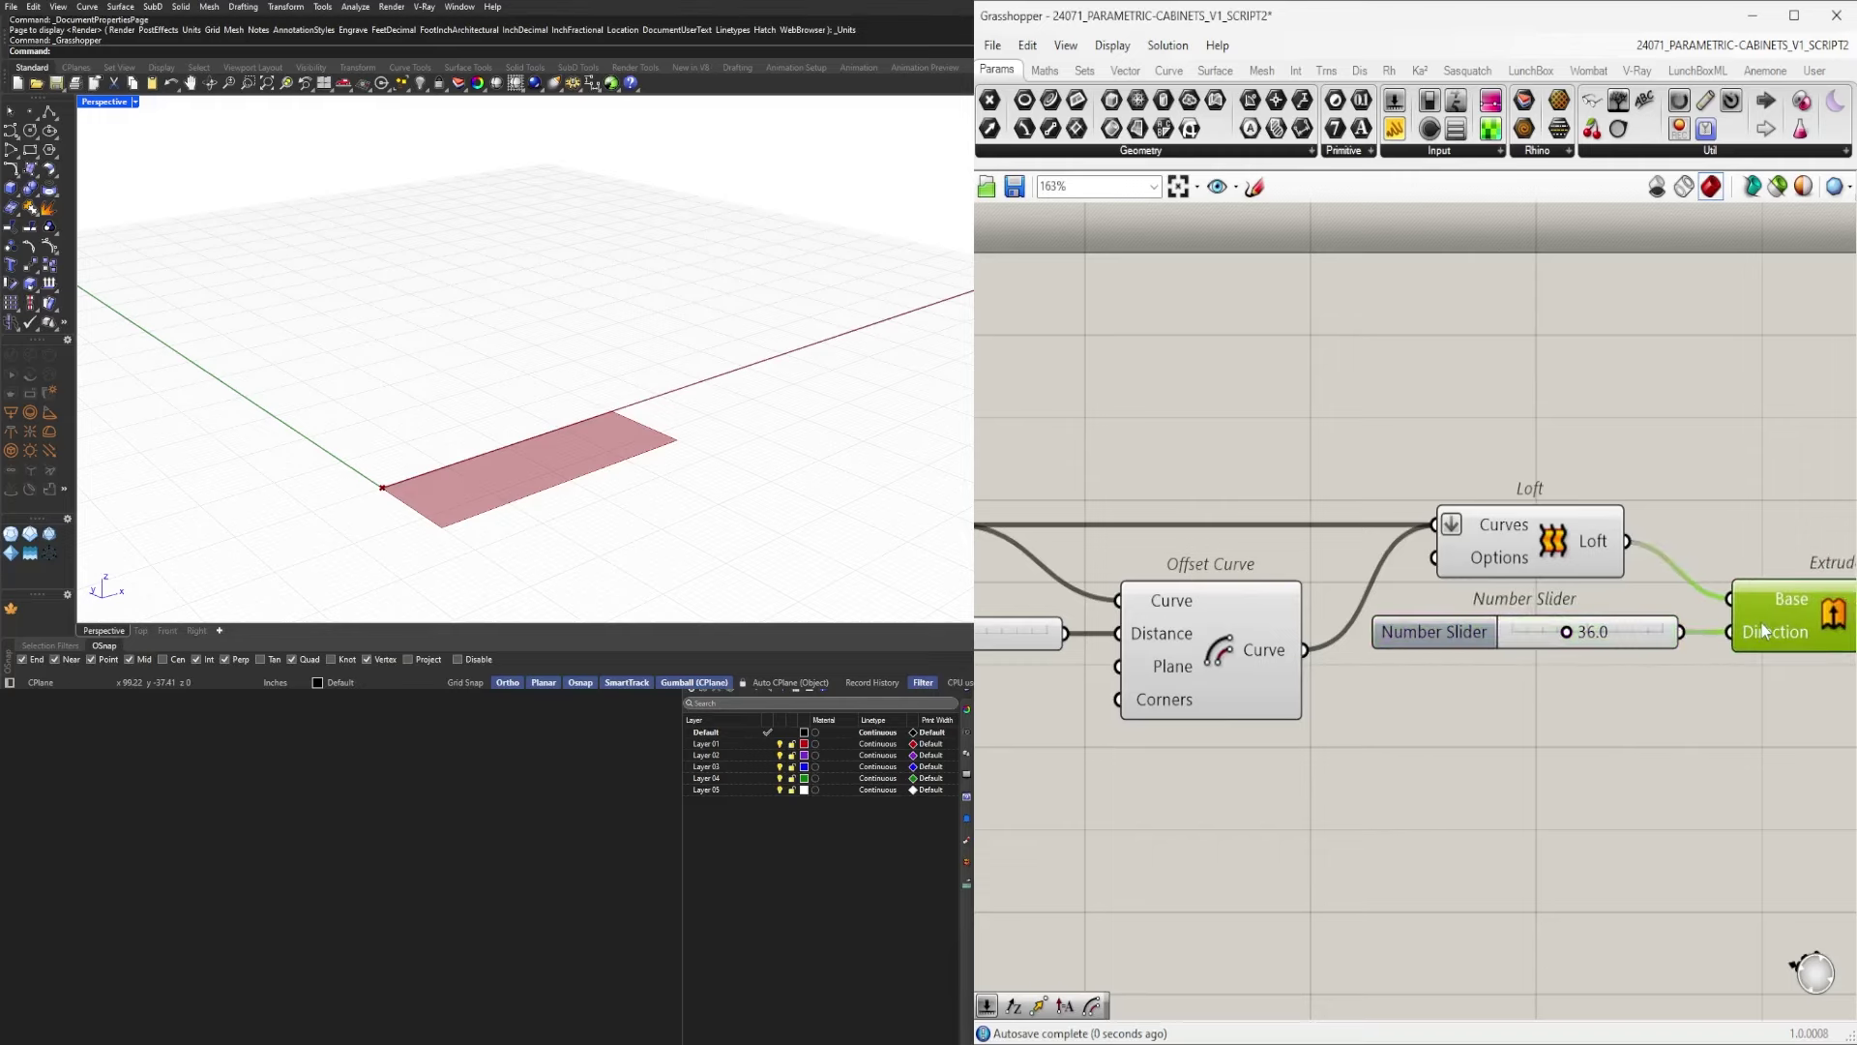
right_drag(1797, 626, 1535, 647)
scroll(1728, 648, down, 2)
drag(1535, 647, 1693, 641)
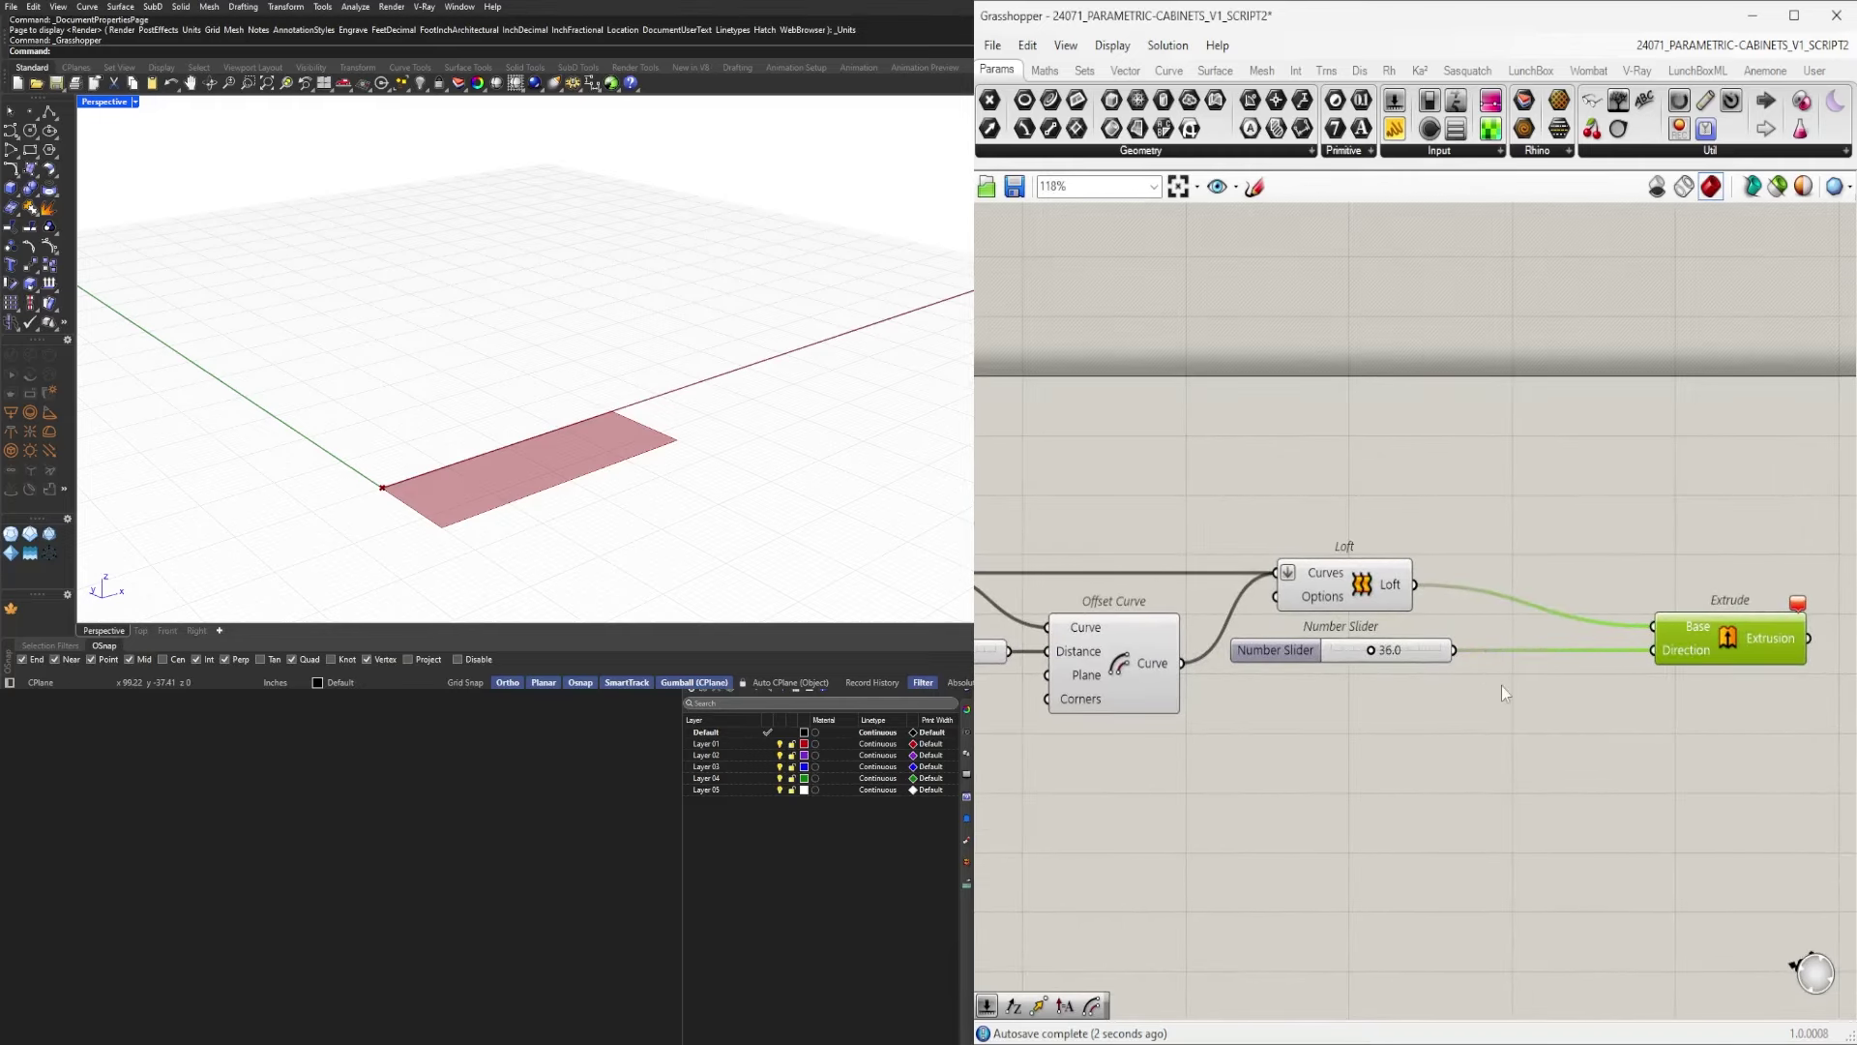
Insert a Unit Z vector between the 36.0 slider and the Extrude Direction input, and realign Extrude with Loft.
double_click(1501, 687)
text(unit z)
key(Return)
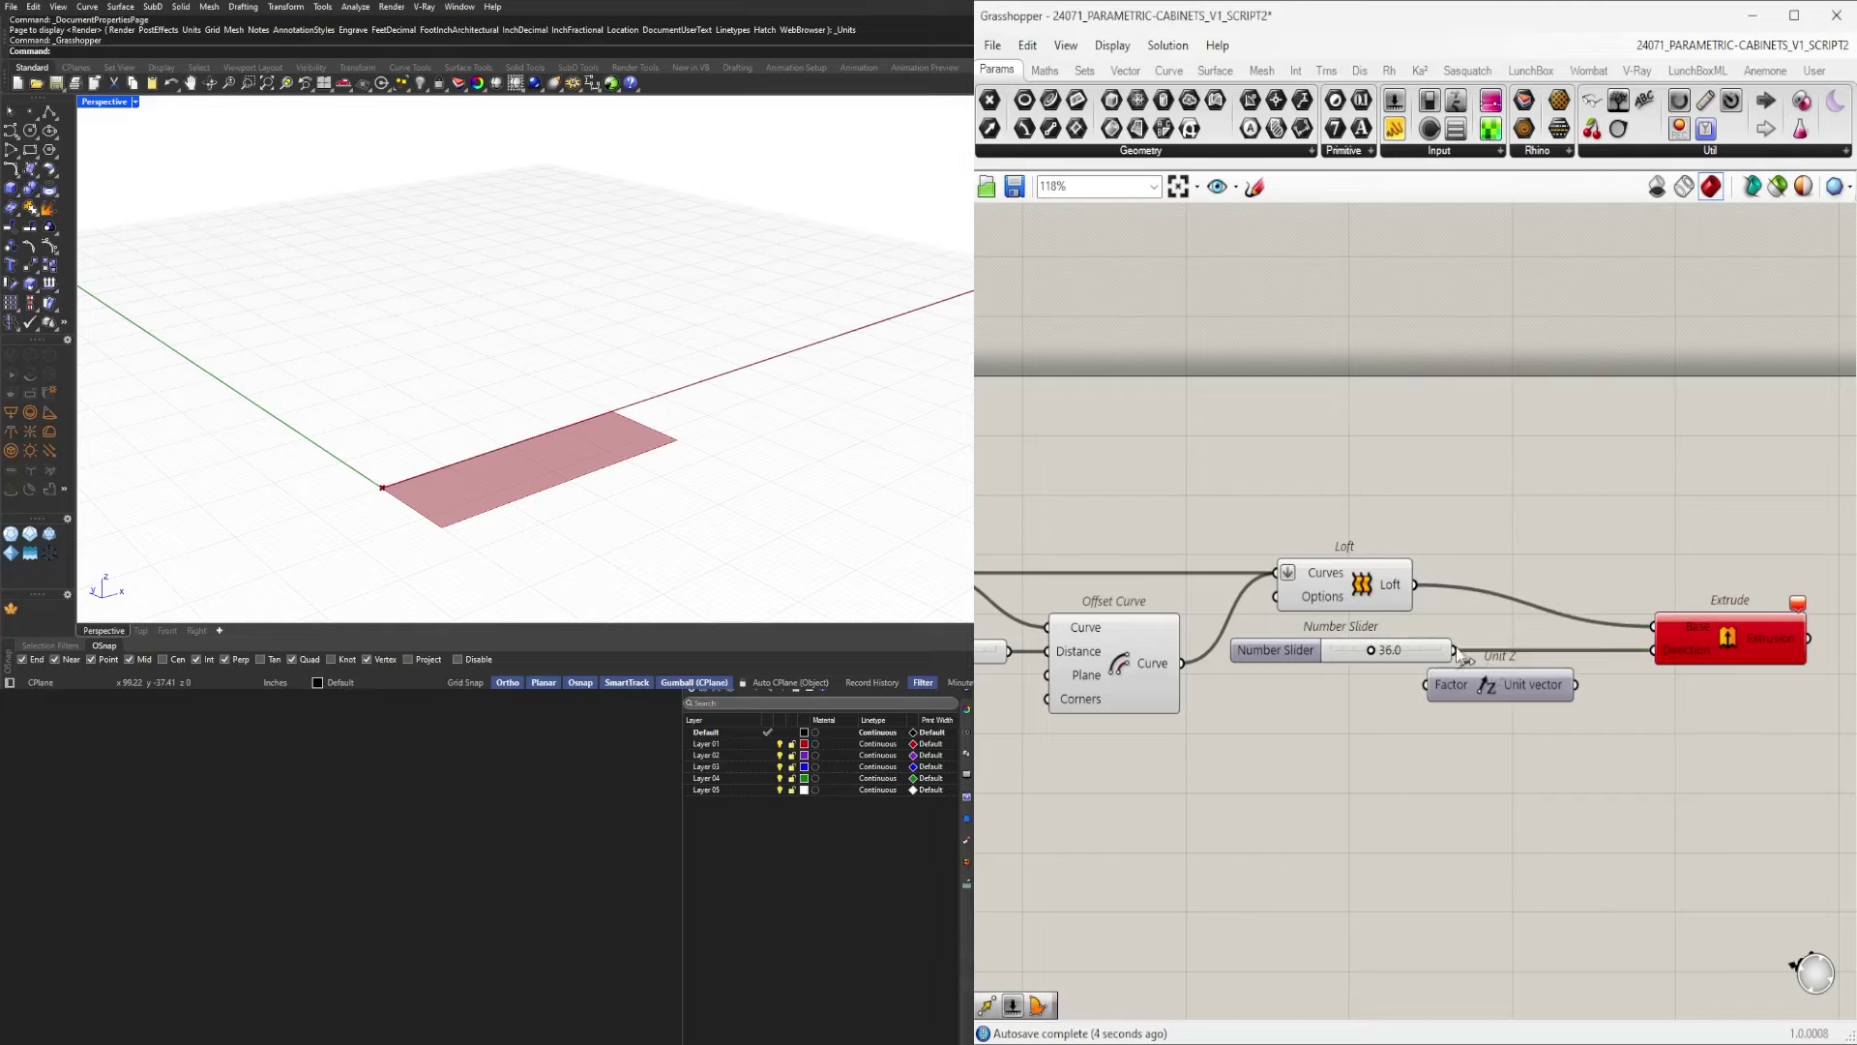
drag(1443, 698, 1496, 664)
drag(1630, 650, 1707, 607)
click(1707, 648)
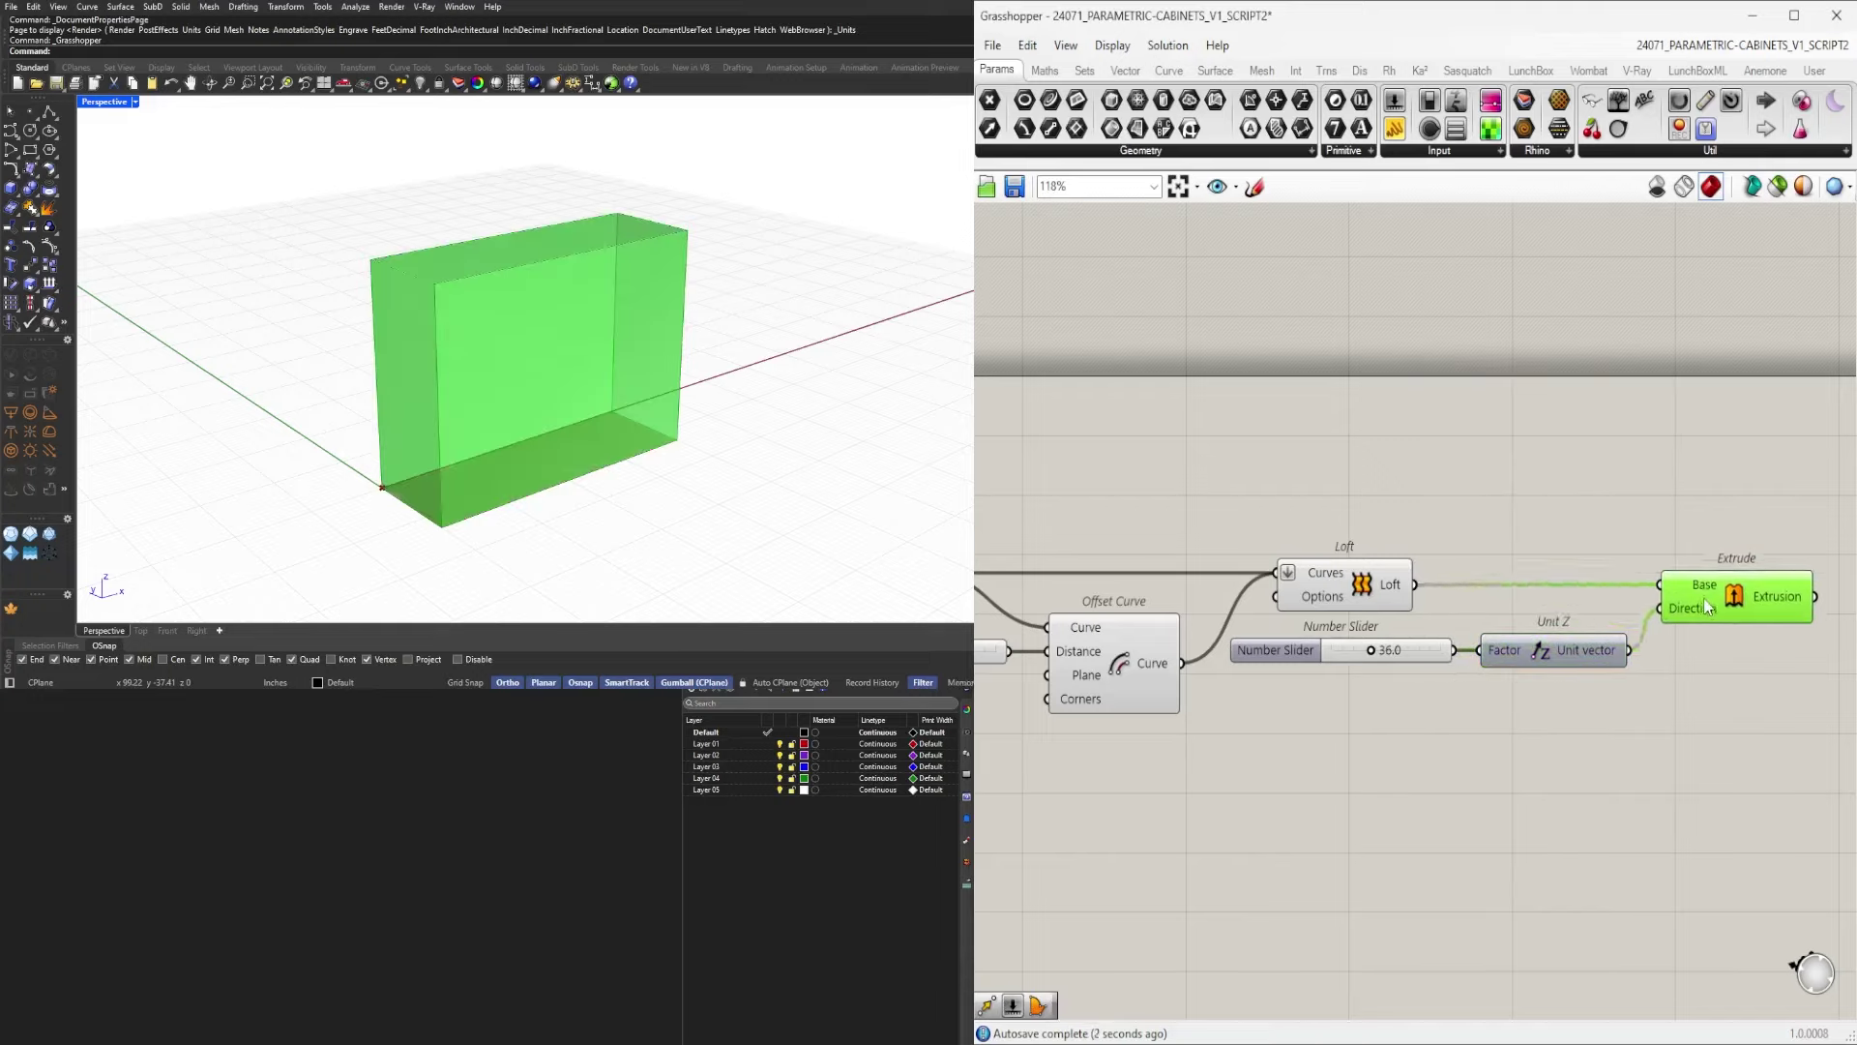
Examine the extruded cabinet volume in the model from several angles.
mouse_move(702, 407)
right_down()
mouse_move(813, 377)
mouse_move(720, 404)
right_up()
scroll(1666, 595, down, 2)
right_drag(1721, 671, 1652, 741)
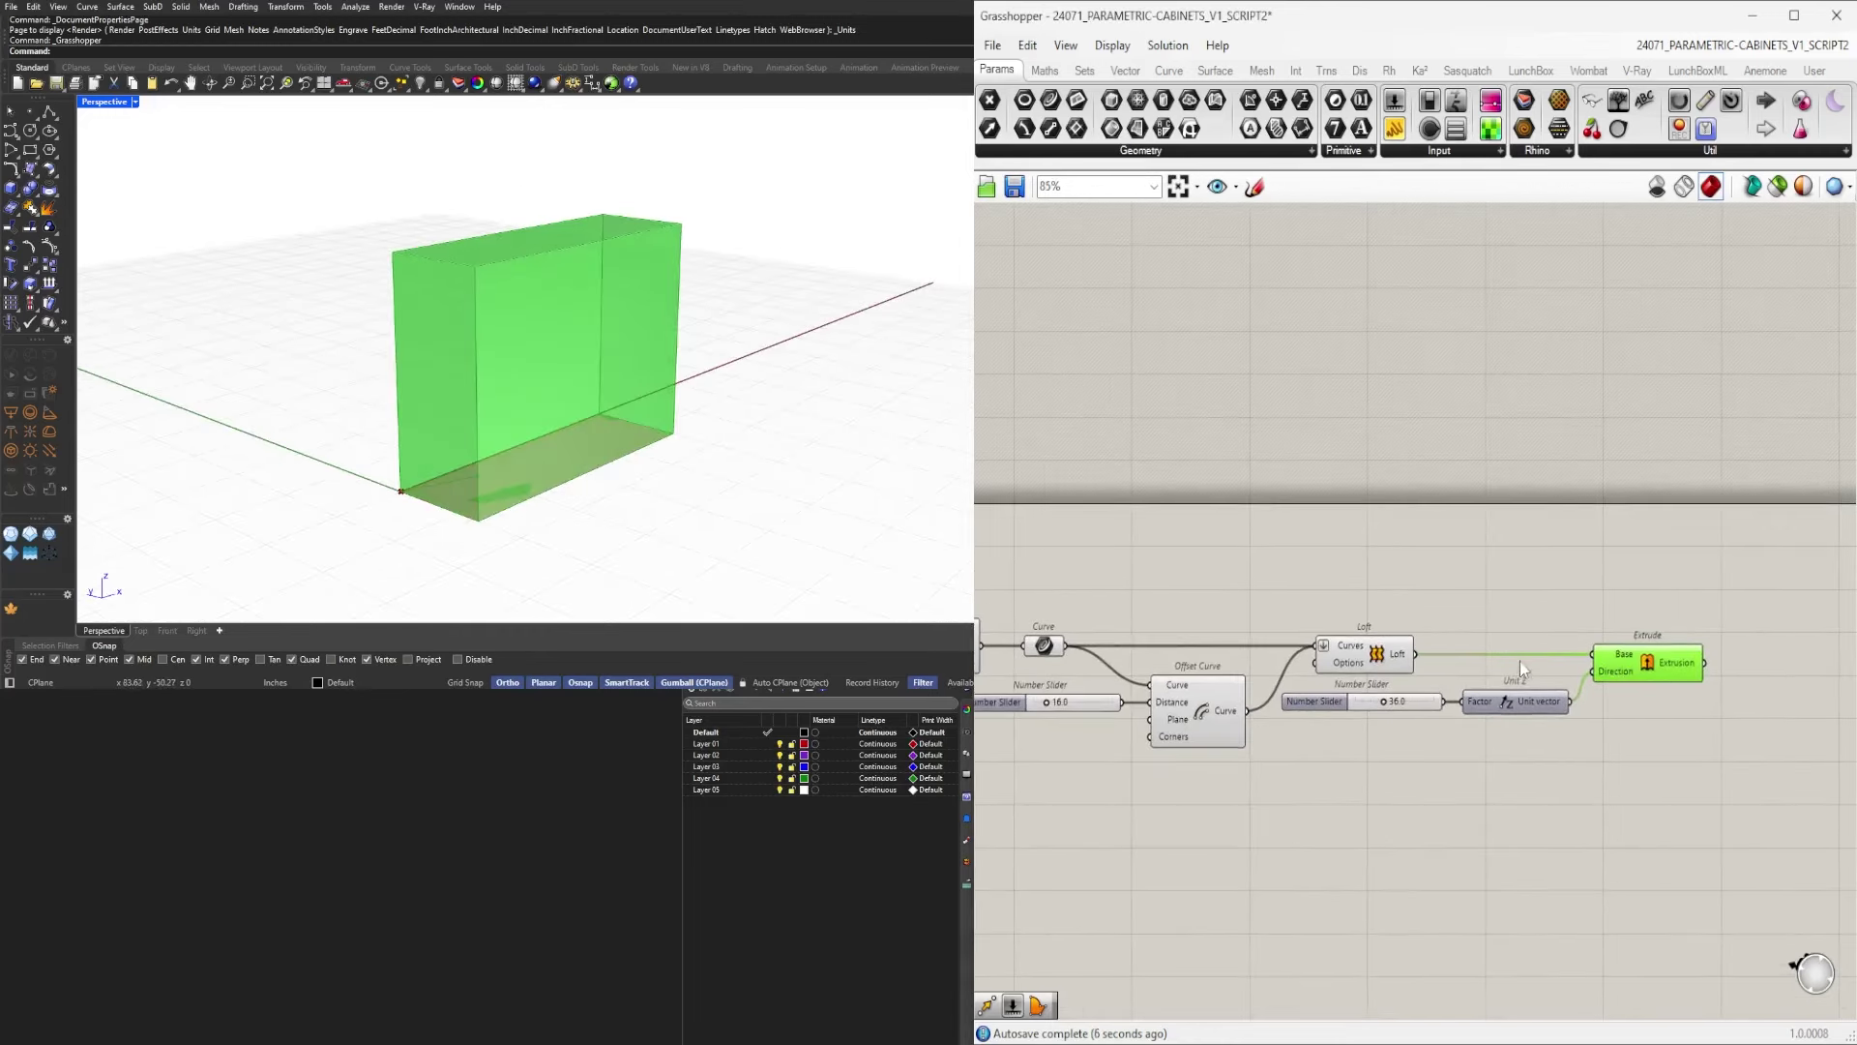
click(1563, 779)
right_drag(540, 448, 811, 454)
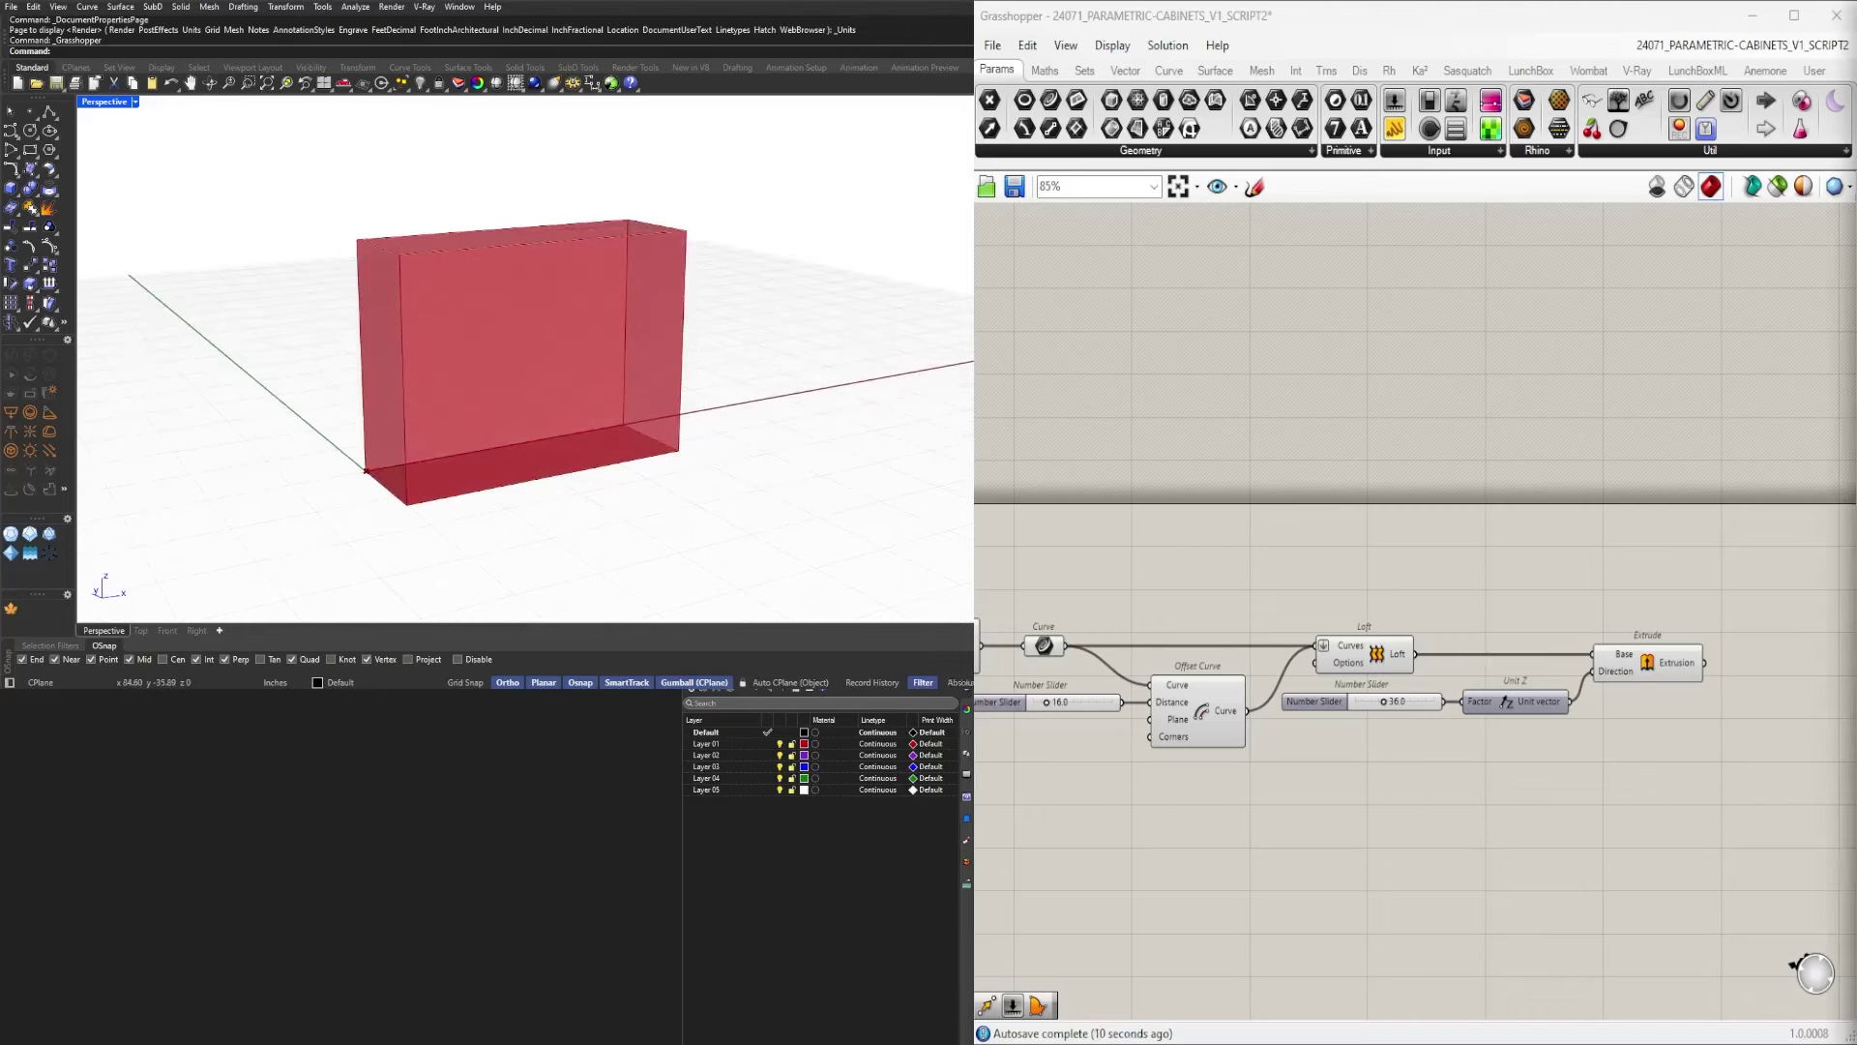
right_click(1375, 727)
scroll(1611, 759, down, 3)
right_drag(1643, 782, 1487, 776)
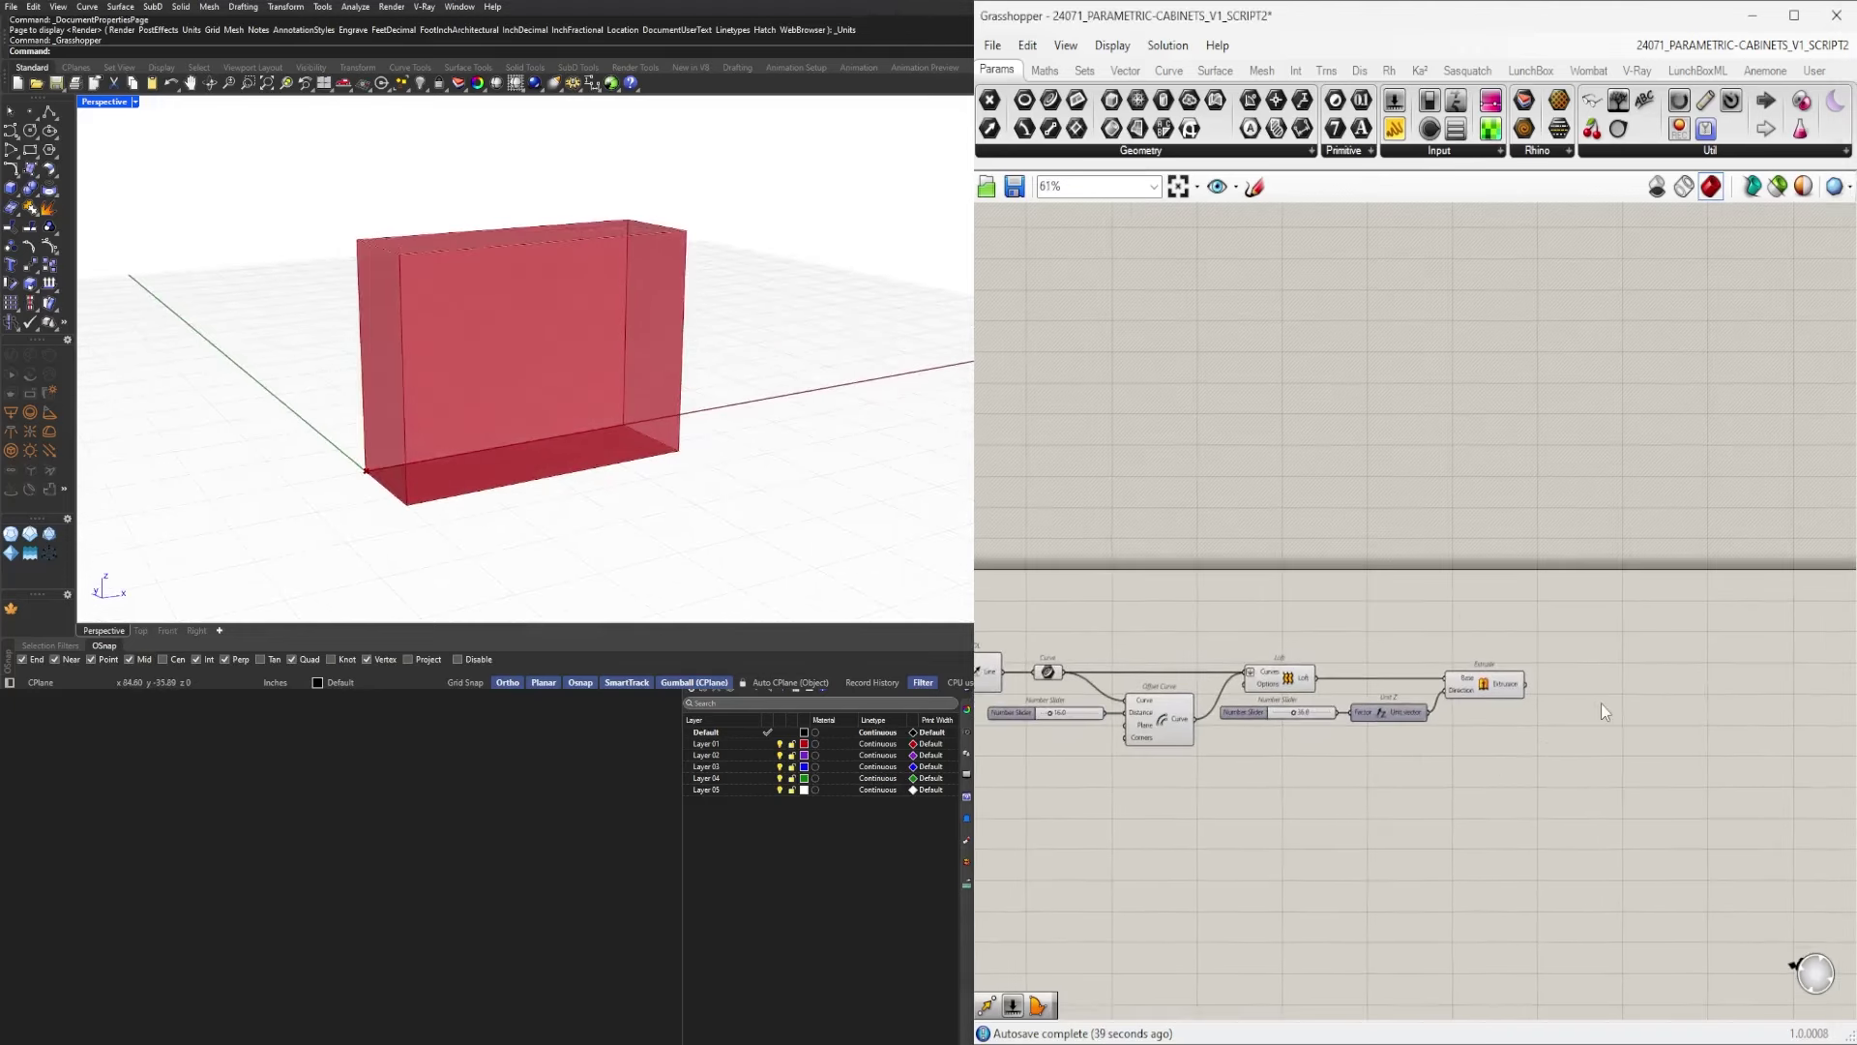
Add a Box parameter after Extrude, connect the Extrusion output to it, and align the two.
double_click(1601, 705)
text(r)
key(Escape)
double_click(1602, 704)
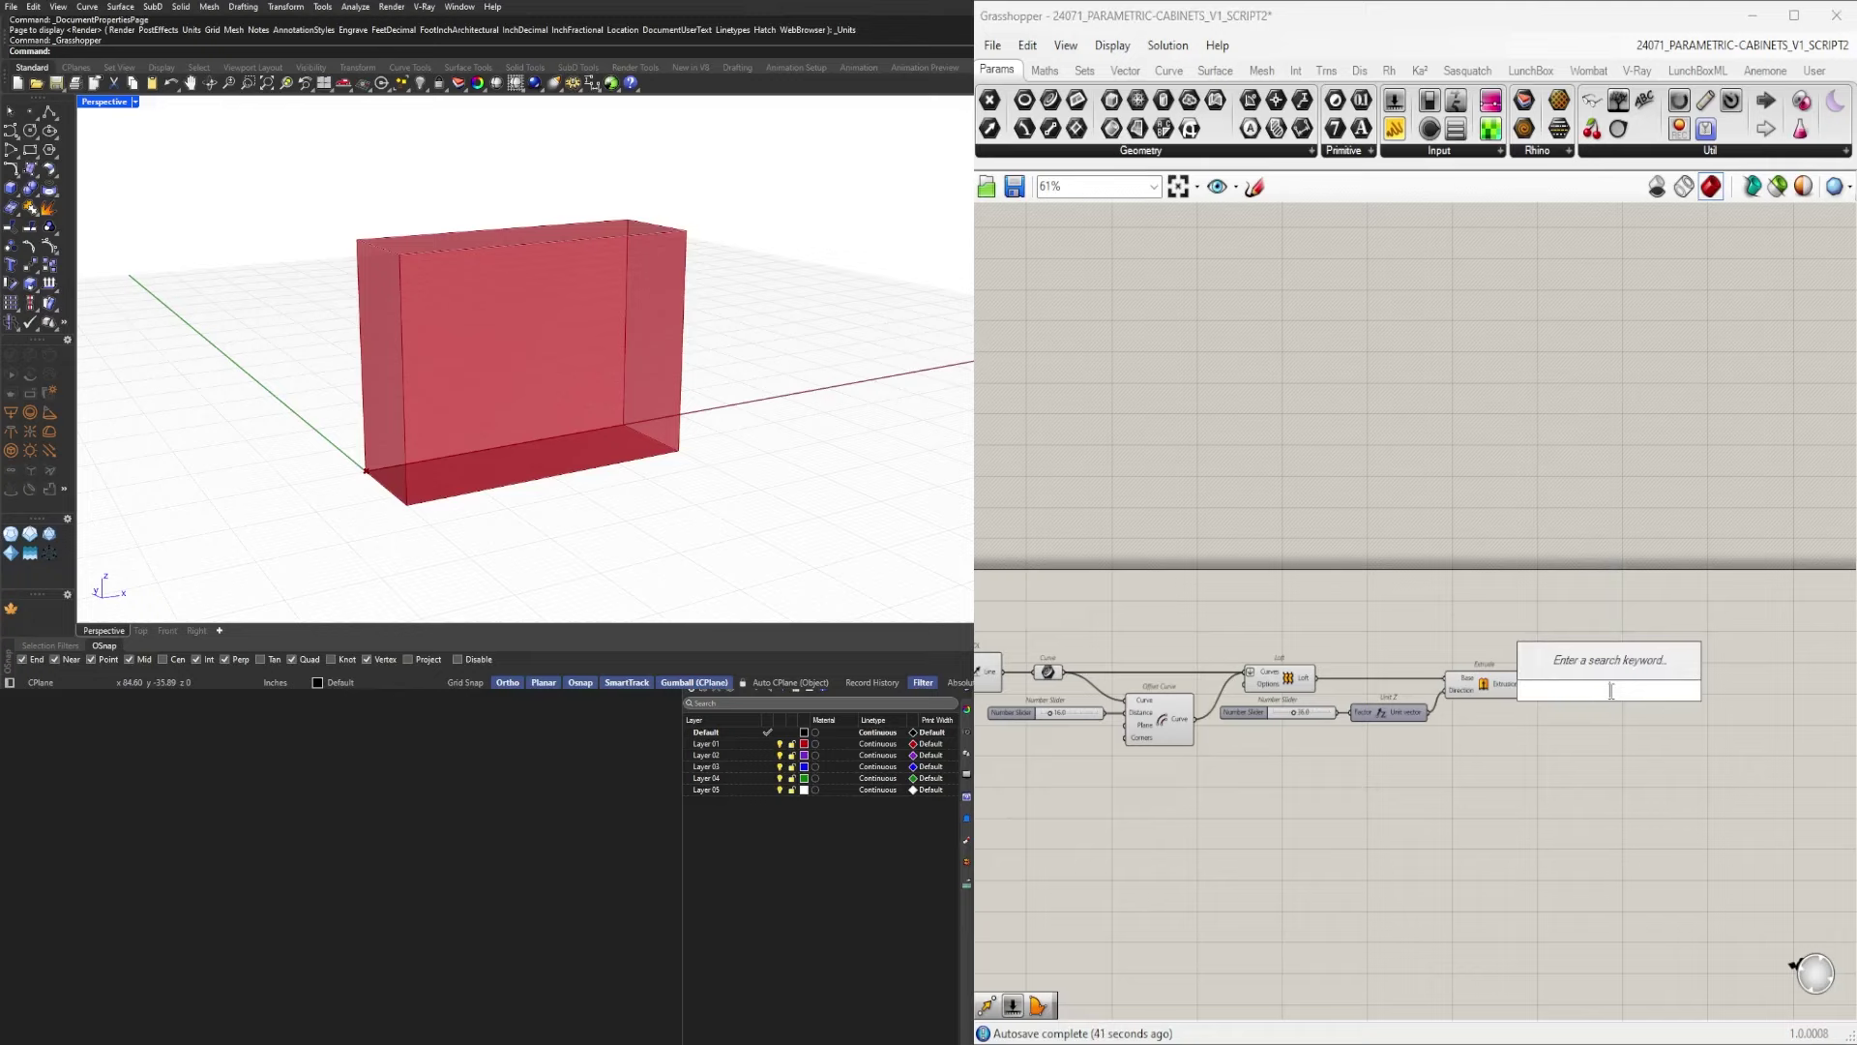
text(box)
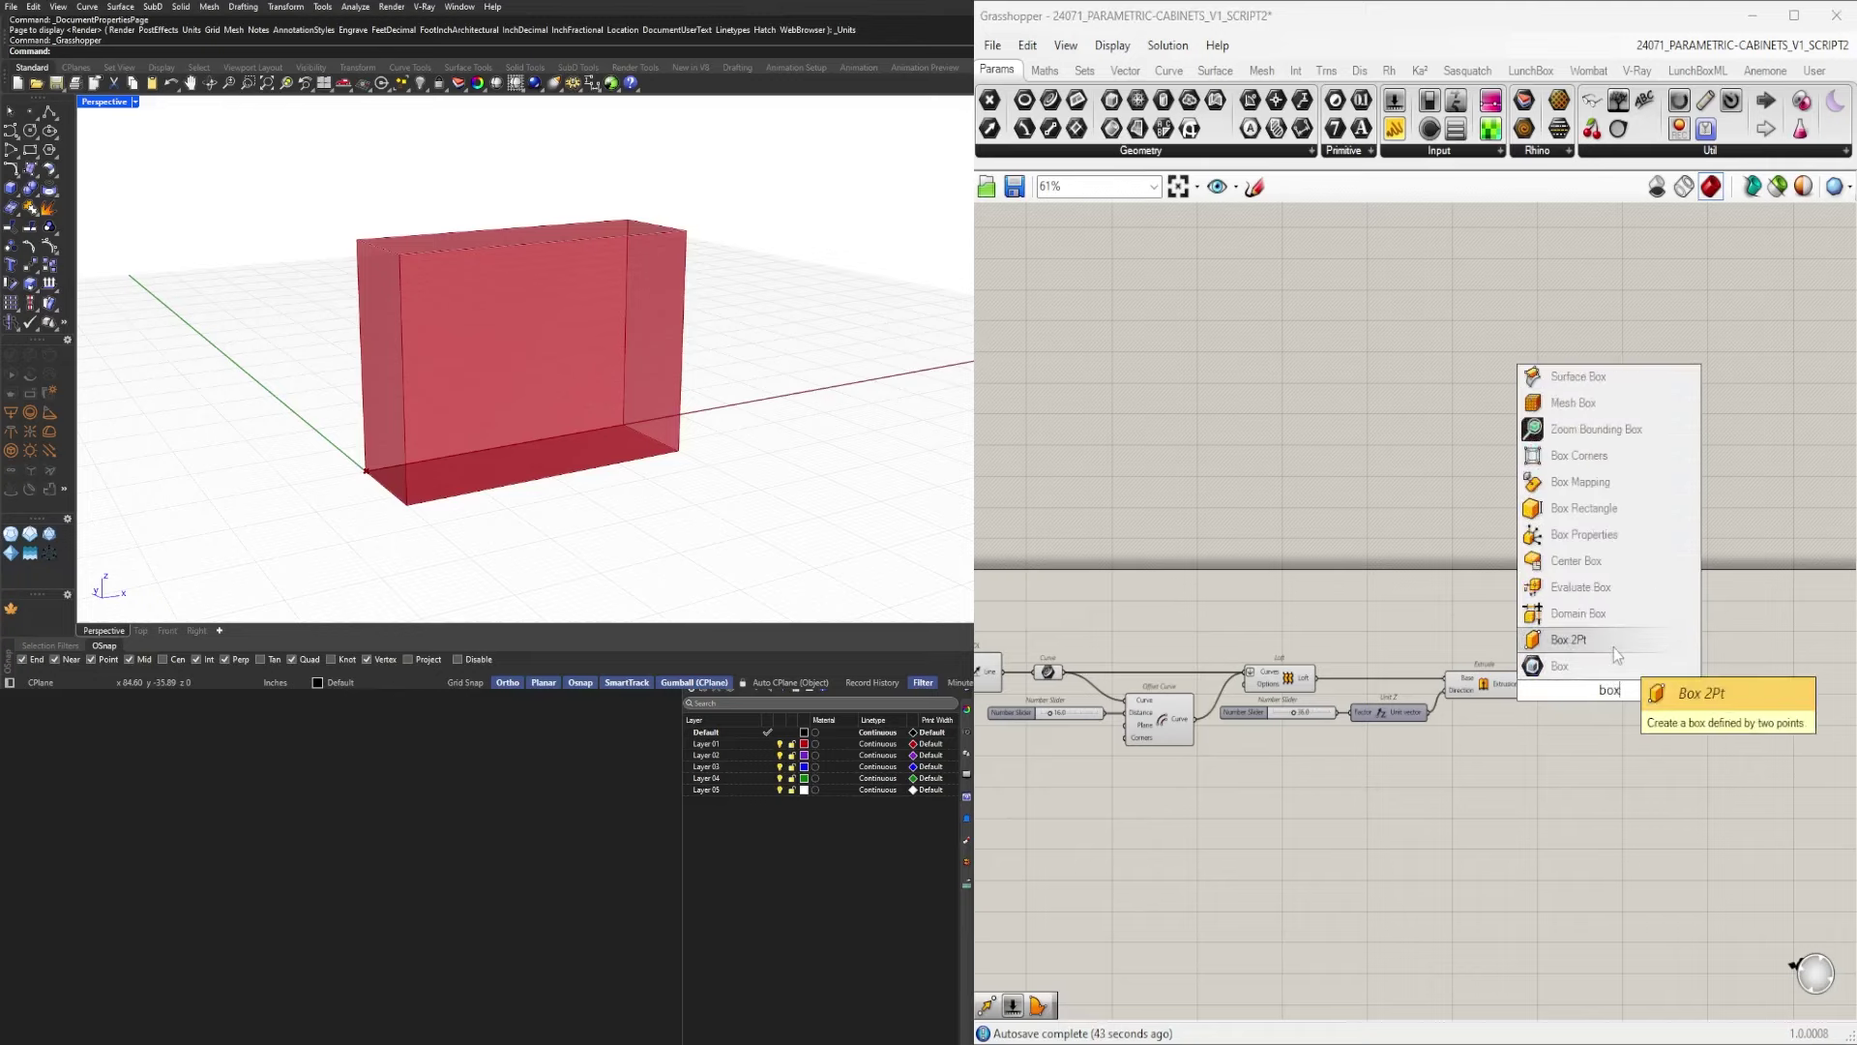
key(Return)
drag(1525, 684, 1596, 690)
click(1609, 691)
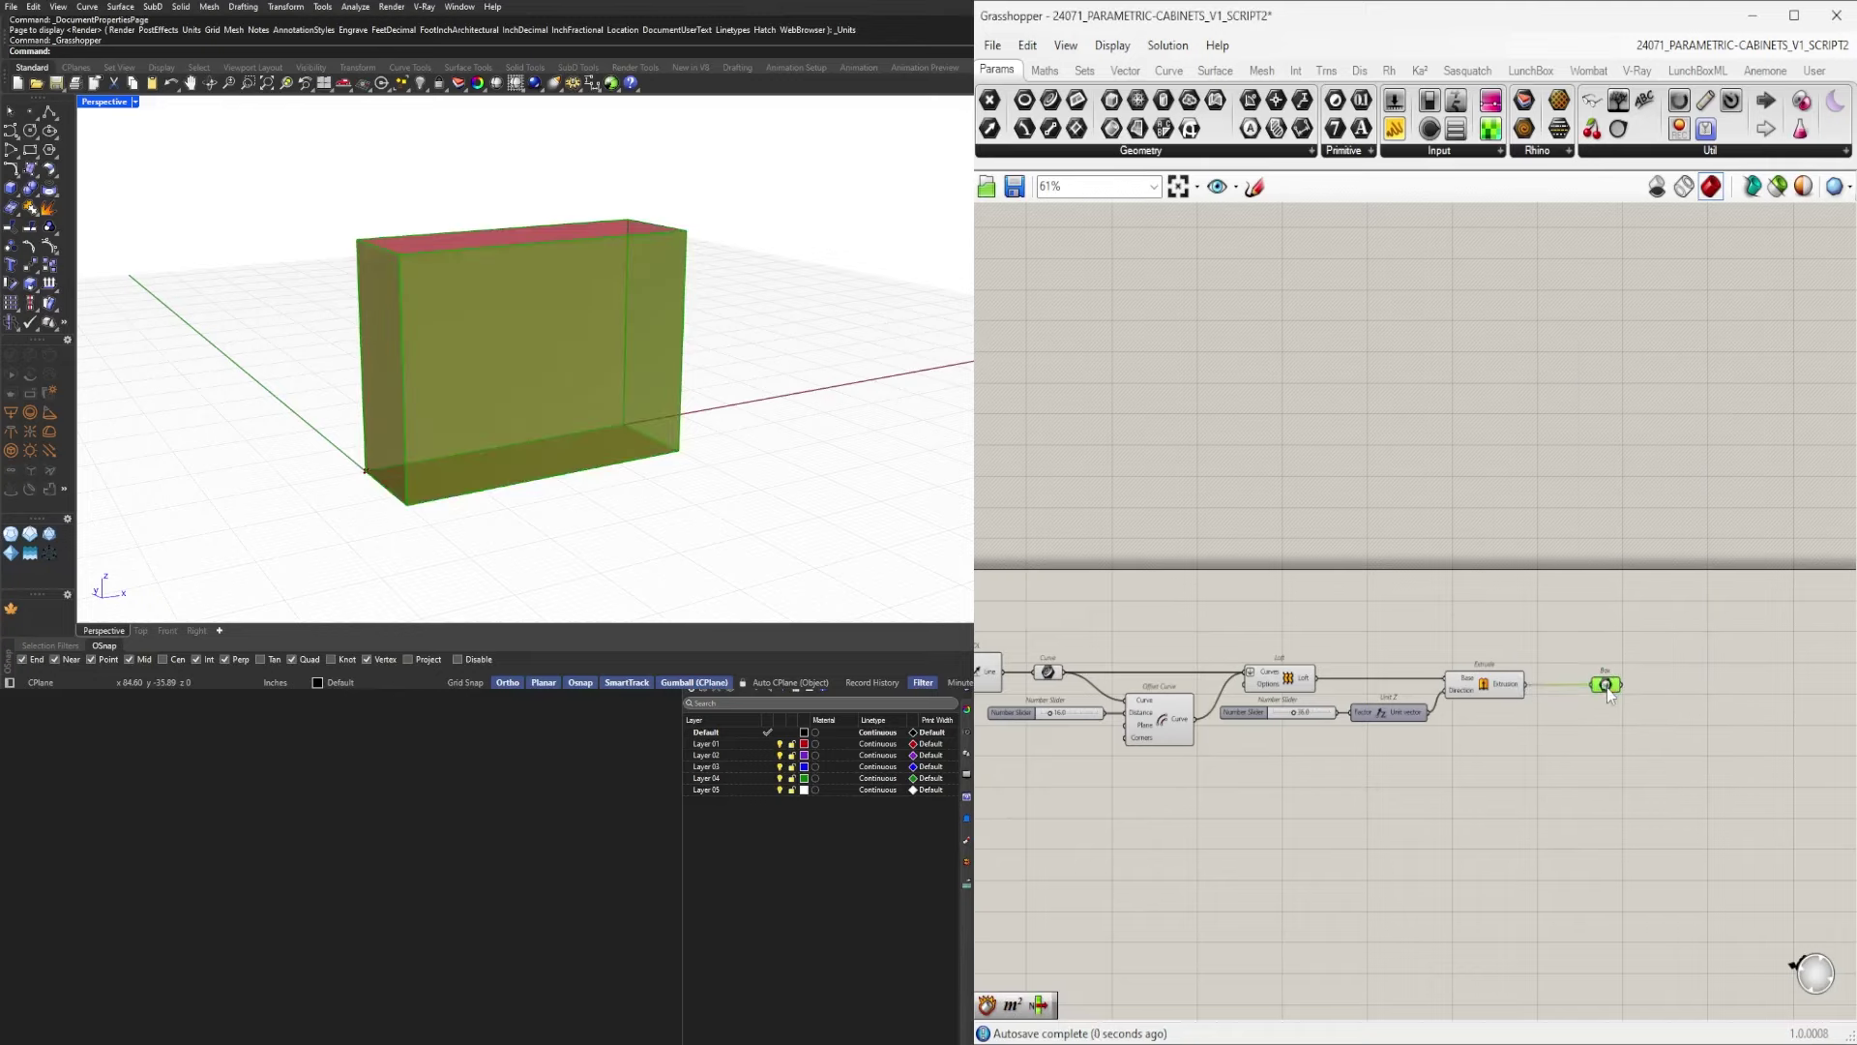
Compare the Extrude and Box geometry and hide the Box parameter's preview.
scroll(1604, 685, up, 2)
right_drag(1556, 683, 1356, 686)
click(1363, 718)
click(1285, 687)
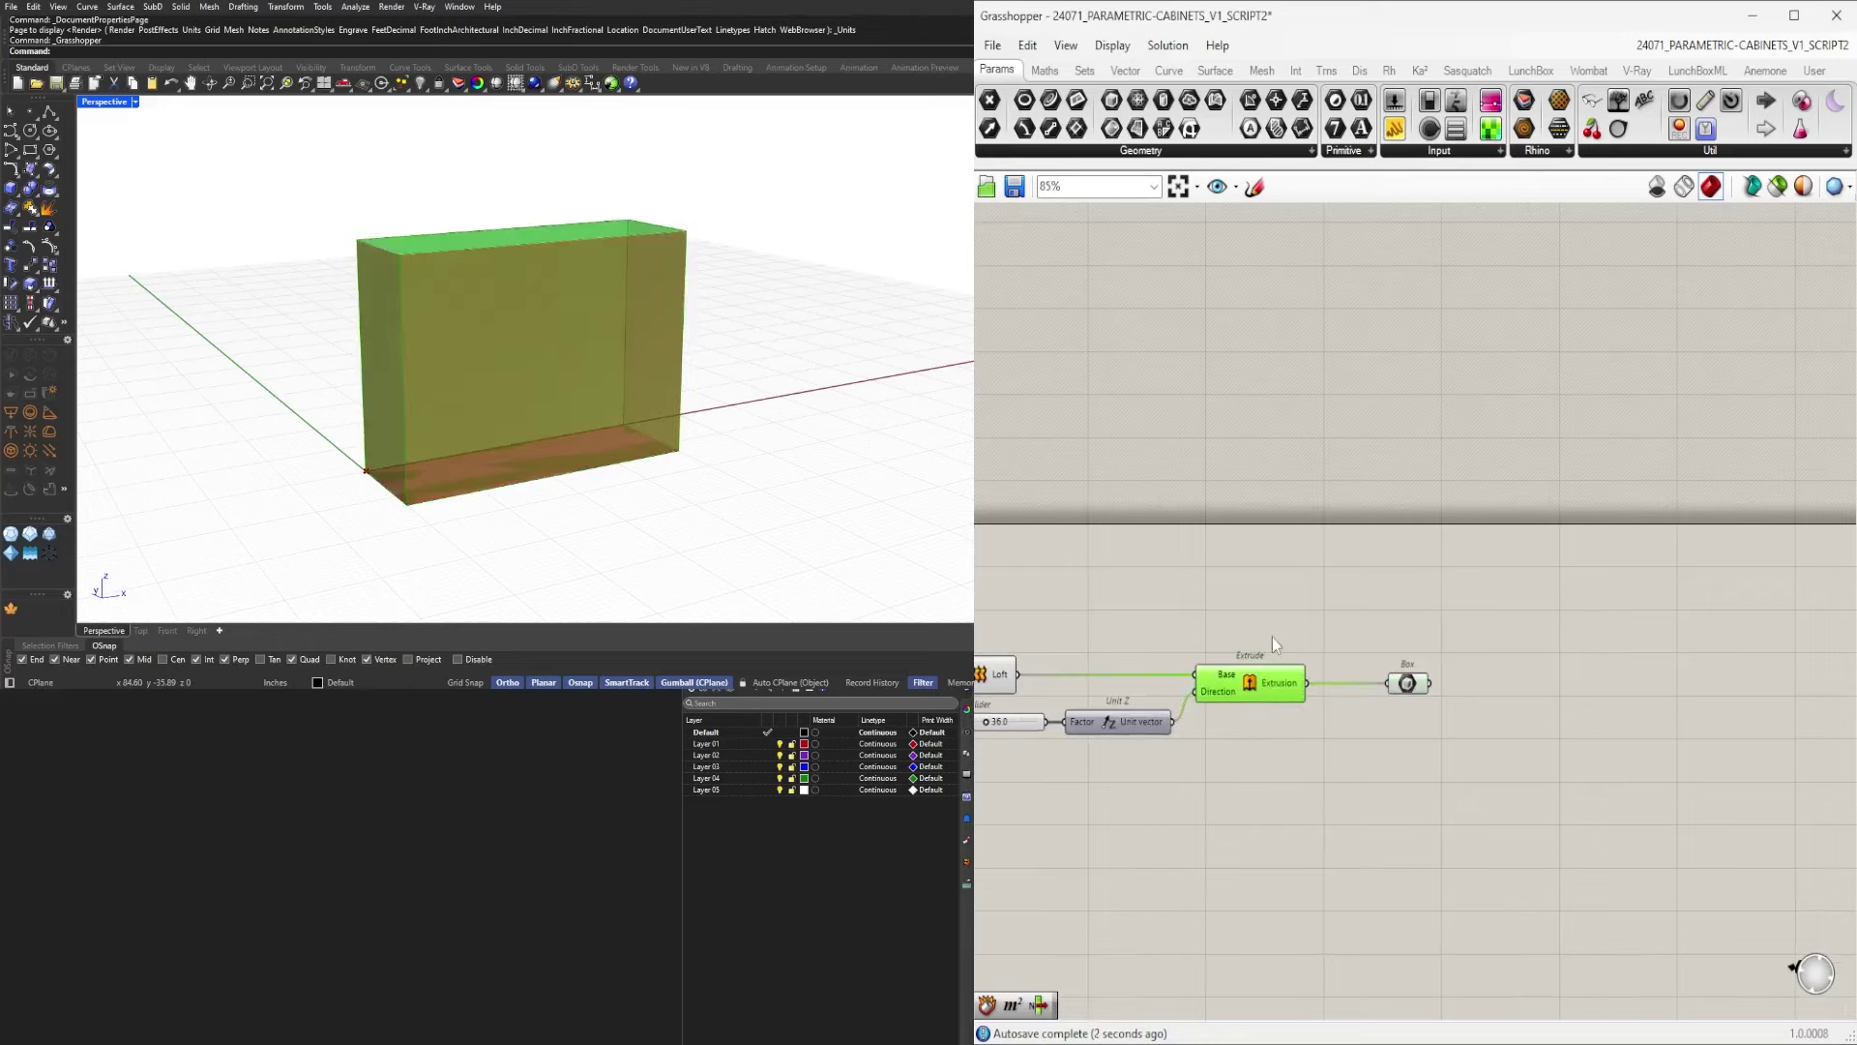
click(1300, 617)
scroll(1390, 670, up, 4)
click(1420, 696)
scroll(1422, 697, up, 1)
middle_click(1428, 695)
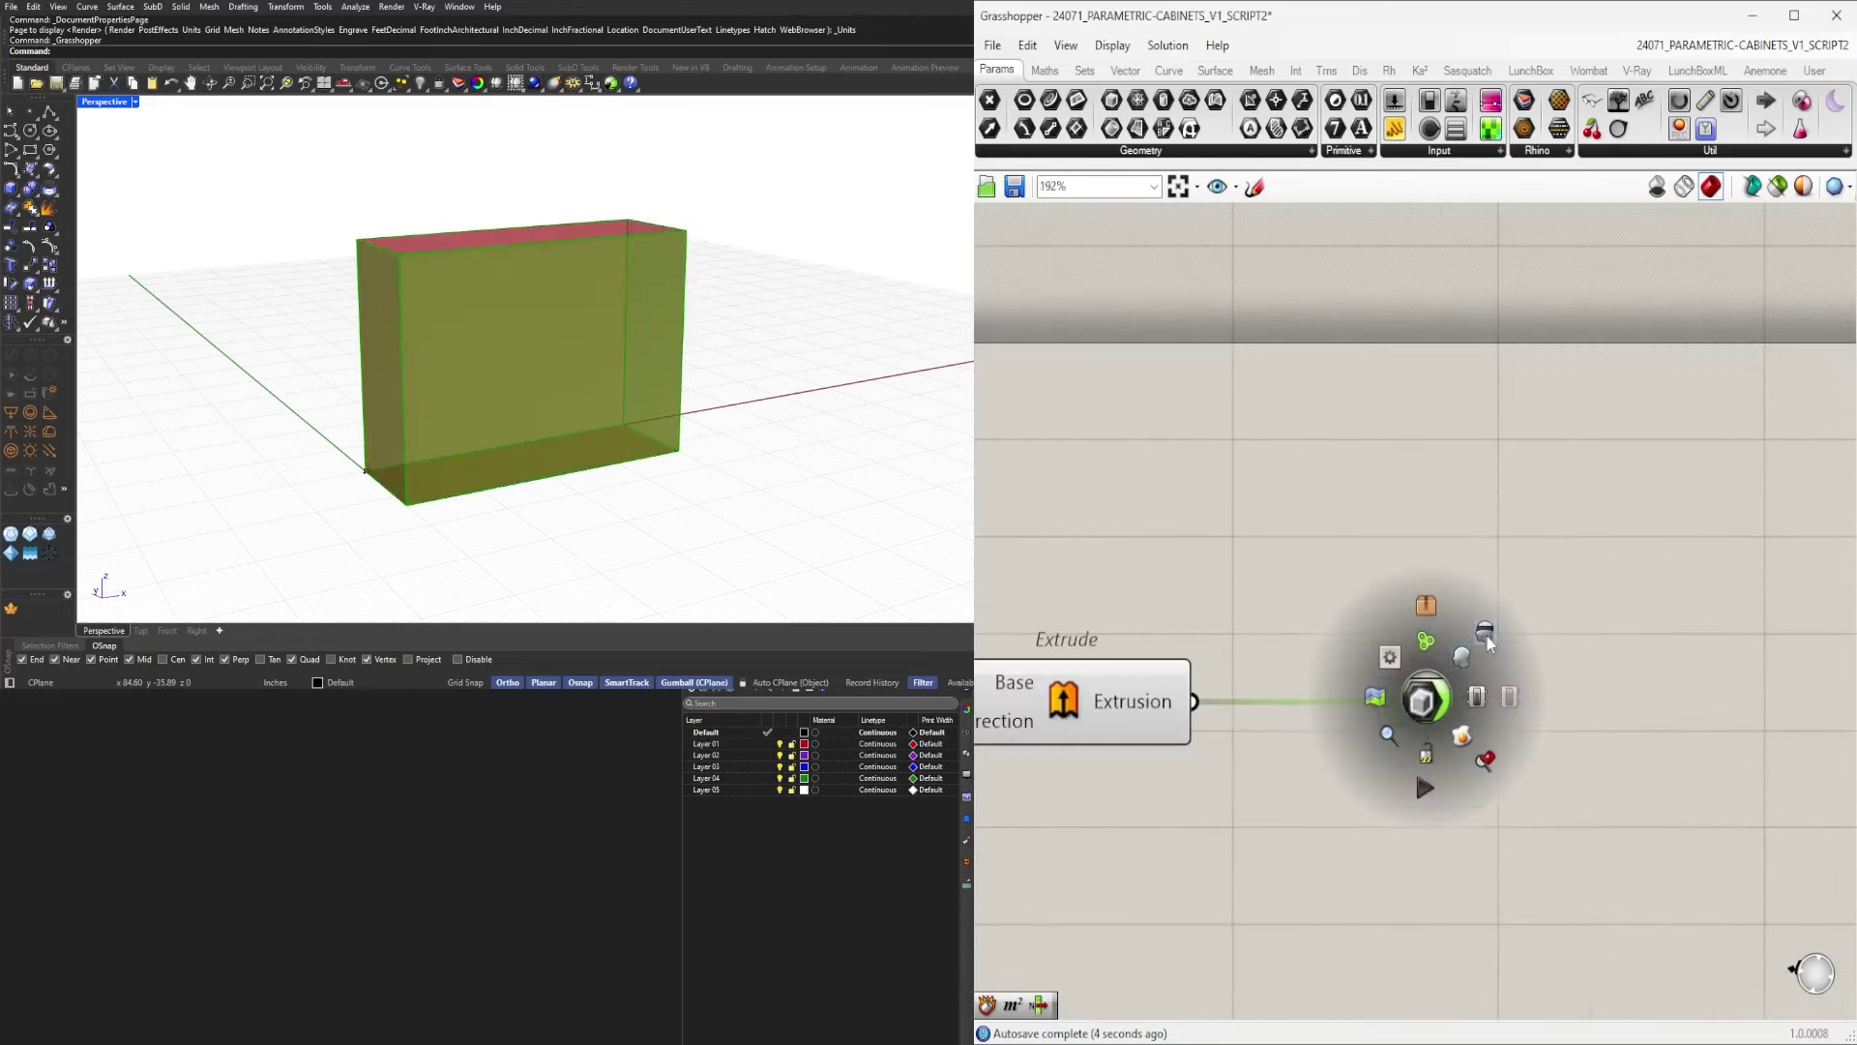
click(1486, 639)
Add a Deconstruct Brep component after Box and connect the Box output to its Brep input.
scroll(1495, 643, down, 4)
right_drag(1548, 653, 1477, 648)
double_click(1480, 657)
text(dec)
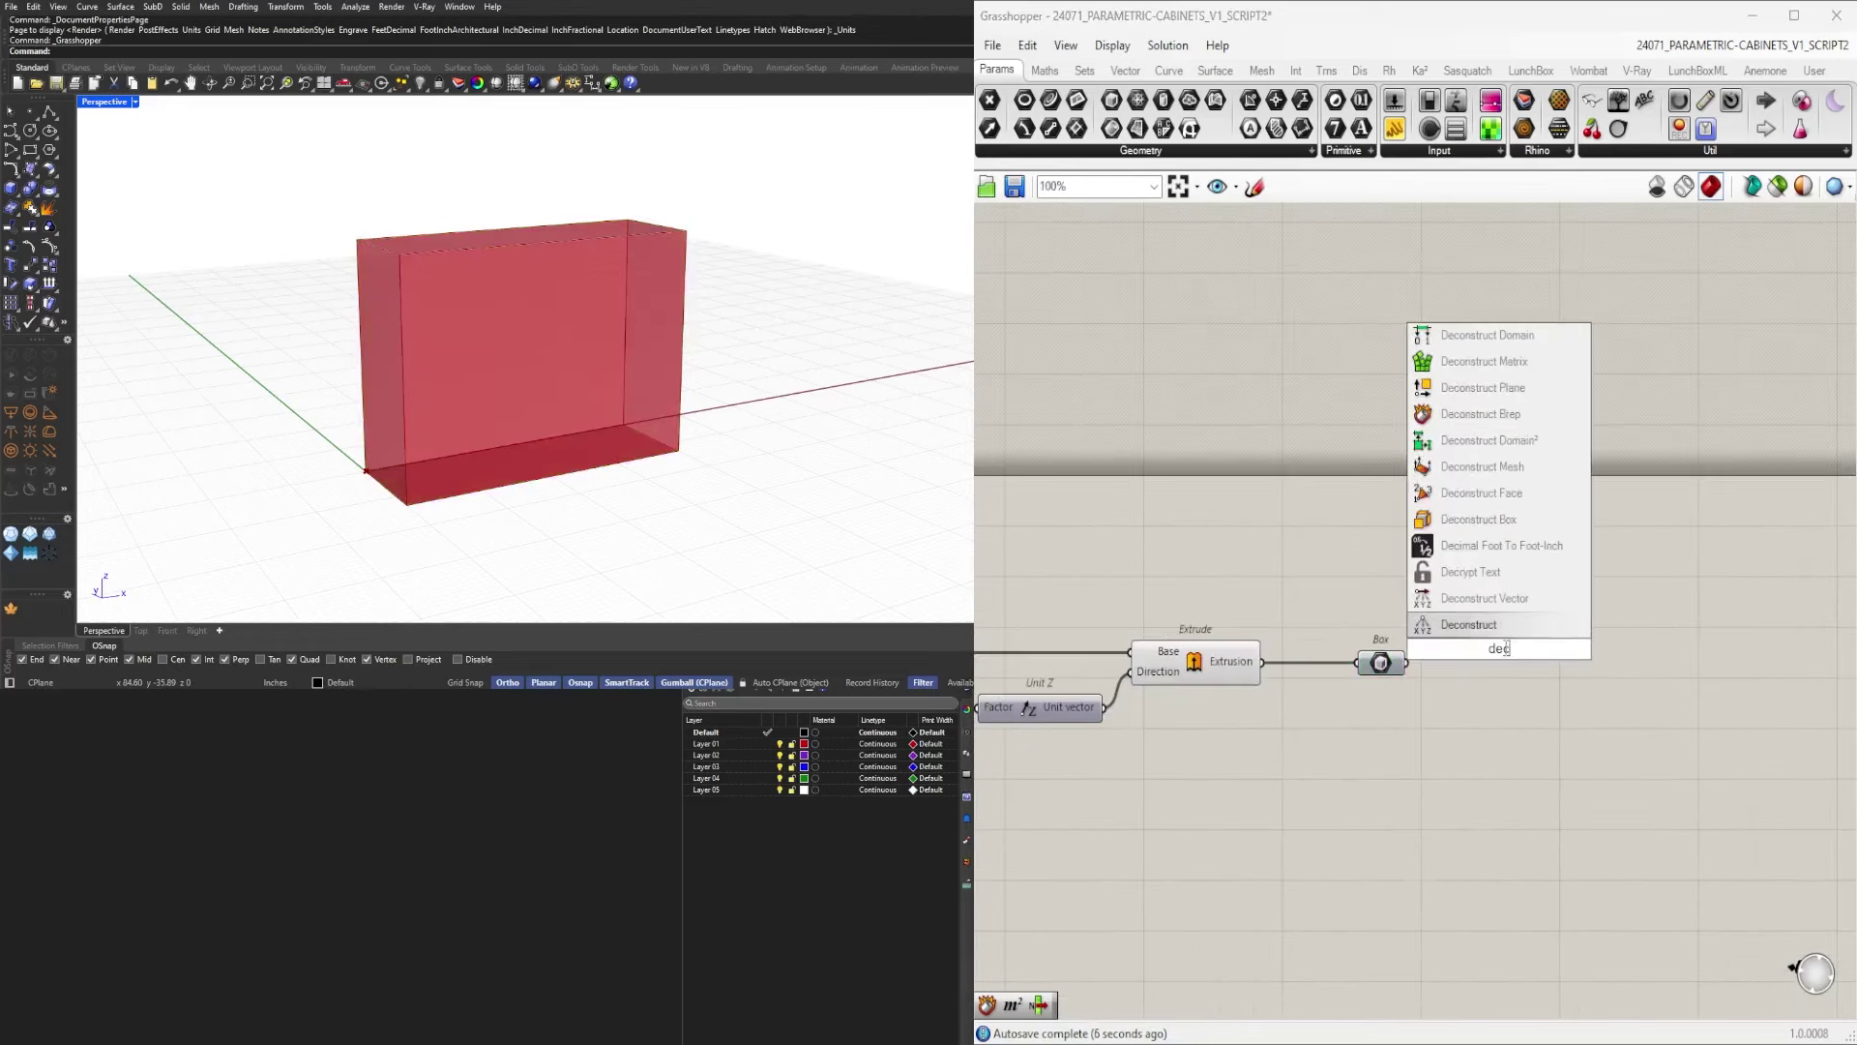
click(1496, 412)
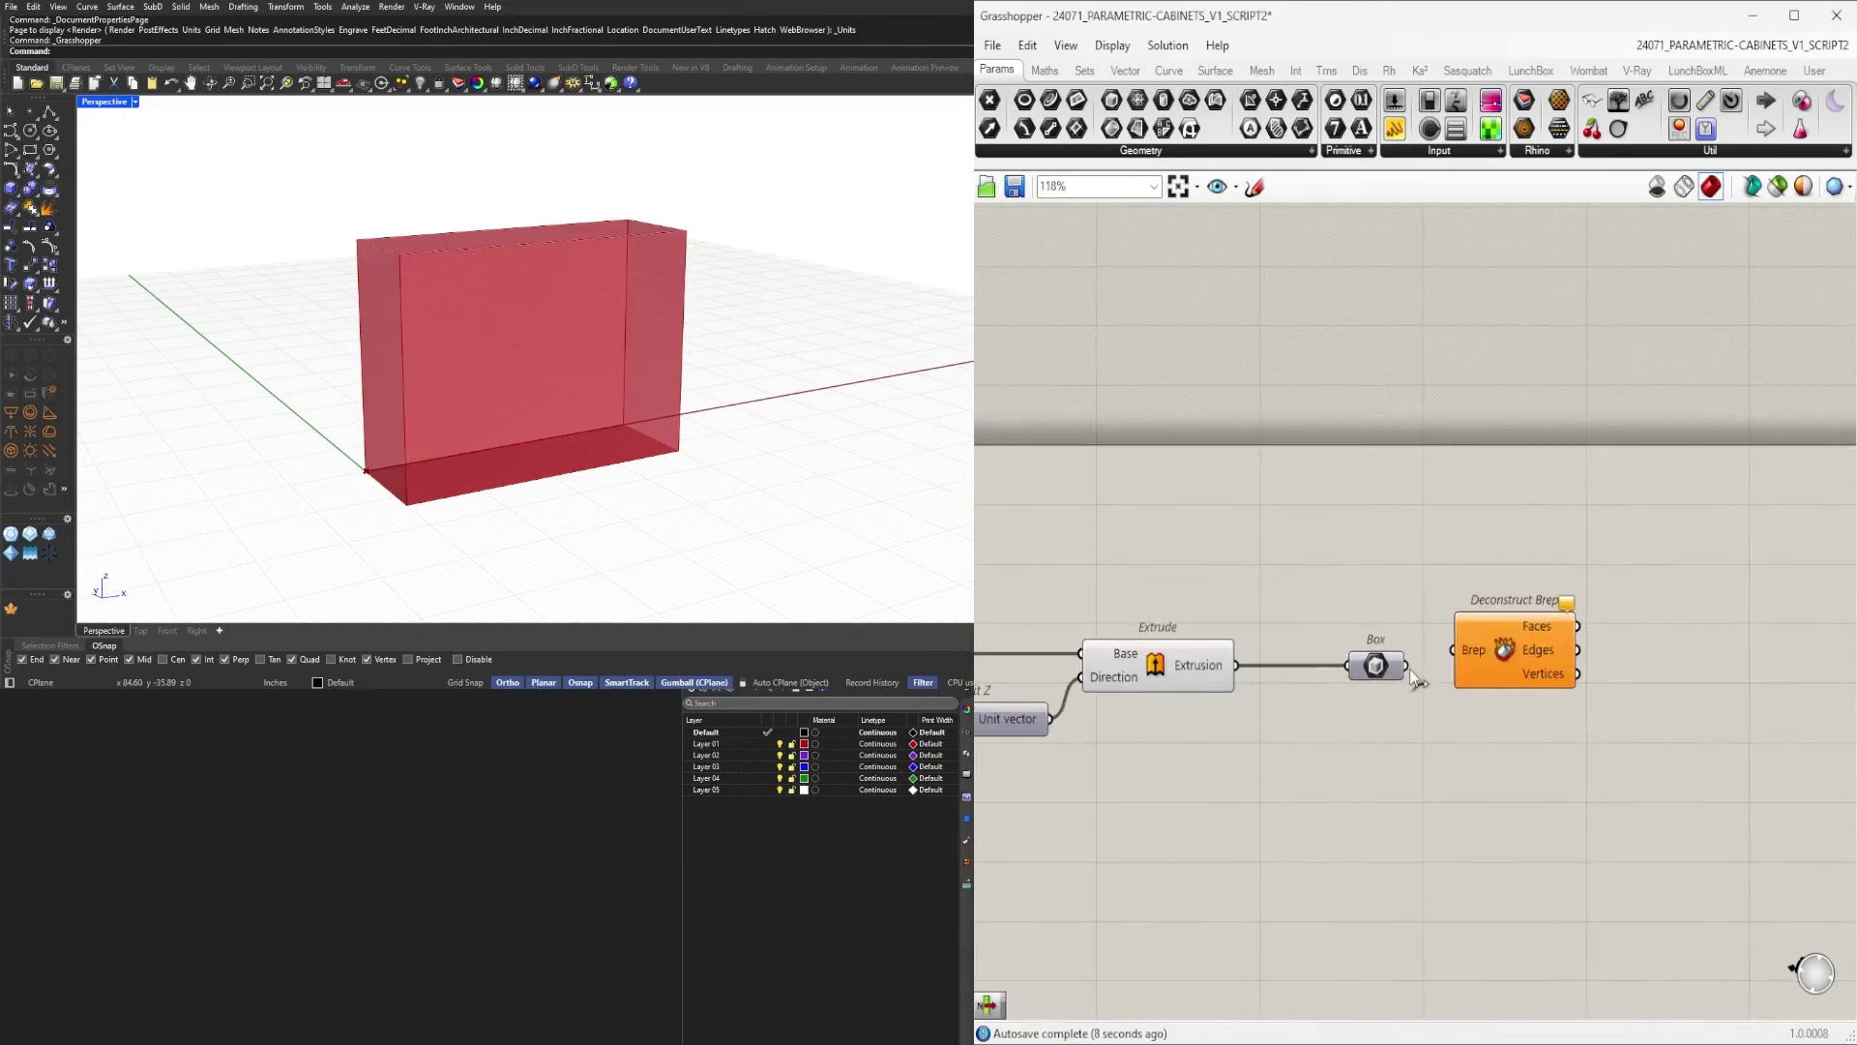
drag(1405, 663, 1448, 648)
Add a List Item component after Deconstruct Brep and connect the Faces output to its List input.
scroll(1490, 653, up, 1)
double_click(1493, 662)
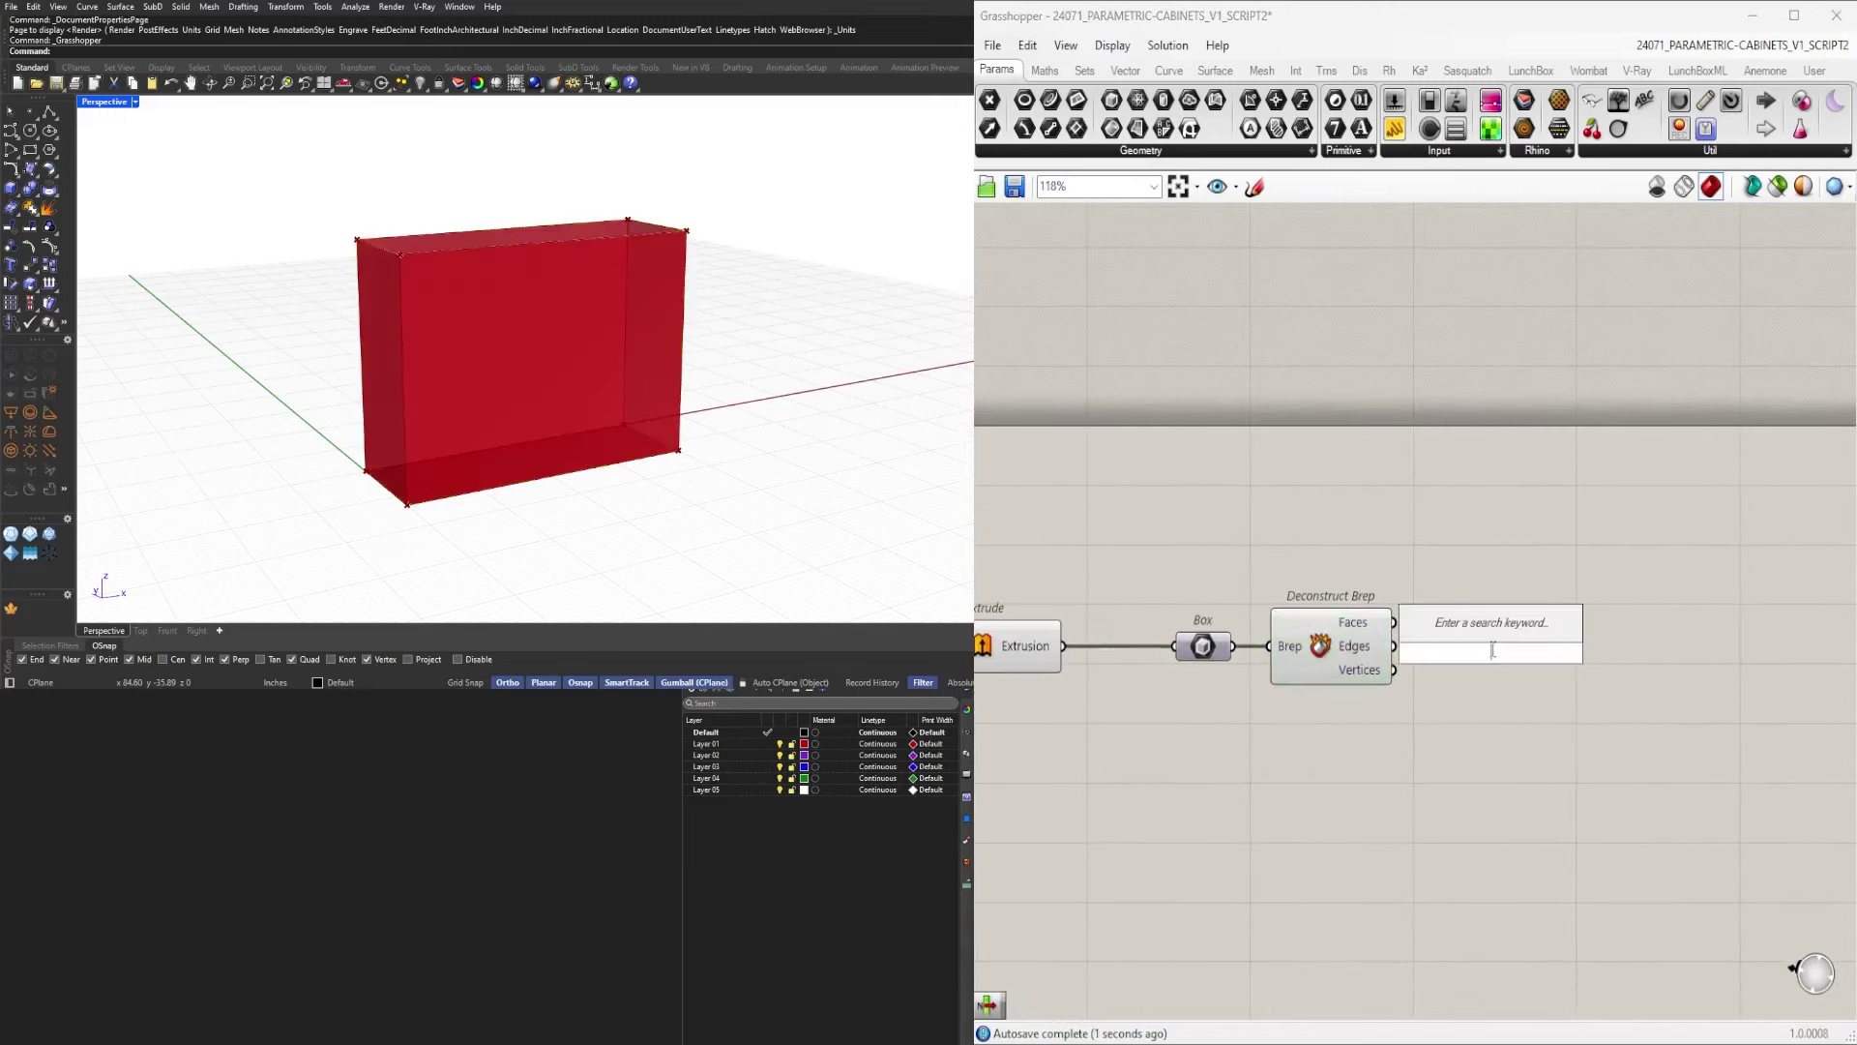
text(item)
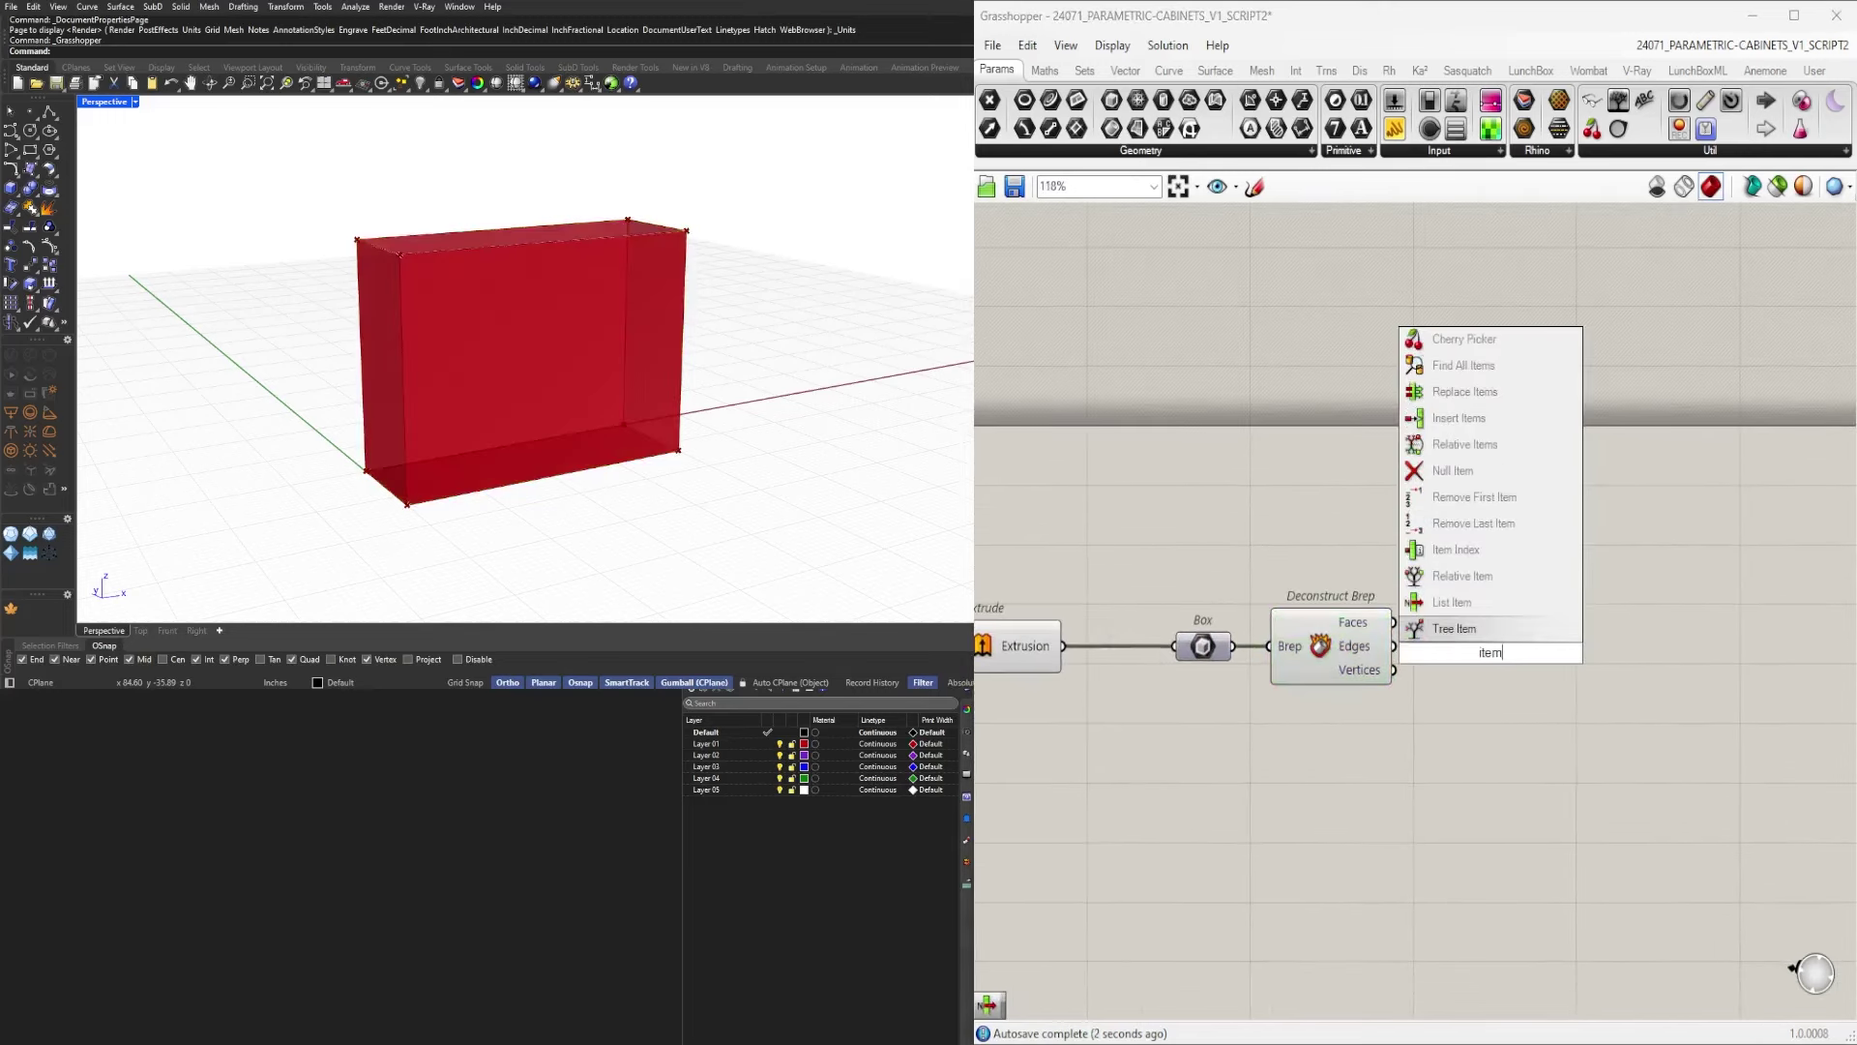
click(1460, 601)
drag(1394, 622, 1516, 624)
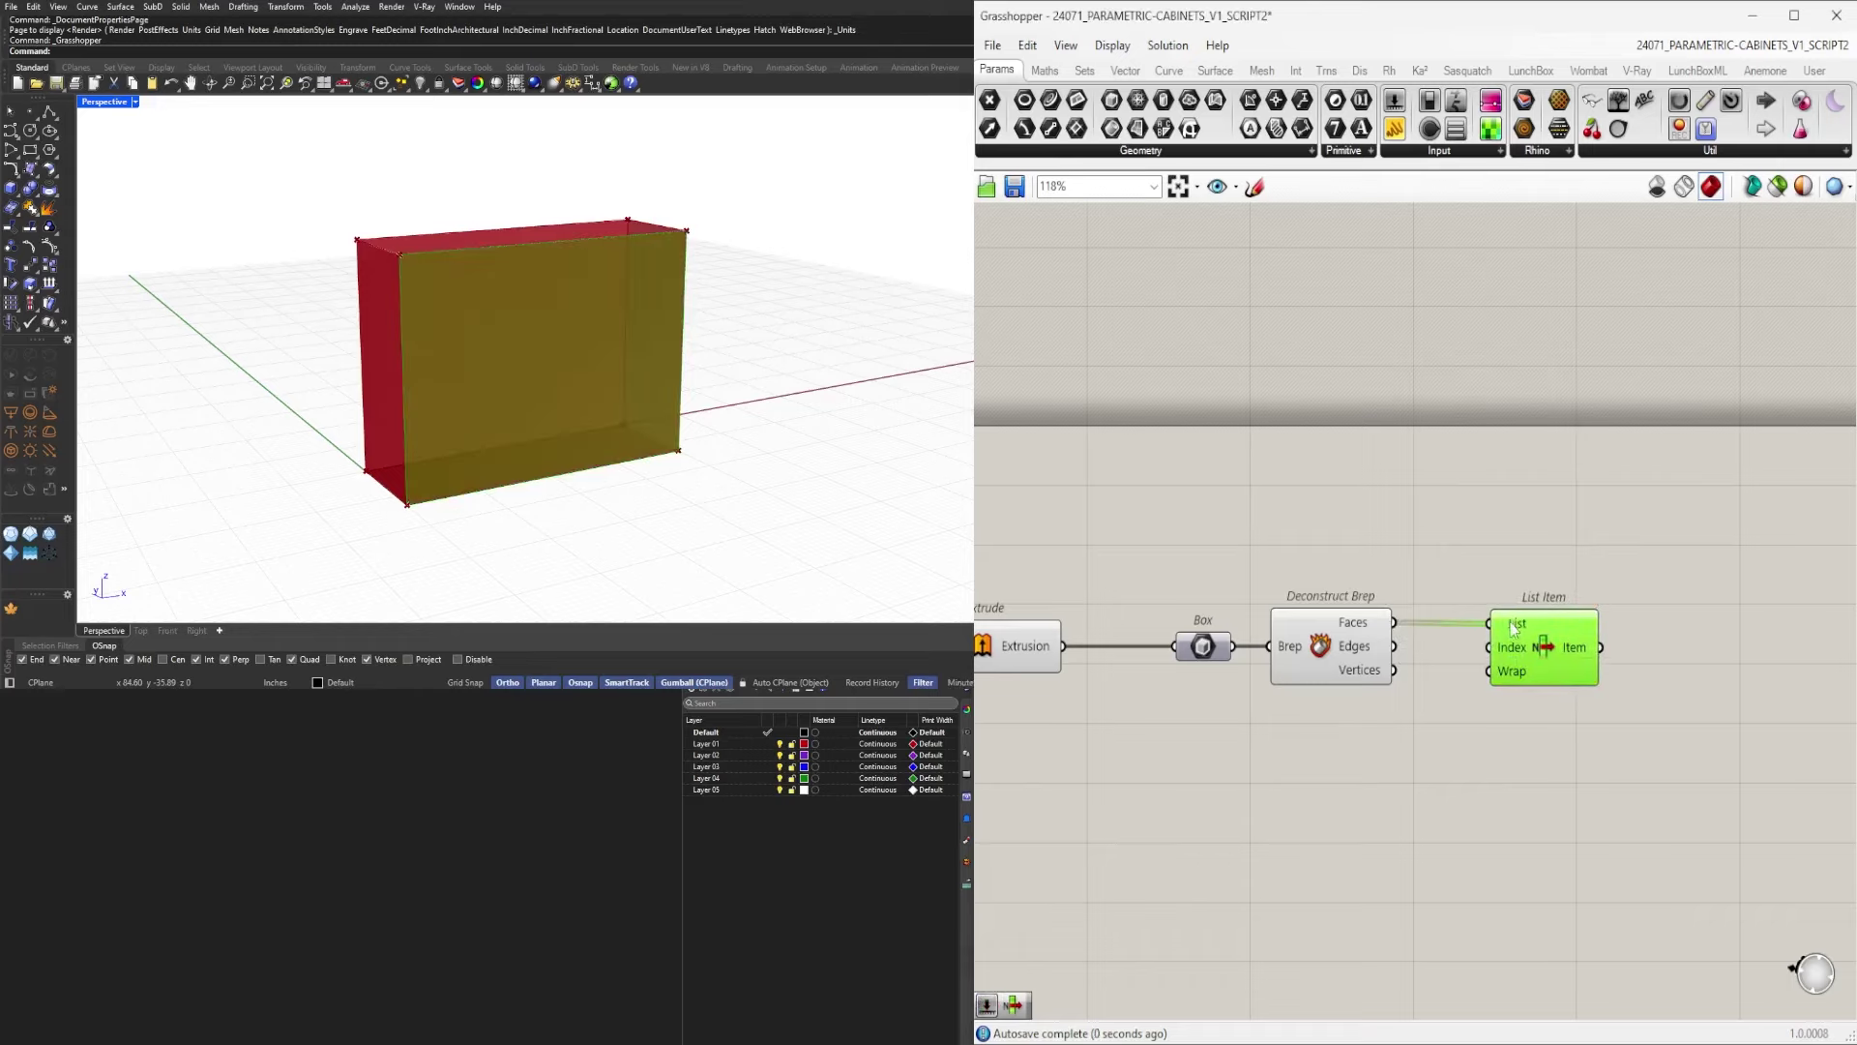
Extend the List Item component with extra outputs from +1 through +5.
scroll(1535, 671, up, 5)
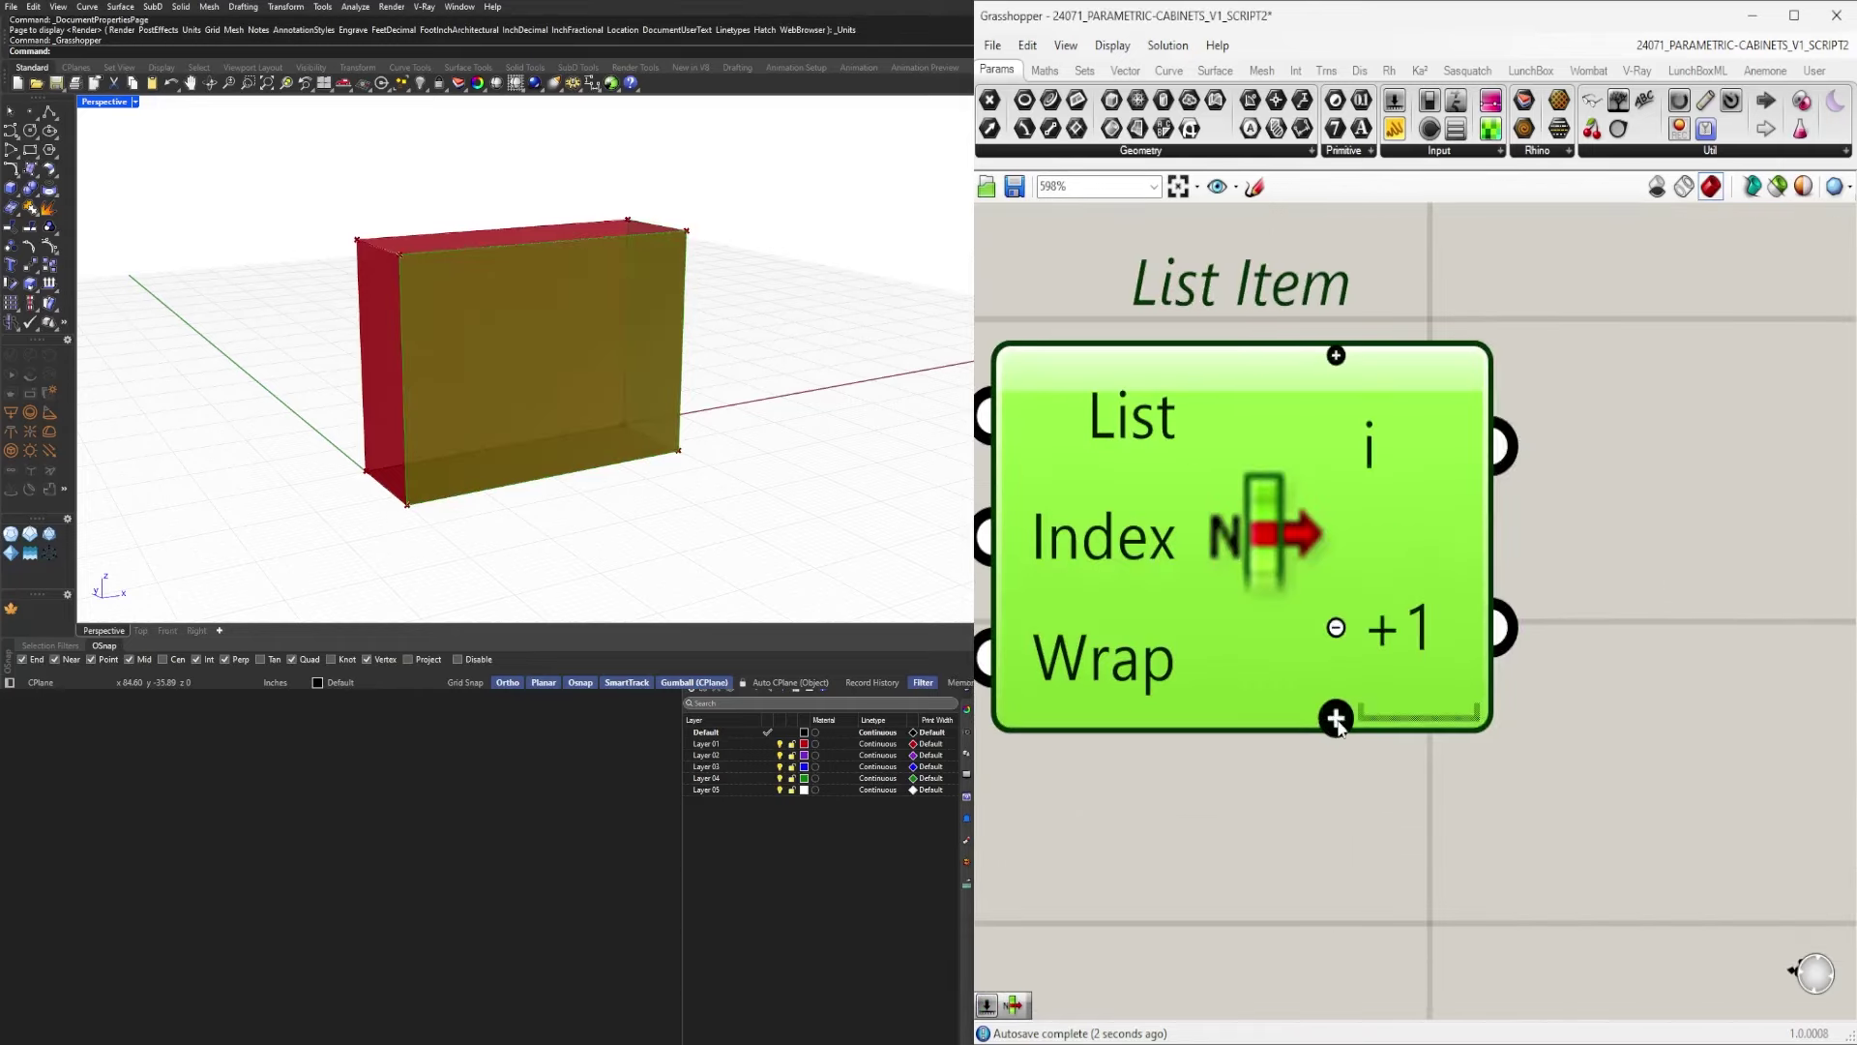
click(1336, 718)
click(1336, 721)
click(1336, 779)
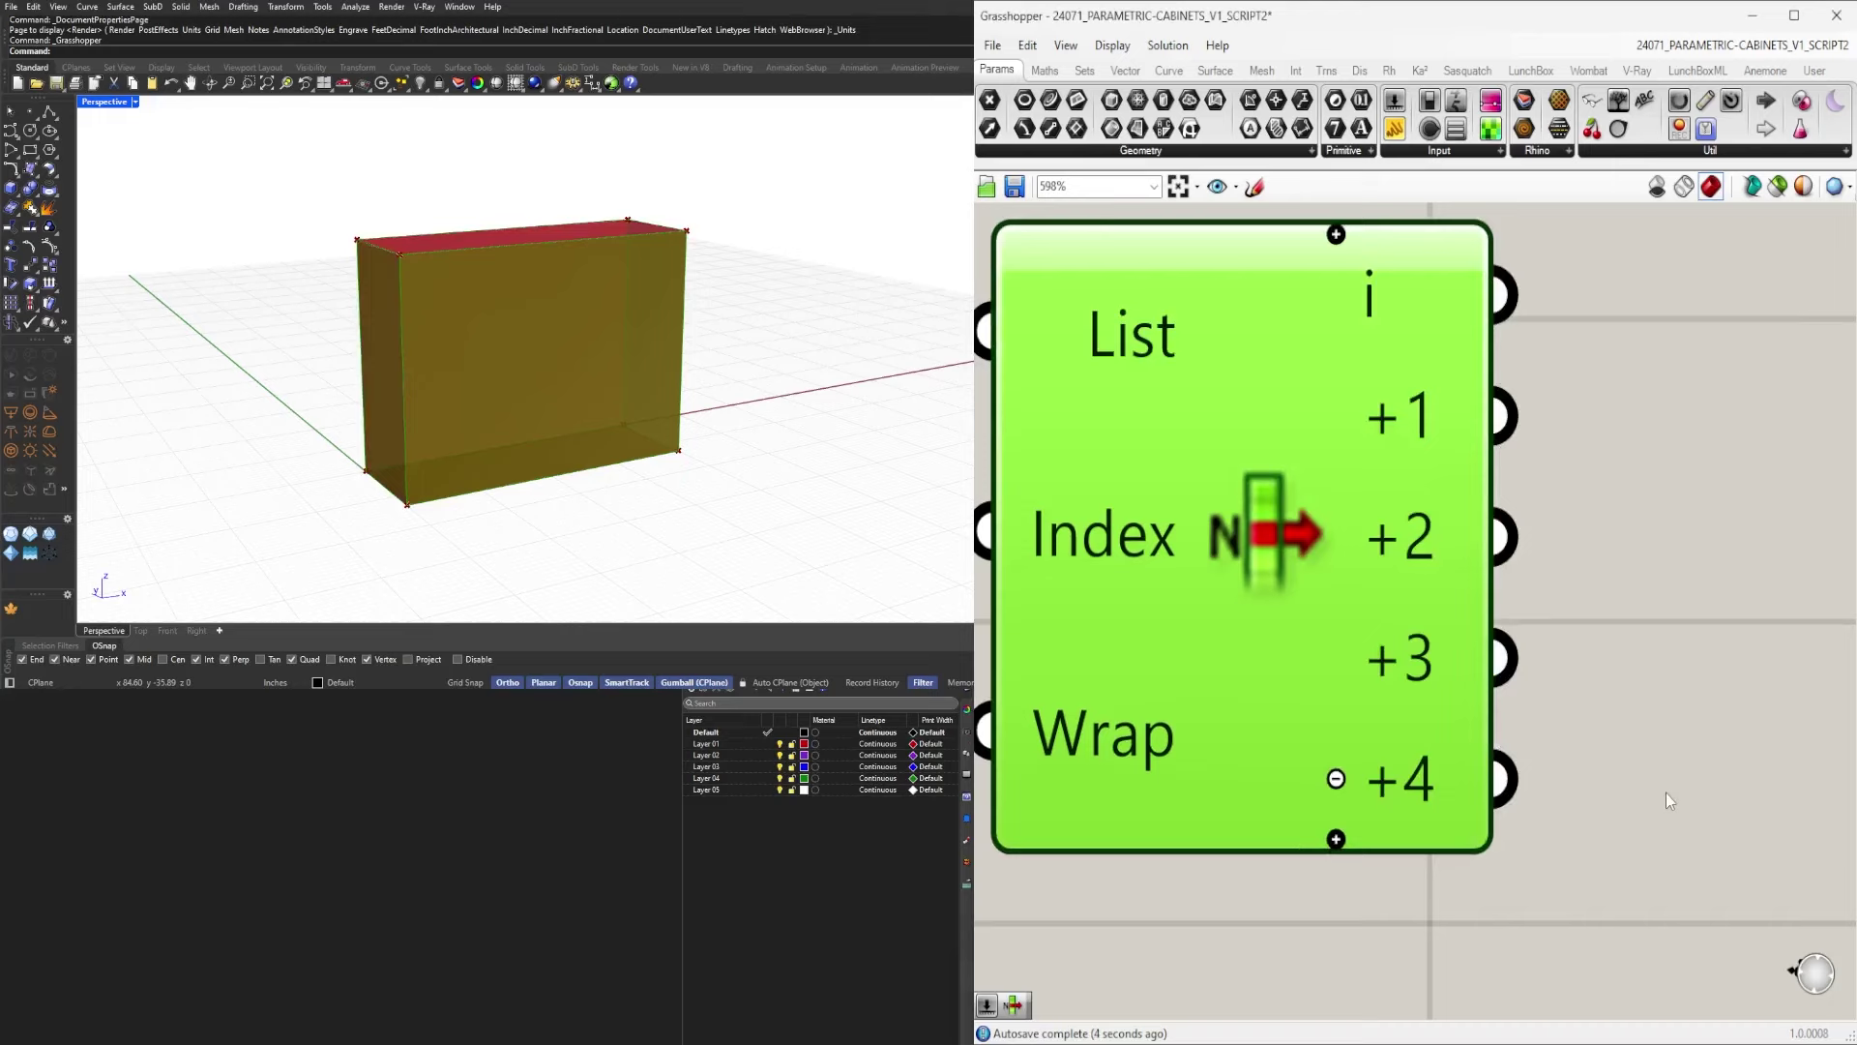
scroll(1668, 750, down, 3)
right_drag(1668, 740, 1720, 639)
scroll(1519, 701, up, 3)
click(1520, 702)
scroll(1500, 702, down, 6)
right_drag(540, 366, 578, 368)
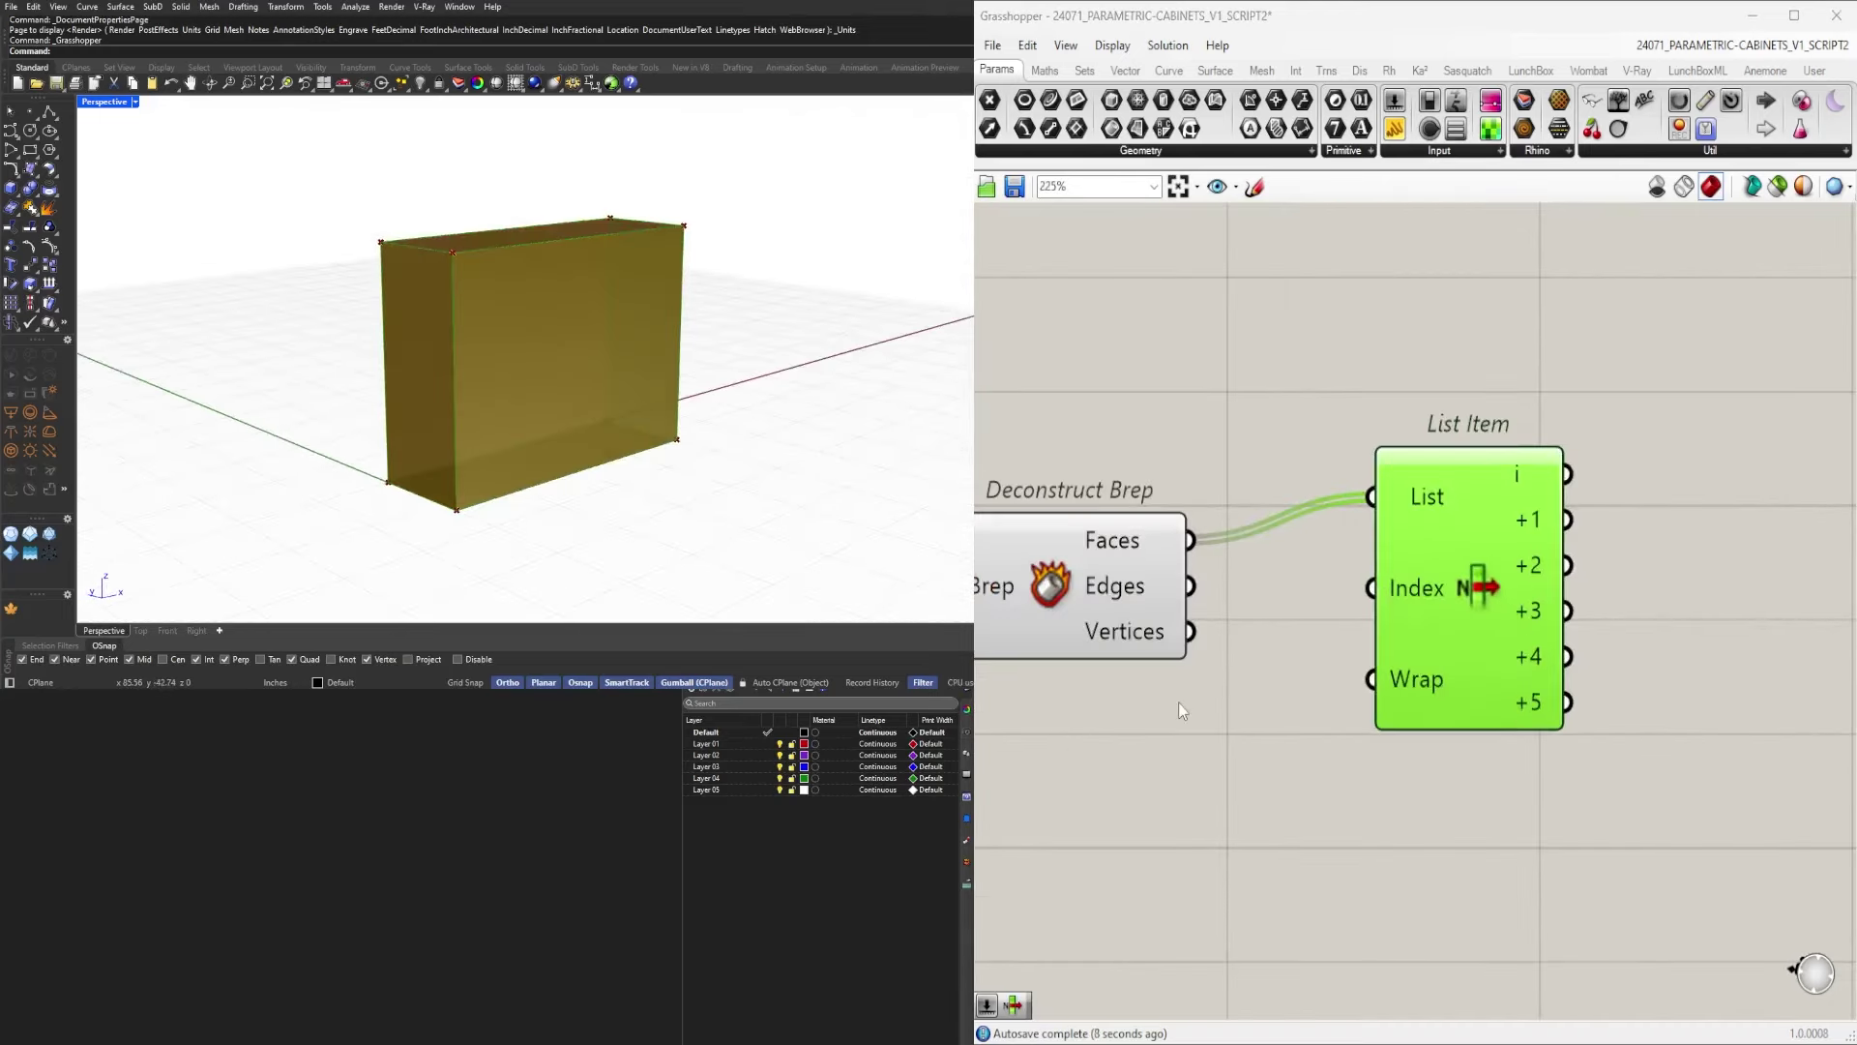
Hide the previews of Extrude, Deconstruct Brep and the preceding components, and bring List Item closer to Deconstruct Brep.
scroll(1738, 692, down, 6)
drag(1588, 706, 1362, 598)
middle_click(1369, 580)
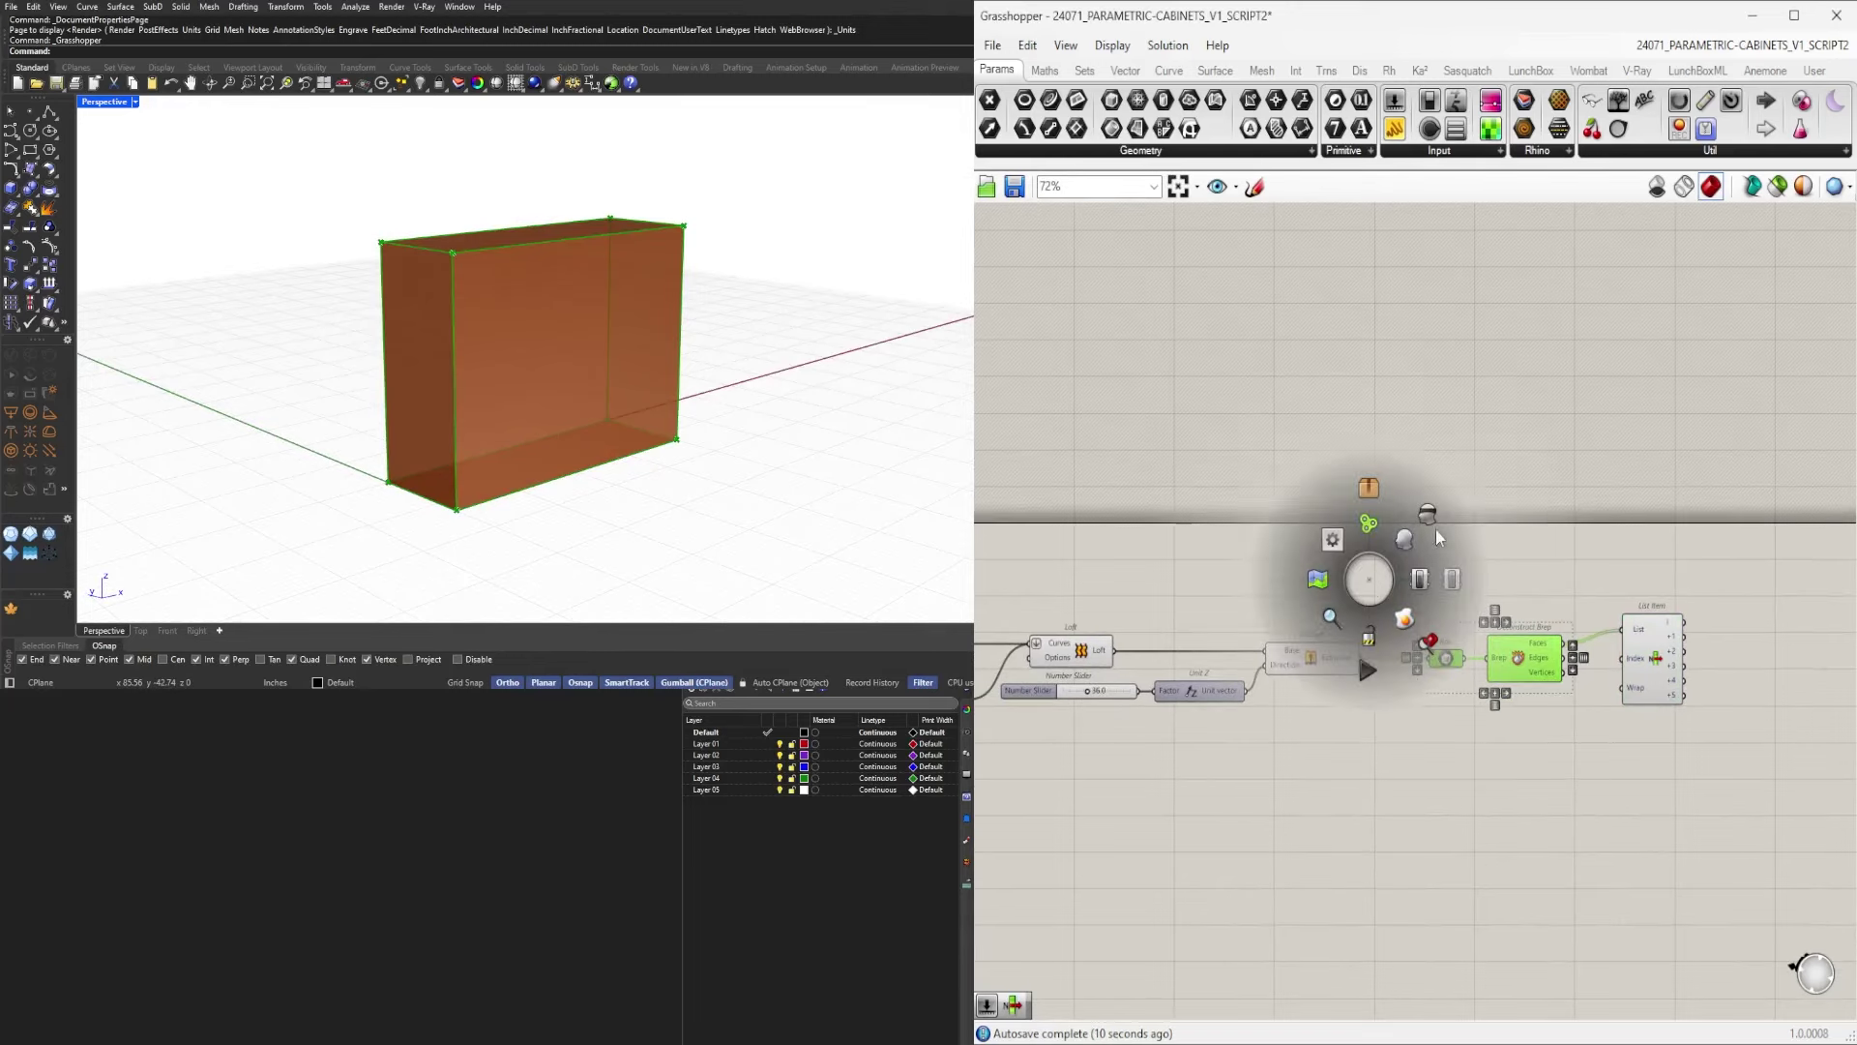
click(1429, 519)
drag(1454, 773, 1338, 584)
middle_click(1337, 584)
click(1396, 519)
right_drag(1549, 638, 1227, 611)
click(1275, 582)
scroll(1350, 625, up, 4)
drag(1338, 611, 1244, 642)
Add a Surface parameter after List Item, connect it to the +1 output, and align it with that output.
click(1483, 658)
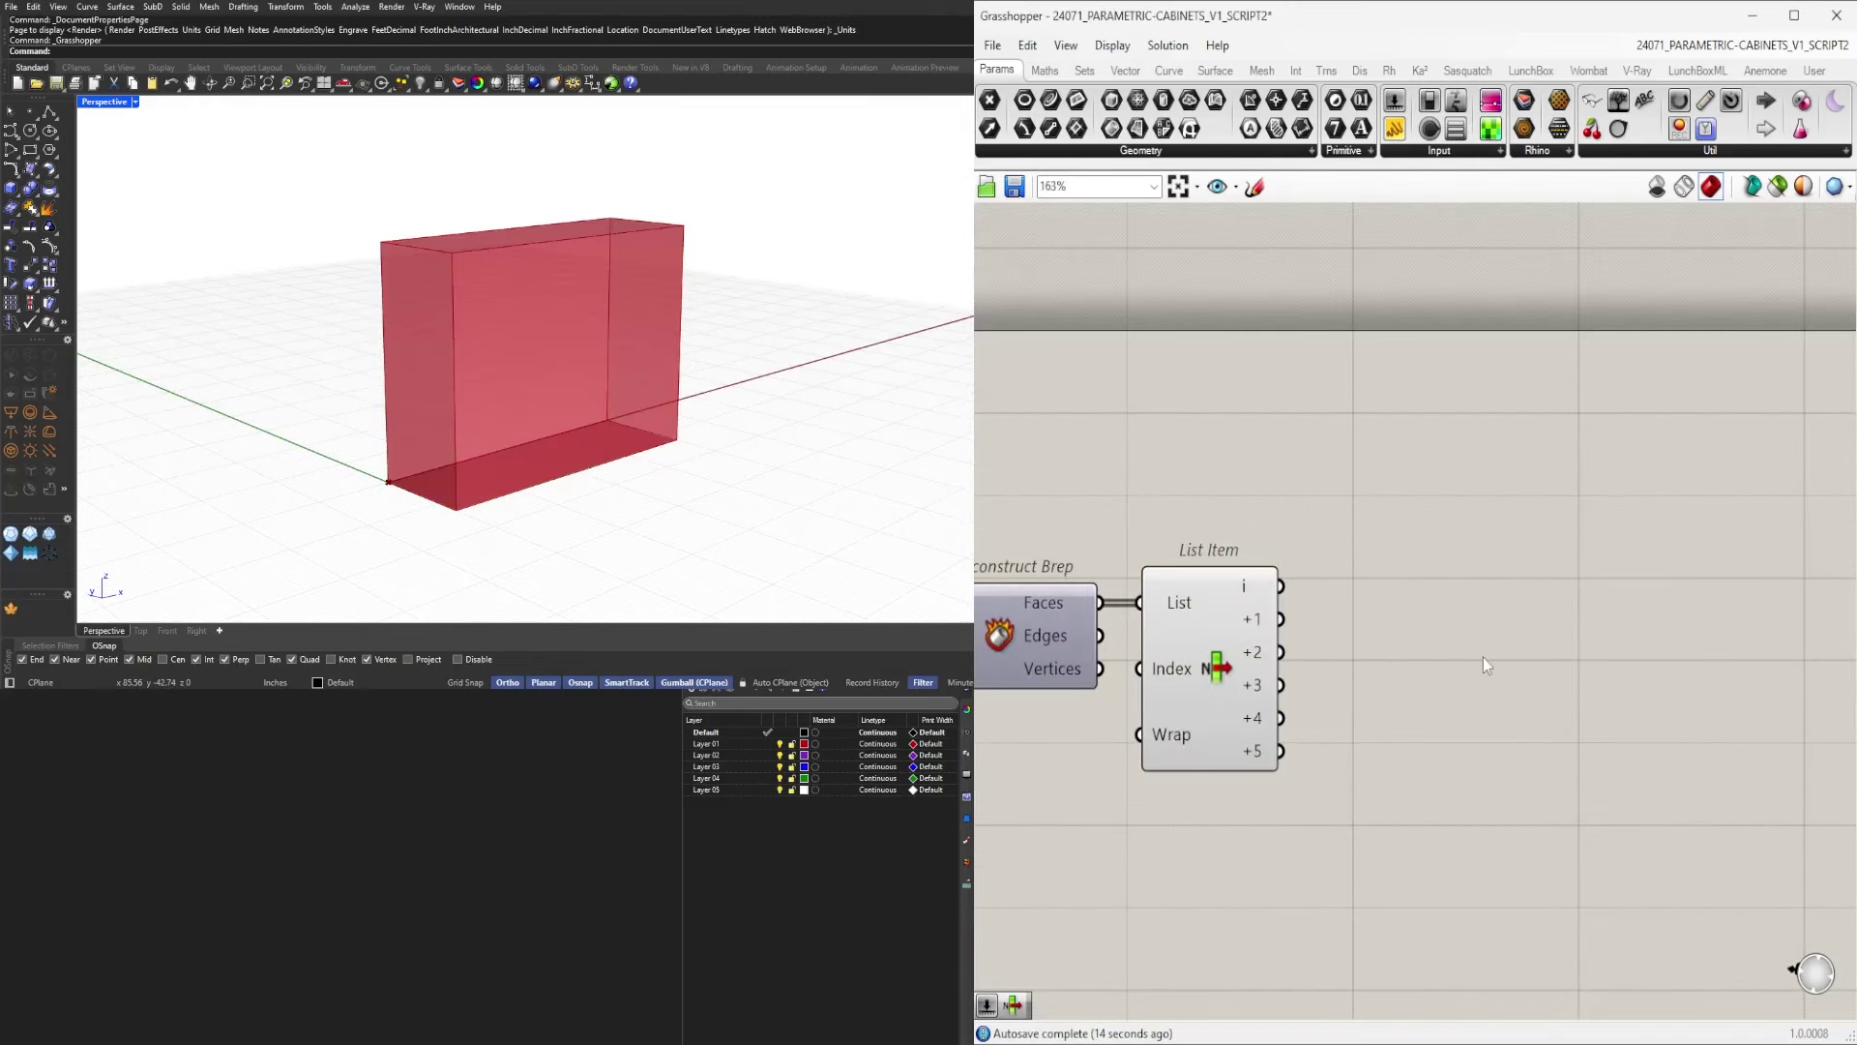
double_click(1483, 658)
text(surf)
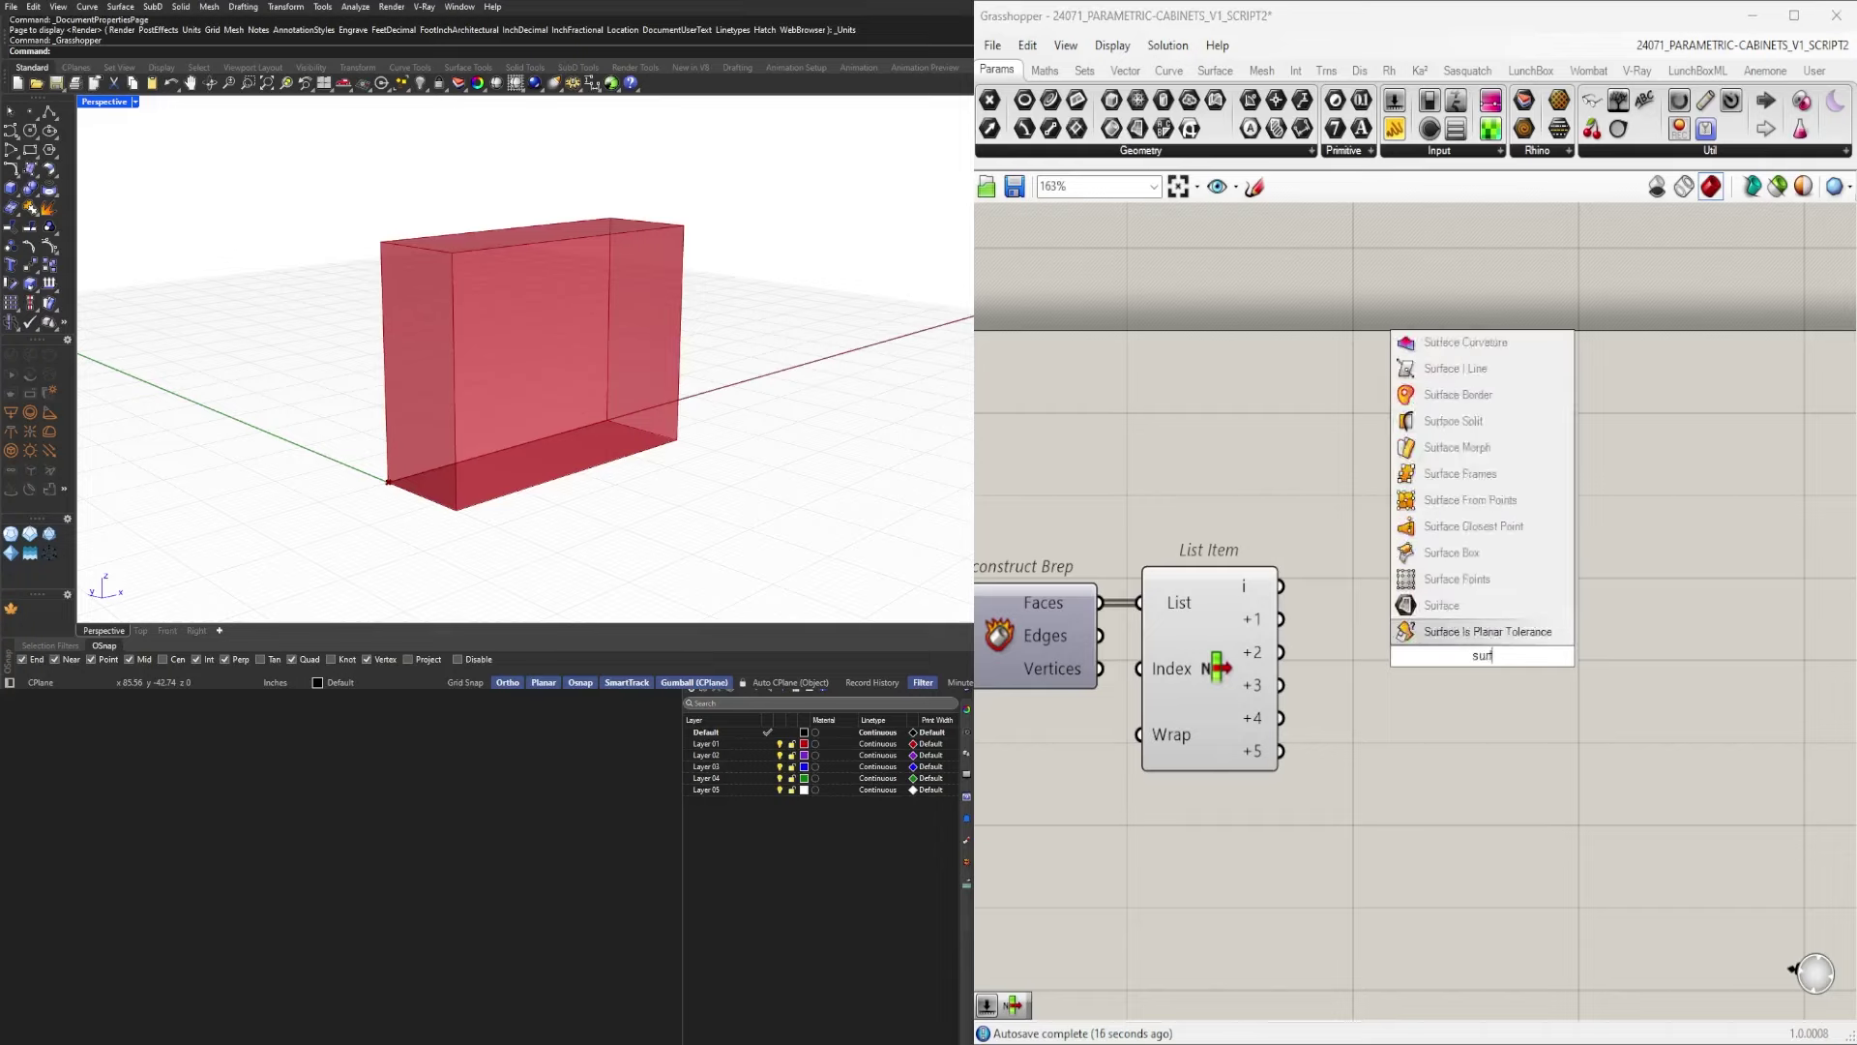
click(1409, 604)
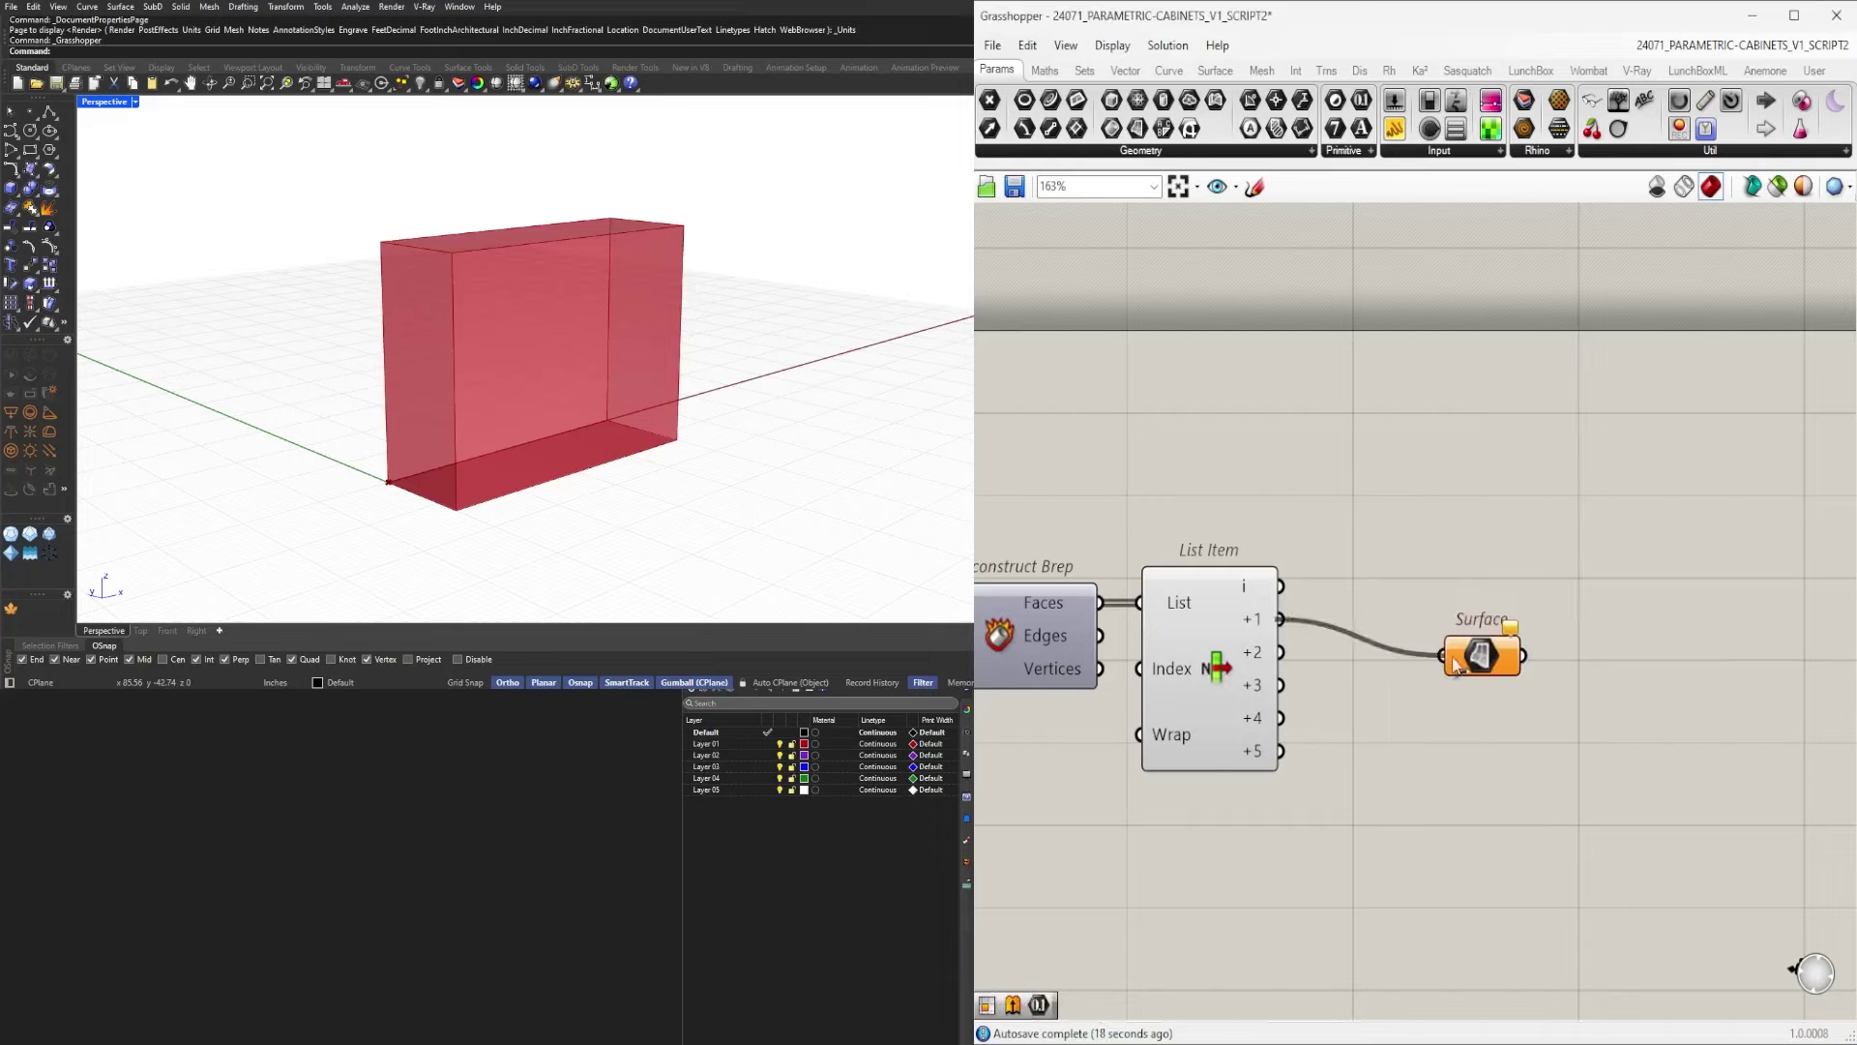
drag(1456, 666, 1440, 628)
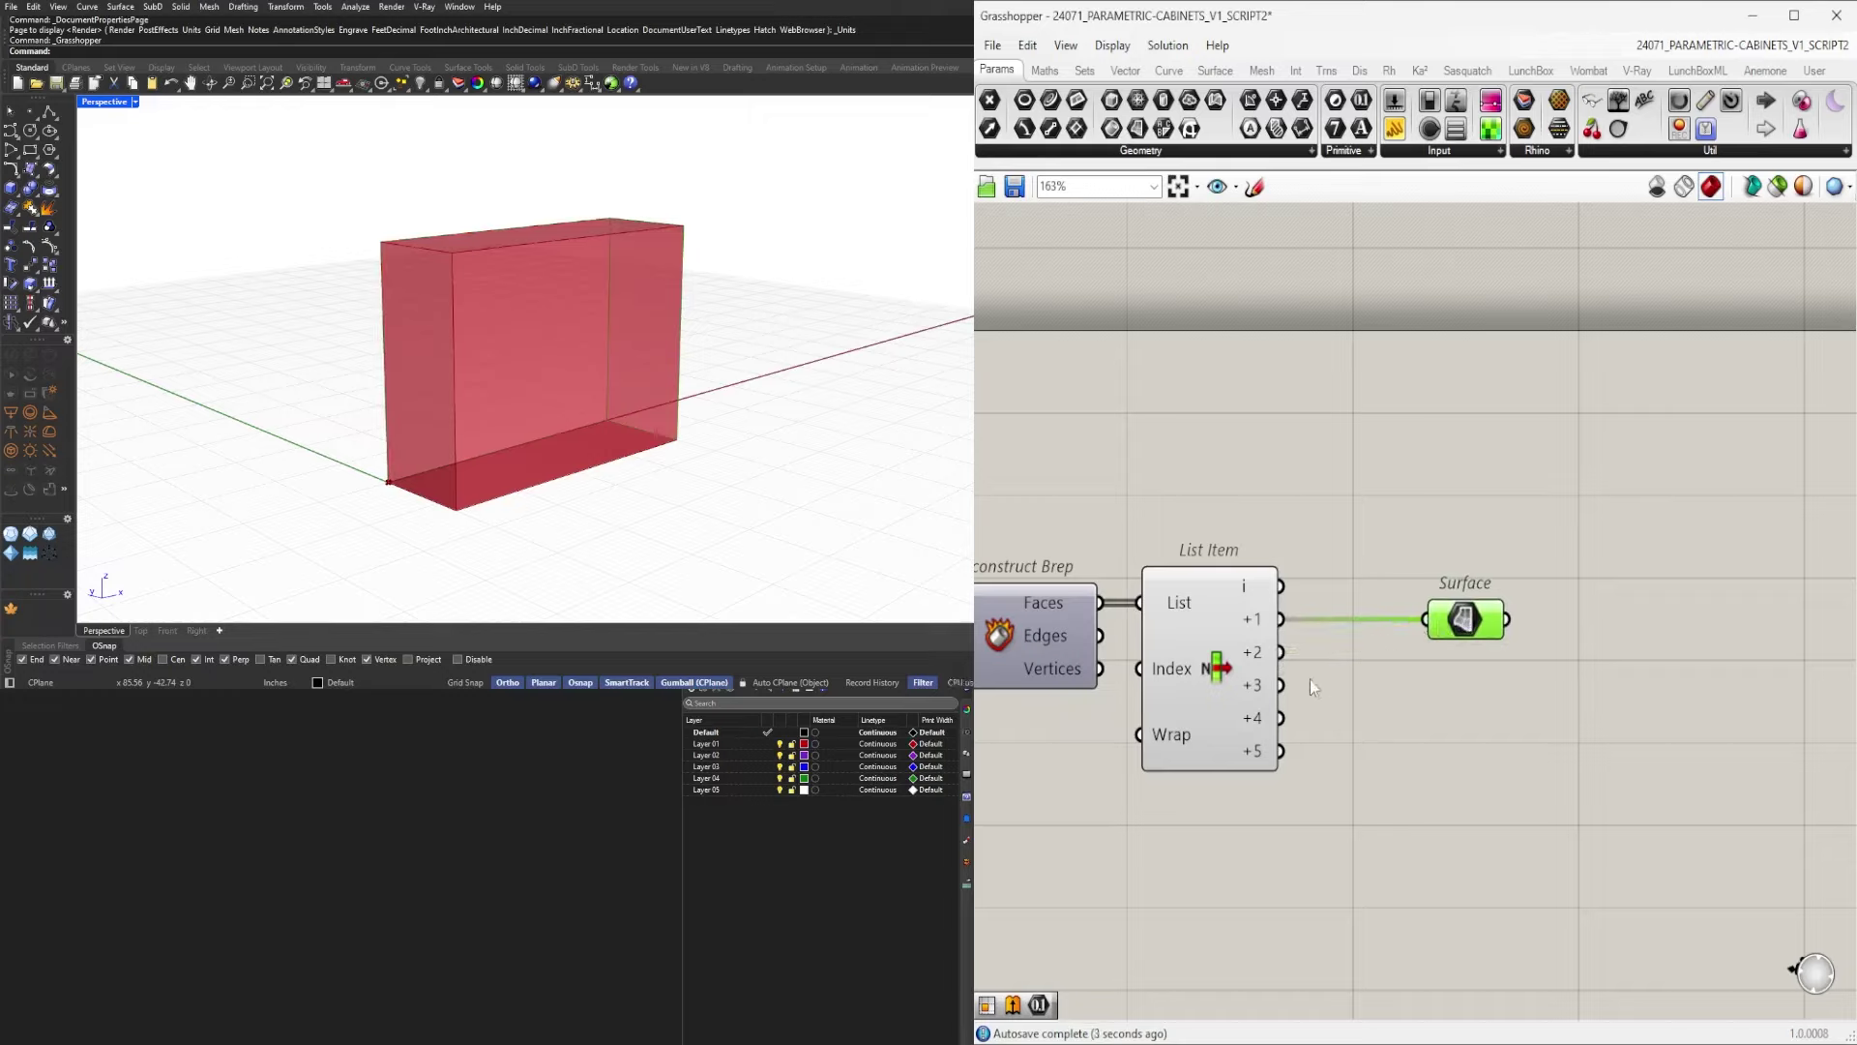
Copy the Surface parameter three times, feeding the copies from +2, +4 and +5, and add +3 to the first Surface.
shift+drag(1335, 664, 1461, 727)
drag(1280, 717, 1430, 727)
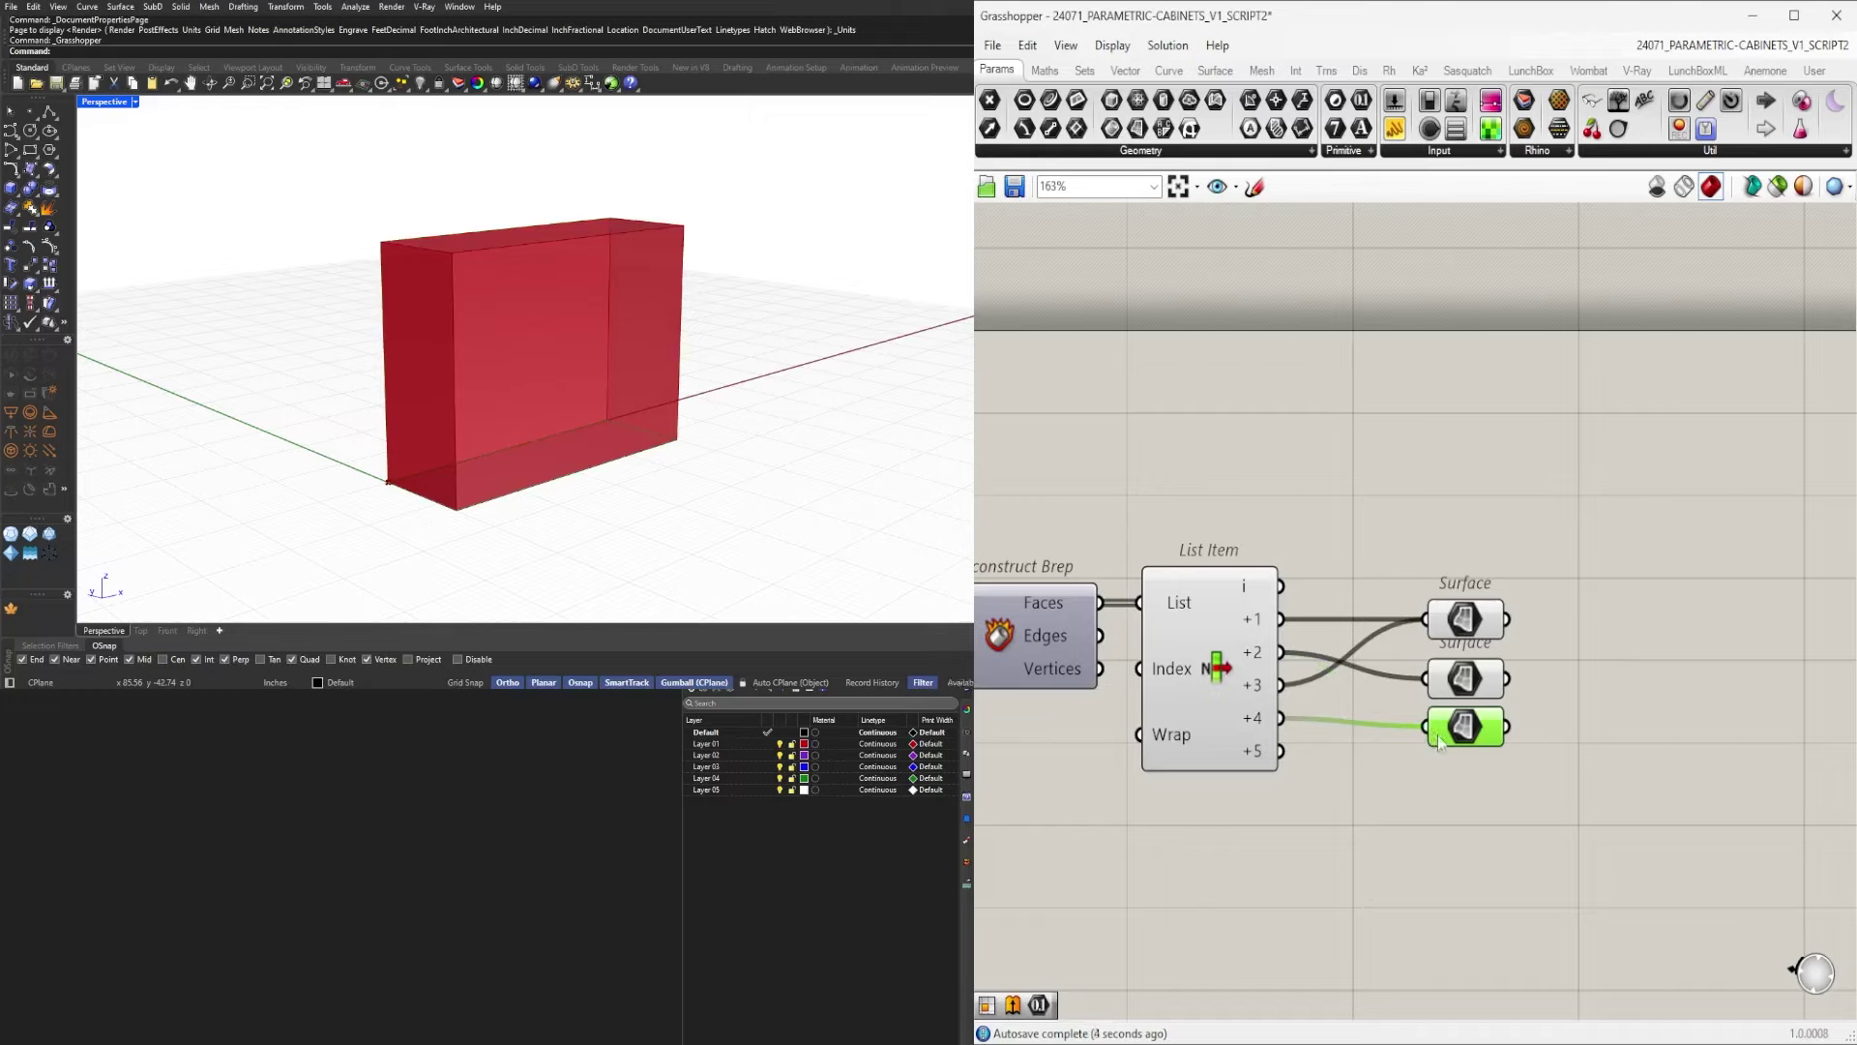
alt+drag(1459, 783, 1463, 791)
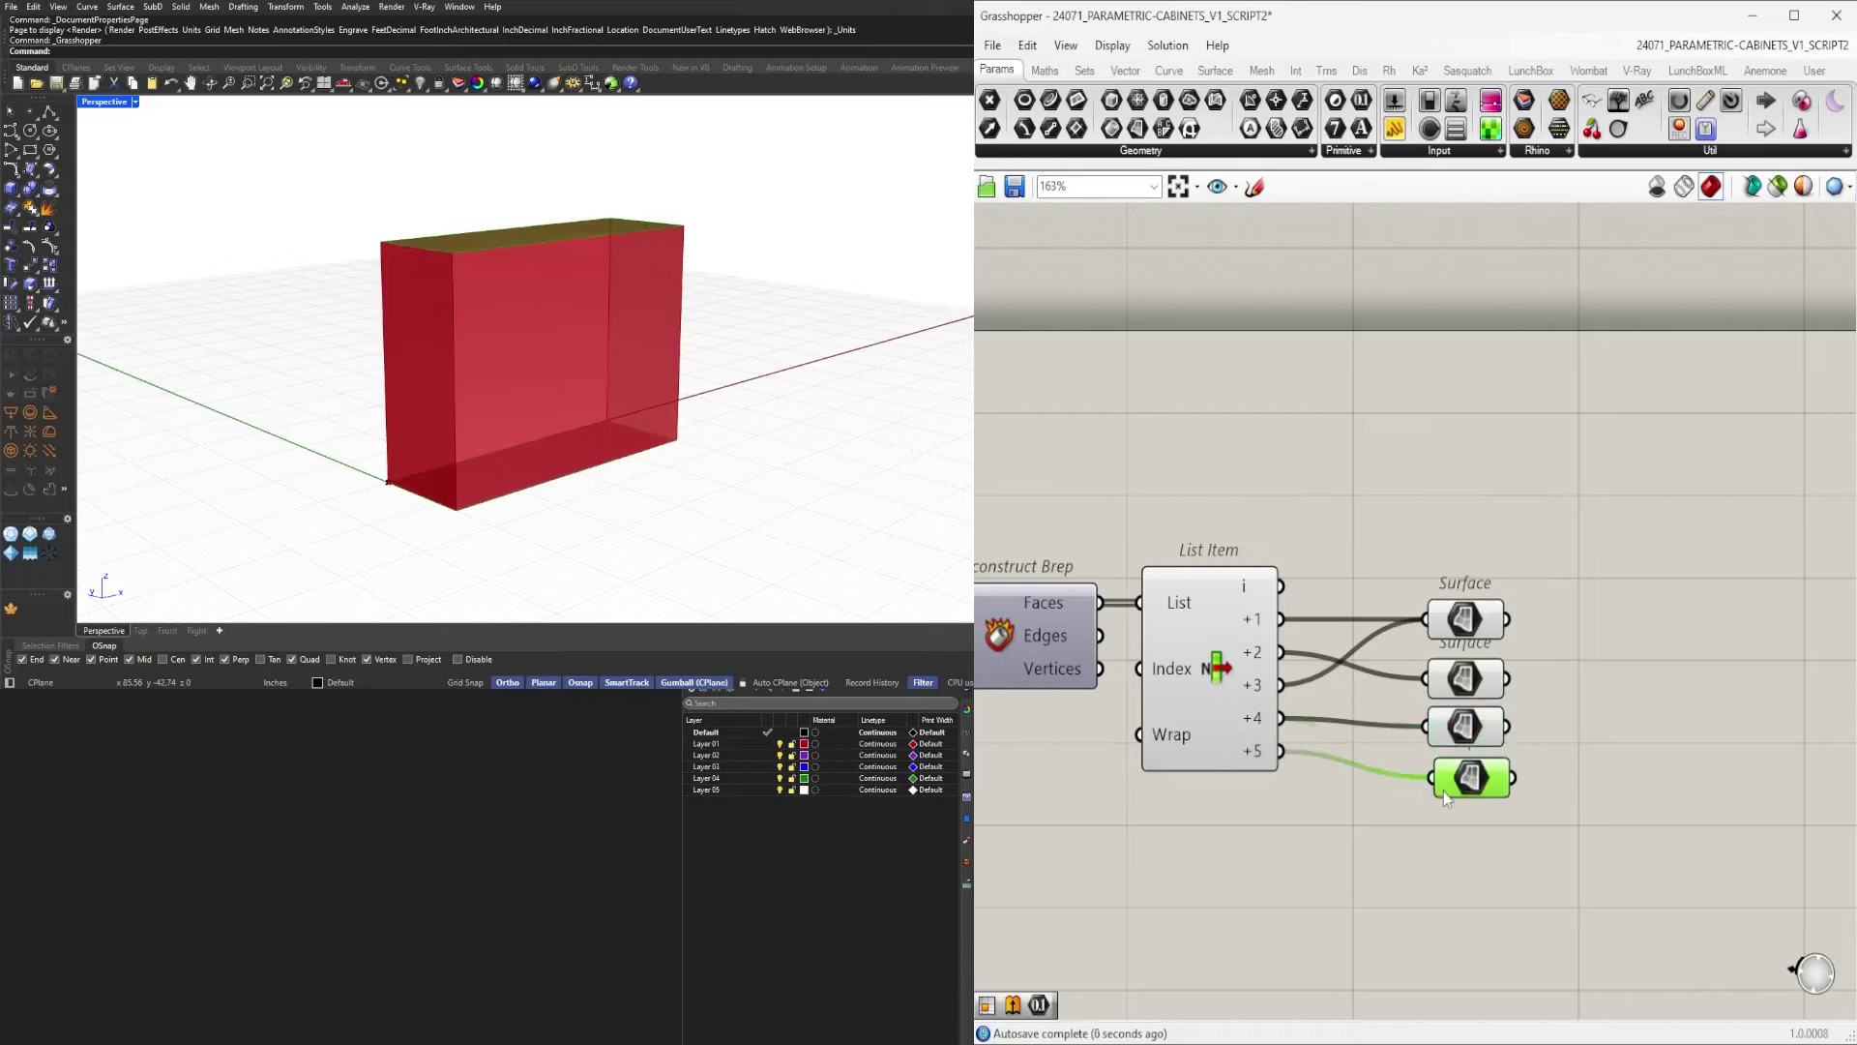
Hide the previews of the List Item component and the Surface parameter fed by the +4 output.
click(1464, 727)
scroll(1466, 728, up, 1)
middle_click(1466, 727)
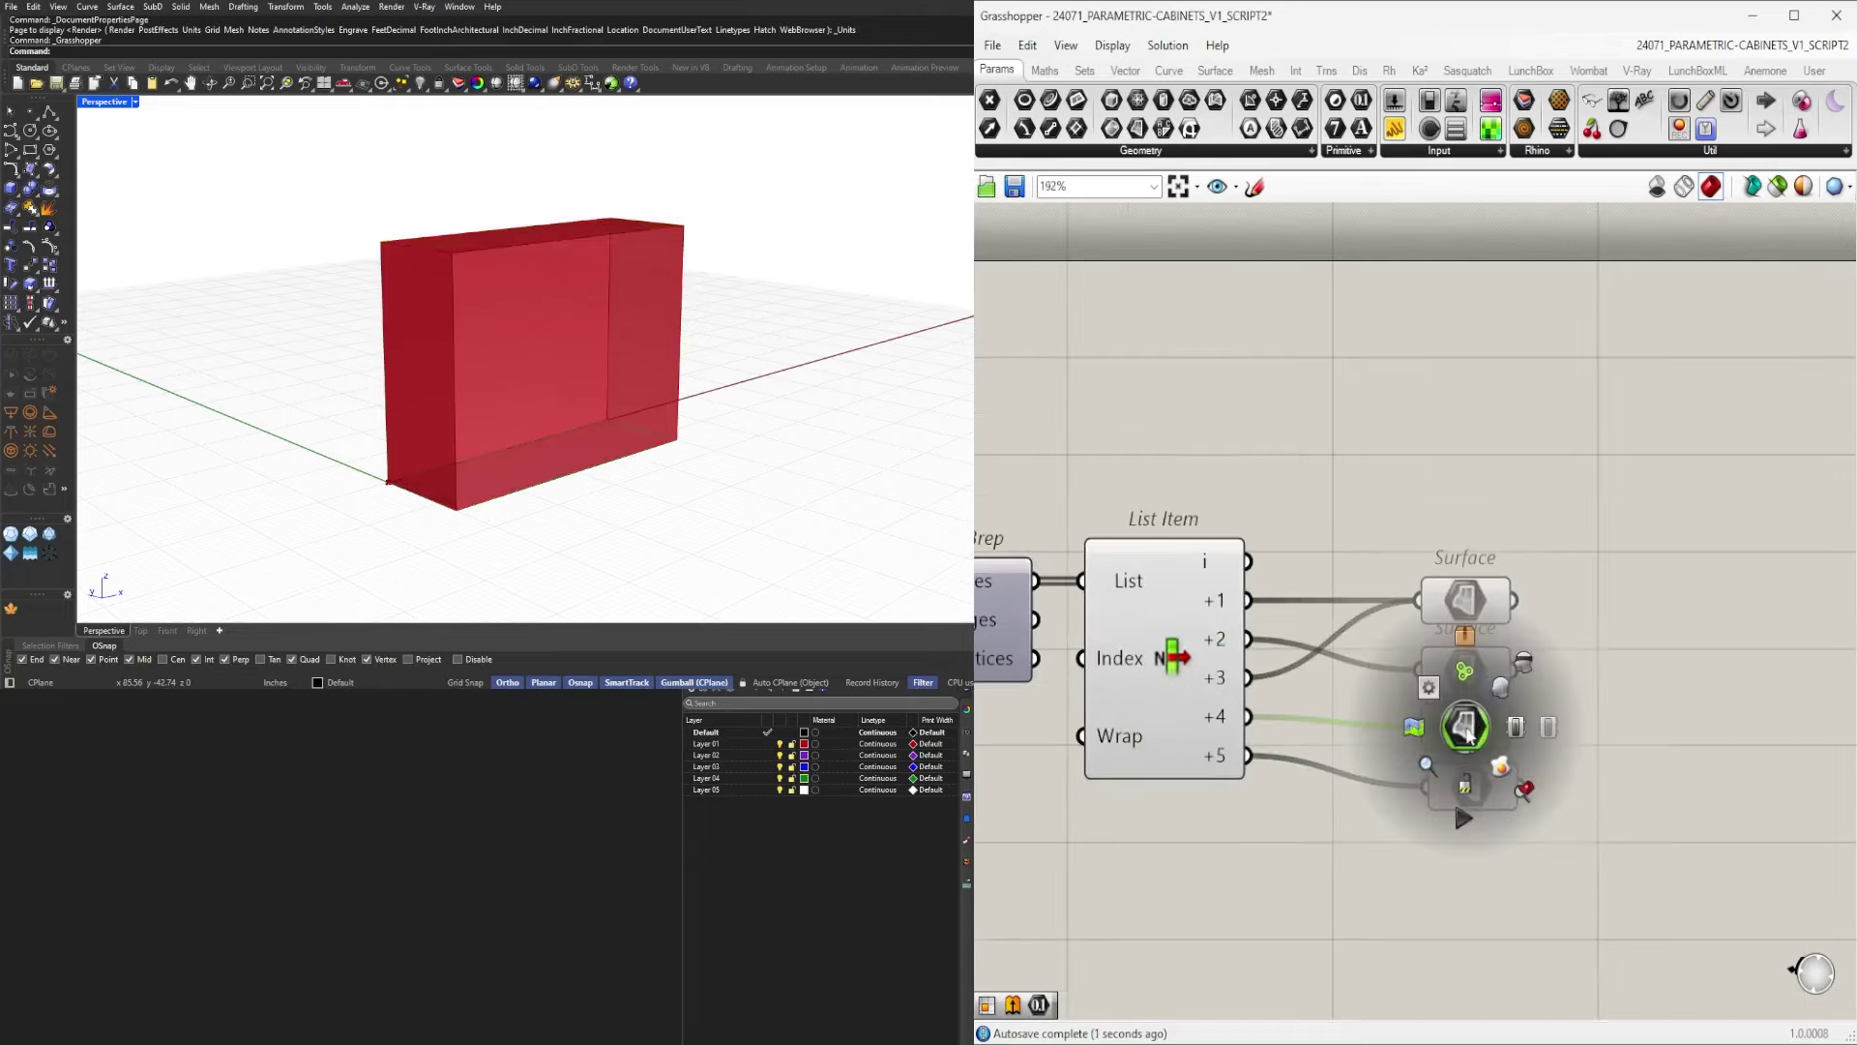
click(1523, 661)
drag(1297, 867, 1186, 574)
middle_click(1227, 440)
click(1287, 378)
click(1414, 428)
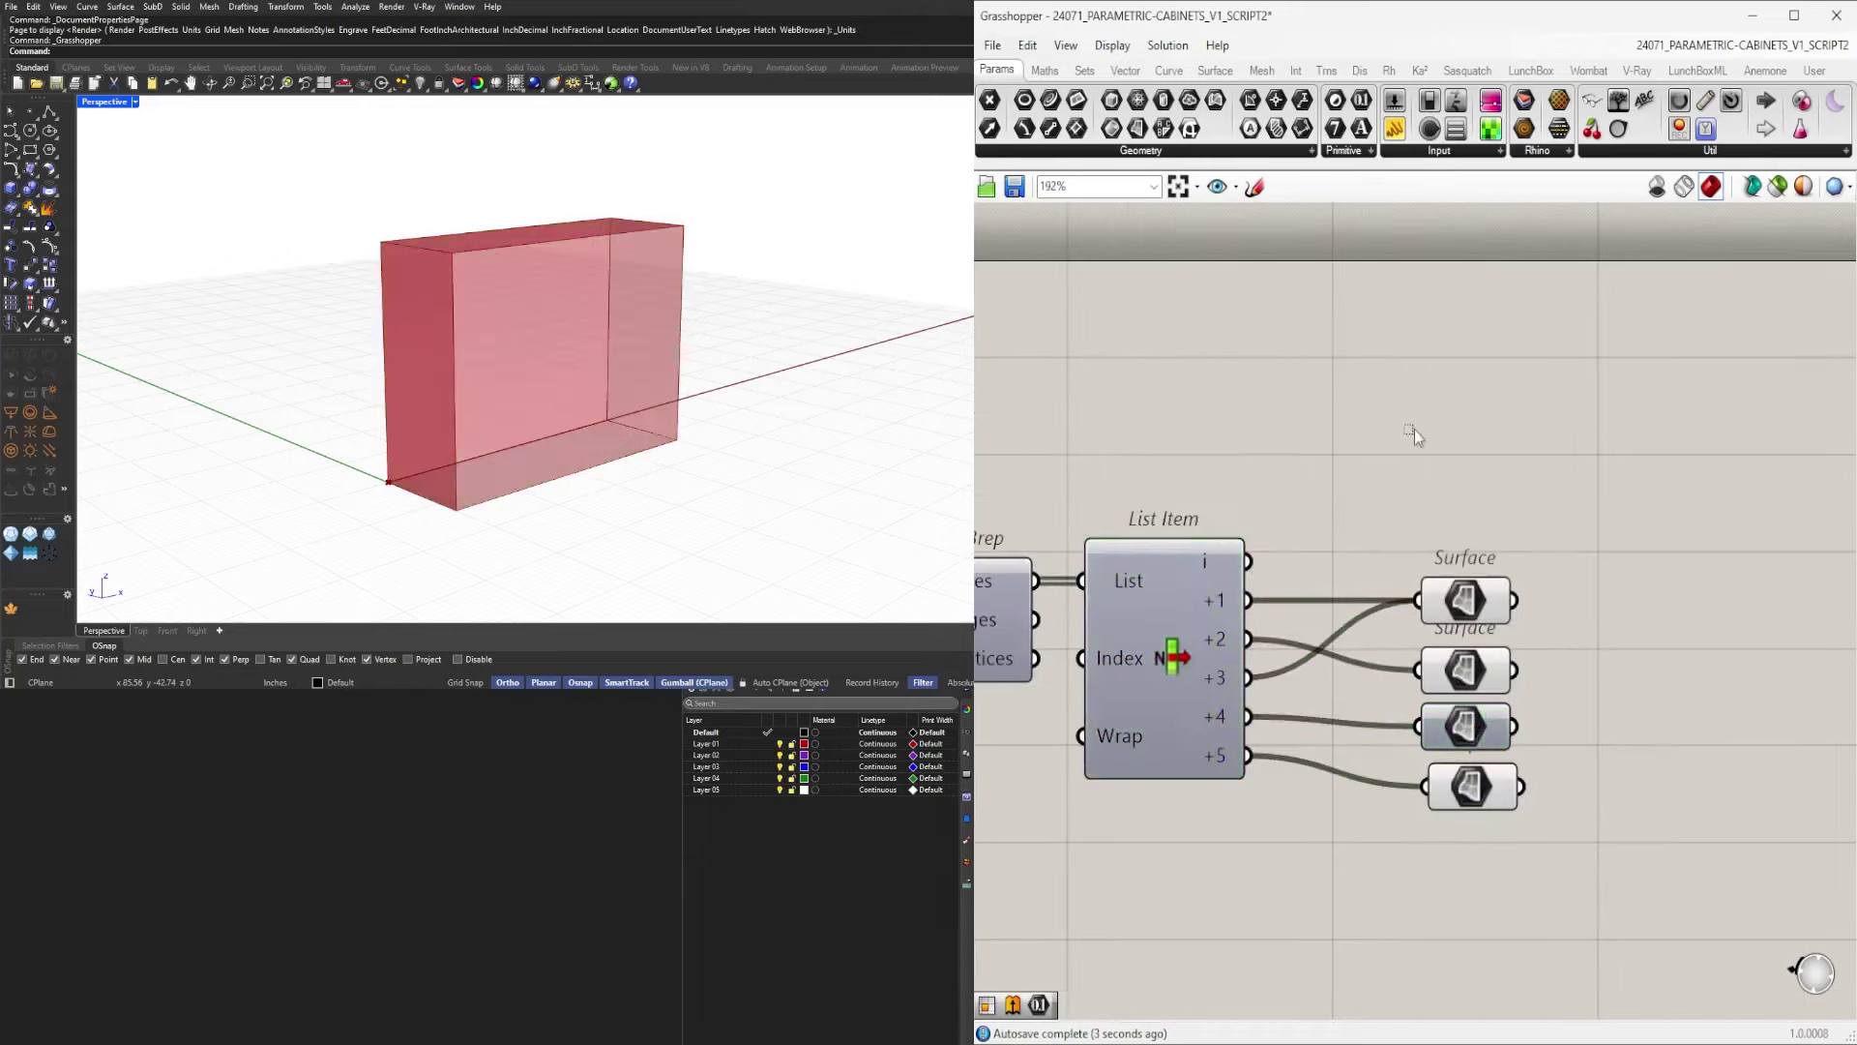
Align the four Surface parameters in a column, space them evenly, and move them closer to List Item.
drag(1540, 851, 1485, 624)
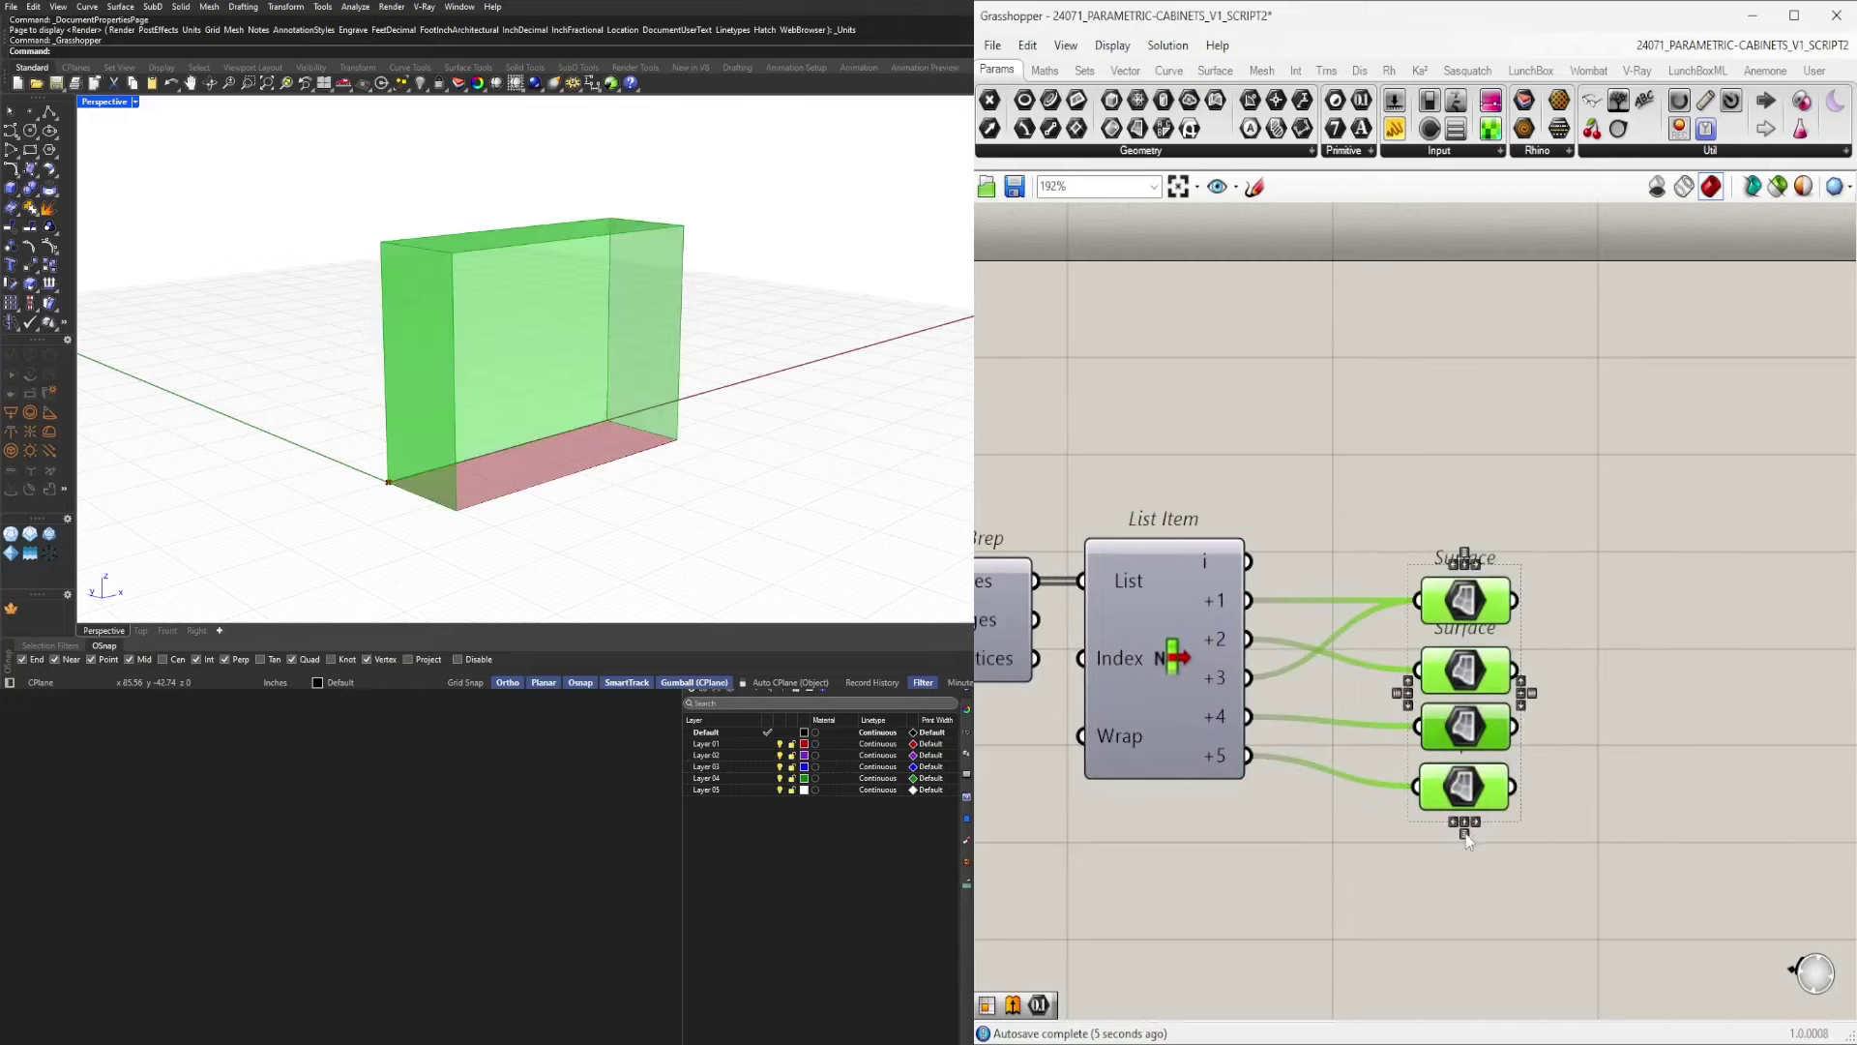
click(1465, 834)
click(1534, 900)
drag(1535, 900, 1450, 609)
click(1477, 821)
click(1500, 488)
Check which cabinet faces the +1/+3, +2 and +5 Surface parameters hold by selecting each and orbiting the model.
right_drag(570, 340, 611, 345)
right_drag(484, 343, 585, 250)
click(1420, 791)
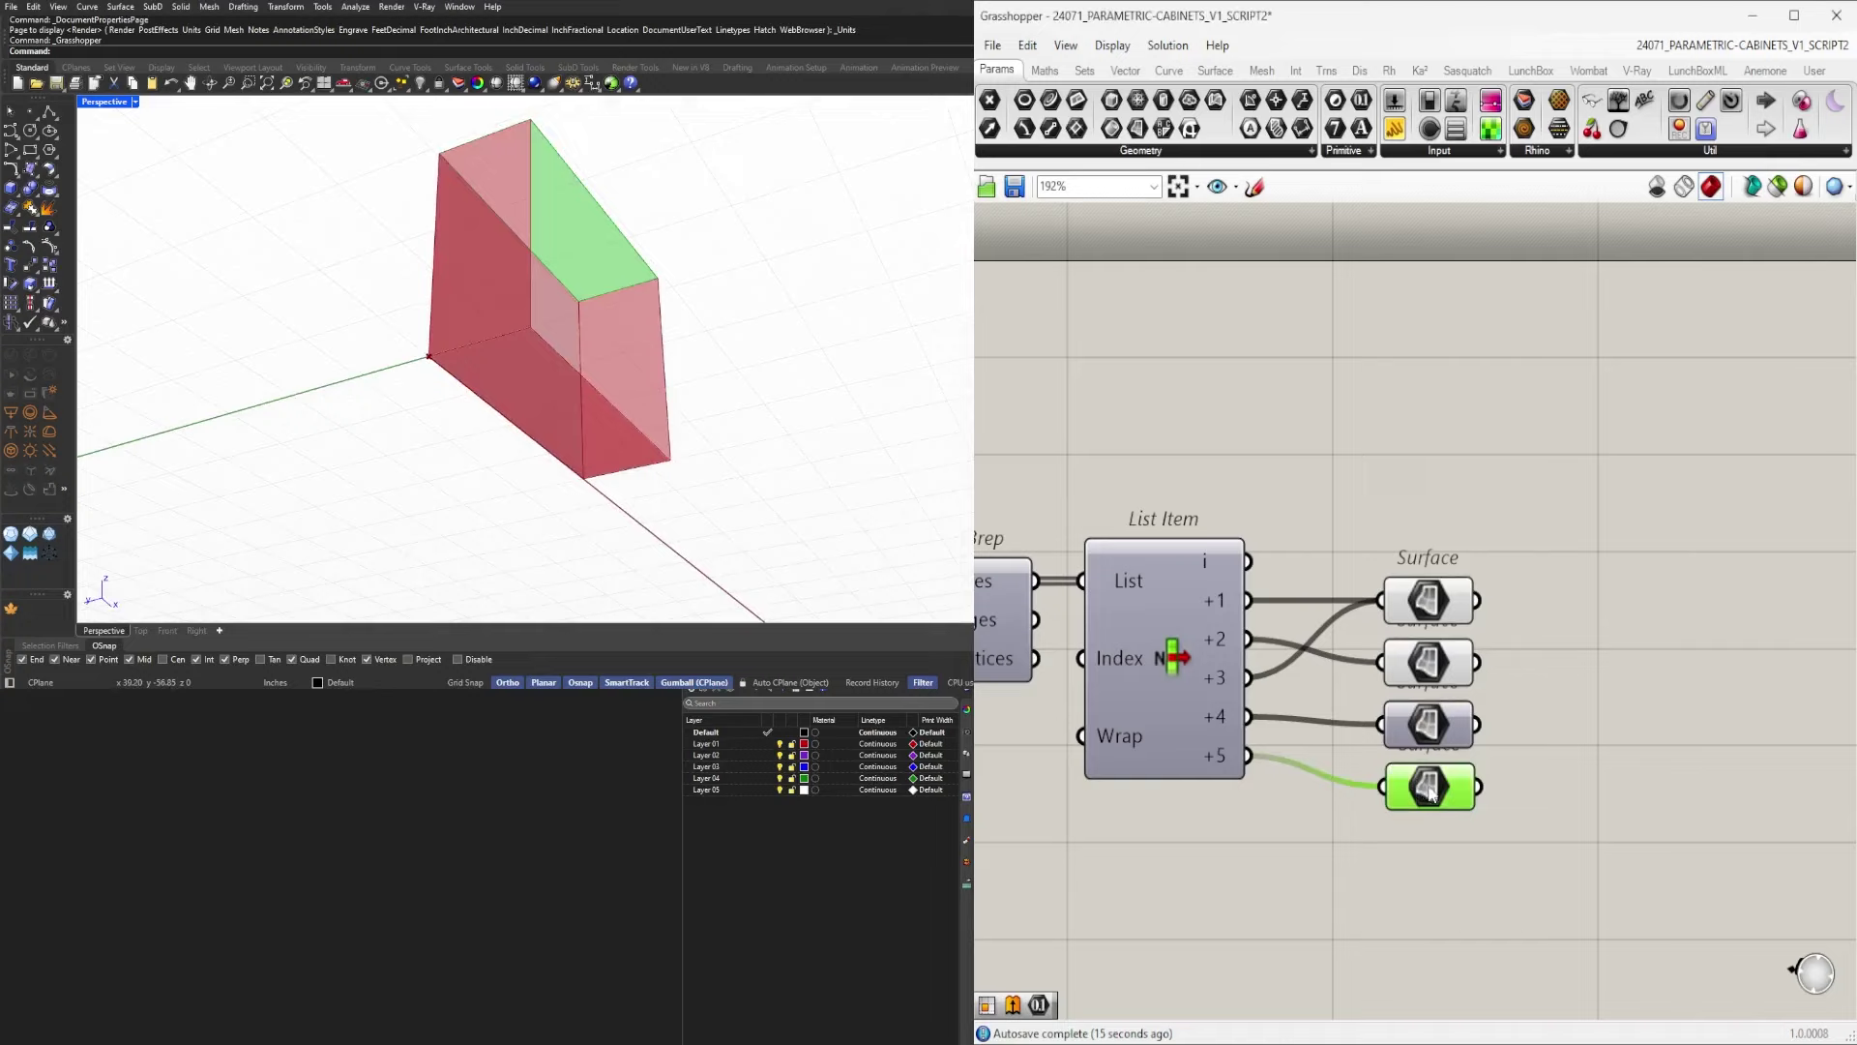
click(1437, 601)
click(1436, 673)
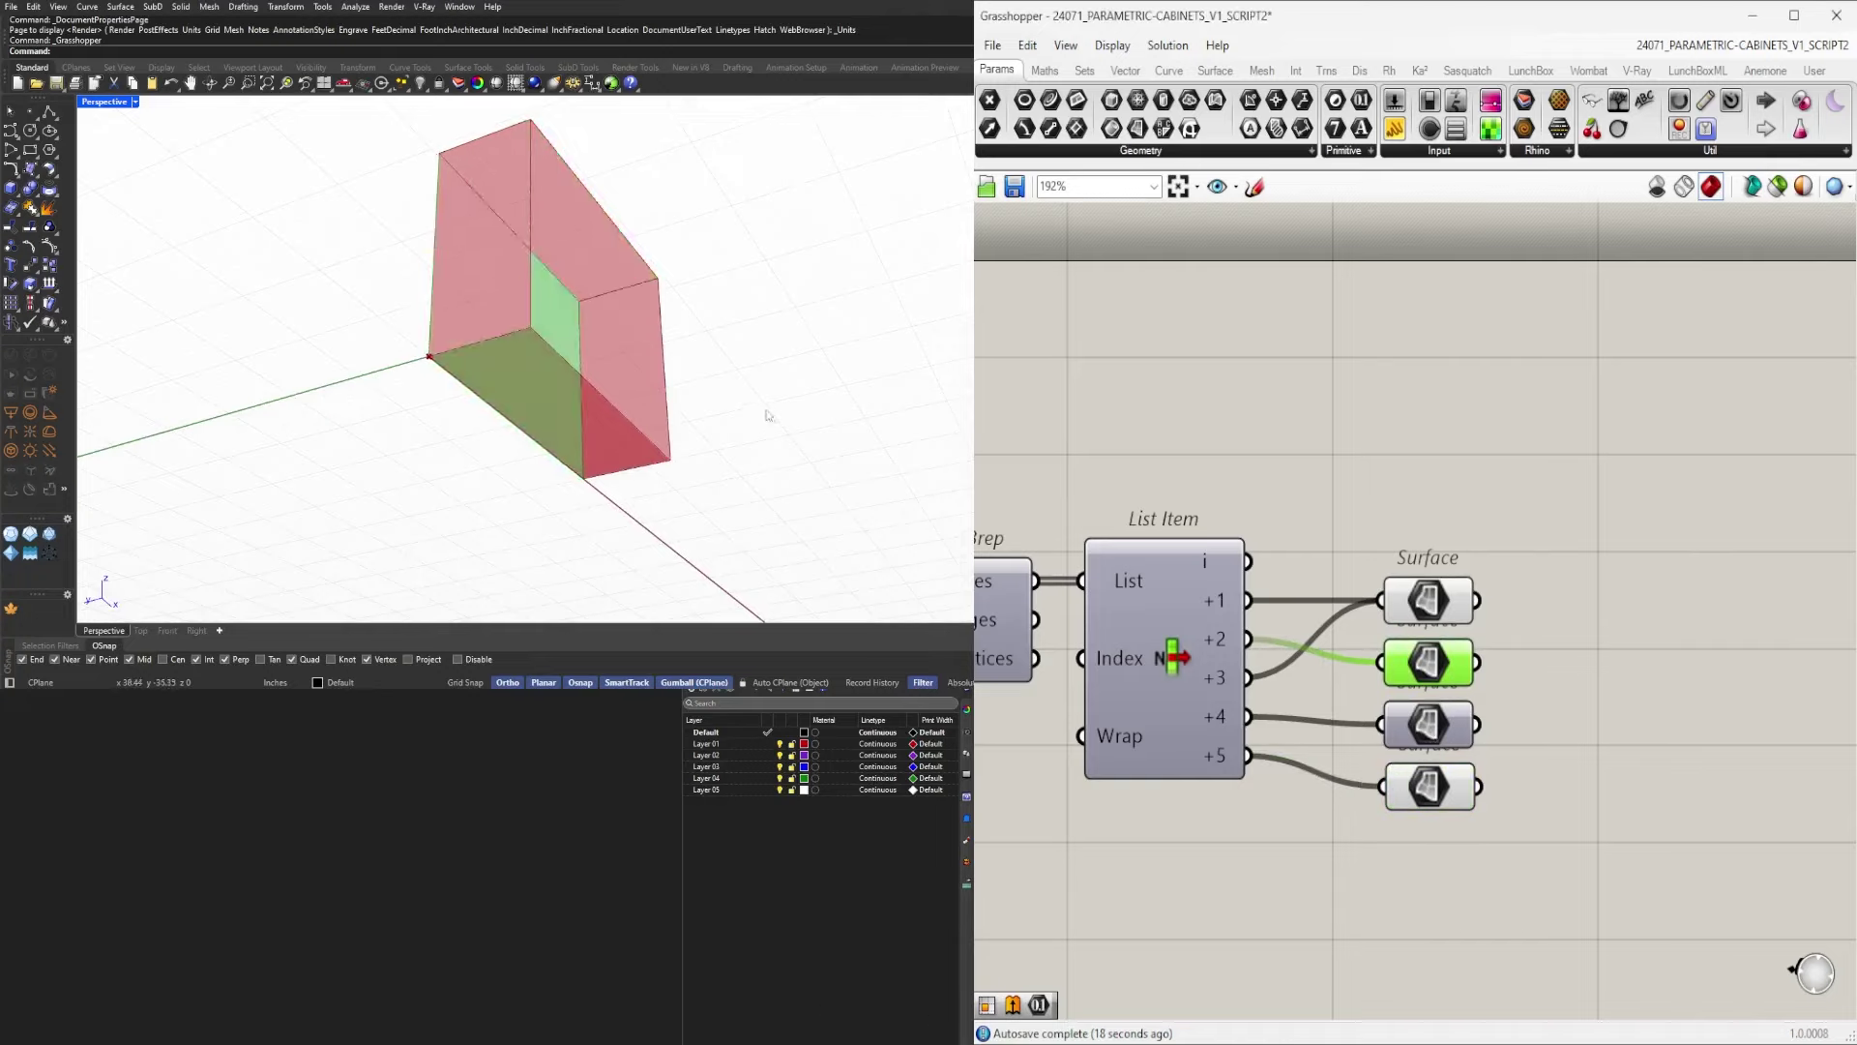
right_drag(768, 415, 818, 383)
click(1412, 602)
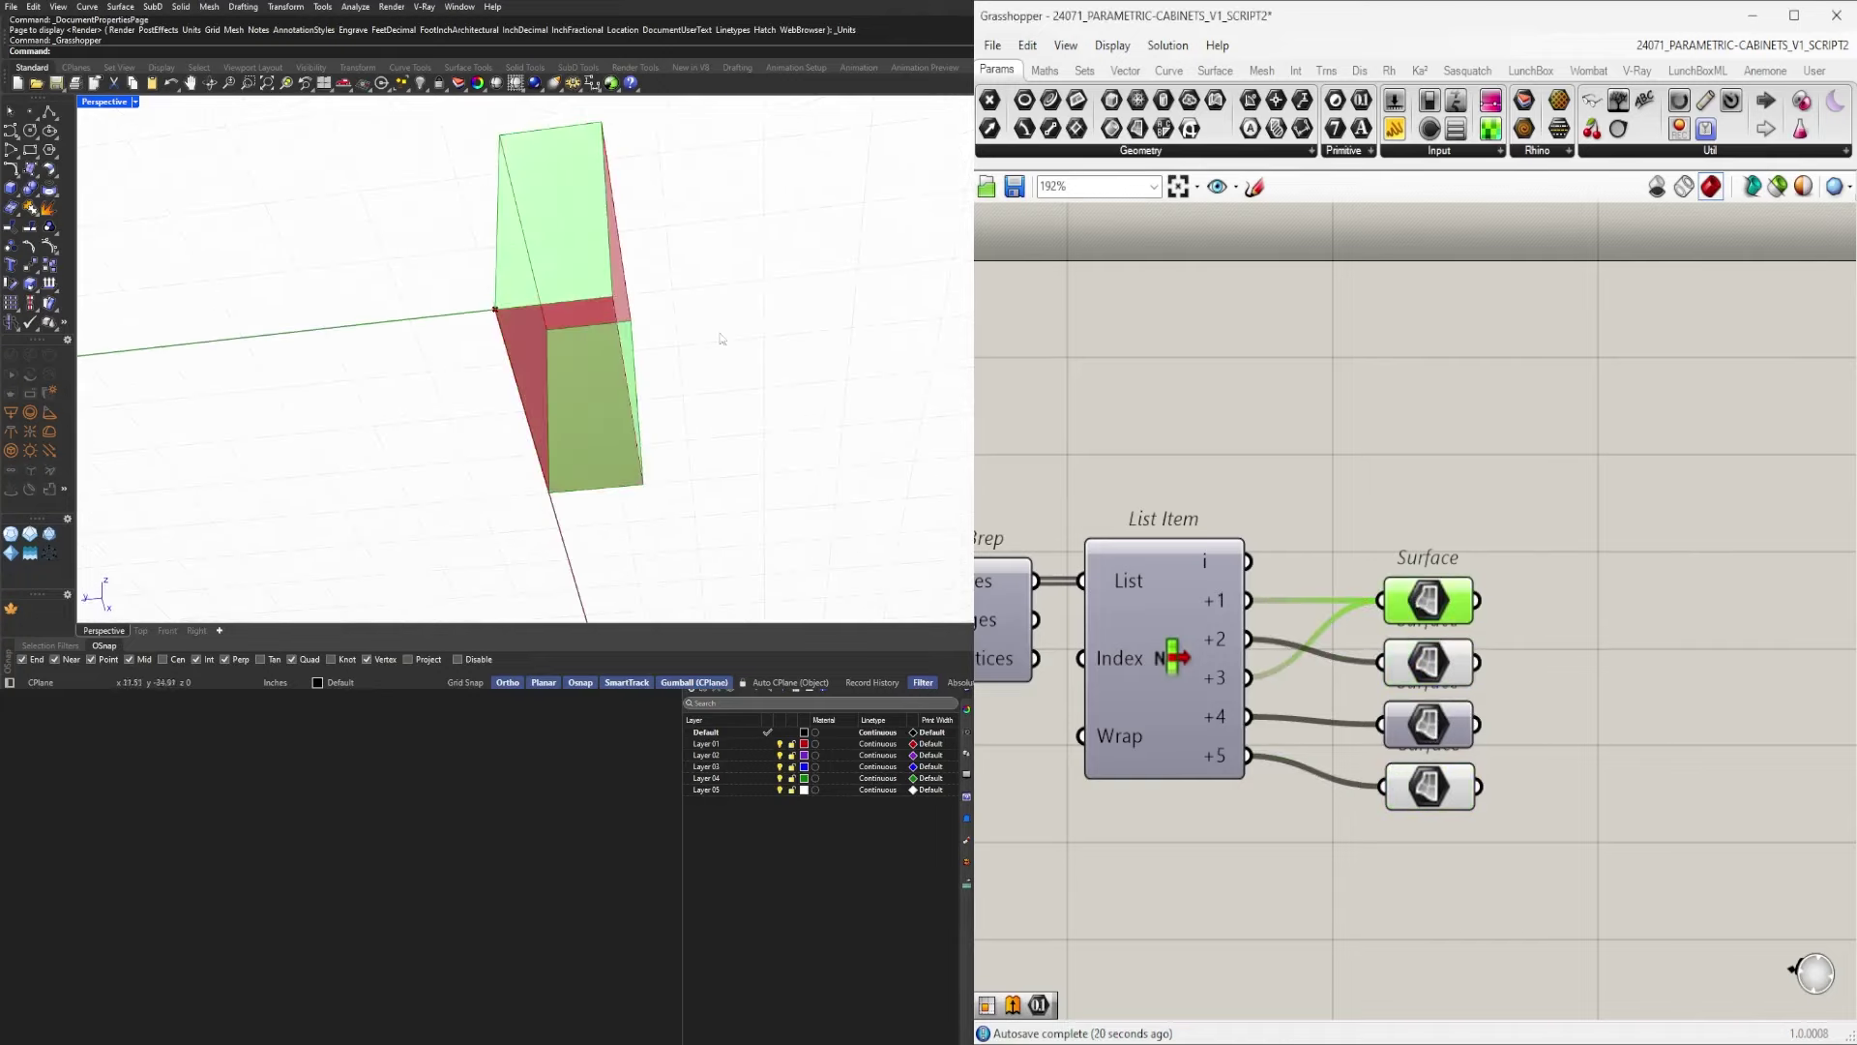
right_drag(722, 338, 559, 458)
click(1426, 679)
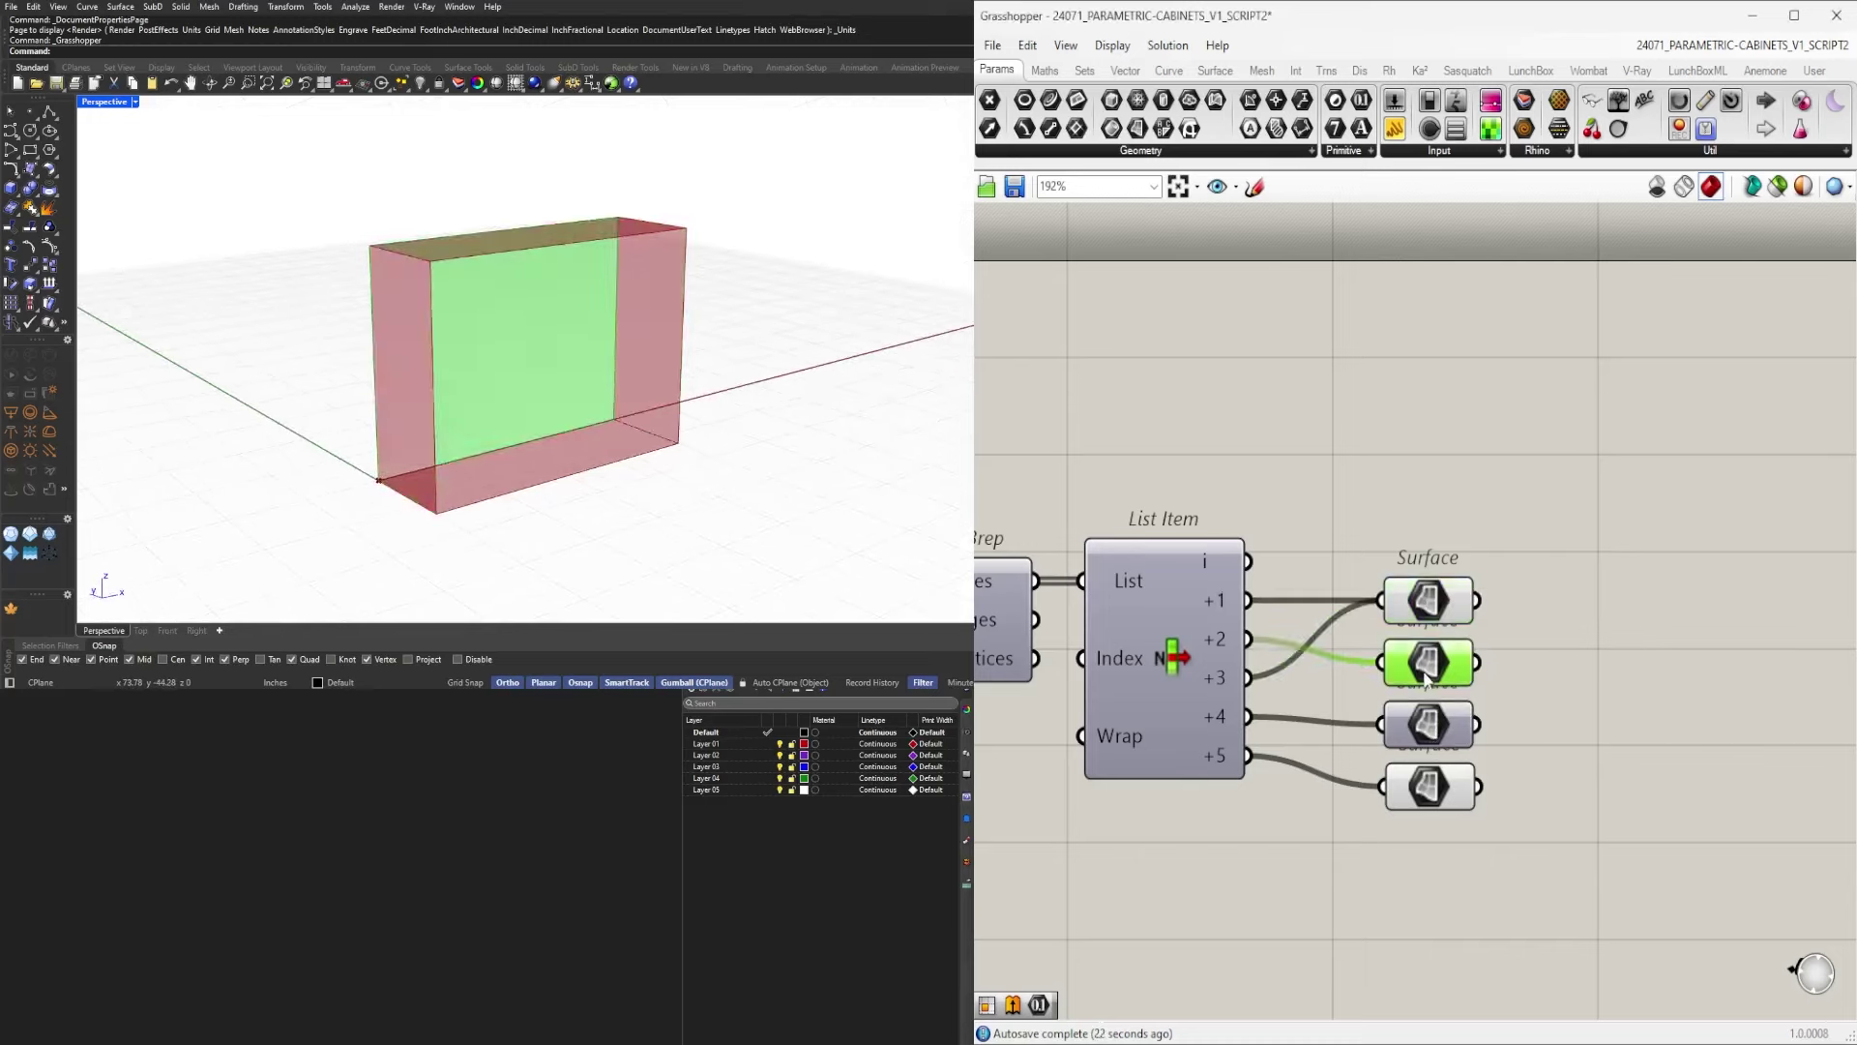
click(1422, 789)
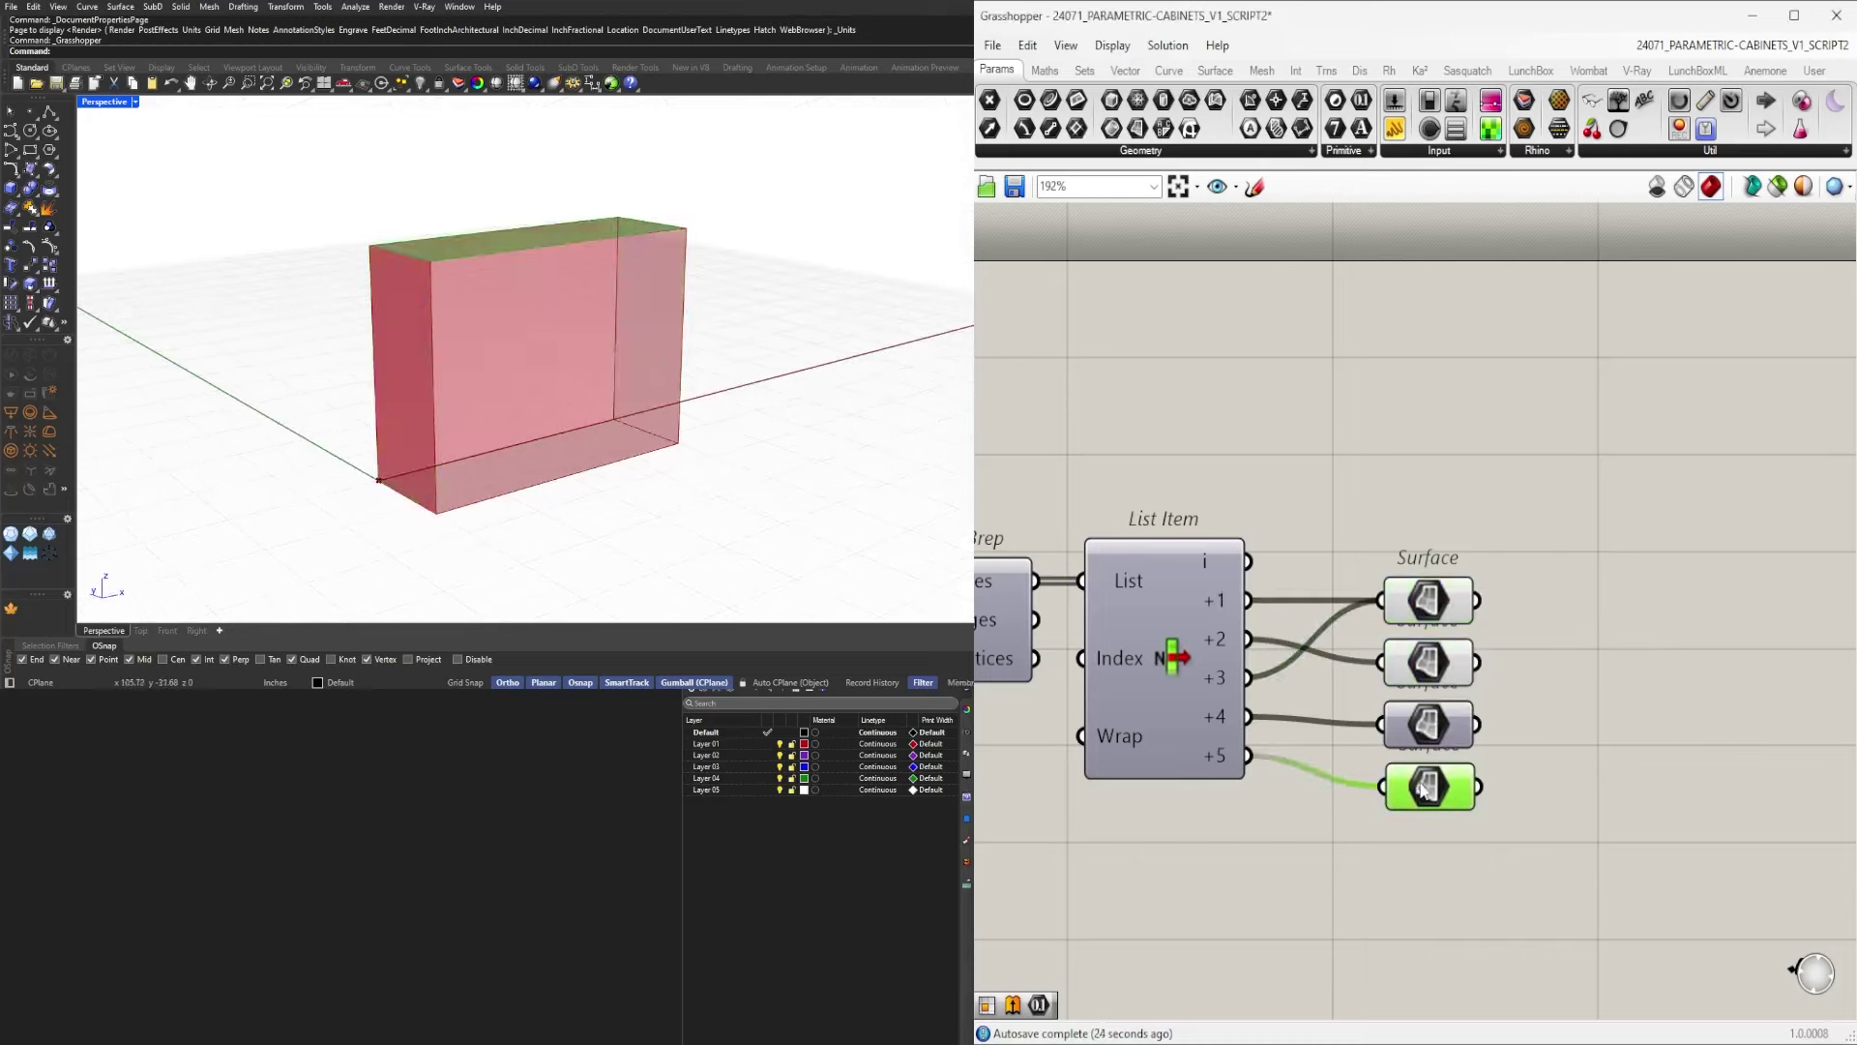
Turn on the preview of the Surface fed by +4 to check its face, and hide it again.
drag(1549, 827, 1456, 726)
middle_click(1555, 689)
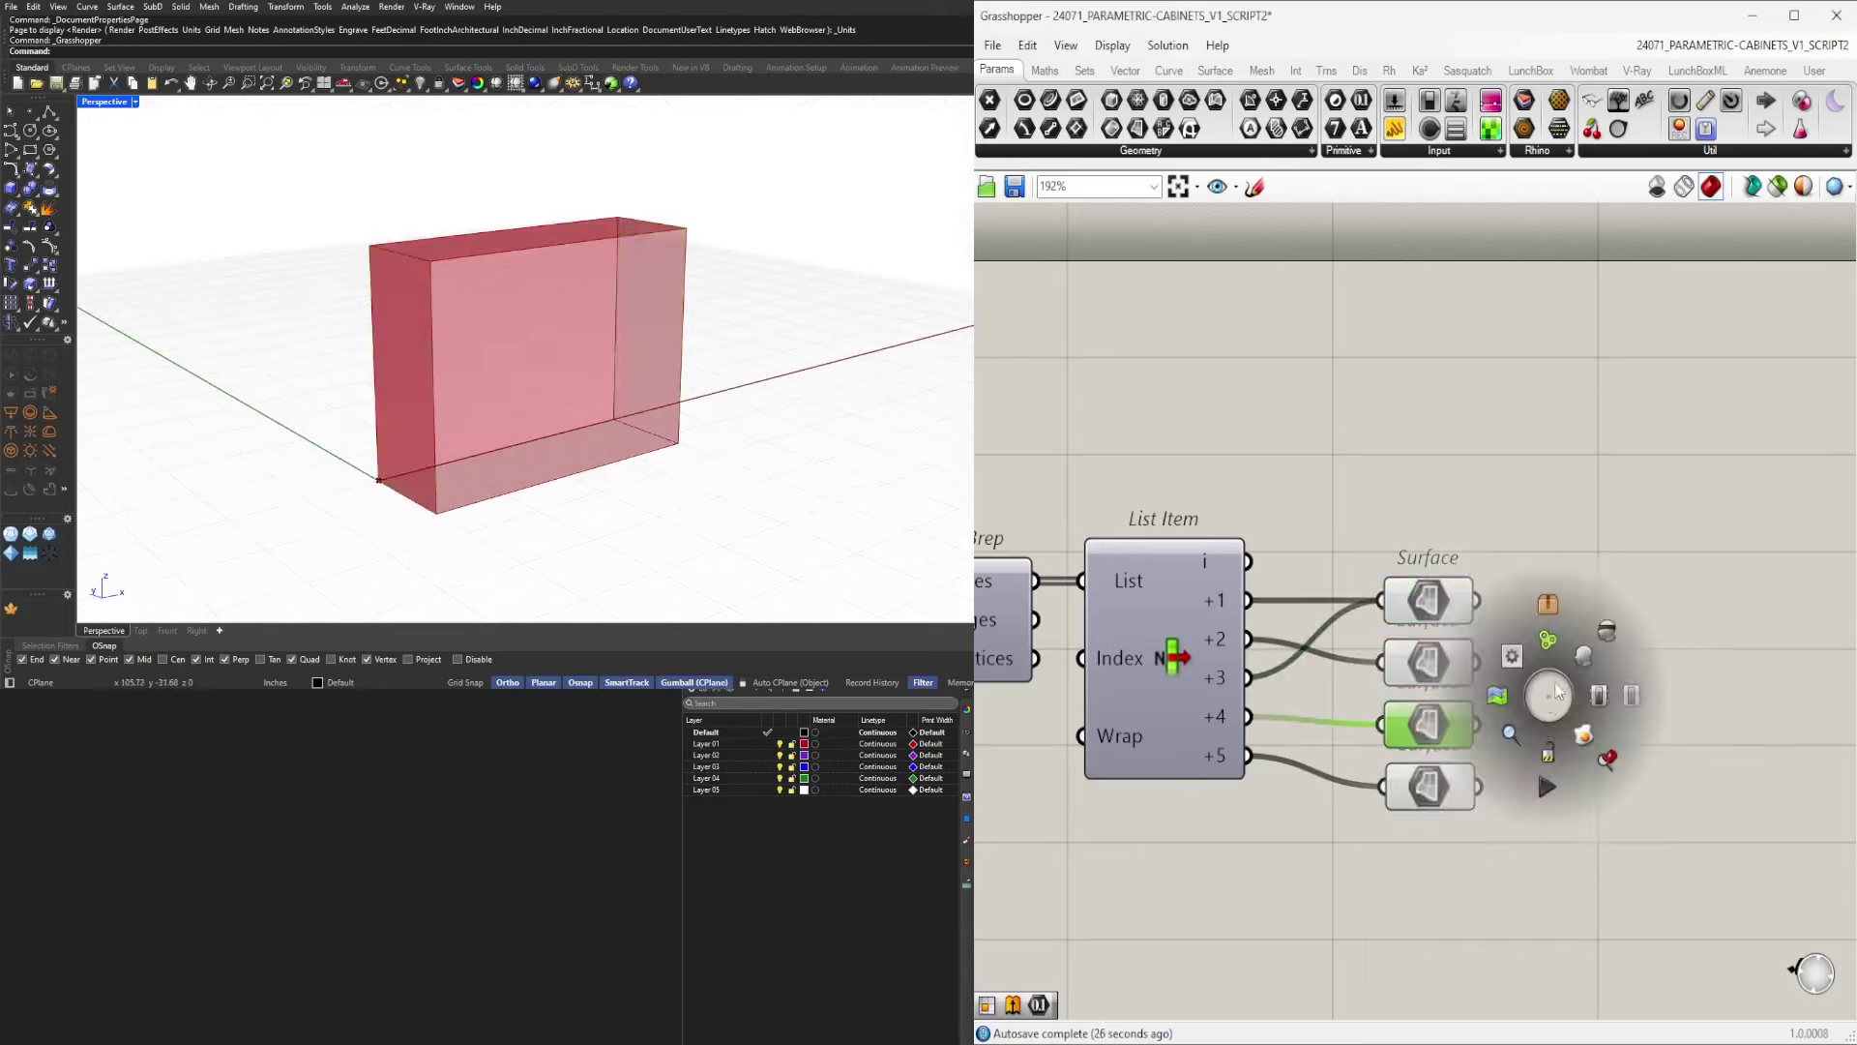
click(1585, 659)
middle_click(1554, 697)
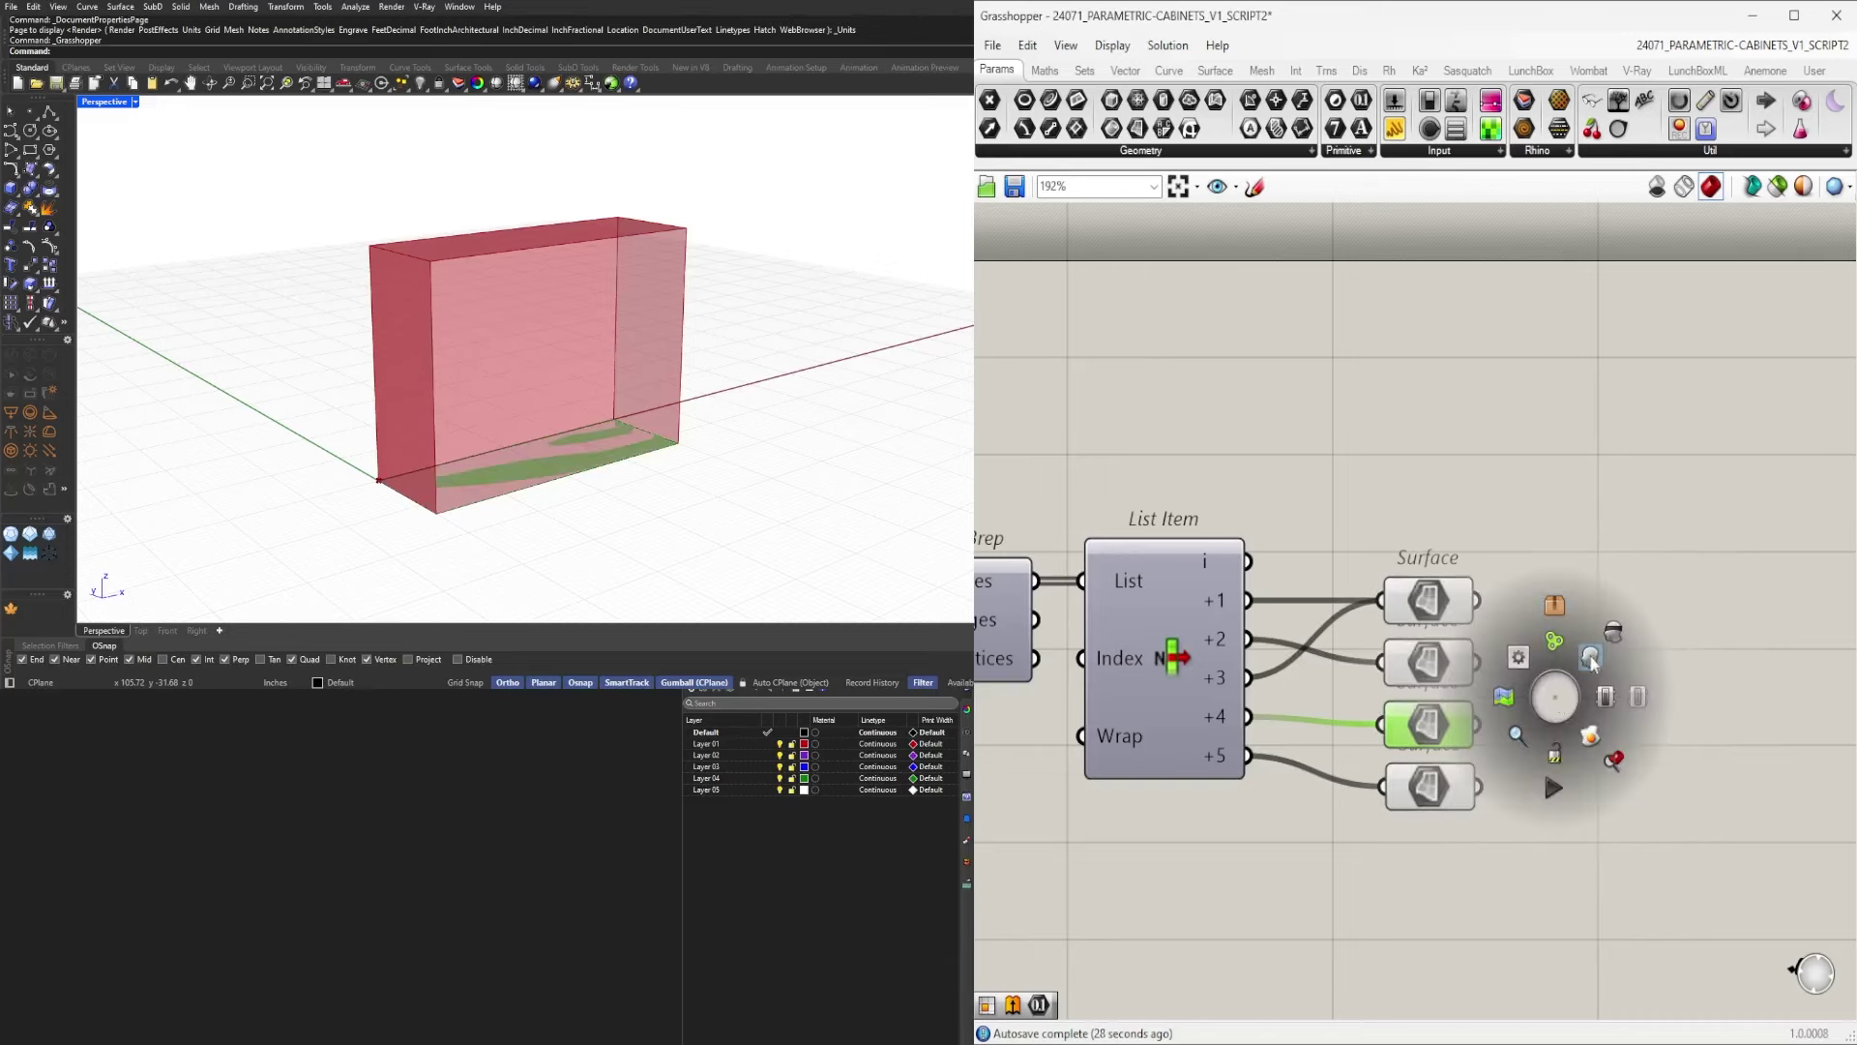
click(1610, 636)
Hide the preview of the Loft component.
scroll(1538, 672, down, 3)
right_drag(1215, 675, 1747, 693)
scroll(1746, 693, down, 2)
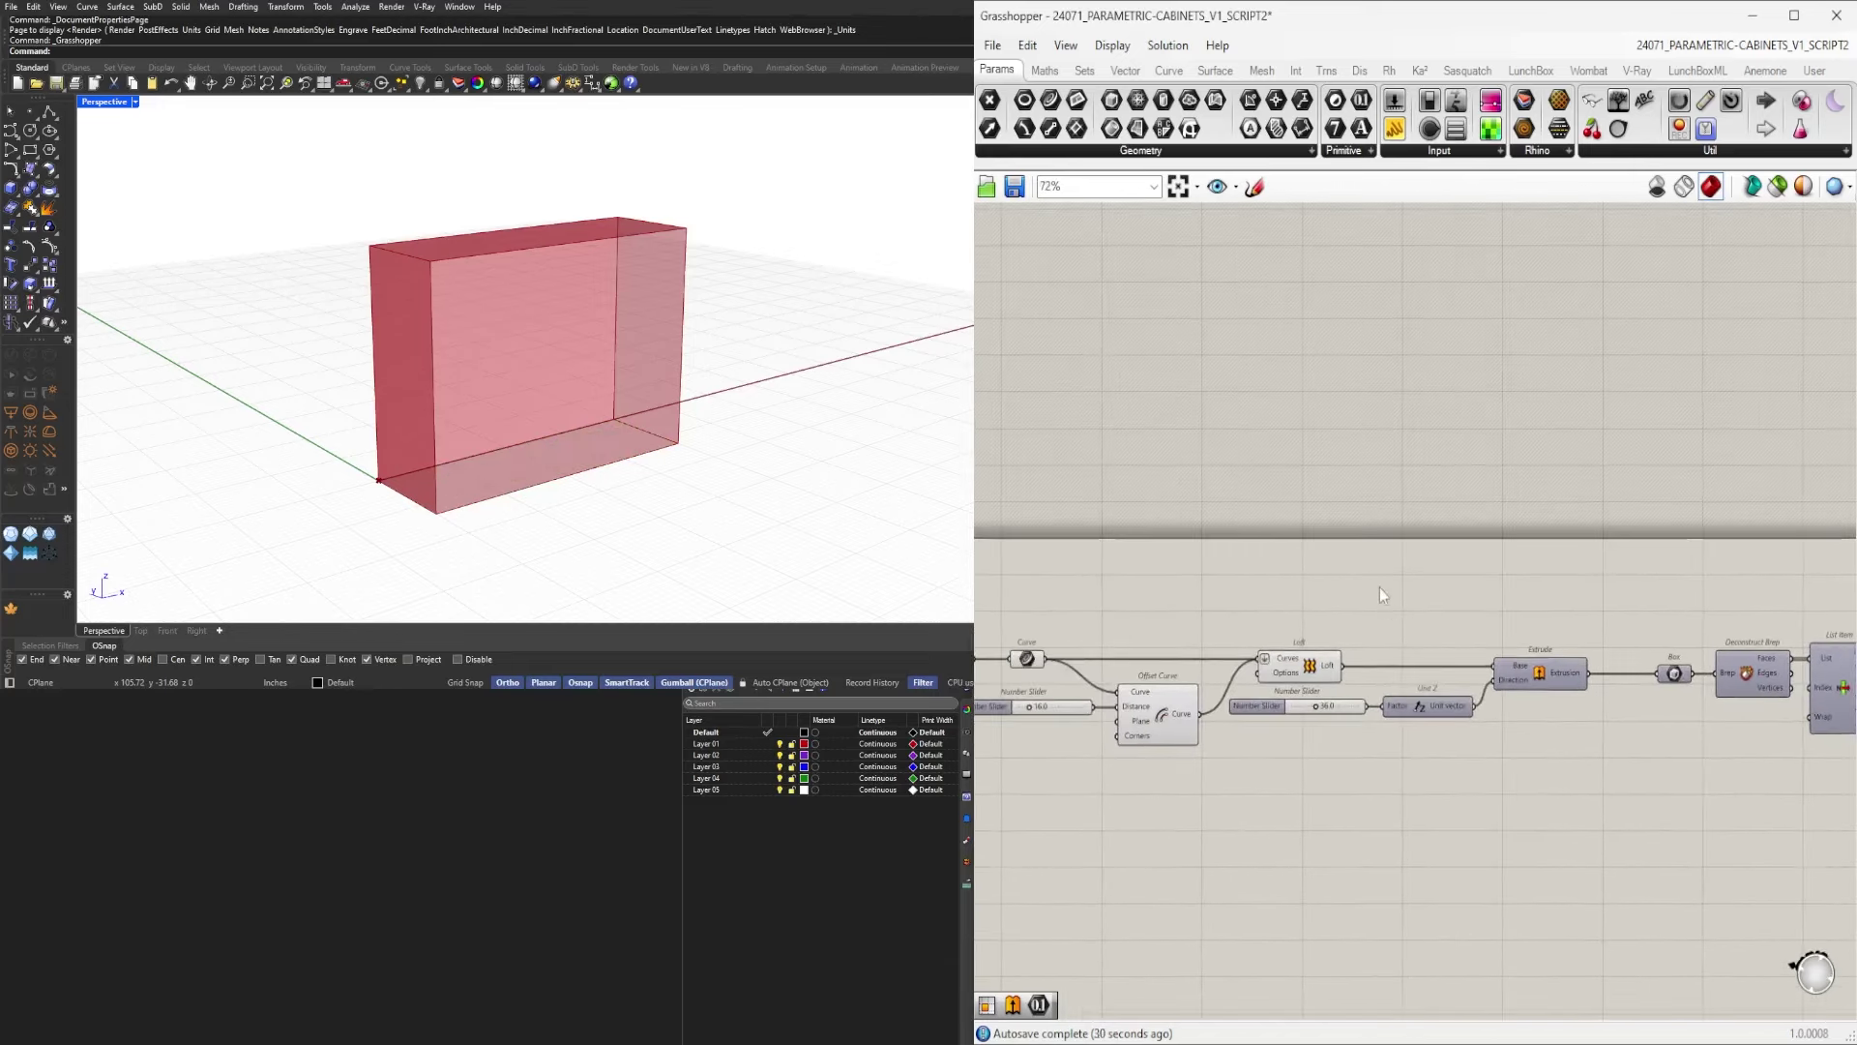
scroll(1359, 614, up, 3)
drag(1323, 620, 1298, 689)
middle_click(1306, 633)
click(1345, 590)
scroll(1408, 593, down, 4)
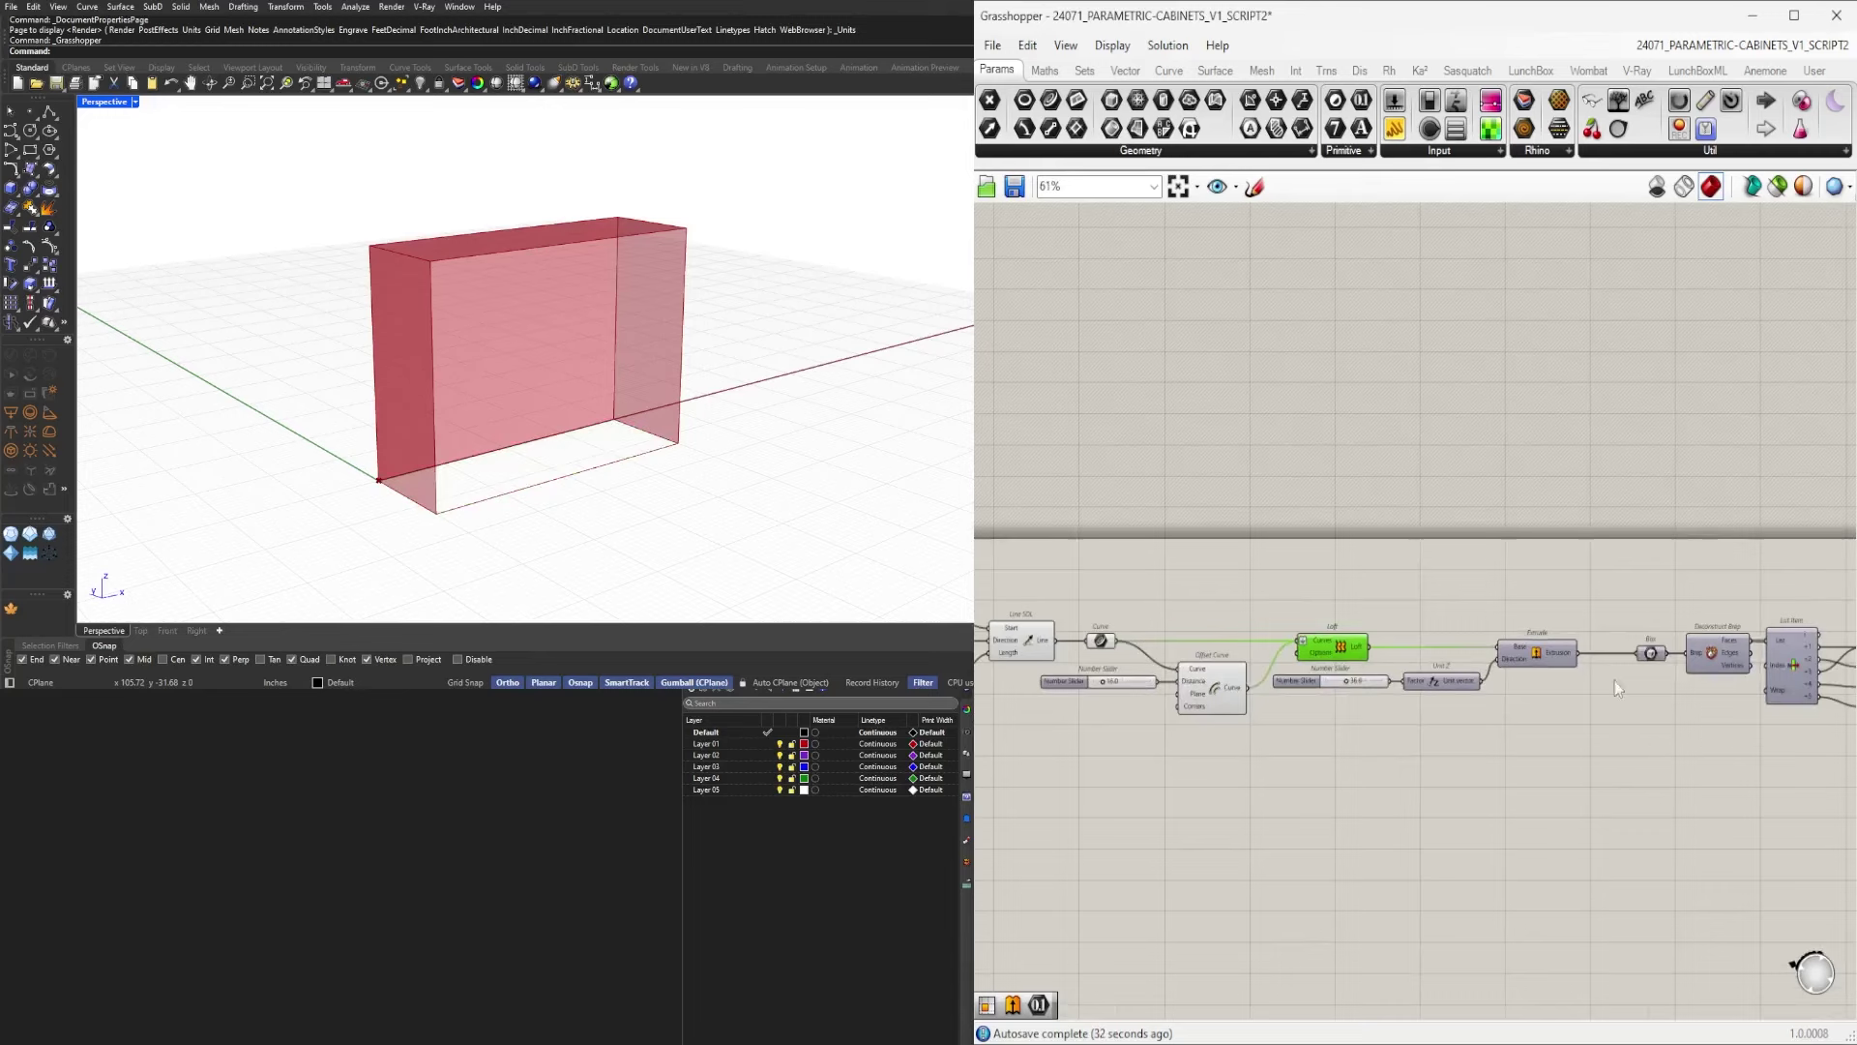
Check the side faces held by the first Surface parameter and add an Evaluate Surface component beyond the Surface parameters.
right_drag(1683, 647, 1117, 651)
scroll(1346, 660, up, 5)
drag(1418, 850, 1375, 693)
right_drag(1209, 639, 1223, 596)
click(1278, 580)
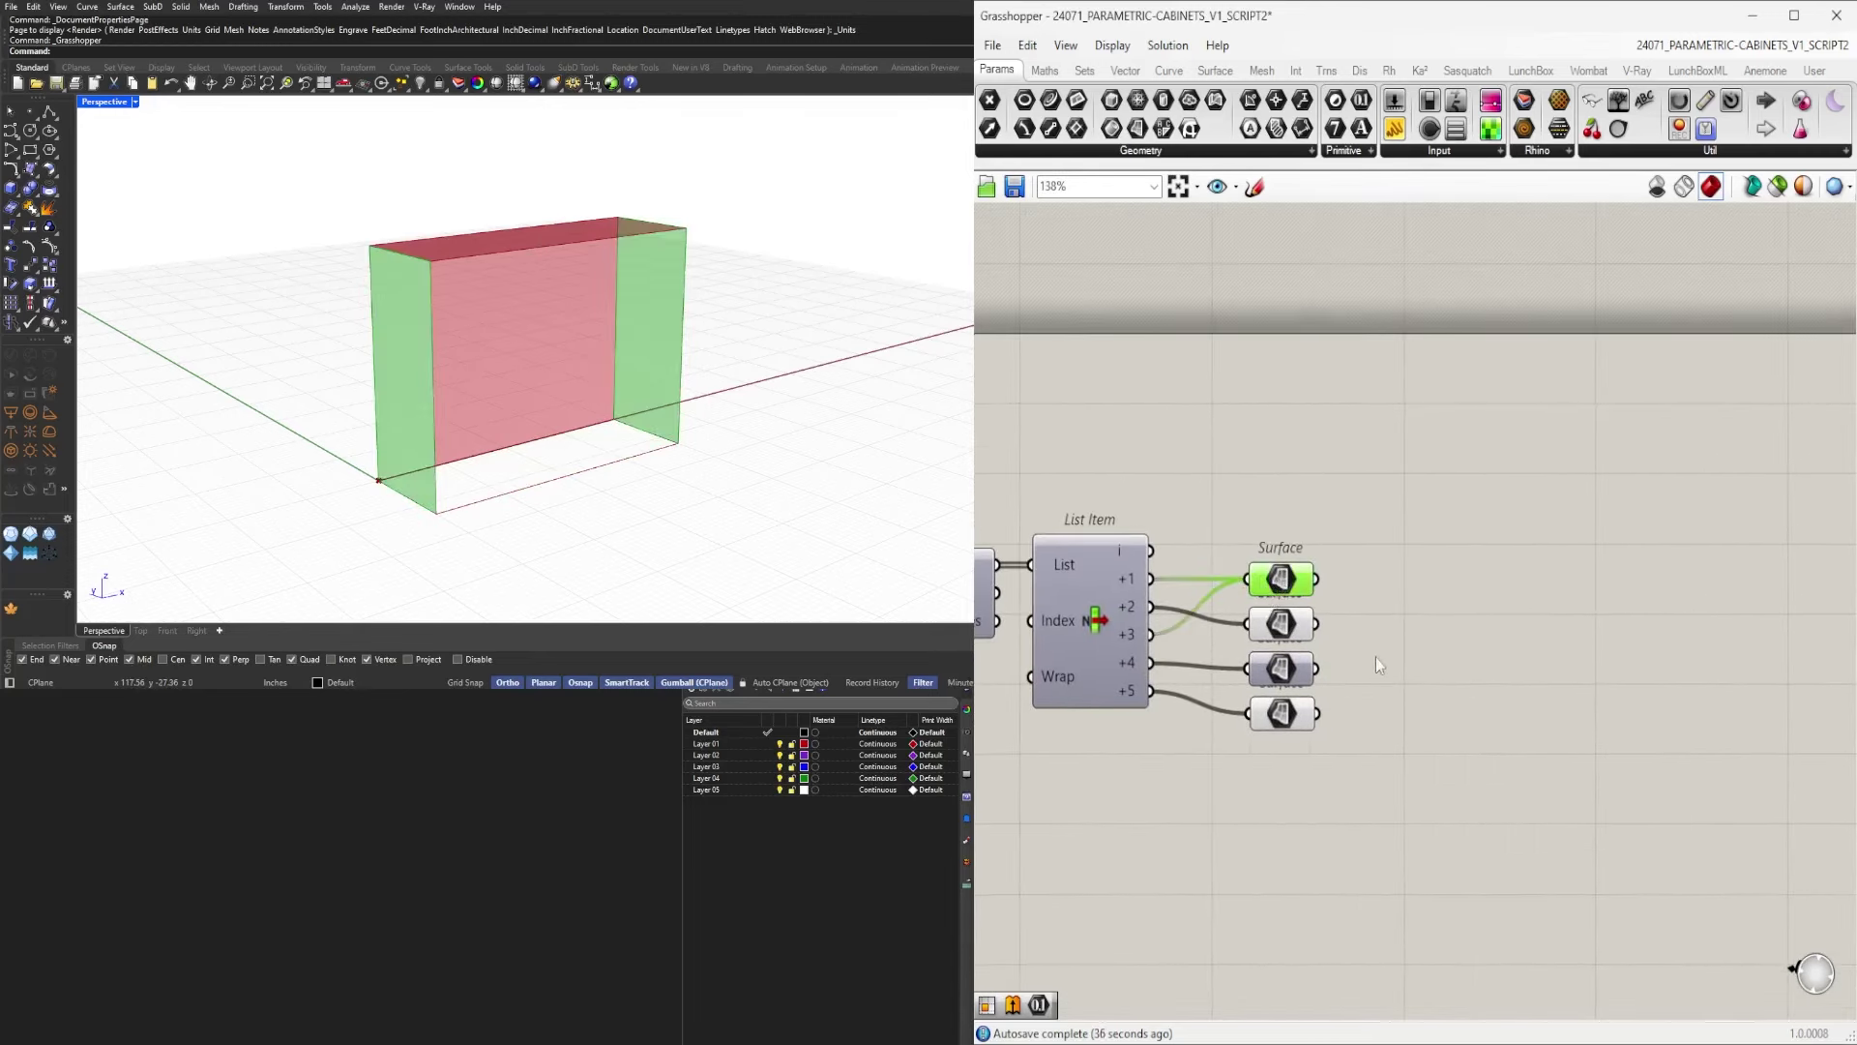
right_drag(522, 373, 426, 357)
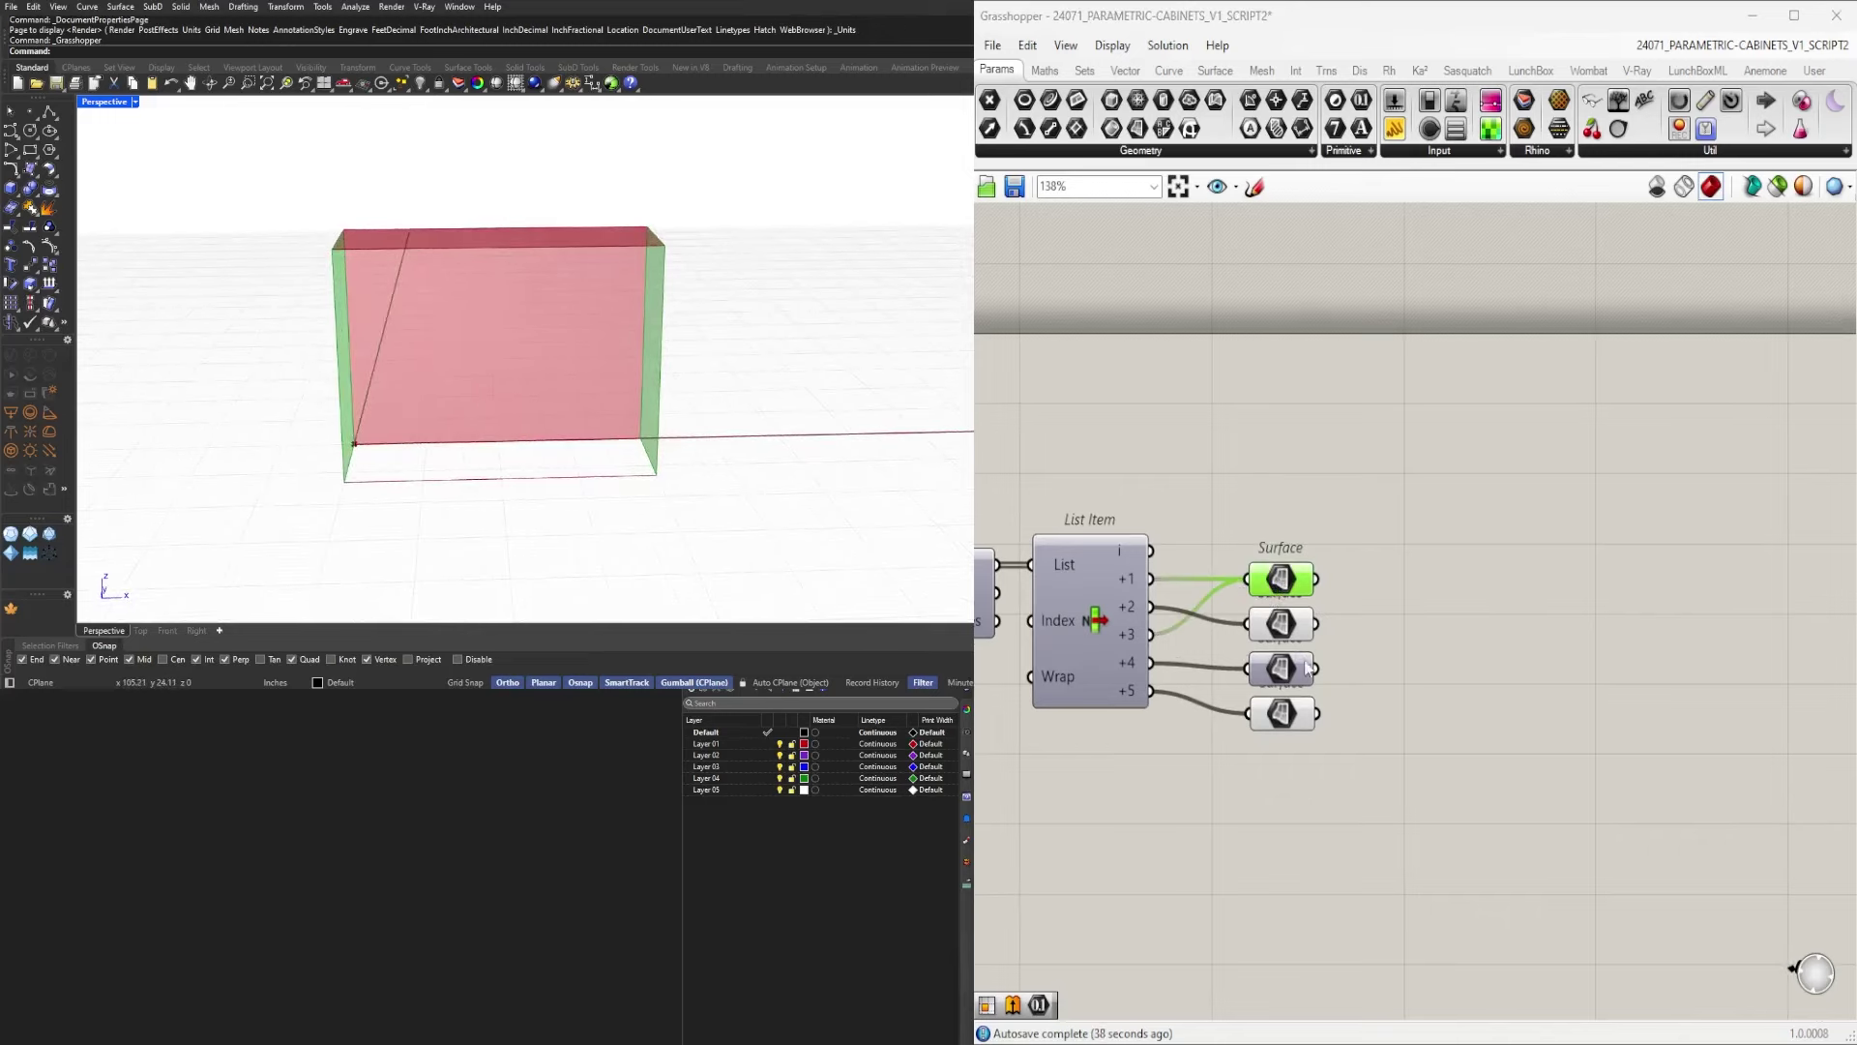
double_click(1629, 534)
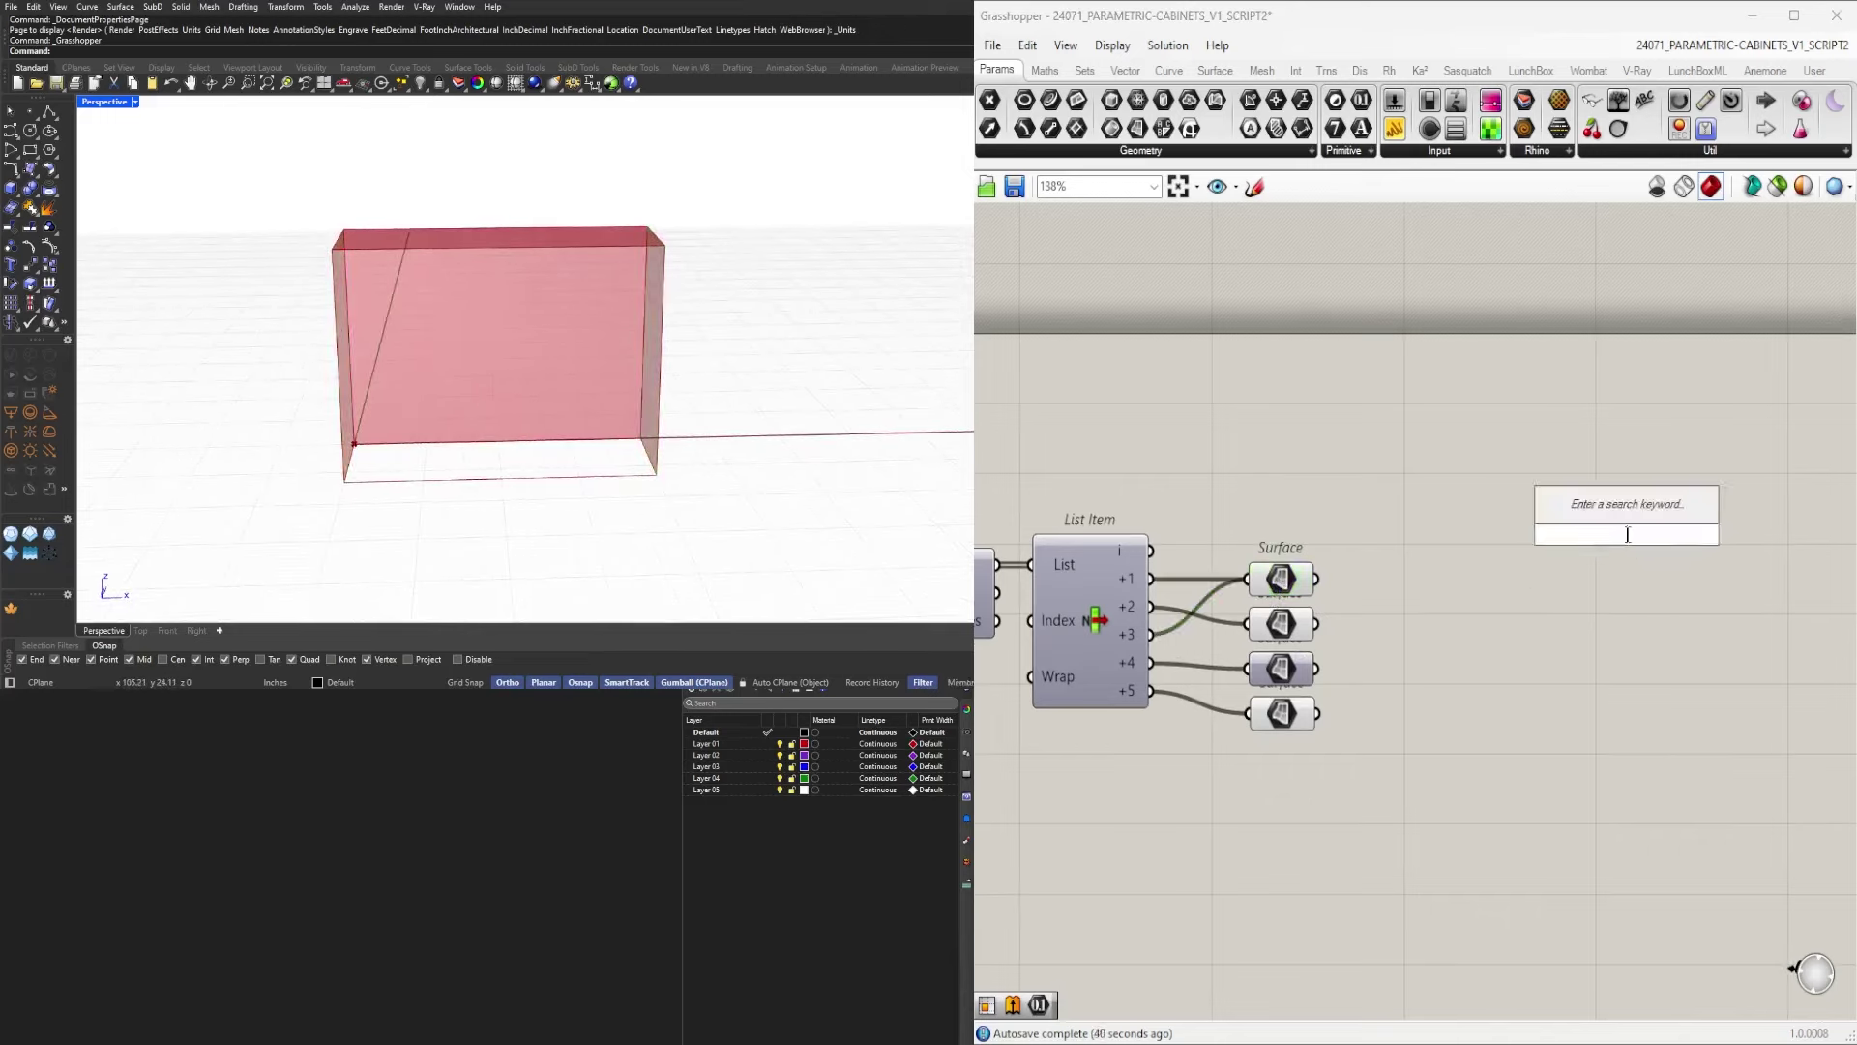
text(eval)
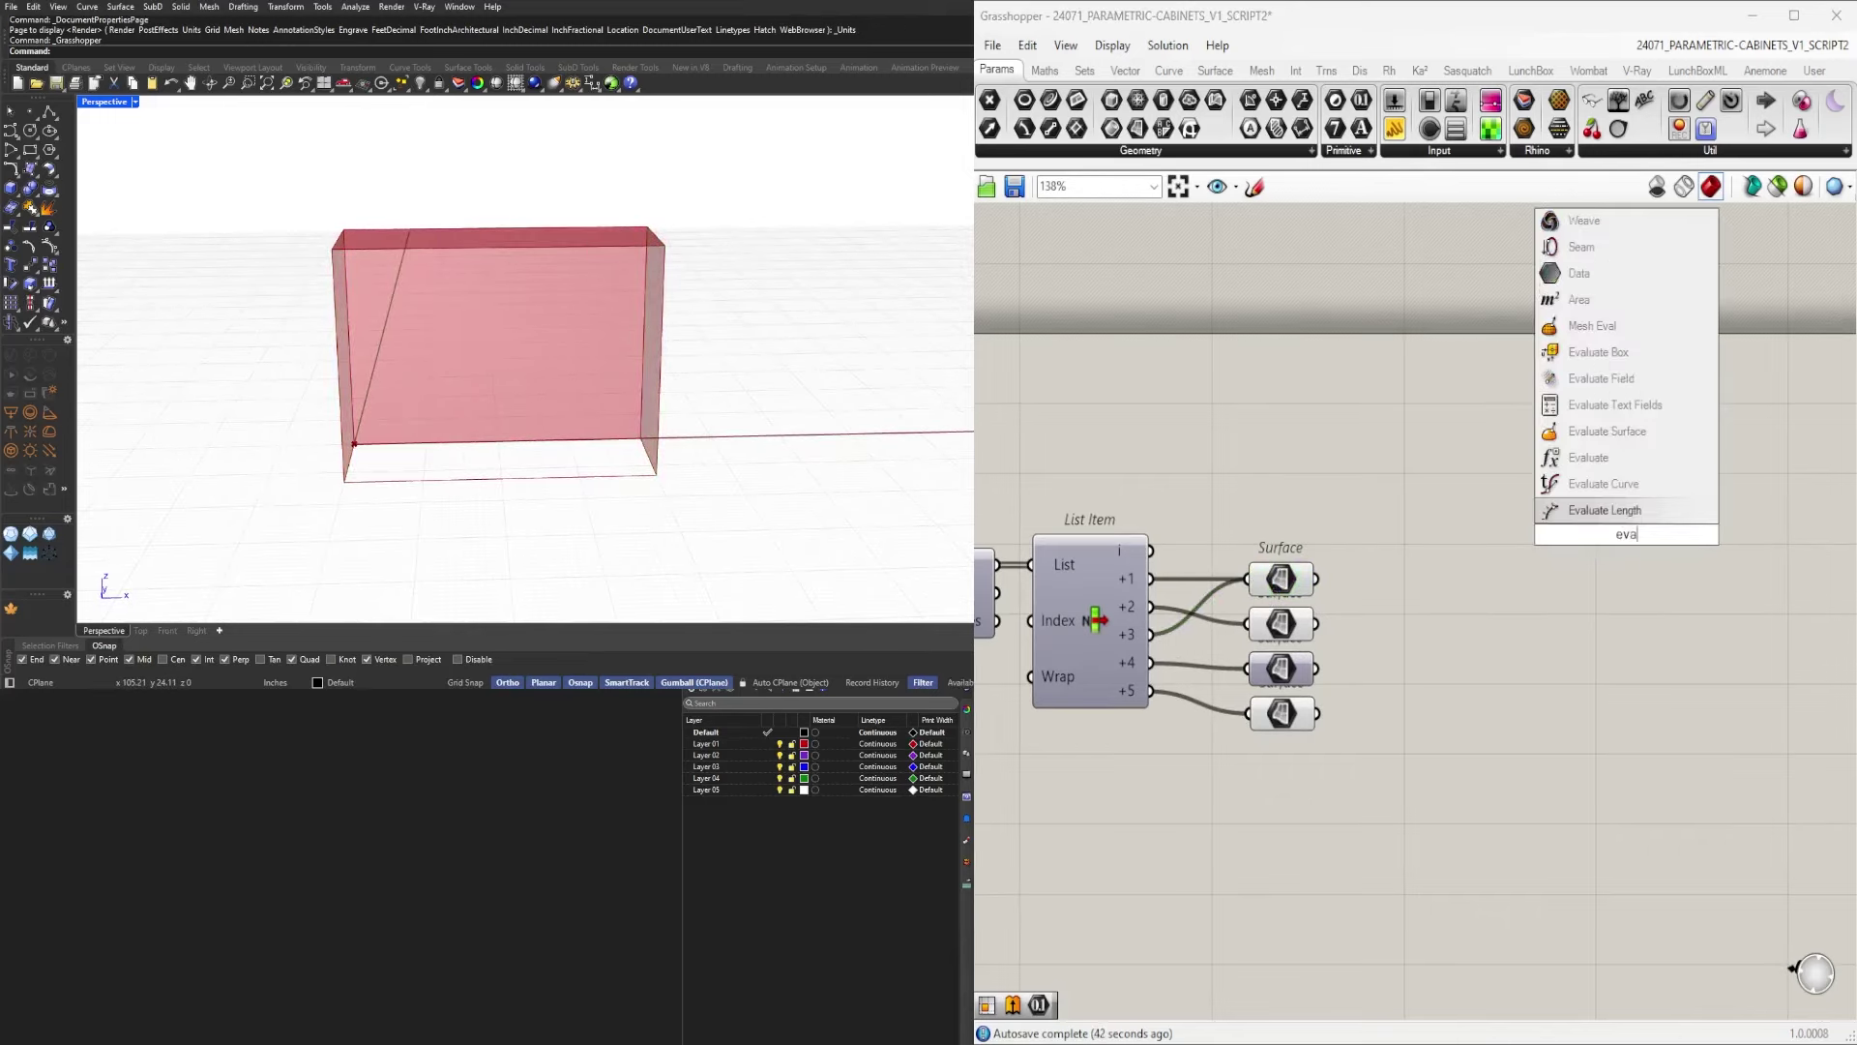
click(1577, 437)
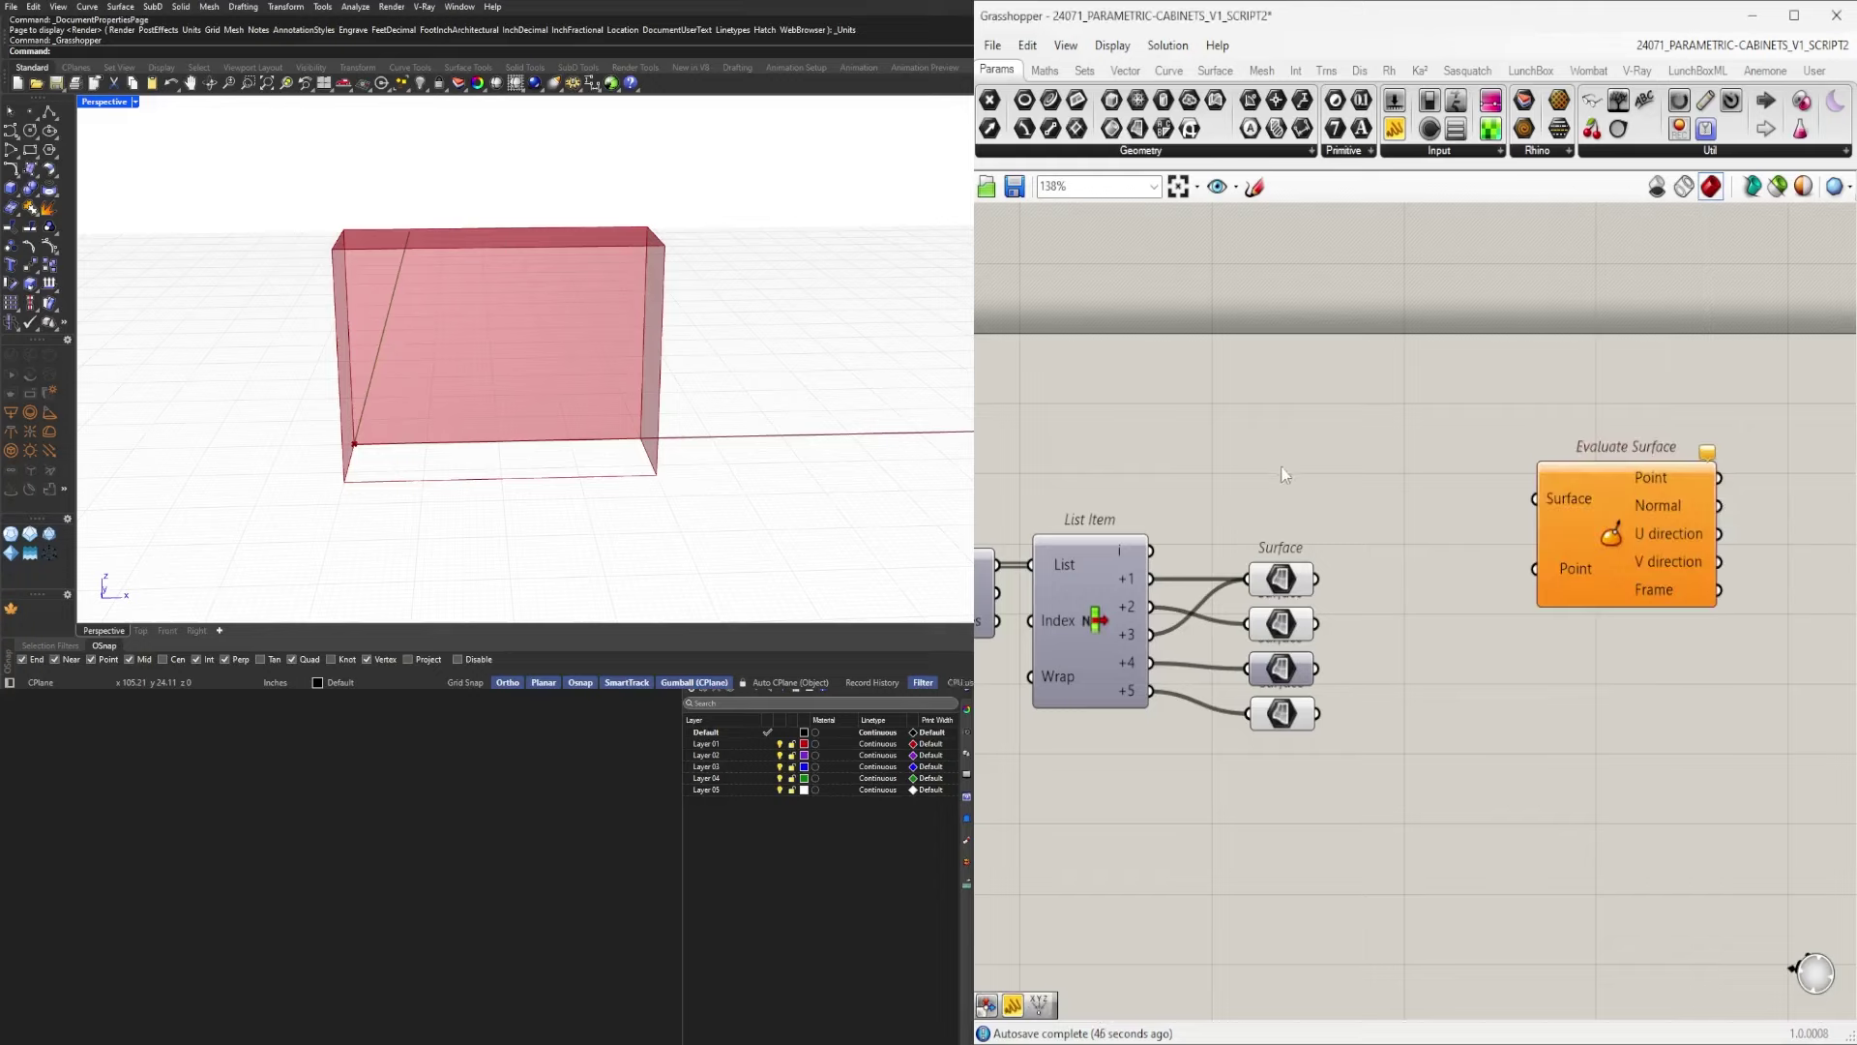
Add a panel containing .5,.5 and connect it to the Point input of Evaluate Surface.
double_click(1341, 516)
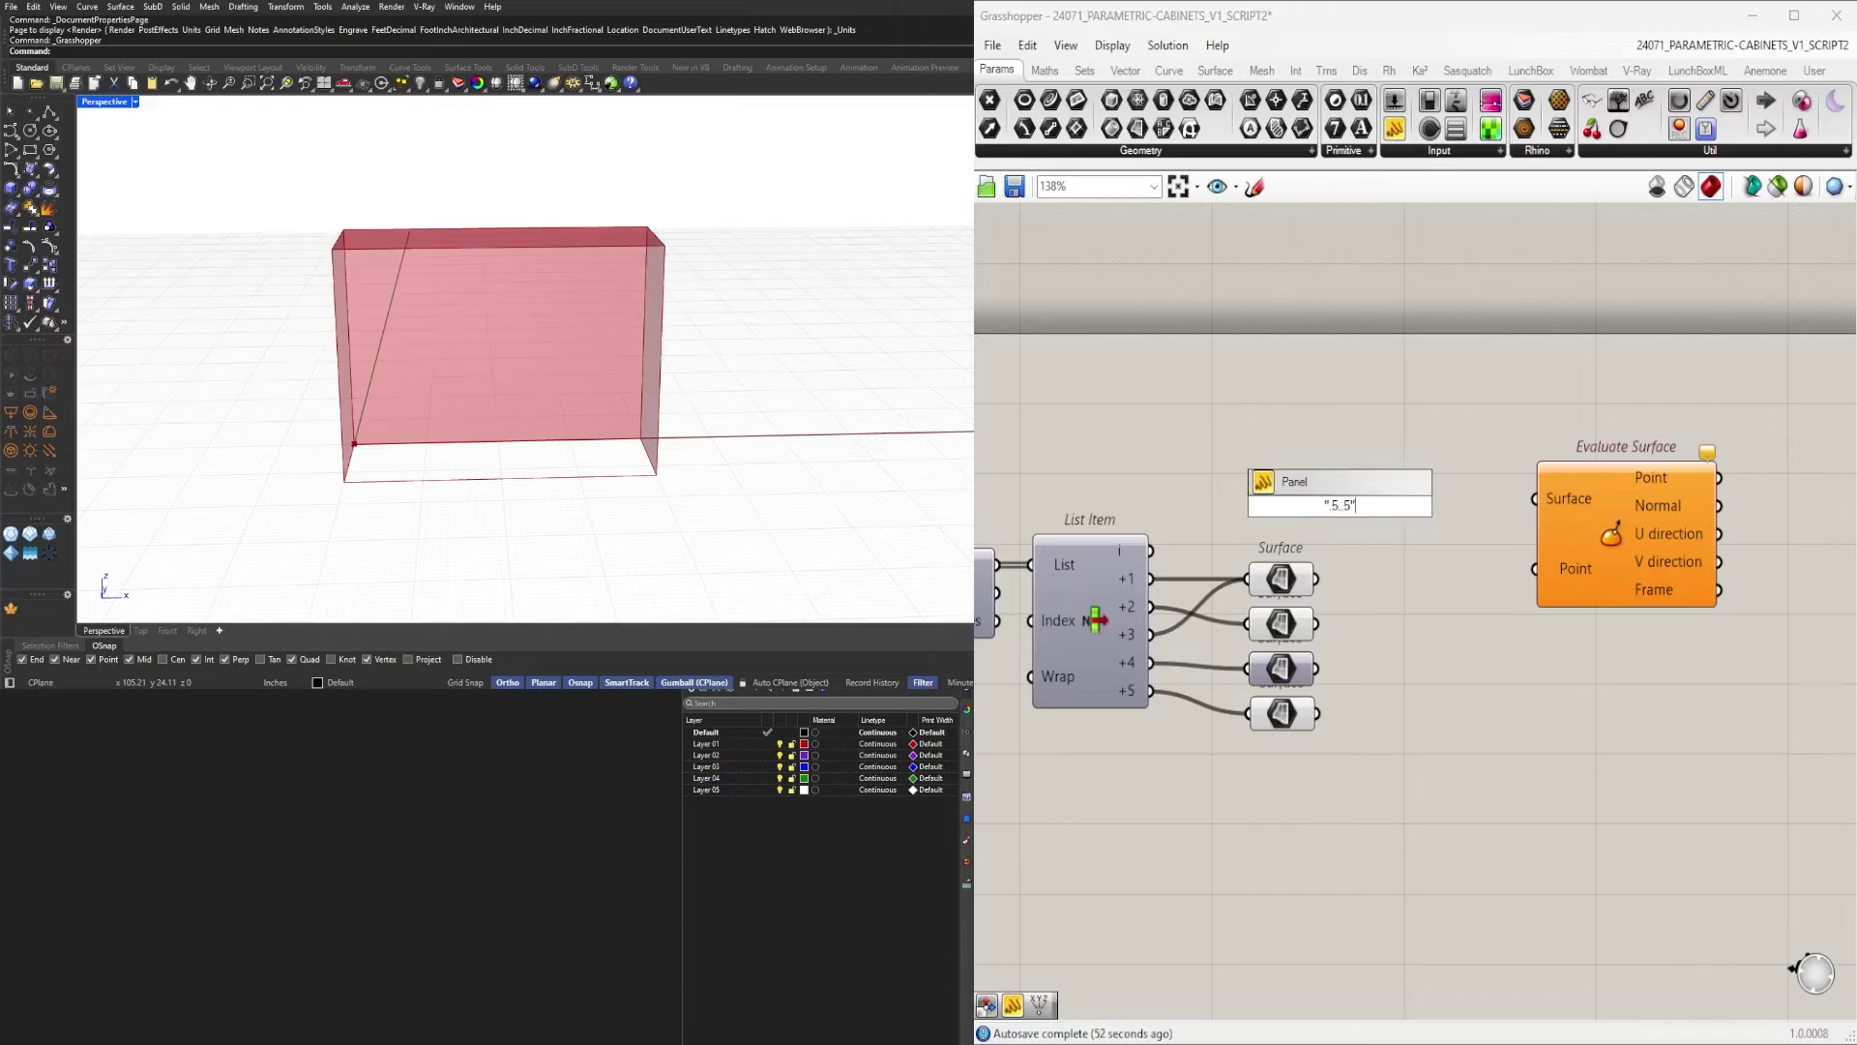
key(Return)
scroll(1348, 507, up, 4)
drag(1357, 472, 1647, 617)
right_drag(1795, 683, 1415, 716)
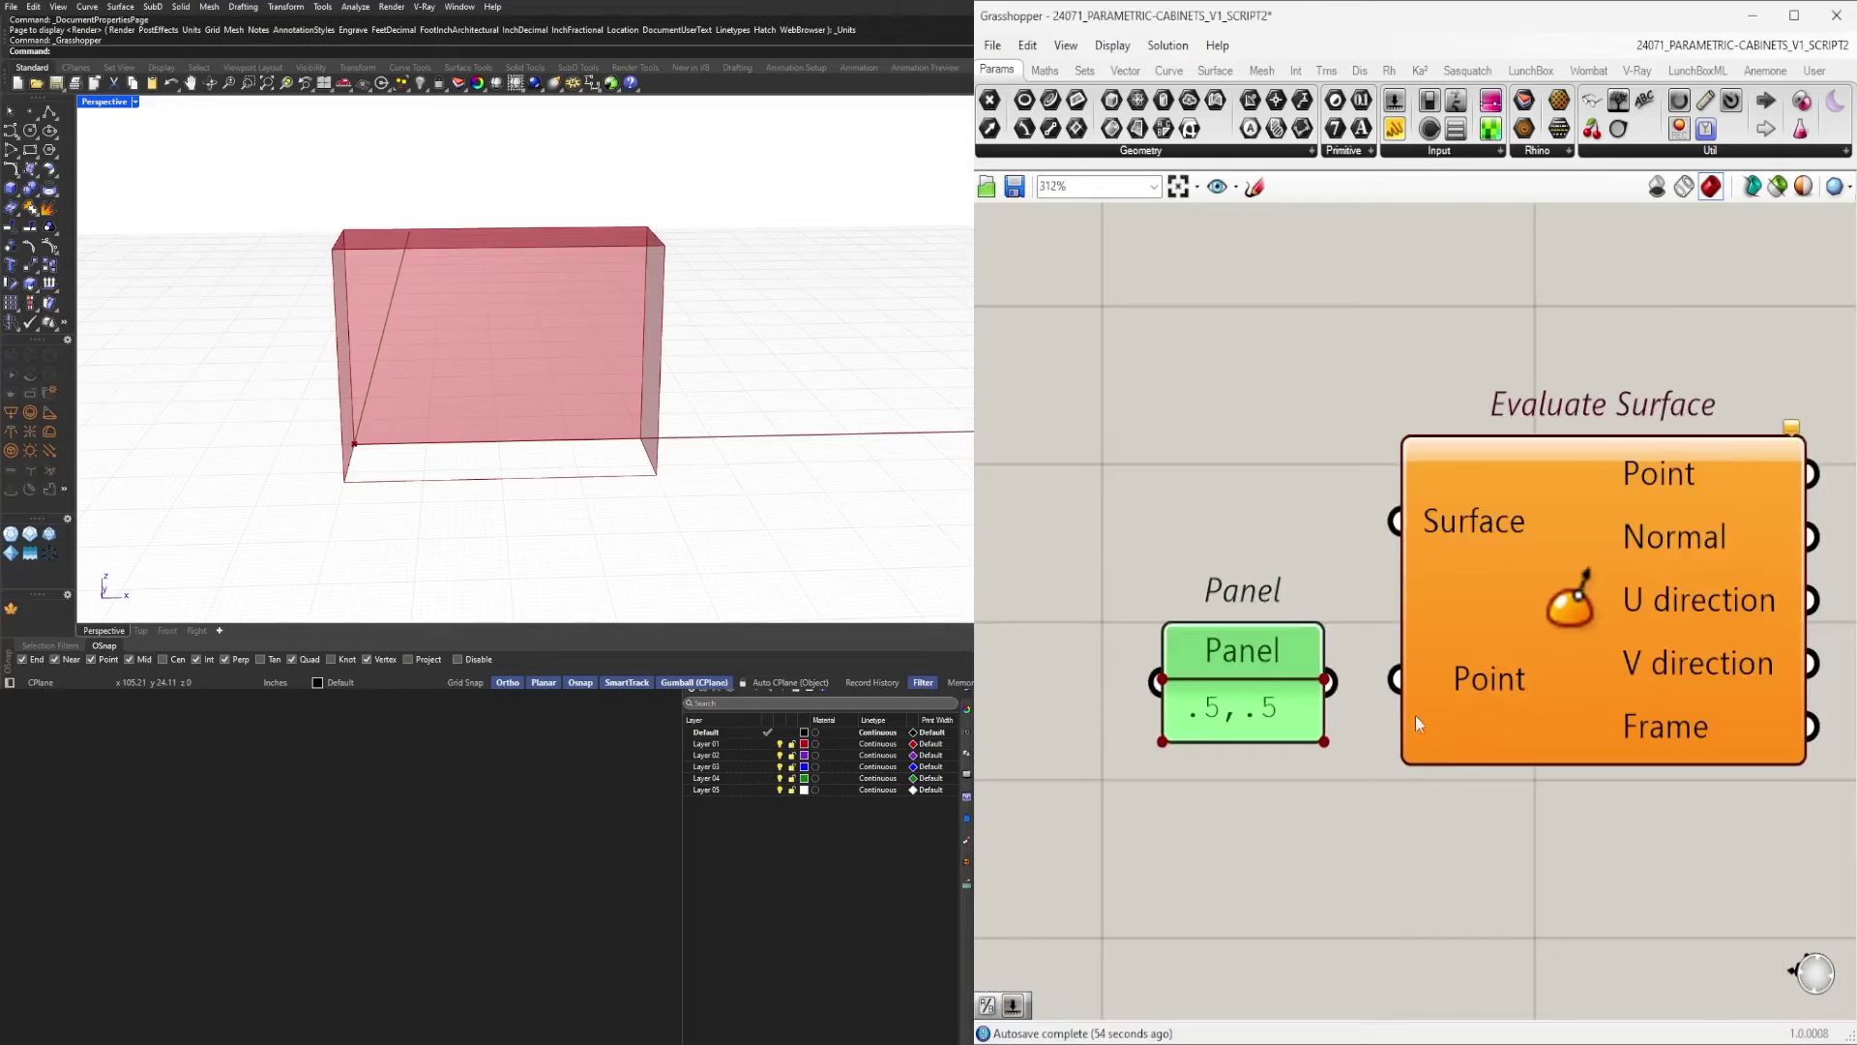
click(1369, 708)
drag(1338, 683, 1371, 684)
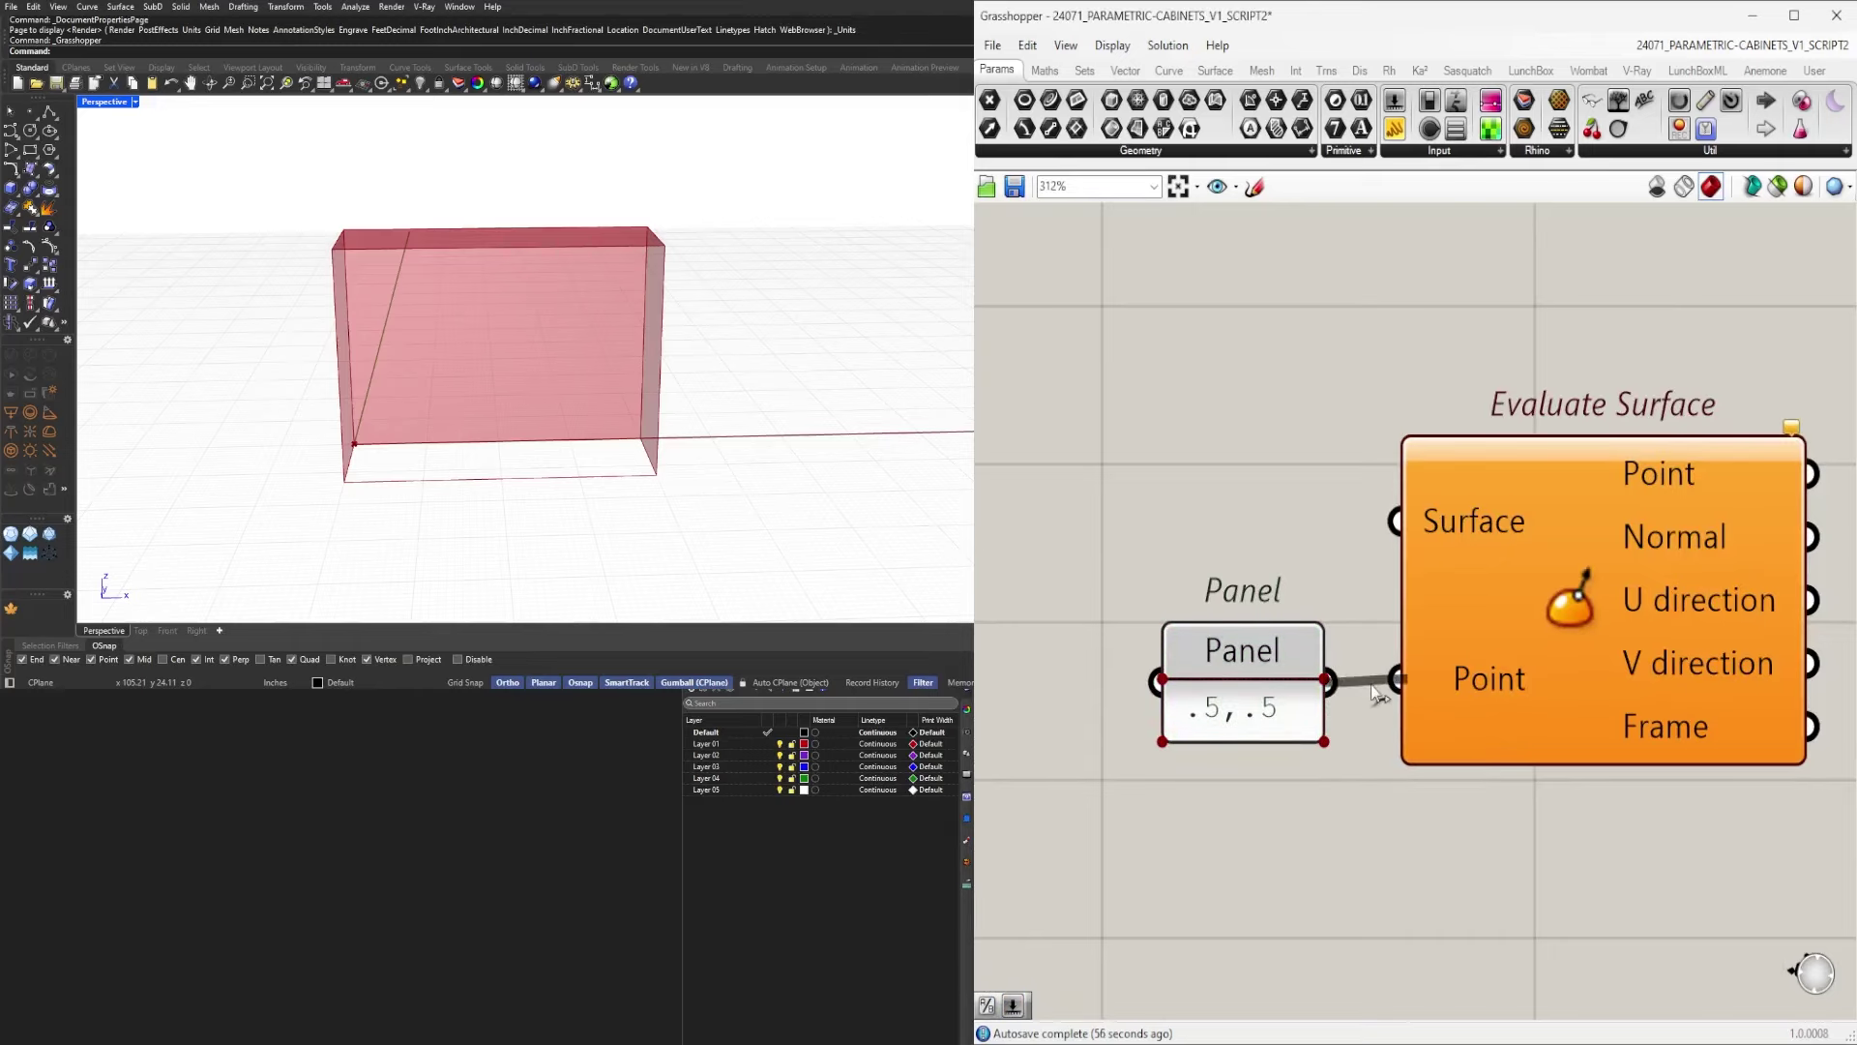
Connect the first Surface parameter to Evaluate Surface's Surface input, reparameterize that input, and nudge the panel clear of it.
scroll(1379, 692, down, 3)
drag(1088, 689, 1398, 576)
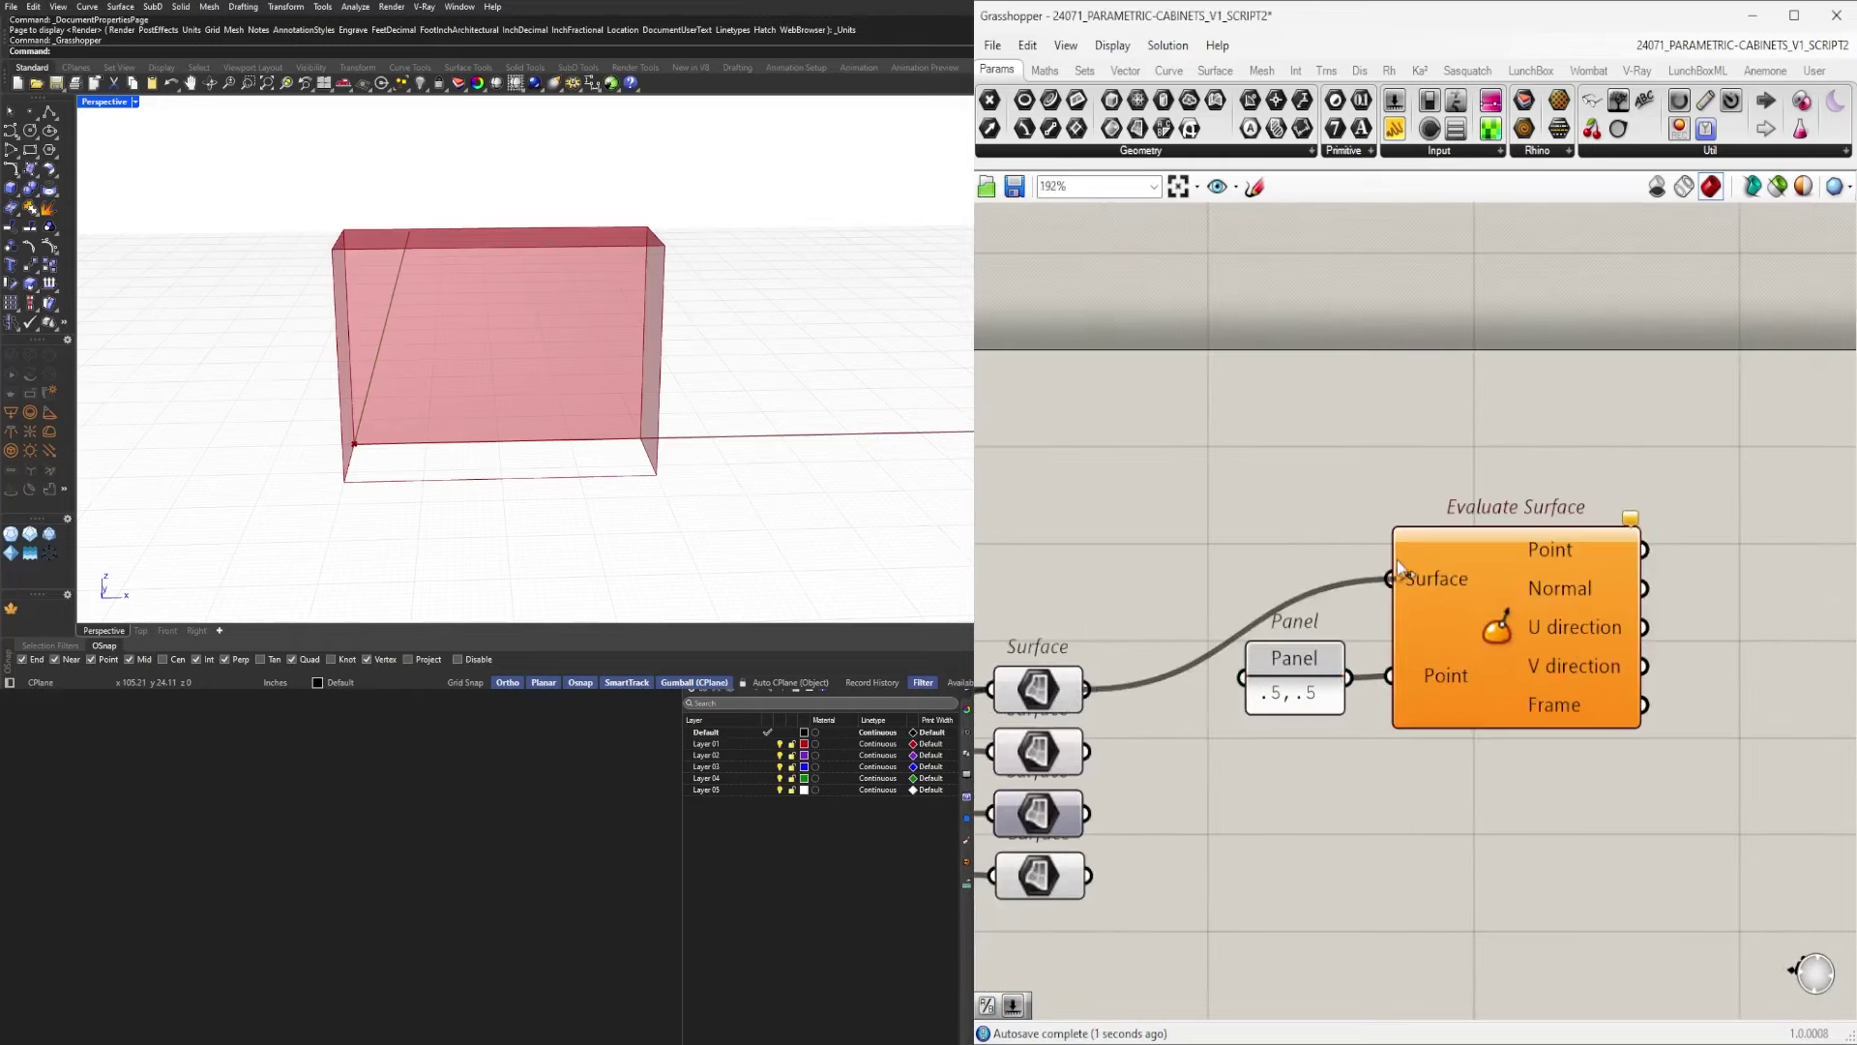
right_click(1399, 571)
click(1536, 794)
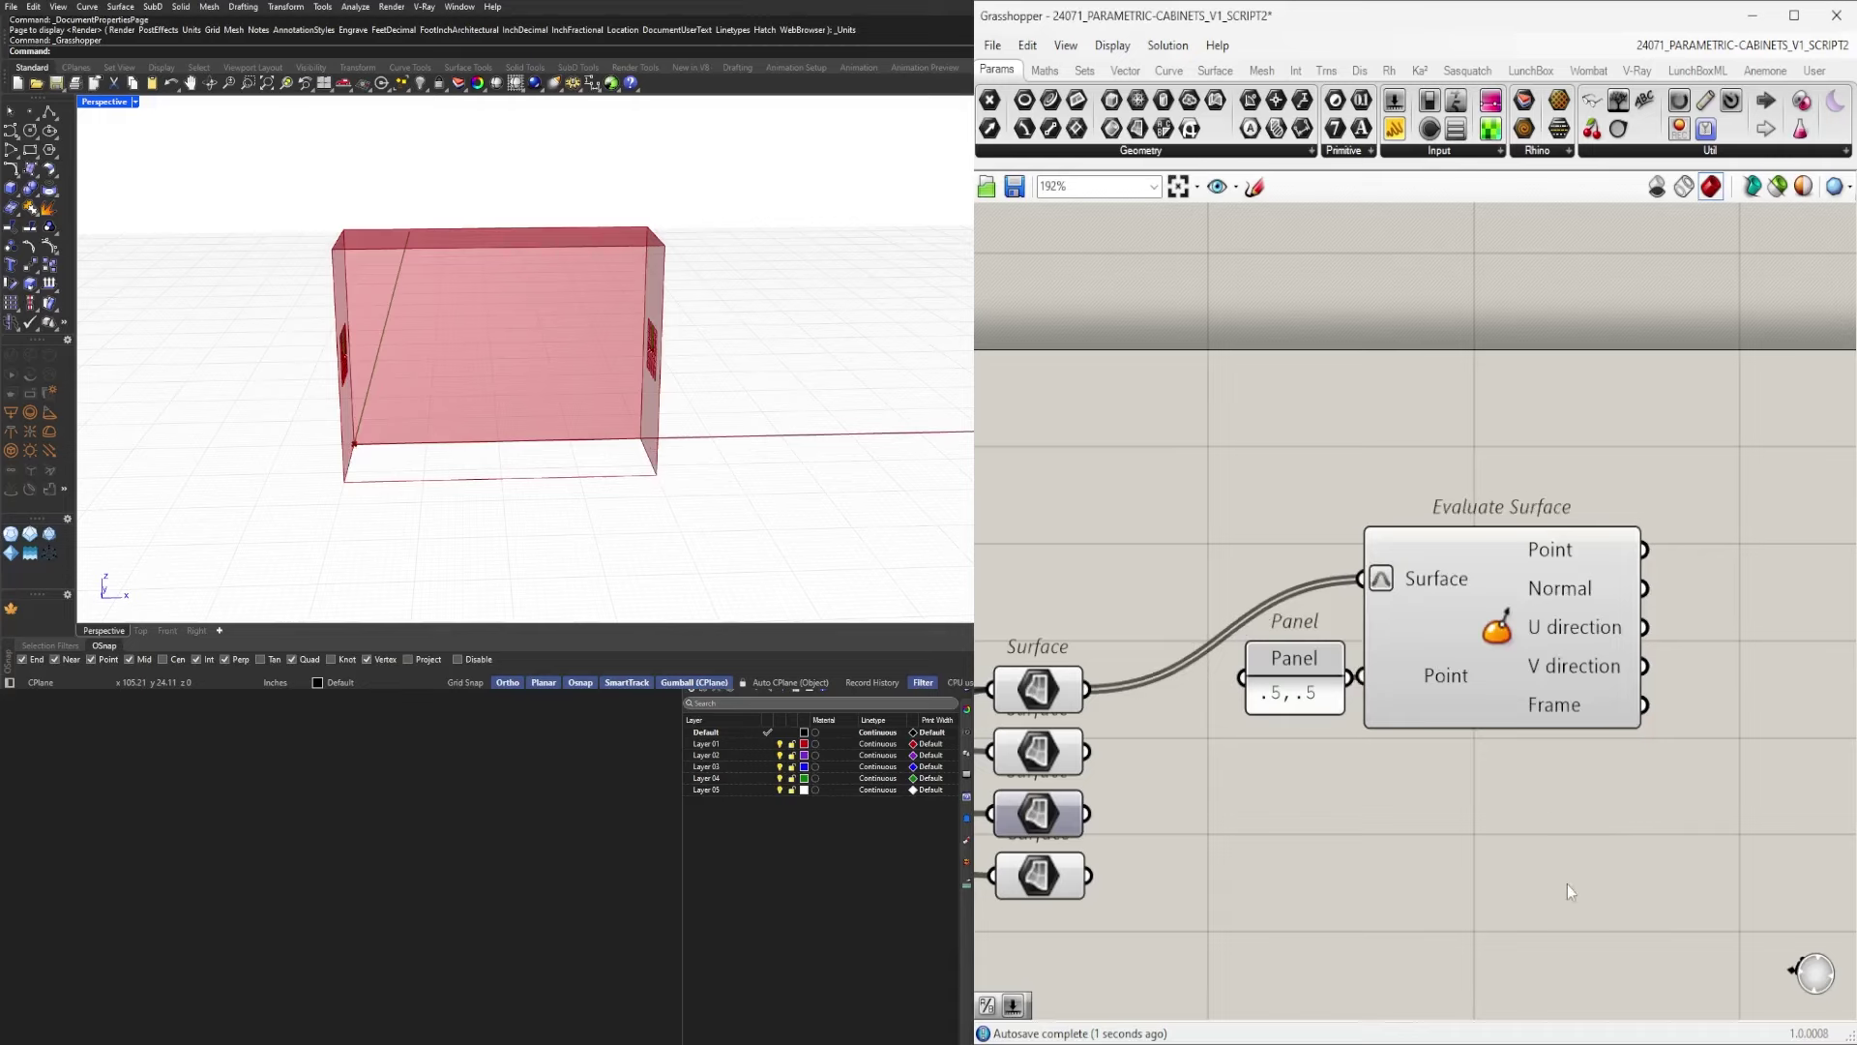
drag(1320, 664, 1314, 662)
click(1524, 832)
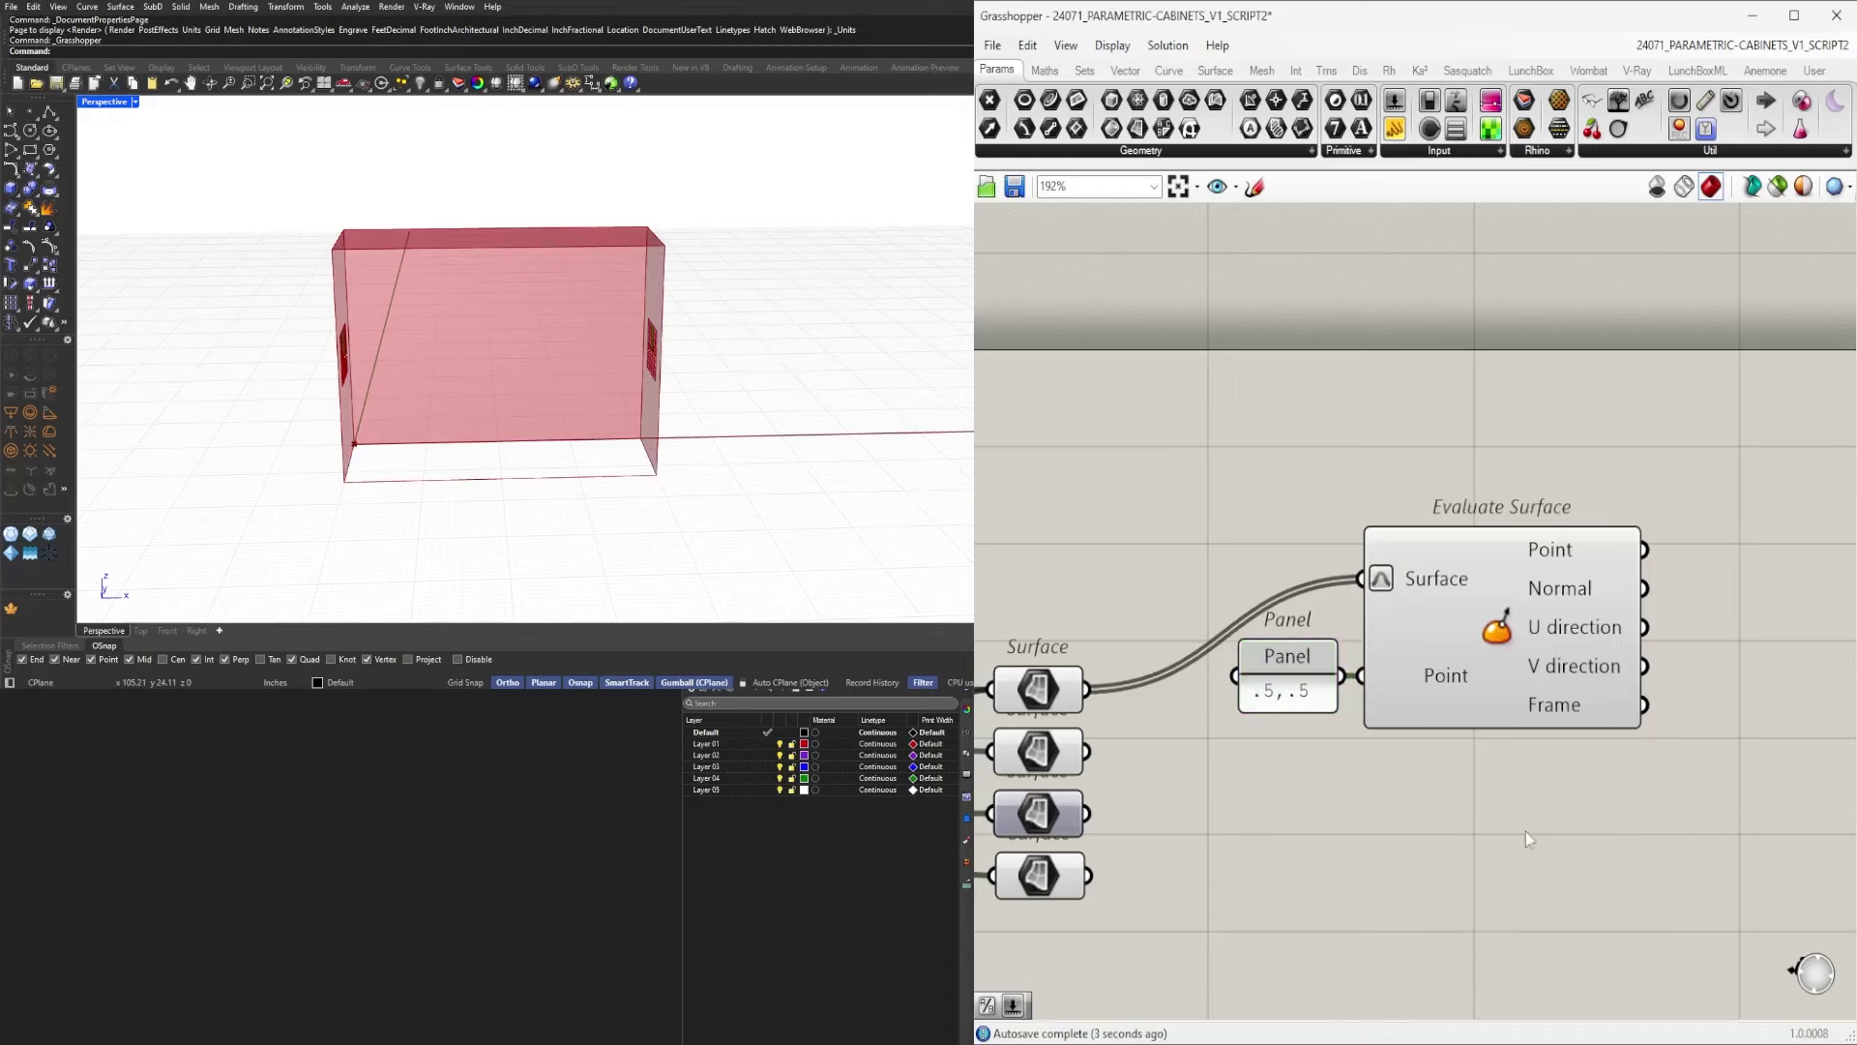
Insert a relay on the Surface wire just before Evaluate Surface.
scroll(1525, 838, down, 1)
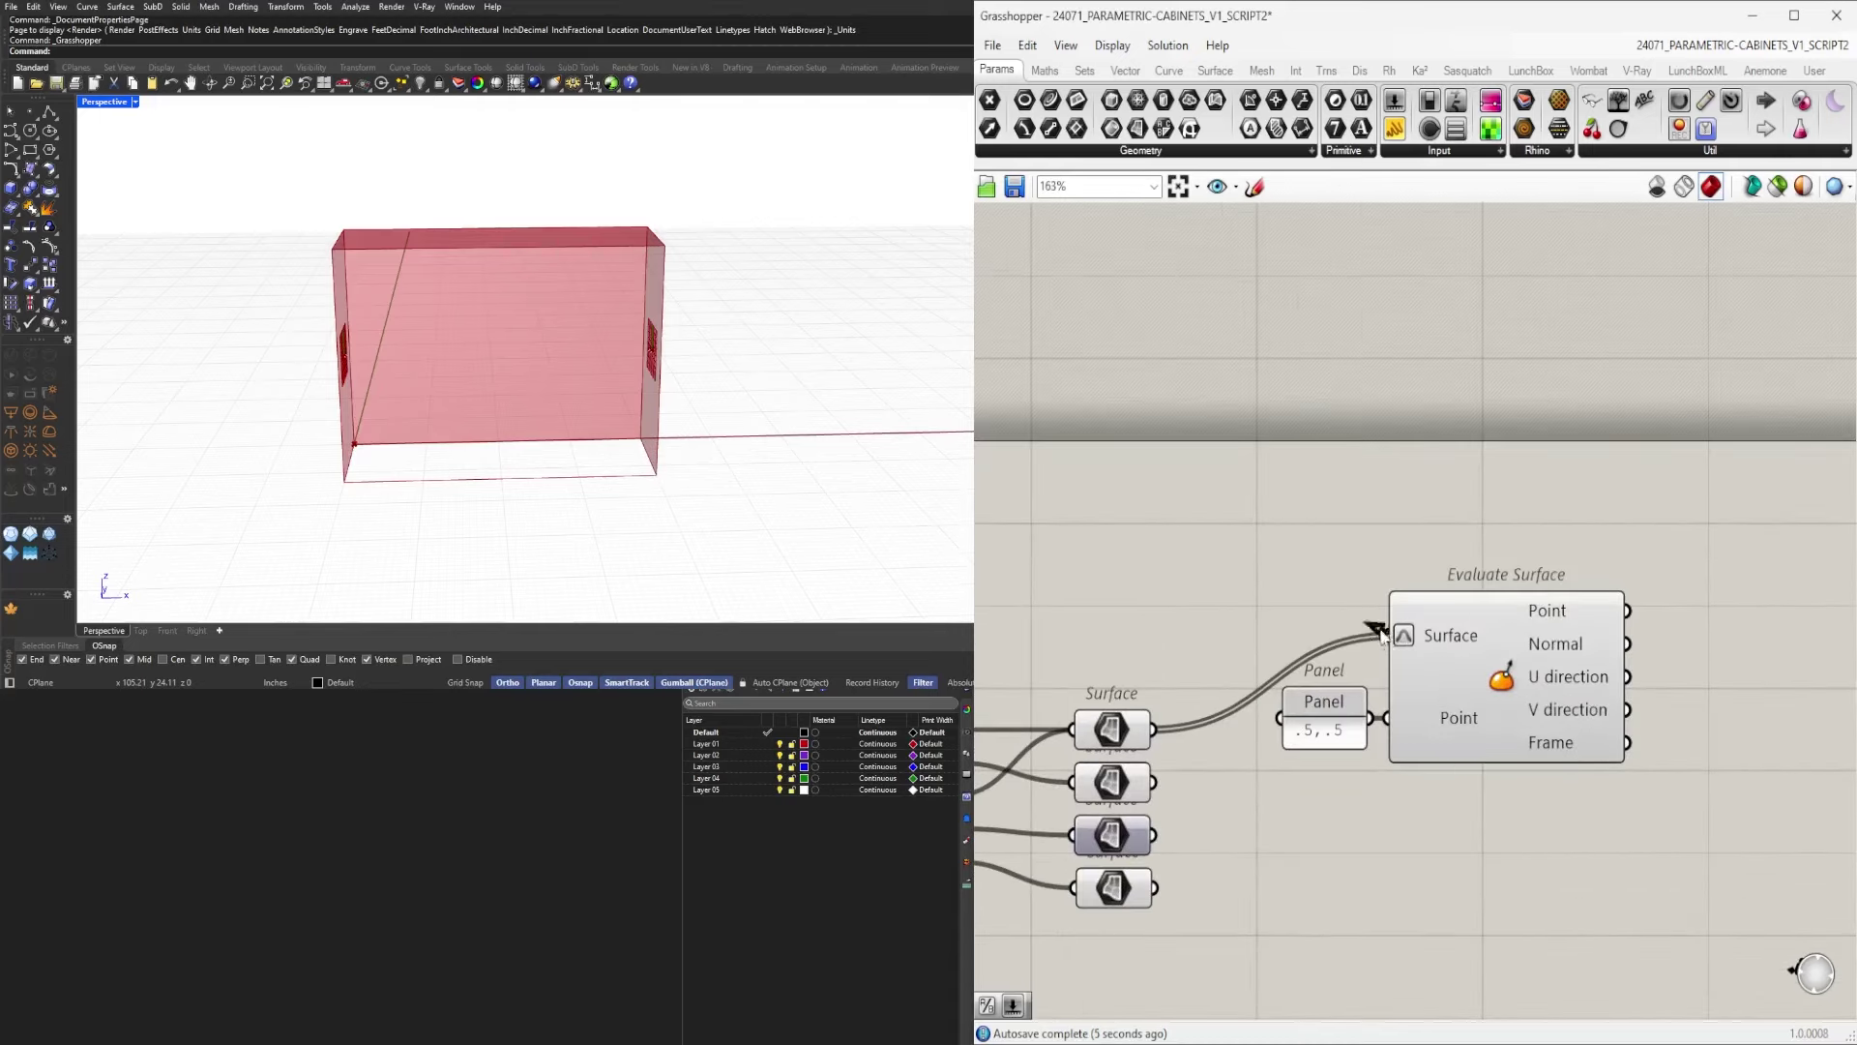
double_click(1321, 634)
drag(1339, 634, 1328, 631)
click(1366, 586)
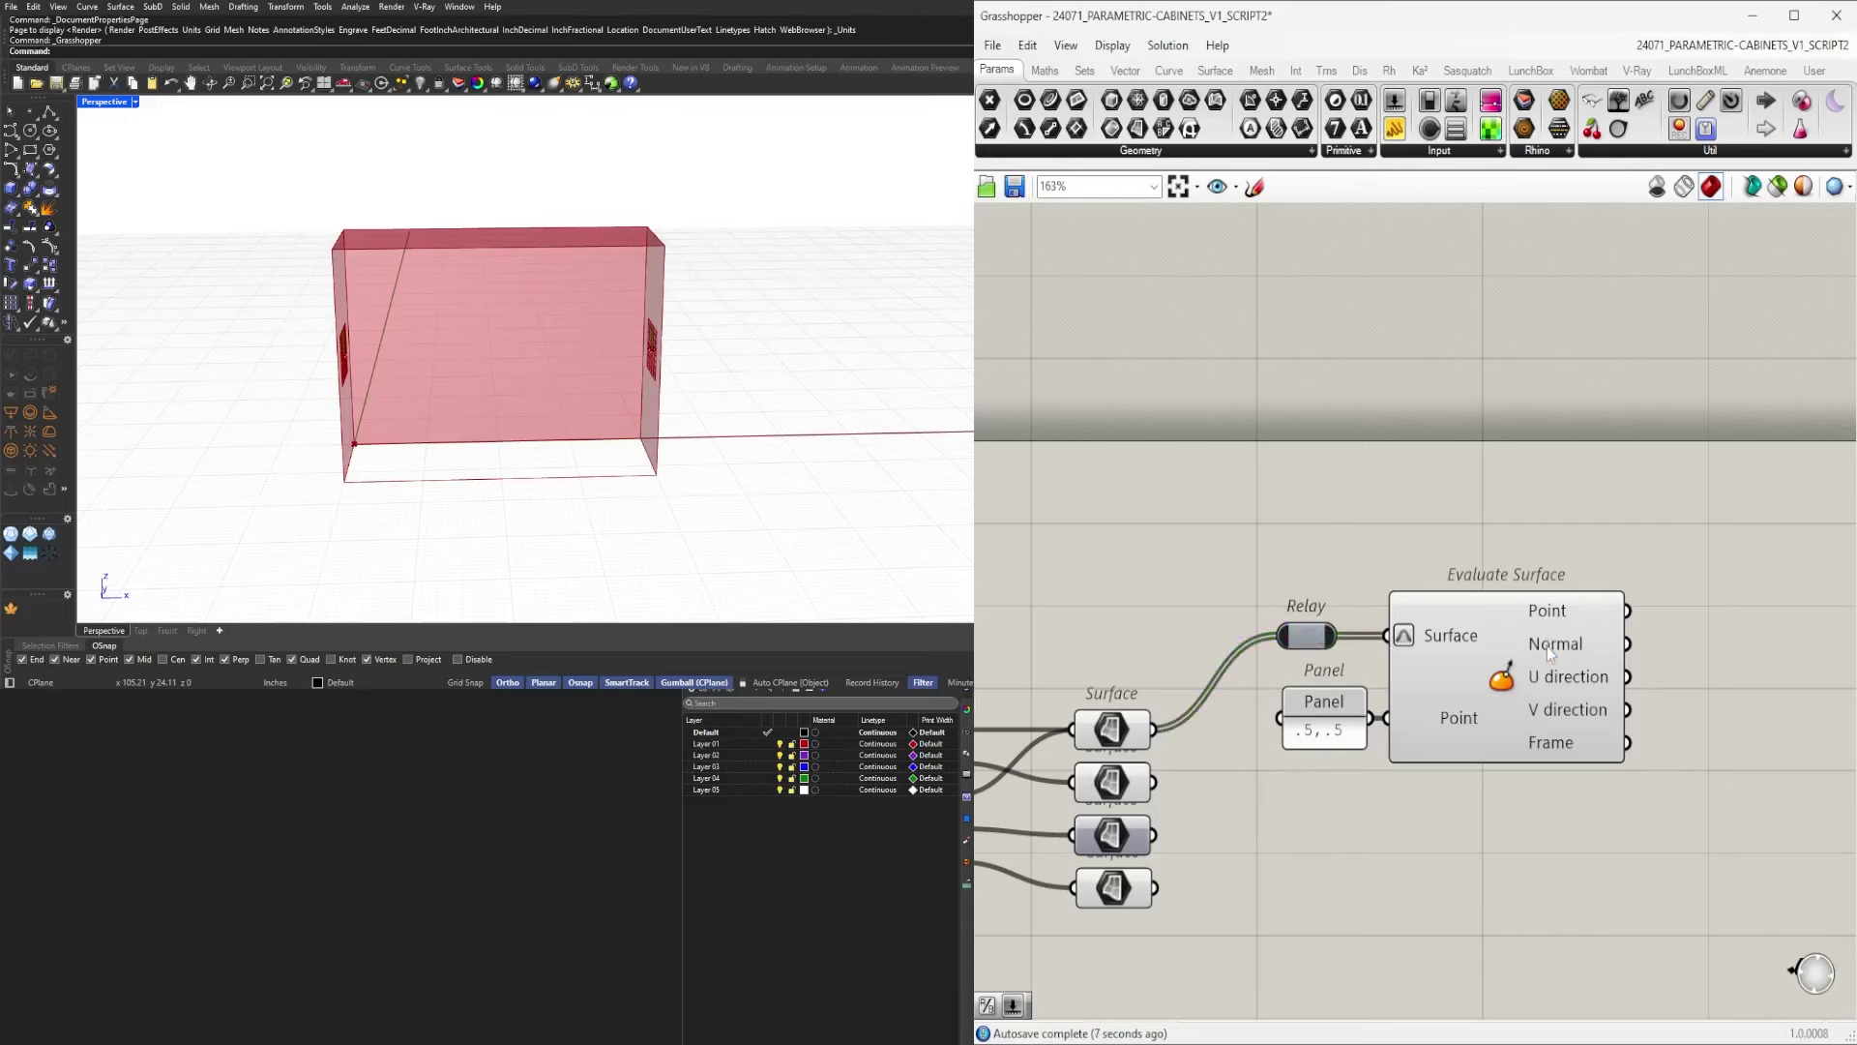
click(1547, 646)
right_drag(1619, 741, 1434, 743)
click(1546, 760)
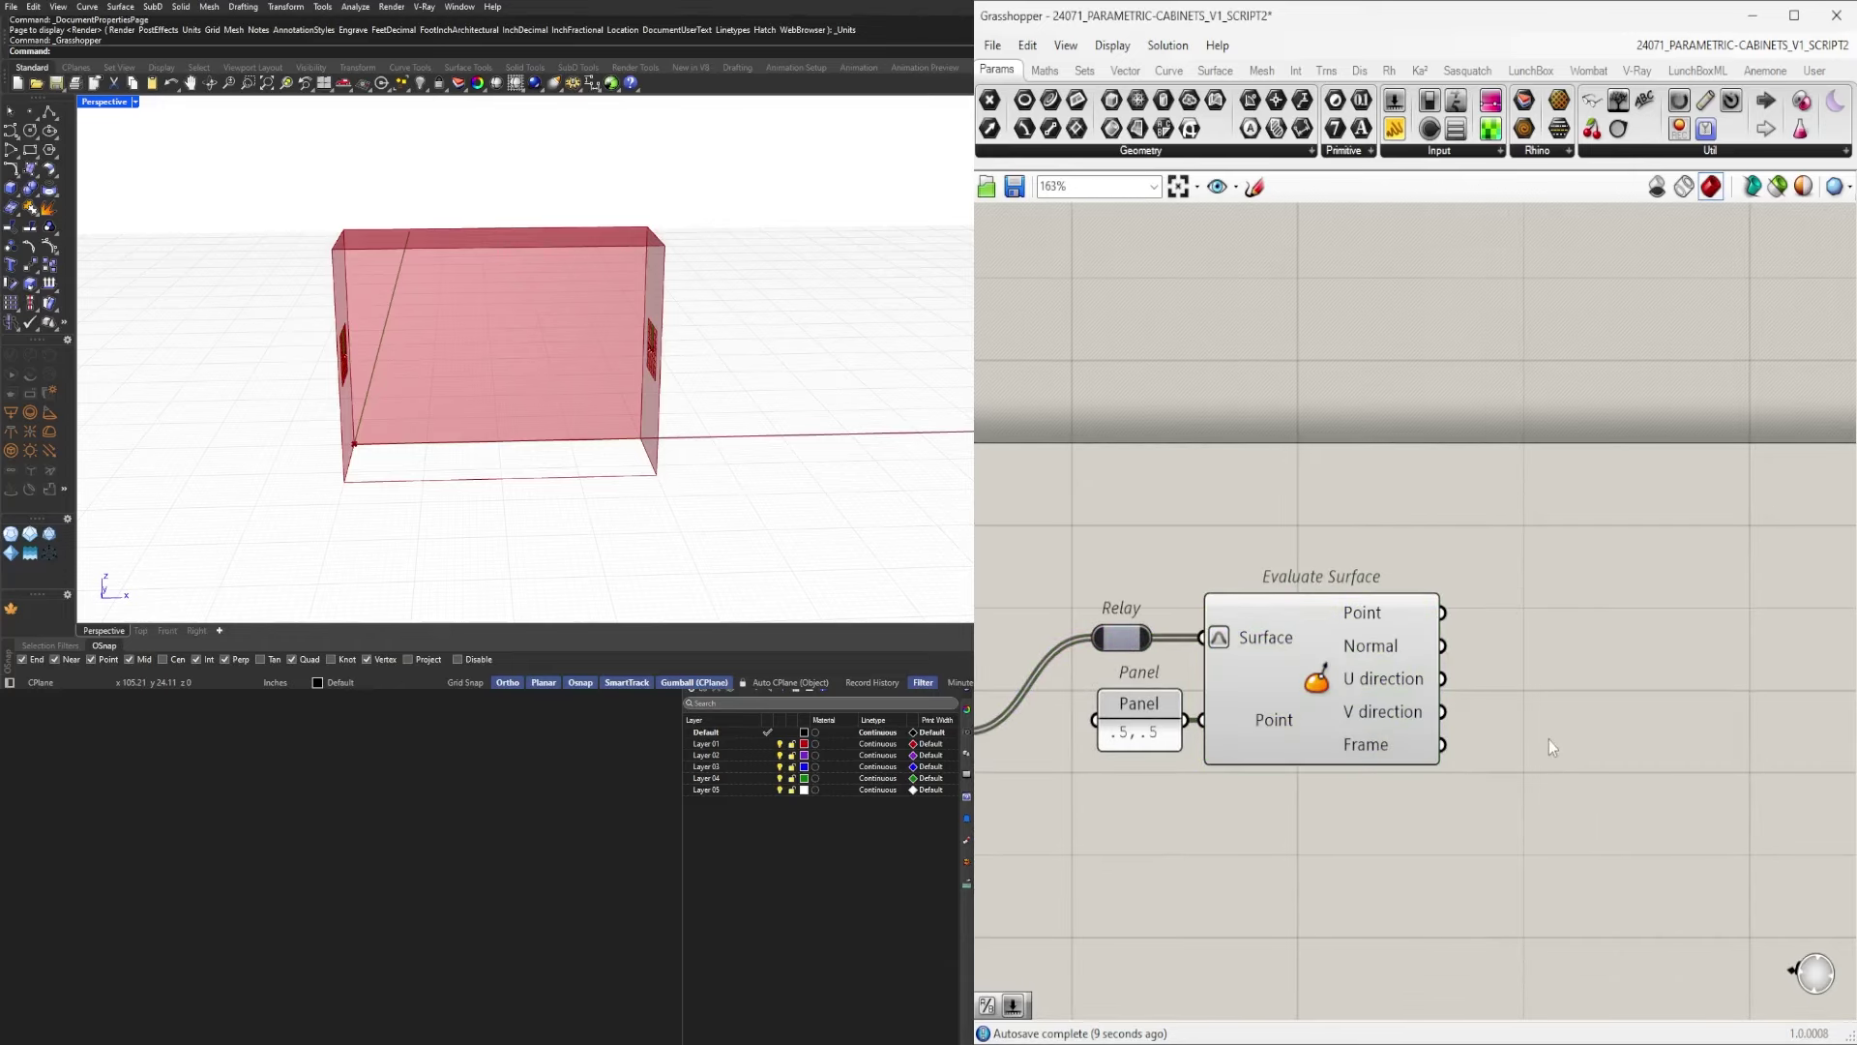
Add an Amplitude component and connect Evaluate Surface's Frame output to its Vector input.
scroll(1643, 768, down, 2)
double_click(1652, 805)
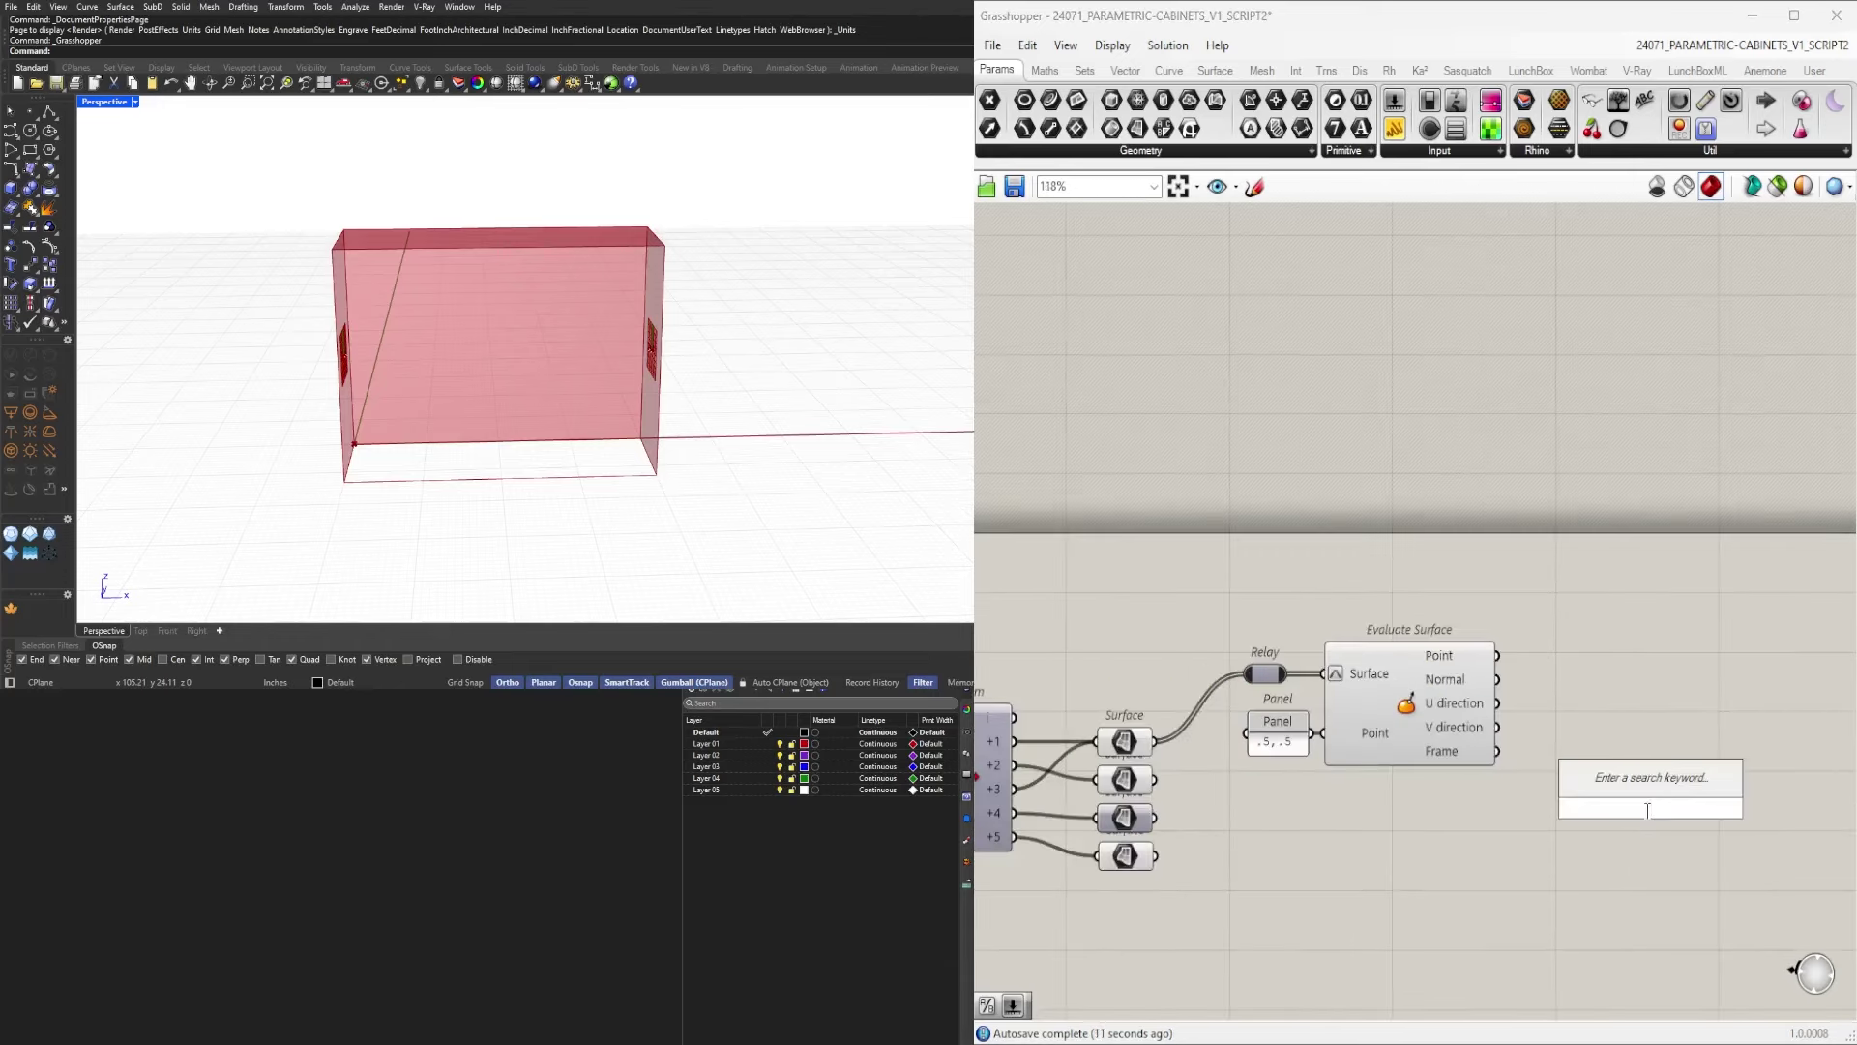
text(ampl)
click(1598, 783)
mouse_move(1498, 752)
mouse_down()
mouse_move(1578, 796)
mouse_move(1578, 759)
mouse_up()
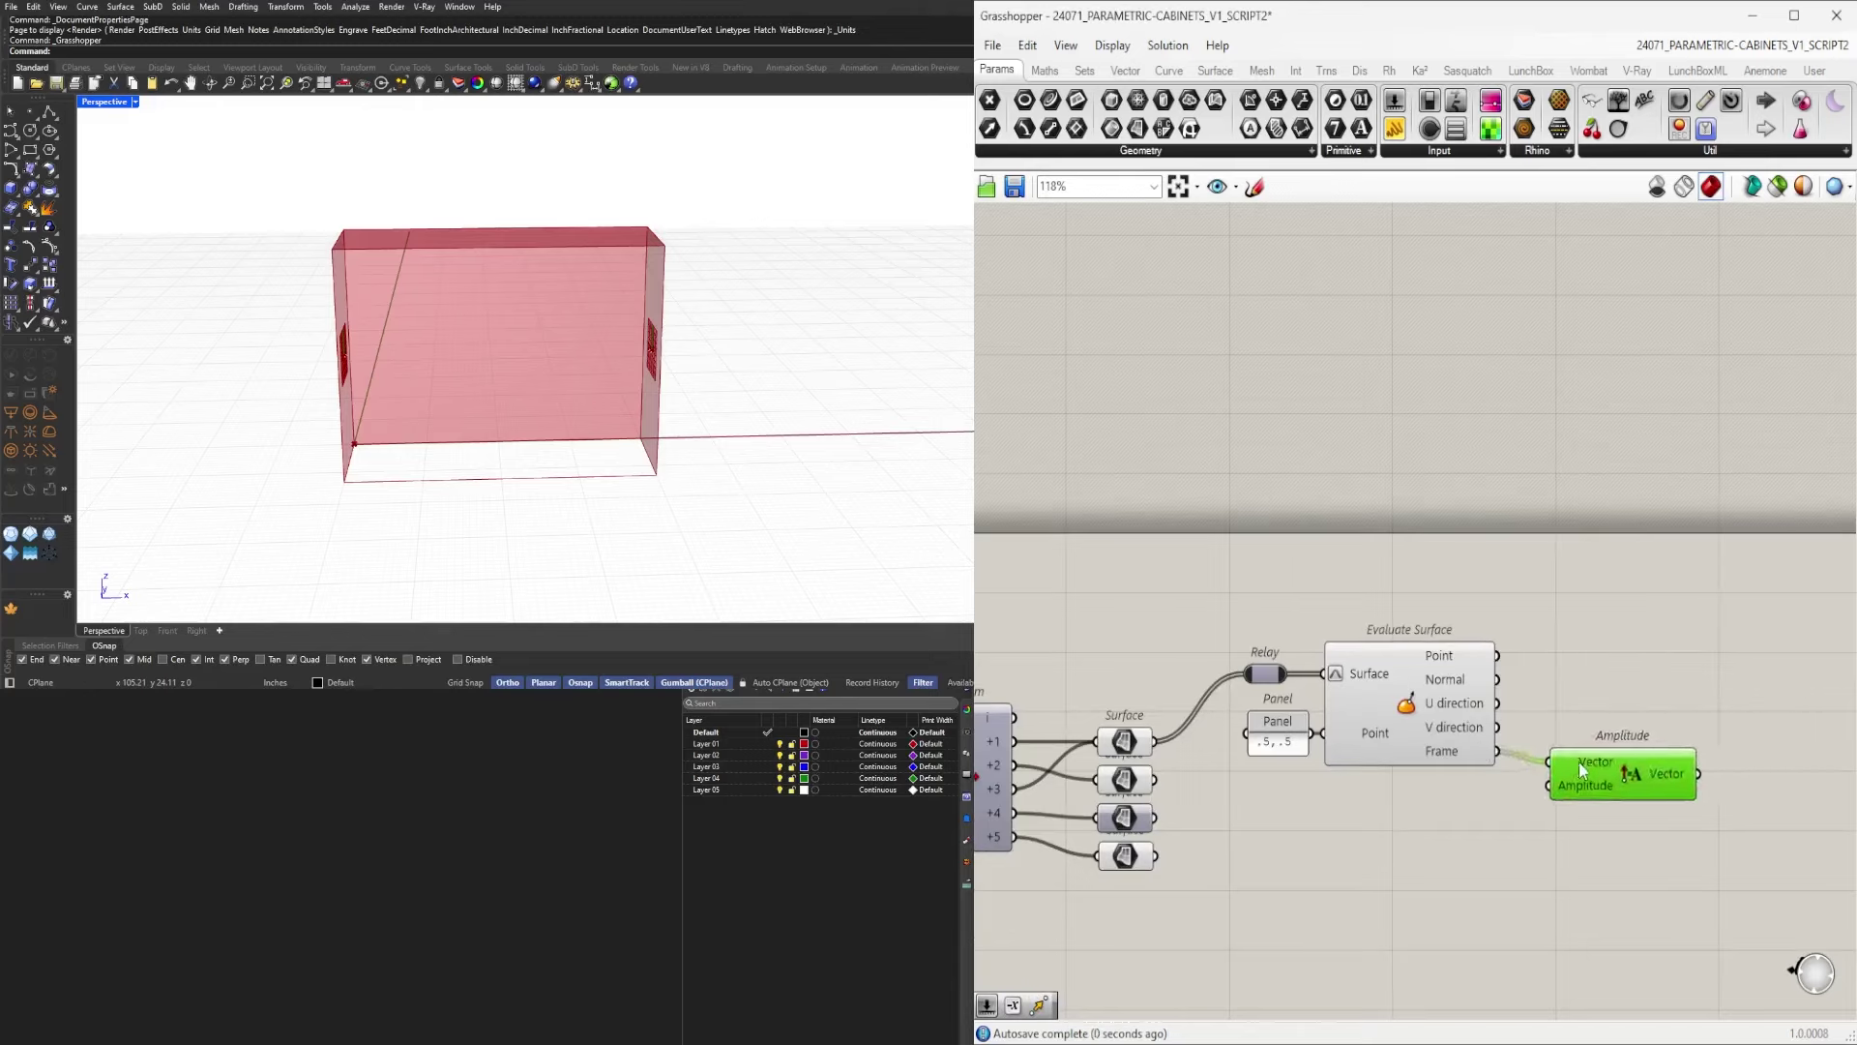
Create a number slider set to 0.500 and connect it to the Amplitude input of the Amplitude component.
double_click(1663, 703)
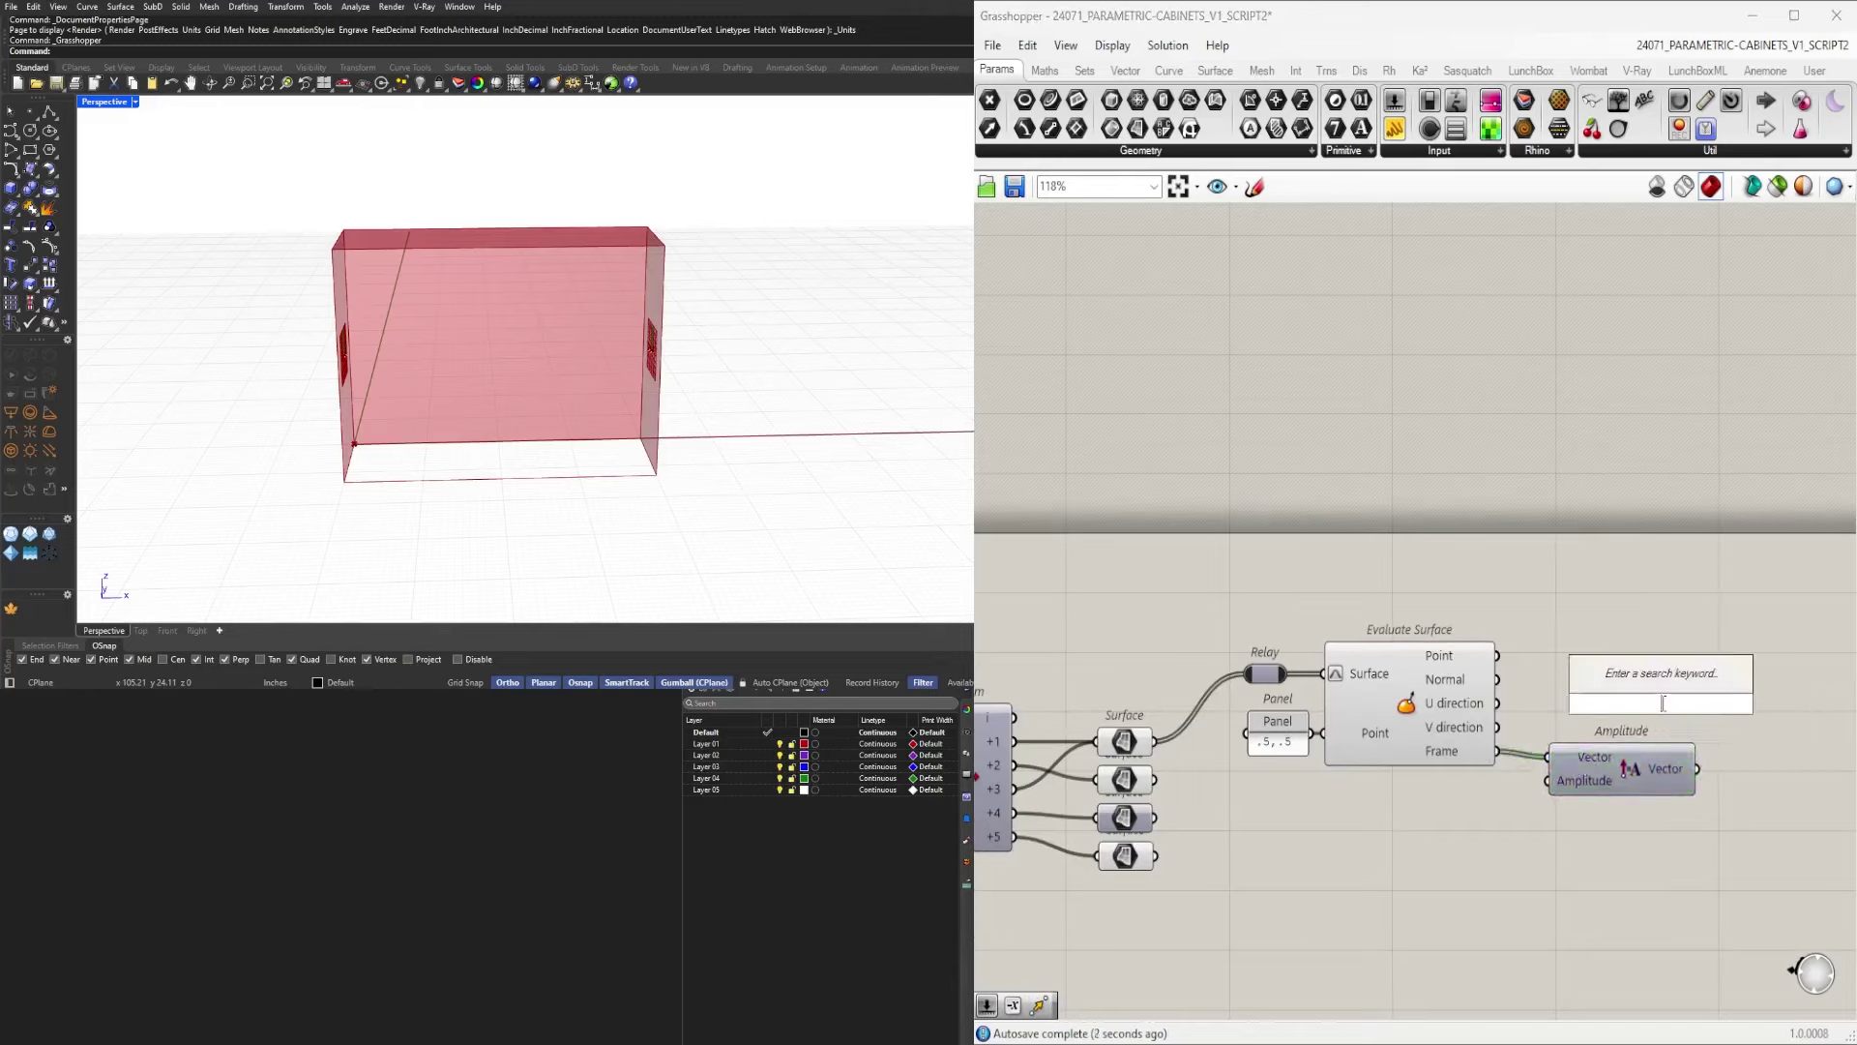
double_click(1412, 818)
text(.50)
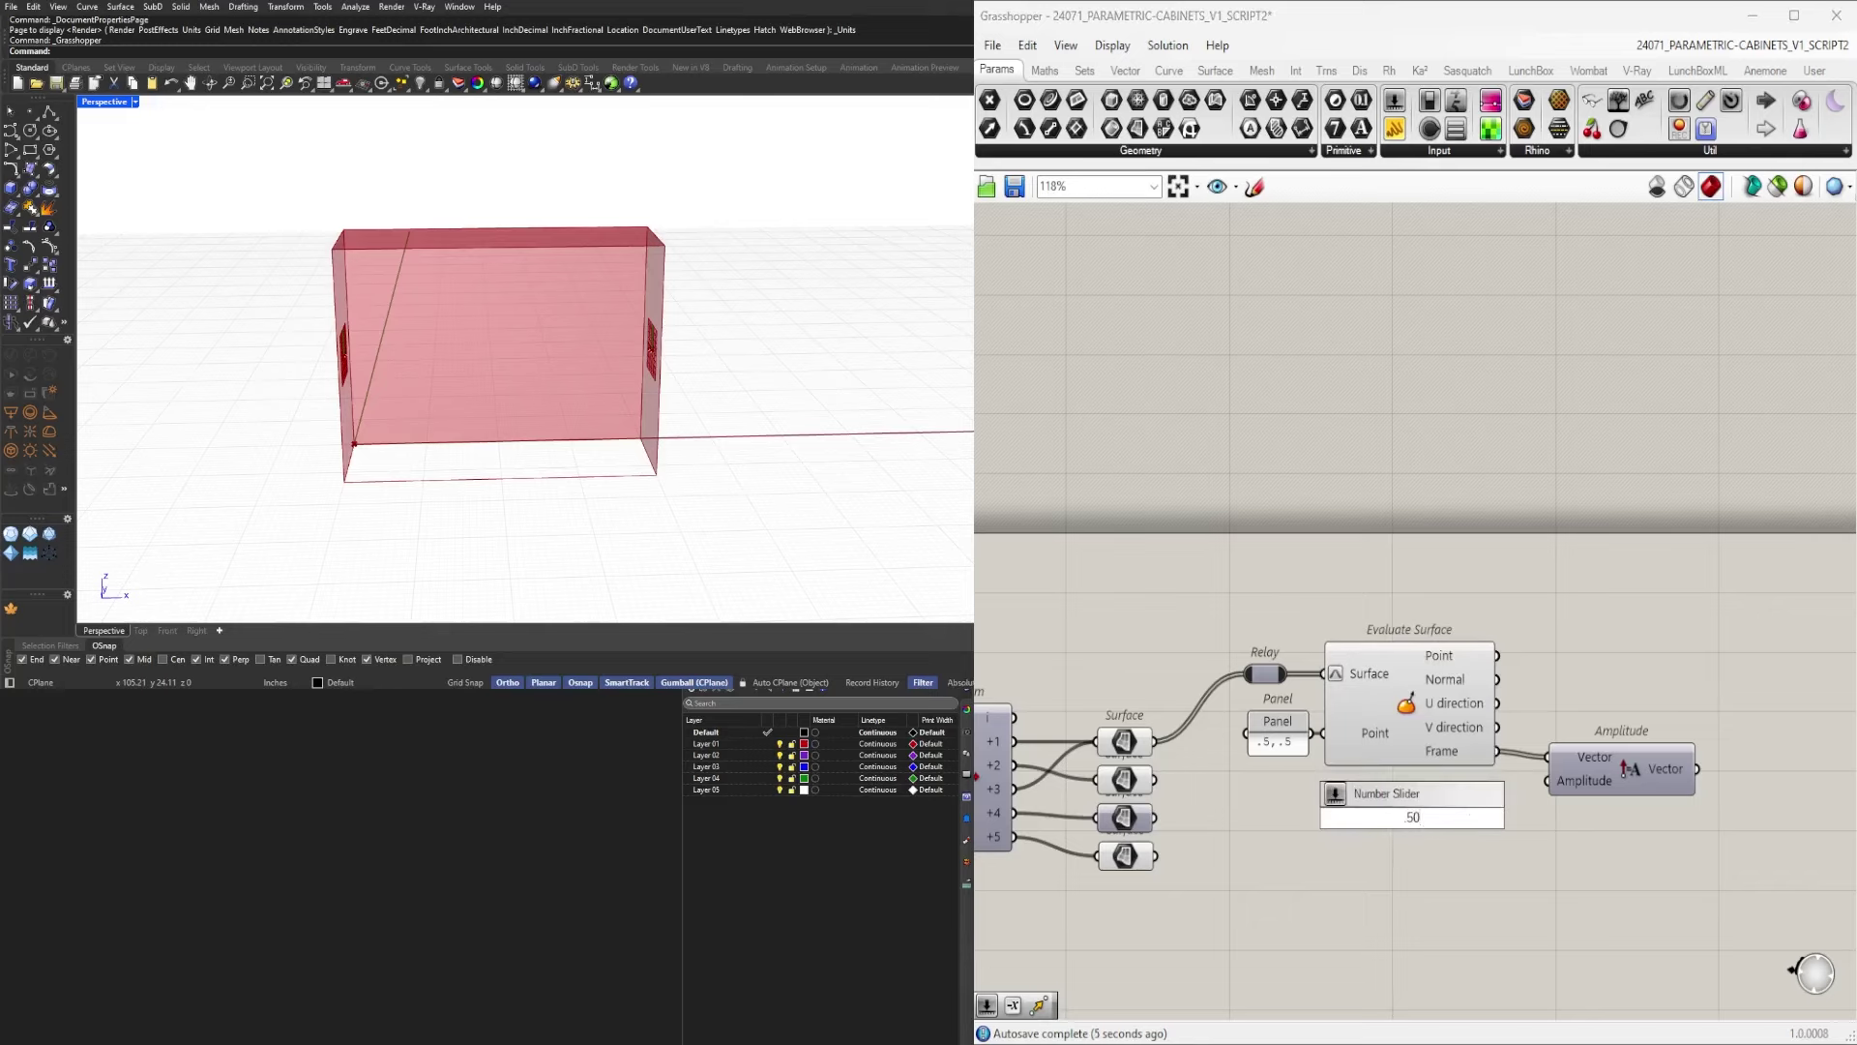
text(0)
key(Return)
scroll(1513, 818, up, 3)
drag(1554, 824, 1662, 741)
scroll(1678, 757, down, 2)
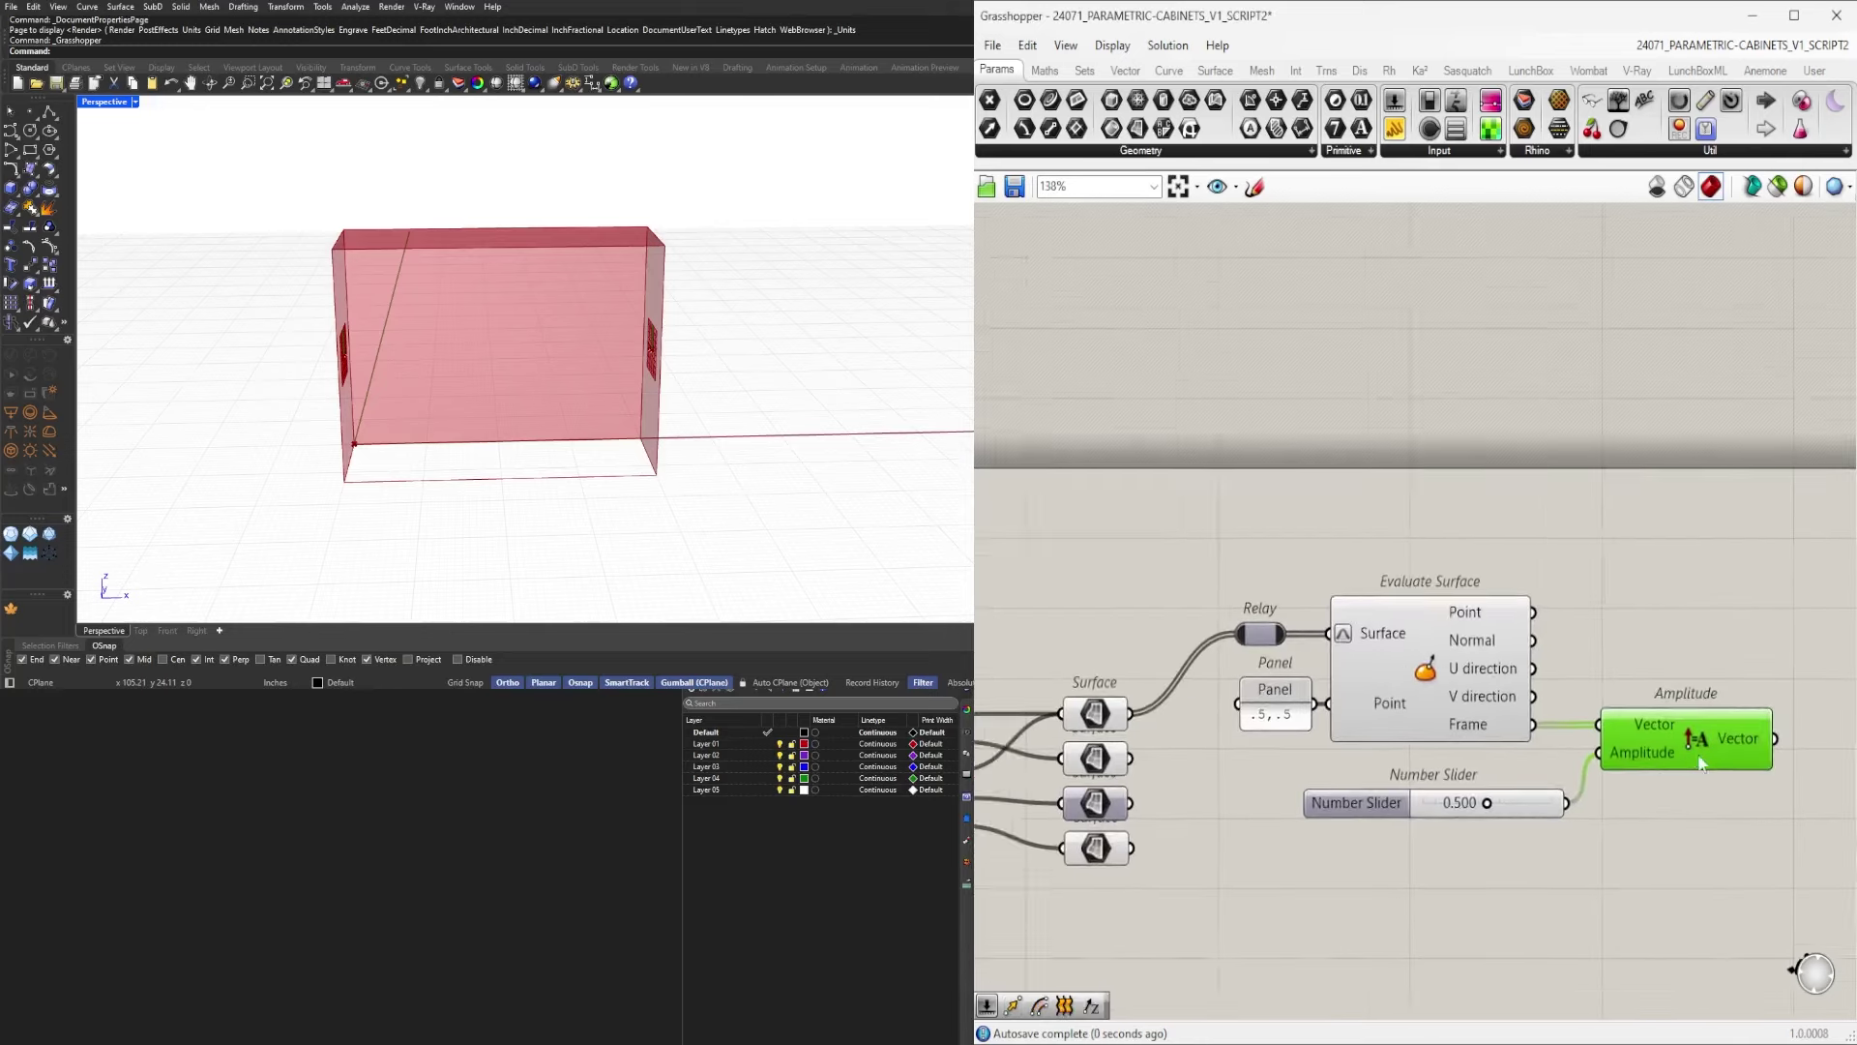
Add an Extrude component, connect the first Surface parameter to its Base input, and set that wire's display to Faint.
right_drag(1700, 758, 1659, 786)
double_click(1708, 693)
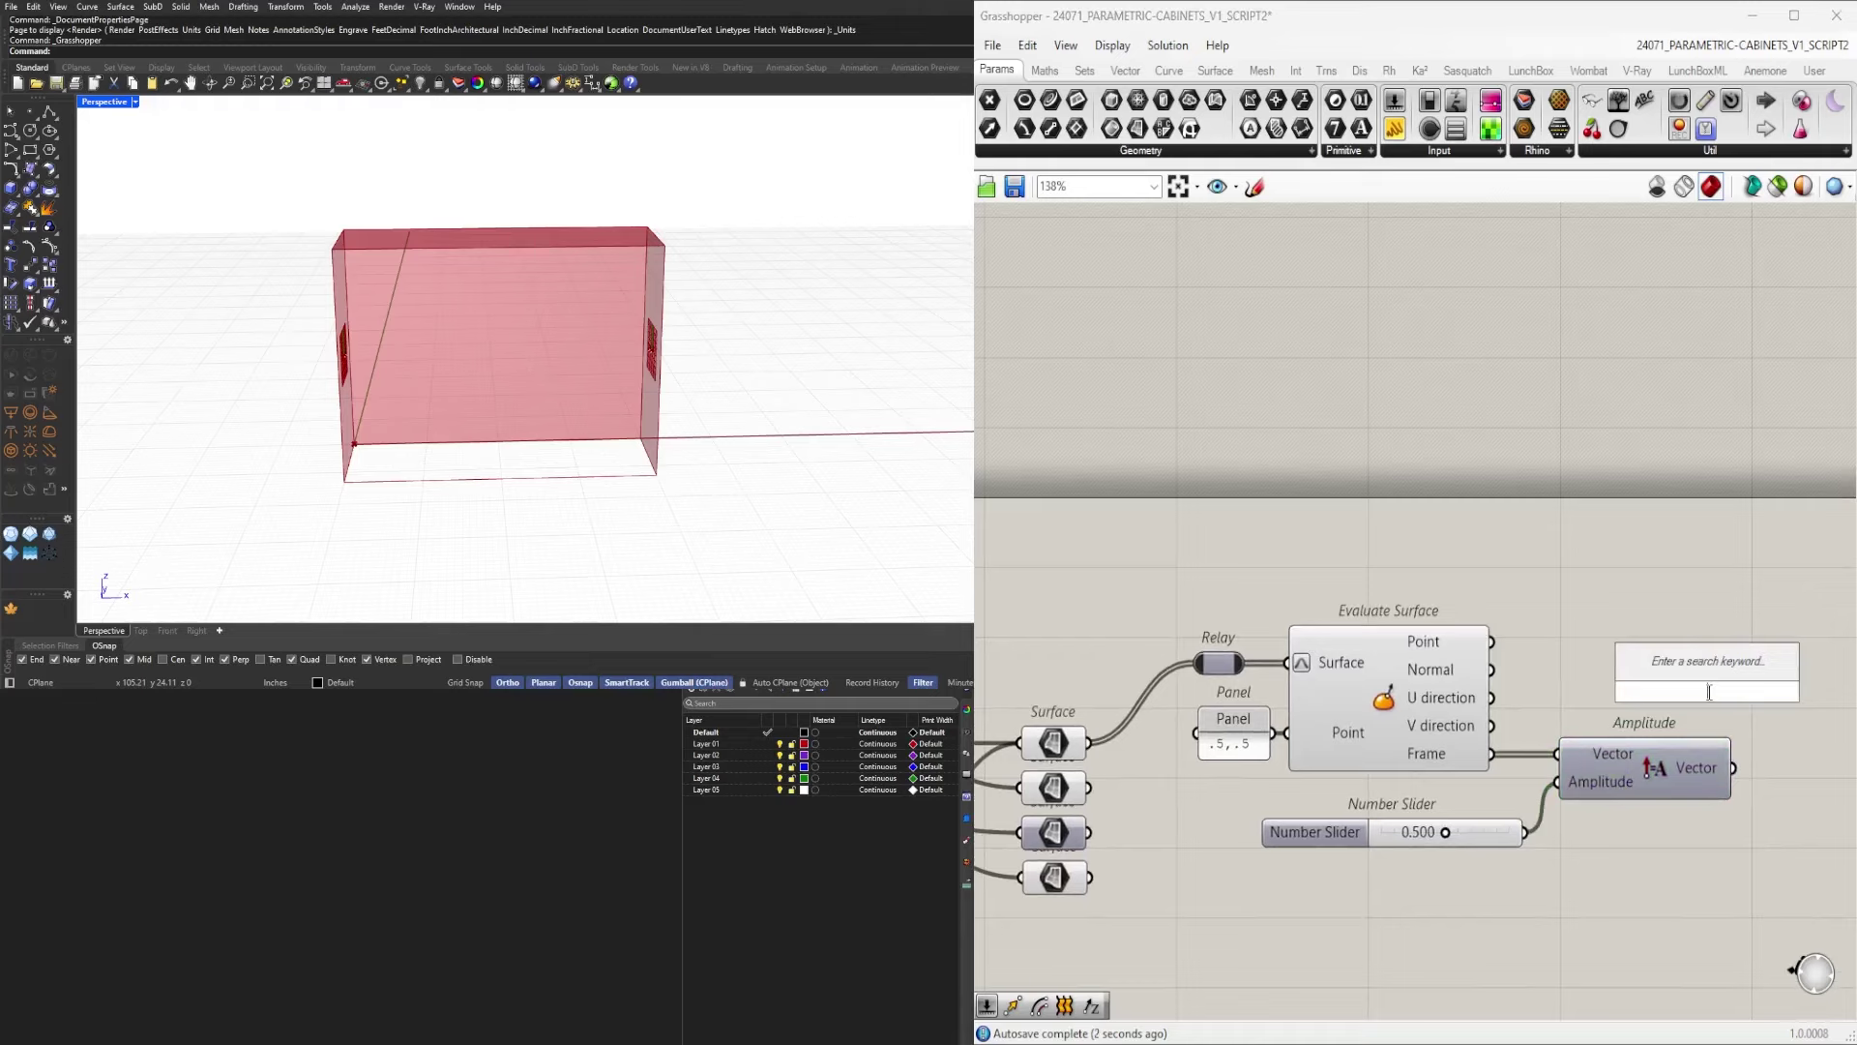
text(extrude)
key(Return)
drag(1088, 742, 1620, 677)
right_drag(1748, 692, 1538, 701)
drag(1500, 699, 1664, 689)
right_click(1604, 661)
mouse_move(1789, 717)
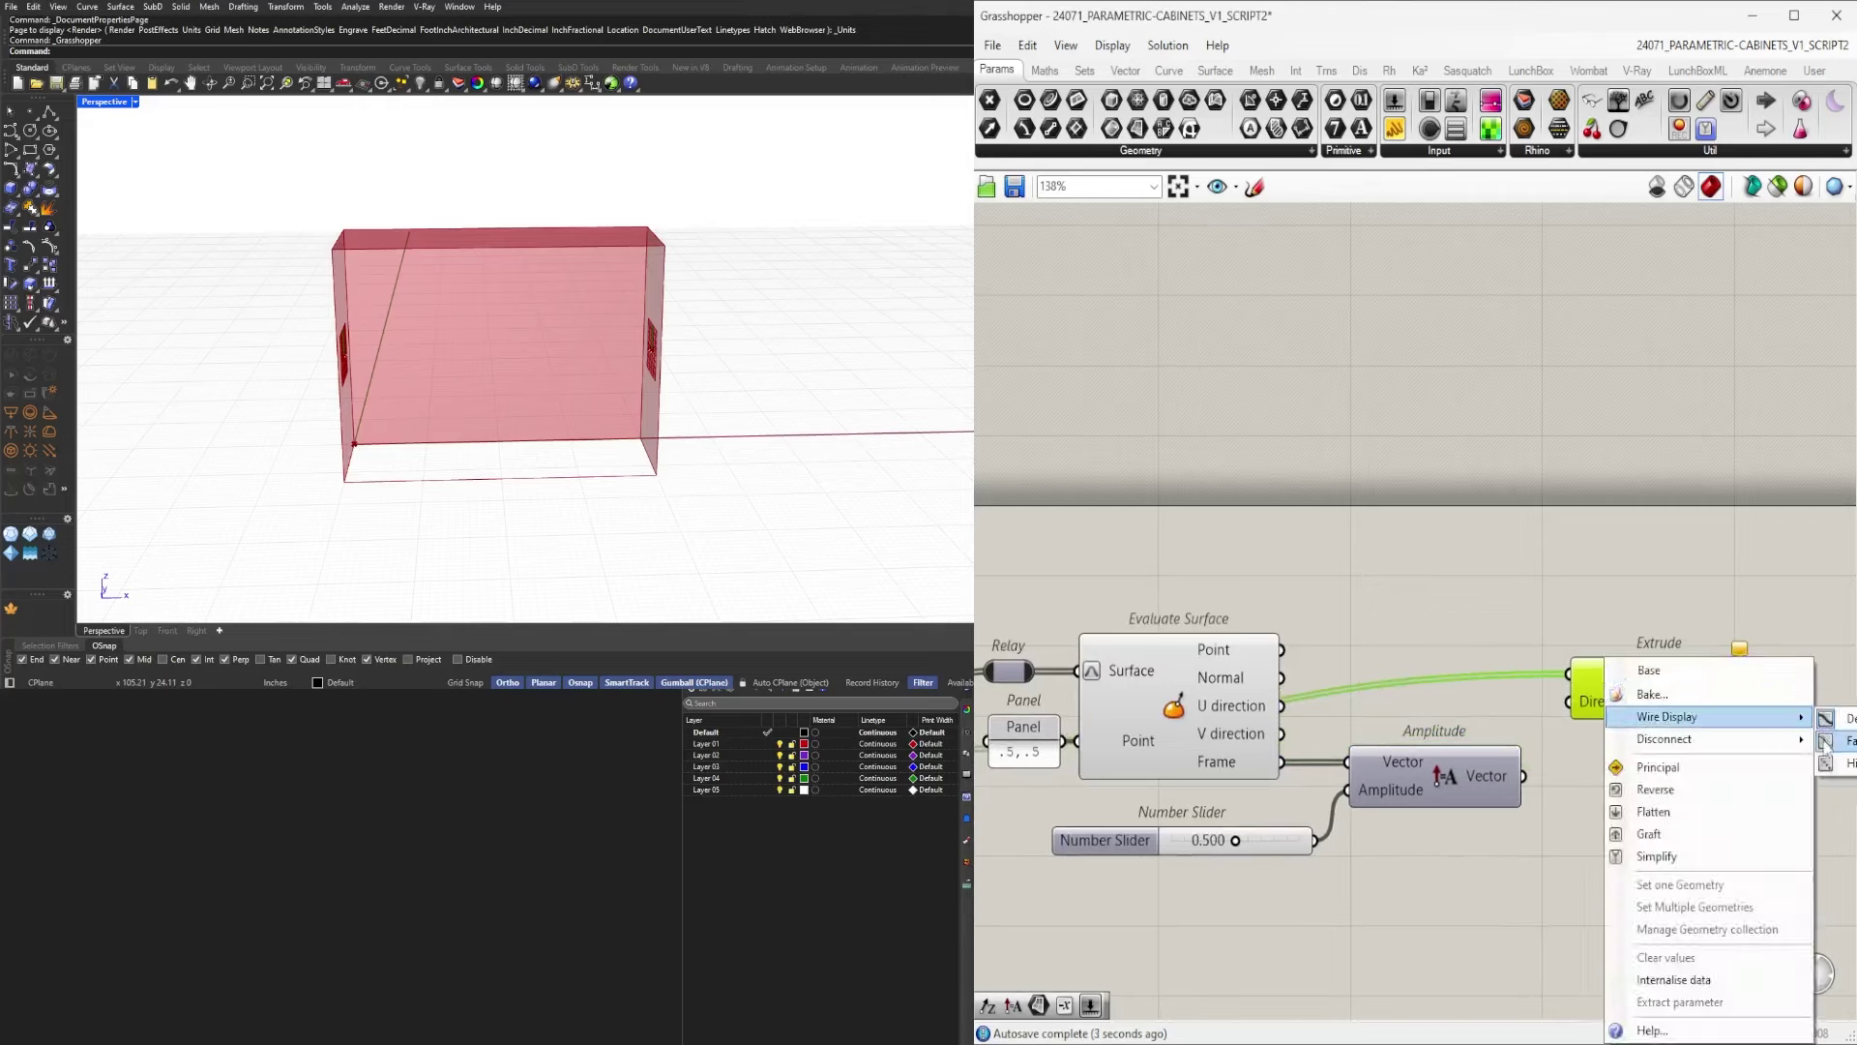
click(1827, 742)
drag(1634, 694, 1639, 743)
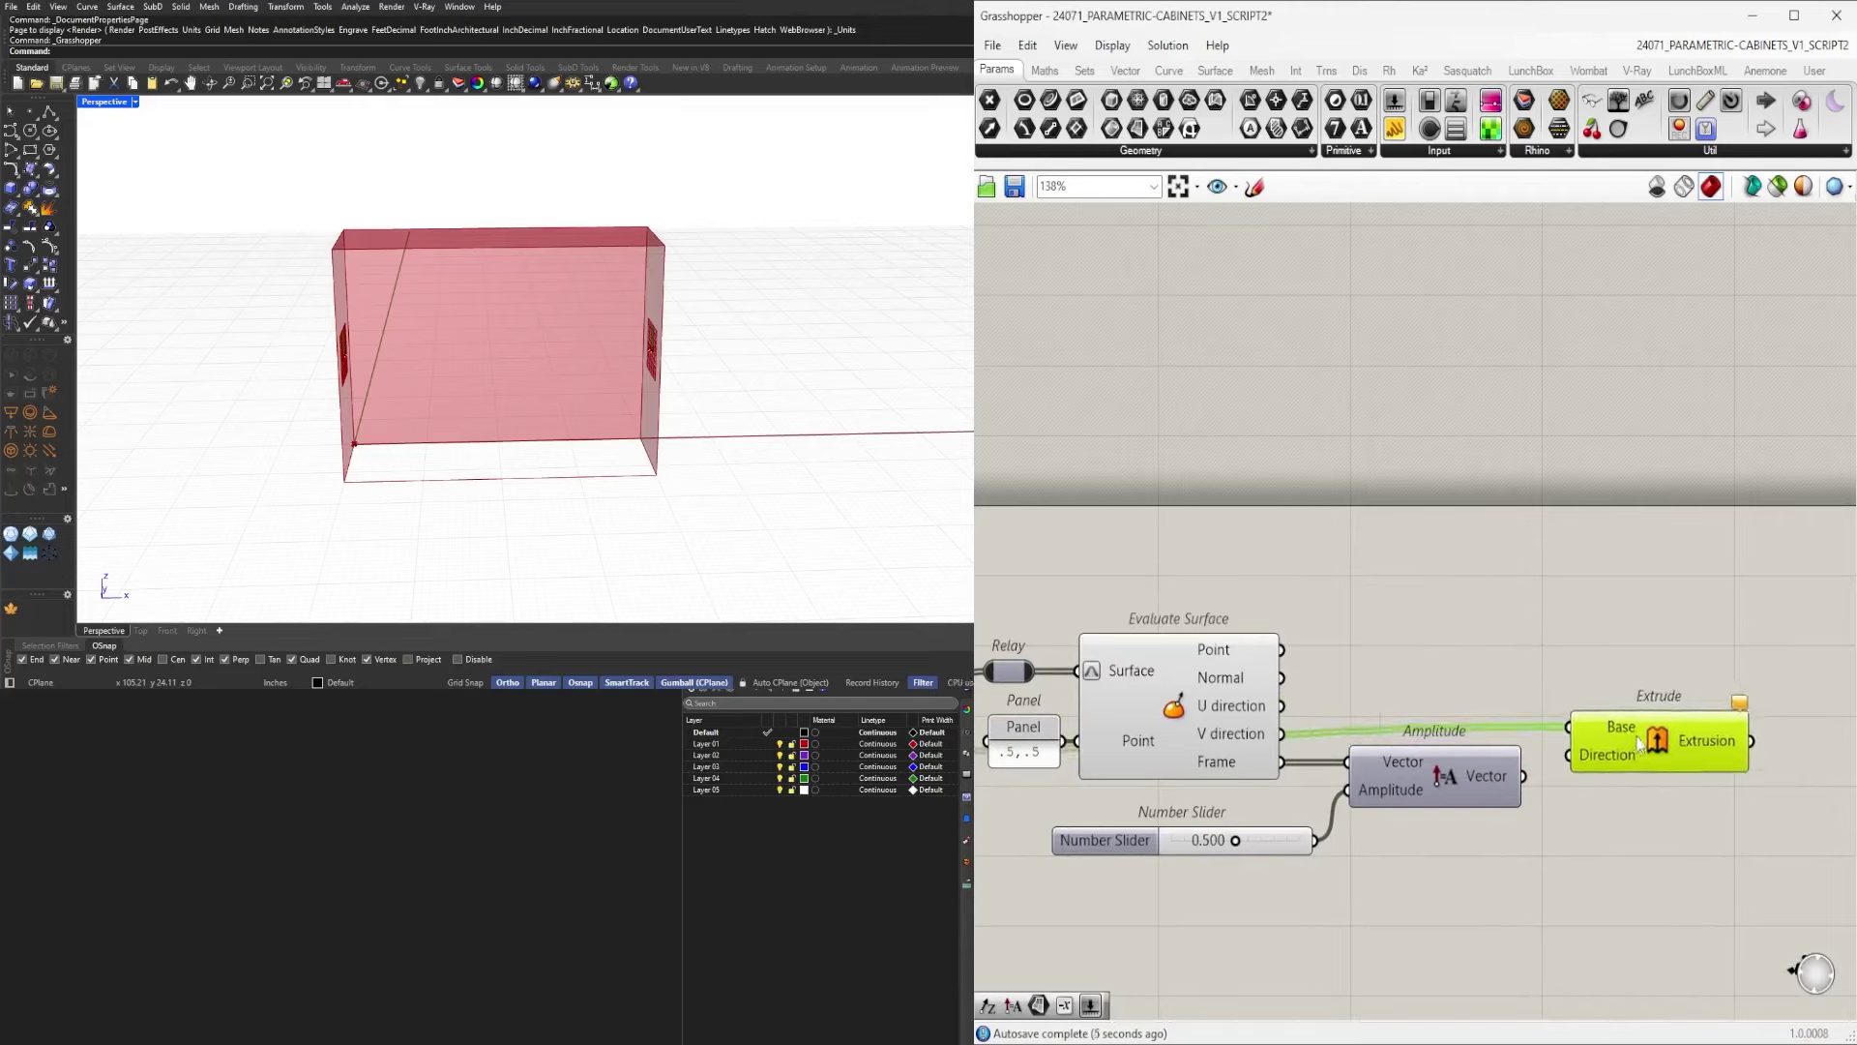
Connect the Amplitude component's Vector output to Extrude's Direction input and position Extrude beside it.
click(1499, 778)
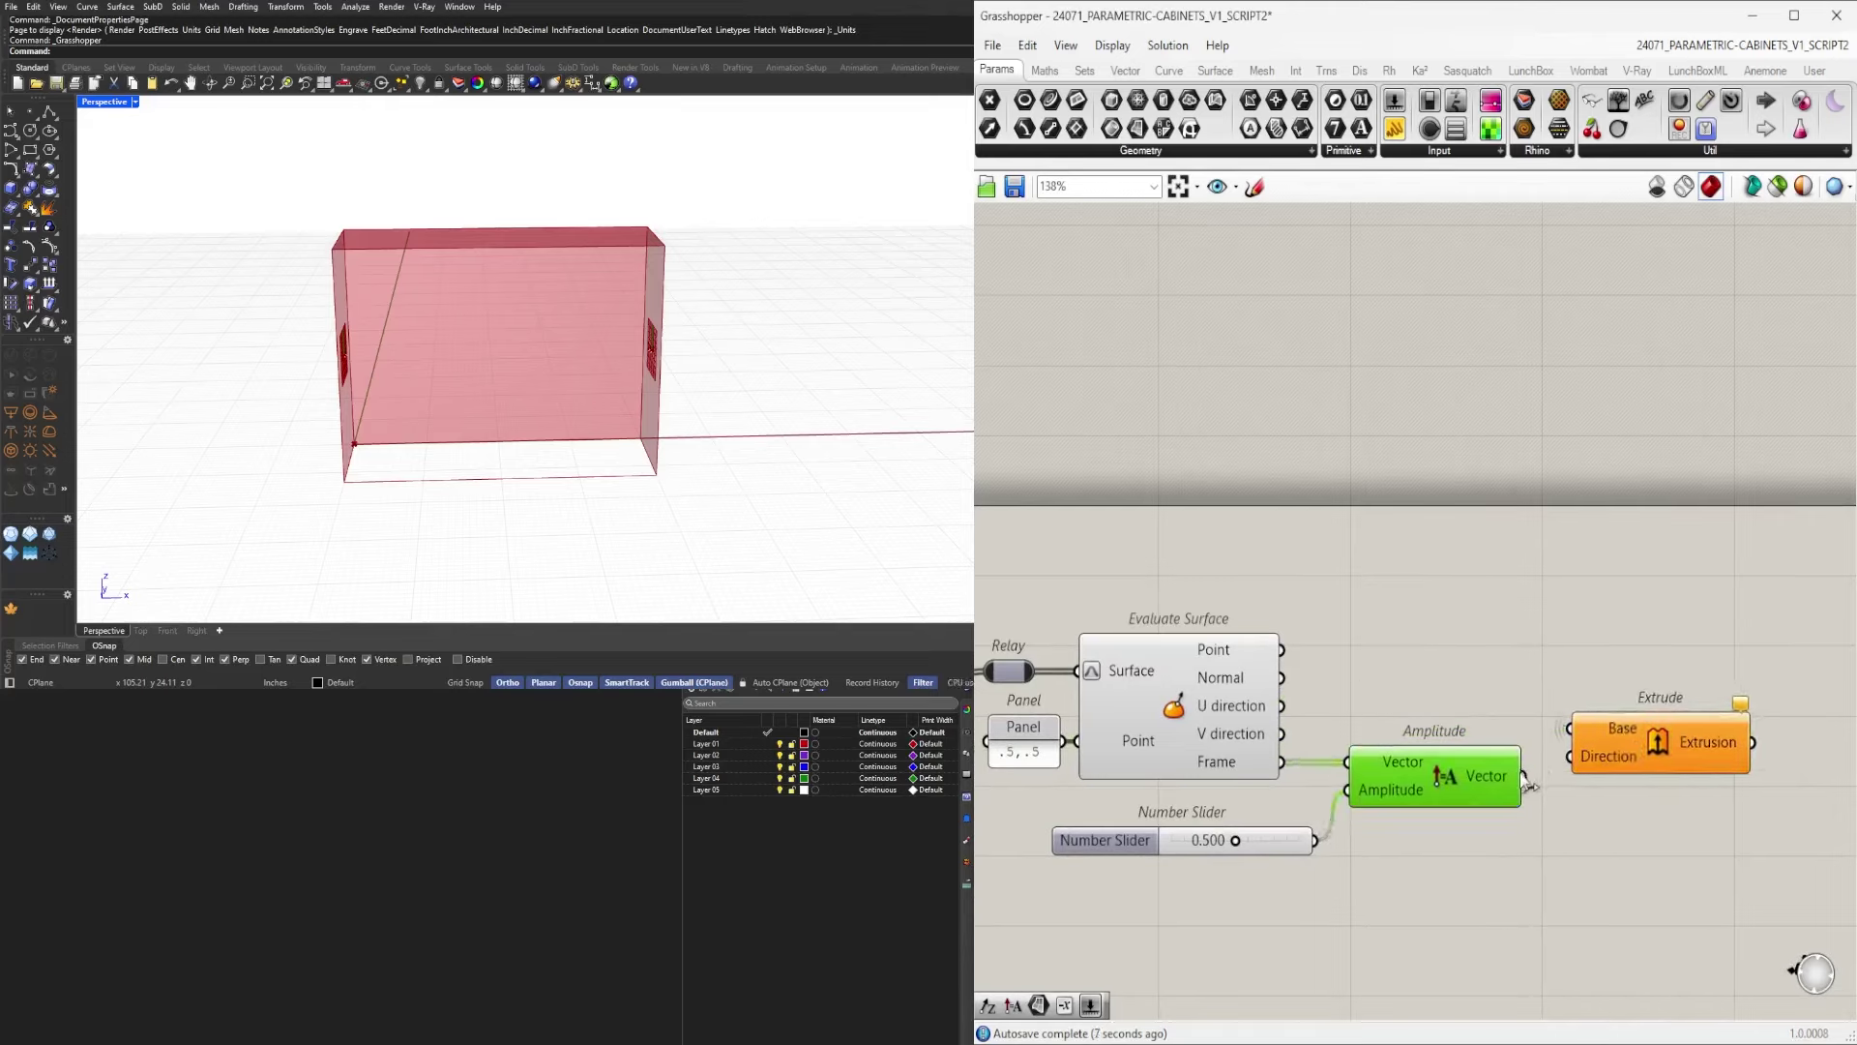
drag(1524, 774, 1610, 755)
click(1602, 672)
click(1531, 664)
click(1631, 748)
Examine the extrusion direction of the side panels up close and check which box faces the first two Surface parameters hold.
right_drag(676, 422, 675, 422)
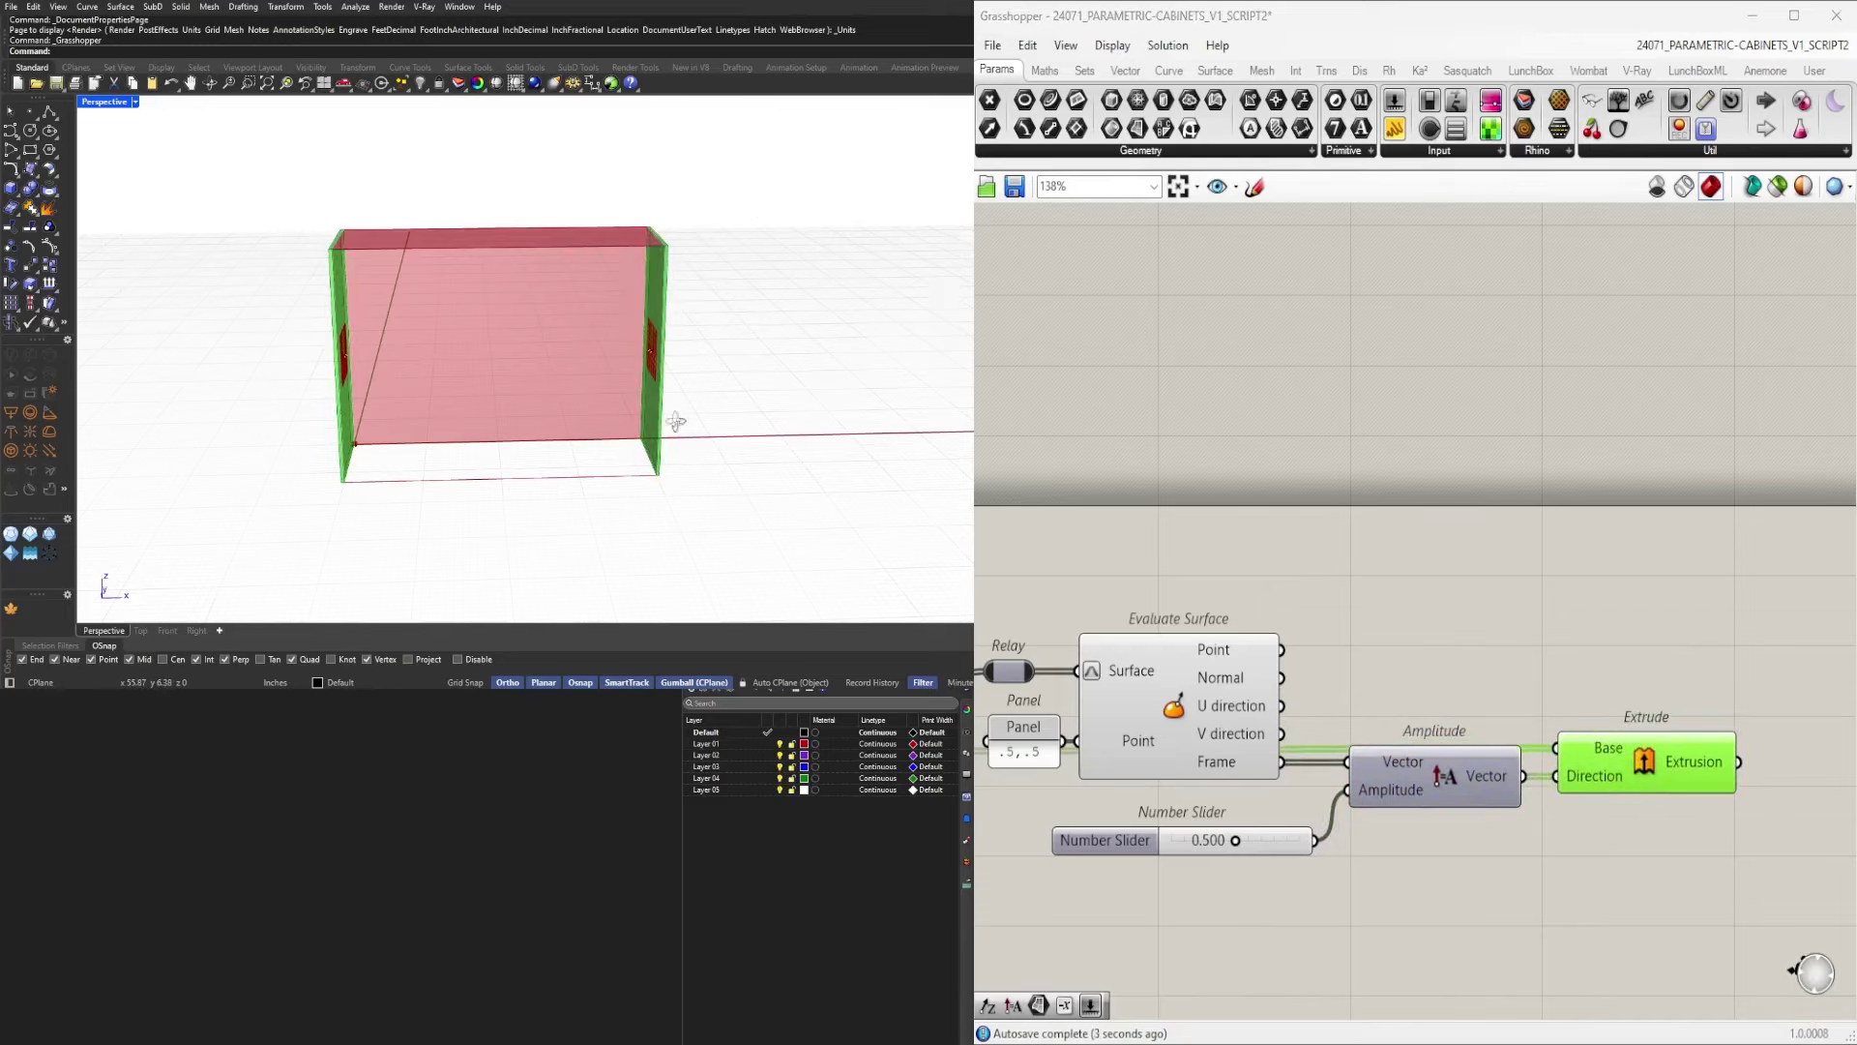
scroll(675, 422, up, 6)
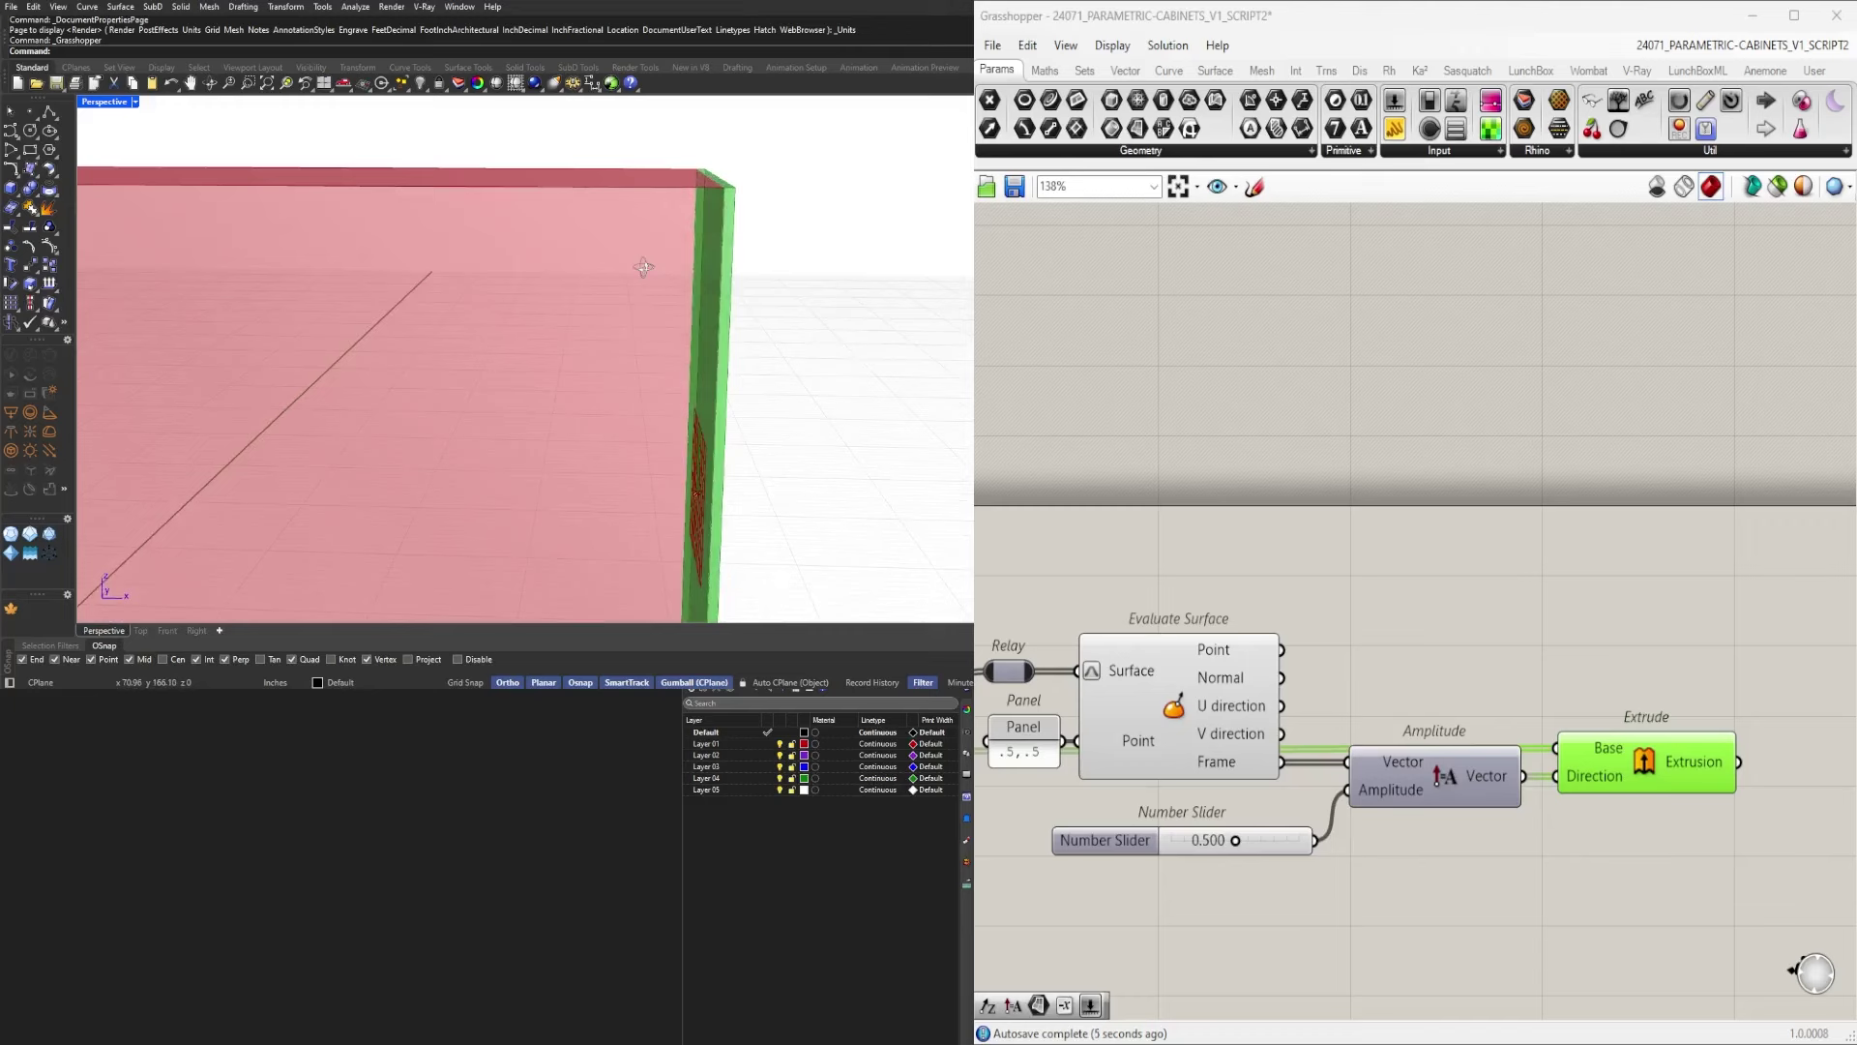
right_drag(643, 267, 647, 285)
right_drag(1215, 729, 1604, 672)
scroll(1616, 648, down, 3)
scroll(1354, 677, up, 3)
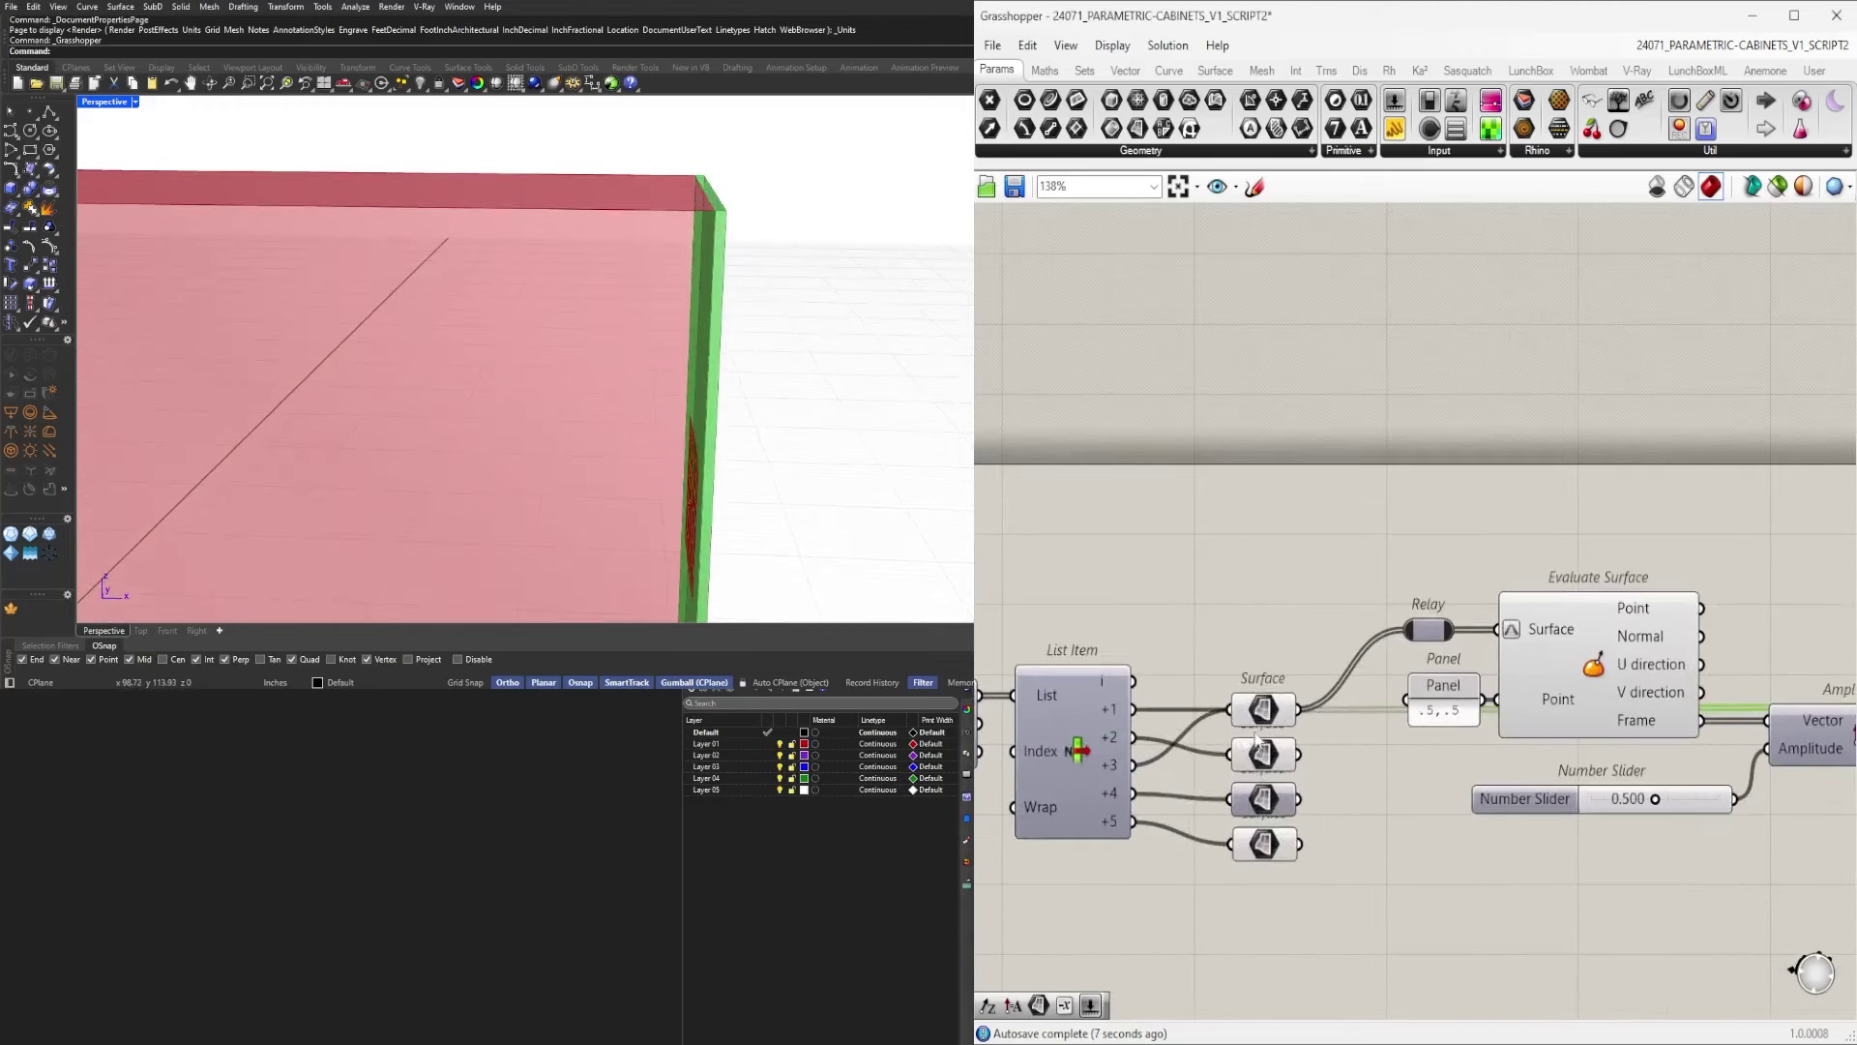
click(1256, 724)
click(1256, 762)
scroll(1311, 754, down, 4)
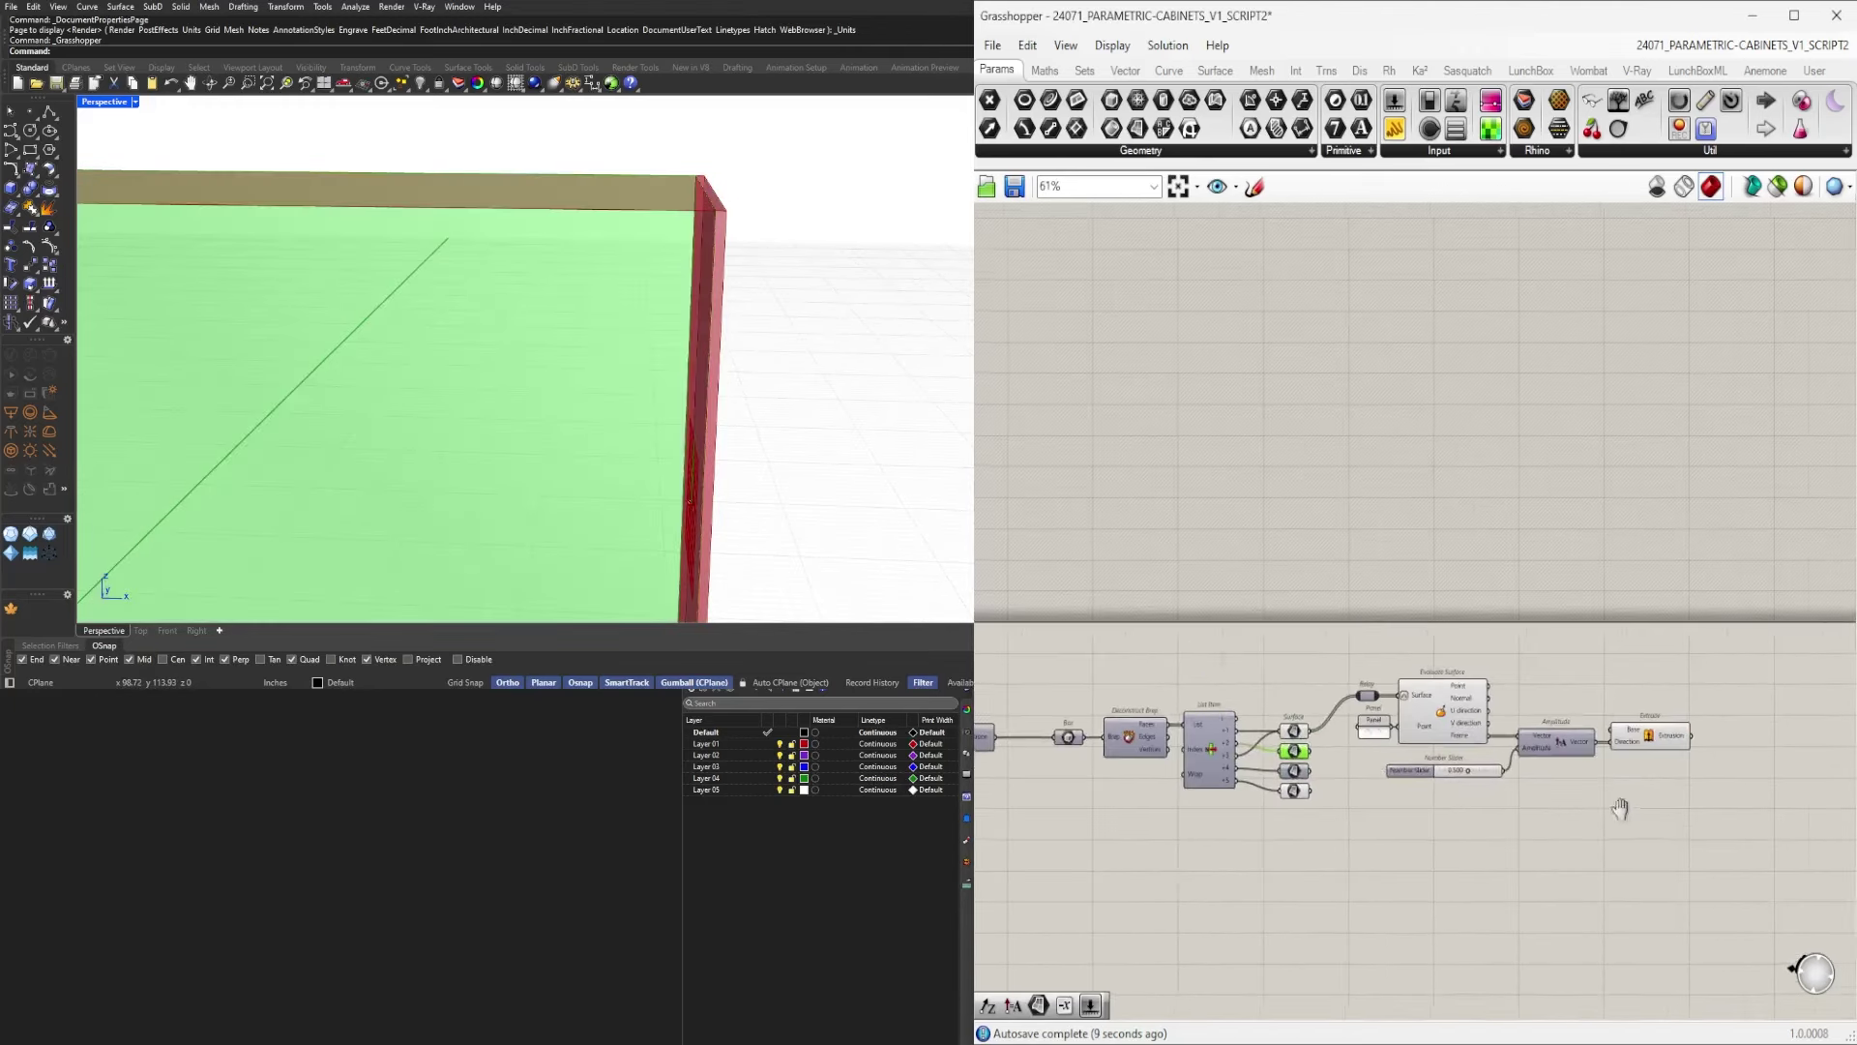
click(1622, 806)
Insert a Negative component between Amplitude's Vector output and Extrude's Direction input to reverse the extrusion.
right_drag(1621, 807, 1395, 773)
scroll(1384, 754, up, 3)
drag(1448, 720, 1597, 720)
double_click(1463, 750)
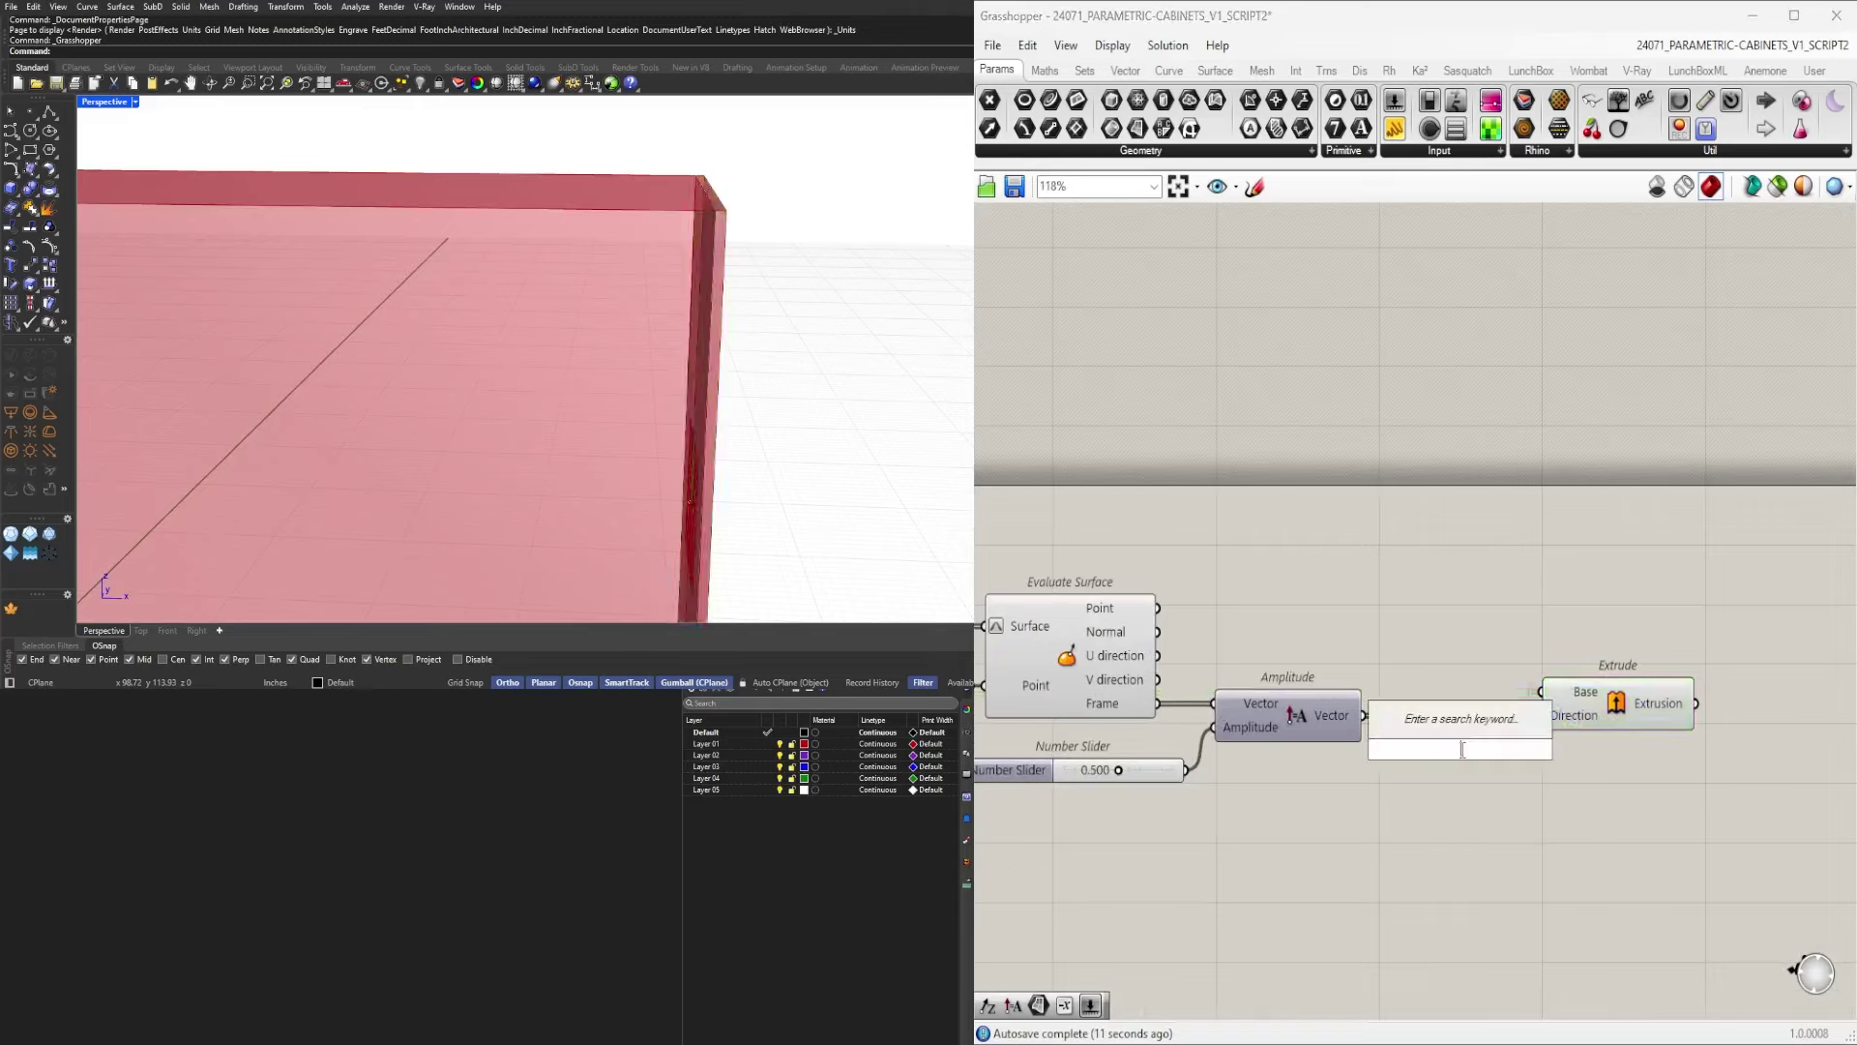
text(neg)
click(1454, 727)
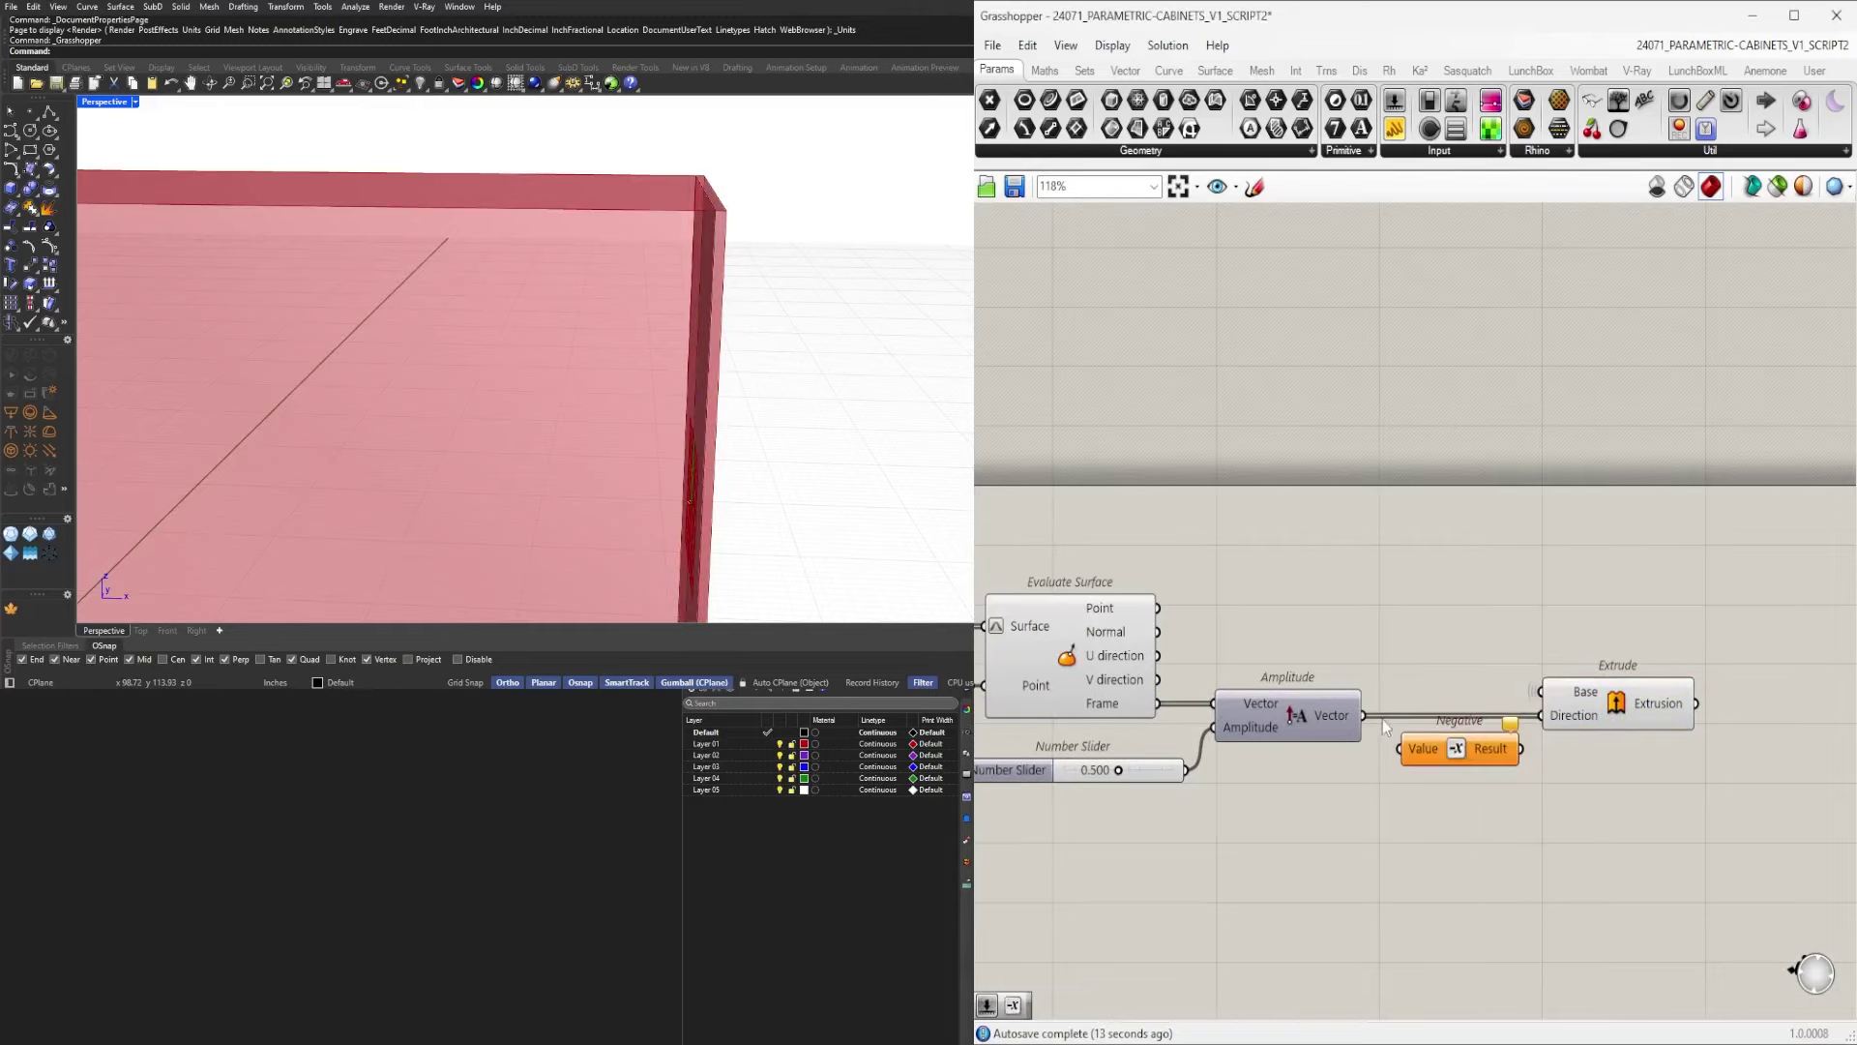
drag(1364, 716, 1450, 715)
click(1610, 704)
Tidy the layout of the Amplitude, Negative and Extrude components into a straight row.
drag(1565, 788, 1279, 739)
click(1481, 782)
click(1586, 712)
click(1531, 799)
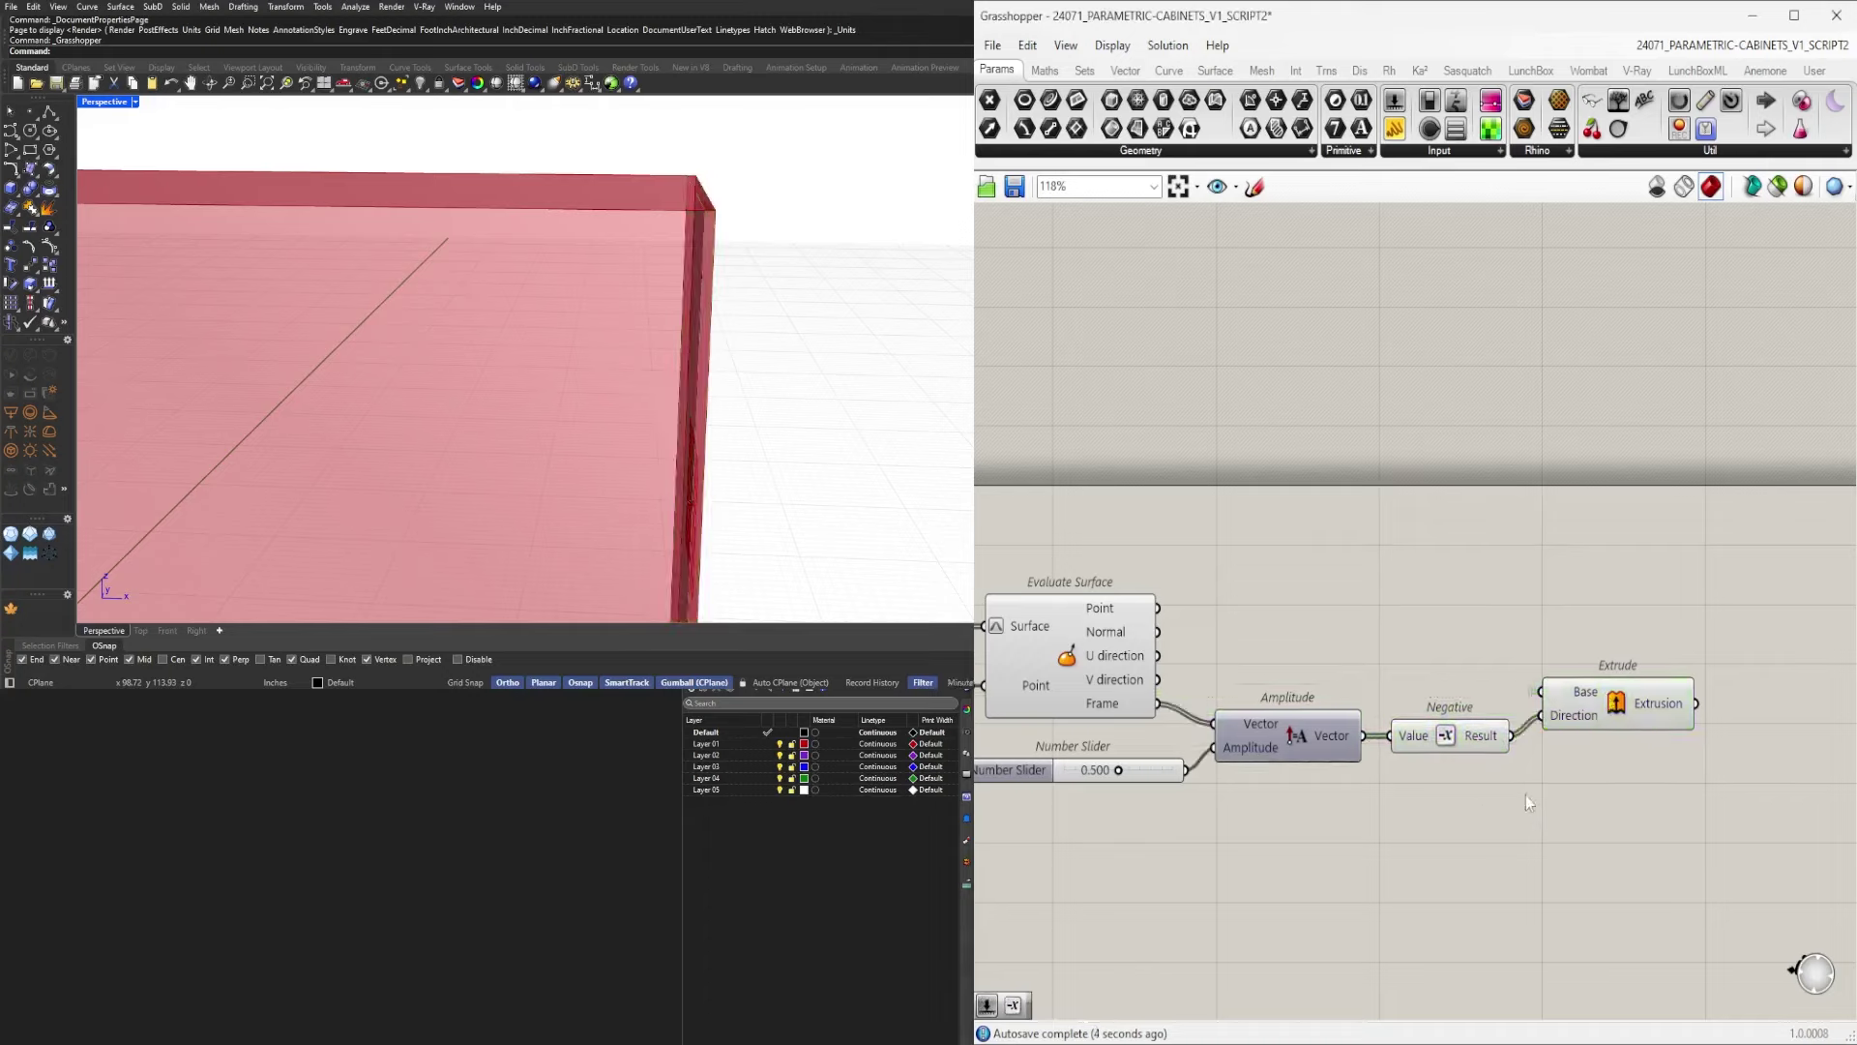
key(ctrl+z)
drag(1585, 712, 1599, 716)
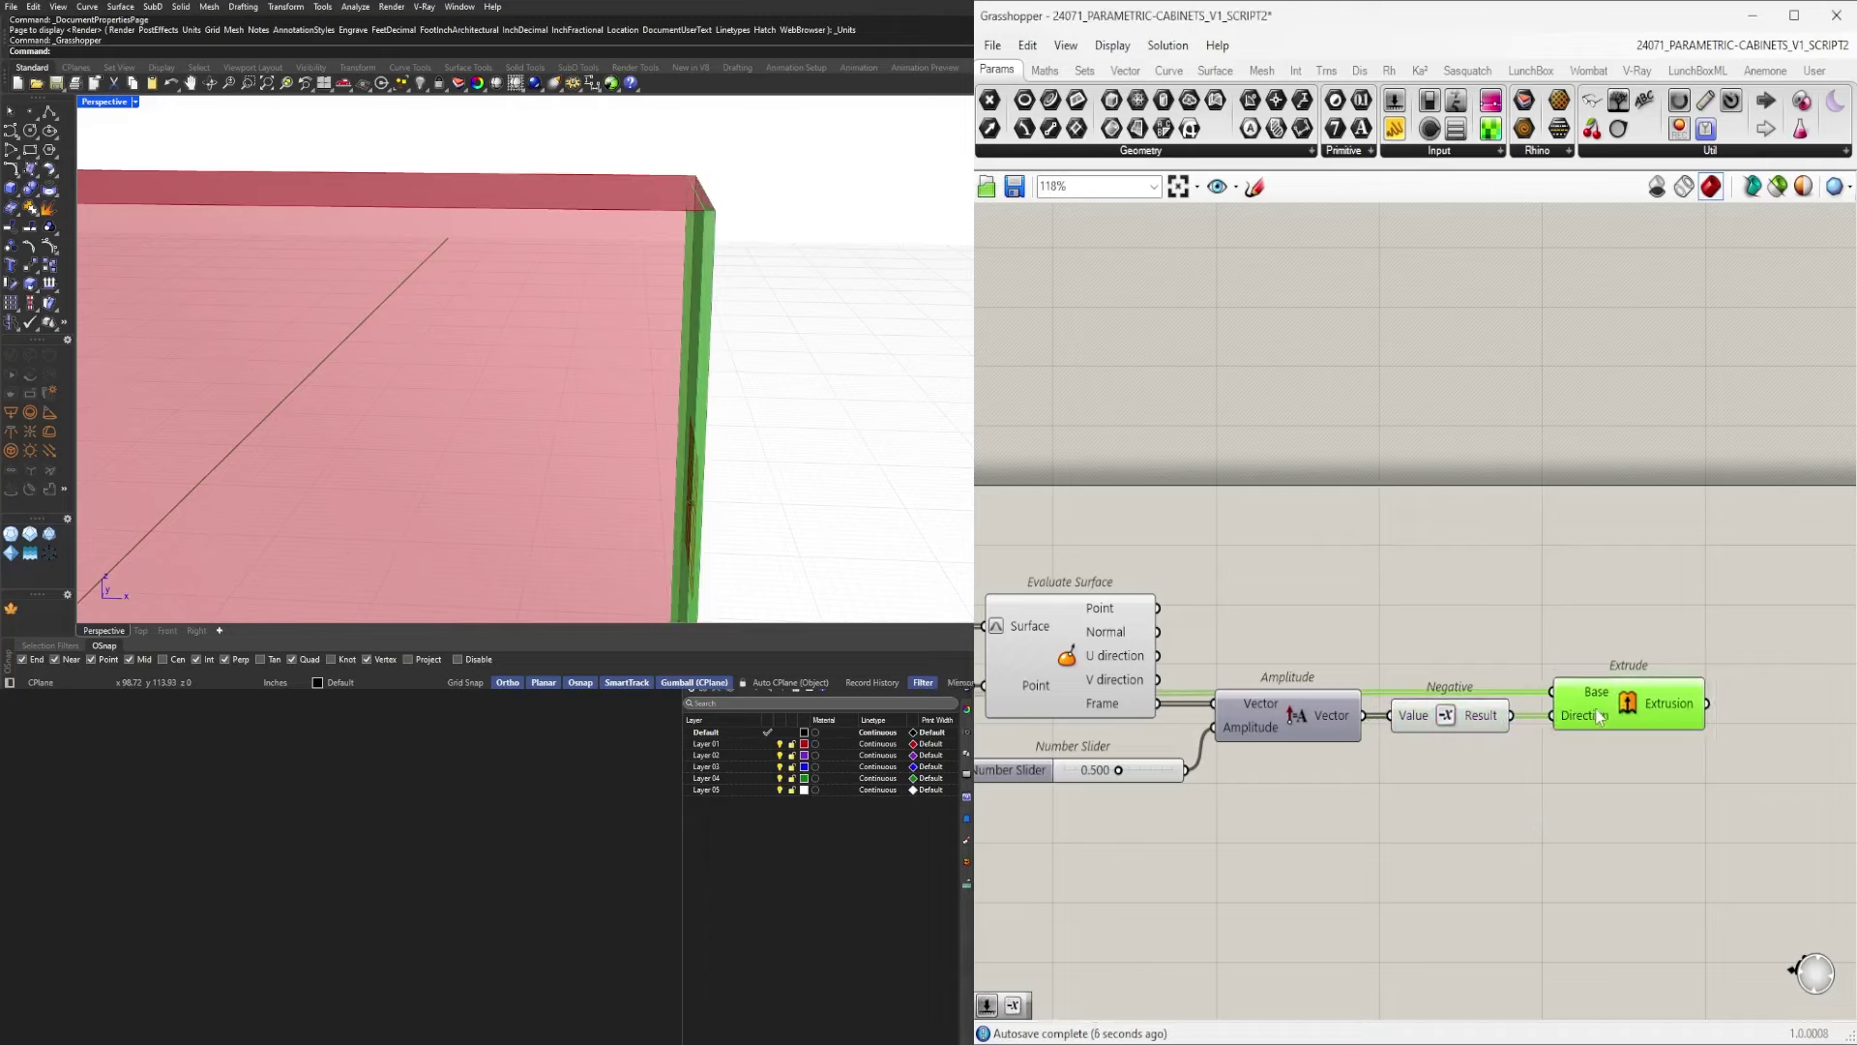
Try a larger panel thickness with the number slider and restore its value to 0.5.
scroll(1431, 780, up, 4)
drag(1314, 655, 1444, 668)
double_click(1366, 655)
key(BackSpace)
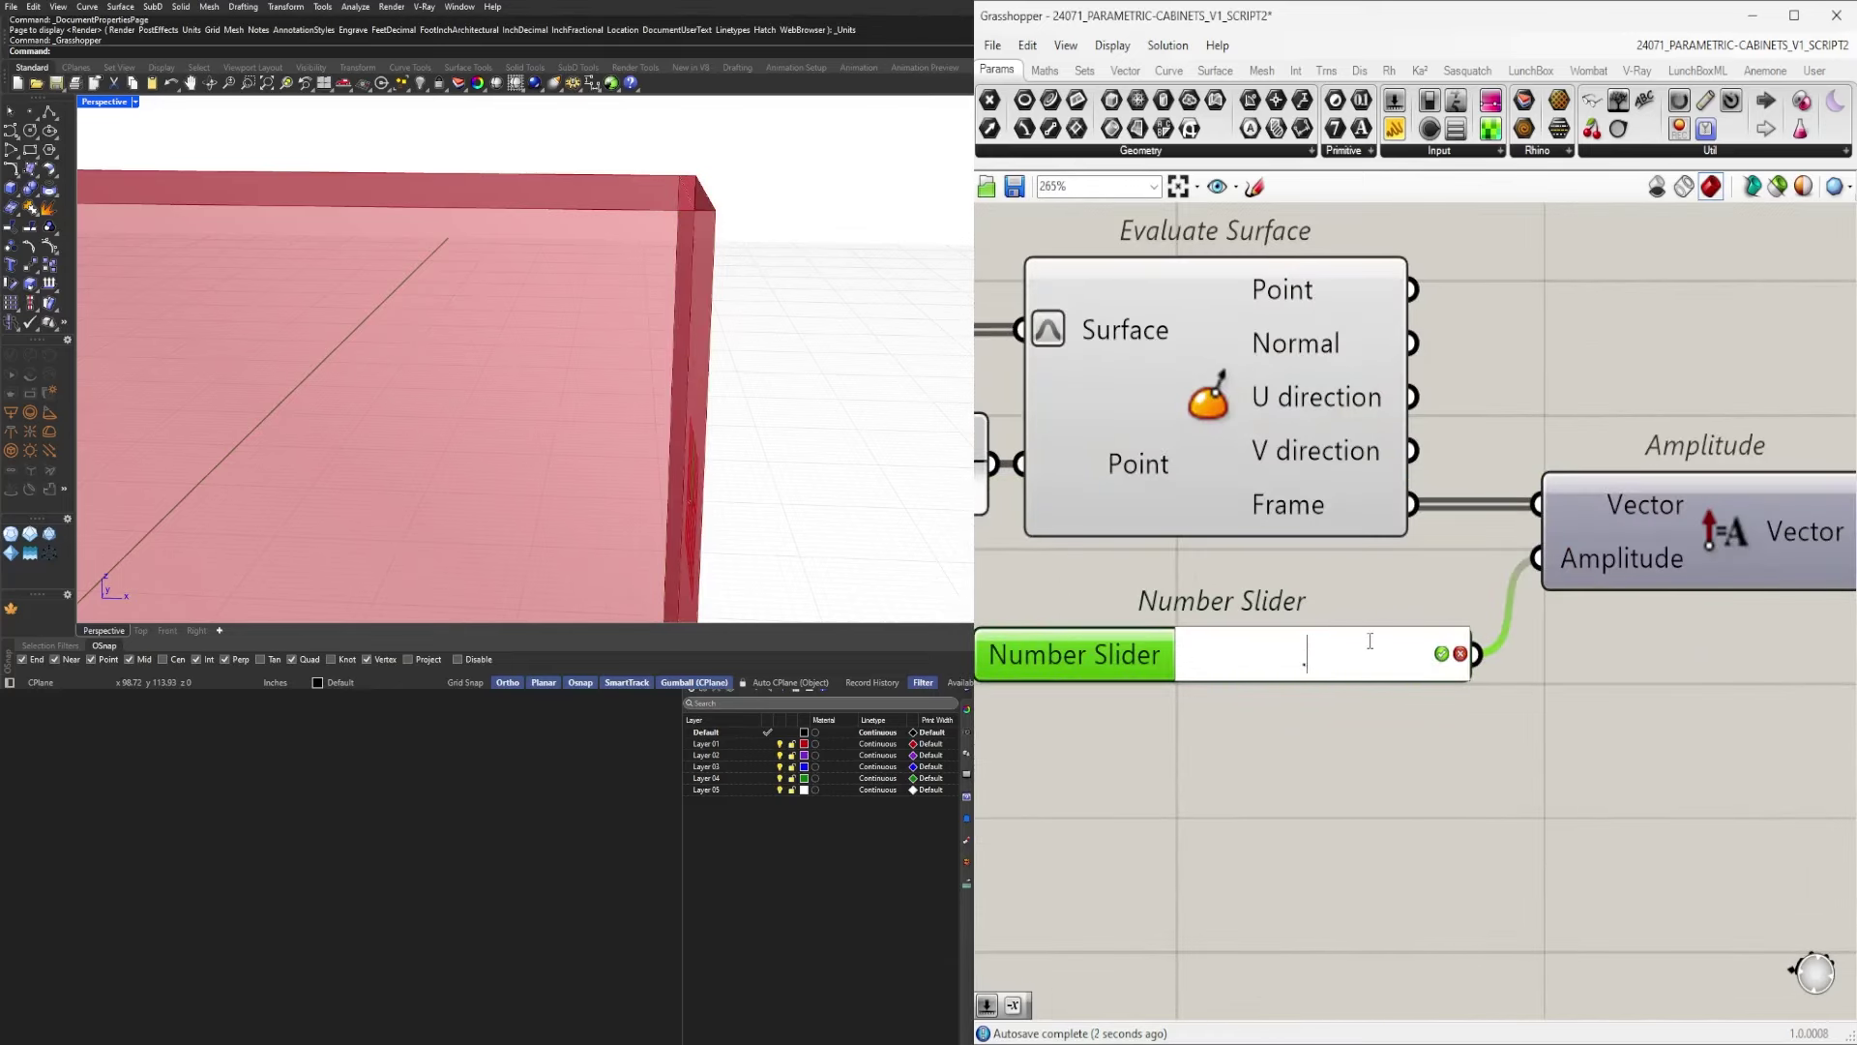
text(0.5)
key(Return)
scroll(1386, 789, down, 4)
click(1766, 567)
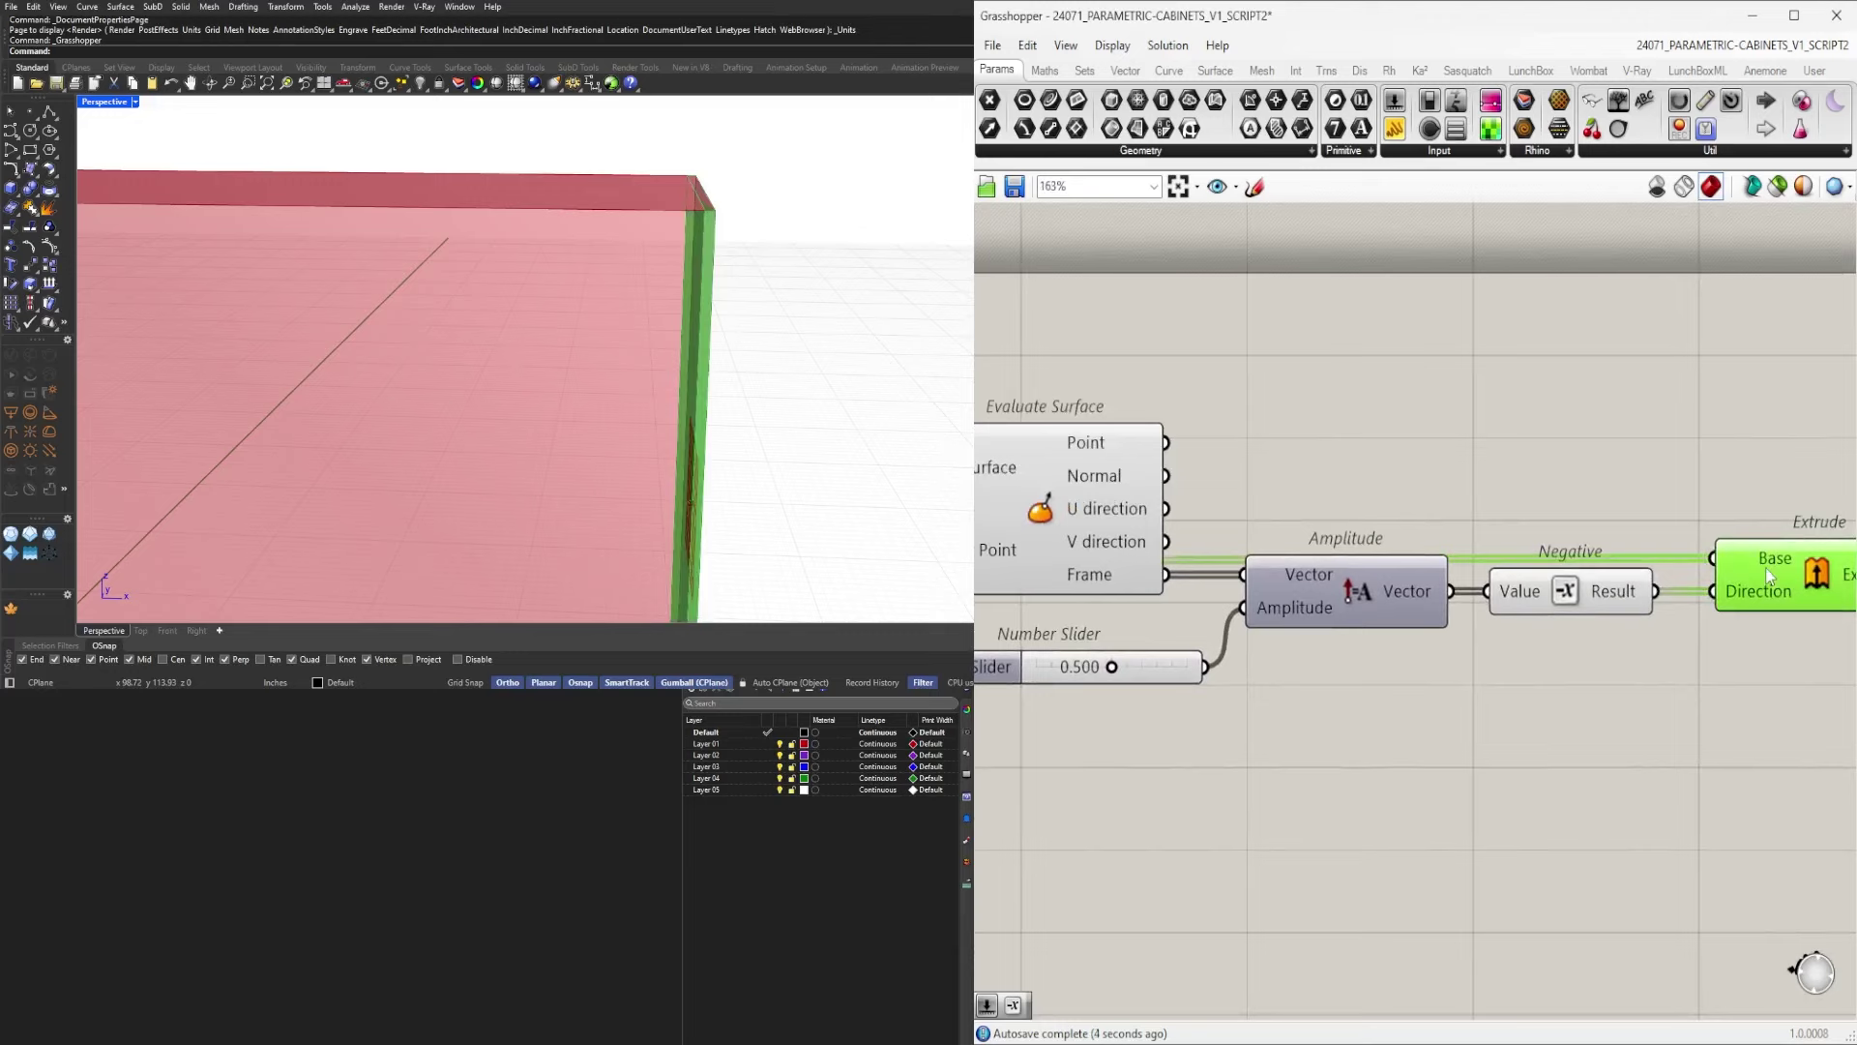
scroll(567, 368, down, 5)
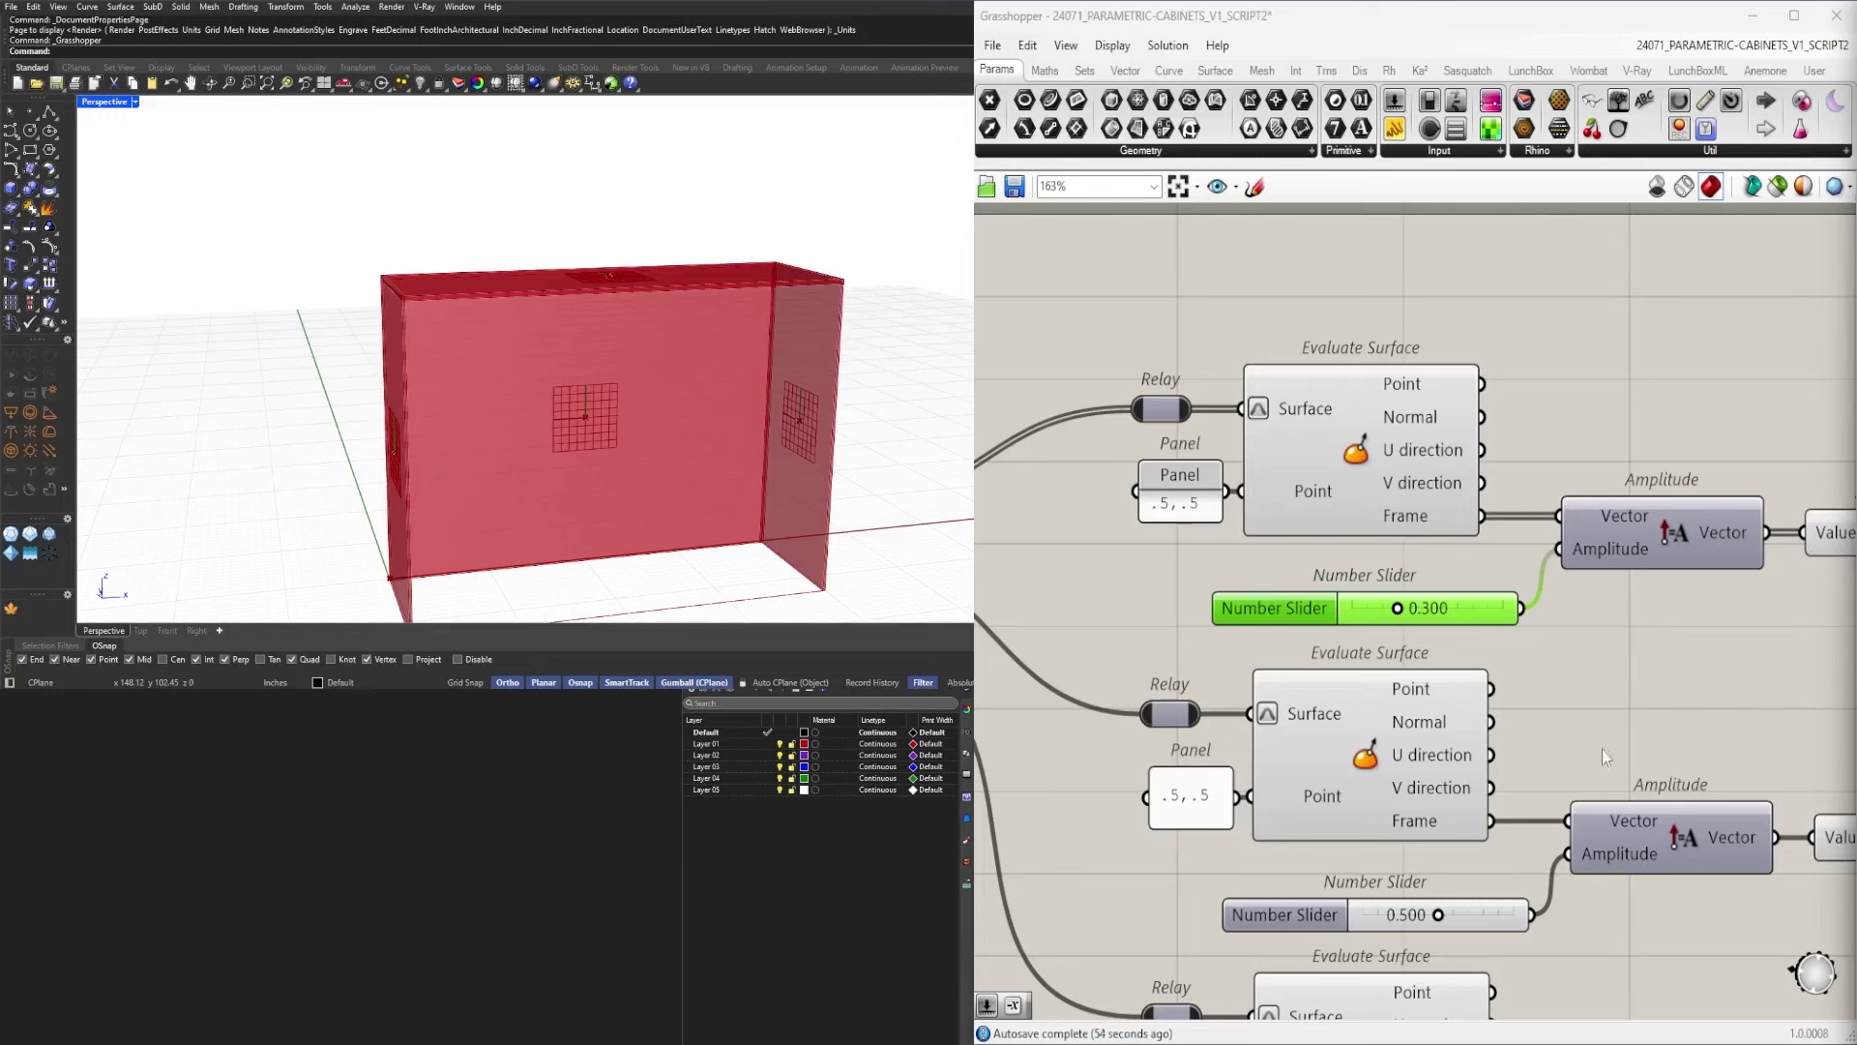
Select the side panels' Extrude component and examine how the extruded panels meet at the cabinet's corners.
scroll(928, 367, down, 2)
right_drag(773, 386, 716, 408)
scroll(1611, 484, down, 3)
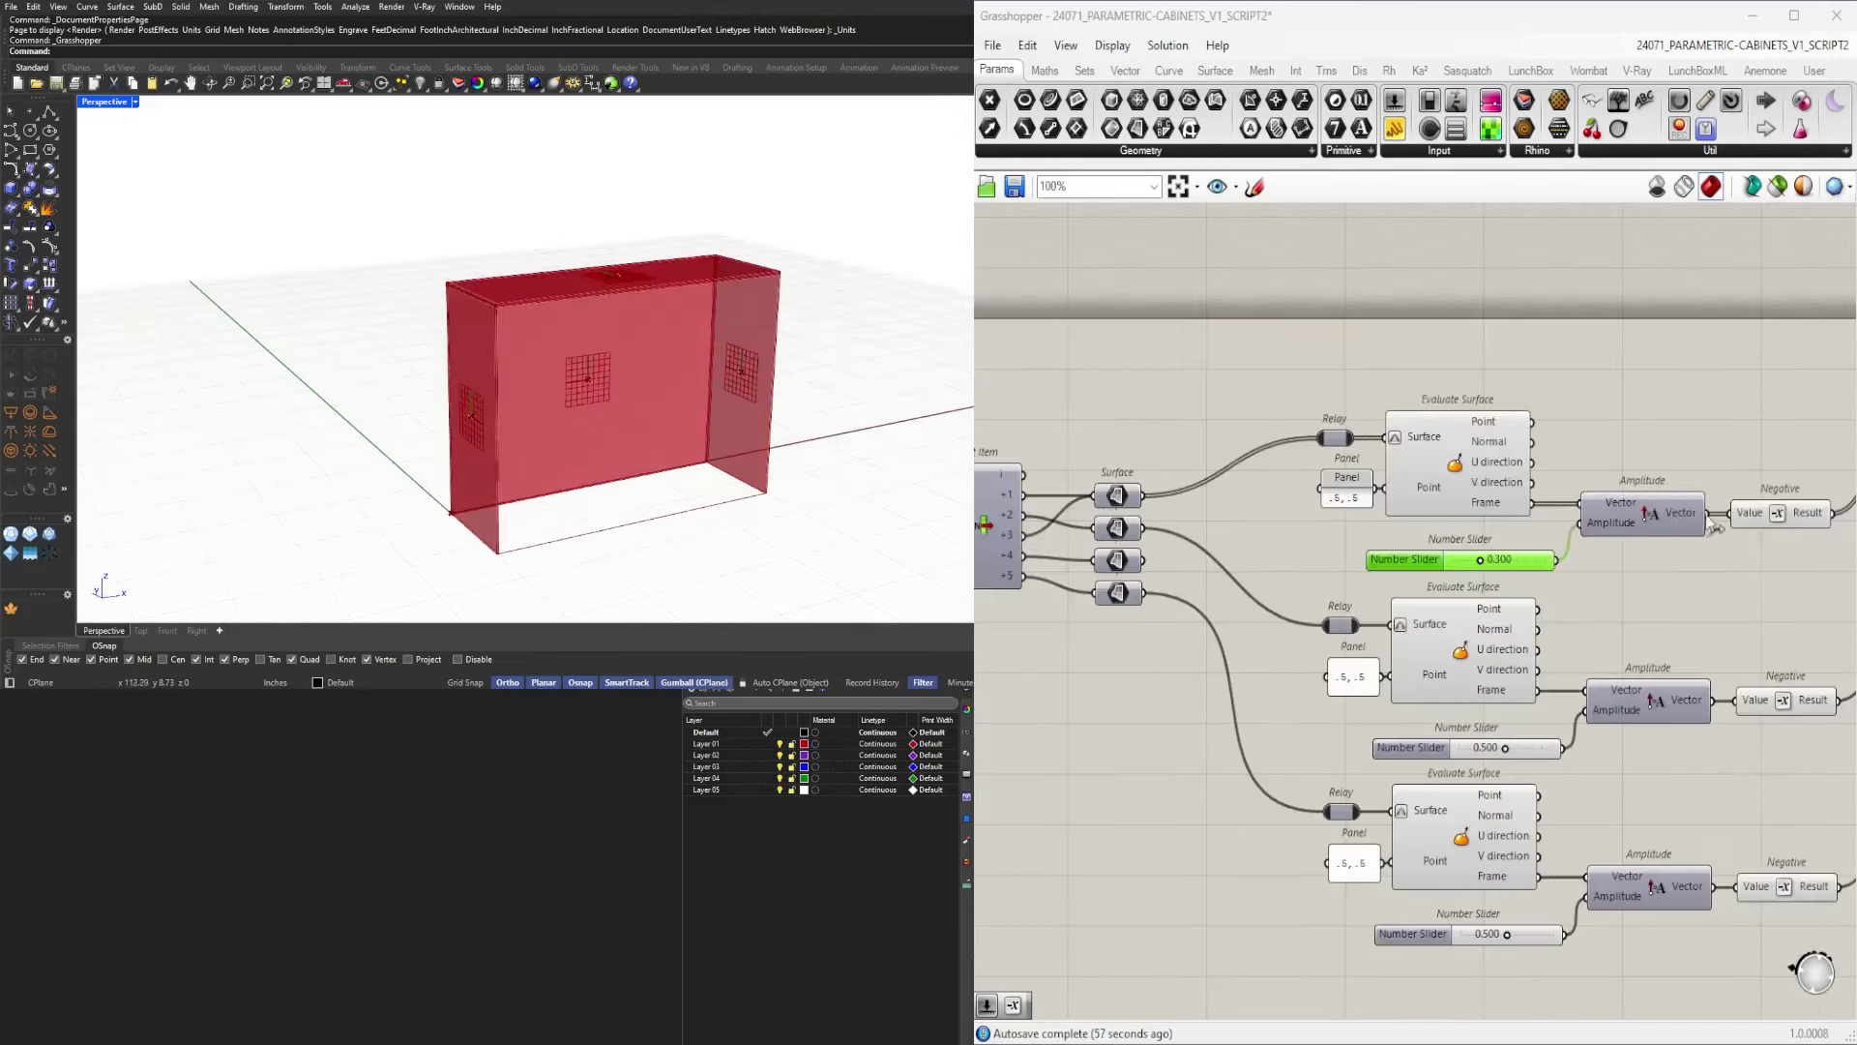
right_drag(1713, 522, 1260, 557)
click(1506, 492)
right_drag(581, 402, 581, 360)
scroll(735, 314, up, 5)
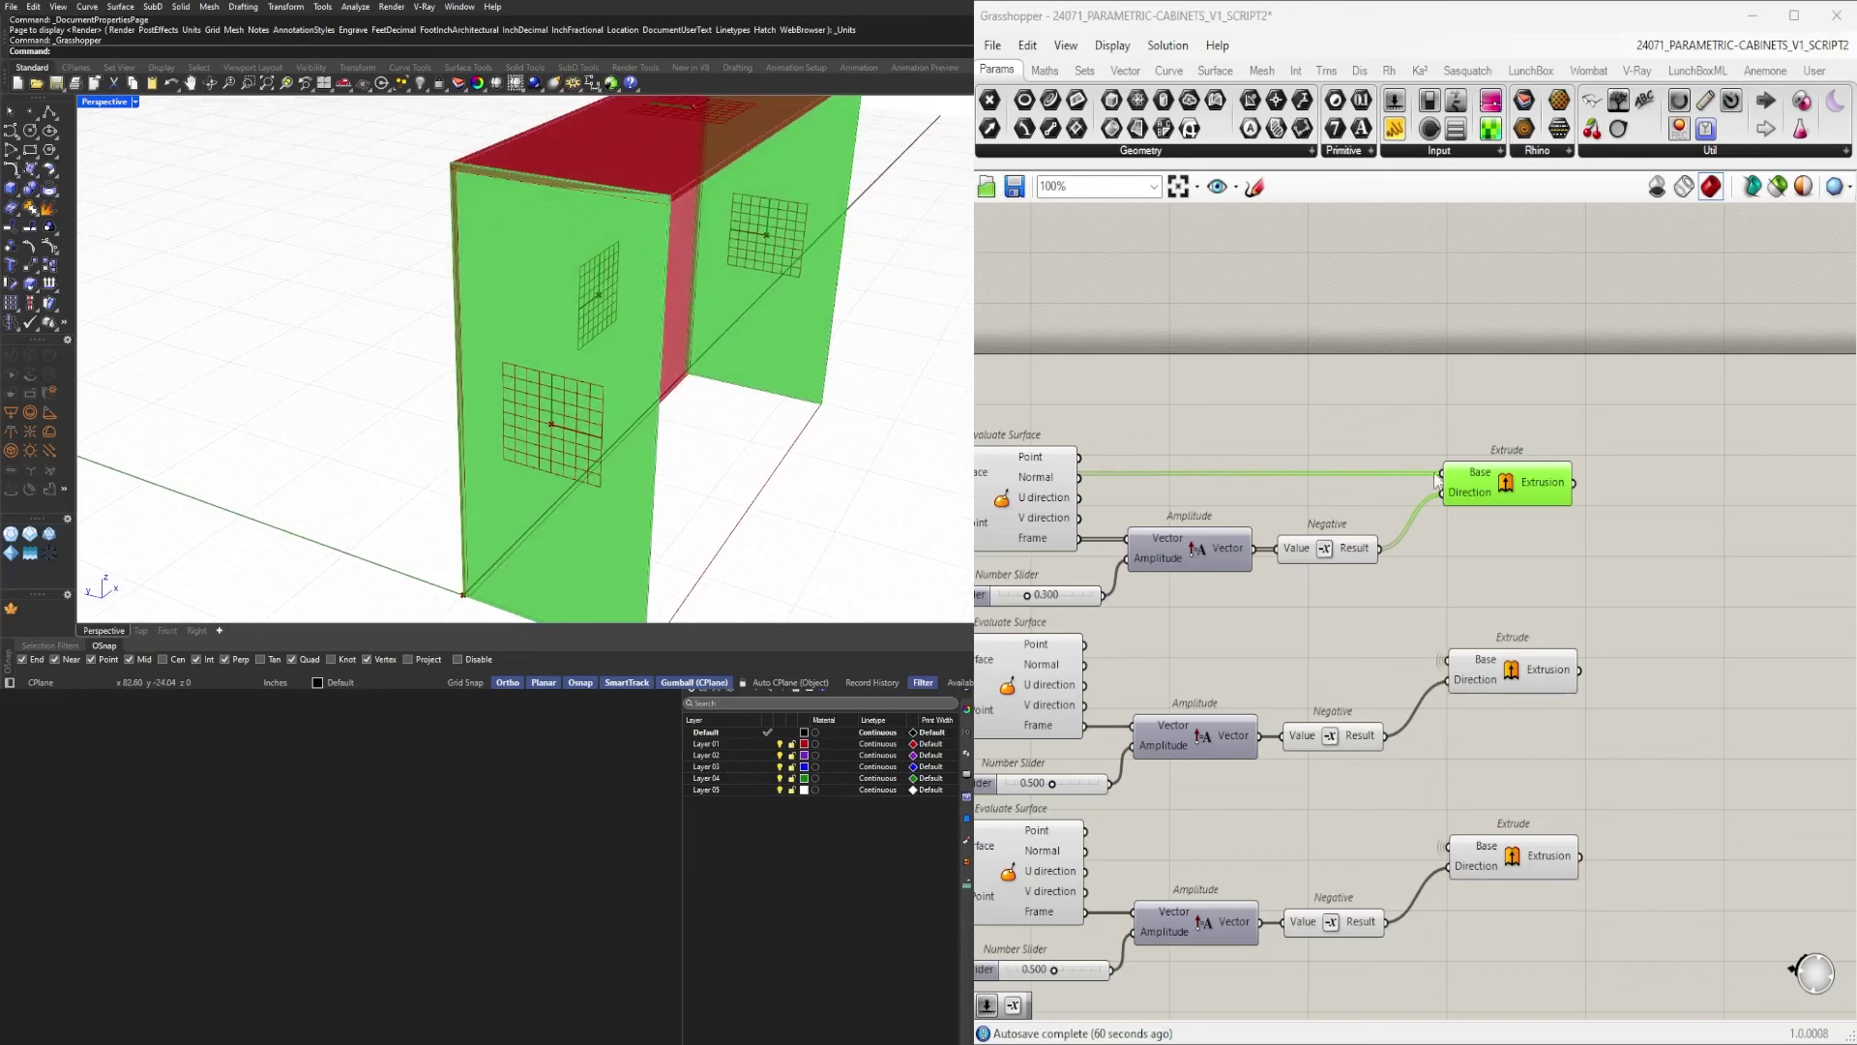
scroll(1438, 481, up, 3)
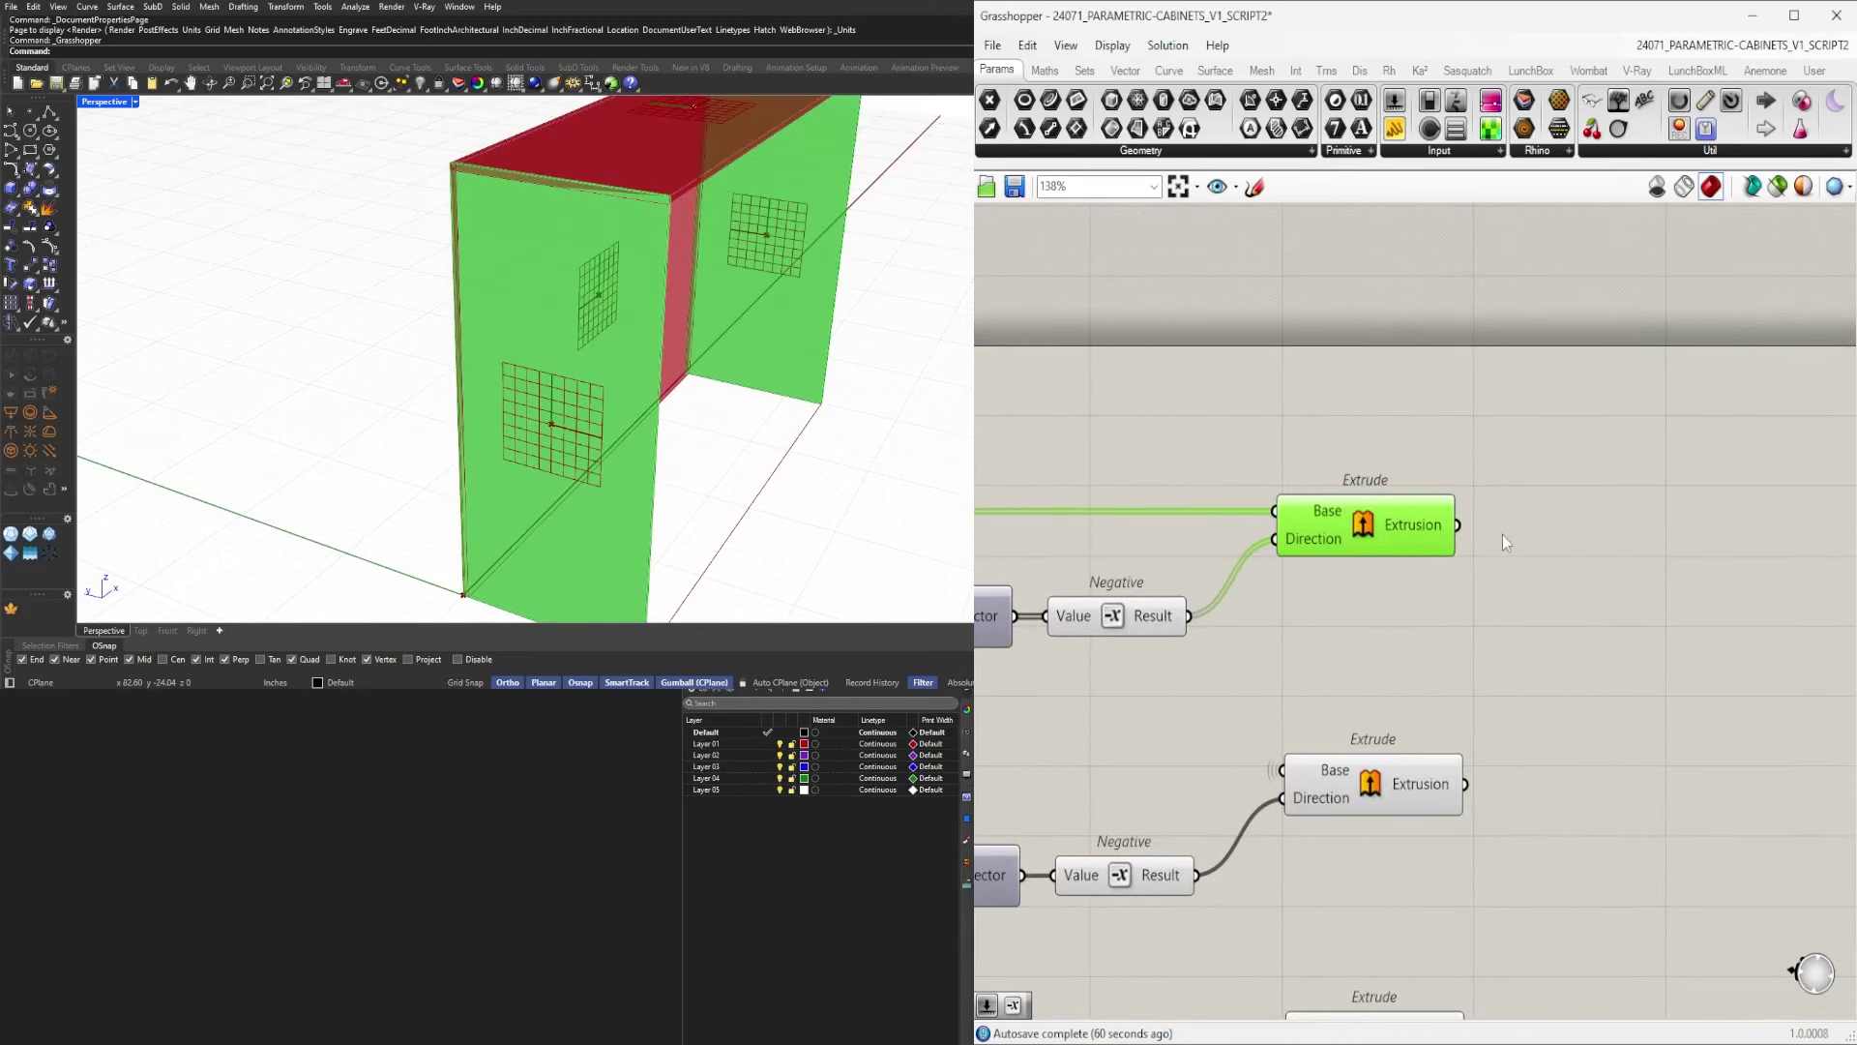
right_drag(1502, 536, 1625, 536)
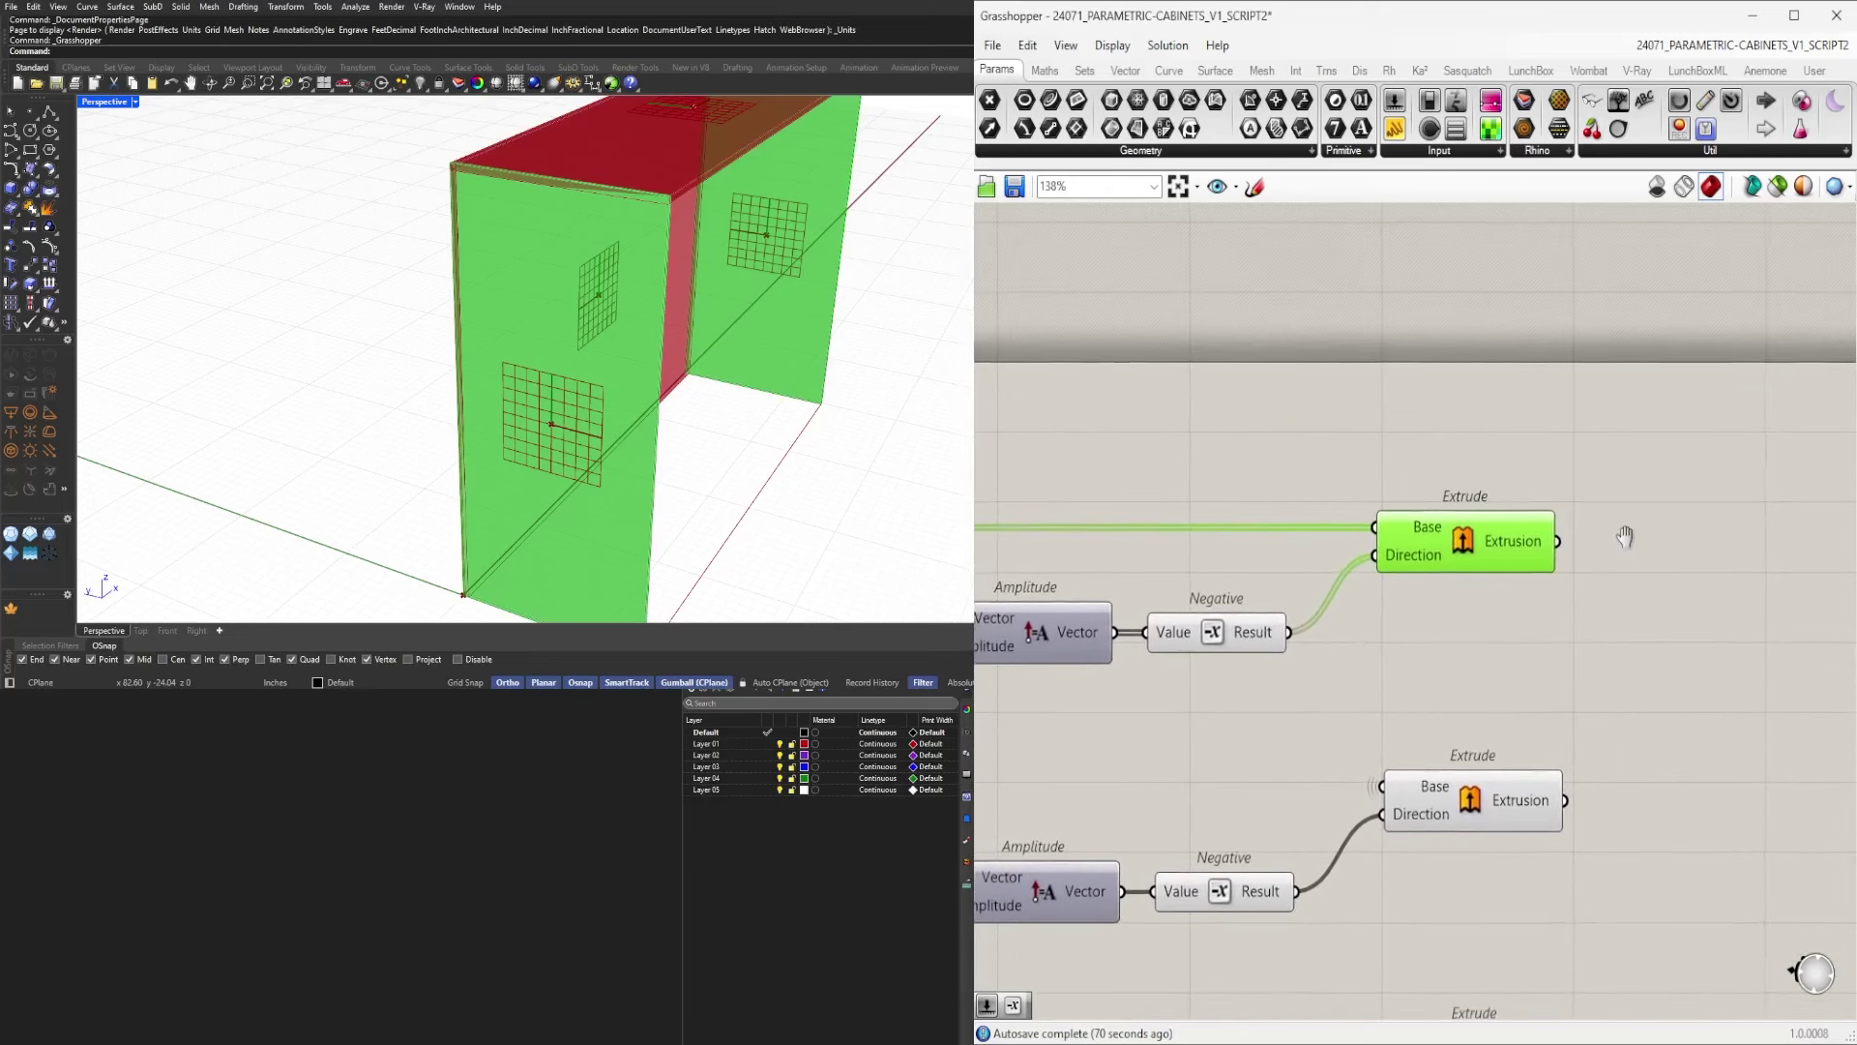
Add a Move component beside the side panels' Extrude component.
double_click(1680, 491)
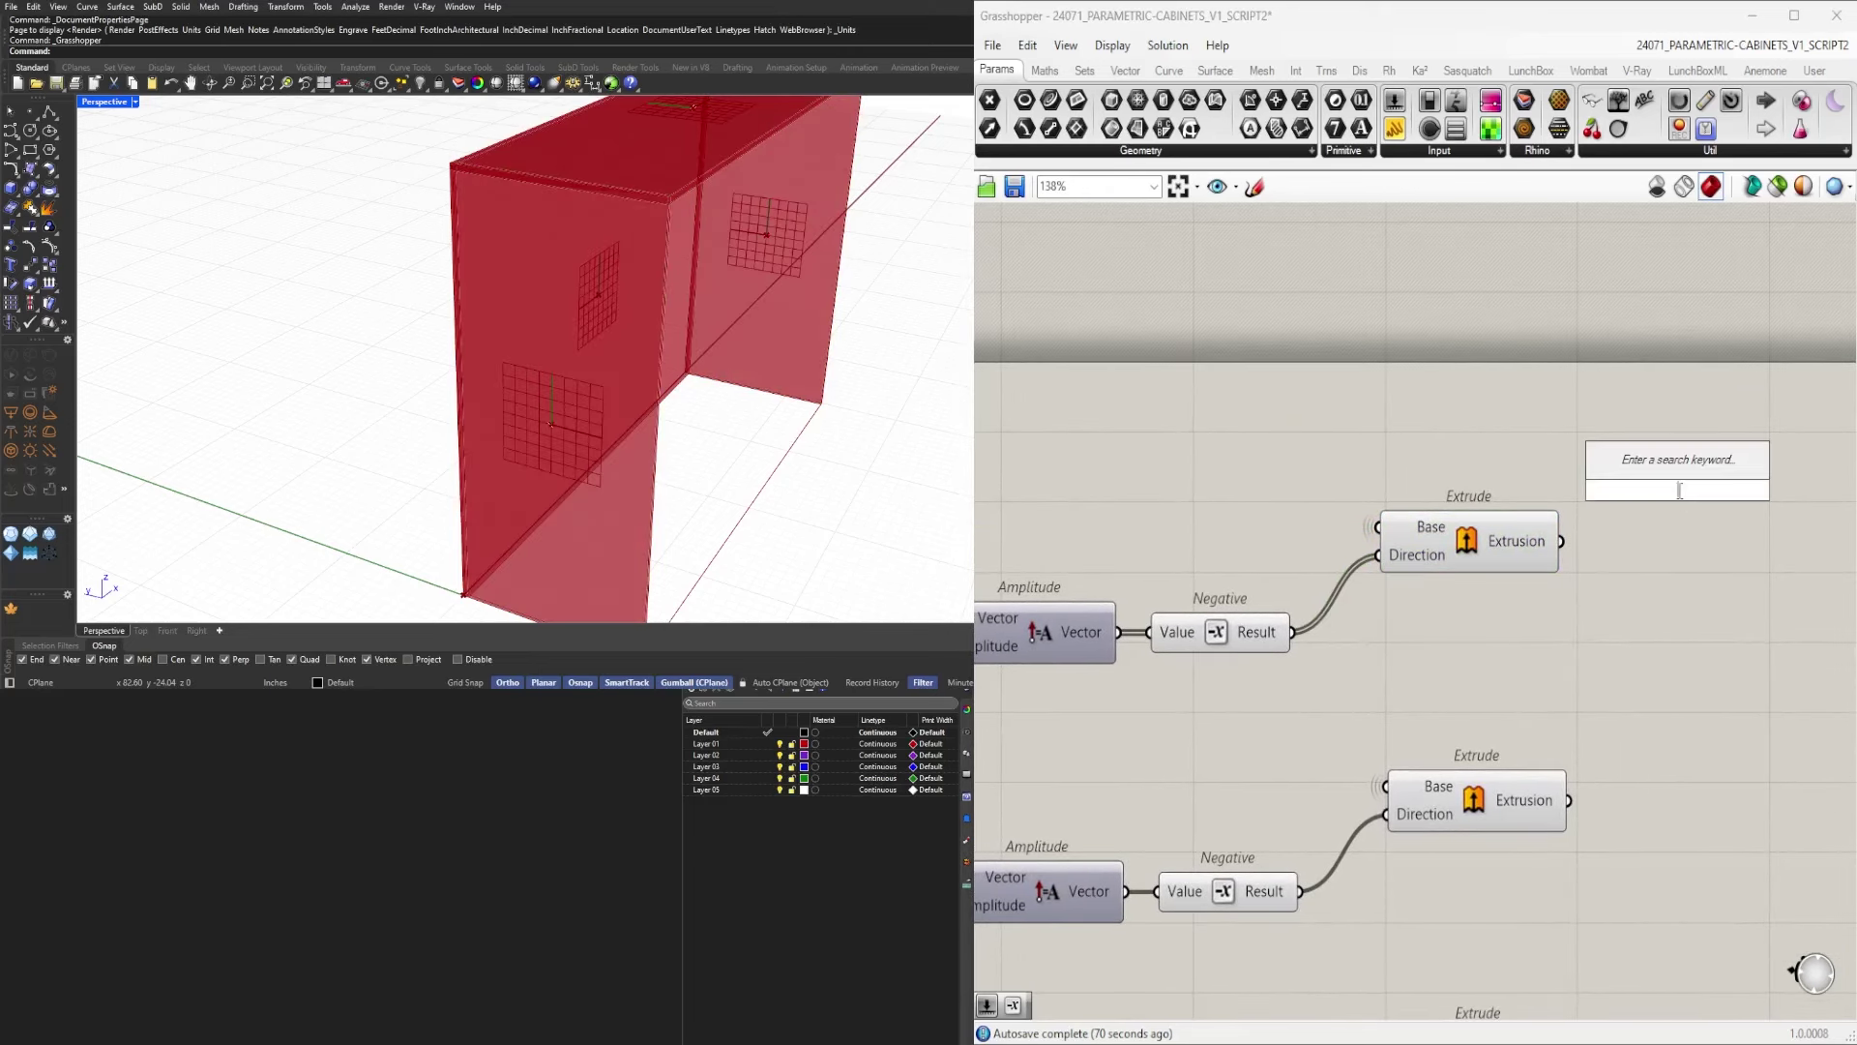
text(move)
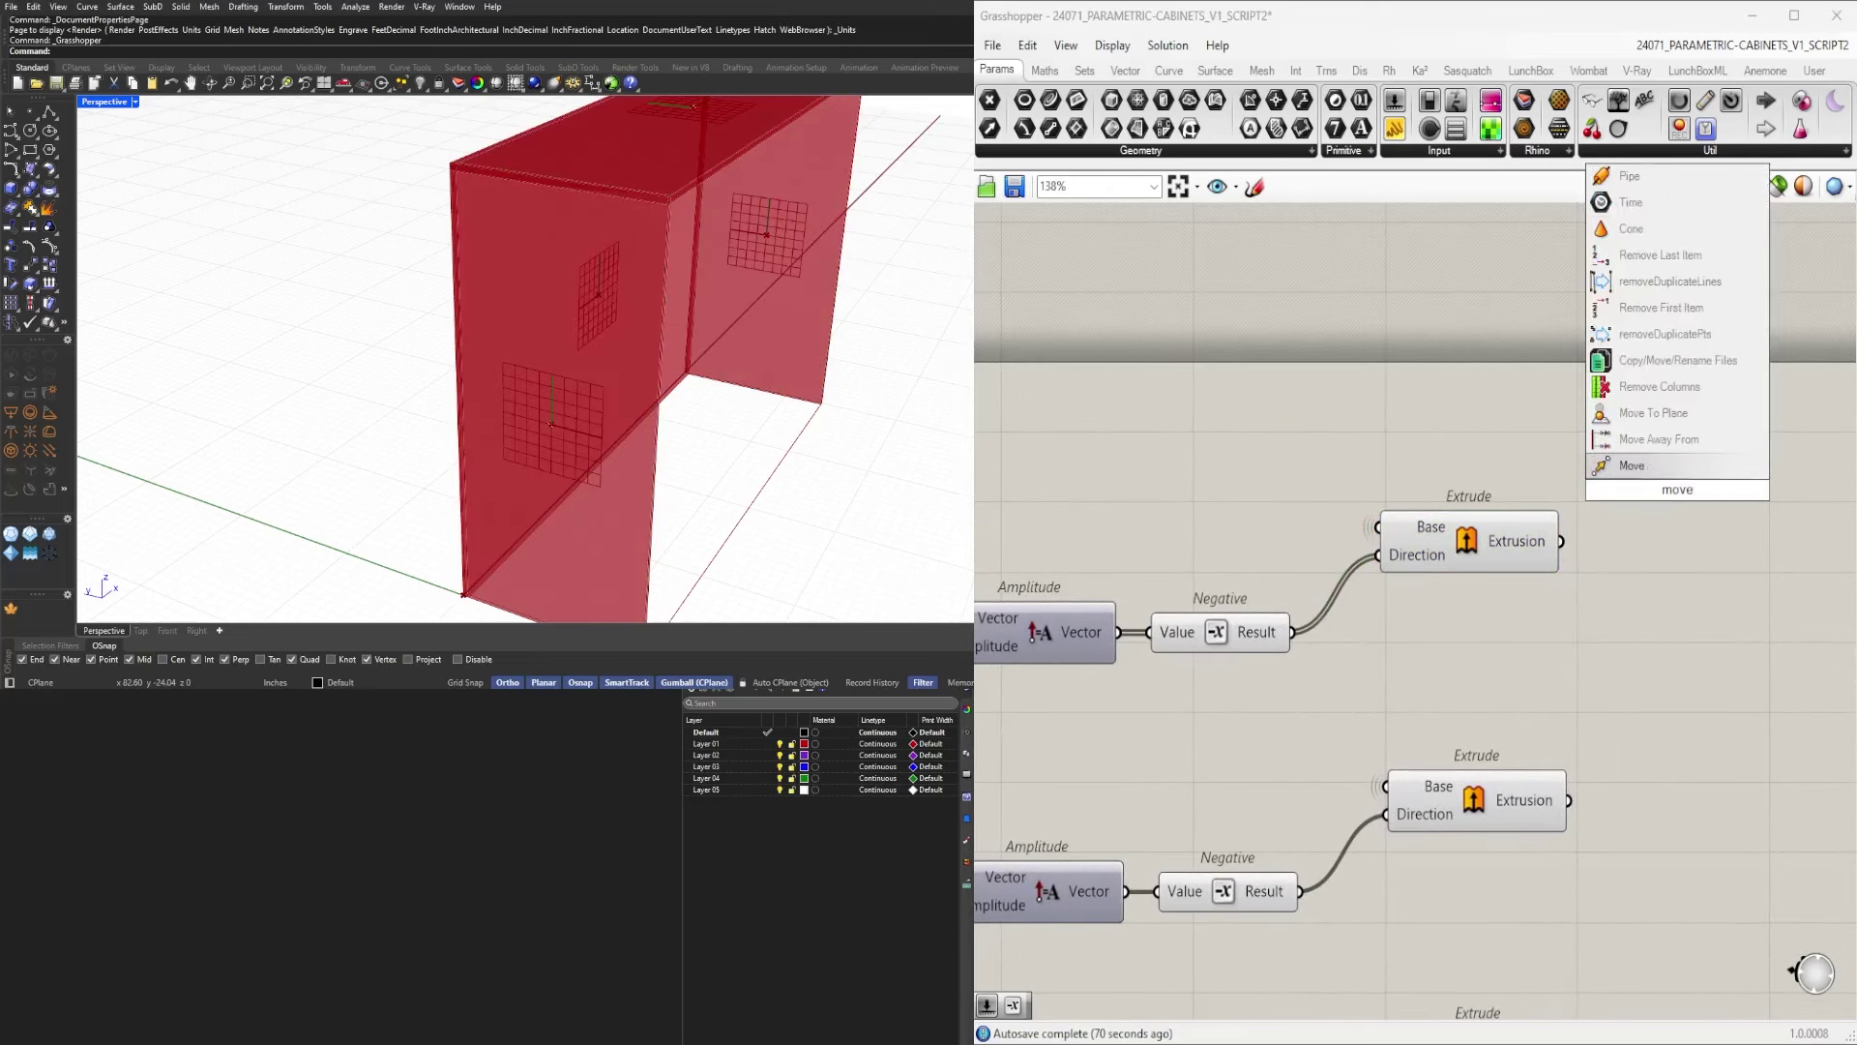
click(1633, 474)
click(1482, 538)
right_drag(1661, 564, 1454, 576)
scroll(1473, 565, down, 4)
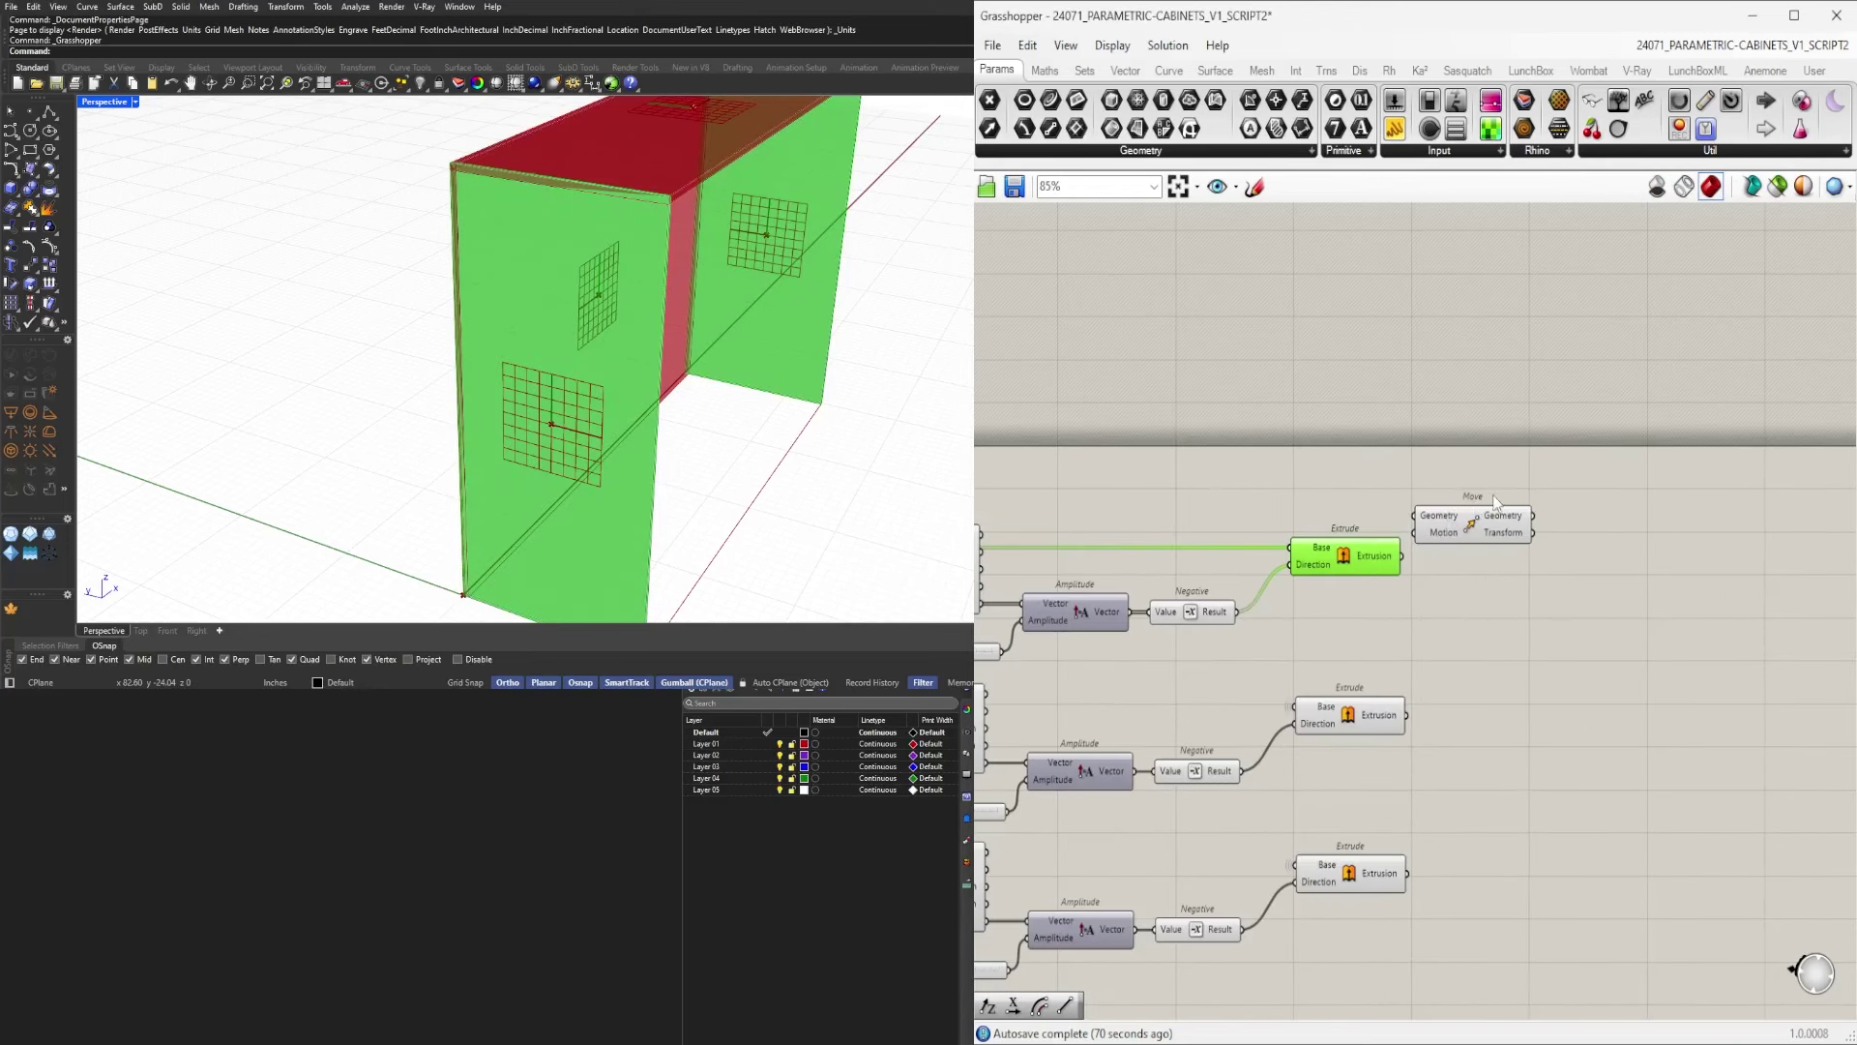
click(1554, 485)
Duplicate the side panels' Amplitude, Negative and number slider components and place the copies between Extrude and Move.
right_drag(1139, 641, 1381, 648)
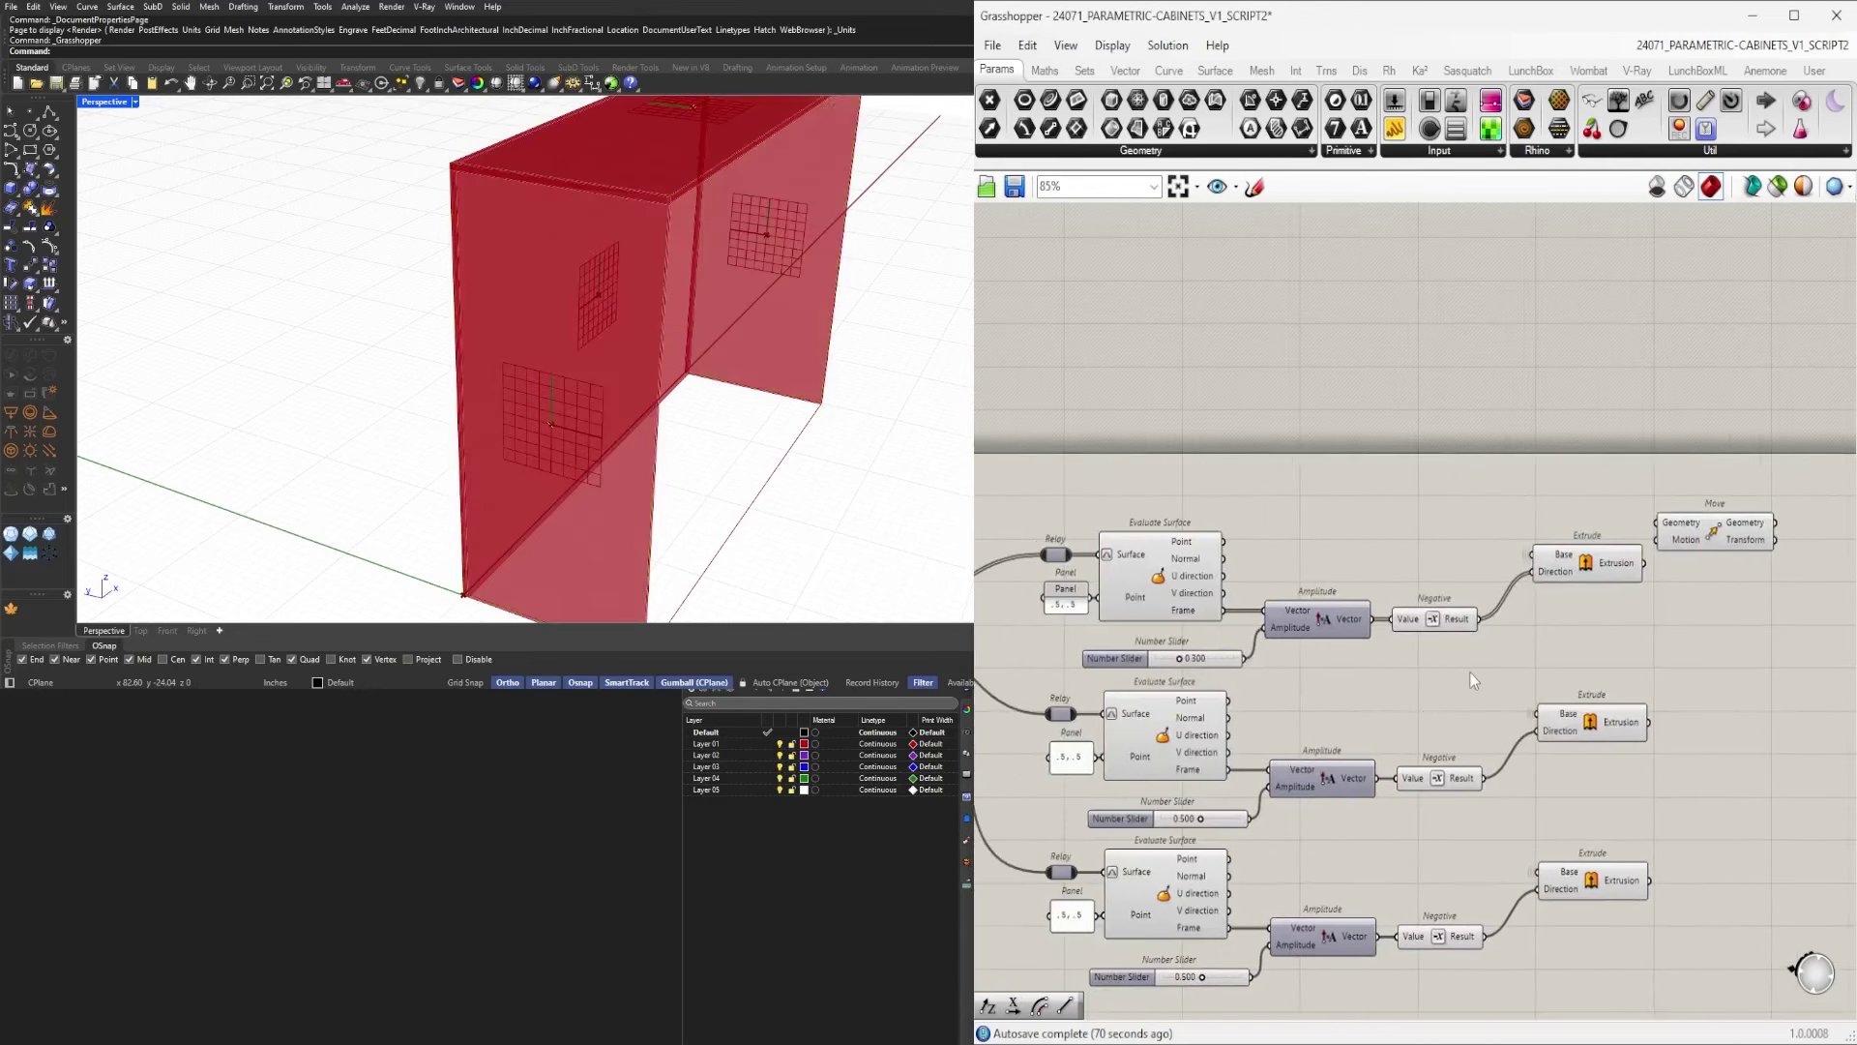
right_drag(1745, 631, 1687, 609)
click(1306, 605)
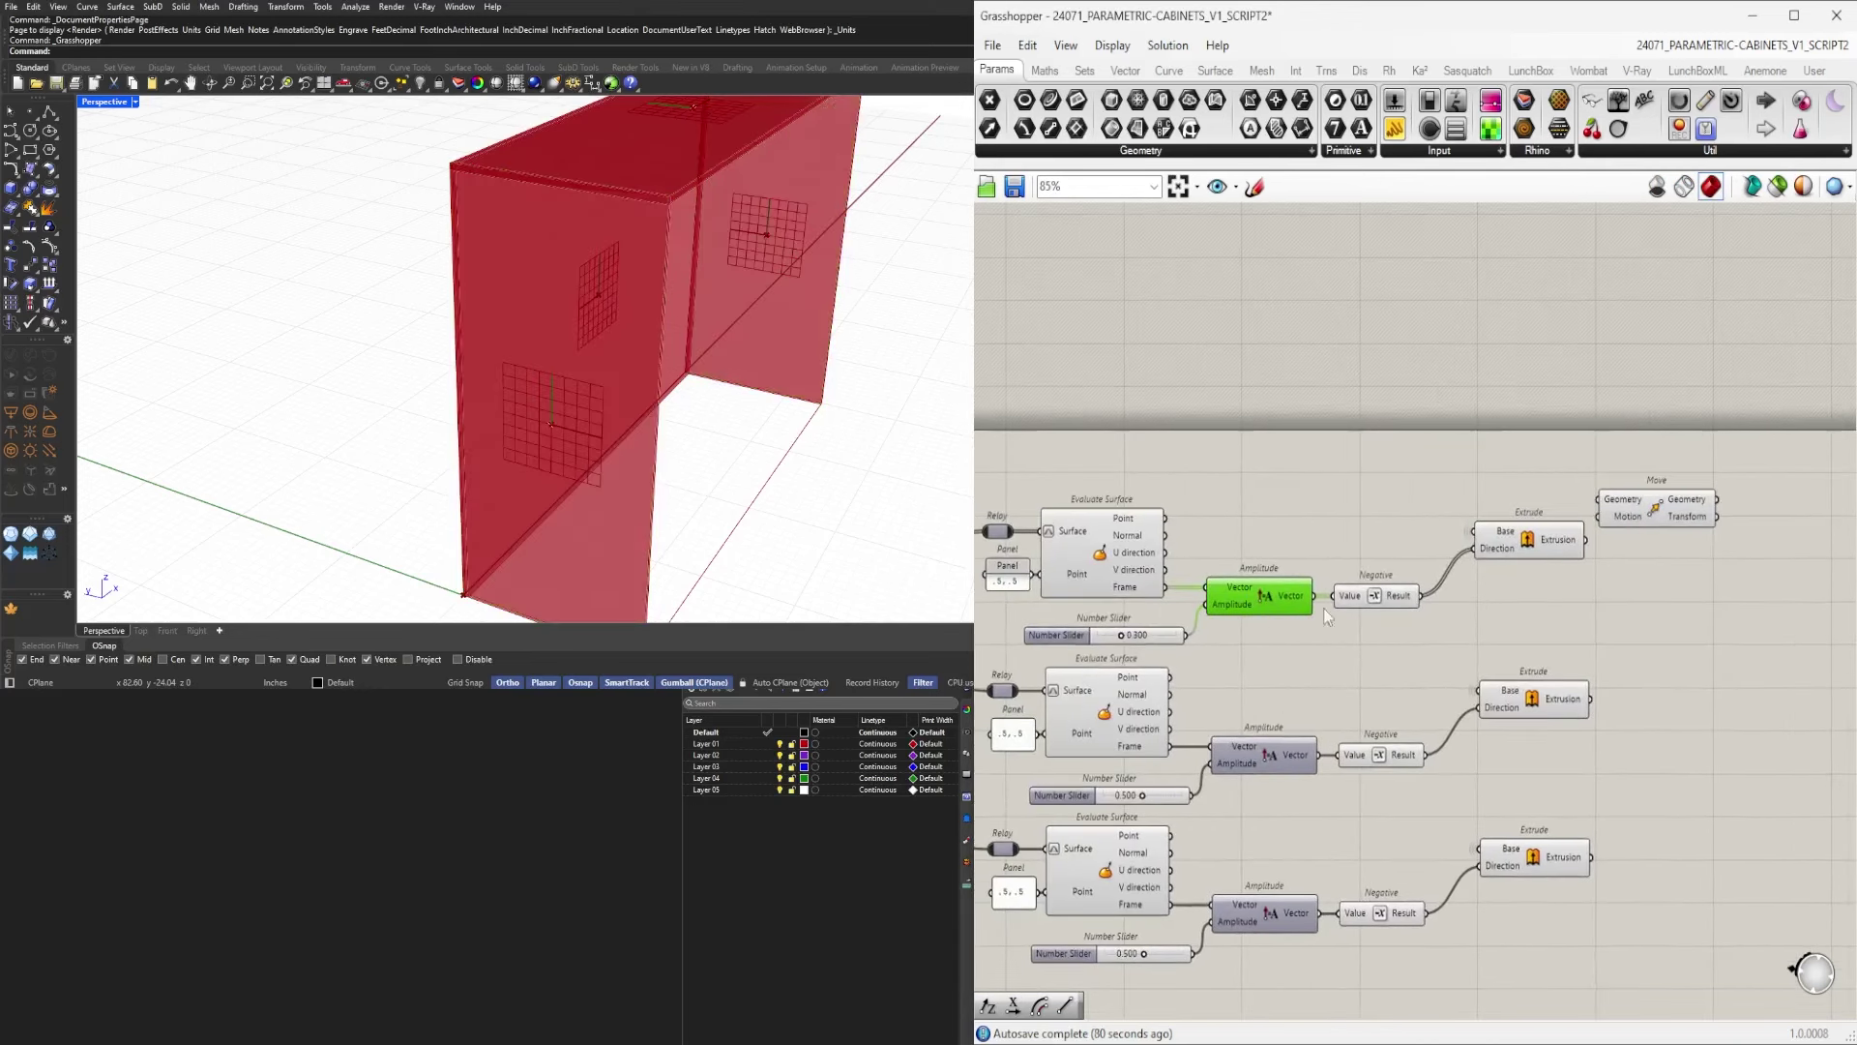
shift+drag(1368, 641, 1294, 586)
shift+drag(1235, 646, 1139, 626)
right_drag(1332, 628, 1251, 622)
alt+drag(1171, 598, 1612, 601)
click(1688, 548)
Connect the side panels' Extrusion output to Move's Geometry input and the copied Negative's Result to Motion.
right_drag(1687, 548, 1451, 591)
drag(1350, 544, 1661, 544)
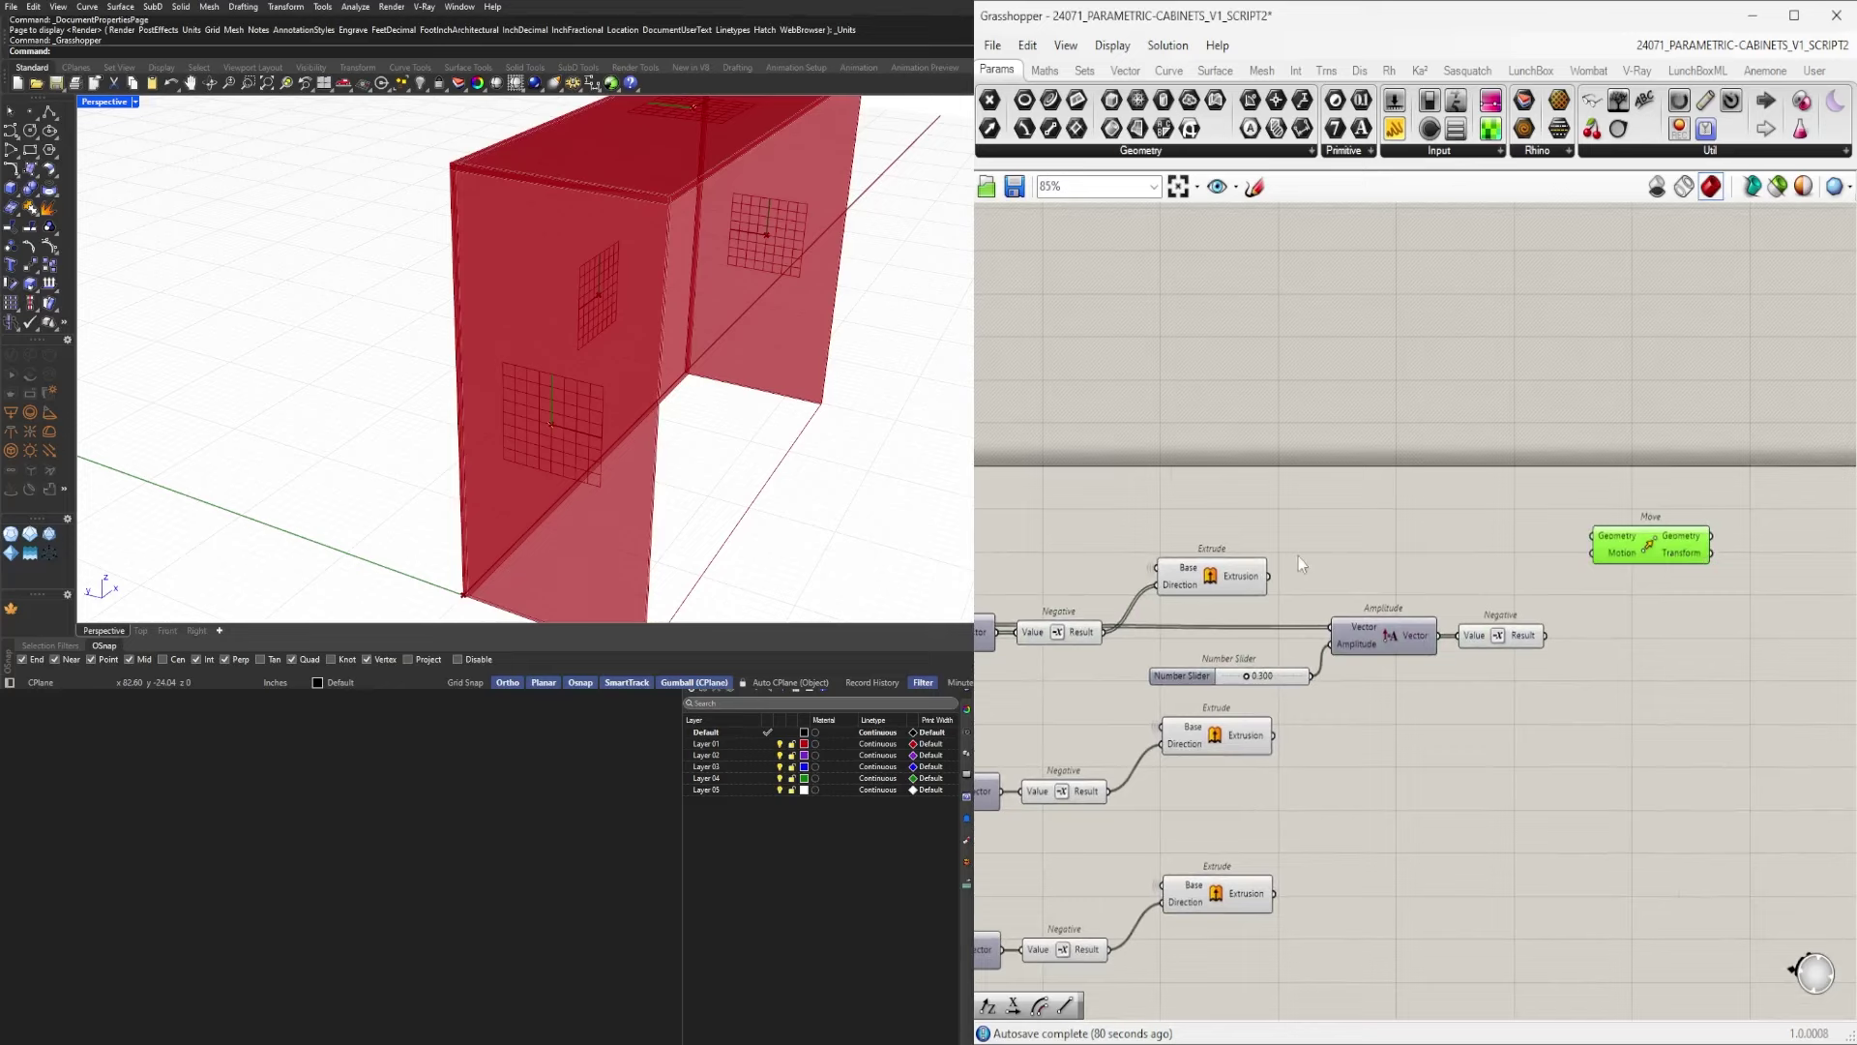
drag(1271, 577, 1575, 593)
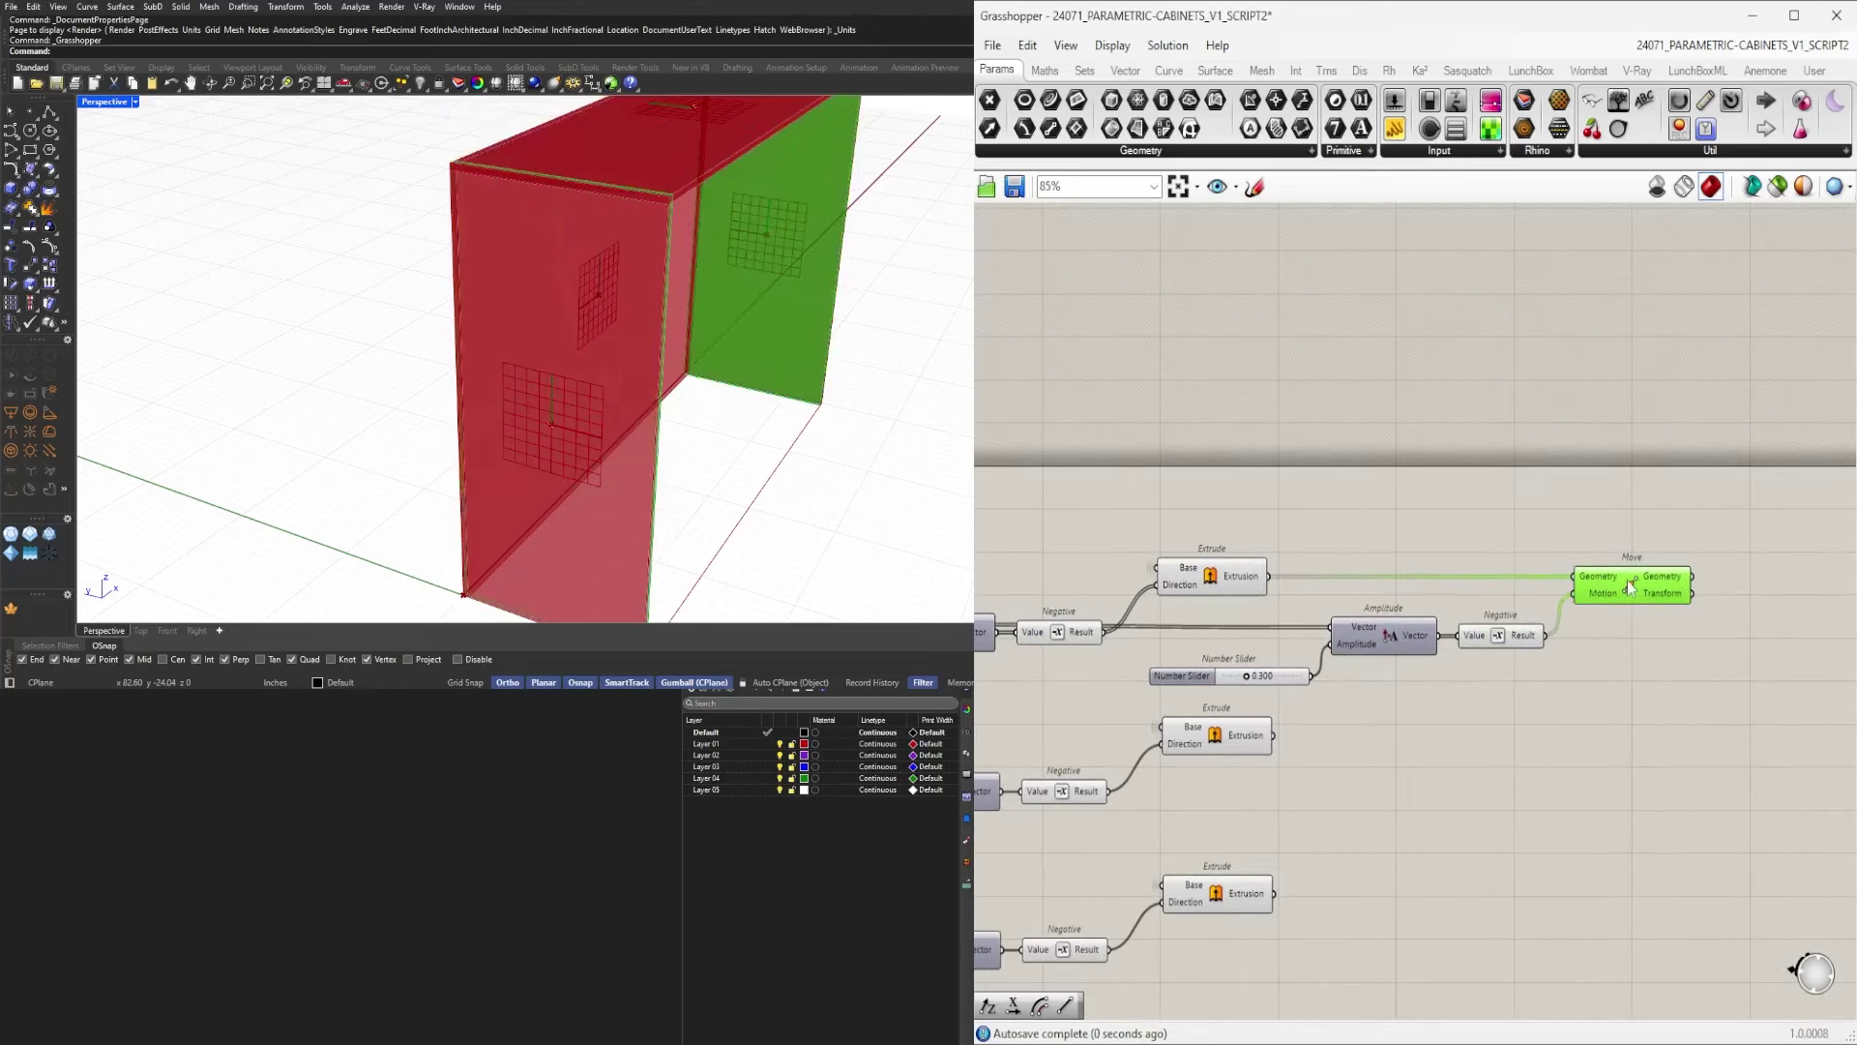
Try a larger offset with the copied number slider and set it to 0.5.
scroll(1222, 675, up, 8)
drag(1175, 663, 1360, 661)
double_click(1271, 659)
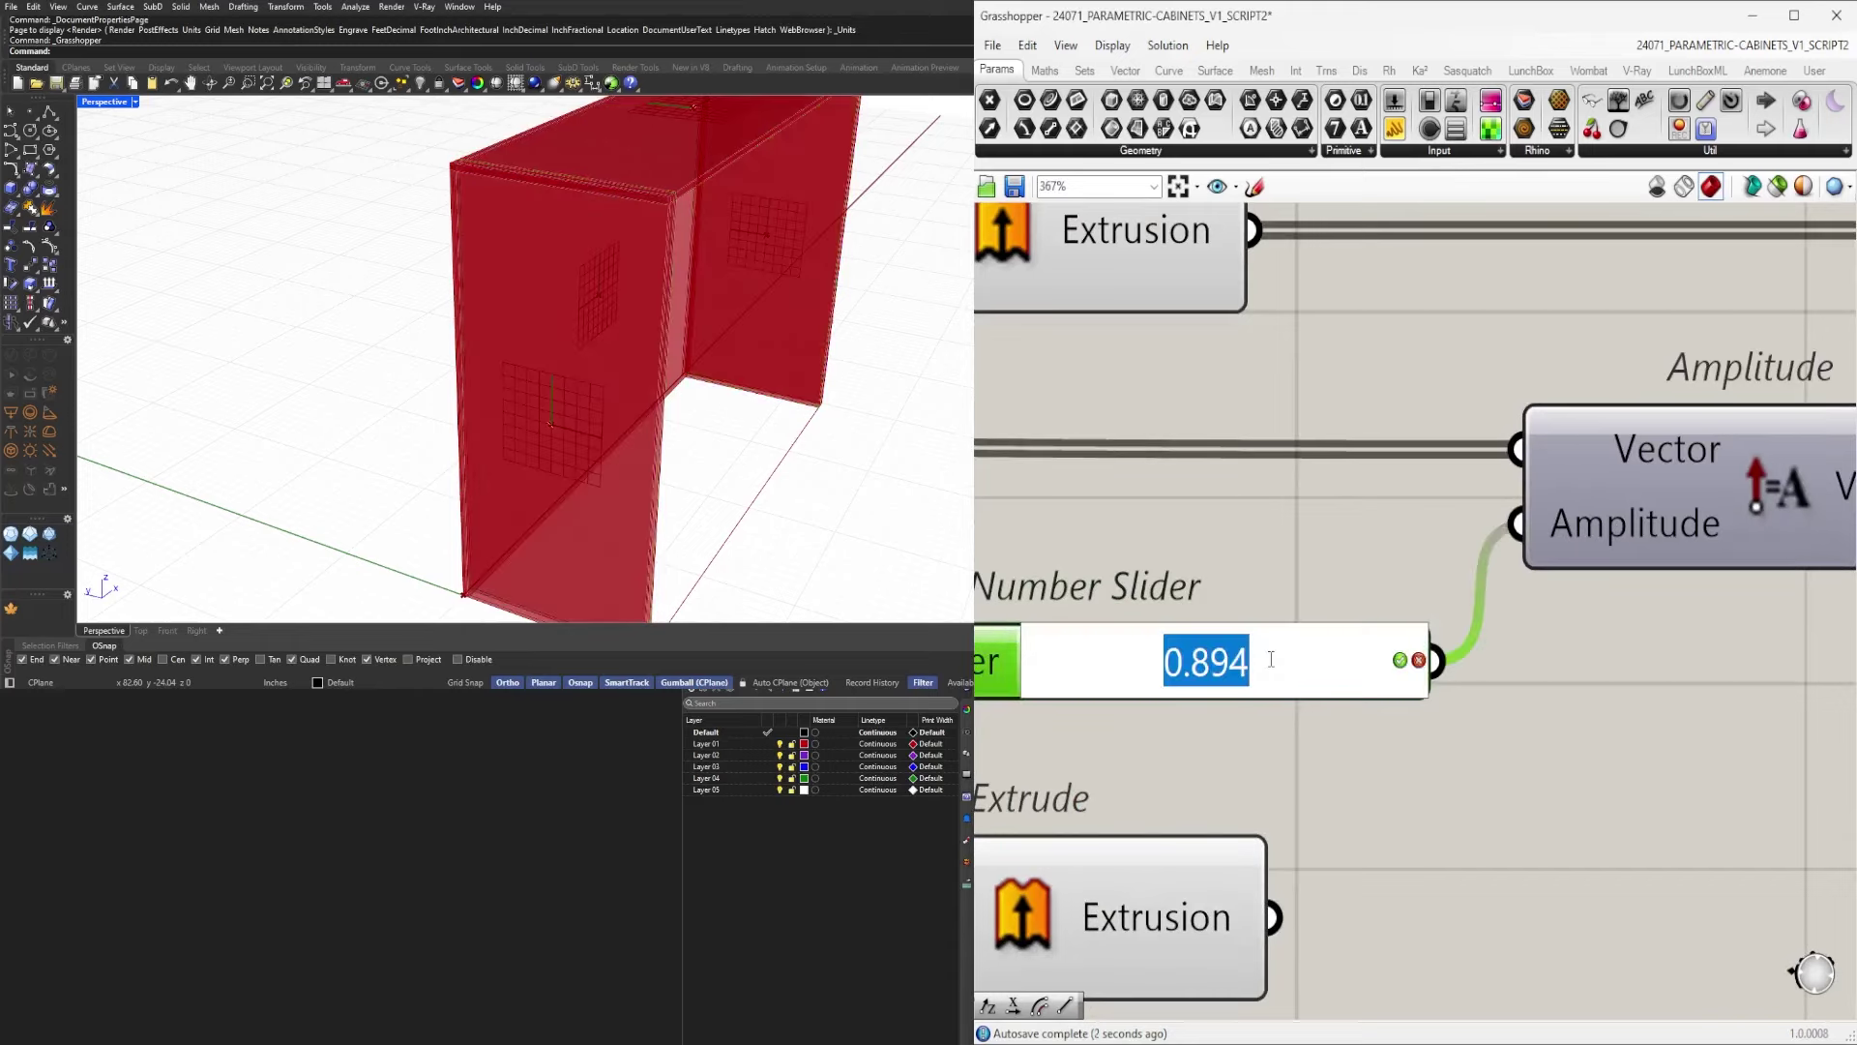
text(.5)
key(Return)
Turn off the preview of the side panels' original Extrude component.
right_drag(677, 329, 696, 290)
scroll(1451, 532, down, 6)
drag(1326, 461, 1199, 582)
middle_click(1274, 458)
click(1322, 413)
Examine how the moved side panels meet the back and top panels at the cabinet's corners.
right_drag(871, 299, 448, 165)
scroll(473, 174, up, 3)
scroll(436, 153, up, 3)
scroll(435, 155, down, 7)
right_drag(474, 249, 574, 280)
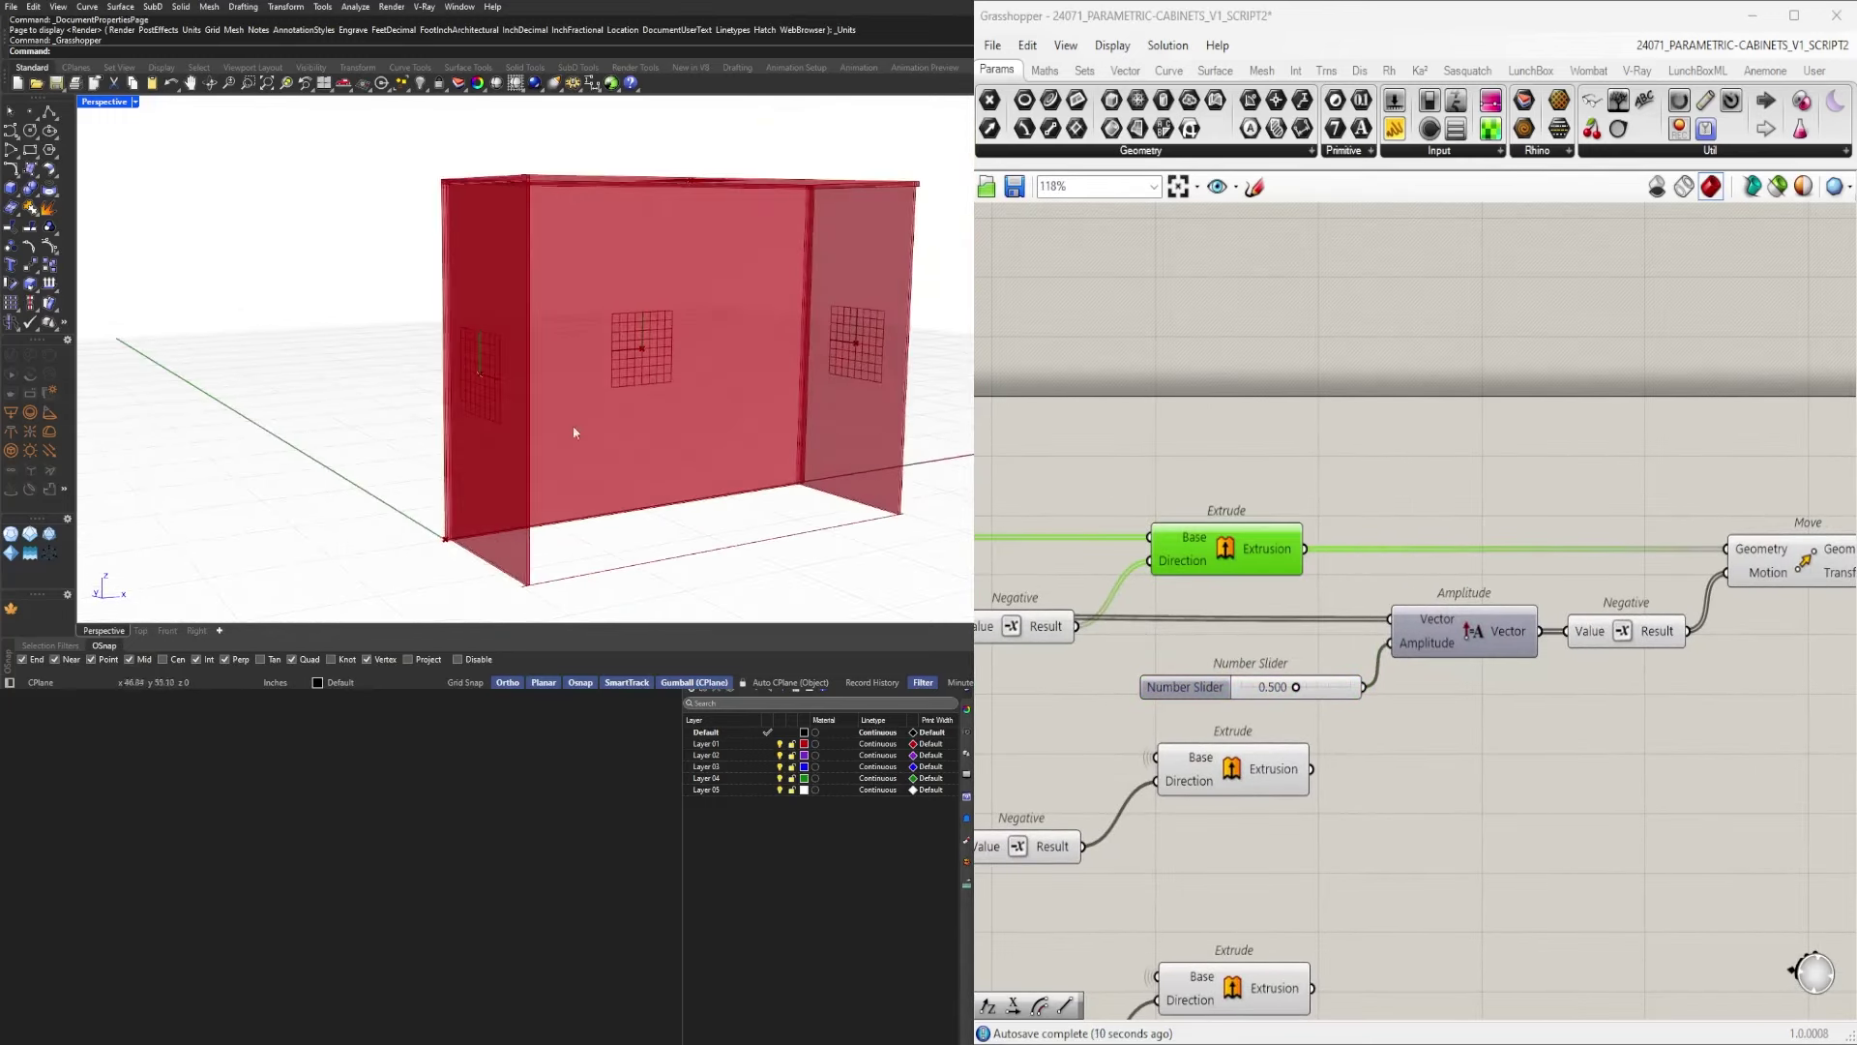
scroll(574, 433, up, 4)
mouse_move(570, 433)
right_down()
mouse_move(539, 429)
mouse_move(722, 469)
mouse_move(492, 455)
mouse_move(566, 465)
right_up()
scroll(547, 437, down, 4)
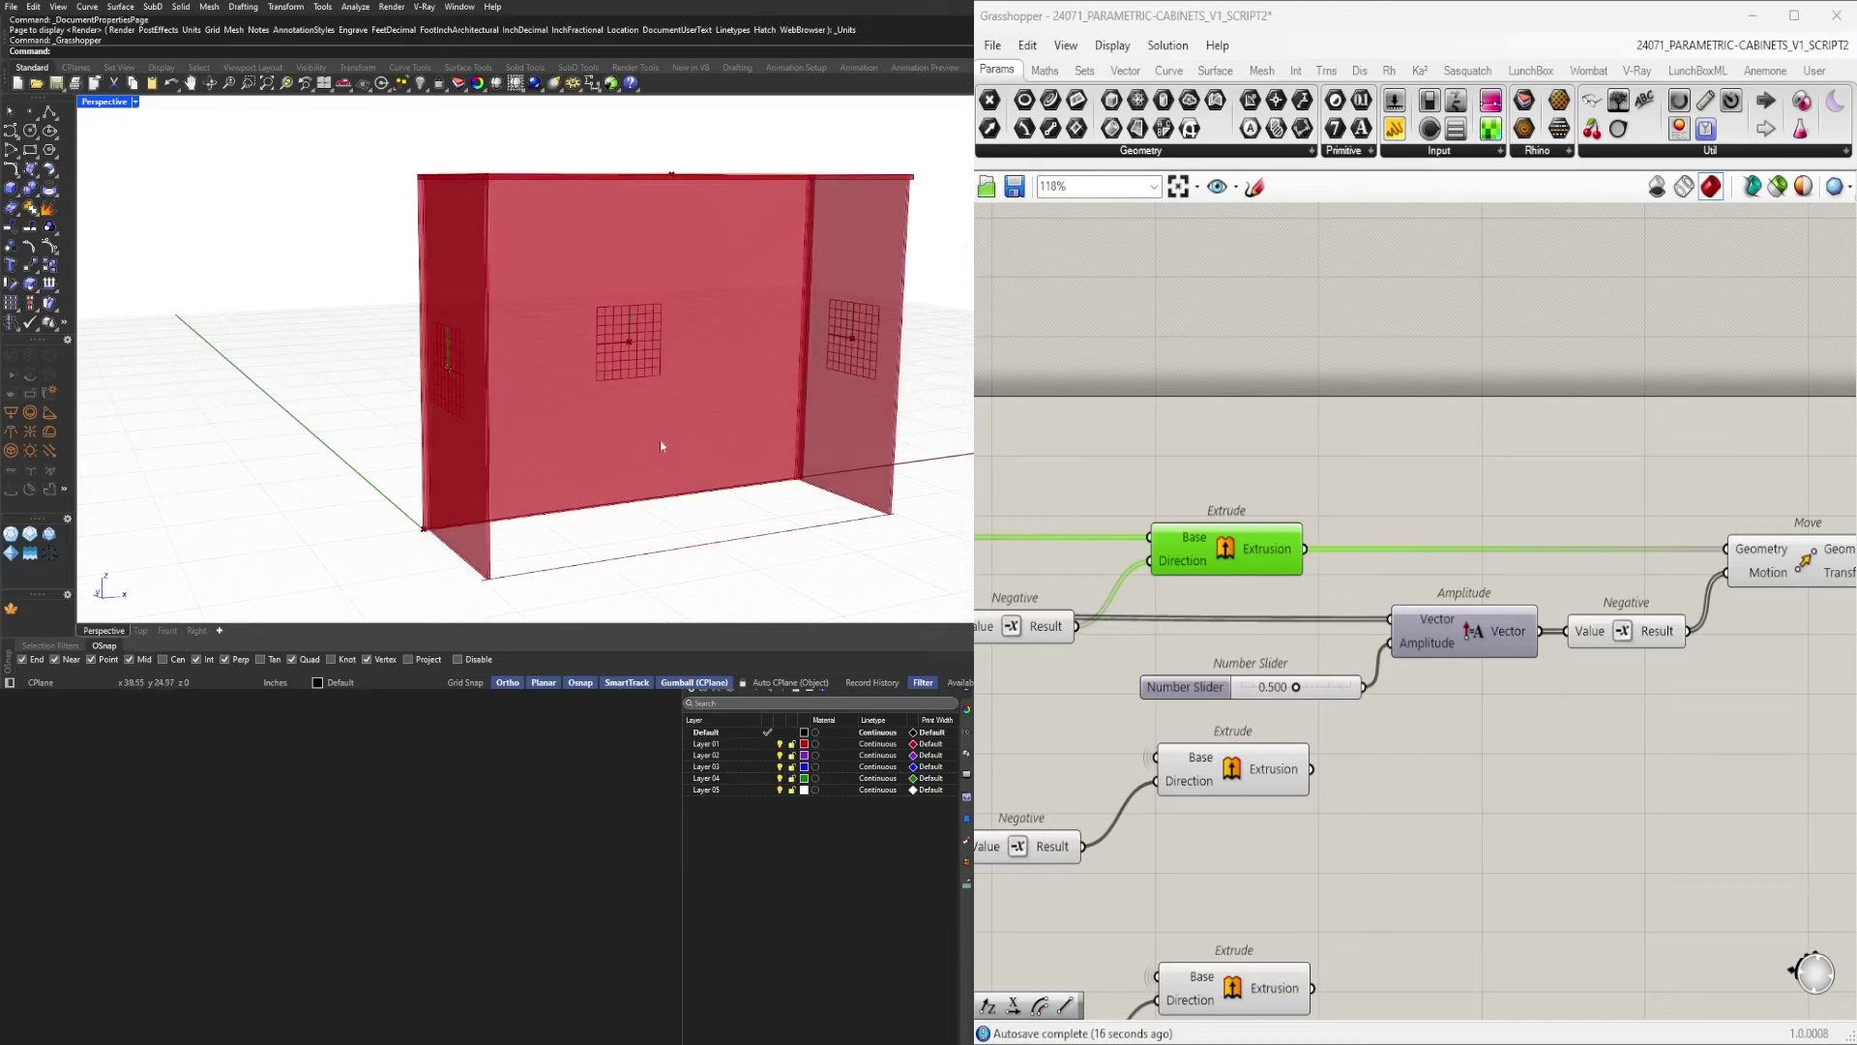
scroll(1326, 584, down, 4)
scroll(1499, 648, up, 3)
click(1544, 634)
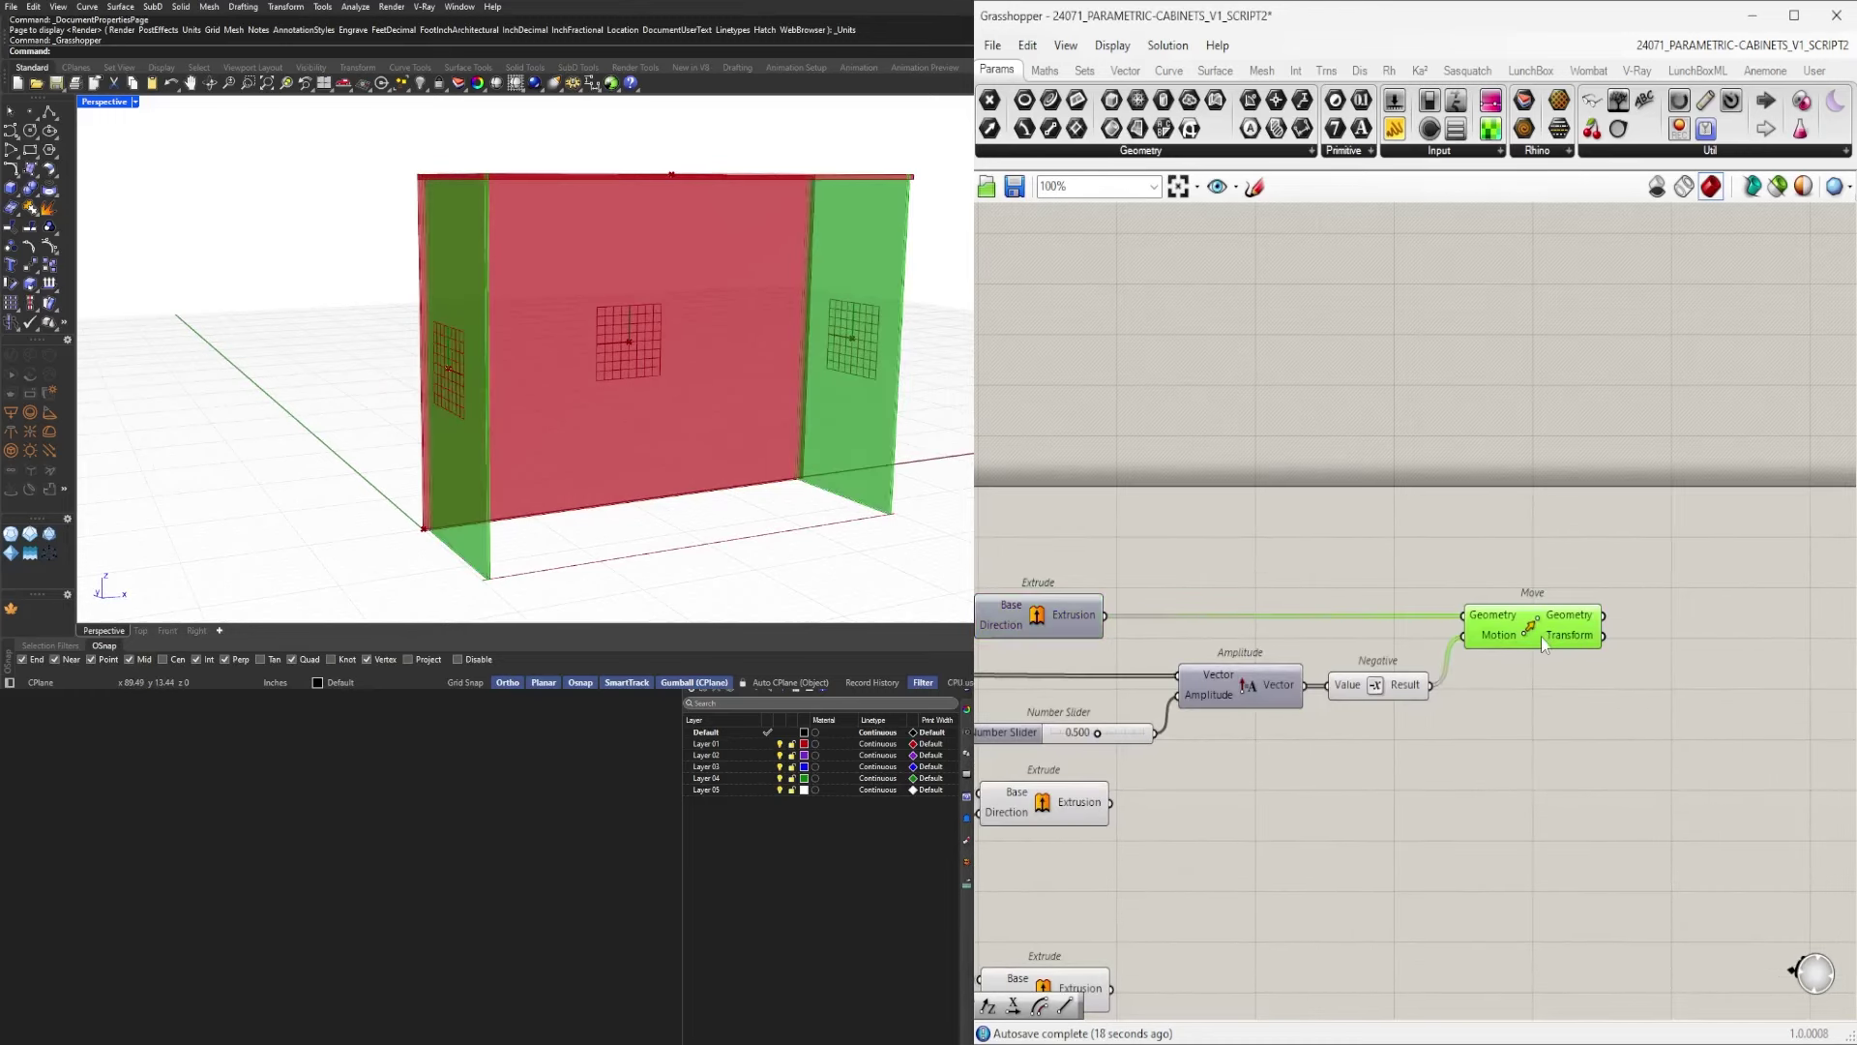
right_drag(1344, 819, 1653, 716)
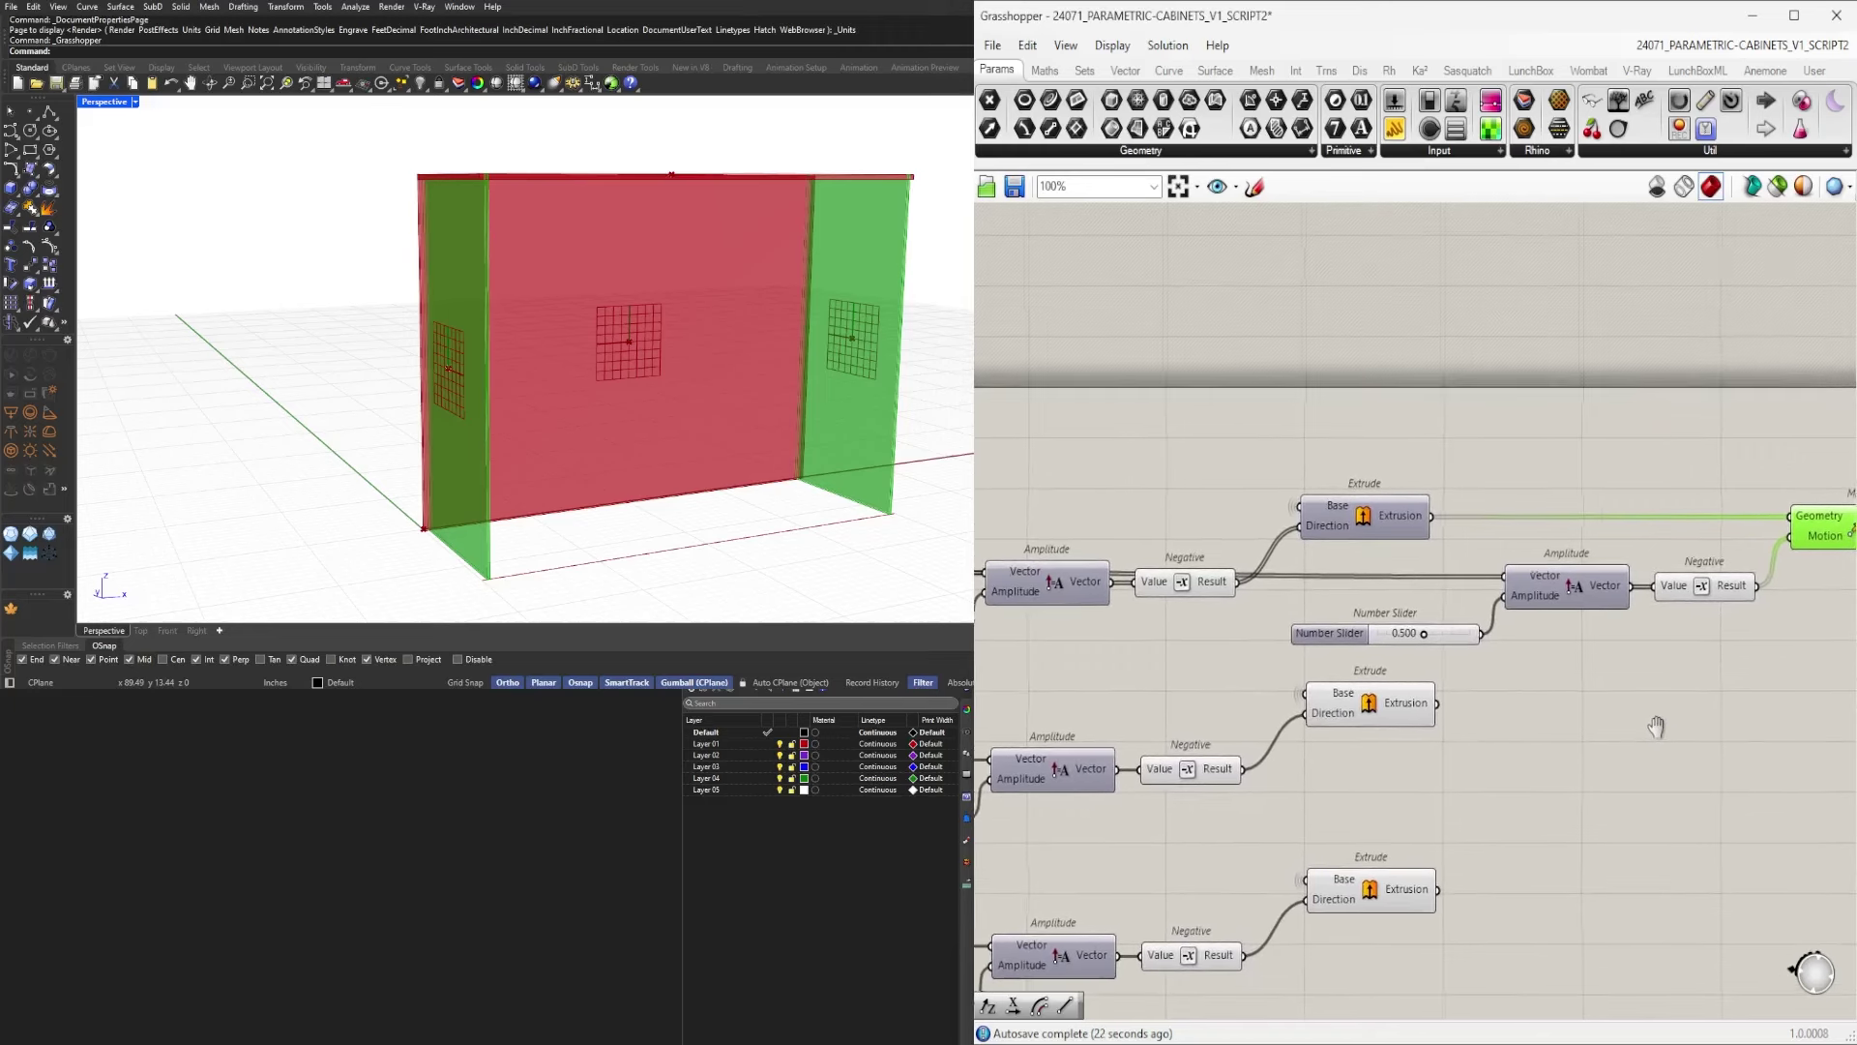
Highlight the back panel's and top panel's Extrude components and the Move component to compare their panels.
click(1370, 709)
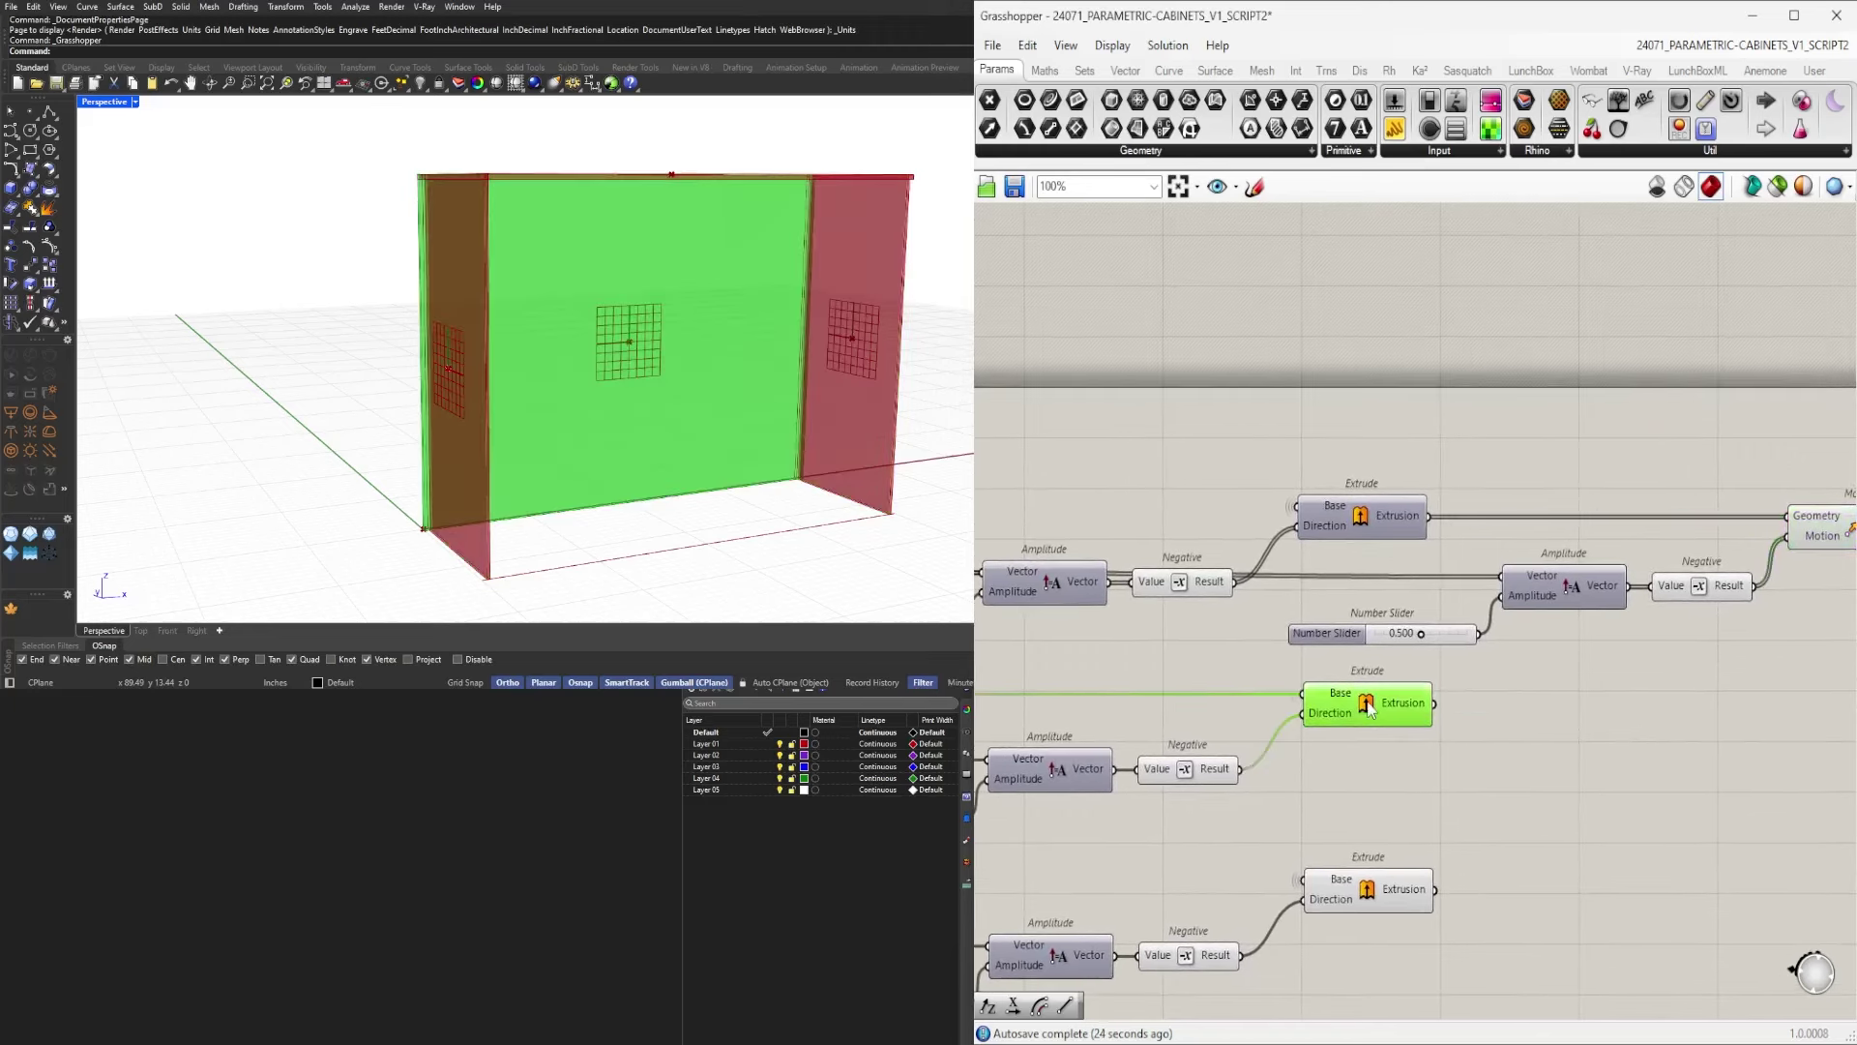
click(1372, 896)
right_drag(1374, 898, 1437, 538)
scroll(1430, 561, down, 5)
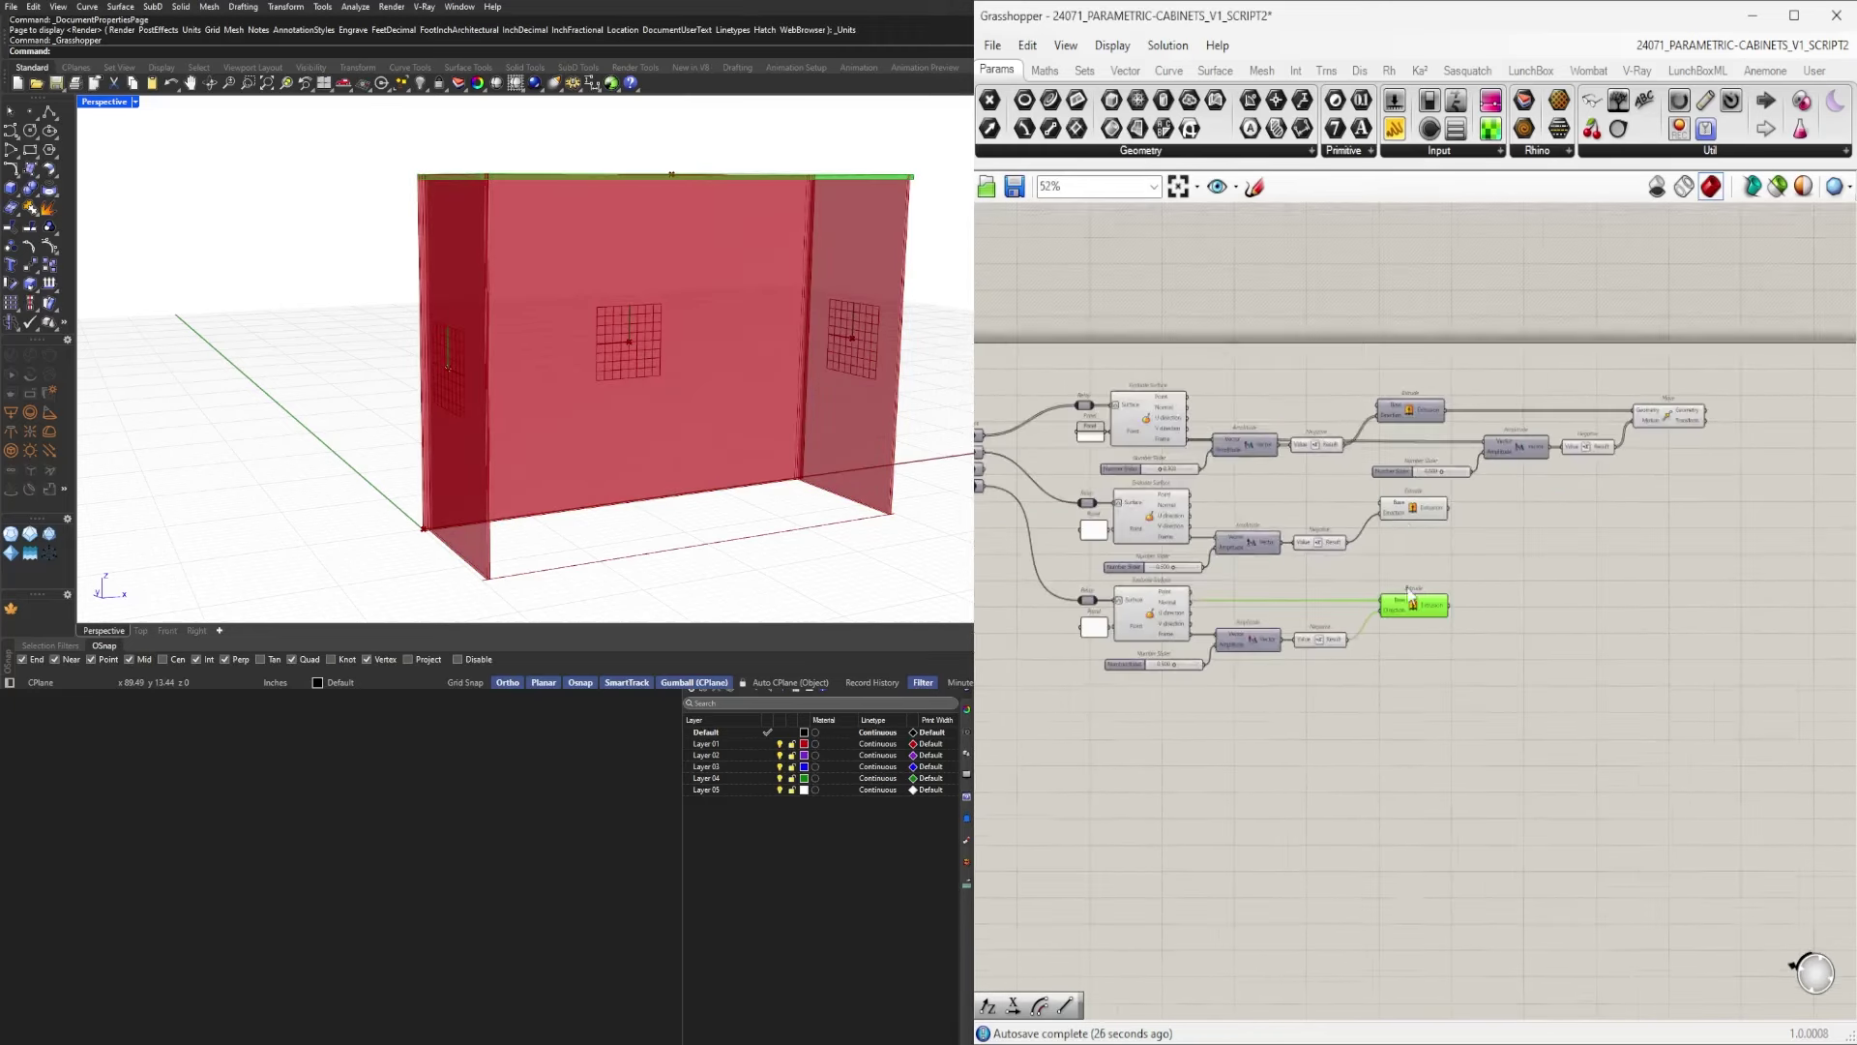
scroll(1415, 511, up, 4)
click(1415, 513)
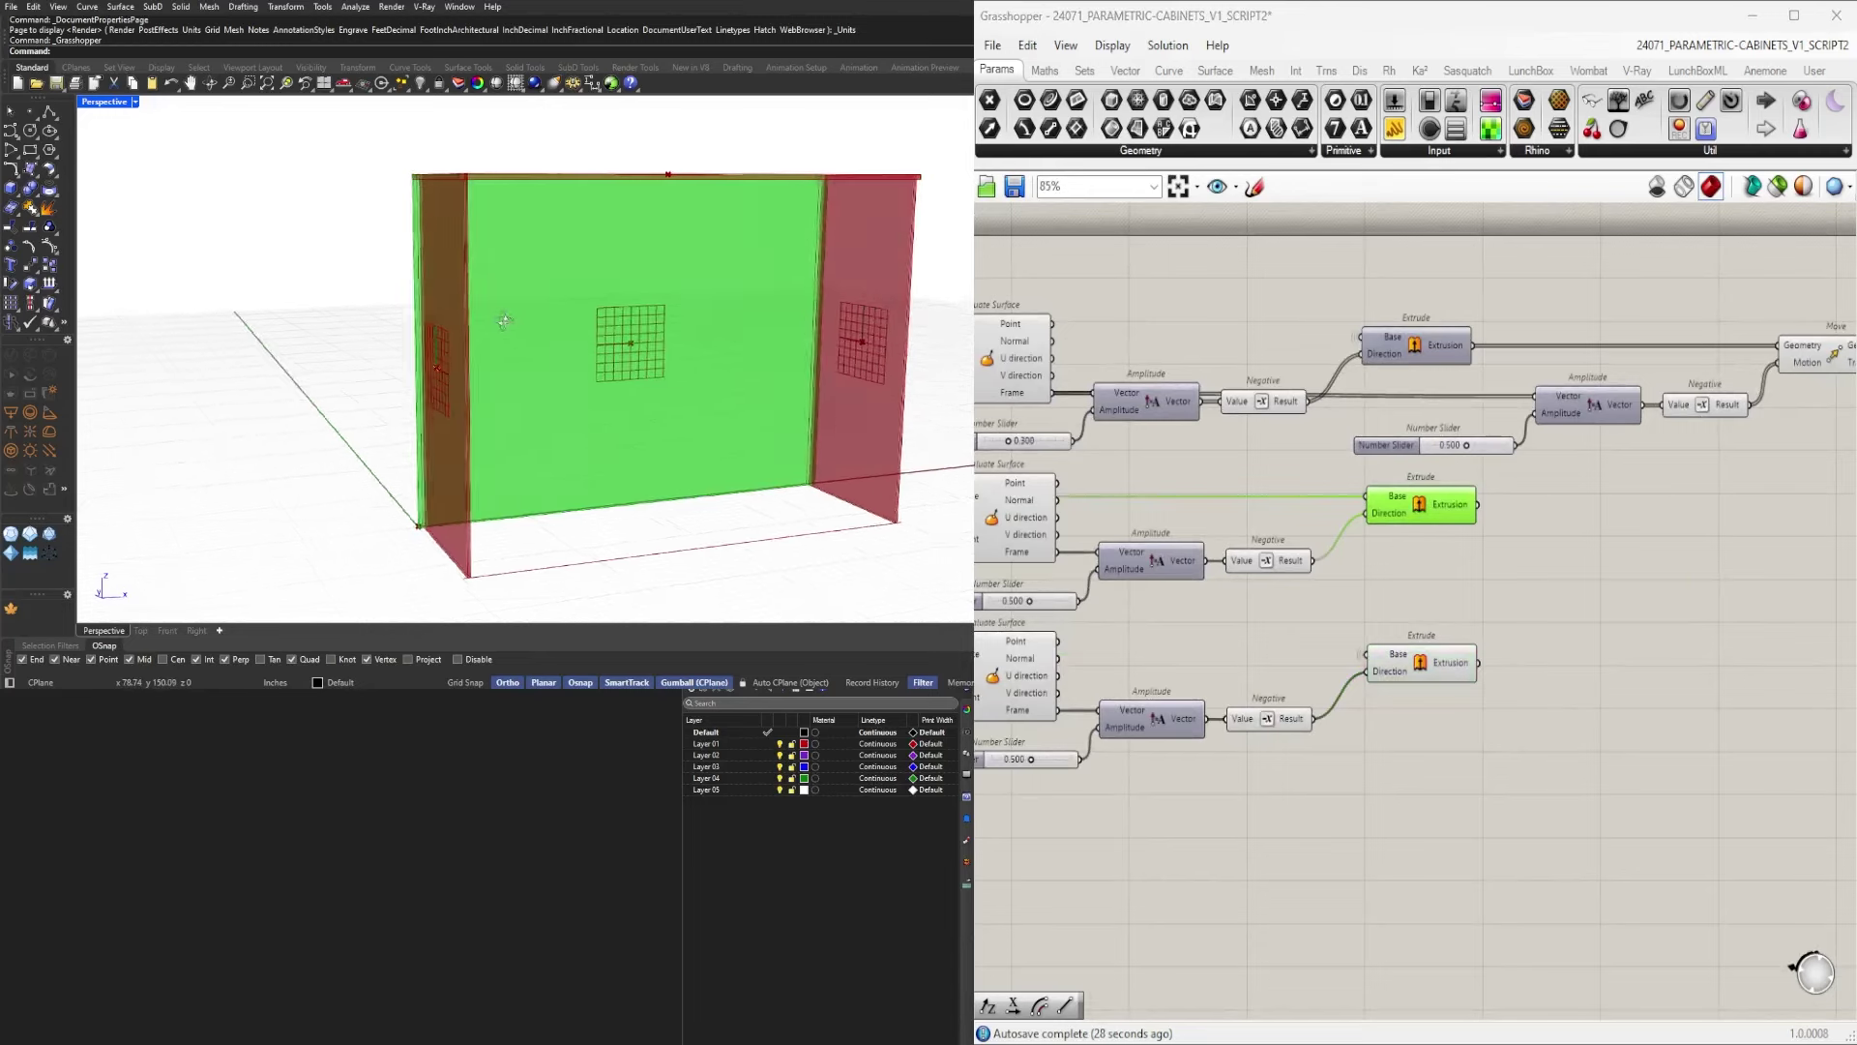
scroll(1442, 563, down, 1)
click(1666, 417)
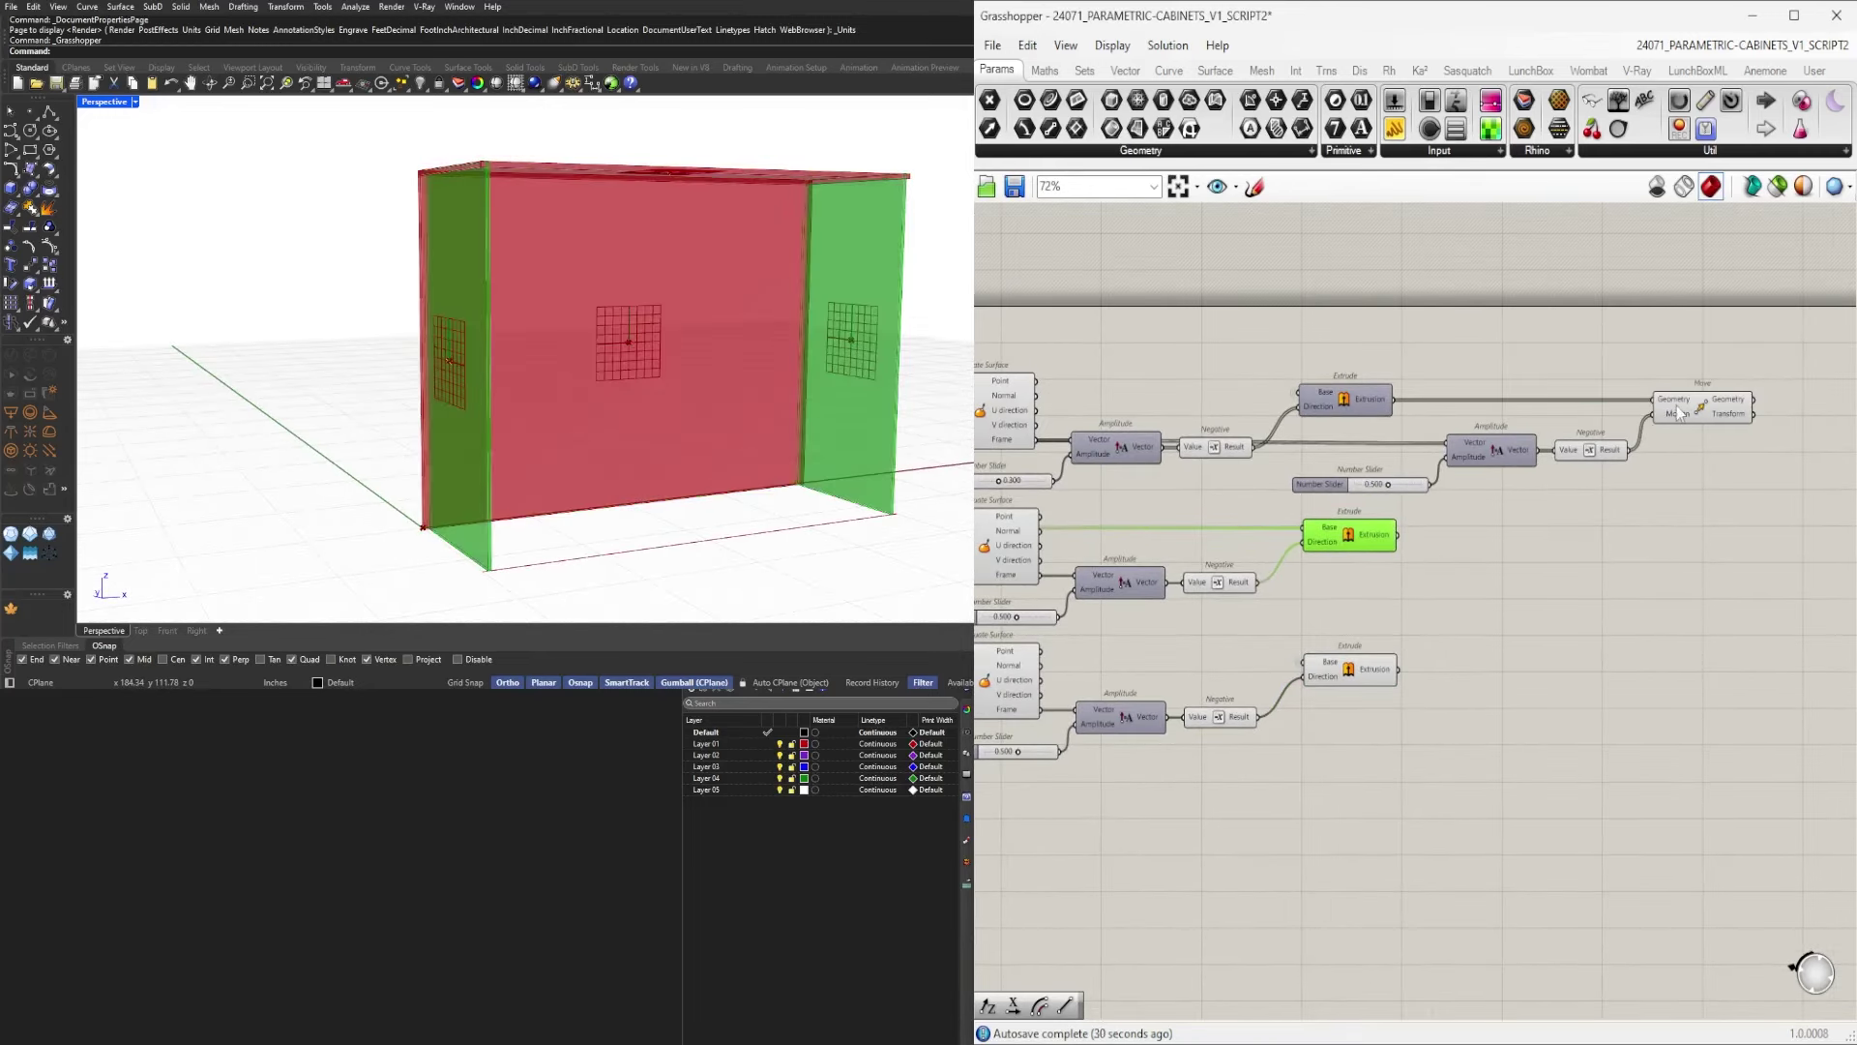
Turn on the preview of the first Surface parameter, which holds the two side faces.
right_drag(1151, 539, 1569, 579)
right_drag(1187, 494, 1424, 510)
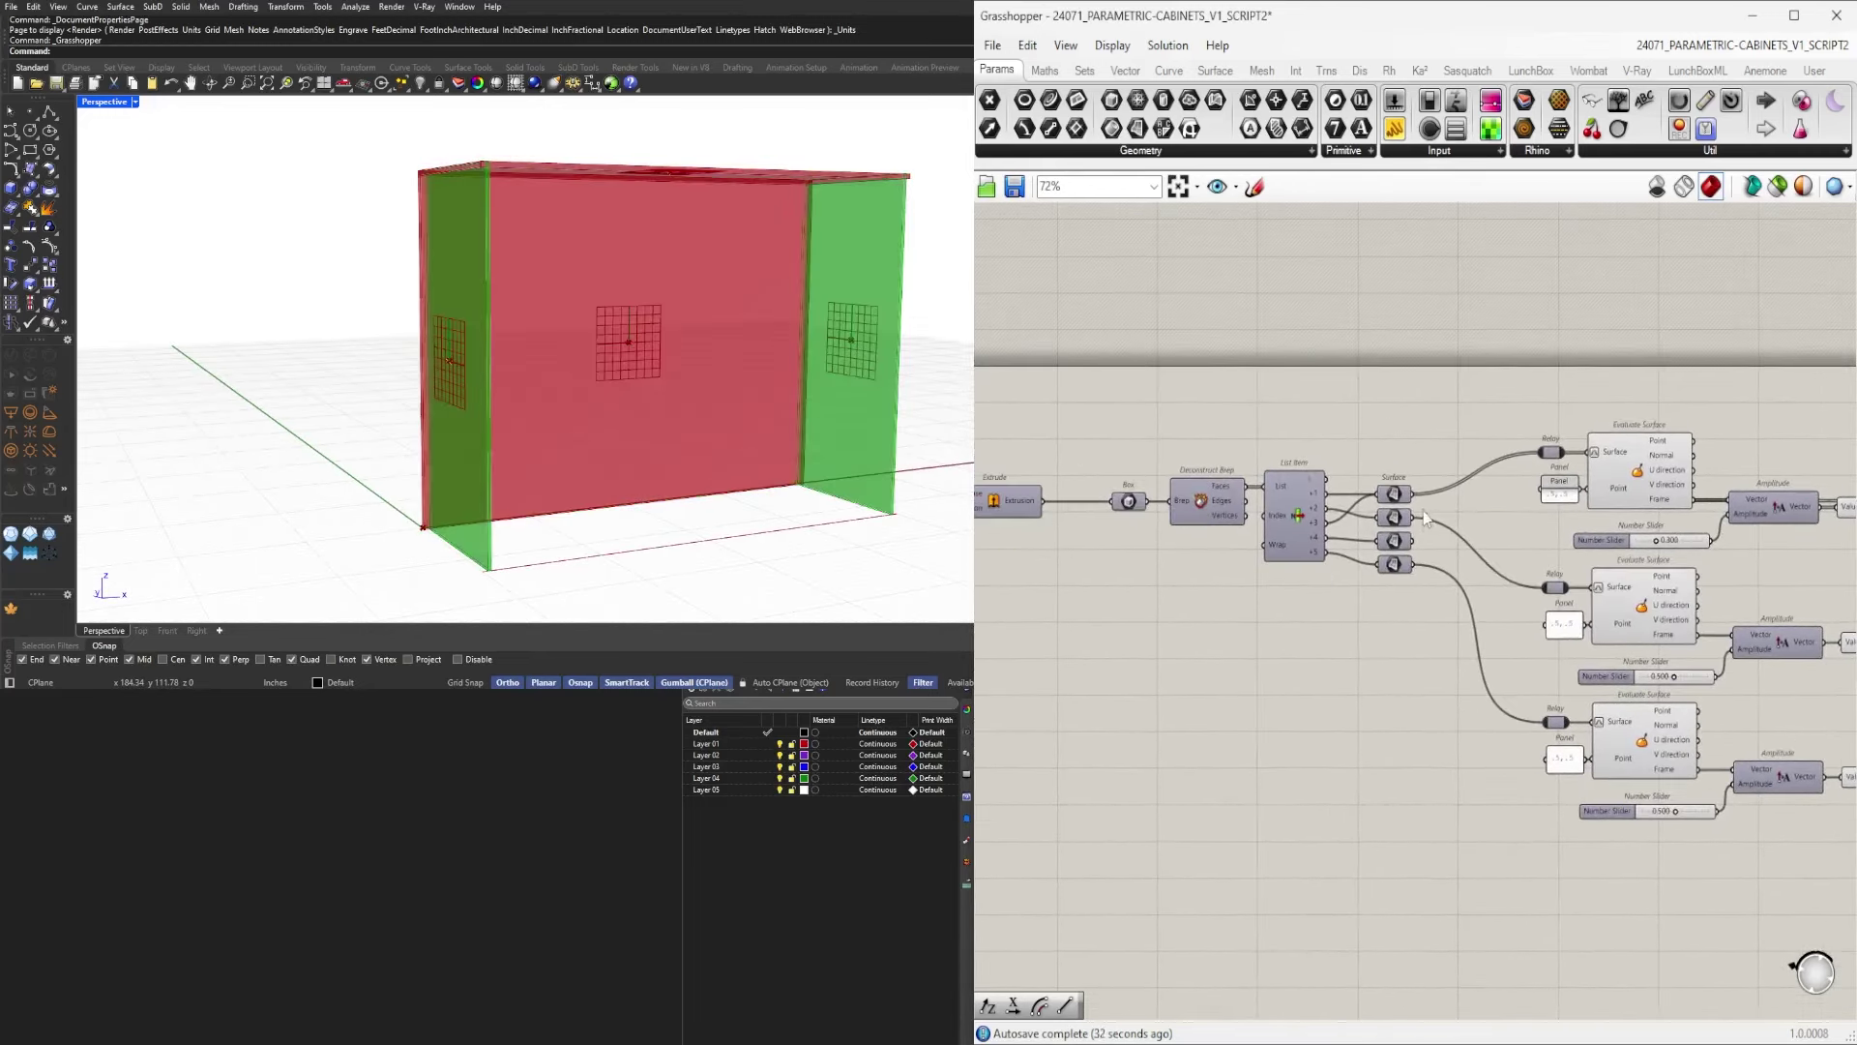
scroll(1407, 488, up, 2)
click(1391, 488)
scroll(1391, 487, up, 1)
middle_click(1390, 486)
click(1427, 447)
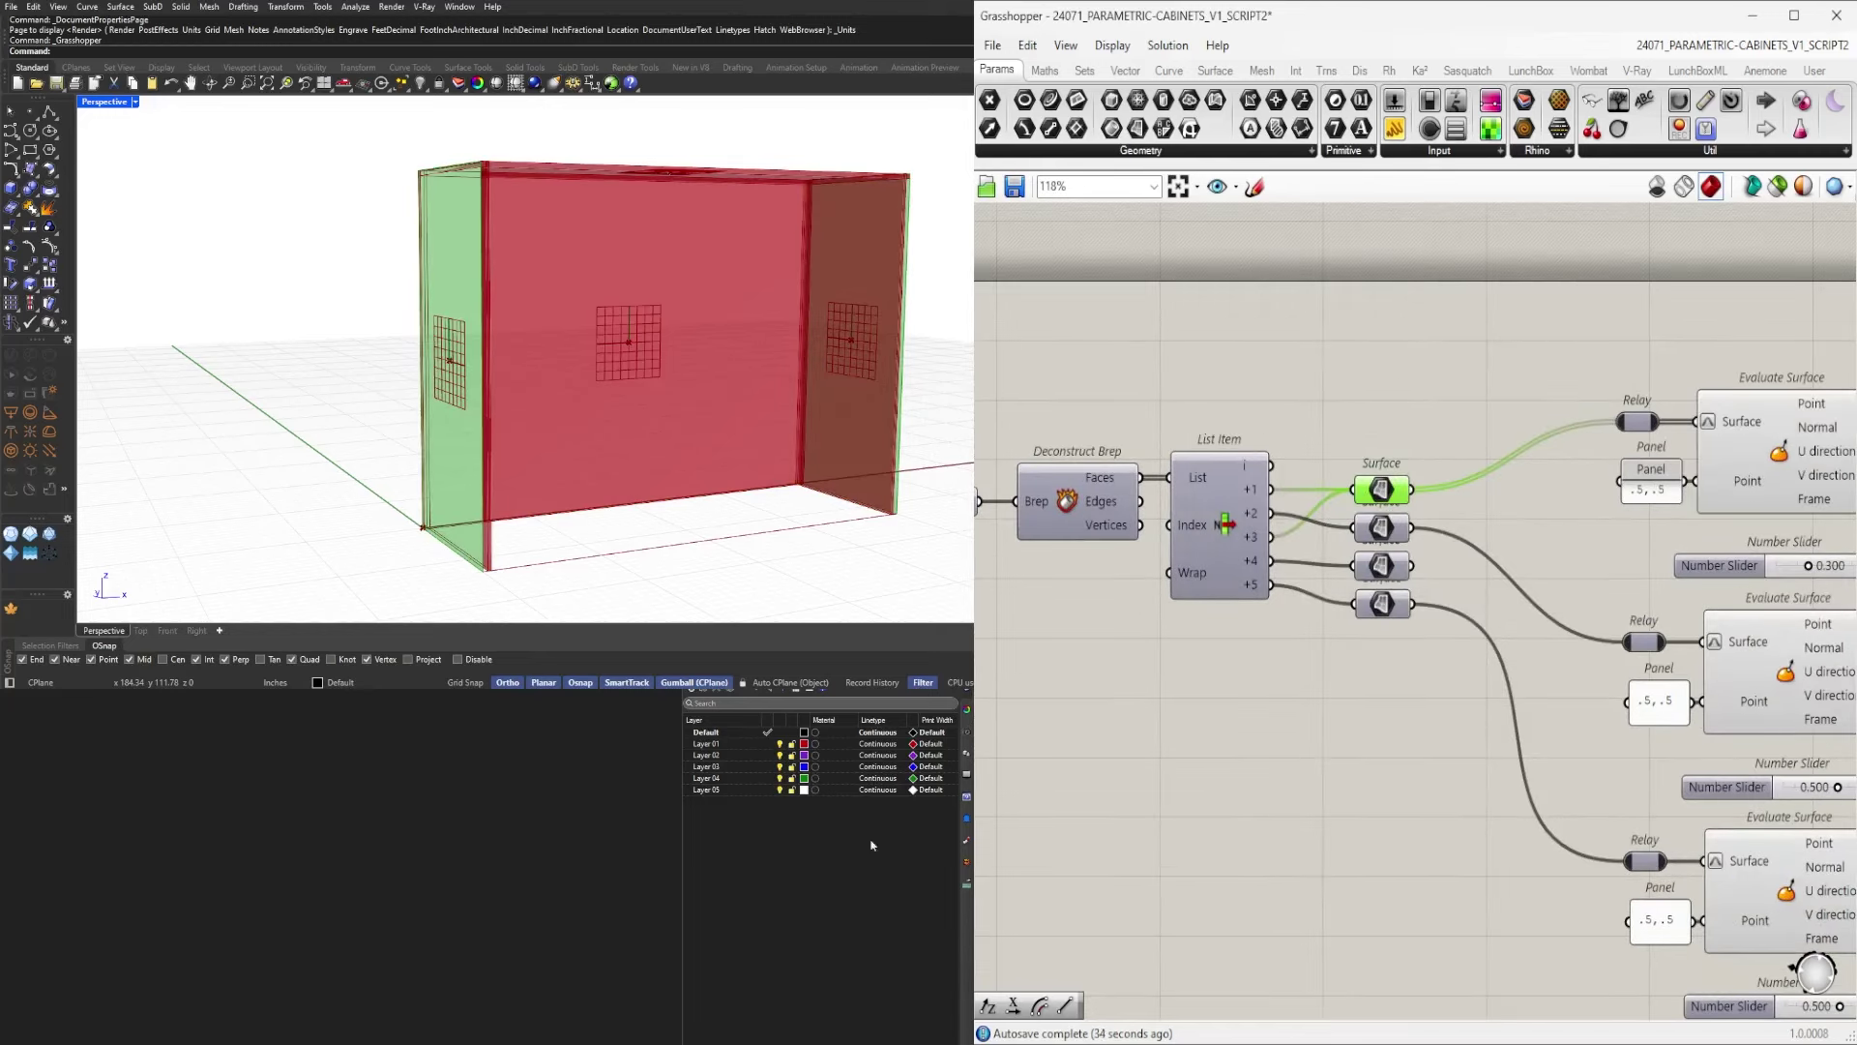
Inspect the side faces in the model and trace them back through List Item and Deconstruct Brep to the Box parameter.
right_drag(1231, 532, 1311, 646)
scroll(1397, 555, up, 3)
right_drag(549, 271, 692, 288)
right_drag(1215, 562, 1121, 532)
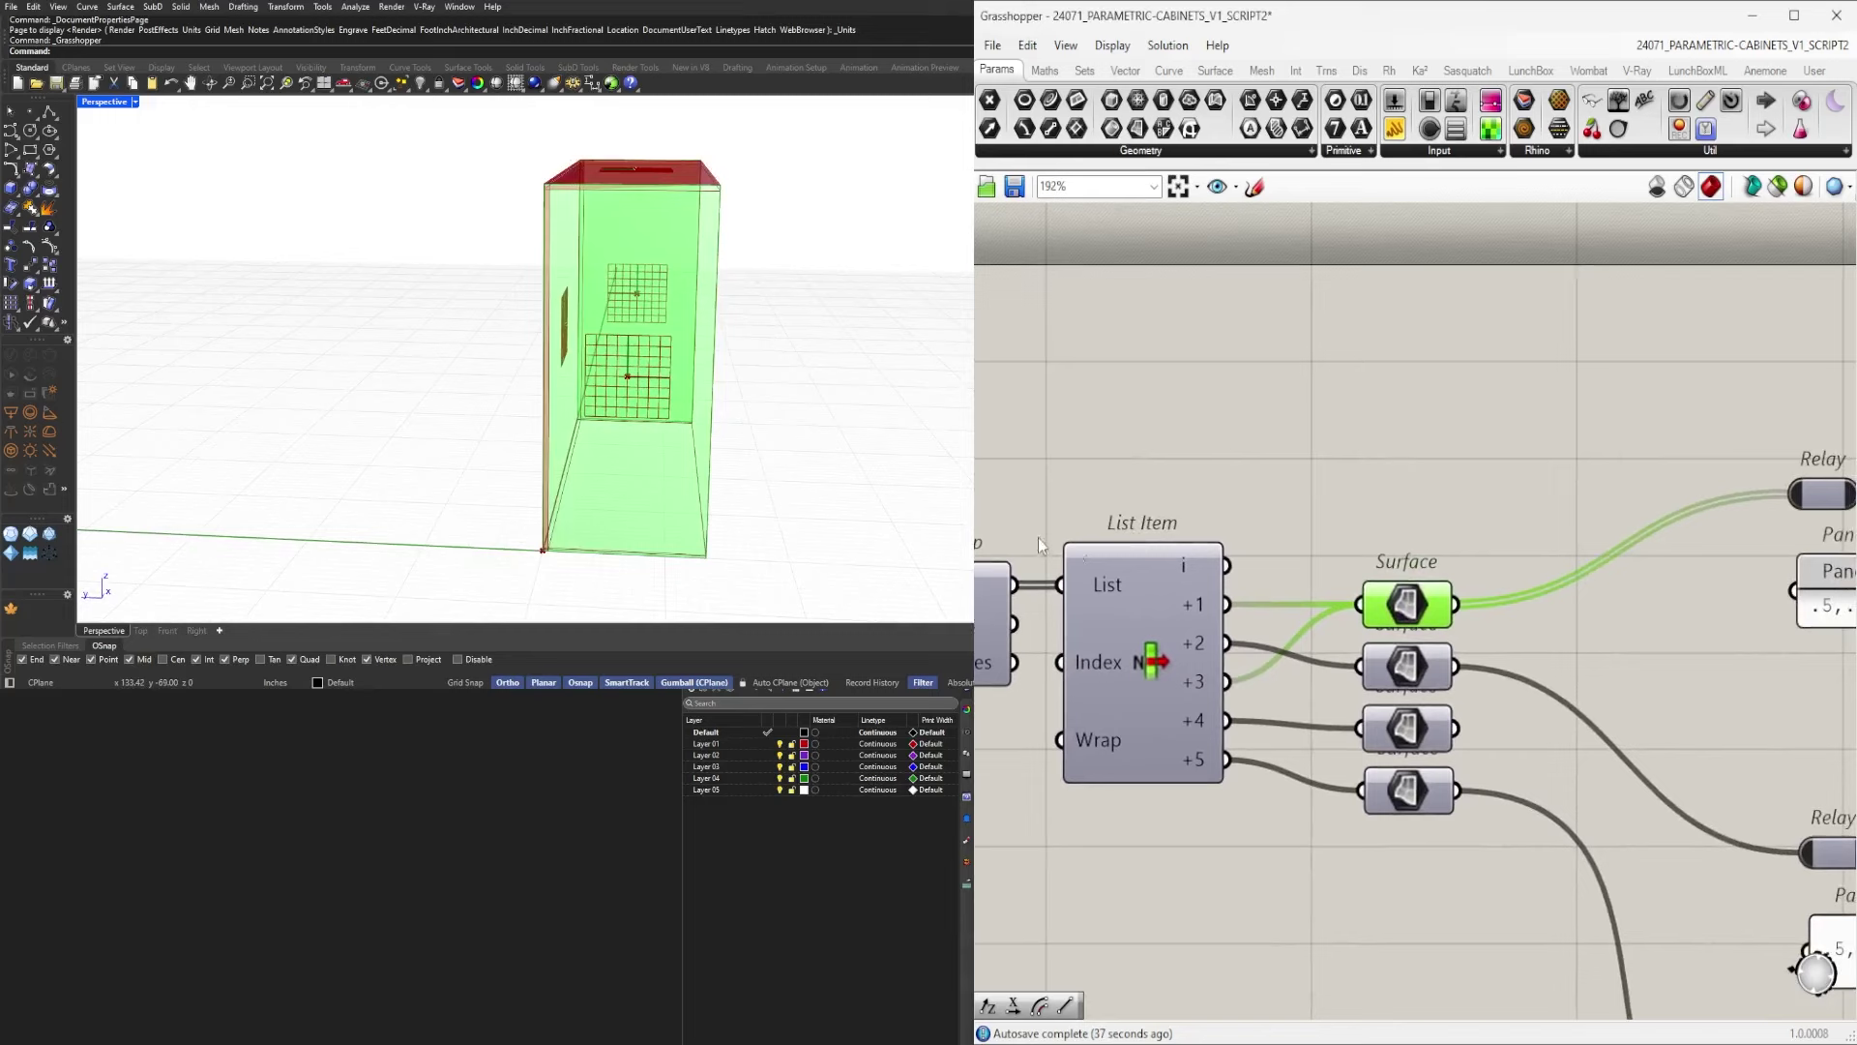
right_drag(692, 259, 609, 282)
scroll(1380, 515, down, 2)
right_drag(1153, 575, 1492, 596)
right_drag(1233, 615, 1335, 608)
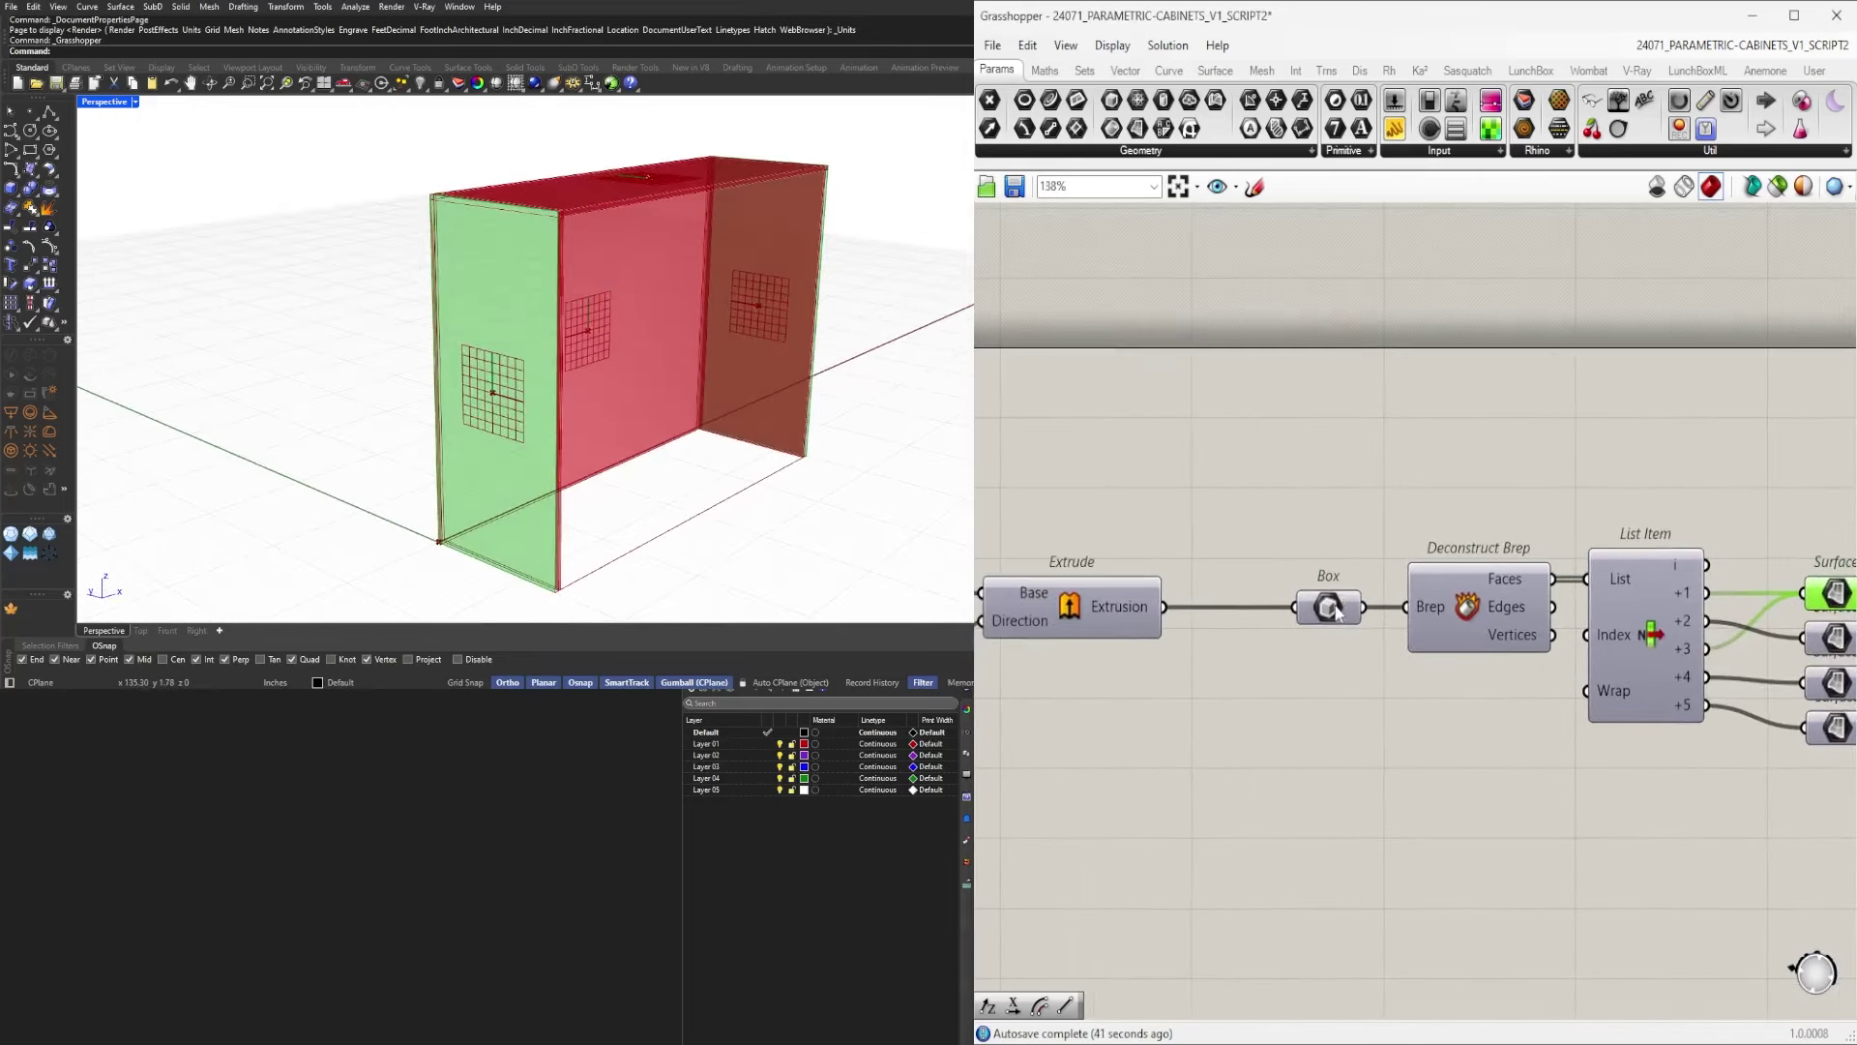
click(1335, 607)
click(1351, 495)
right_drag(1591, 534, 1396, 525)
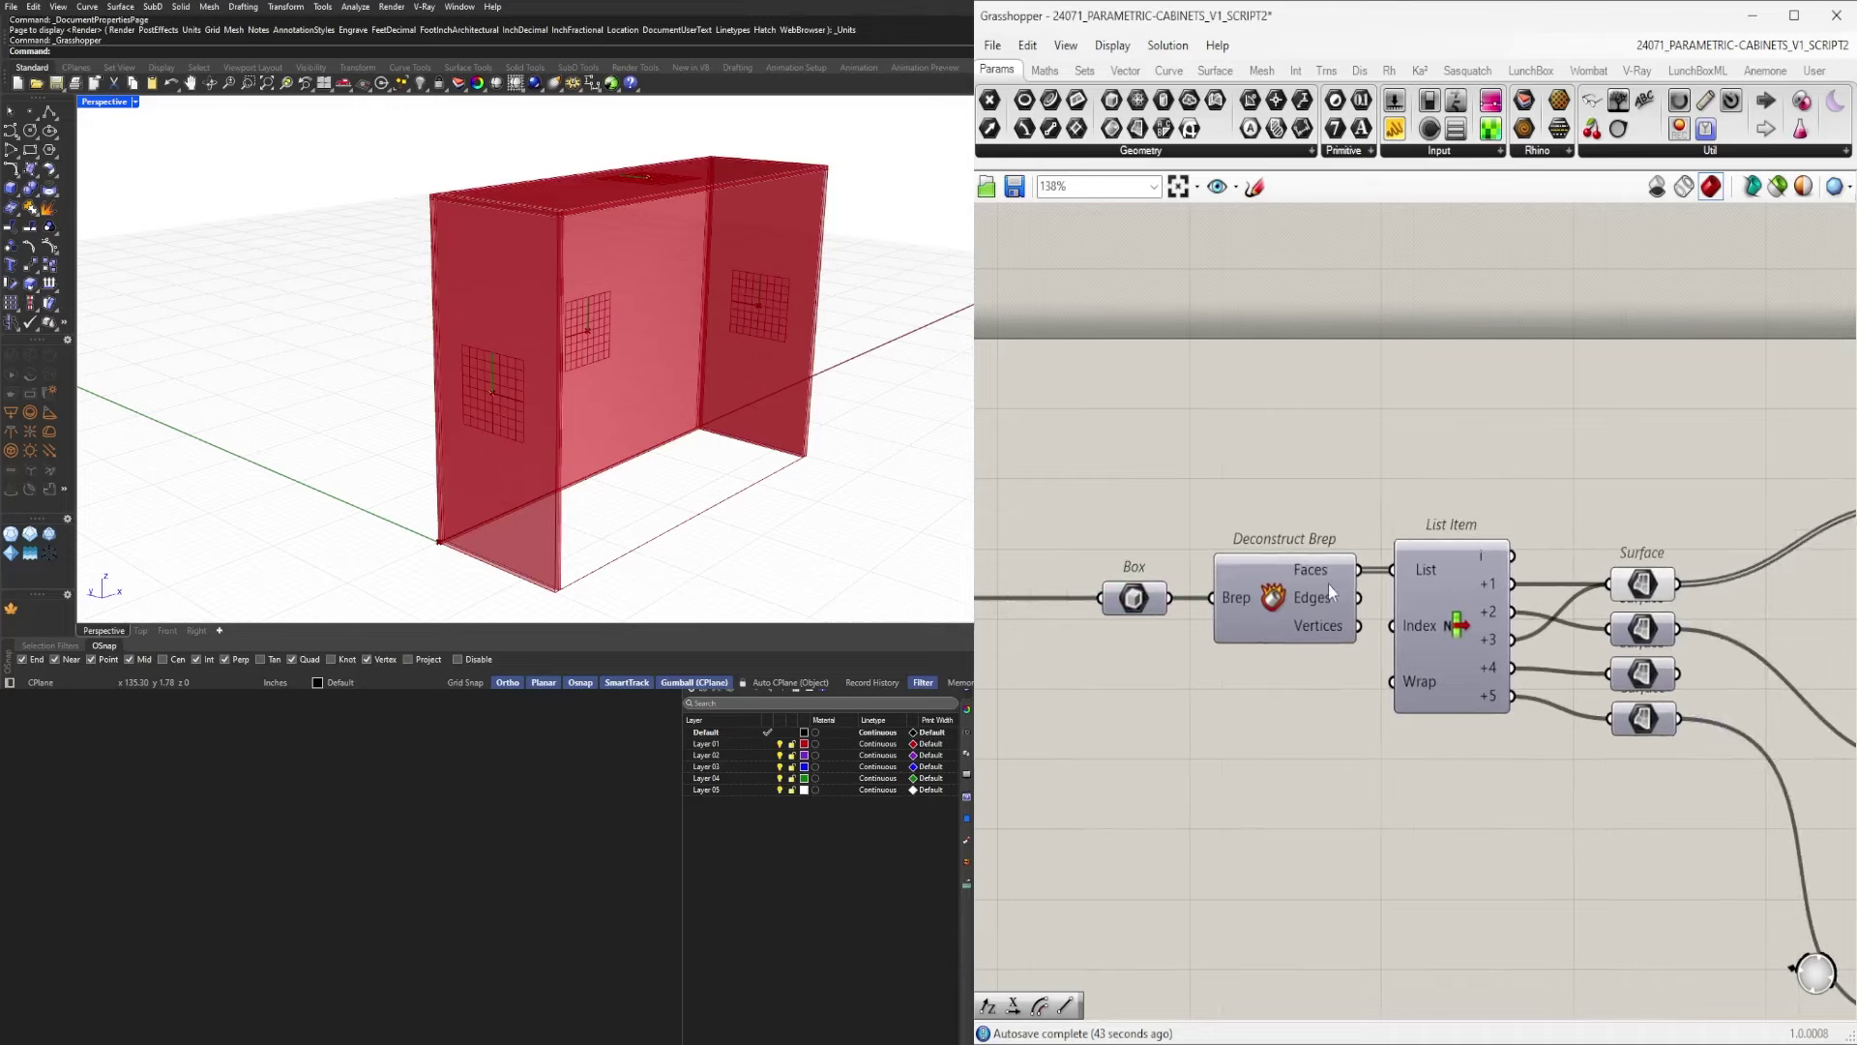
Add a second List Item component and connect Deconstruct Brep's Edges output to its List input.
double_click(1472, 468)
text(item)
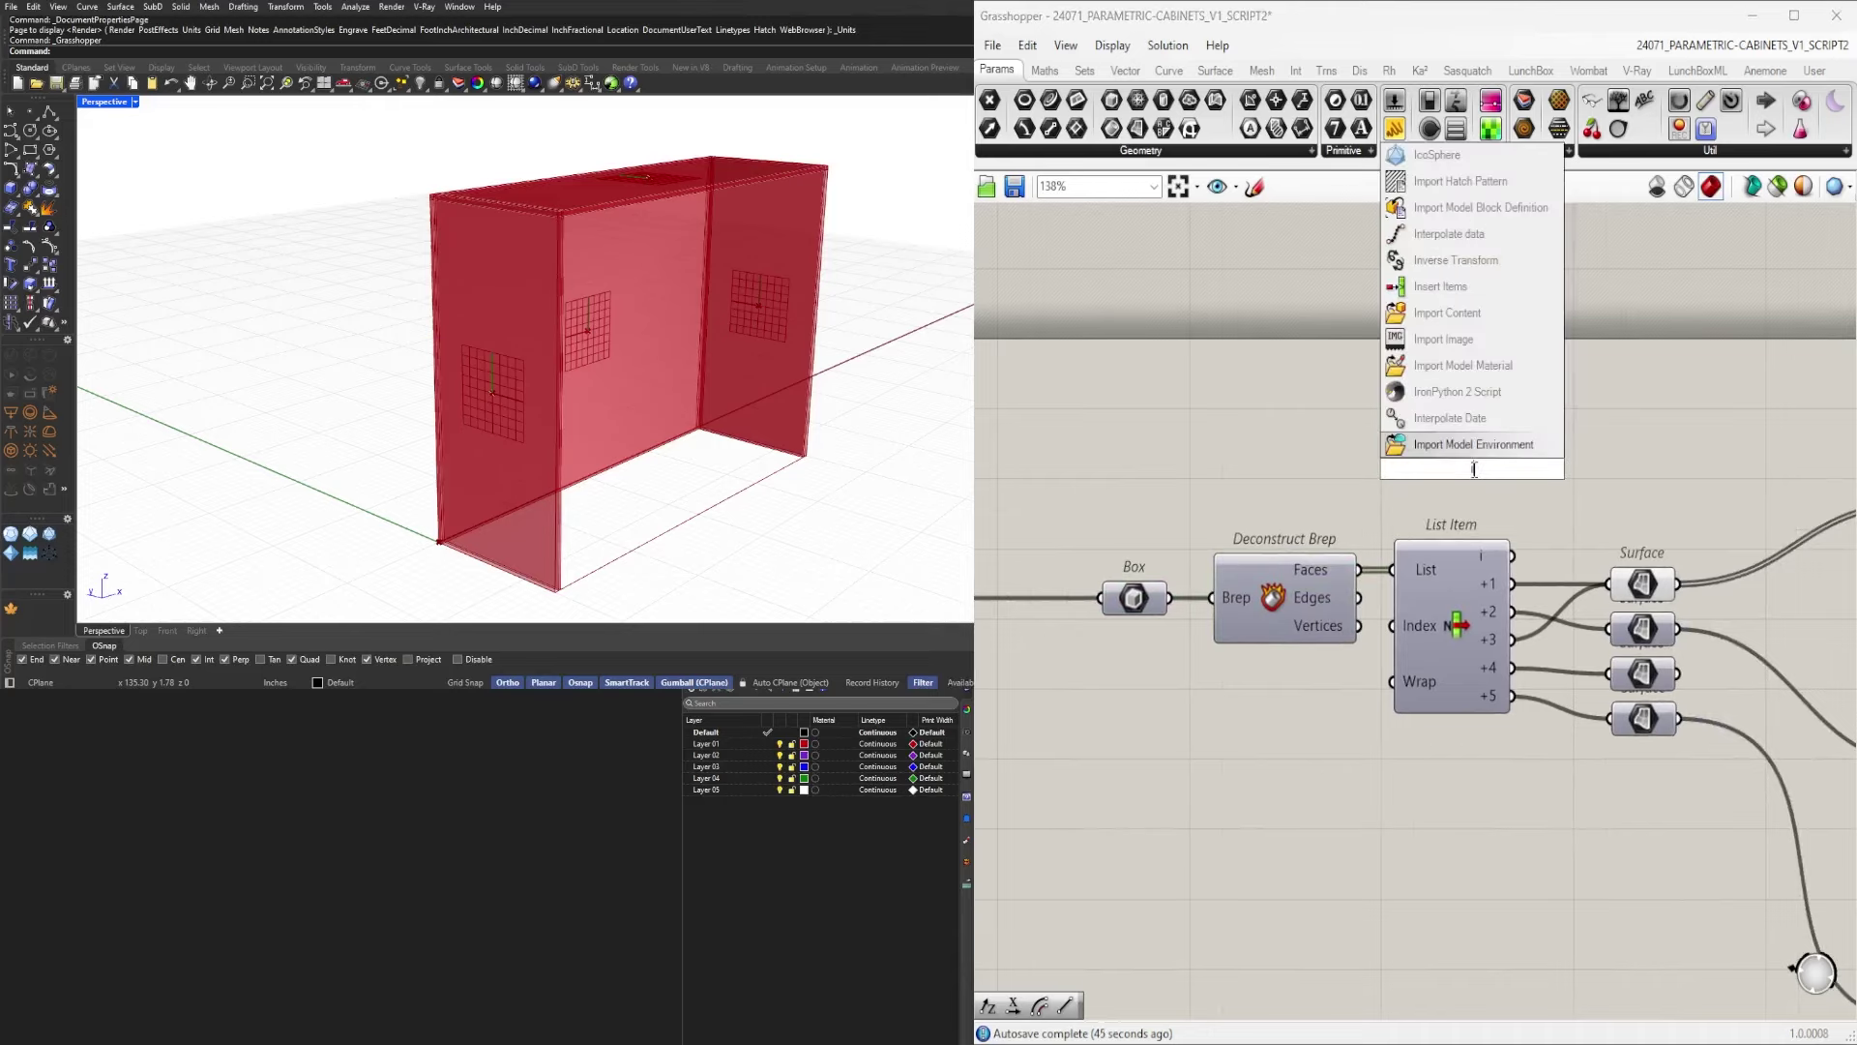
click(1442, 469)
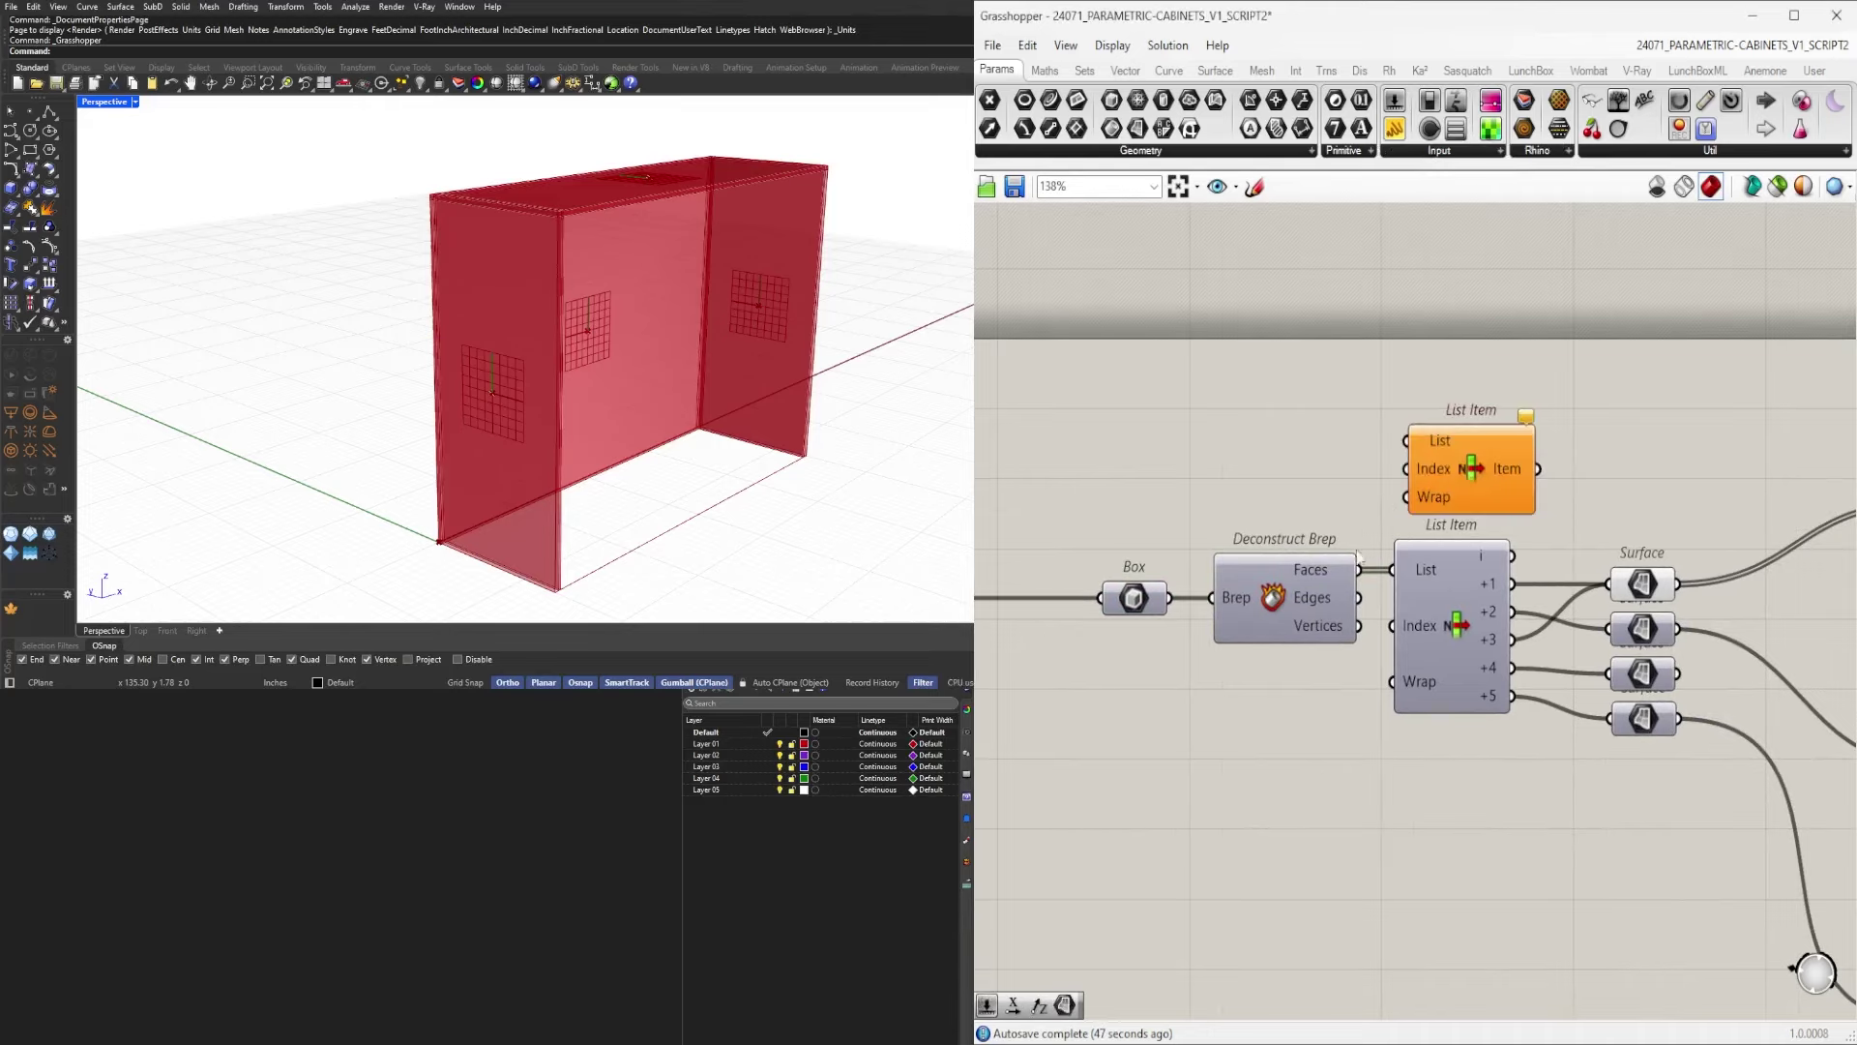
drag(1365, 584, 1494, 433)
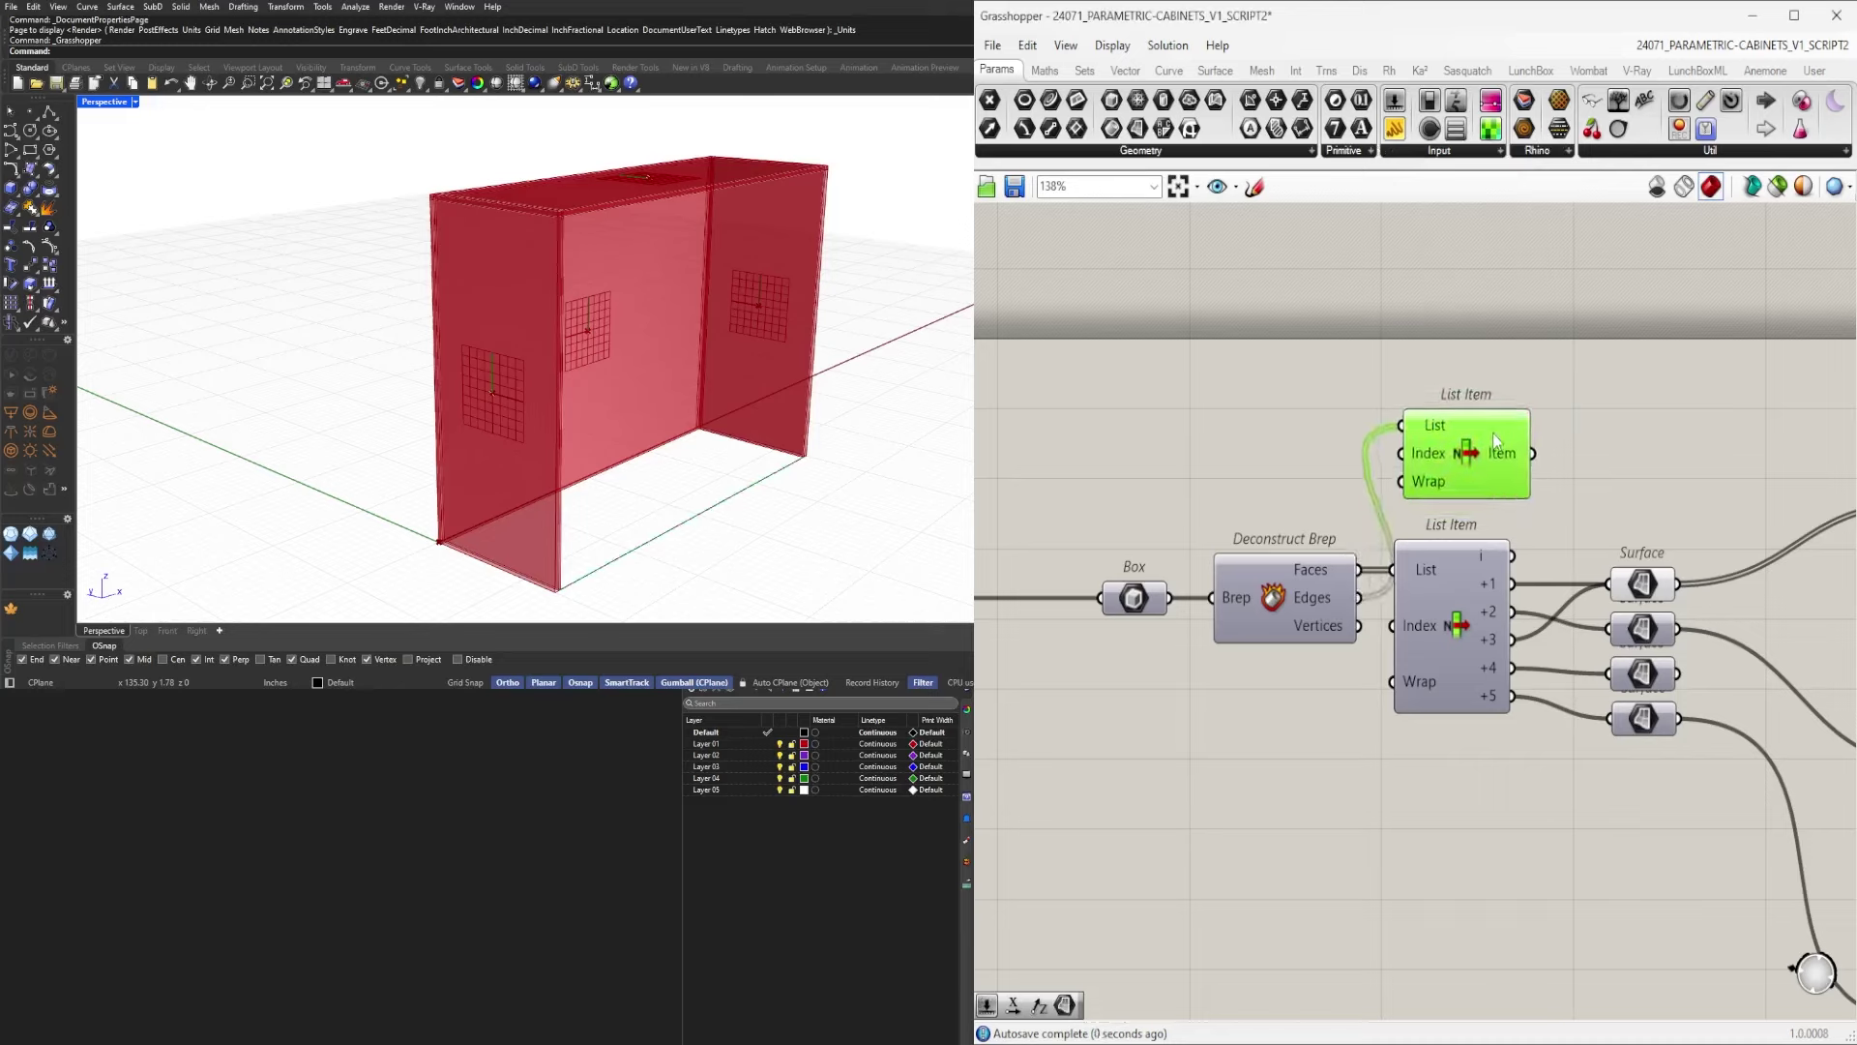
right_drag(832, 354, 794, 335)
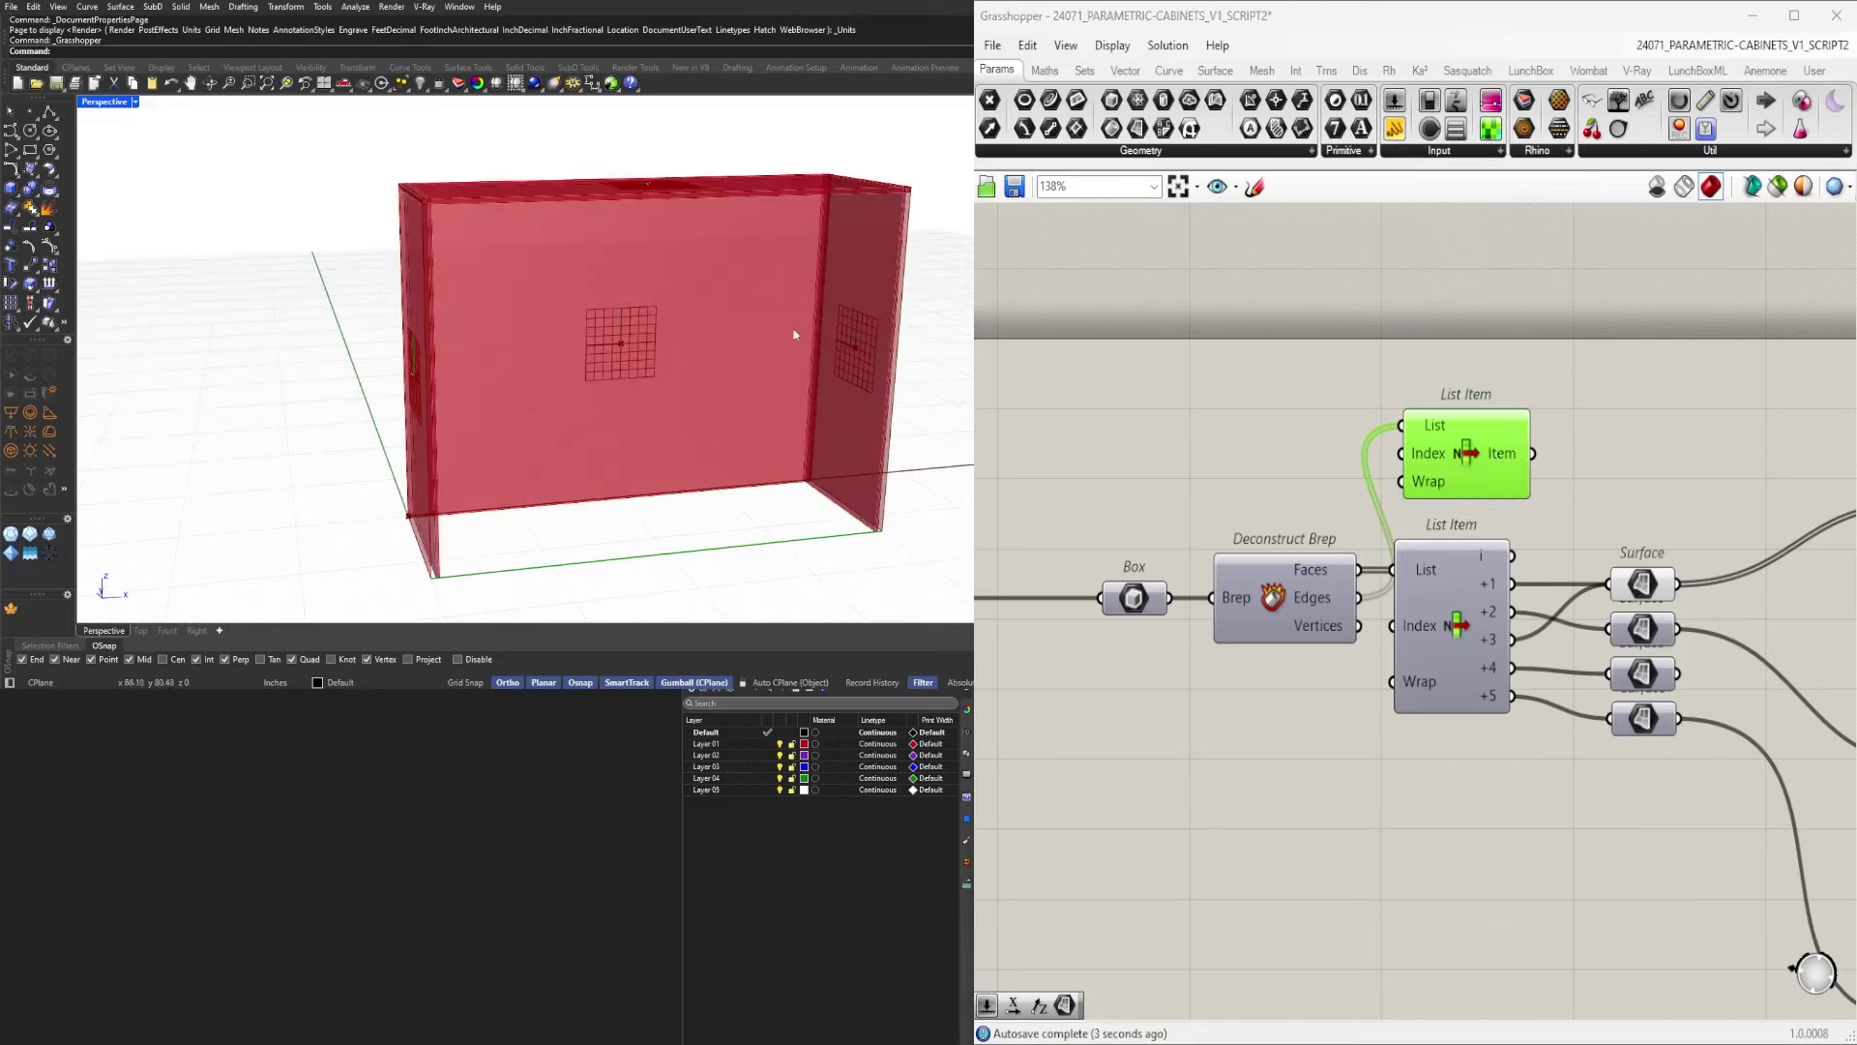
Add a number slider with the value 5 and connect it to the new List Item's Index input.
double_click(1217, 478)
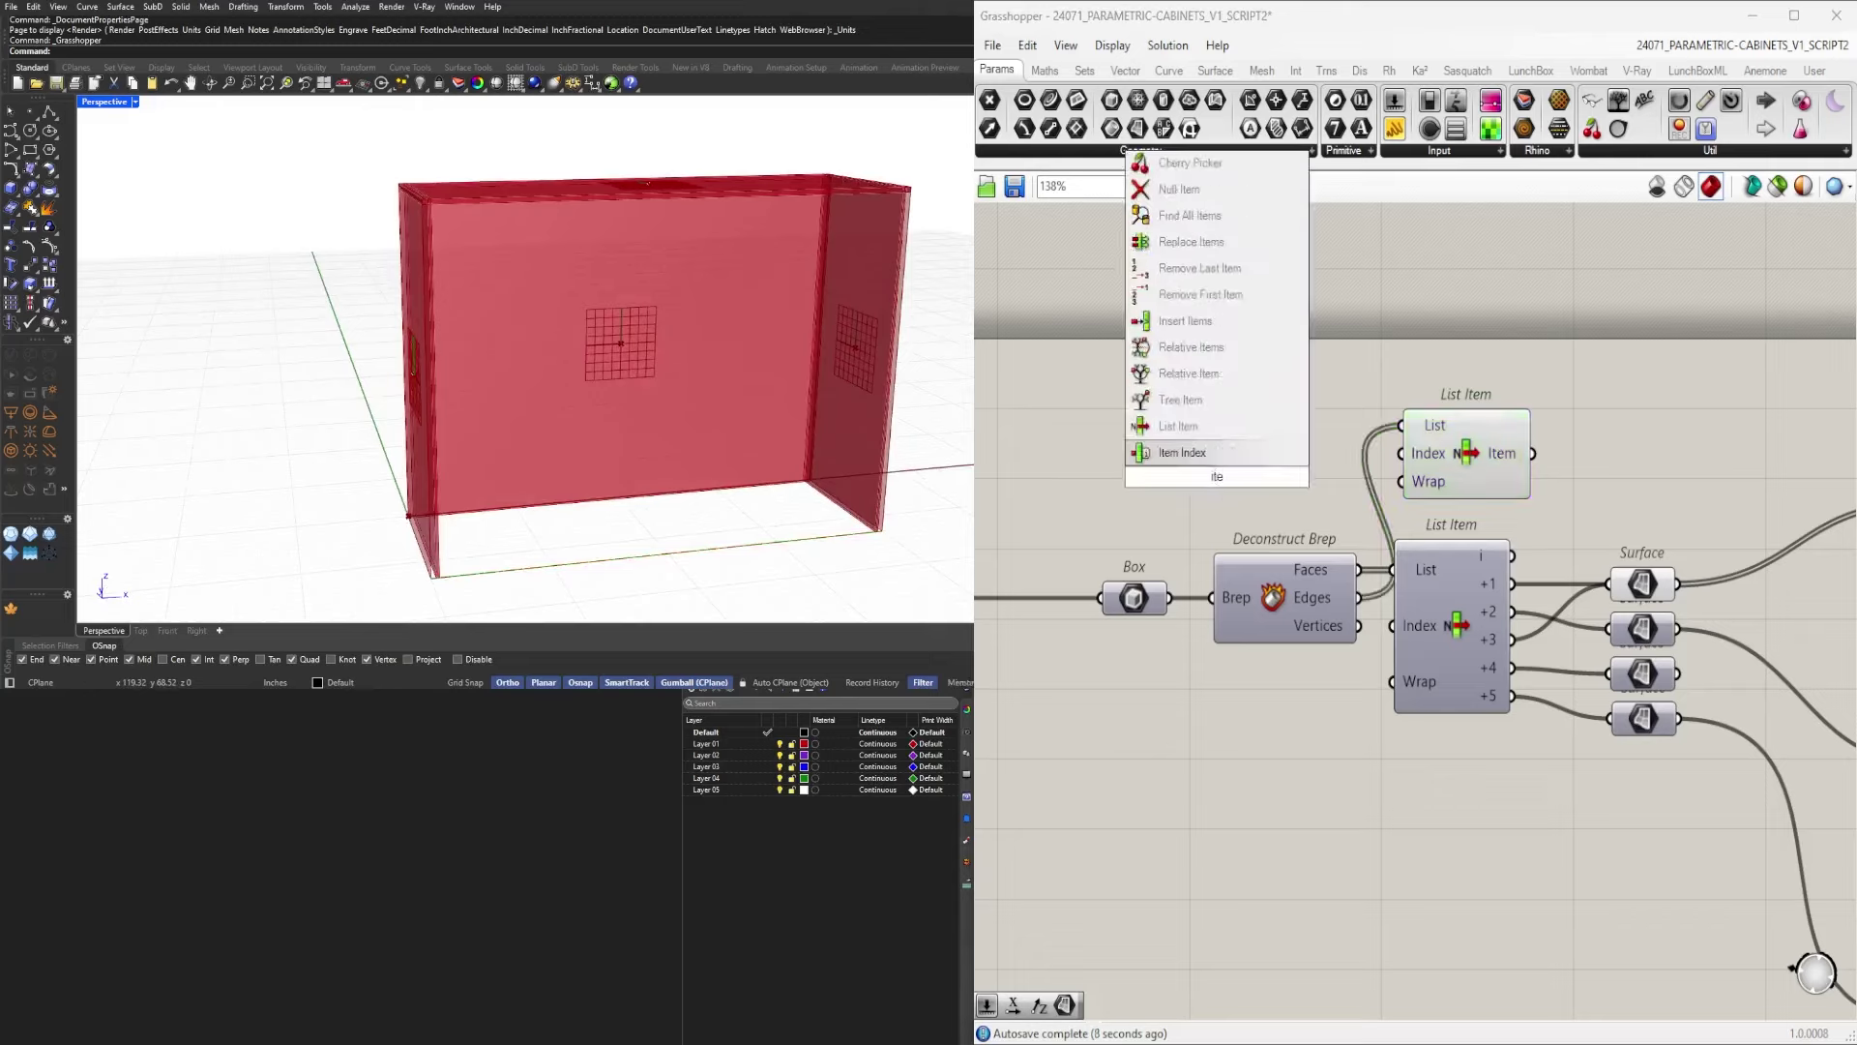
key(BackSpace)
key(BackSpace)
key(BackSpace)
text(5)
key(Return)
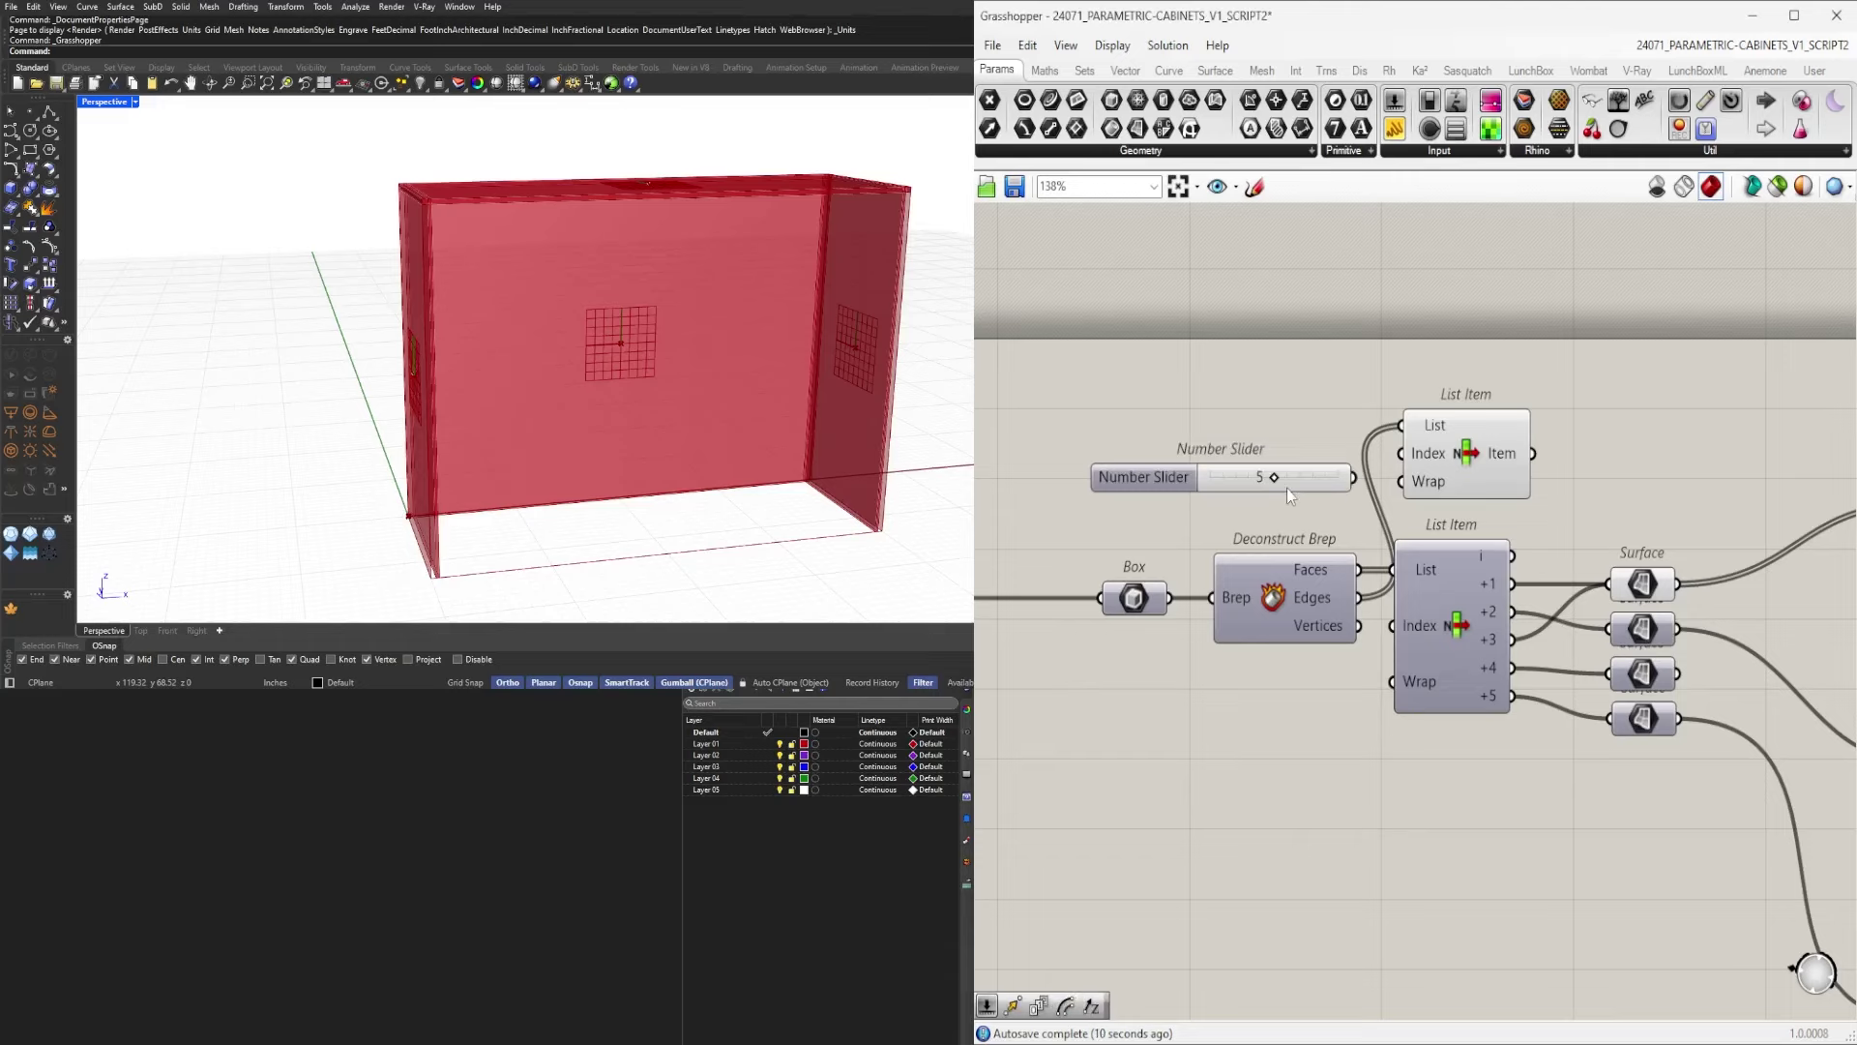
click(1464, 468)
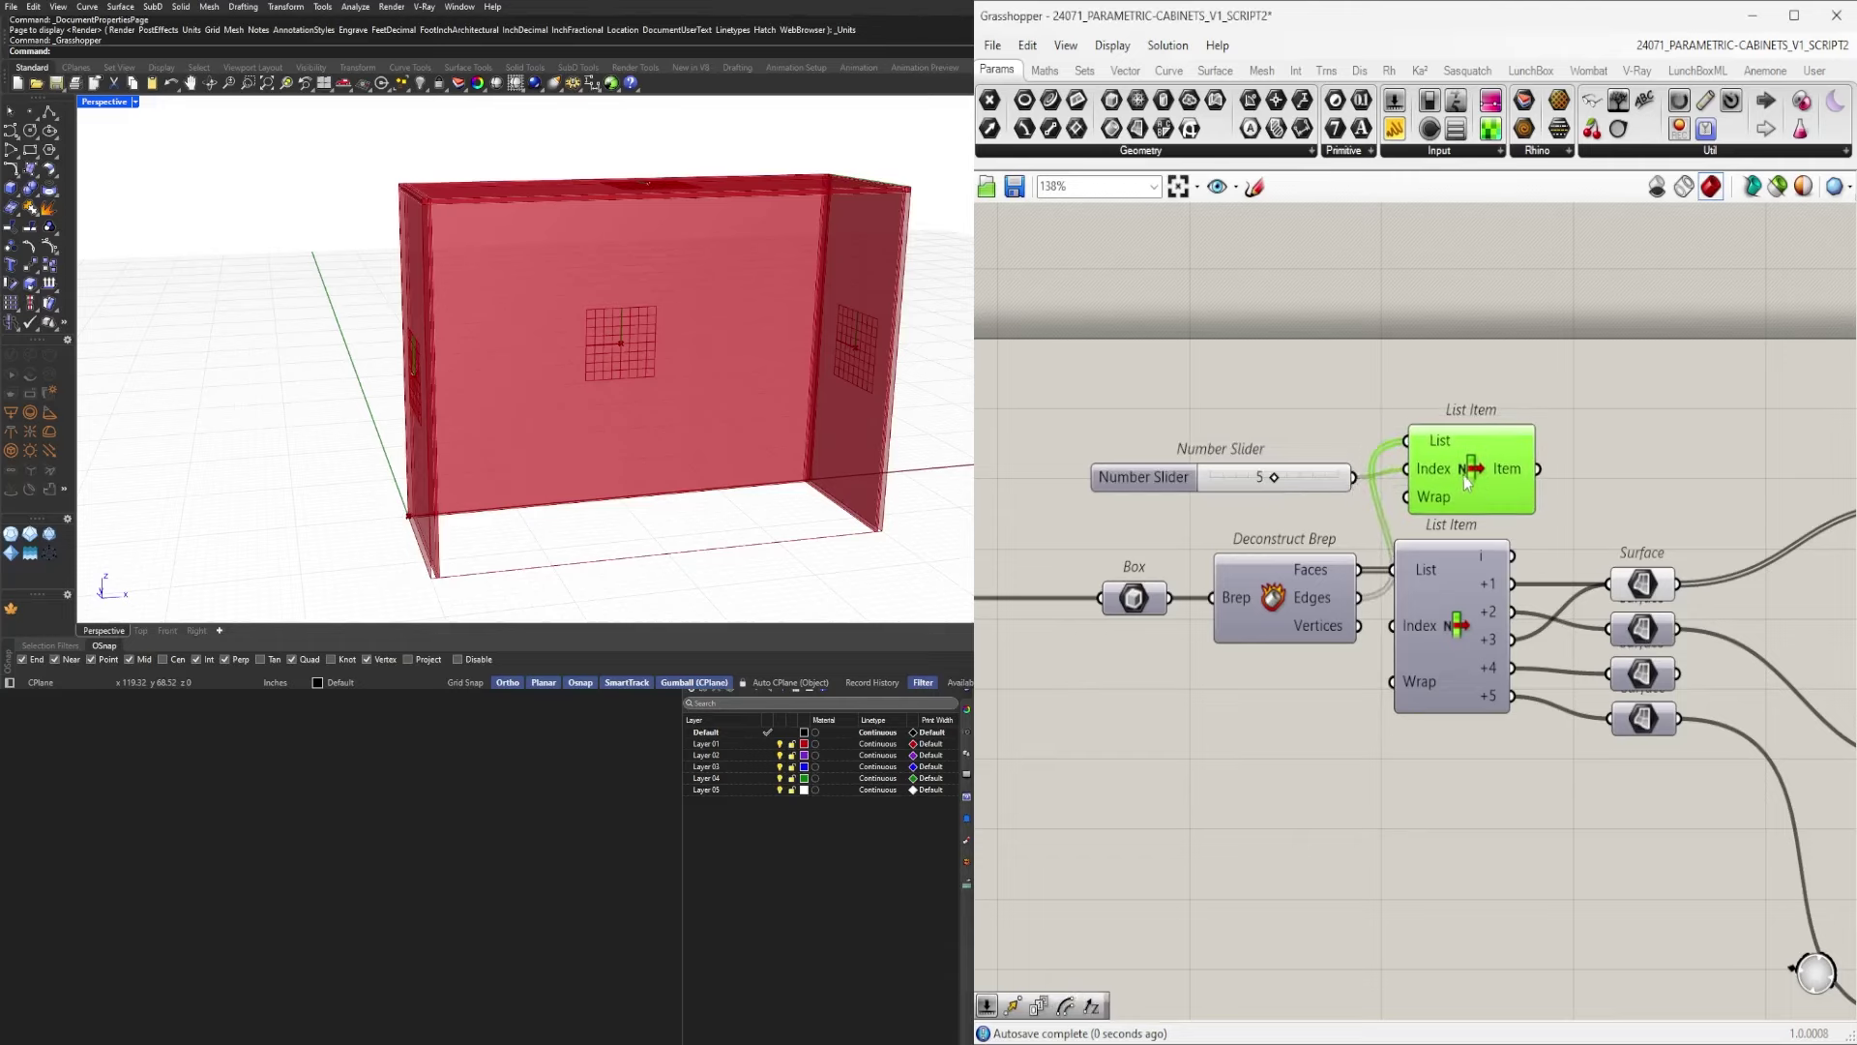
Step the index slider through the box edges and set it to 8 to pick a side panel's vertical edge.
scroll(1224, 445, up, 3)
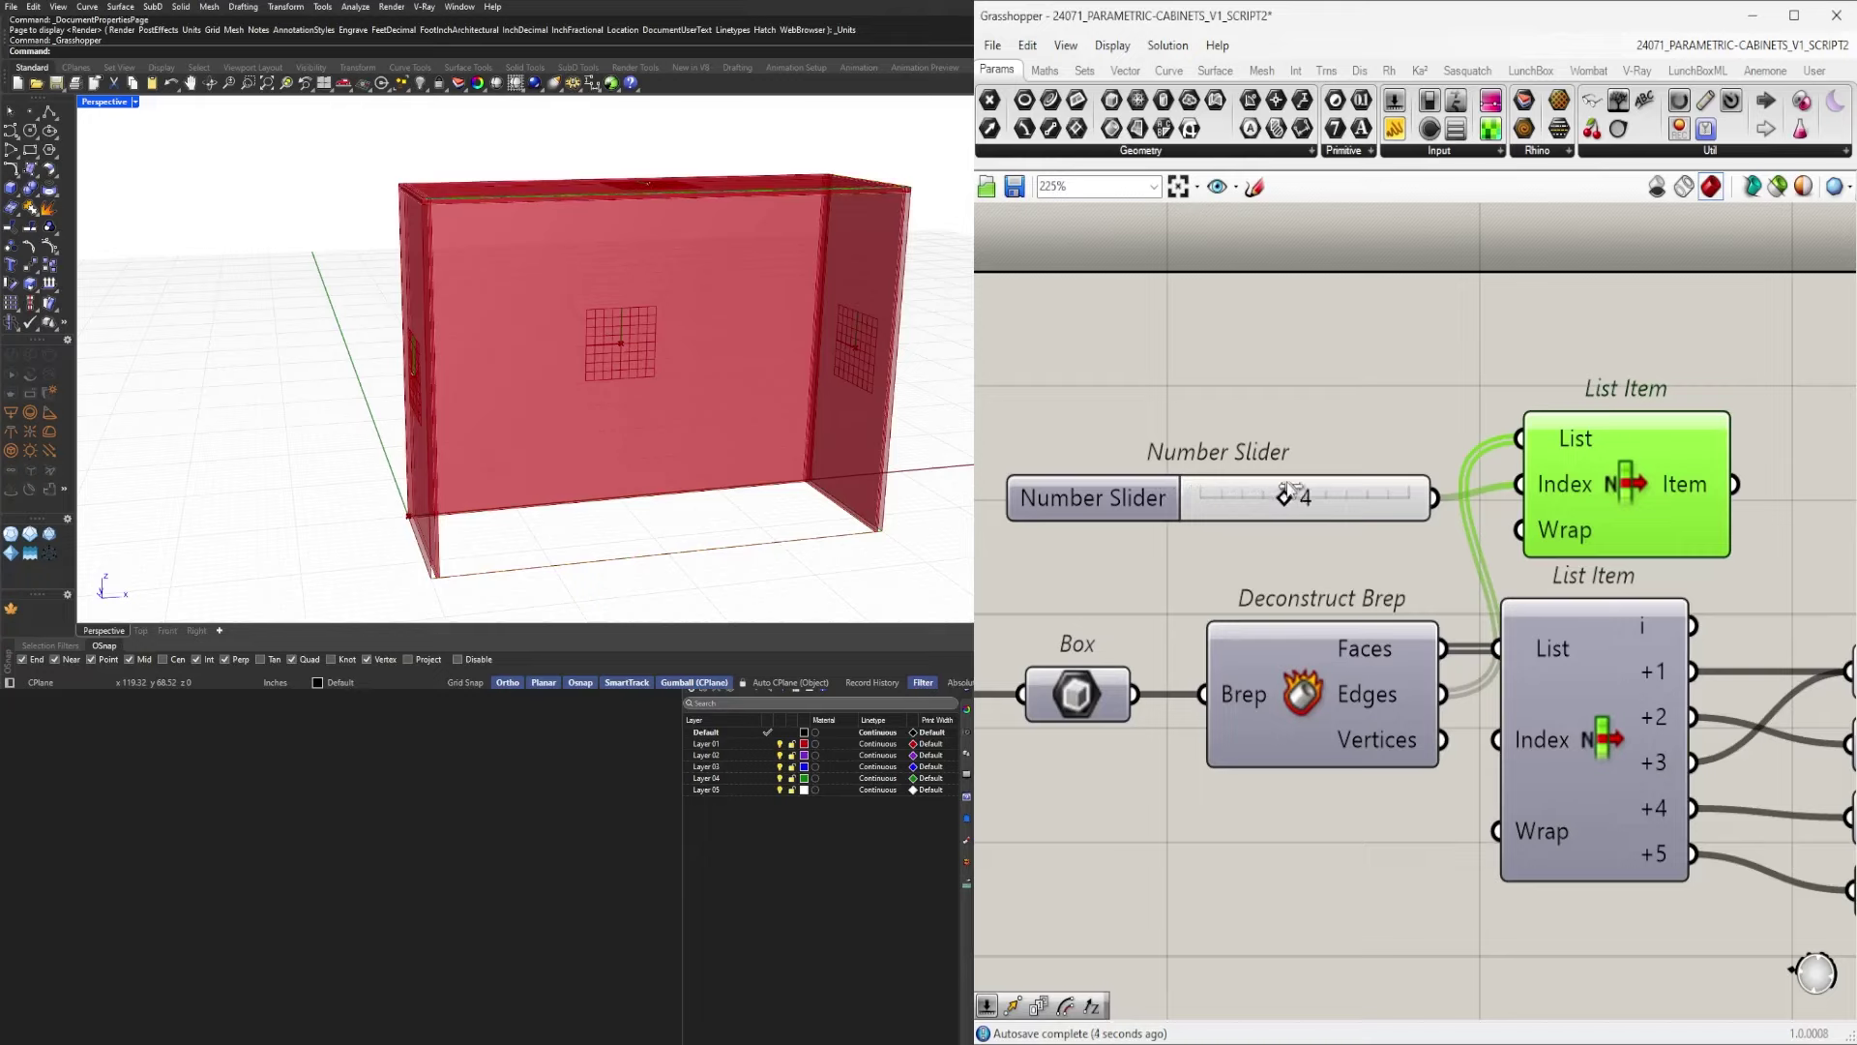
drag(1329, 492, 1350, 492)
scroll(1203, 499, up, 6)
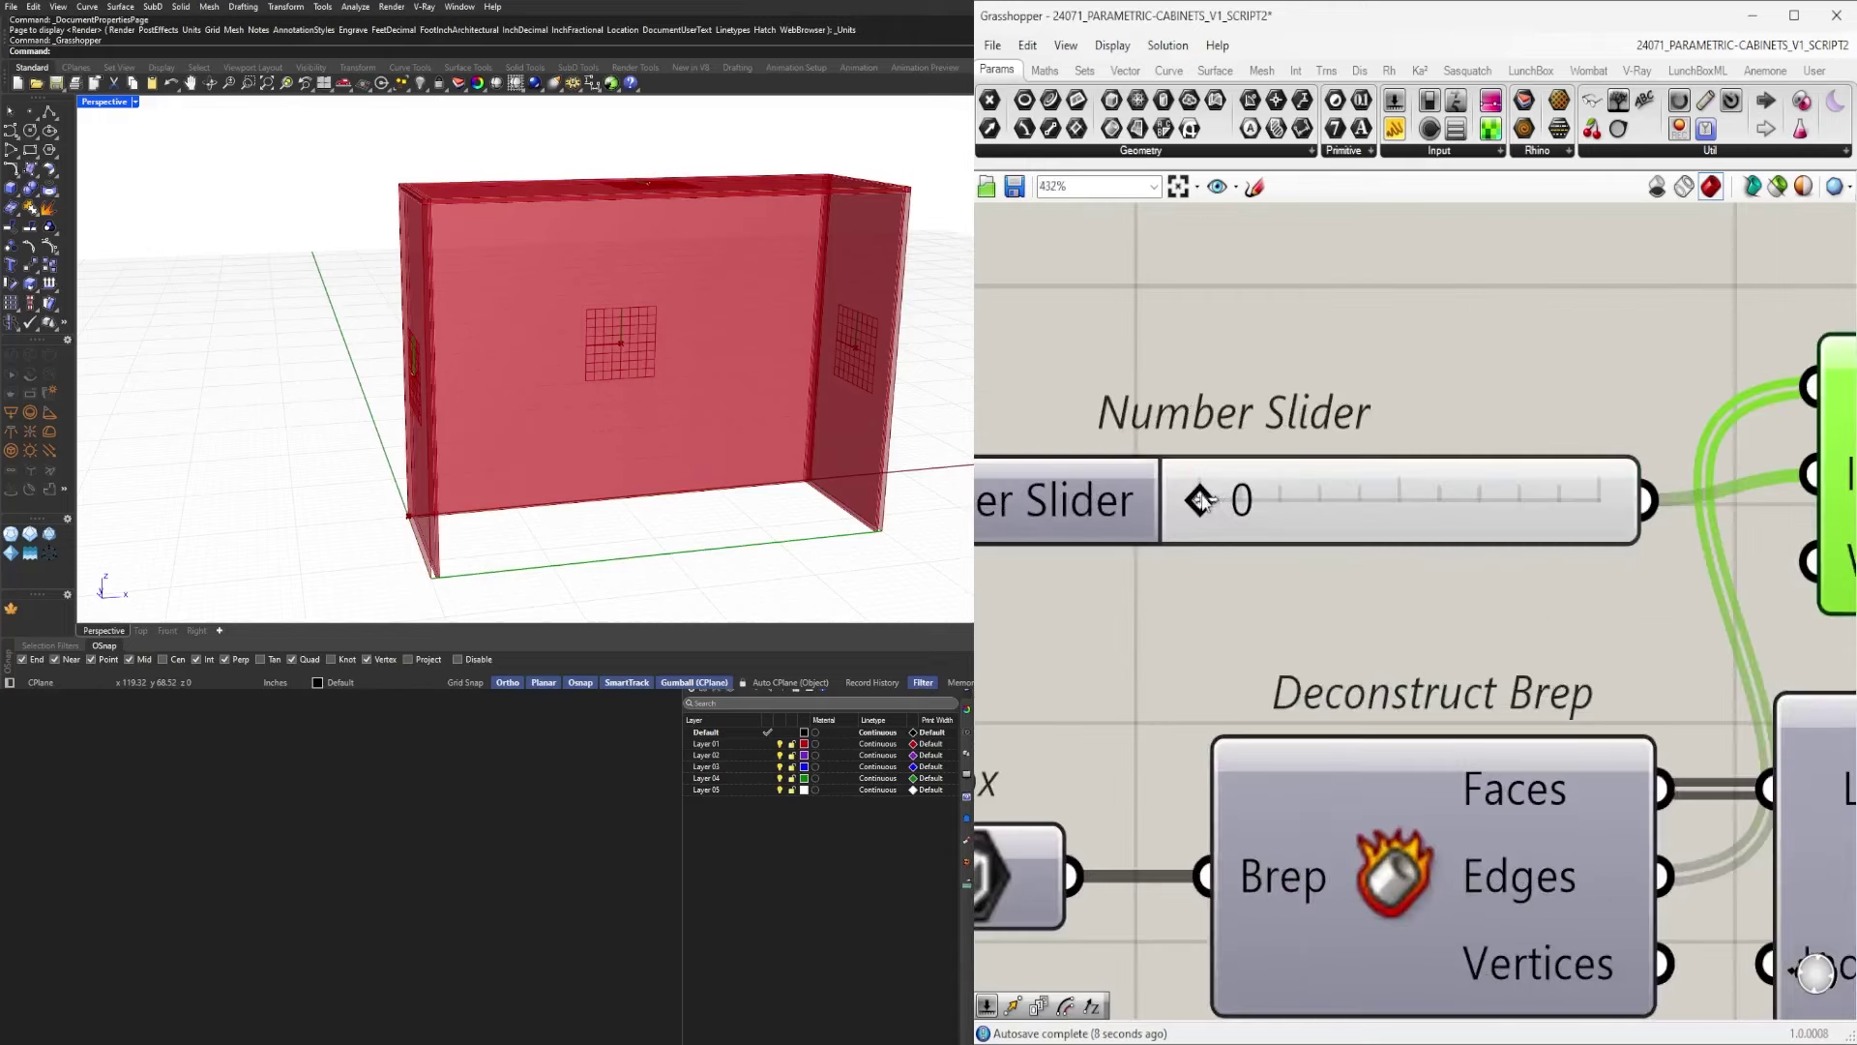
drag(1237, 500, 1812, 498)
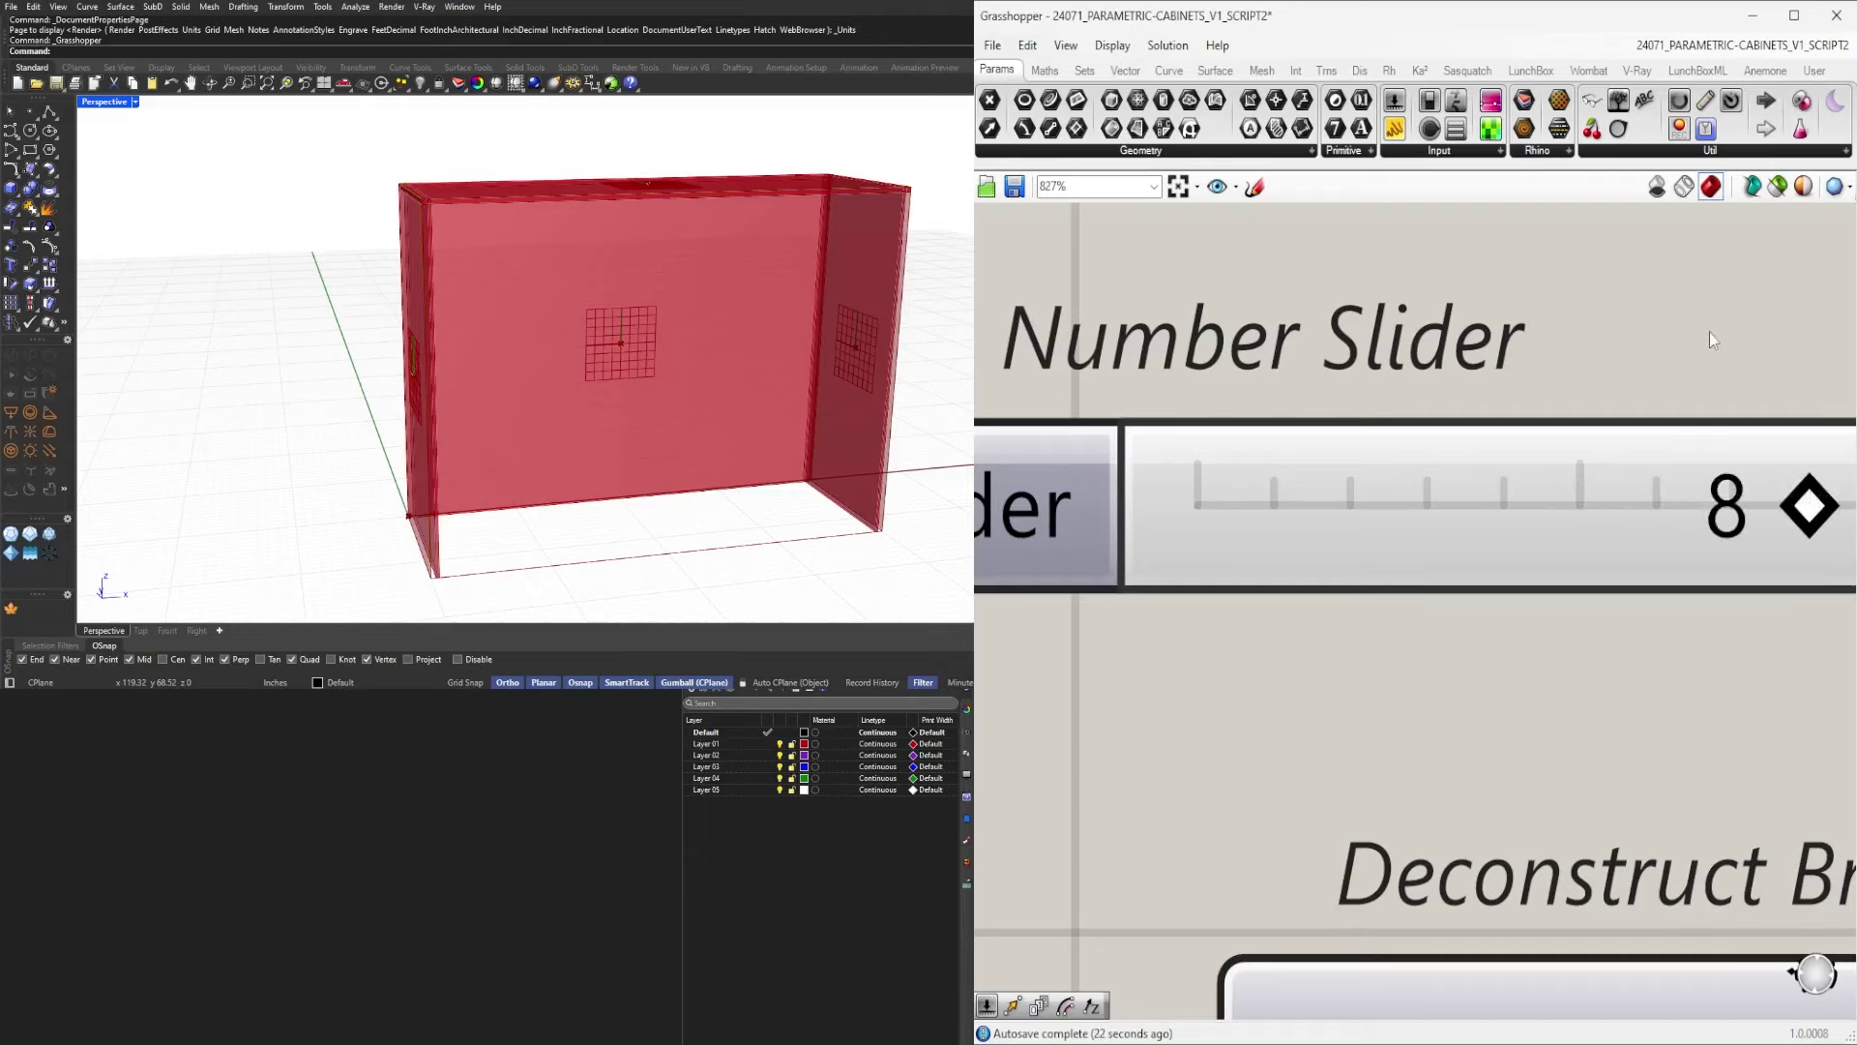
scroll(1710, 358, down, 7)
right_drag(1710, 443, 1219, 592)
click(1497, 542)
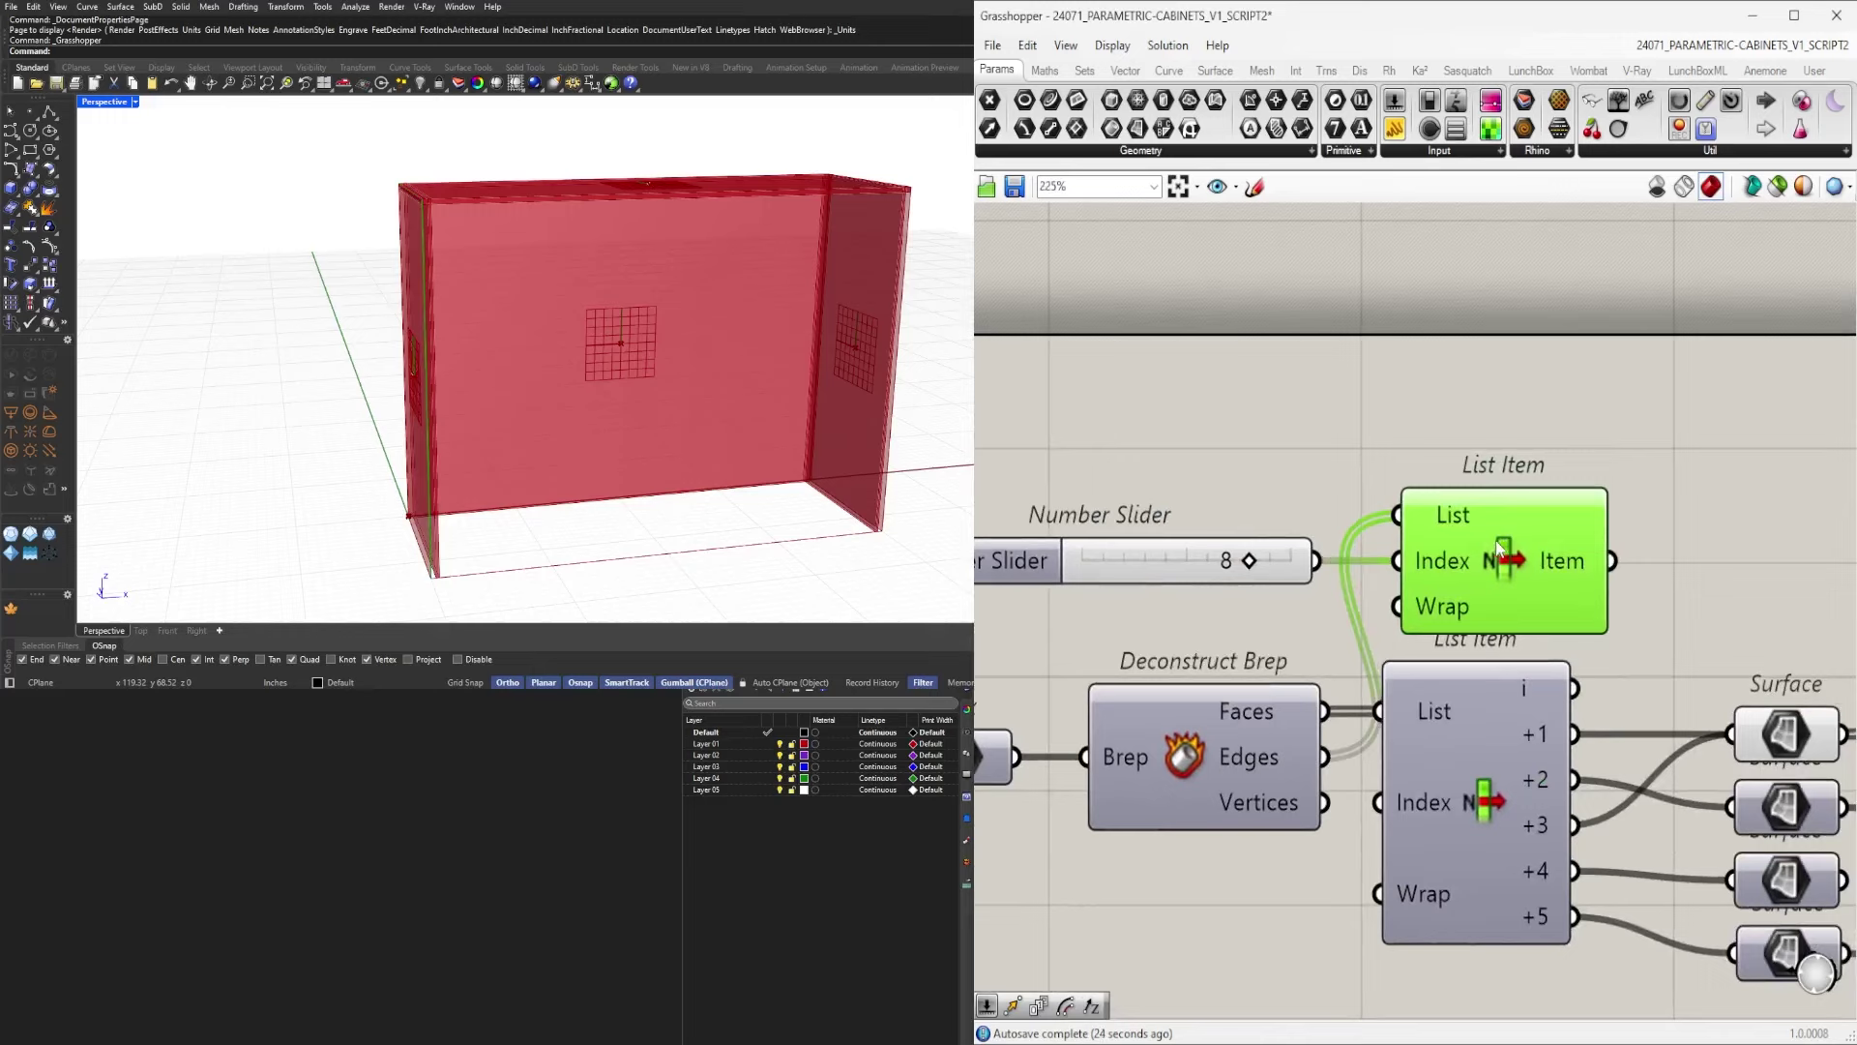
click(1283, 559)
Examine the side panel edge picked by the edges' List Item component and view it from the side in the model.
scroll(1315, 667, down, 10)
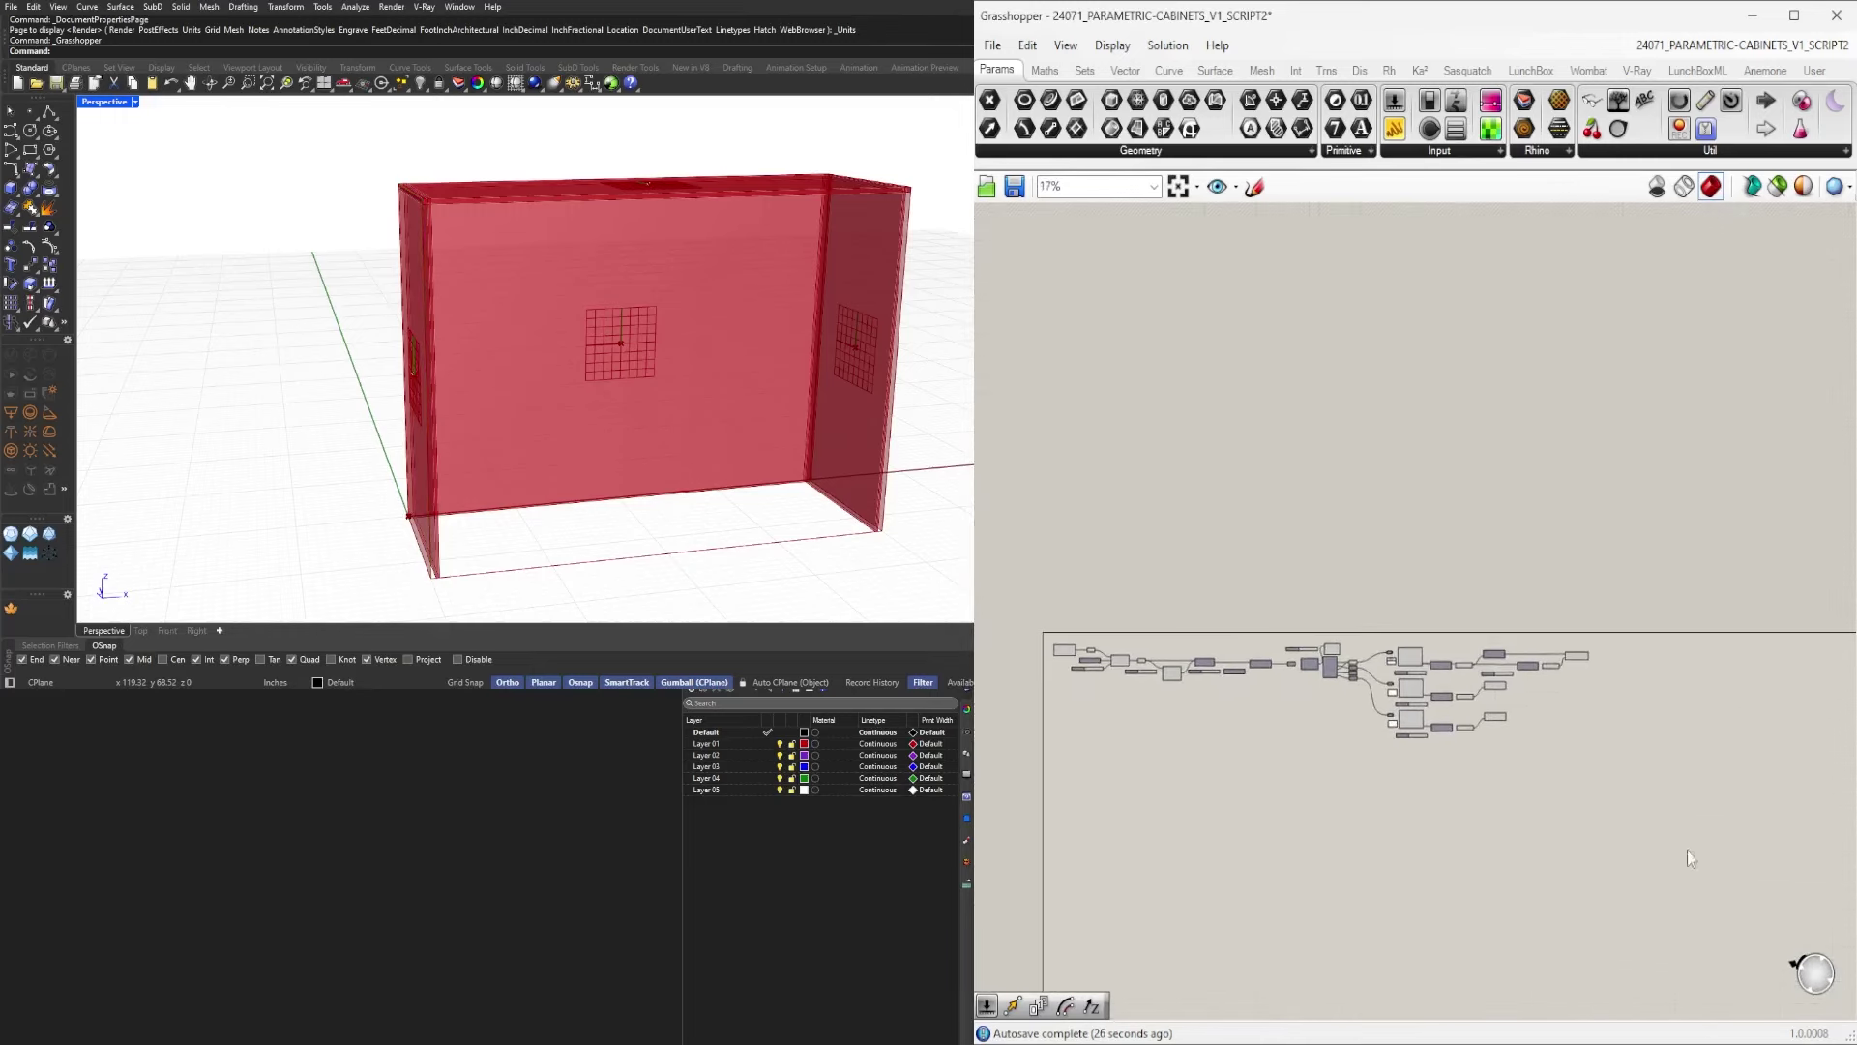
drag(1668, 833, 1500, 663)
scroll(1325, 659, up, 7)
click(1492, 559)
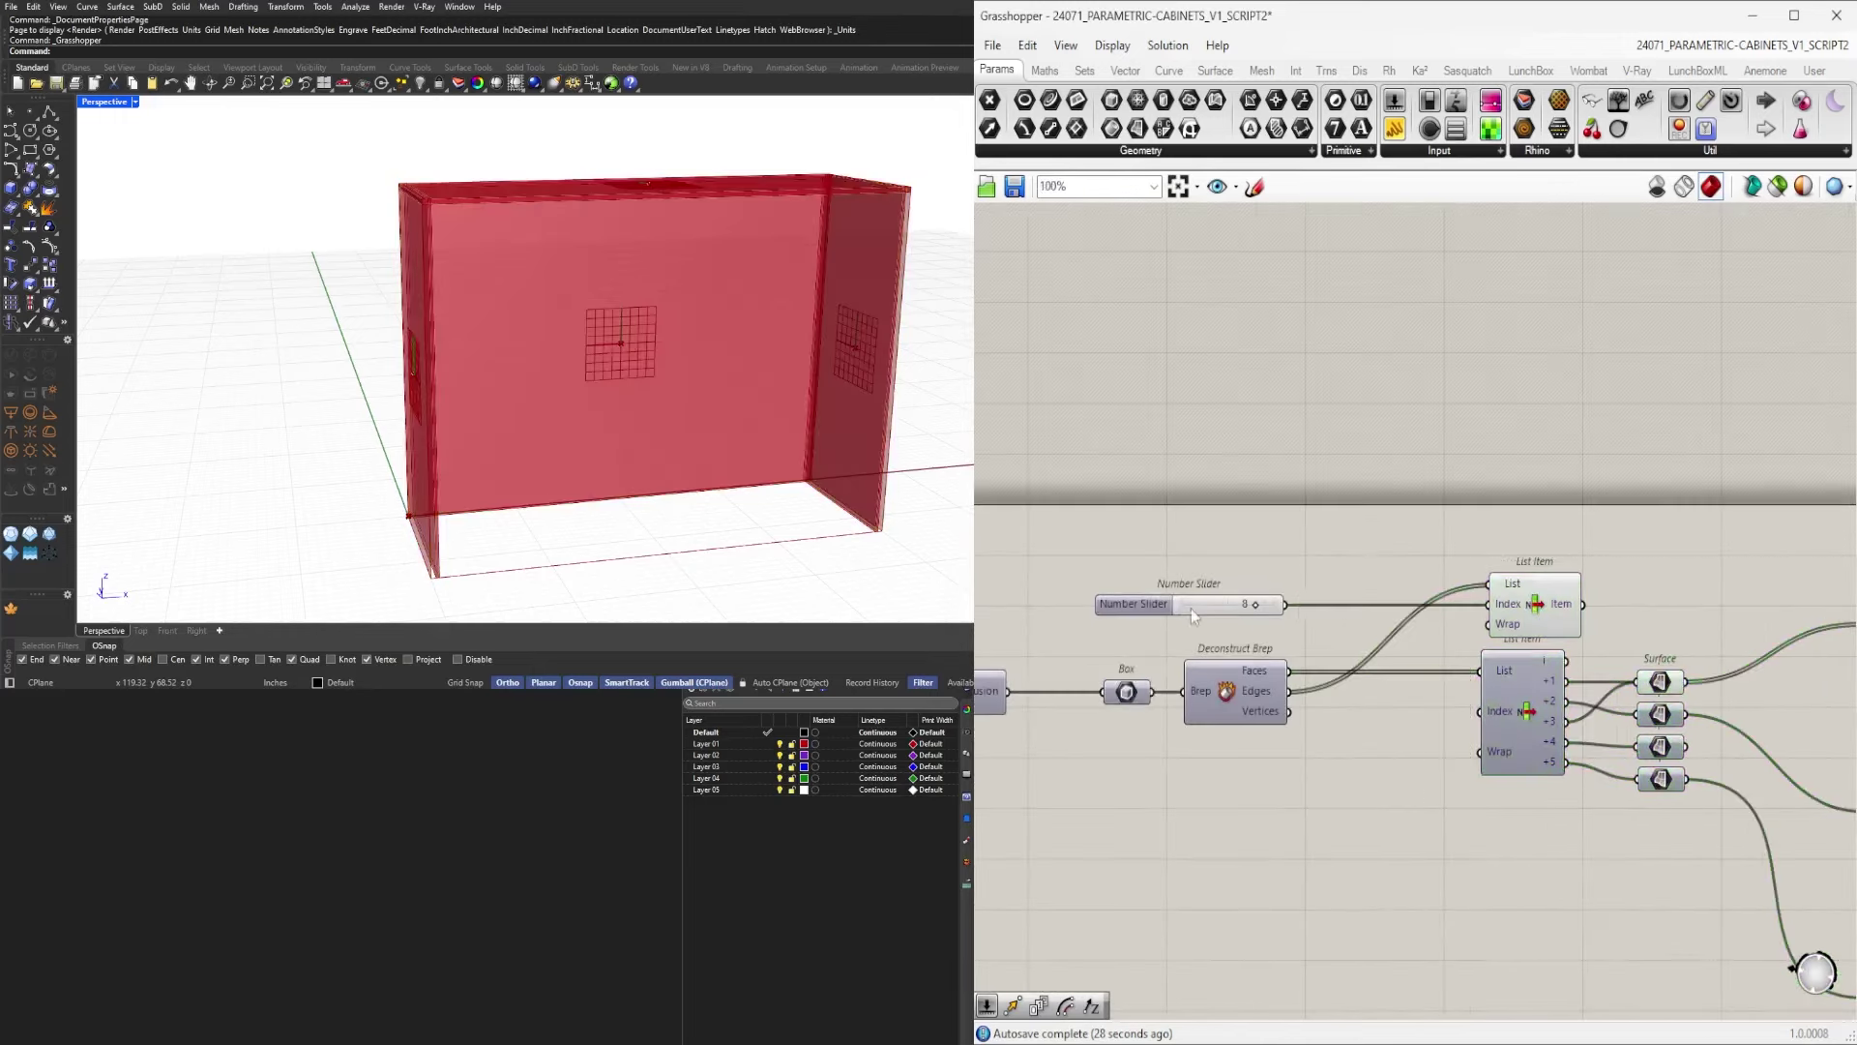
scroll(1192, 608, up, 2)
scroll(1668, 613, down, 3)
right_drag(1684, 616, 1561, 632)
drag(1699, 872, 1454, 537)
scroll(1499, 621, up, 2)
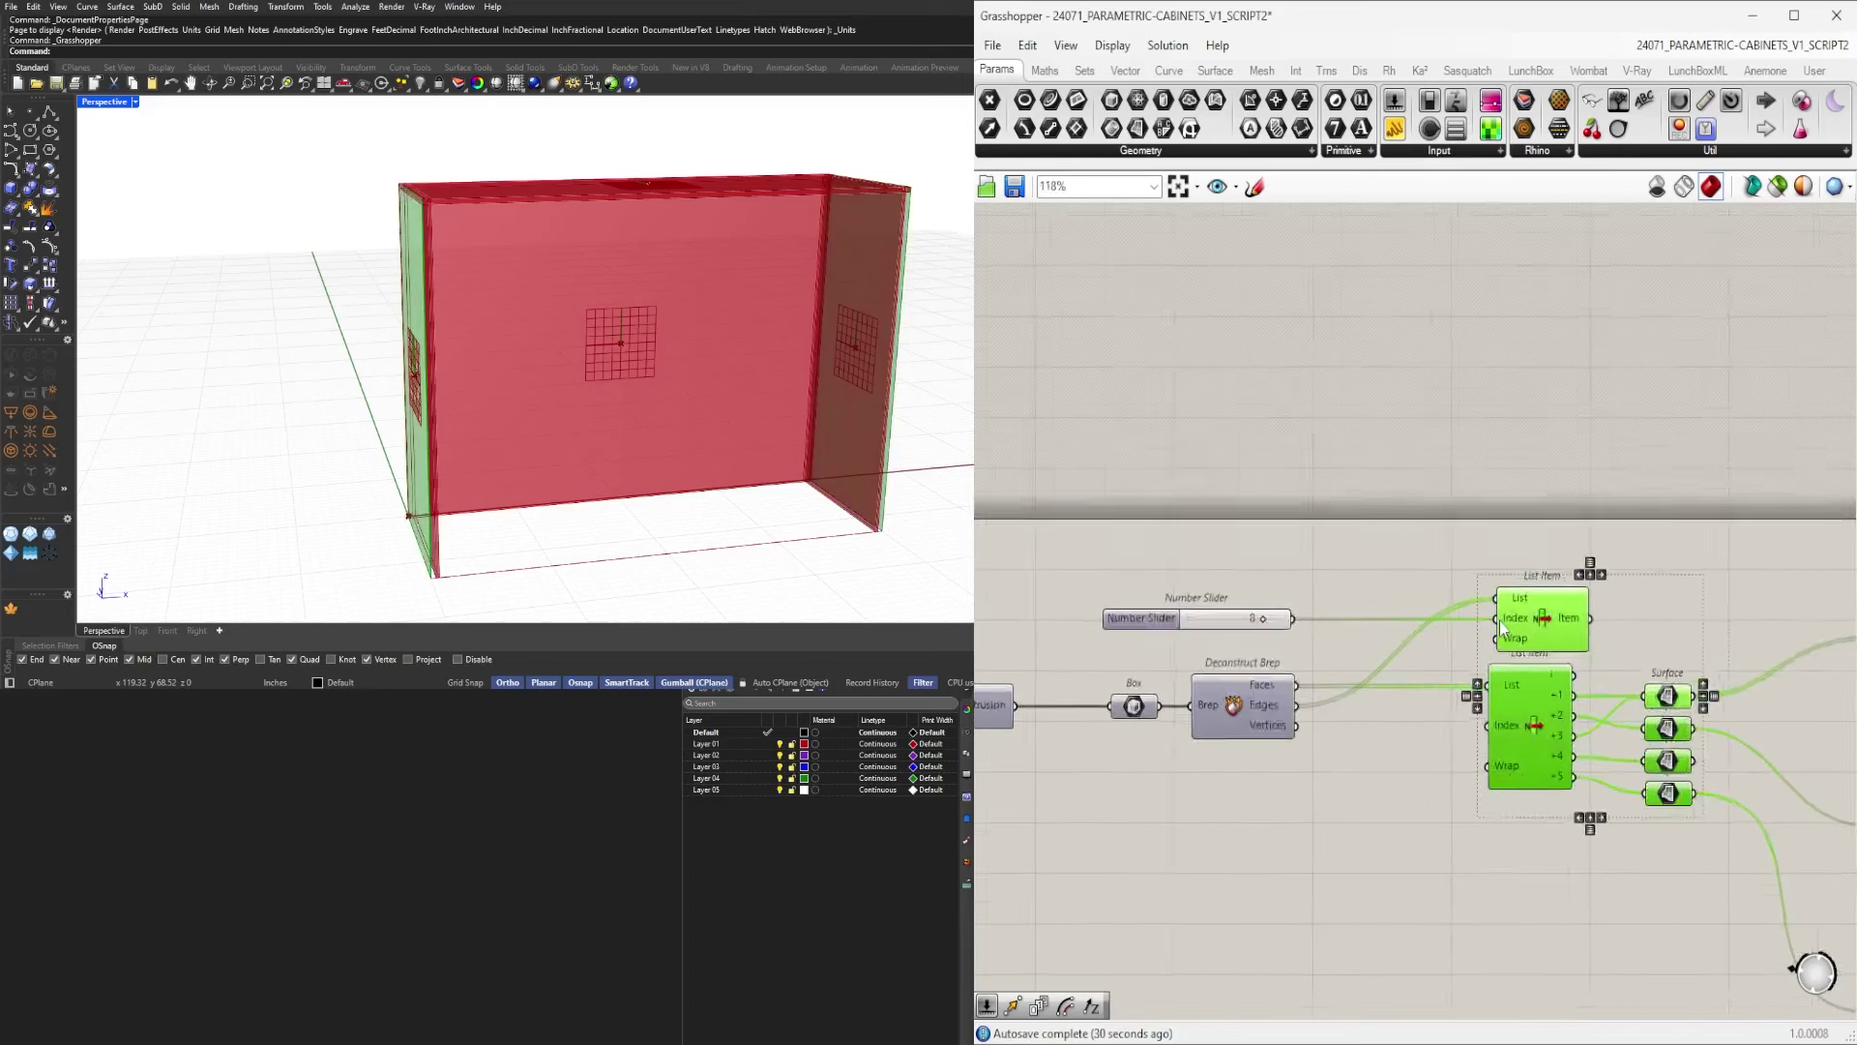
scroll(1500, 610, up, 1)
click(1433, 508)
click(1472, 625)
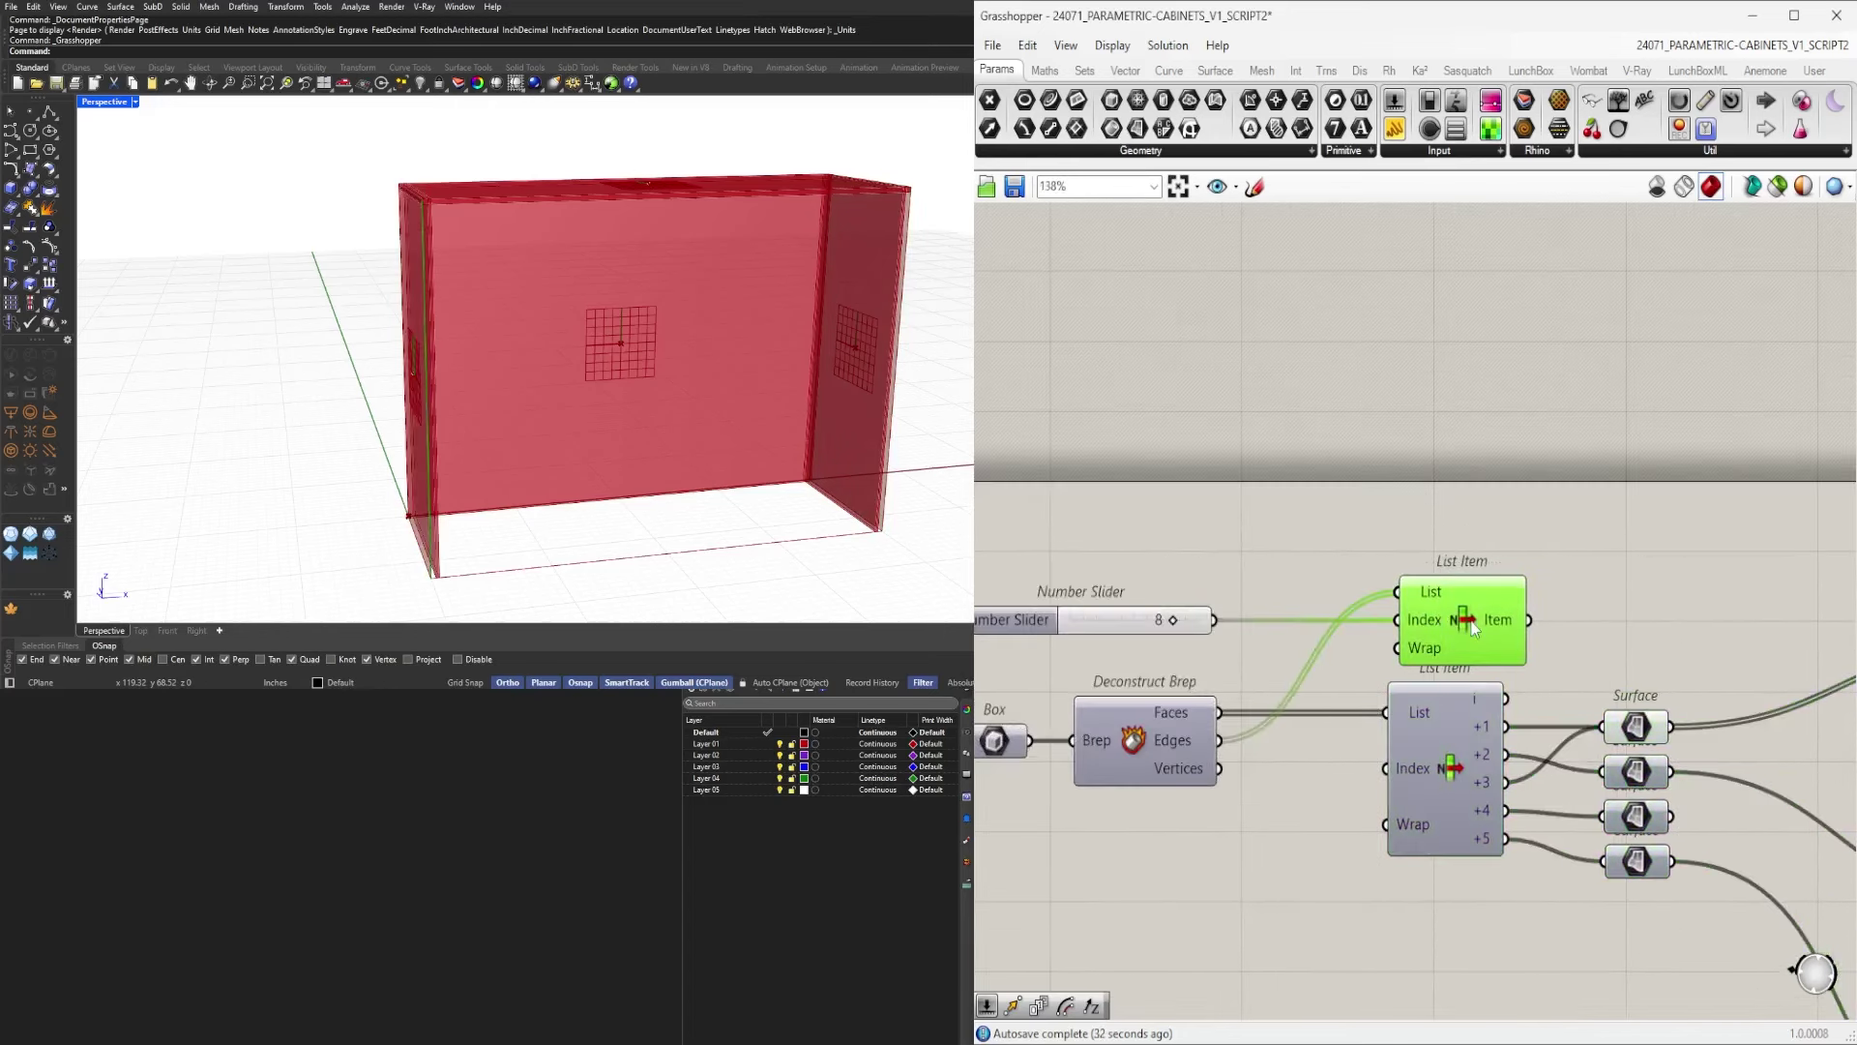
right_drag(441, 304, 521, 308)
right_drag(1499, 559, 1282, 509)
right_drag(634, 416, 675, 426)
Add an Extend Curve component and connect the edges' List Item output to its Curve input.
double_click(1451, 599)
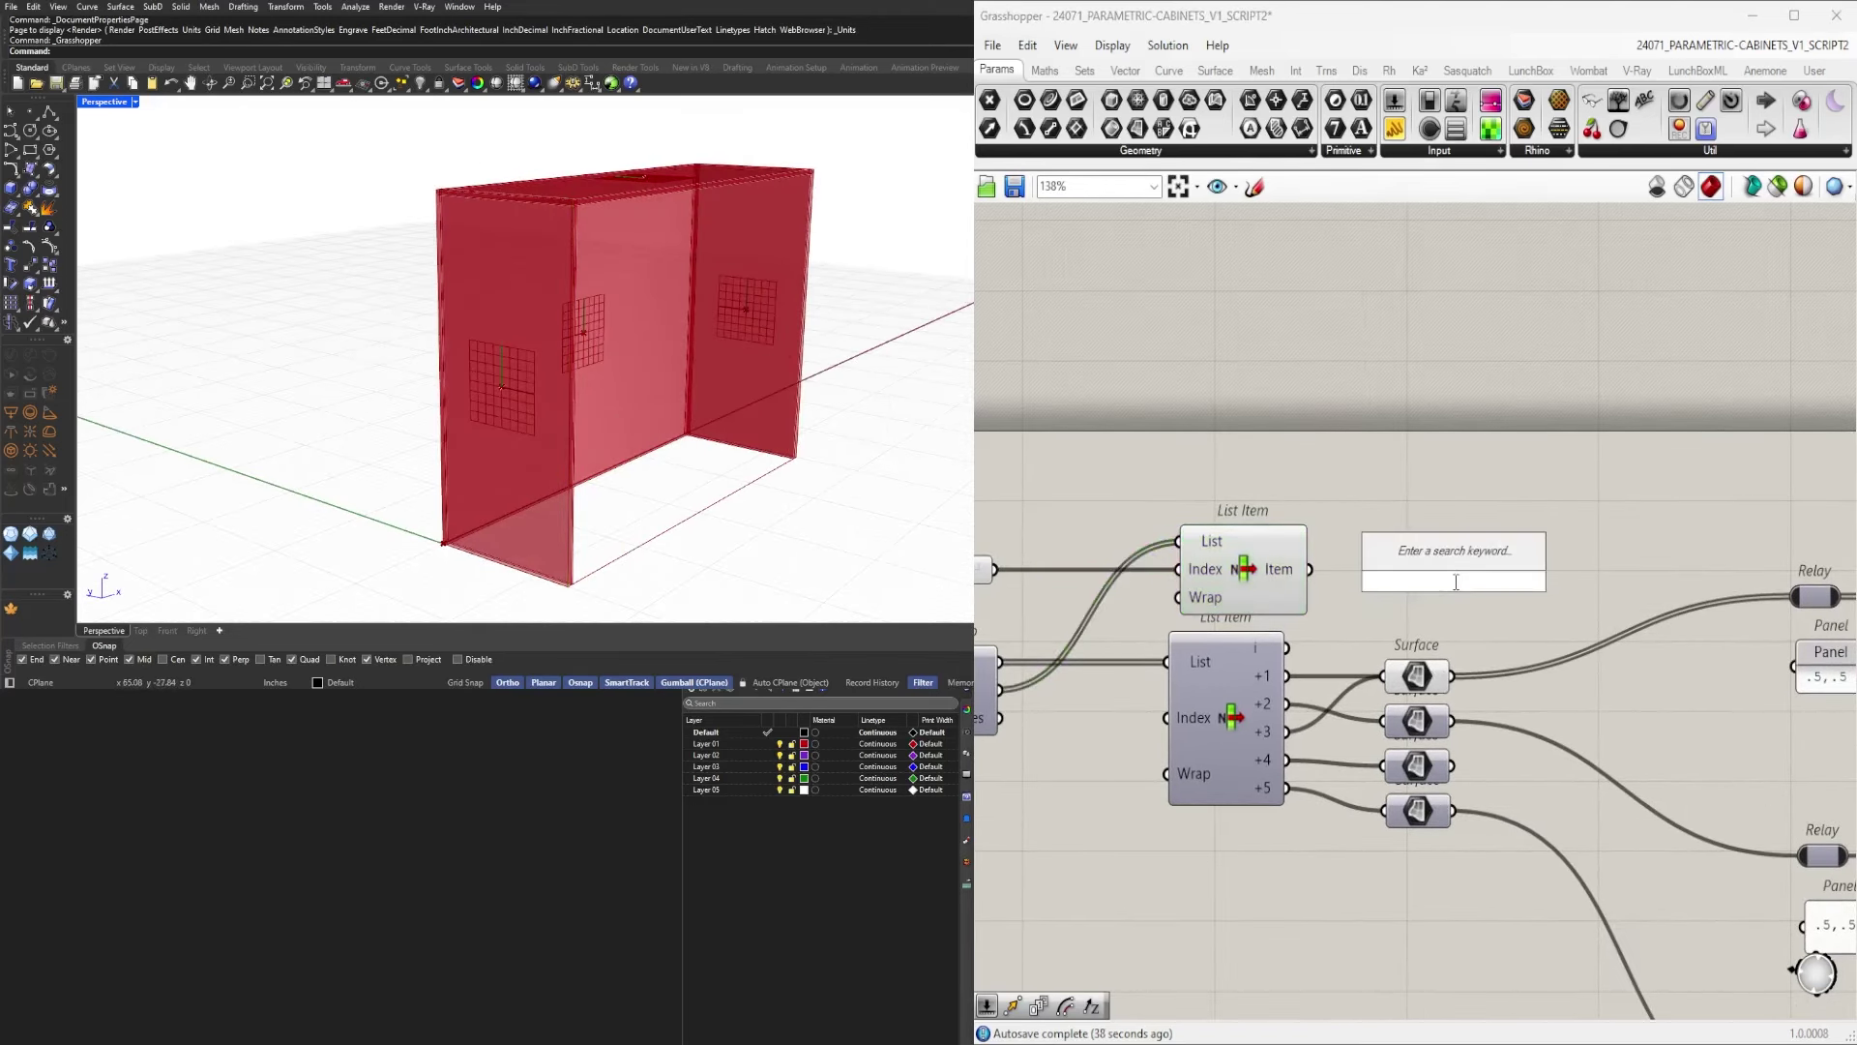
text(extend)
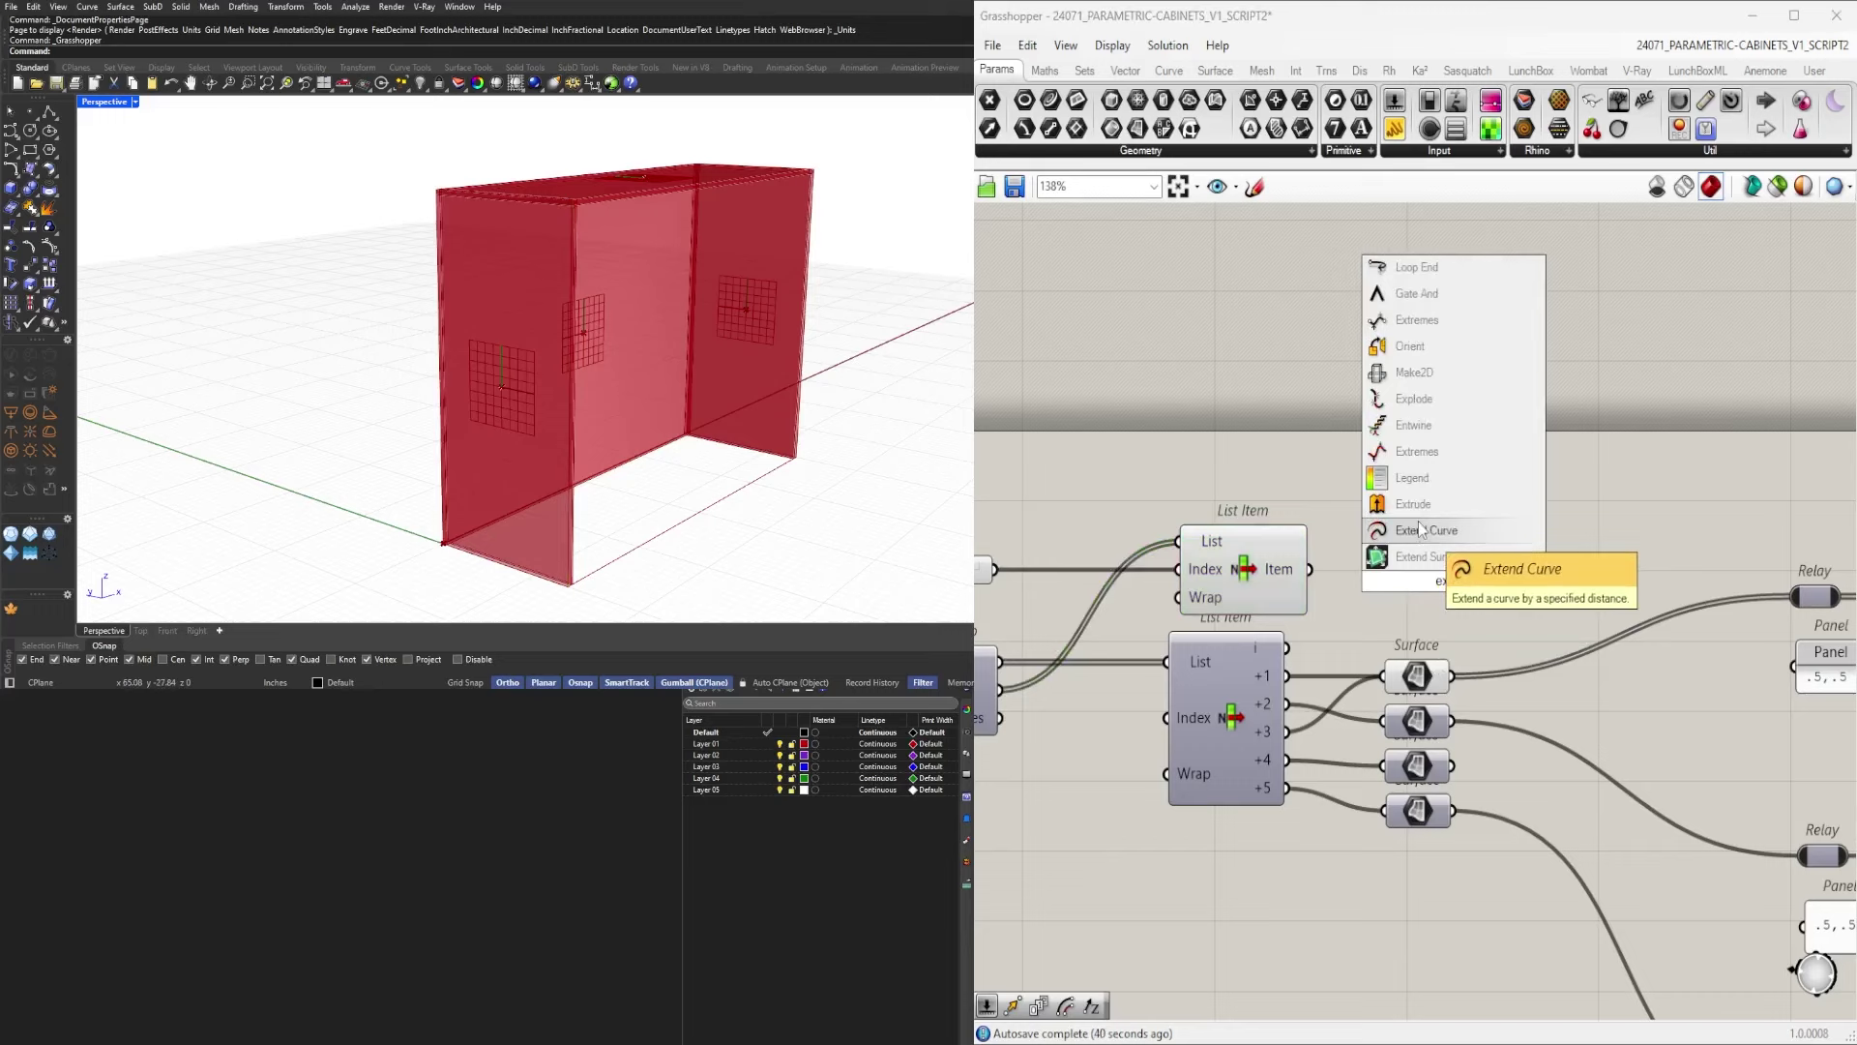
click(1422, 531)
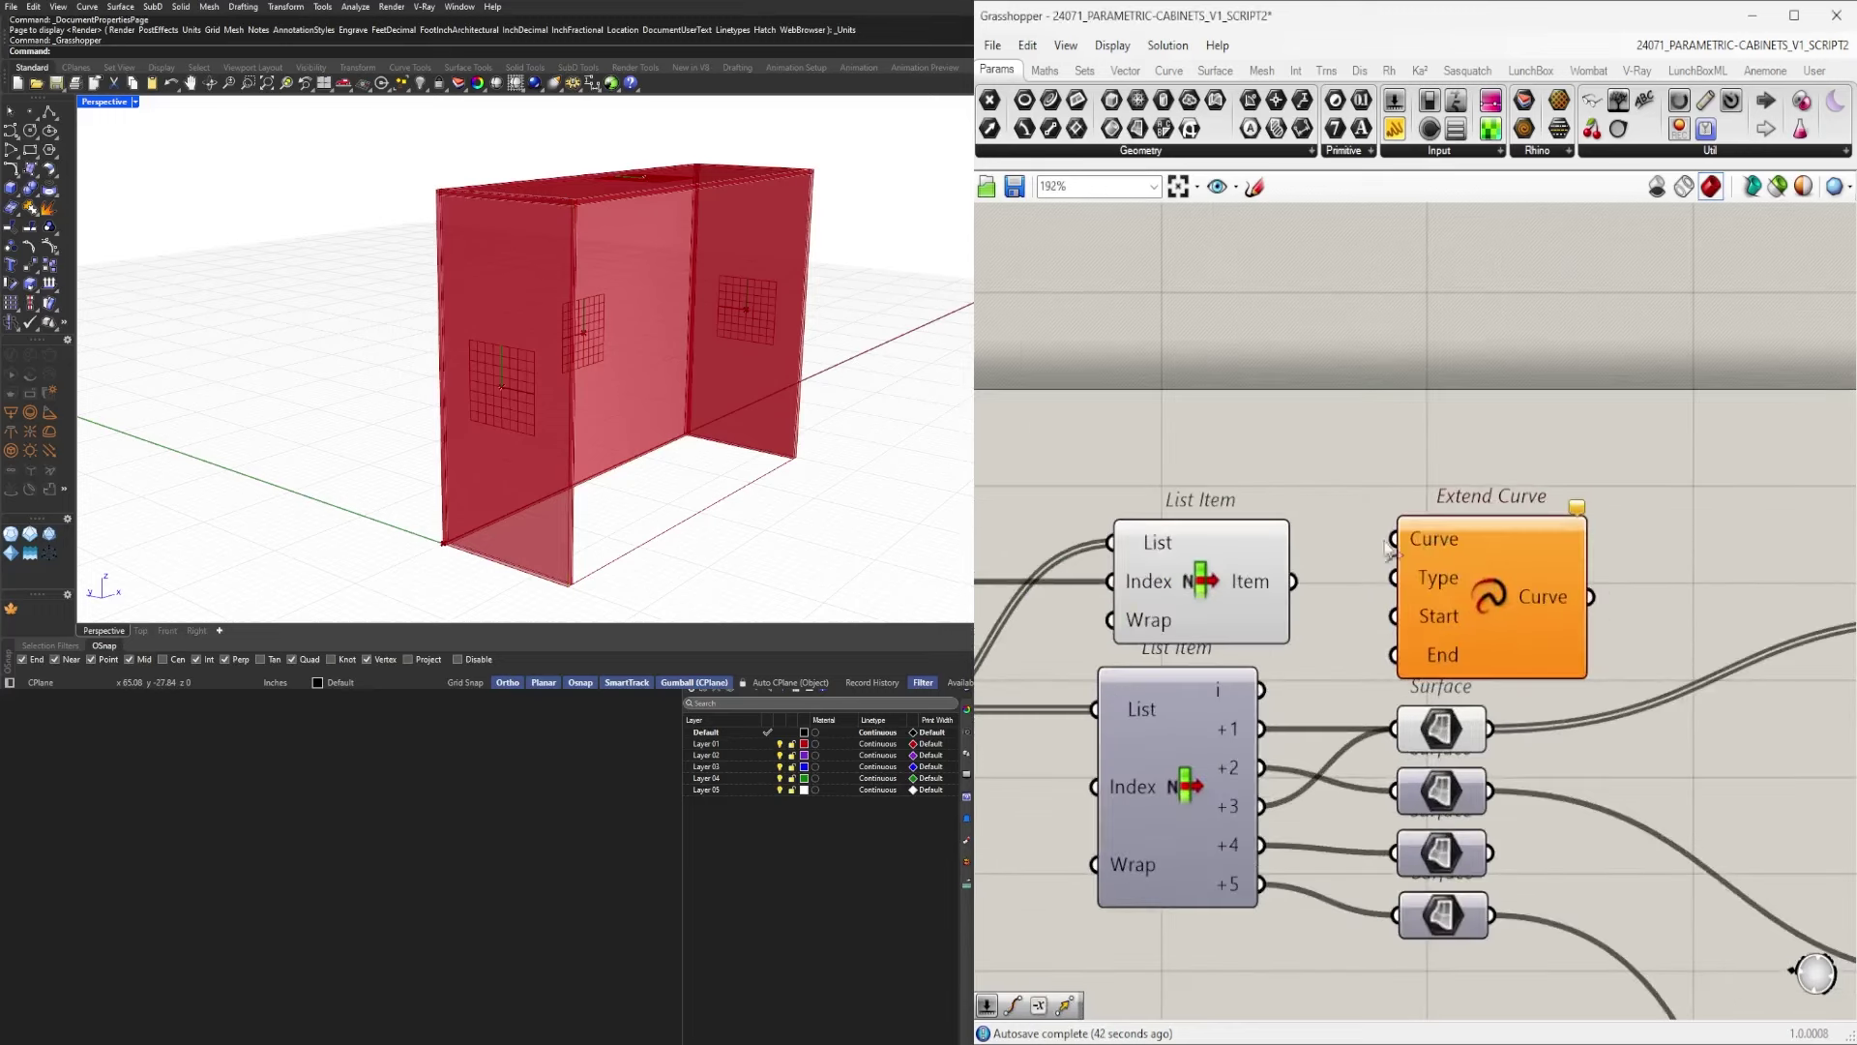
scroll(1349, 540, up, 2)
drag(1304, 565, 1559, 458)
Add a Negative component and a number slider with the value 0.50 near the List Item.
double_click(1238, 461)
text(neg)
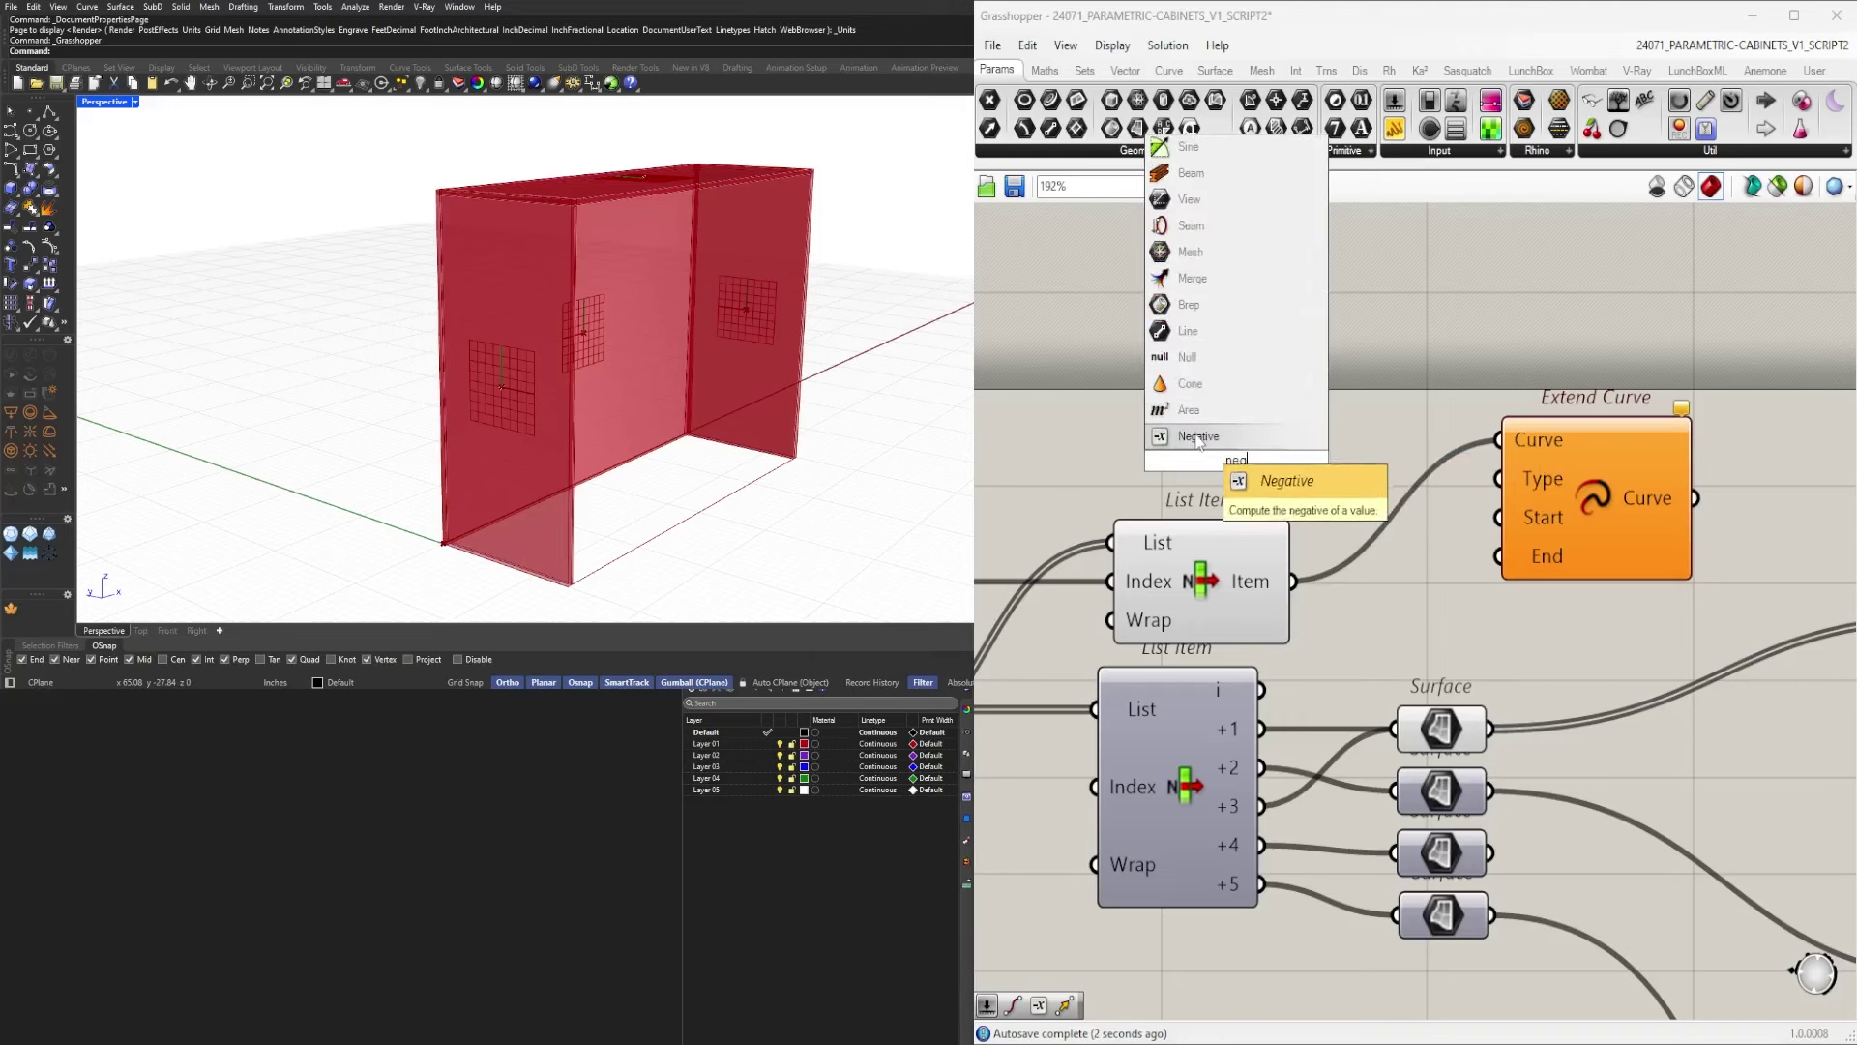
click(1205, 435)
right_drag(1037, 462, 1180, 478)
double_click(1117, 493)
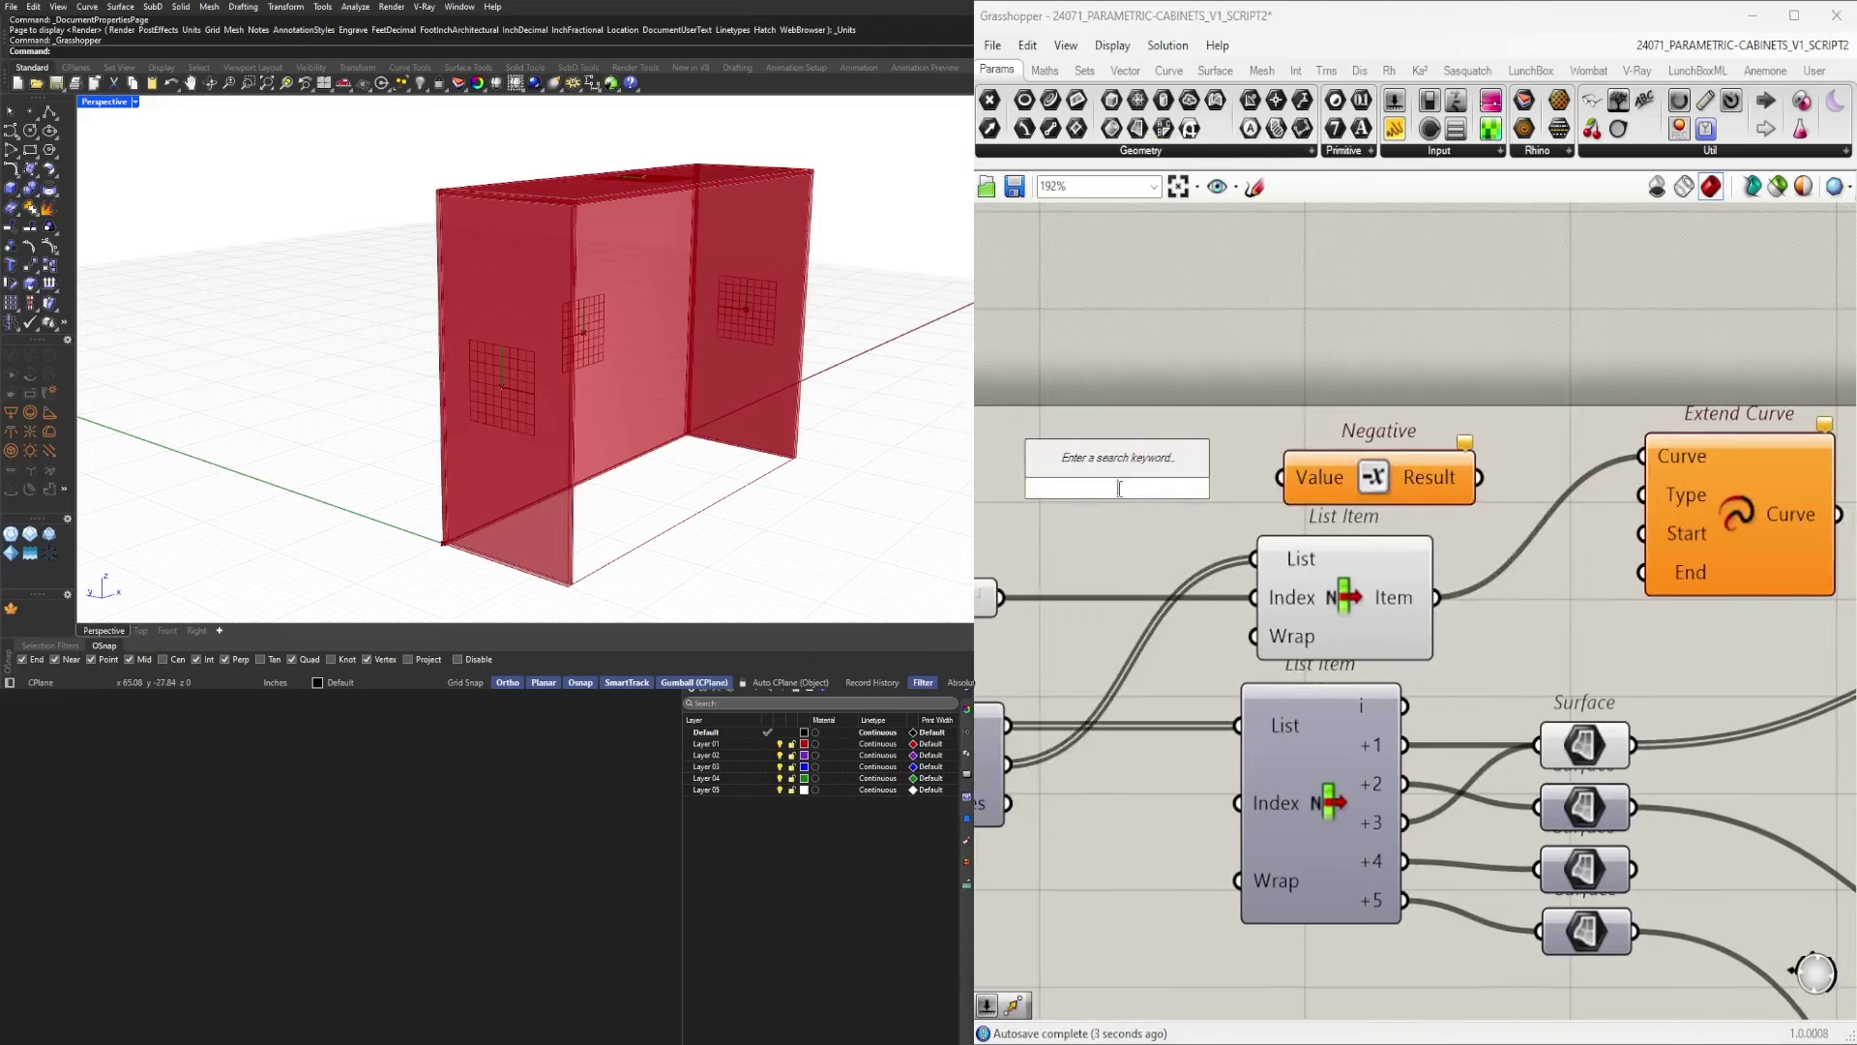
text(0.5)
key(Return)
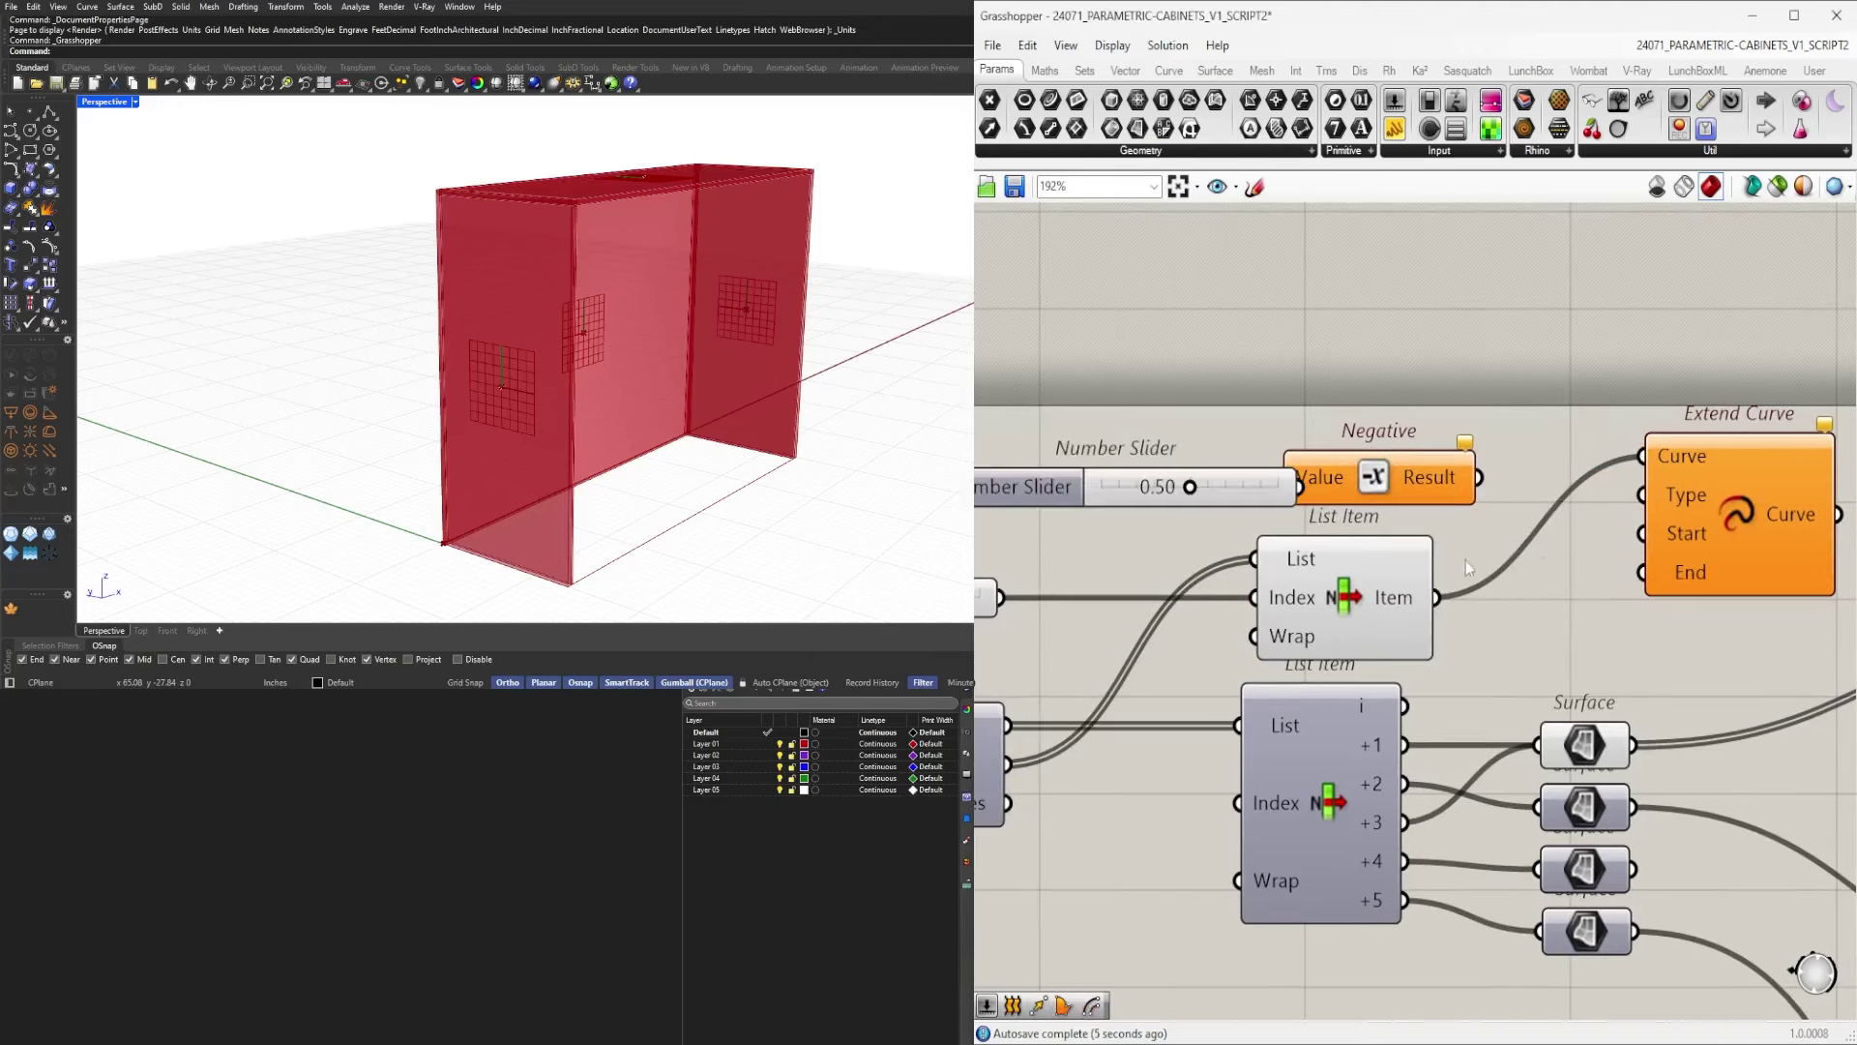
Connect the 0.50 slider to Negative's Value input and Negative's Result to Extend Curve's Start input.
click(1694, 521)
drag(1035, 487, 995, 475)
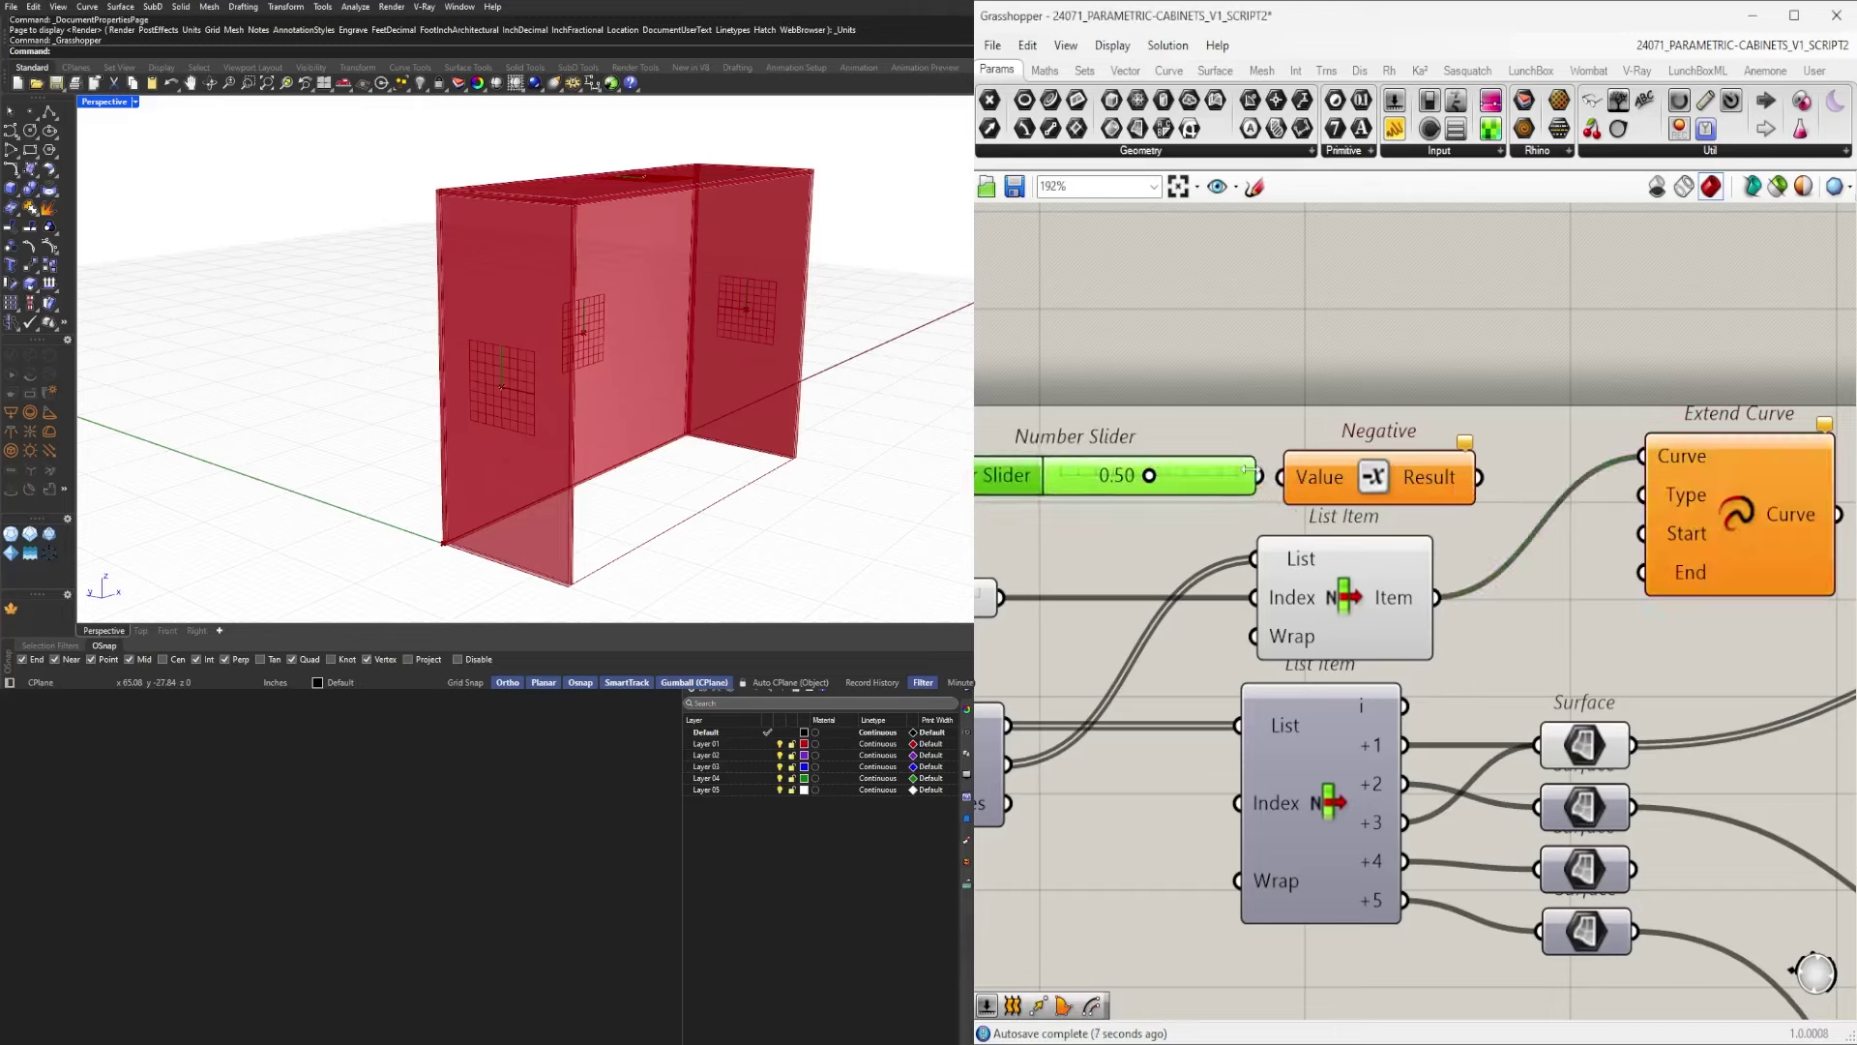
drag(1259, 475, 1284, 476)
drag(1478, 477, 1624, 532)
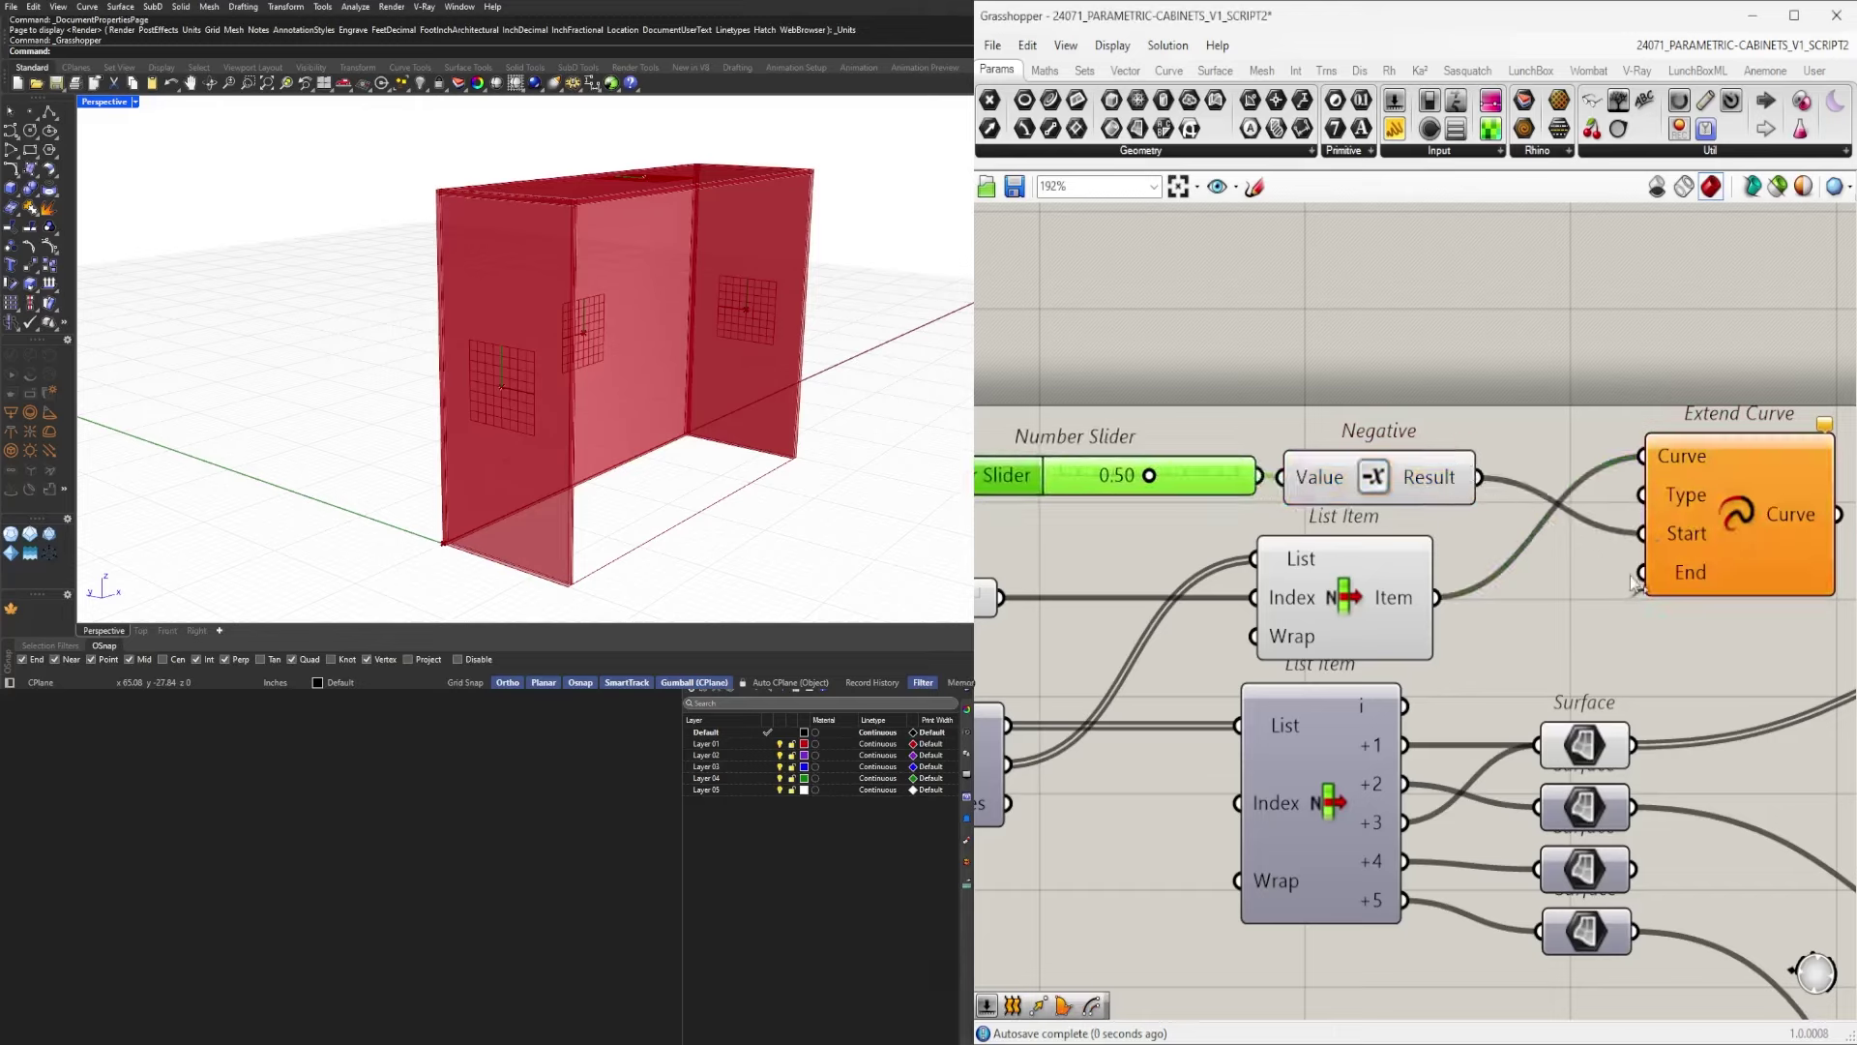
Make room below the Negative component, then add a number slider with the value 1 and connect it to Extend Curve's End input.
drag(1427, 372, 1245, 472)
drag(1374, 481, 1374, 423)
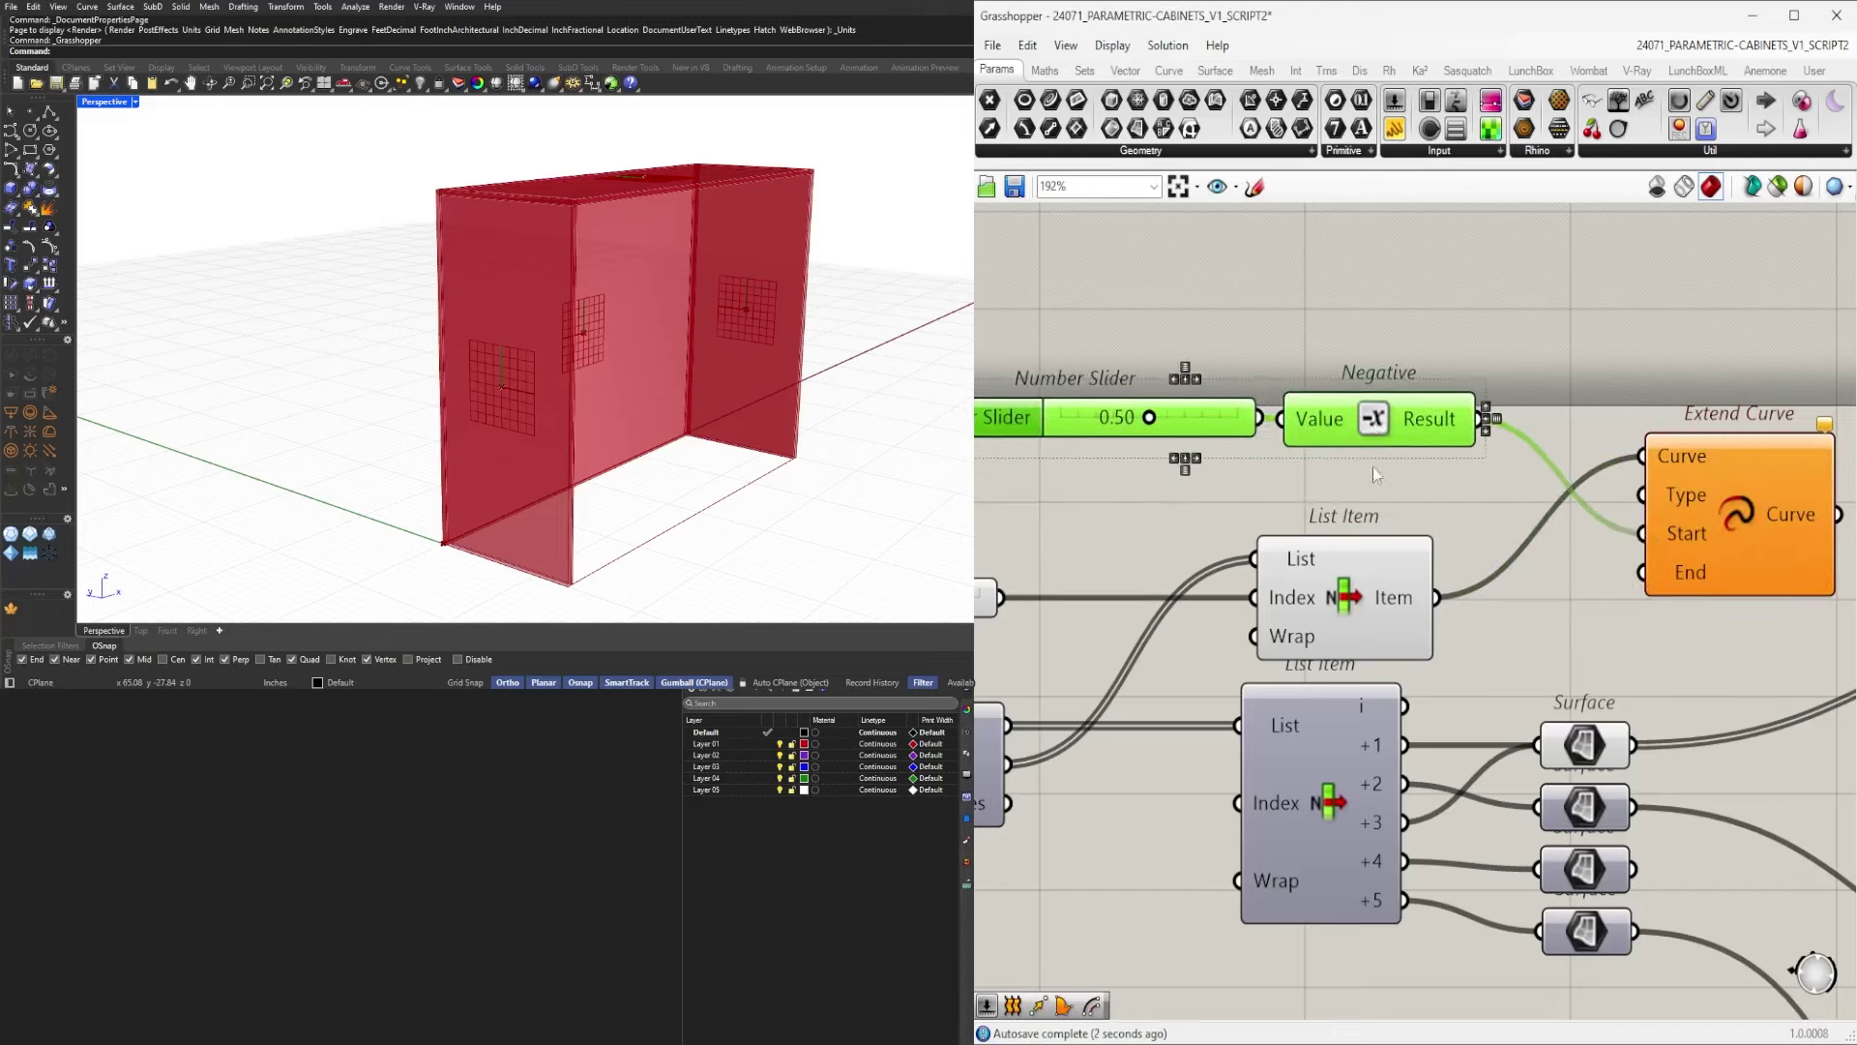
click(1365, 479)
double_click(1364, 480)
text(1)
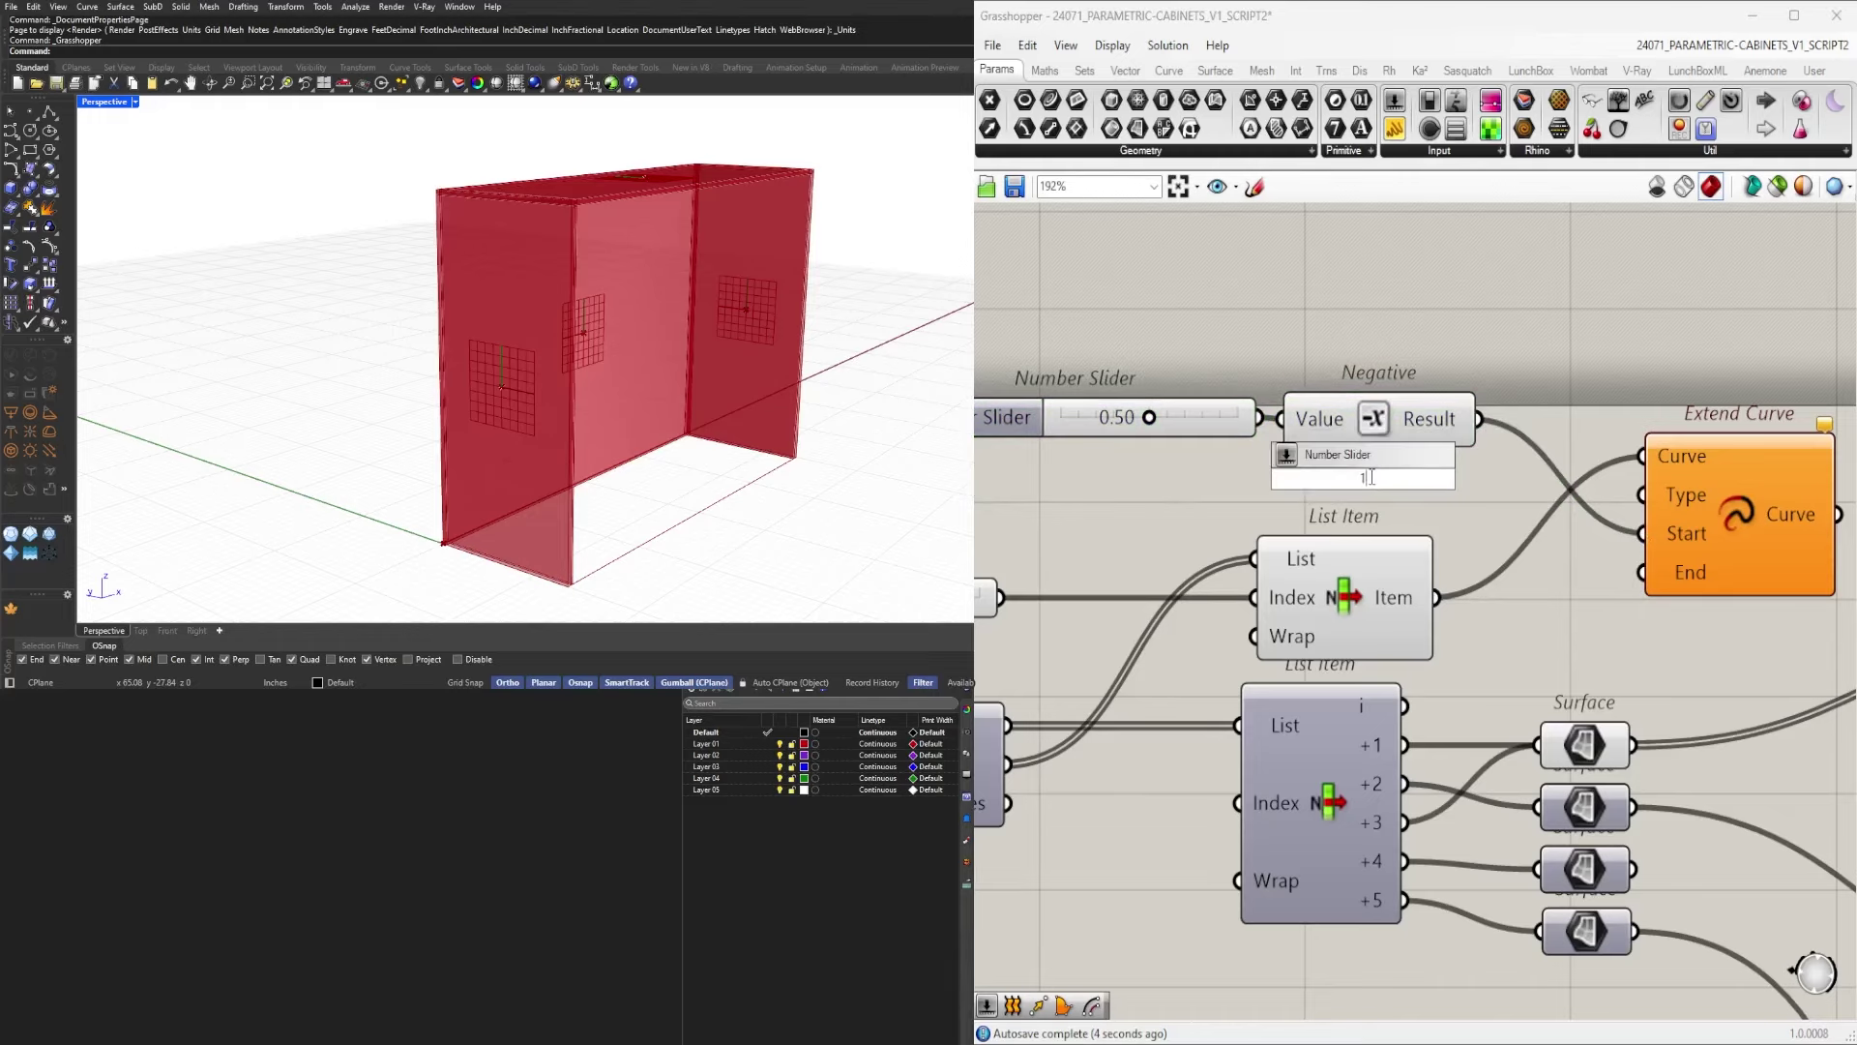
key(Return)
drag(1452, 488, 1642, 572)
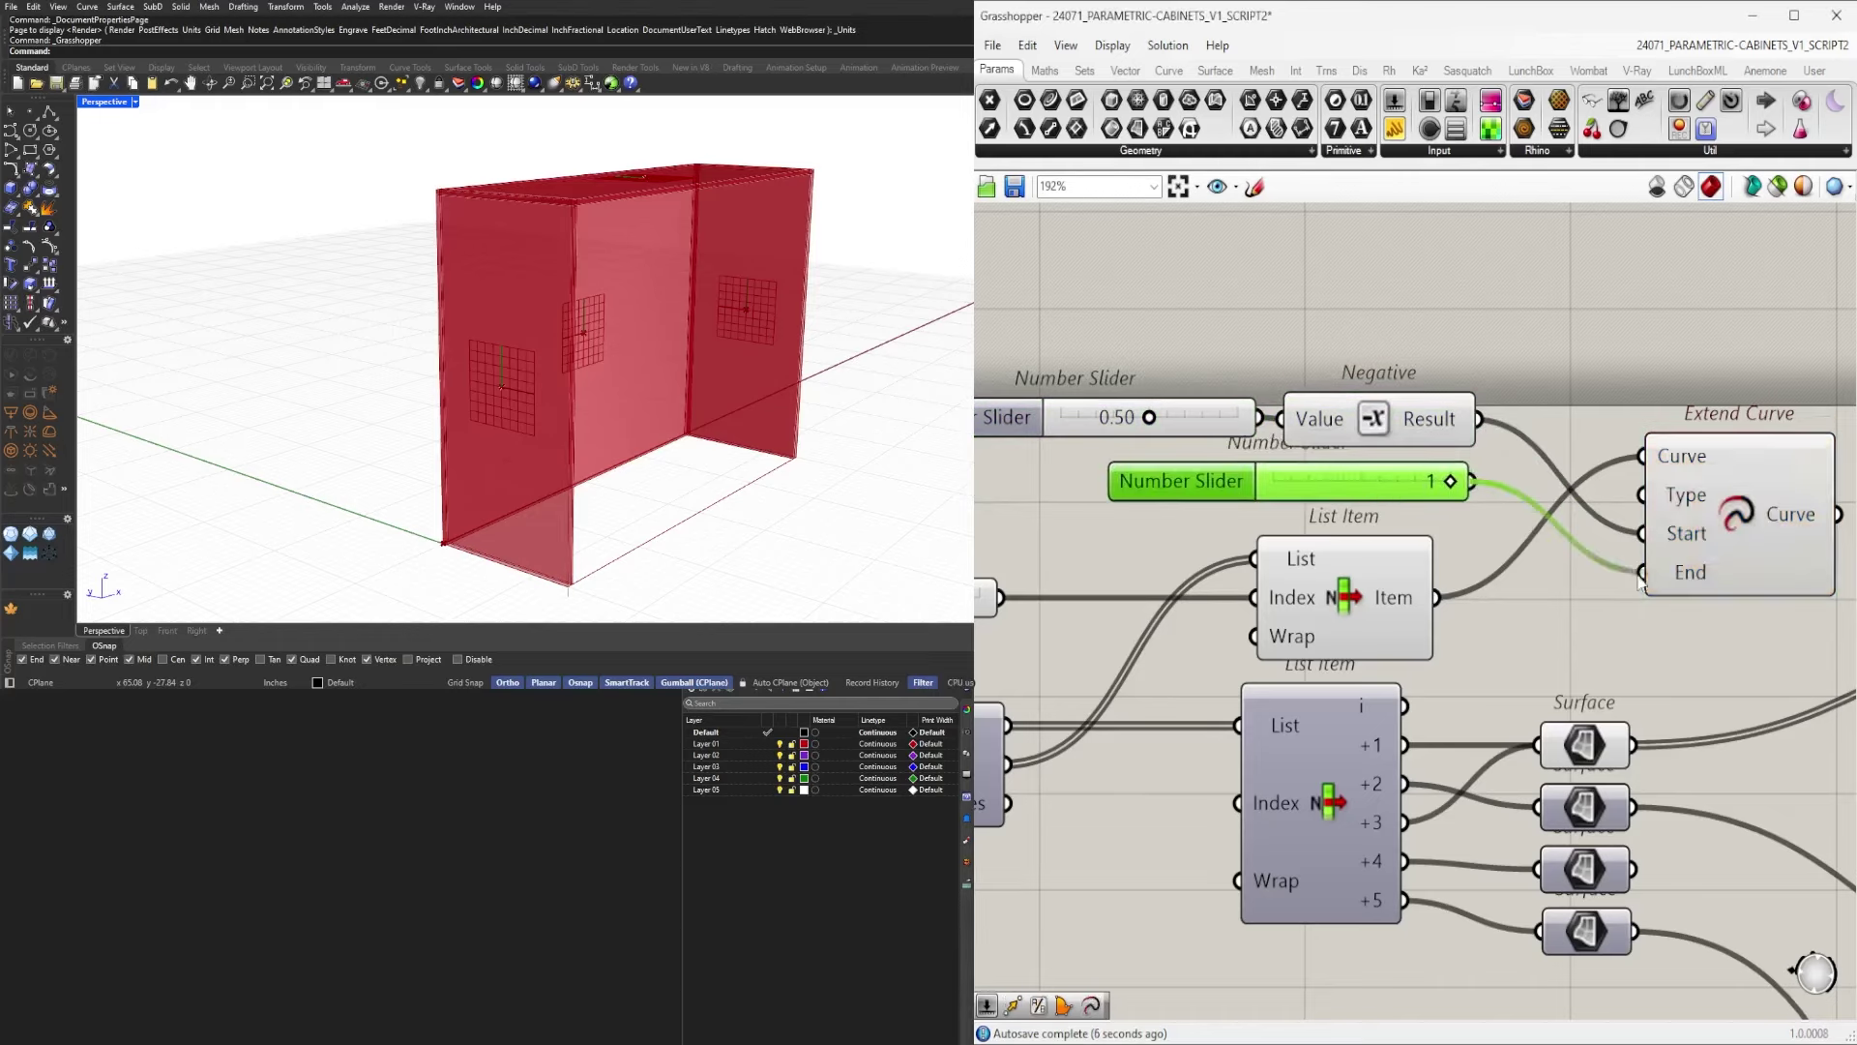
Set the slider feeding Extend Curve's End input to 0.
scroll(1513, 499, up, 4)
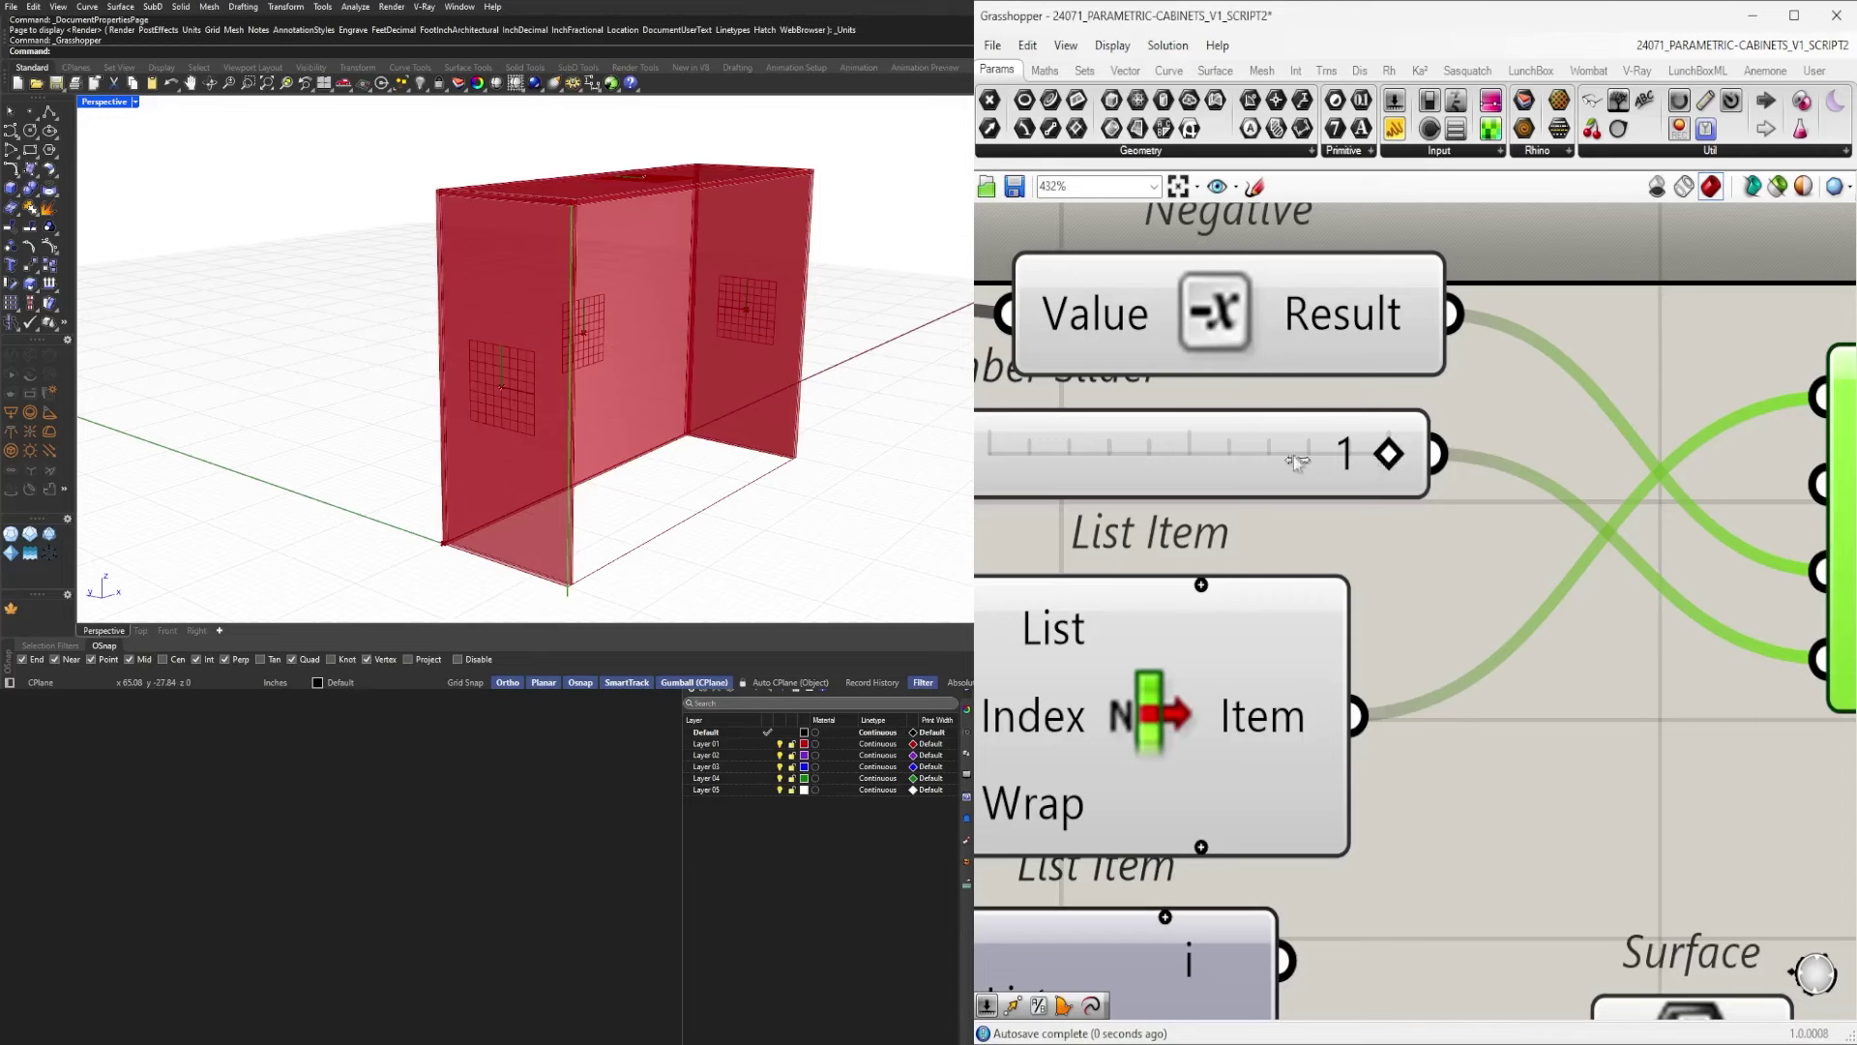
drag(1383, 454, 966, 848)
scroll(1339, 470, down, 6)
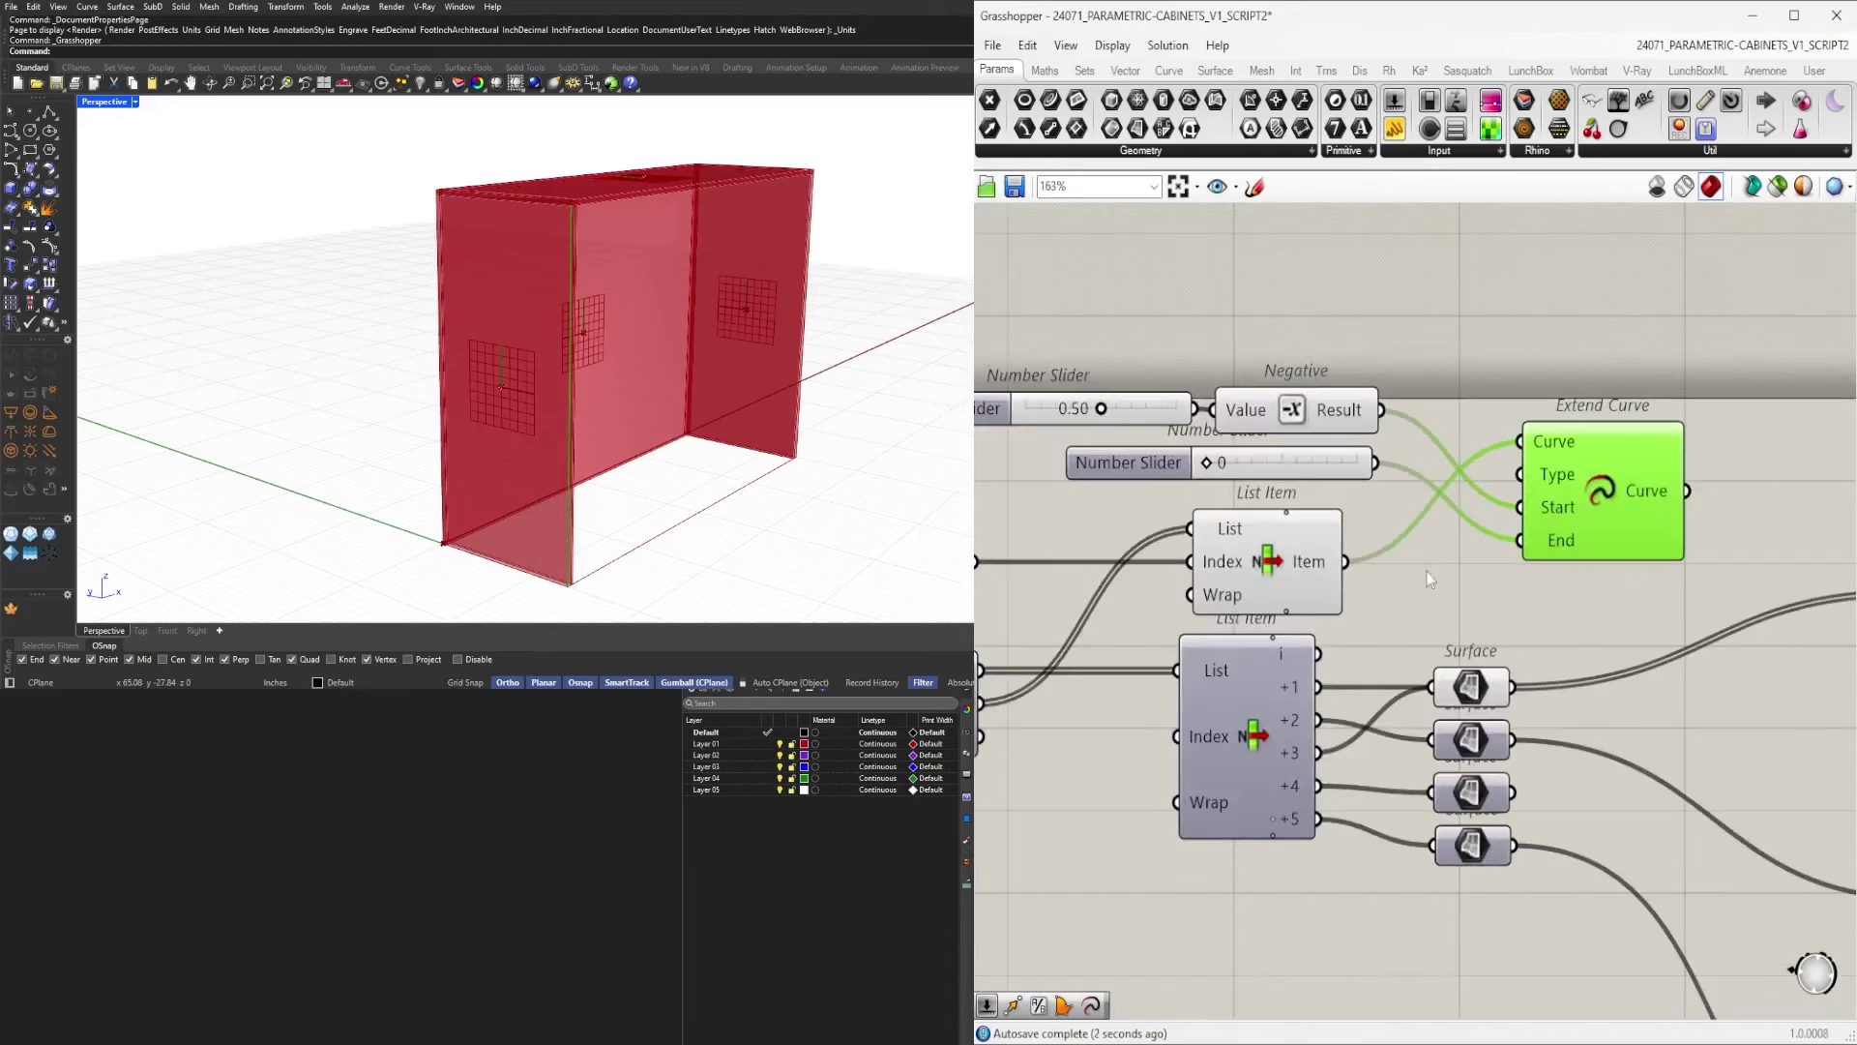
Examine where the Extend Curve result ends relative to the top panel at the cabinet's upper corner.
click(1426, 570)
right_drag(1392, 505, 1403, 557)
click(1163, 462)
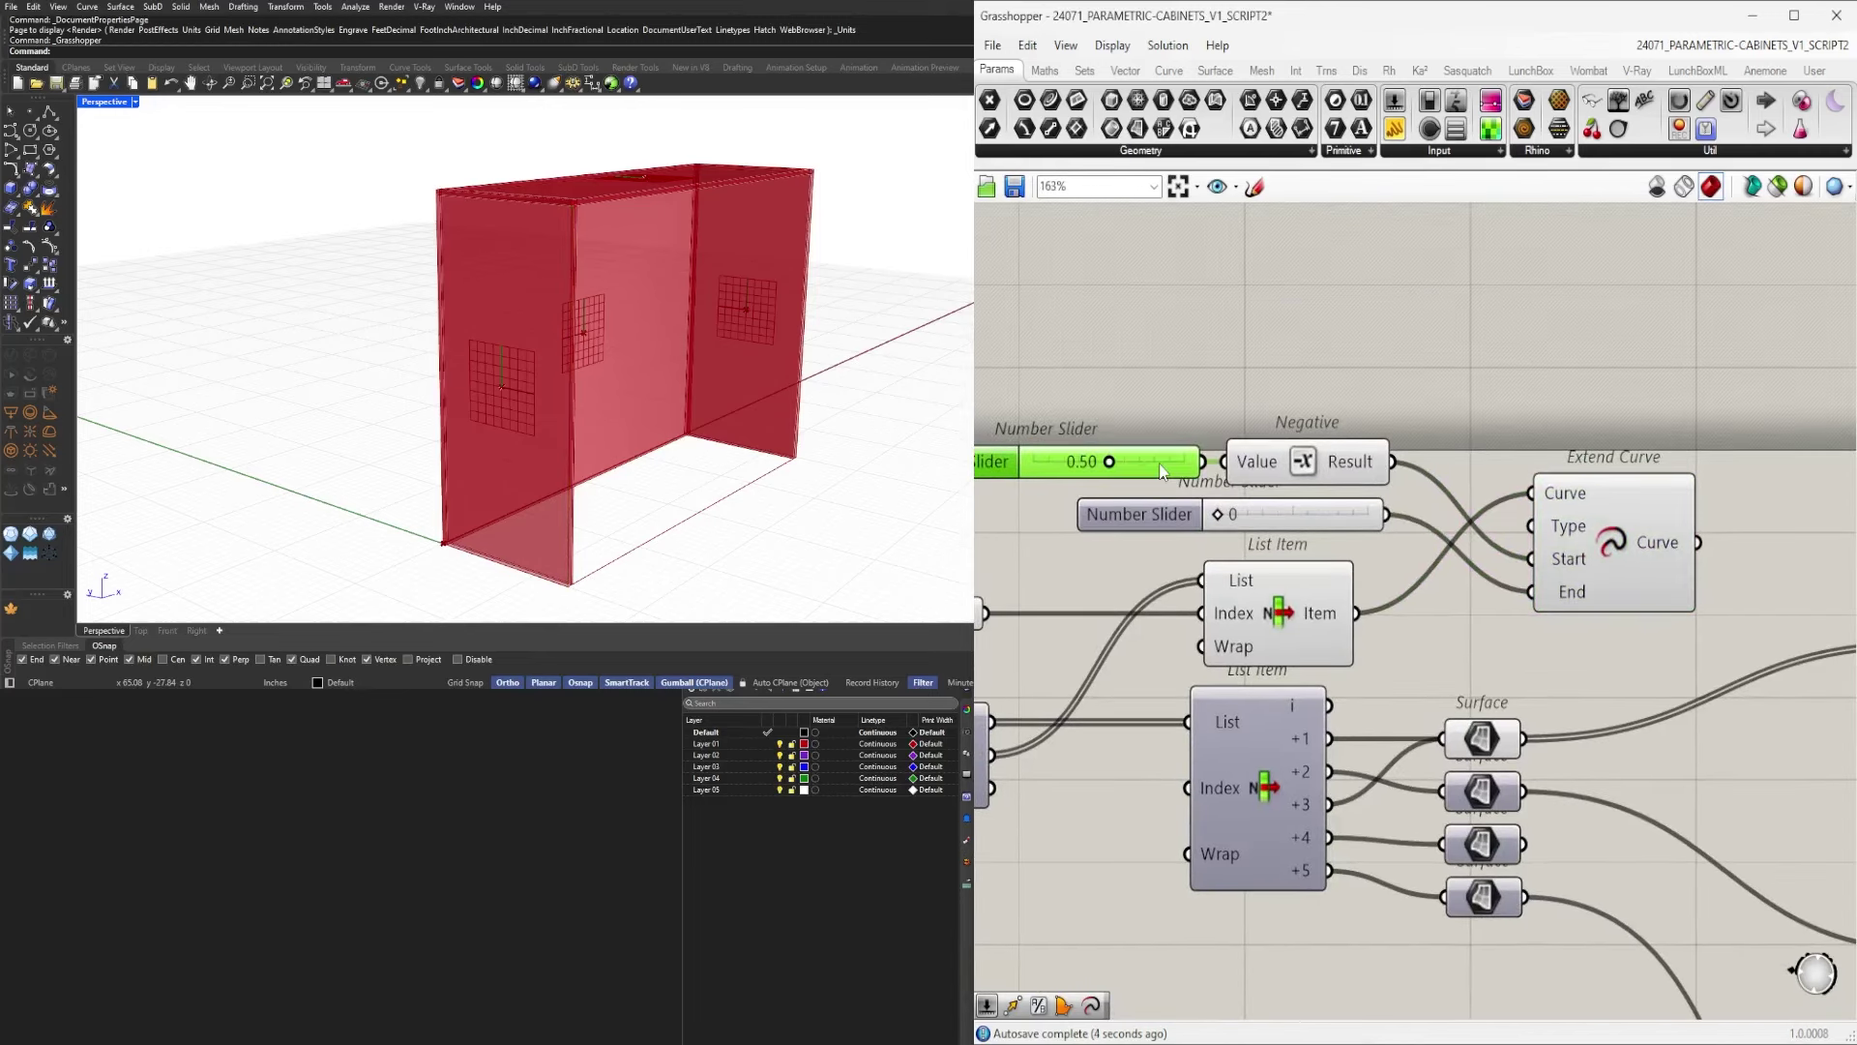
click(1495, 387)
click(1611, 527)
scroll(607, 249, up, 3)
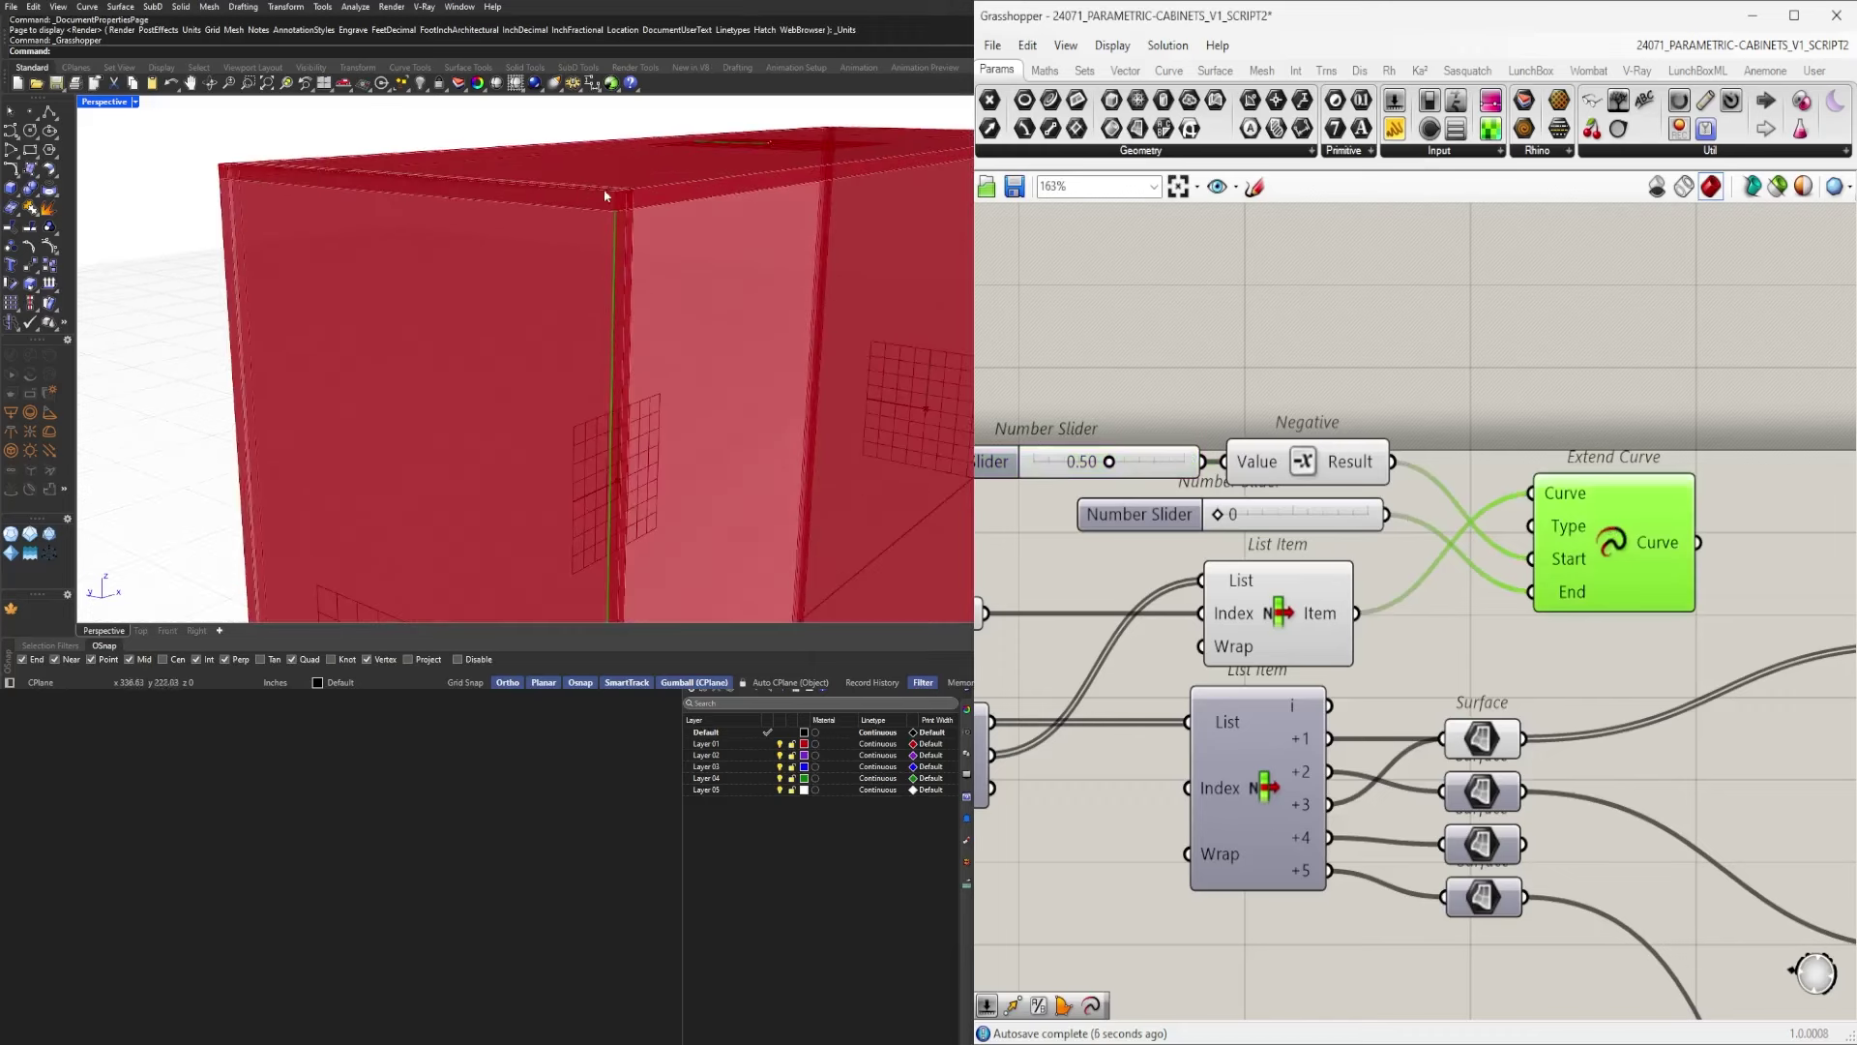
scroll(982, 447, up, 4)
scroll(1207, 480, down, 5)
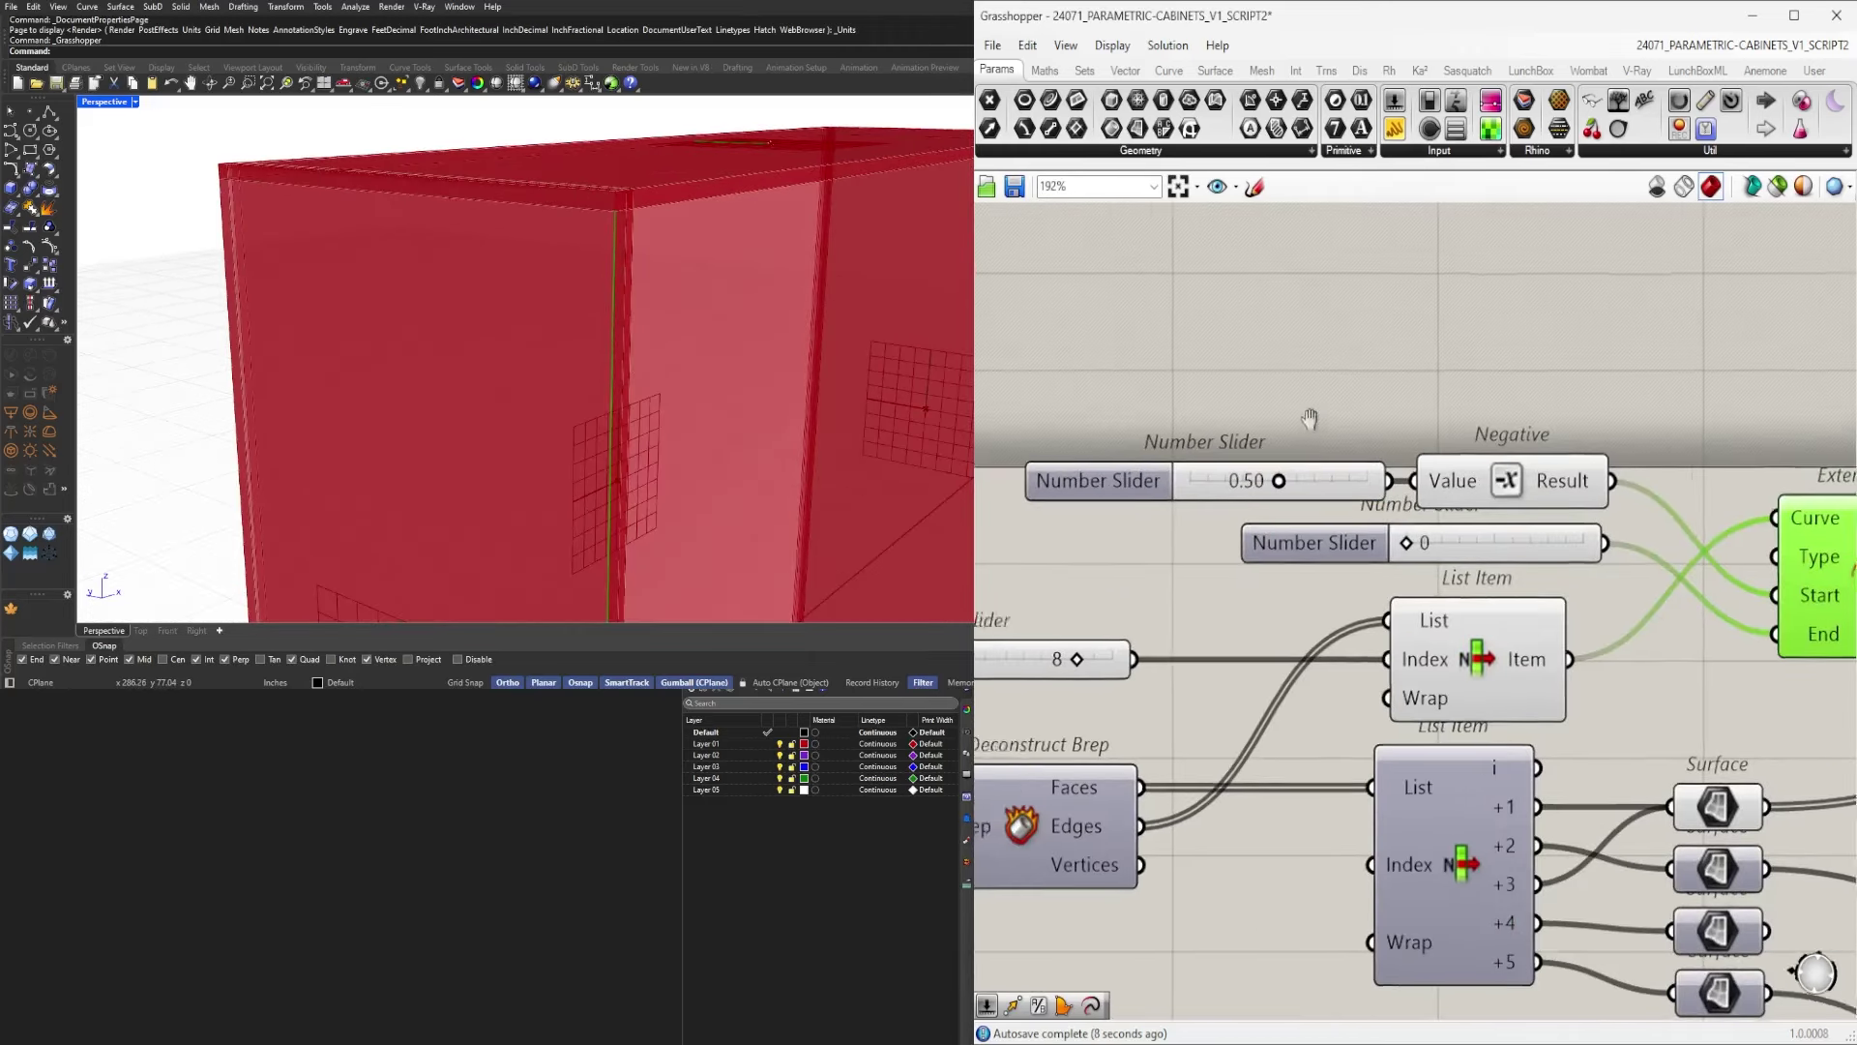
scroll(1474, 476, down, 4)
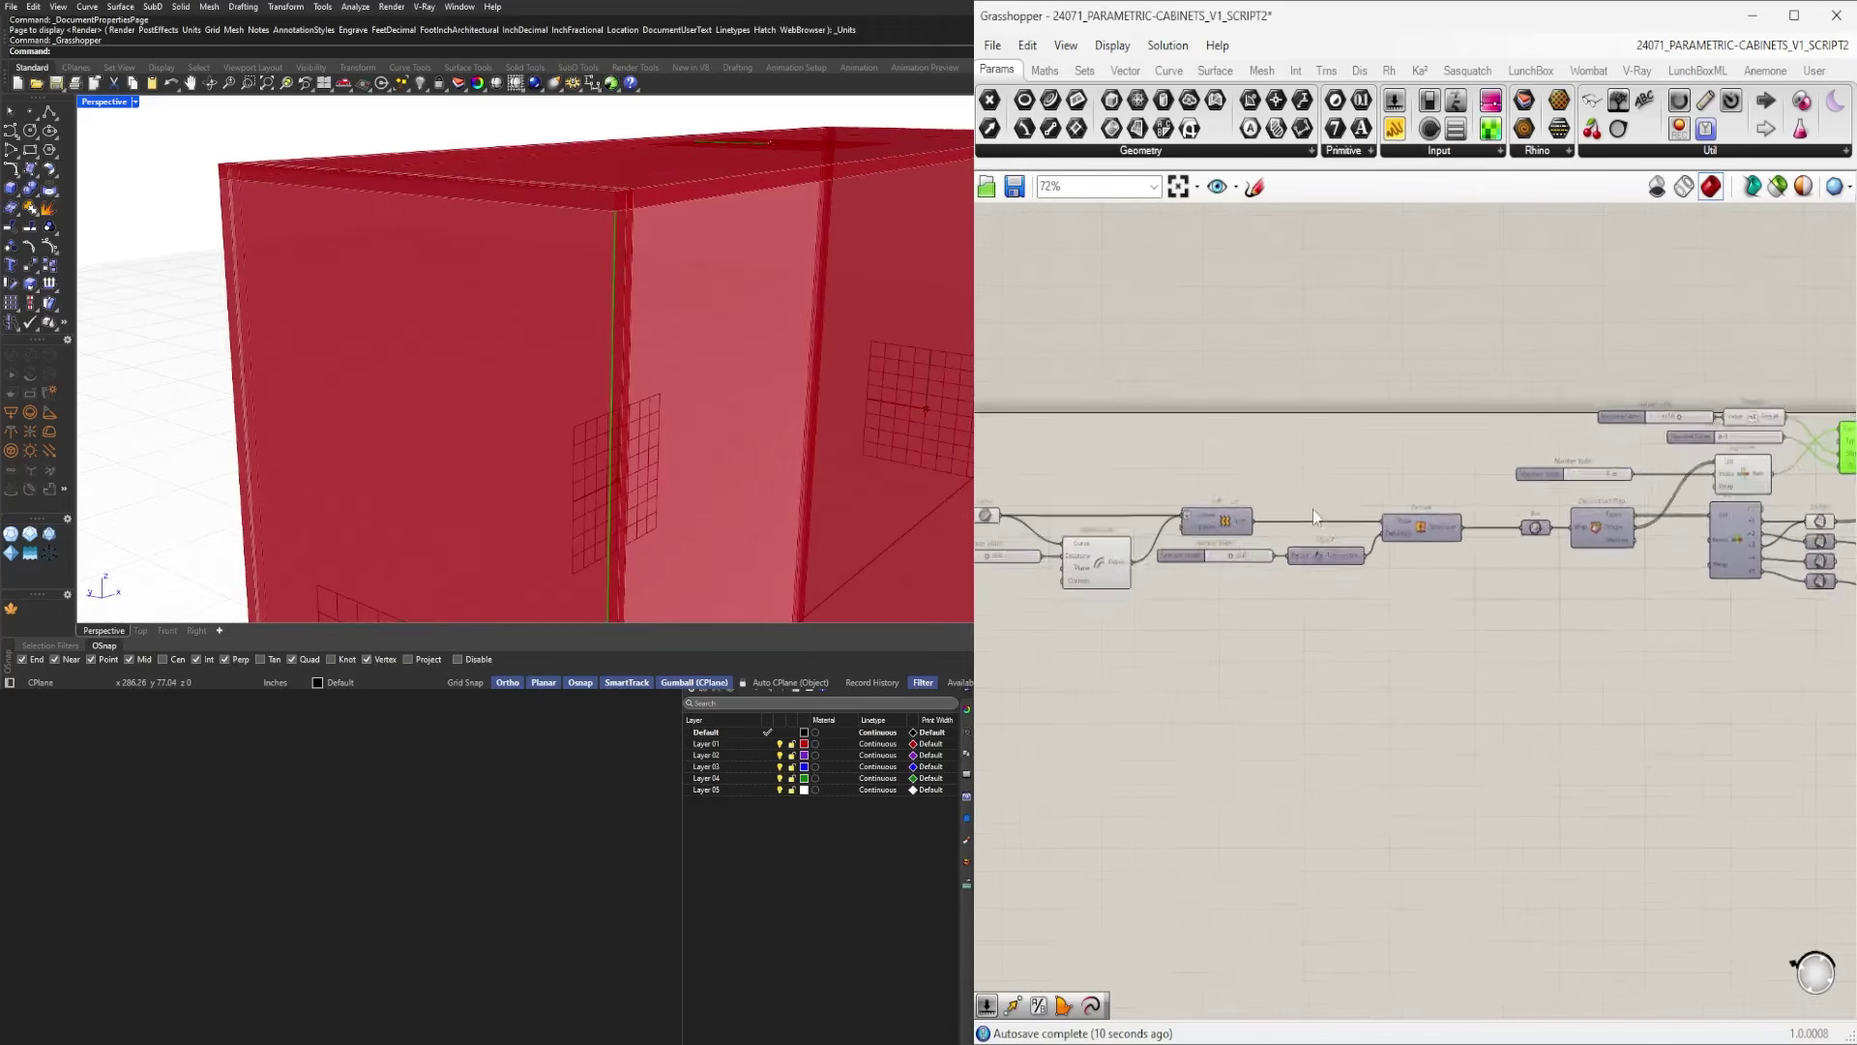
Preview the extruded panels to find the top panel's branch, and shift its thickness slider to clear space.
click(1712, 518)
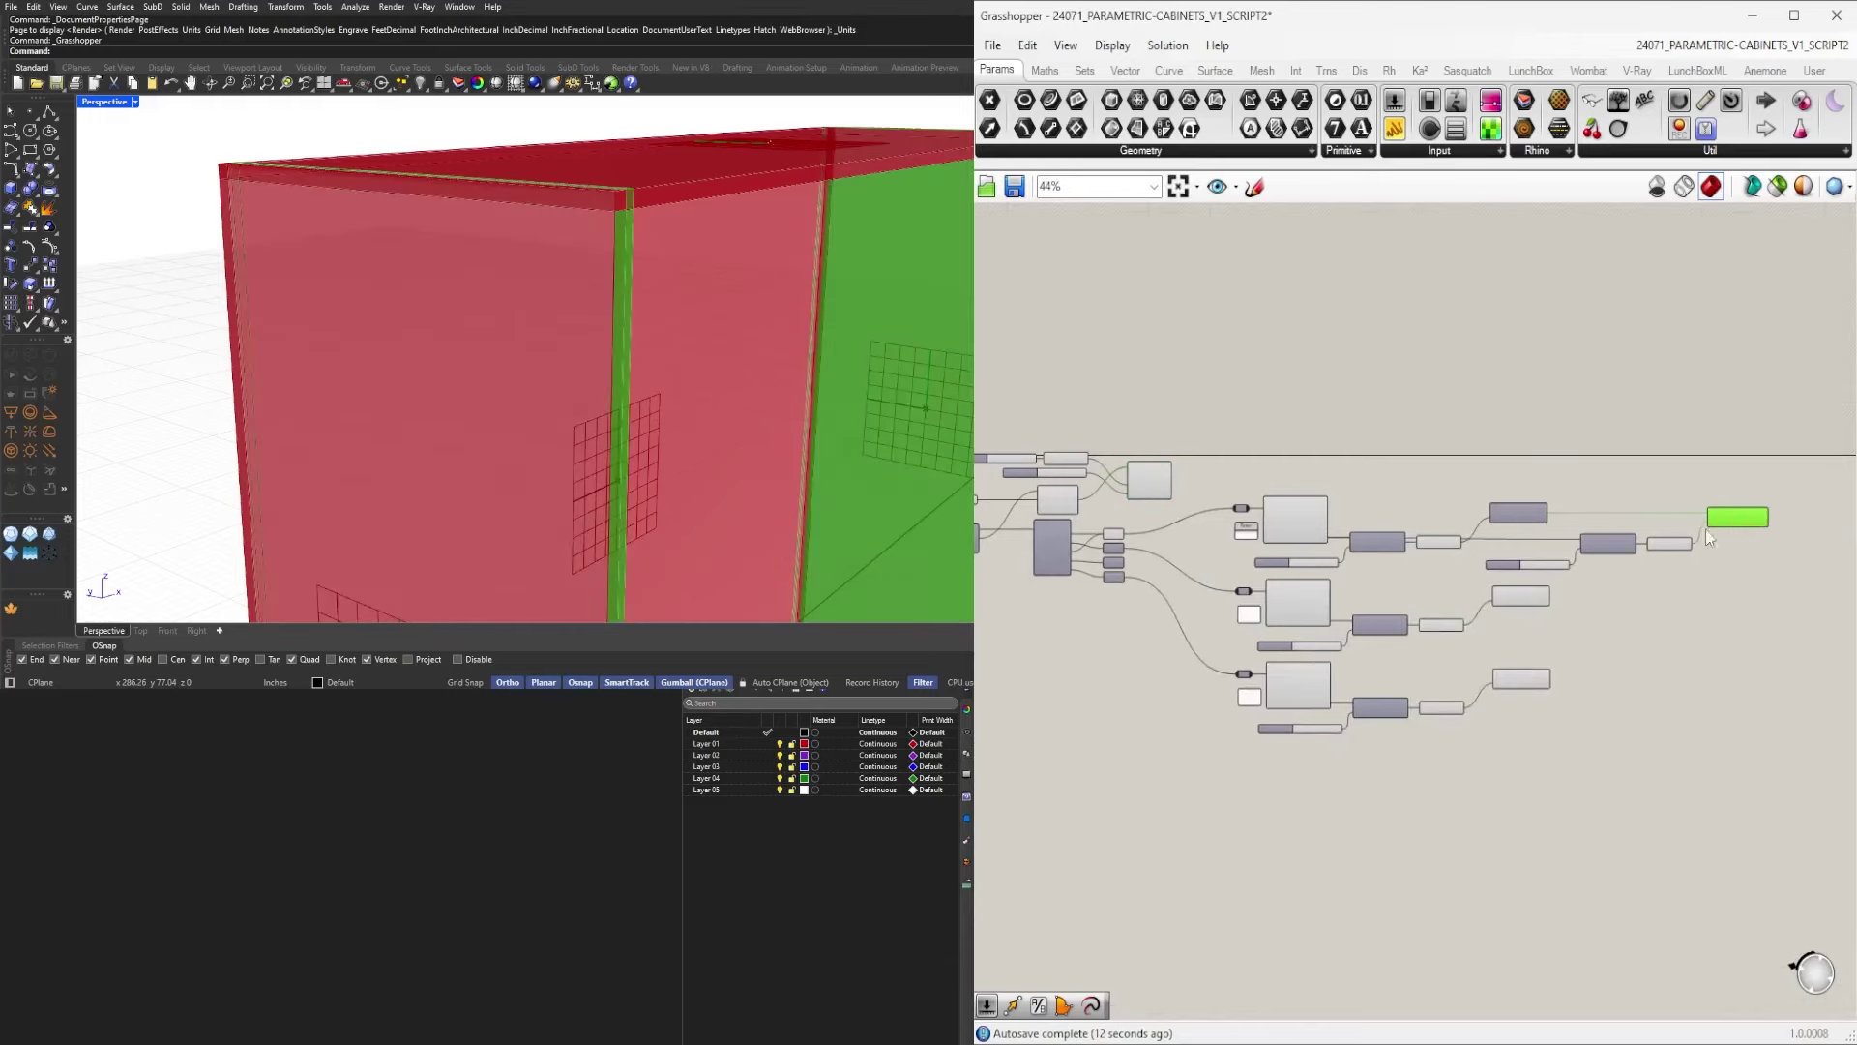
click(1519, 597)
click(1523, 677)
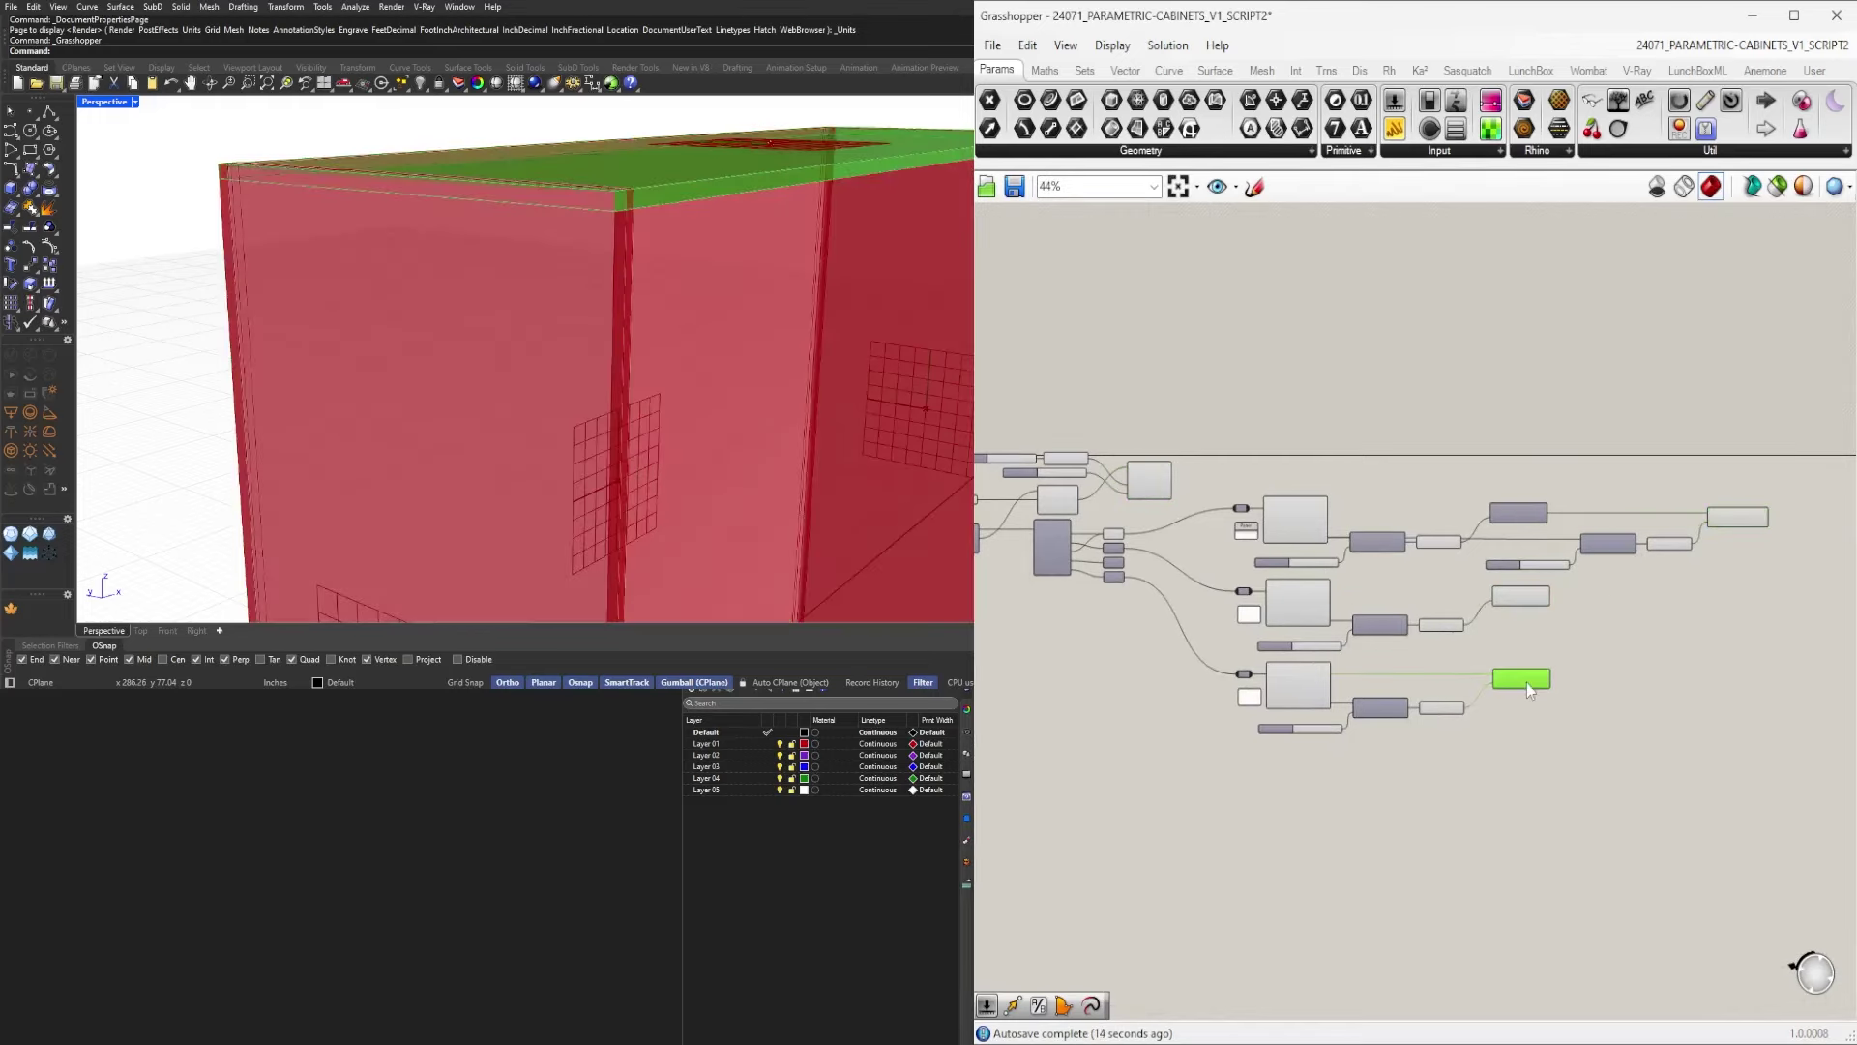
scroll(1571, 734, up, 5)
drag(1385, 747, 1342, 749)
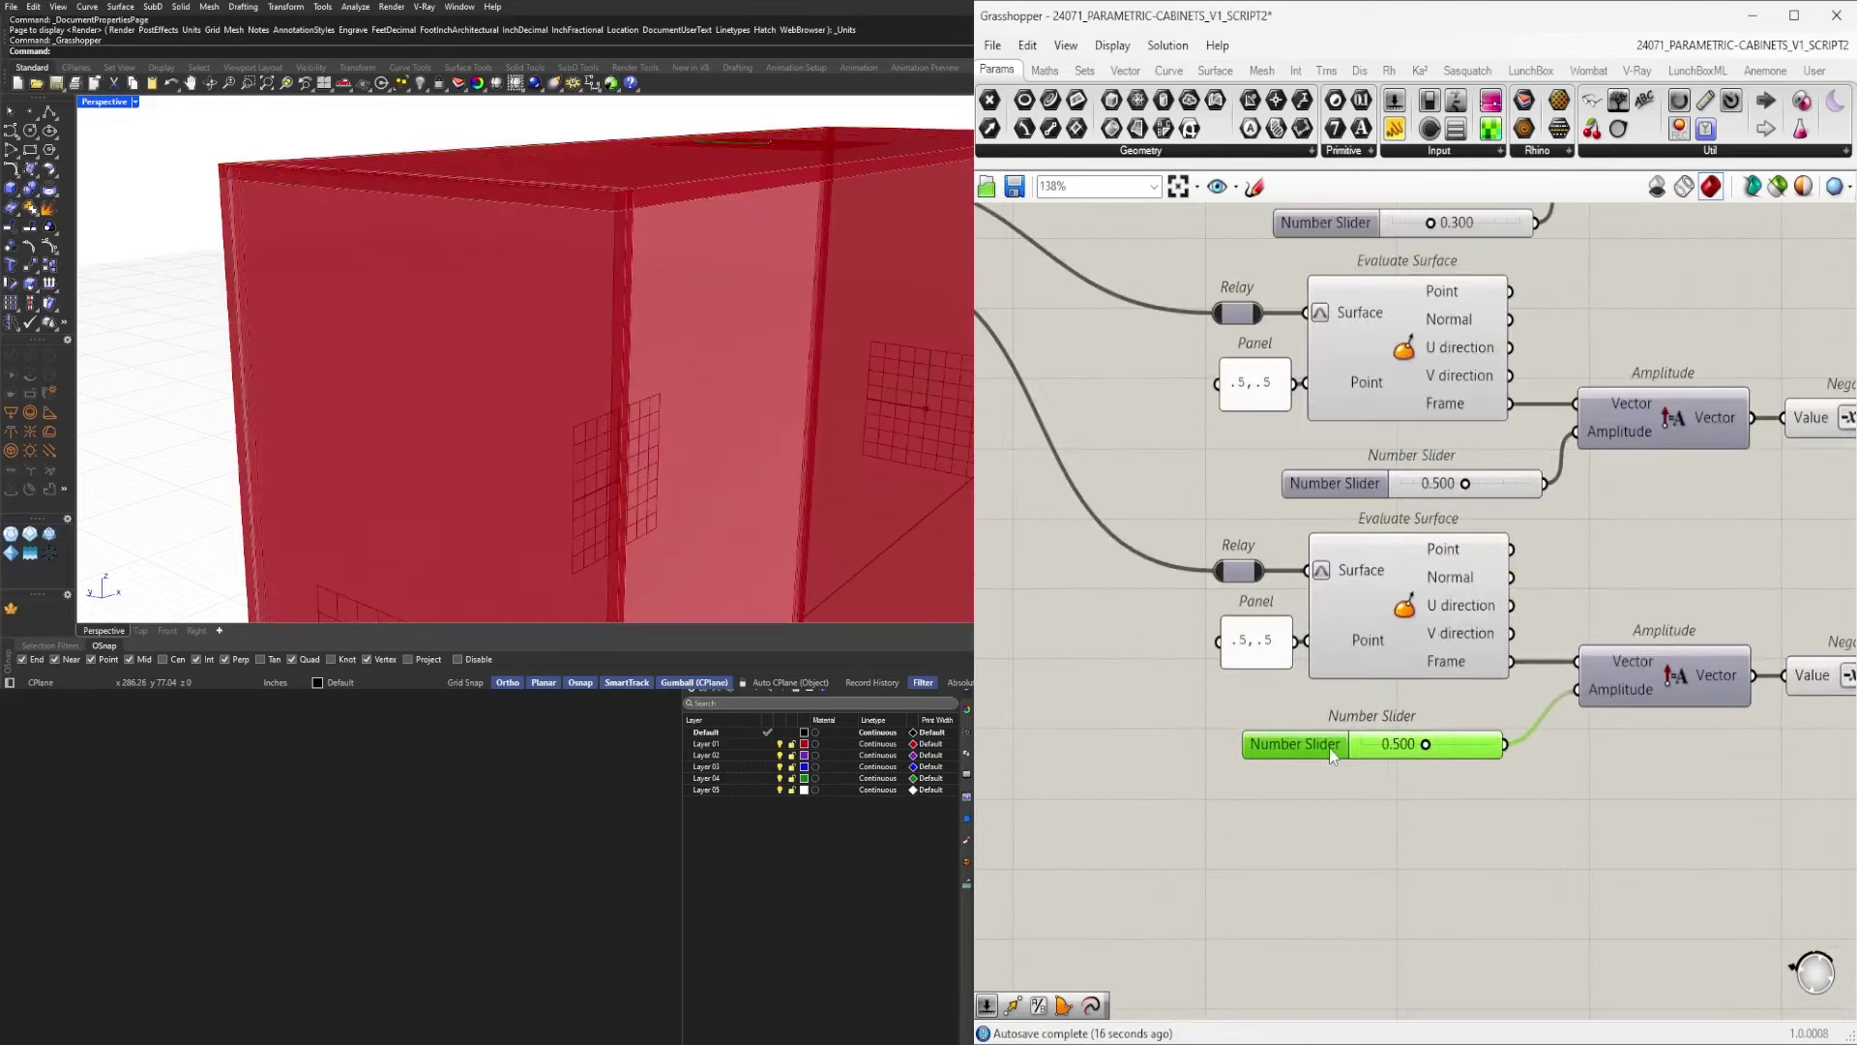
Add a Division component and connect the top panel's thickness slider to its A input.
double_click(1602, 793)
text(/)
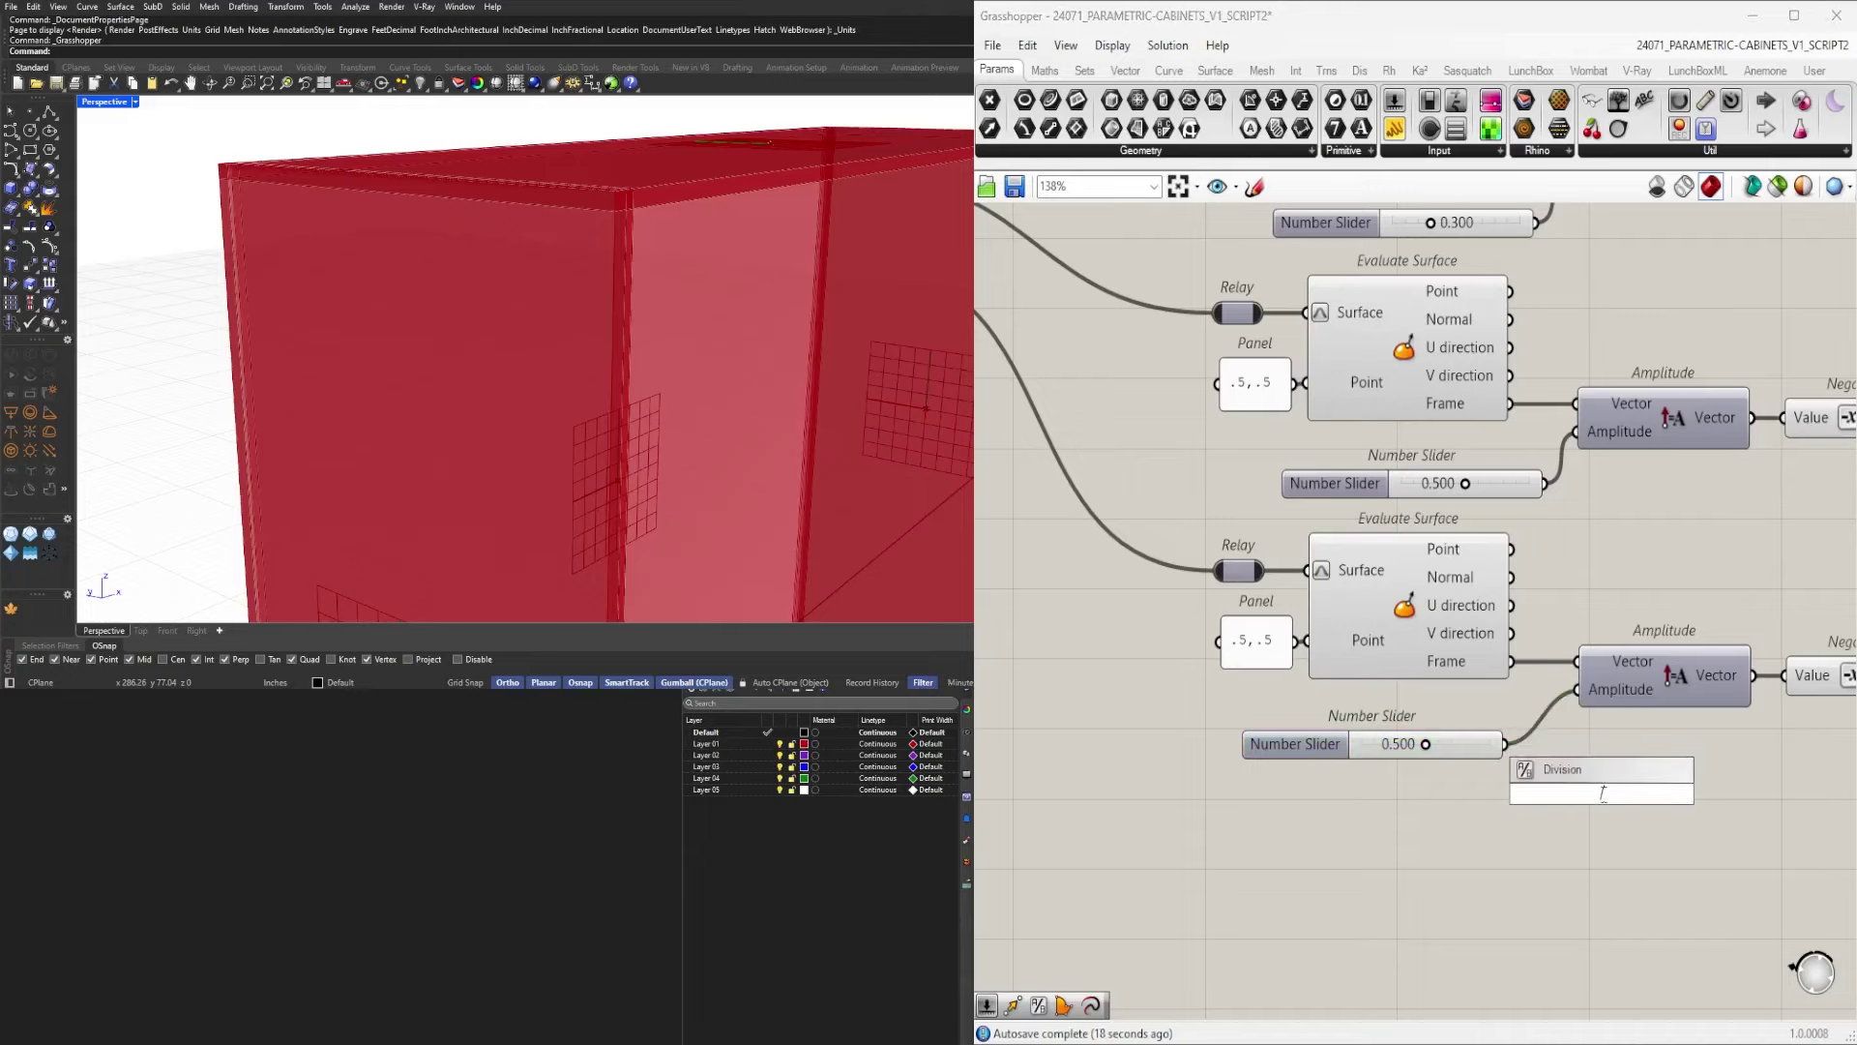
key(Return)
drag(1542, 781, 1544, 784)
drag(1587, 790, 1602, 781)
Add a Number parameter fed by Division's Result and hide its incoming wire.
right_drag(1742, 784, 1635, 790)
click(1635, 789)
double_click(1638, 797)
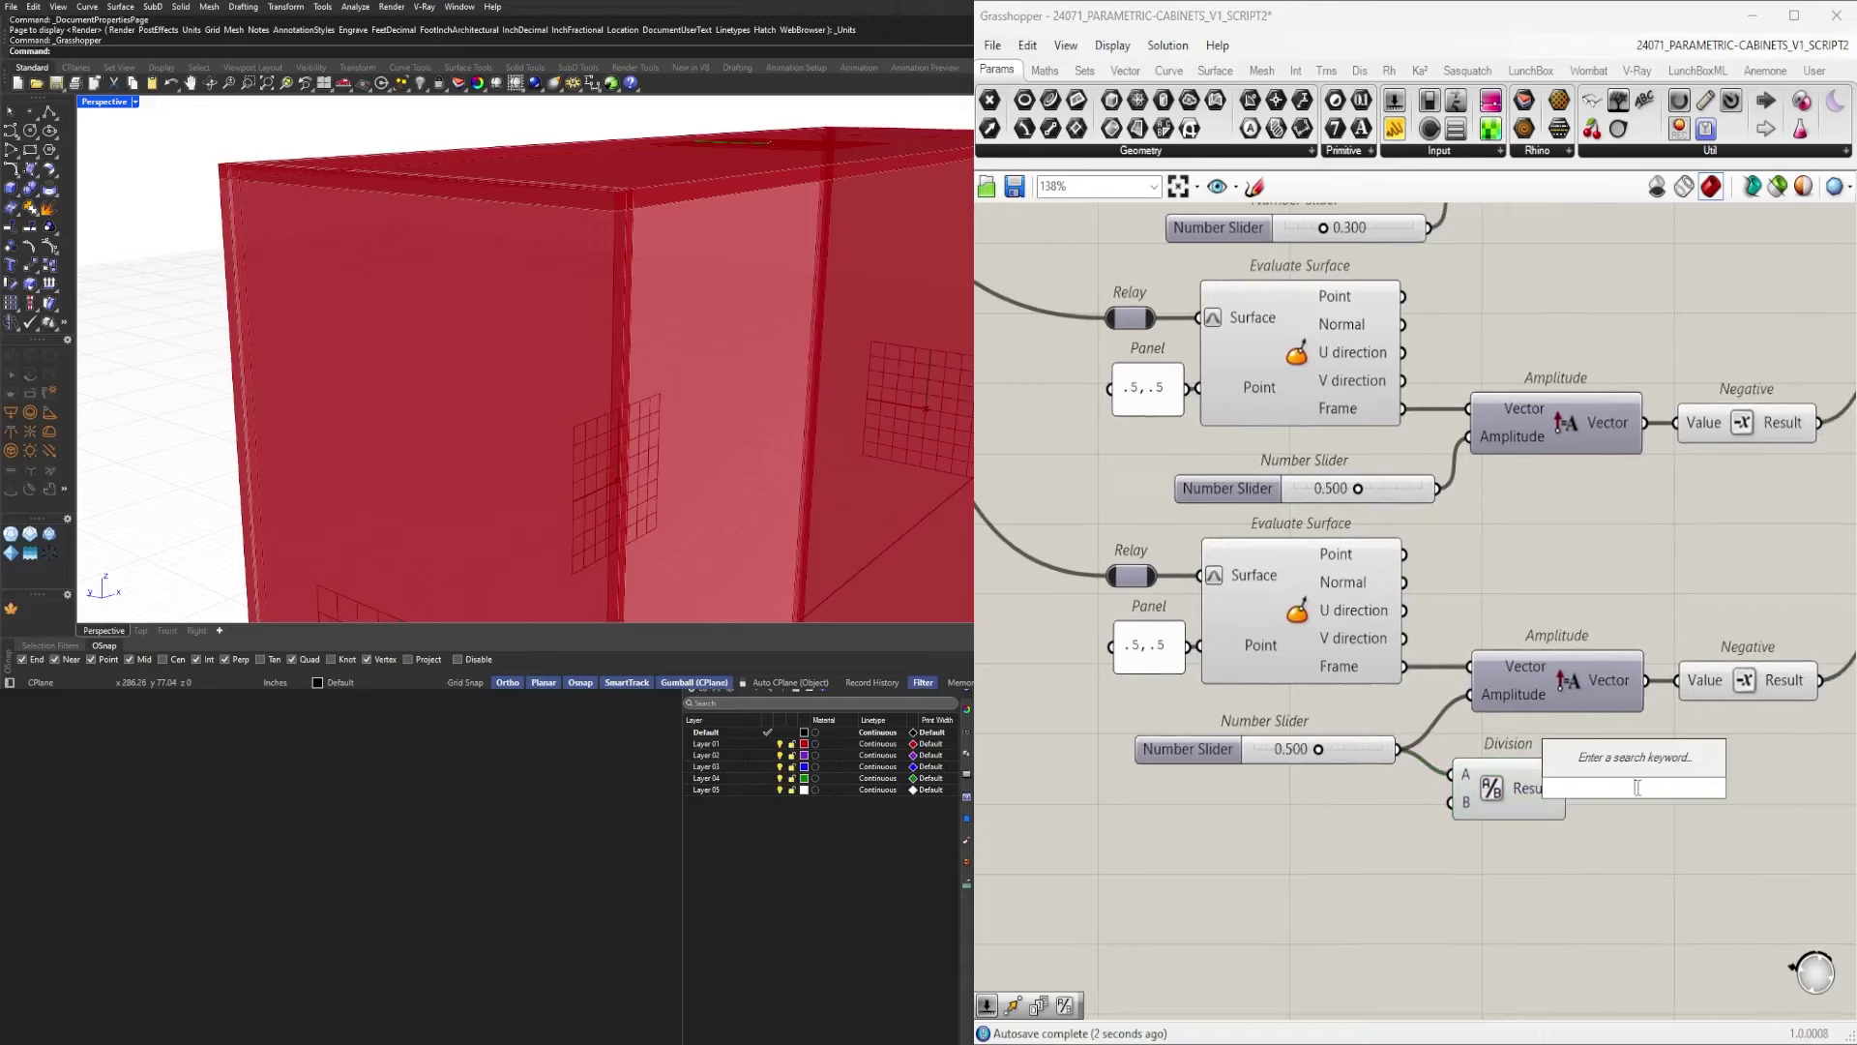
text(number)
key(Return)
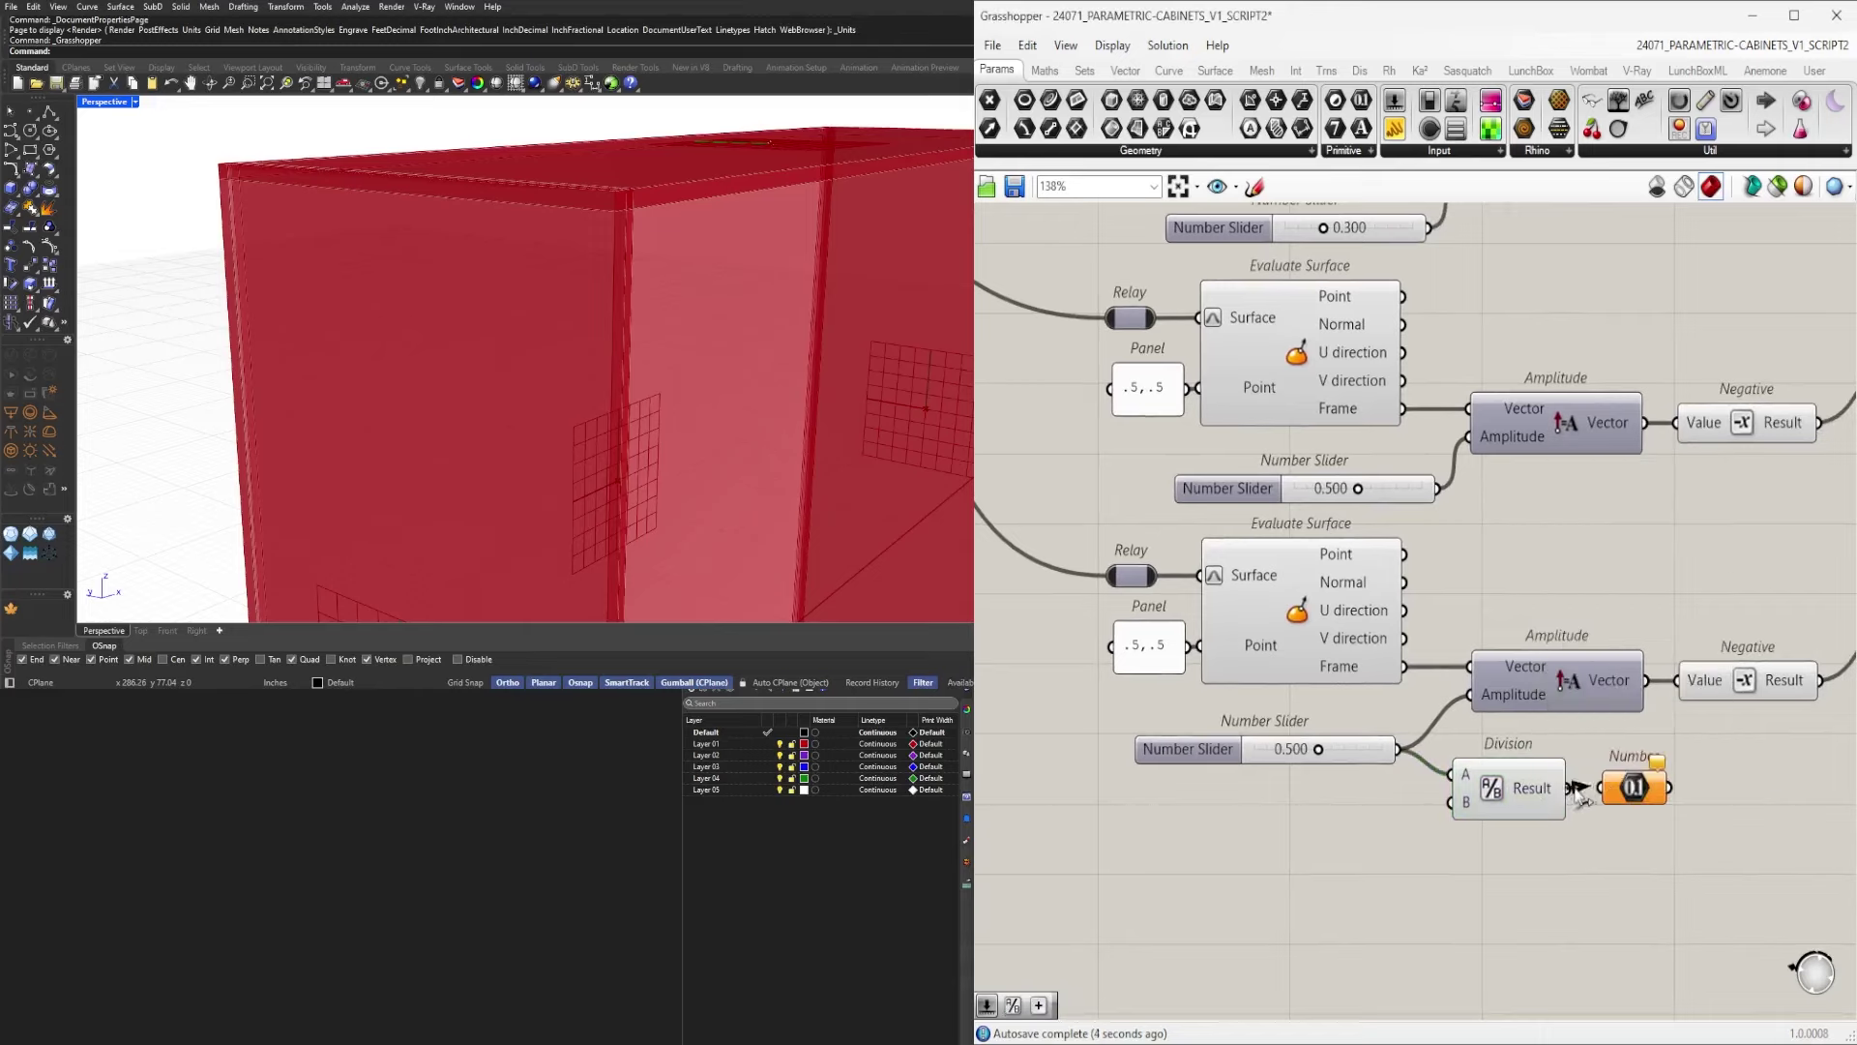
right_click(1633, 788)
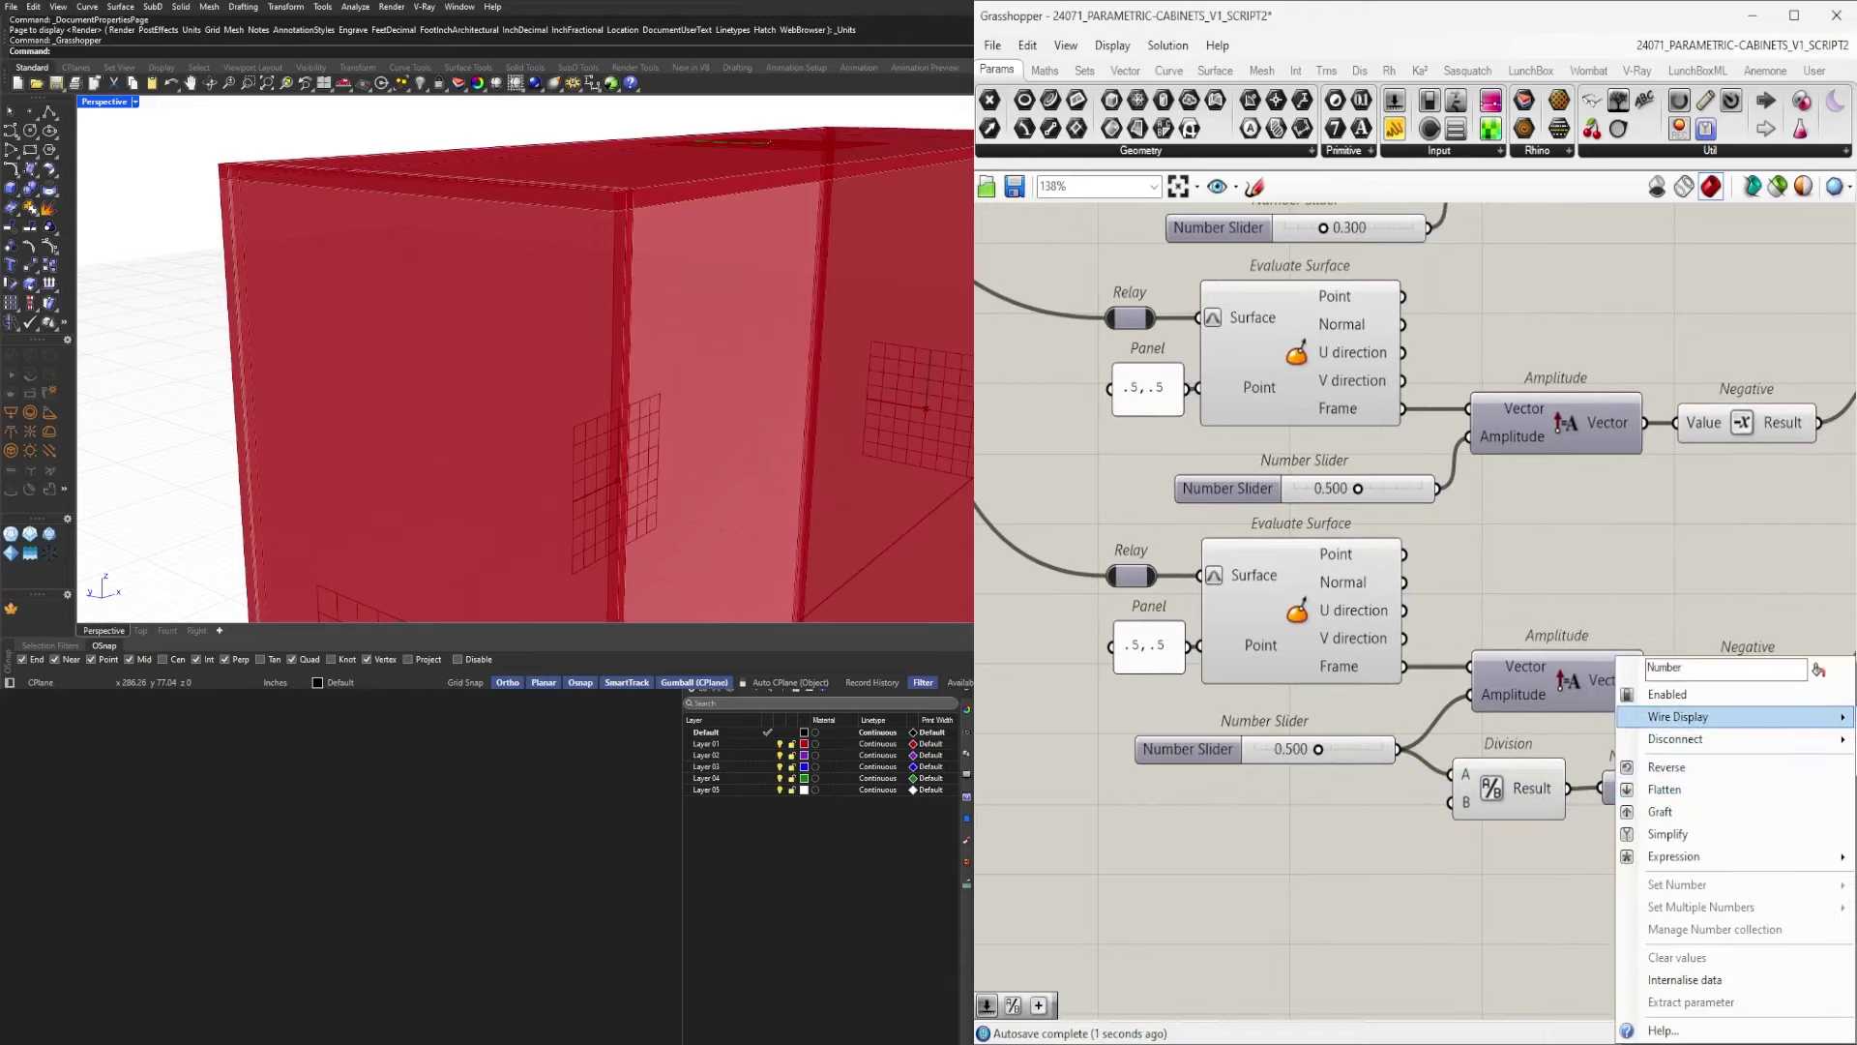
click(1856, 762)
Move the Number parameter beside the Negative component and use it as the Value input in place of the 0.50 slider.
drag(1633, 796, 1314, 450)
scroll(1621, 764, down, 7)
scroll(1427, 643, up, 5)
scroll(1399, 618, up, 5)
scroll(1391, 510, down, 3)
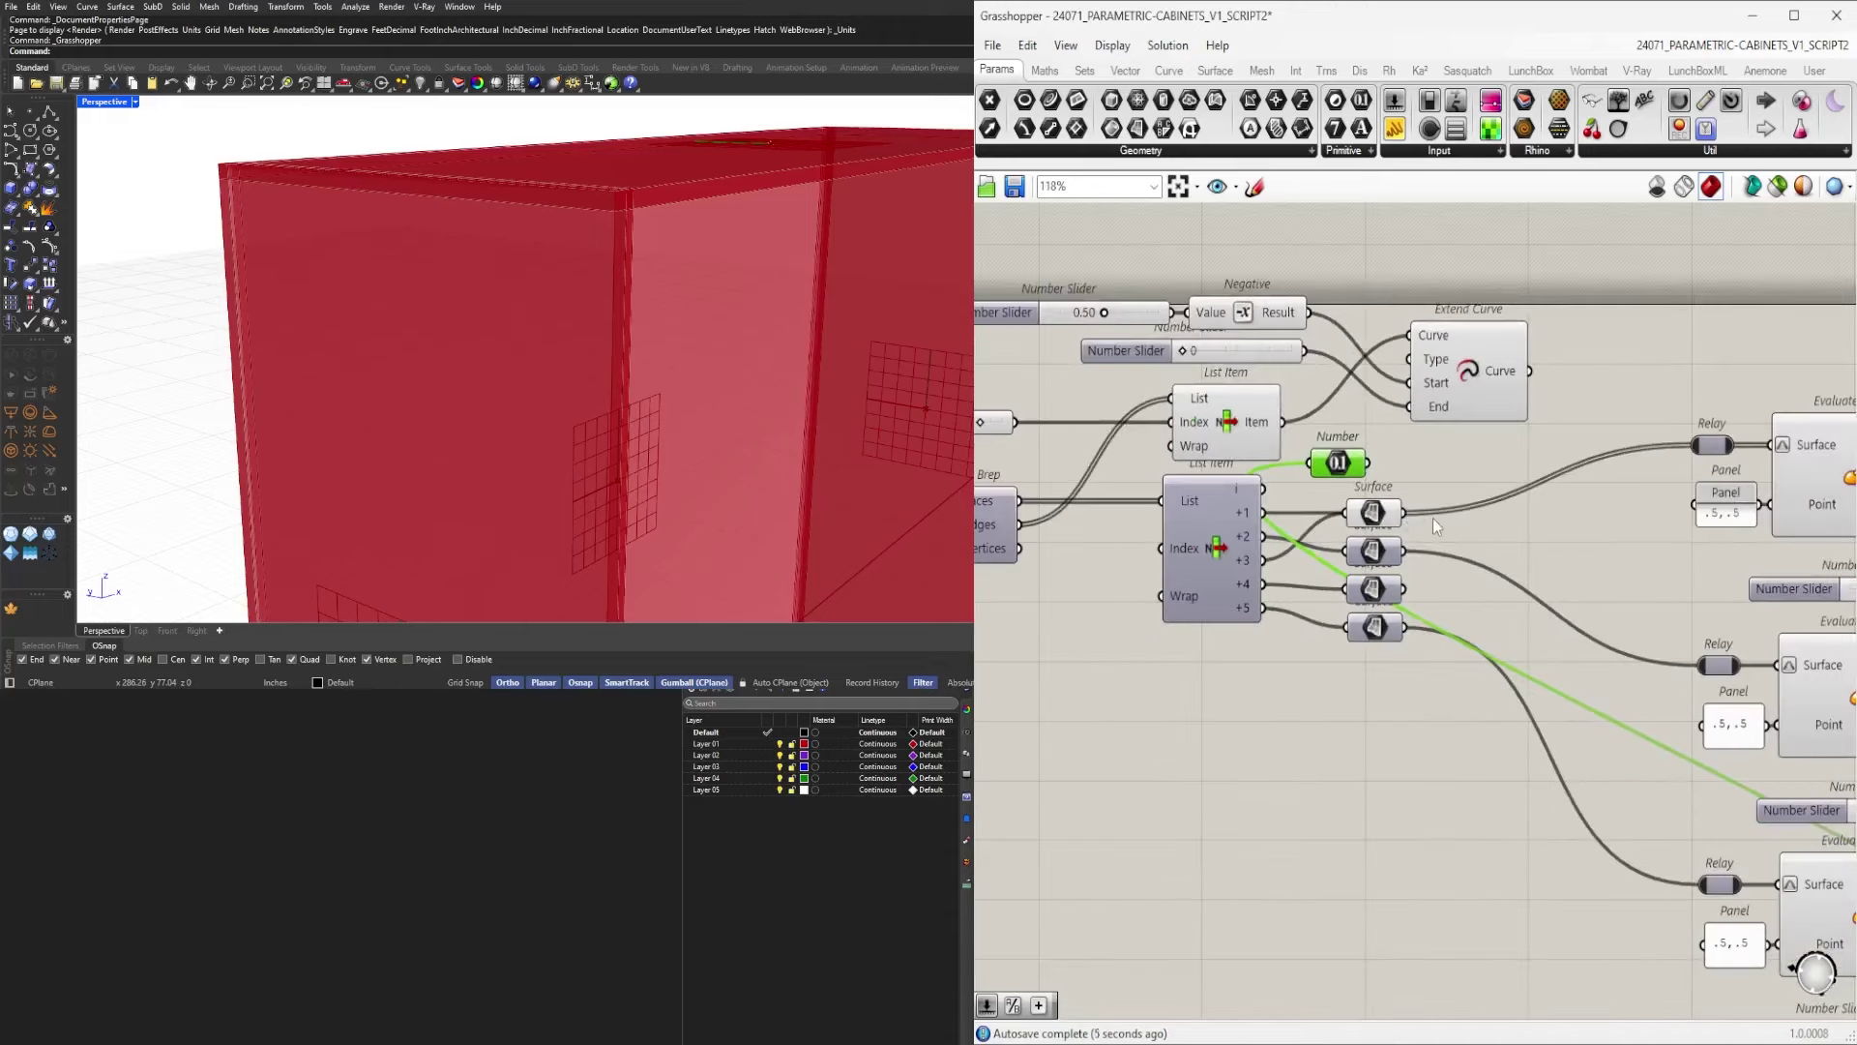
scroll(1431, 519, down, 2)
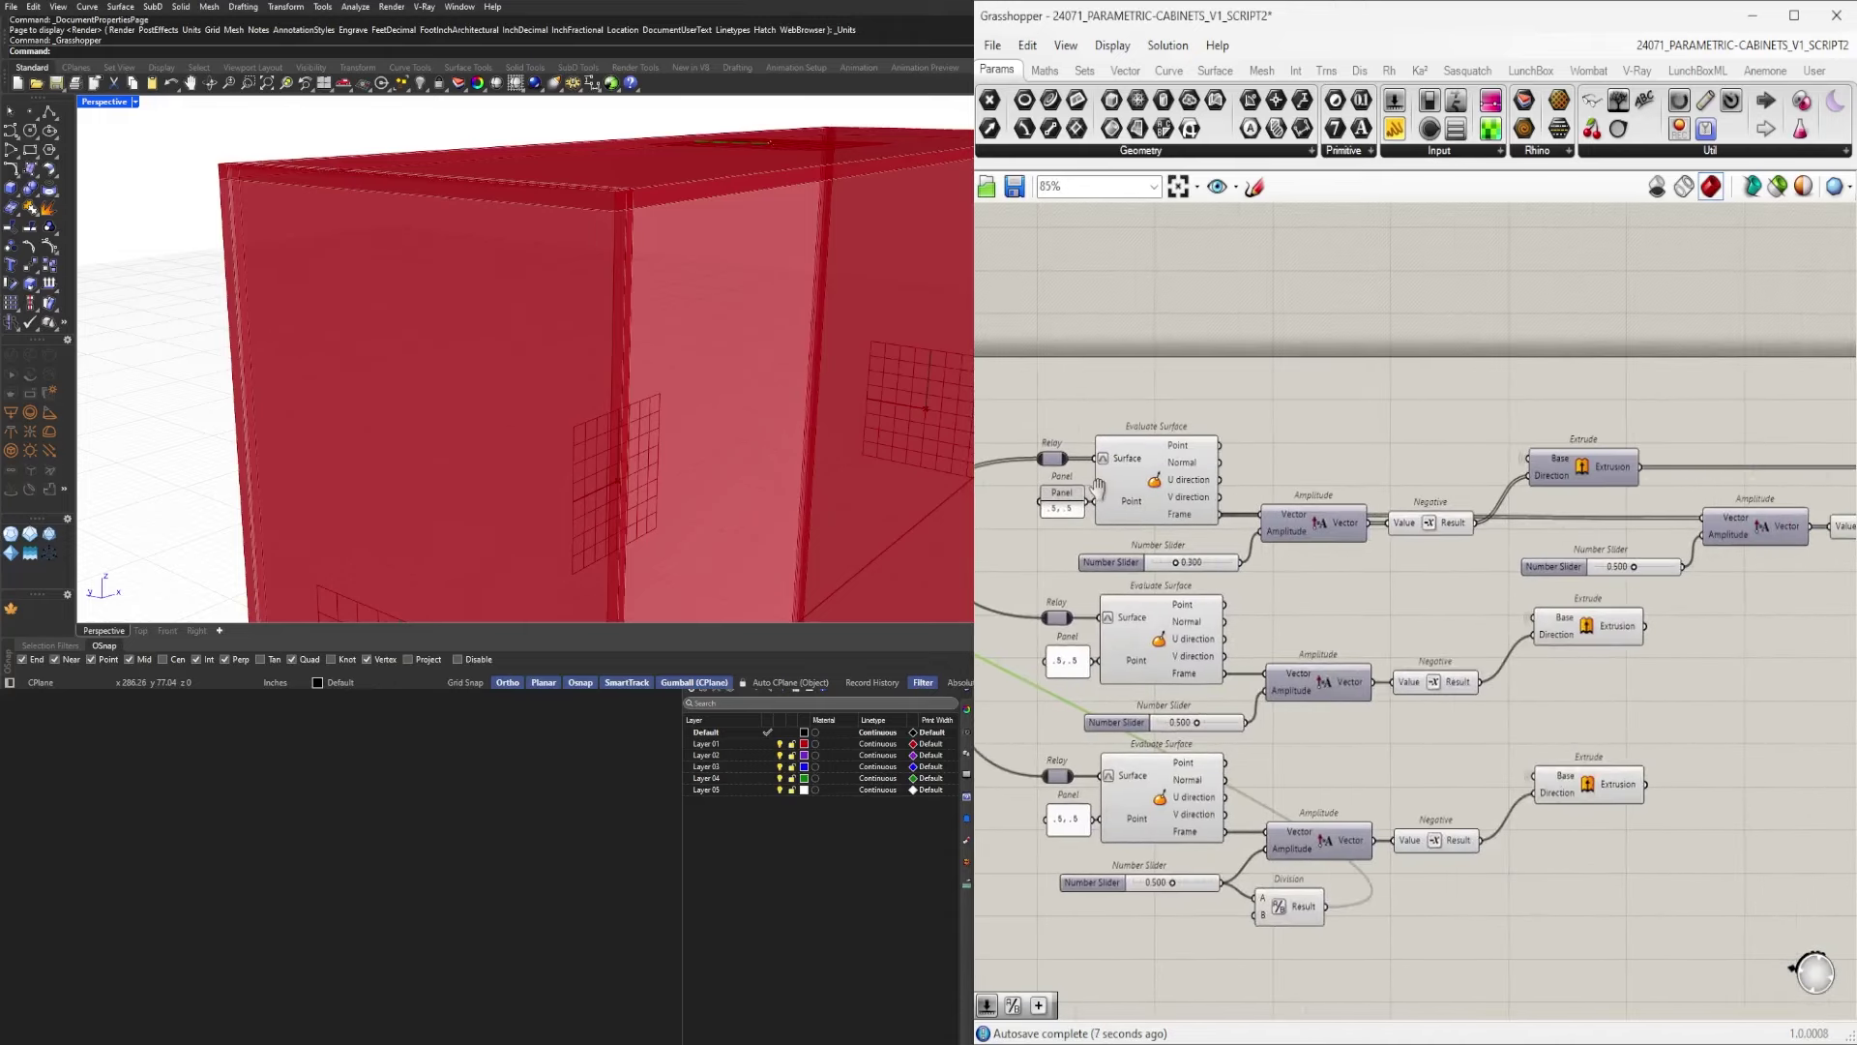
right_drag(1378, 467, 1774, 476)
drag(1703, 480, 1488, 371)
scroll(1402, 426, up, 4)
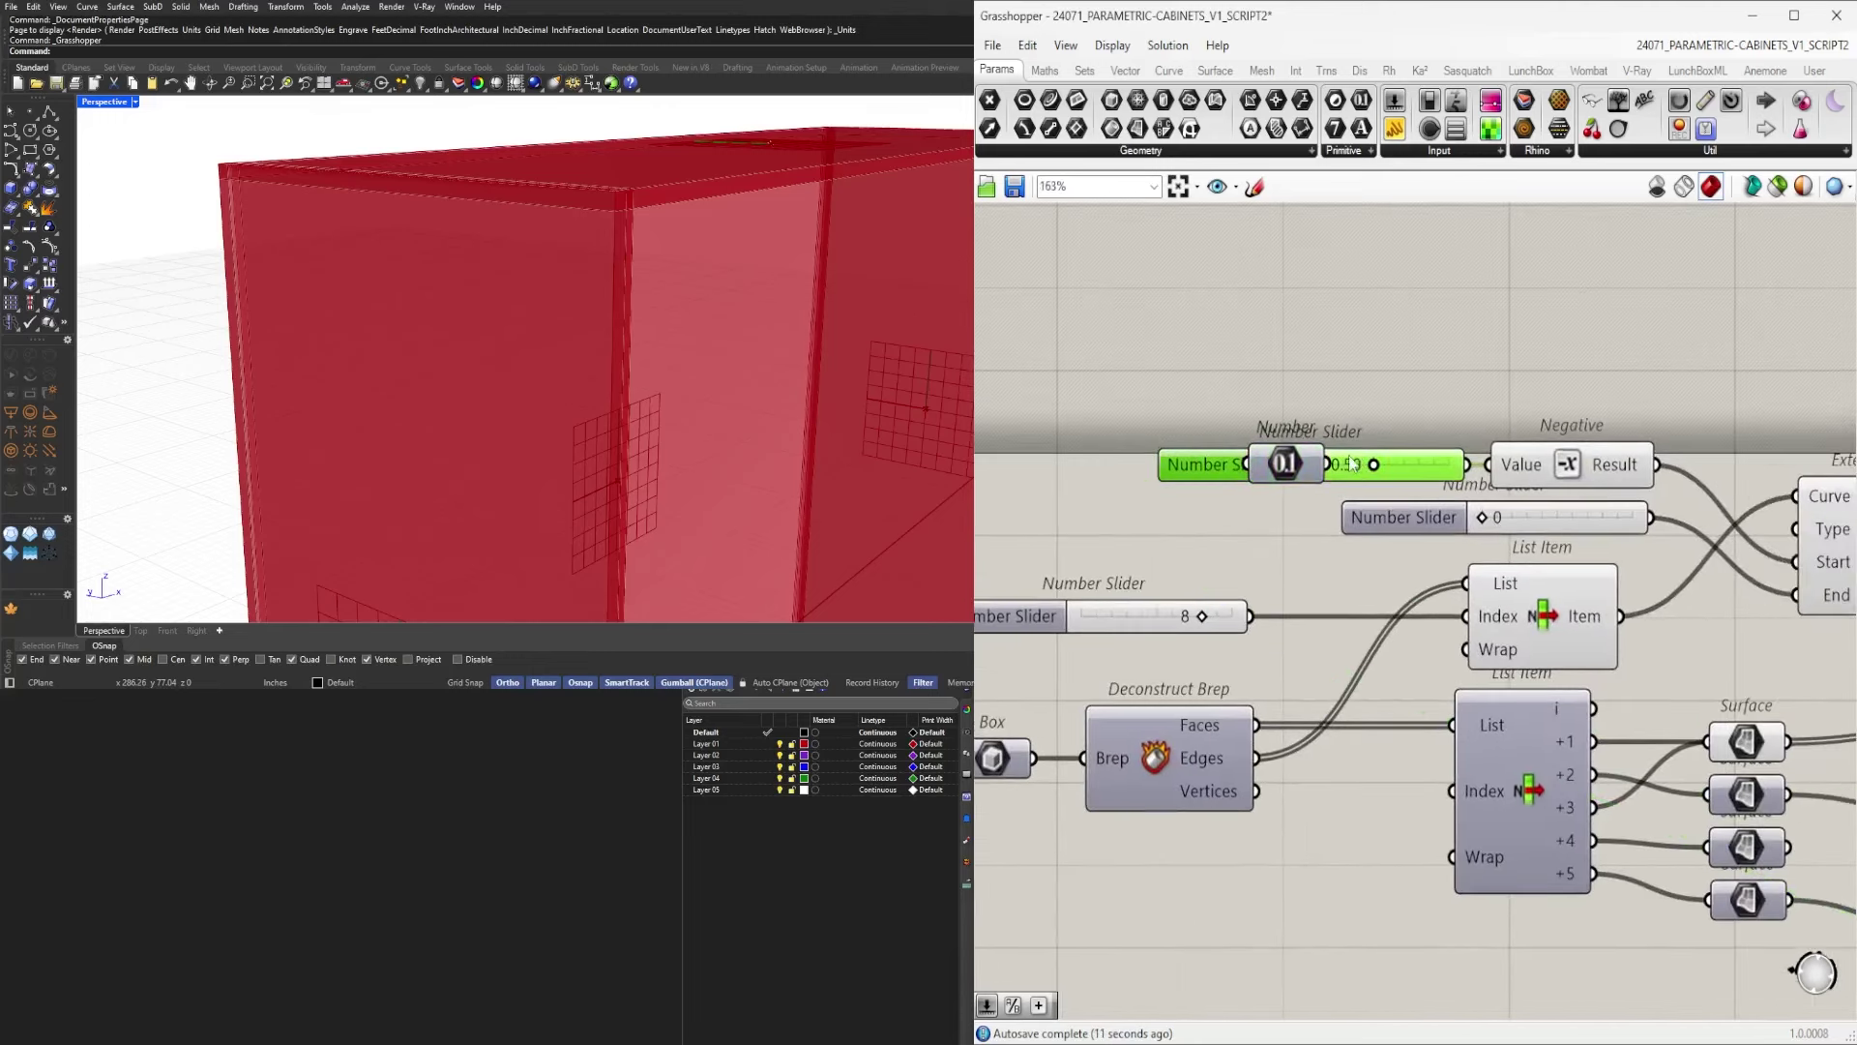
drag(1334, 472, 1491, 466)
key(Delete)
Examine the Extend Curve result at the cabinet's upper corner with the linked Number value.
scroll(1425, 471, down, 2)
right_drag(1383, 471, 1248, 483)
click(1579, 523)
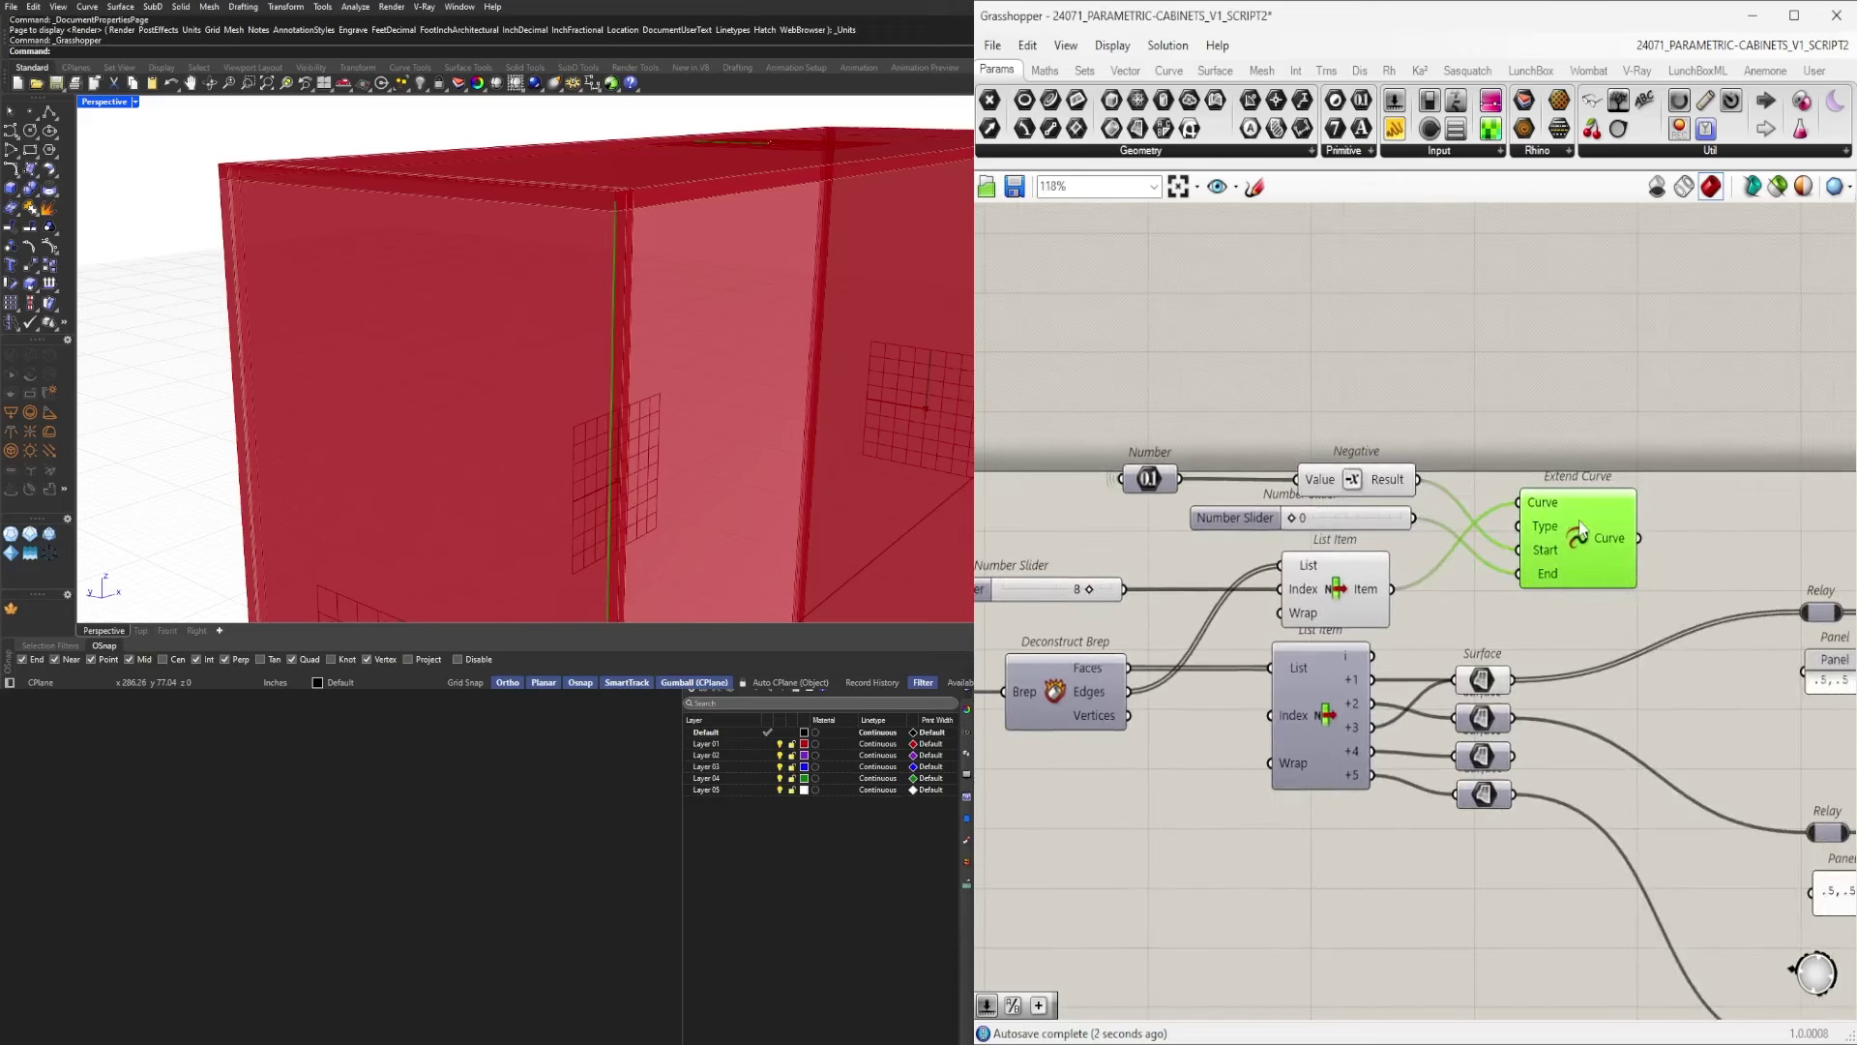
scroll(642, 212, up, 2)
scroll(648, 205, up, 3)
scroll(656, 193, down, 4)
right_drag(668, 196, 737, 212)
scroll(737, 213, down, 1)
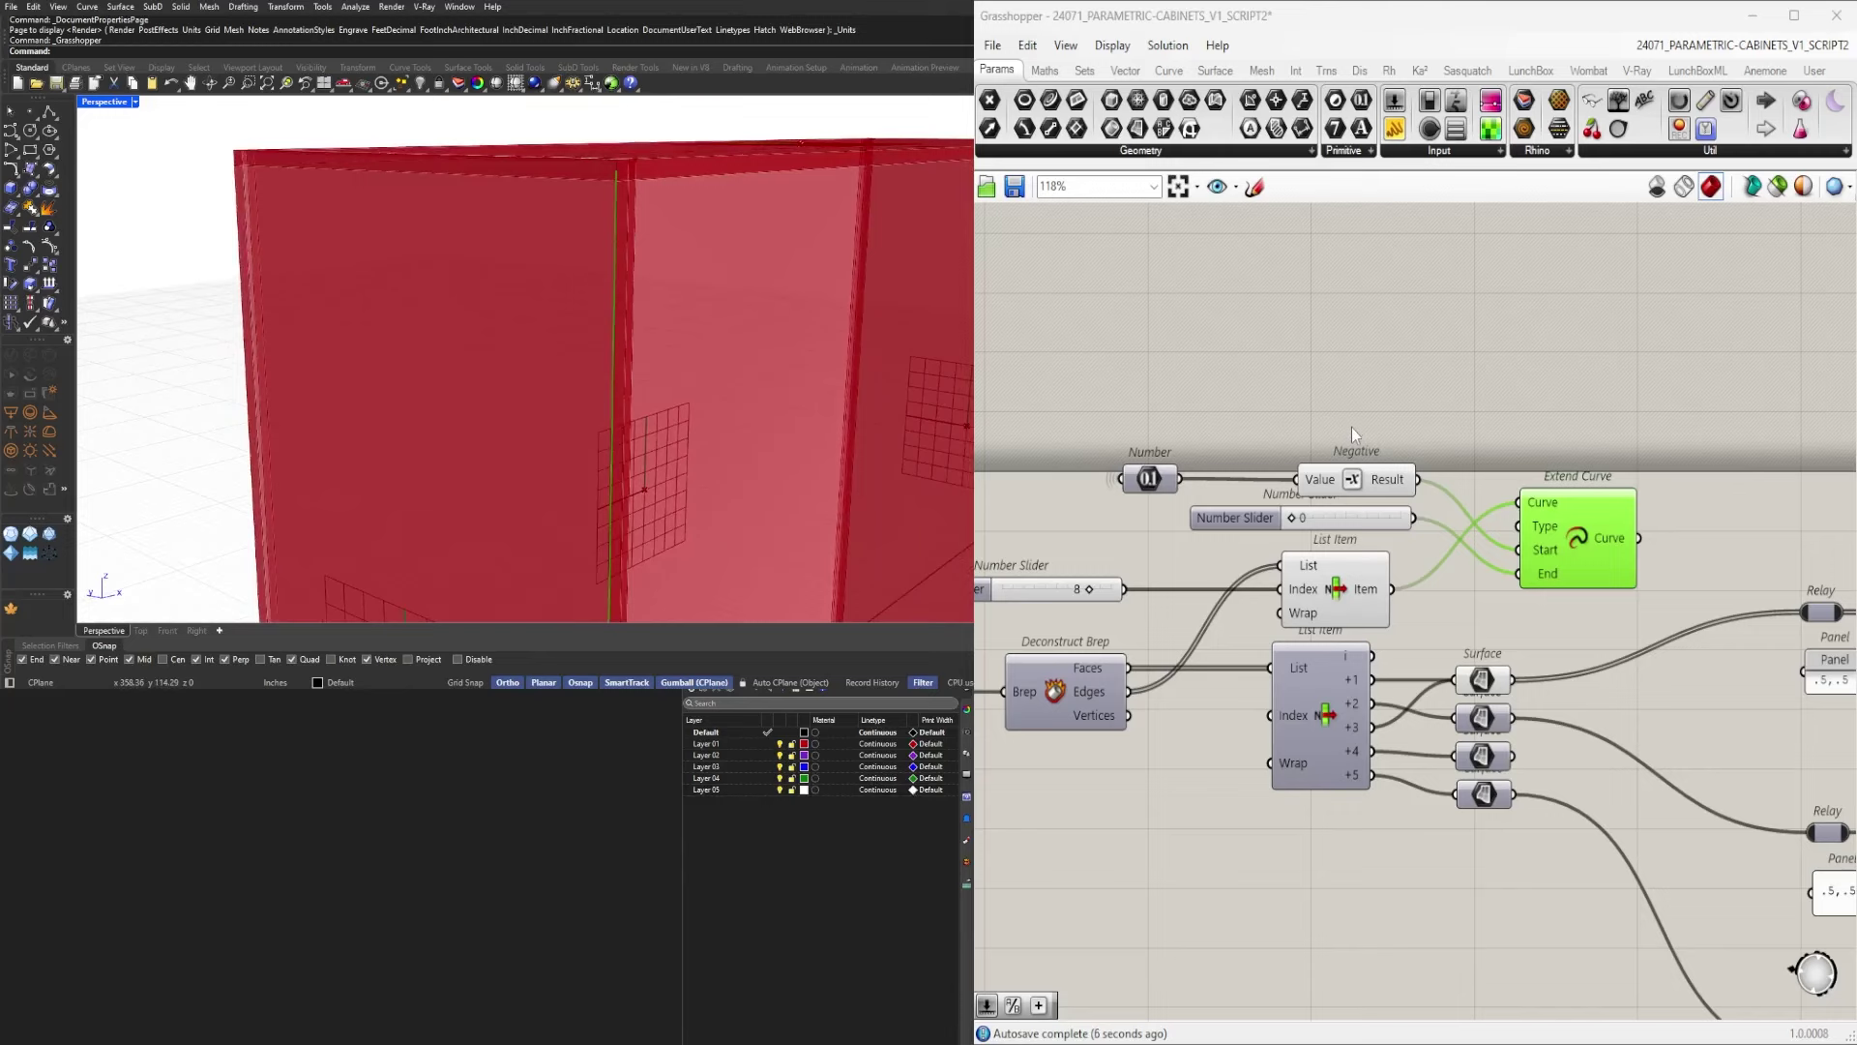
Add a Length component beside Extend Curve and connect the extended curve to its Curve input.
scroll(1354, 426, down, 2)
scroll(1275, 515, down, 2)
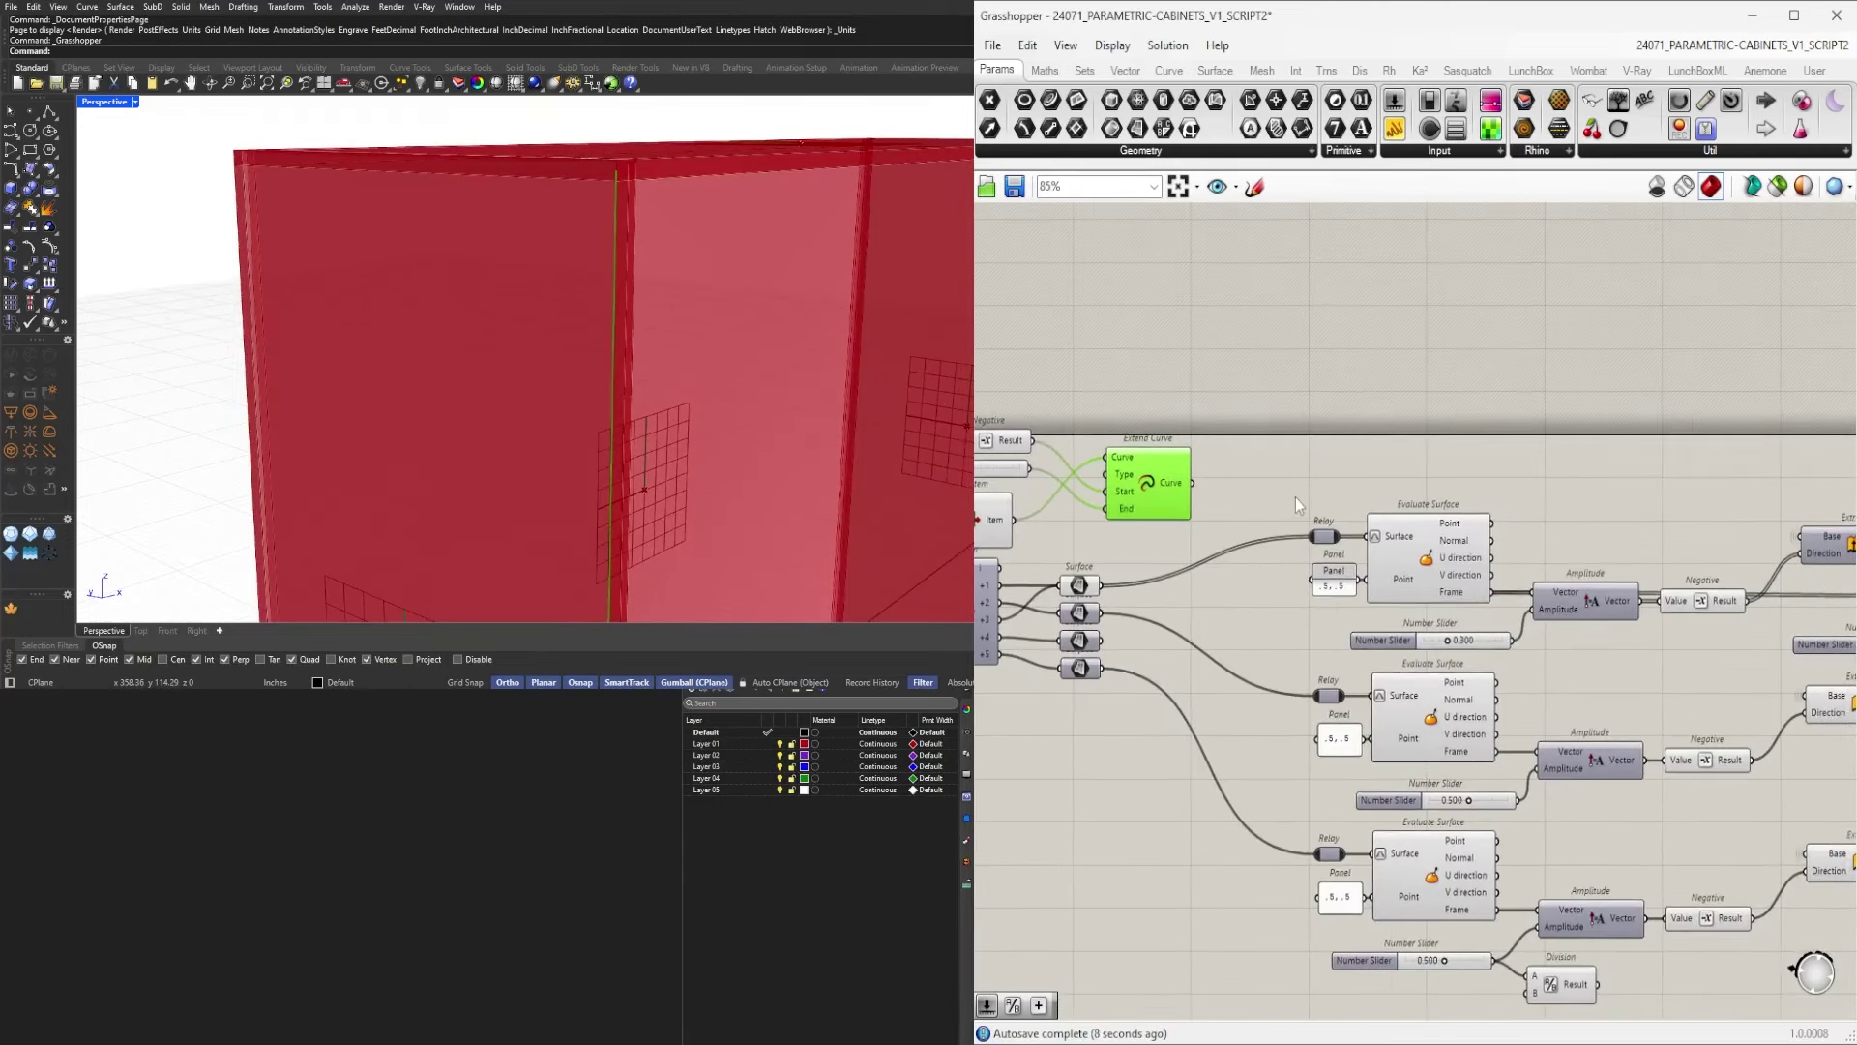
scroll(1556, 544, down, 2)
click(1713, 540)
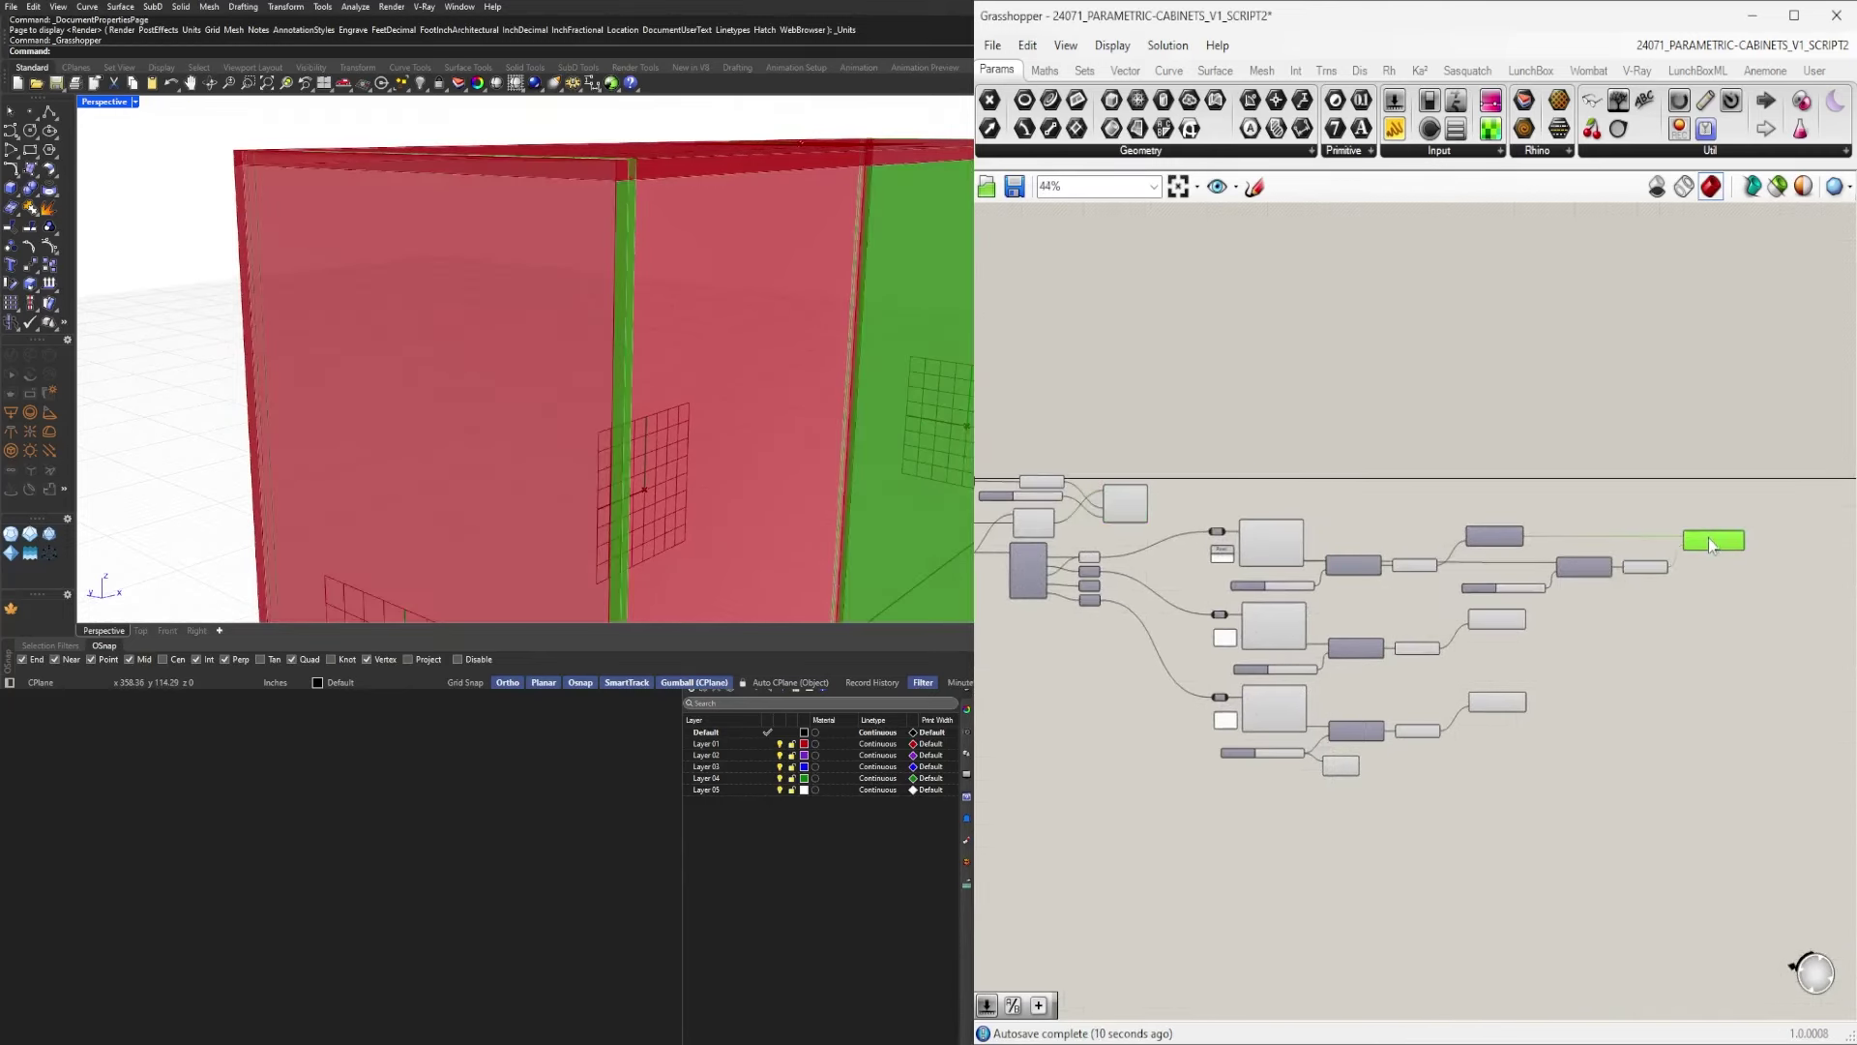
scroll(1160, 505, up, 5)
click(1162, 510)
double_click(1287, 500)
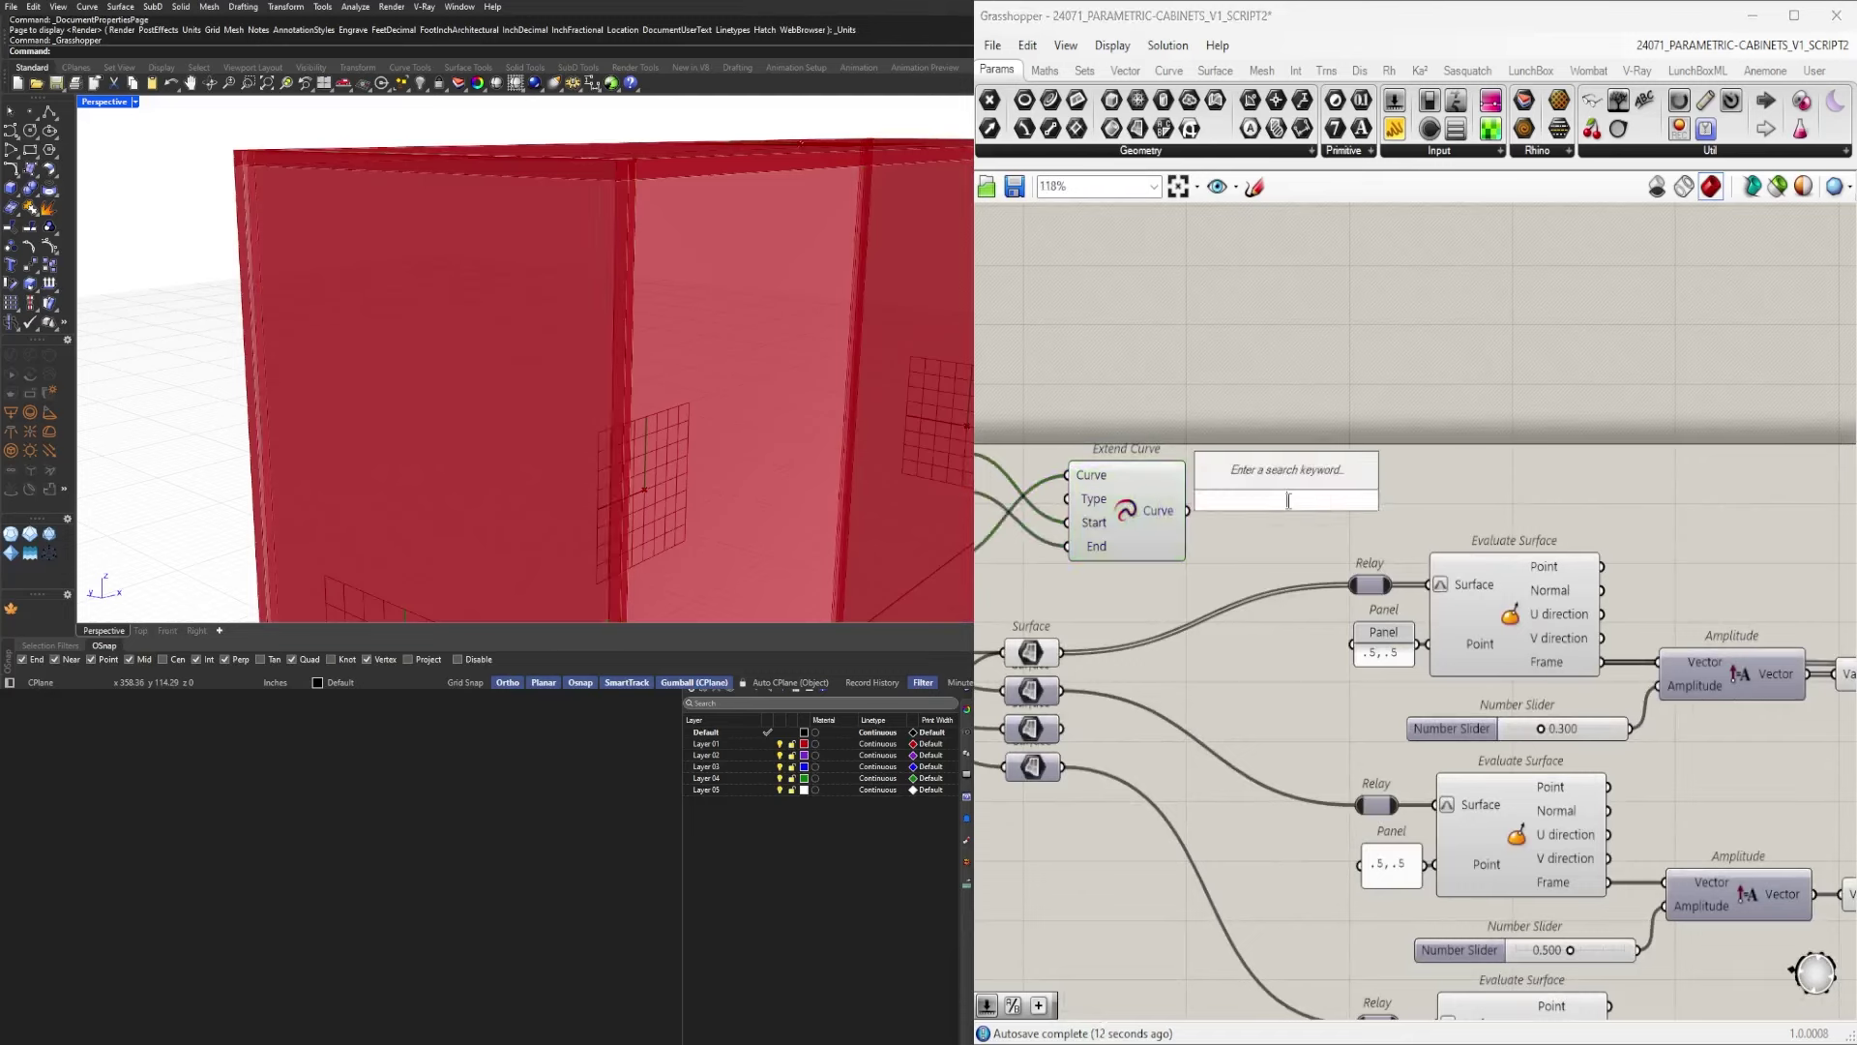
text(leng)
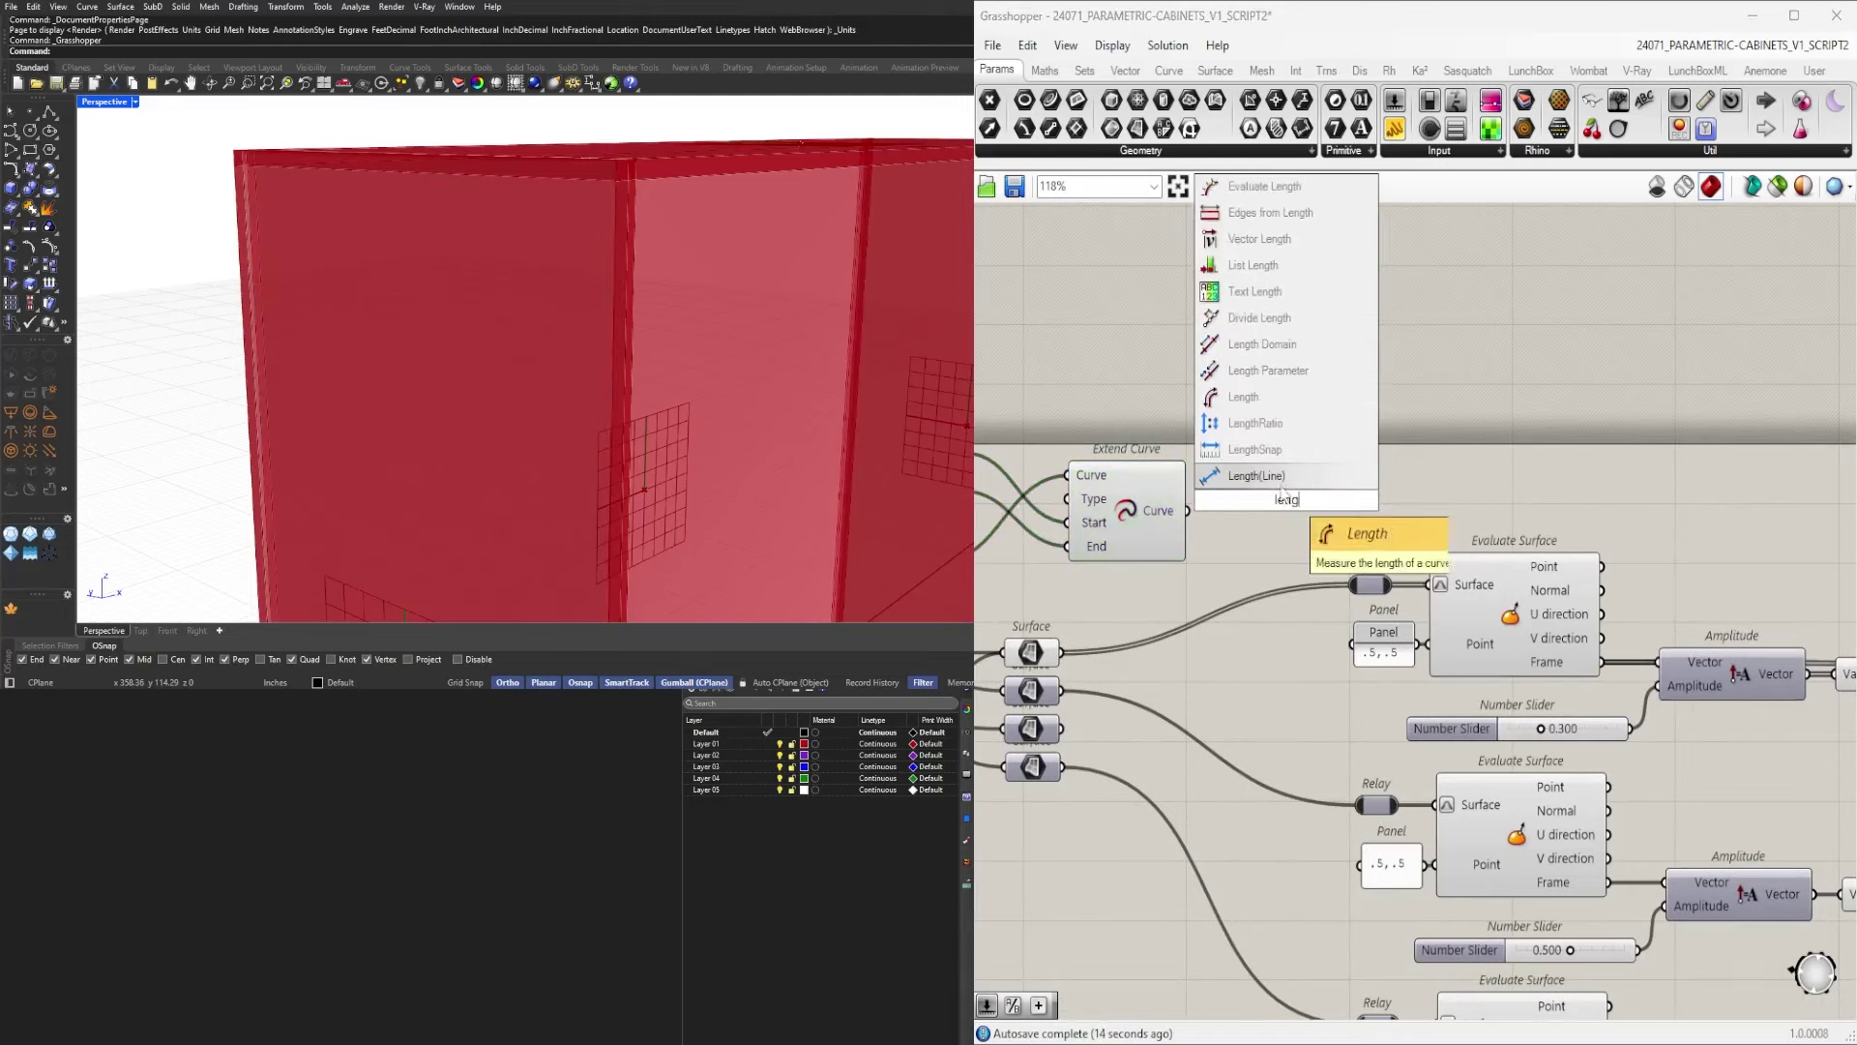
click(1243, 397)
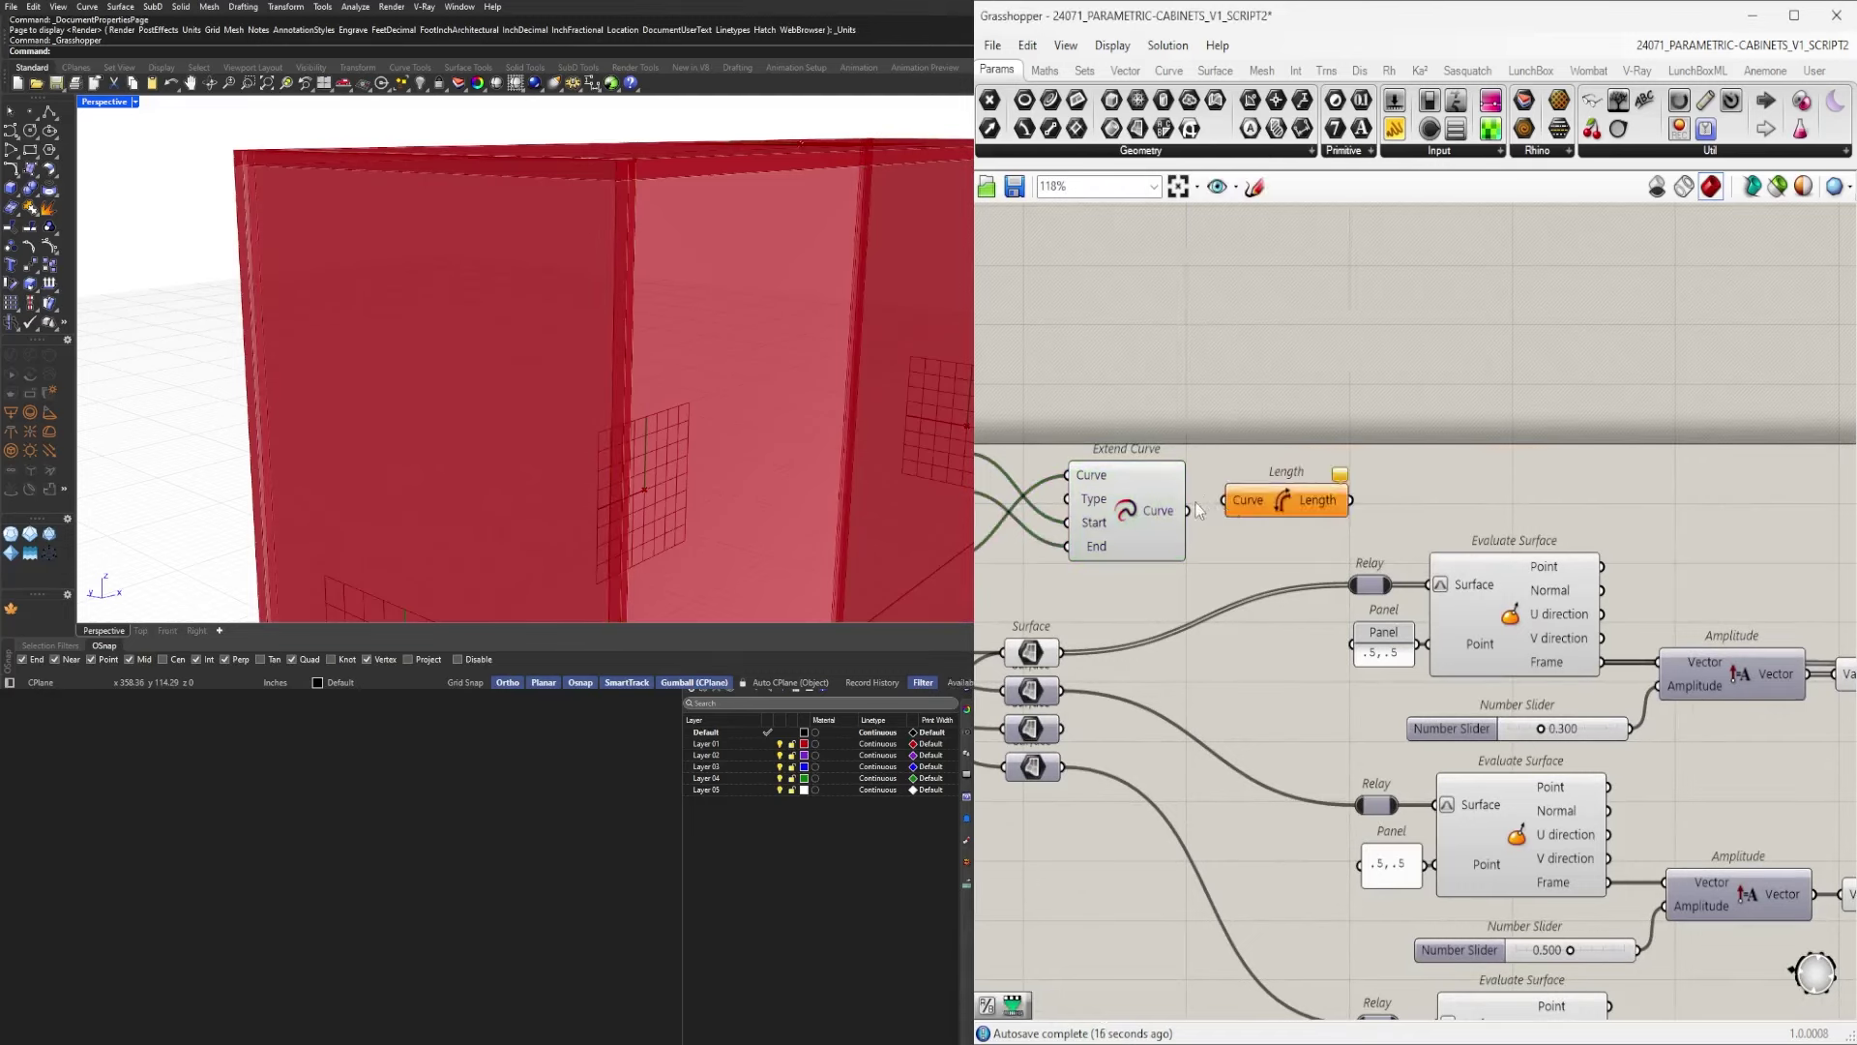
drag(1189, 510, 1252, 504)
Examine the upstream box Extrude components and the trimmed vertical edge on the cabinet's side panel in the viewport.
right_drag(1479, 538, 1295, 550)
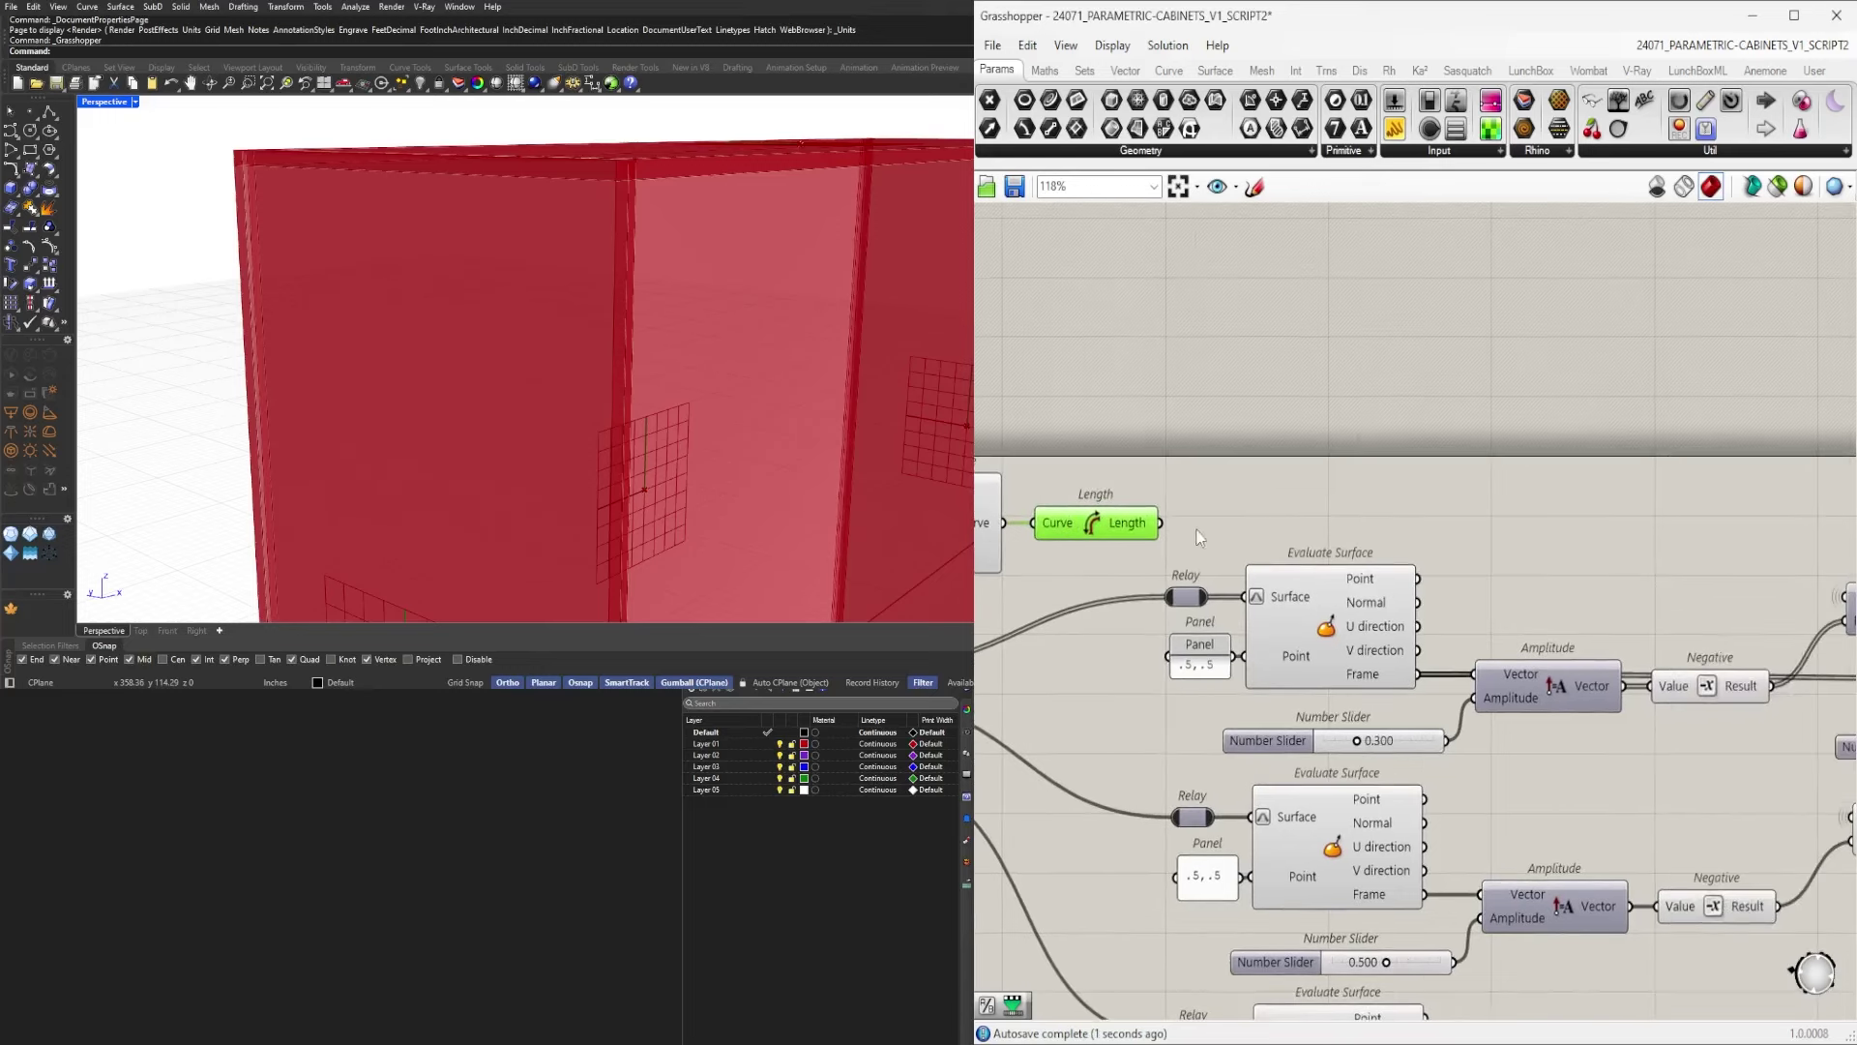
scroll(1383, 538, down, 1)
right_drag(1584, 582, 1364, 572)
right_drag(1204, 608, 1526, 630)
scroll(1403, 616, down, 1)
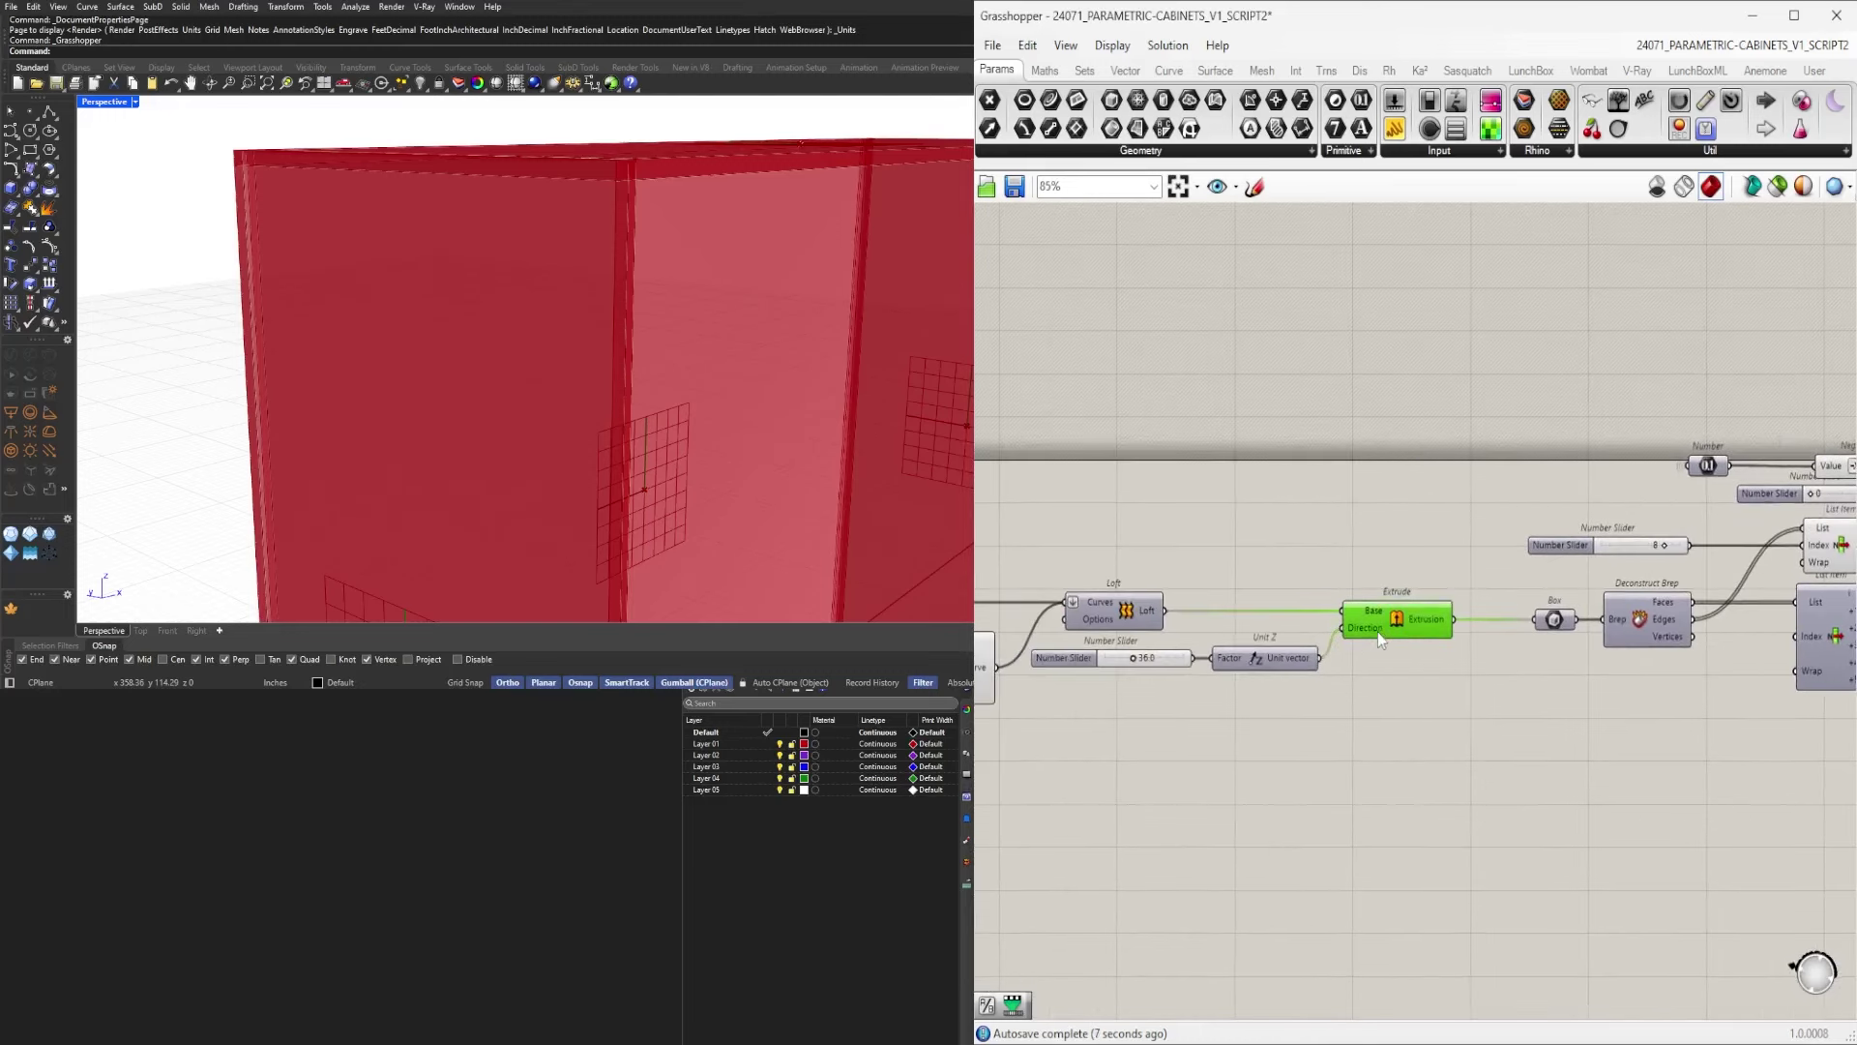
click(1472, 745)
right_drag(1678, 646, 1178, 646)
scroll(1550, 509, up, 2)
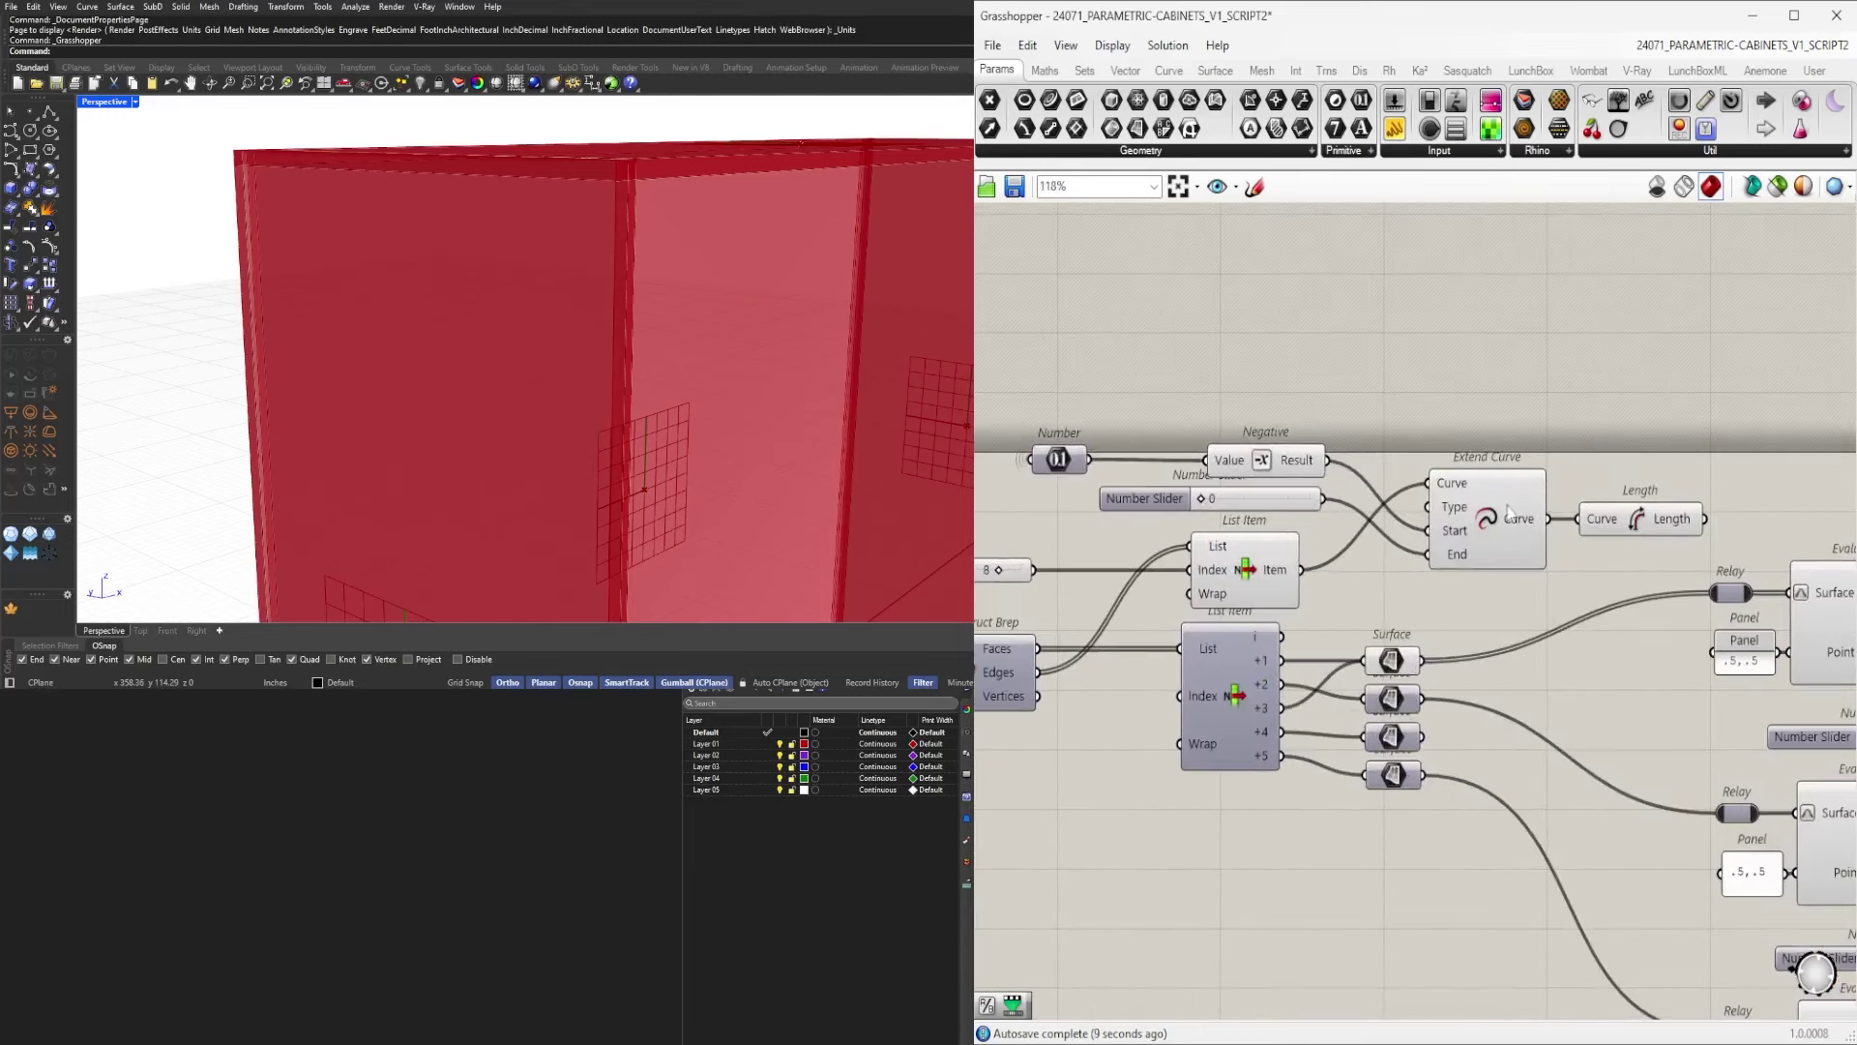
click(1523, 502)
mouse_move(395, 366)
right_down()
mouse_move(481, 366)
mouse_move(400, 359)
right_up()
scroll(719, 343, down, 5)
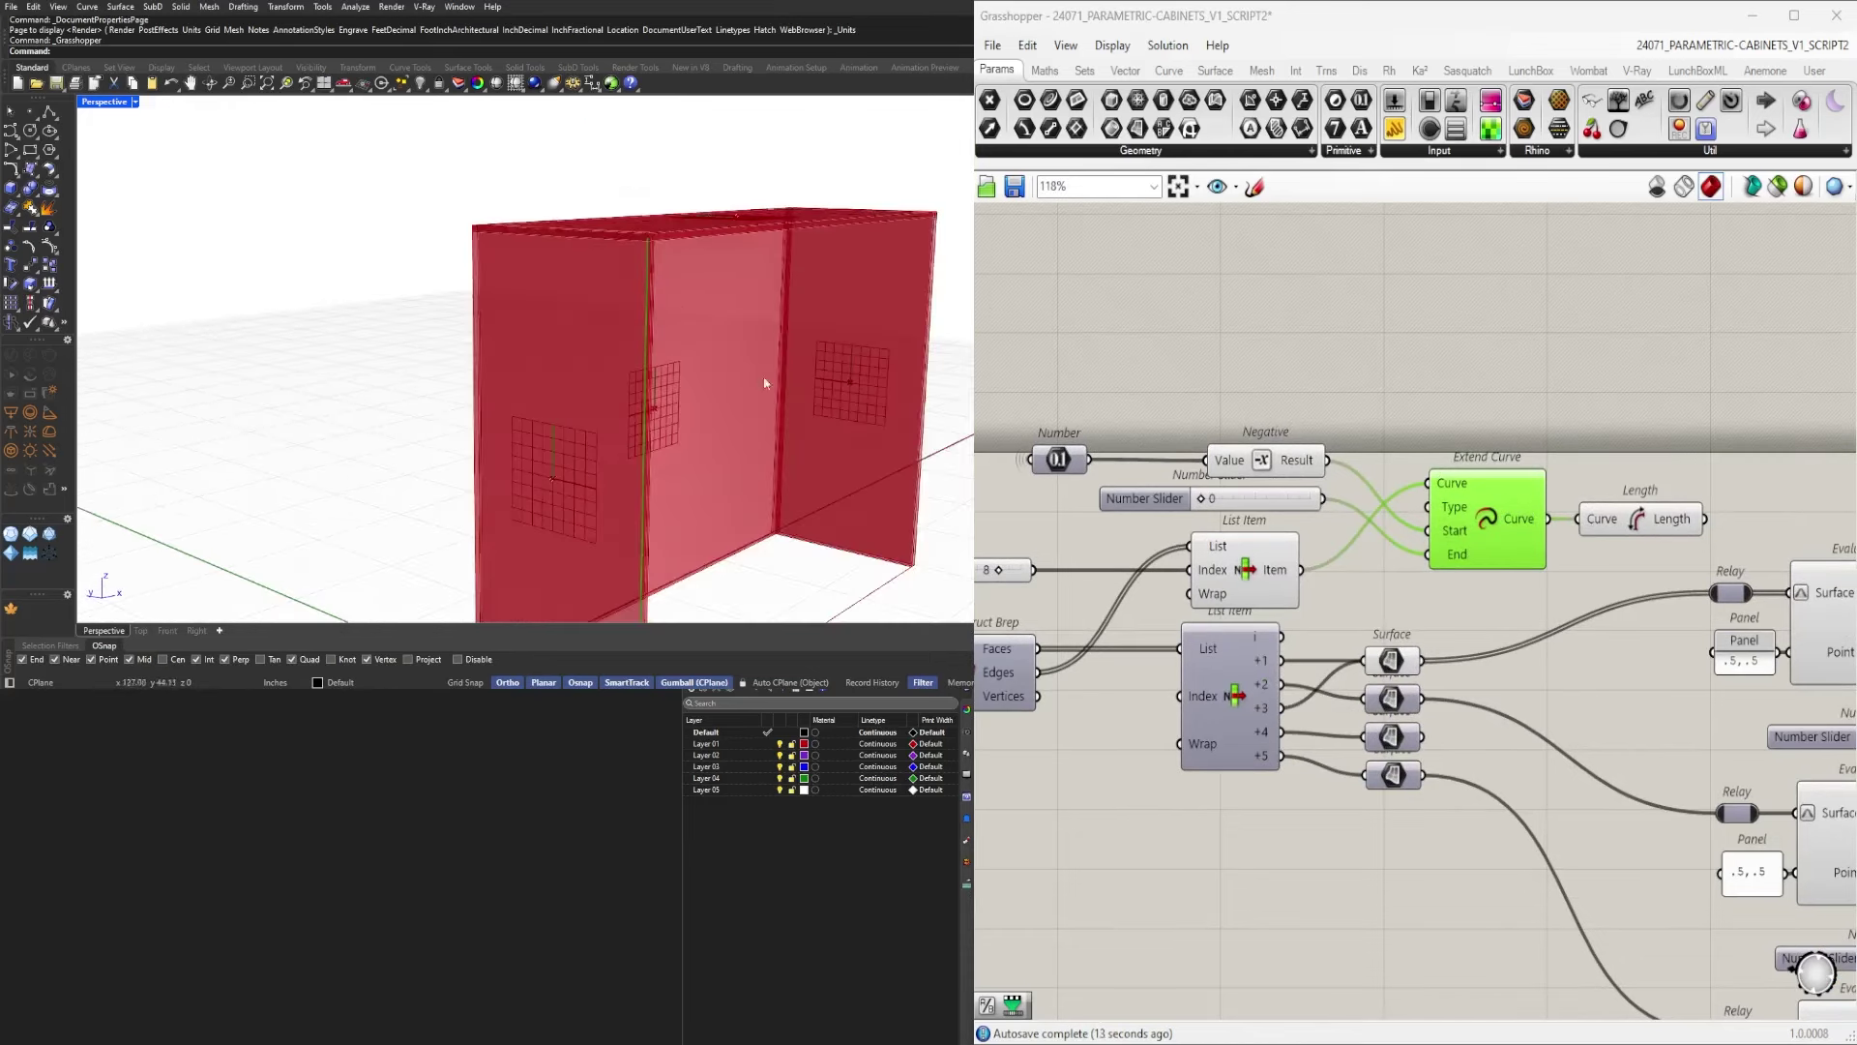
scroll(764, 384, down, 5)
scroll(671, 571, up, 6)
shift+right_drag(670, 571, 645, 518)
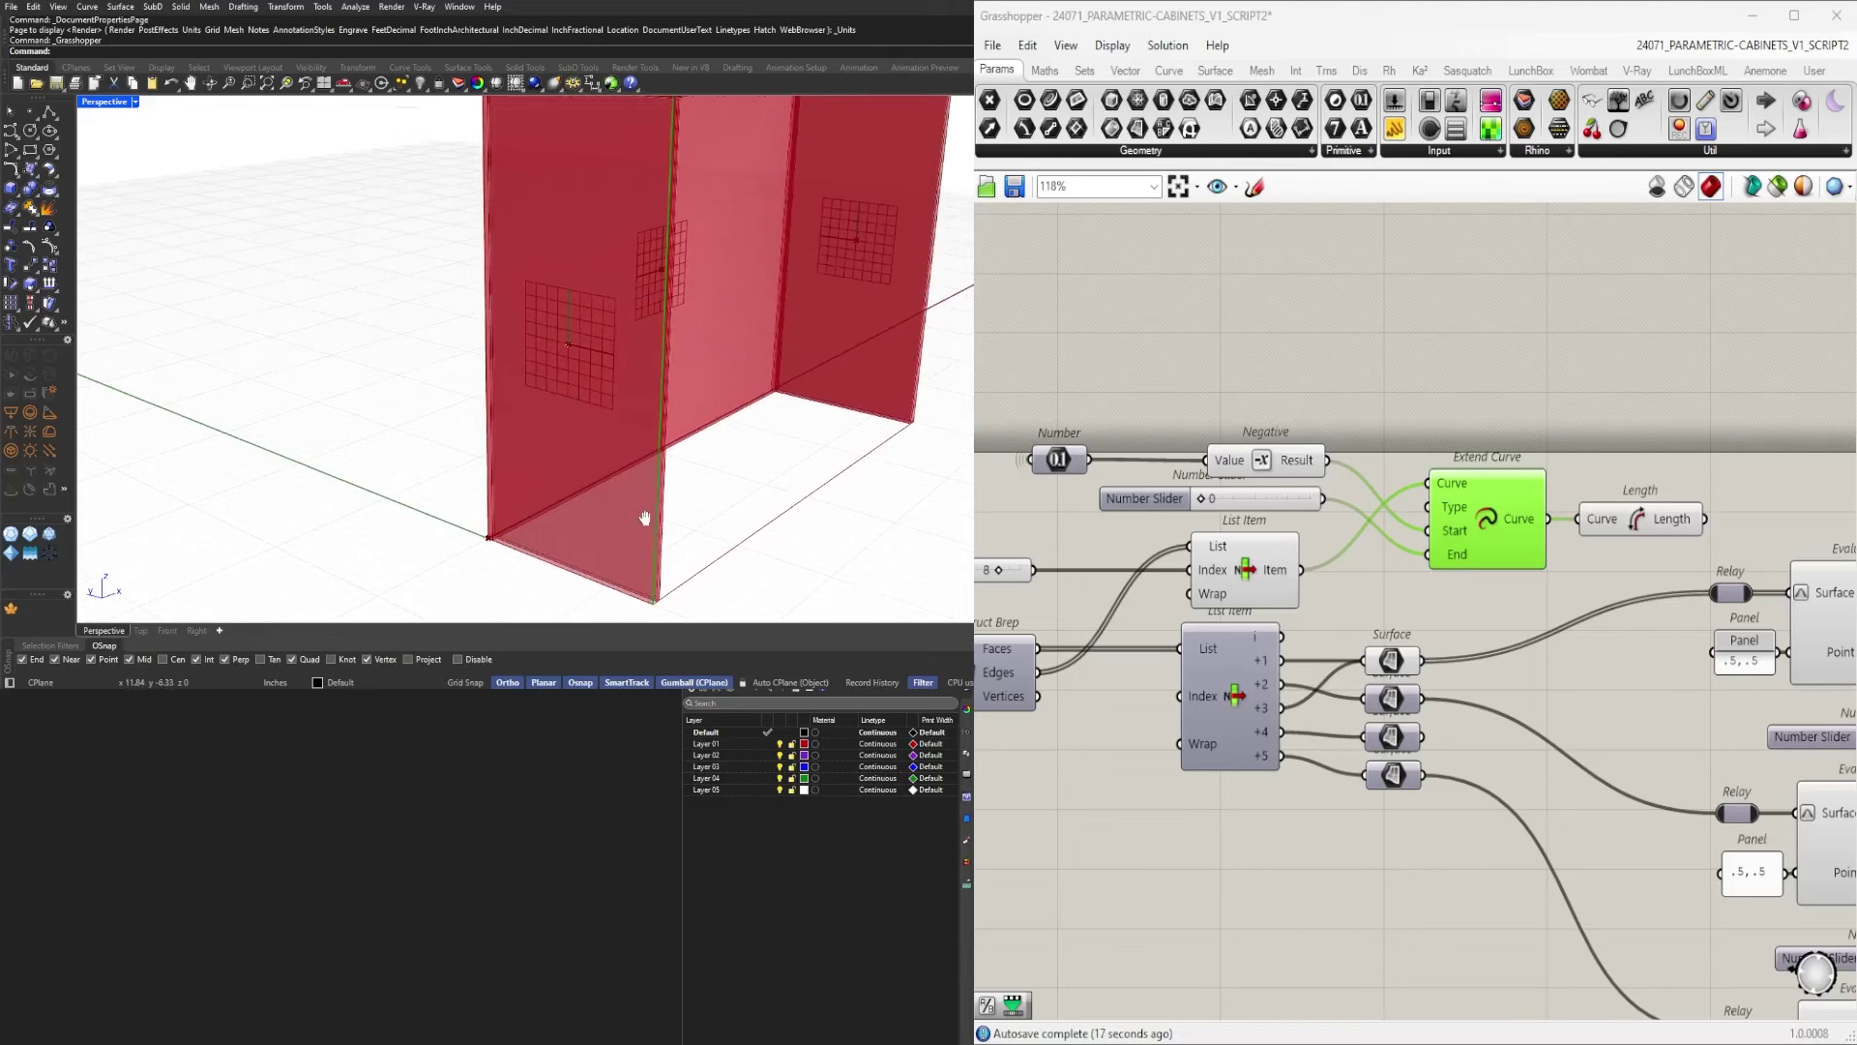
right_drag(1377, 533, 1687, 579)
scroll(1549, 615, down, 3)
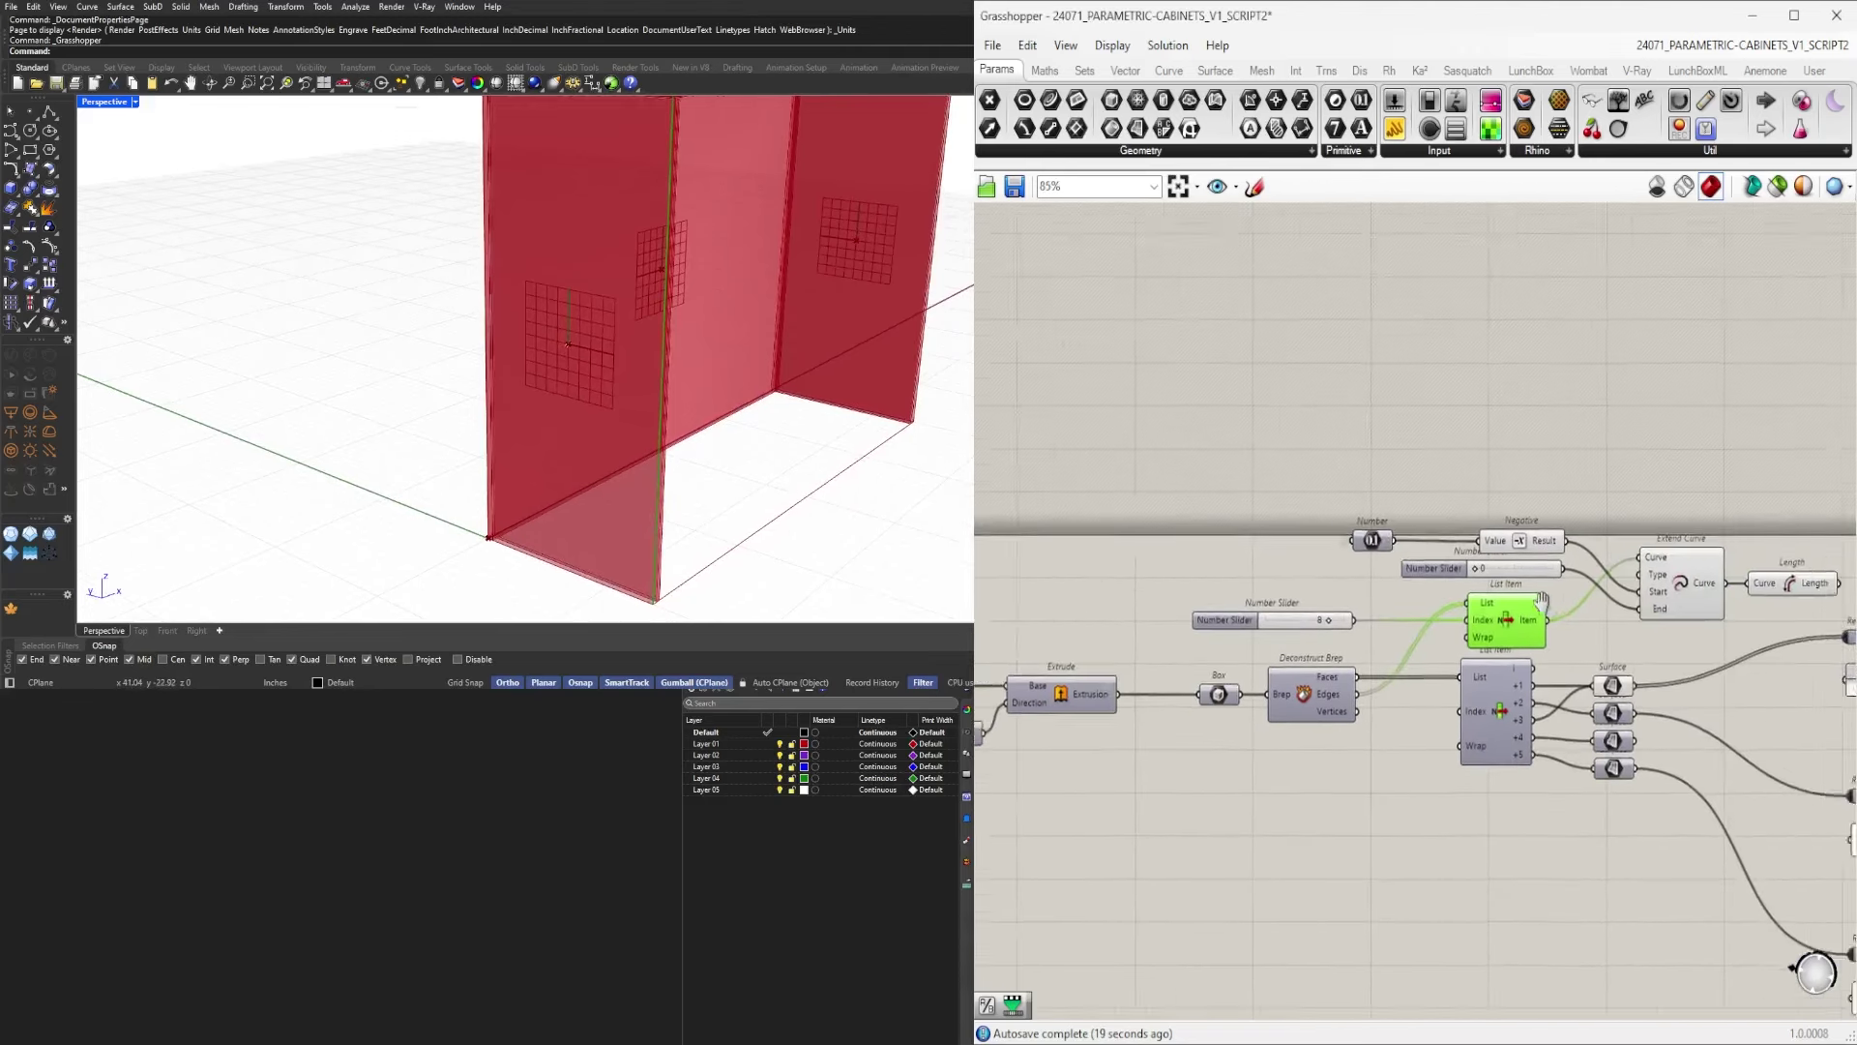
Move the Number, Negative, edge List Item, Extend Curve and Length cluster upward to make room above the faces List Item.
drag(1569, 479, 1084, 686)
scroll(1444, 470, down, 5)
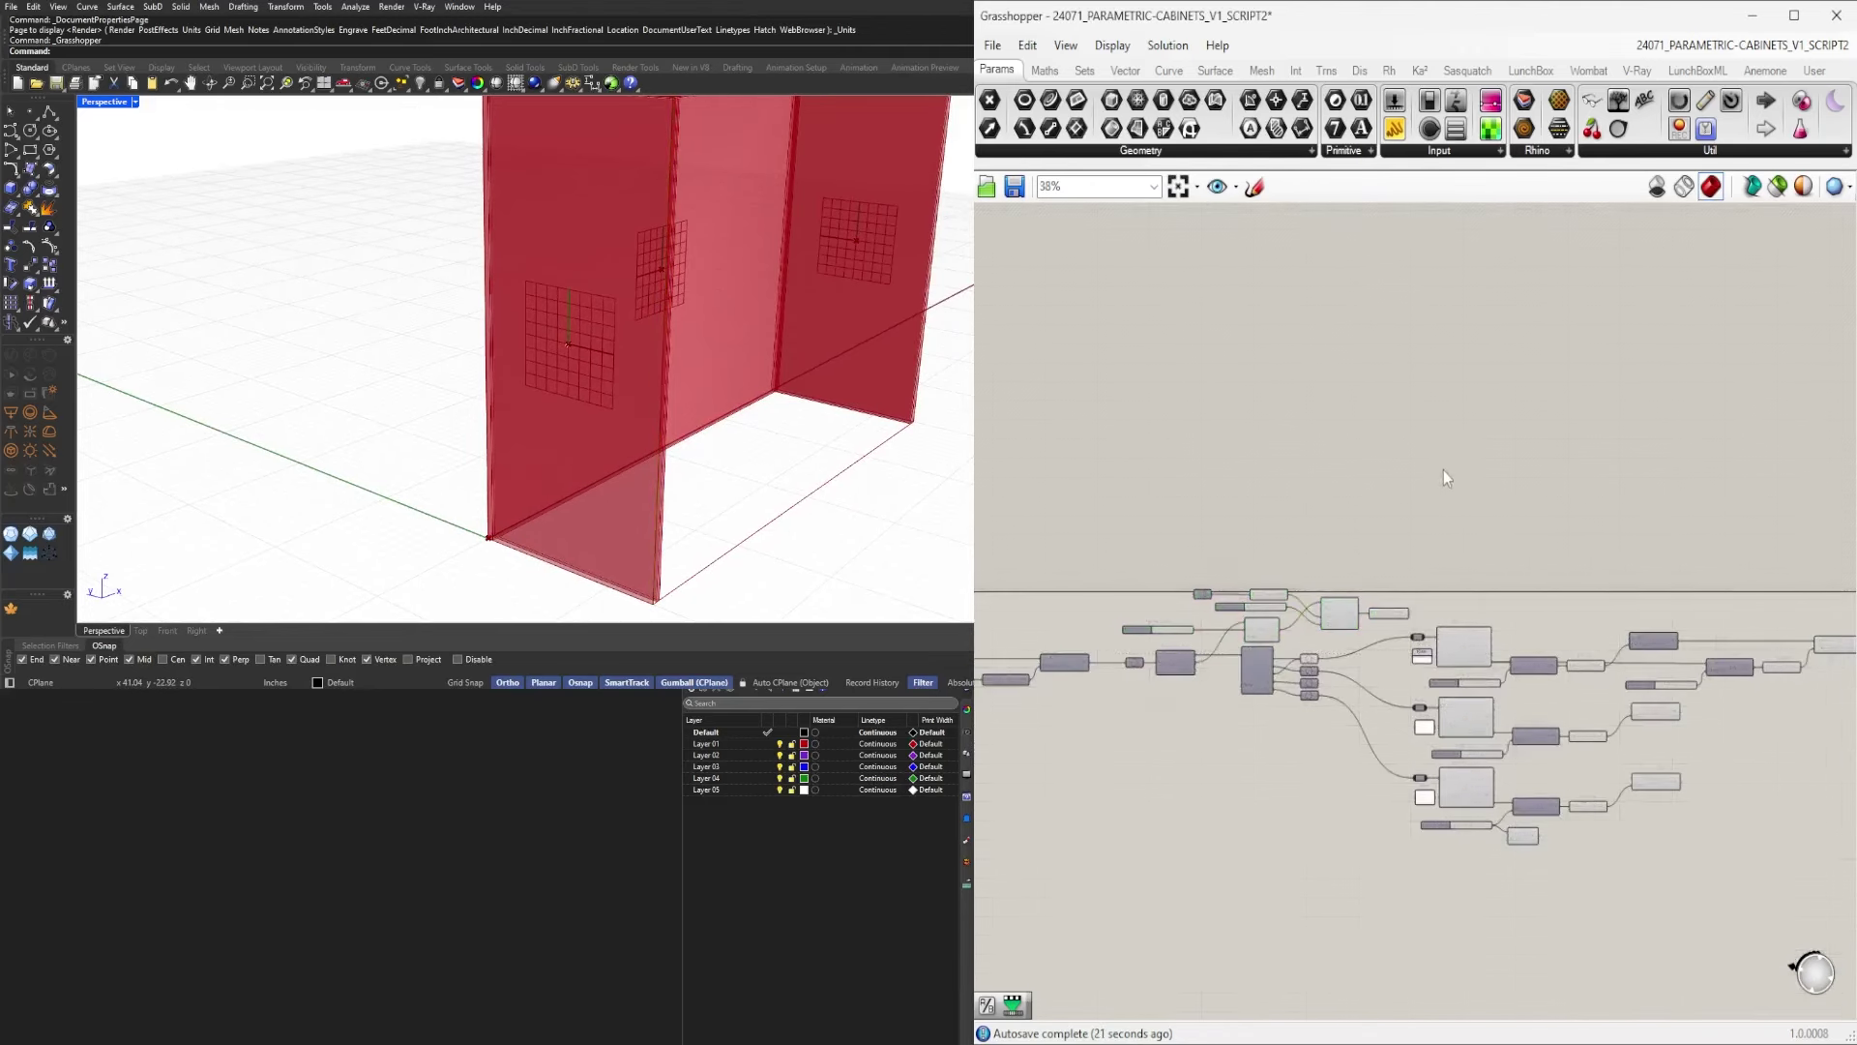
drag(1709, 754, 1060, 489)
scroll(1400, 554, up, 2)
scroll(1398, 554, up, 1)
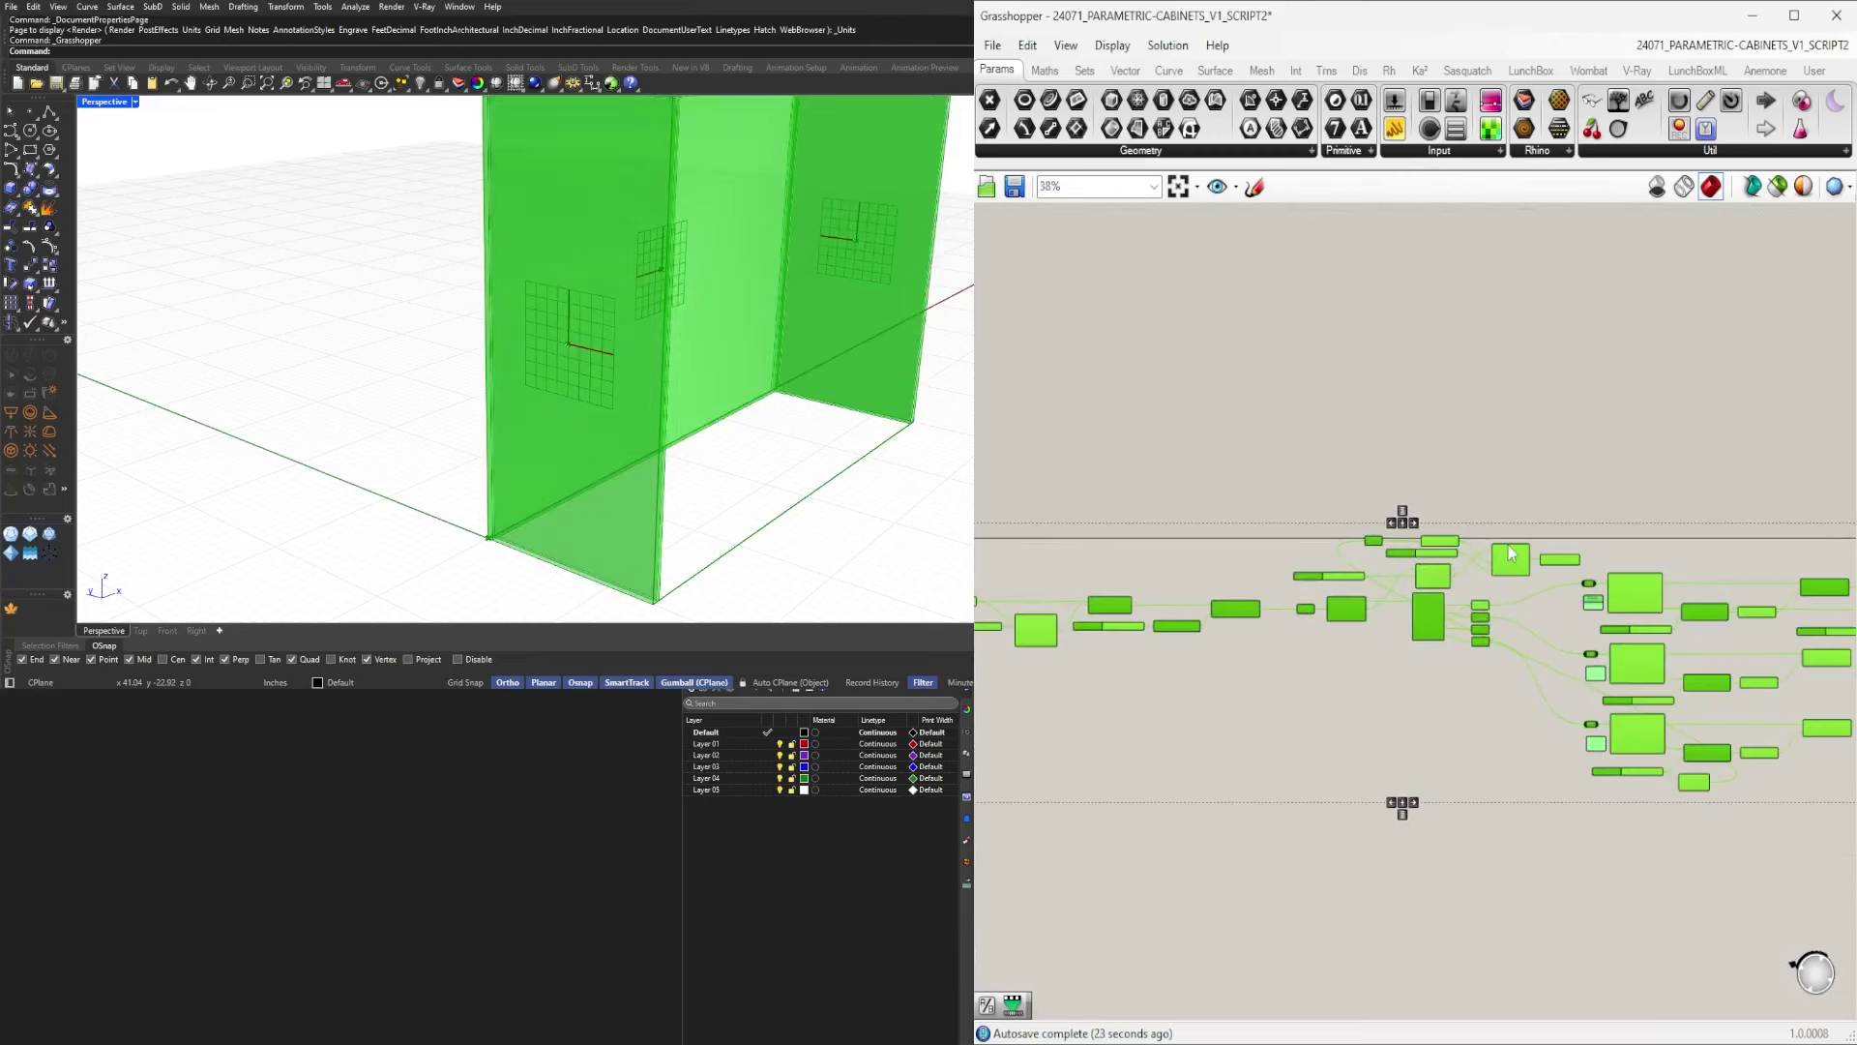
drag(1399, 554, 1395, 603)
click(1506, 537)
scroll(1560, 590, up, 5)
drag(1581, 493, 1045, 666)
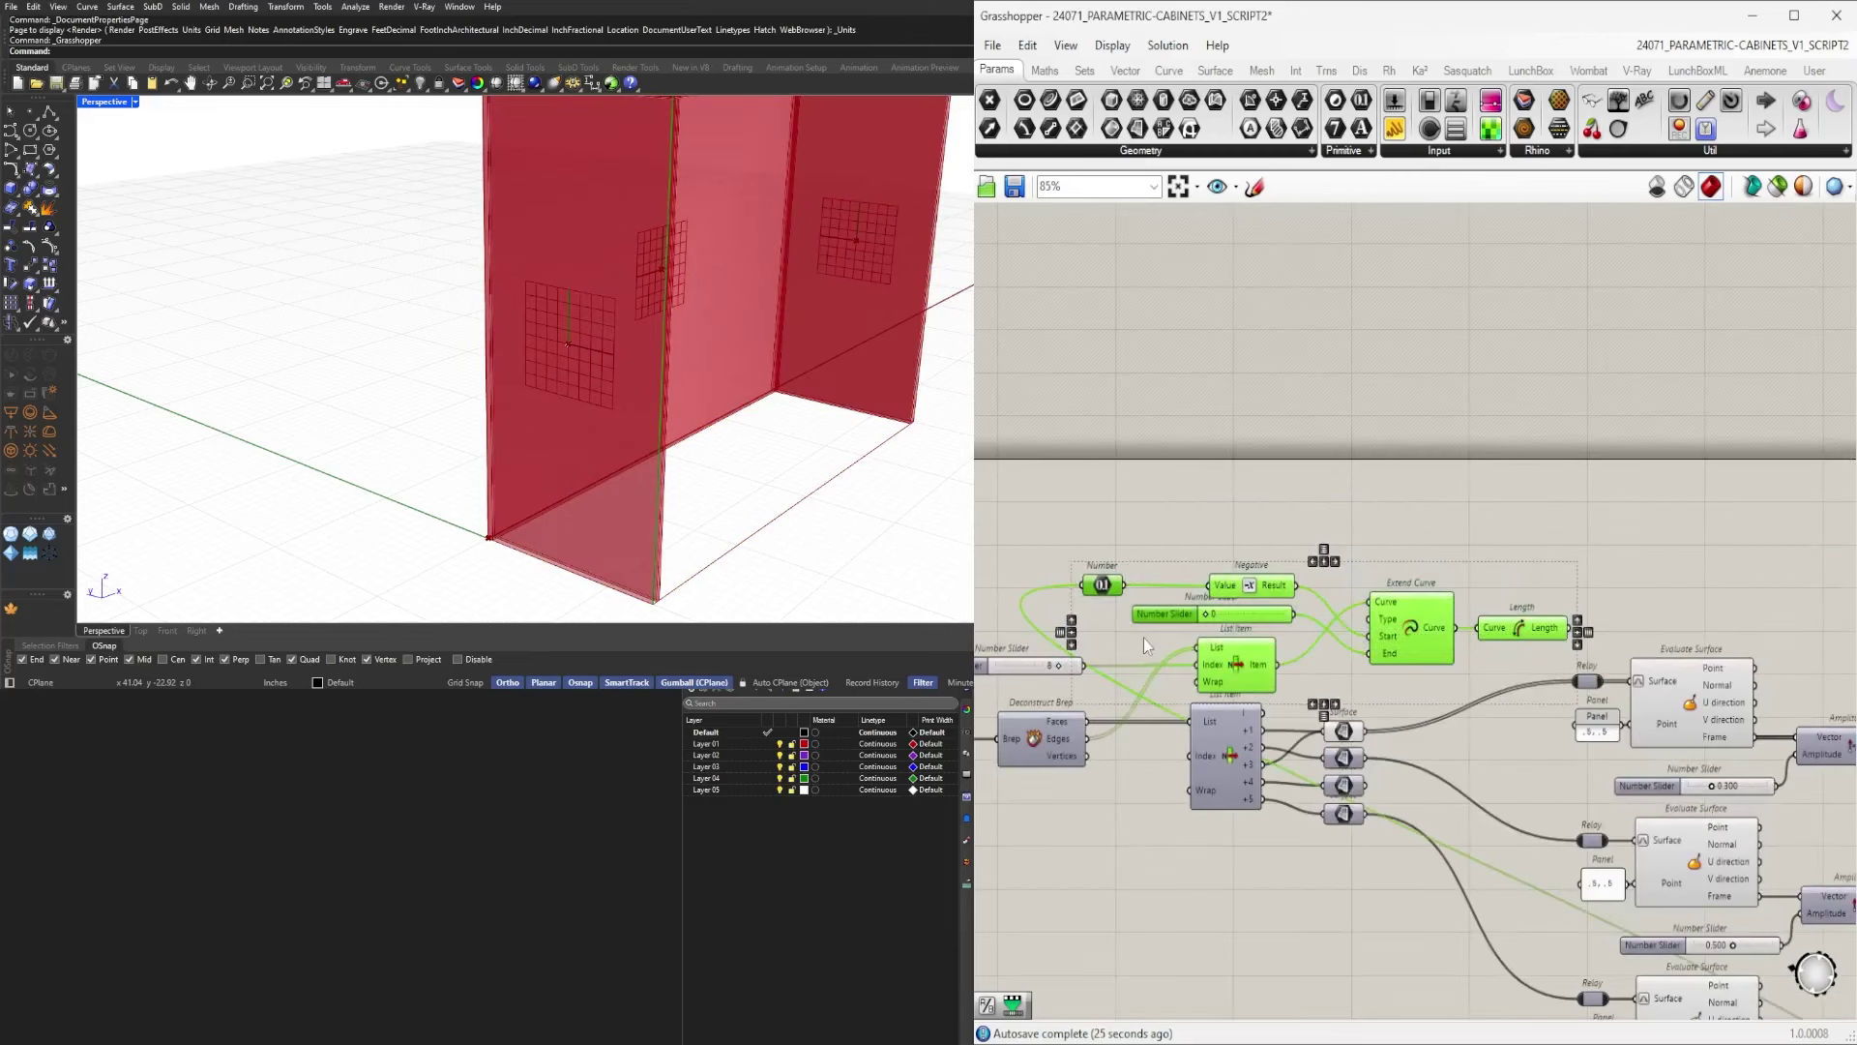
drag(1253, 677, 1258, 613)
click(1299, 654)
click(1245, 595)
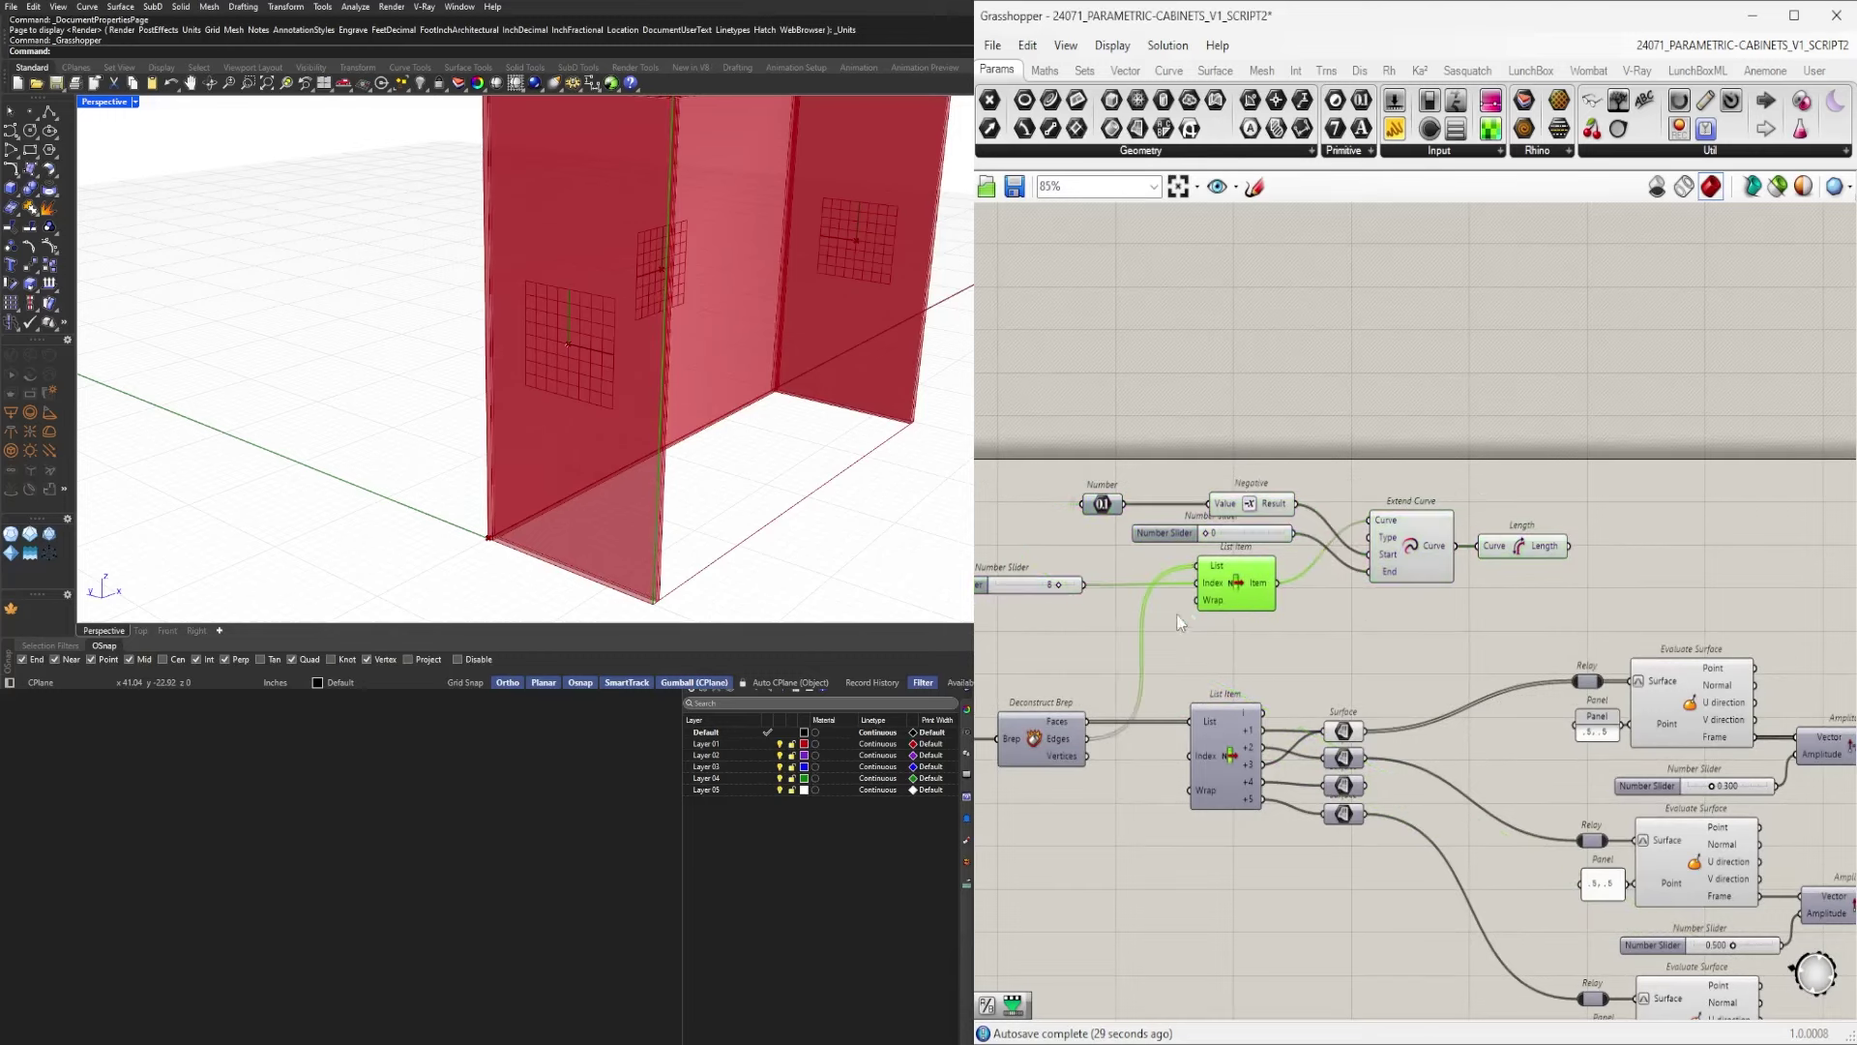
Duplicate the edge List Item and its index slider below the originals, and set the copied slider to 3.
right_drag(1186, 622, 1300, 615)
drag(1393, 630, 1129, 567)
scroll(1329, 575, up, 3)
alt+drag(1354, 573, 1348, 690)
right_drag(1016, 697, 1226, 699)
scroll(1225, 699, up, 5)
drag(1269, 709, 1040, 711)
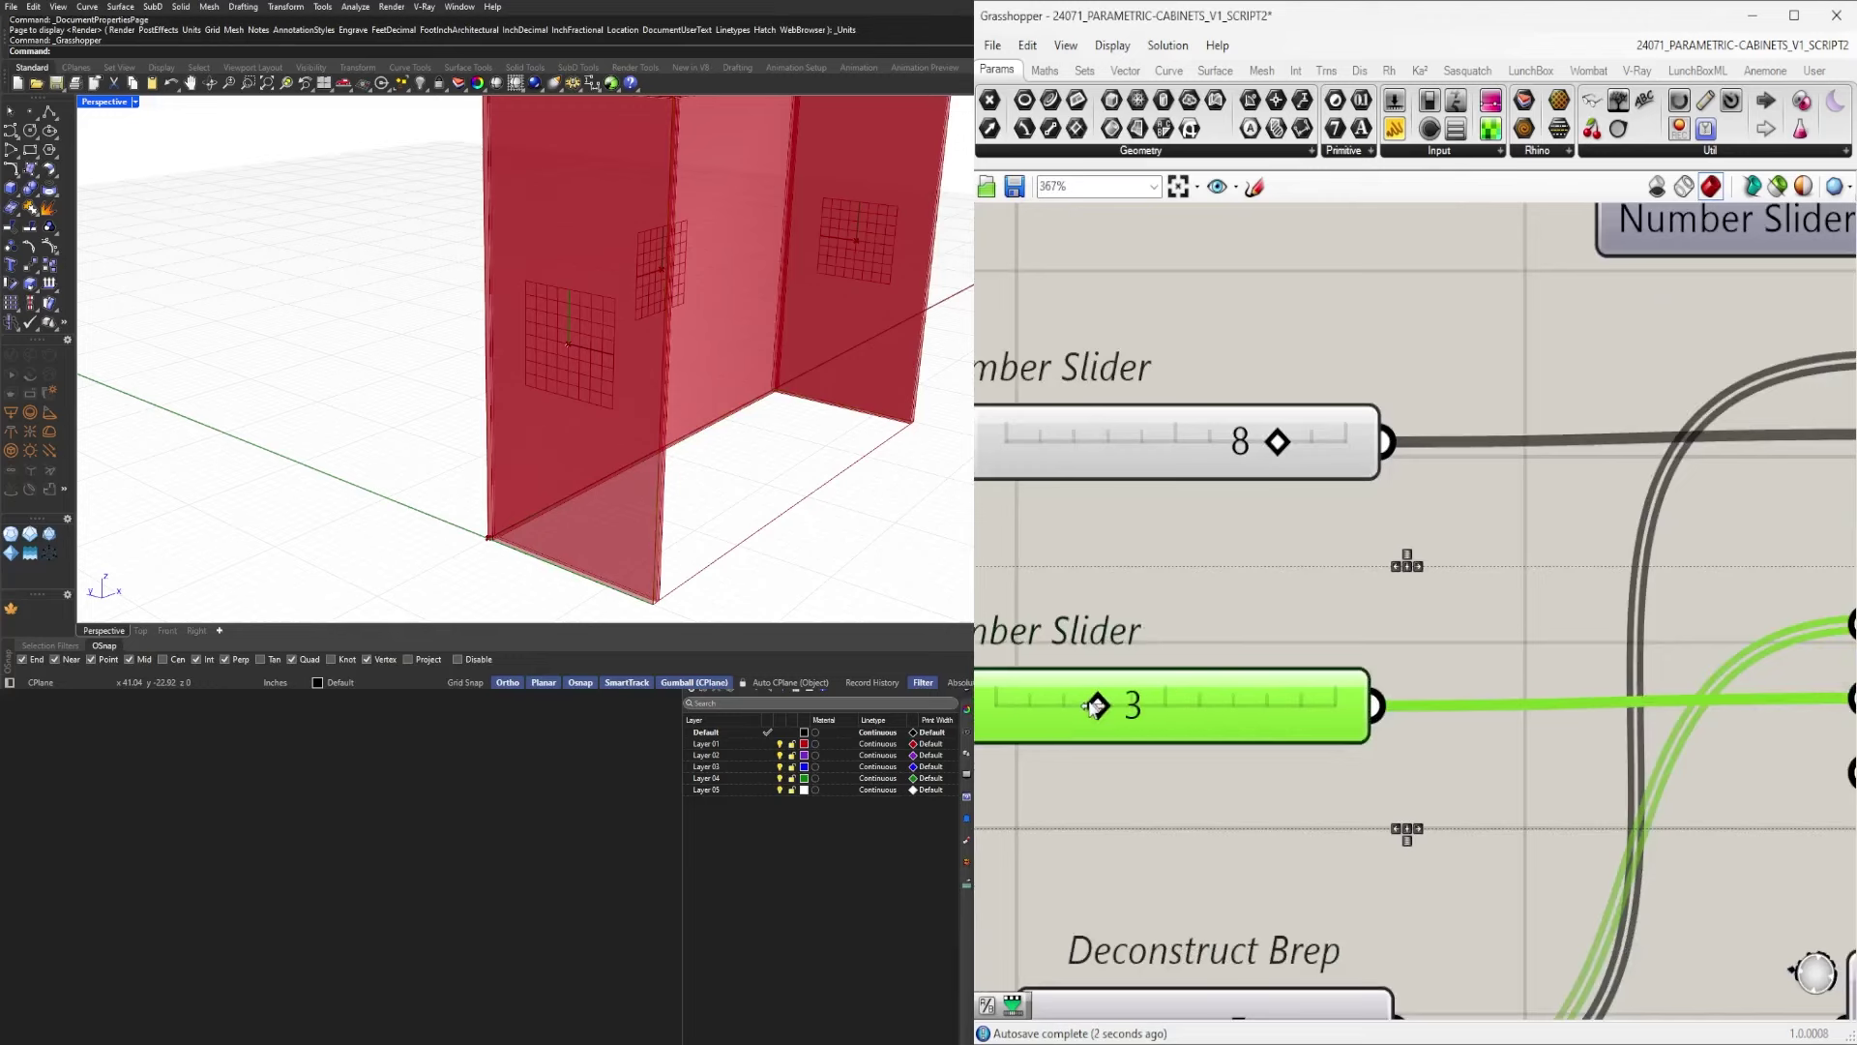
Add an Extrude component with the copied List Item's edge as Base and the Length result as Direction.
scroll(1258, 585, down, 5)
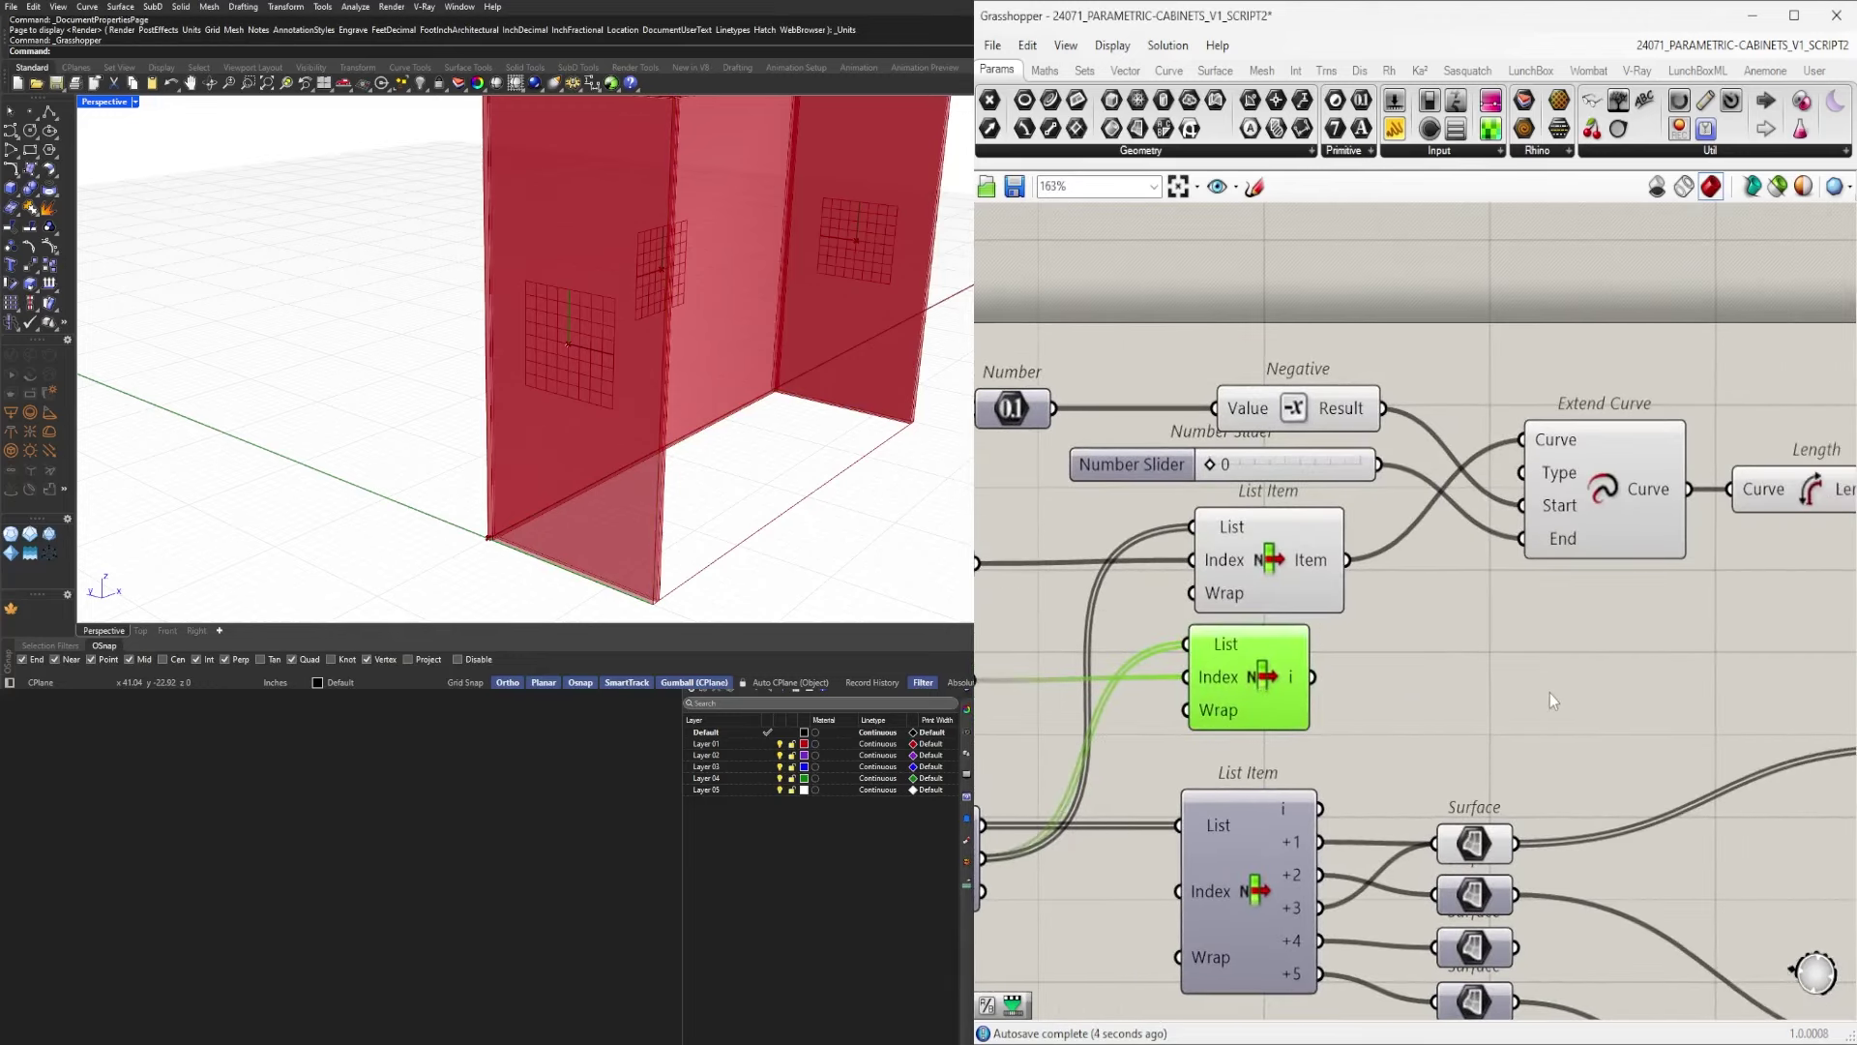
double_click(1549, 692)
text(extrude)
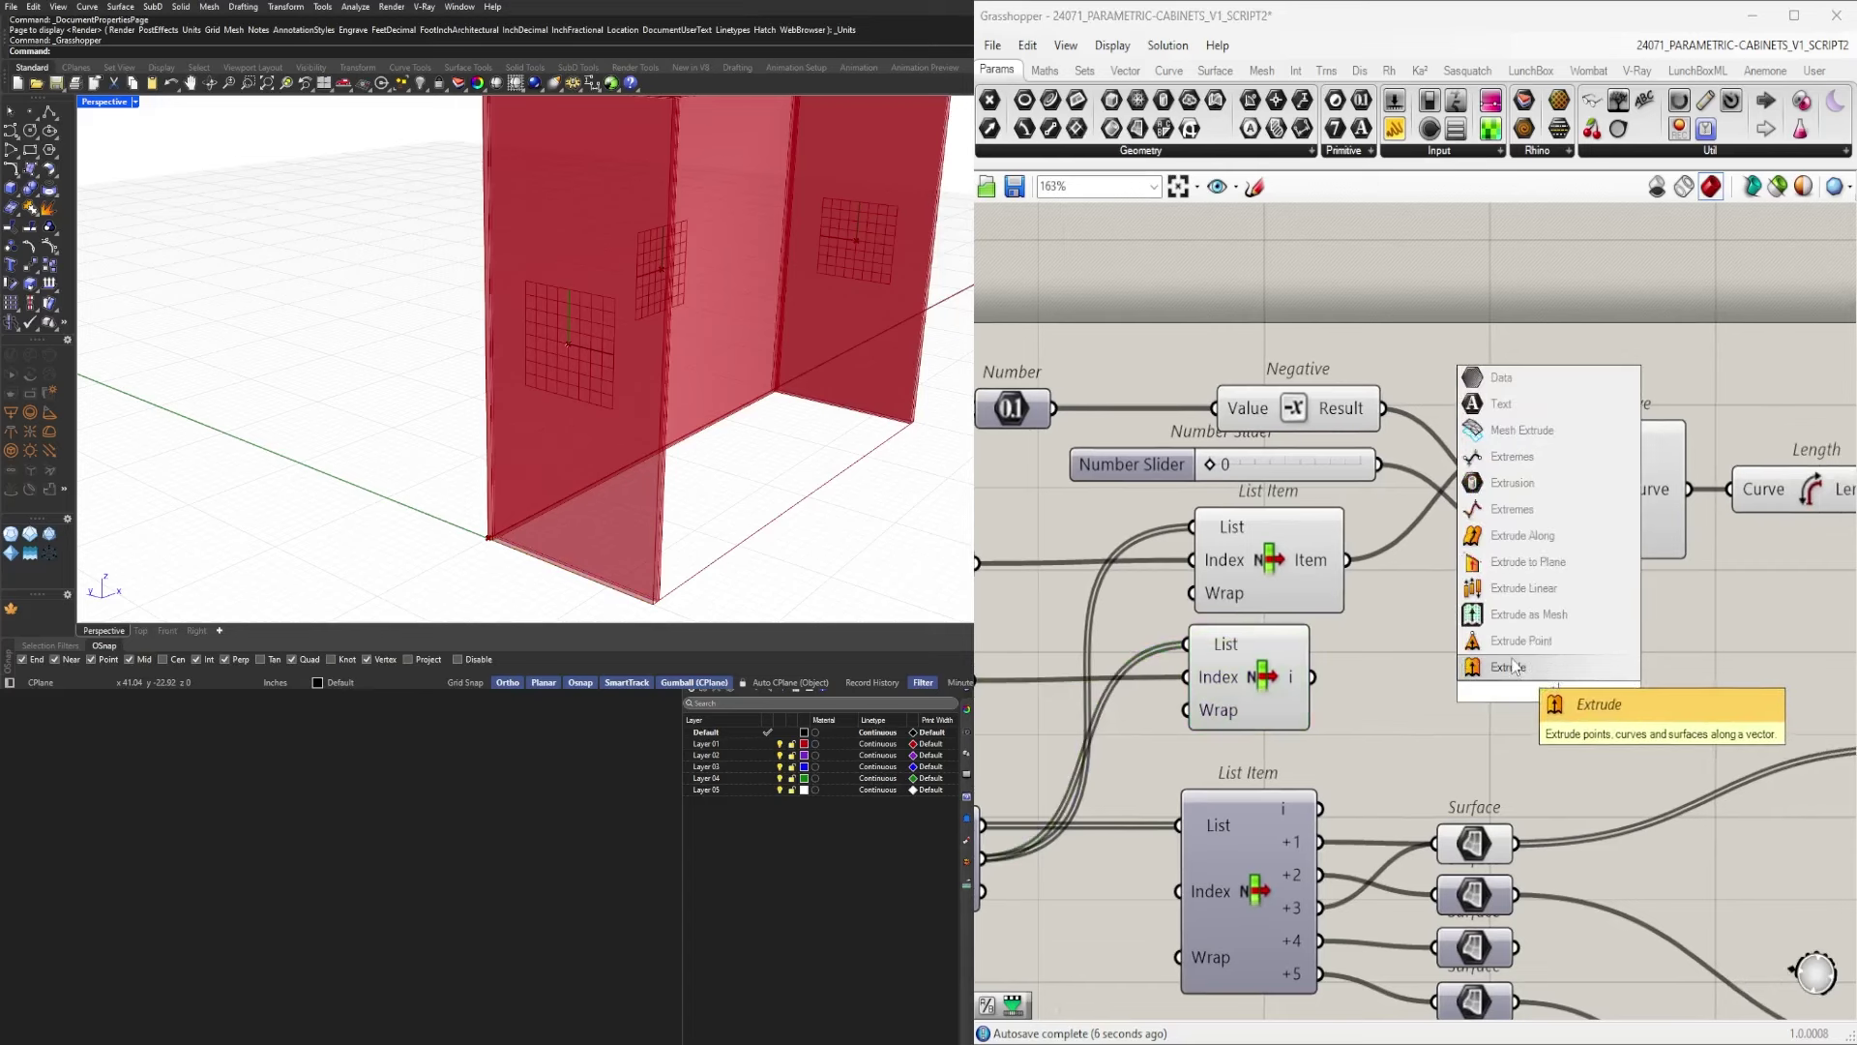
key(Return)
scroll(1436, 677, down, 2)
drag(1432, 677, 1695, 606)
right_drag(1808, 490, 1576, 505)
right_drag(1315, 661, 1460, 655)
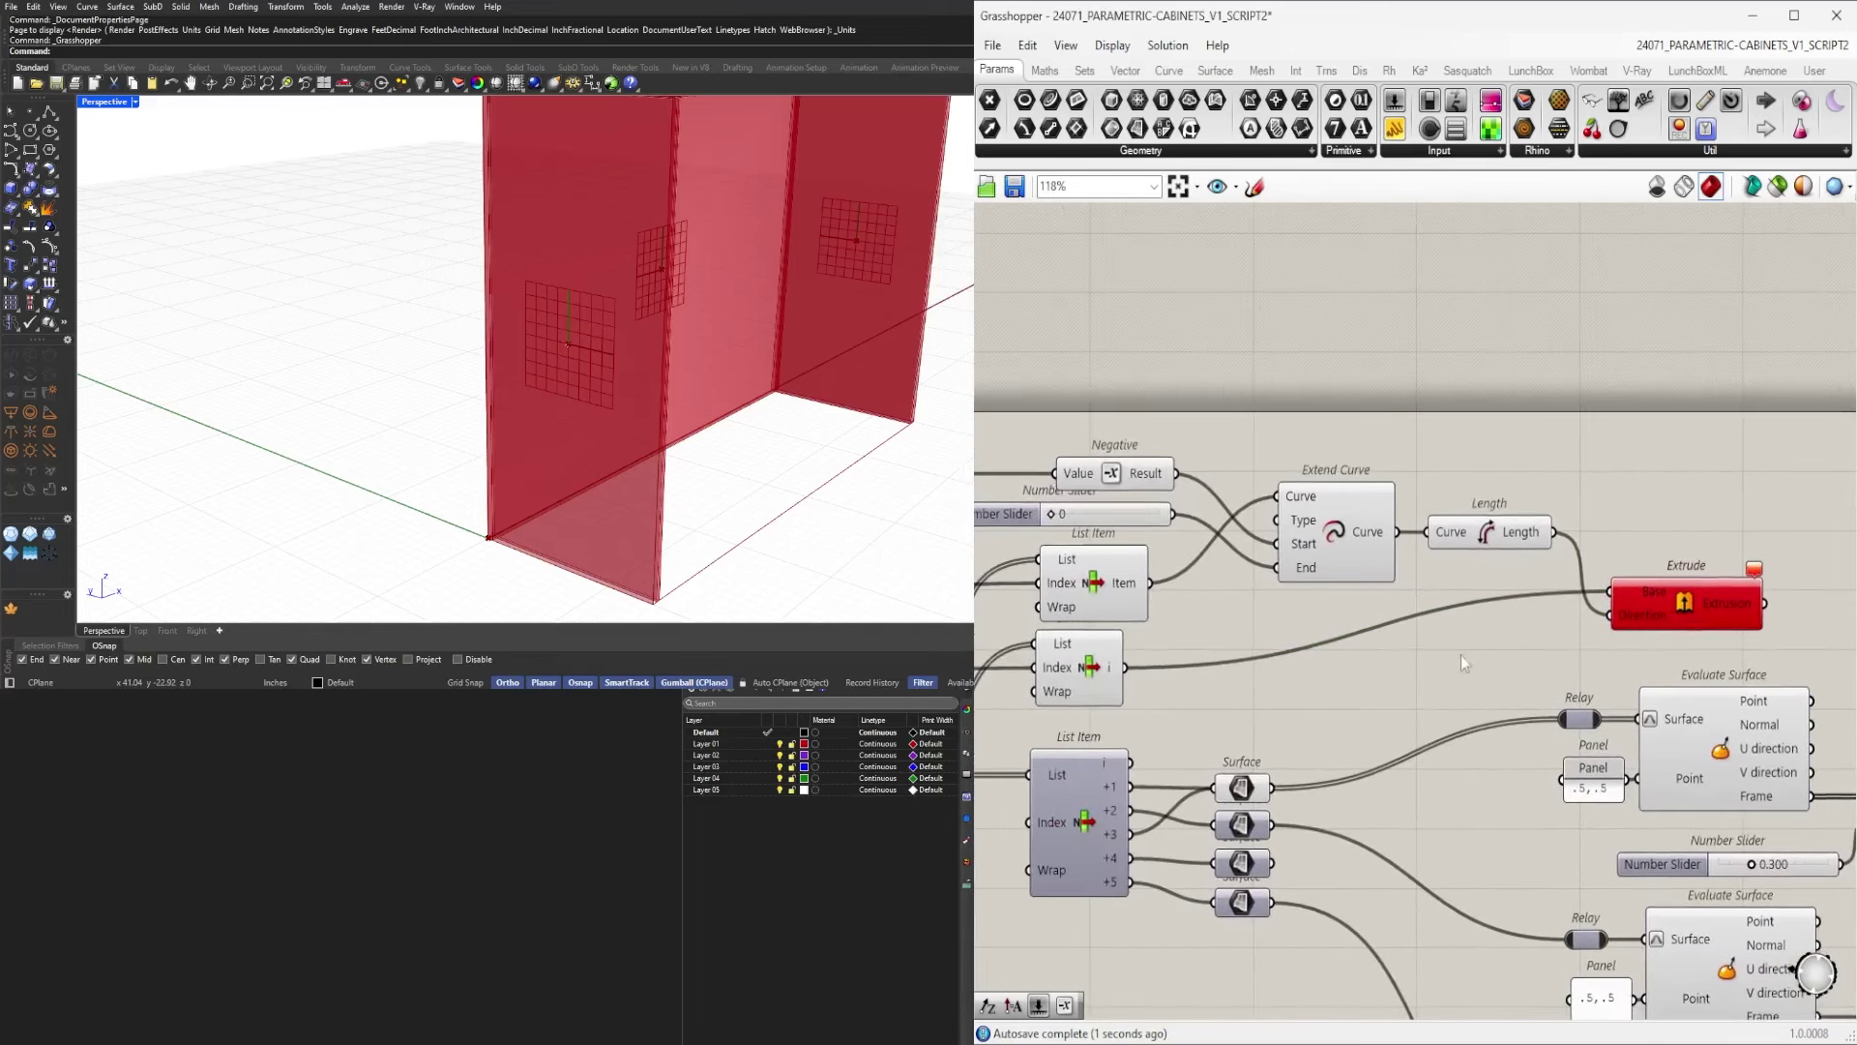
Try the Extend Curve output as the Extrude direction and inspect the extrusion at the side panel's lower edge.
drag(1399, 532, 1610, 616)
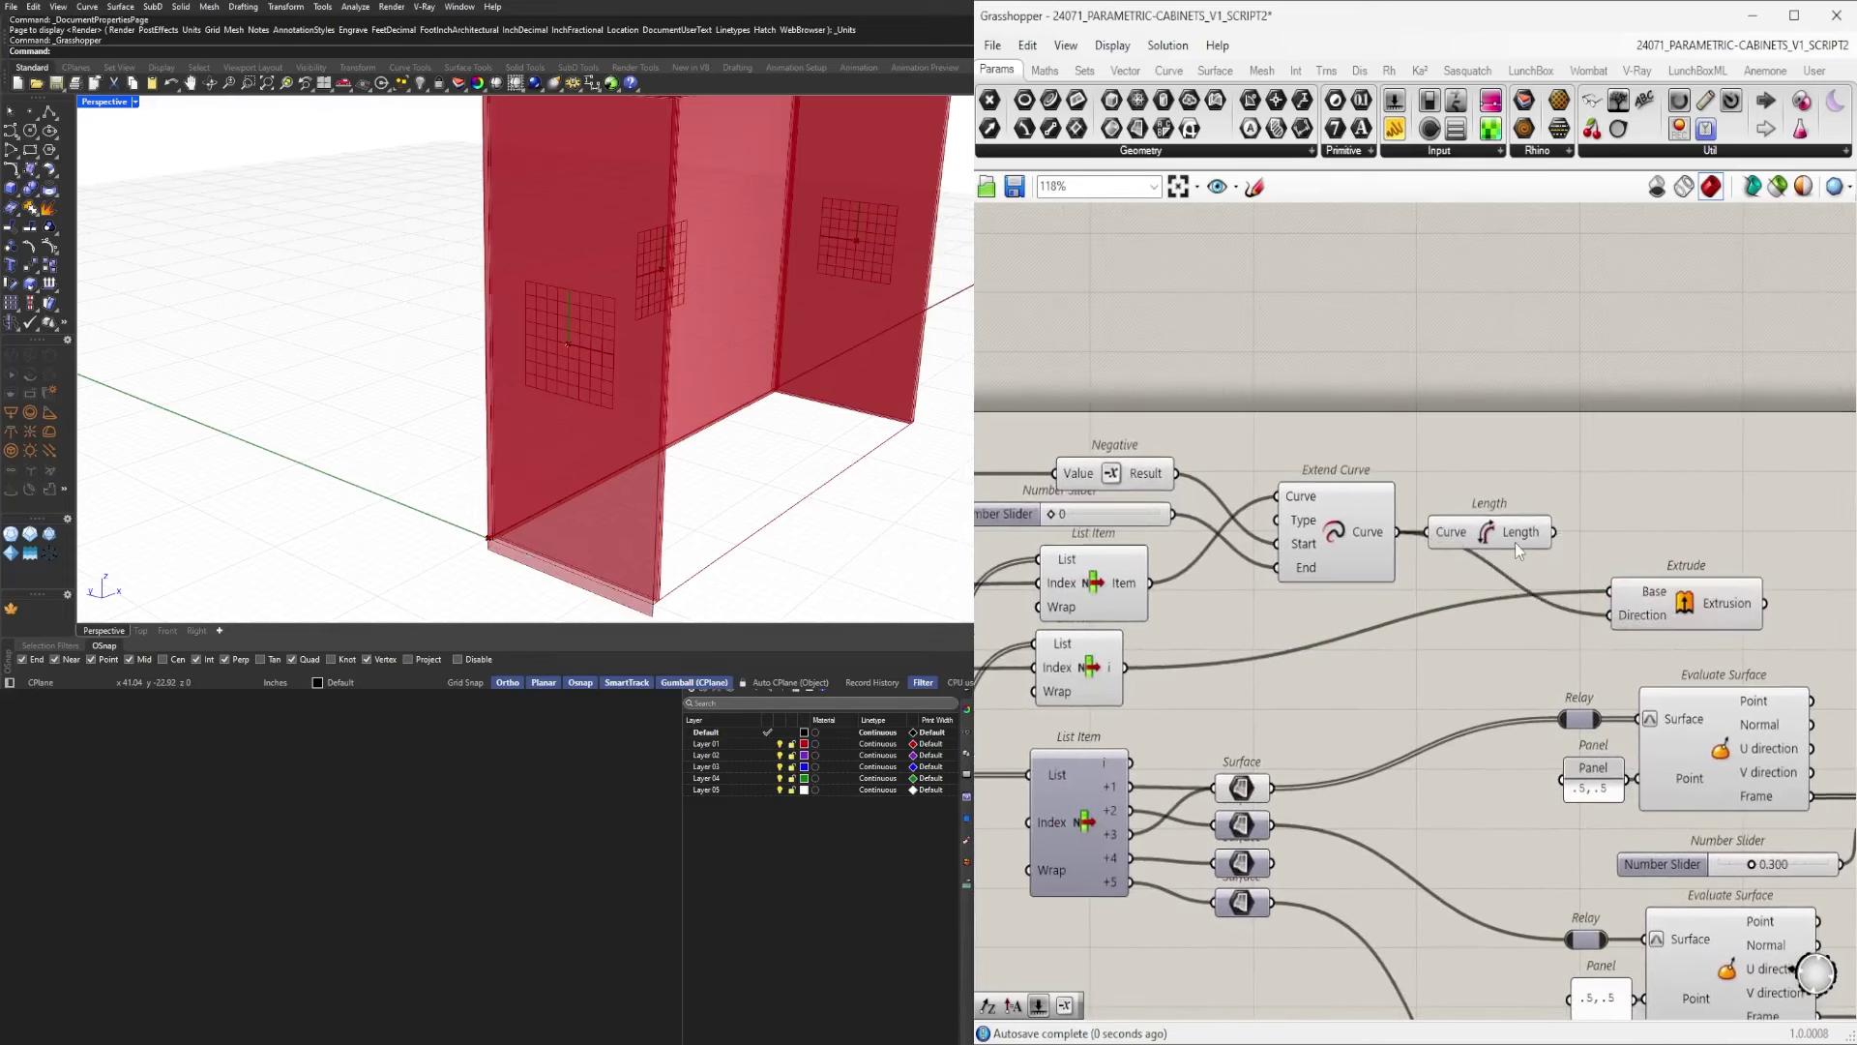
click(1686, 603)
scroll(468, 409, down, 5)
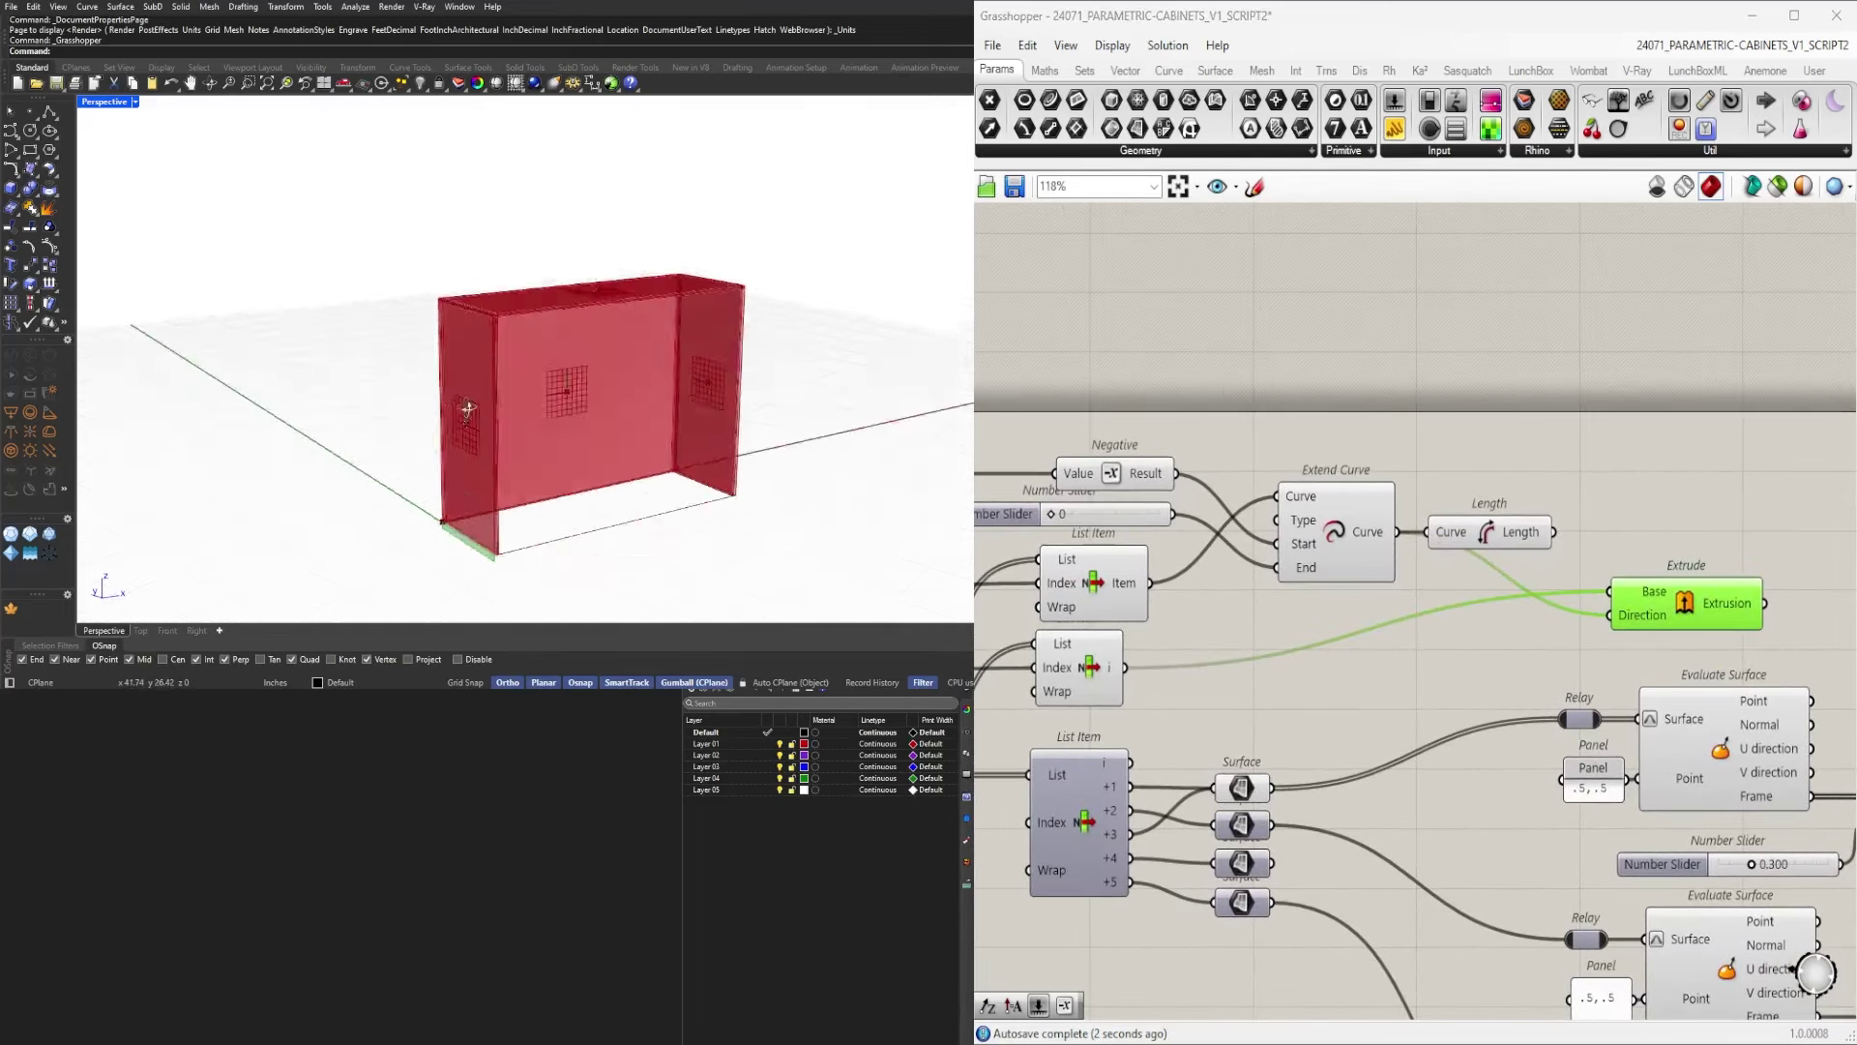
right_drag(468, 408, 456, 339)
scroll(456, 340, up, 4)
Add a Unit Z component with Length as its Factor, and use its vector as the new Extrude's Direction.
right_drag(1689, 538, 1507, 547)
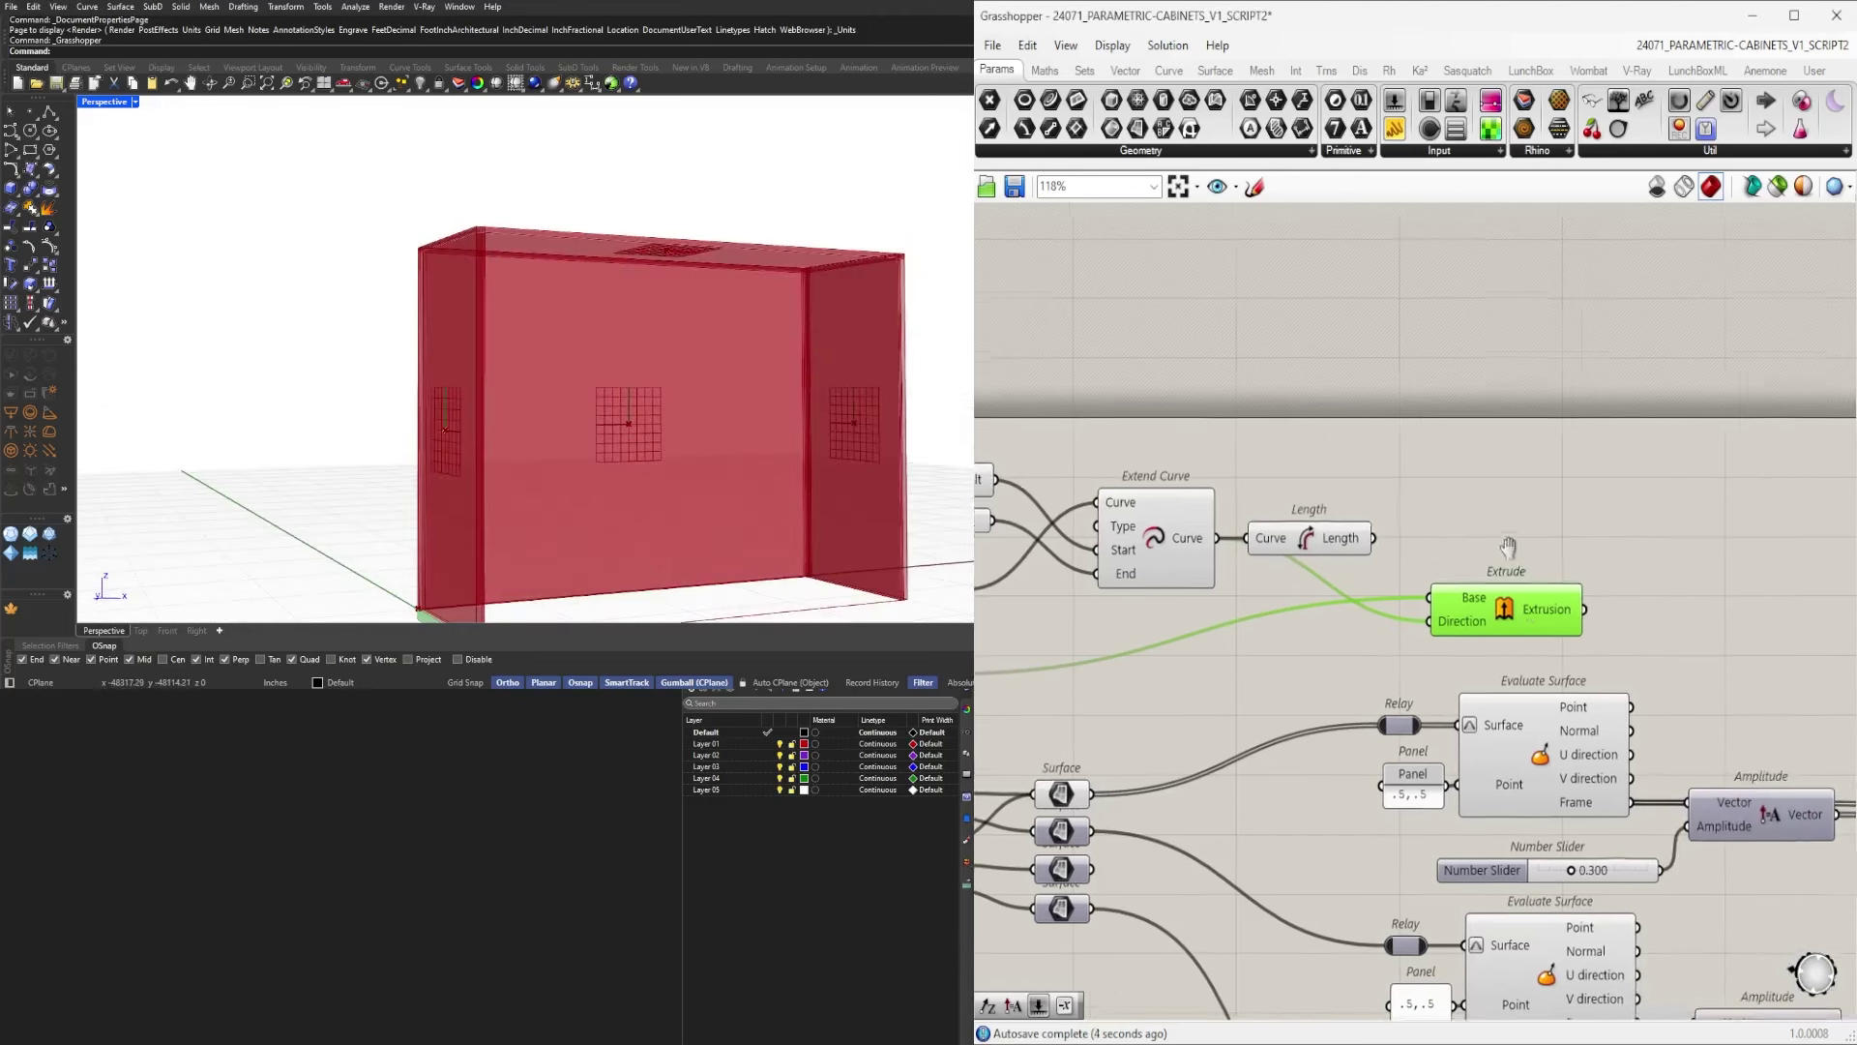
drag(1503, 612, 1649, 612)
double_click(1496, 637)
text(unit z)
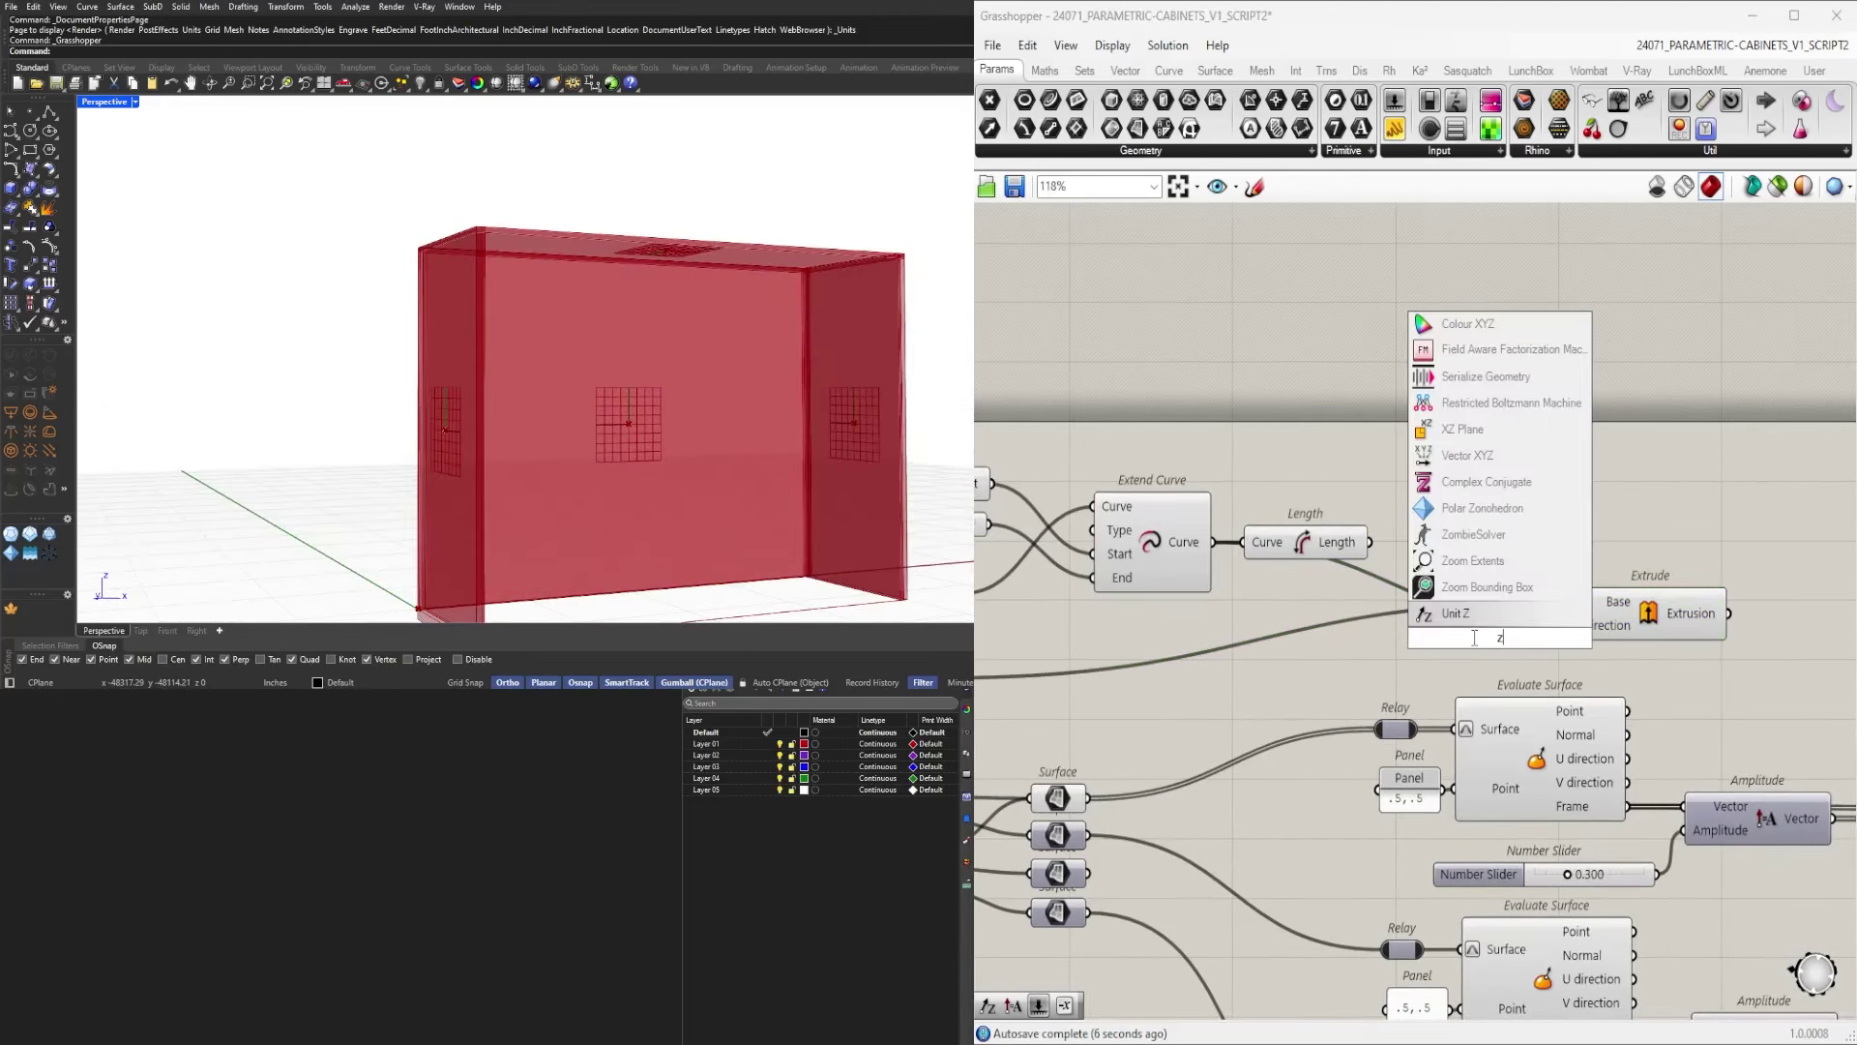
key(Return)
drag(1370, 542, 1410, 616)
drag(1536, 616, 1598, 586)
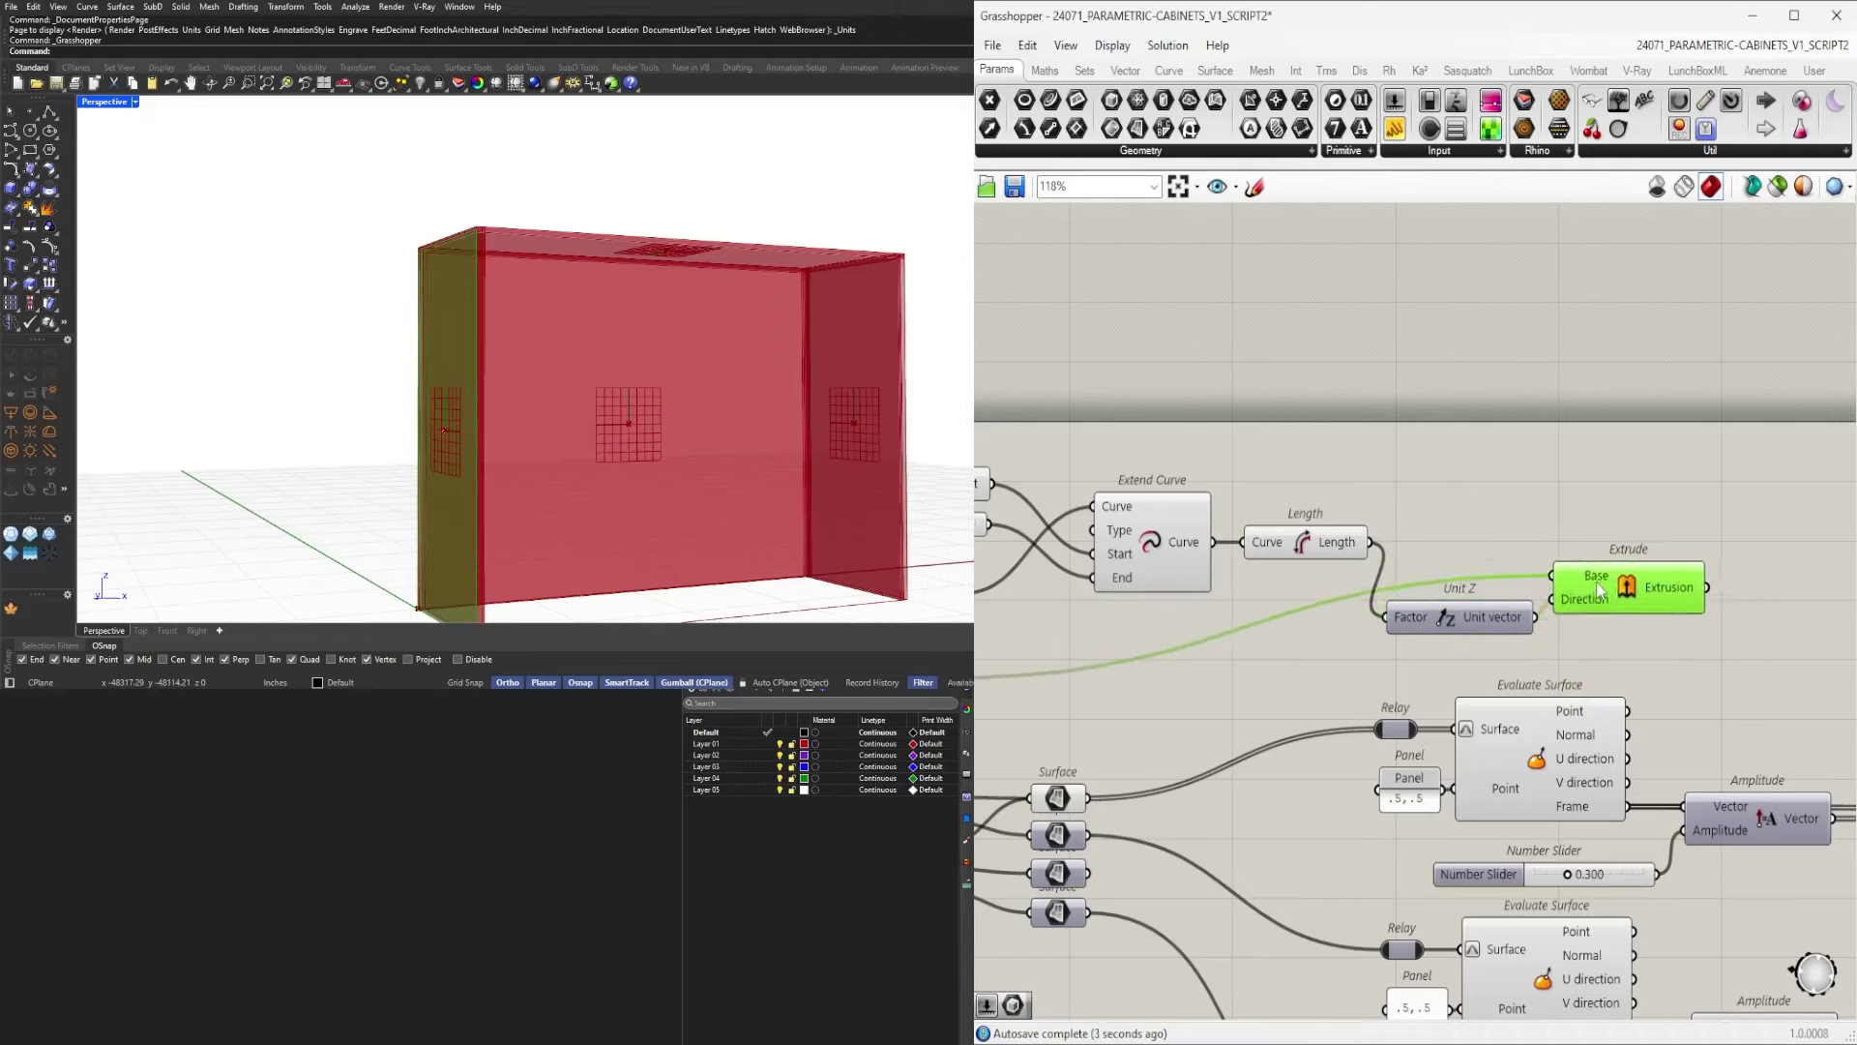
Examine the new extruded side face and the edges picked by the two List Items on the cabinet.
right_drag(491, 355, 571, 360)
scroll(1449, 569, down, 4)
scroll(1449, 569, up, 4)
click(1335, 624)
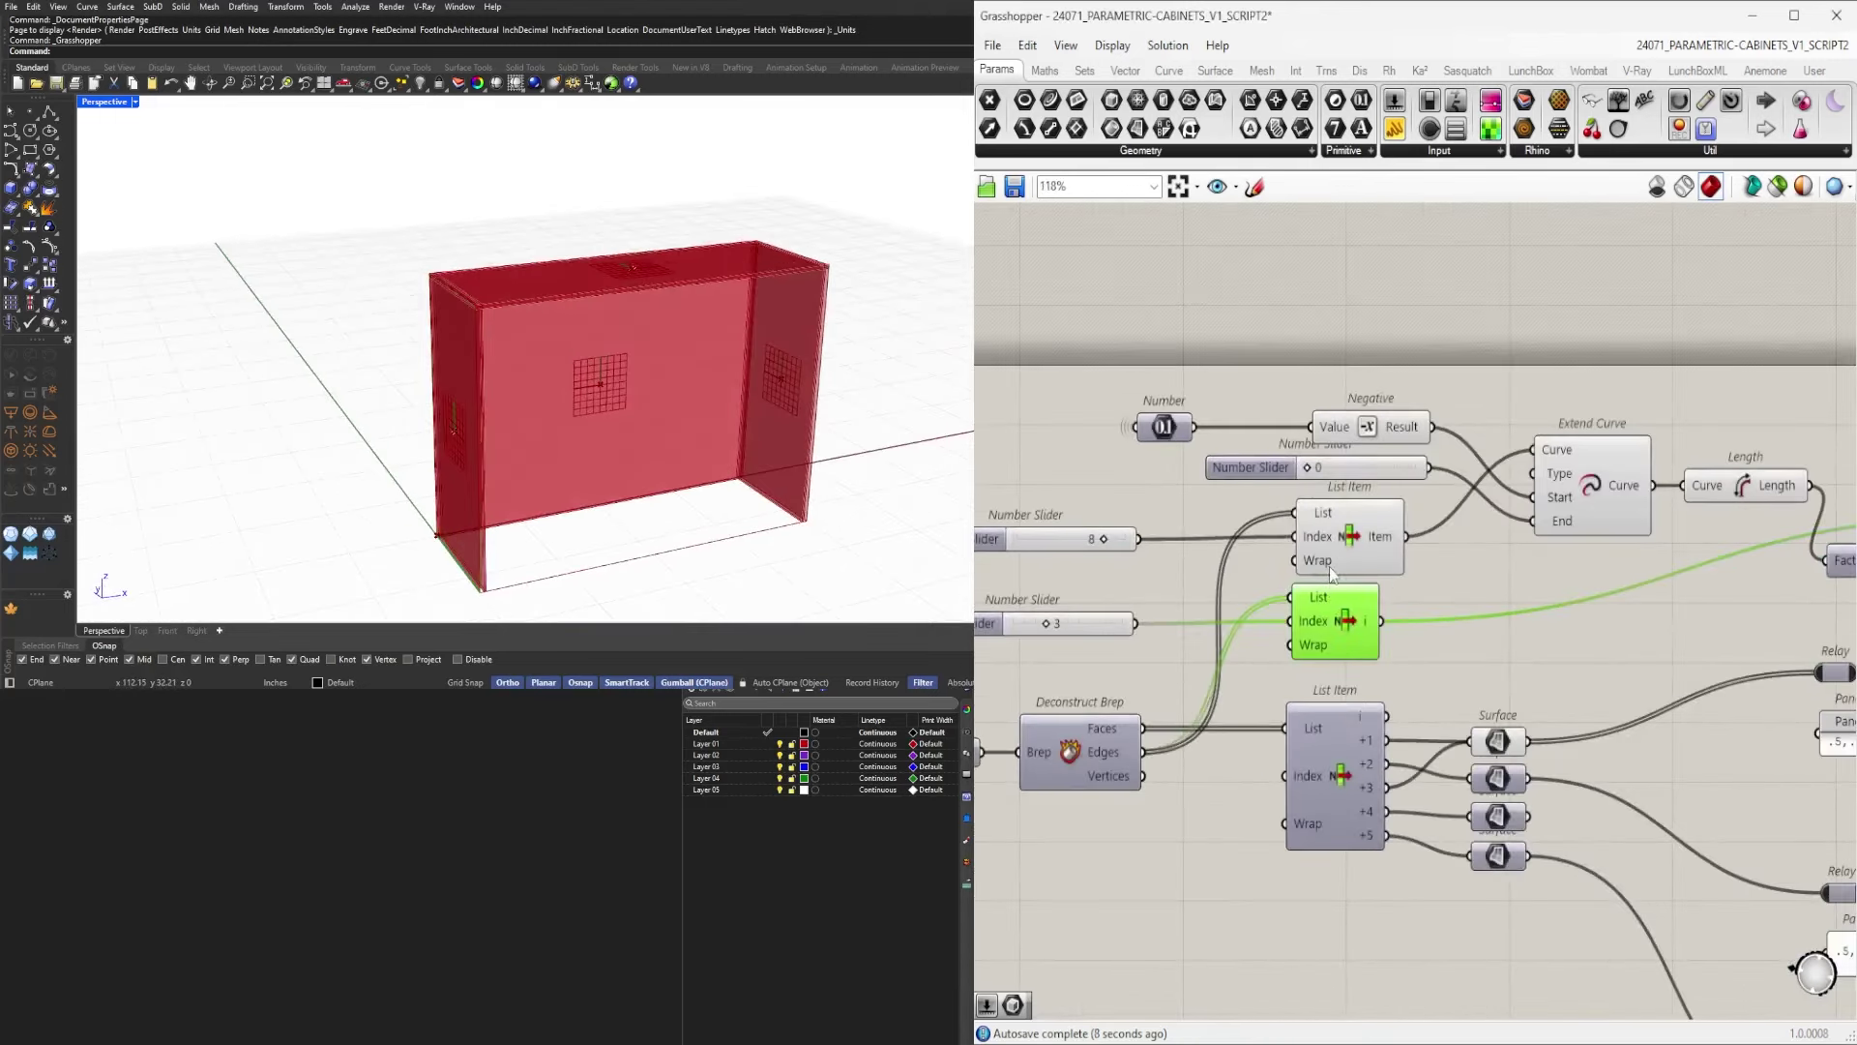
click(1348, 538)
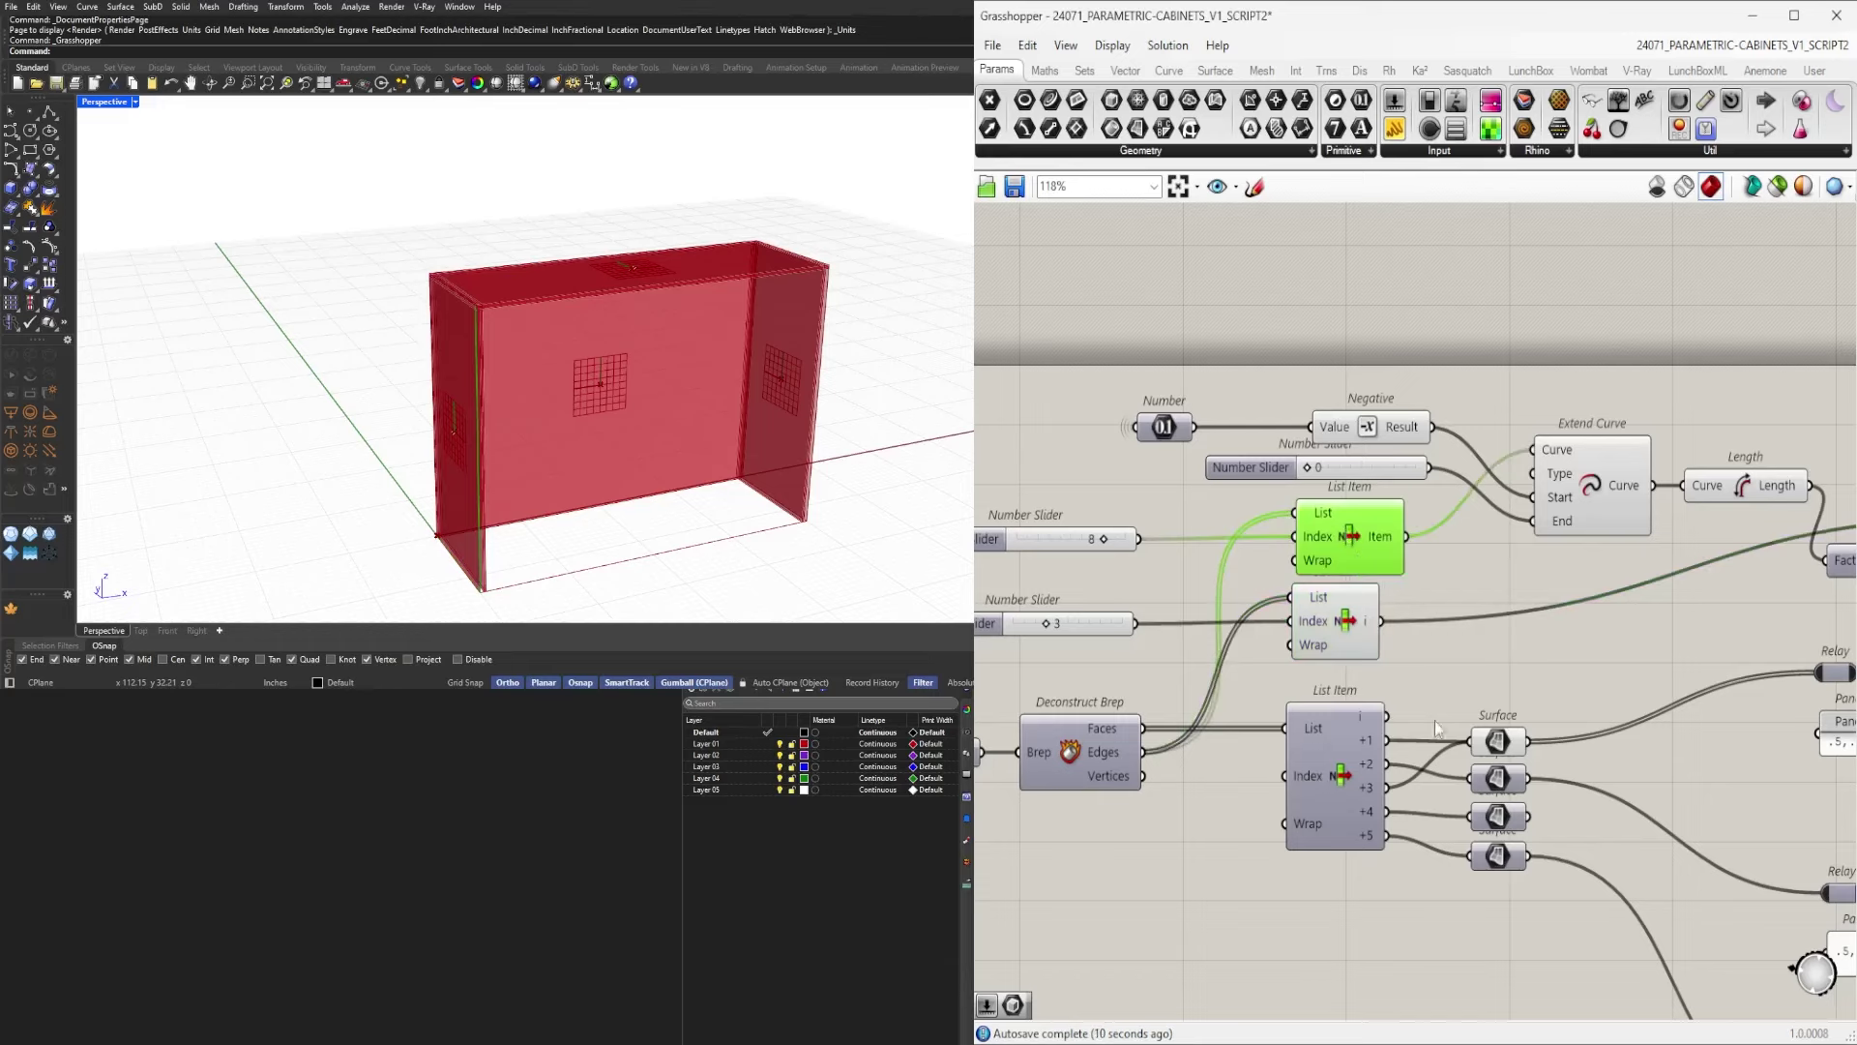
click(1456, 685)
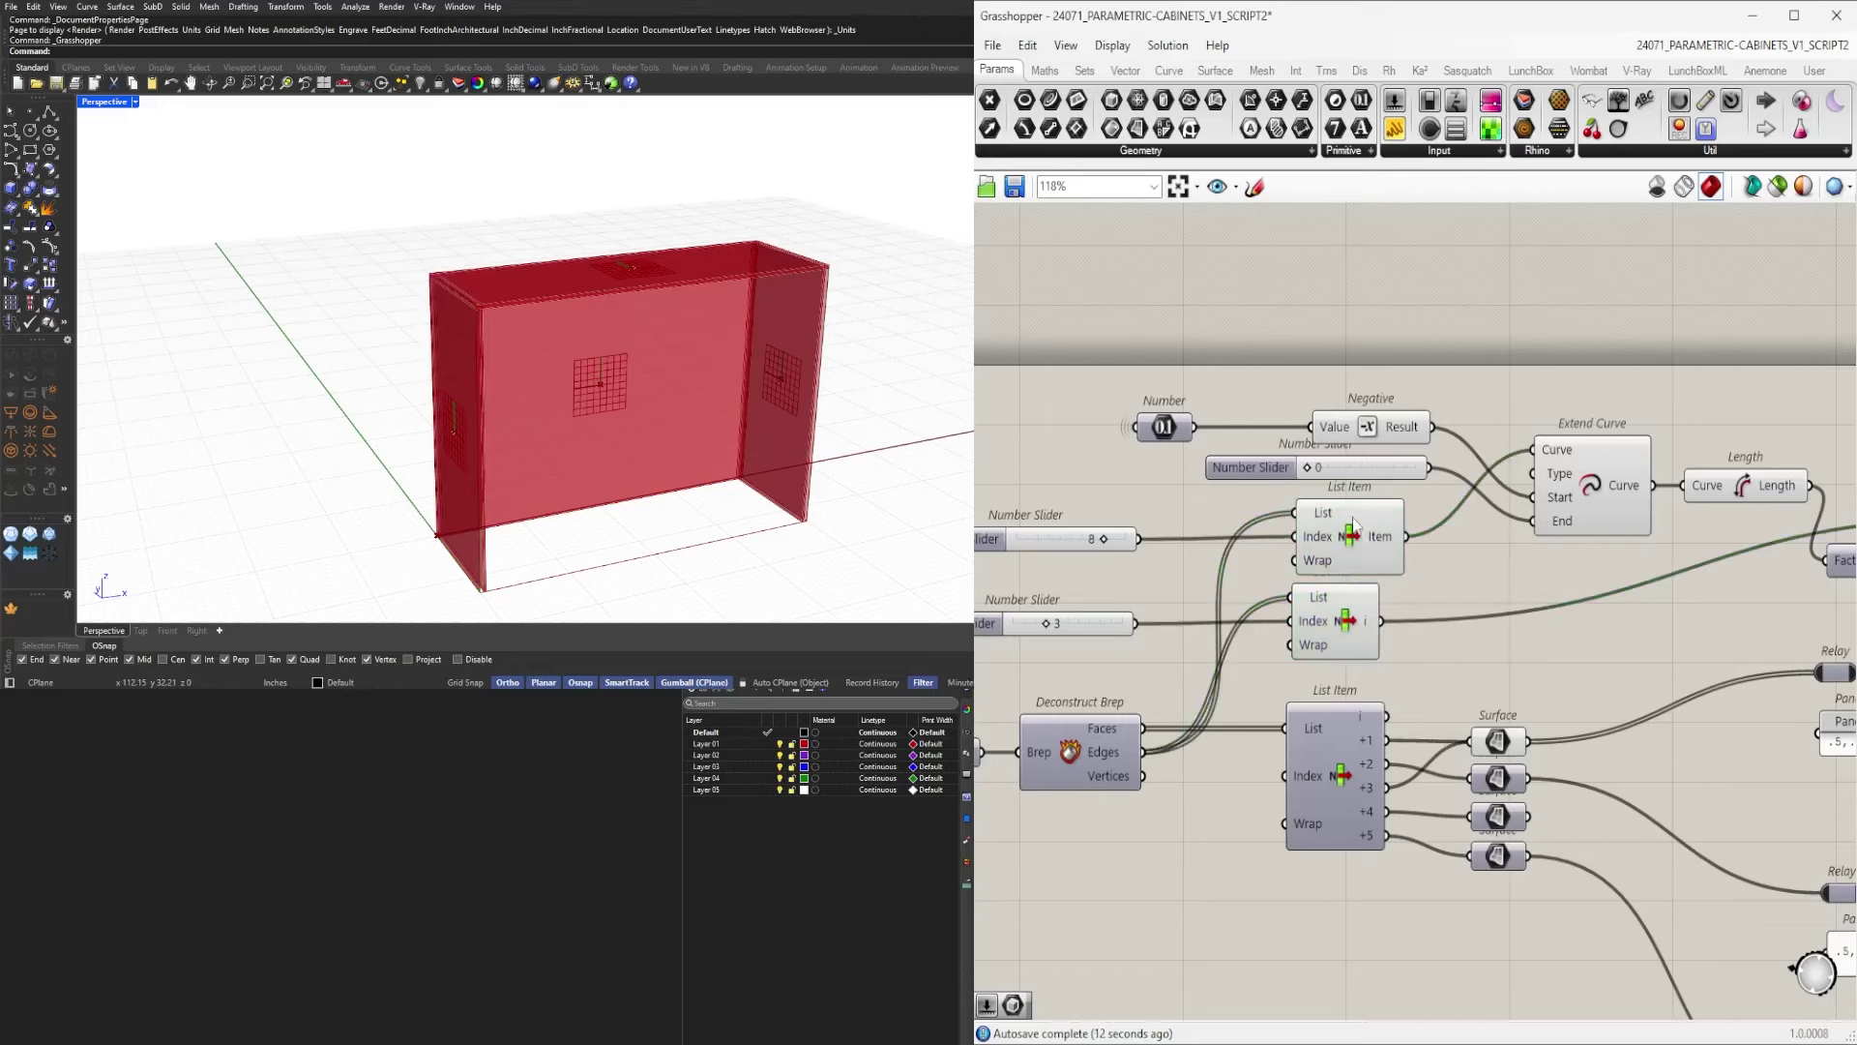
click(1354, 527)
scroll(1354, 527, down, 2)
right_drag(1354, 528, 1093, 516)
click(1543, 513)
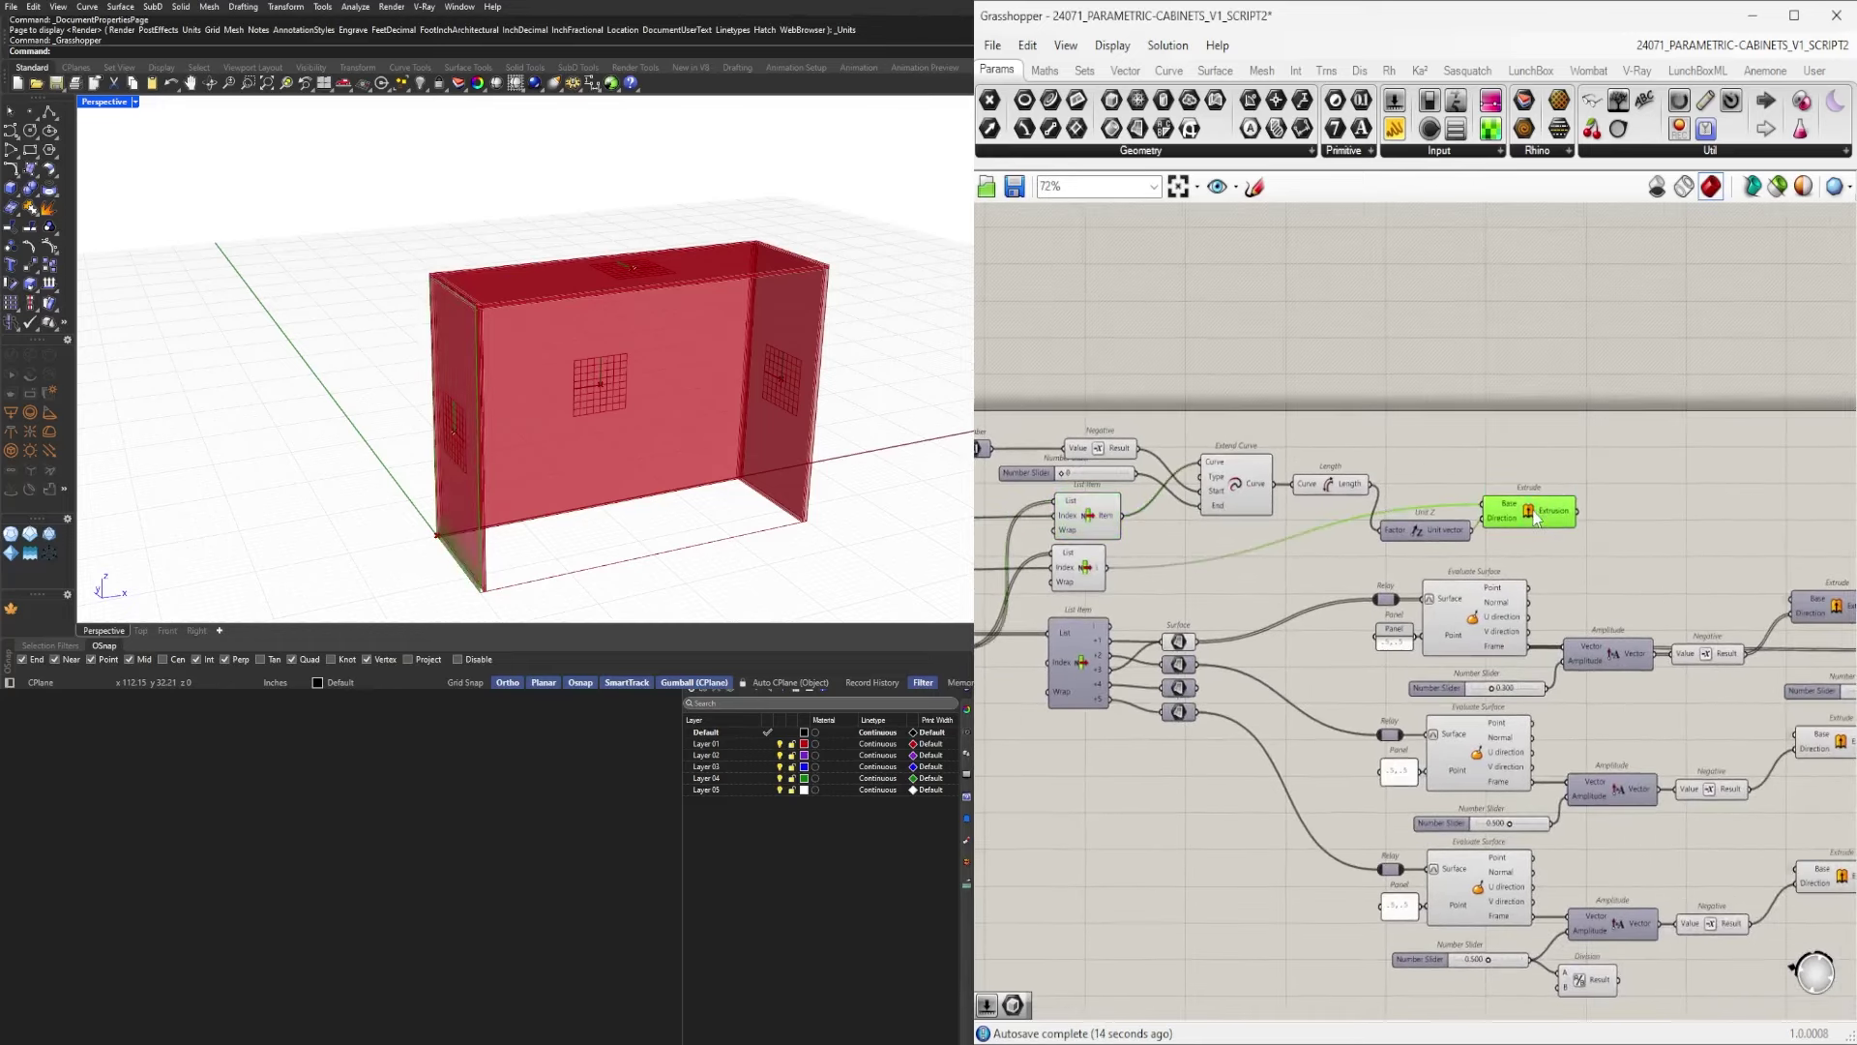
Replace the Surface input of the first Evaluate Surface's Relay with the new Extrude's Extrusion output.
drag(1547, 513, 1539, 513)
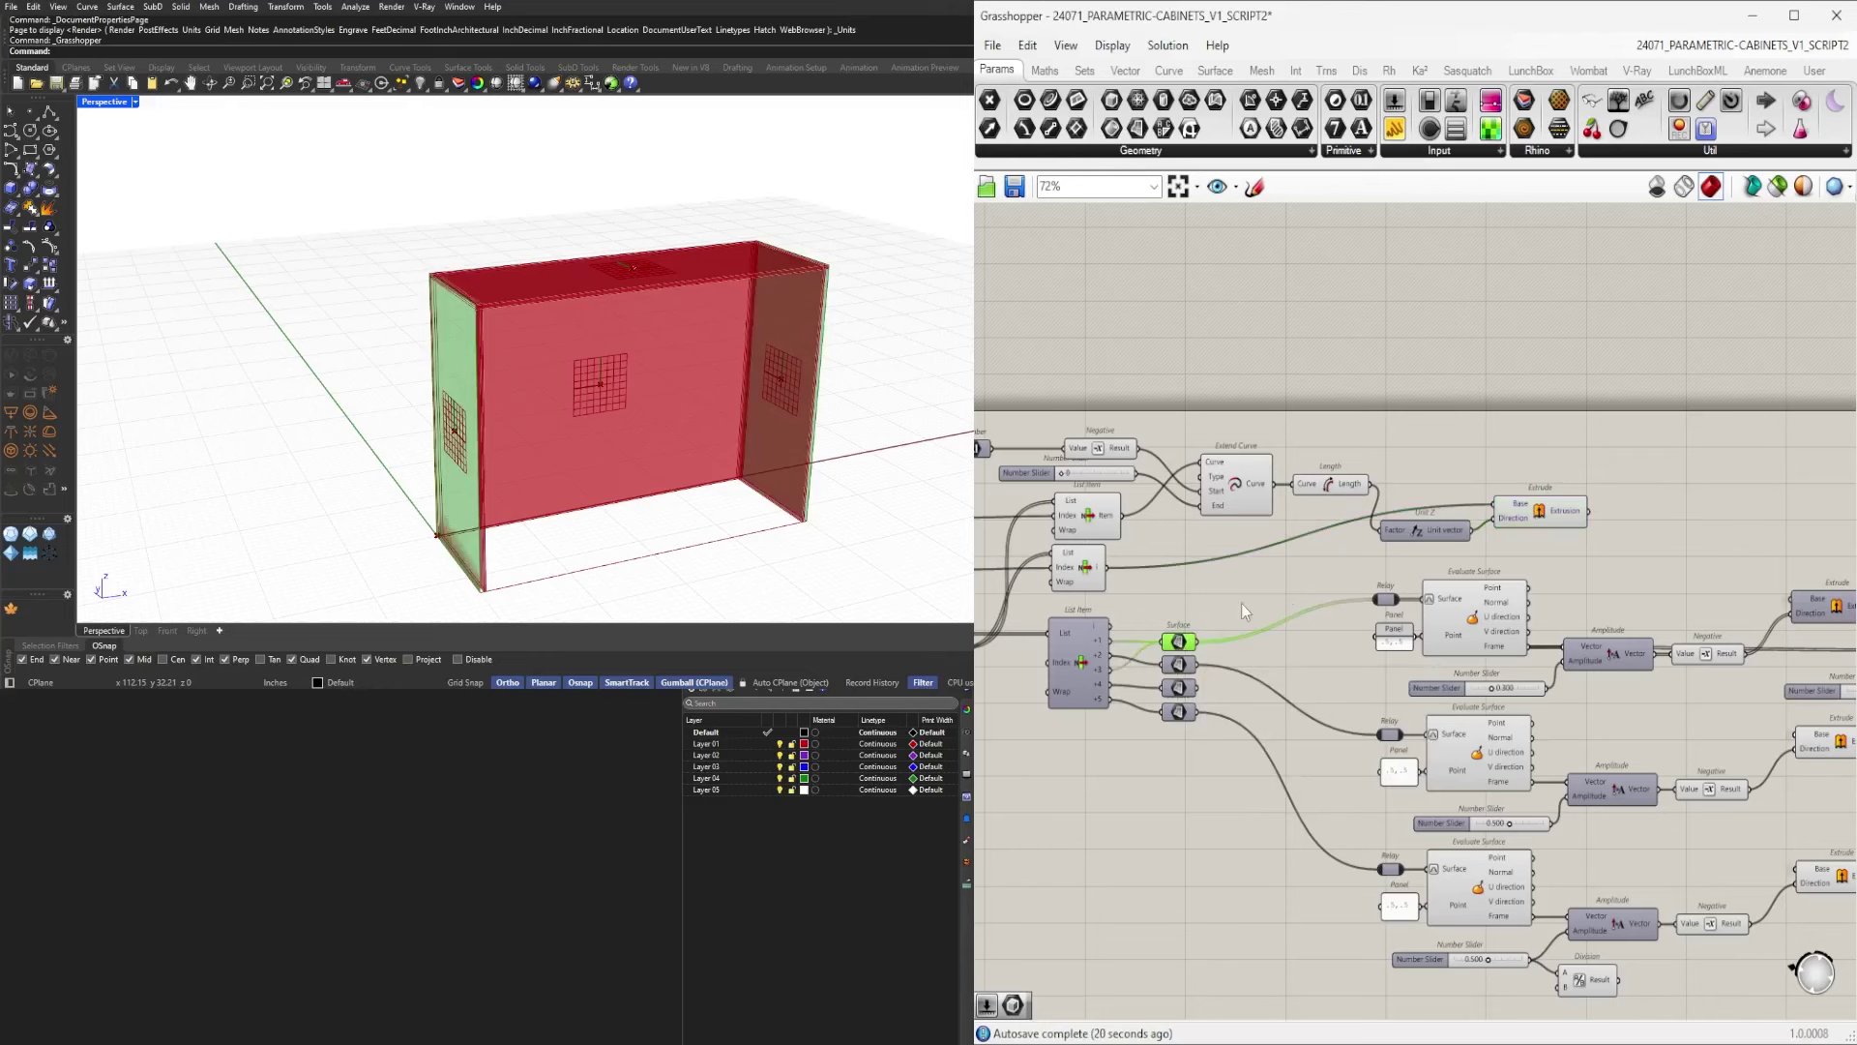
scroll(1454, 505, up, 3)
click(1638, 535)
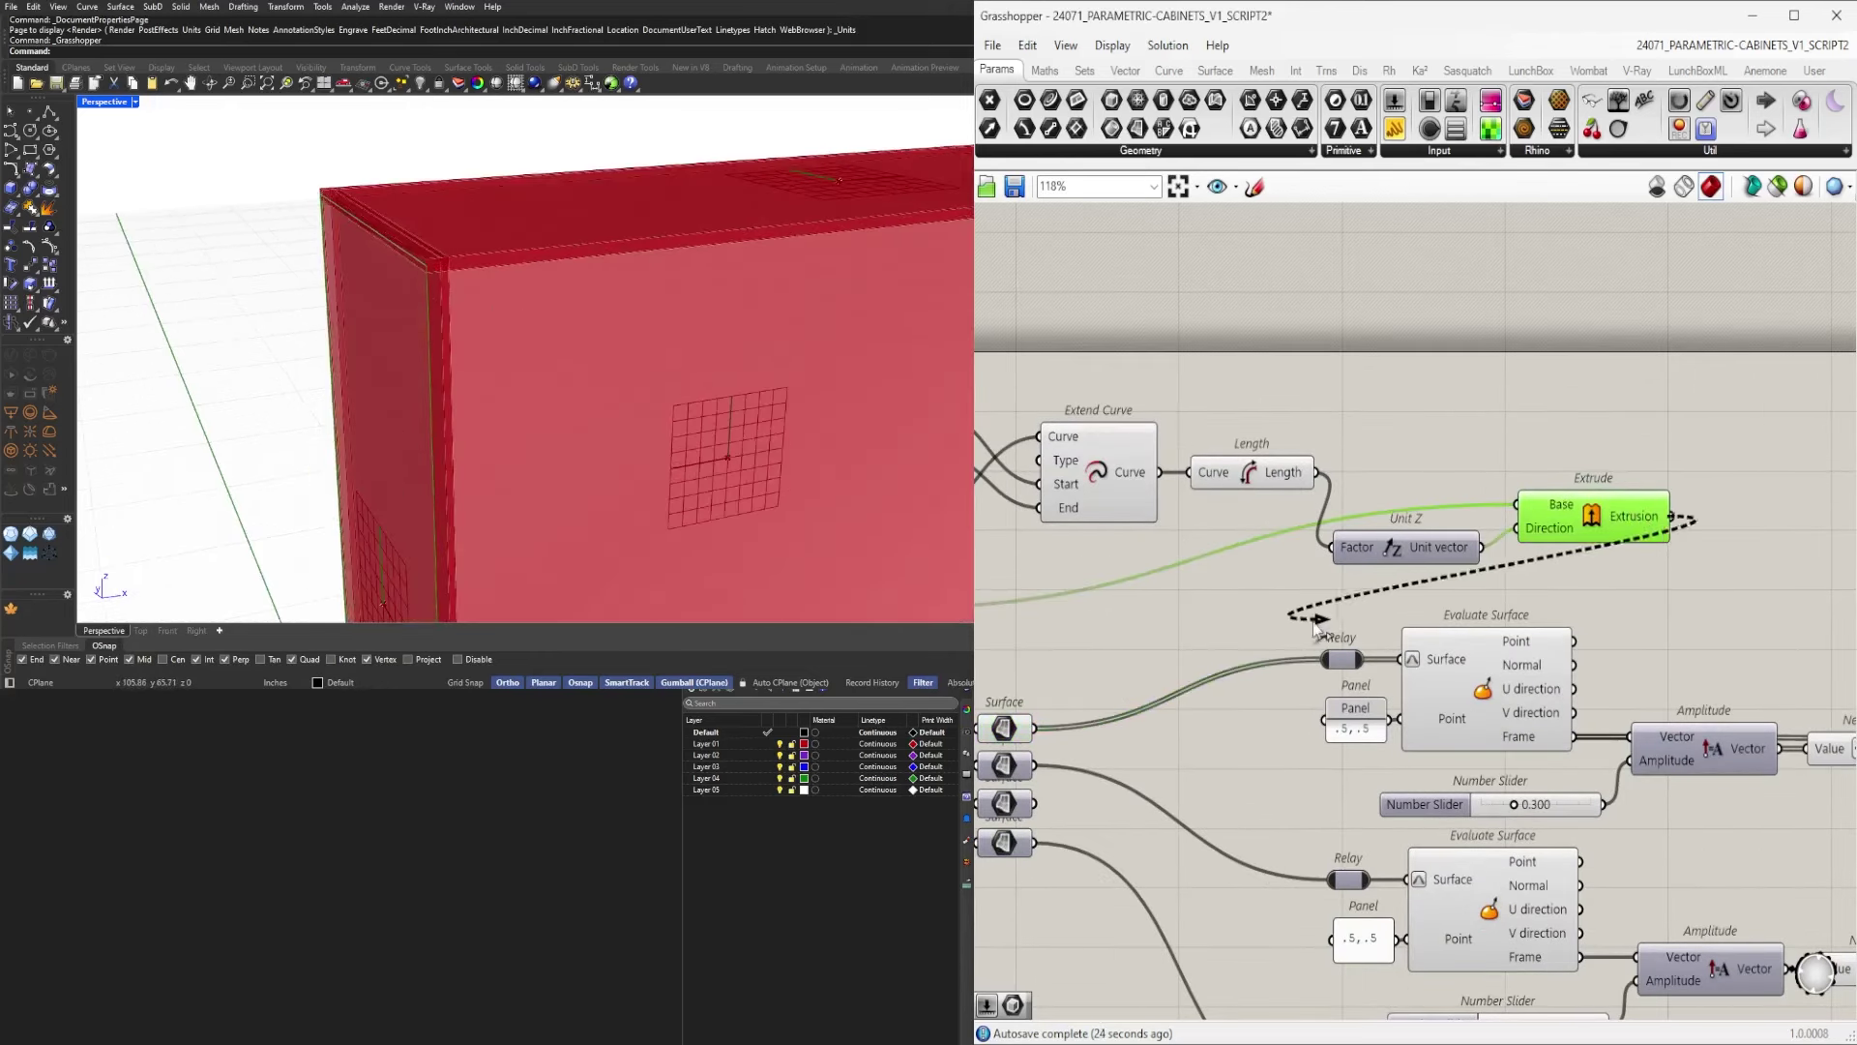
drag(1316, 626, 1325, 658)
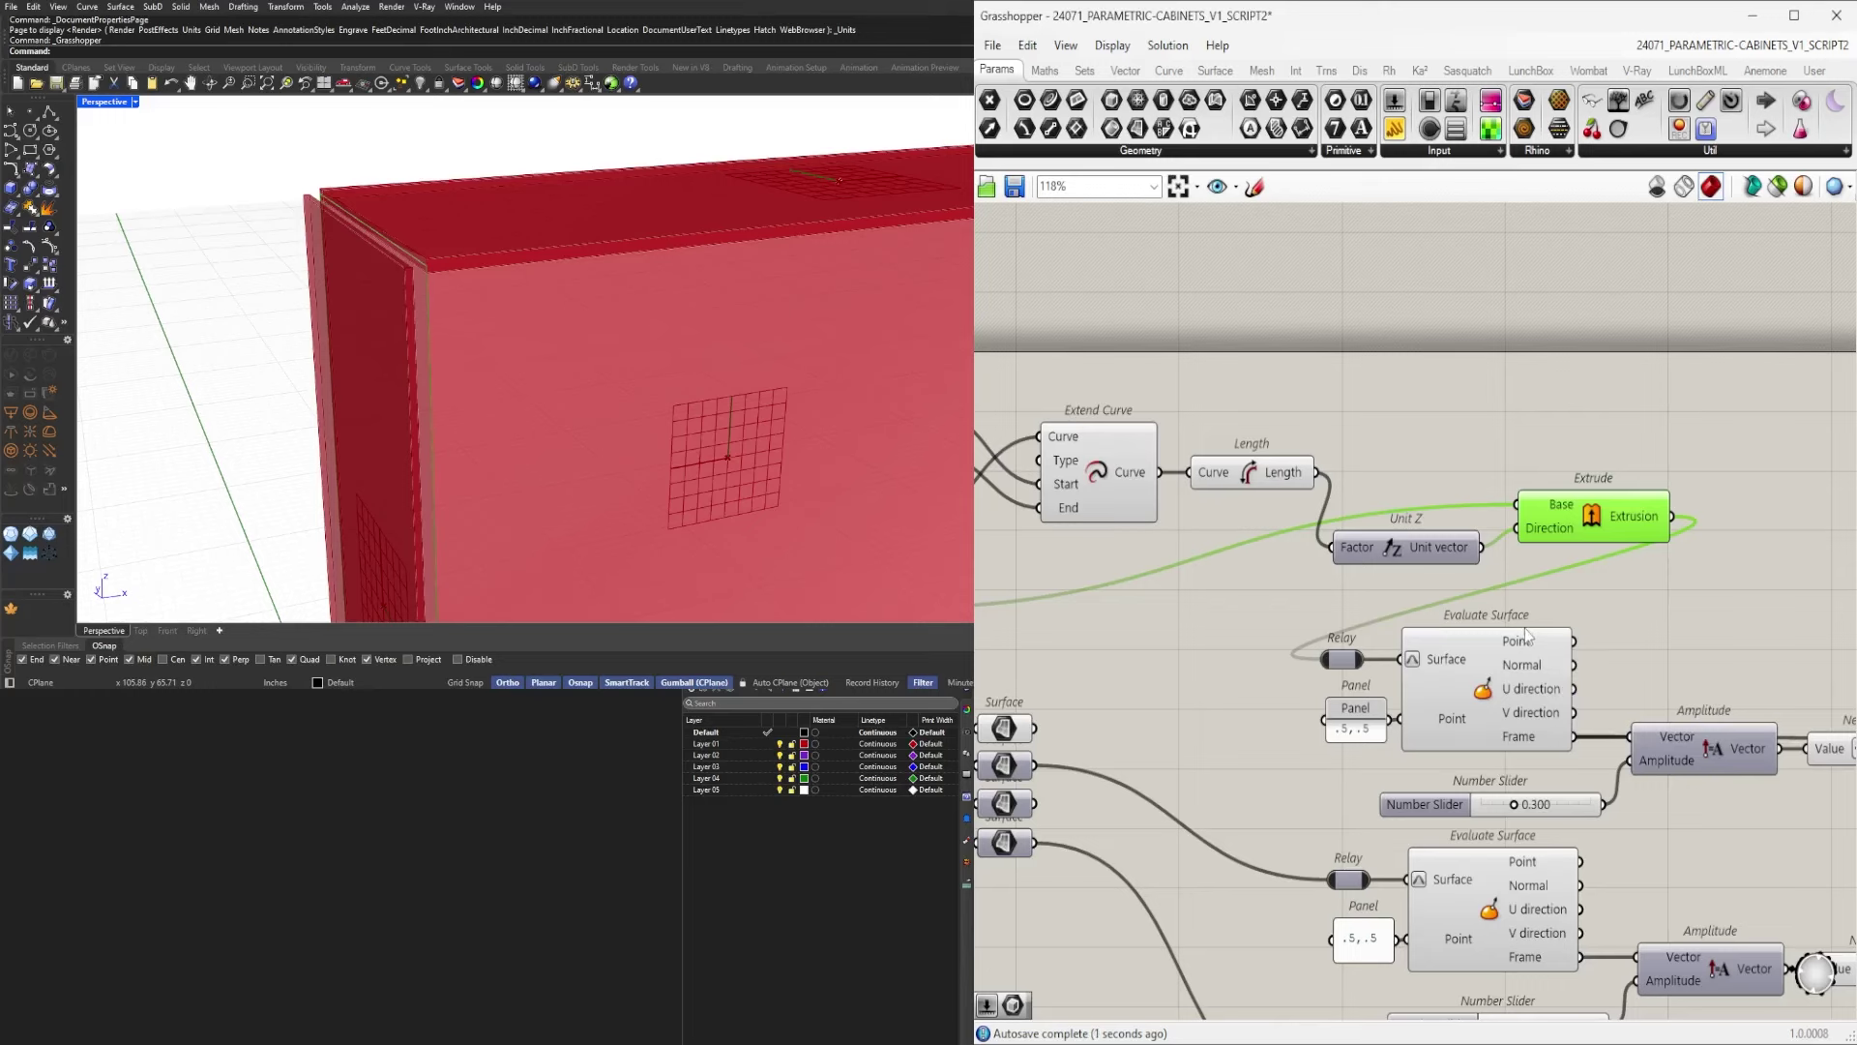
Remove the first Negative component from the side panel branch and connect Amplitude's Vector directly to Extrude's Direction.
scroll(1541, 600, down, 1)
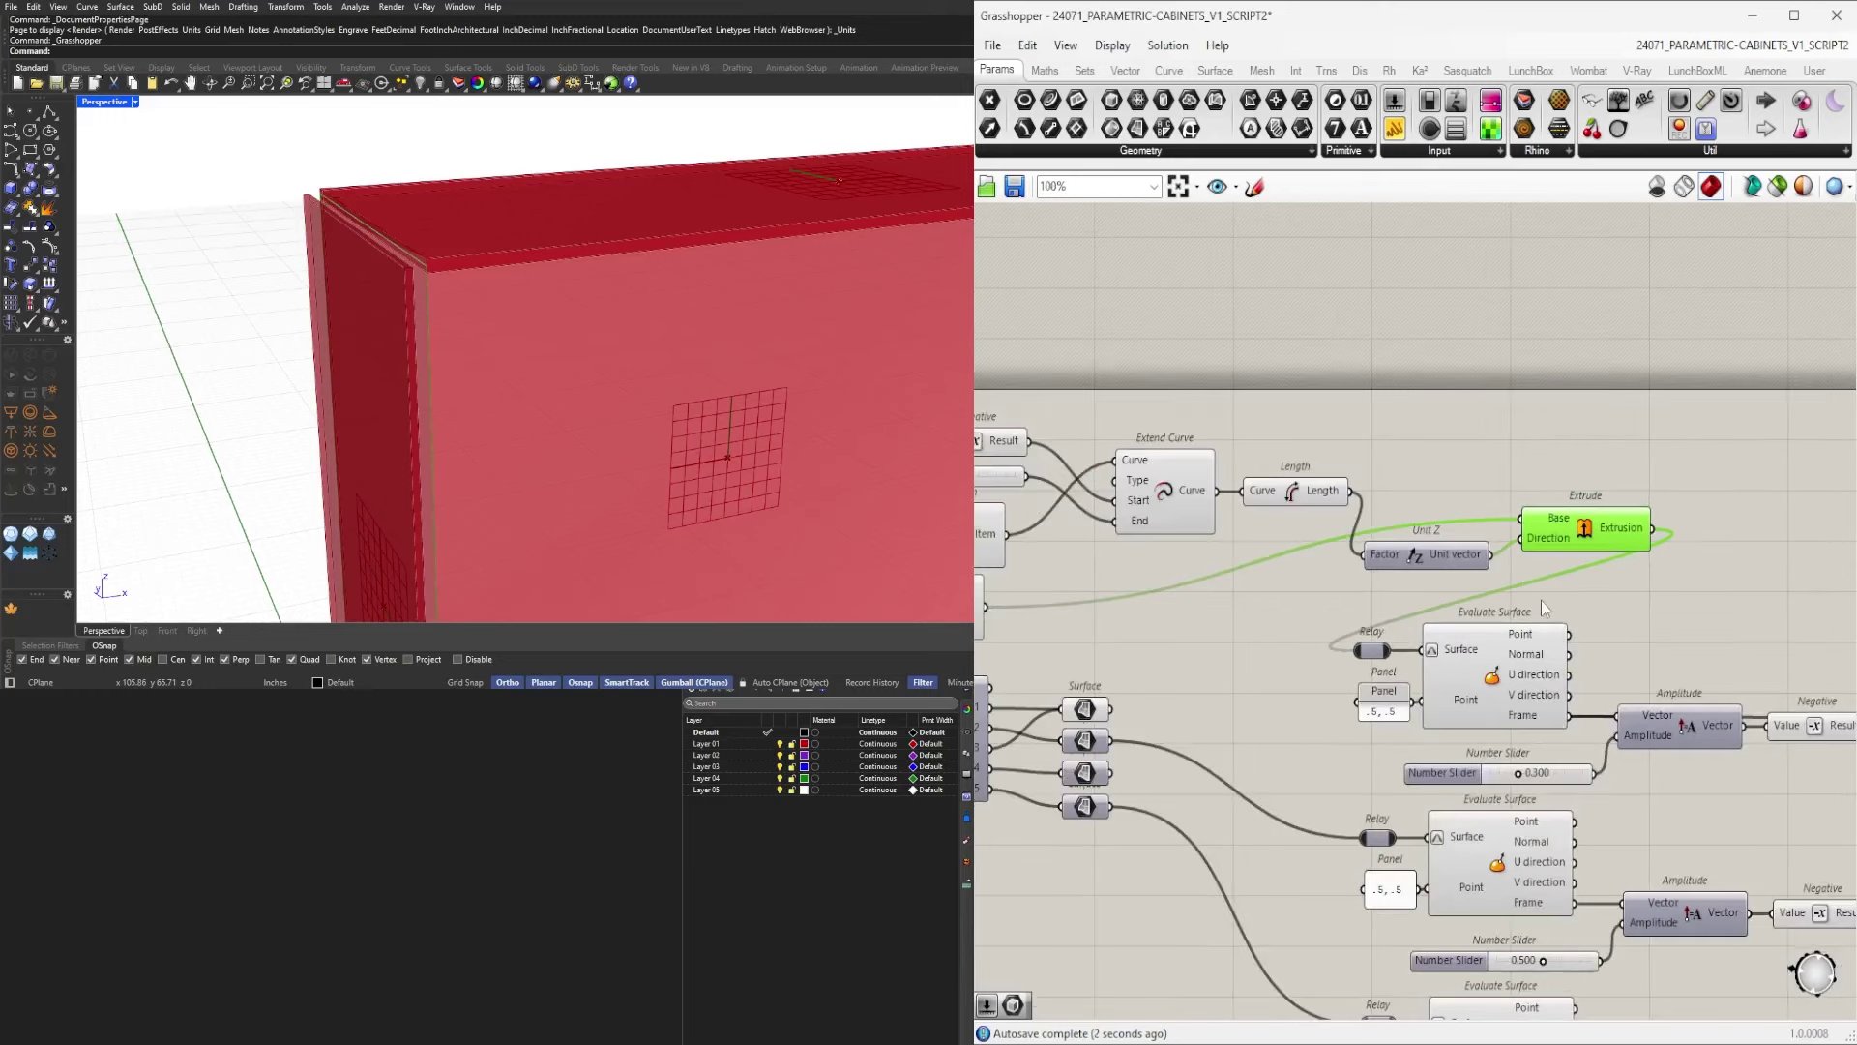
click(1650, 608)
right_drag(1723, 656, 1450, 614)
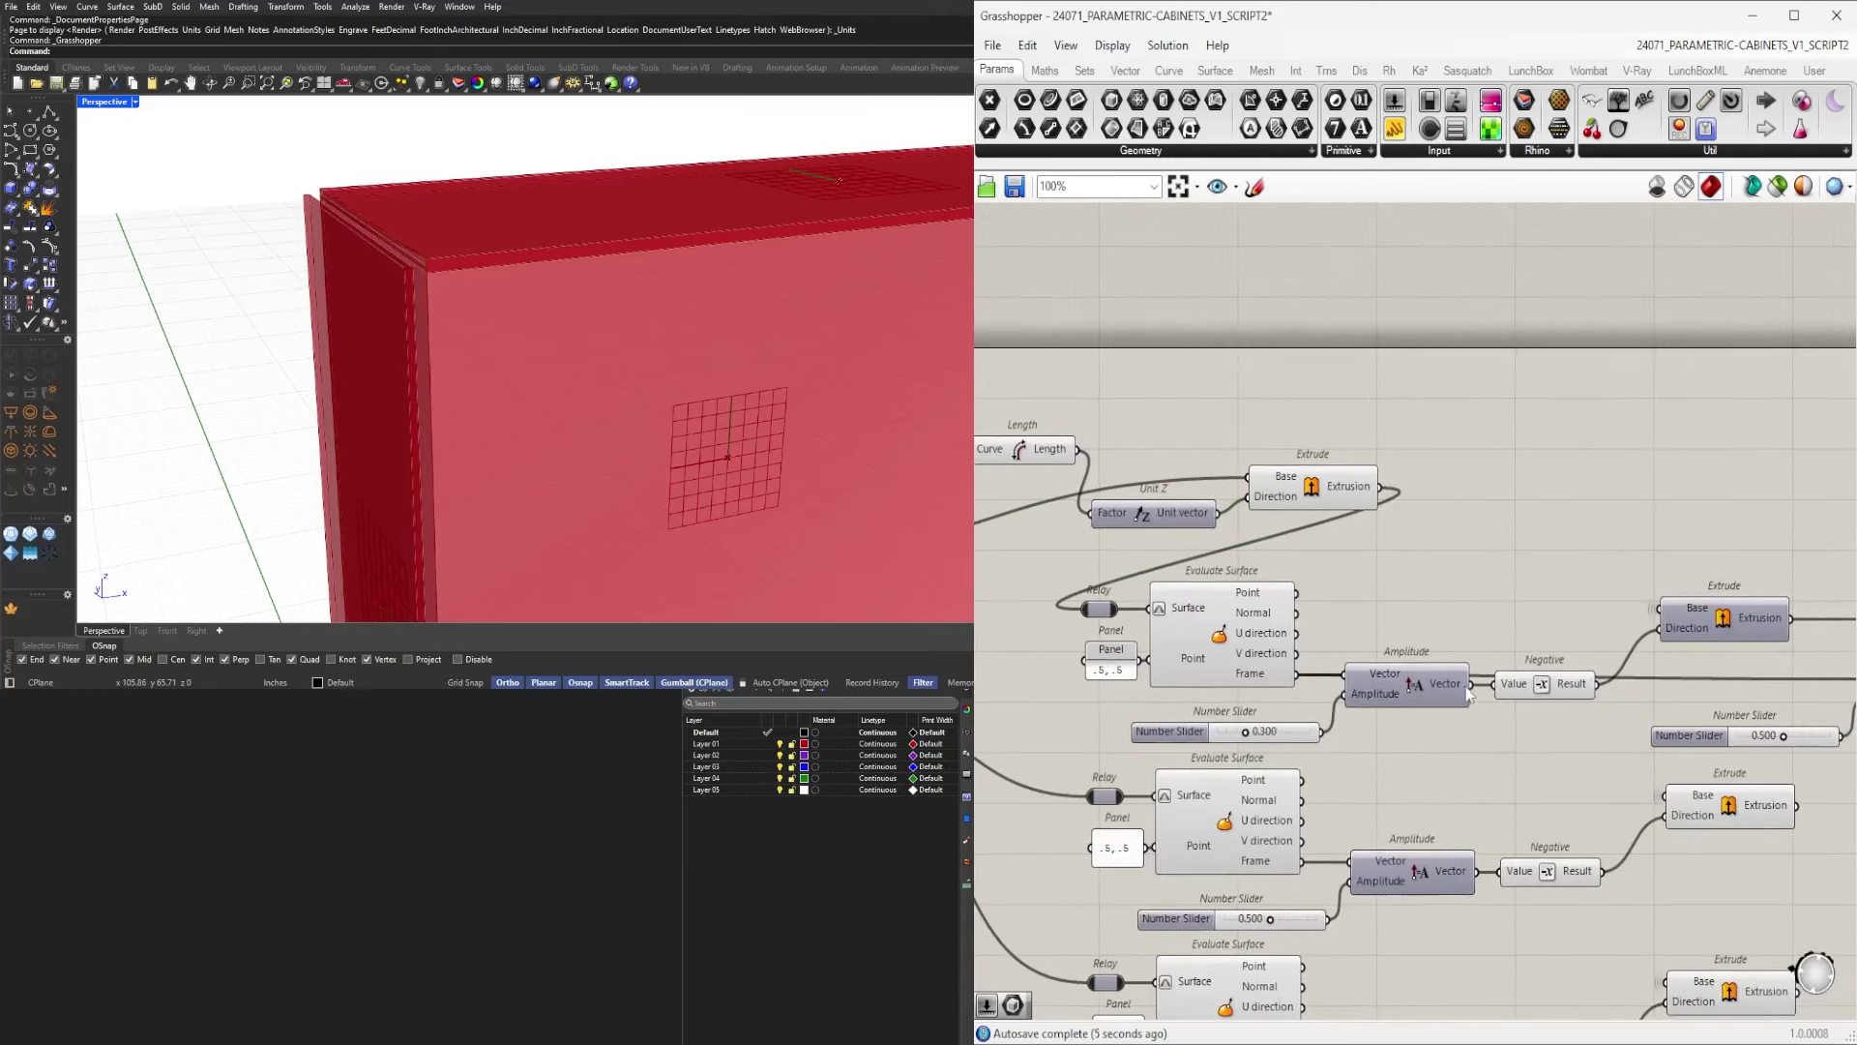
click(1569, 694)
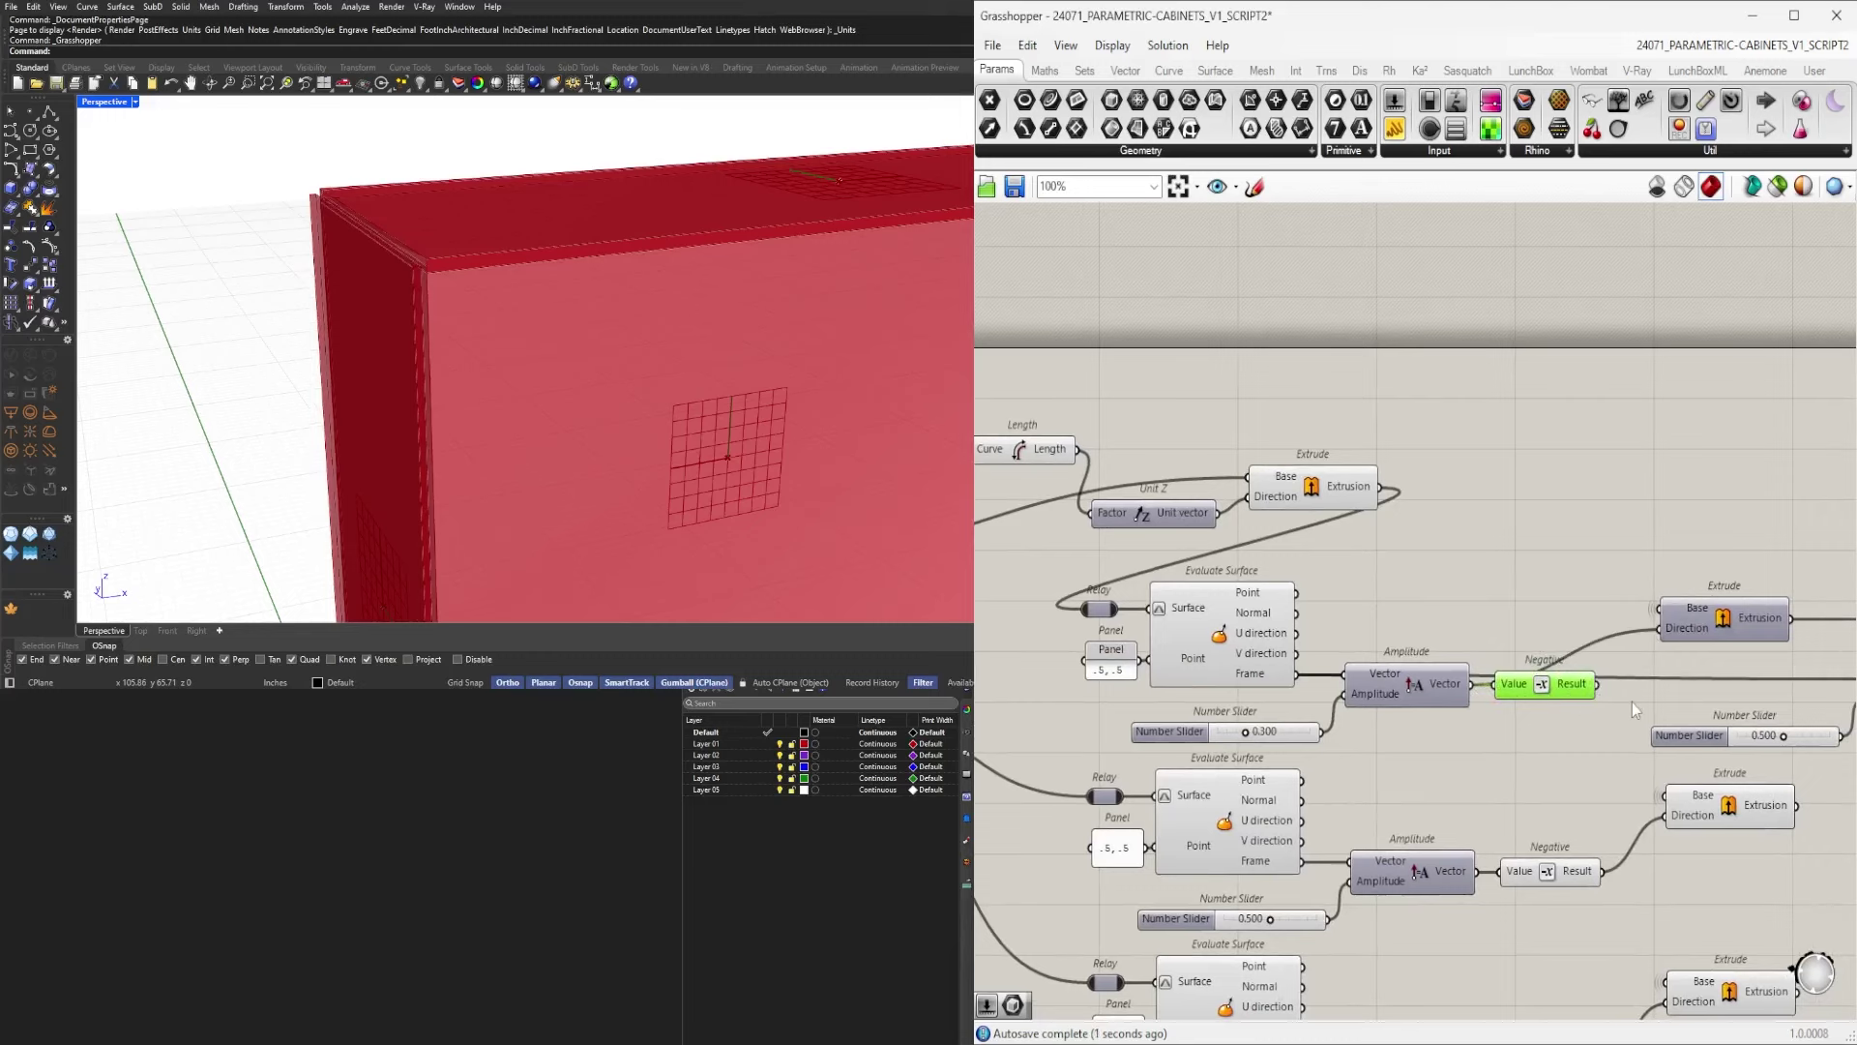
scroll(1780, 686, down, 1)
right_drag(1780, 687, 1500, 695)
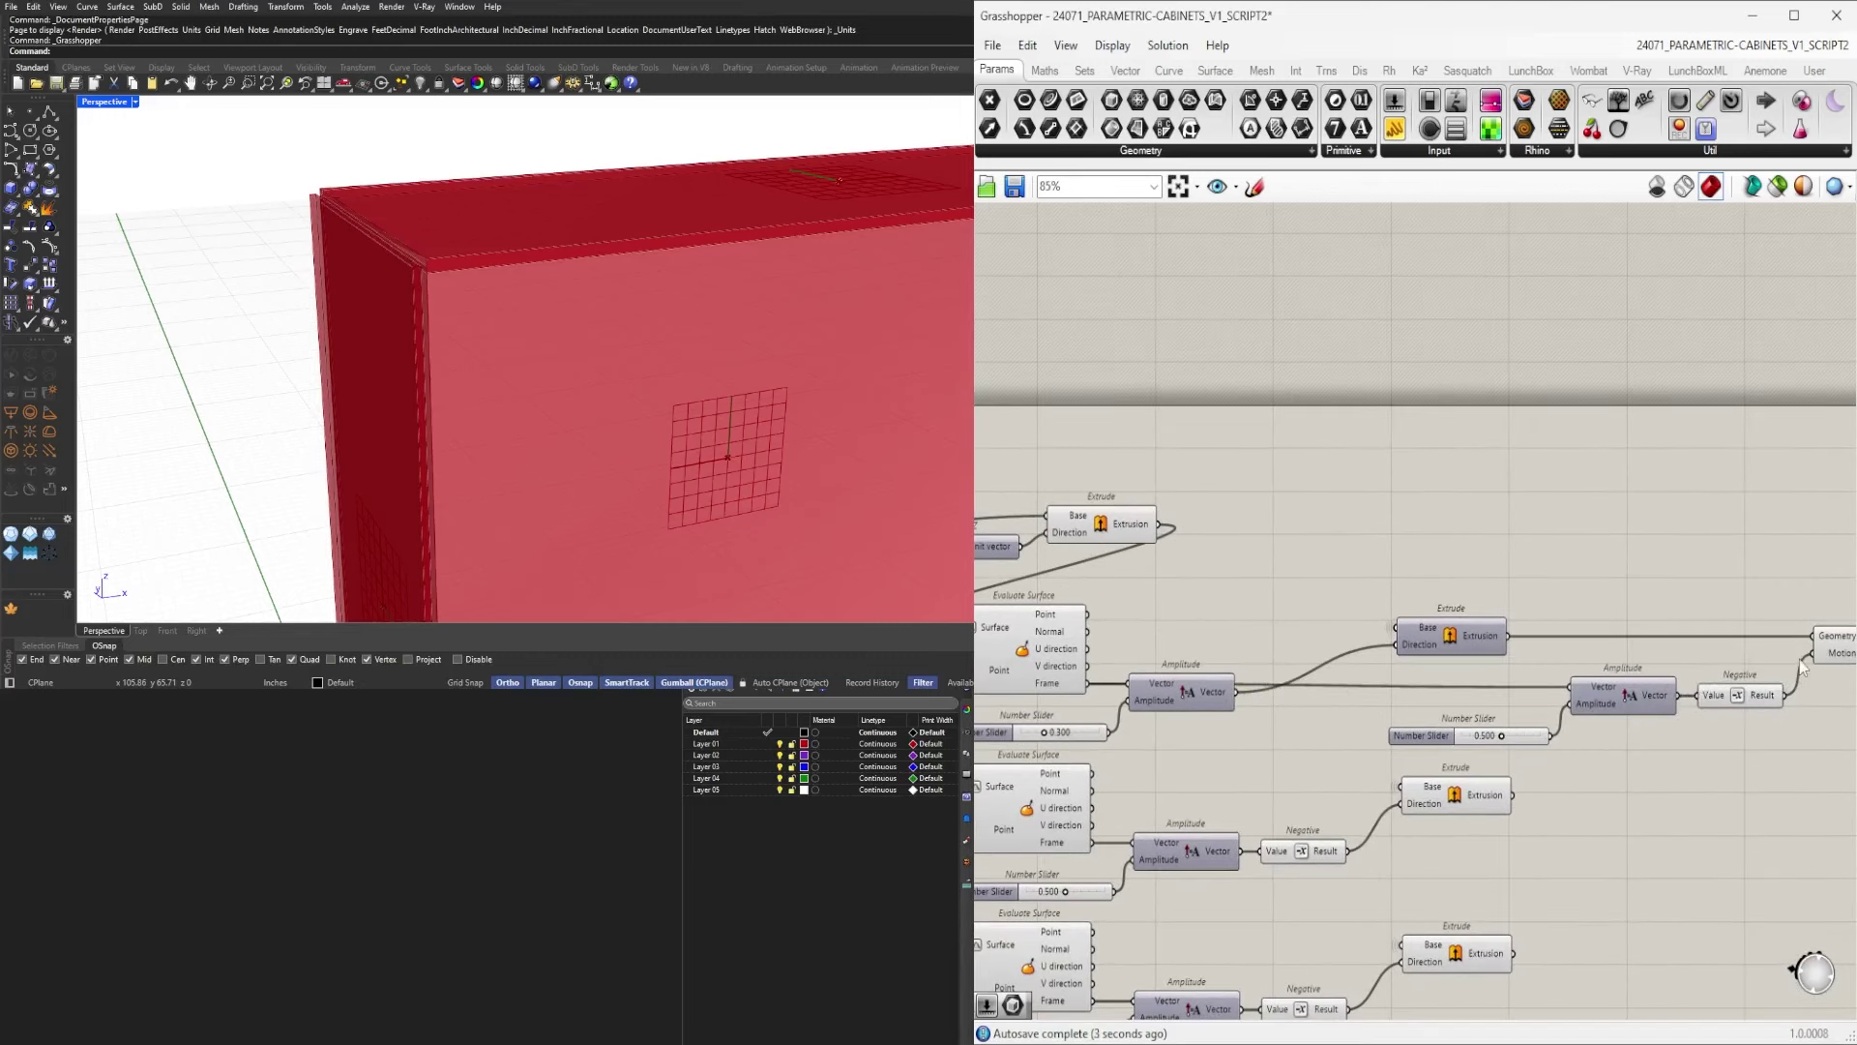
Remove the Negative component before Move, connect the second Amplitude's Vector directly to Move's Motion, and place Move closer to it.
drag(1810, 665, 1810, 660)
click(1741, 696)
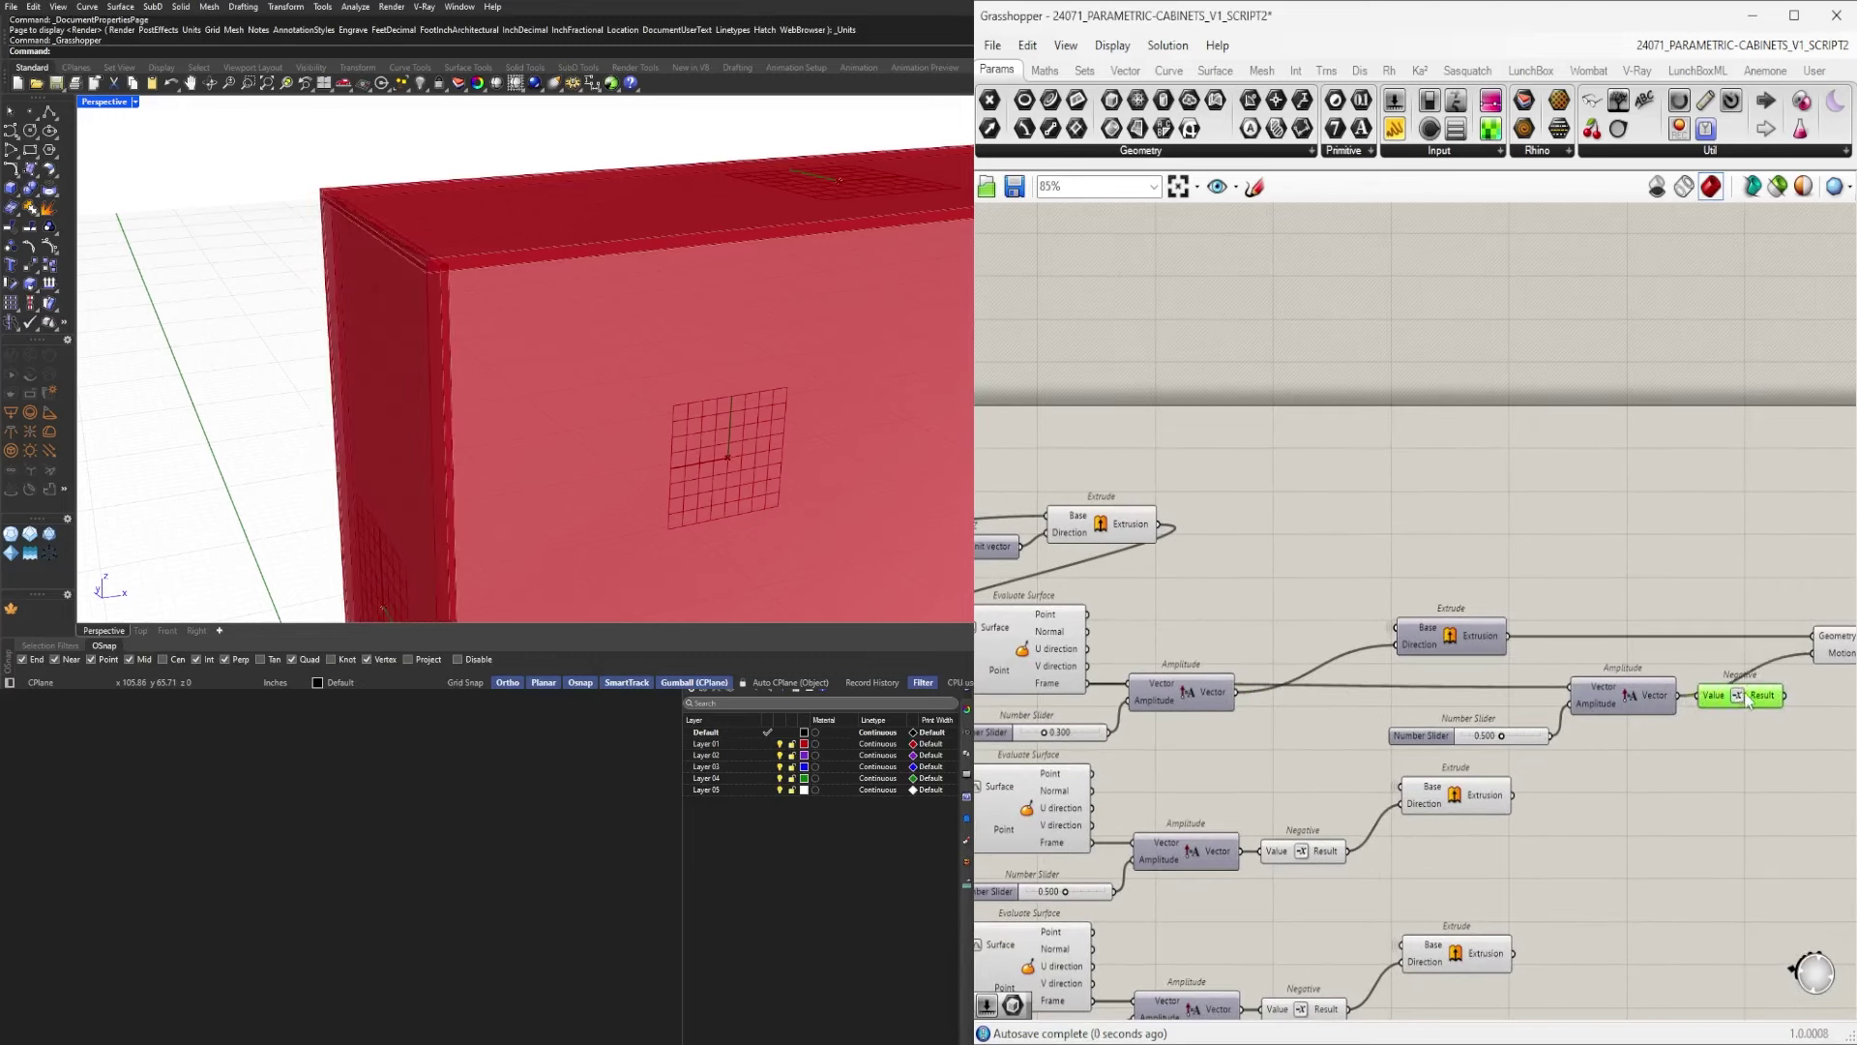
key(Delete)
right_drag(1770, 699, 1545, 699)
drag(1635, 643, 1547, 642)
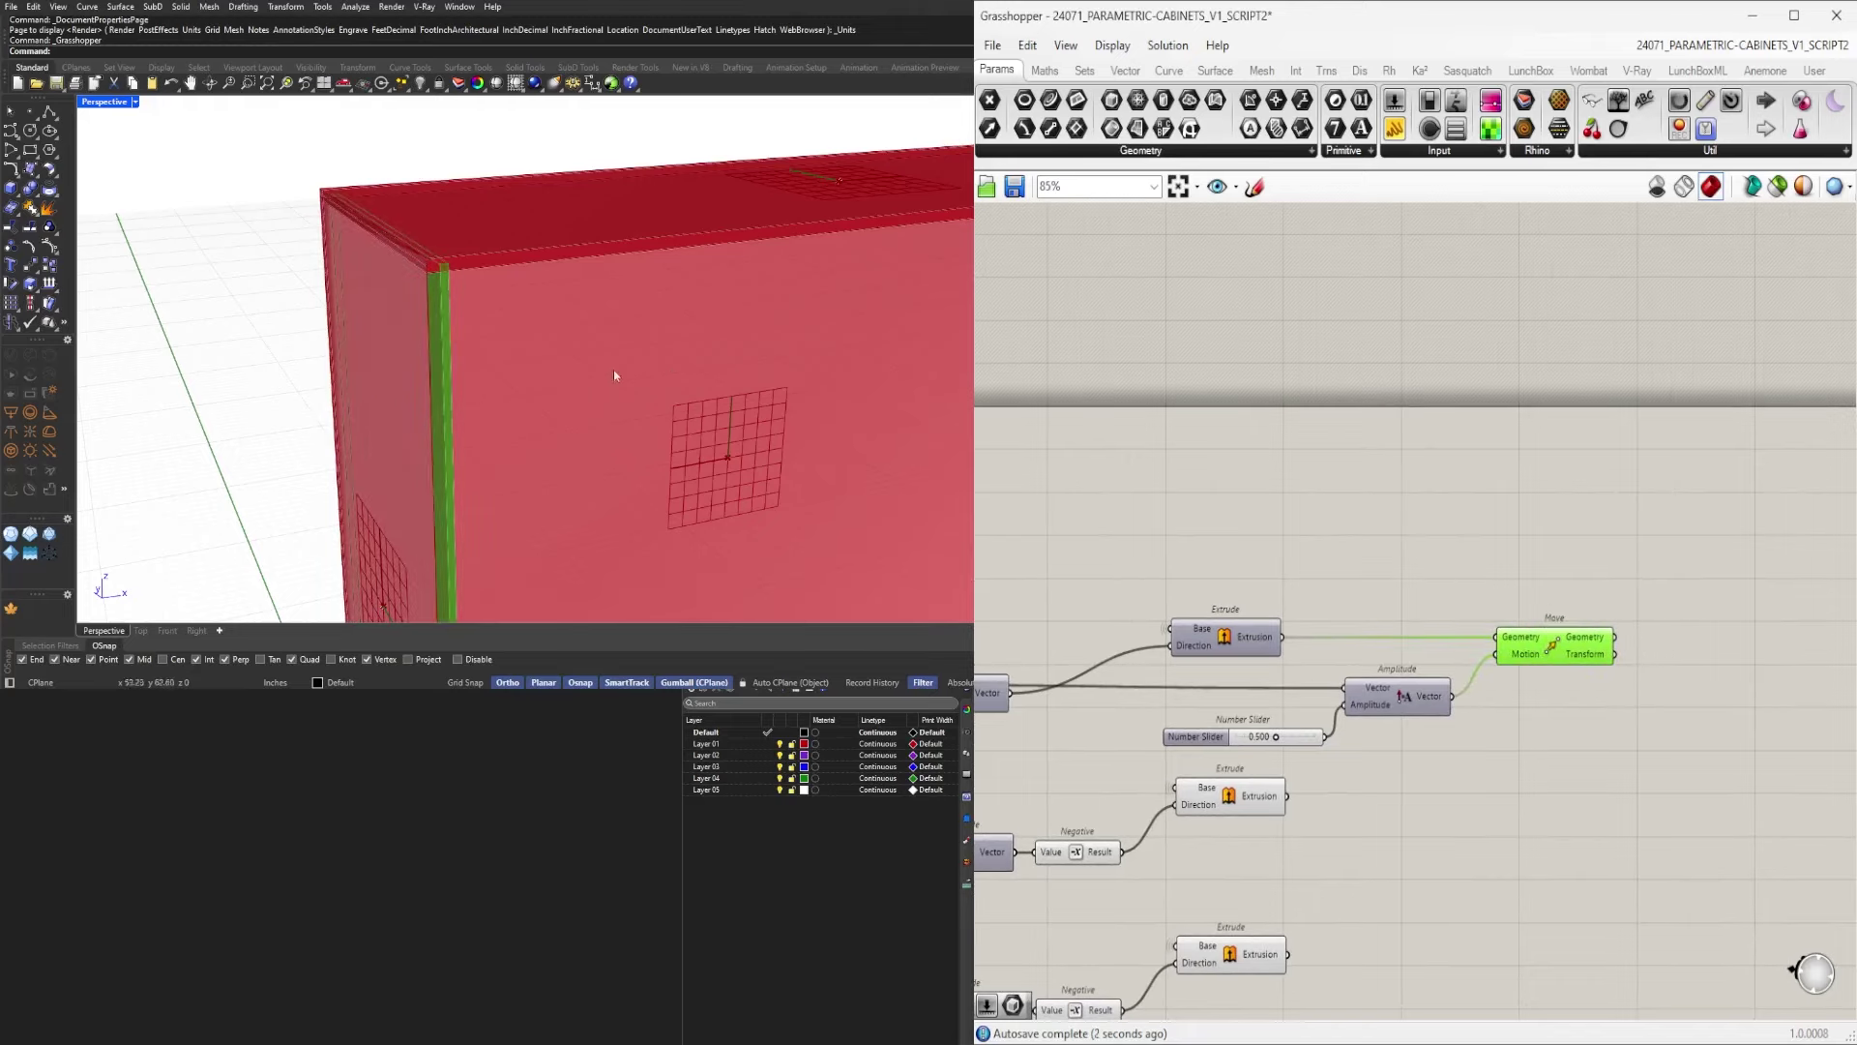
Turn off the preview of the Extrude component driven by Unit Z.
right_drag(613, 375, 438, 170)
scroll(399, 214, down, 2)
right_drag(977, 619, 1411, 601)
click(1342, 507)
middle_click(1344, 434)
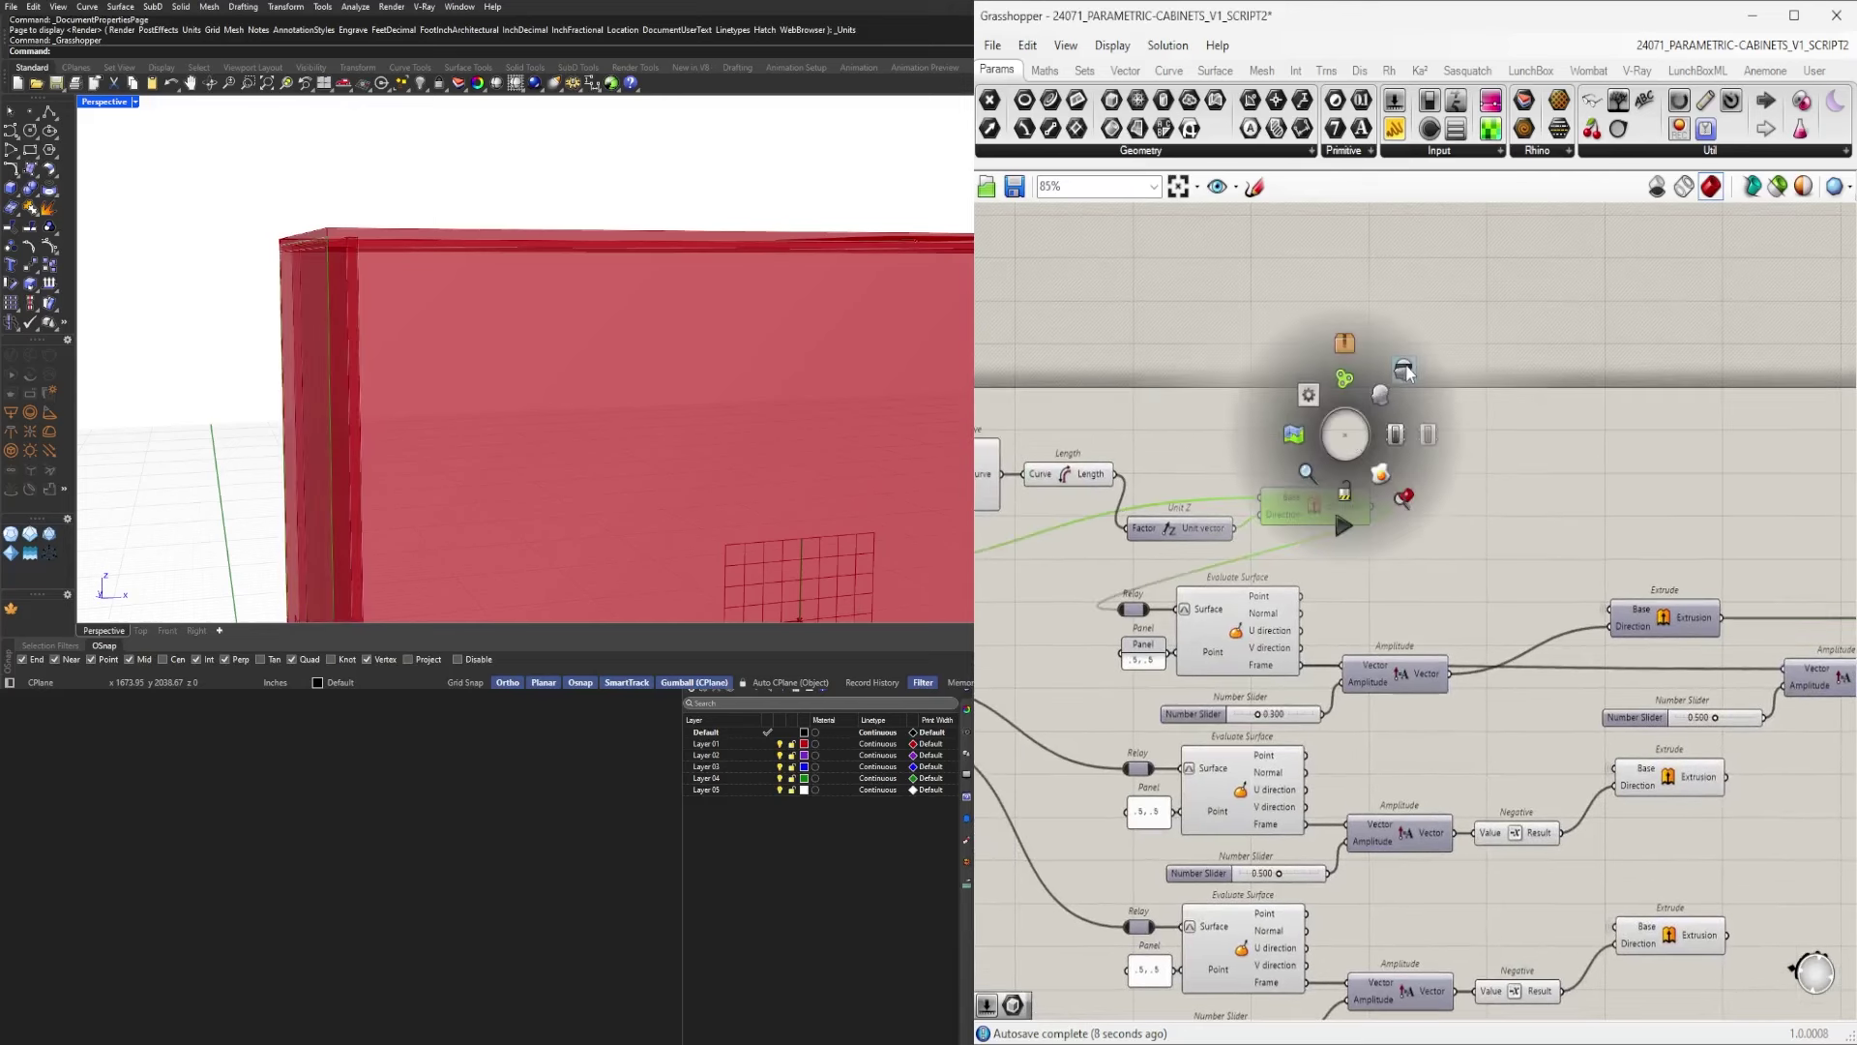
click(1406, 370)
right_drag(497, 297, 535, 306)
Turn off the preview of the Extend Curve and Length components.
scroll(1374, 502, down, 2)
right_drag(1129, 503, 1391, 502)
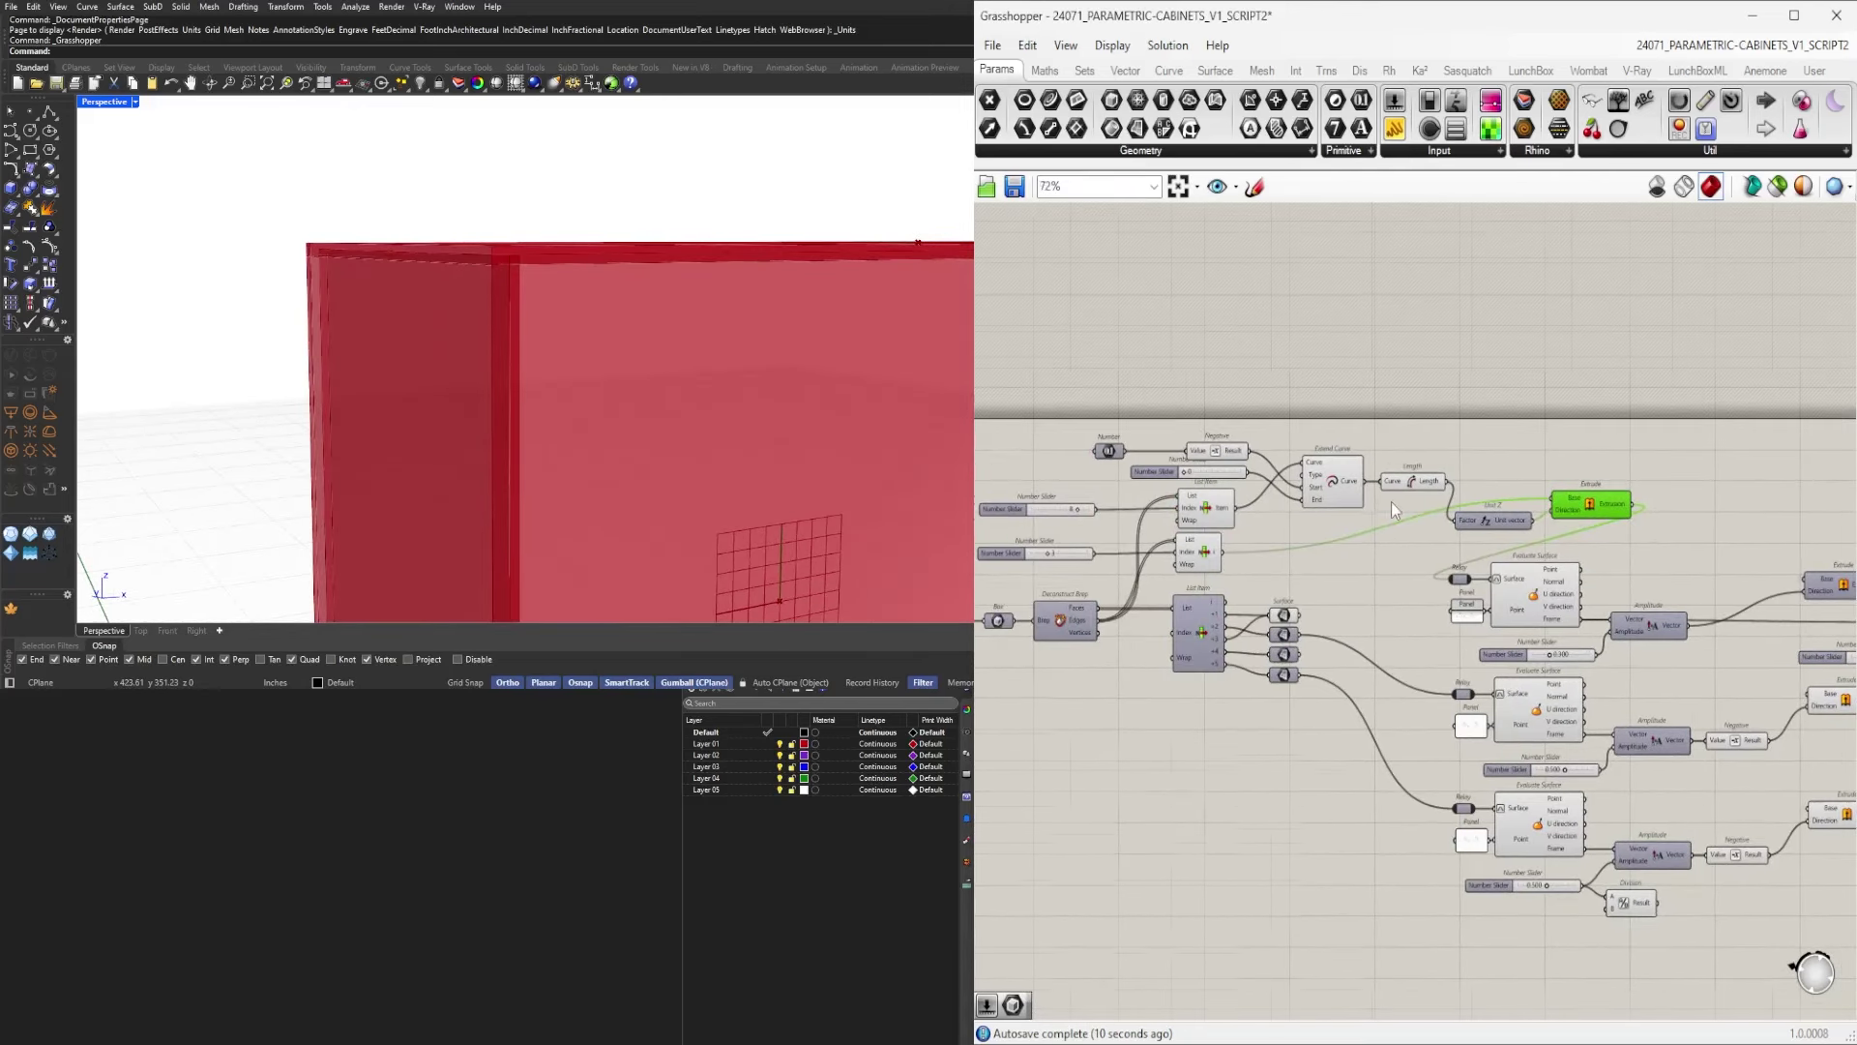
scroll(1389, 509, up, 1)
right_drag(1316, 554, 1535, 558)
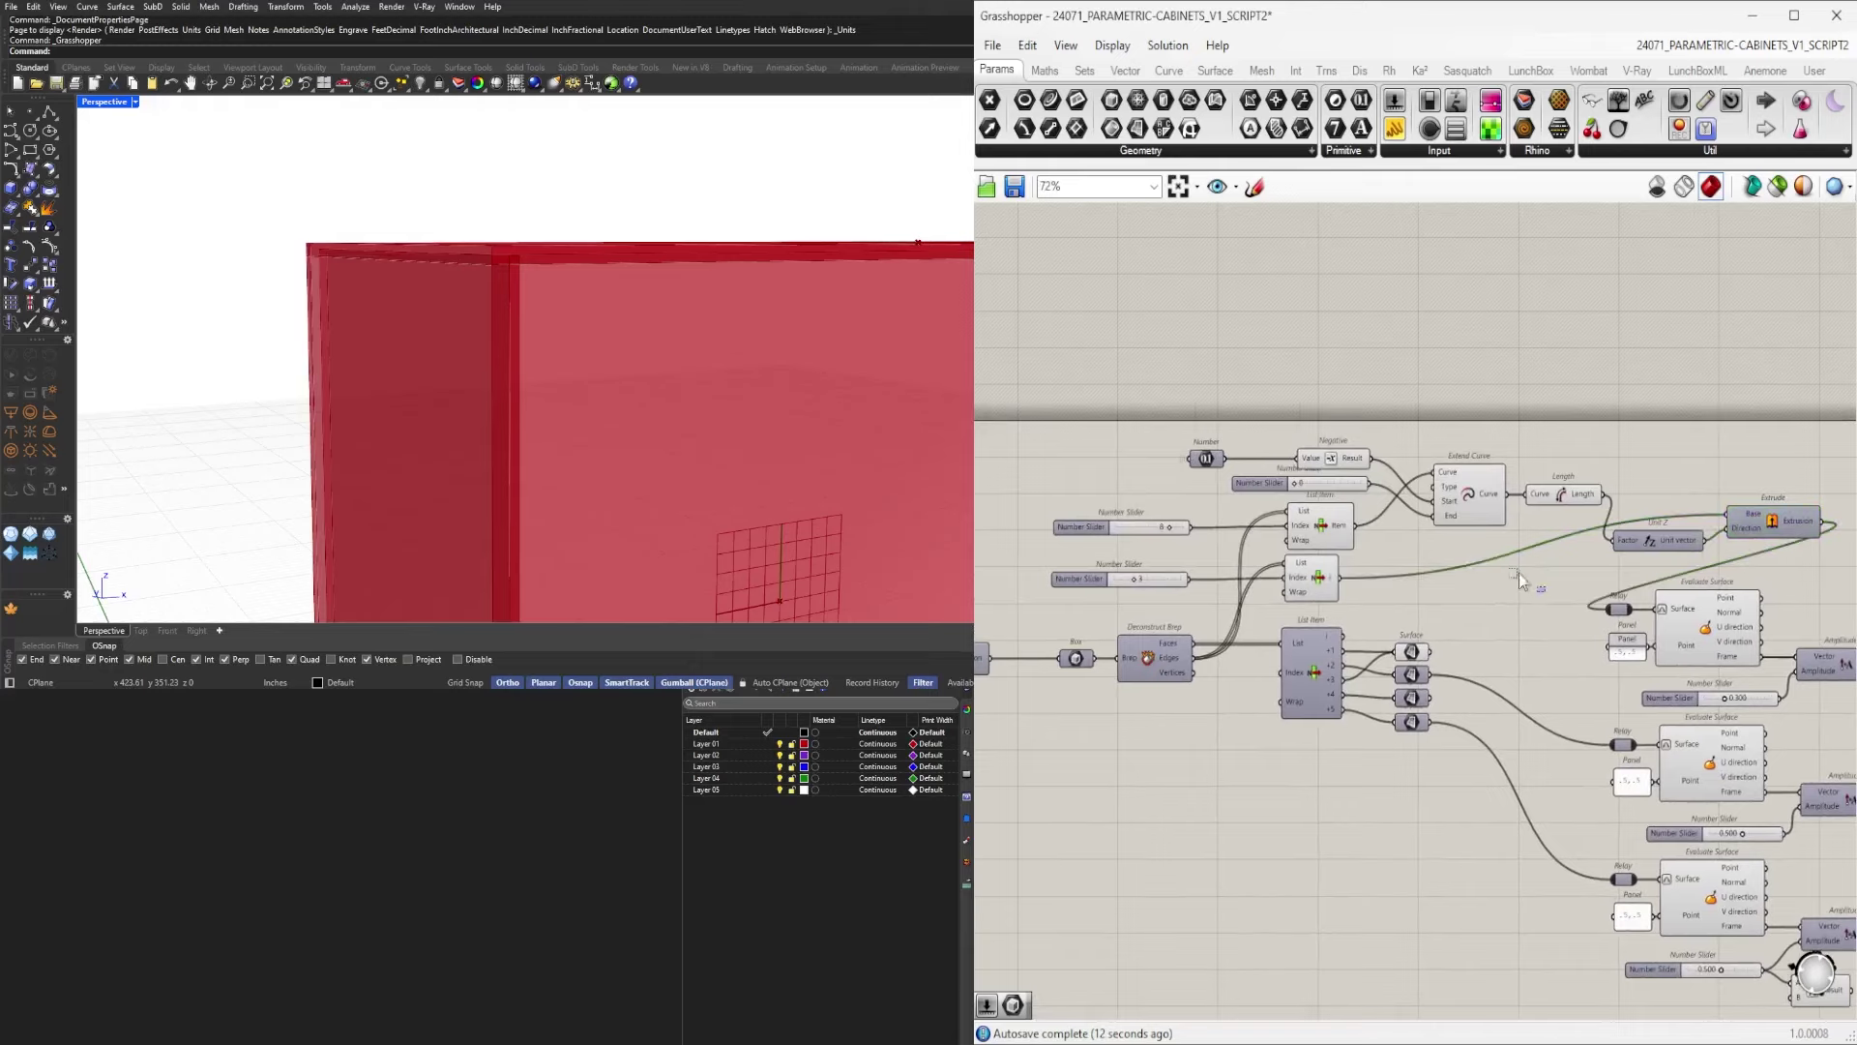
drag(1519, 572, 1315, 435)
drag(1540, 406, 1495, 494)
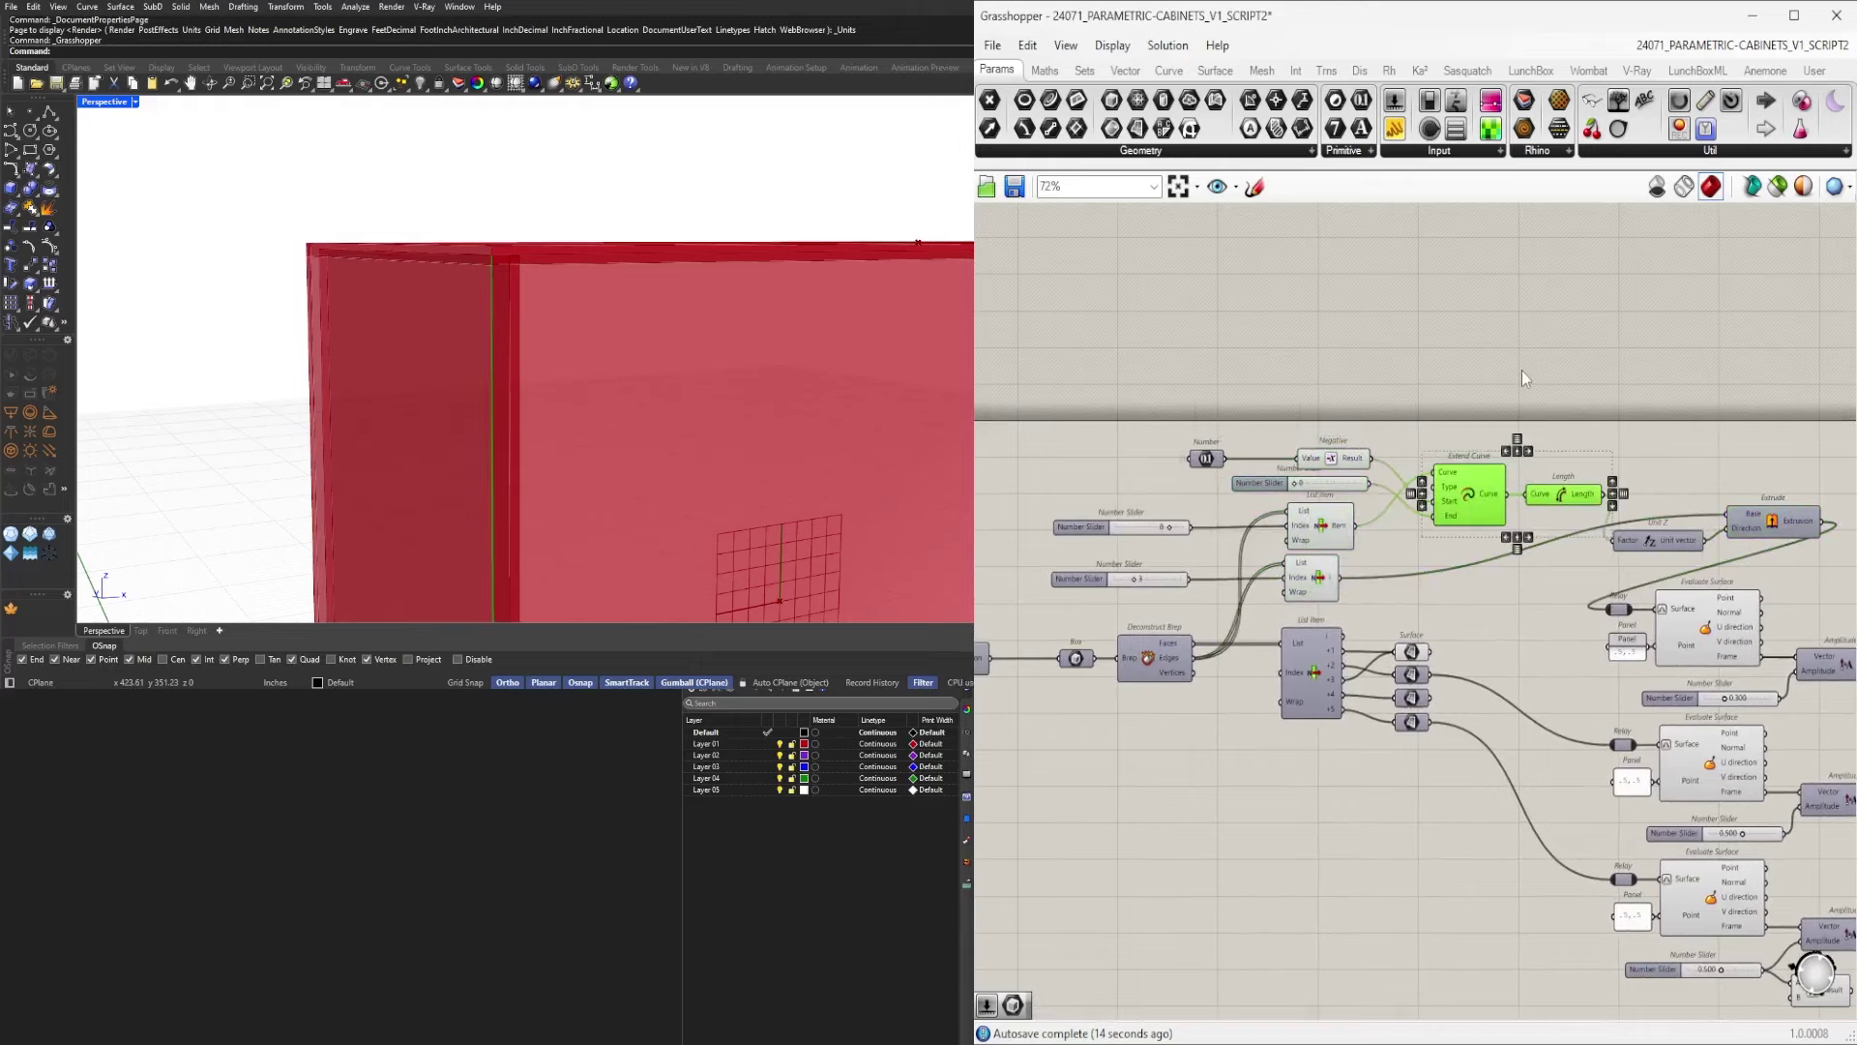
middle_click(1522, 371)
click(1585, 301)
Examine the side panel produced by Move at the cabinet's upper corner and the three Evaluate Surface branches behind the panels.
scroll(1587, 426, down, 3)
right_drag(1727, 507, 1209, 513)
scroll(1495, 531, up, 3)
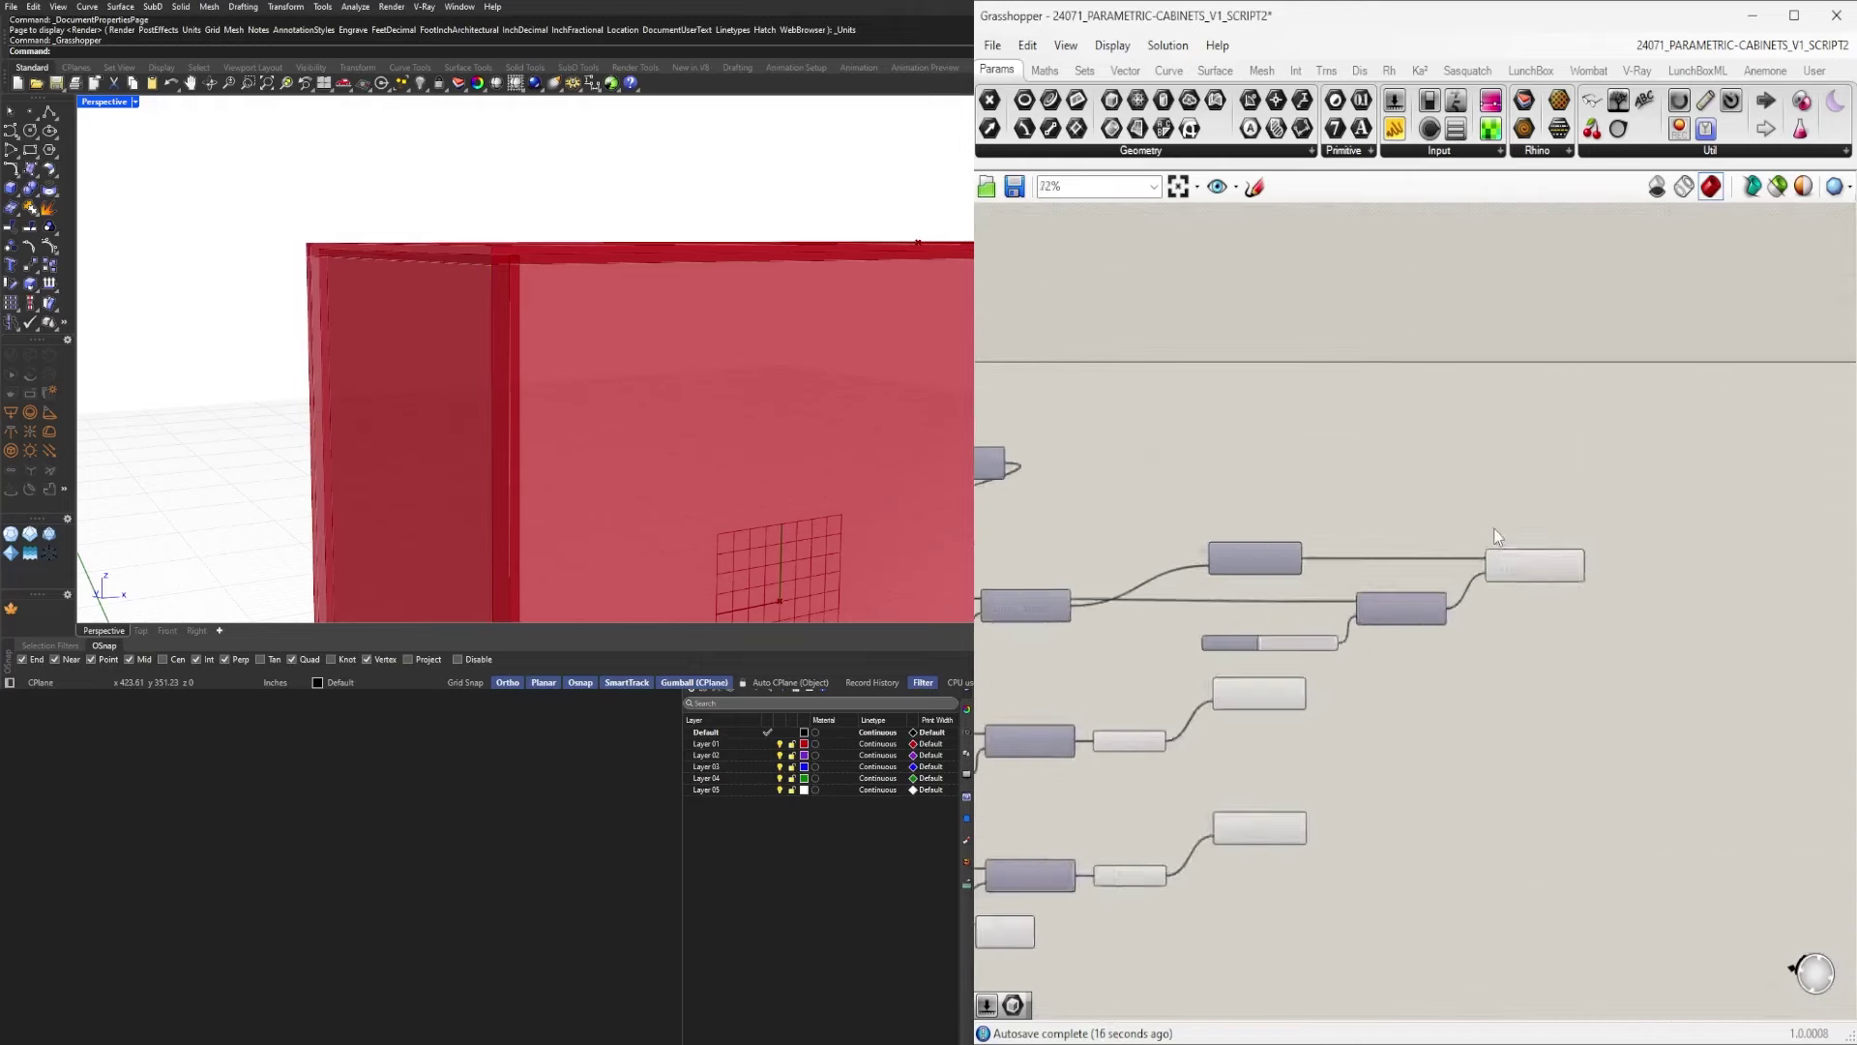
scroll(1497, 535, up, 2)
click(1575, 564)
right_drag(730, 348, 651, 336)
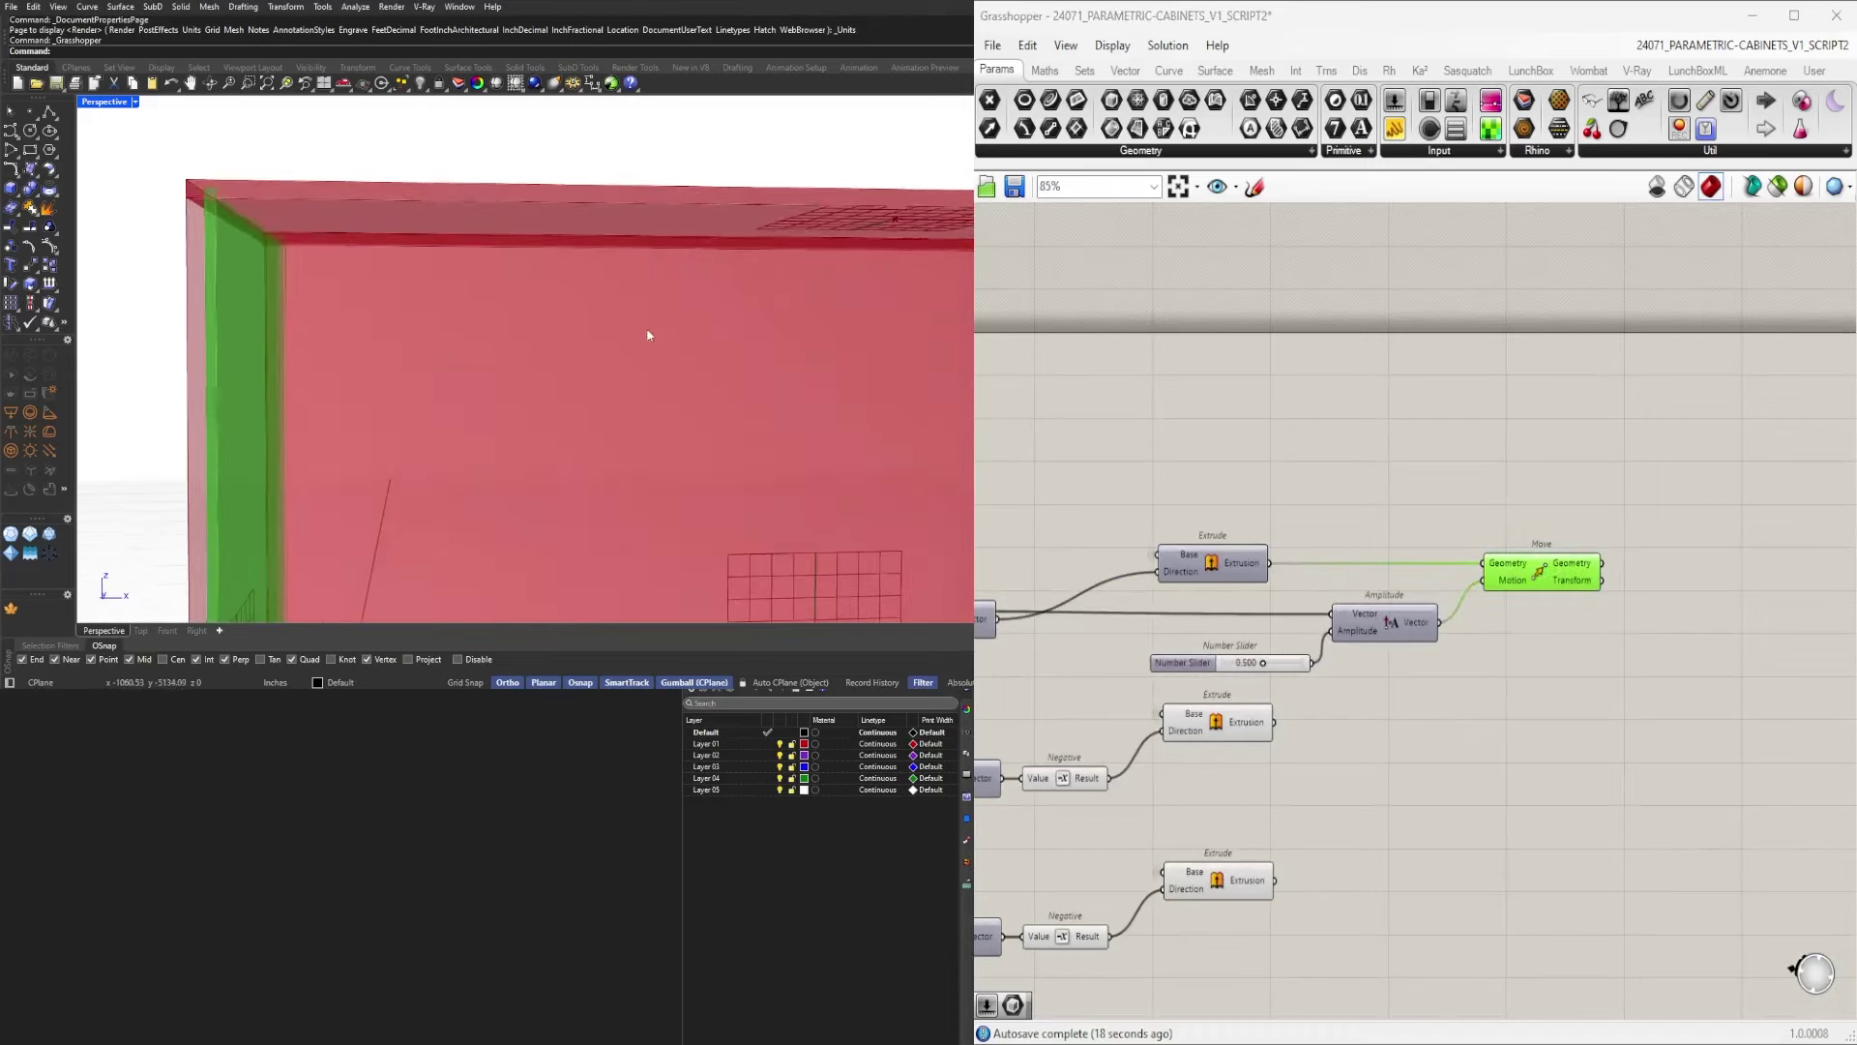
scroll(651, 359, down, 8)
scroll(687, 430, up, 2)
right_drag(1143, 637, 1449, 578)
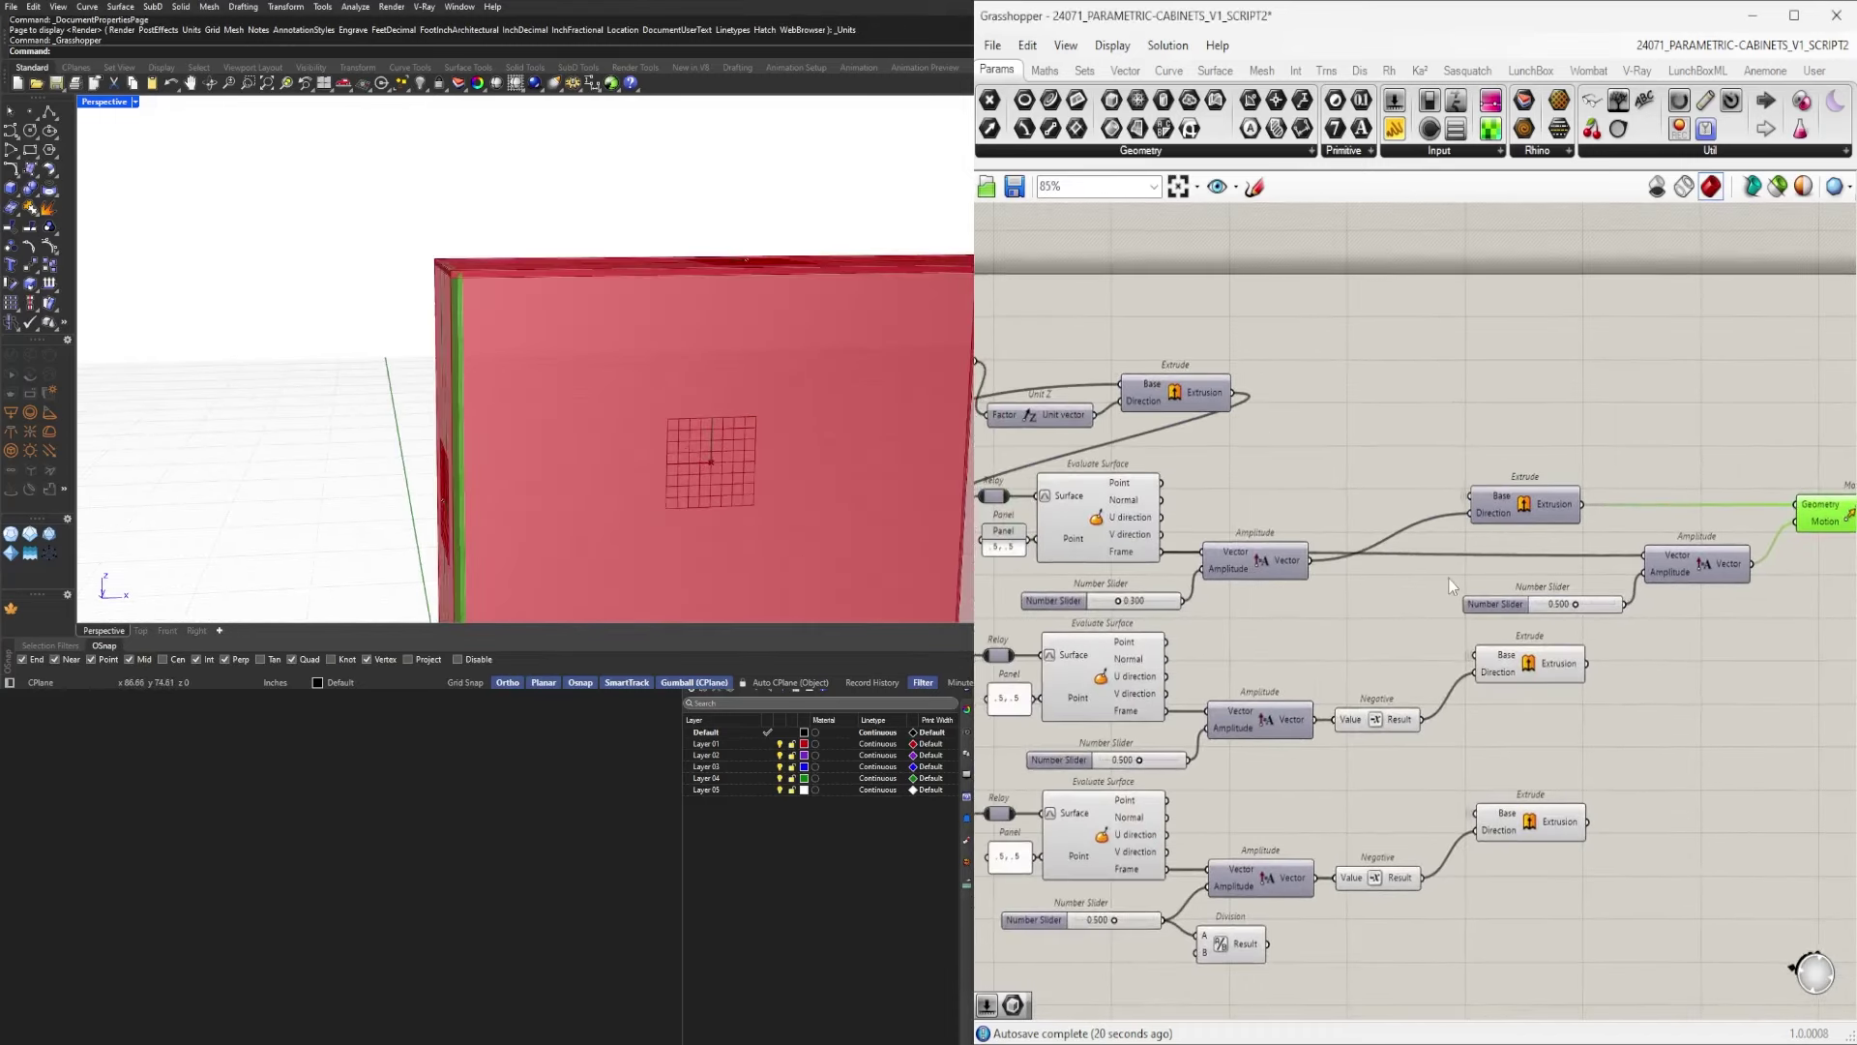
scroll(1449, 578, down, 1)
right_drag(1375, 693, 1576, 685)
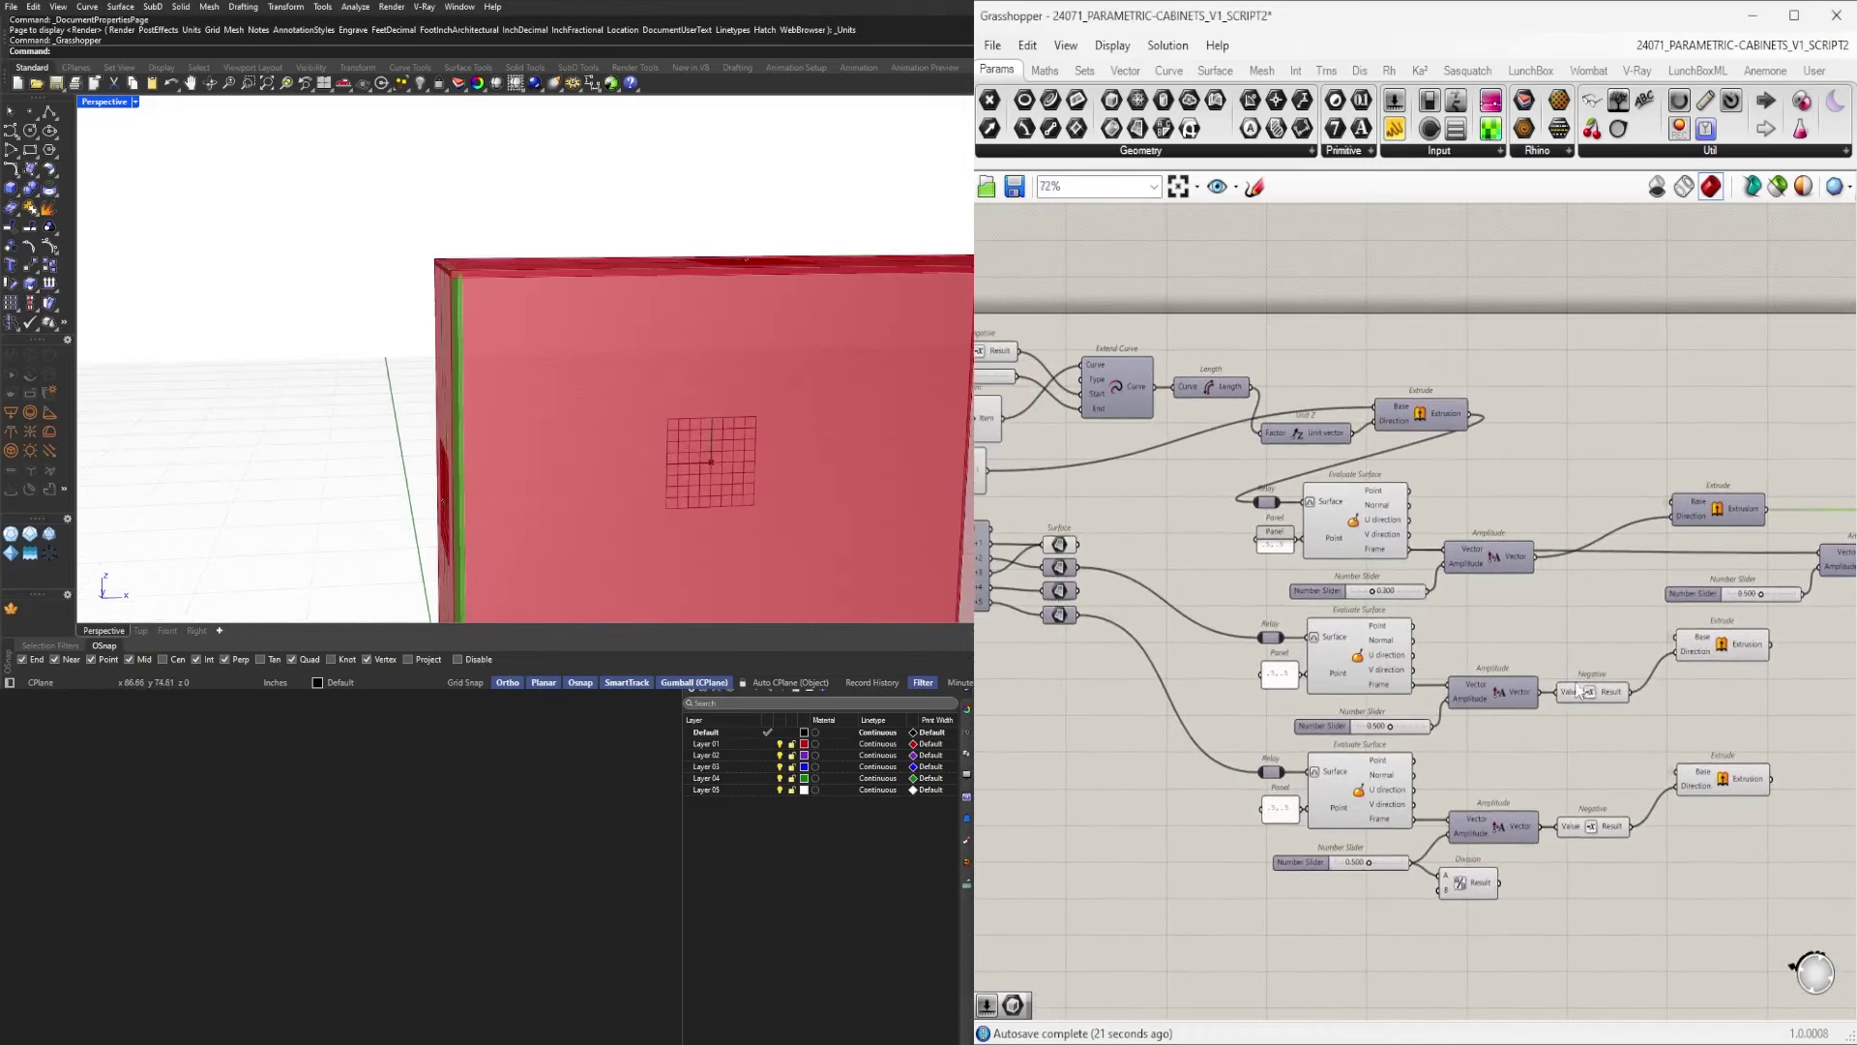
click(1363, 538)
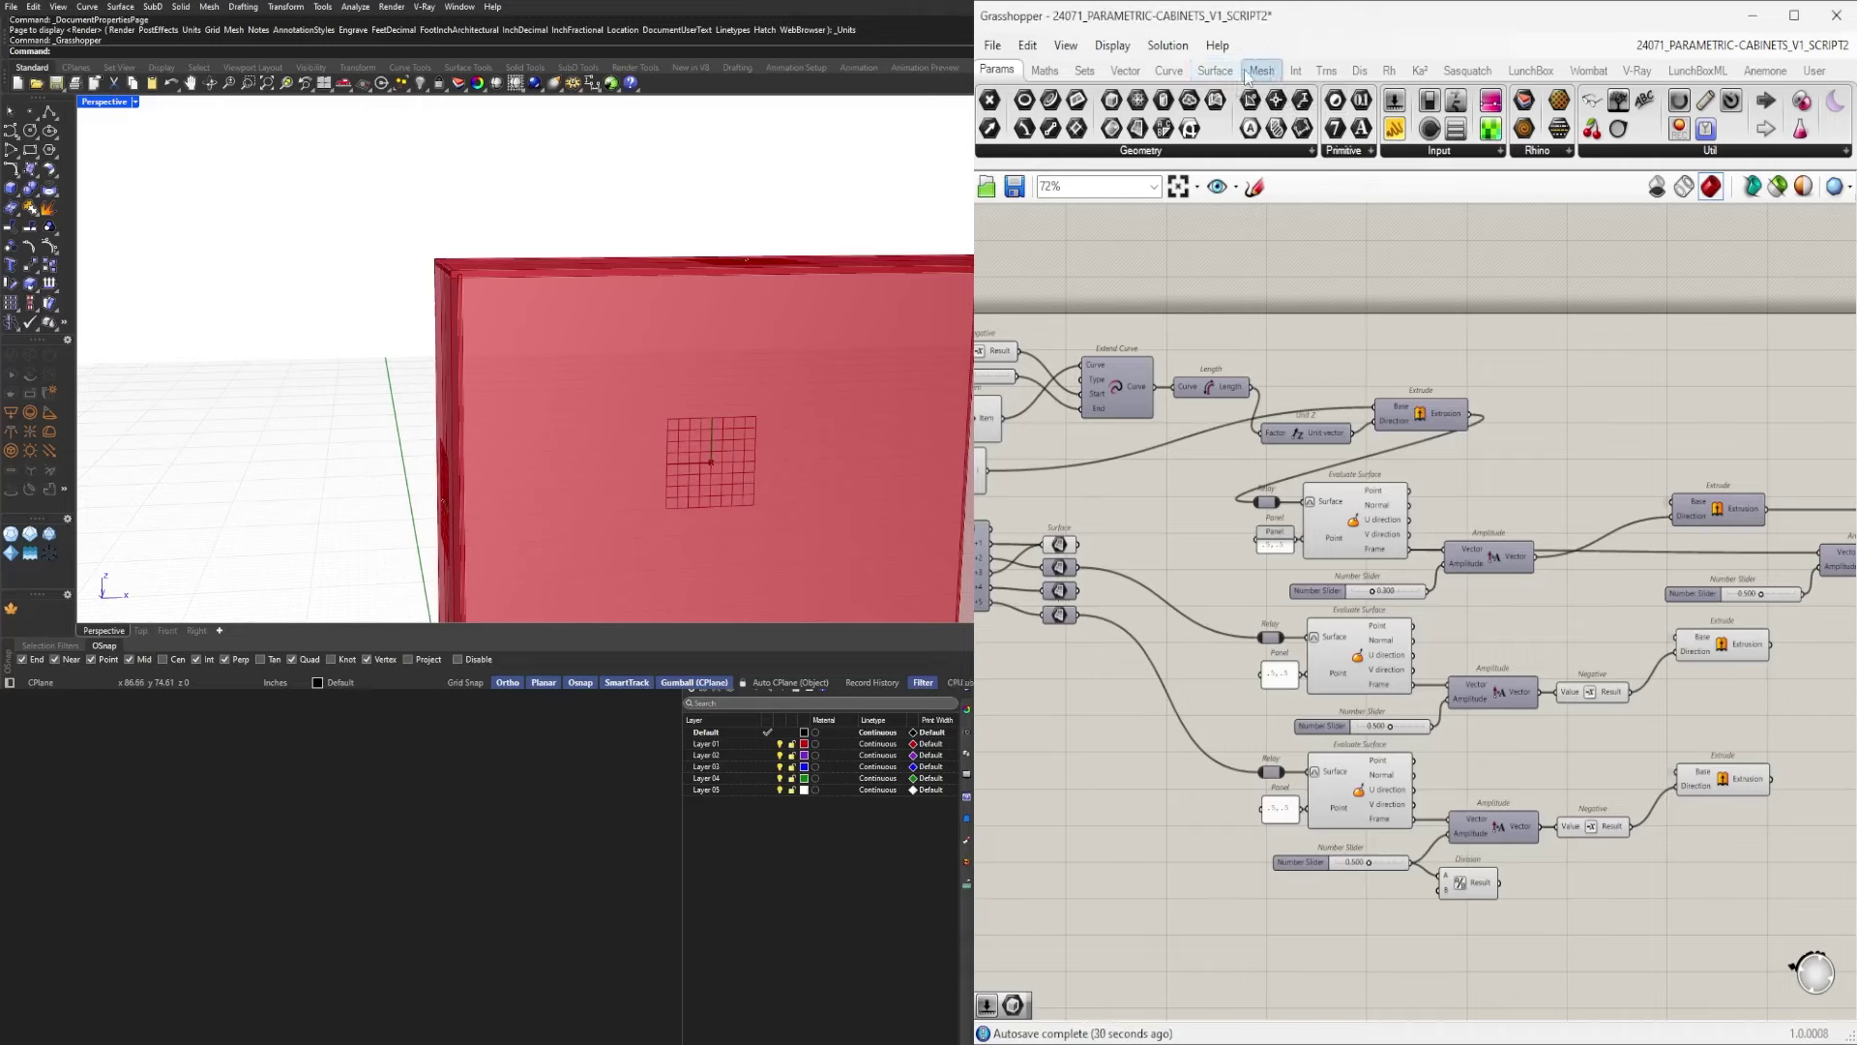
click(1130, 74)
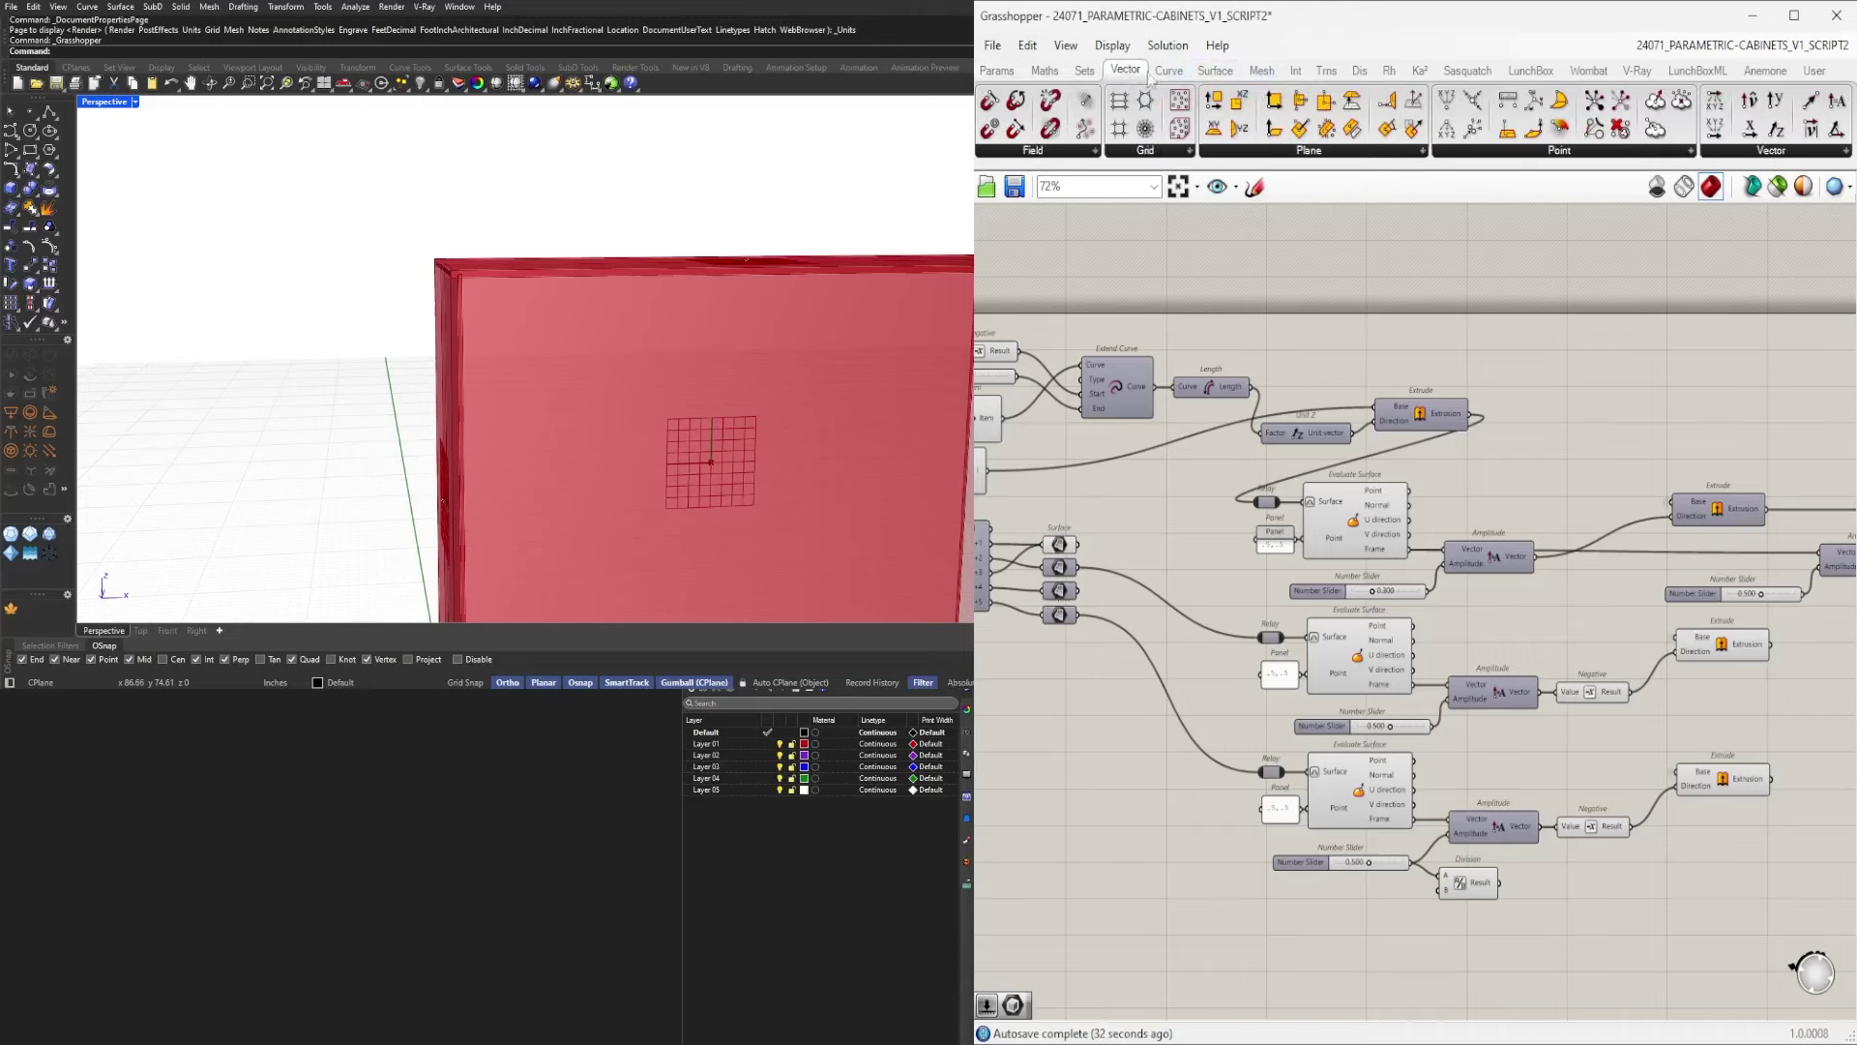
click(1346, 152)
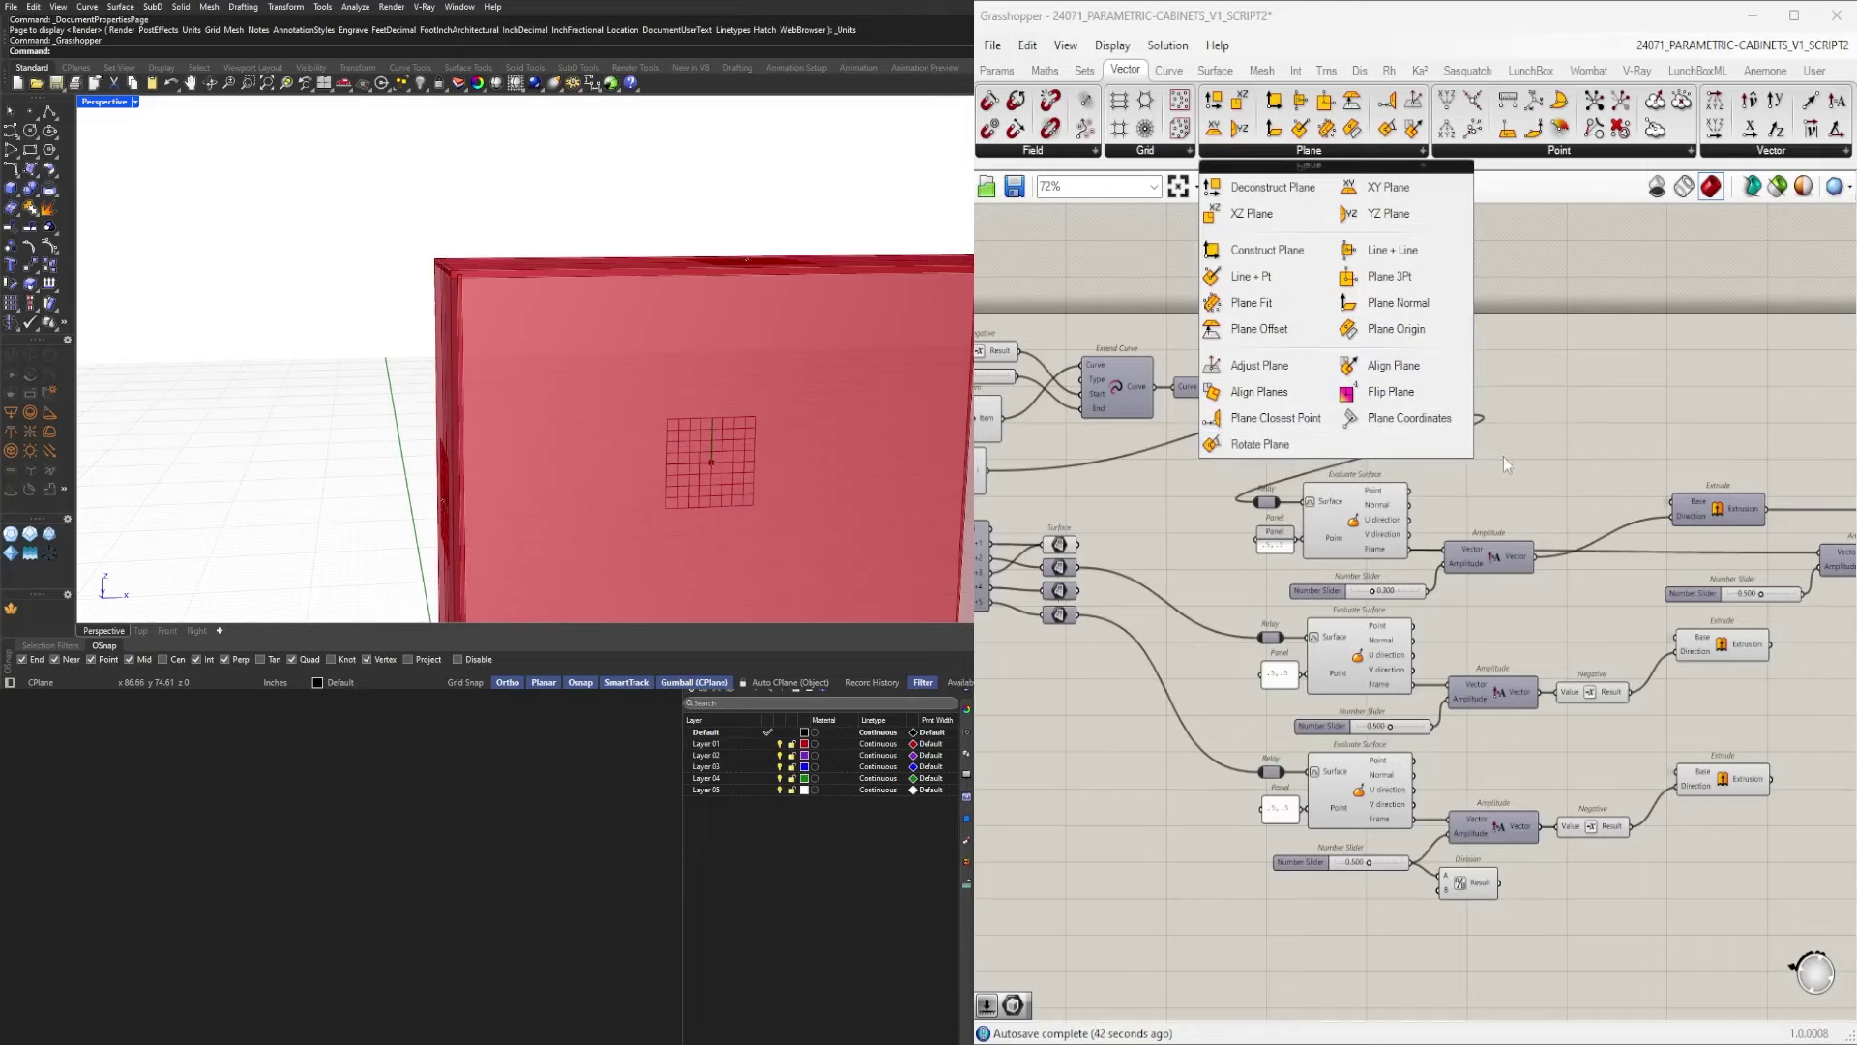
click(1549, 417)
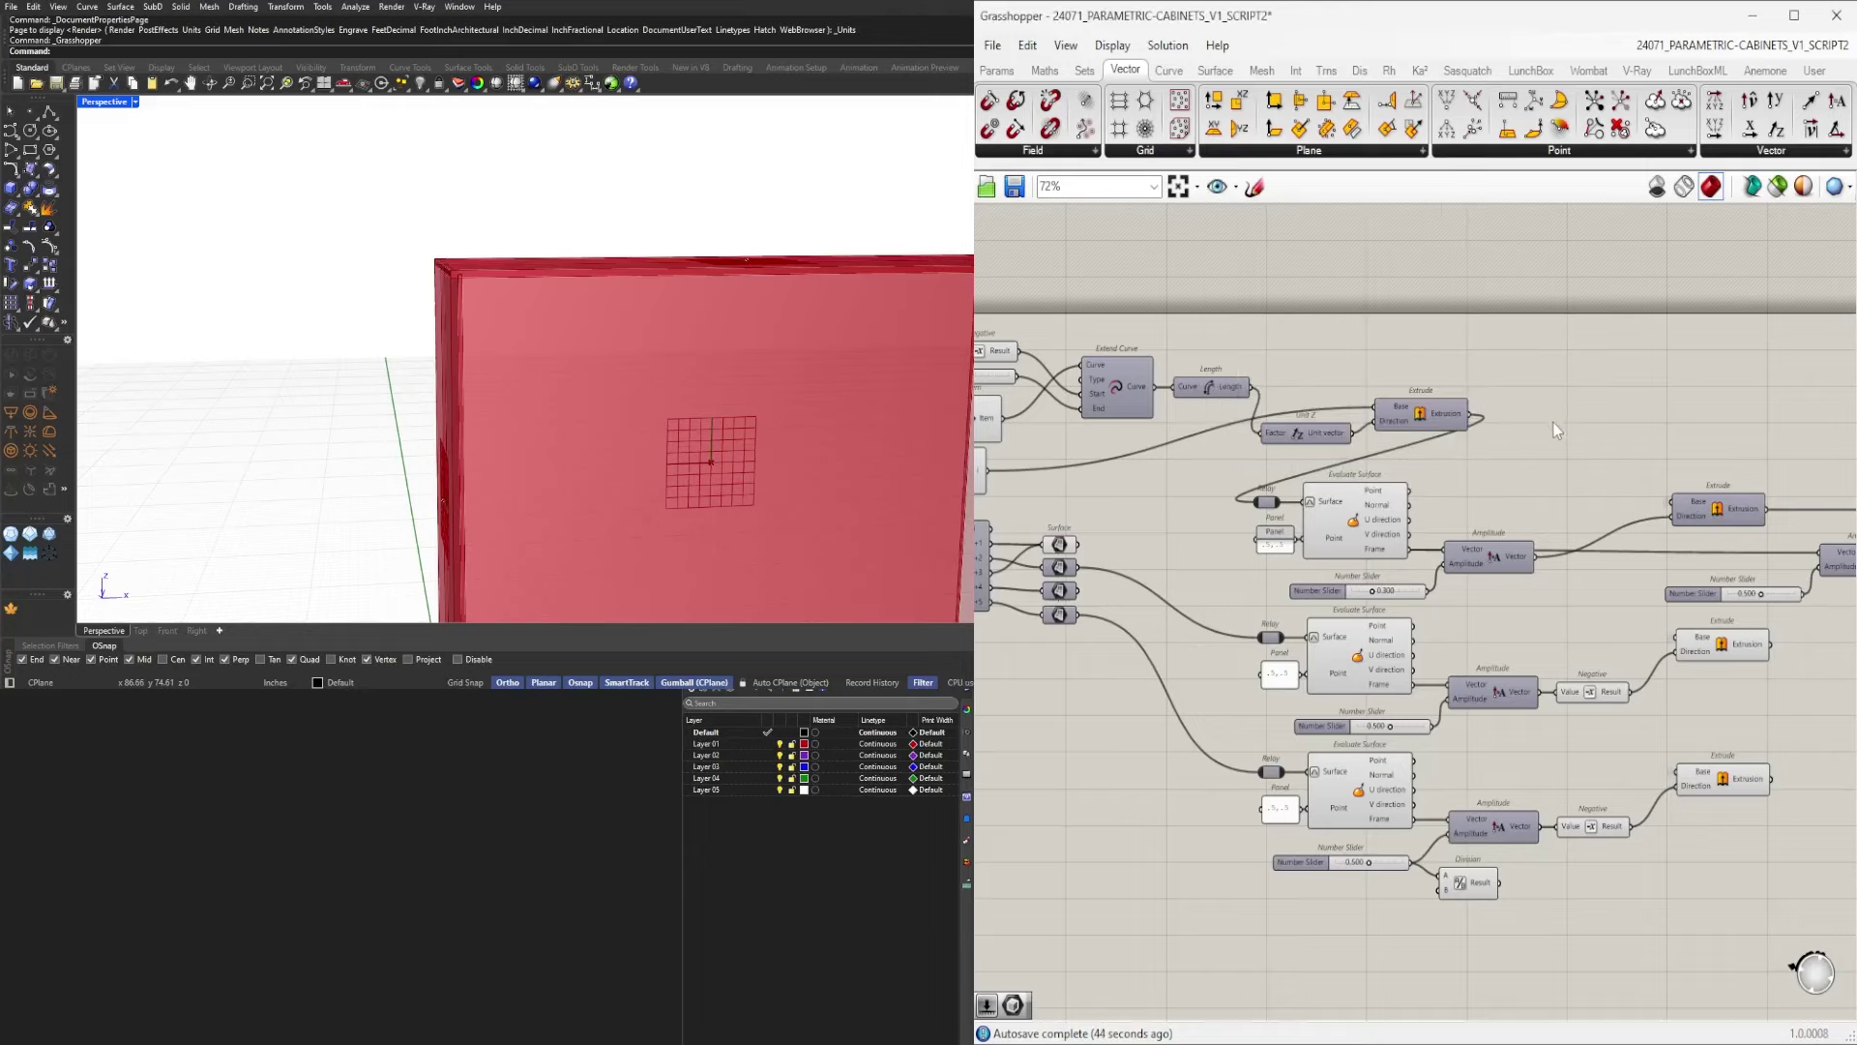
Move the three Evaluate Surface branches farther away from the Surface parameters to open up space on the canvas.
right_drag(1550, 417, 1450, 469)
scroll(1450, 469, down, 6)
right_drag(1627, 585, 1704, 639)
drag(1619, 809, 1195, 566)
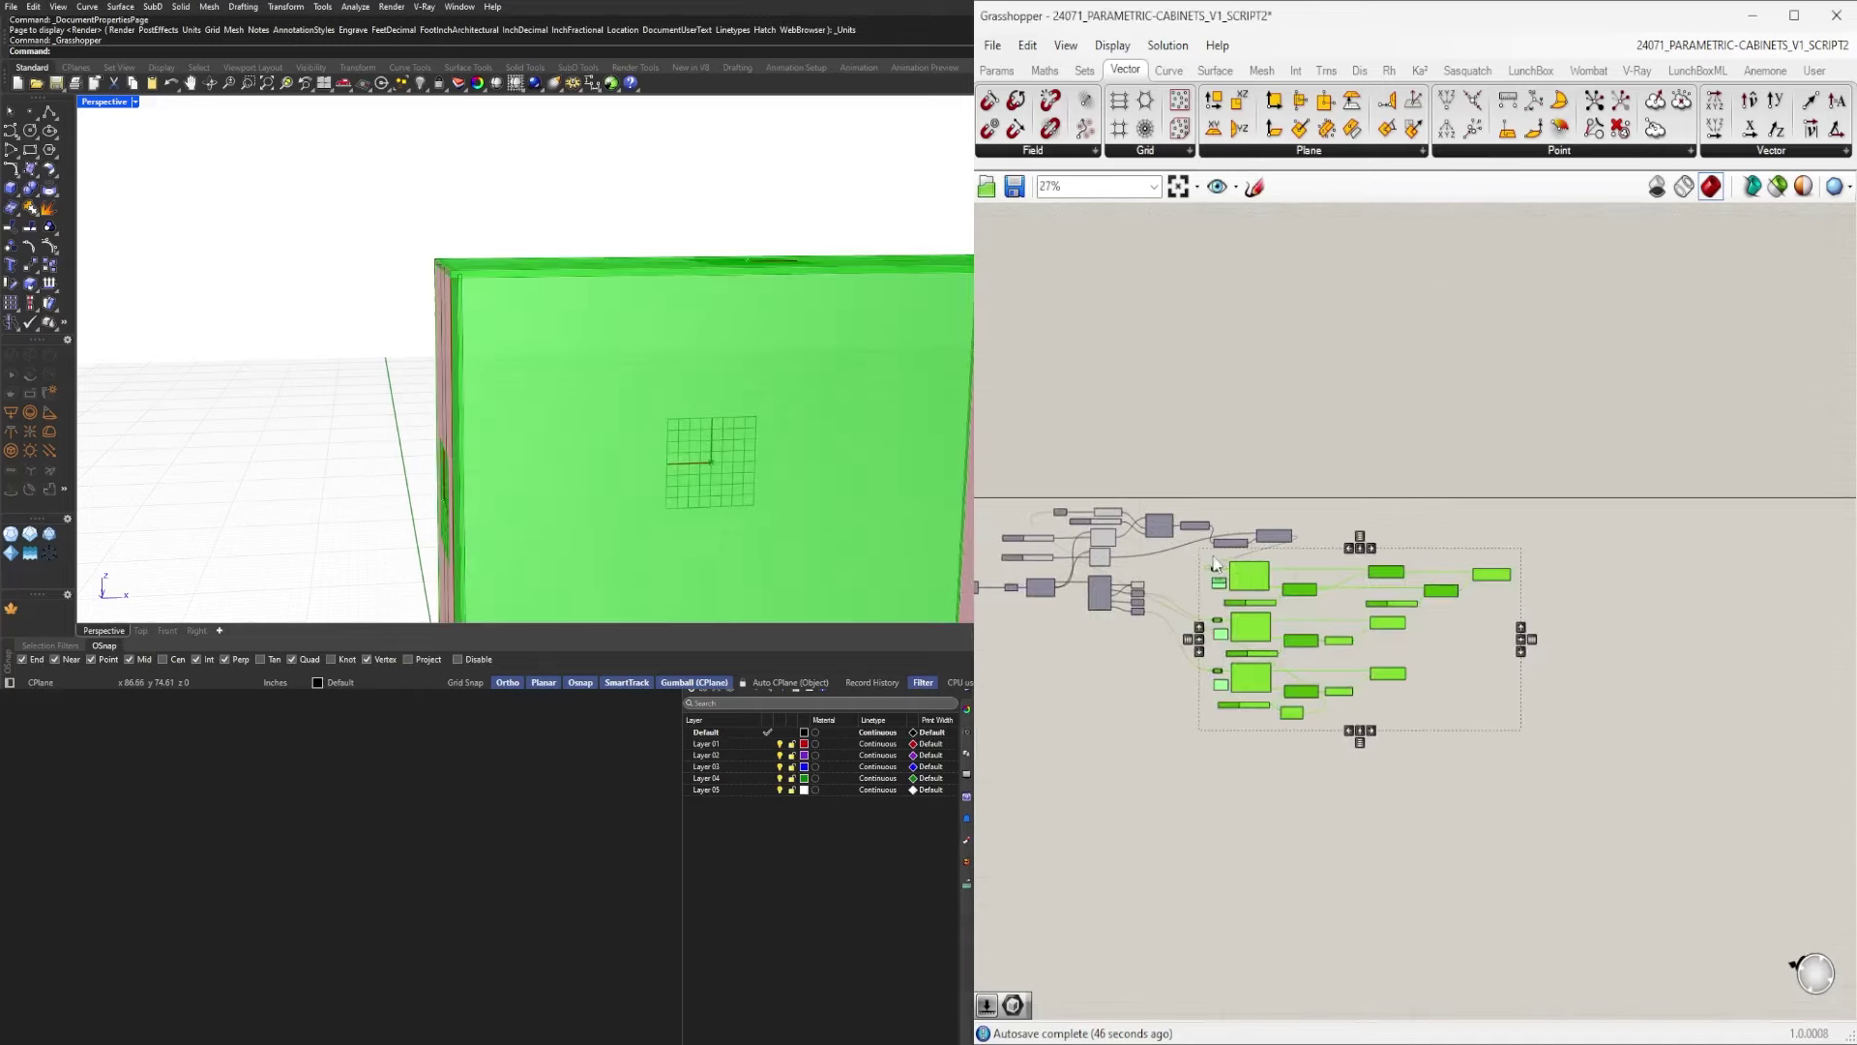
scroll(1271, 578, up, 4)
click(1451, 528)
scroll(1446, 514, down, 6)
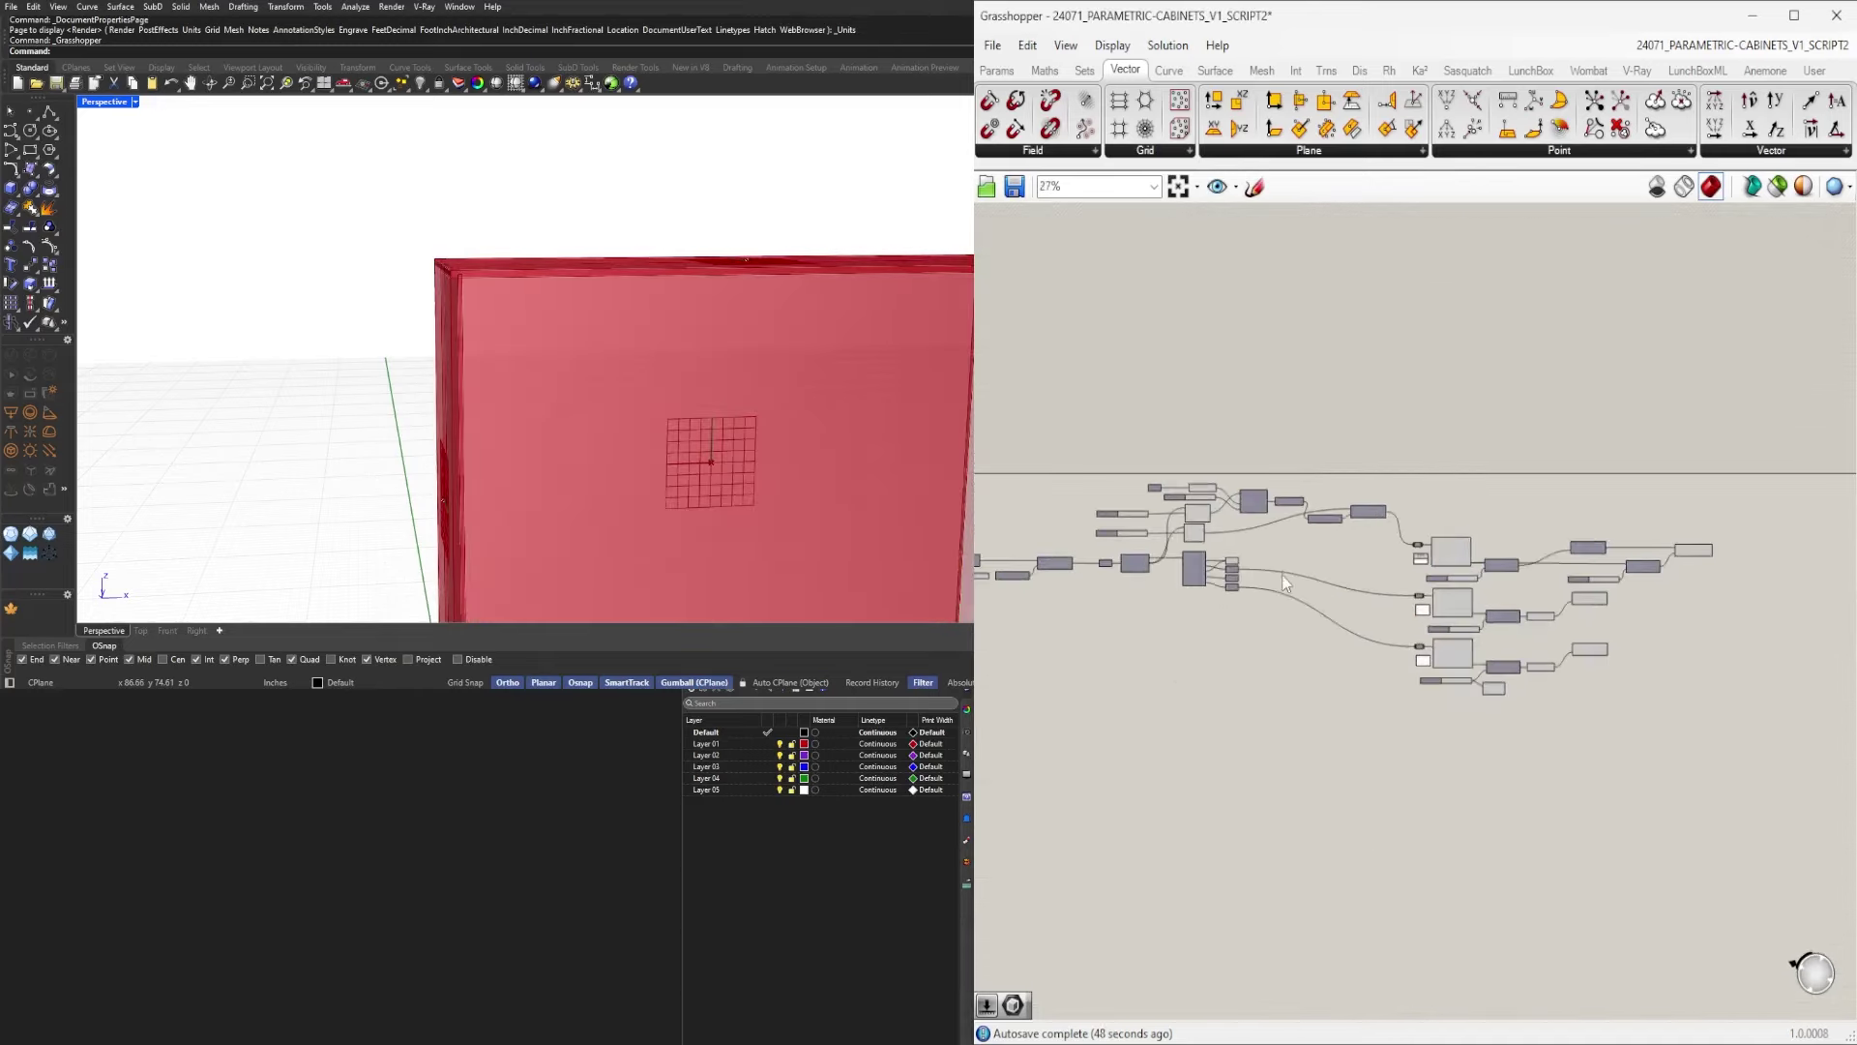
right_drag(1338, 689, 1320, 595)
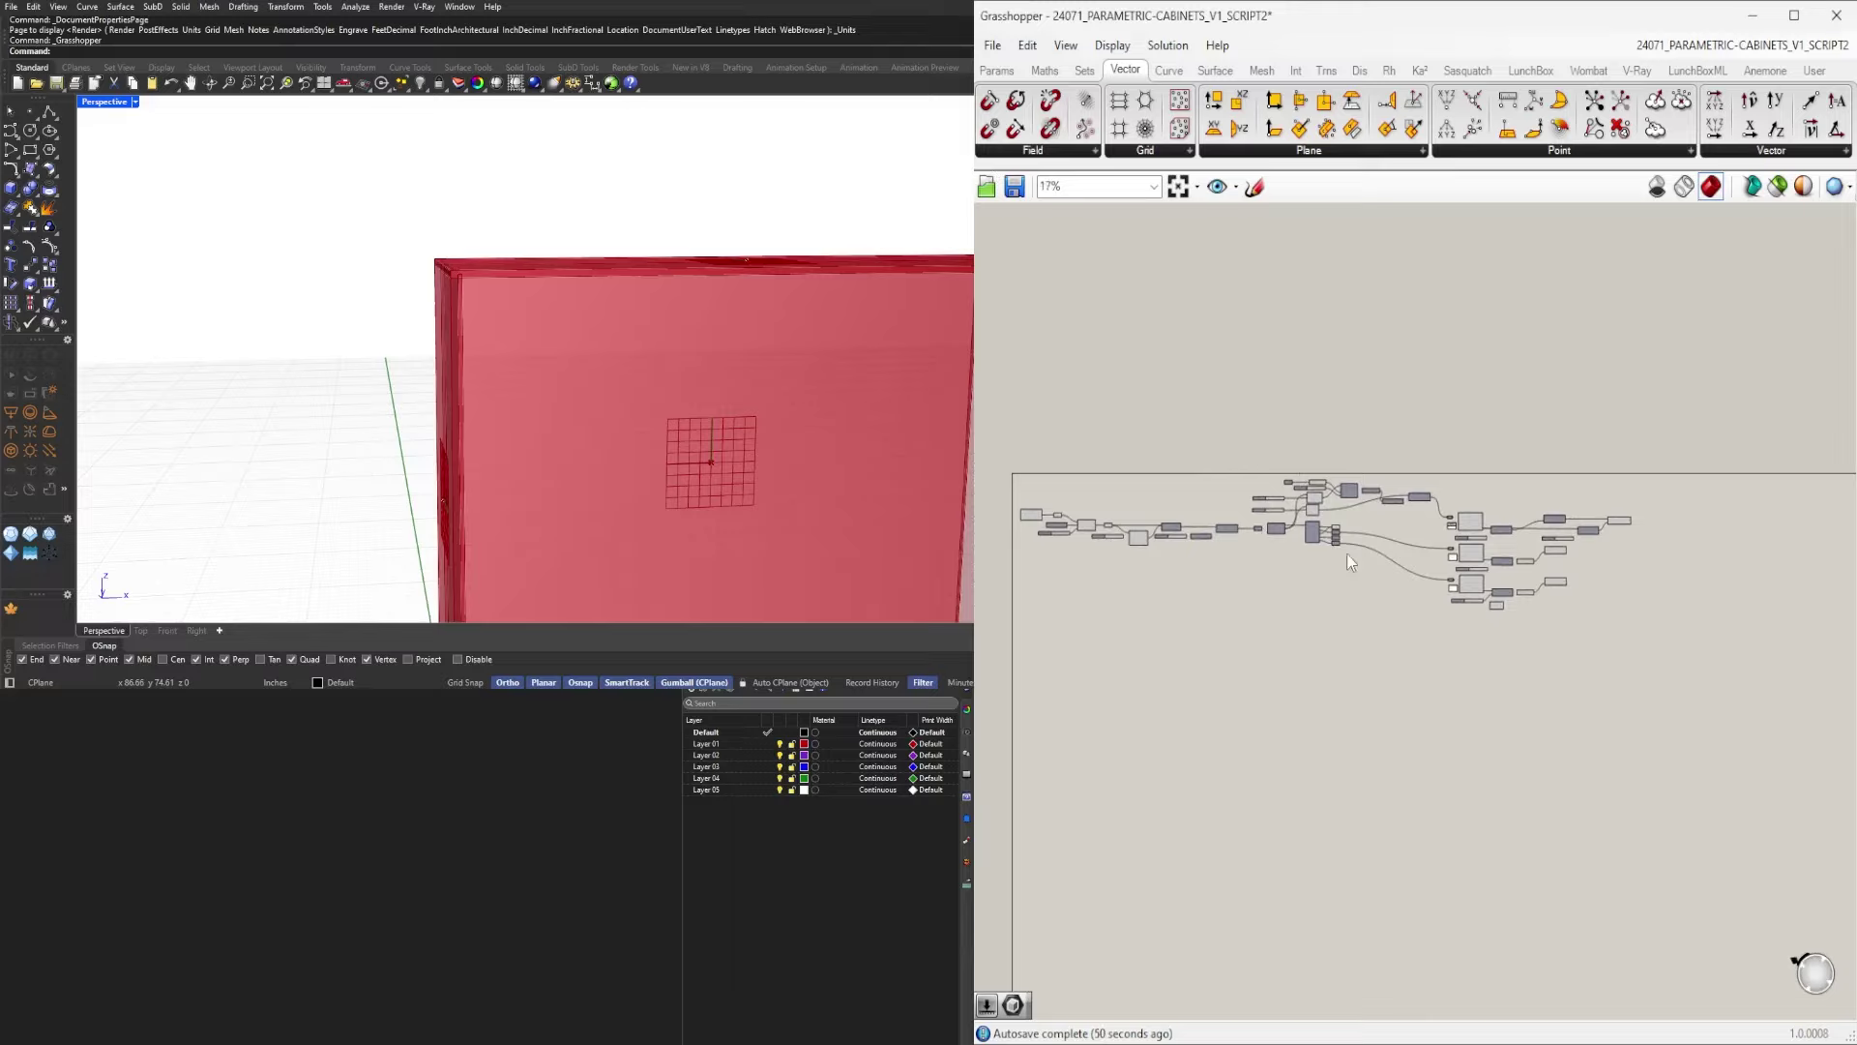
Delete the Surface parameter that holds the cabinet's two side faces from the face List Item.
drag(1661, 726, 1440, 620)
scroll(1352, 495, up, 5)
scroll(1348, 489, up, 5)
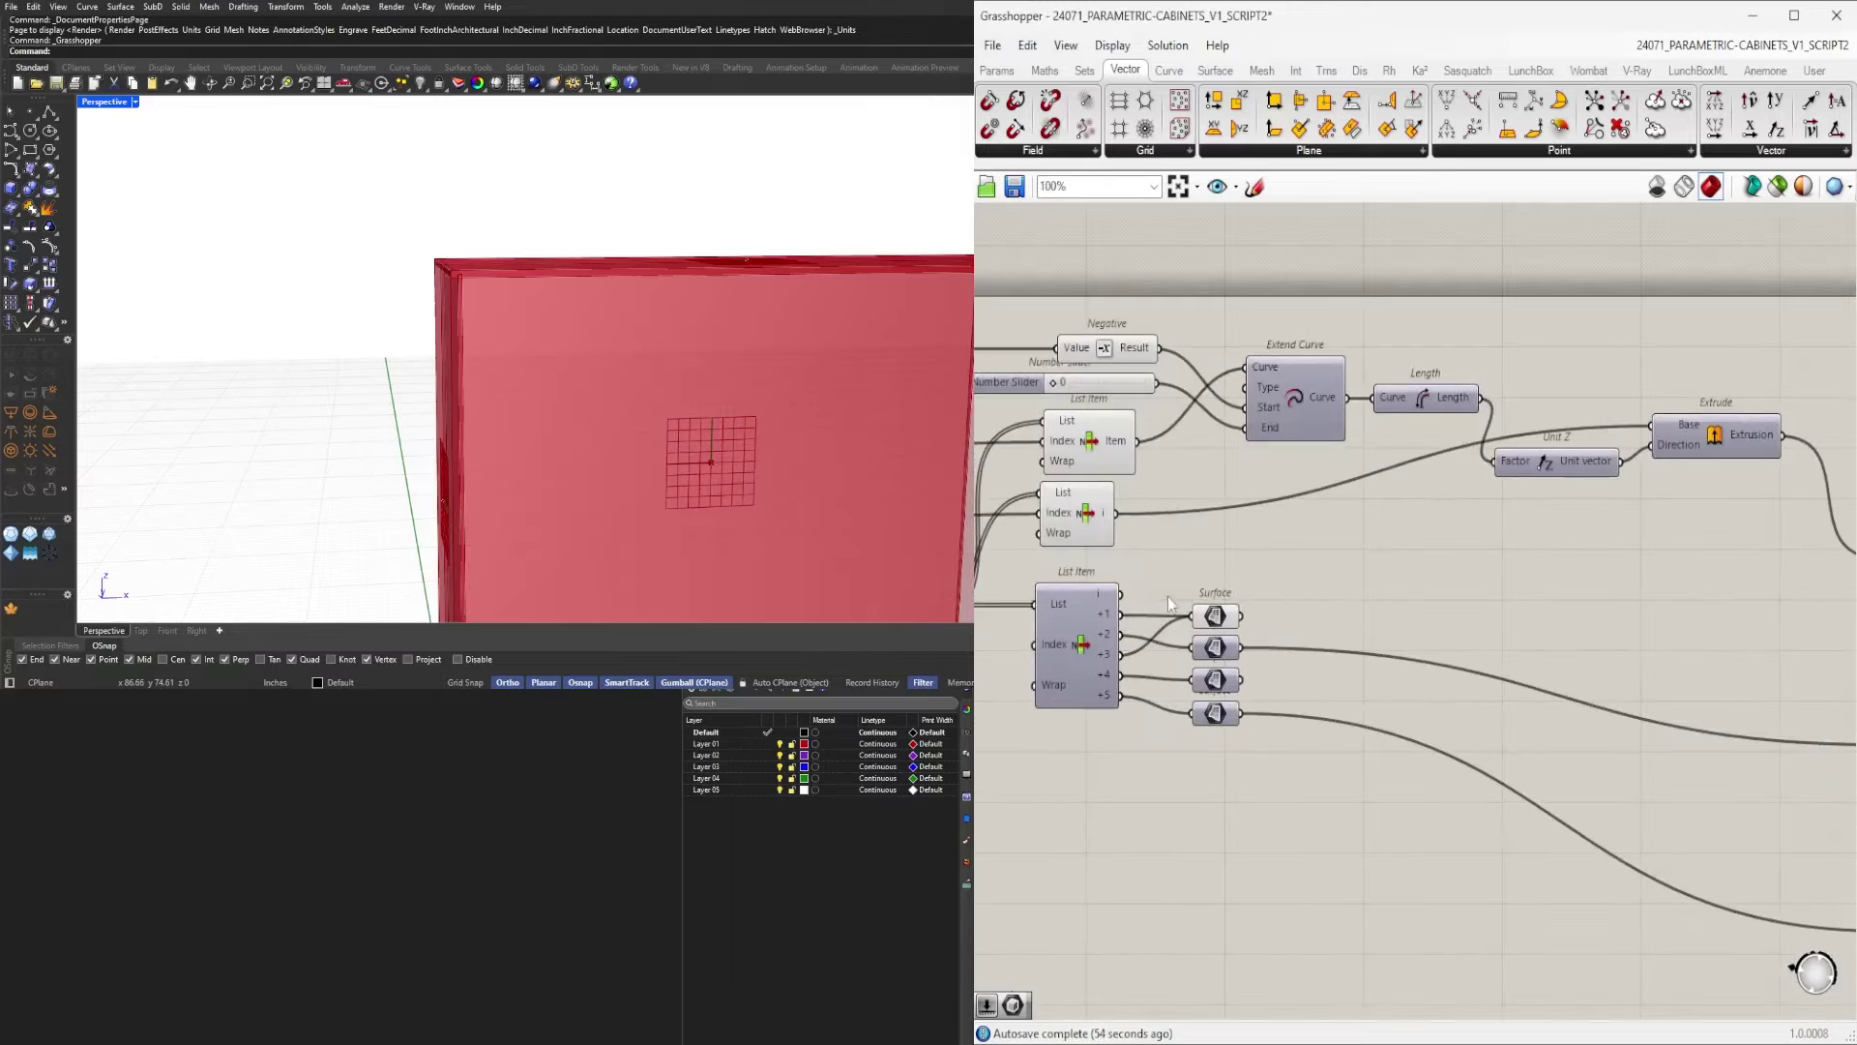
scroll(1553, 682, down, 1)
drag(1576, 774, 1316, 568)
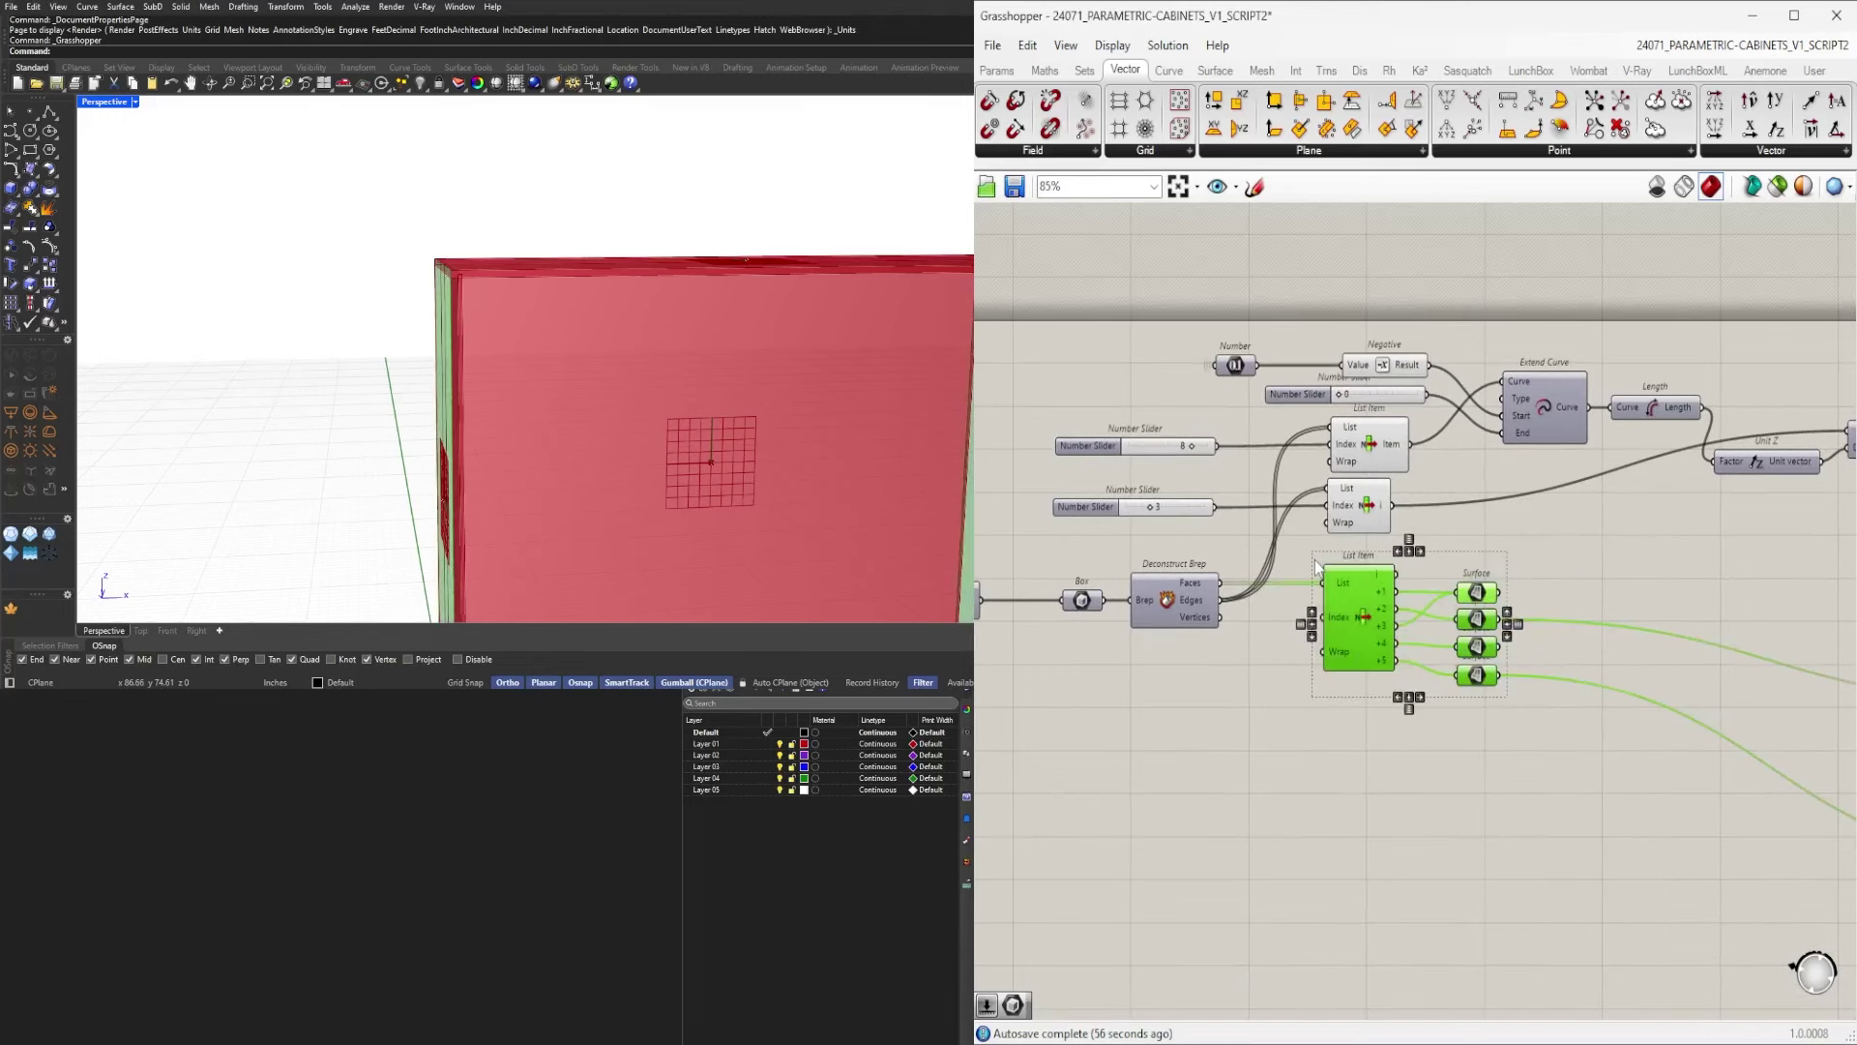
scroll(1317, 559, down, 1)
scroll(498, 338, down, 6)
right_drag(498, 338, 601, 387)
key(Delete)
scroll(1611, 489, up, 3)
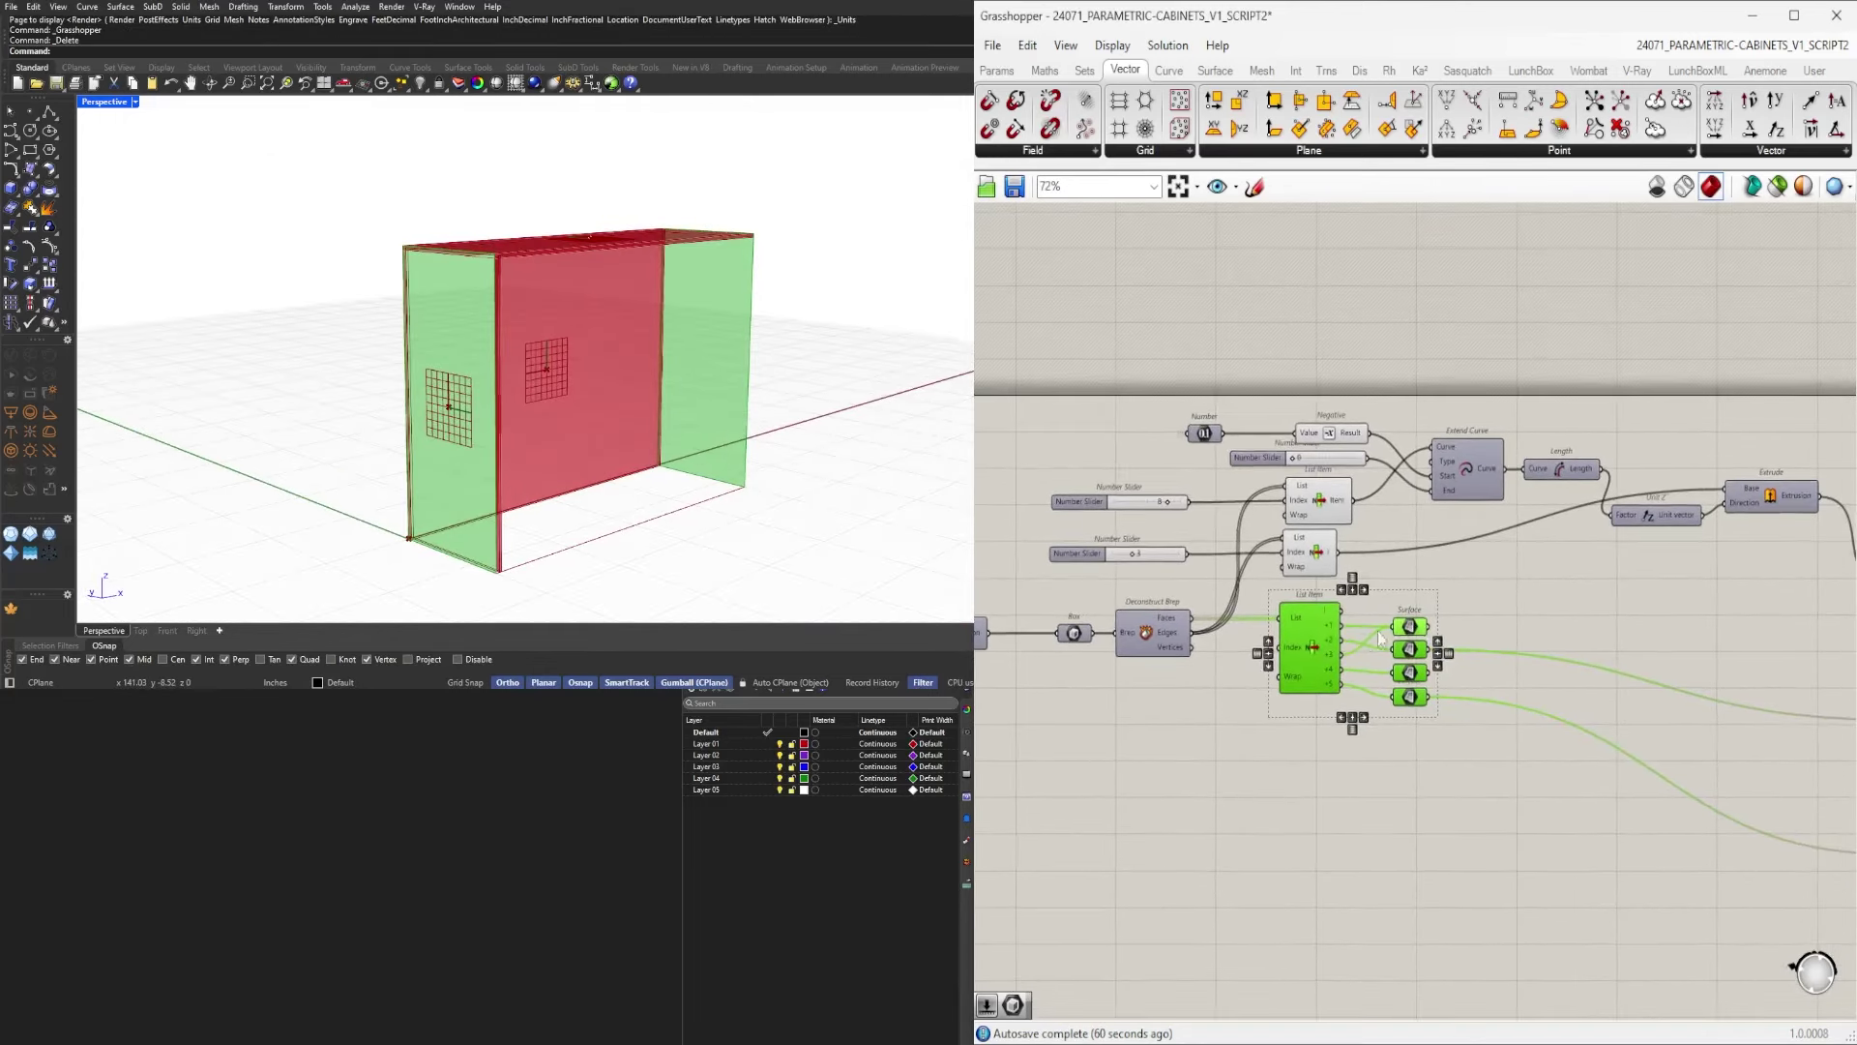
click(1515, 621)
scroll(1513, 618, down, 1)
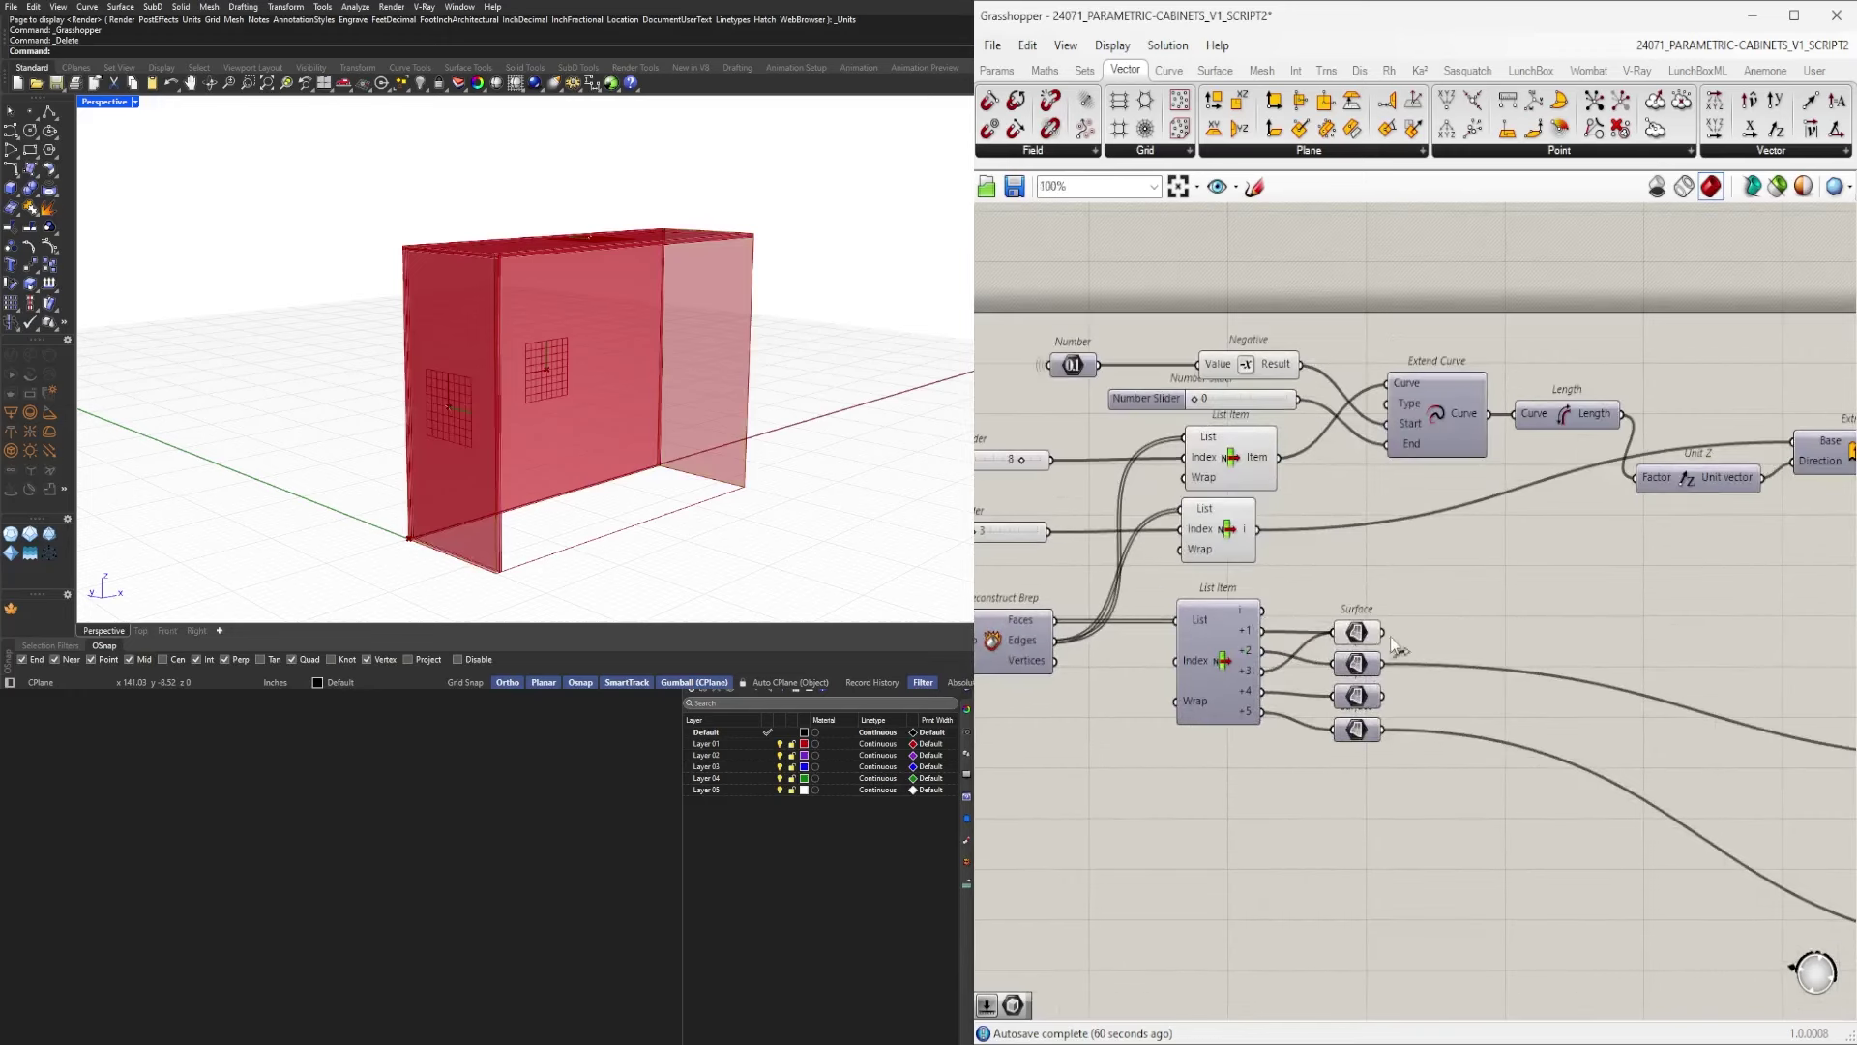
click(1362, 637)
key(Delete)
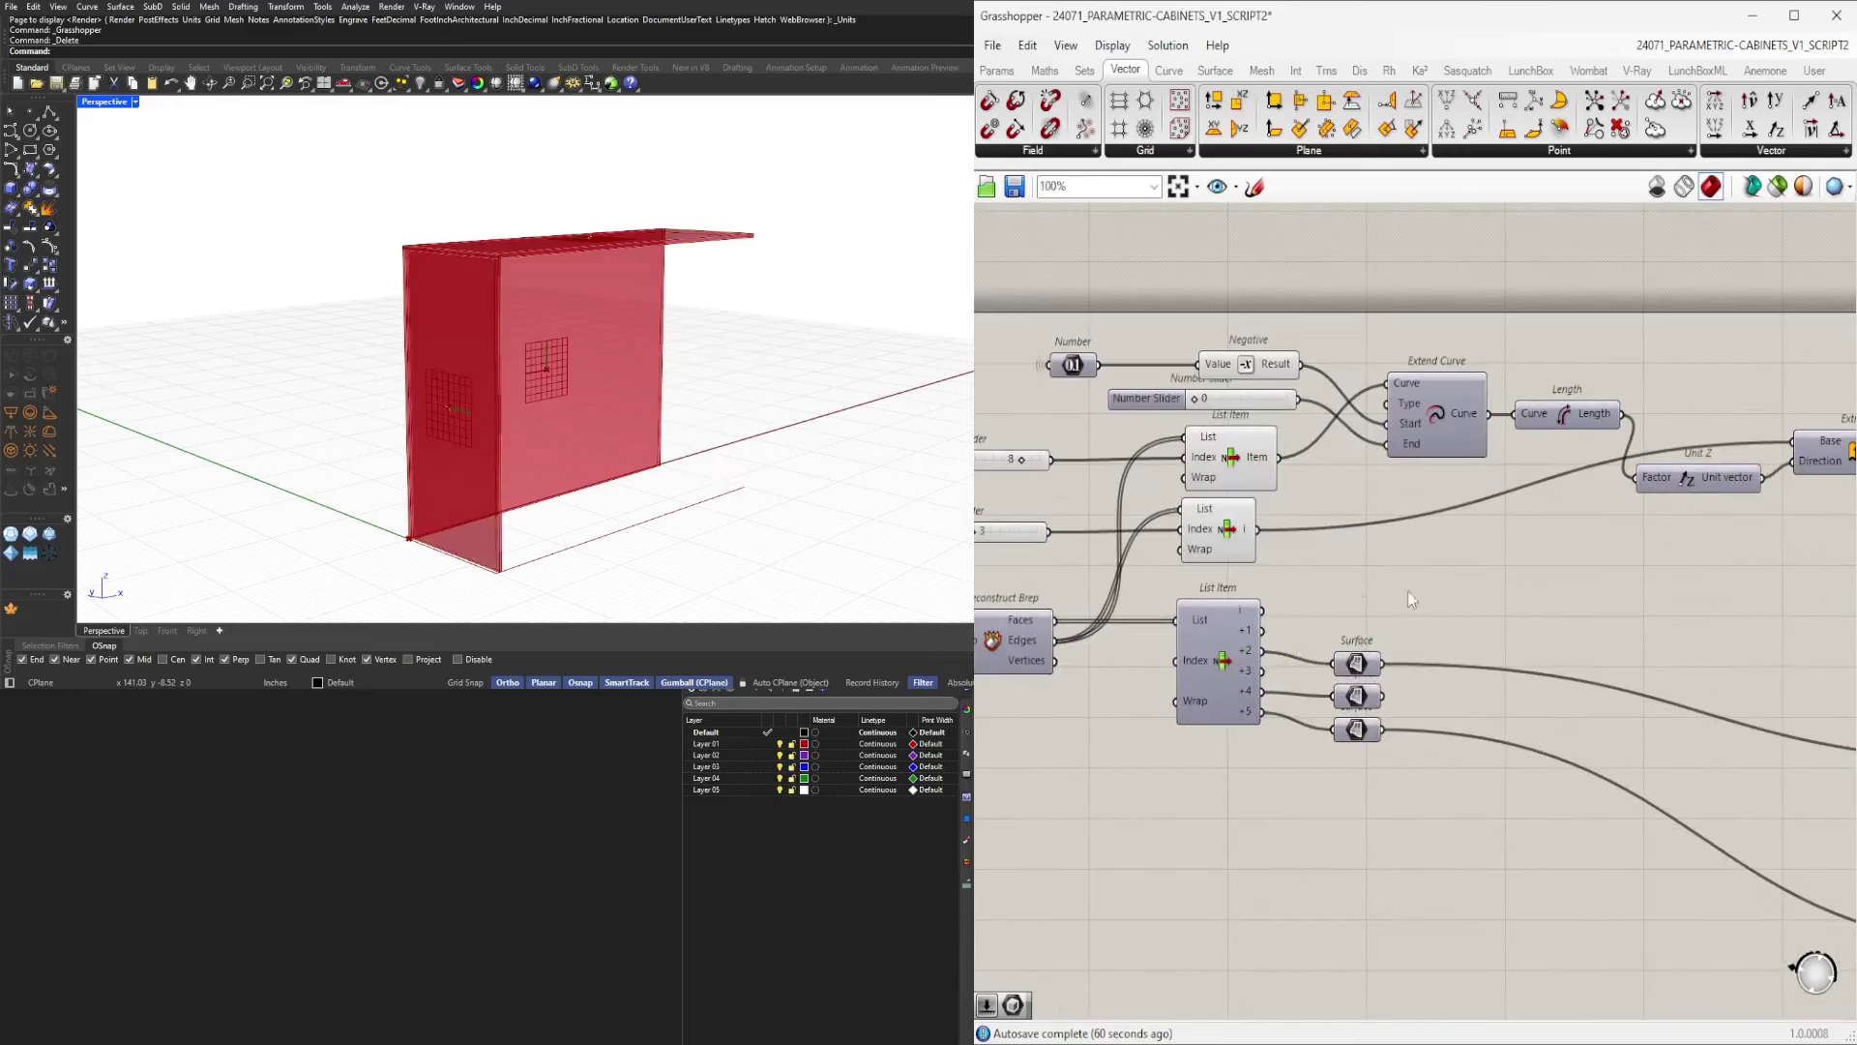
Move the group of edge List Items, Extend Curve, Length, Unit Z and Extrude higher above the face List Item.
right_drag(629, 353, 572, 361)
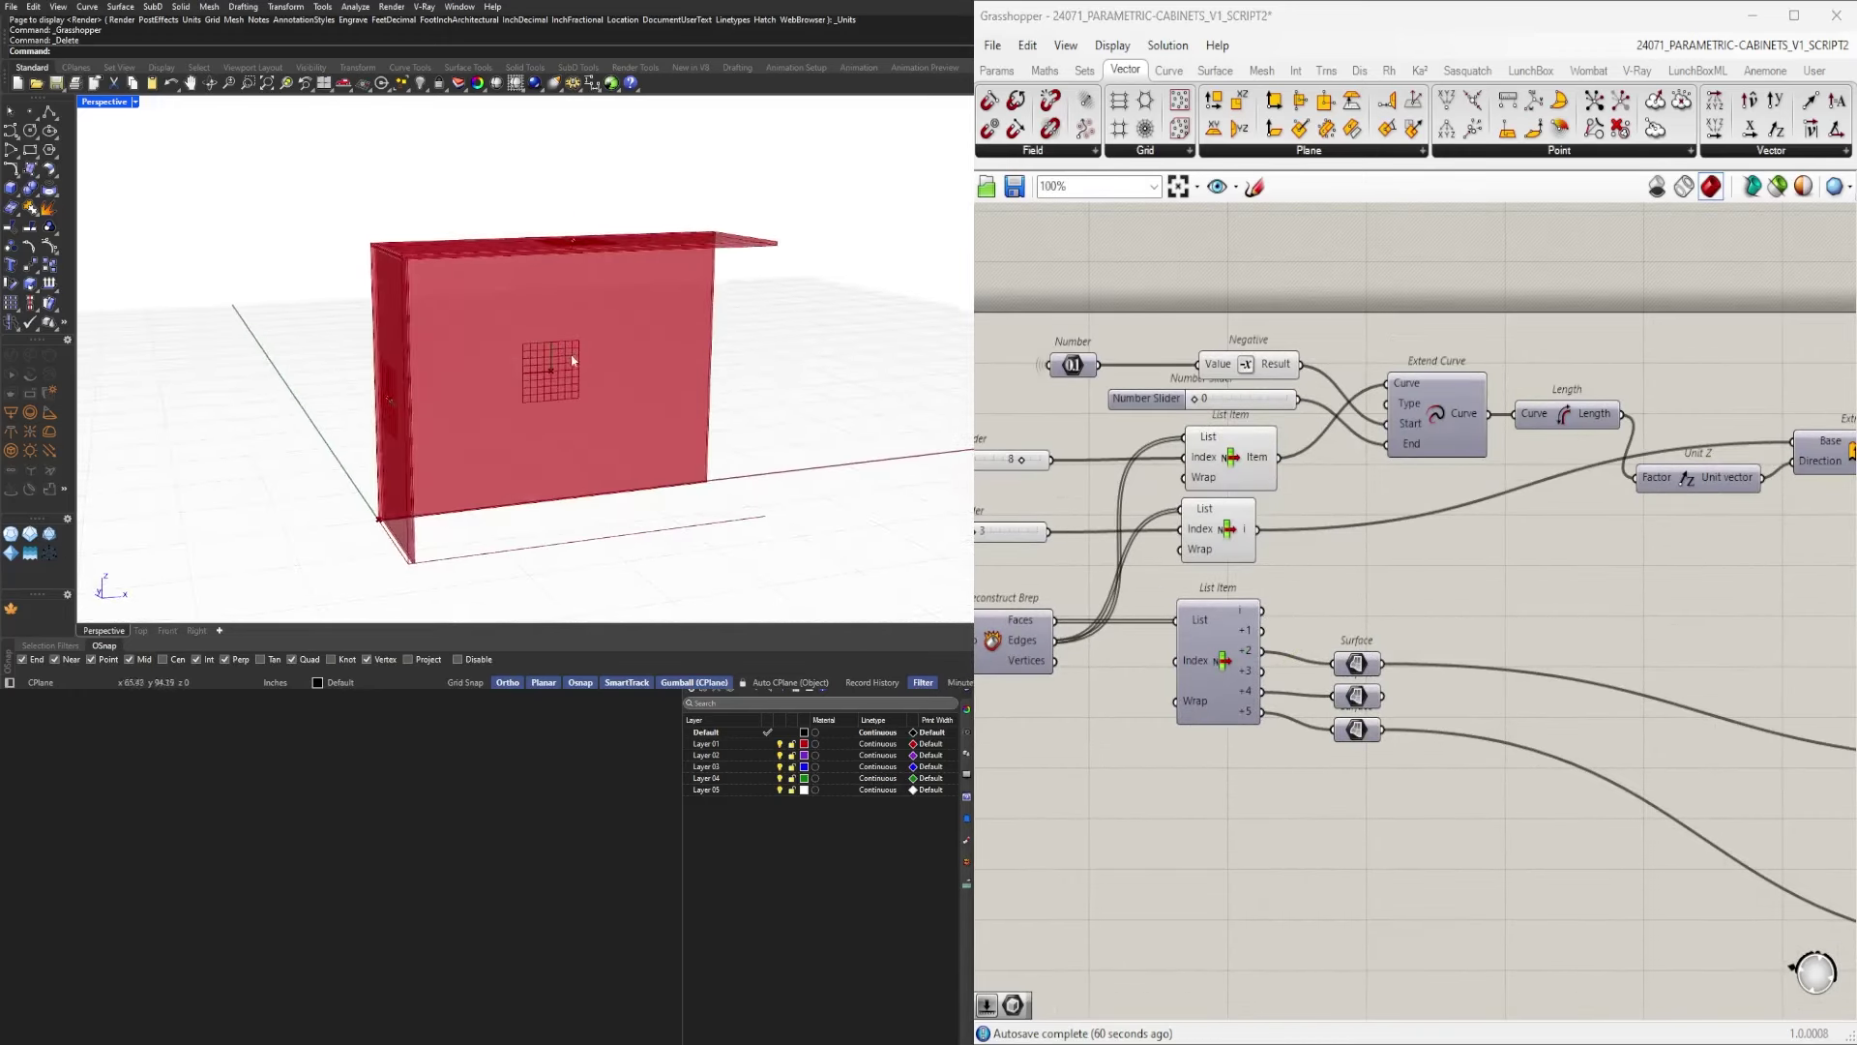
scroll(1401, 536, down, 5)
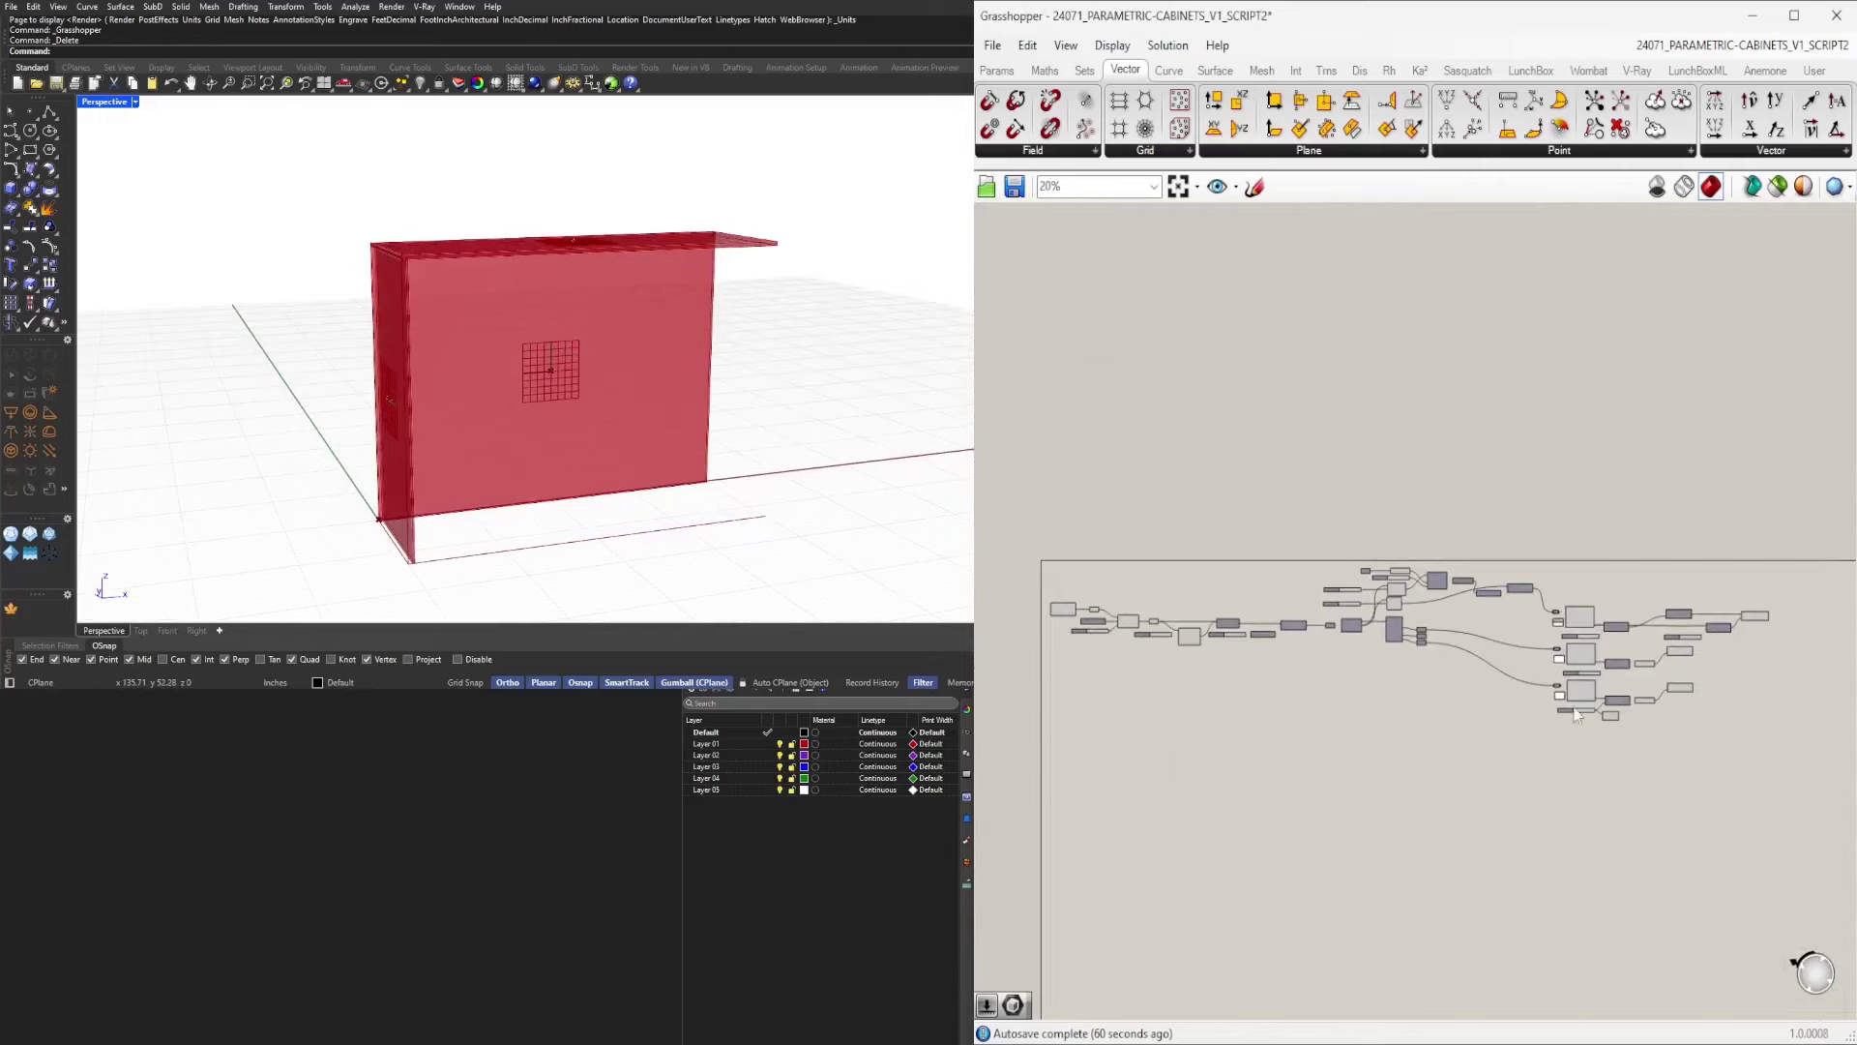
scroll(1661, 755, down, 2)
drag(1817, 825, 1229, 582)
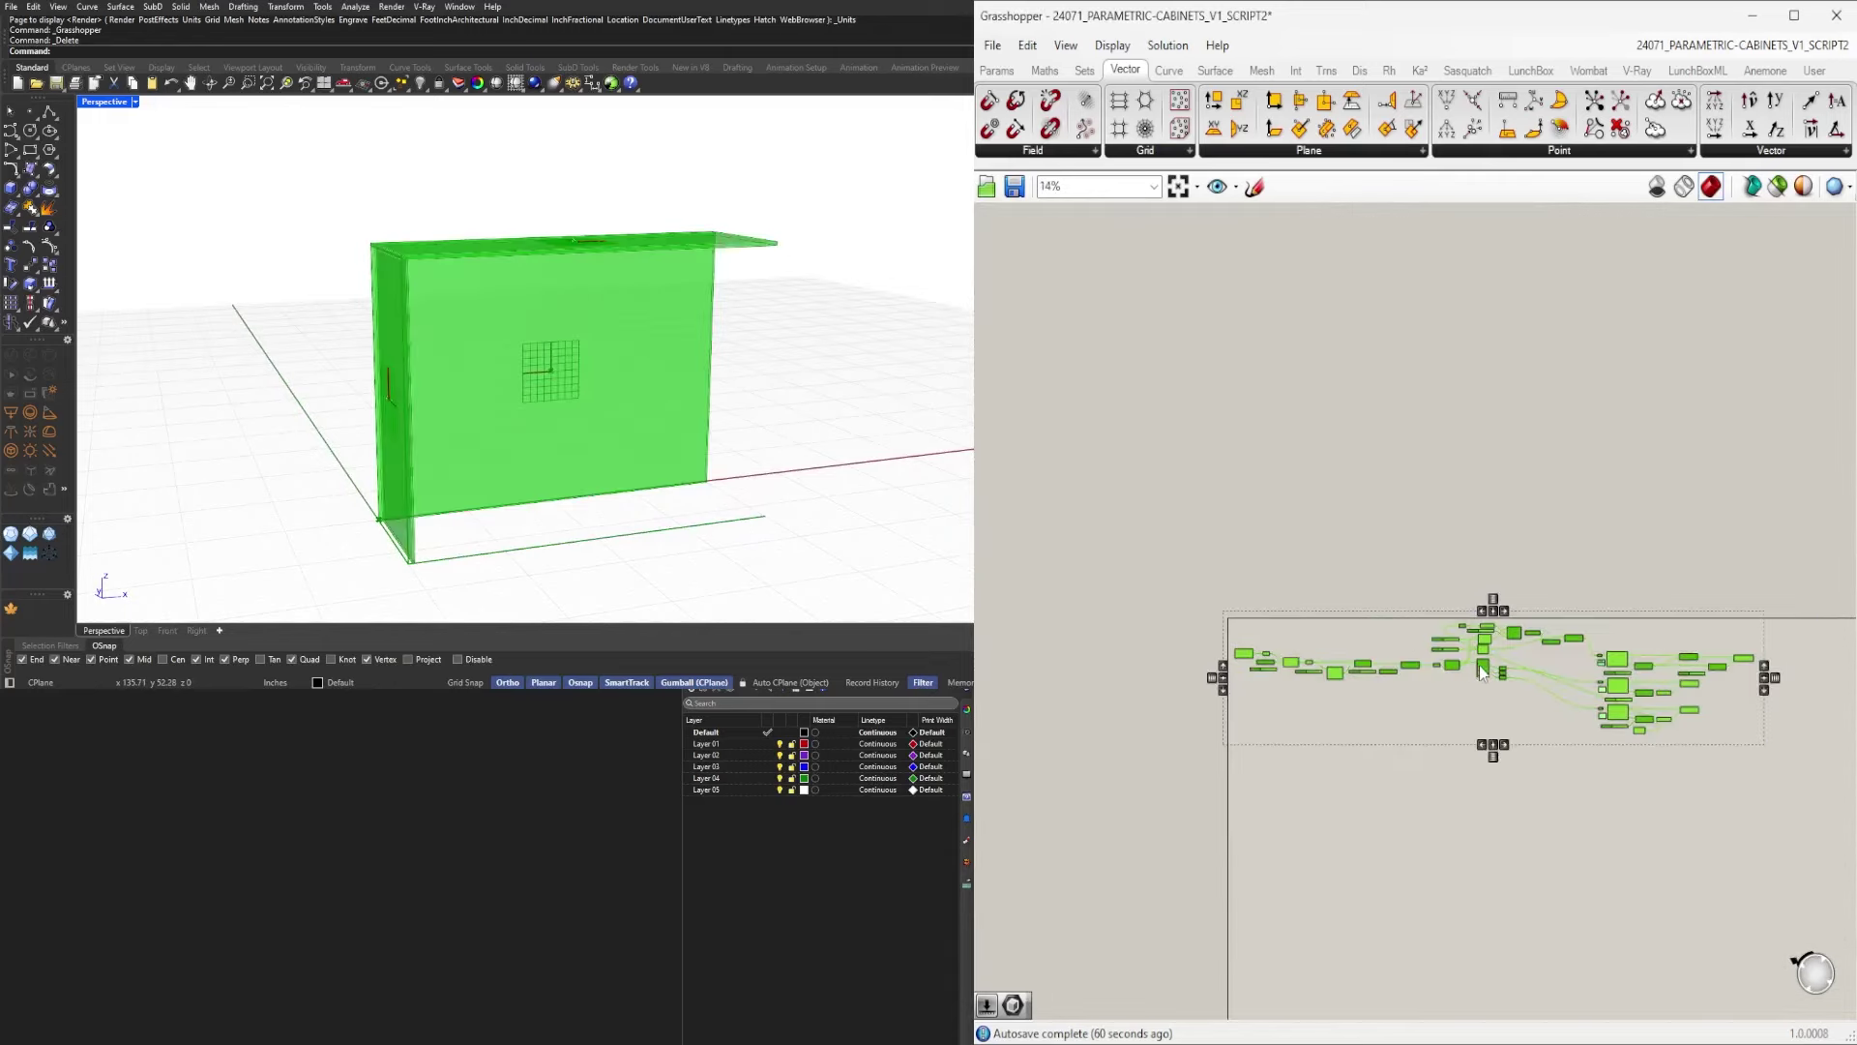
click(1559, 607)
scroll(1523, 712, up, 5)
drag(1732, 716, 1196, 525)
drag(1340, 682, 1340, 558)
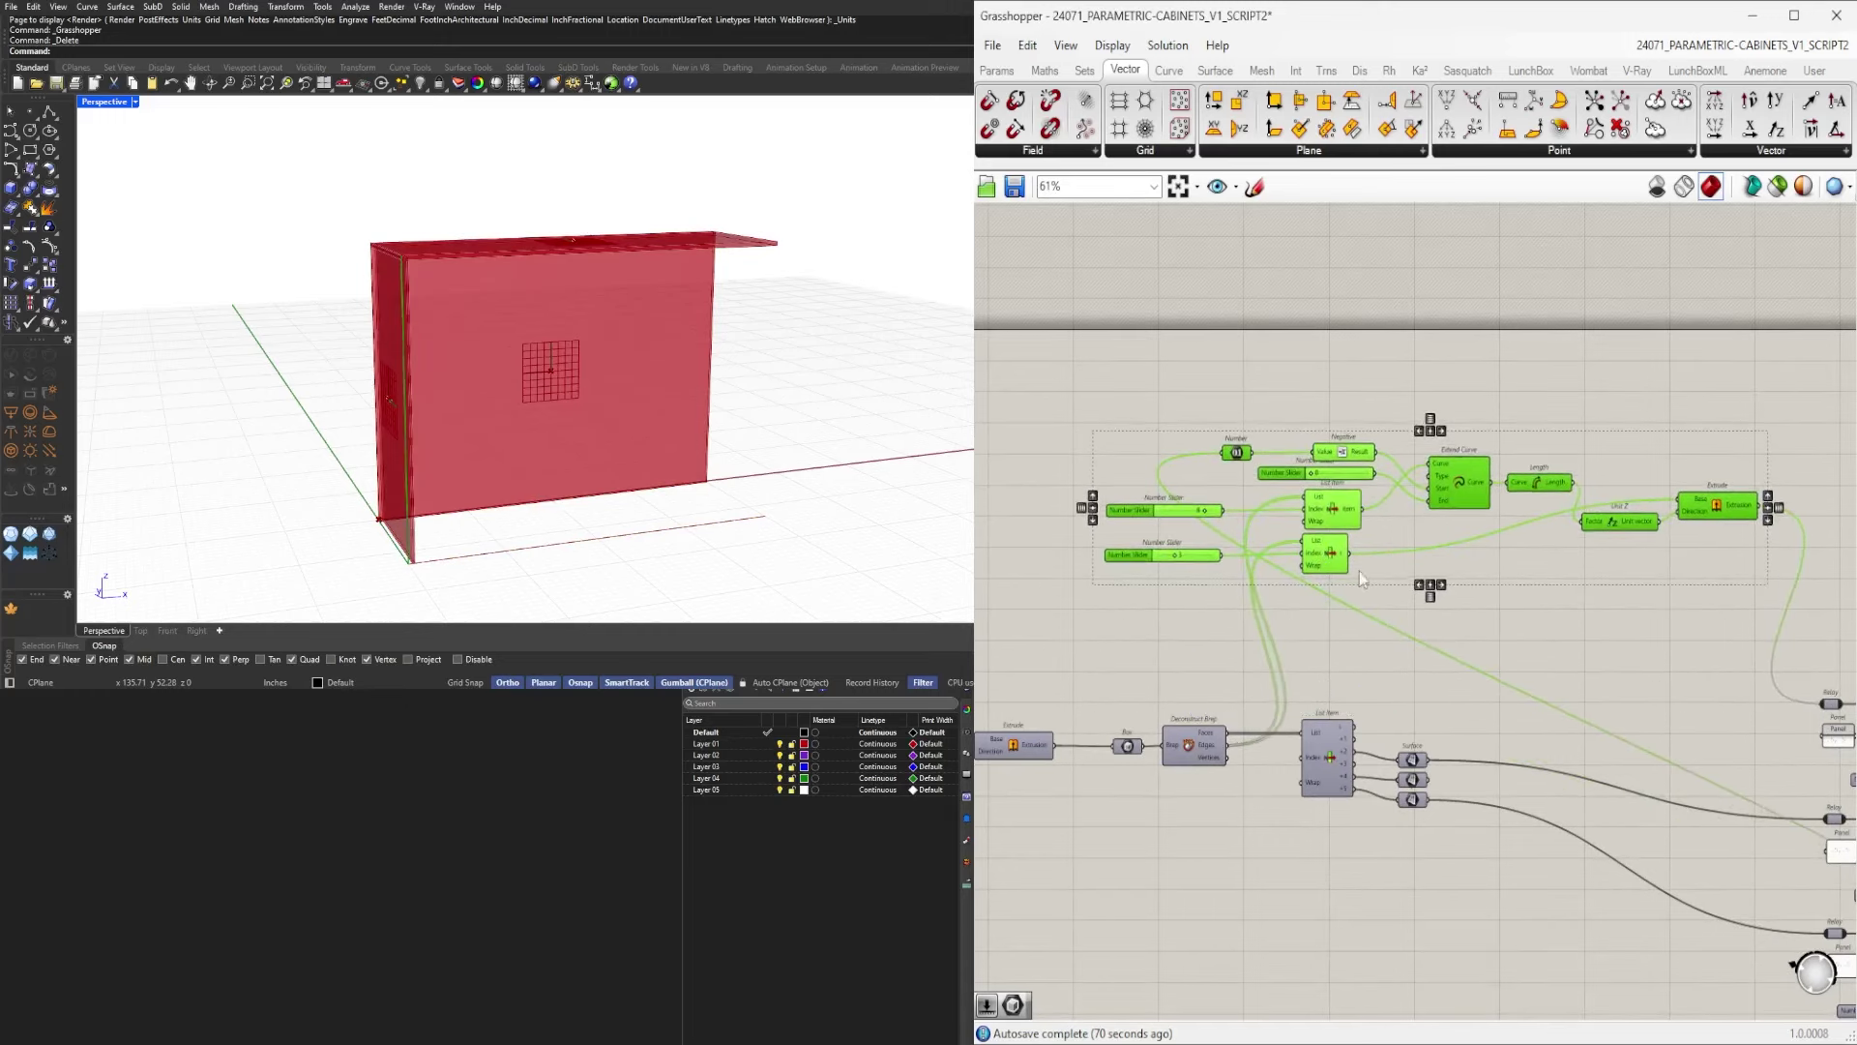
Examine the edges picked by the two edge List Items on the cabinet's side and the components that use them.
click(1400, 588)
scroll(1399, 587, up, 2)
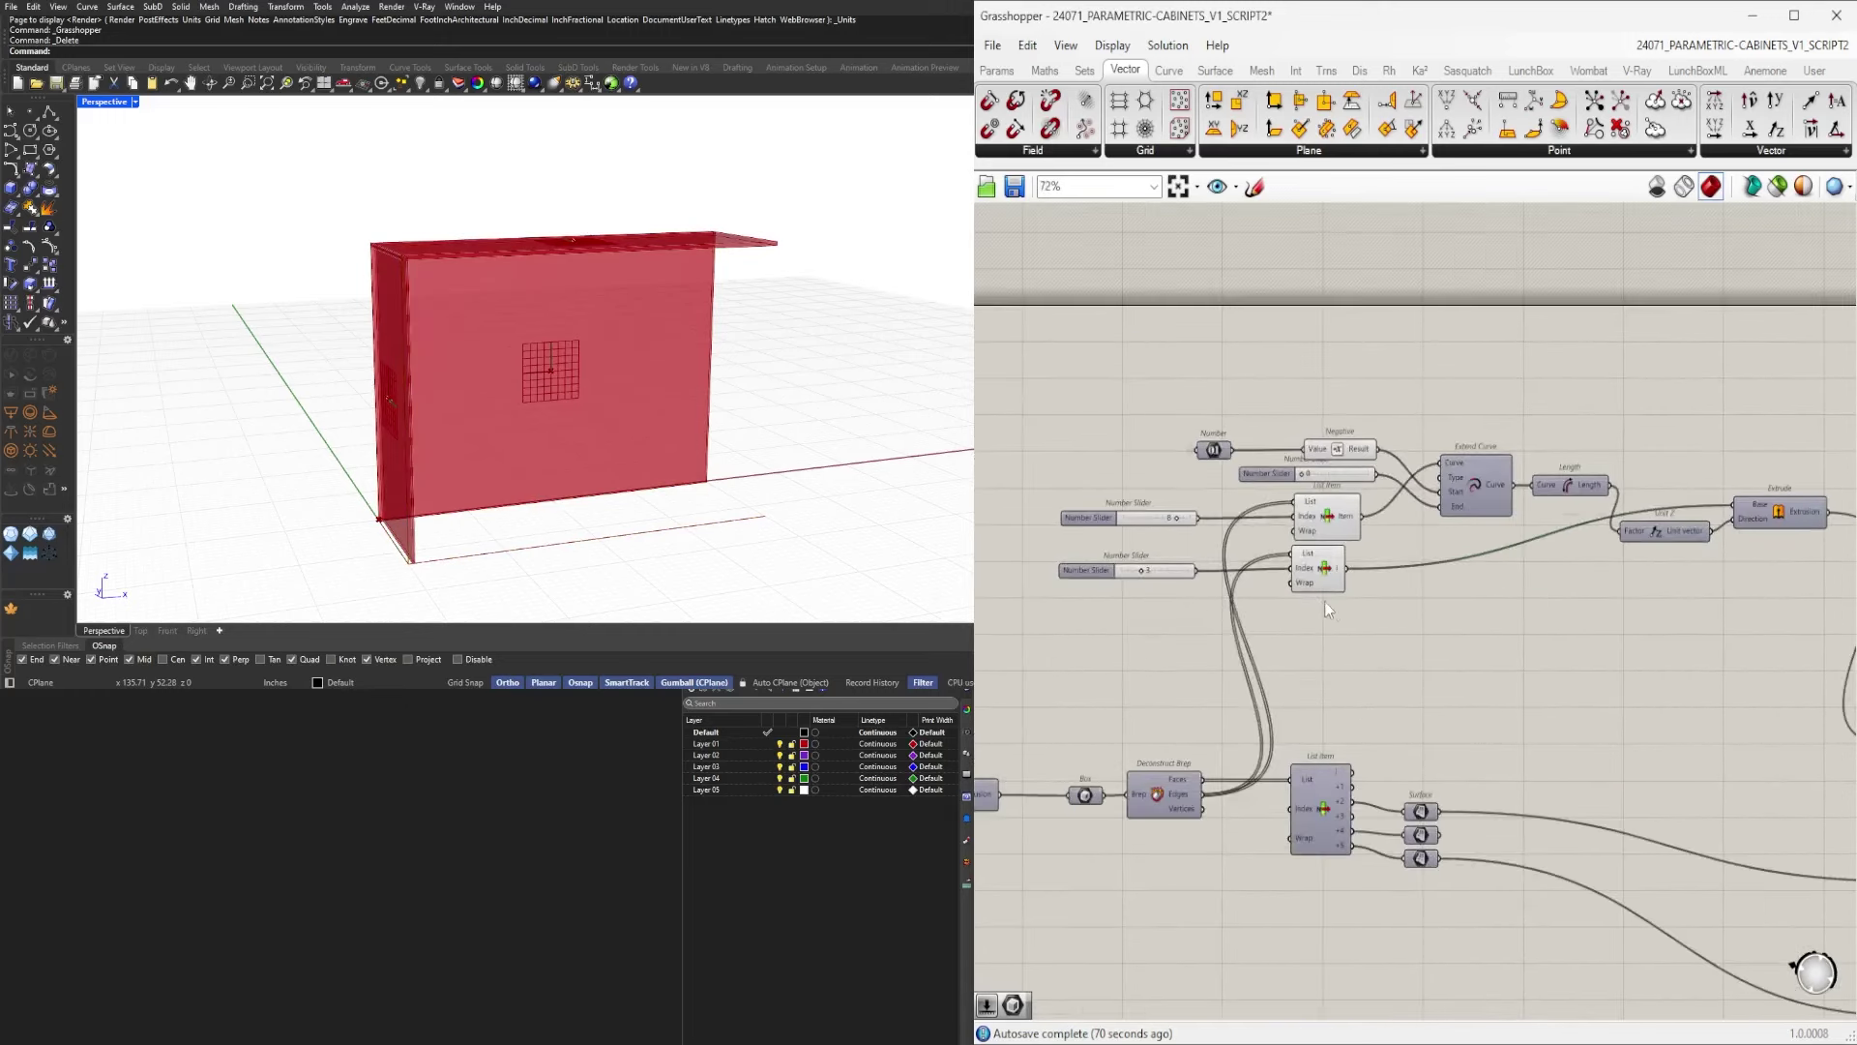
right_drag(1709, 562, 1579, 549)
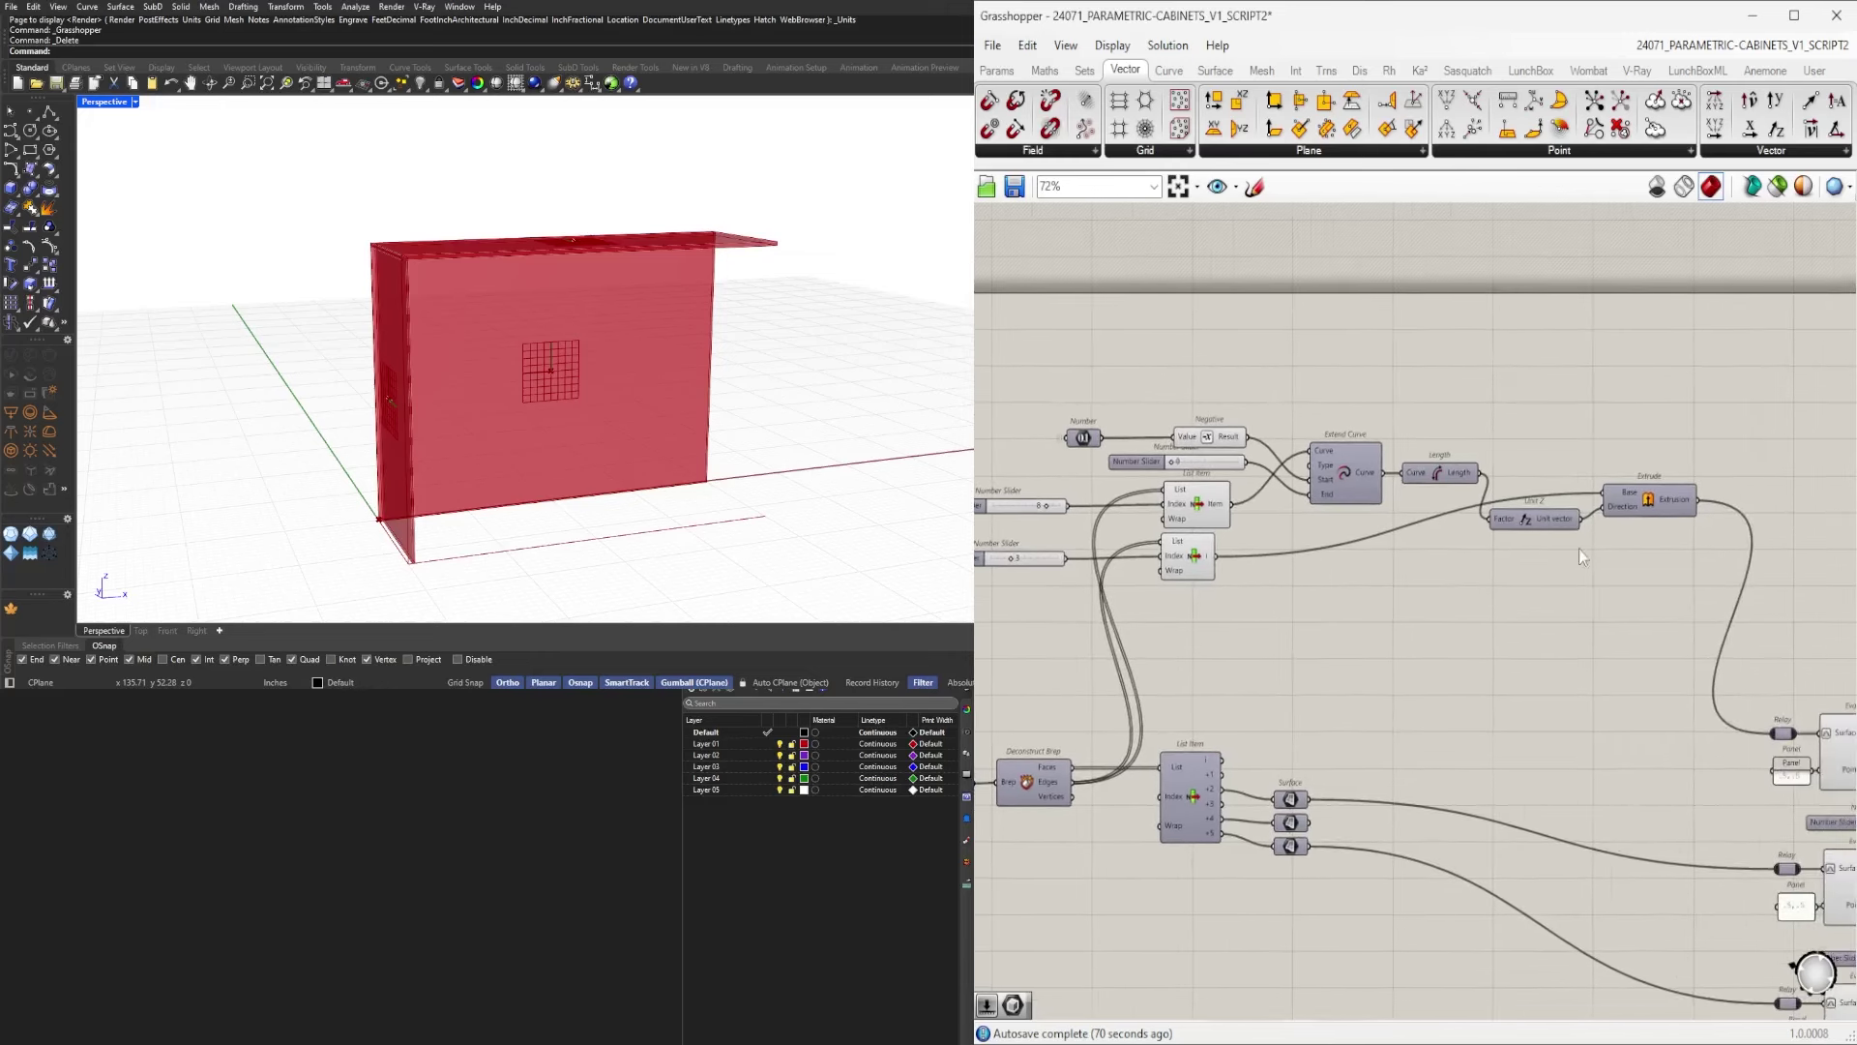
drag(1190, 525, 1173, 414)
scroll(483, 300, up, 5)
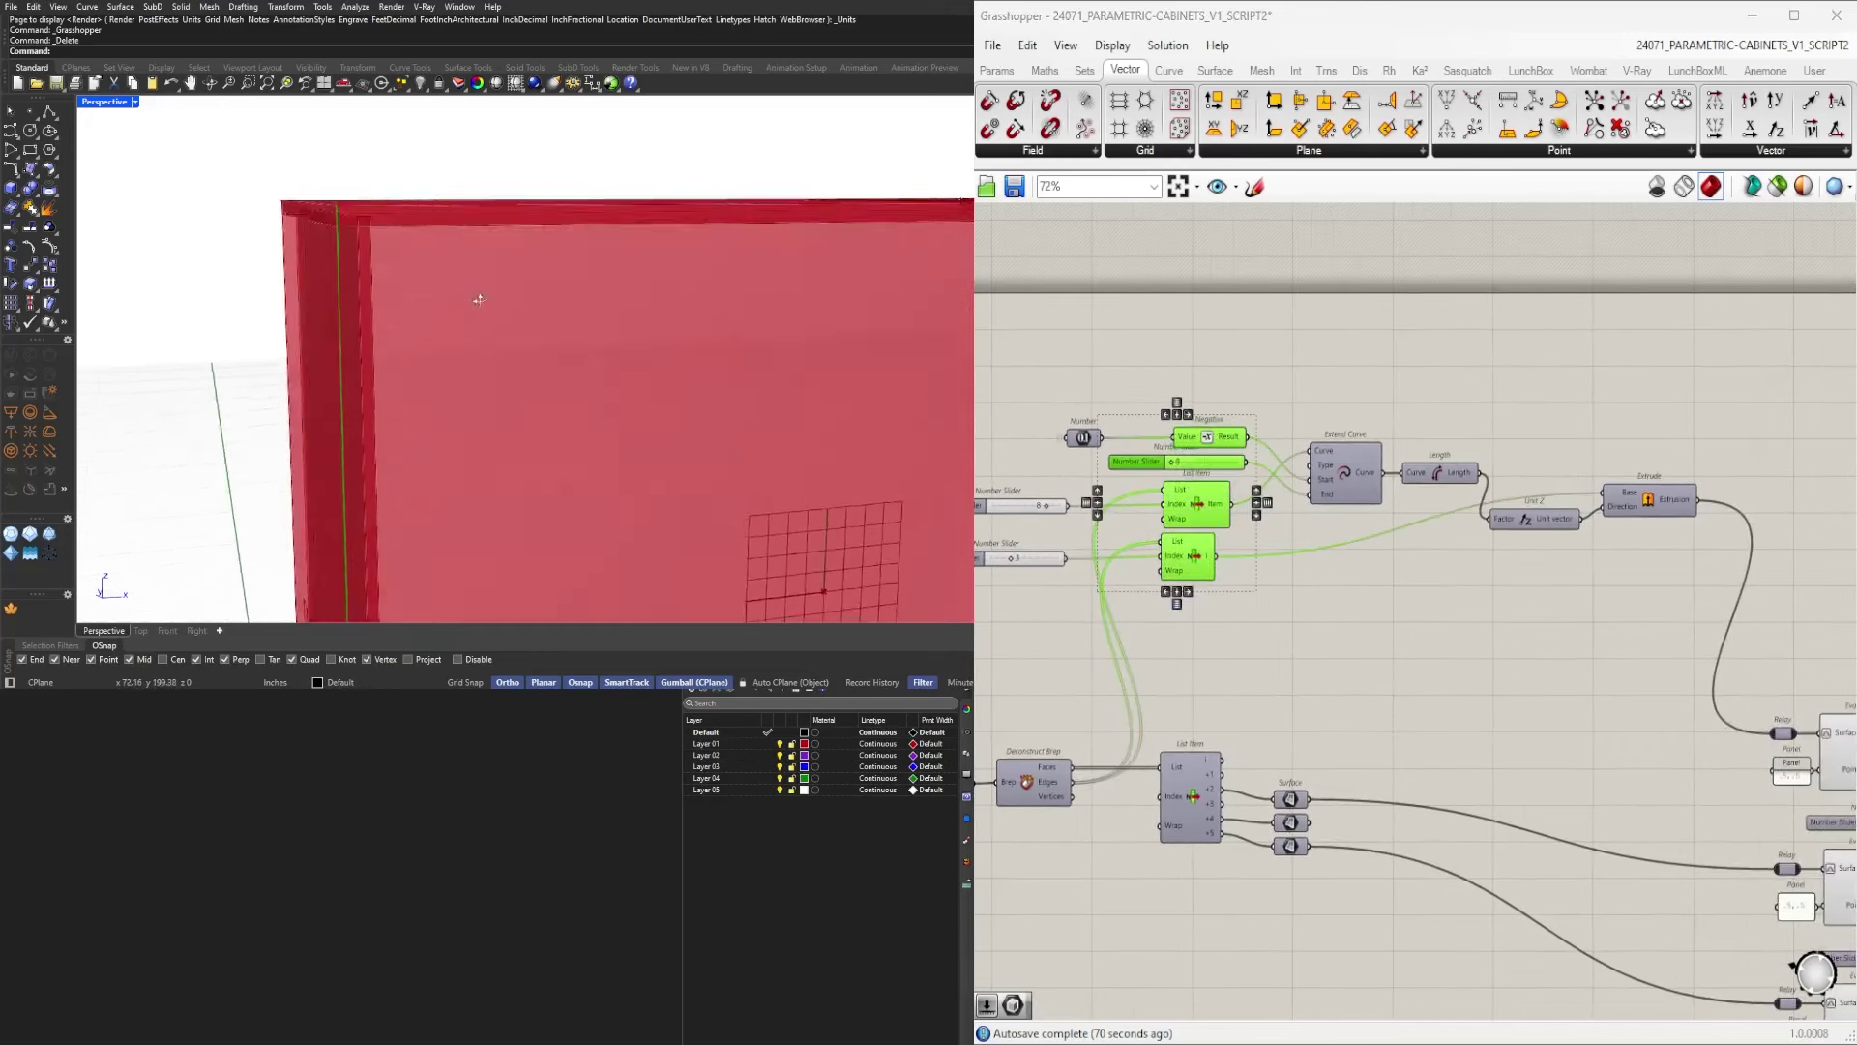
click(1279, 594)
right_drag(1280, 594, 1366, 594)
click(1281, 558)
scroll(560, 311, down, 10)
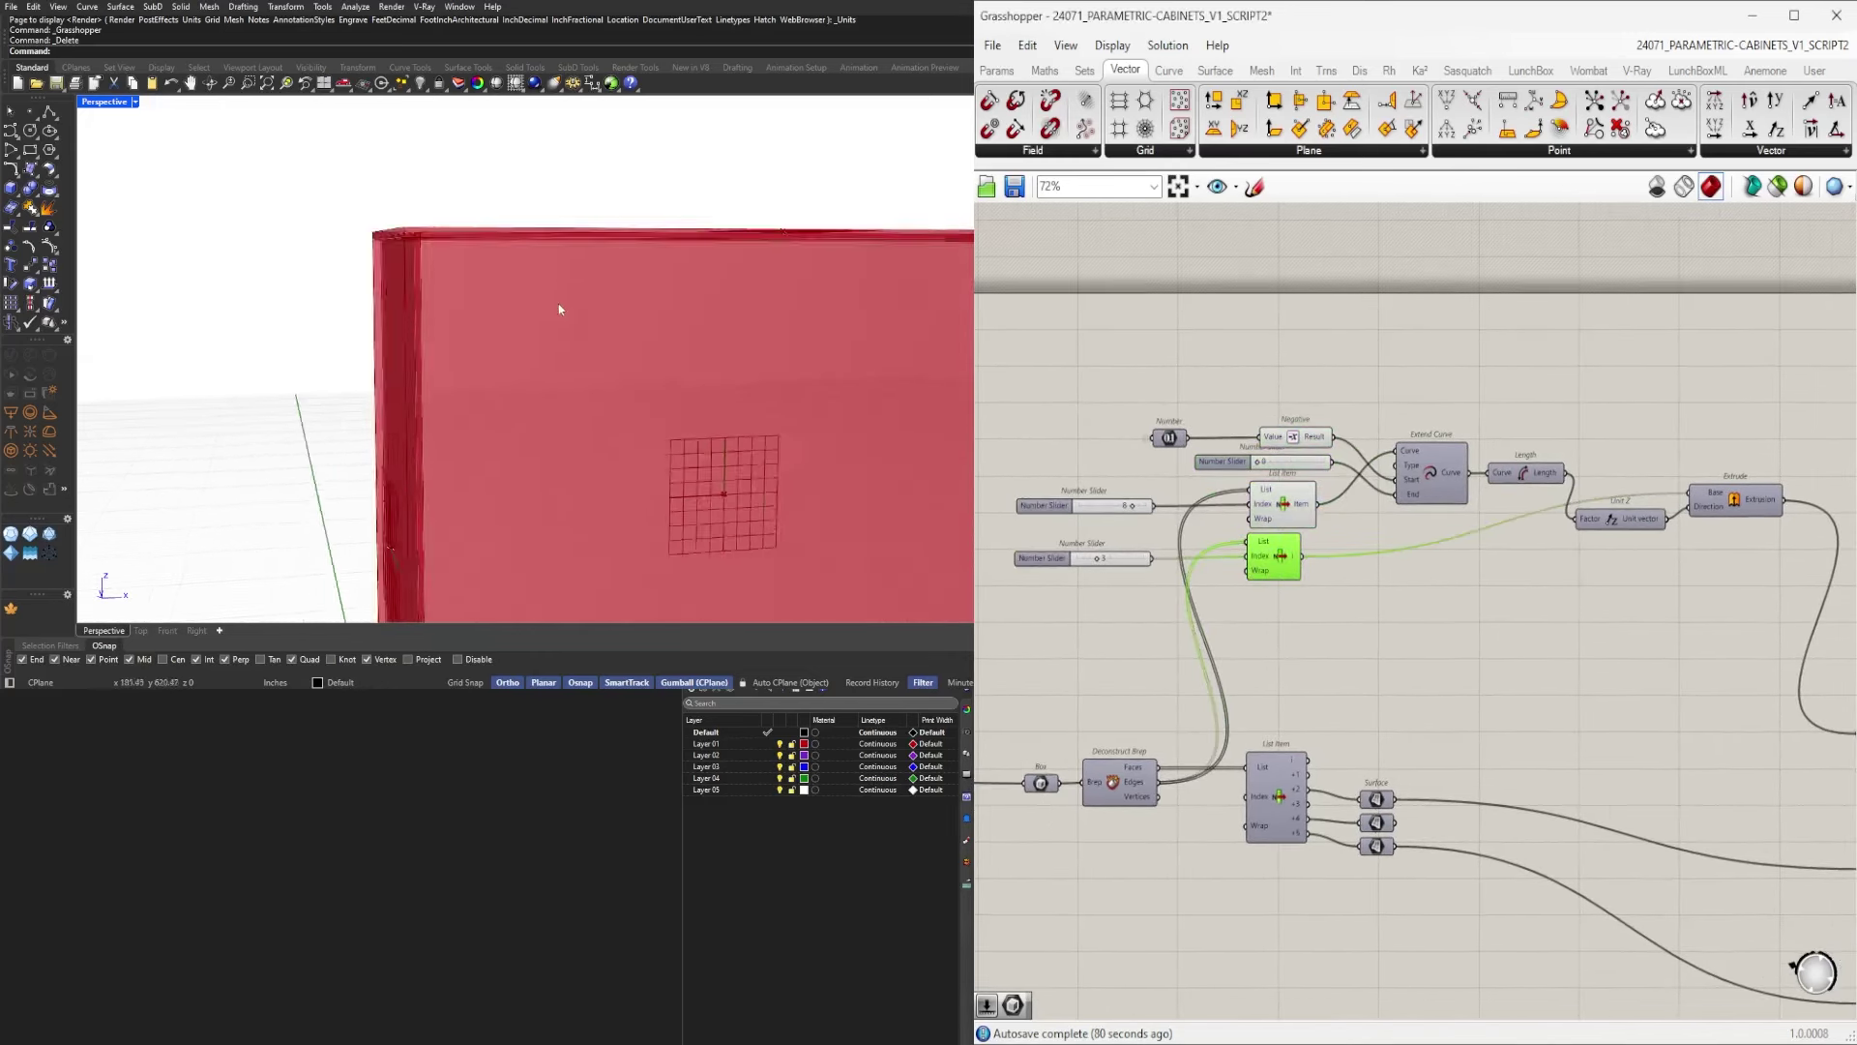
scroll(537, 439, up, 8)
right_drag(537, 438, 561, 452)
right_drag(1315, 643, 1488, 655)
mouse_move(1456, 629)
mouse_down()
mouse_move(1280, 569)
mouse_move(1334, 622)
mouse_move(1432, 631)
mouse_up()
scroll(1679, 650, down, 2)
right_drag(1679, 650, 1484, 655)
drag(1709, 635, 1132, 463)
scroll(1325, 576, up, 3)
scroll(1303, 608, down, 2)
click(1368, 381)
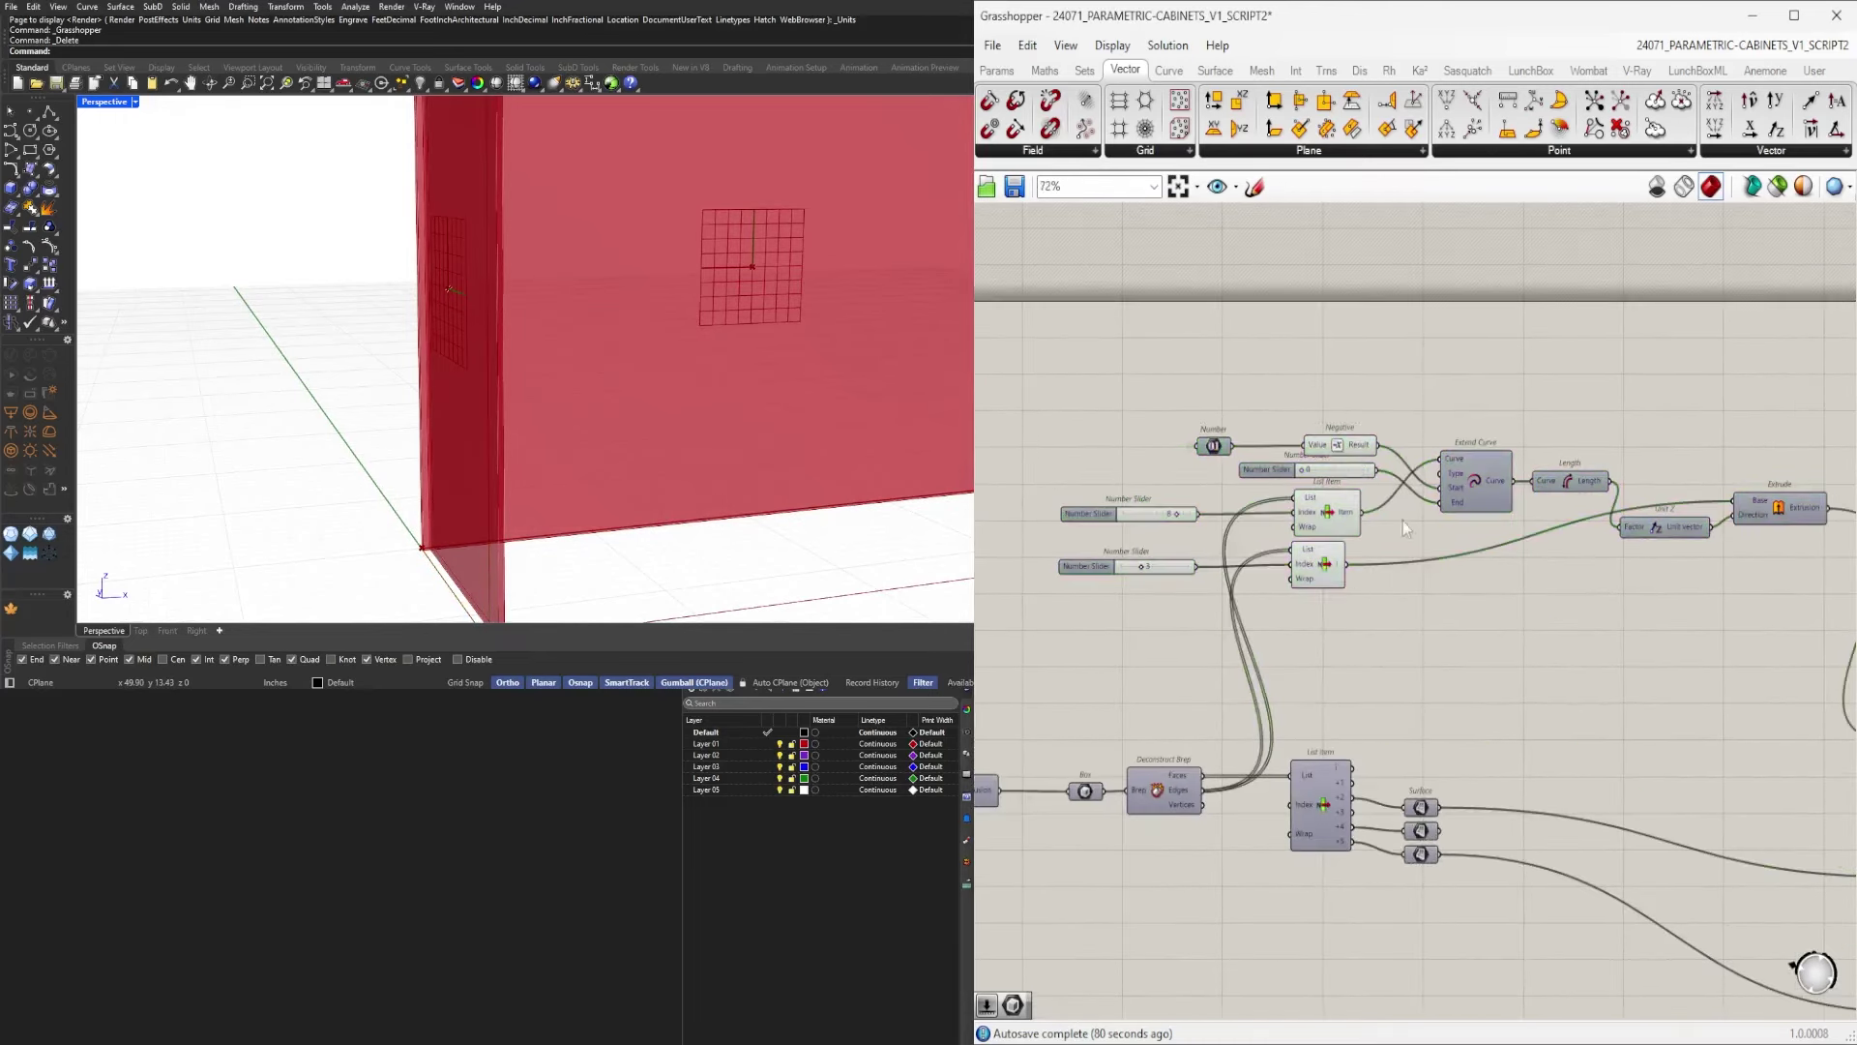
Shift the side panel's edge-to-Extrude group up and duplicate the whole group directly below it.
scroll(1403, 521, down, 2)
drag(1785, 592, 1074, 399)
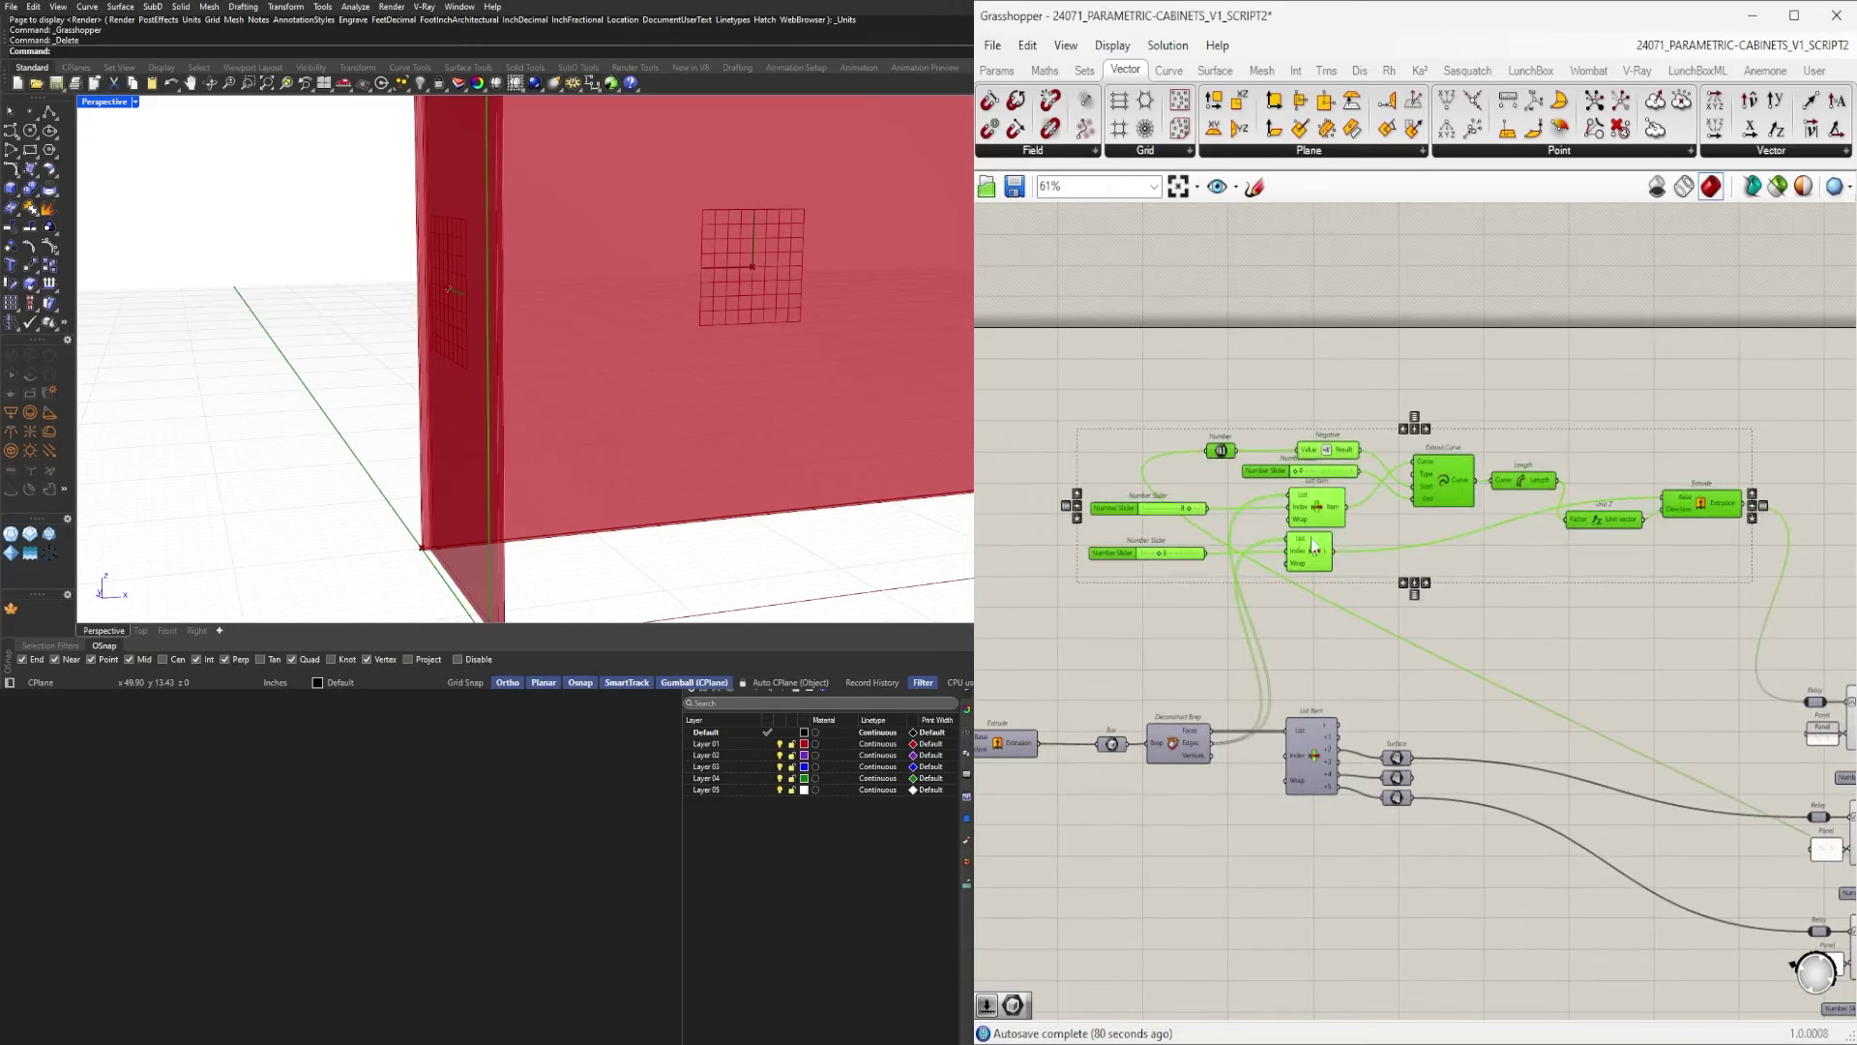
drag(1310, 547, 1342, 482)
alt+drag(1342, 481, 1338, 622)
click(1490, 651)
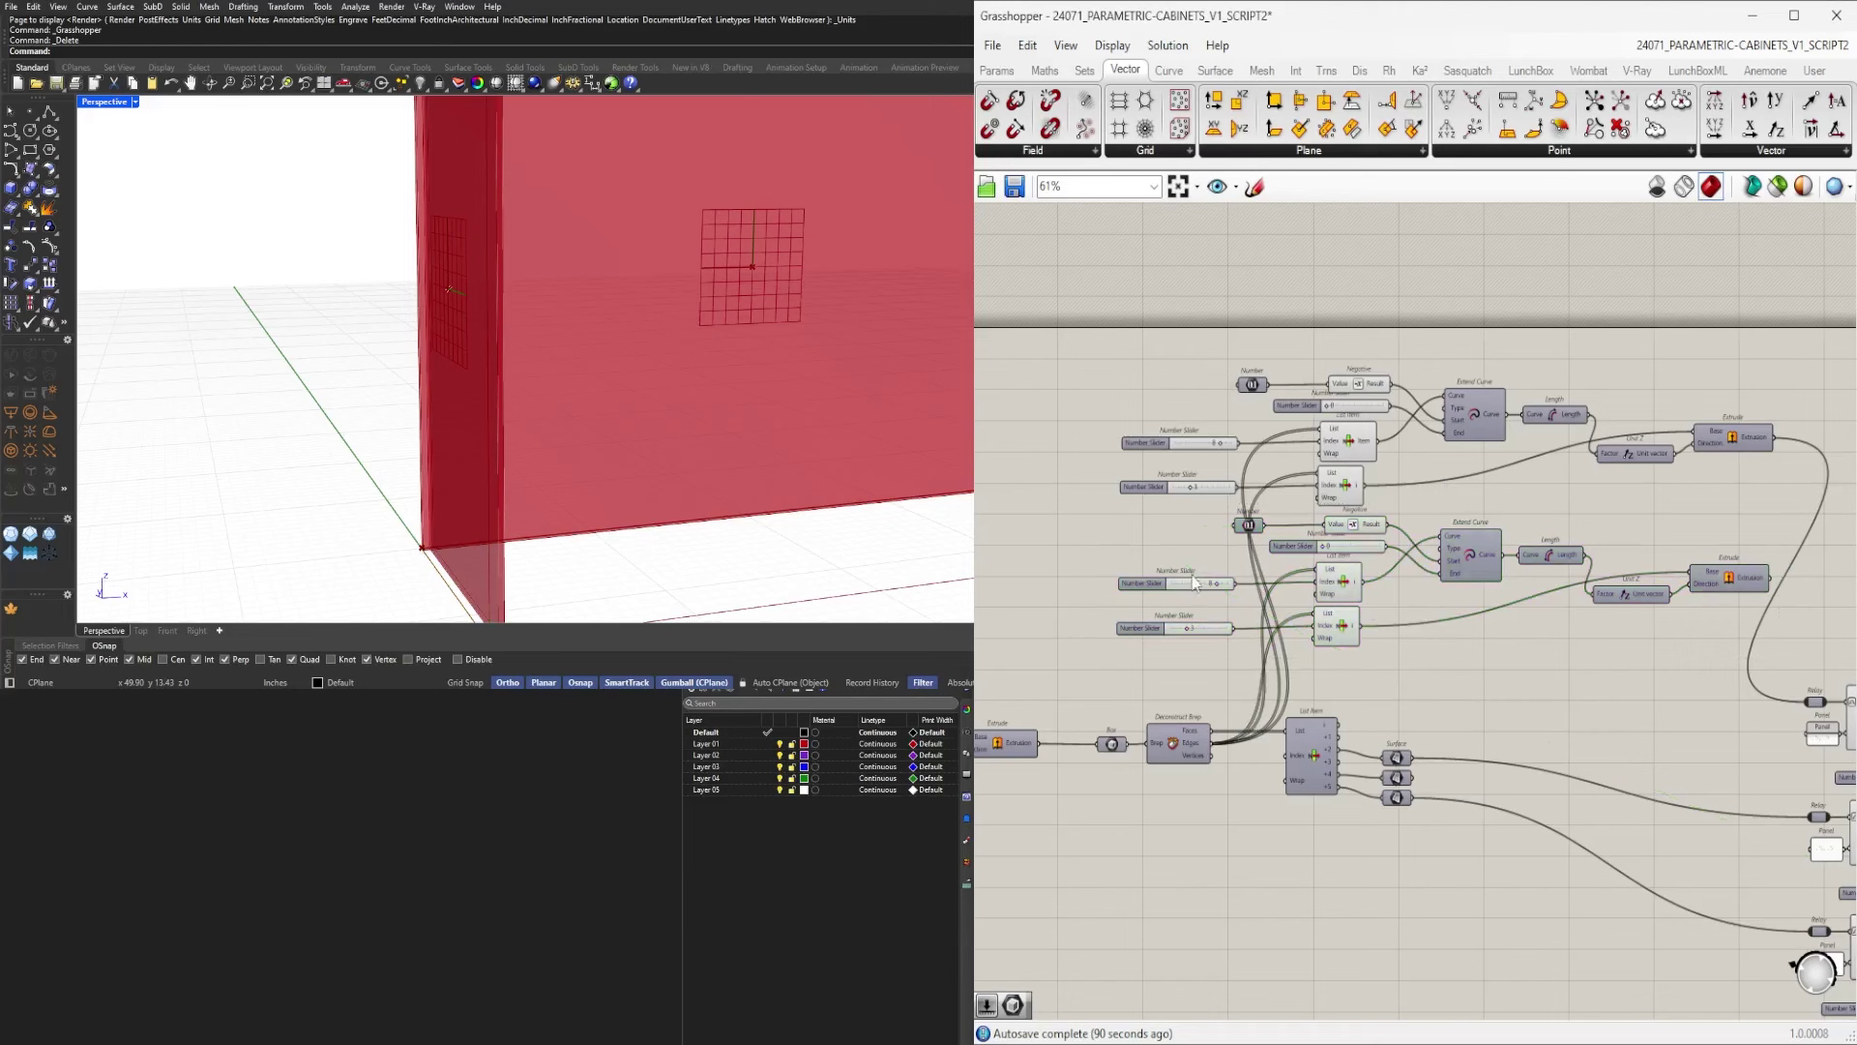
Set the index of the duplicated group's lower edge List Item to 1.
scroll(1210, 588, up, 6)
click(1414, 591)
scroll(1196, 658, up, 7)
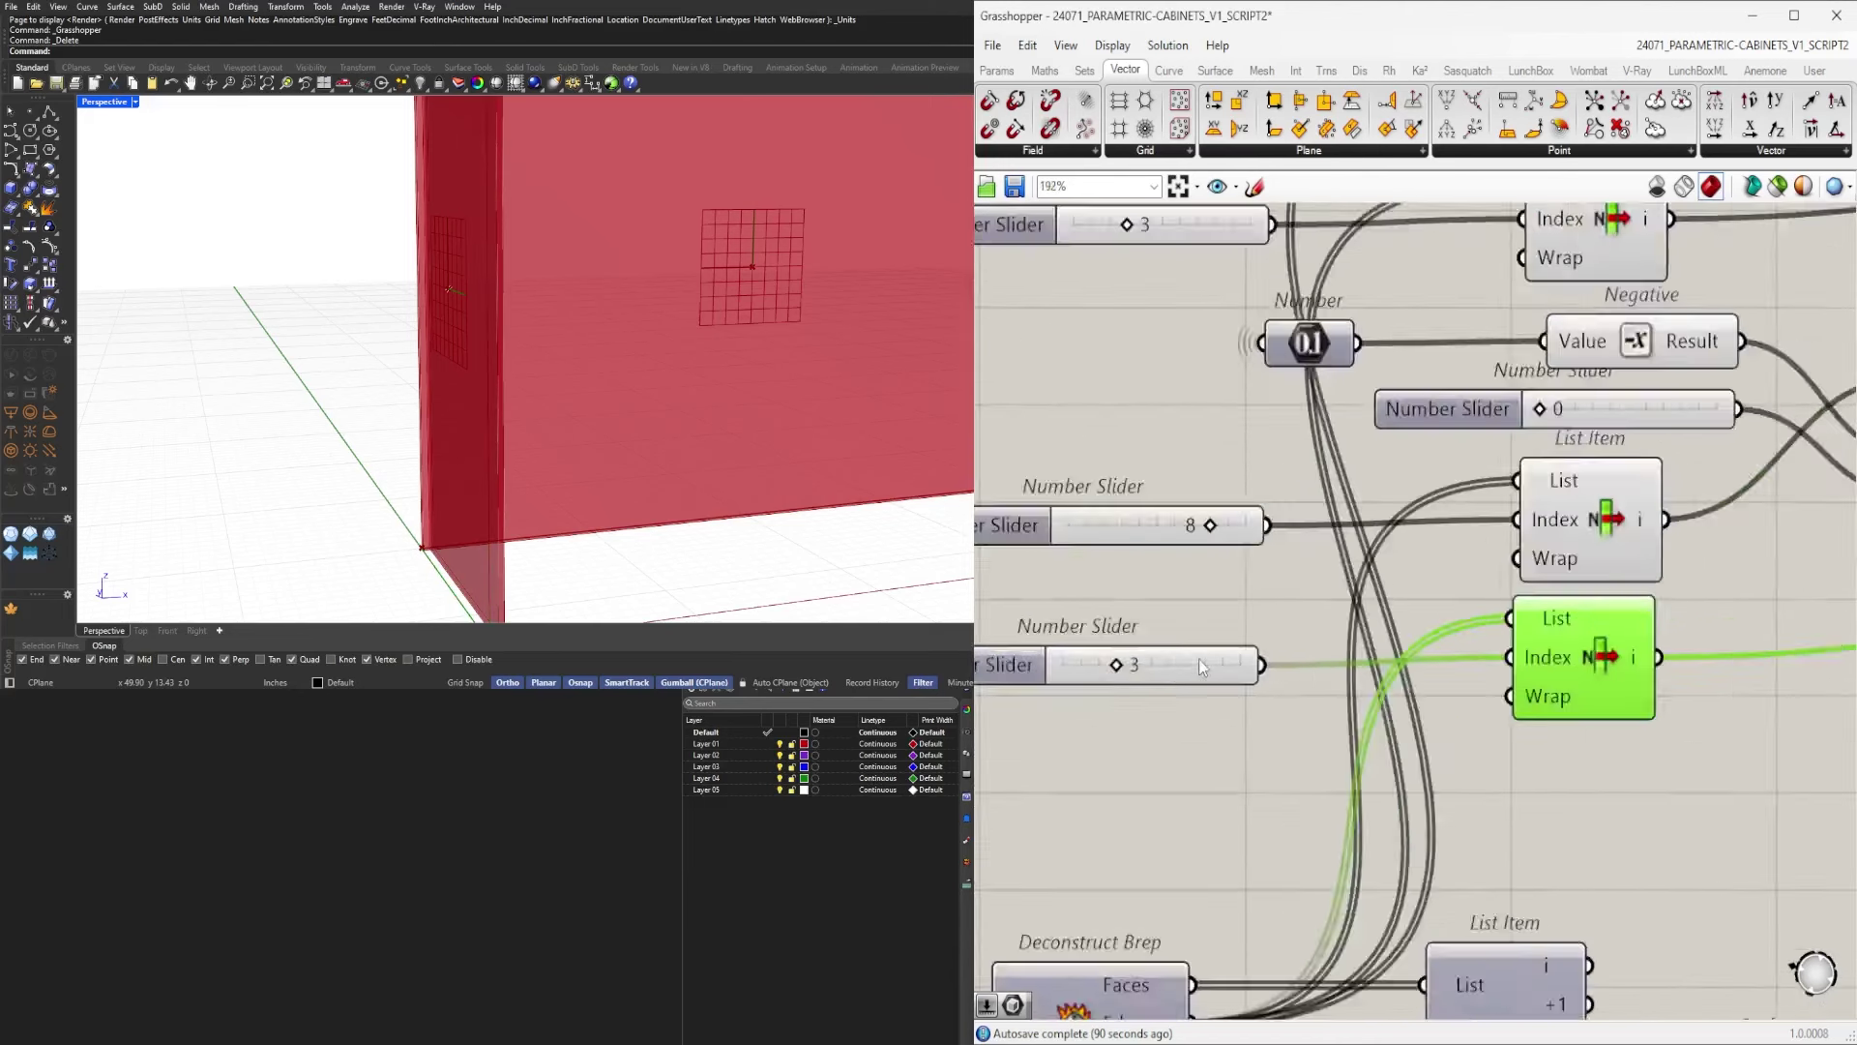
scroll(629, 455, down, 5)
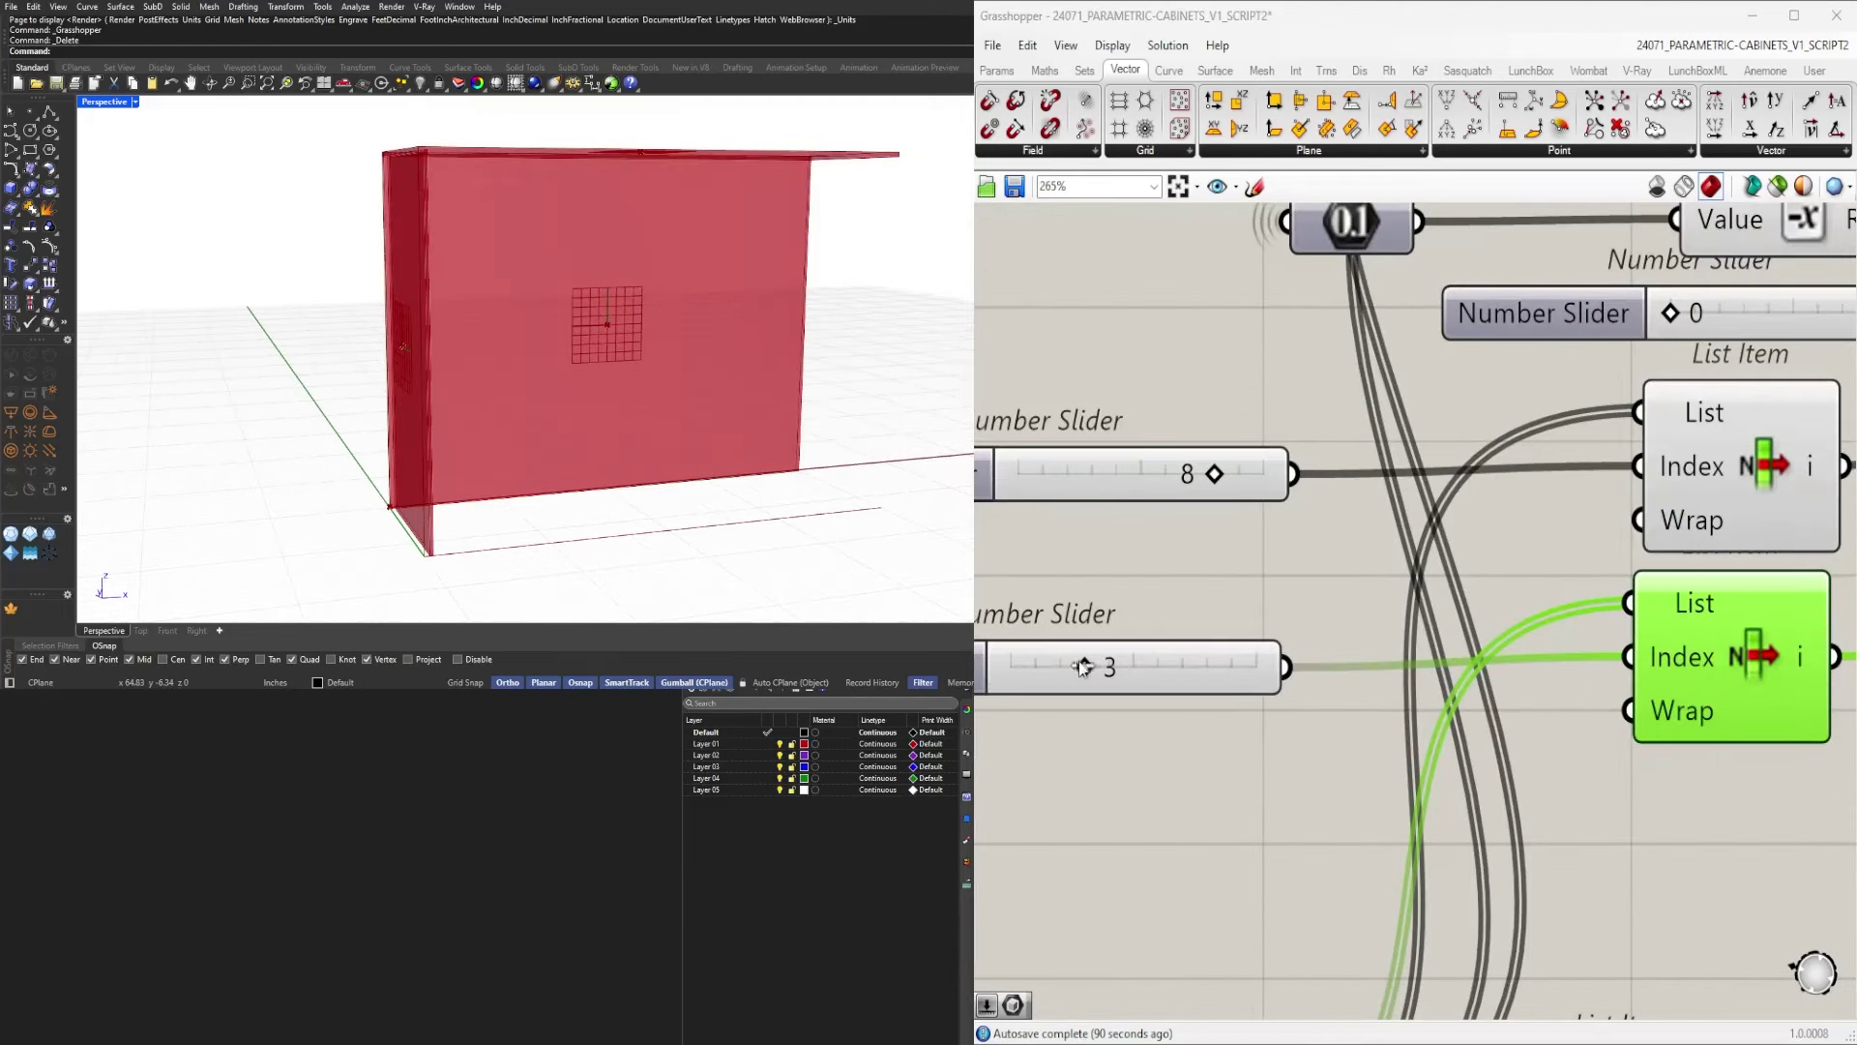
scroll(1043, 669, down, 10)
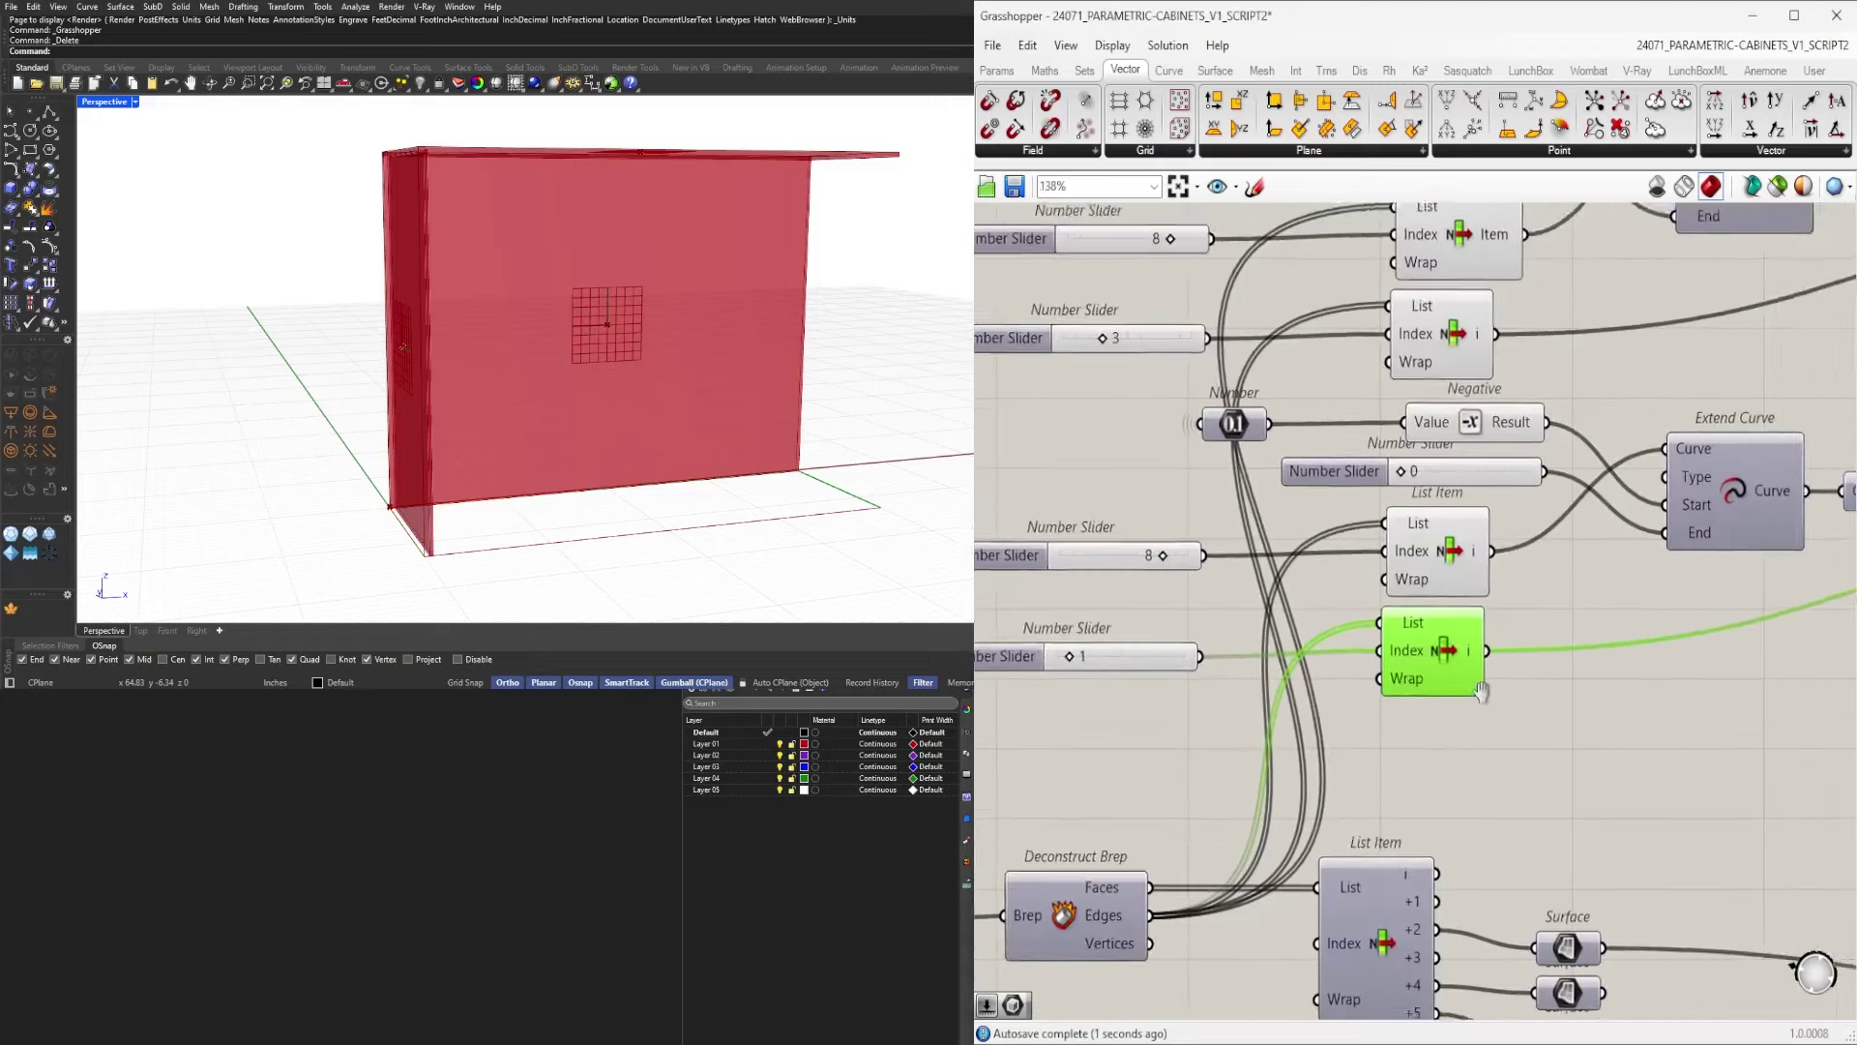
Turn on the preview of the duplicated group's Extrude component and check its panel in the model.
click(1529, 629)
middle_click(1528, 629)
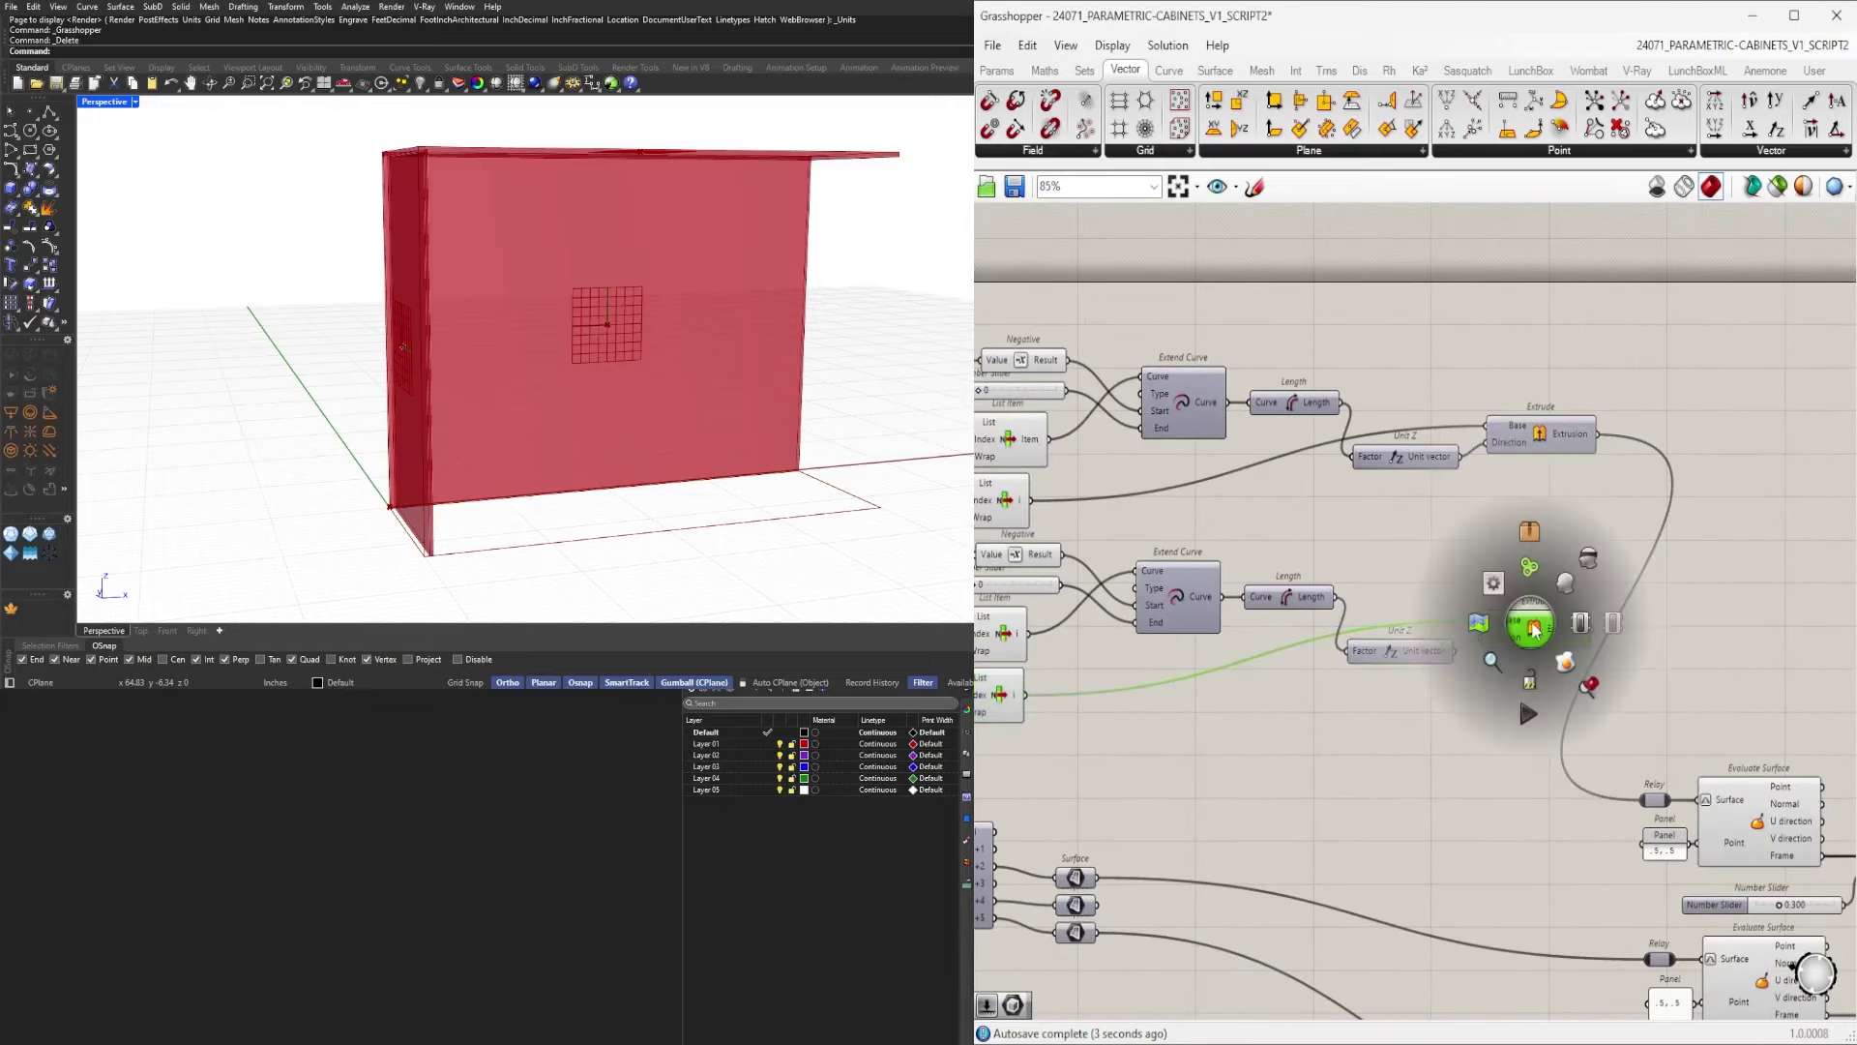
right_drag(810, 339, 724, 354)
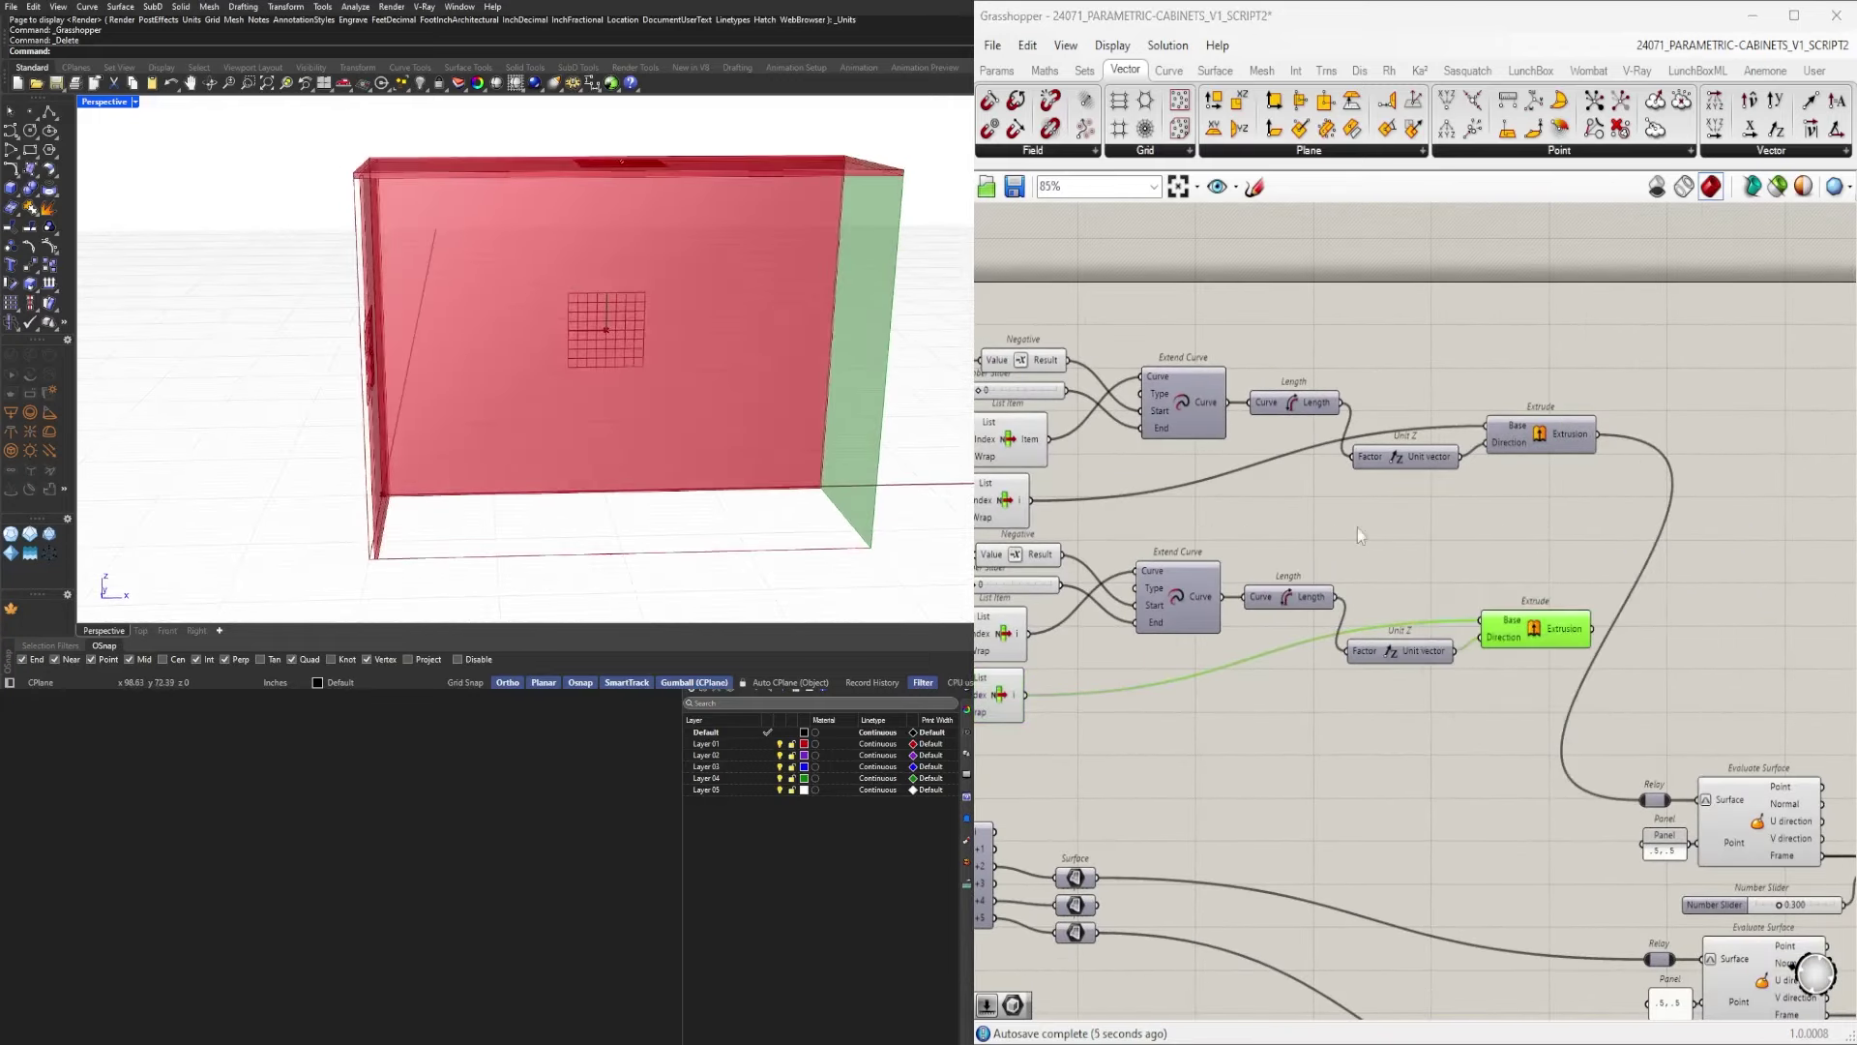
Examine which panels the downstream Extrude and Move components produce.
scroll(1717, 587, down, 4)
right_drag(1717, 586, 1448, 520)
click(1484, 601)
scroll(1487, 607, up, 4)
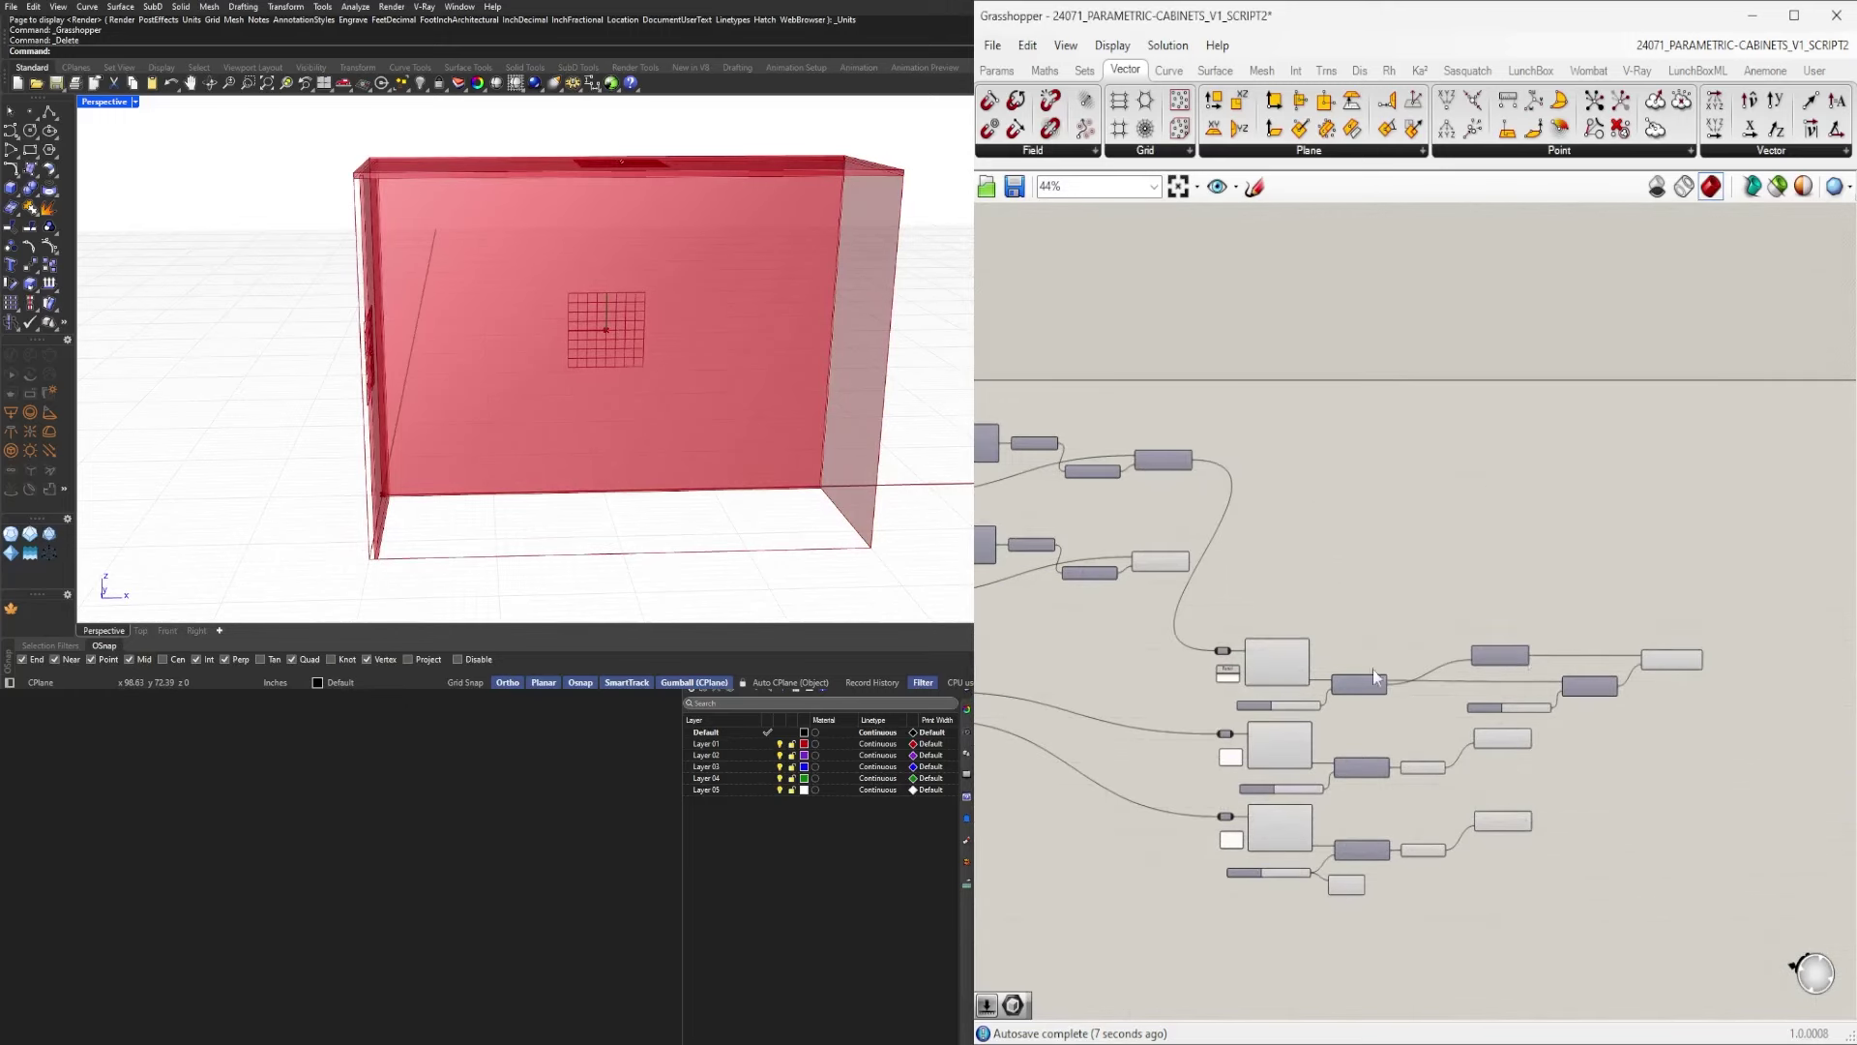
click(1781, 782)
scroll(1782, 782, down, 2)
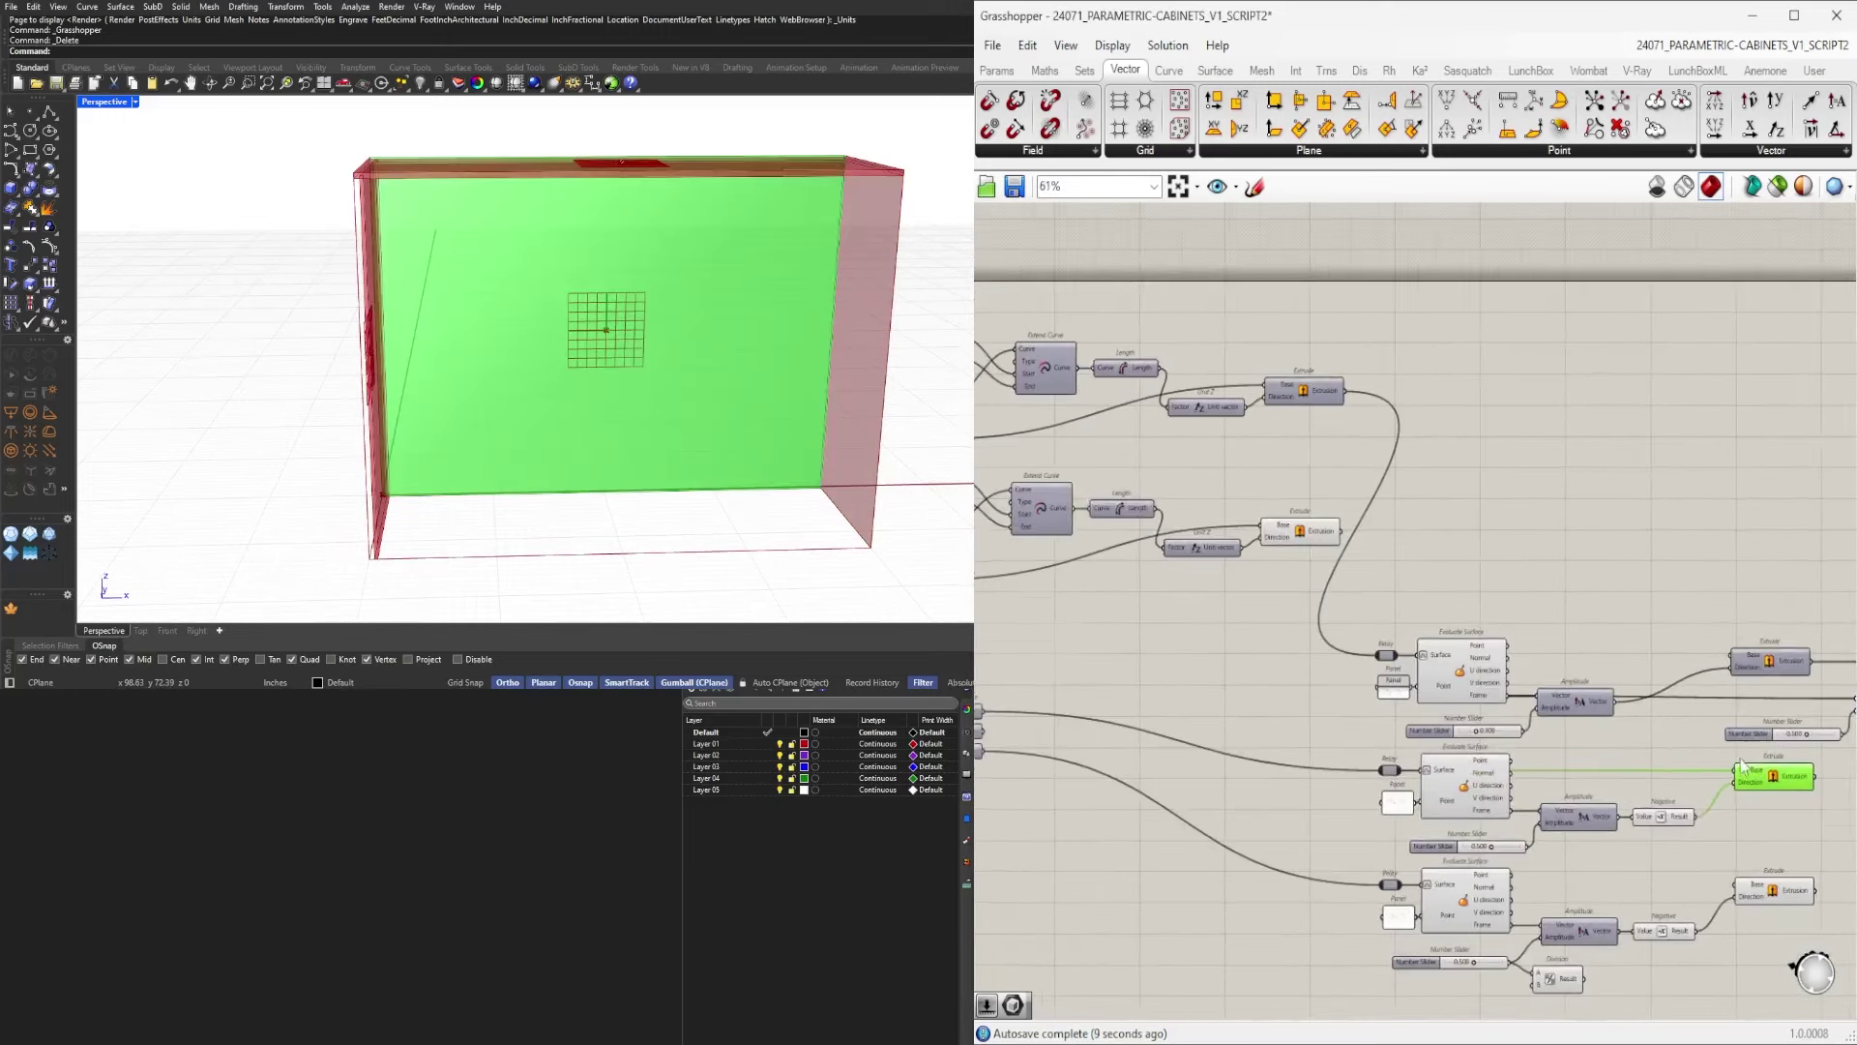
right_drag(1782, 781, 1559, 759)
click(1629, 584)
click(1796, 656)
scroll(1355, 648, down, 1)
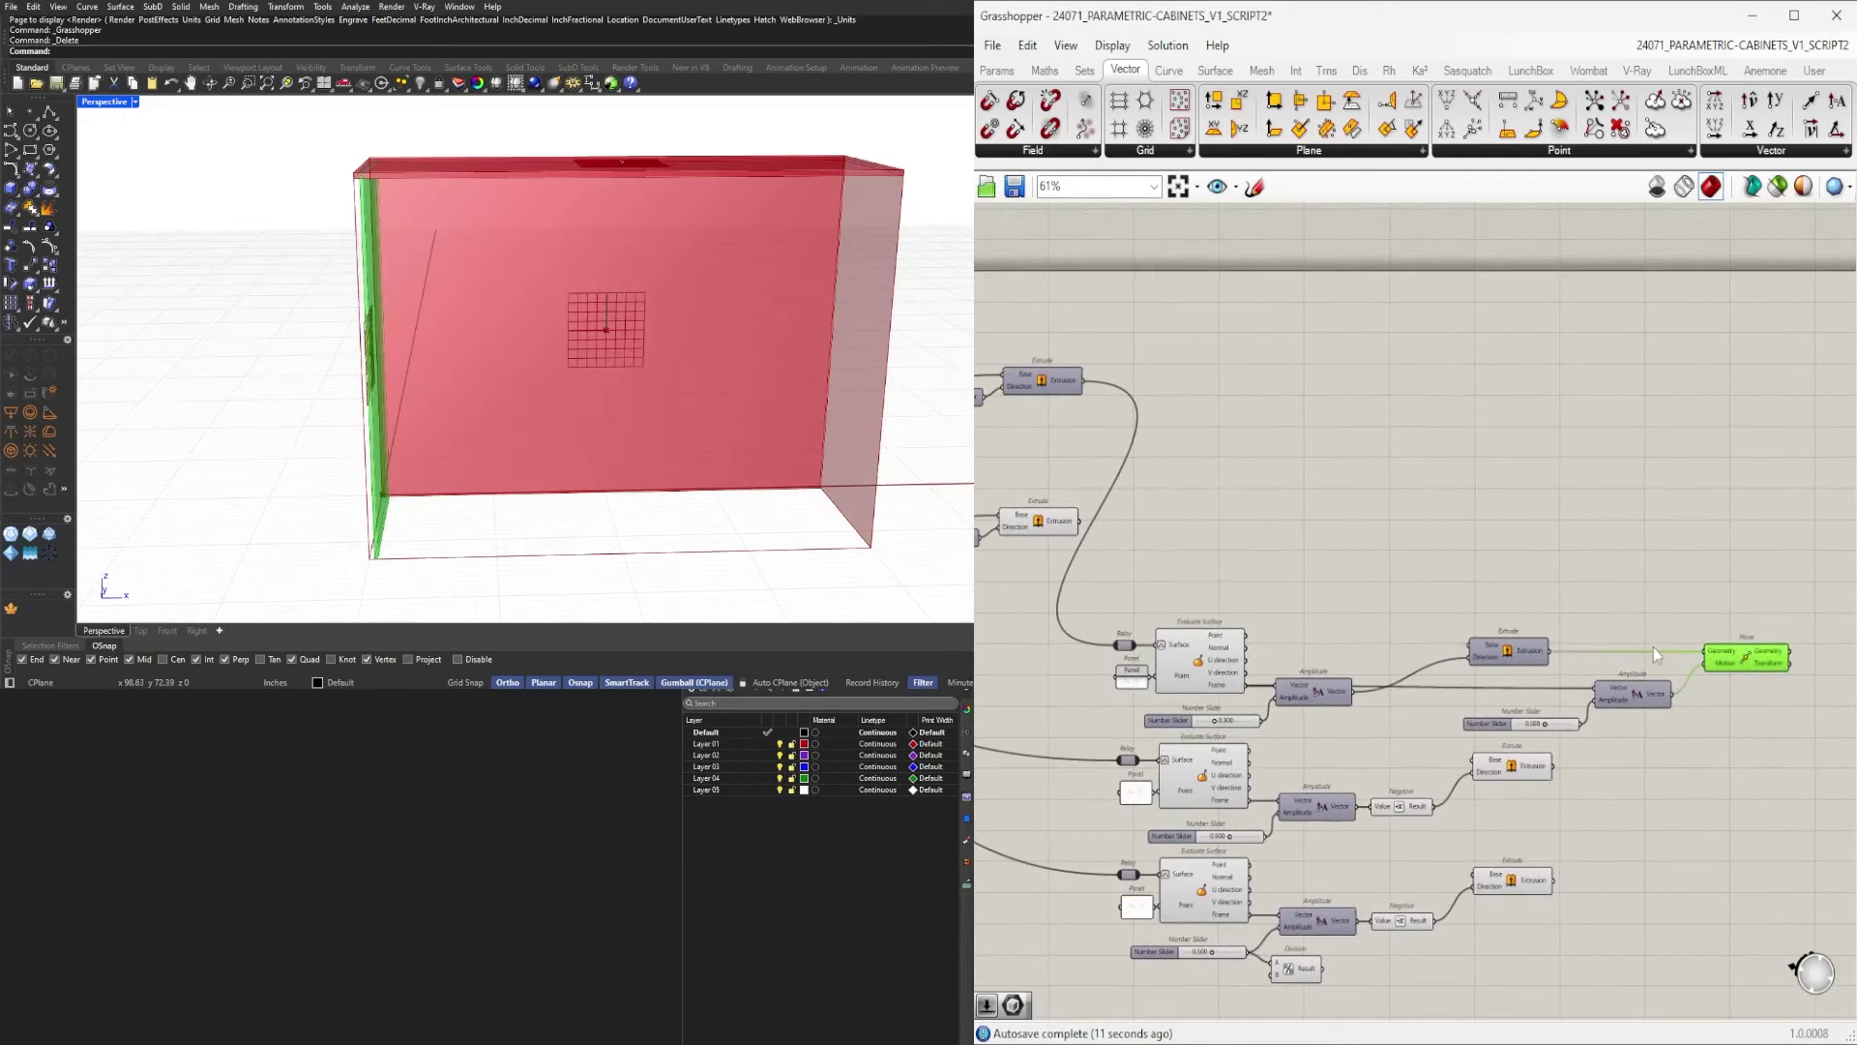
Move the first side panel's chain from Relay and Evaluate Surface to Move up beside its source Extrude.
drag(1777, 557, 1200, 712)
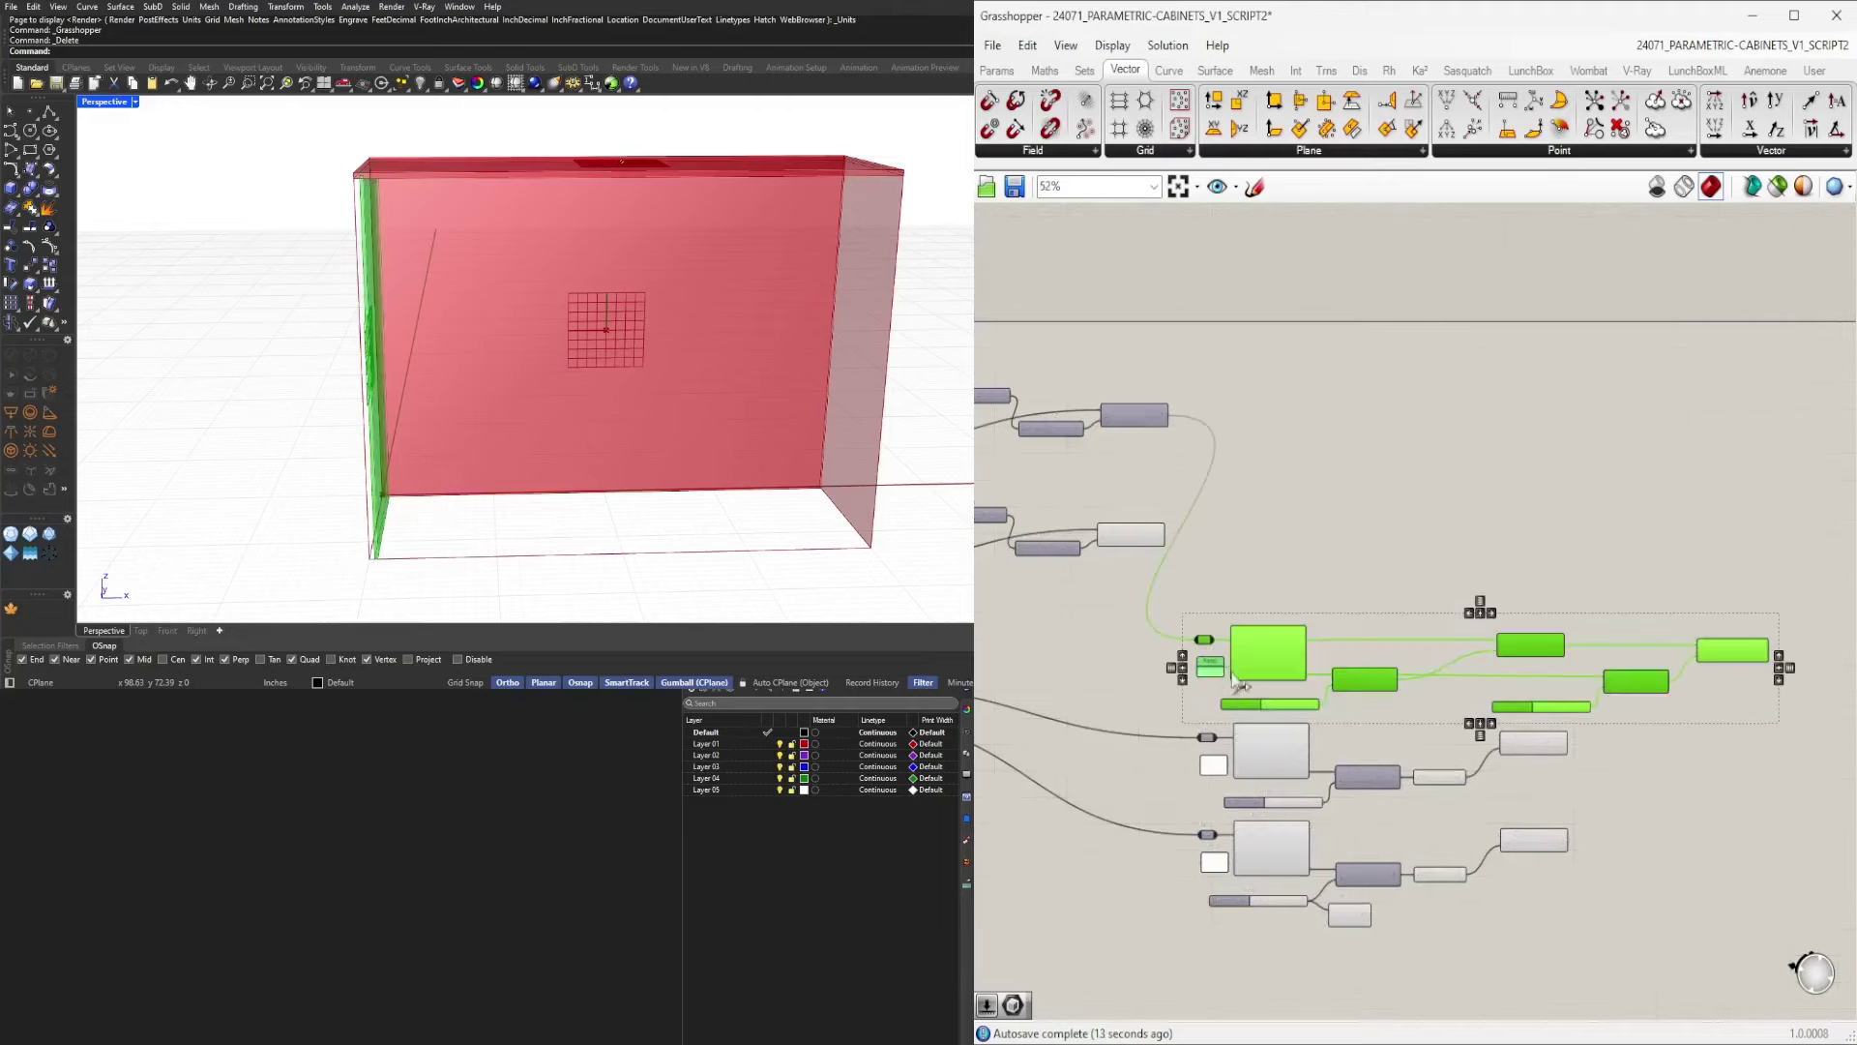
drag(1254, 646, 1258, 423)
click(1285, 573)
right_drag(1287, 578, 1471, 601)
scroll(1470, 620, up, 1)
click(1422, 604)
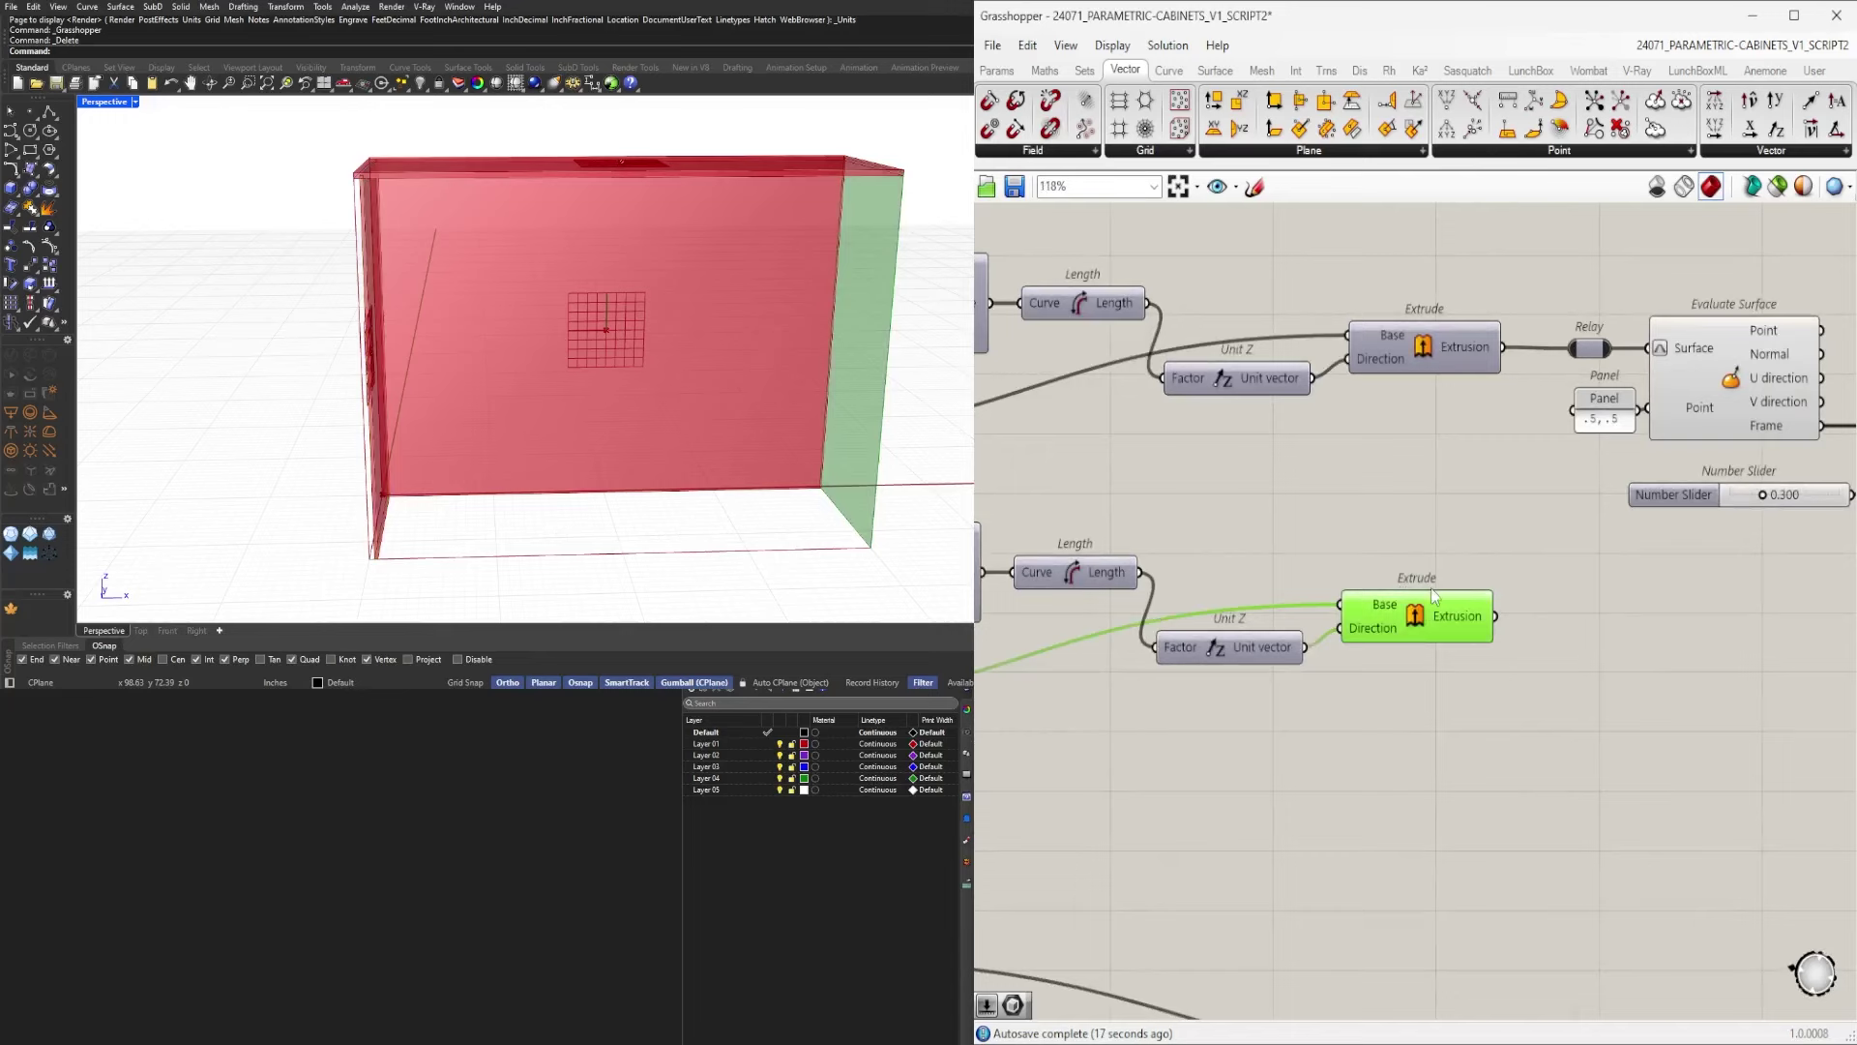
Place the 0.300 slider above Evaluate Surface and bring the first Amplitude next to the thickness Extrude.
scroll(1588, 684, down, 1)
scroll(1602, 689, up, 1)
scroll(1602, 689, up, 2)
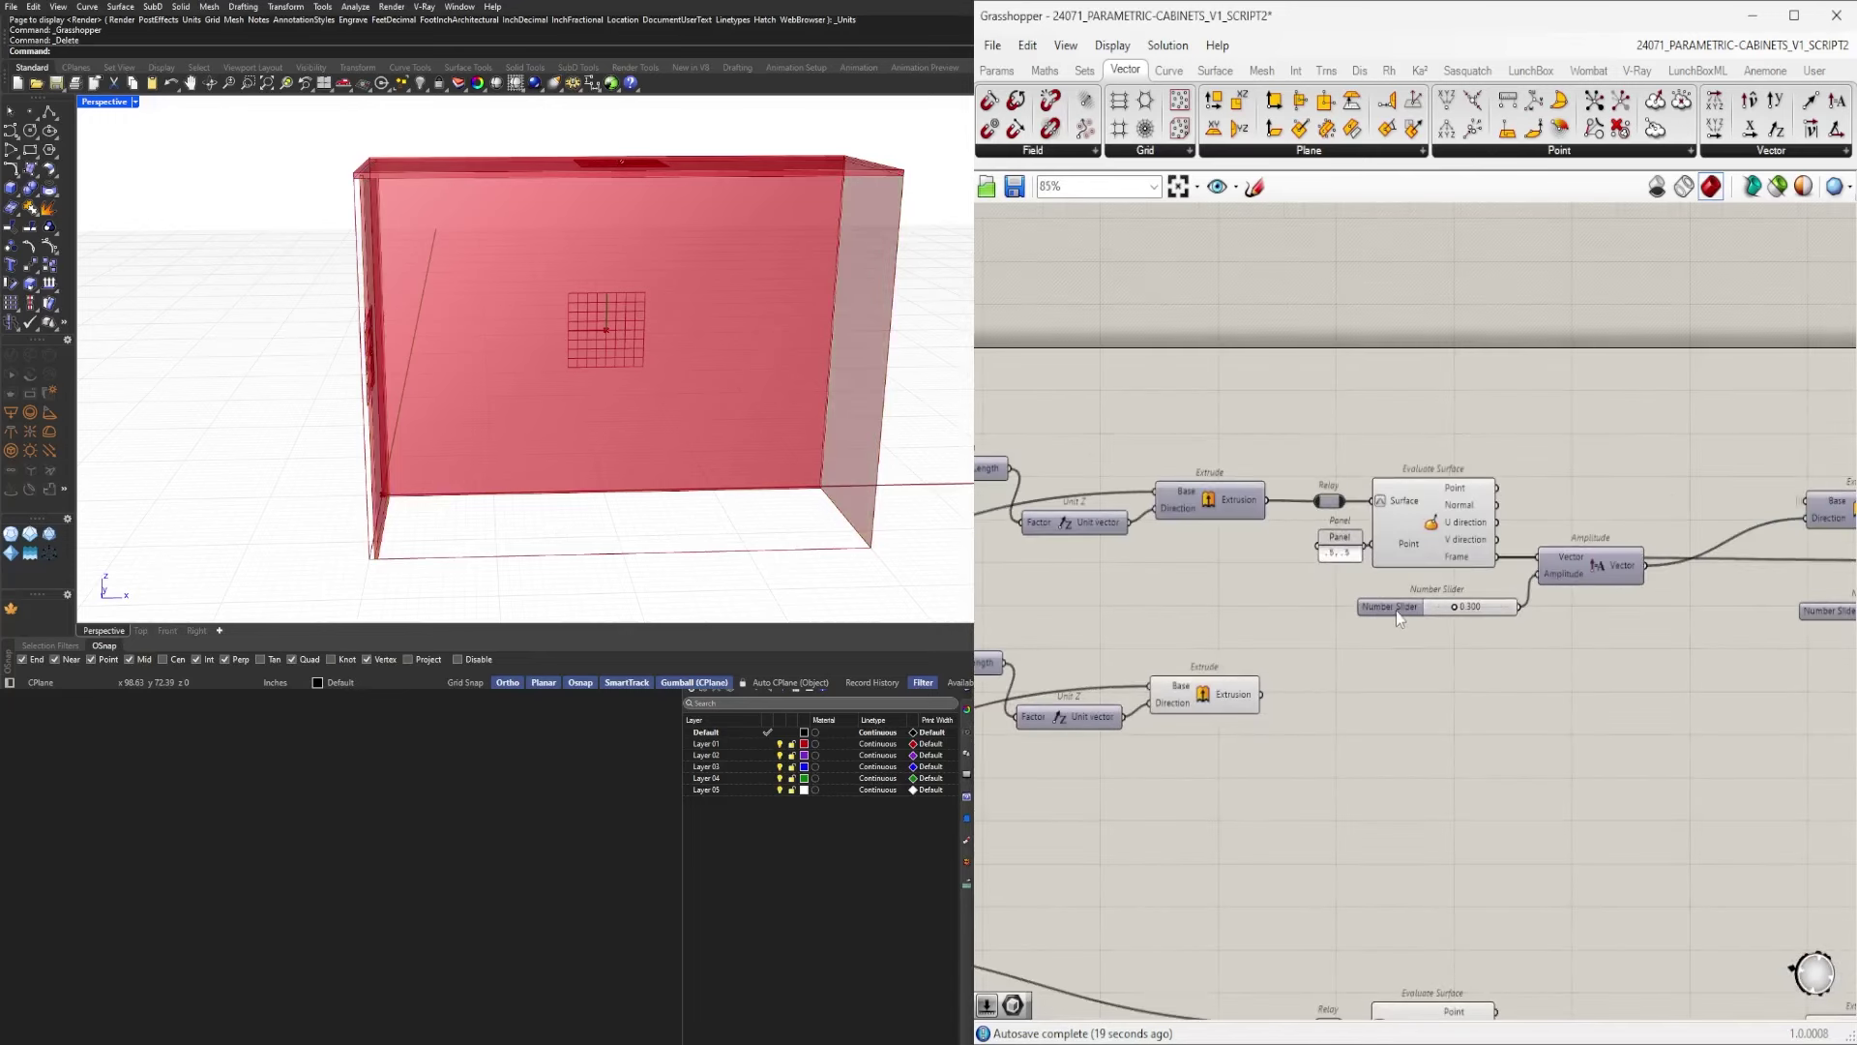
click(1557, 478)
scroll(1662, 515, down, 1)
right_drag(1662, 515, 1430, 544)
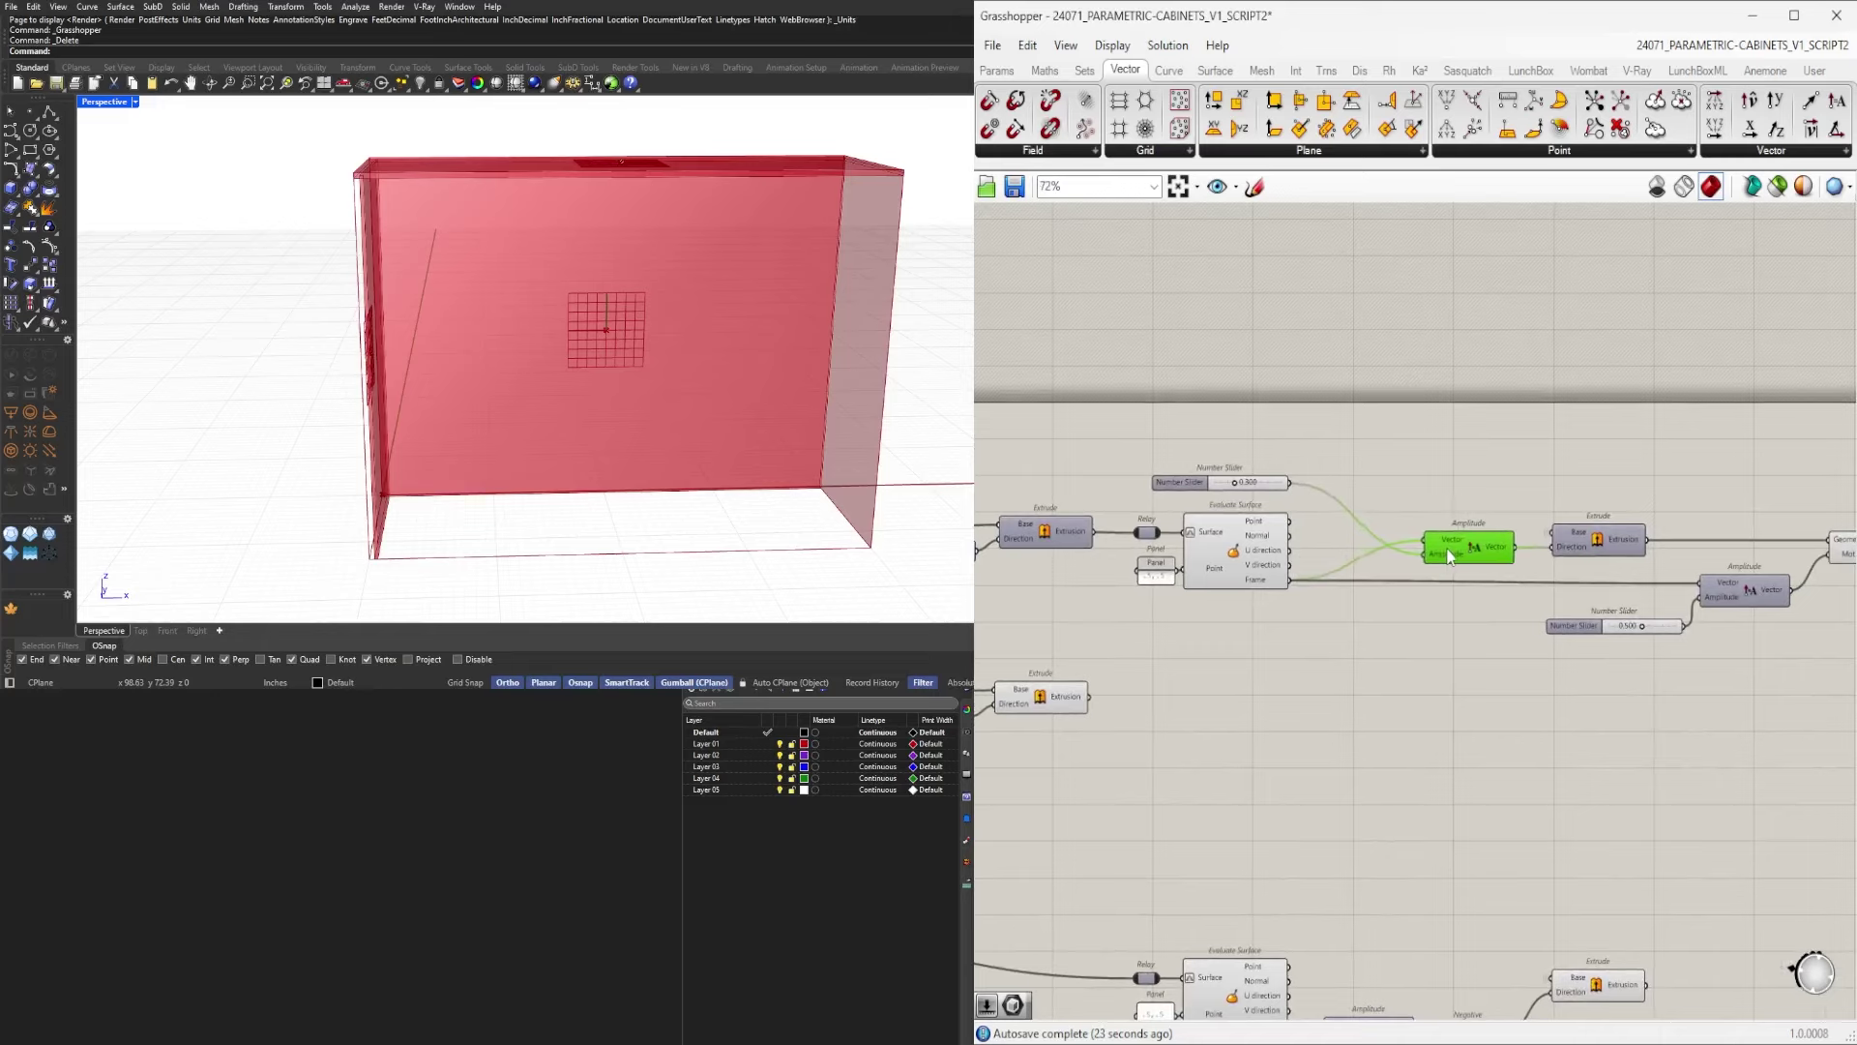
drag(1448, 548, 1459, 549)
click(1495, 474)
Place the second Amplitude directly beneath the thickness Extrude, with its 0.500 slider just below it.
scroll(1509, 476, down, 3)
right_drag(1610, 536, 1444, 570)
drag(1686, 653, 1289, 489)
scroll(1293, 525, up, 4)
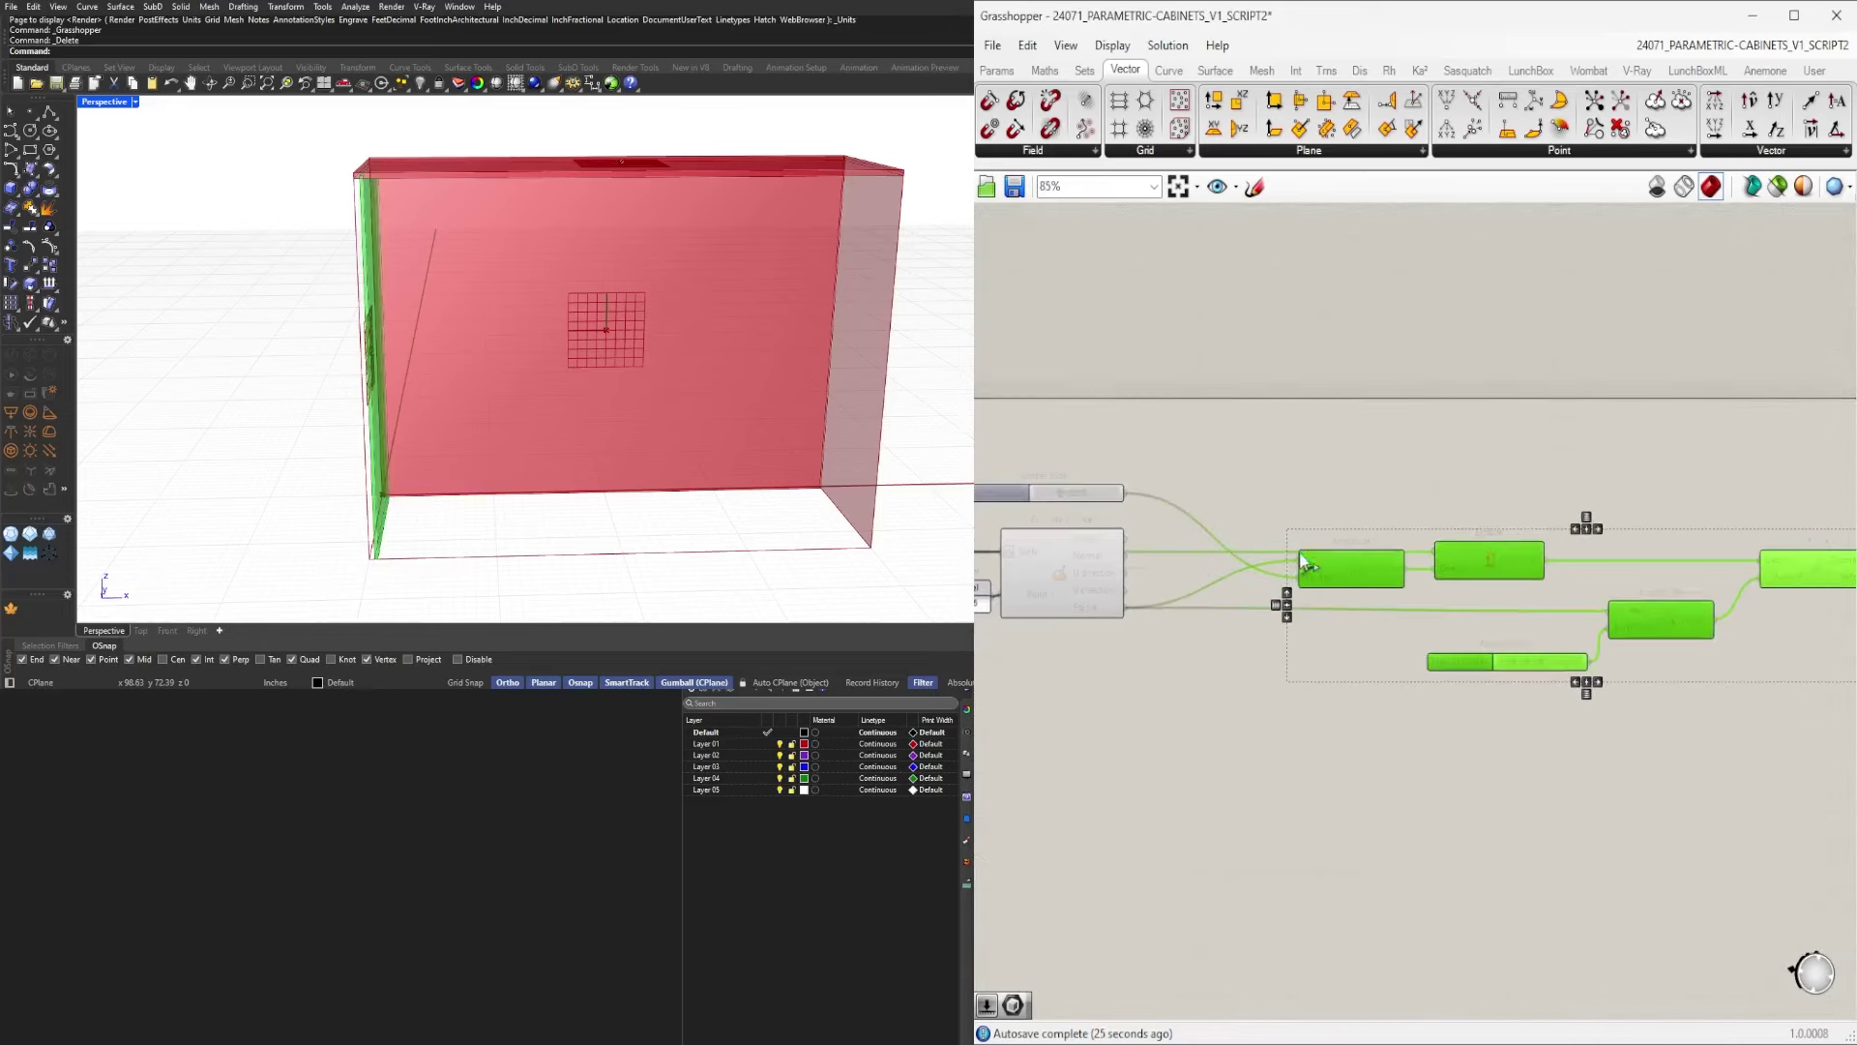
click(1283, 462)
scroll(1588, 635, up, 2)
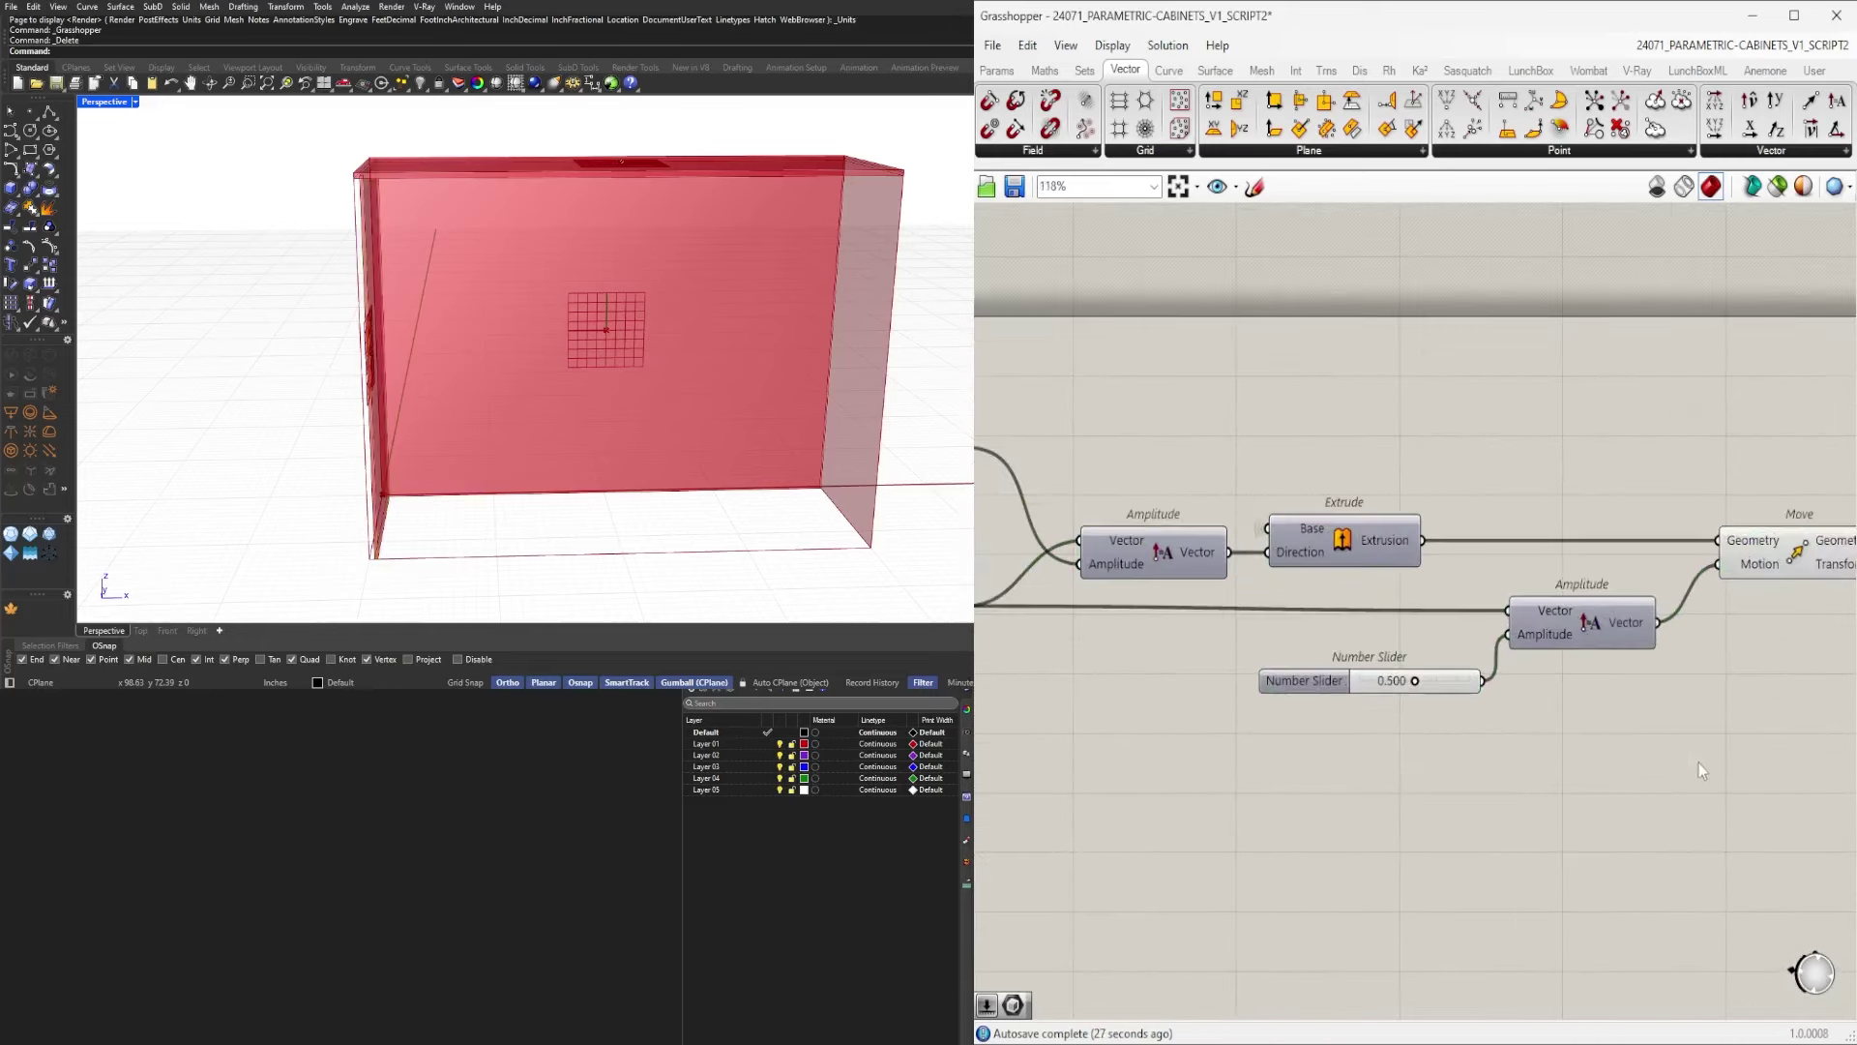
drag(1557, 765, 1367, 647)
scroll(1598, 643, up, 2)
drag(1598, 643, 1226, 628)
click(1256, 772)
right_drag(1256, 772, 1560, 784)
drag(1562, 616, 1563, 622)
click(1643, 764)
scroll(1648, 770, down, 4)
right_drag(1649, 770, 1300, 768)
Bring the Move component next to the thickness Extrude and shift the Amplitude-to-Move chain closer to Evaluate Surface.
click(1583, 657)
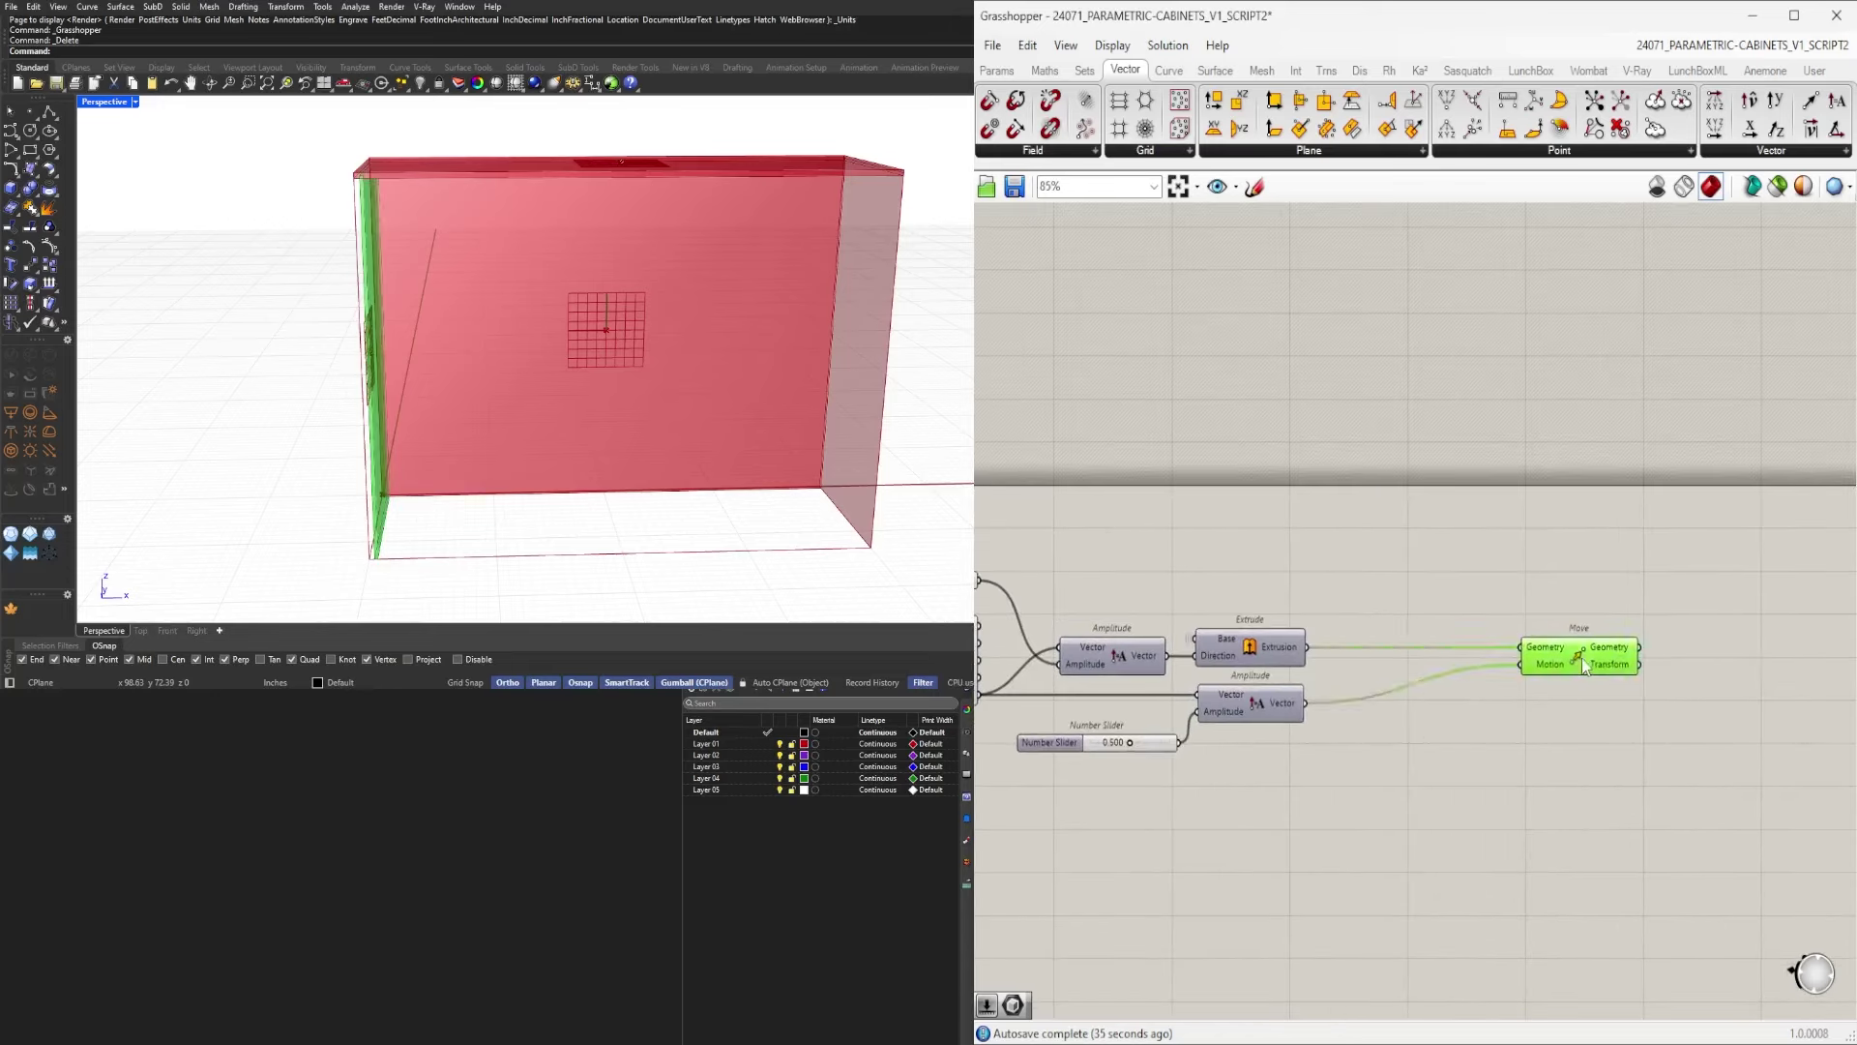
click(1446, 757)
scroll(1448, 758, down, 3)
right_drag(1451, 758, 1512, 705)
drag(1532, 752, 1273, 644)
scroll(1286, 630, up, 4)
click(1243, 581)
Adjust the position of the 0.300 slider above Evaluate Surface and check the Move component's side panel.
scroll(1064, 571, down, 1)
right_drag(1030, 564, 1167, 577)
scroll(1167, 578, up, 1)
drag(1182, 576, 1189, 580)
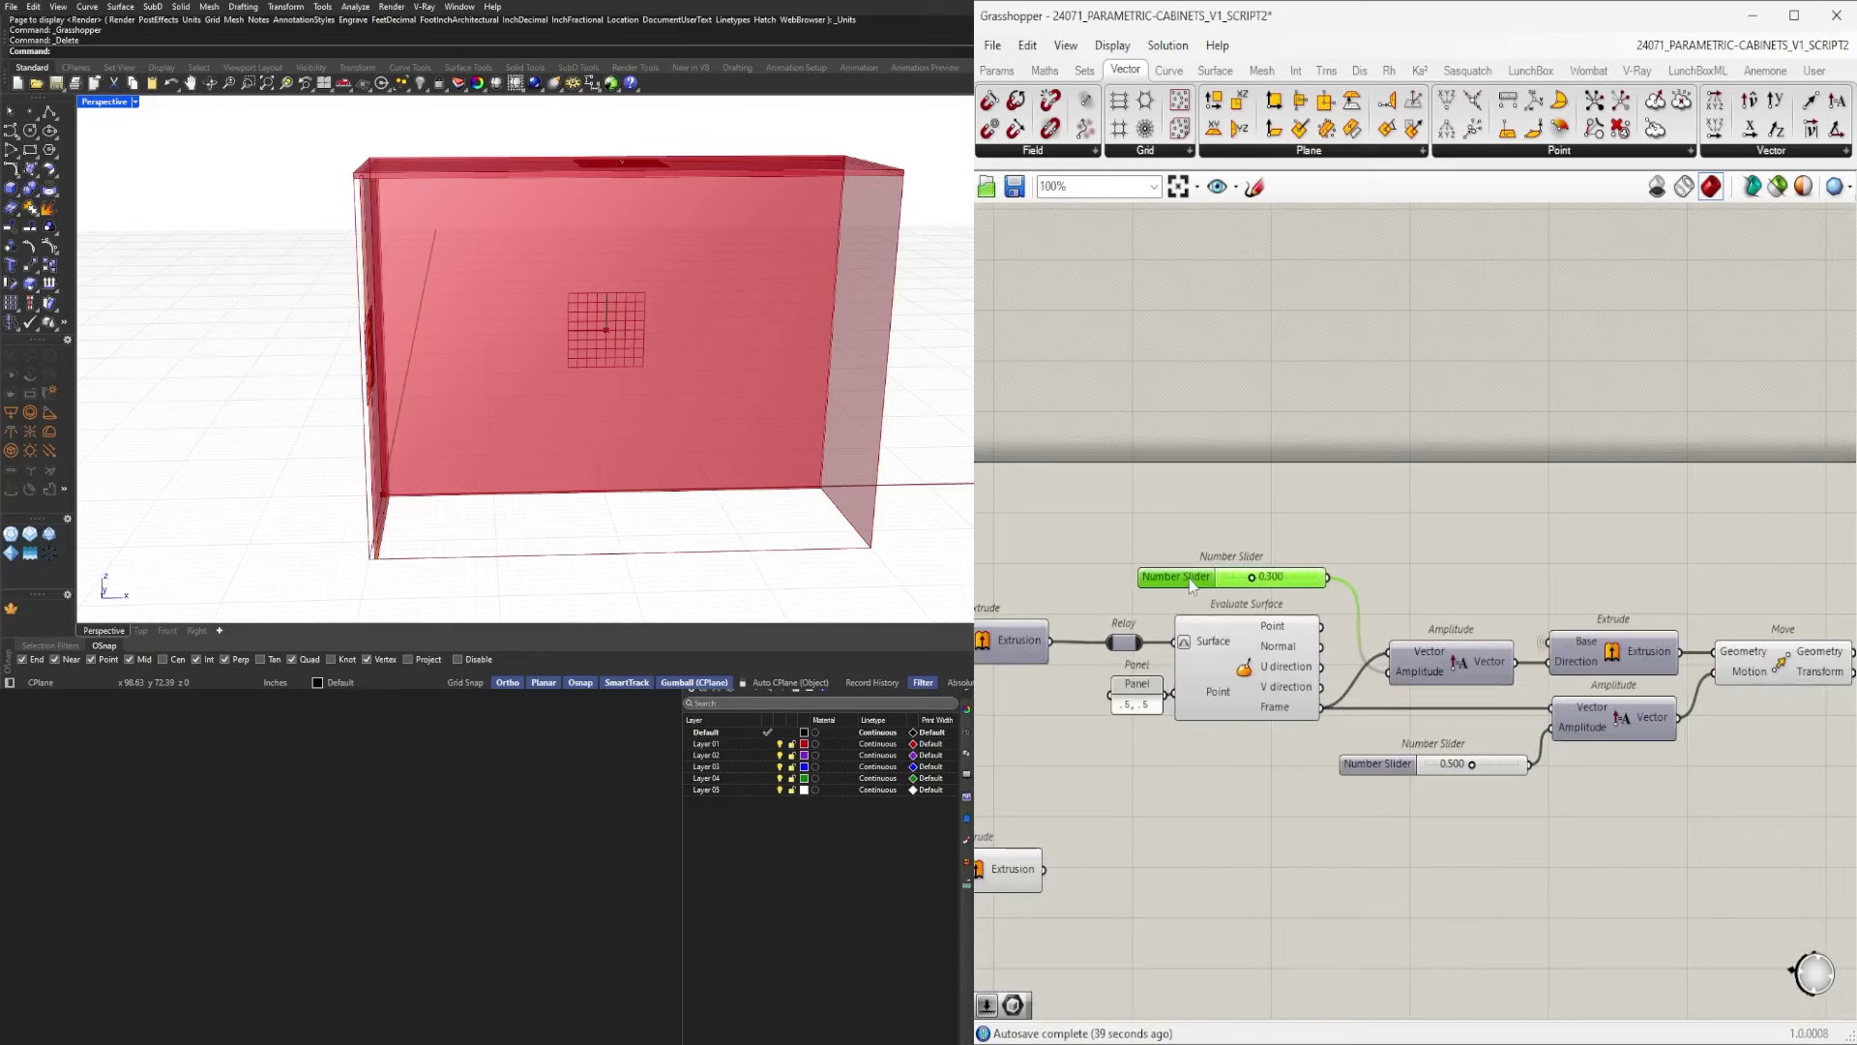
scroll(1471, 557, down, 1)
click(1606, 619)
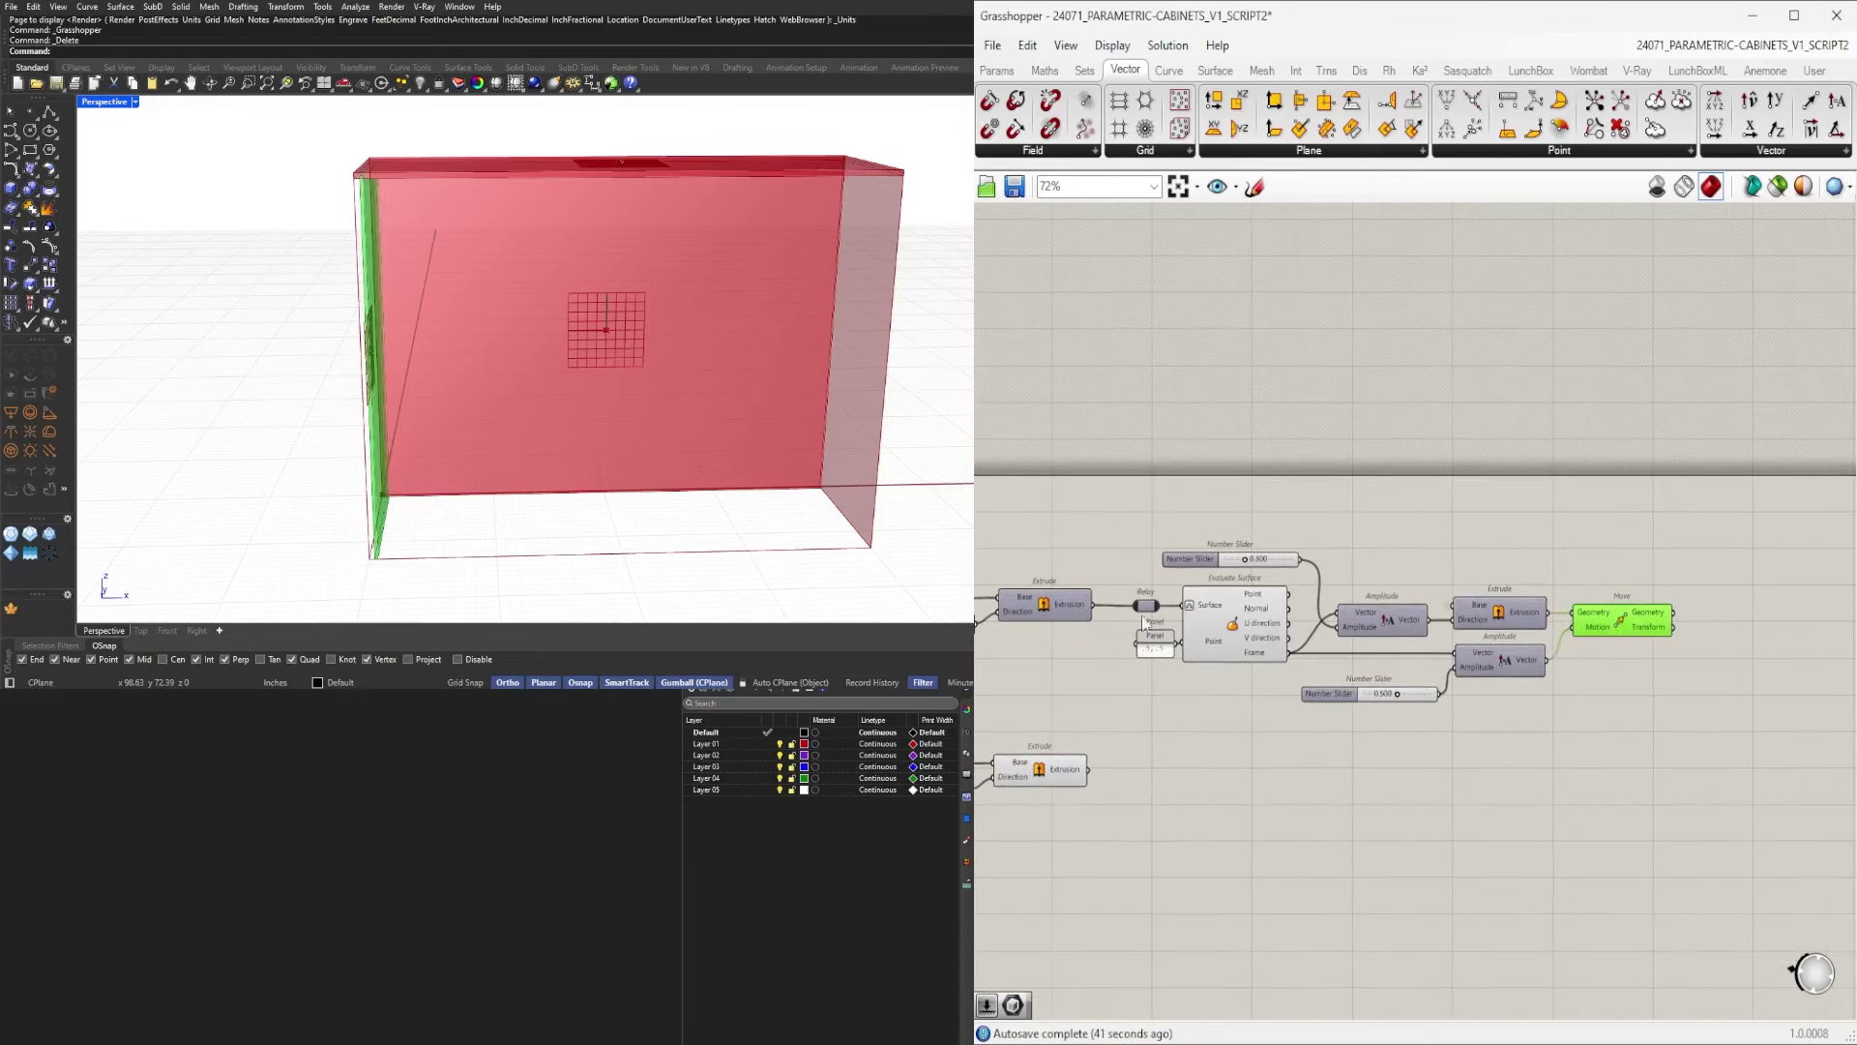
scroll(1449, 718, down, 1)
right_drag(1449, 718, 1625, 624)
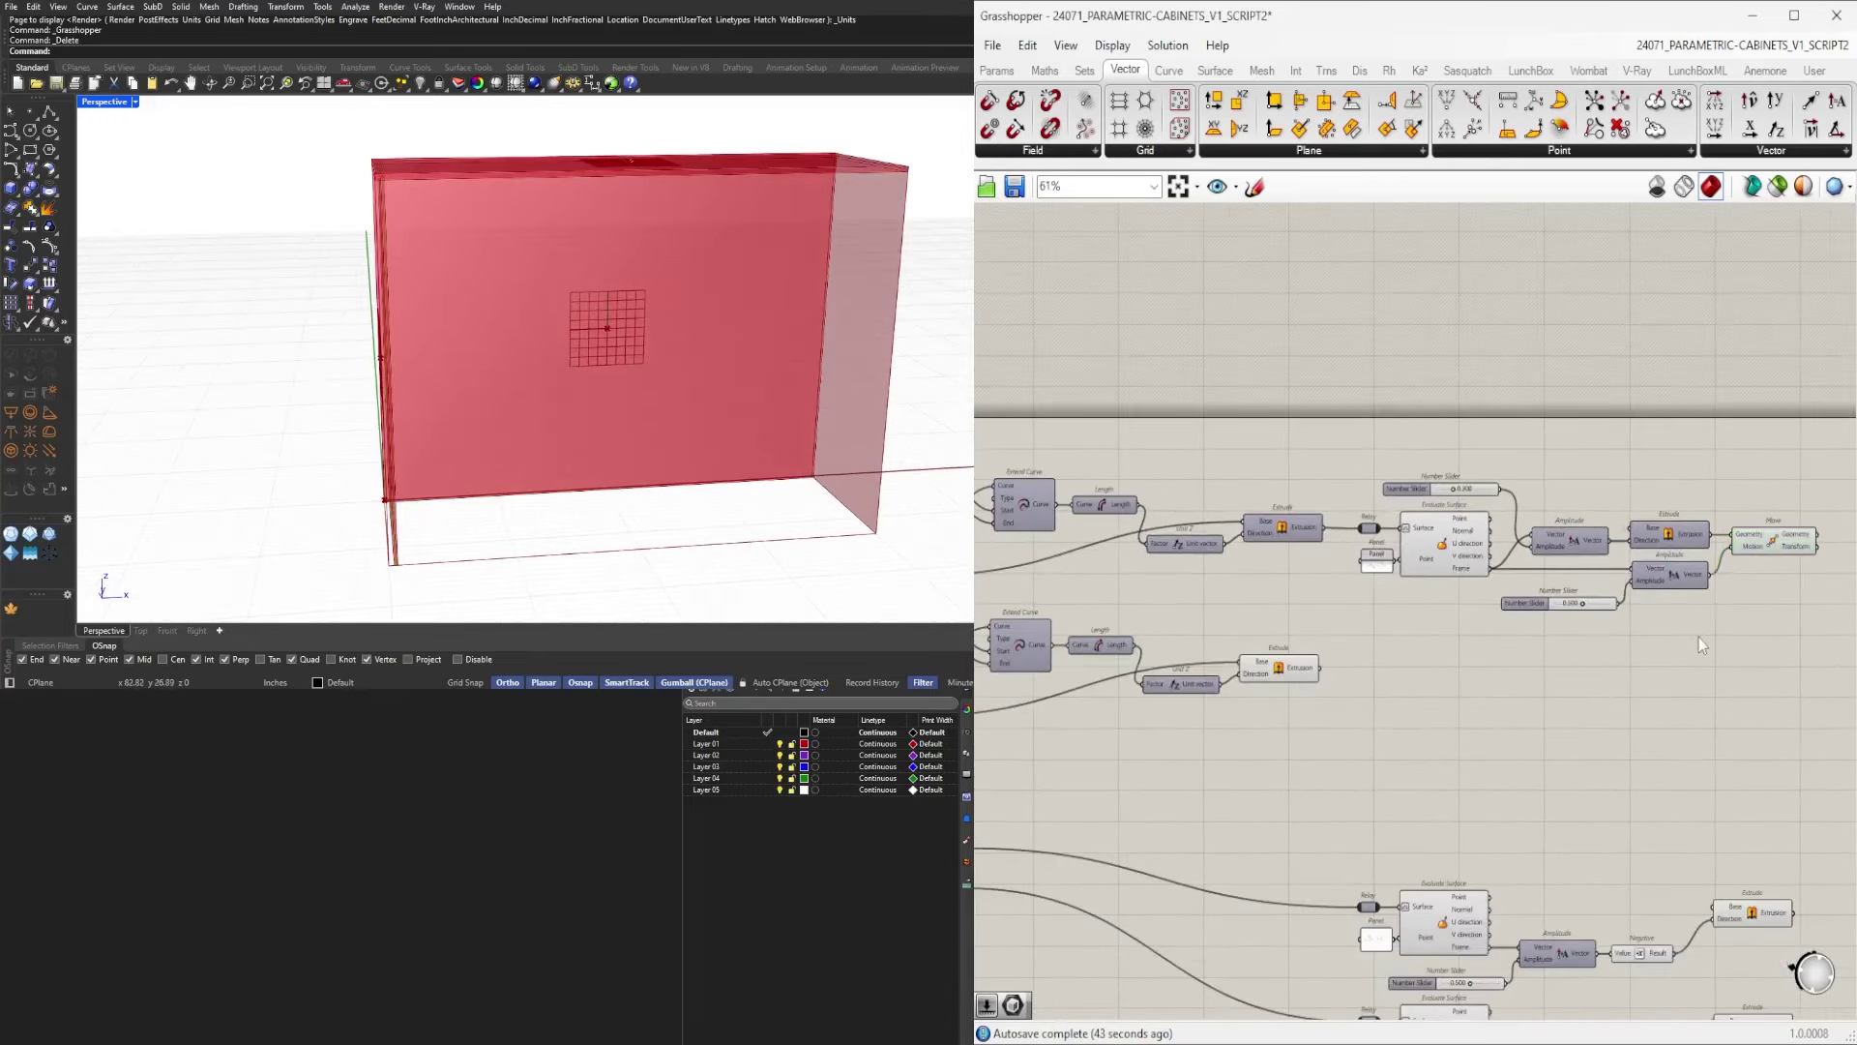
Stack the 0.500 slider with the 0.300 slider directly above the Evaluate Surface component.
scroll(1703, 638, down, 2)
drag(1762, 628, 1464, 497)
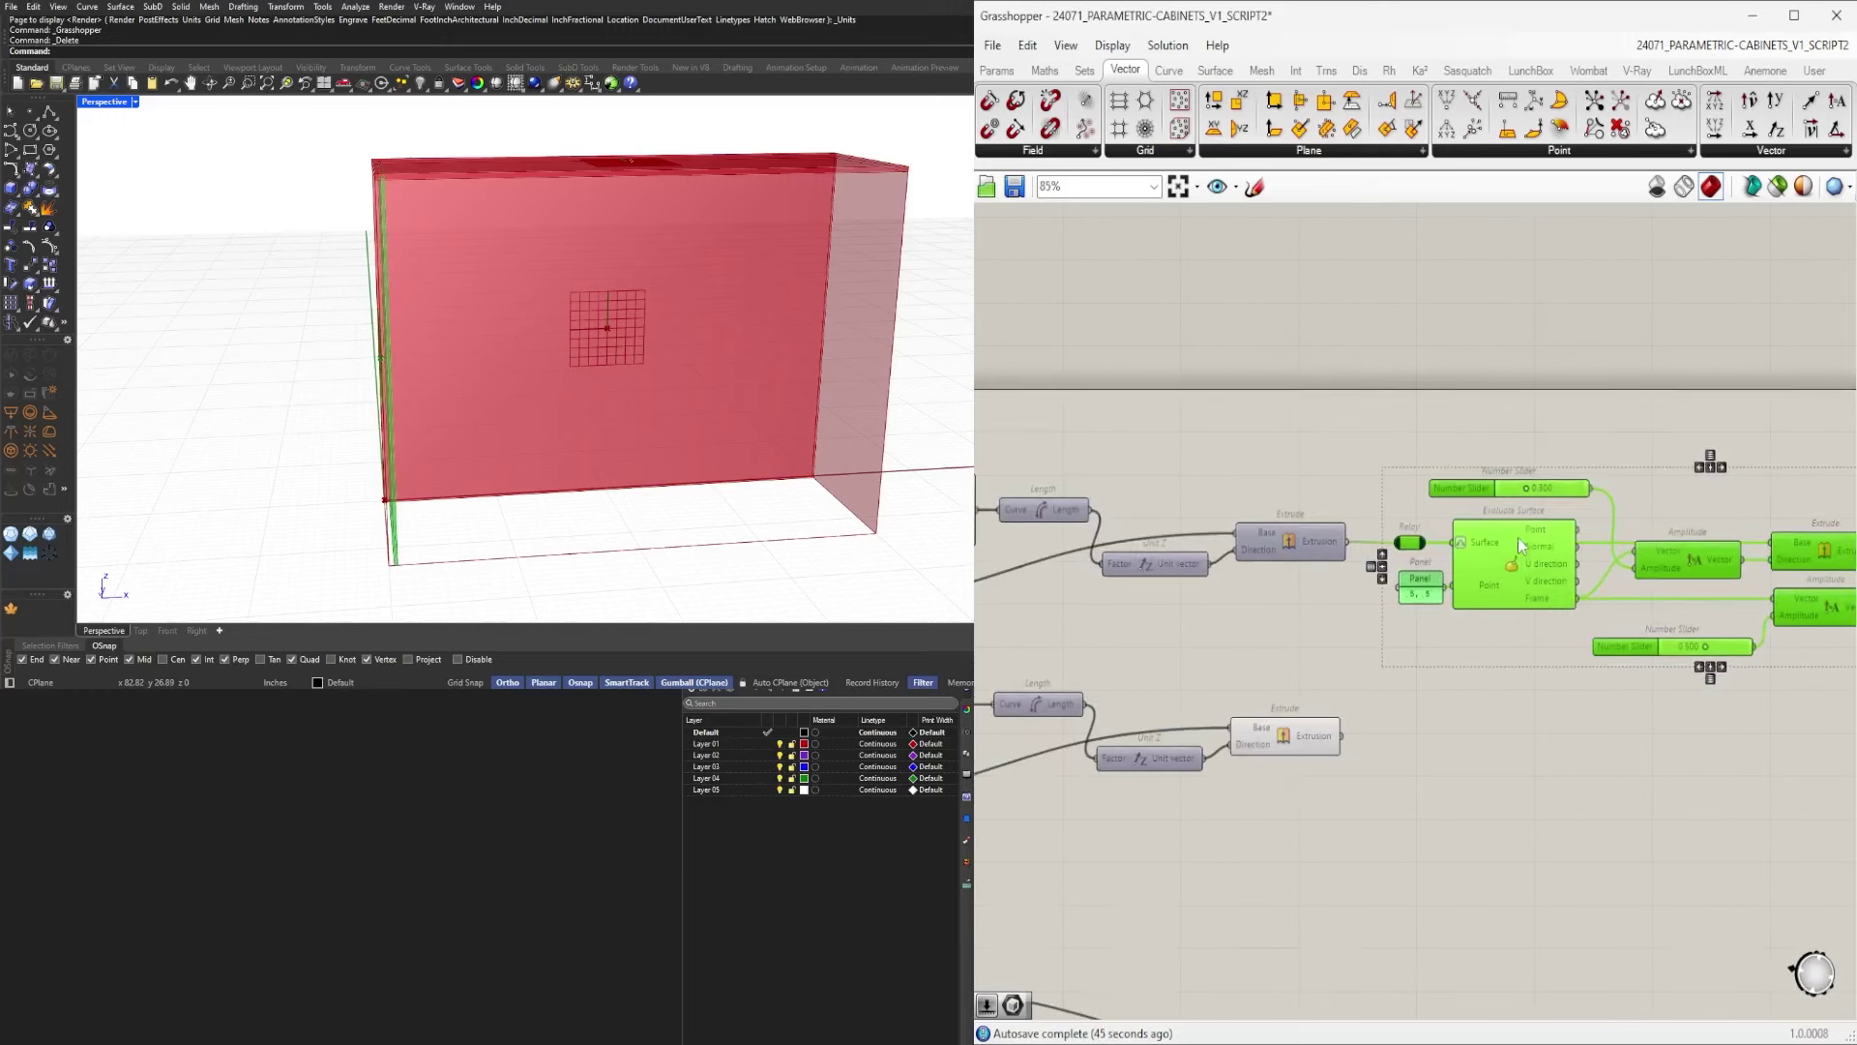
scroll(1518, 537, up, 4)
click(1488, 705)
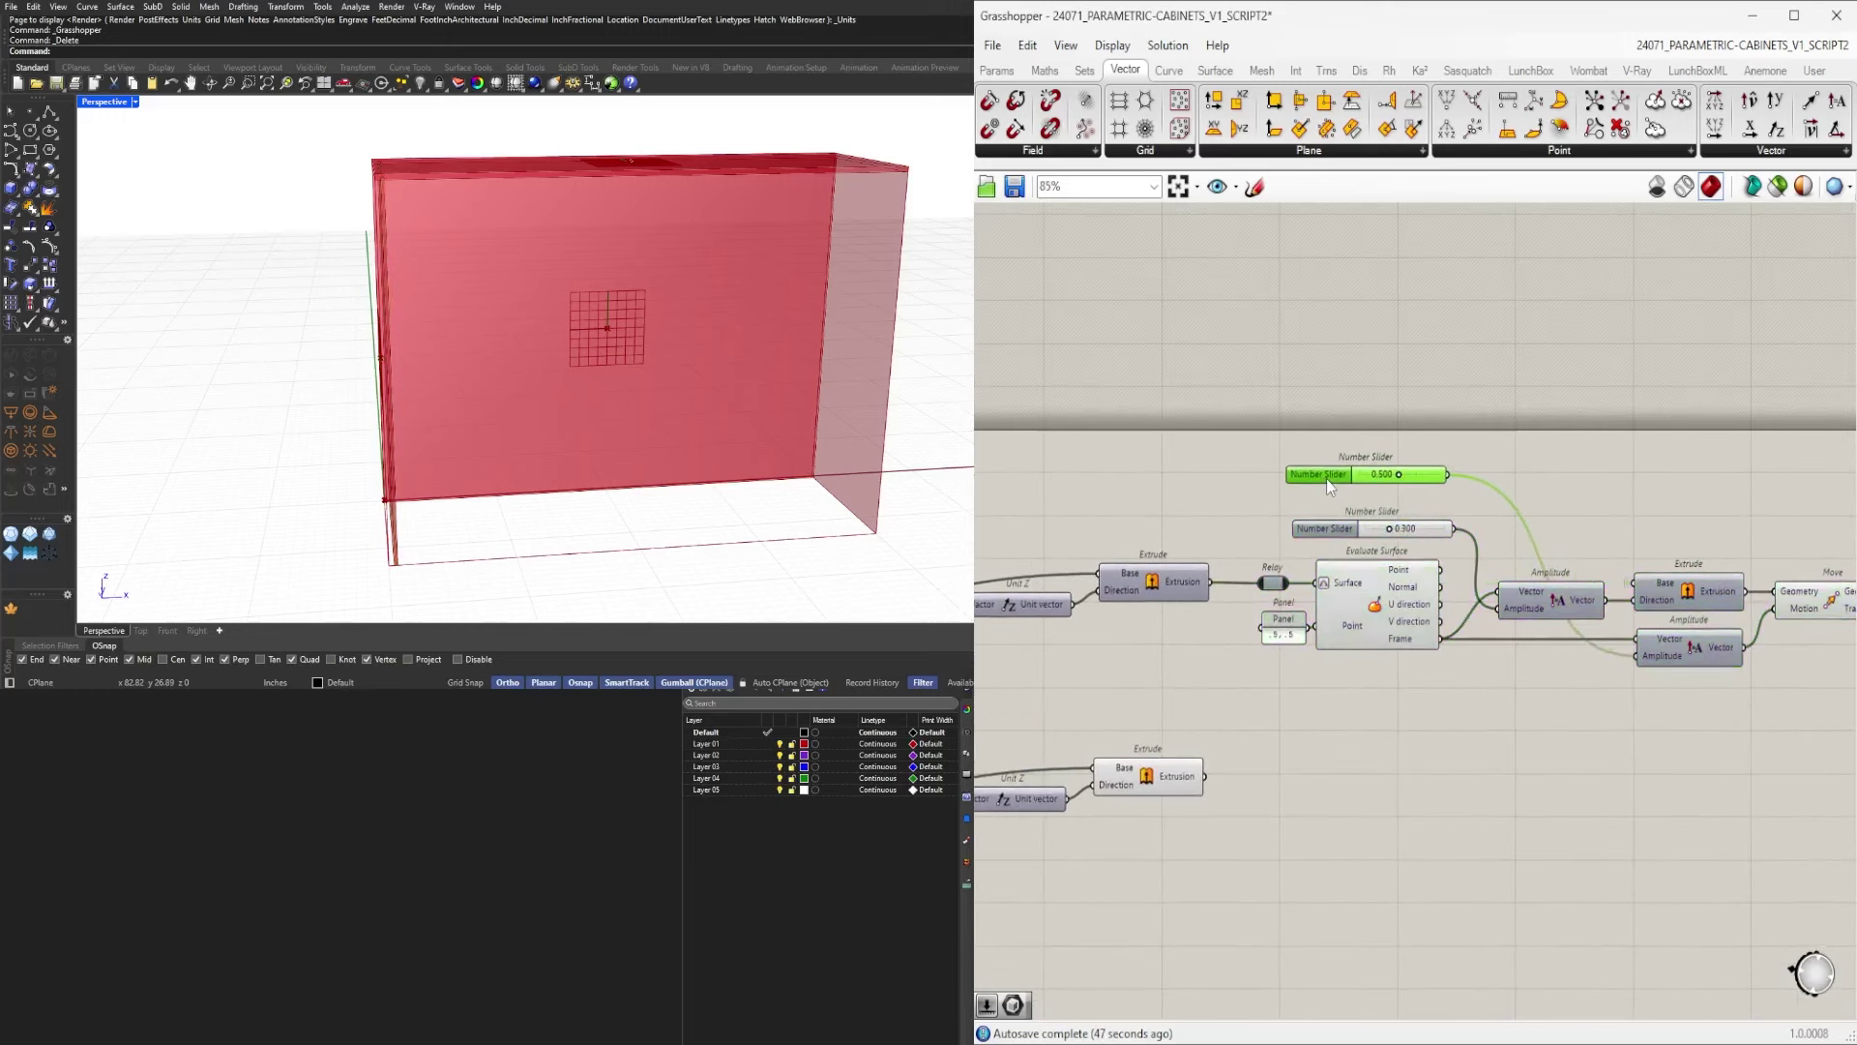
scroll(1343, 497, up, 3)
mouse_move(1324, 465)
mouse_down()
mouse_move(1323, 500)
mouse_move(1314, 466)
mouse_up()
drag(1340, 541, 1308, 487)
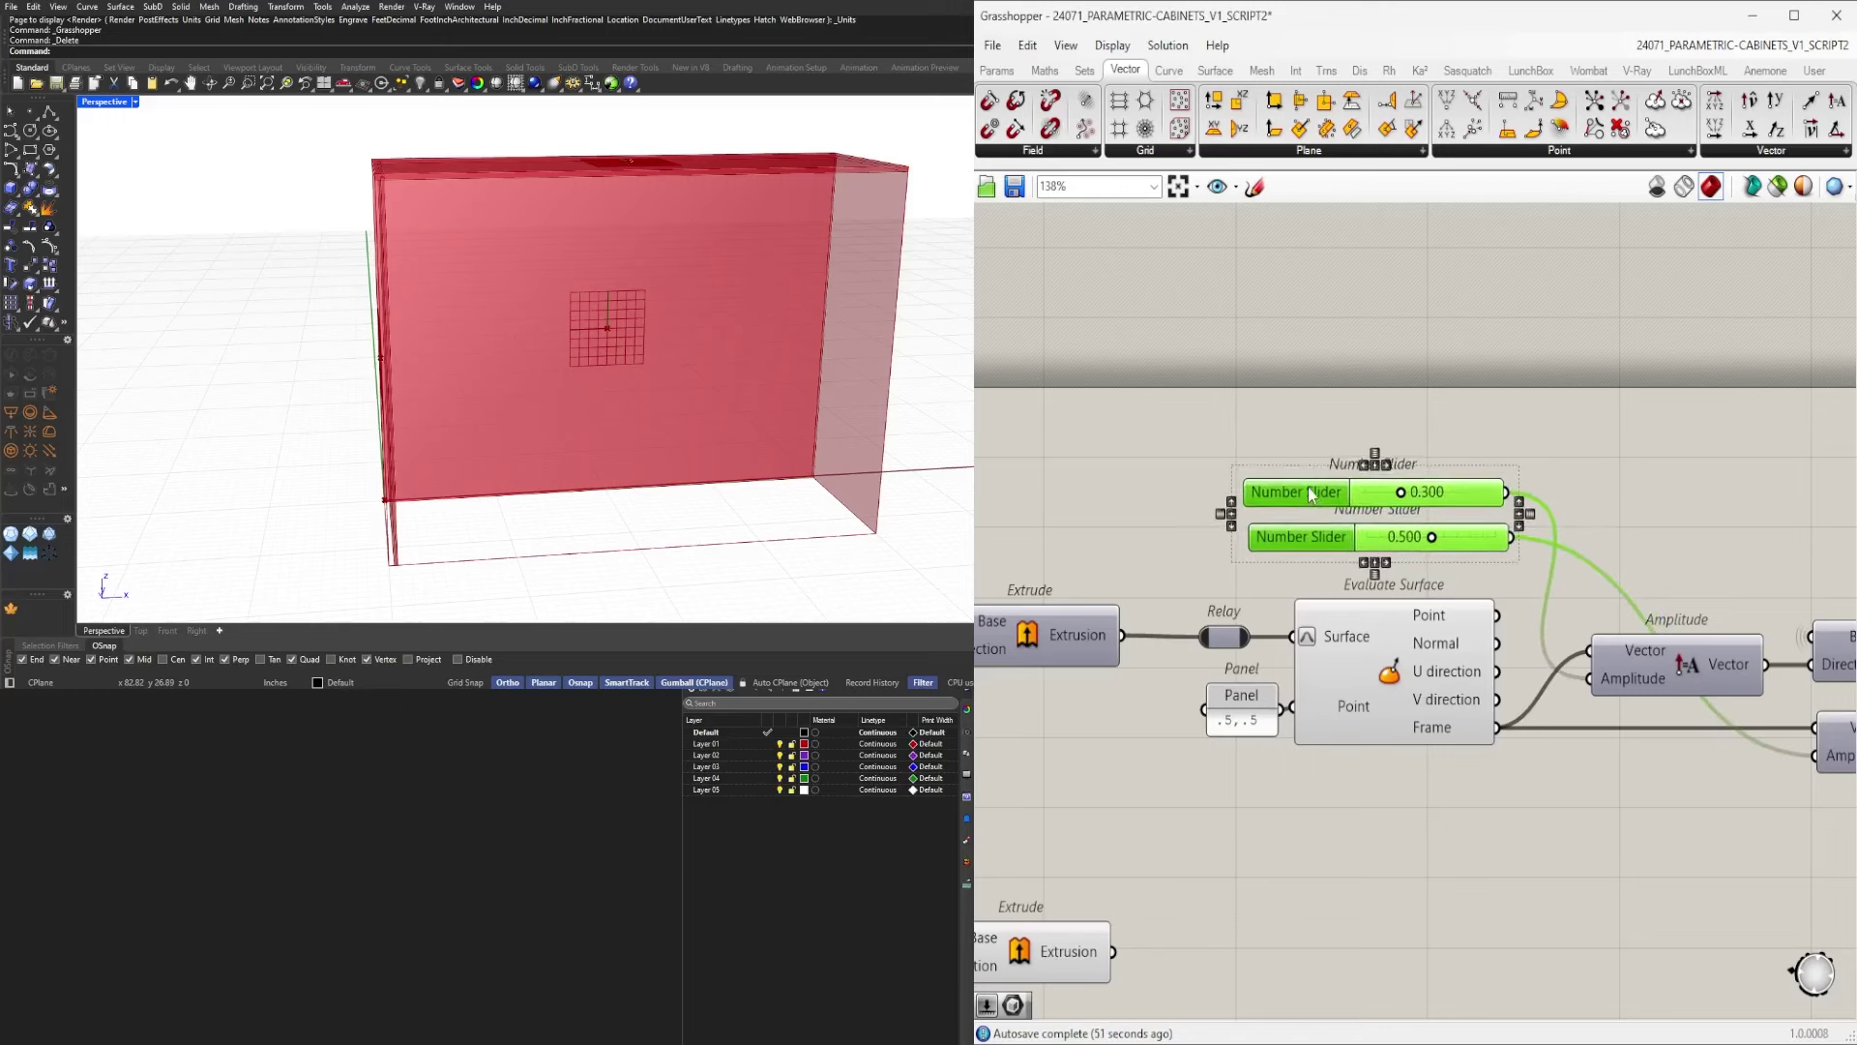
click(1331, 426)
Hide the wires running from the two sliders into the Amplitude inputs of both Amplitude components.
scroll(1245, 633, down, 5)
scroll(1392, 631, up, 3)
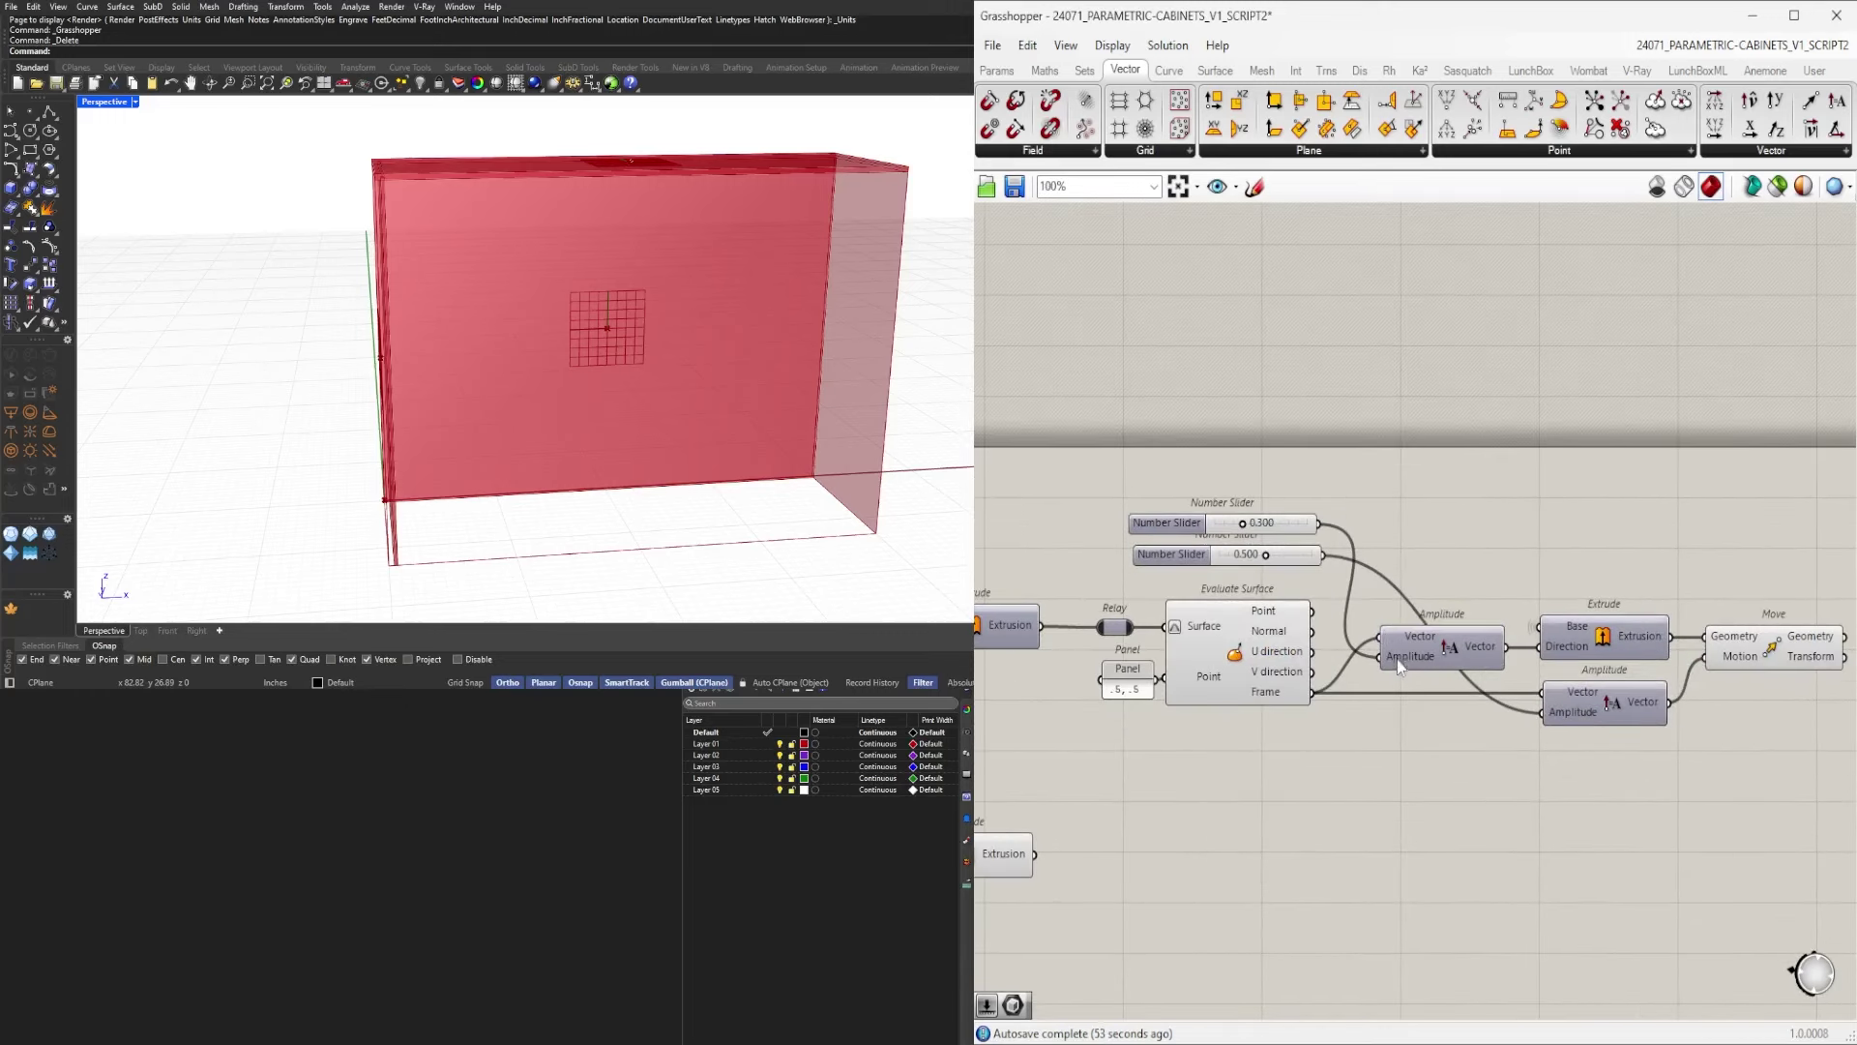
right_click(1399, 664)
click(1645, 741)
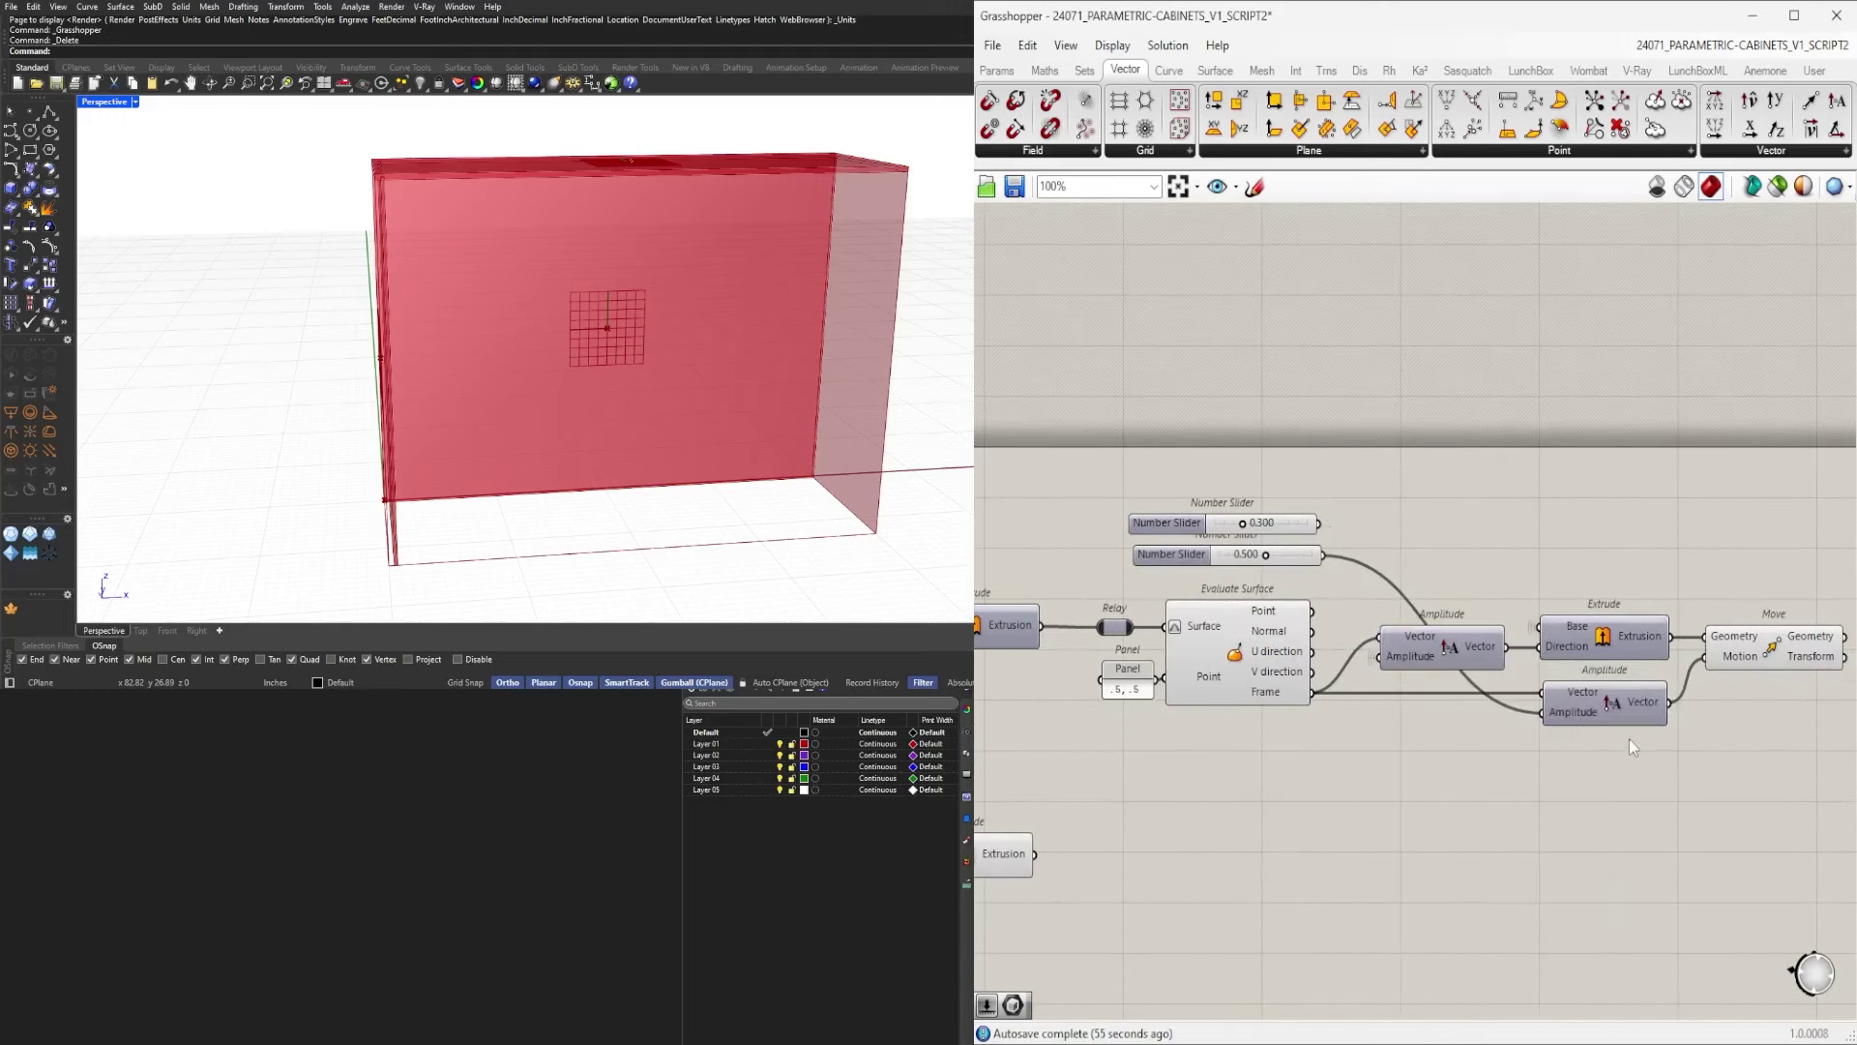
right_click(1569, 731)
click(1816, 720)
Duplicate the Relay-to-Move thickness chain below the original and feed its Relay from the second side panel's Extrude.
scroll(1699, 738, down, 1)
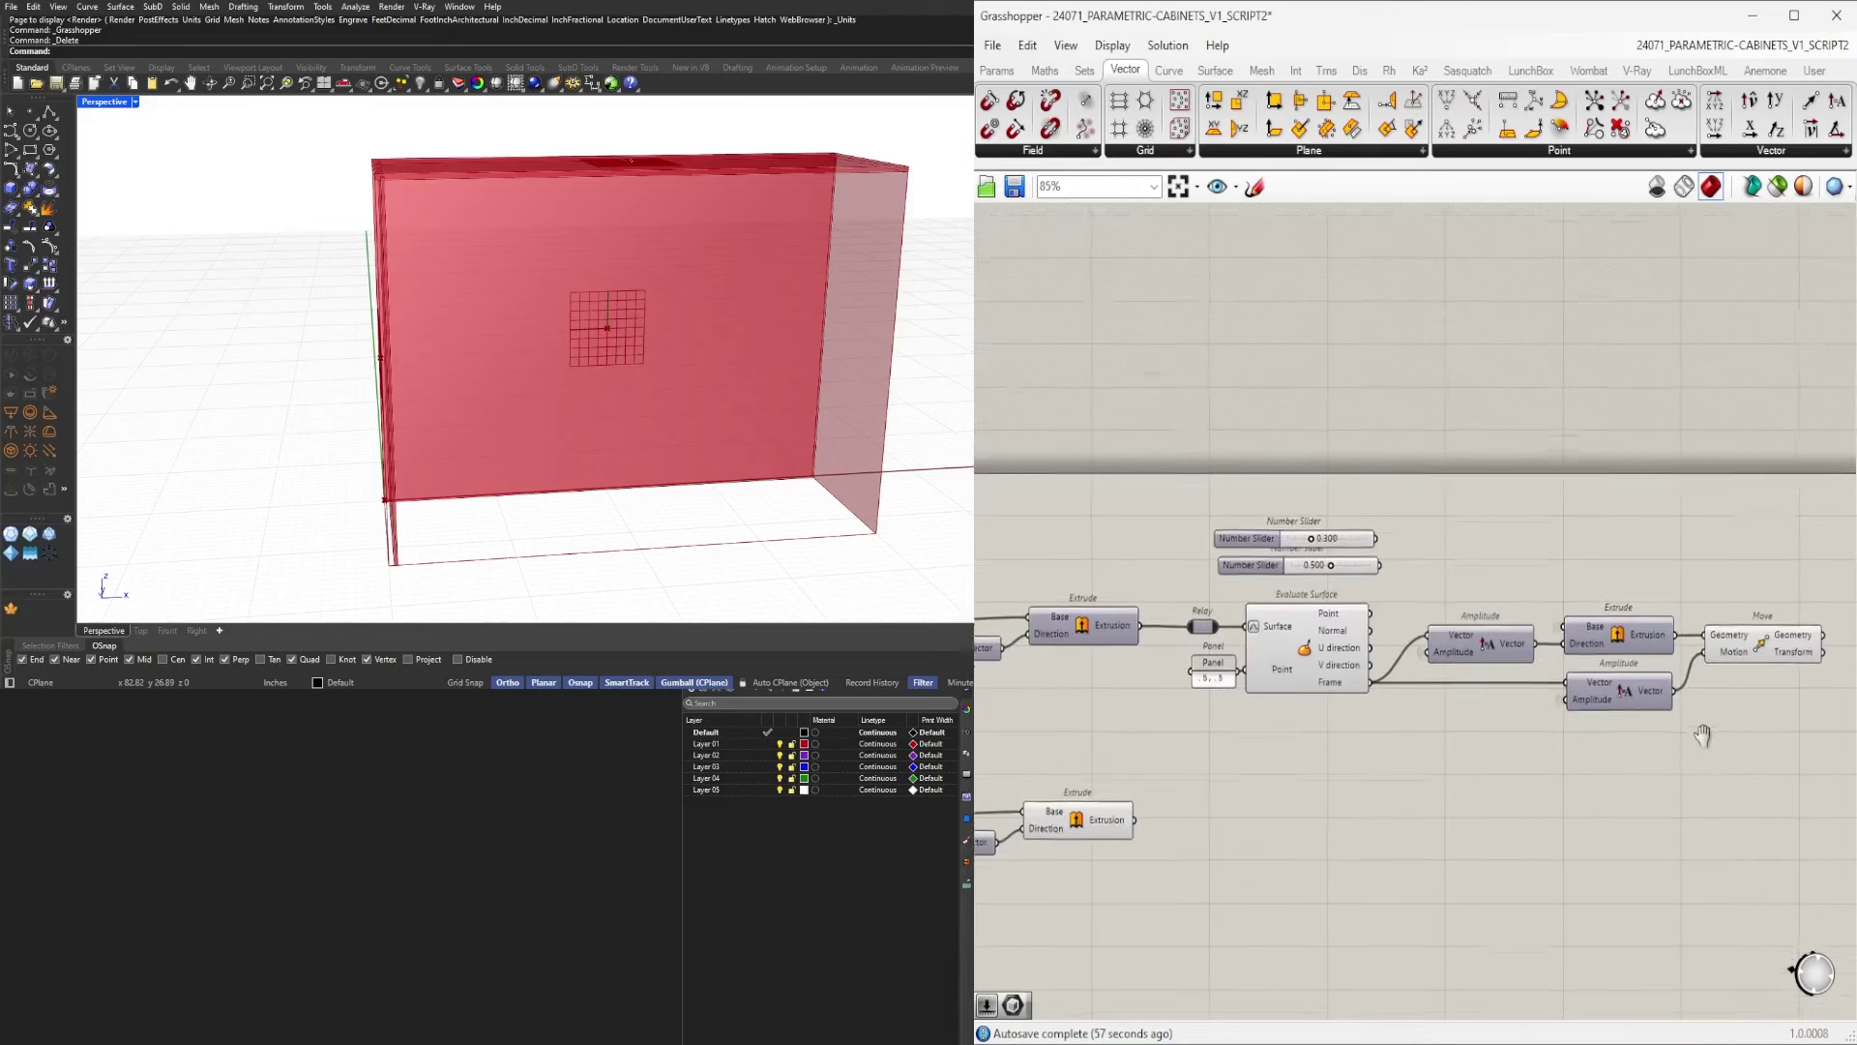
right_drag(1758, 709, 1716, 712)
scroll(1715, 712, down, 1)
drag(1737, 739, 1253, 590)
alt+drag(1349, 659, 1322, 806)
scroll(1182, 776, up, 4)
click(1395, 727)
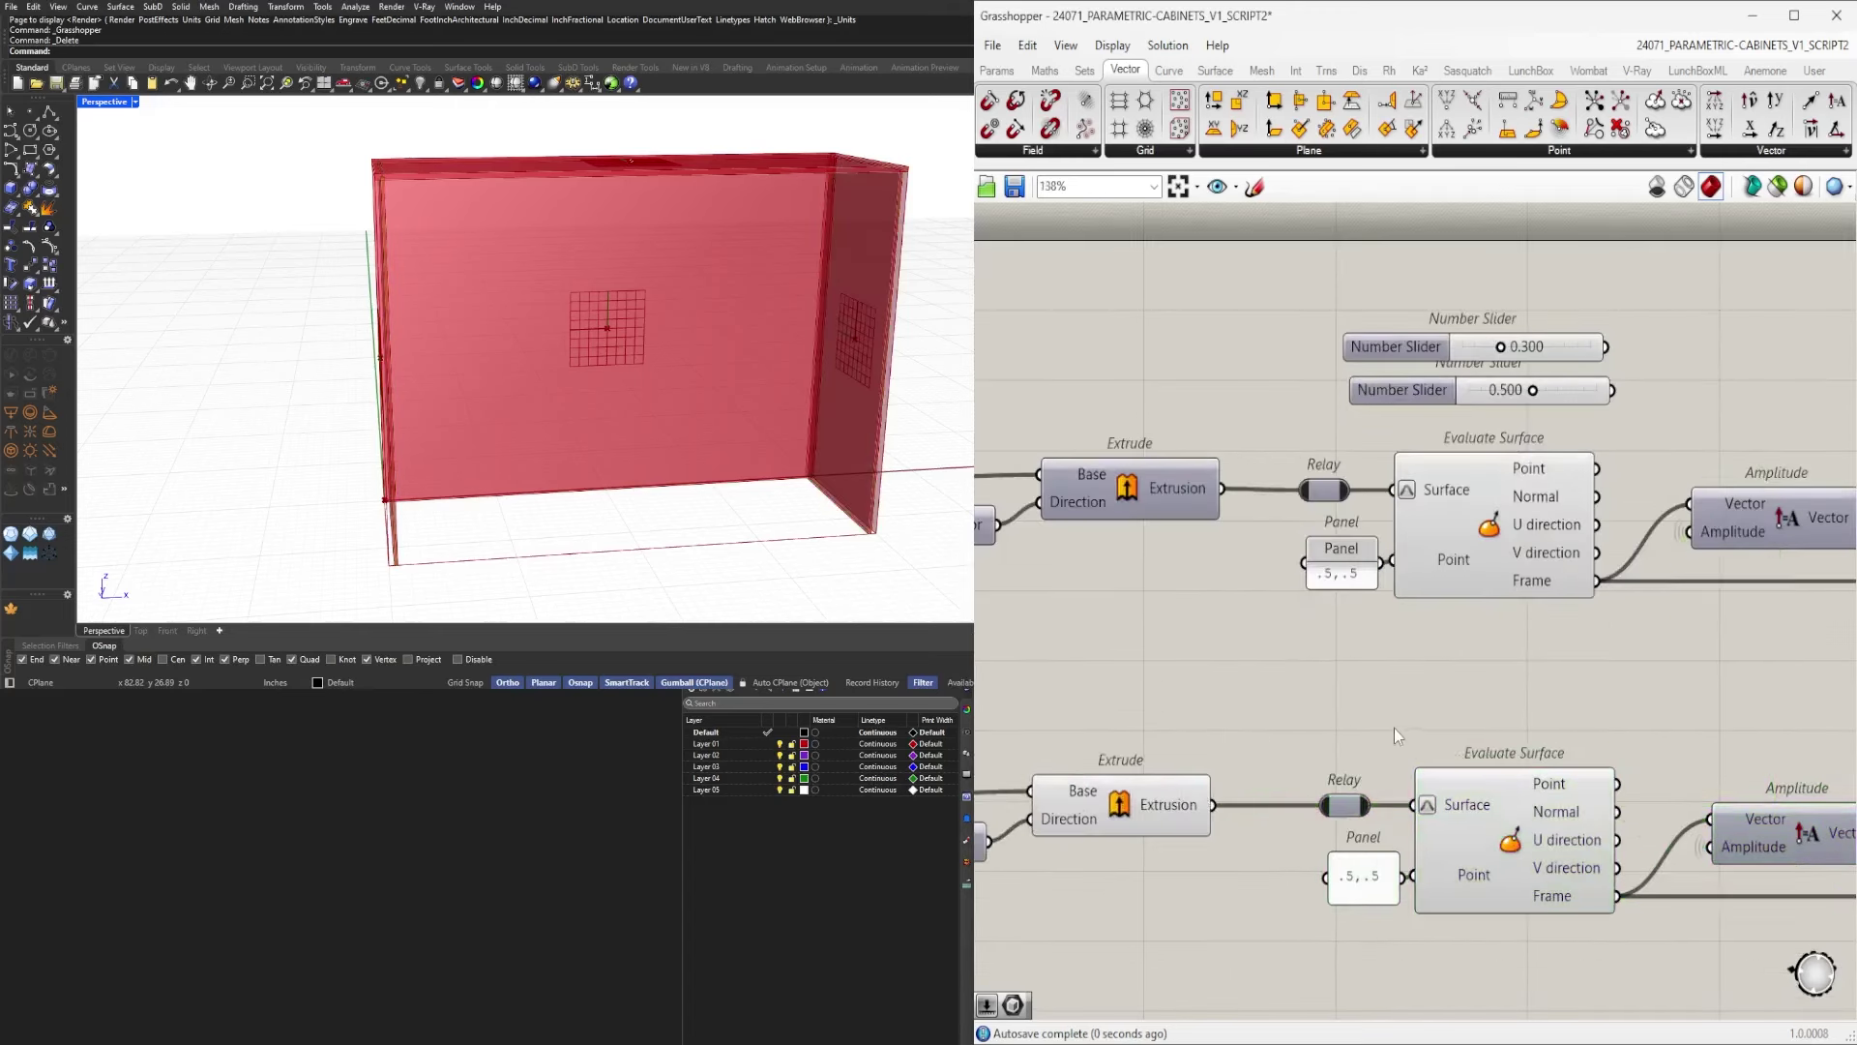
scroll(1367, 712, down, 4)
right_drag(1617, 728, 1477, 736)
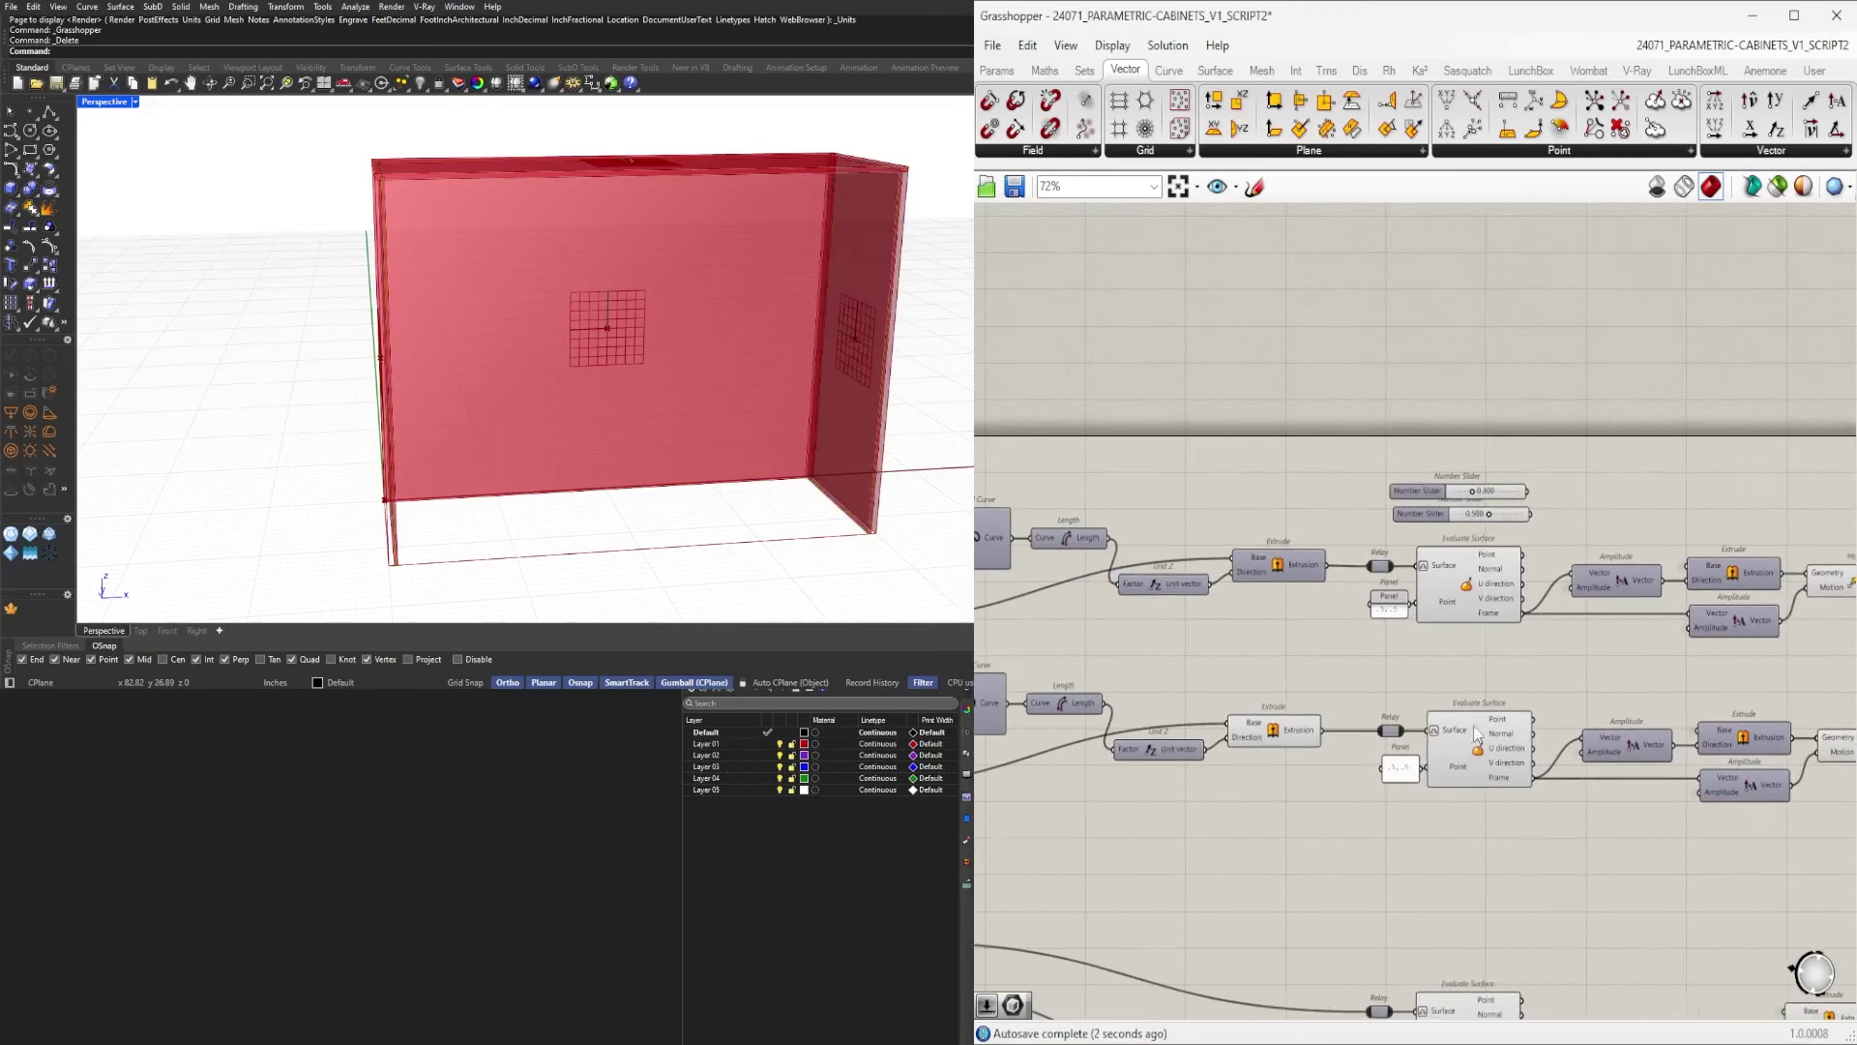
Turn off the preview of the second side panel's source Extrude.
drag(1279, 707, 1282, 702)
middle_click(1286, 666)
click(1347, 604)
Inspect the cabinet's upper and lower corners where the second side panel meets the other panels.
right_drag(823, 319, 677, 300)
scroll(813, 204, up, 5)
right_drag(800, 236, 862, 266)
scroll(862, 310, down, 4)
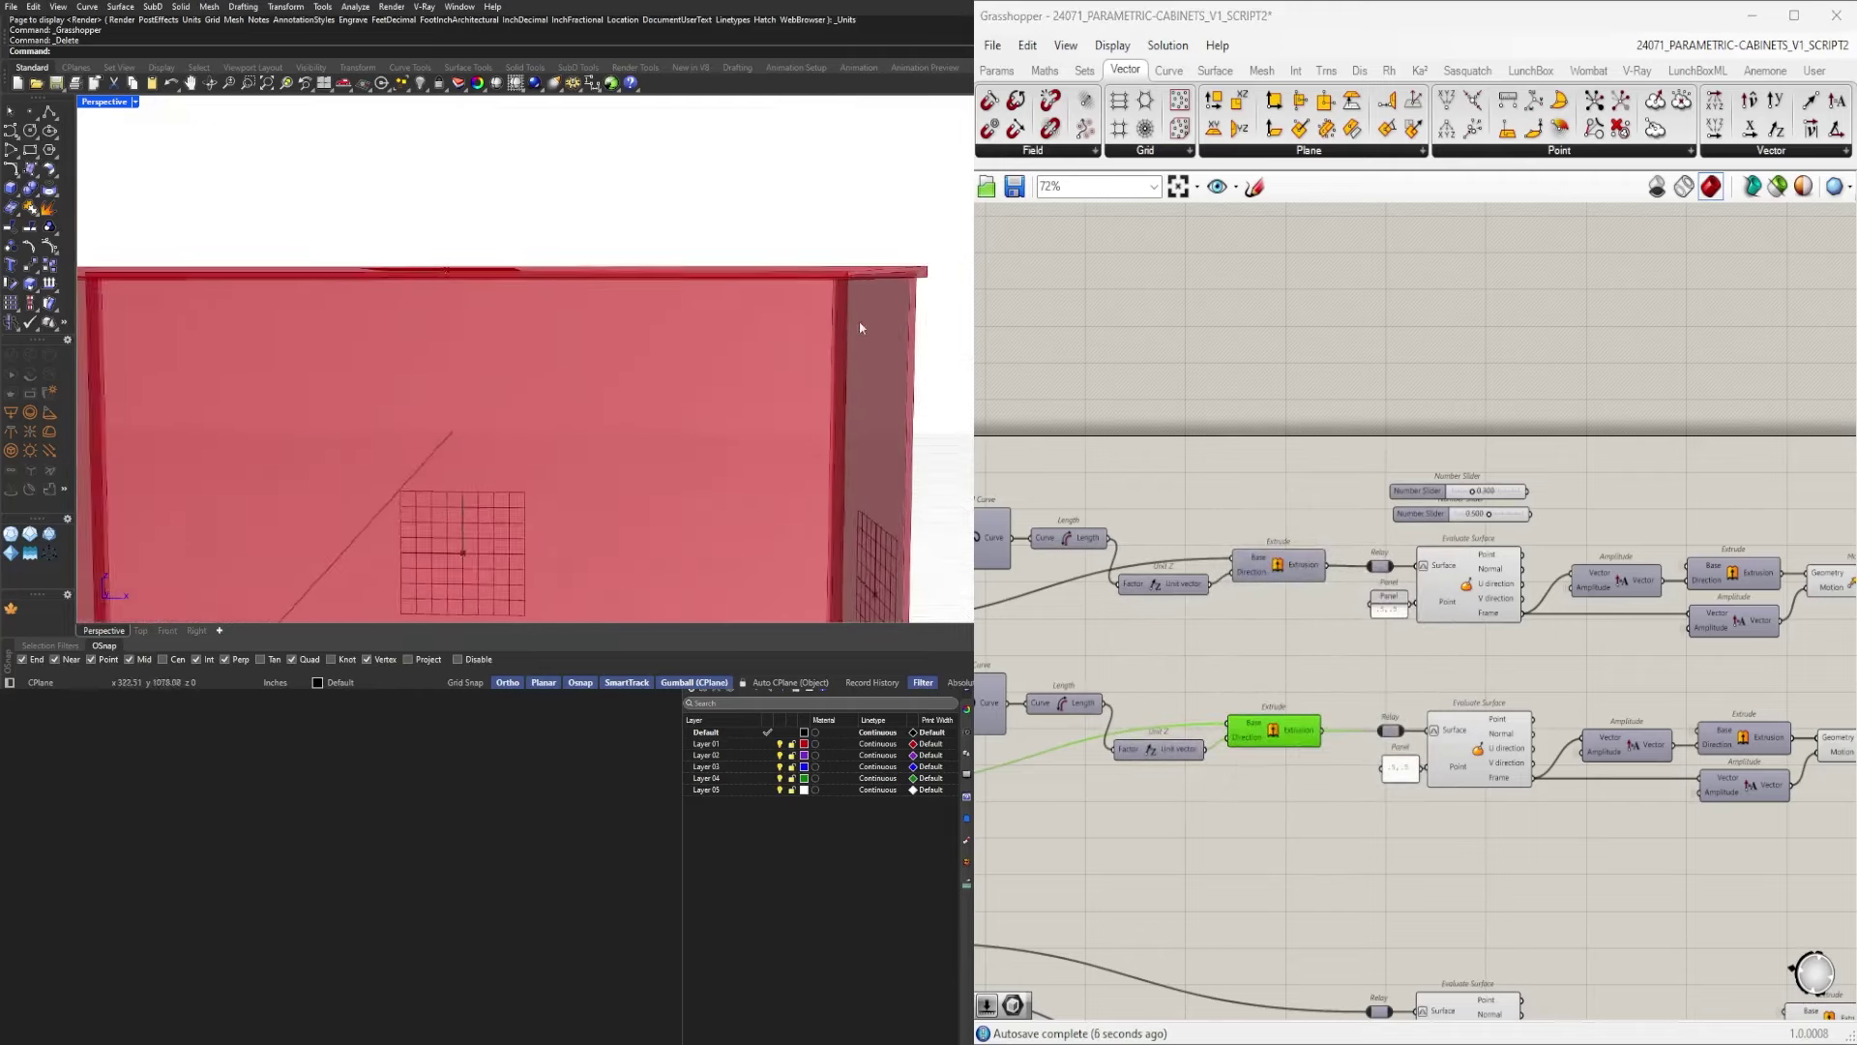
shift+right_drag(852, 465, 787, 257)
right_drag(787, 256, 599, 372)
right_drag(538, 478, 411, 476)
scroll(514, 489, up, 4)
shift+right_drag(411, 476, 435, 462)
right_drag(435, 462, 504, 458)
scroll(491, 456, down, 2)
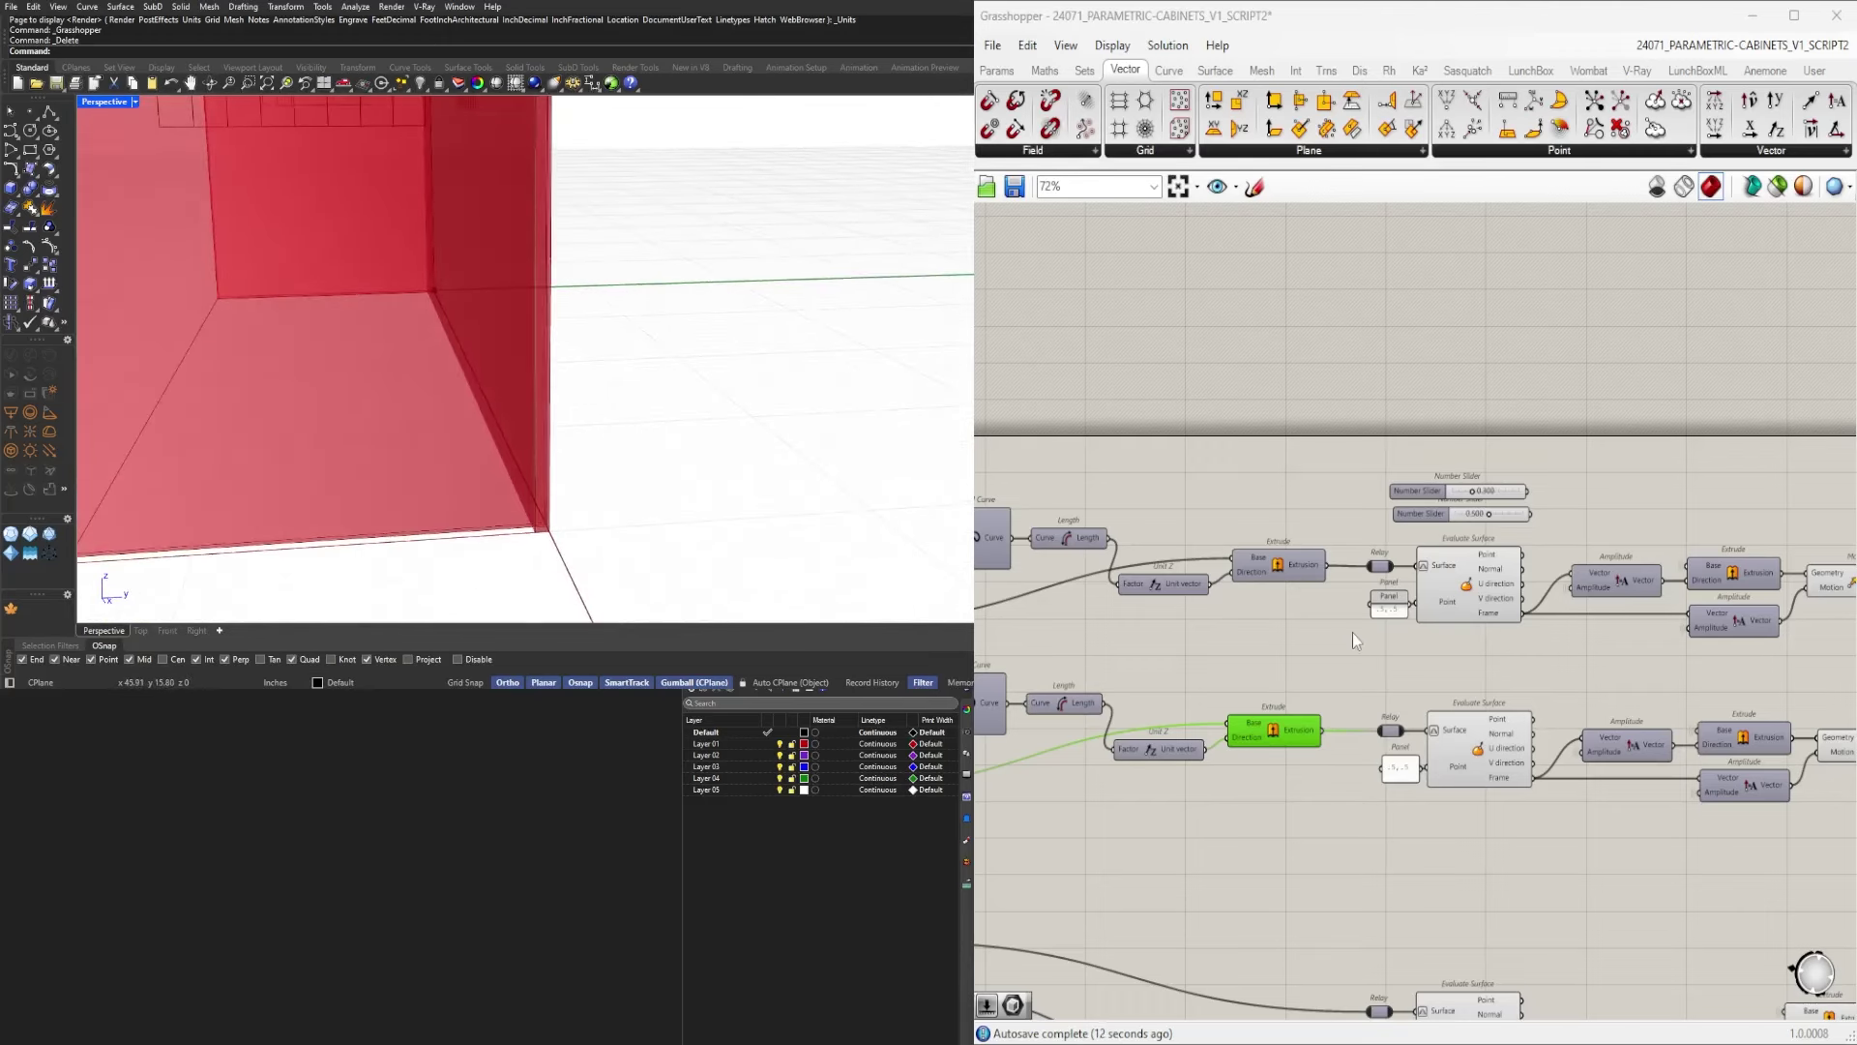
Examine the side edges picked by the two List Items in the first panel's group.
scroll(1339, 530, down, 1)
right_drag(1111, 598, 1528, 651)
scroll(1436, 683, up, 3)
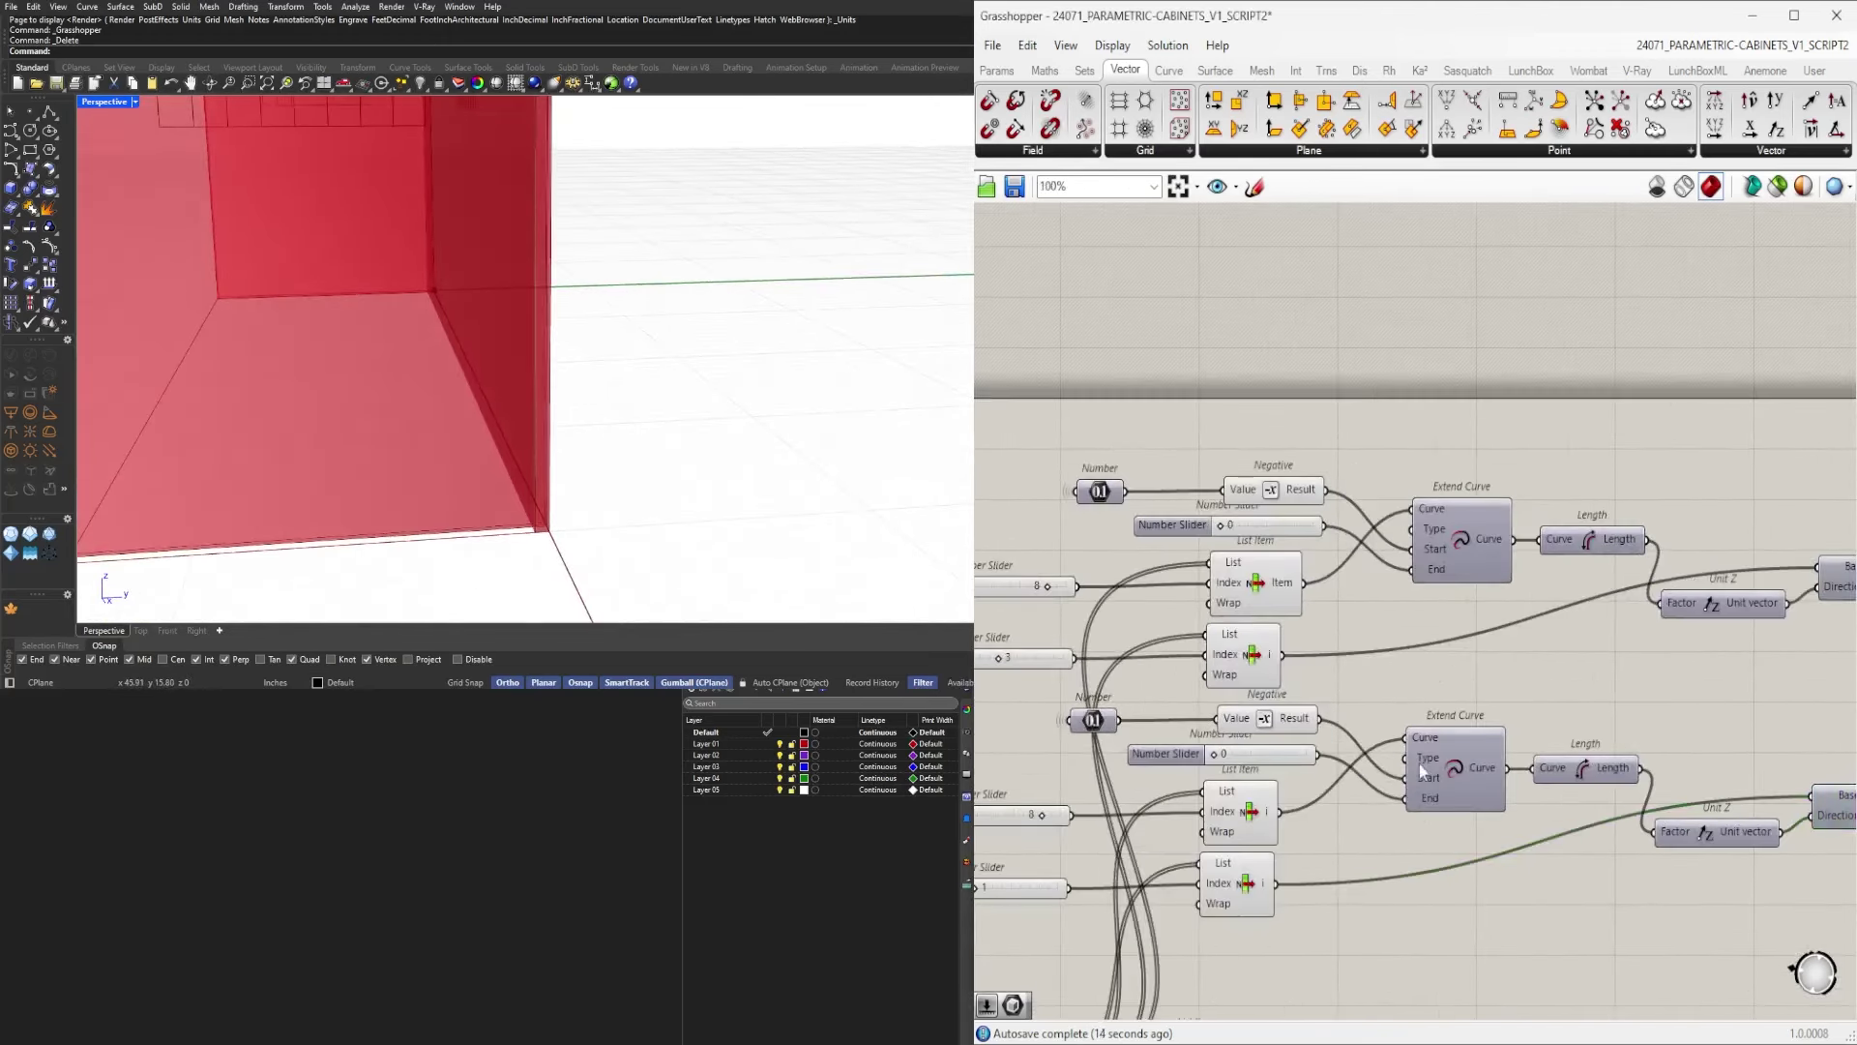
shift+click(1231, 670)
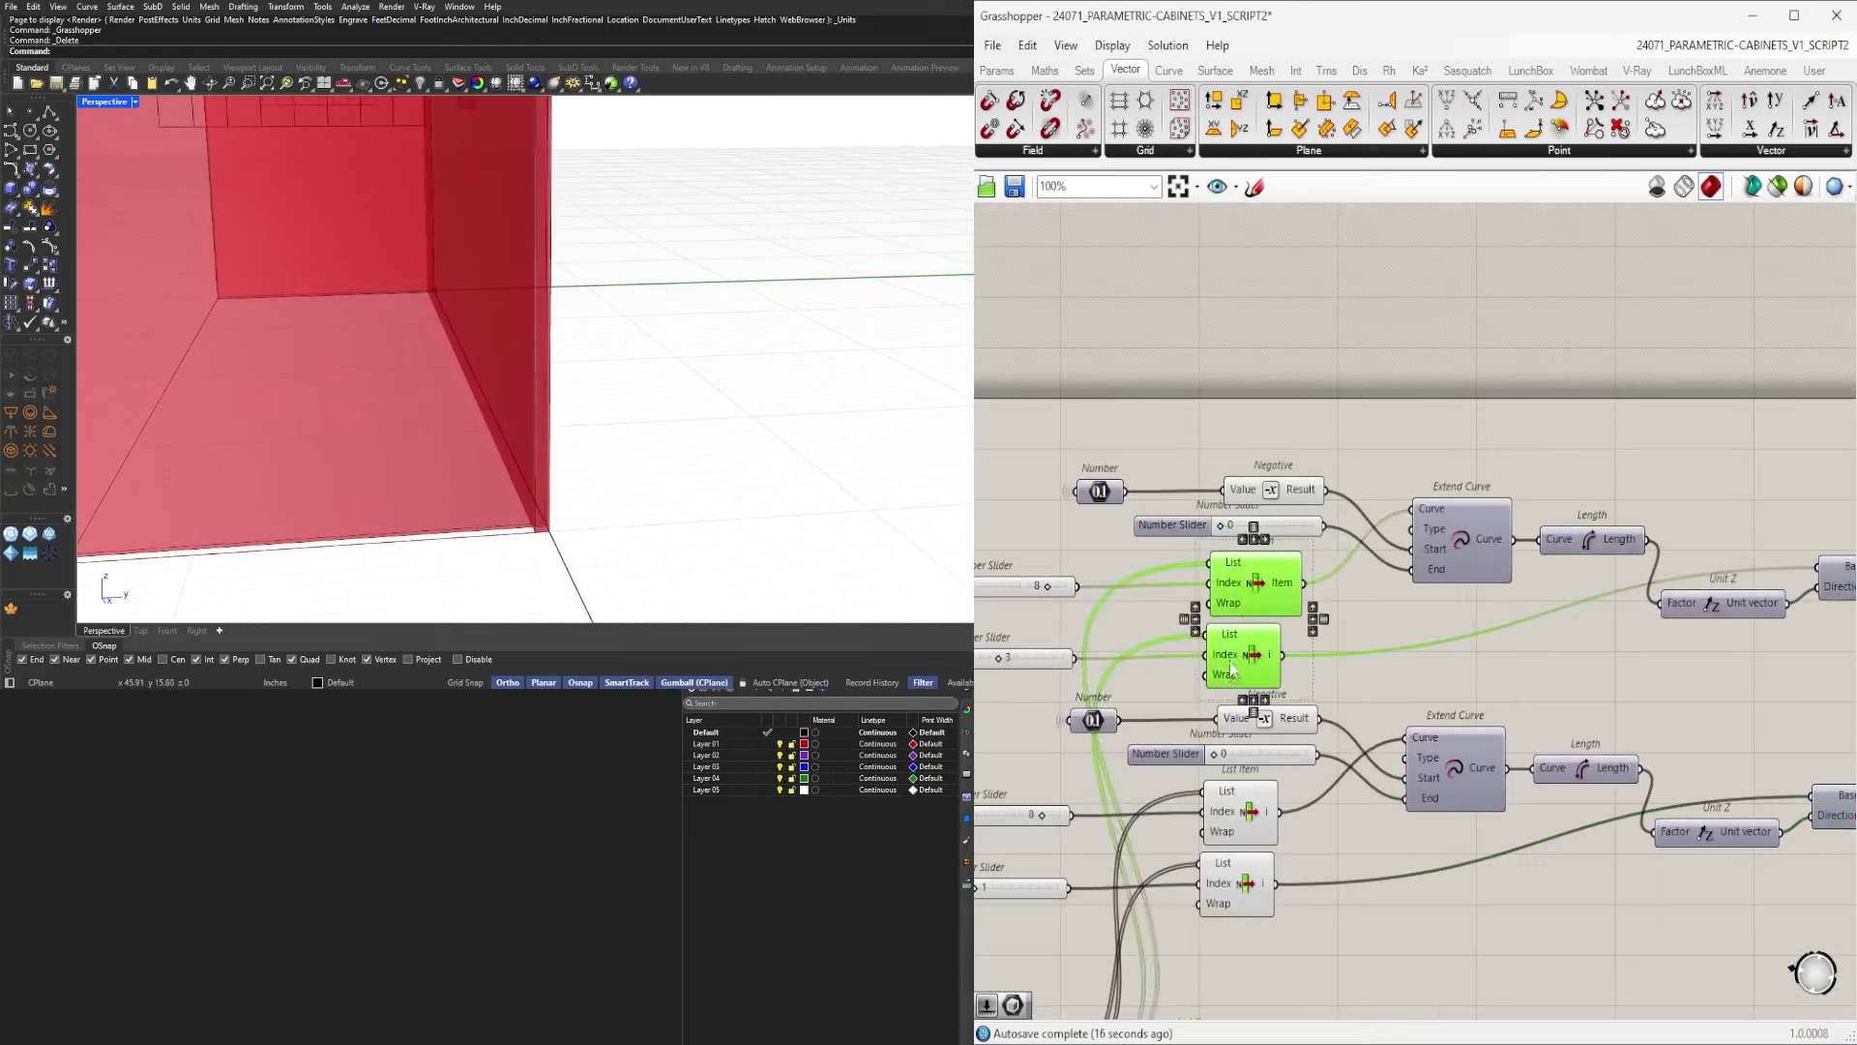
scroll(566, 400, down, 5)
right_drag(566, 401, 754, 406)
right_drag(316, 402, 409, 472)
scroll(409, 472, up, 4)
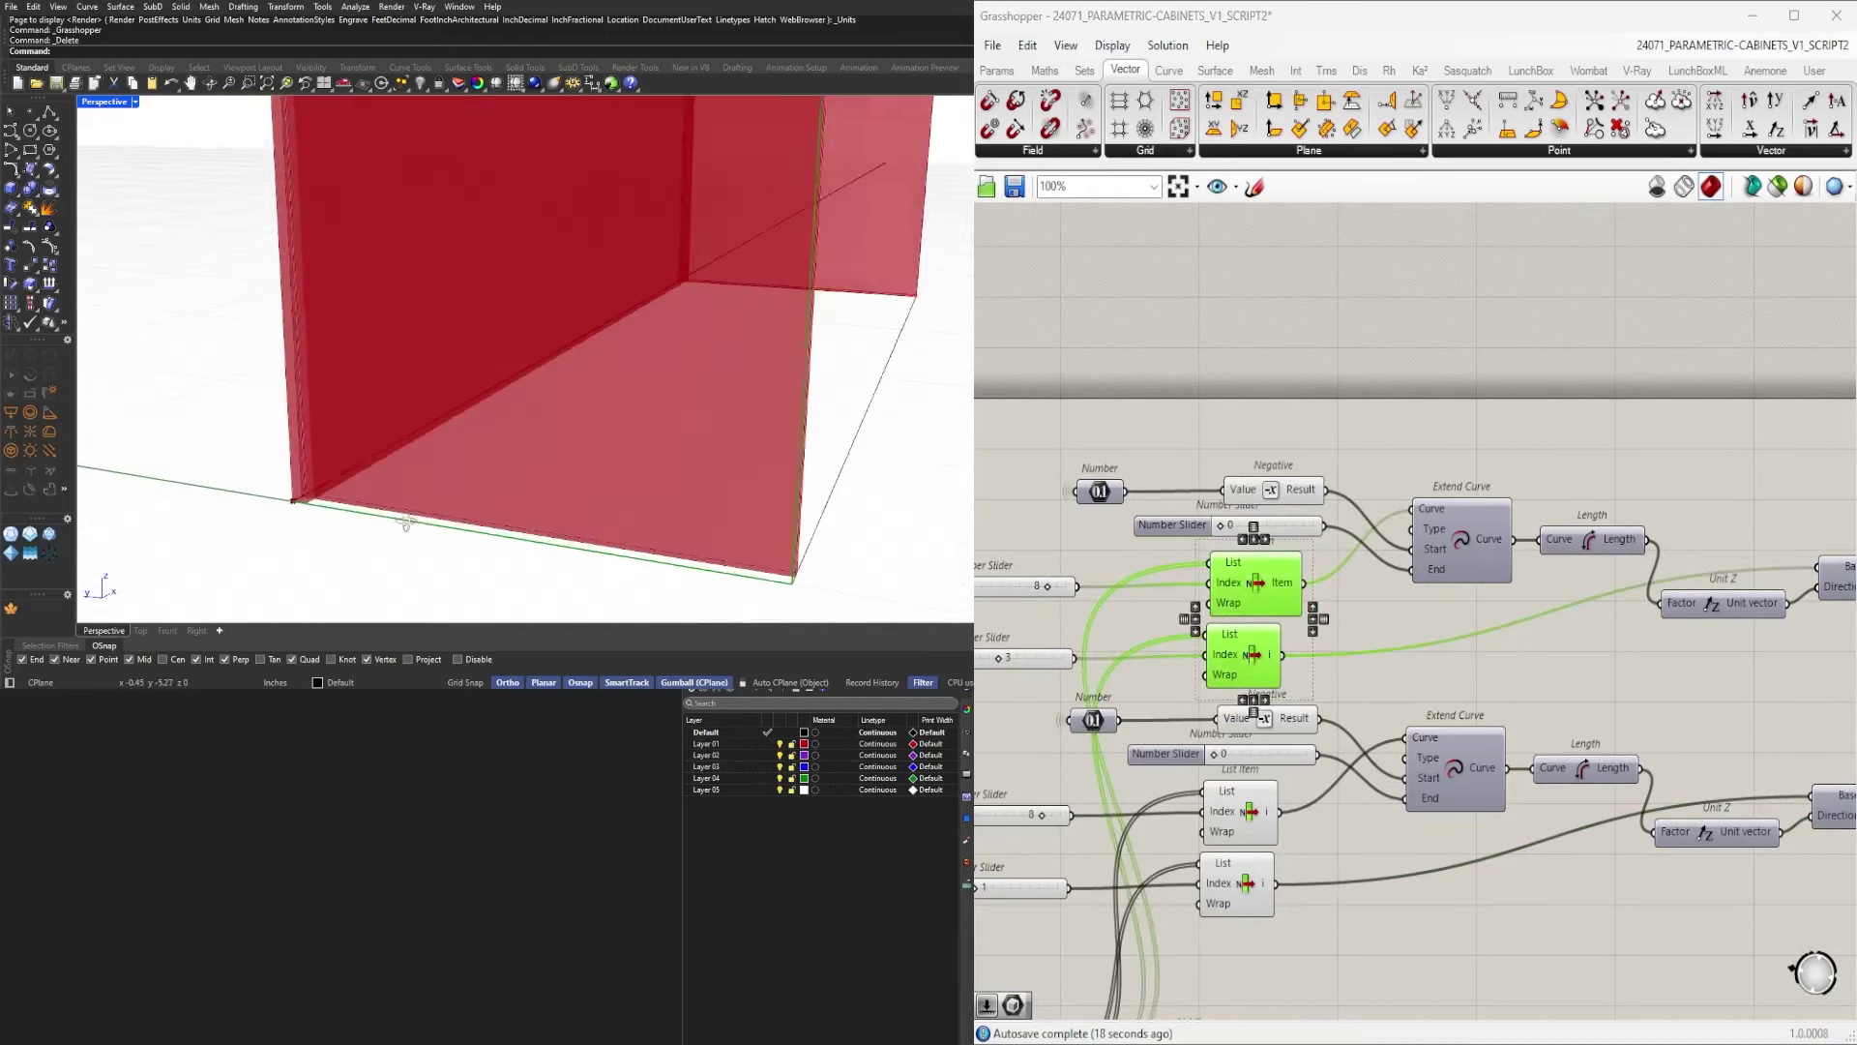
click(1330, 486)
click(1250, 582)
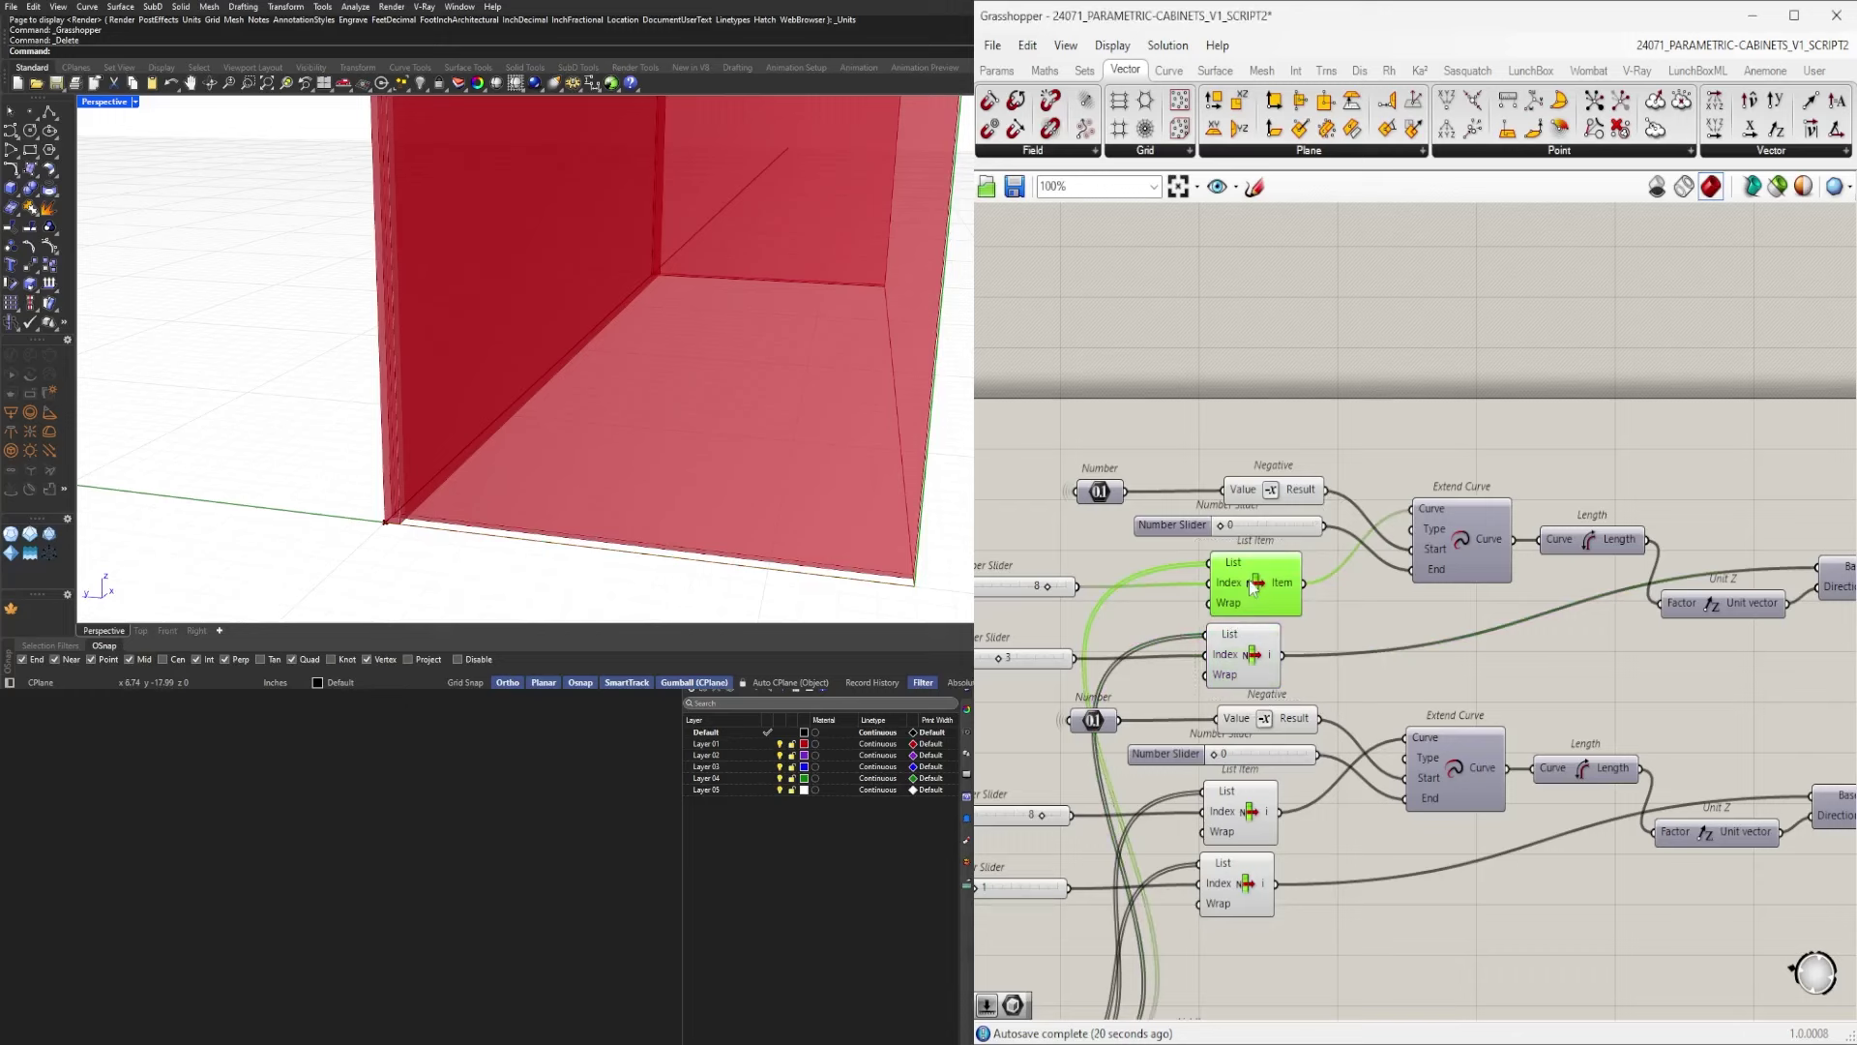
click(1244, 647)
scroll(1352, 605, down, 2)
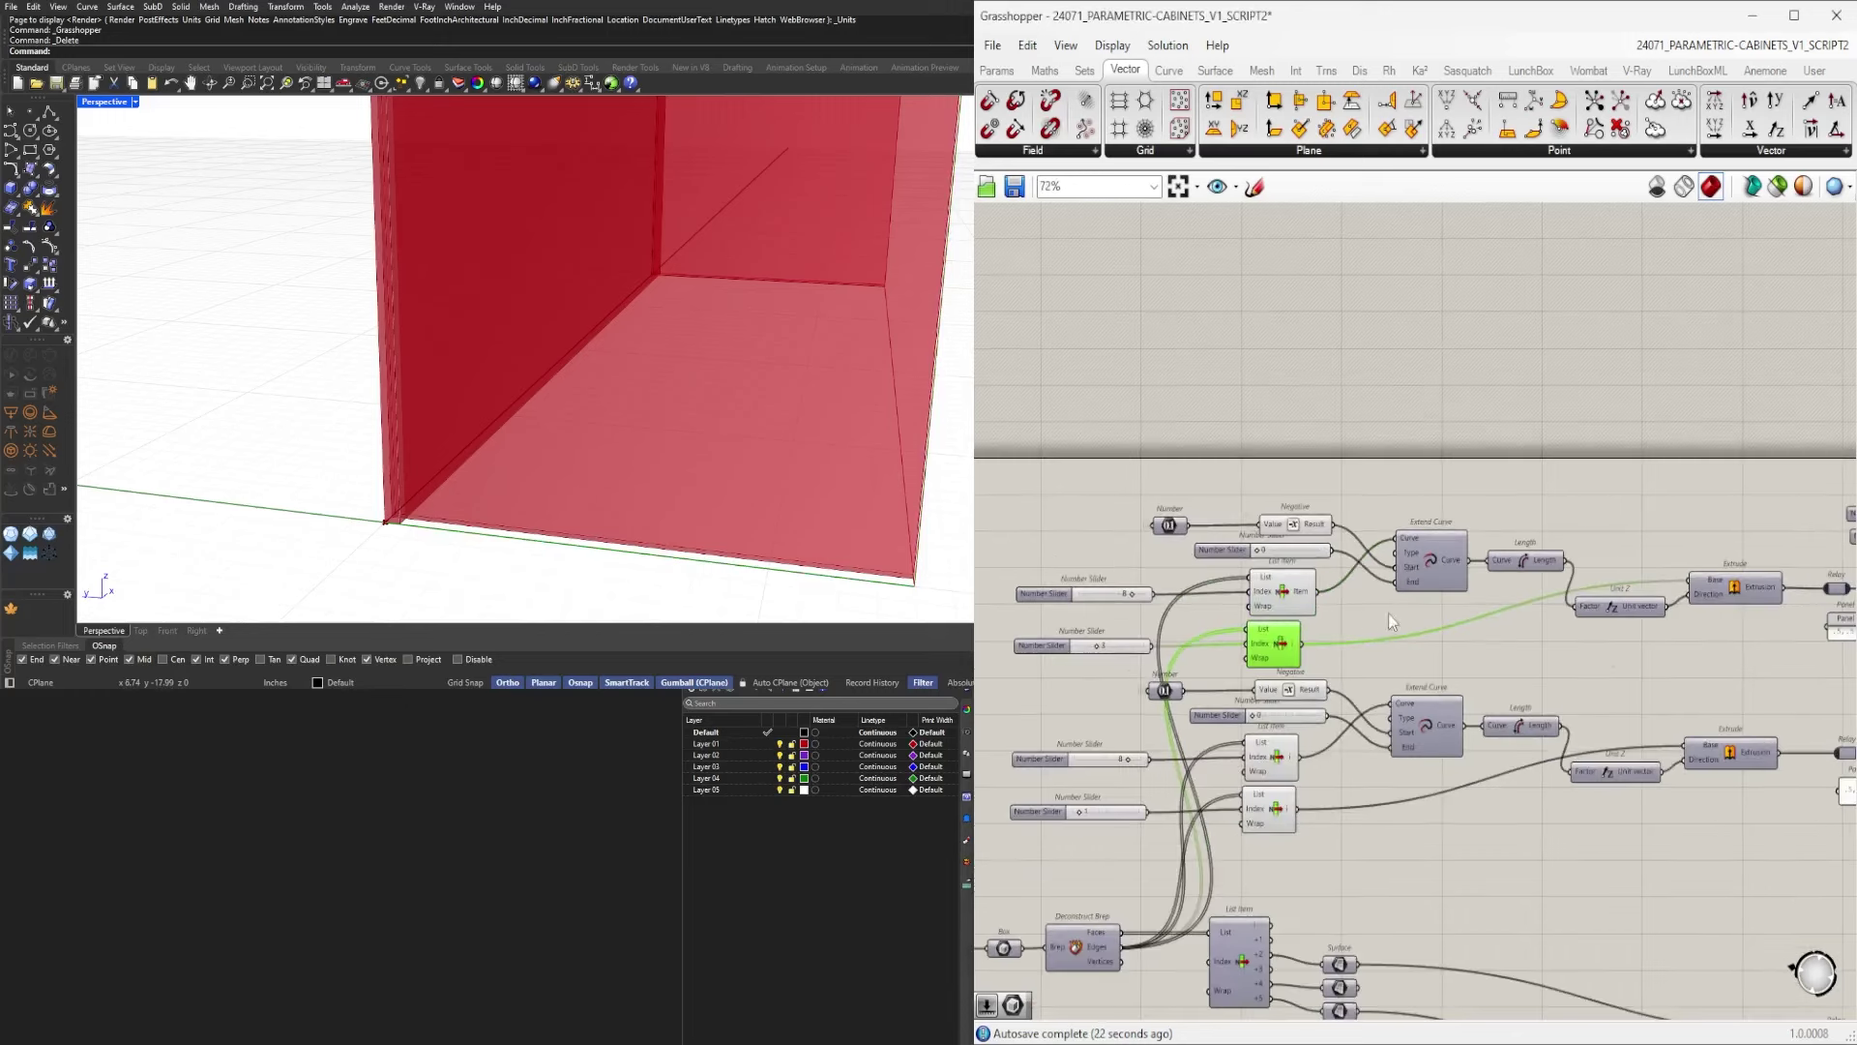
Duplicate the first side panel's Extend Curve with its Negative and zero slider, placing the copies above the original group.
right_drag(1605, 648, 1415, 642)
click(1383, 525)
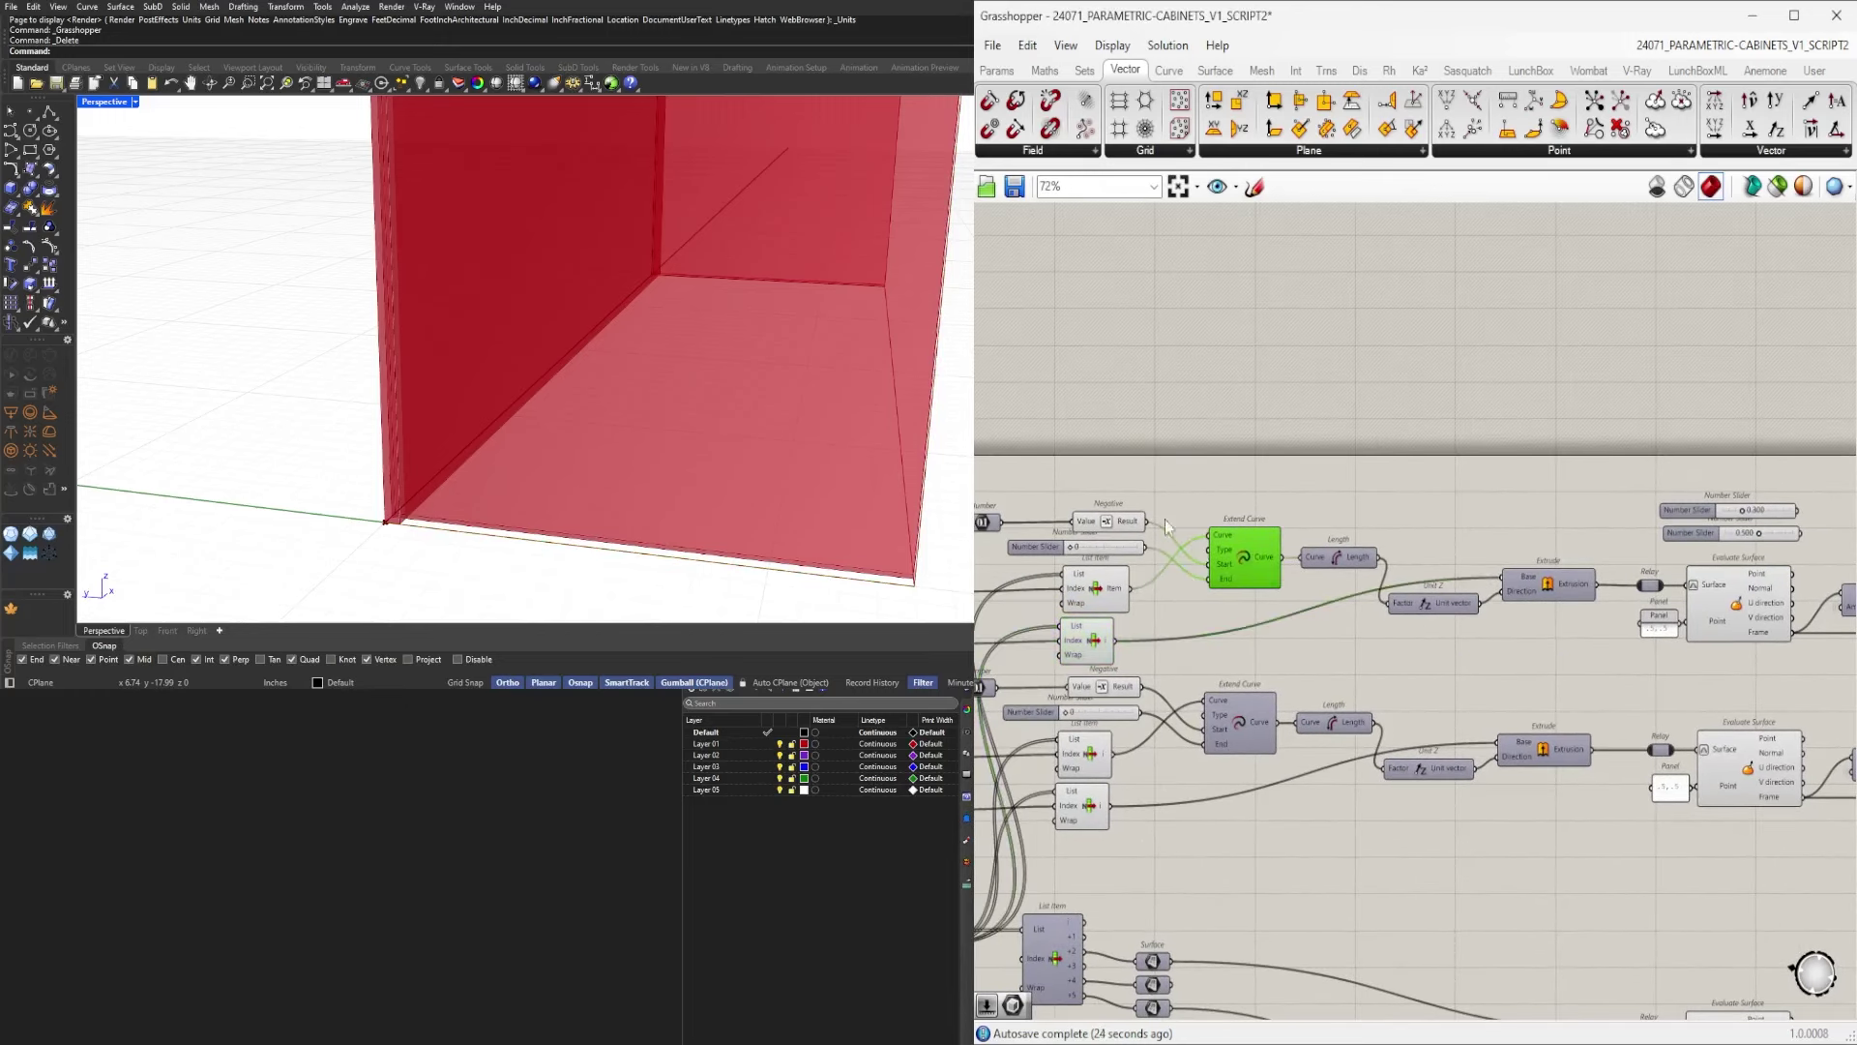
shift+drag(1074, 553, 1075, 553)
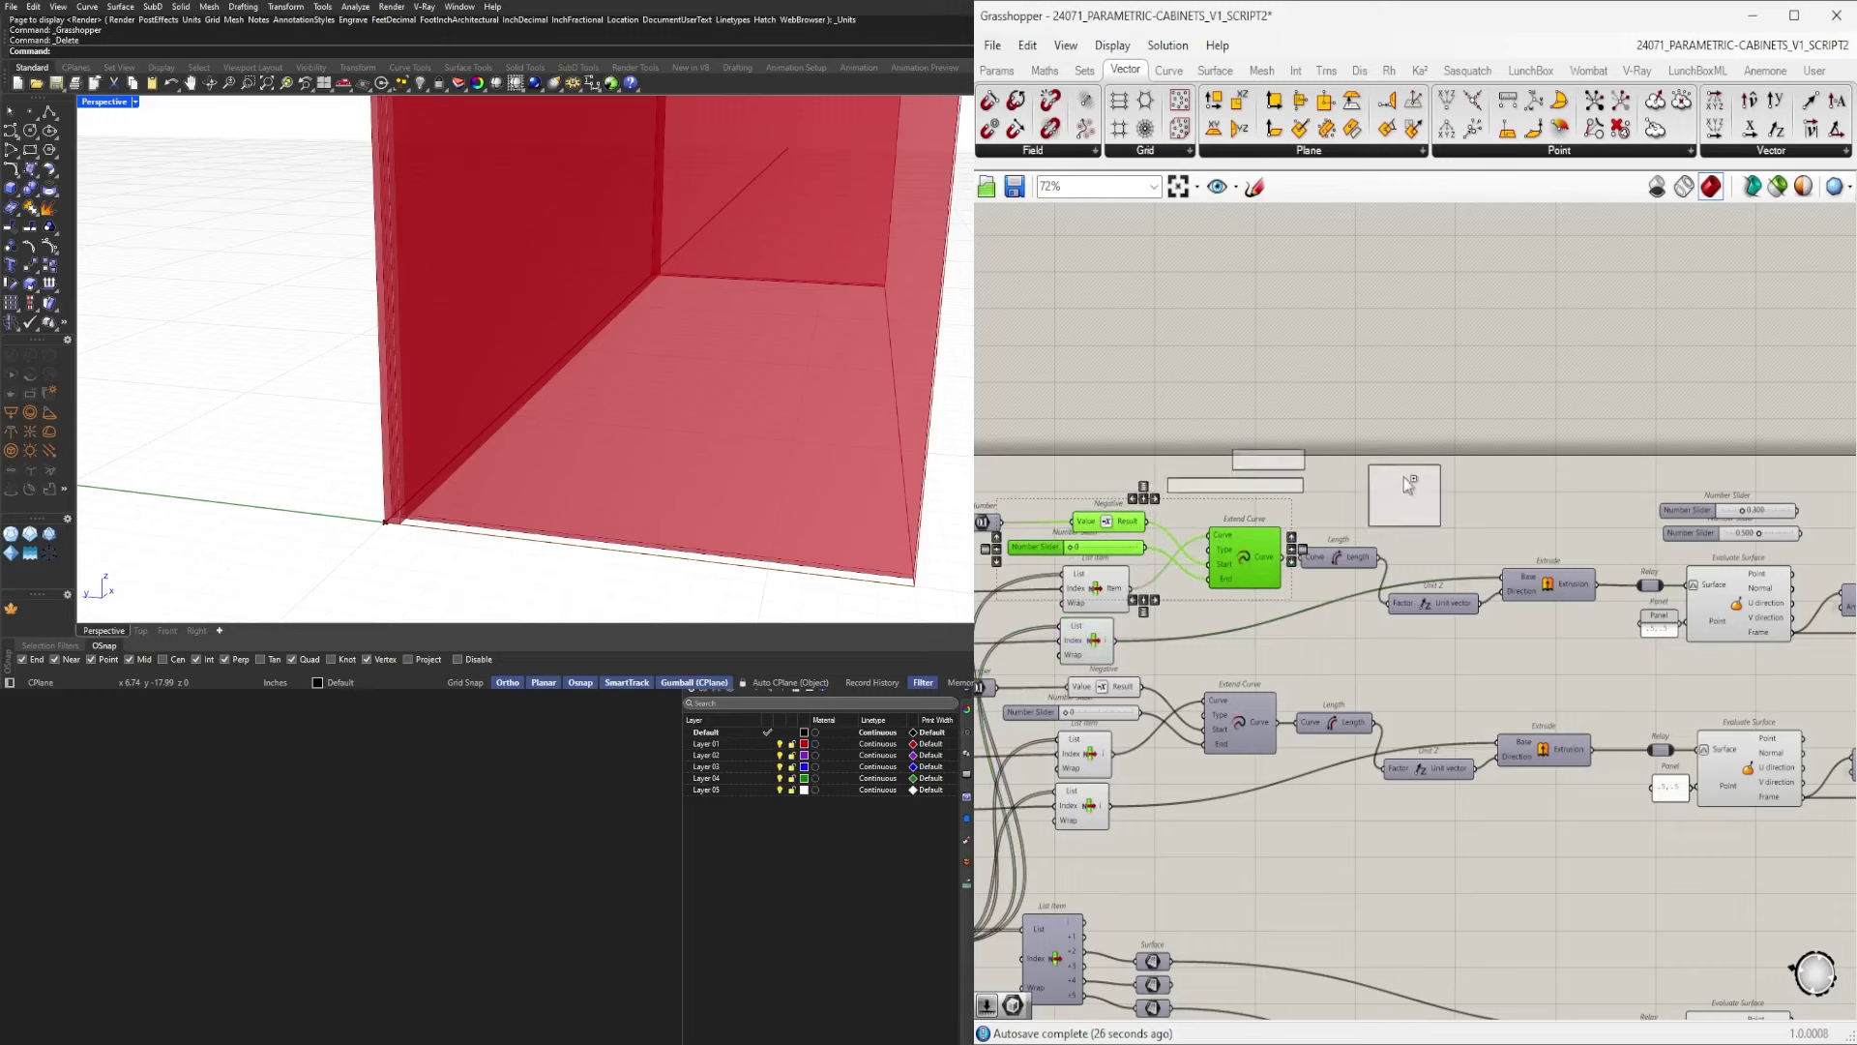
alt+drag(1404, 477, 1439, 493)
Connect the first panel's index 3 List Item to the copied Extend Curve's Curve input and enable that component's preview.
scroll(1436, 494, up, 2)
right_drag(1146, 635, 1329, 629)
click(1143, 688)
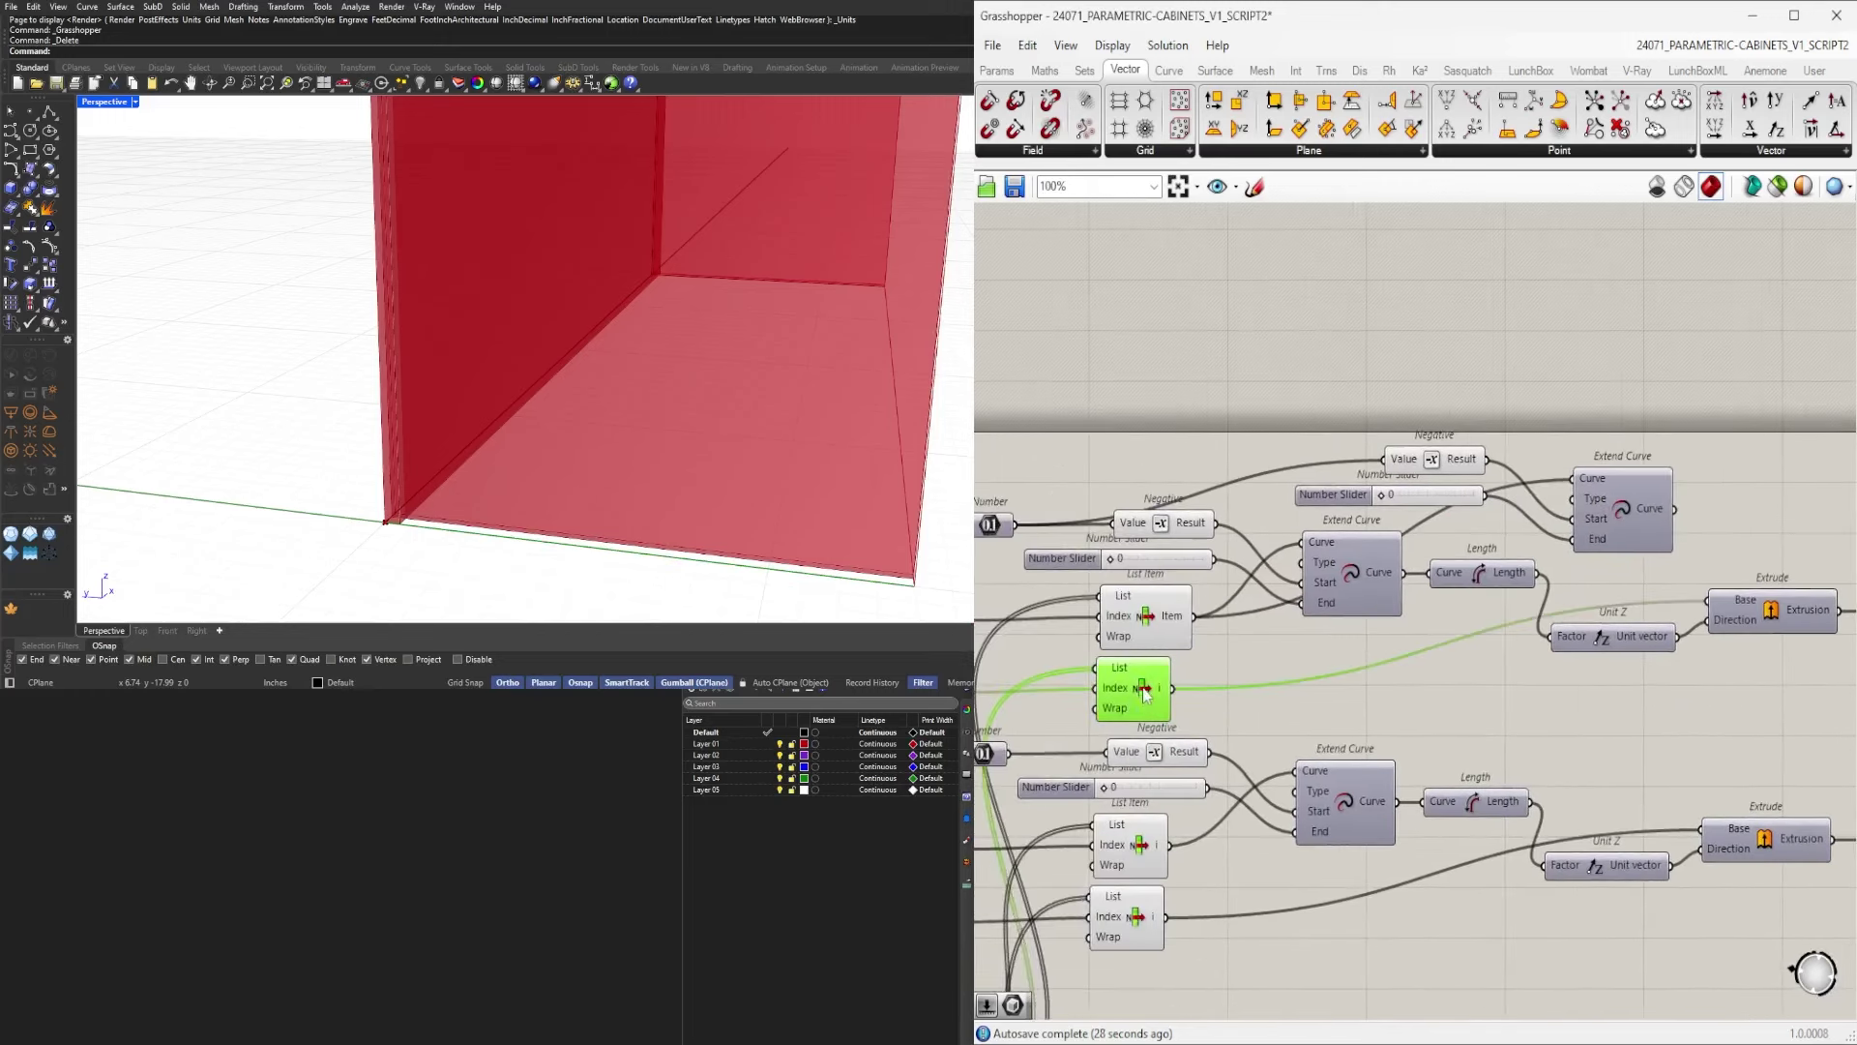
drag(1380, 606, 1569, 481)
click(1616, 520)
middle_click(1615, 526)
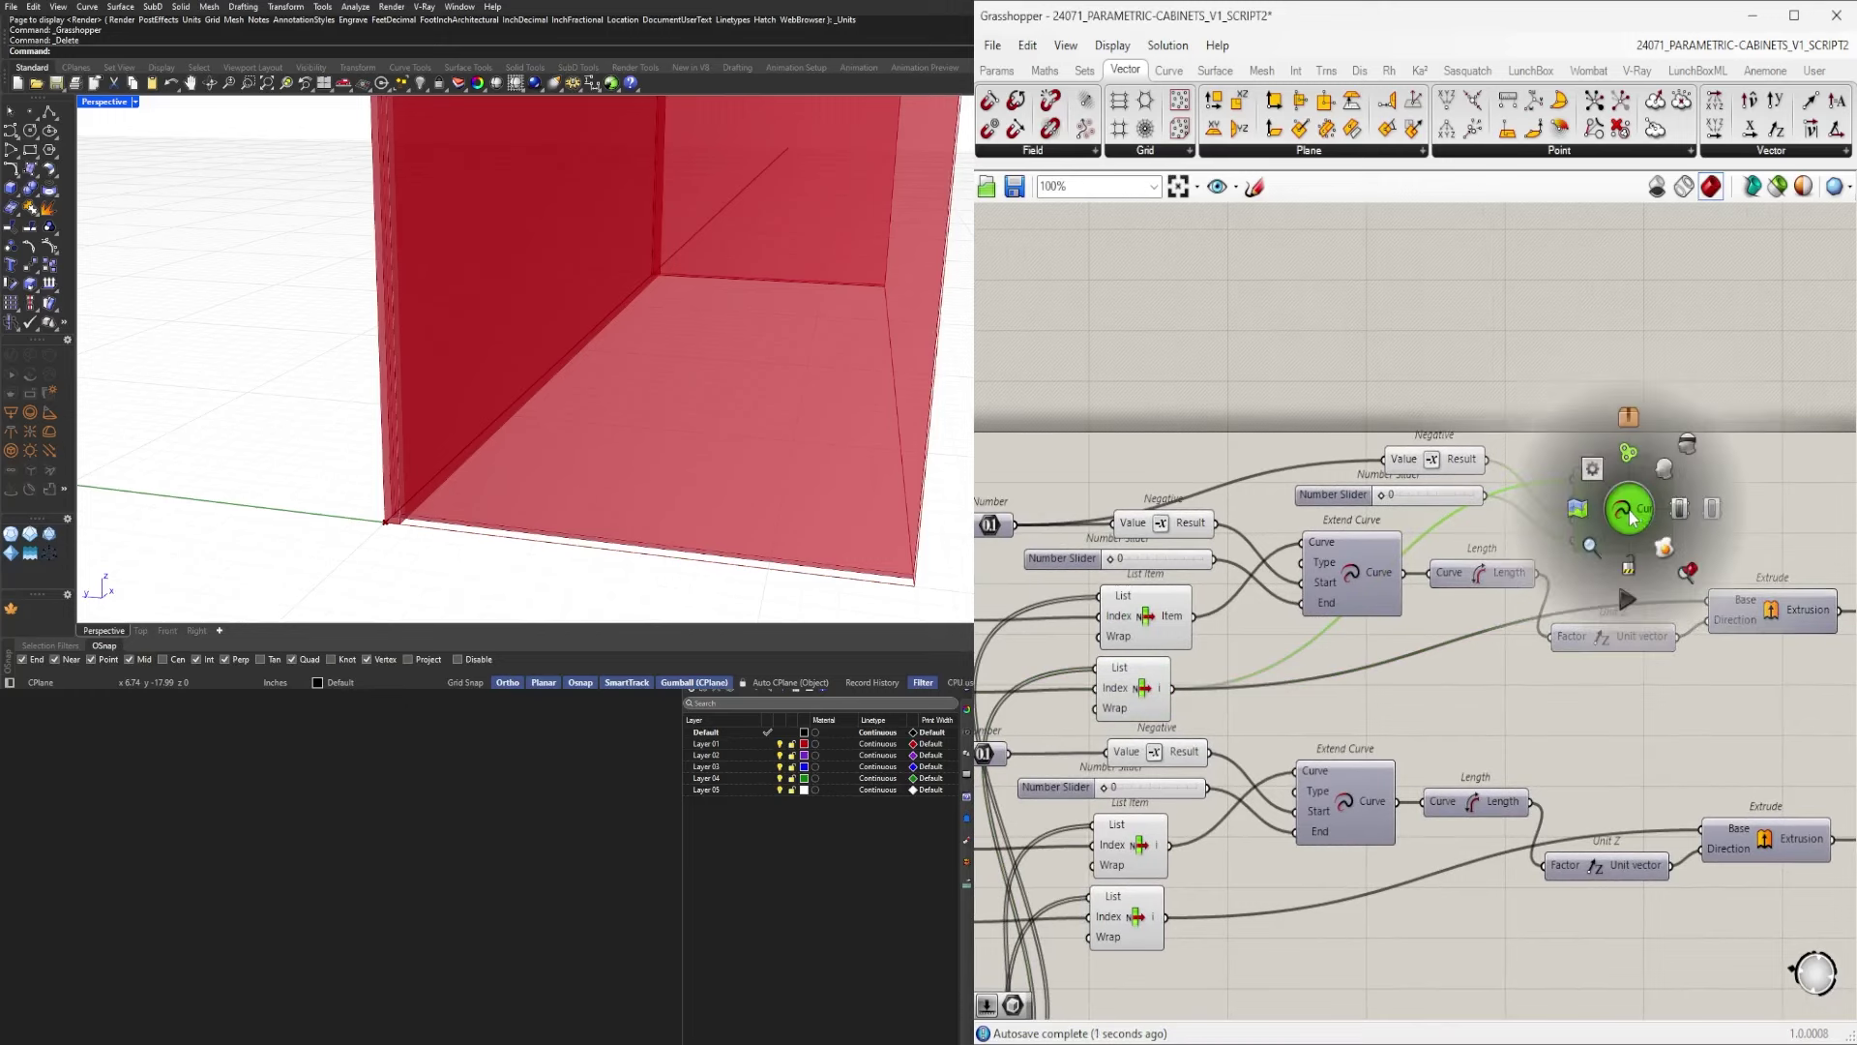
click(1657, 481)
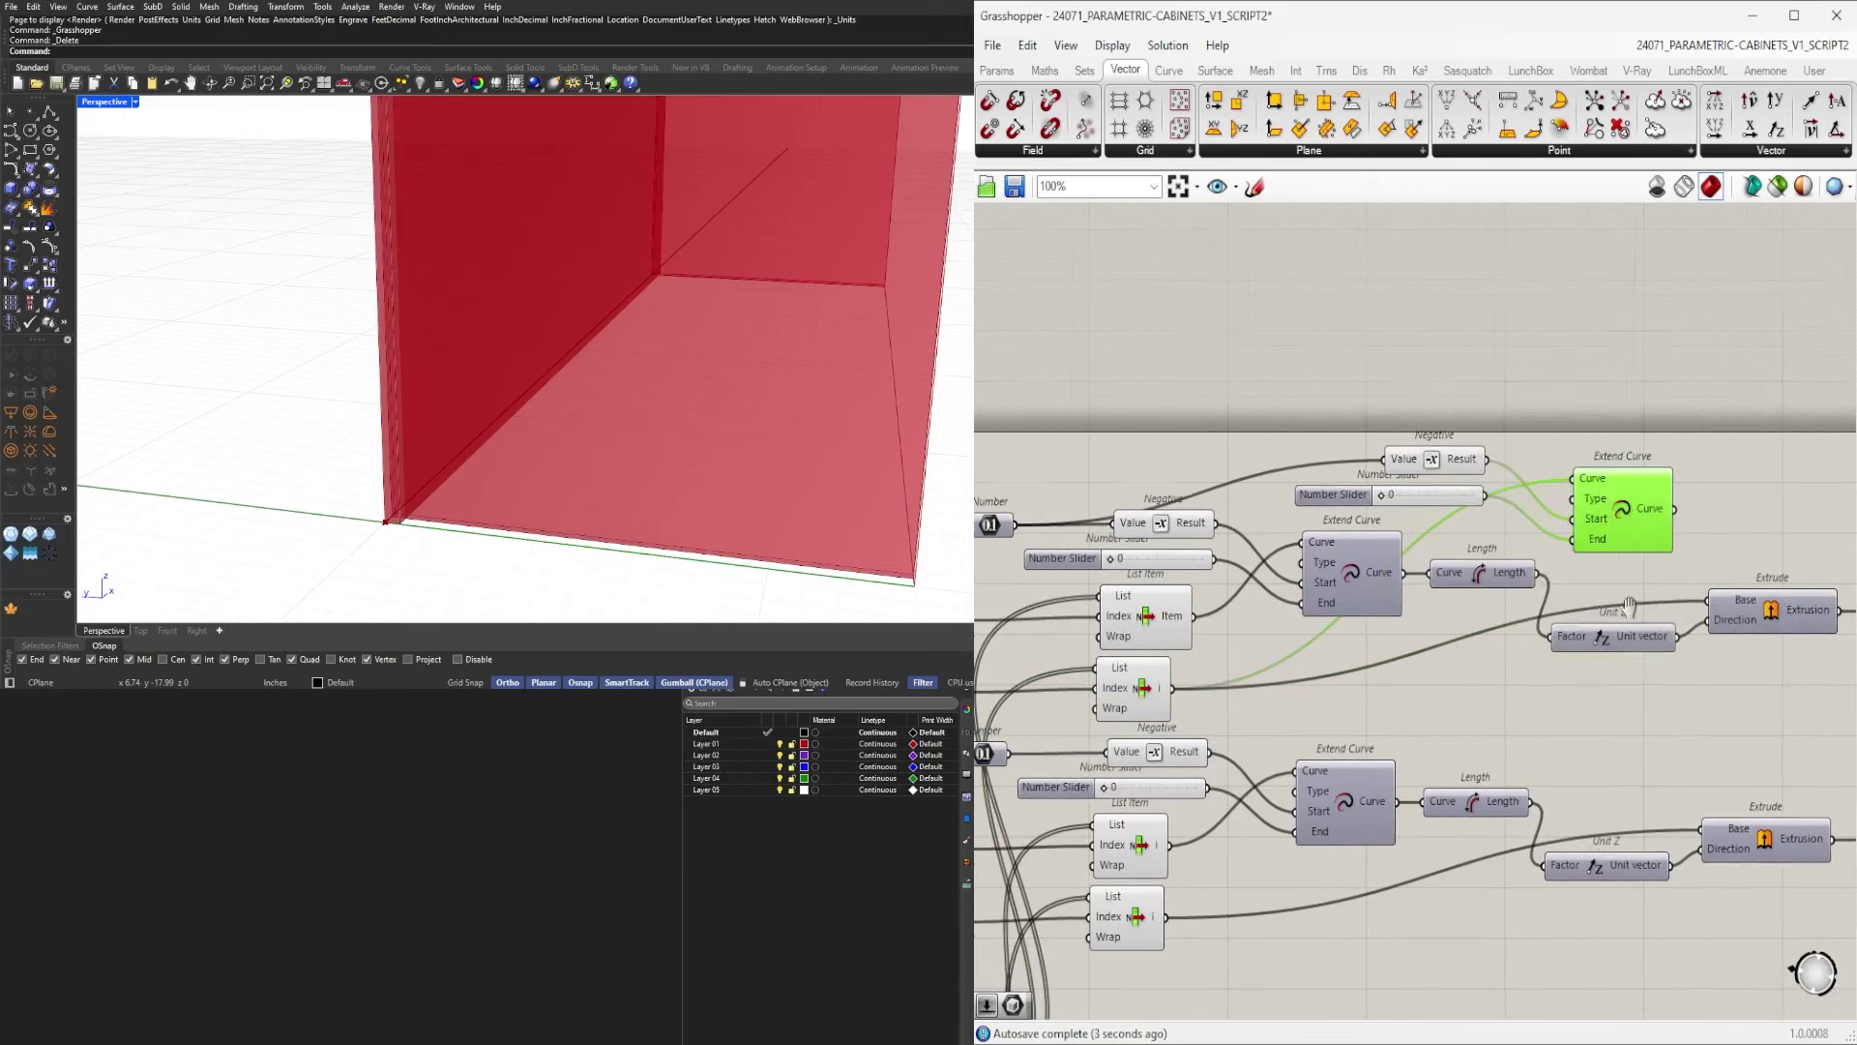
Move the copied Negative next to the first group's Number parameter and duplicate that Number parameter just above the original.
scroll(1490, 429, up, 2)
click(1257, 538)
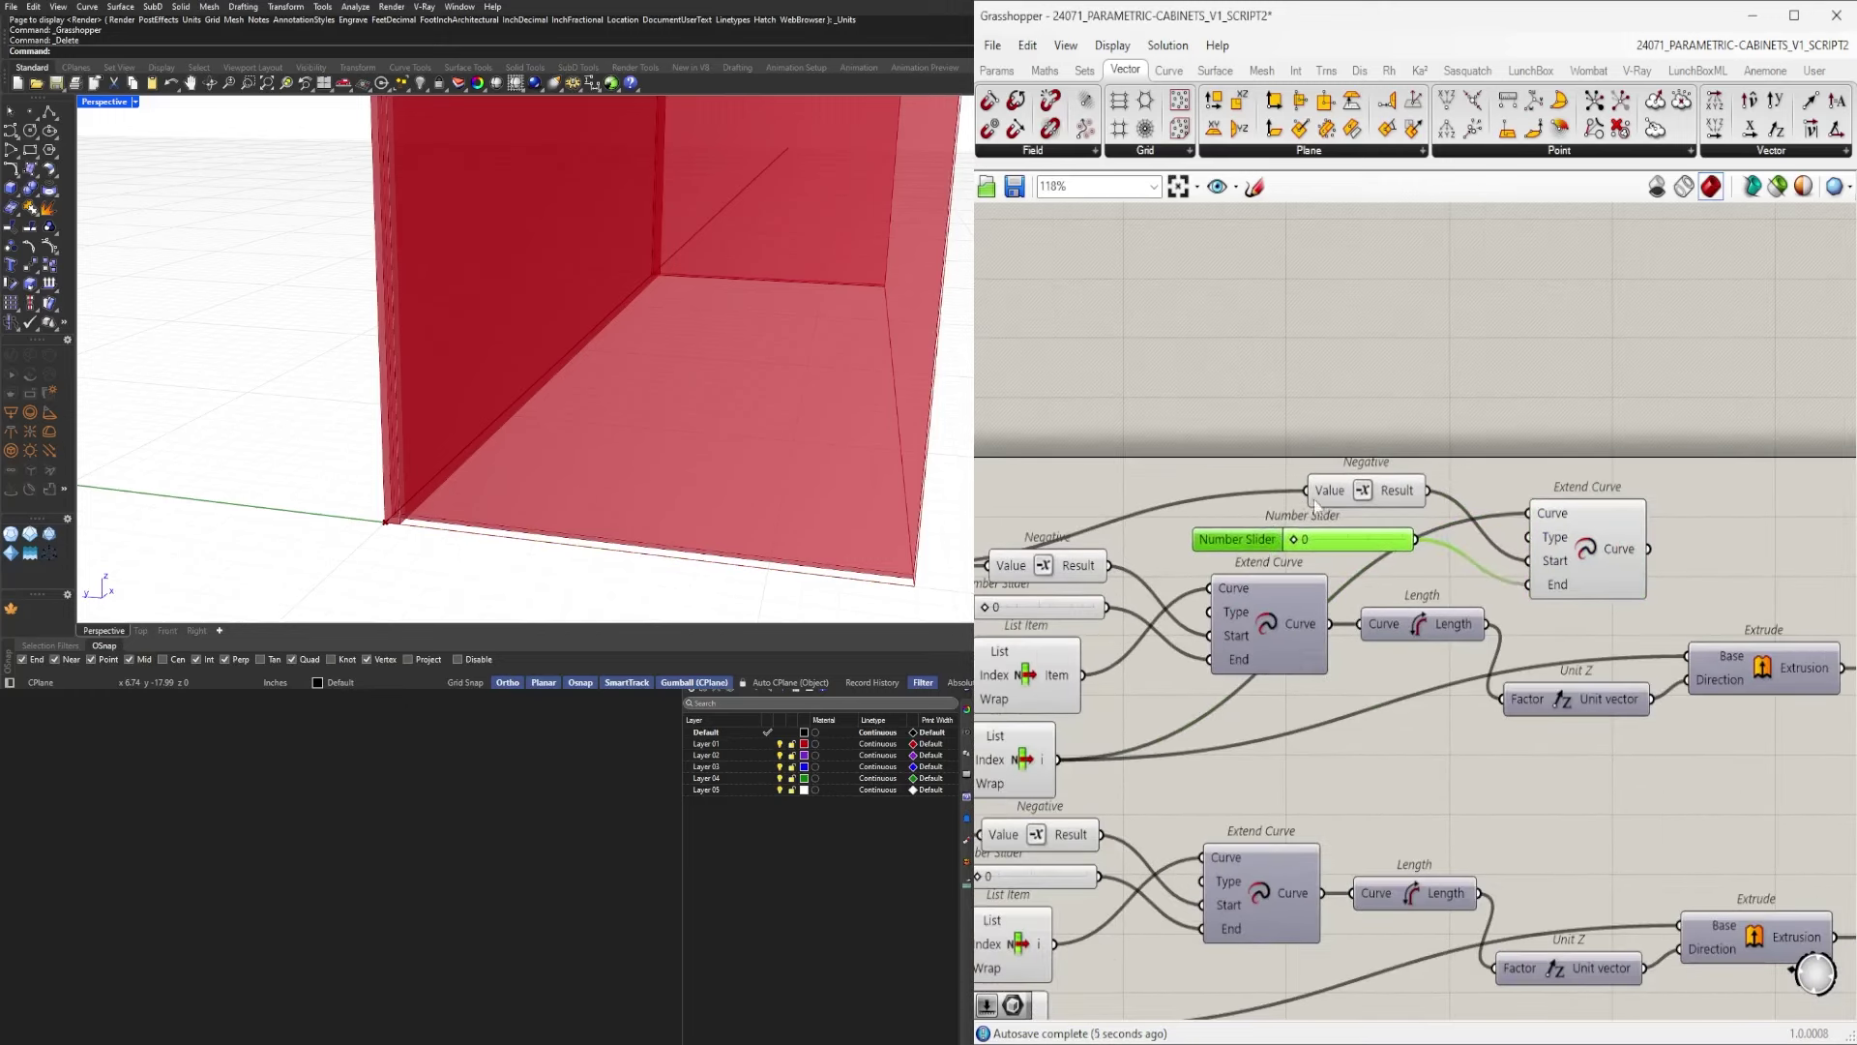
drag(1354, 500, 1043, 514)
right_drag(1042, 513, 1457, 530)
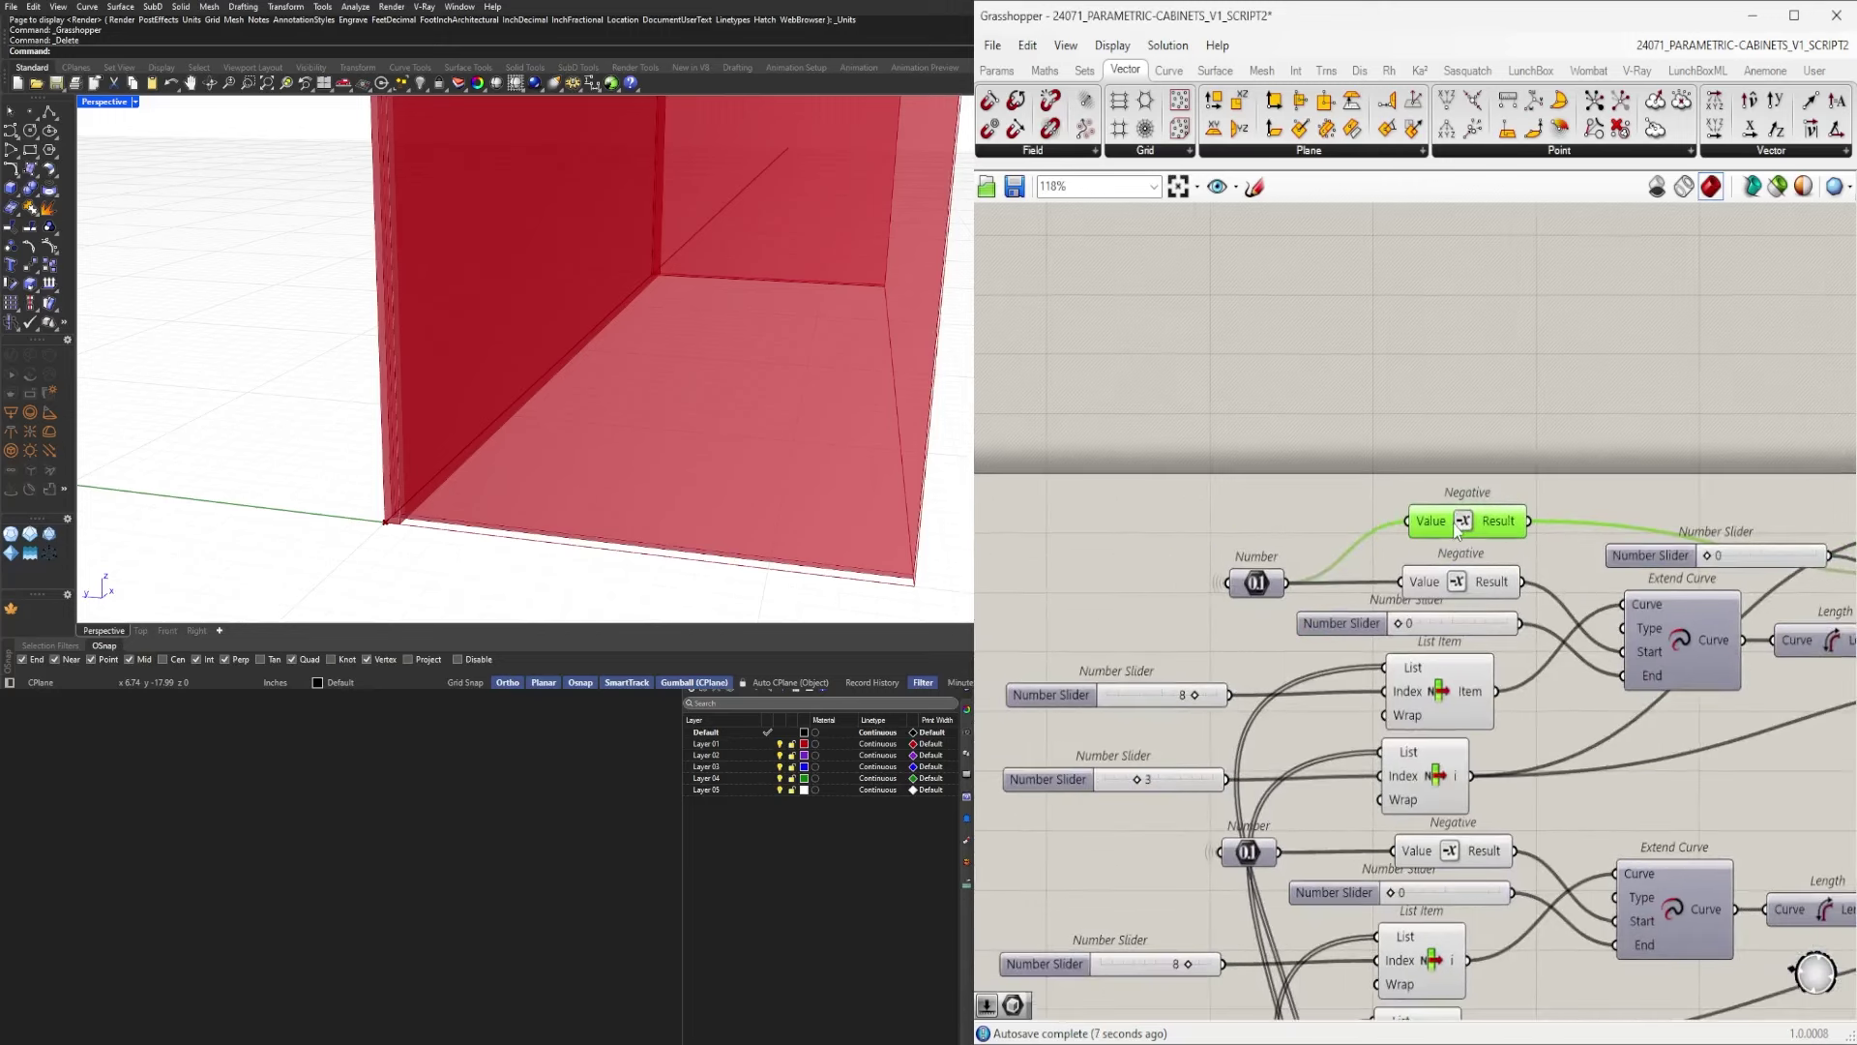
drag(1455, 524, 1444, 532)
alt+drag(1258, 578, 1261, 536)
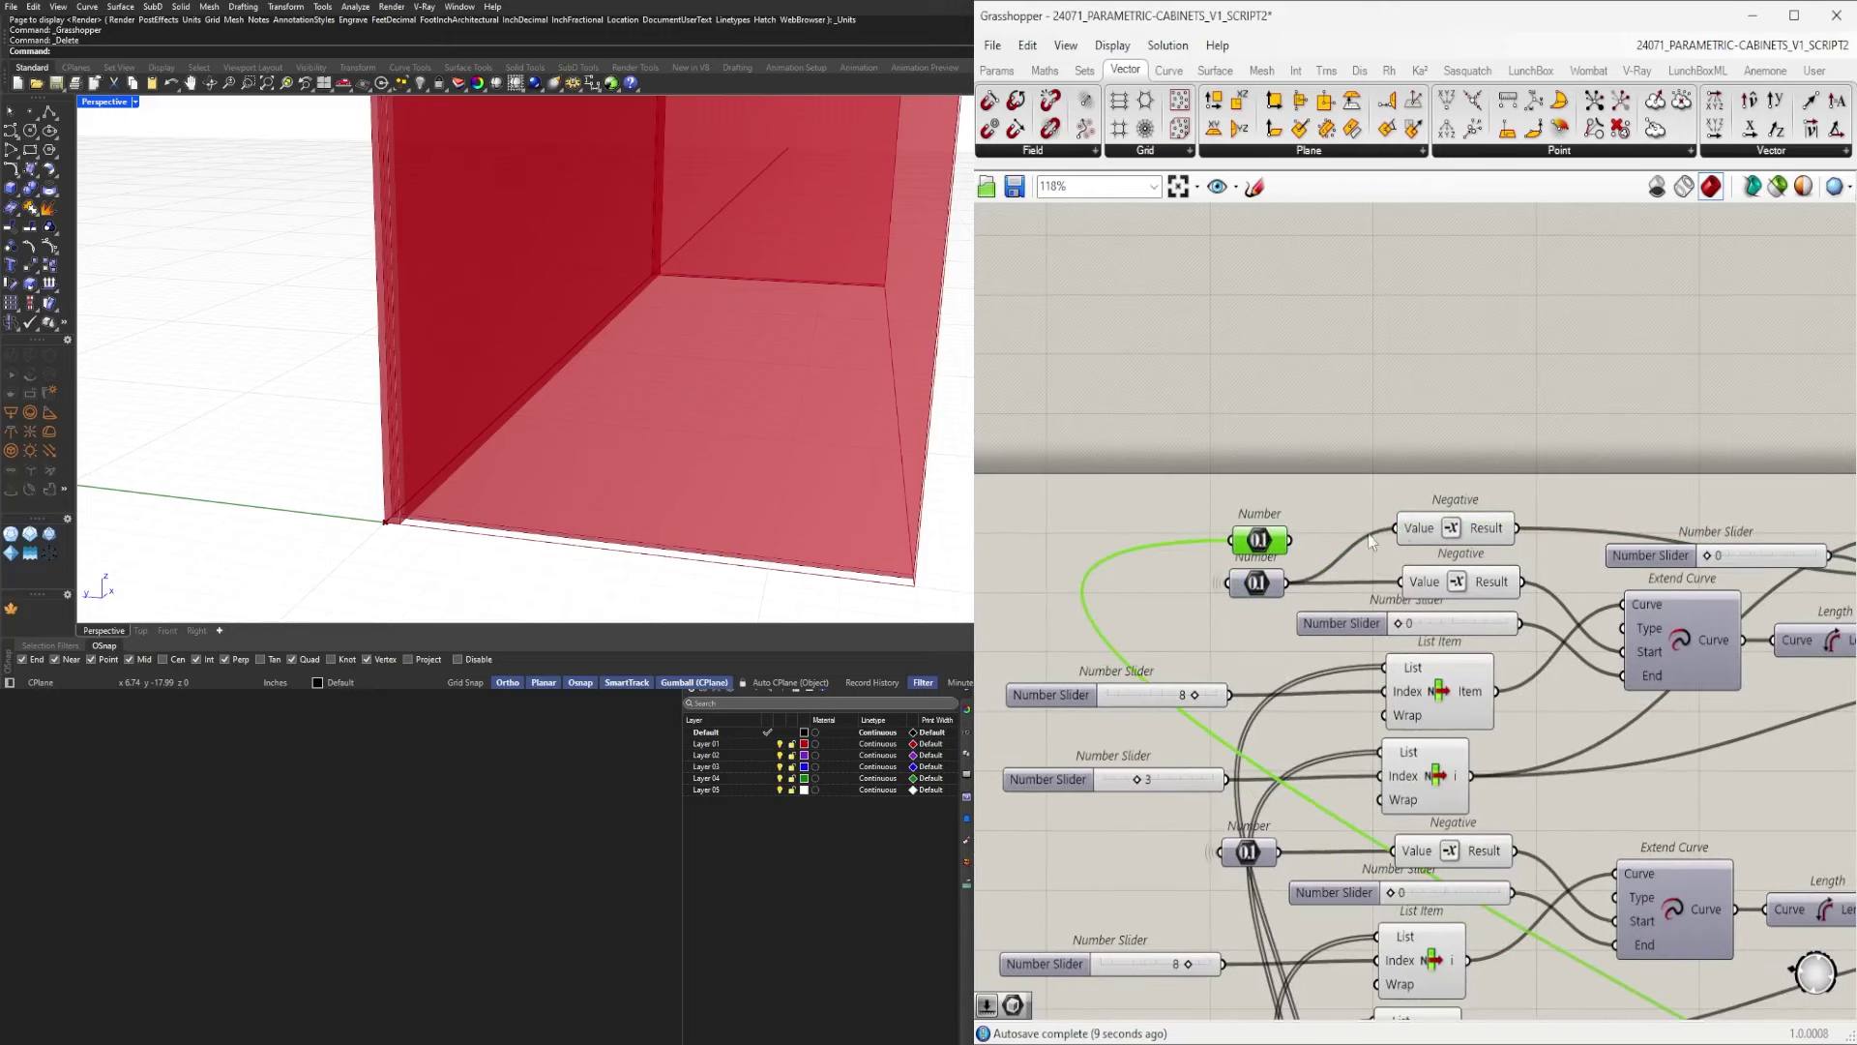
Duplicate the Division component beside the 0.500 thickness slider of the upper of the two lower Evaluate Surface chains.
scroll(1344, 544, down, 5)
scroll(1110, 869, up, 3)
right_drag(1110, 868, 1543, 709)
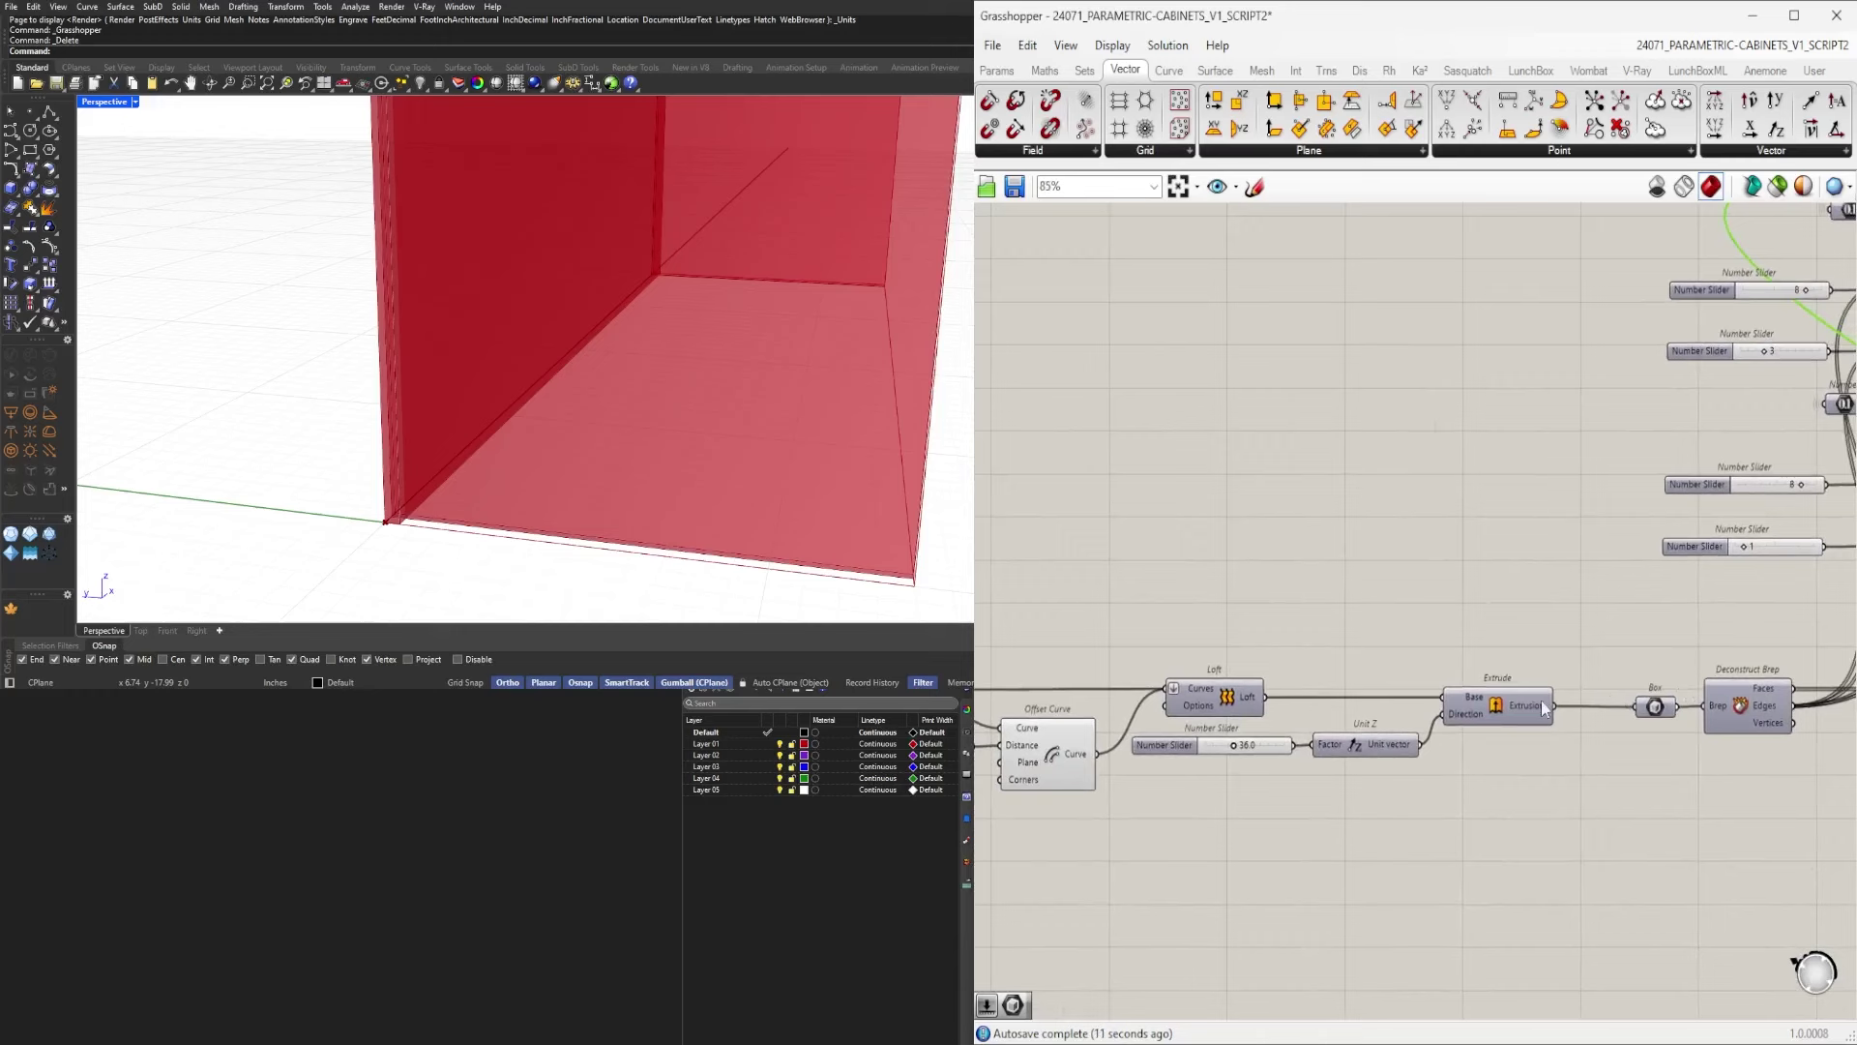
scroll(1543, 709, down, 5)
right_drag(1684, 821, 1231, 801)
scroll(1670, 805, up, 3)
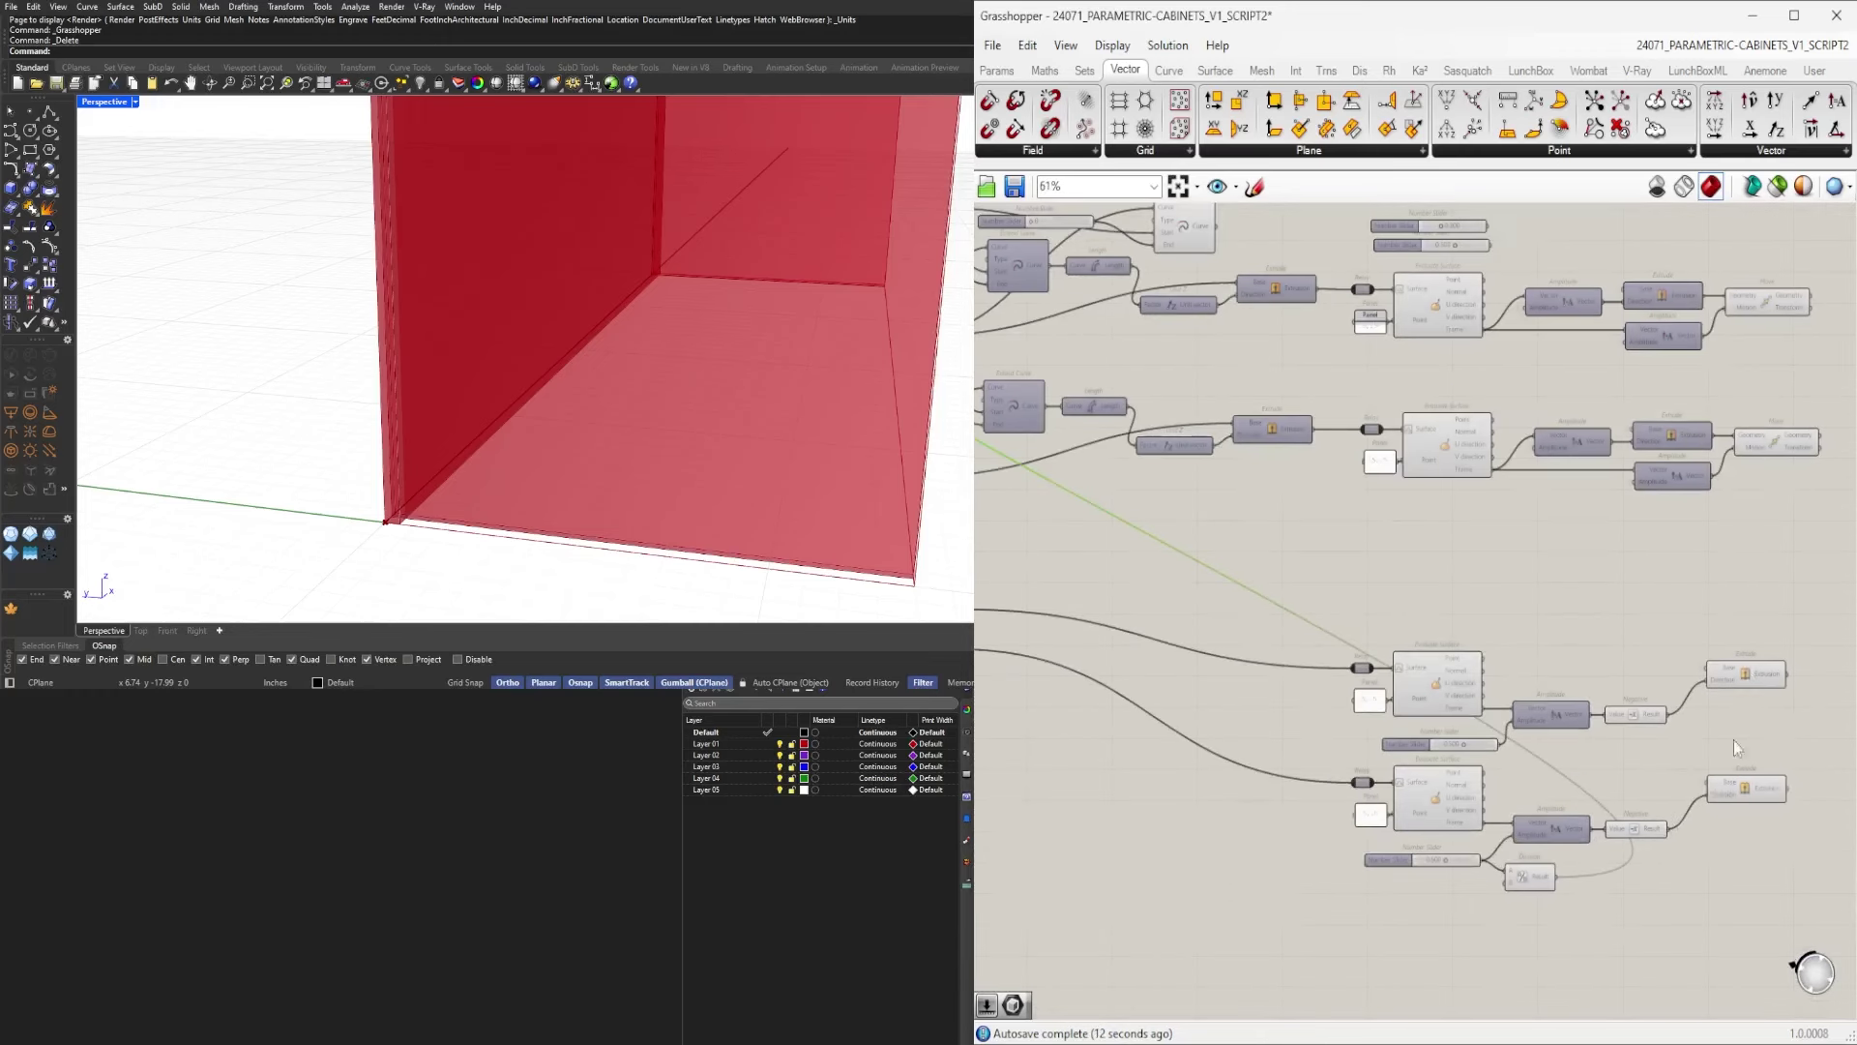
click(1739, 682)
scroll(1431, 725, up, 2)
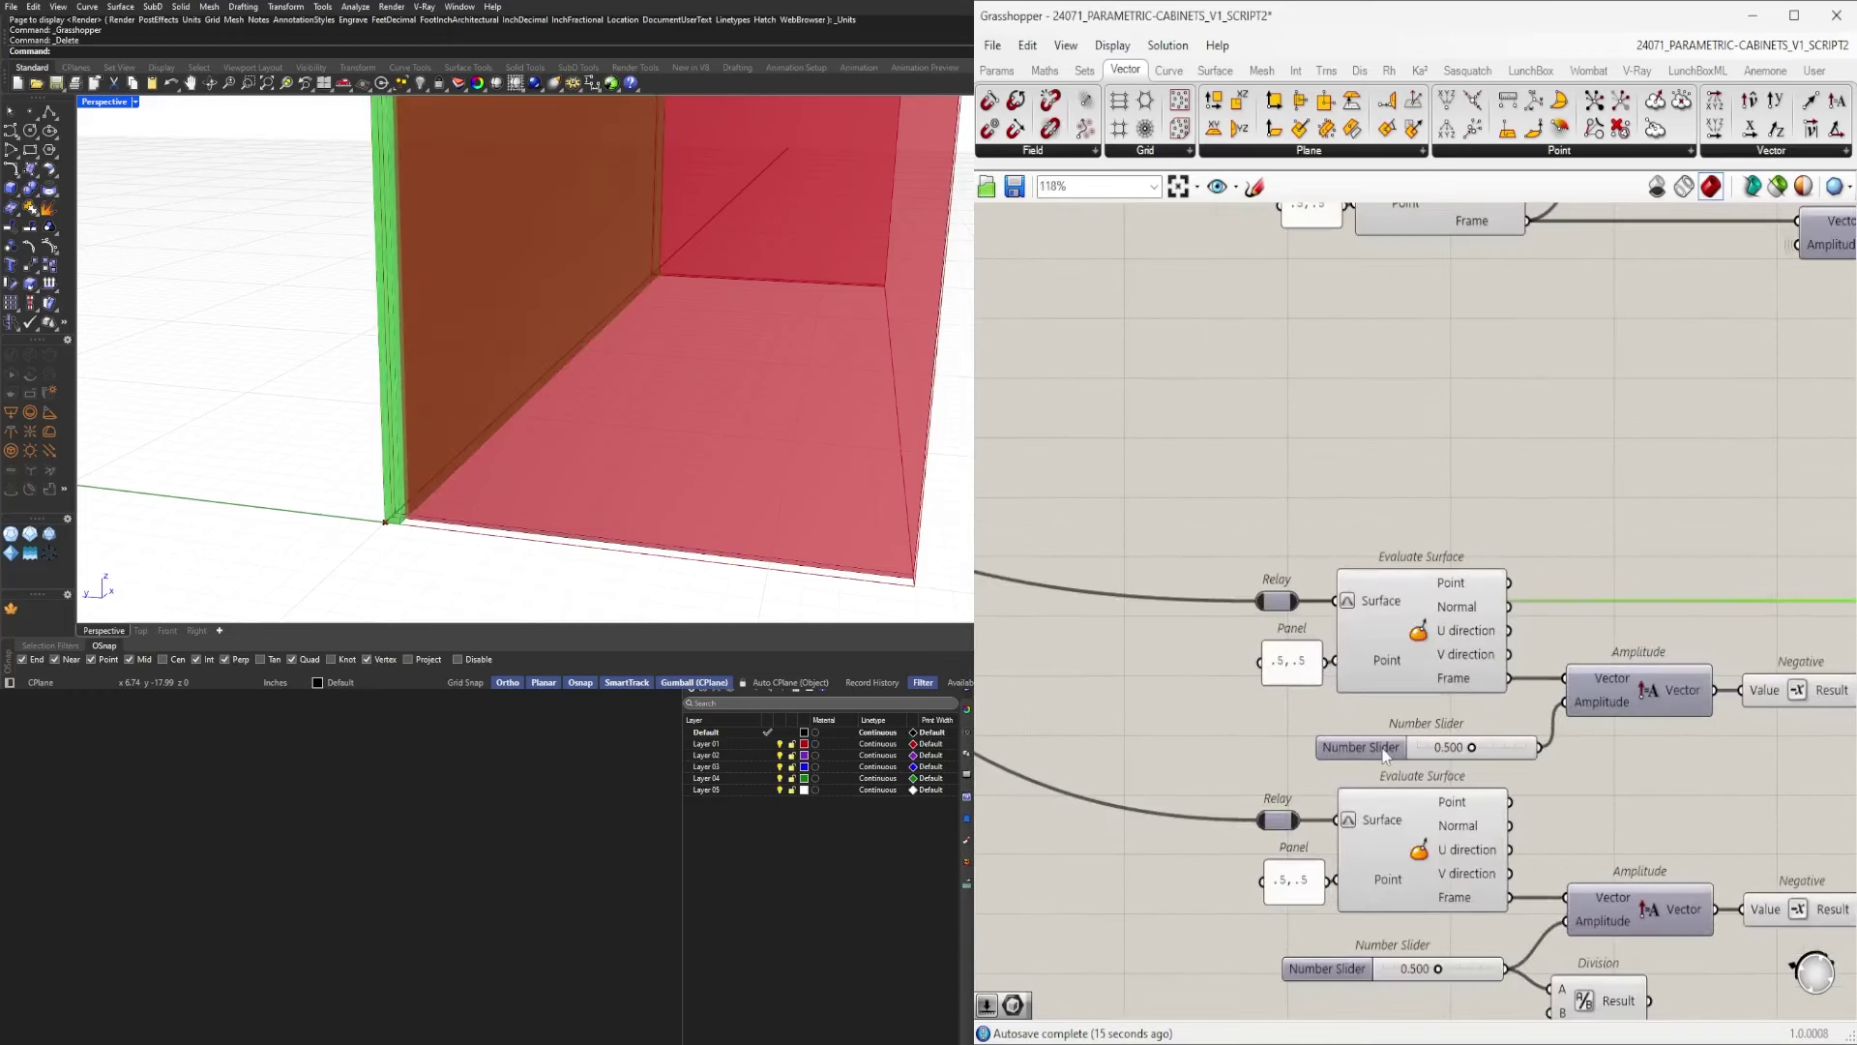
click(1430, 741)
scroll(1432, 803, up, 2)
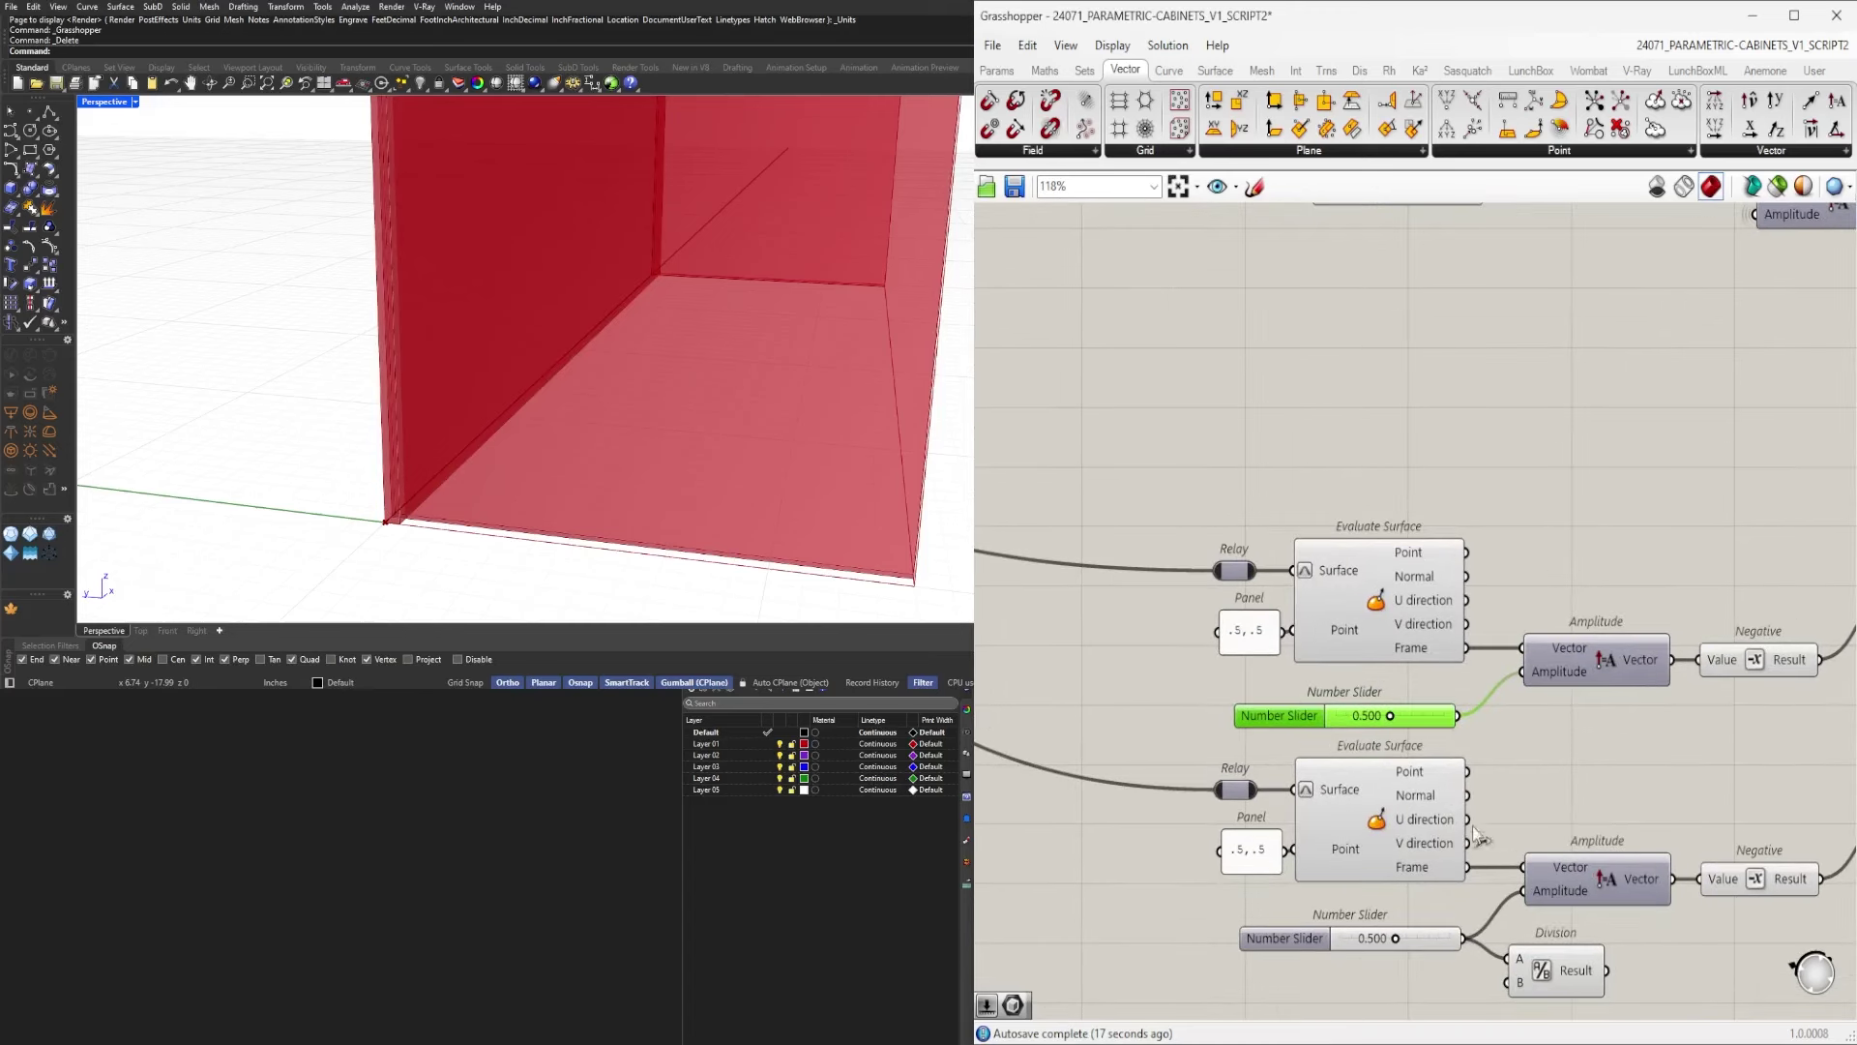
alt+drag(1572, 991, 1510, 744)
Feed the duplicated Division's result into the new Number parameter and connect that Number to the copied Negative.
drag(1544, 748, 1187, 394)
scroll(1662, 702, down, 7)
scroll(1227, 513, up, 8)
scroll(1151, 558, down, 6)
scroll(1186, 298, up, 6)
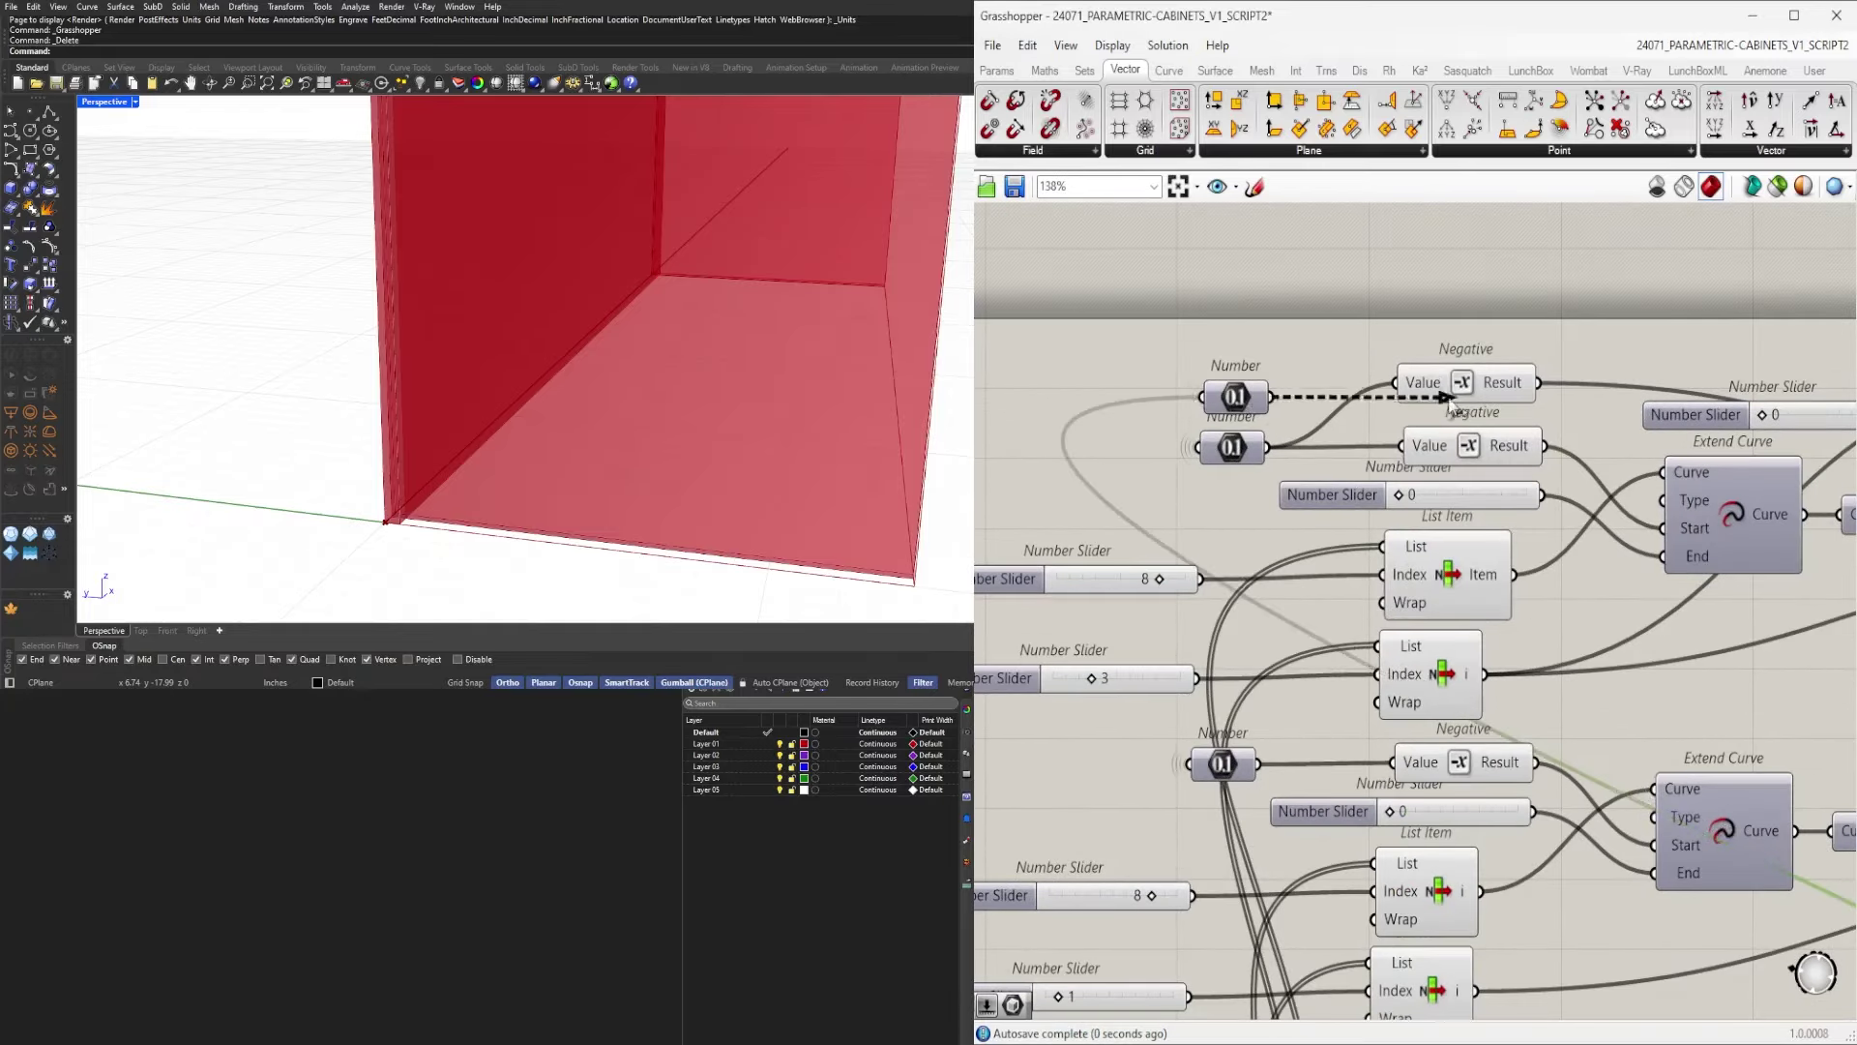
scroll(1407, 391, down, 3)
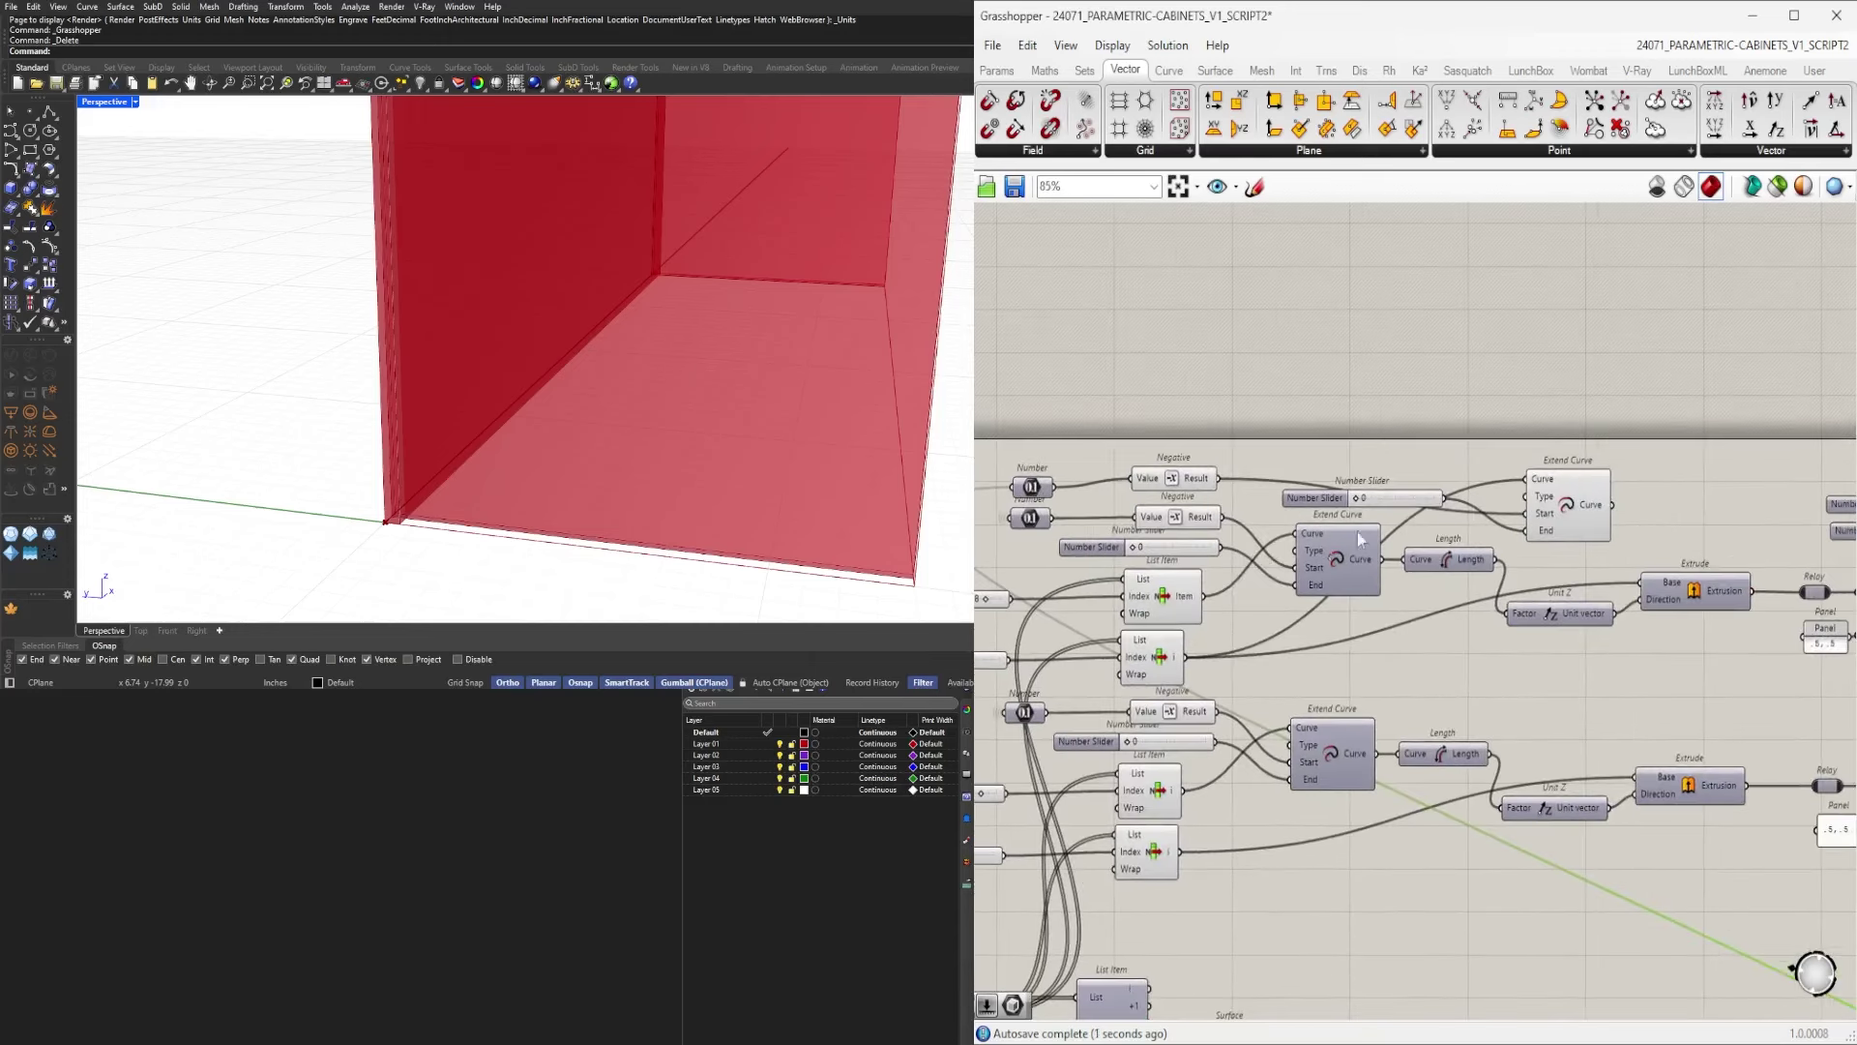
Set the wire display of the copied Extend Curve's Curve input to hidden.
click(1567, 509)
right_drag(1568, 510, 1519, 574)
mouse_move(1519, 574)
mouse_down()
mouse_move(1523, 530)
mouse_move(1525, 561)
mouse_up()
click(1466, 579)
scroll(1454, 568, up, 2)
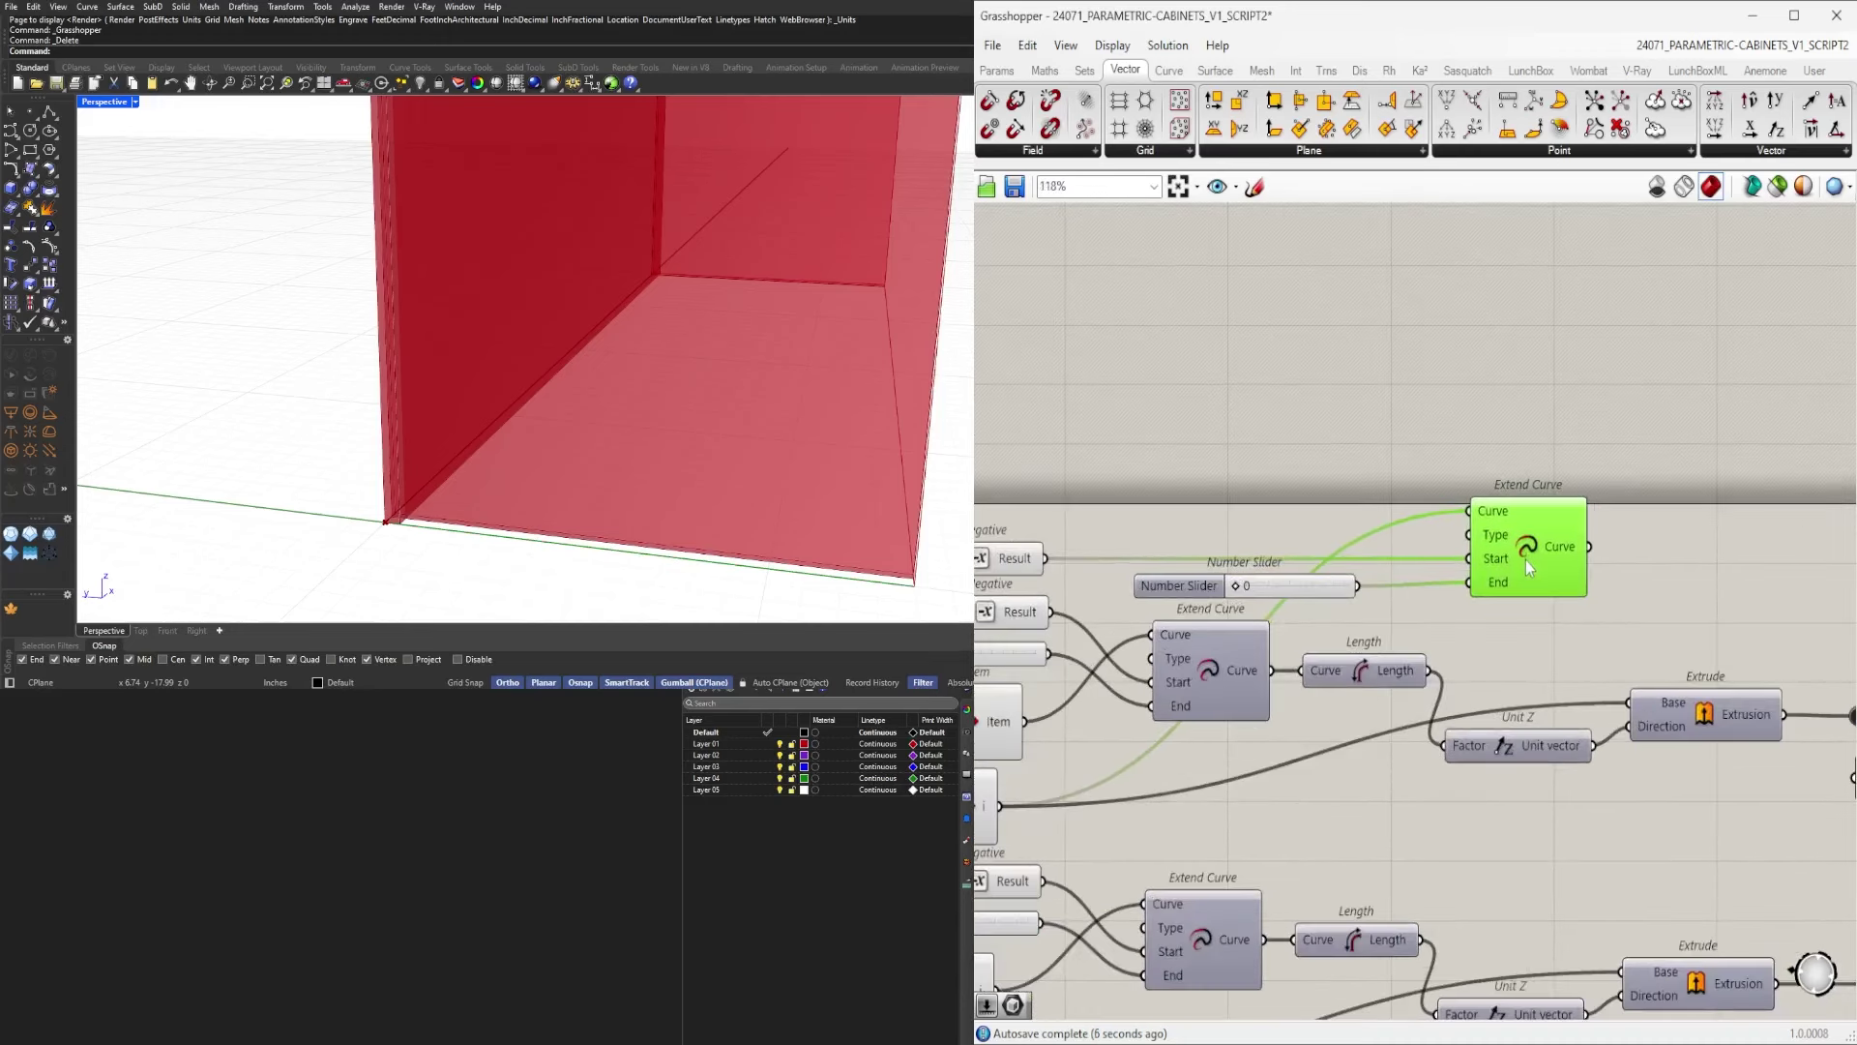
click(1672, 449)
scroll(1581, 580, down, 4)
scroll(1494, 557, up, 4)
right_click(1572, 530)
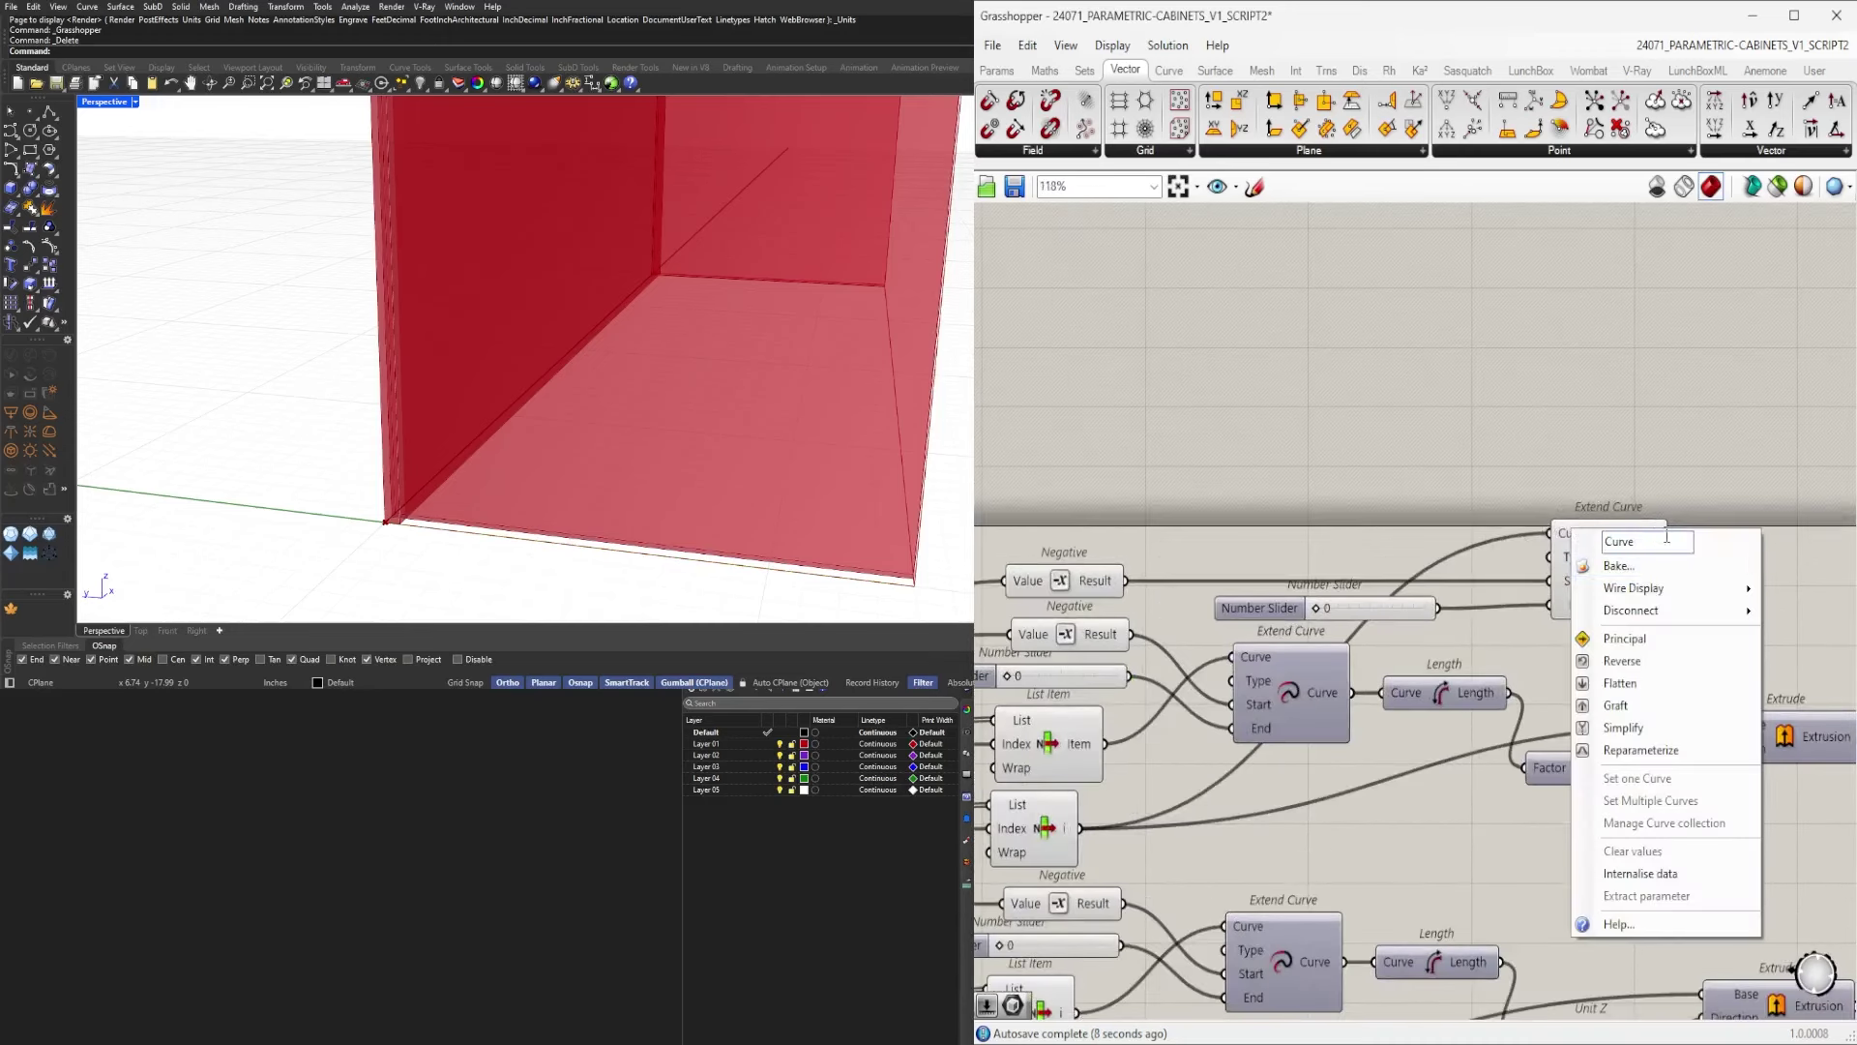
mouse_move(1709, 588)
click(1809, 634)
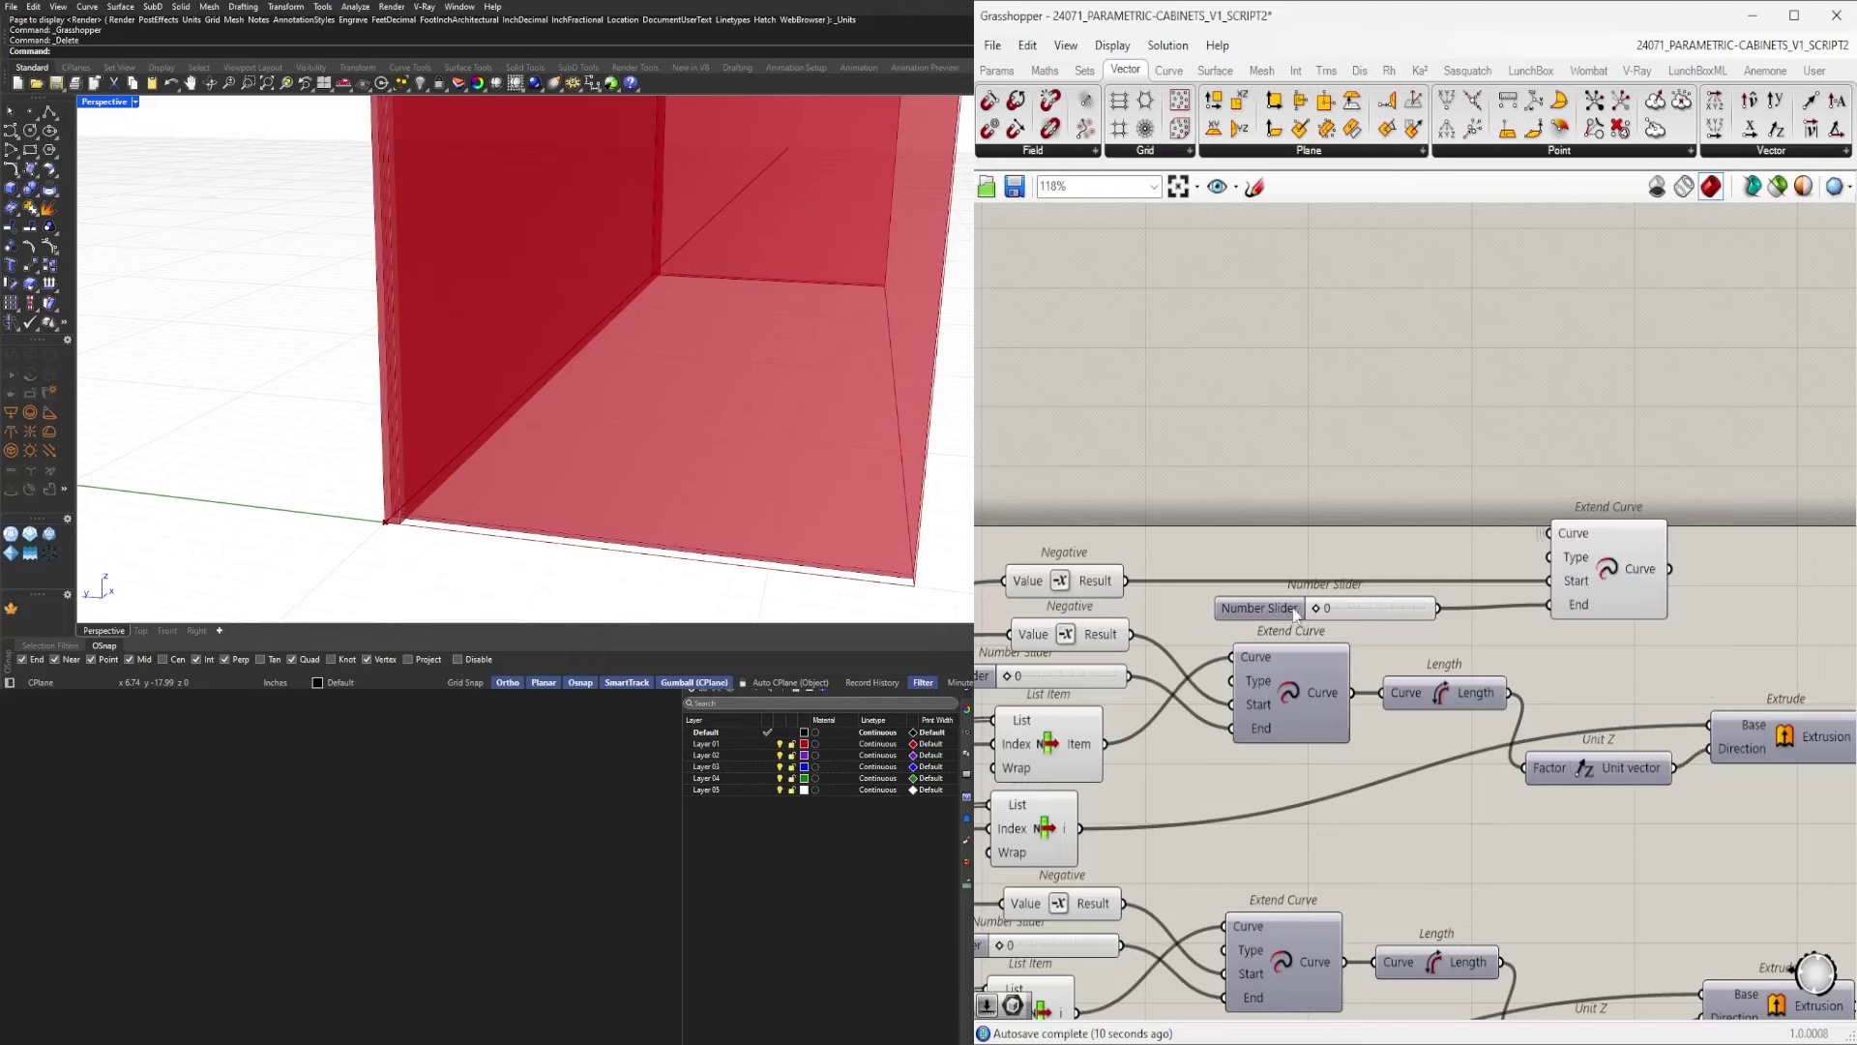
Place the copied zero slider nearer the Extend Curve copy and line up the new Number parameter with its Negative.
drag(1294, 613, 1343, 611)
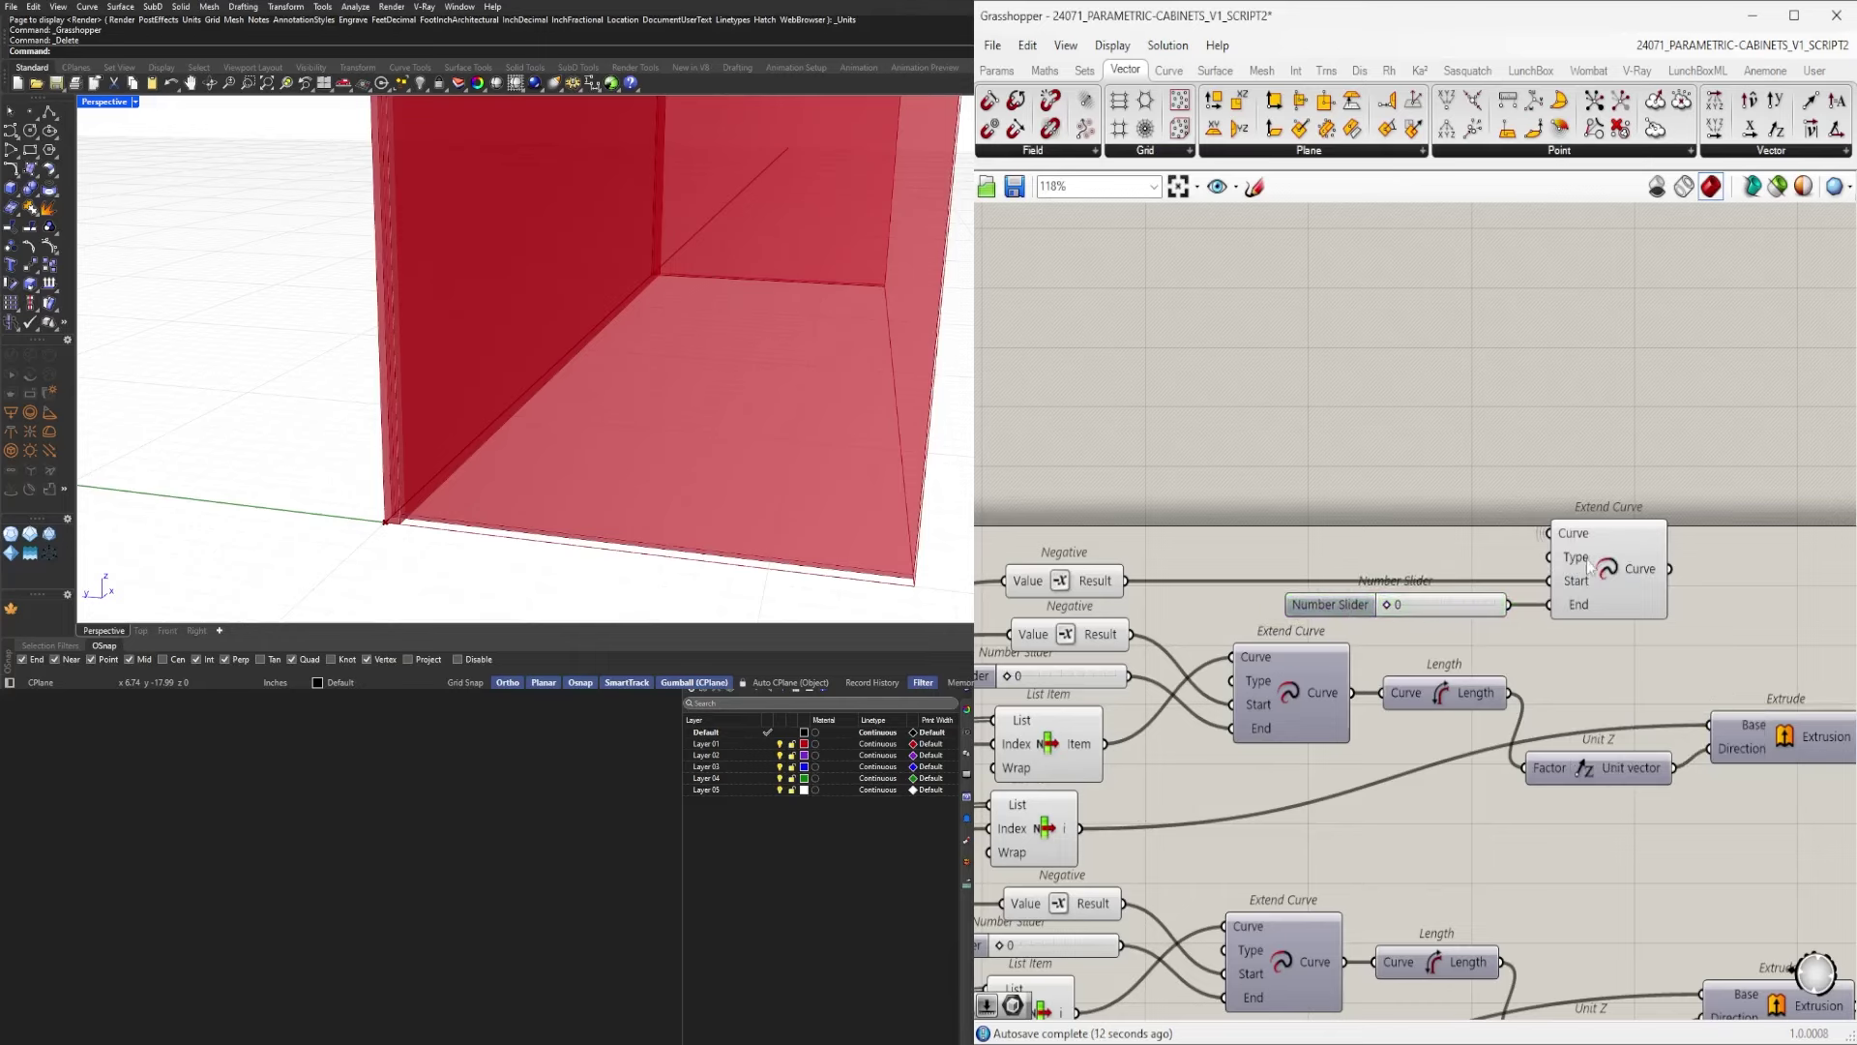
click(1649, 587)
right_drag(1701, 577, 1652, 572)
click(1651, 571)
right_drag(1205, 592, 1541, 600)
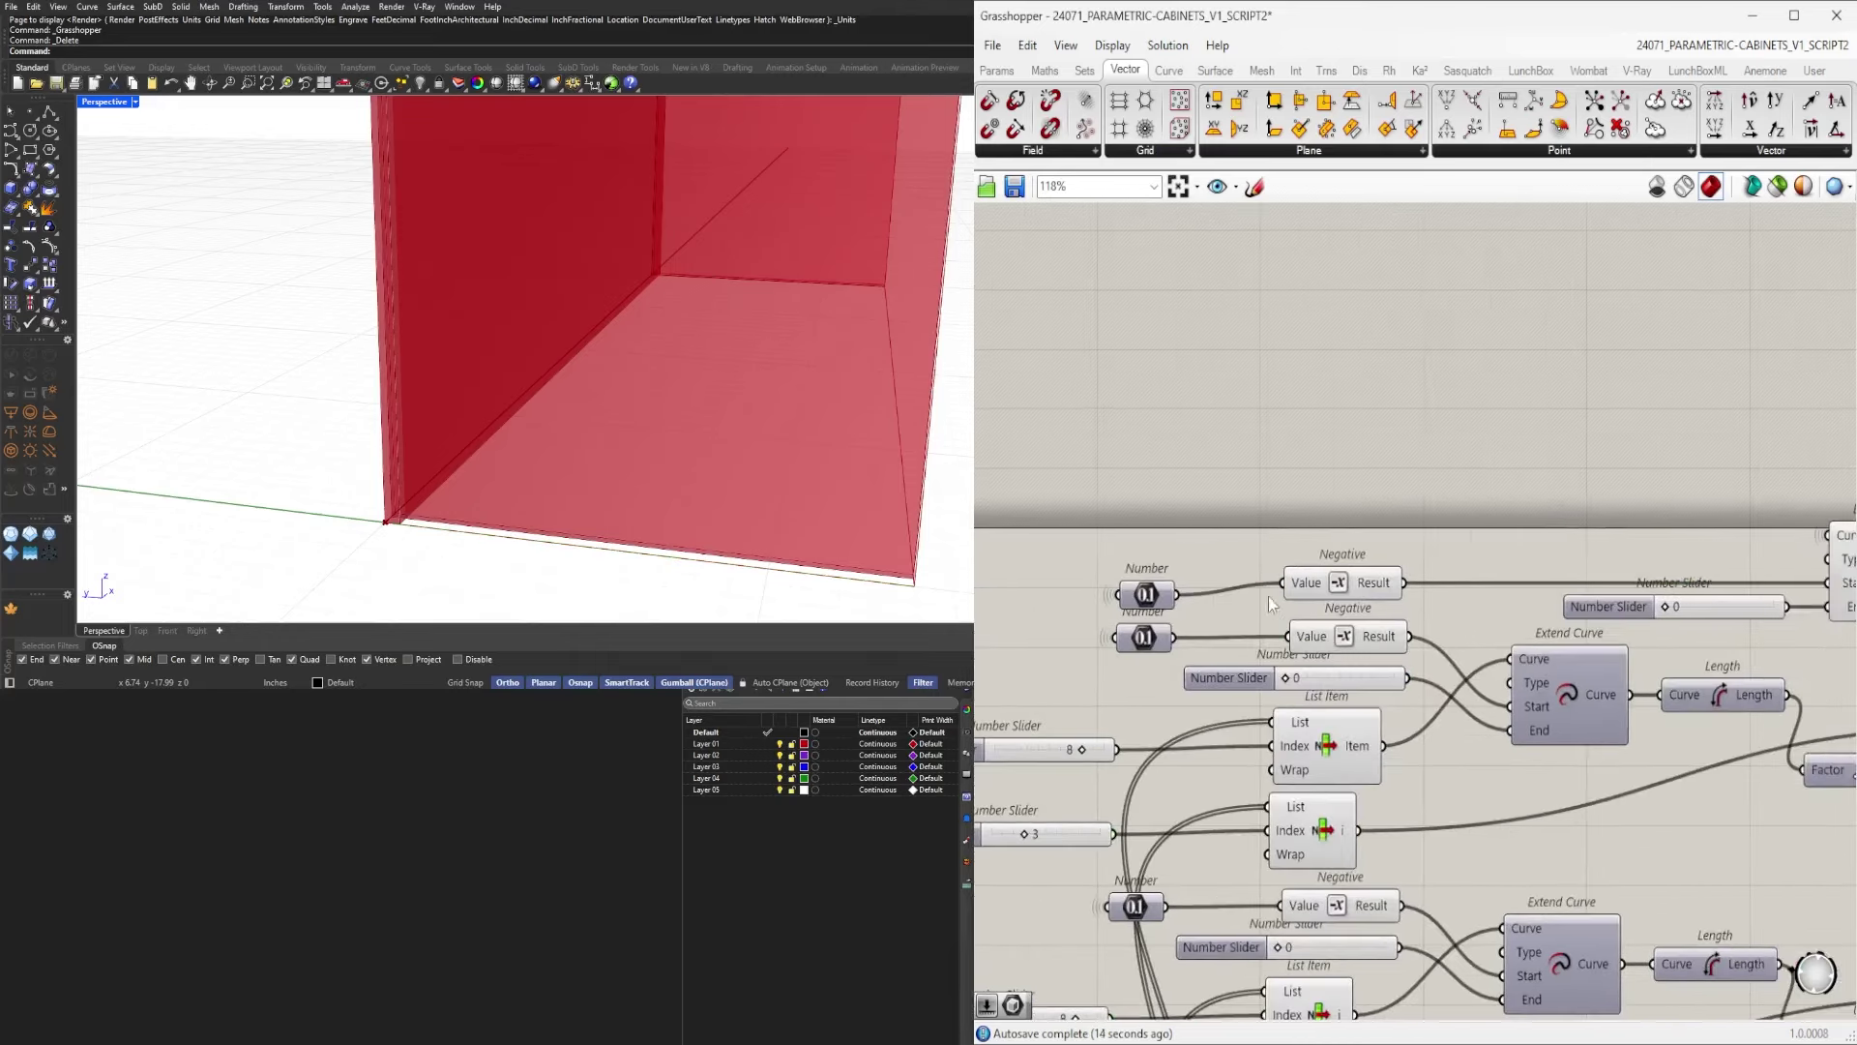
drag(1146, 594, 1151, 582)
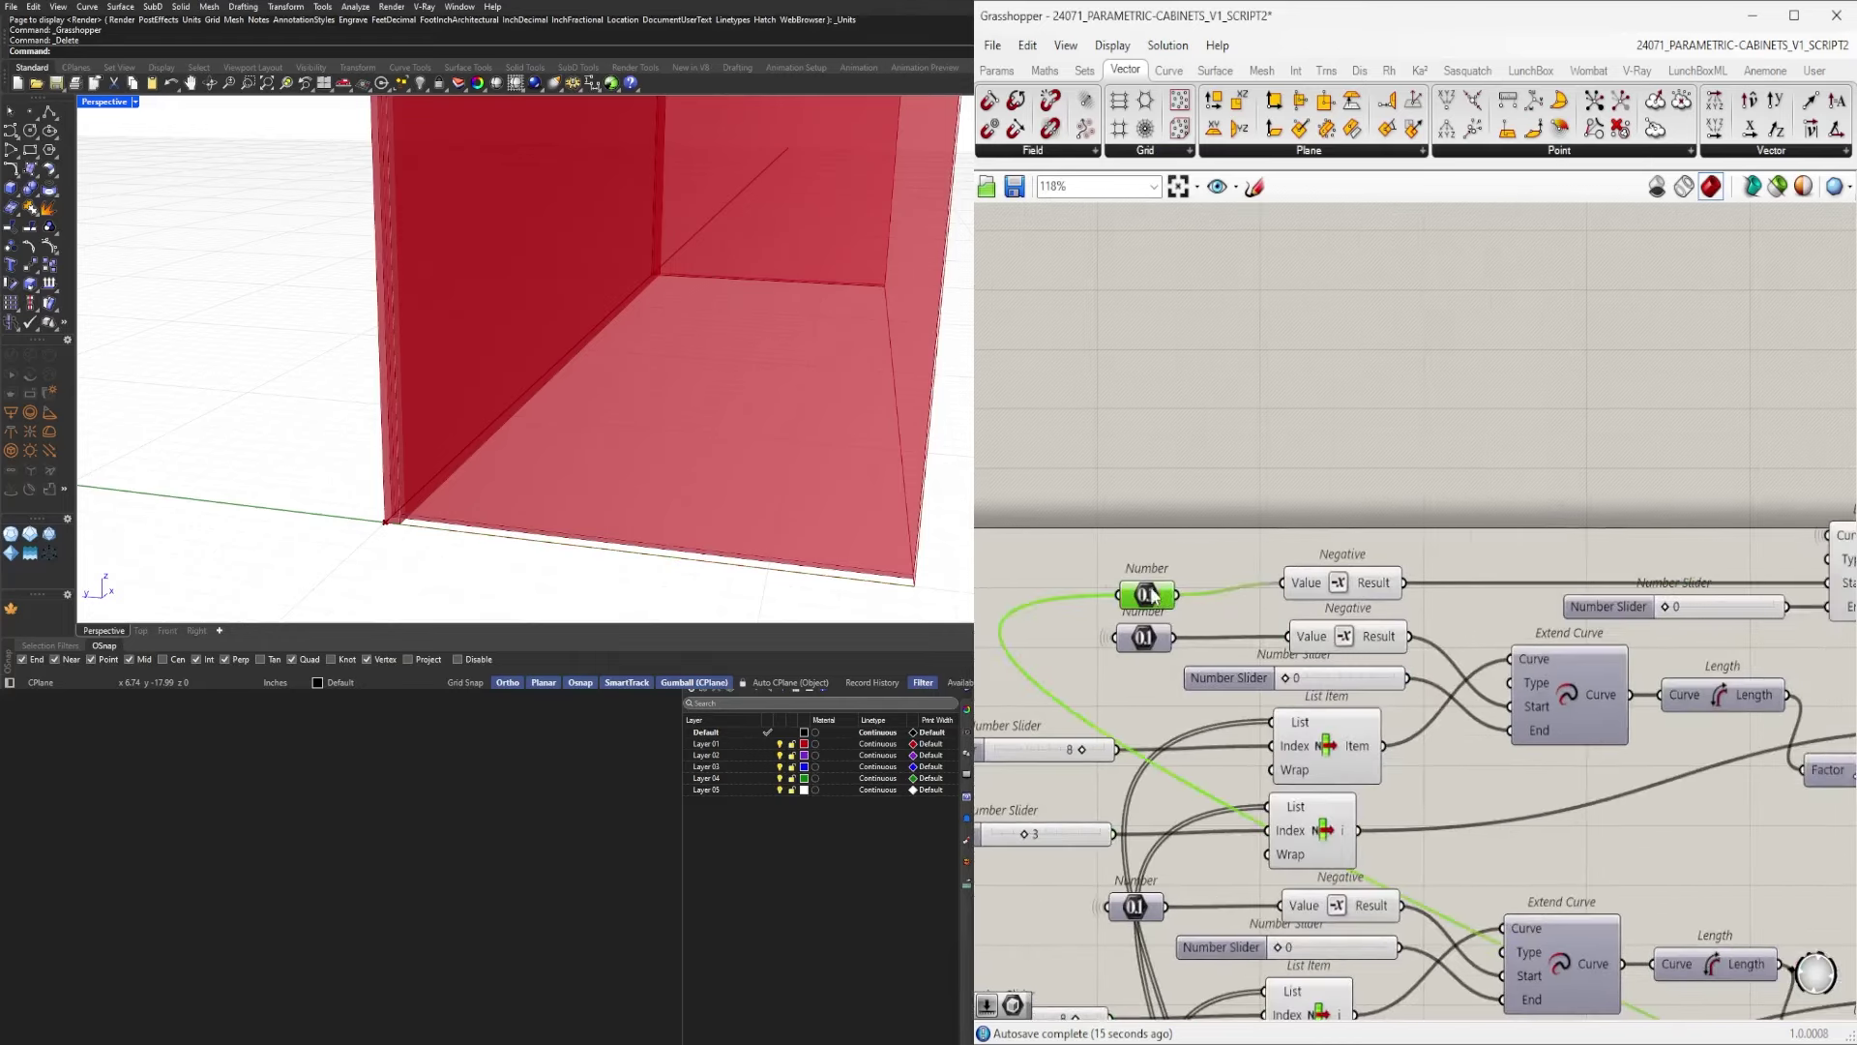
Shift the copied zero slider and Extend Curve together, closer to their Negative.
click(1176, 542)
scroll(1391, 515, down, 3)
scroll(1713, 534, up, 3)
drag(1291, 586, 1246, 604)
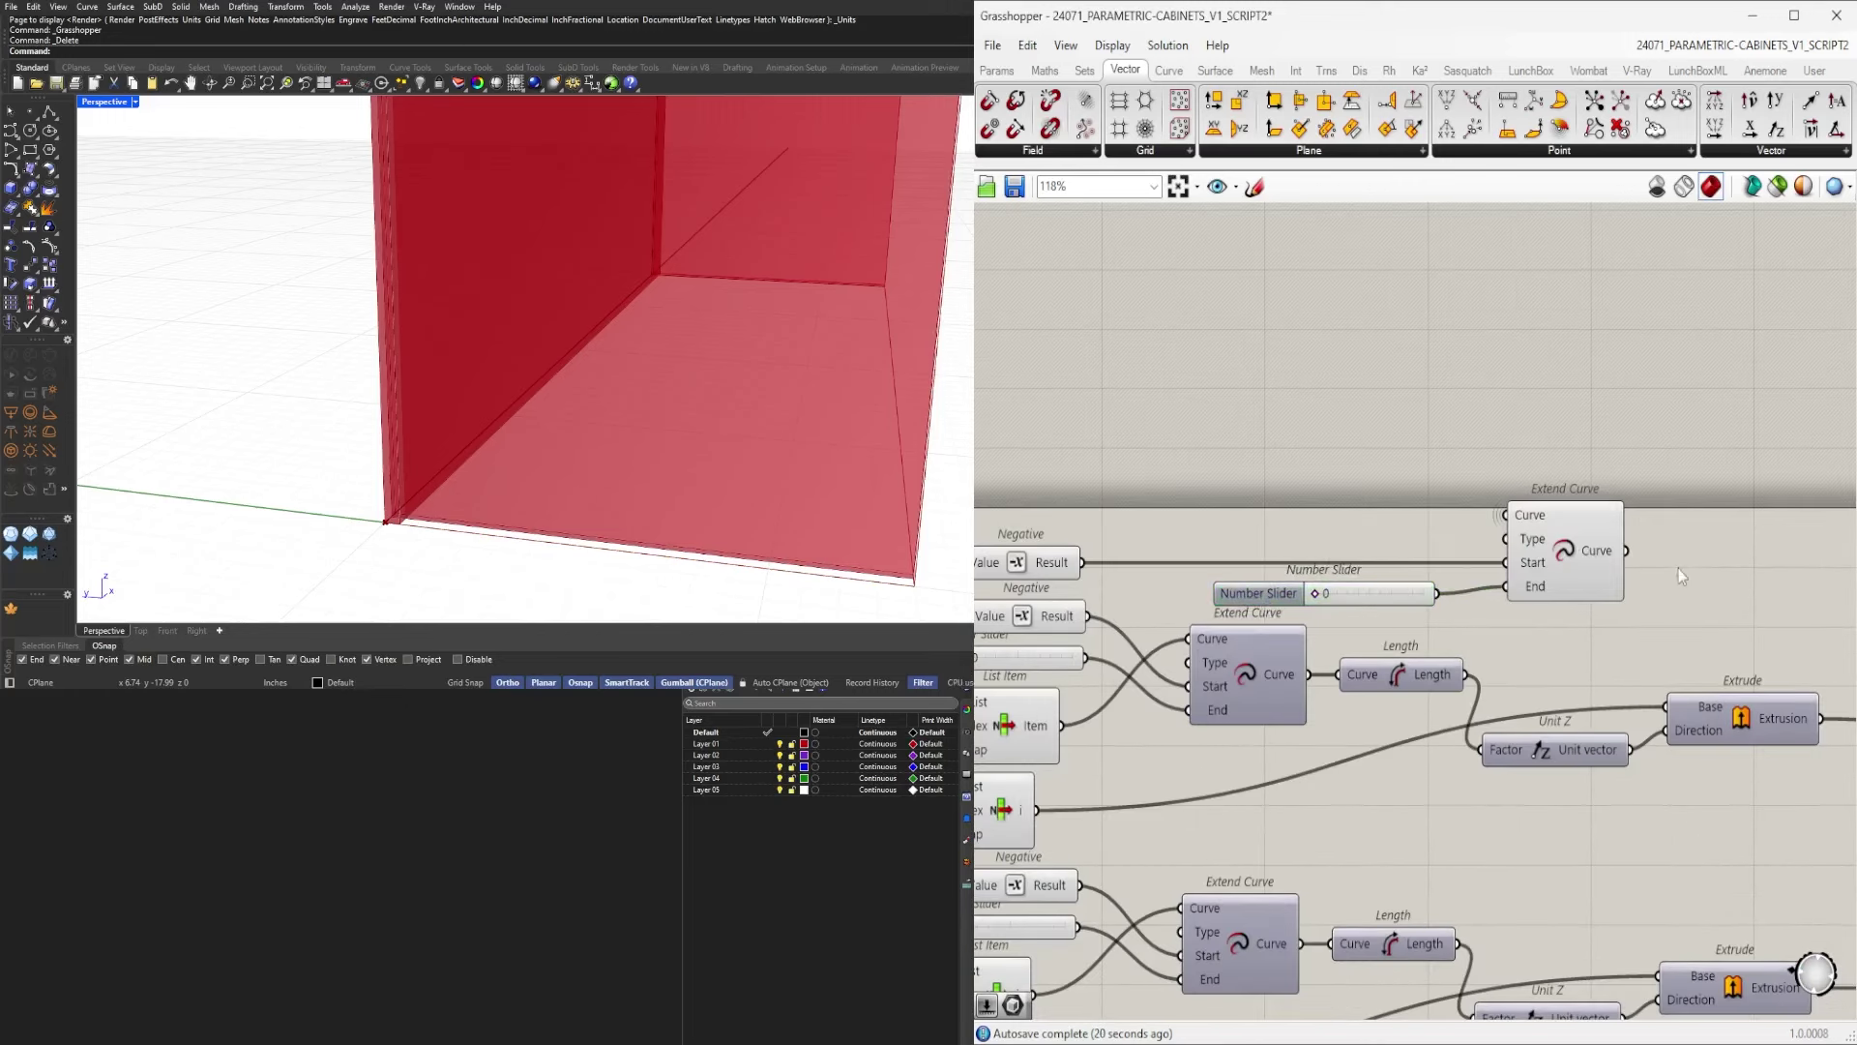
drag(1674, 597, 1245, 500)
drag(1573, 520, 1496, 520)
click(1577, 561)
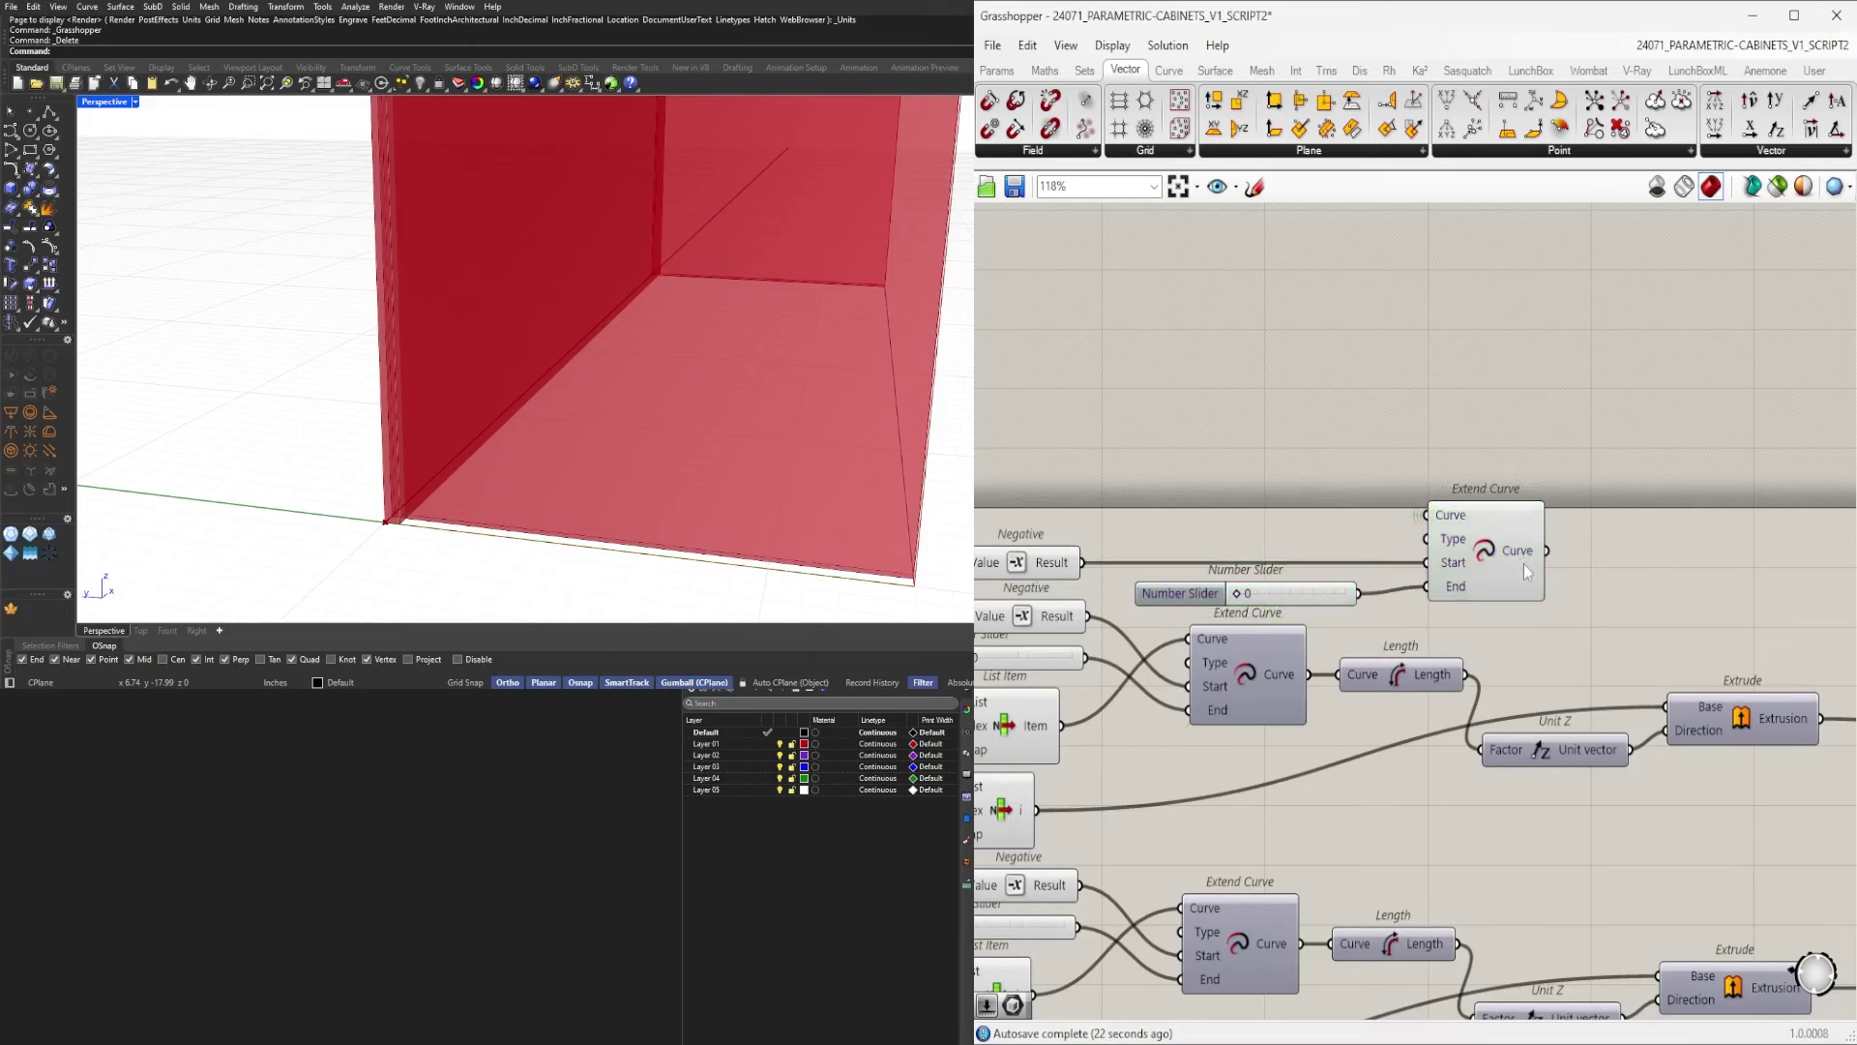
Make room by shifting the first panel's Unit Z and Extrude, and feed the Extrude's Base from the copied Extend Curve.
scroll(1524, 571, down, 3)
click(1573, 708)
scroll(1575, 709, down, 4)
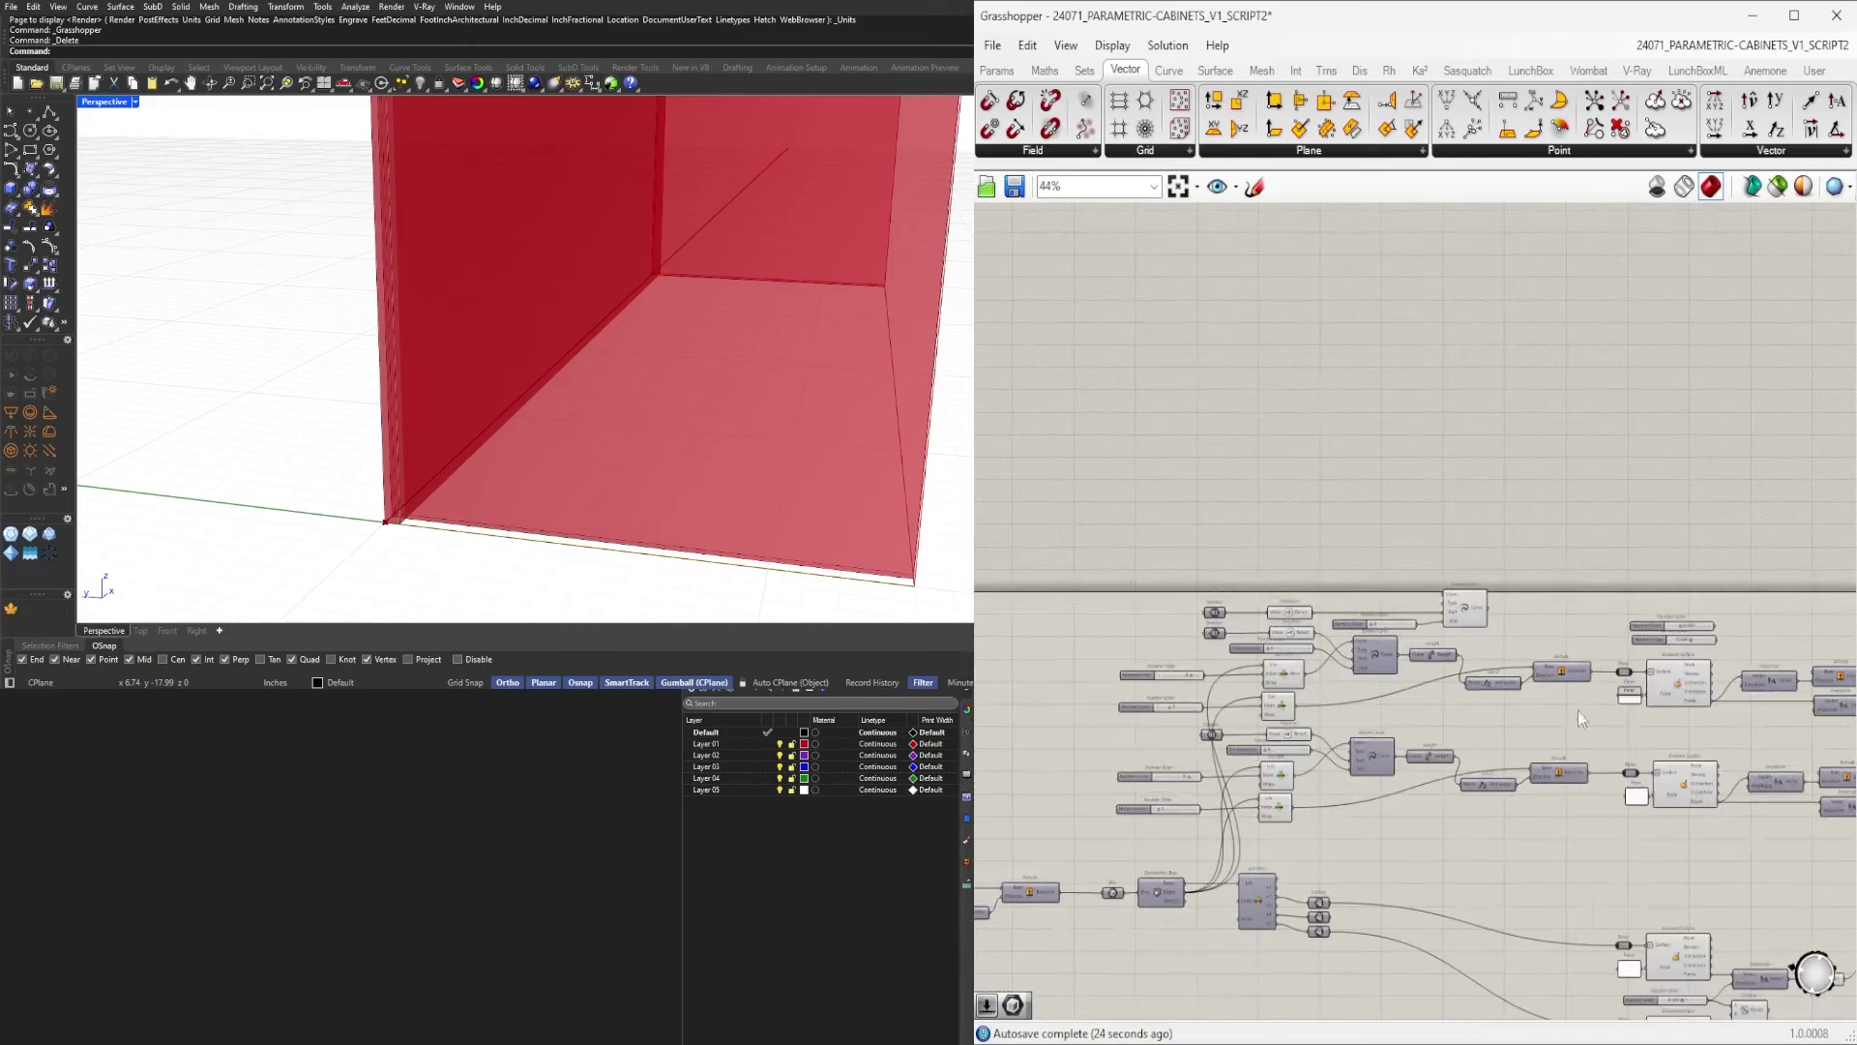
scroll(1579, 698, up, 4)
drag(1588, 700, 1655, 685)
scroll(1581, 650, up, 3)
click(1485, 522)
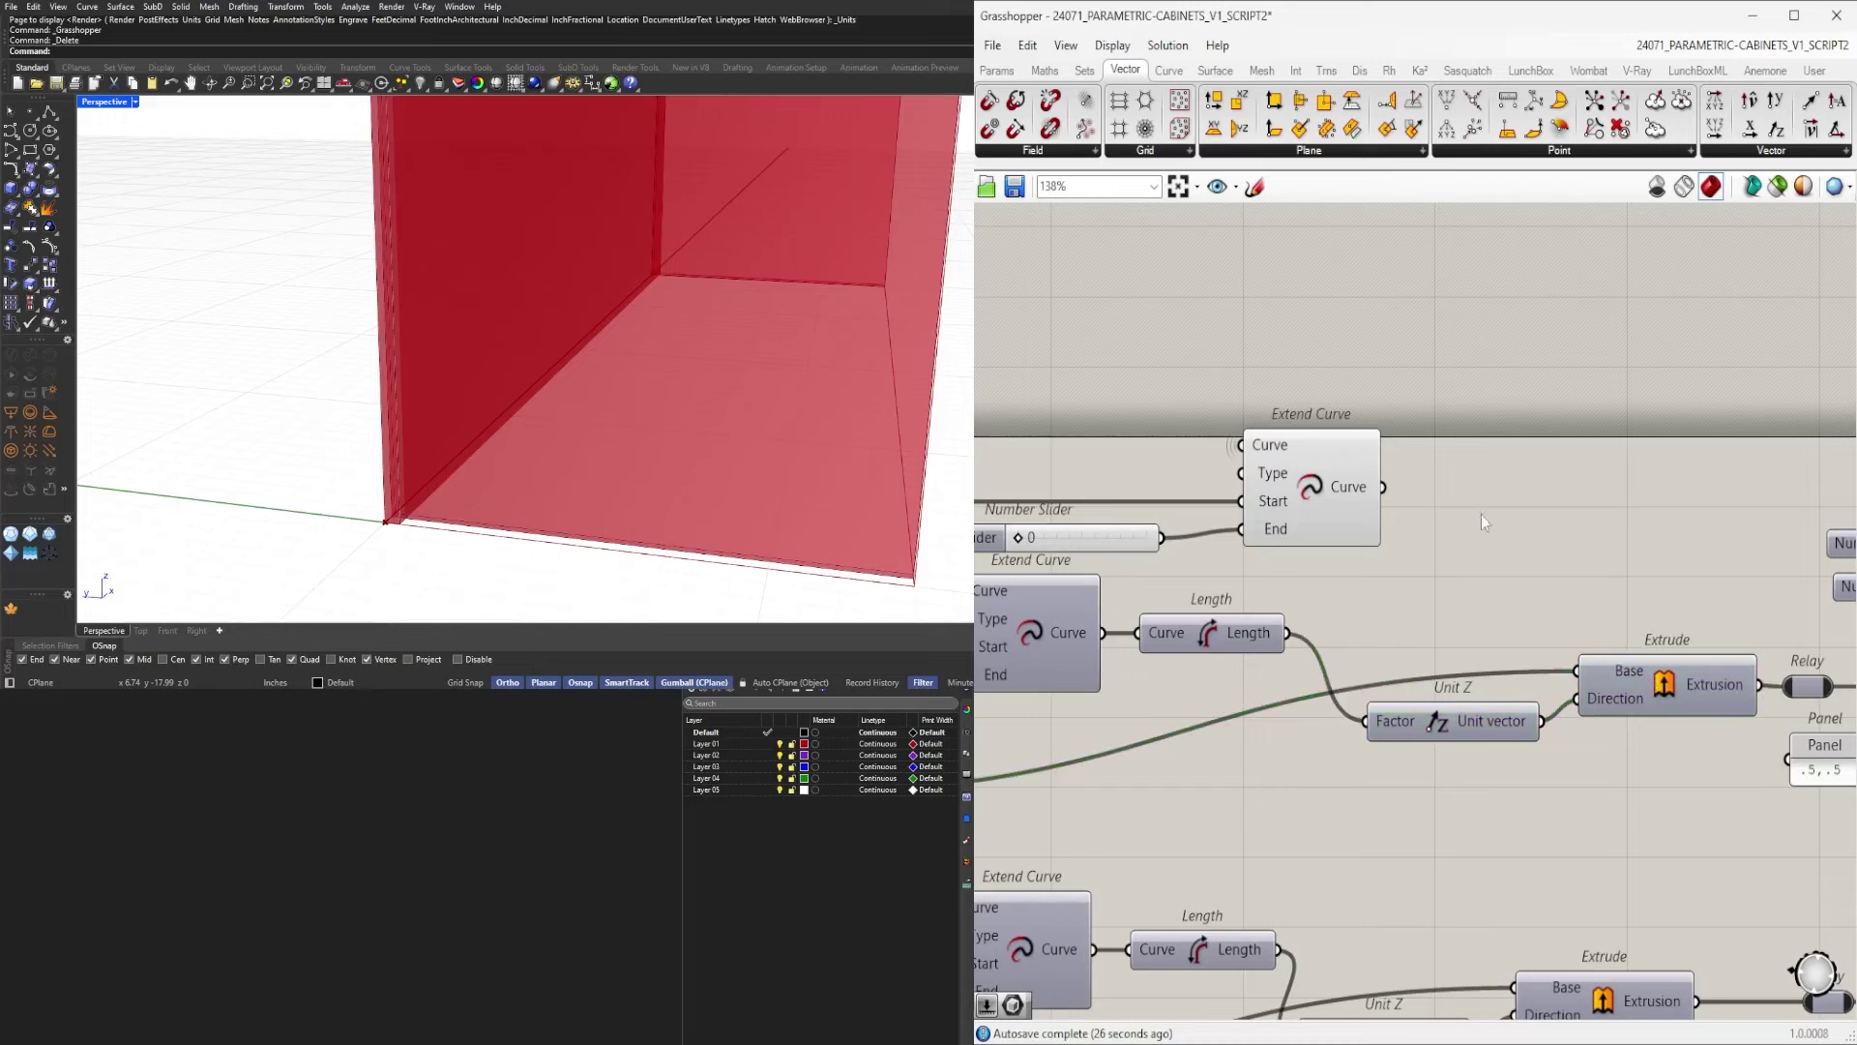
drag(1386, 488, 1577, 672)
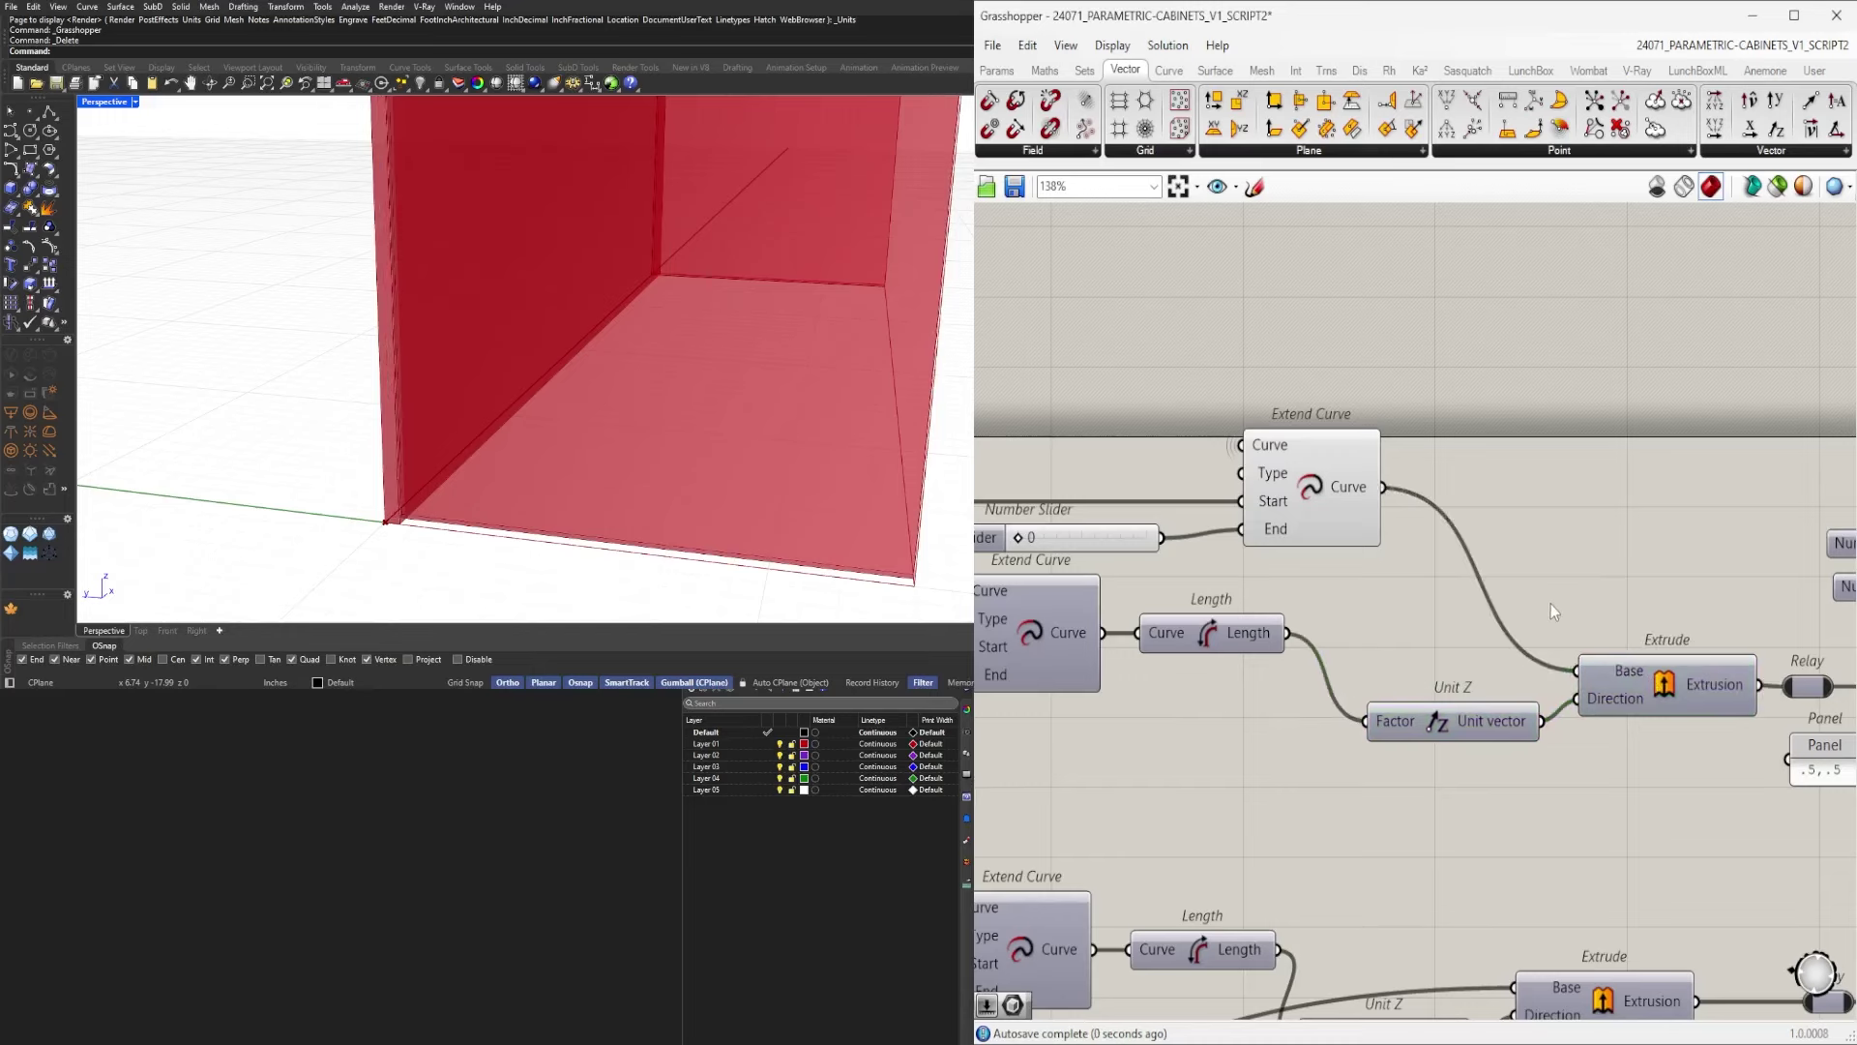
scroll(1548, 600, down, 3)
Inspect the first side panel's corner and the whole cabinet with the new Extend Curve highlighted.
click(1313, 571)
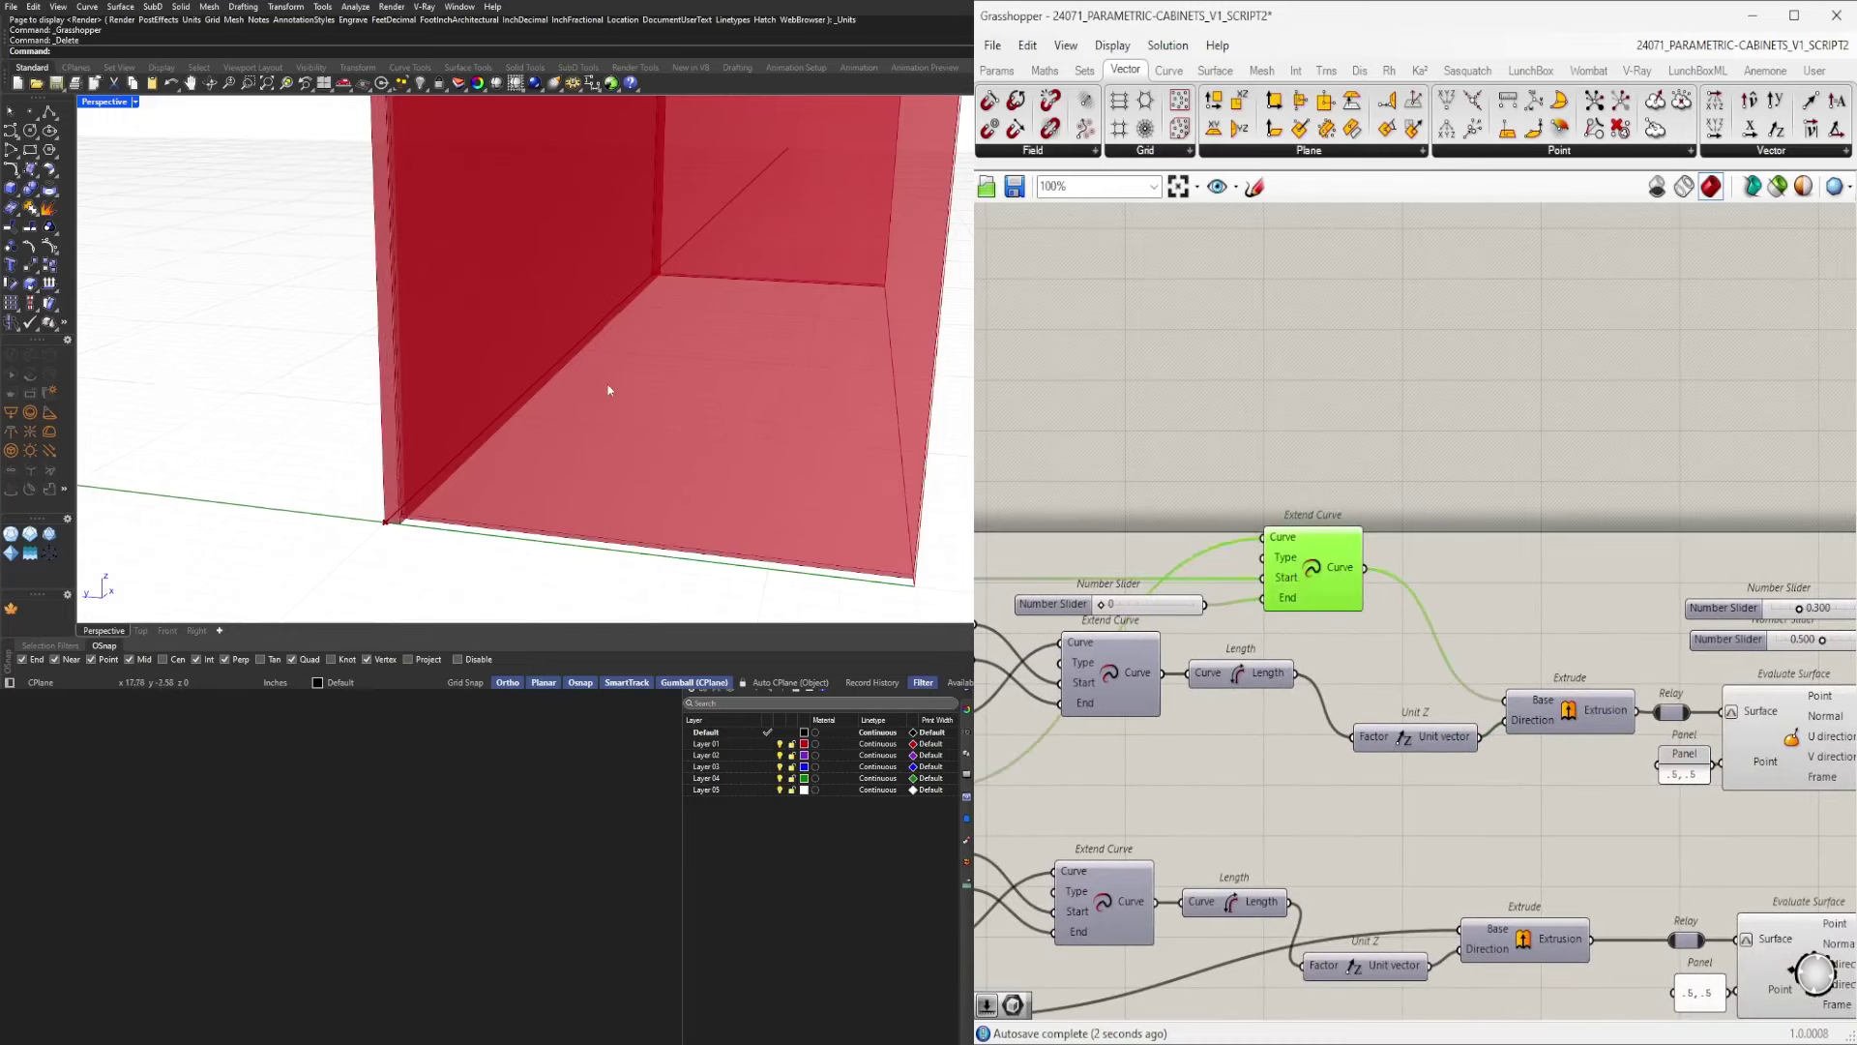
right_drag(610, 391, 662, 391)
scroll(537, 494, up, 3)
scroll(525, 482, down, 2)
right_drag(526, 481, 493, 433)
scroll(580, 483, down, 1)
scroll(566, 466, down, 3)
scroll(626, 480, down, 2)
scroll(1403, 484, down, 3)
Duplicate the first panel's new Extend Curve into the second side panel's group, beside its Length component.
click(1426, 487)
right_drag(1364, 503, 1687, 477)
scroll(1362, 547, up, 2)
click(1416, 542)
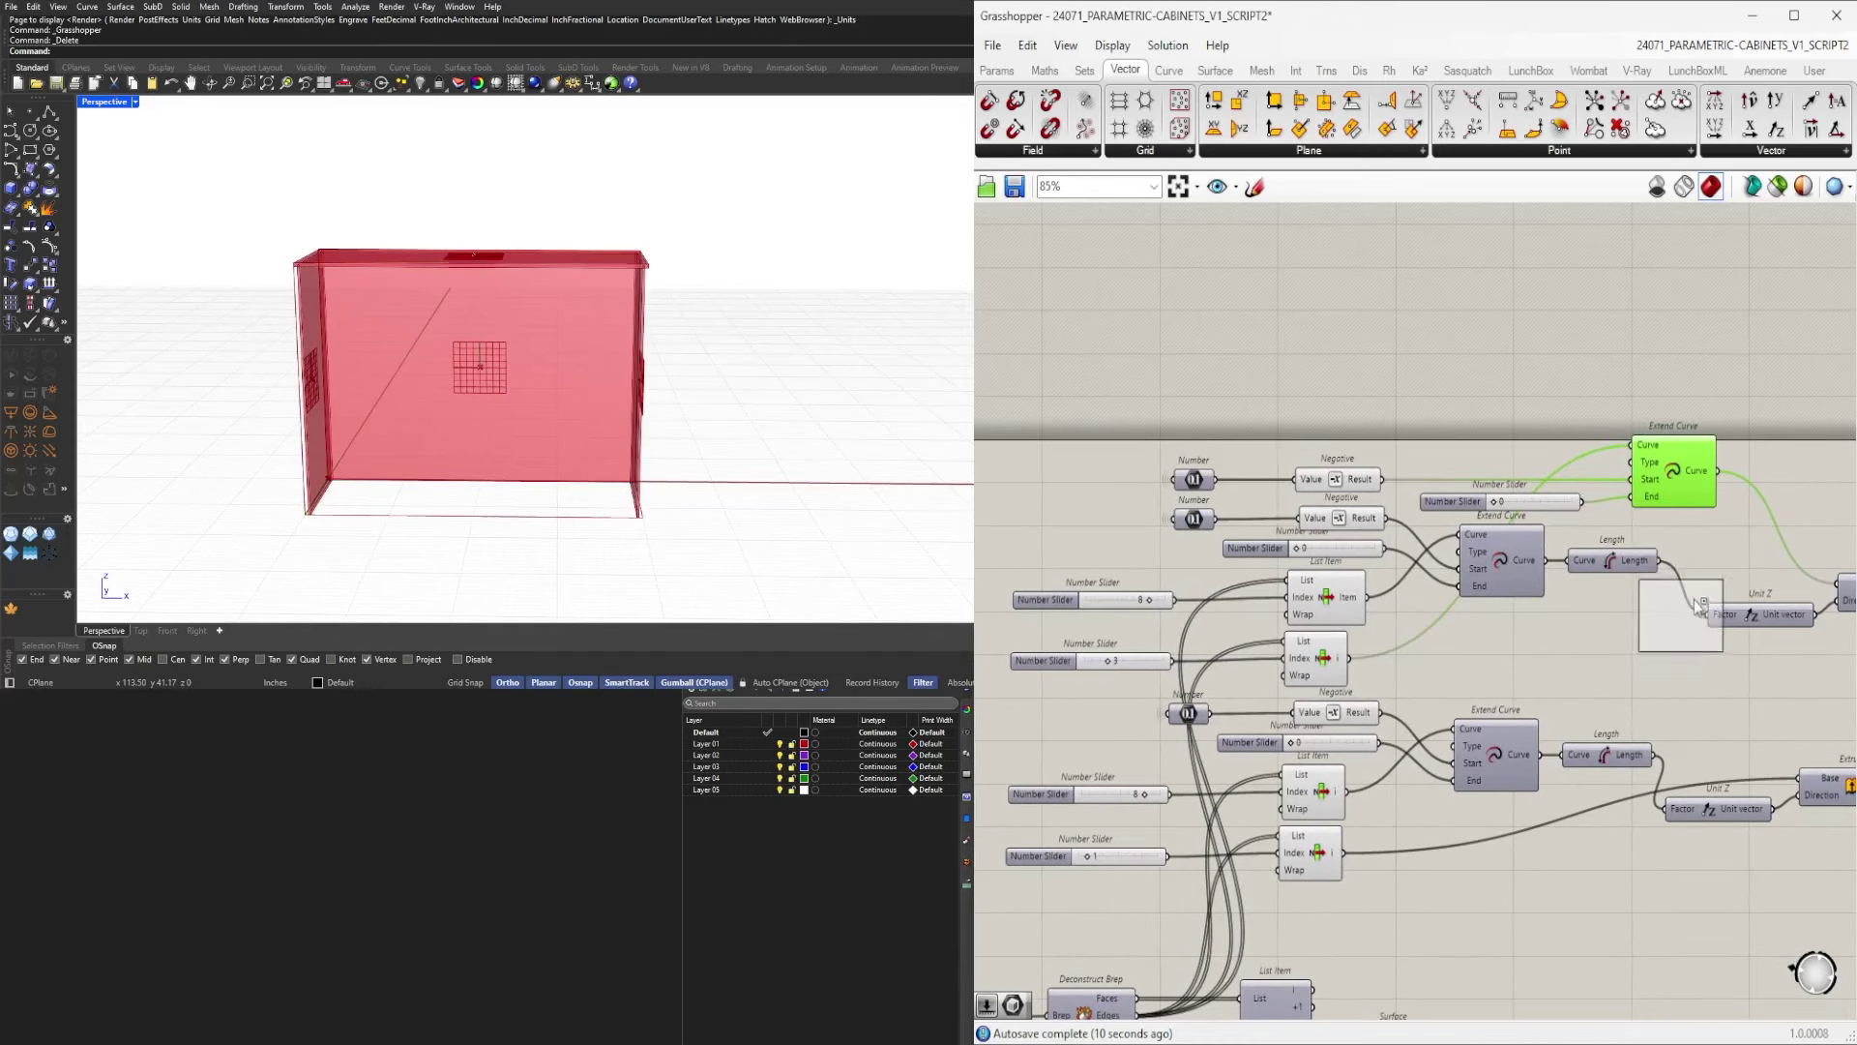
key(ctrl+v)
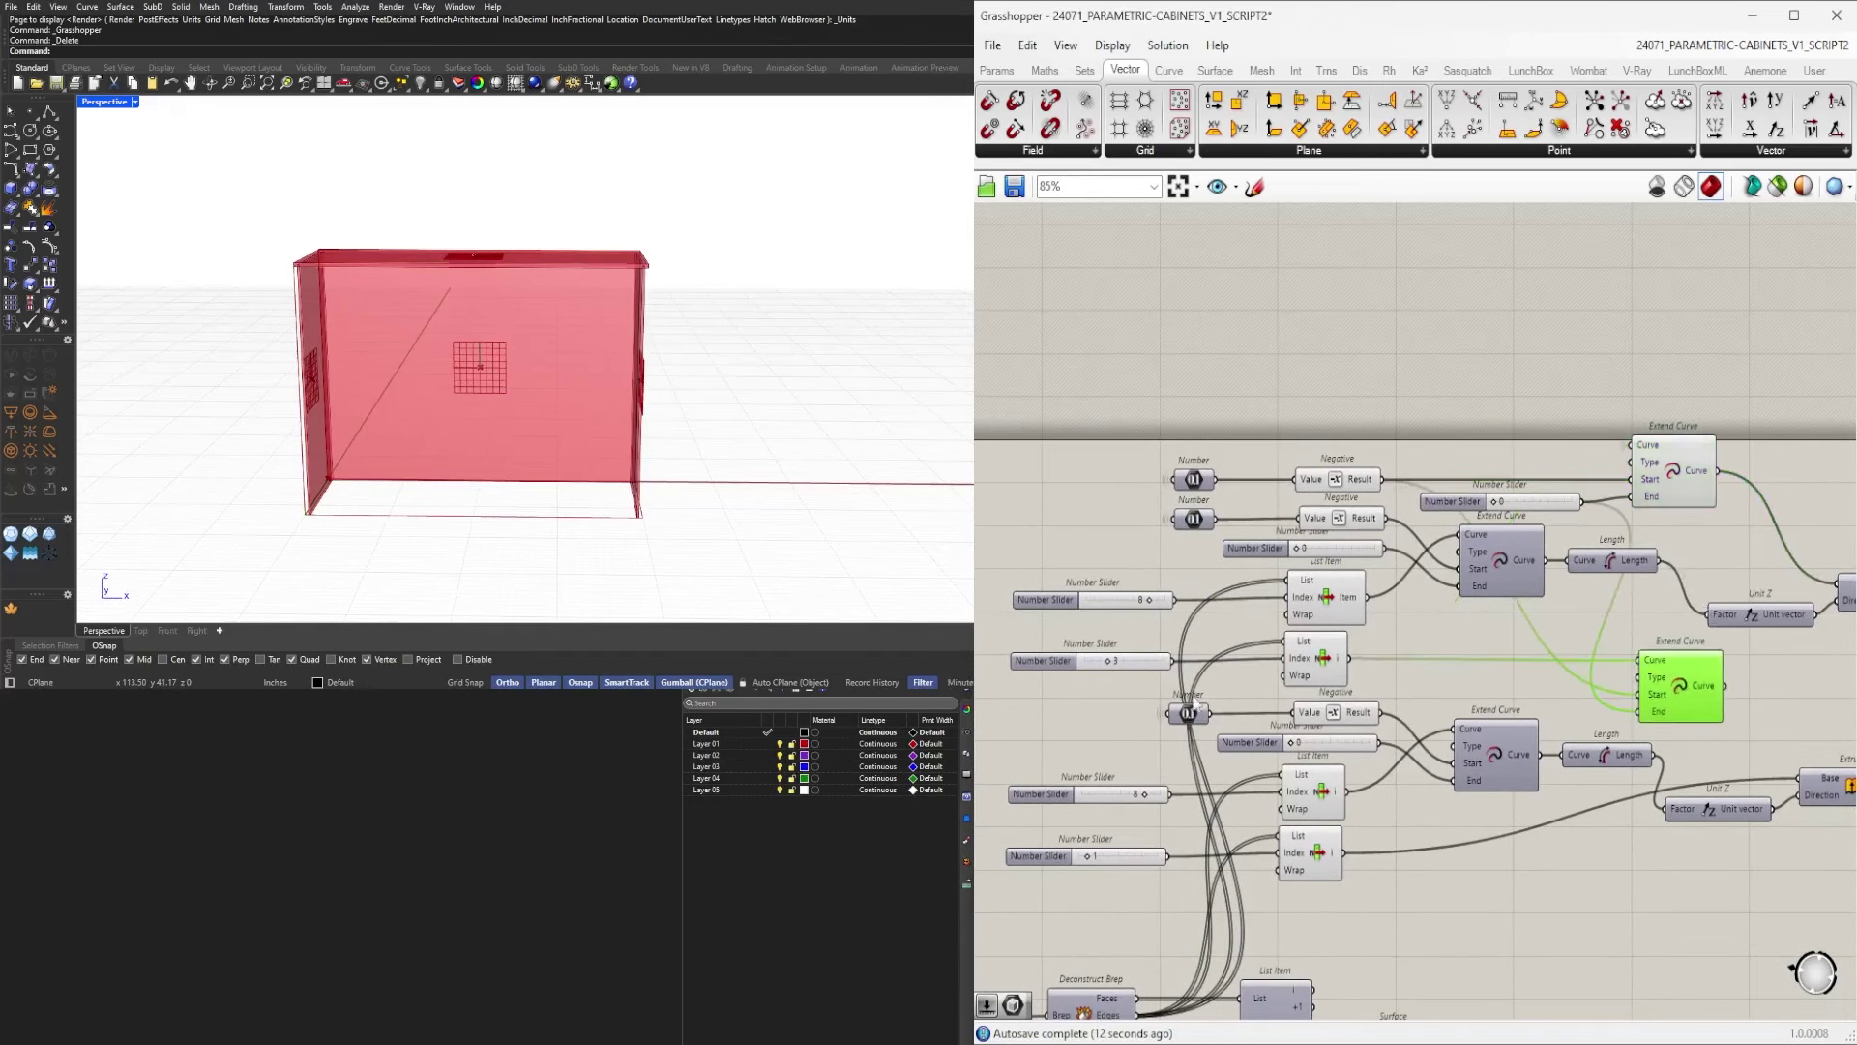
Connect the second panel's index 1 List Item to the duplicated Extend Curve's Curve input and check the panel's bottom edge.
right_drag(1564, 754, 1395, 761)
right_drag(1211, 719, 1377, 714)
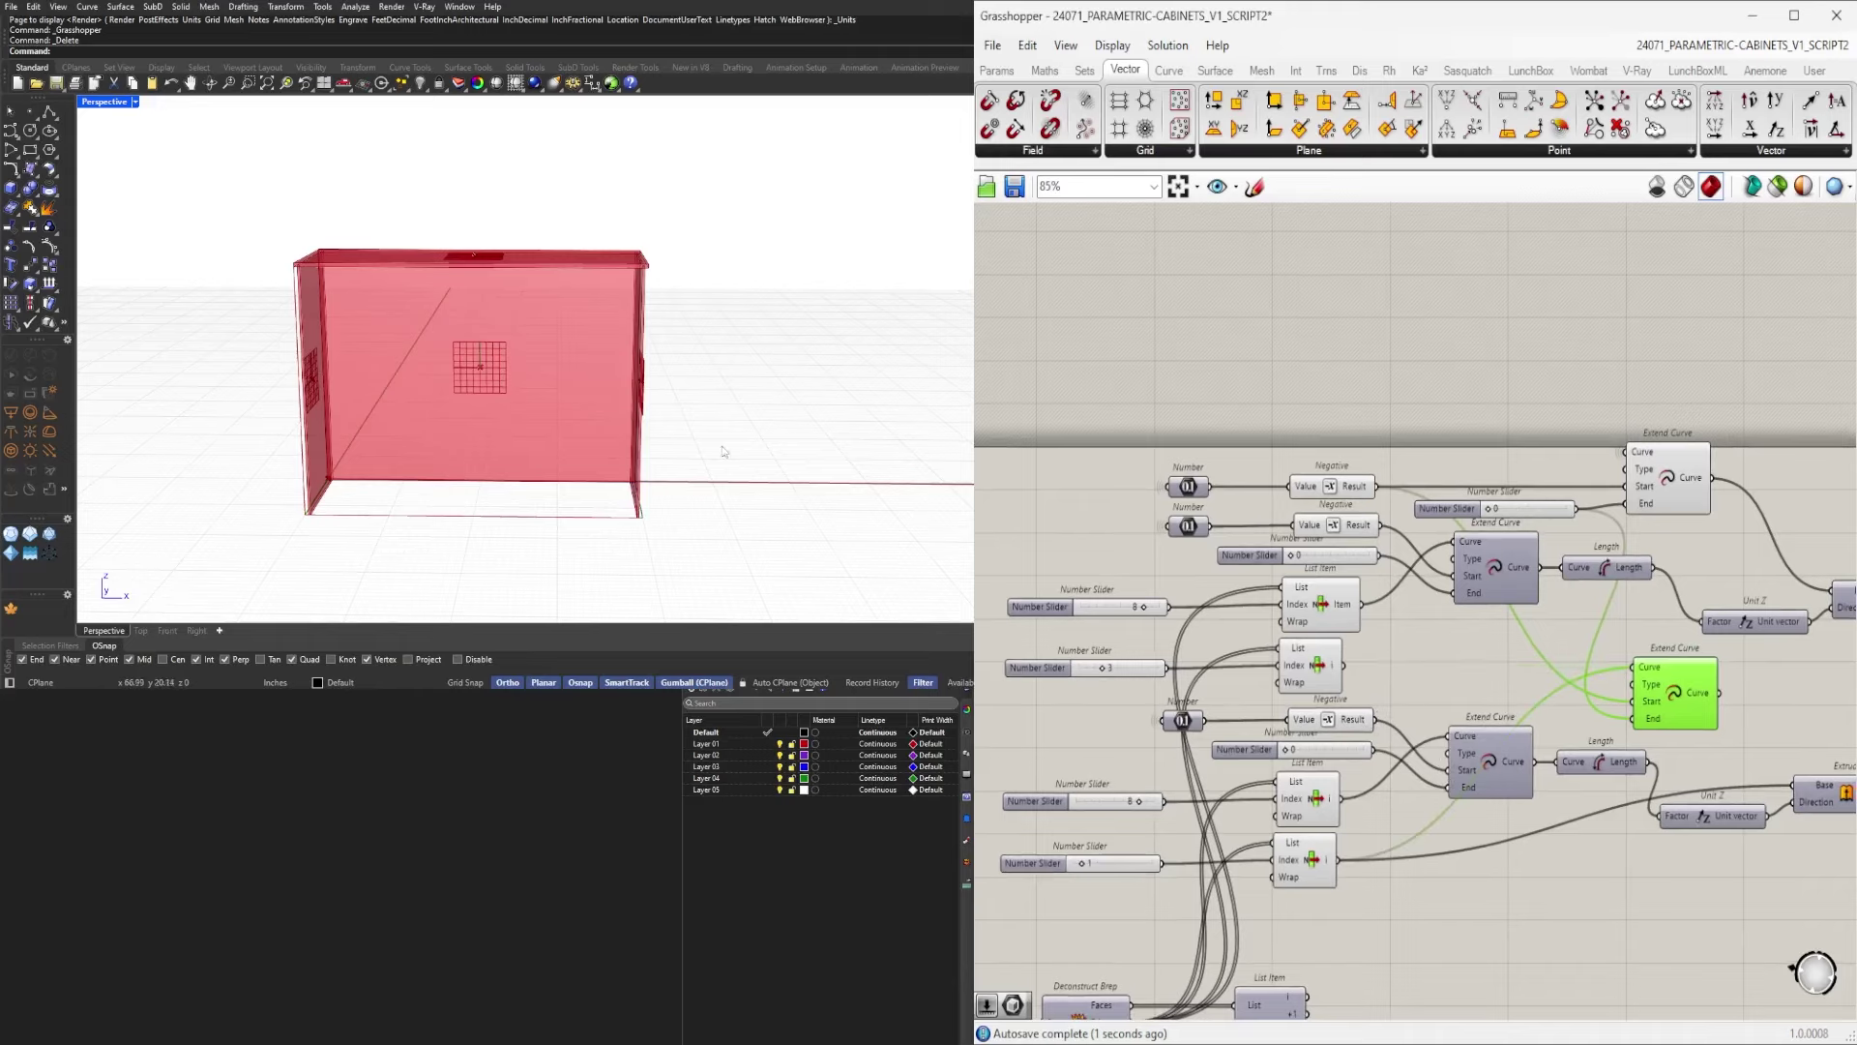
right_drag(724, 451, 626, 385)
scroll(522, 507, up, 6)
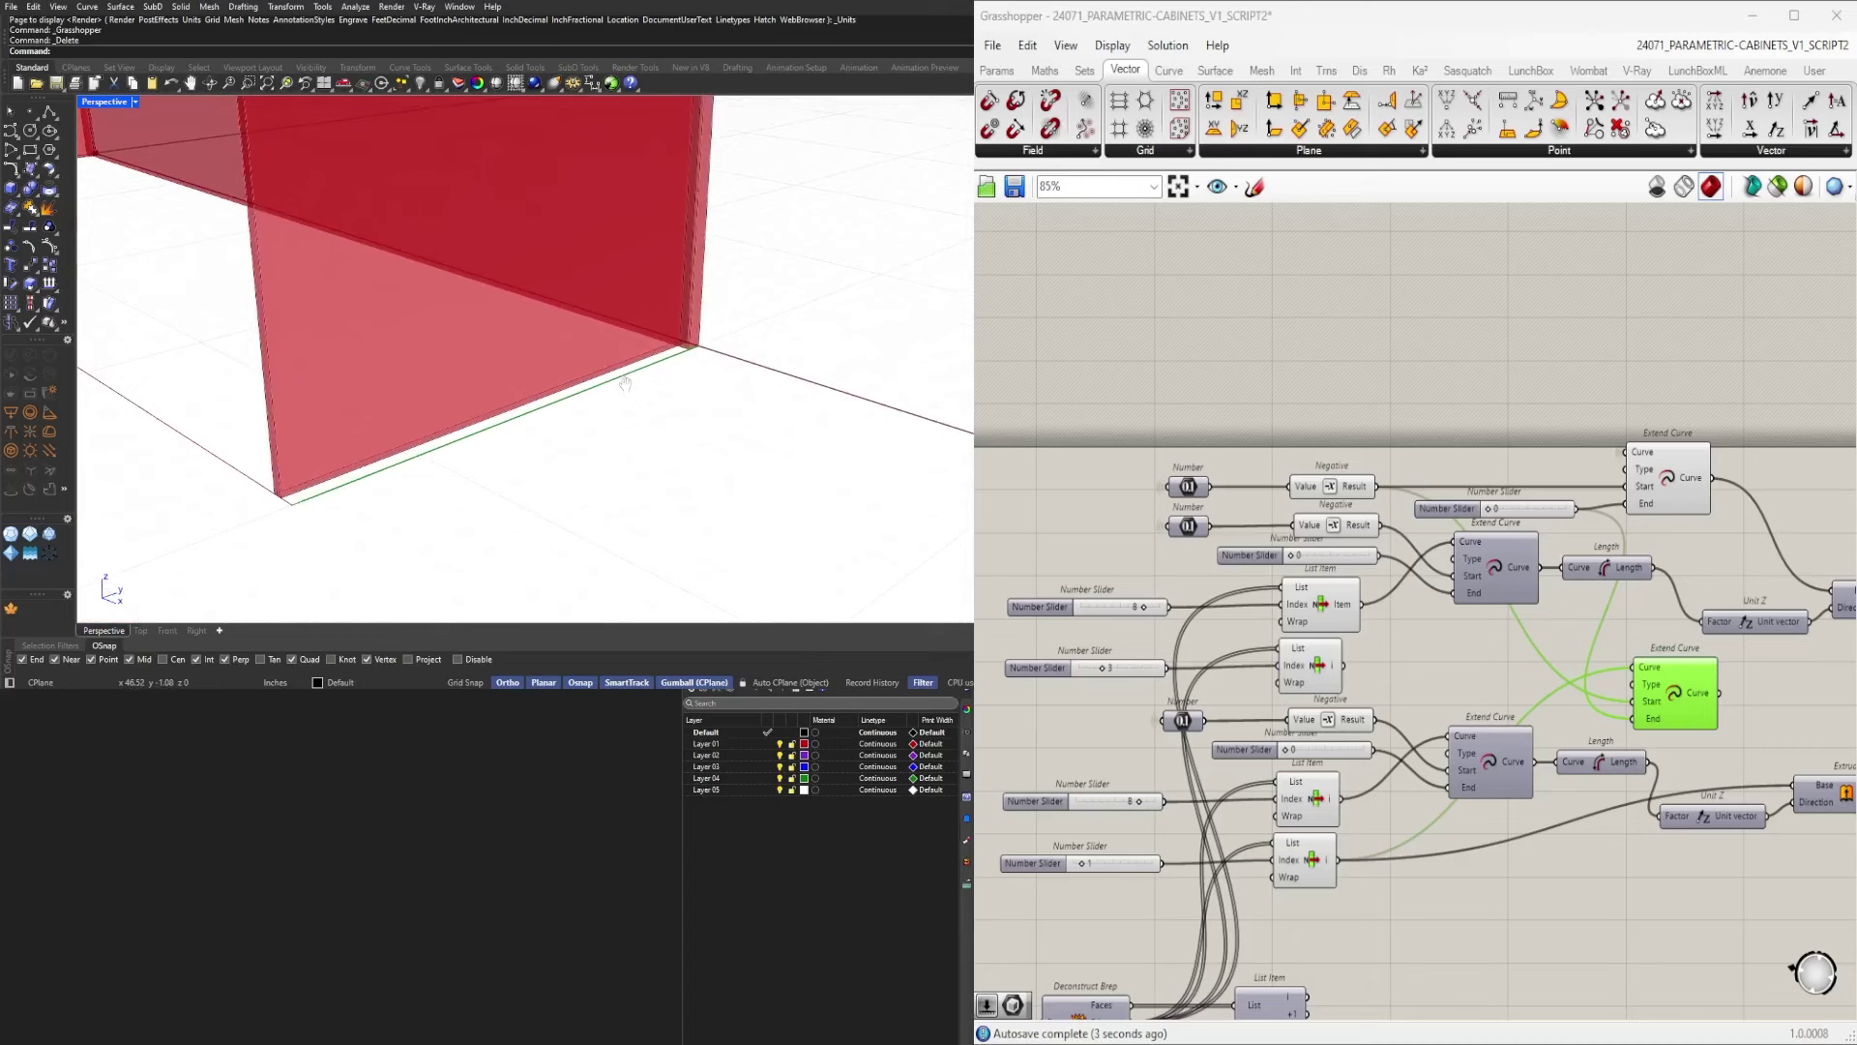
scroll(1674, 693, up, 4)
Swap the Start and End wires of the second panel's new Extend Curve using temporary Relays, and check the edge's back corner.
click(1570, 708)
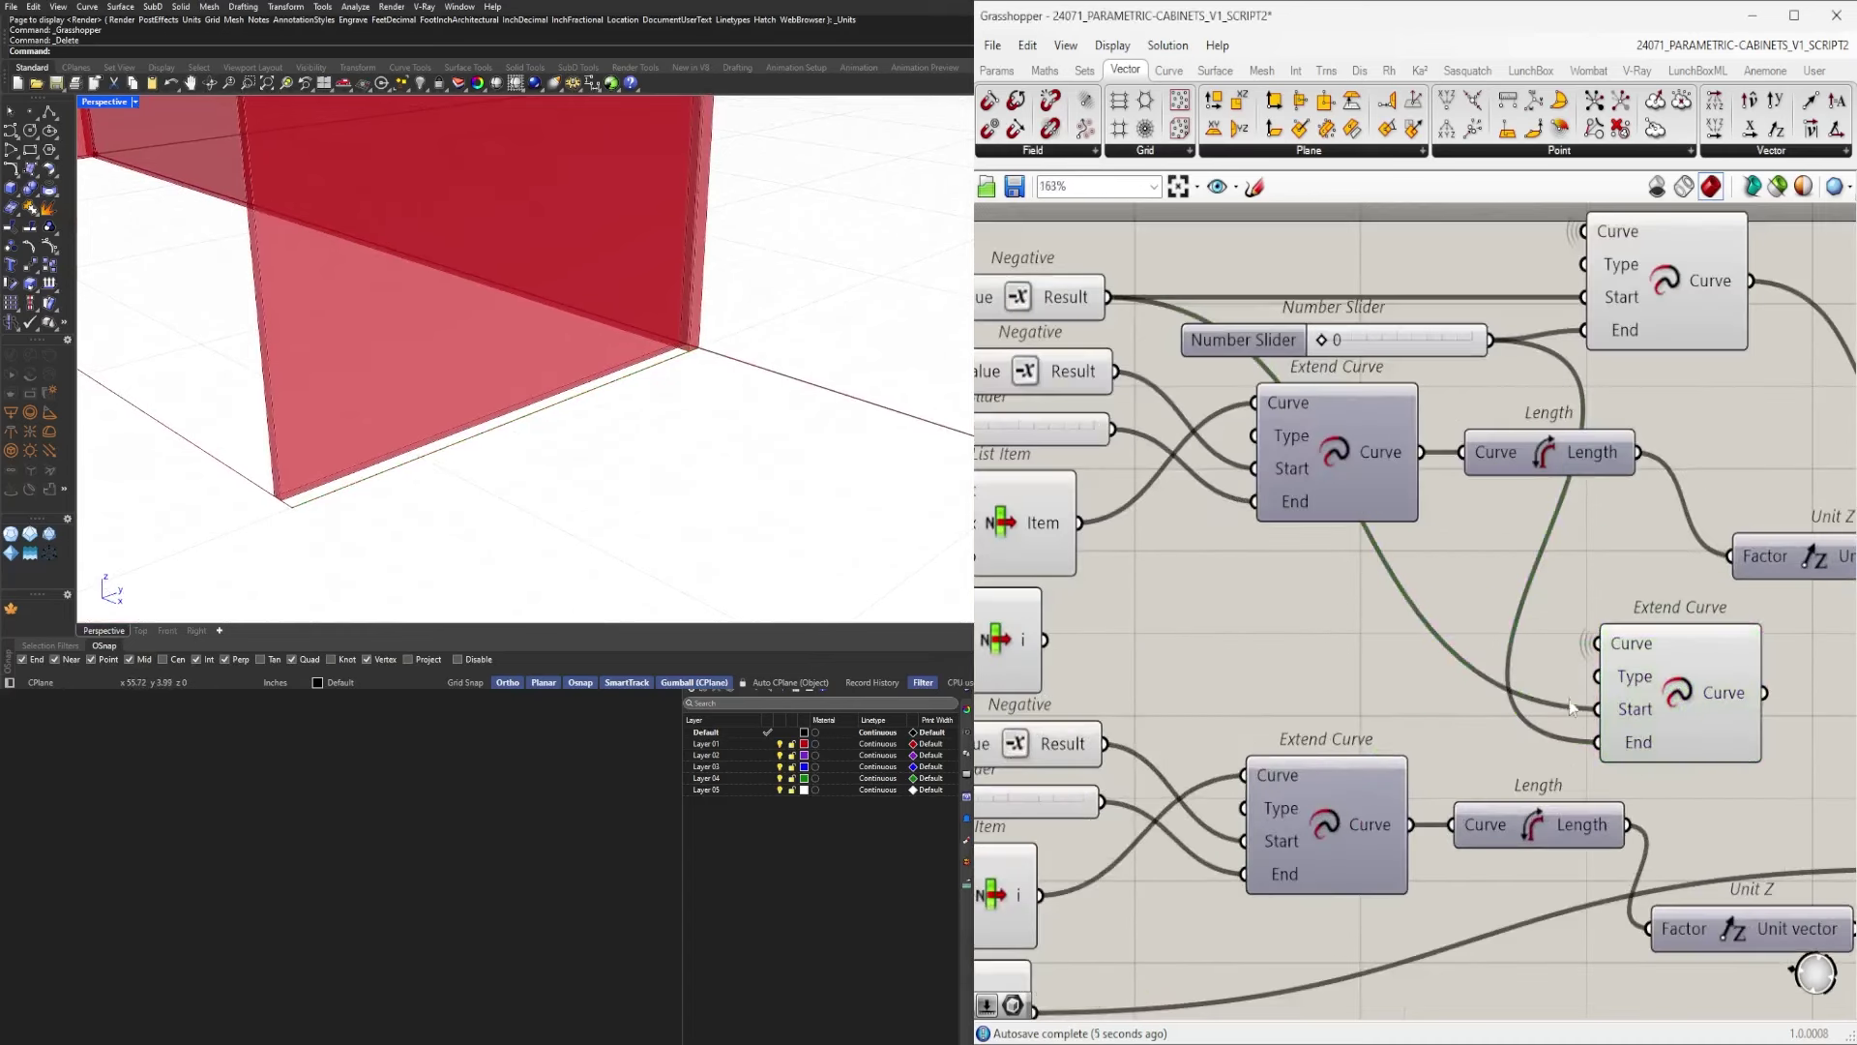
double_click(1527, 709)
double_click(1528, 742)
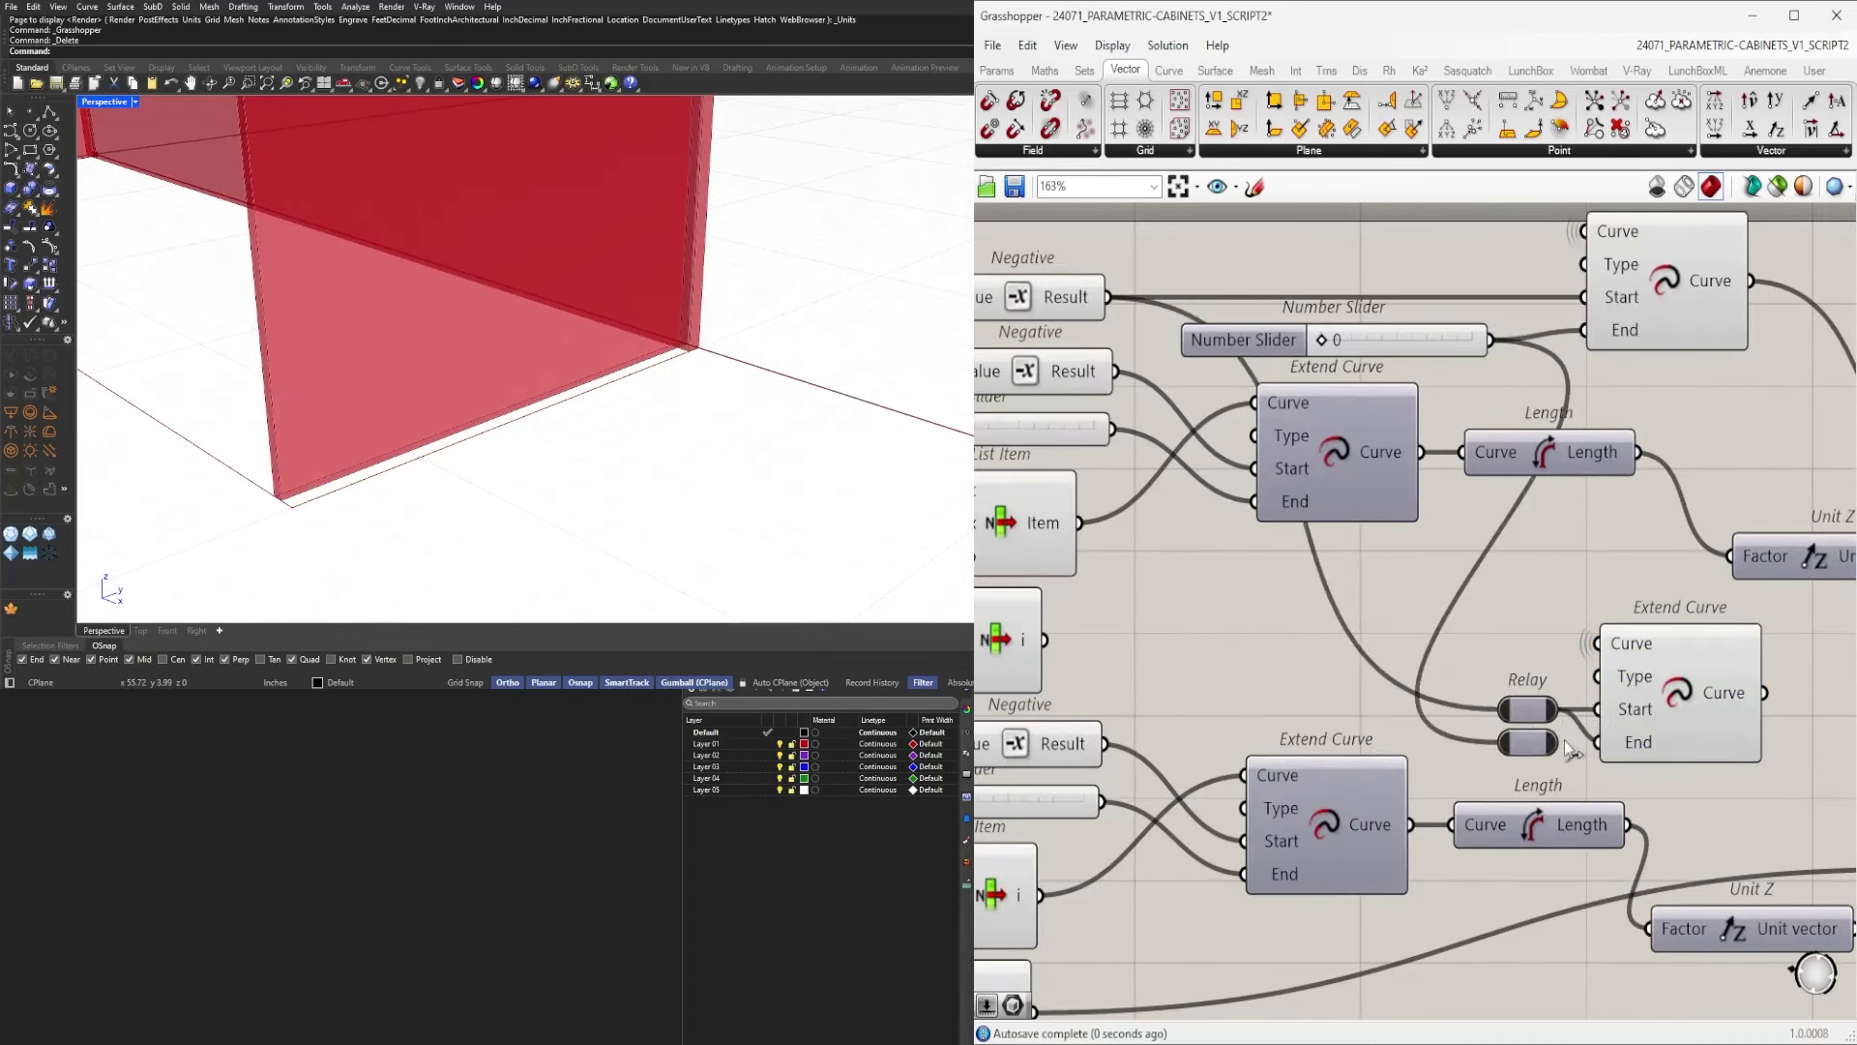
click(1533, 712)
key(Delete)
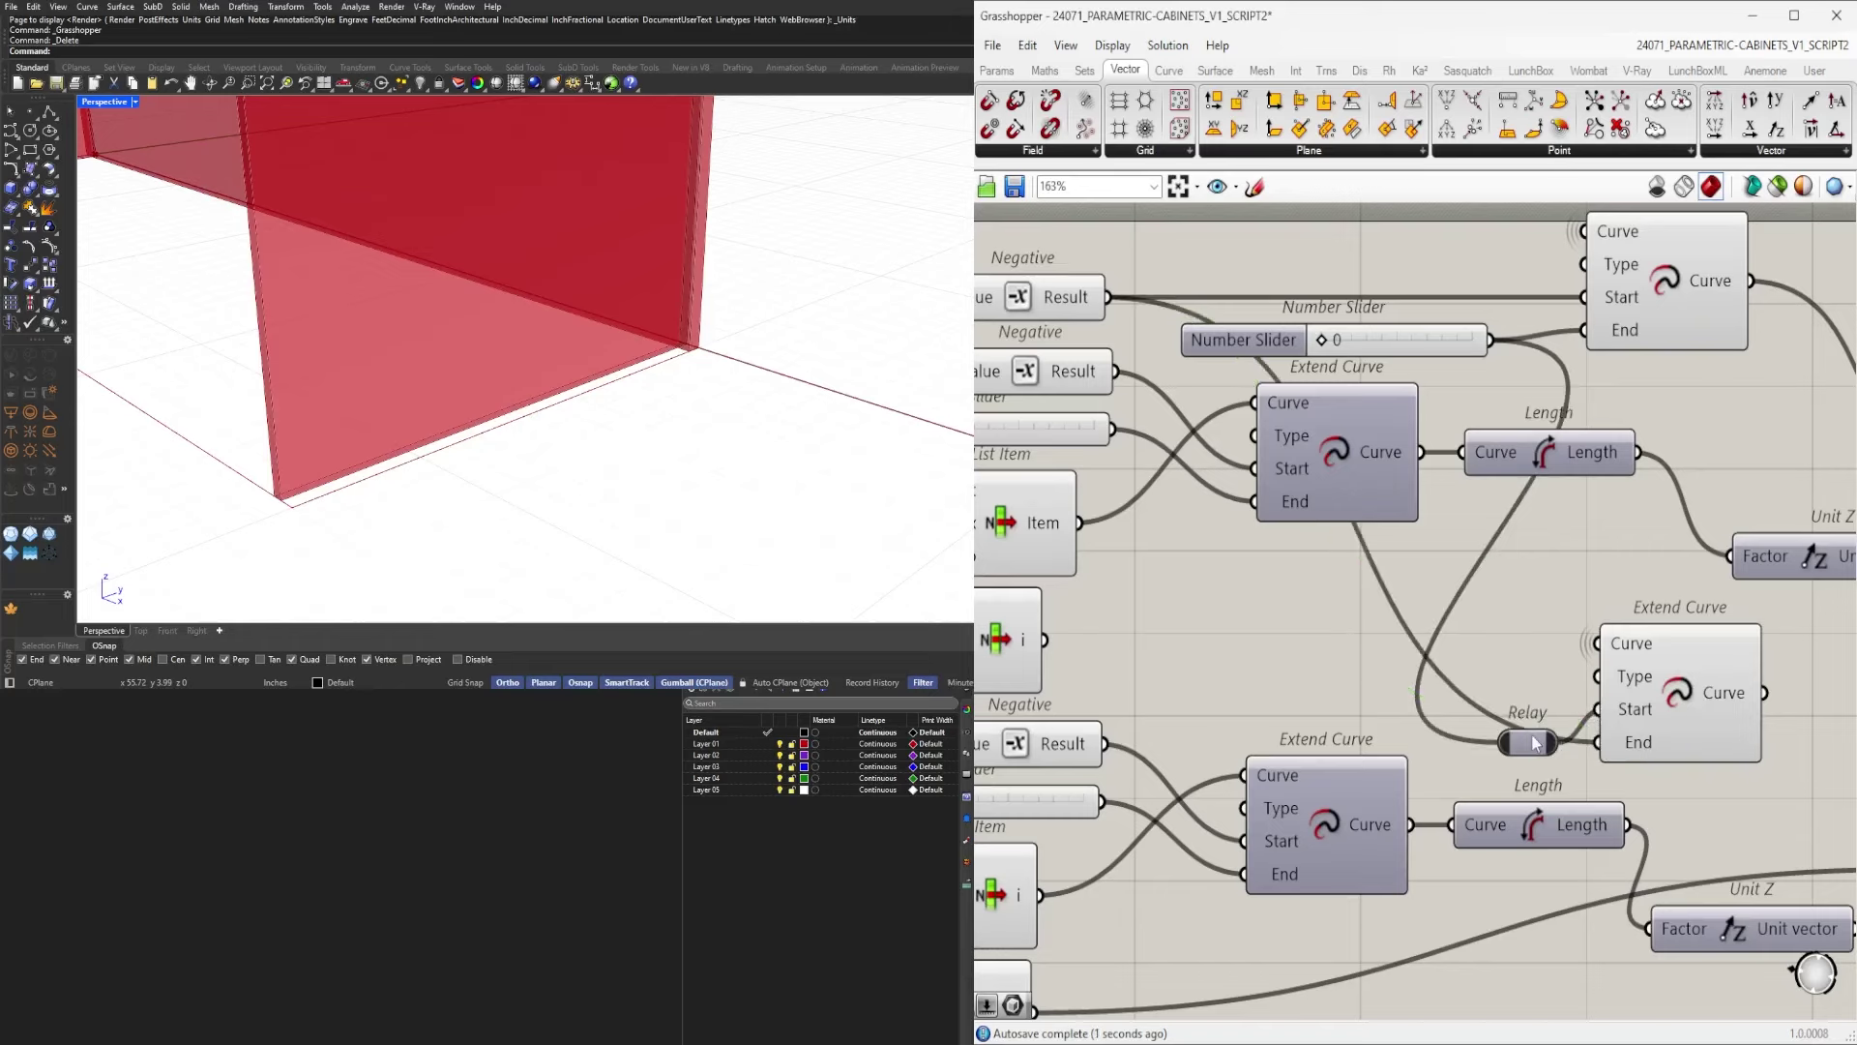
click(1538, 741)
key(Delete)
click(1664, 689)
right_drag(640, 387, 547, 390)
scroll(548, 390, up, 1)
scroll(1678, 718, down, 3)
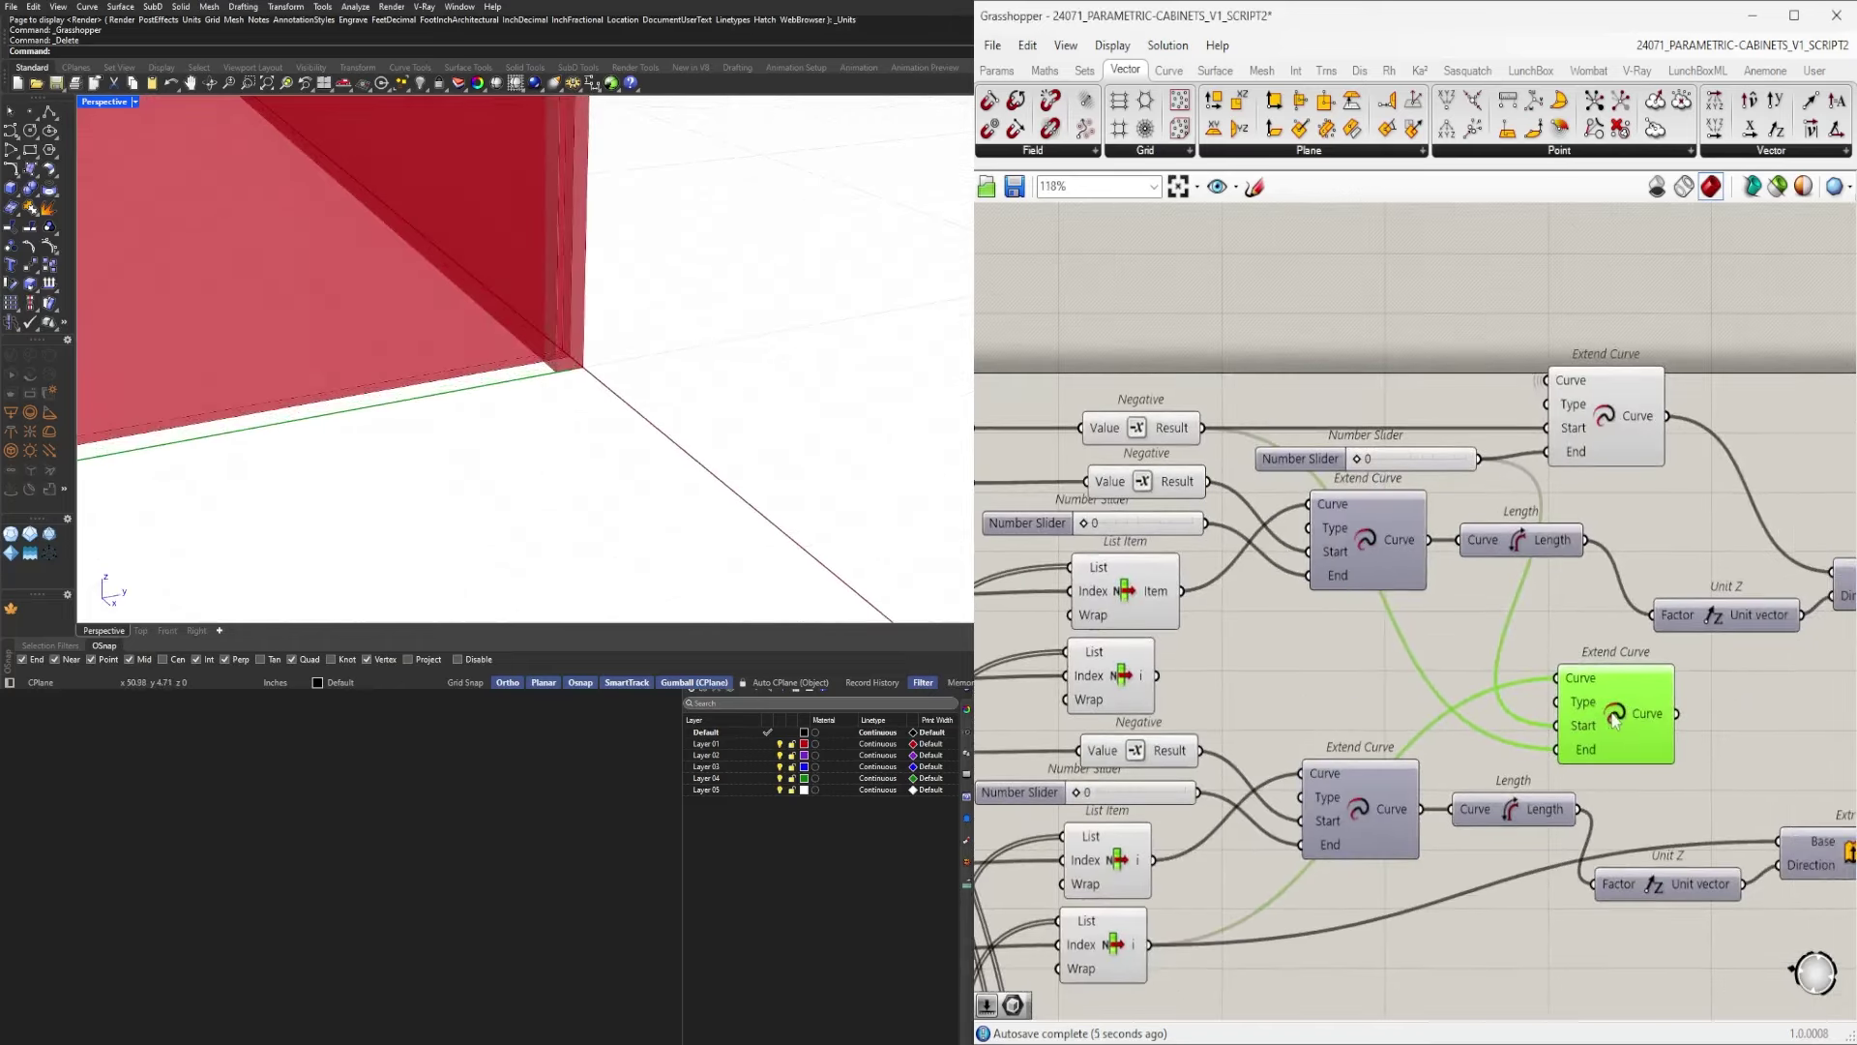
click(1575, 624)
scroll(1574, 624, down, 2)
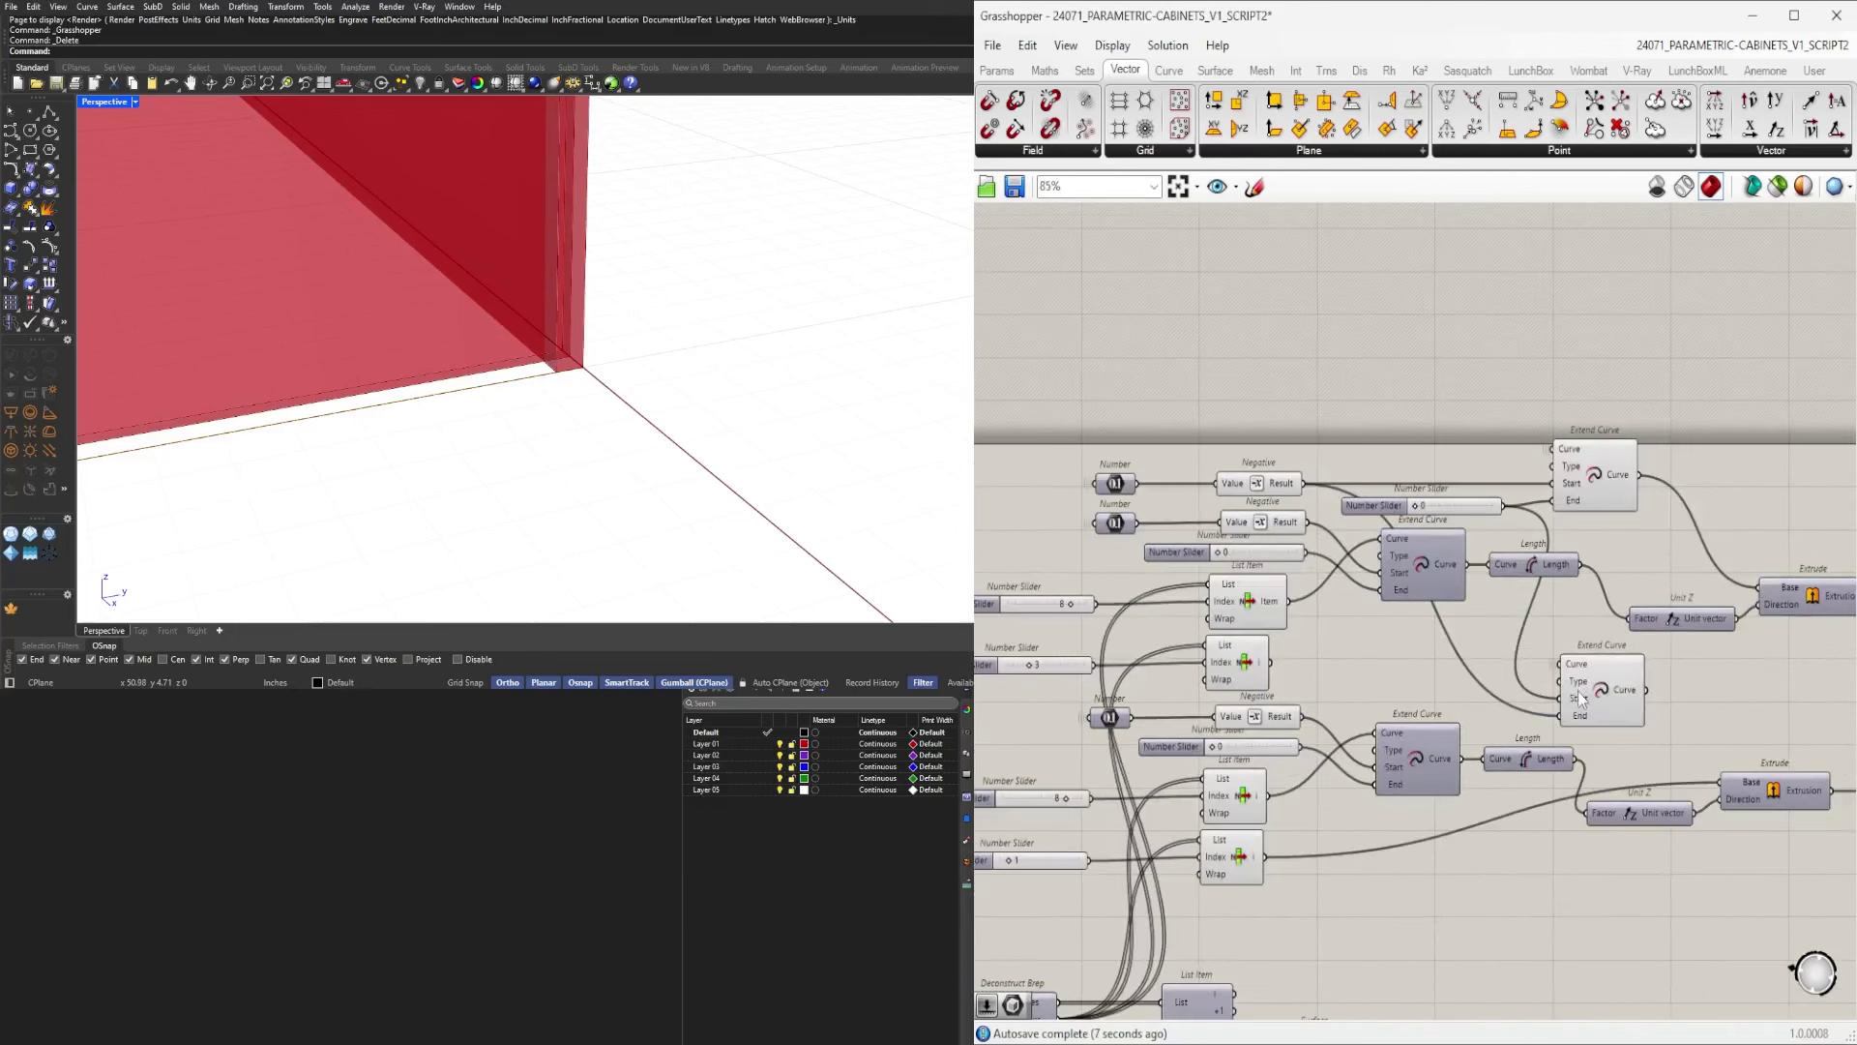
Hide the wires feeding the Start and End inputs of the second side panel's new Extend Curve.
right_click(1582, 699)
mouse_move(1673, 696)
click(1824, 740)
right_click(1590, 721)
click(1812, 744)
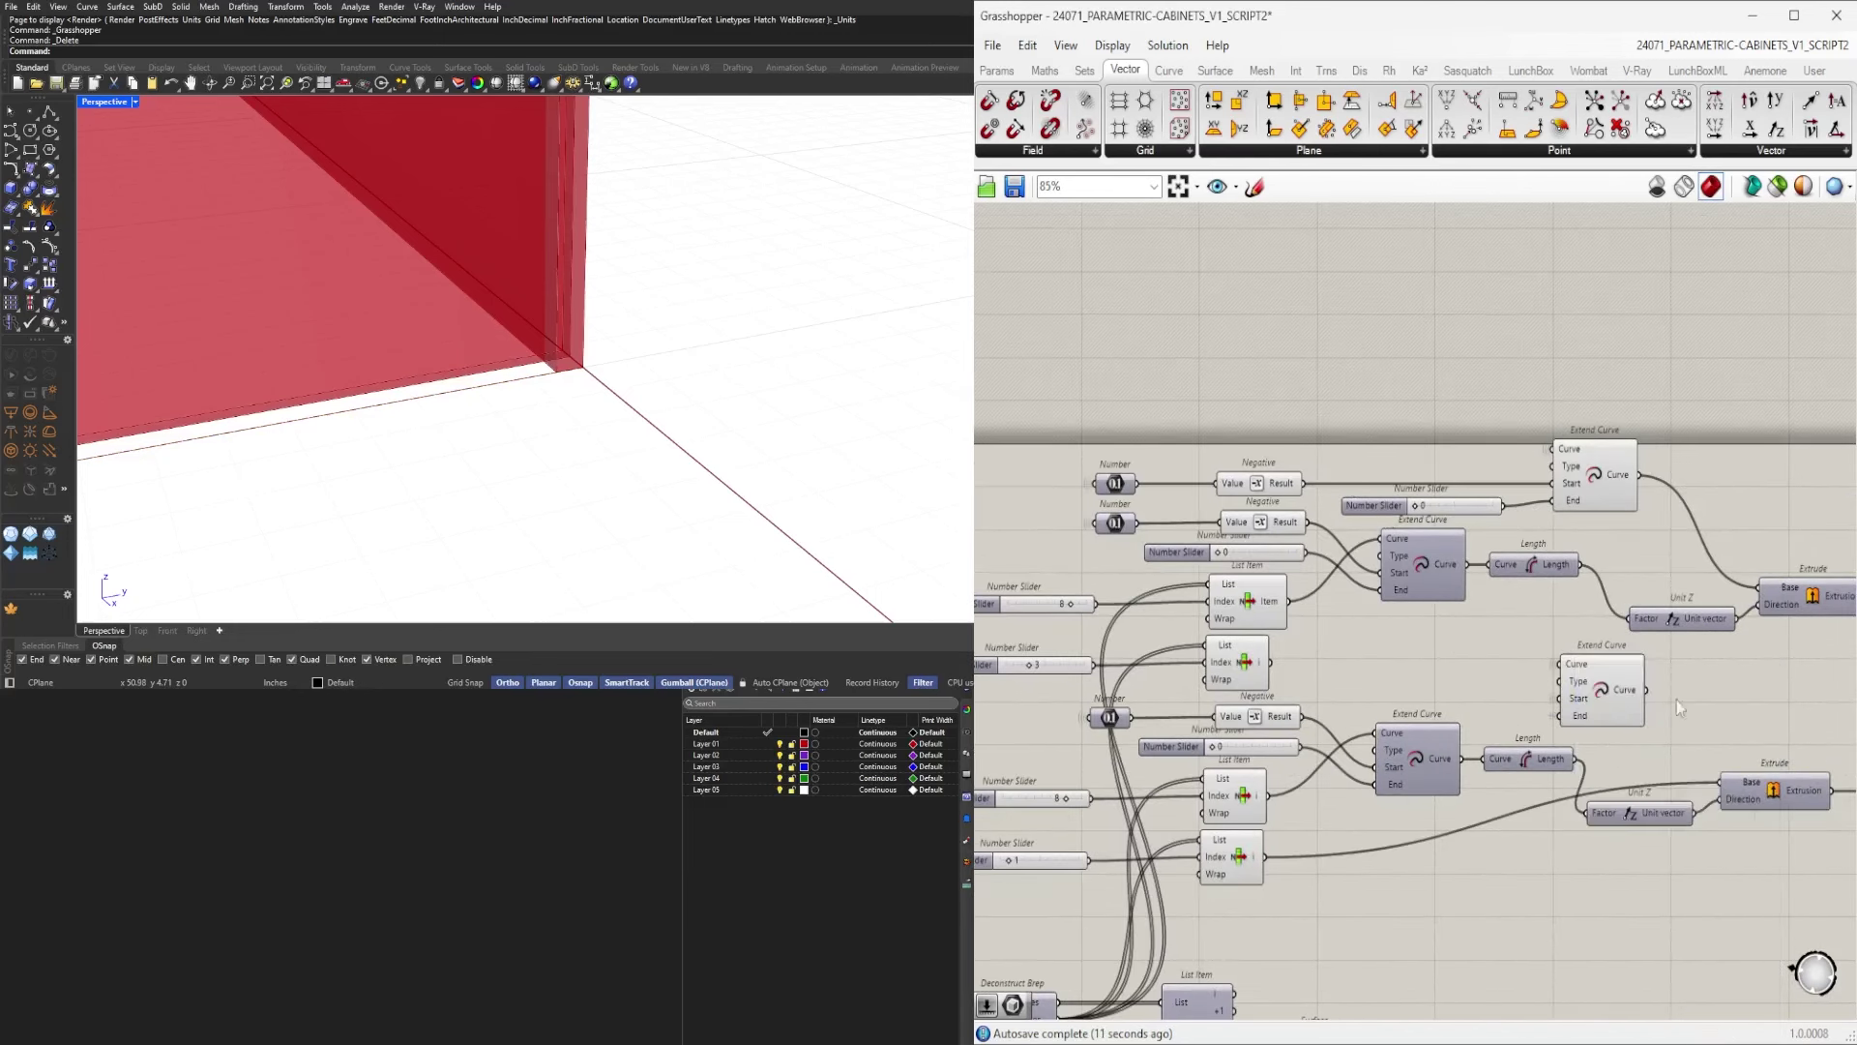
click(1604, 681)
click(1688, 672)
Review both side panels' component chains and highlight the second panel's new Extend Curve to check its connections and edge.
scroll(1688, 671, down, 1)
right_drag(1823, 656, 1523, 654)
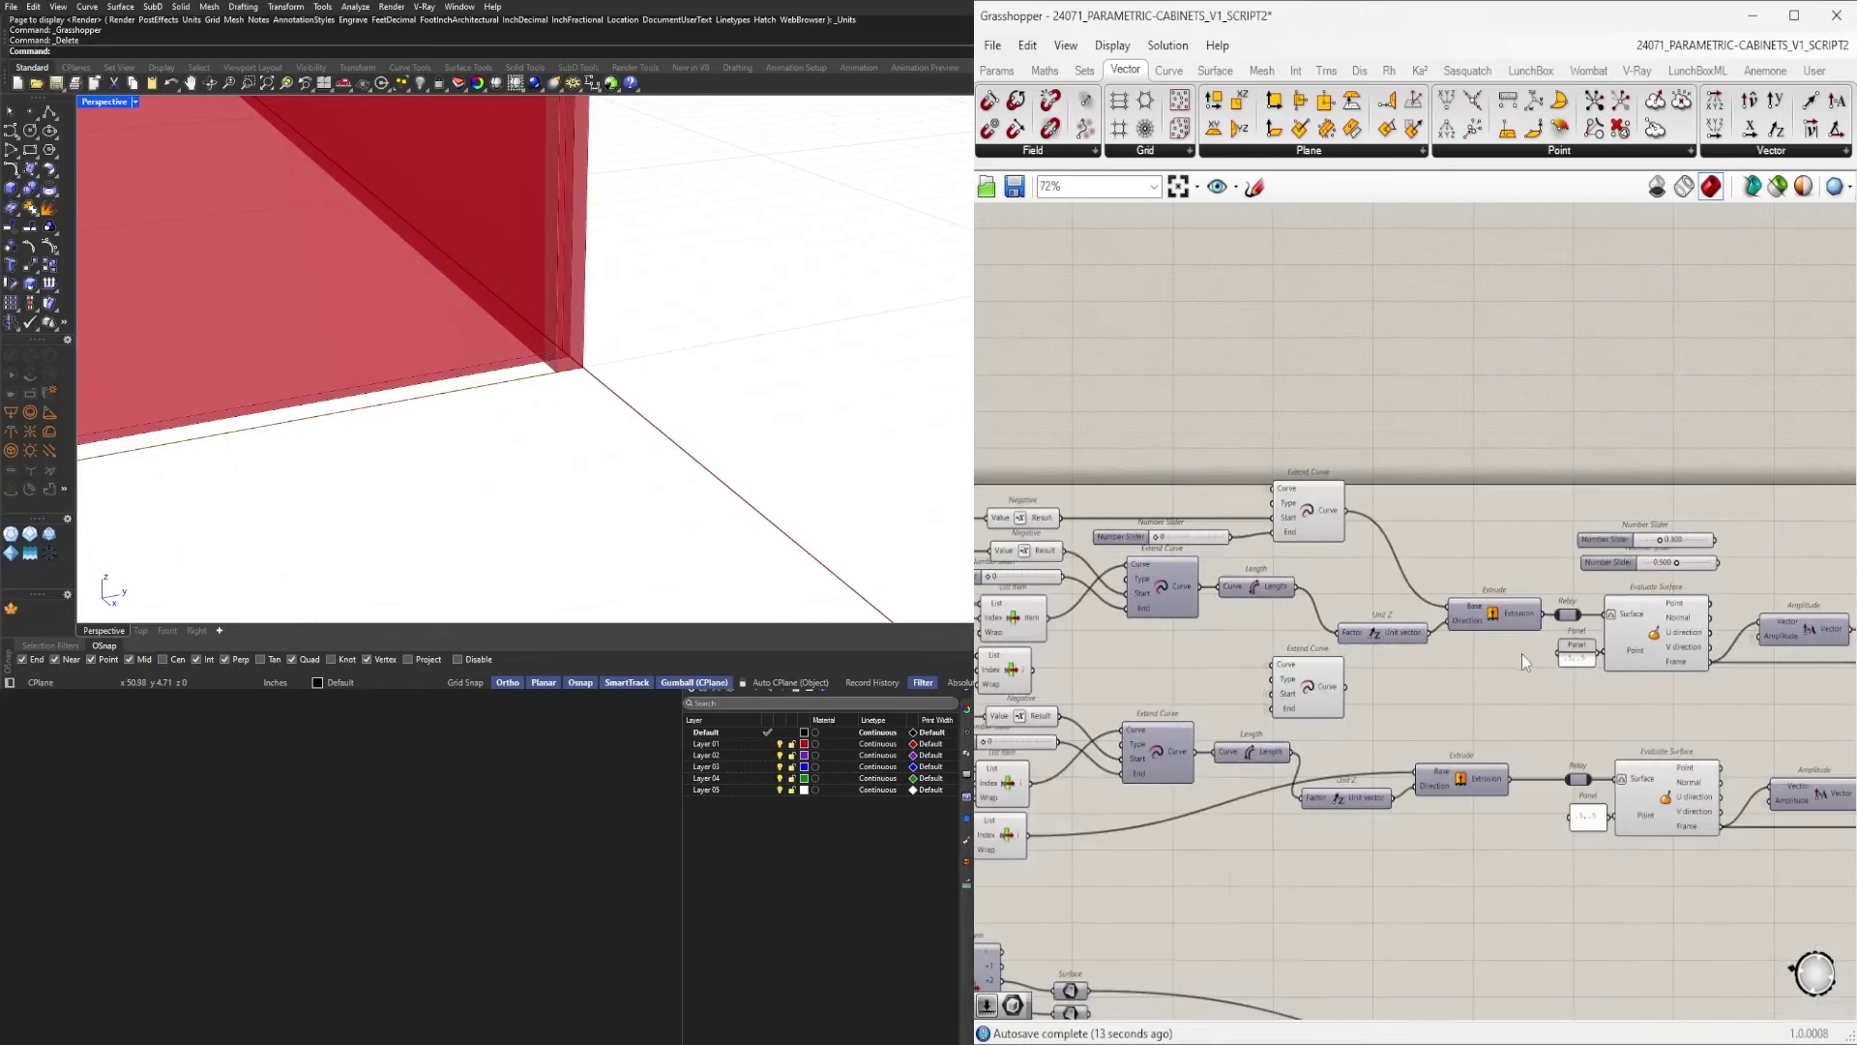
scroll(1509, 644, down, 2)
right_drag(1398, 731, 1476, 741)
scroll(1476, 741, up, 2)
scroll(1476, 741, up, 1)
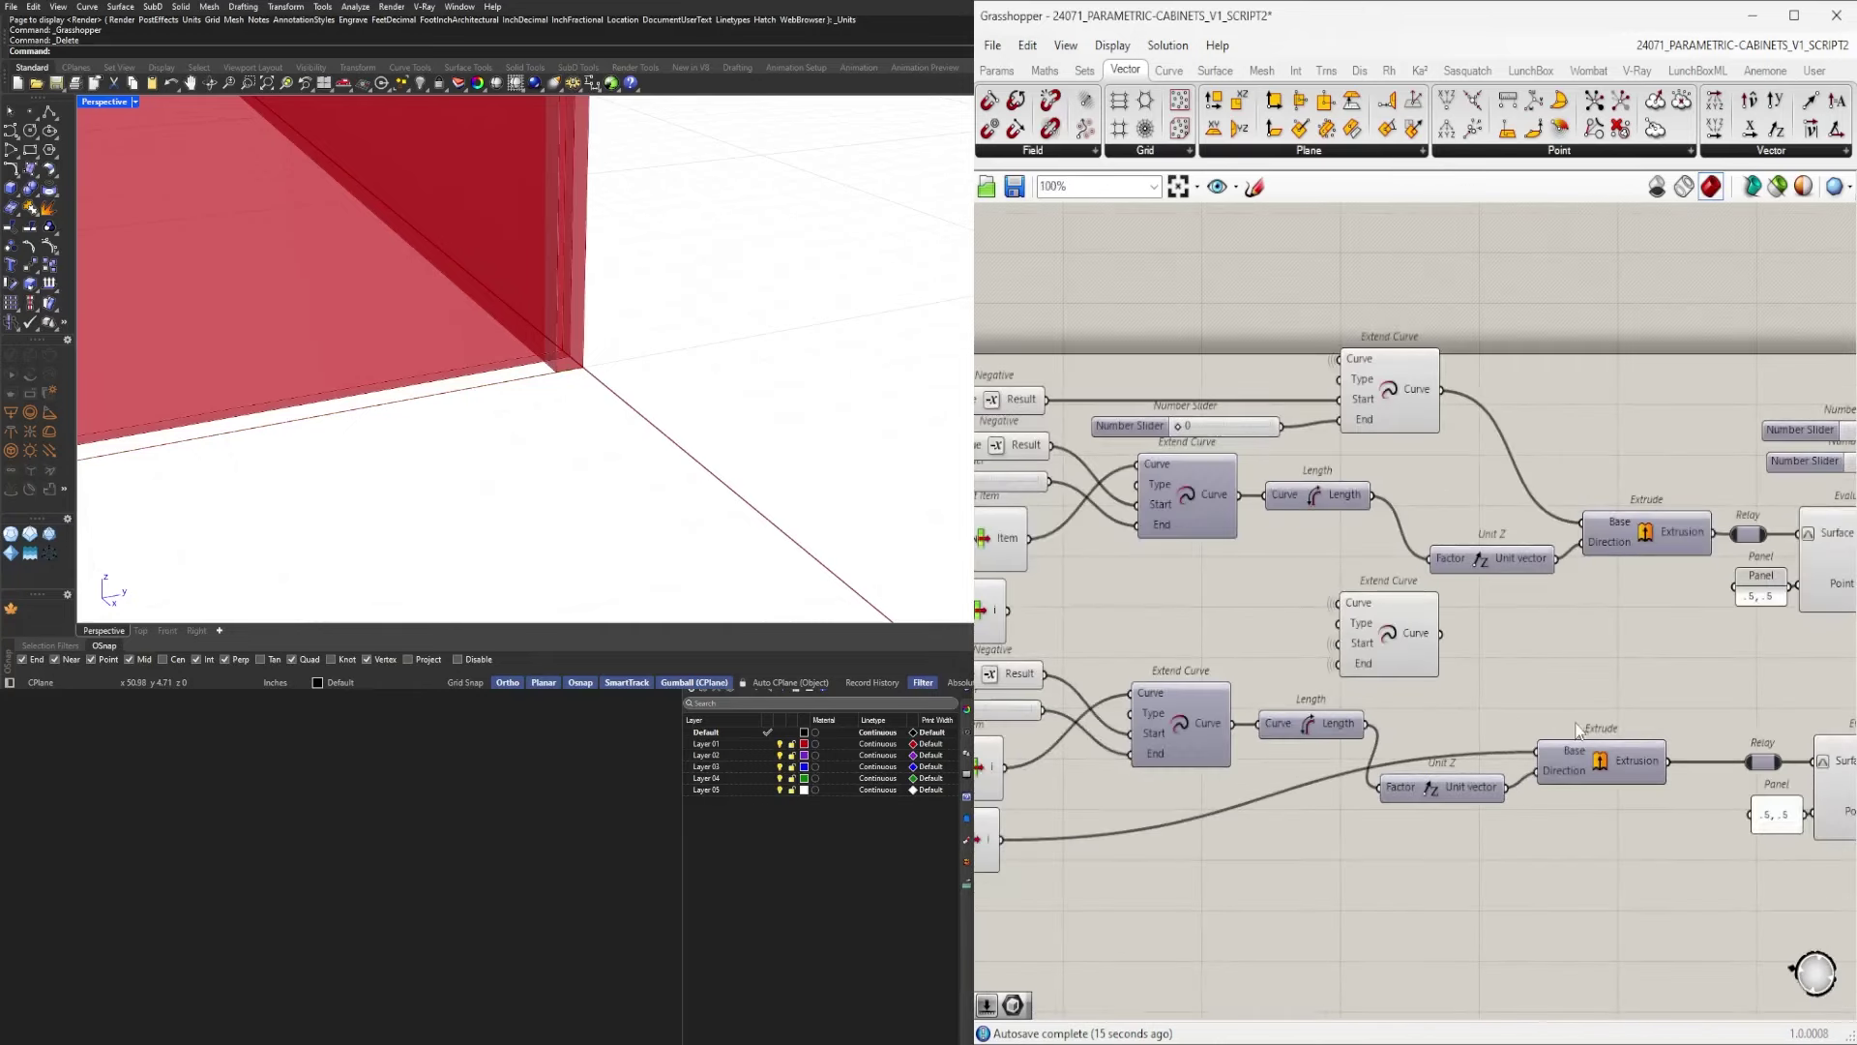
scroll(1348, 716, down, 2)
scroll(1370, 716, up, 2)
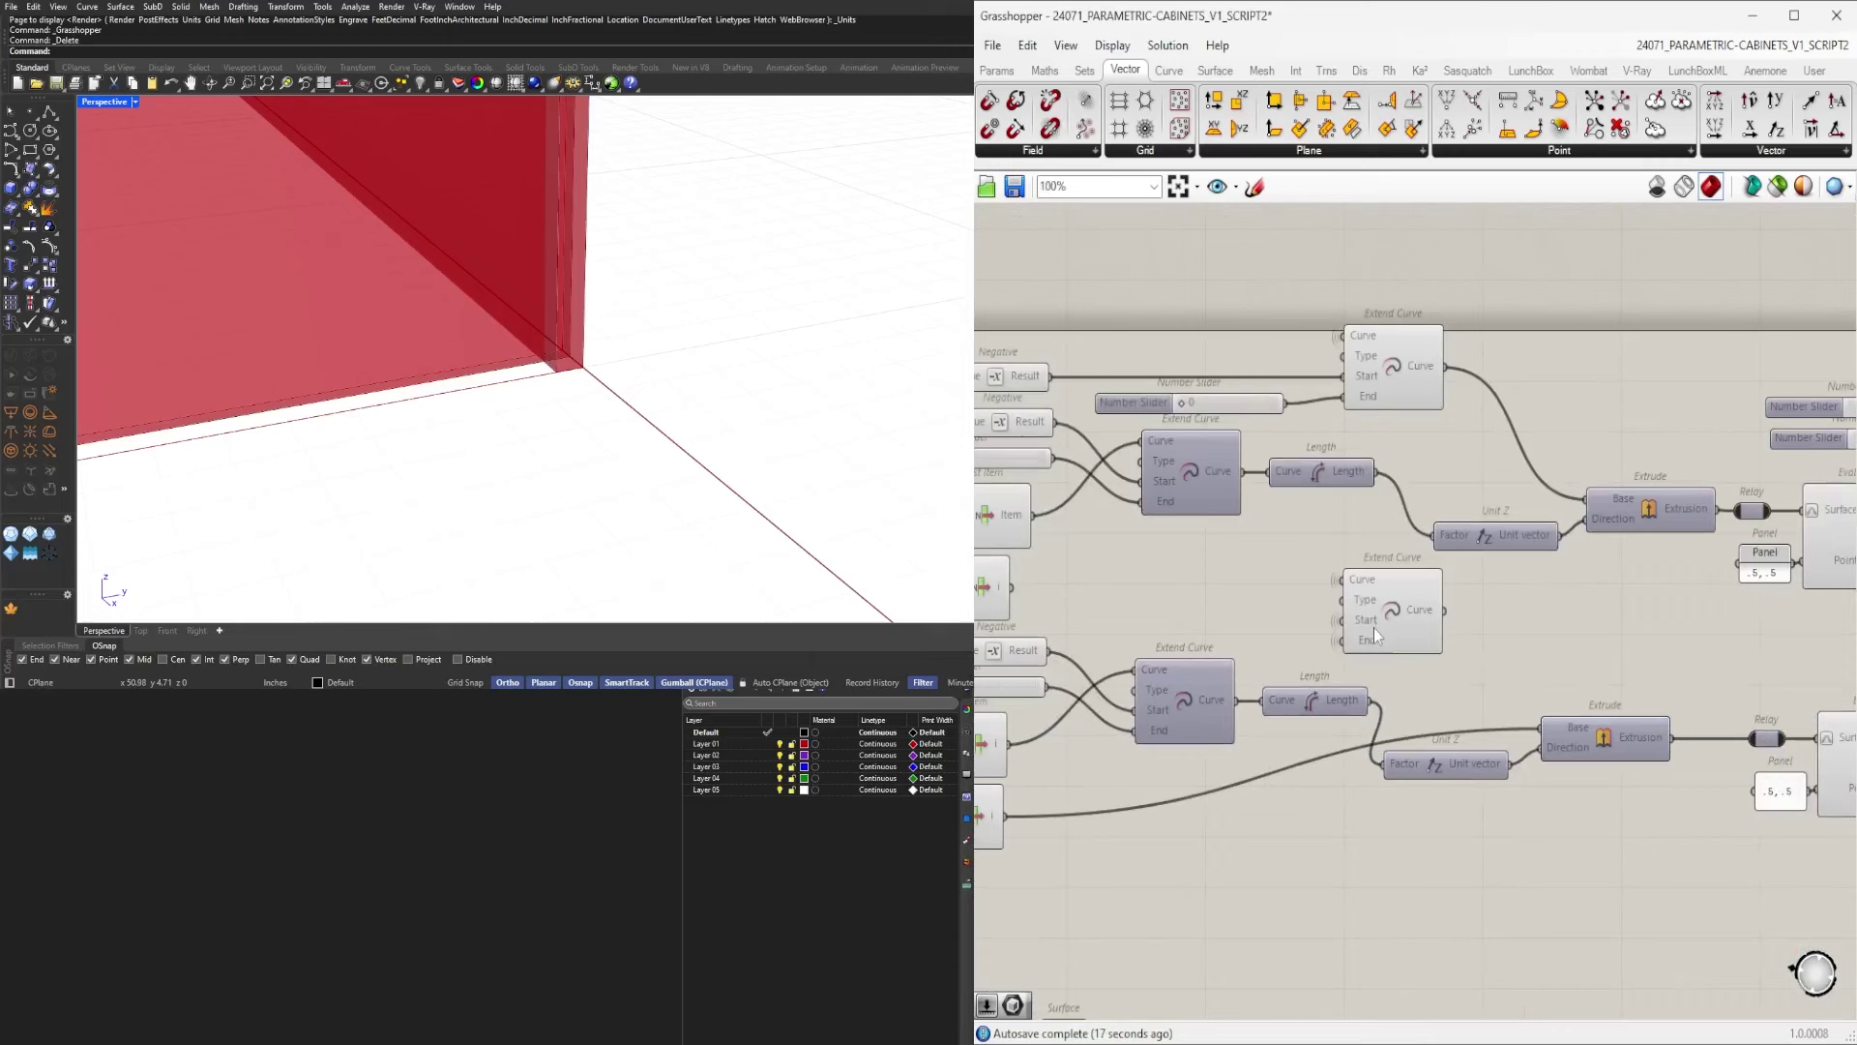
click(1409, 619)
right_drag(1401, 612, 1379, 689)
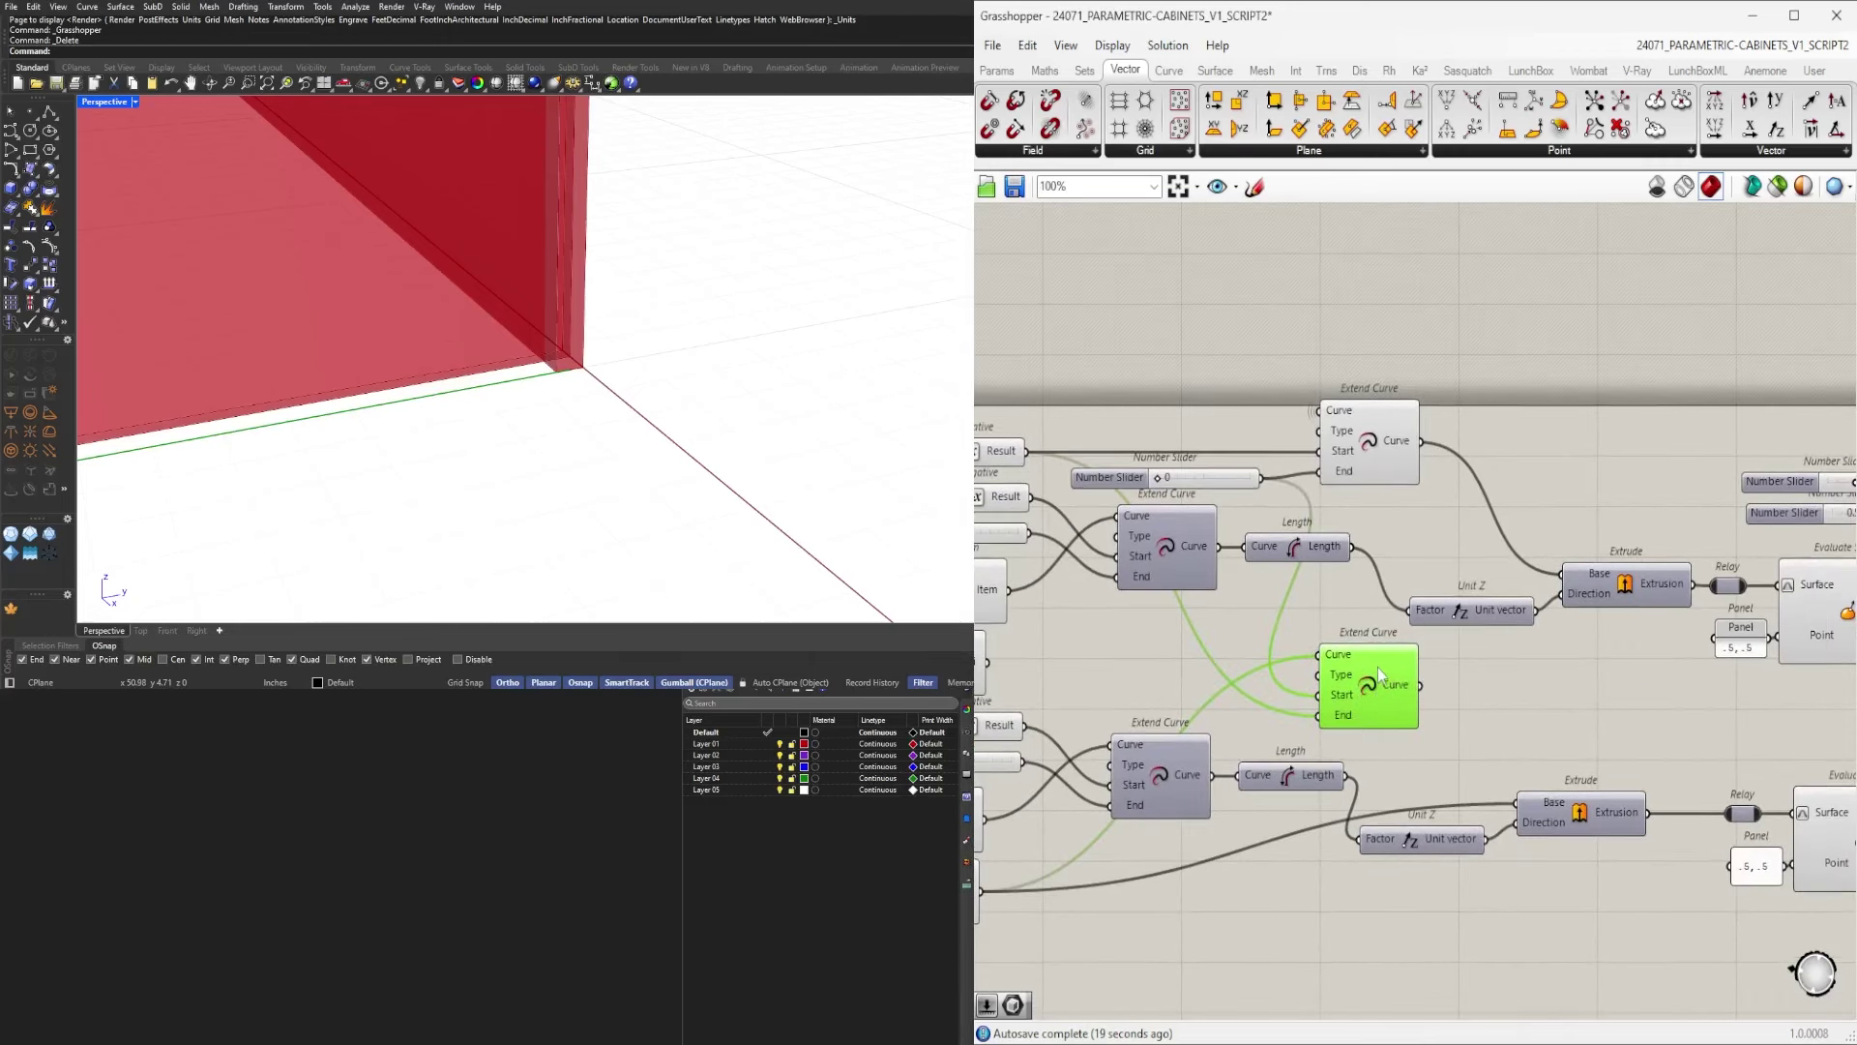
click(1599, 691)
Shift both side panels' downstream components away from the new Extend Curves and realign their Unit Z components to make room.
scroll(1737, 743, down, 5)
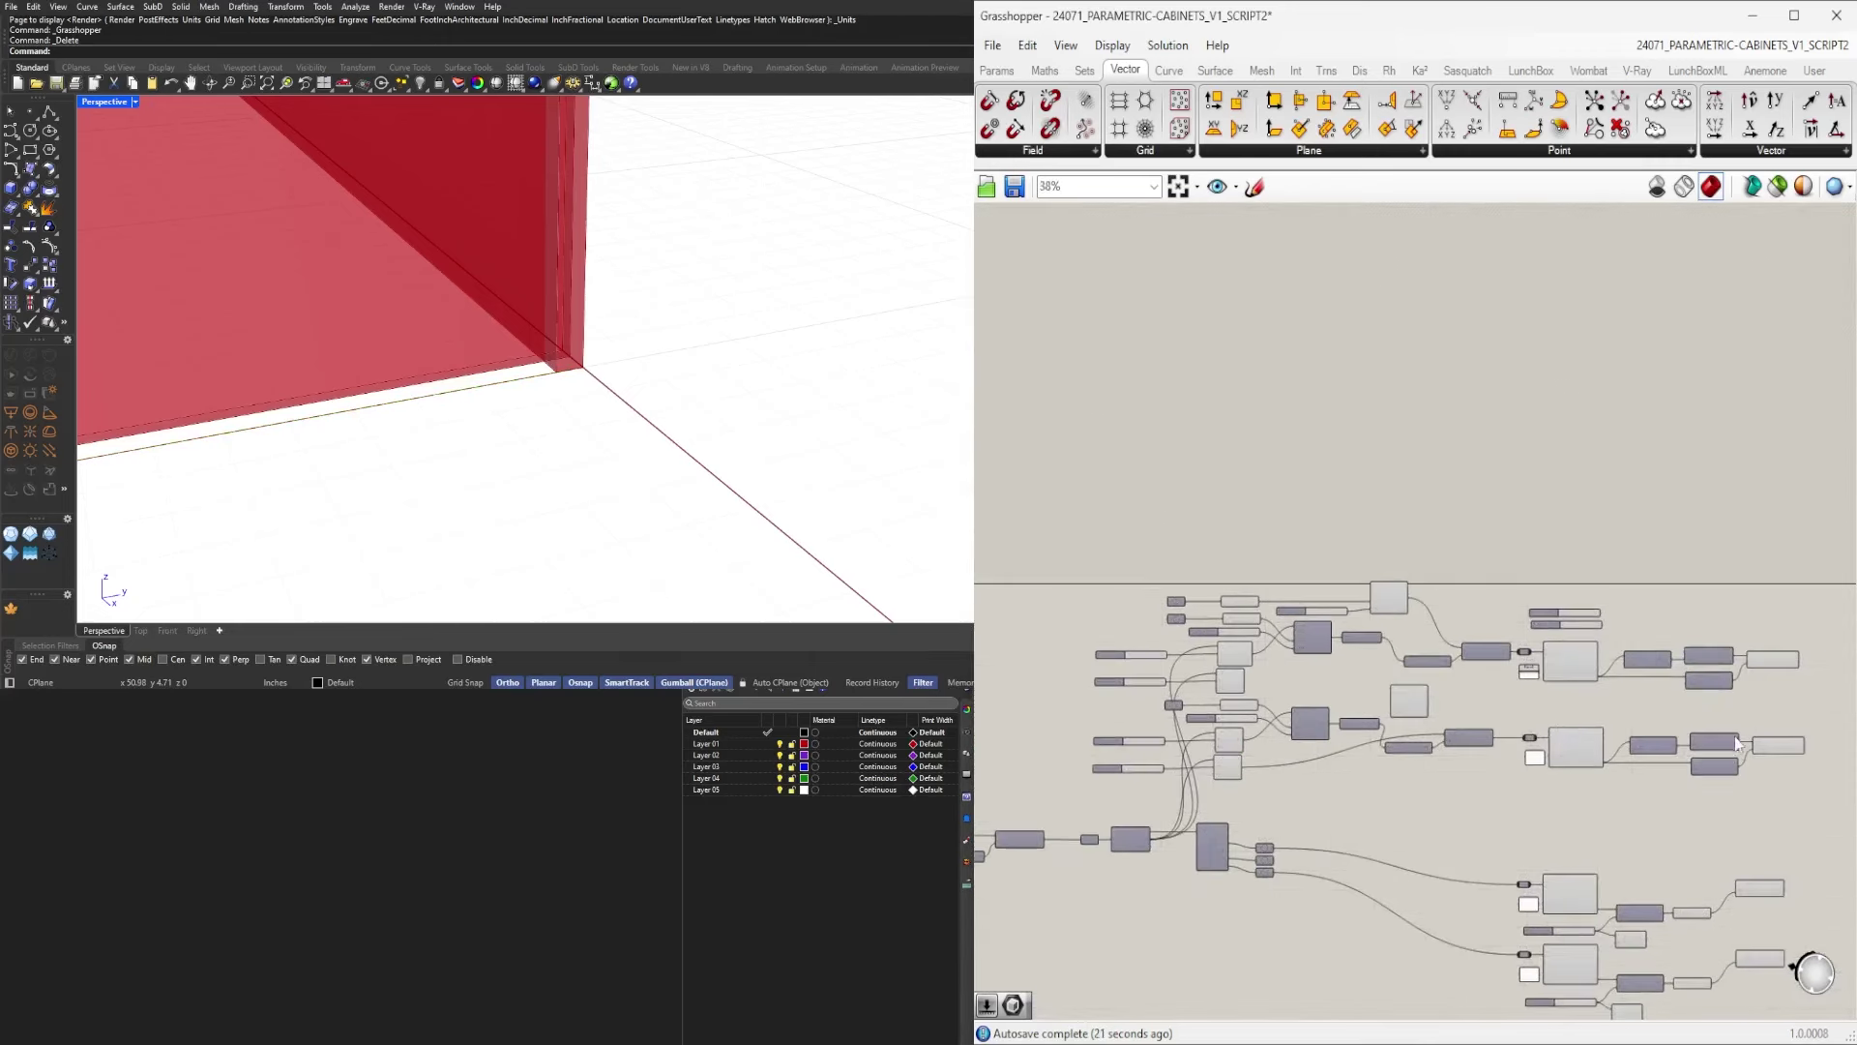
drag(1743, 803, 1366, 545)
scroll(1370, 636, up, 3)
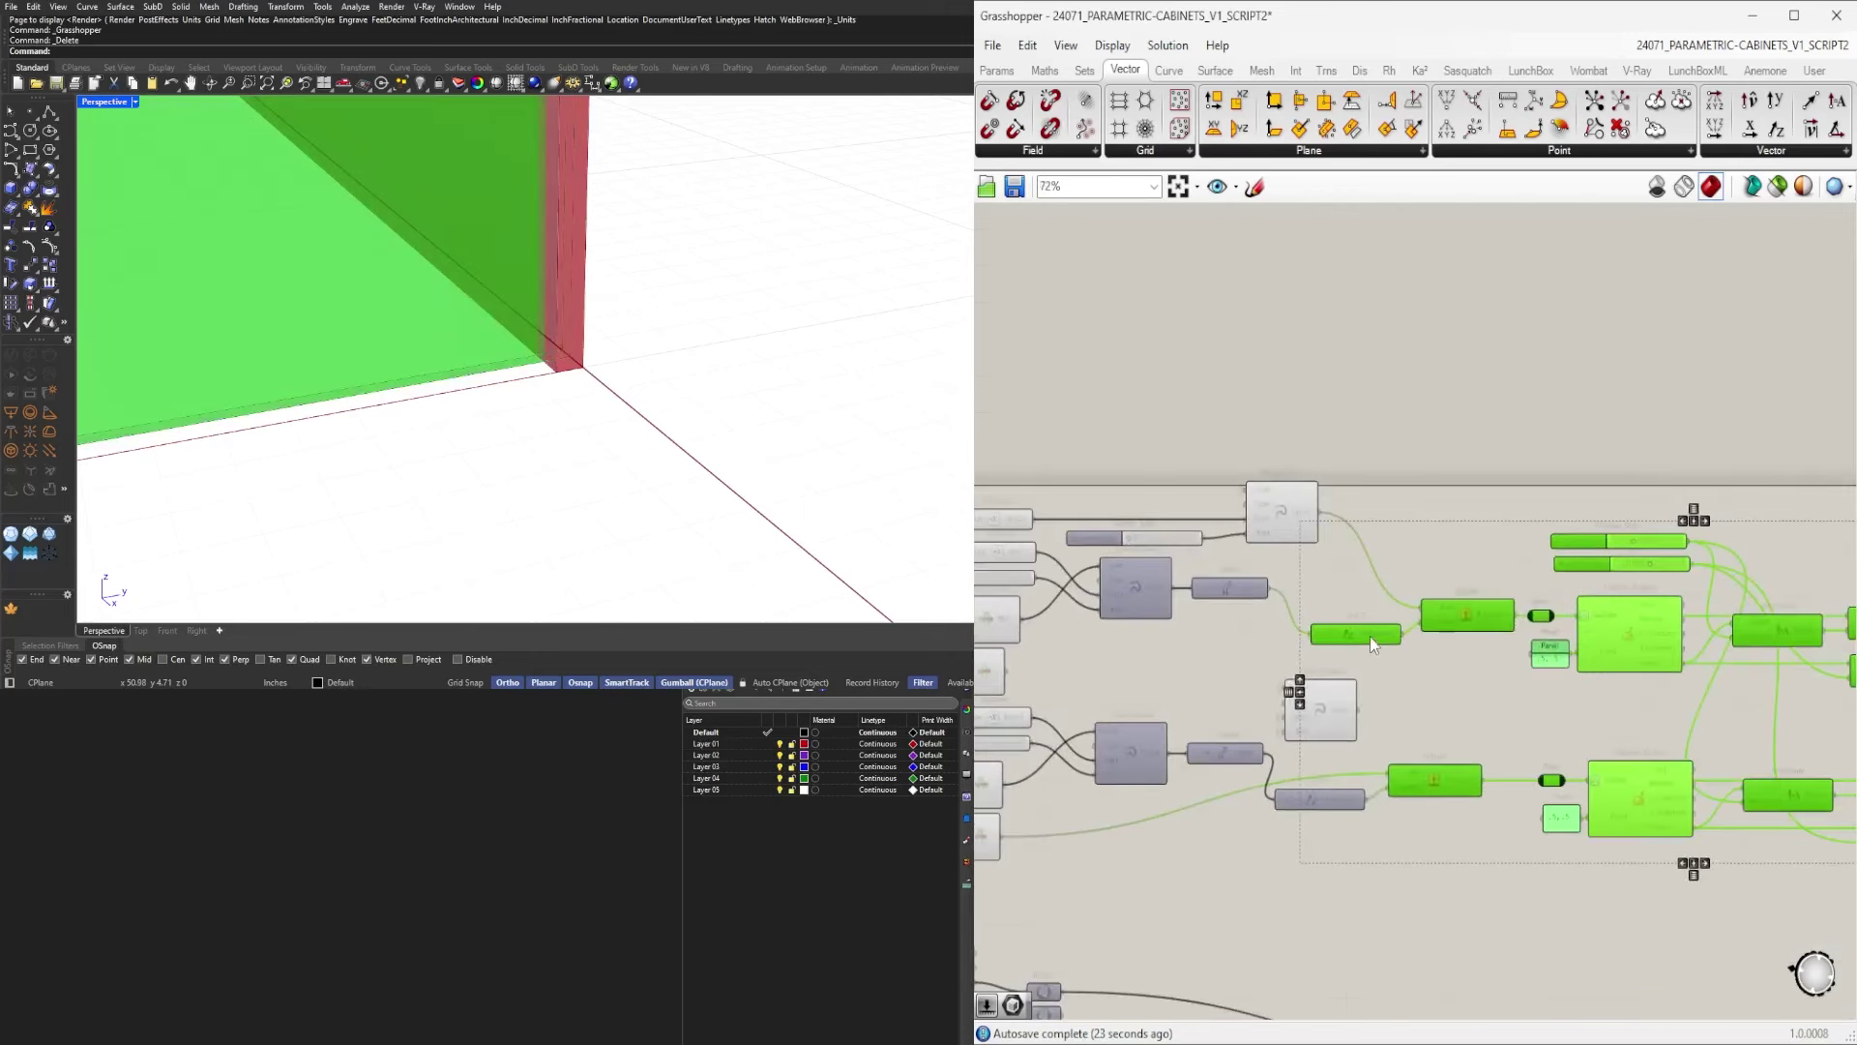
click(1299, 785)
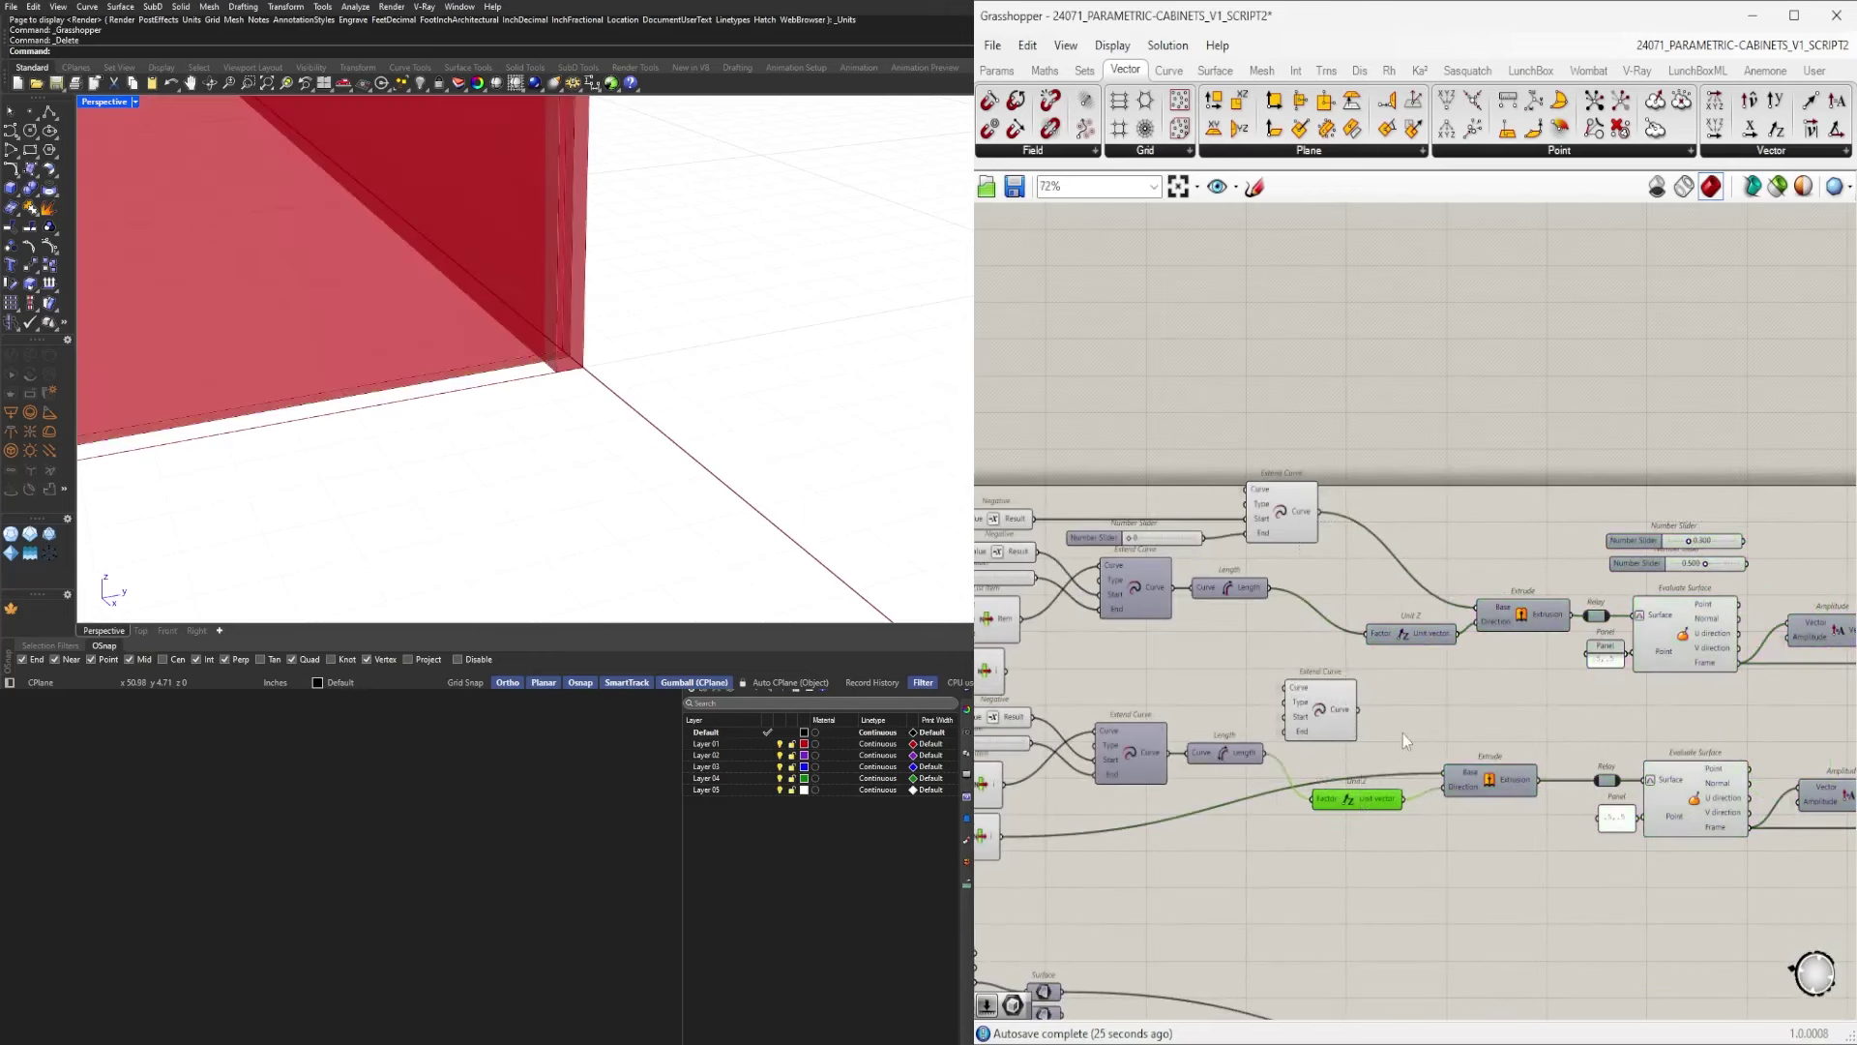
drag(1382, 641, 1355, 641)
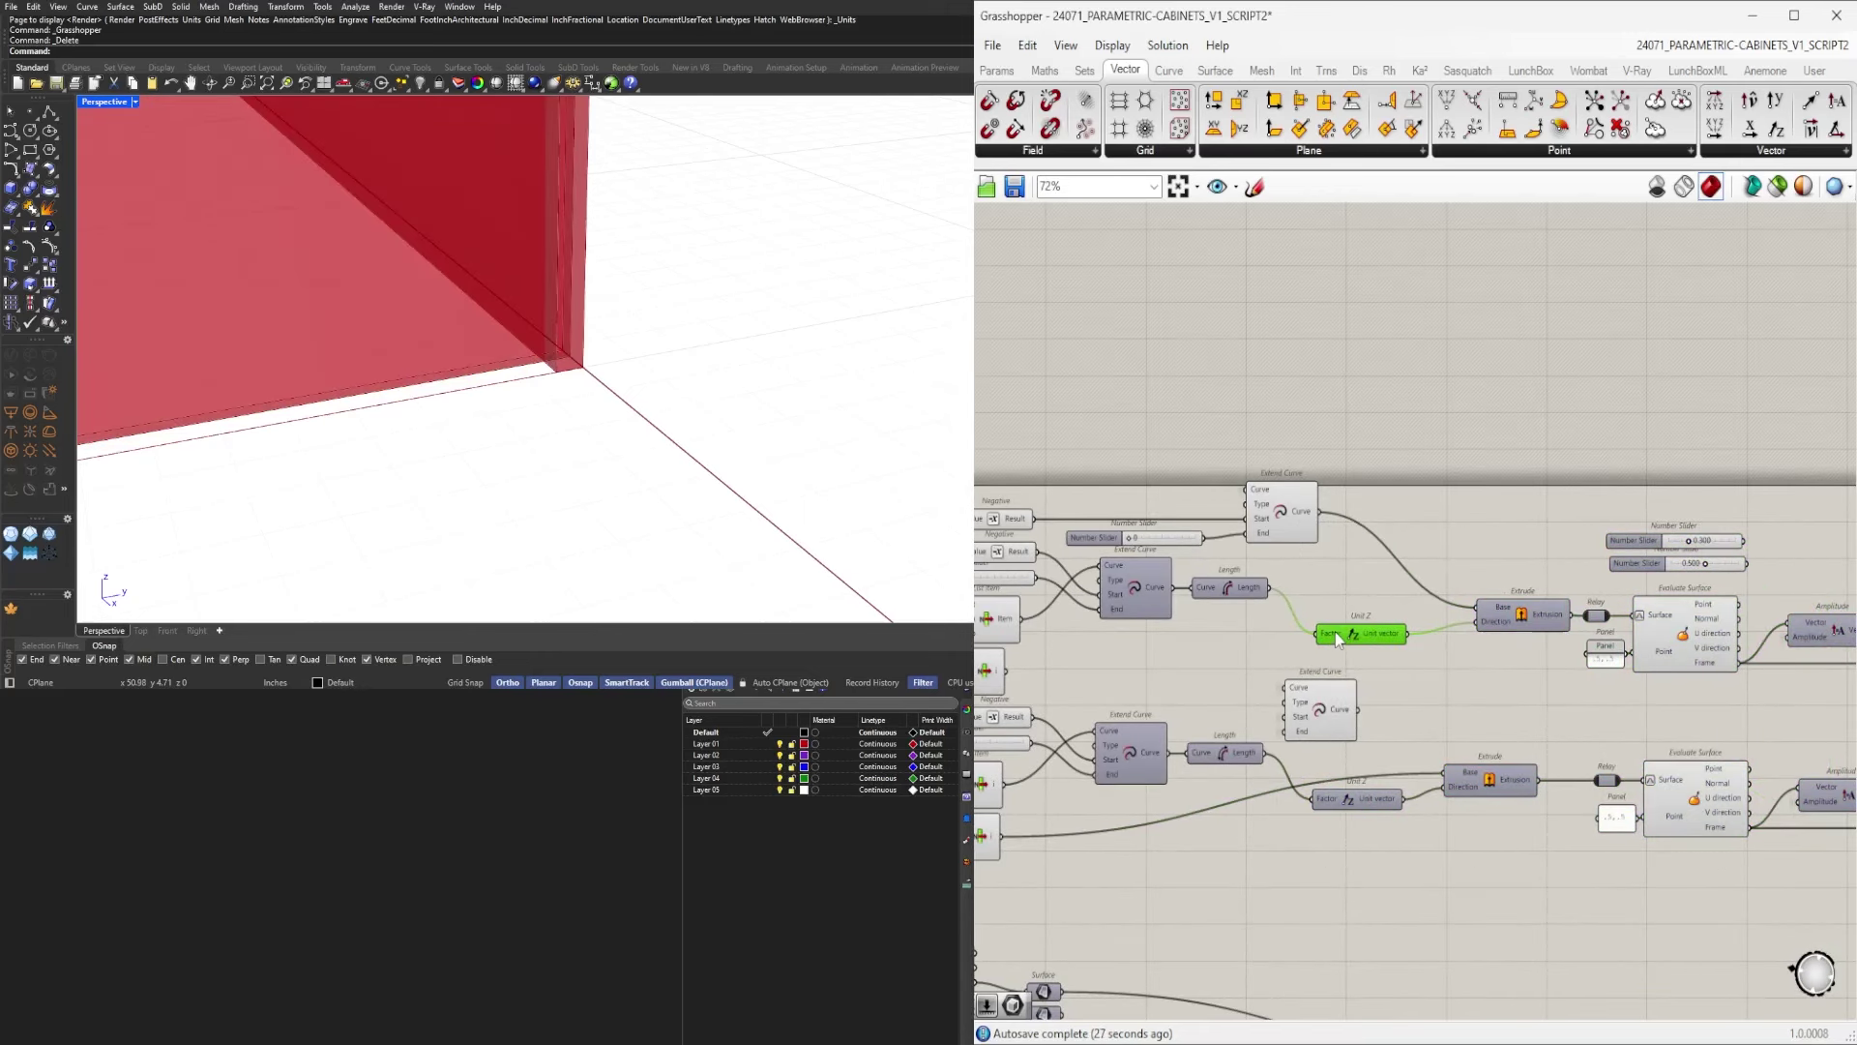
Connect the second panel's new Extend Curve output to its Extrude component's Base input, replacing the existing wire.
scroll(1335, 632, up, 2)
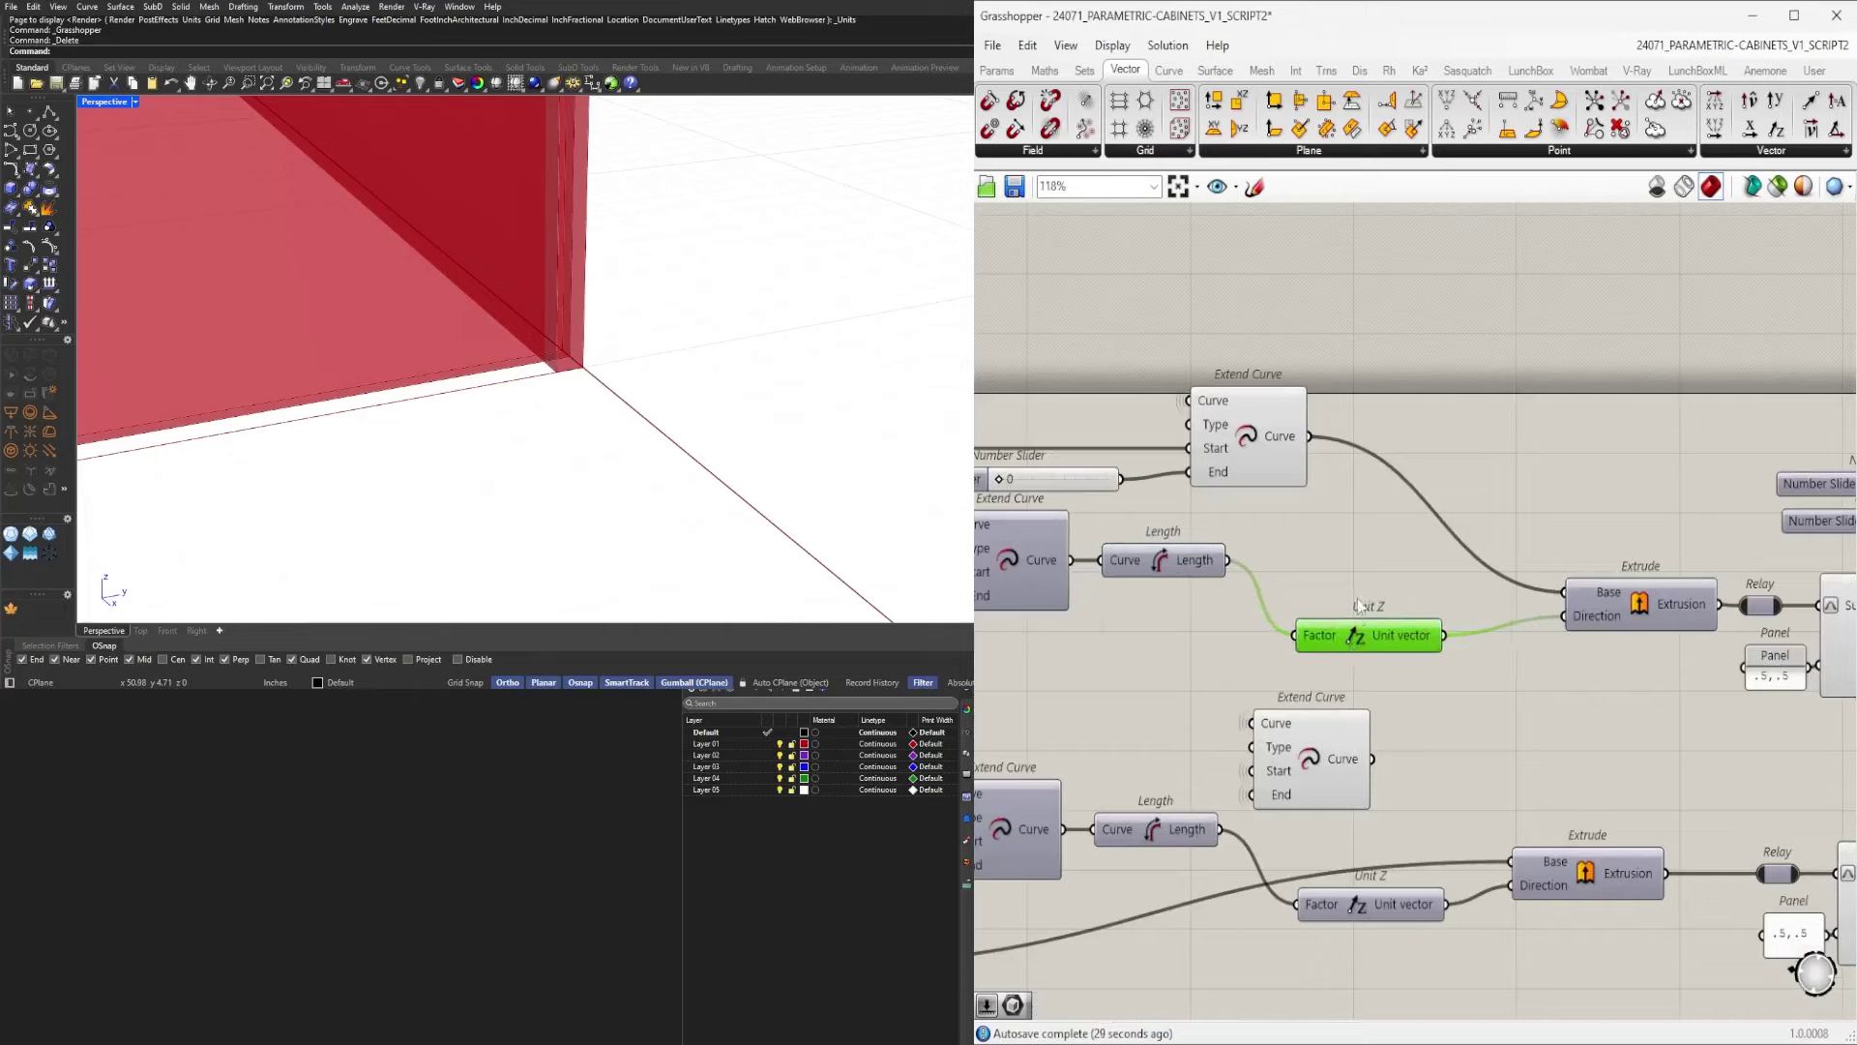
click(1343, 789)
drag(1483, 822, 1515, 857)
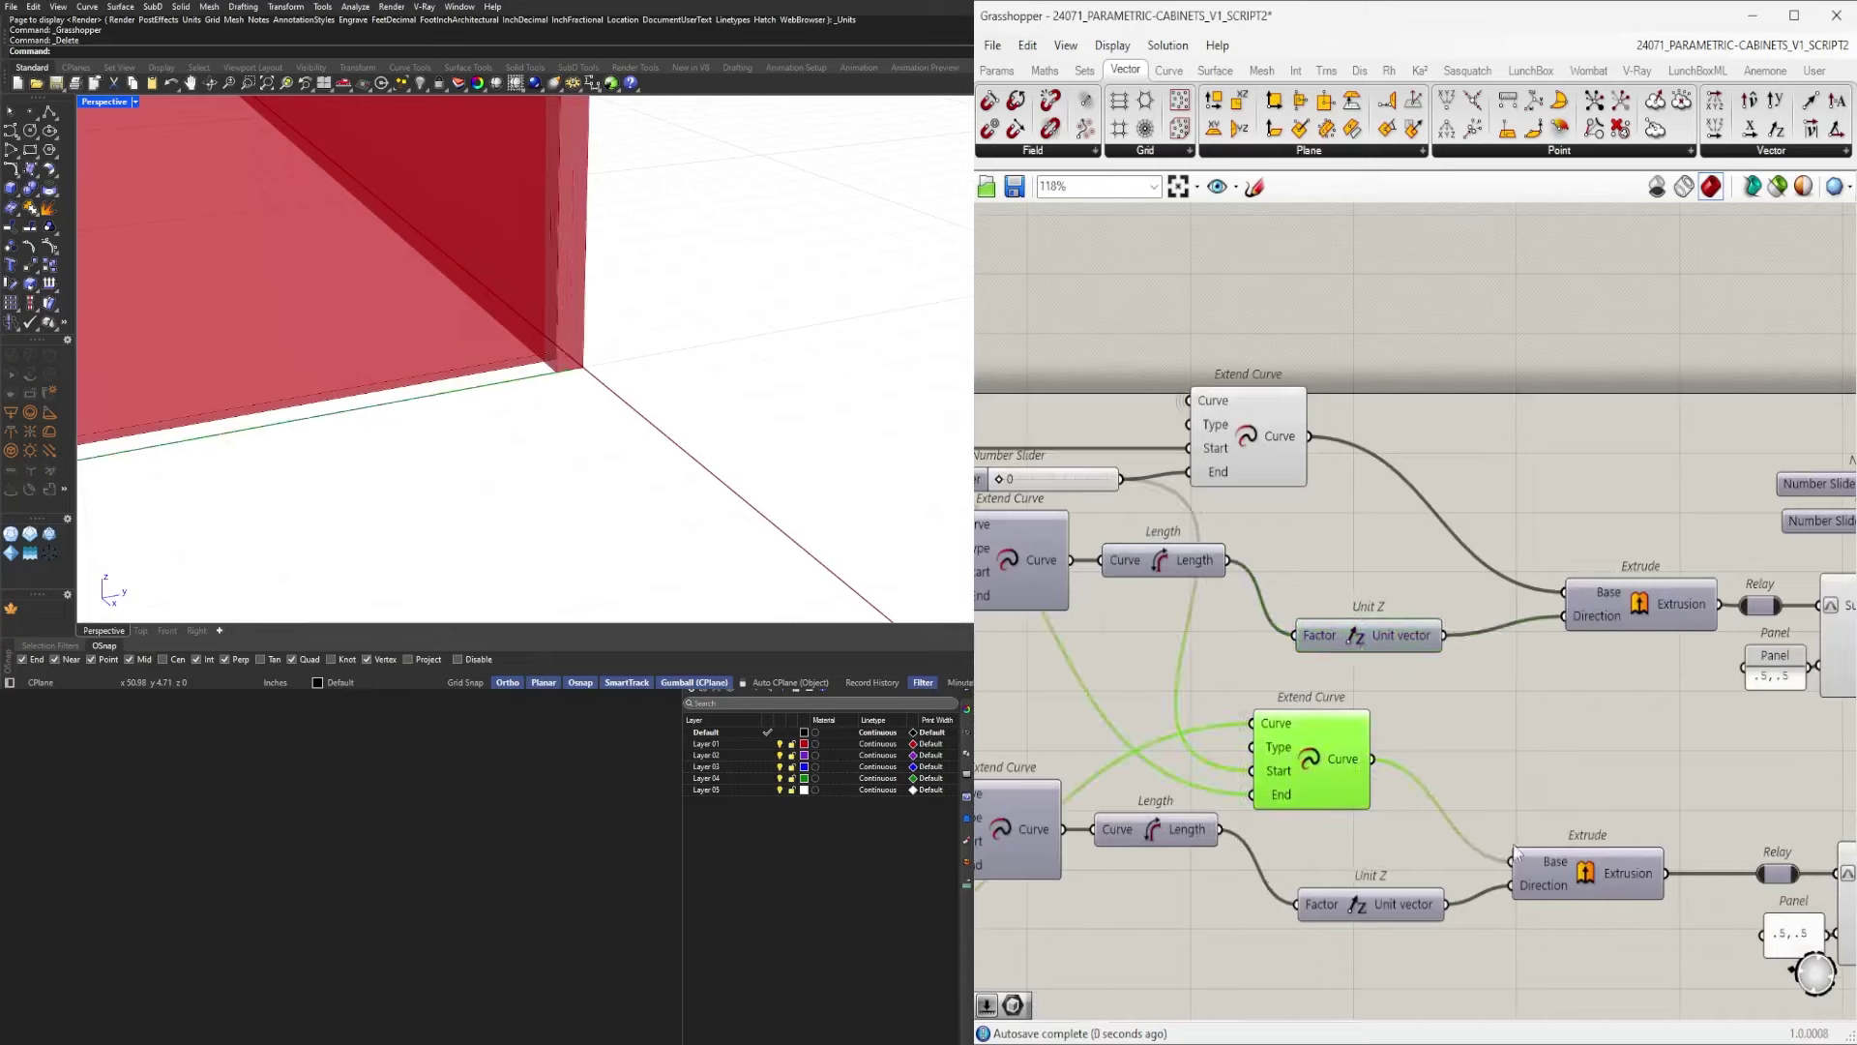
Inspect the second side panel's bottom and back corners, and view the whole cabinet from several angles.
shift+right_drag(629, 330, 717, 407)
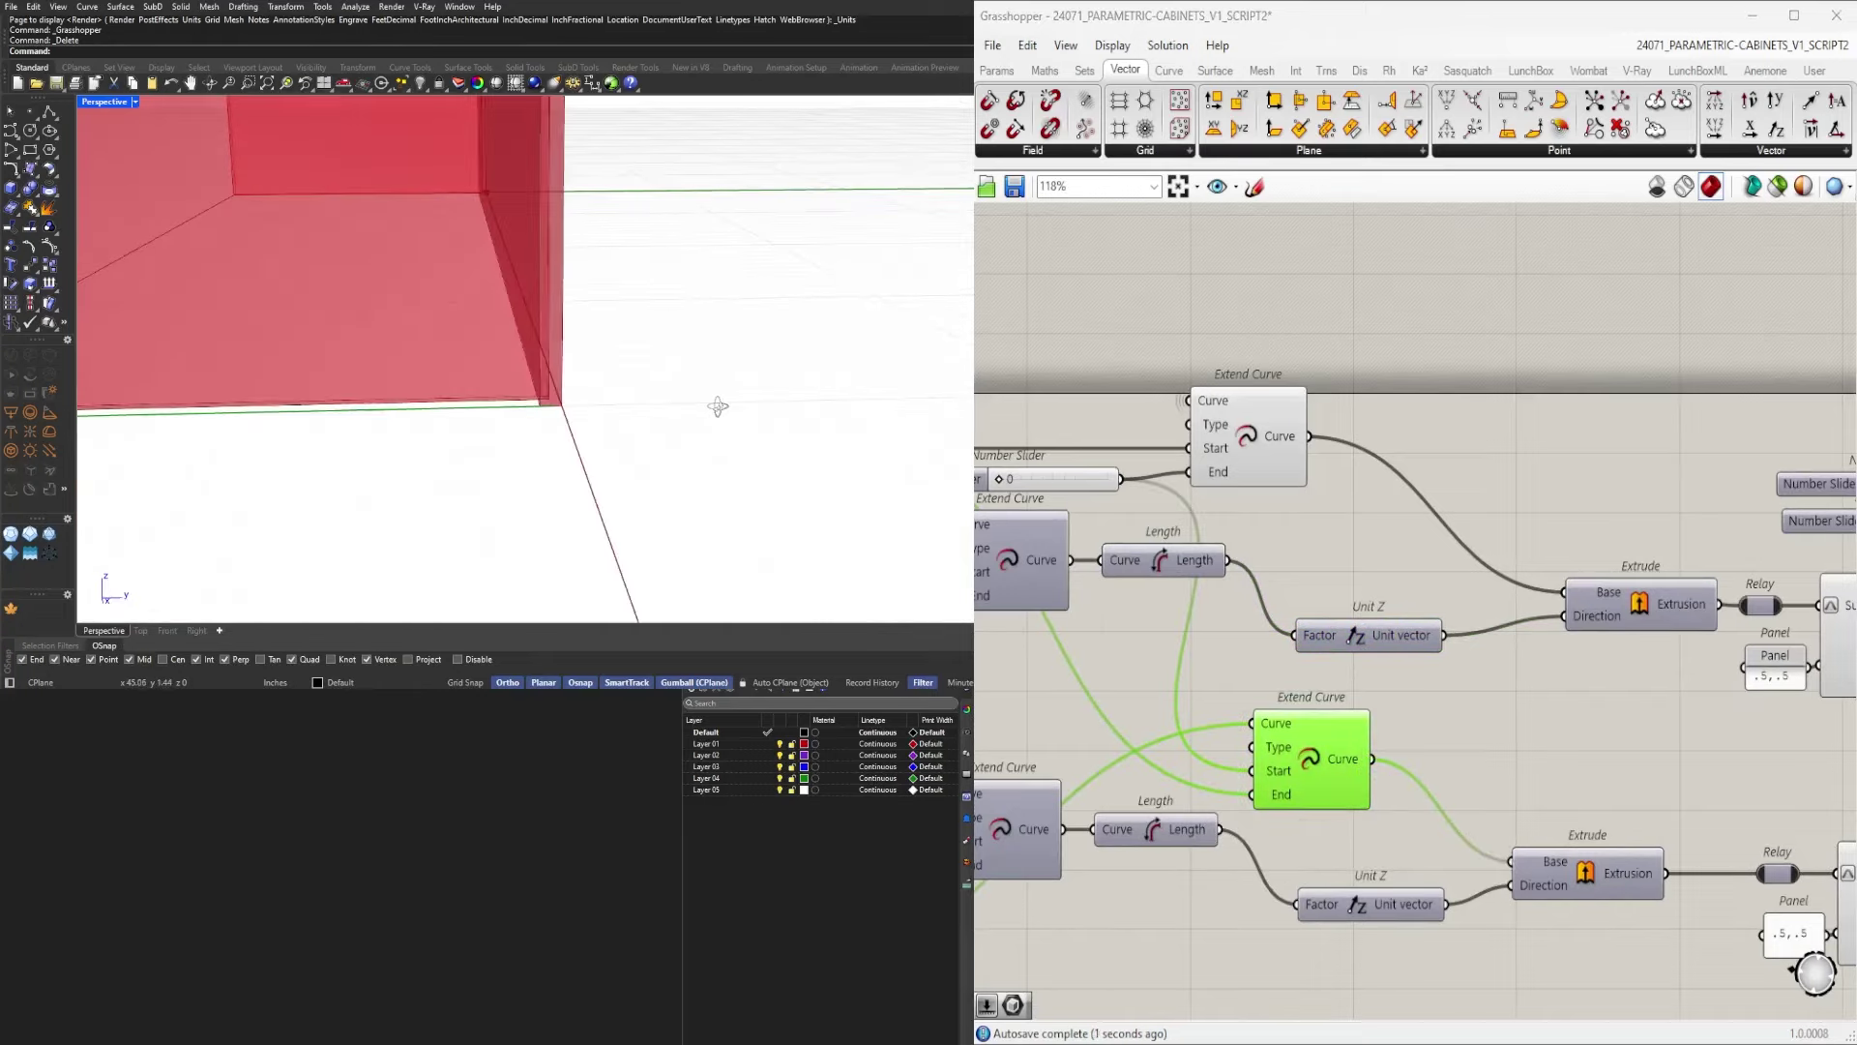
scroll(541, 309, down, 5)
shift+right_drag(494, 266, 601, 416)
right_drag(601, 416, 803, 398)
scroll(701, 252, up, 7)
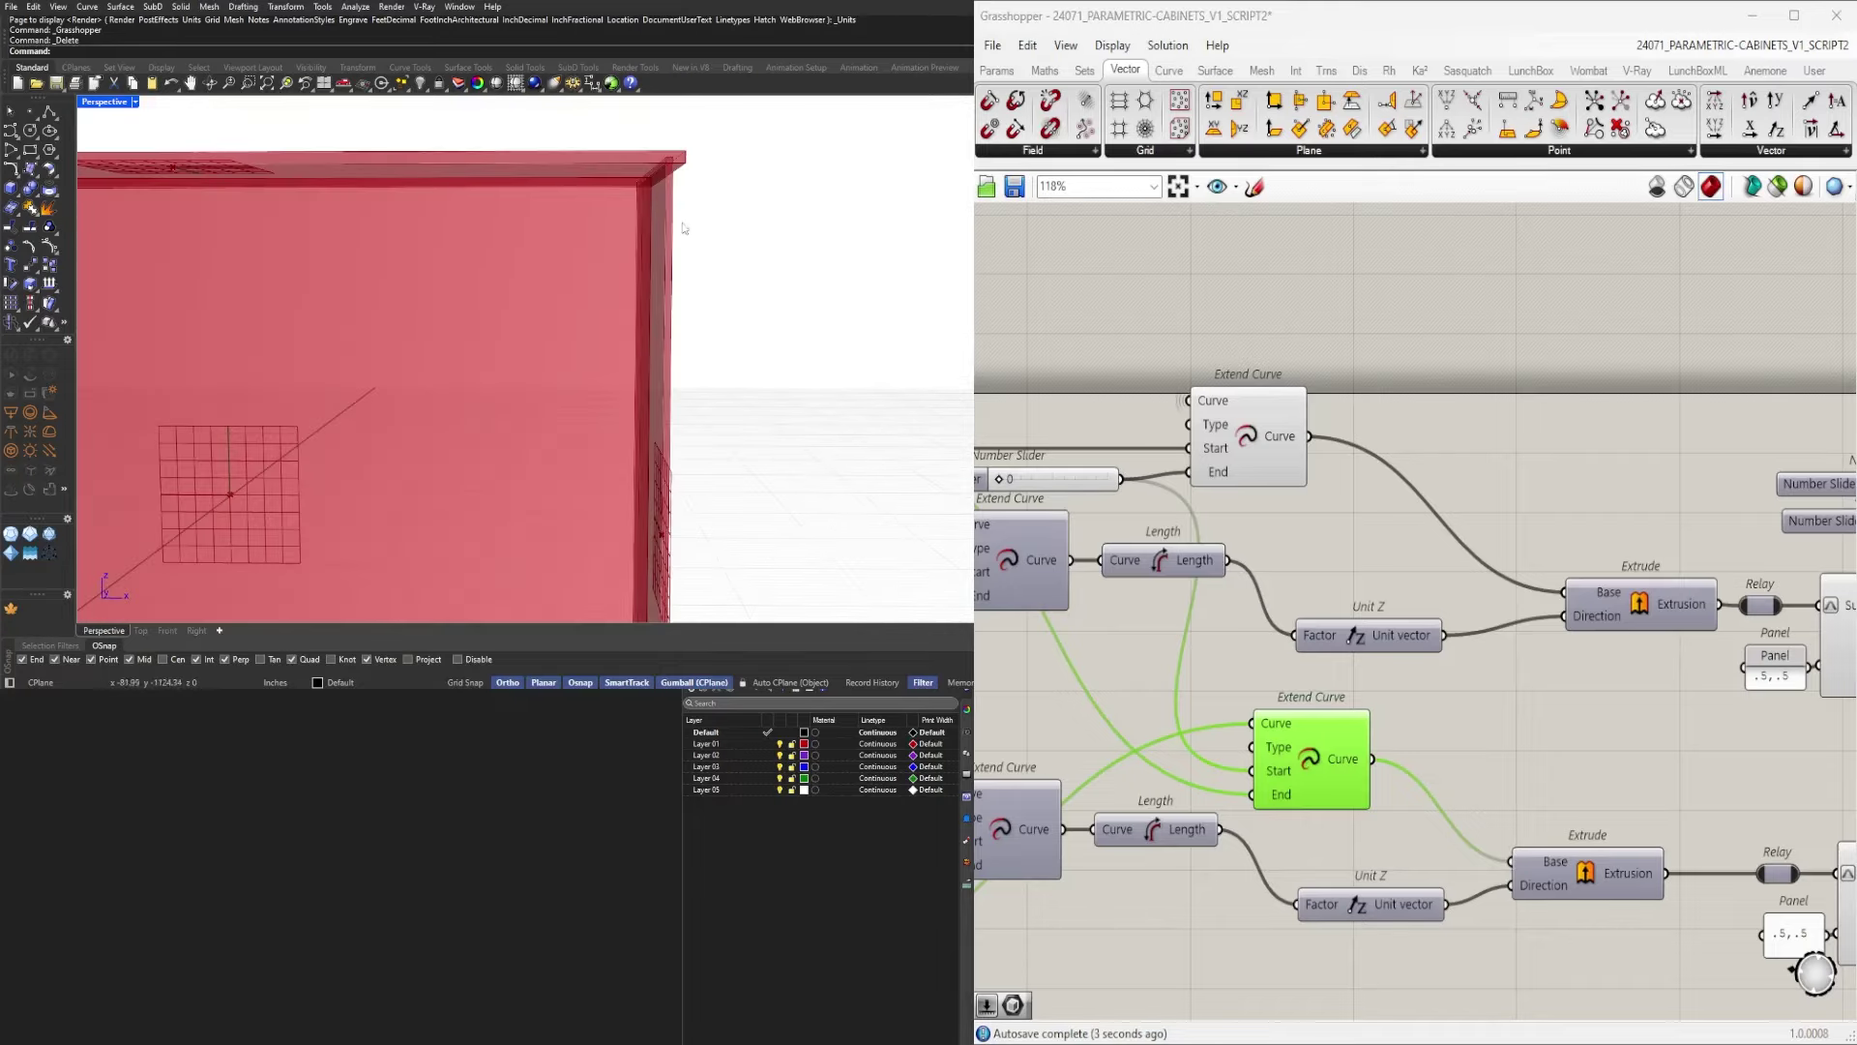
mouse_move(686, 229)
right_down()
mouse_move(548, 254)
mouse_move(551, 281)
mouse_move(593, 249)
mouse_move(564, 290)
mouse_move(705, 245)
right_up()
scroll(590, 253, down, 1)
scroll(598, 289, down, 3)
scroll(619, 481, up, 3)
right_drag(610, 481, 564, 484)
scroll(571, 482, down, 2)
shift+right_drag(580, 479, 617, 494)
scroll(1494, 440, down, 4)
Look through the panels' component chains and highlight both side panels' Move components to check the geometry they represent.
right_drag(1494, 441, 1326, 519)
click(1325, 519)
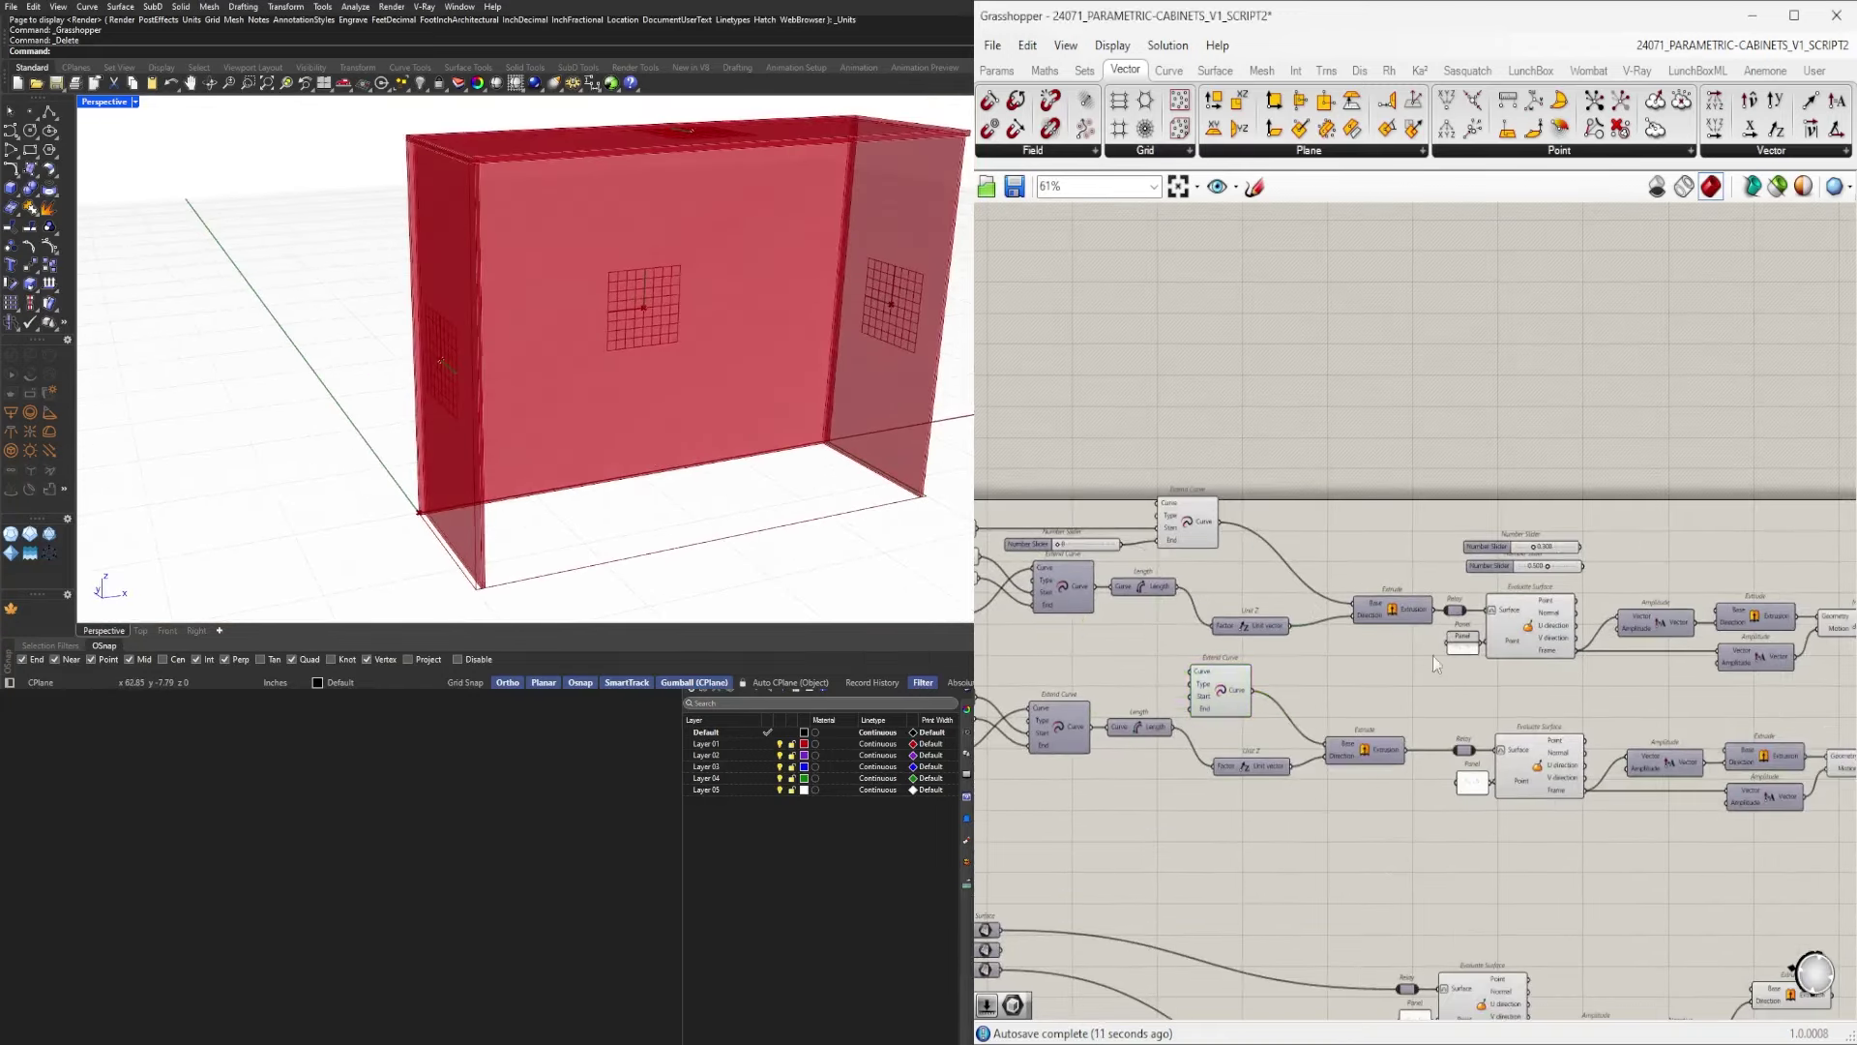
scroll(1514, 784, down, 2)
mouse_move(1537, 841)
right_down()
mouse_move(1533, 714)
mouse_move(1534, 746)
right_up()
scroll(1519, 688, up, 1)
mouse_move(1534, 779)
mouse_down()
mouse_move(1310, 585)
mouse_move(1422, 832)
mouse_up()
scroll(1545, 497, up, 4)
scroll(1545, 498, up, 1)
drag(1601, 463, 1480, 539)
click(1672, 426)
scroll(1671, 426, down, 4)
right_drag(1671, 427, 1203, 421)
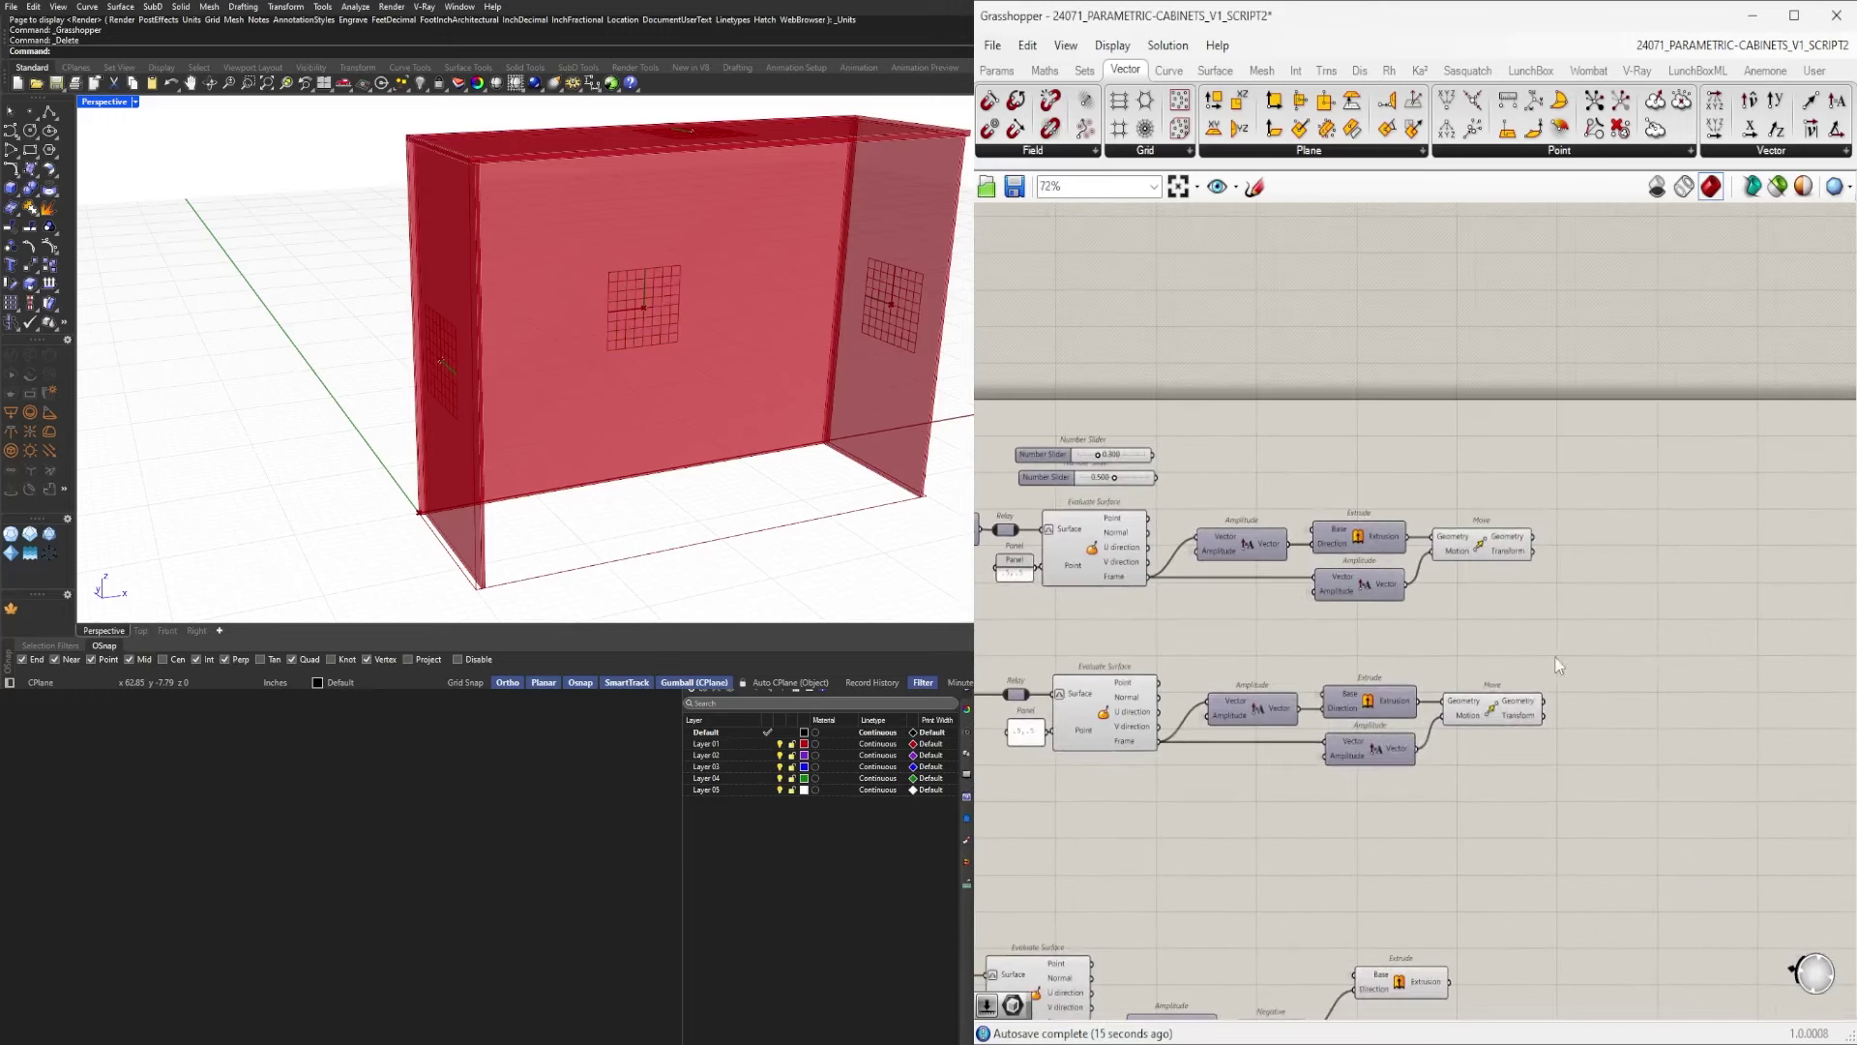
click(1490, 554)
shift+click(1490, 713)
right_drag(1626, 673, 1559, 697)
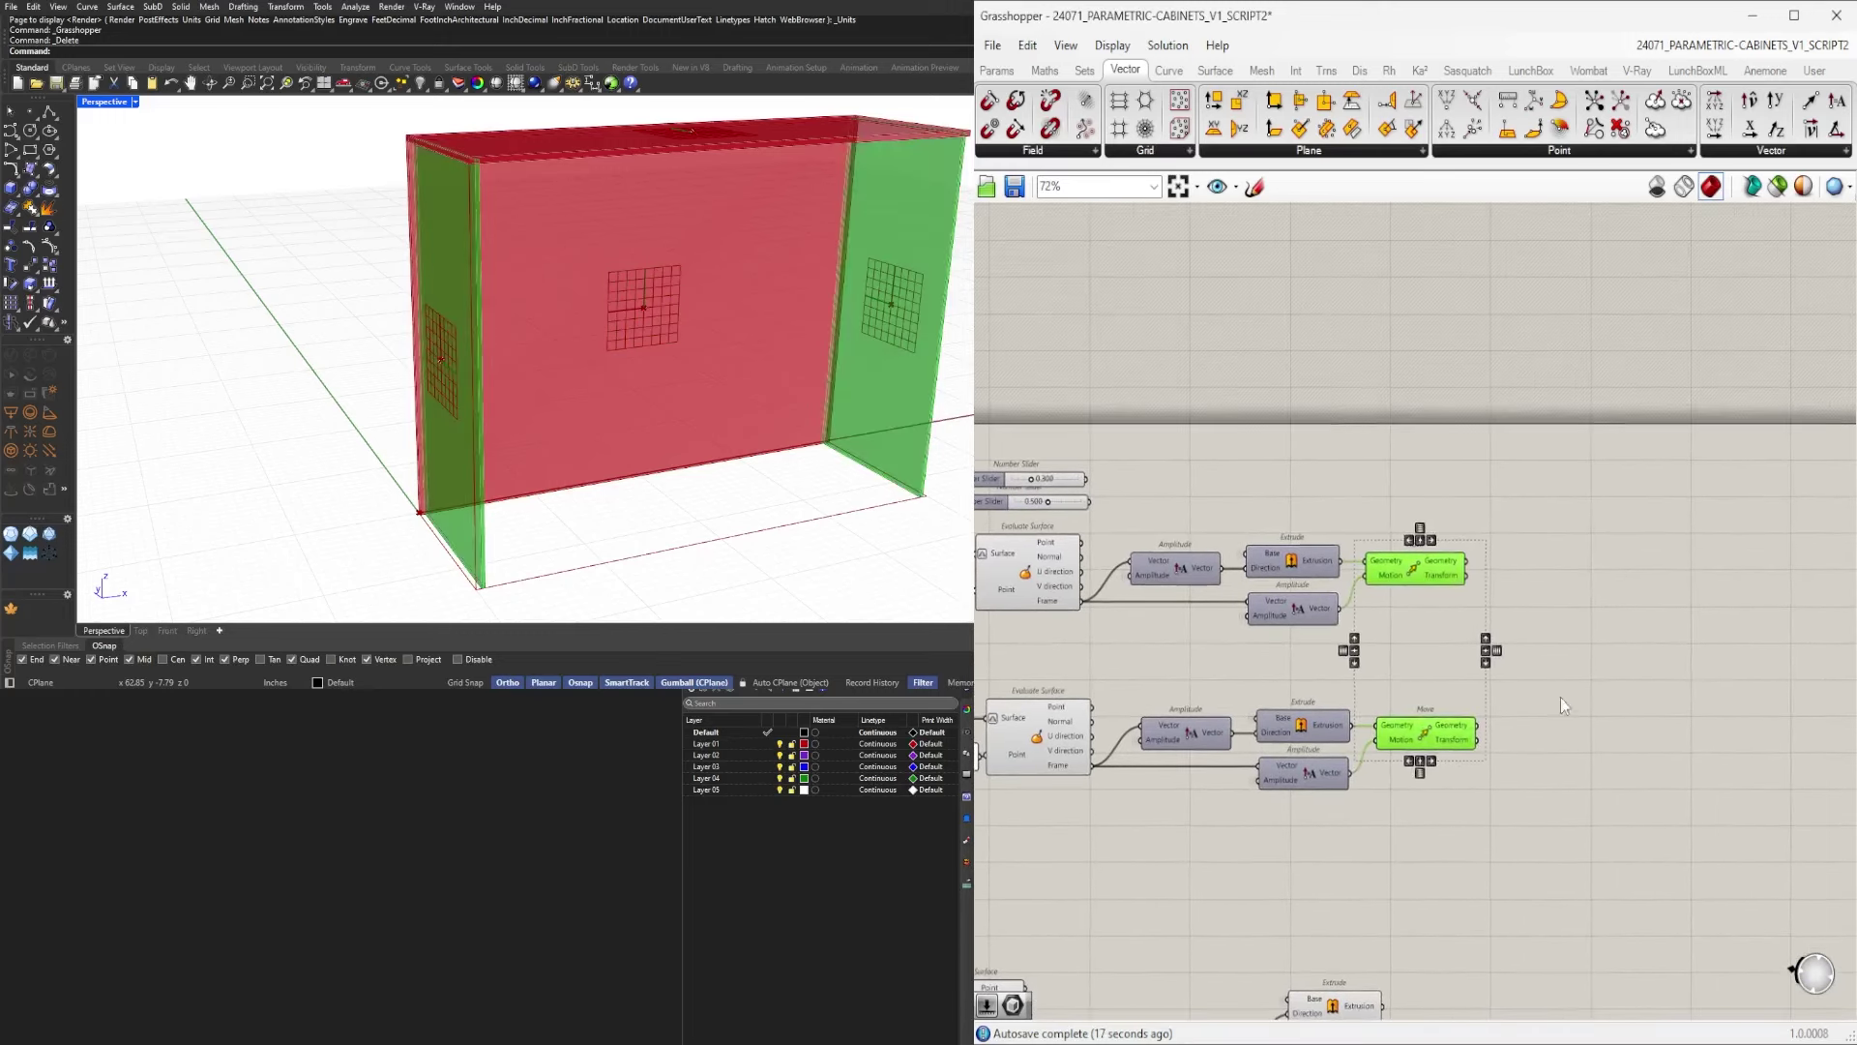
Add a Geometry parameter that collects the Geometry outputs of both side panels' Move components, placed between their rows.
double_click(1597, 680)
text(geo)
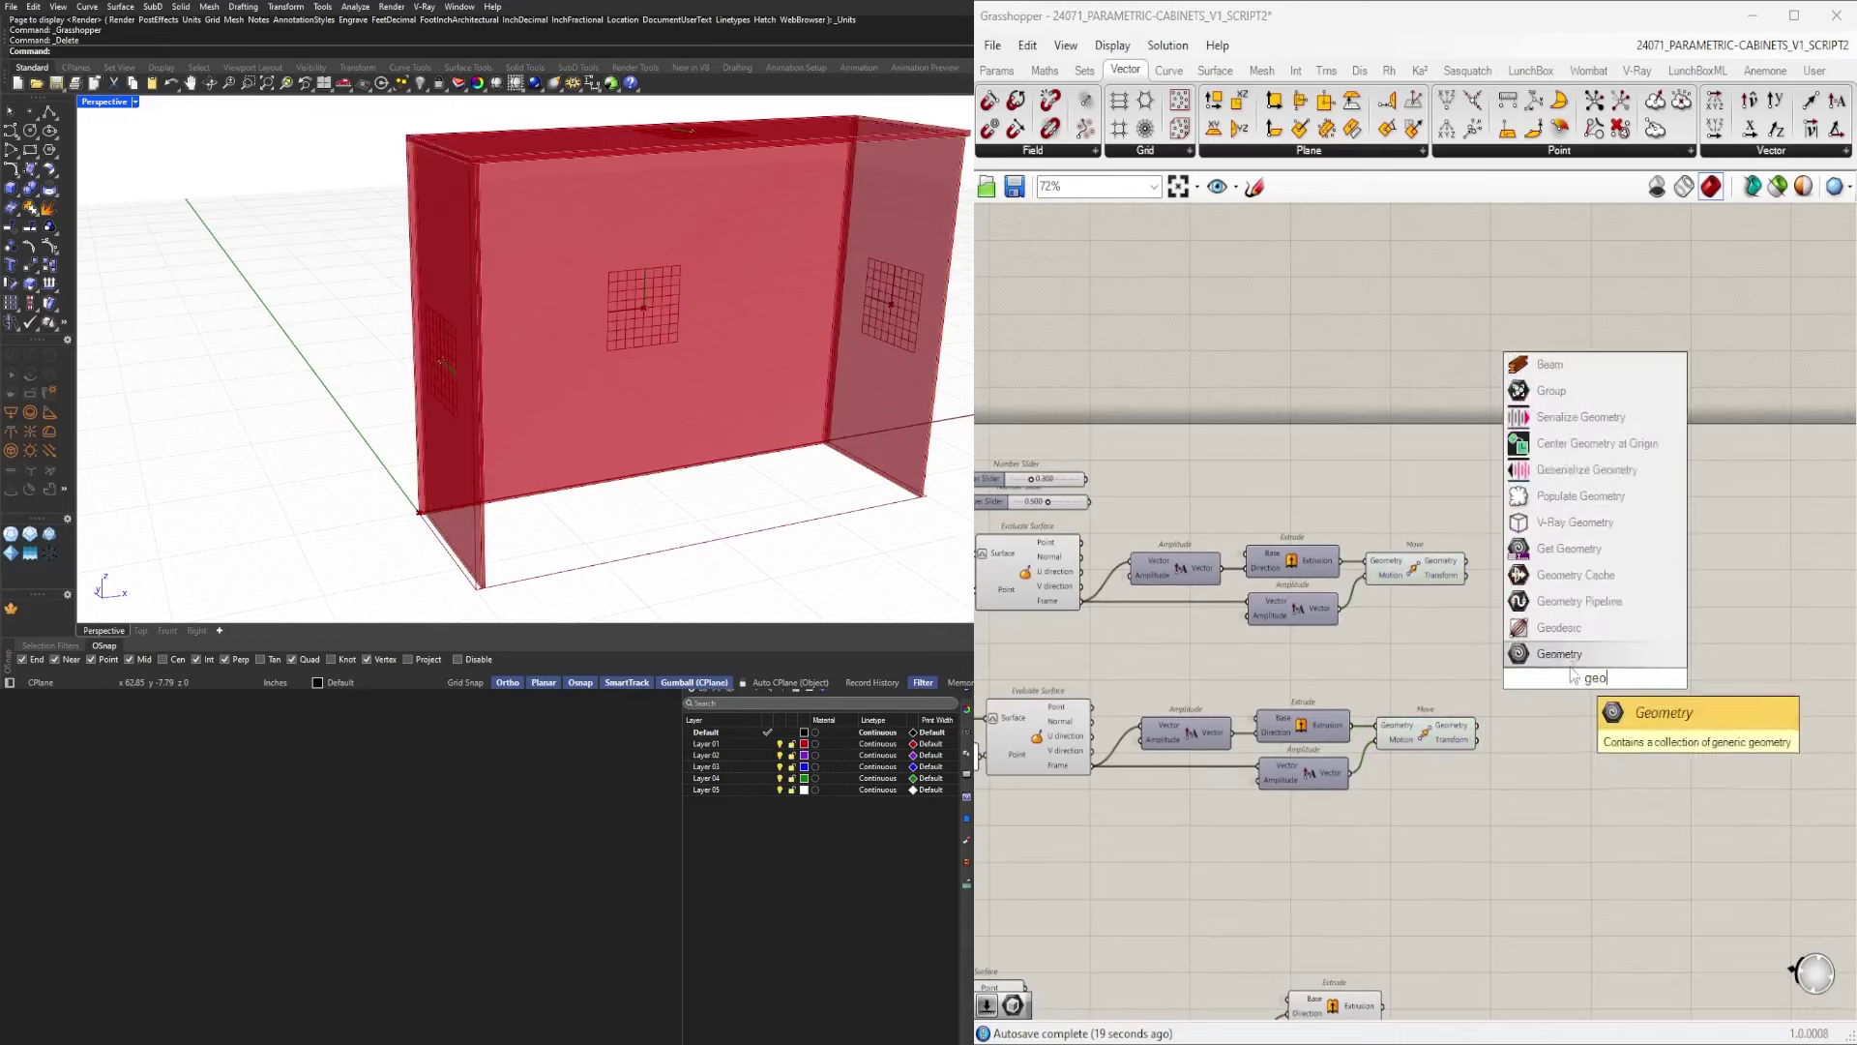
key(Return)
drag(1577, 674, 1578, 677)
shift+drag(1477, 726, 1477, 730)
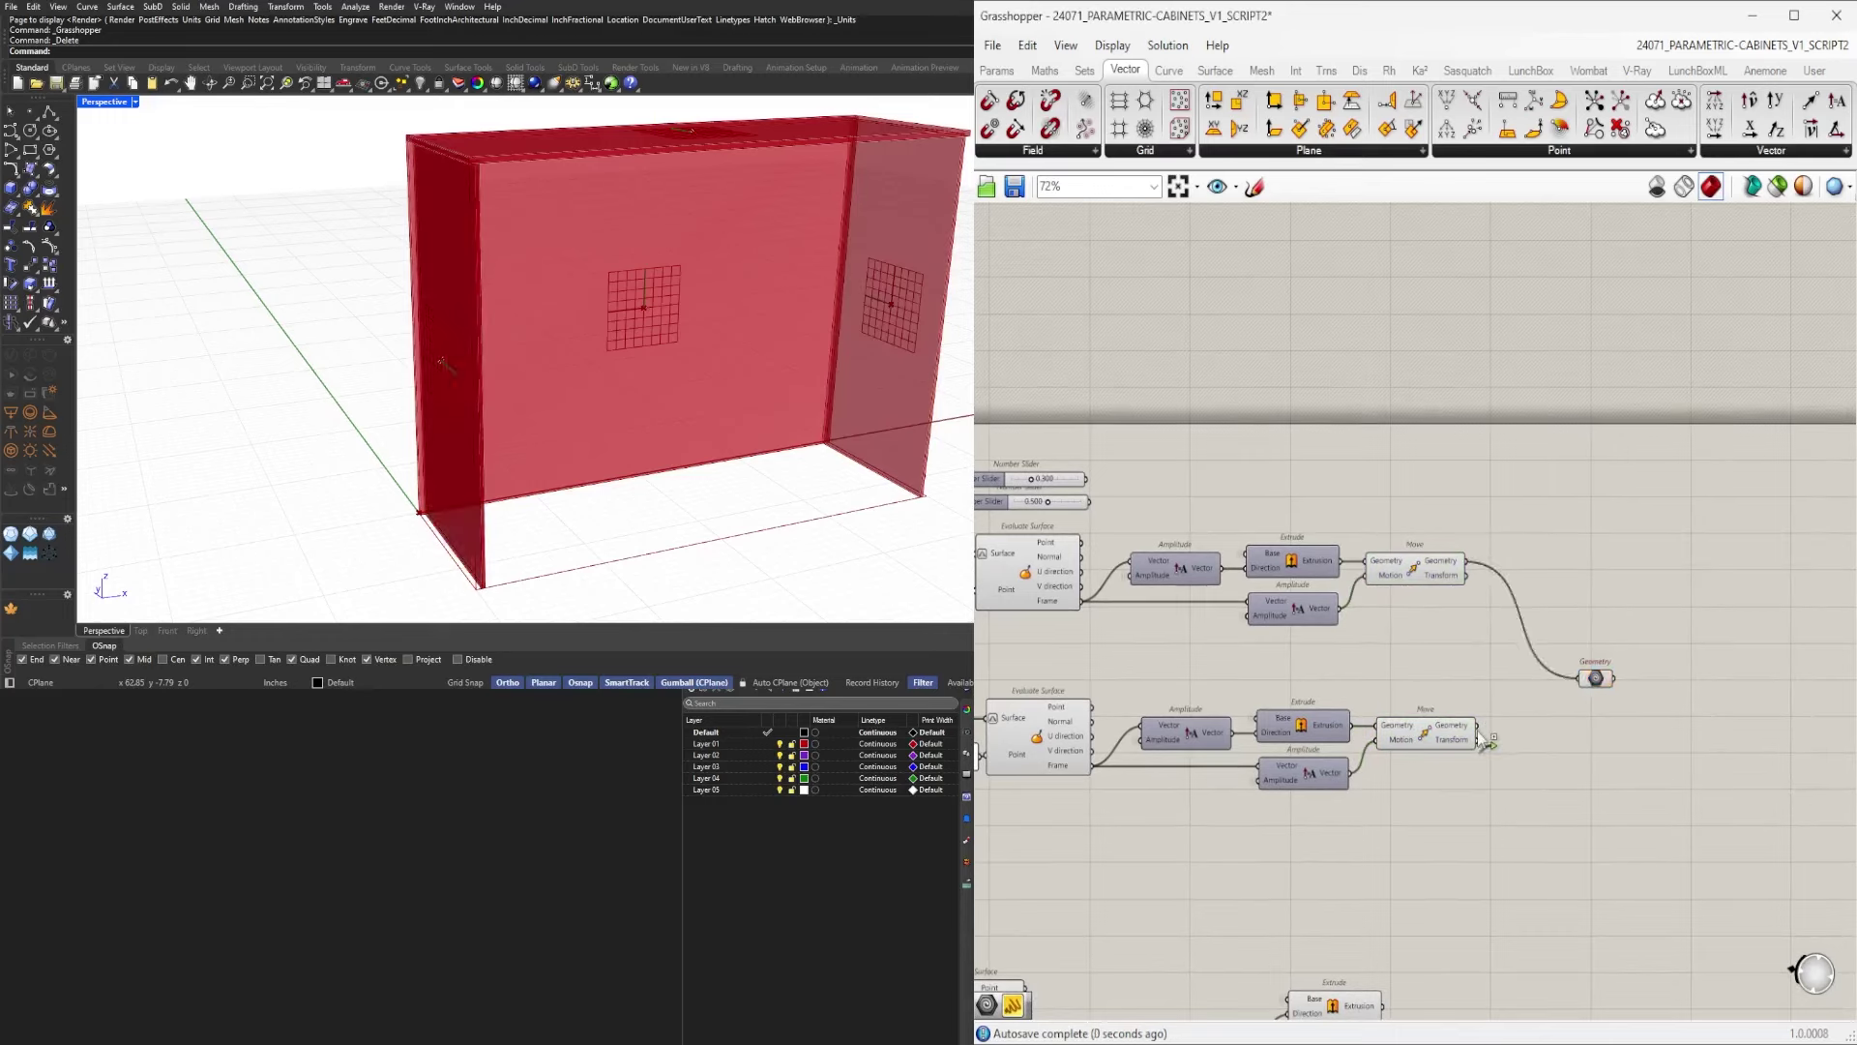
drag(1589, 680, 1596, 649)
Turn off the preview of both Move components and highlight the collecting Geometry parameter to check the side panels.
drag(1454, 775, 1347, 464)
middle_click(1389, 455)
click(1436, 420)
click(1593, 540)
click(1593, 646)
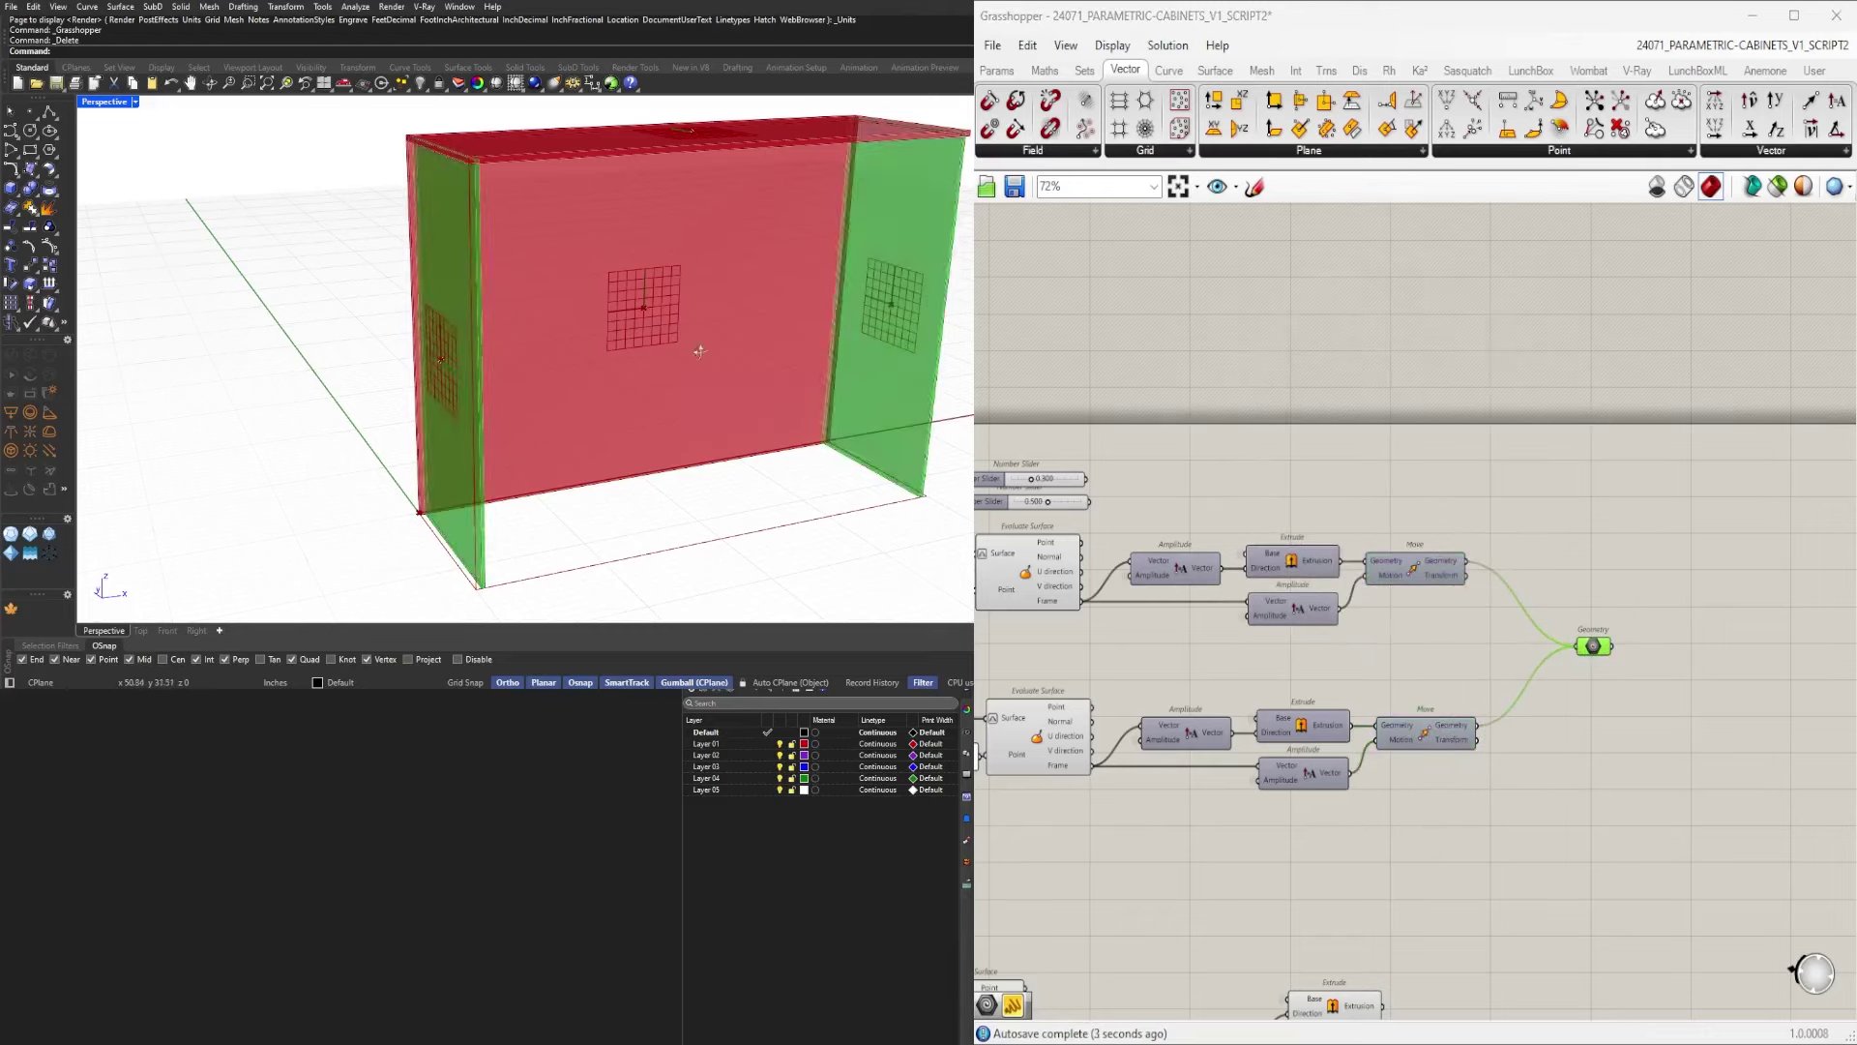
scroll(446, 248, up, 6)
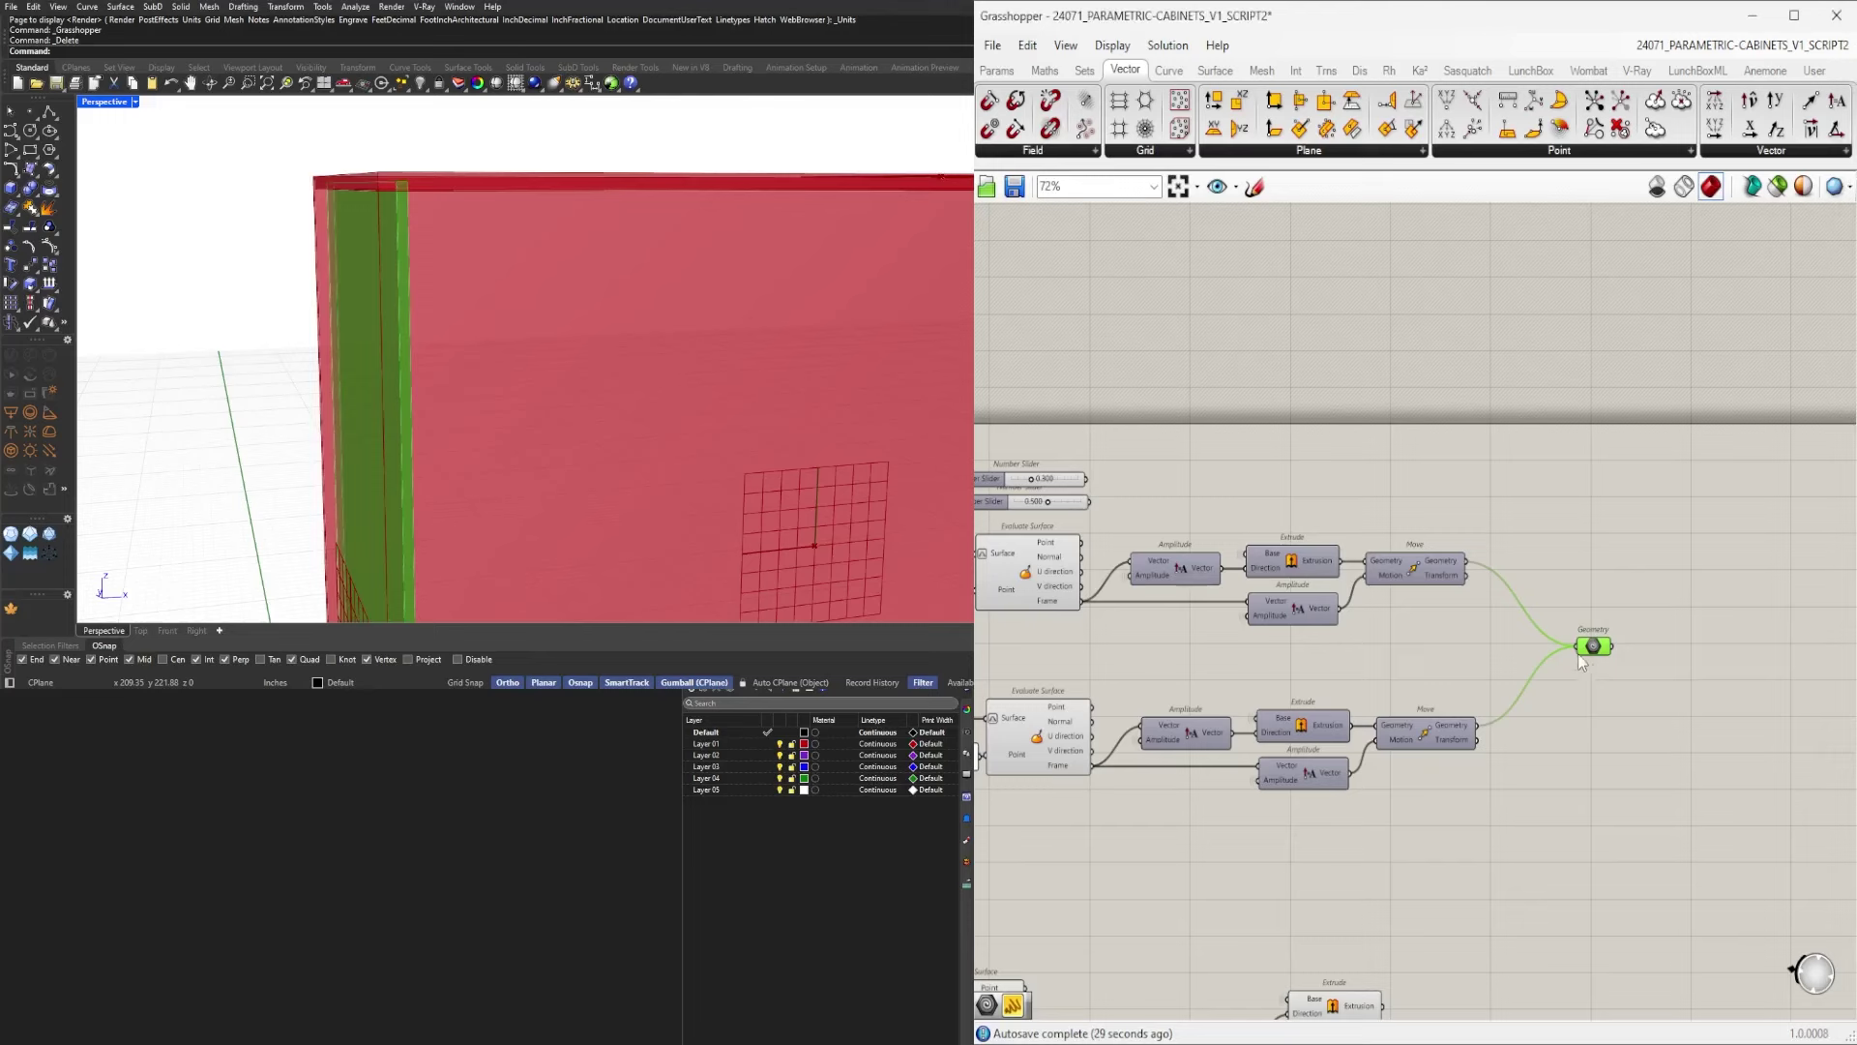
scroll(622, 220, down, 6)
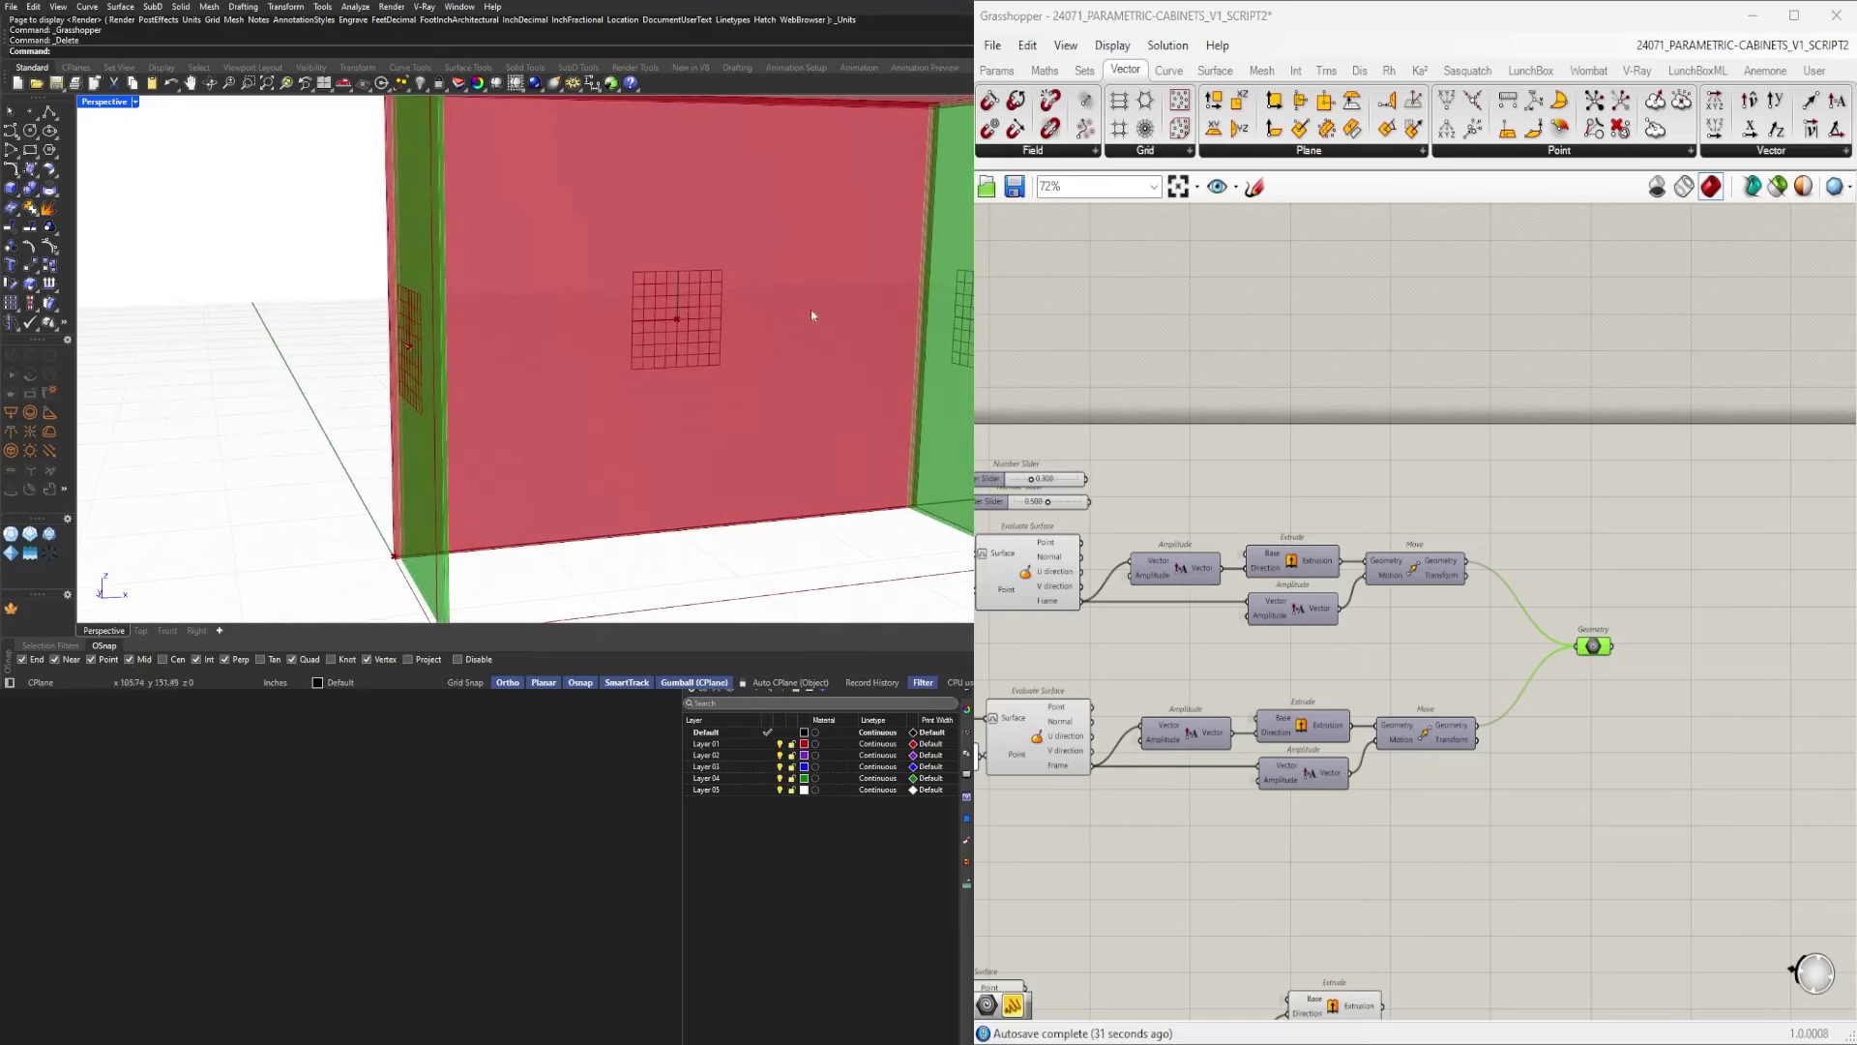
Find and highlight the back and top panels' Extrude components, and view the whole cabinet.
right_drag(1206, 639, 1515, 581)
scroll(1515, 580, down, 1)
right_drag(1490, 716, 1283, 410)
drag(1377, 526, 1469, 799)
scroll(532, 273, down, 4)
right_drag(531, 274, 595, 308)
scroll(1533, 641, up, 2)
click(1620, 592)
double_click(1622, 600)
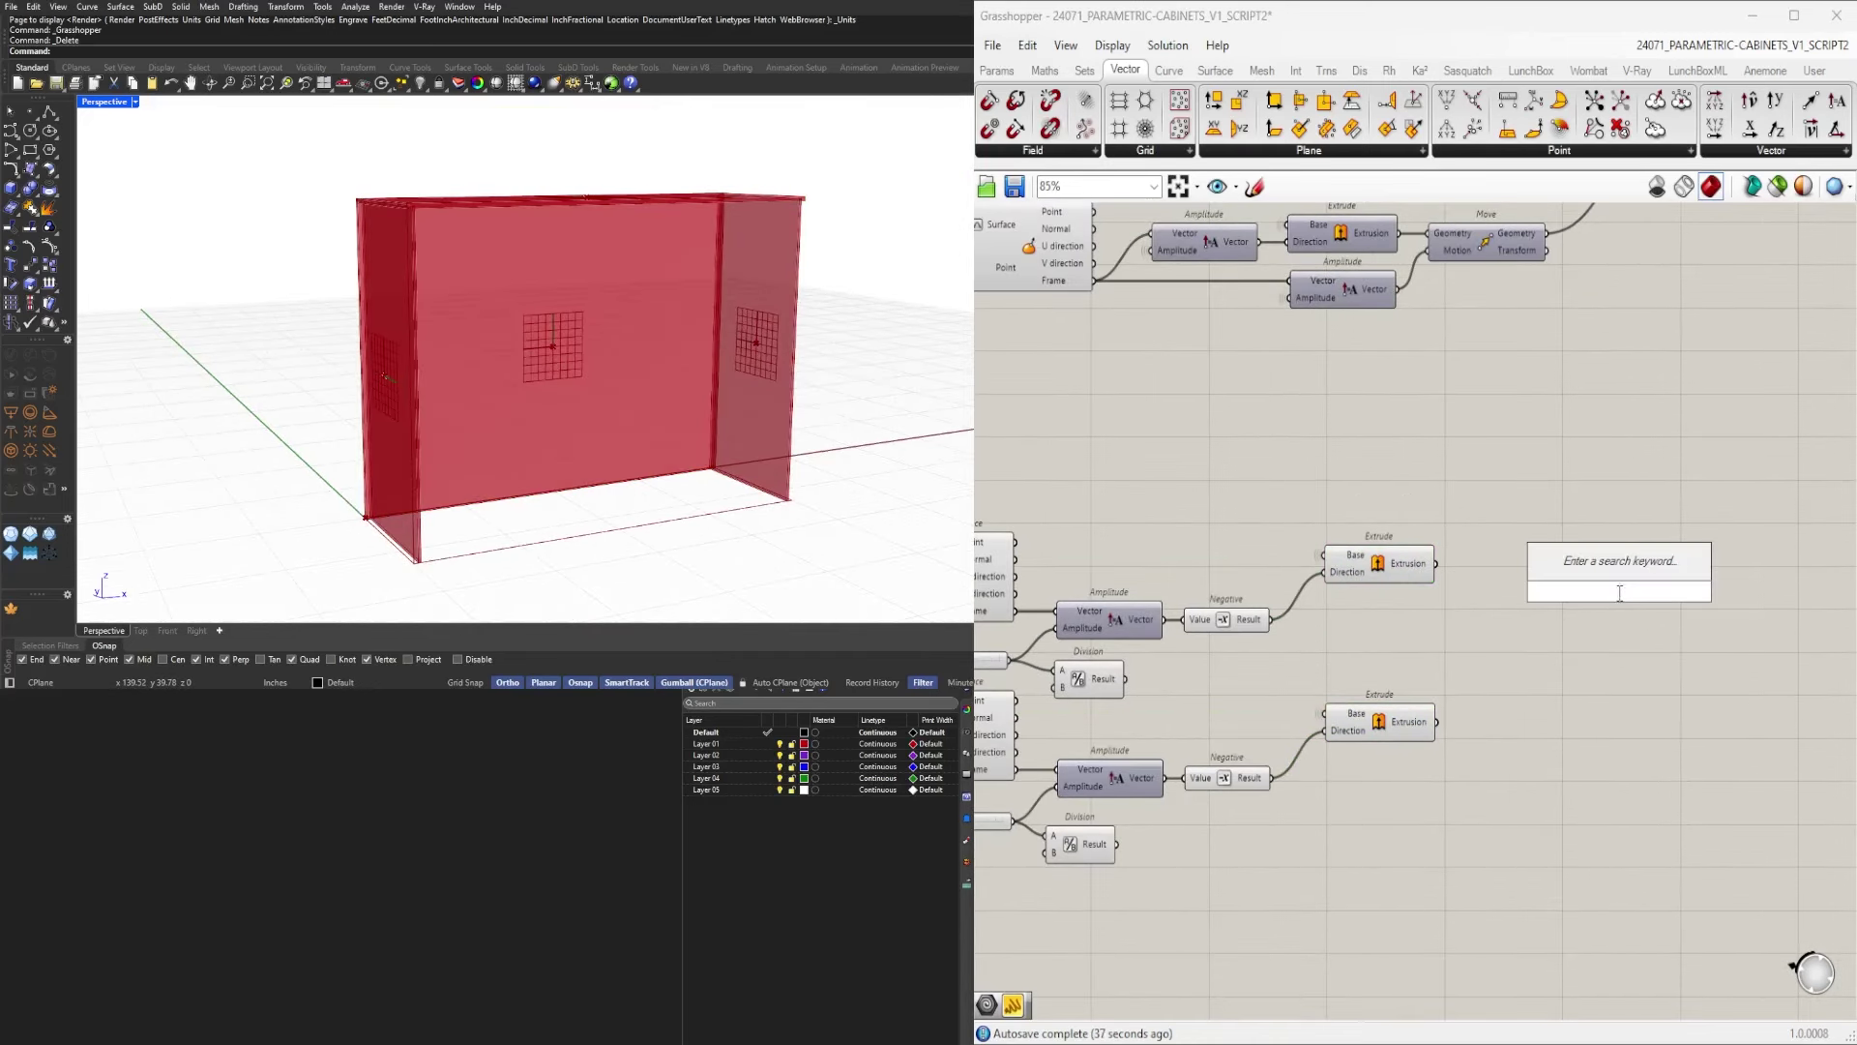
text(dif)
click(1596, 540)
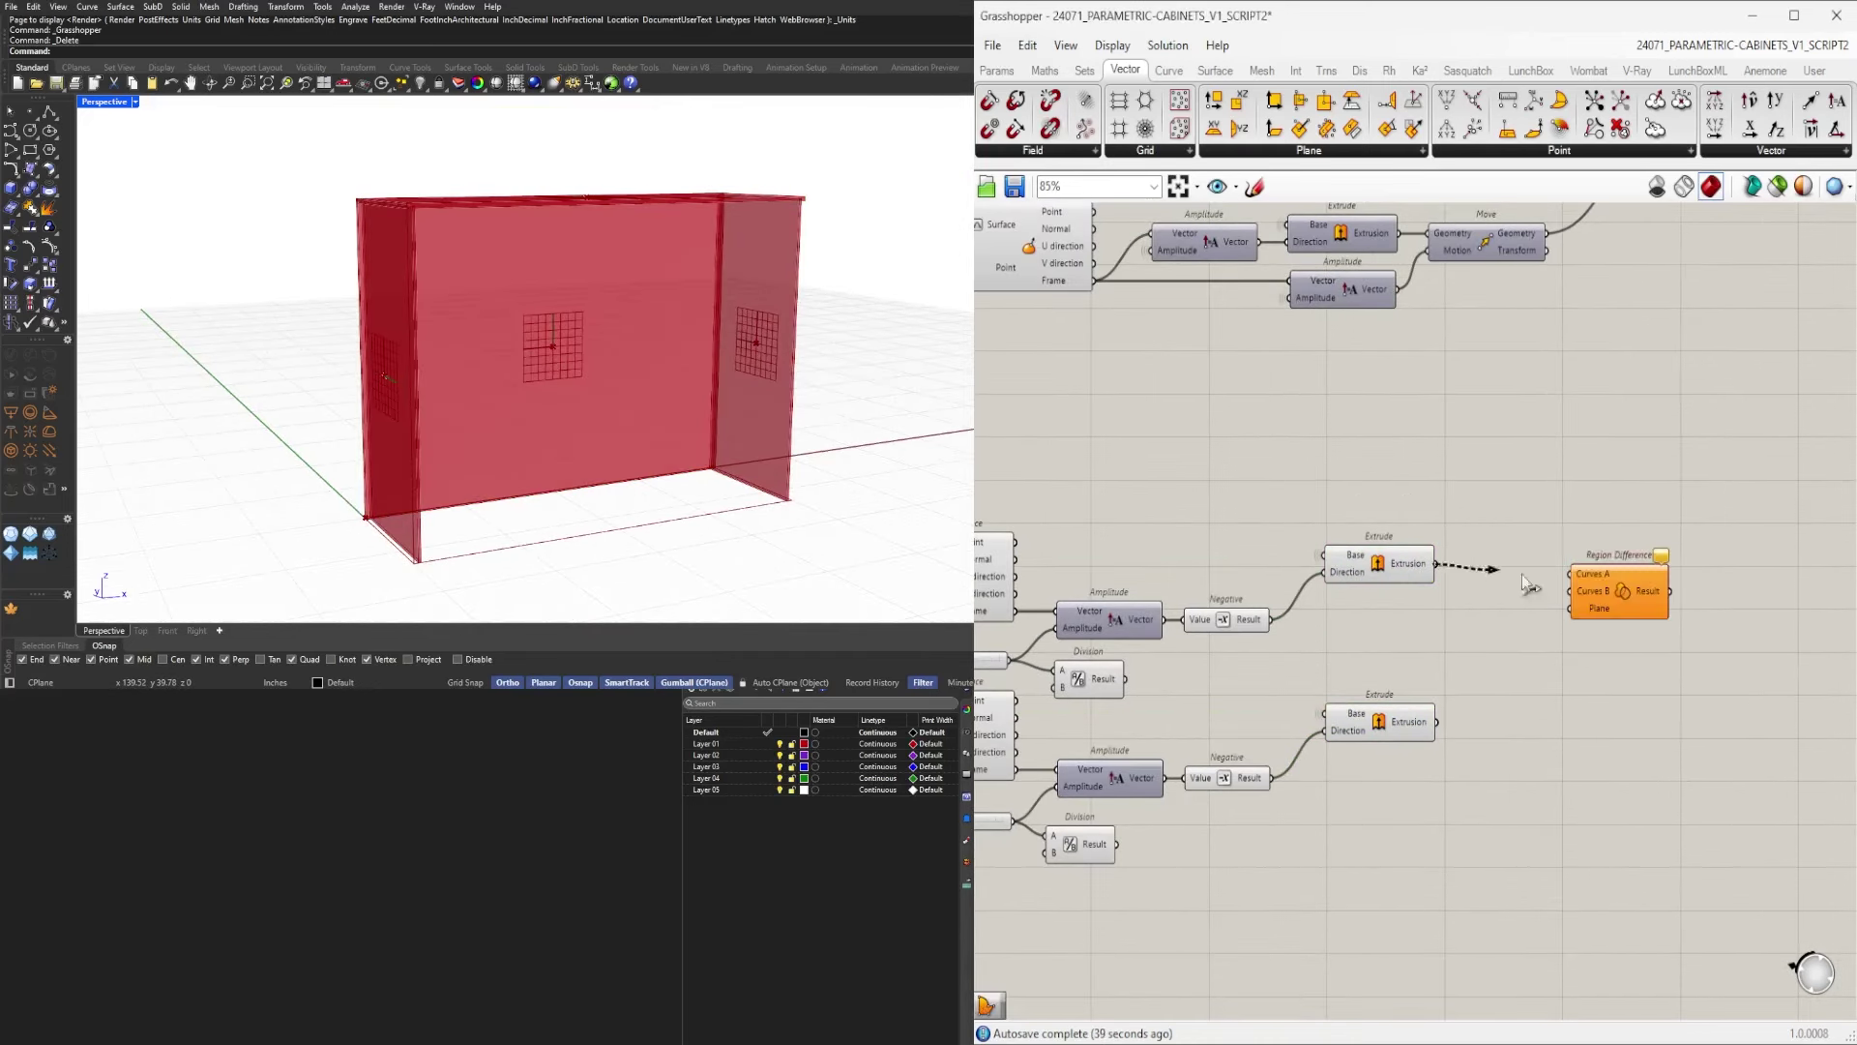
drag(1579, 582, 1588, 602)
click(1598, 598)
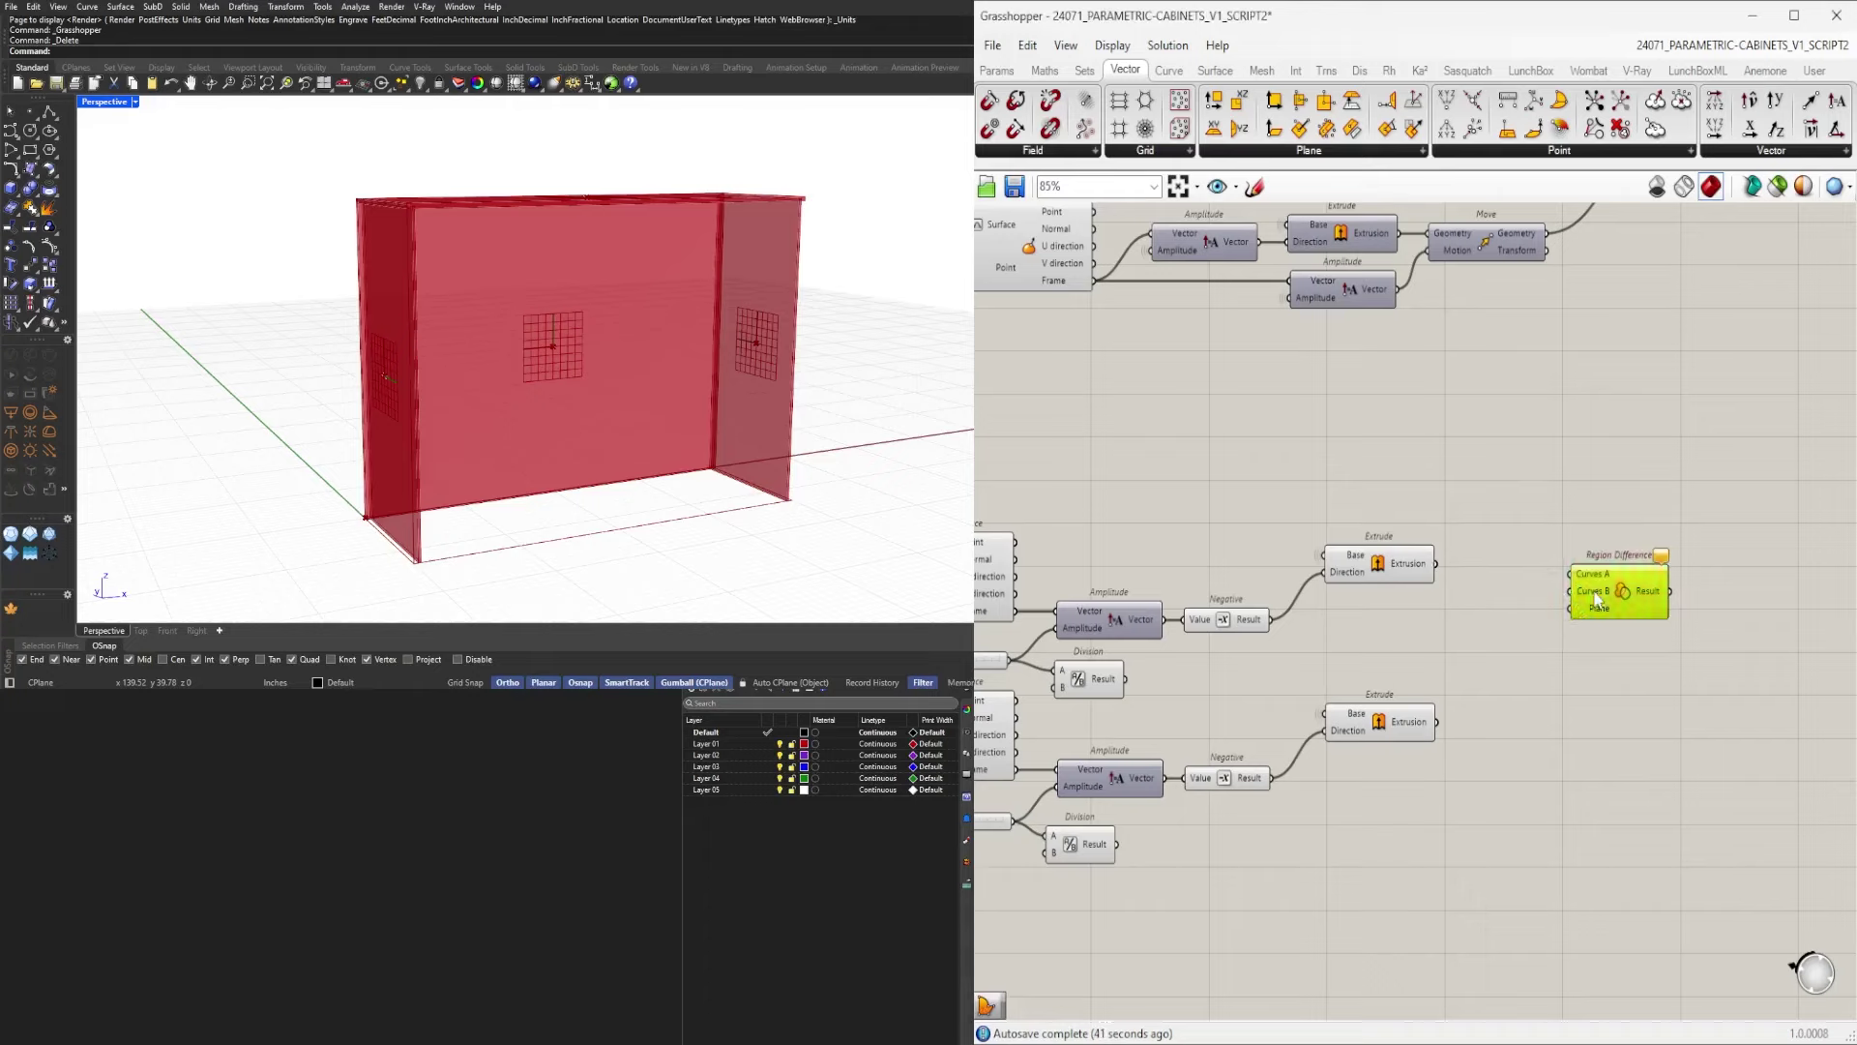
key(Delete)
Add a Solid Difference component and connect the back panel's Extrusion output to its Breps A input.
double_click(1593, 590)
text(dif)
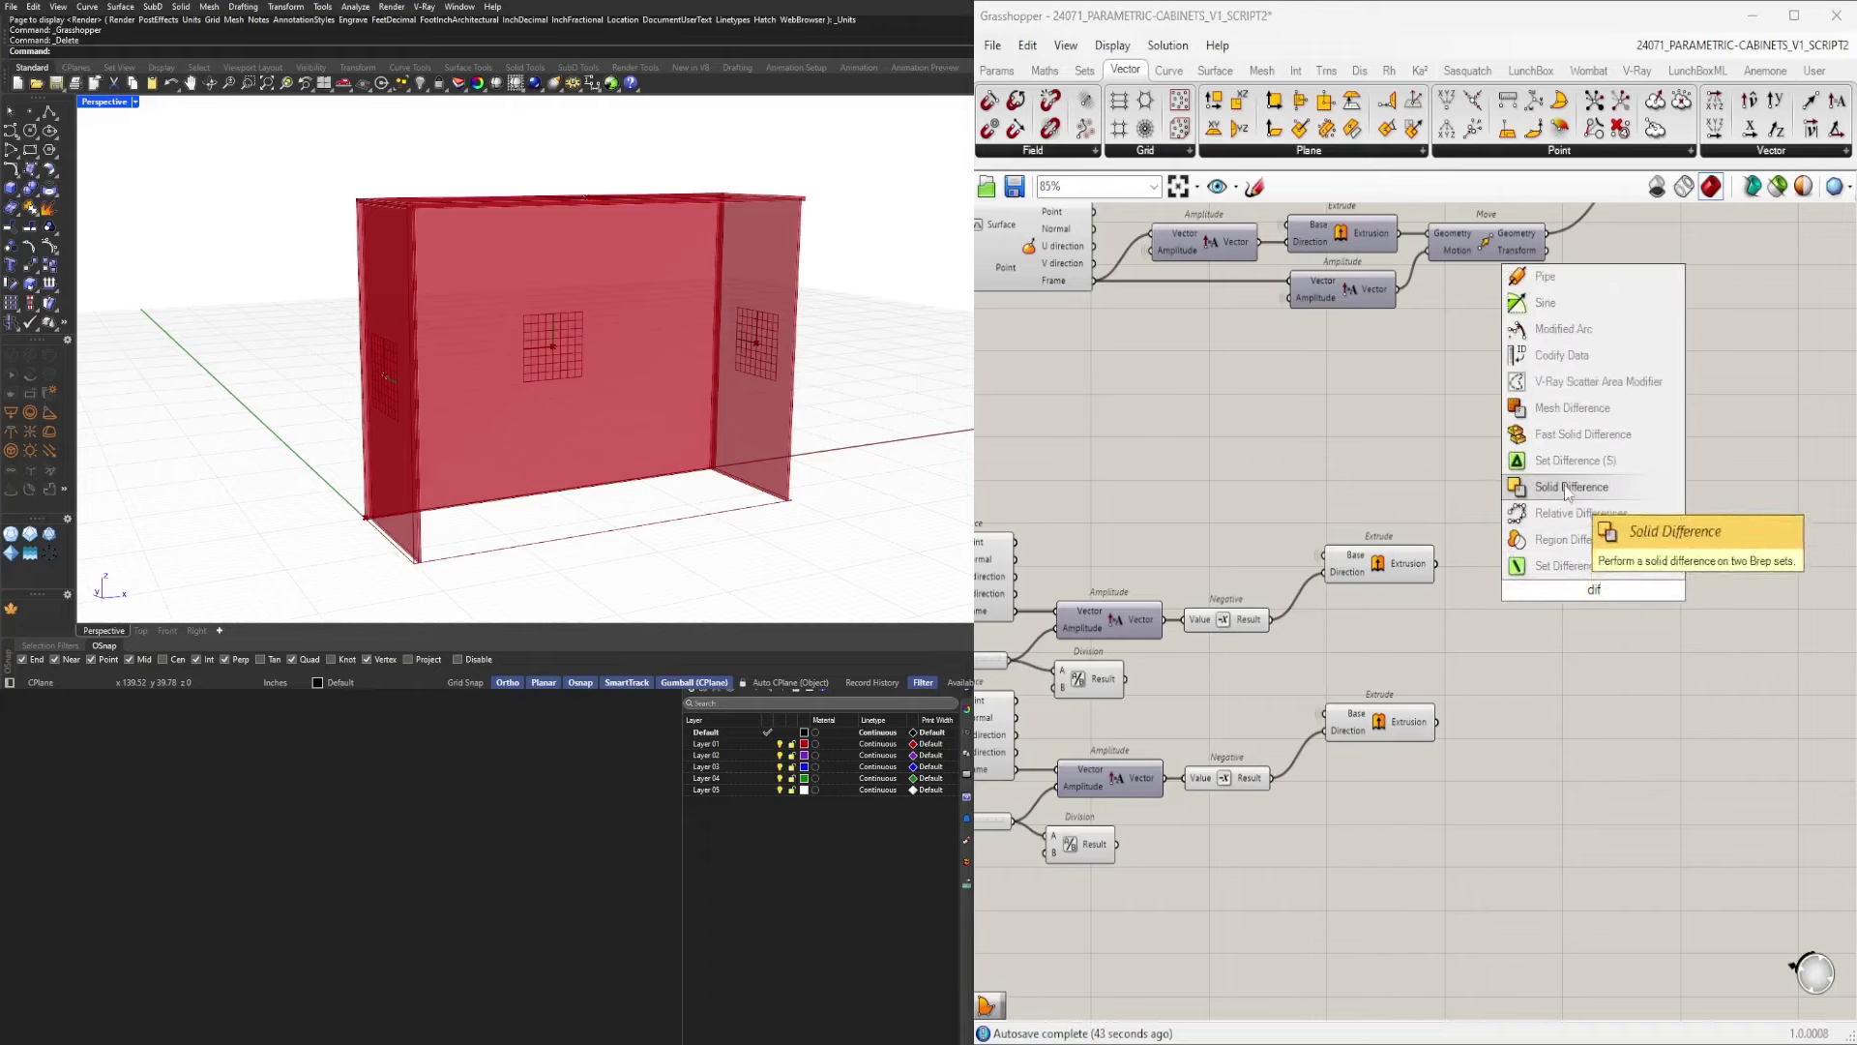
click(1588, 491)
Set the wire display of the Solid Difference's Breps A and Breps B inputs to Hidden, and align it with the back panel's Extrude.
right_click(1559, 585)
mouse_move(1701, 639)
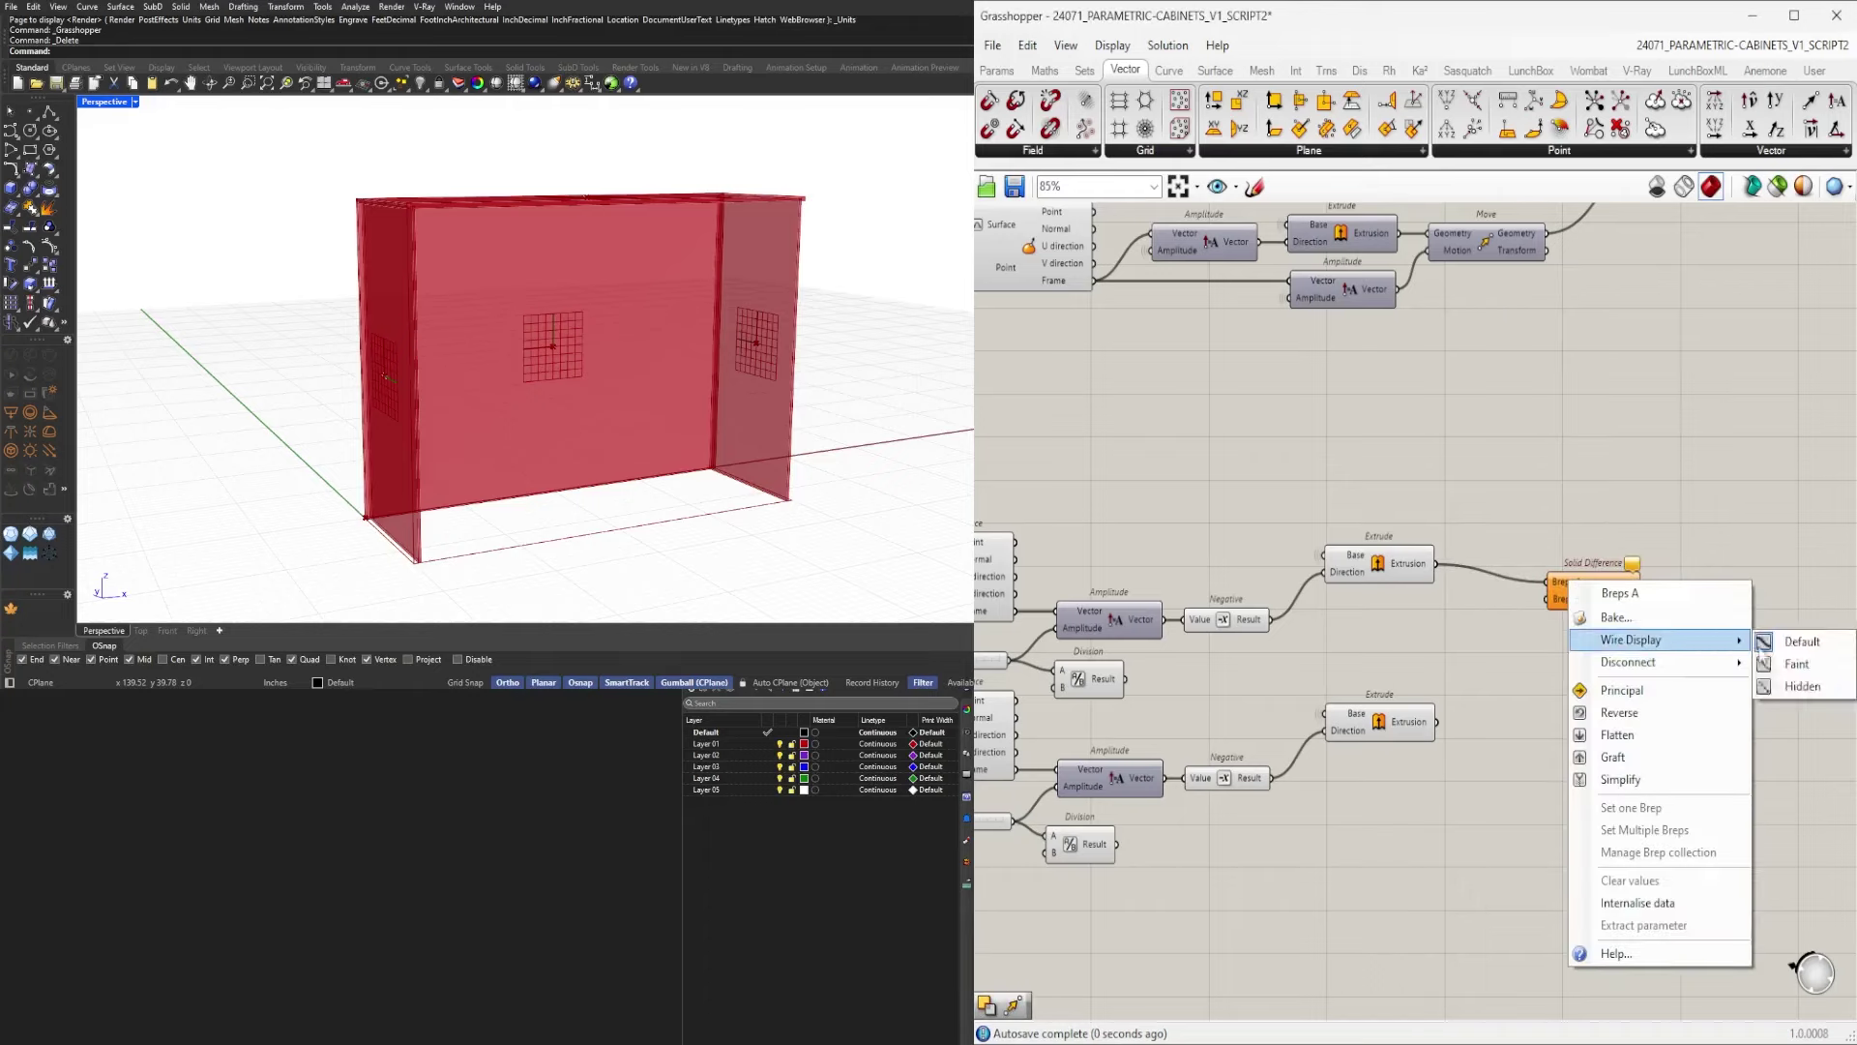
click(1785, 659)
right_click(1558, 598)
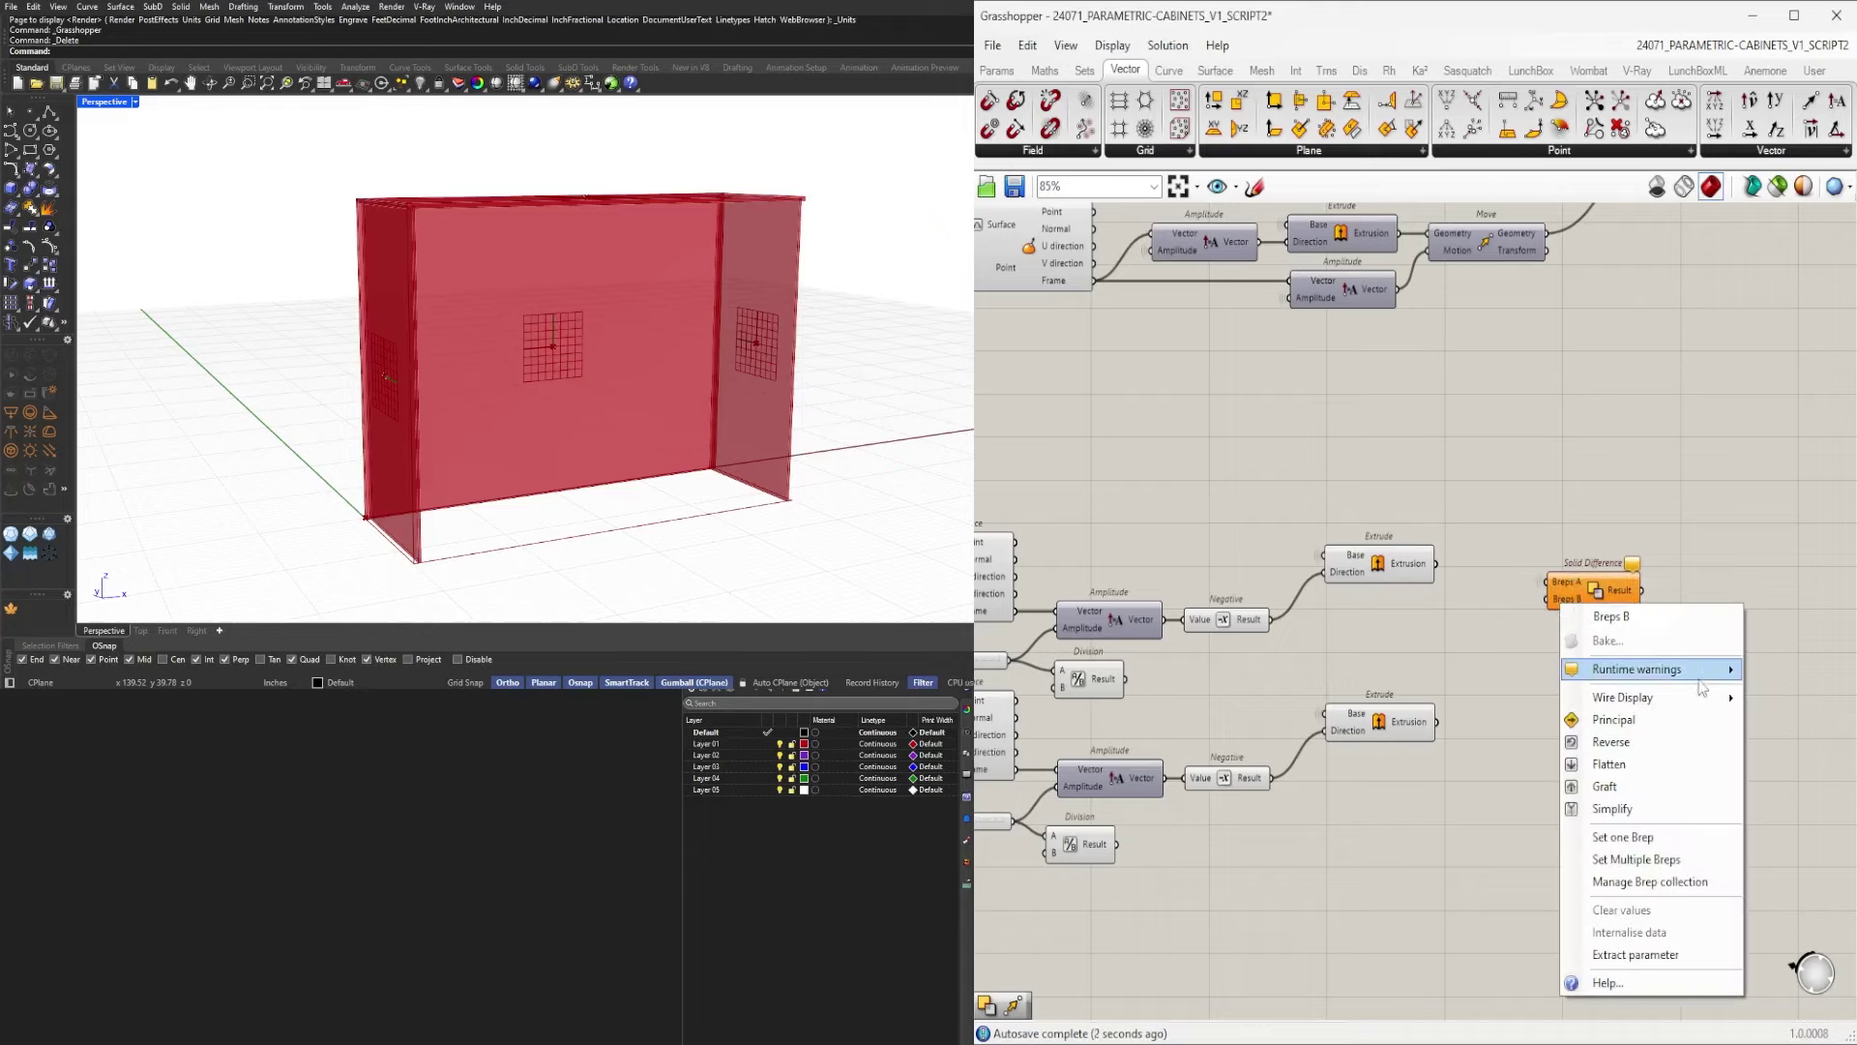
mouse_move(1737, 696)
click(1787, 744)
drag(1588, 587, 1606, 569)
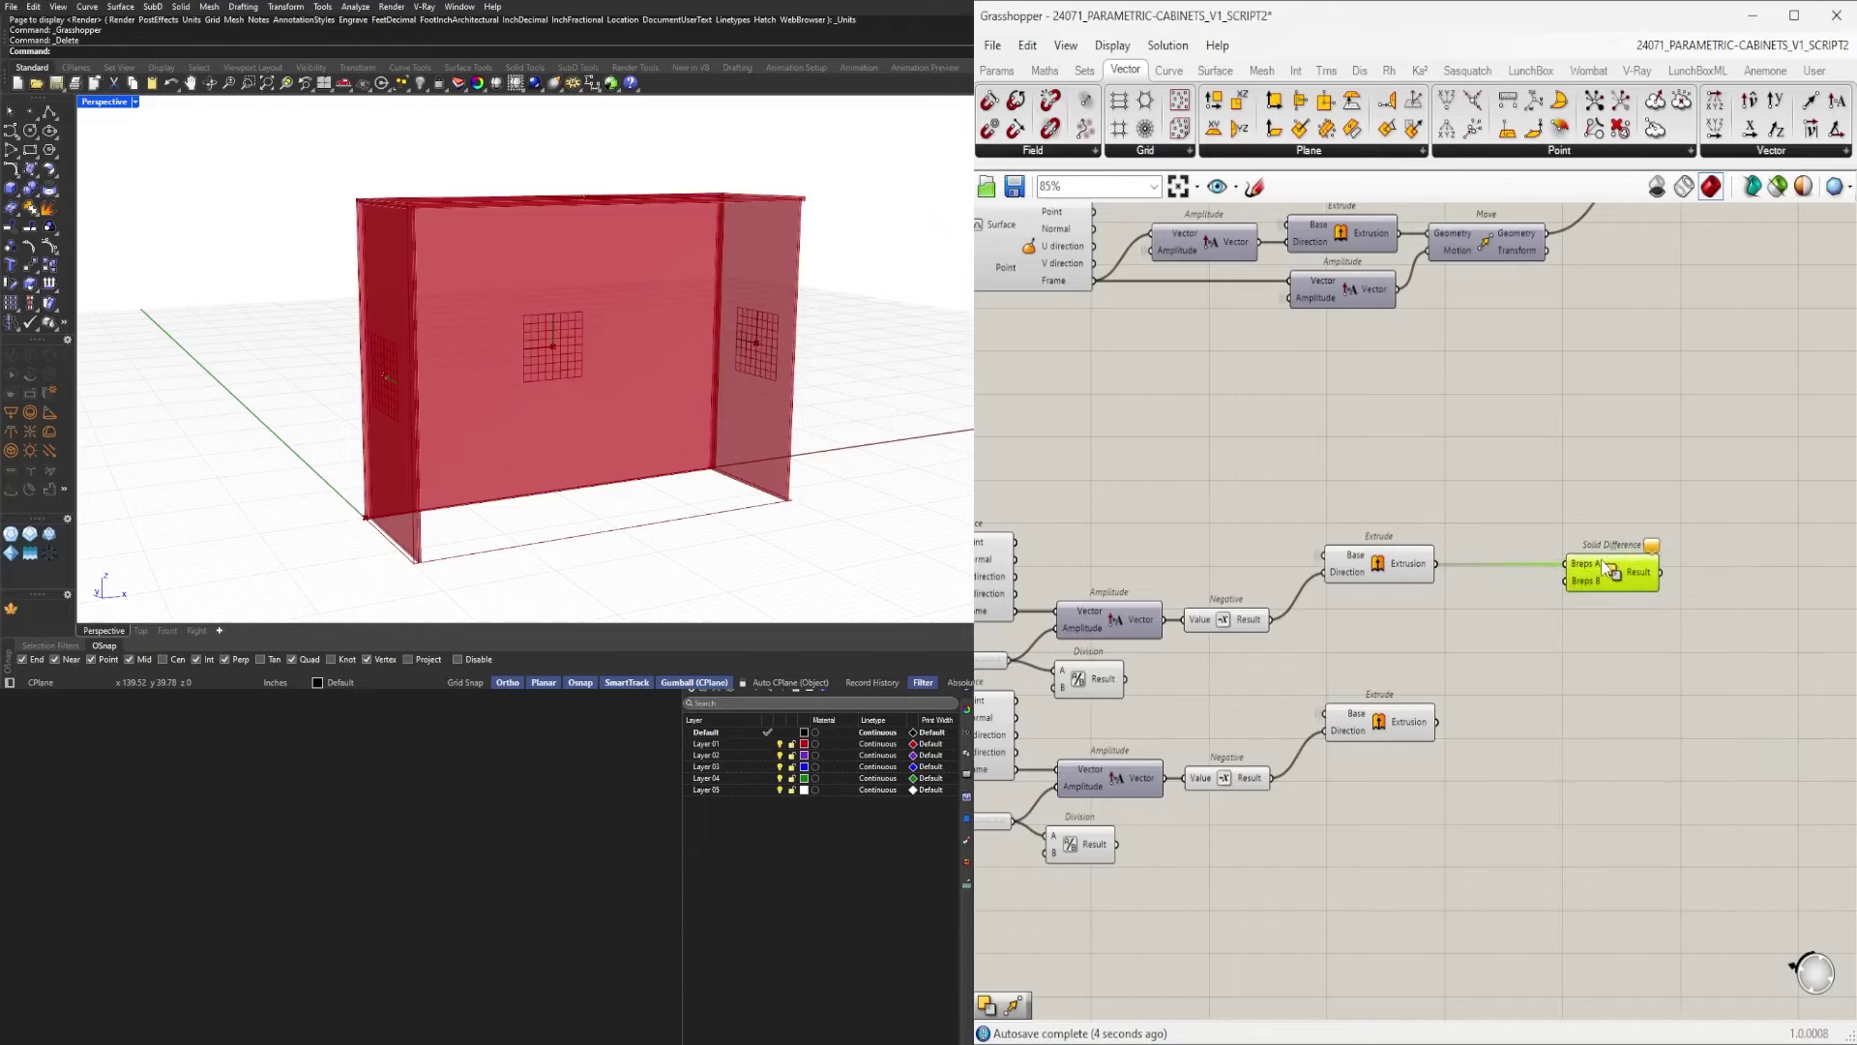
Duplicate the Solid Difference beside the top panel's Extrude and feed that panel's Extrusion into its Breps A input.
click(1367, 734)
right_drag(1494, 629, 1321, 750)
scroll(1322, 750, down, 2)
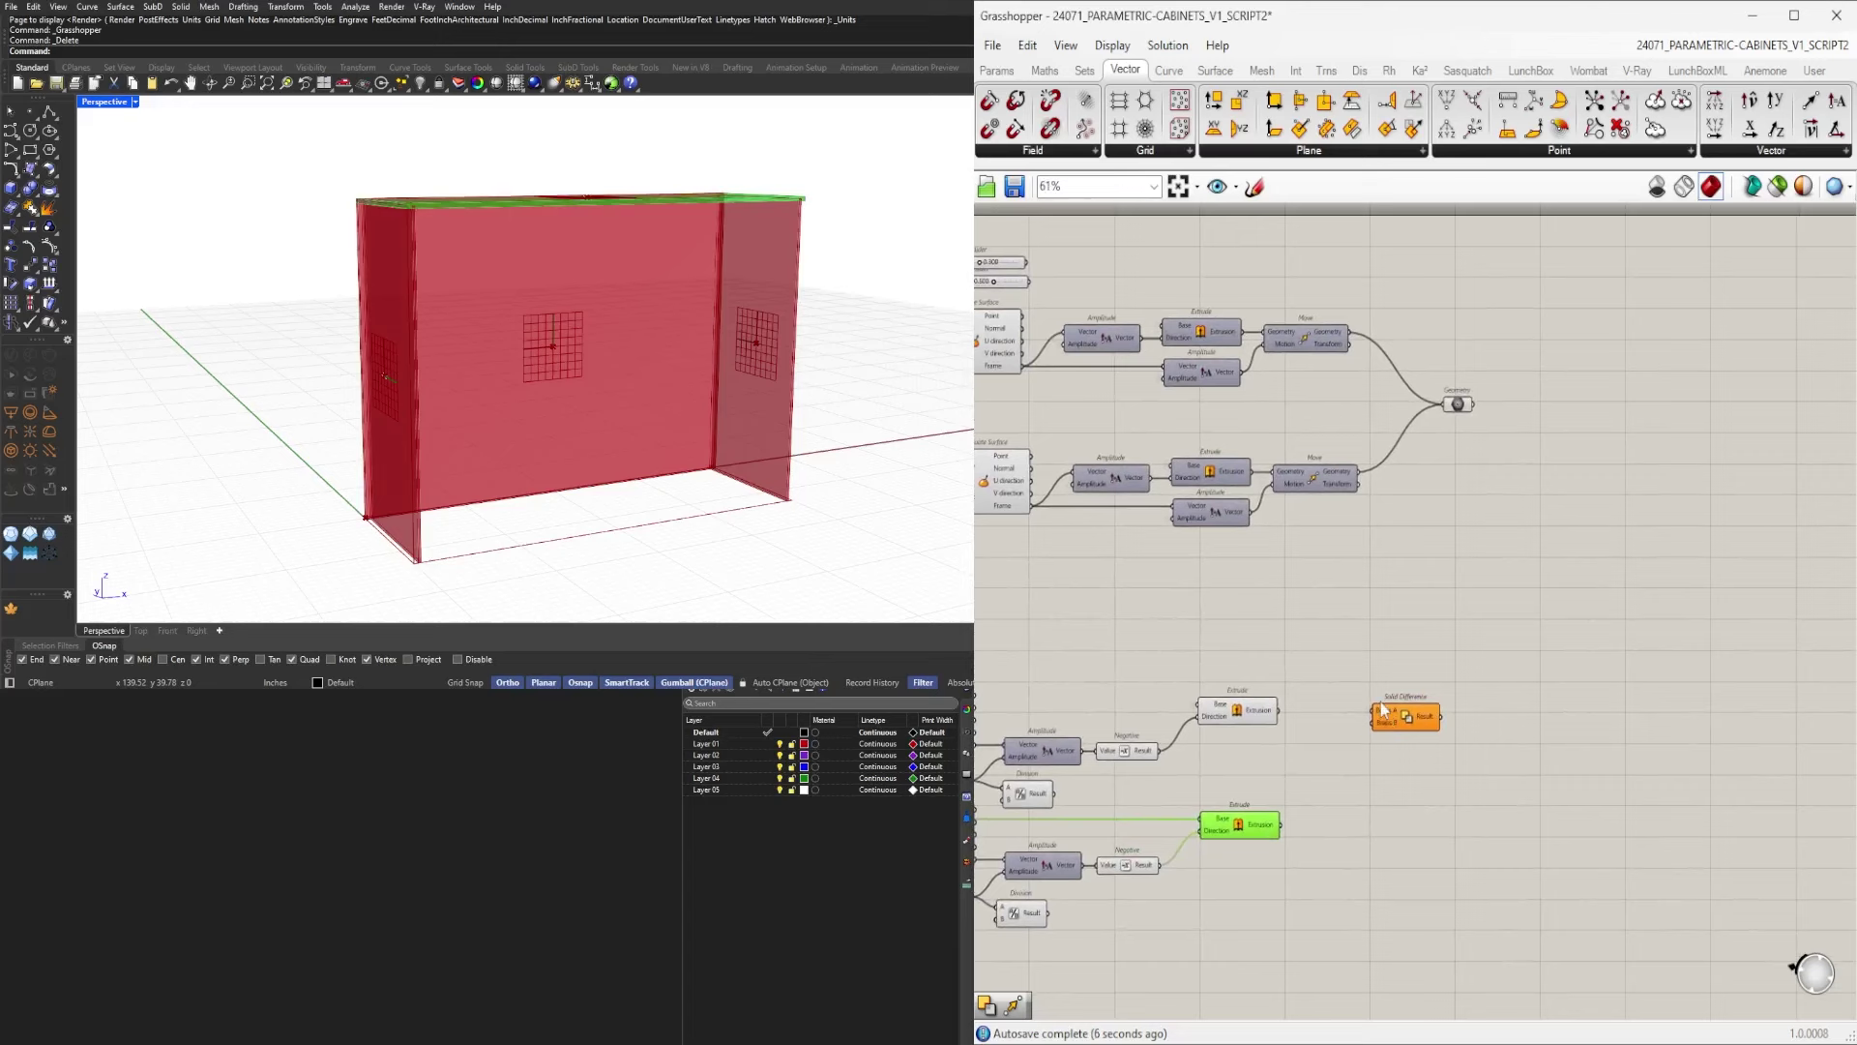
scroll(1380, 685, up, 3)
click(1431, 688)
click(1154, 704)
alt+drag(1419, 732, 1363, 931)
mouse_move(1404, 928)
mouse_down()
mouse_move(1364, 913)
mouse_move(1398, 910)
mouse_up()
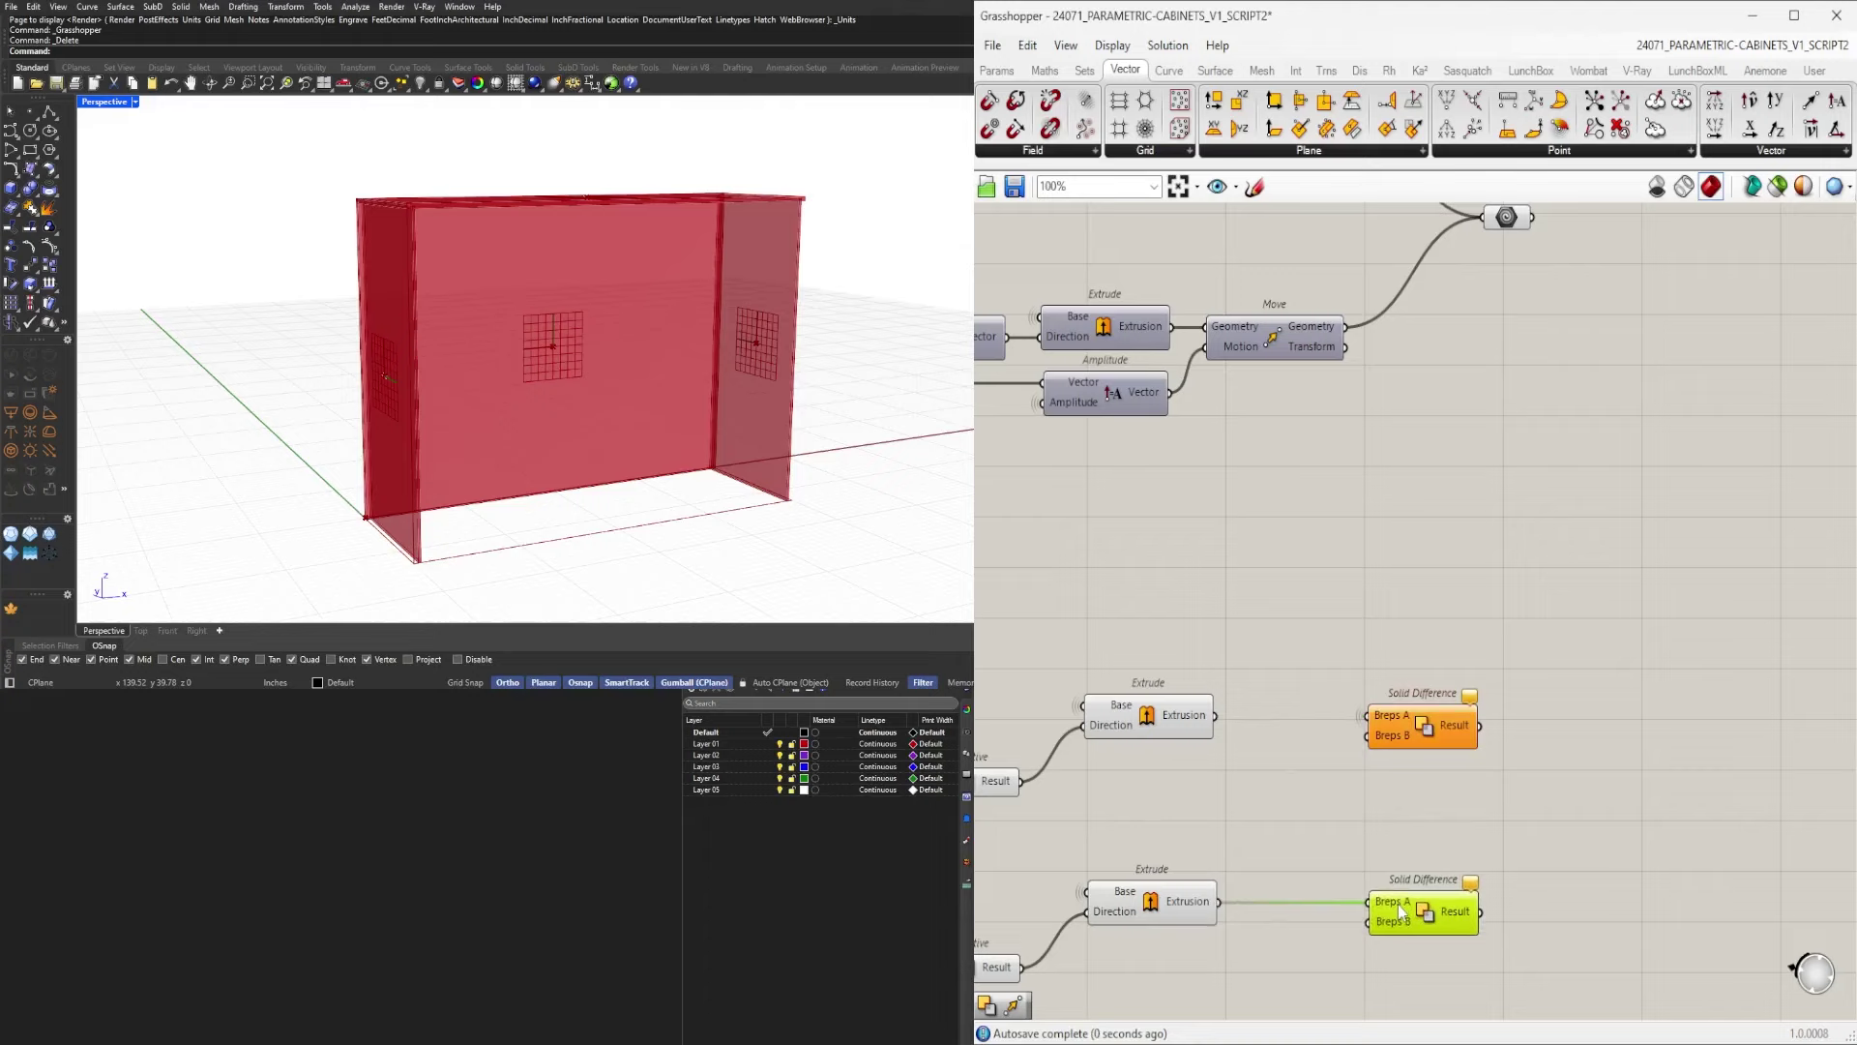
Add a Geometry parameter after each of the back and top panels' Extrude components, connected to their Extrusion outputs.
shift+click(1402, 750)
click(1286, 755)
double_click(1263, 732)
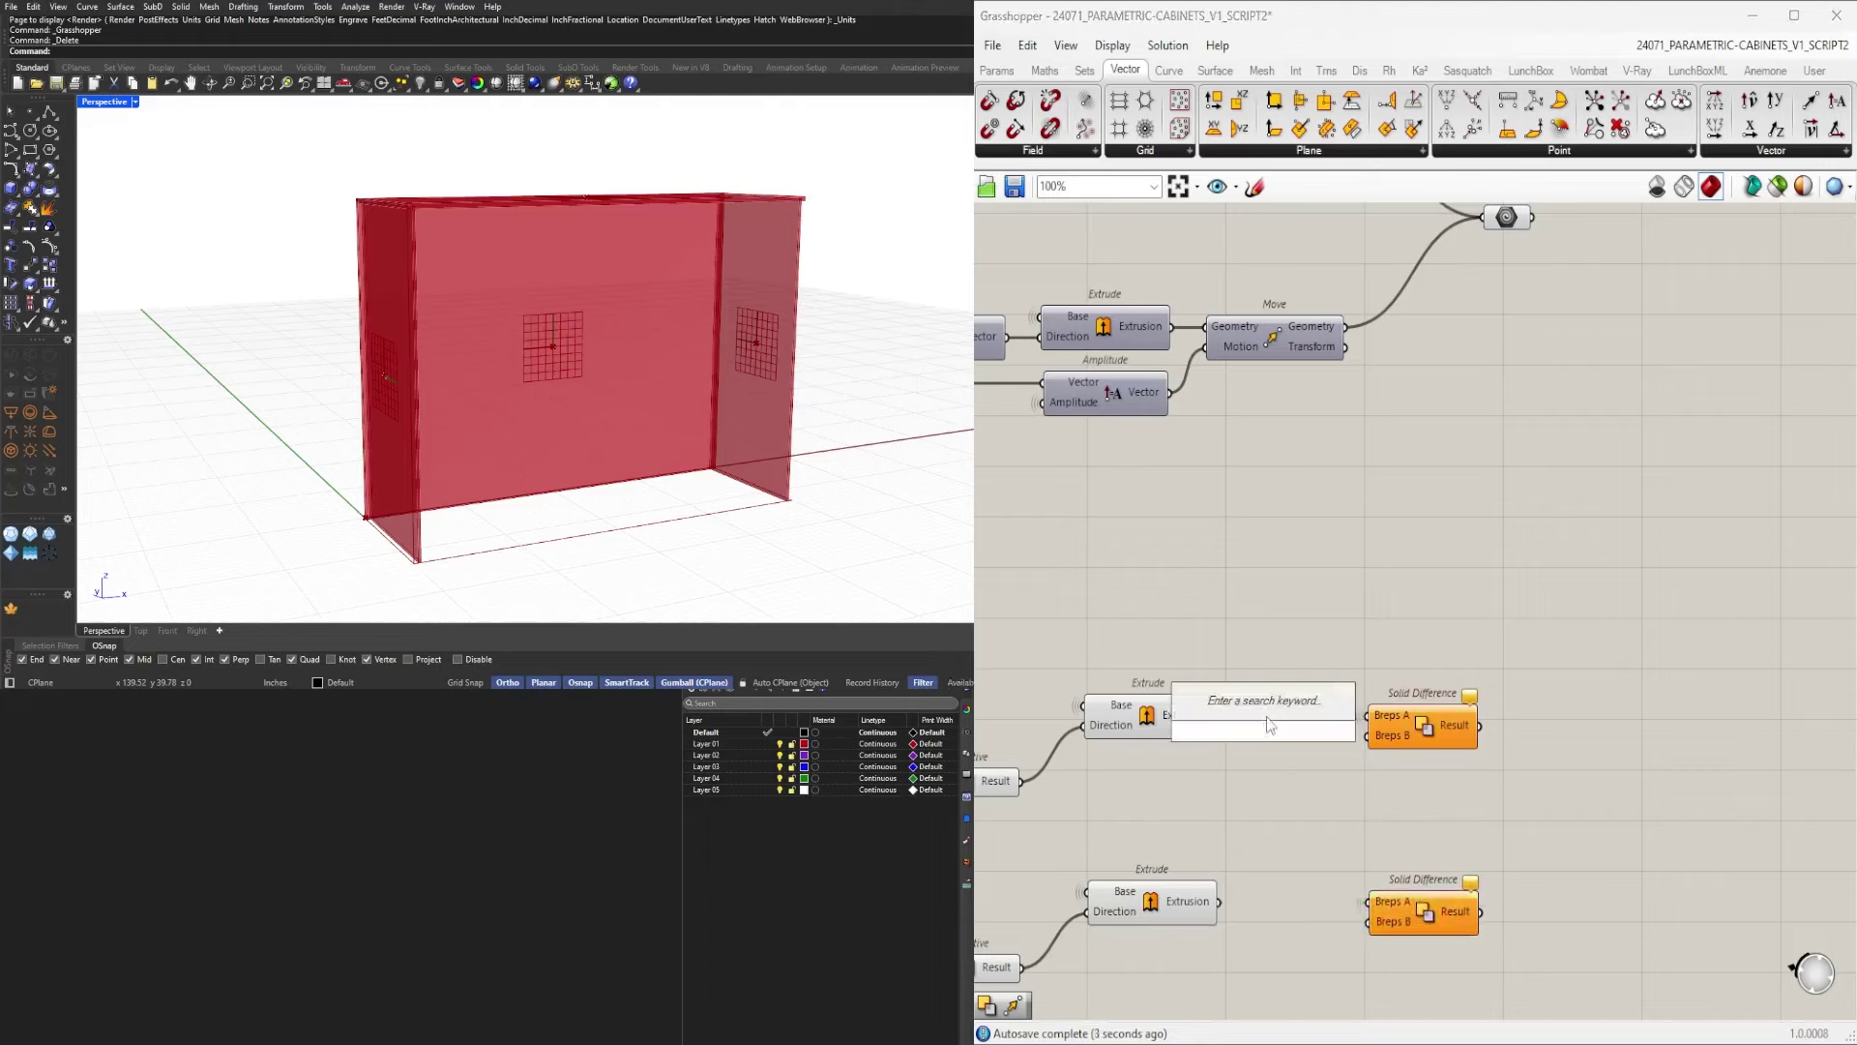
text(geo)
click(1243, 707)
drag(1215, 716, 1271, 721)
alt+drag(1284, 865, 1259, 898)
click(1231, 911)
drag(1277, 897, 1270, 904)
Turn off the preview of the back and top panels' Extrude components and highlight their Geometry parameters to check each panel.
drag(1180, 960, 1108, 619)
middle_click(1106, 588)
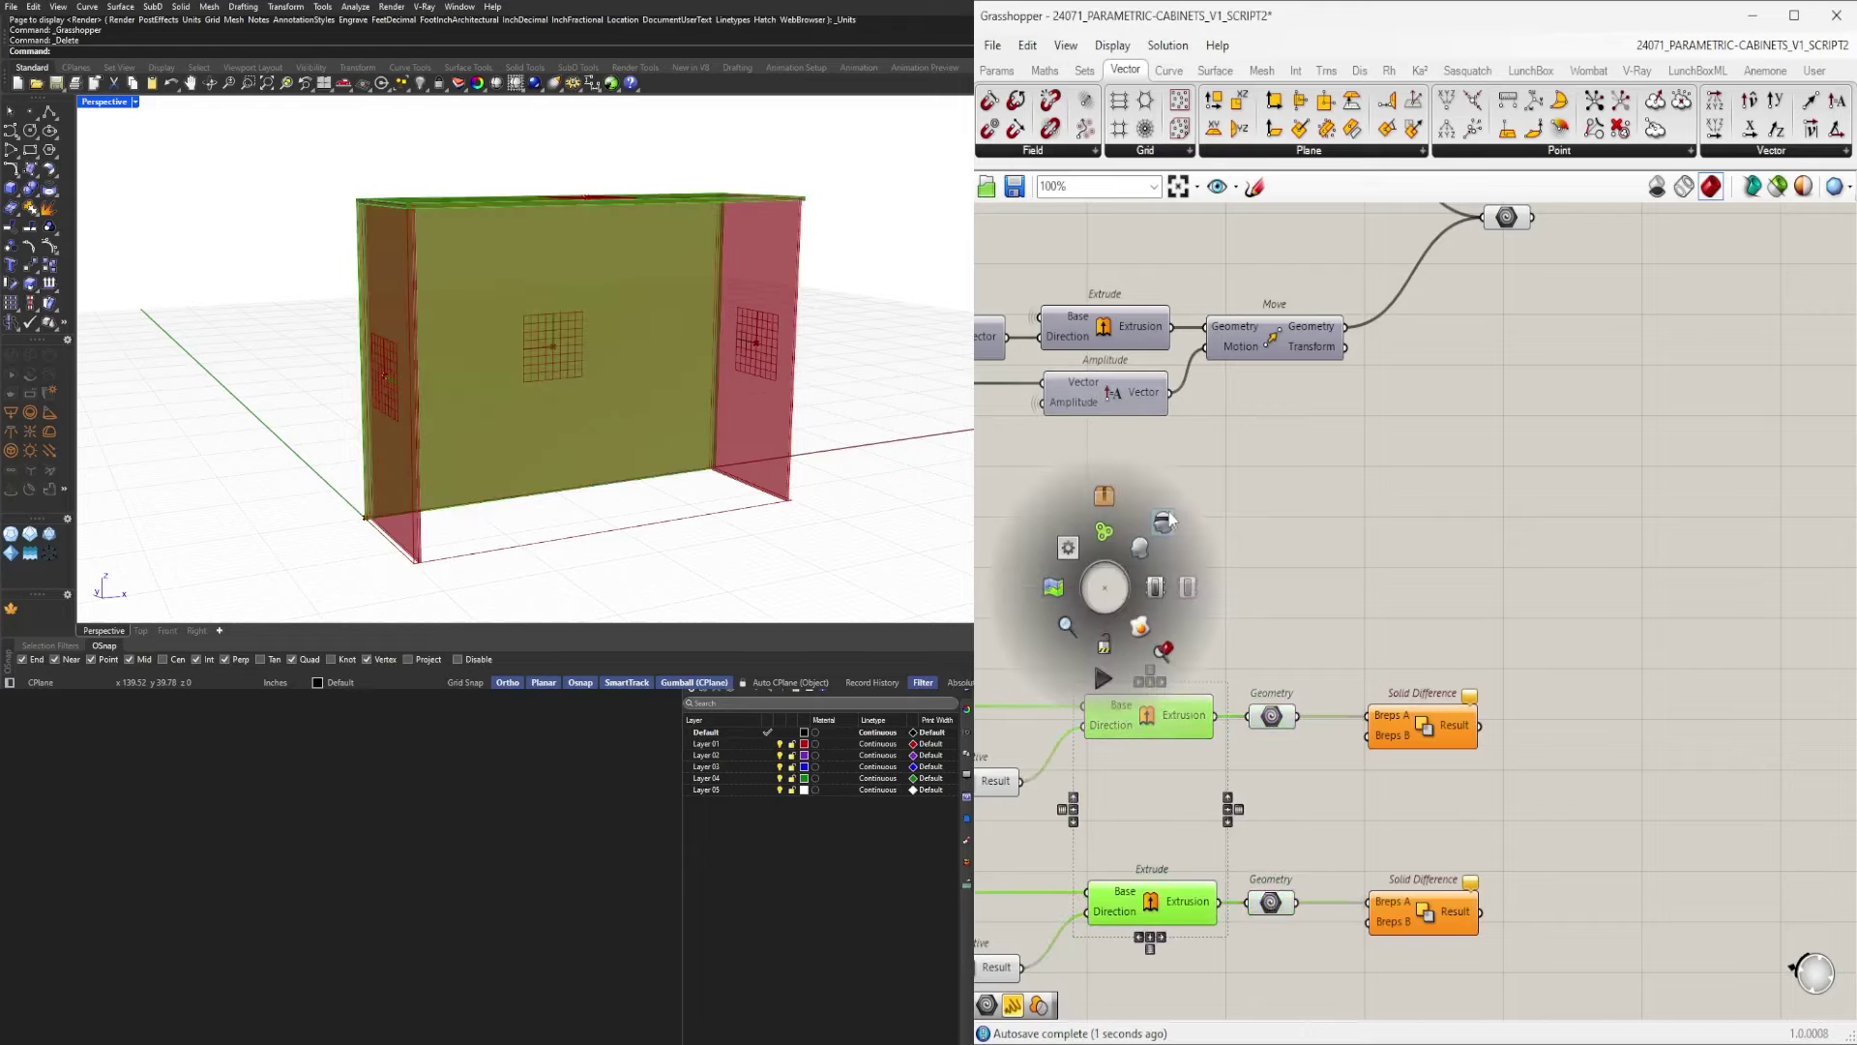
click(1165, 520)
click(1214, 545)
drag(1313, 613, 1275, 774)
right_drag(1278, 801, 1298, 631)
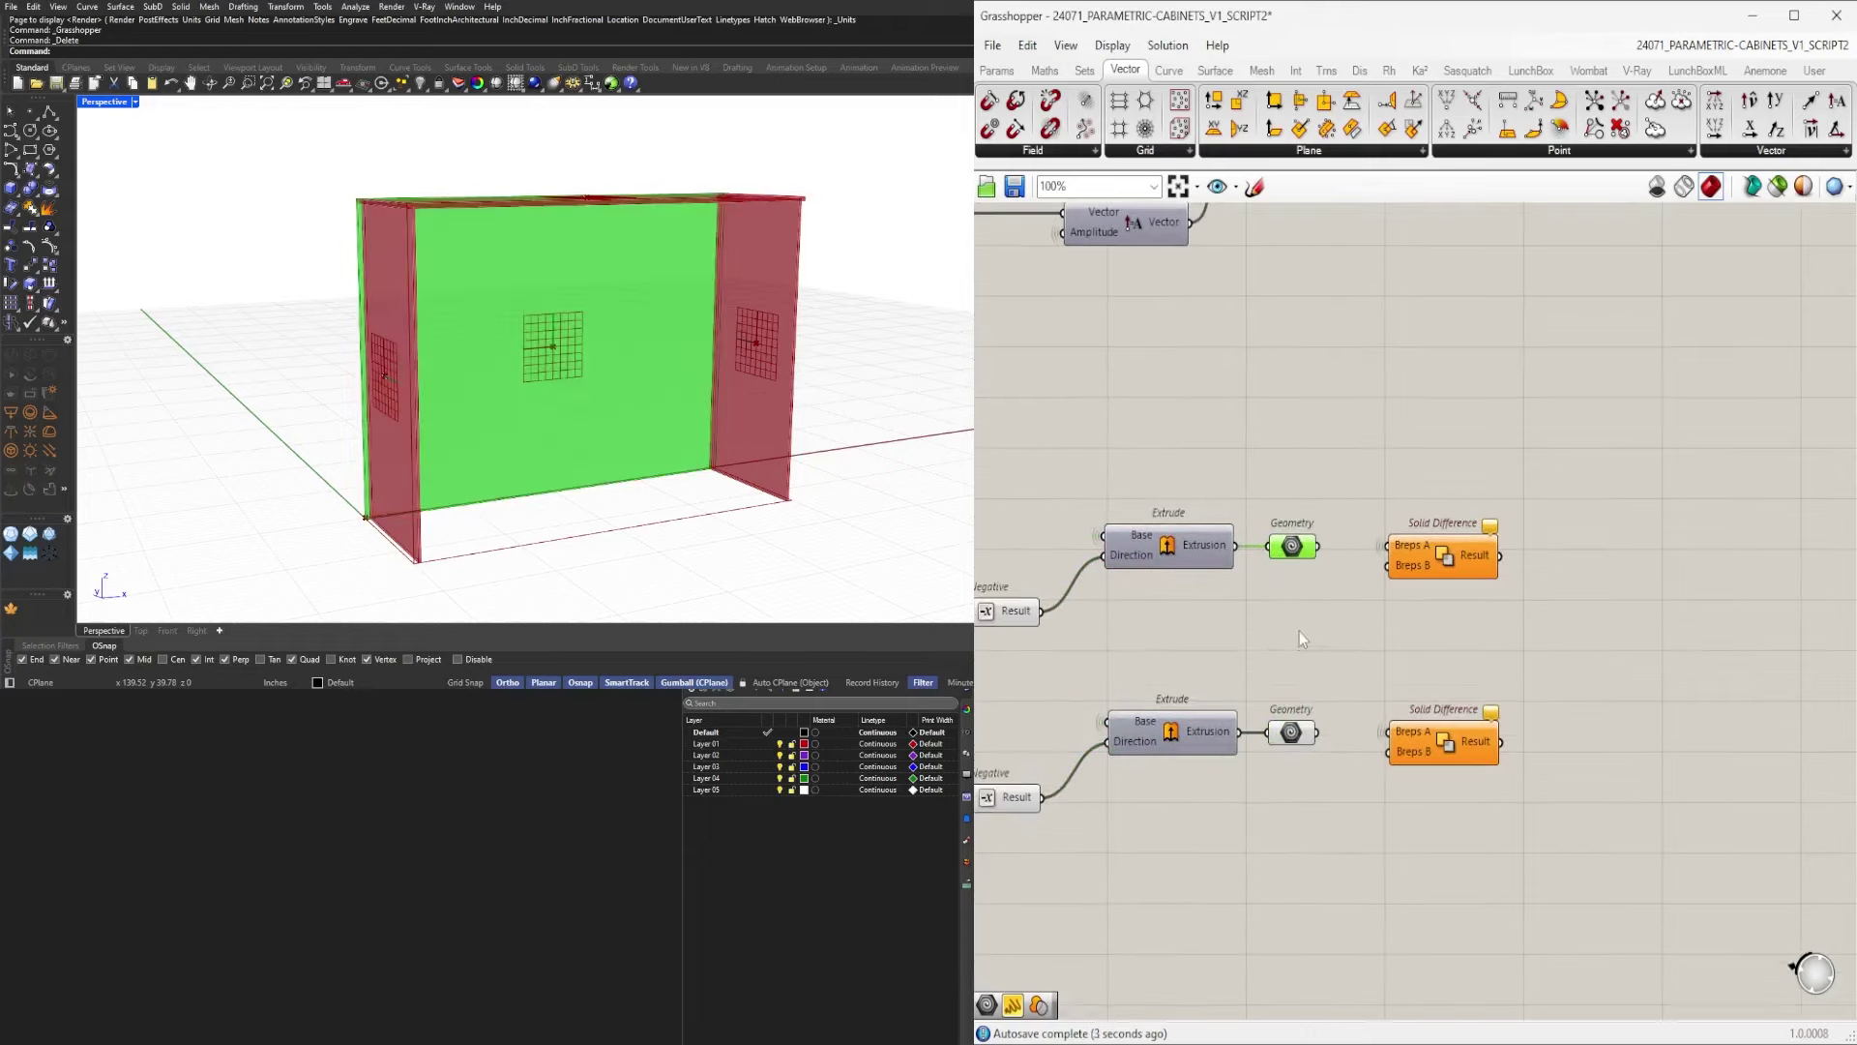
key(ctrl+g)
drag(1336, 674, 1296, 735)
key(ctrl+g)
click(1416, 674)
Move both Solid Difference components up beside the side panels' merged Geometry parameter.
scroll(1326, 561, up, 2)
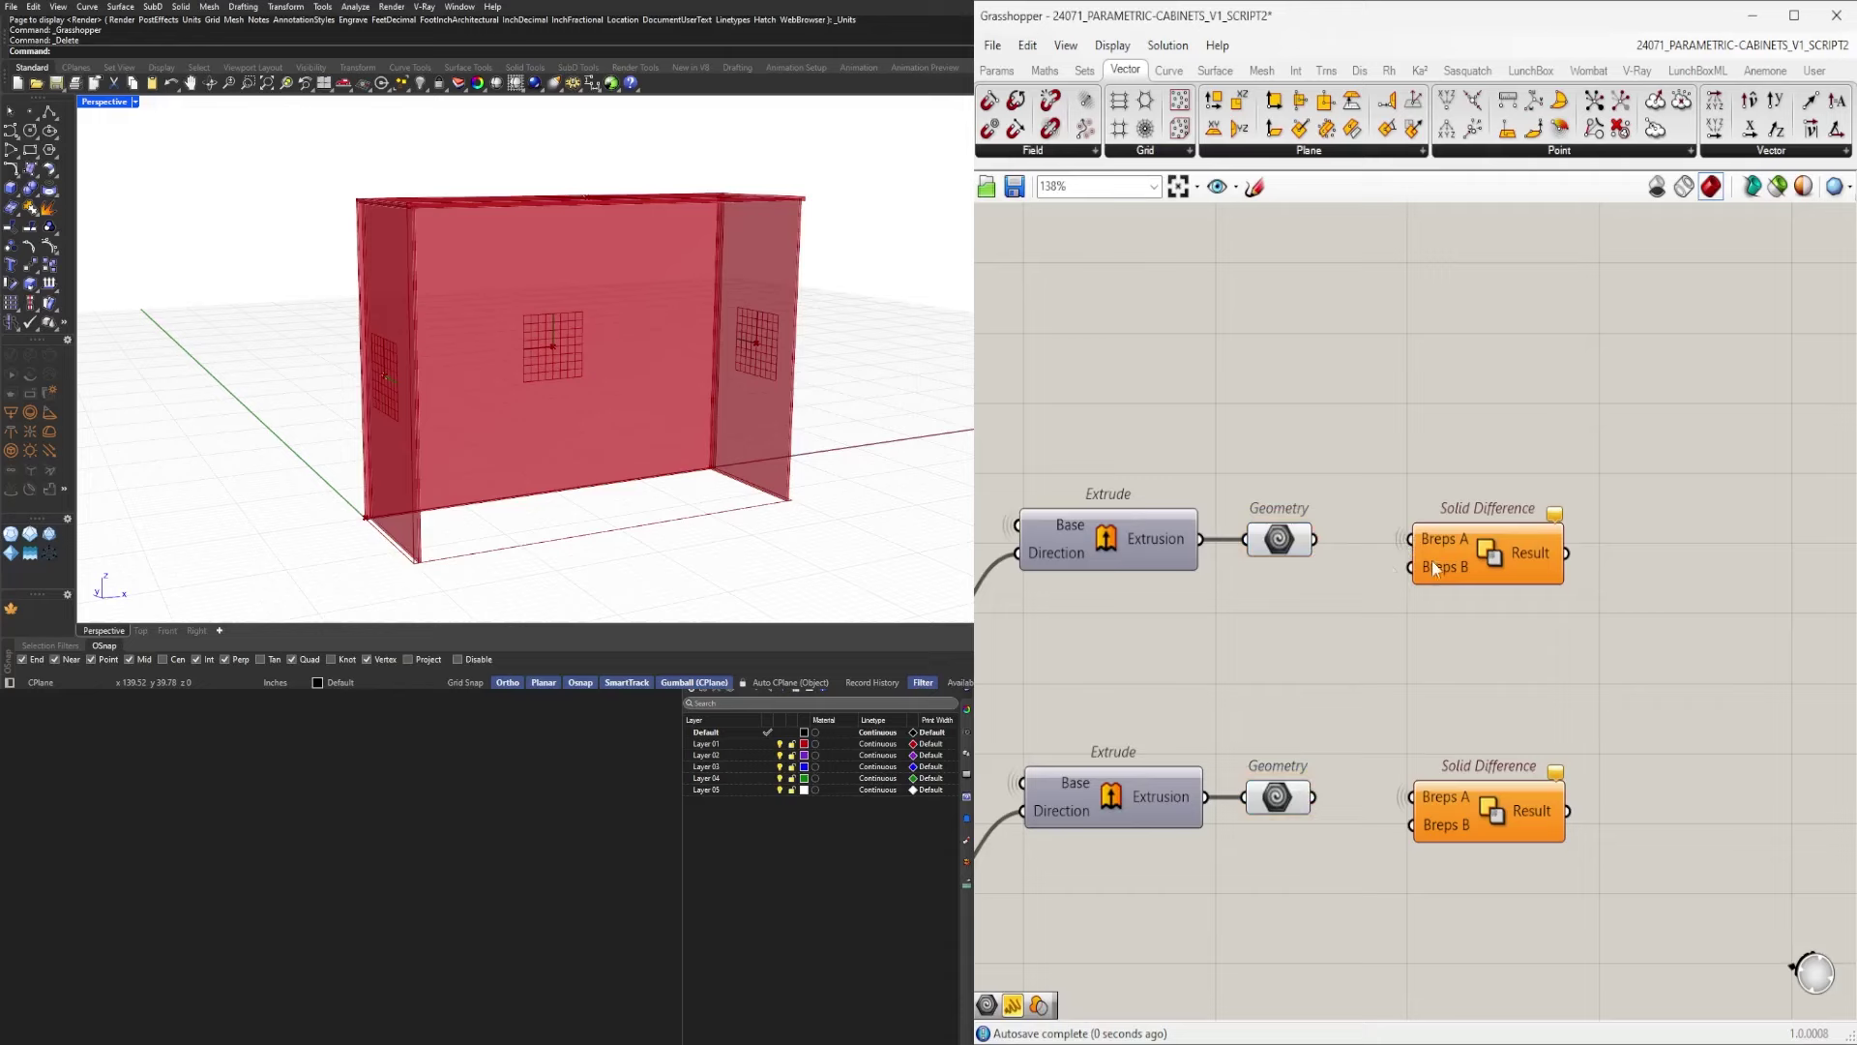
scroll(1506, 709, down, 4)
drag(1645, 868, 1465, 578)
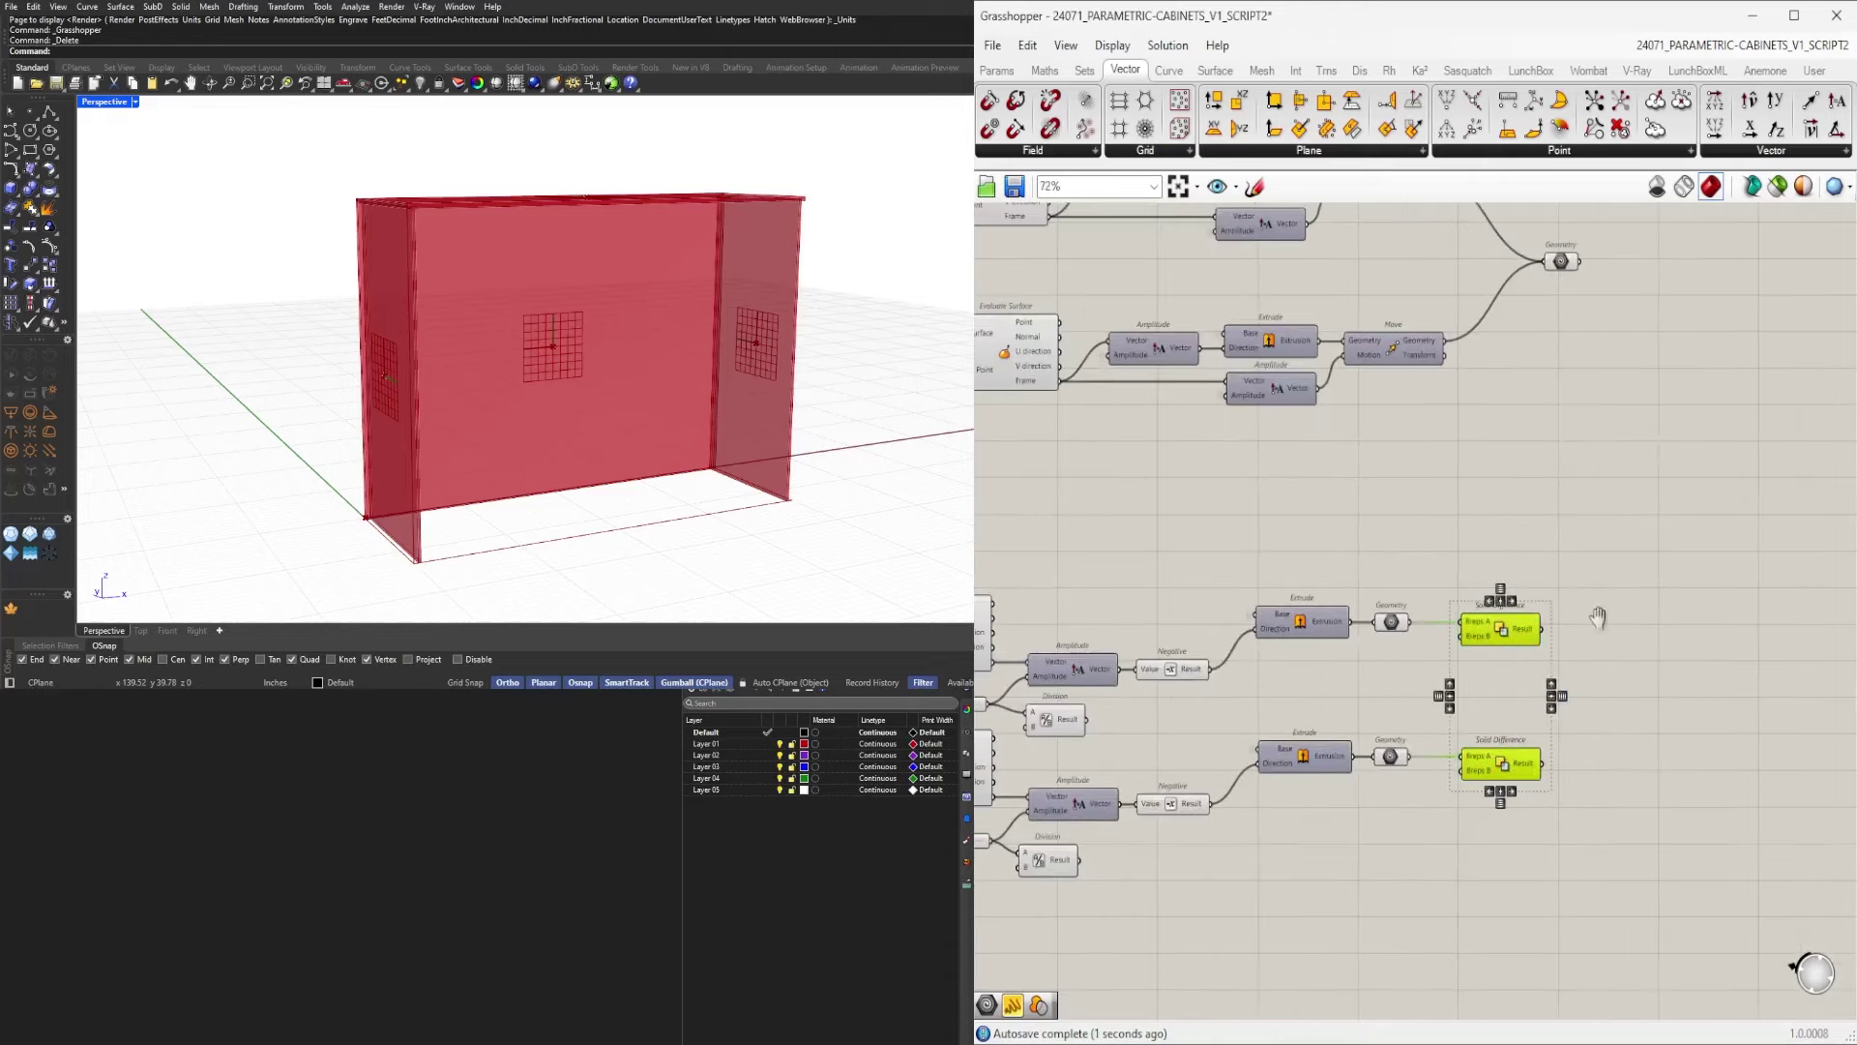
scroll(1600, 619, down, 2)
right_drag(1600, 618, 1475, 795)
drag(1409, 801, 1635, 585)
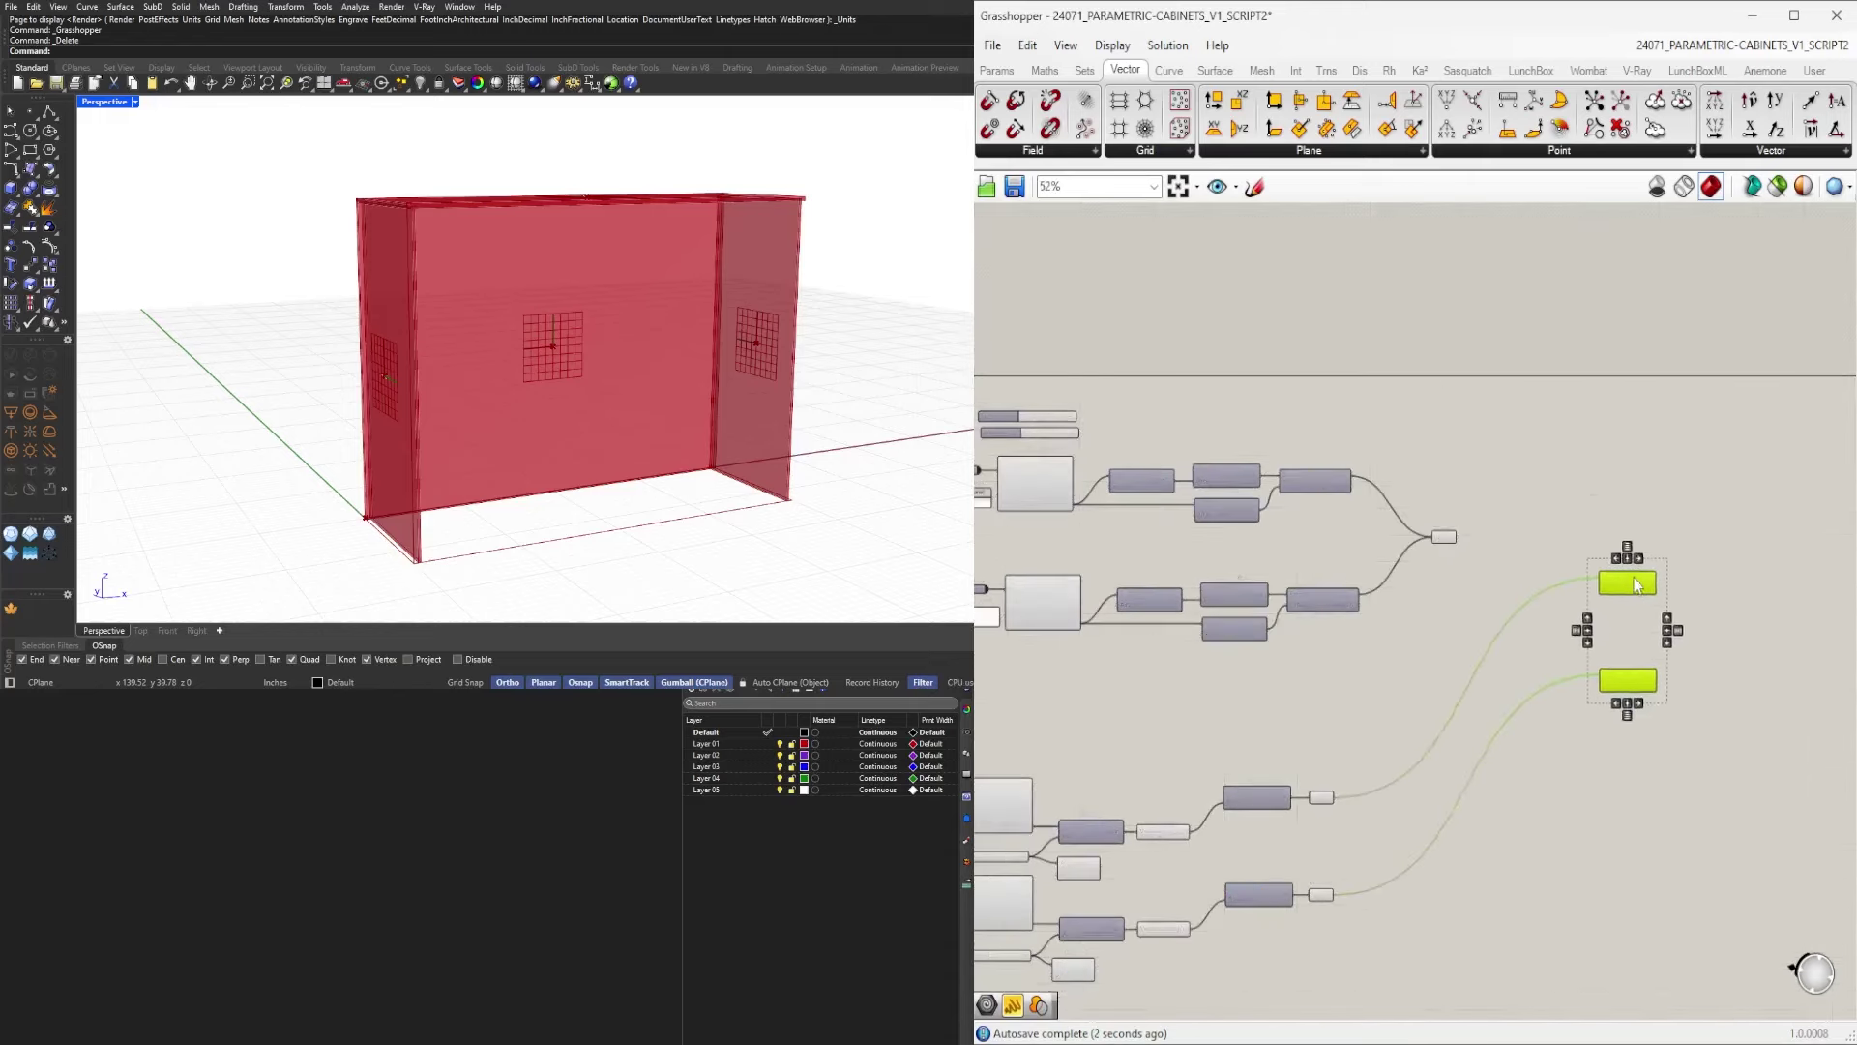
Feed the side panels' Geometry parameter into the Breps B input of both Solid Difference components.
click(1547, 449)
scroll(1443, 508, up, 4)
click(1362, 561)
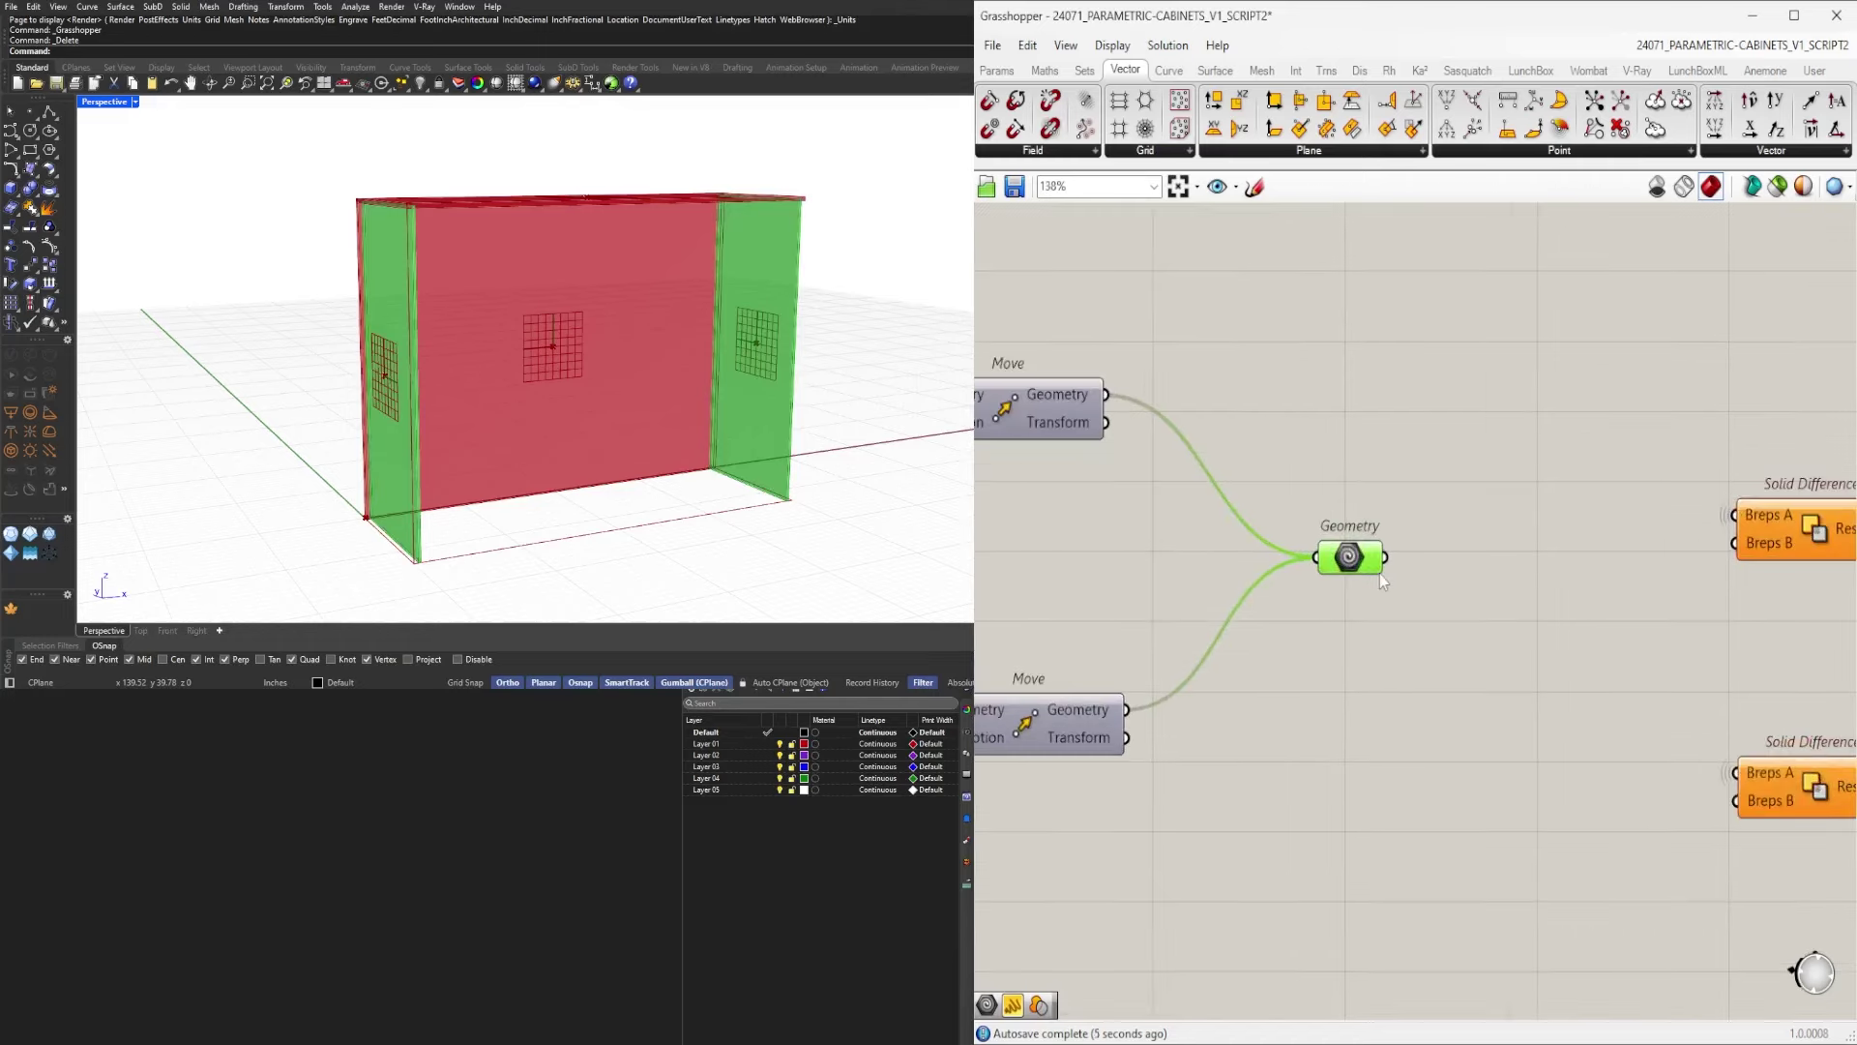
drag(1699, 548, 1736, 544)
drag(1391, 561, 1735, 803)
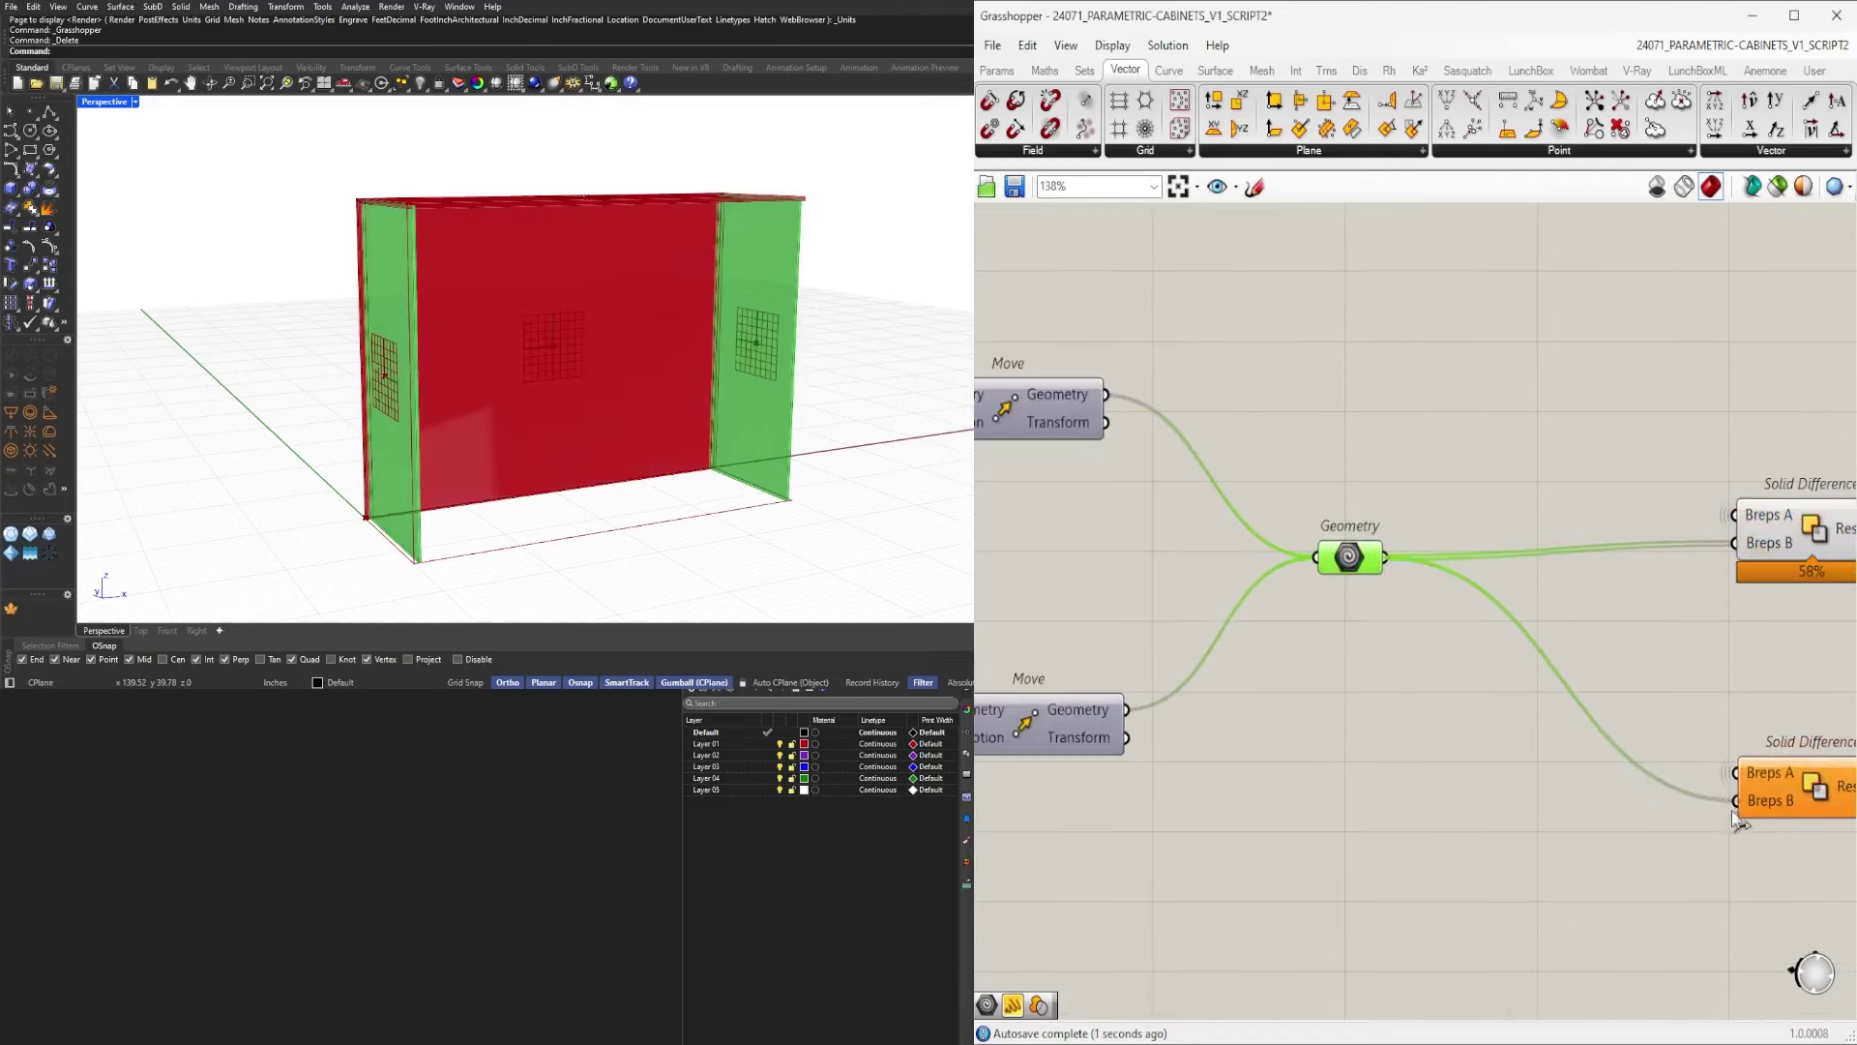
Stack the two Solid Difference components closely together and shift the pair nearer to the side panels' Geometry parameter.
click(1788, 682)
right_drag(1787, 682, 1575, 655)
drag(1567, 527, 1567, 540)
click(1594, 629)
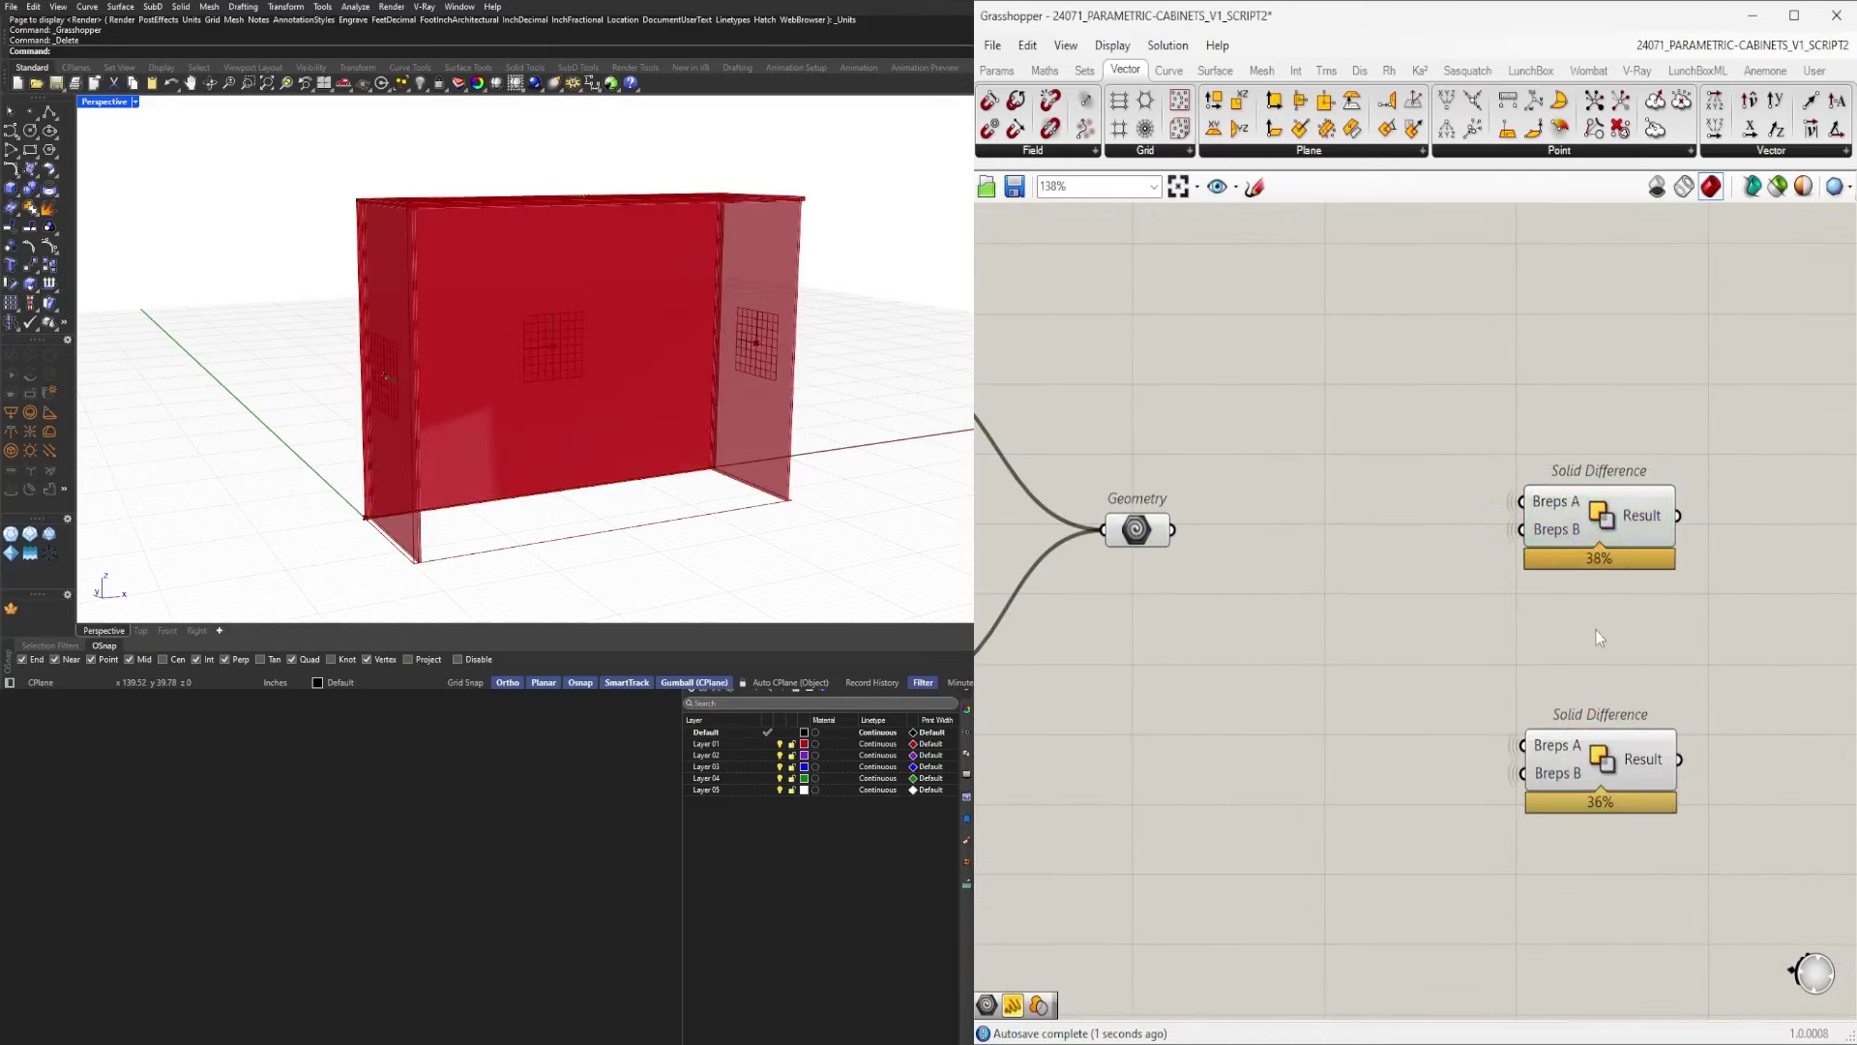
drag(1585, 766, 1584, 634)
scroll(1604, 690, down, 2)
shift+click(1603, 564)
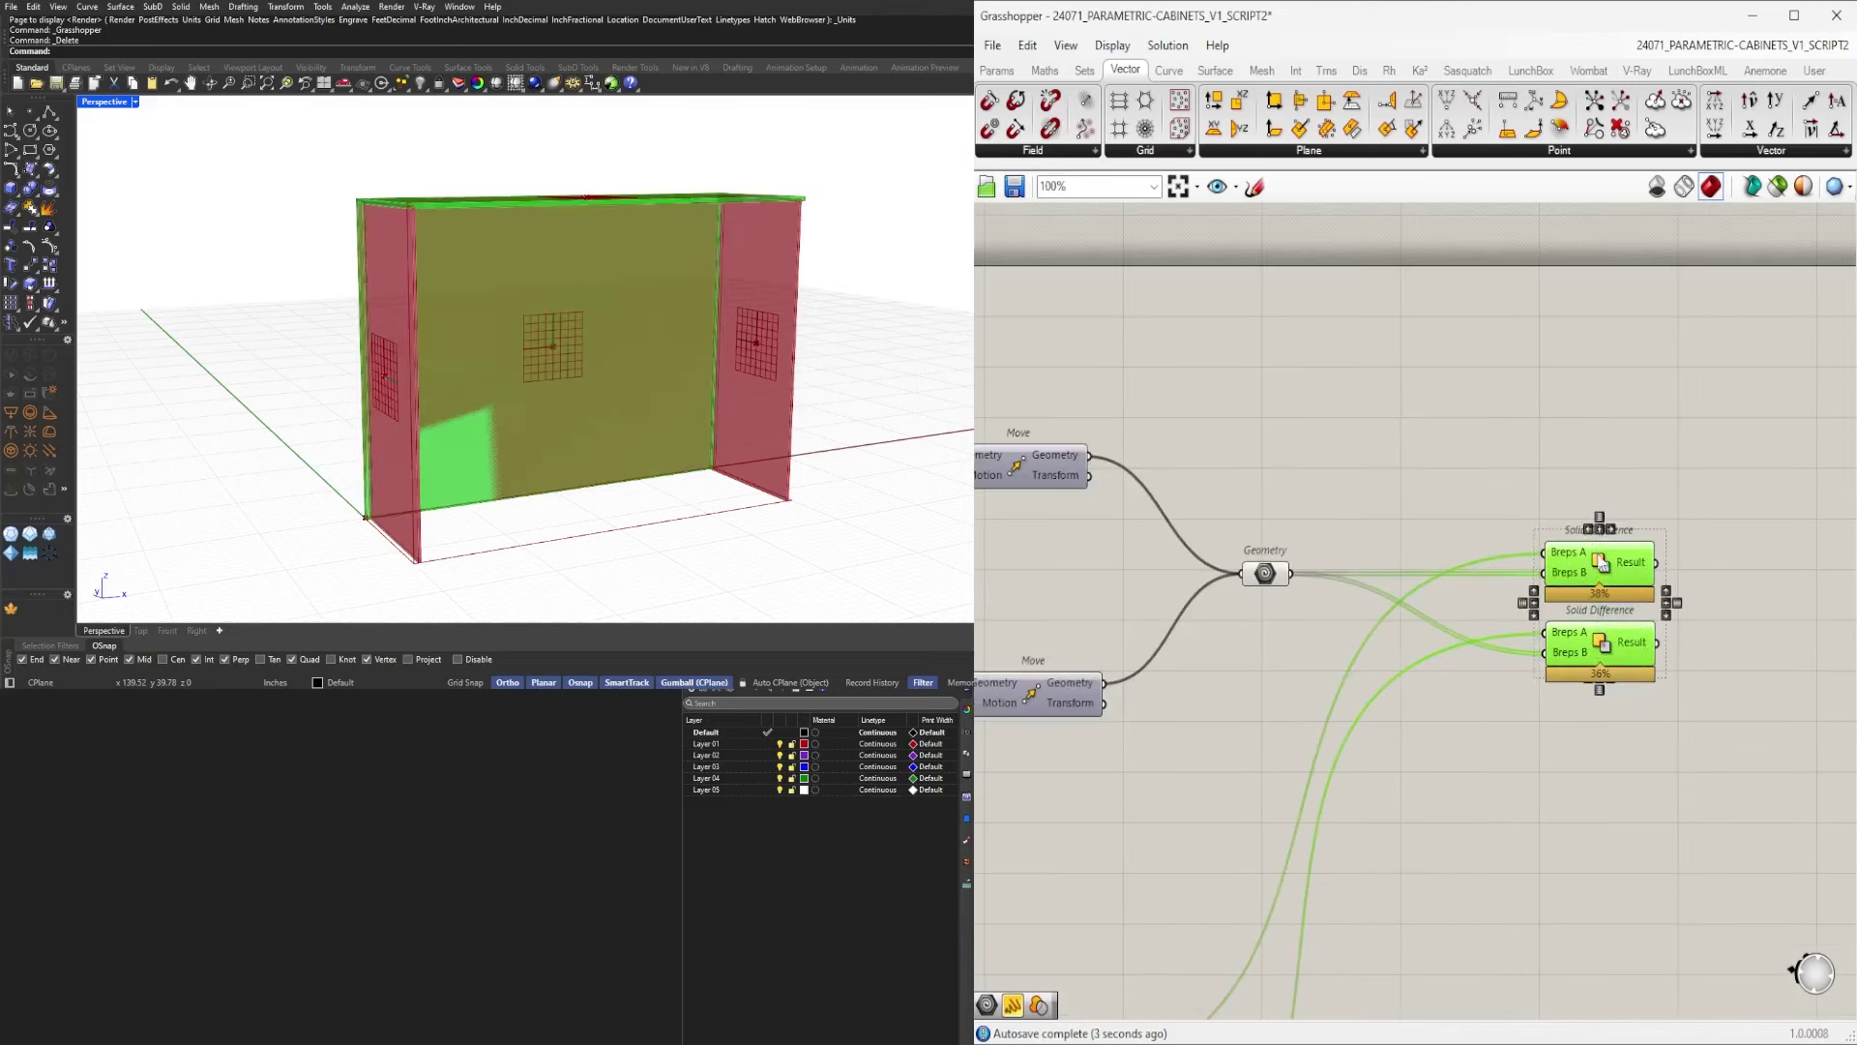
drag(1603, 569, 1557, 565)
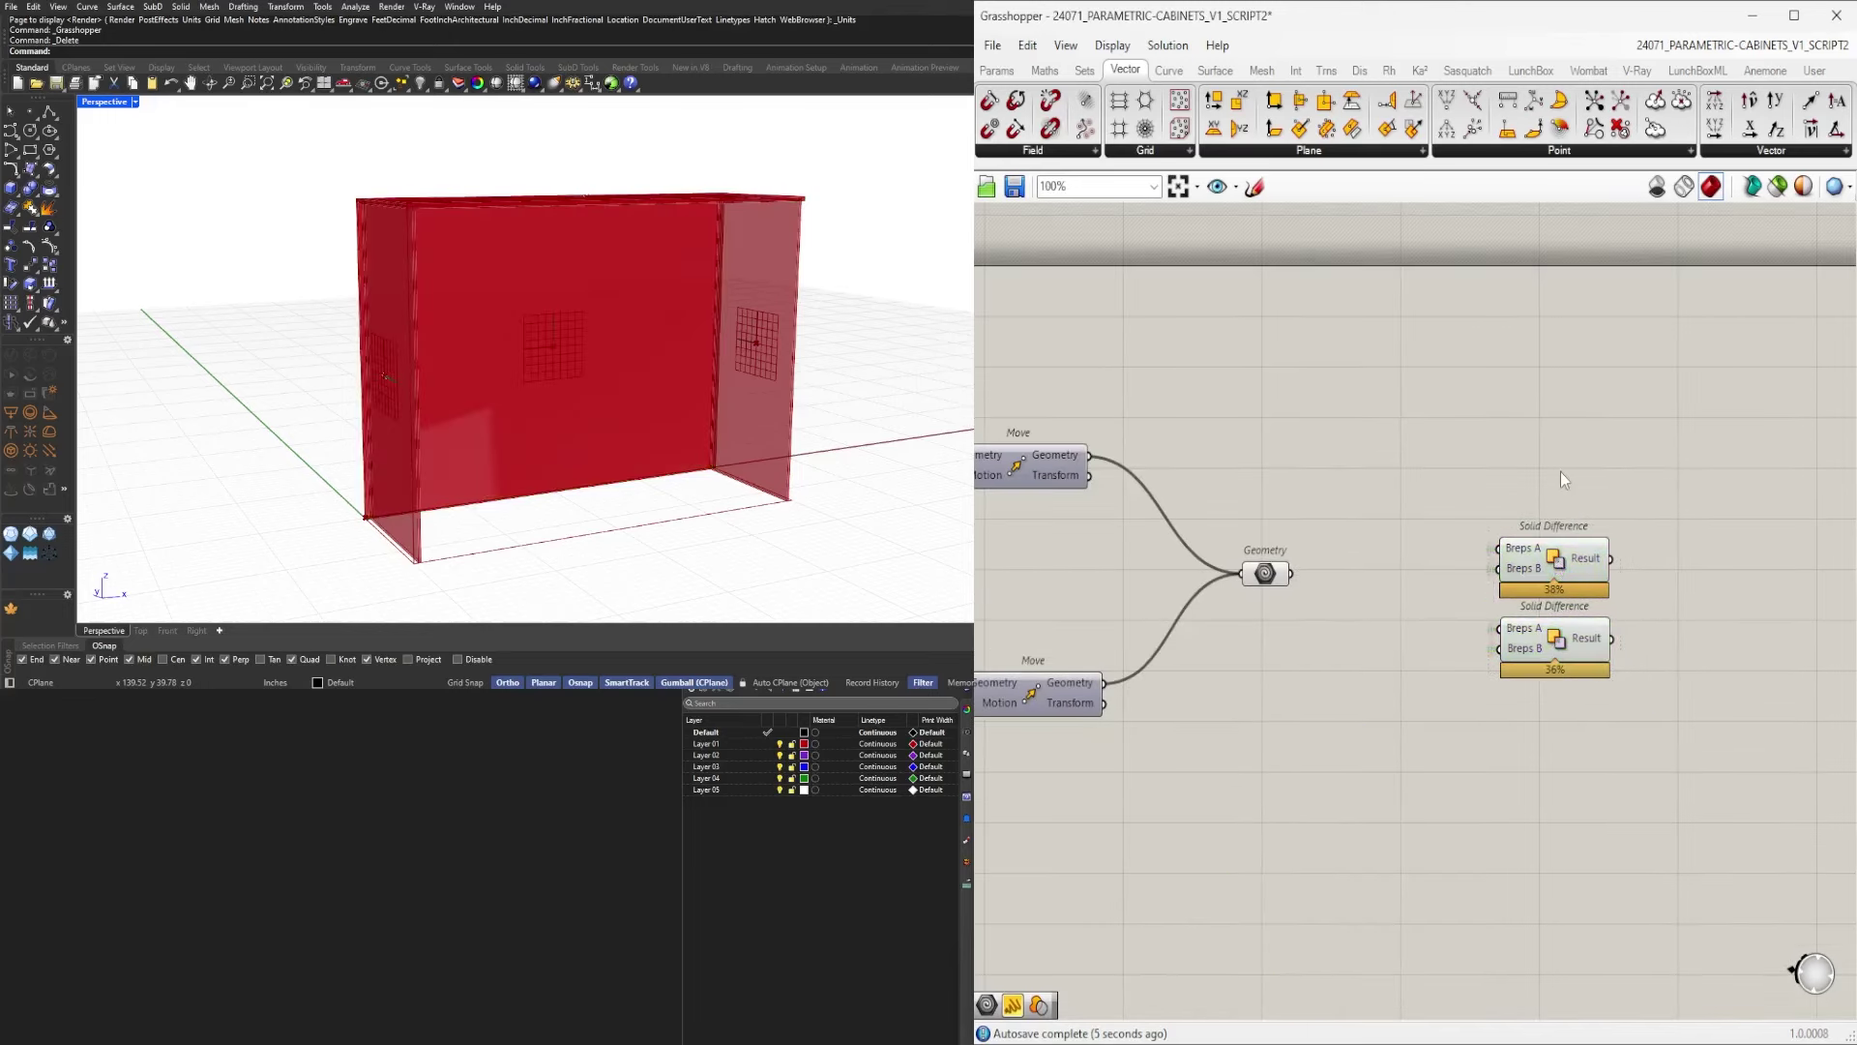
Collect the Result outputs of both Solid Difference components in one new Geometry parameter placed after them.
right_drag(1353, 711, 1468, 548)
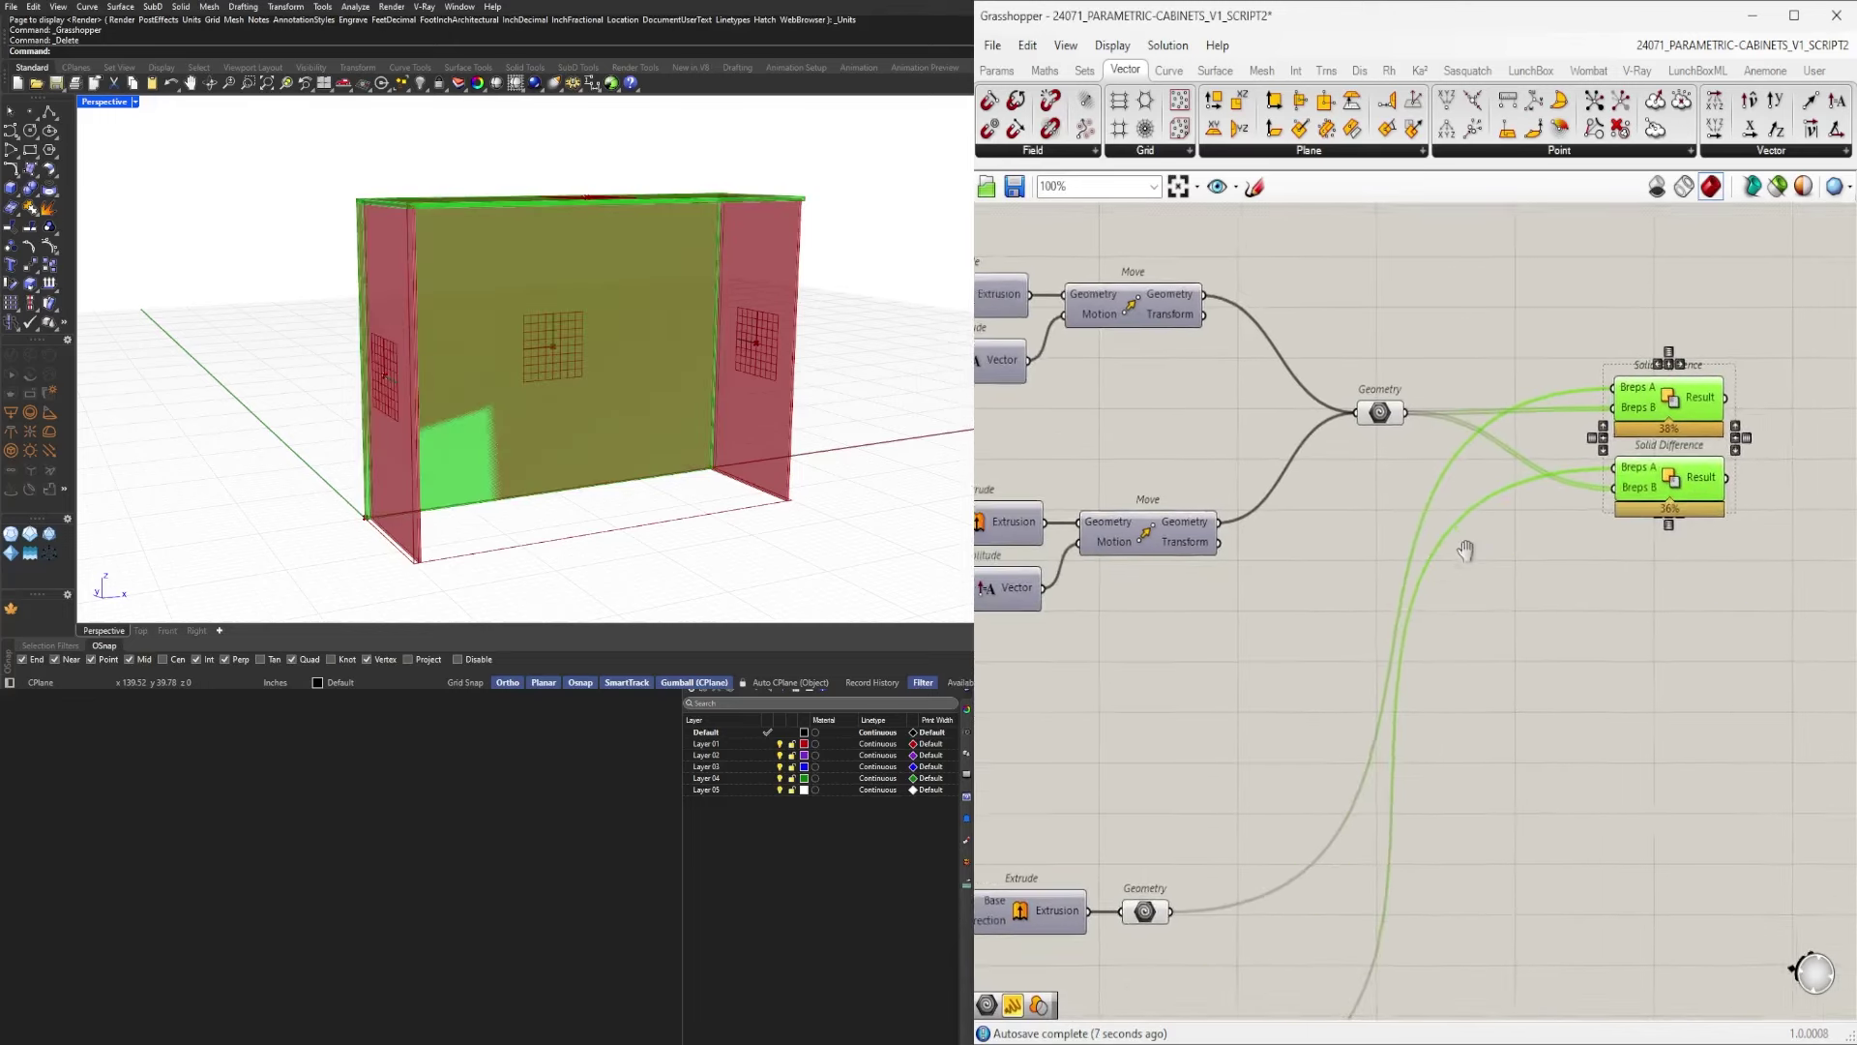
scroll(1457, 563, down, 1)
click(1386, 483)
click(1398, 447)
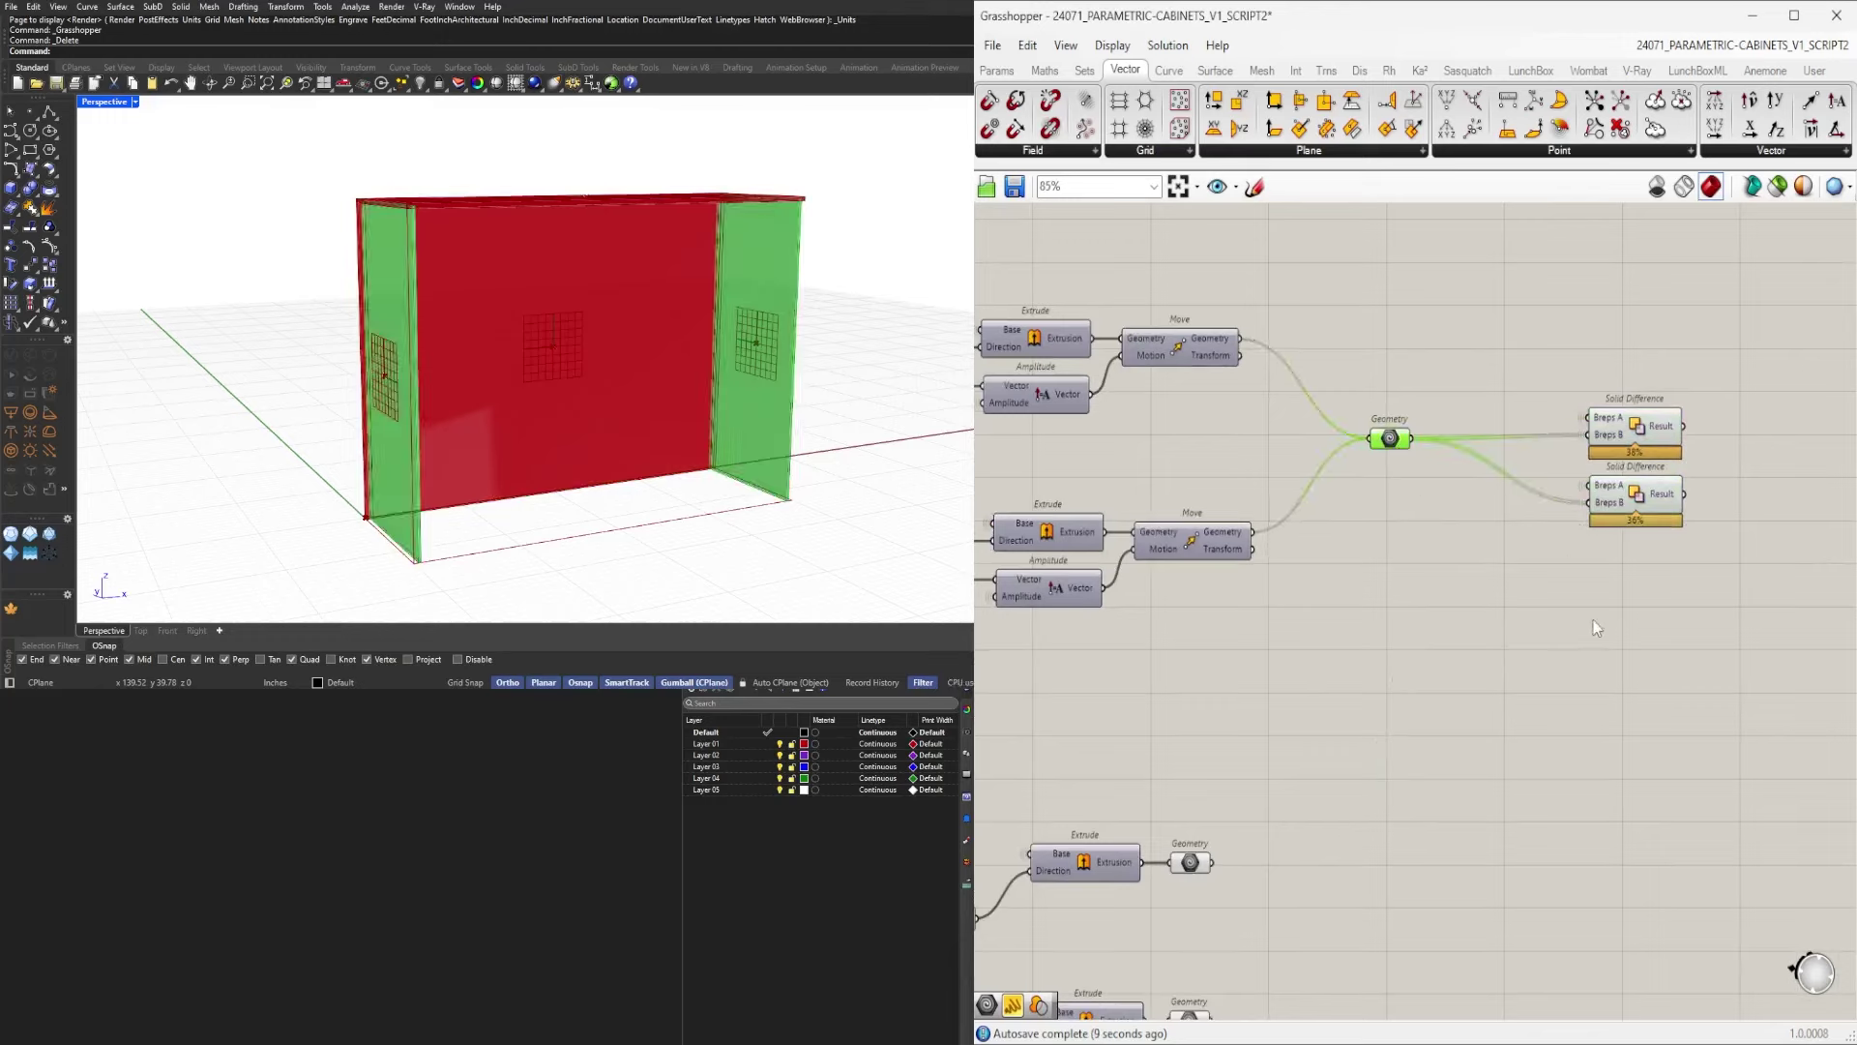
click(1379, 467)
click(1391, 441)
drag(1576, 550, 1650, 578)
drag(1668, 578, 1711, 554)
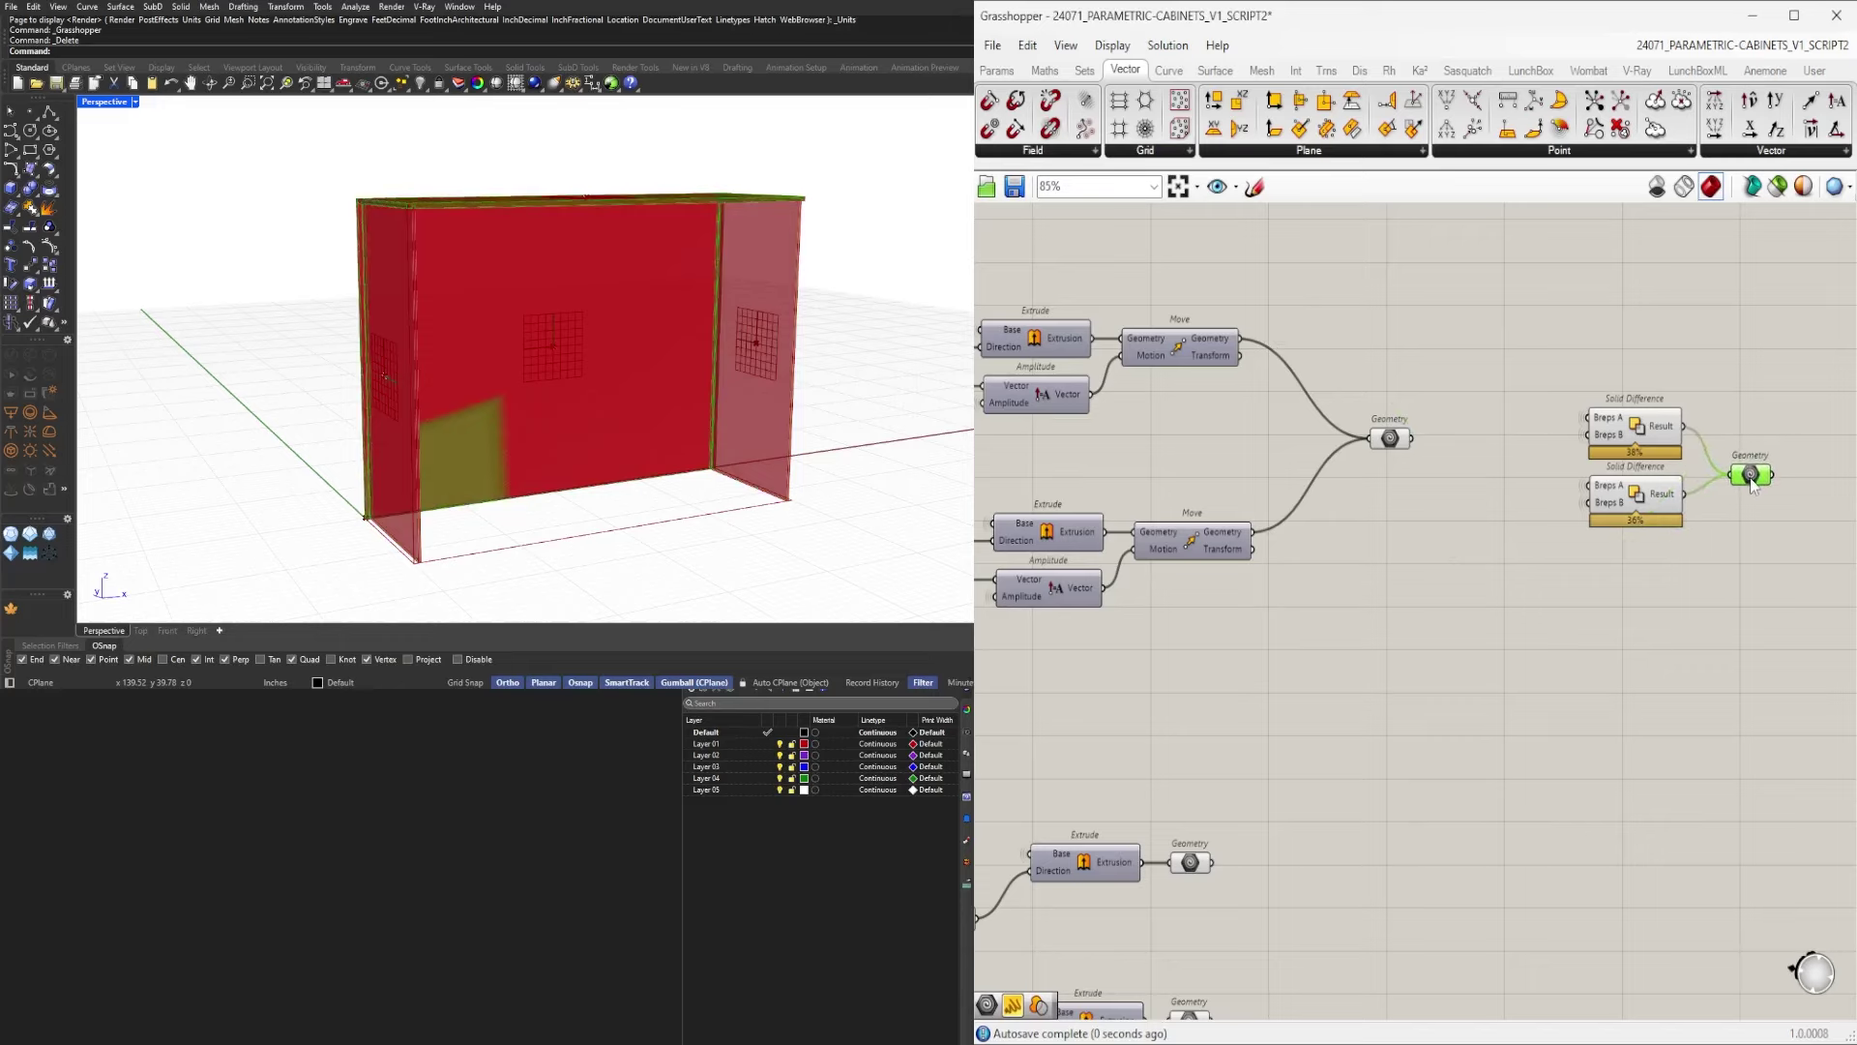
right_drag(1739, 487, 1625, 505)
scroll(1686, 484, down, 1)
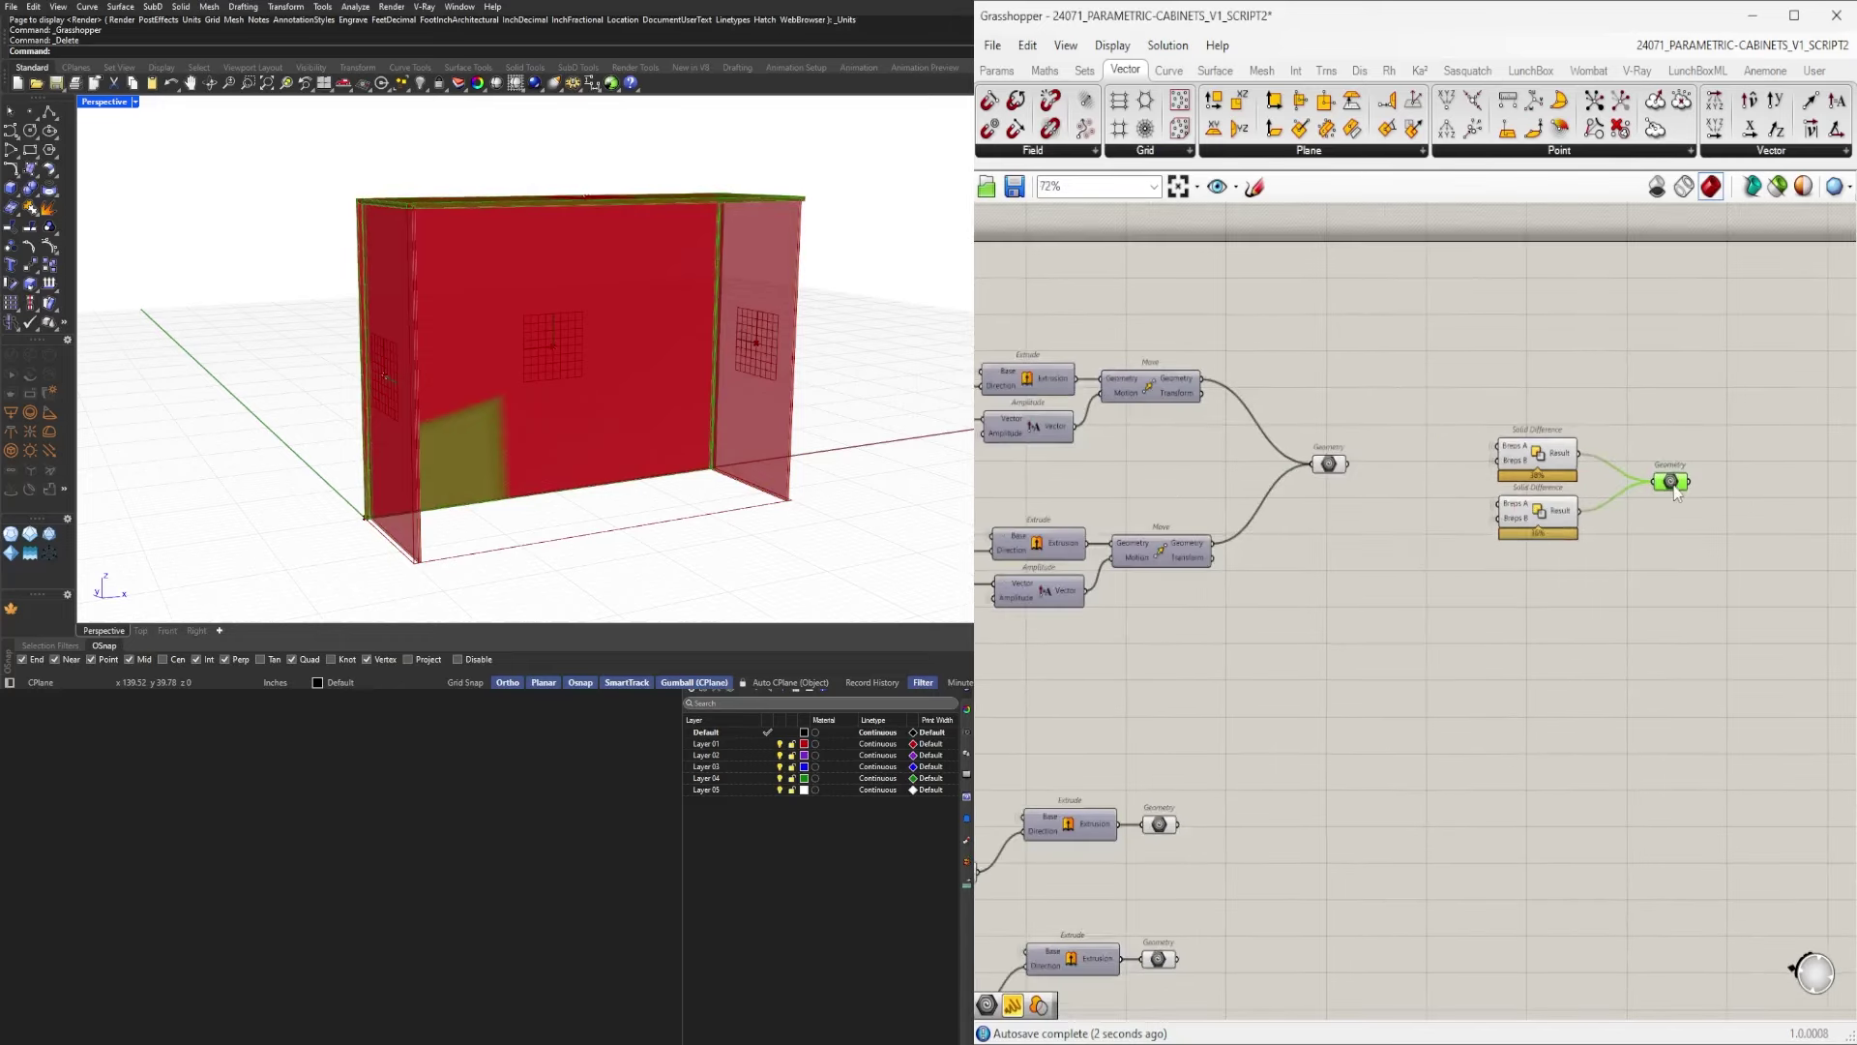
drag(1674, 634, 1675, 675)
click(1165, 828)
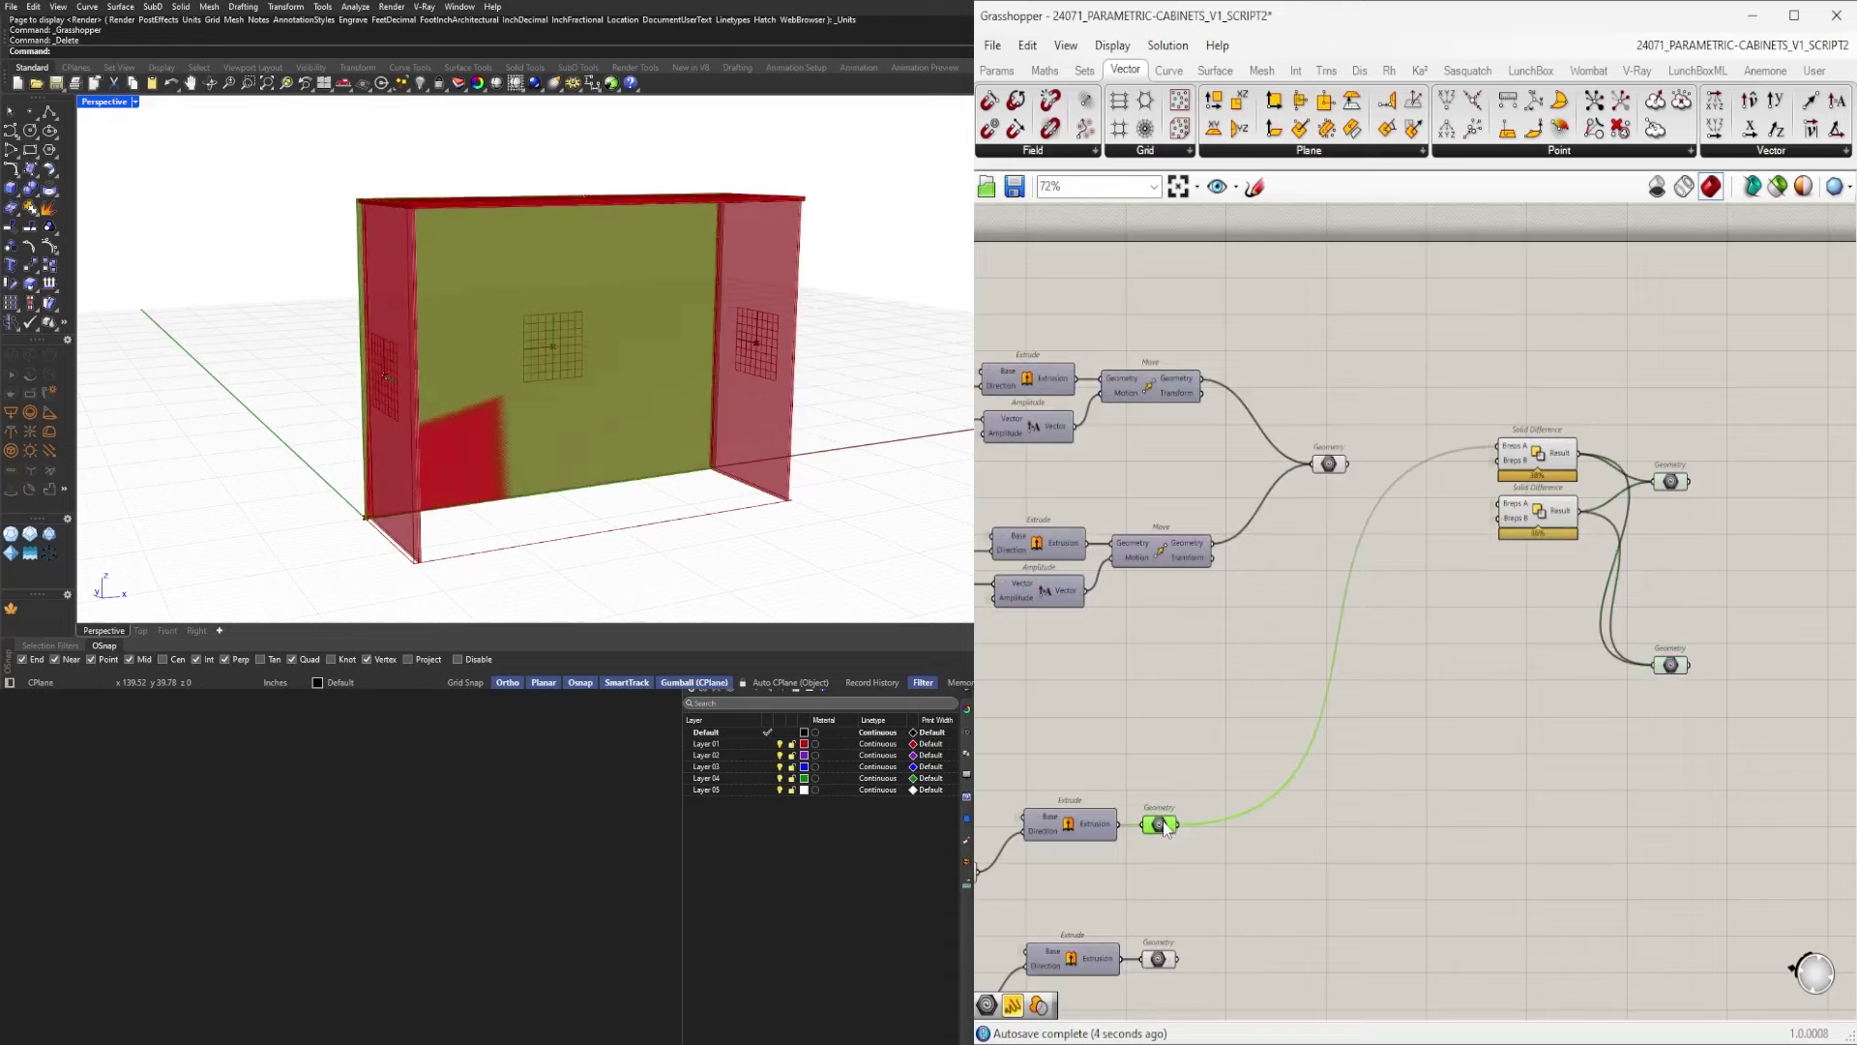
click(1603, 700)
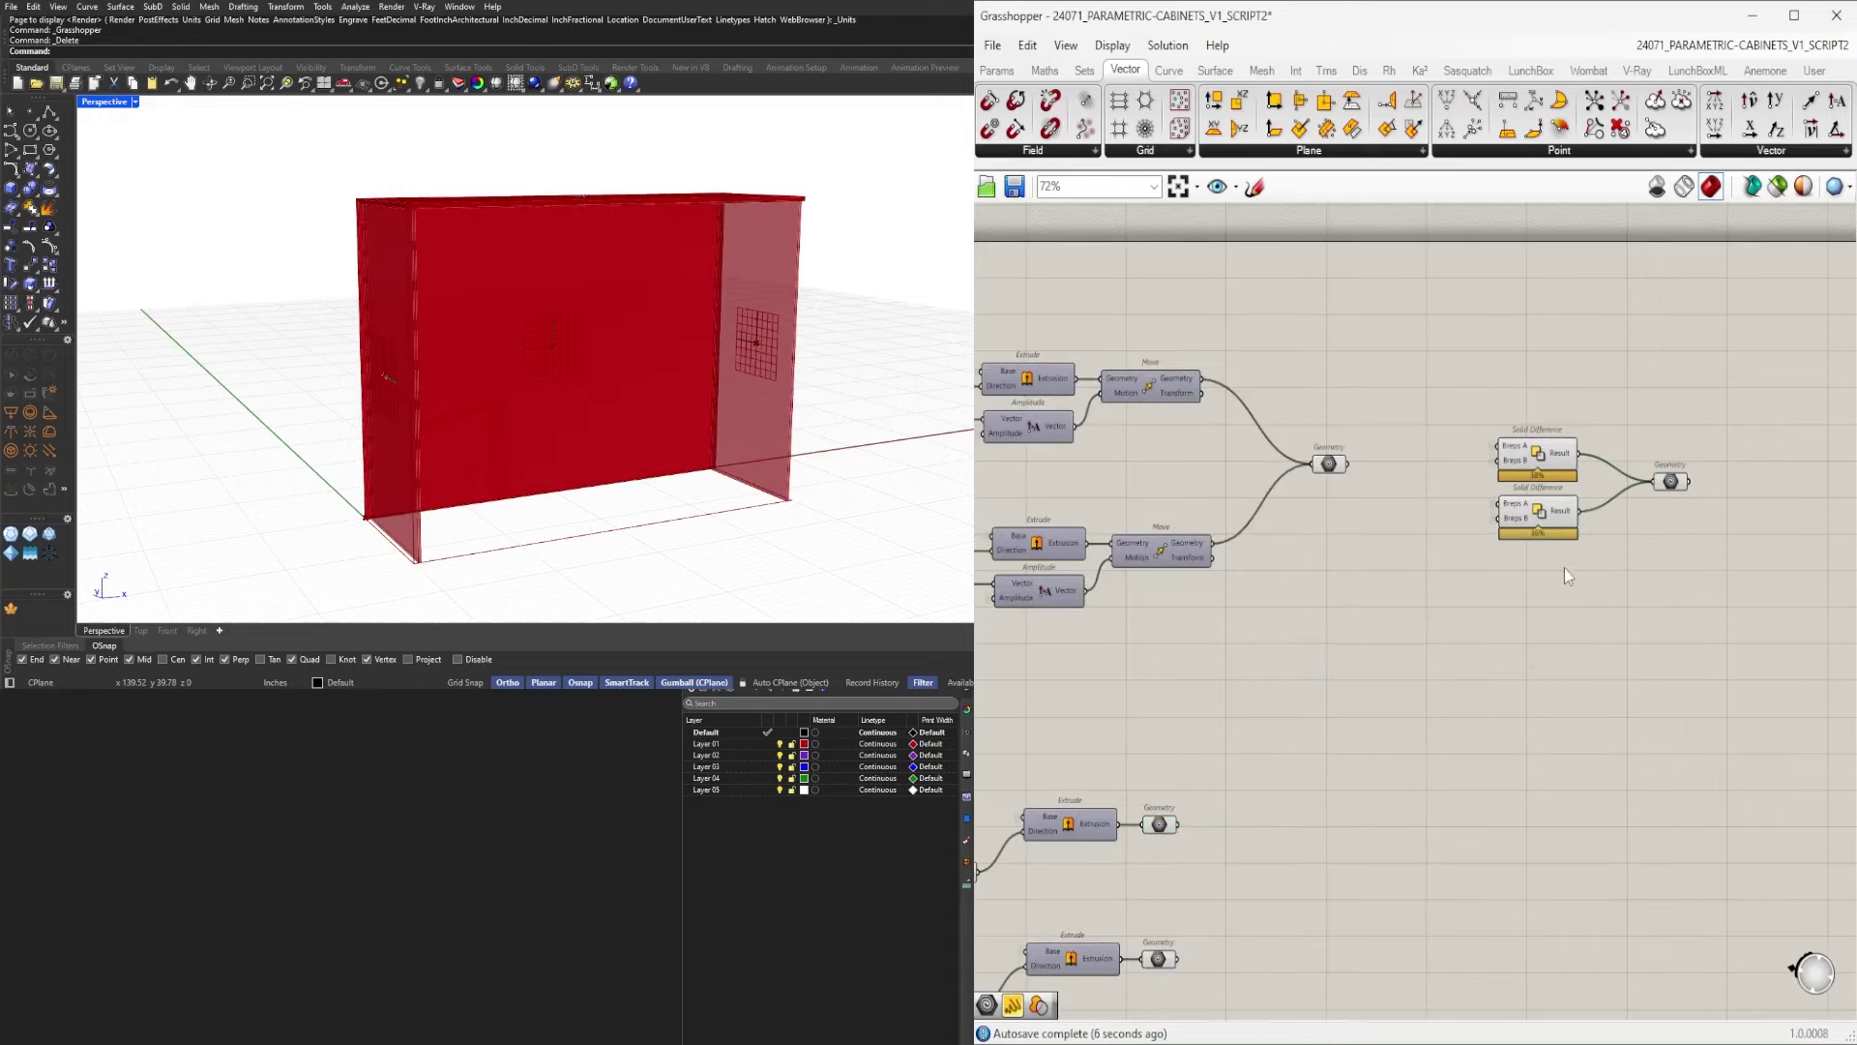
Turn off the preview of both Solid Difference components and the side panels' Geometry parameter, and highlight the combined result Geometry.
drag(1574, 569, 1303, 332)
middle_click(1361, 341)
click(1405, 299)
click(1622, 402)
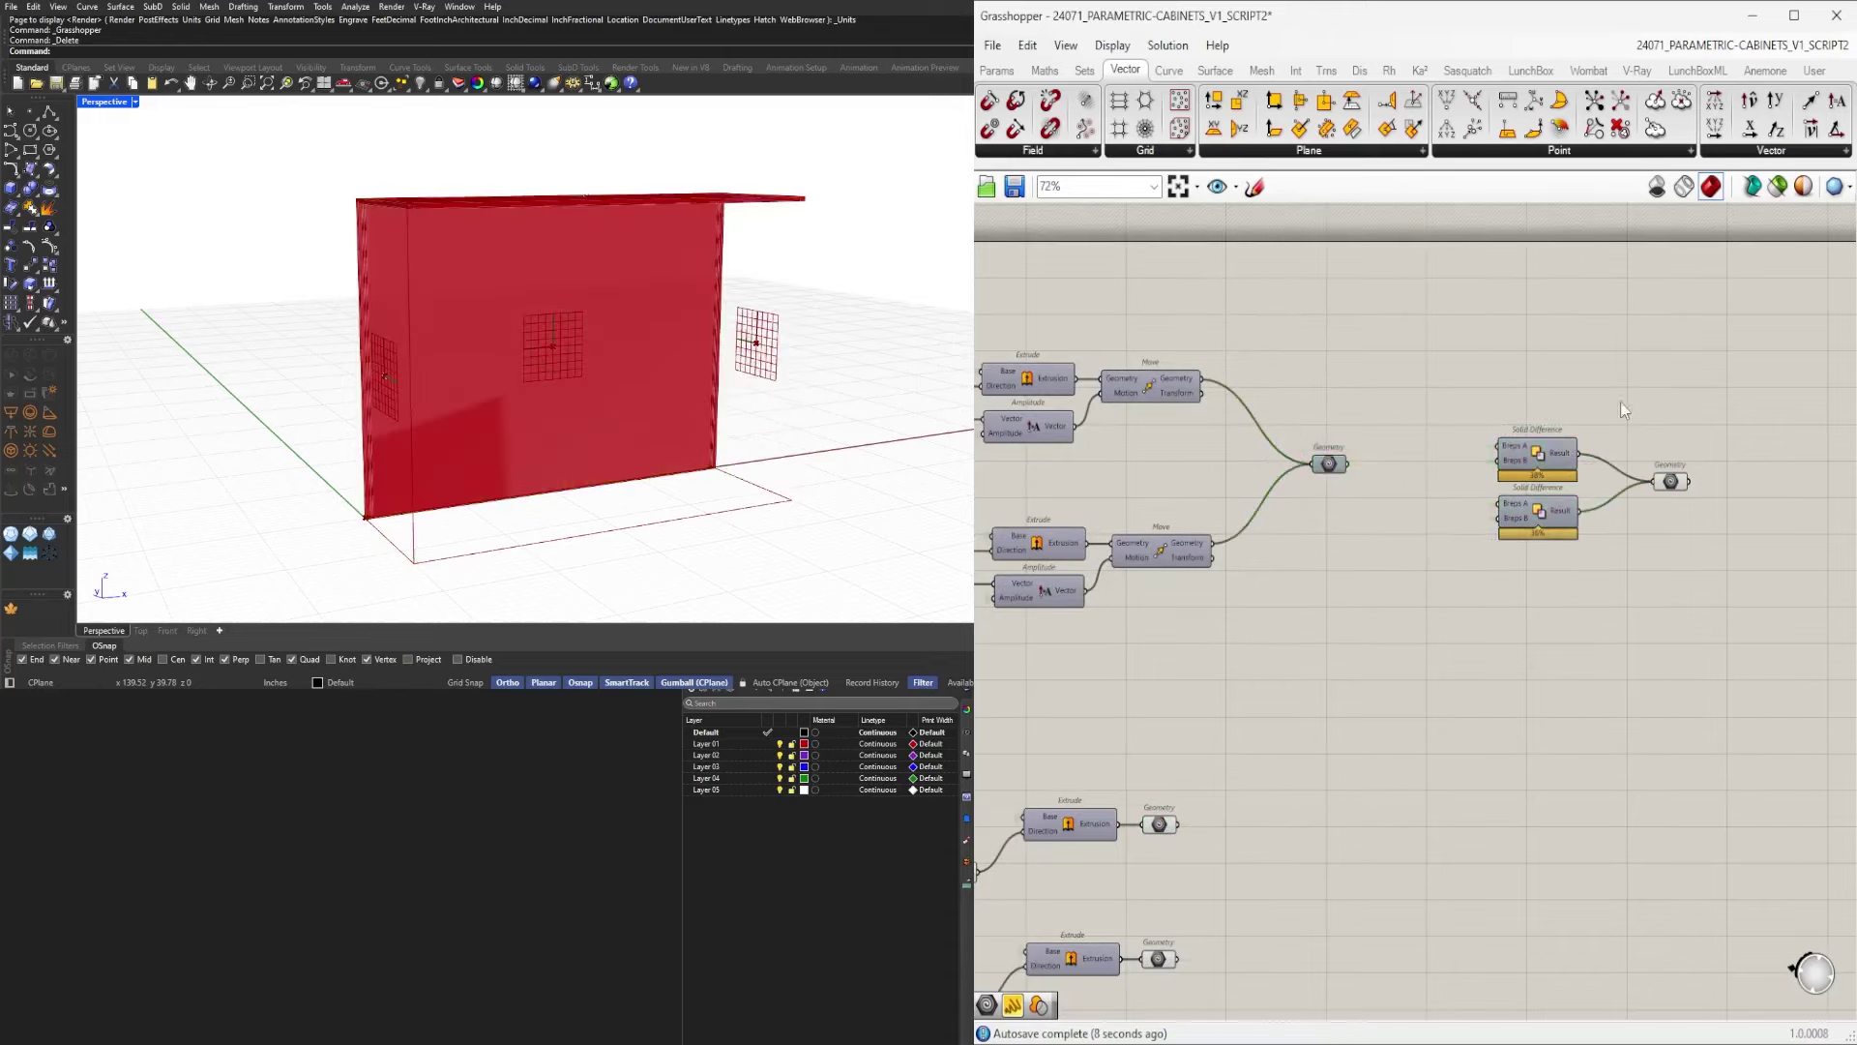
scroll(1679, 430, up, 3)
click(1662, 518)
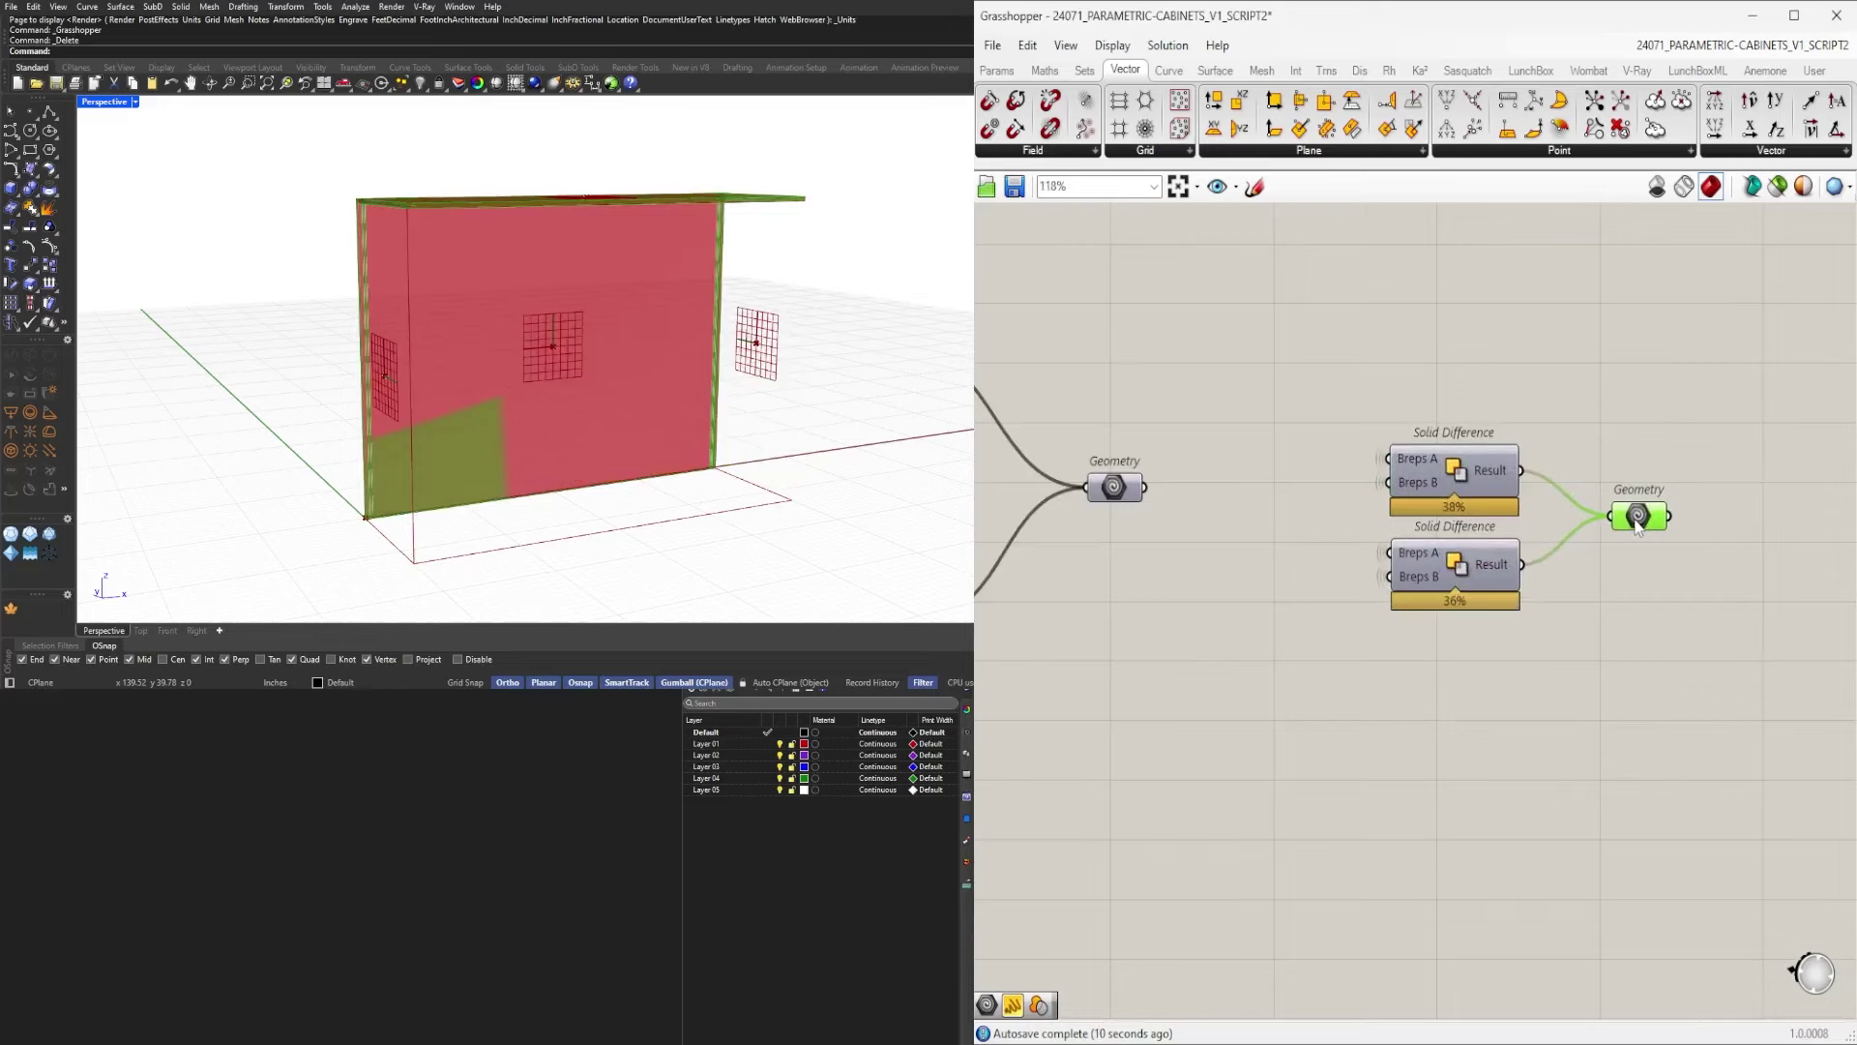
Turn the preview of the side panels' Geometry parameter back on.
right_drag(1119, 598, 1297, 601)
drag(1297, 601, 1274, 417)
scroll(1290, 408, up, 1)
middle_click(1290, 406)
click(1347, 390)
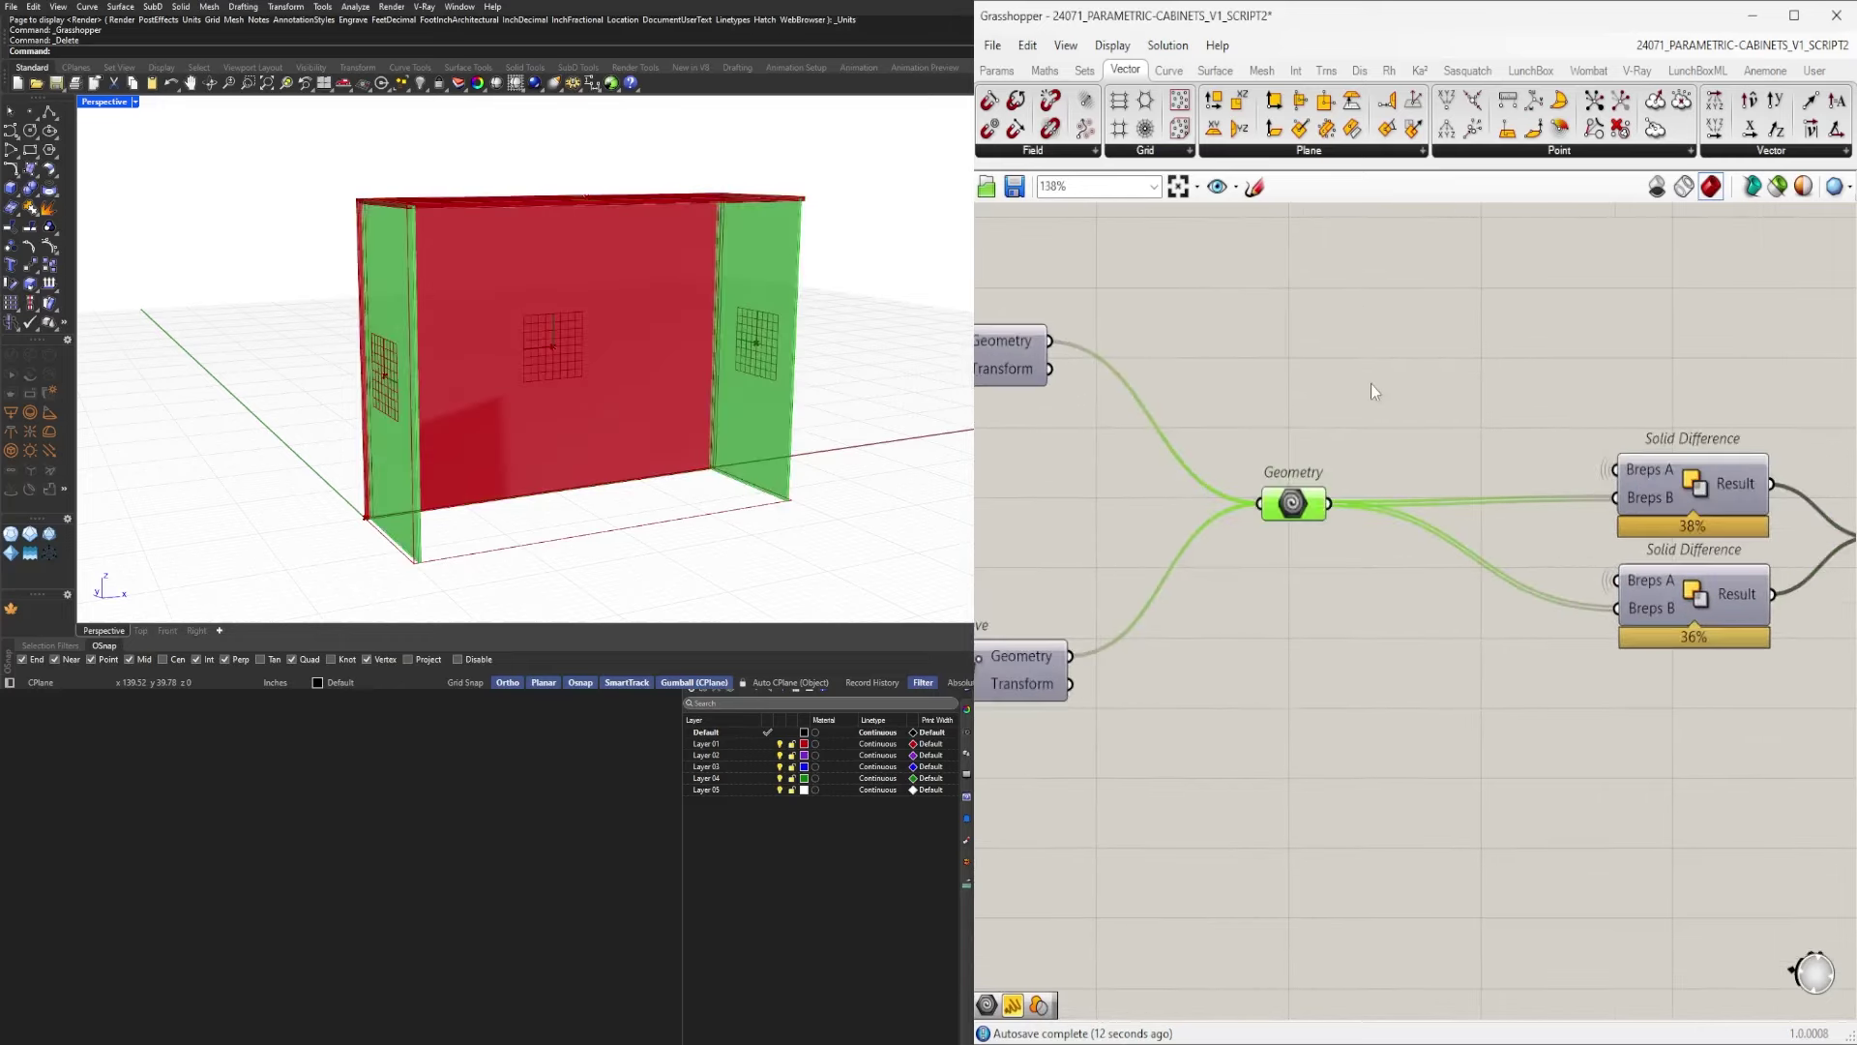
click(1372, 385)
Move the two Solid Difference components and their result Geometry down beside the back and top panels' Geometry parameters.
scroll(1656, 522, down, 3)
drag(1742, 659, 1514, 458)
drag(1531, 549, 1517, 741)
right_drag(1511, 727, 1488, 538)
scroll(1489, 538, down, 3)
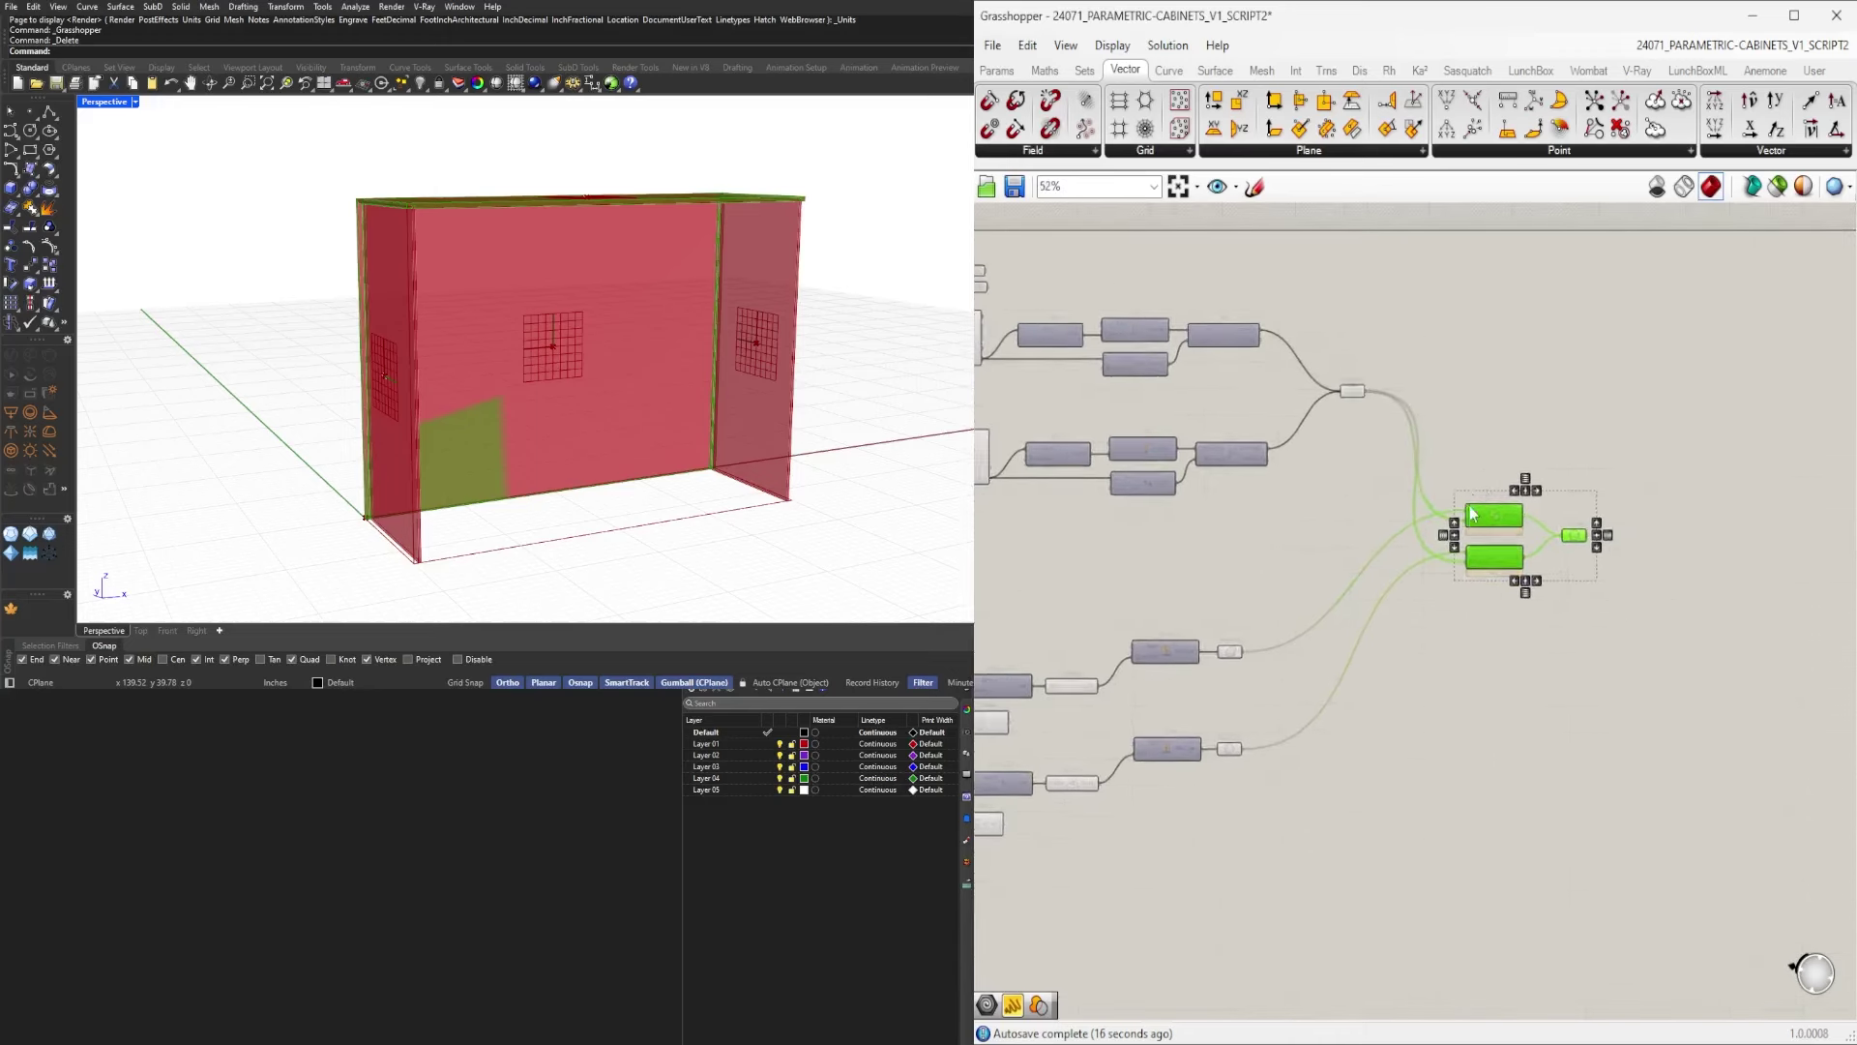
scroll(1474, 517, up, 2)
drag(1501, 527, 1387, 736)
click(1400, 667)
Turn off the preview of the back and top panels' uncut Geometry parameters.
drag(1138, 667, 1200, 846)
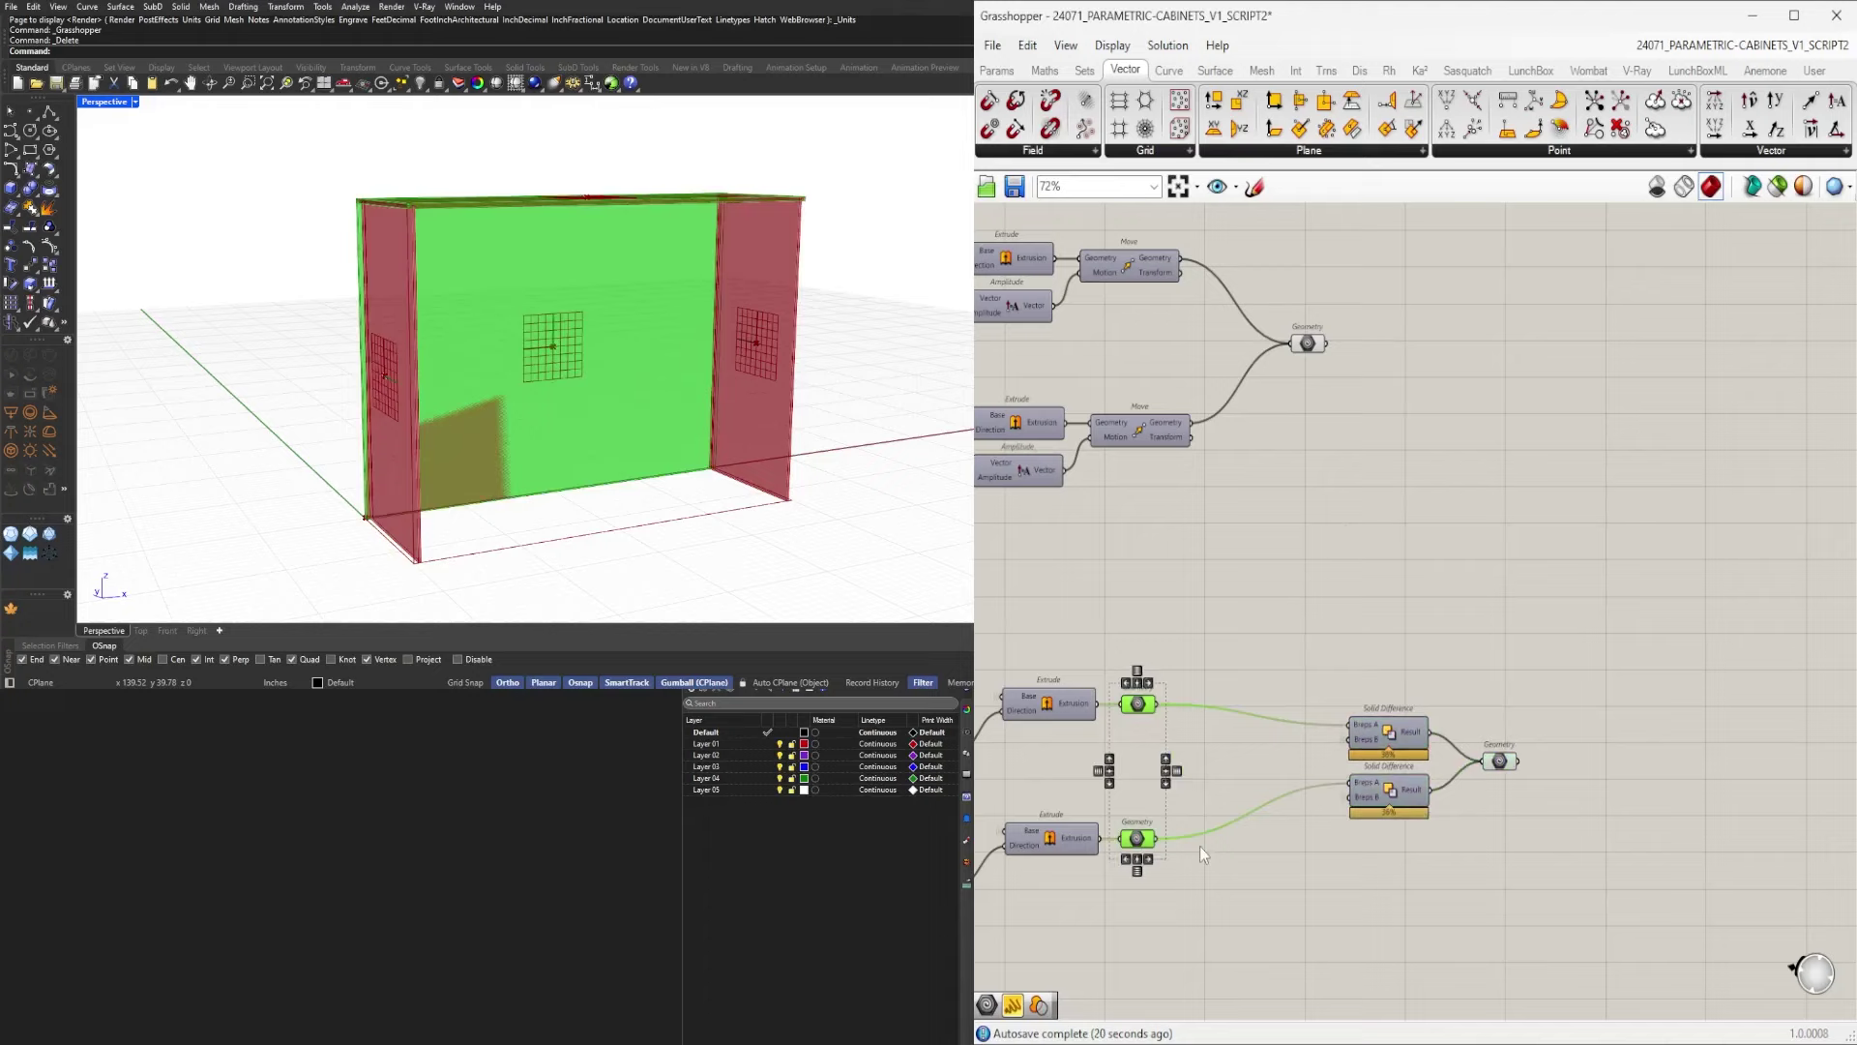
click(1459, 683)
drag(1459, 683, 1592, 855)
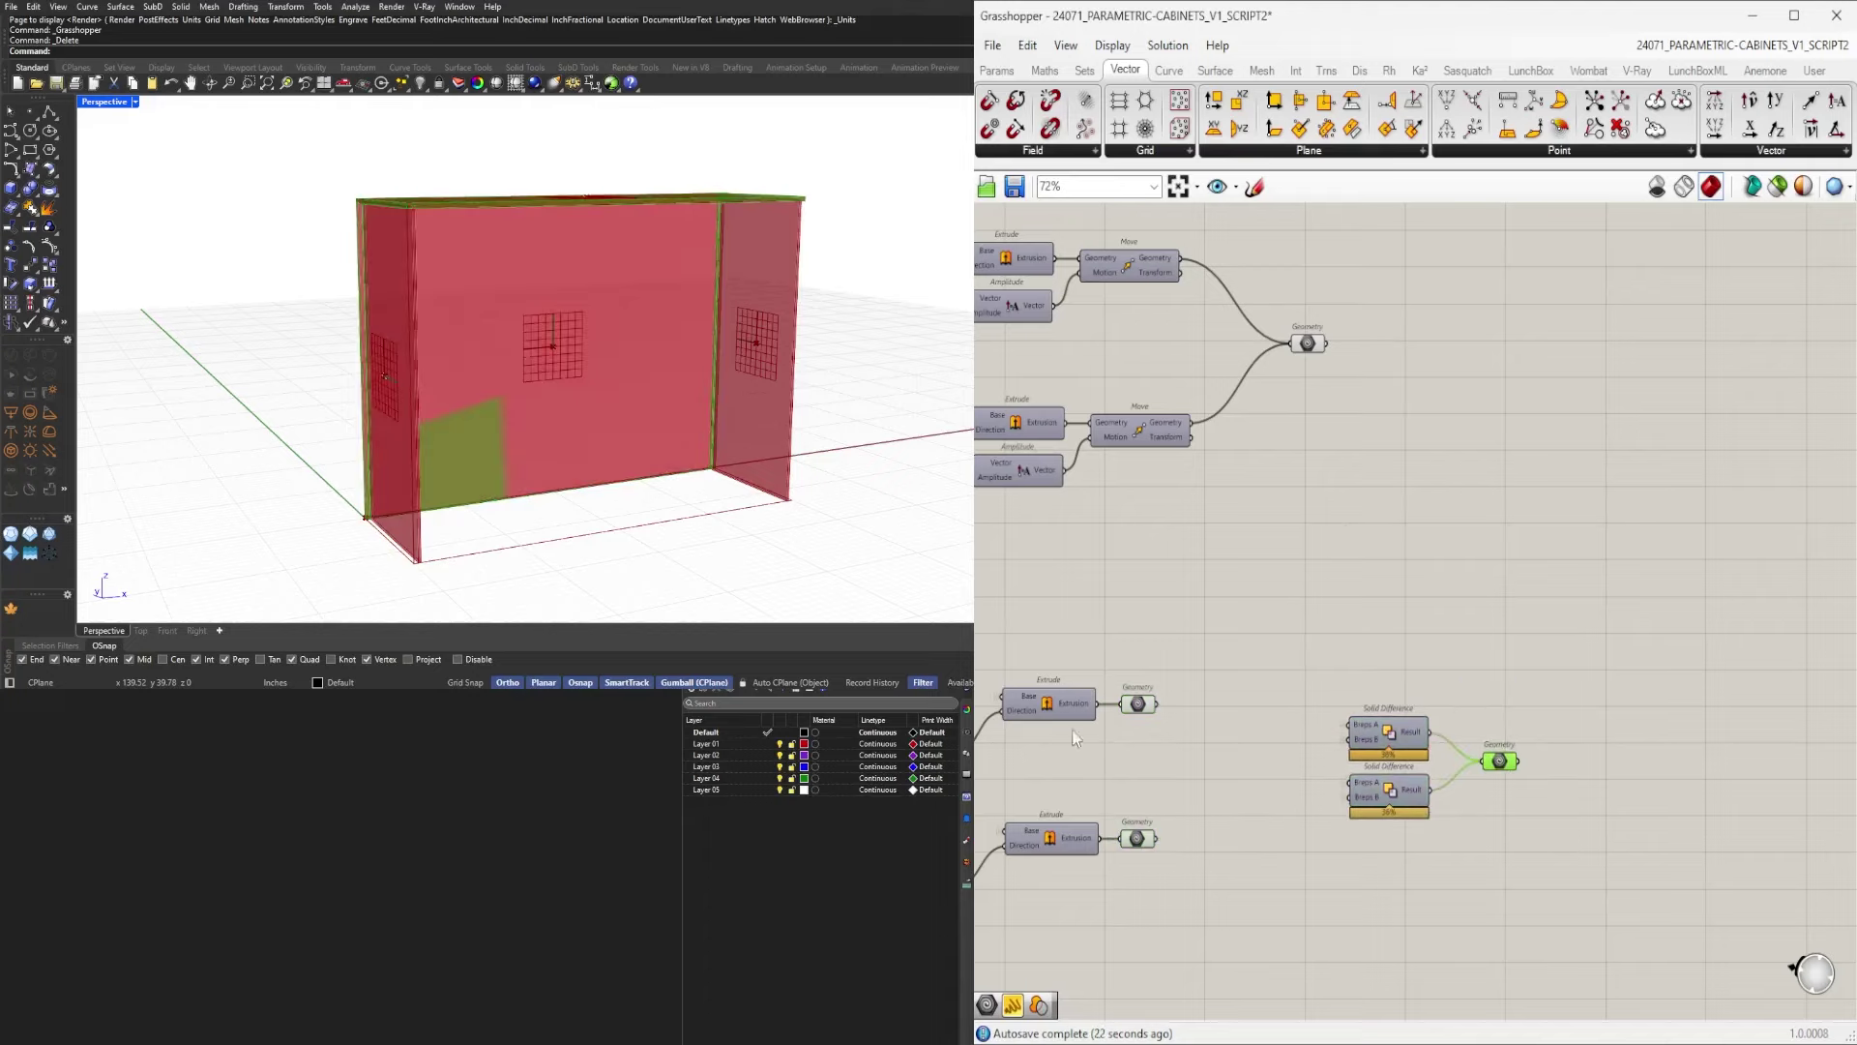
drag(1118, 673, 1296, 890)
middle_click(1264, 642)
click(1330, 592)
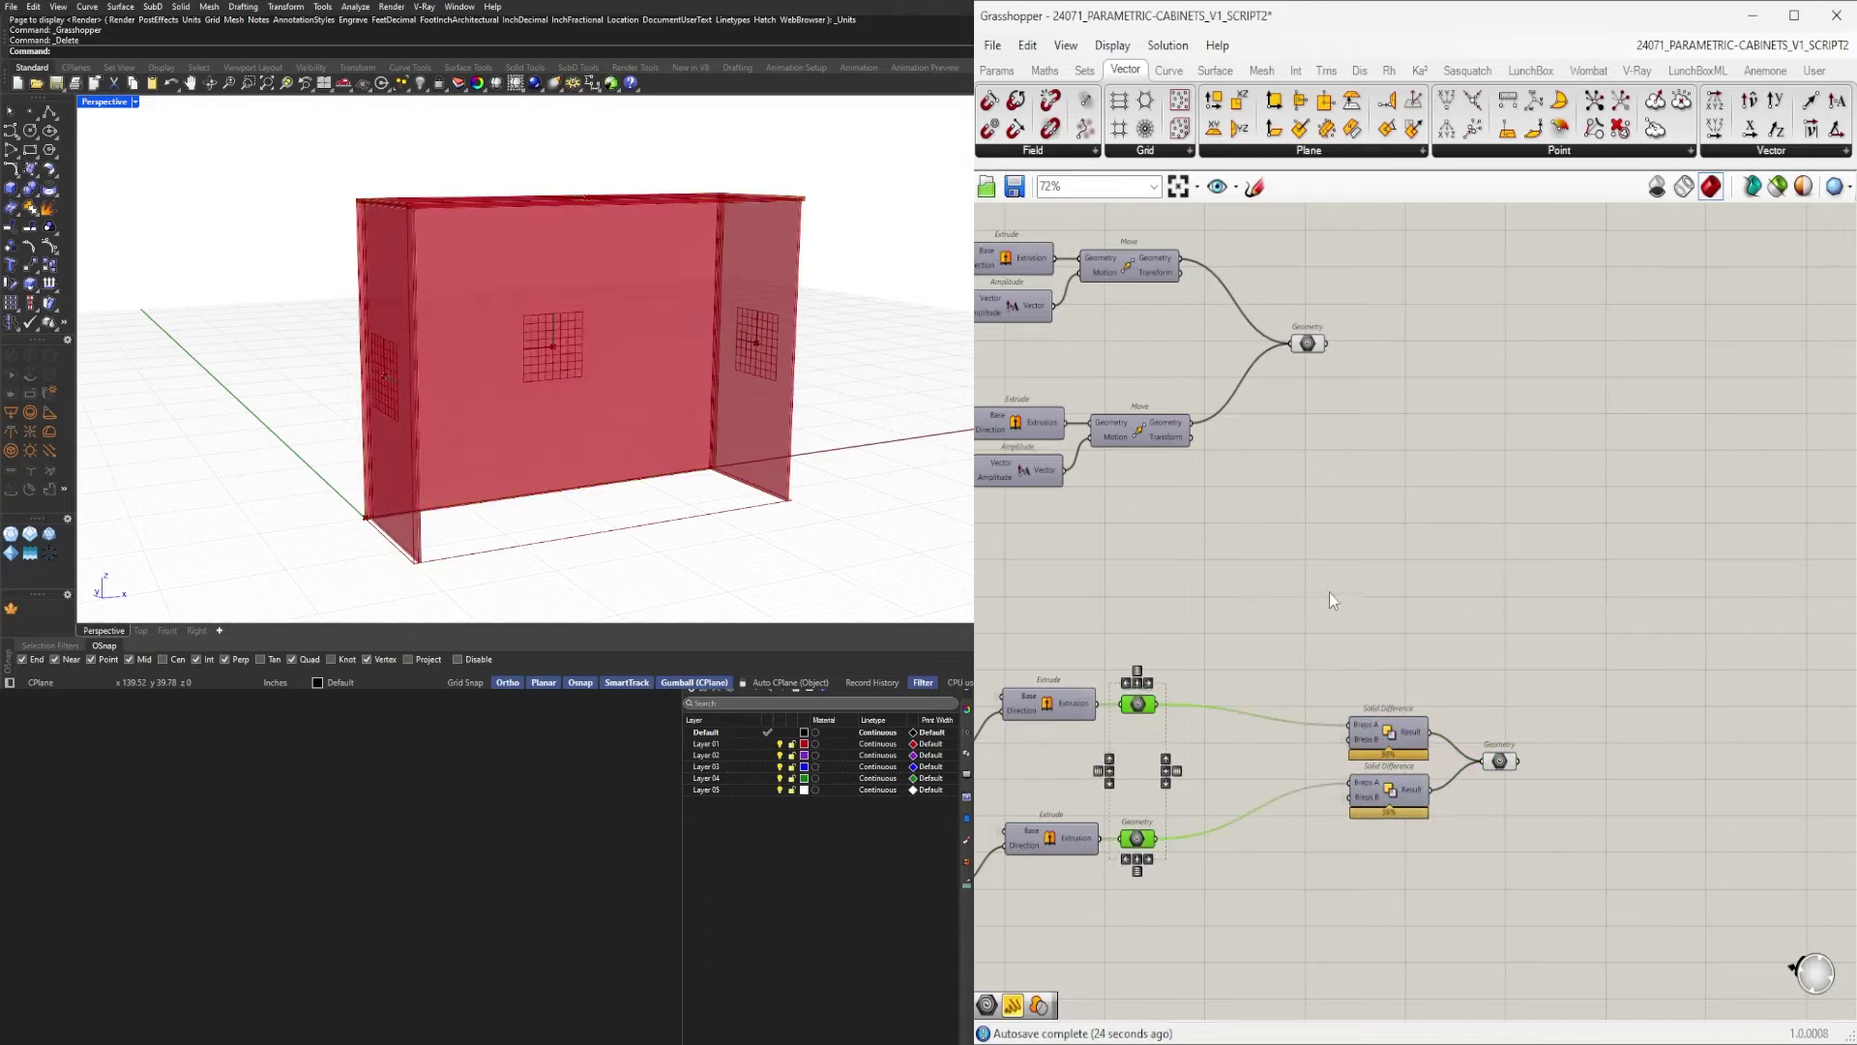
Shift the Solid Difference cluster slightly away from the panels' Geometry parameters, and highlight the two final Geometry parameters to check them.
drag(1476, 820, 1414, 721)
click(1532, 680)
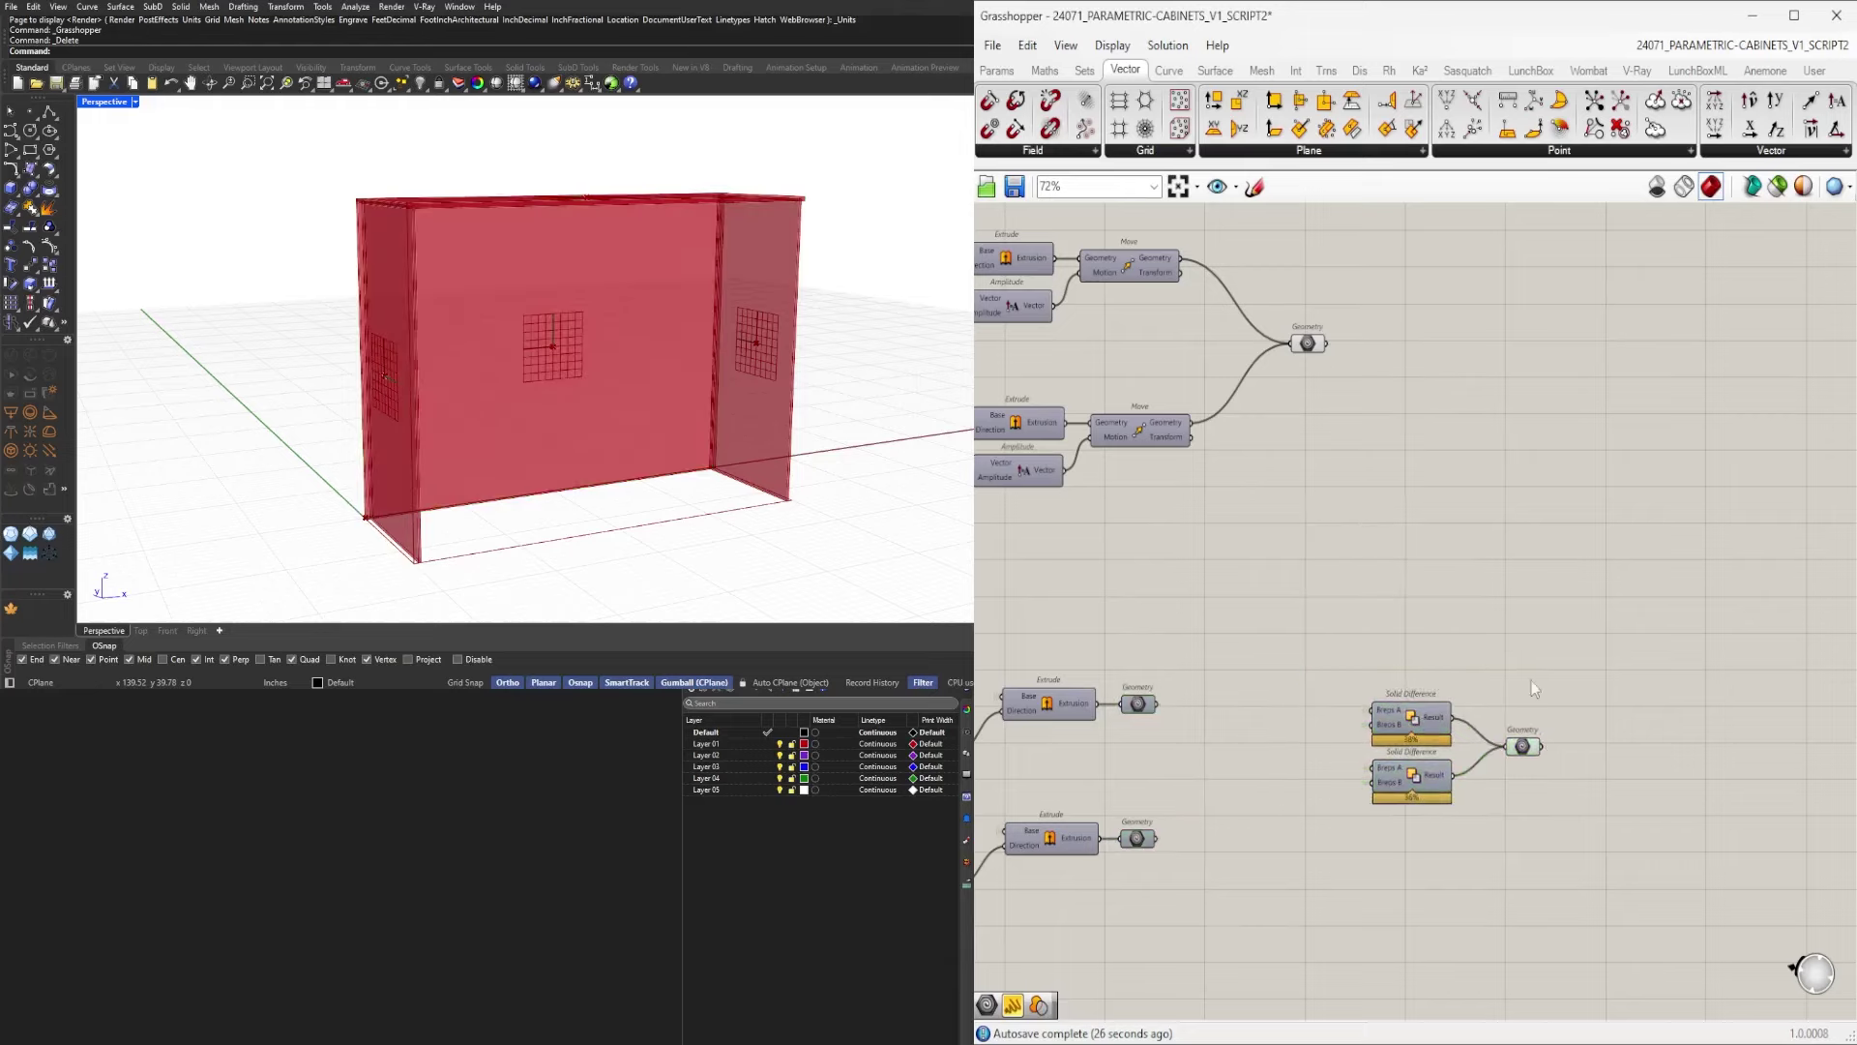
click(1527, 751)
click(1310, 346)
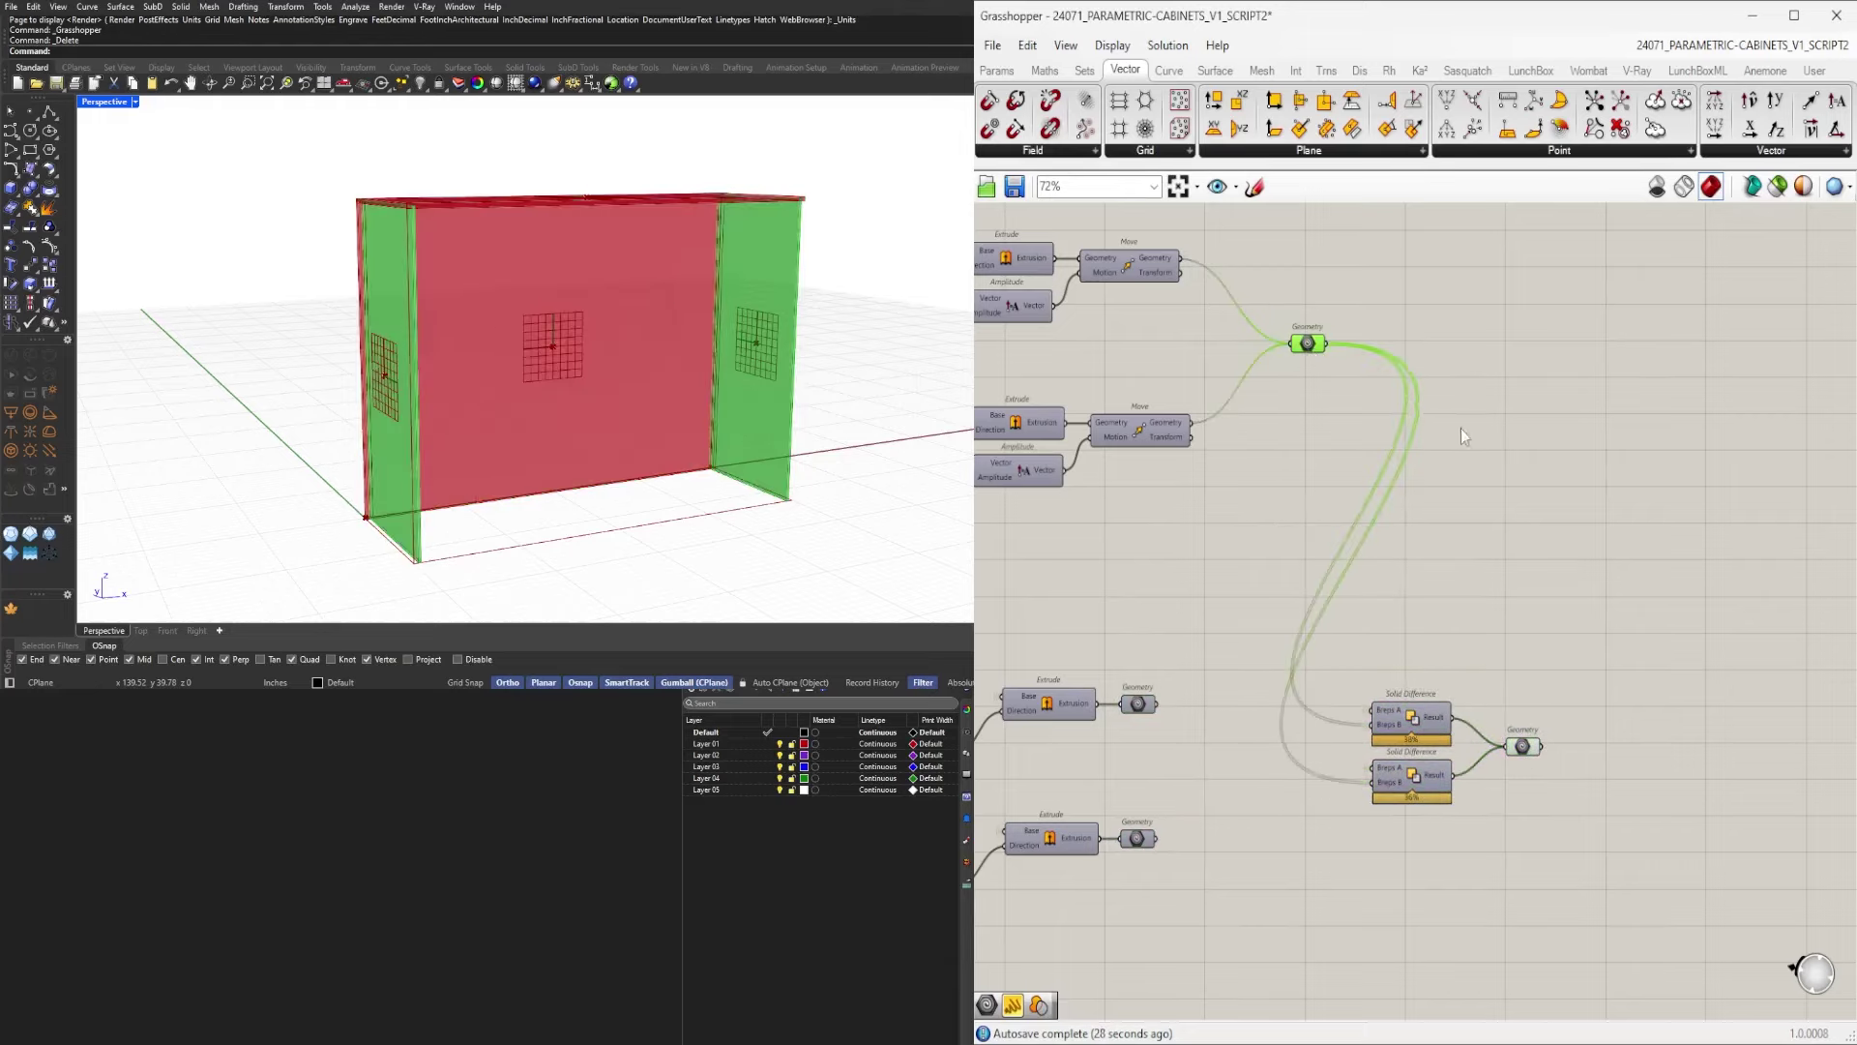
click(1461, 427)
click(1308, 344)
click(1378, 348)
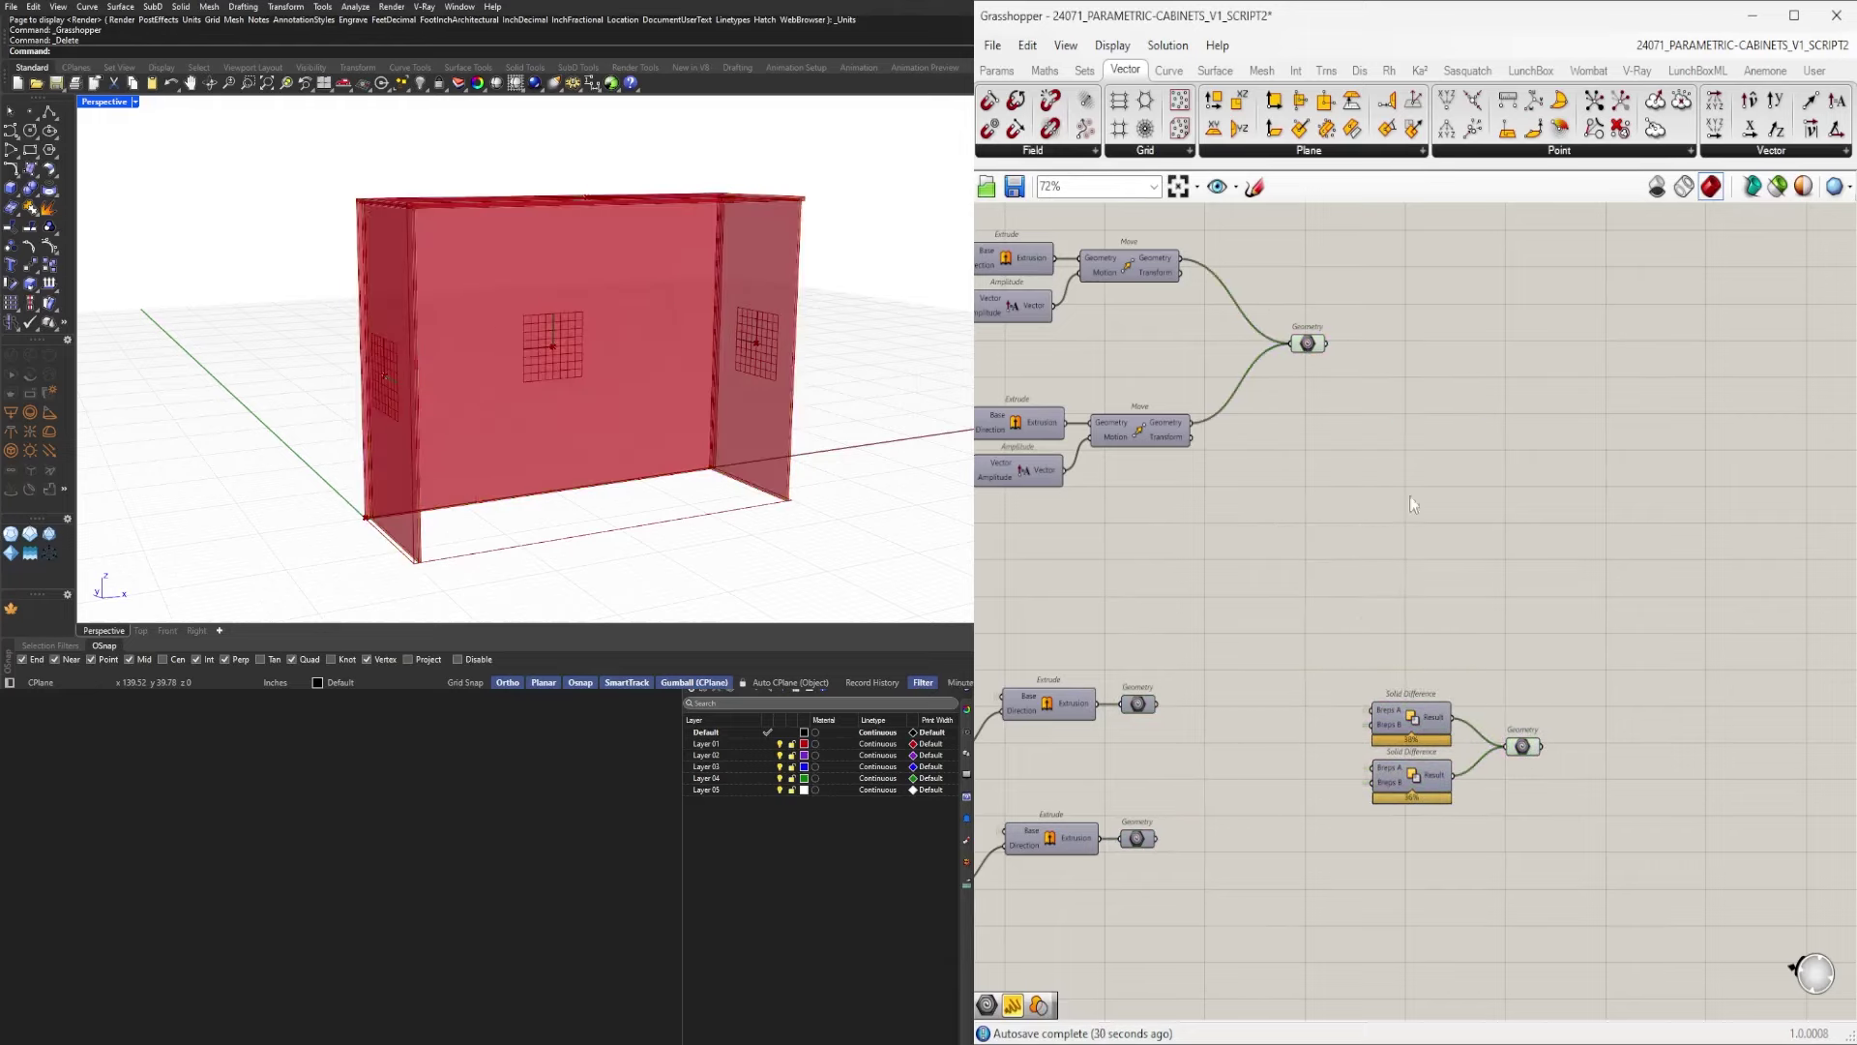
Put the Solid Difference result Geometry and the side panels' Geometry each into its own group.
scroll(1447, 575, down, 3)
scroll(1482, 654, up, 4)
click(1484, 717)
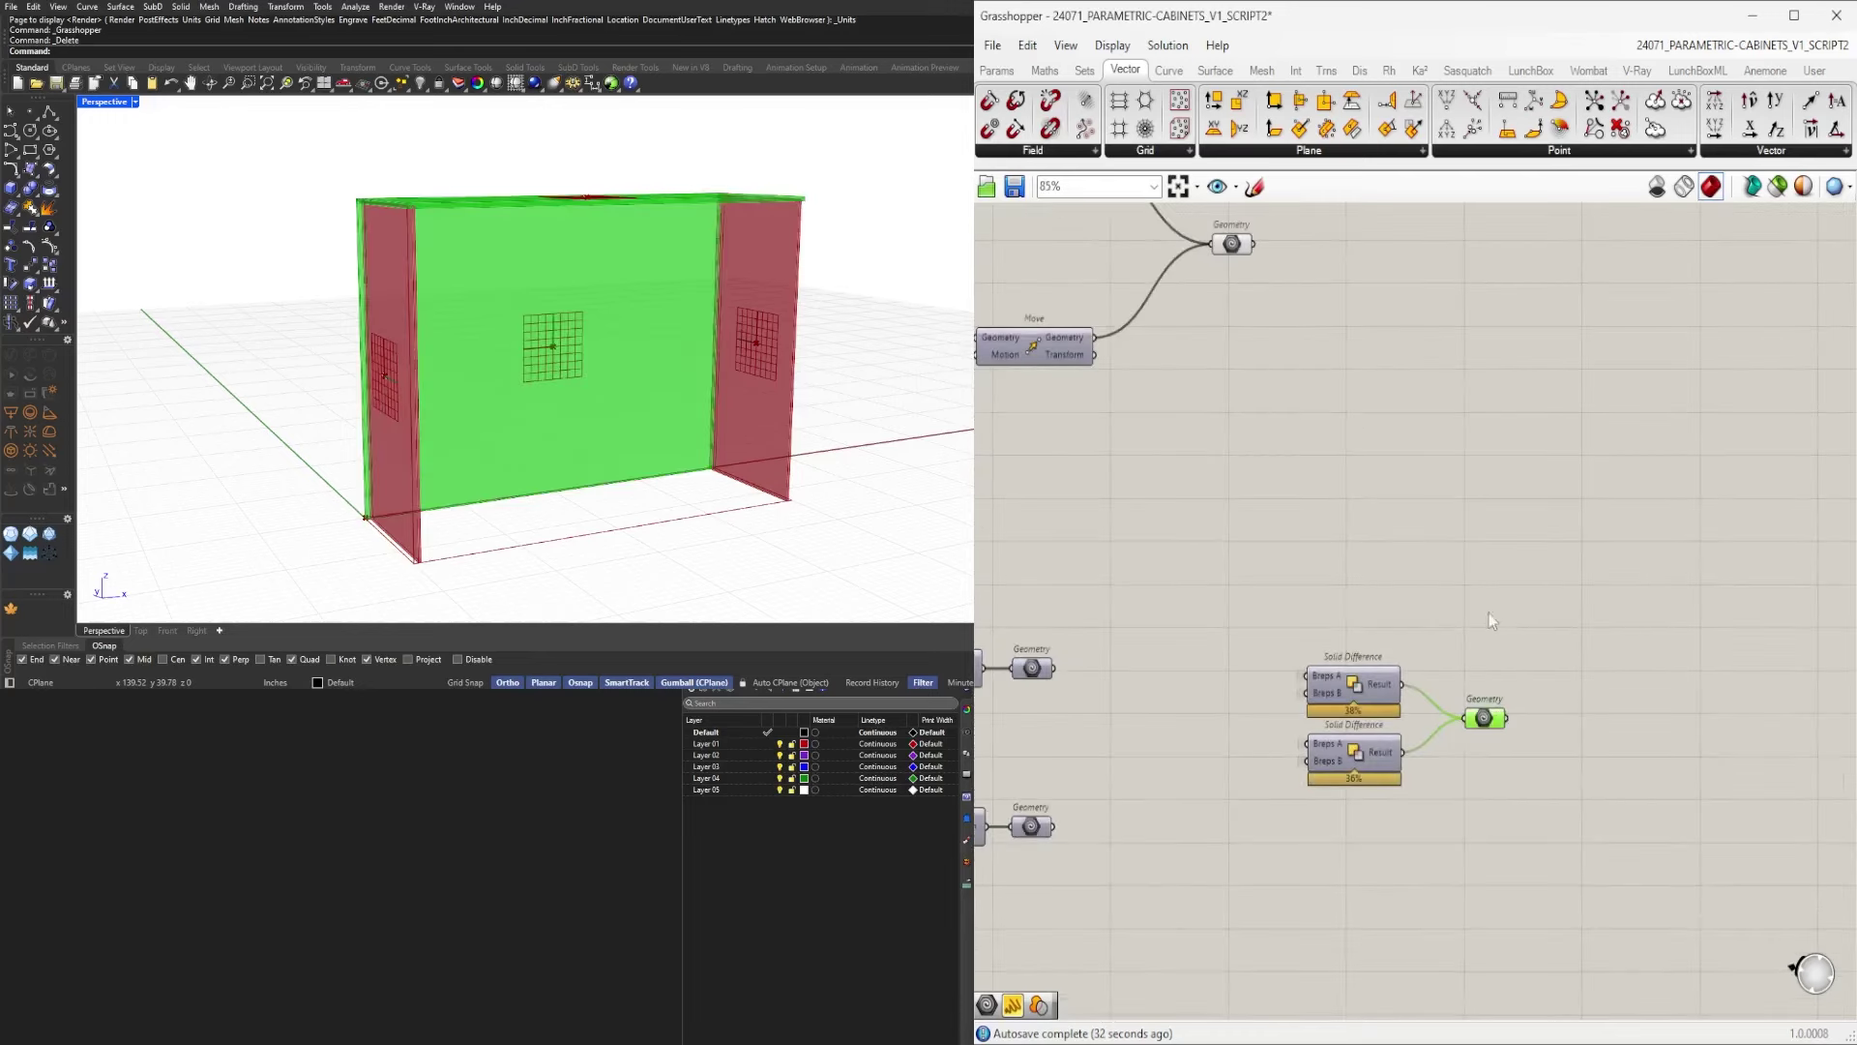
right_drag(1398, 434, 1430, 550)
click(1263, 351)
click(1420, 387)
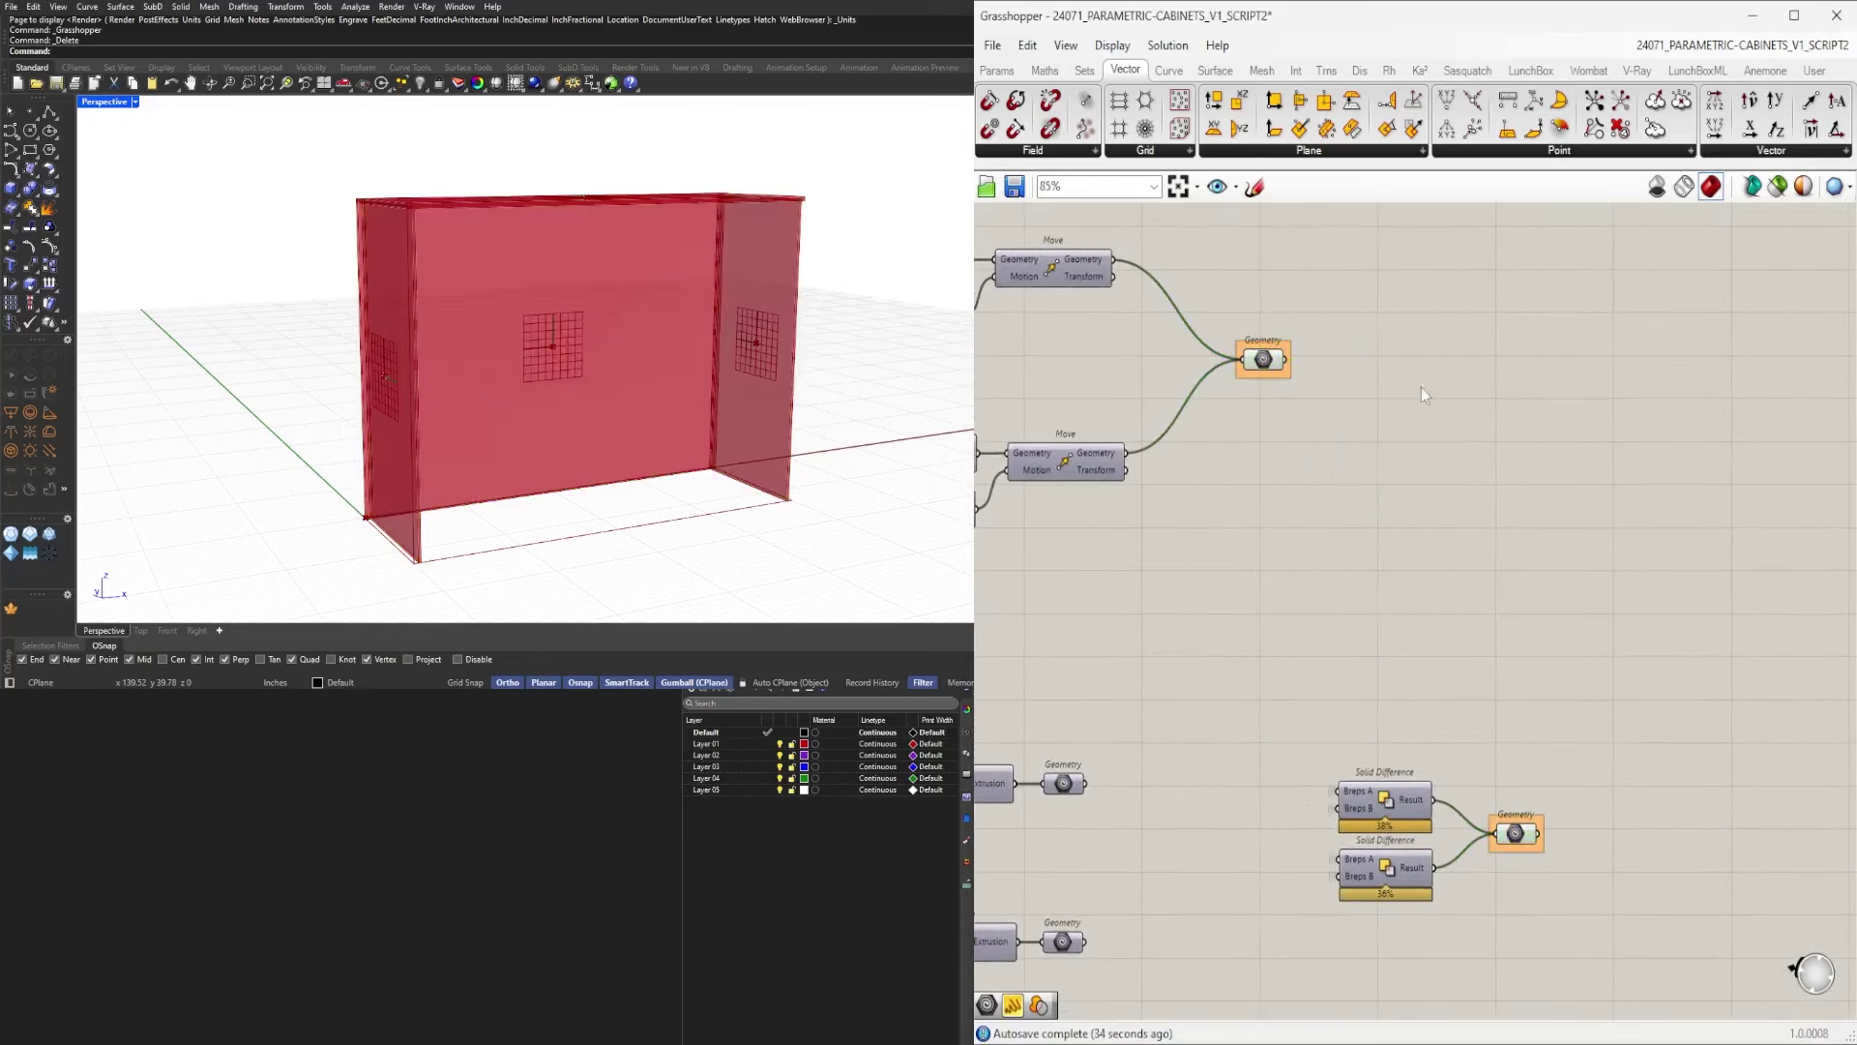
Inspect the upper corner of the cabinet in the perspective view to check how the cut panels meet.
scroll(656, 269, up, 2)
right_drag(656, 270, 543, 270)
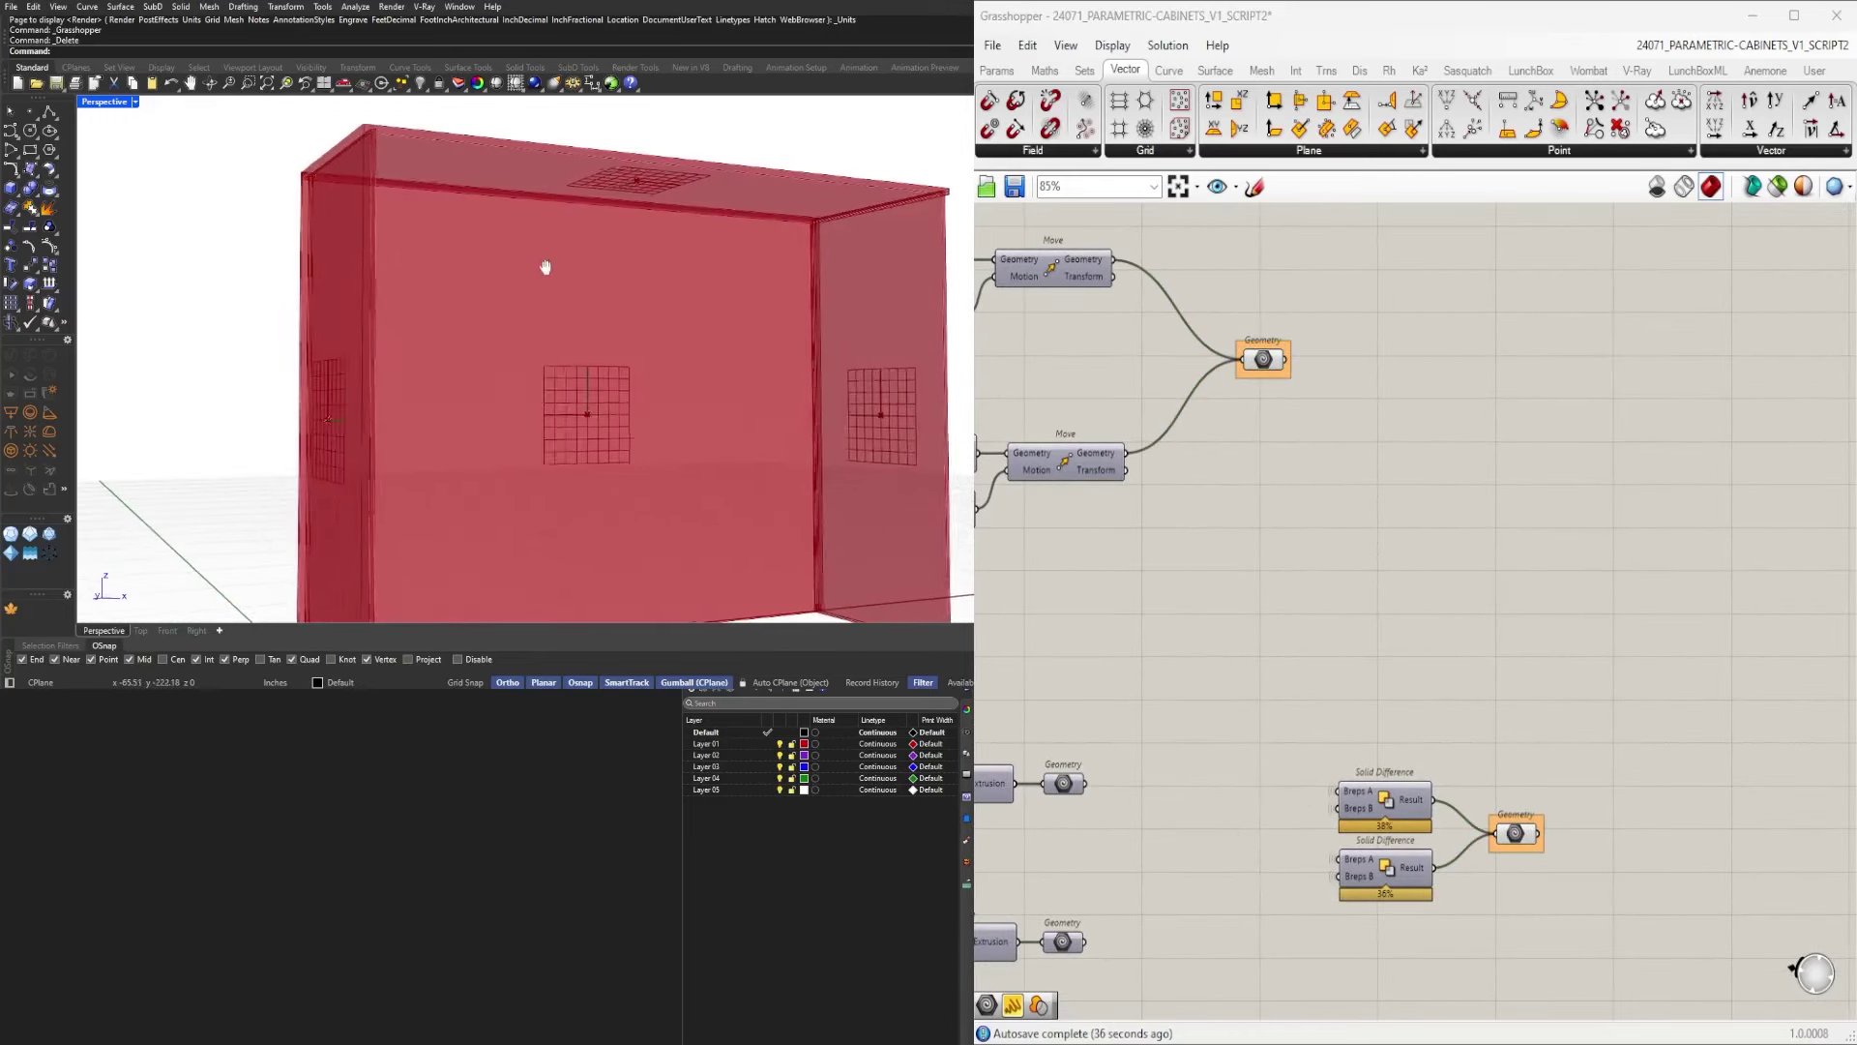
scroll(365, 152, up, 4)
right_drag(366, 152, 514, 336)
scroll(437, 282, down, 5)
scroll(1310, 584, down, 5)
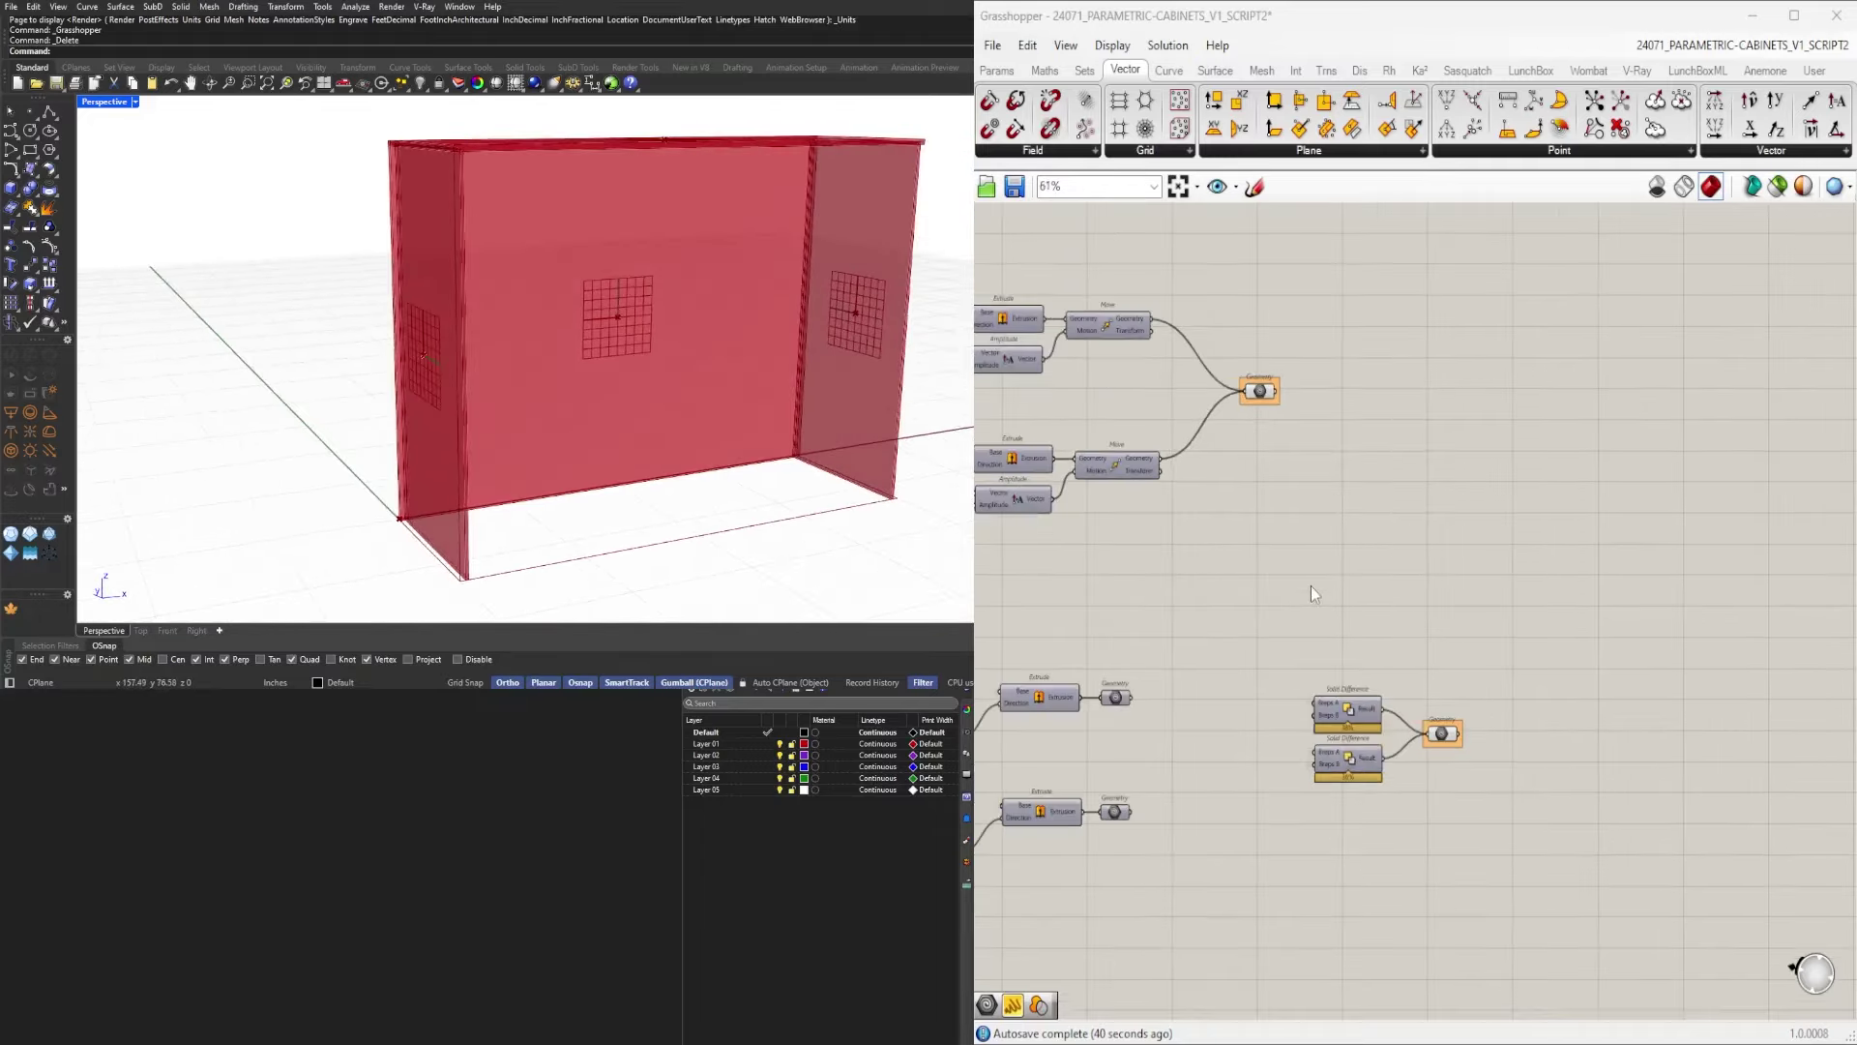
Set the upper number slider above Evaluate Surface, which drives the Amplitude inputs, to 0.5.
scroll(1135, 560, up, 10)
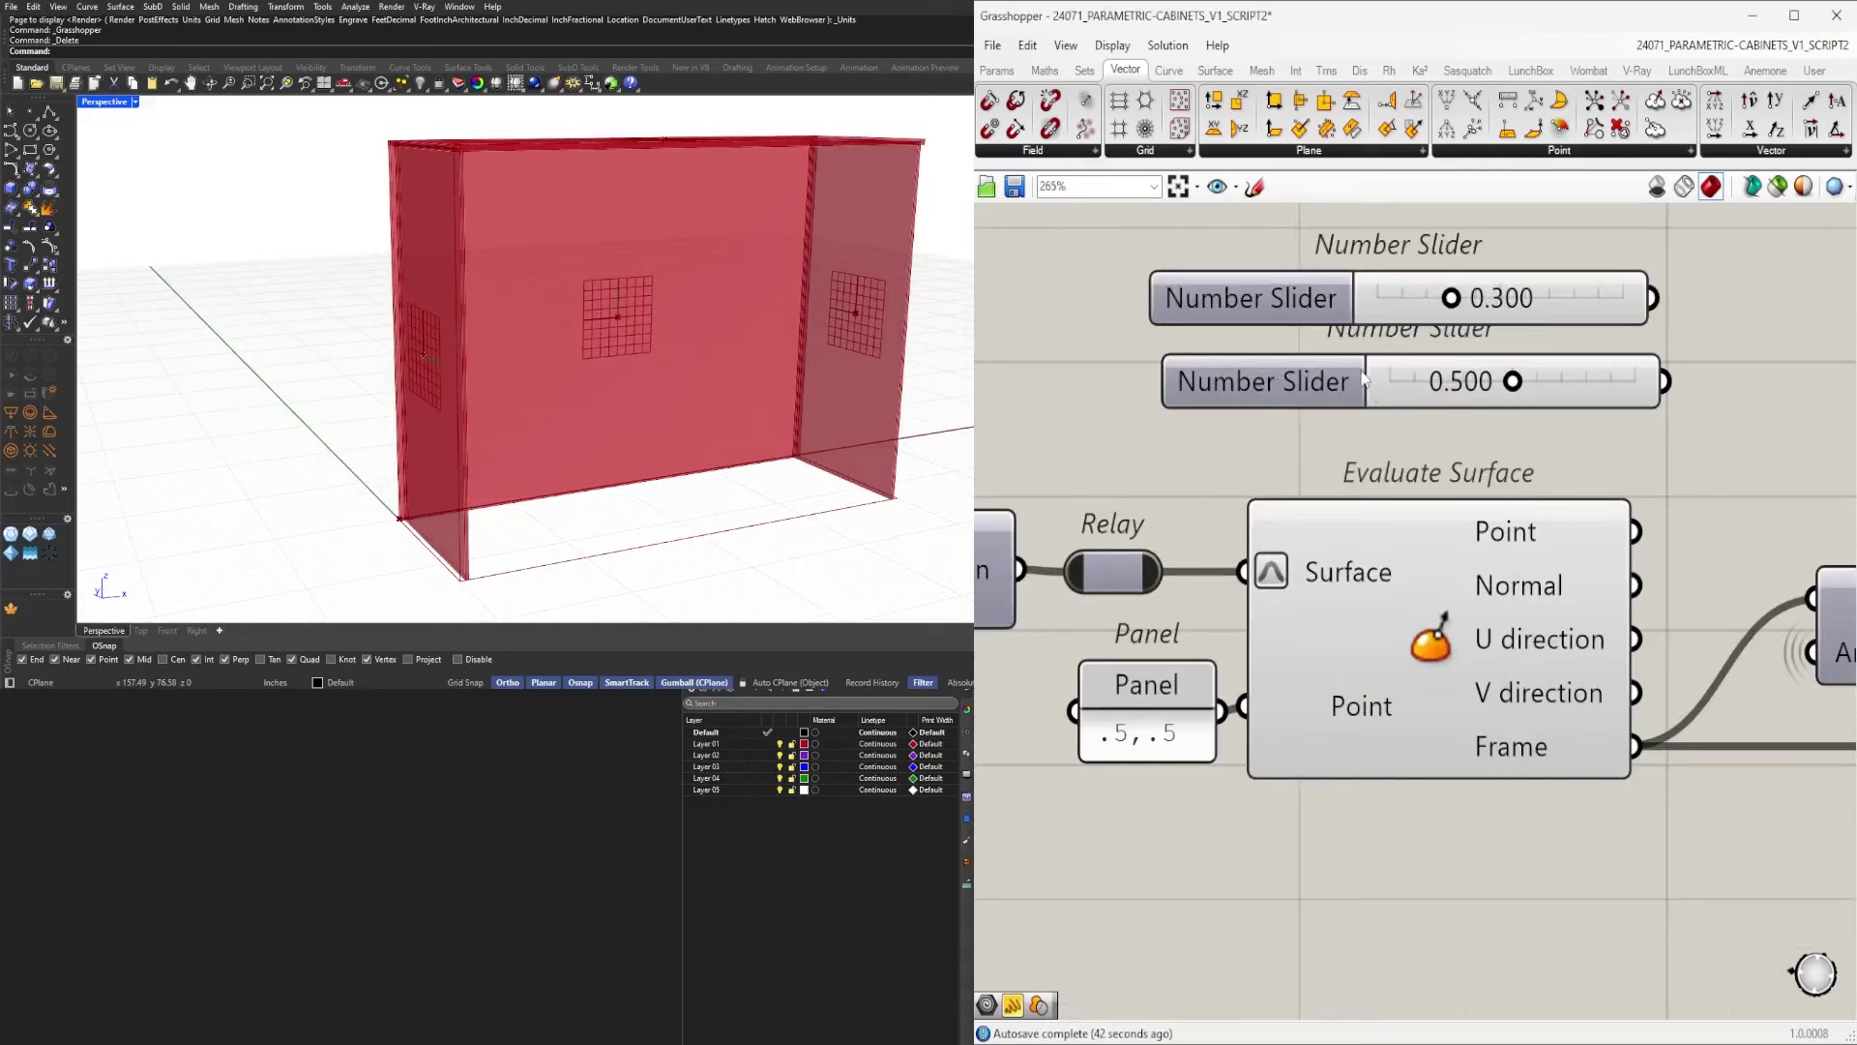
click(1277, 466)
scroll(1268, 455, up, 3)
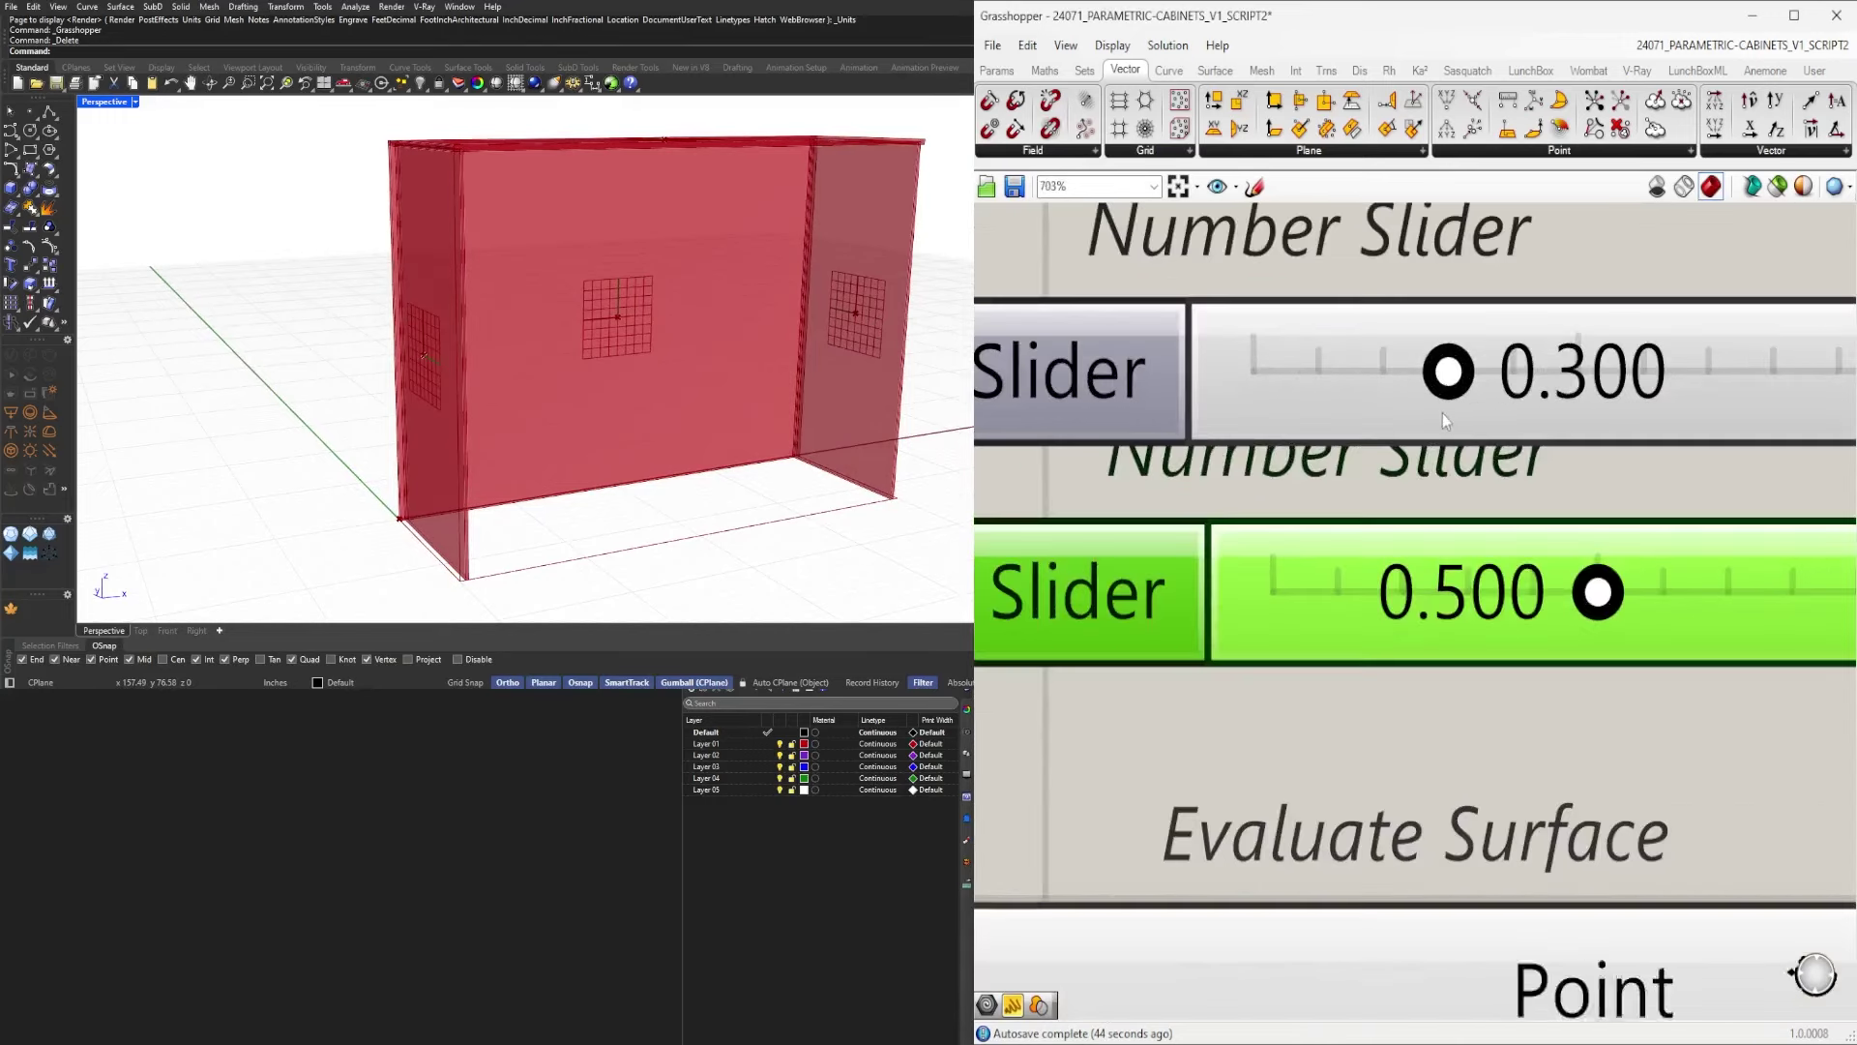
double_click(1500, 393)
text(.5)
key(Return)
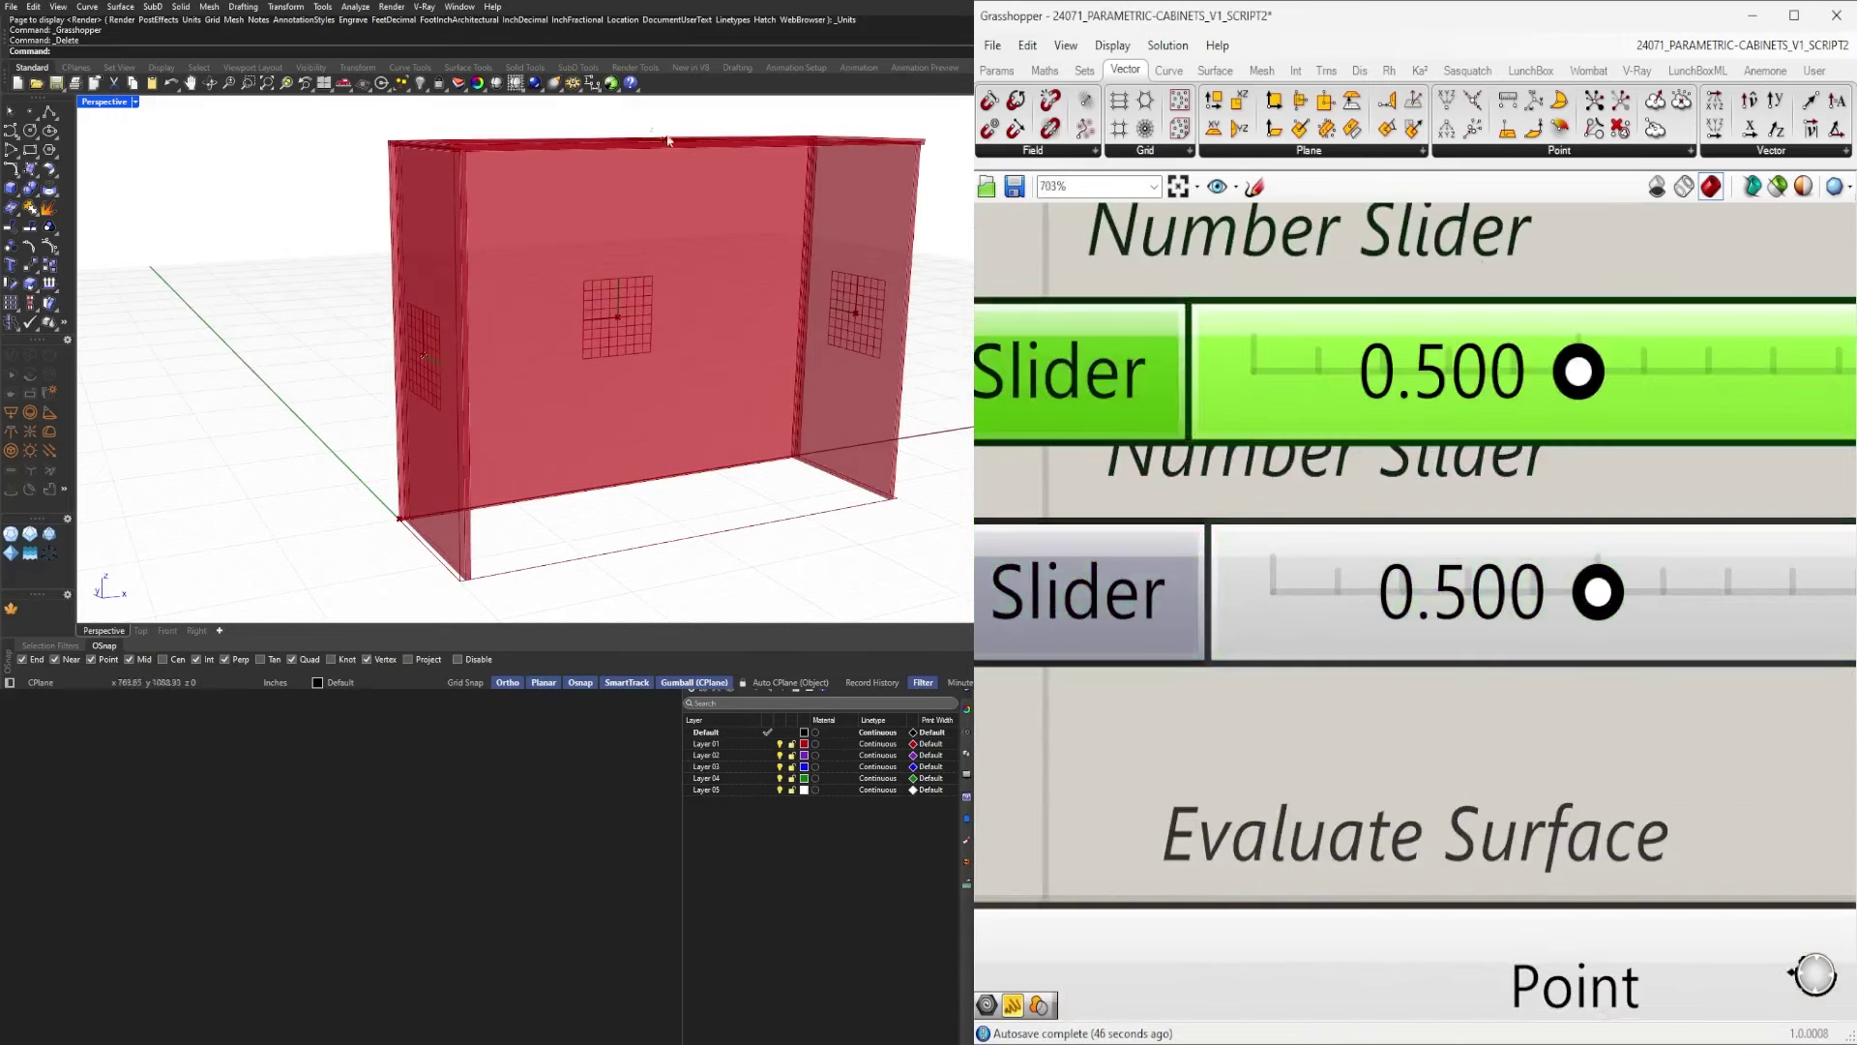
Examine the cabinet's corner joints and overall form with the new panel thickness from several angles.
scroll(518, 182, up, 3)
scroll(519, 189, down, 3)
scroll(493, 213, up, 6)
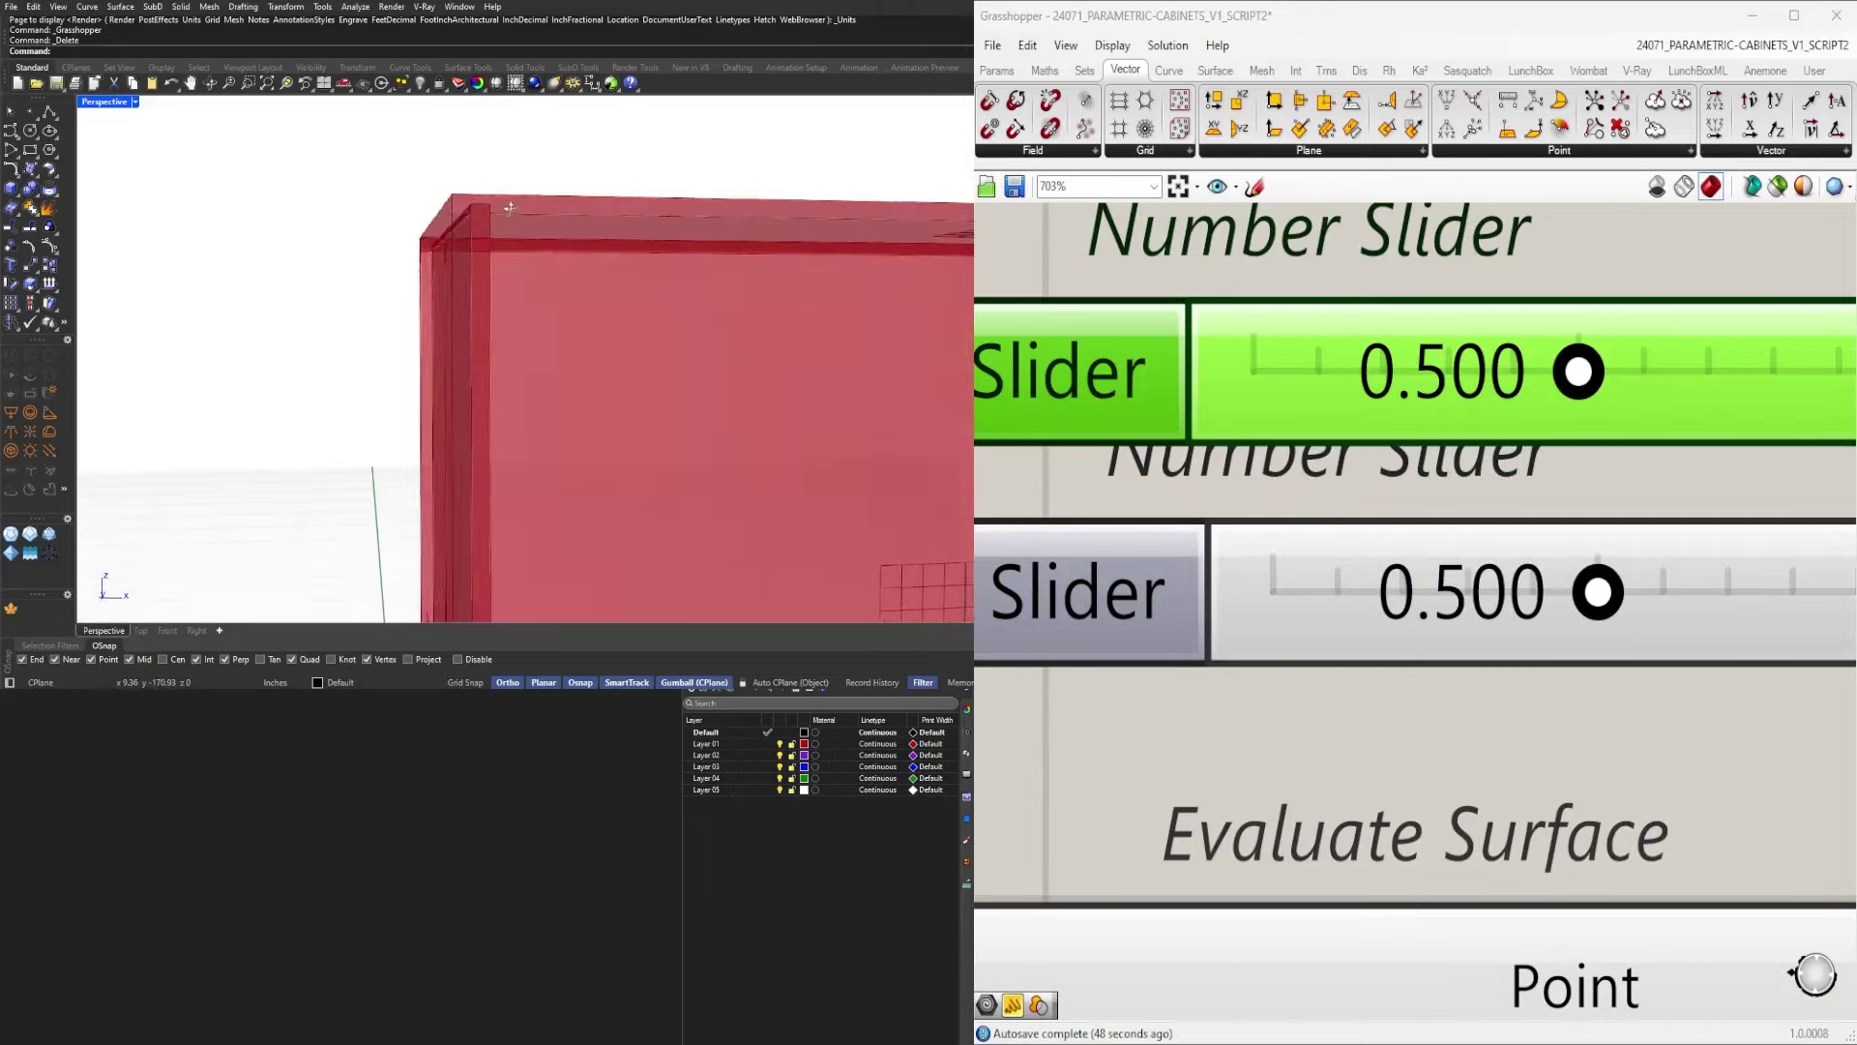
right_drag(487, 223, 539, 241)
scroll(668, 258, down, 3)
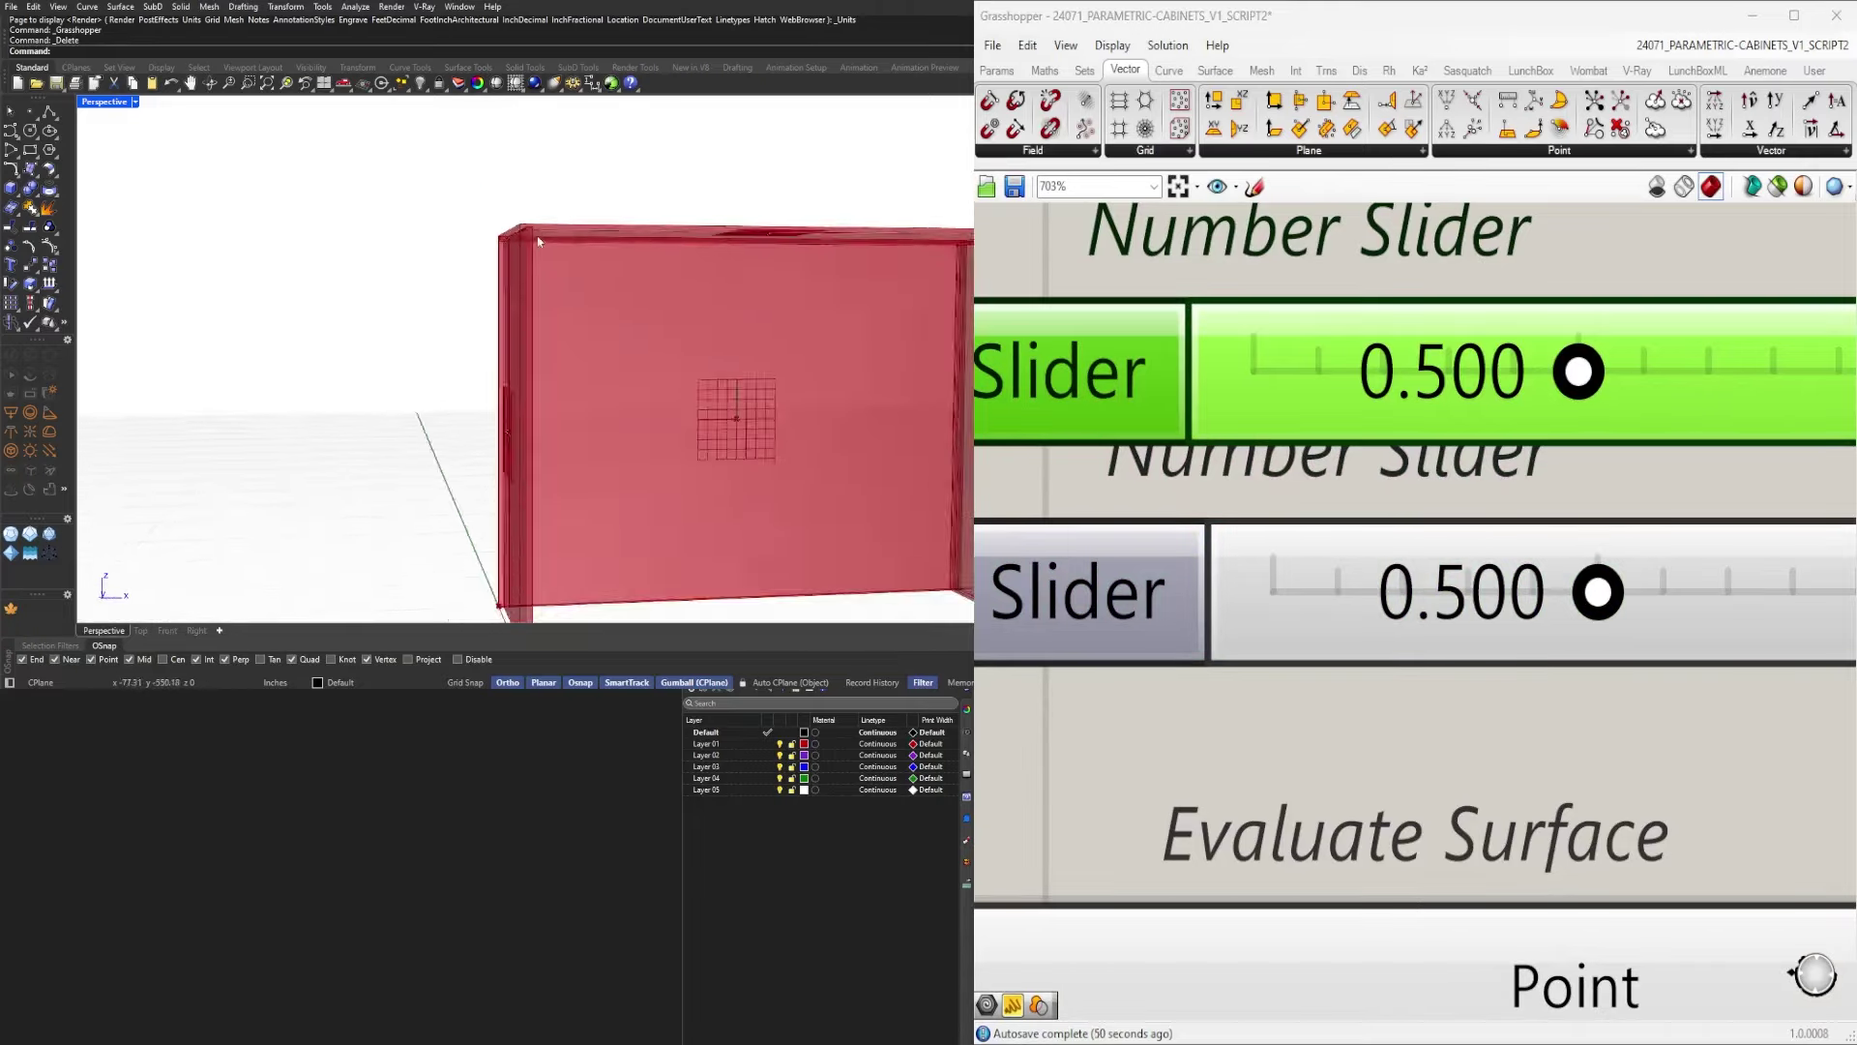
scroll(542, 242, down, 4)
scroll(821, 423, up, 3)
scroll(820, 423, down, 3)
right_drag(821, 423, 800, 291)
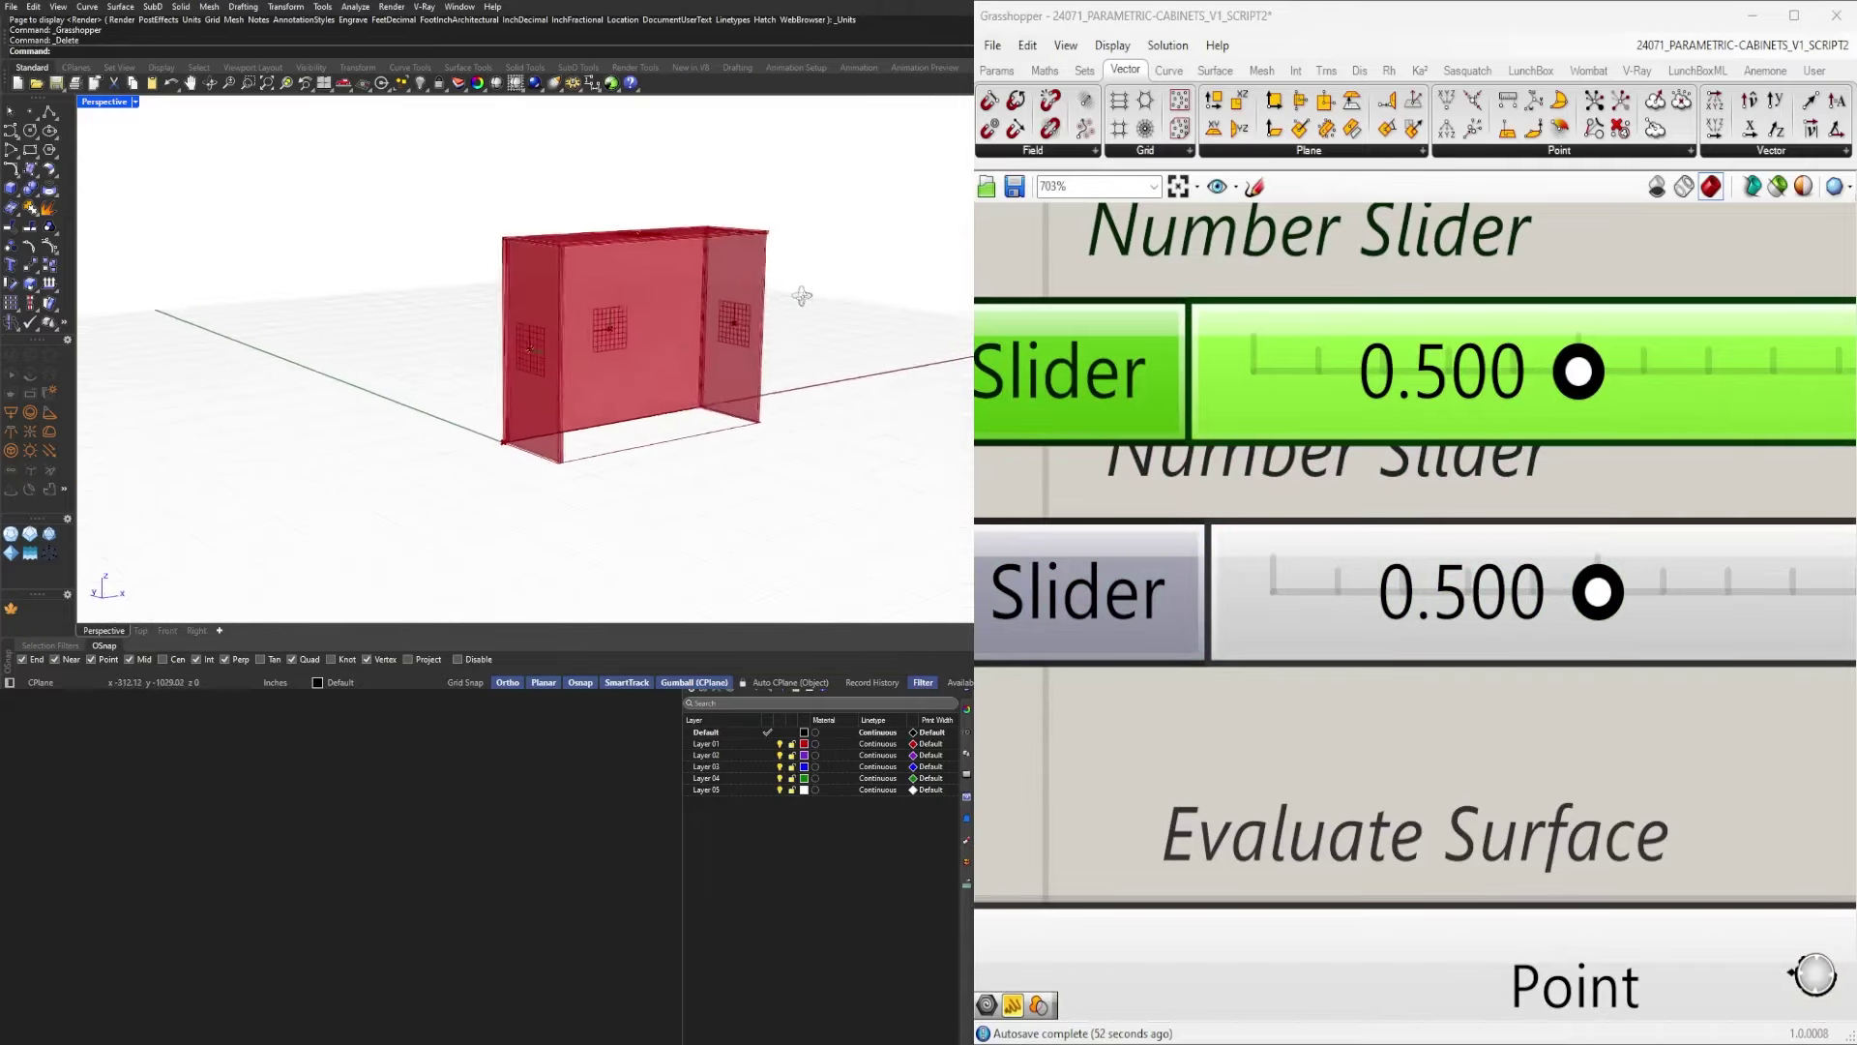
scroll(641, 330, up, 3)
right_drag(642, 331, 656, 313)
scroll(1286, 424, down, 8)
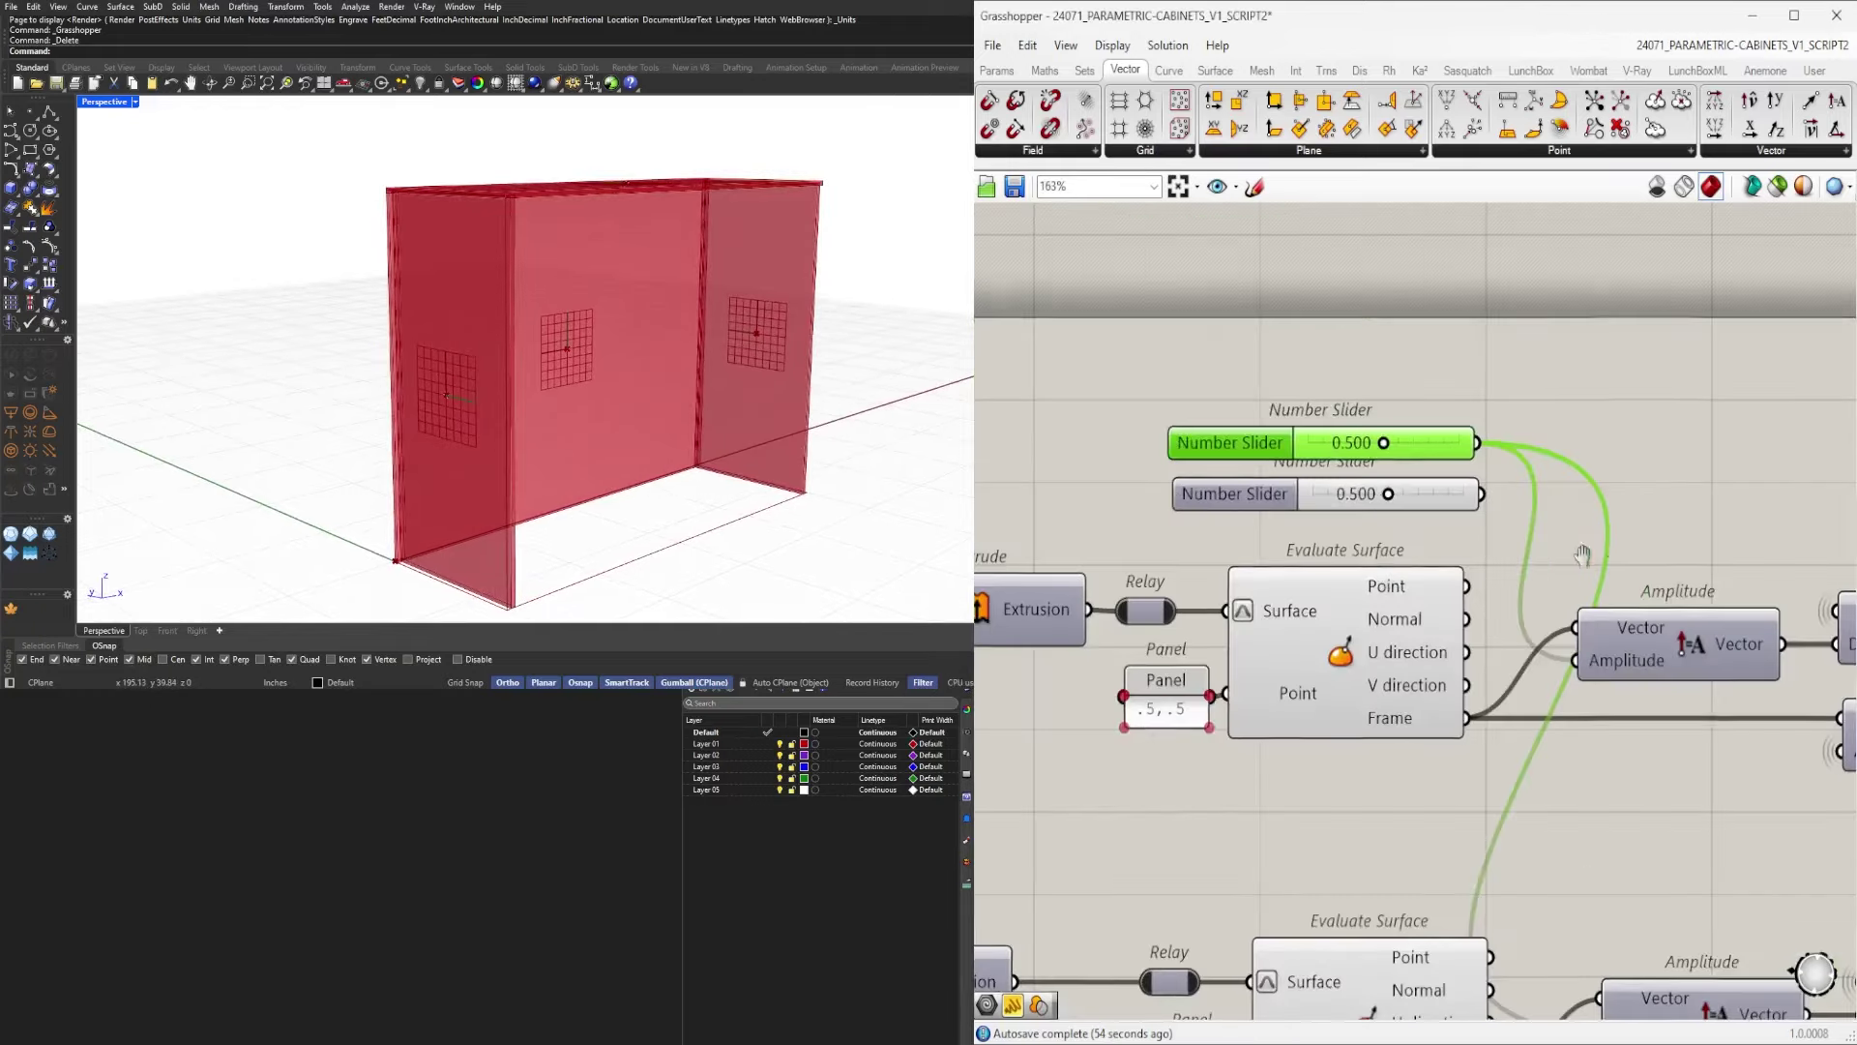
Move the back and top panels' component chains up and align them beneath the side panels' Evaluate Surface components.
right_drag(1815, 479, 1535, 490)
click(1535, 491)
scroll(1535, 490, down, 8)
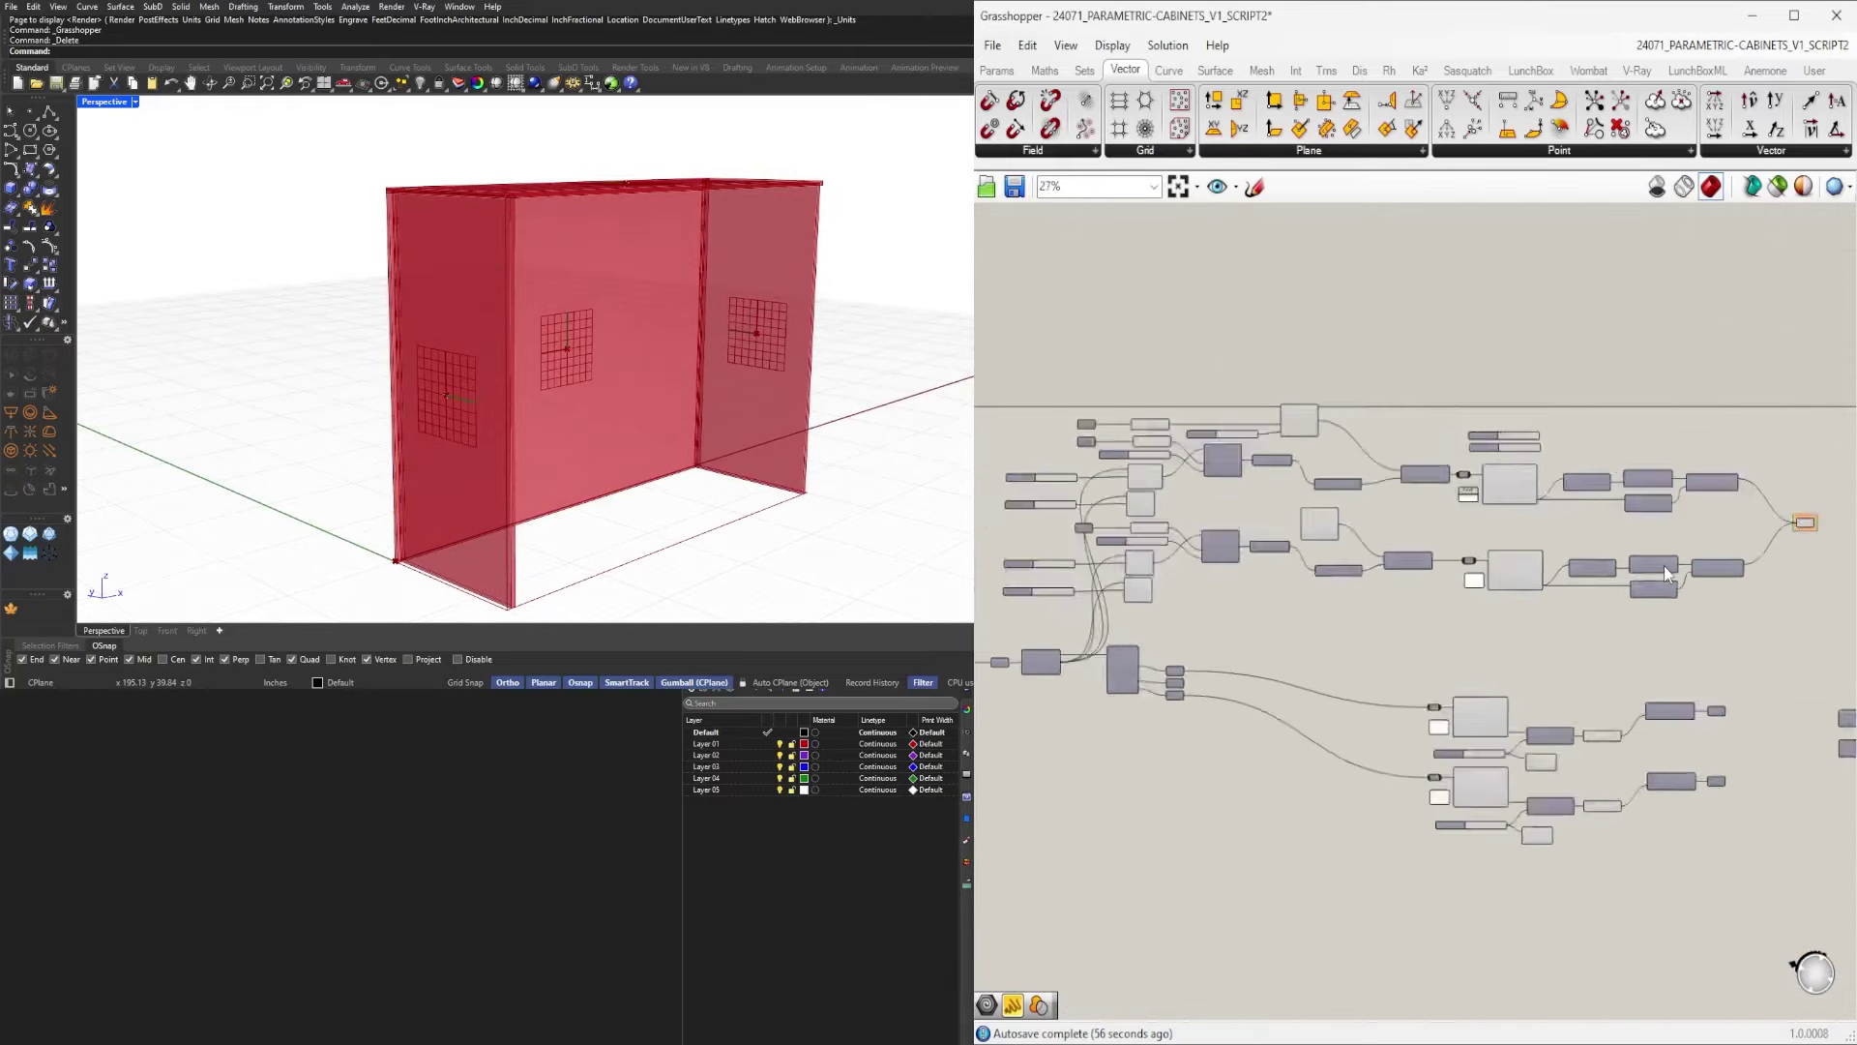
drag(1759, 766, 1522, 635)
scroll(1412, 667, up, 4)
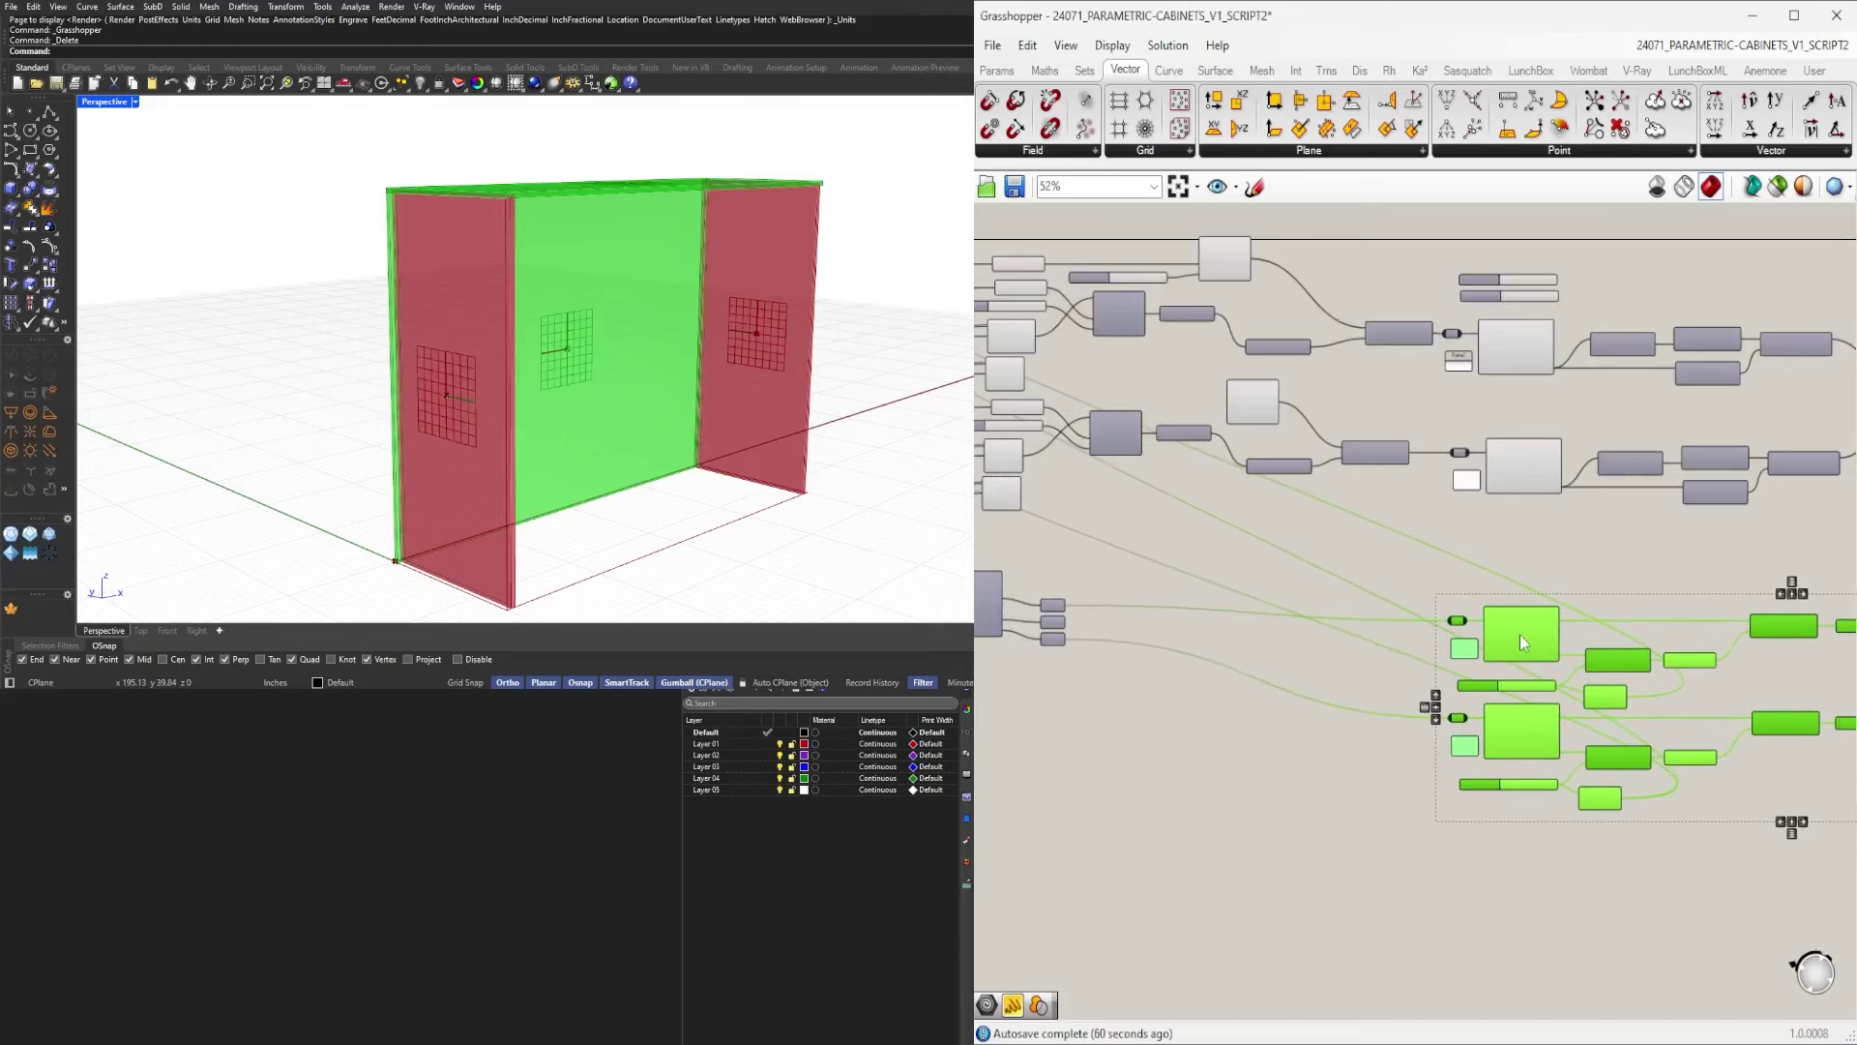
click(1522, 574)
scroll(1523, 574, down, 2)
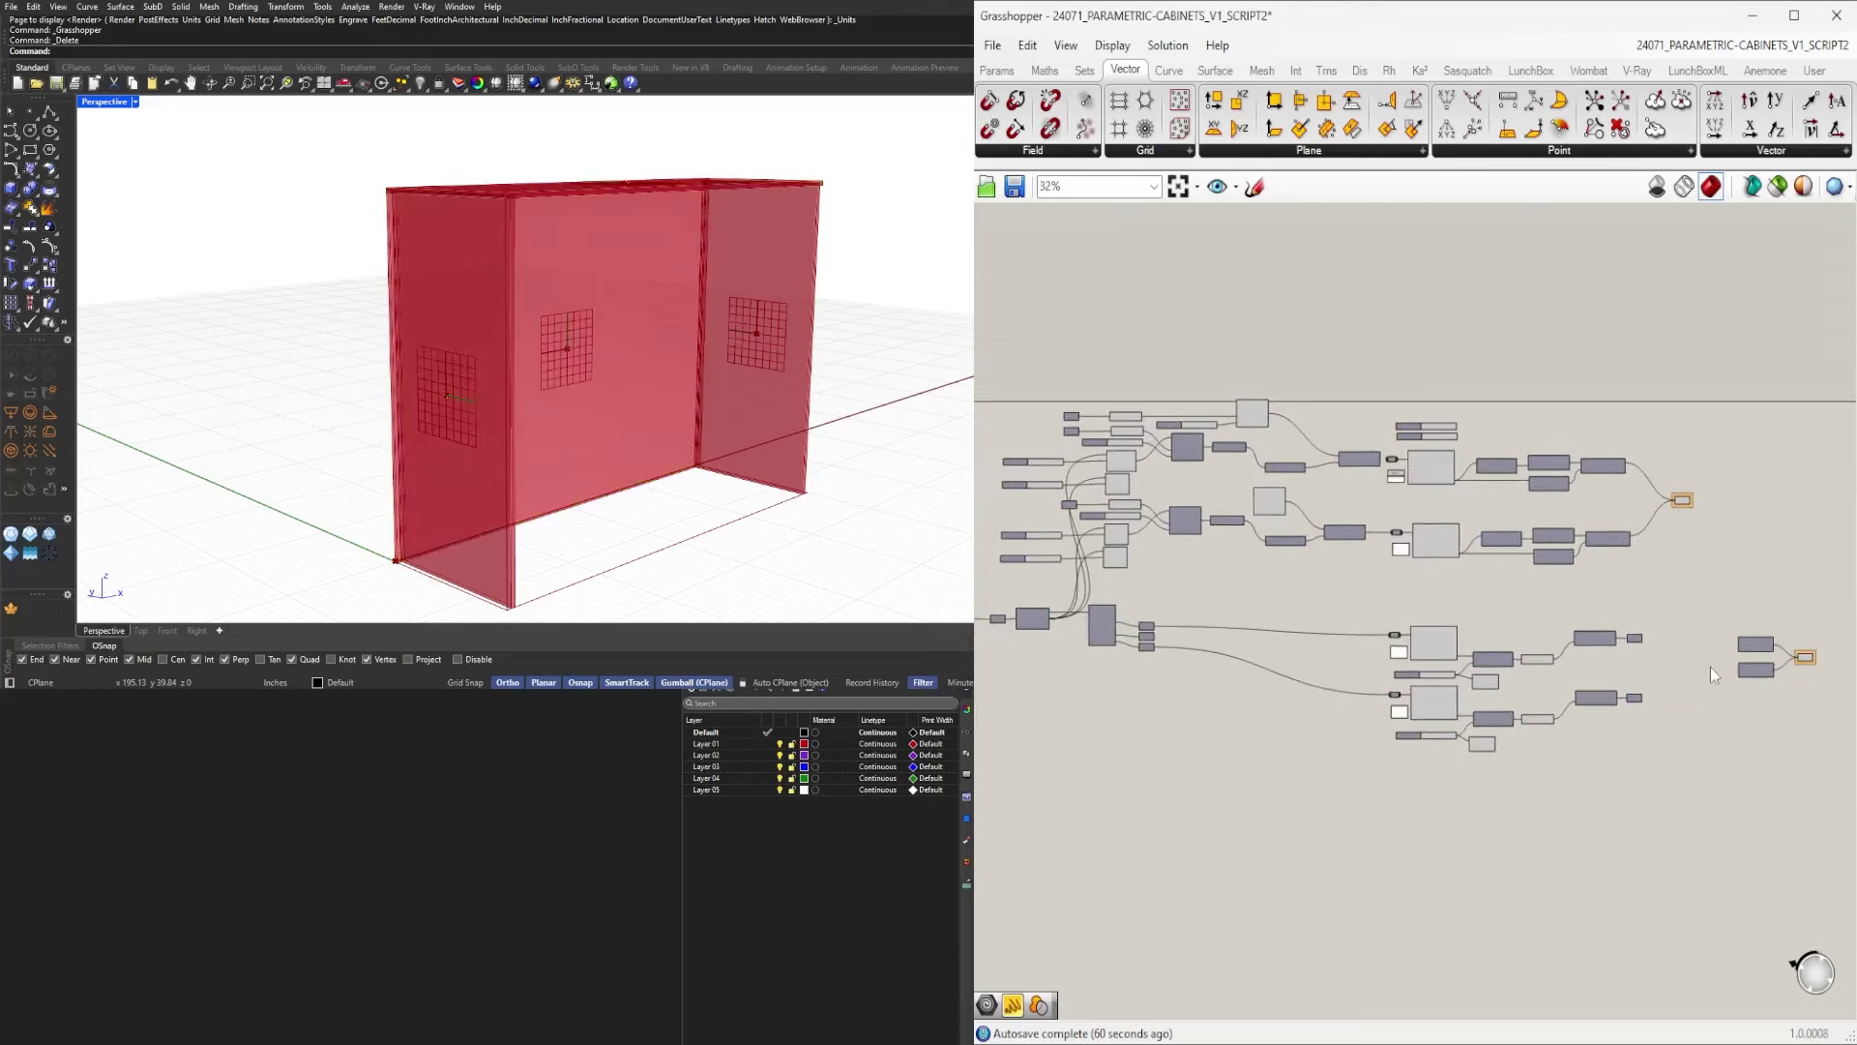
Move the face List Item and its three Surface components closer to the back and top panels' Evaluate Surface components.
right_drag(1751, 683, 1655, 675)
drag(1721, 742, 1644, 625)
scroll(1643, 626, up, 4)
click(1667, 591)
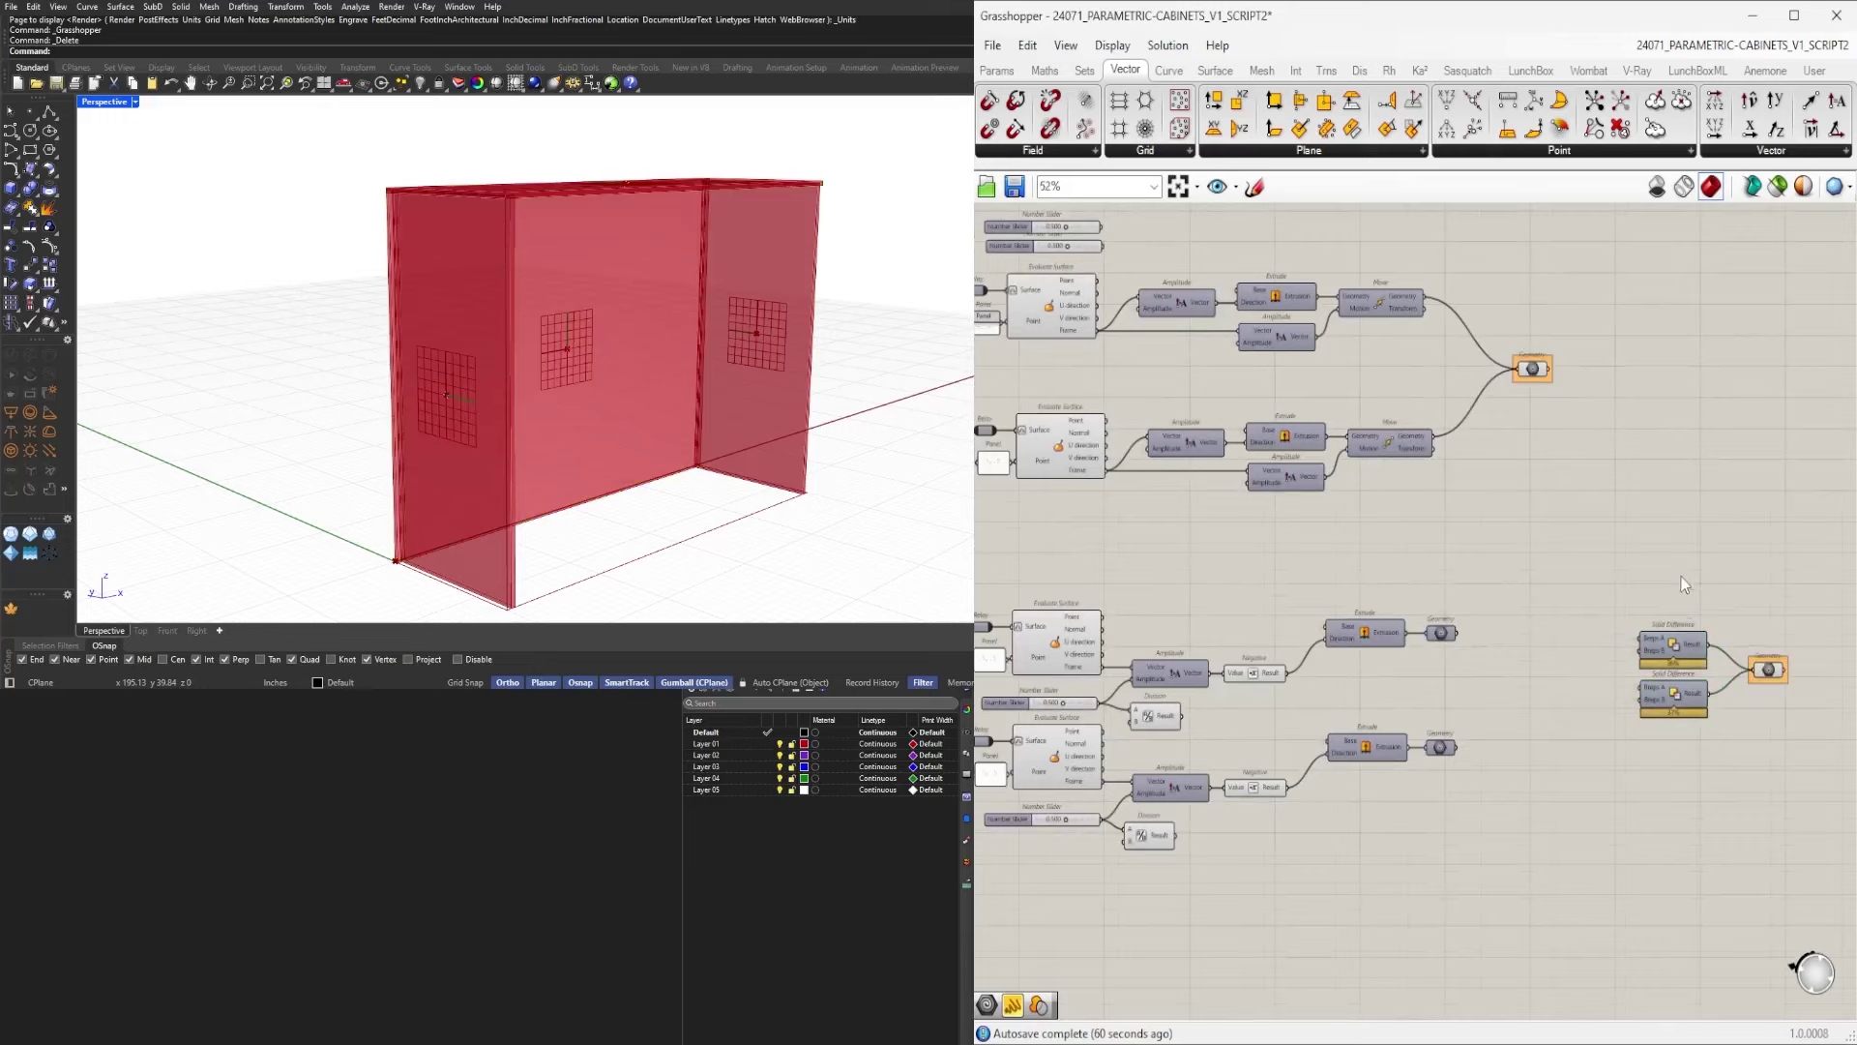
scroll(1665, 591, down, 5)
right_drag(1210, 653, 1408, 646)
drag(1424, 658, 1458, 602)
scroll(1317, 590, up, 4)
click(1436, 531)
Set the wire display to Hidden on the List inputs of the four edge List Item components.
scroll(1507, 656, up, 5)
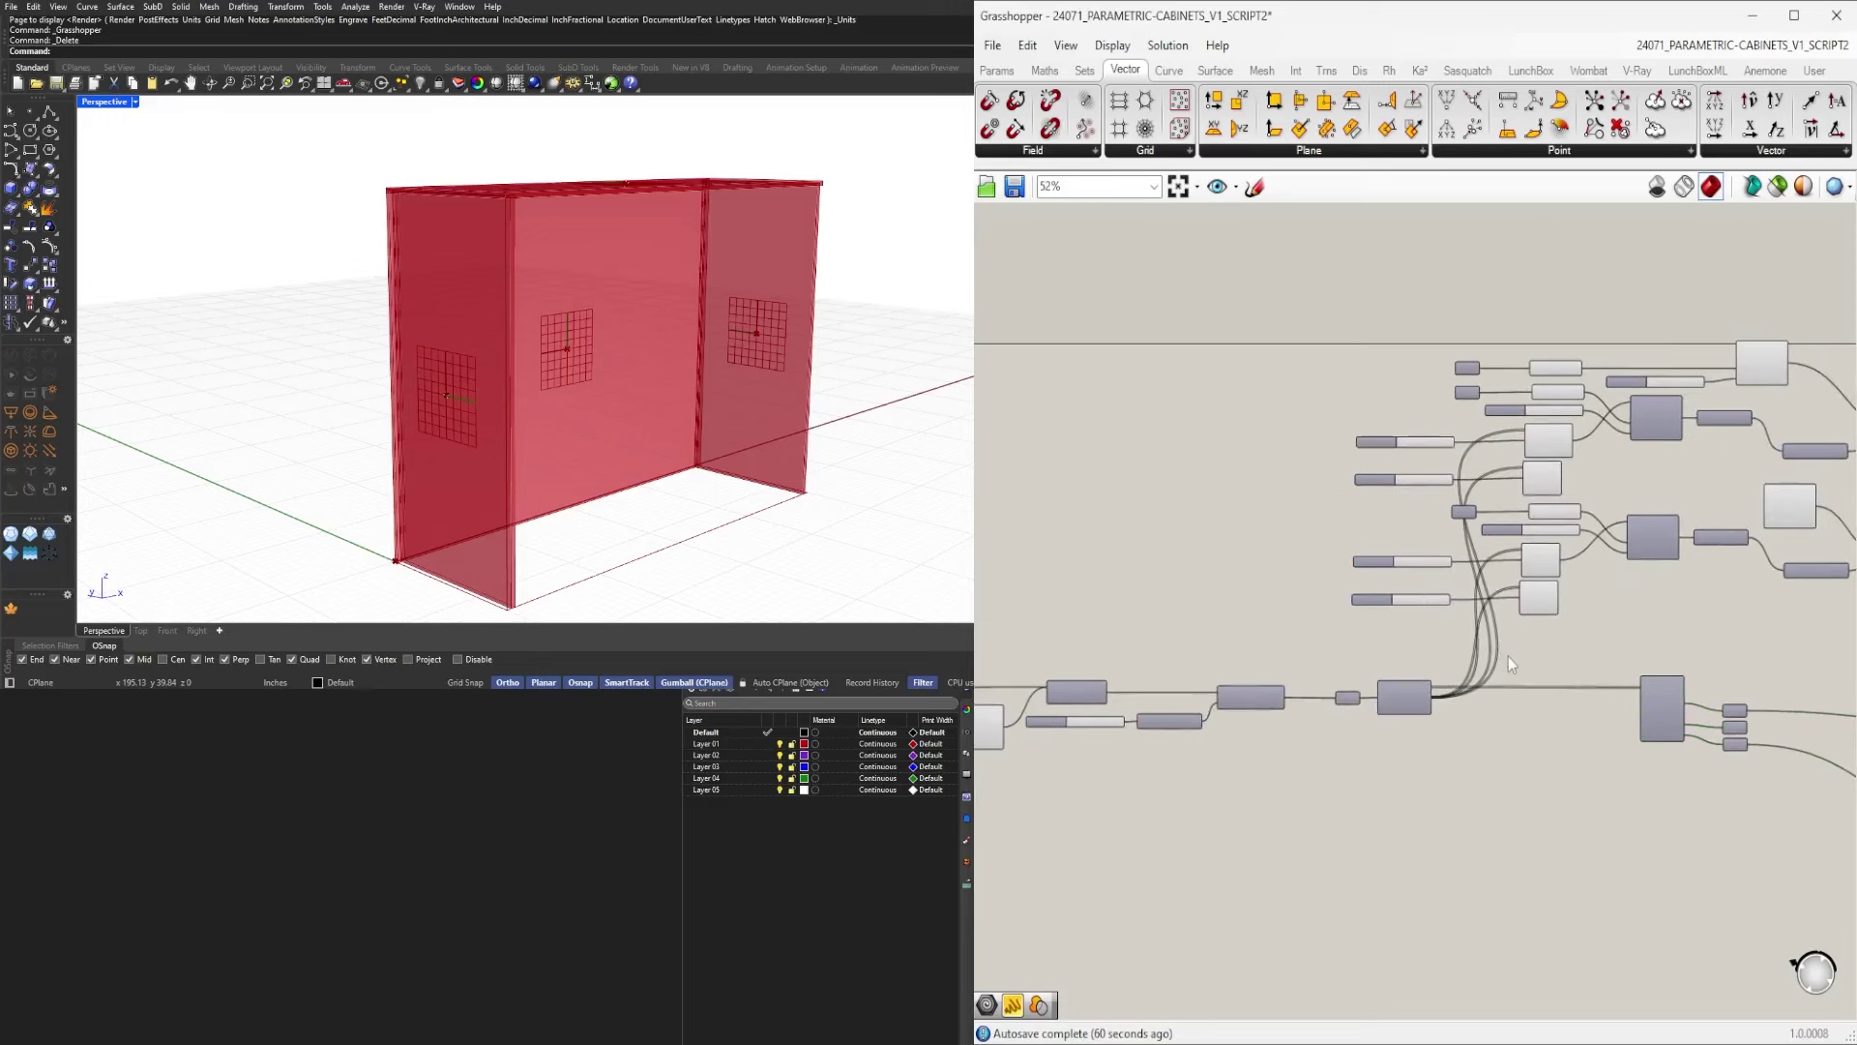
right_click(1535, 660)
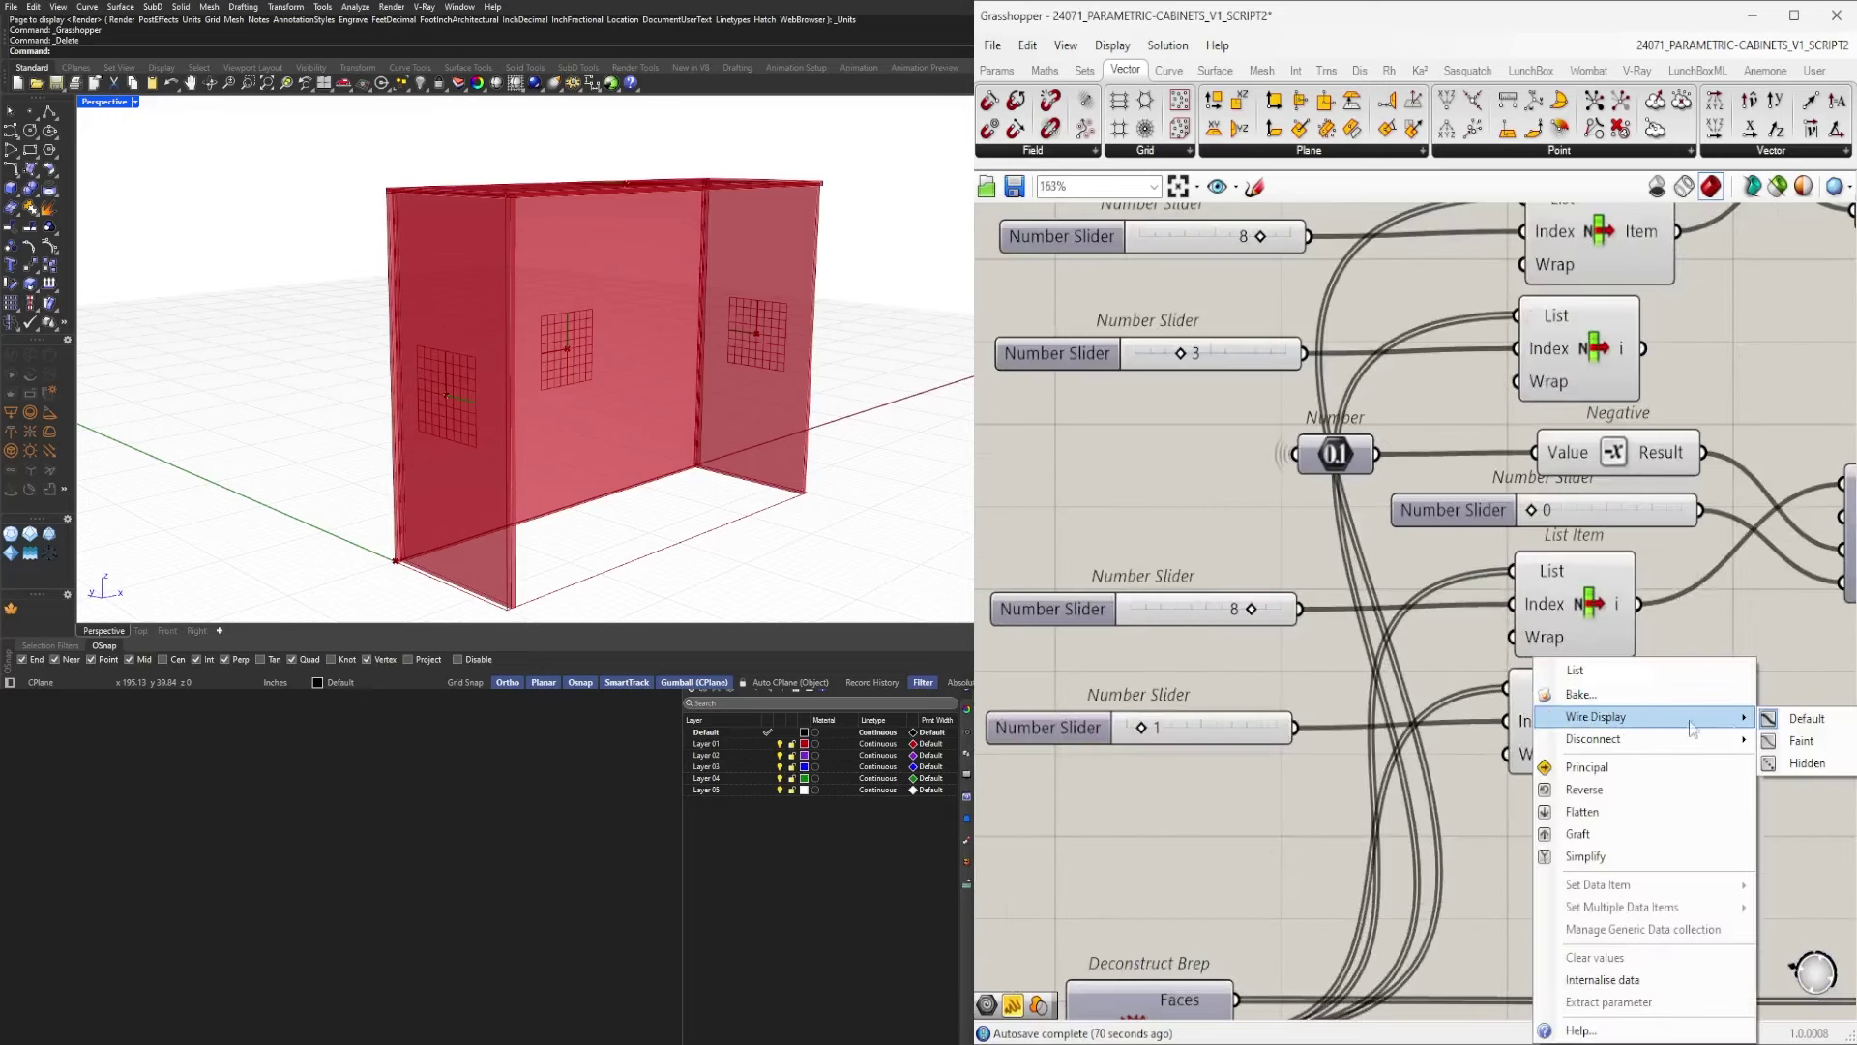
click(1797, 764)
right_click(1539, 568)
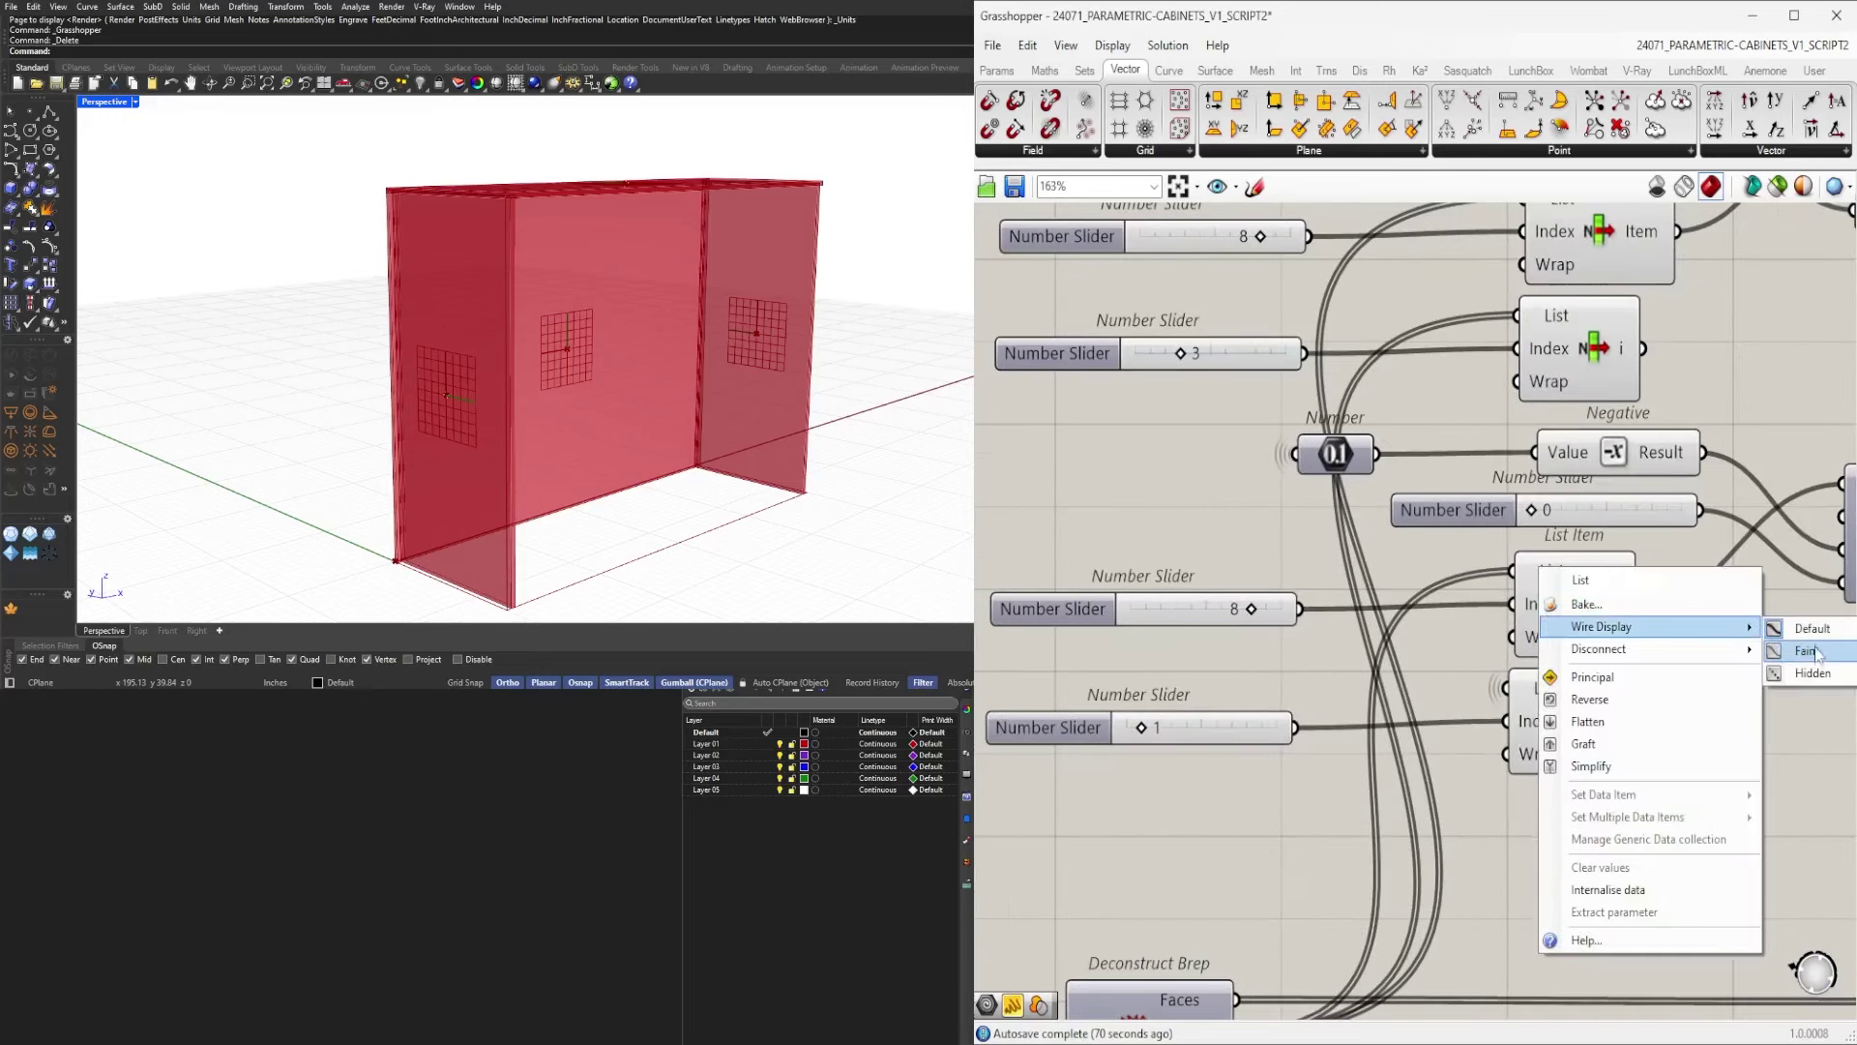
click(1805, 651)
right_drag(1533, 694, 1514, 461)
right_click(1514, 461)
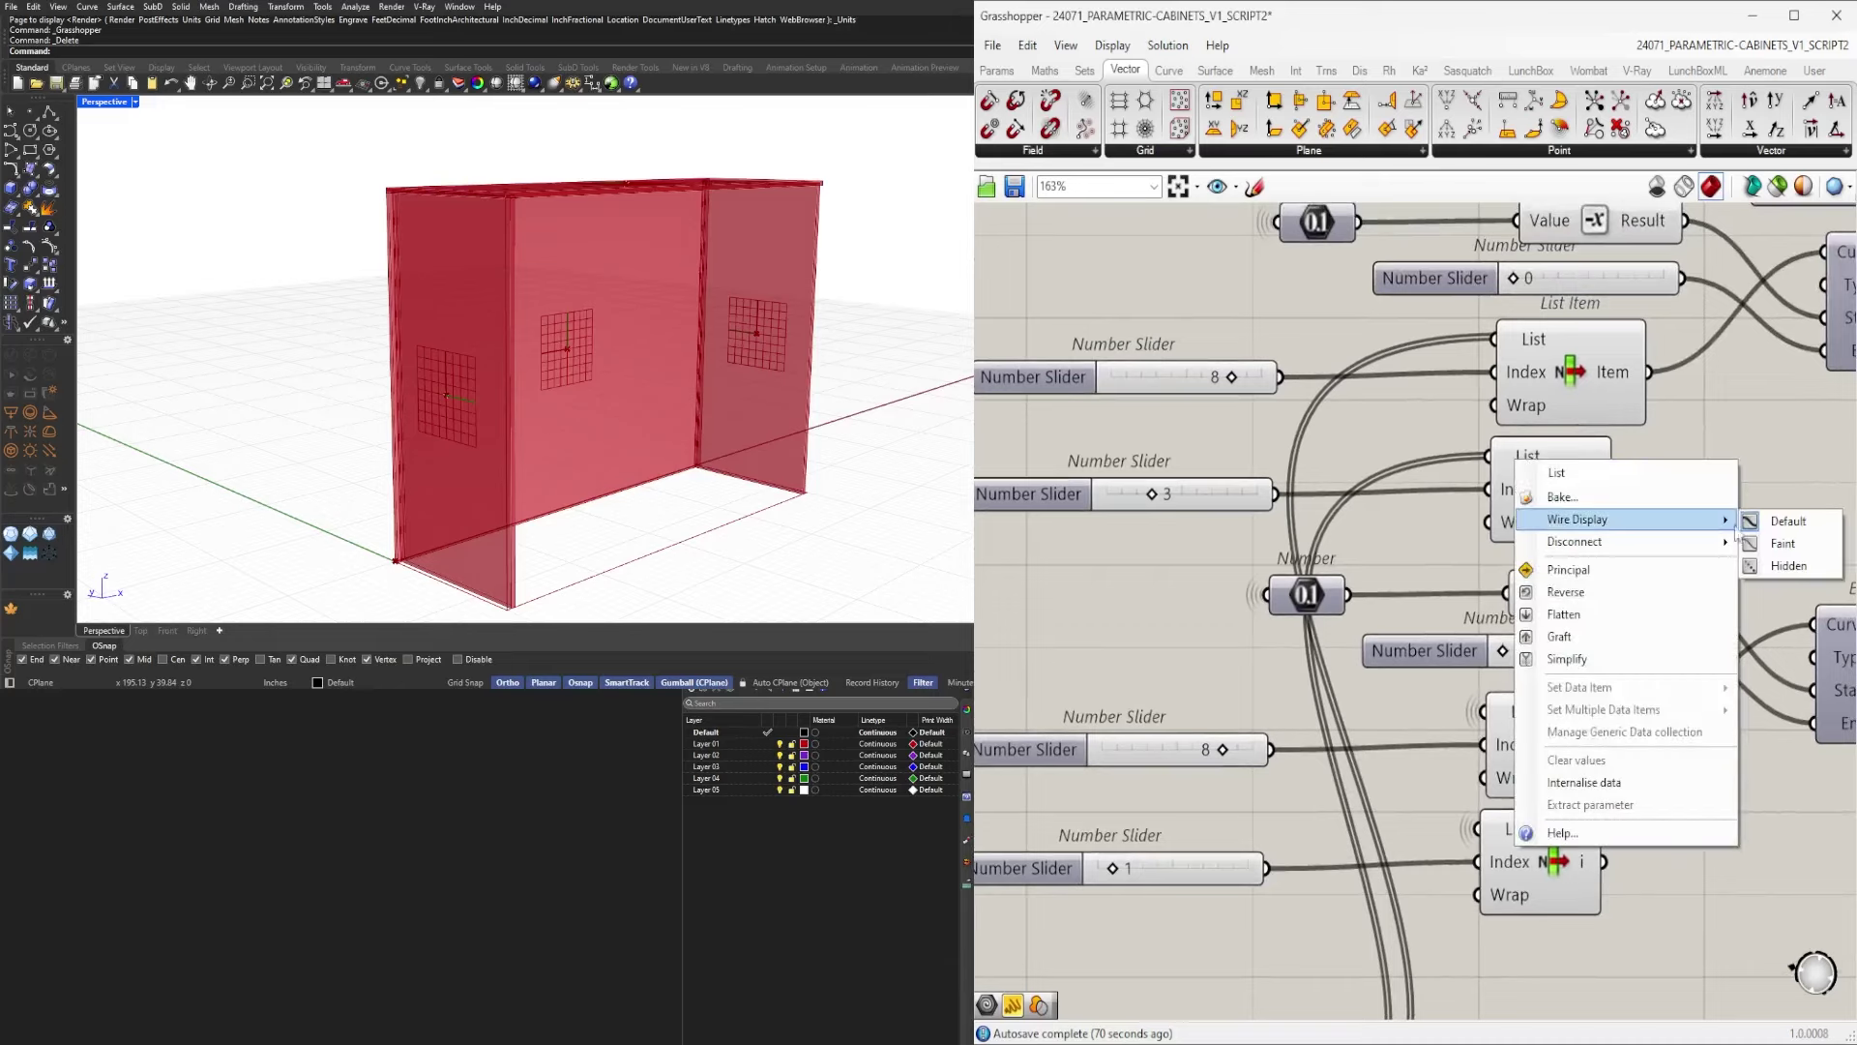
click(1788, 566)
right_click(1532, 341)
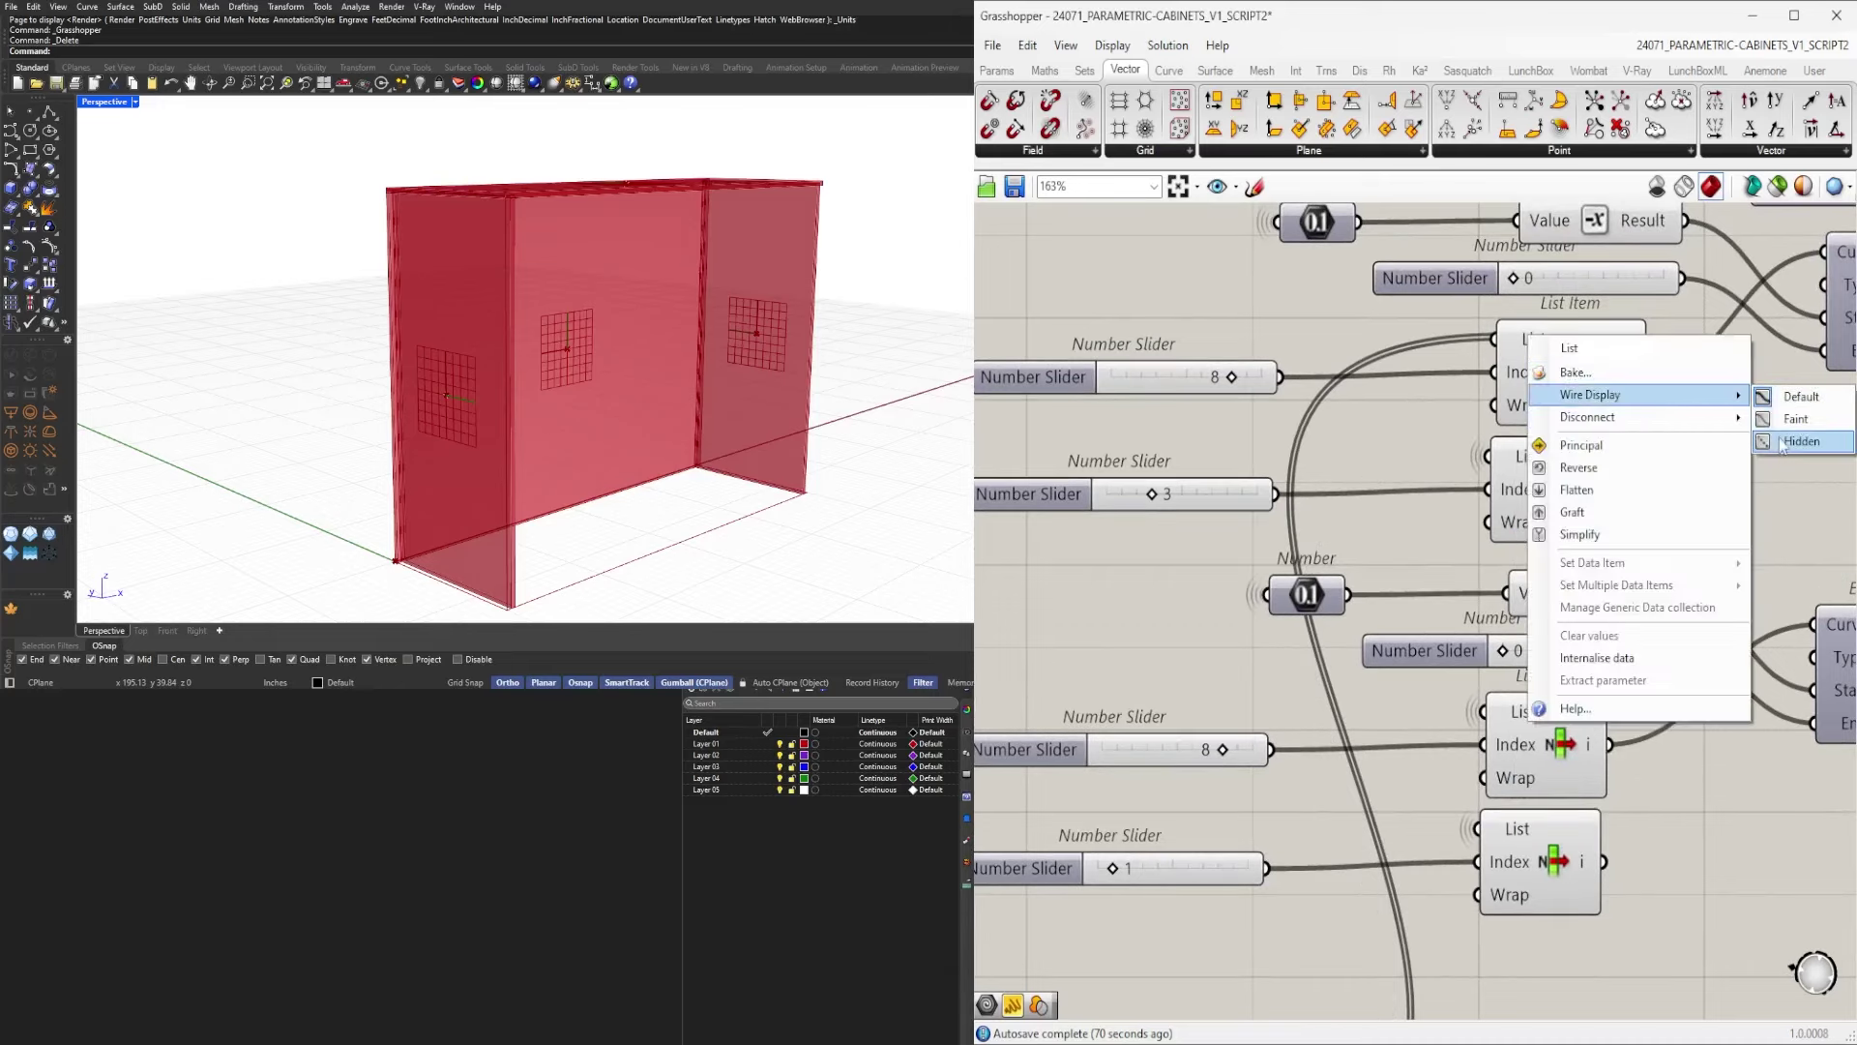
click(1783, 441)
Move the face List Item and its three Surface components next to Deconstruct Brep, lining up the Surfaces with outputs +2 and +4.
scroll(1511, 607, down, 5)
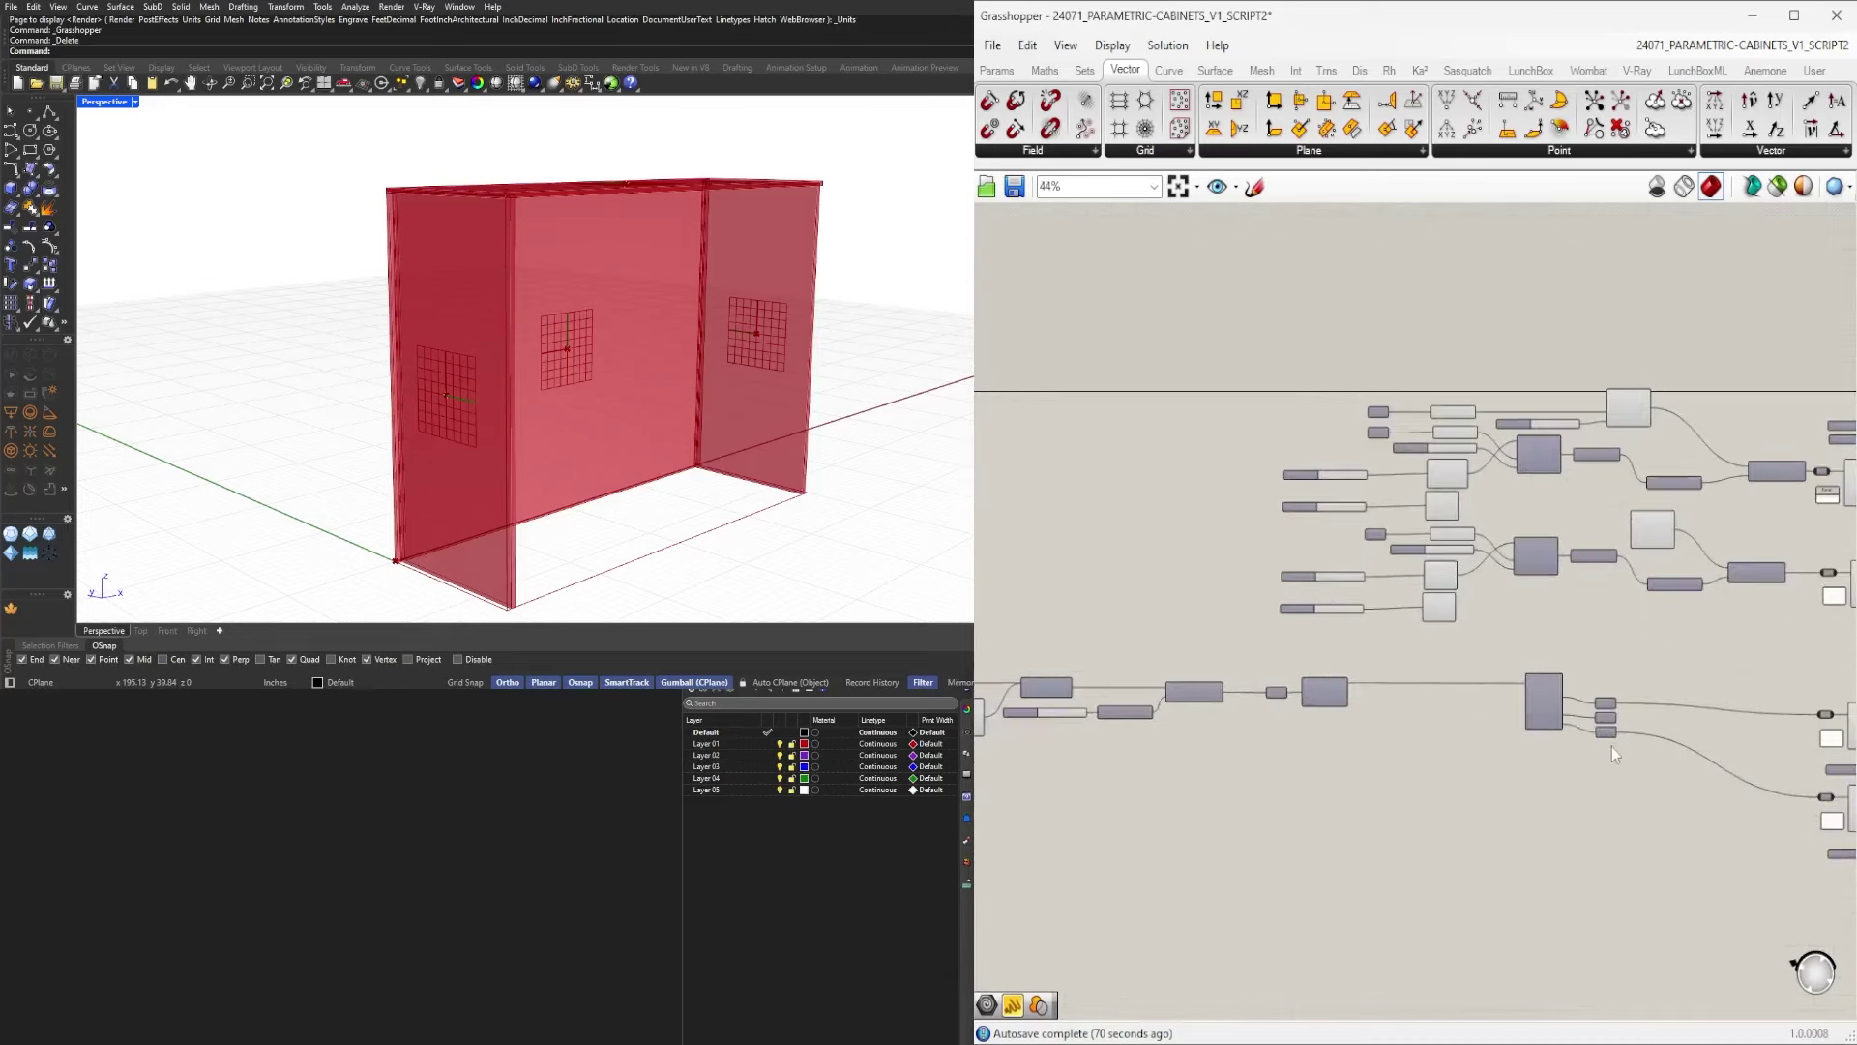
scroll(1587, 744, down, 3)
right_drag(1485, 739, 1461, 675)
scroll(1440, 629, up, 5)
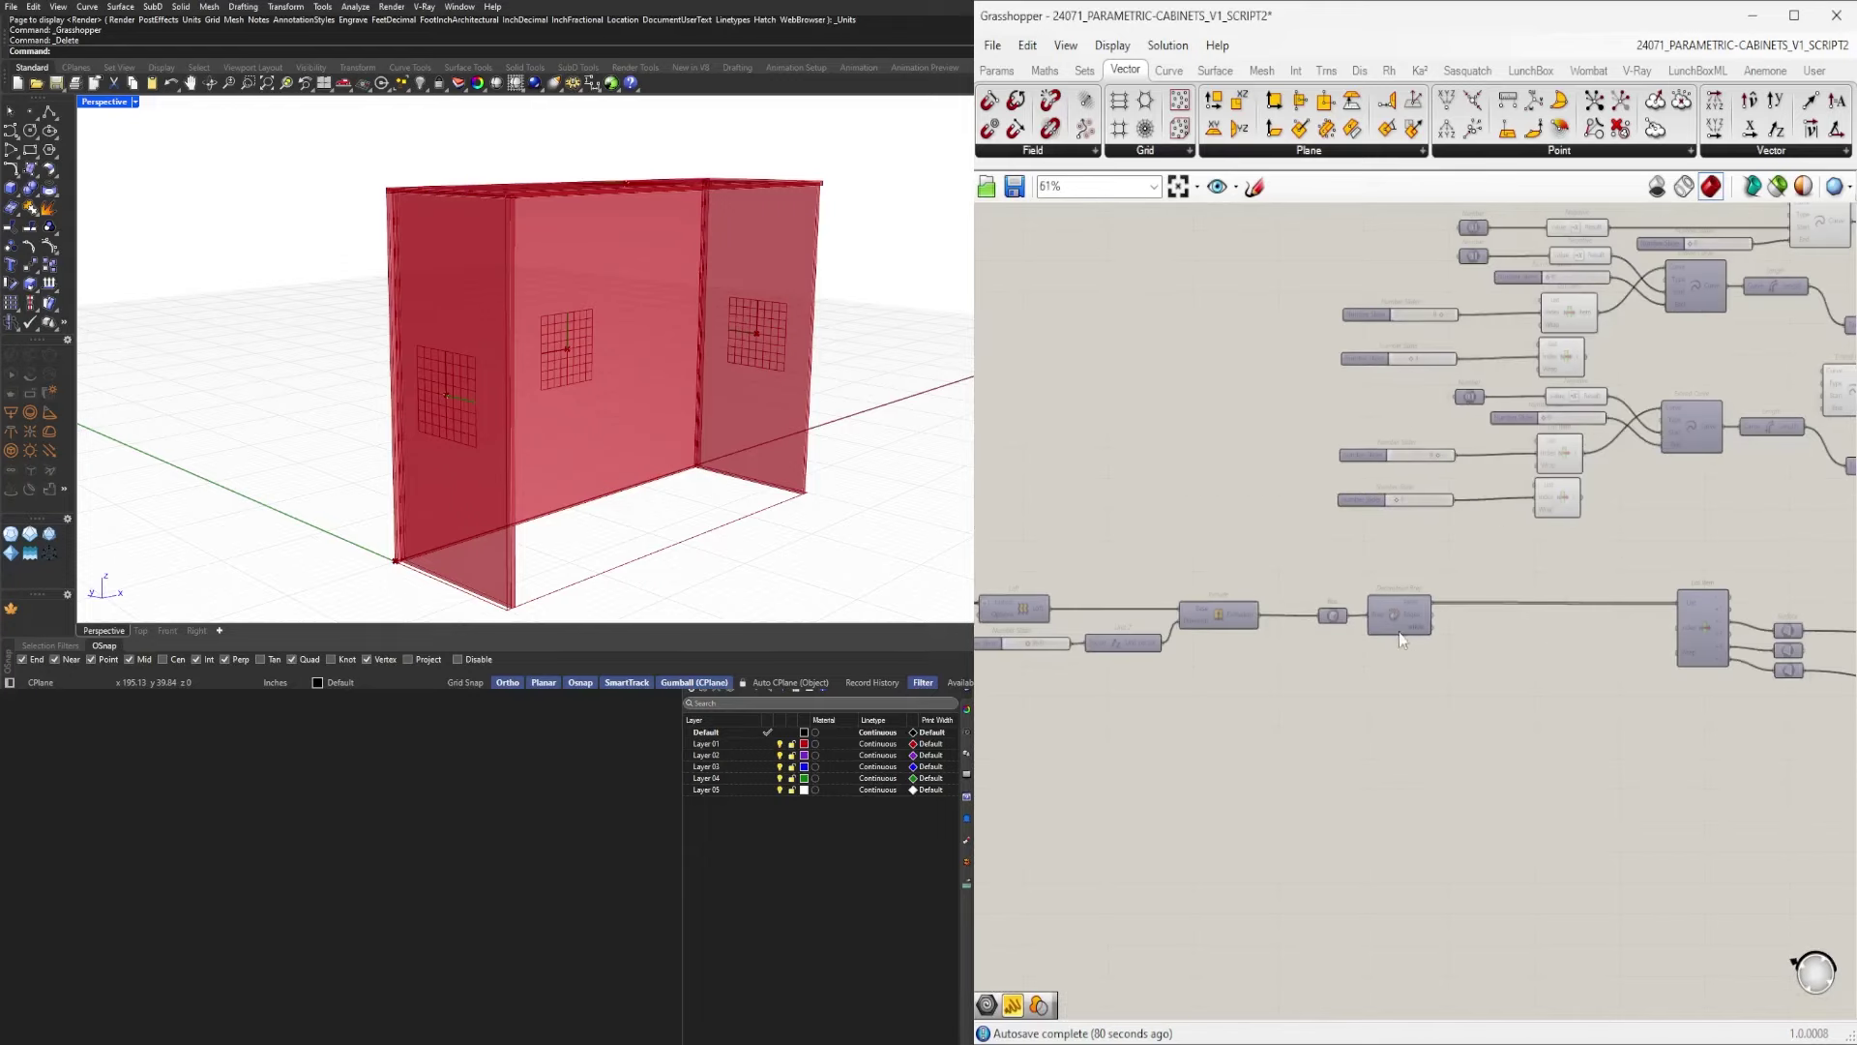
click(1402, 624)
scroll(1601, 584, down, 1)
drag(1687, 730, 1275, 590)
scroll(1275, 590, up, 3)
right_drag(1314, 630, 1243, 672)
click(1306, 599)
scroll(1397, 706, up, 6)
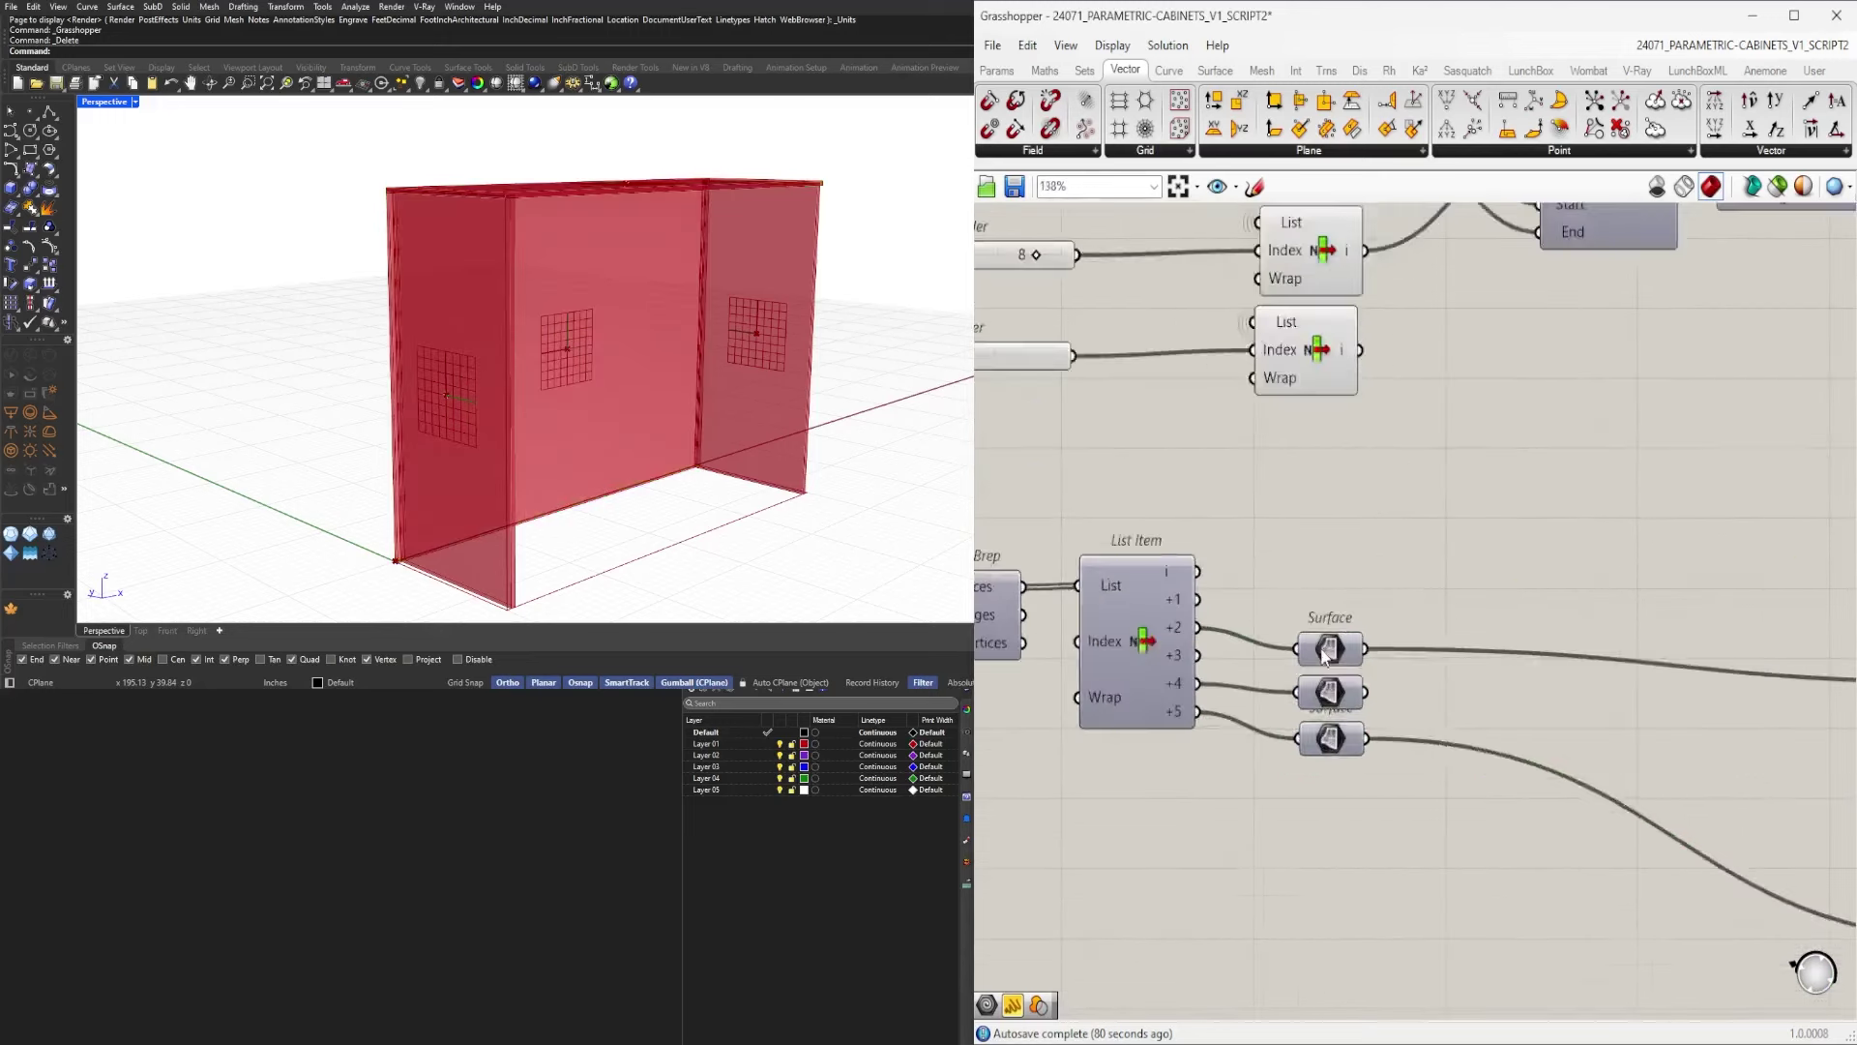
drag(1341, 655, 1349, 623)
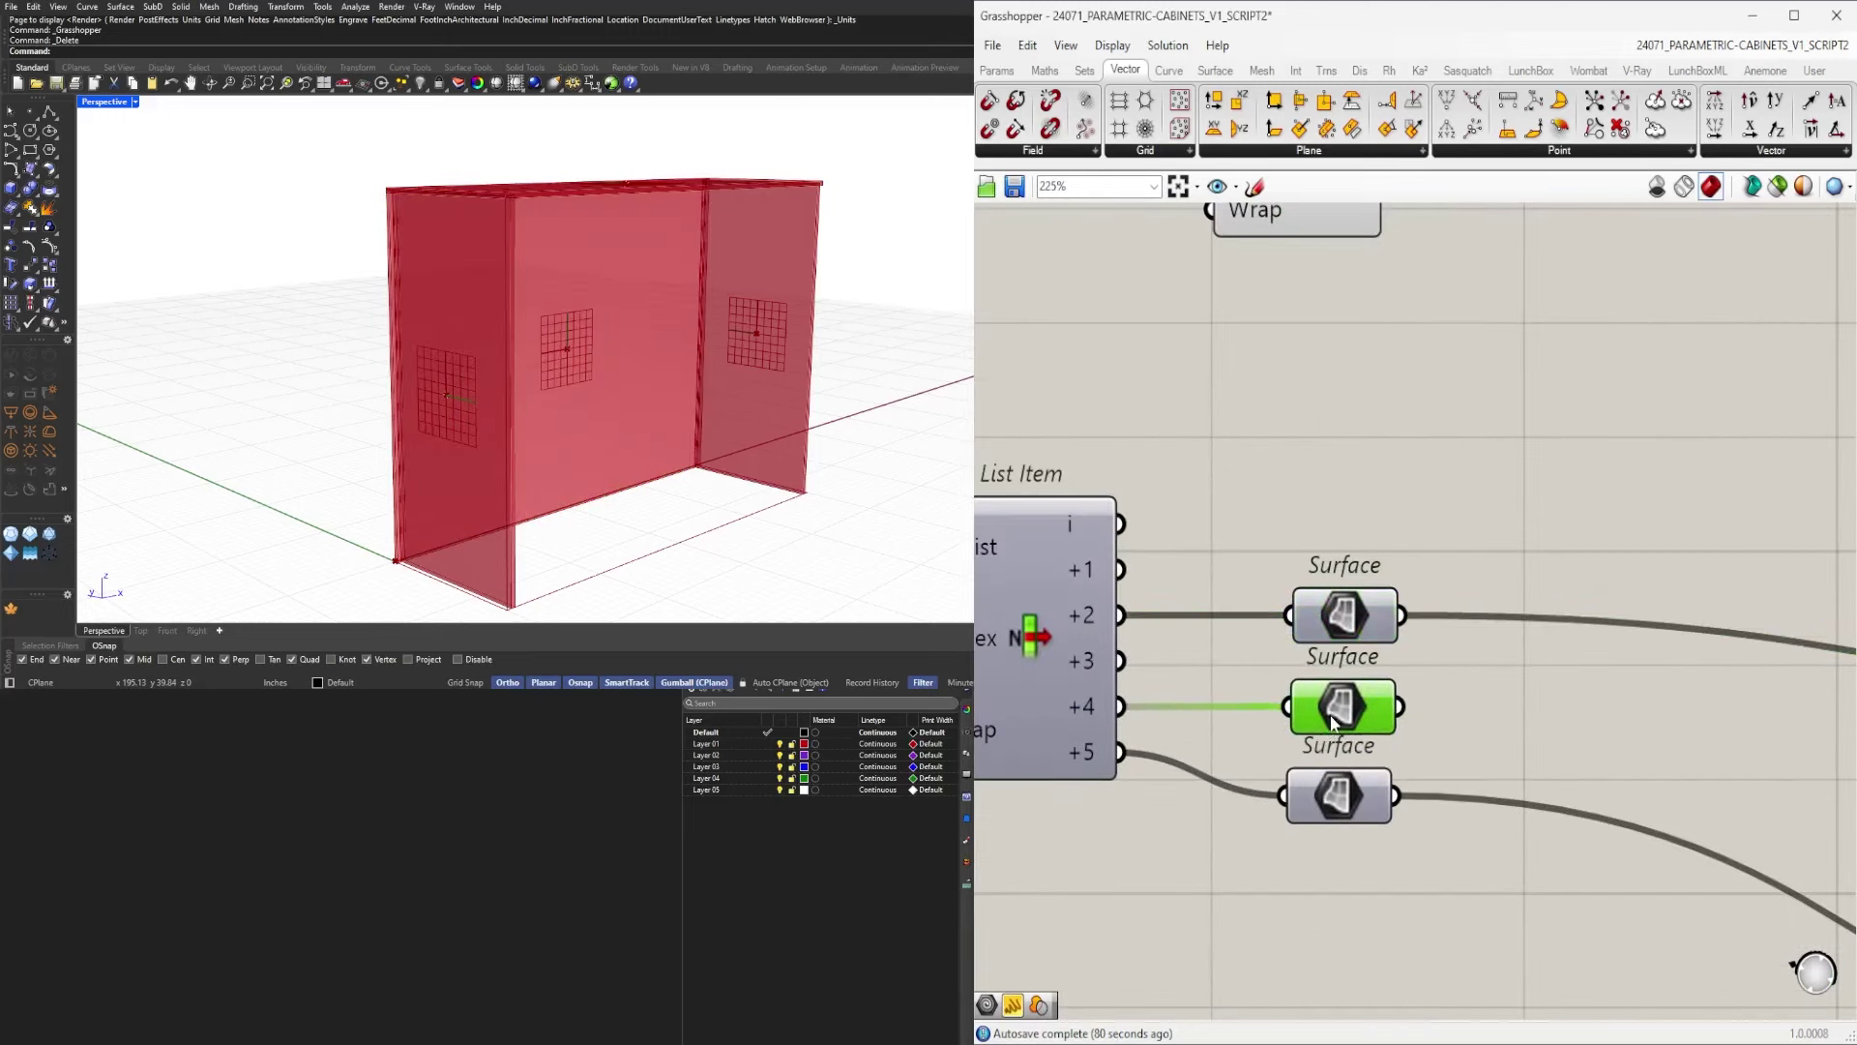
Move the back and top panels' chains, including Solid Difference and its Geometry, closer to the Surface components.
scroll(1360, 873, down, 10)
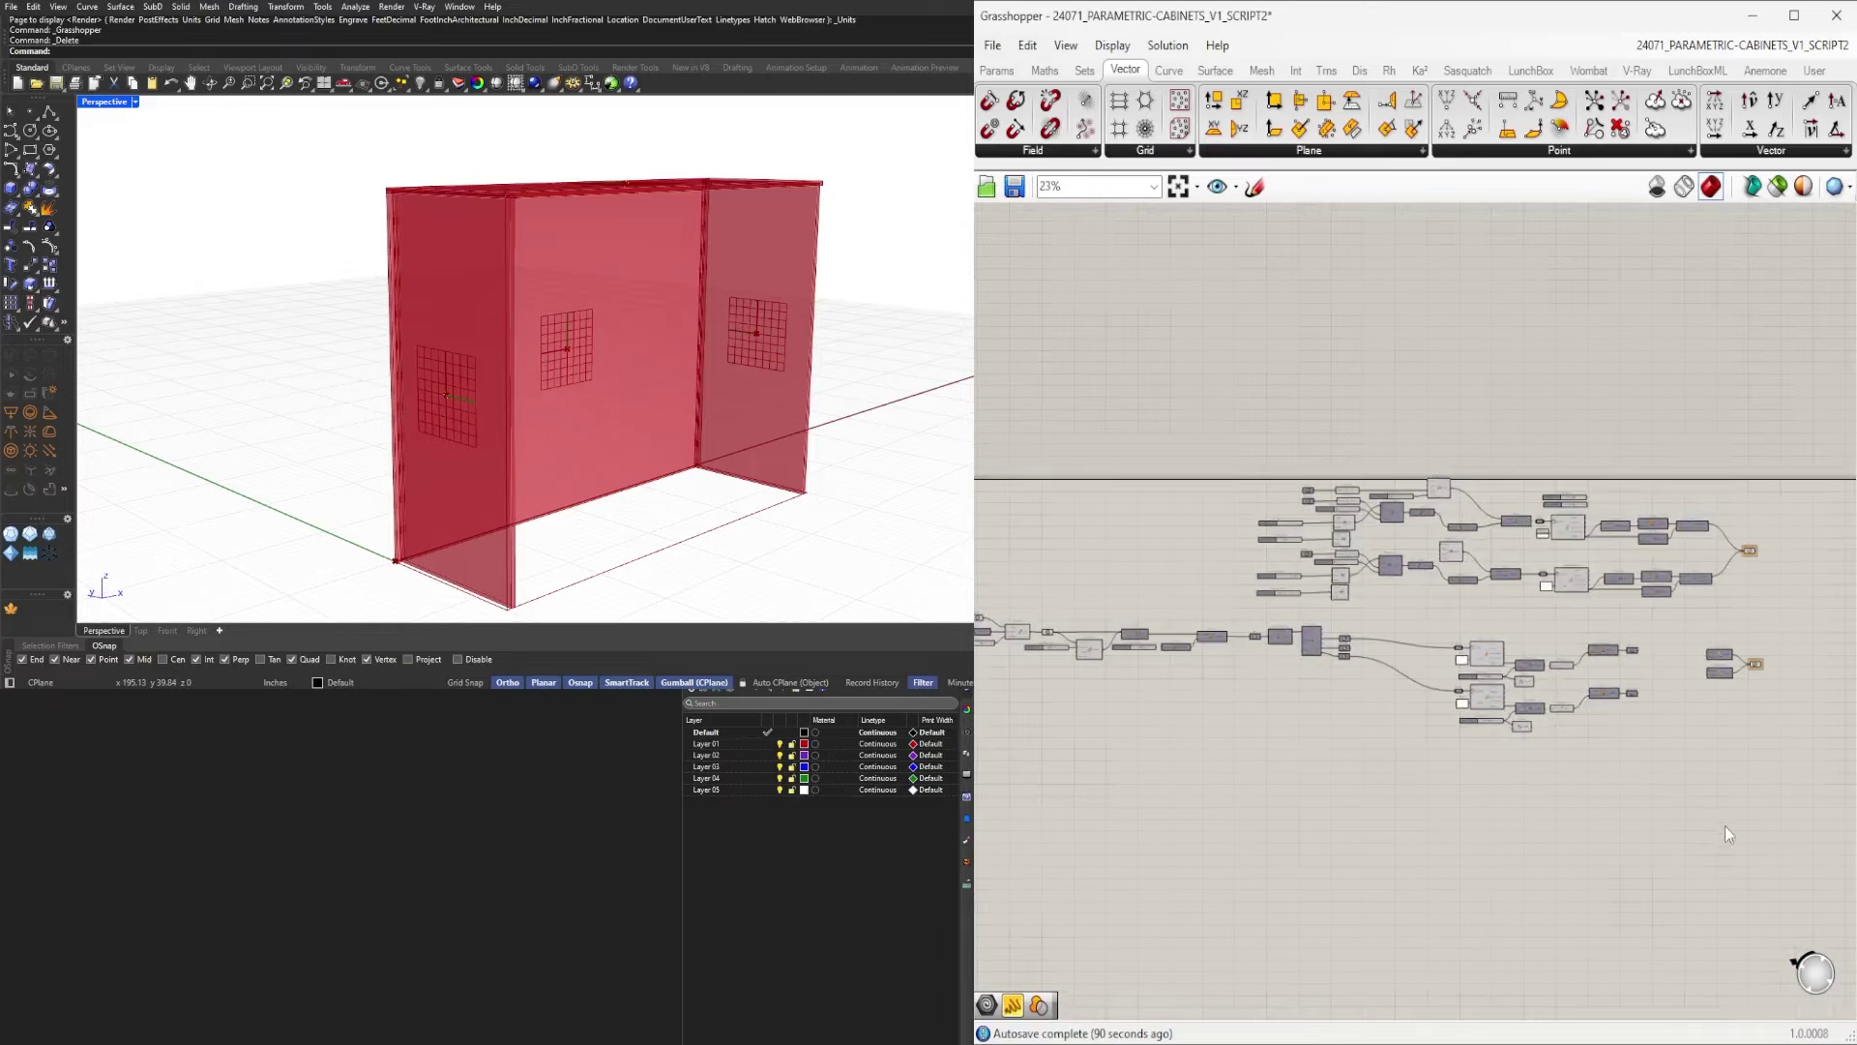
drag(1741, 828, 1391, 625)
scroll(1403, 643, up, 3)
right_drag(1415, 657, 1244, 642)
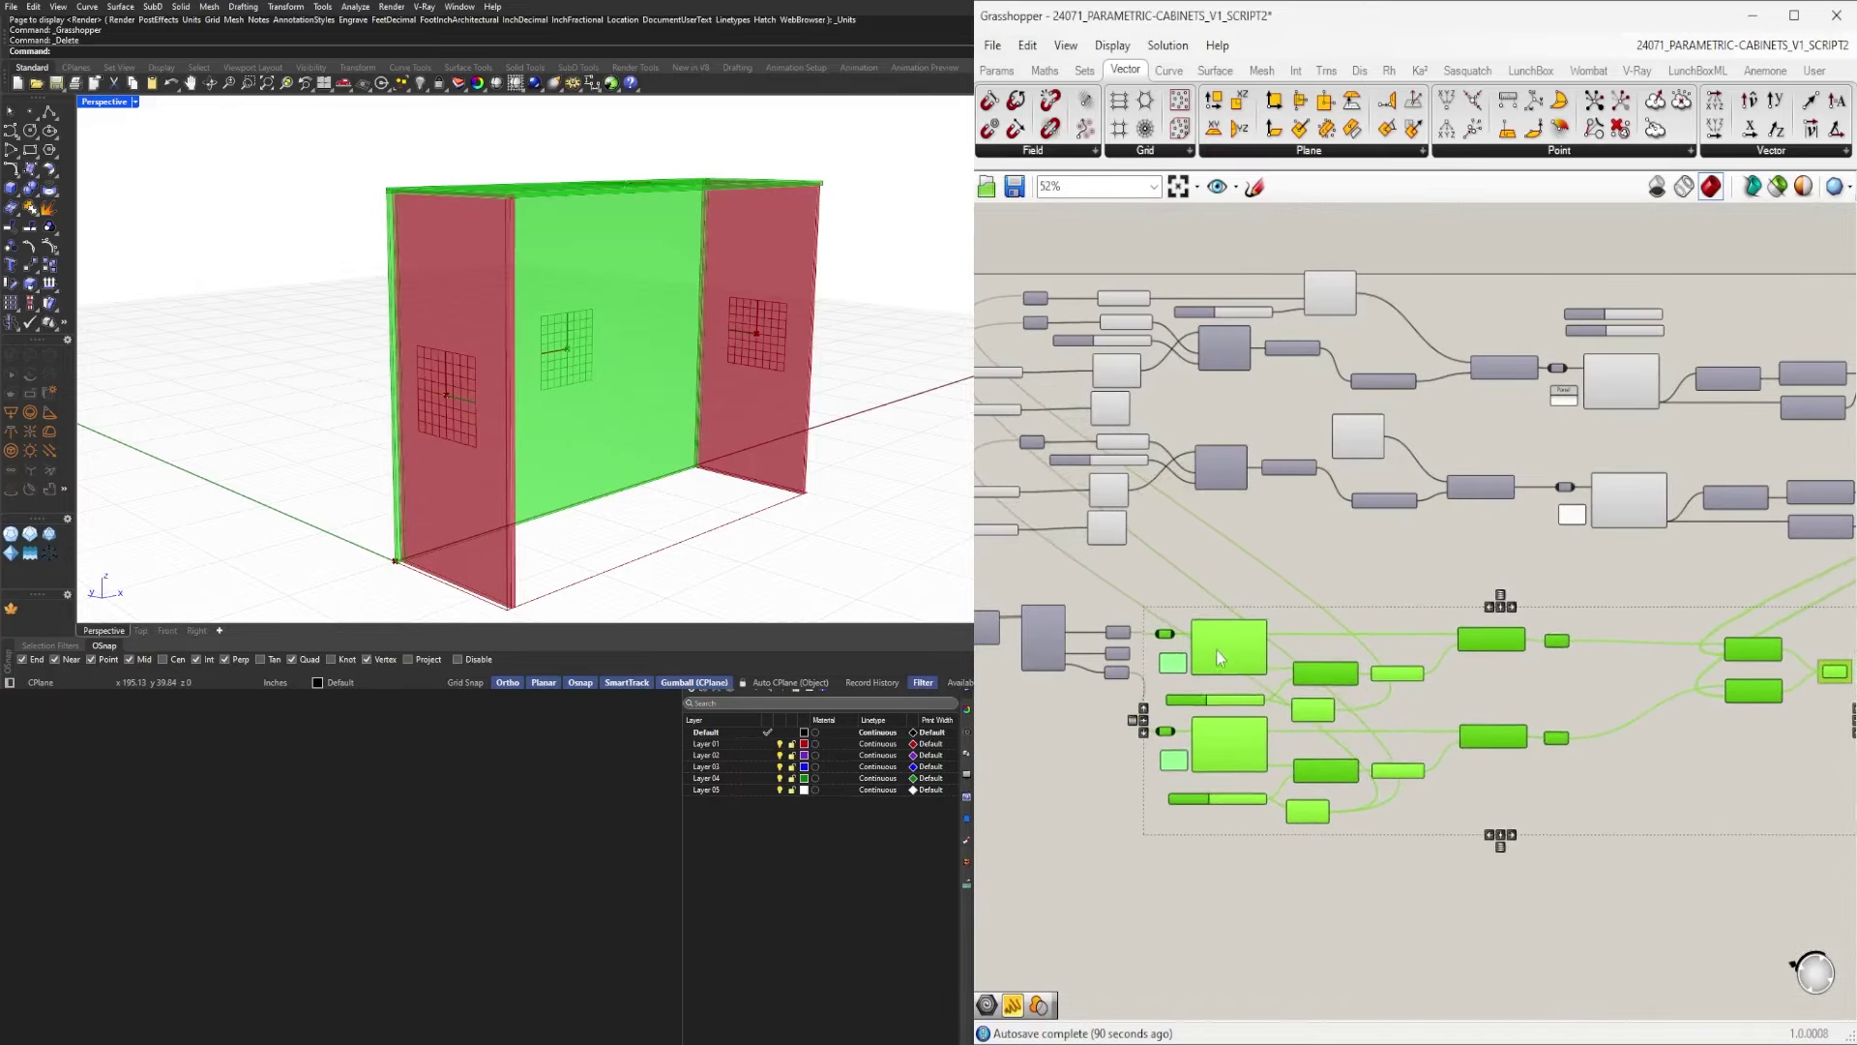
click(1518, 670)
Review the layout of the Extrude, Geometry and Solid Difference components at the end of the panel chains.
scroll(1518, 670, down, 5)
scroll(1520, 670, up, 6)
drag(1553, 822, 1376, 586)
scroll(1376, 588, up, 3)
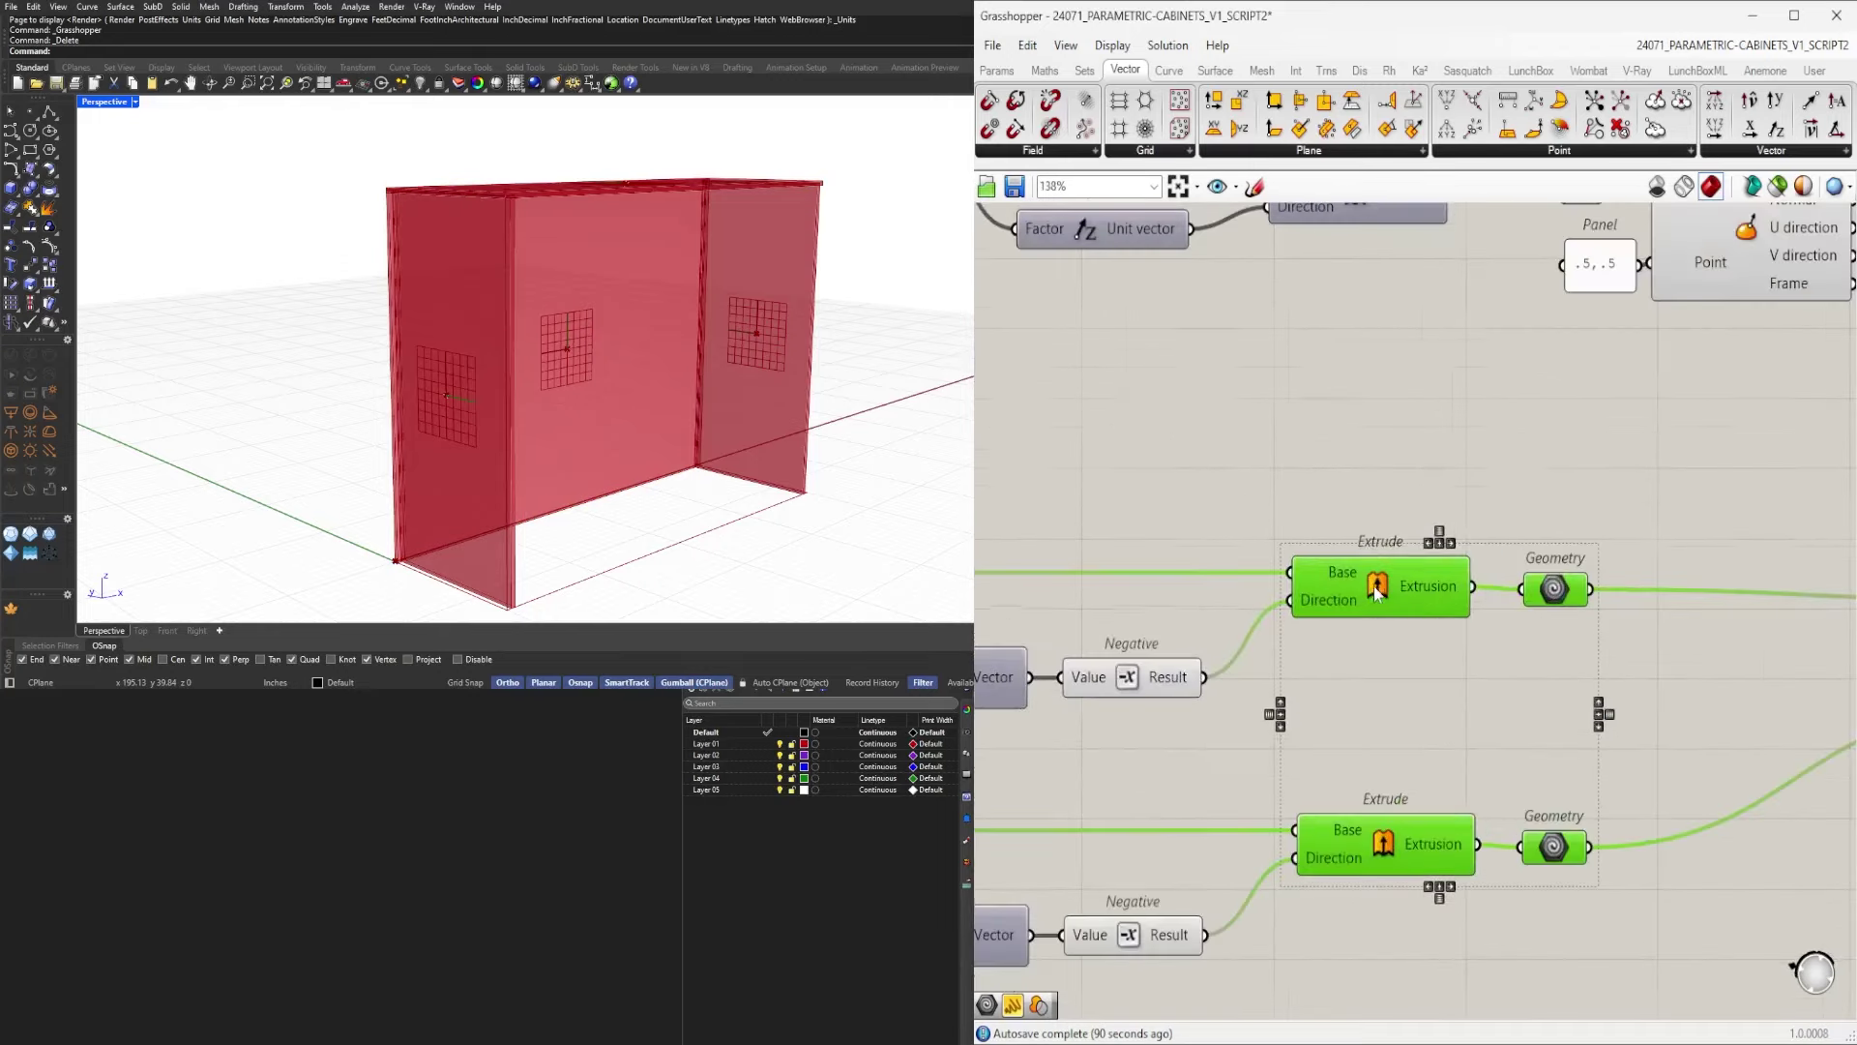
scroll(1432, 510, down, 3)
scroll(1304, 585, up, 4)
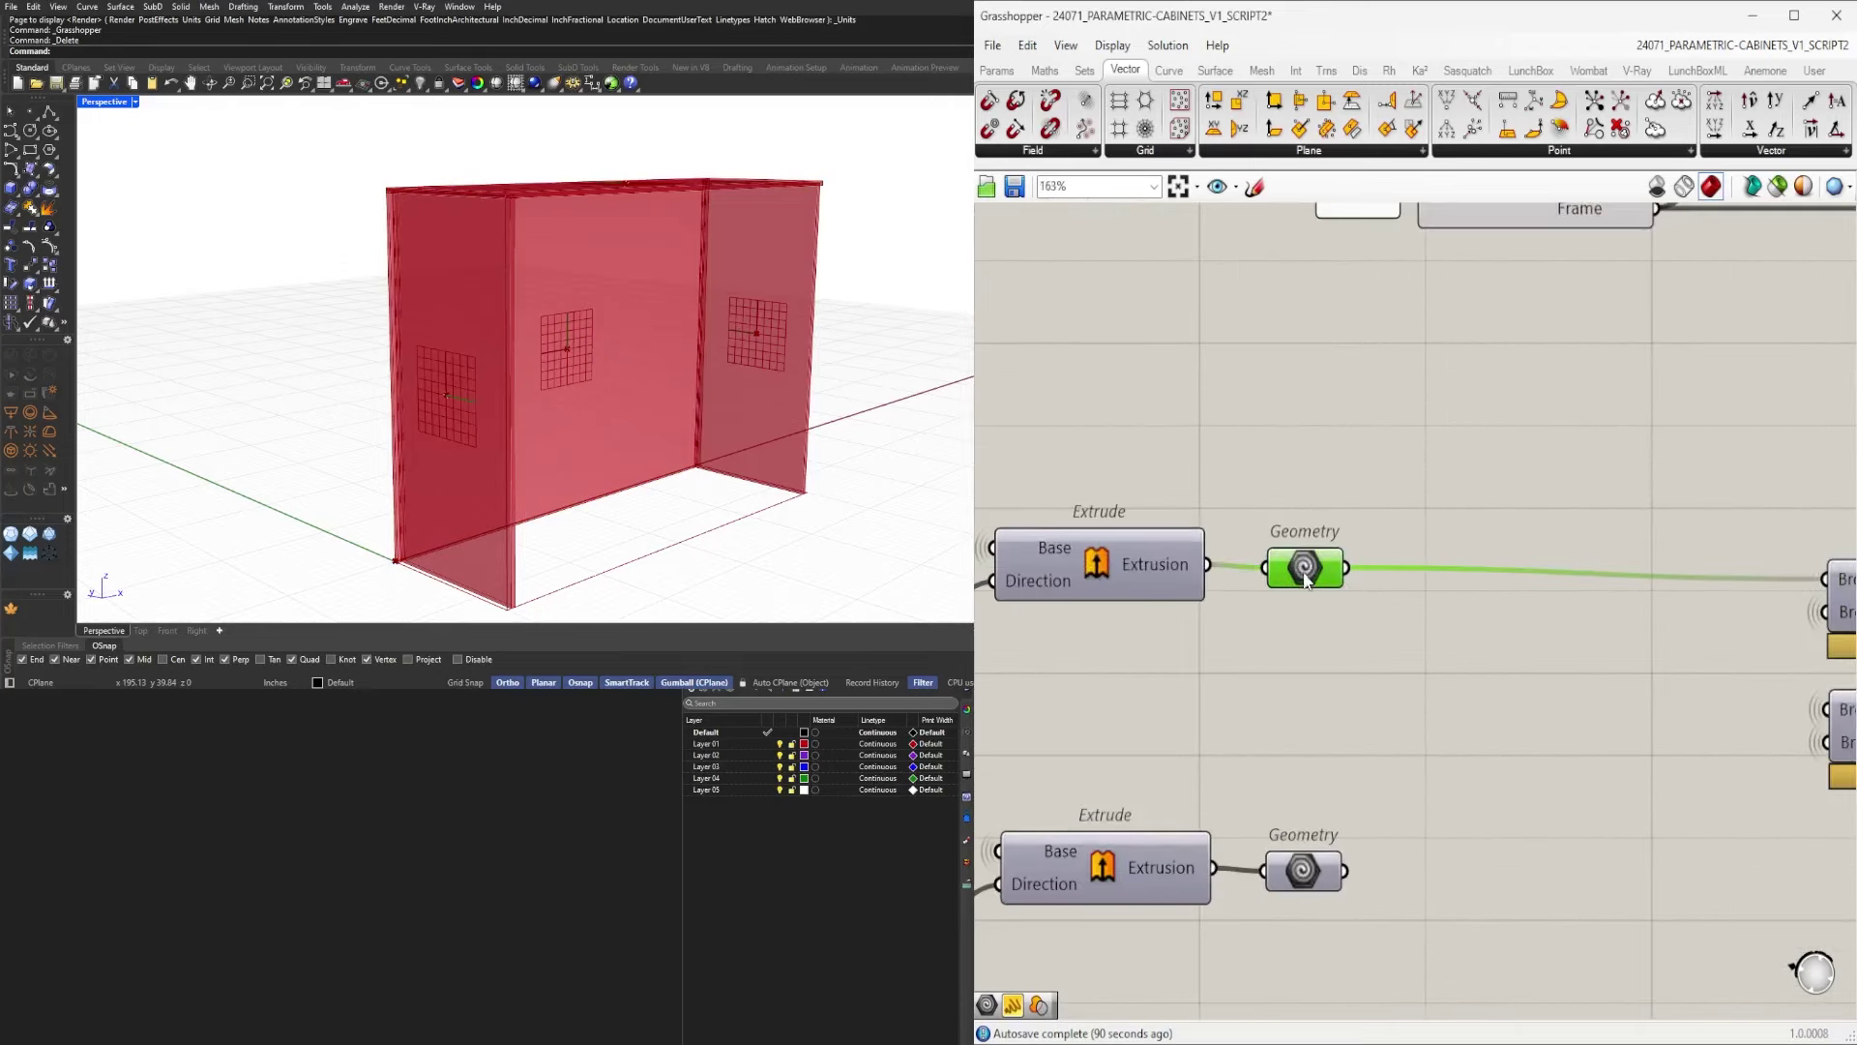
scroll(1311, 780, down, 3)
drag(1273, 497, 1337, 879)
click(1422, 871)
scroll(1543, 853, down, 3)
right_drag(1722, 861, 1557, 851)
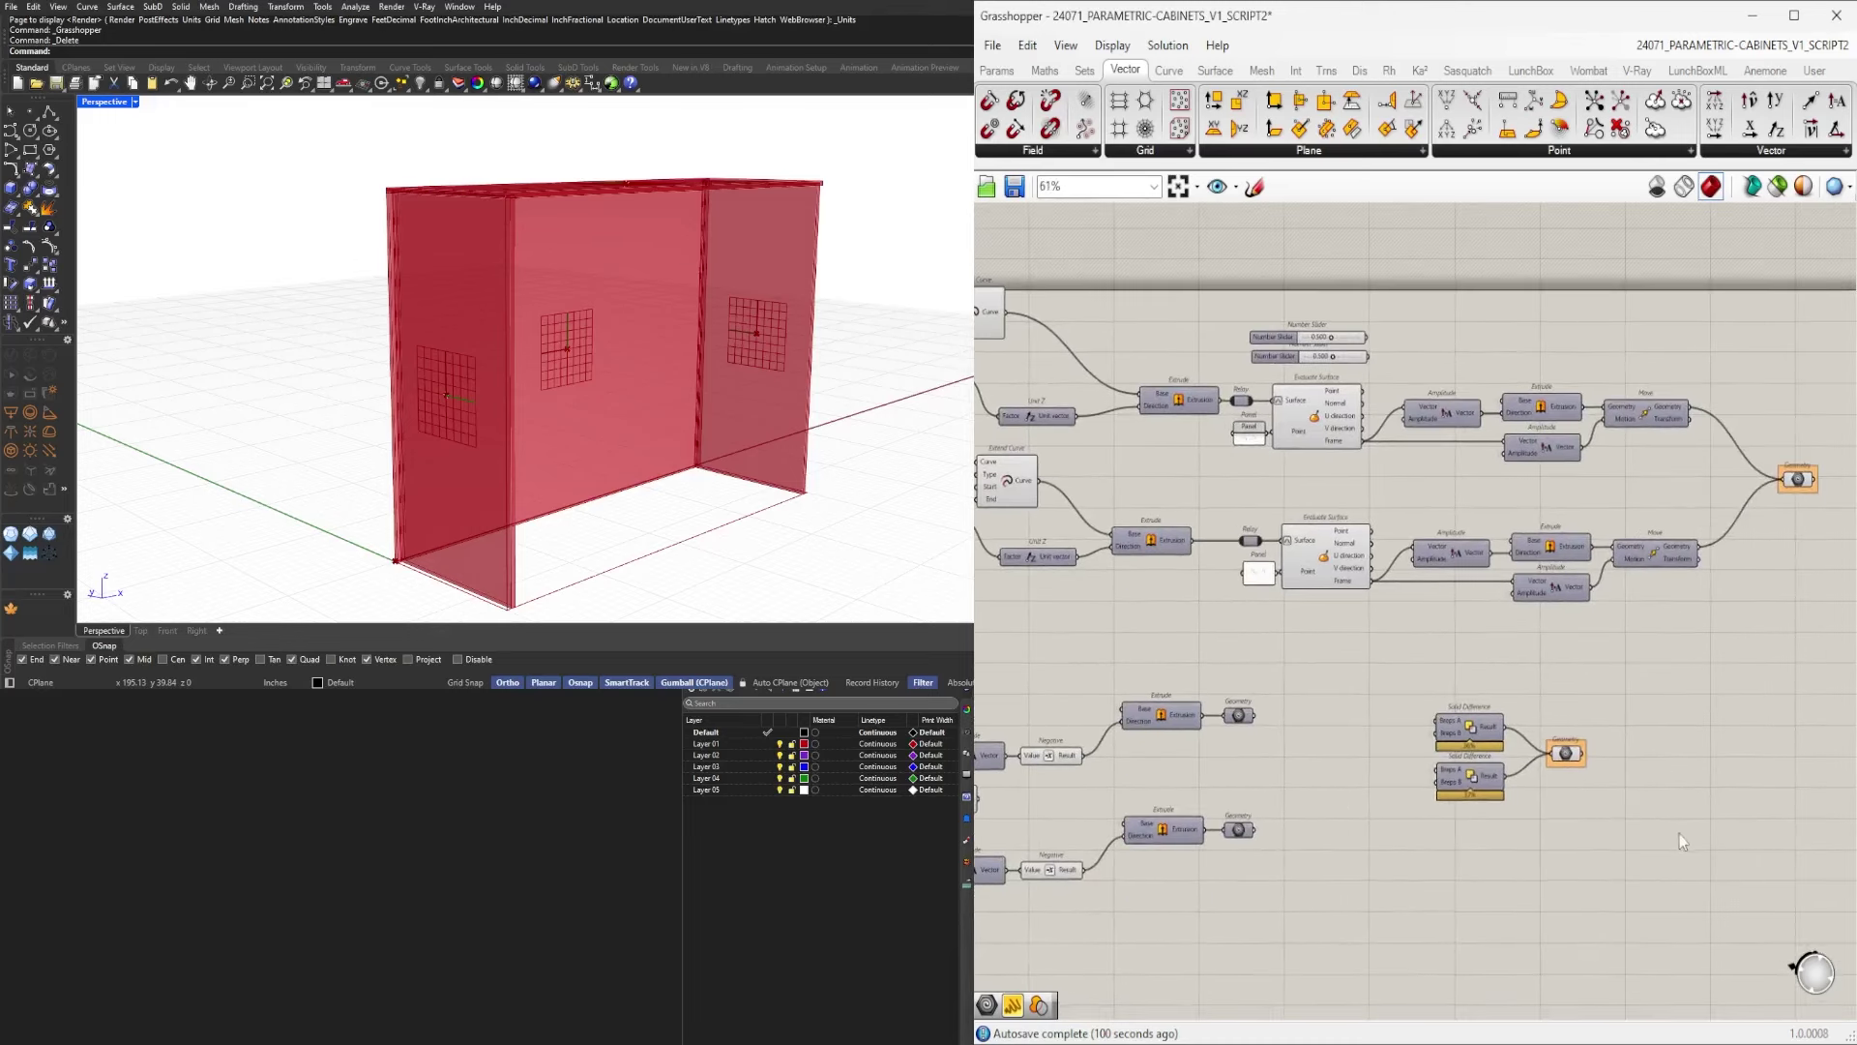
drag(1653, 810, 1559, 694)
right_drag(1694, 682, 1498, 702)
drag(1681, 620, 1572, 445)
click(1558, 451)
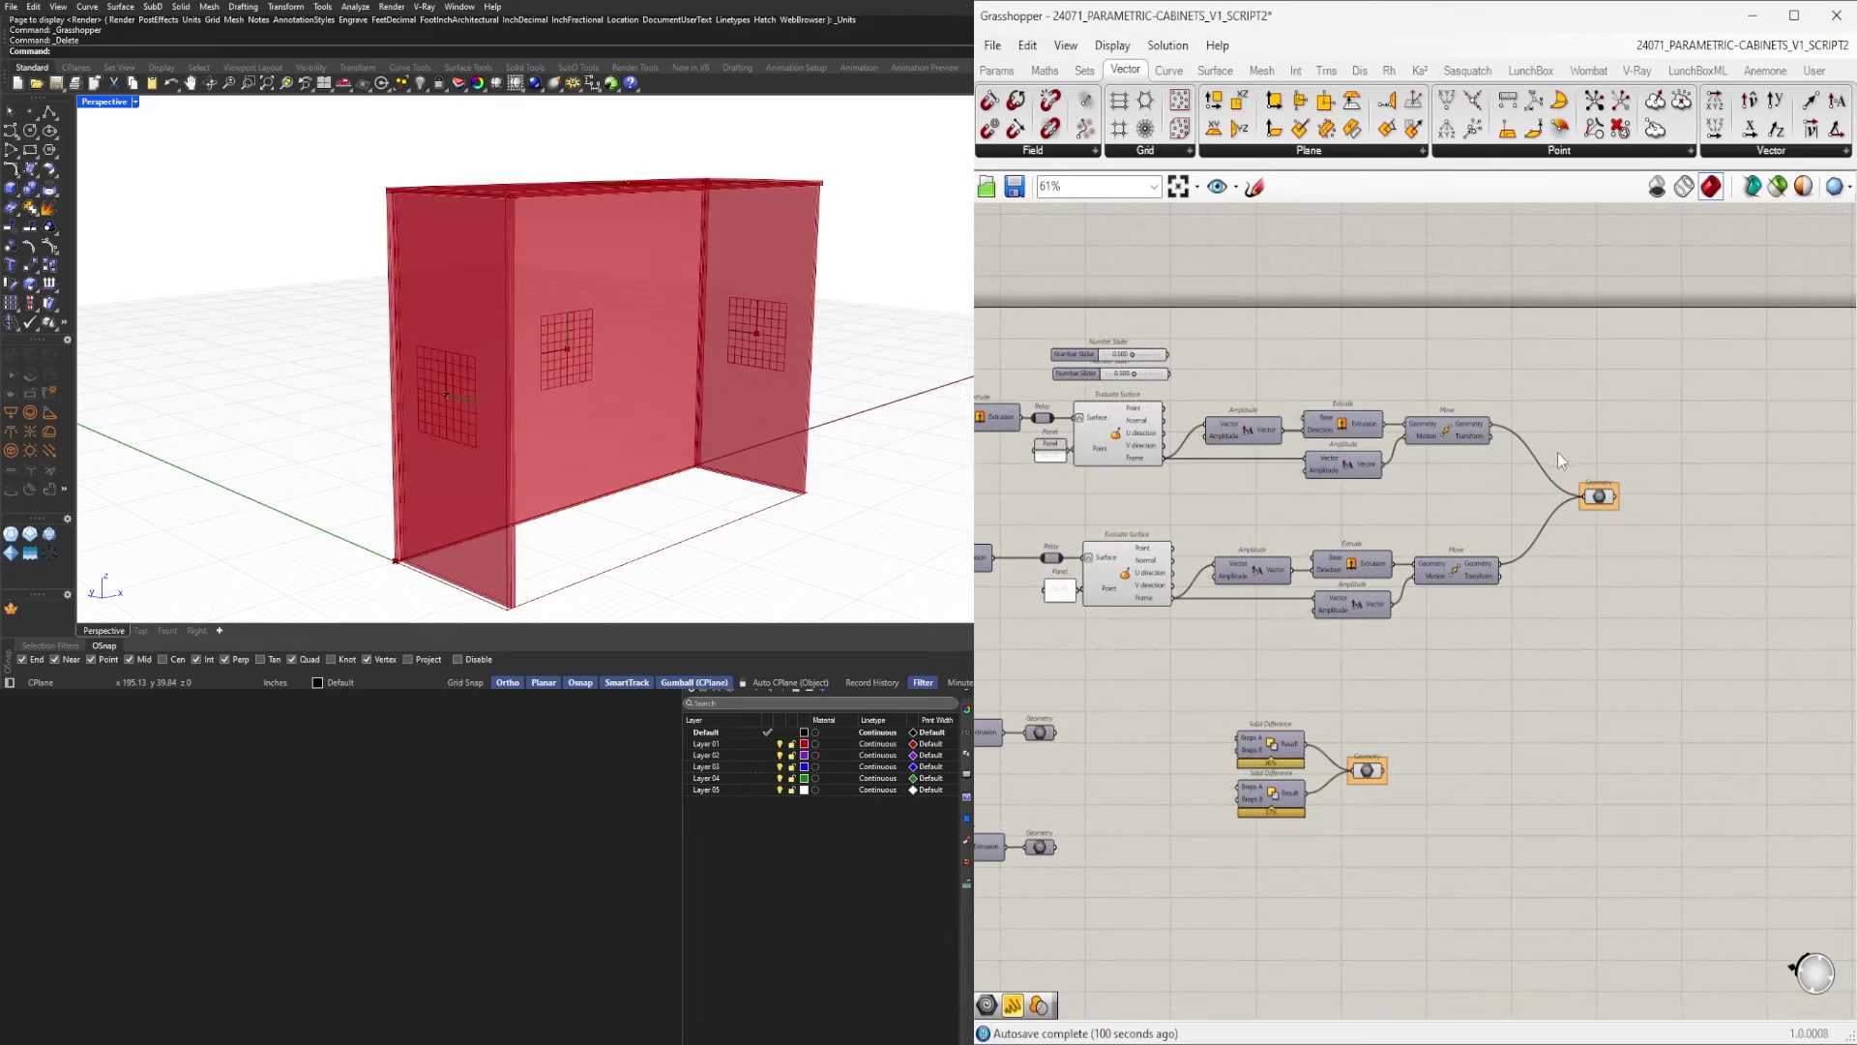
Trace the connections of the edge List Item components through Extend Curve and back toward the start of the definition.
scroll(1553, 457, down, 4)
right_drag(1480, 546, 1680, 543)
scroll(1321, 457, up, 5)
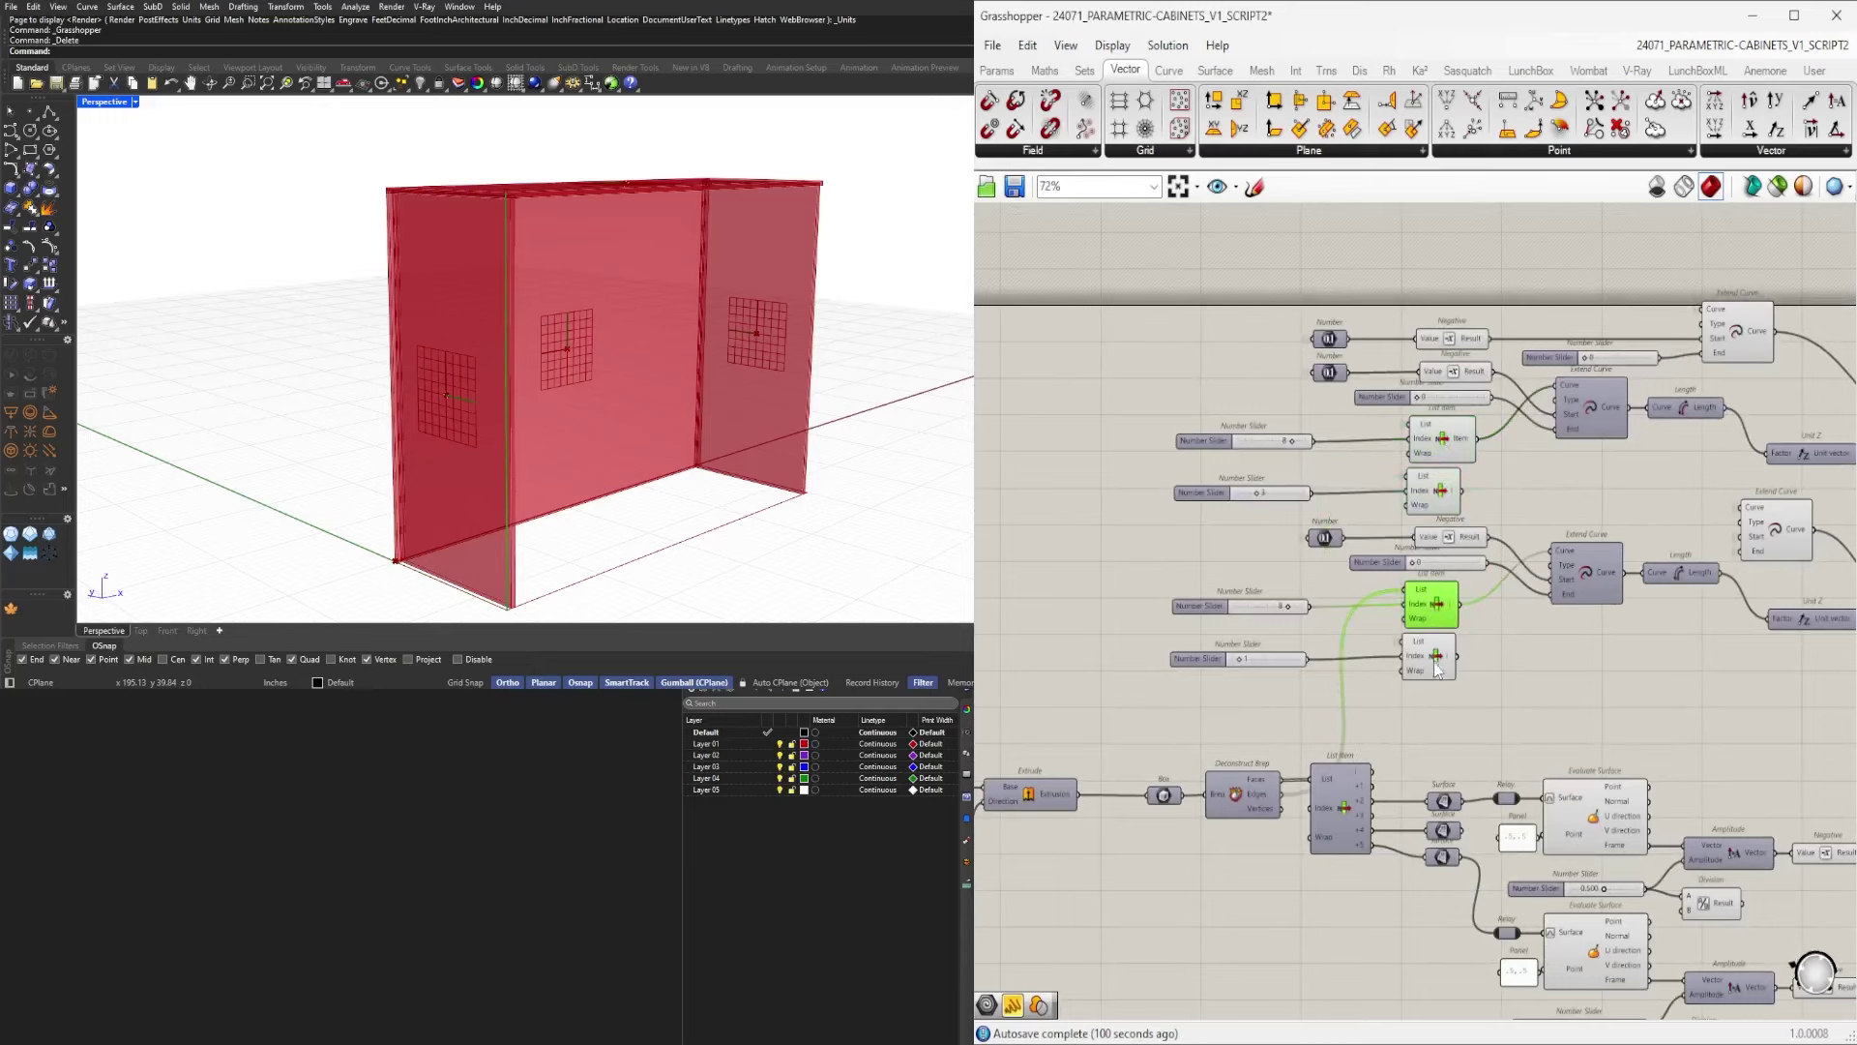
right_drag(1438, 693, 1351, 566)
right_drag(1559, 694, 1360, 617)
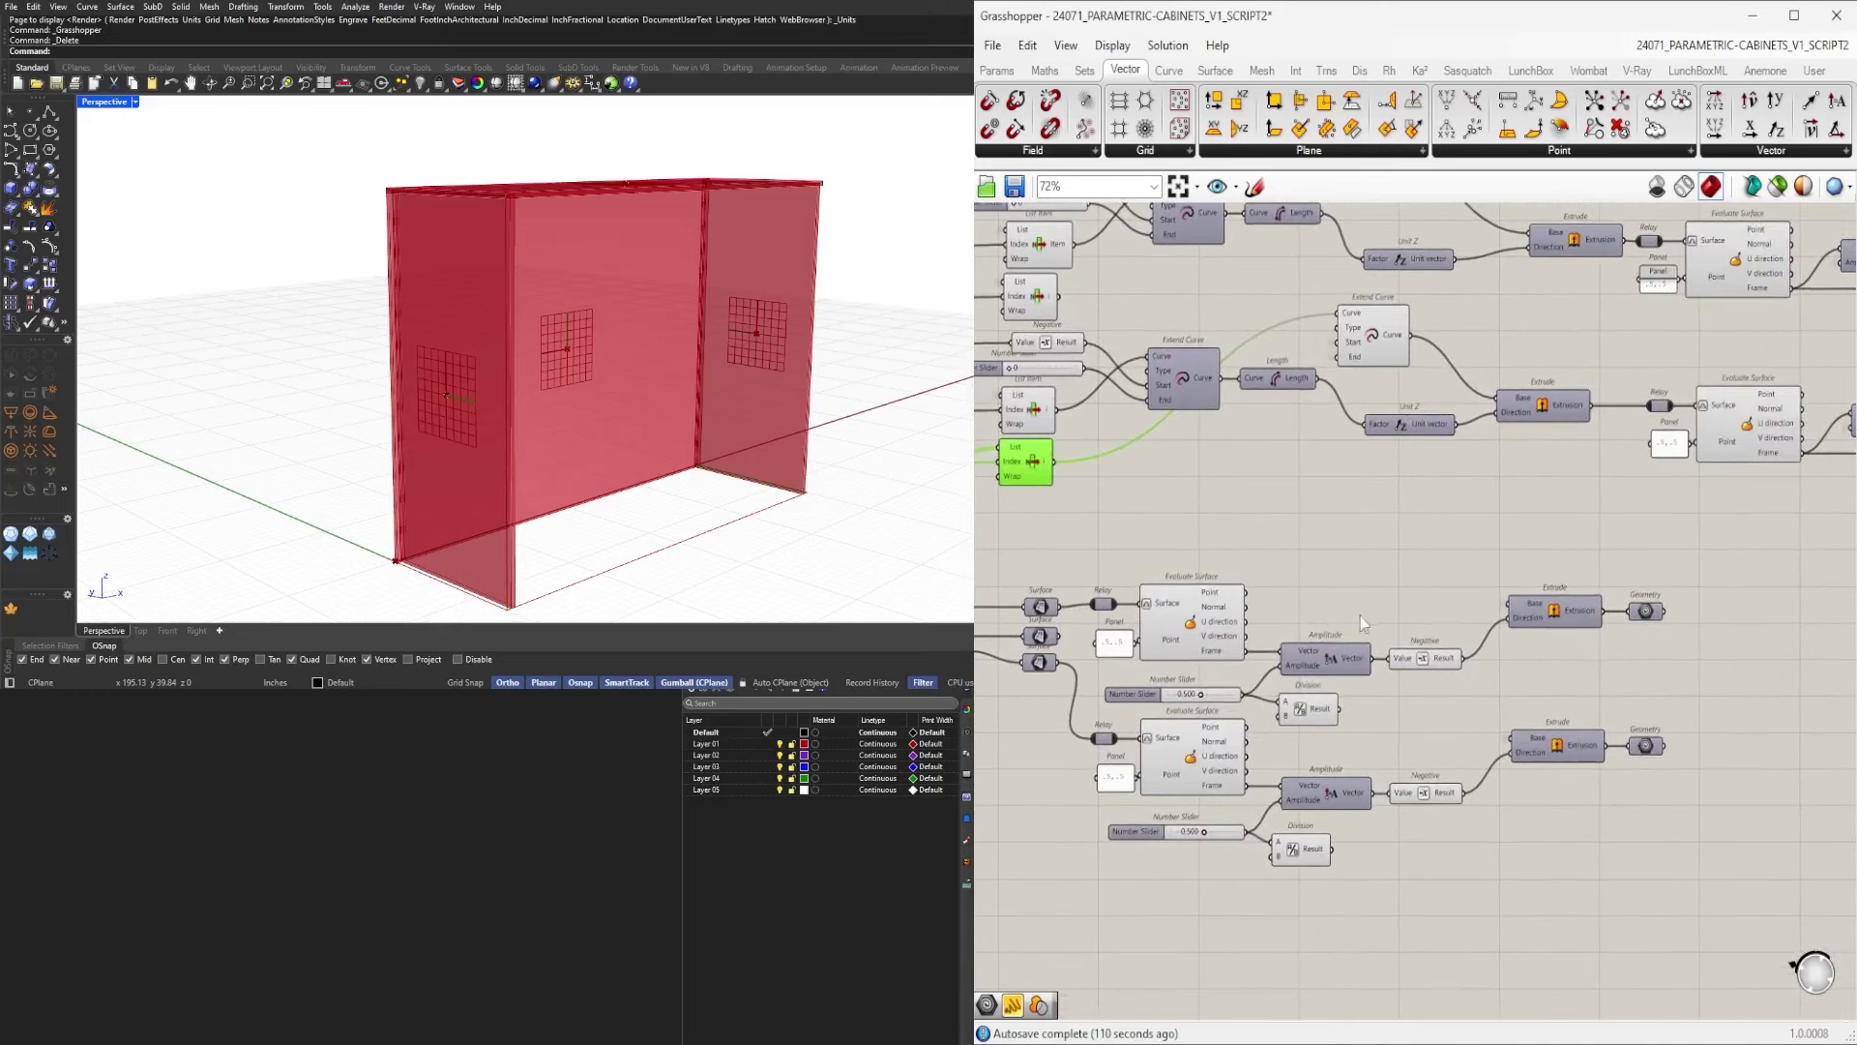
mouse_move(1515, 662)
right_down()
mouse_move(1071, 626)
mouse_move(1694, 726)
right_up()
click(1637, 620)
click(1412, 561)
mouse_move(1411, 560)
right_down()
mouse_move(1690, 593)
mouse_move(1582, 596)
mouse_move(1841, 591)
right_up()
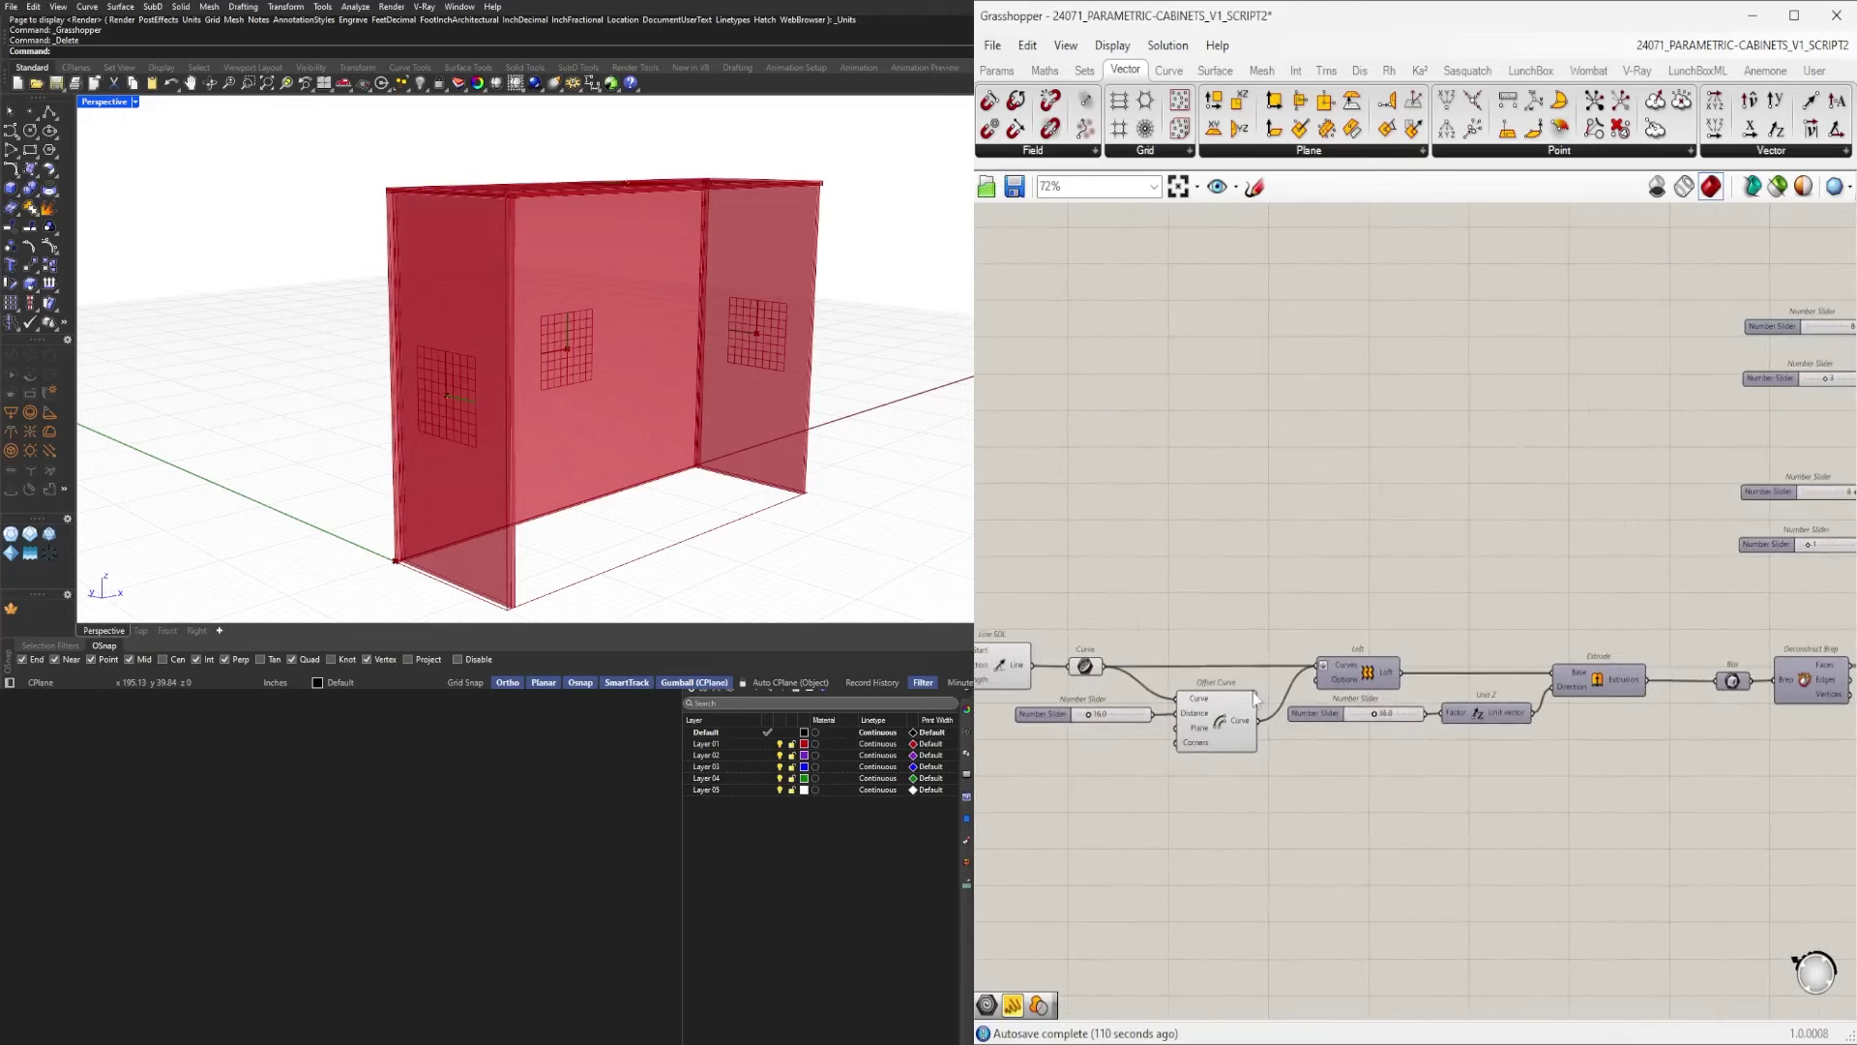
Examine the Offset Curve result and the edge picked by the upper List Item on the cabinet from several angles.
click(1226, 714)
right_drag(759, 496, 715, 446)
right_drag(716, 446, 762, 444)
scroll(1291, 620, down, 2)
scroll(1352, 725, up, 2)
double_click(1354, 787)
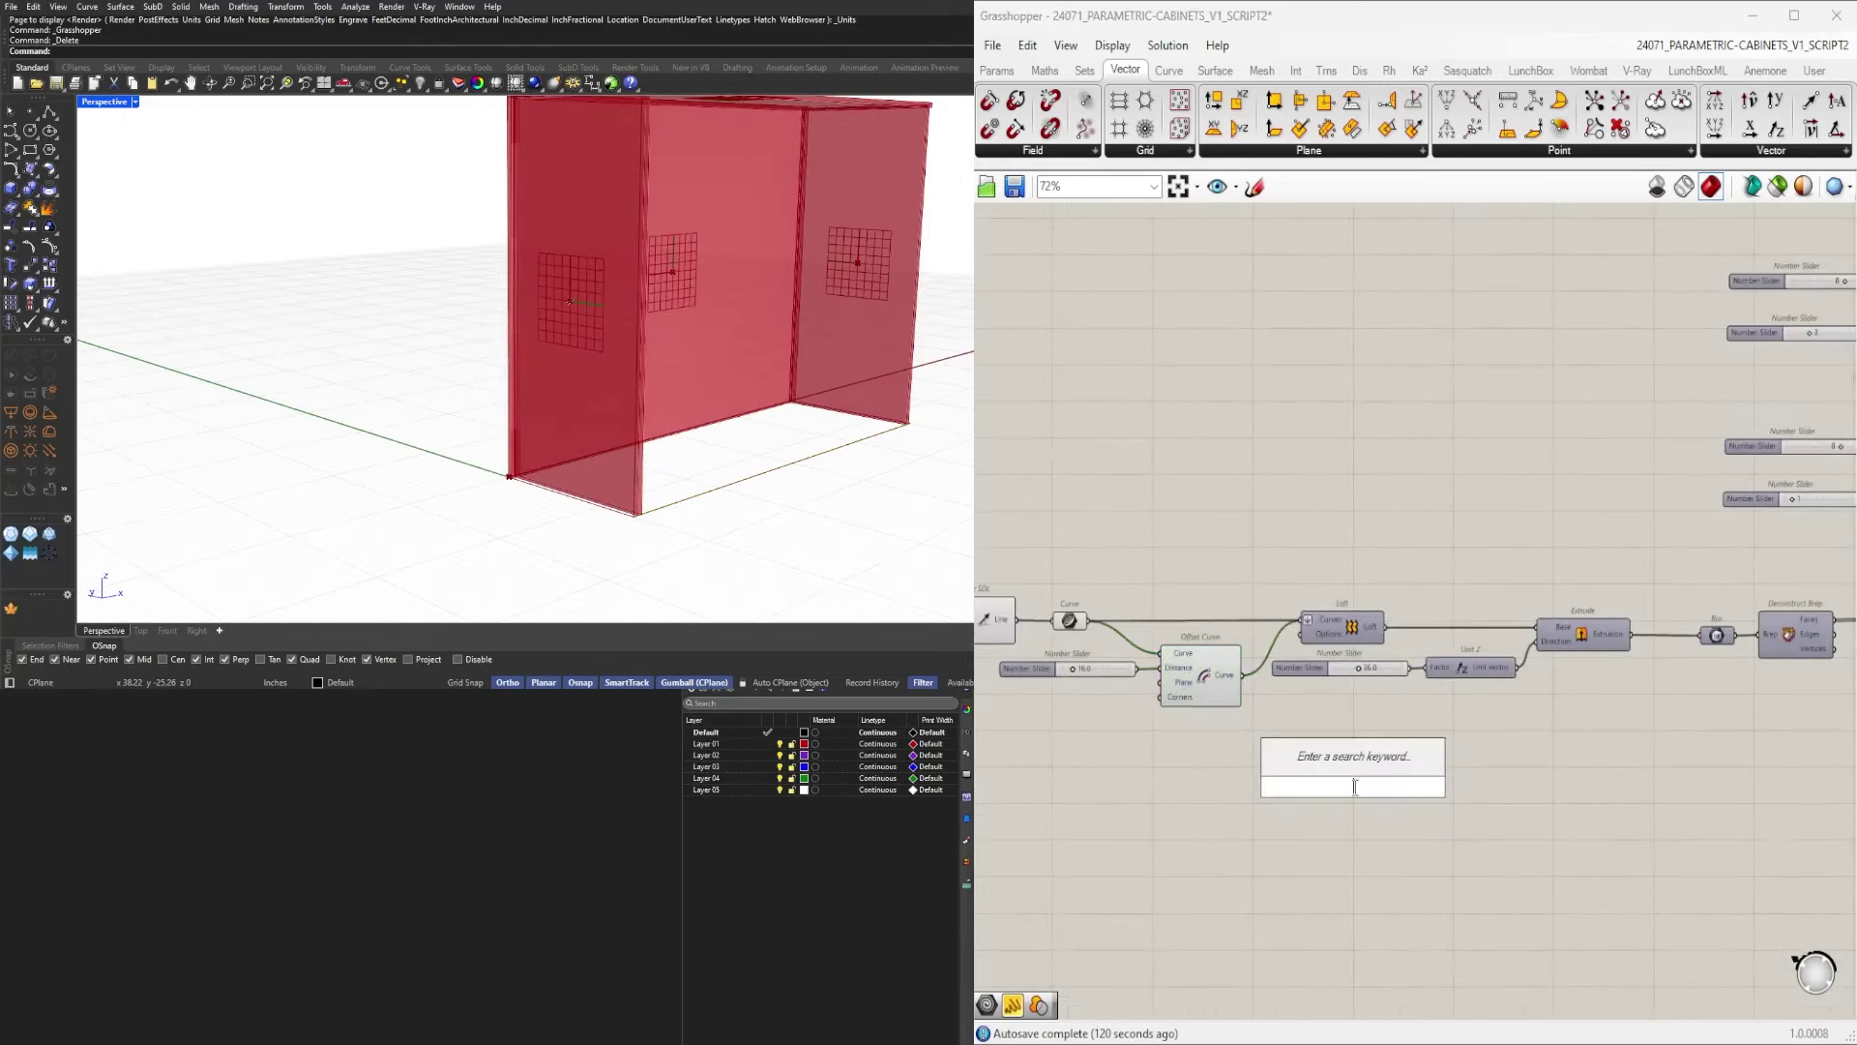
shift+right_drag(610, 430, 606, 478)
scroll(1238, 639, down, 2)
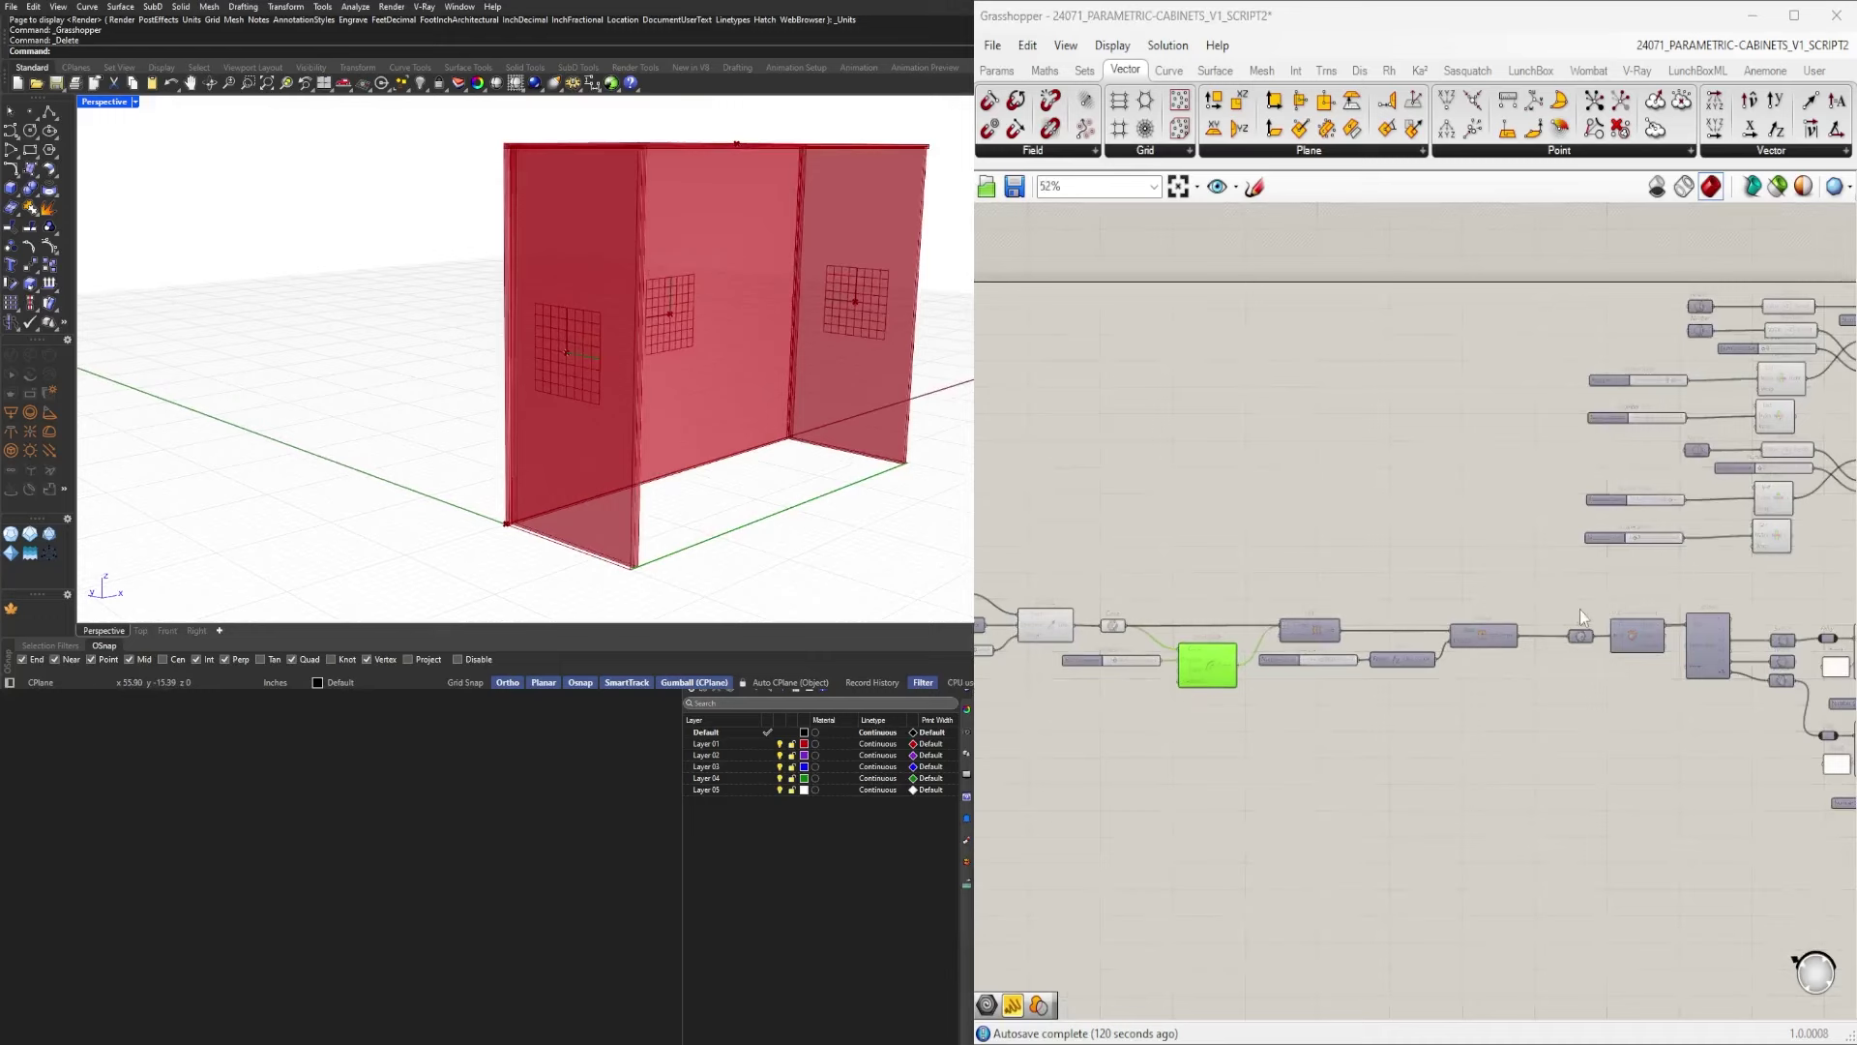
scroll(1777, 386, up, 3)
right_drag(1777, 386, 1652, 425)
click(1652, 426)
right_drag(779, 346, 642, 332)
scroll(615, 282, up, 5)
scroll(666, 296, down, 6)
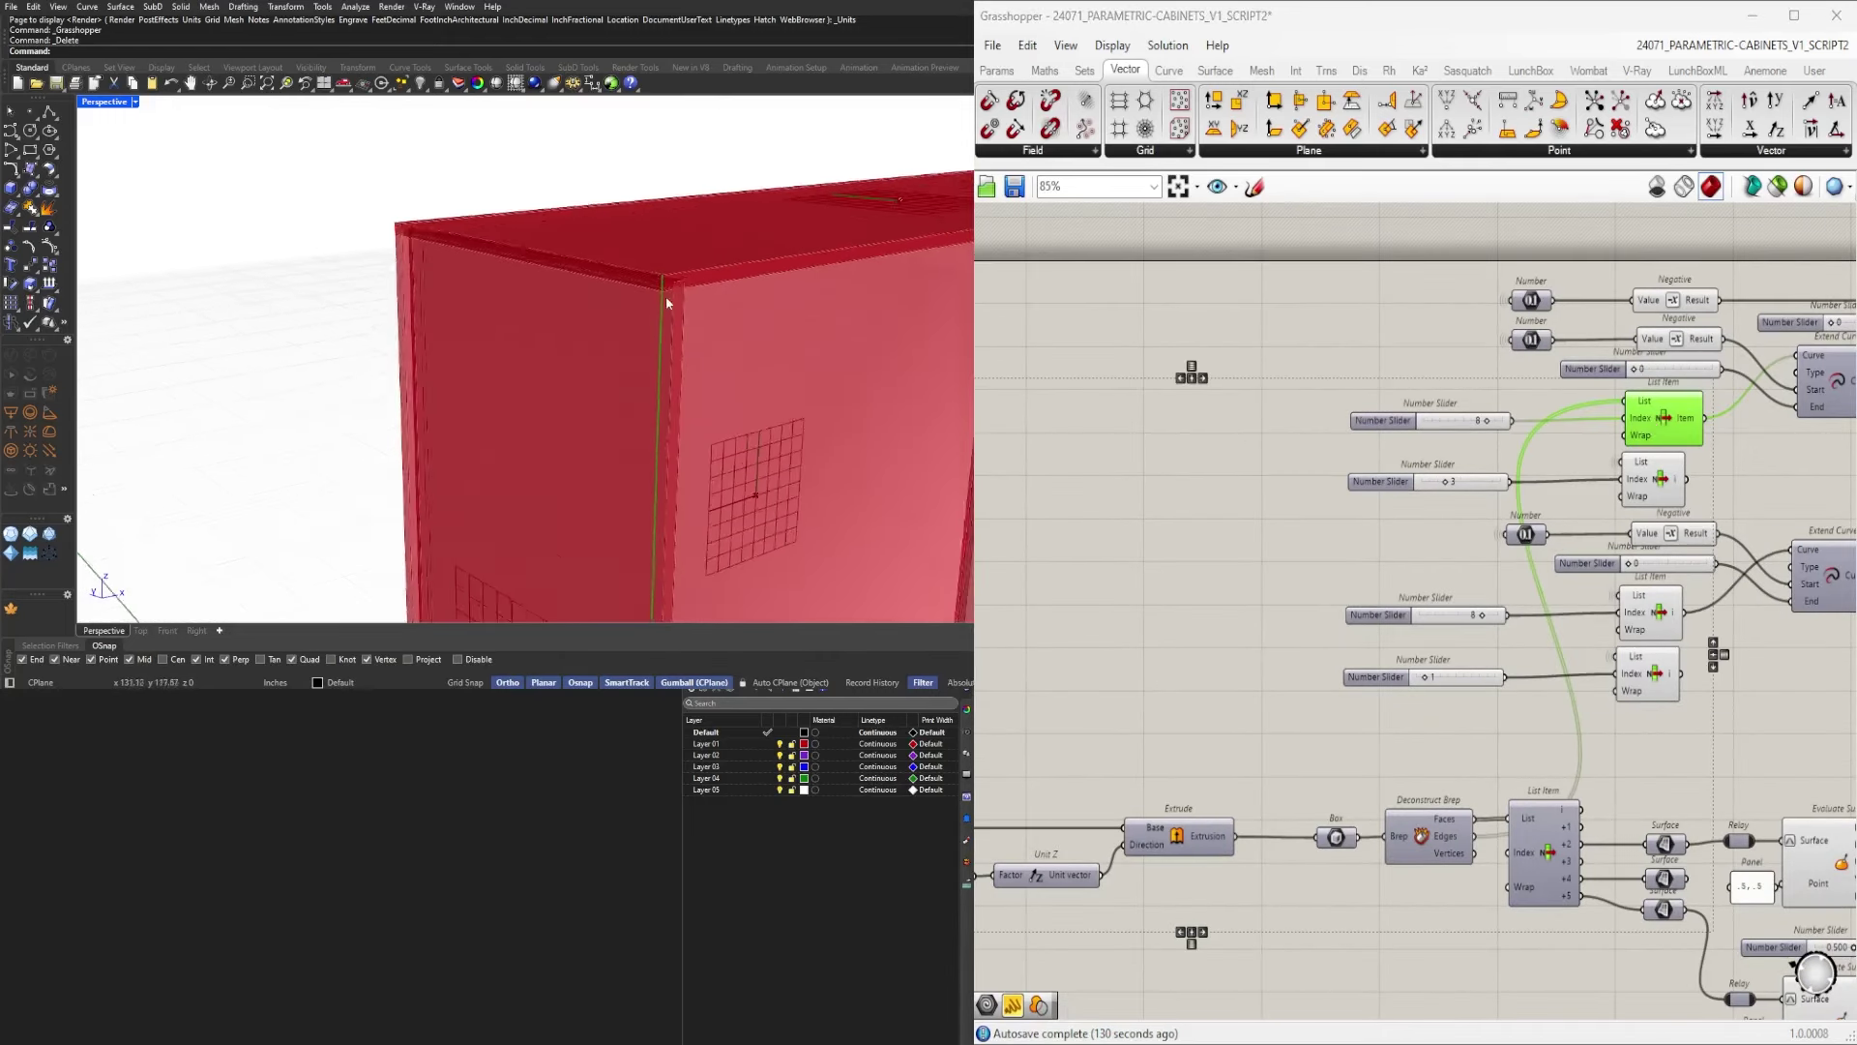
shift+right_drag(714, 387, 726, 209)
scroll(1720, 512, down, 3)
right_drag(1732, 543, 1600, 553)
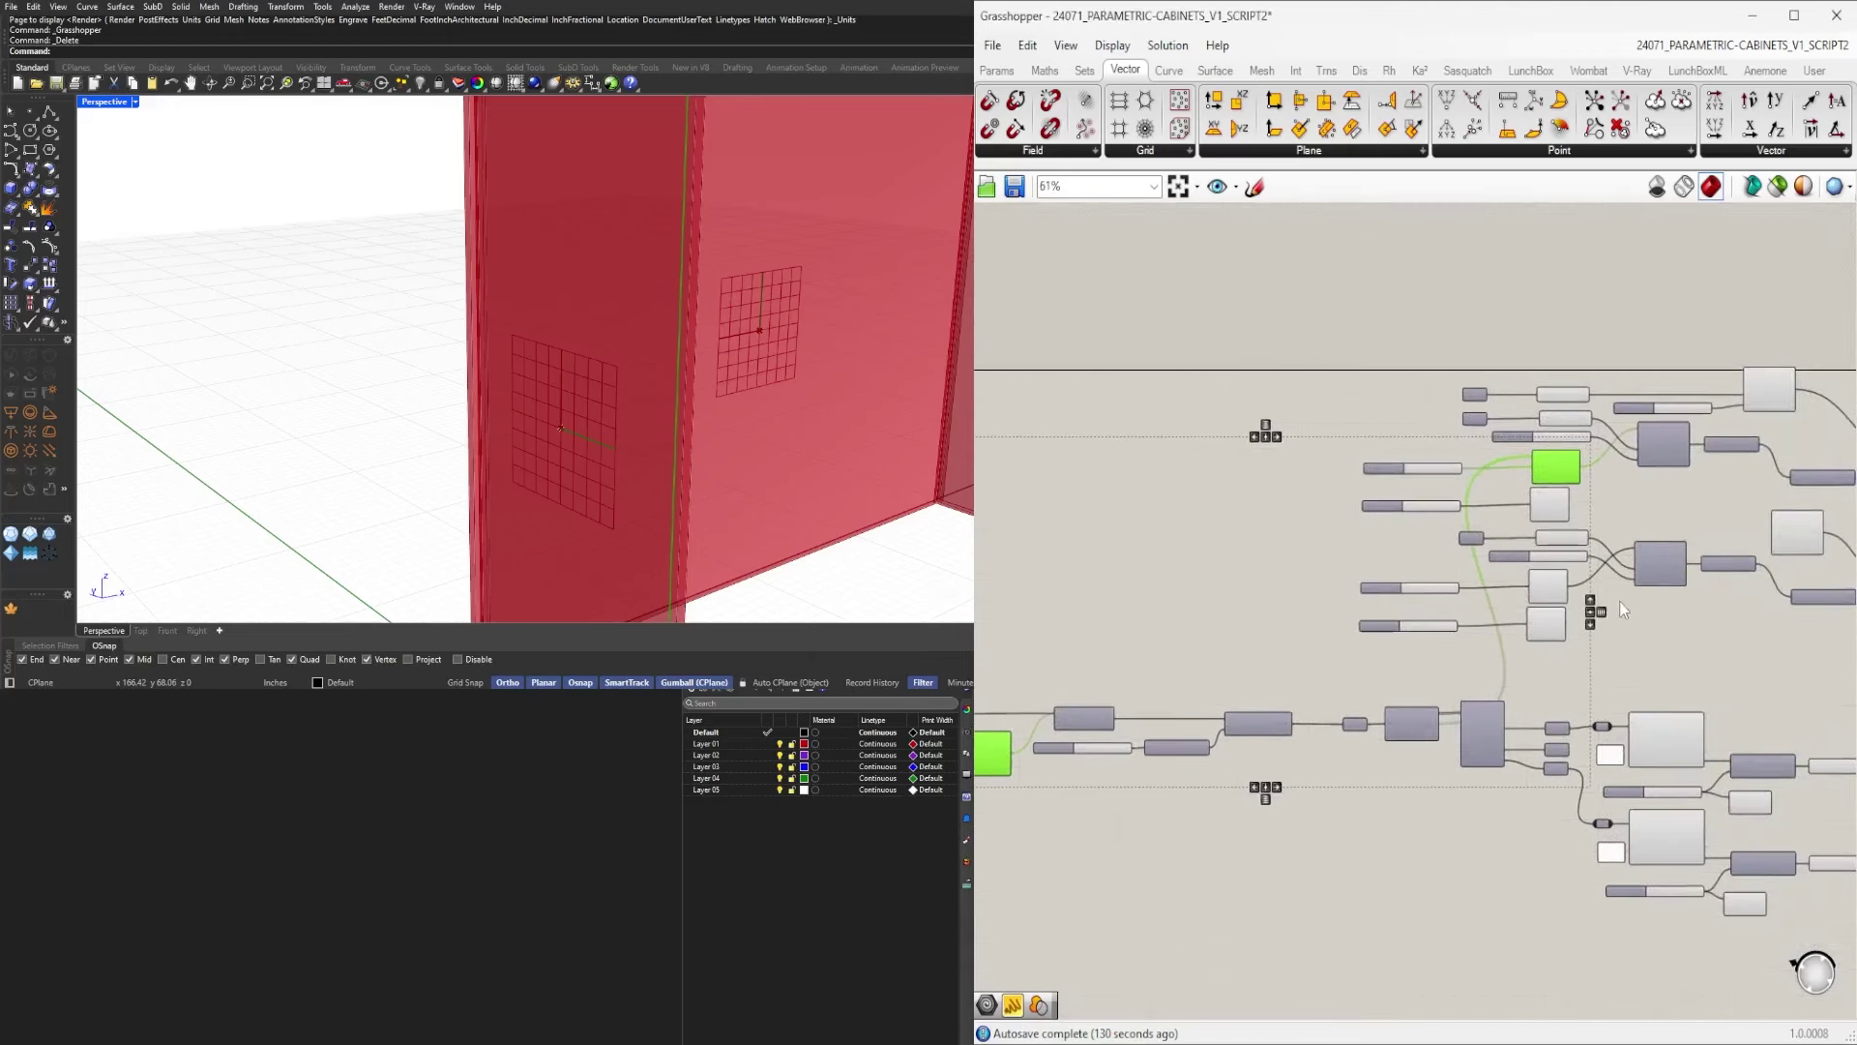
Add an Extrude component below Loft and connect Offset Curve's Curve output to its Base input.
scroll(1611, 580, up, 3)
right_drag(1281, 734, 1645, 645)
right_drag(1181, 845, 1456, 817)
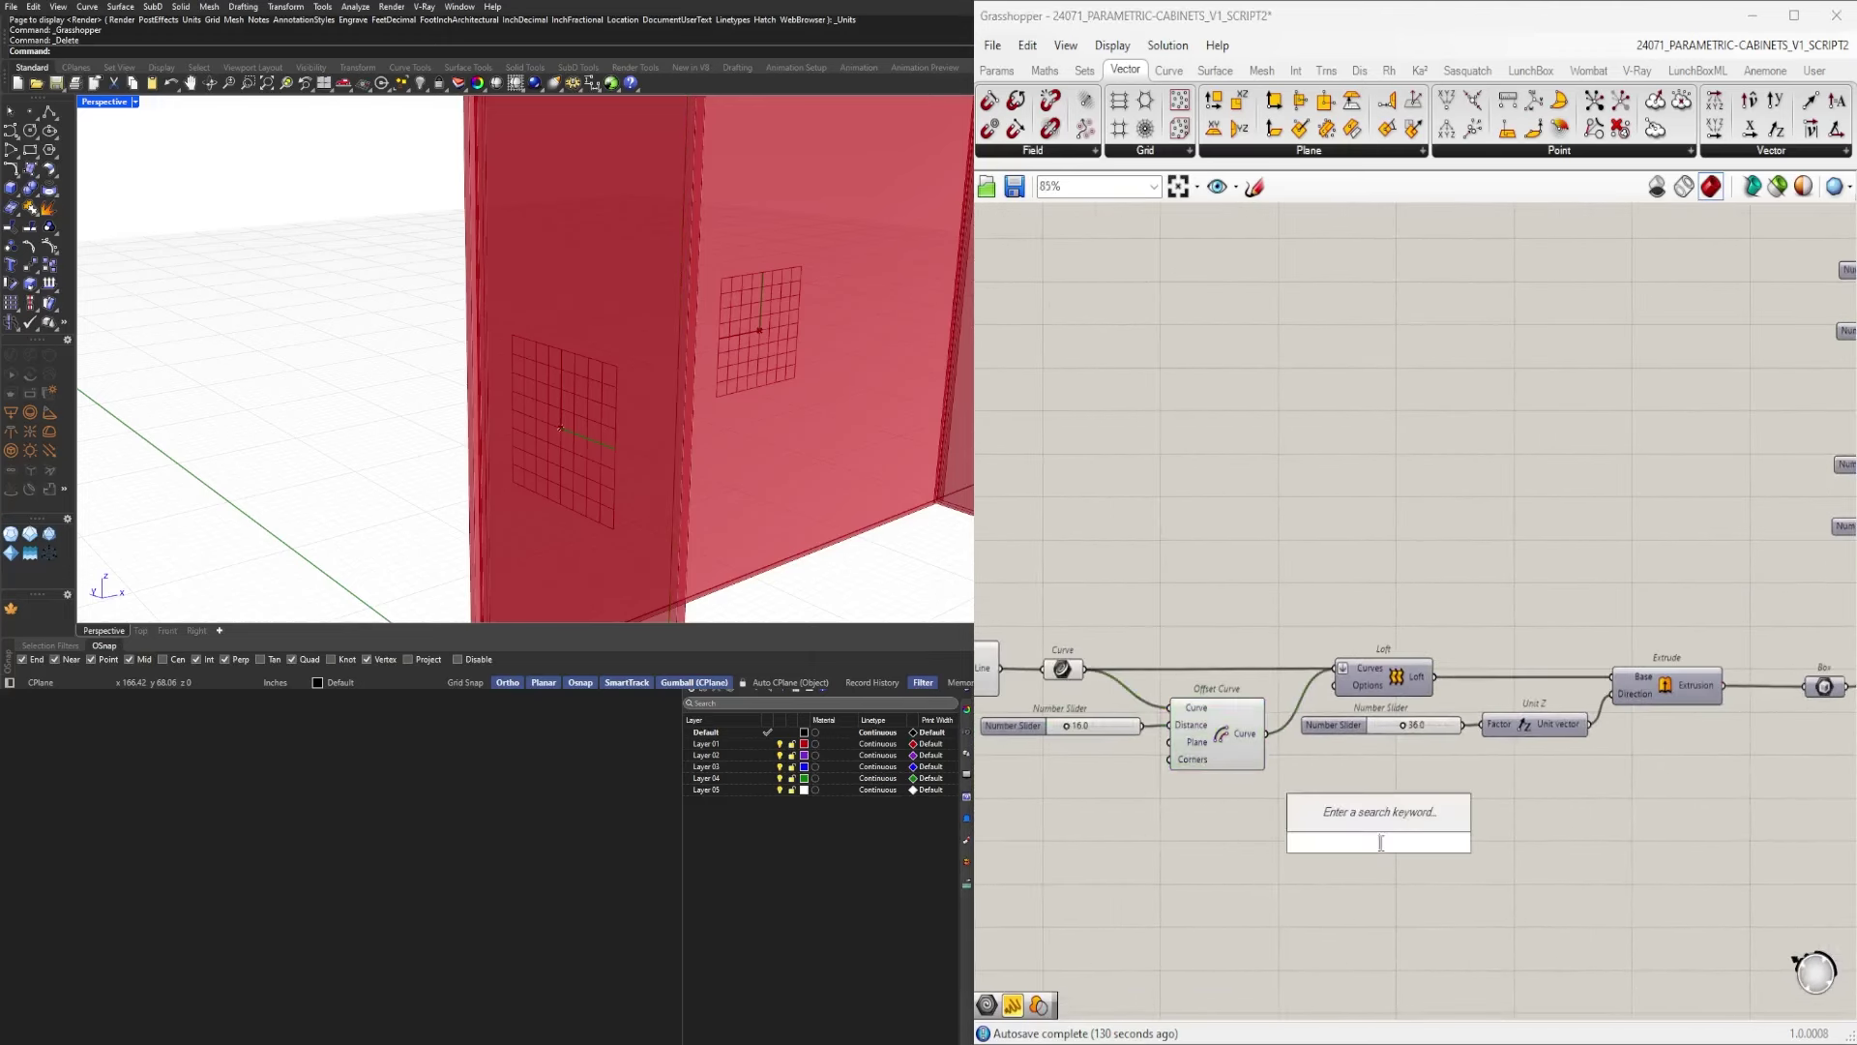
text(extrude)
key(Return)
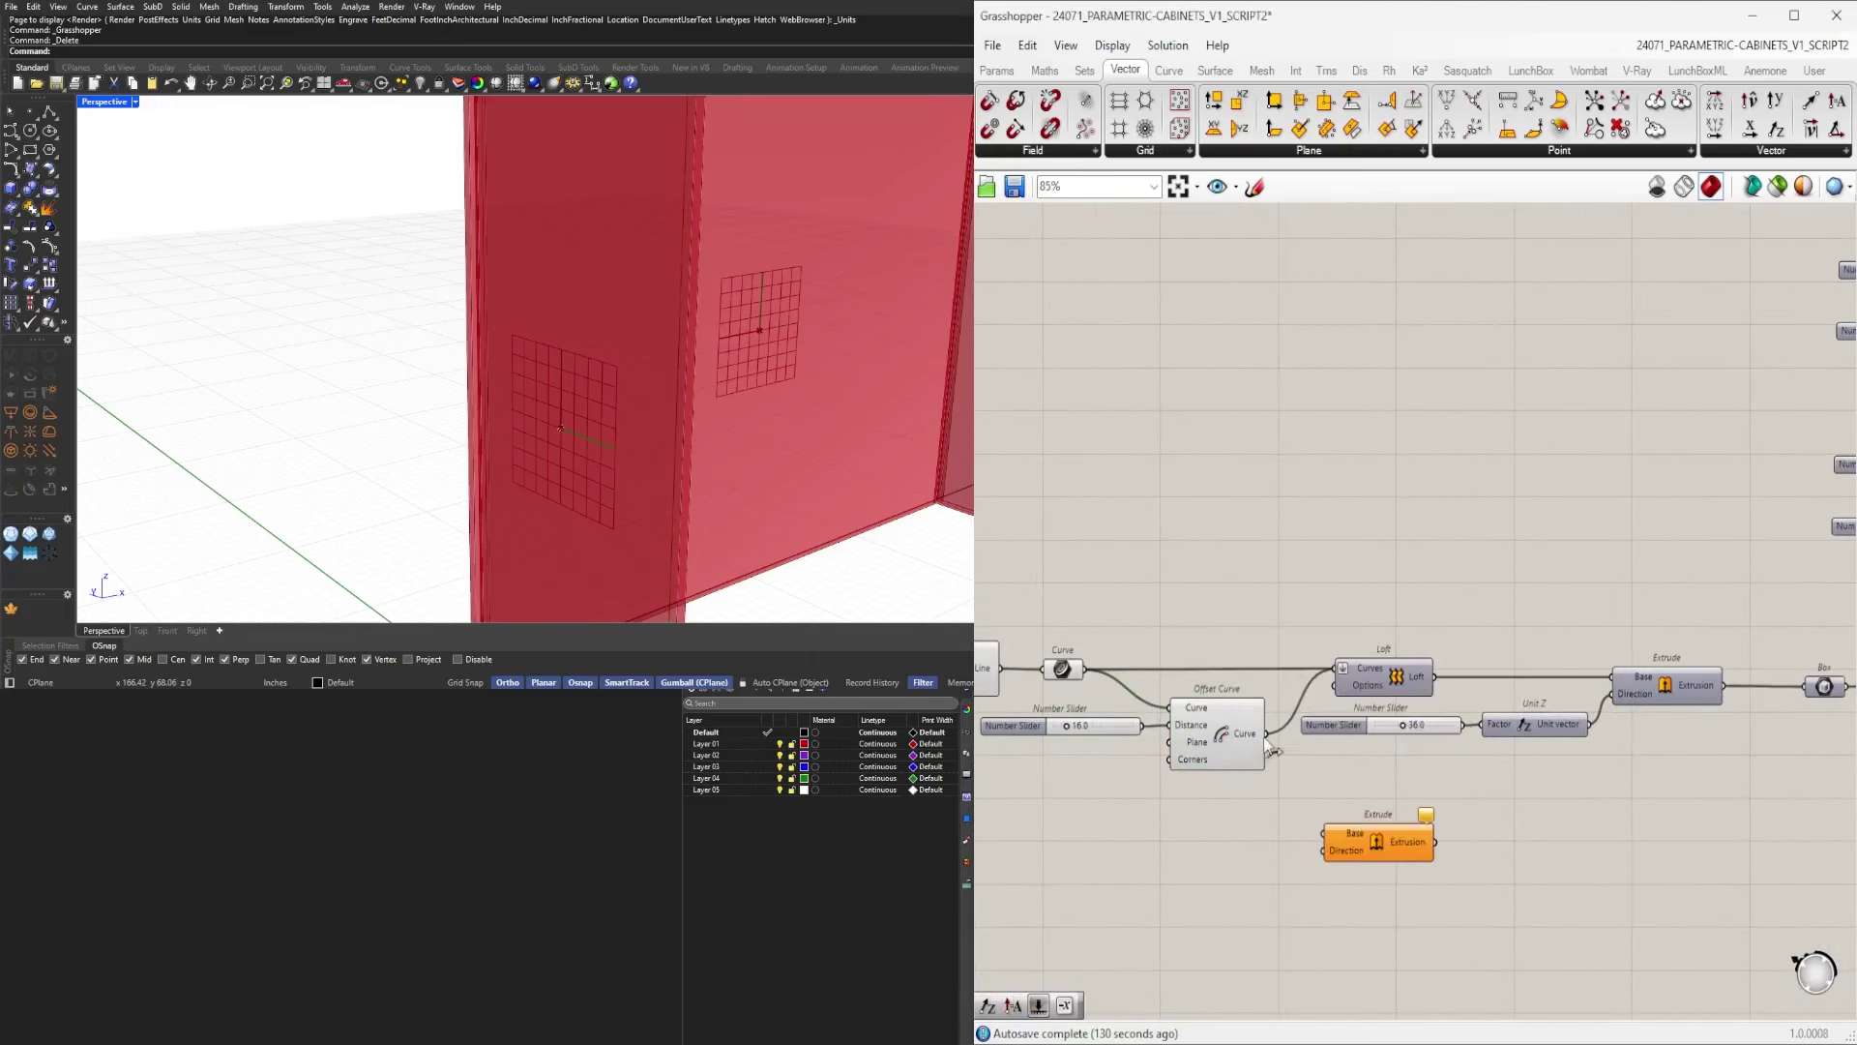
scroll(1331, 843, down, 2)
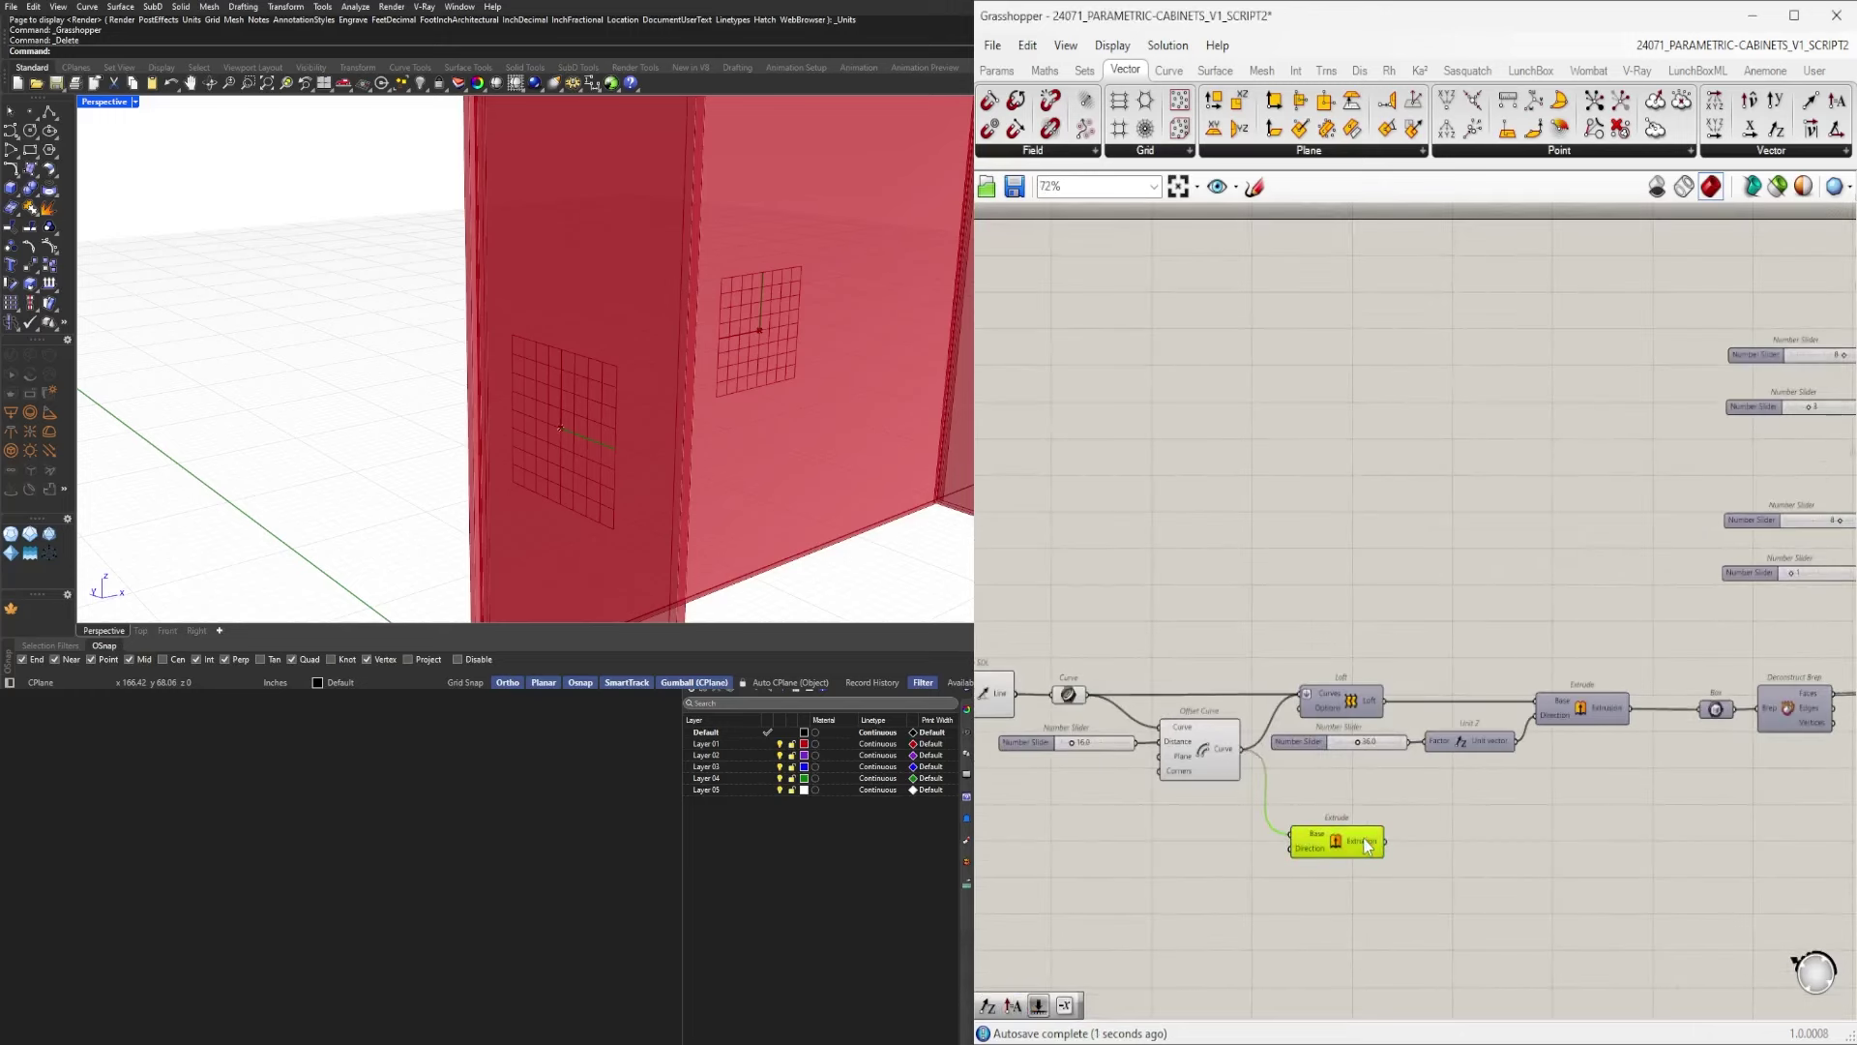
scroll(1367, 844, down, 2)
Add a Surface parameter above the existing ones and connect the face List Item's i output to it.
right_drag(1568, 855, 1463, 776)
scroll(1549, 723, up, 2)
right_drag(1685, 655, 1301, 631)
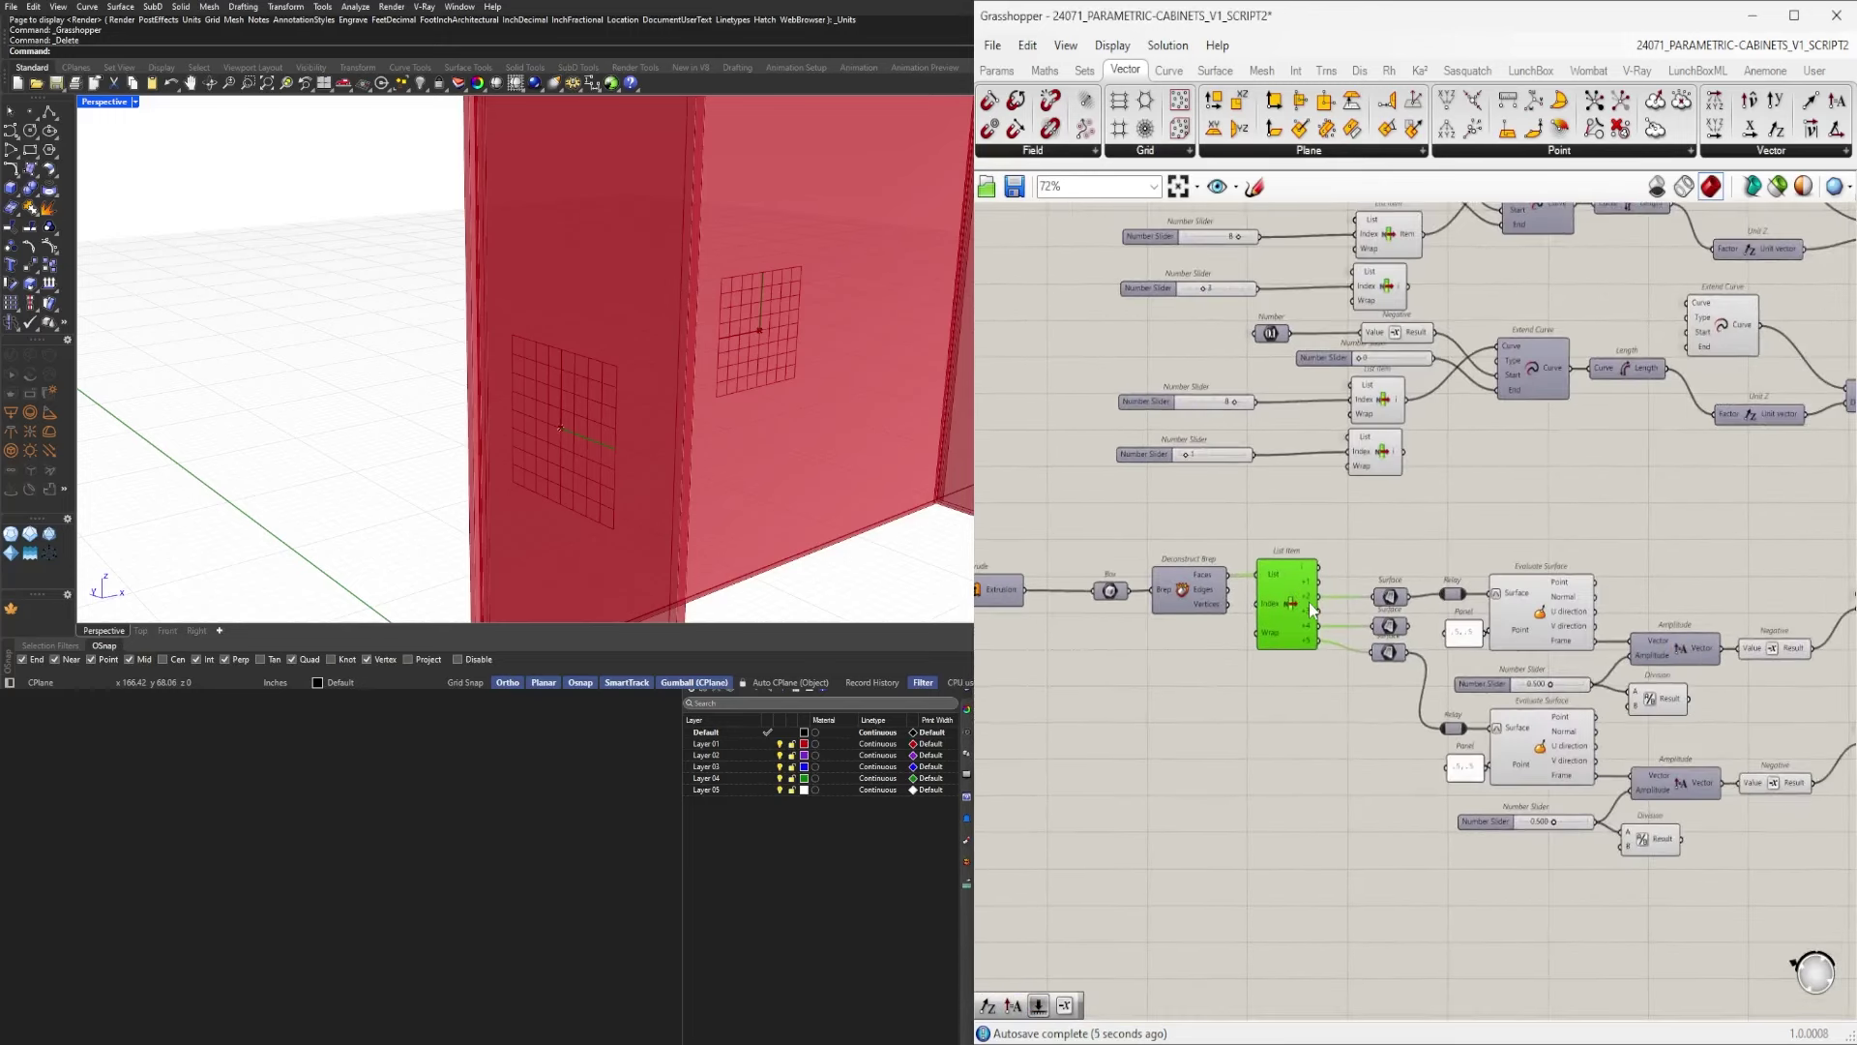
scroll(1293, 629, up, 1)
scroll(1408, 504, up, 3)
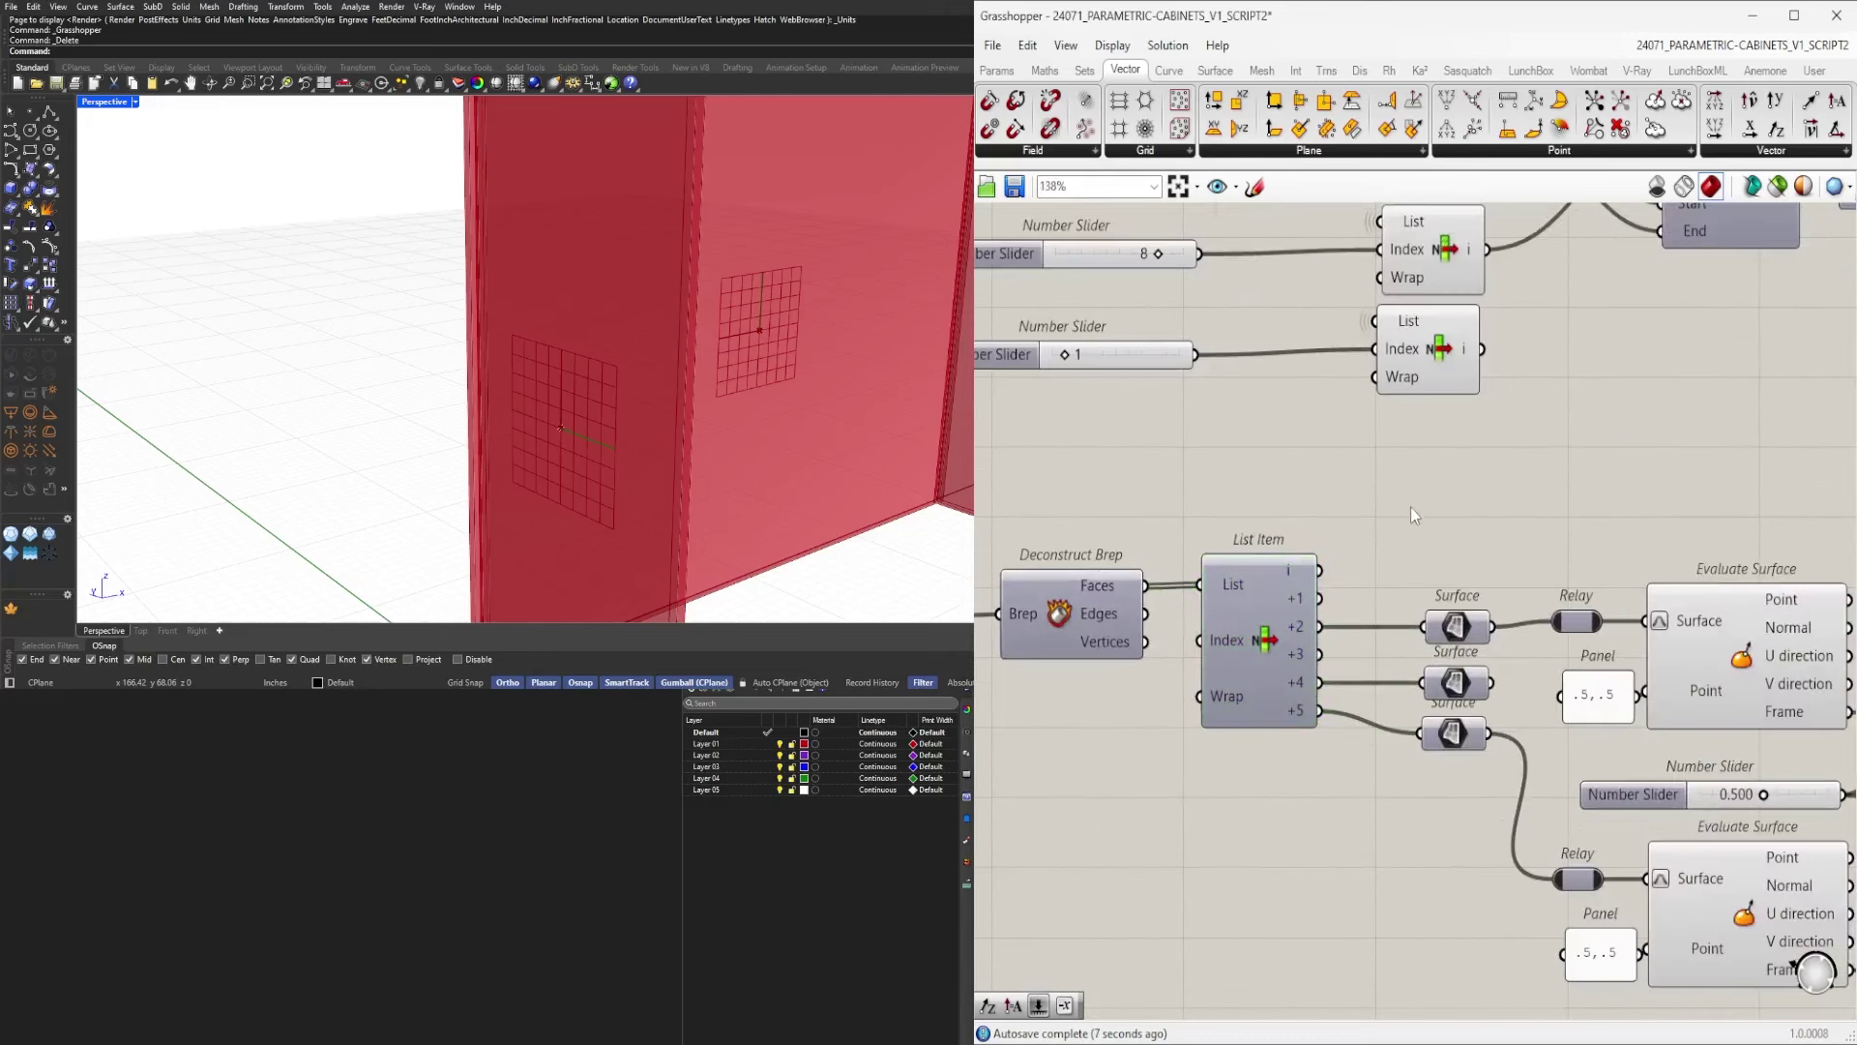
double_click(1426, 531)
text(sur)
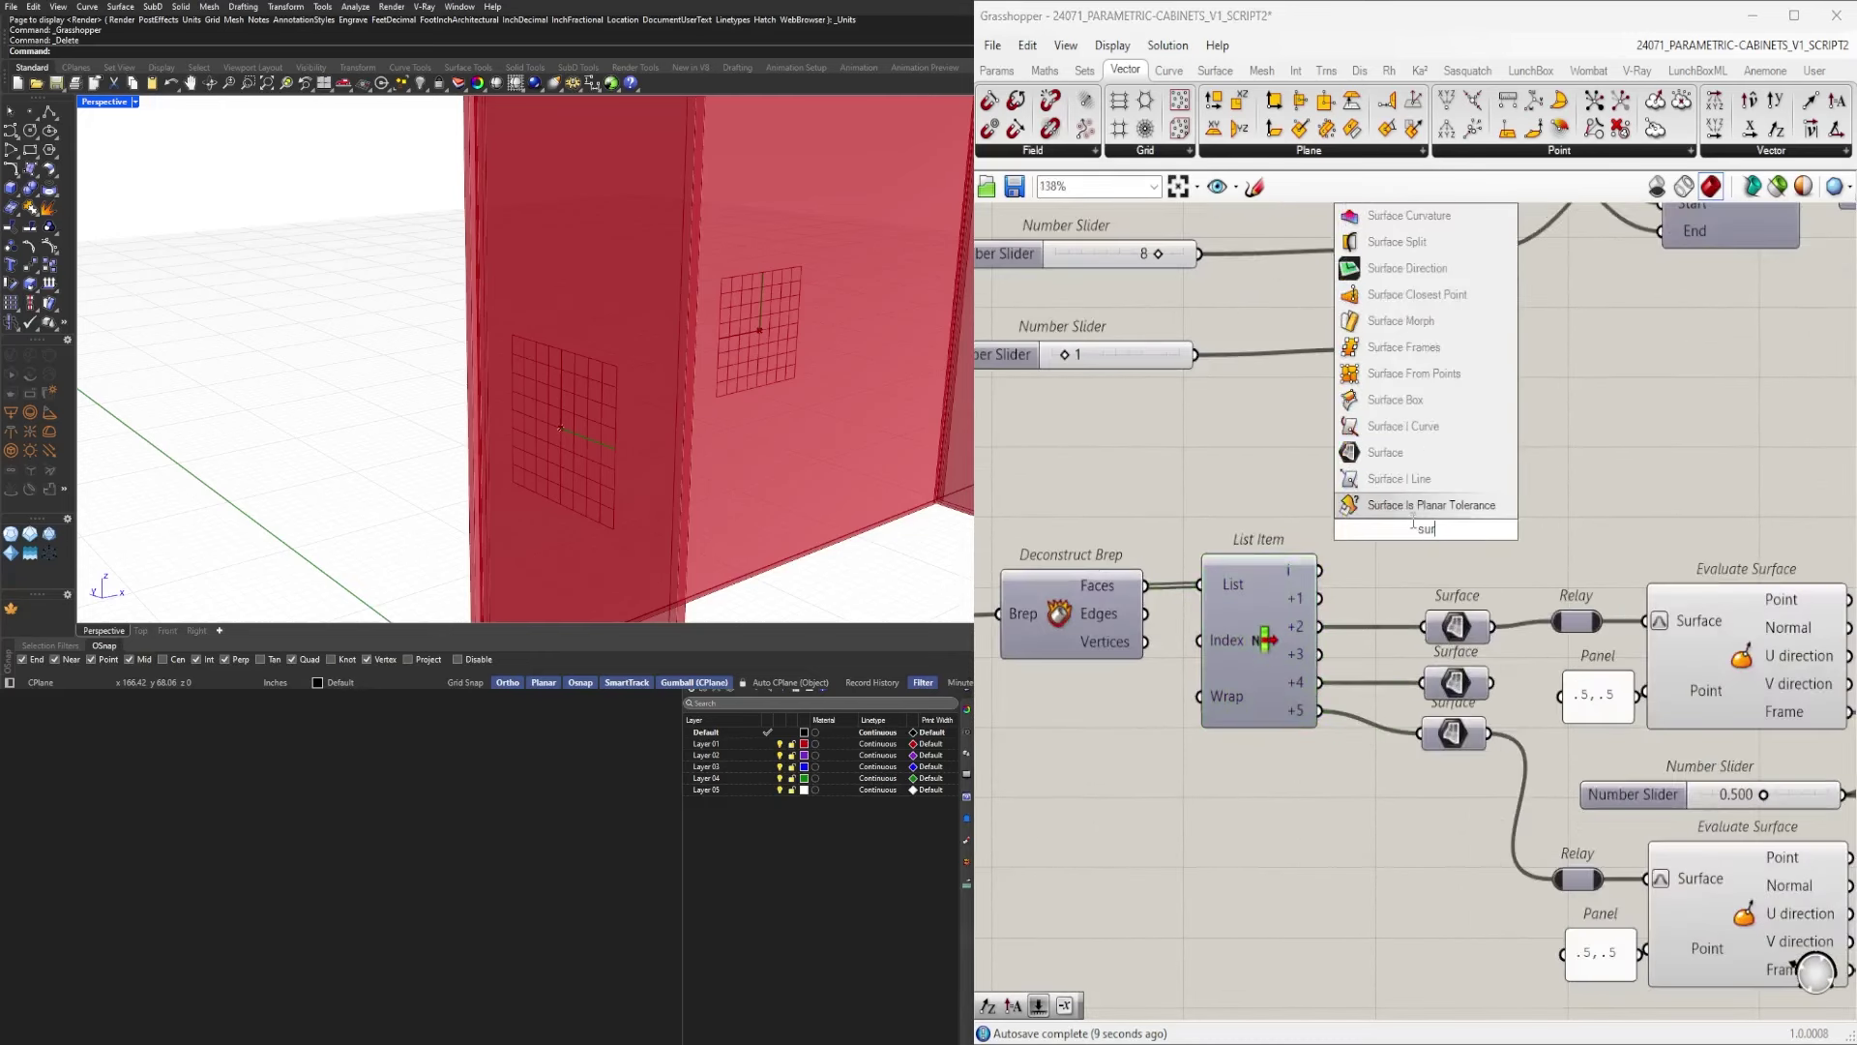
text(face)
key(Return)
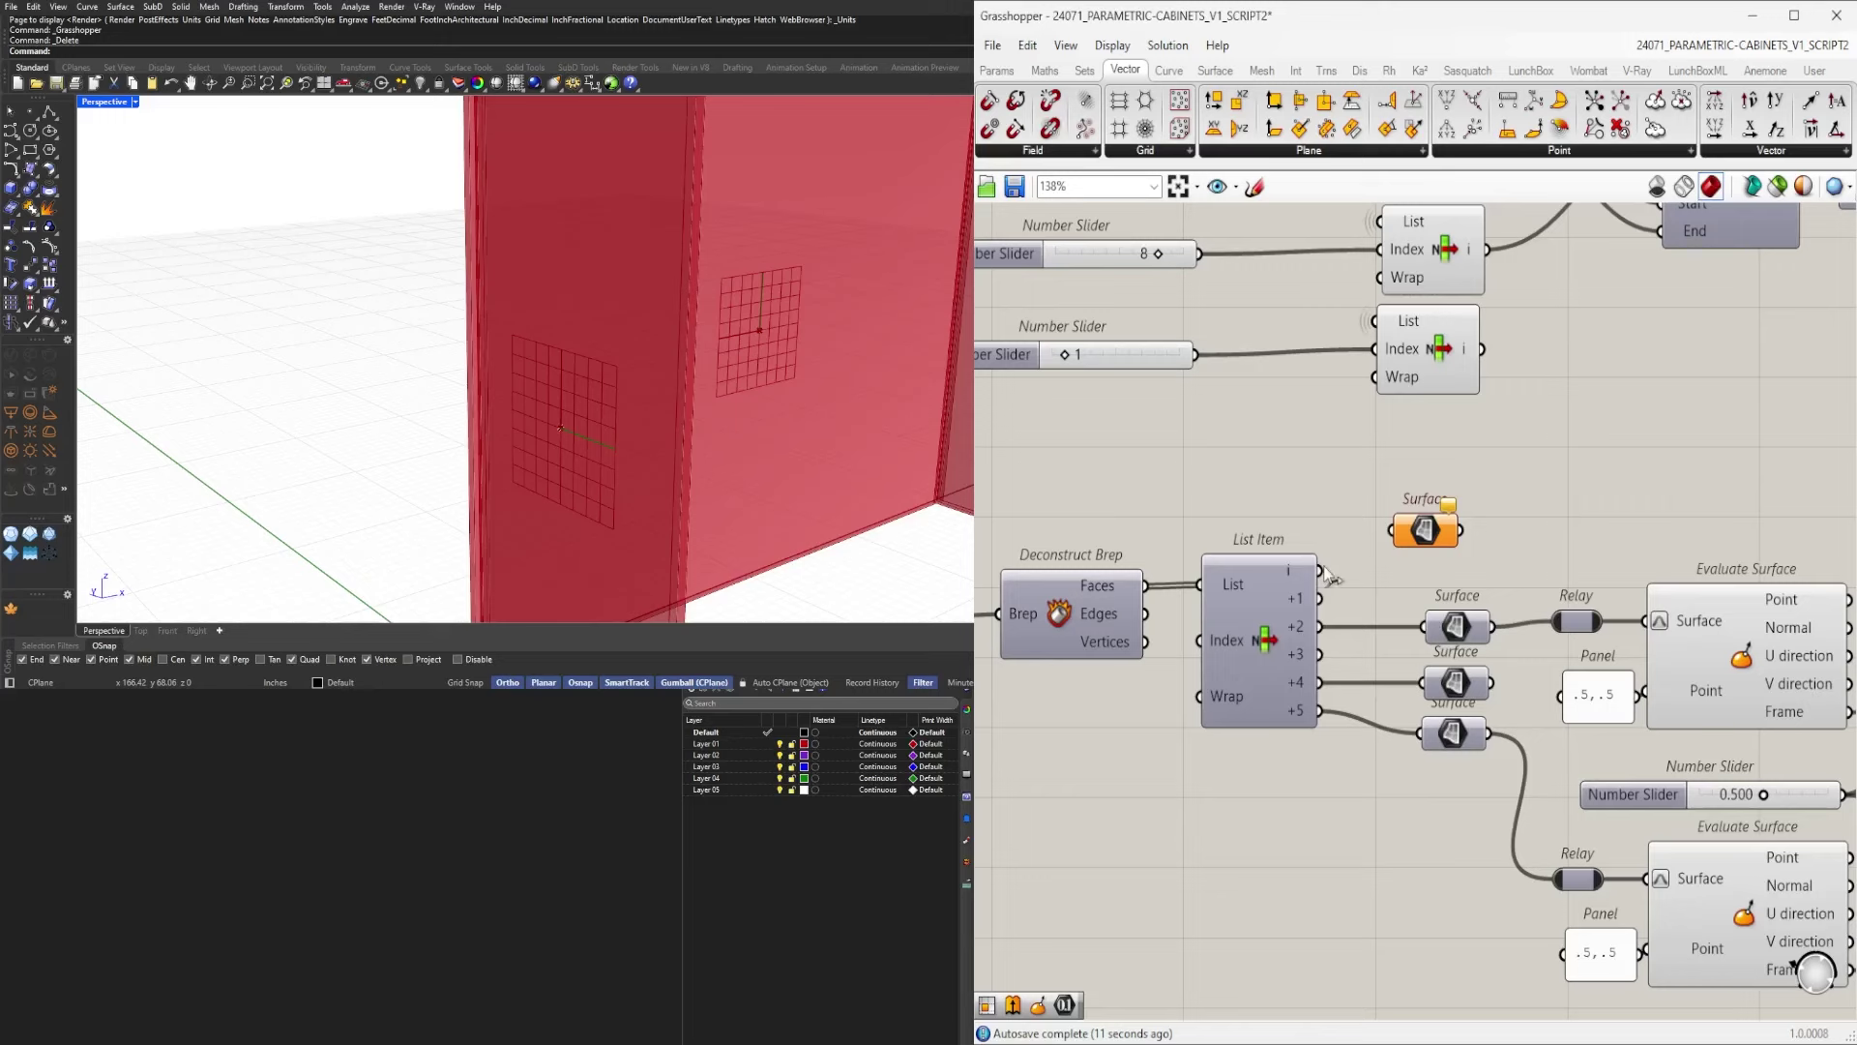
drag(1322, 571, 1421, 530)
Check the cabinet's bottom face in the perspective view and move the new Surface parameter below the lower Evaluate Surface chain.
scroll(861, 332, down, 3)
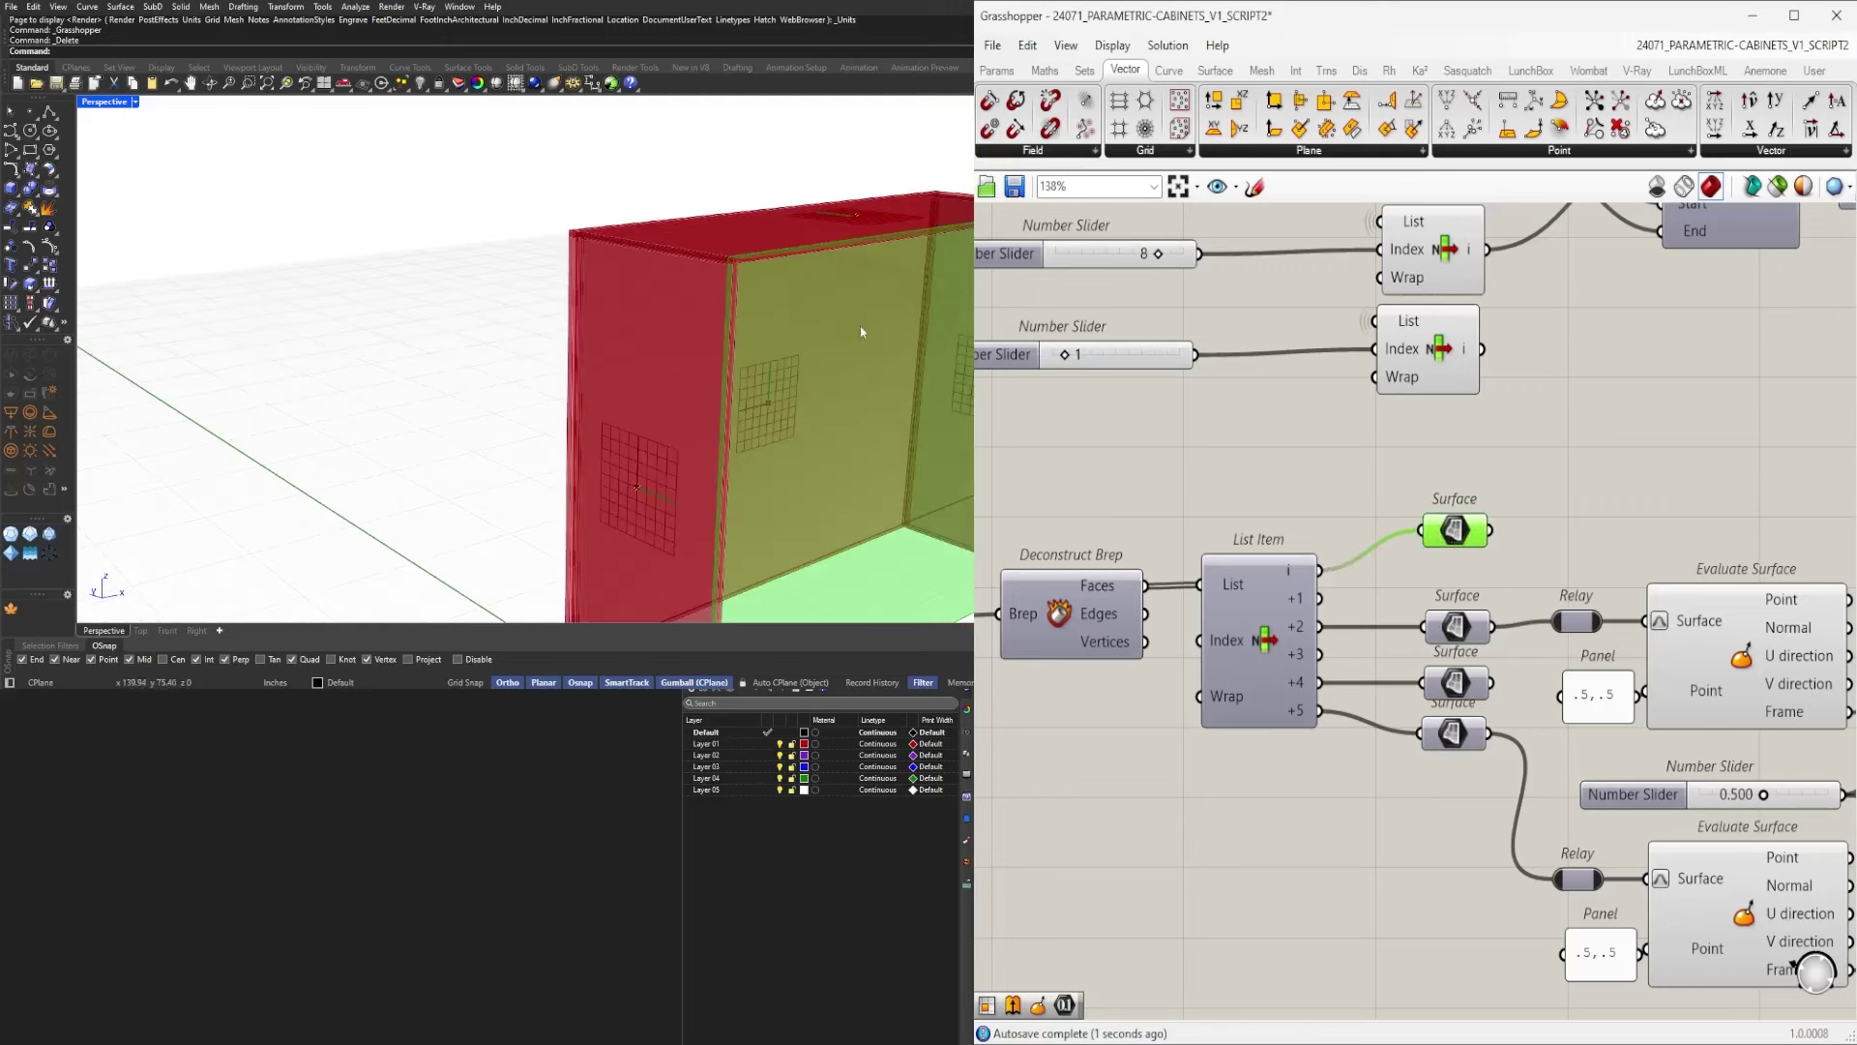
scroll(861, 332, down, 2)
scroll(1435, 530, down, 4)
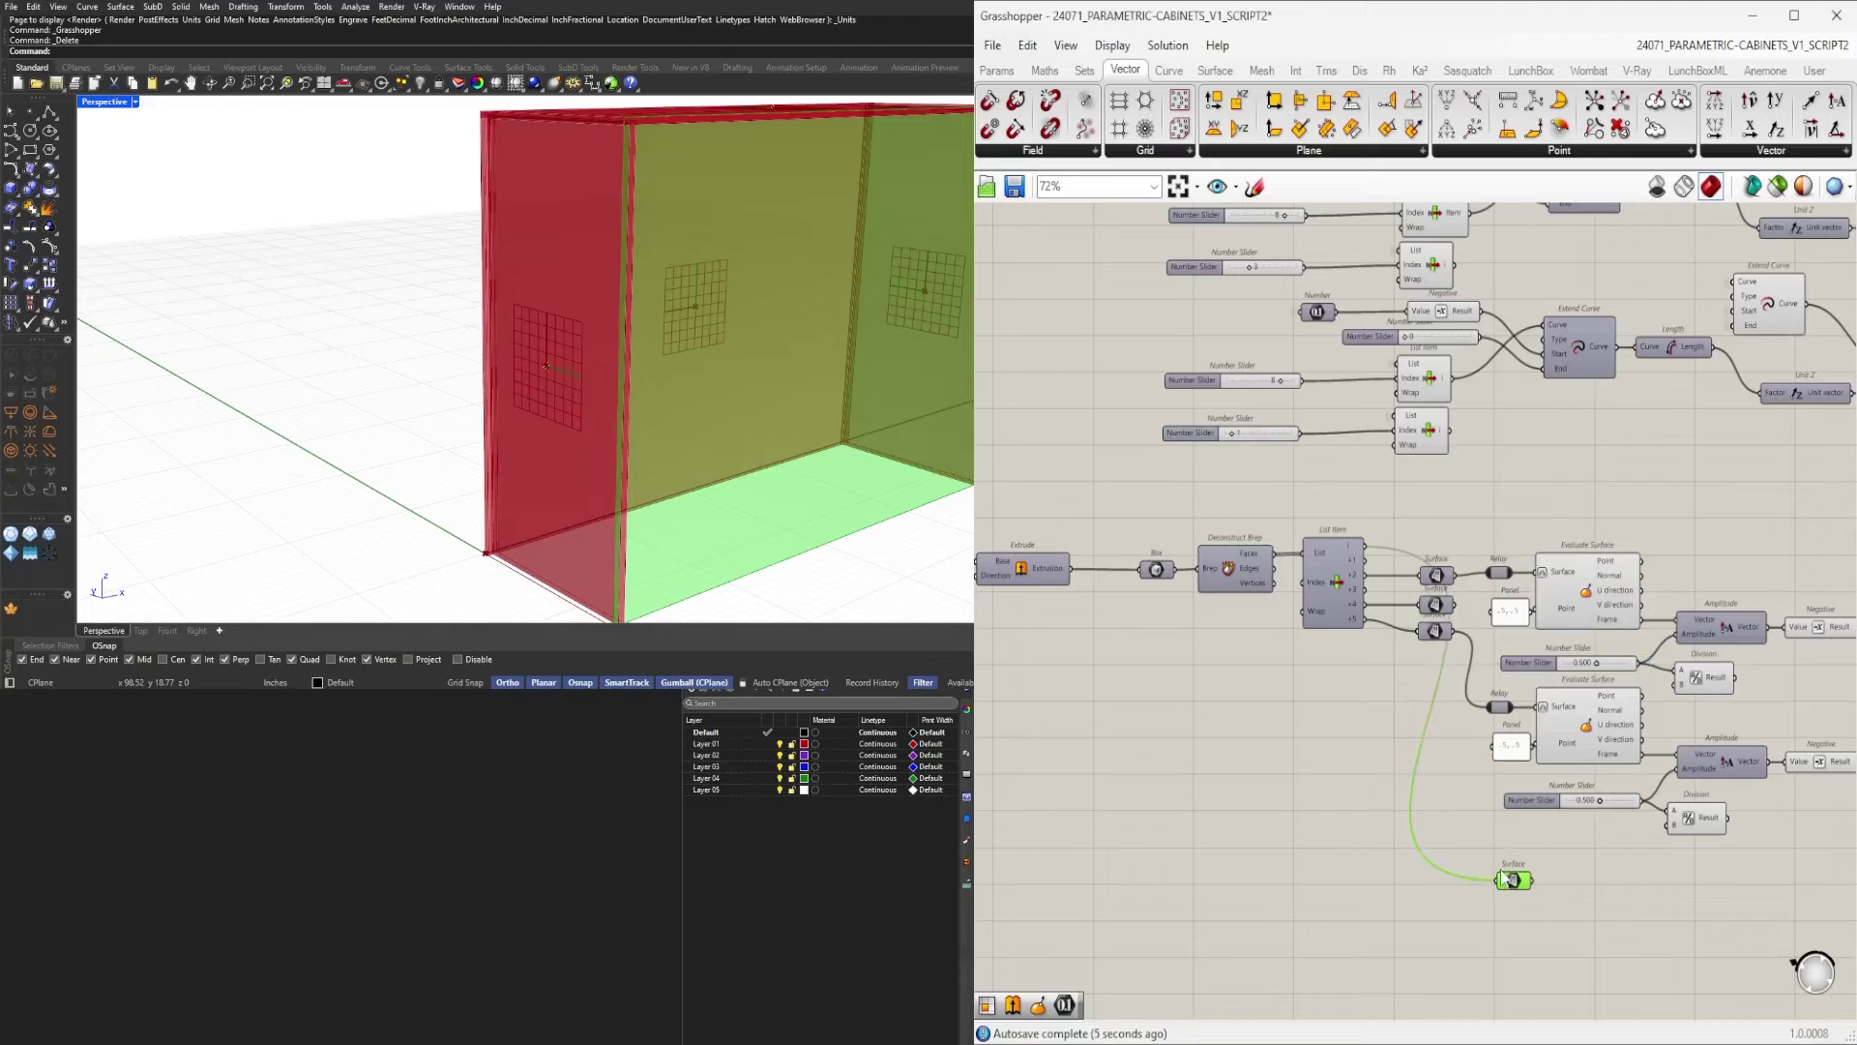
Move the cabinet box chain and its Evaluate Surface chains up, closer to the List Item components above.
scroll(1511, 878, down, 5)
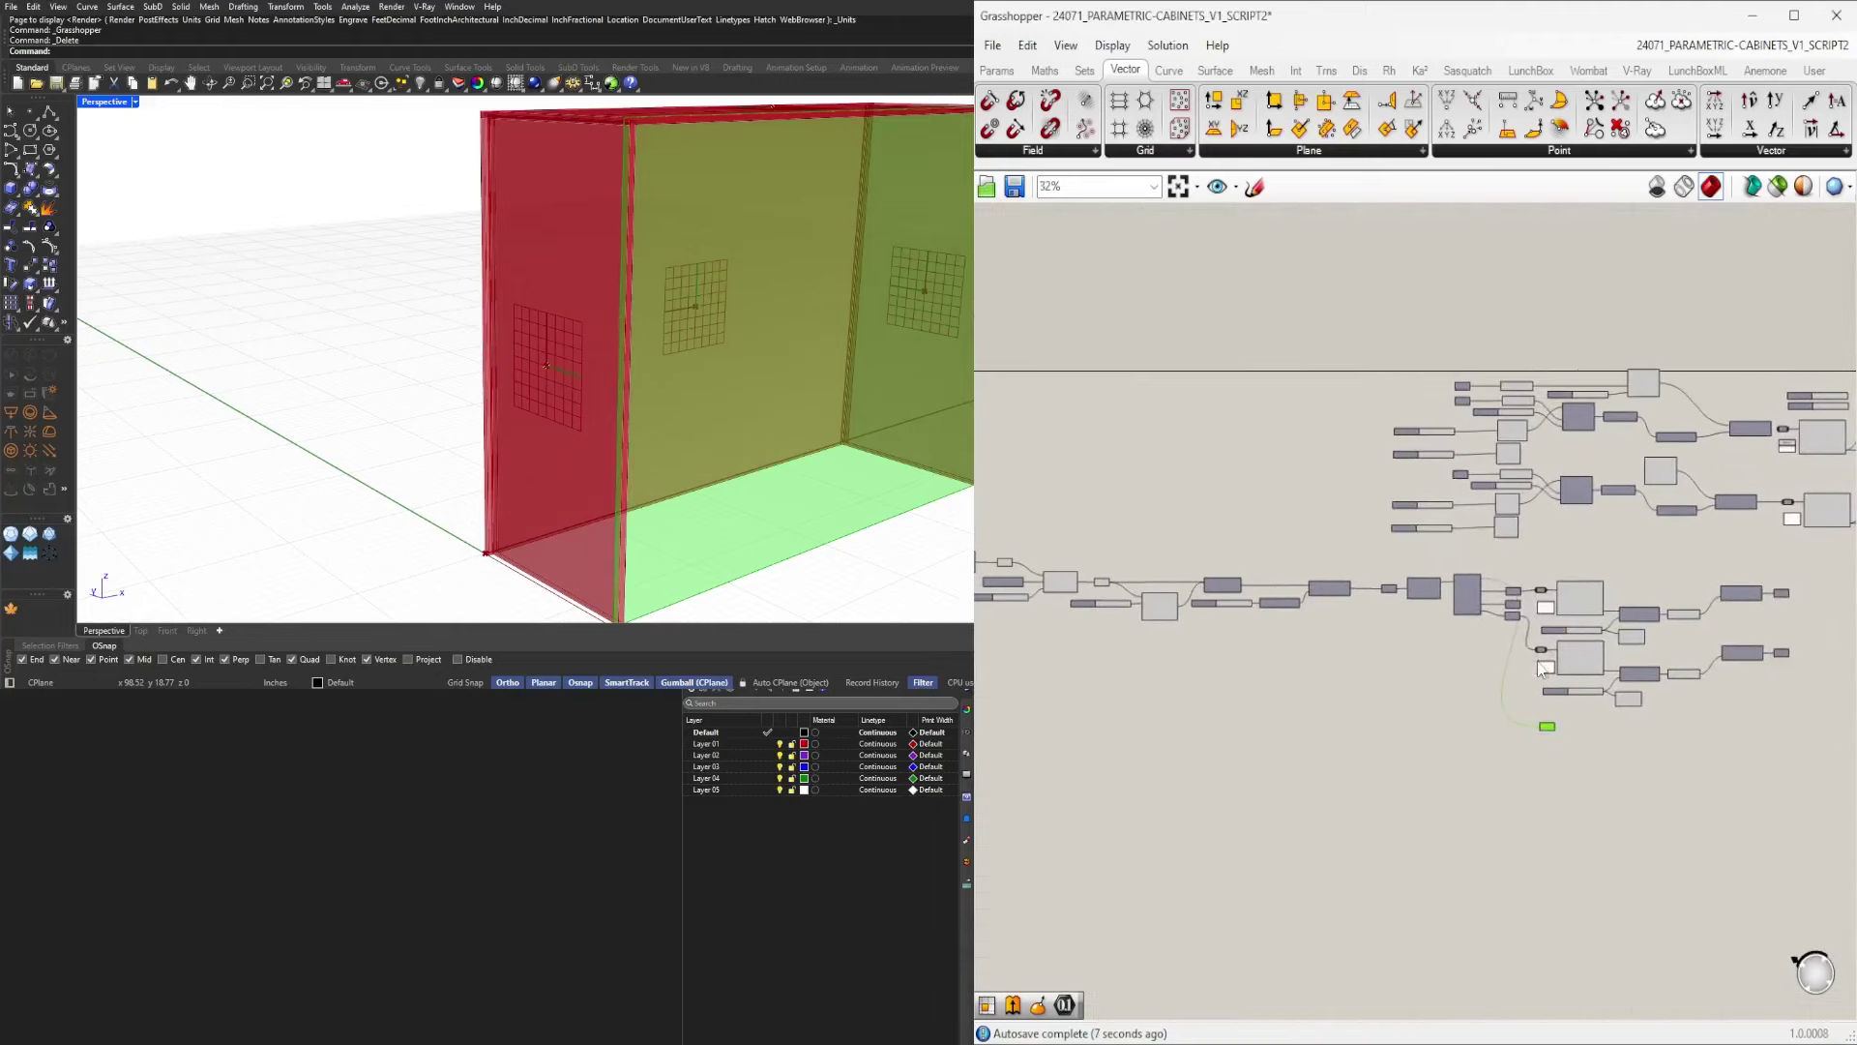
scroll(1542, 670, down, 3)
drag(1759, 756, 1193, 619)
scroll(1403, 590, up, 6)
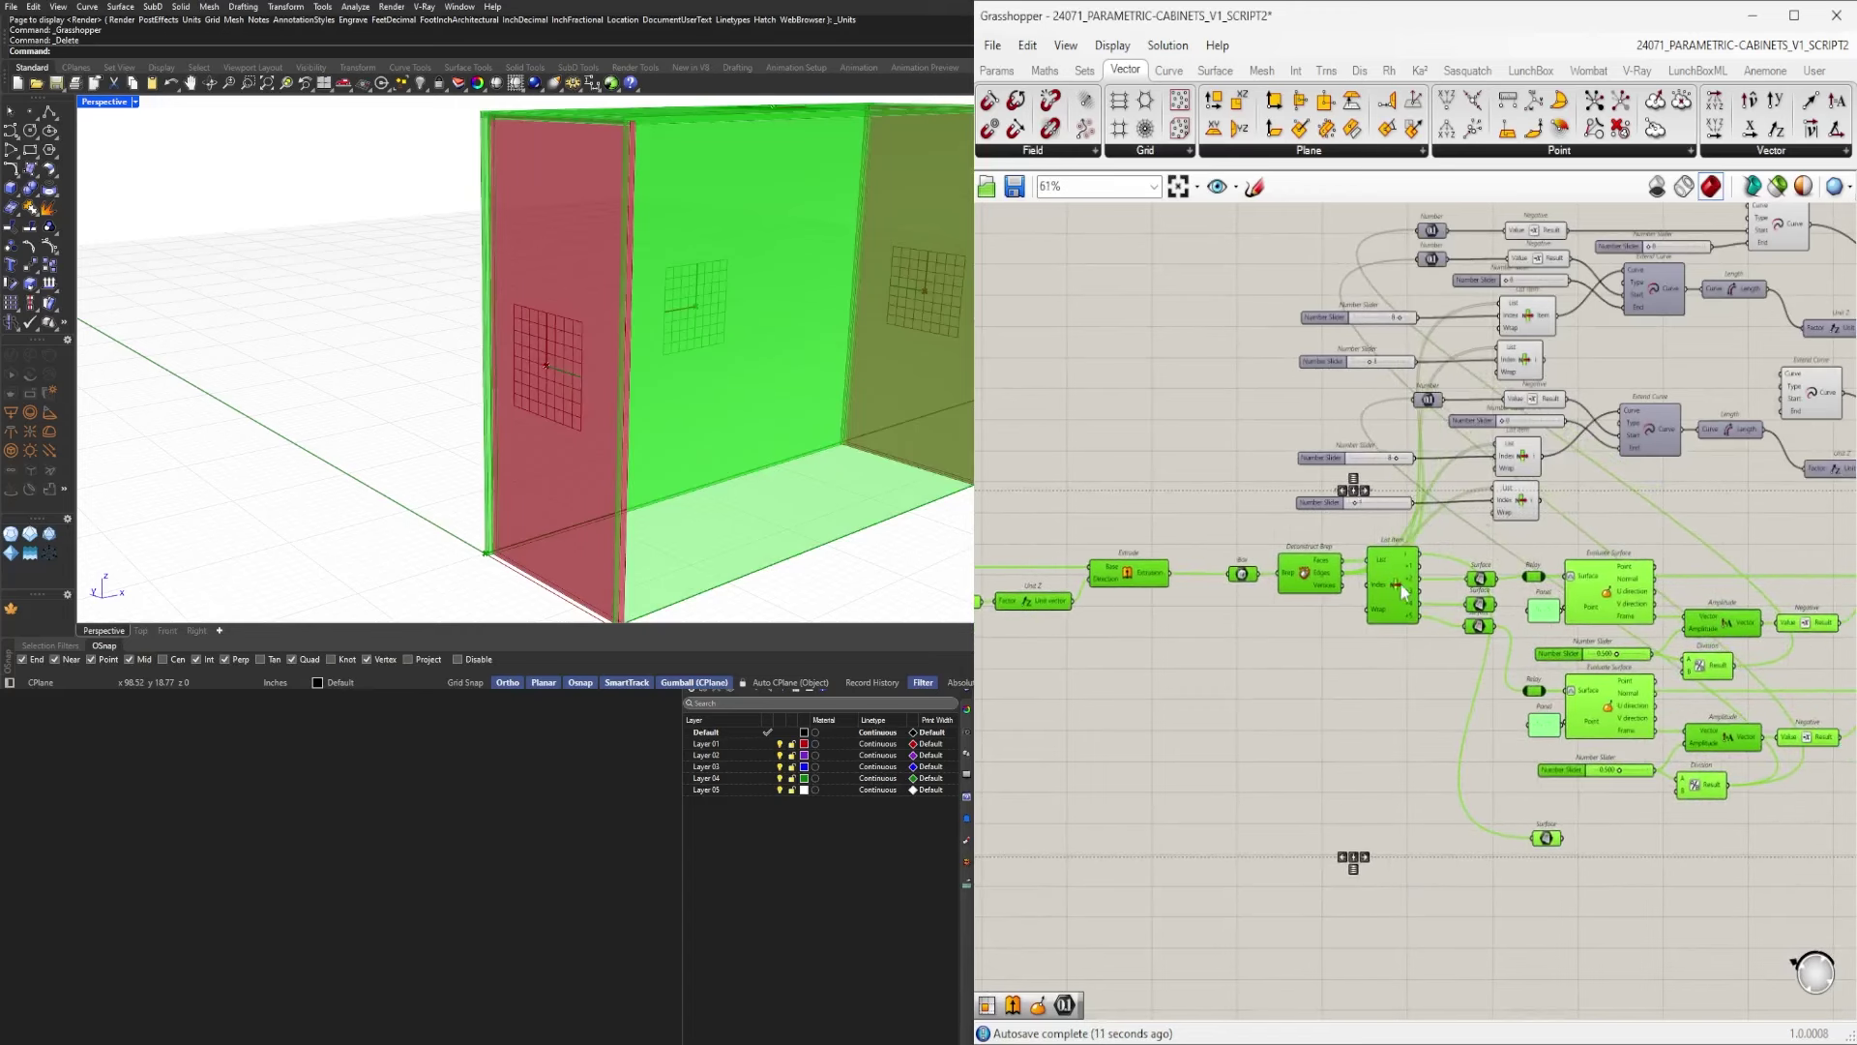
mouse_move(1402, 592)
mouse_down()
mouse_move(1464, 588)
mouse_move(1408, 578)
mouse_up()
click(1383, 732)
Set the wire display of the lowest Surface parameter to Hidden.
scroll(1384, 730, down, 5)
scroll(1440, 753, up, 7)
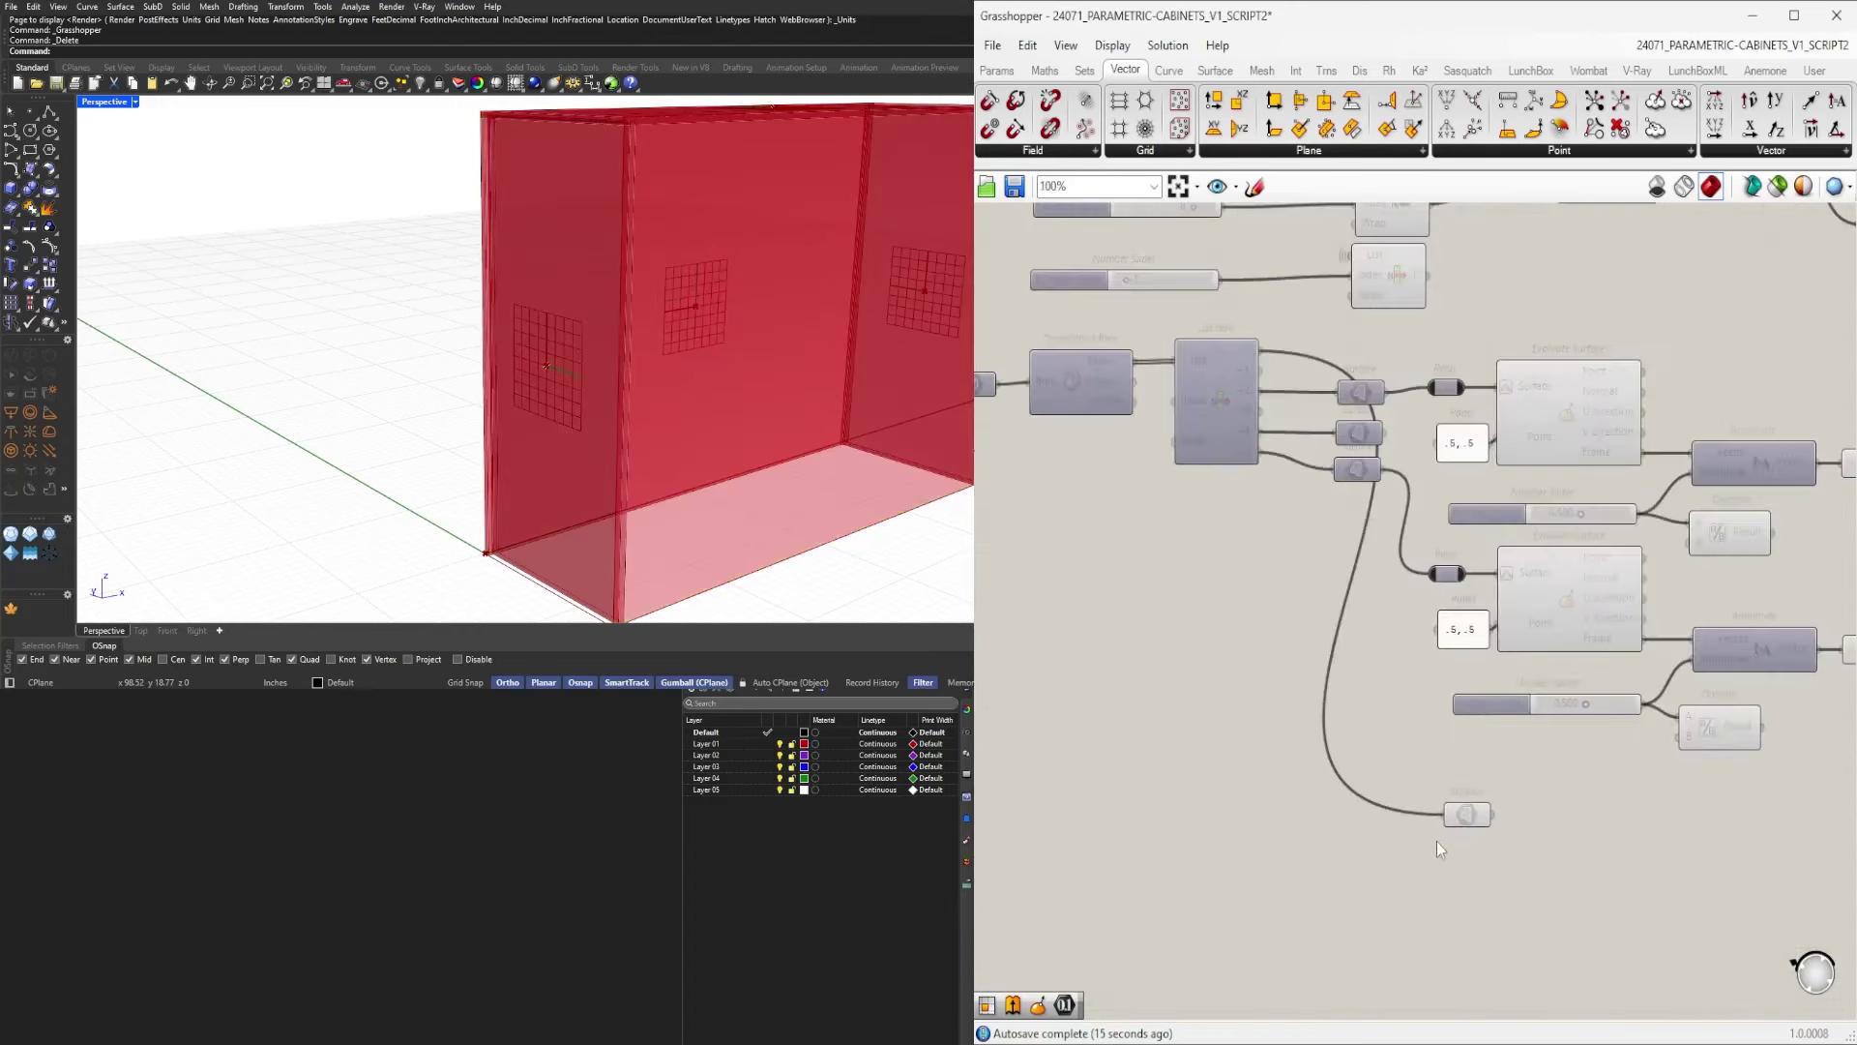
right_click(1459, 814)
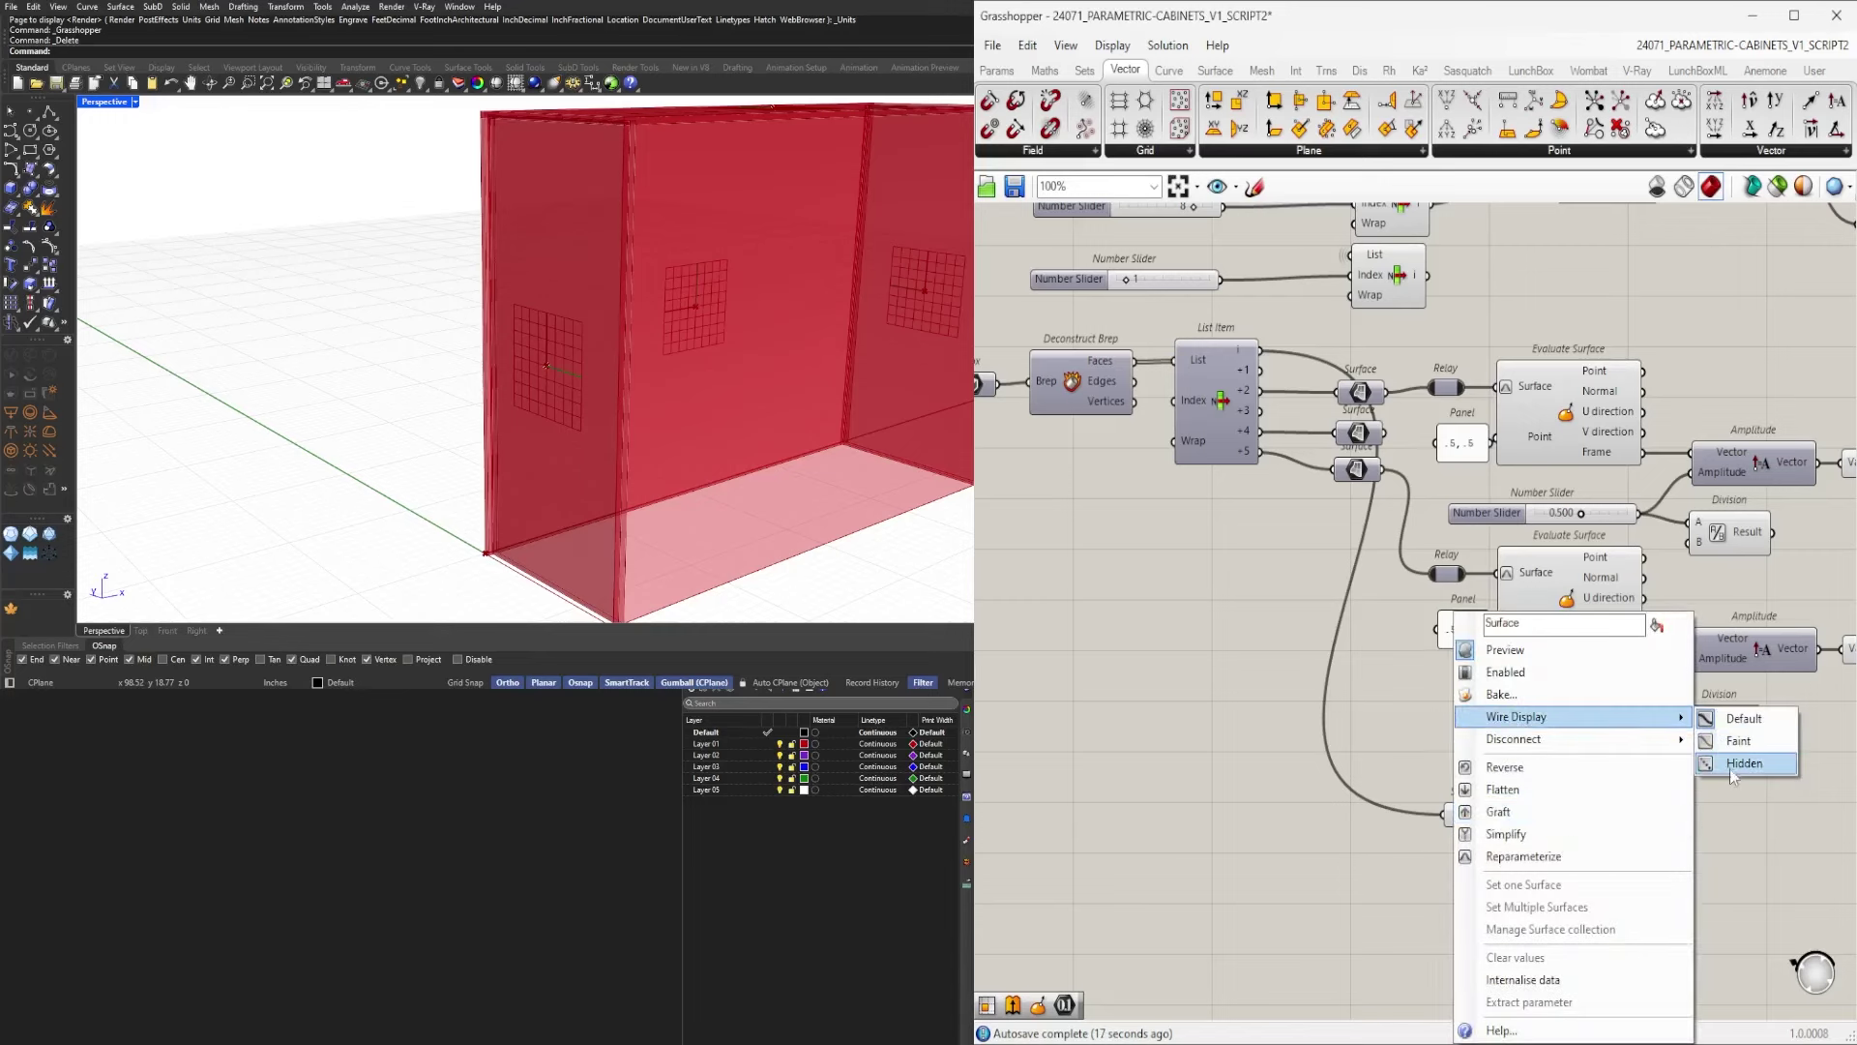
click(1732, 773)
scroll(1471, 749, down, 3)
scroll(1522, 780, up, 3)
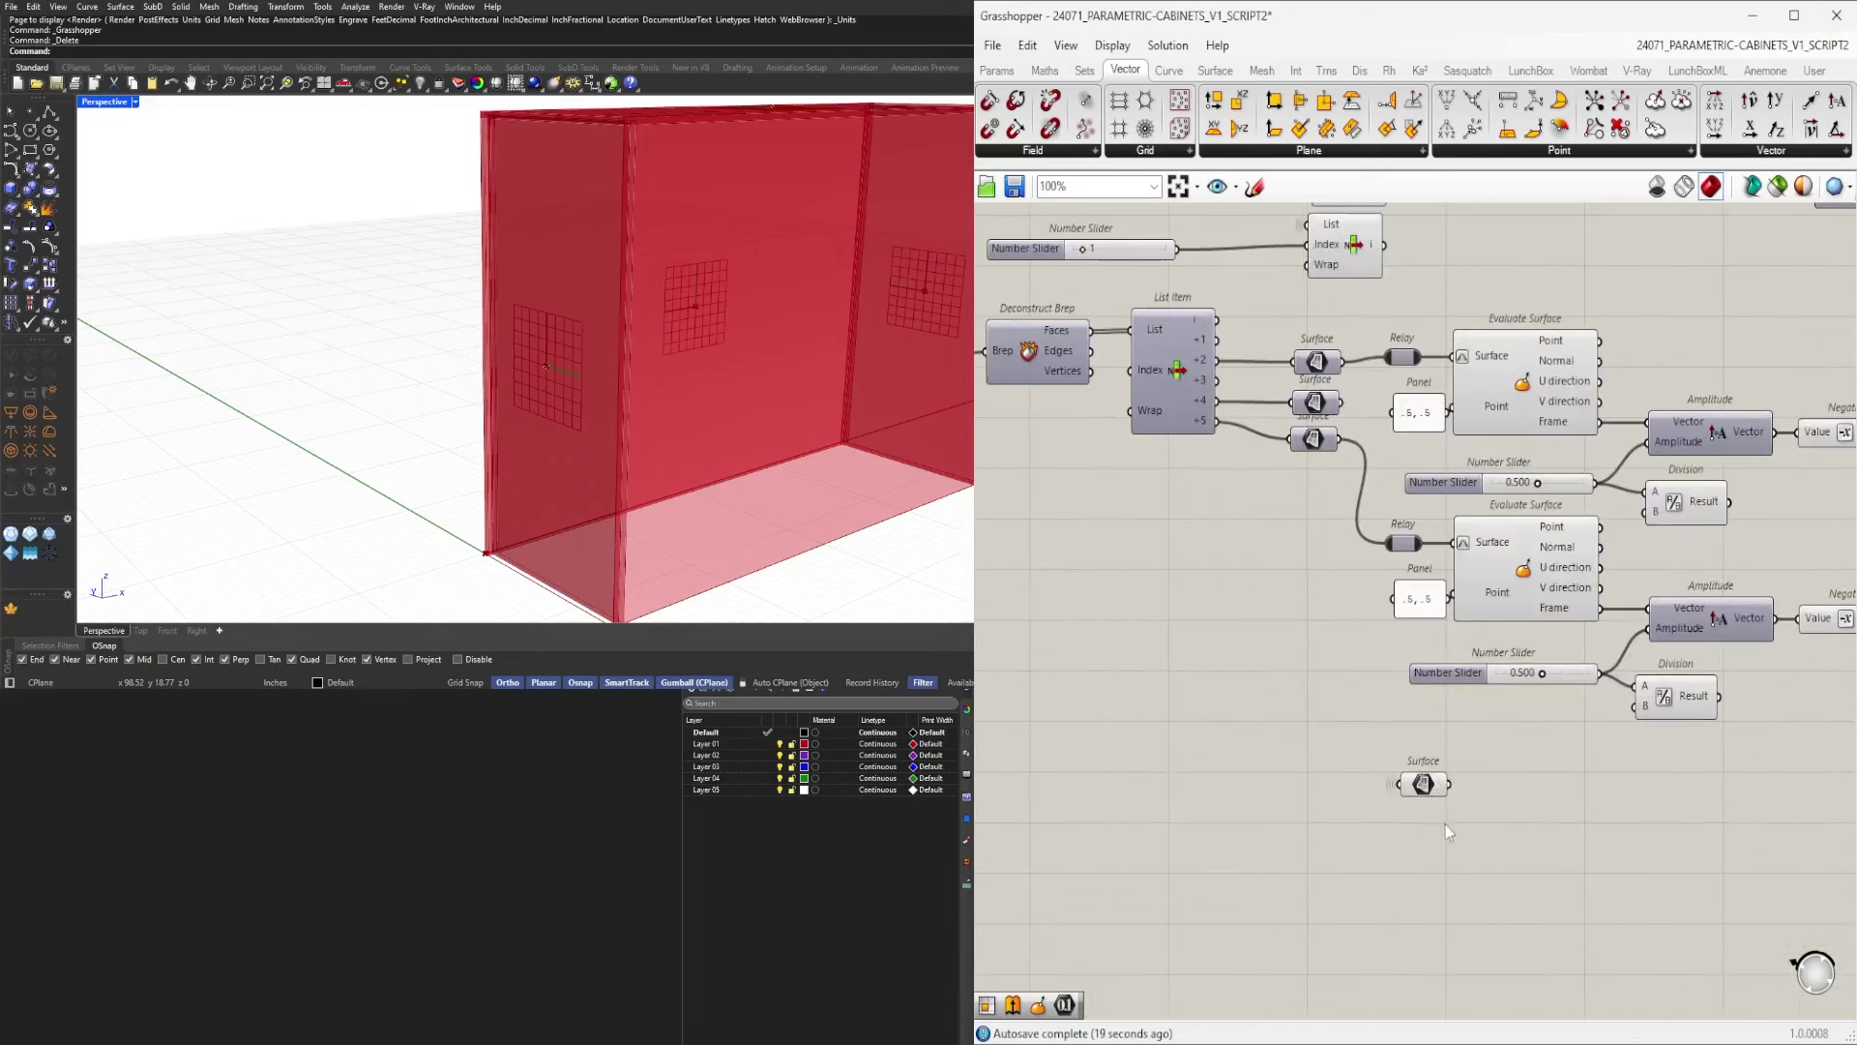
Align the lowest Surface parameter in a column beneath the three Surface parameters fed by the face List Item.
click(1424, 784)
click(1356, 809)
click(1438, 896)
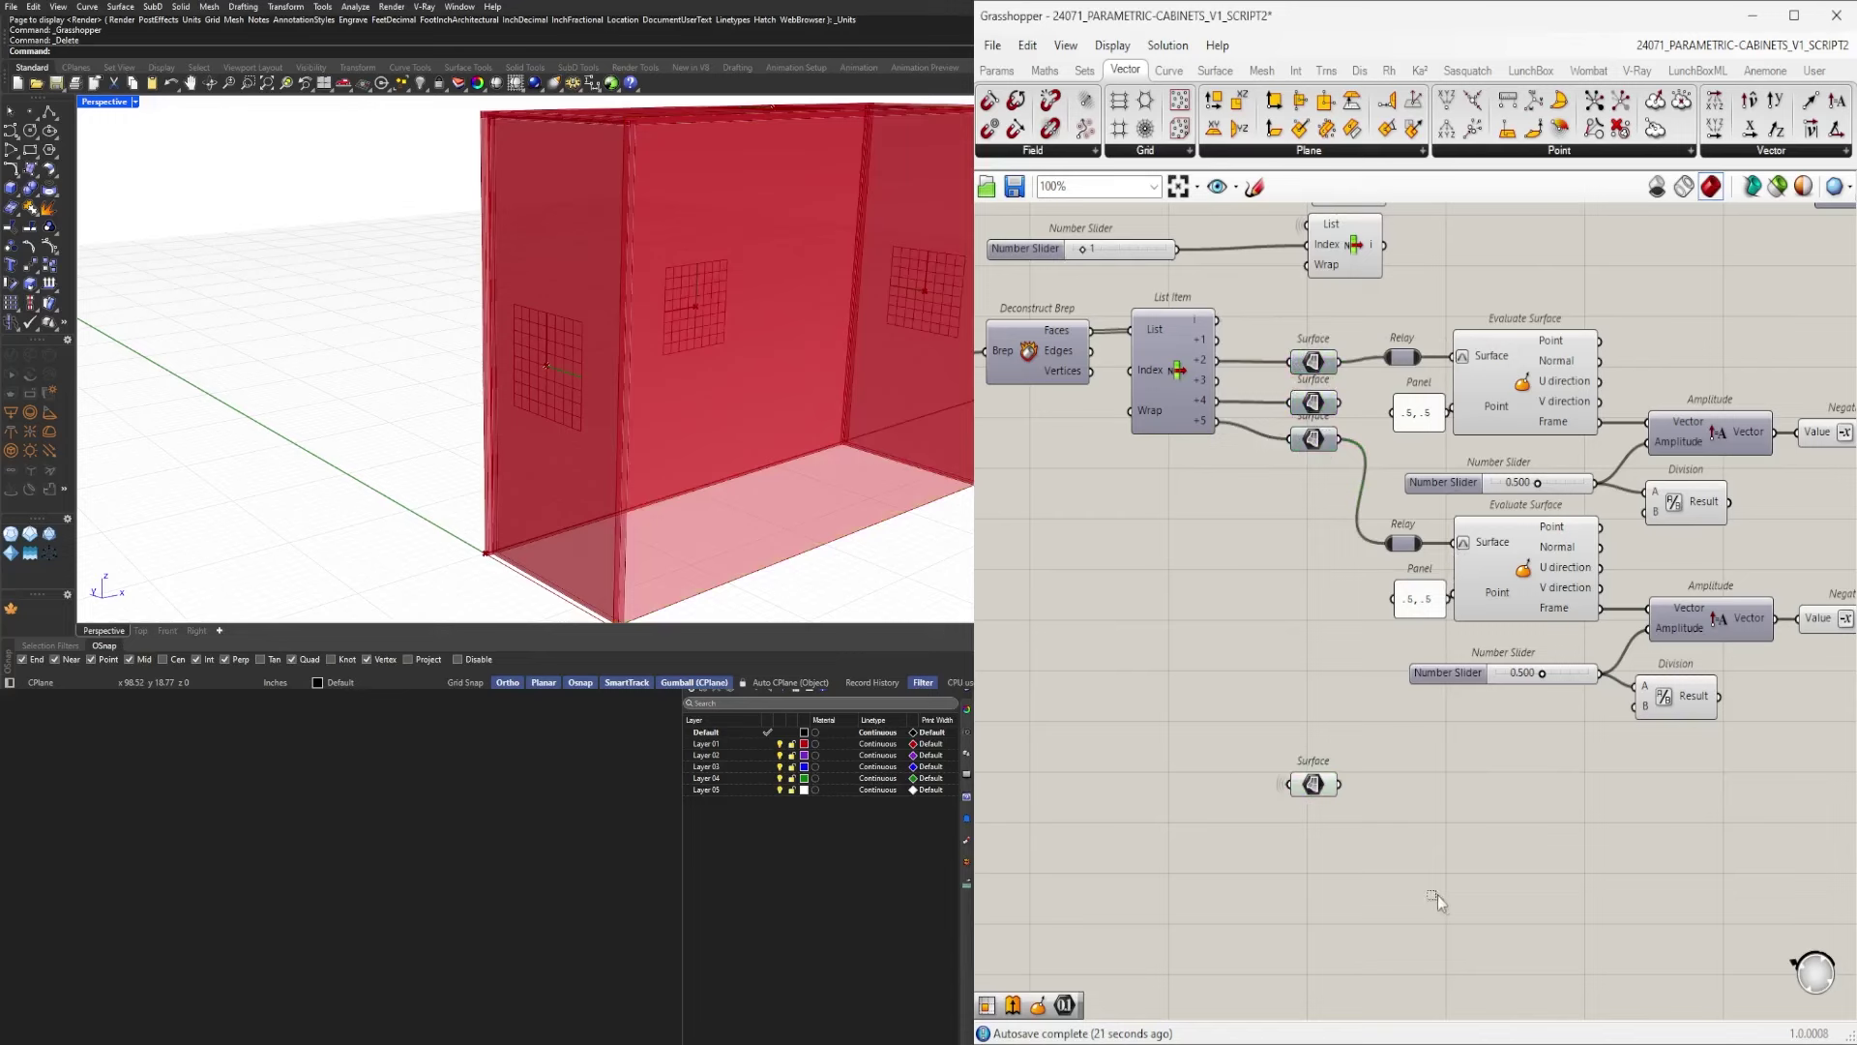
scroll(1418, 850, down, 3)
scroll(1368, 807, up, 3)
click(1363, 796)
click(1596, 796)
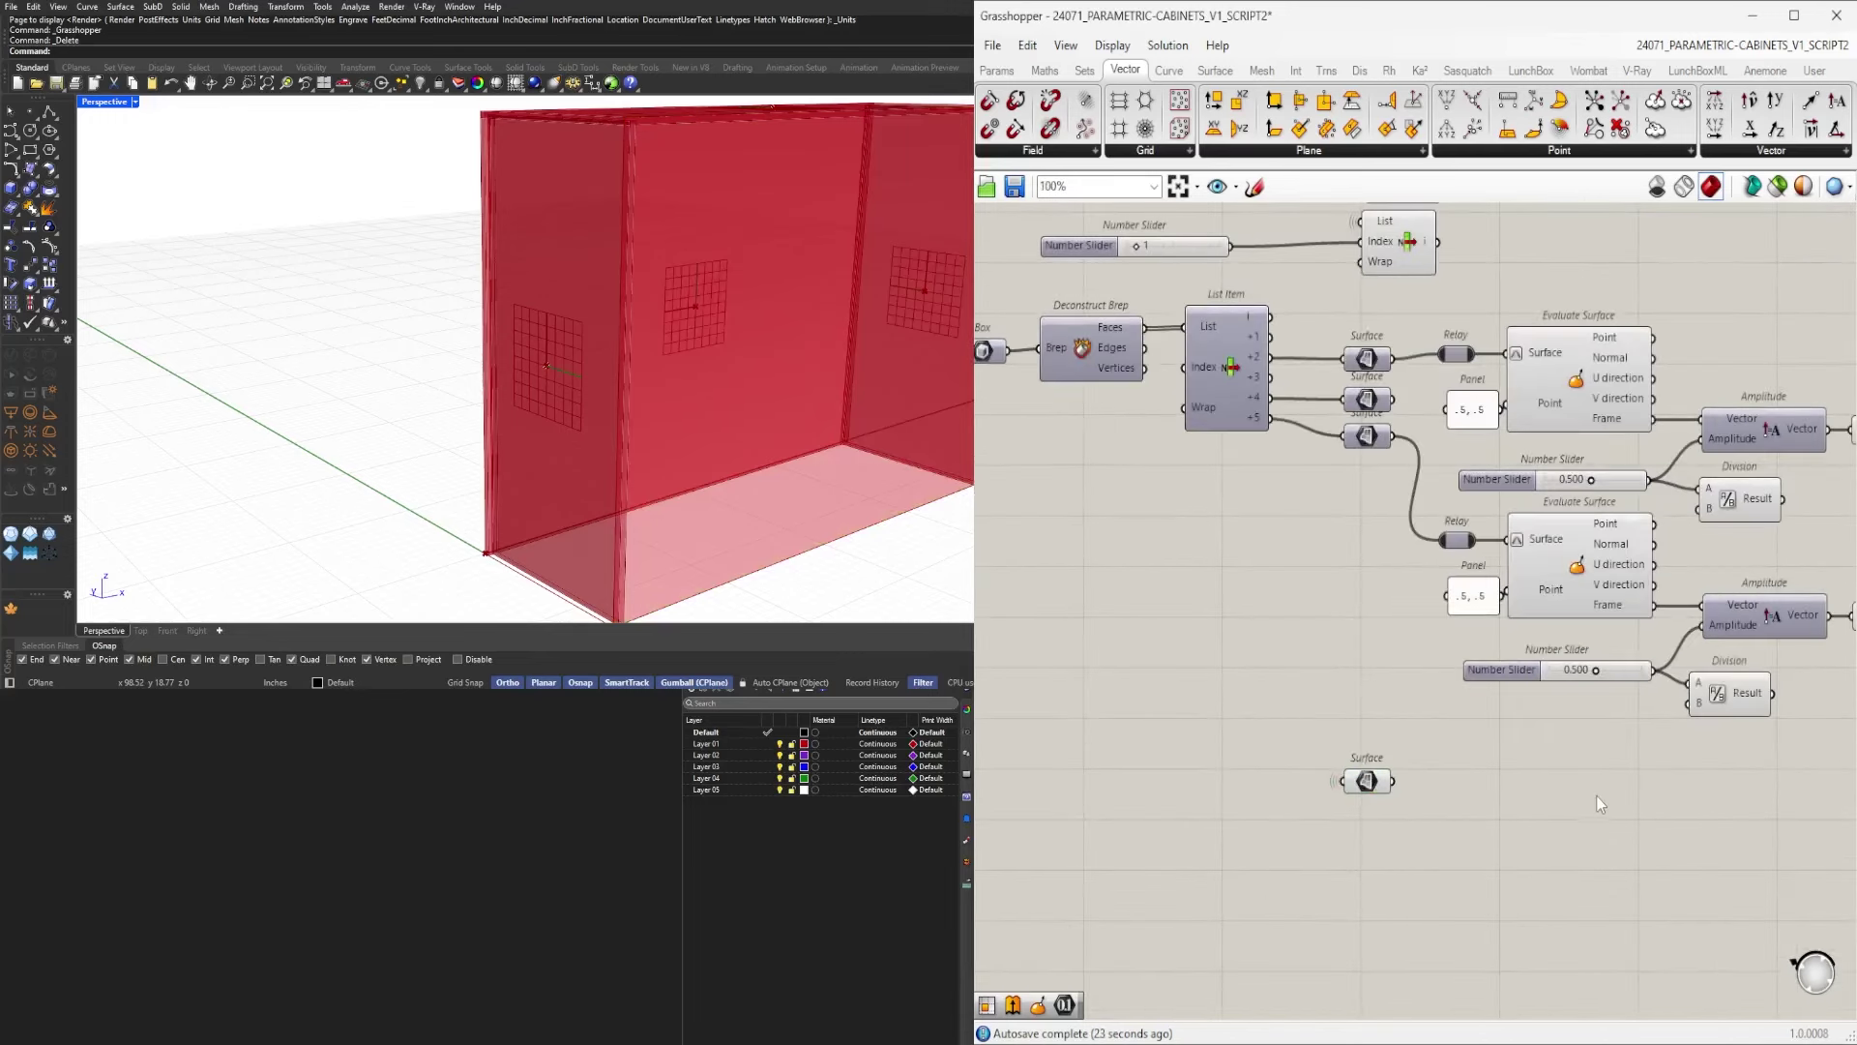
Place the lowest Surface parameter just beneath the lower Division component.
scroll(1598, 796, down, 4)
right_drag(1685, 813, 1532, 801)
drag(1764, 823, 1346, 583)
scroll(1374, 604, up, 3)
scroll(1451, 542, down, 4)
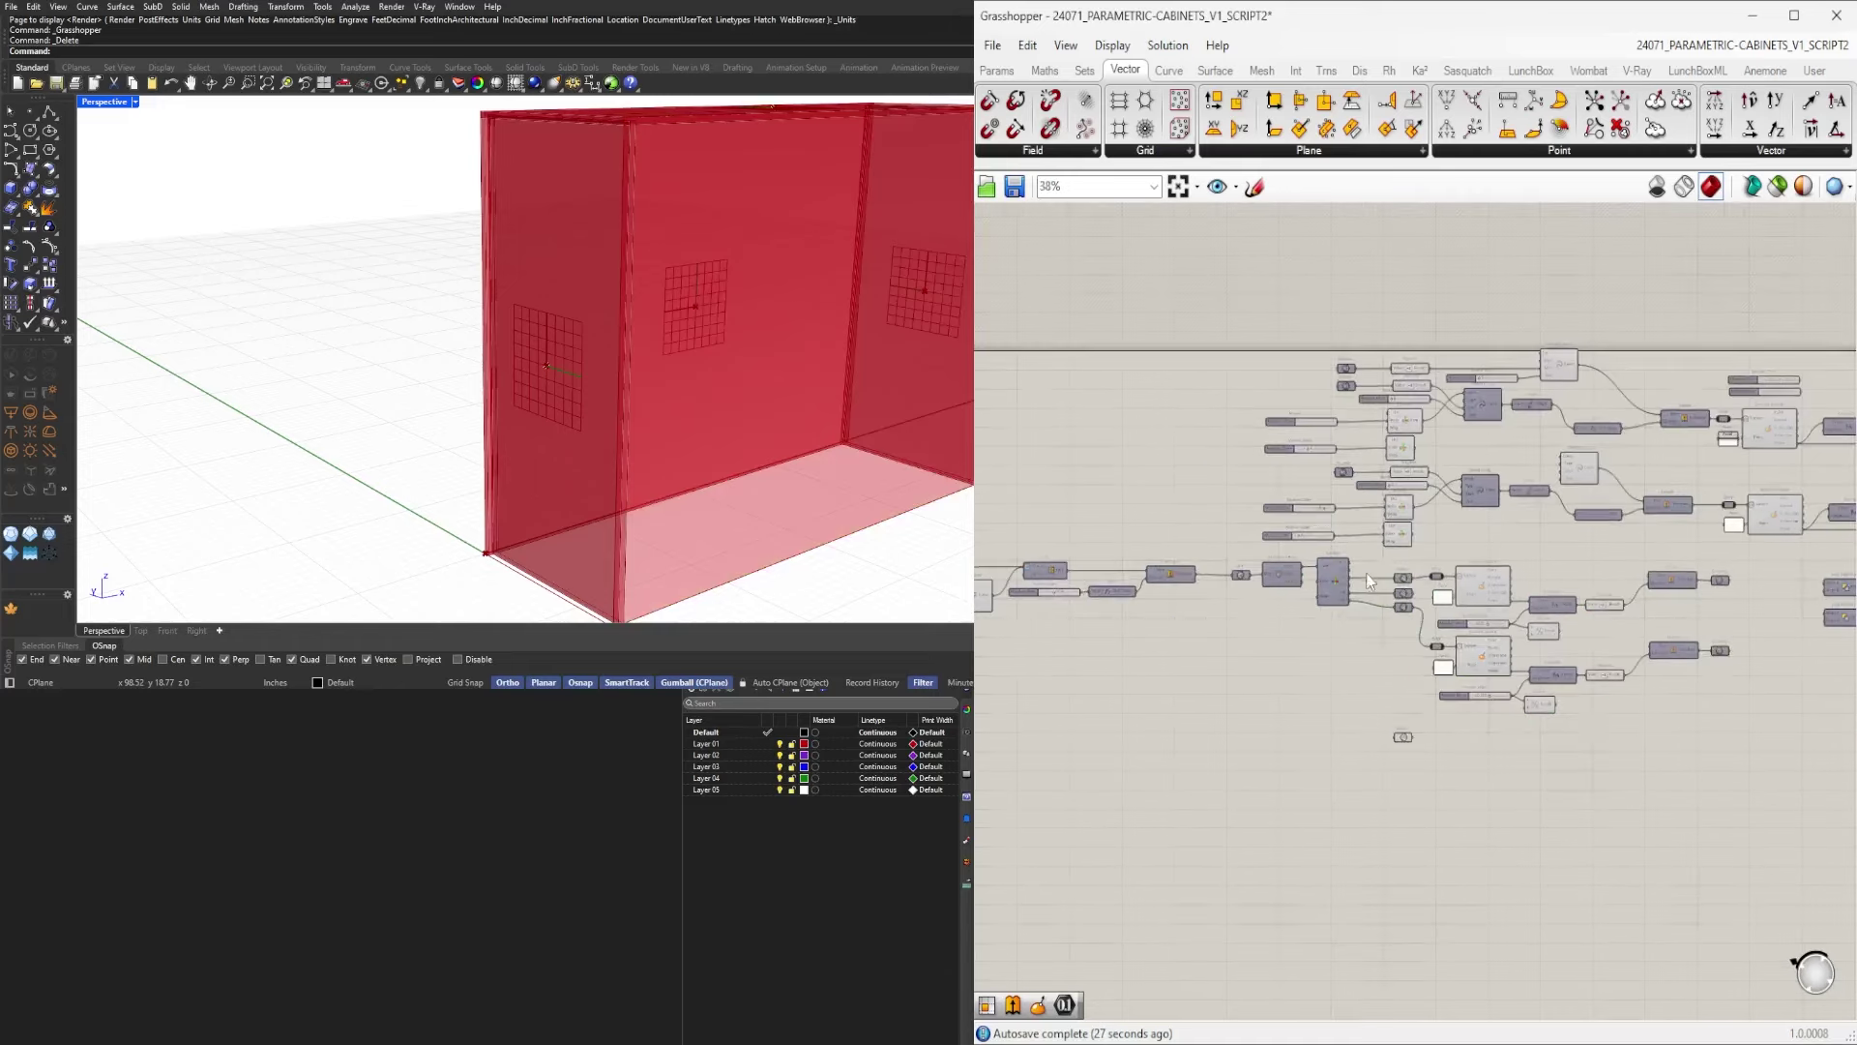
right_drag(1460, 602, 1439, 744)
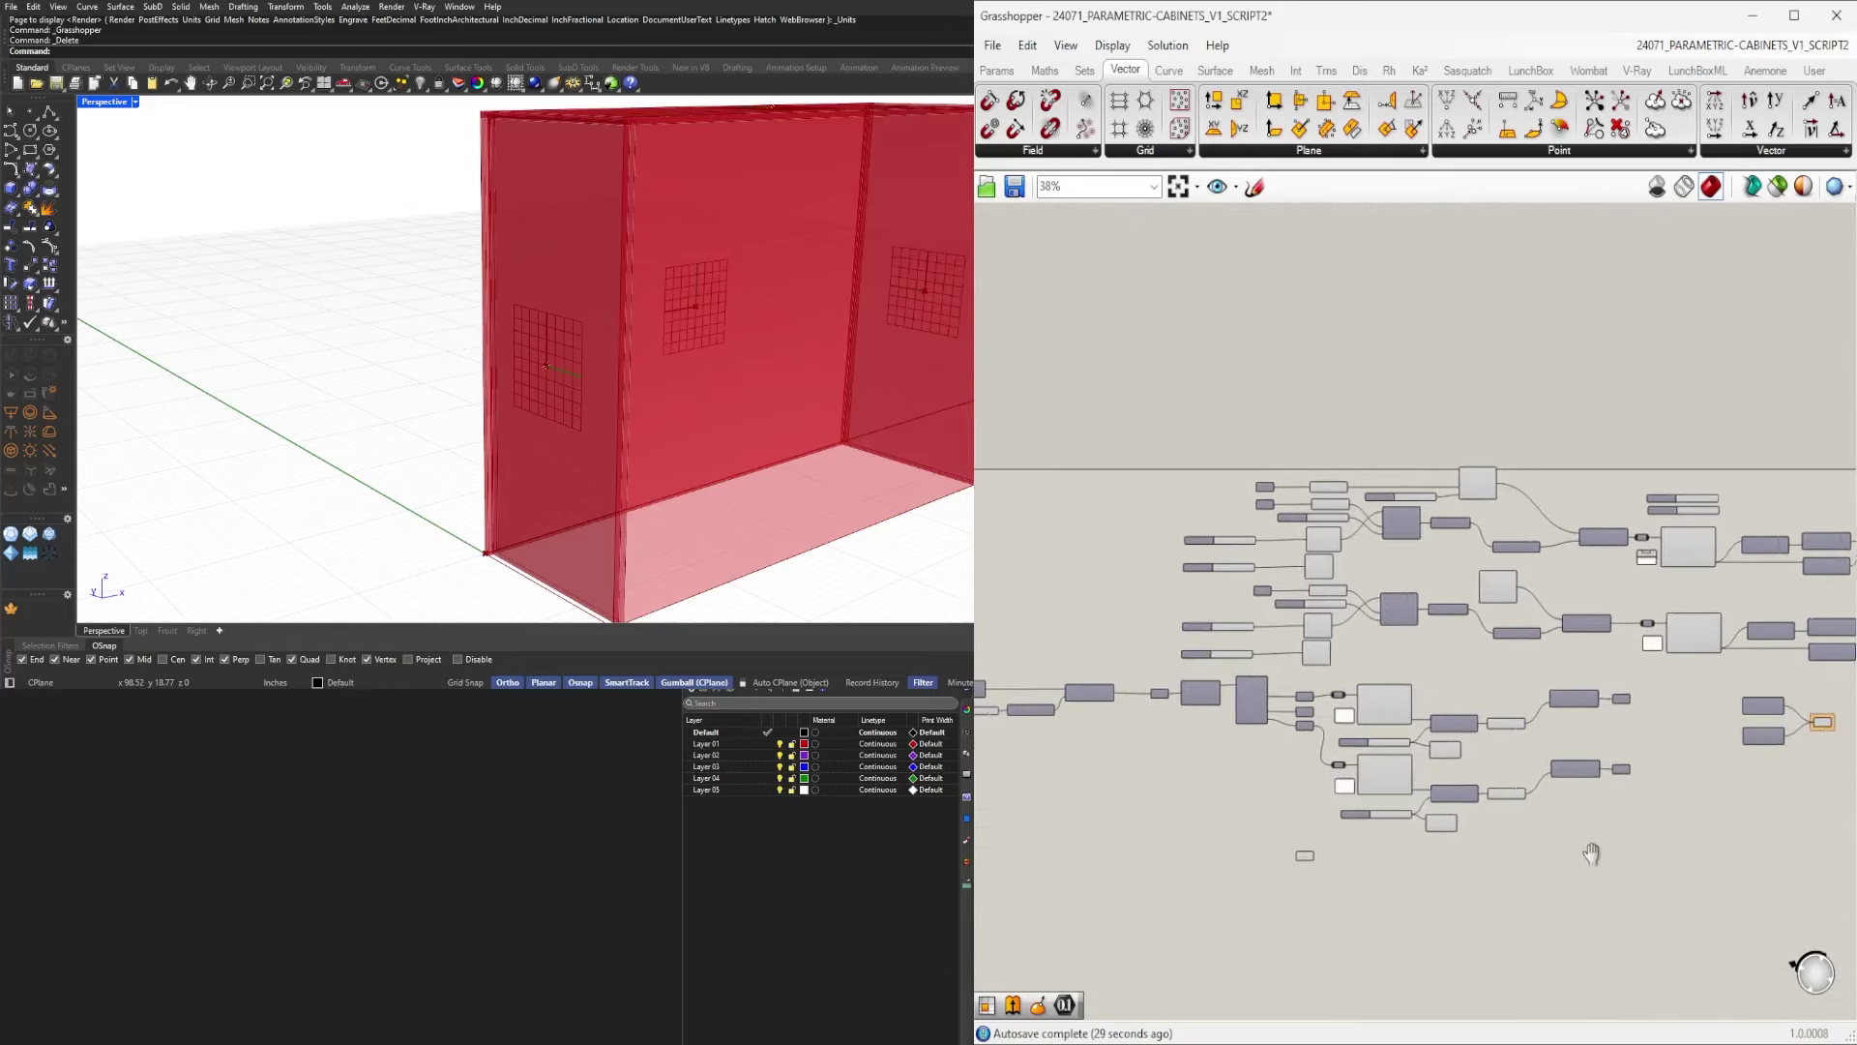
scroll(1298, 862, up, 5)
drag(1209, 830, 1574, 800)
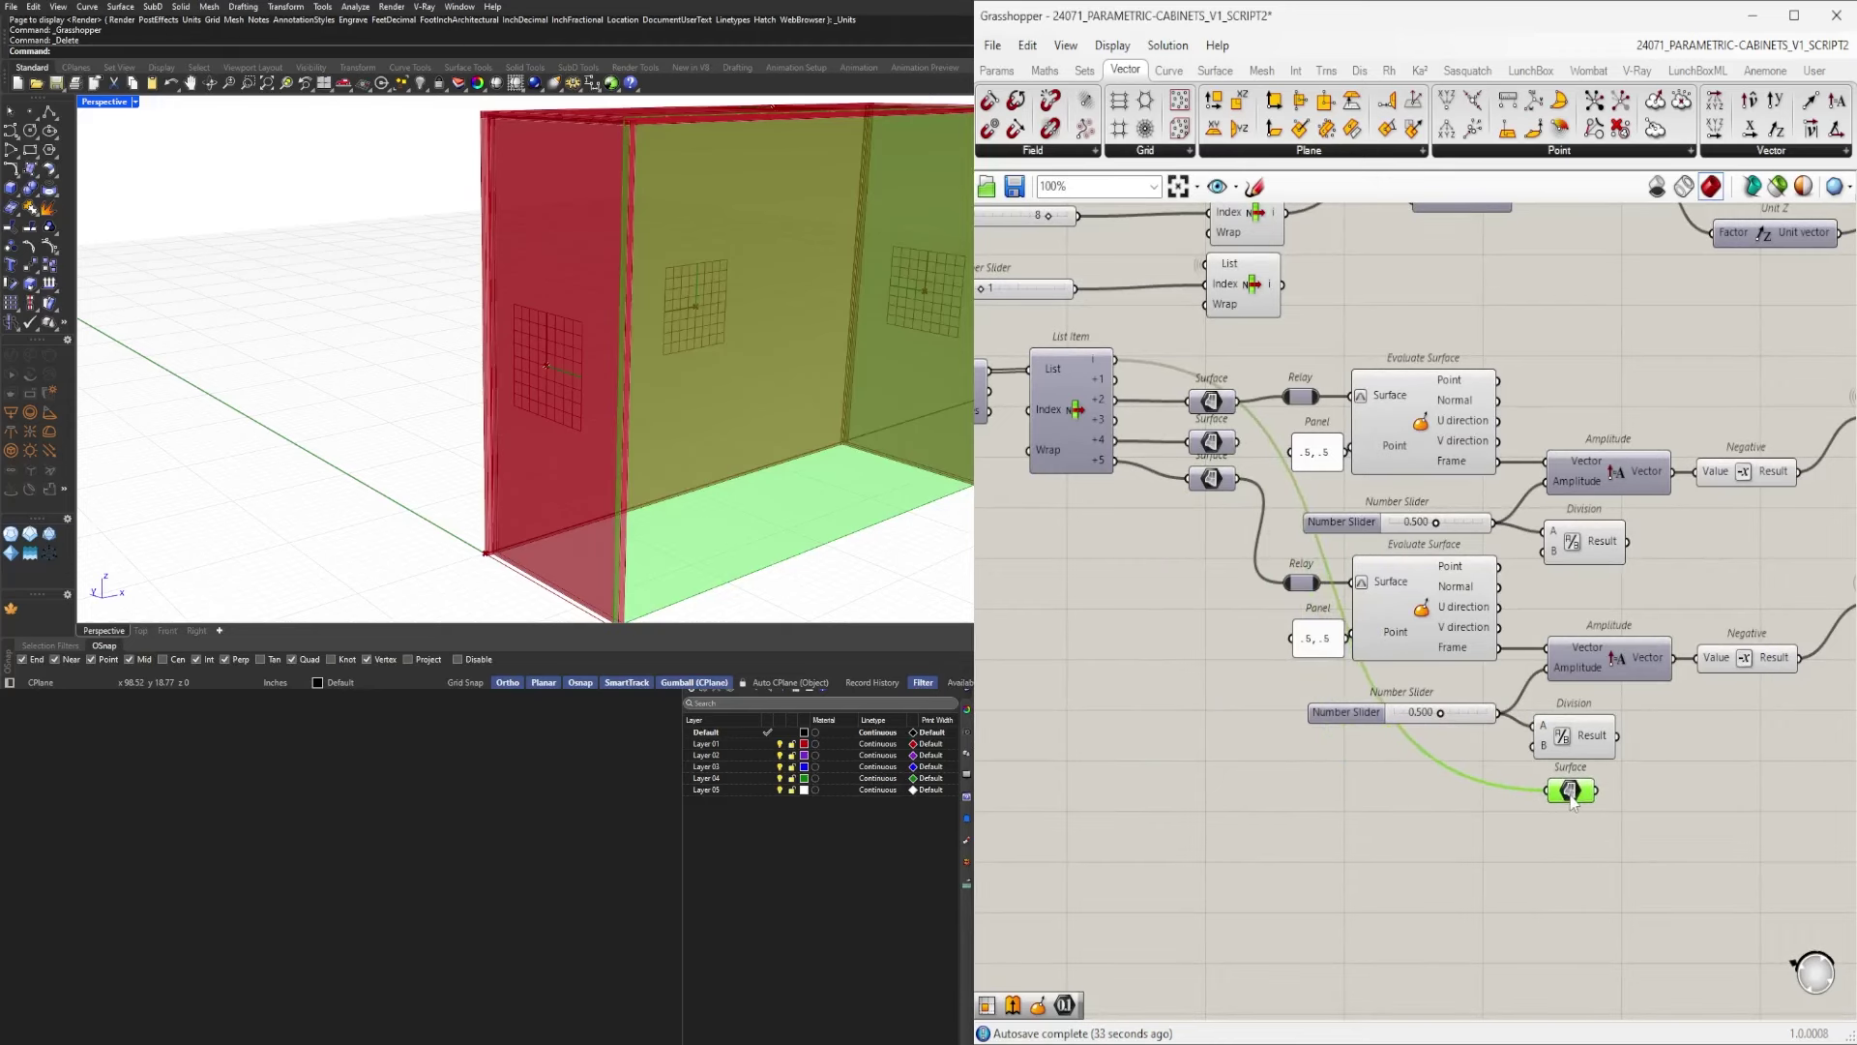
click(1699, 836)
right_drag(1722, 839, 1458, 876)
drag(1310, 828, 1321, 853)
Check the face held by the Surface parameter on the cabinet, and add an Isotrim component beyond that parameter.
scroll(706, 439, down, 4)
right_drag(706, 438, 484, 459)
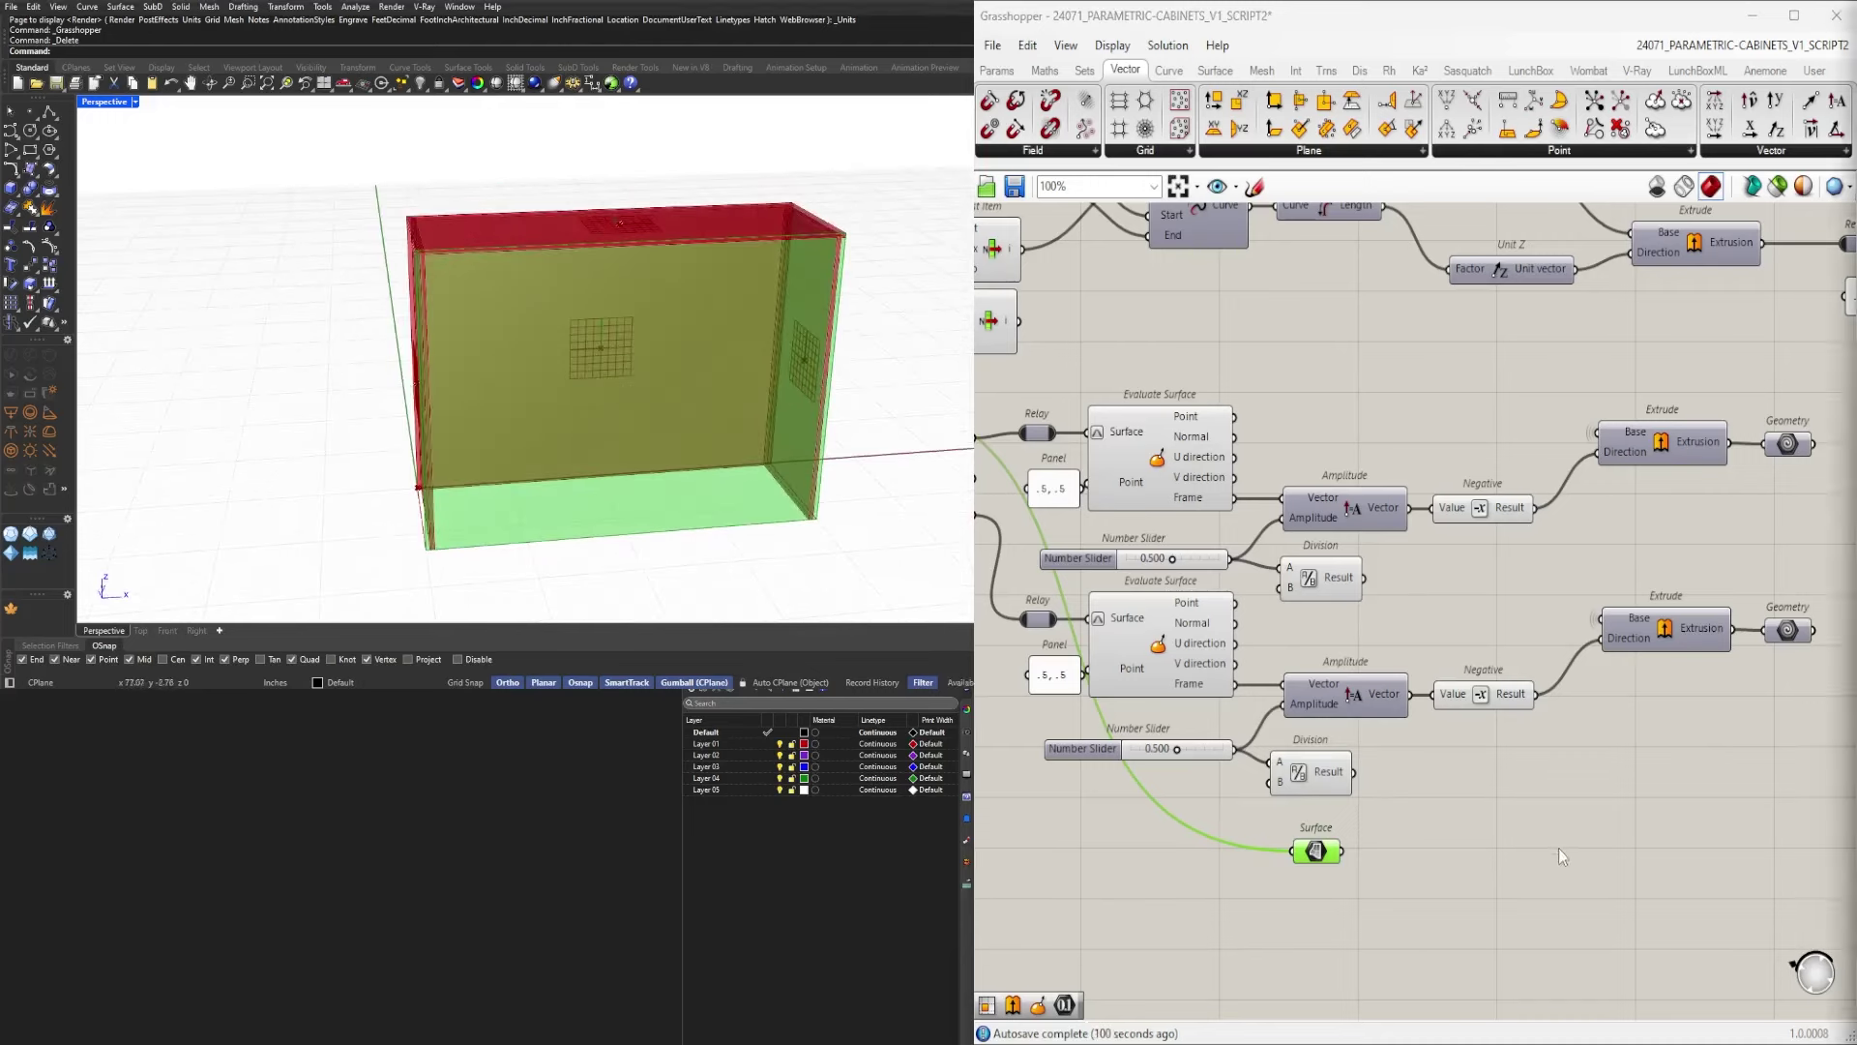
click(1524, 876)
double_click(1457, 857)
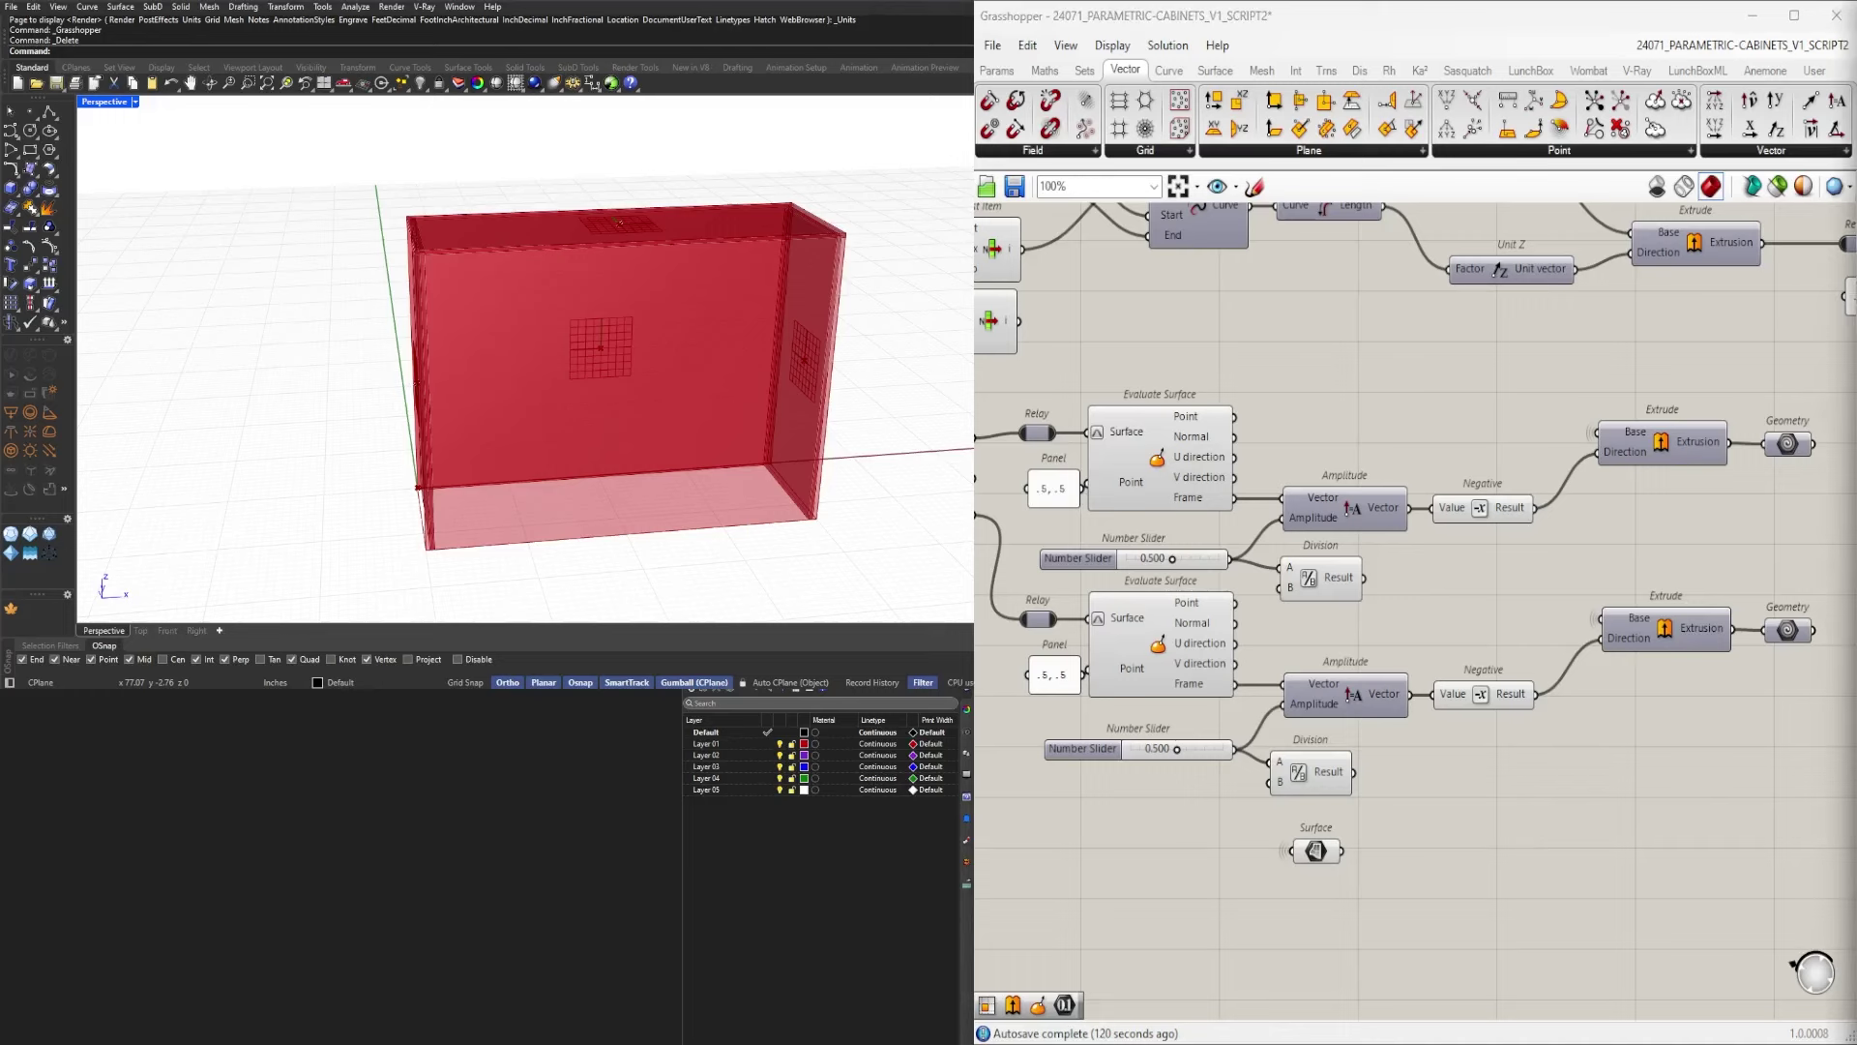
right_drag(1594, 791, 1433, 750)
click(1155, 811)
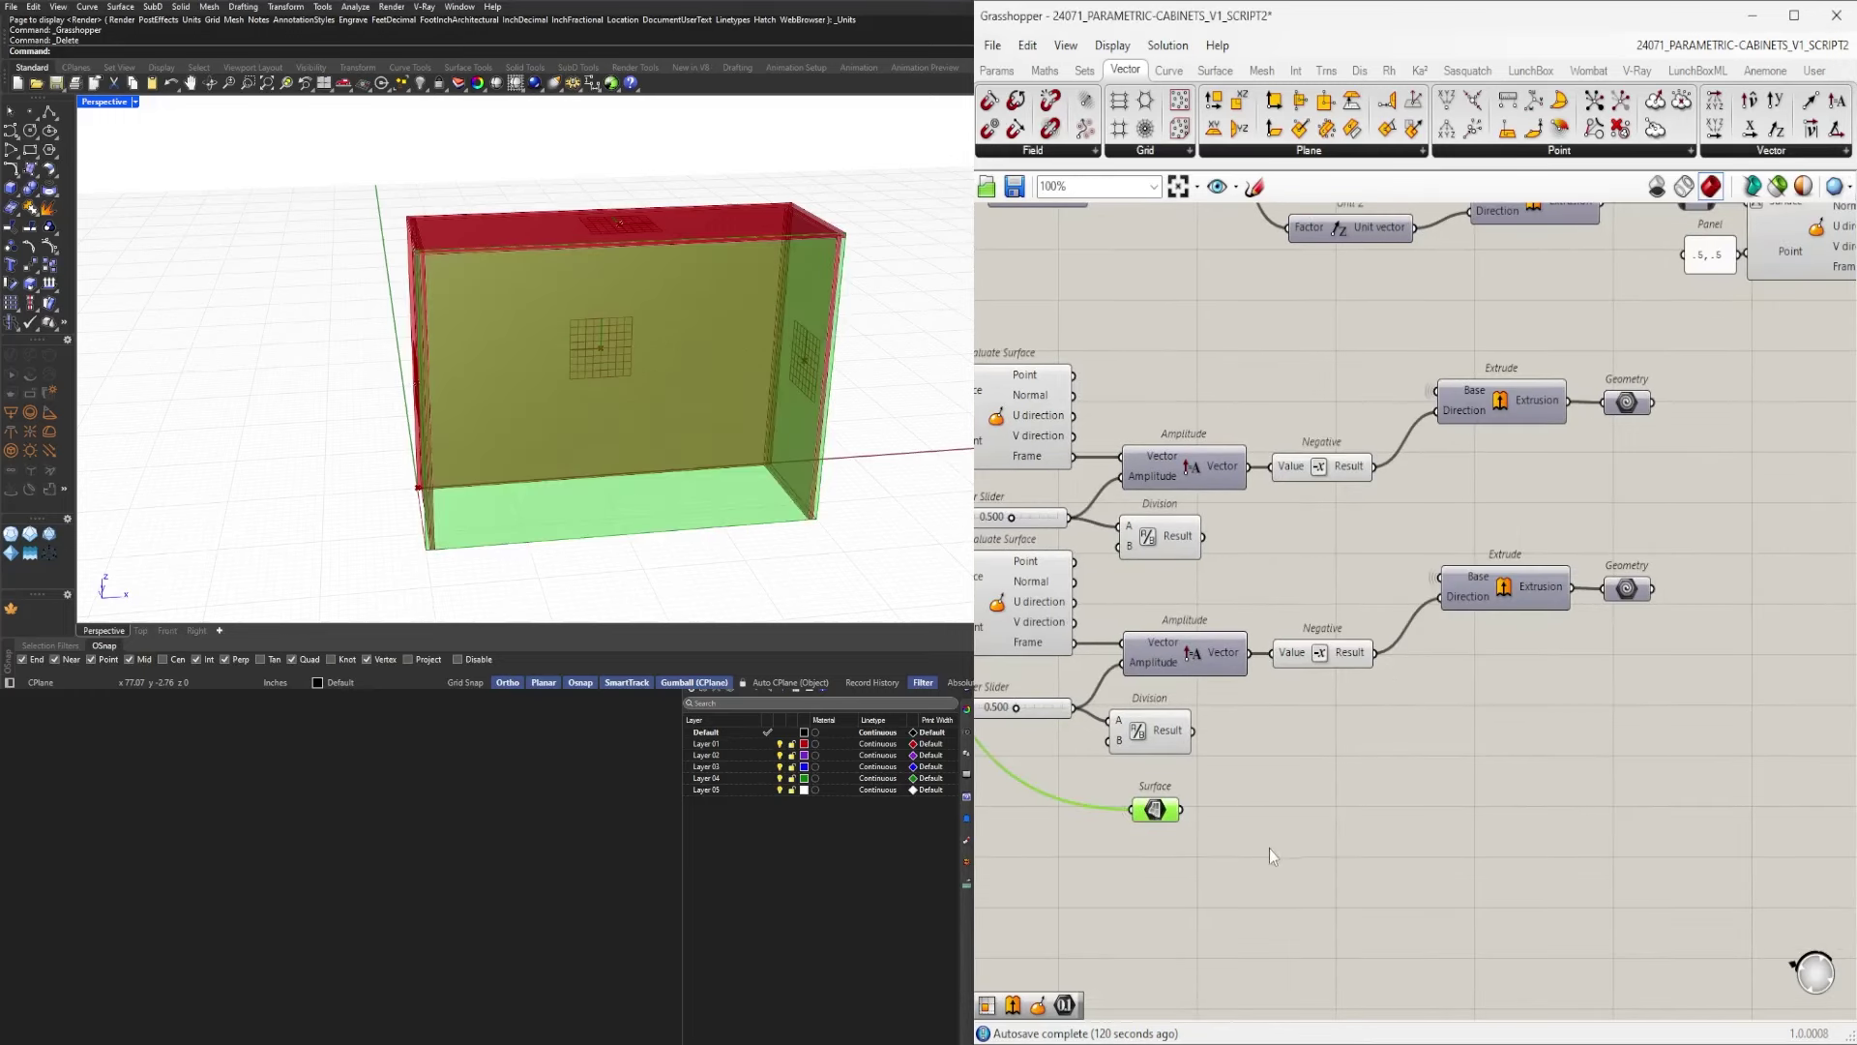
click(1269, 850)
right_drag(1269, 850, 1349, 824)
double_click(1350, 824)
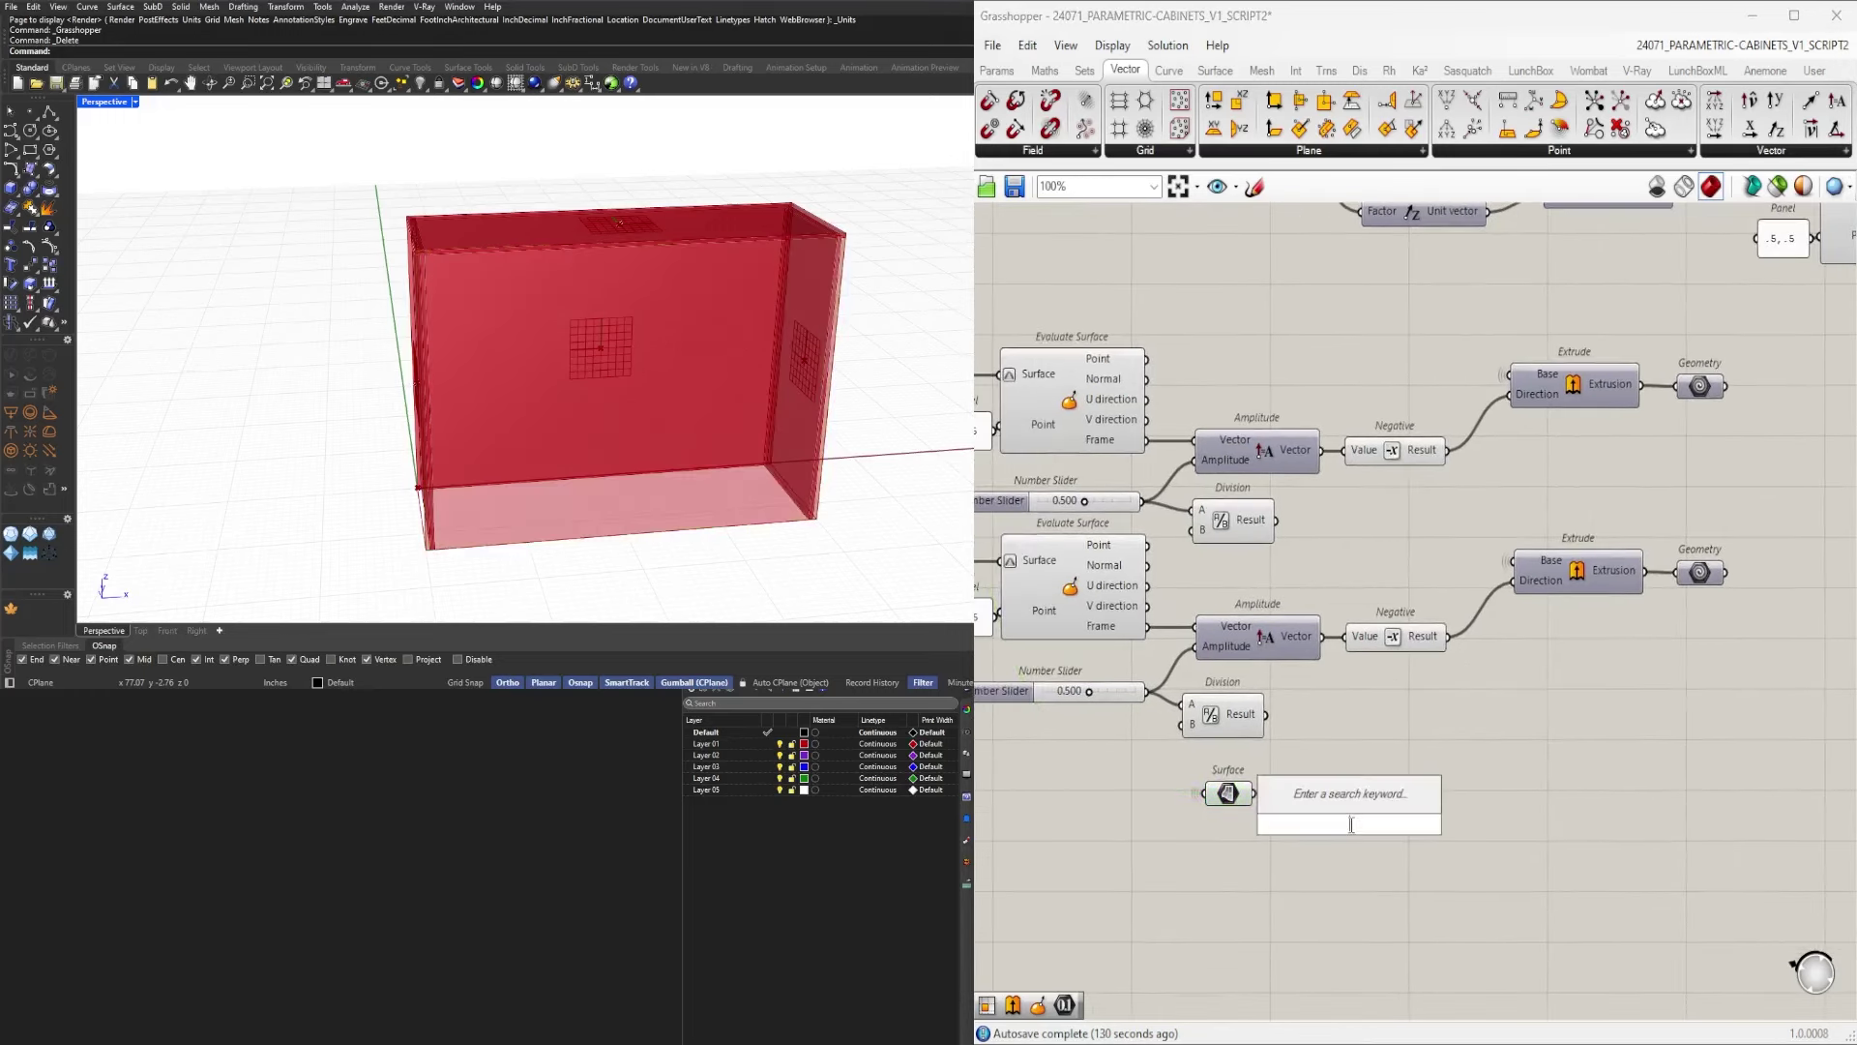
text(isotr)
key(Return)
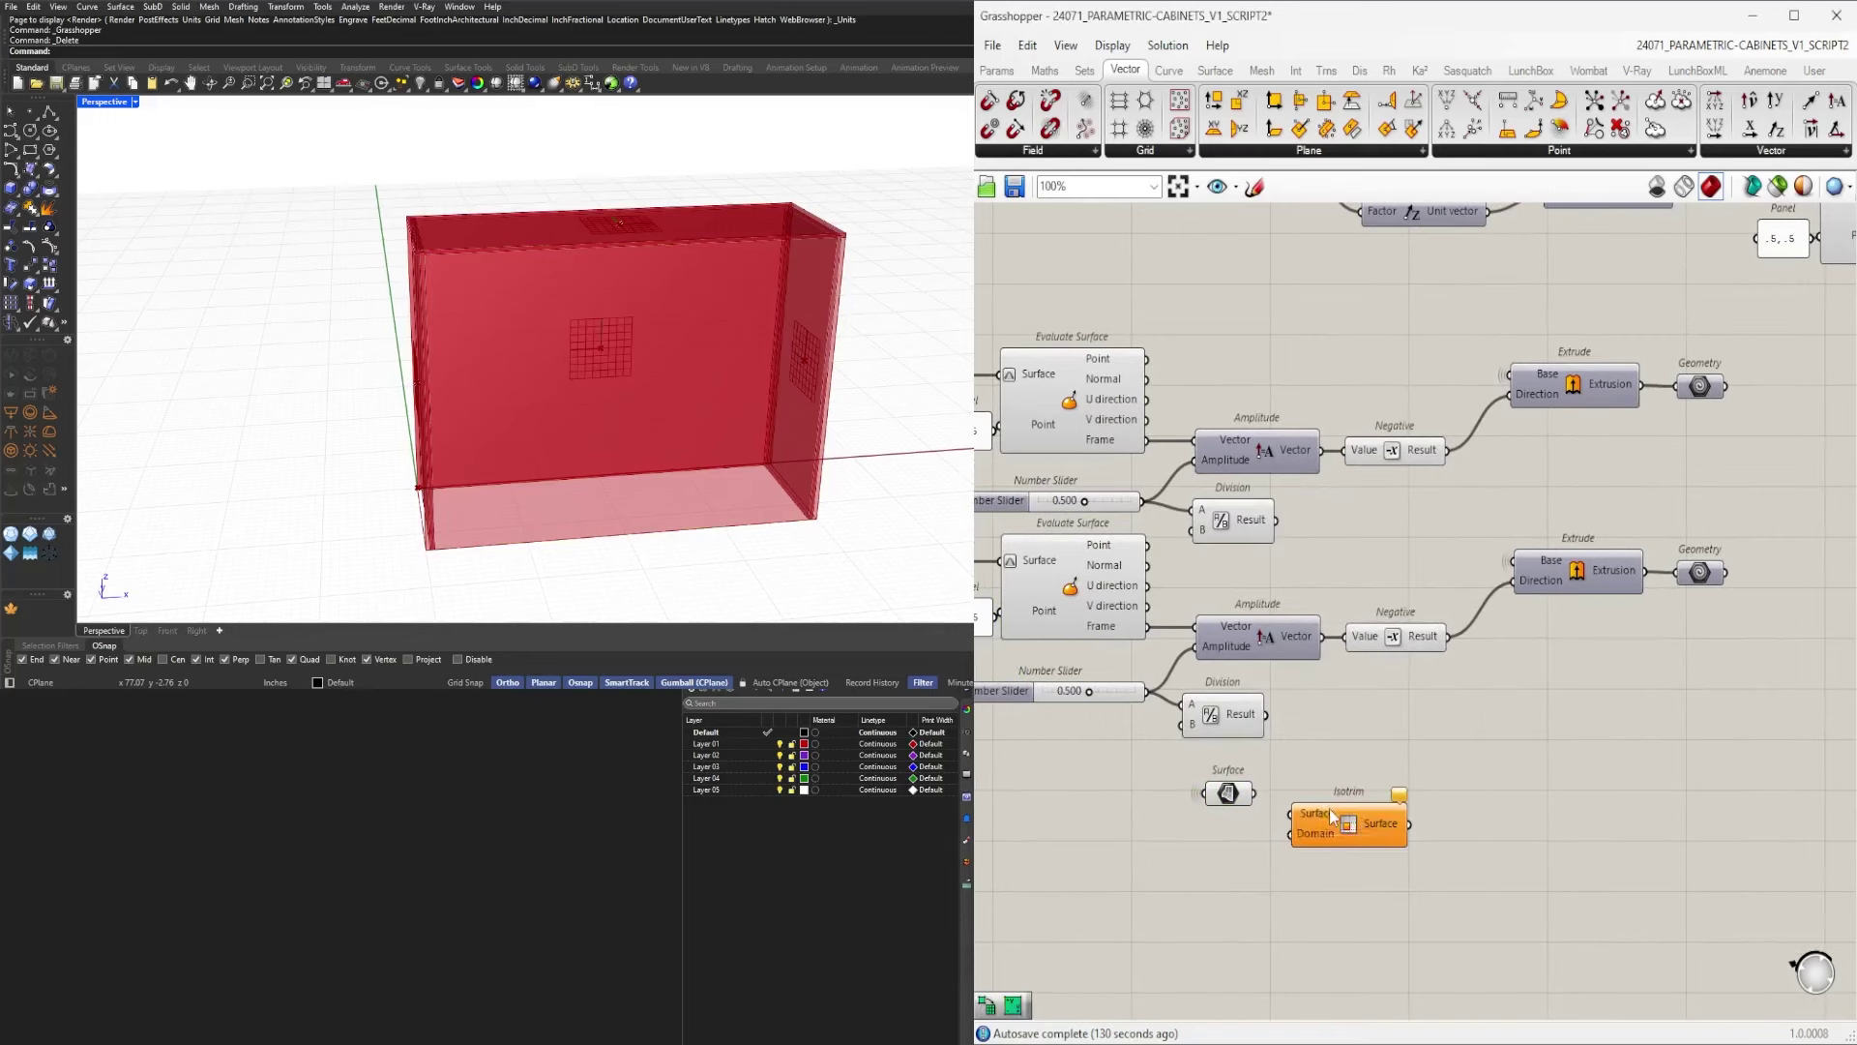
drag(1329, 808, 1641, 816)
Add Divide Domain², connect Surface to its Domain and to Isotrim's Surface input, and feed its Segments into Isotrim's Domain.
double_click(1496, 855)
text(div)
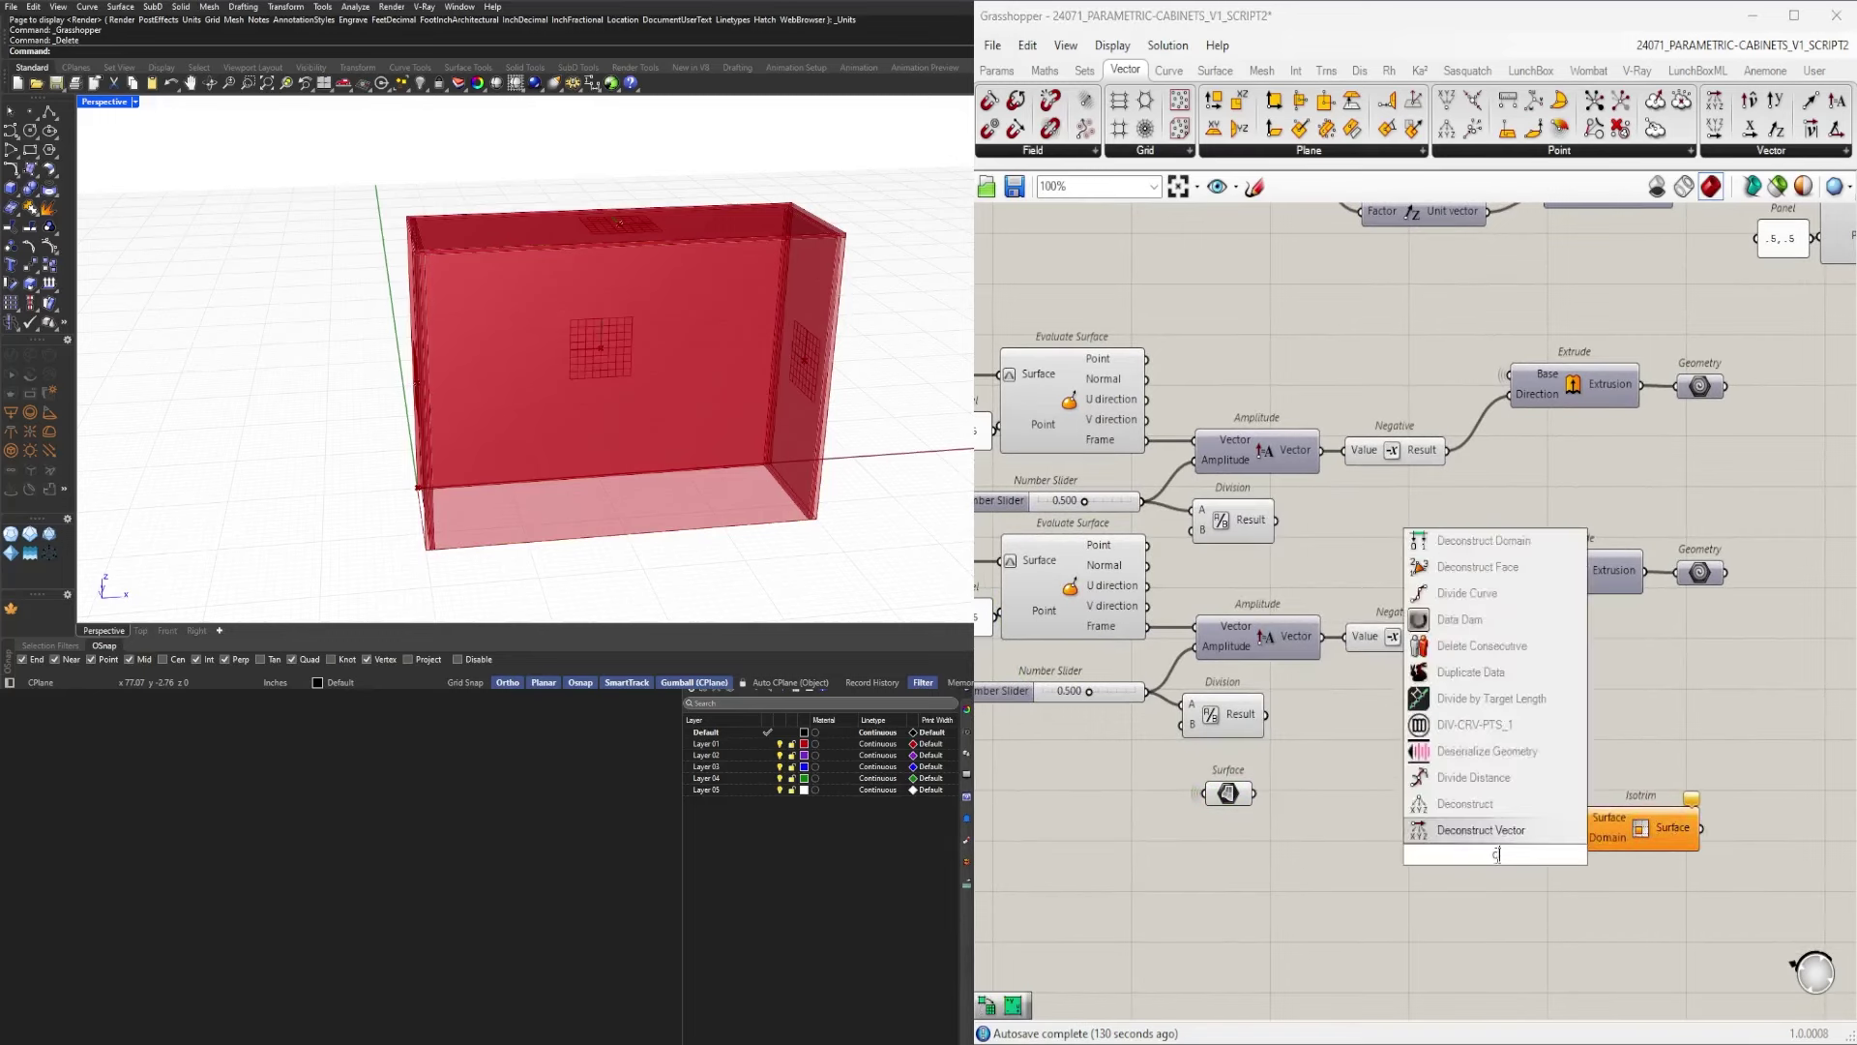
key(Up)
key(Up)
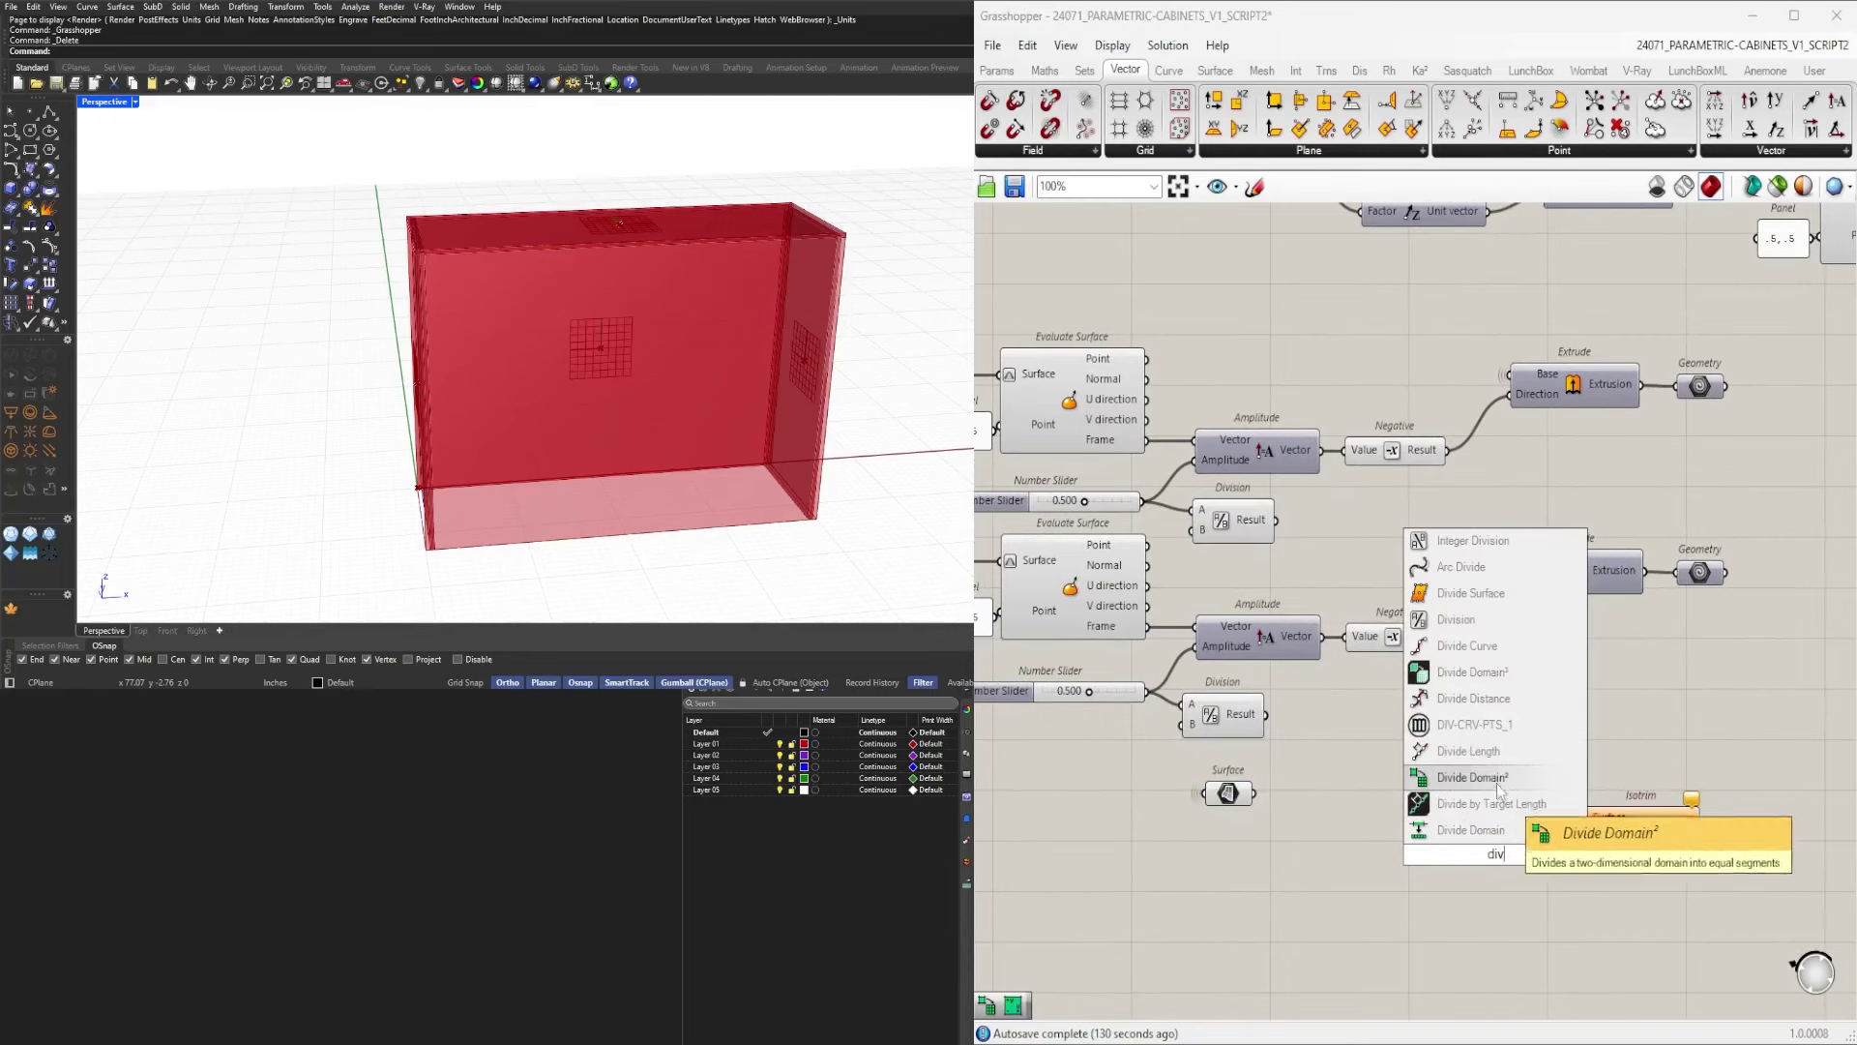
key(Return)
drag(1342, 816, 1504, 813)
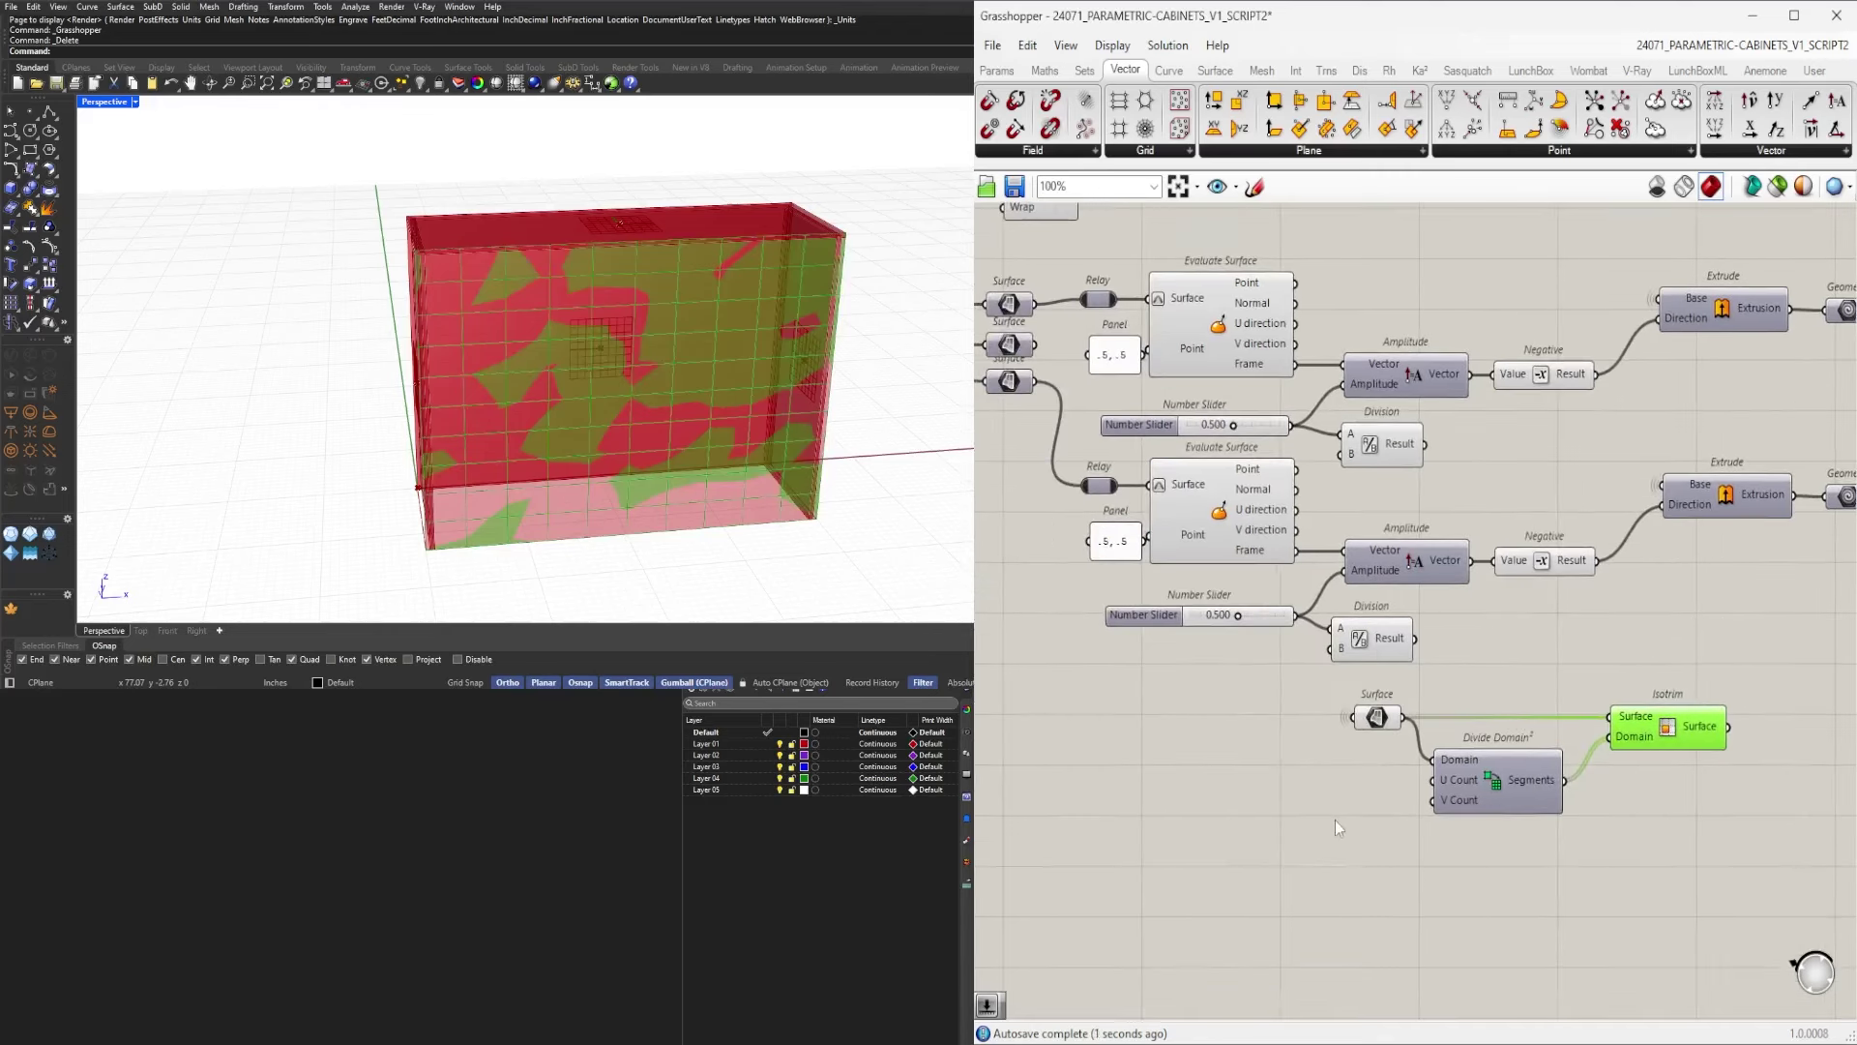
Add two number sliders set to 1 and connect them to the U Count and V Count inputs of Divide Domain².
scroll(1335, 821, up, 3)
double_click(1261, 797)
text(2)
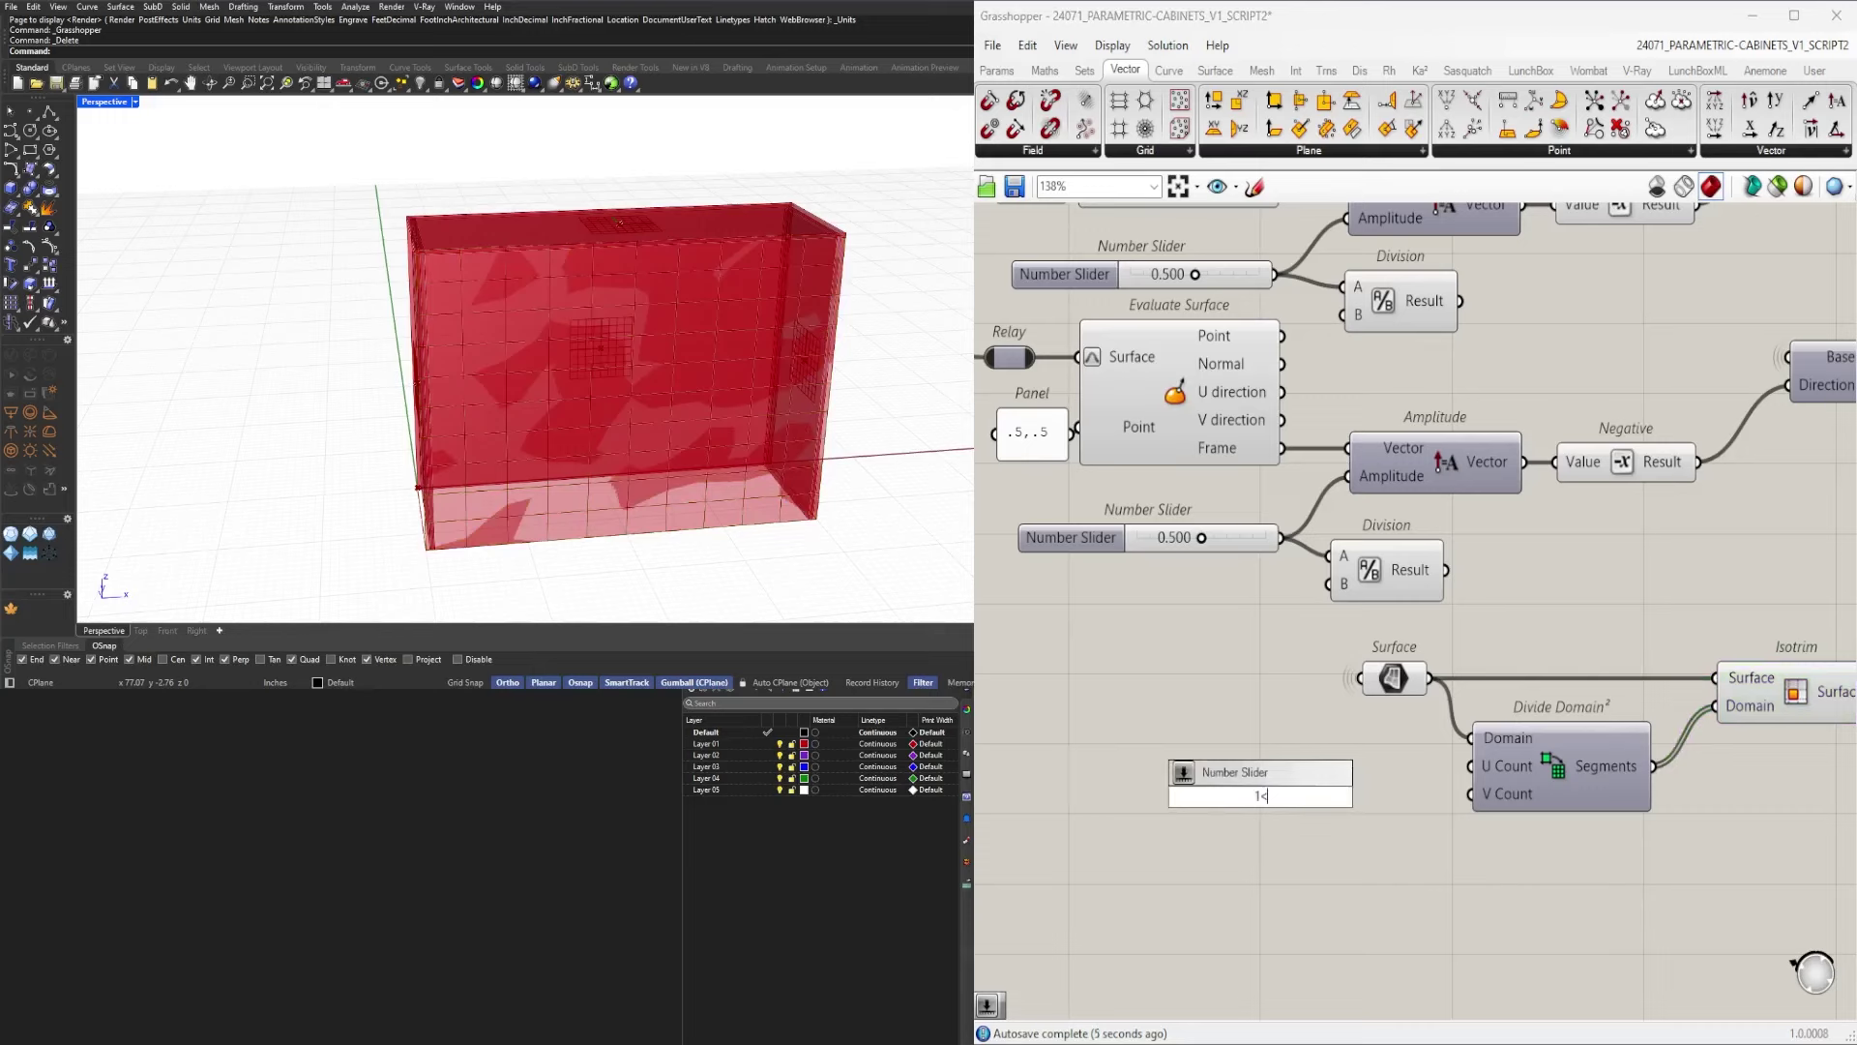
key(Return)
scroll(1123, 797, up, 3)
drag(1314, 795, 1319, 733)
right_drag(1611, 762, 1375, 759)
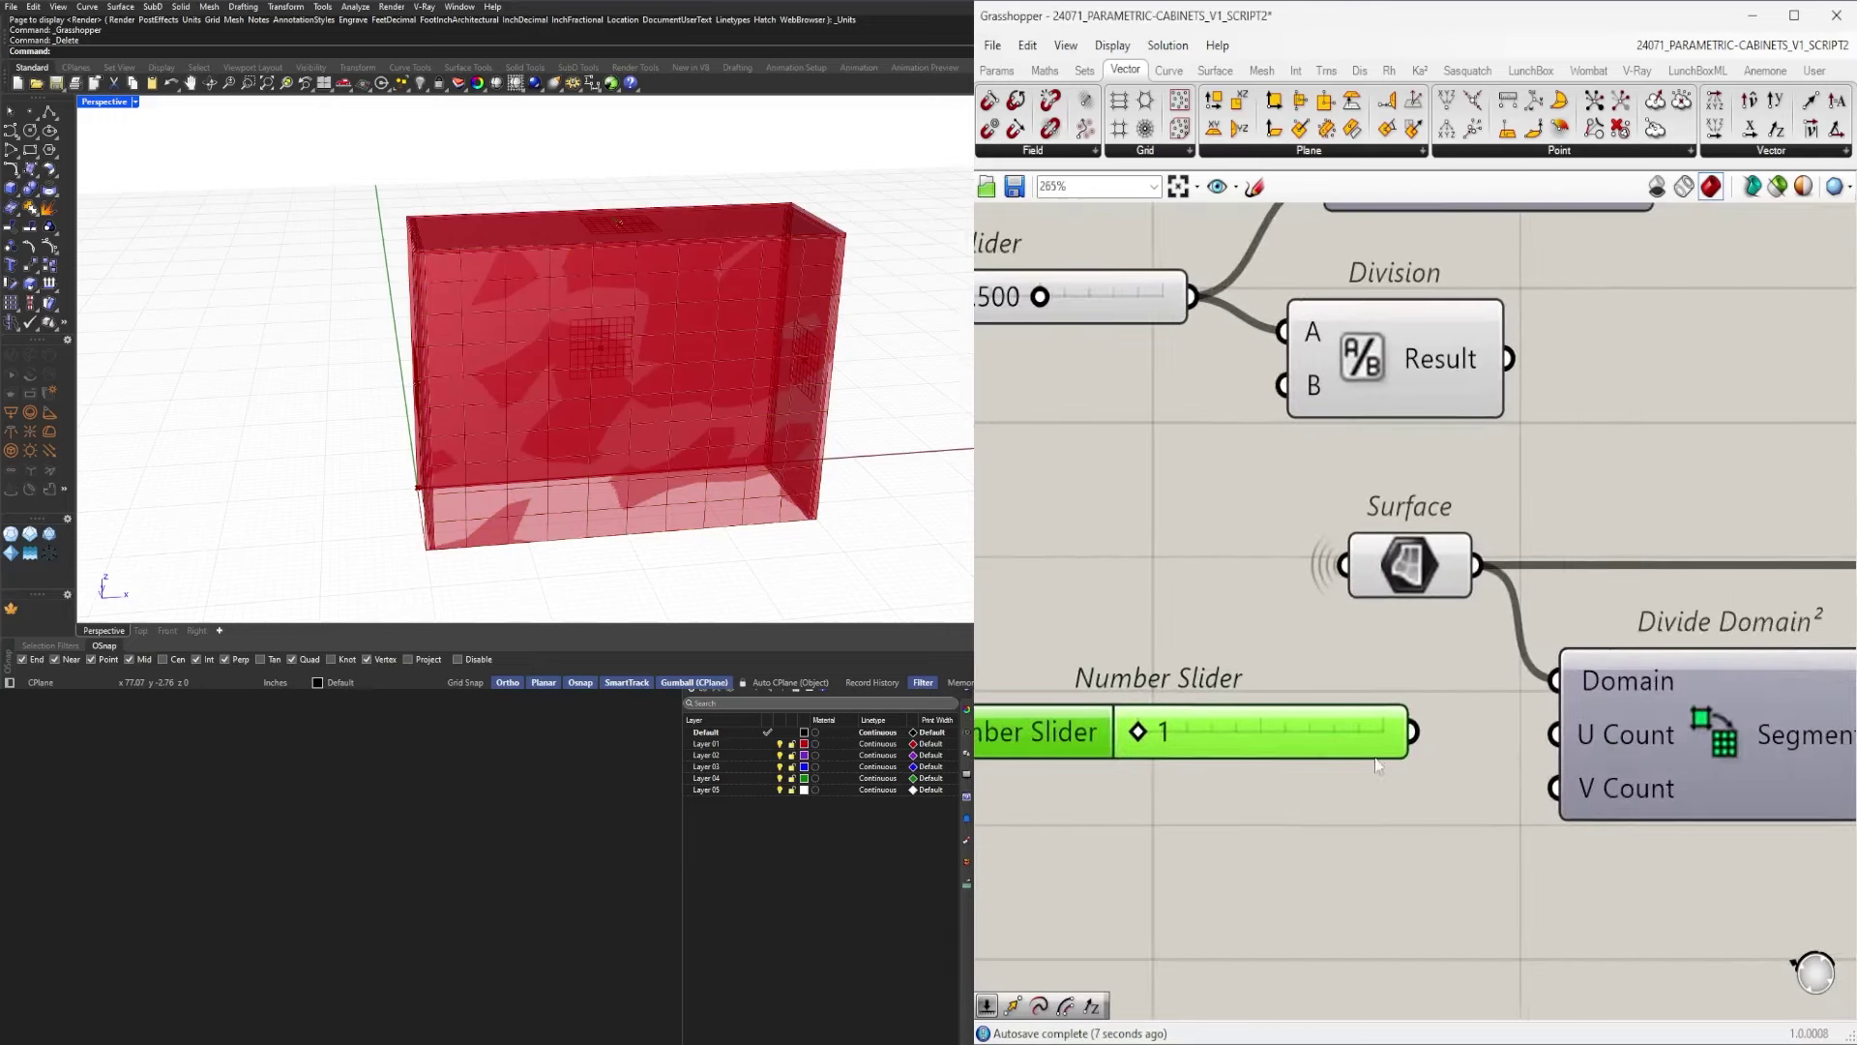
drag(1417, 733, 1557, 790)
scroll(1146, 722, up, 1)
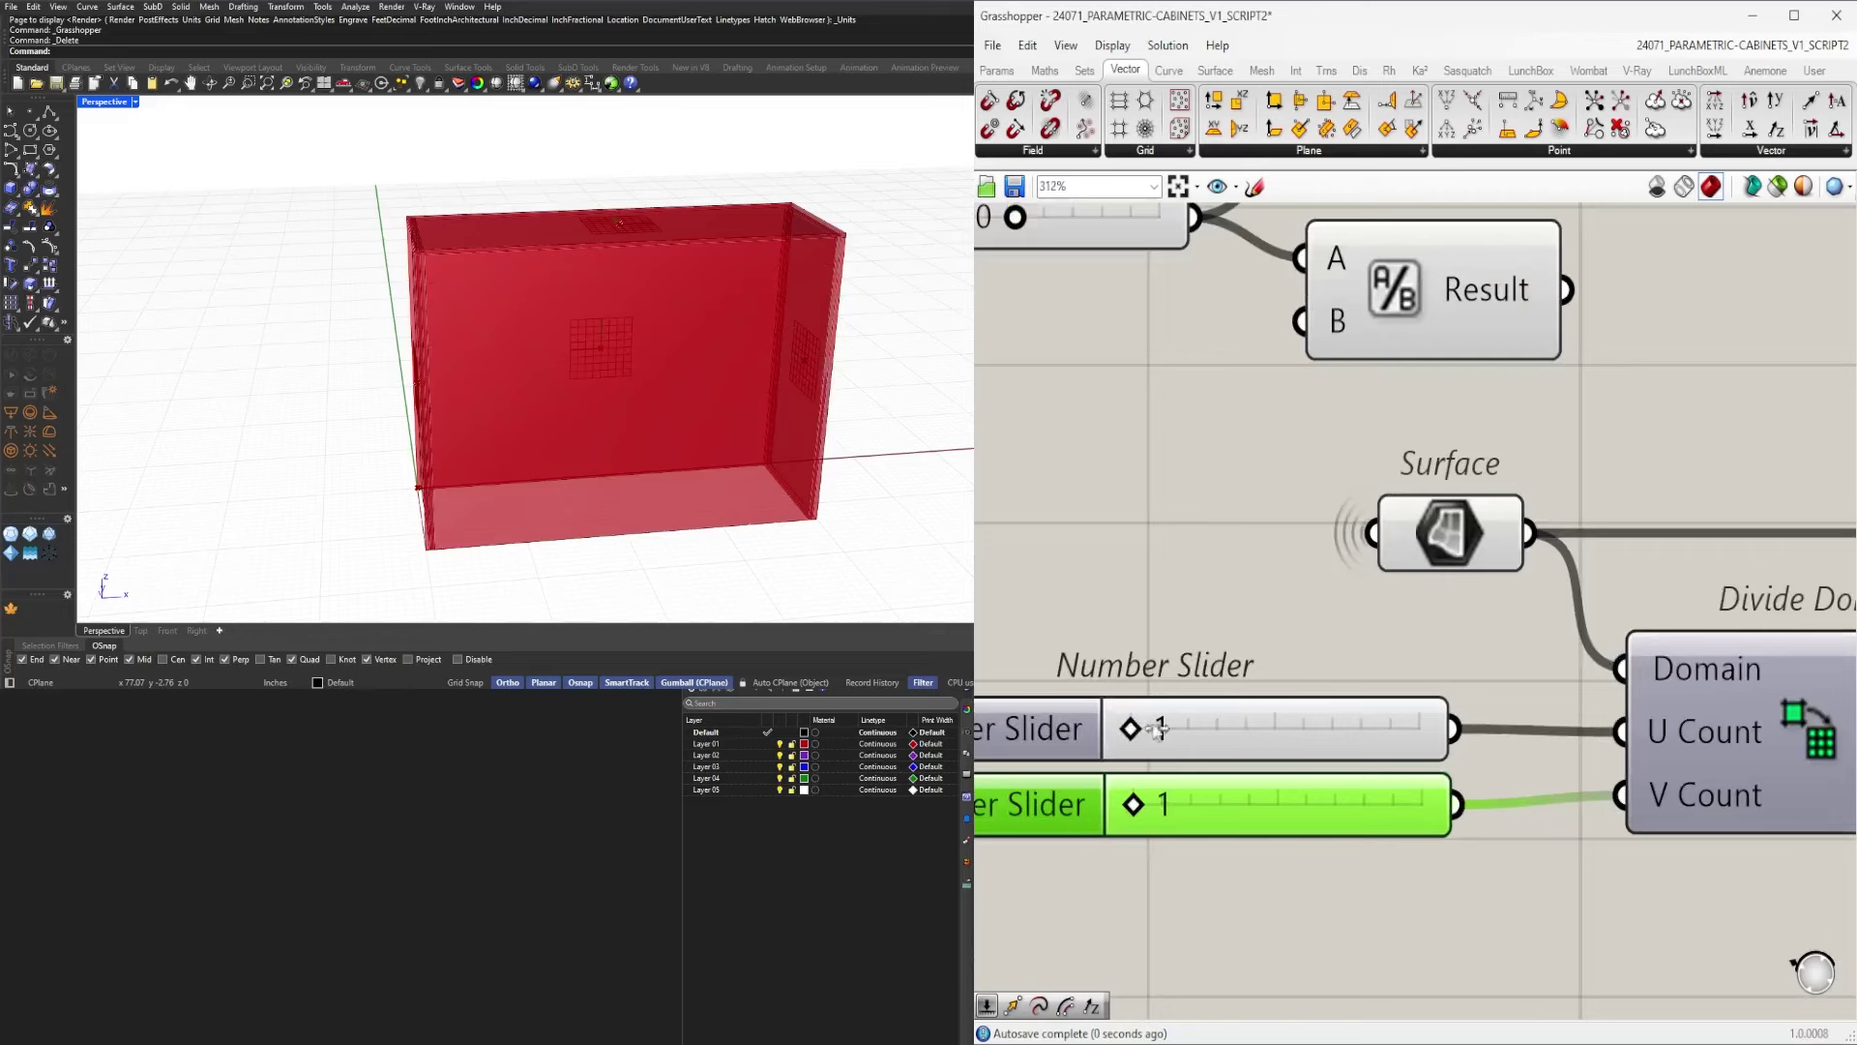
Set the U Count slider to 2 and check the Isotrim division on the cabinet.
drag(1160, 729, 1388, 720)
scroll(1390, 712, down, 5)
click(1498, 843)
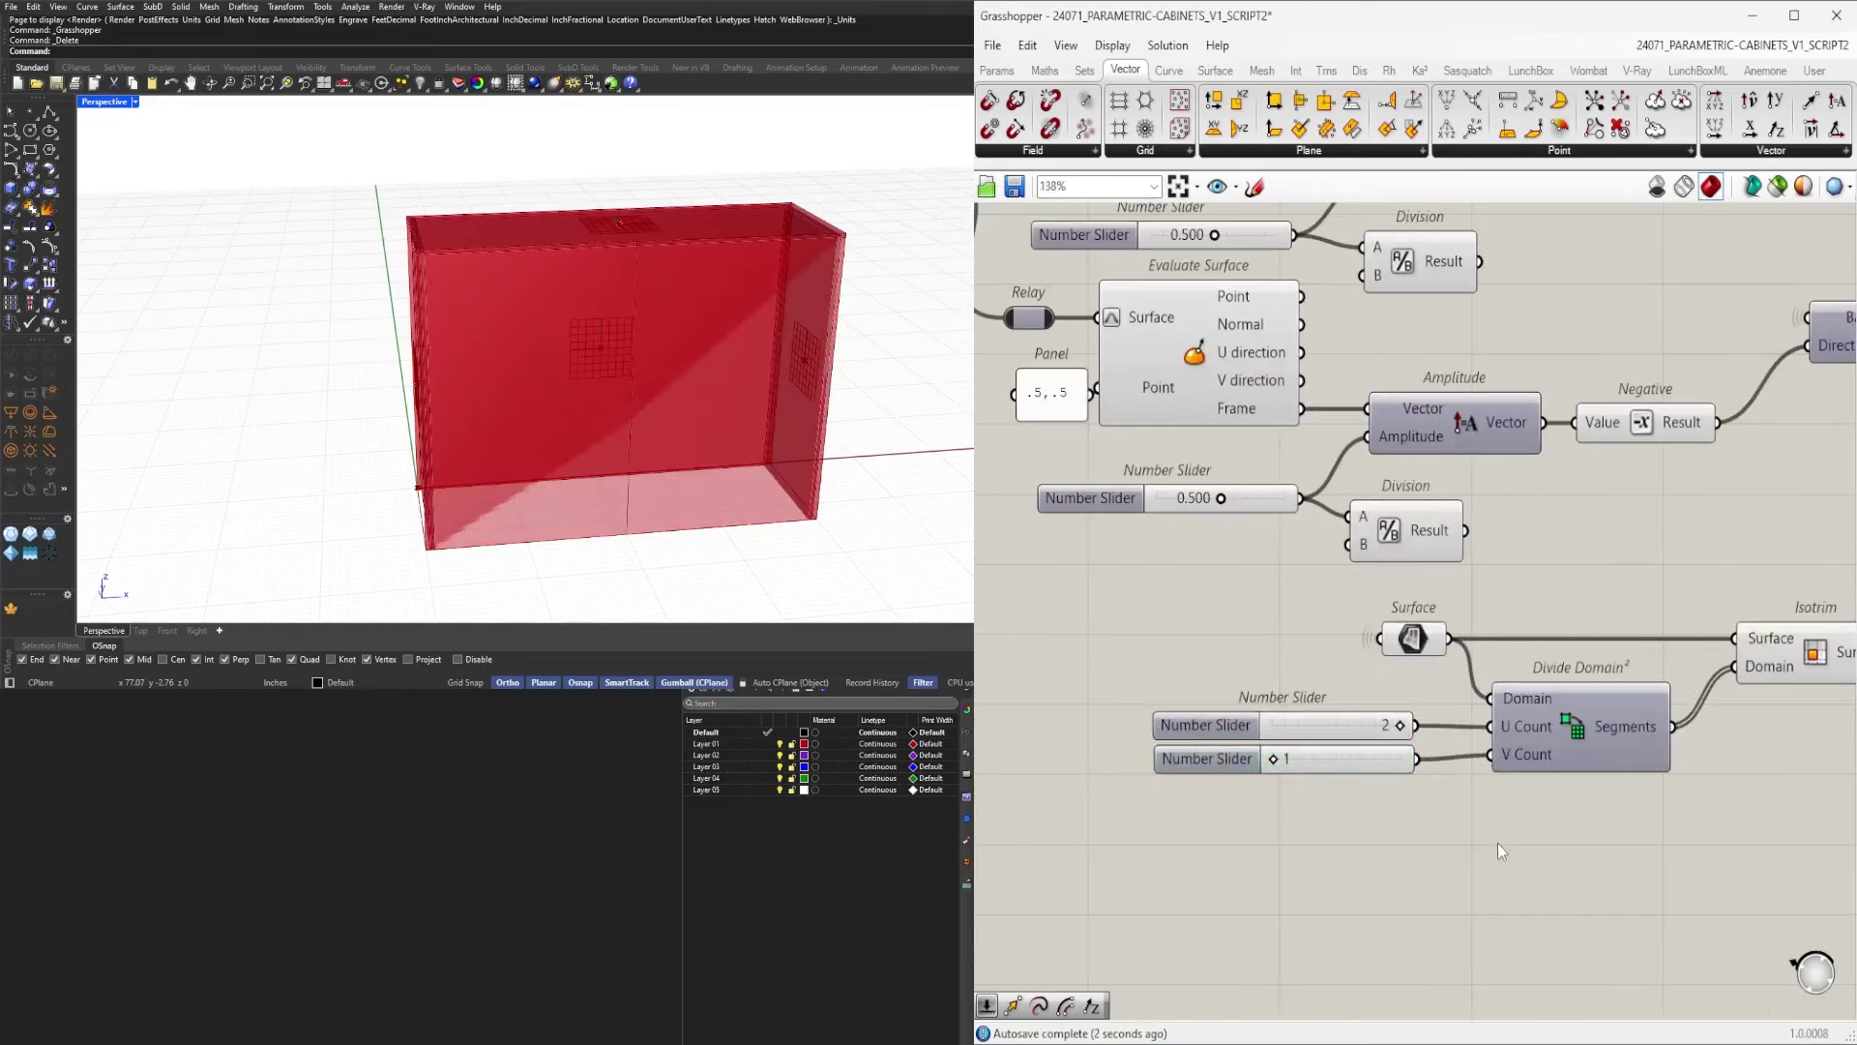
right_drag(1646, 777, 1379, 770)
click(1524, 647)
mouse_move(713, 363)
right_down()
mouse_move(780, 362)
mouse_move(714, 368)
right_up()
right_drag(1664, 717, 1410, 781)
double_click(1507, 732)
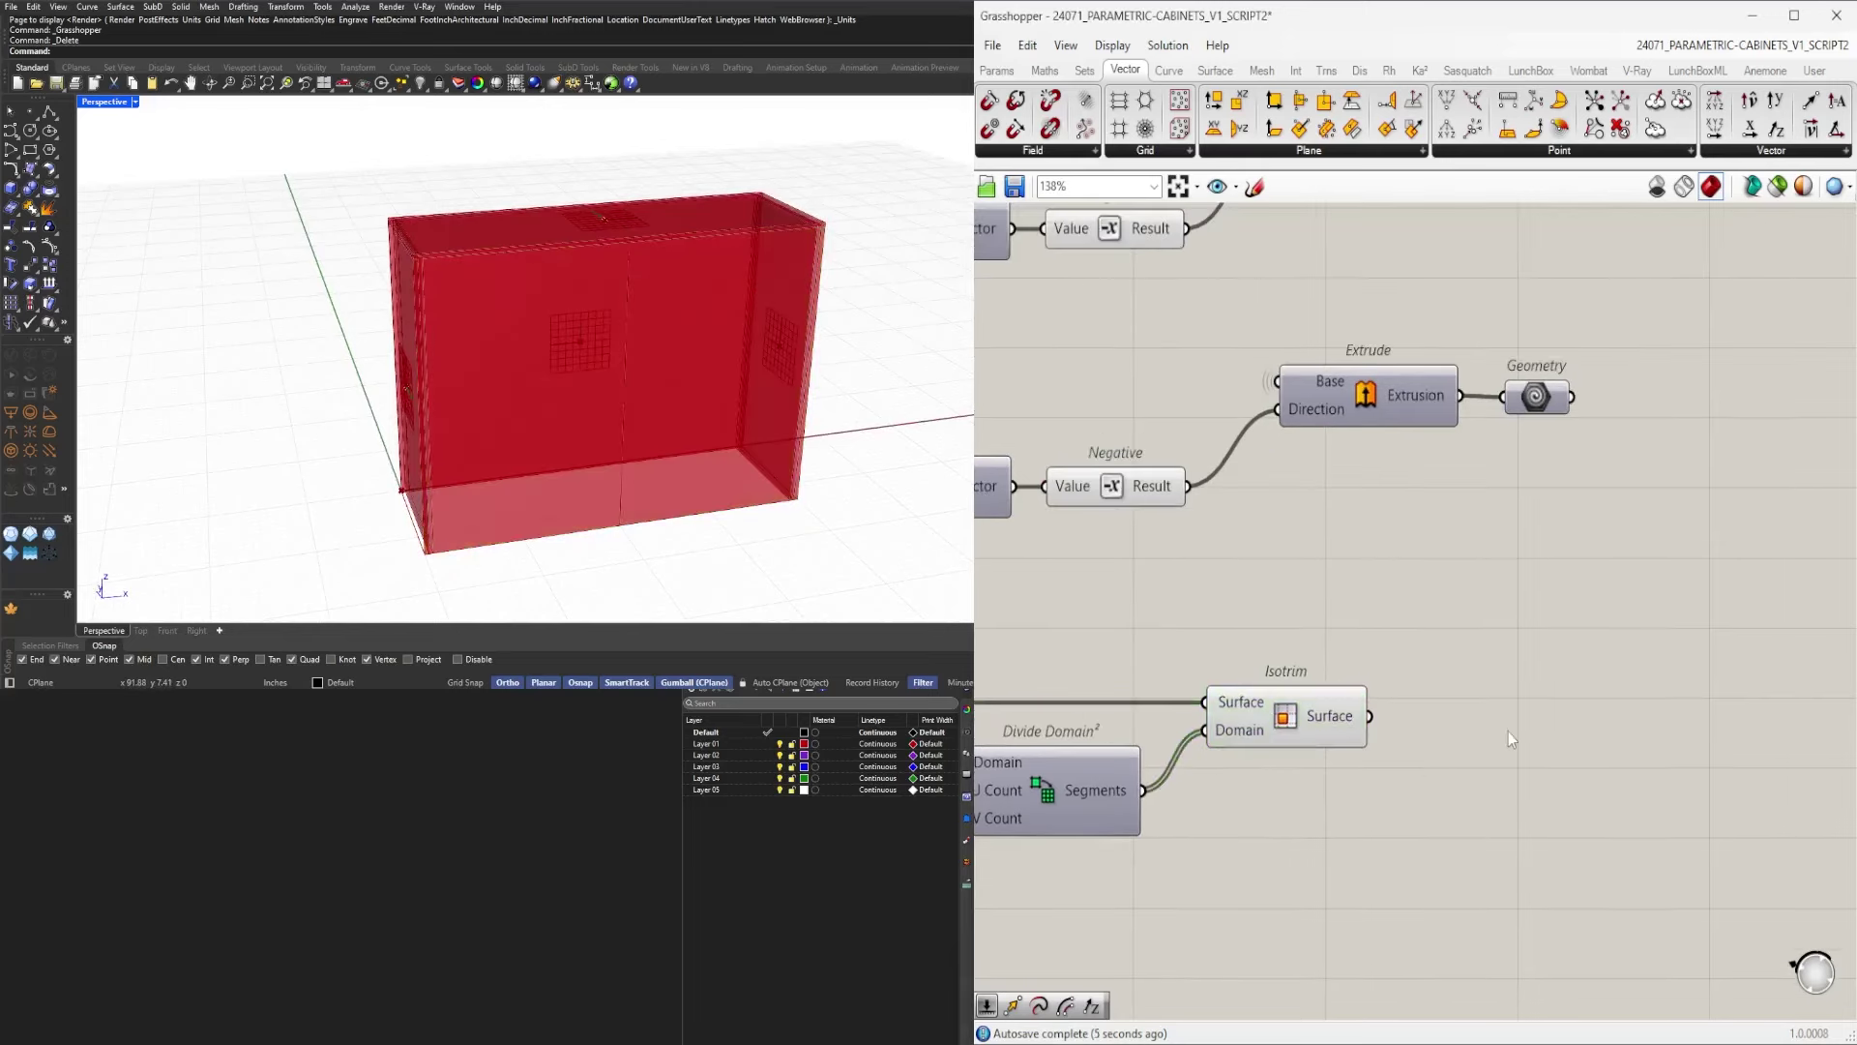
click(1293, 709)
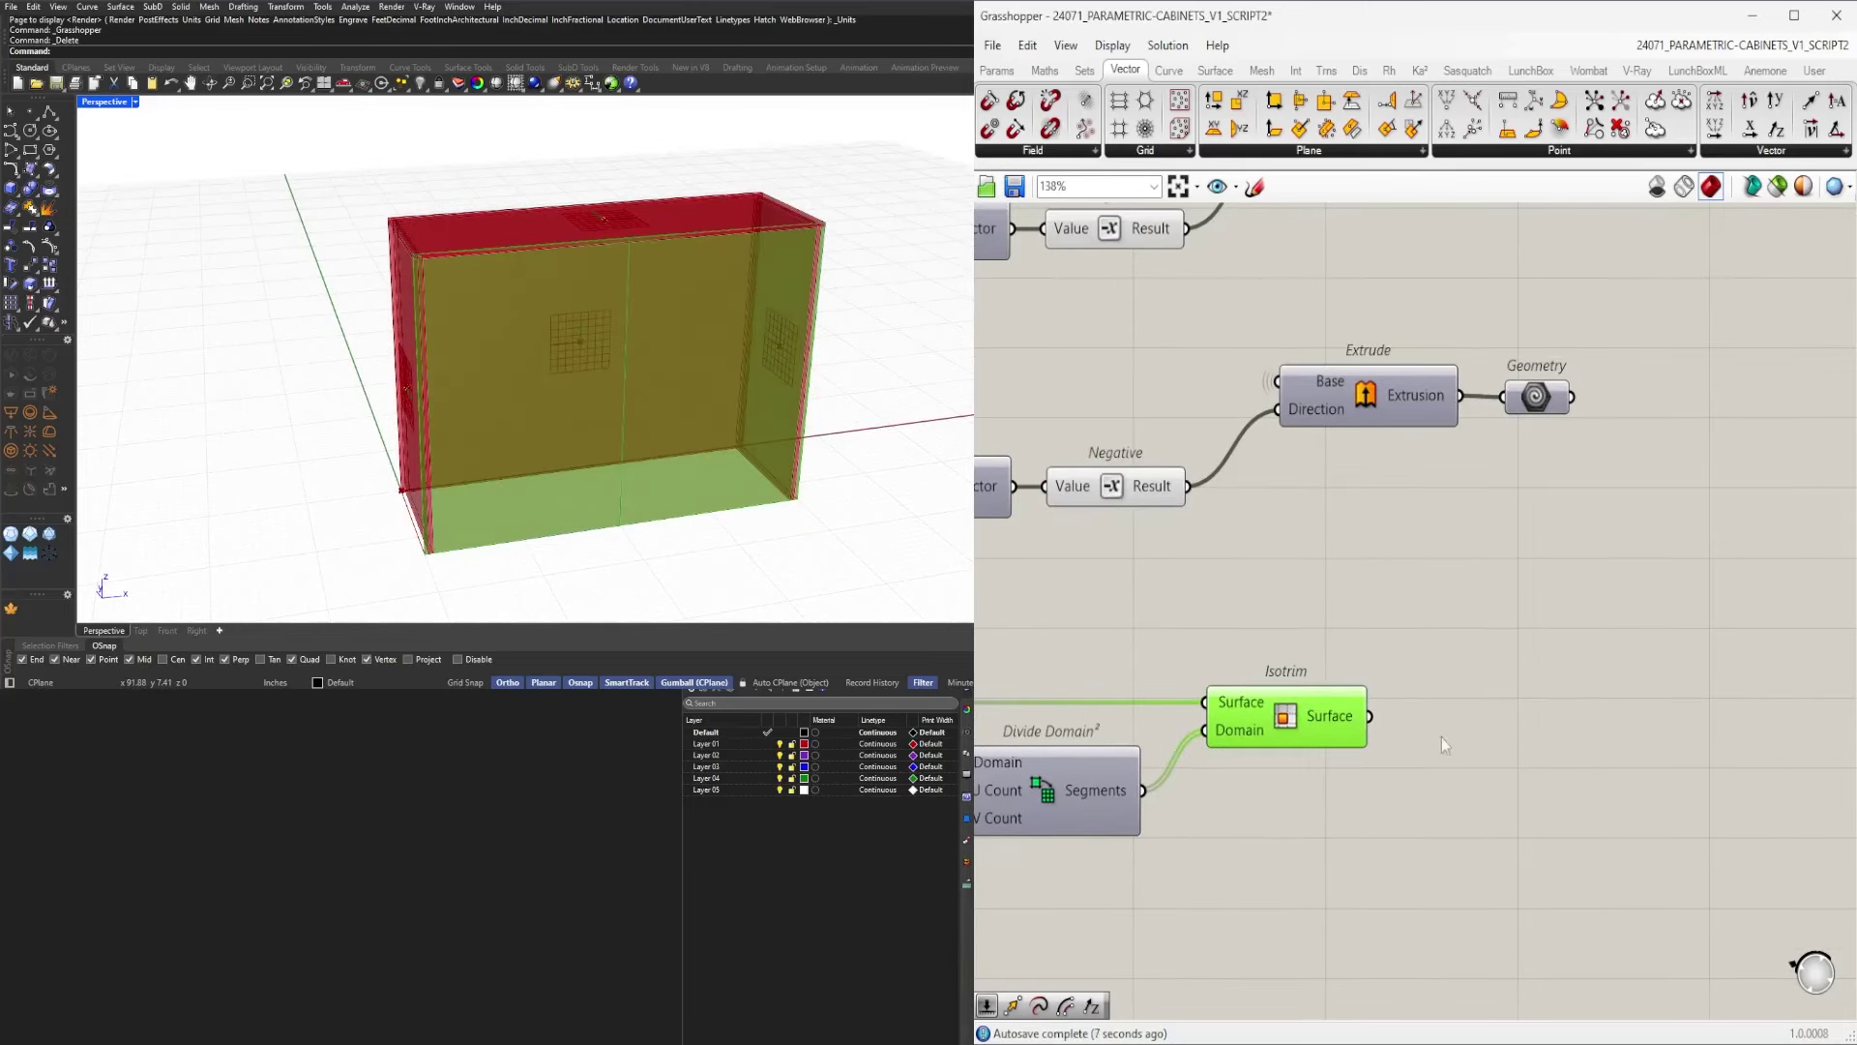
Move the Surface, Divide Domain², Isotrim and slider chain down, away from the lower Evaluate Surface chain.
scroll(1422, 815, down, 4)
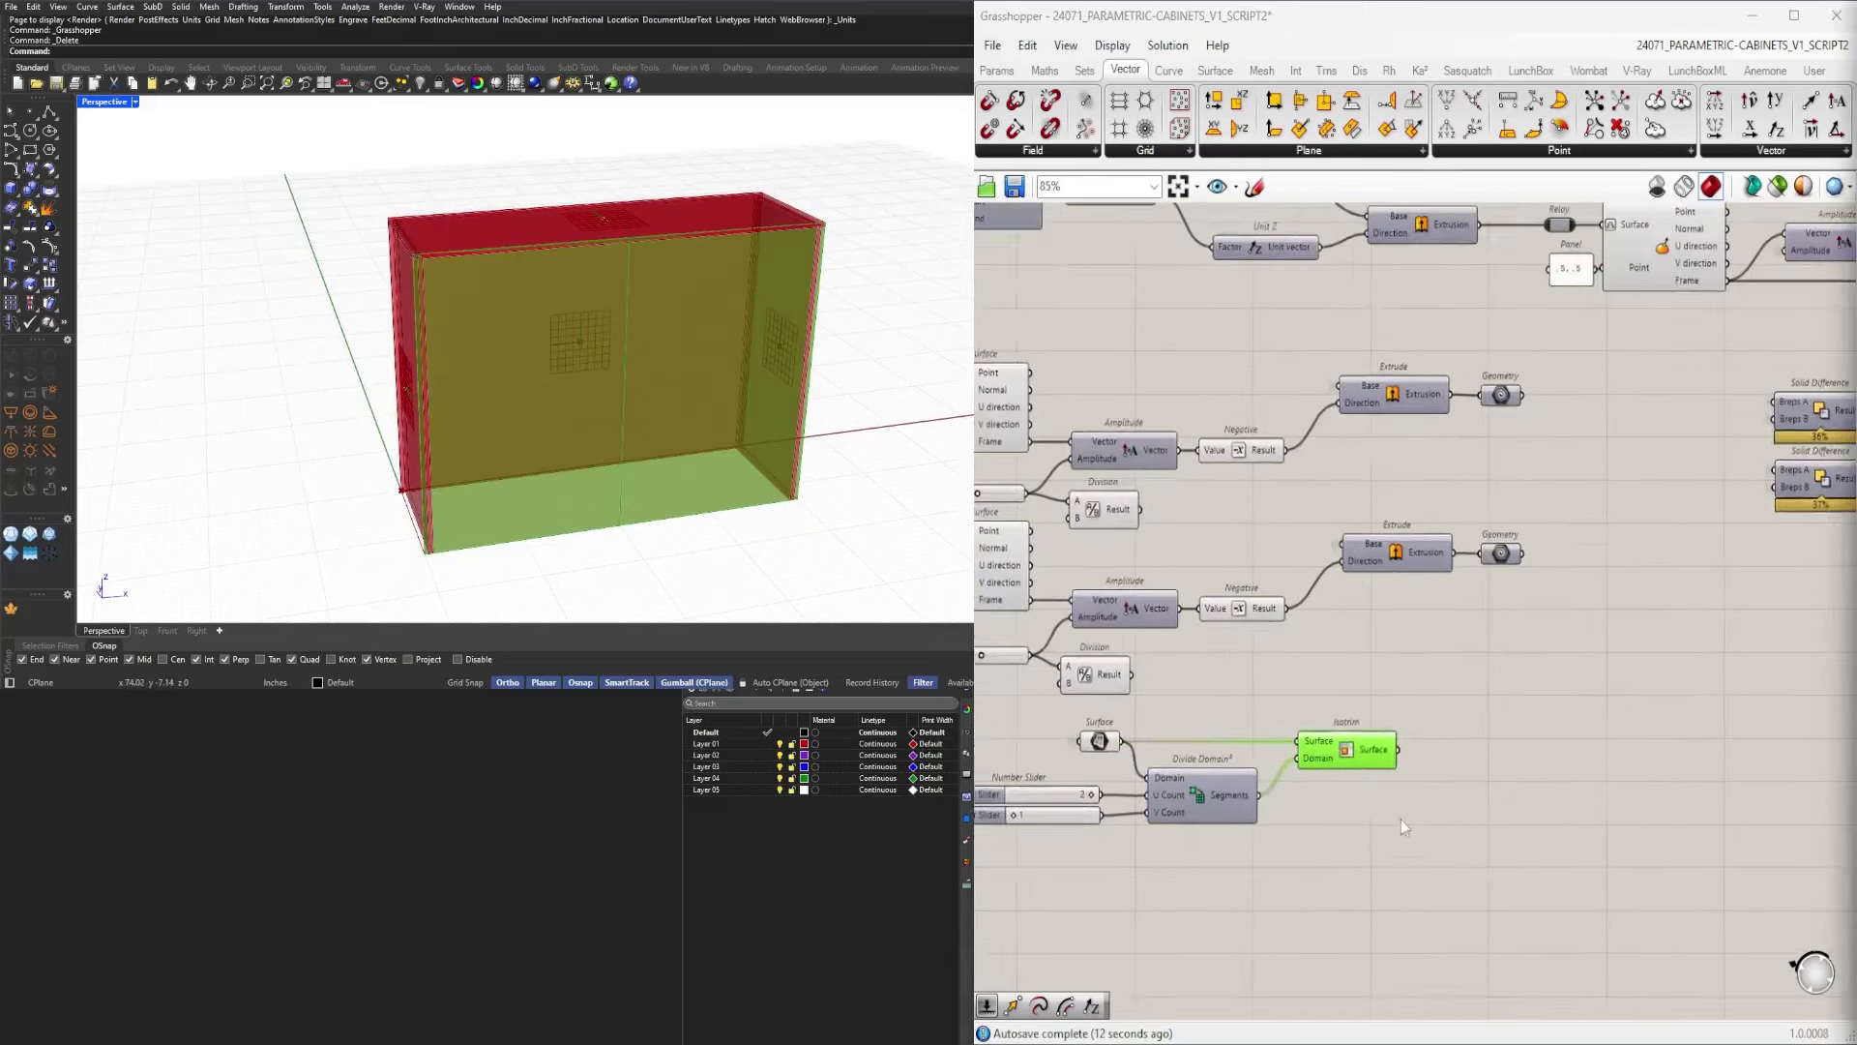
right_drag(1401, 820, 1654, 704)
drag(1692, 840, 1202, 608)
right_drag(1463, 676, 1186, 689)
drag(1186, 689, 1186, 906)
Duplicate the Isotrim chain above the original and set the copy's U Count slider to 1.
right_drag(1227, 783, 1501, 693)
drag(1725, 908, 1316, 728)
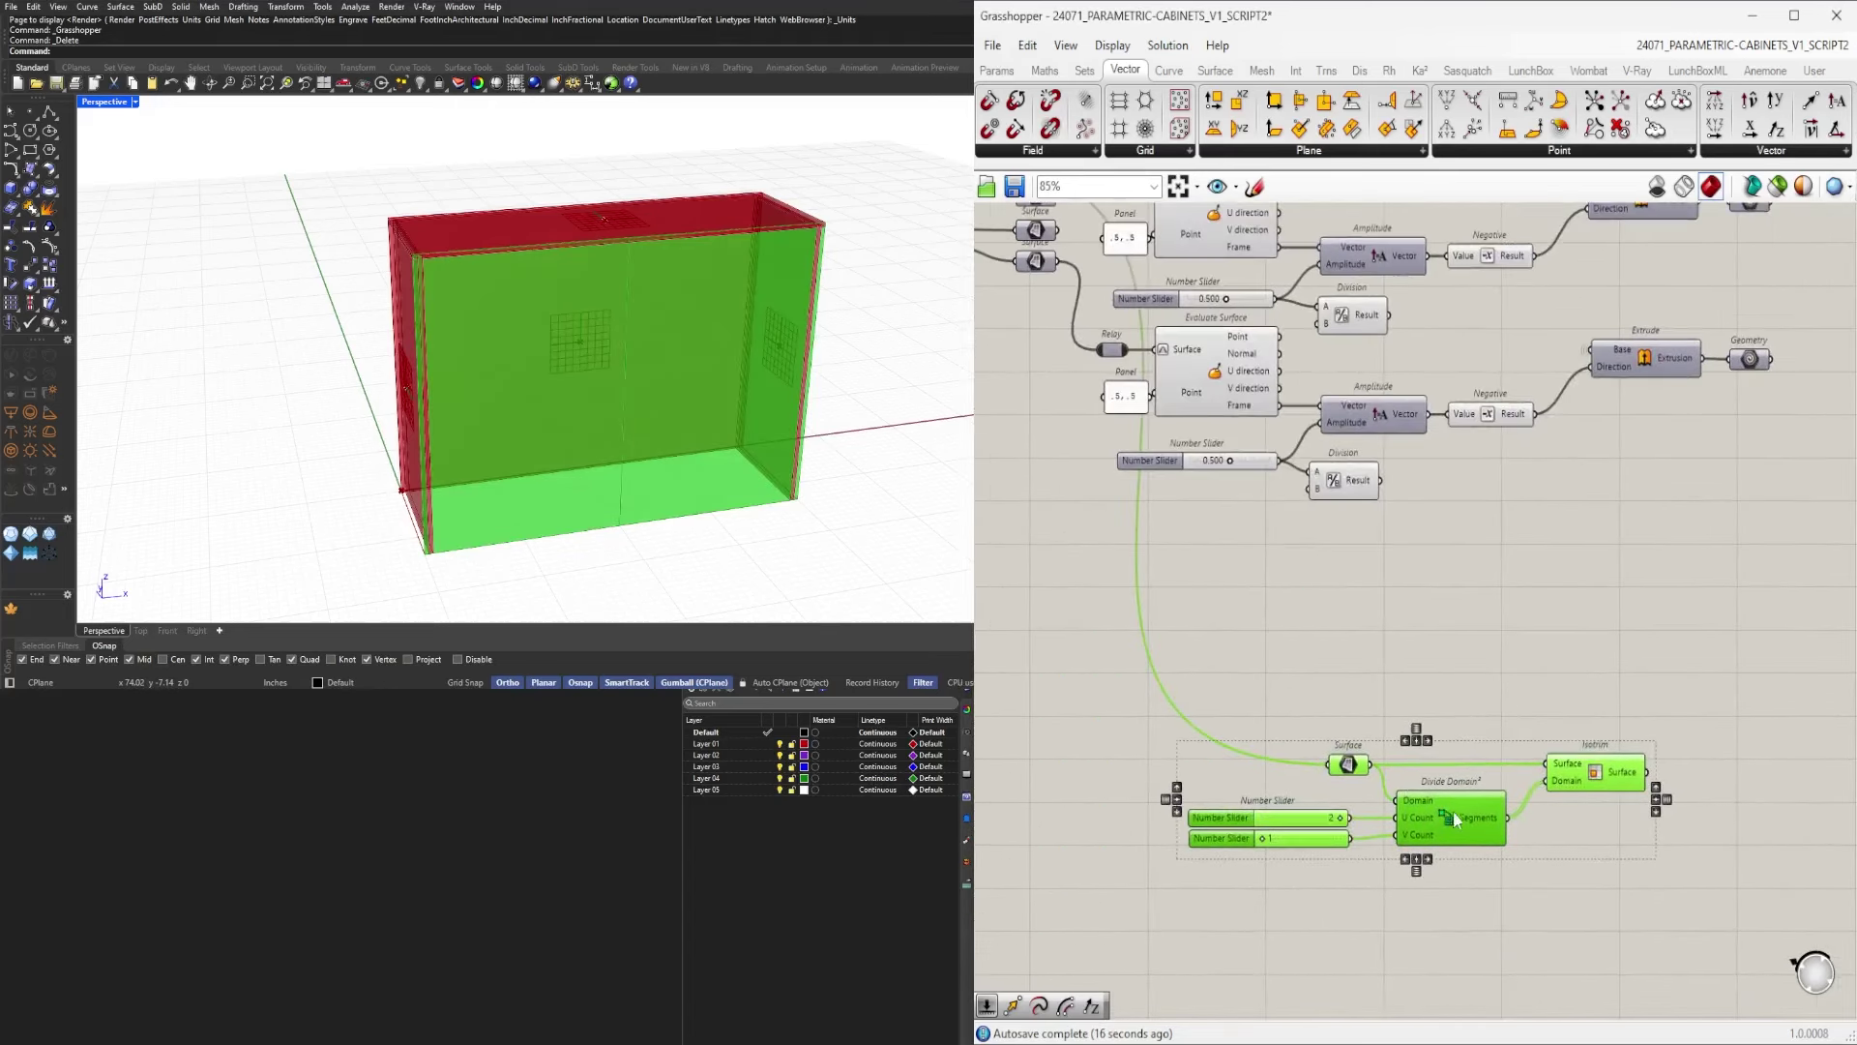
drag(1459, 823, 1202, 644)
click(1416, 530)
scroll(1293, 632, up, 3)
scroll(1402, 729, down, 4)
Move the original Isotrim chain further below its copy and examine the upper Isotrim surface on the cabinet.
right_drag(1574, 791, 1447, 687)
drag(1623, 898, 1163, 669)
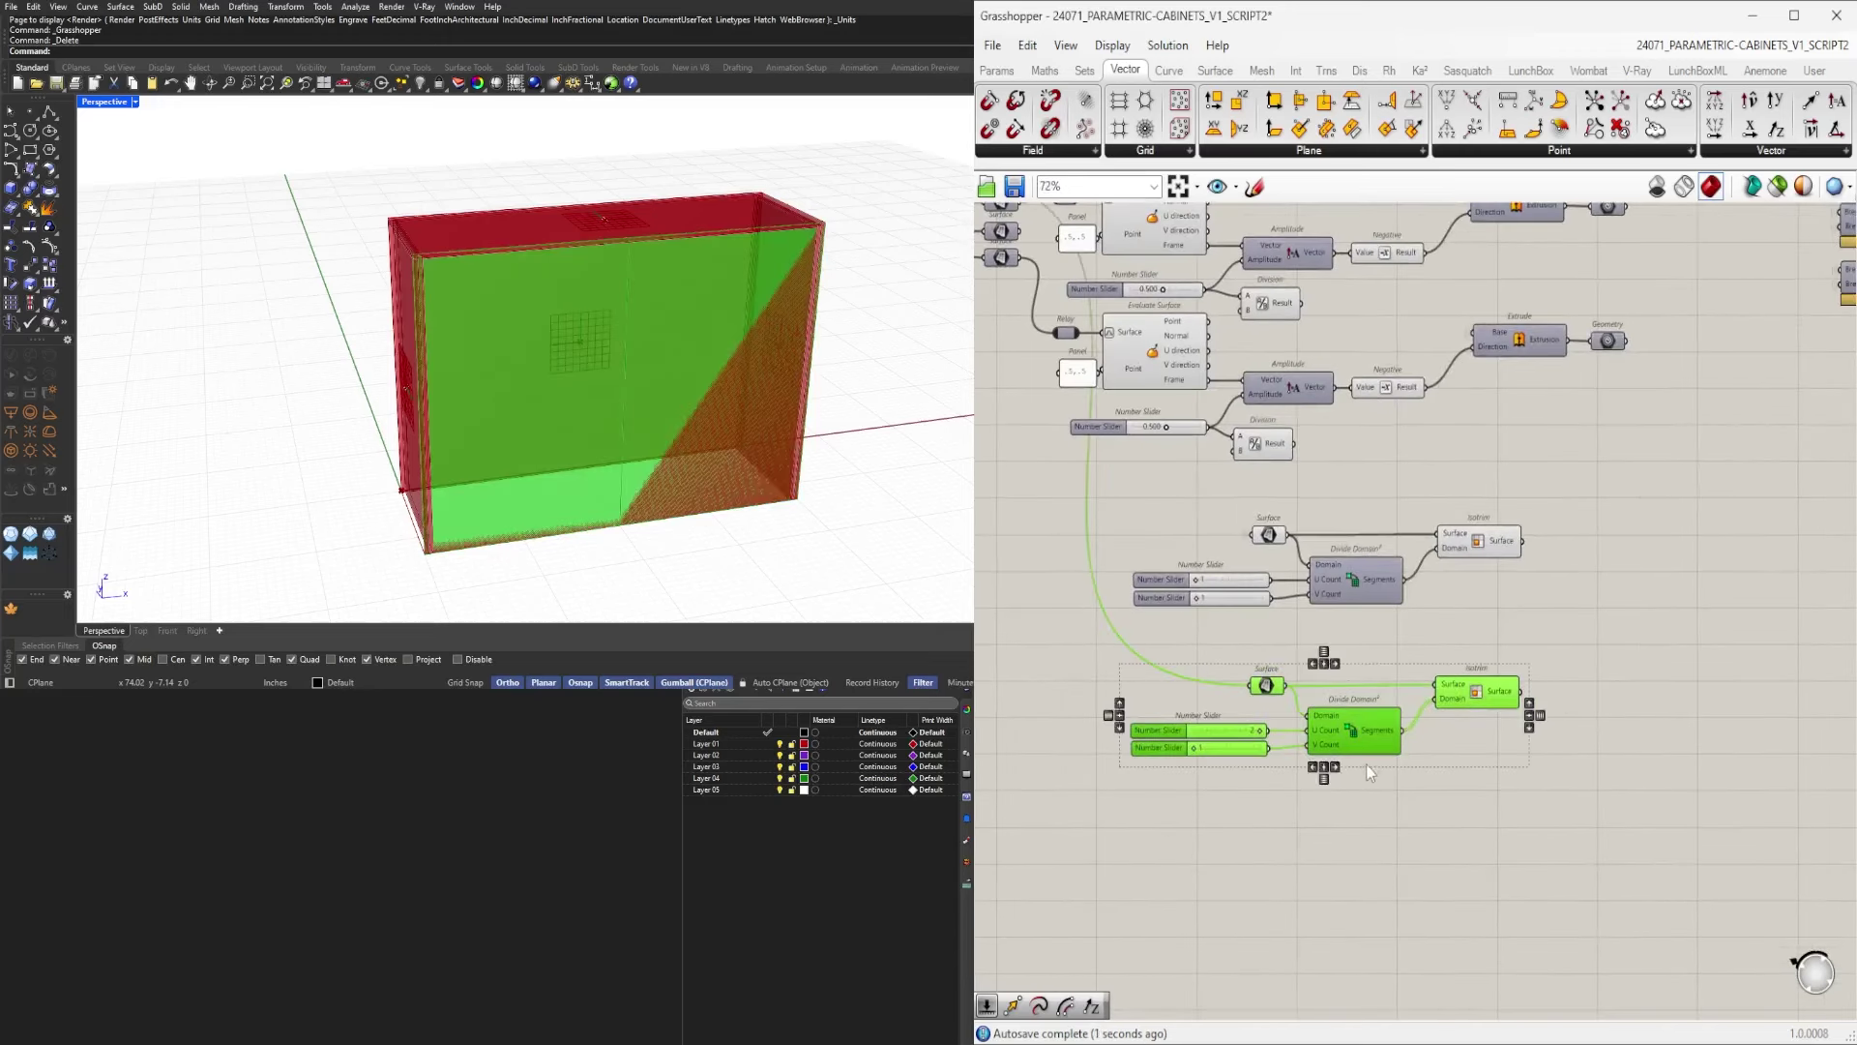
drag(1366, 729, 1366, 877)
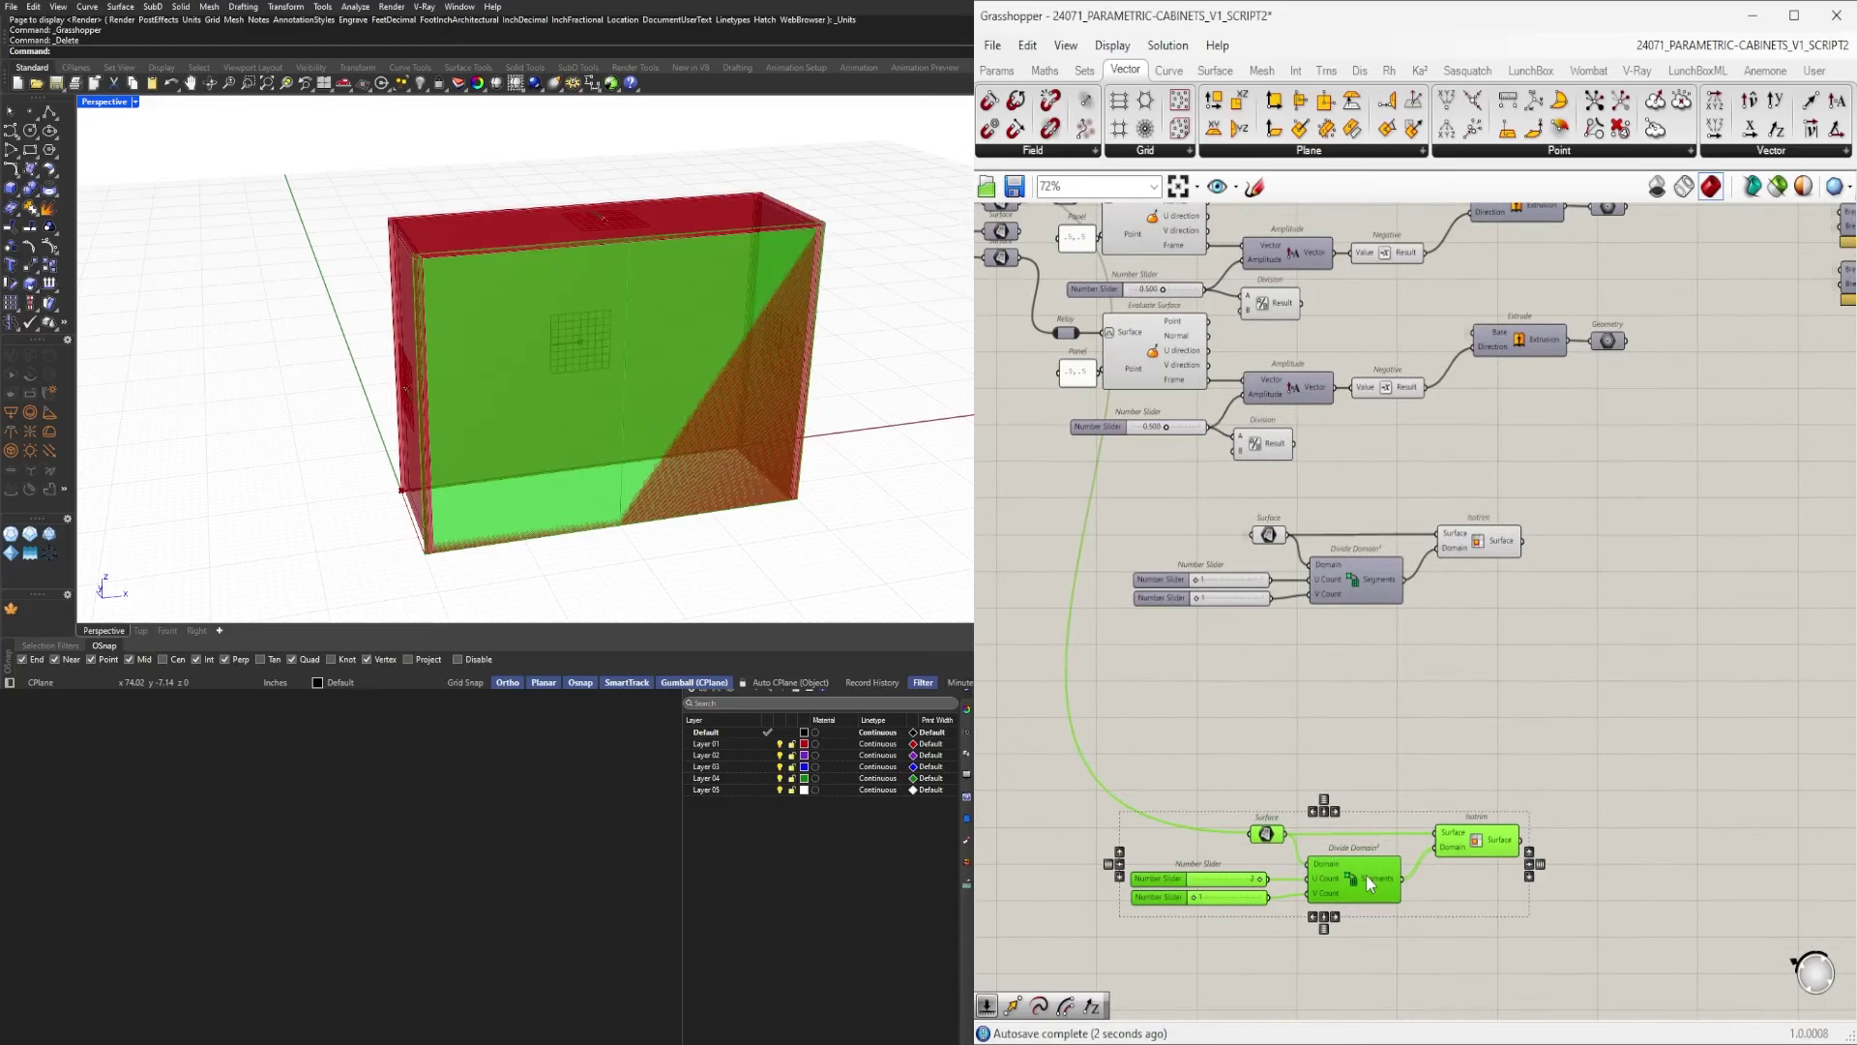
click(1339, 691)
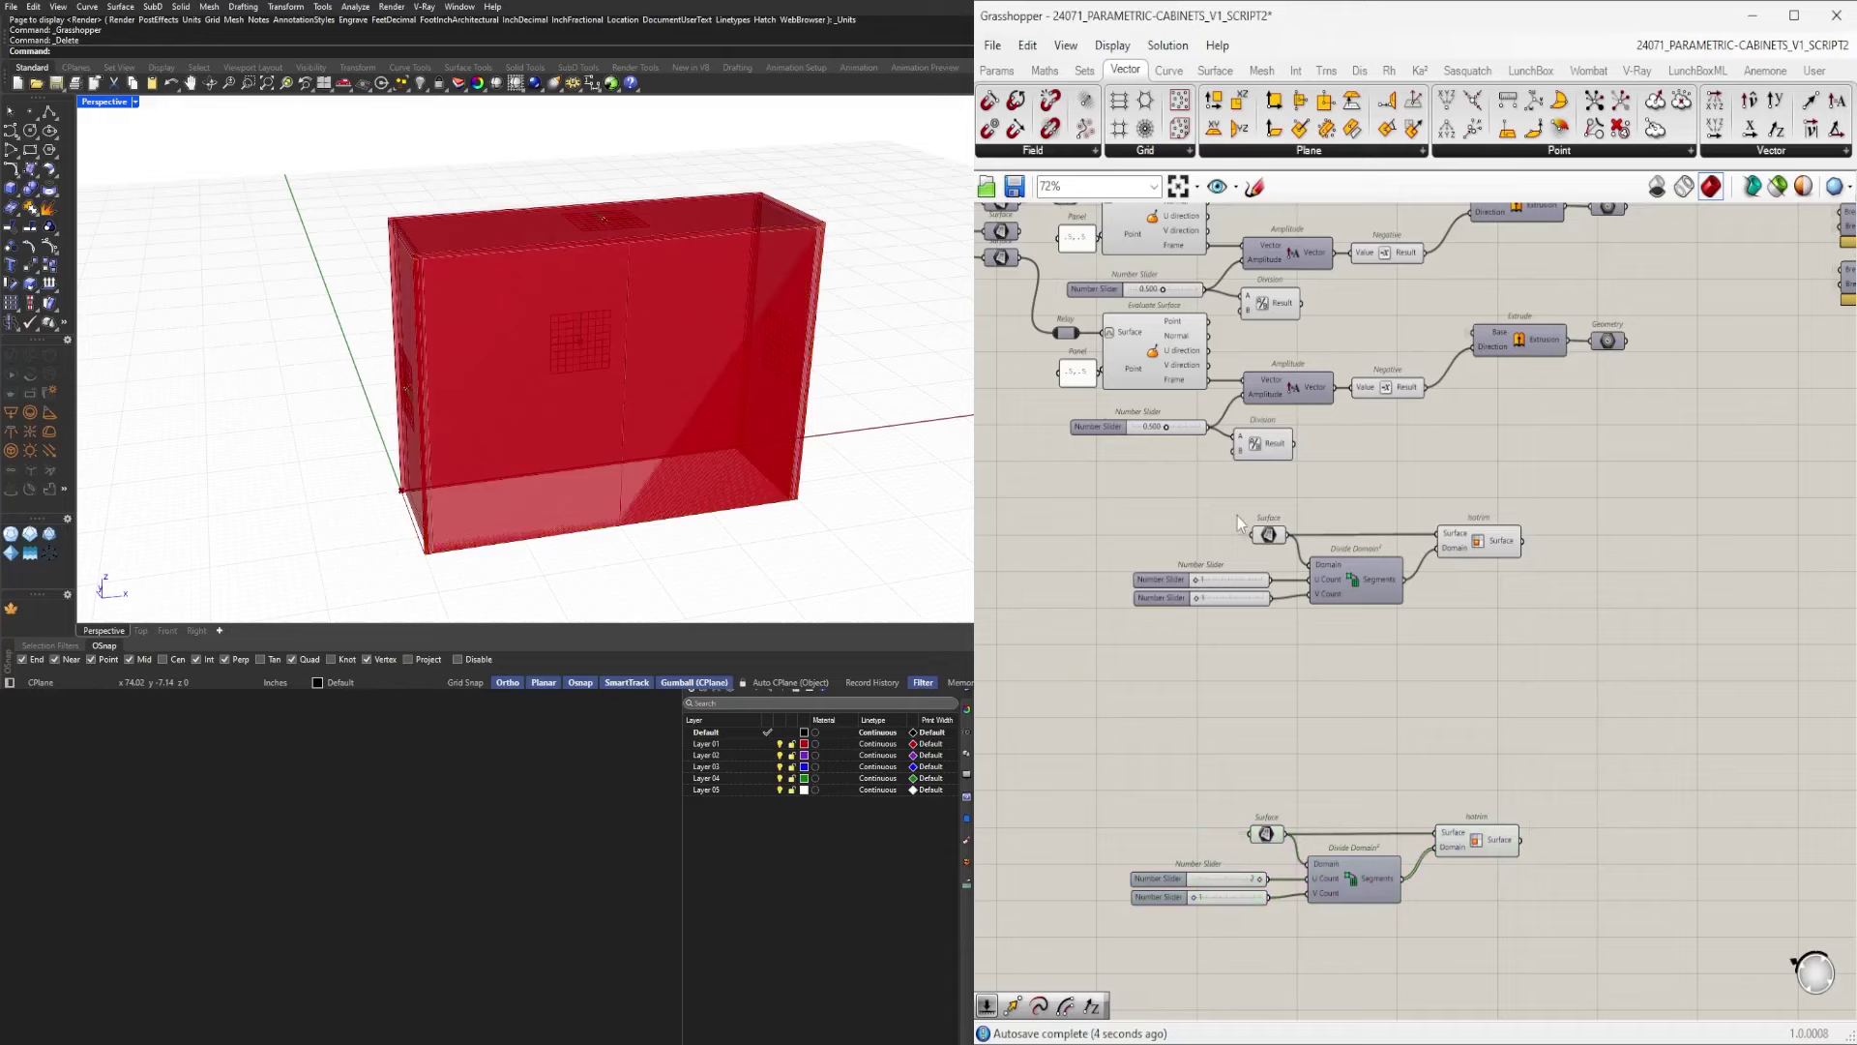
click(1267, 834)
click(1389, 766)
click(1480, 540)
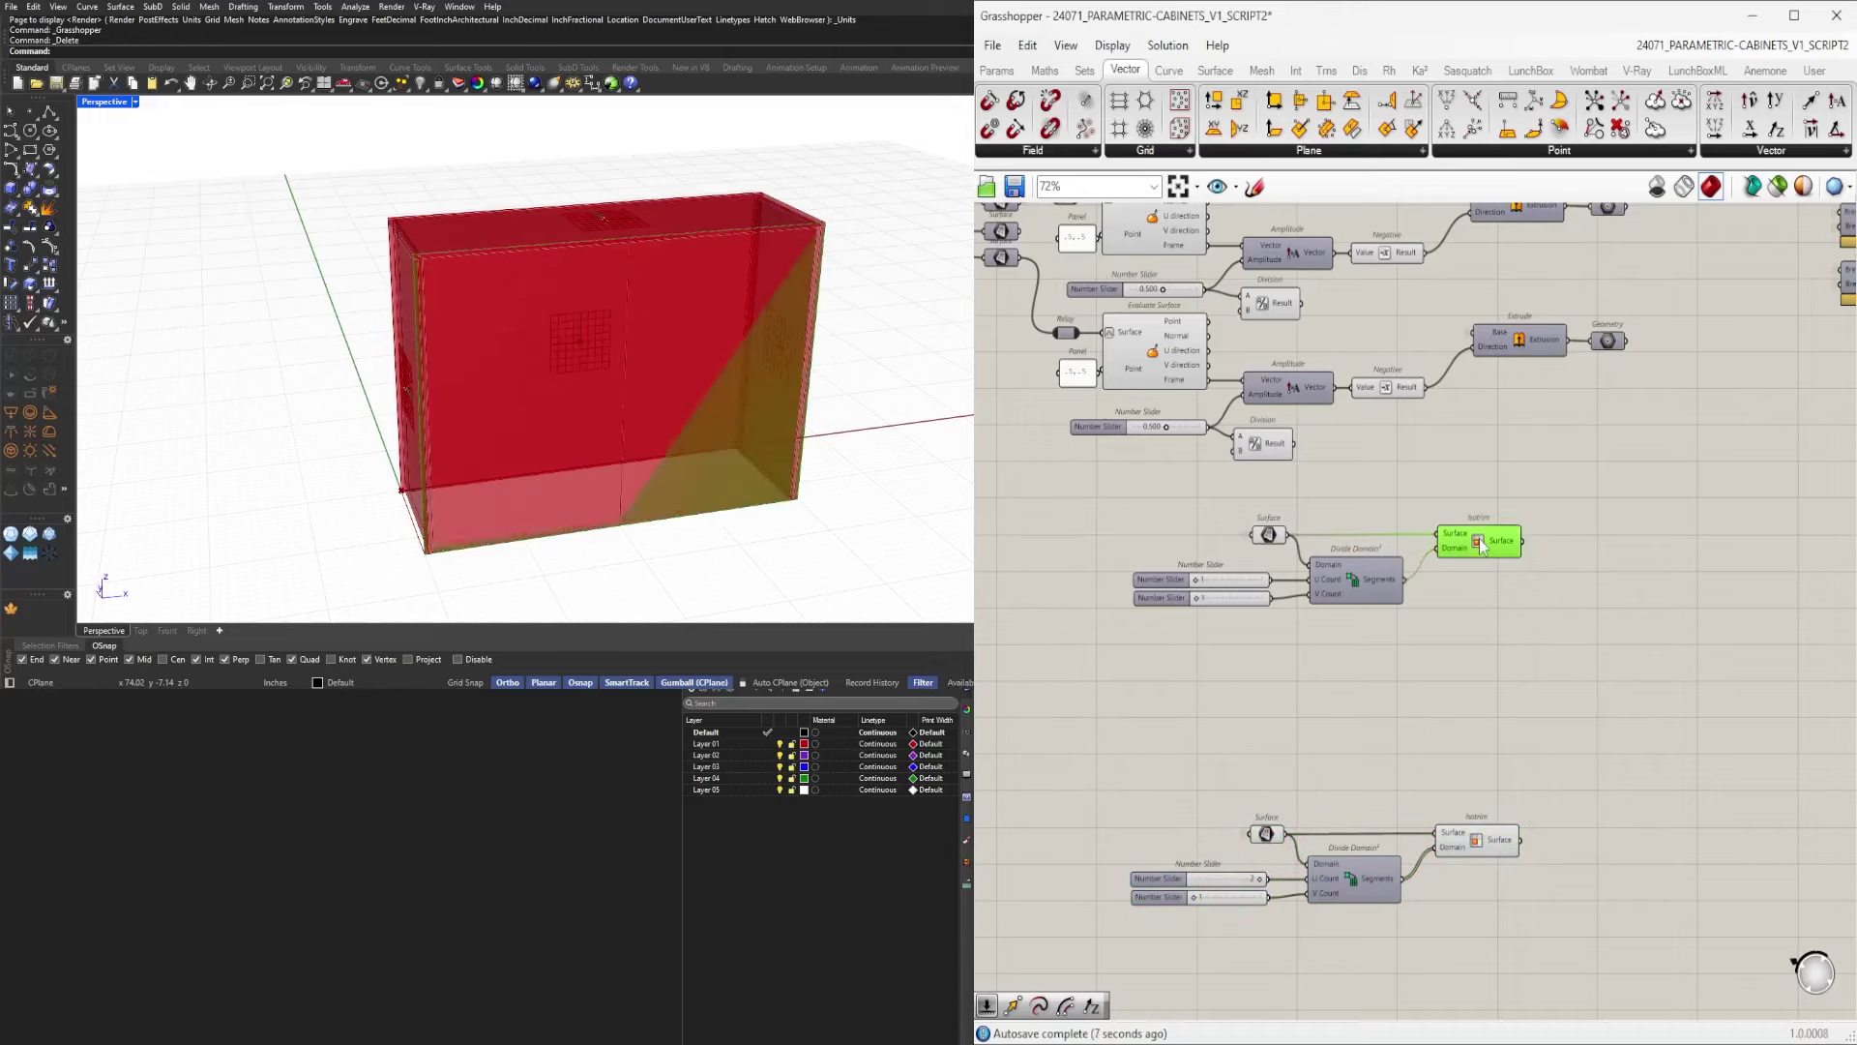
right_drag(767, 310, 620, 292)
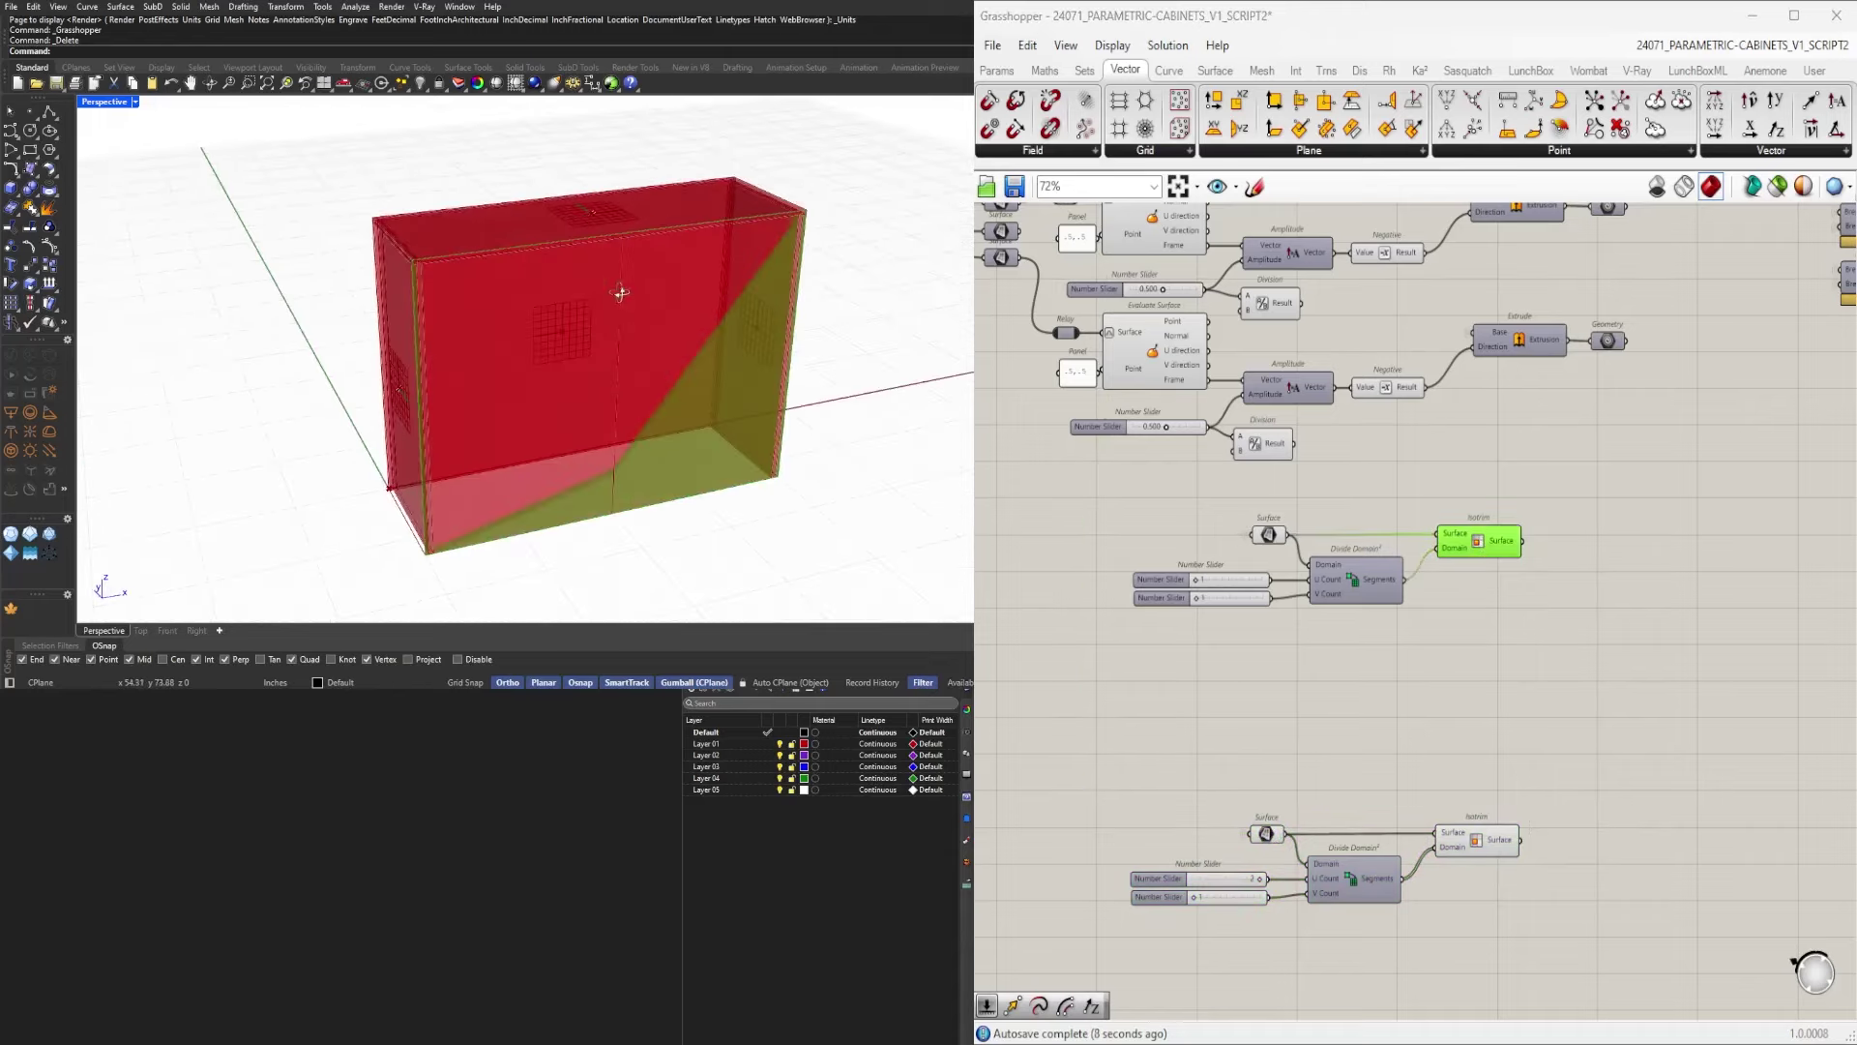
Add an Offset Curve component and connect the upper Isotrim's Surface output to its Curve input.
right_drag(1666, 592, 1530, 620)
double_click(1531, 619)
text(of)
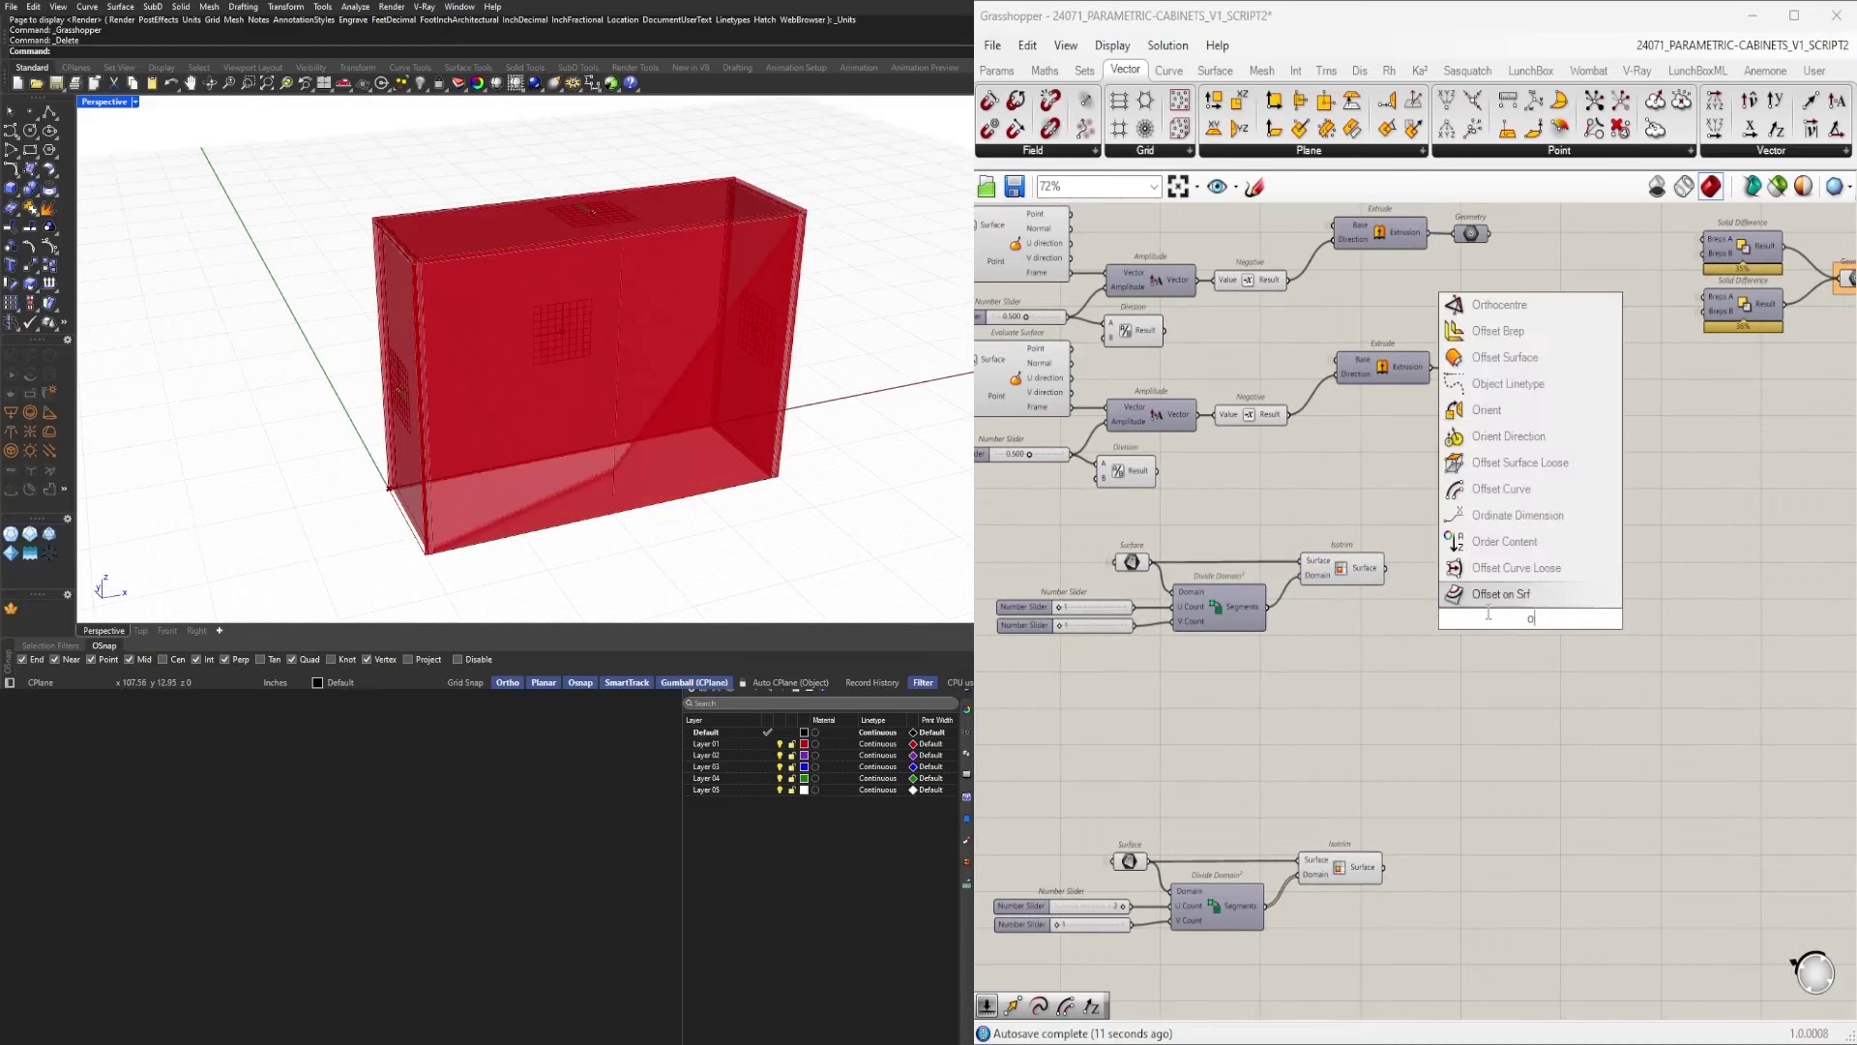
click(1485, 568)
scroll(1339, 569, up, 2)
drag(1404, 569, 1591, 653)
double_click(1444, 694)
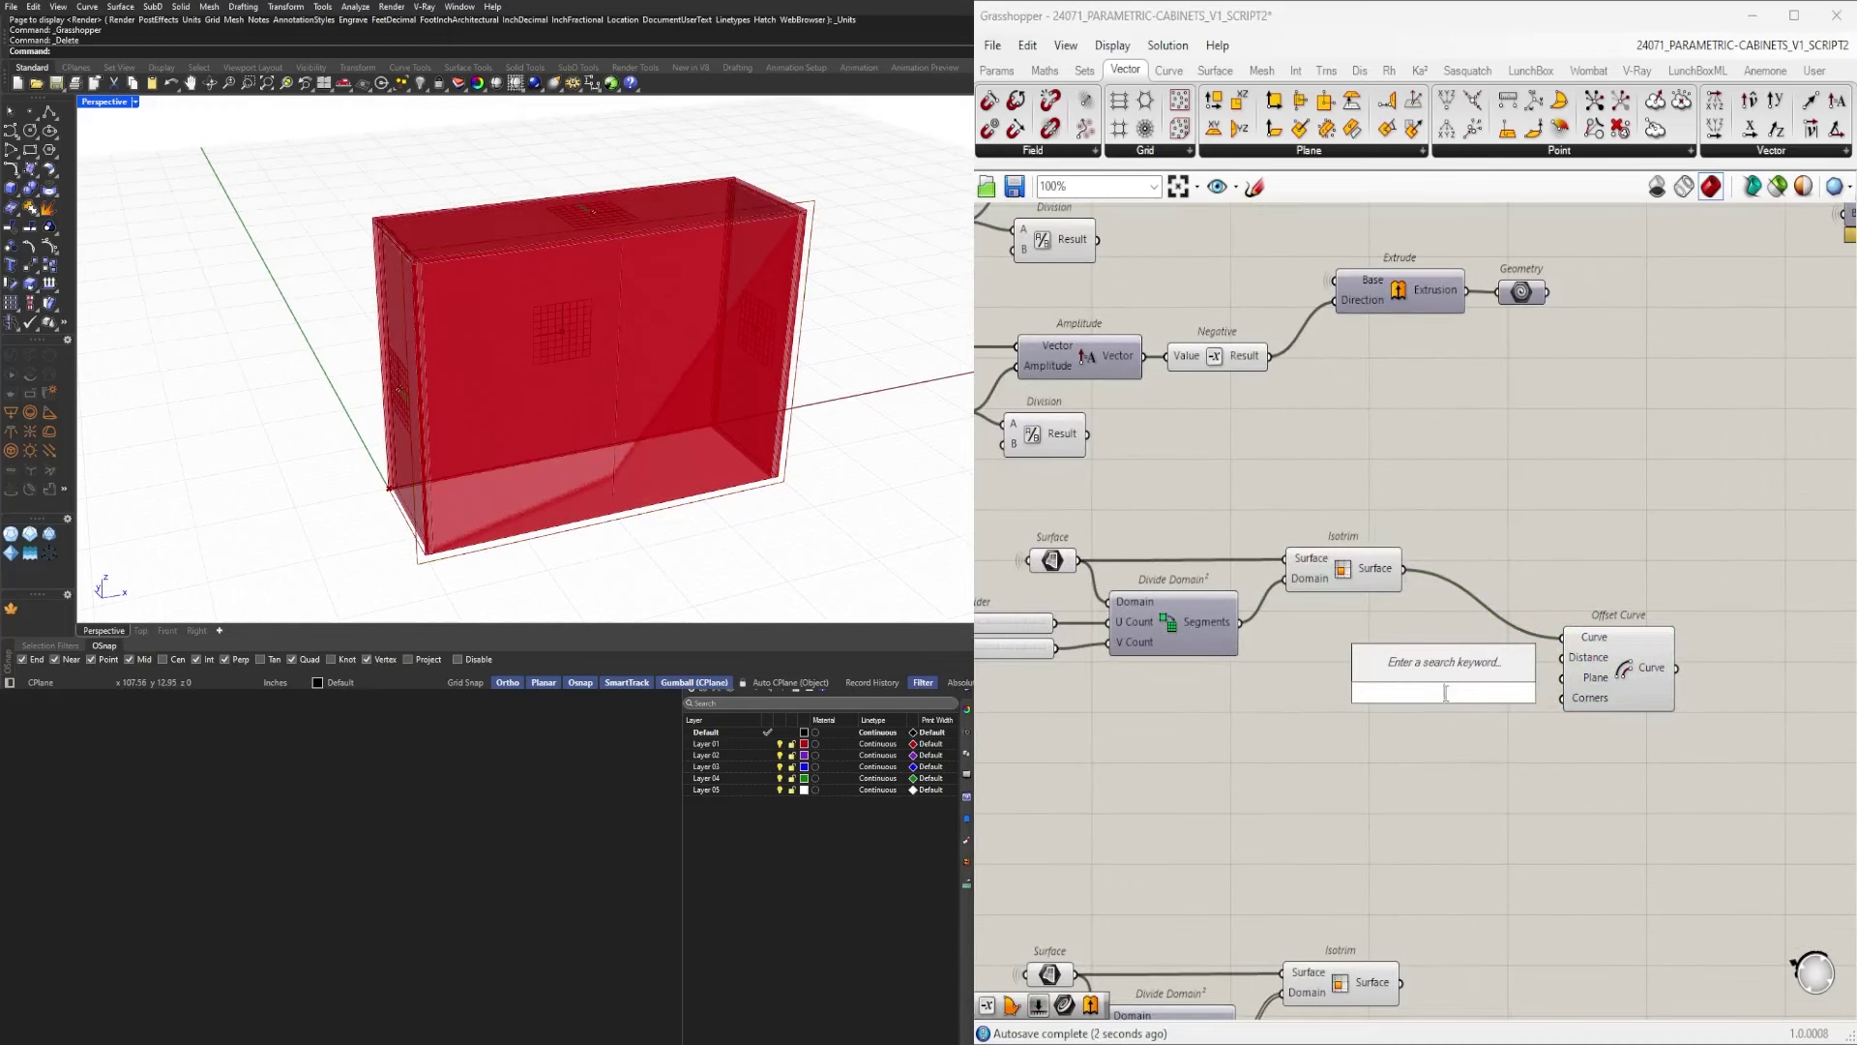
text(neg)
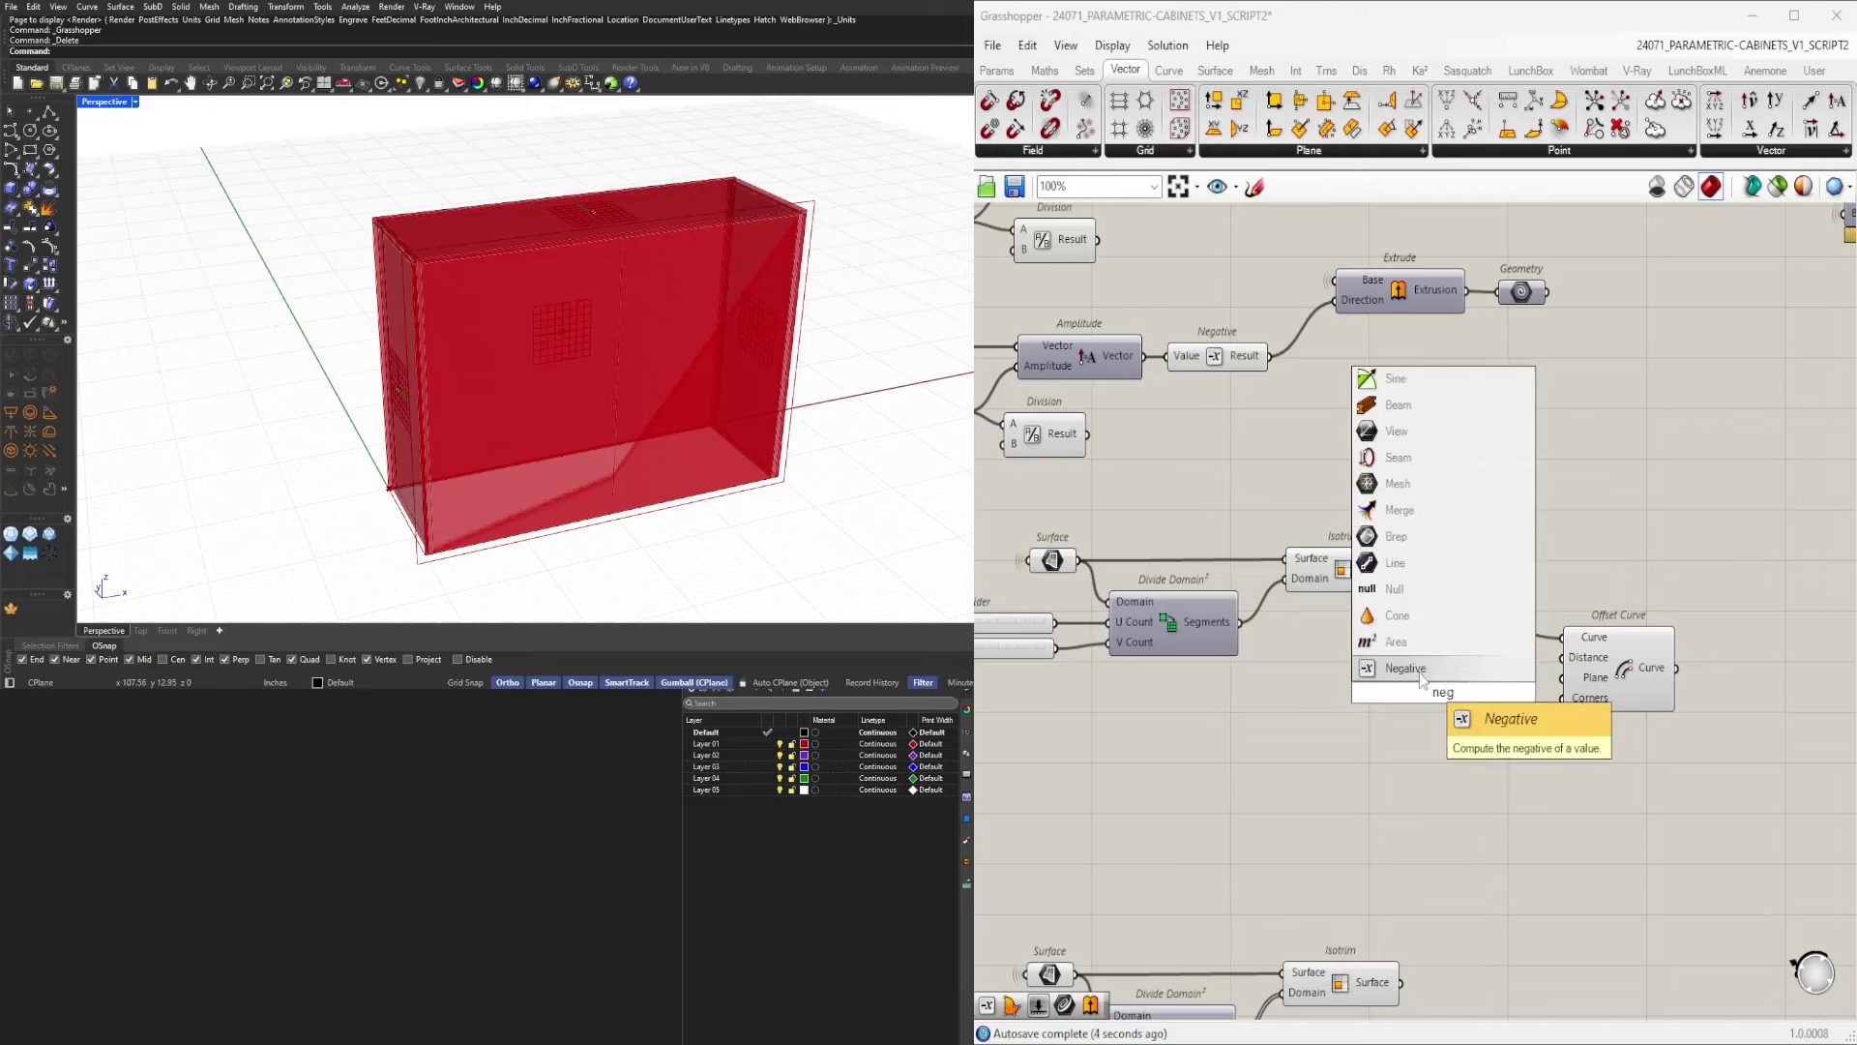
key(Escape)
click(1615, 659)
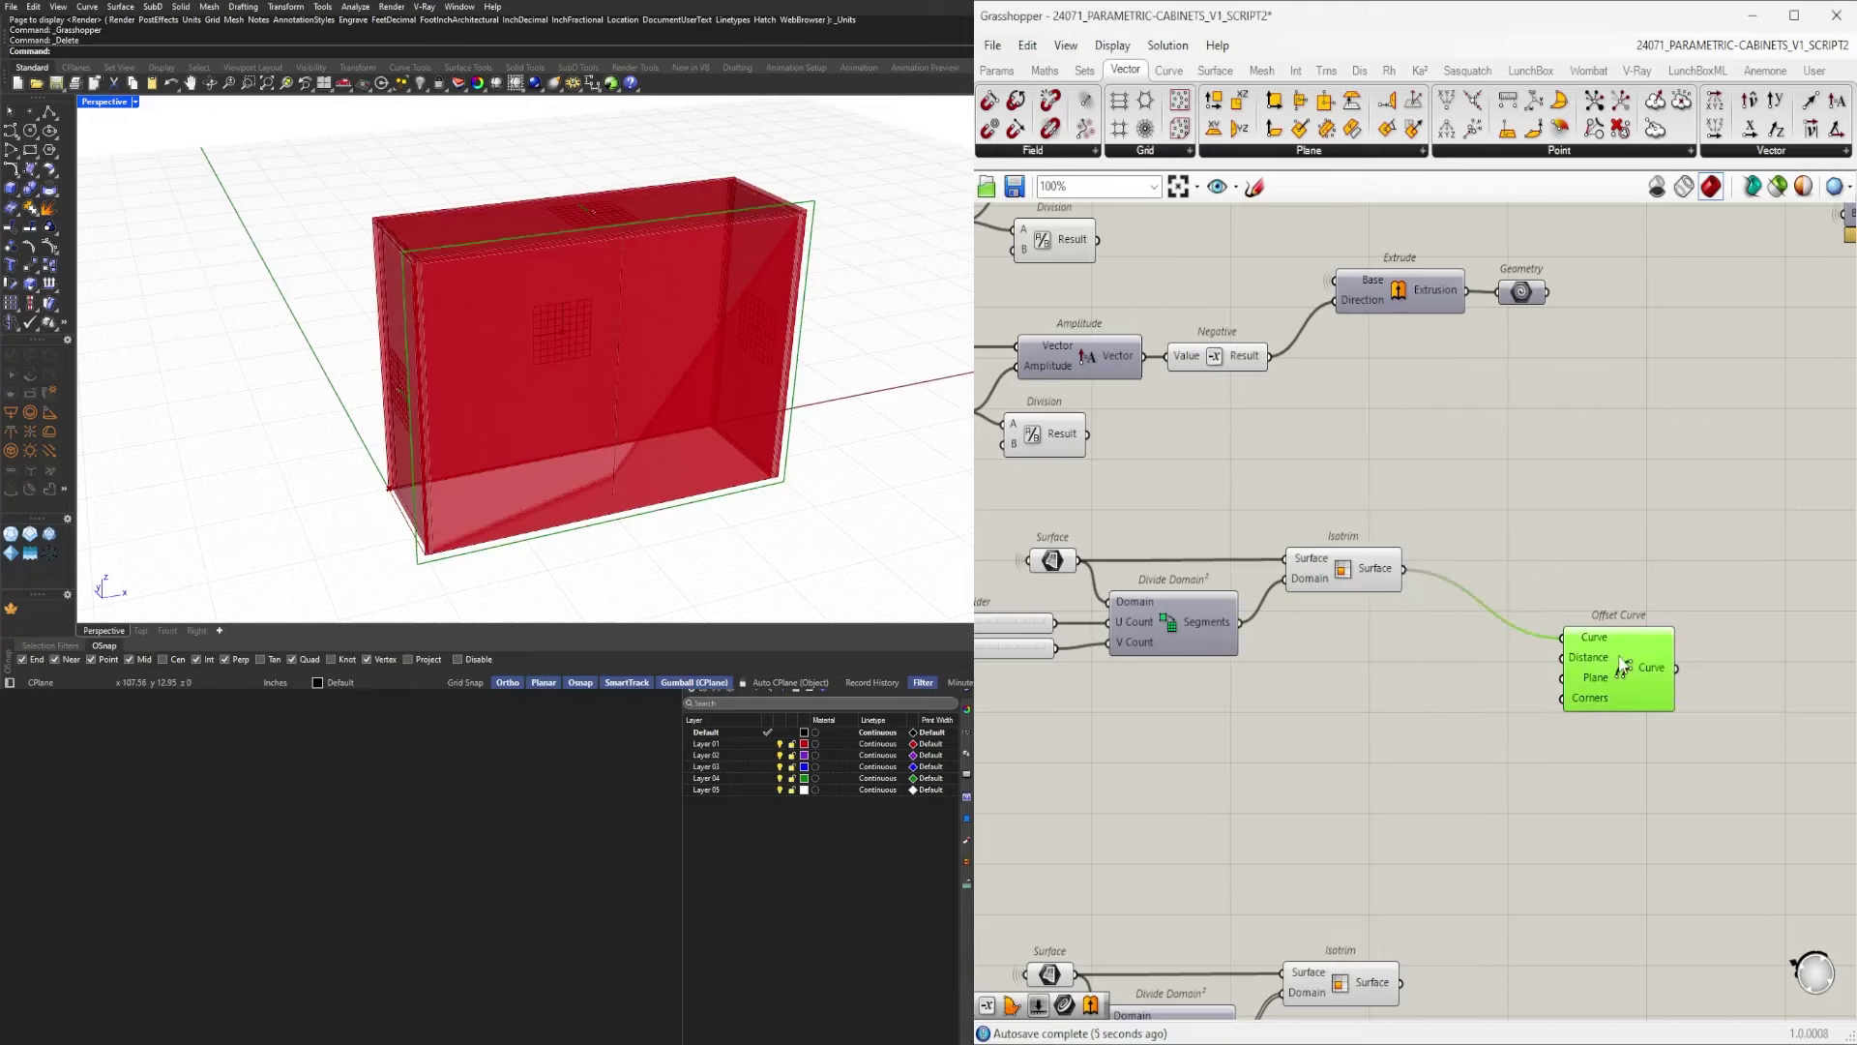
Replace the Offset Curve with a Deconstruct Brep component fed by the upper Isotrim's Surface output.
click(1347, 577)
scroll(1369, 580, up, 3)
double_click(1494, 574)
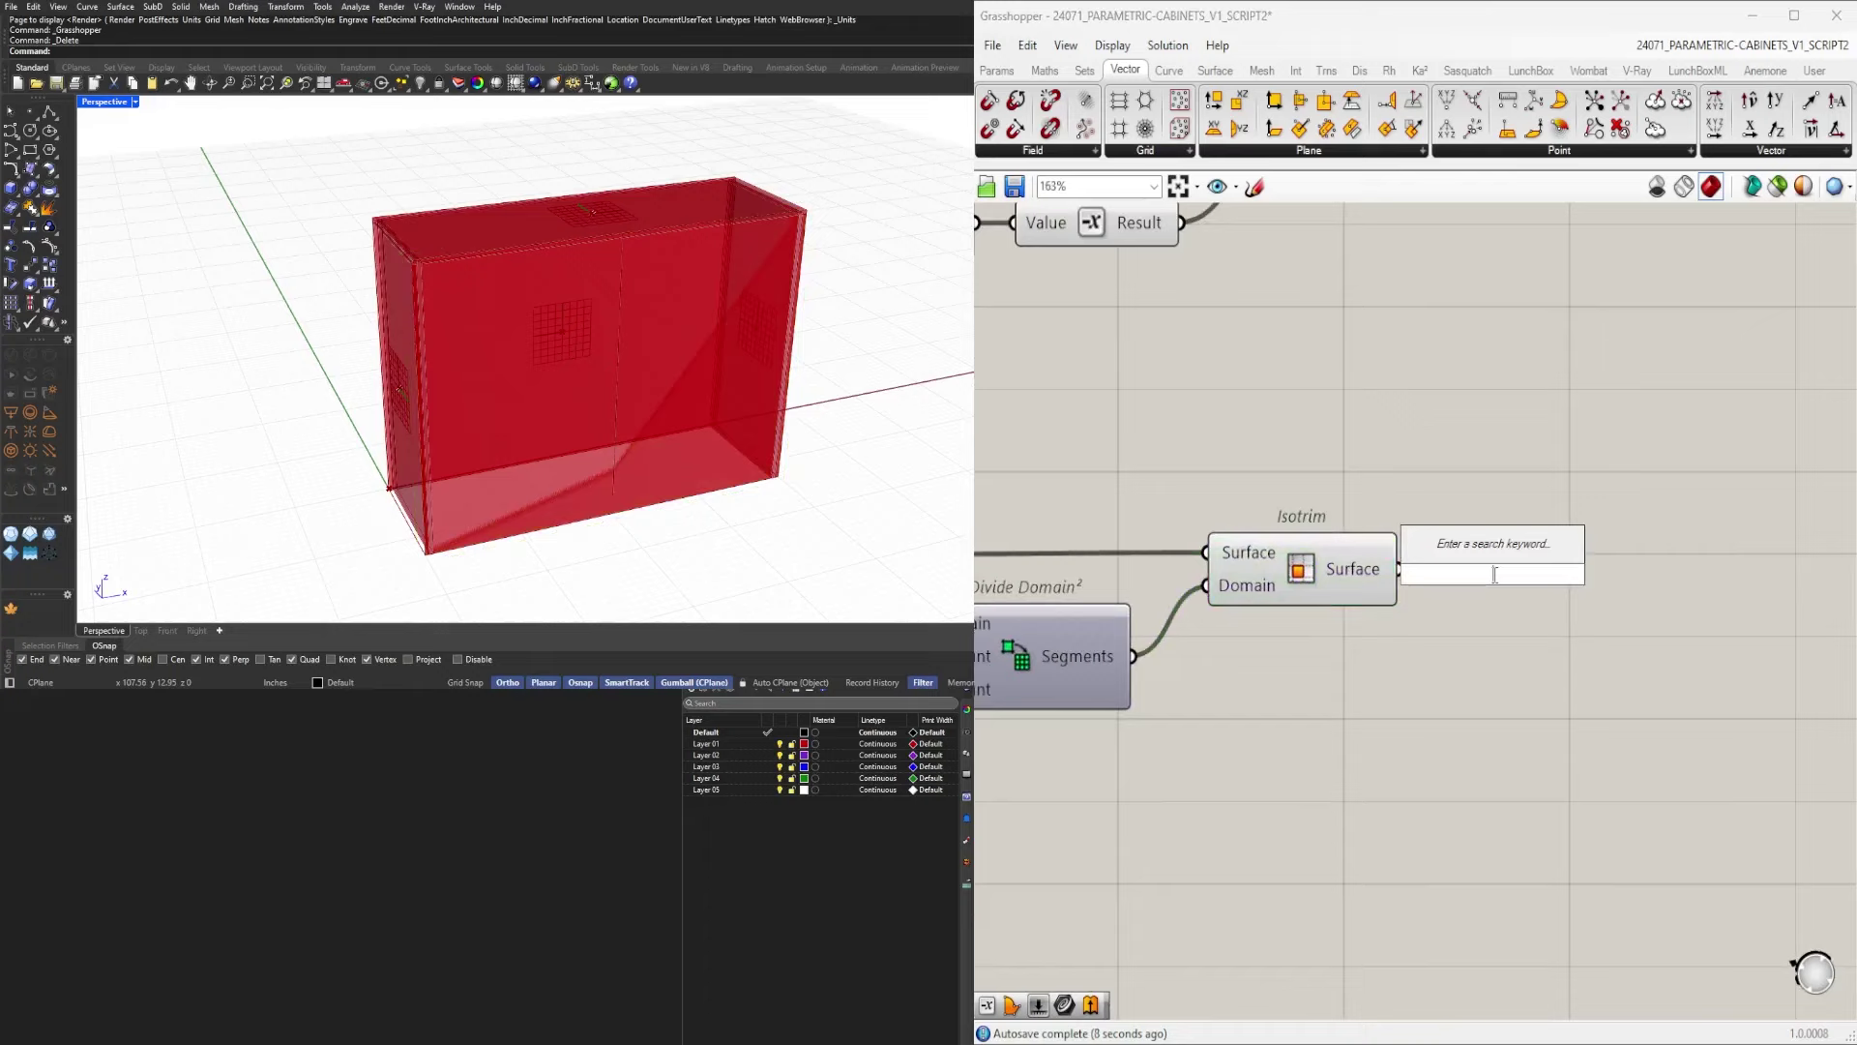
text(dec)
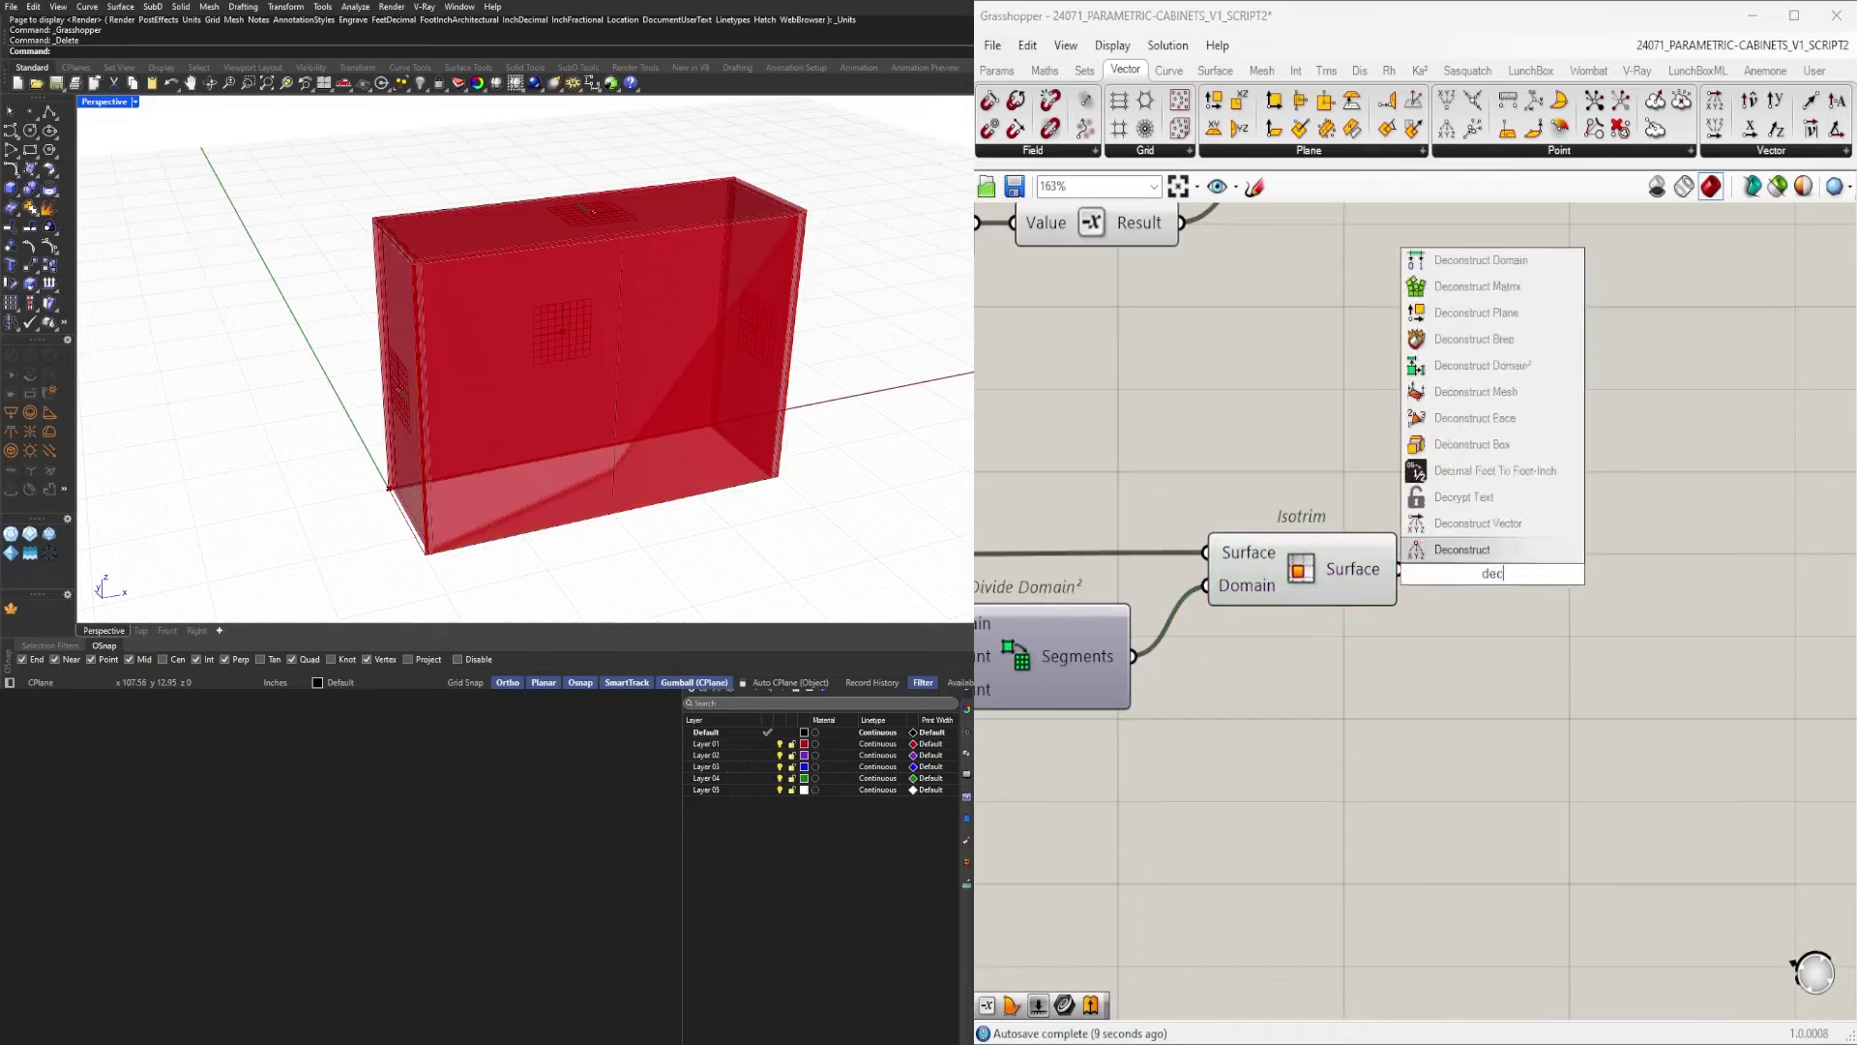
click(1474, 340)
click(1448, 578)
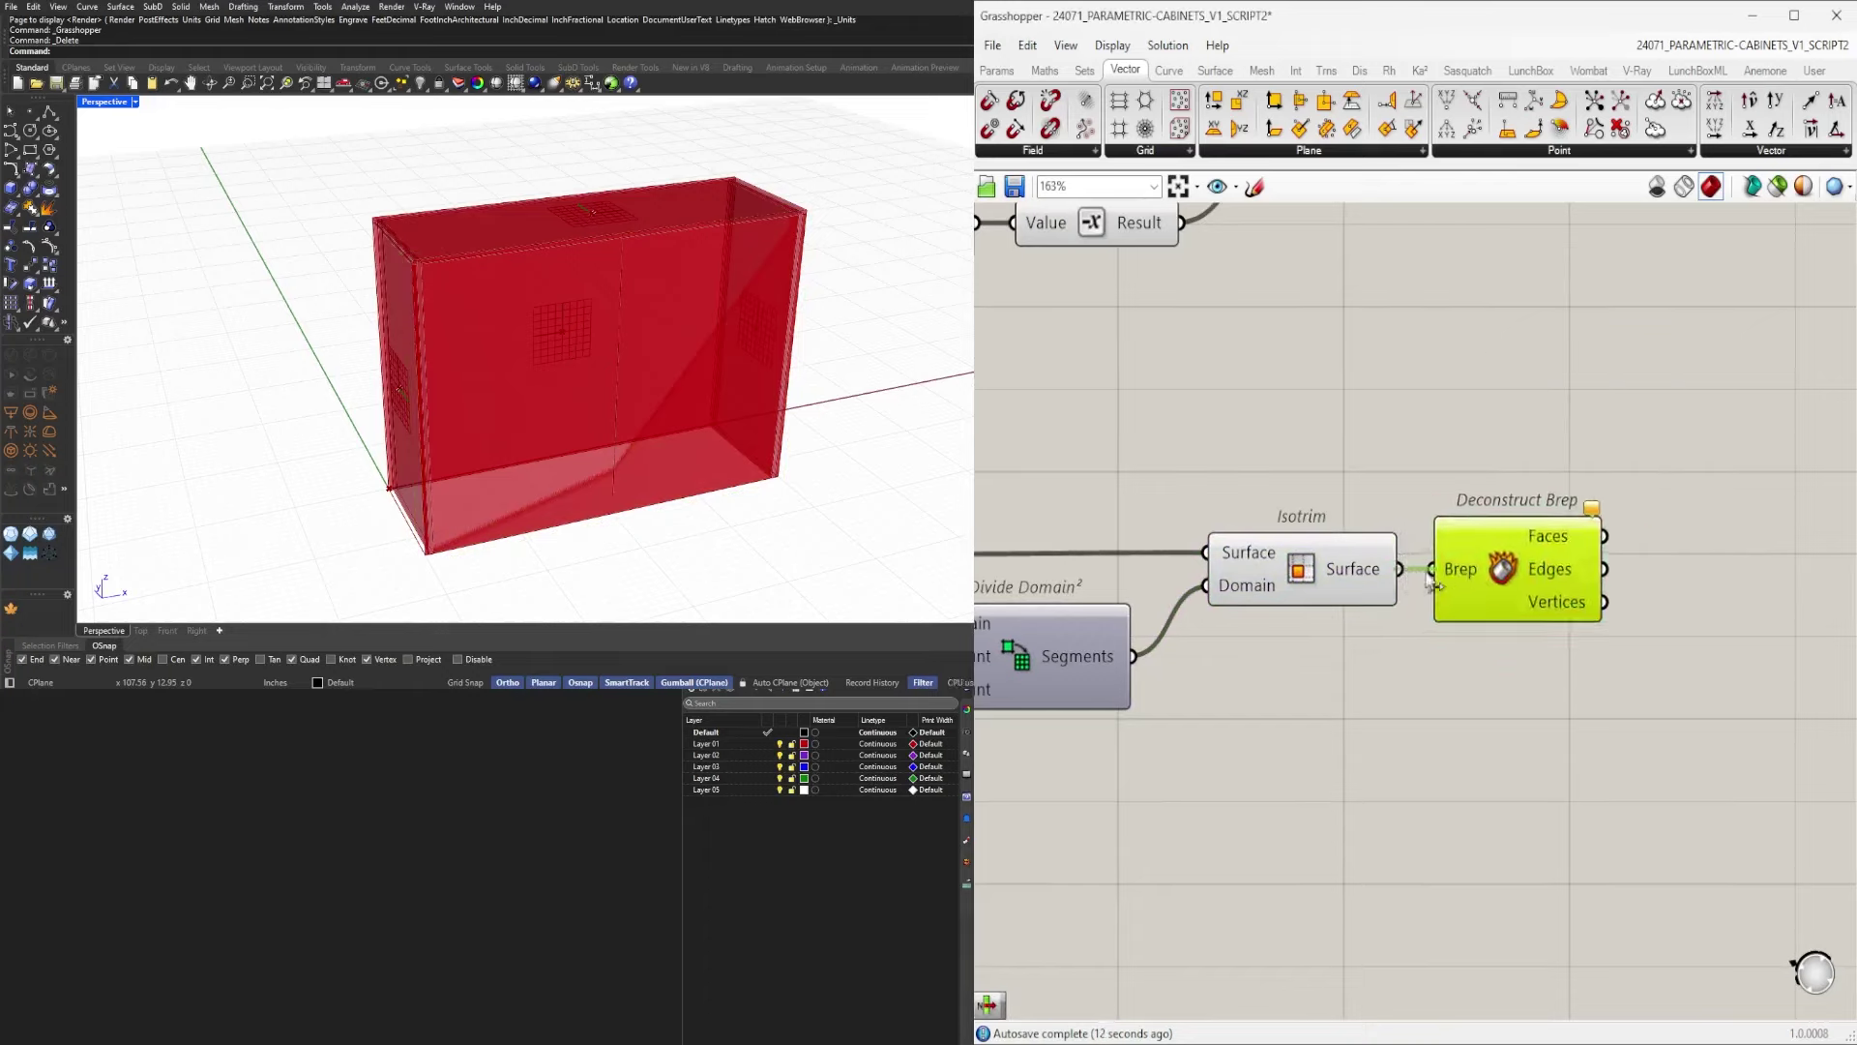
drag(1429, 580, 1432, 578)
Turn off the upper Isotrim's preview and examine the Deconstruct Brep geometry on the cabinet front.
drag(1339, 690, 1316, 522)
middle_click(1320, 440)
scroll(1348, 498, down, 5)
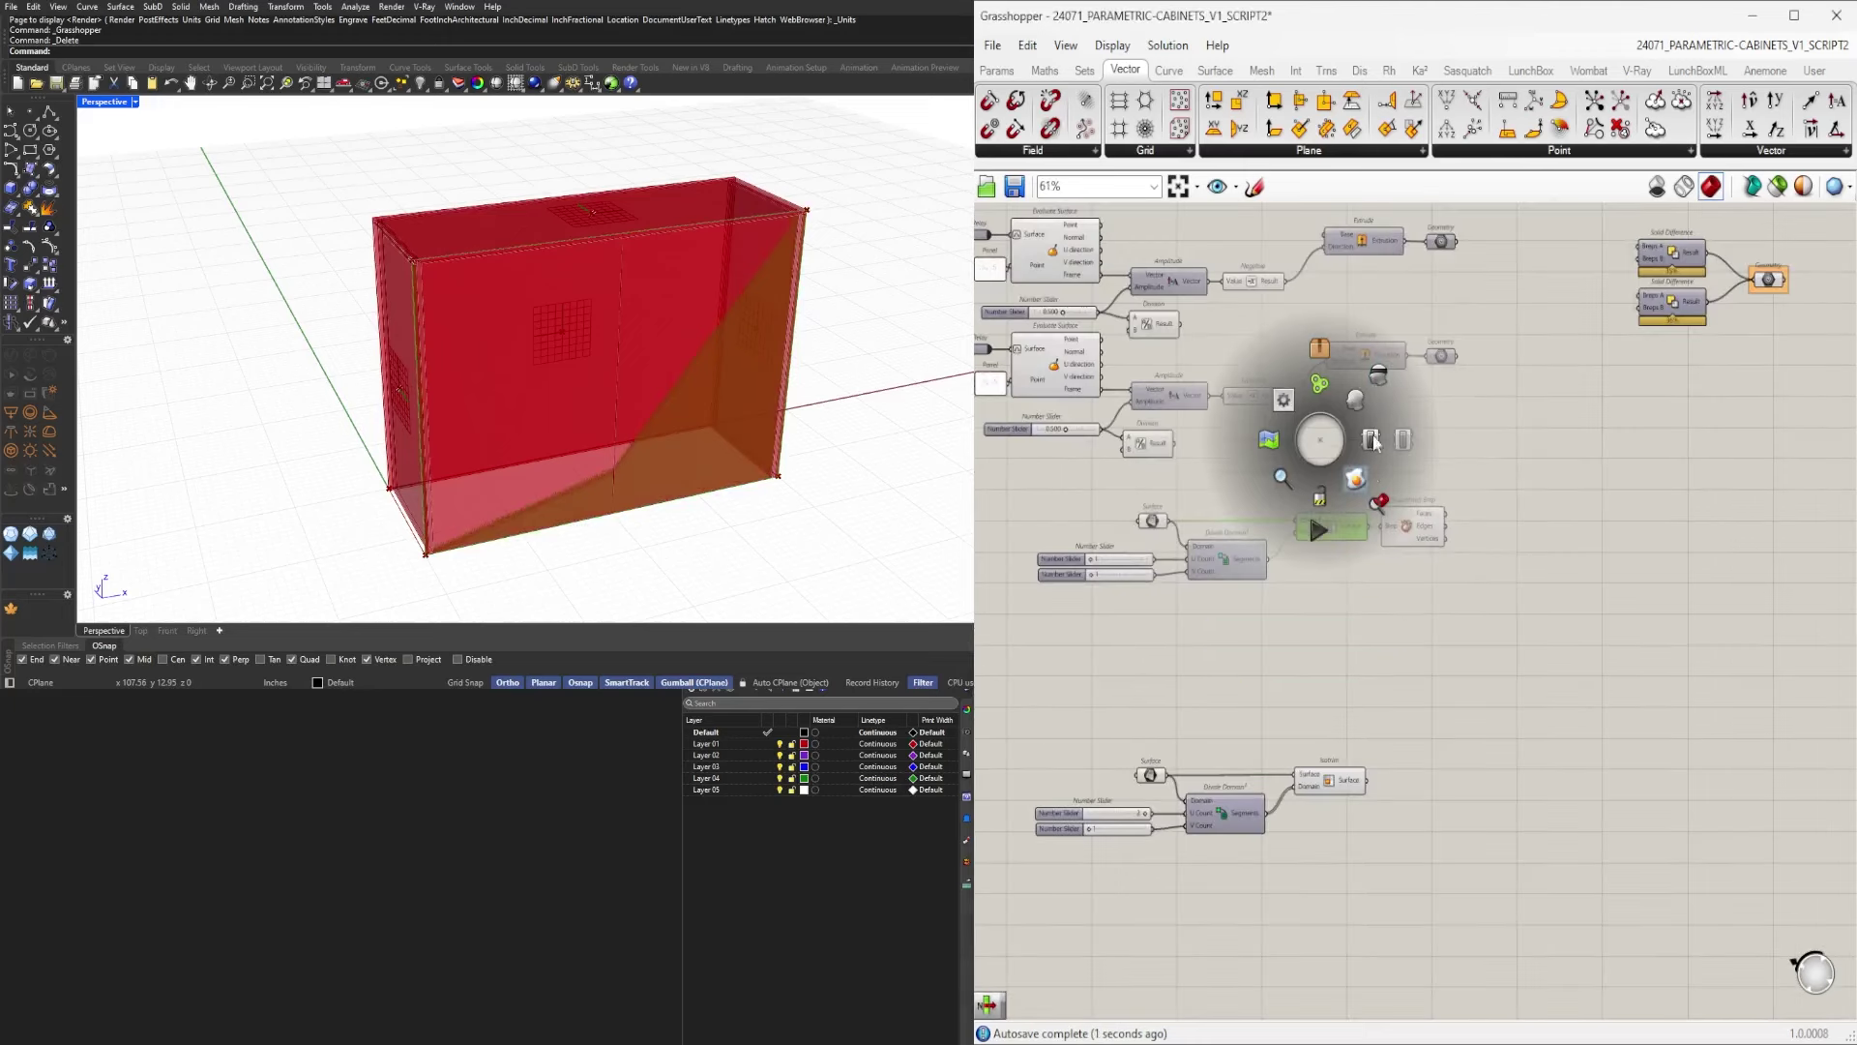
click(1374, 646)
click(1402, 524)
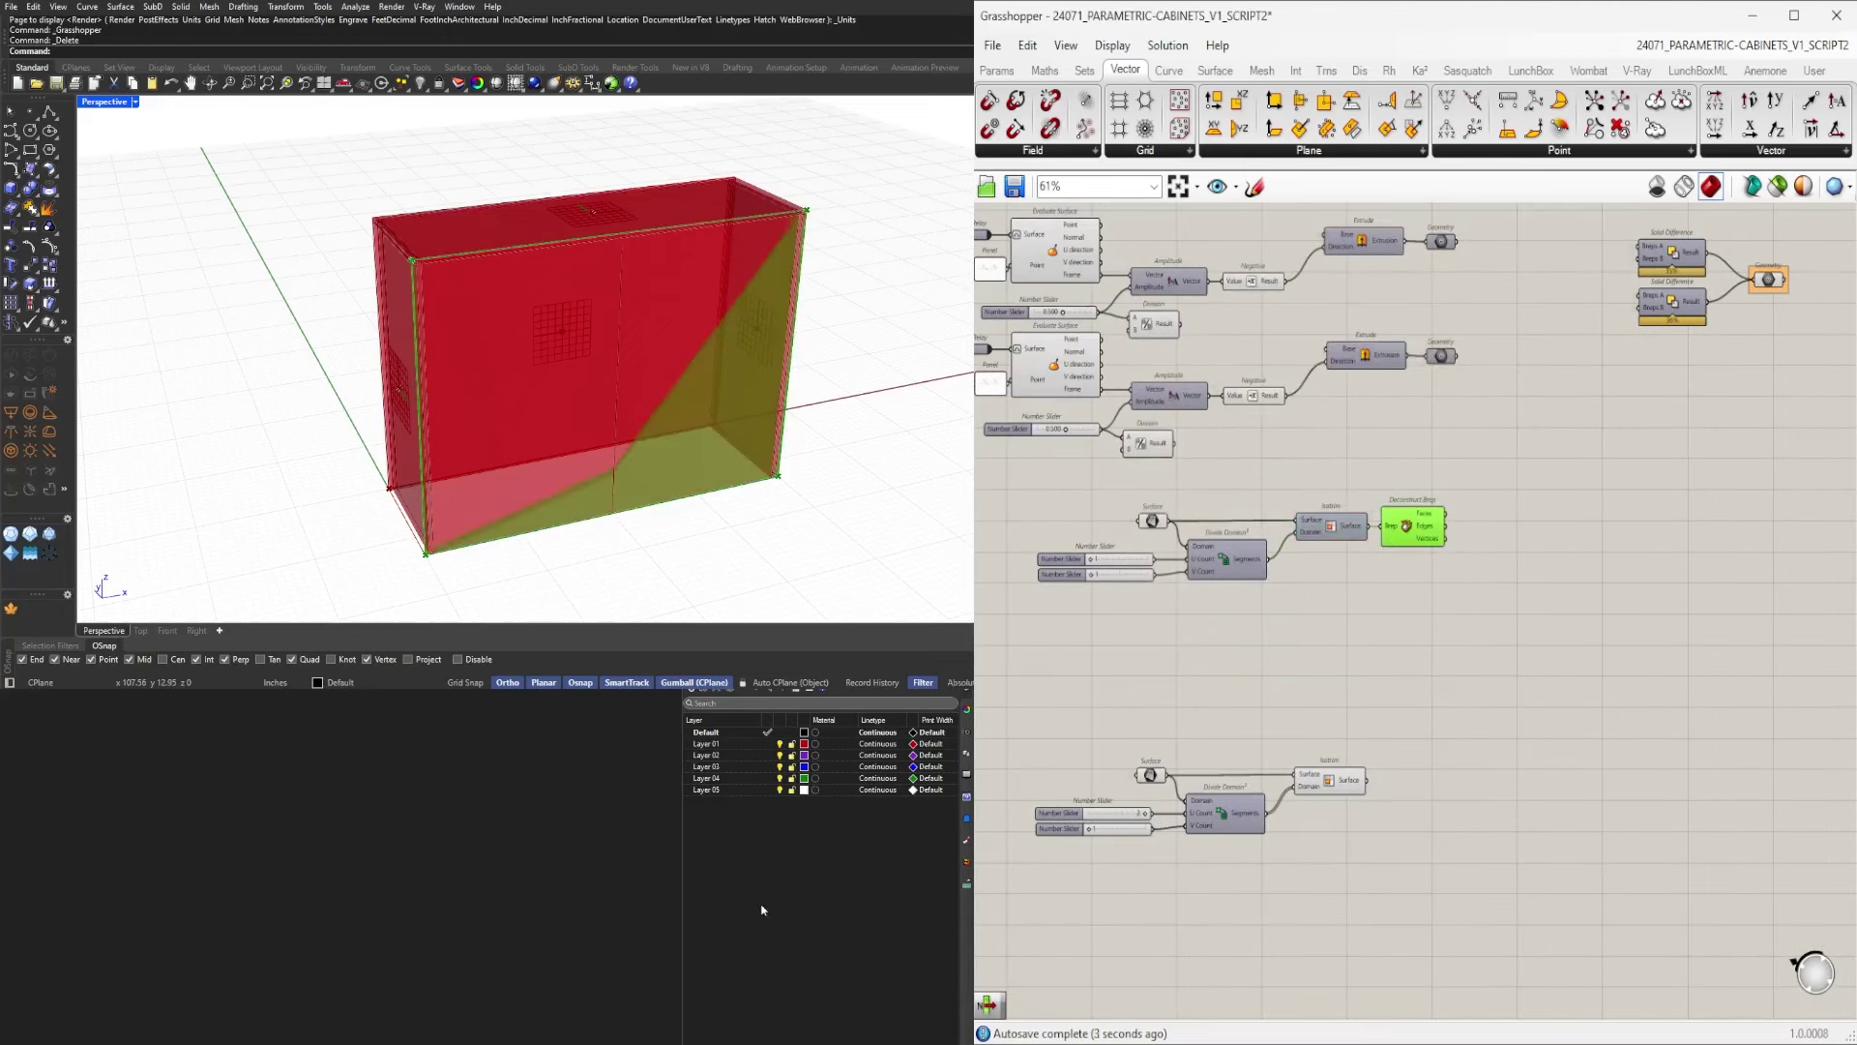
right_drag(500, 341, 580, 339)
Add a List Item component and connect the Deconstruct Brep's Edges output to its List input.
scroll(1614, 548, up, 4)
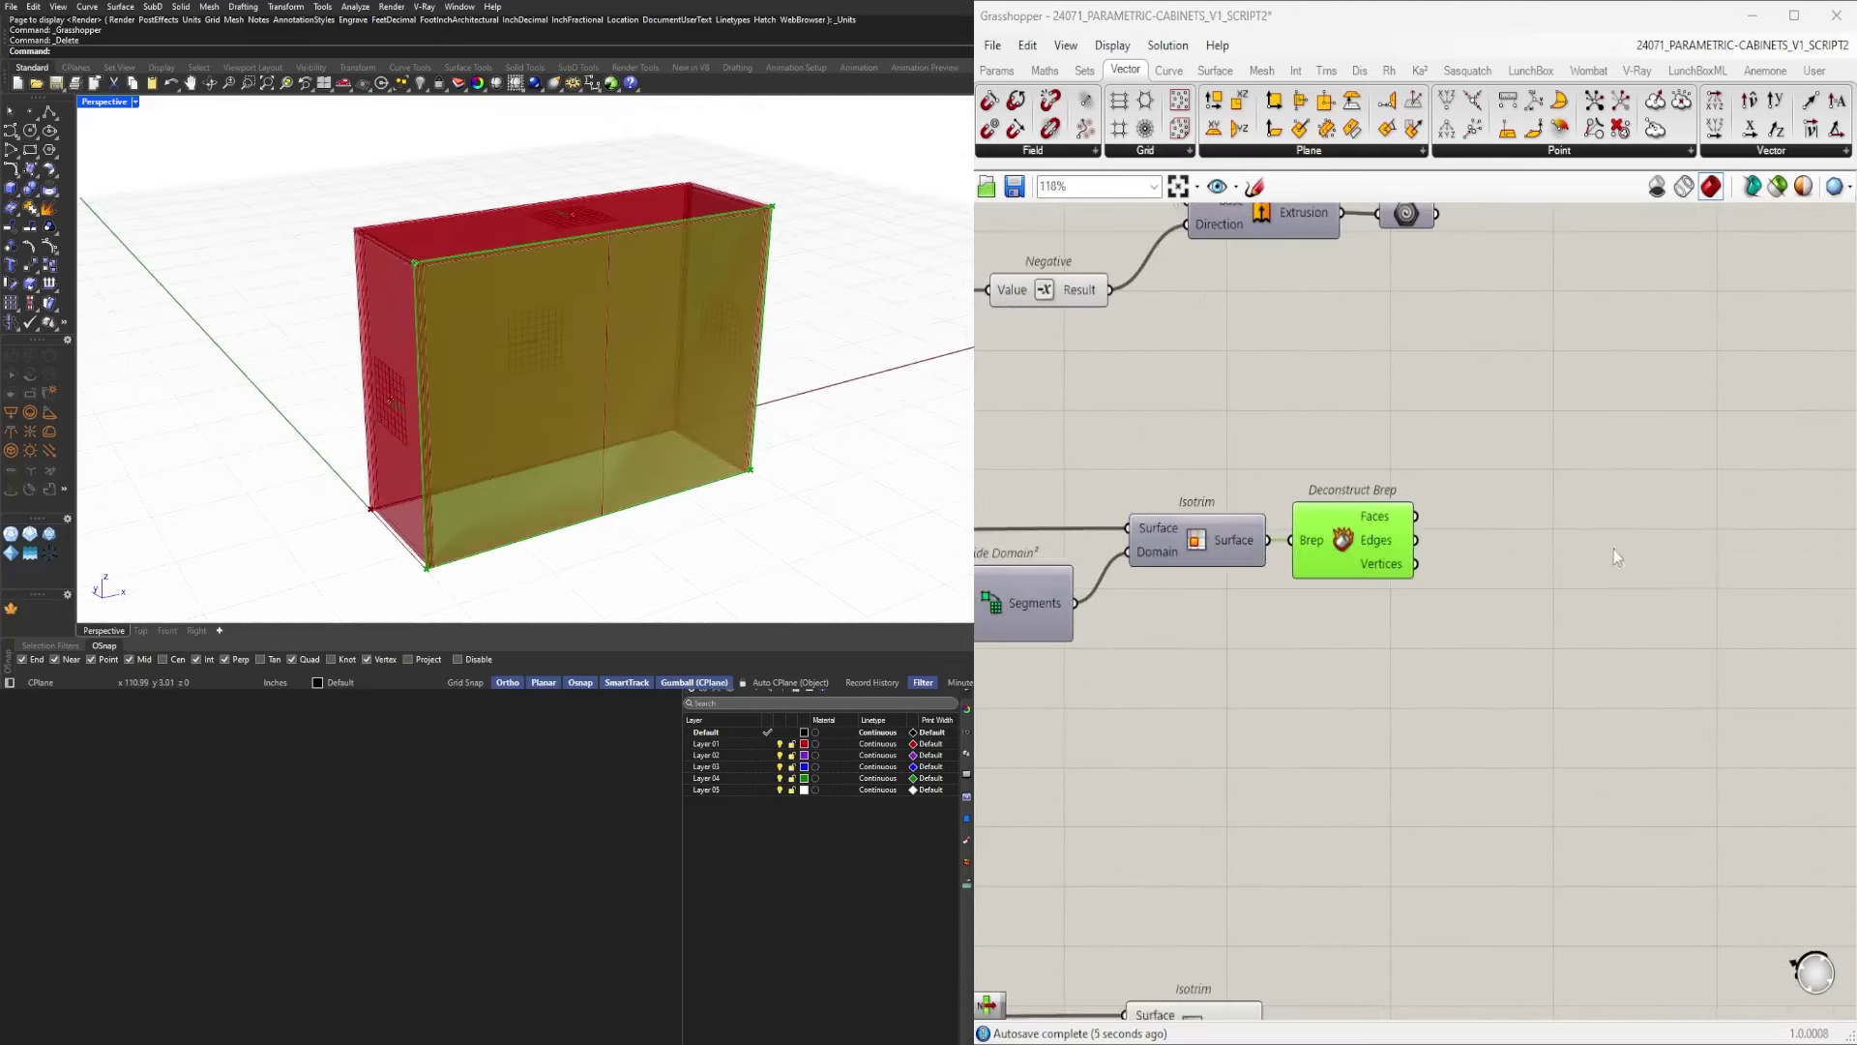
click(1516, 623)
double_click(1517, 624)
text(item)
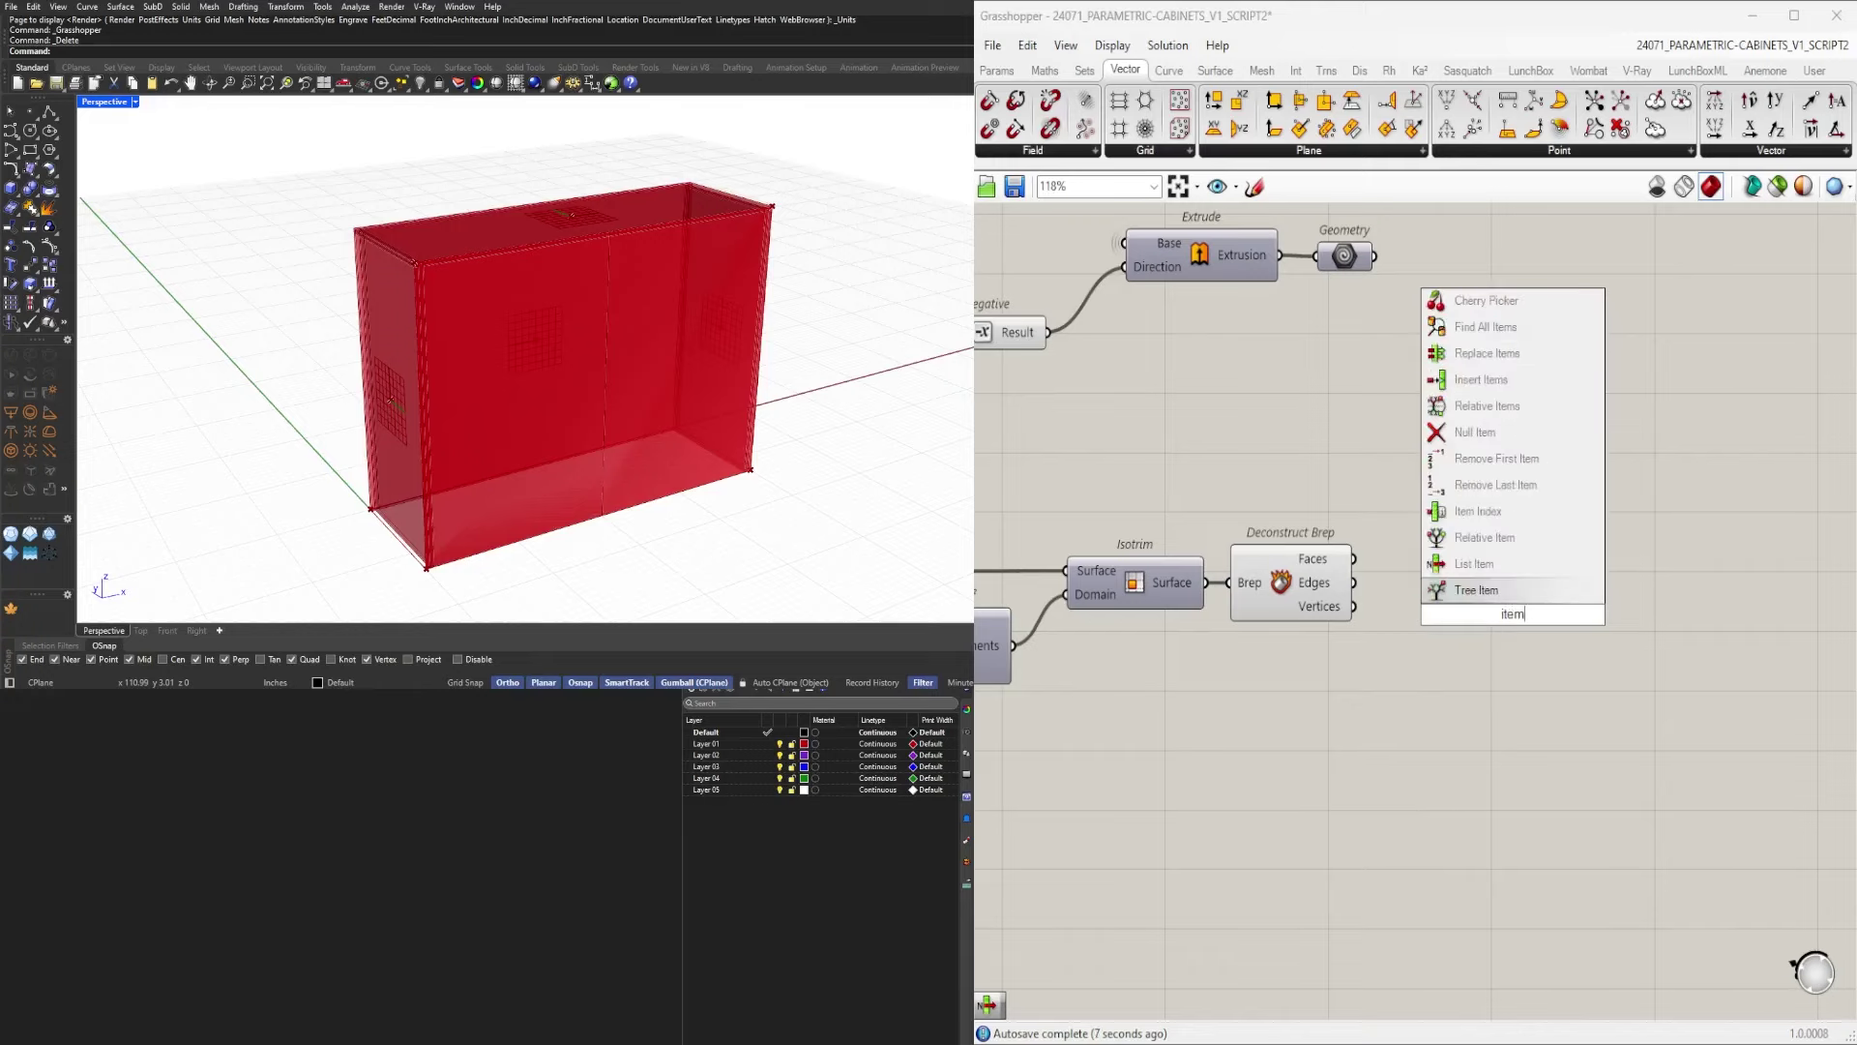
click(1475, 564)
scroll(1342, 607, up, 1)
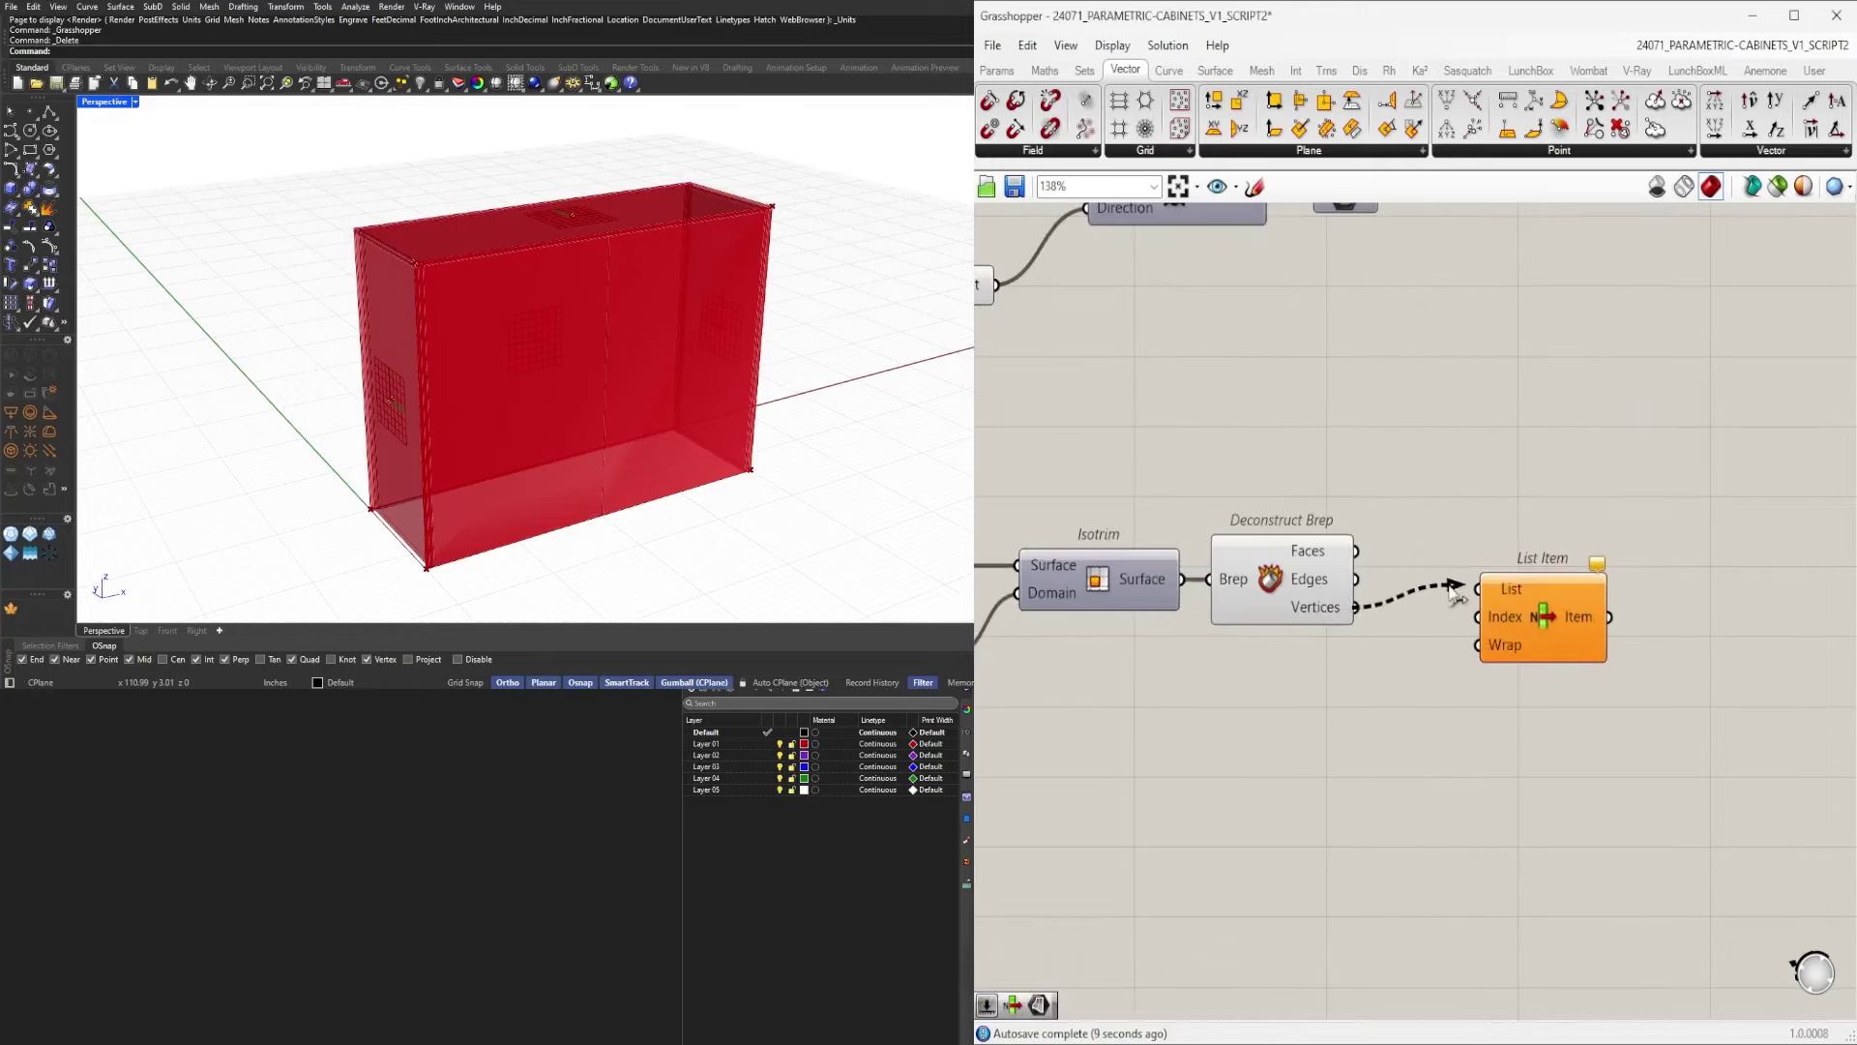
drag(1451, 590, 1471, 607)
drag(1358, 607, 1477, 659)
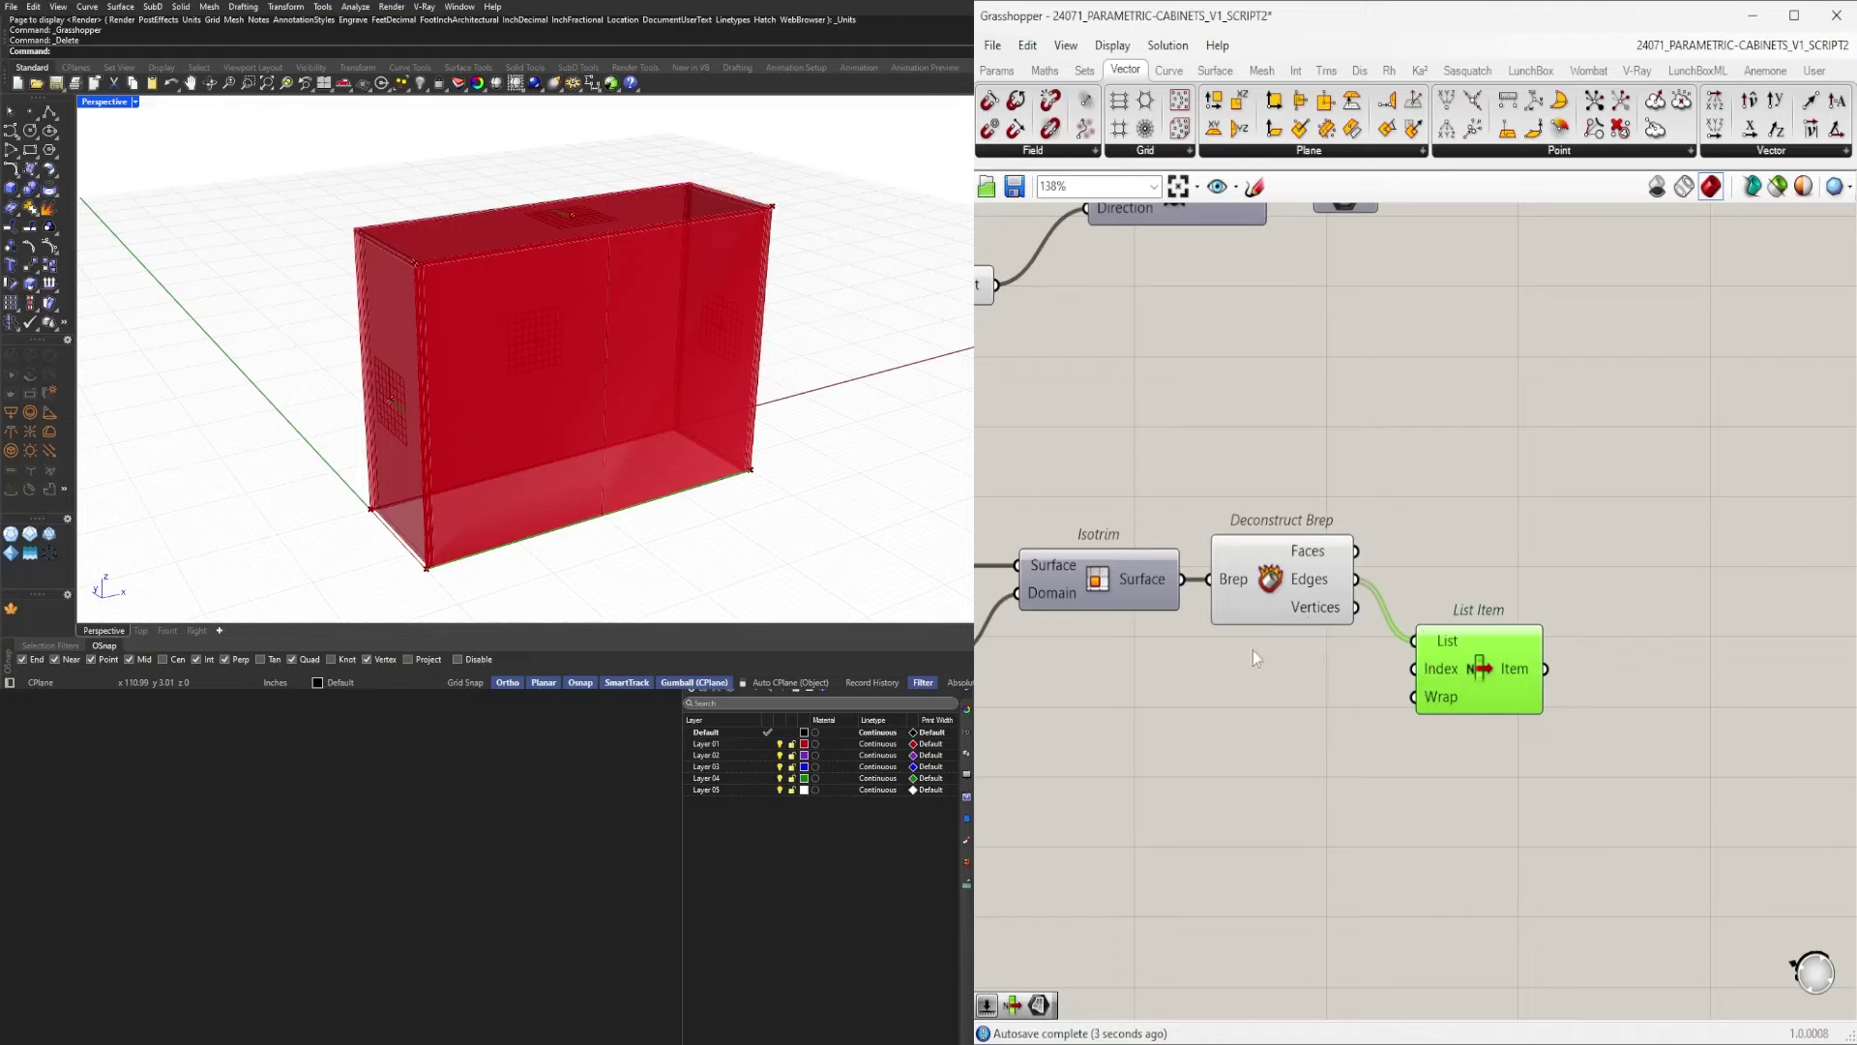
Shift the List Item closer to the Deconstruct Brep and add a +1 output to it.
right_drag(1315, 746, 1303, 675)
drag(1460, 585, 1477, 578)
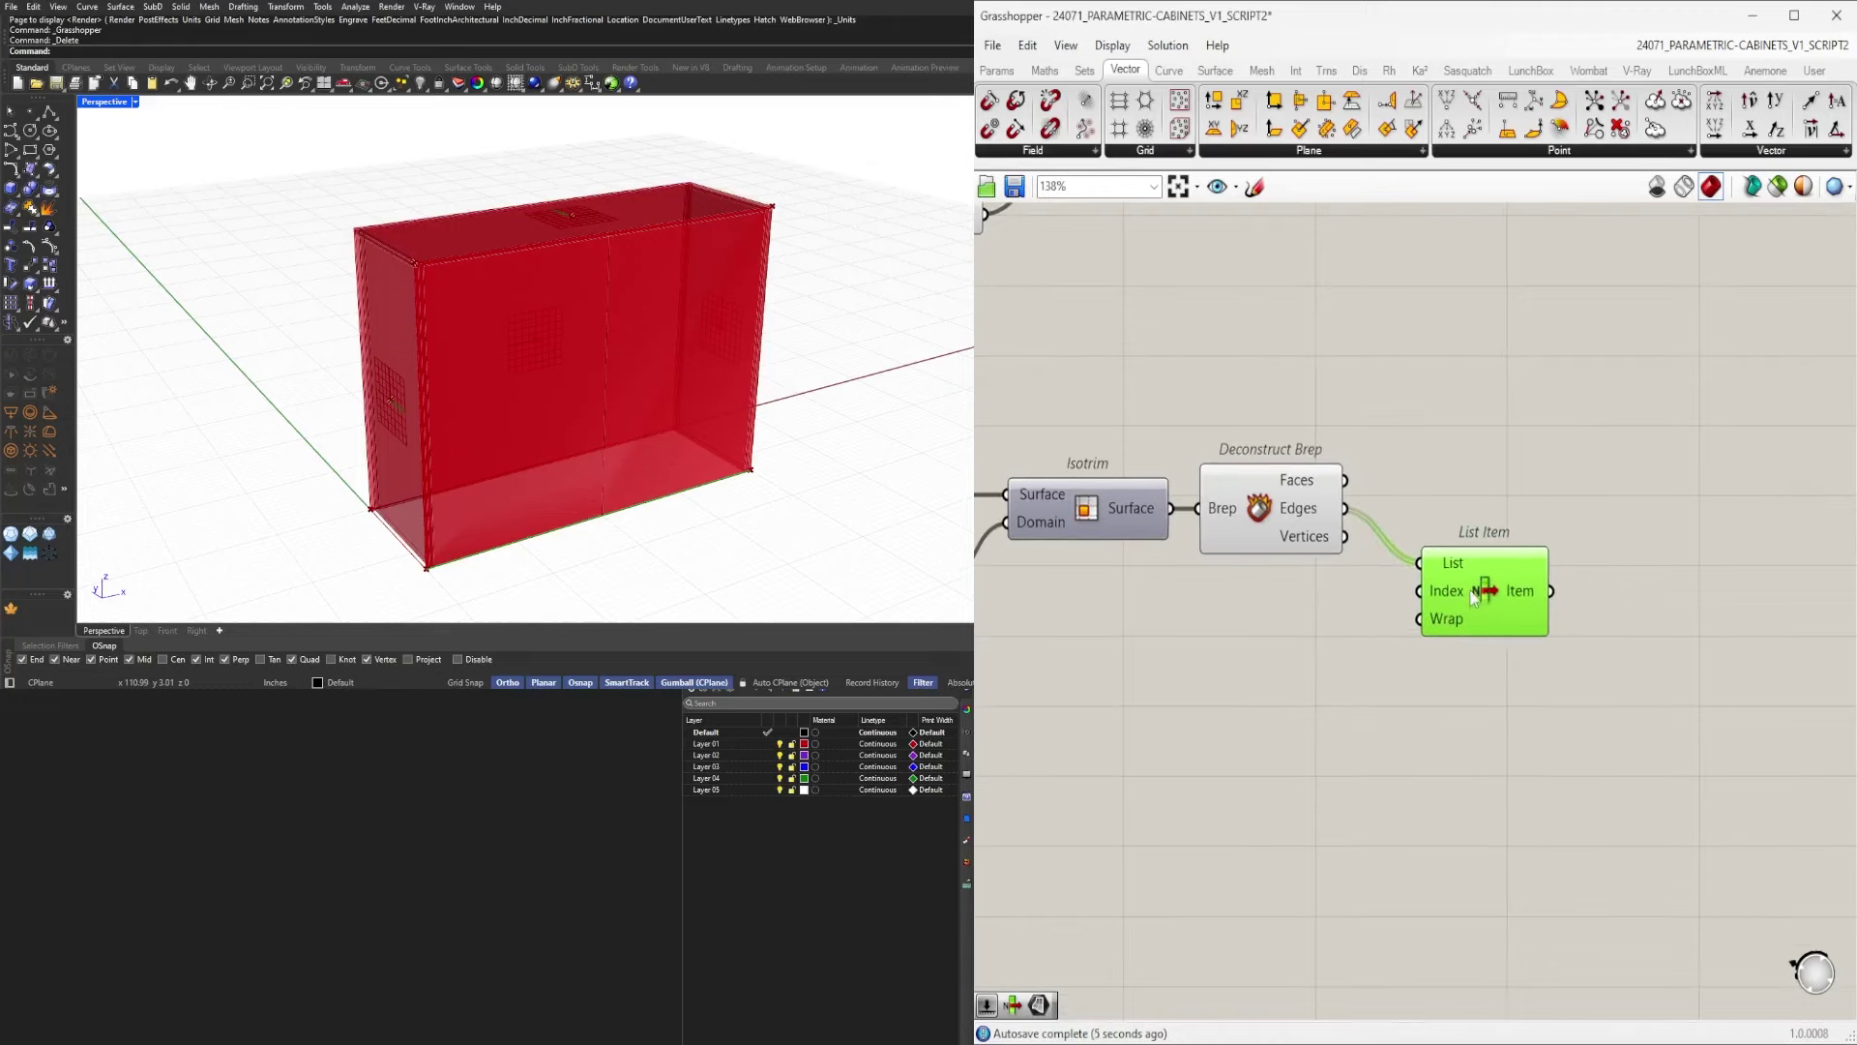
scroll(1482, 619, up, 5)
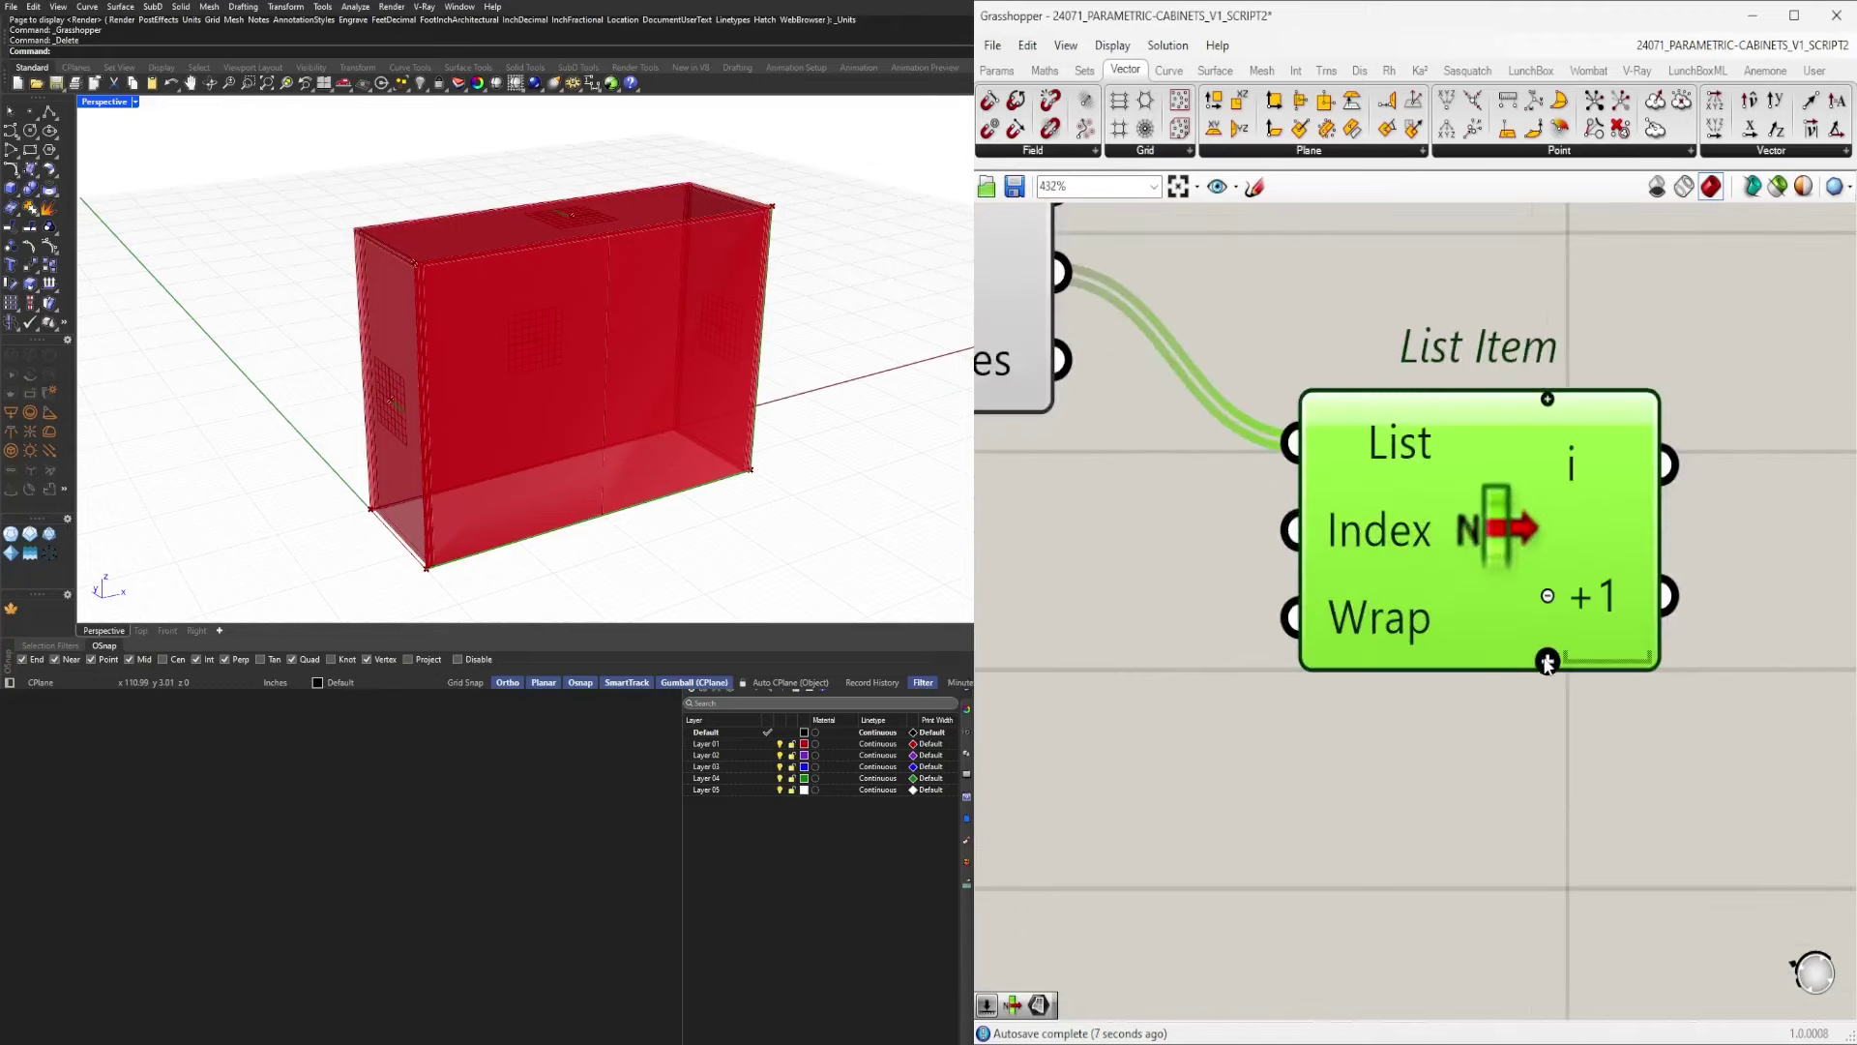
scroll(1548, 667, down, 1)
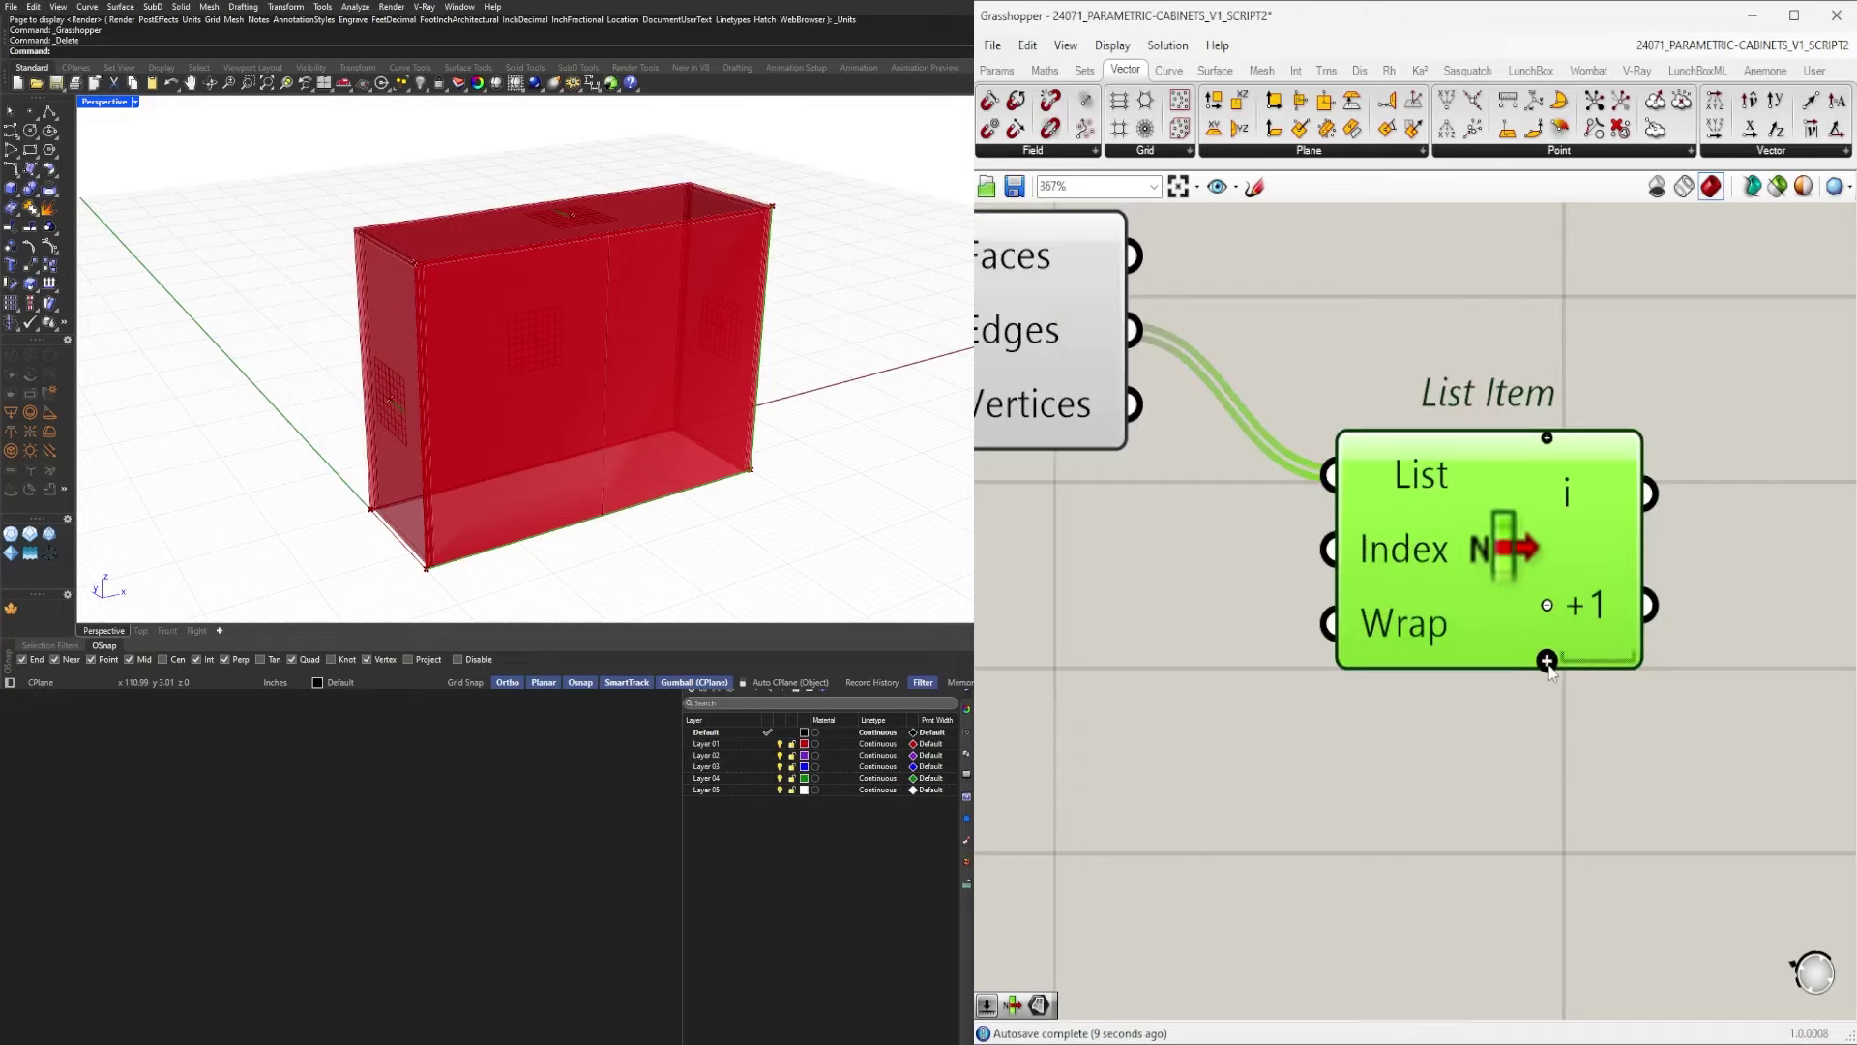
Add the +2 and +3 outputs to the List Item component fed by the Brep edges.
click(1549, 665)
click(1549, 665)
right_drag(1635, 725, 1392, 760)
click(1625, 578)
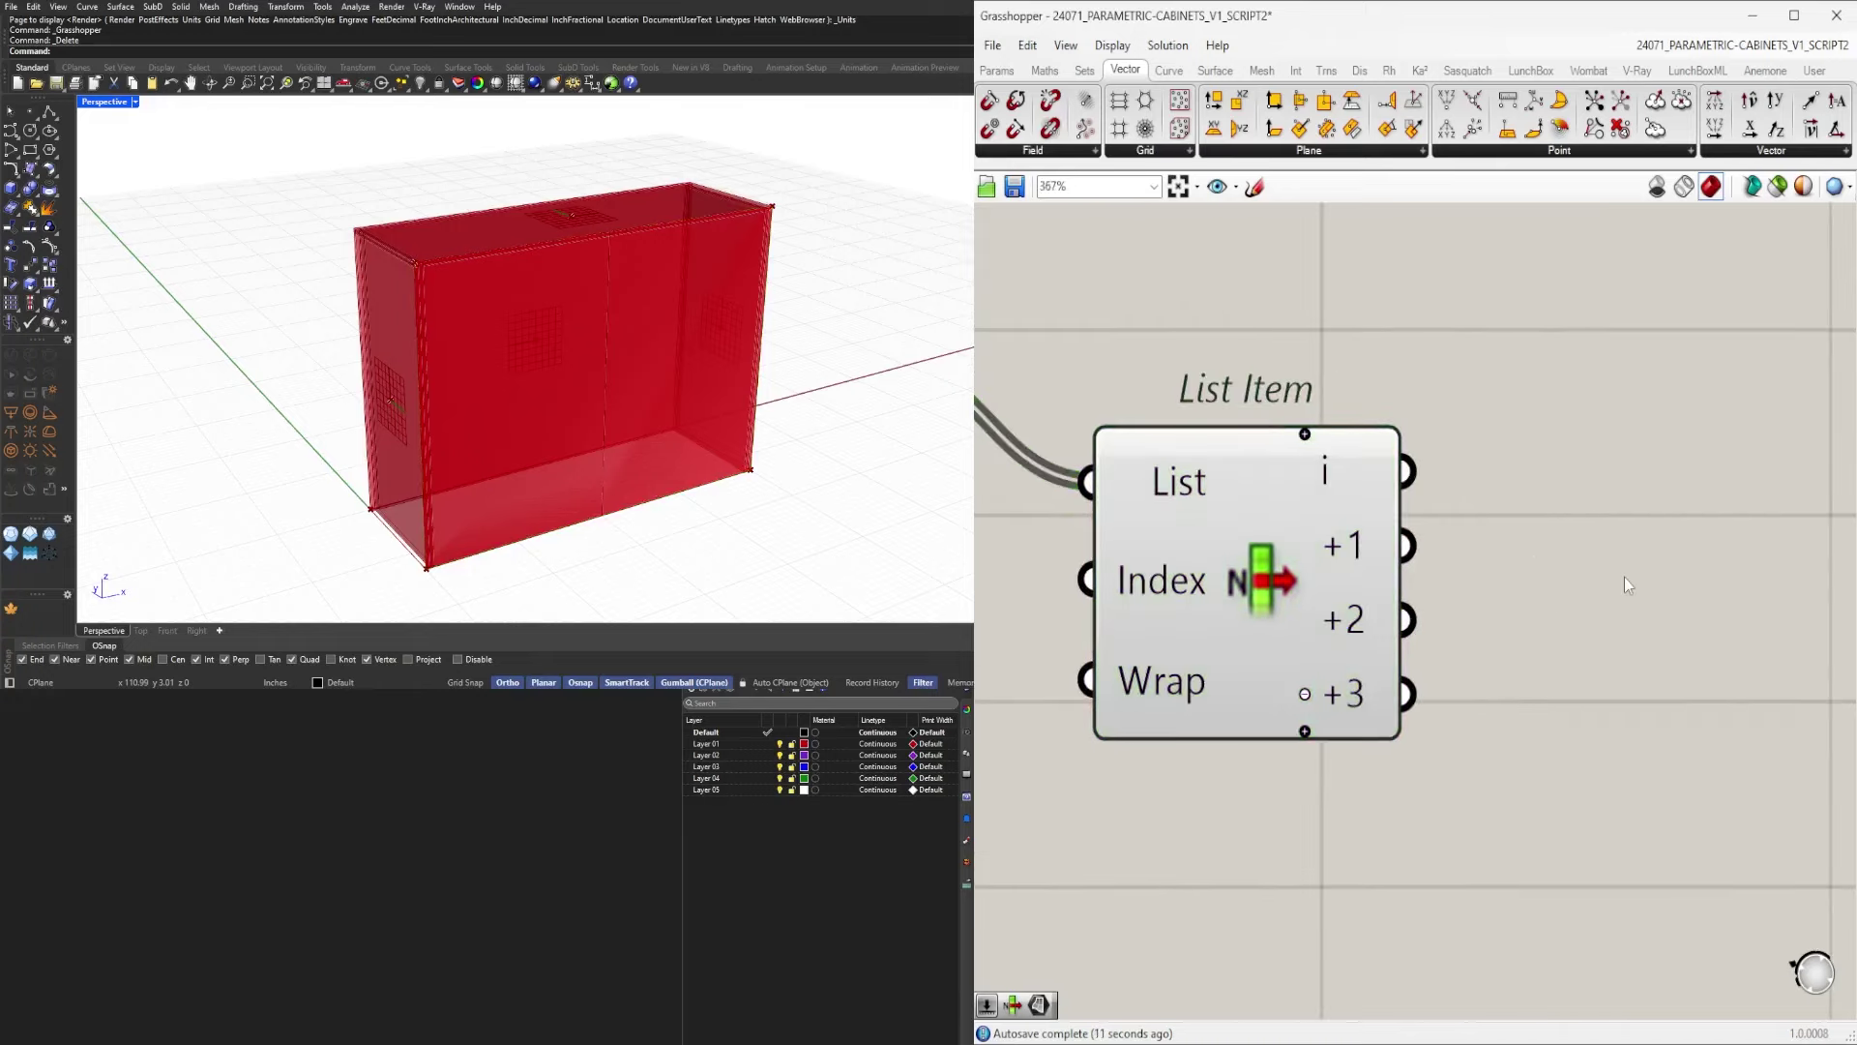
Add a Curve parameter and connect it to the i output of List Item.
double_click(1623, 577)
text(curve)
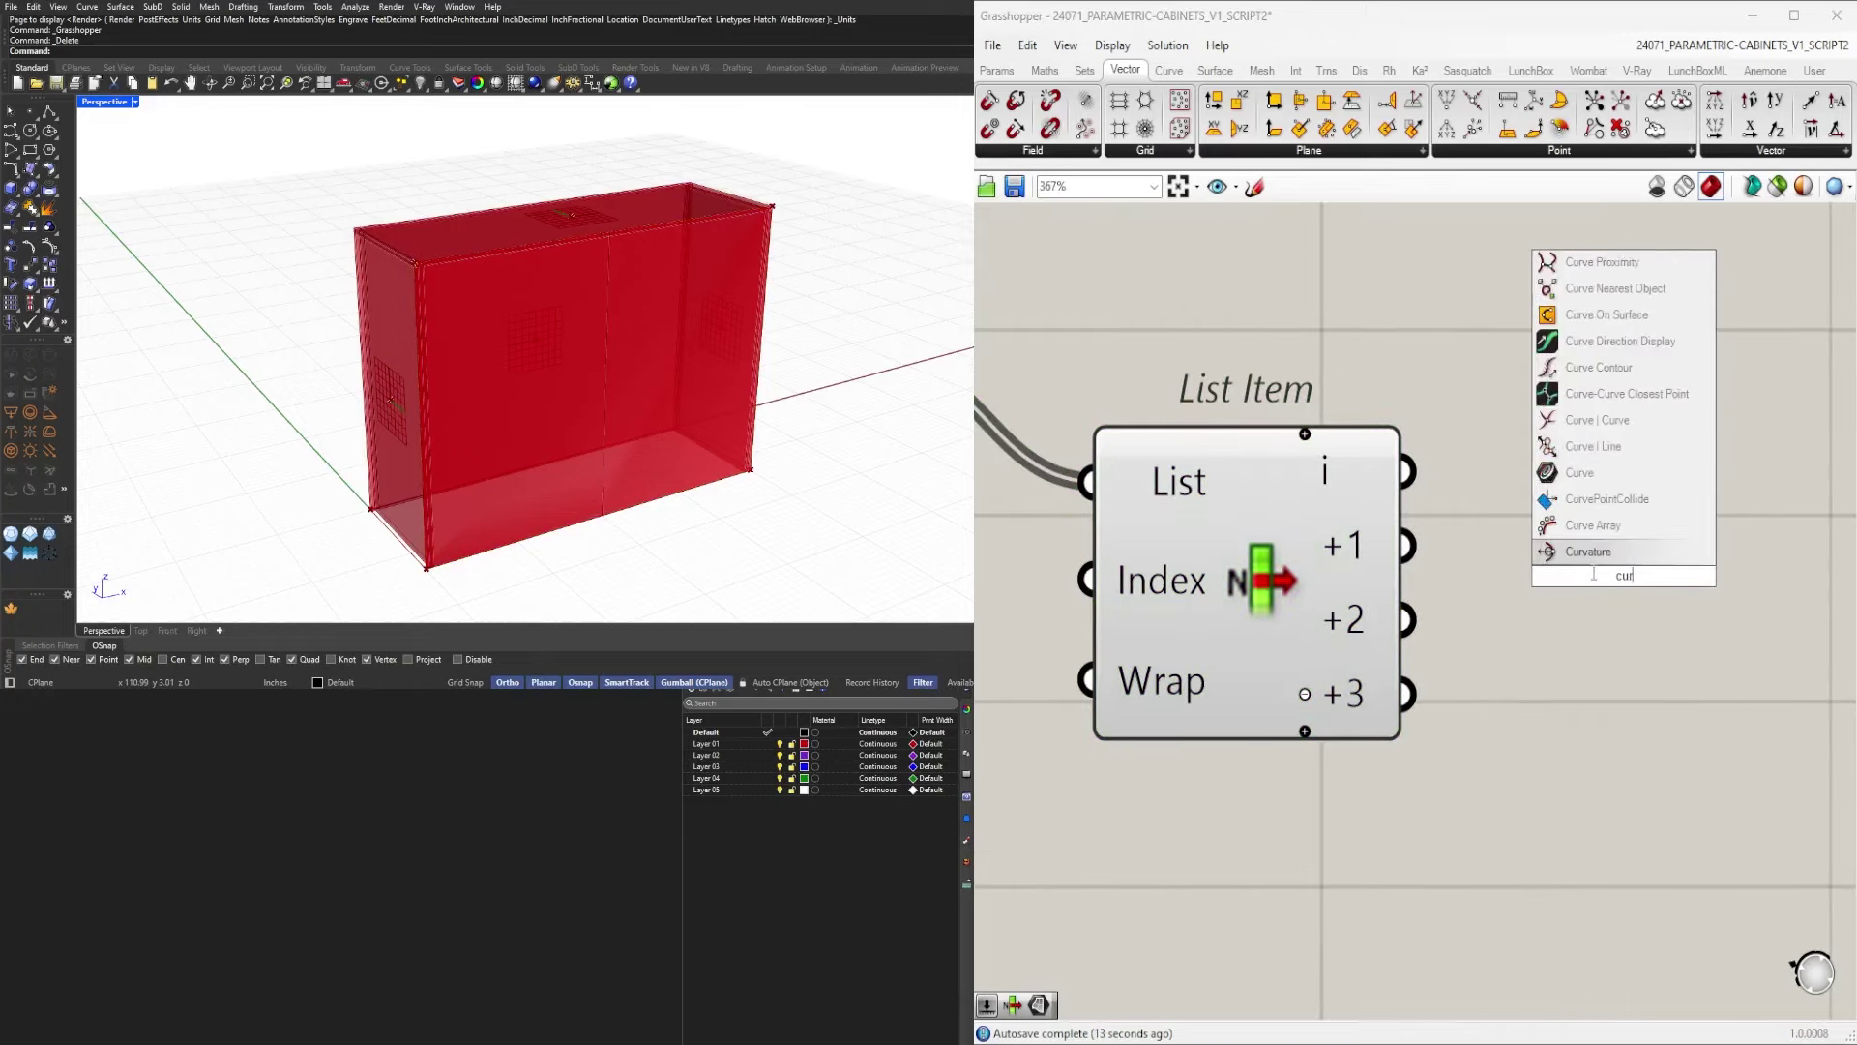
click(1606, 506)
drag(1412, 476, 1540, 463)
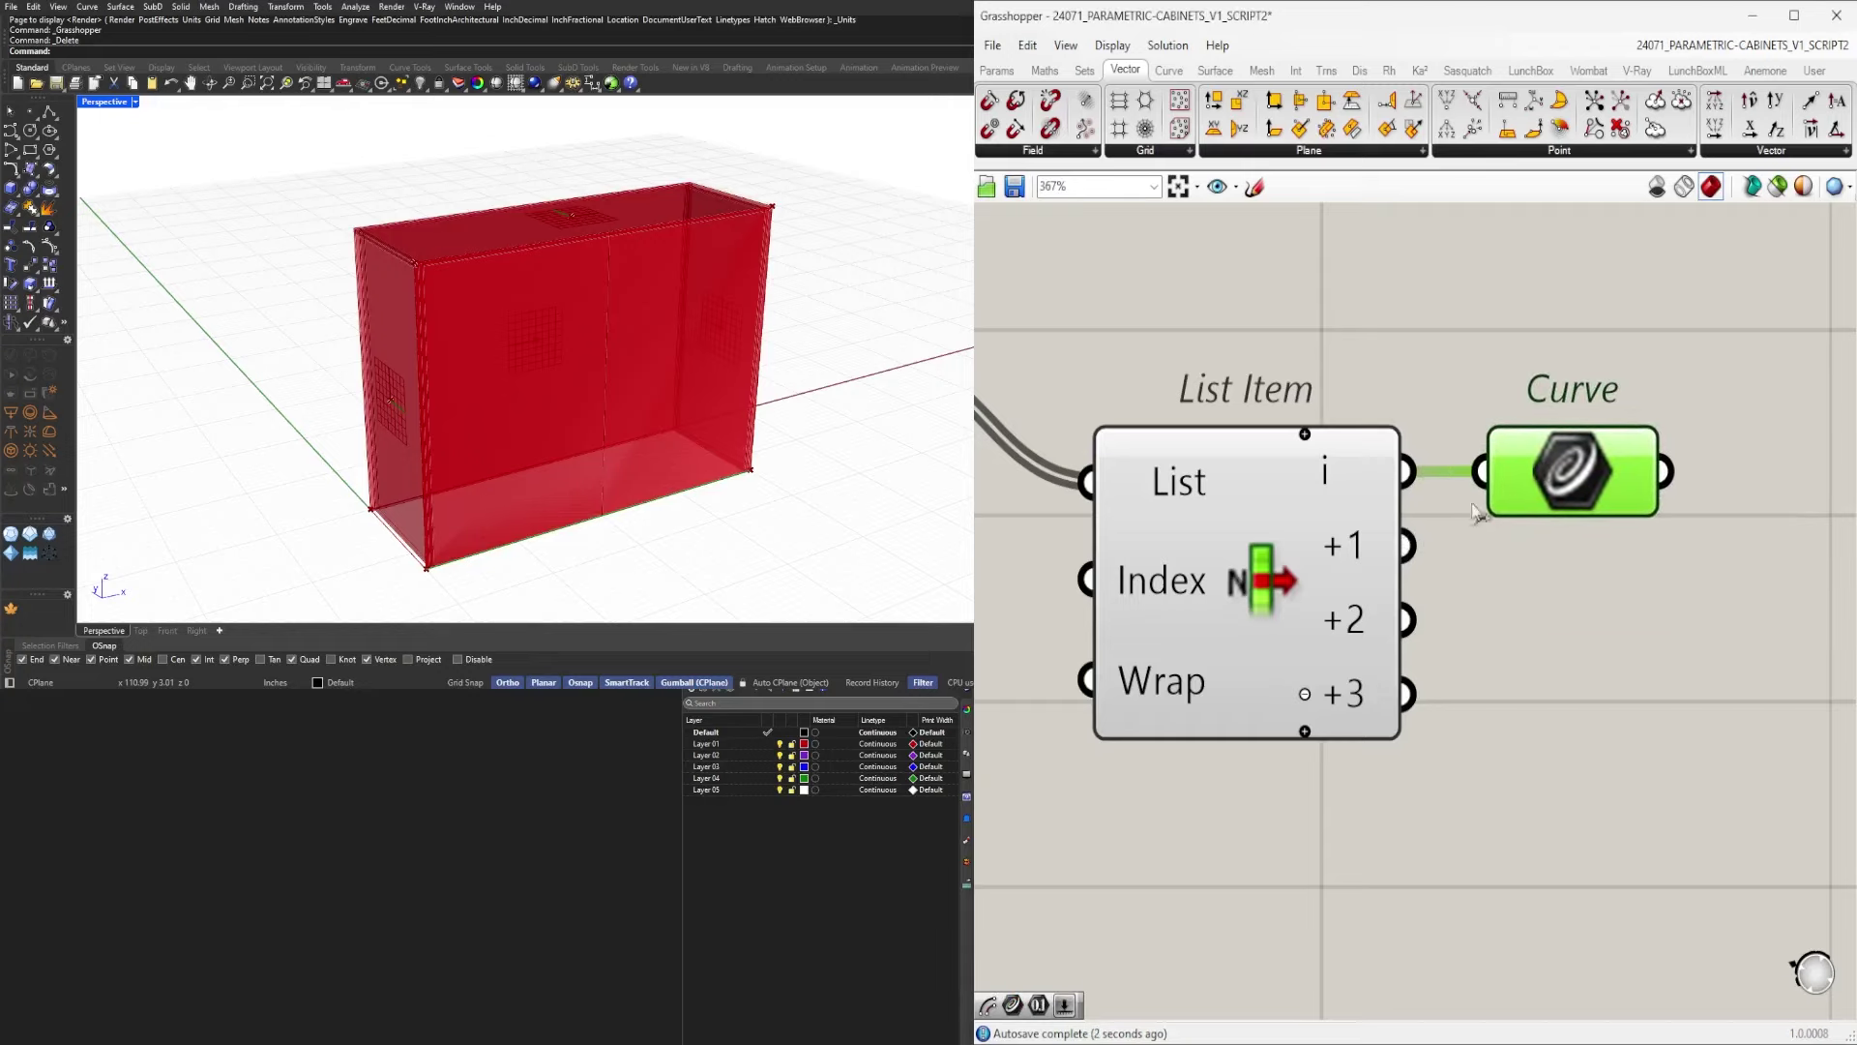
Duplicate the Curve parameter beneath the first and connect the copy to the +2 output of List Item.
scroll(1500, 472, down, 2)
right_drag(1500, 472, 1469, 483)
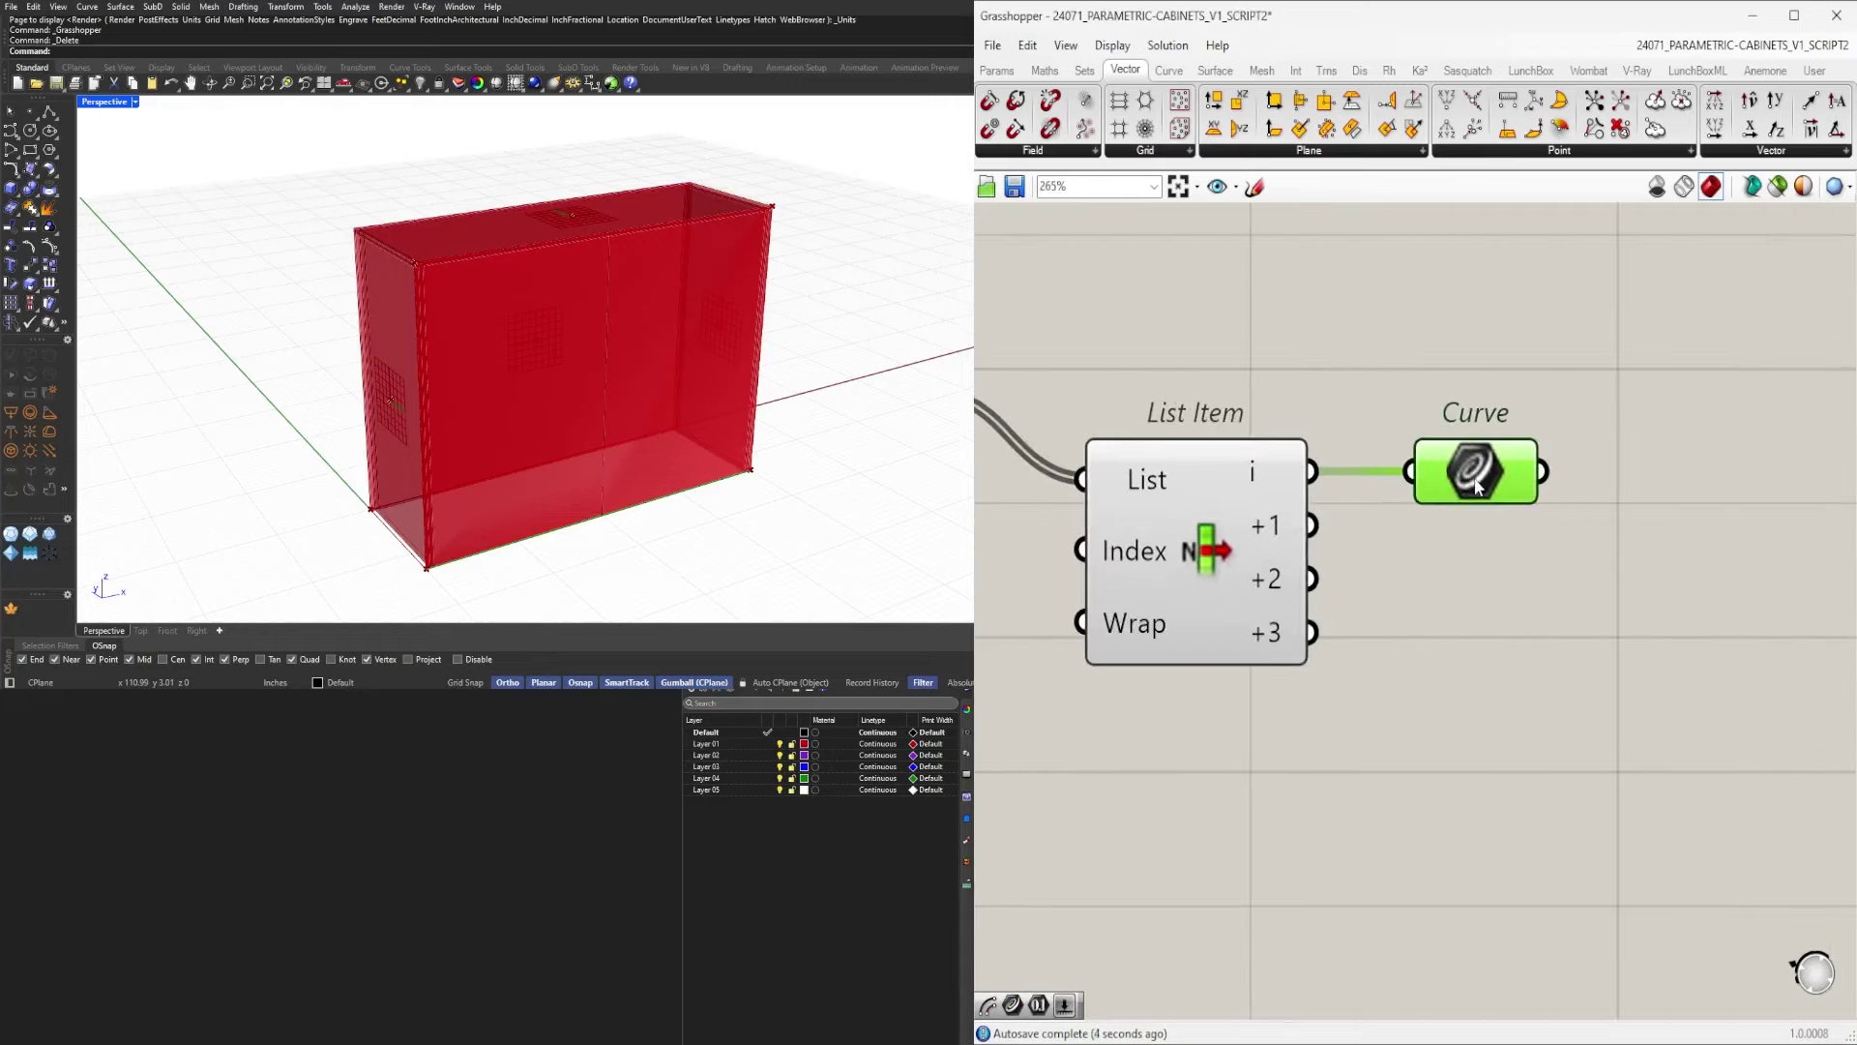
alt+drag(1477, 485, 1497, 588)
drag(1359, 584, 1489, 583)
scroll(1490, 582, down, 2)
click(1627, 652)
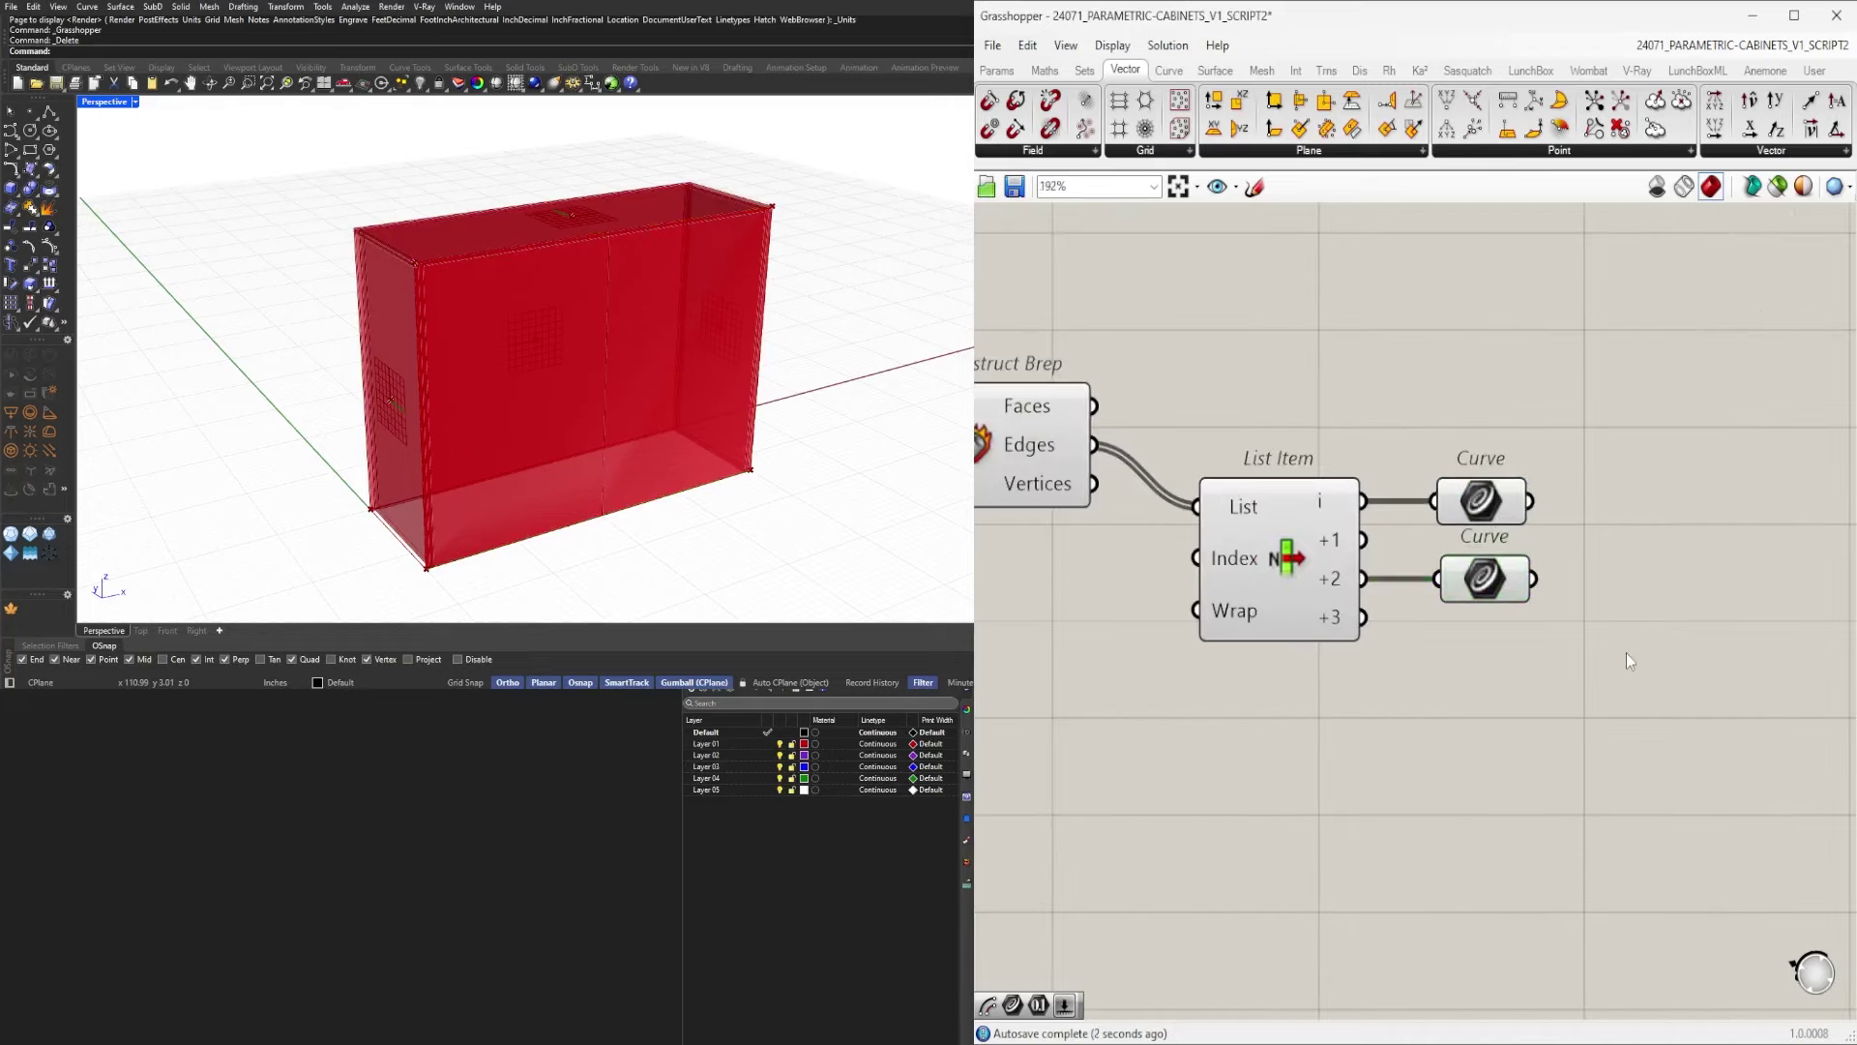
Add an Extrude component and place it well beyond the two Curve parameters.
right_drag(1576, 601, 1323, 583)
right_drag(1471, 585, 1384, 589)
double_click(1385, 589)
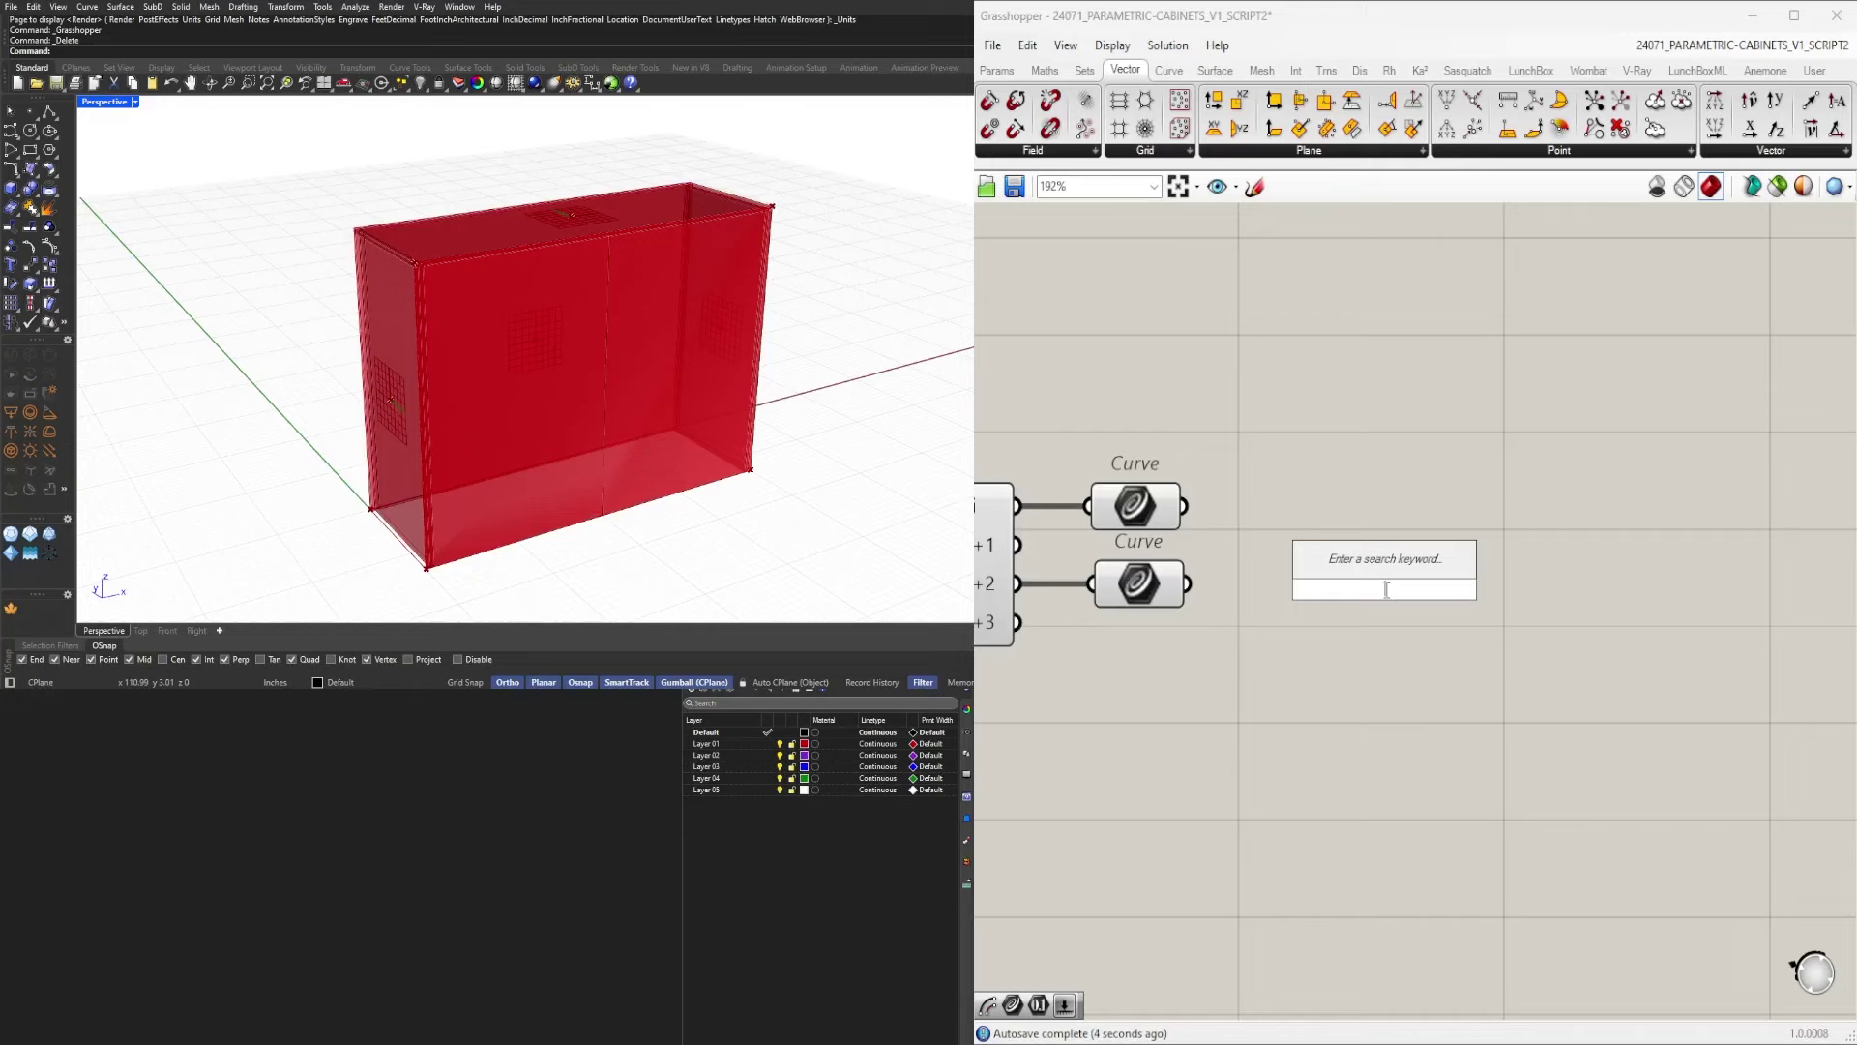
text(extr)
click(1346, 569)
drag(1397, 578, 1637, 524)
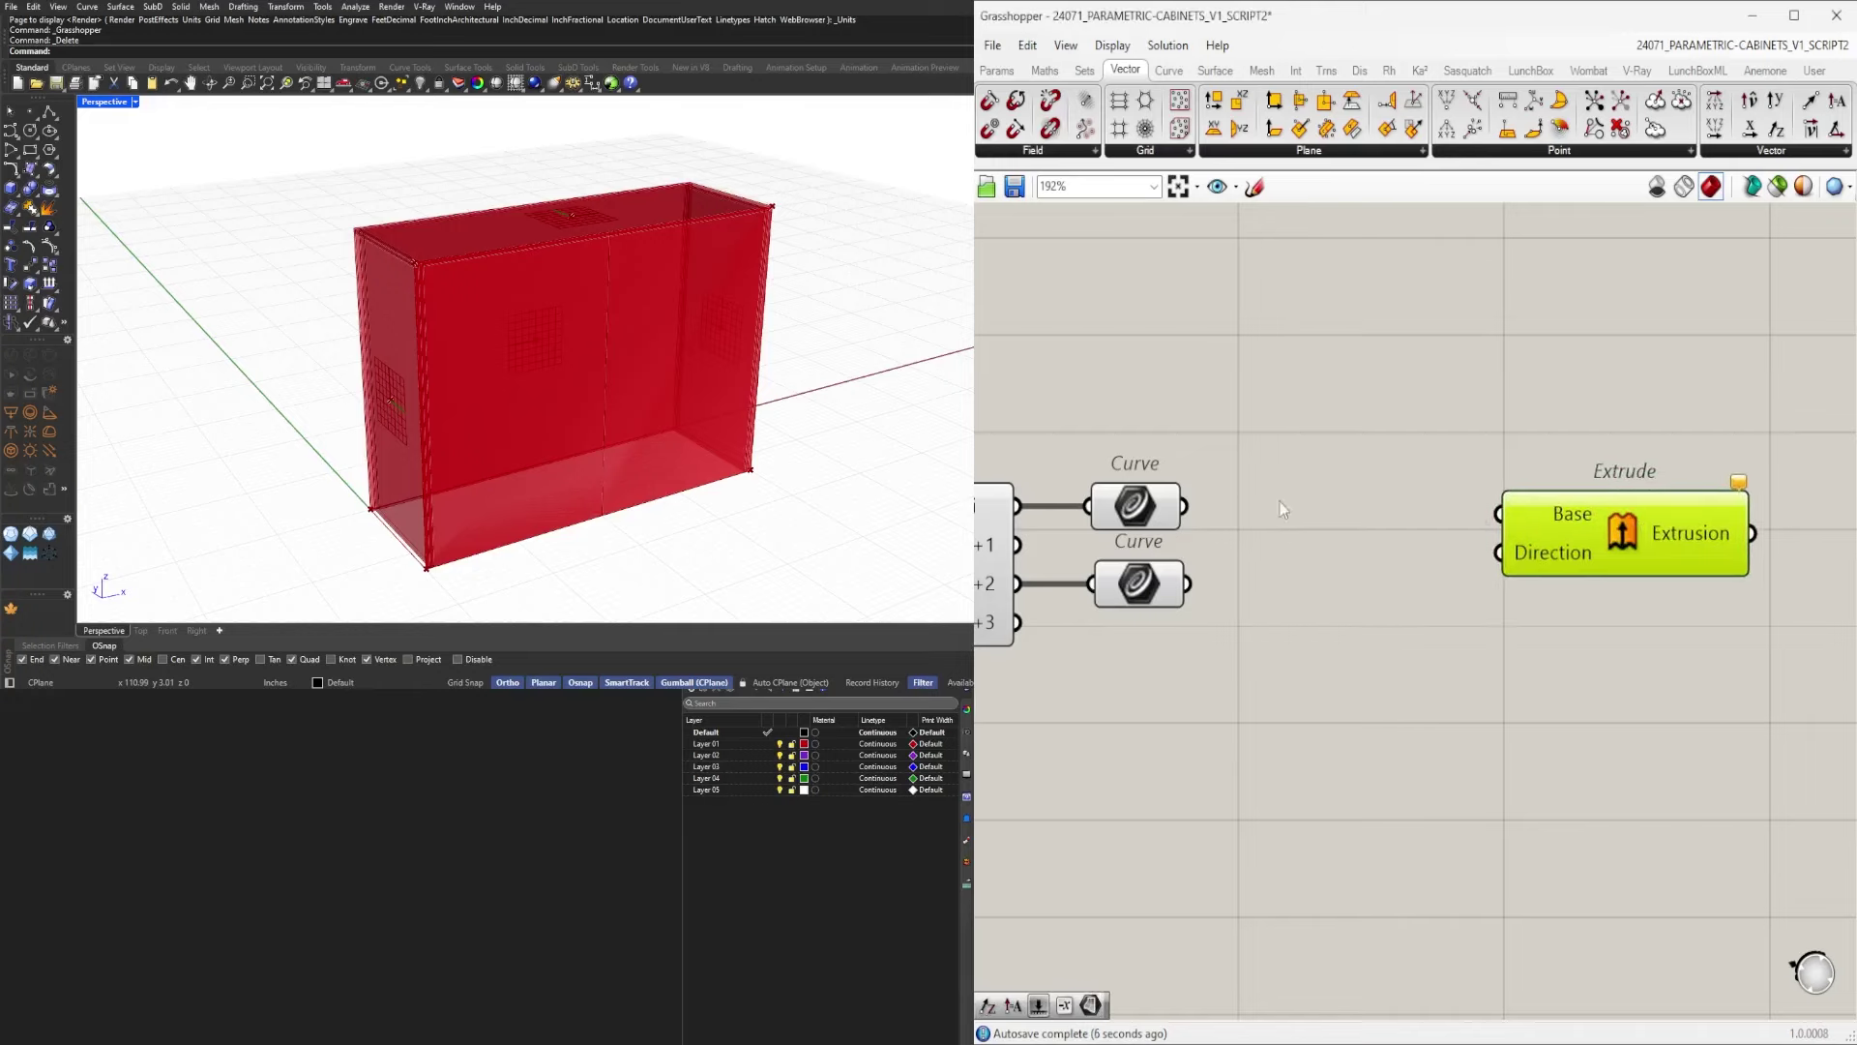
Add a Unit Z vector component between the Curve parameters and the Extrude component.
scroll(1320, 515, down, 3)
right_drag(1463, 557, 1295, 653)
drag(1376, 586, 1505, 531)
drag(1316, 600, 1515, 576)
right_drag(1318, 647, 1406, 667)
double_click(1505, 628)
text(z)
click(1487, 607)
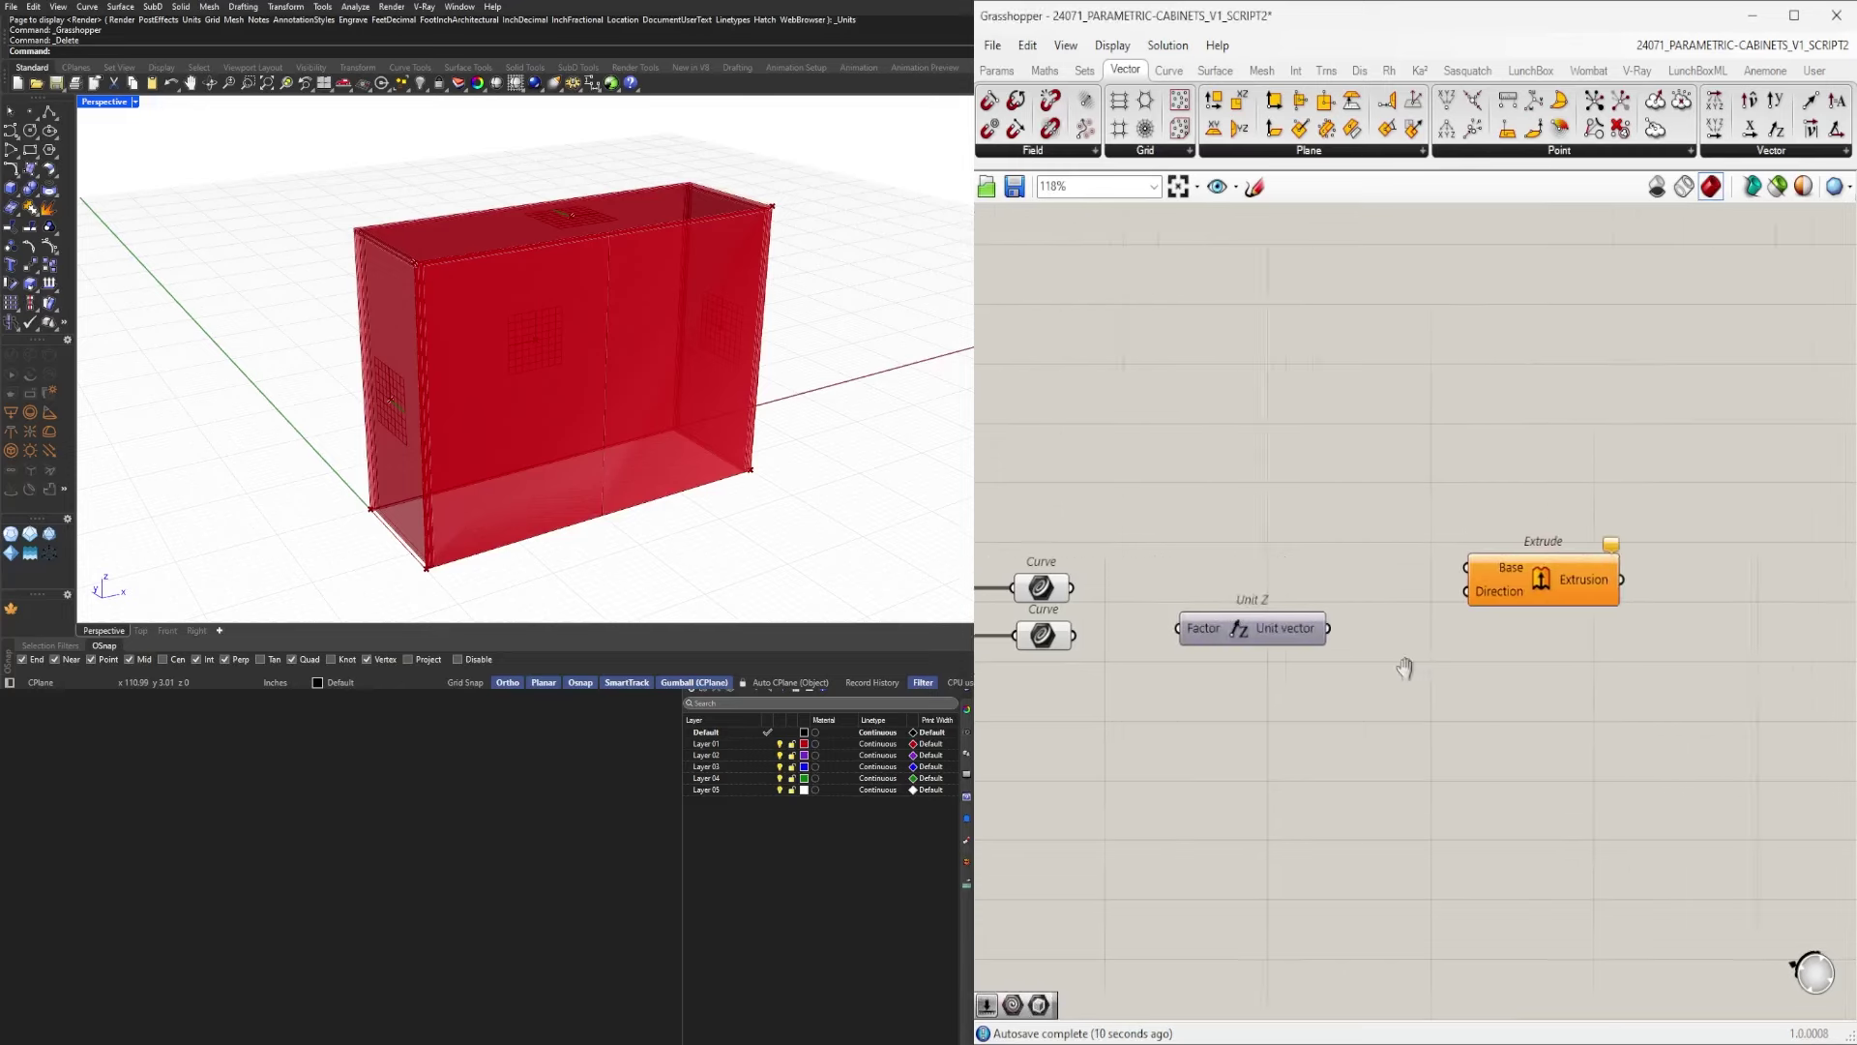
Add a Negative component after Unit Z and feed it with the unit vector.
scroll(1405, 668, up, 1)
double_click(1399, 638)
text(neg)
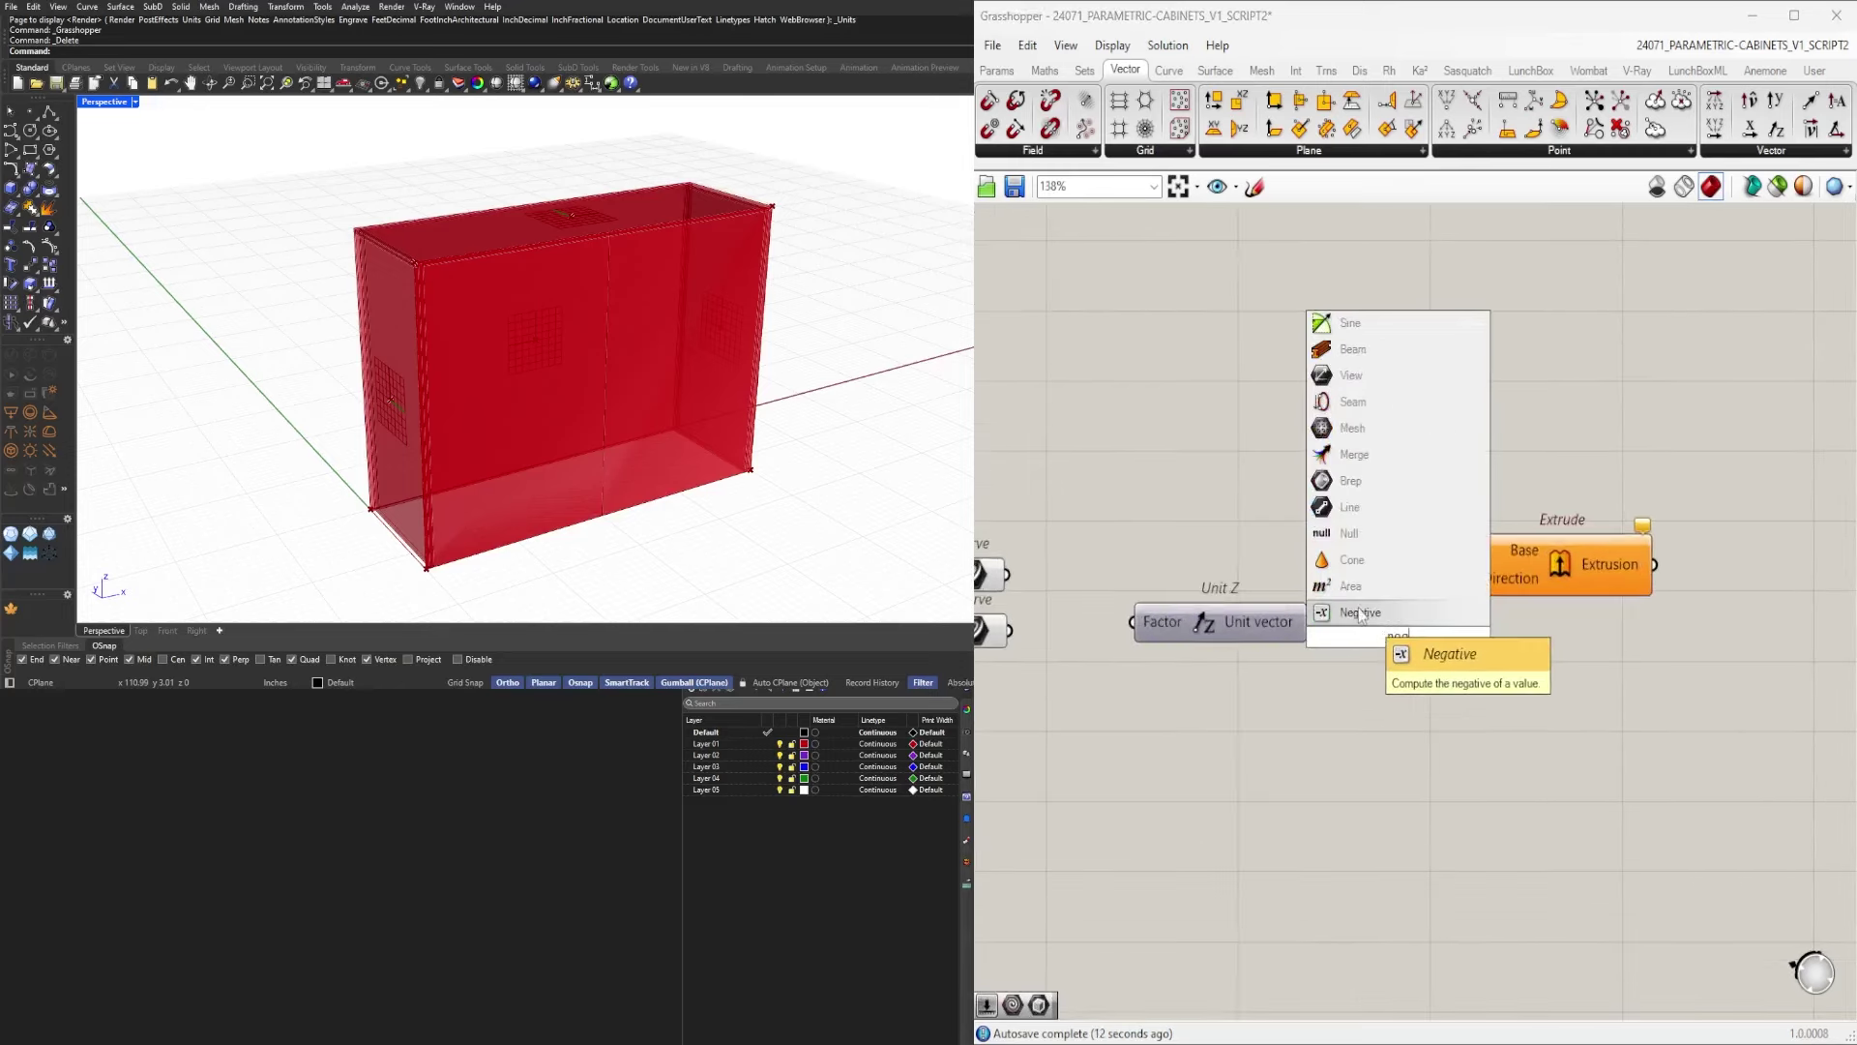
click(1364, 614)
drag(1310, 623, 1334, 637)
click(1366, 638)
scroll(1367, 640, down, 2)
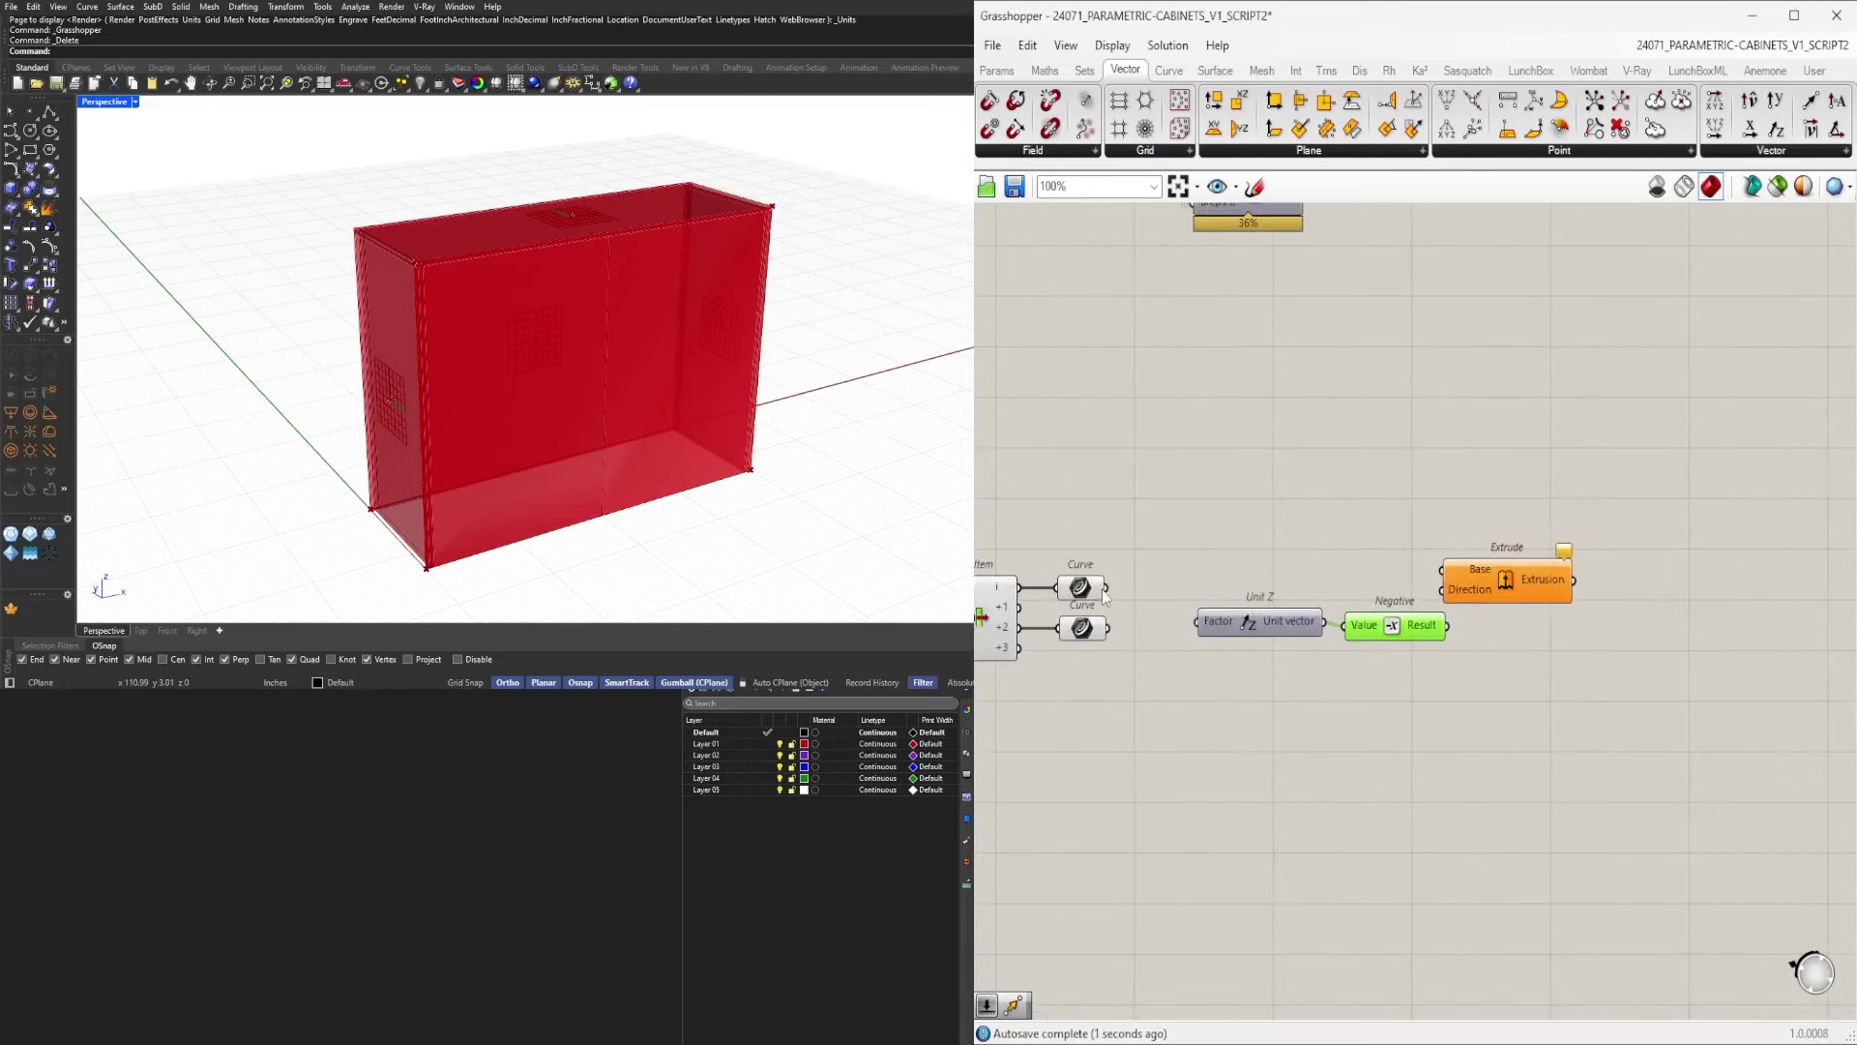
Connect the first Curve to Extrude's Base and the Negative result to its Direction, and line up the components.
drag(1106, 587, 1545, 600)
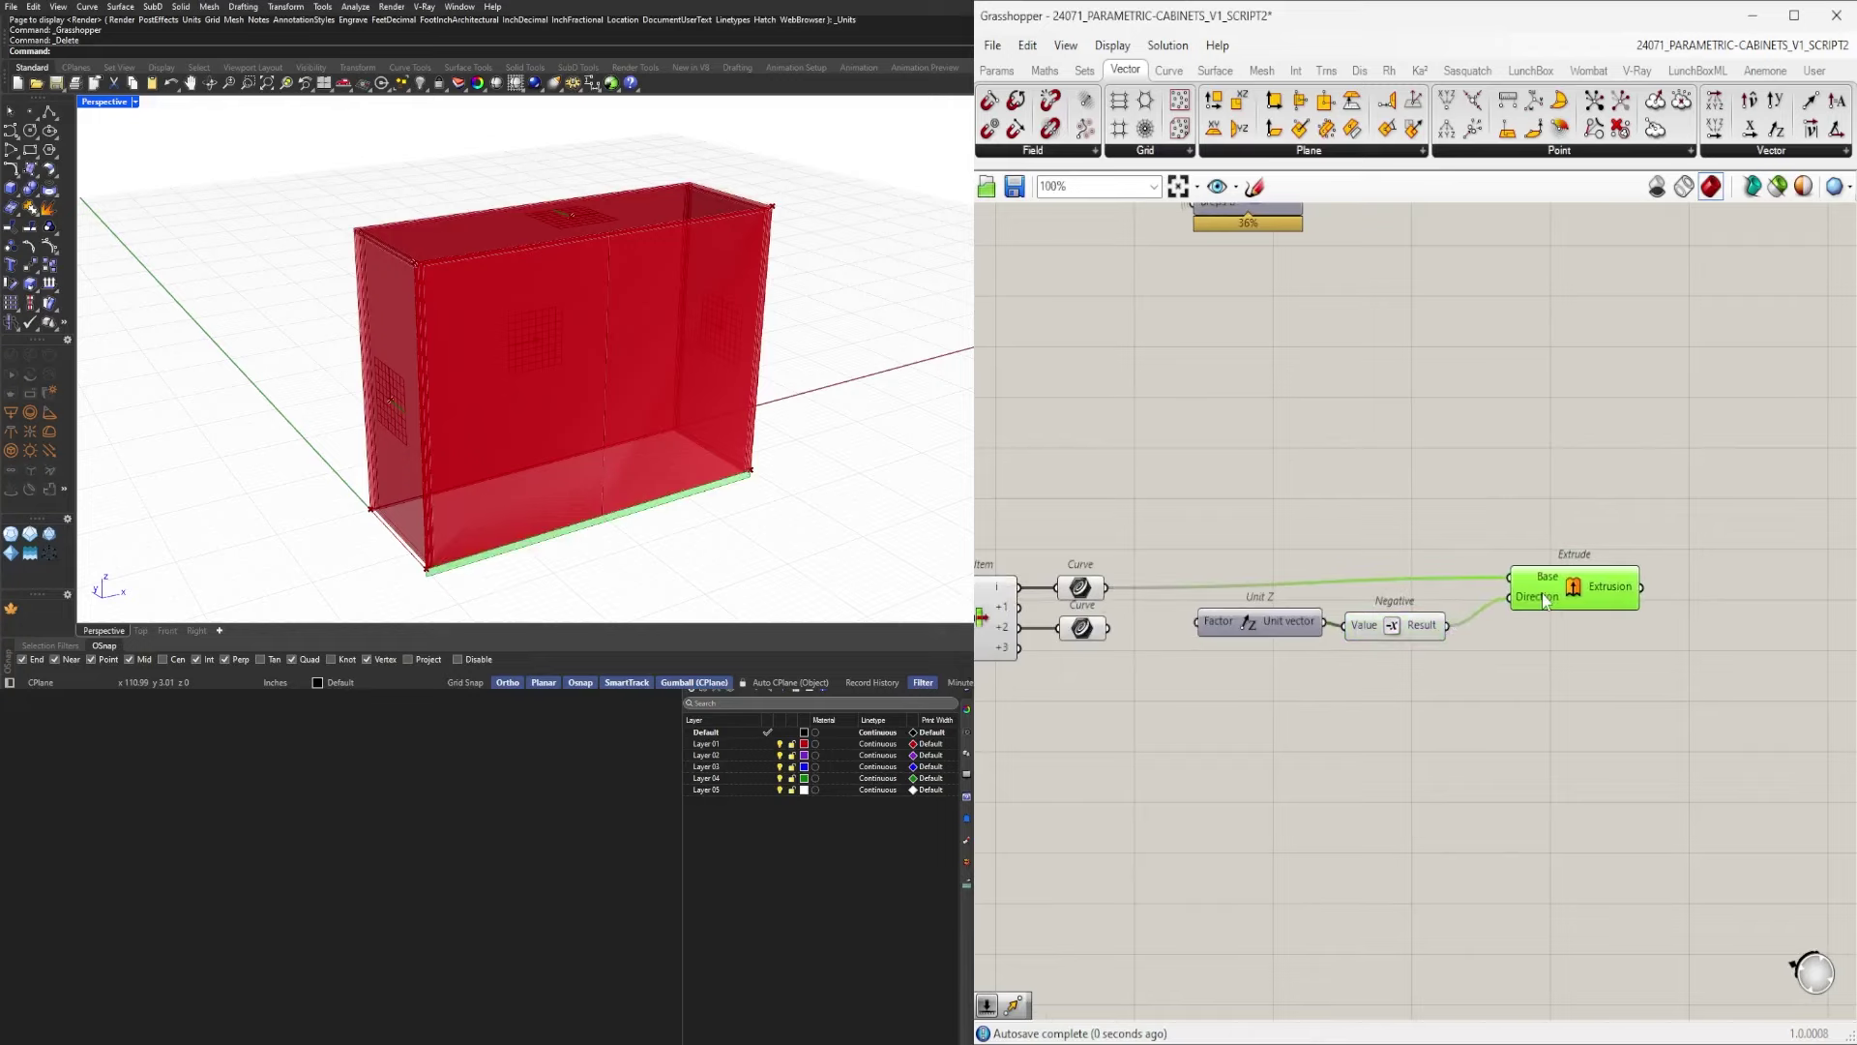
drag(1390, 629, 1393, 625)
drag(1572, 585, 1492, 622)
click(1448, 669)
scroll(1492, 623, up, 3)
click(1494, 722)
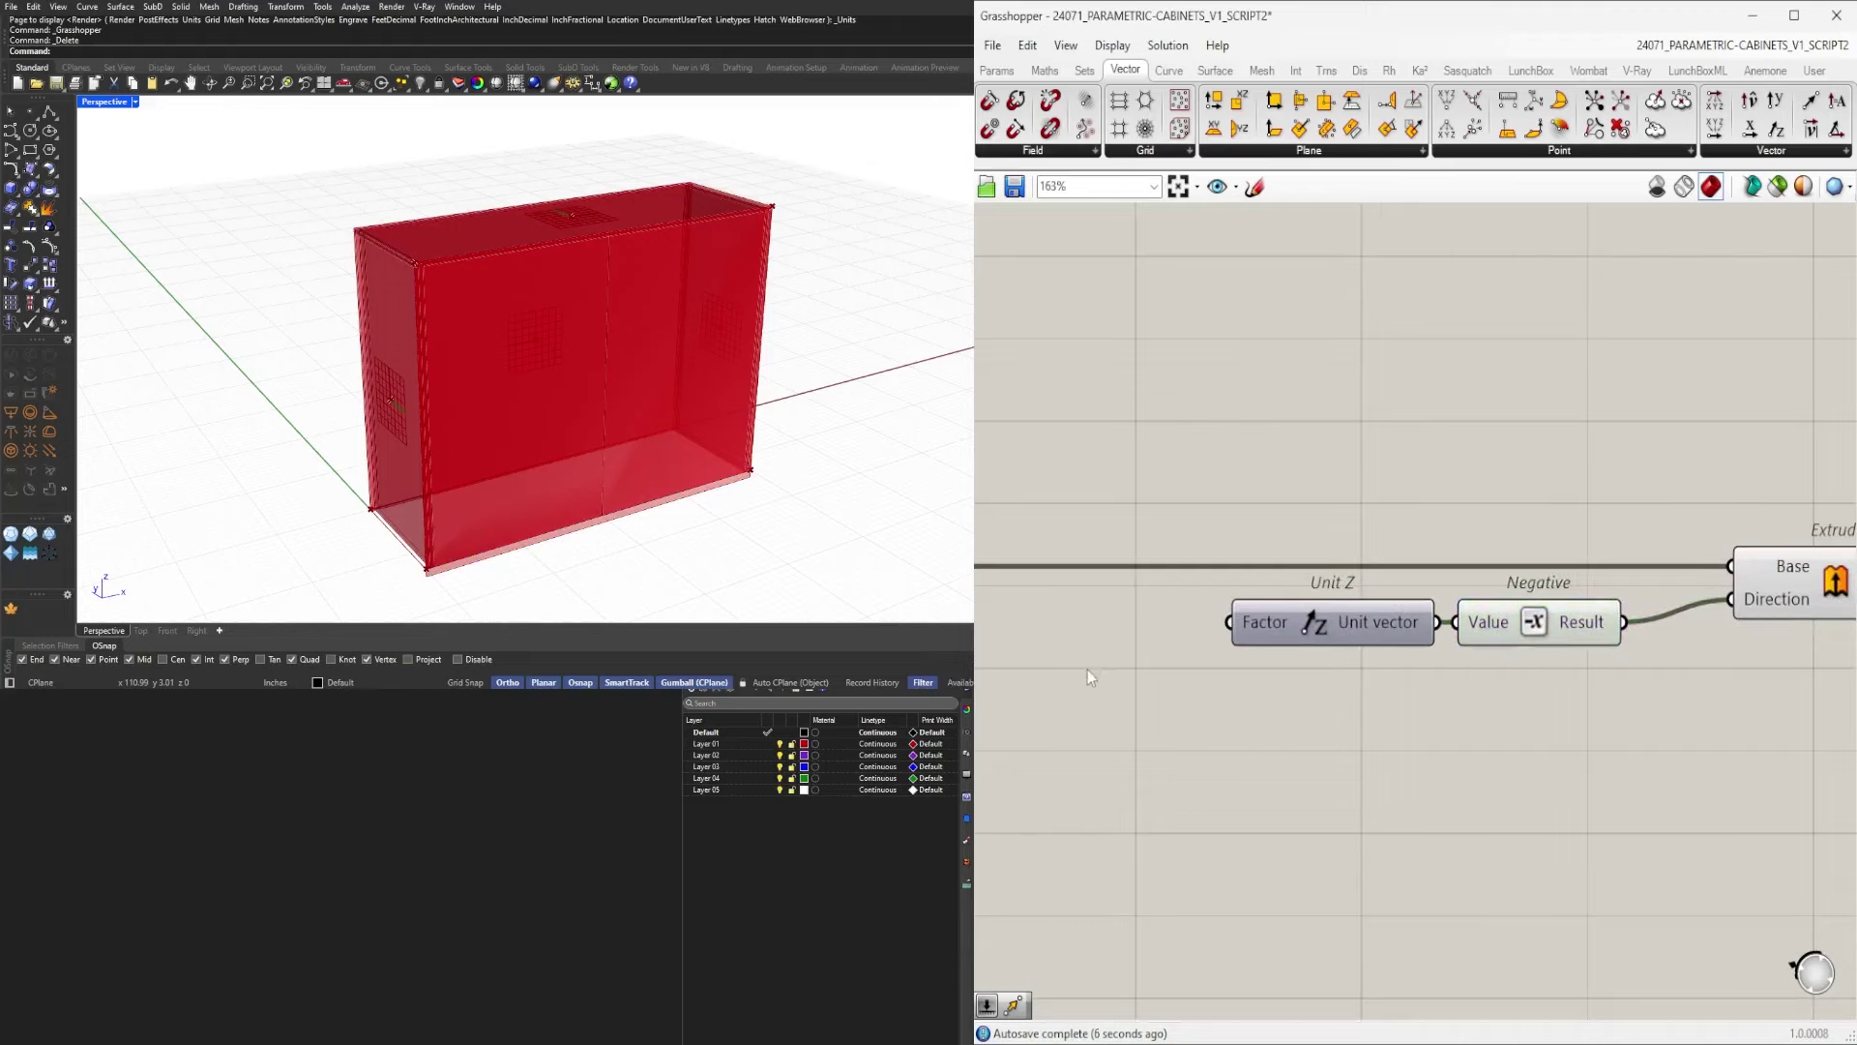
Create a number slider with the value 2.50 and connect it to Unit Z's Factor.
right_drag(1011, 695, 1061, 686)
double_click(1060, 686)
text(4.5)
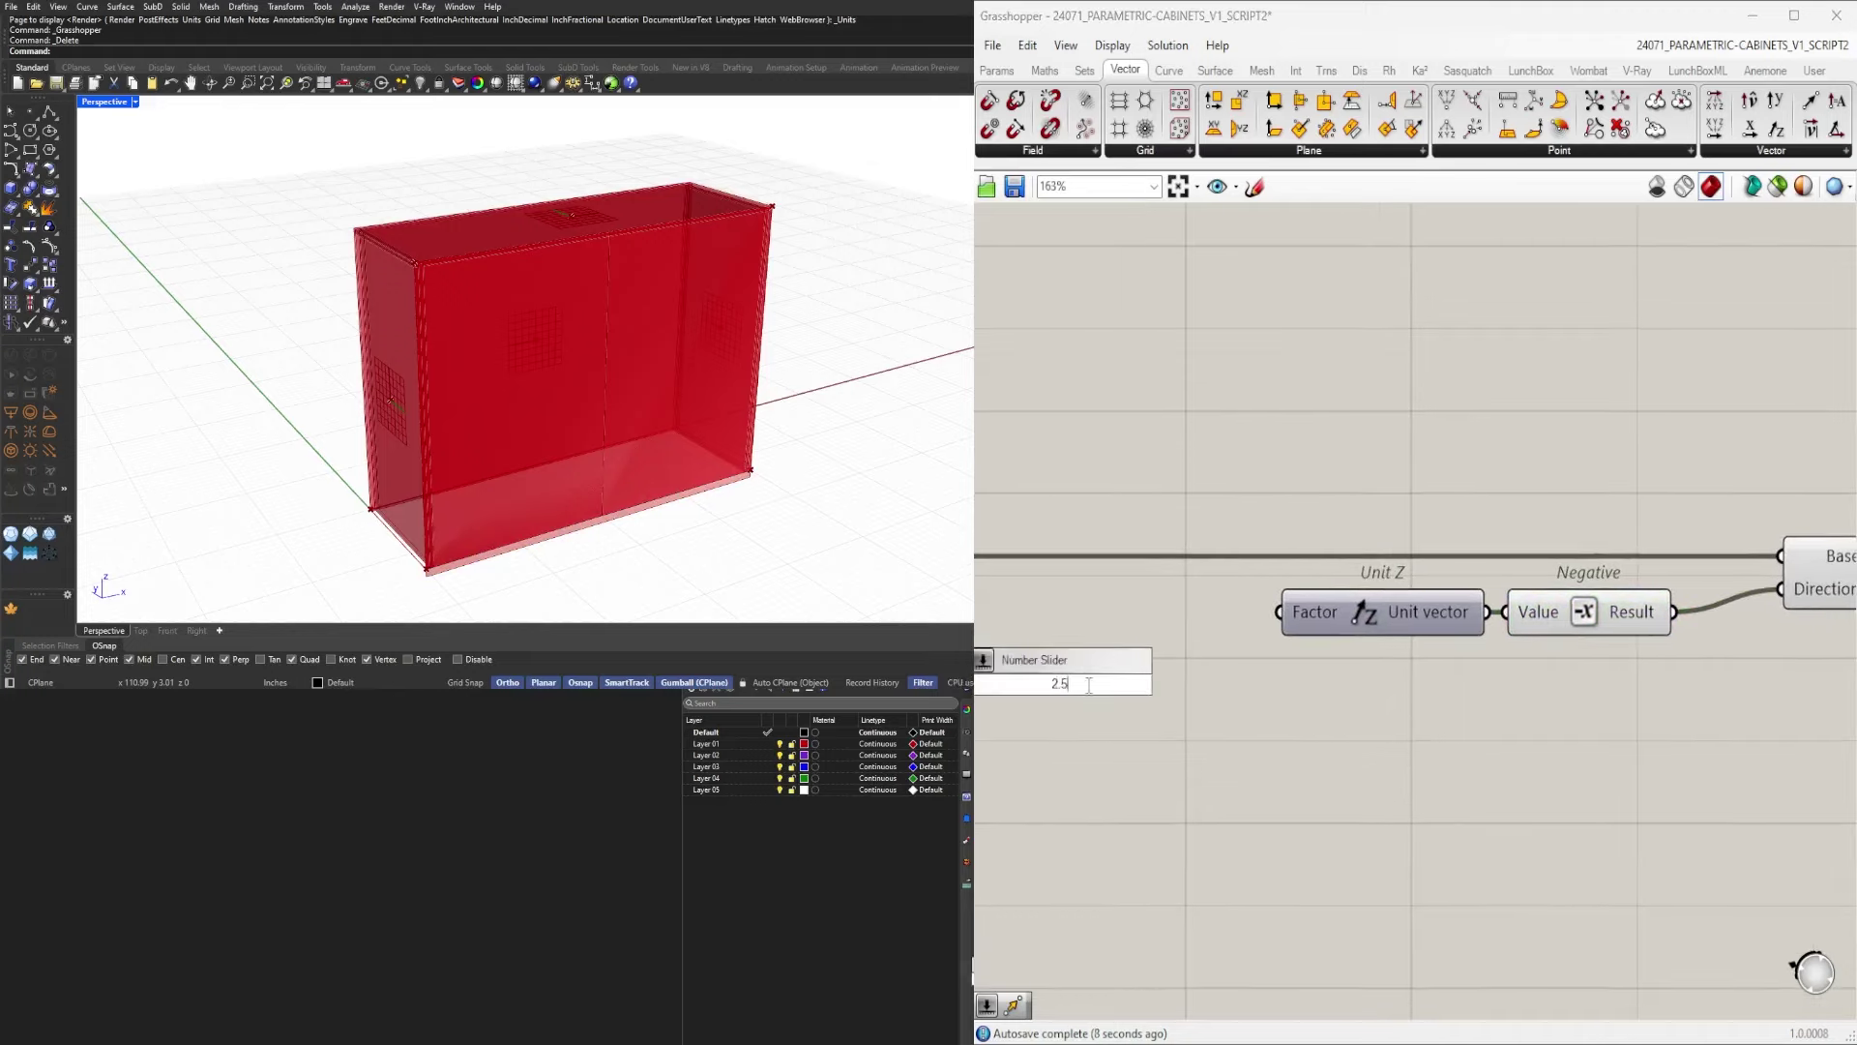
text(0)
key(Return)
drag(1194, 675, 1283, 613)
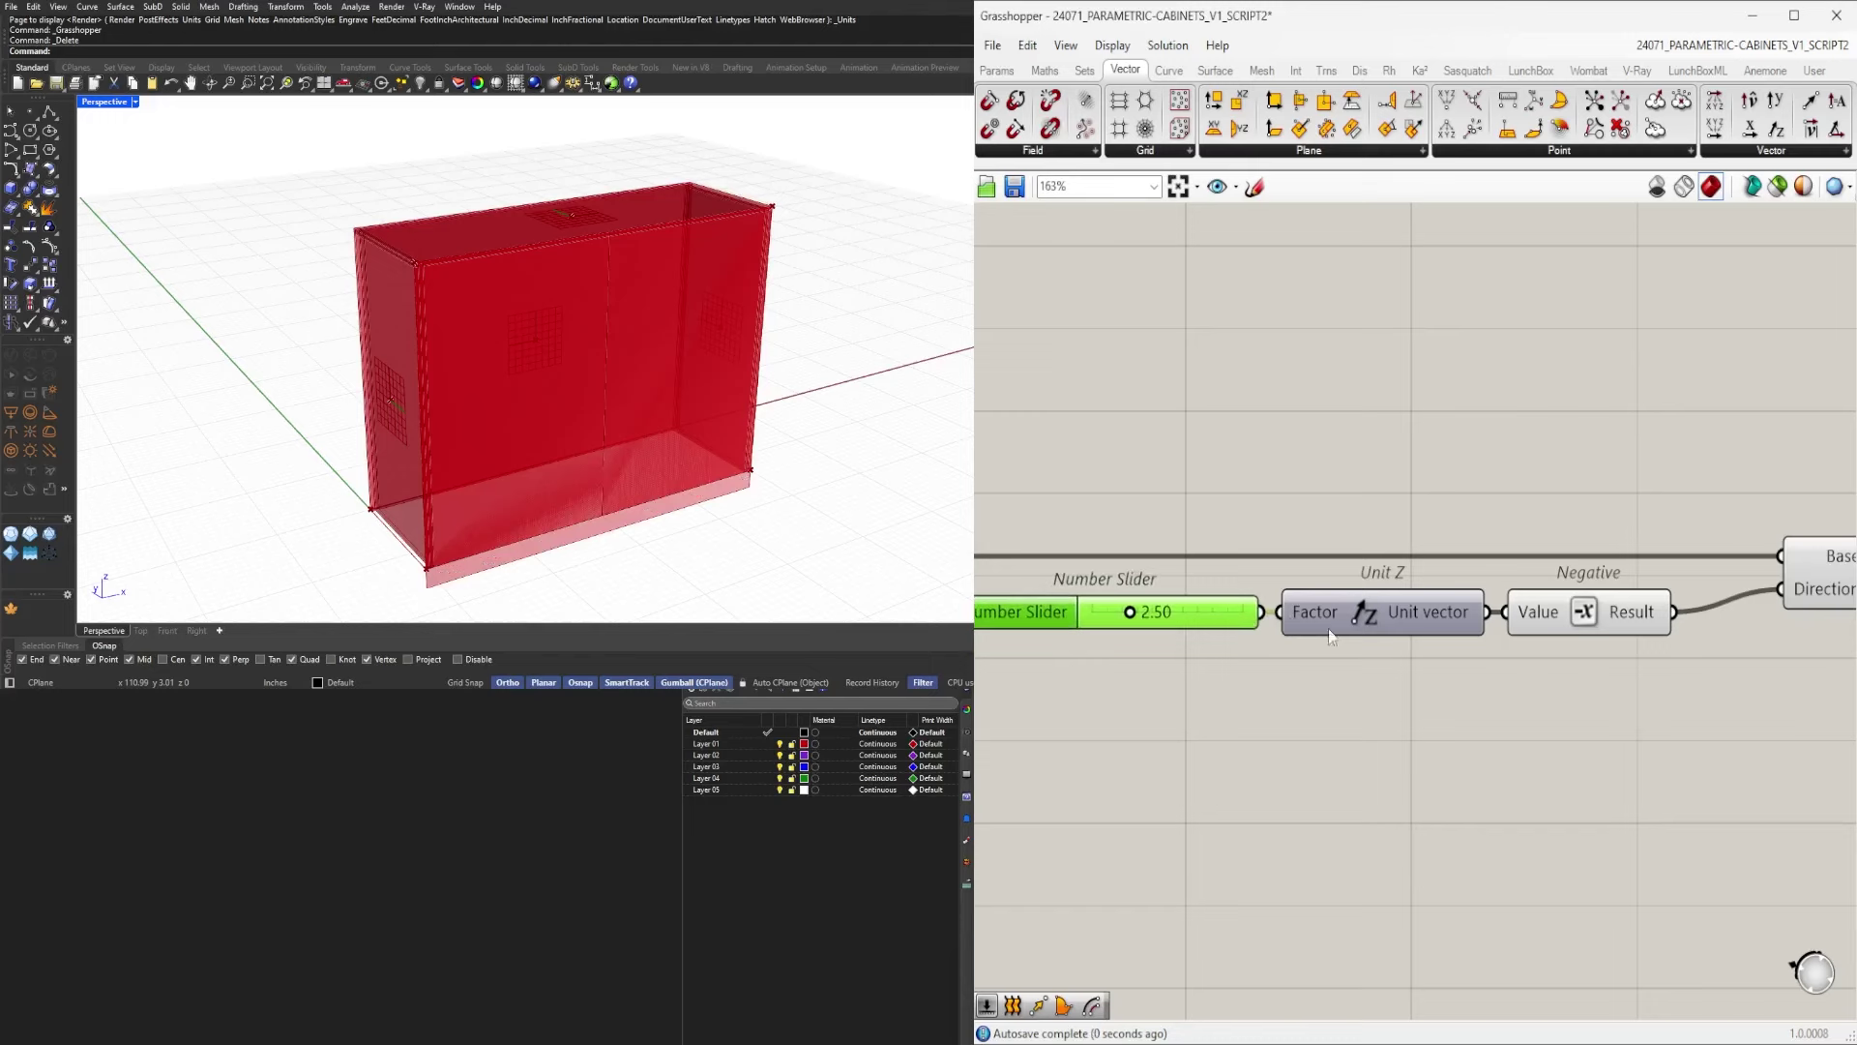
Feed the second Curve into Extrude's Base instead of the first and move the slider-to-Extrude chain slightly down.
scroll(1332, 637, down, 3)
click(1451, 656)
right_drag(1326, 745, 1463, 752)
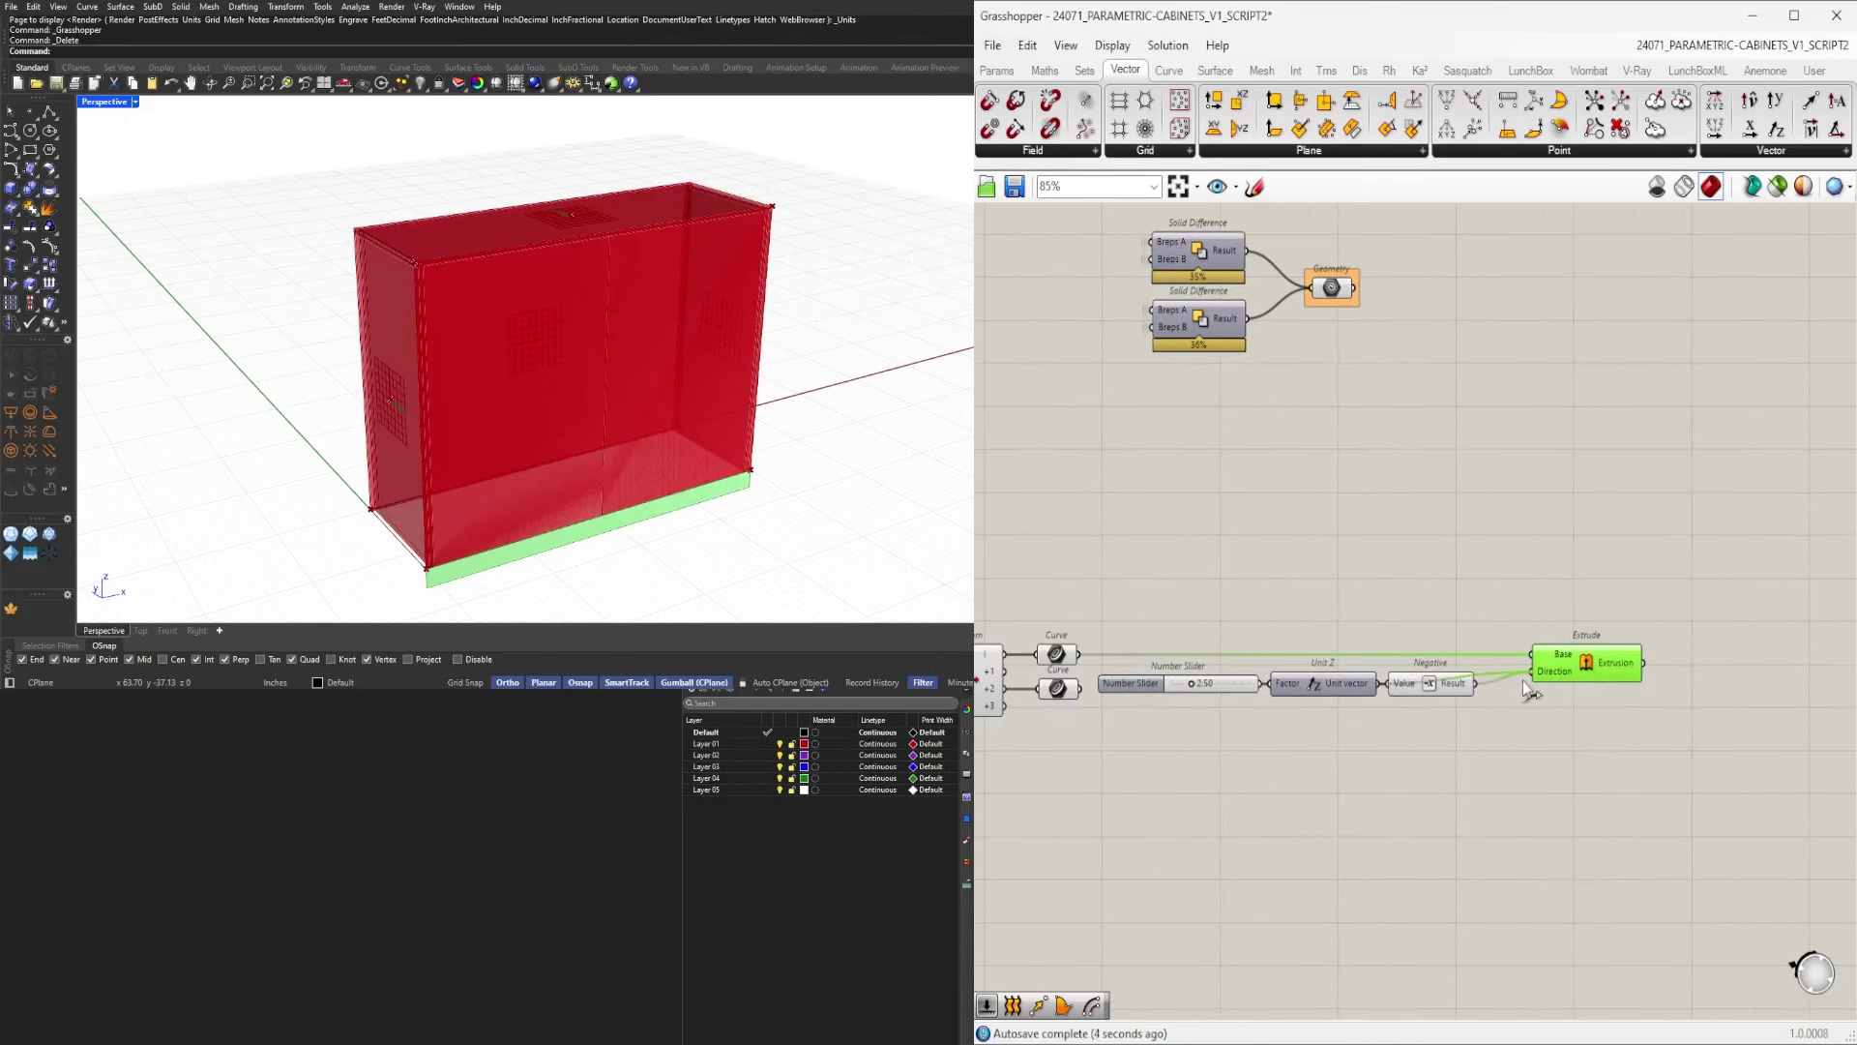
mouse_move(1523, 681)
mouse_down()
mouse_move(1454, 702)
mouse_move(1532, 671)
mouse_up()
click(1451, 689)
drag(1091, 695, 1606, 694)
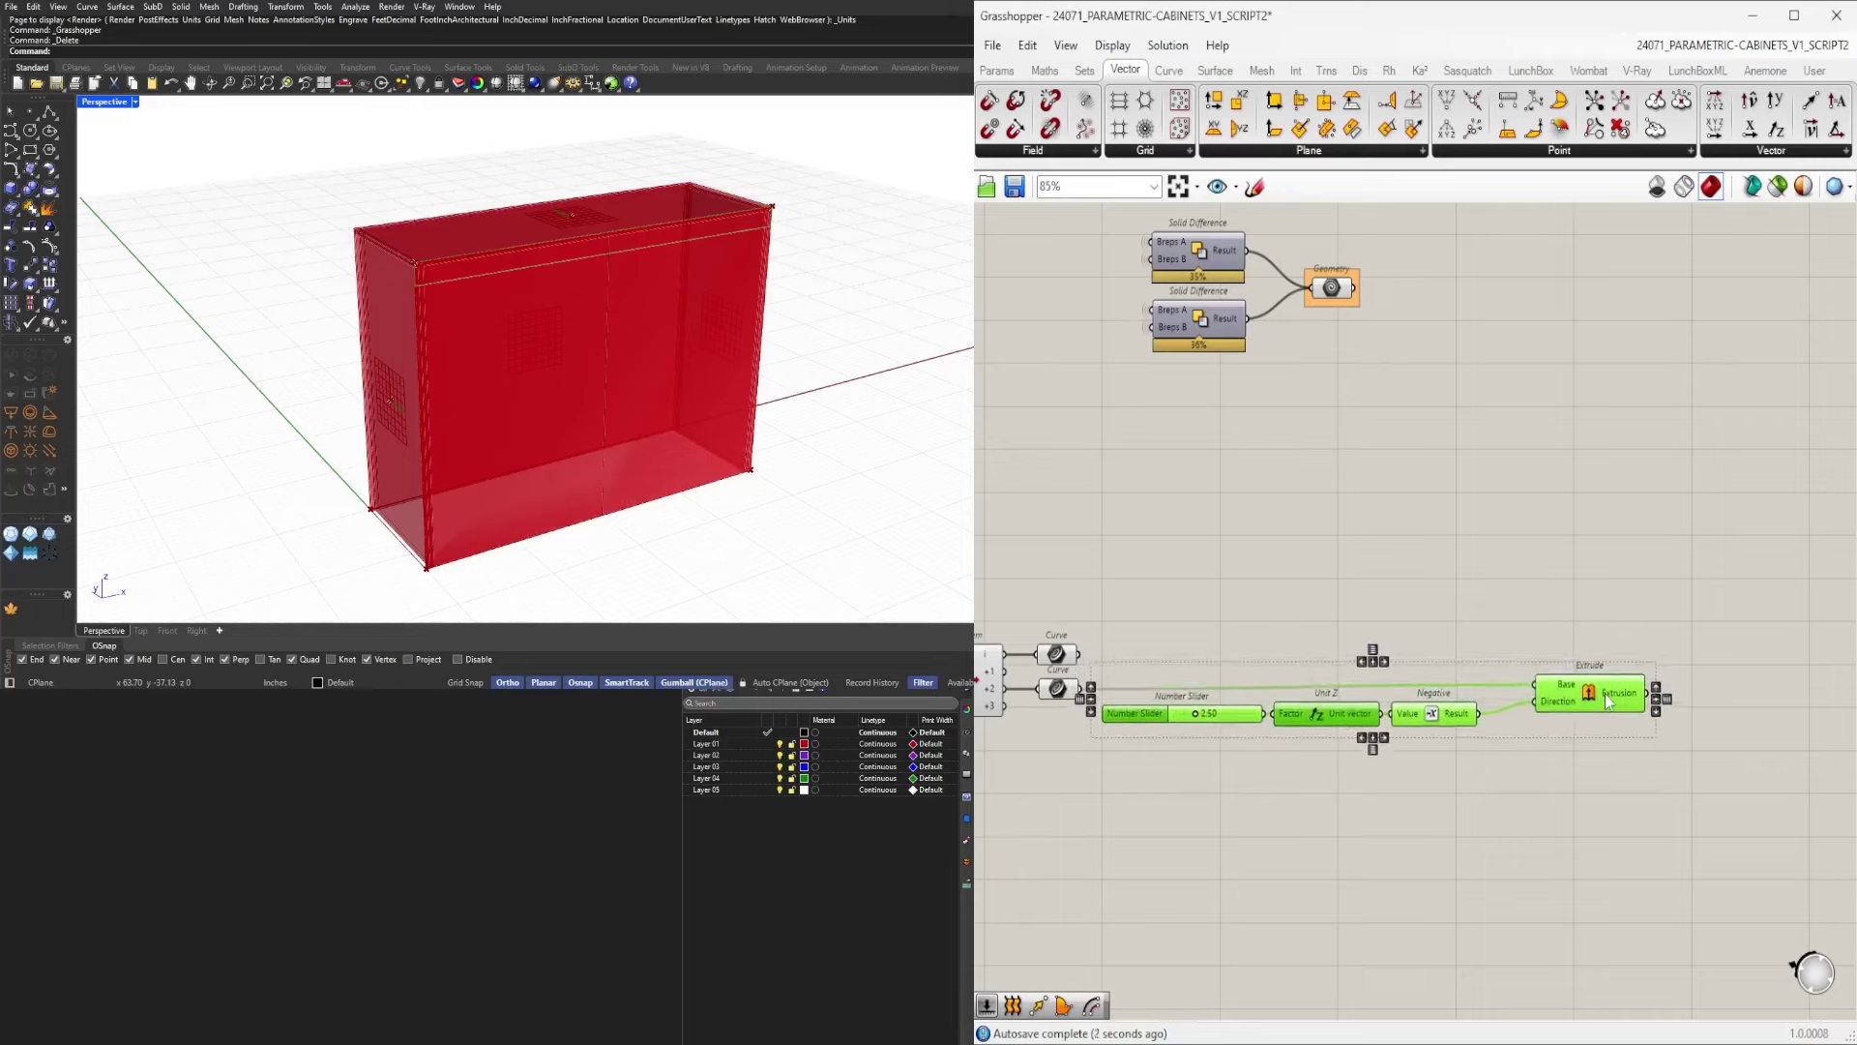
Set the wire display of Extrude's Base input to Hidden.
click(1596, 634)
click(1580, 687)
right_click(1584, 693)
mouse_move(1635, 717)
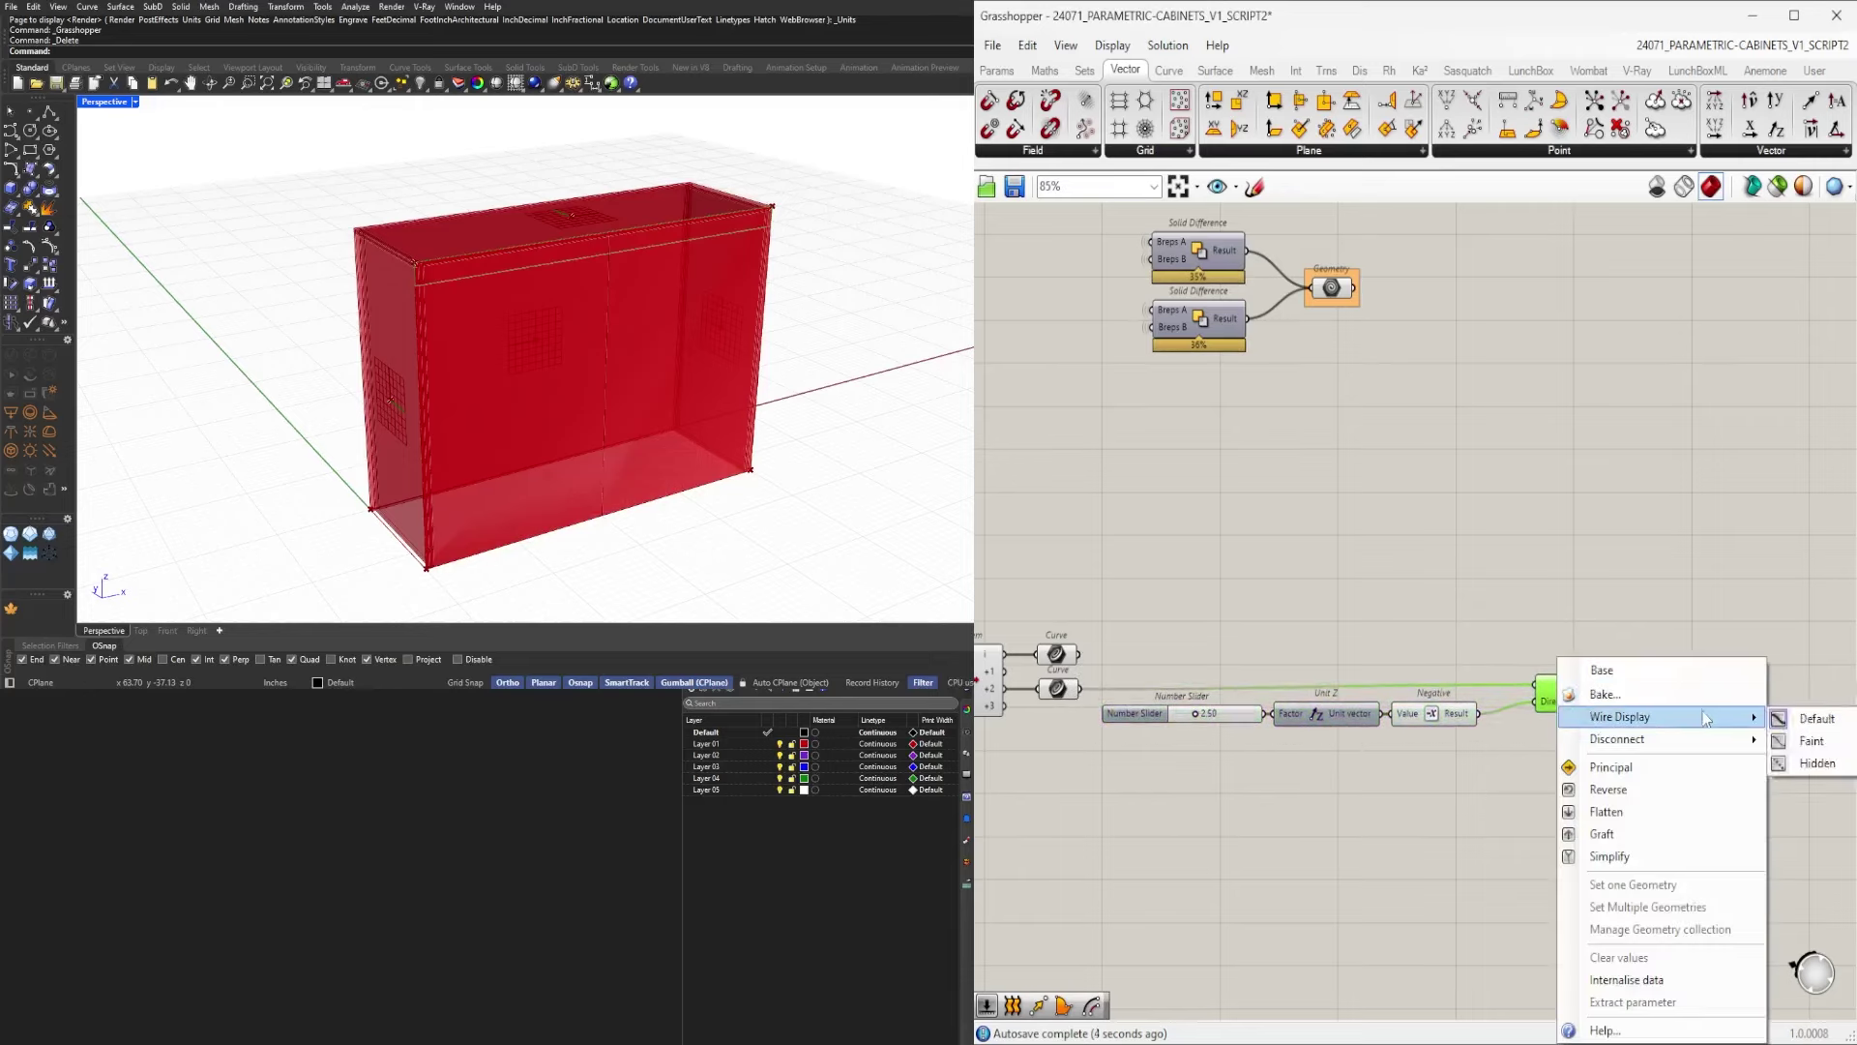
click(1807, 765)
click(1602, 706)
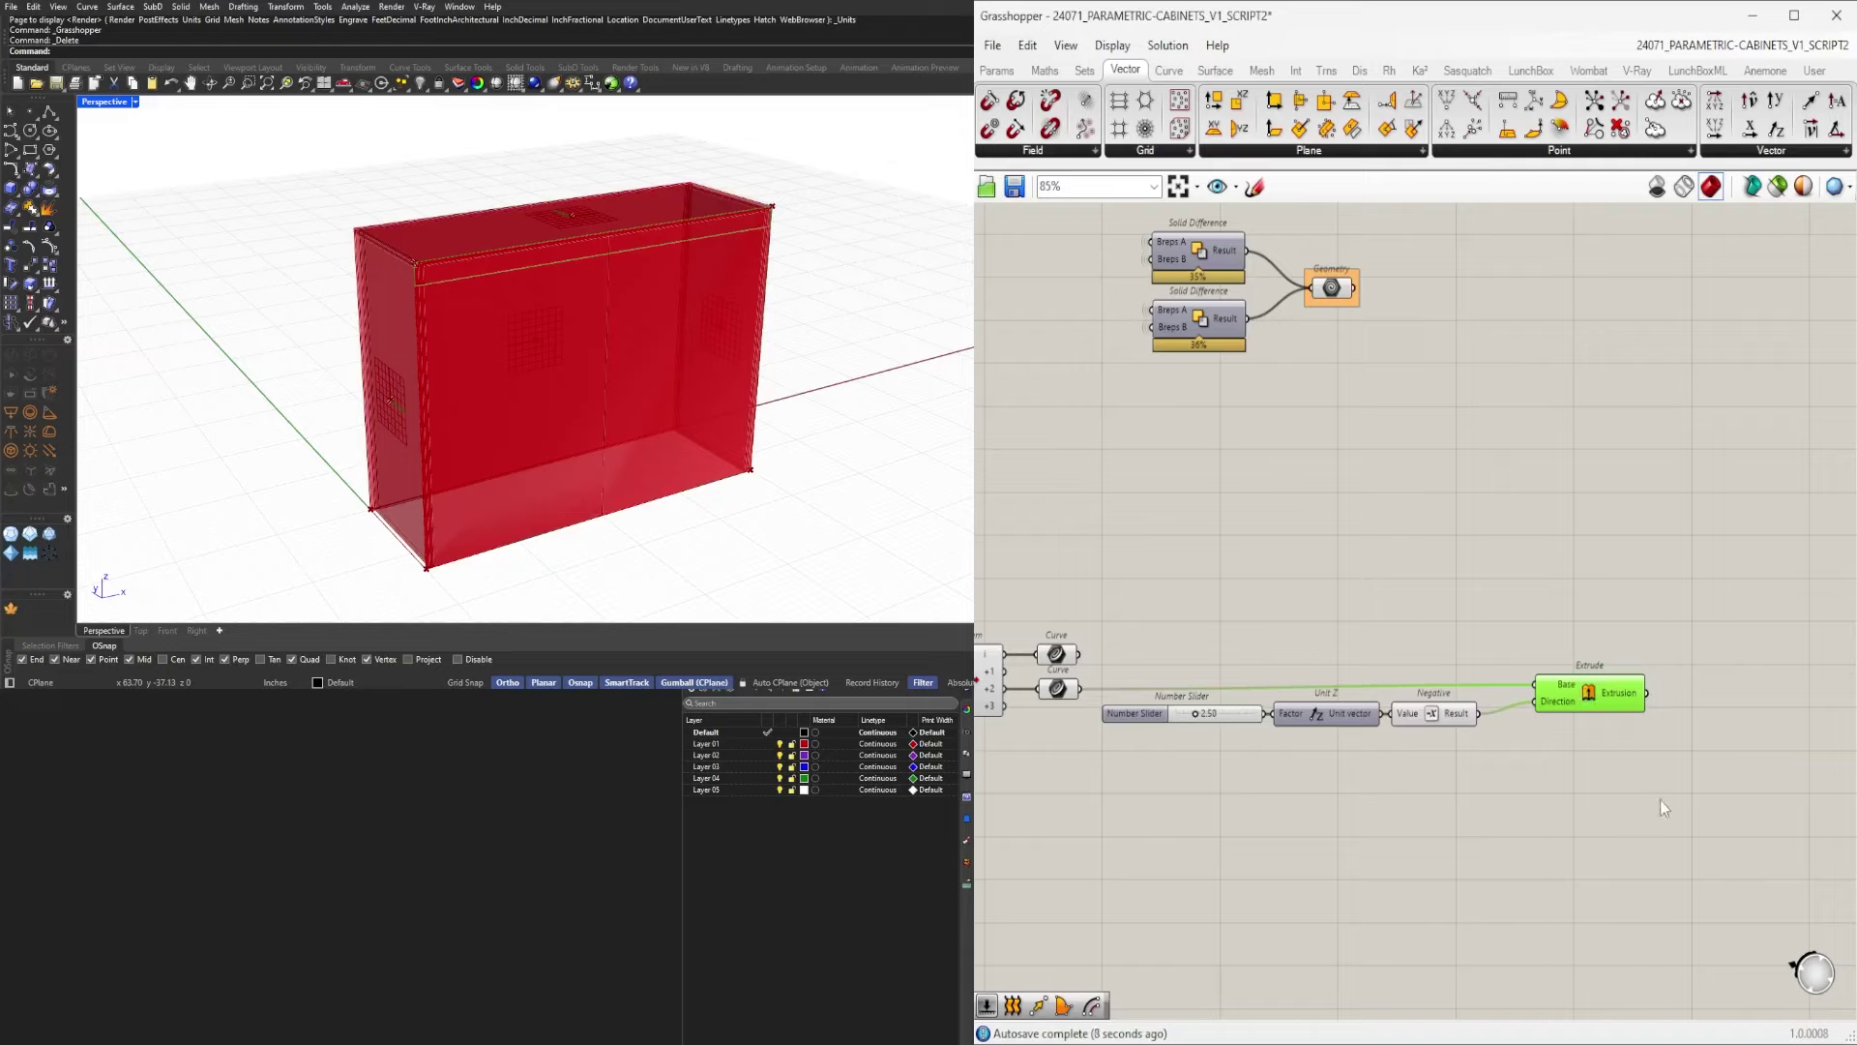
Duplicate the slider-to-Extrude chain and connect the first Curve to the upper Extrude's Base.
drag(1647, 774, 1149, 641)
mouse_move(1578, 700)
mouse_down()
mouse_move(1576, 789)
mouse_move(1582, 722)
mouse_up()
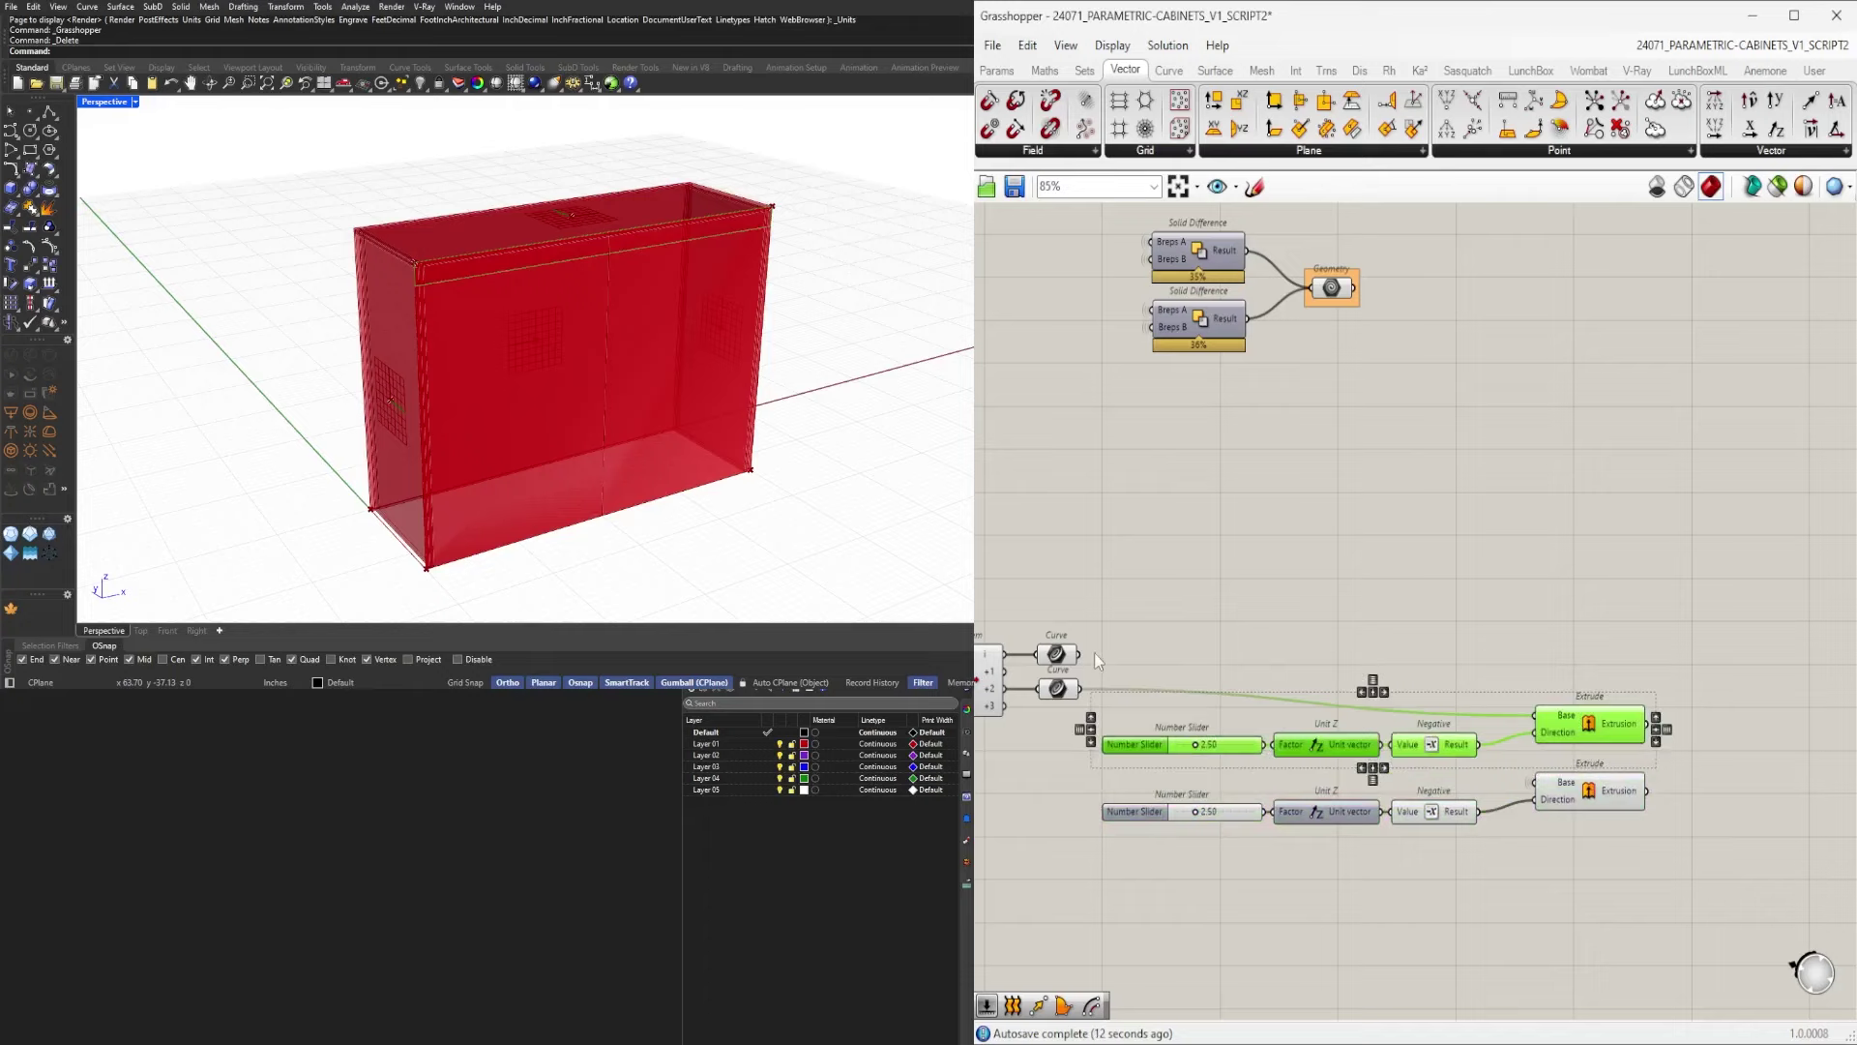
drag(1078, 654, 1540, 734)
Remove the Negative component from the upper chain so Unit Z feeds Extrude's Direction directly.
key(Delete)
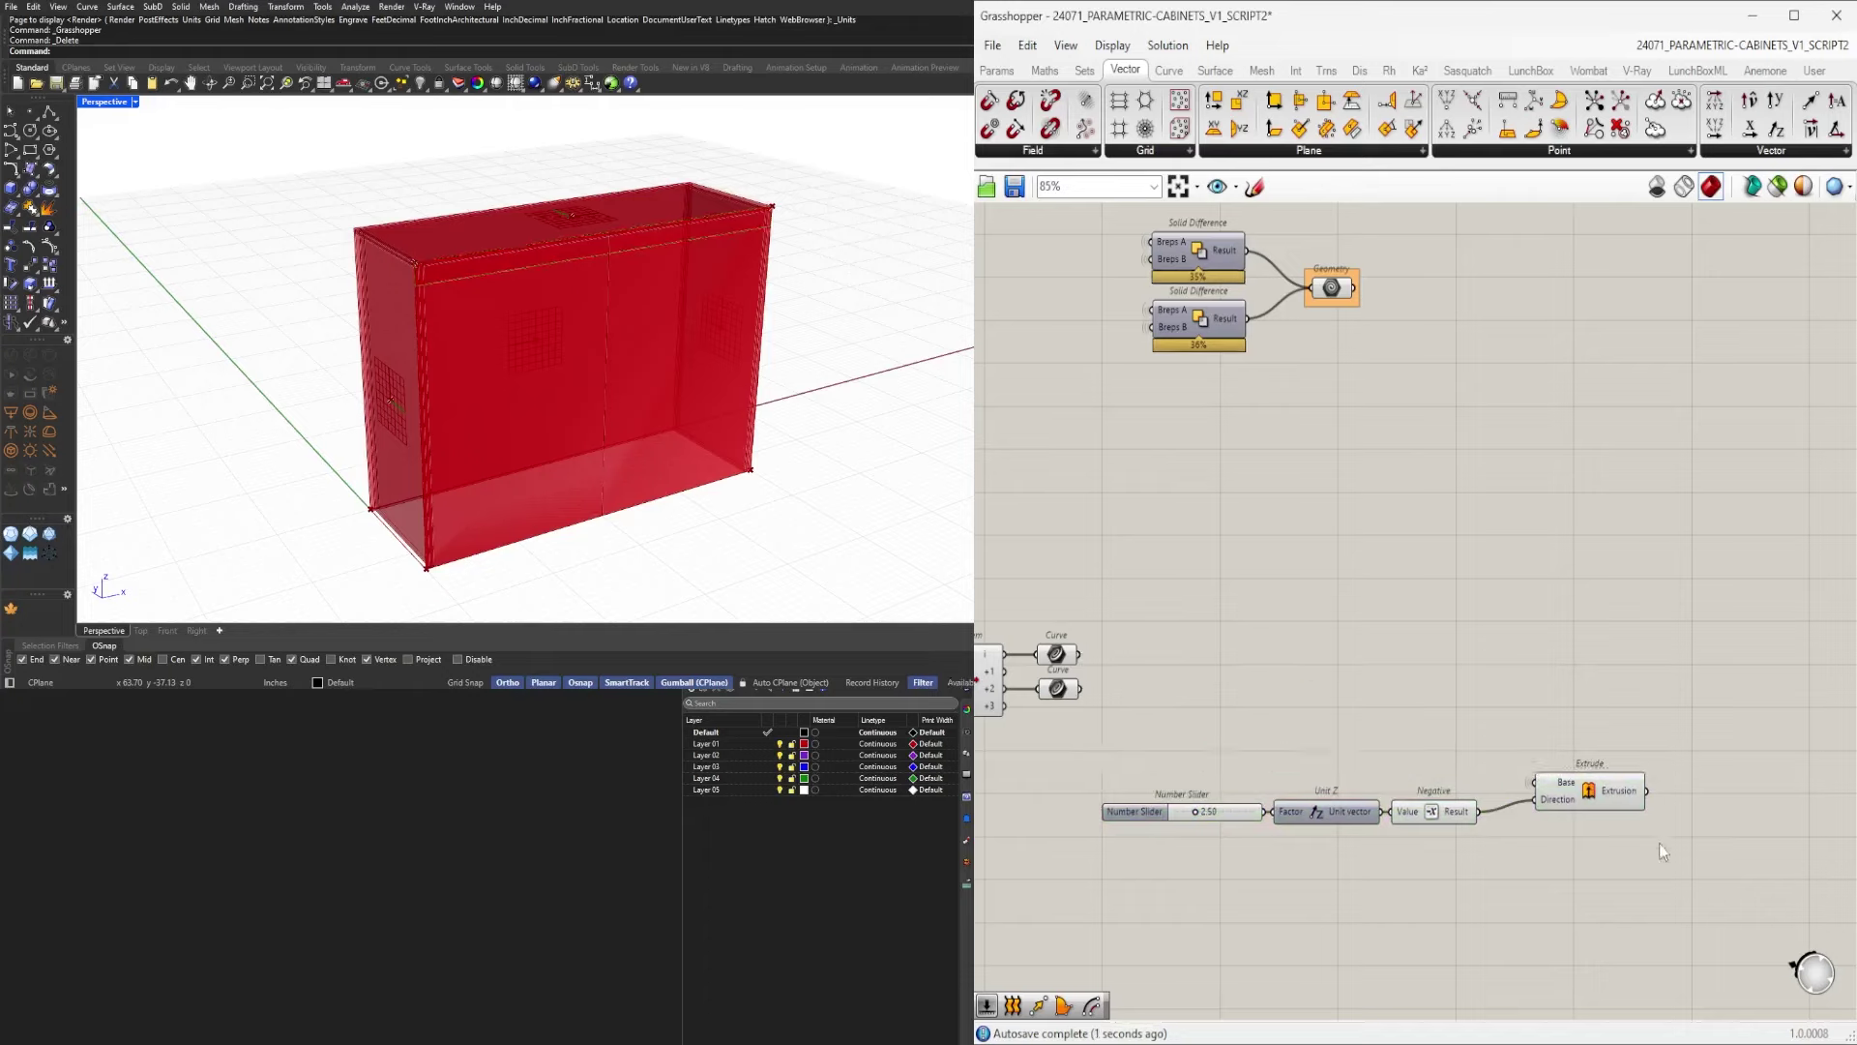
key(ctrl+z)
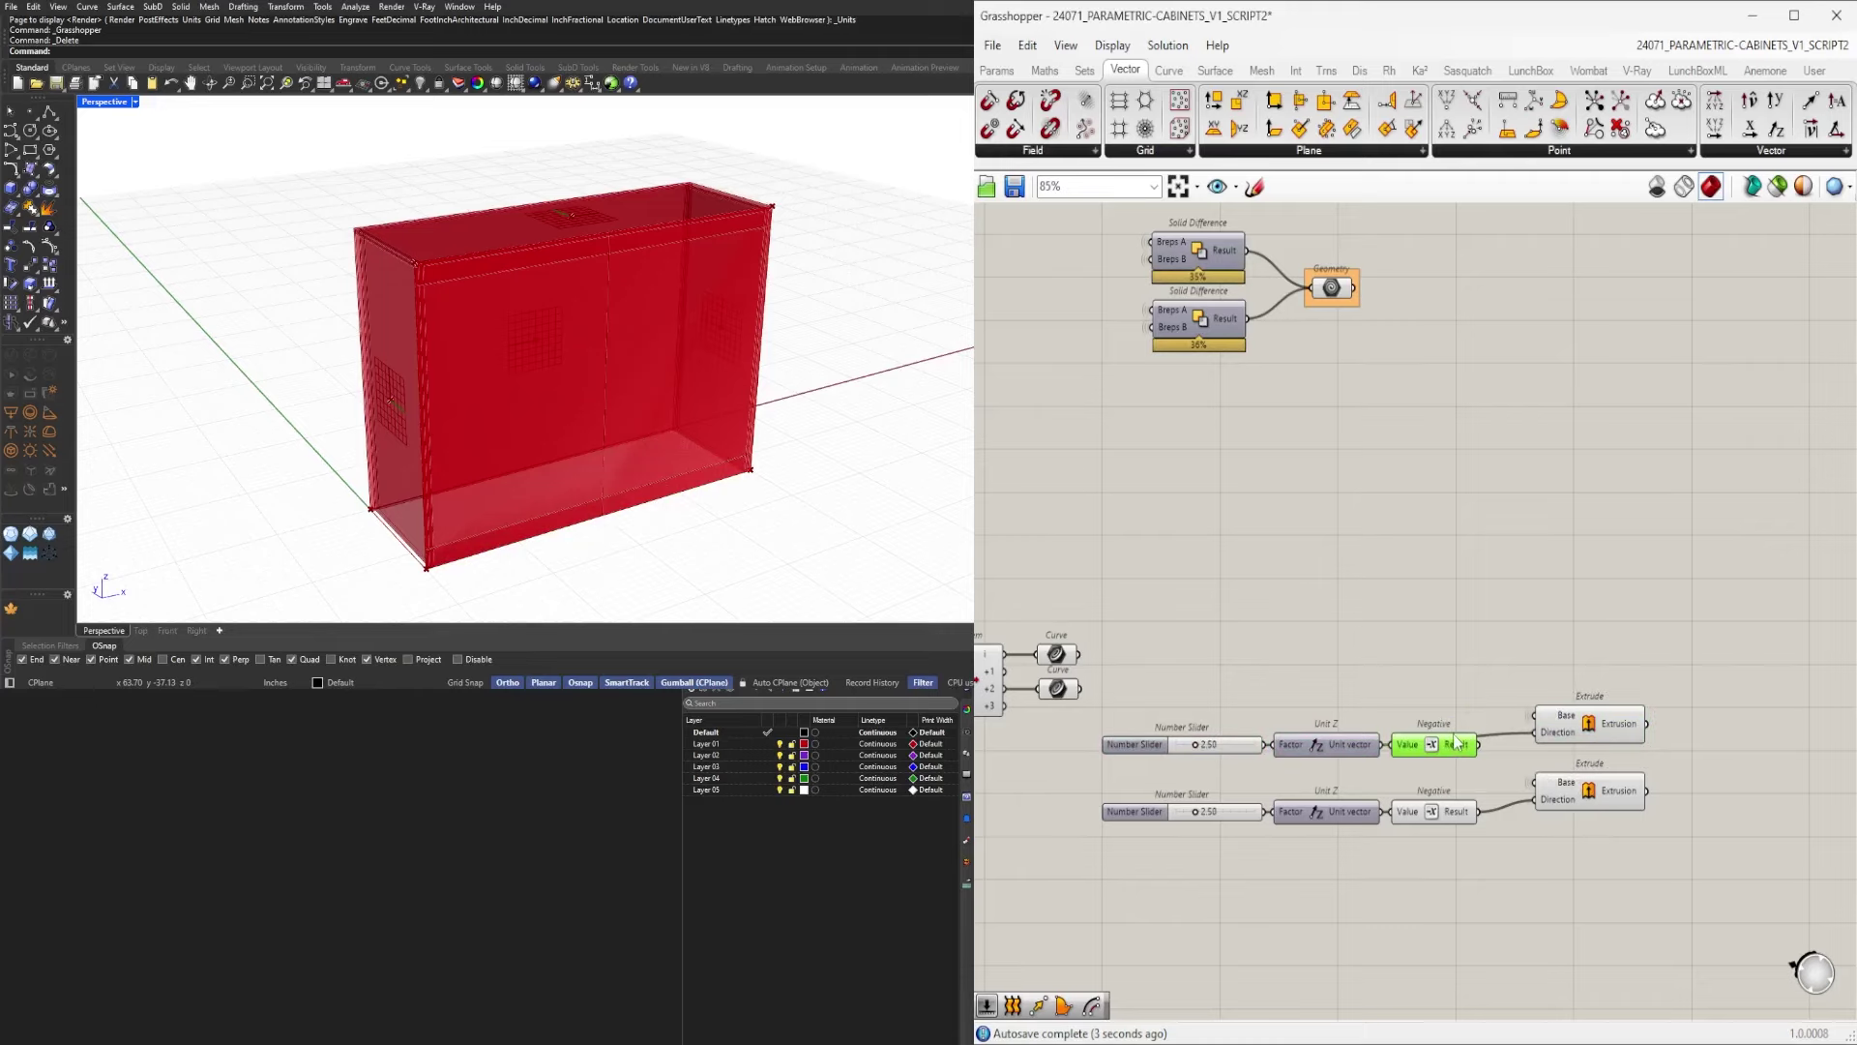
key(Delete)
click(1606, 735)
Move the lower extrusion chain up so it sits close beneath the upper one.
drag(1662, 847, 1565, 757)
click(1724, 877)
drag(1696, 876, 1199, 783)
scroll(1373, 816, up, 2)
drag(1356, 818, 1355, 784)
click(1651, 793)
Move both Extrude components together closer to their Unit Z and Negative inputs.
scroll(1650, 790, down, 2)
click(1658, 718)
shift+click(1658, 759)
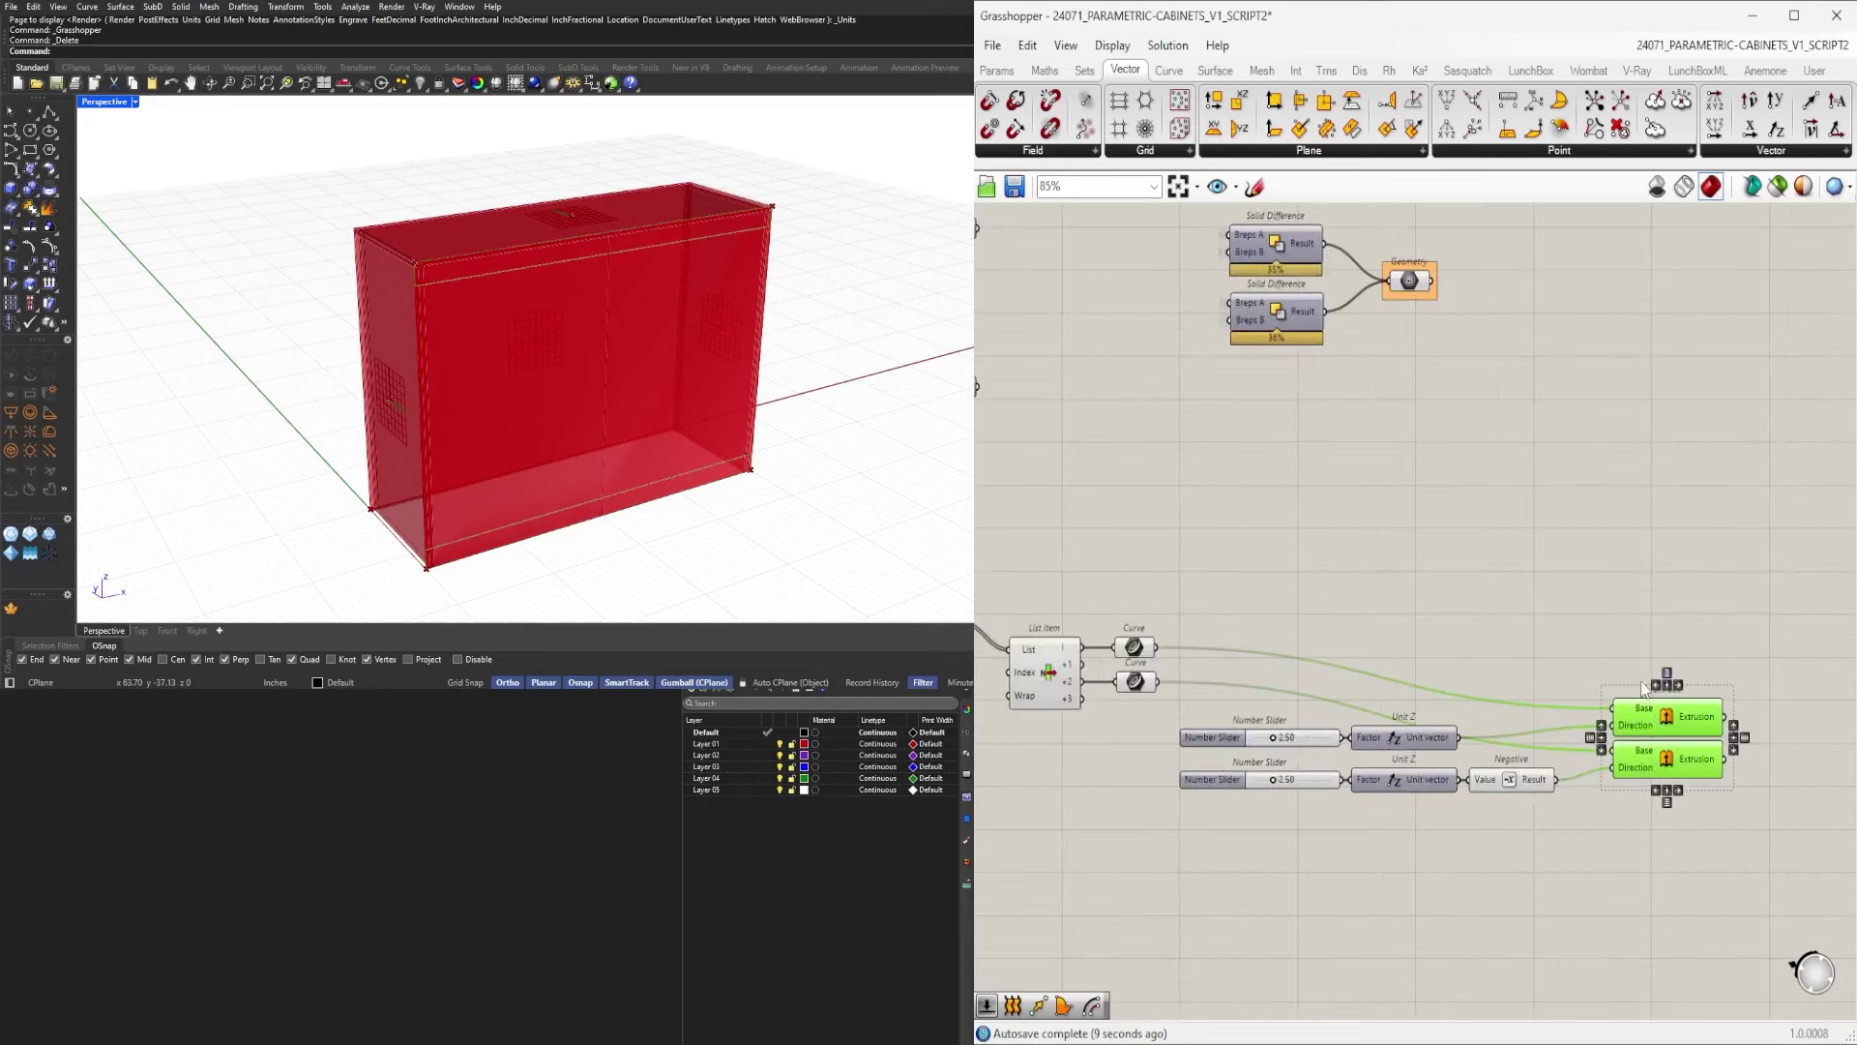
drag(1662, 729, 1633, 718)
click(1633, 718)
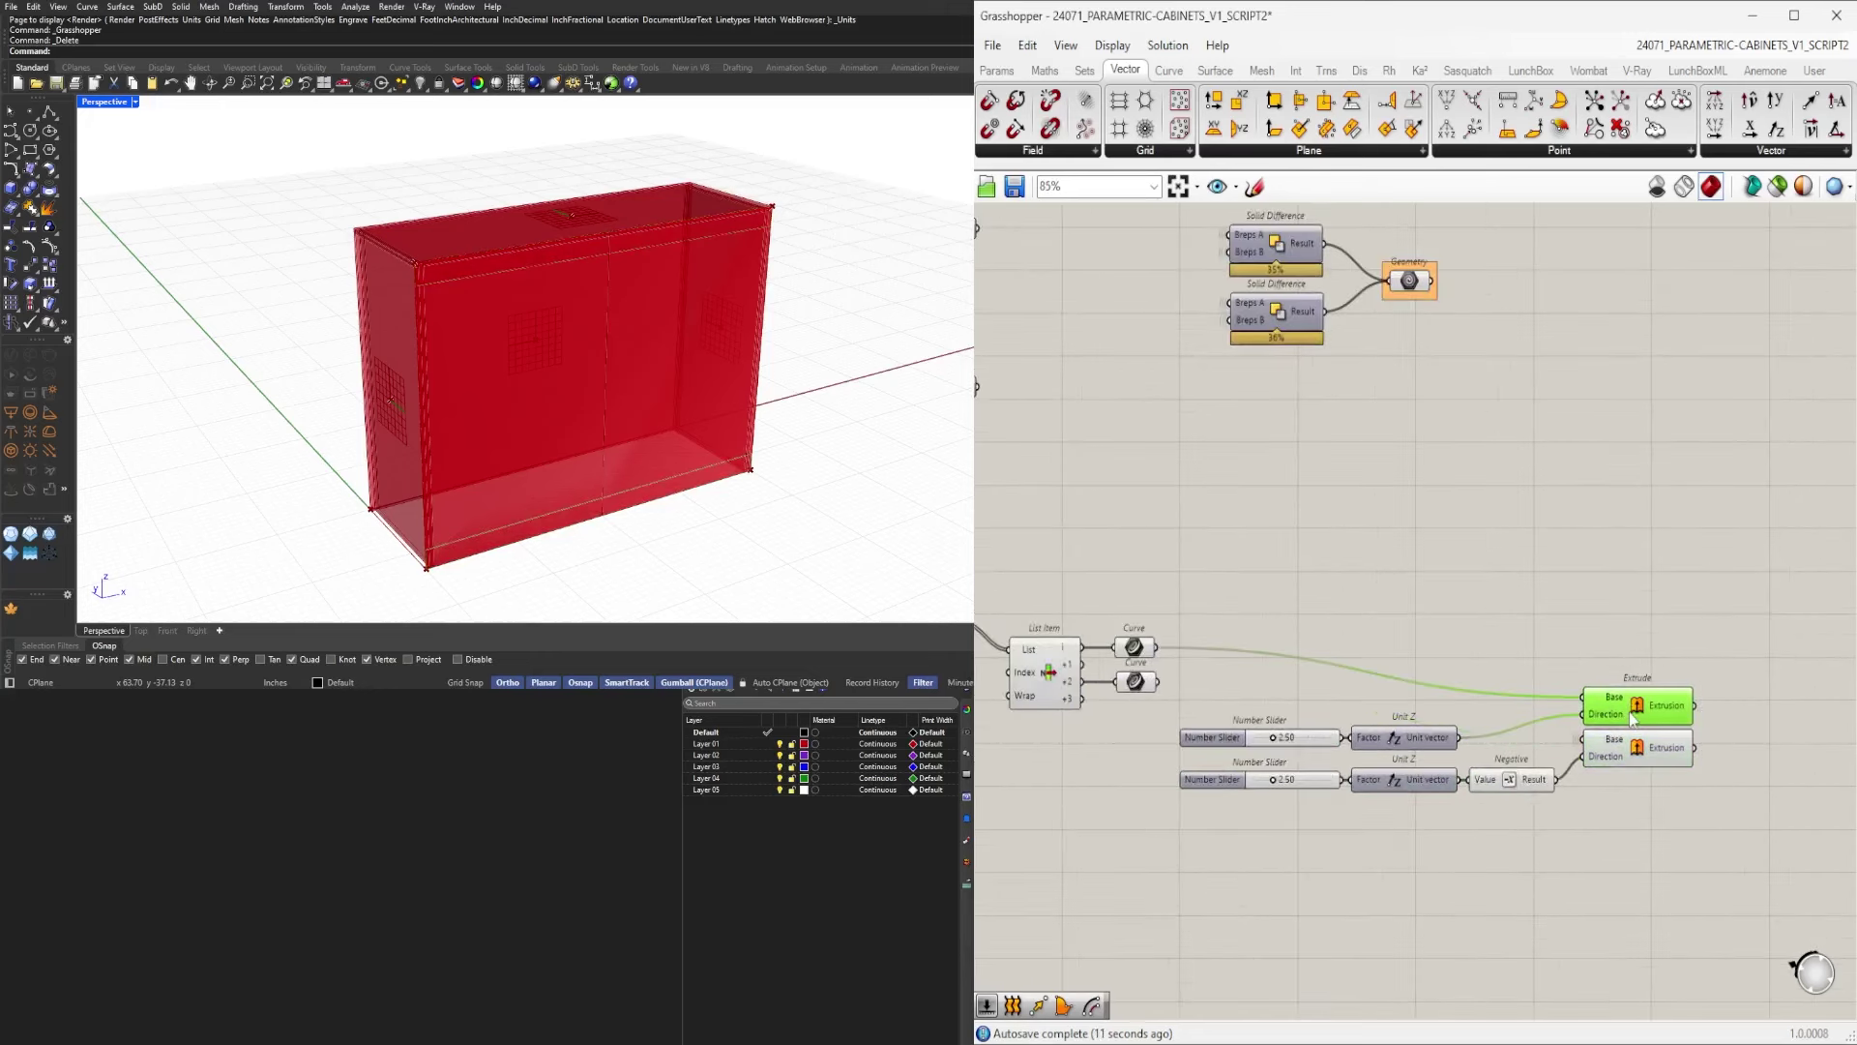
shift+click(1641, 762)
Add an Amplitude component above the Curve parameters and connect the first Curve to its Vector input.
right_drag(1559, 615, 1730, 593)
click(1469, 624)
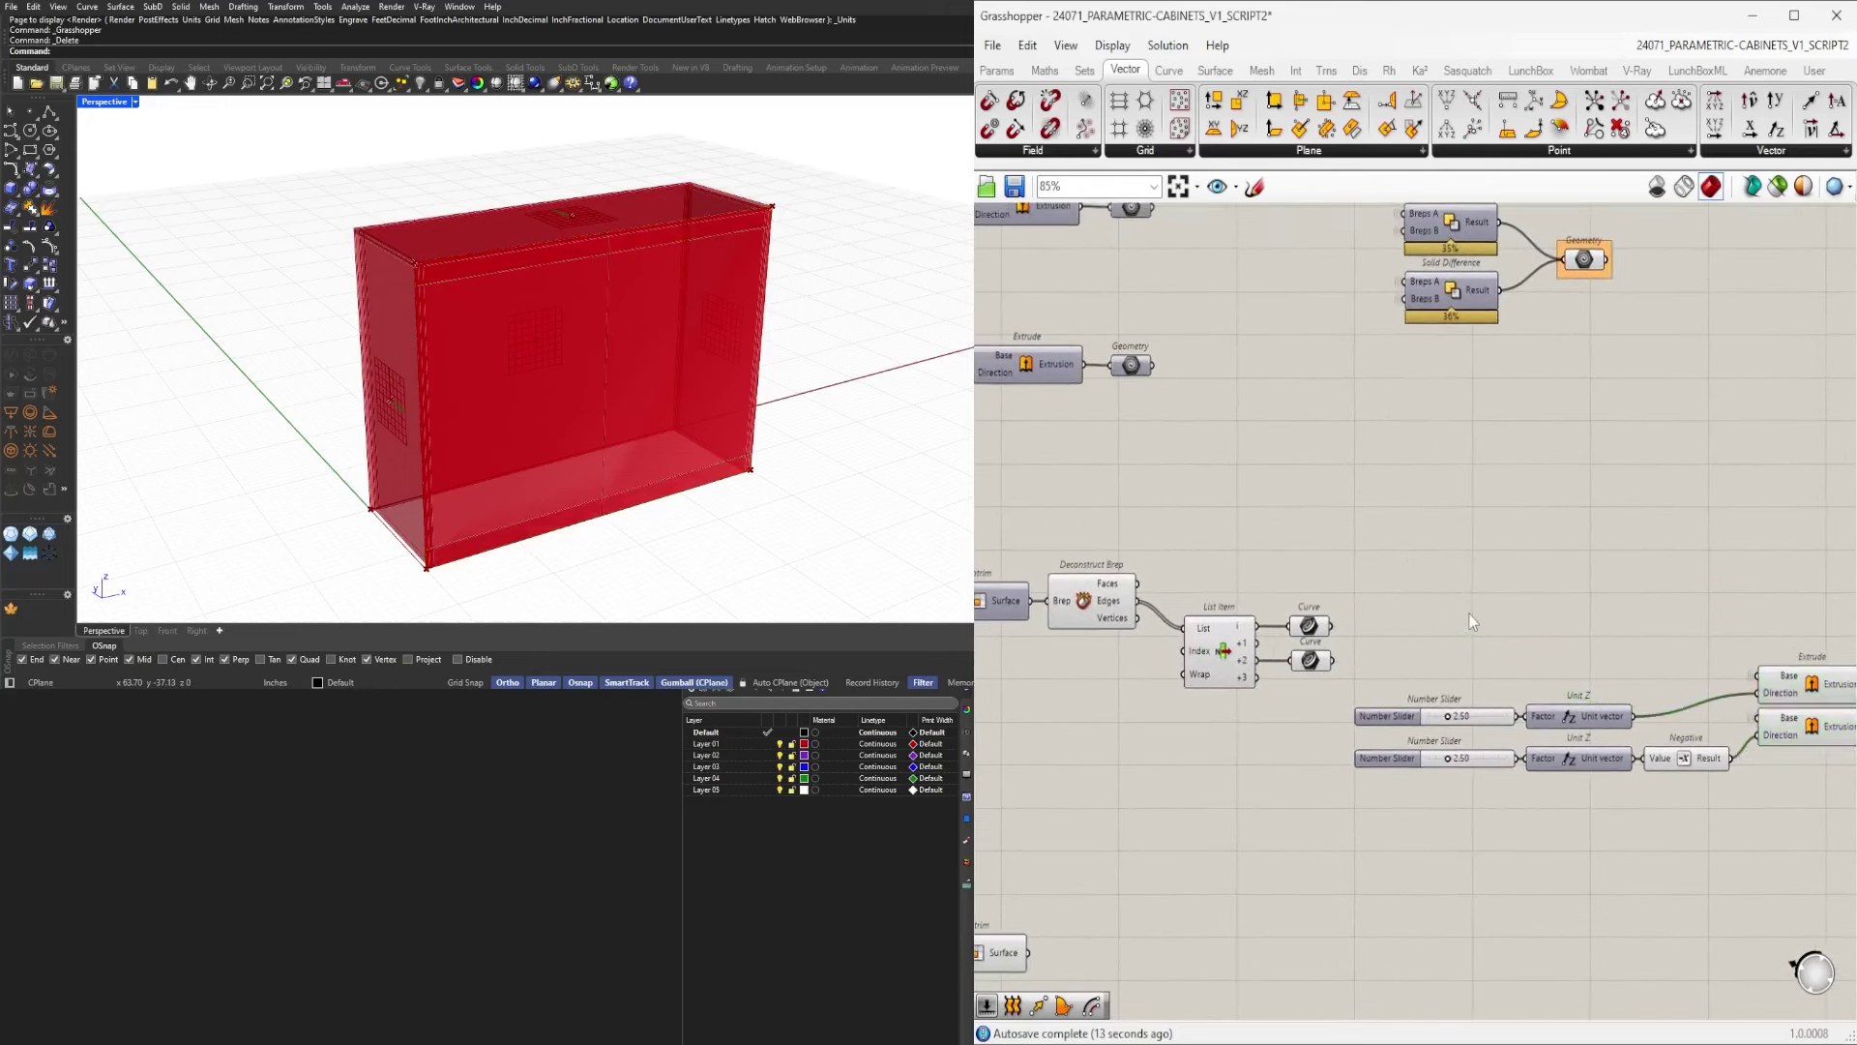
right_drag(1469, 624, 1388, 638)
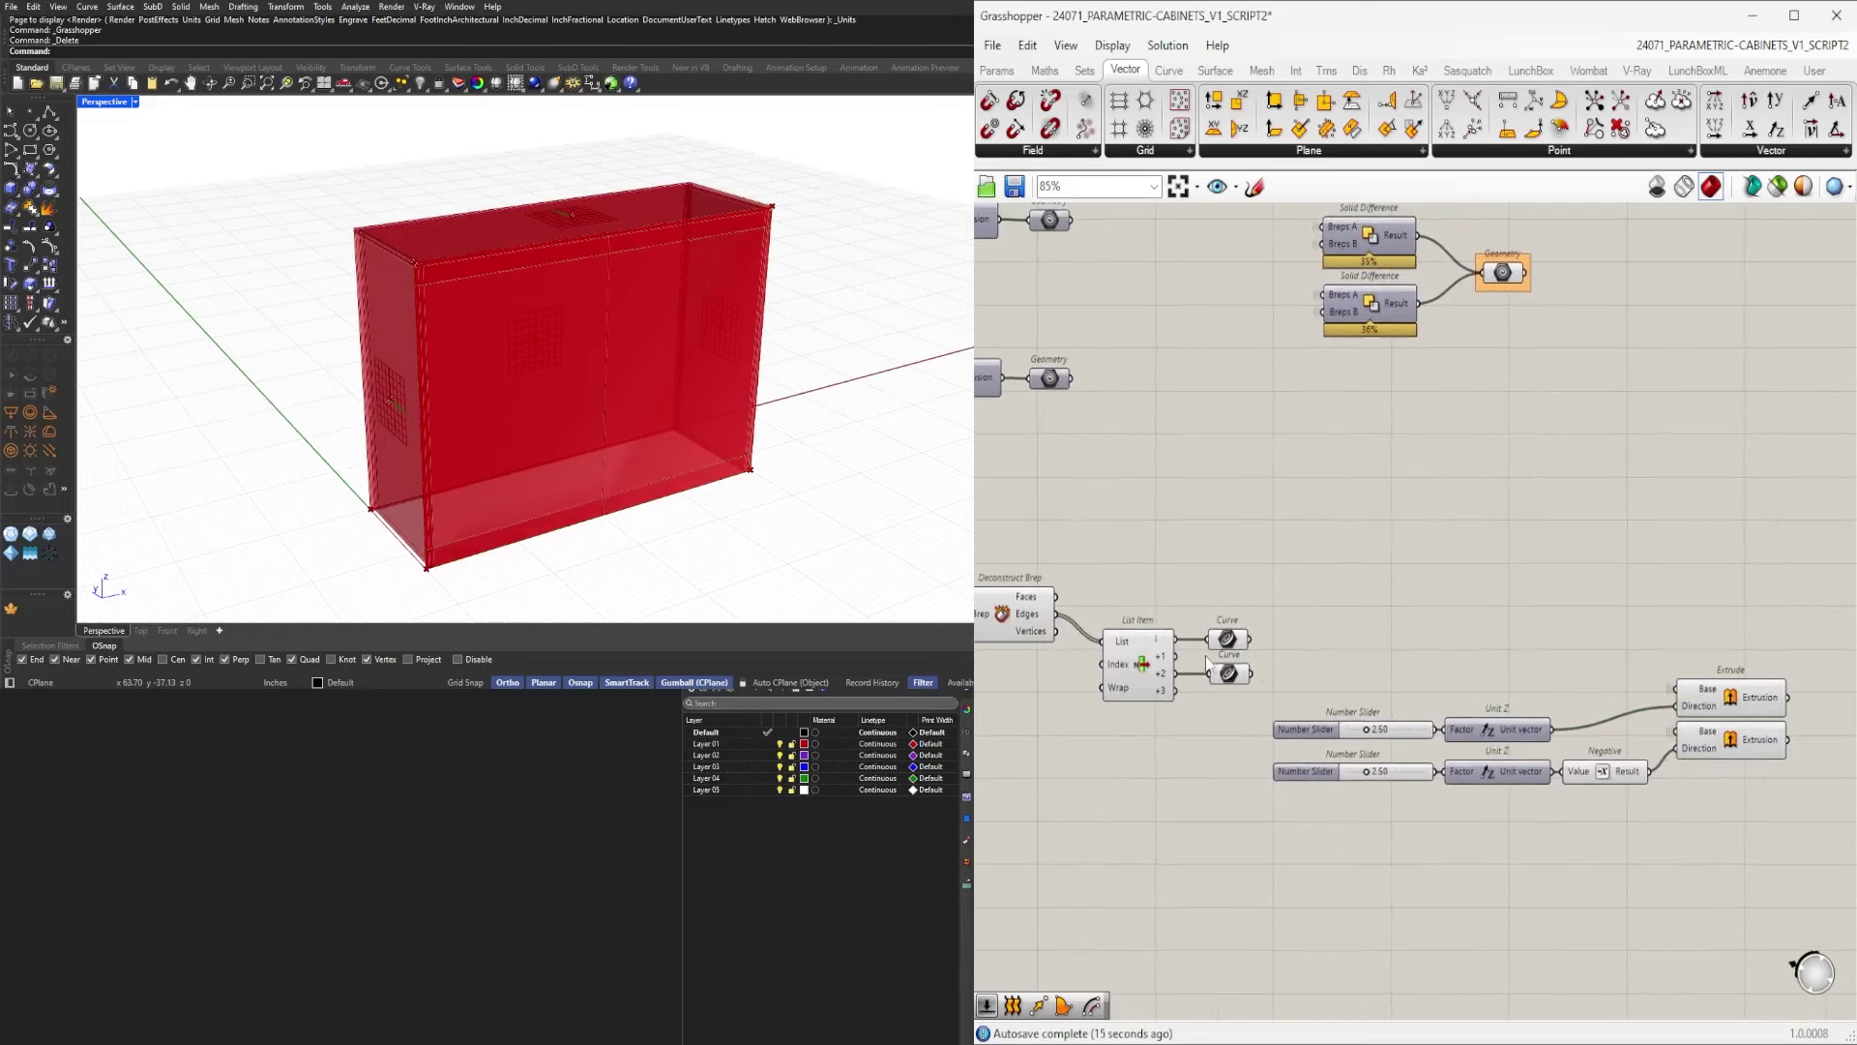
scroll(1190, 666, up, 3)
click(1236, 635)
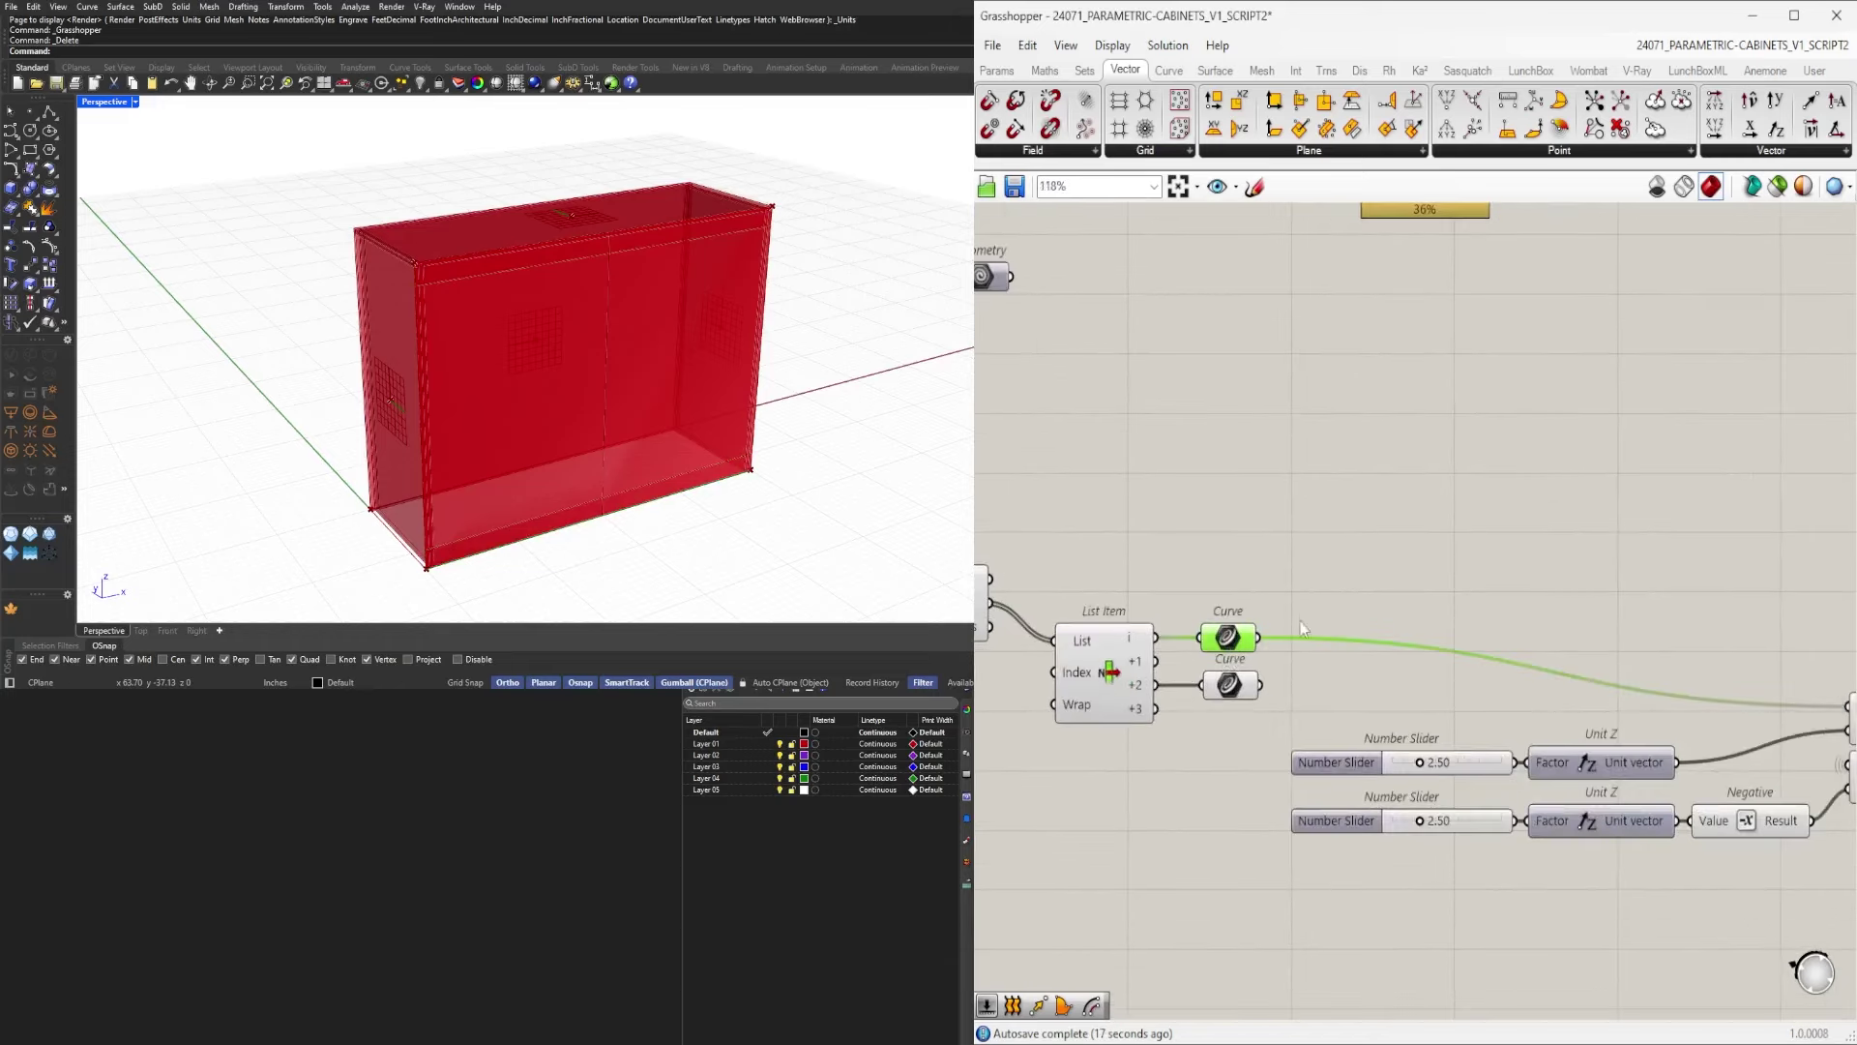
double_click(1361, 581)
text(ampli)
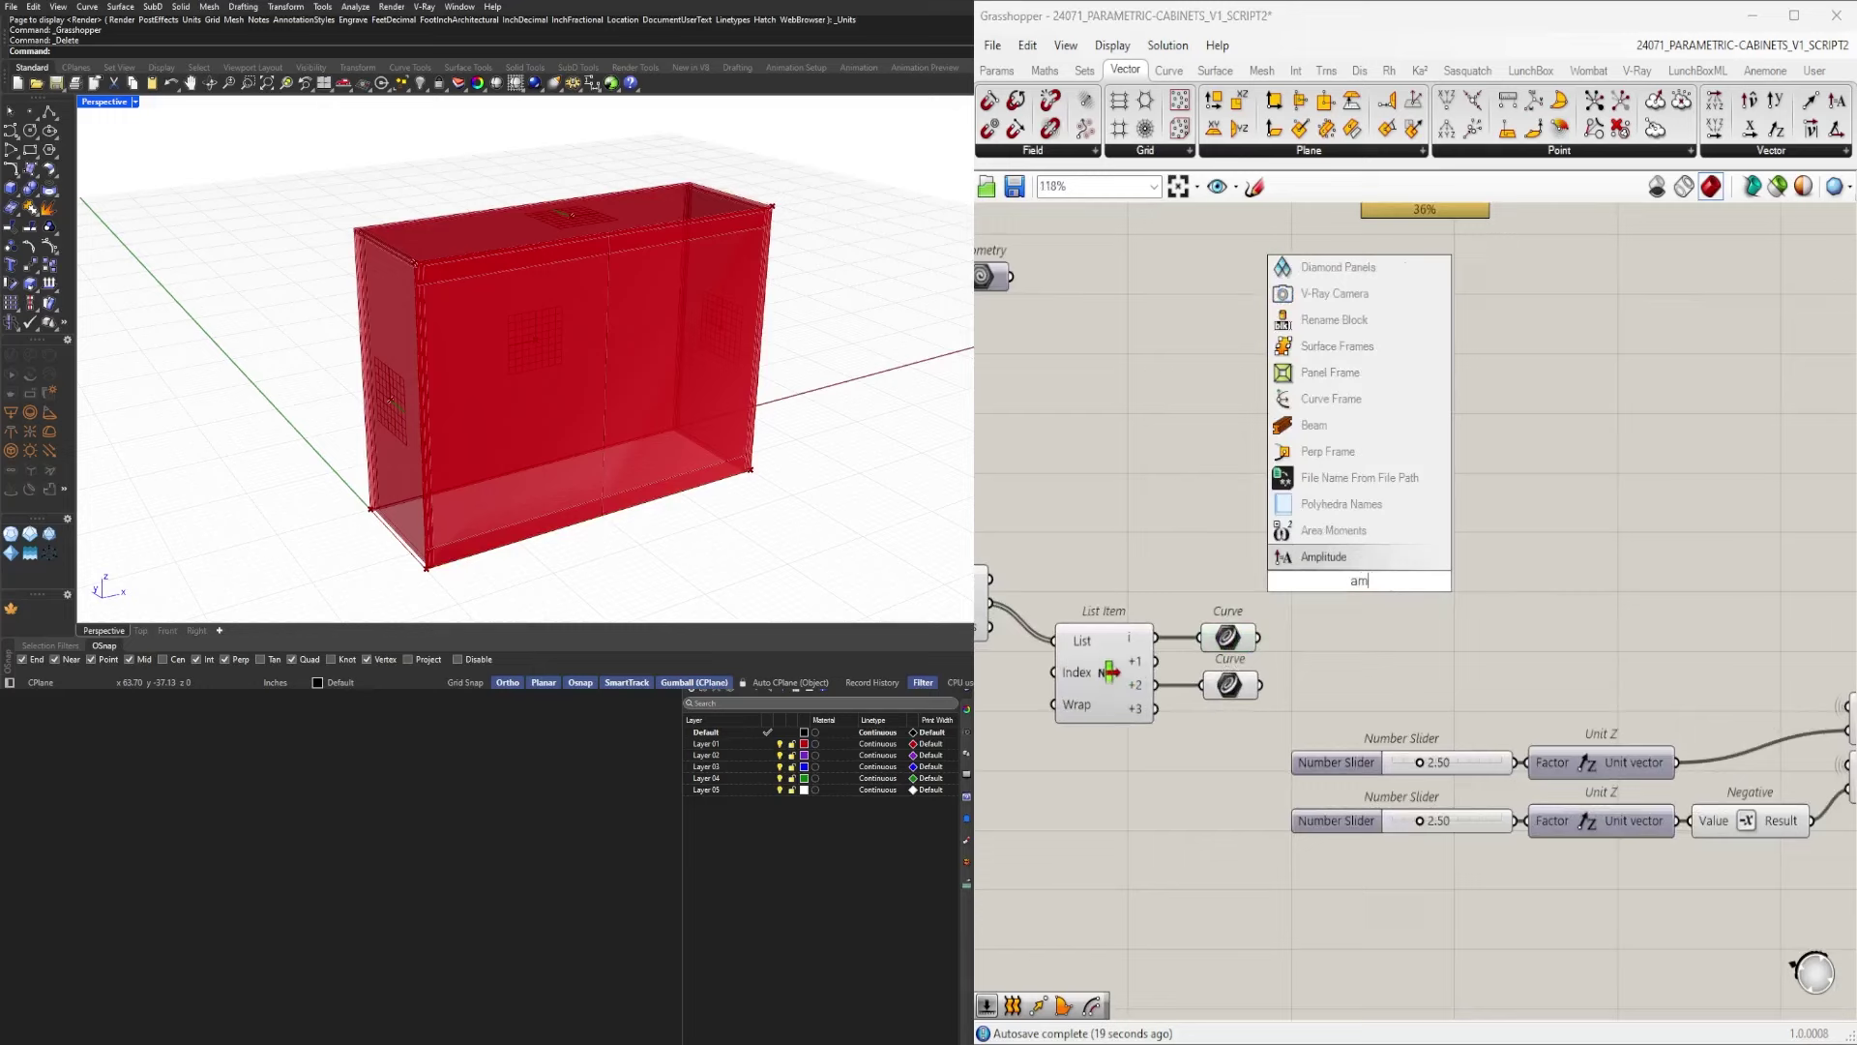
key(Return)
drag(1264, 634, 1287, 570)
drag(1359, 585, 1464, 574)
Duplicate the two Curve parameters and connect the copies to List Item's +1 and +3 outputs.
right_drag(1338, 628, 1279, 620)
scroll(1217, 666, up, 1)
mouse_move(1217, 662)
mouse_down()
mouse_move(1146, 622)
mouse_move(1249, 660)
mouse_up()
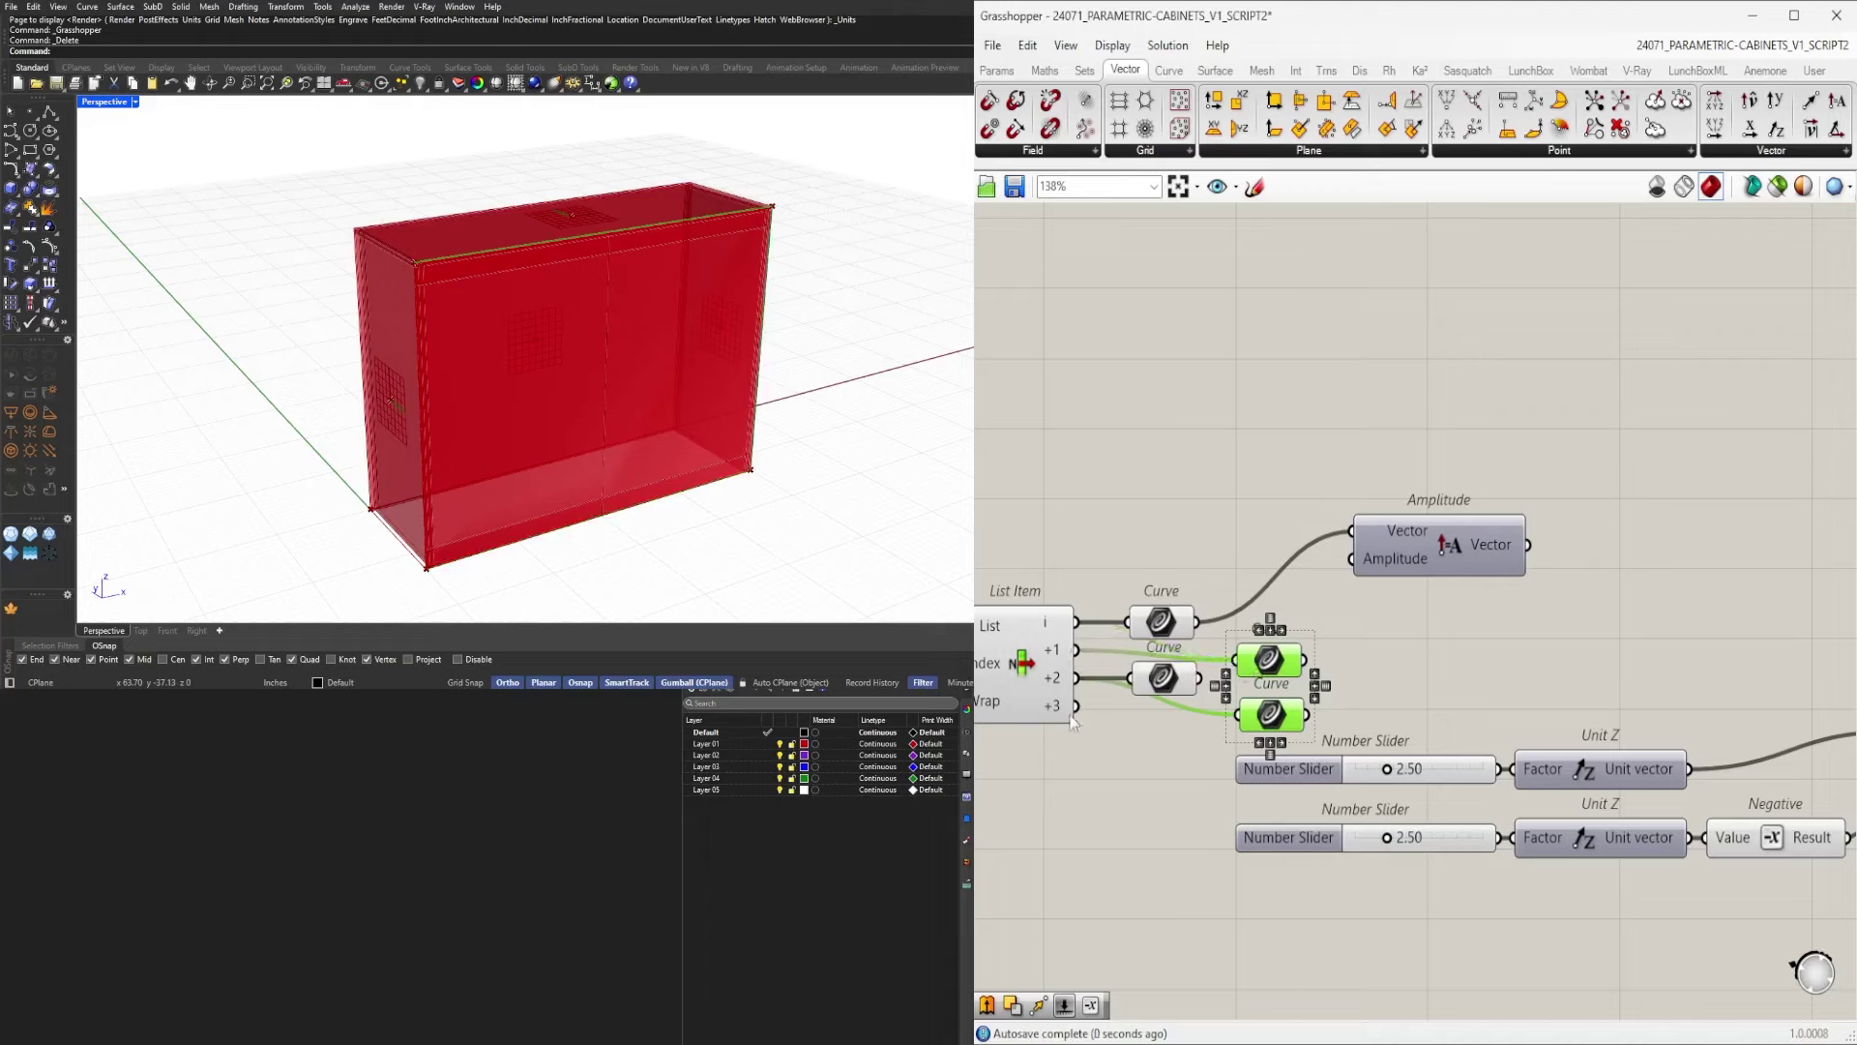
drag(1075, 708, 1238, 715)
drag(1349, 748, 1238, 633)
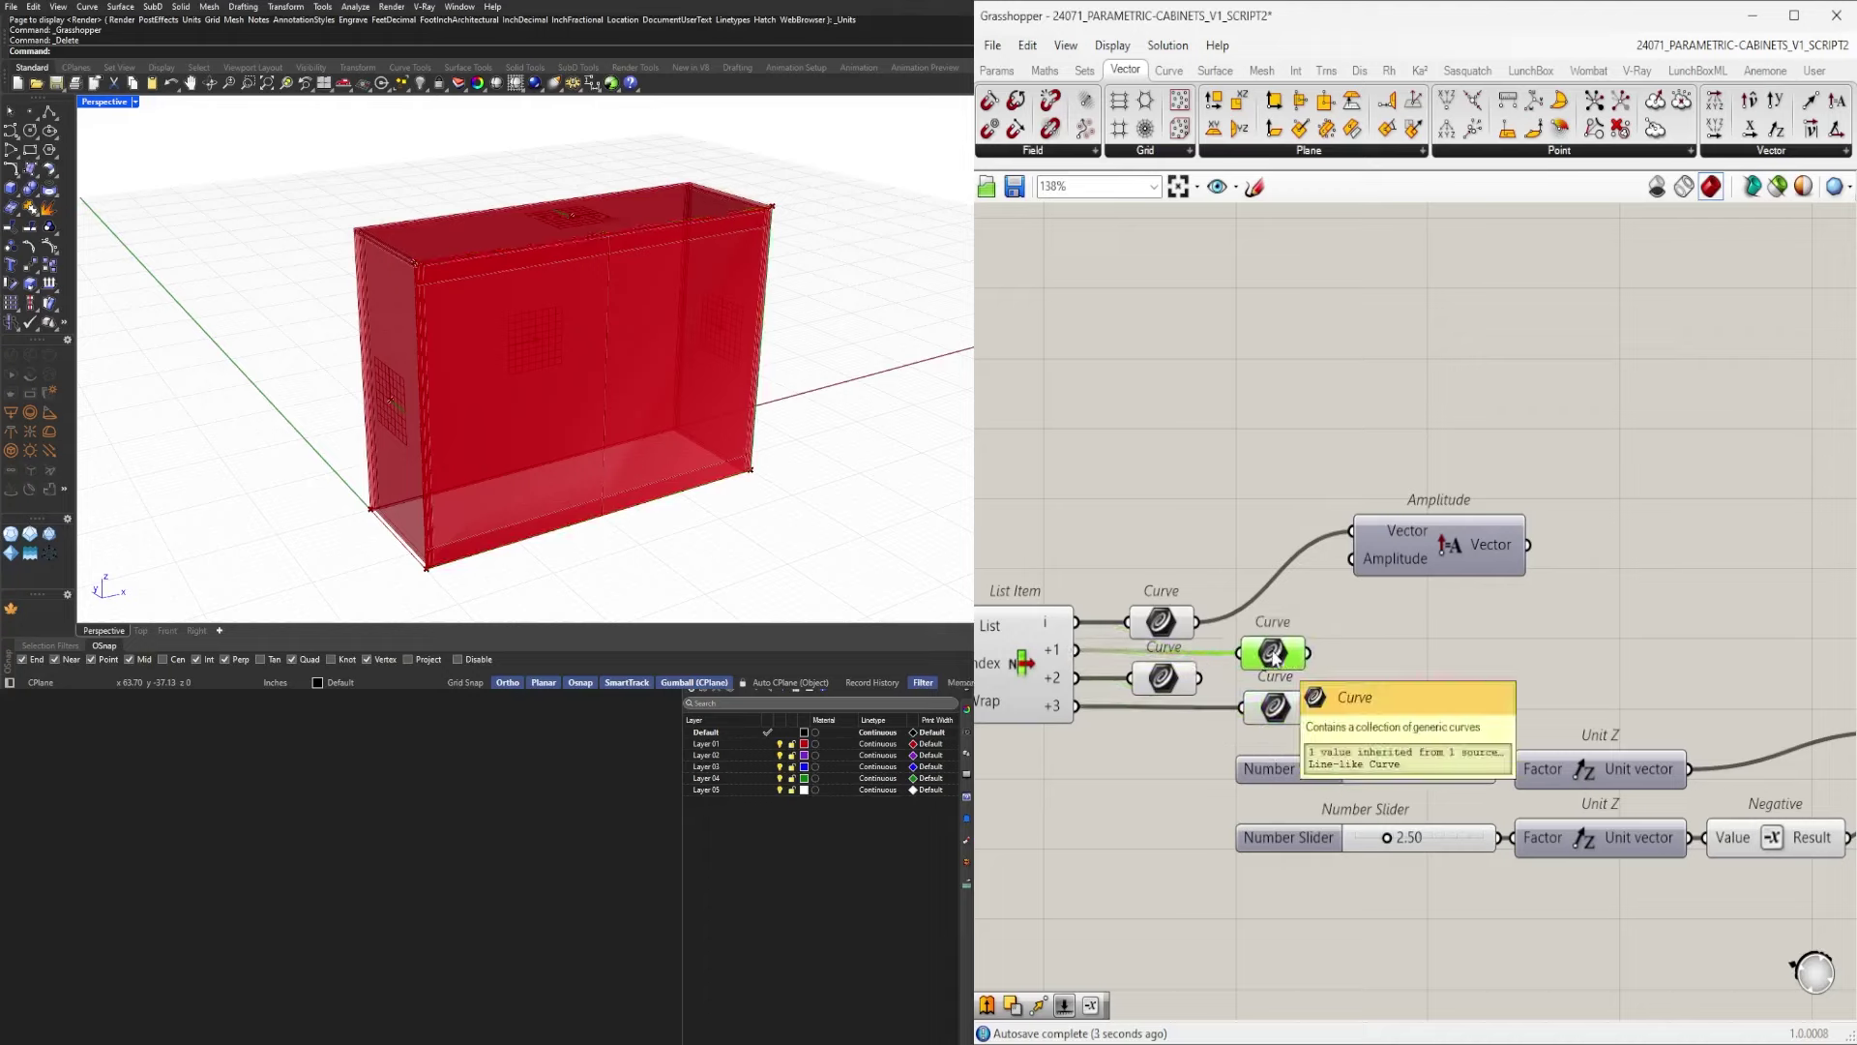
Add another Extrude component, connect the +1 Curve to its Base and place it beyond Amplitude.
click(1483, 680)
double_click(1480, 674)
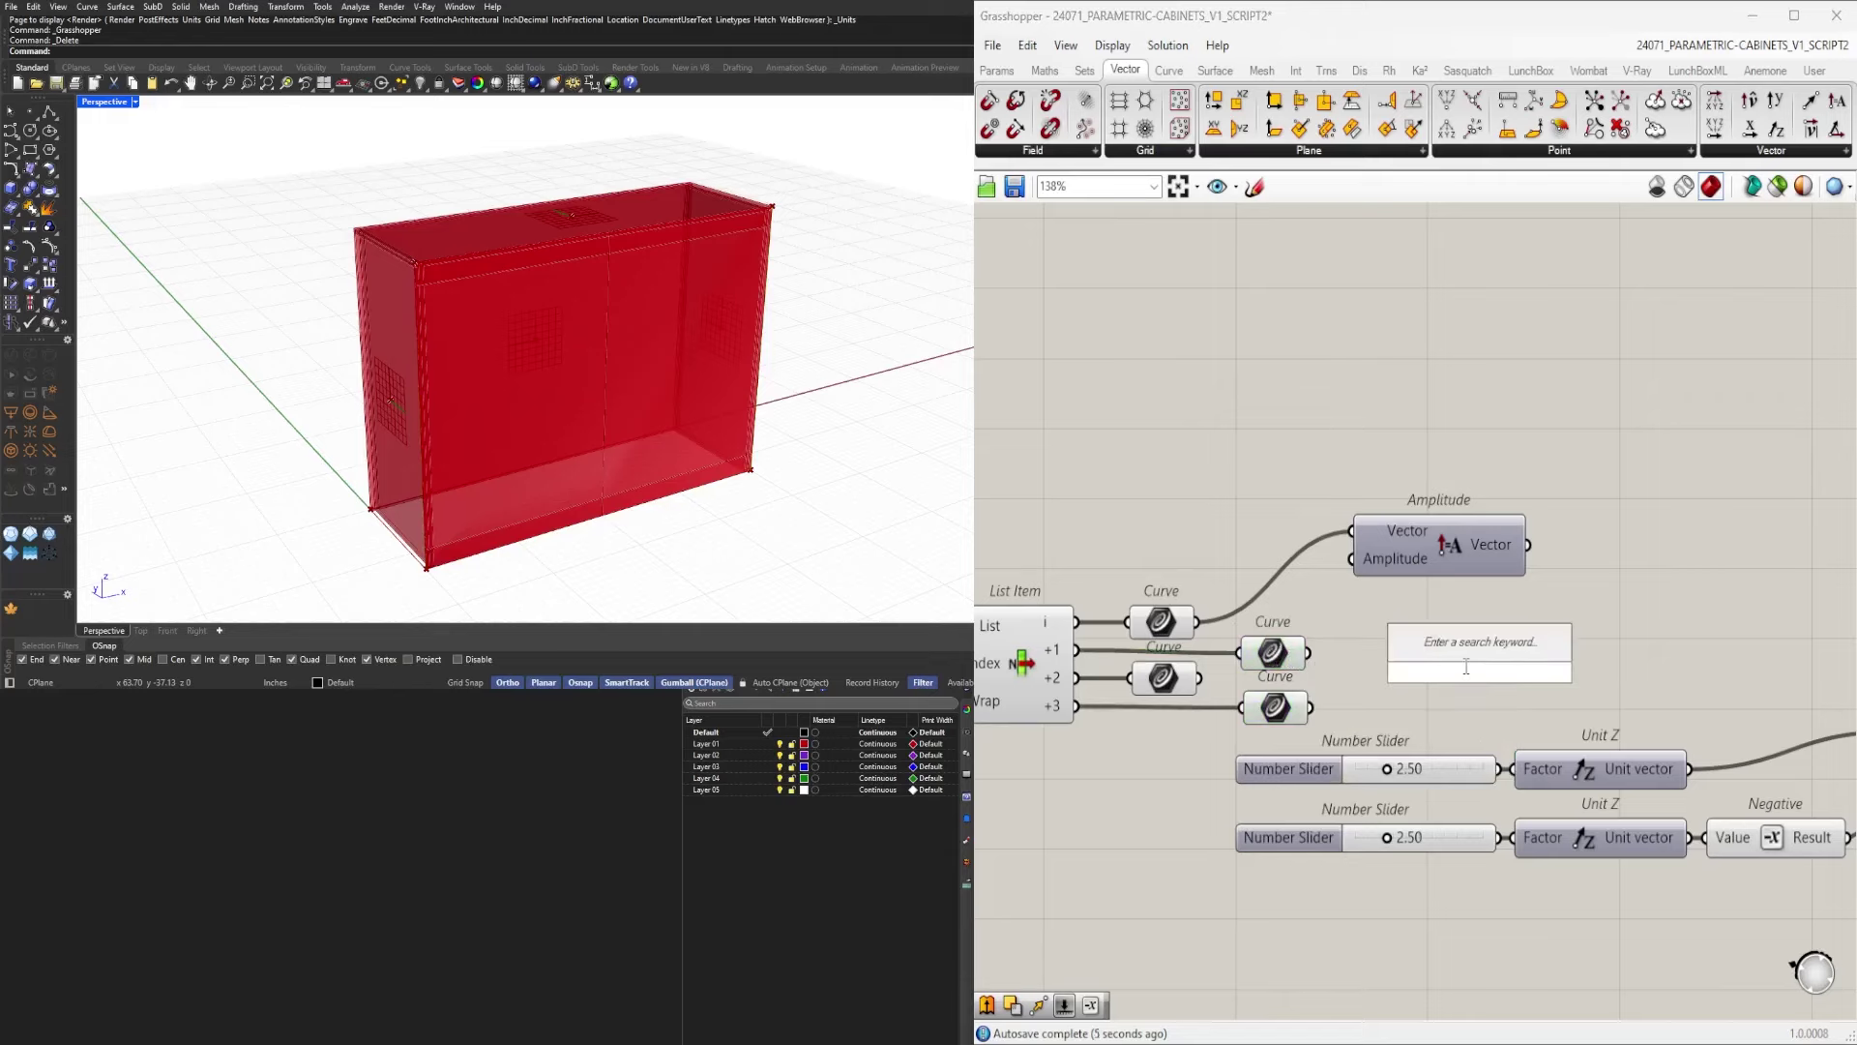
text(extr)
click(1422, 648)
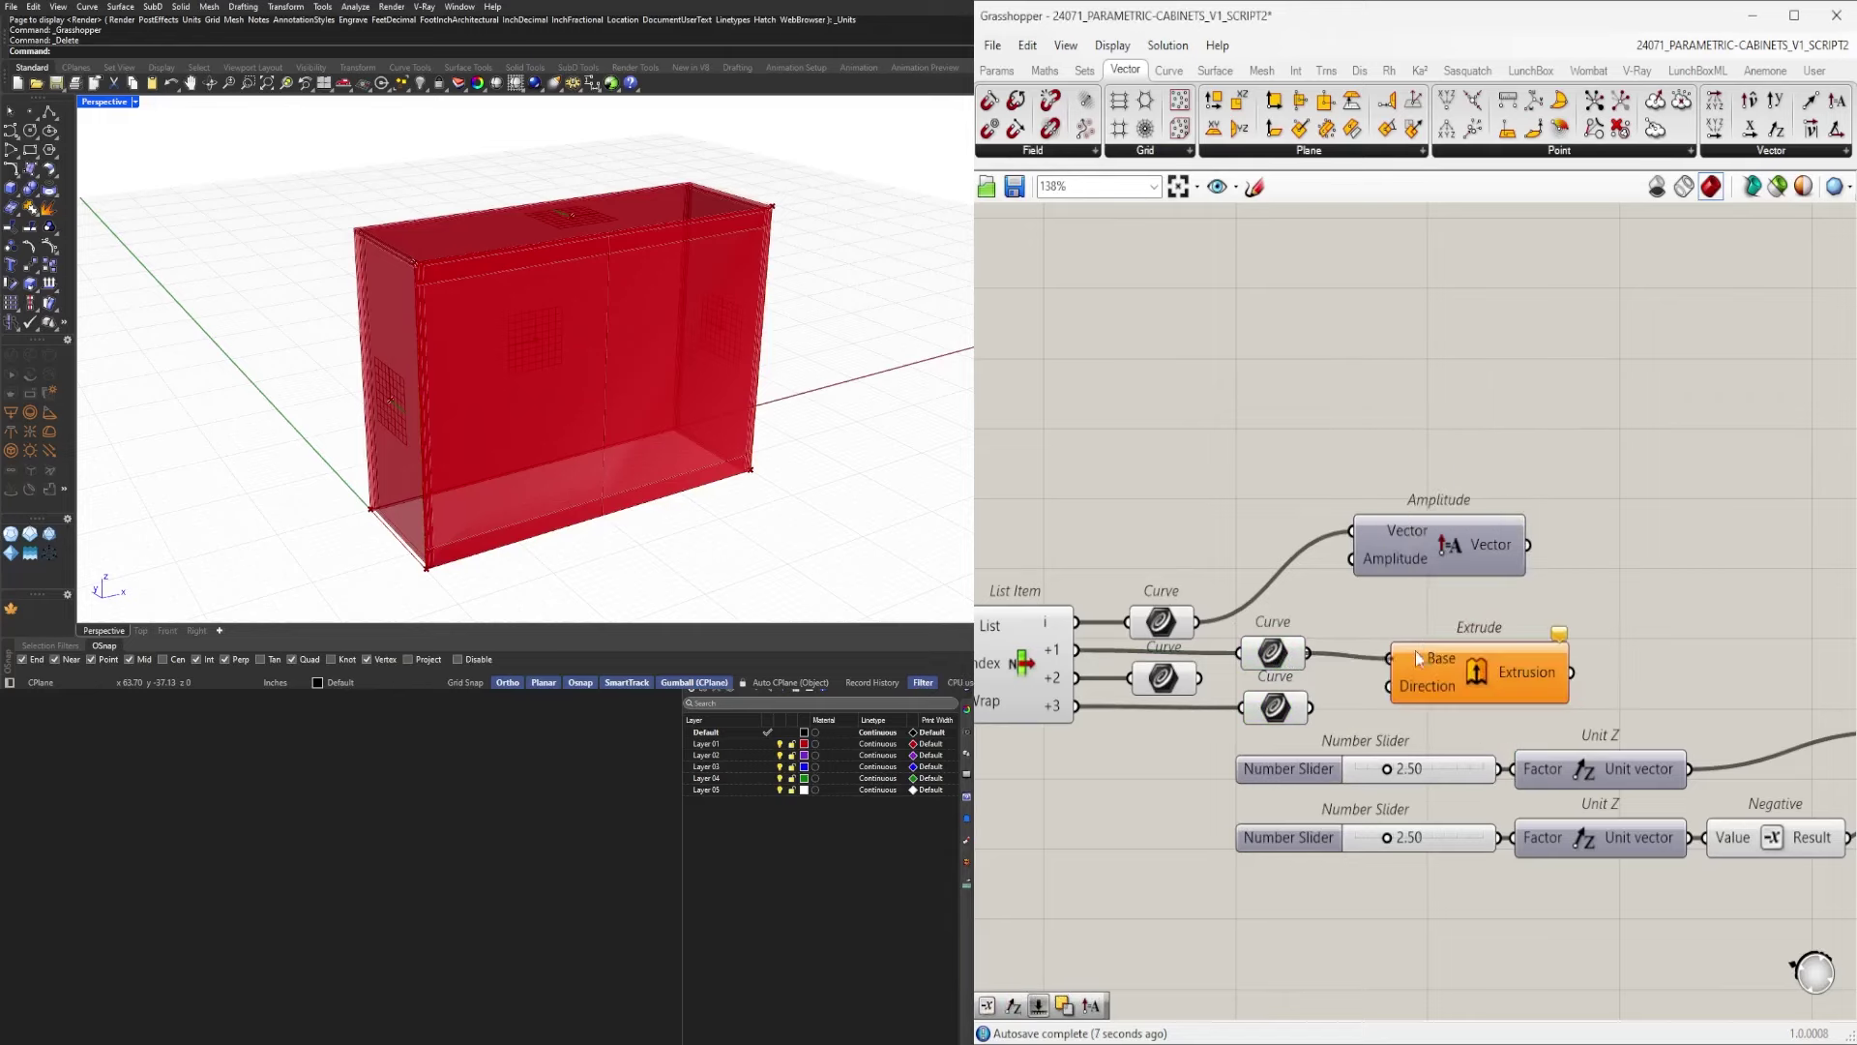
drag(1414, 652, 1664, 581)
Copy the 2.50 slider to drive Amplitude and both Unit Z factors, and delete the two original sliders.
right_drag(1748, 600, 1582, 614)
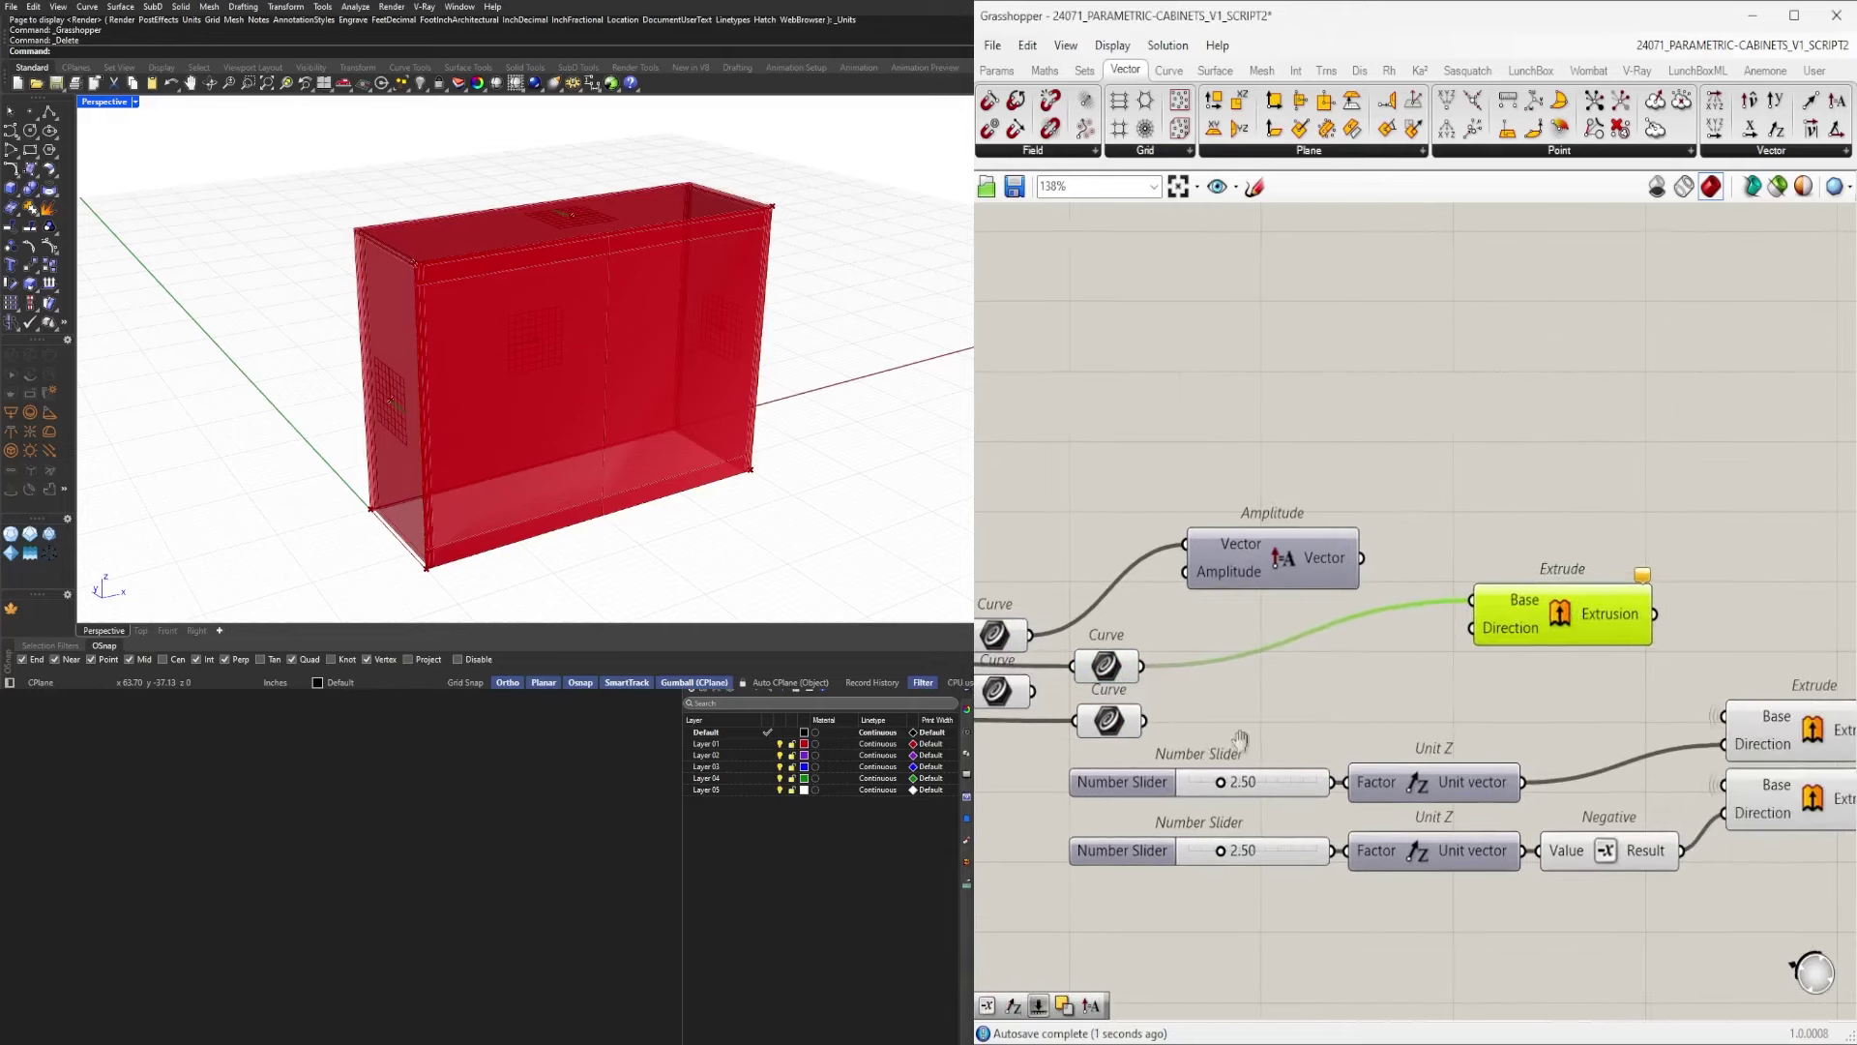
right_drag(1241, 740, 1378, 738)
alt+drag(1258, 776, 1022, 545)
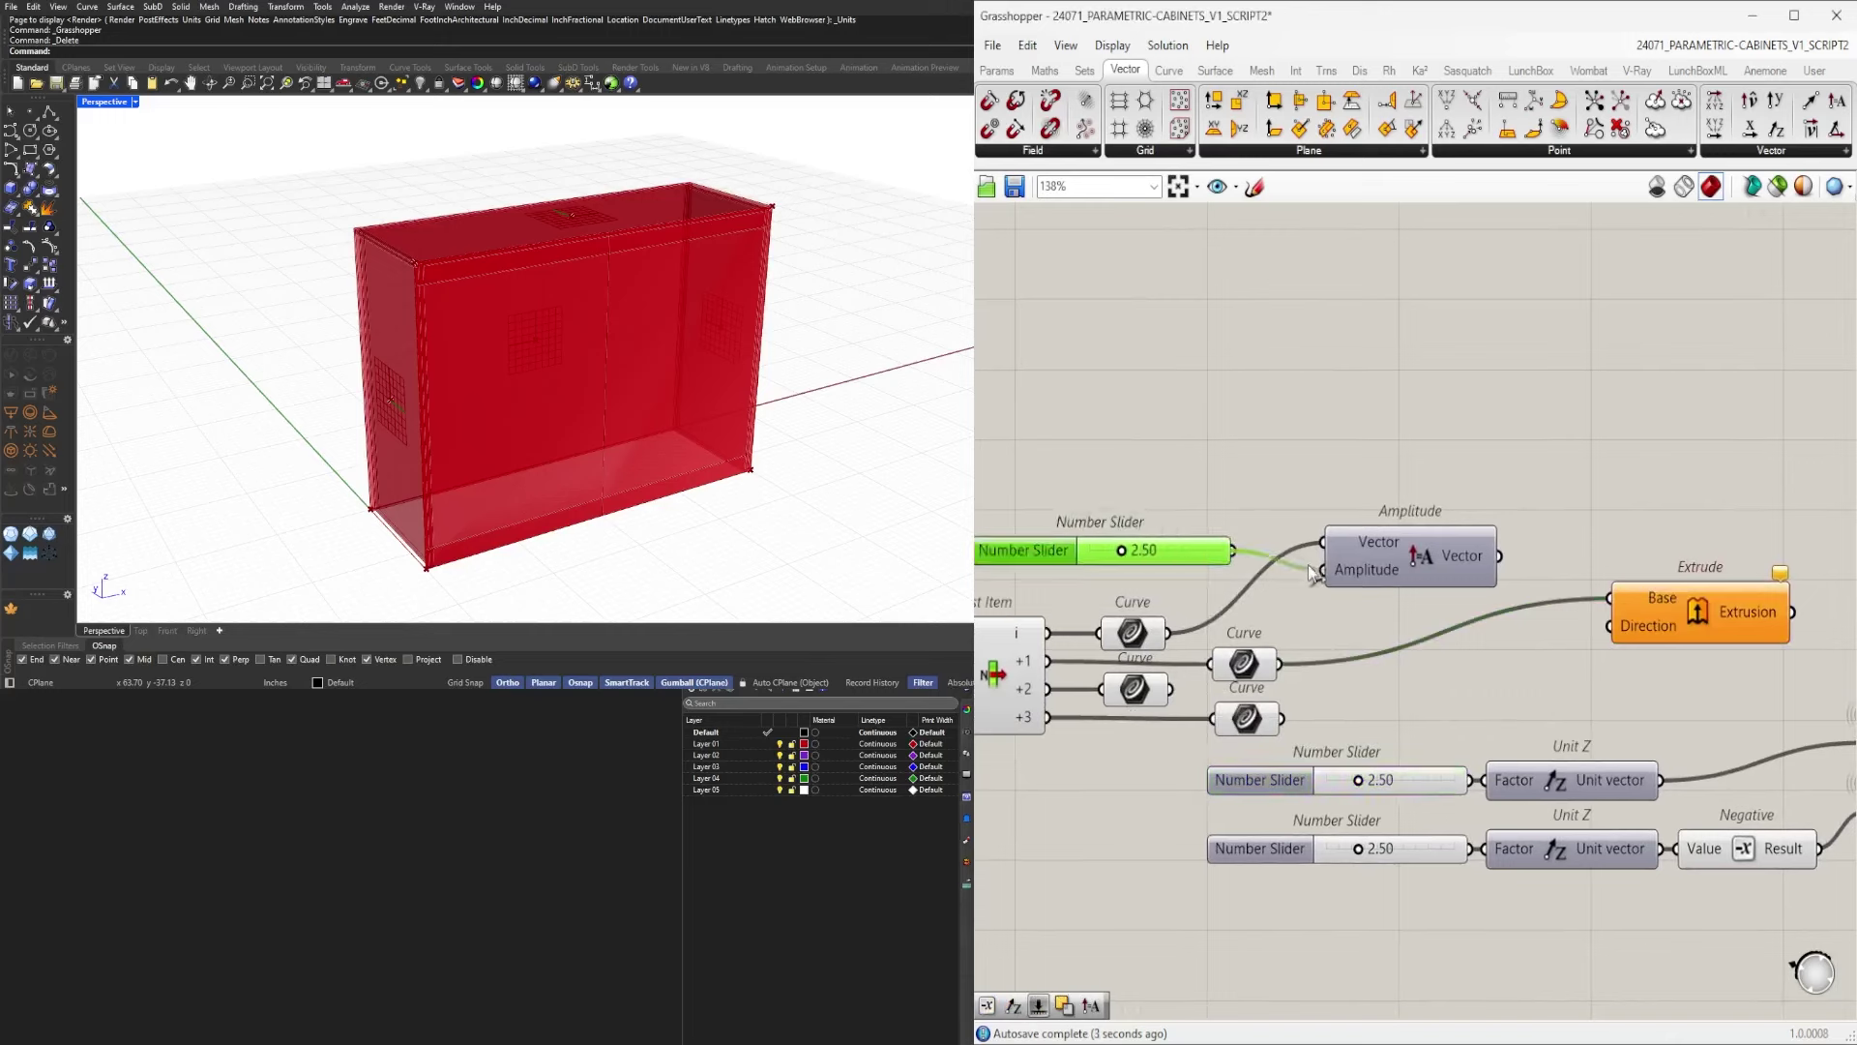
drag(1149, 567, 1140, 567)
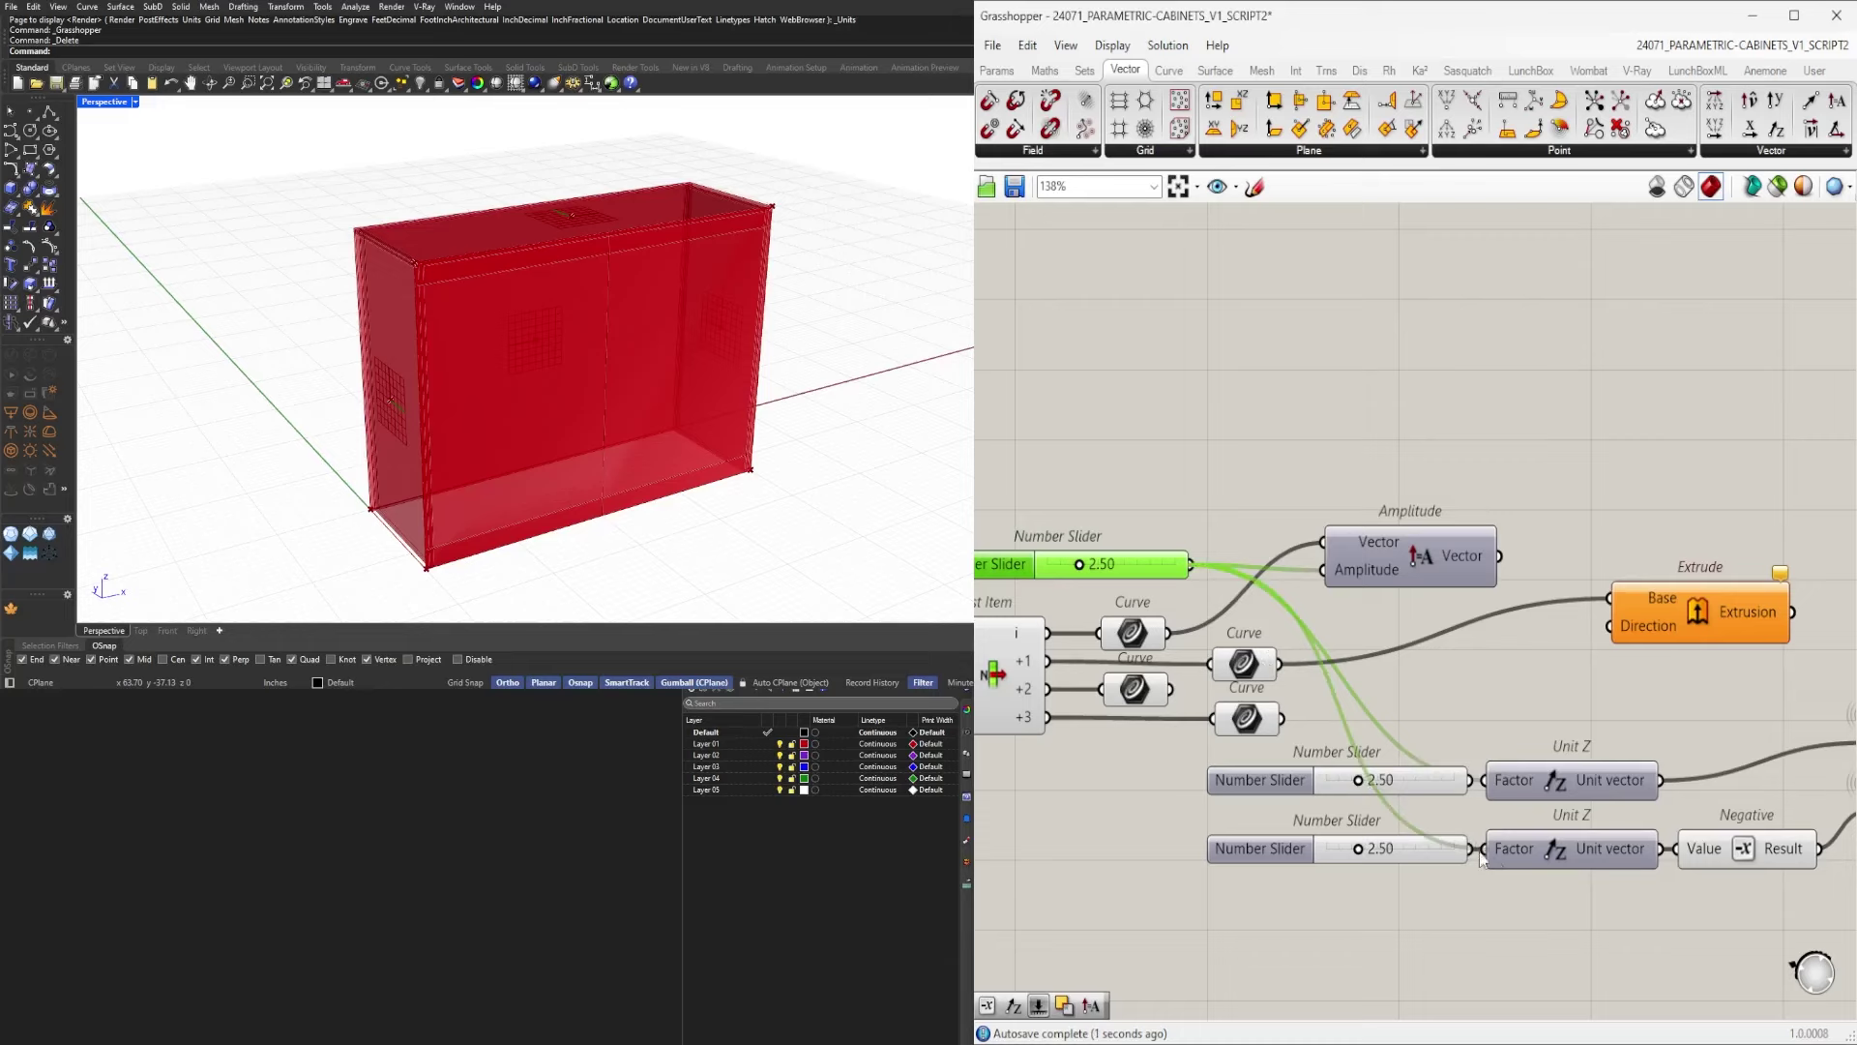
key(Delete)
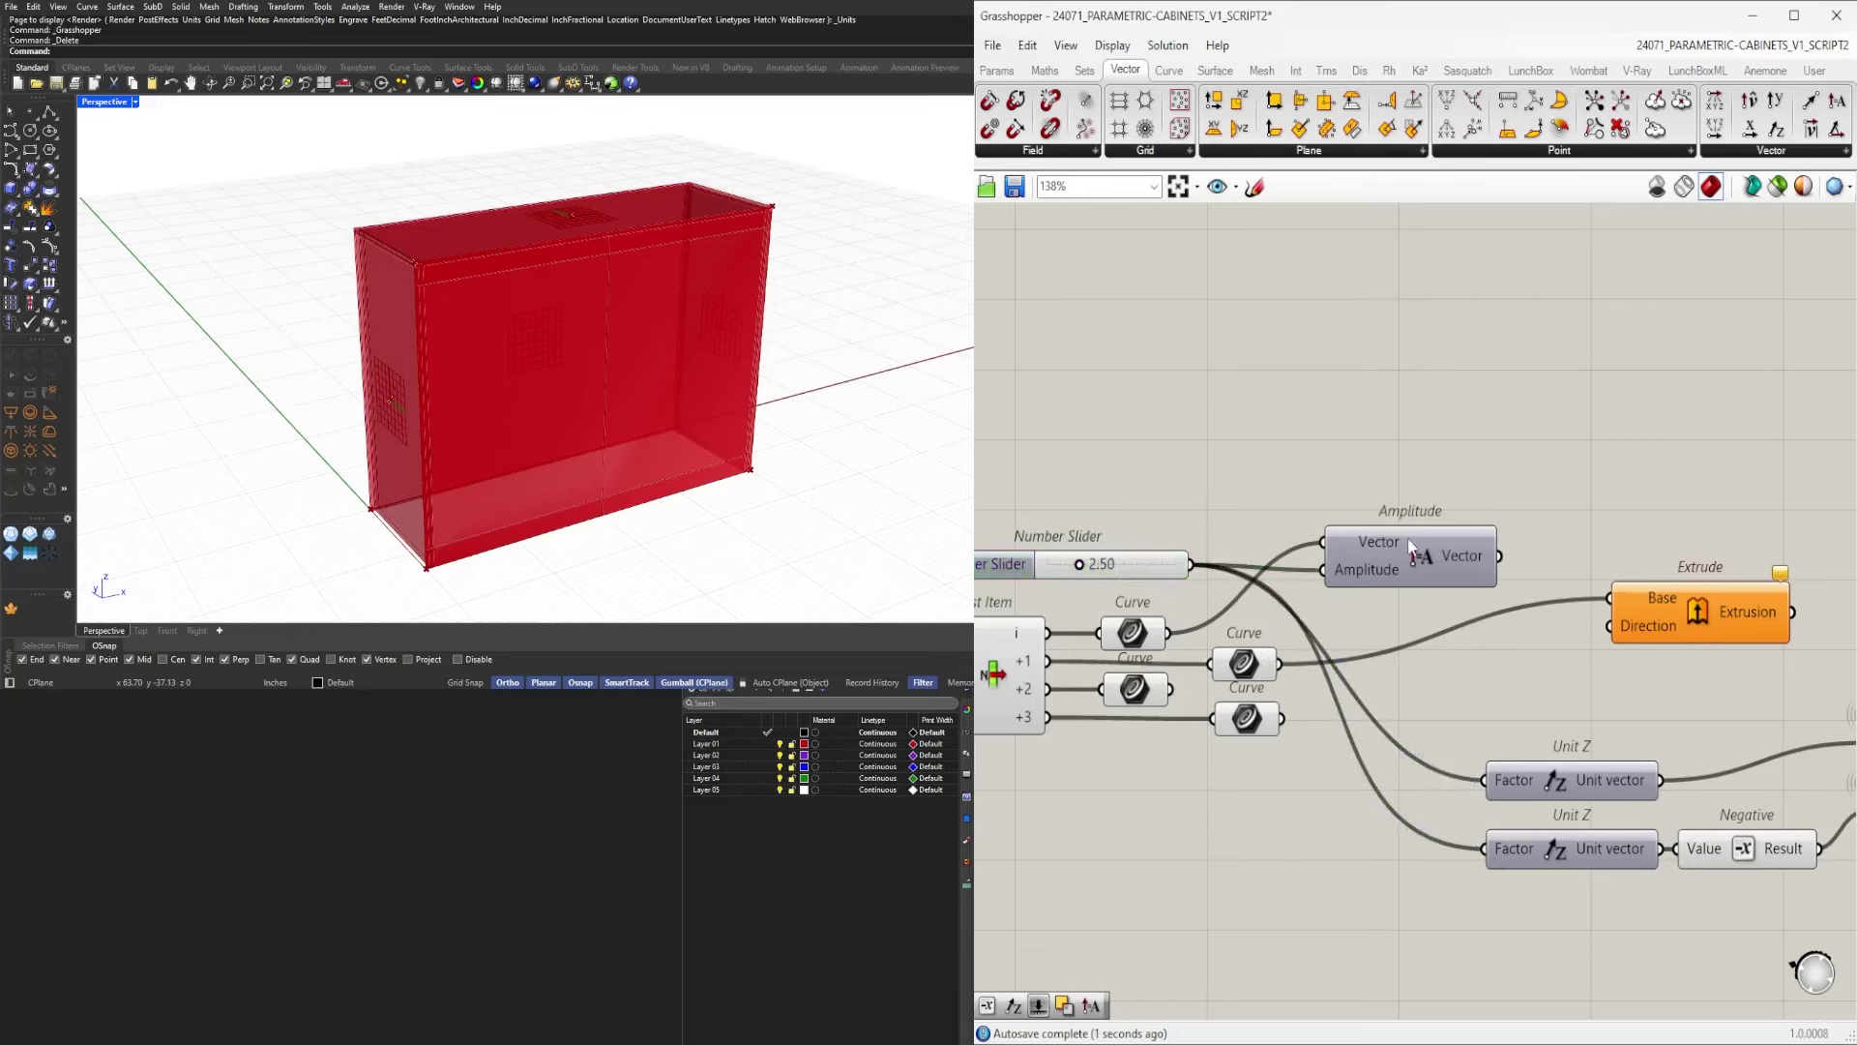
Add a Negative component after Amplitude, connect its Result to the Direction of the +1 Curve's Extrude, and place that Extrude above the other two.
right_drag(1475, 547, 1370, 579)
drag(1486, 667, 1601, 671)
click(1477, 565)
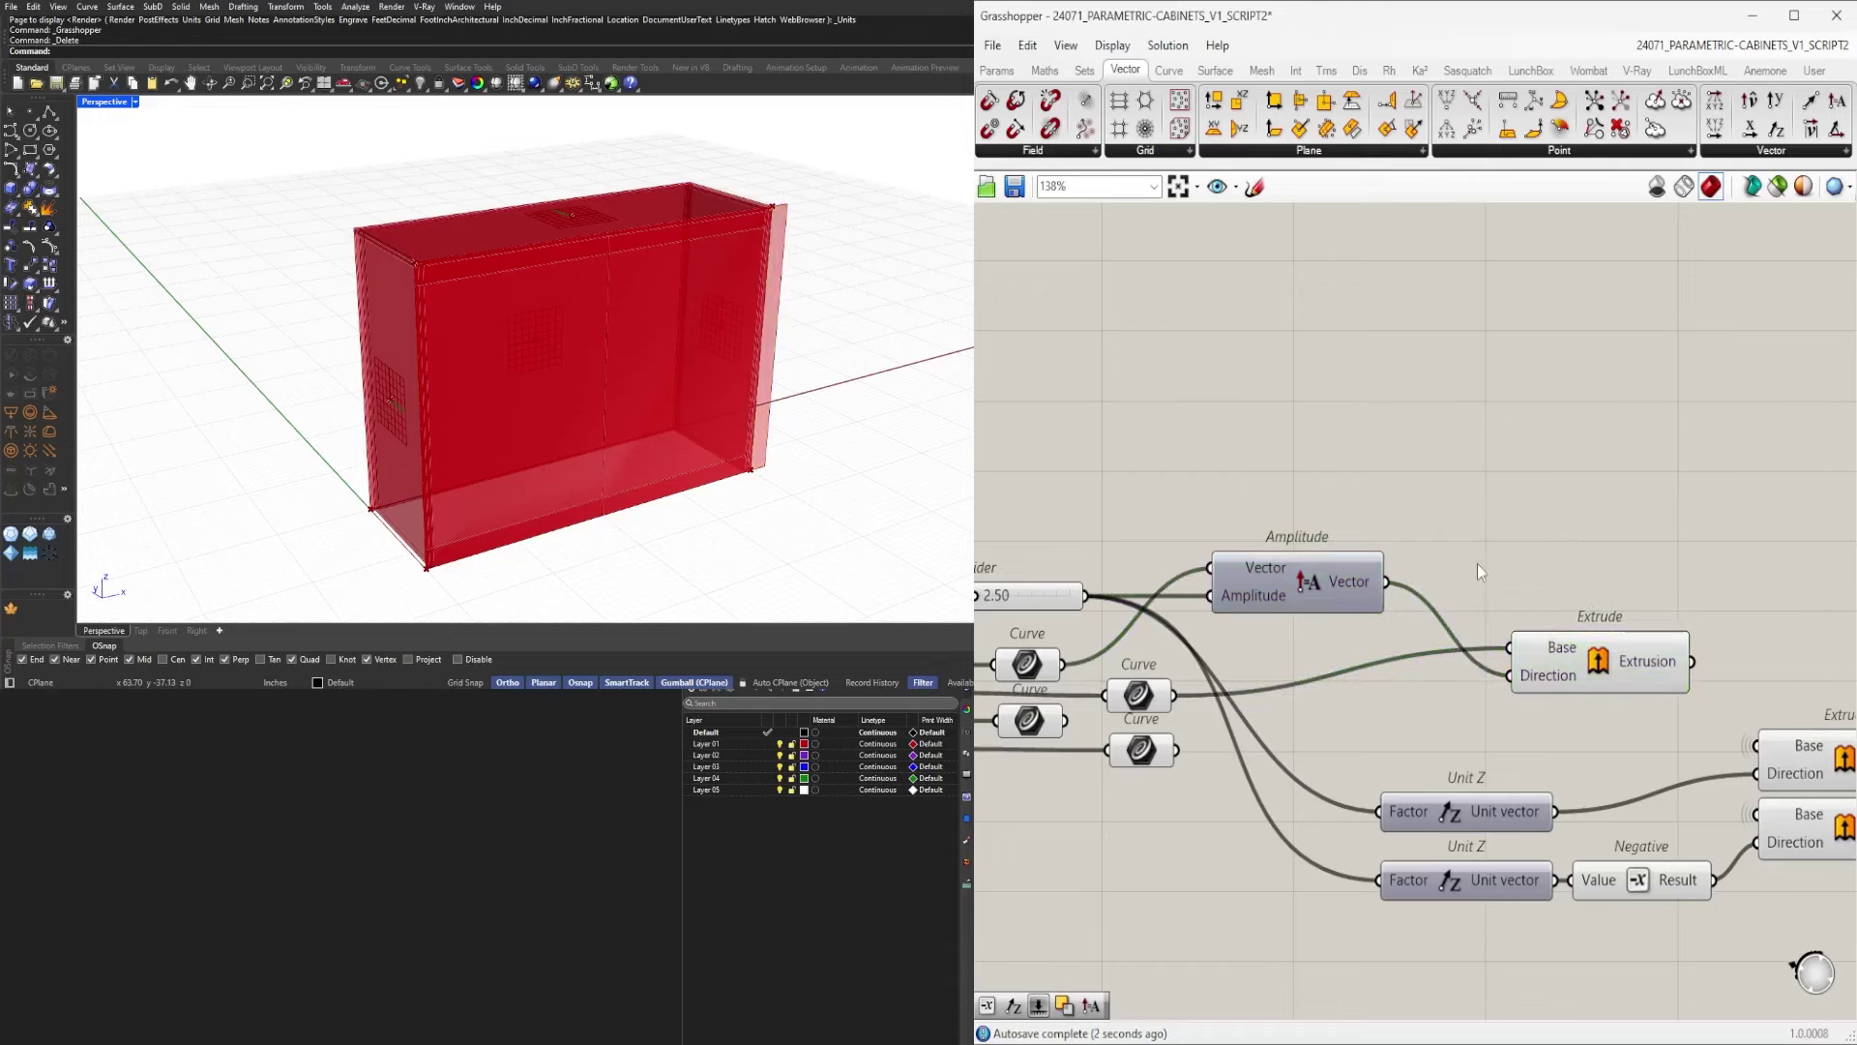
text(neg)
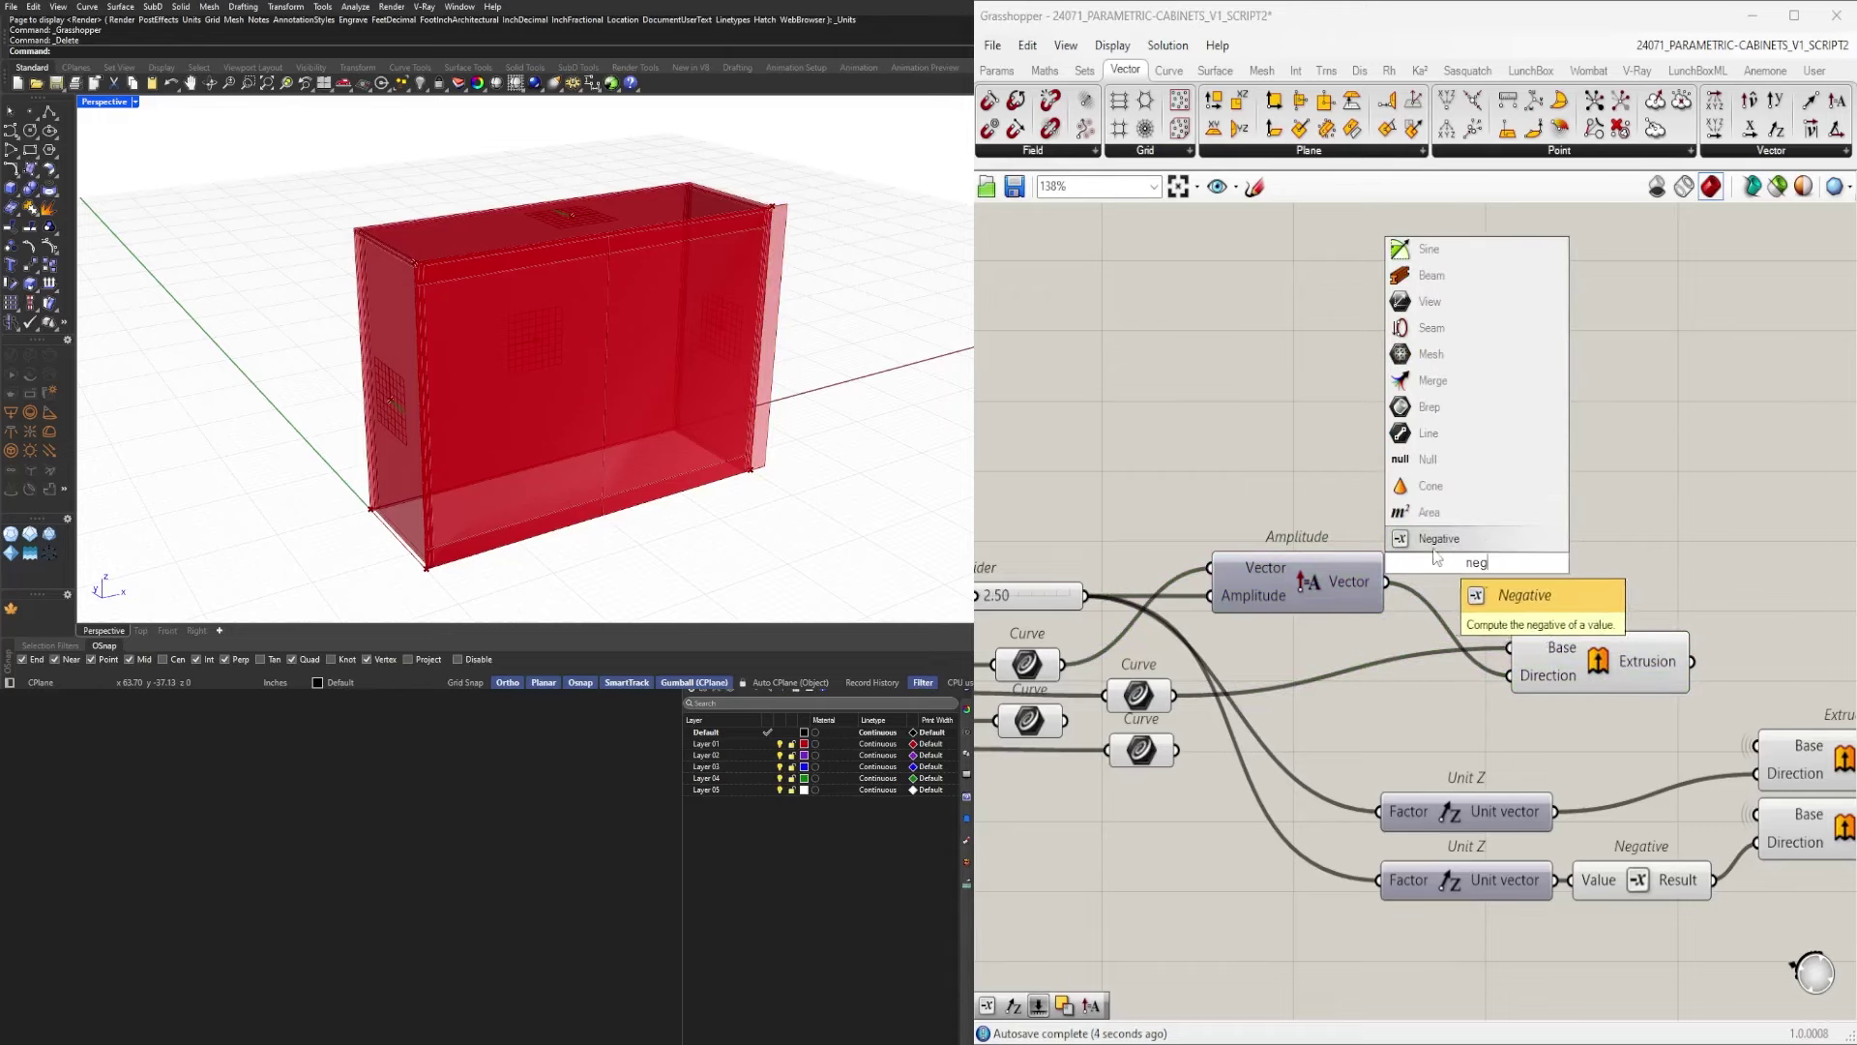
click(1399, 541)
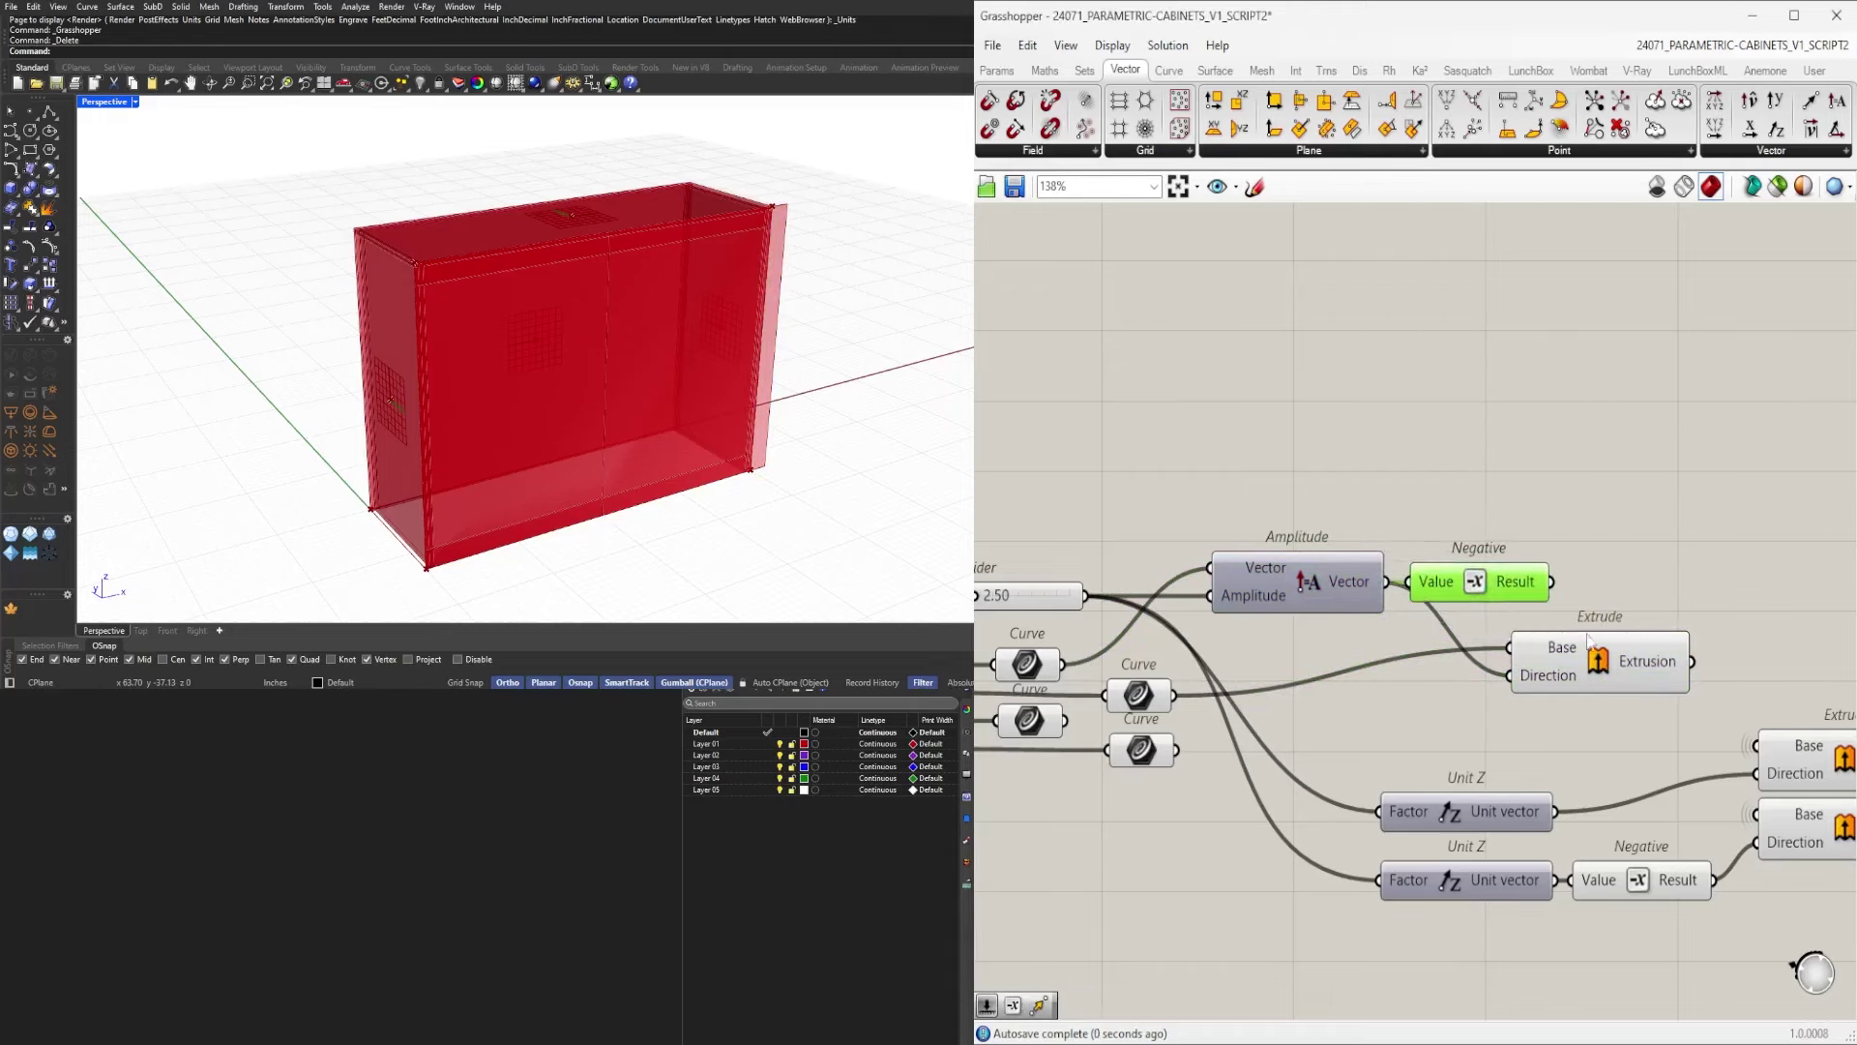
right_drag(1588, 640, 1441, 641)
drag(1442, 642, 1682, 642)
drag(1404, 583, 1695, 693)
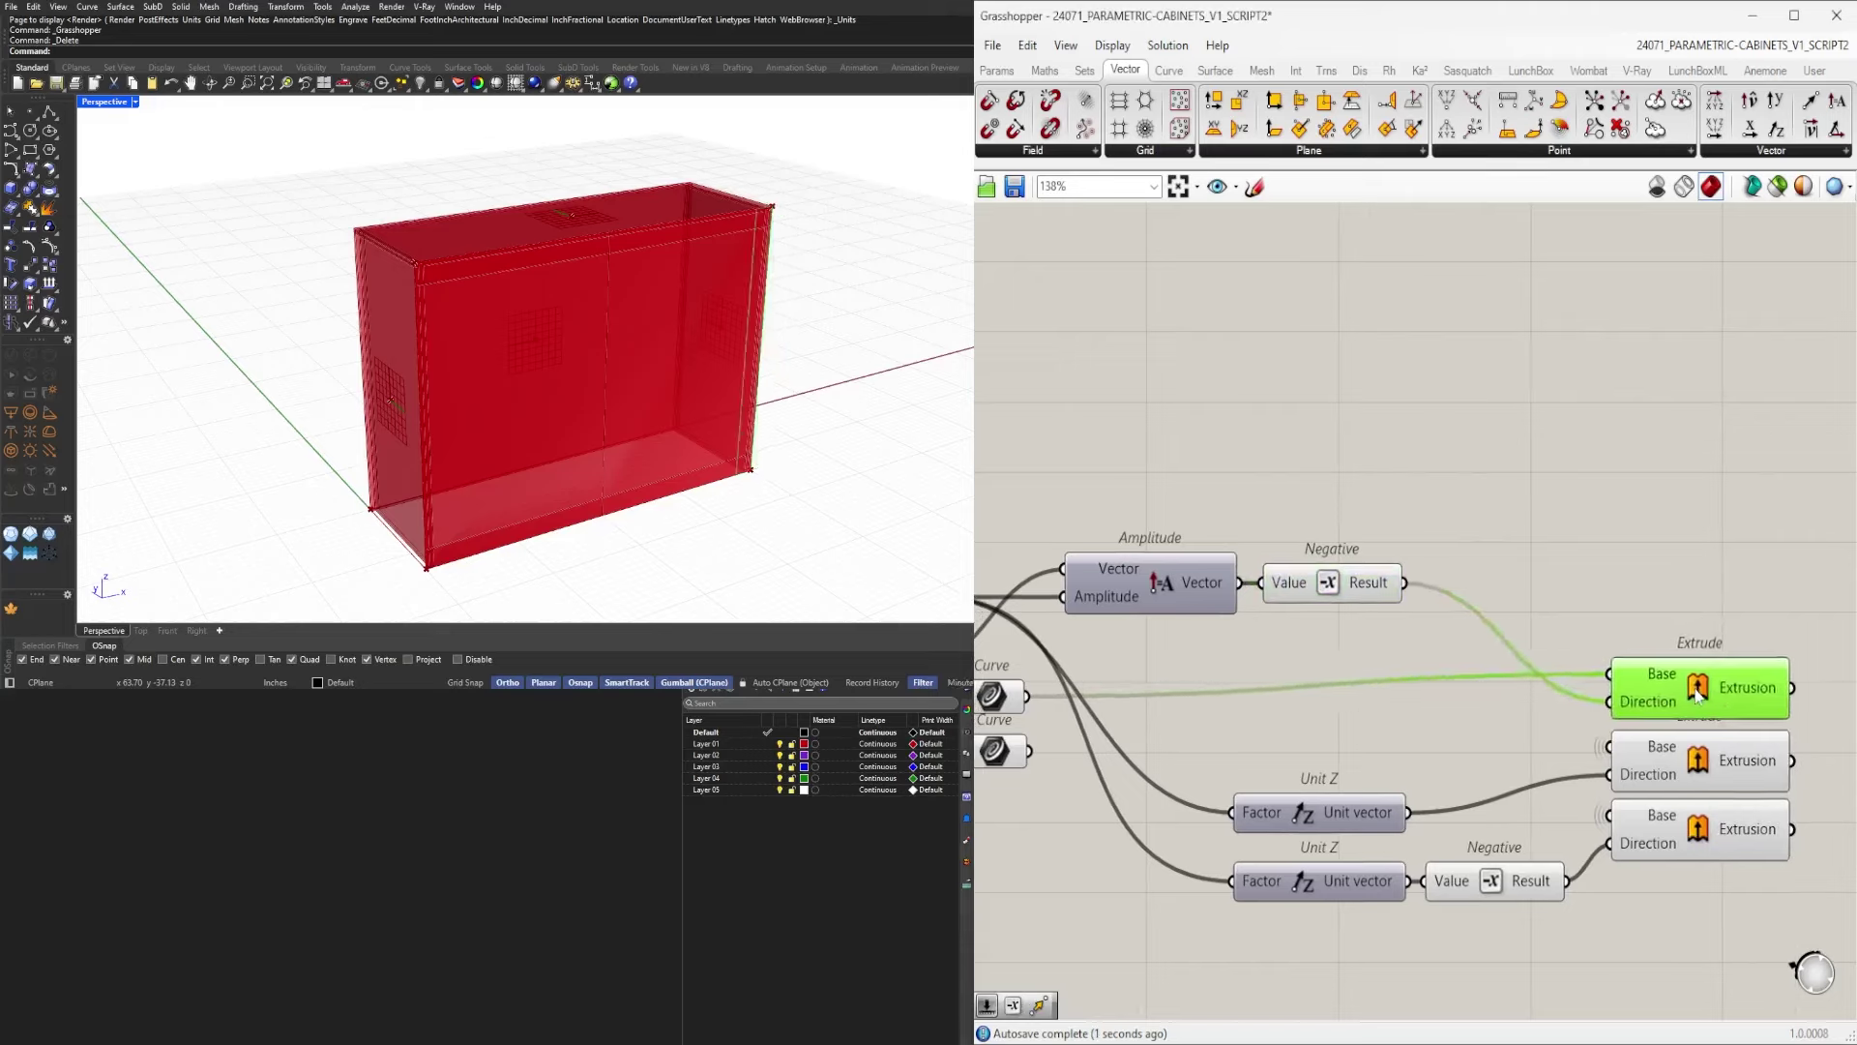
Distribute the three Extrude components evenly in one column.
drag(1797, 911, 1672, 629)
click(1701, 883)
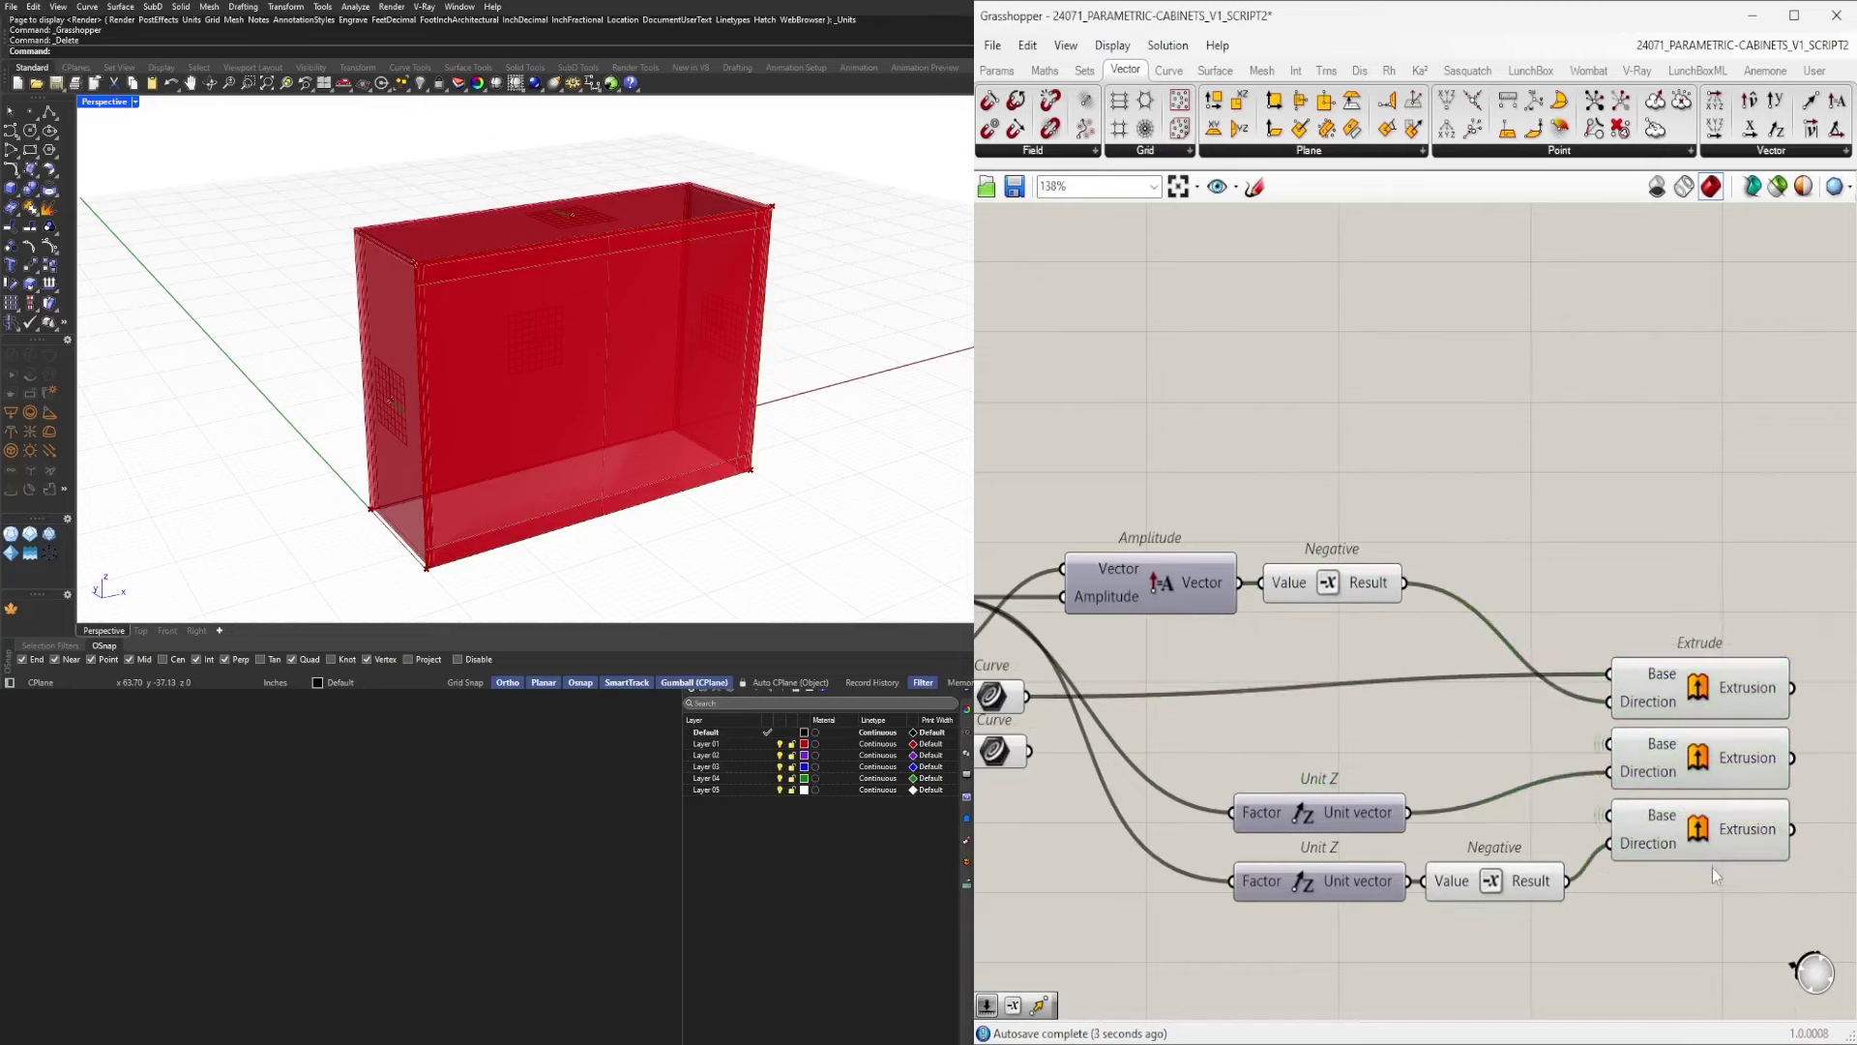
click(1749, 948)
scroll(1393, 619, down, 2)
drag(1693, 865, 1313, 644)
scroll(1514, 677, up, 3)
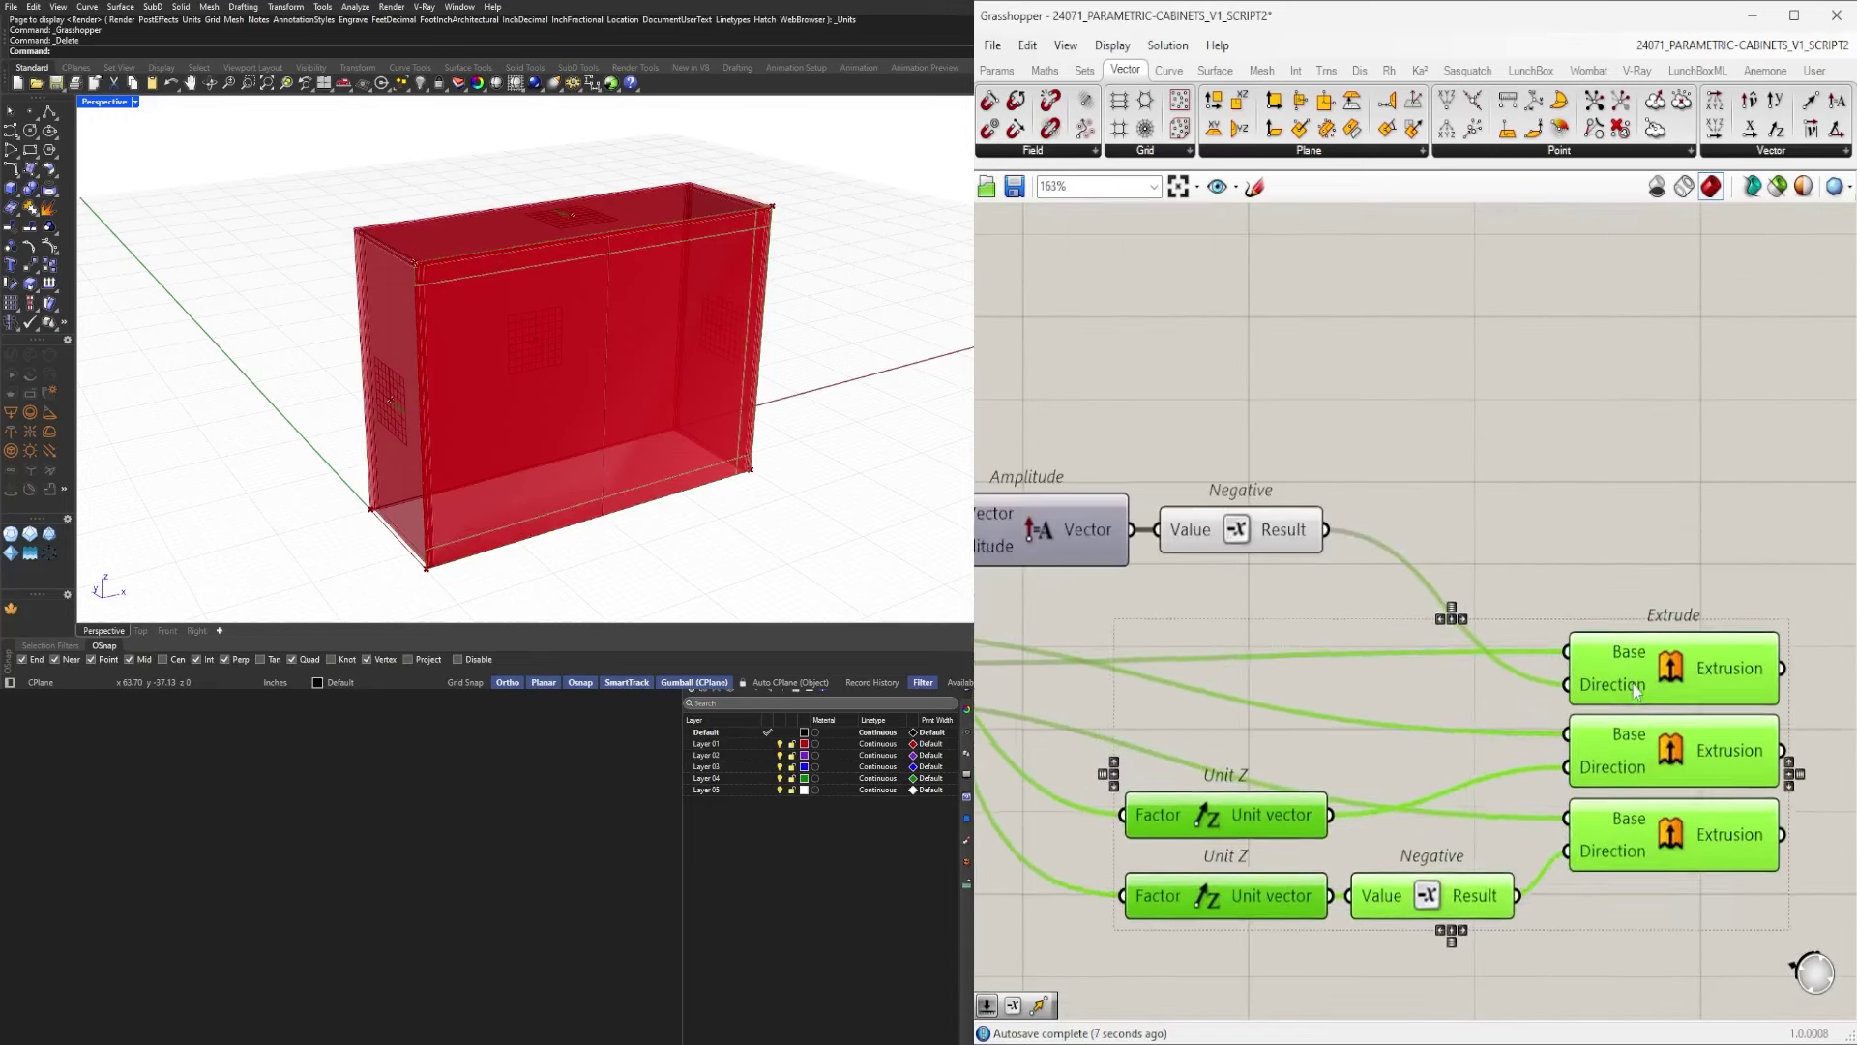
click(1277, 745)
scroll(1282, 745, up, 1)
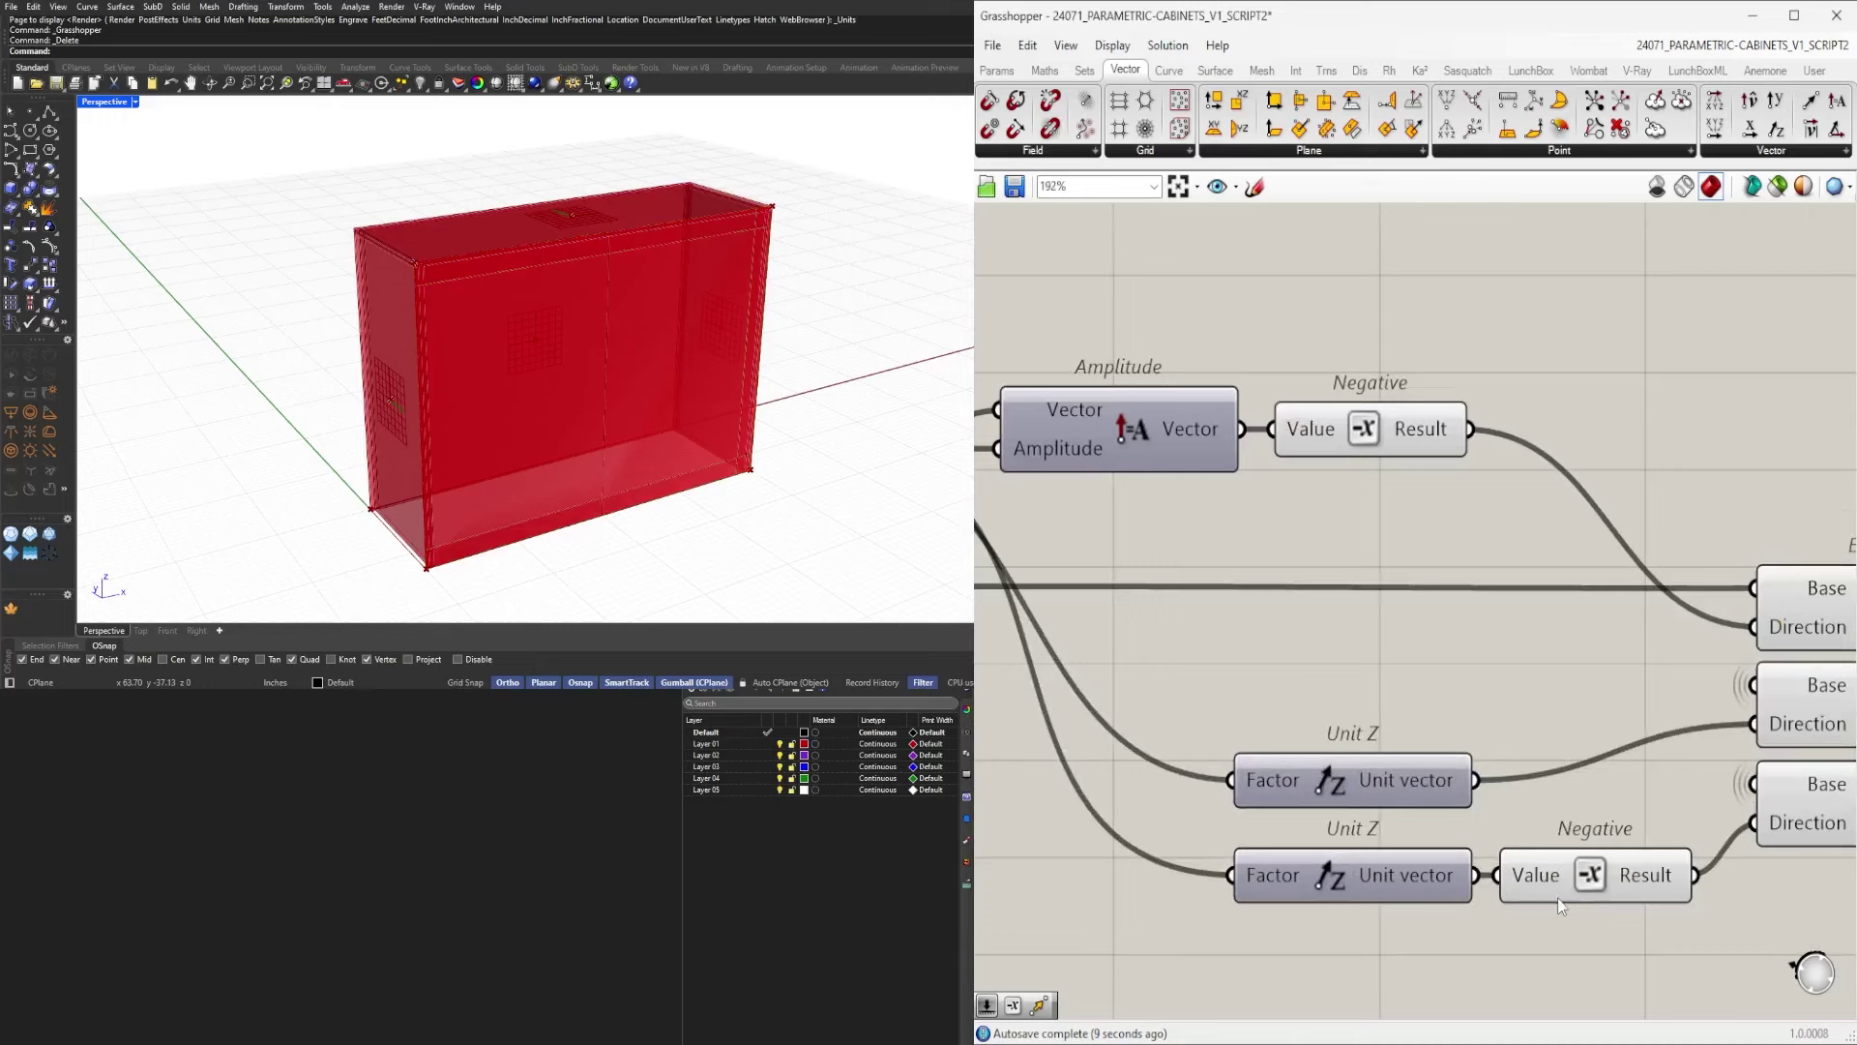
Move the two Unit Z components and their Negative up to line up with the Extrude components they feed.
drag(1570, 929, 1214, 740)
drag(1362, 787, 1349, 740)
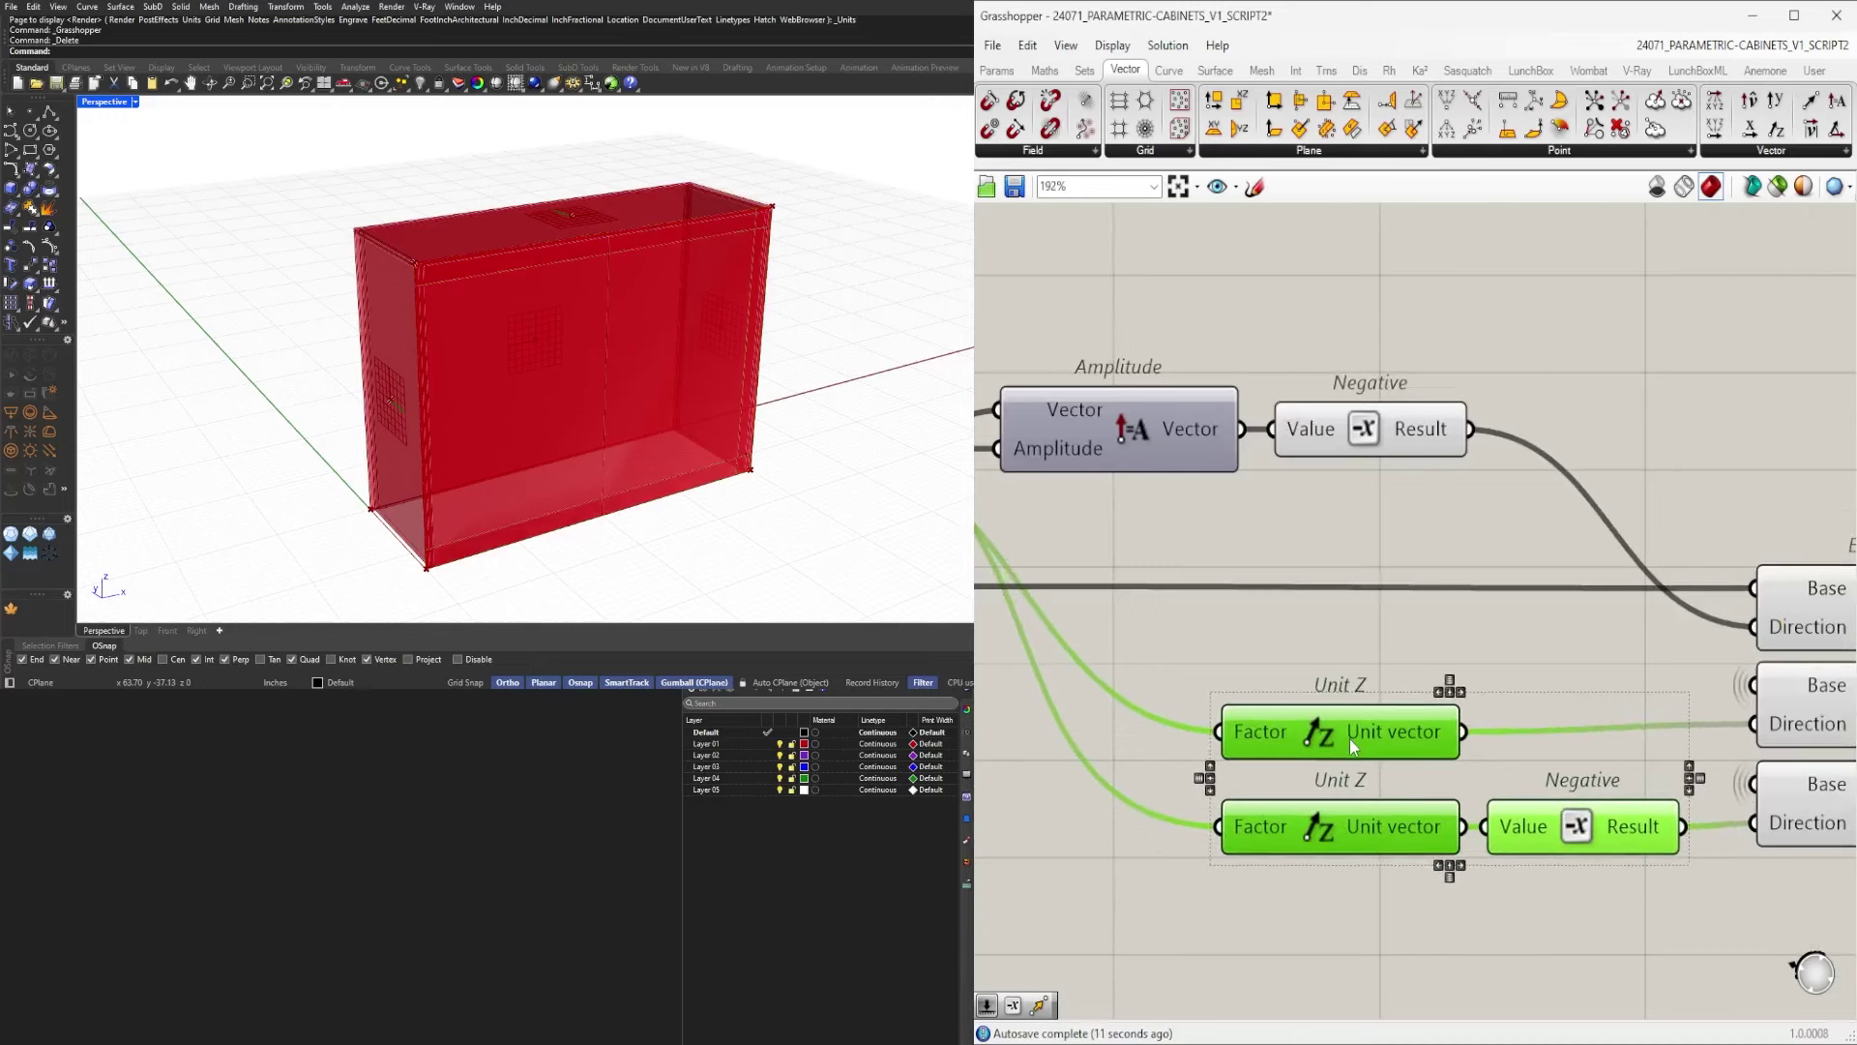
click(1378, 596)
scroll(1452, 629, down, 3)
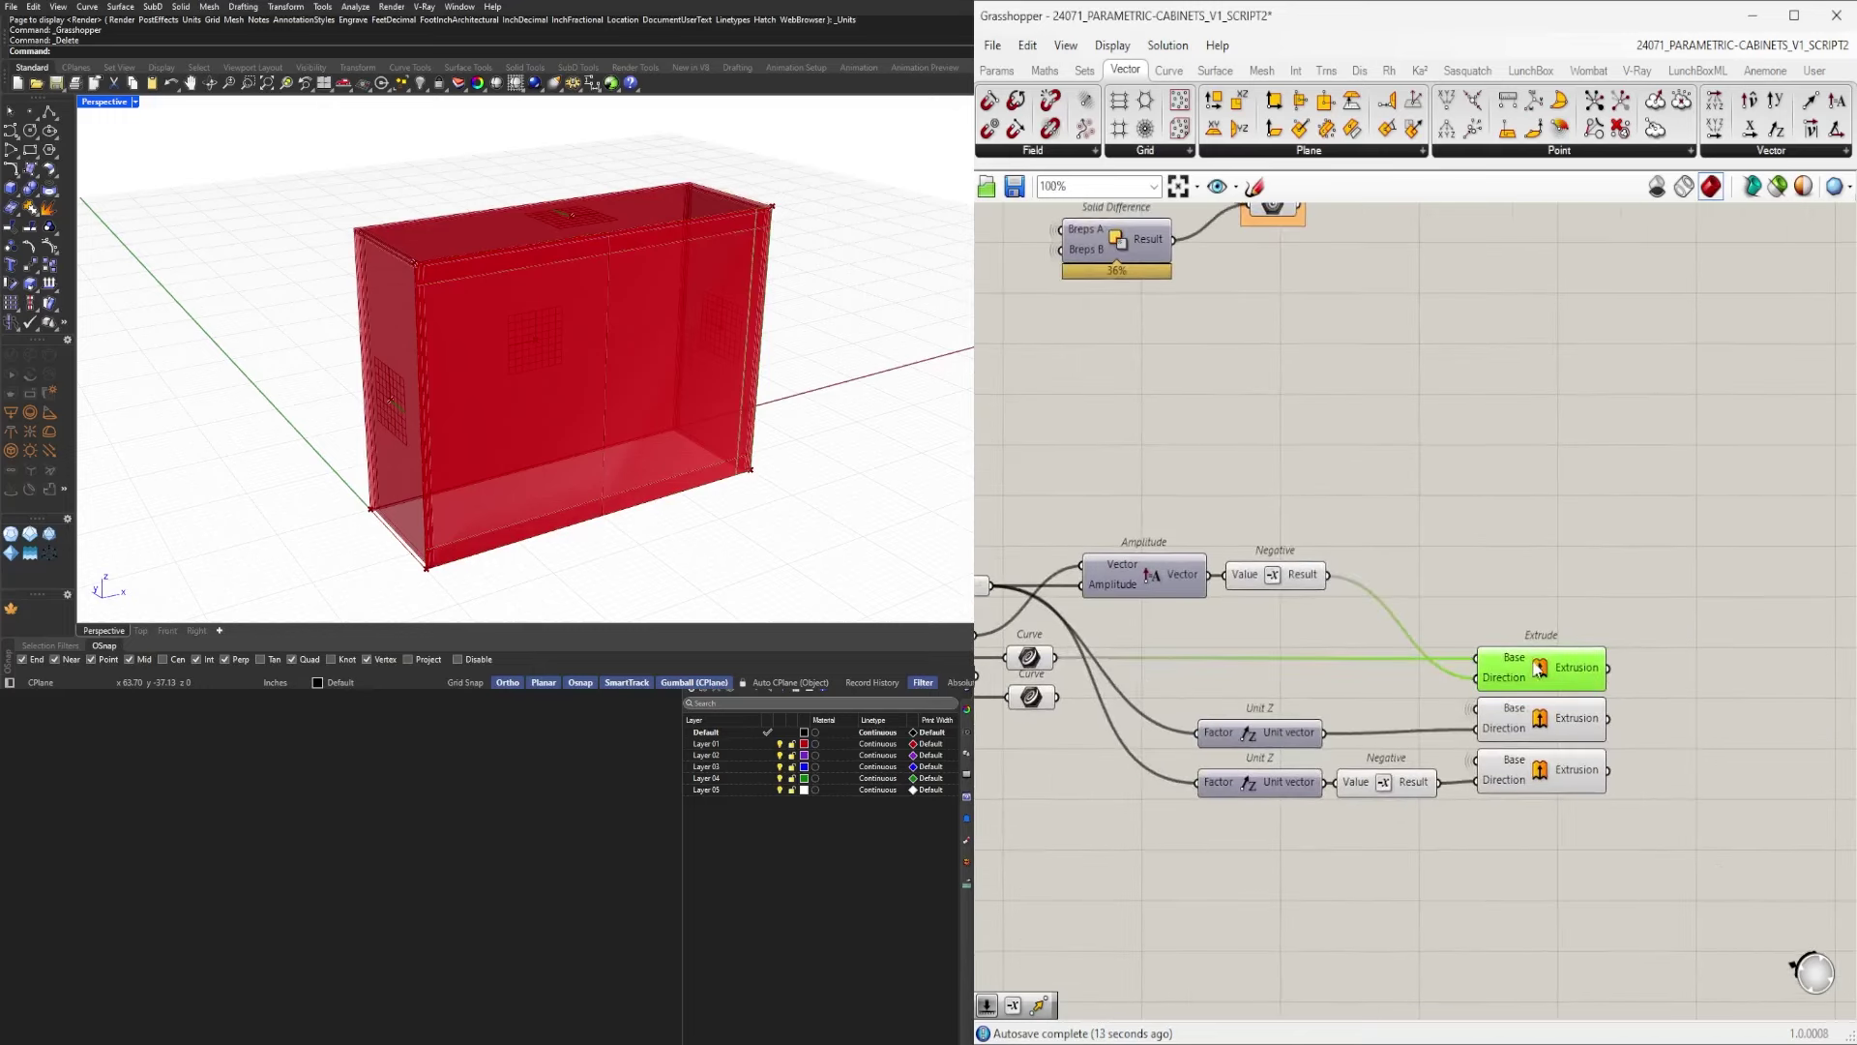
shift+click(1541, 725)
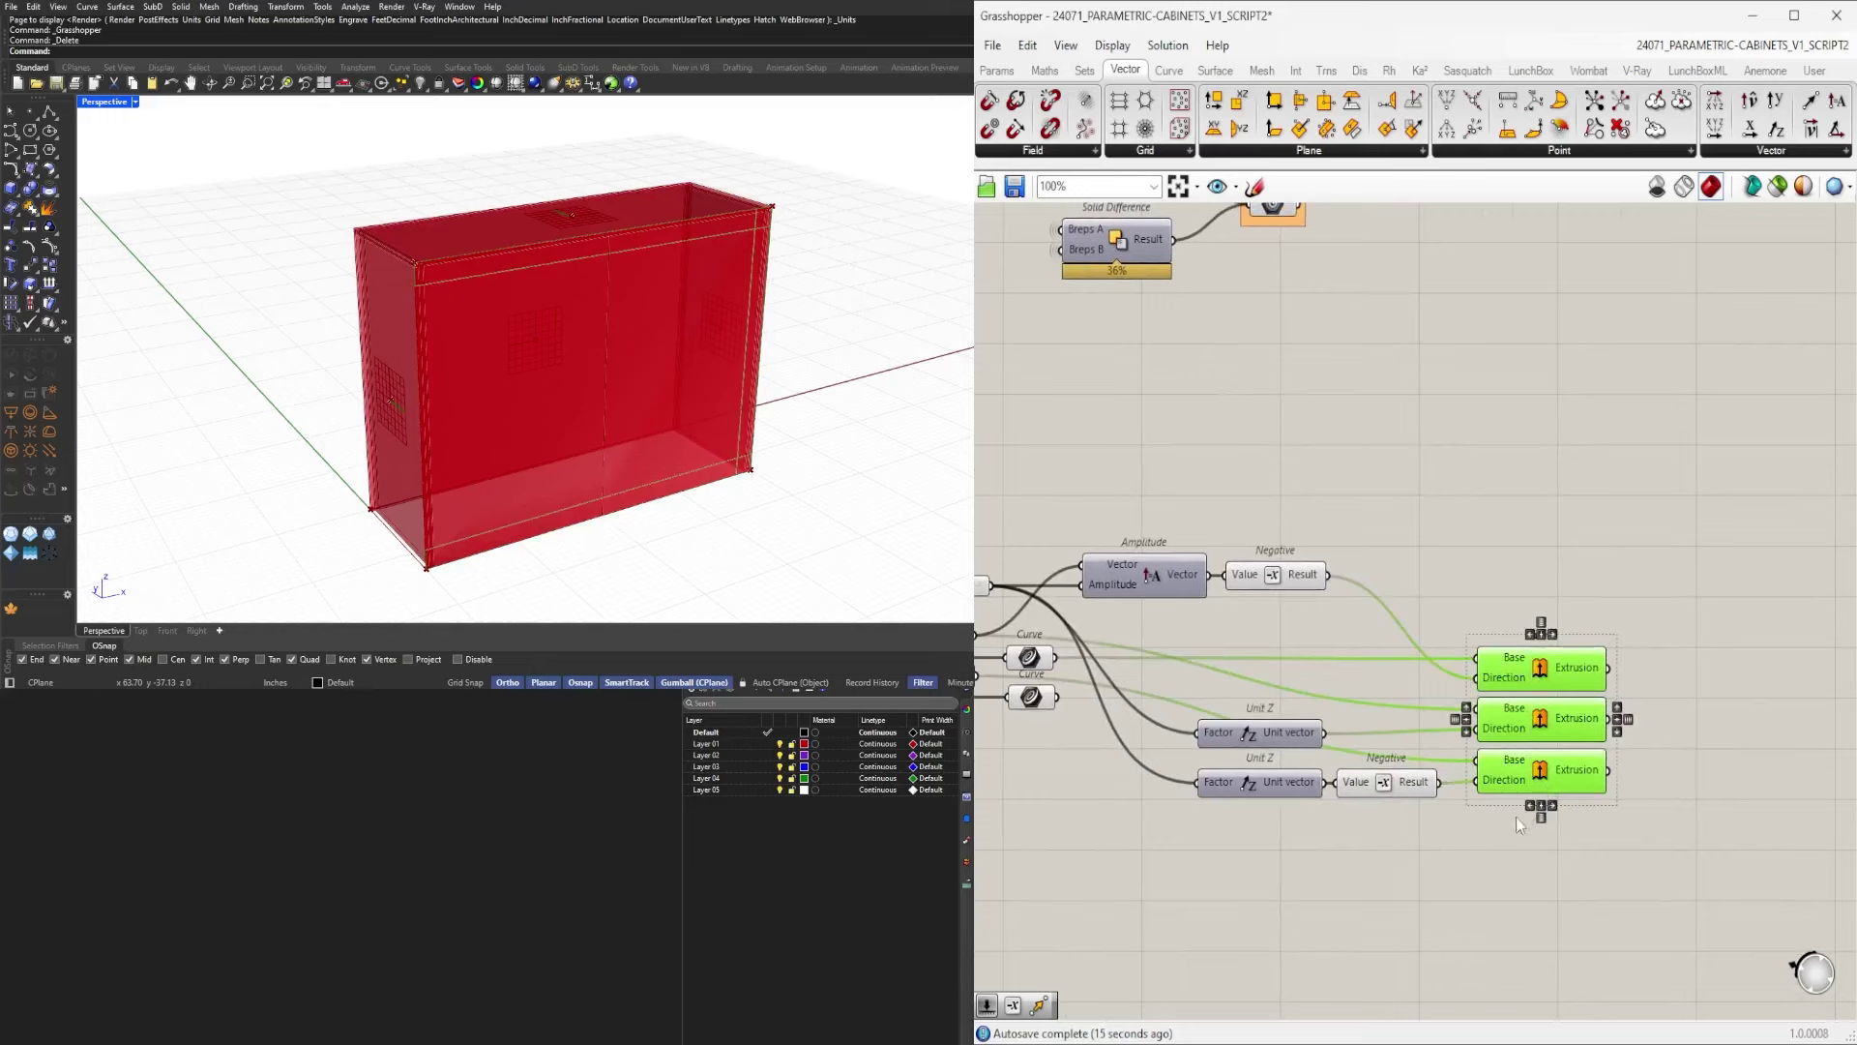
click(1516, 817)
click(1527, 728)
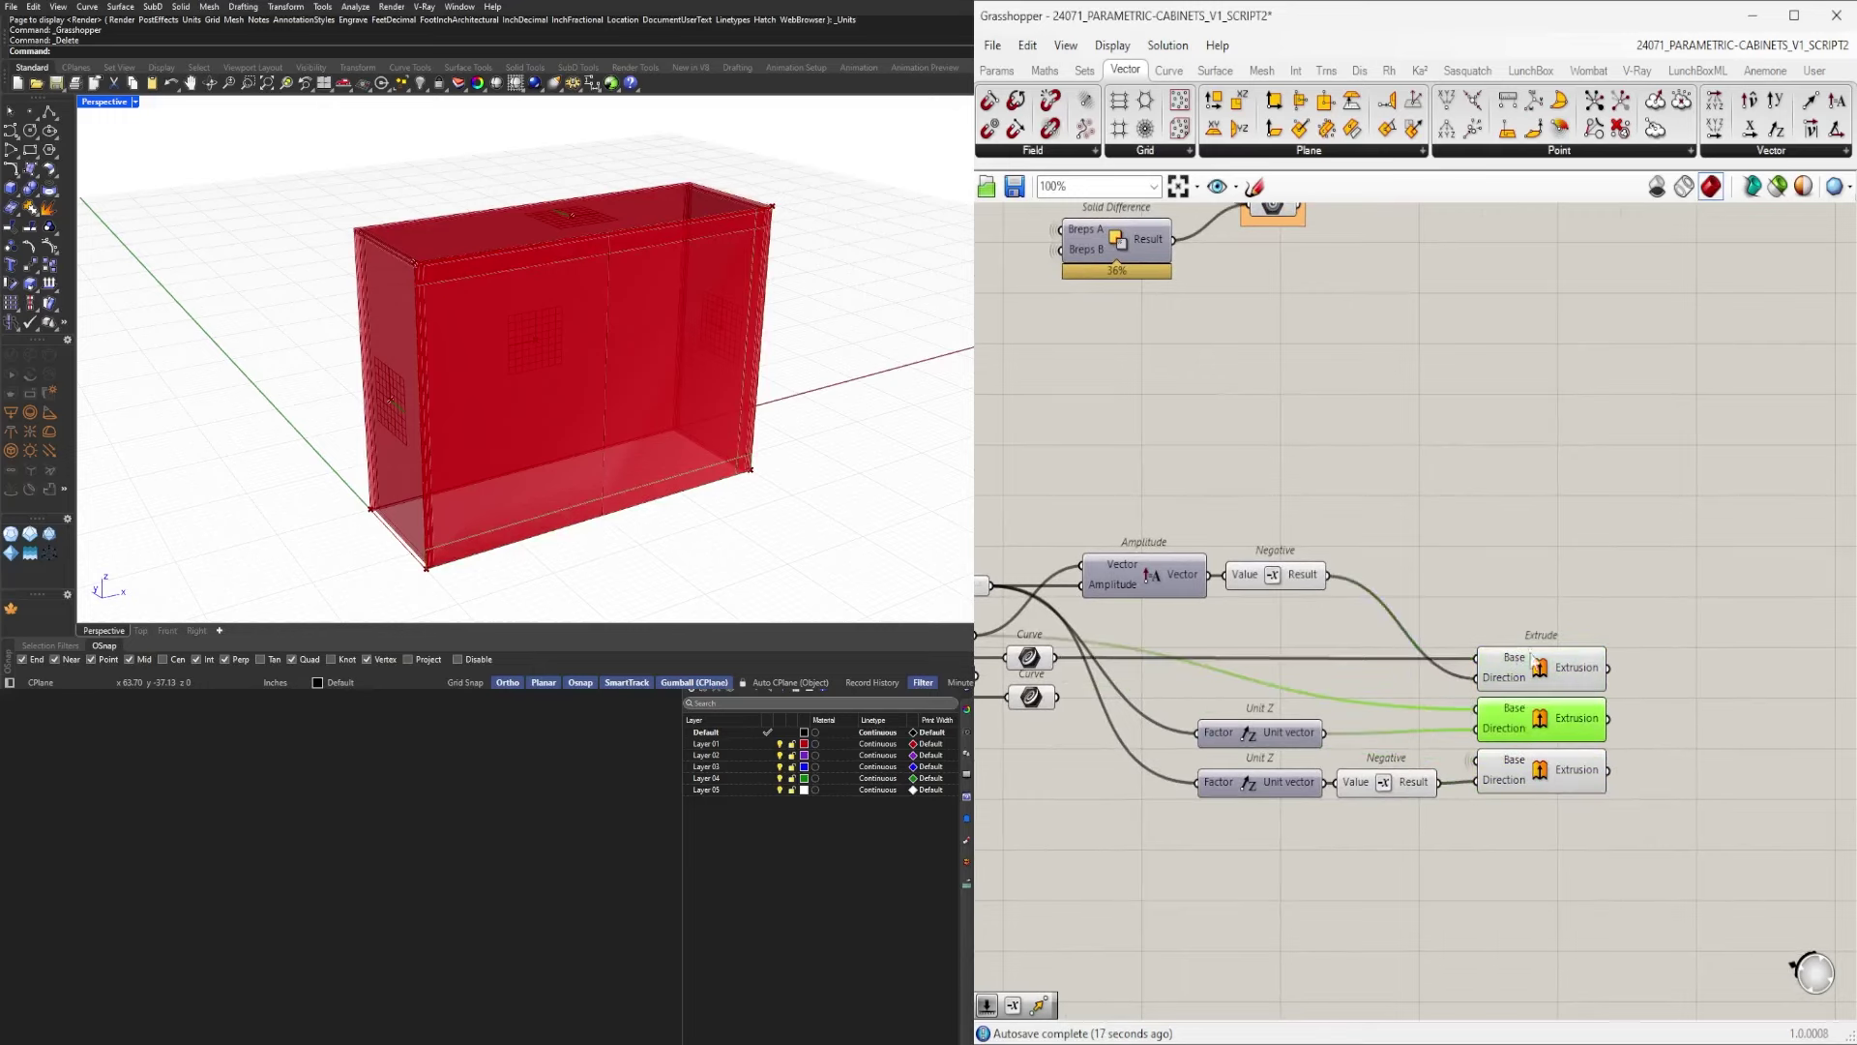
click(1528, 634)
Duplicate the uppermost Extrude above the column, feeding its Base from the +3 Curve and its Direction straight from Amplitude's Vector.
right_drag(1482, 655, 1628, 668)
alt+drag(1669, 688, 1665, 633)
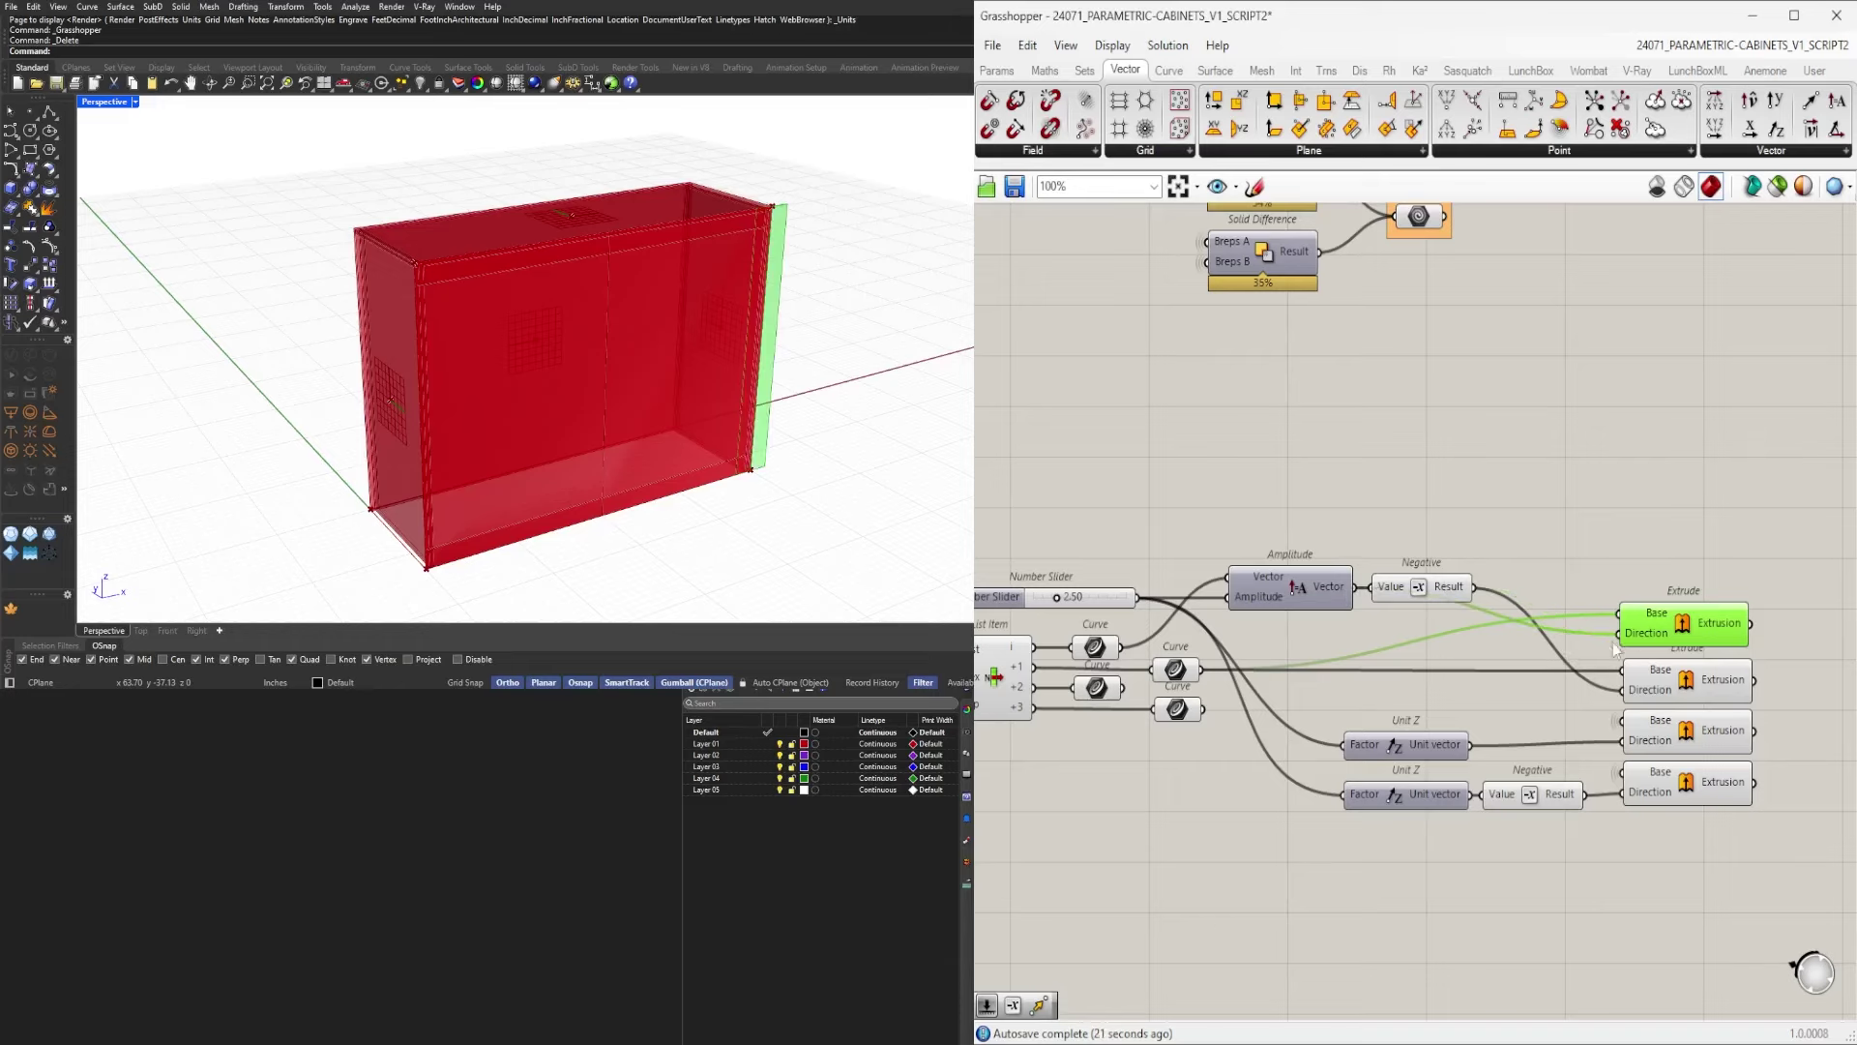
right_drag(1704, 547, 1493, 553)
click(1499, 554)
Line up the new Extrude with the other three and space all four evenly.
scroll(1497, 627, up, 2)
drag(1607, 910, 1510, 651)
click(1499, 561)
scroll(1495, 616, up, 2)
click(1532, 524)
scroll(1532, 532, down, 6)
drag(1613, 561, 1490, 755)
click(1514, 757)
click(1583, 781)
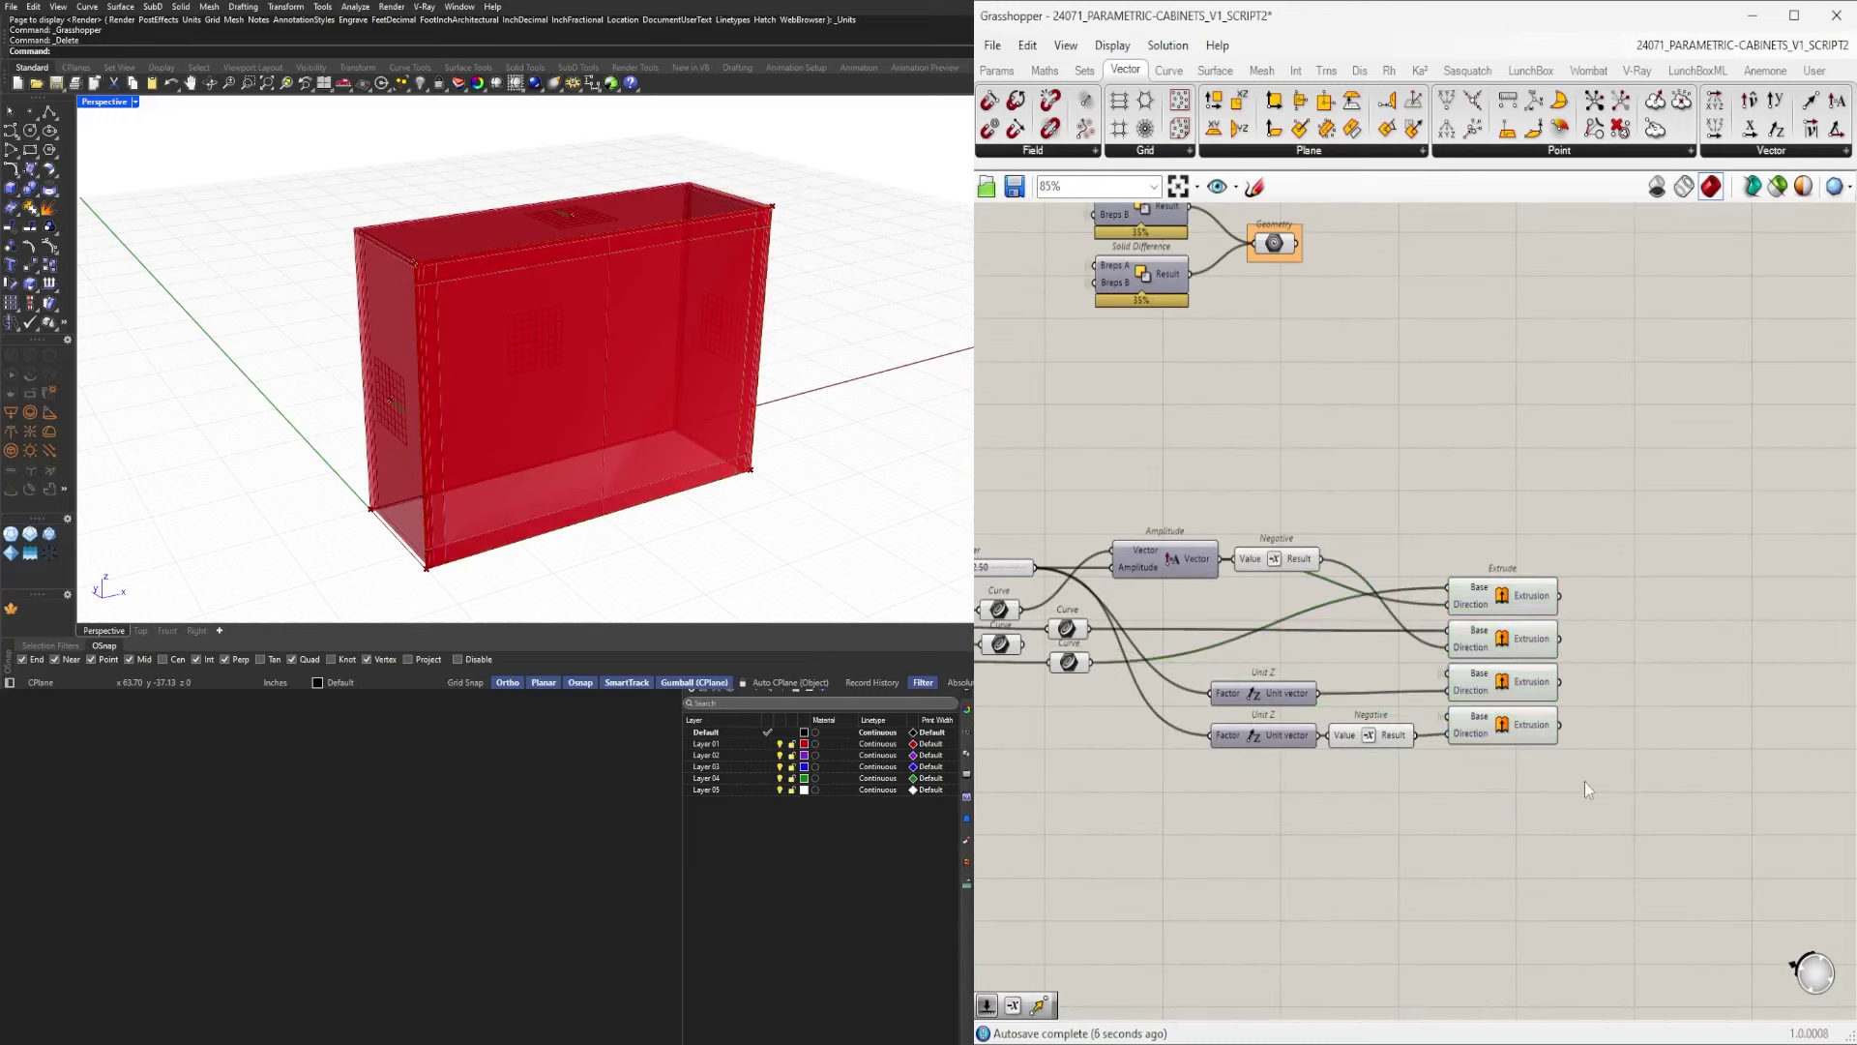
Highlight the four Extrude components and the +1 and +3 Curve parameters to check their geometry in the viewport.
drag(1577, 813, 1508, 507)
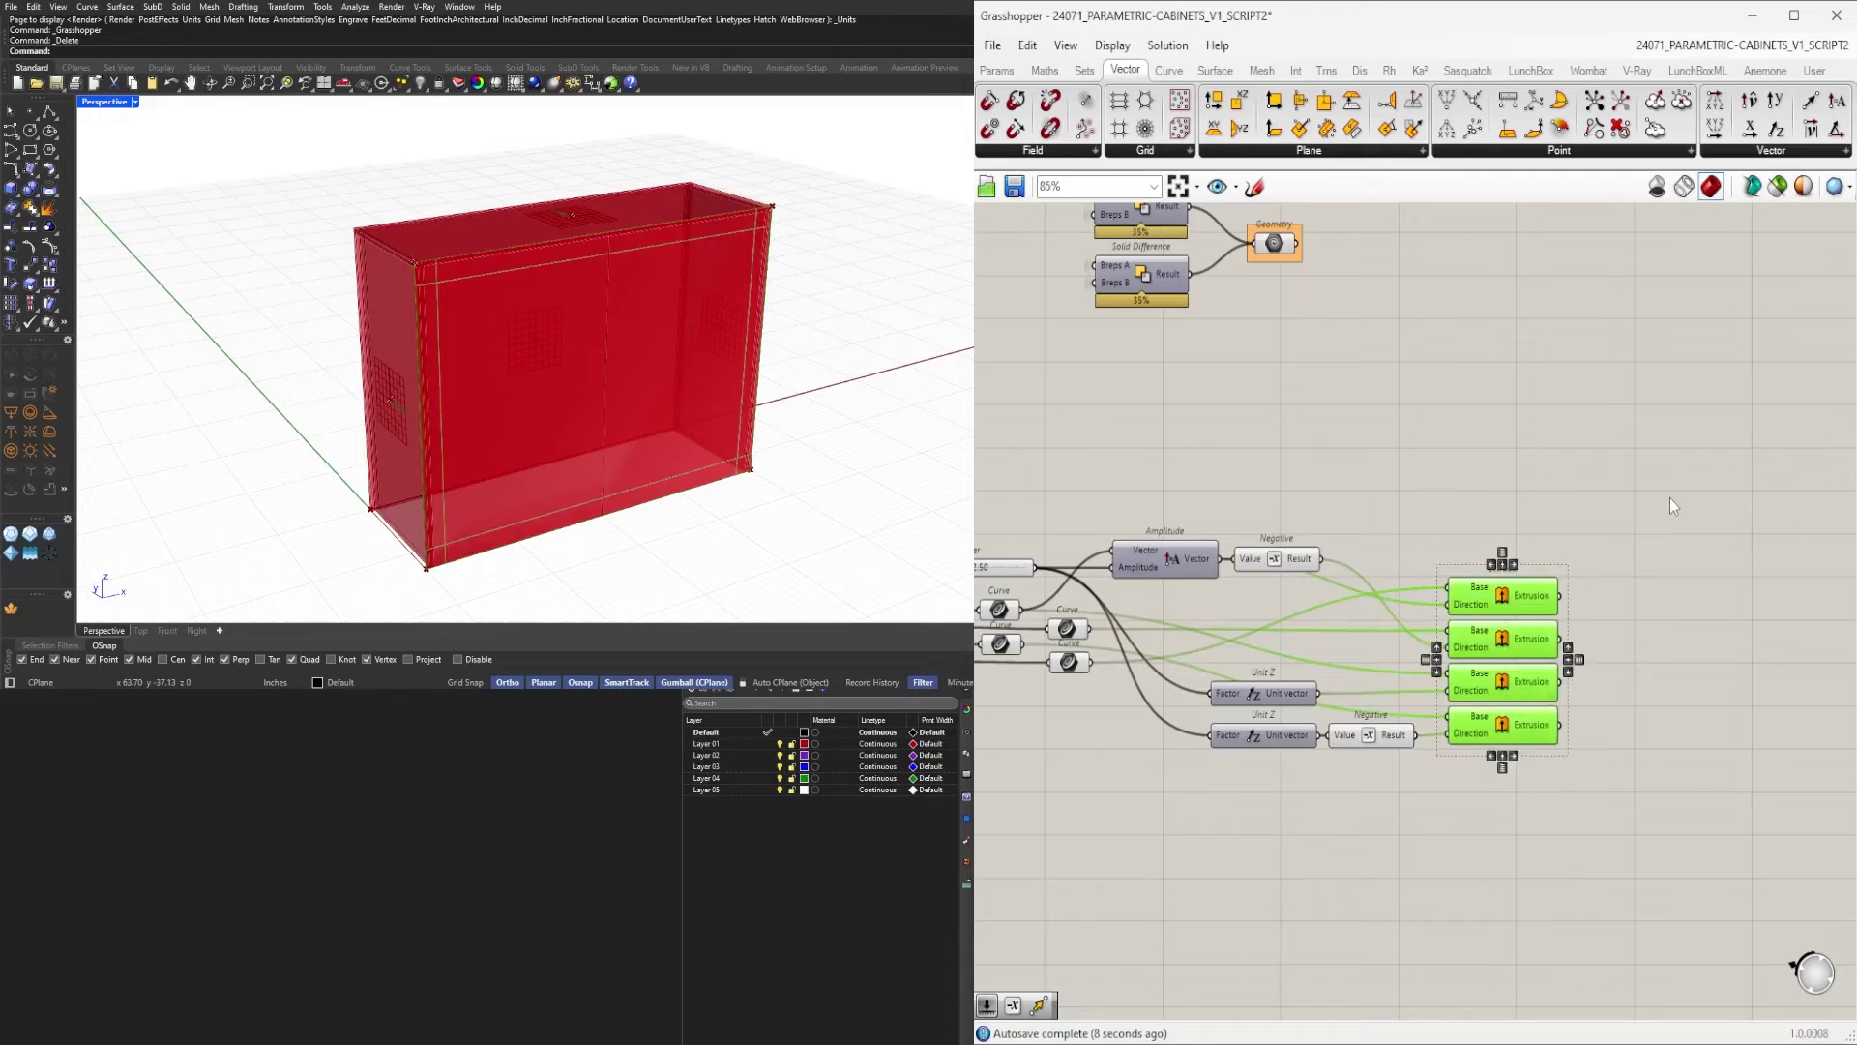
click(1623, 528)
click(1516, 593)
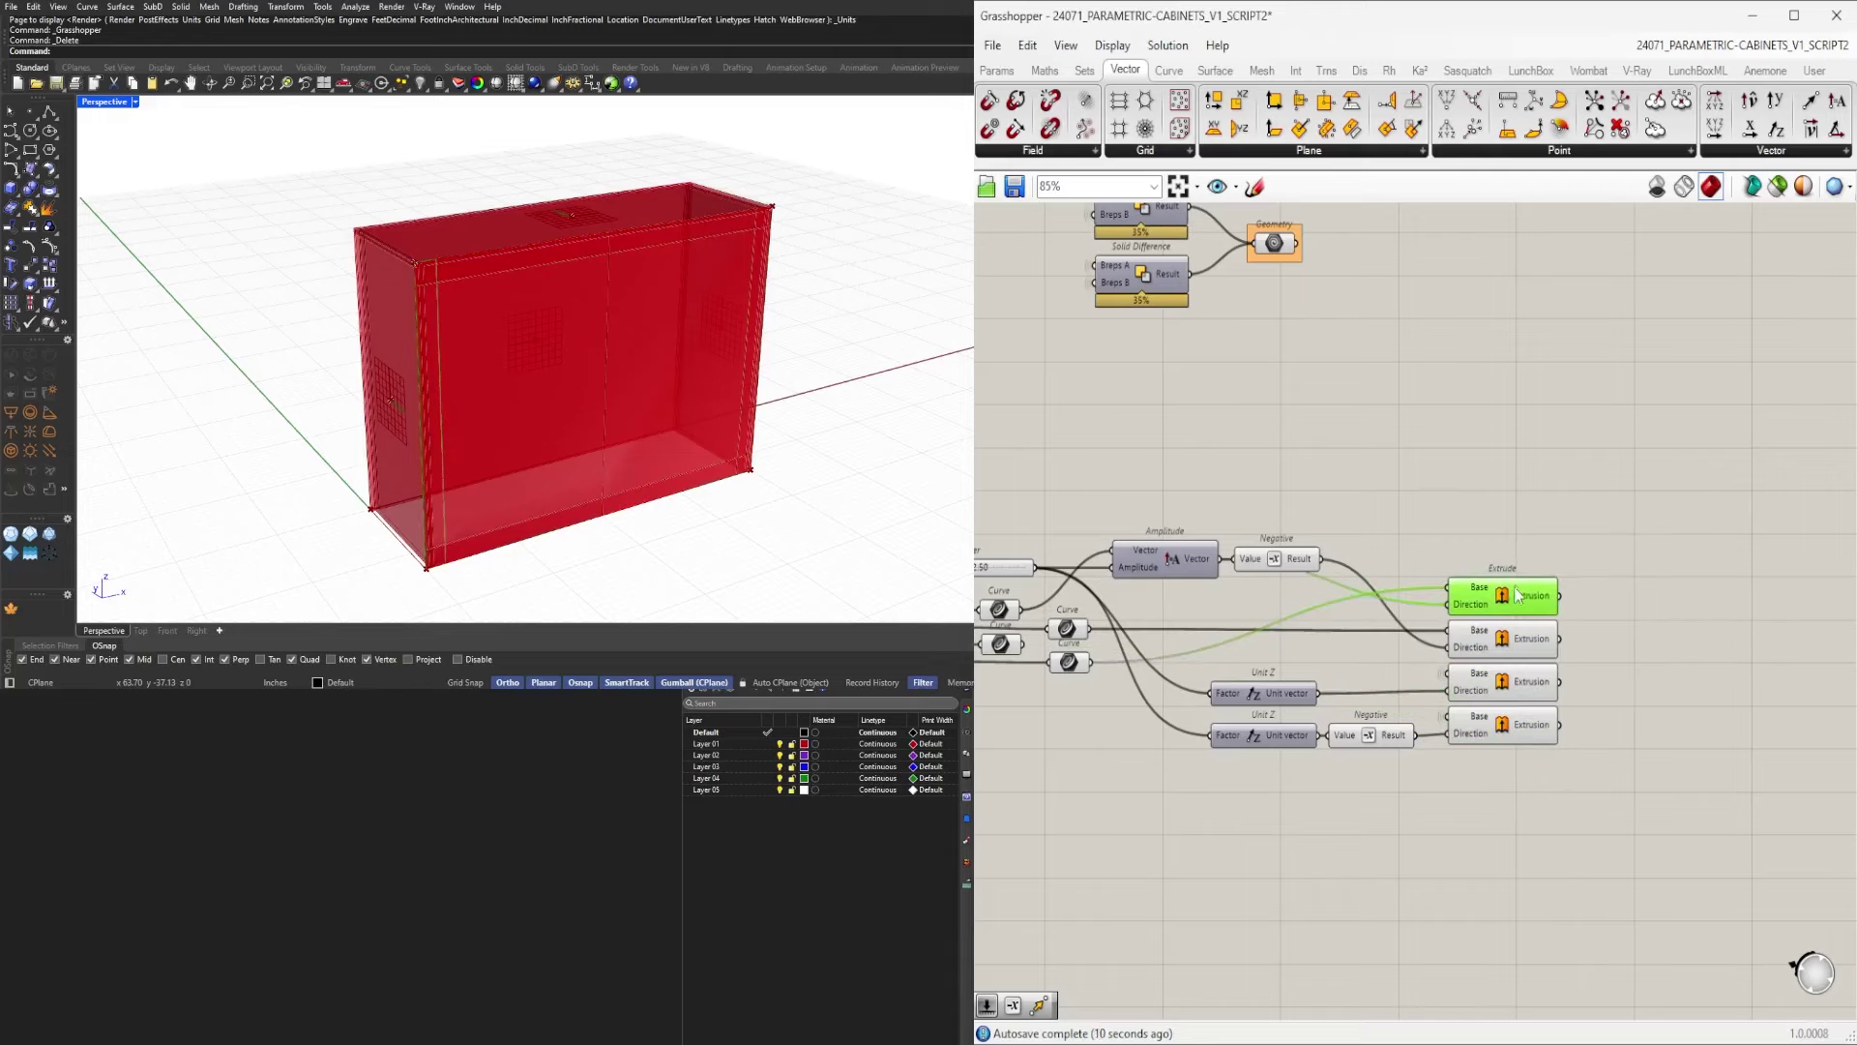
click(1551, 664)
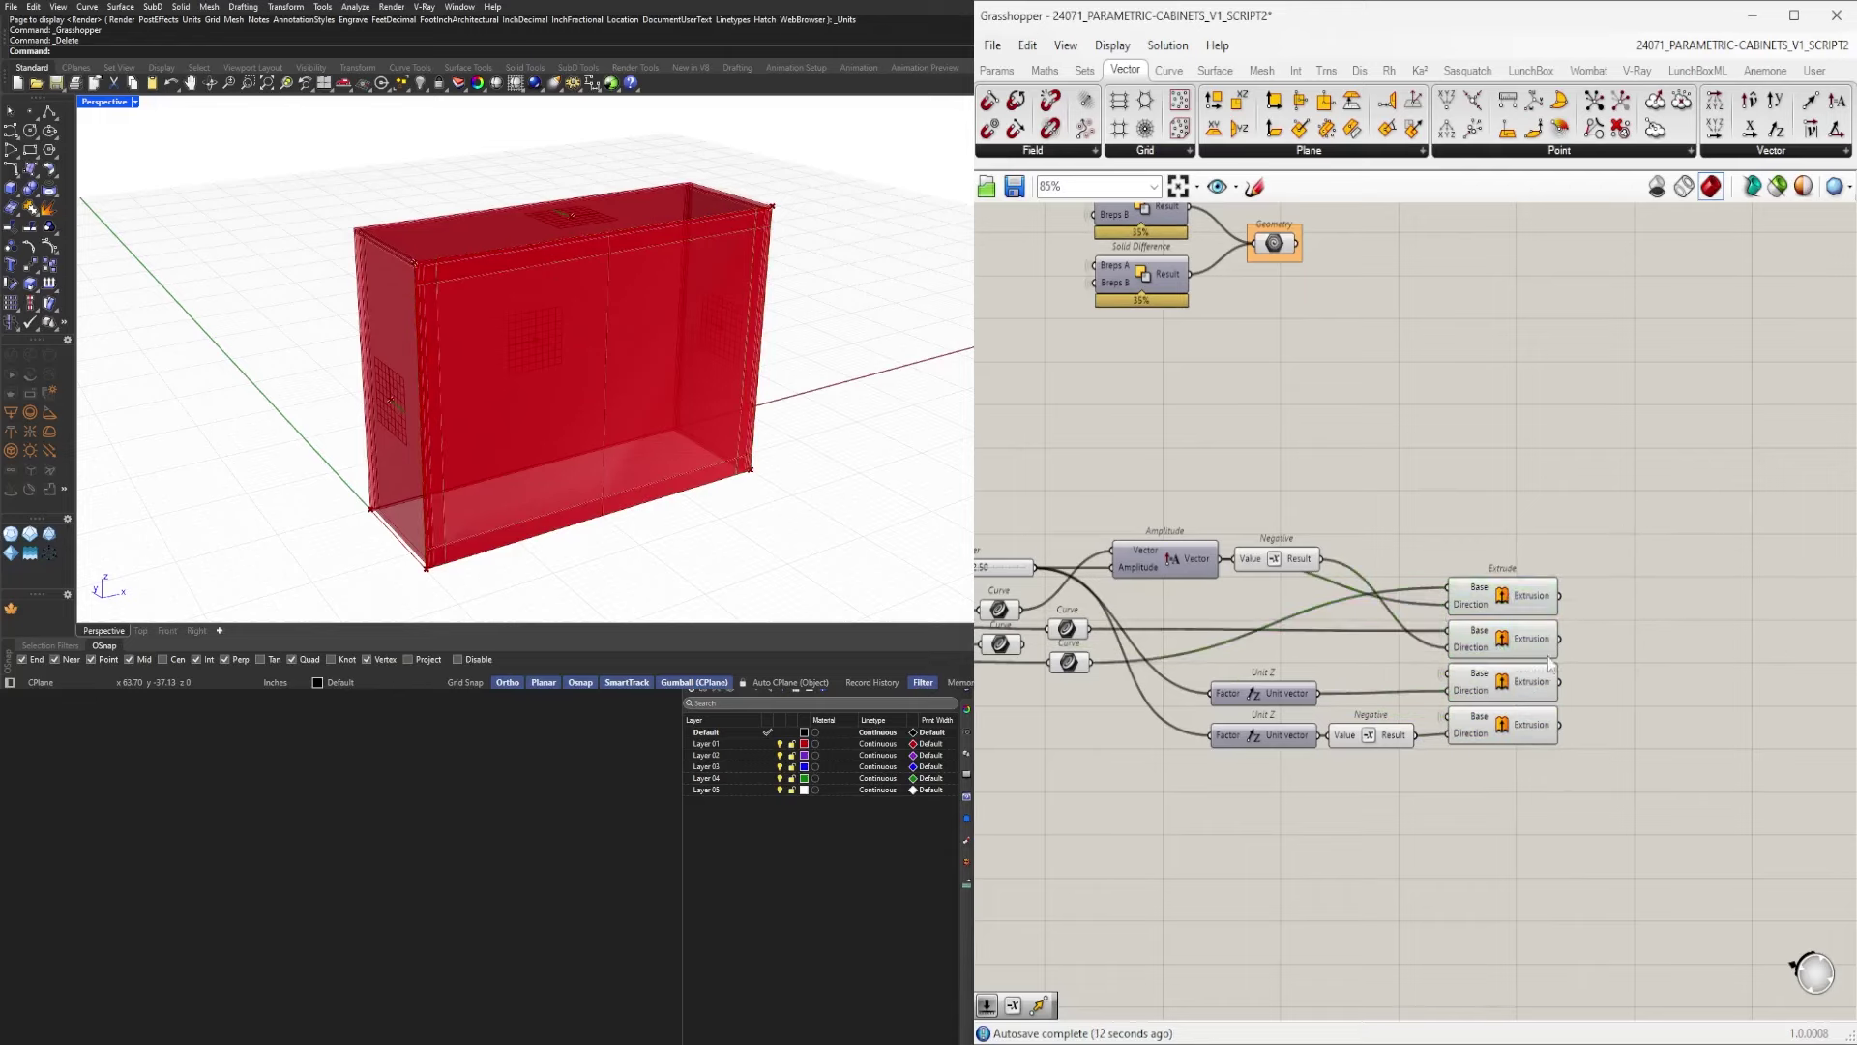
right_drag(1240, 684, 1290, 689)
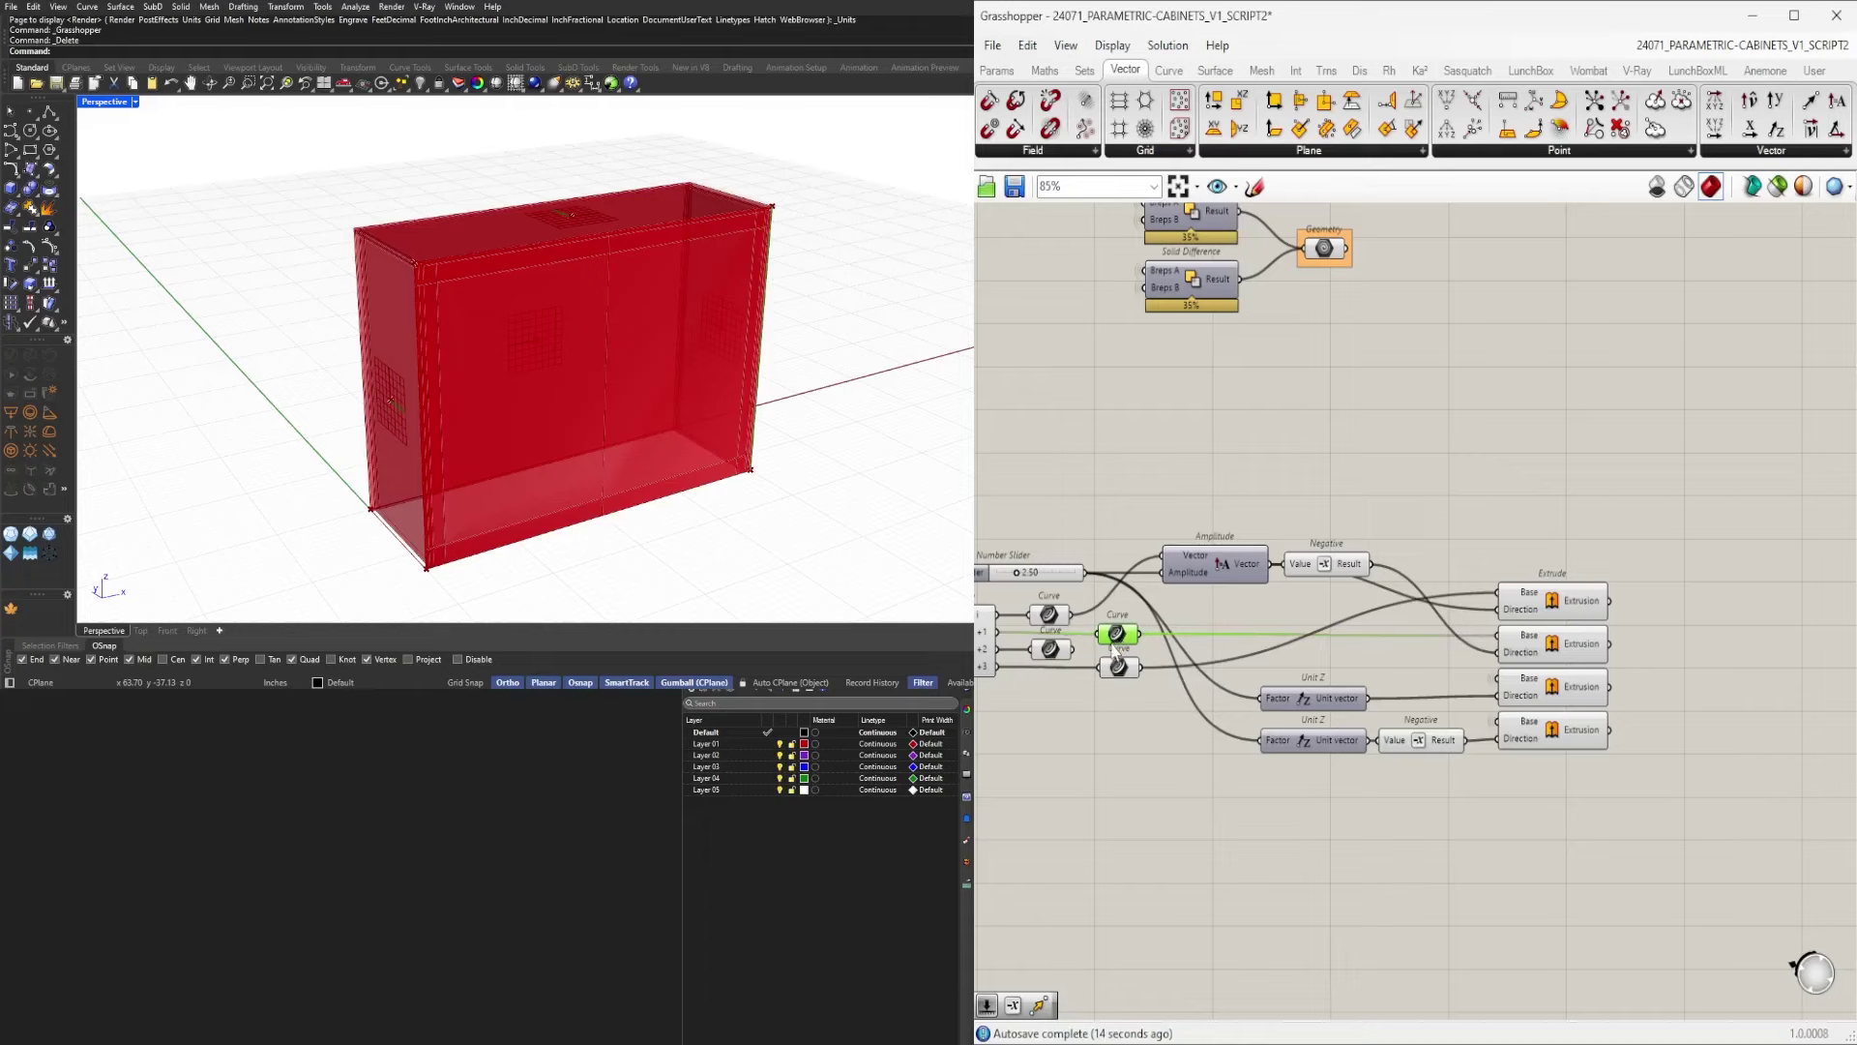
shift+click(1115, 676)
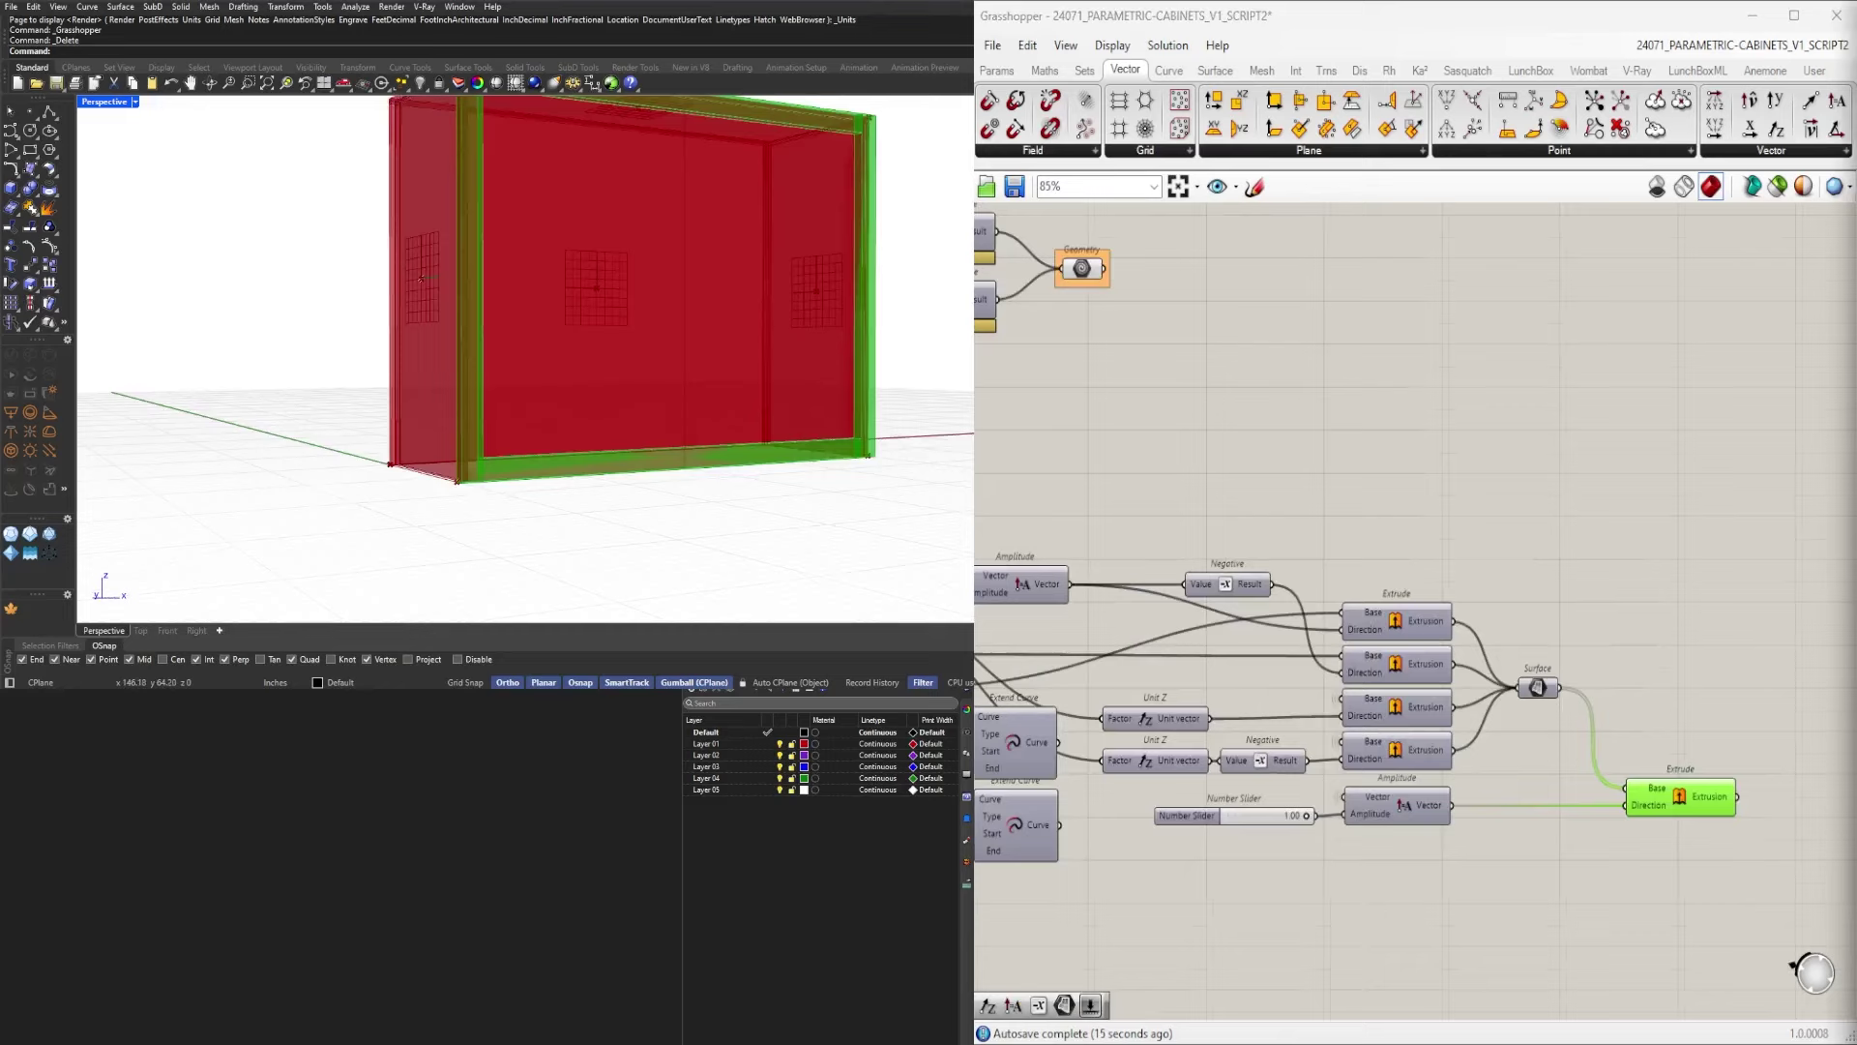
Highlight the final Extrude and examine the thickened face-frame strips on the cabinet's front from several angles.
click(1759, 631)
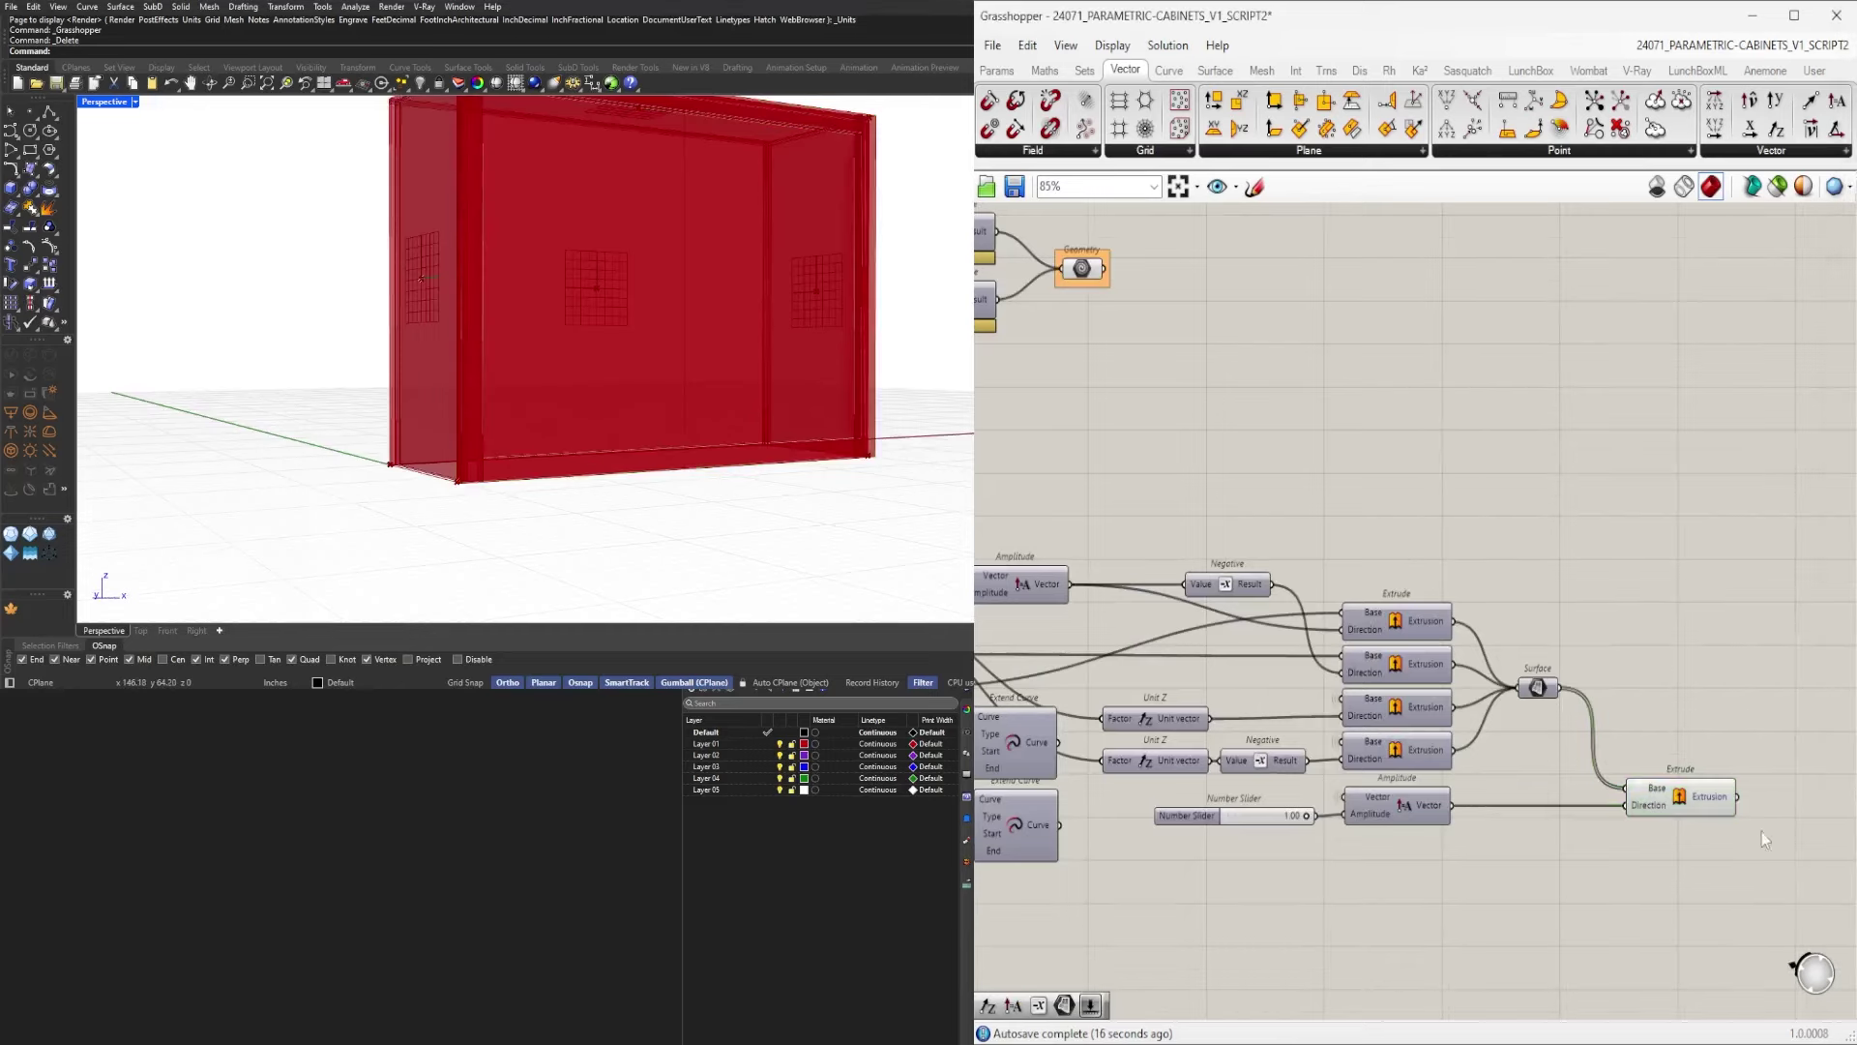
drag(1761, 832, 1685, 752)
right_drag(838, 345, 664, 373)
scroll(664, 374, down, 6)
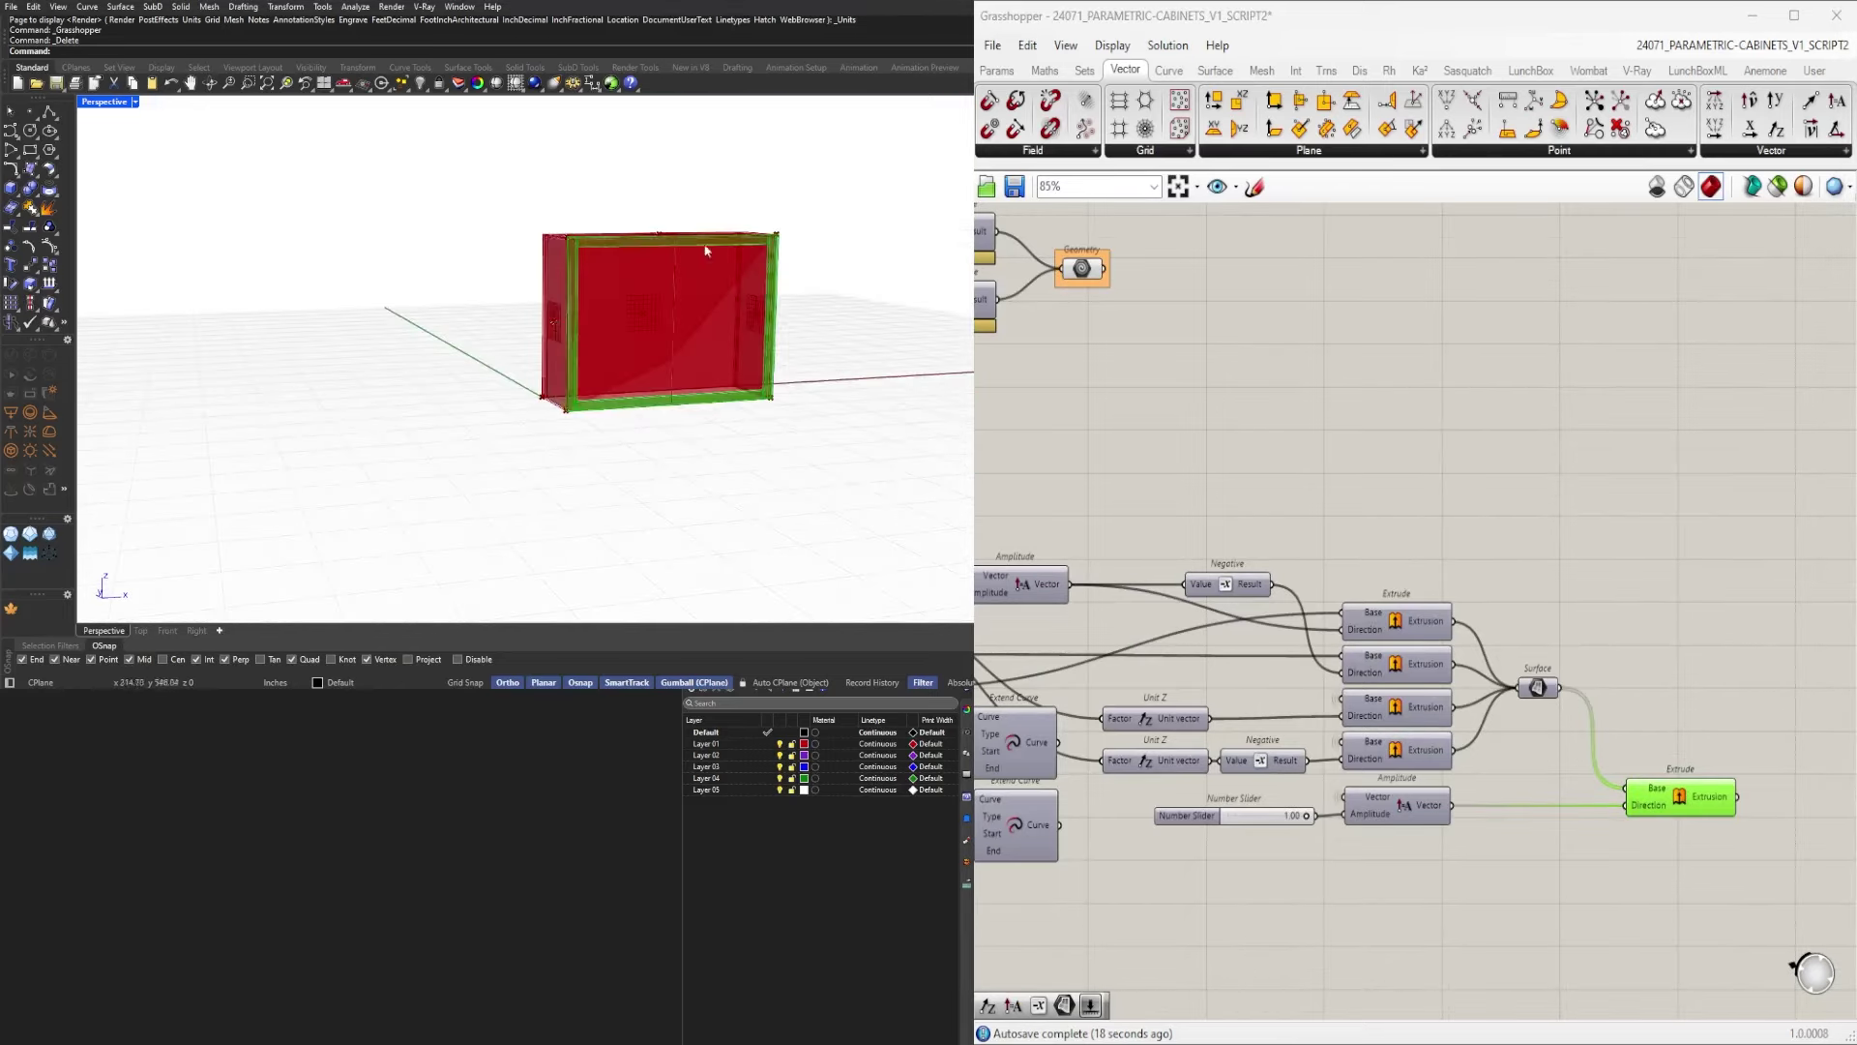
scroll(706, 249, up, 5)
right_drag(640, 290, 696, 314)
click(1213, 513)
scroll(1587, 753, down, 2)
click(1650, 782)
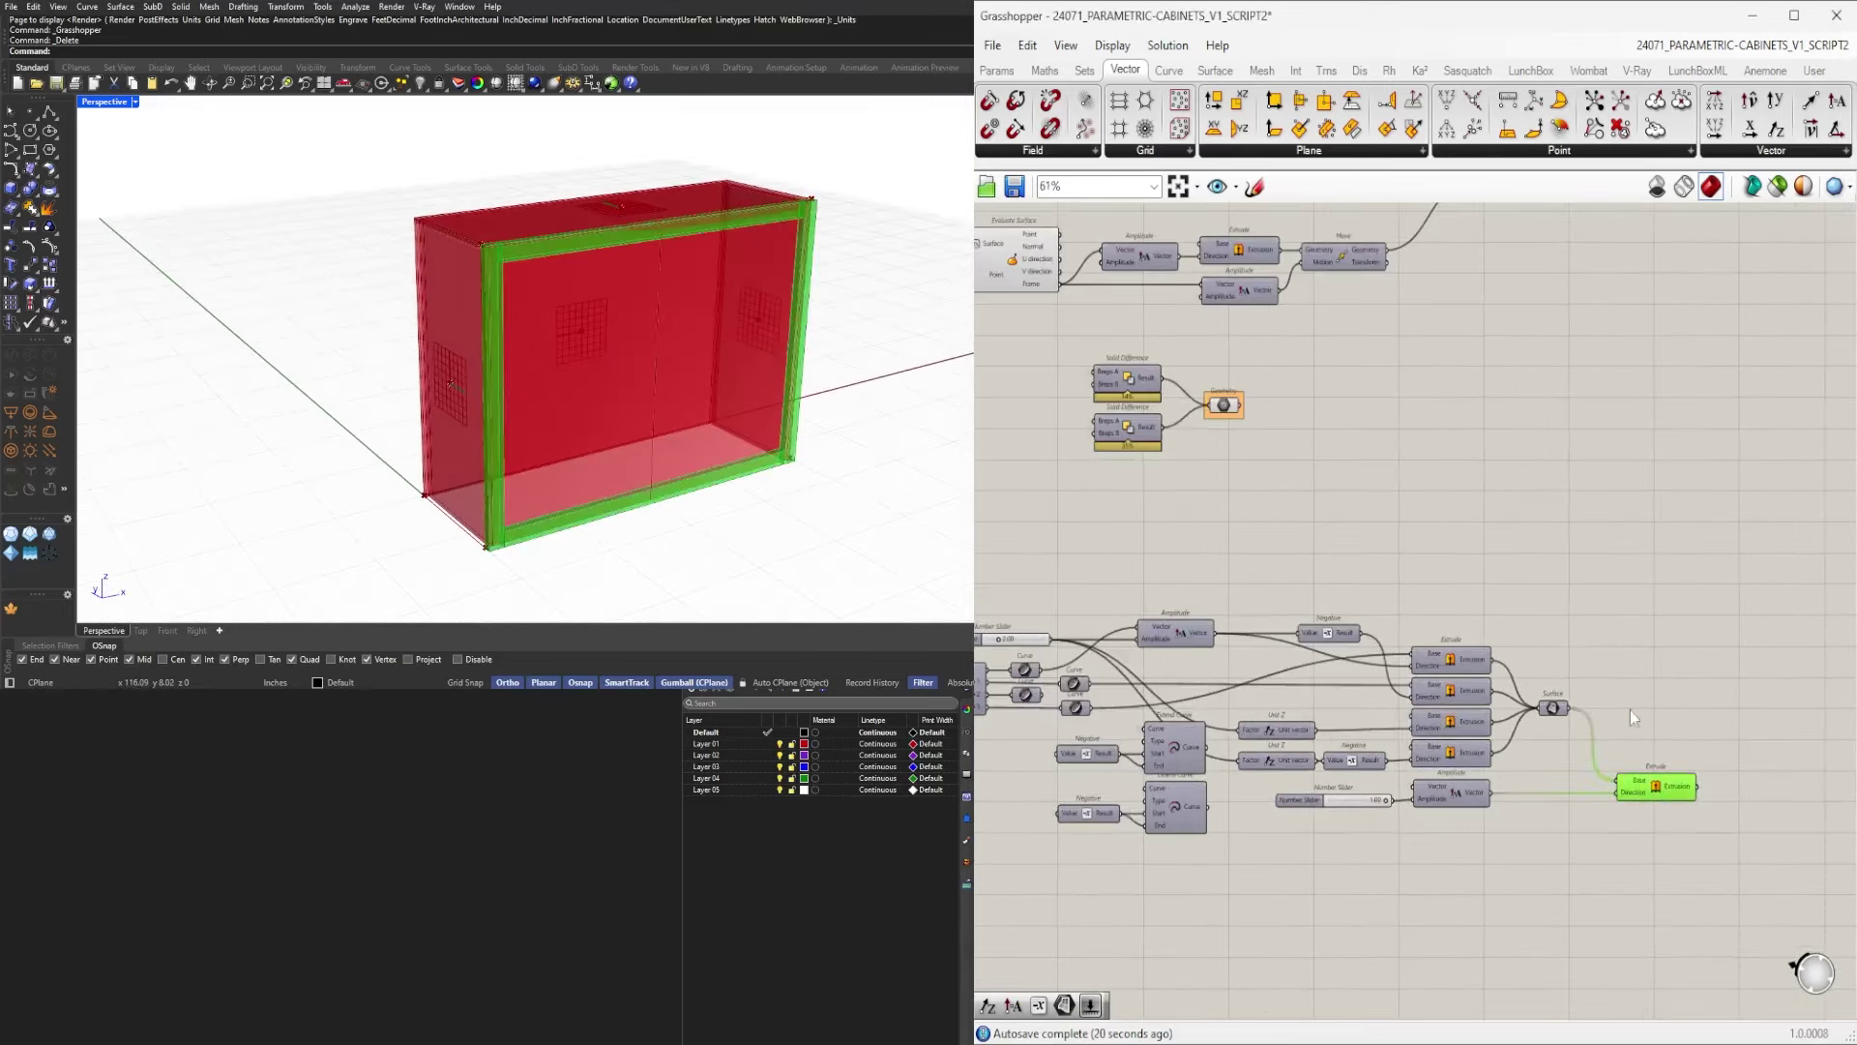
Highlight the cabinet Geometry parameter and the final Extrude in turn and examine how the face frame sits on the cabinet.
right_drag(1289, 504, 1579, 557)
drag(1591, 513, 1509, 419)
click(1539, 519)
right_drag(1694, 581, 1234, 532)
drag(1602, 840, 1496, 725)
mouse_move(566, 343)
right_down()
mouse_move(647, 304)
mouse_move(593, 346)
right_up()
right_drag(571, 522, 523, 410)
scroll(598, 463, up, 4)
scroll(602, 468, down, 2)
scroll(523, 410, down, 6)
scroll(514, 306, up, 3)
right_drag(501, 287, 536, 355)
click(1294, 495)
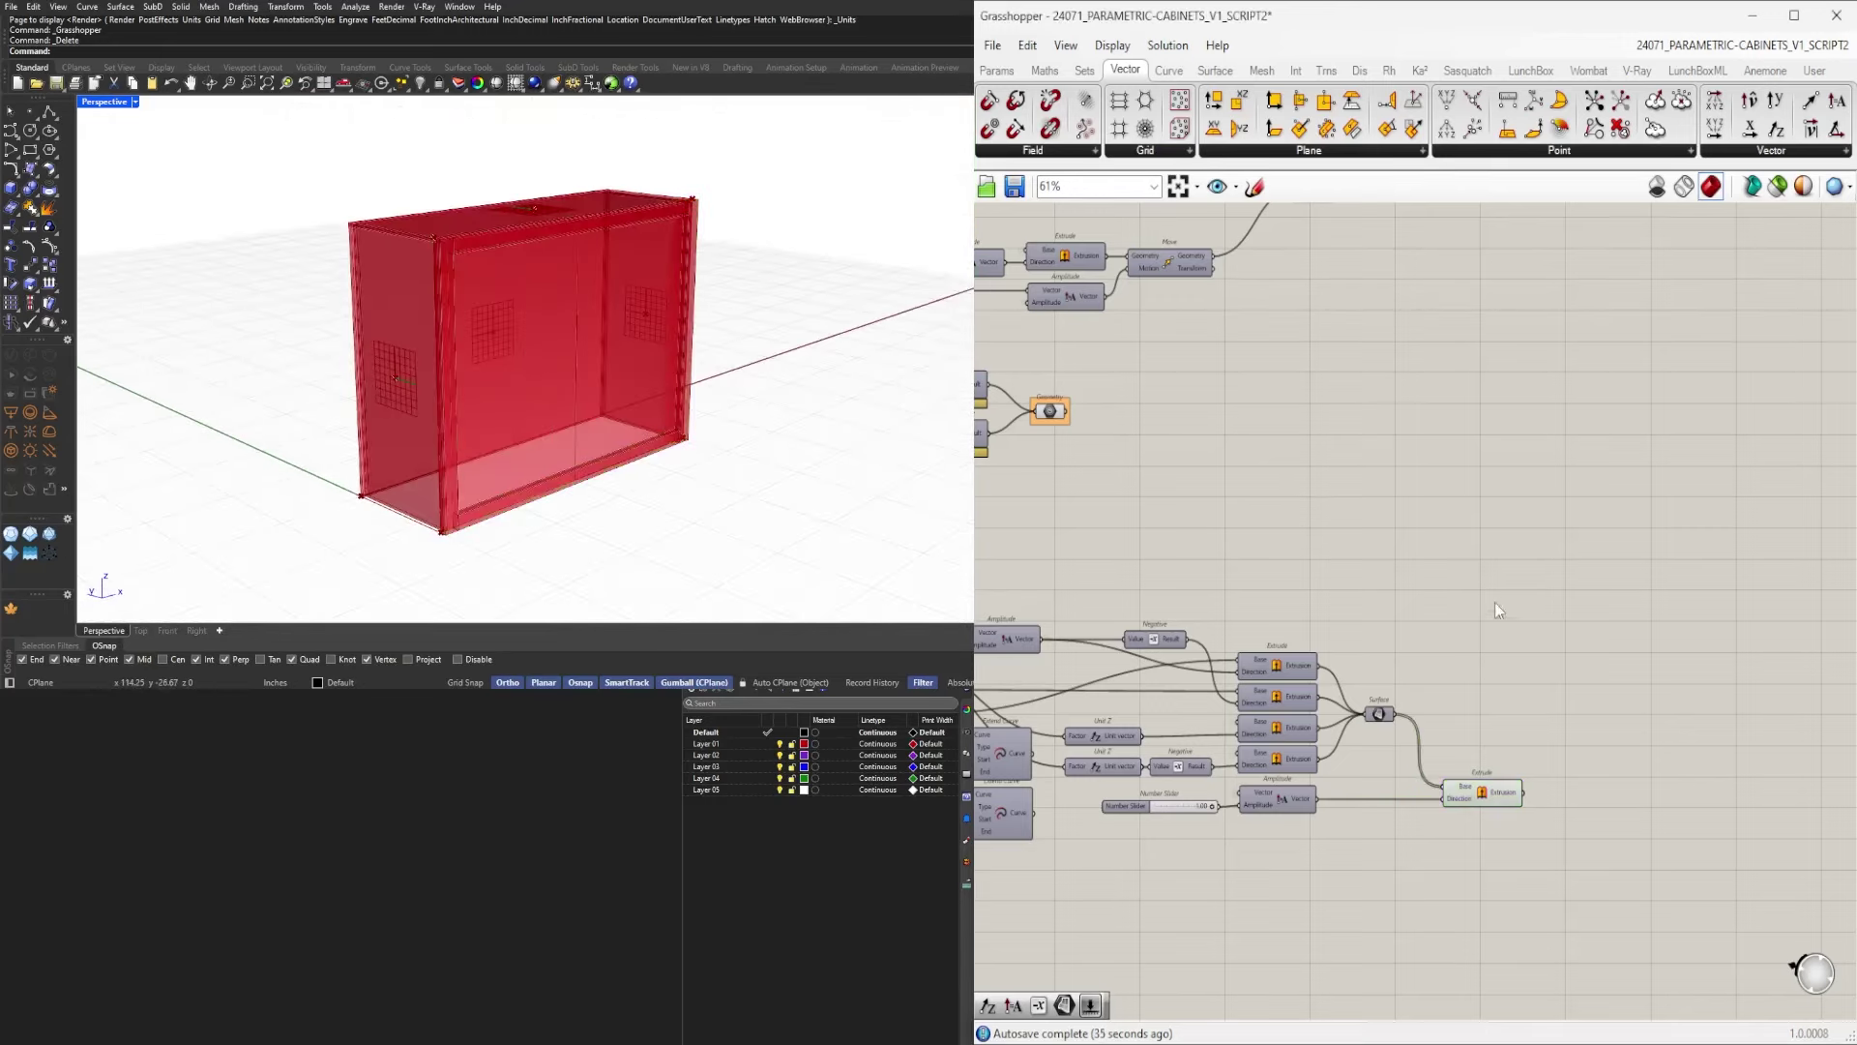
Highlight the two cabinet Geometry parameters together with the final Extrude and examine the assembled cabinet from the front.
right_drag(1260, 525, 1551, 671)
drag(1419, 588, 1344, 515)
scroll(1581, 634, down, 1)
right_drag(1581, 633, 1413, 605)
shift+drag(1660, 900, 1581, 814)
shift+drag(1465, 455, 1395, 332)
right_drag(620, 312, 522, 333)
scroll(1383, 583, down, 3)
Turn off the preview of the lower Surface, Divide Domain² and Isotrim group whose U Count is 2.
right_drag(1373, 590, 1729, 605)
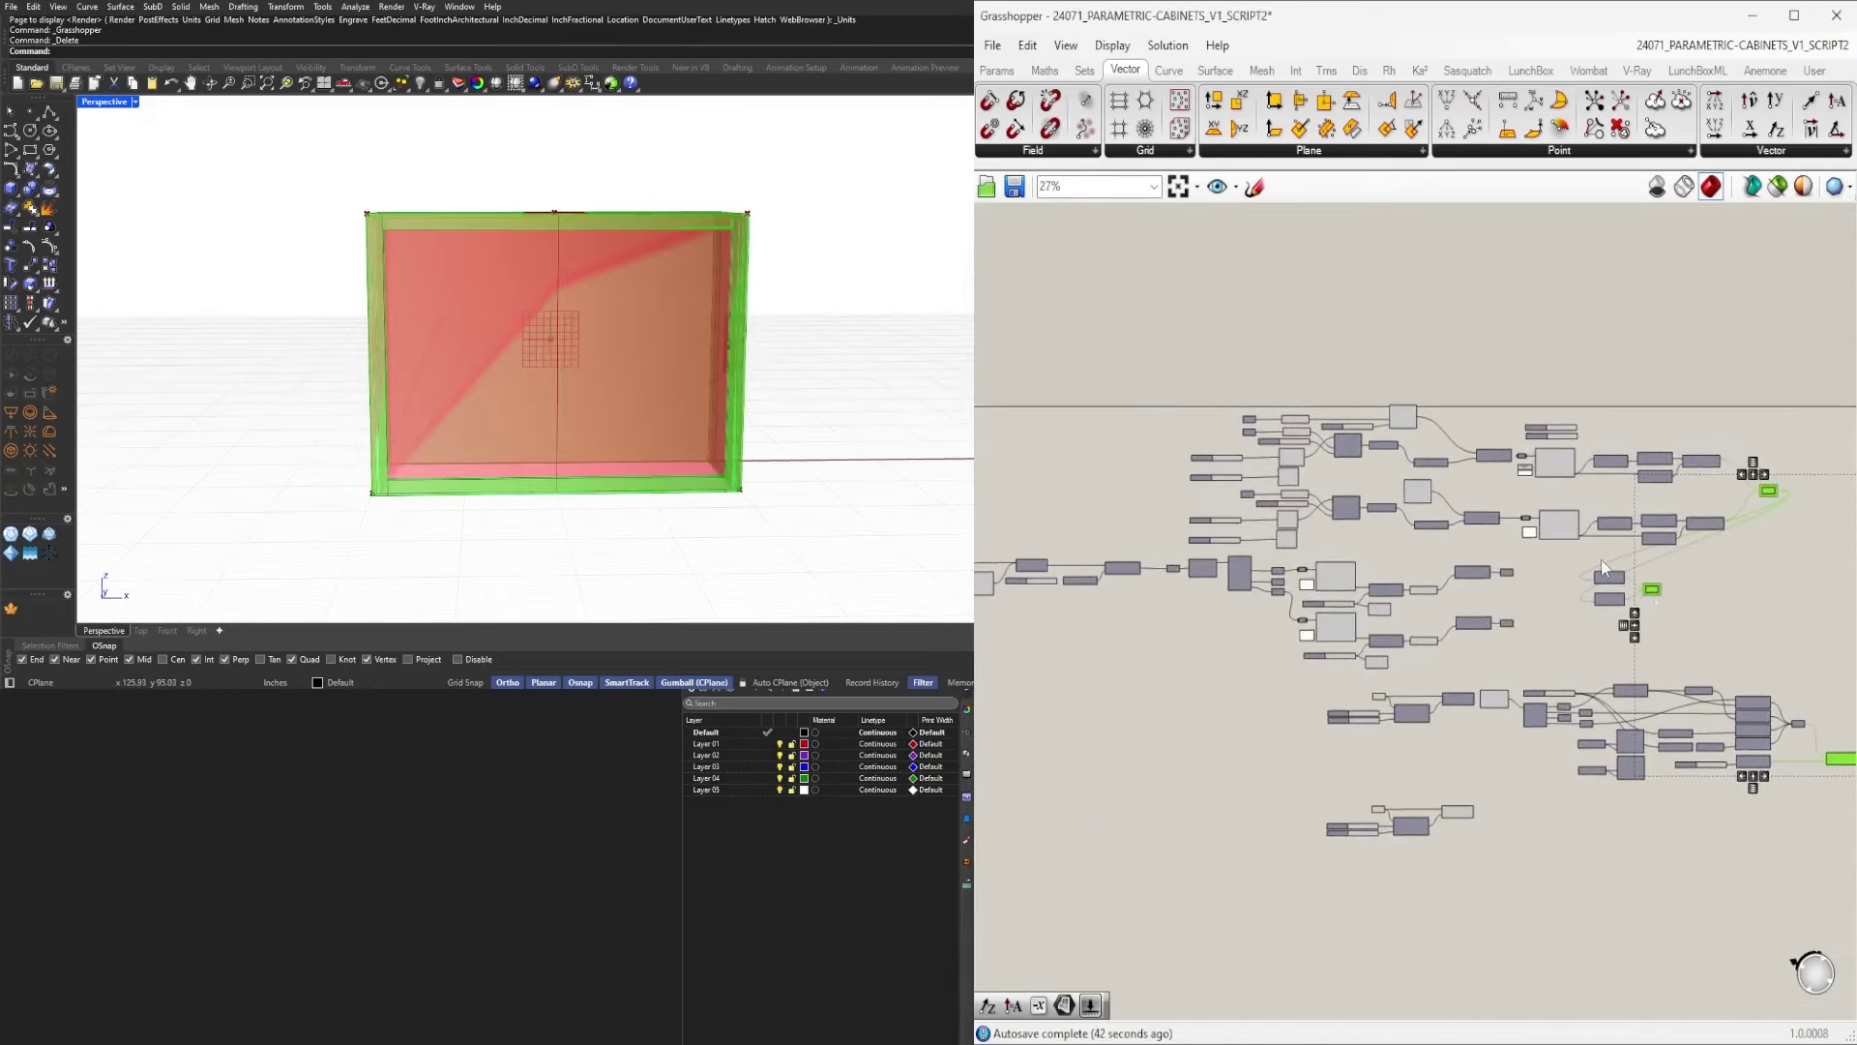
scroll(1502, 755, up, 3)
right_drag(1501, 755, 1494, 617)
scroll(1439, 732, up, 4)
drag(1444, 667, 1434, 666)
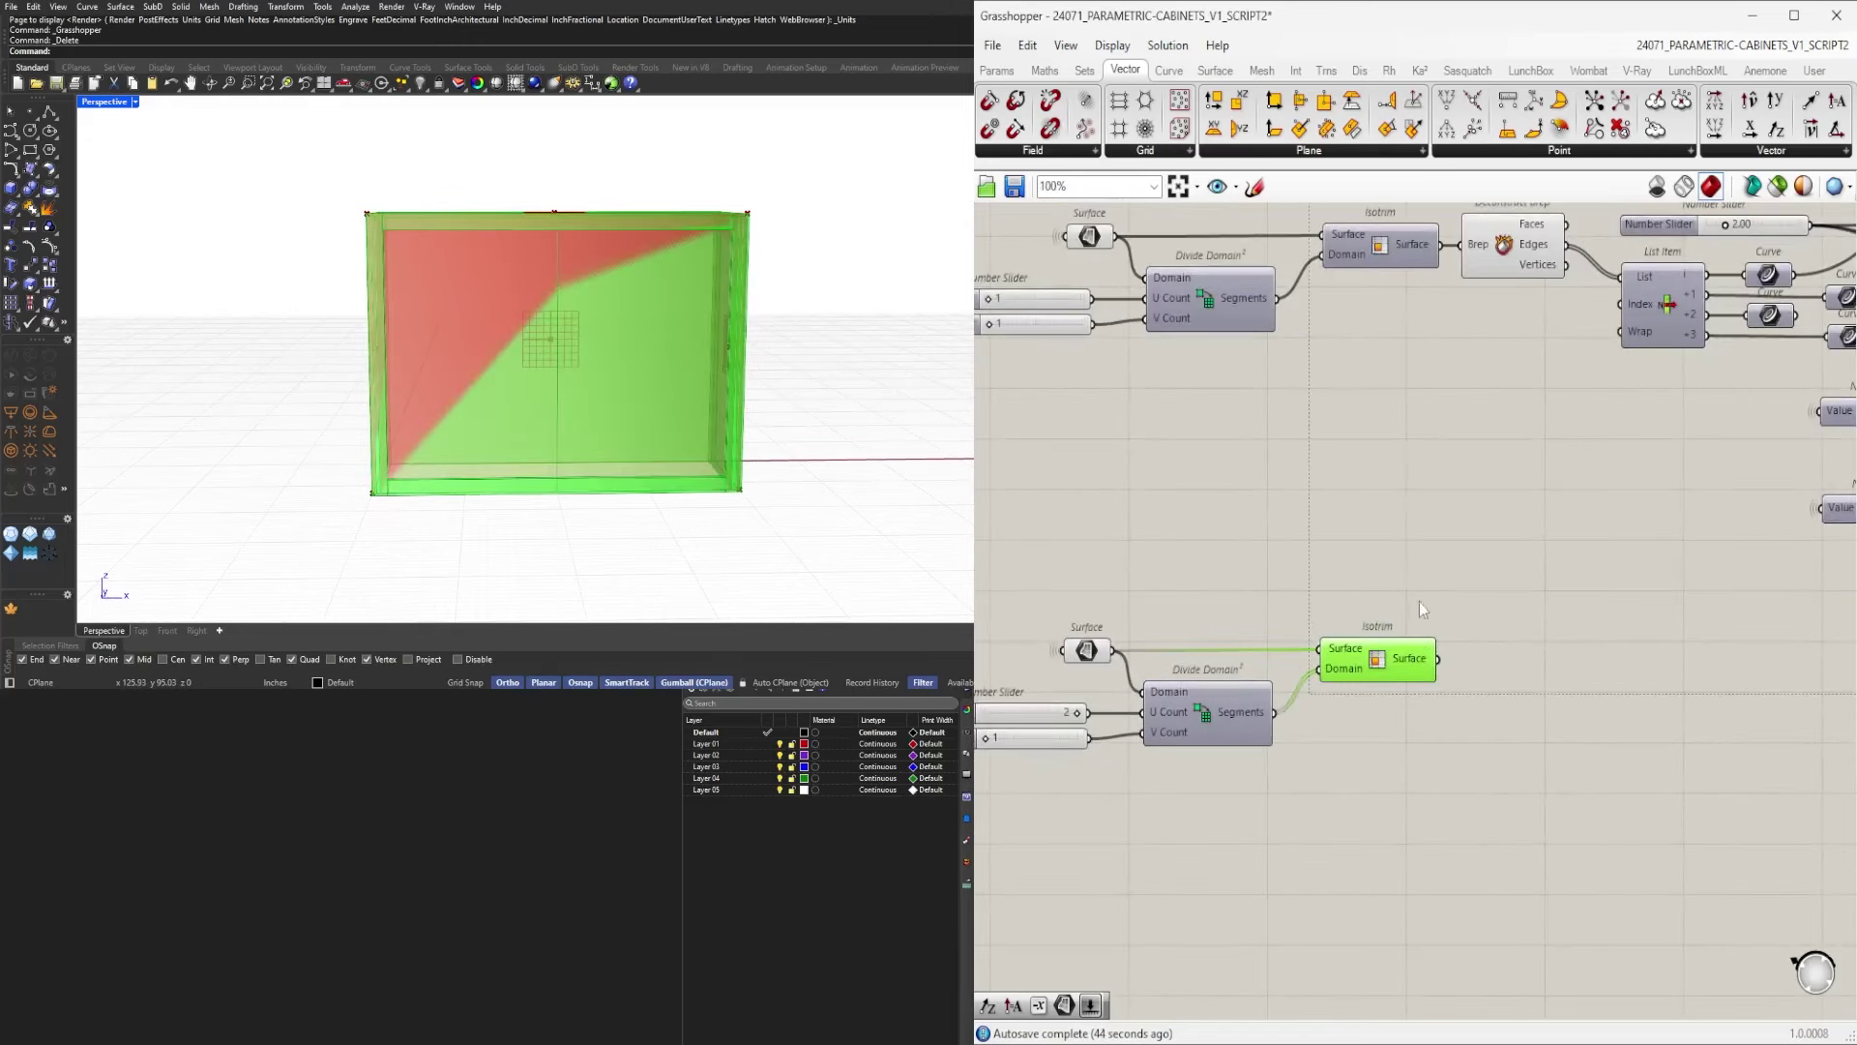
click(1452, 566)
drag(1494, 787, 1100, 542)
middle_click(1097, 534)
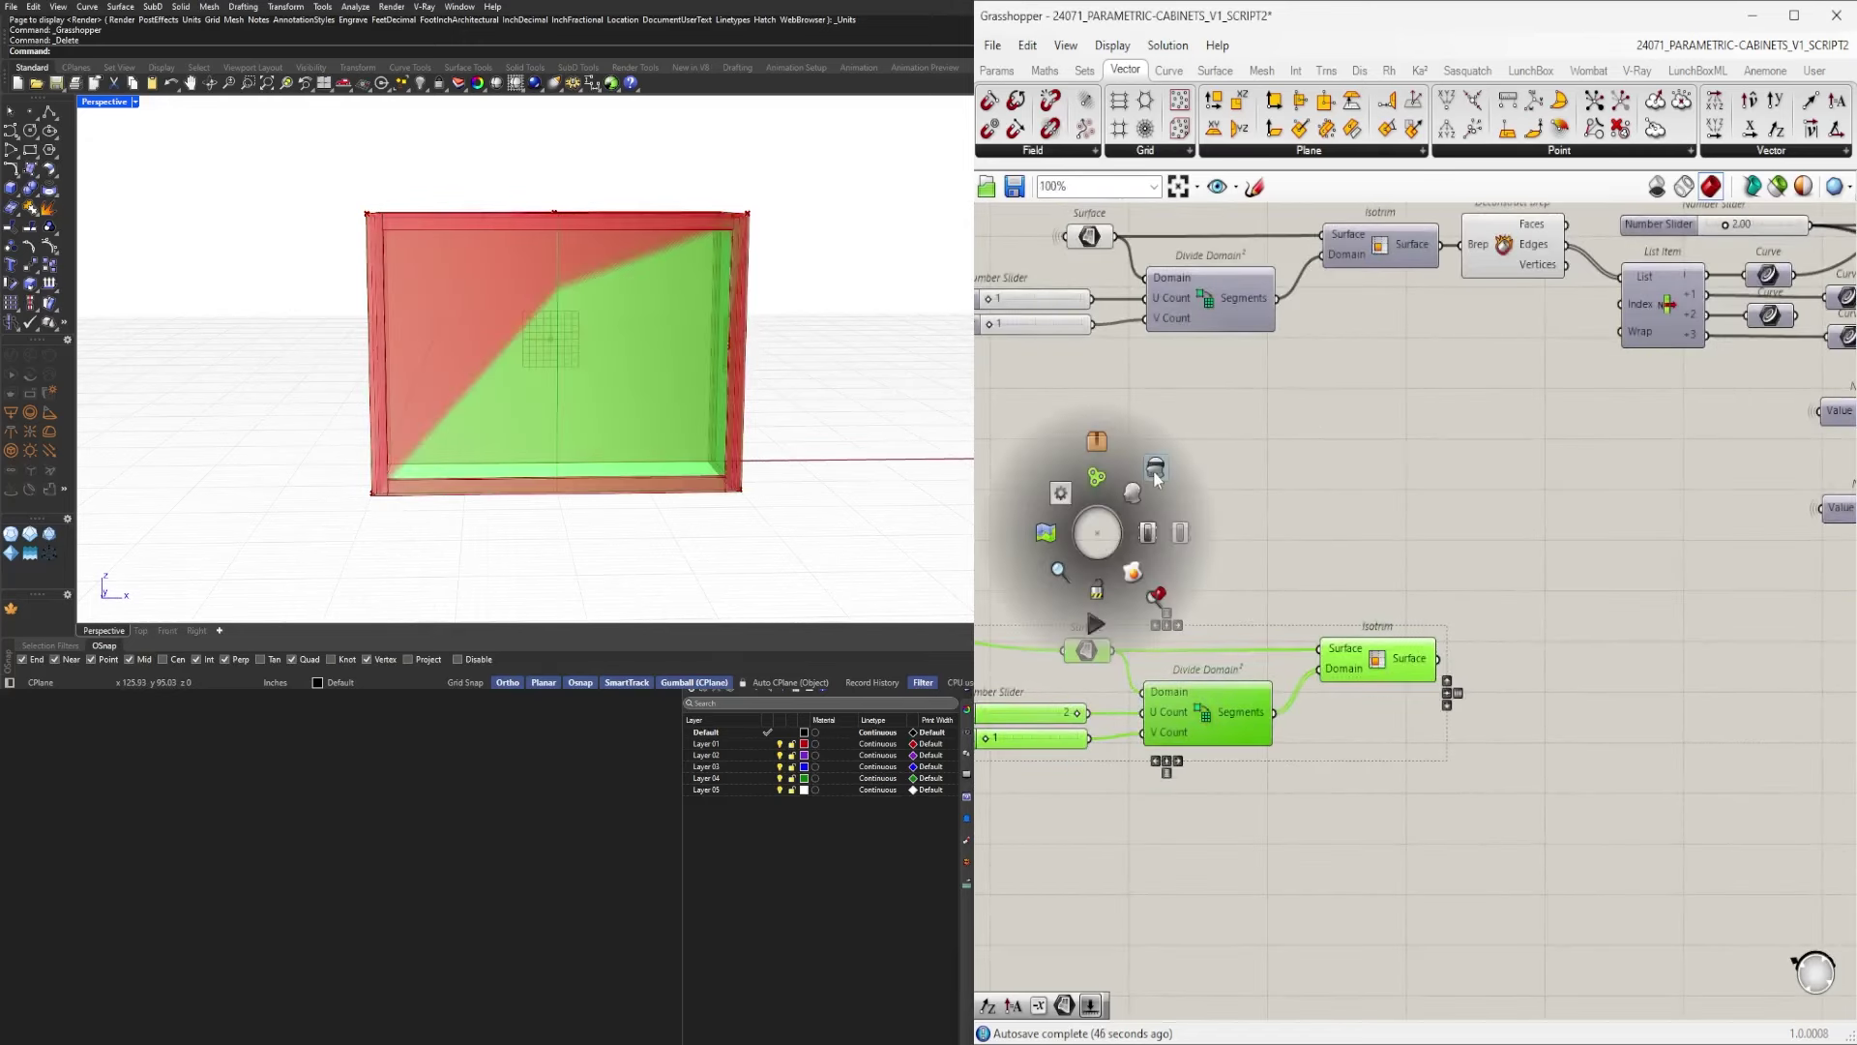
click(1149, 480)
scroll(1376, 633, down, 3)
click(1412, 639)
scroll(1645, 682, down, 1)
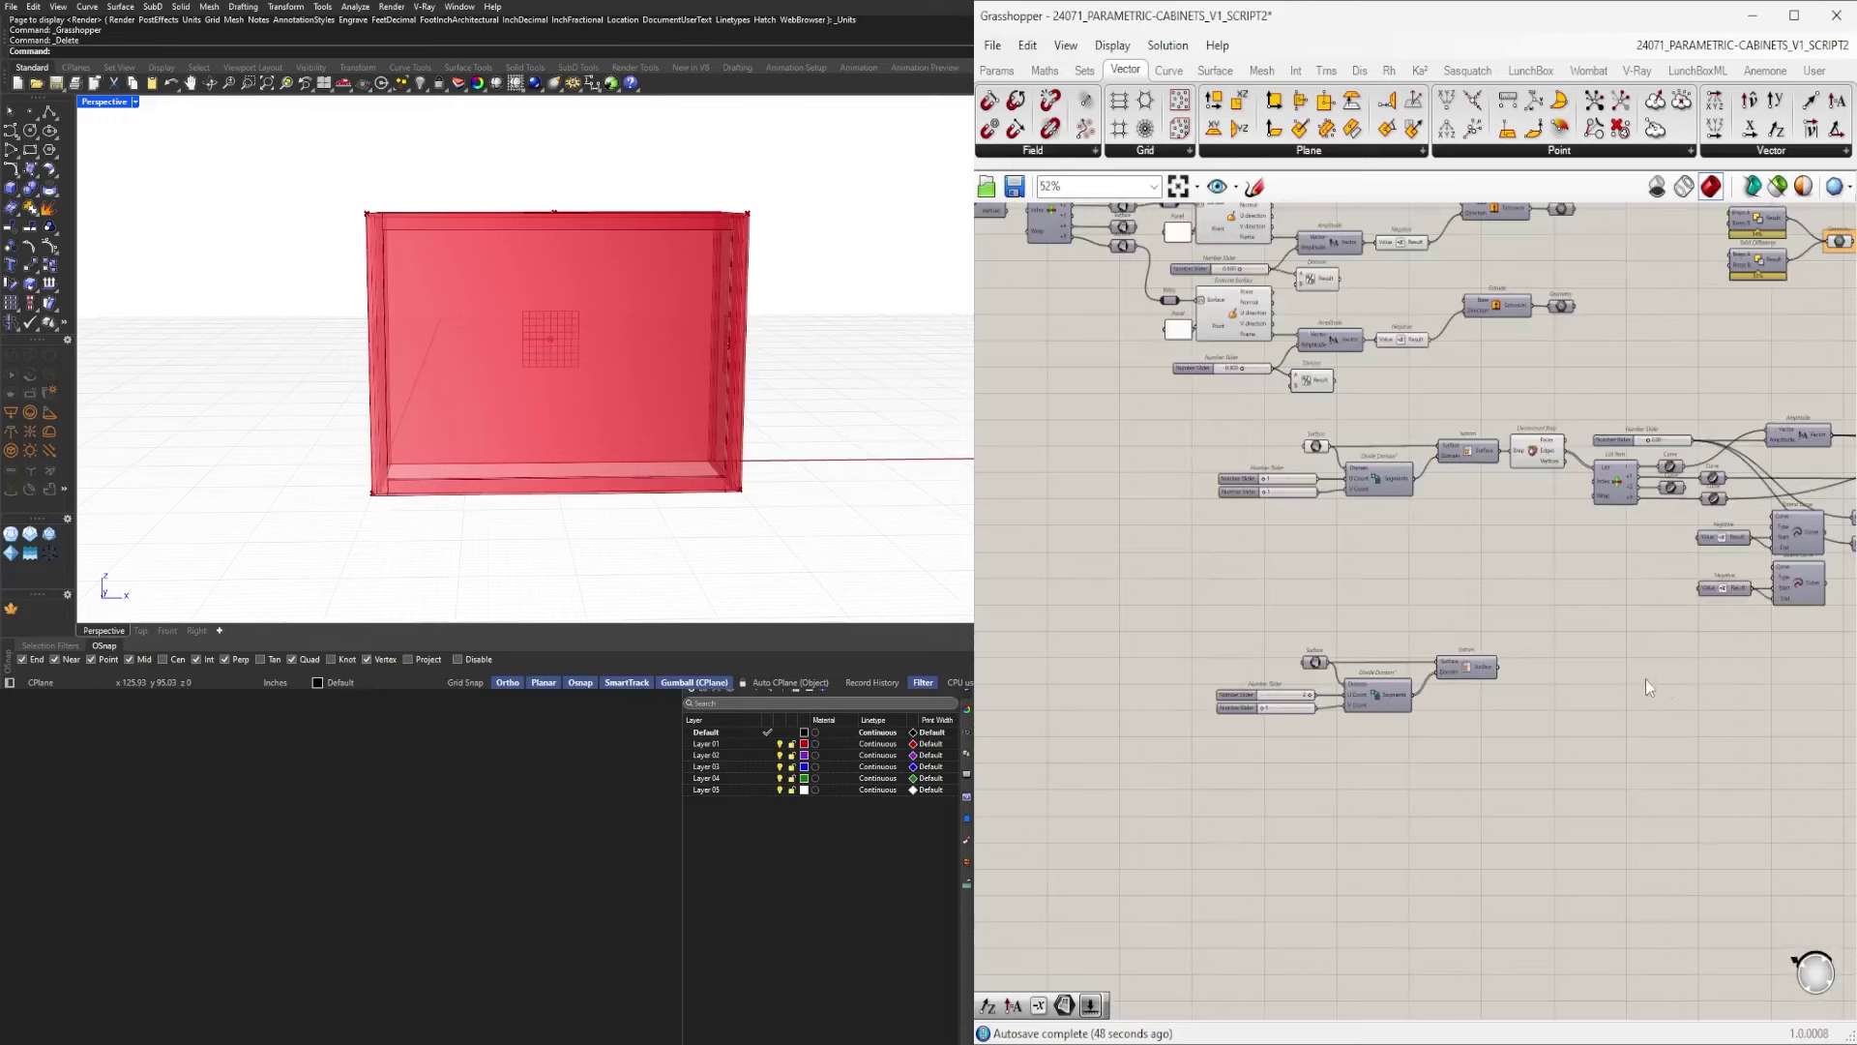
Add a Move component directly below the final Extrude.
right_drag(1648, 684, 1236, 750)
scroll(1598, 584, up, 3)
right_drag(1633, 726, 1519, 667)
scroll(1664, 673, down, 1)
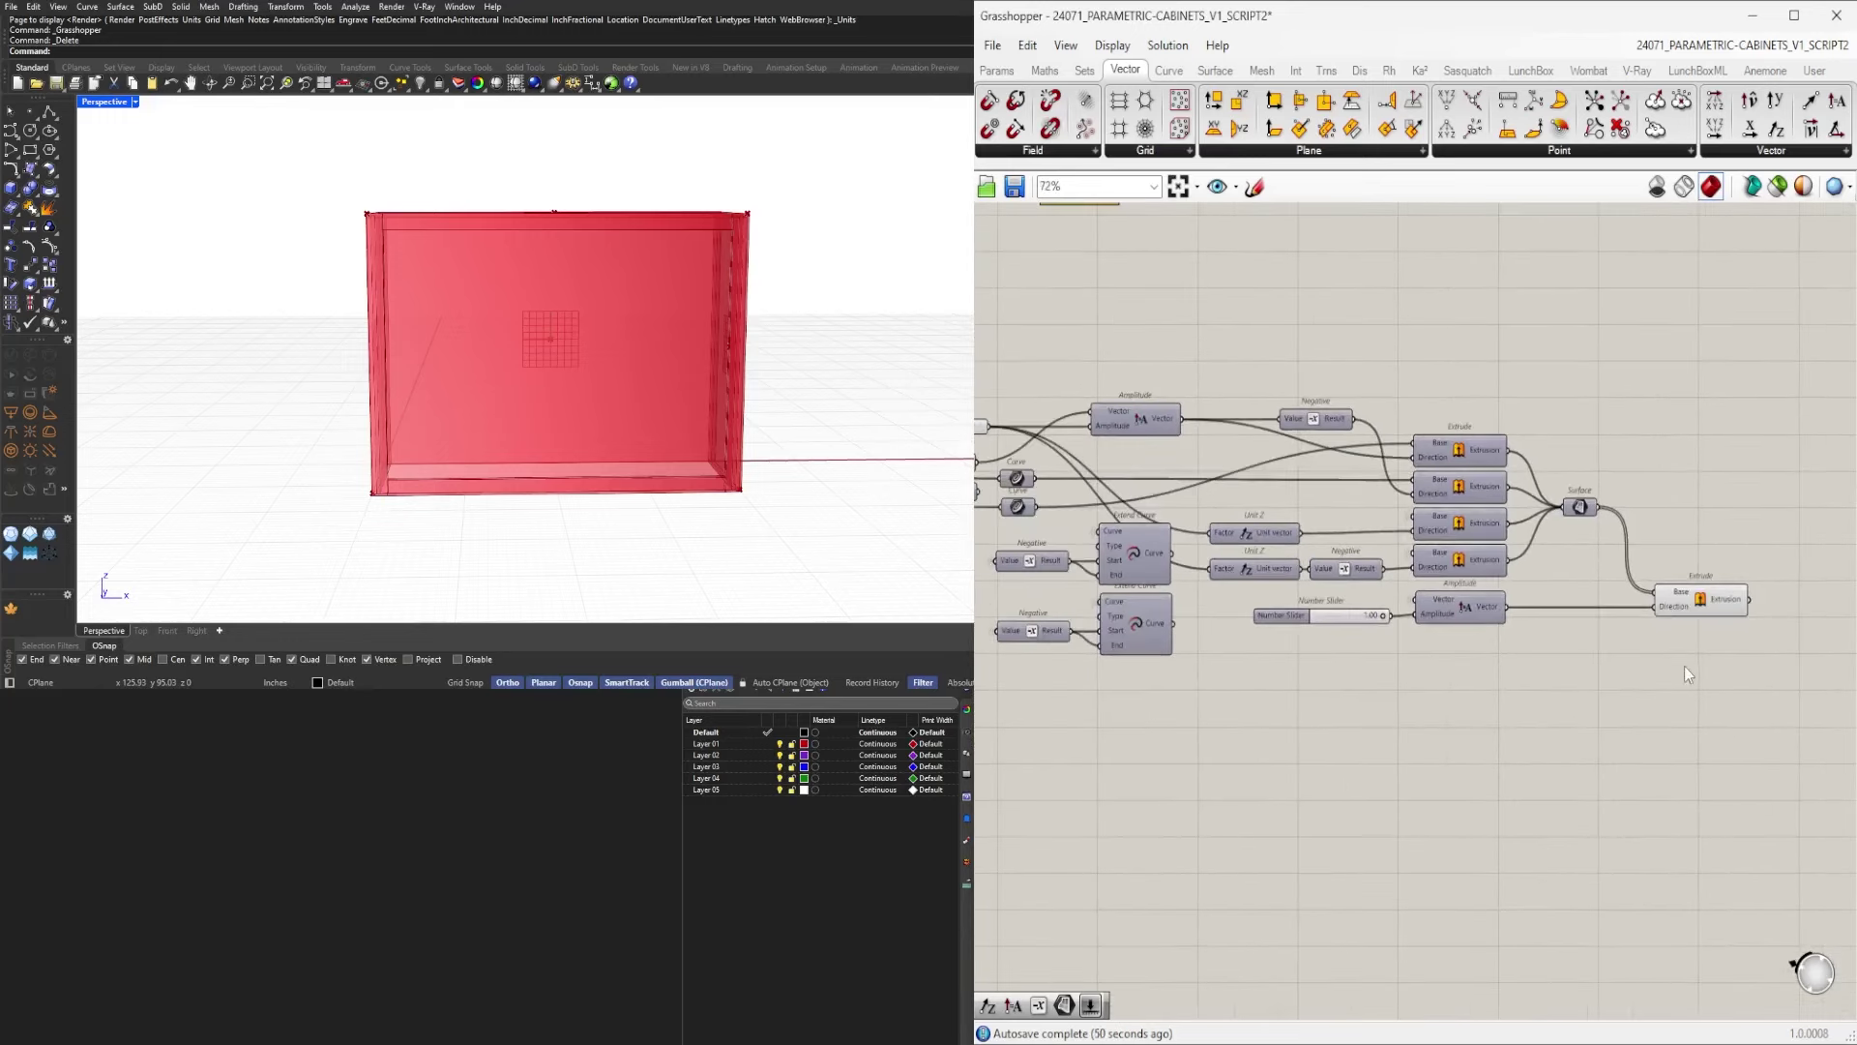
double_click(1706, 647)
text(mo)
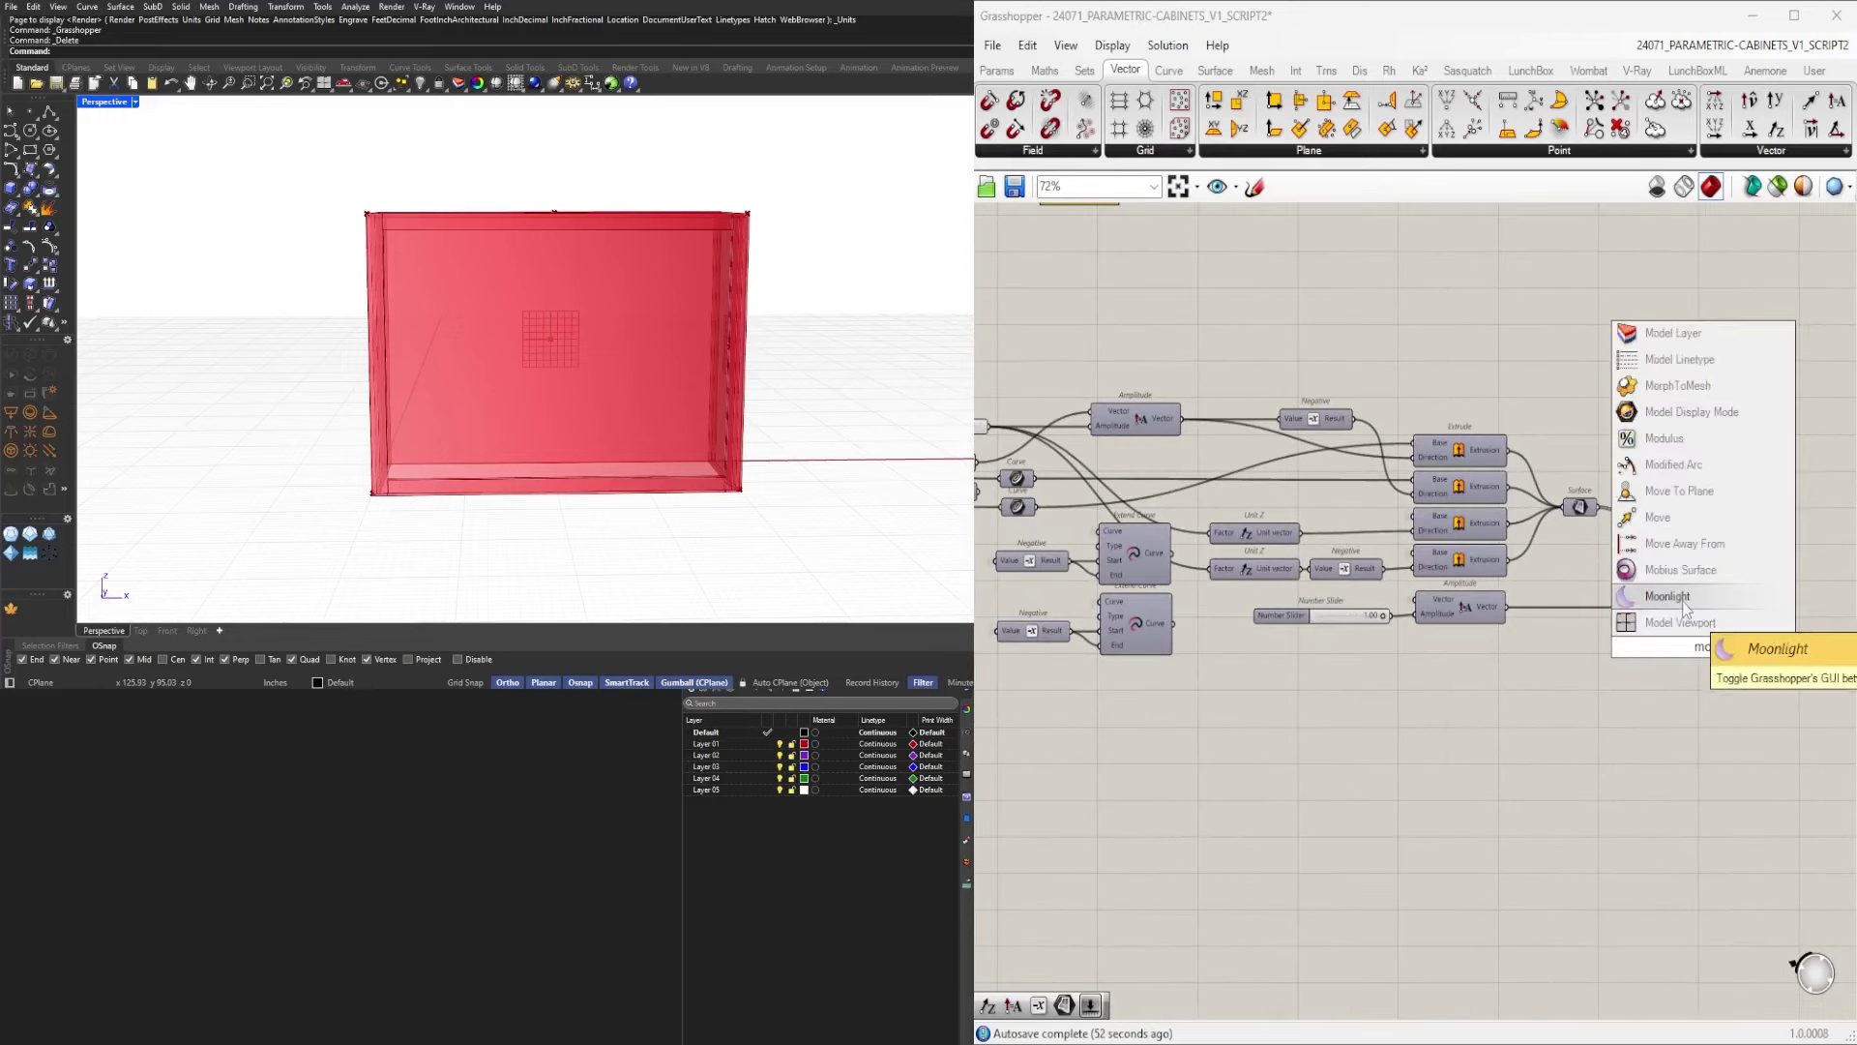
click(1658, 518)
scroll(1499, 611, up, 2)
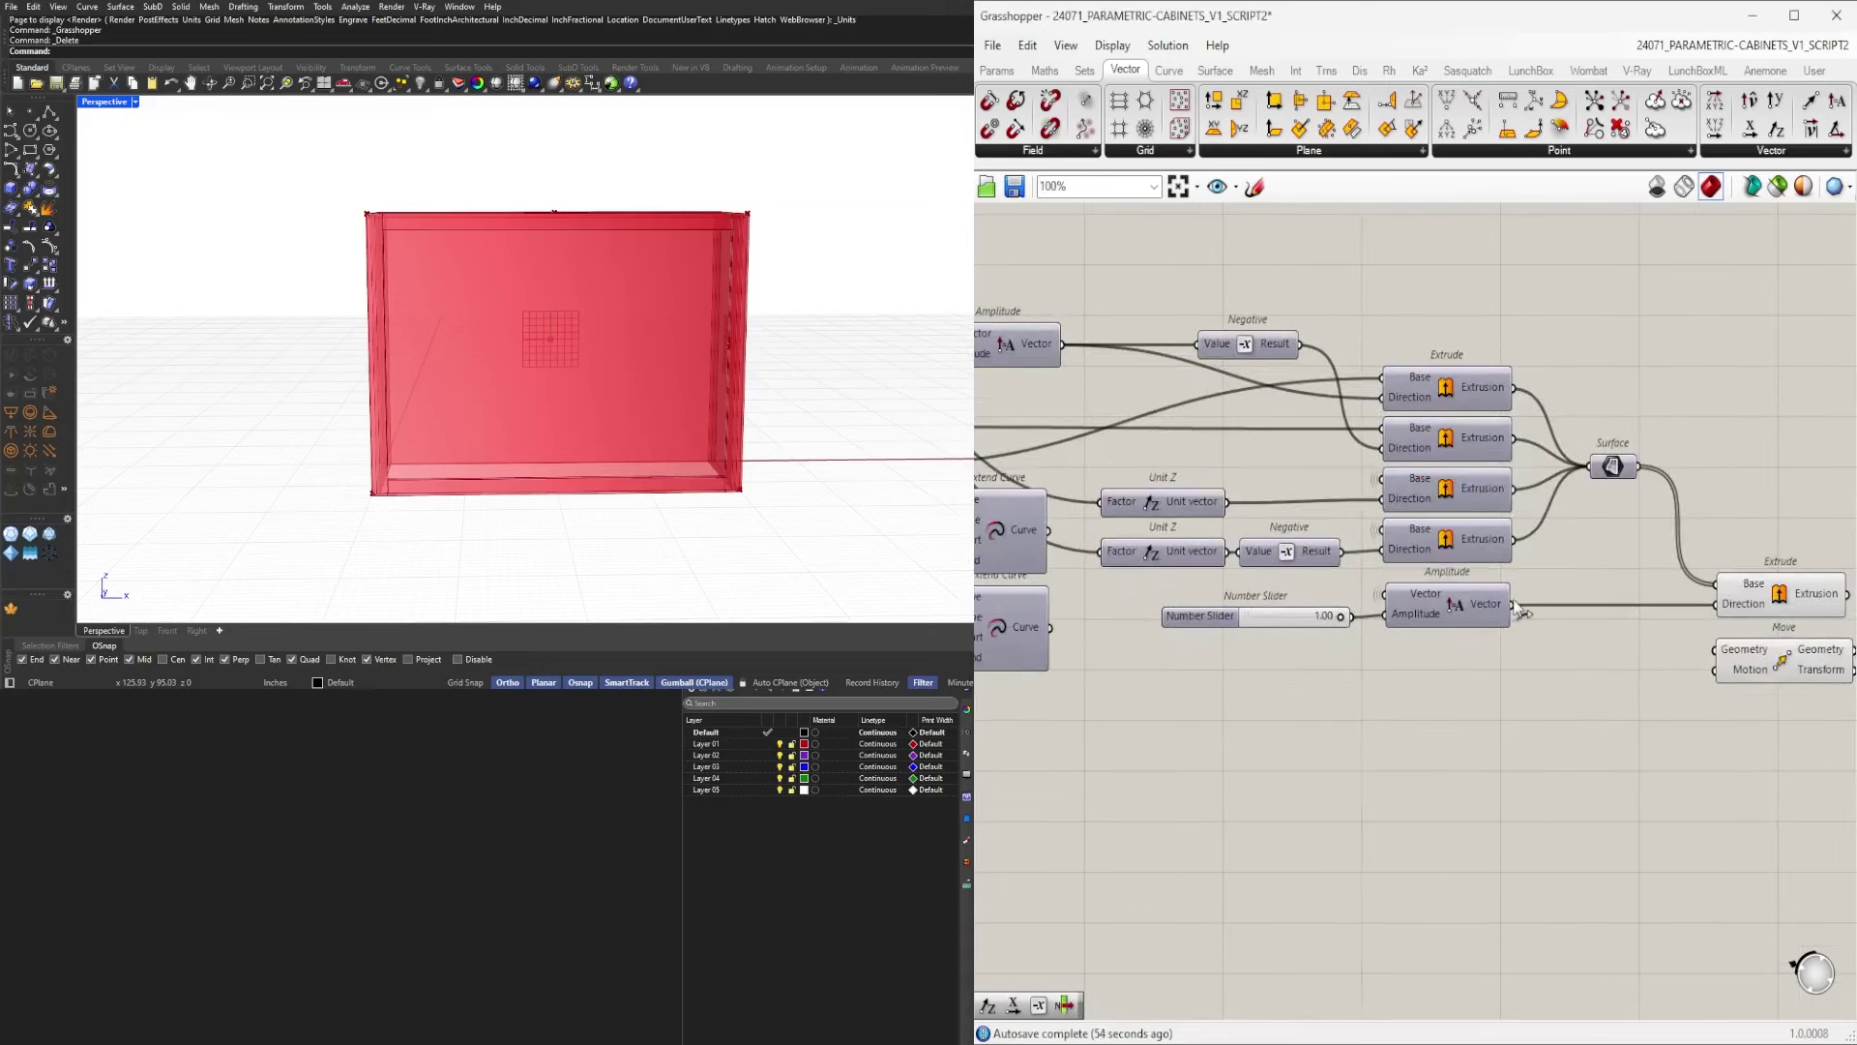
Connect the thickness Amplitude's Vector to Move's Motion and the lower Isotrim's Surface to Move's Geometry.
scroll(1679, 667, down, 5)
scroll(1138, 751, up, 5)
right_drag(1138, 752, 1265, 684)
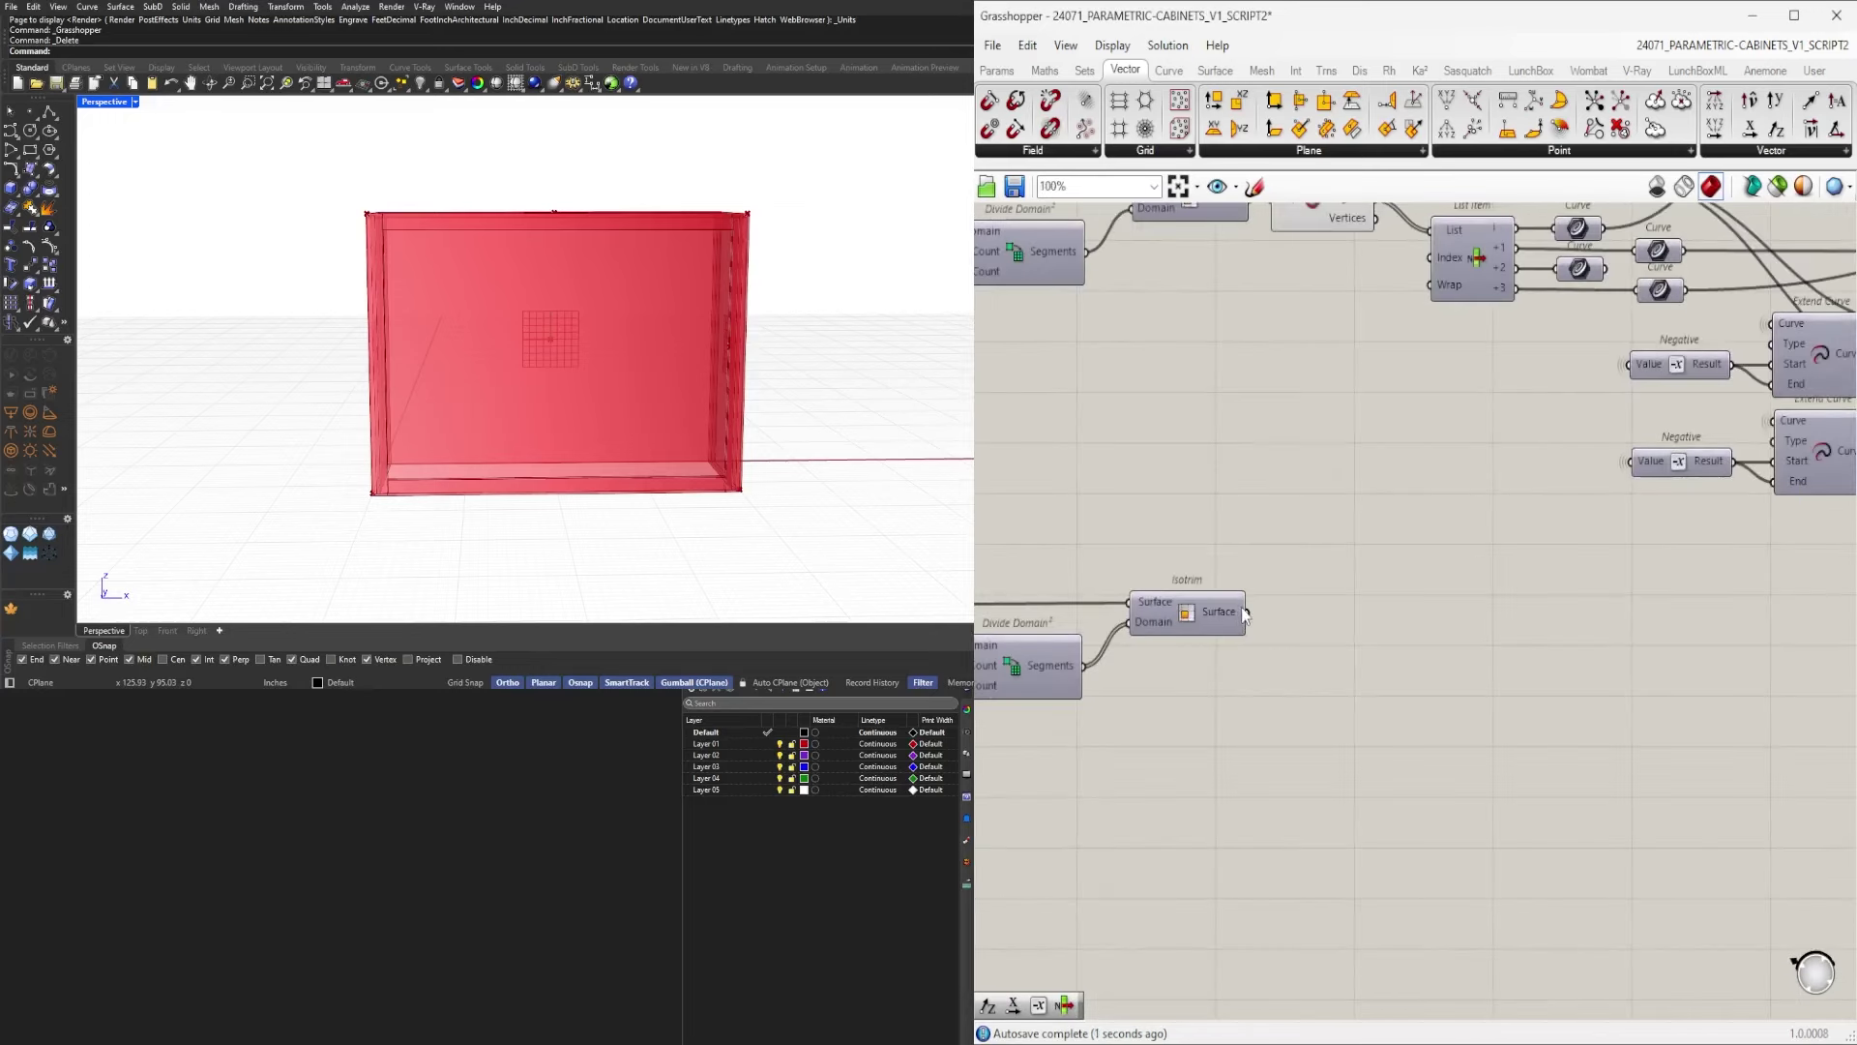
scroll(1269, 612, down, 5)
drag(1247, 614, 1581, 515)
scroll(1610, 598, up, 5)
click(1634, 533)
scroll(1384, 626, down, 4)
Move the lower Surface, sliders, Divide Domain² and Isotrim group to just below the thickness slider and its Amplitude.
right_drag(1107, 683, 1471, 726)
click(1472, 725)
drag(1393, 759, 1079, 667)
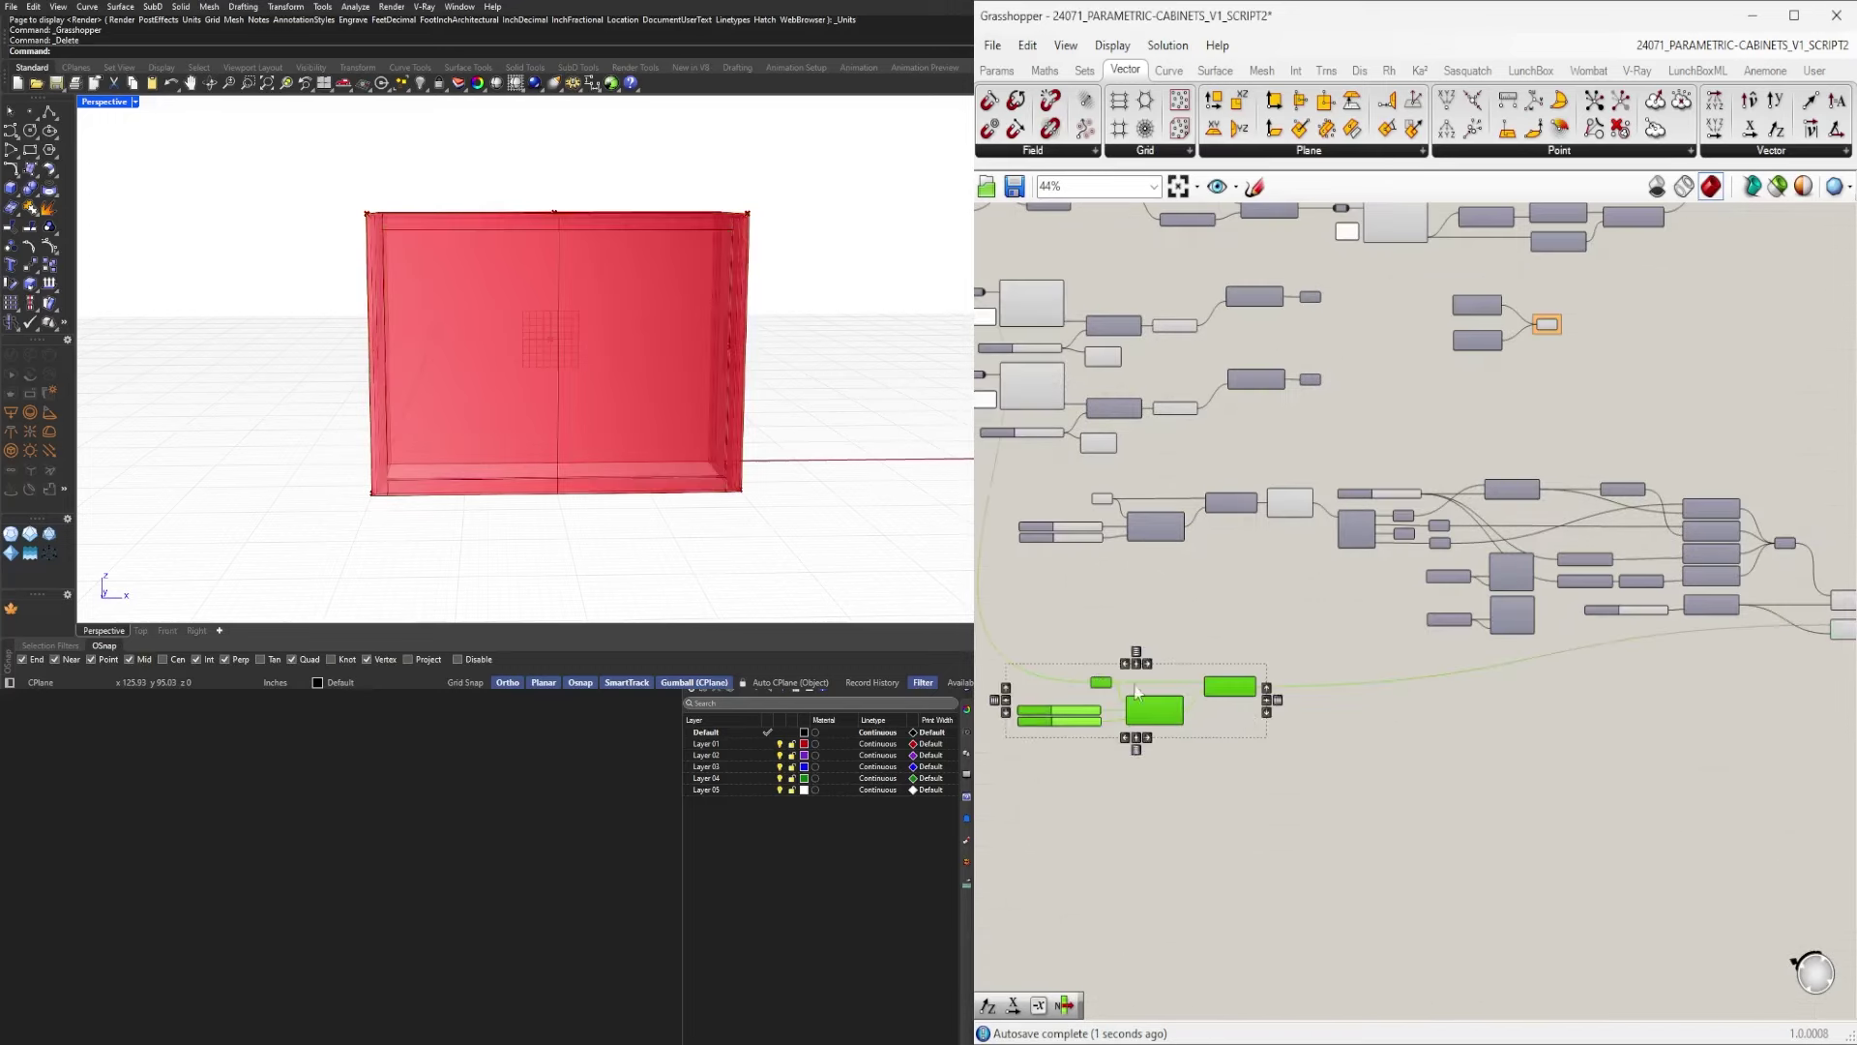
drag(1221, 701, 1712, 660)
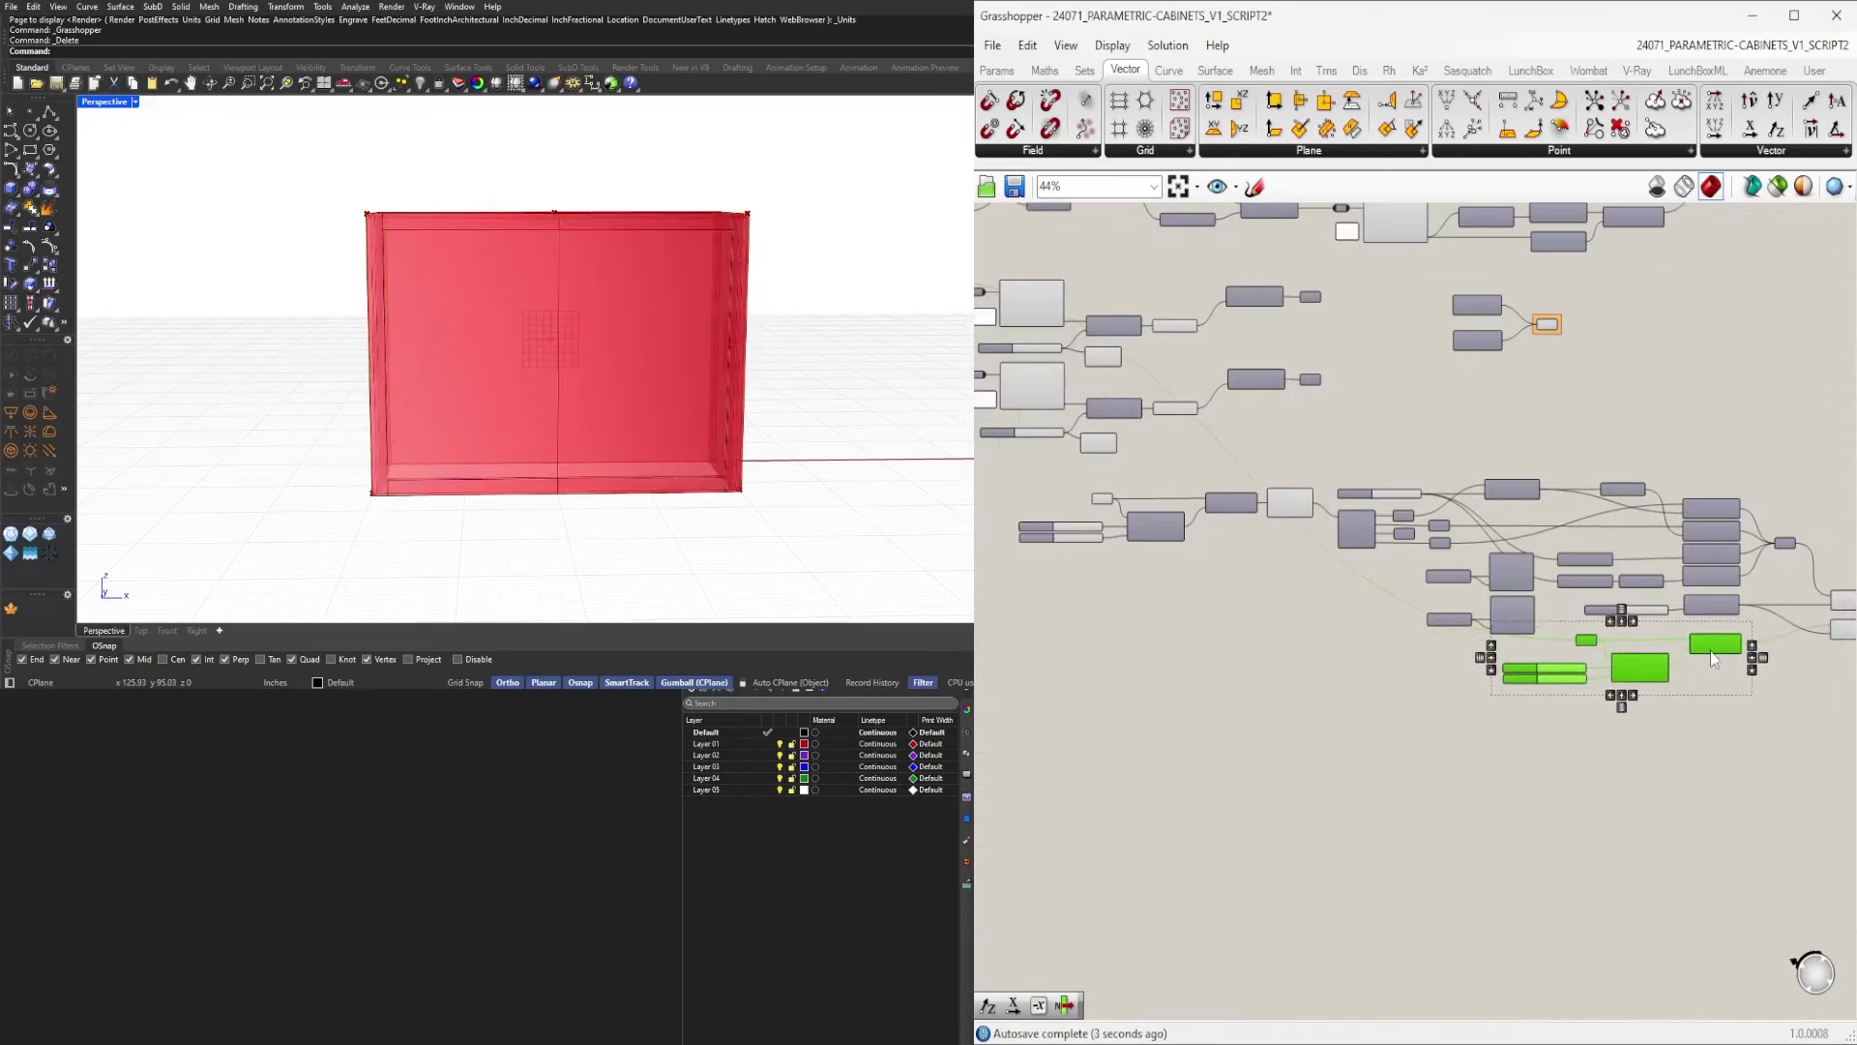
click(1710, 757)
right_drag(1811, 701, 1439, 762)
scroll(1497, 679, up, 4)
Check the Move and final Extrude geometry against each other, and turn off the preview of Move.
click(1484, 686)
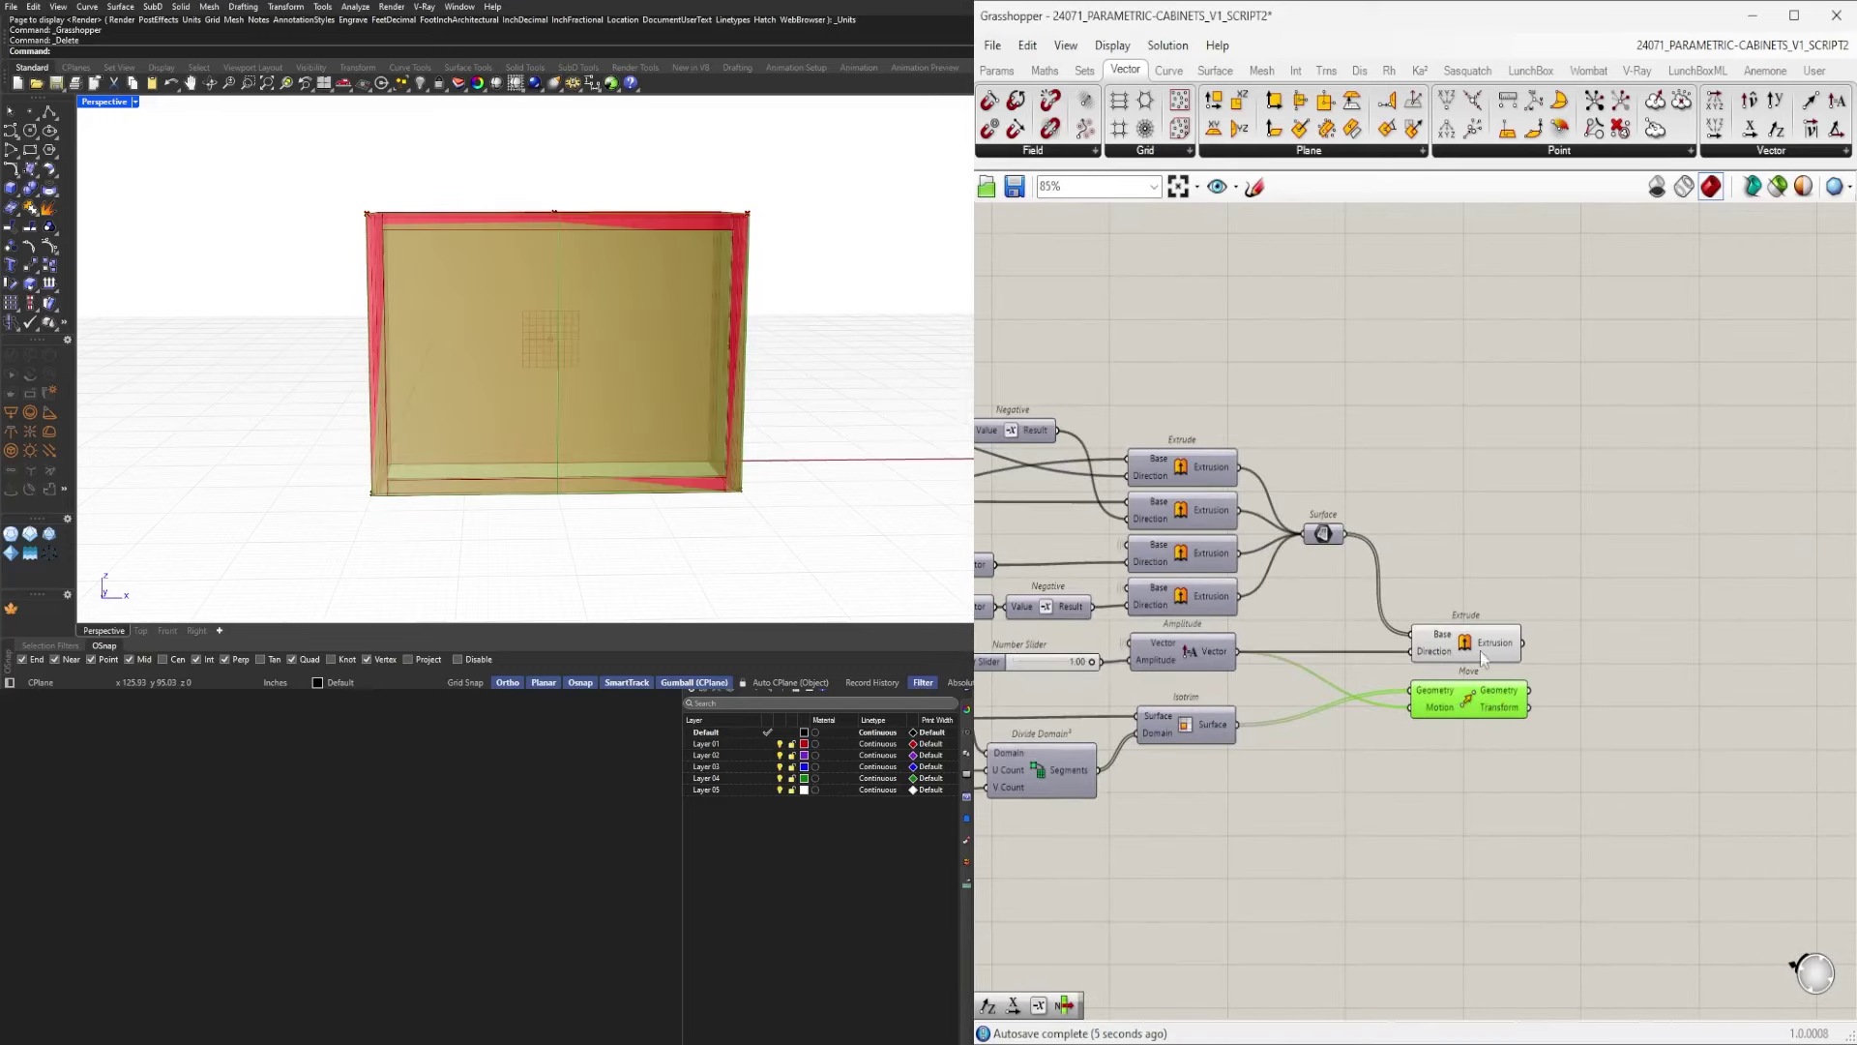
shift+click(1483, 640)
click(1504, 550)
click(1481, 702)
middle_click(1483, 703)
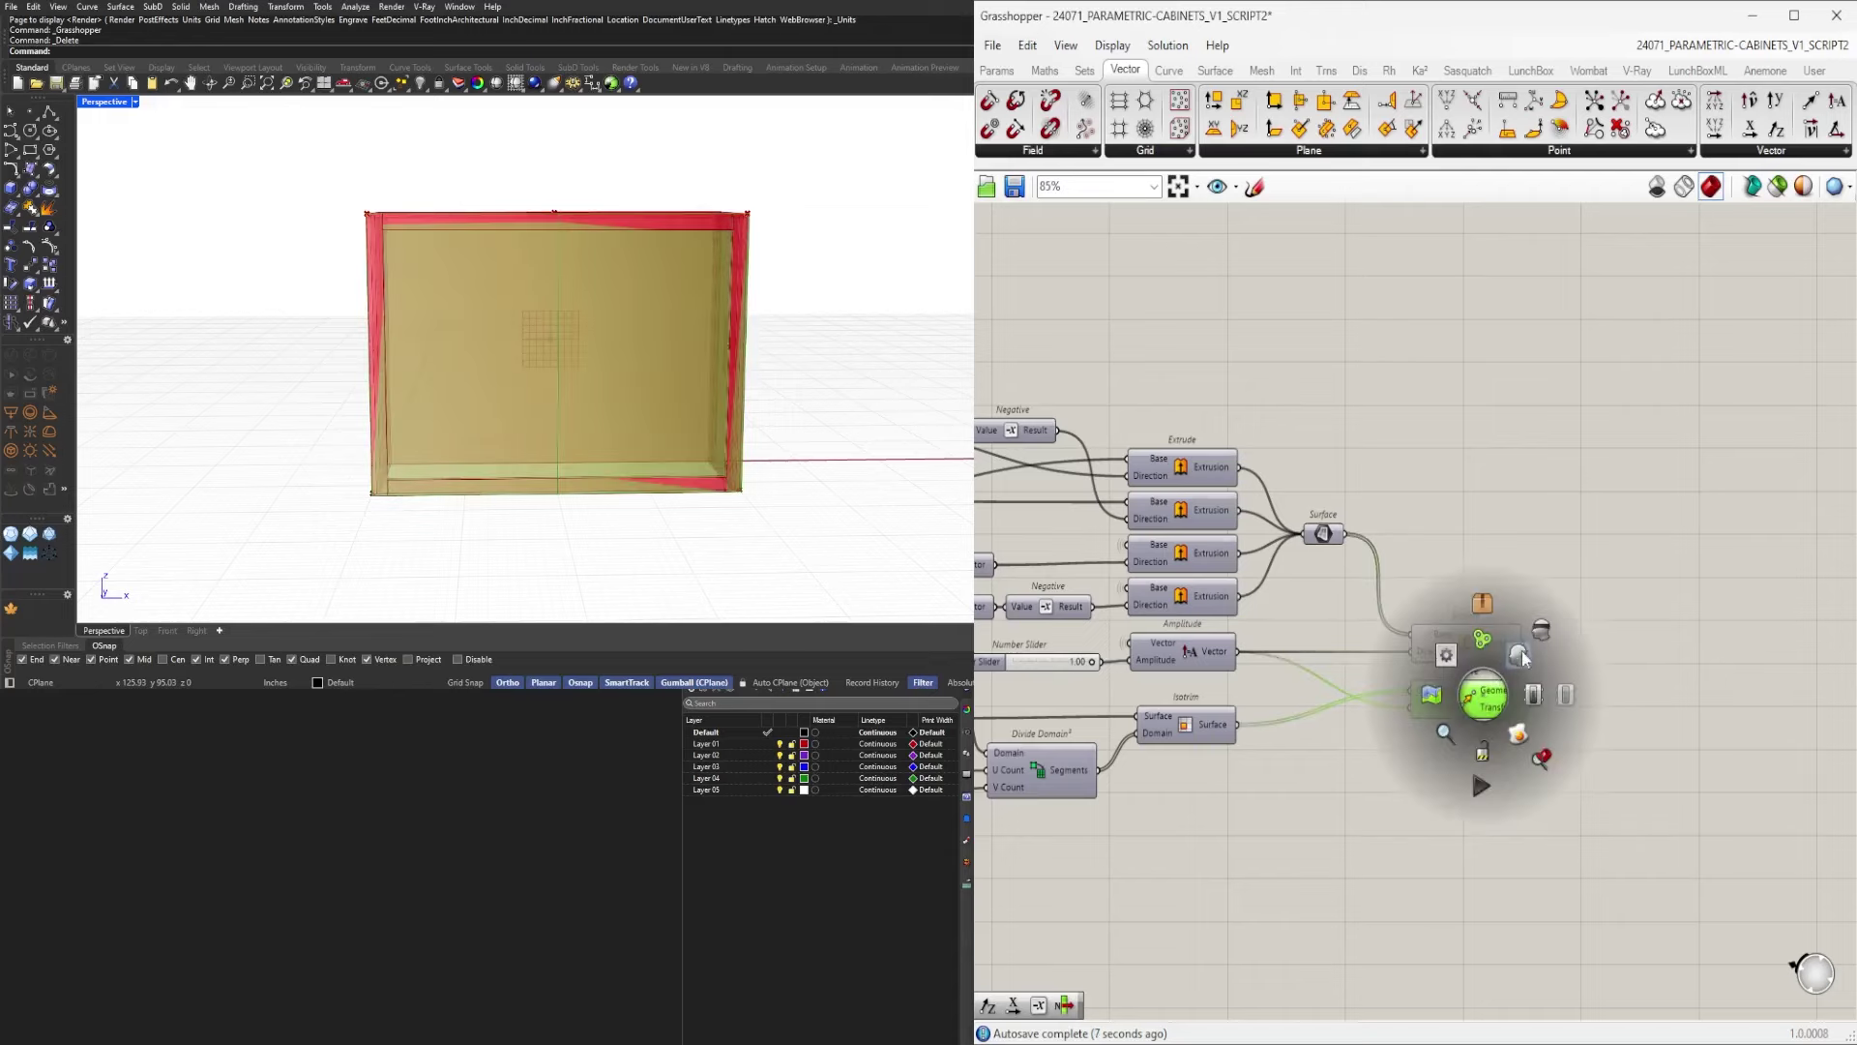
click(1536, 636)
Add a Surface container fed by Move's Geometry output, and arrange both components compactly beneath the final Extrude.
scroll(1613, 709, up, 4)
double_click(1578, 695)
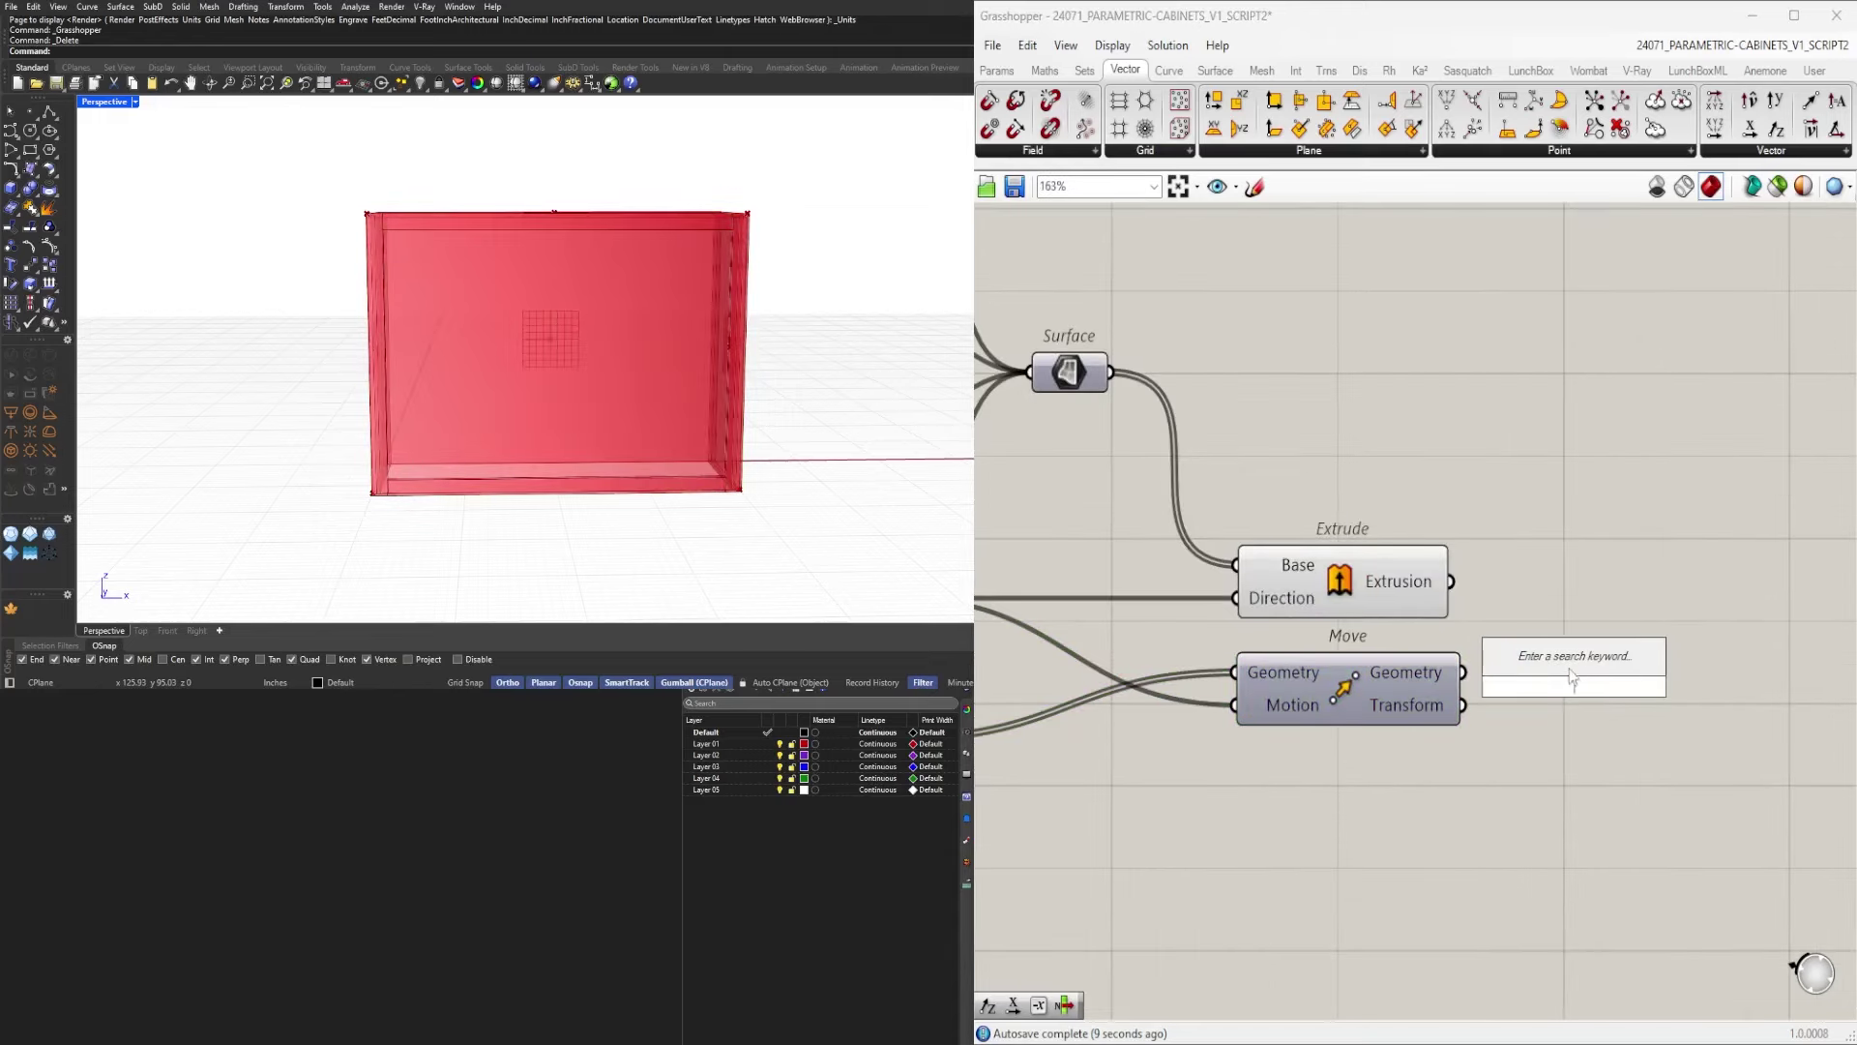
text(surface)
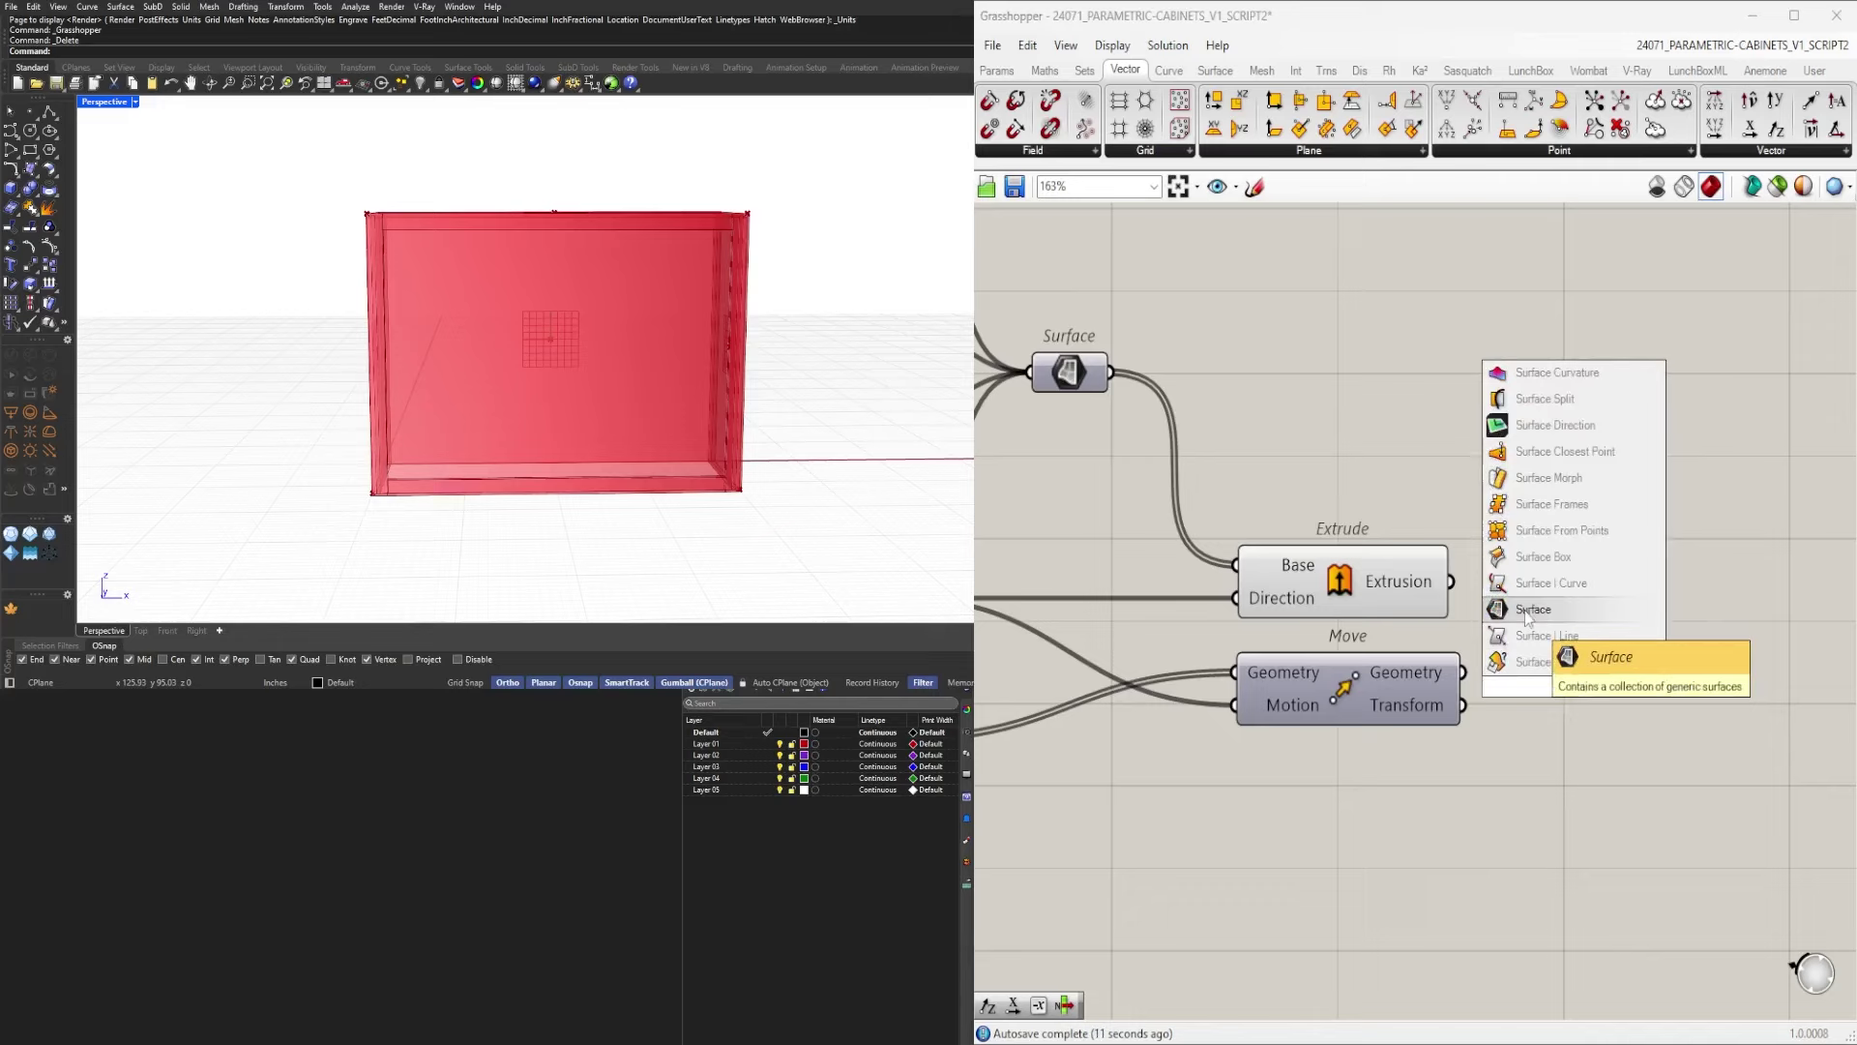
click(1536, 610)
drag(1606, 740, 1258, 693)
scroll(1340, 697, down, 2)
click(1335, 650)
drag(1363, 623, 1346, 619)
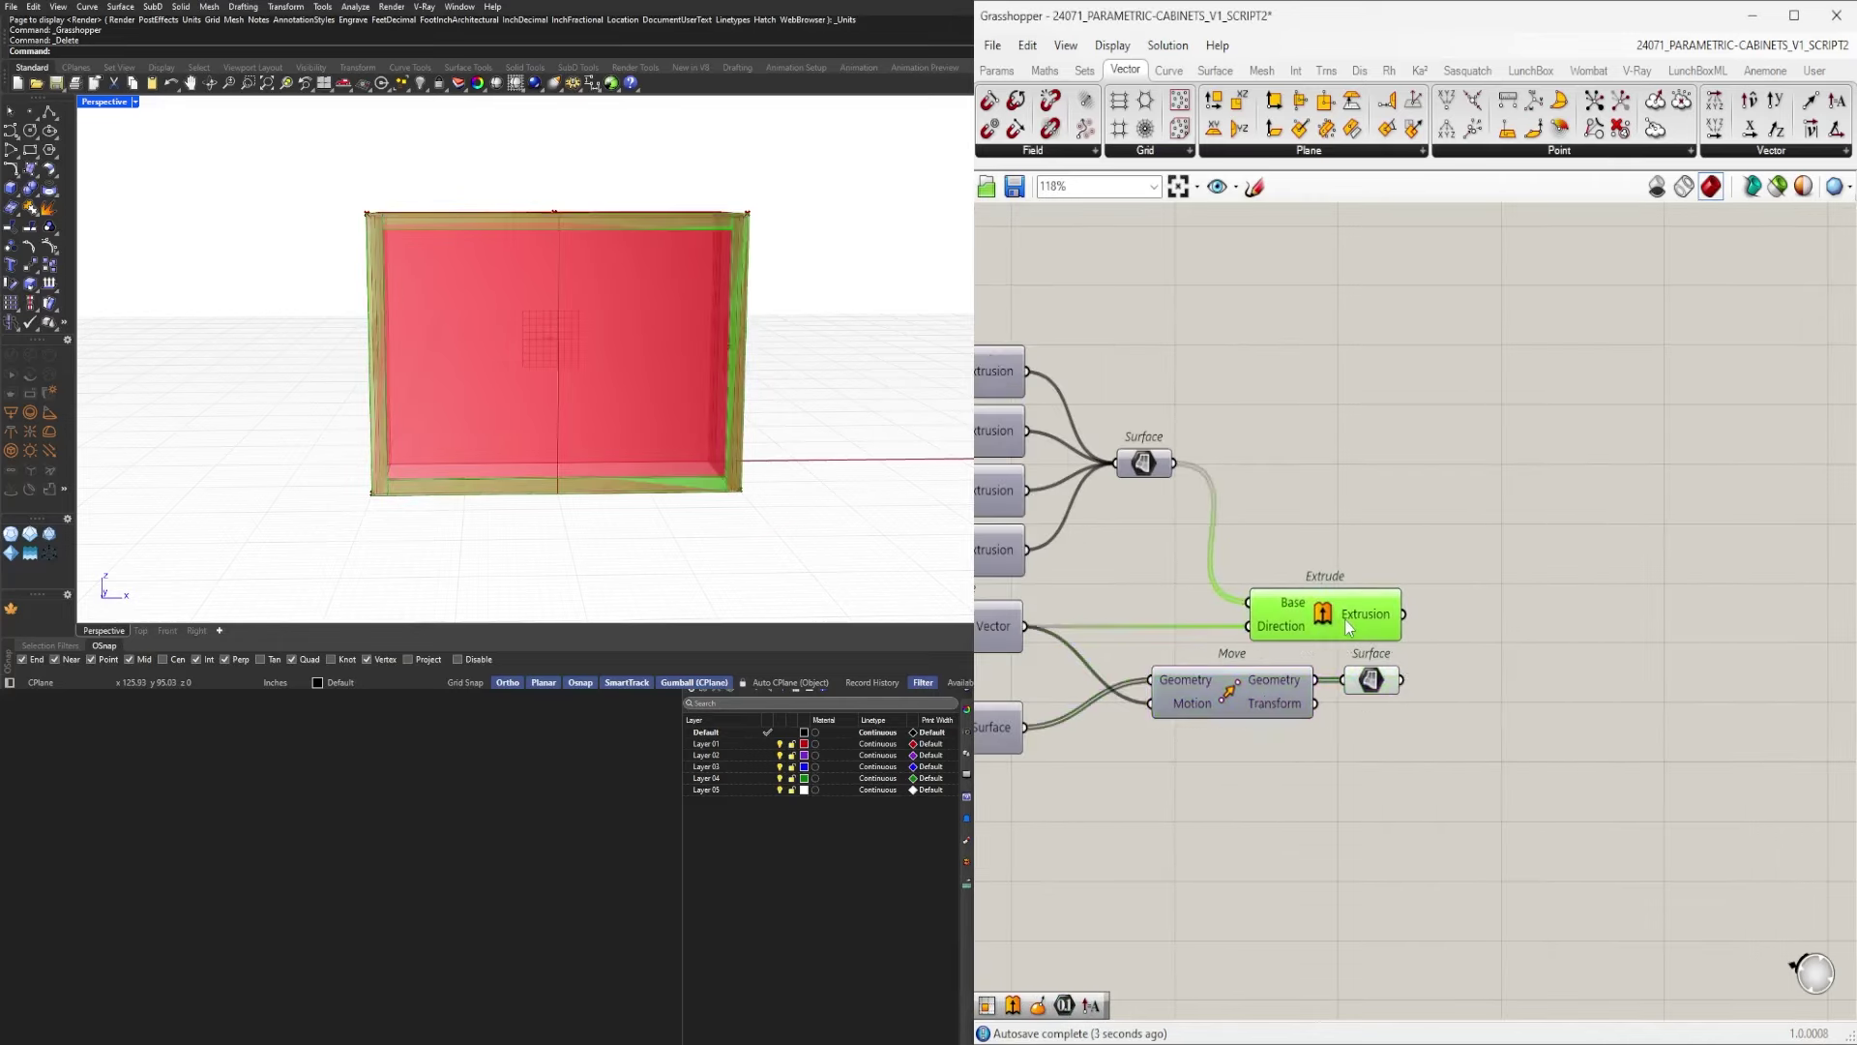
Examine the final Extrude's face frame on the cabinet from the front, the side and above.
click(1399, 510)
right_drag(851, 387, 613, 352)
shift+right_drag(591, 453, 657, 457)
right_drag(1326, 627, 1390, 669)
click(1391, 669)
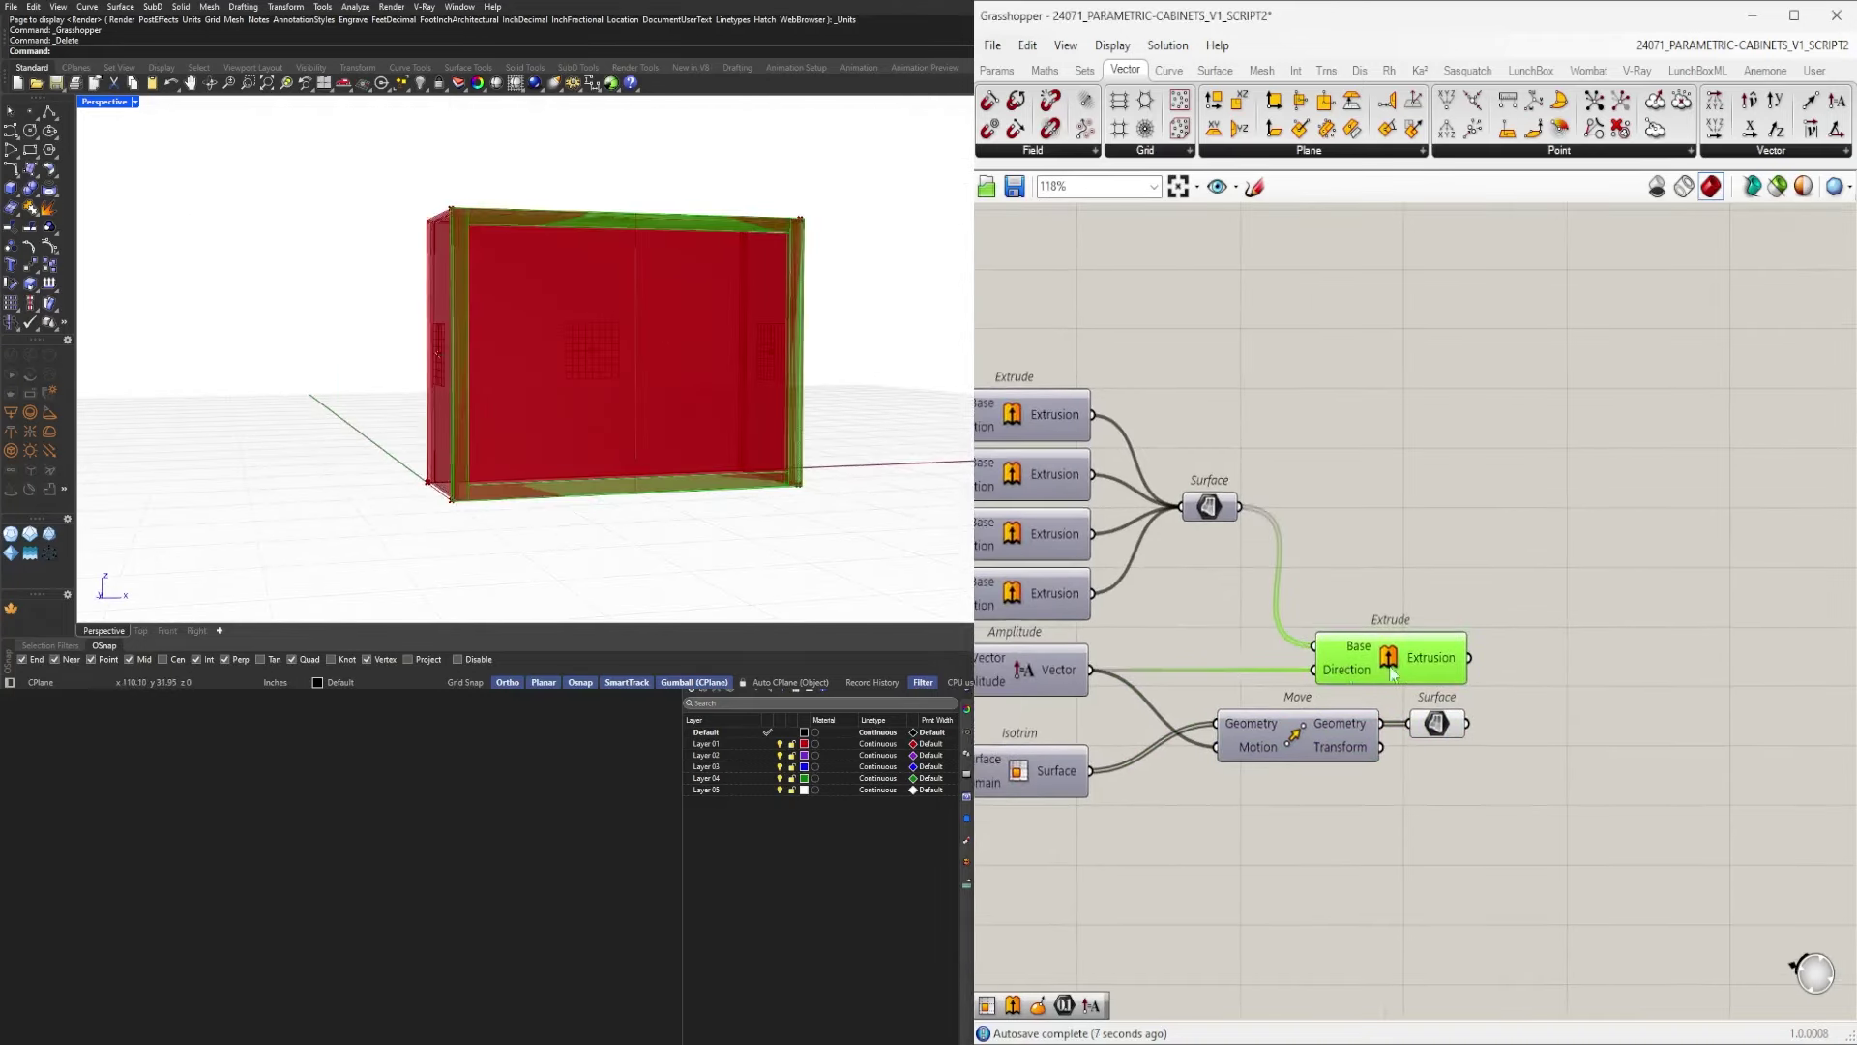
right_drag(546, 370, 605, 404)
Turn off the preview of the upper Isotrim and of the Surface and Divide Domain² components feeding it.
scroll(1279, 627, down, 10)
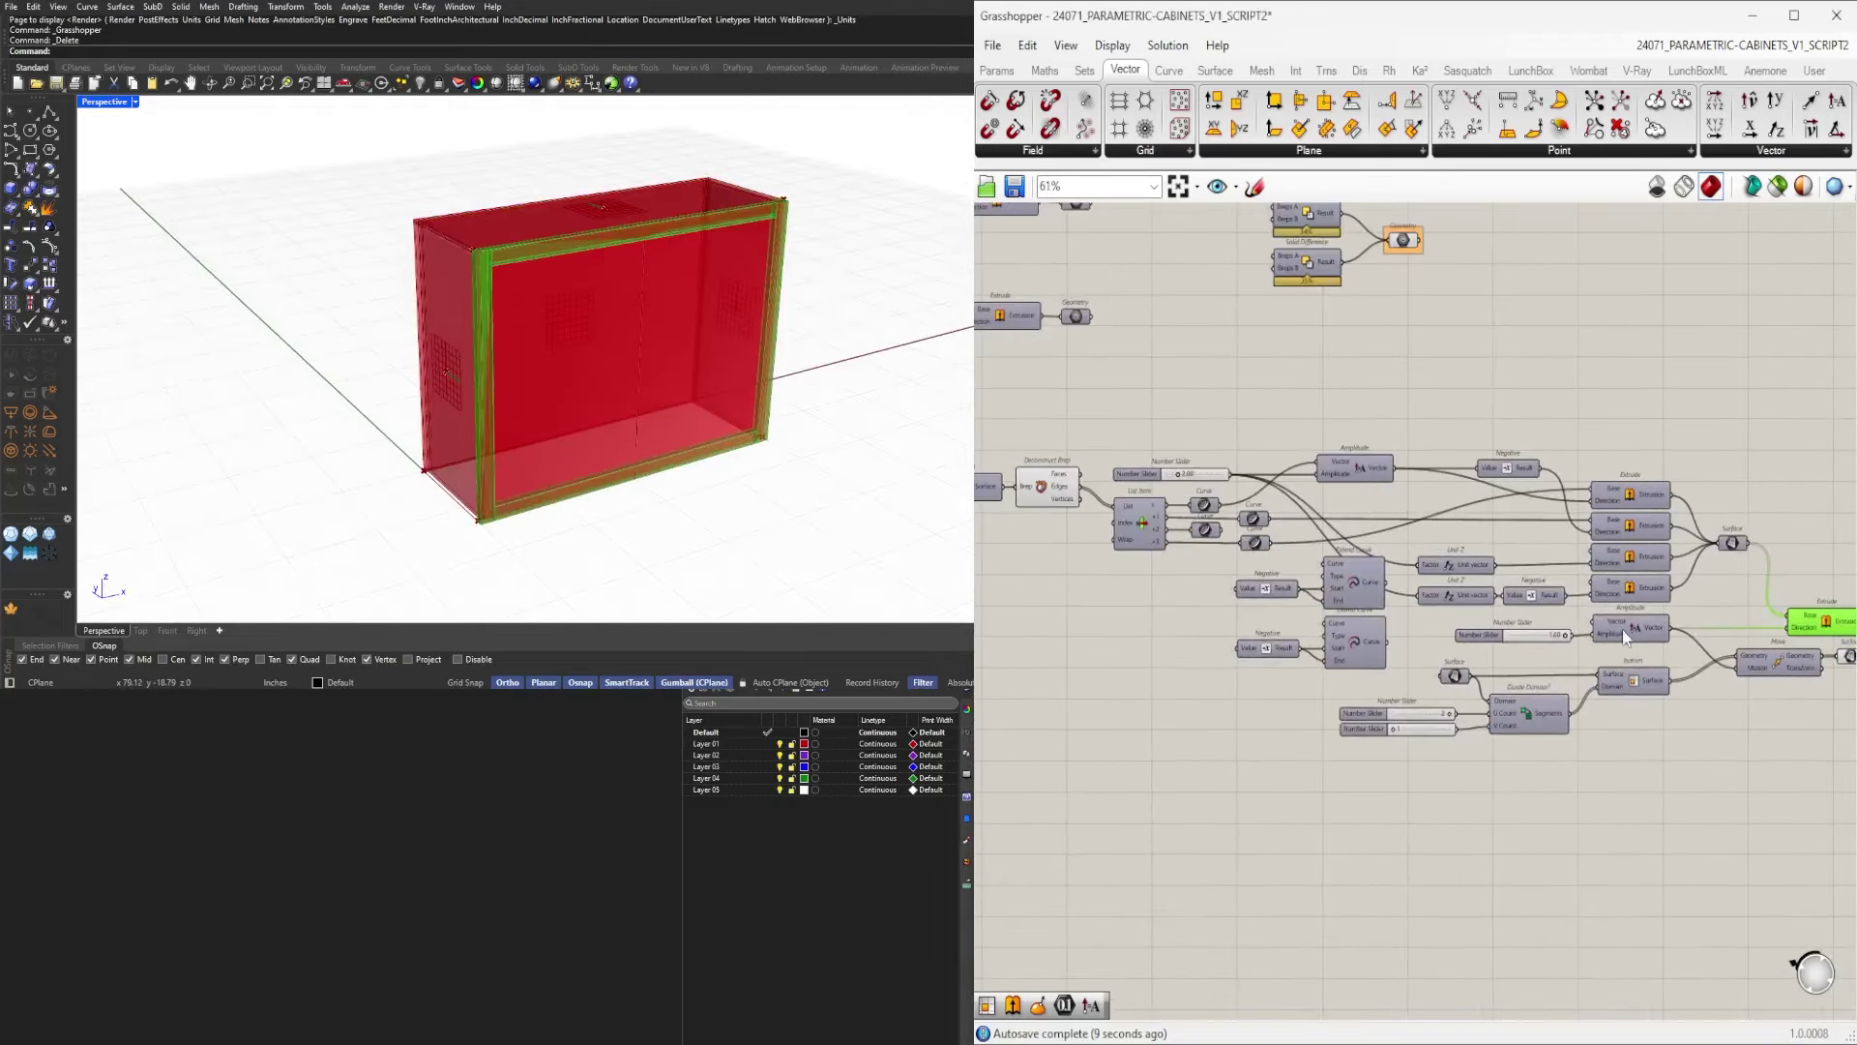
scroll(1258, 627, up, 5)
right_drag(1241, 627, 1372, 734)
drag(1364, 698, 1257, 571)
middle_click(1315, 541)
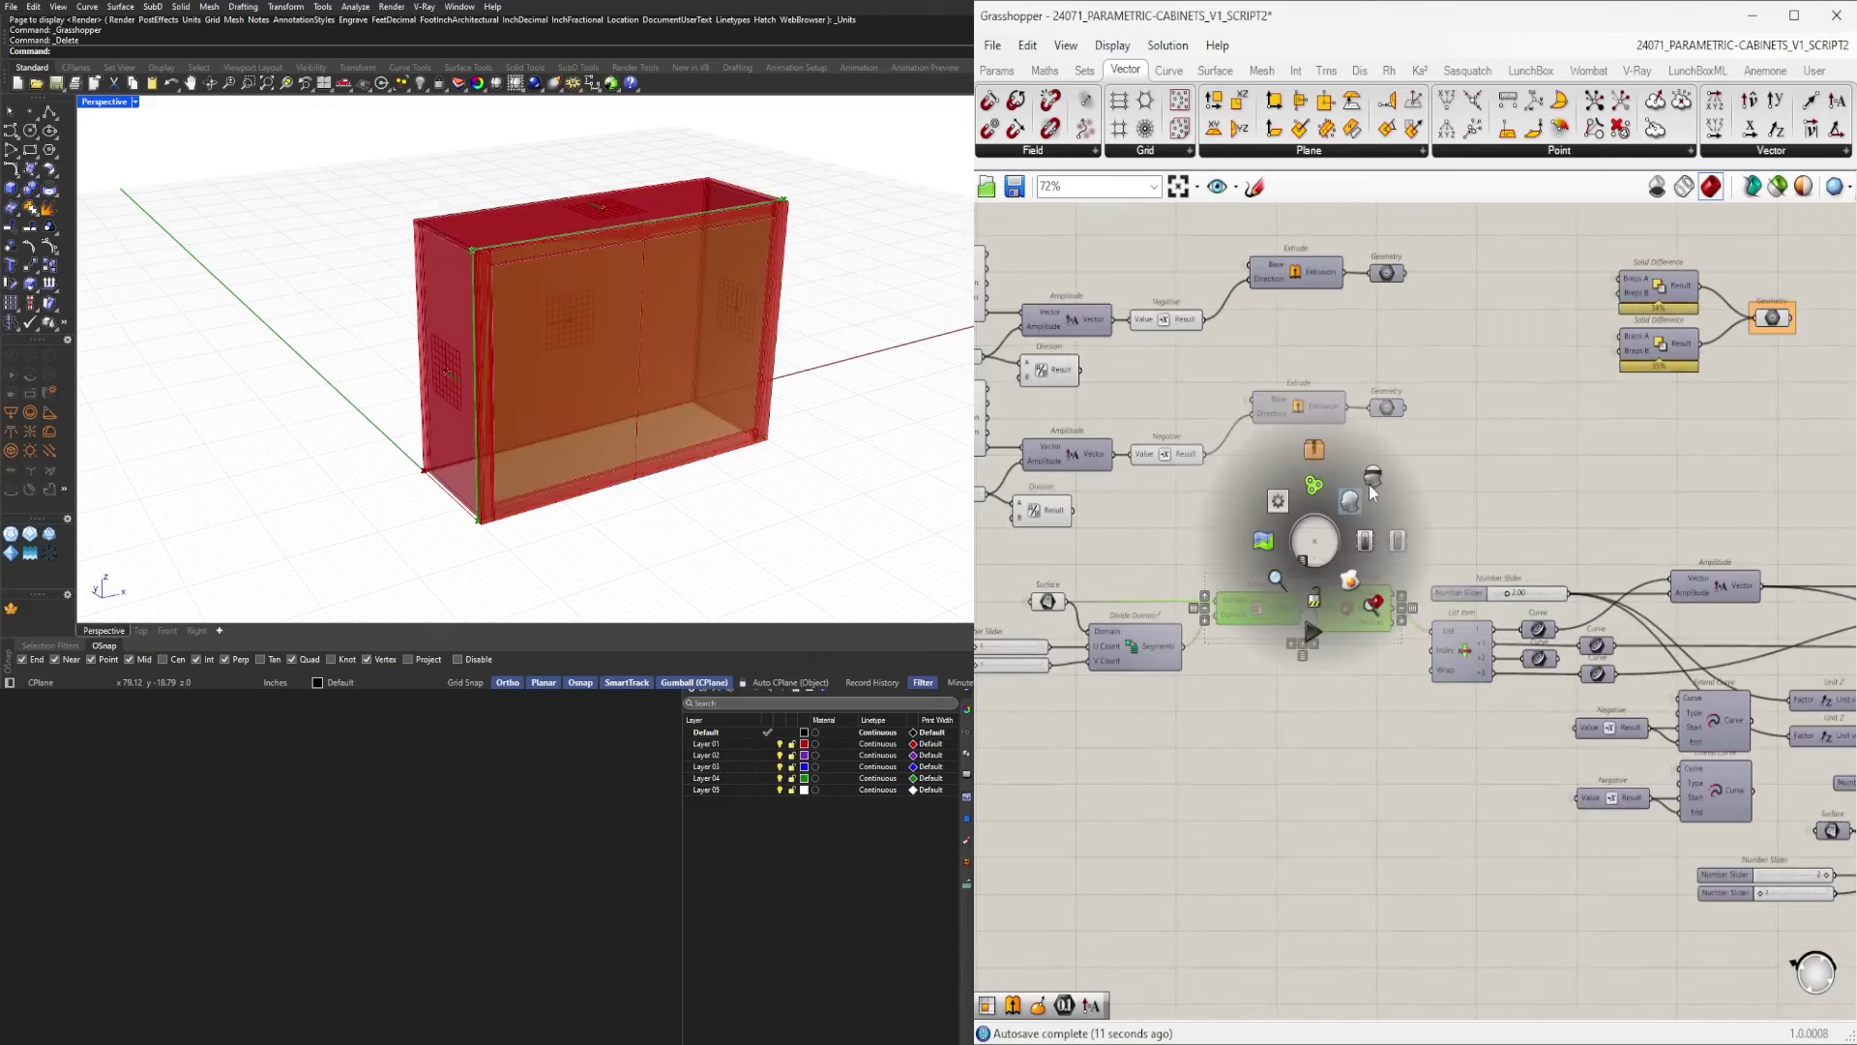
click(1374, 607)
drag(1146, 838, 1013, 555)
middle_click(1061, 548)
click(1103, 508)
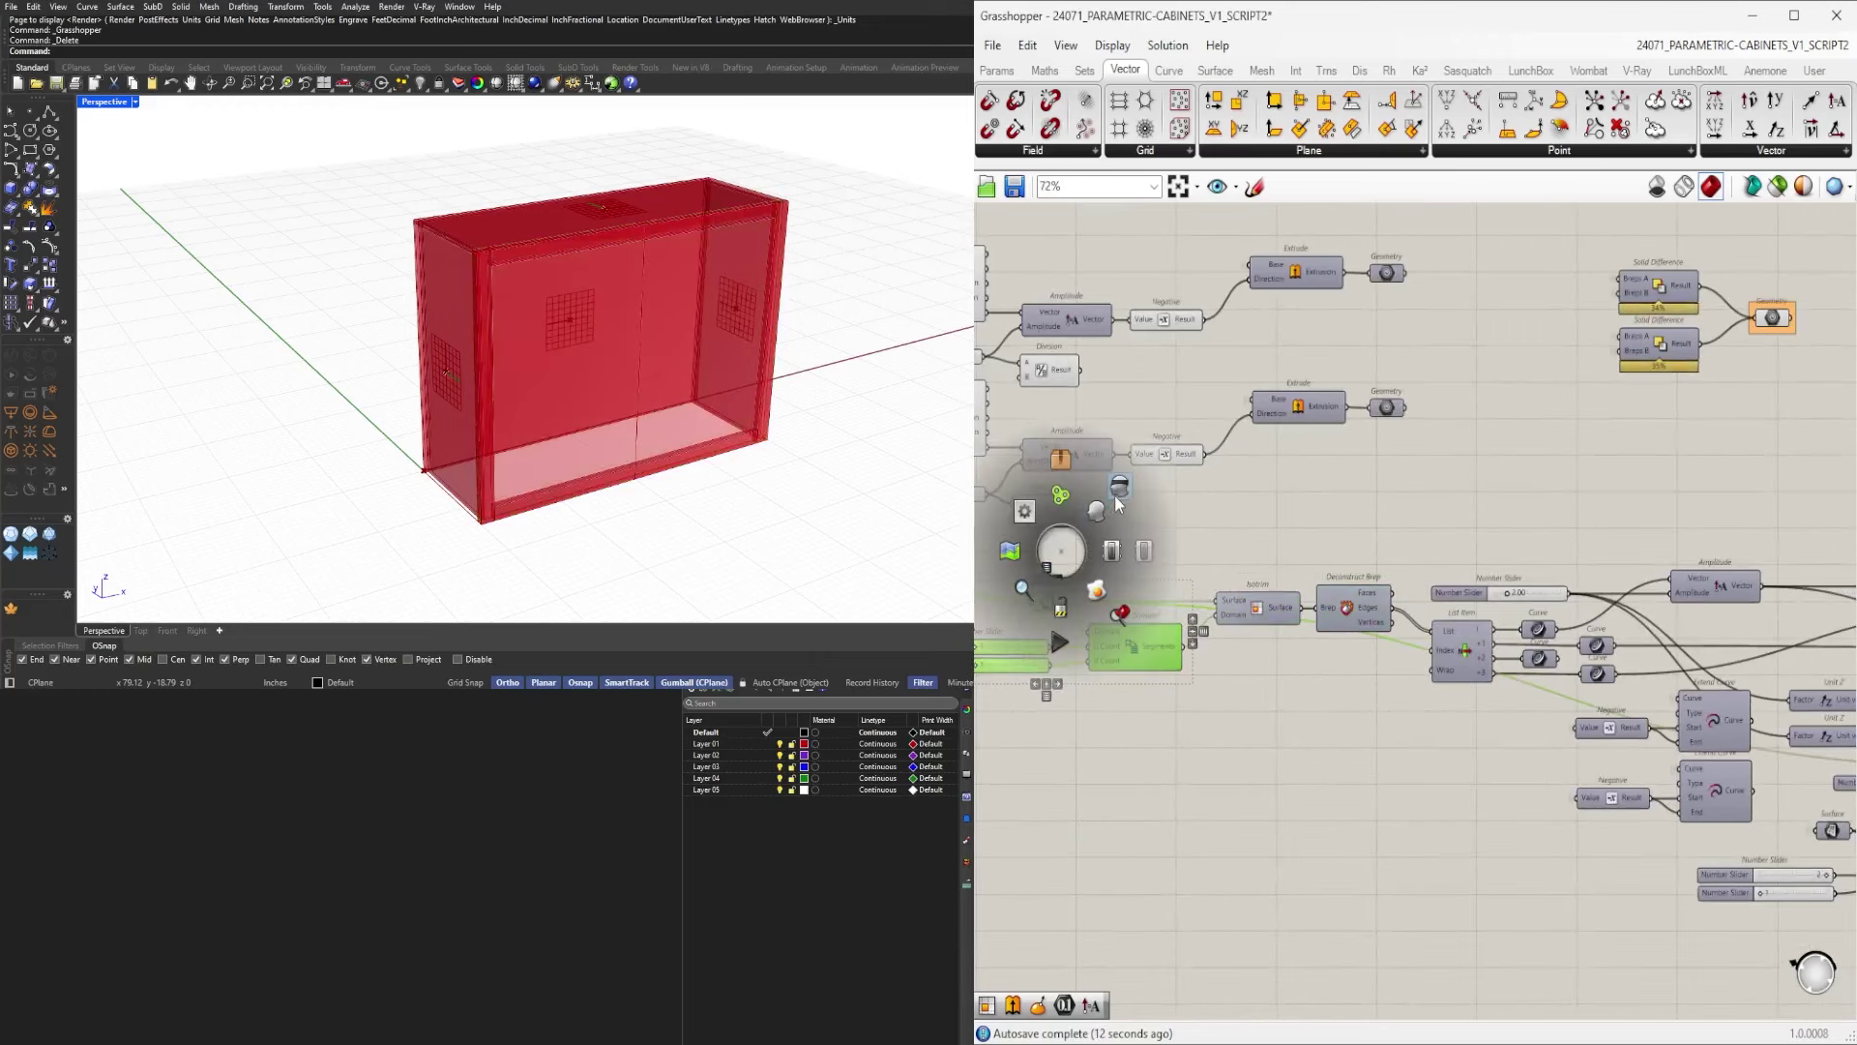
Look back through the whole cabinet definition, from the face-frame components to the initial Construct Point.
right_drag(1217, 564, 1391, 627)
scroll(1366, 512, down, 1)
right_drag(1364, 504, 1482, 740)
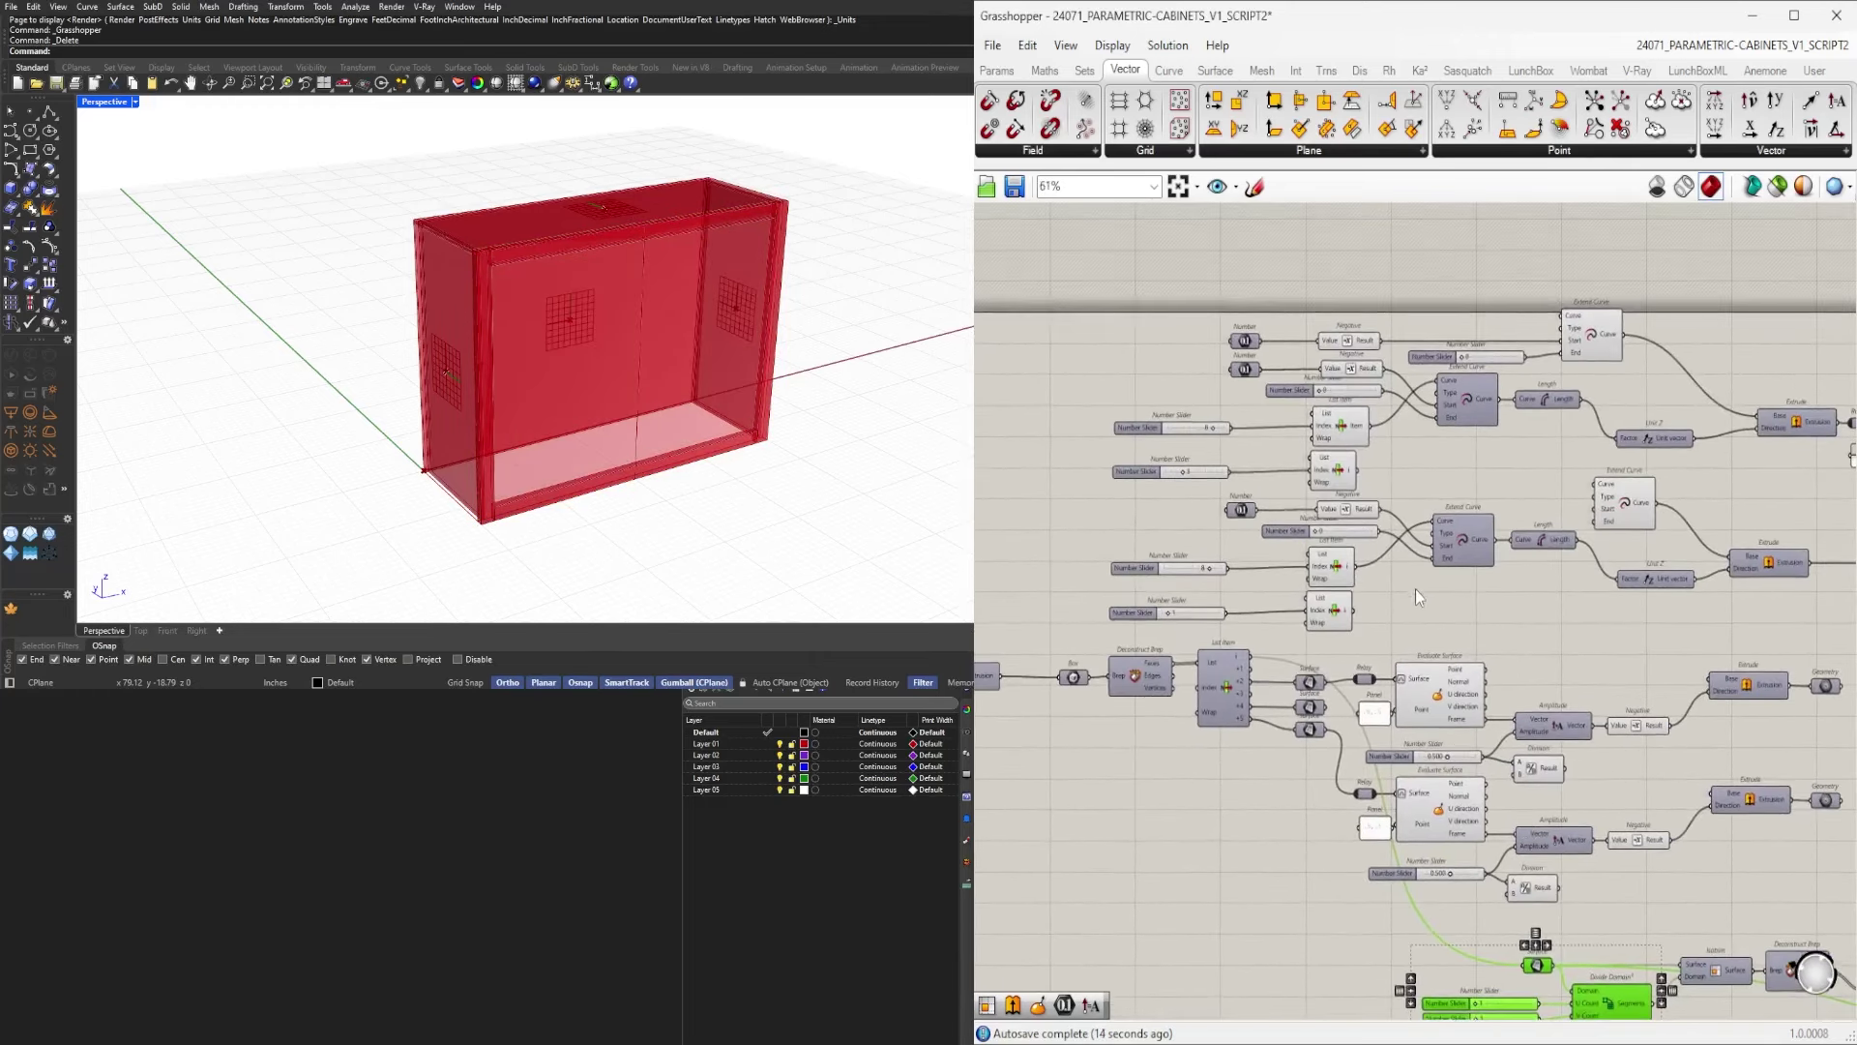
right_drag(1423, 587, 1197, 592)
scroll(1548, 554, down, 1)
right_drag(1538, 580, 1352, 620)
right_drag(1193, 803, 1581, 855)
scroll(1759, 729, up, 4)
right_drag(1096, 745, 1414, 846)
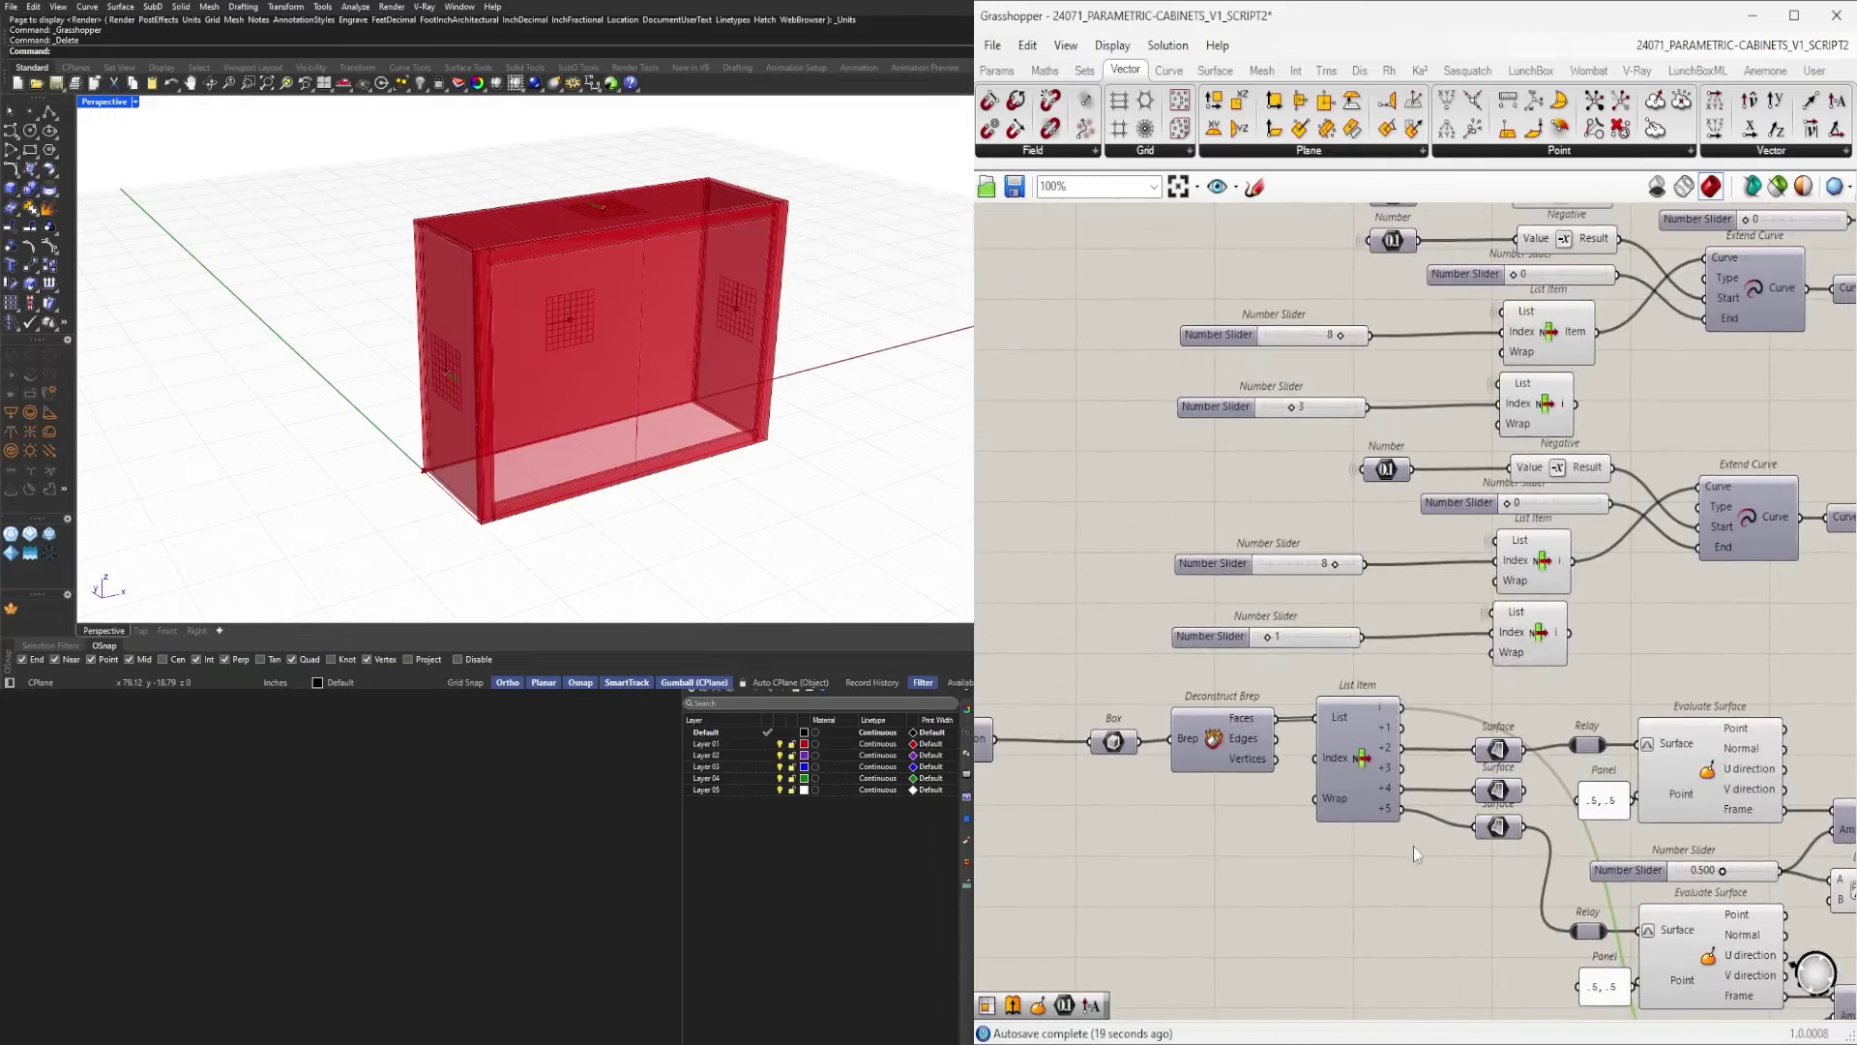
right_drag(1176, 757, 1284, 898)
scroll(1258, 413, down, 2)
drag(1737, 755, 1451, 426)
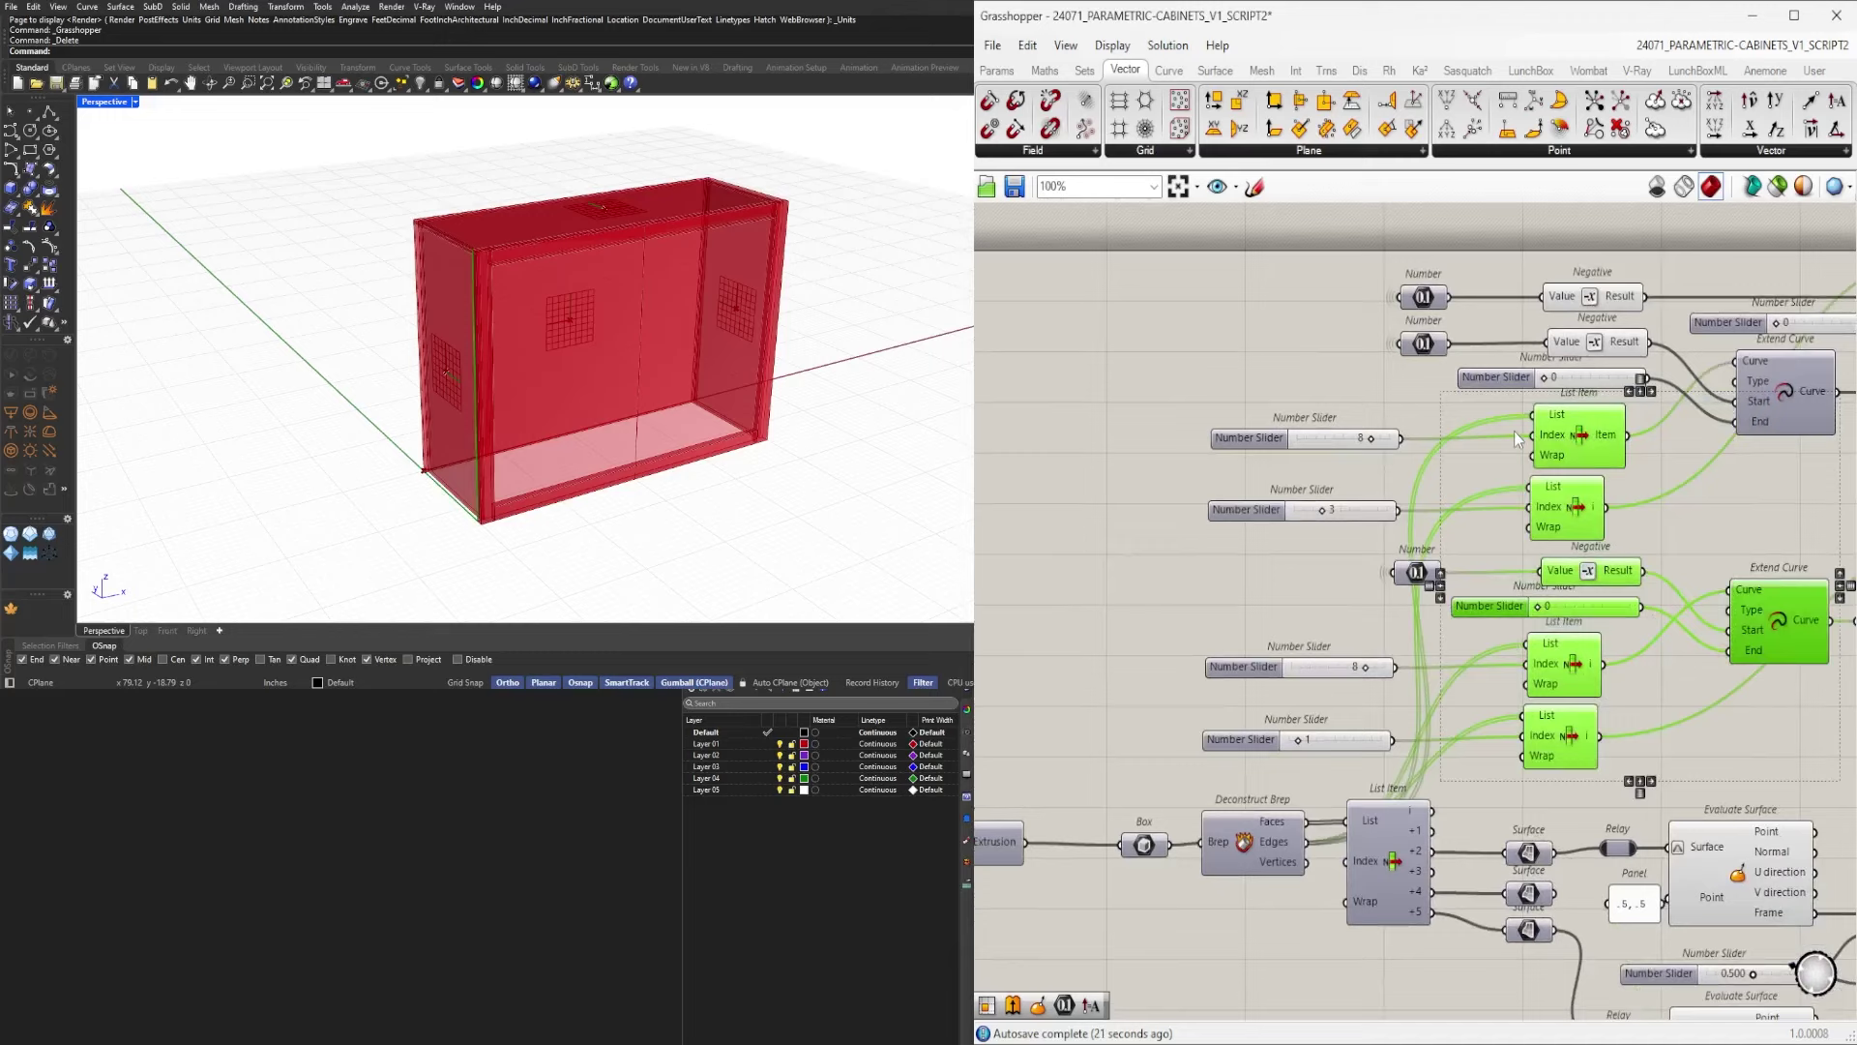
right_drag(1258, 711, 1657, 646)
right_drag(1148, 764, 1428, 755)
scroll(1428, 755, up, 1)
scroll(1298, 755, down, 3)
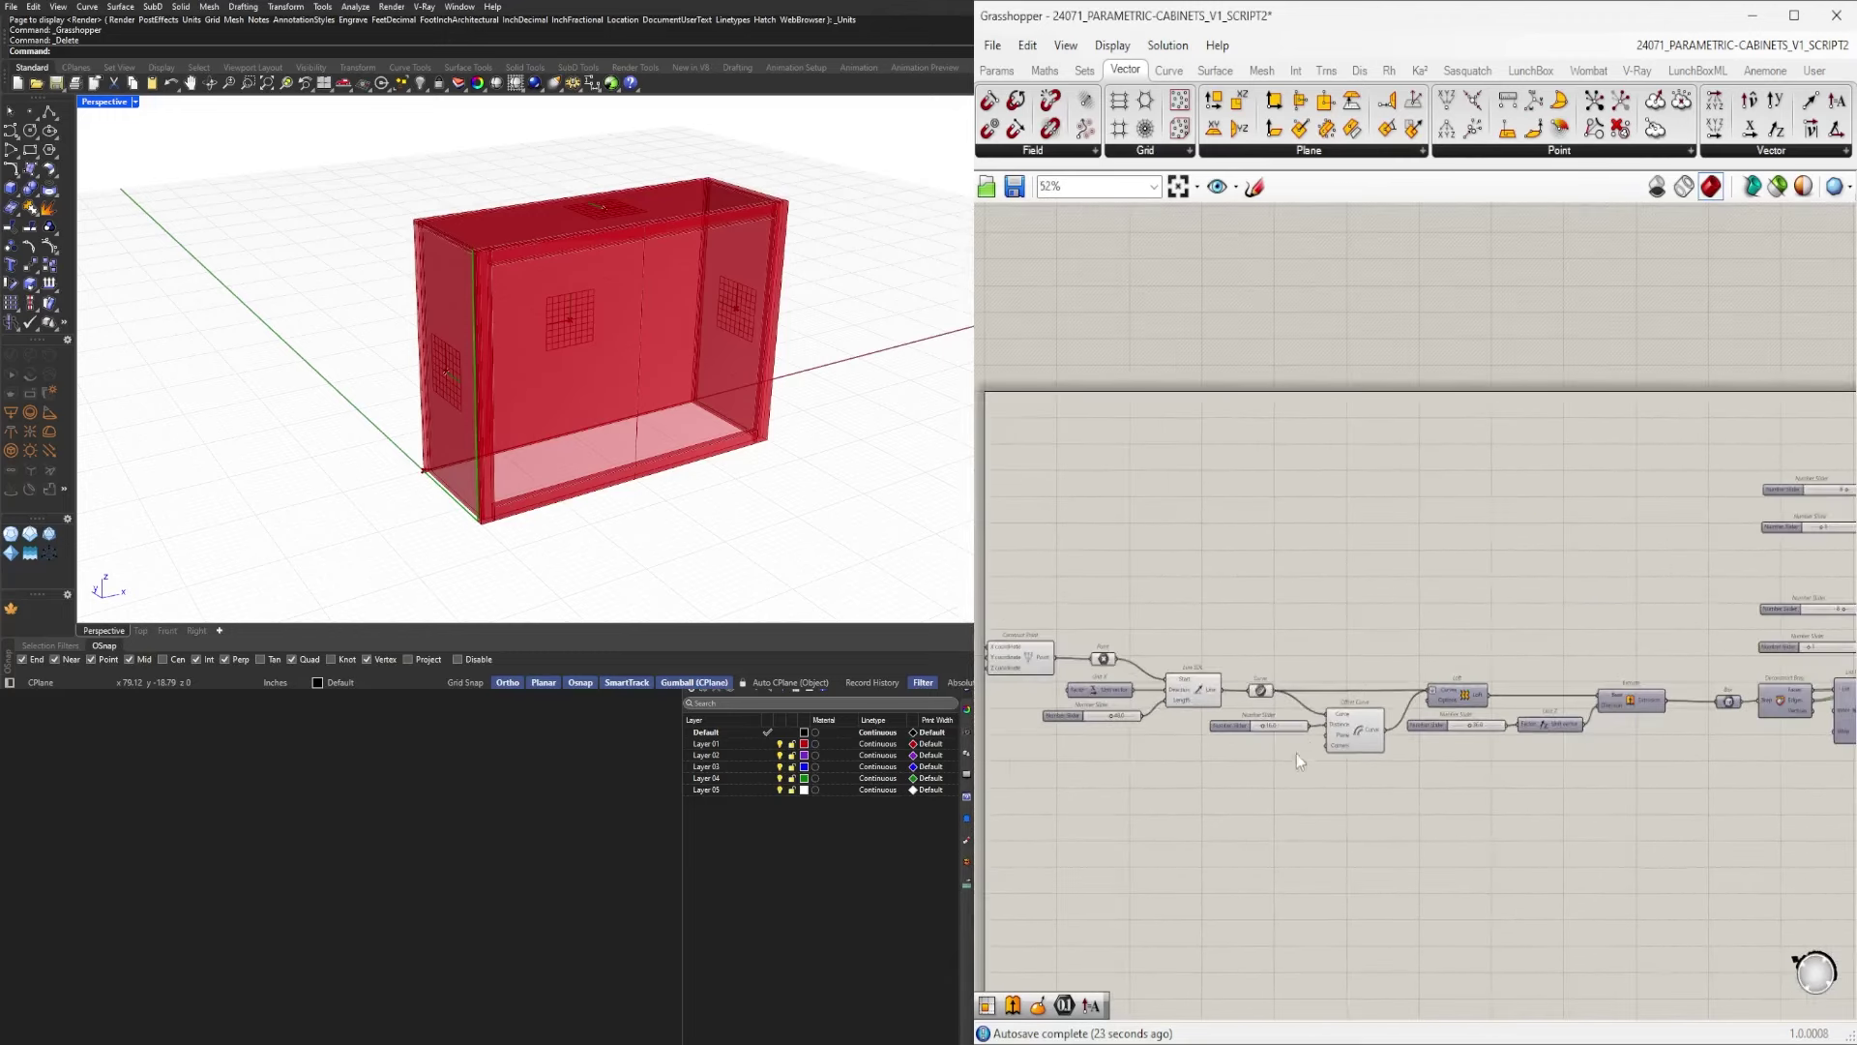
scroll(1295, 735, up, 2)
scroll(1233, 728, down, 1)
right_drag(1232, 729, 1477, 684)
drag(1234, 625, 1229, 634)
click(1449, 548)
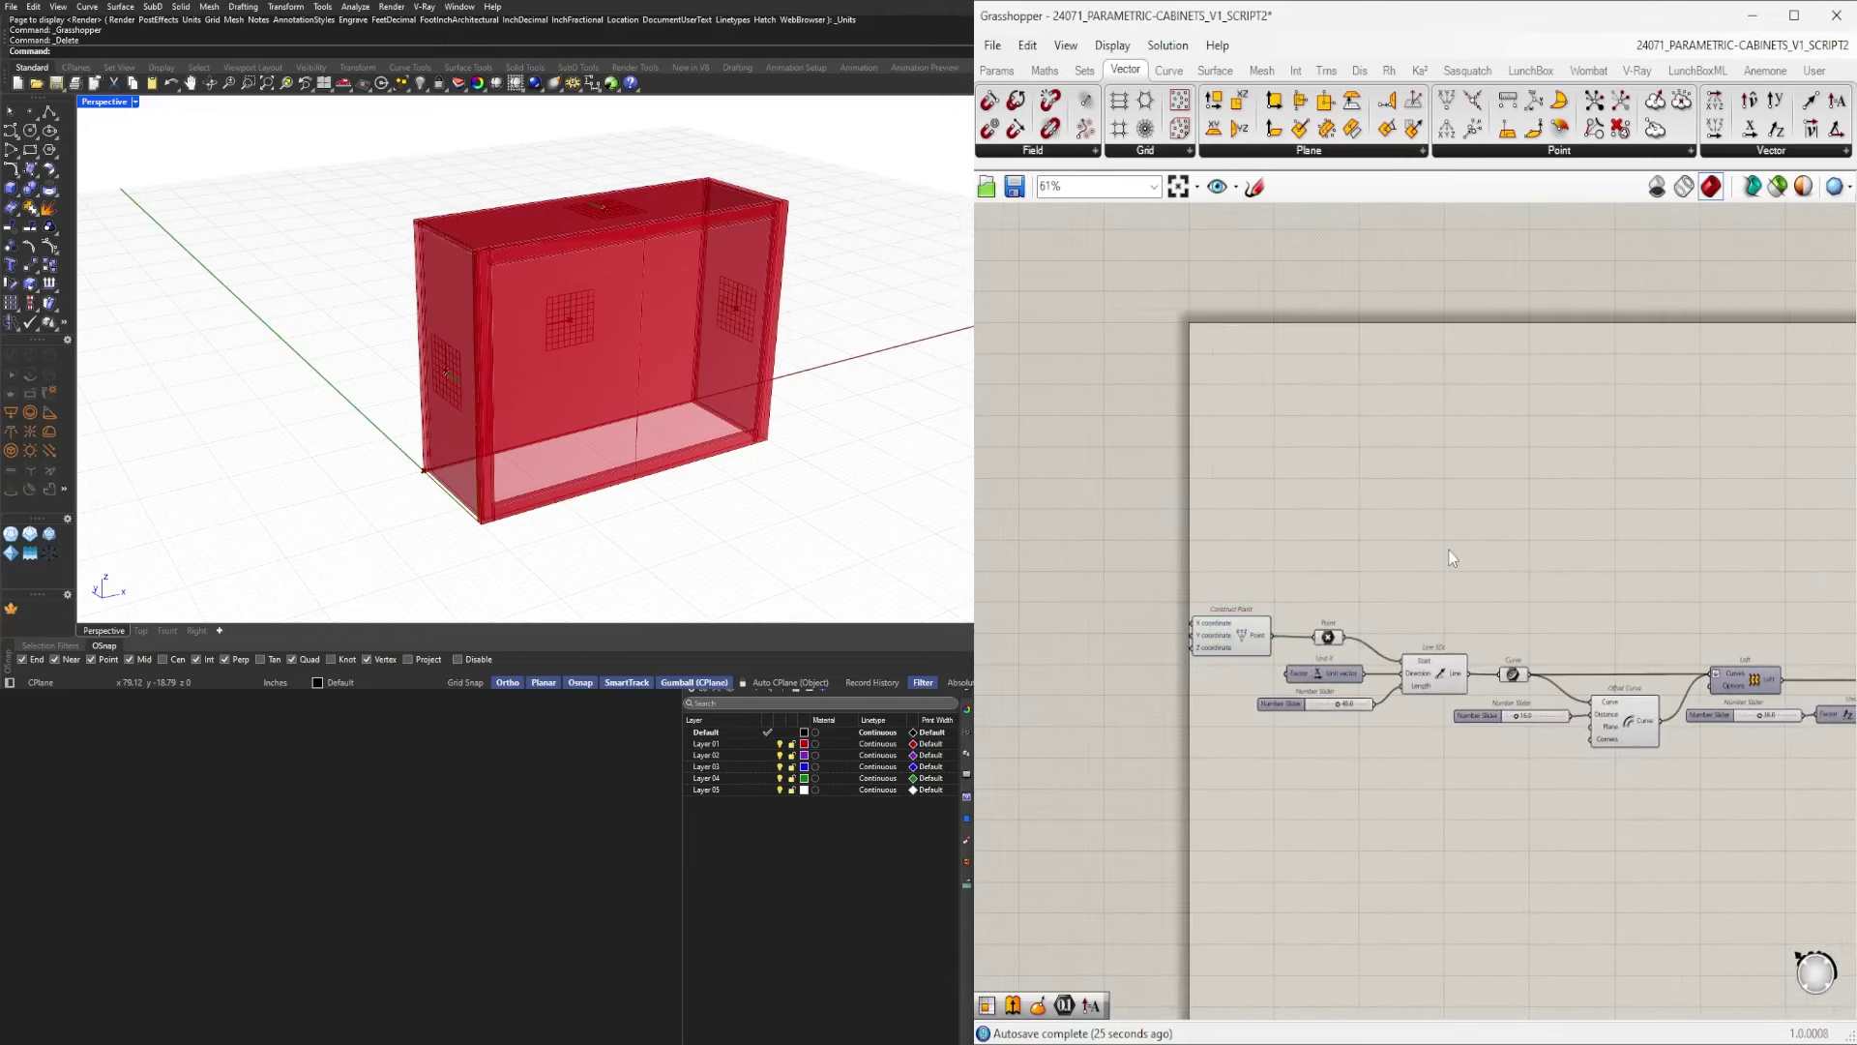
scroll(1448, 548, down, 2)
right_drag(1449, 549, 1139, 596)
scroll(1140, 596, down, 6)
scroll(1378, 699, up, 5)
right_drag(1260, 750, 1353, 777)
Highlight the grouped Geometry outputs, the new Surface container and the final Extrude to check which cabinet parts they represent.
drag(1262, 688, 1182, 611)
drag(1342, 574, 1320, 479)
scroll(1442, 832, up, 3)
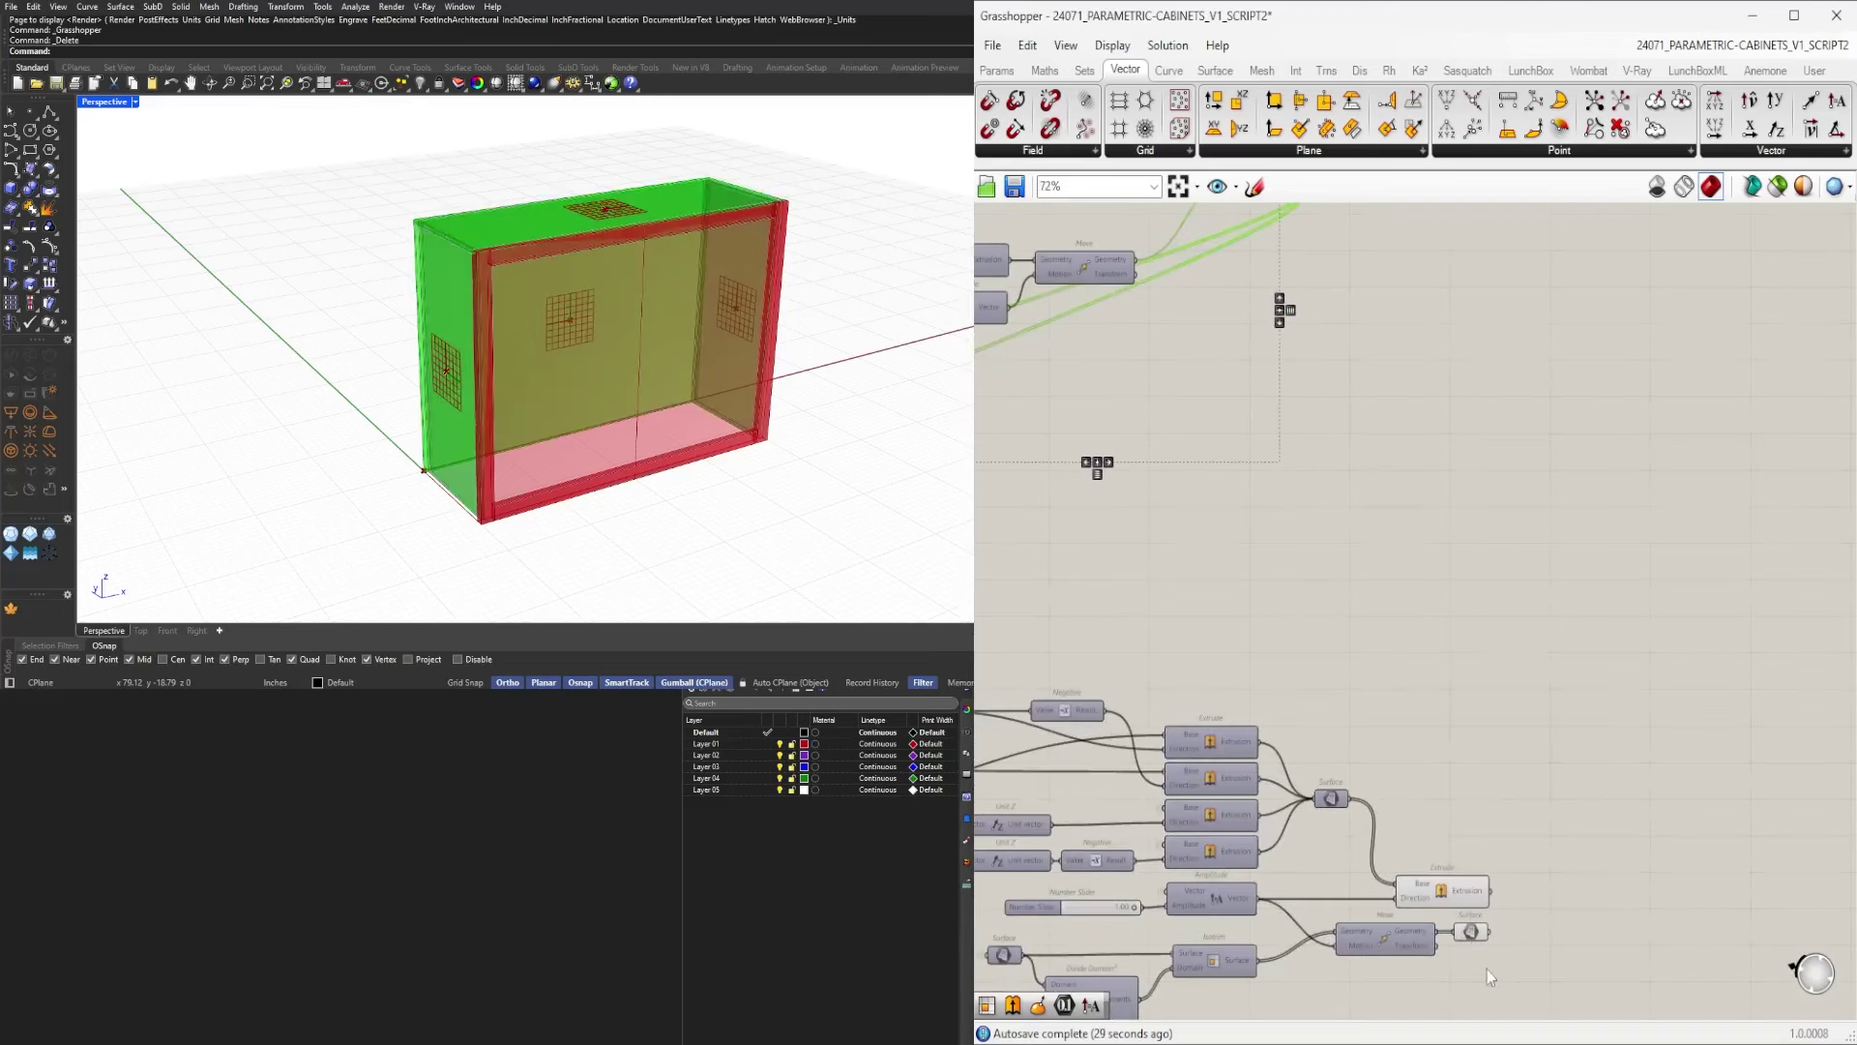
shift+drag(1511, 931, 1480, 867)
click(1552, 944)
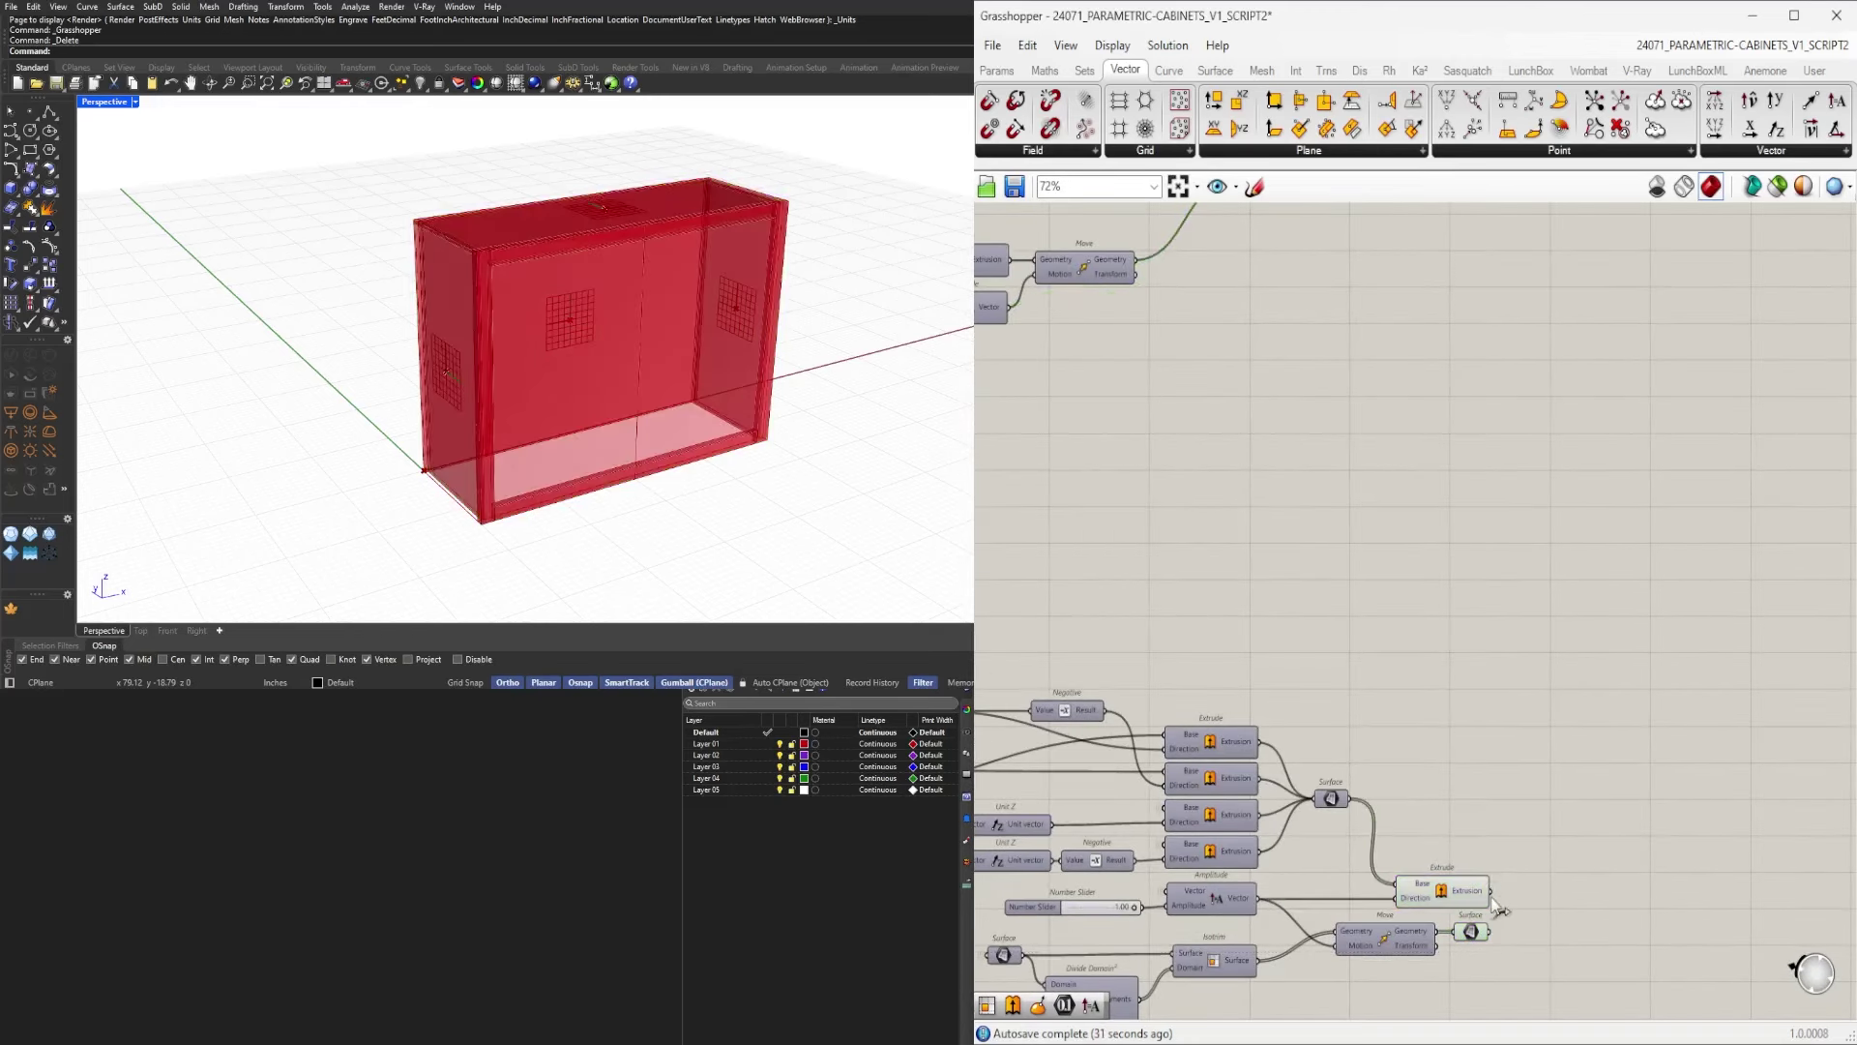
click(1453, 882)
scroll(1352, 624, down, 2)
right_drag(1347, 621, 1495, 781)
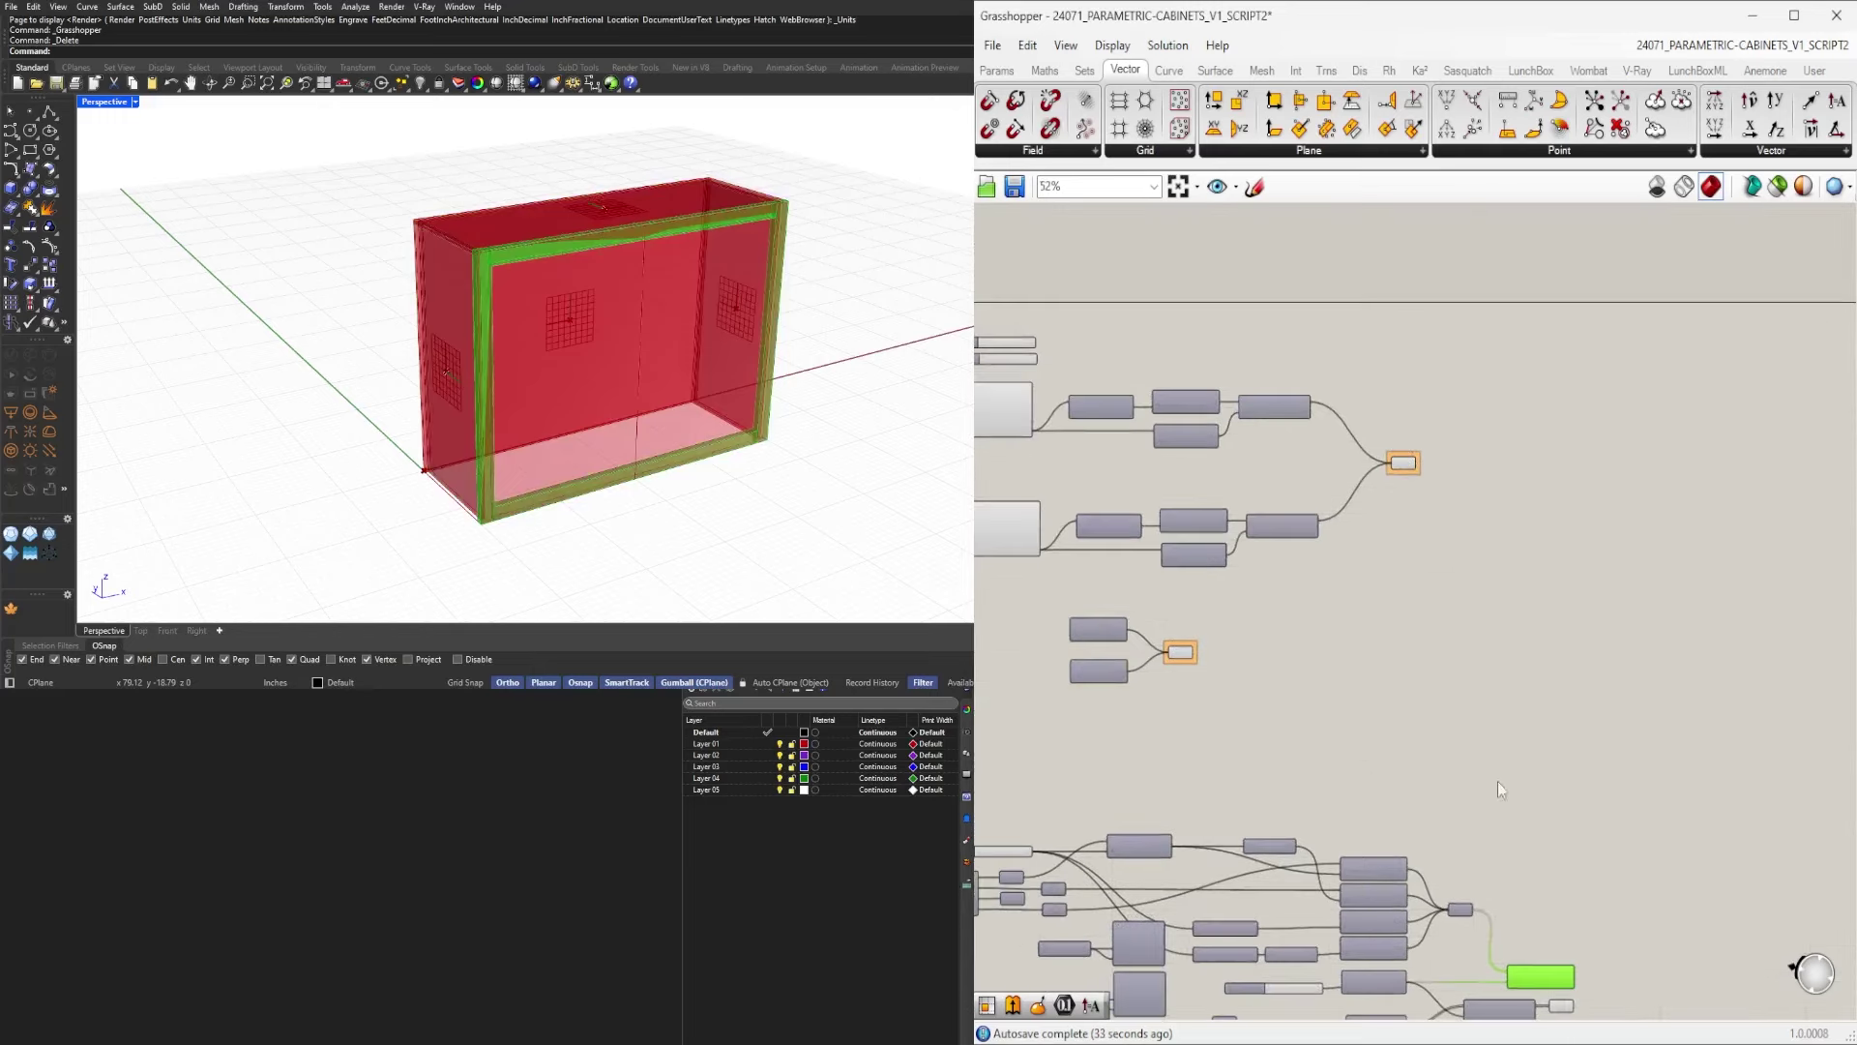
click(1497, 782)
Copy the Solid Difference Geometry container beside the final Extrude, feed it only that Extrusion, and group it.
alt+drag(1180, 656, 1606, 971)
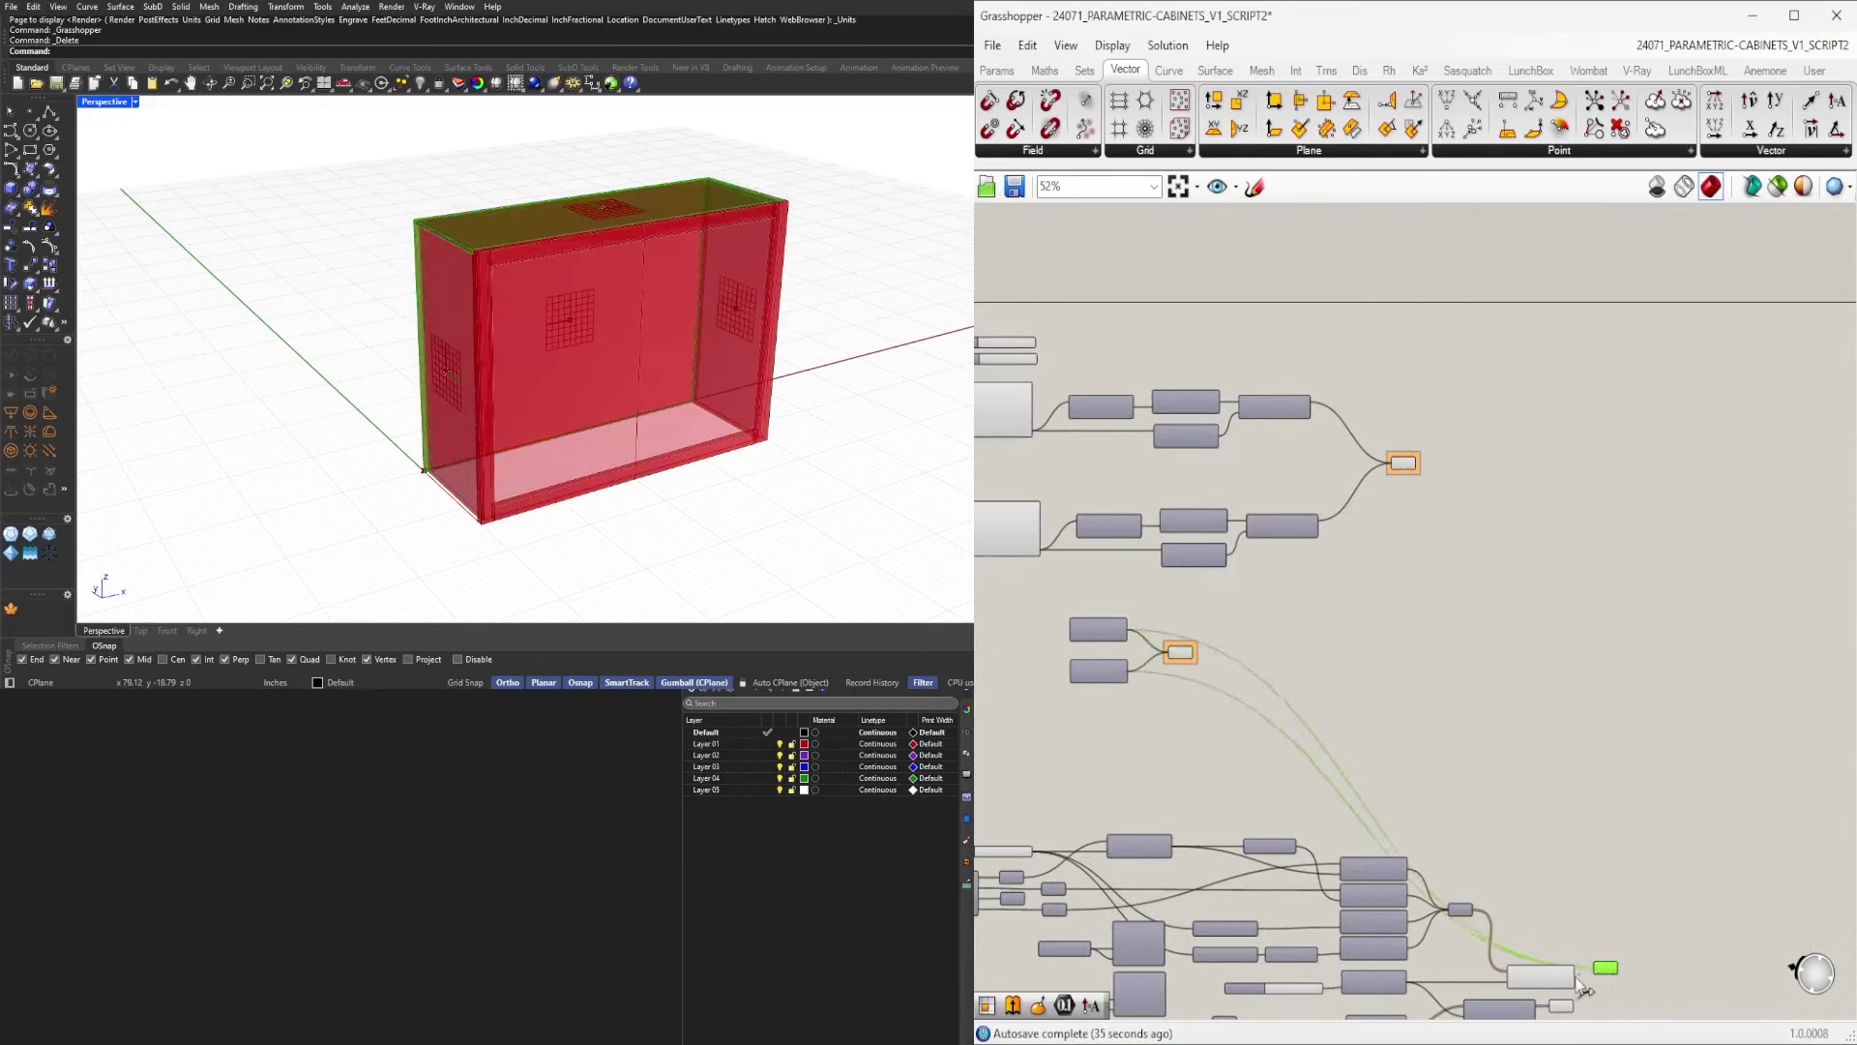
scroll(1583, 985, up, 5)
scroll(1642, 969, down, 2)
right_drag(1635, 962, 1600, 804)
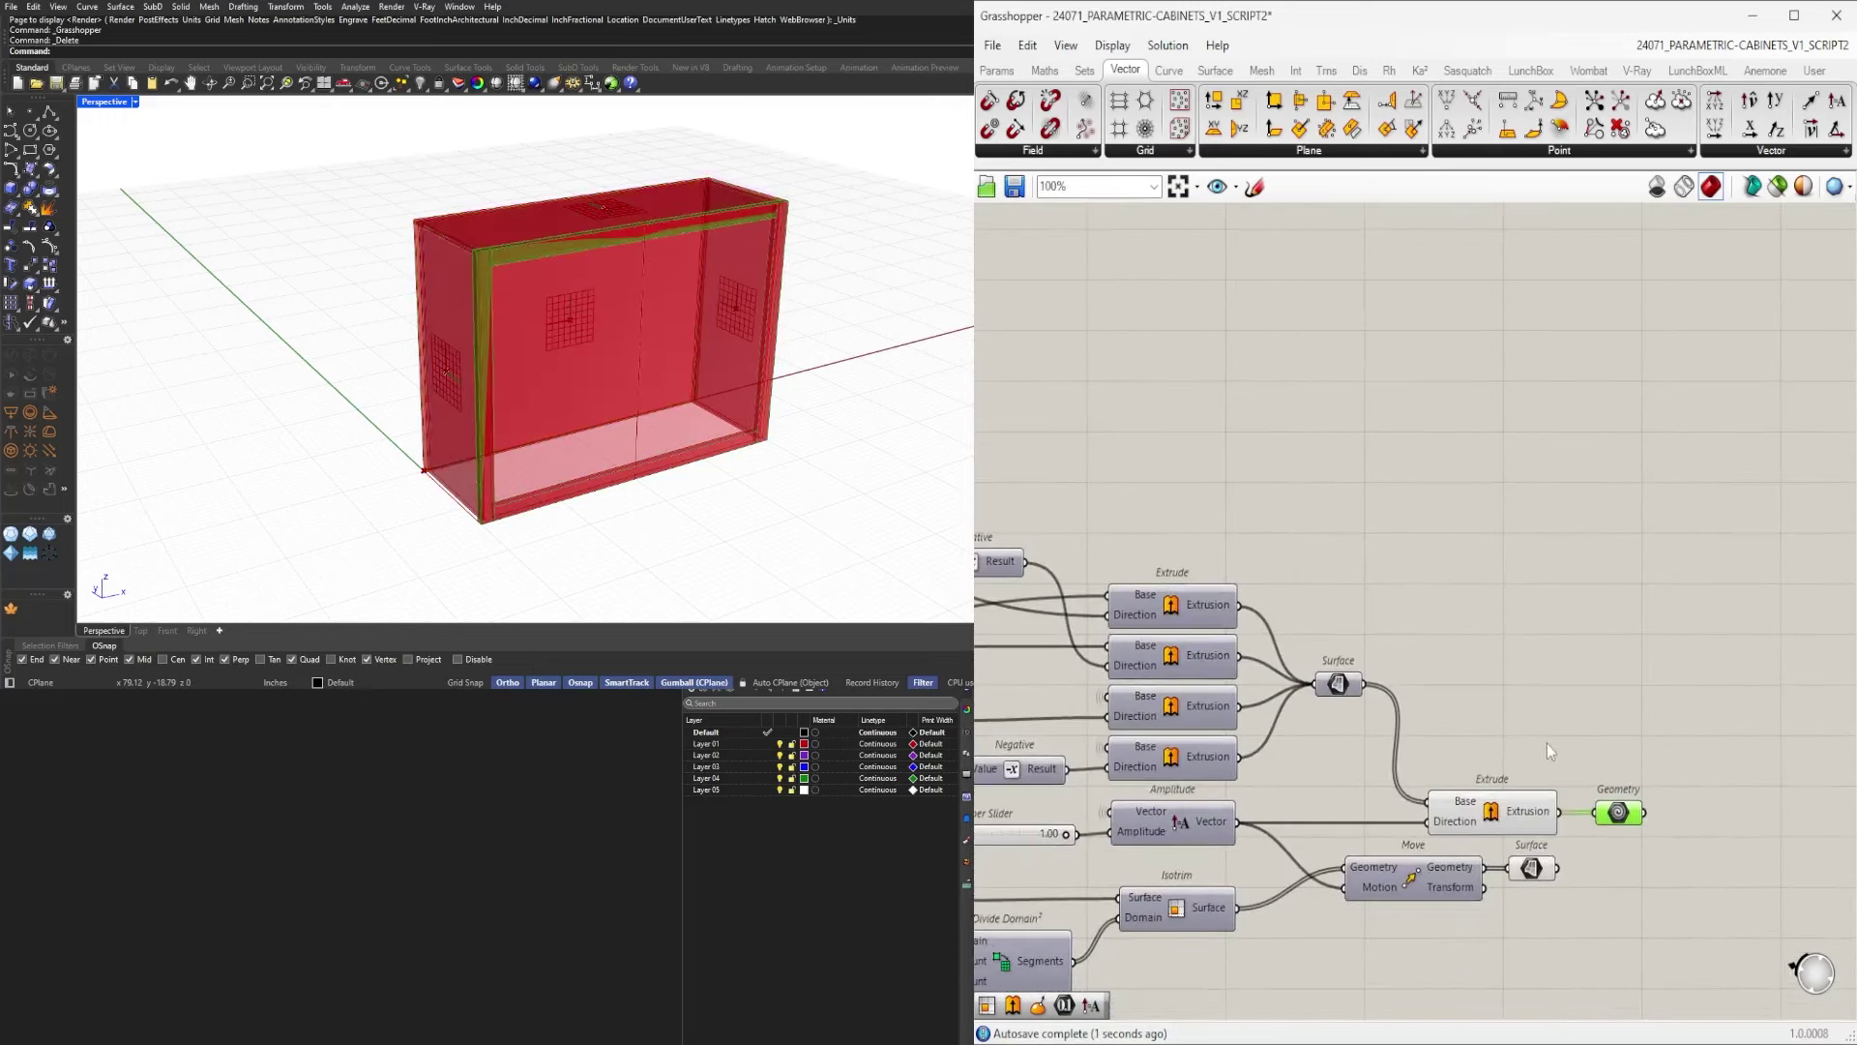
key(ctrl+g)
Turn off the preview of the final Extrude.
drag(1537, 675, 1497, 813)
middle_click(1560, 666)
click(1594, 631)
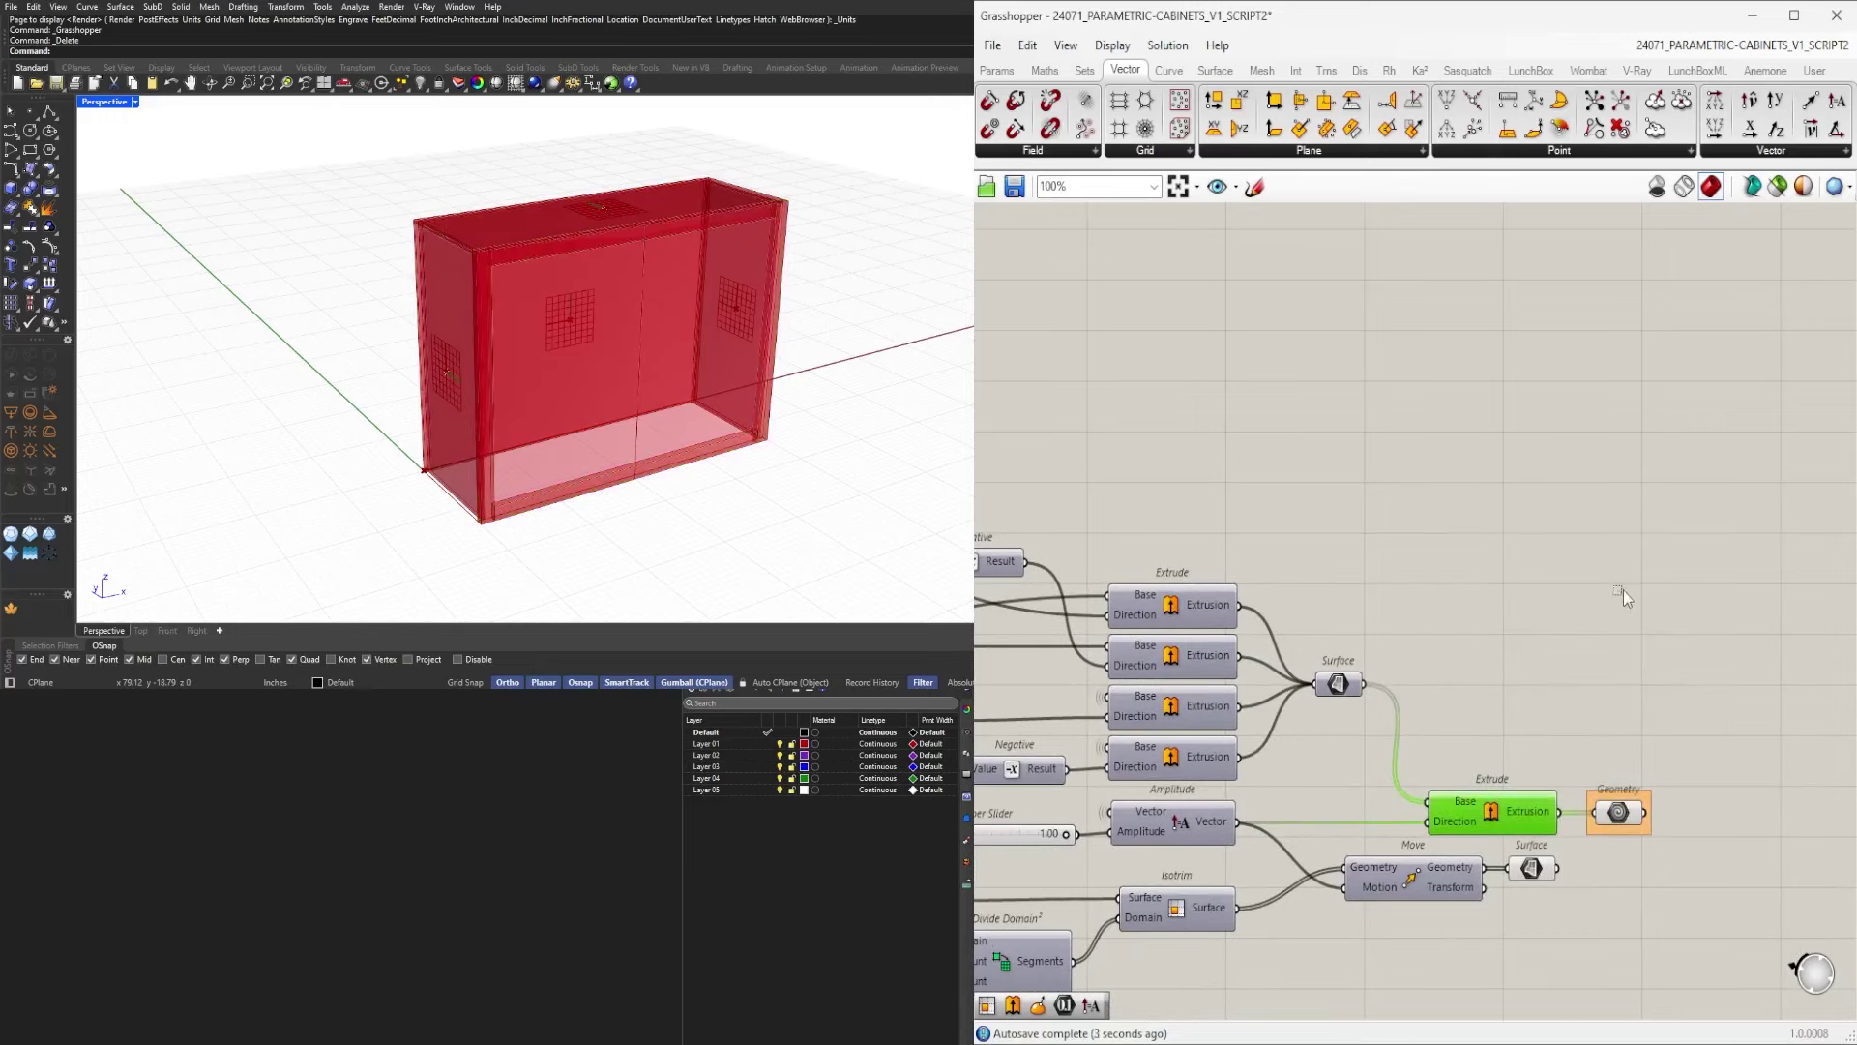
click(1625, 592)
Select the three grouped Geometry containers together and bake their geometry into Rhino.
scroll(1597, 750, down, 4)
drag(1662, 820, 1605, 721)
right_drag(1605, 713, 1621, 880)
alt+drag(1620, 952, 1188, 598)
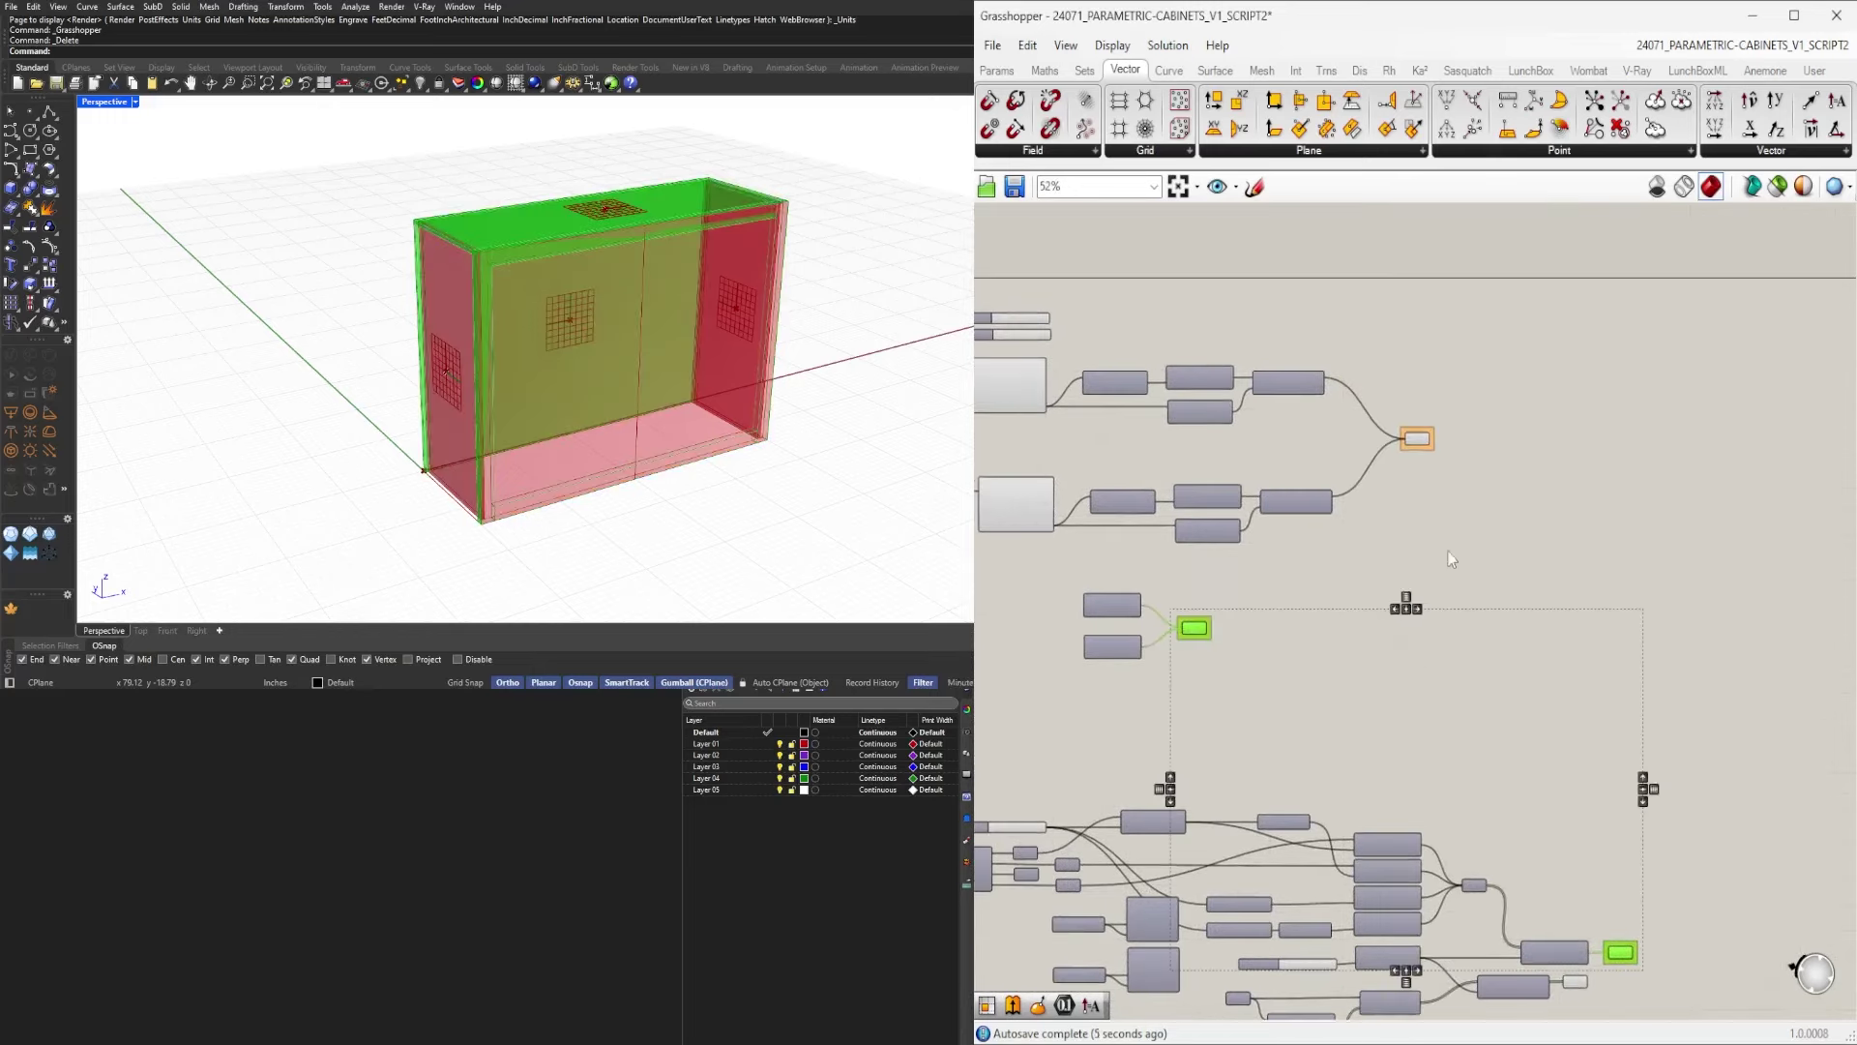
shift+drag(1451, 531, 1400, 425)
middle_click(1424, 370)
click(1472, 383)
Move the baked cabinet parts aside along the X axis, clear of the Grasshopper preview.
scroll(895, 418, down, 5)
right_drag(896, 418, 851, 474)
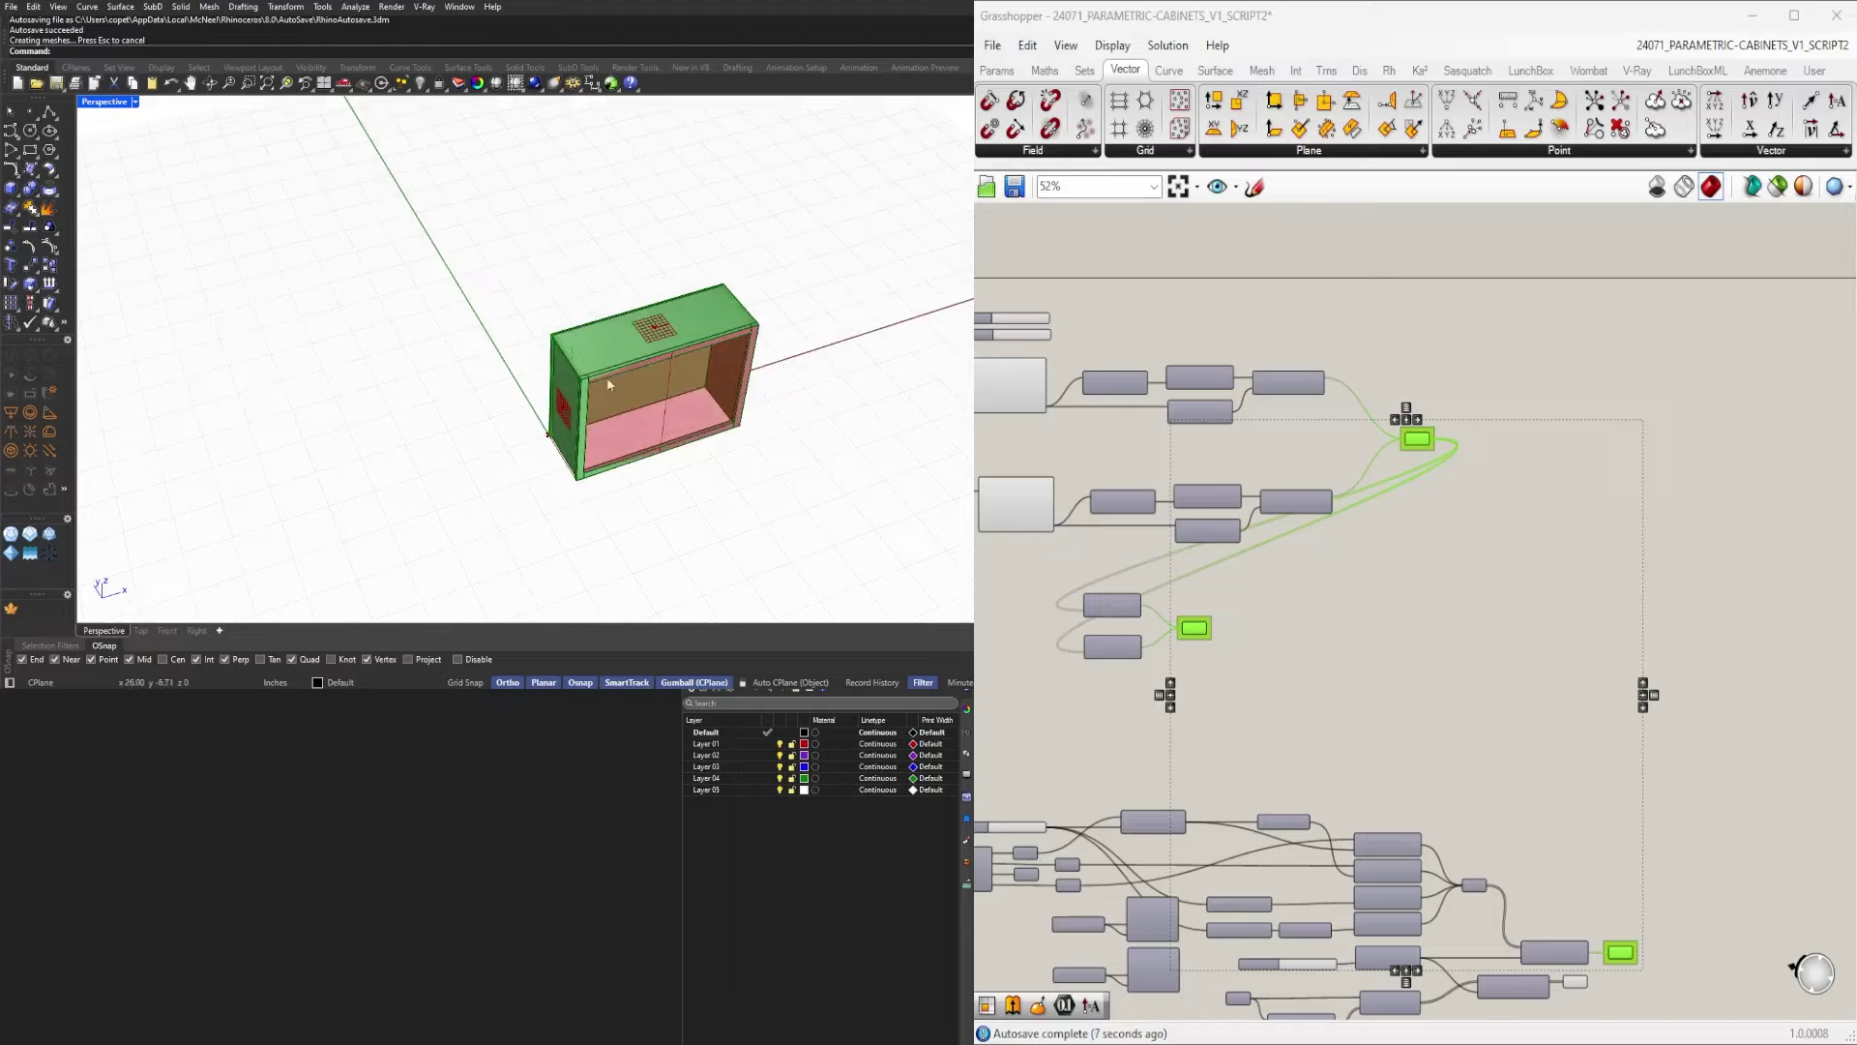
drag(424, 258, 824, 492)
shift+right_drag(824, 451, 558, 544)
drag(434, 455, 689, 410)
click(667, 483)
Inspect how the baked side, top, back and frame parts meet at the cabinet's corners.
scroll(663, 483, up, 7)
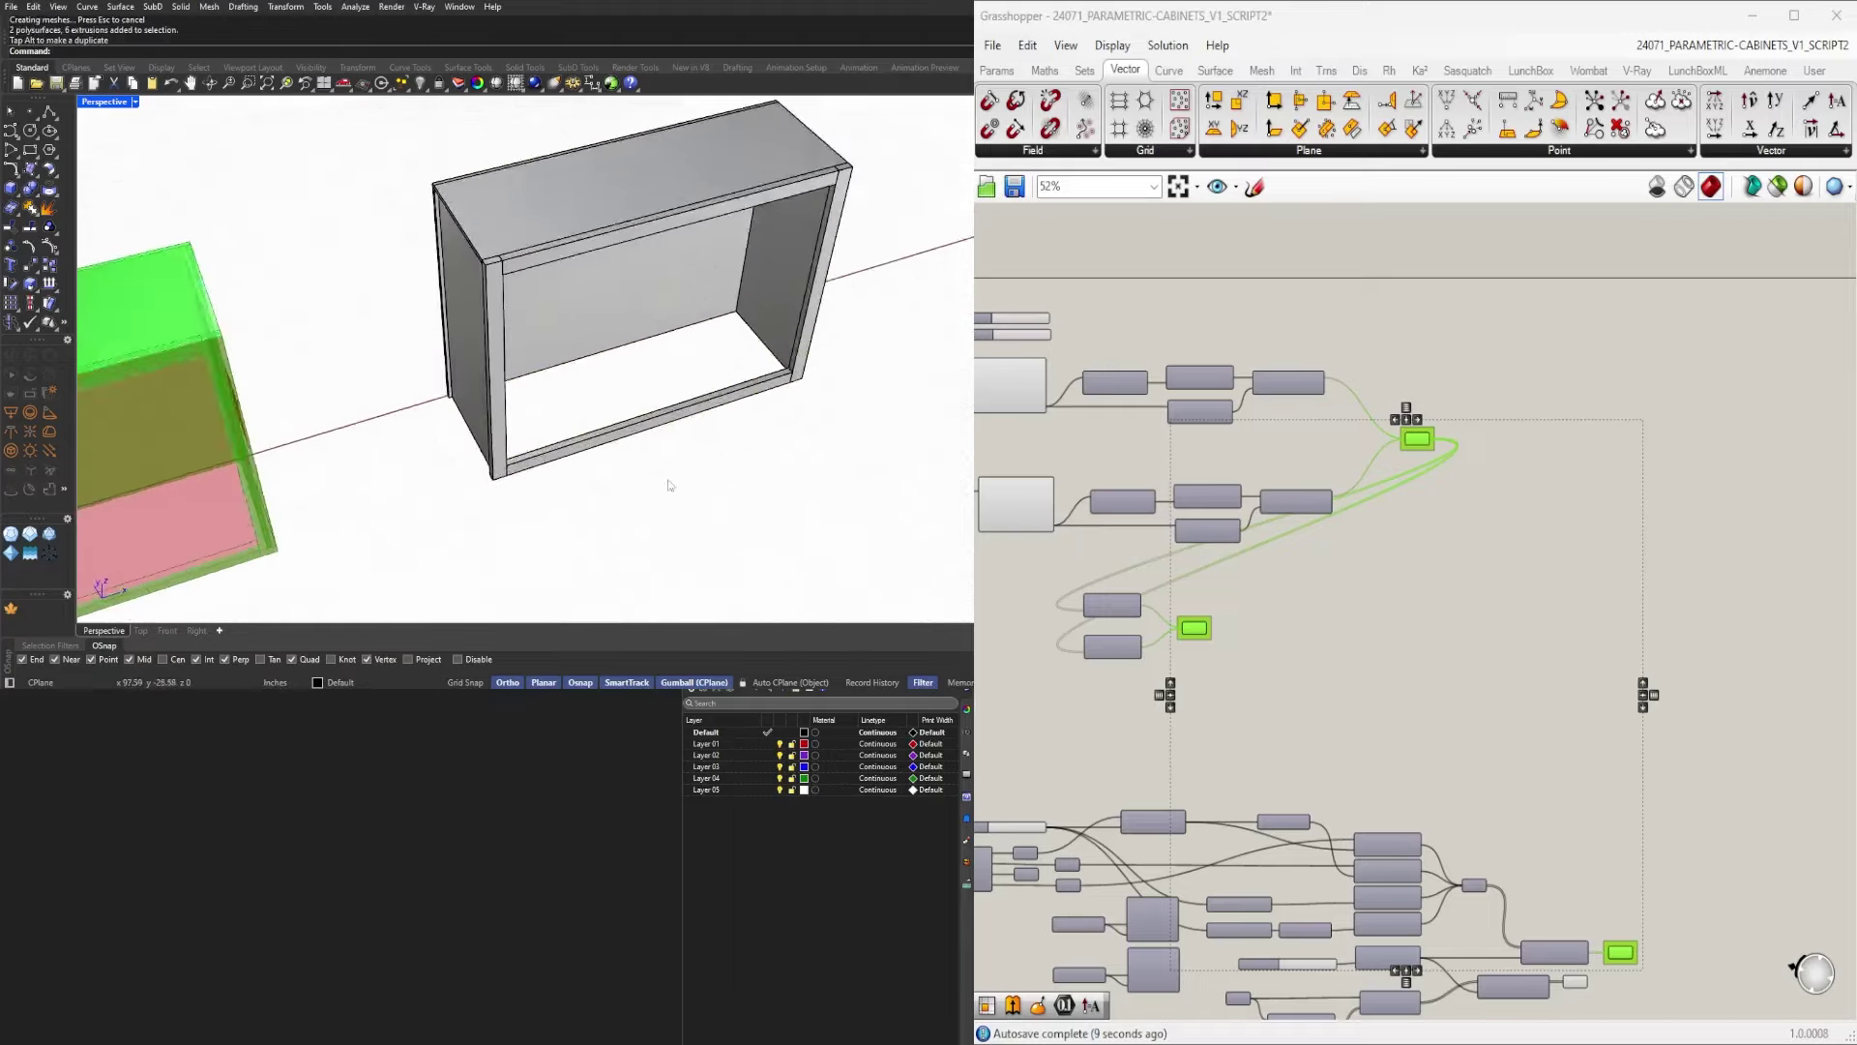
right_drag(667, 483, 670, 291)
scroll(529, 314, up, 4)
click(453, 274)
click(415, 325)
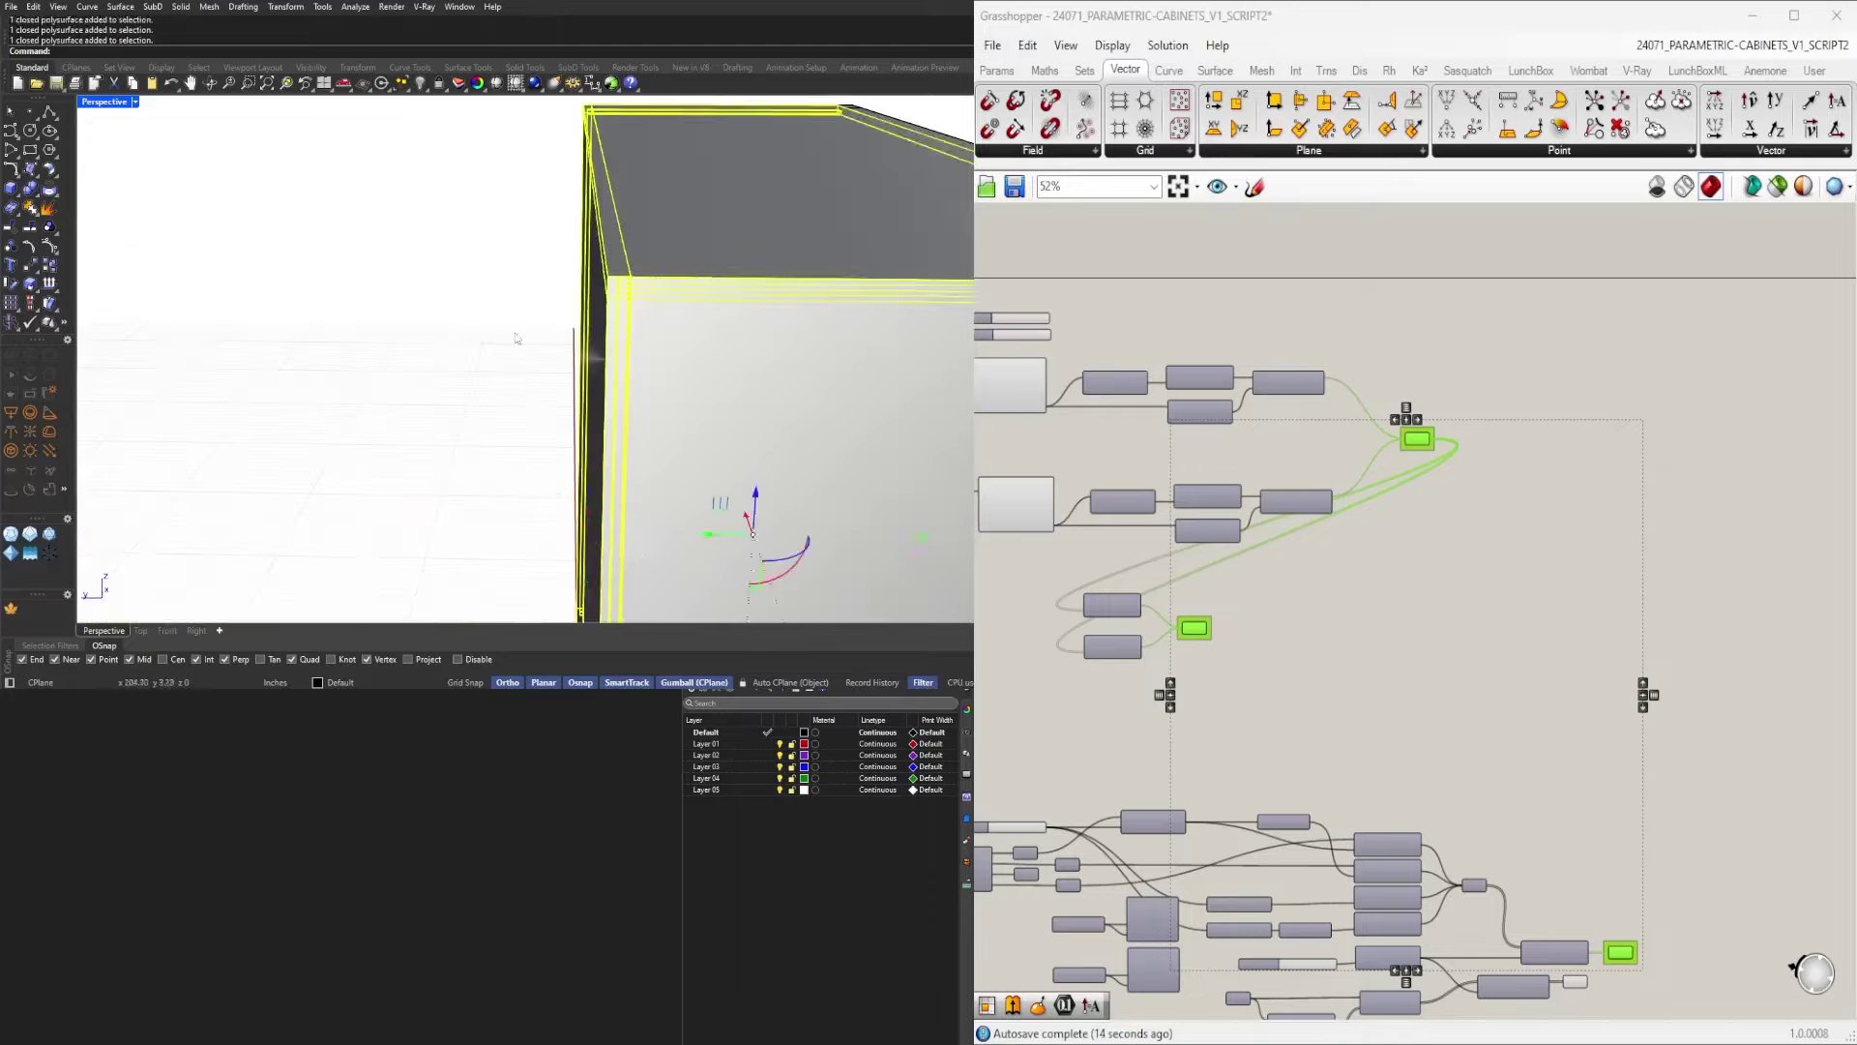
right_drag(517, 338, 381, 351)
key(Escape)
click(571, 299)
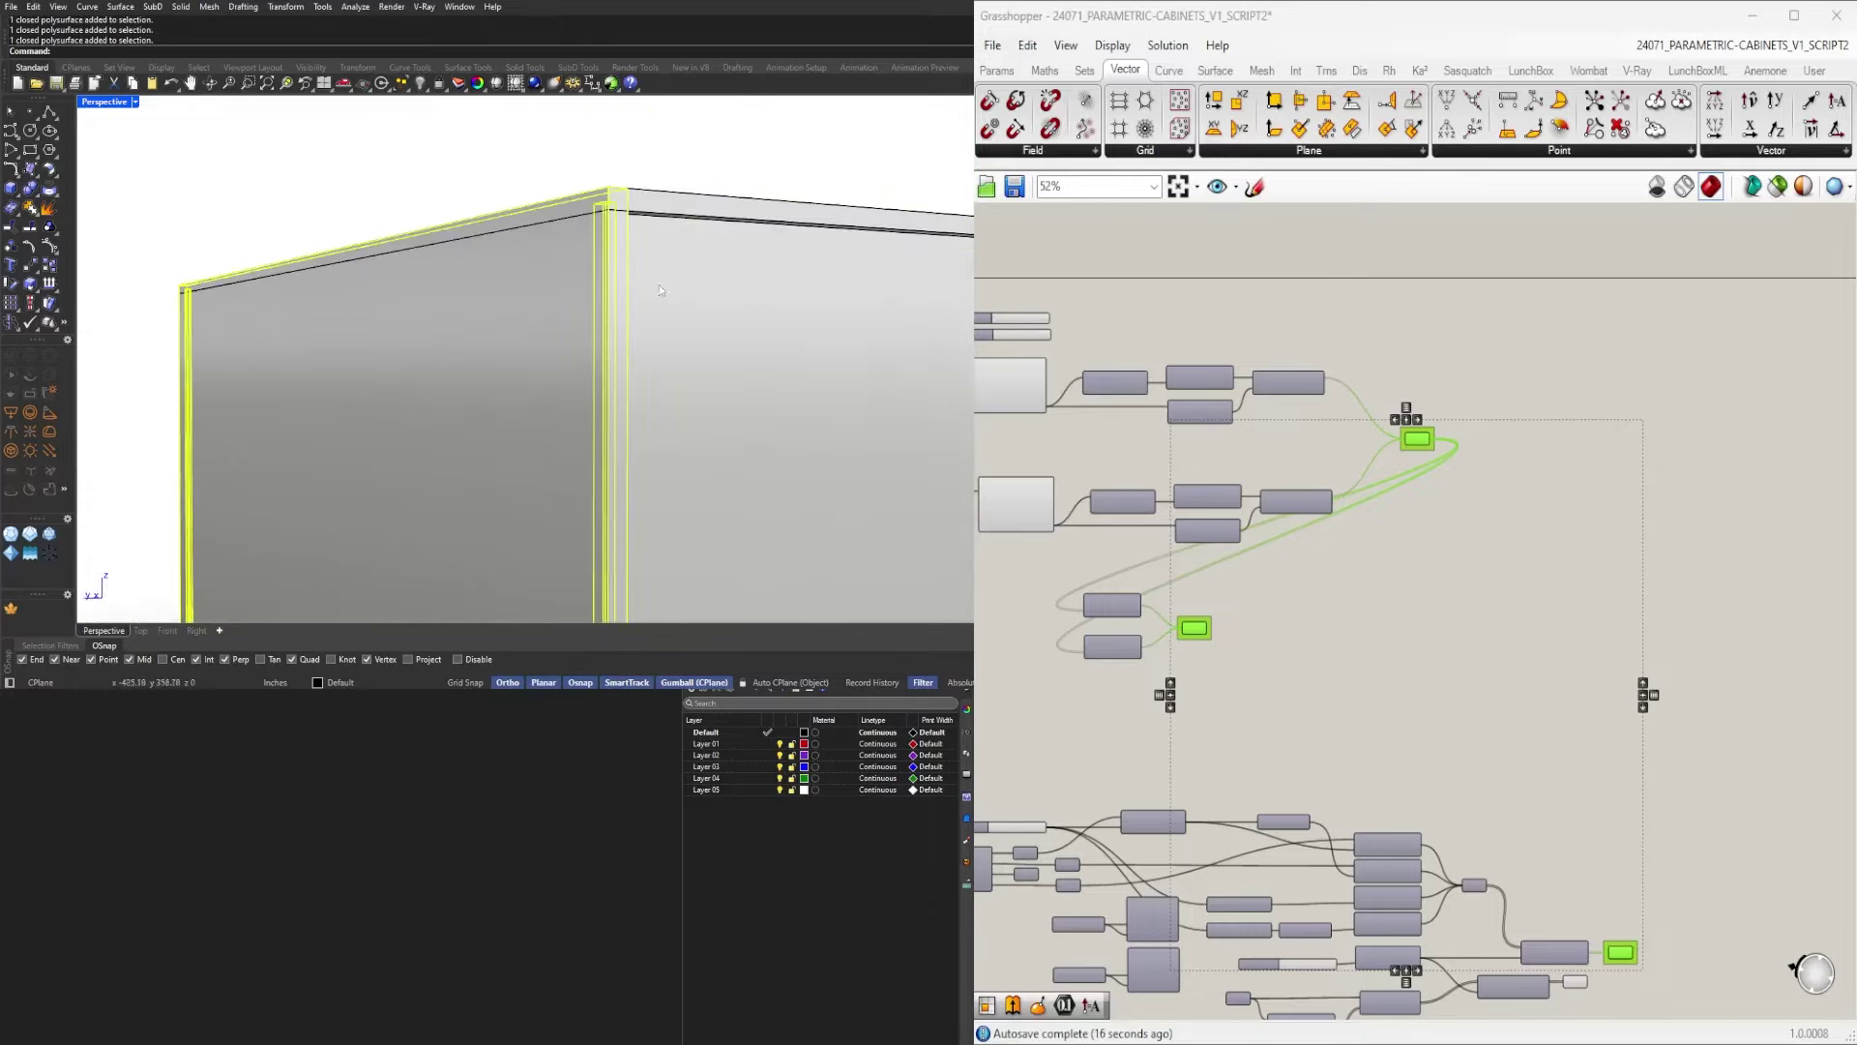
right_drag(660, 290, 512, 329)
click(543, 342)
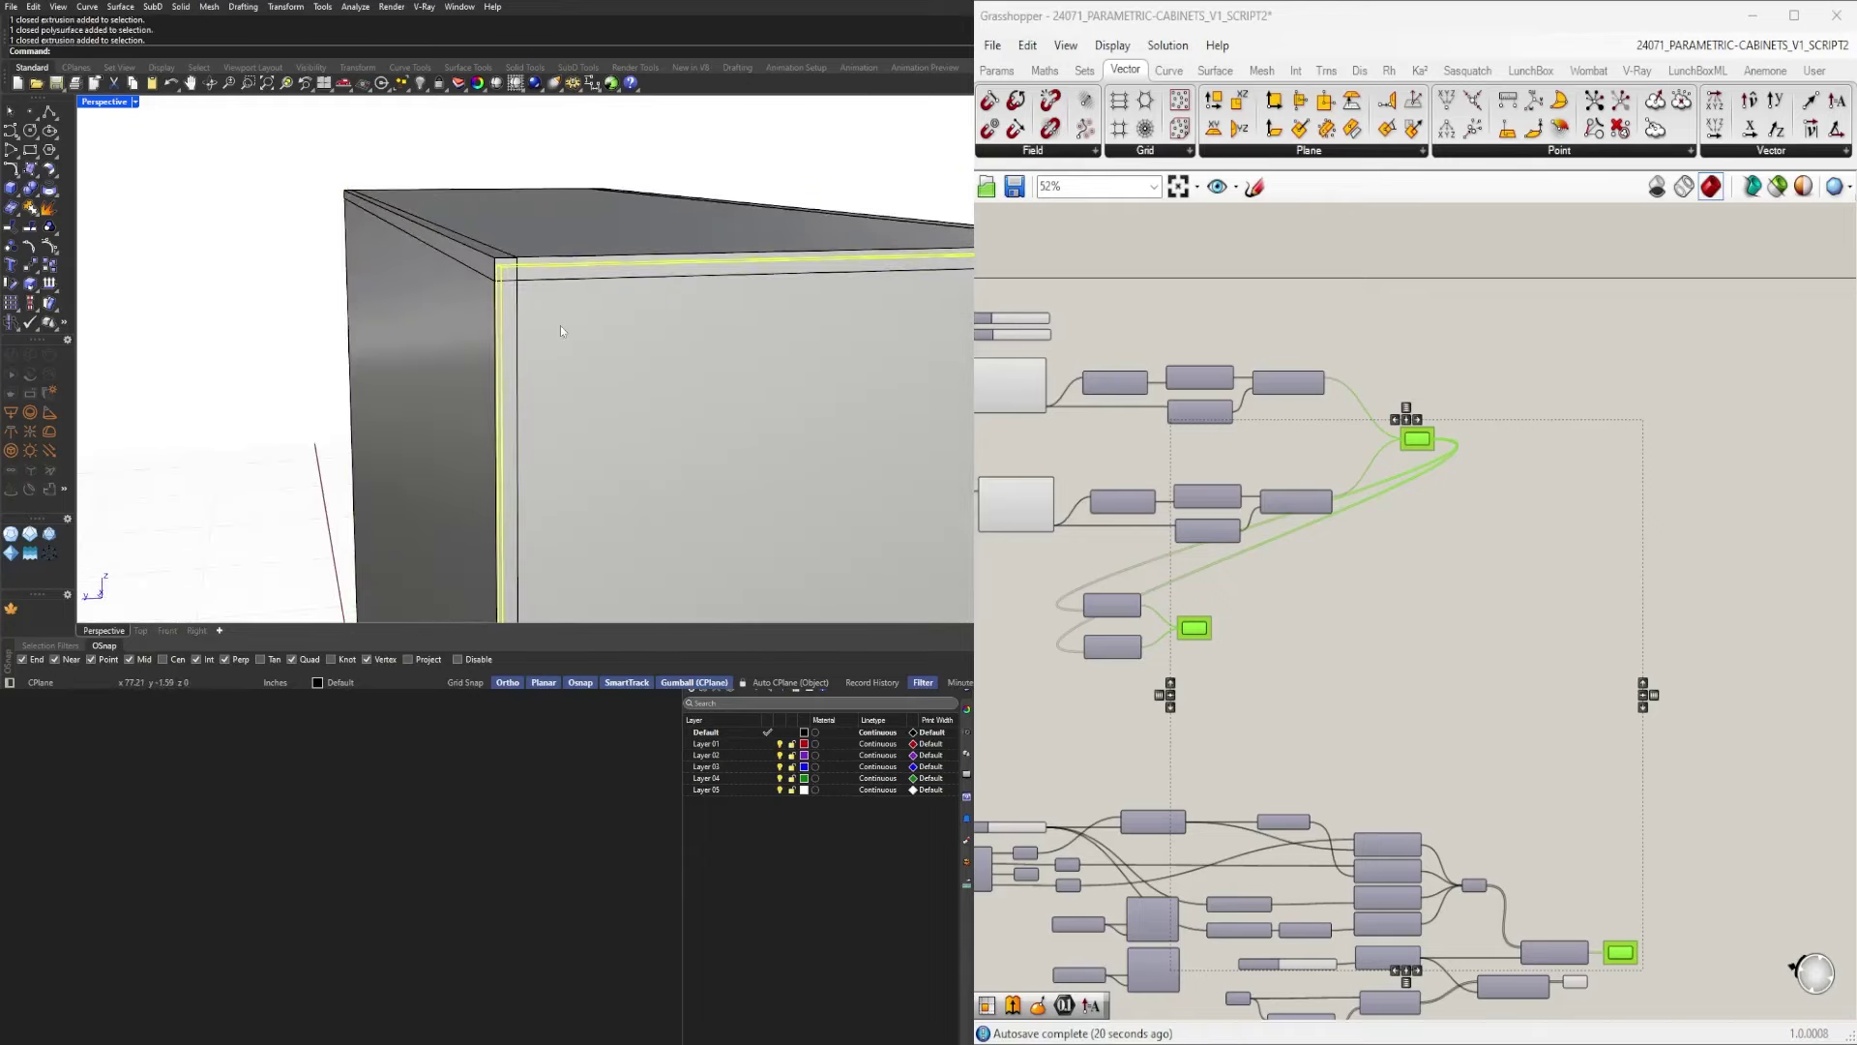
click(548, 260)
click(500, 326)
scroll(244, 310, down, 4)
right_drag(244, 311, 474, 259)
scroll(478, 391, down, 4)
right_drag(478, 392, 567, 412)
click(745, 298)
right_drag(745, 298, 507, 325)
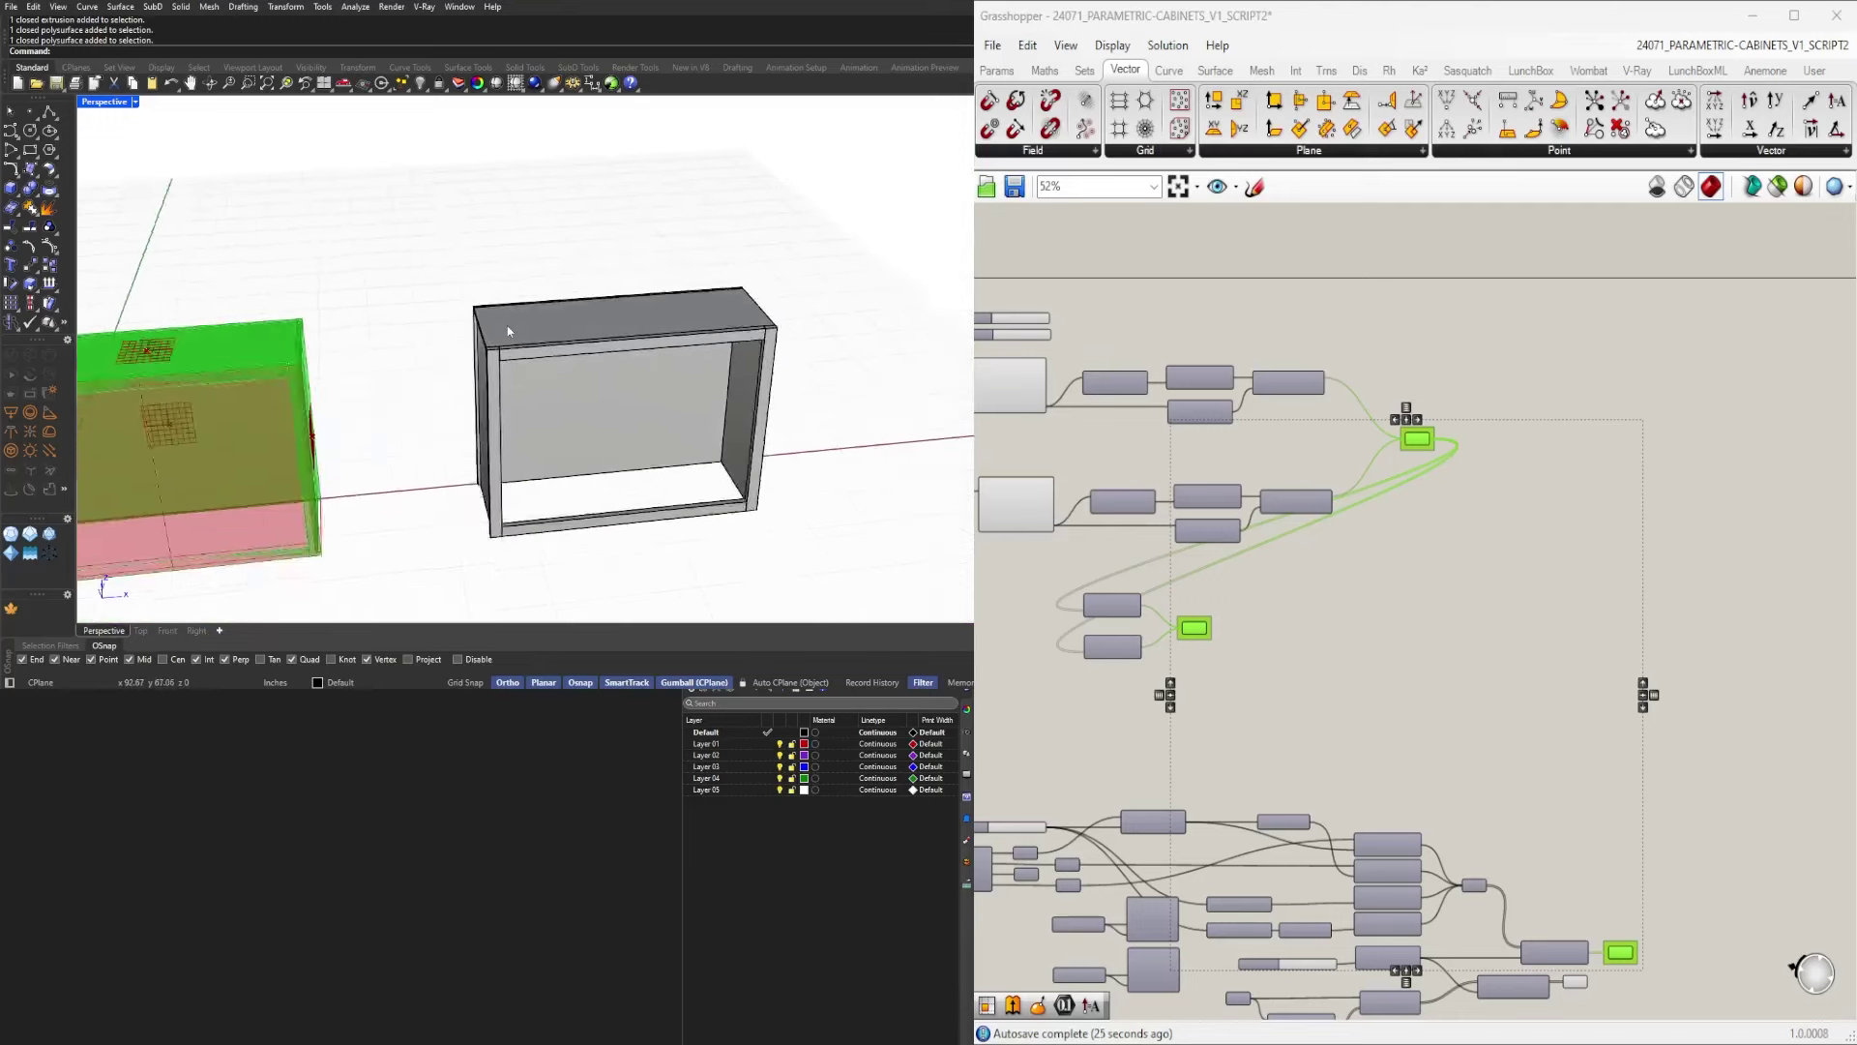
Delete all the baked cabinet parts from the Rhino model.
scroll(507, 325, down, 2)
drag(422, 239, 778, 514)
key(Delete)
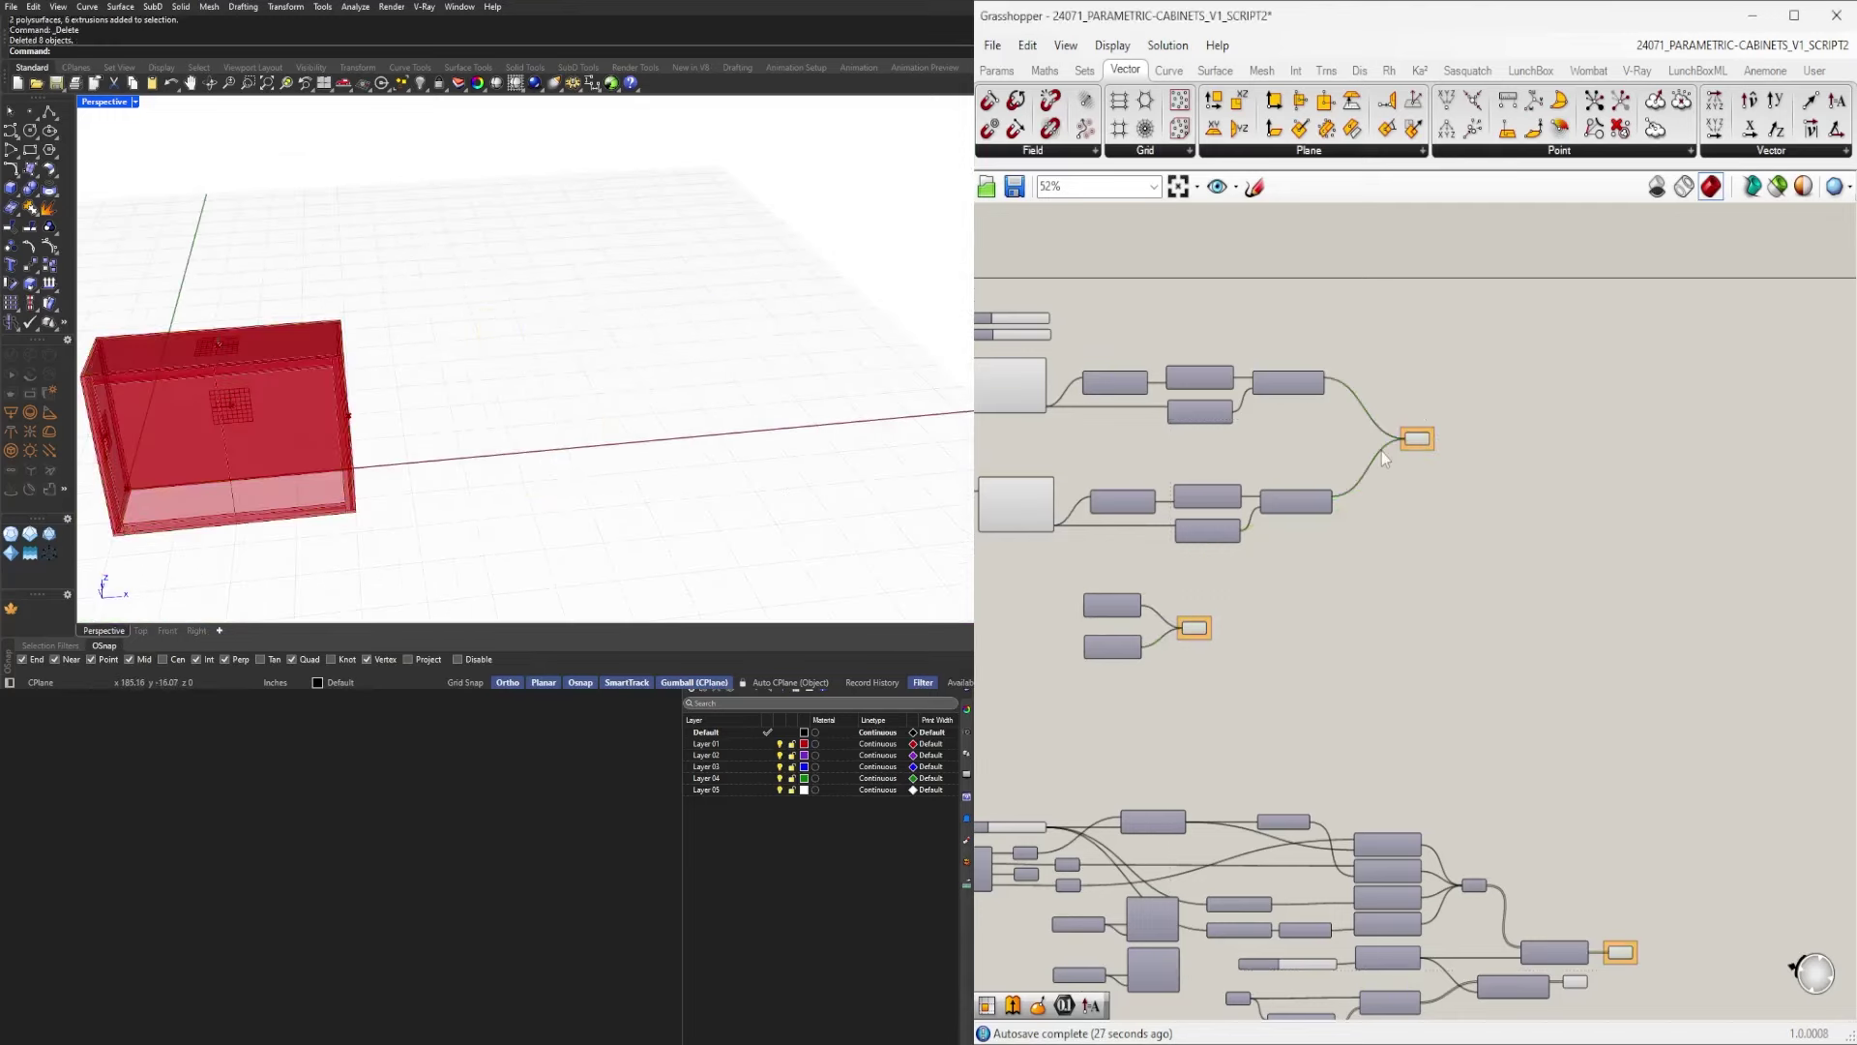
Examine the Solid Difference Geometry group in the preview, focusing on the cabinet's corner joints.
scroll(1393, 445, up, 3)
mouse_move(416, 329)
right_down()
mouse_move(435, 361)
mouse_move(404, 457)
mouse_move(667, 329)
mouse_move(619, 350)
mouse_move(357, 345)
mouse_move(495, 377)
mouse_move(611, 360)
mouse_move(406, 329)
right_up()
scroll(595, 346, up, 5)
scroll(595, 346, down, 4)
scroll(358, 354, up, 4)
click(1132, 749)
click(1081, 750)
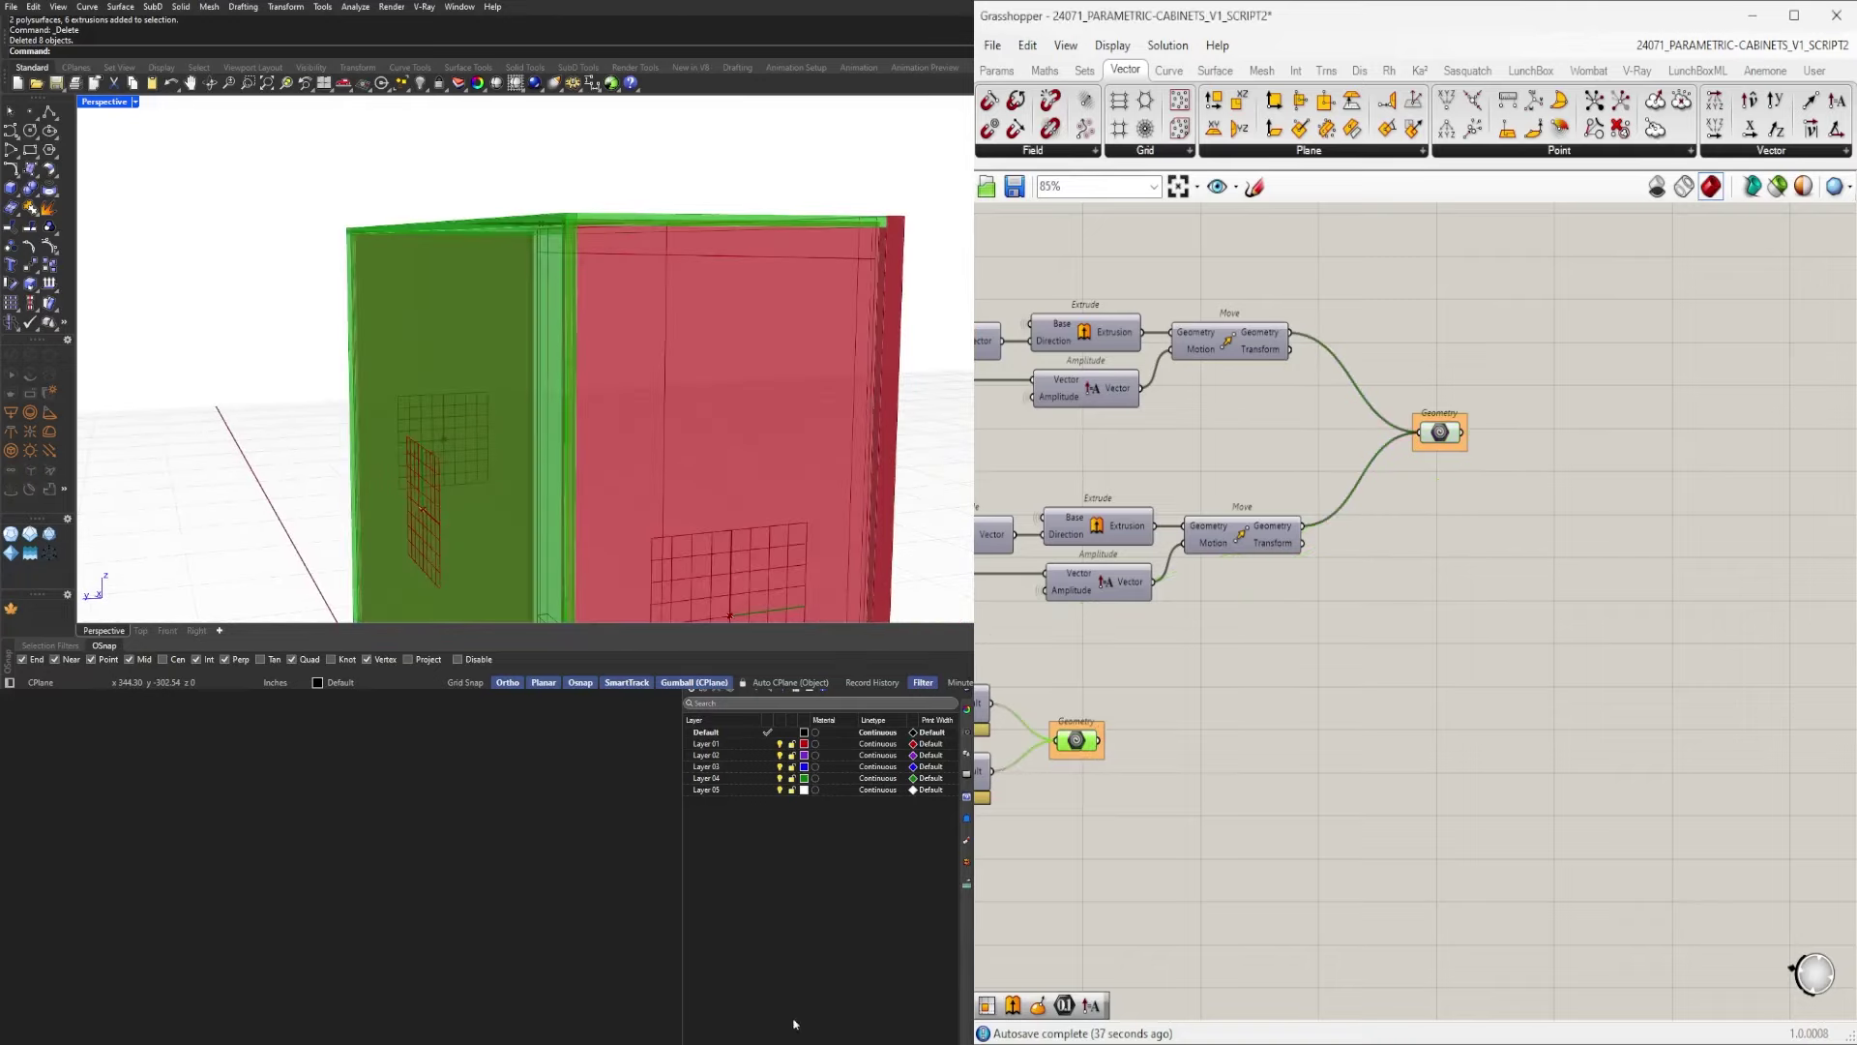
scroll(571, 406, down, 5)
right_drag(570, 407, 505, 460)
right_drag(708, 318, 698, 319)
scroll(1222, 653, down, 3)
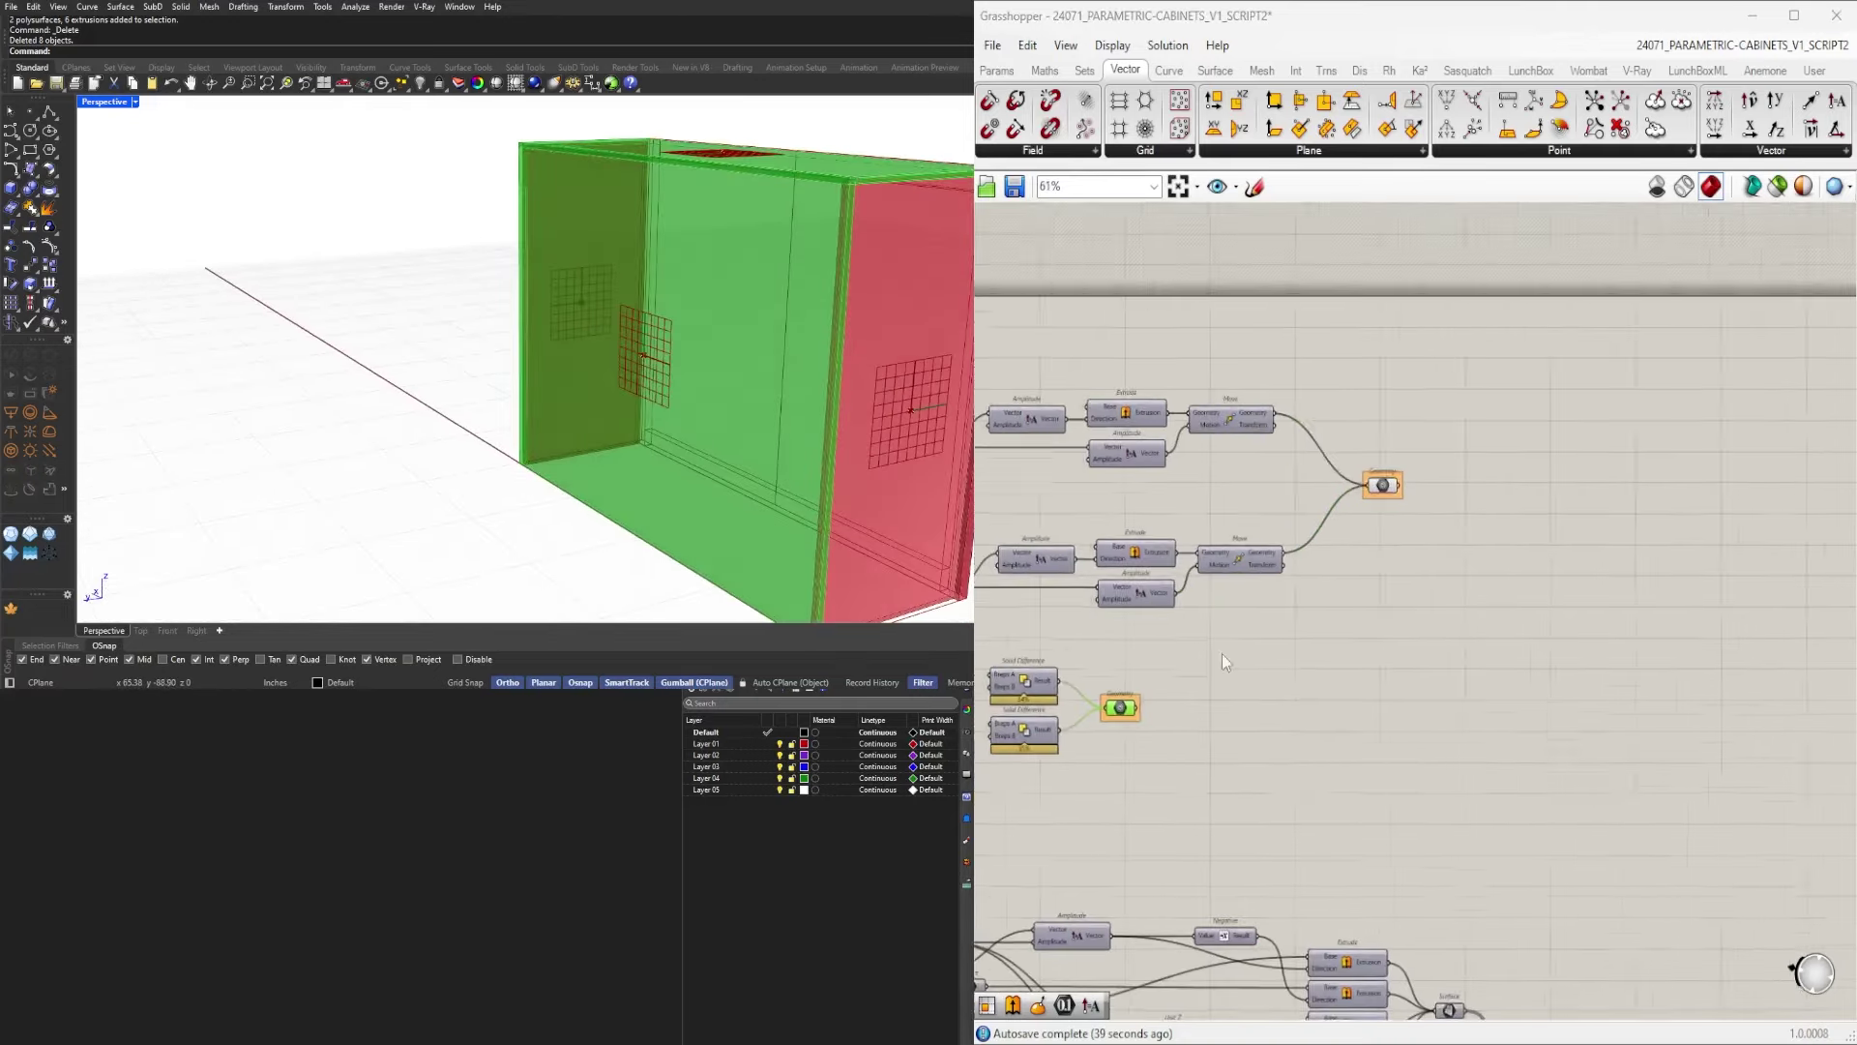
scroll(1122, 750, up, 7)
right_drag(1122, 753, 1432, 806)
right_drag(895, 363, 768, 342)
scroll(628, 179, up, 6)
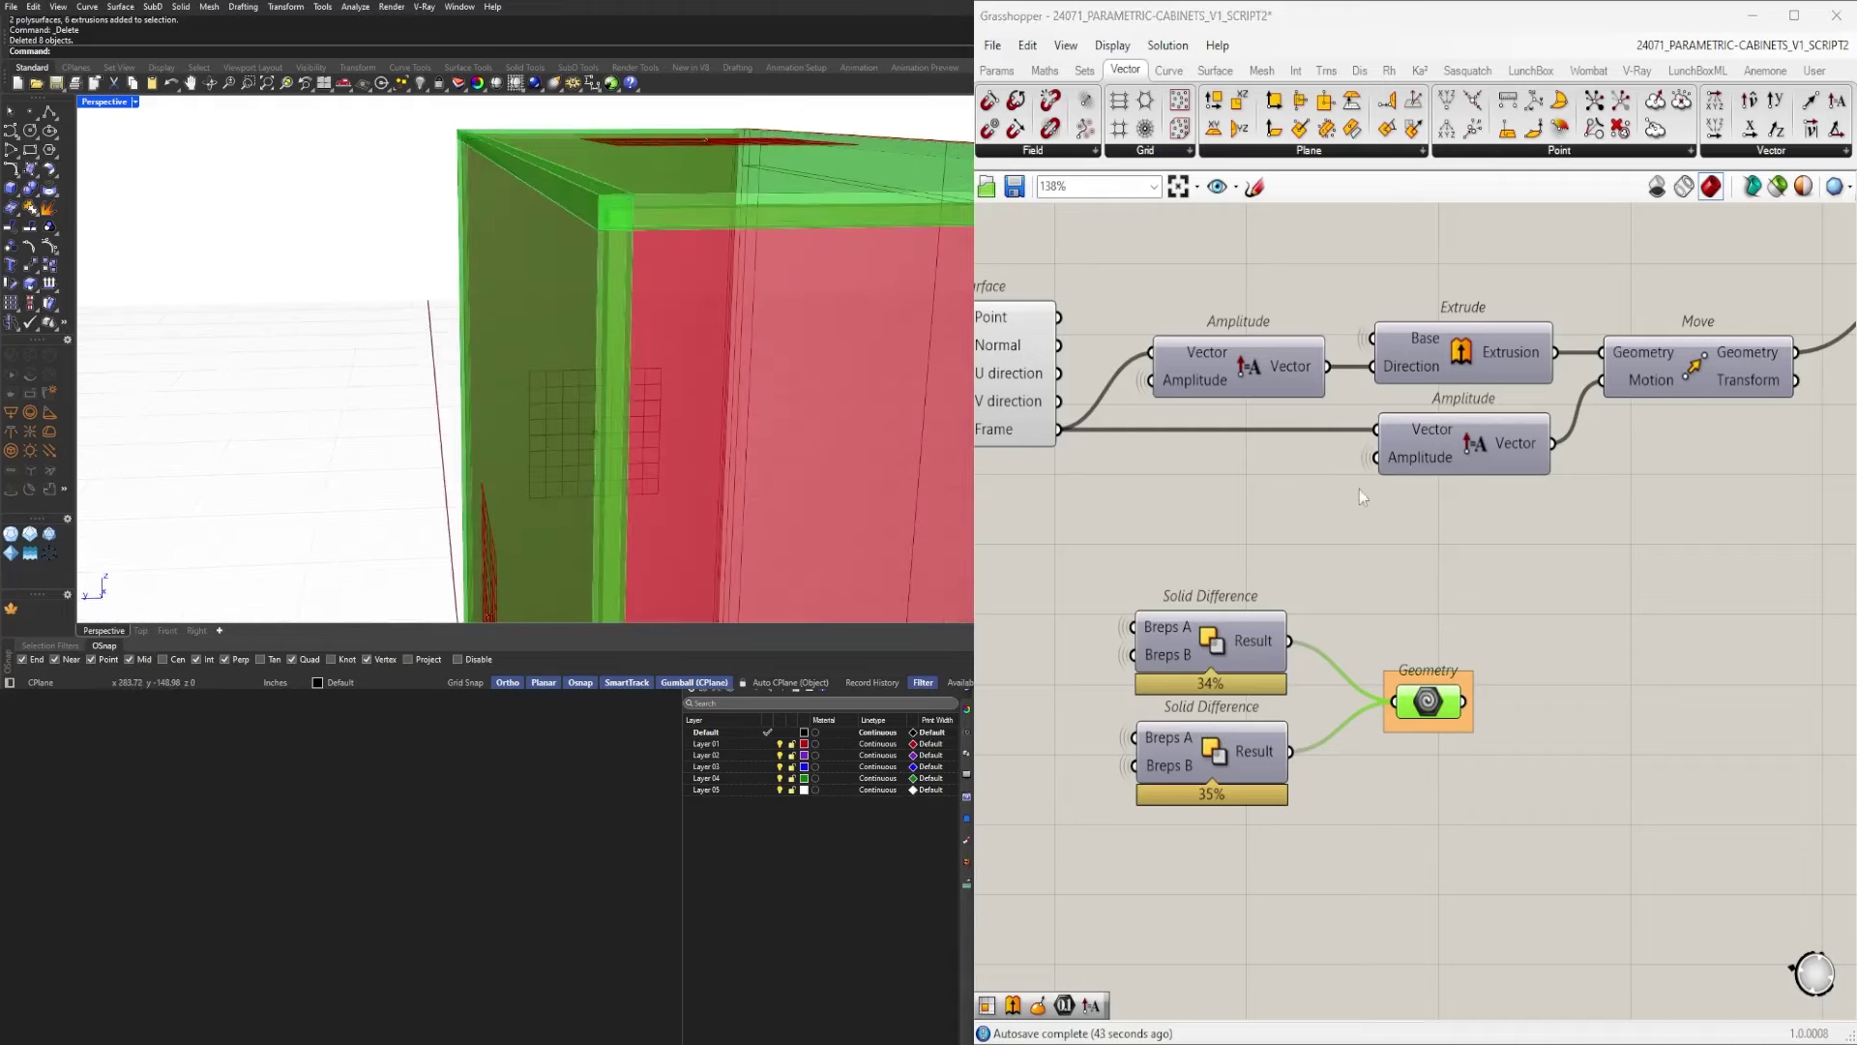
click(1399, 467)
Align the grouped Geometry container with the upper Solid Difference, and enable the preview of the upper of the two Extrude Geometry containers.
drag(1440, 708, 1454, 647)
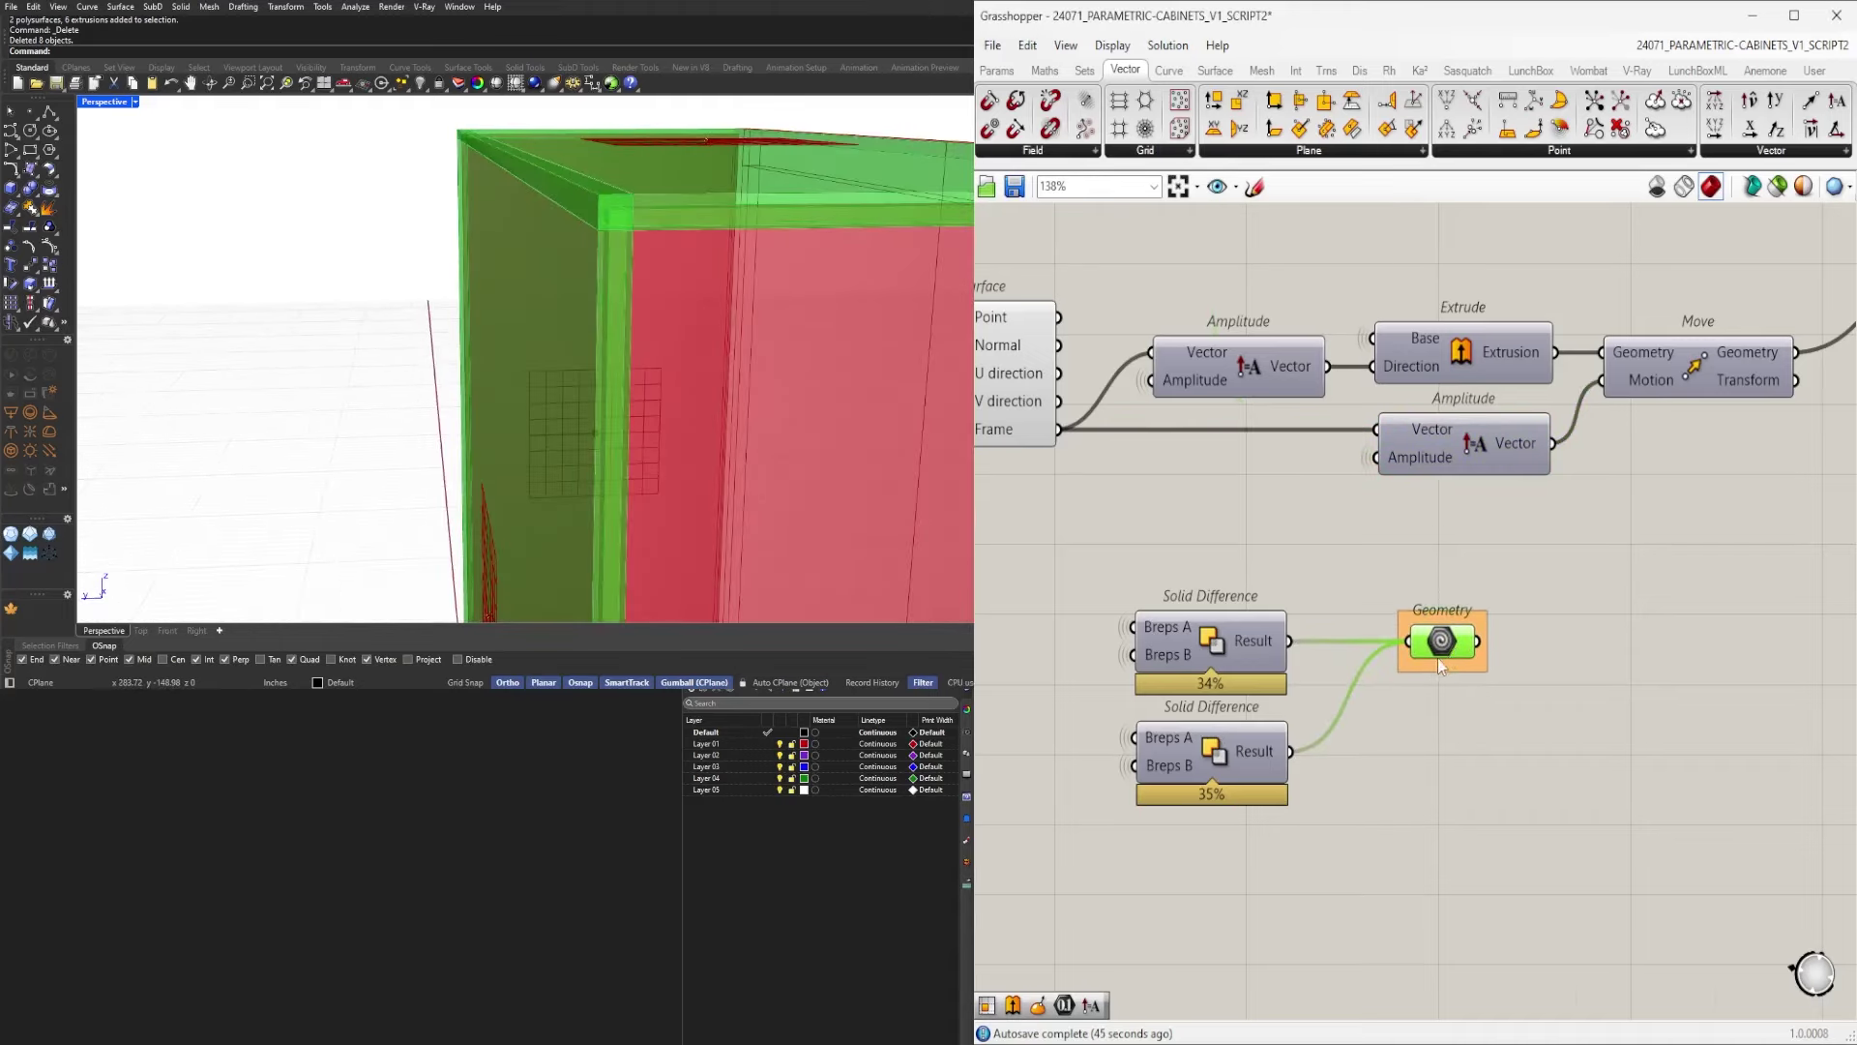
scroll(1437, 666, down, 2)
right_drag(1377, 725, 1492, 721)
click(1286, 787)
right_drag(1285, 788, 1476, 738)
drag(1244, 614, 1208, 544)
middle_click(1209, 535)
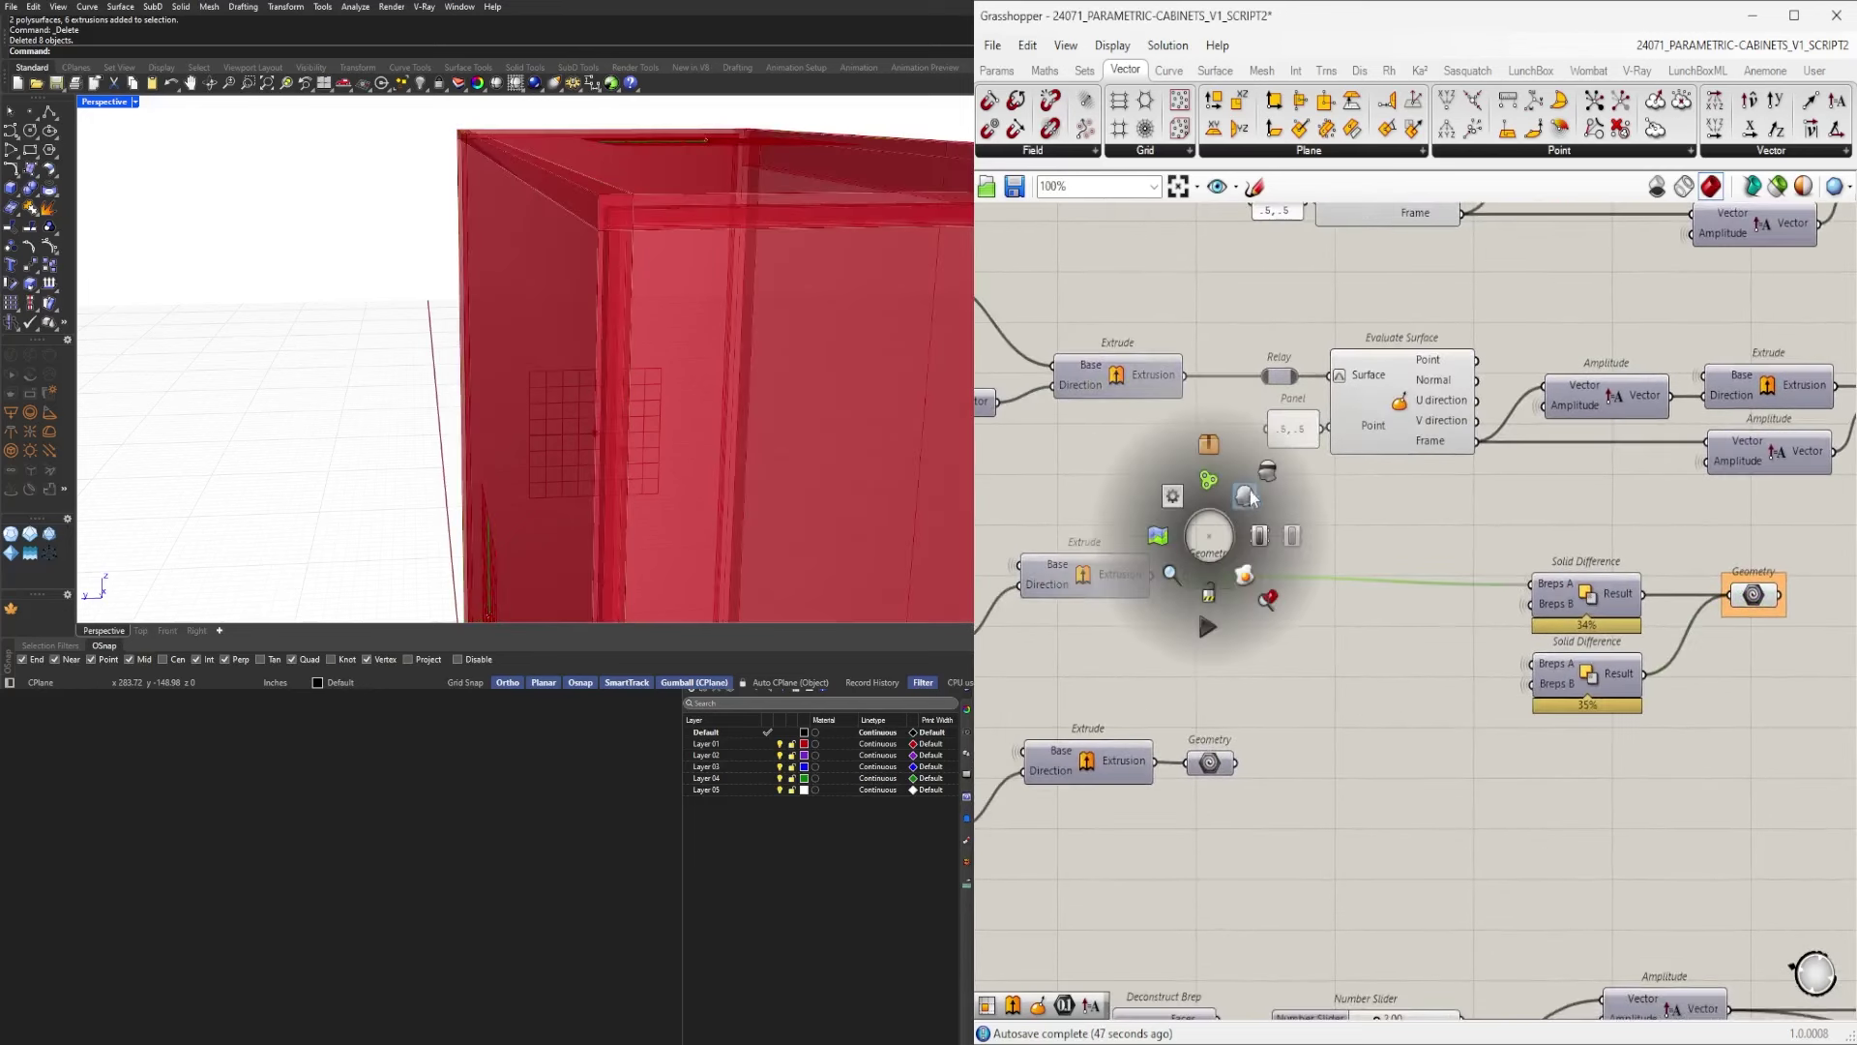
click(1266, 477)
middle_click(1240, 537)
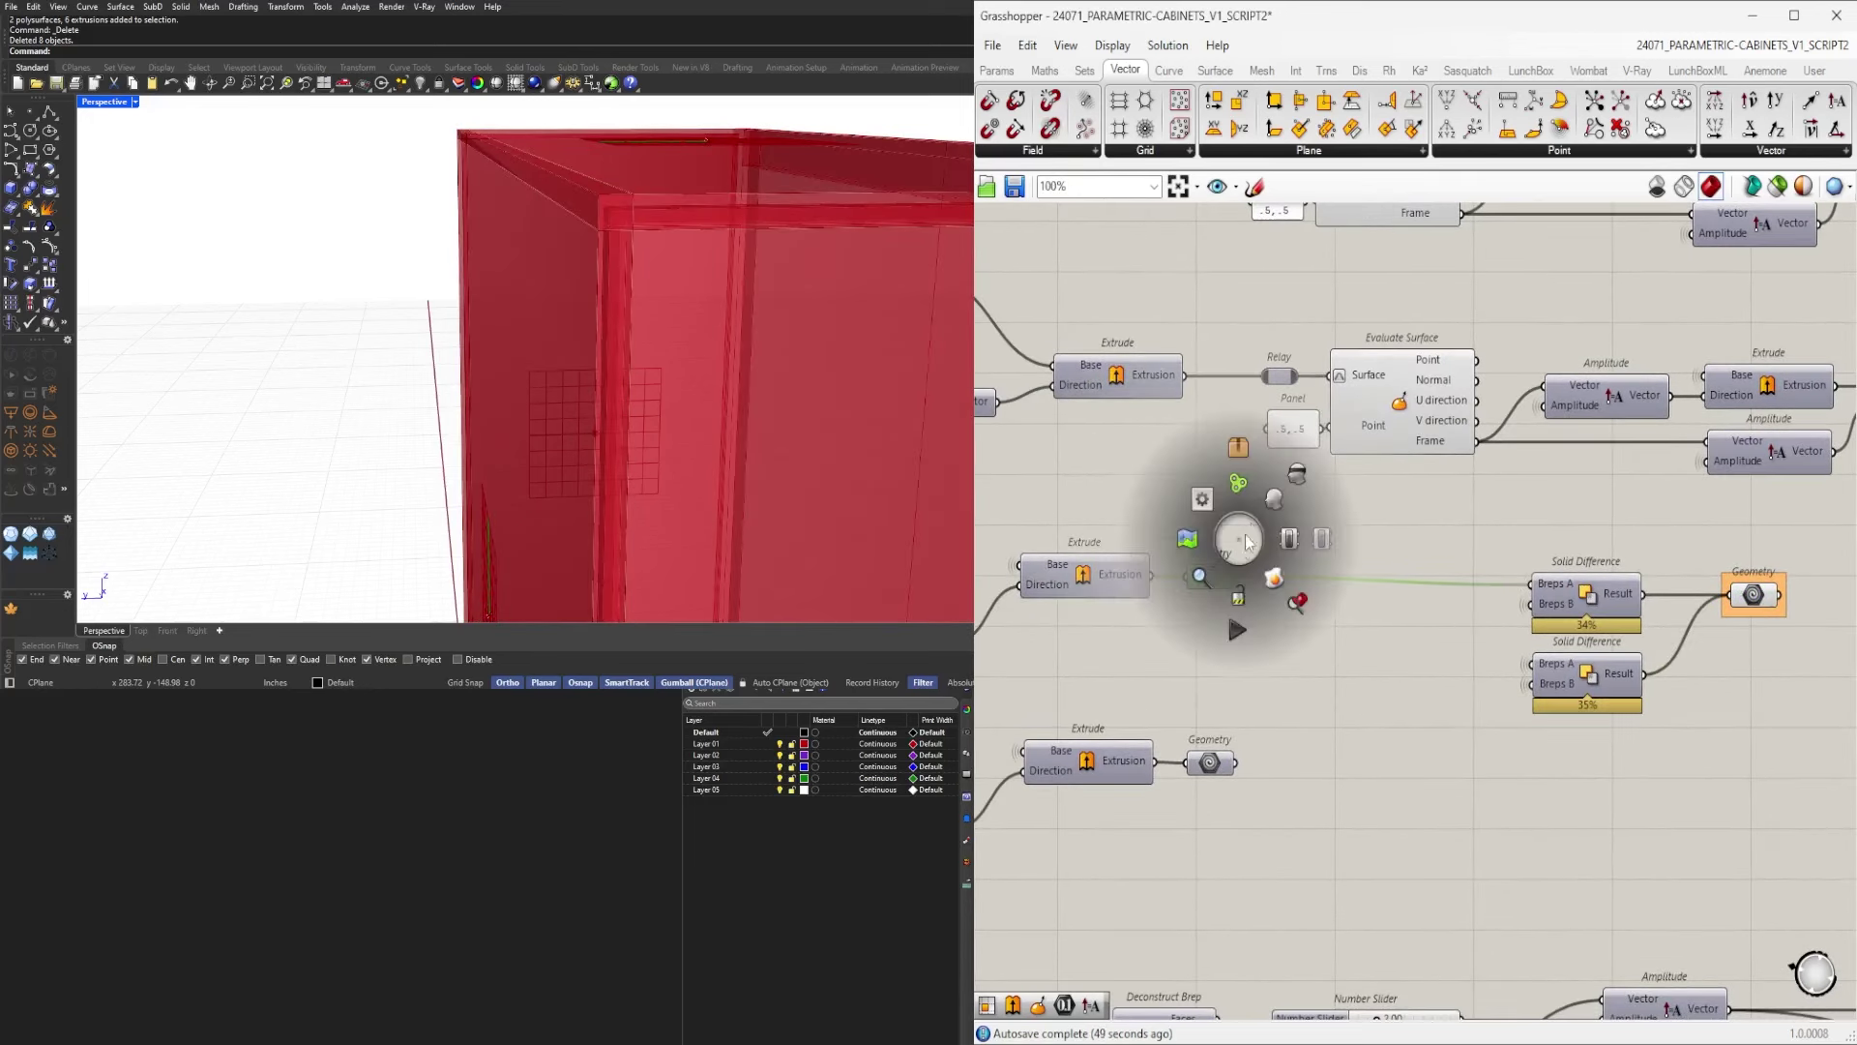
click(1277, 501)
Add a Solid Difference component and connect the upper Extrude's Geometry container to its Breps A input.
double_click(1341, 693)
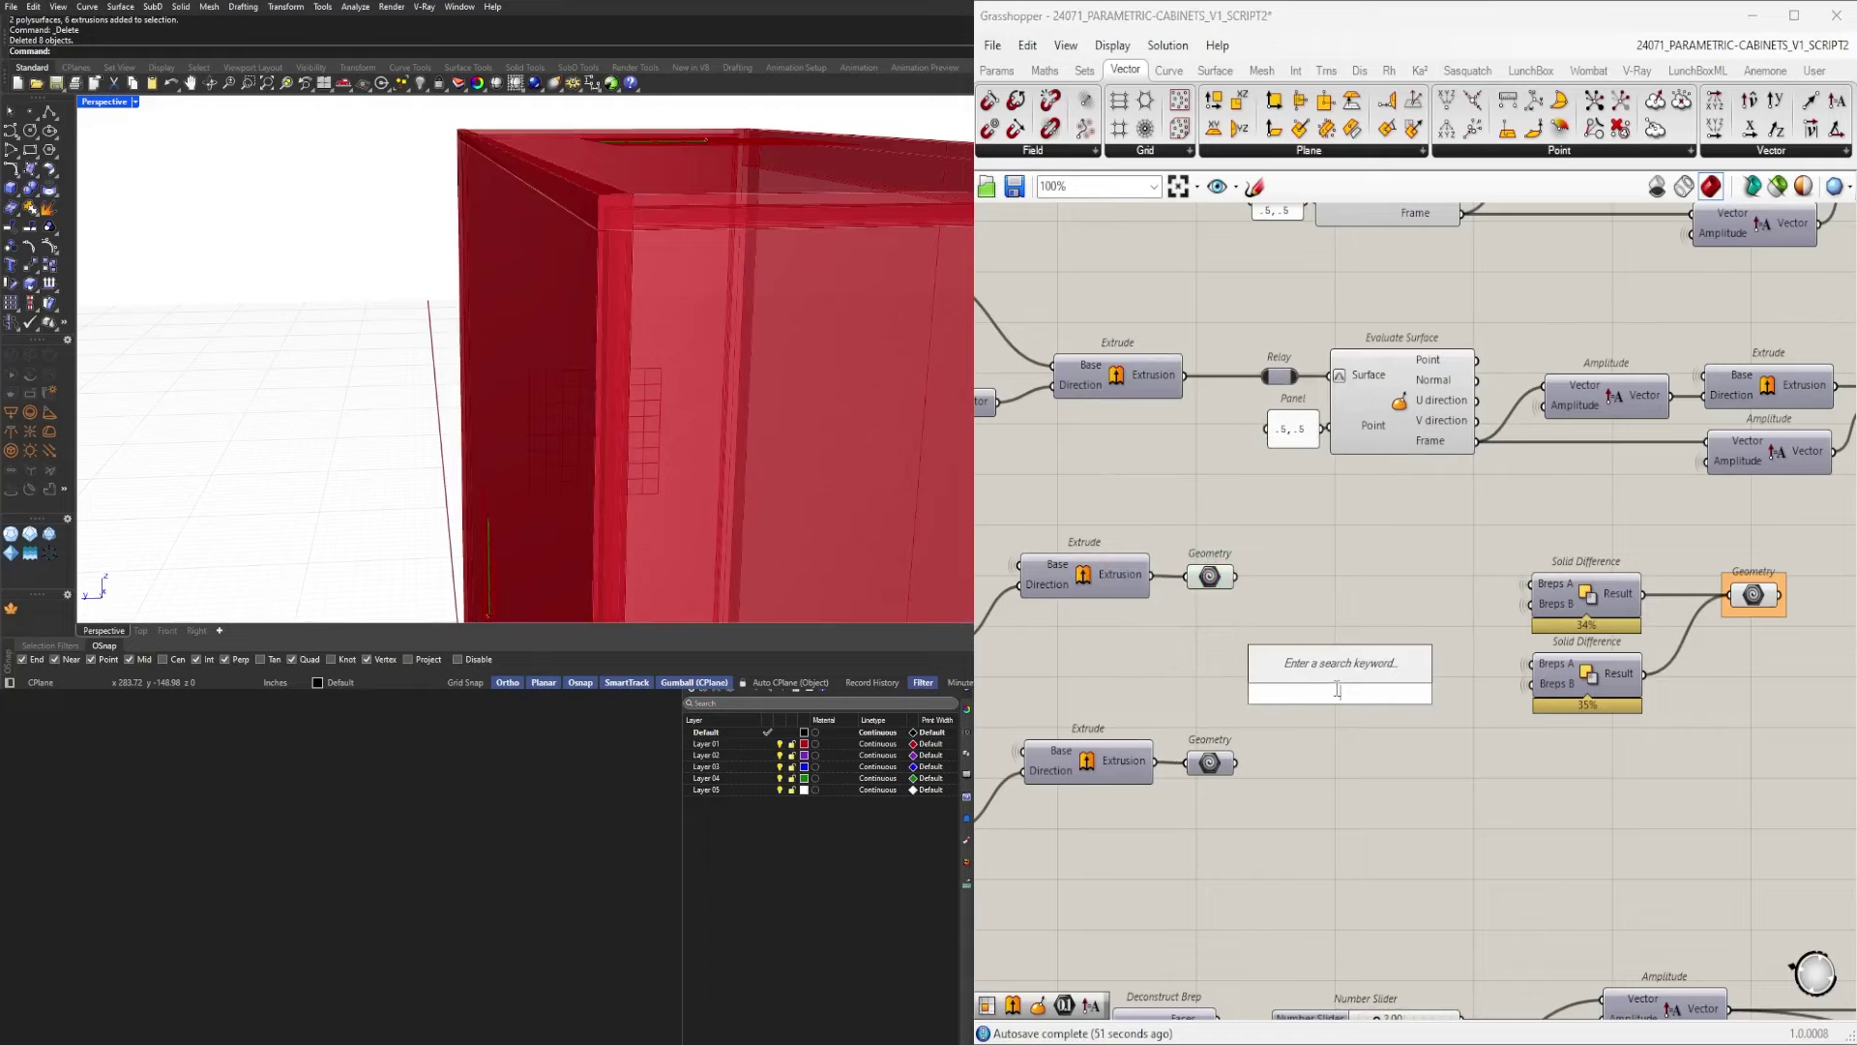
text(diiff)
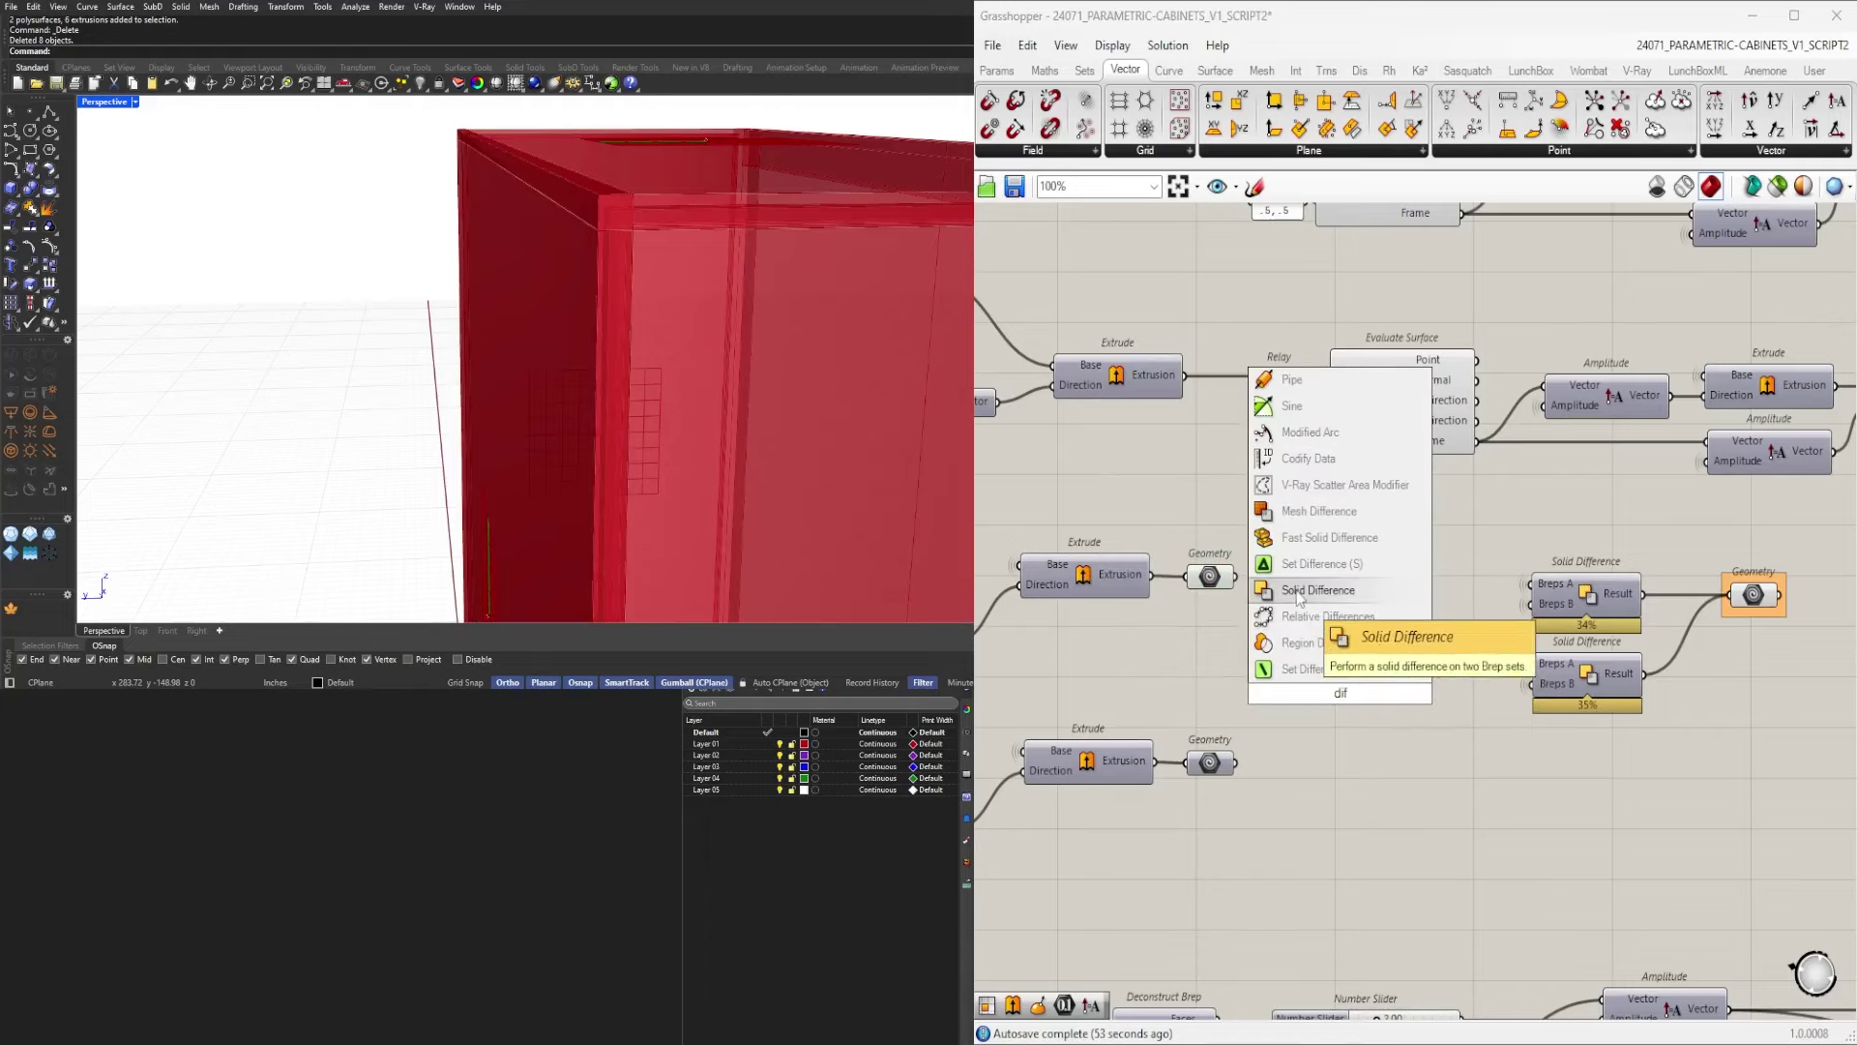
key(Return)
drag(1307, 686, 1367, 652)
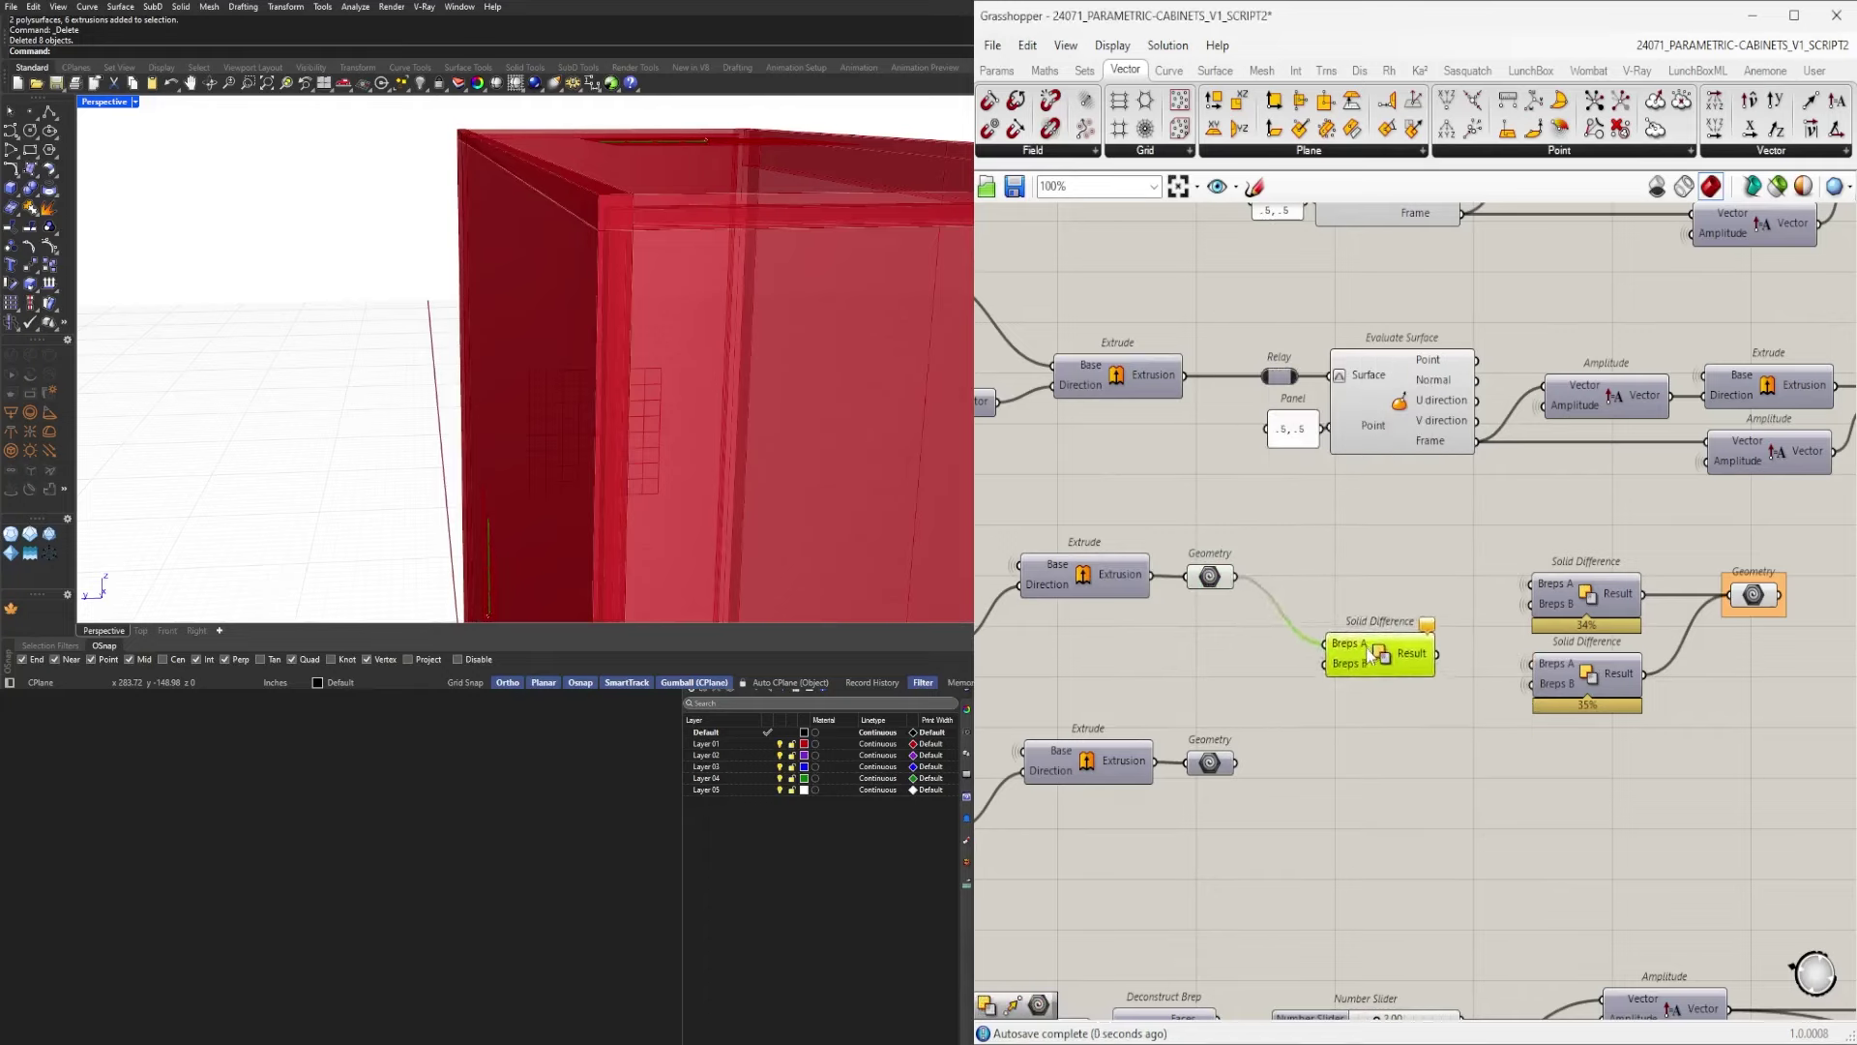
Check the preview of the Extrude fed by Extend Curve and of the lower Extrude near the new Solid Difference.
click(1210, 578)
right_drag(1276, 482, 1508, 590)
click(1356, 485)
middle_click(1355, 482)
click(1393, 444)
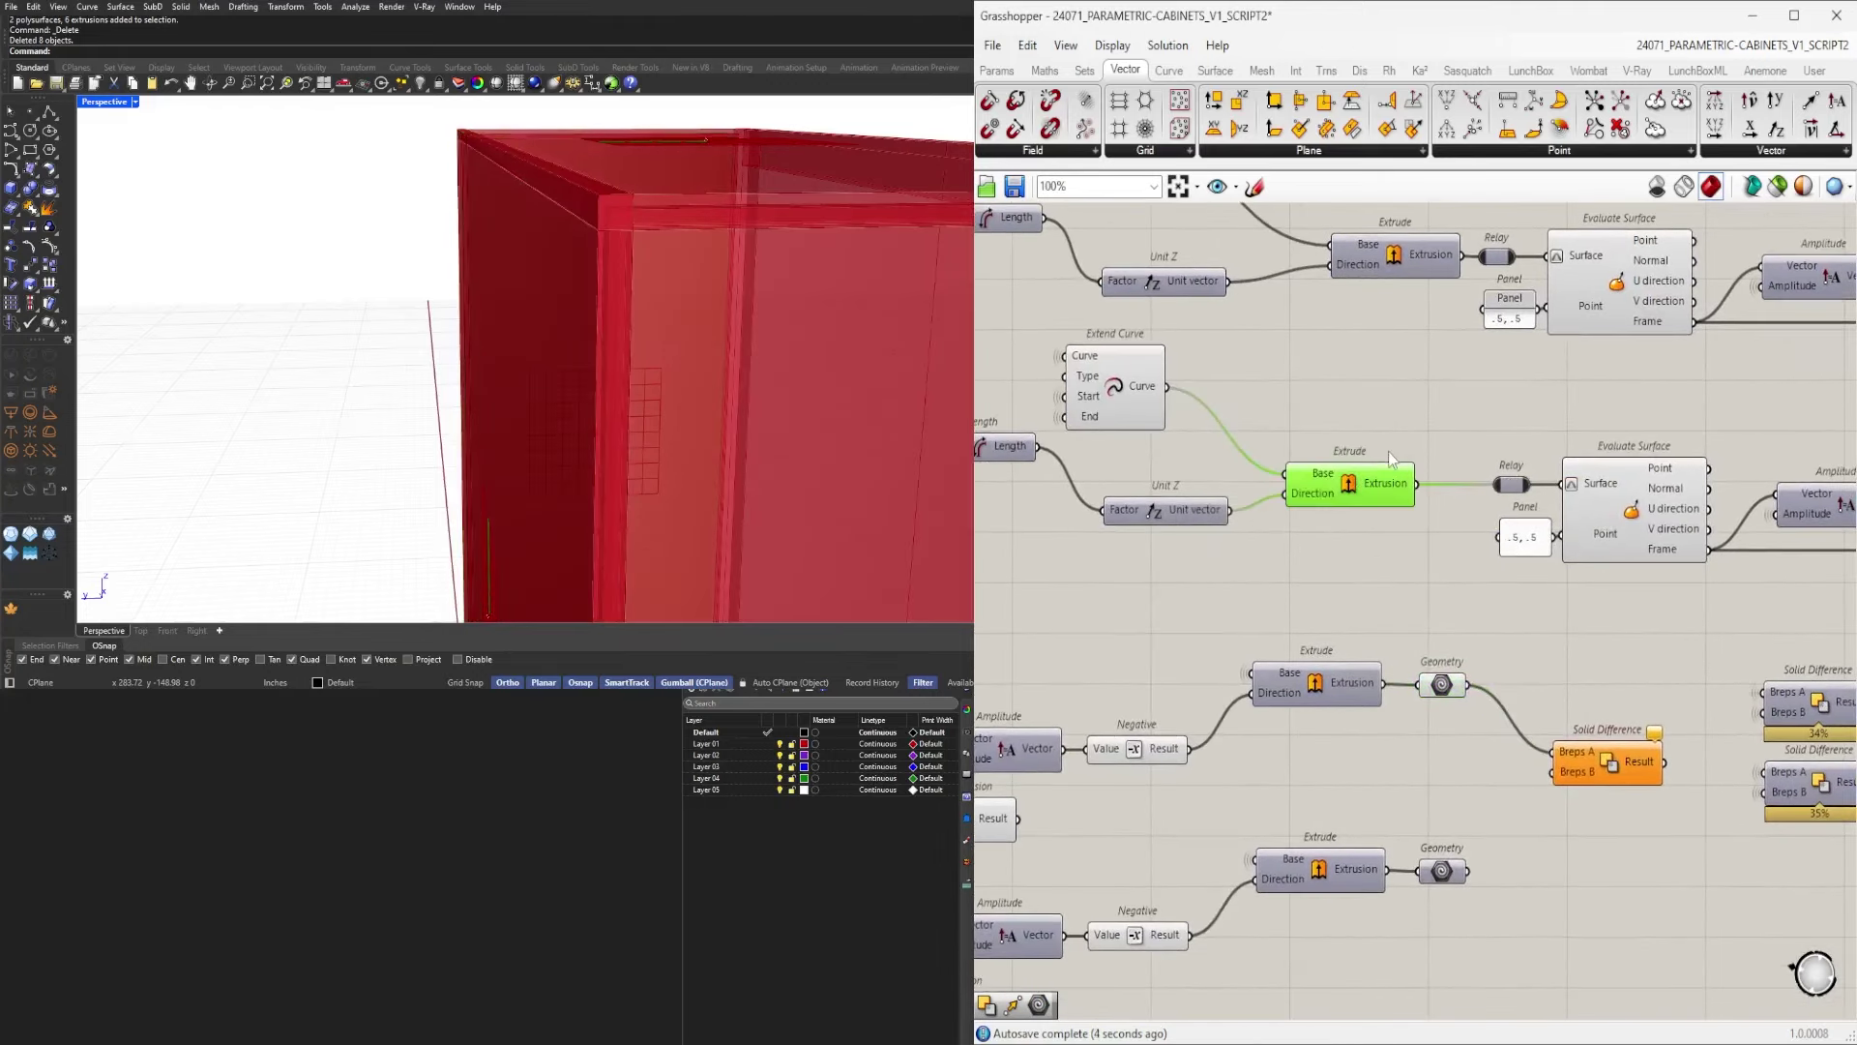
middle_click(1355, 501)
click(1393, 447)
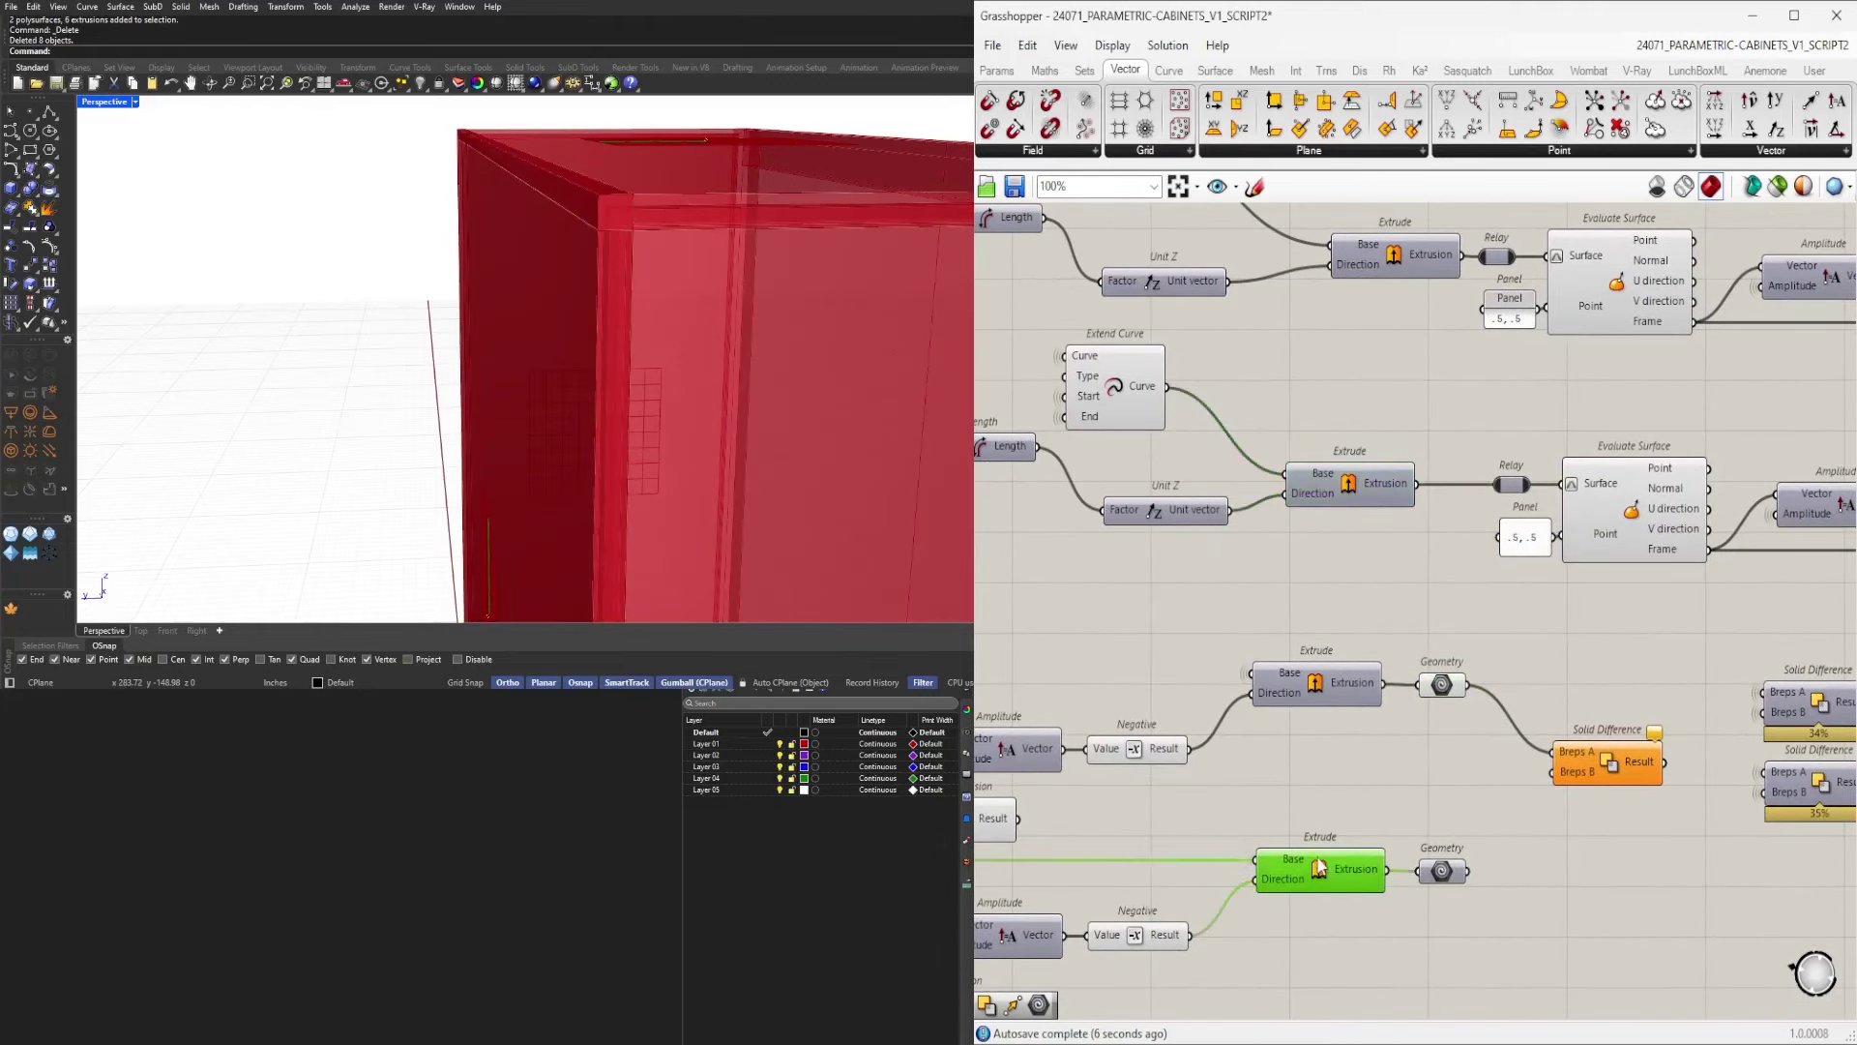
middle_click(1320, 867)
click(1355, 818)
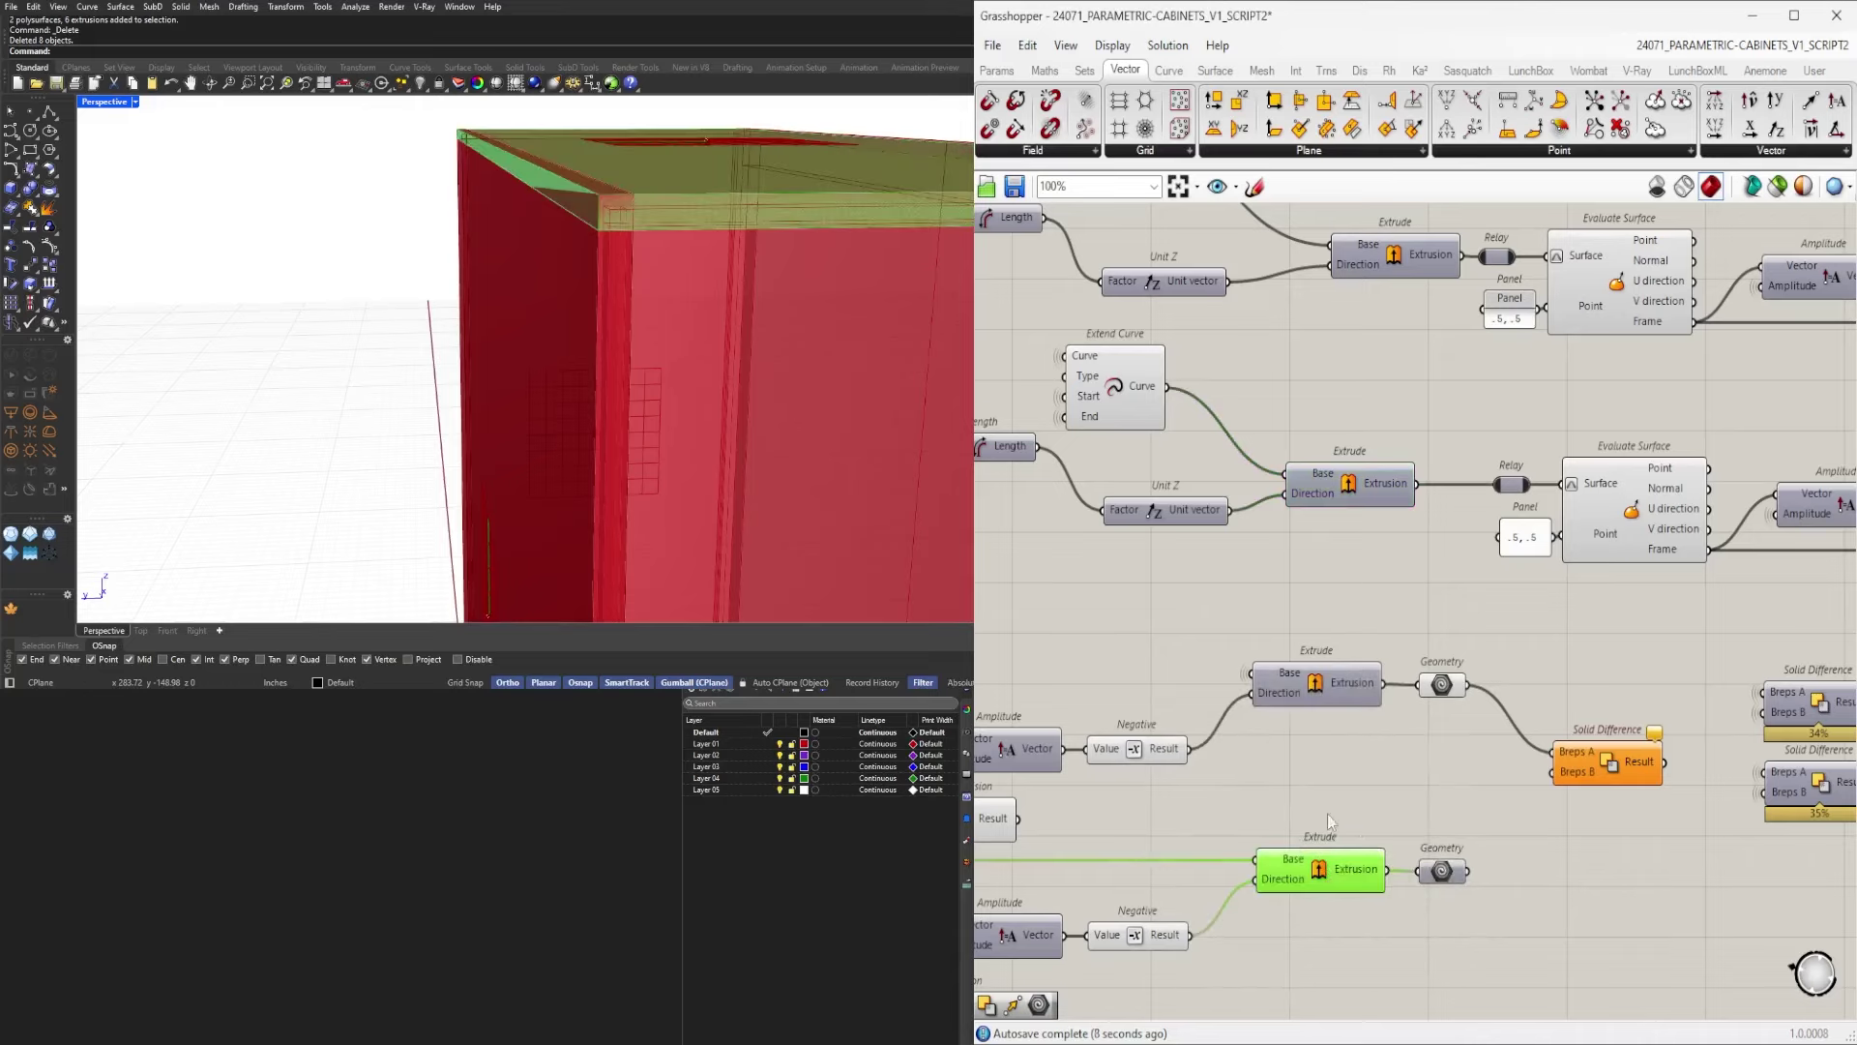
middle_click(1328, 820)
click(1426, 853)
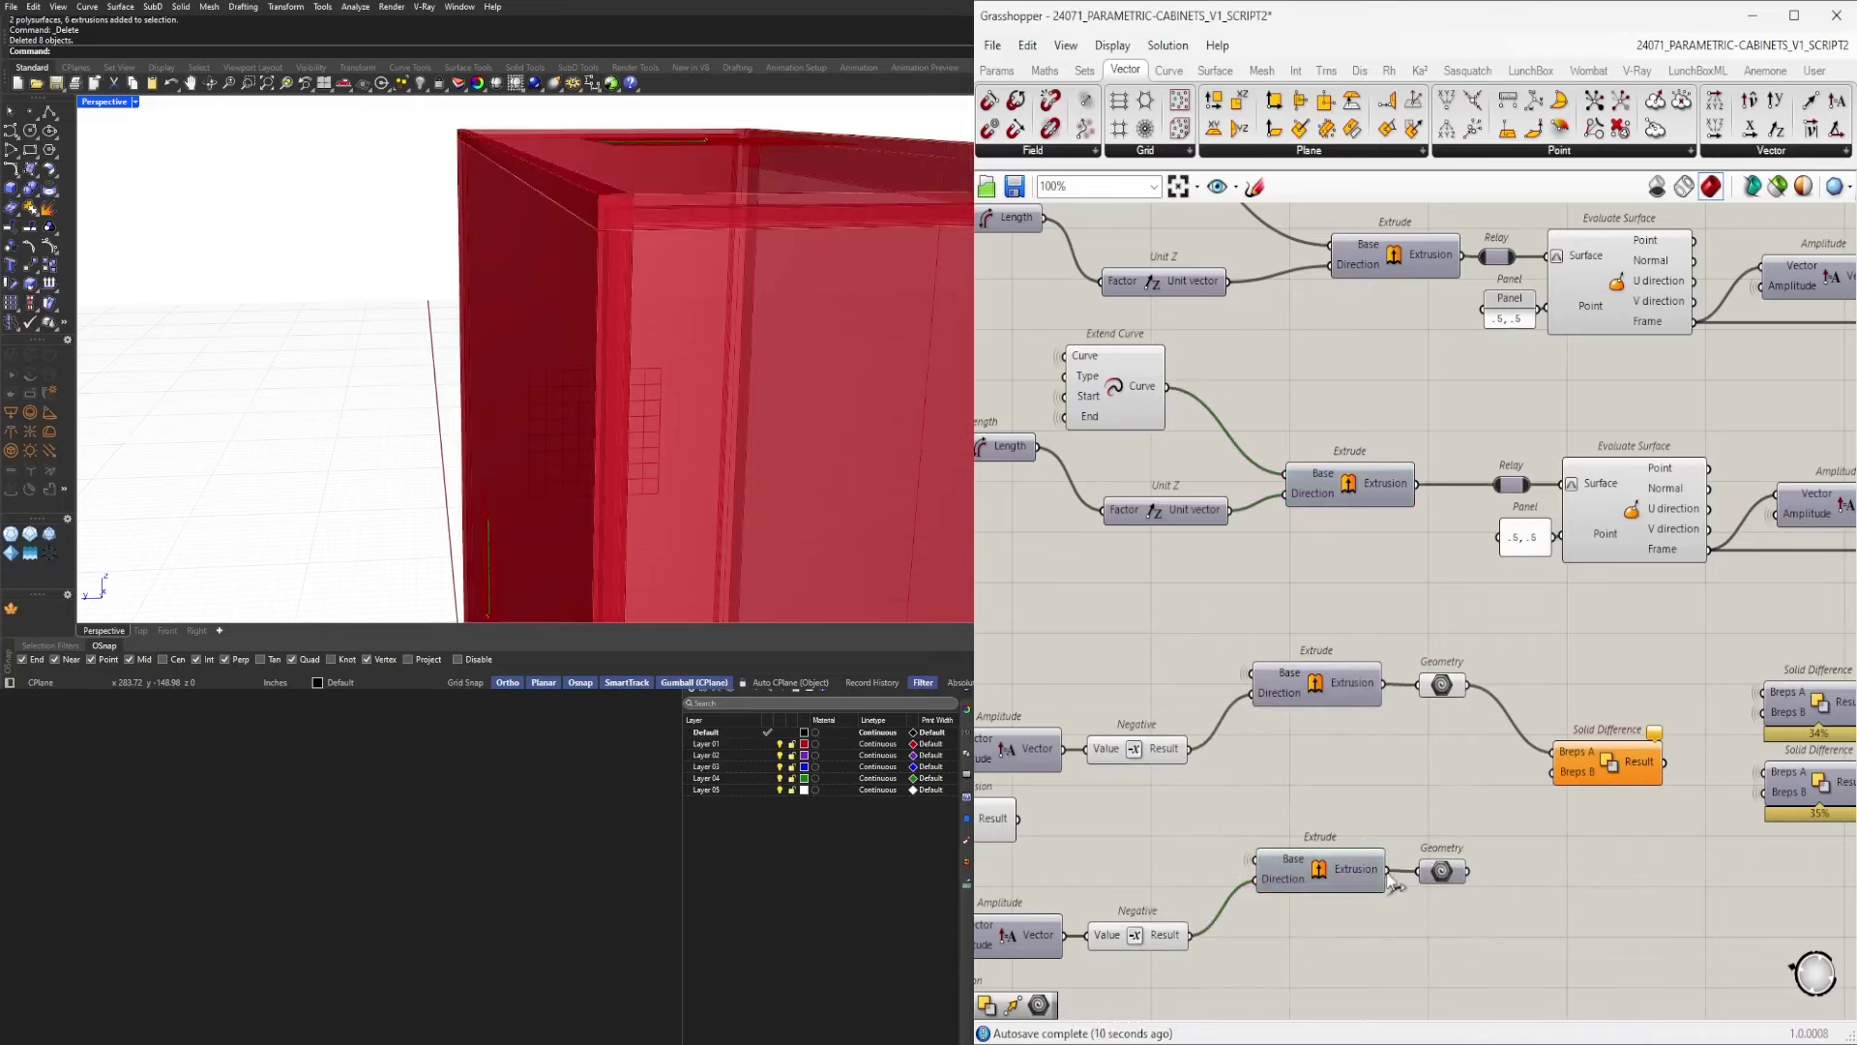
Feed the upper Extrude into Breps A and the lower Extrude into Breps B of the Solid Difference, placing it between them.
drag(1537, 780, 1529, 762)
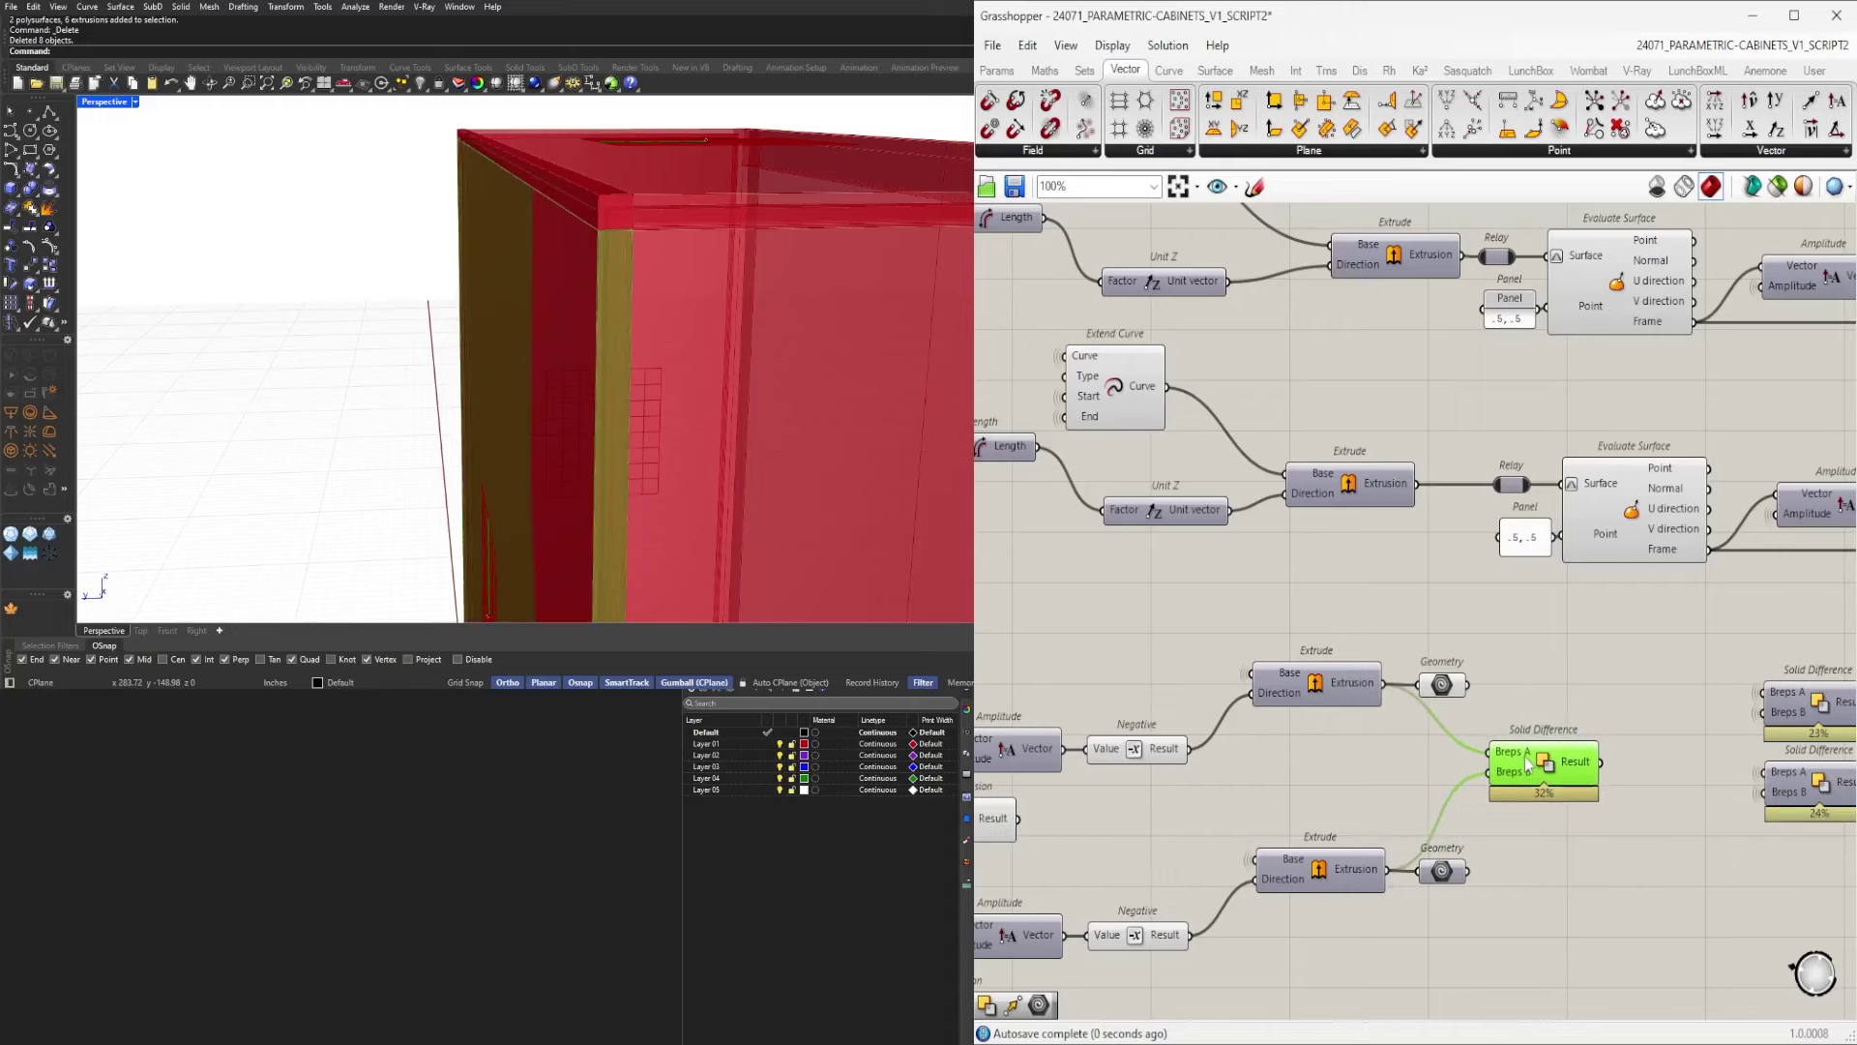
drag(1442, 871, 1491, 870)
click(1576, 771)
right_drag(1615, 704, 1468, 694)
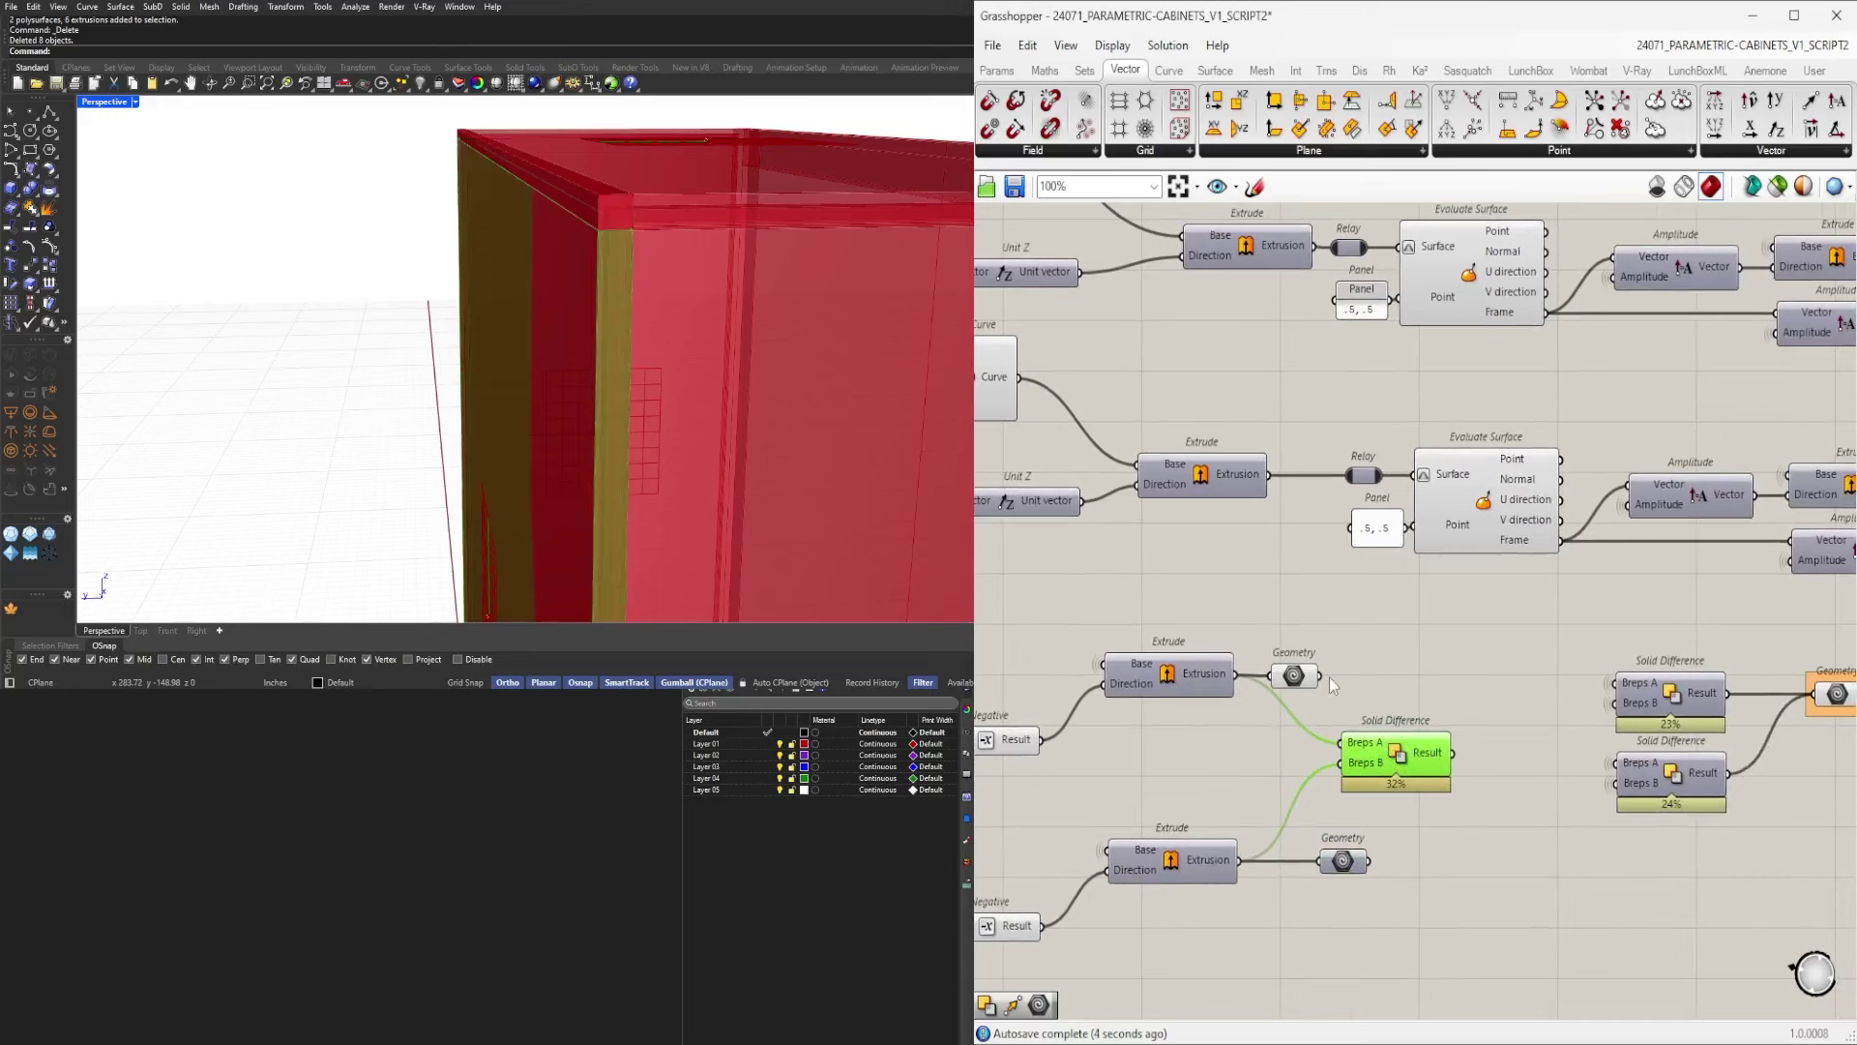
Connect the new Solid Difference's Result to the upper Geometry container placed beside it, and disable the preview of both.
drag(1304, 681, 1522, 674)
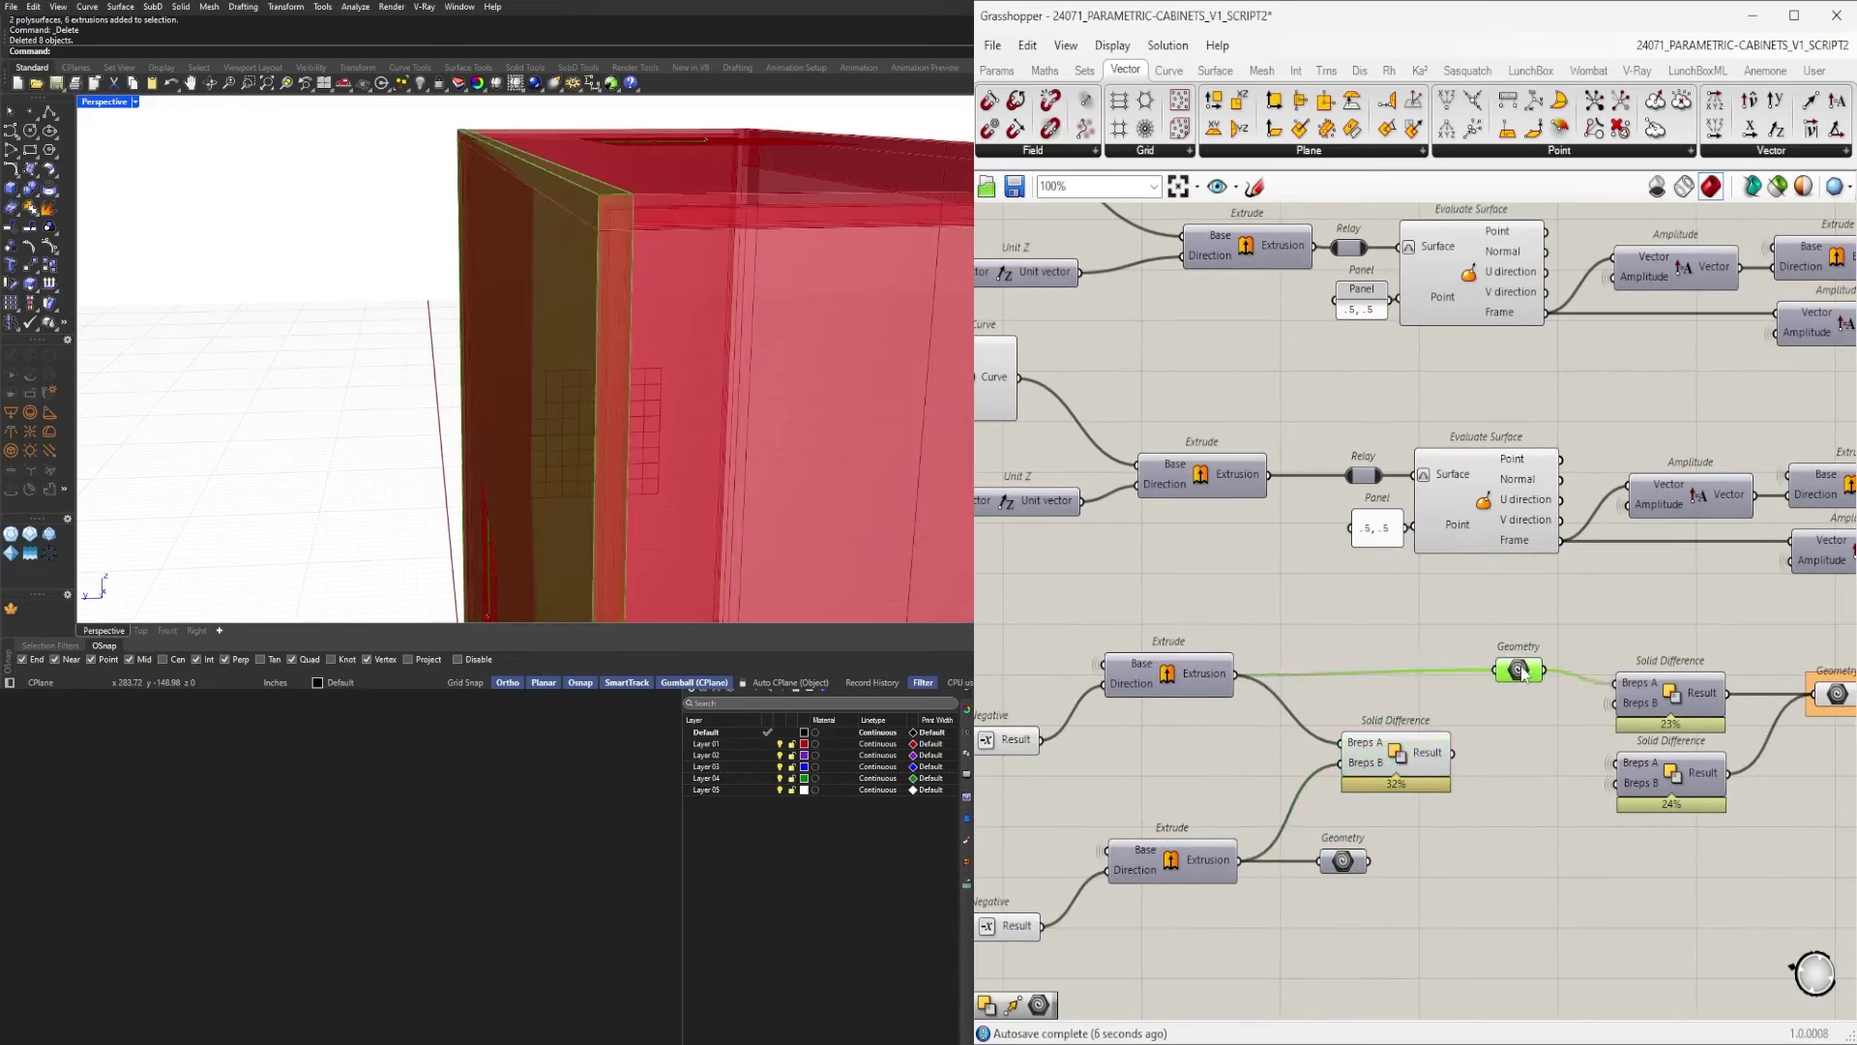
mouse_move(1400, 771)
mouse_down()
mouse_move(1399, 751)
mouse_move(1376, 751)
mouse_up()
click(1461, 732)
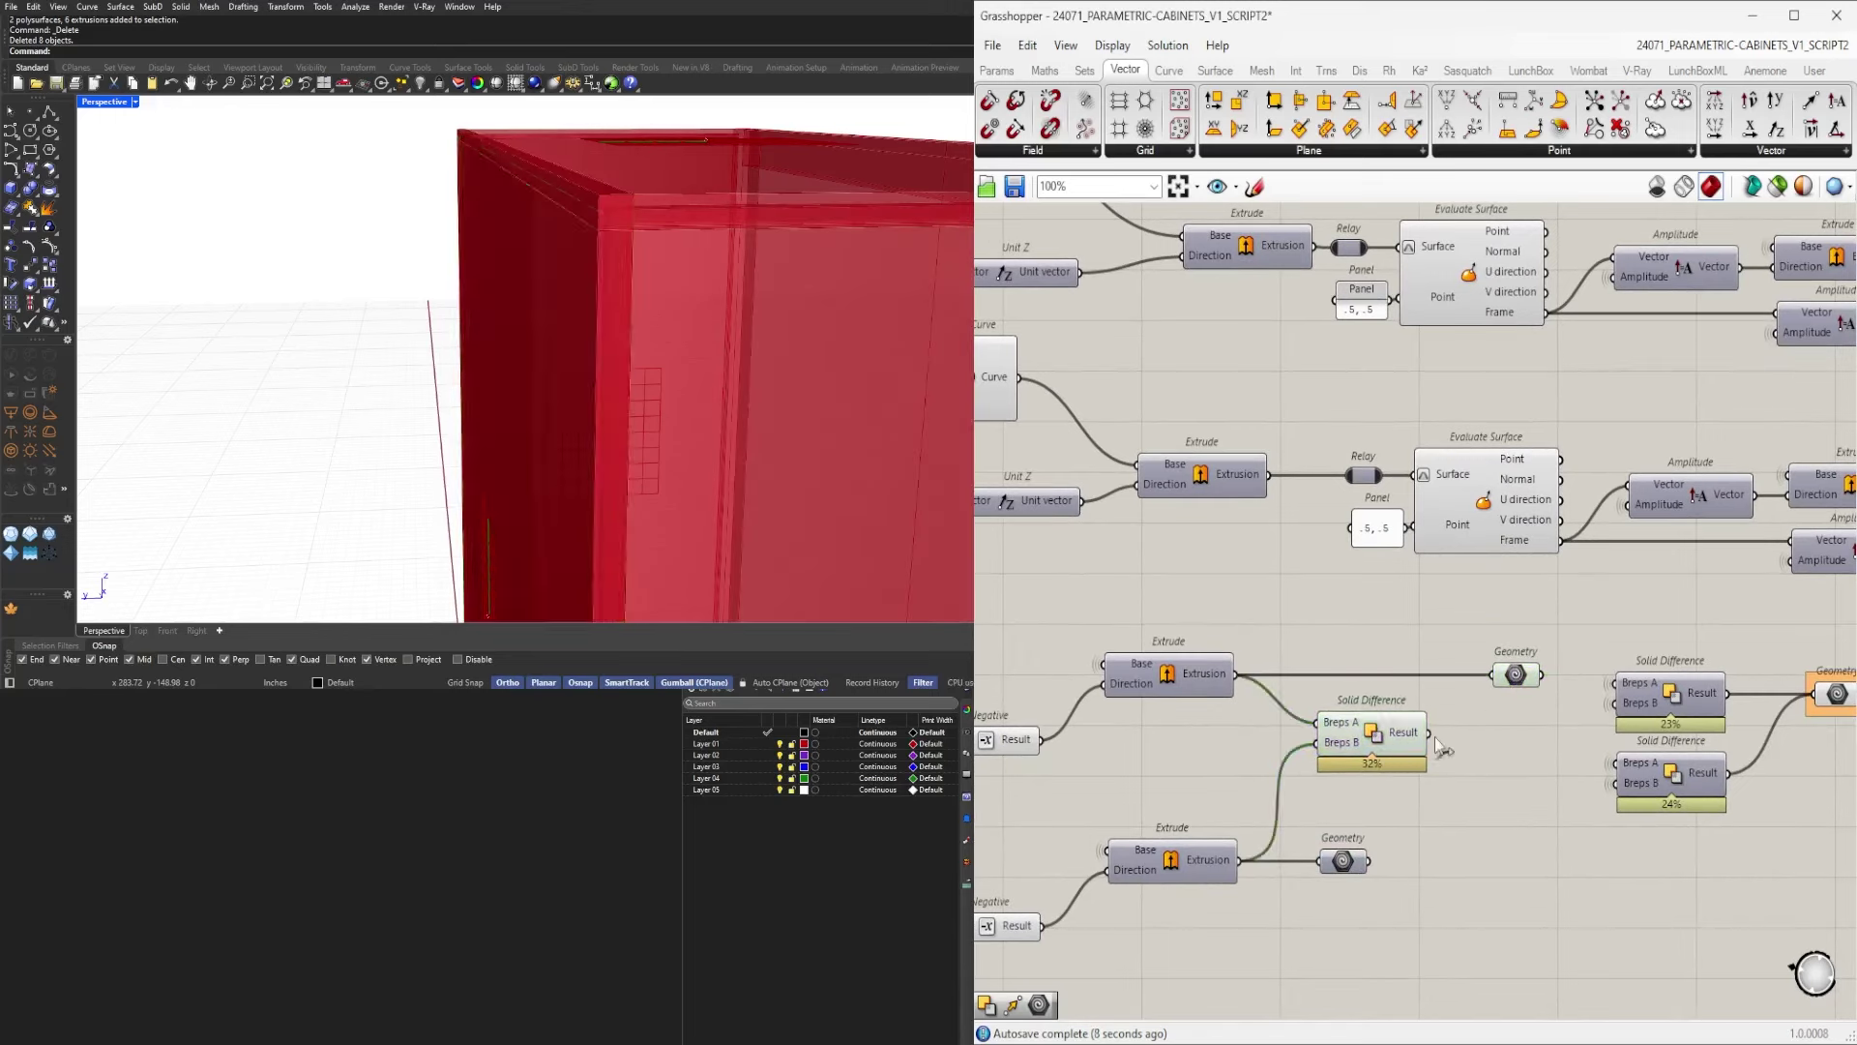
drag(1492, 682, 1402, 689)
middle_click(1430, 630)
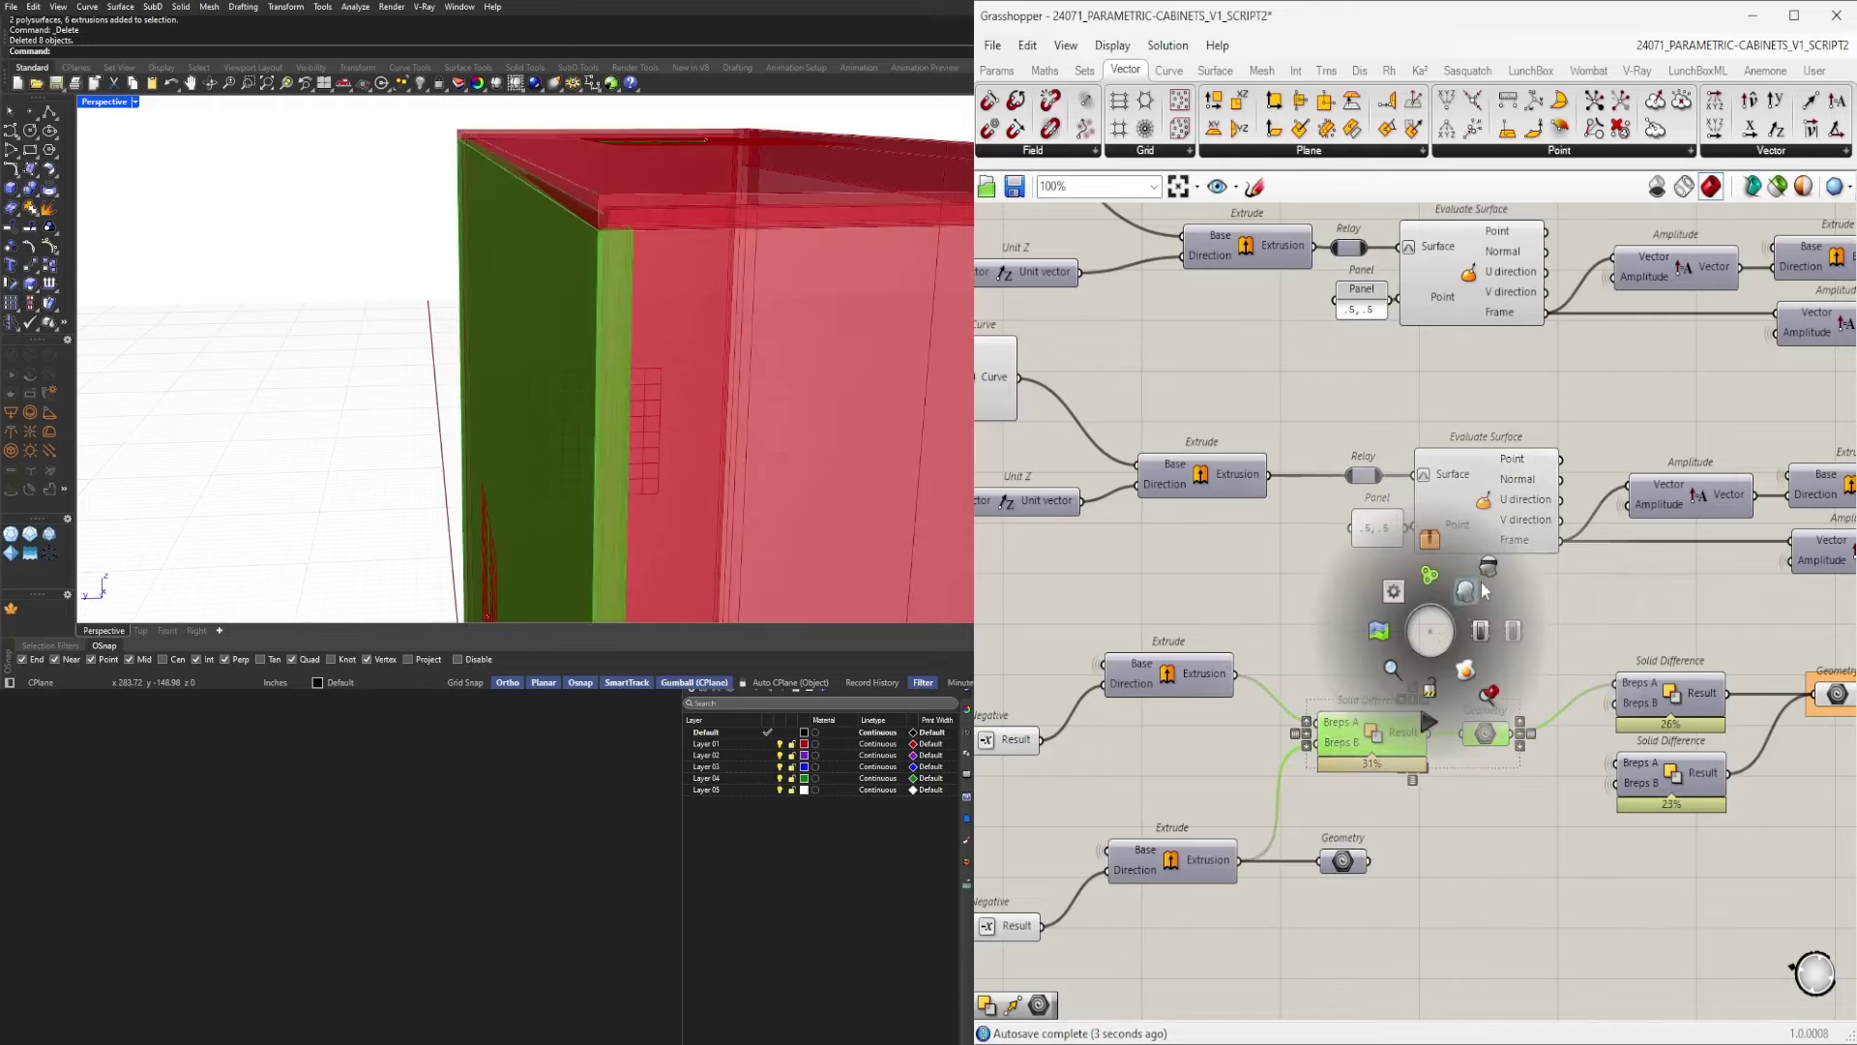
click(1472, 592)
Examine the previewed cabinet from several sides, focusing on the joint between the back and the adjoining panels.
scroll(1507, 673, down, 4)
right_drag(1628, 710, 1404, 700)
right_drag(755, 406, 523, 290)
scroll(638, 353, down, 3)
scroll(512, 251, up, 6)
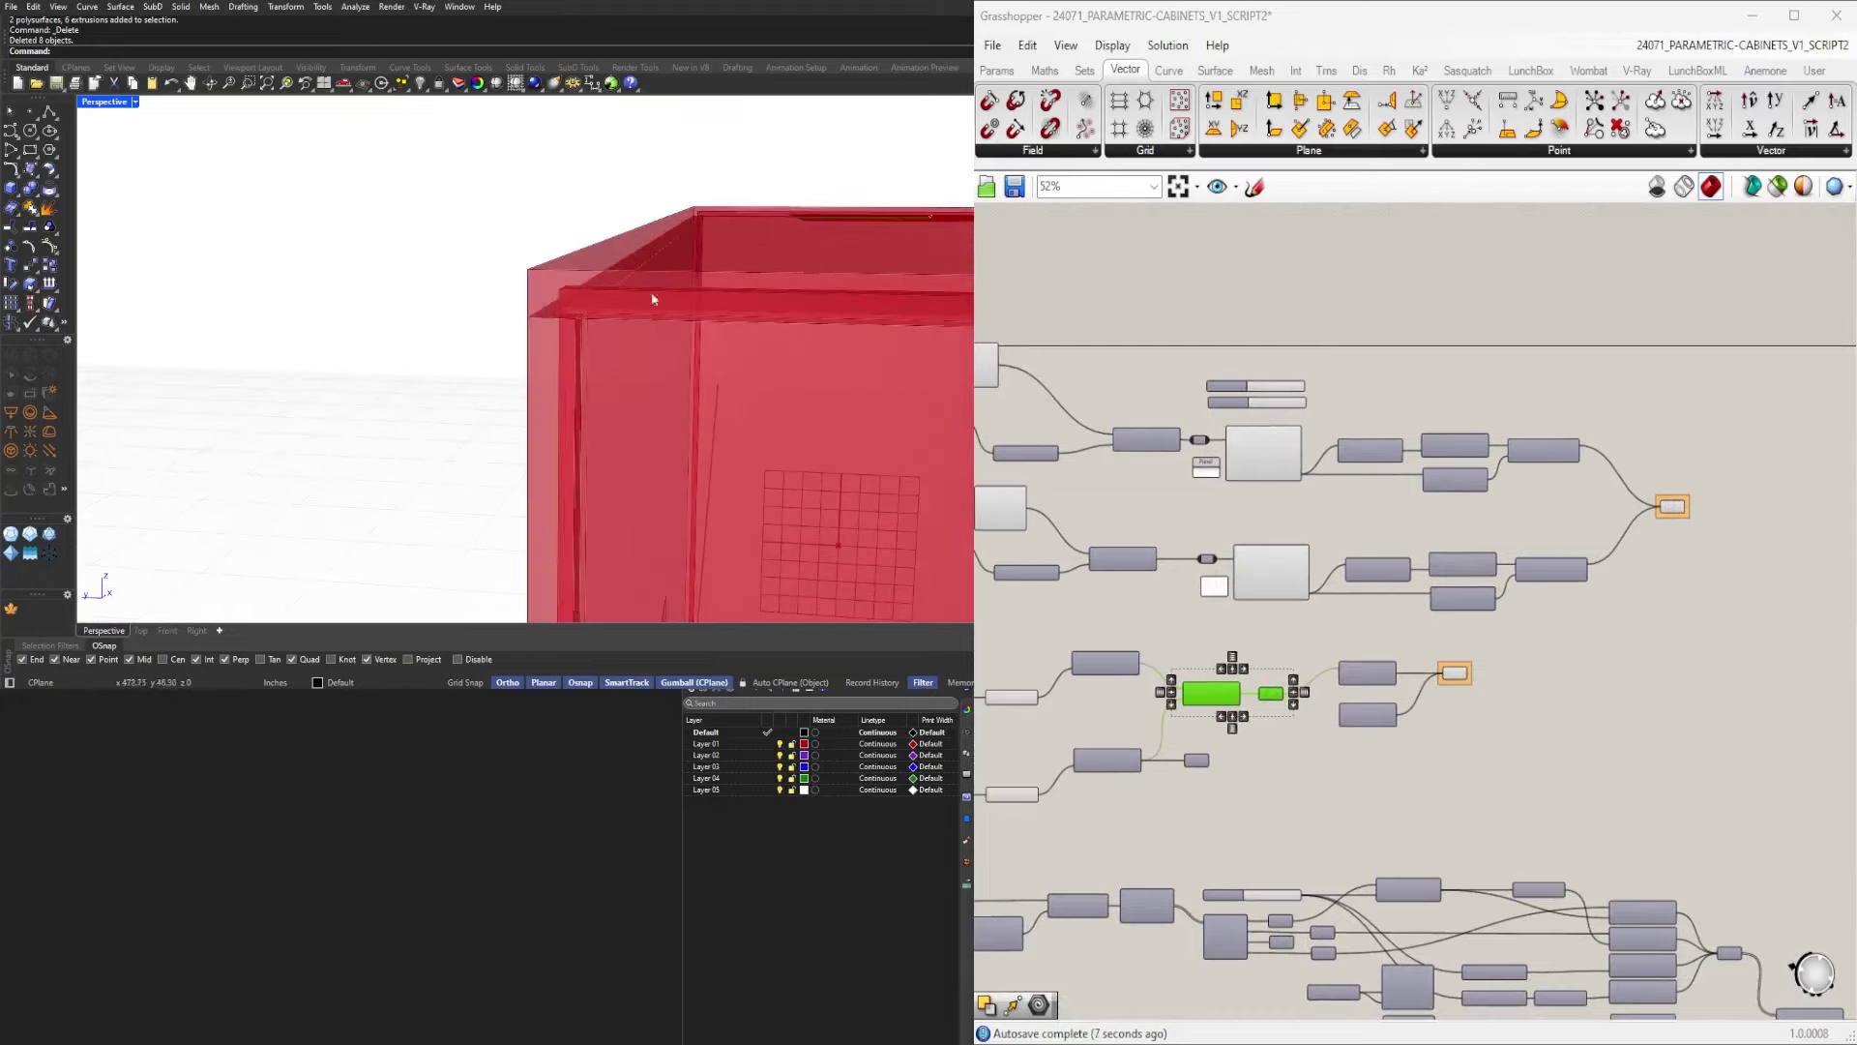
scroll(552, 329, down, 2)
right_drag(564, 344, 711, 163)
scroll(662, 394, down, 4)
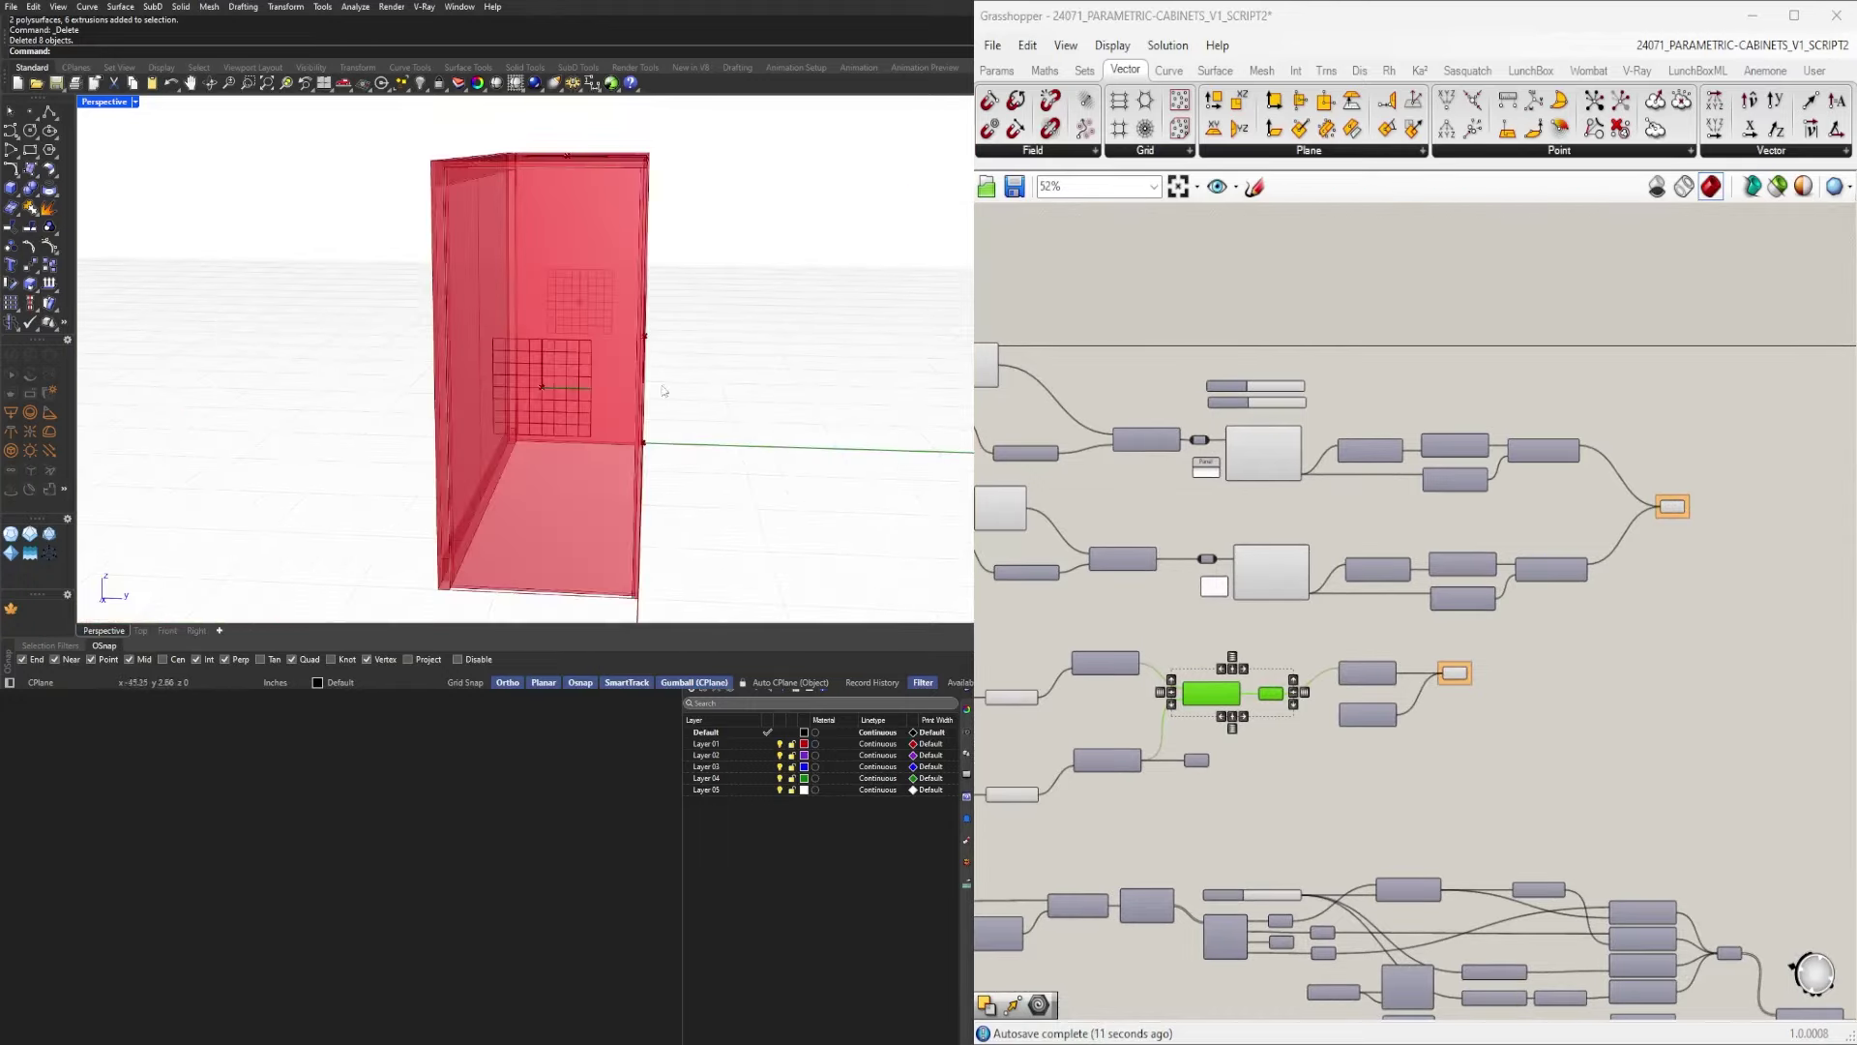
scroll(666, 406, up, 3)
scroll(643, 495, down, 4)
right_drag(667, 564, 822, 517)
scroll(1531, 637, down, 3)
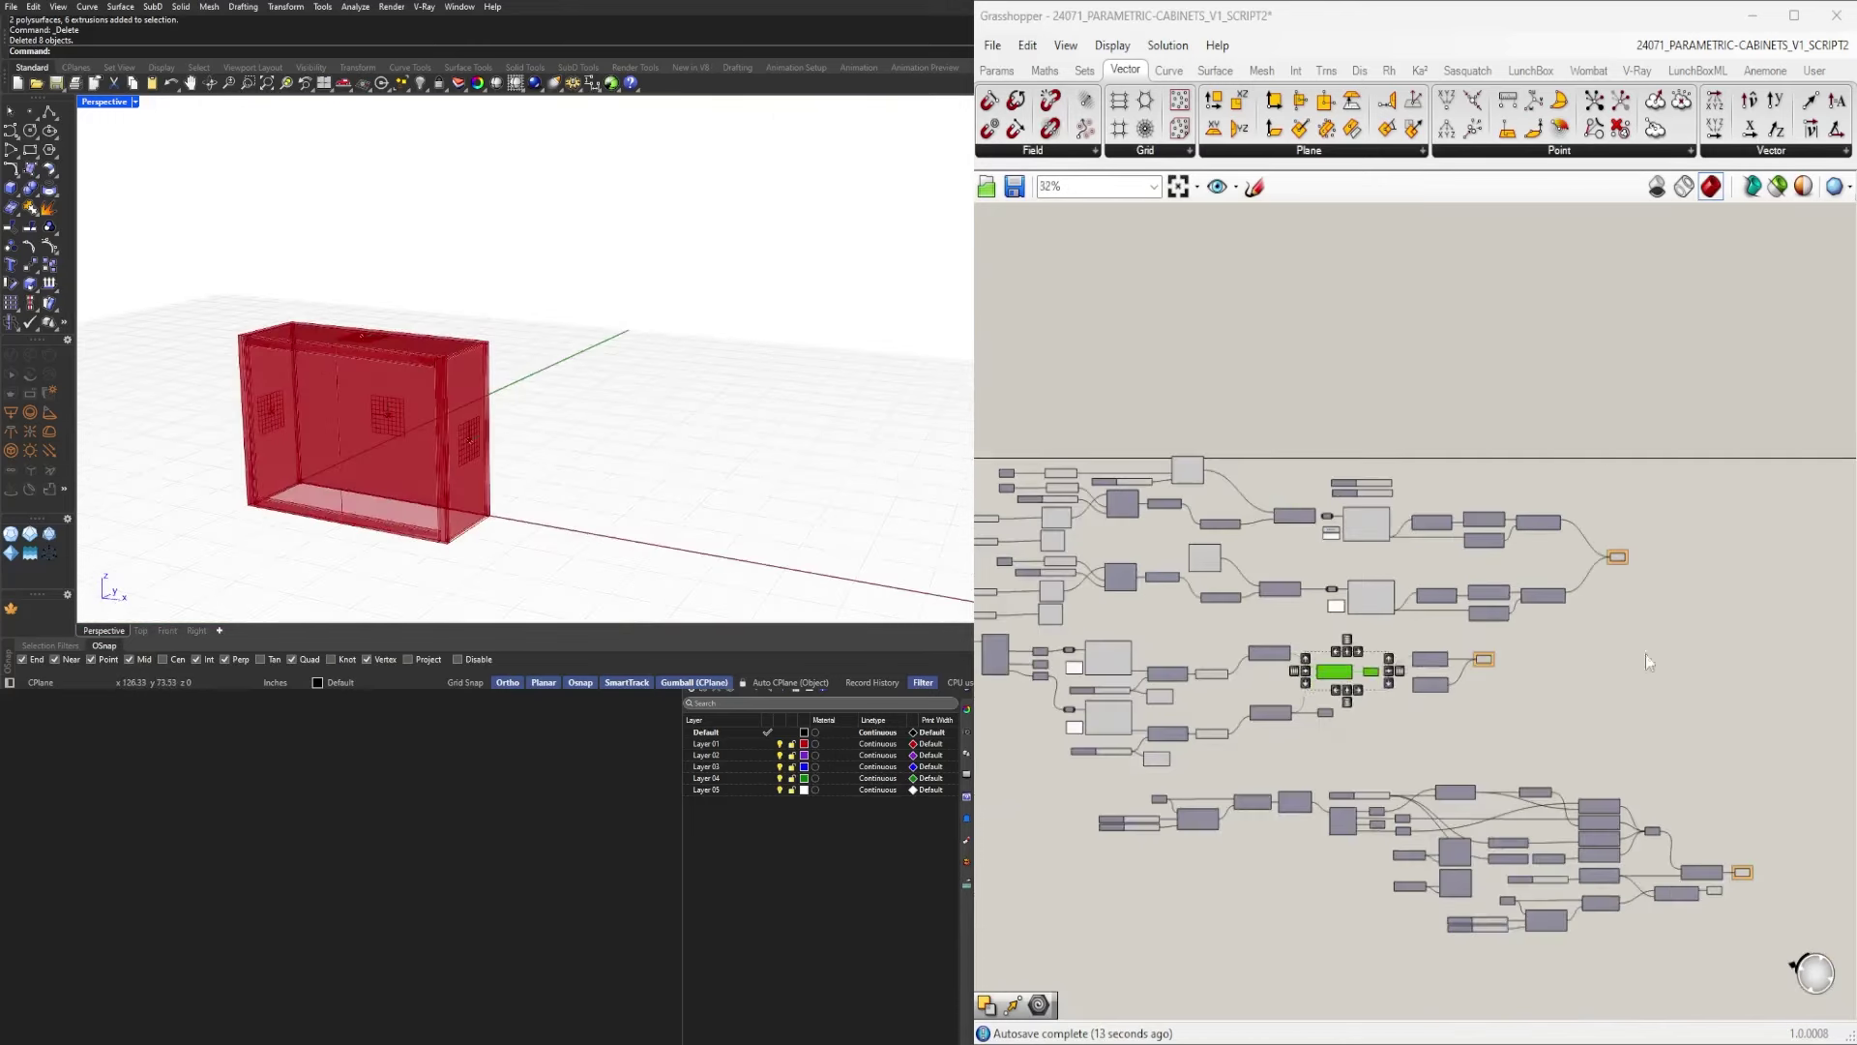
Bake the three final Geometry containers holding the side panels, the Solid Difference results and the face frame.
drag(1680, 626, 1609, 540)
shift+drag(1536, 671, 1468, 645)
right_drag(1756, 904, 1523, 823)
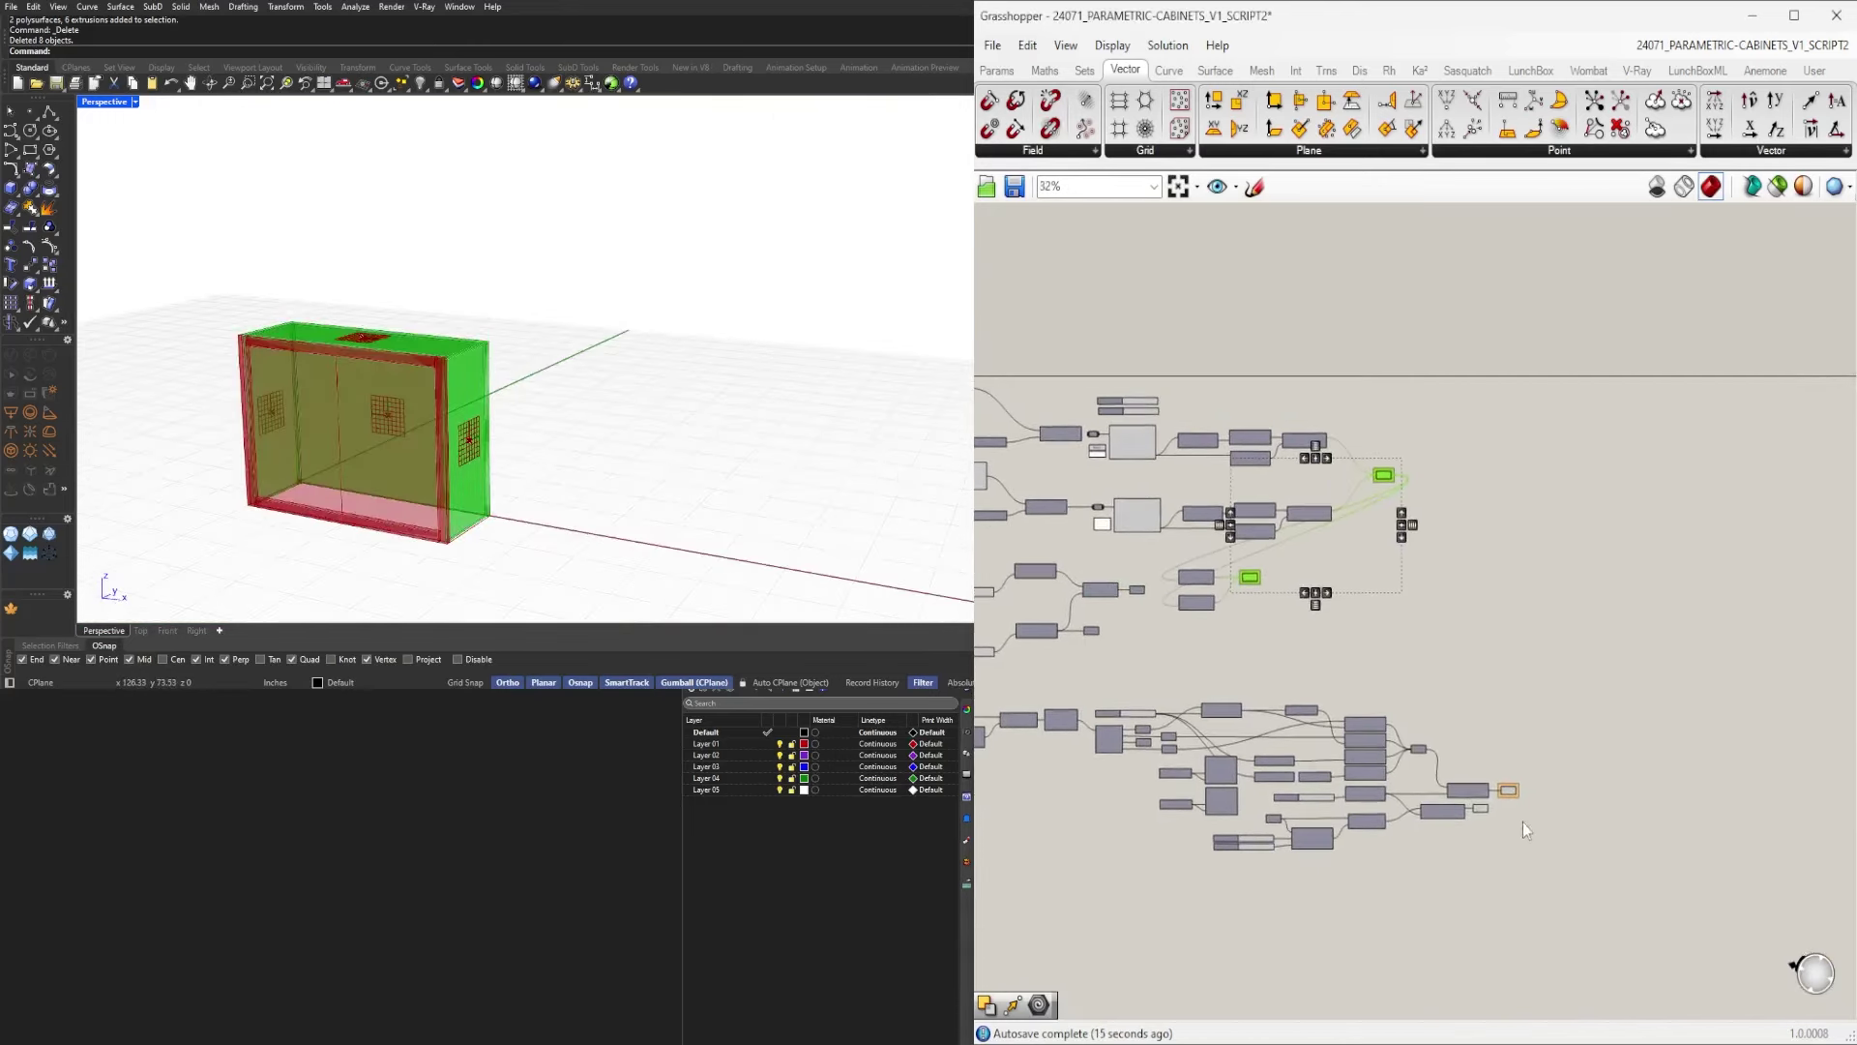
shift+drag(1511, 781, 1511, 781)
middle_click(1550, 738)
click(1585, 782)
Move the baked cabinet parts along the red axis, clear of the Grasshopper preview.
scroll(488, 483, down, 3)
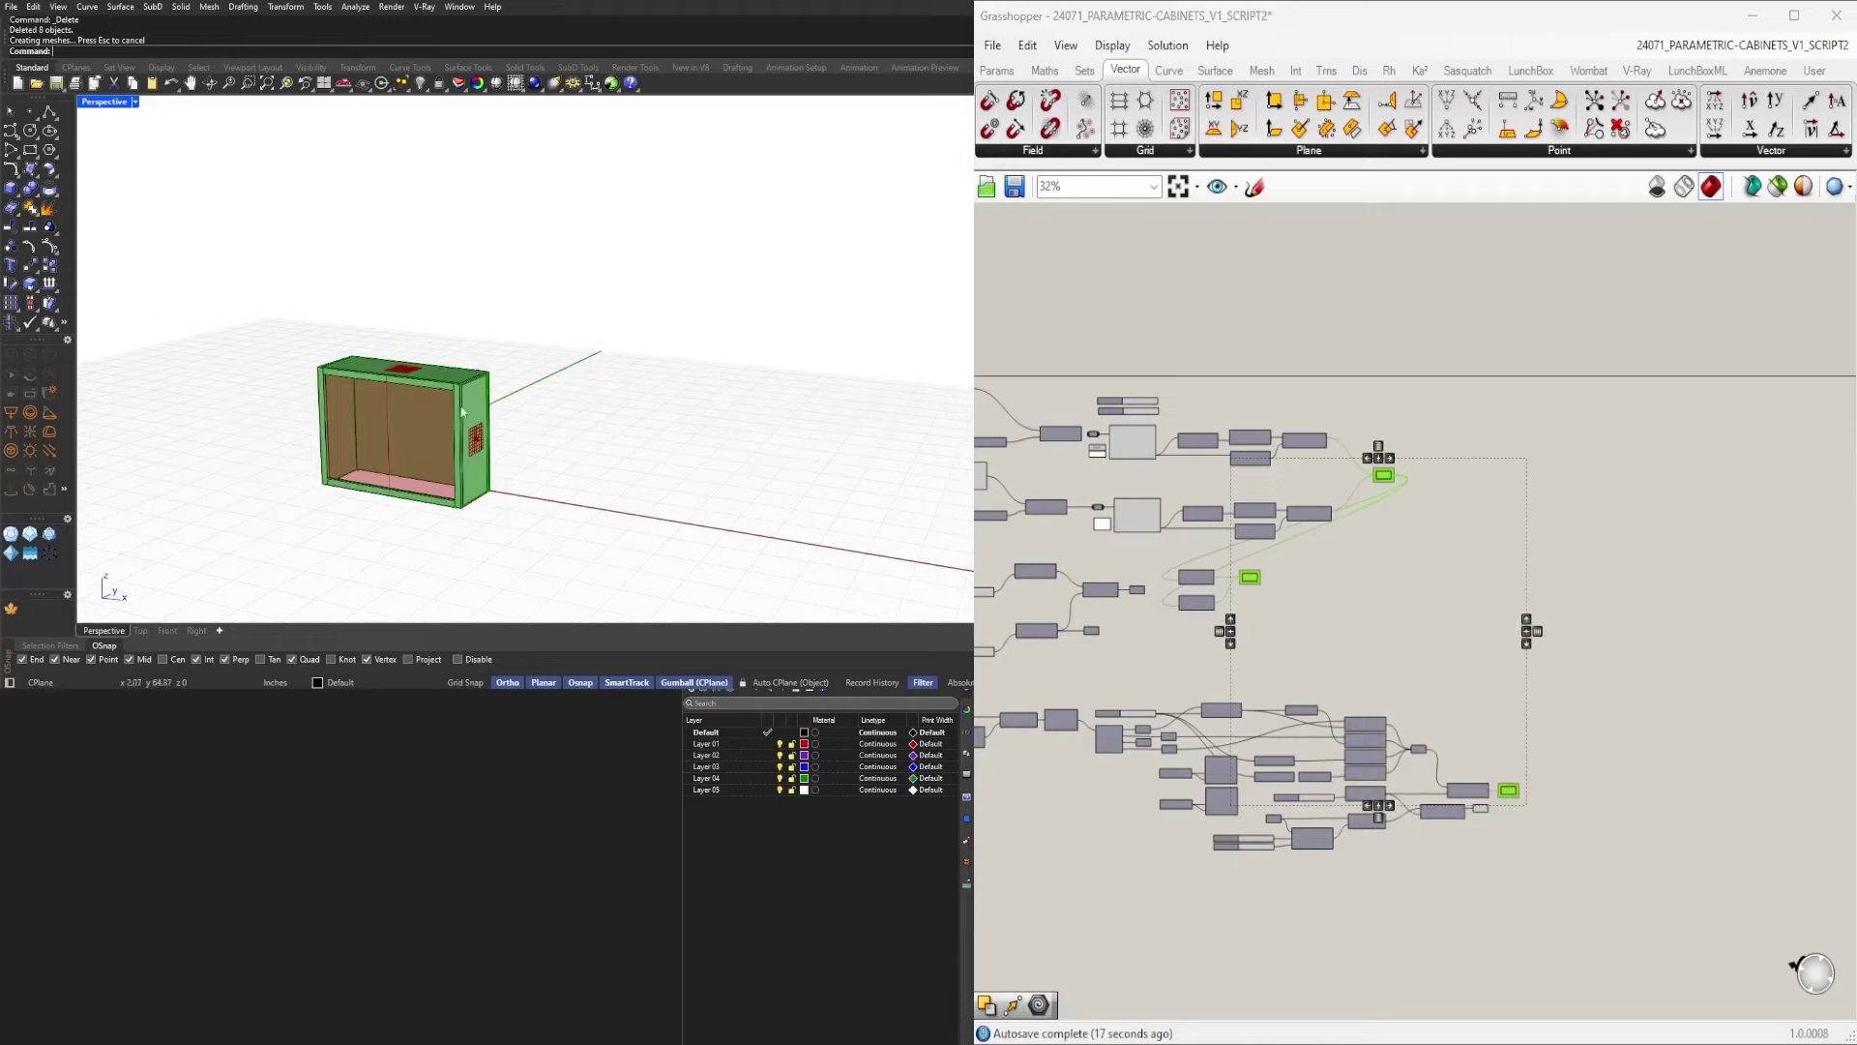
right_drag(489, 483, 667, 532)
scroll(484, 445, down, 4)
click(430, 435)
right_drag(435, 402, 449, 468)
drag(457, 414, 609, 274)
click(744, 333)
Inspect the baked cabinet up close, checking how the side panel meets the neighbouring parts.
scroll(653, 308, up, 6)
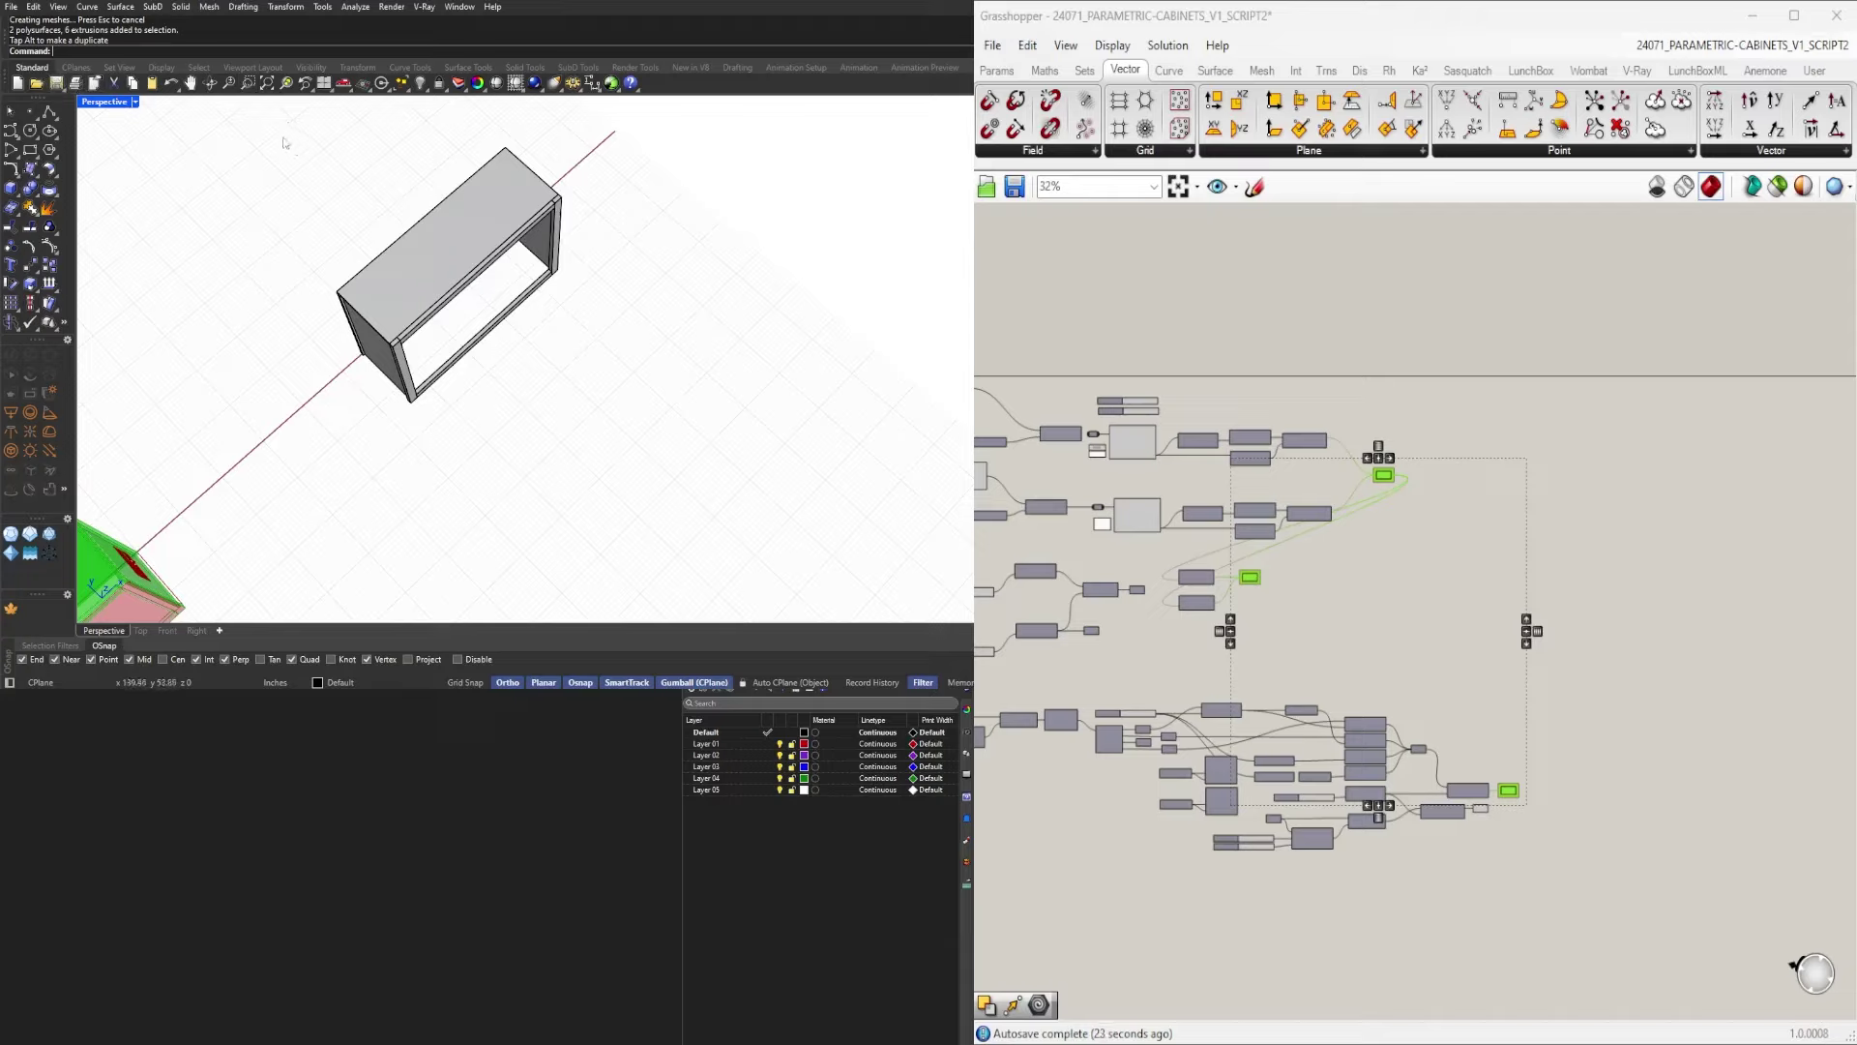
drag(268, 129, 730, 426)
key(Return)
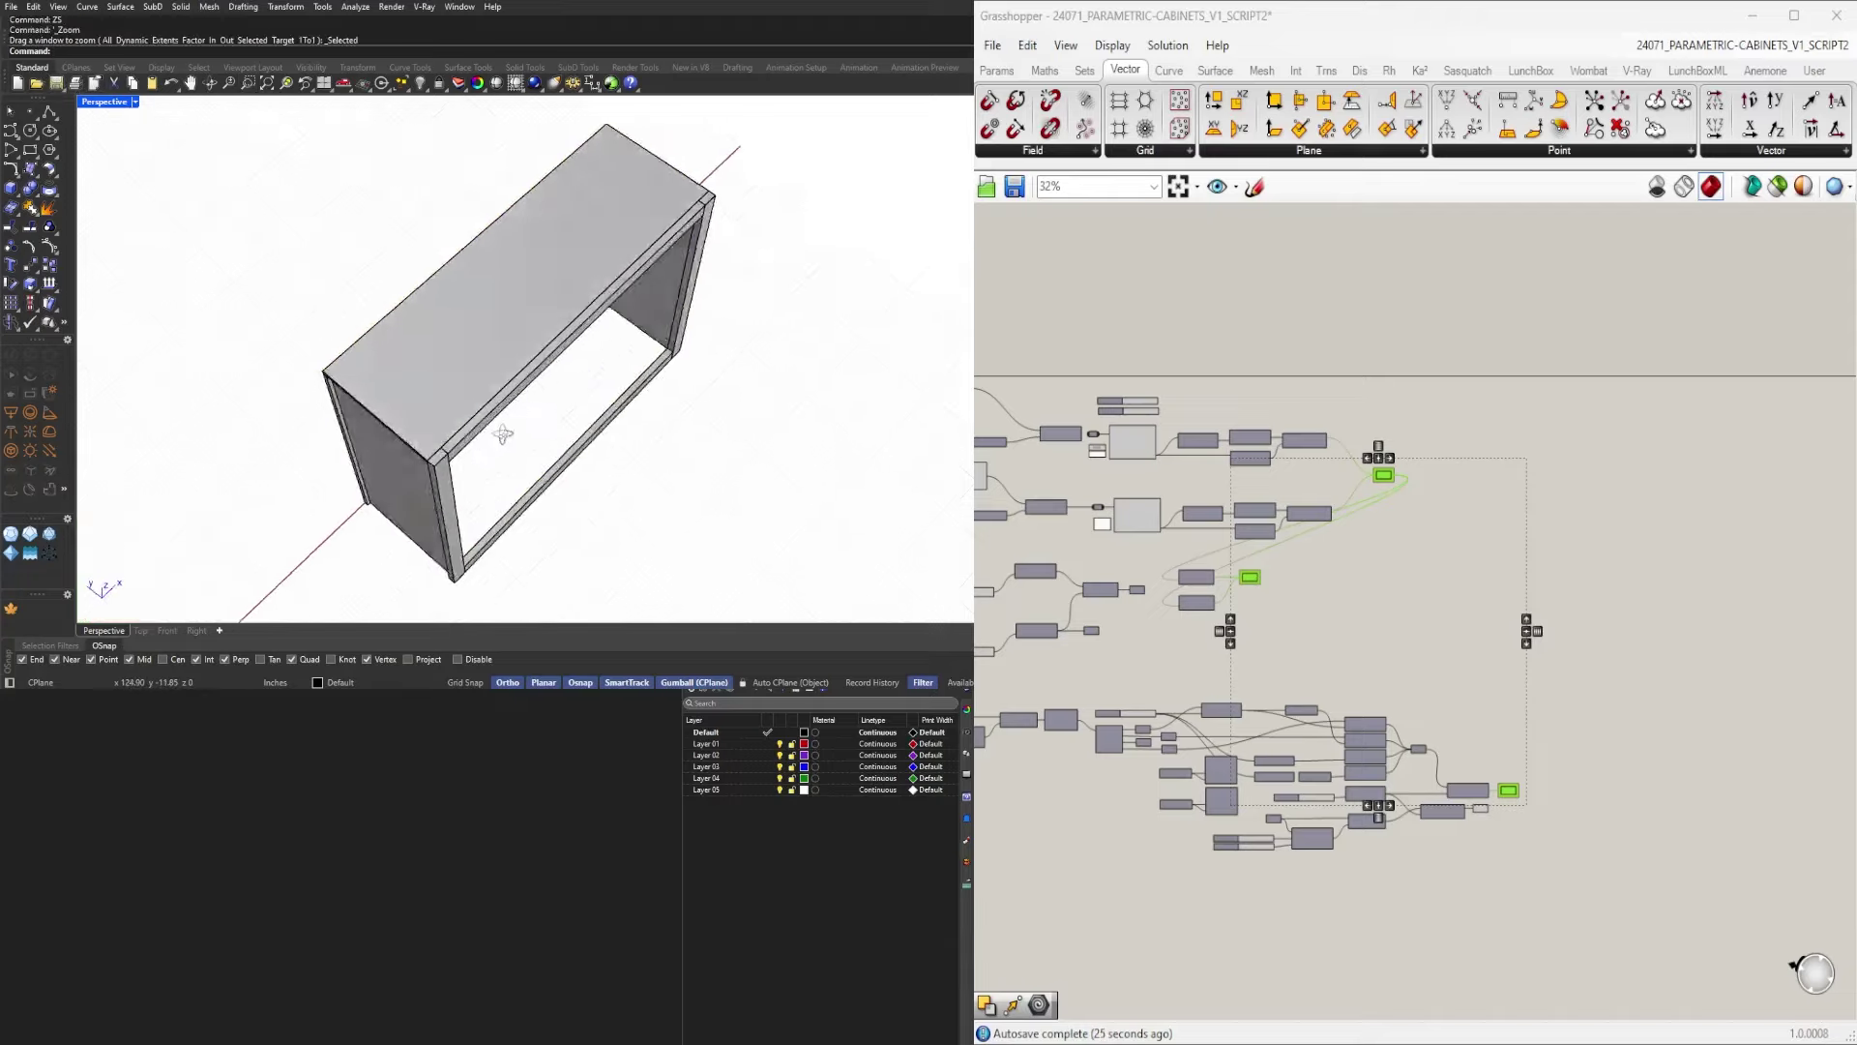
scroll(509, 232, down, 2)
click(527, 232)
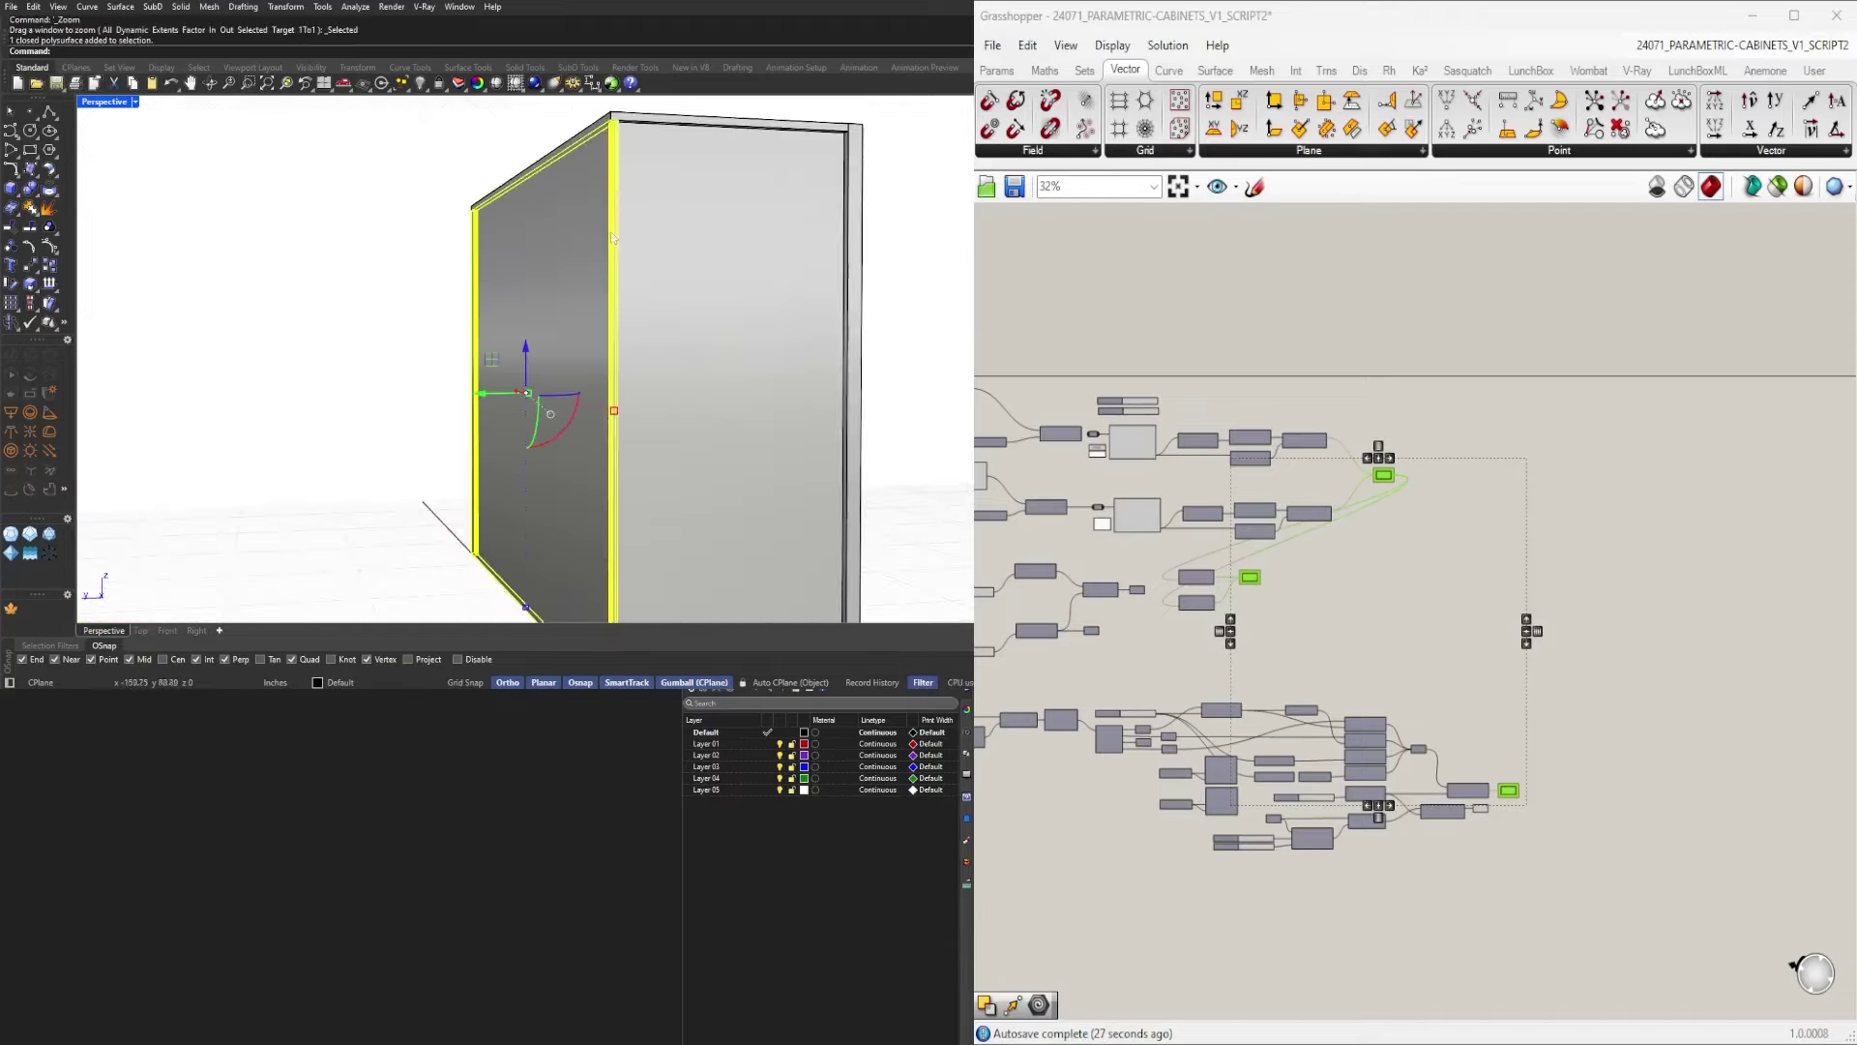
shift+click(671, 236)
right_drag(671, 242, 588, 374)
key(Escape)
scroll(605, 306, down, 5)
scroll(491, 426, up, 4)
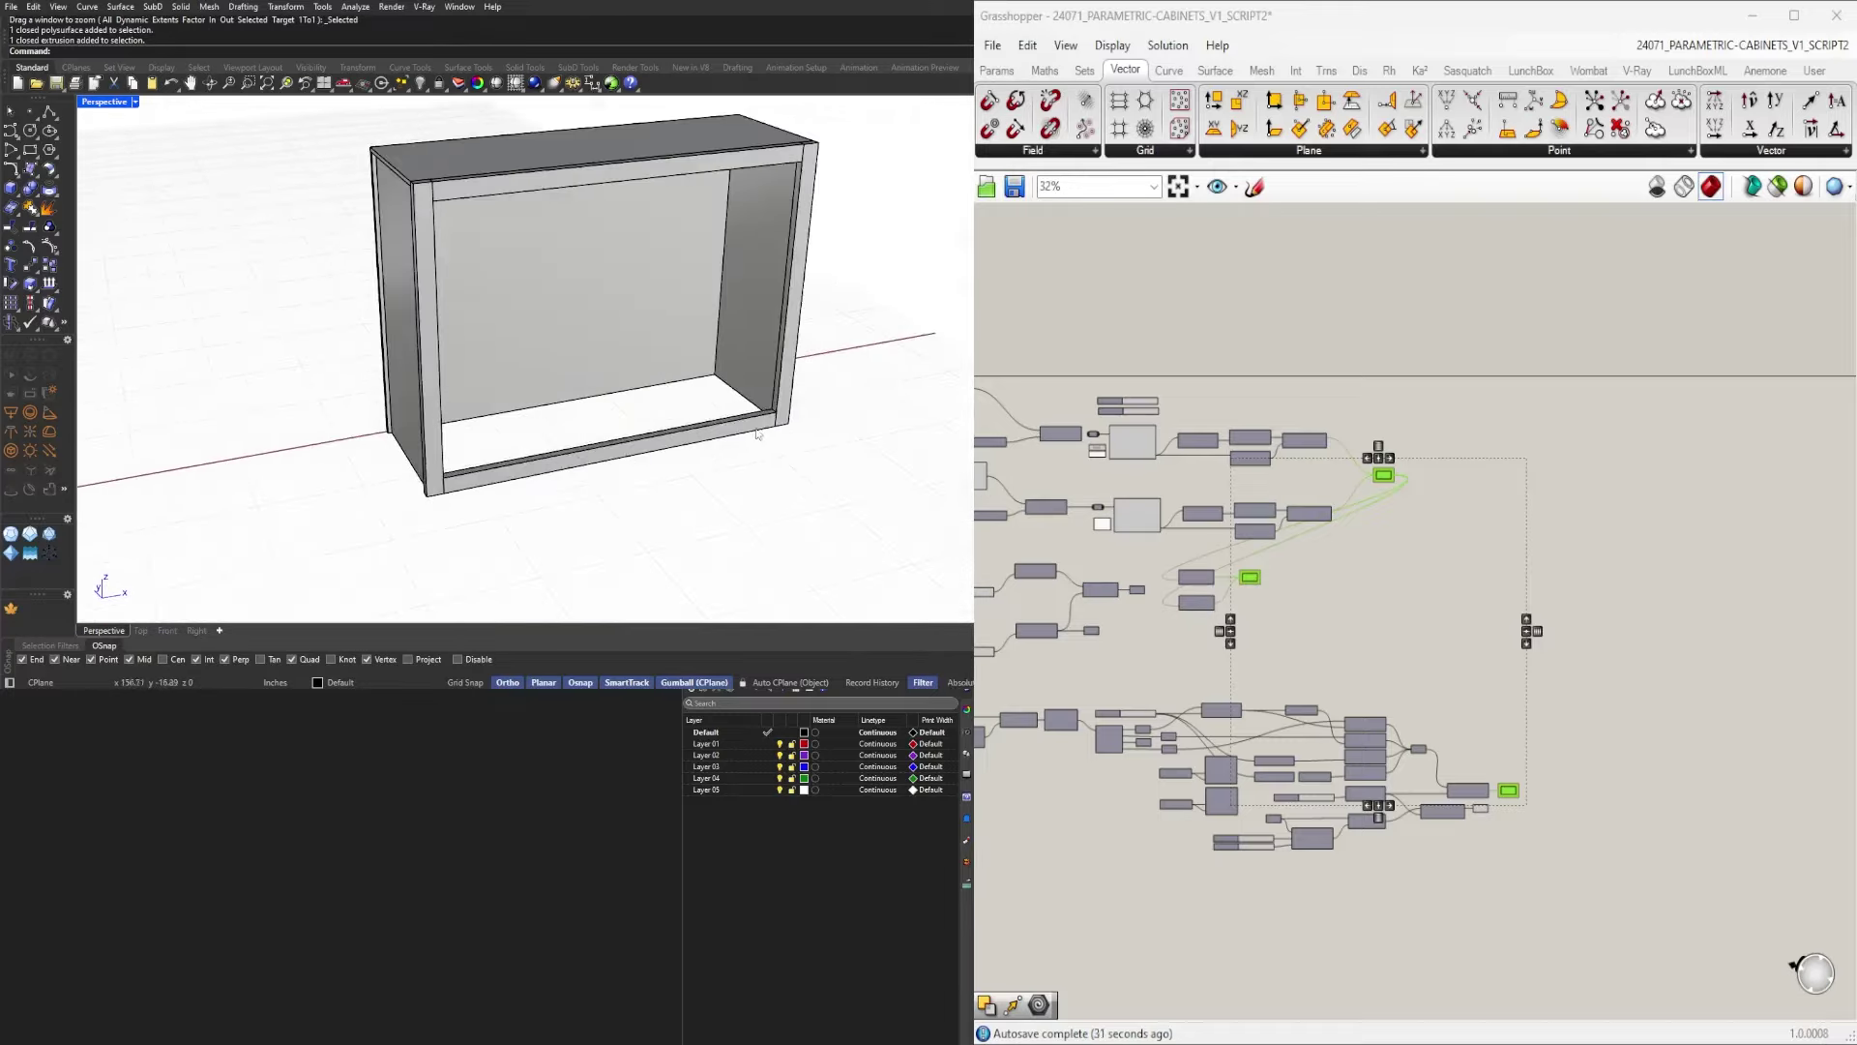
Delete all the baked cabinet parts from the Rhino model.
scroll(753, 427, down, 4)
drag(874, 514, 439, 200)
key(Delete)
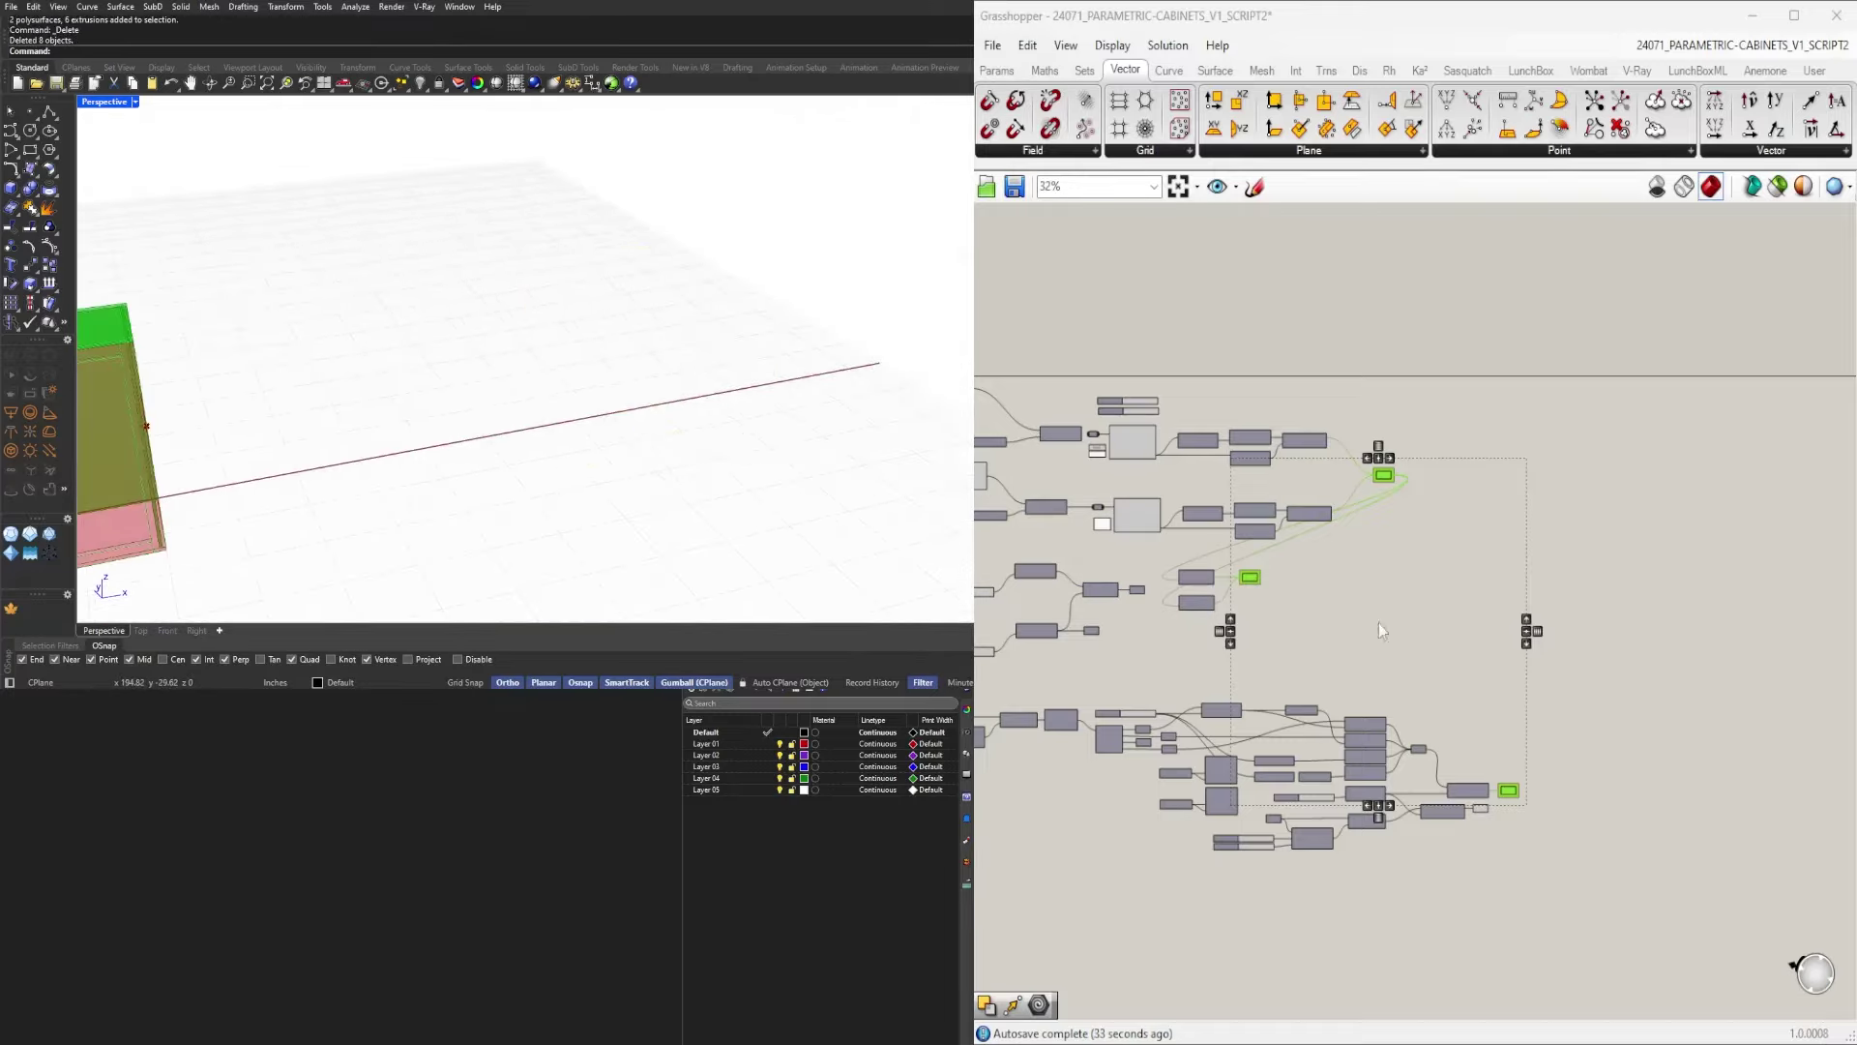
Trace the definition from the face frame back to the List Item components, checking which cabinet edge the index 8 item selects.
scroll(1528, 728, up, 3)
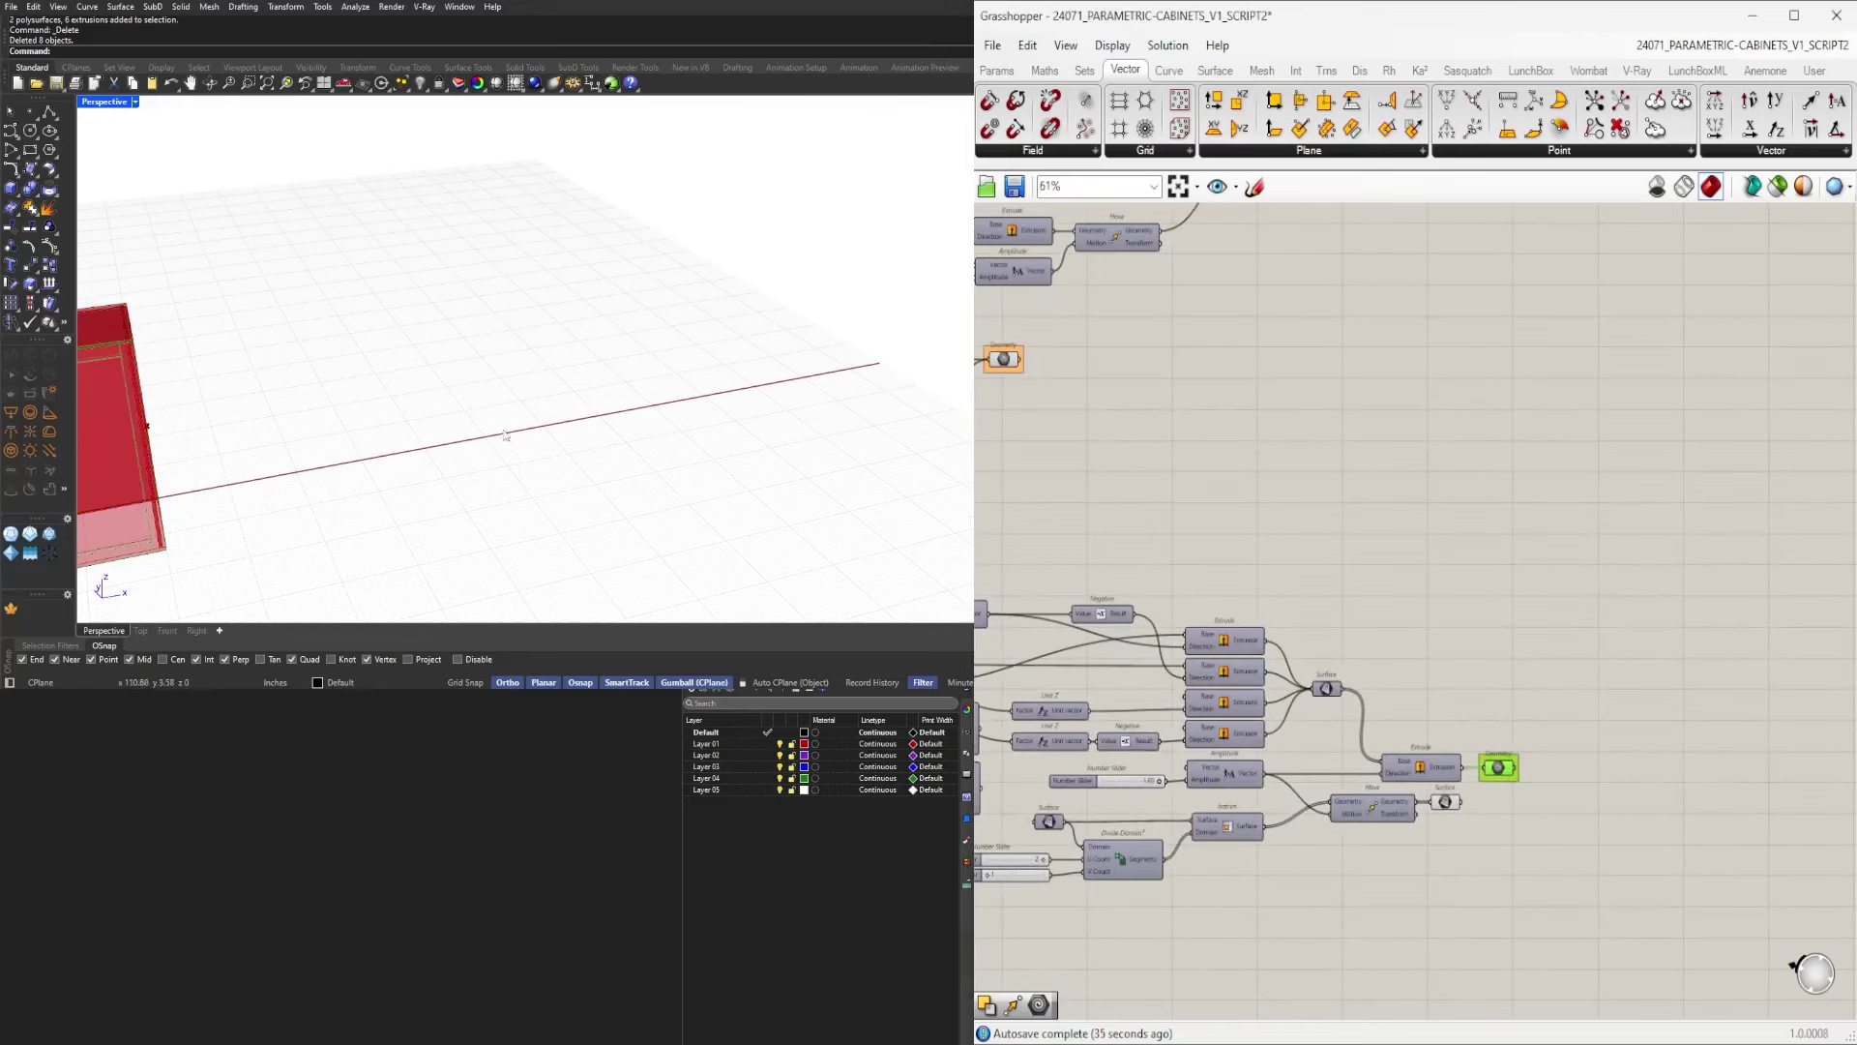
scroll(506, 435, down, 5)
right_drag(406, 455, 333, 522)
scroll(332, 538, up, 5)
click(1432, 550)
right_drag(1470, 605, 1497, 534)
scroll(529, 366, down, 3)
scroll(1233, 473, down, 1)
right_drag(1232, 473, 1578, 517)
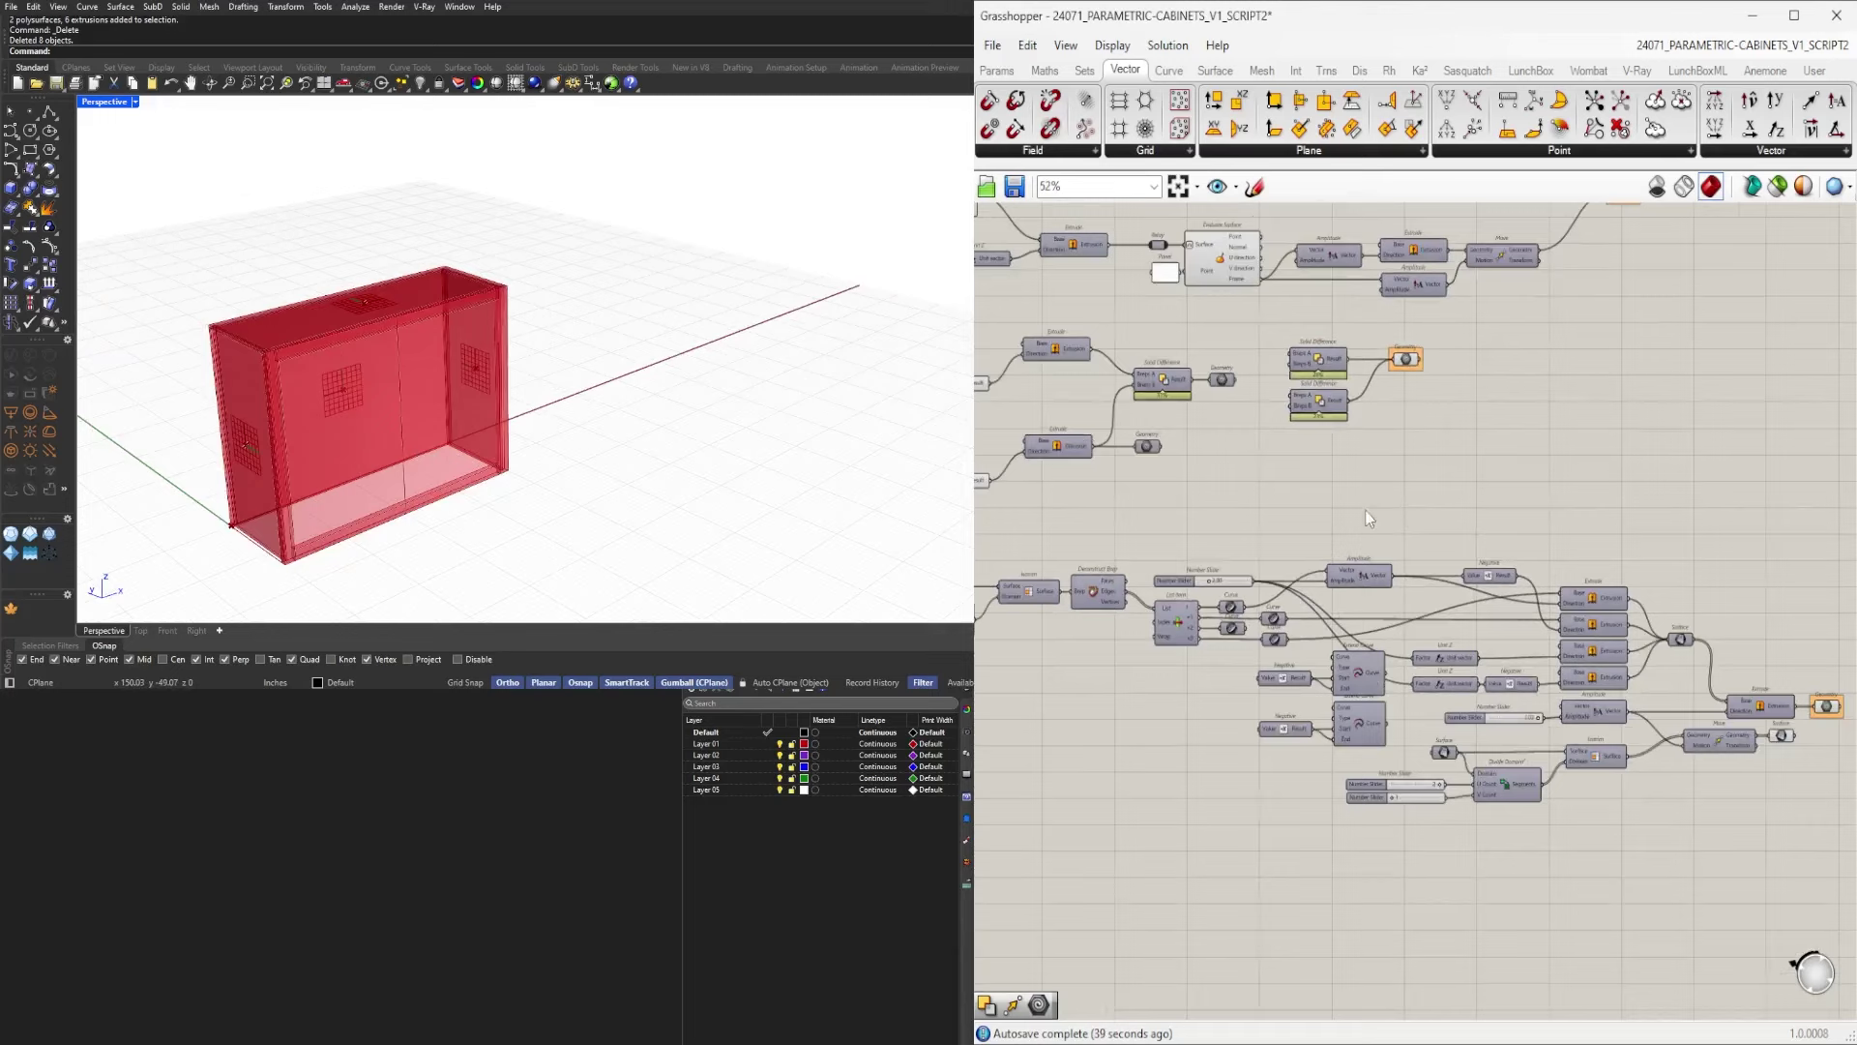
right_drag(1087, 504, 1441, 584)
scroll(1163, 468, up, 3)
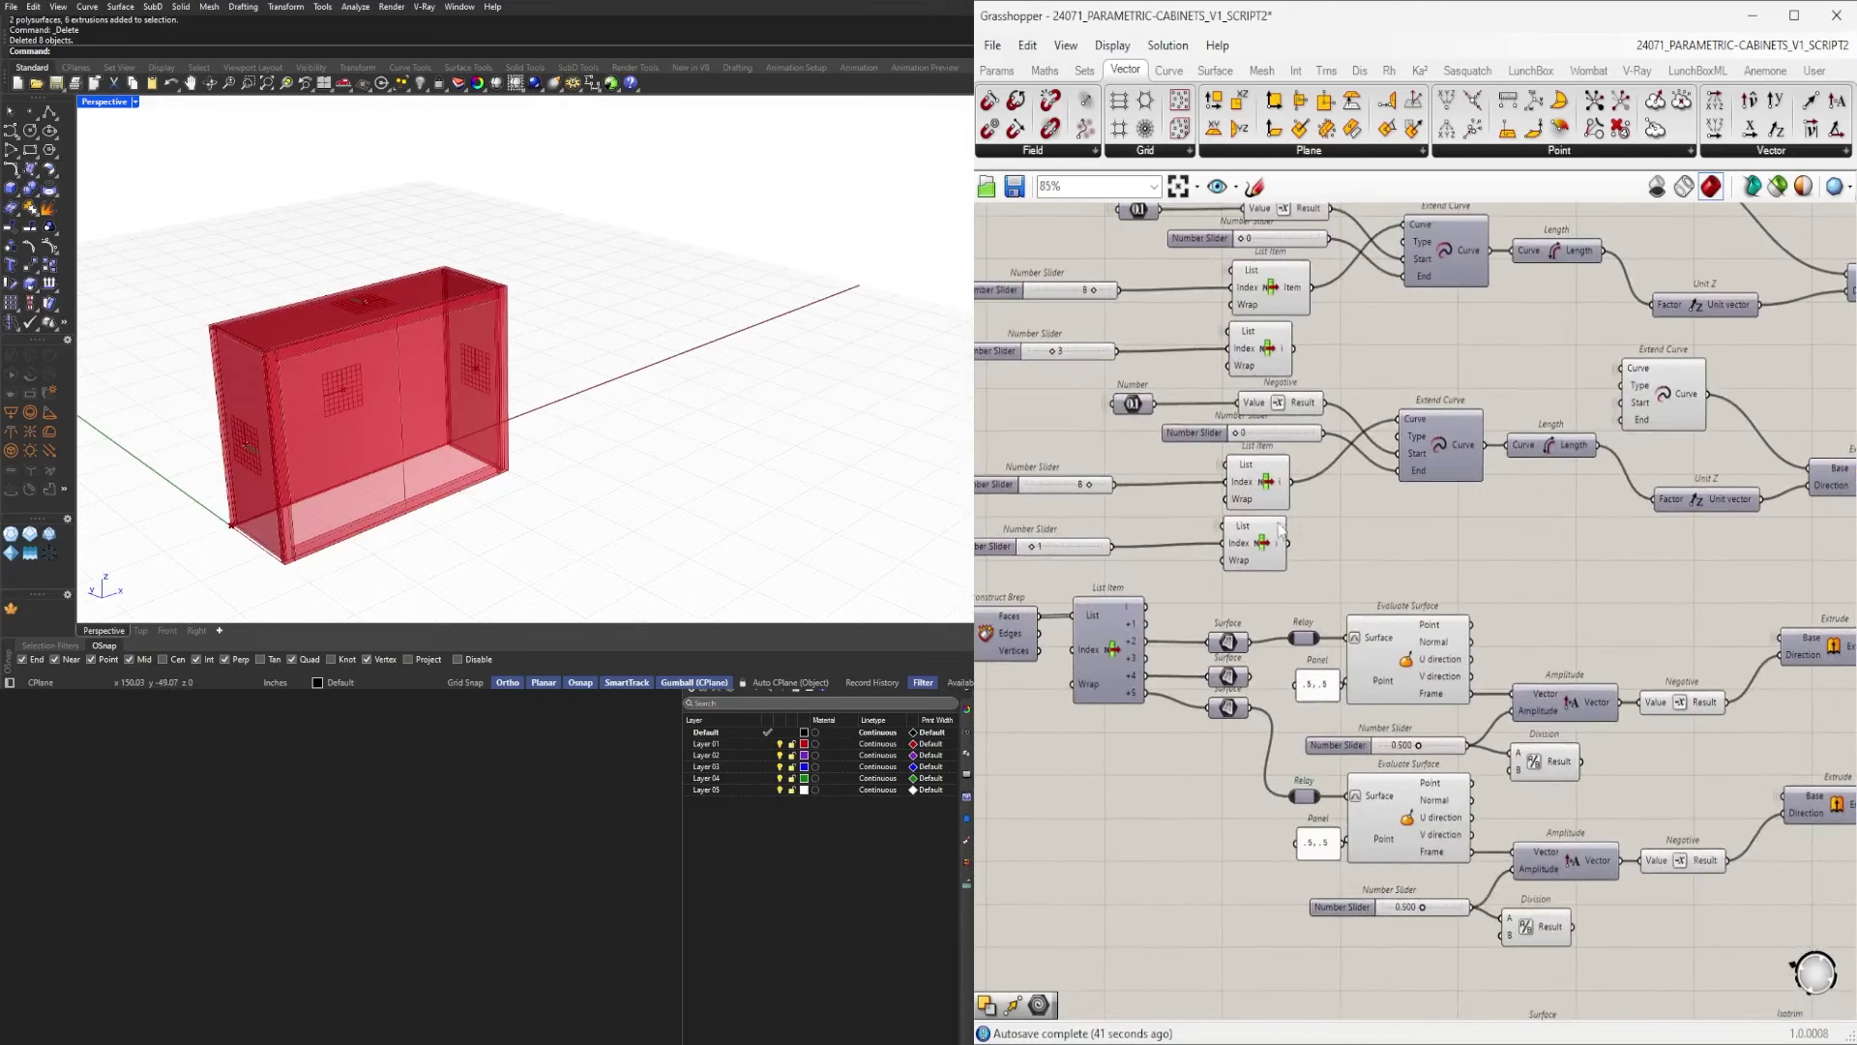
click(1262, 549)
click(1259, 496)
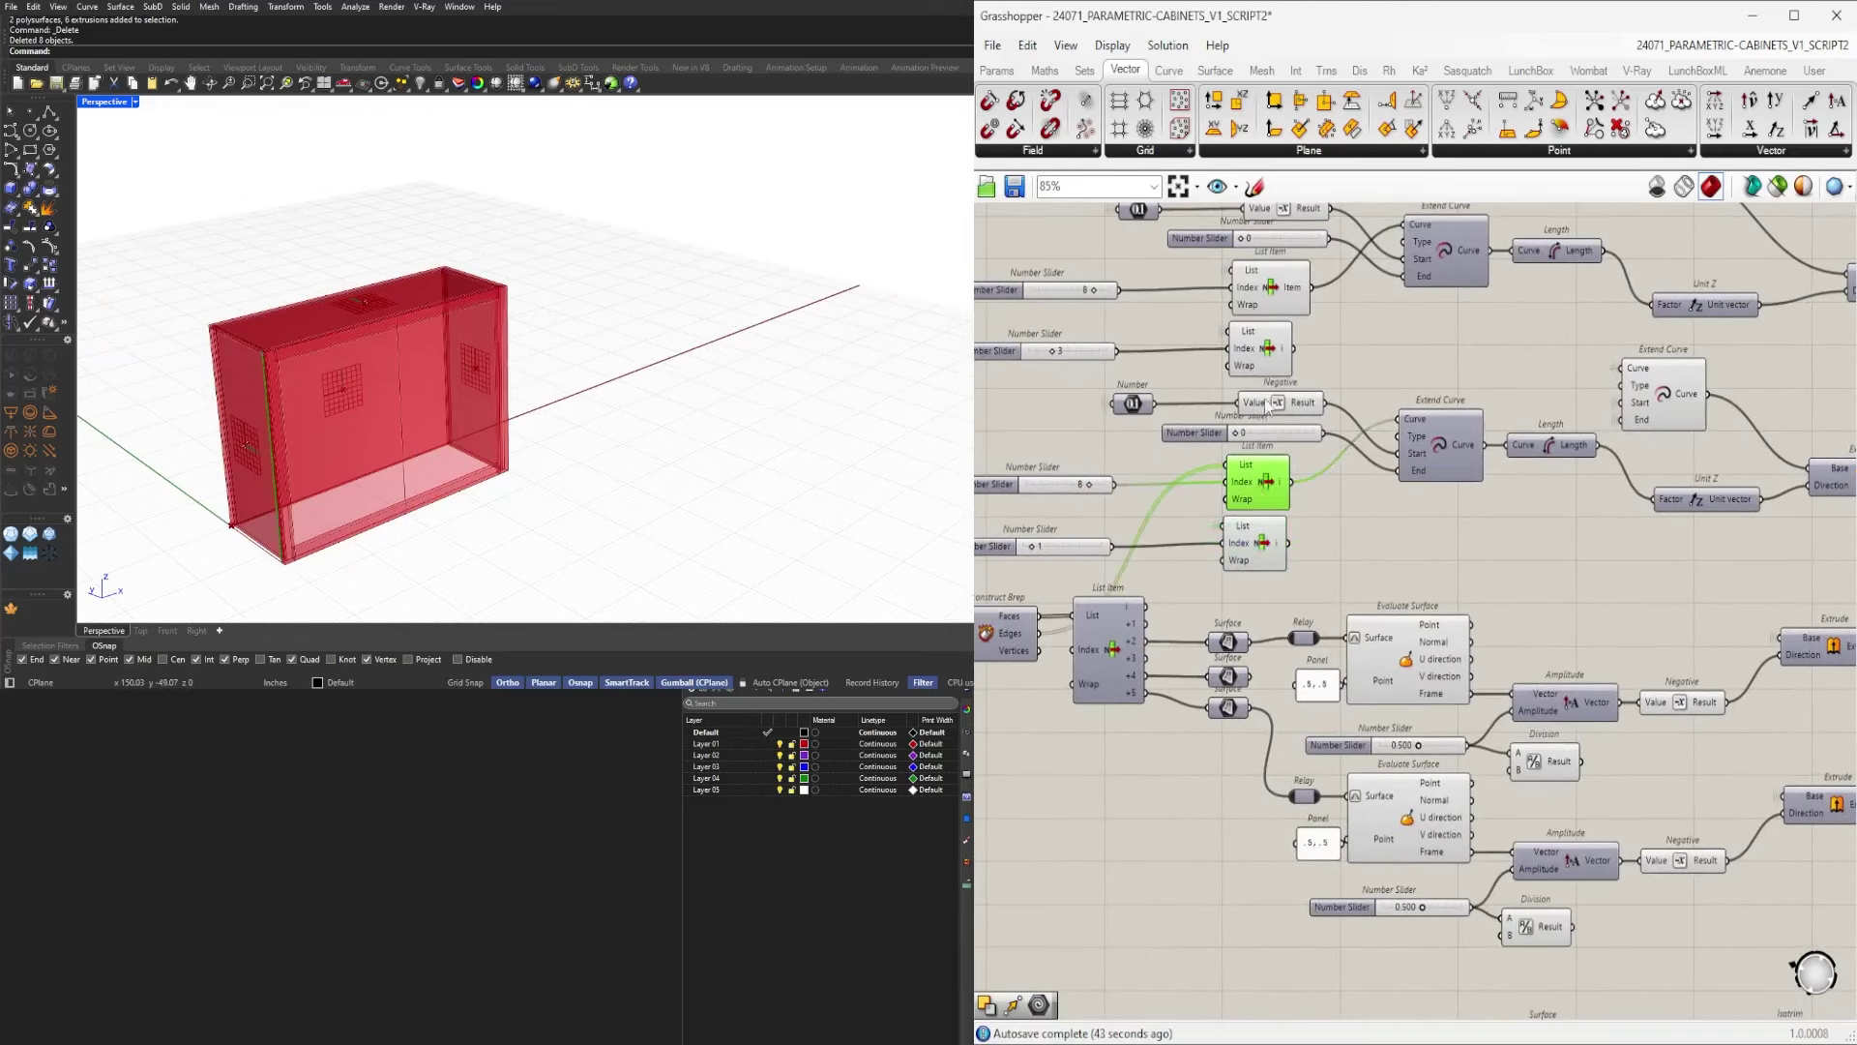
right_drag(1266, 407, 1492, 634)
scroll(1493, 633, down, 2)
right_drag(1366, 813, 1465, 699)
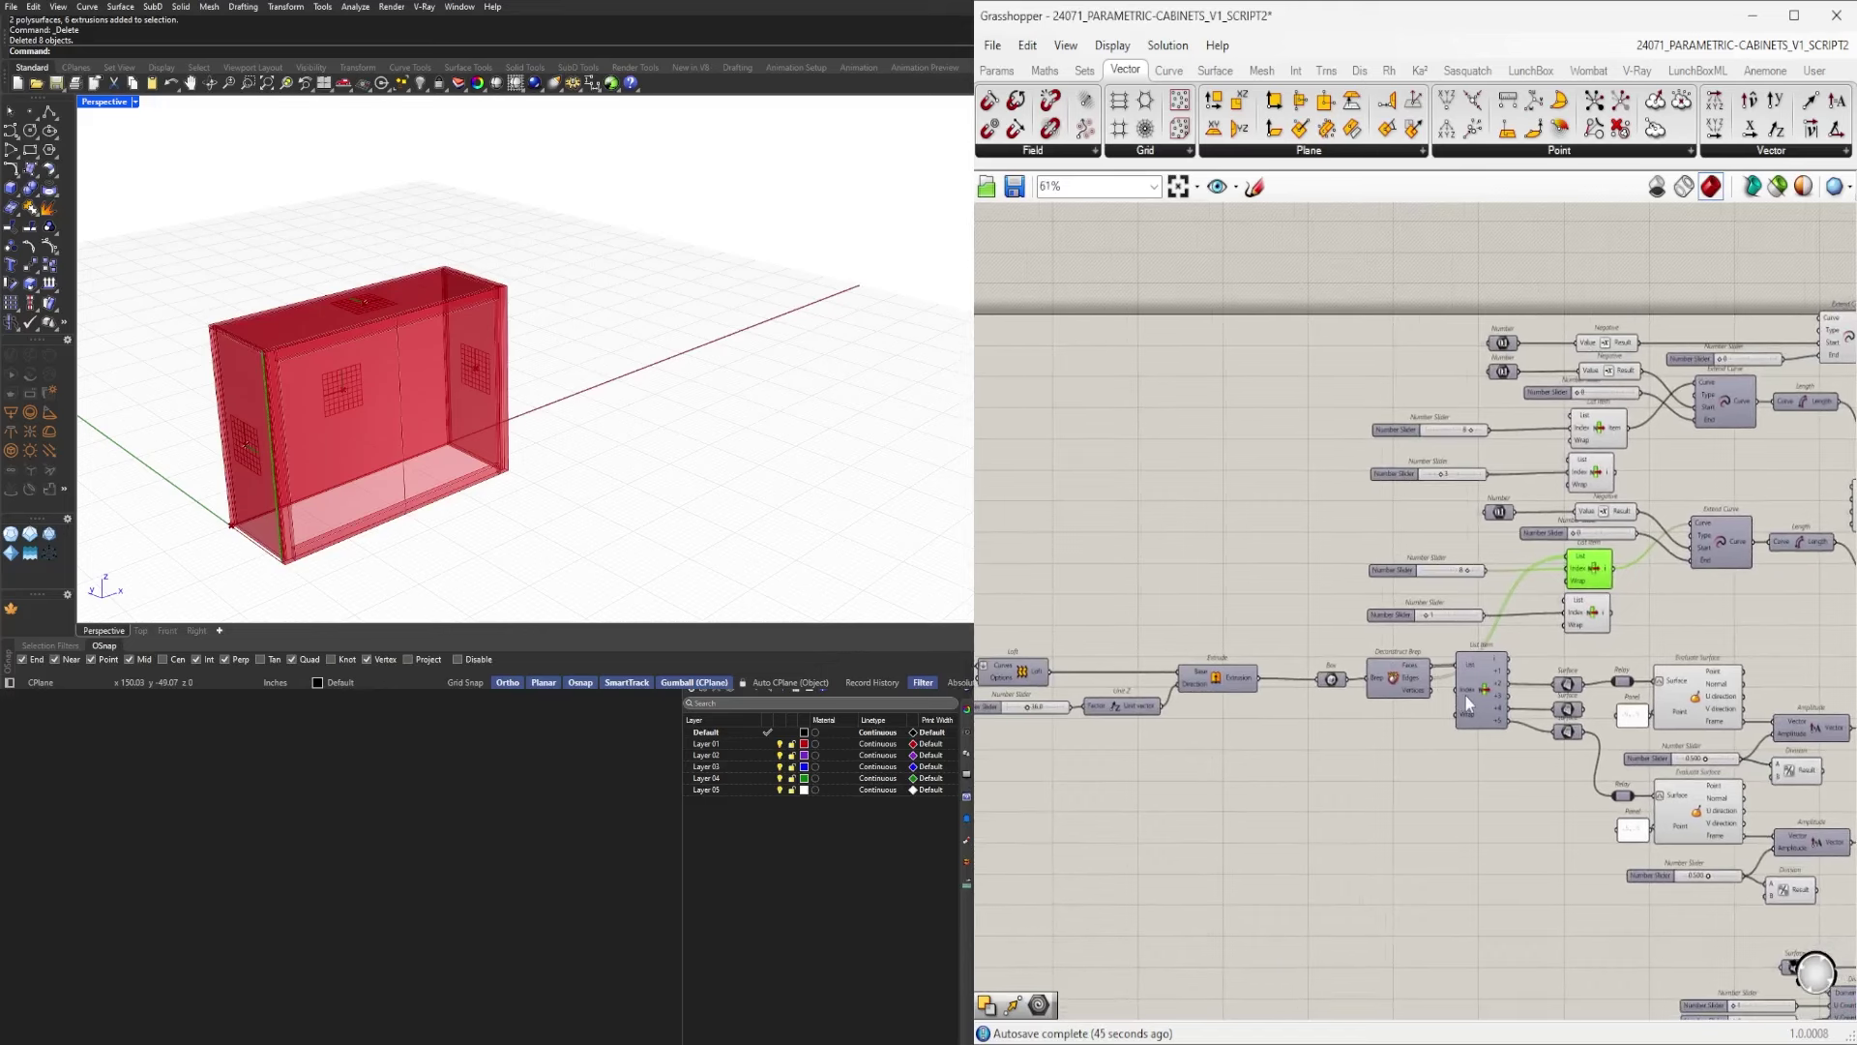
scroll(1509, 764, up, 2)
right_drag(1510, 765, 1378, 653)
scroll(1377, 653, up, 2)
Duplicate a Surface container below the others, connect it to the face List Item's output i, and enable its preview.
click(1378, 653)
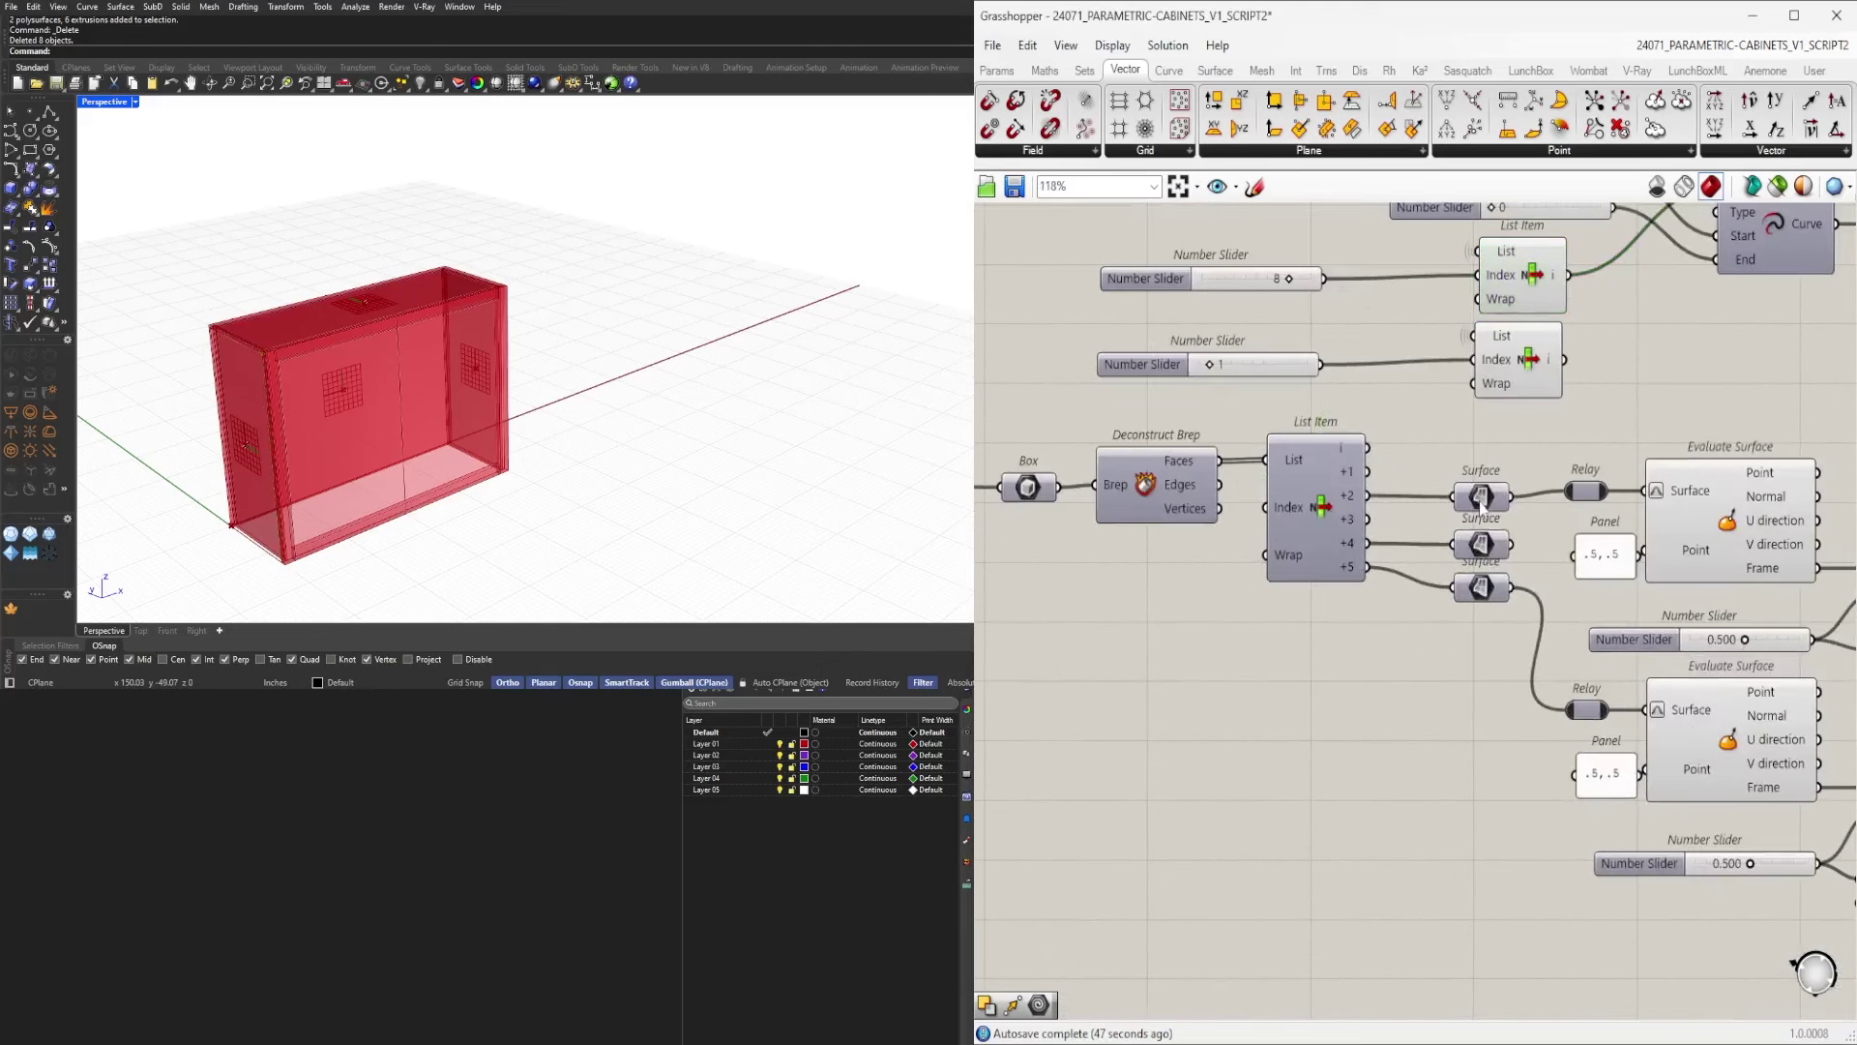
scroll(1481, 496, up, 2)
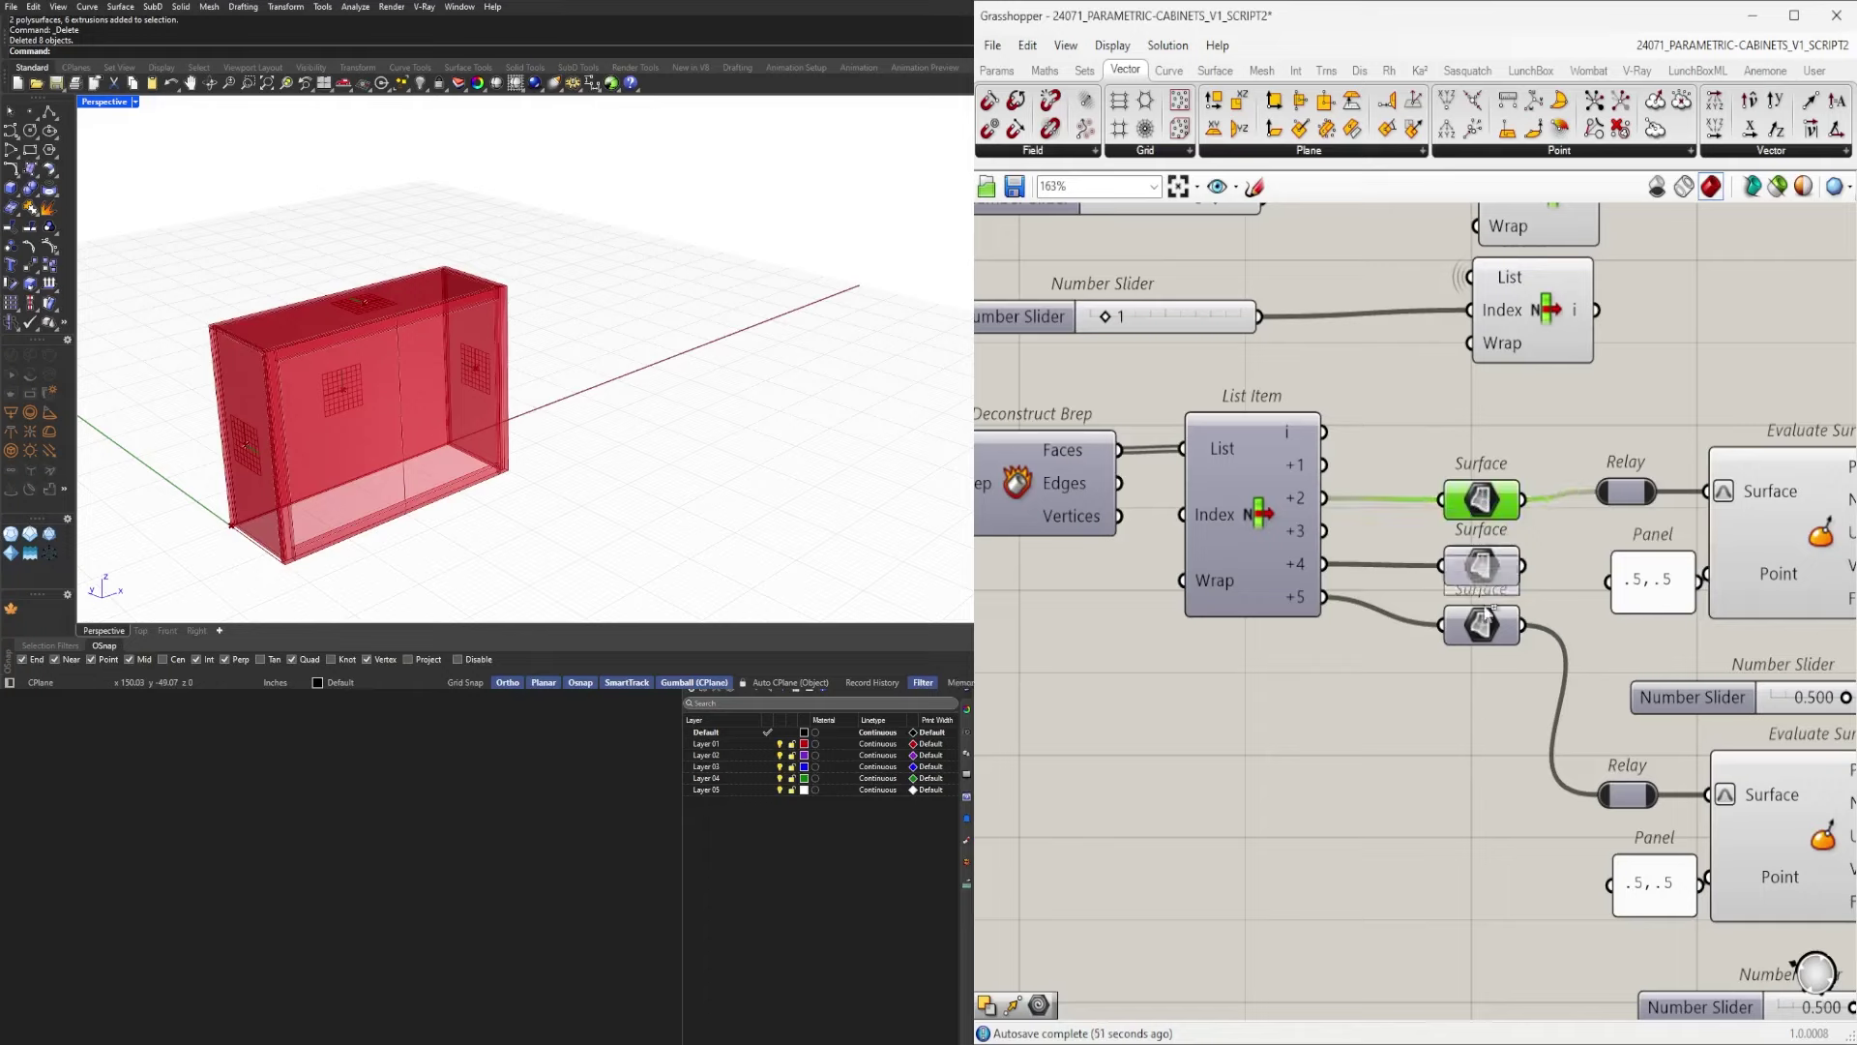
alt+drag(1490, 609, 1495, 705)
drag(1332, 439, 1445, 717)
middle_click(1474, 714)
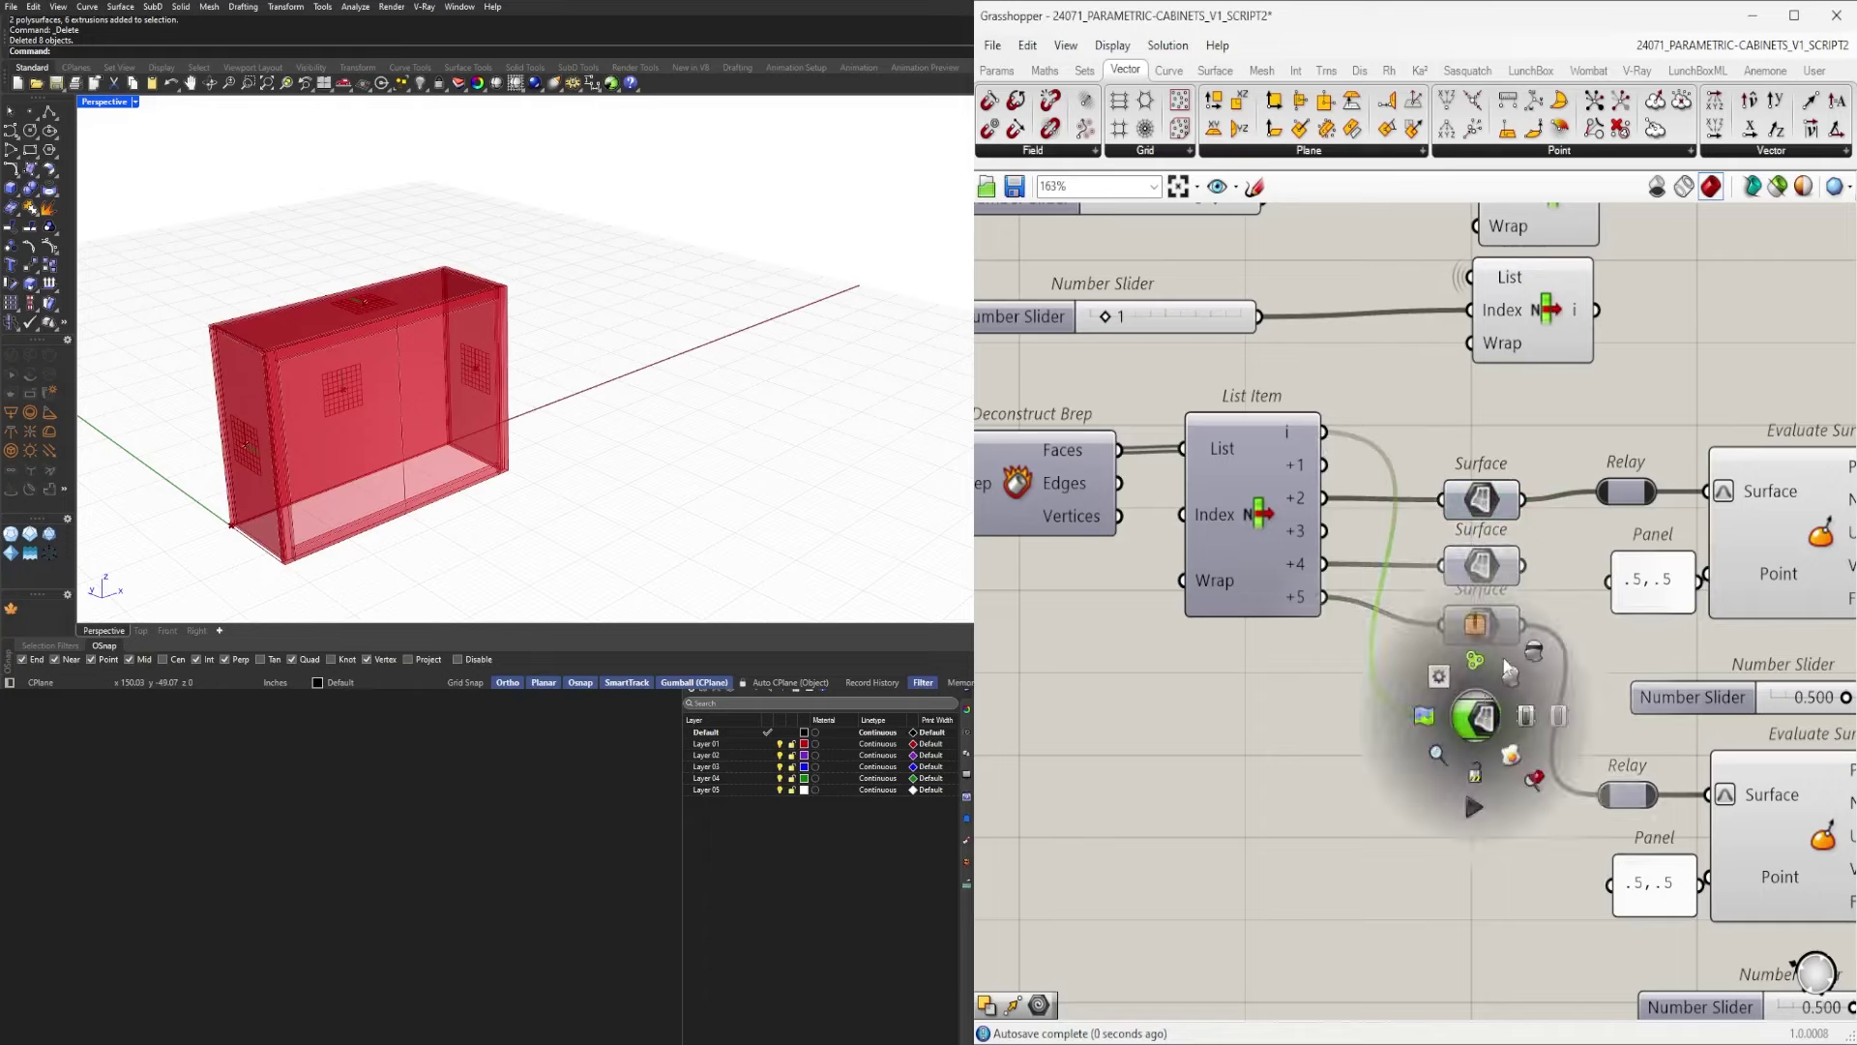
click(1507, 670)
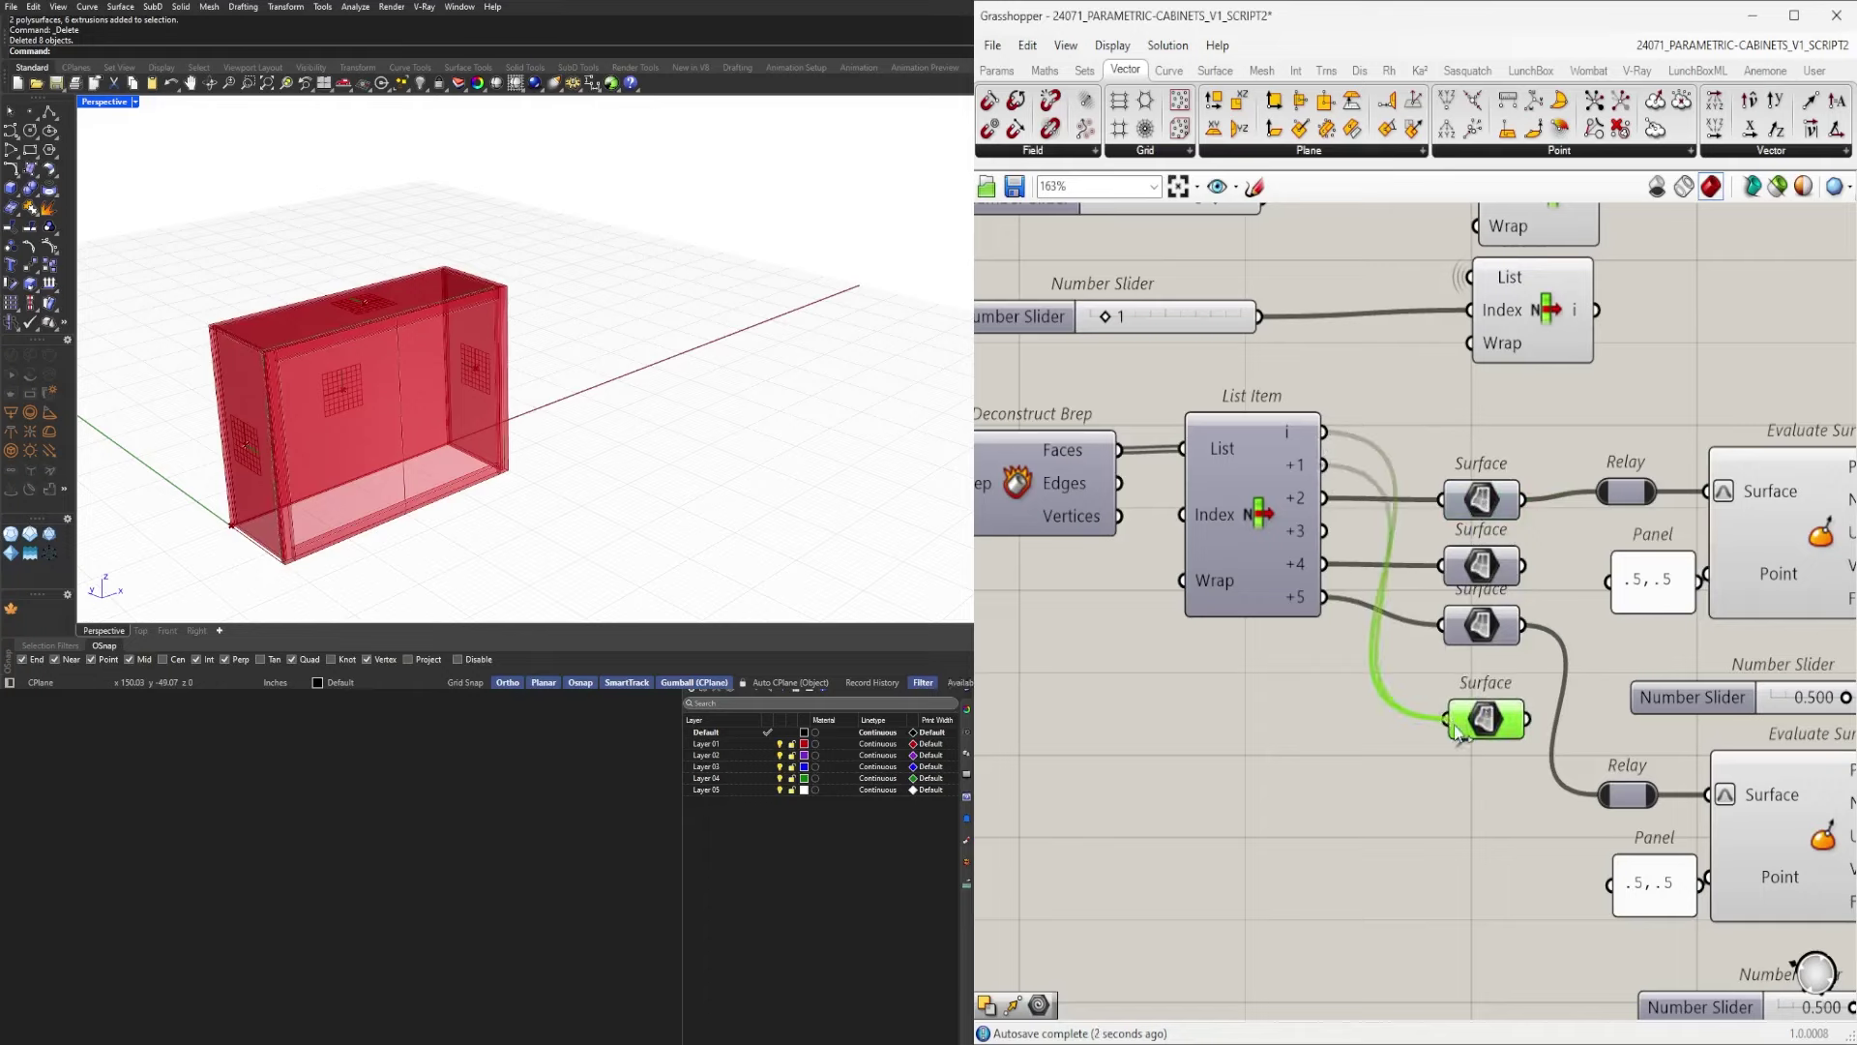
Reconnect the duplicated Surface container to the List Item's +4 output to pick the cabinet's bottom face.
drag(1480, 716, 1450, 716)
right_drag(541, 456, 592, 411)
drag(1403, 656, 1430, 734)
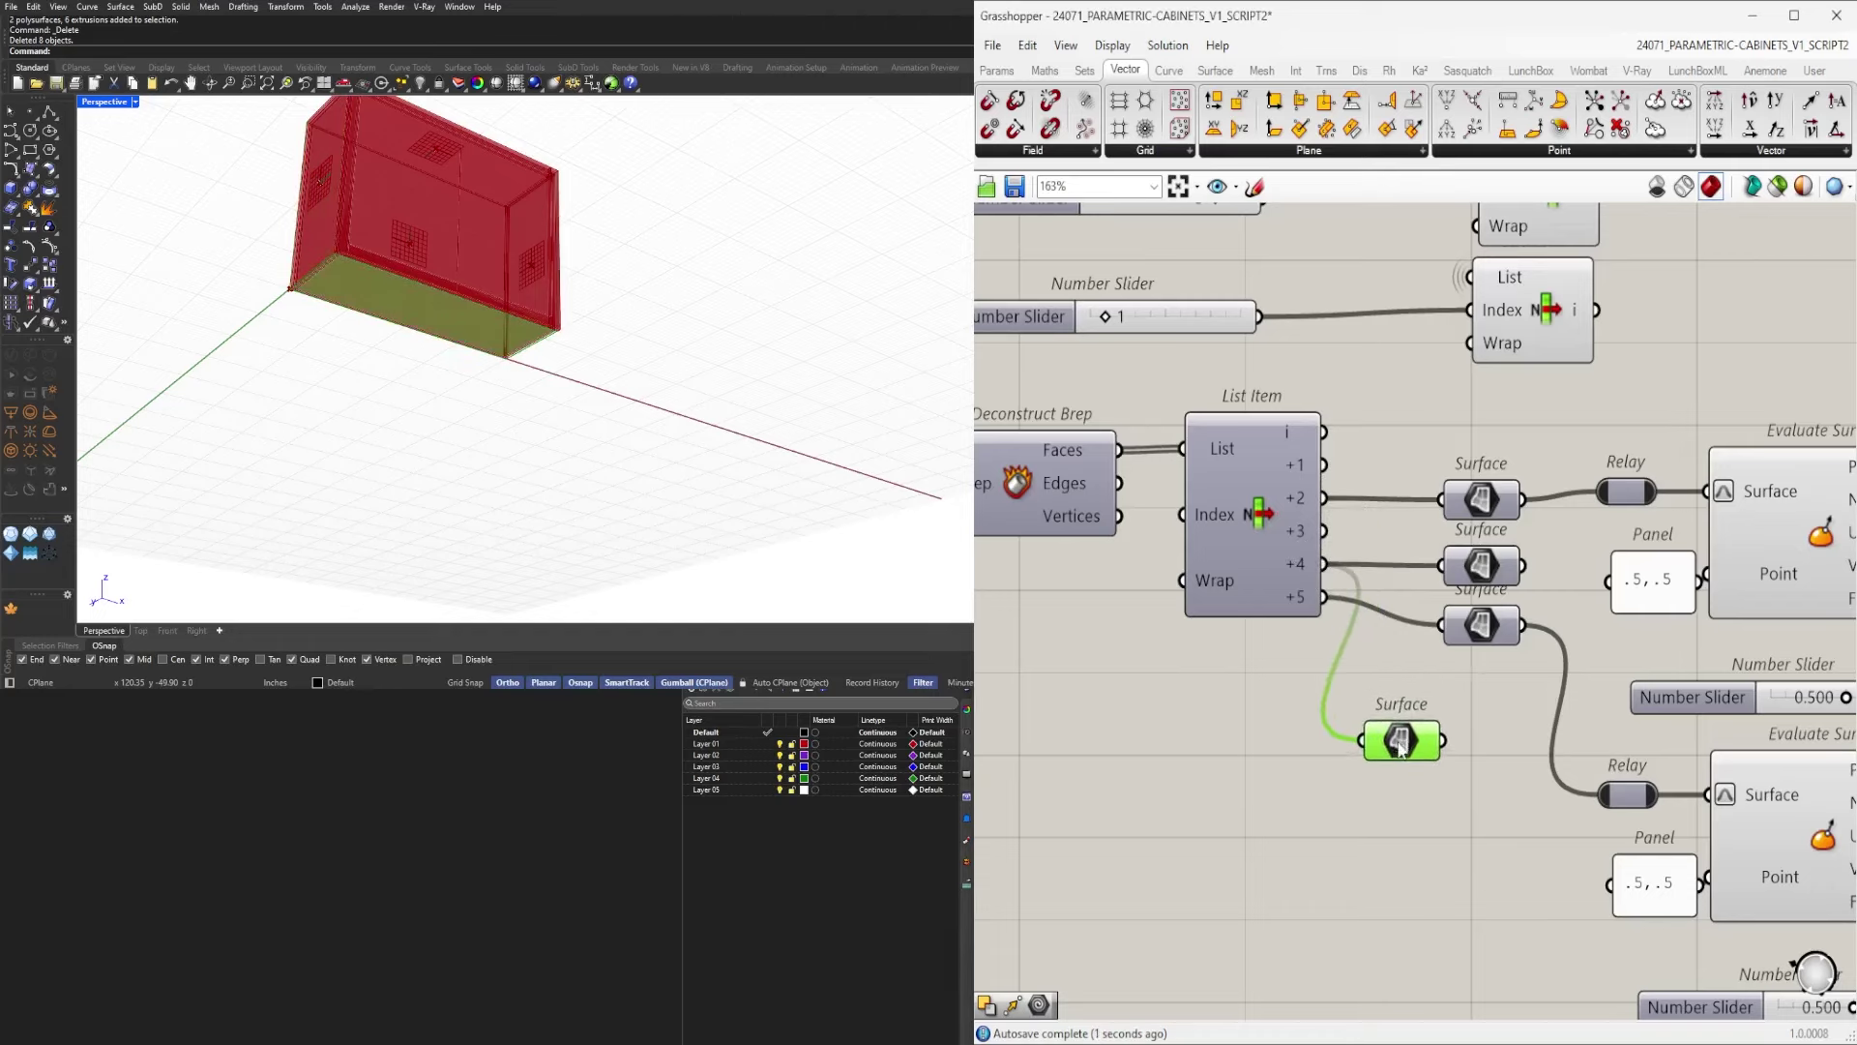
Delete the original Surface container on output +4 and move the +5 Surface container up closer to the +2 one.
scroll(1400, 747, down, 4)
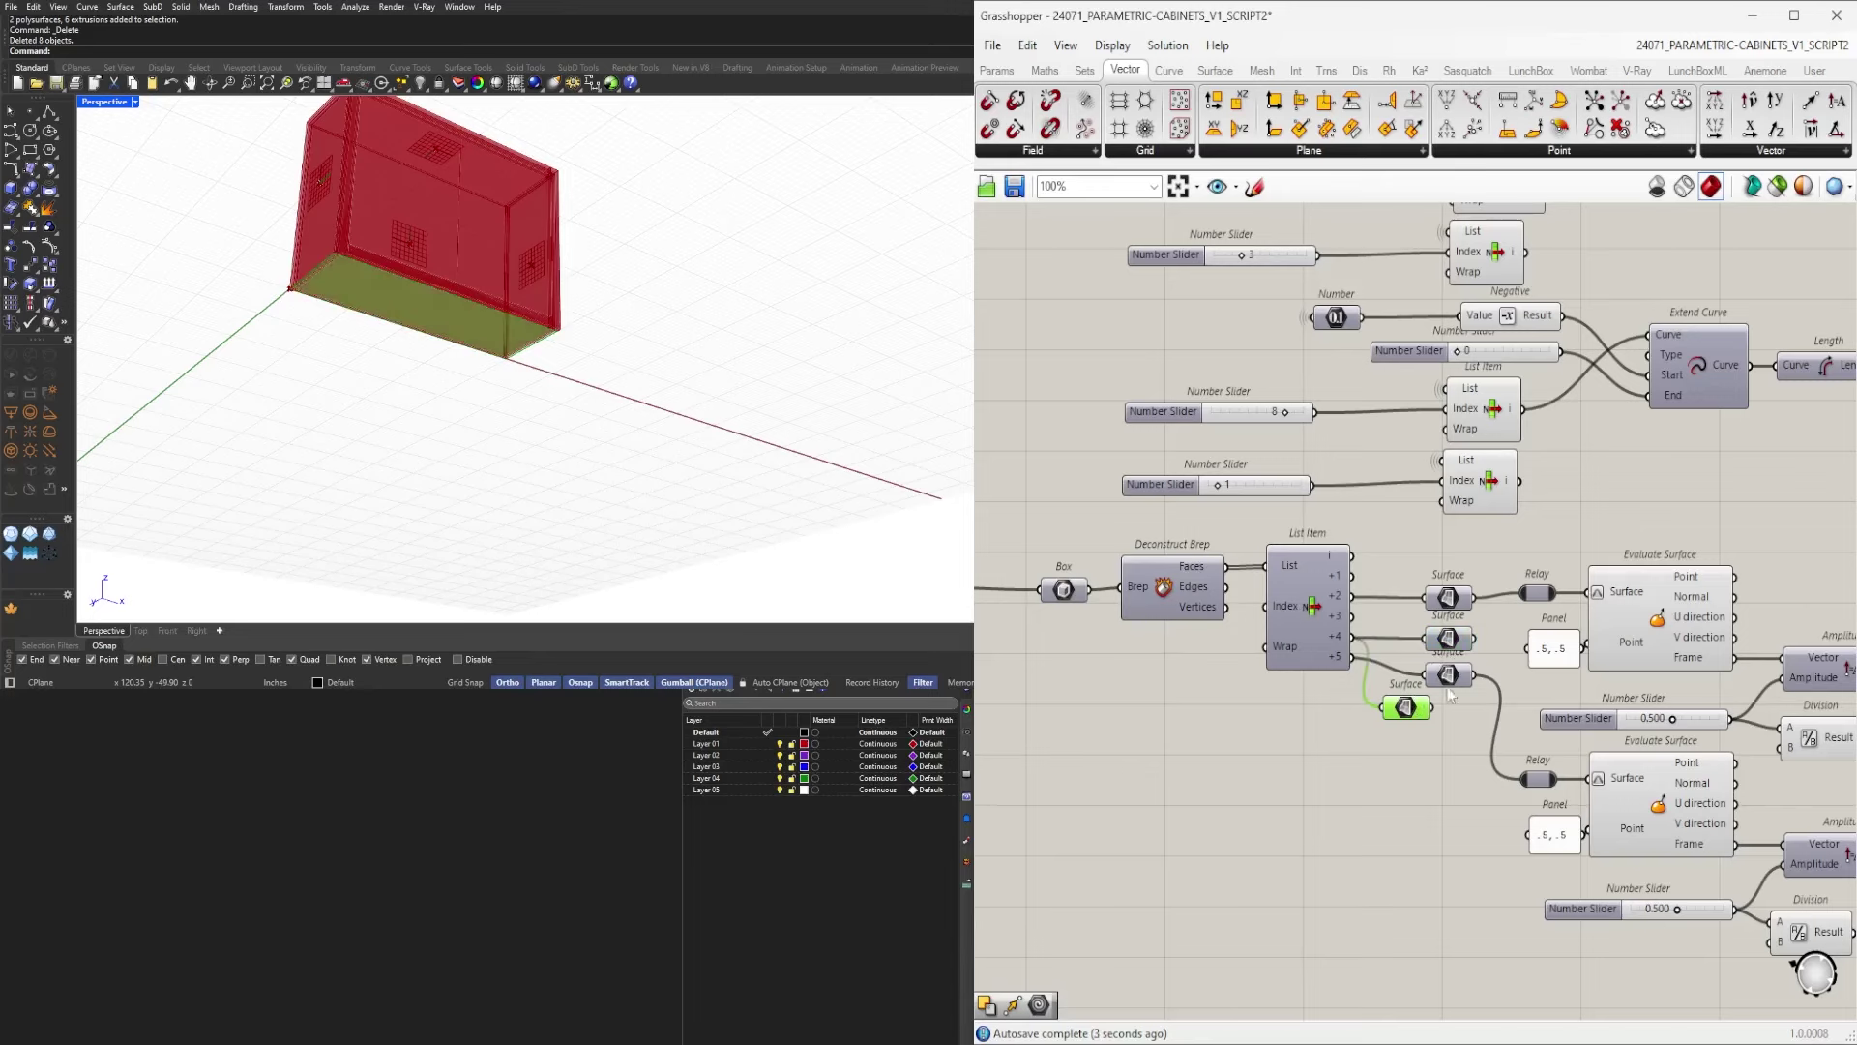
click(1459, 640)
right_drag(1442, 649, 1425, 642)
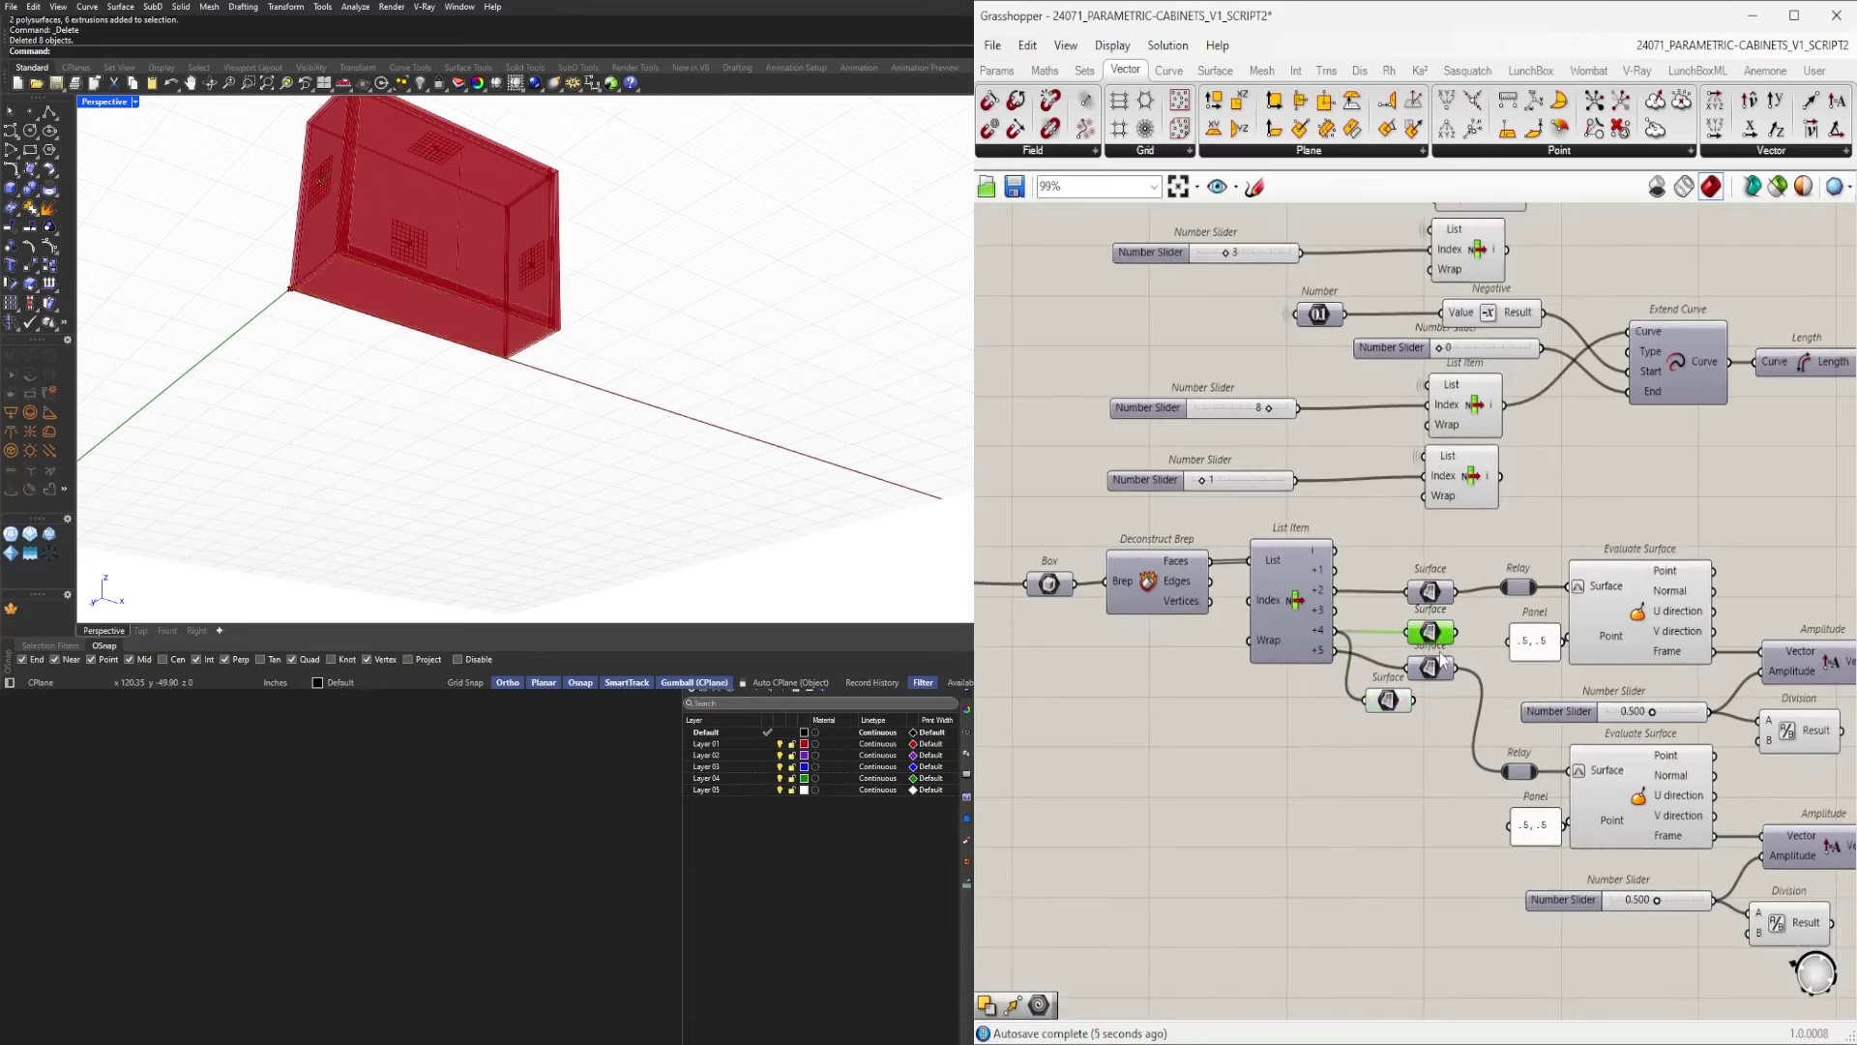
key(Delete)
scroll(1433, 659, up, 3)
drag(1441, 686, 1442, 661)
scroll(1446, 662, down, 10)
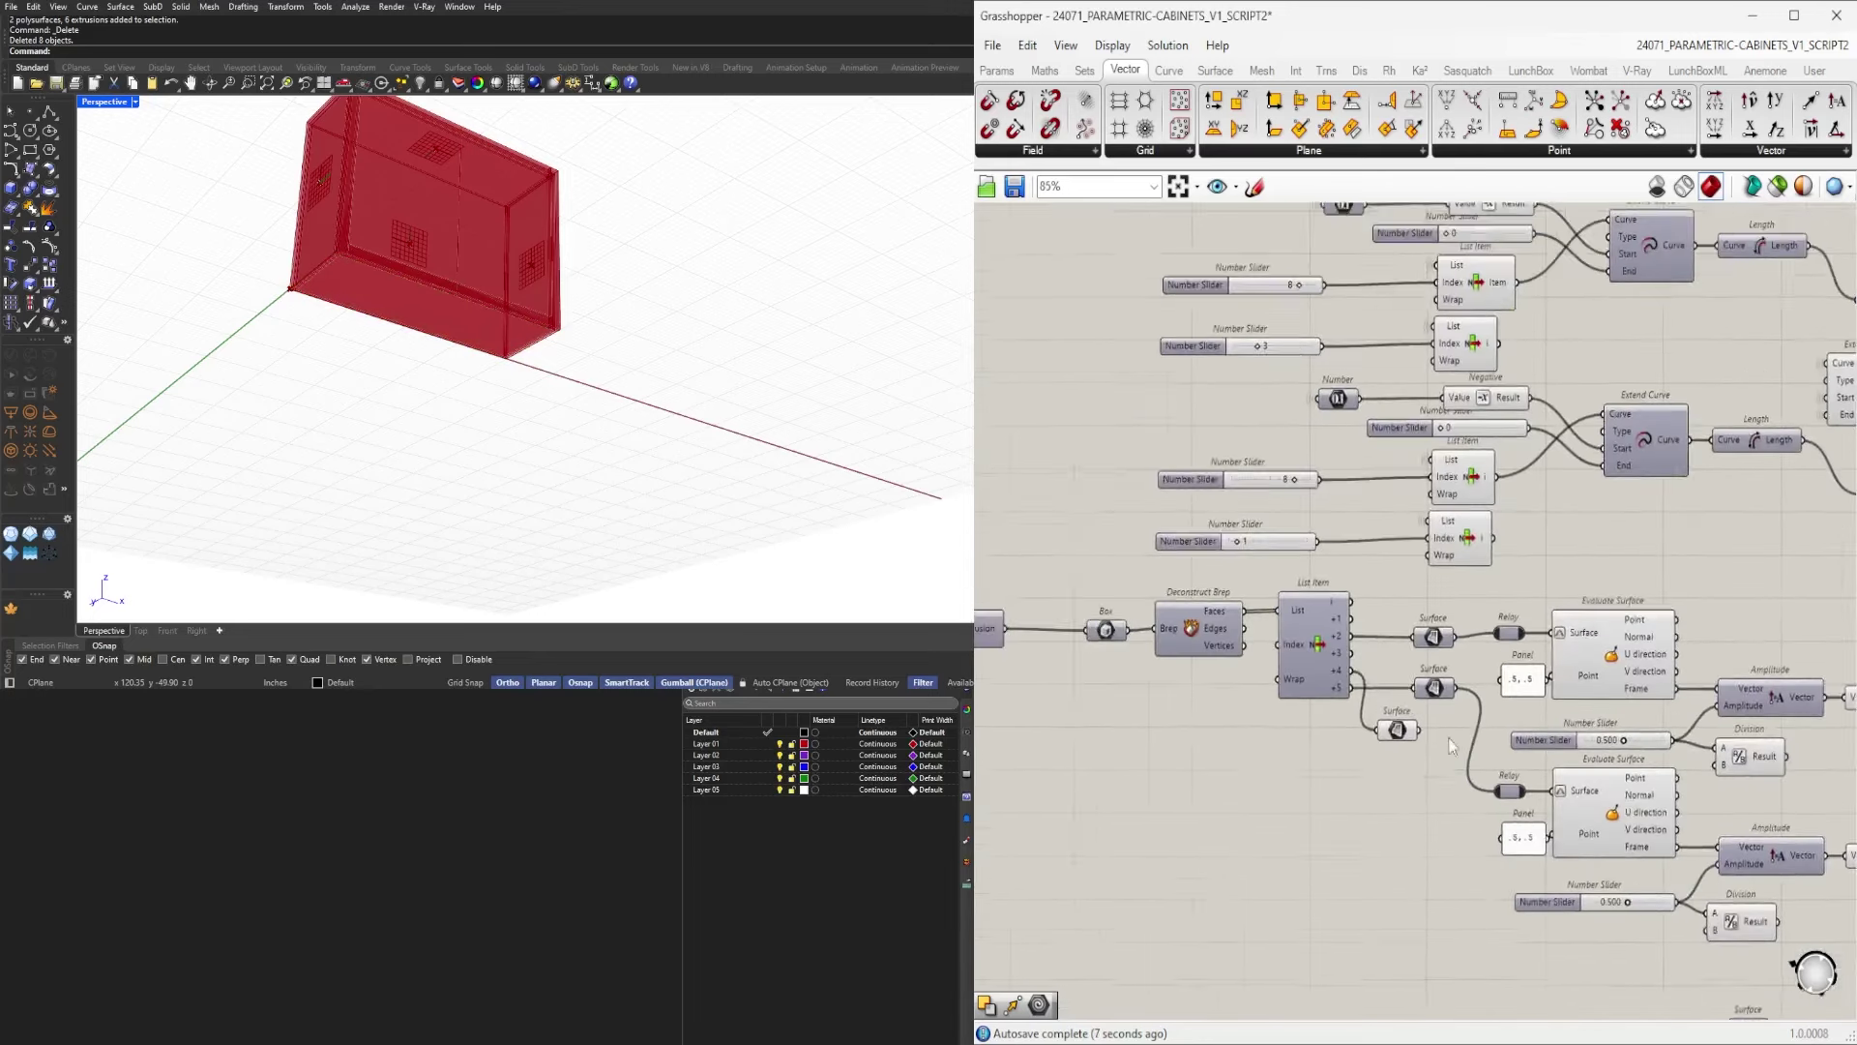
Shift the lower group of components down to clear space and place the bottom-face Surface container beneath the second Evaluate Surface branch.
scroll(1251, 656, up, 1)
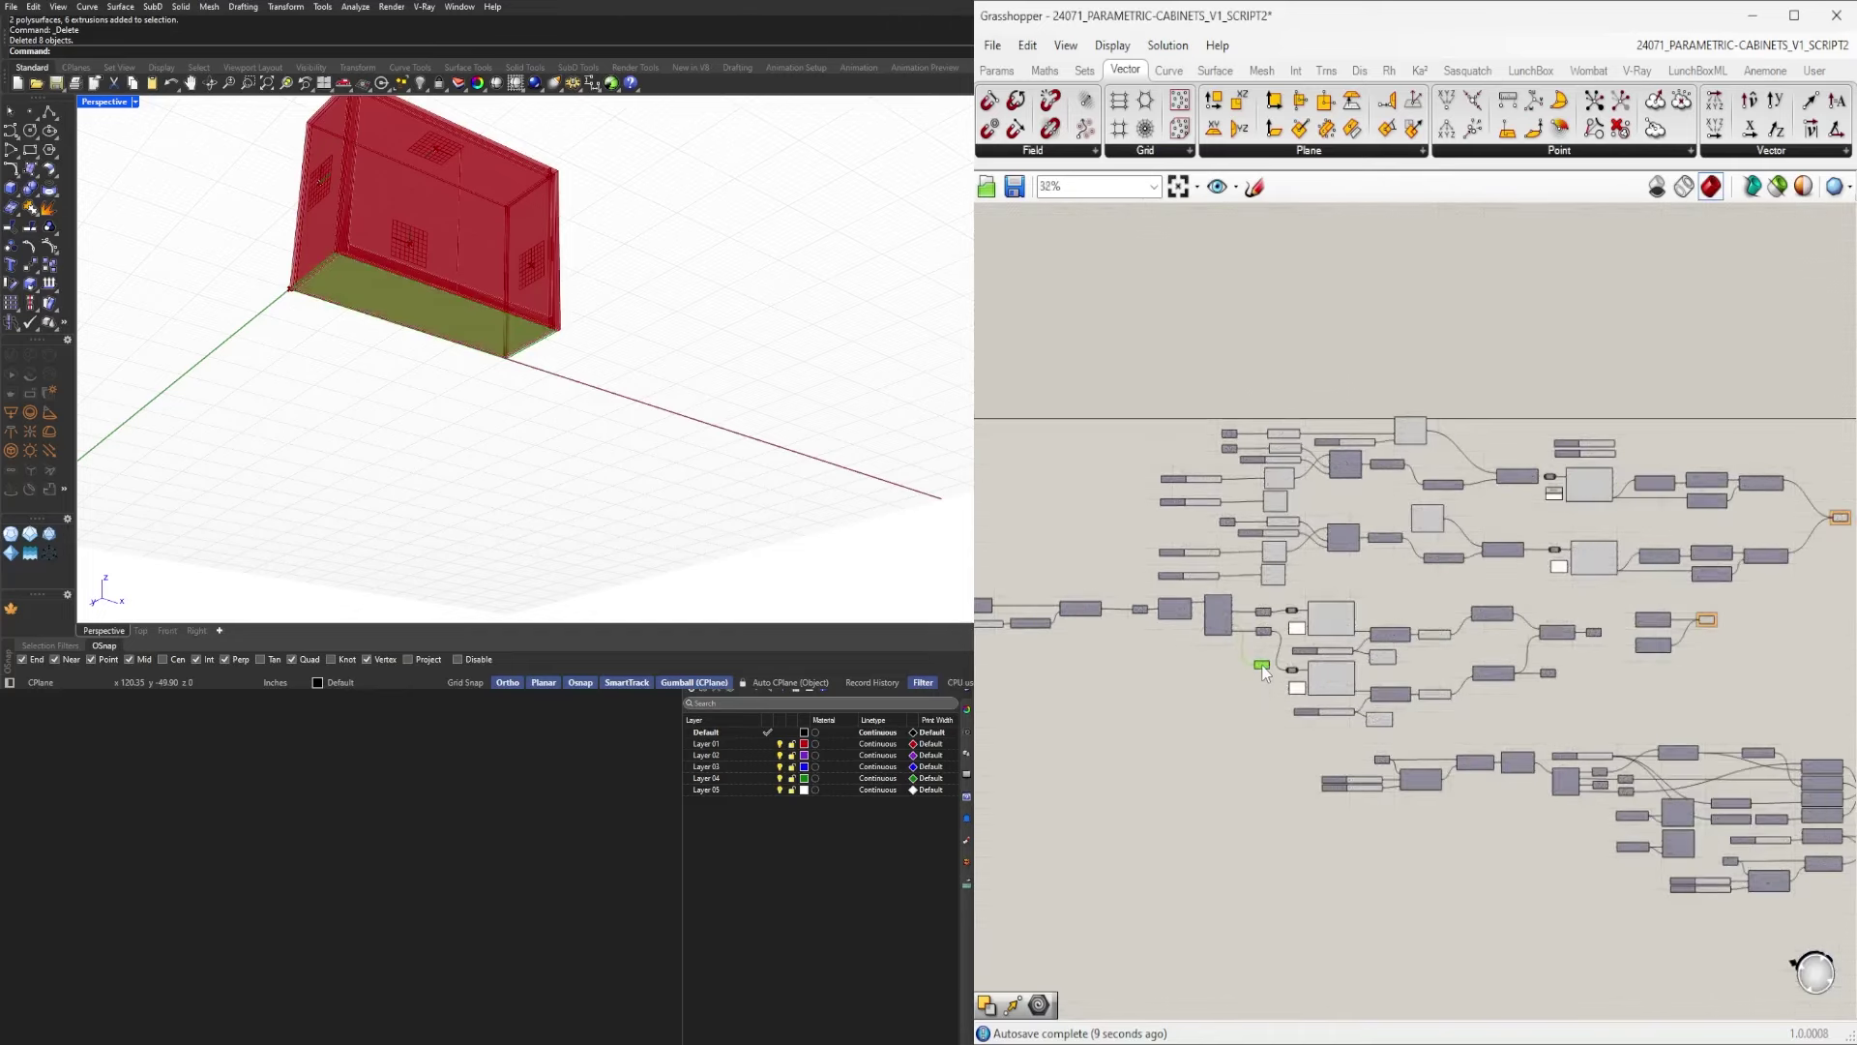
scroll(1294, 754, down, 4)
scroll(1297, 754, up, 3)
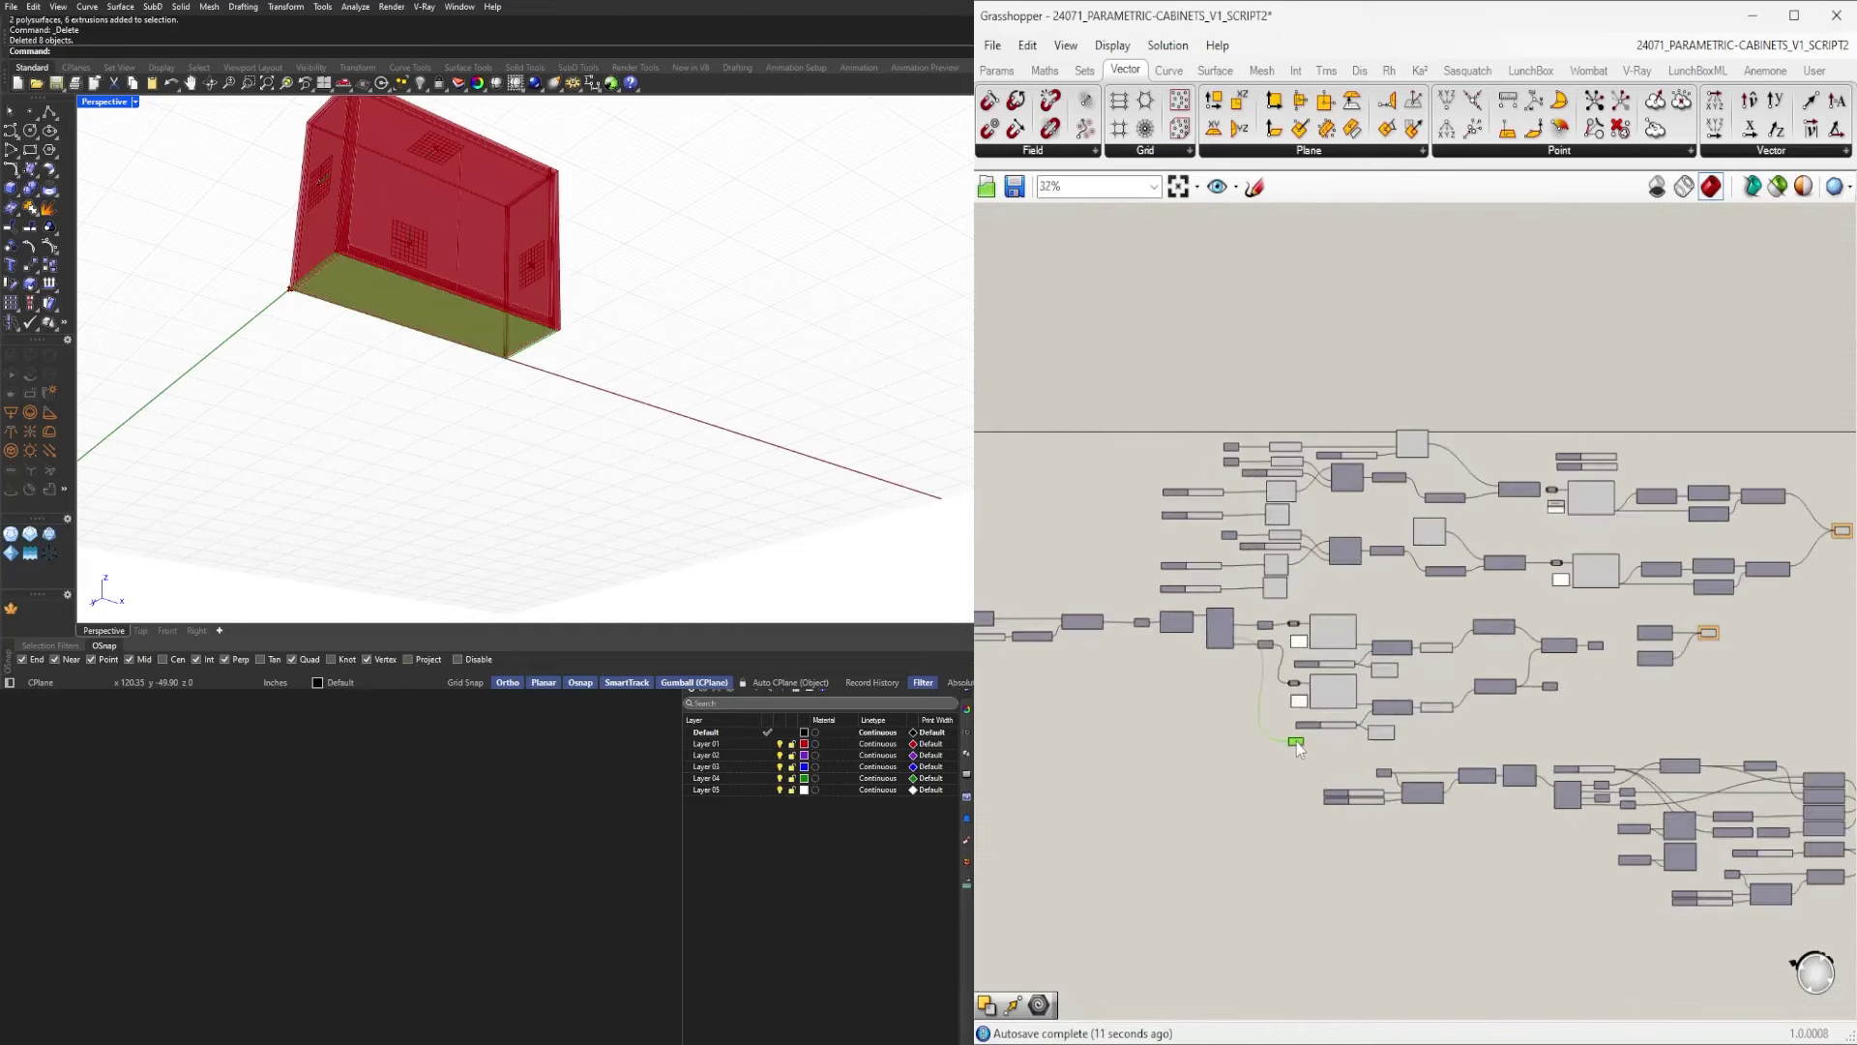
click(1343, 853)
right_drag(1518, 859, 1321, 778)
drag(1761, 908, 1078, 660)
scroll(1393, 733, up, 3)
right_drag(1393, 734, 1491, 737)
drag(1413, 697, 1412, 899)
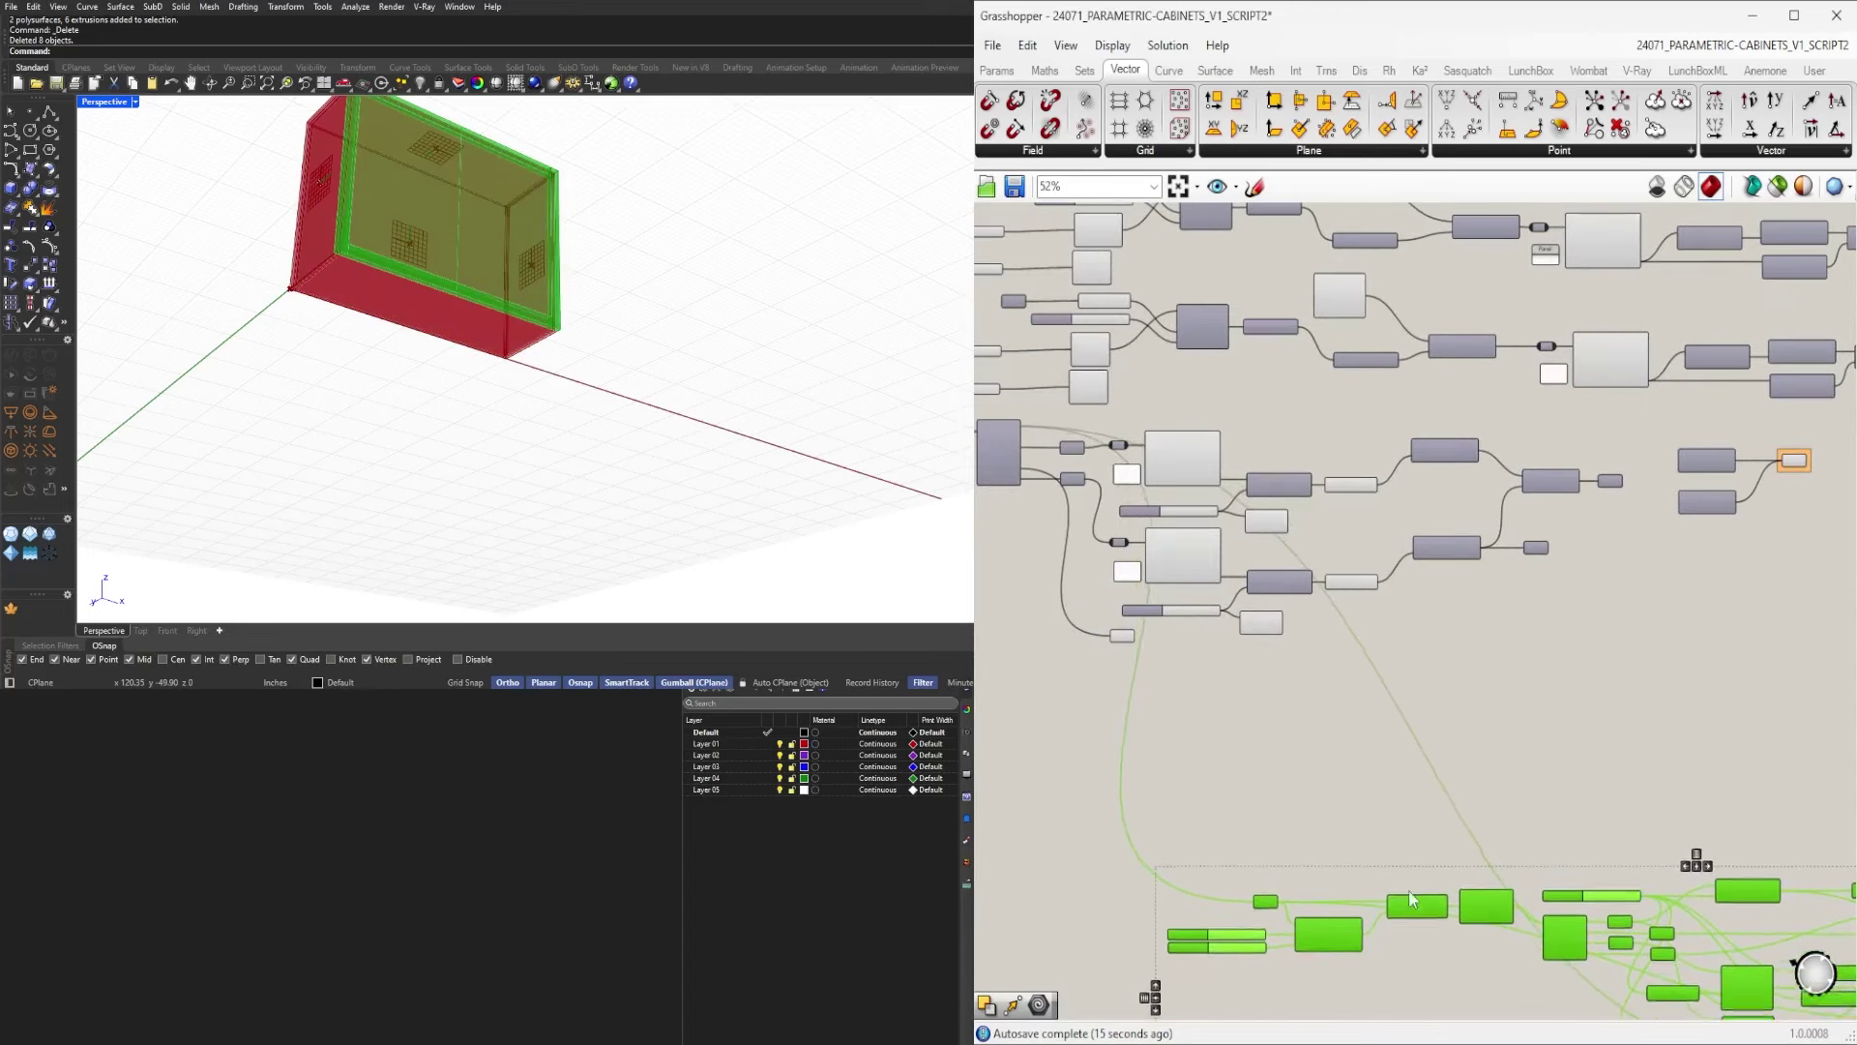
click(1359, 810)
drag(1123, 639, 1151, 677)
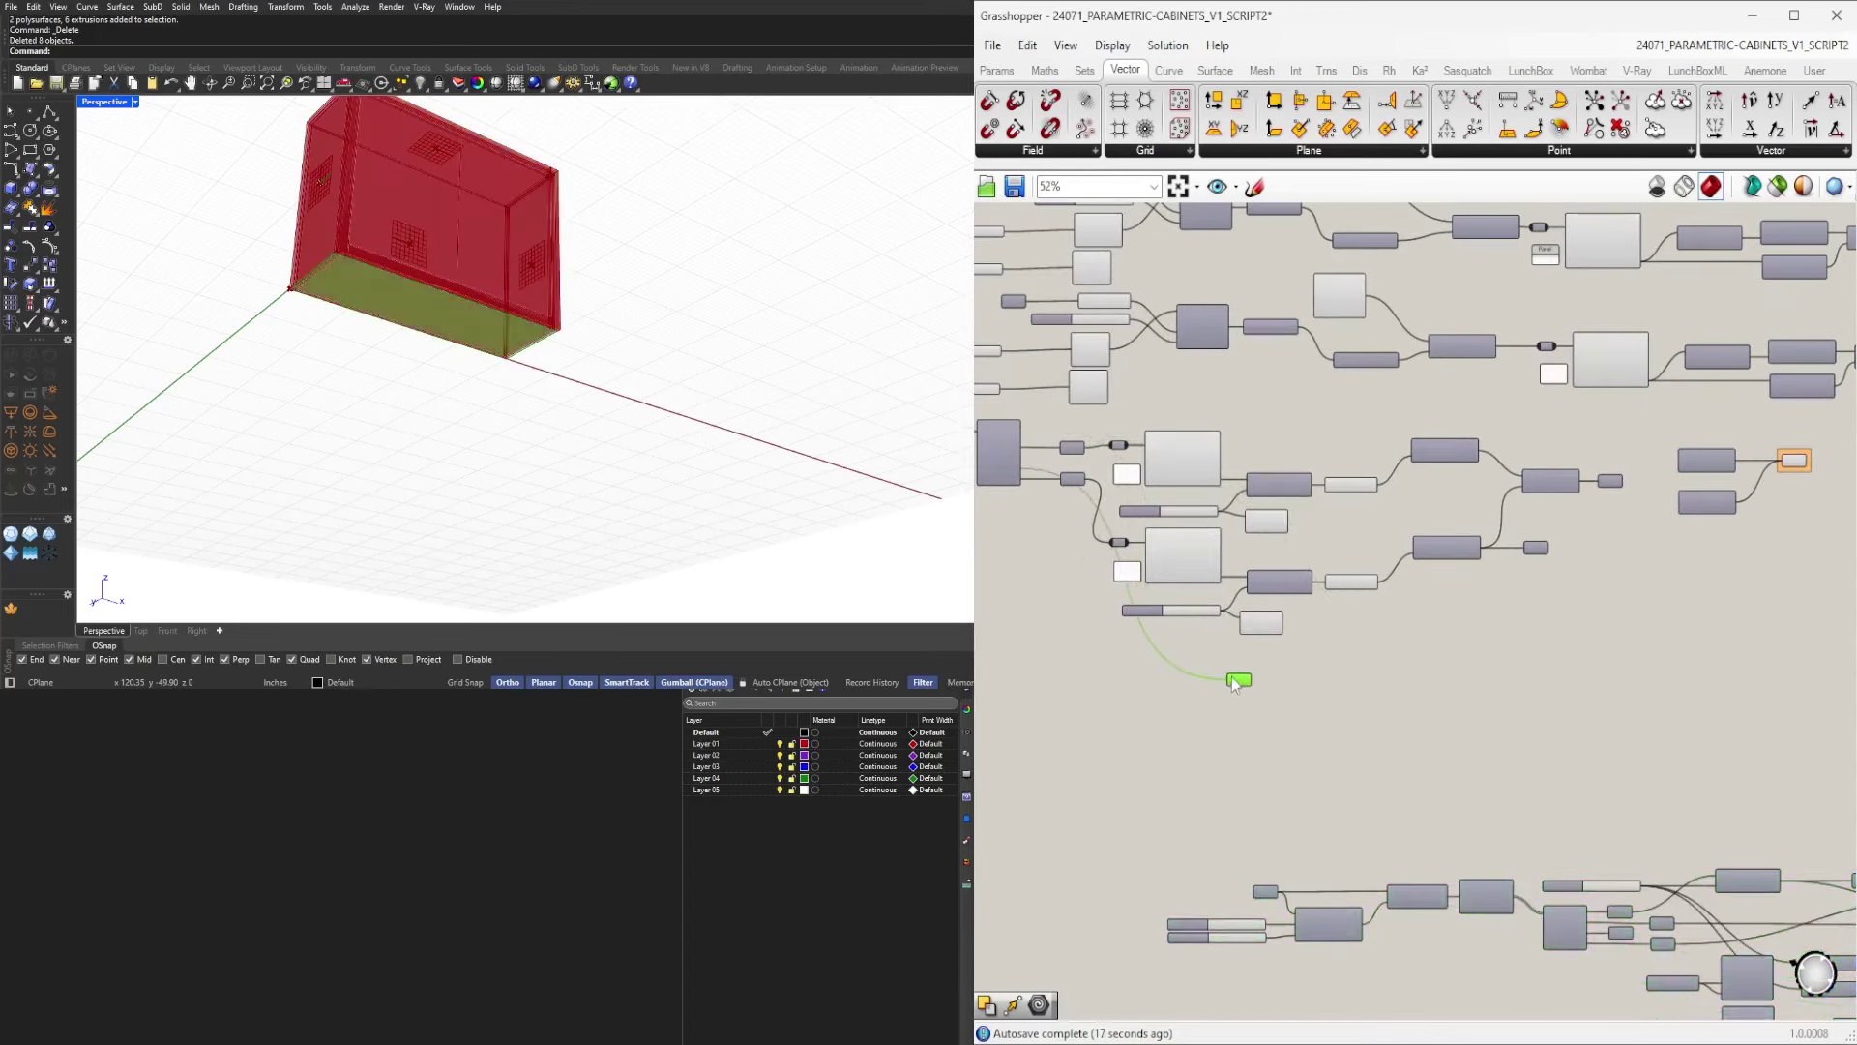
Select the +4 Surface container and examine the cabinet's bottom face and its corners with the side panels from several angles.
scroll(1234, 683, up, 5)
scroll(237, 276, up, 6)
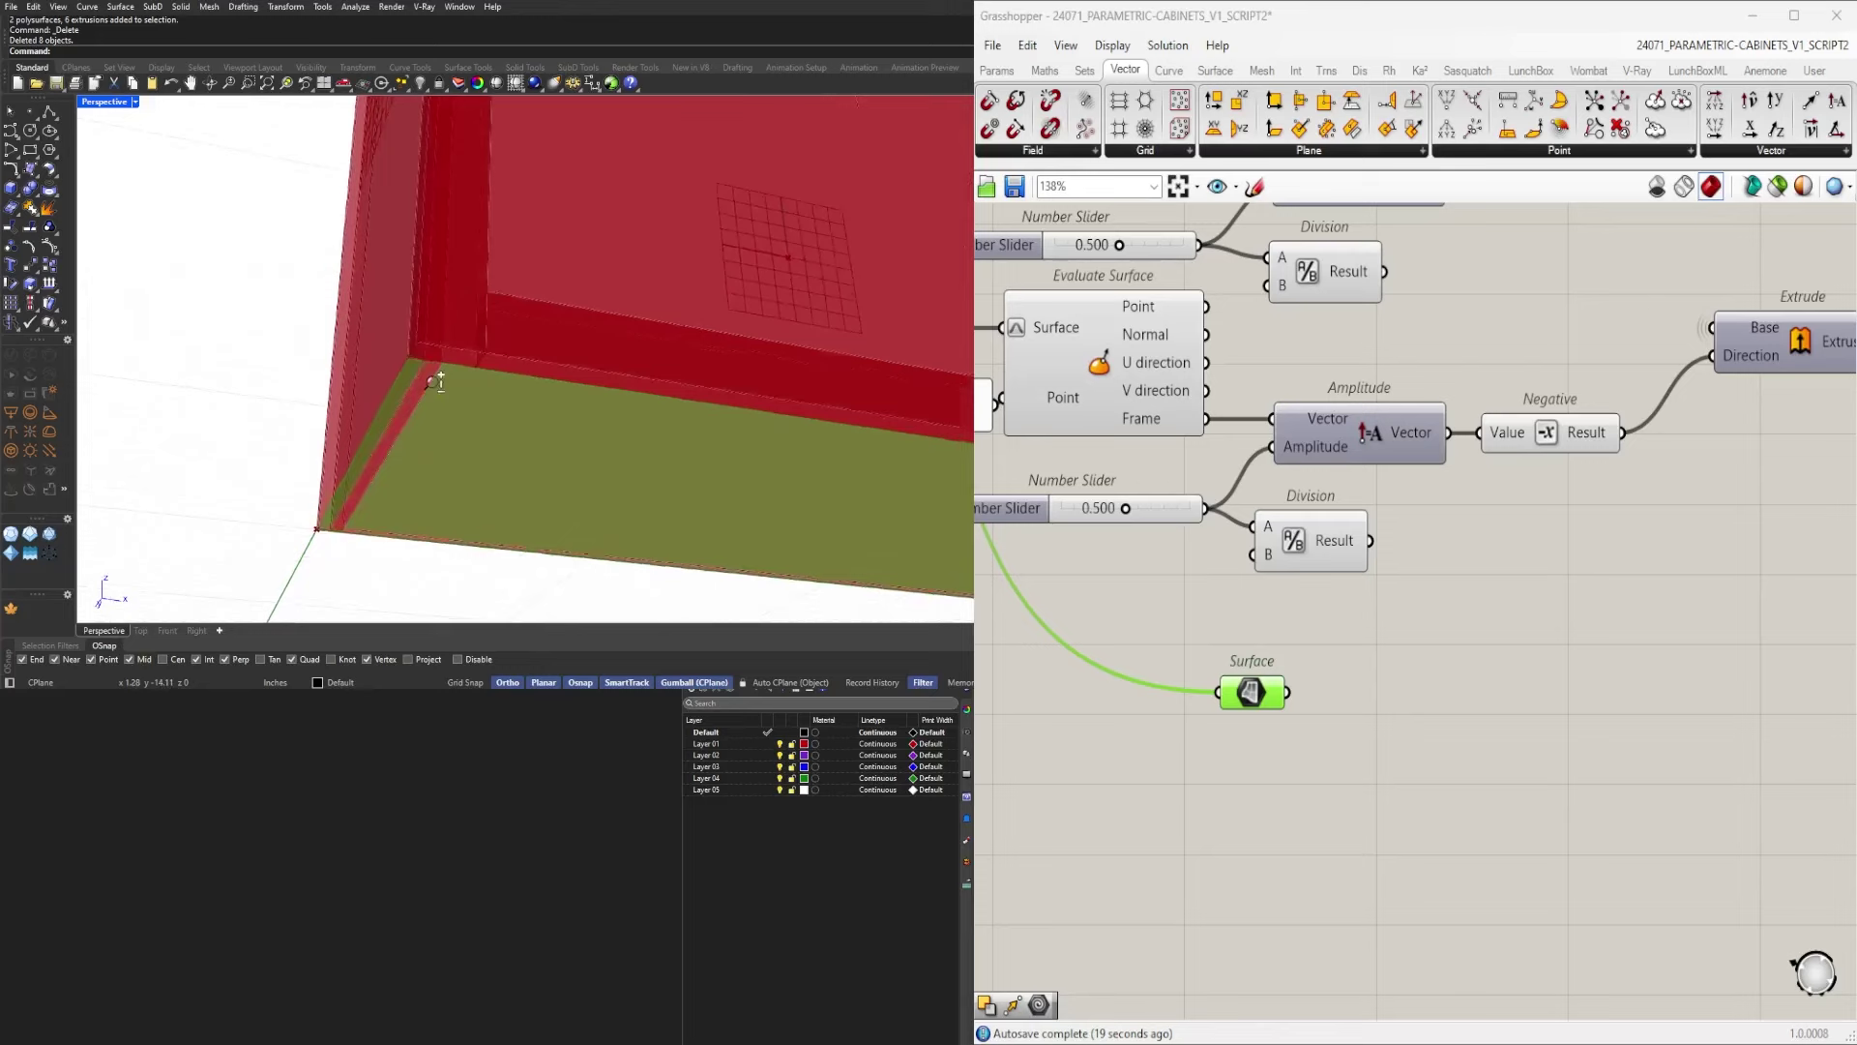
scroll(433, 381, up, 4)
click(1265, 726)
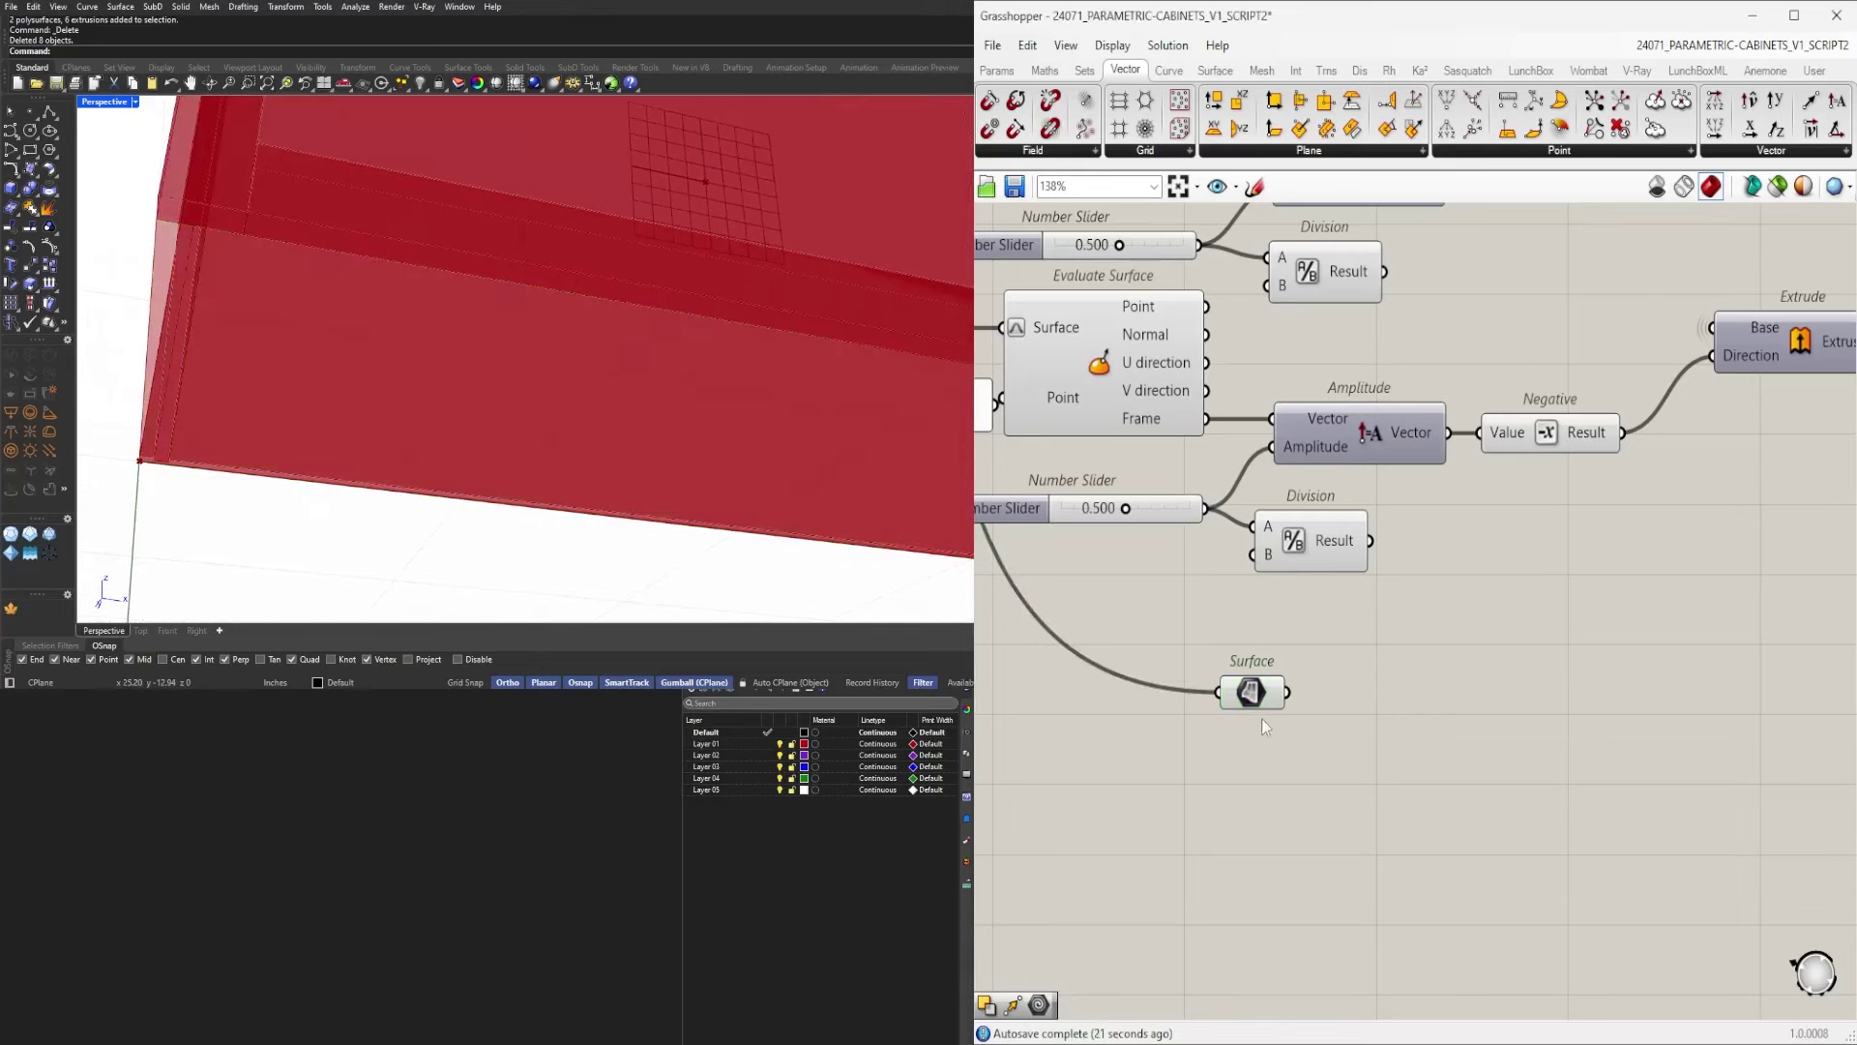
scroll(1248, 687, down, 3)
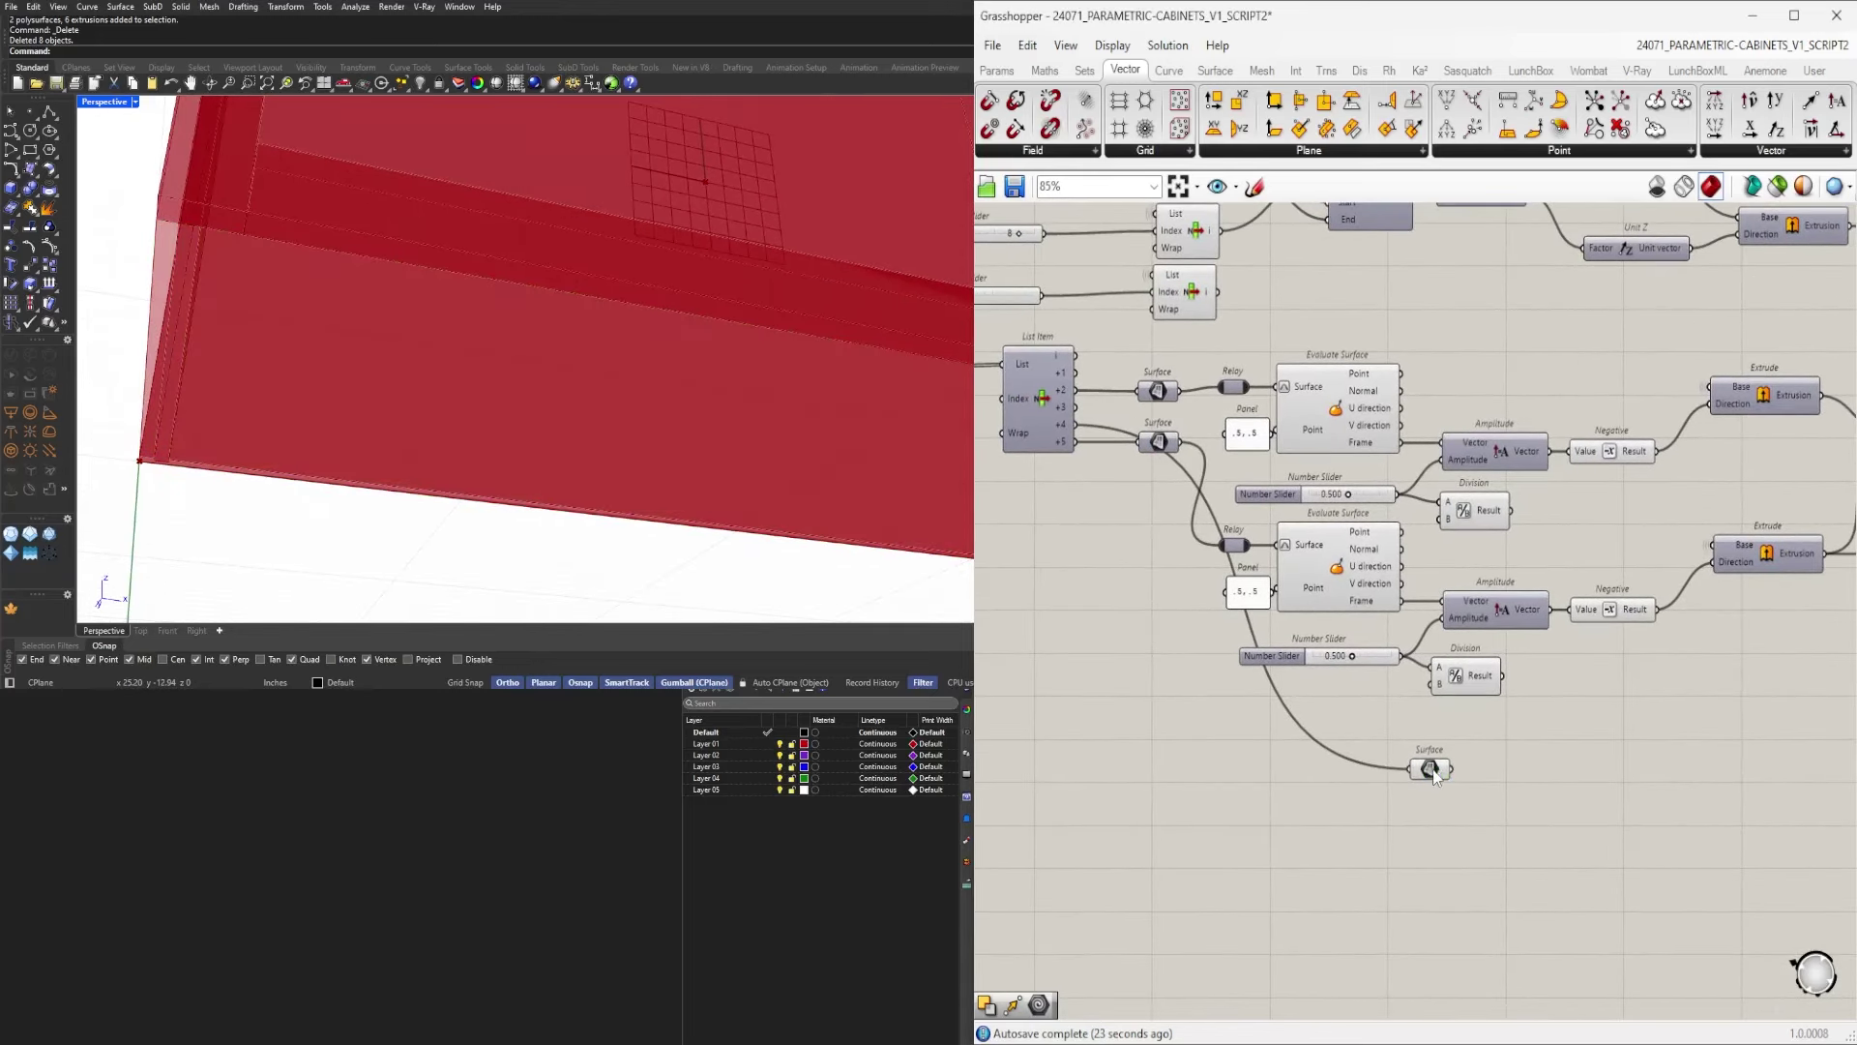
click(1431, 771)
scroll(337, 390, down, 10)
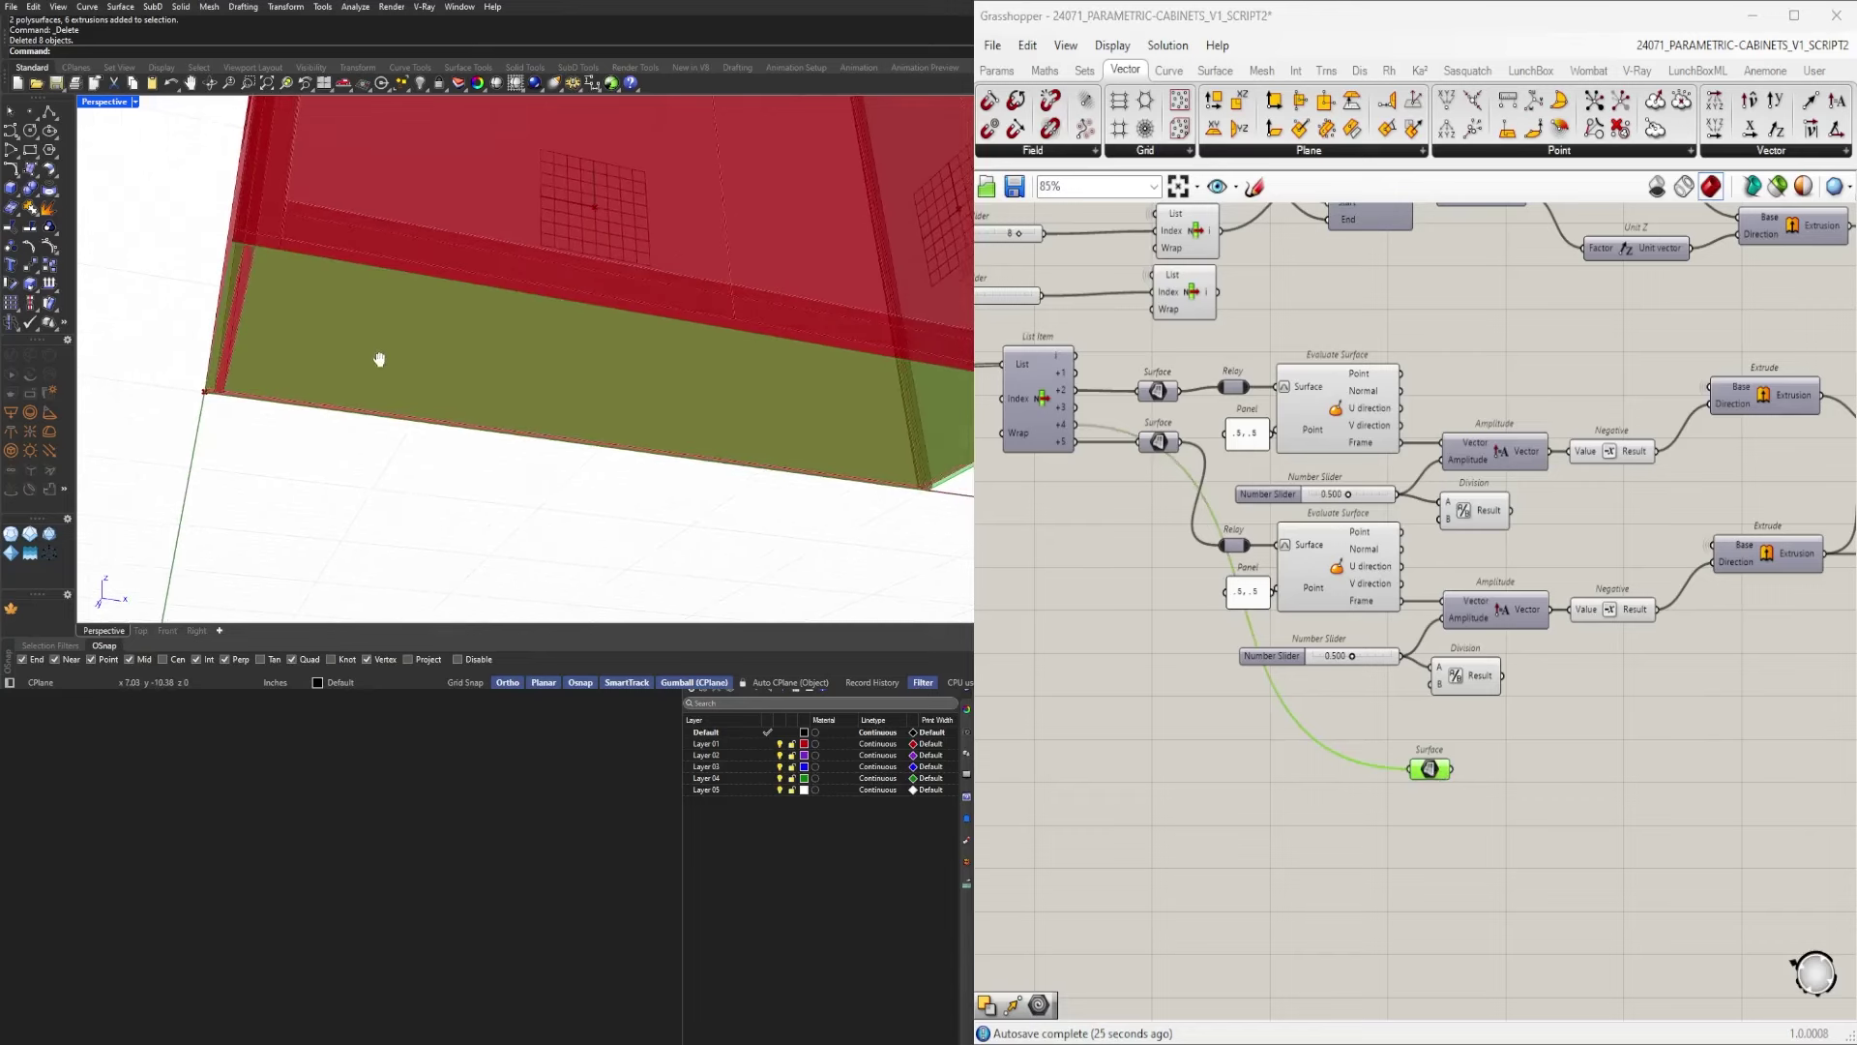
right_drag(547, 401, 549, 390)
scroll(1130, 544, down, 2)
right_drag(1301, 624, 1387, 602)
scroll(1390, 624, up, 4)
scroll(677, 368, up, 5)
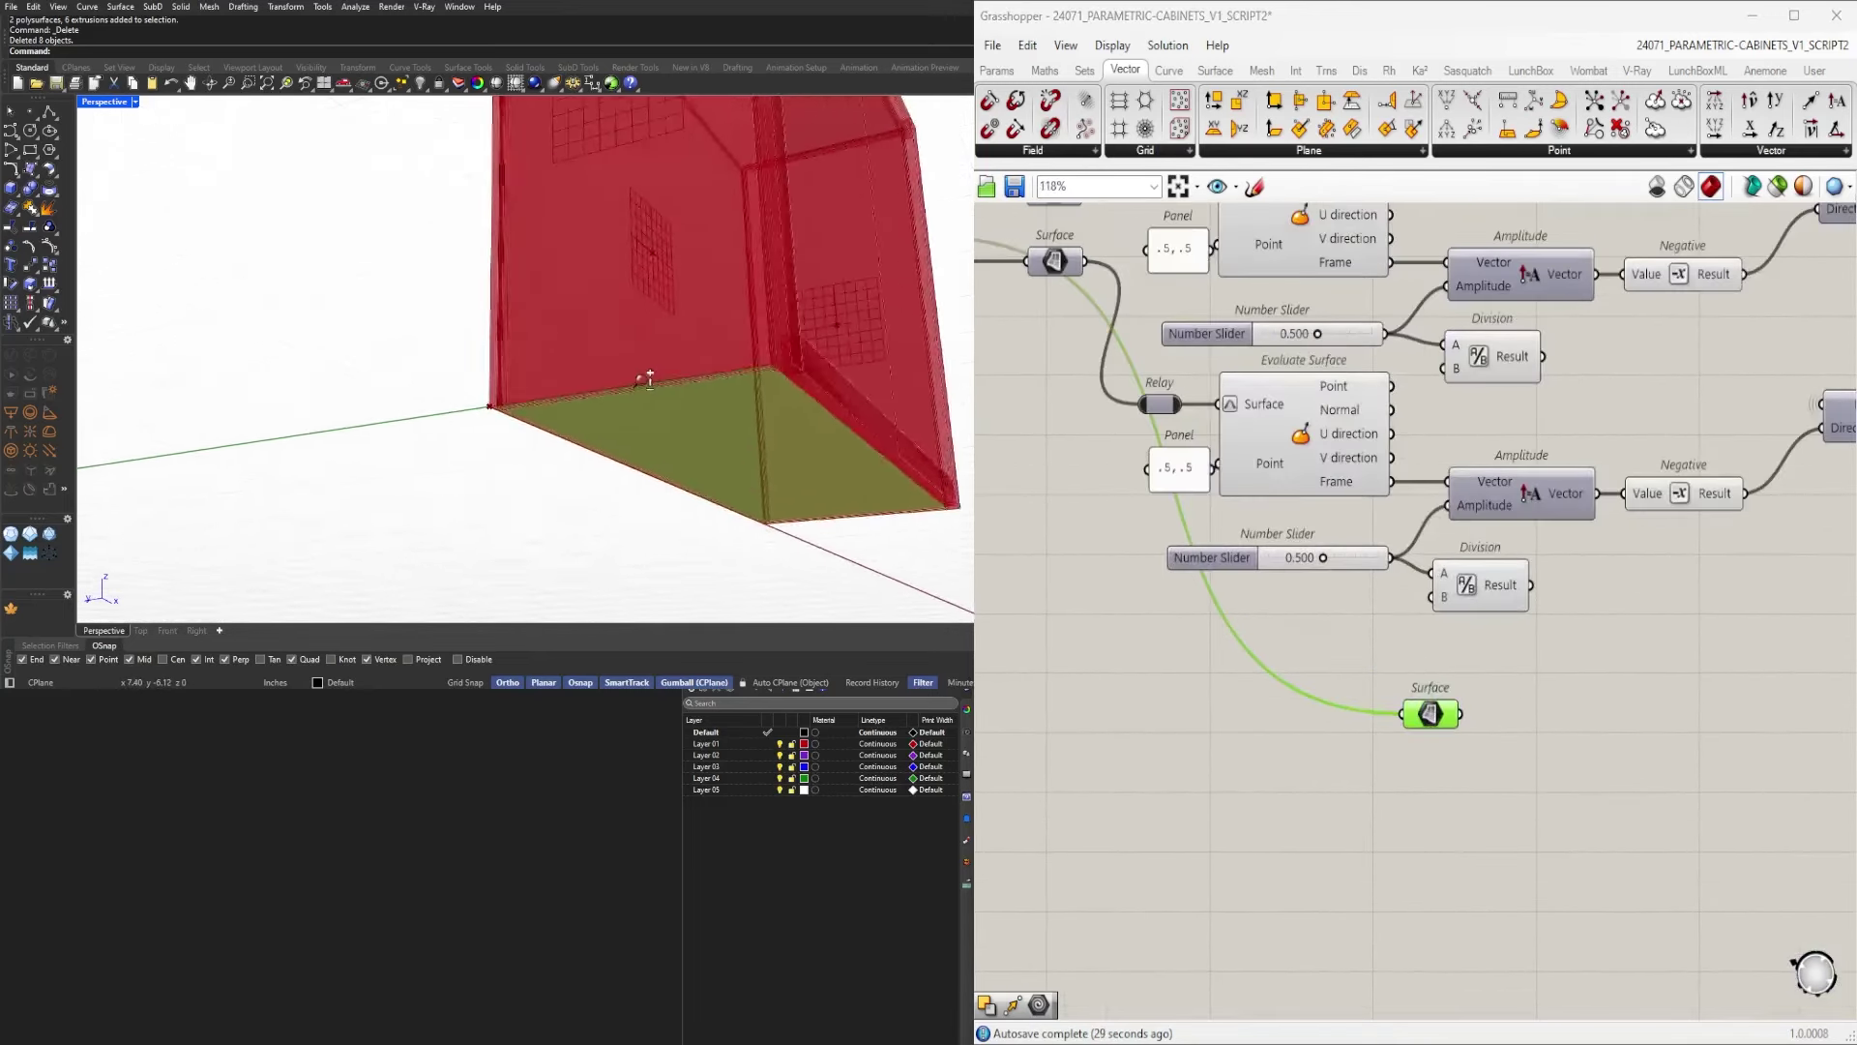
right_drag(627, 346, 728, 447)
scroll(741, 414, down, 2)
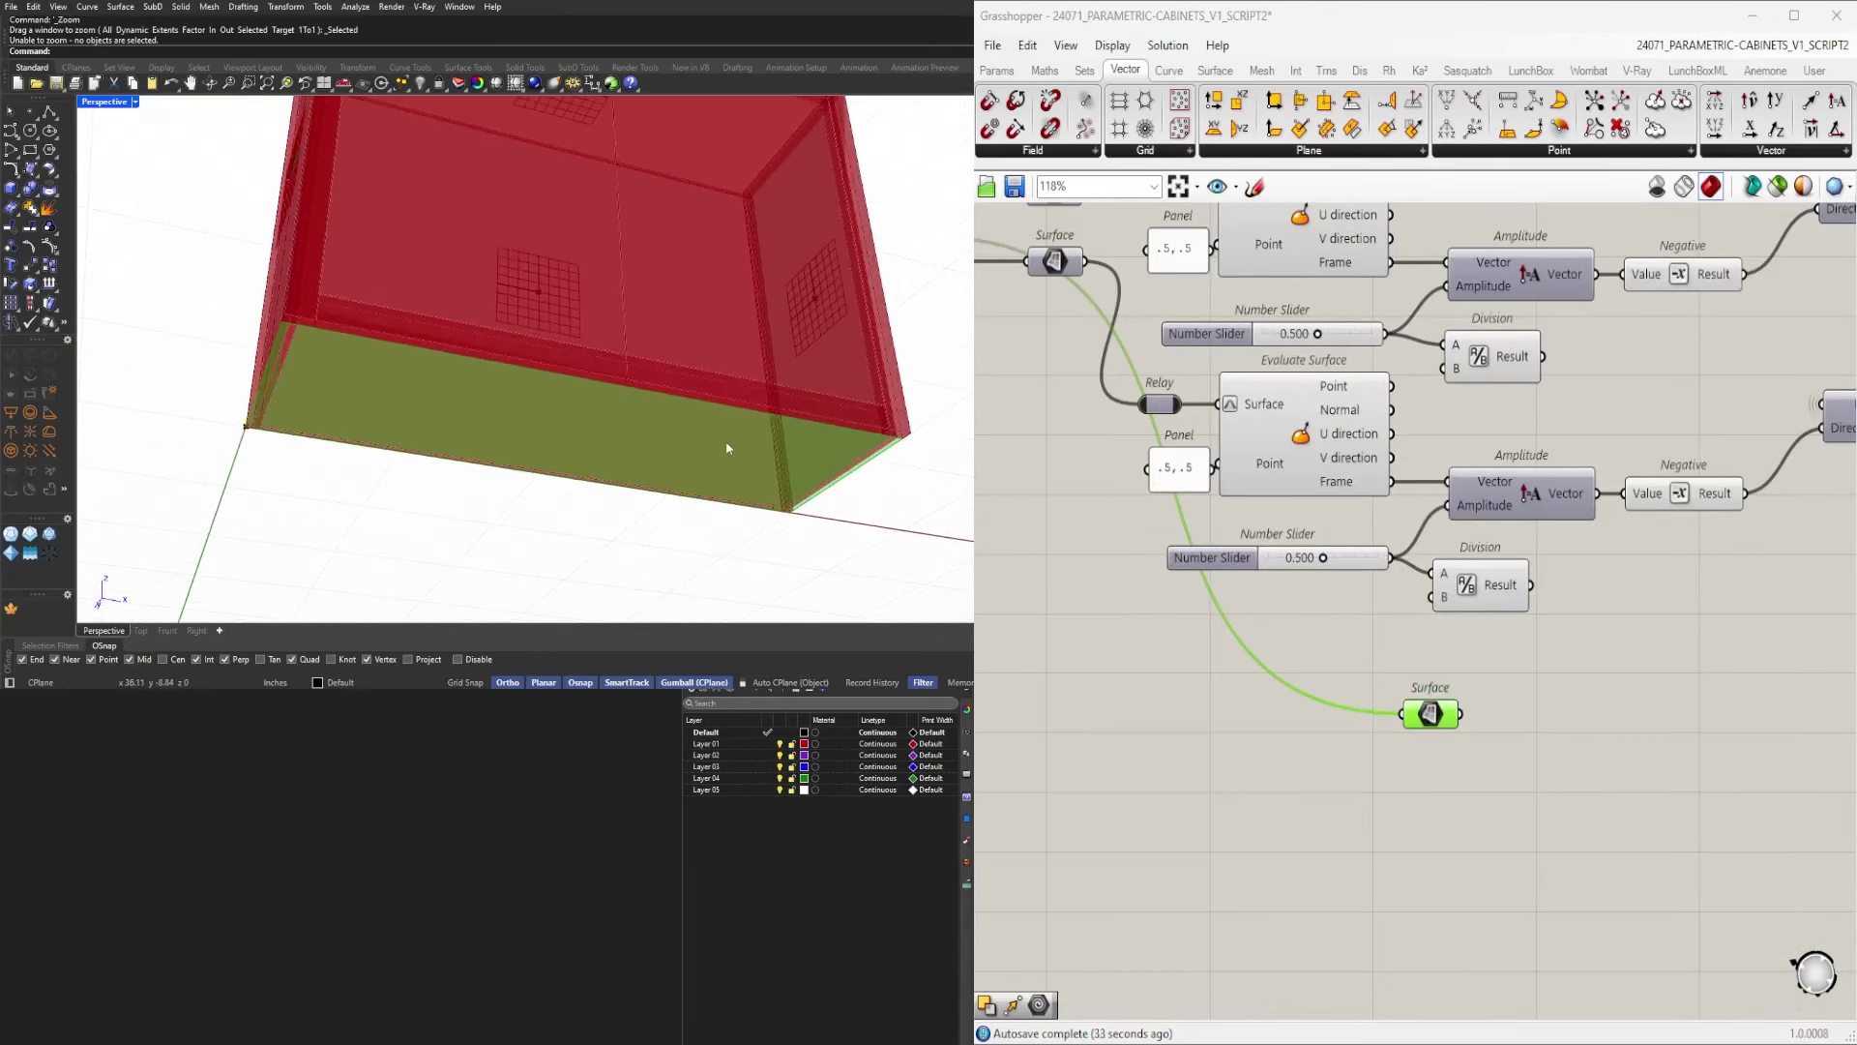
right_drag(1553, 740, 1418, 685)
double_click(1422, 685)
text(dec)
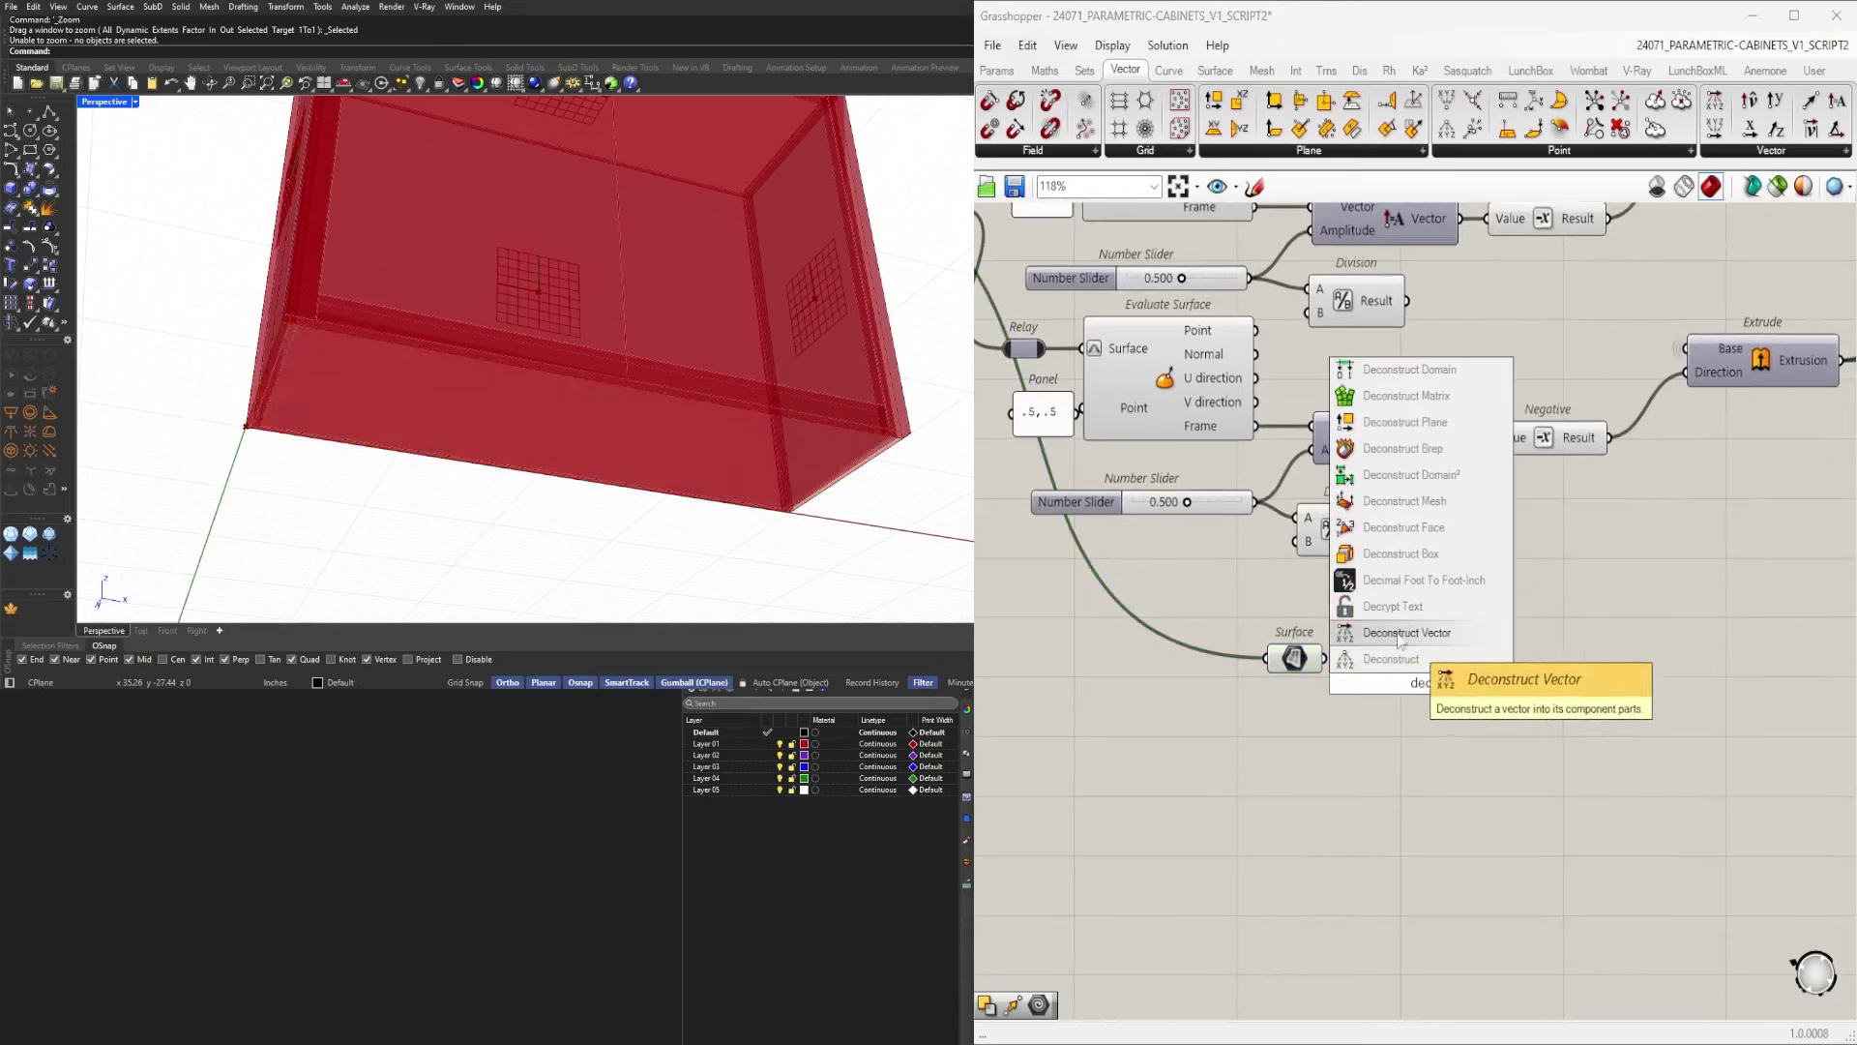
click(1390, 473)
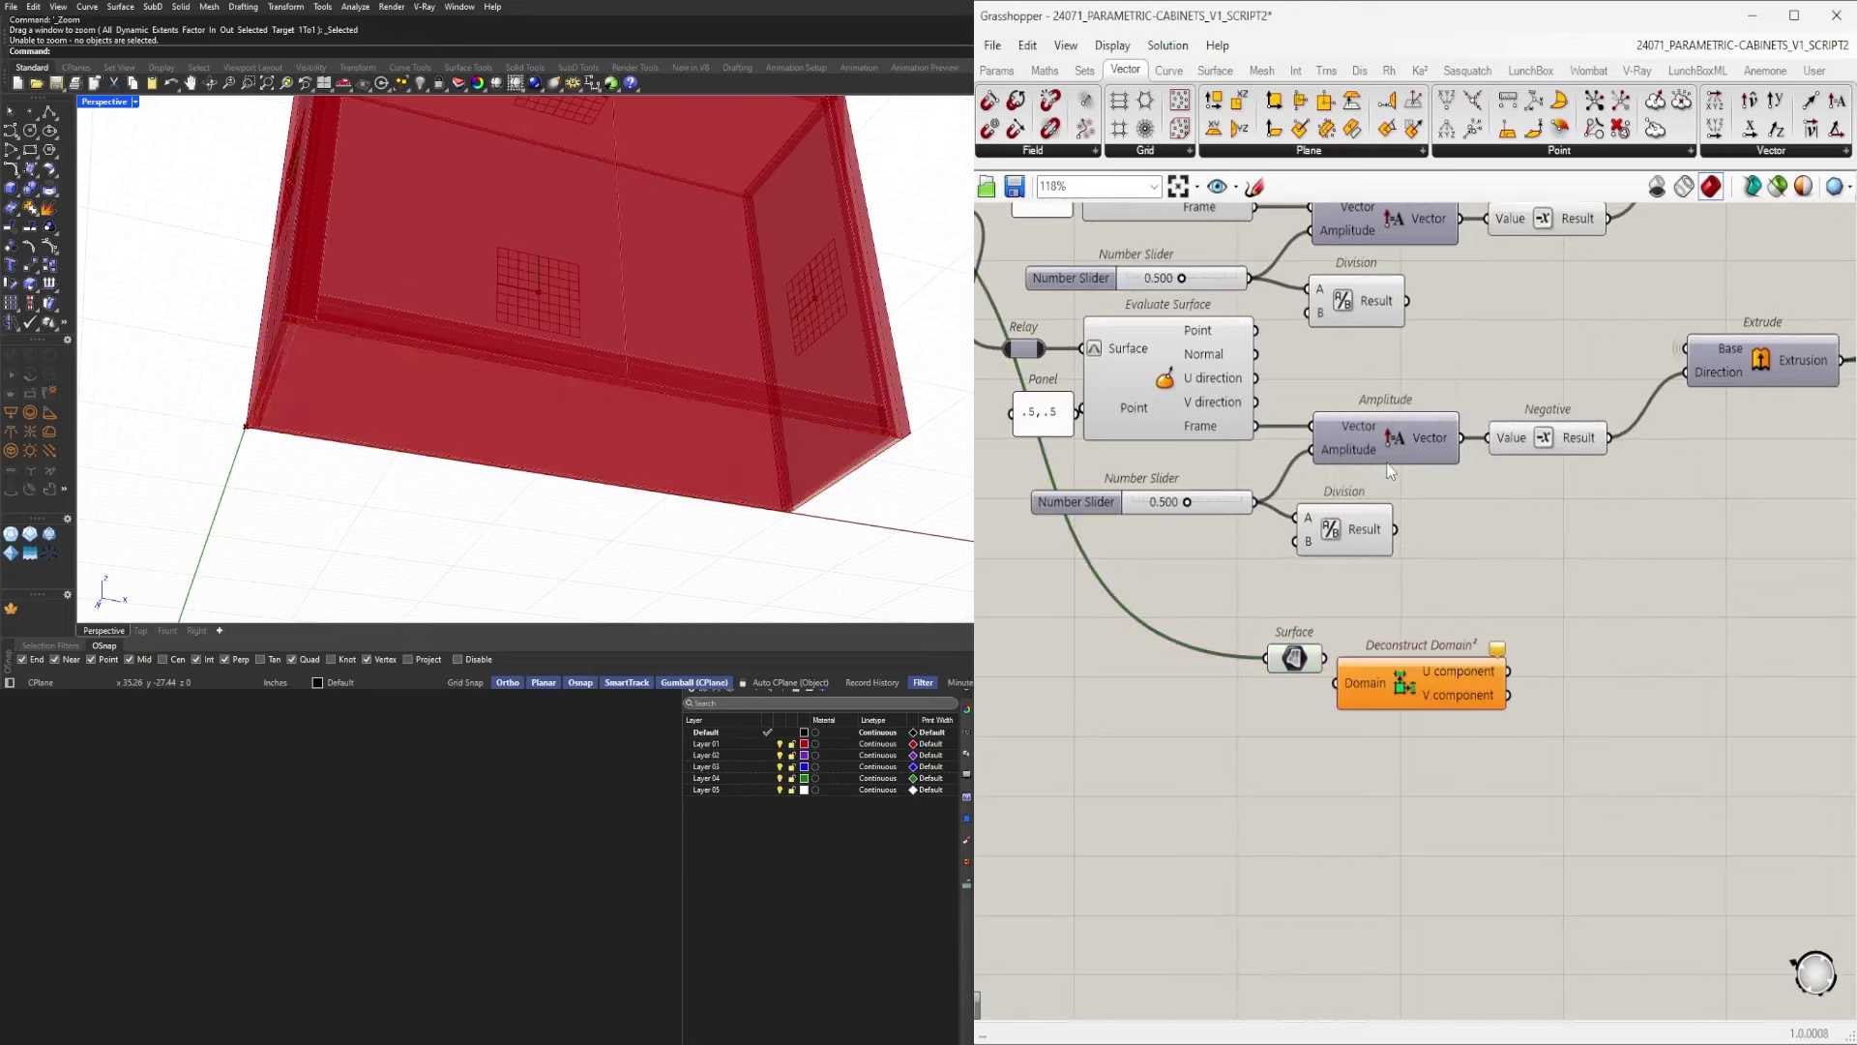
key(Delete)
Add a Deconstruct Brep component and connect the bottom-face Surface container to its Brep input.
double_click(1441, 667)
text(dec)
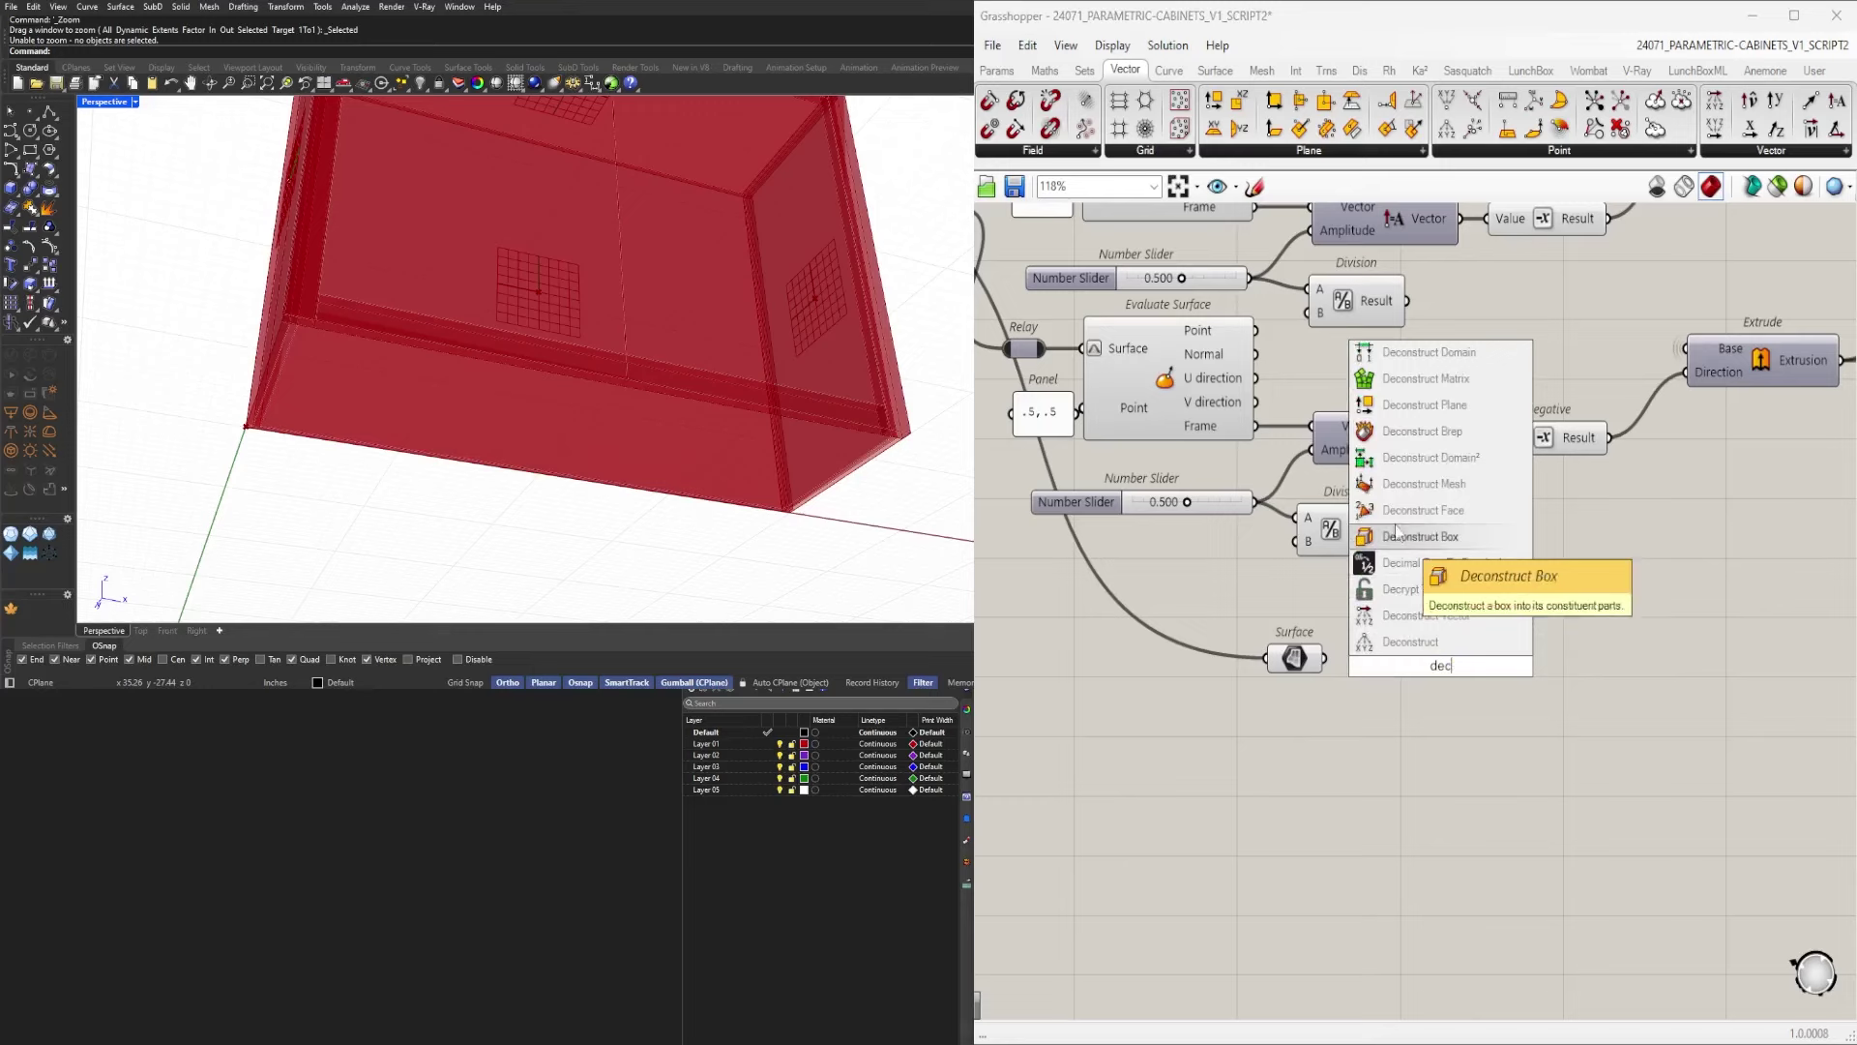
click(1403, 430)
drag(1325, 658, 1412, 656)
Add a List Item component beside Deconstruct Brep and connect the Edges output to its List input.
right_drag(1598, 703, 1472, 682)
double_click(1521, 693)
text(iitem)
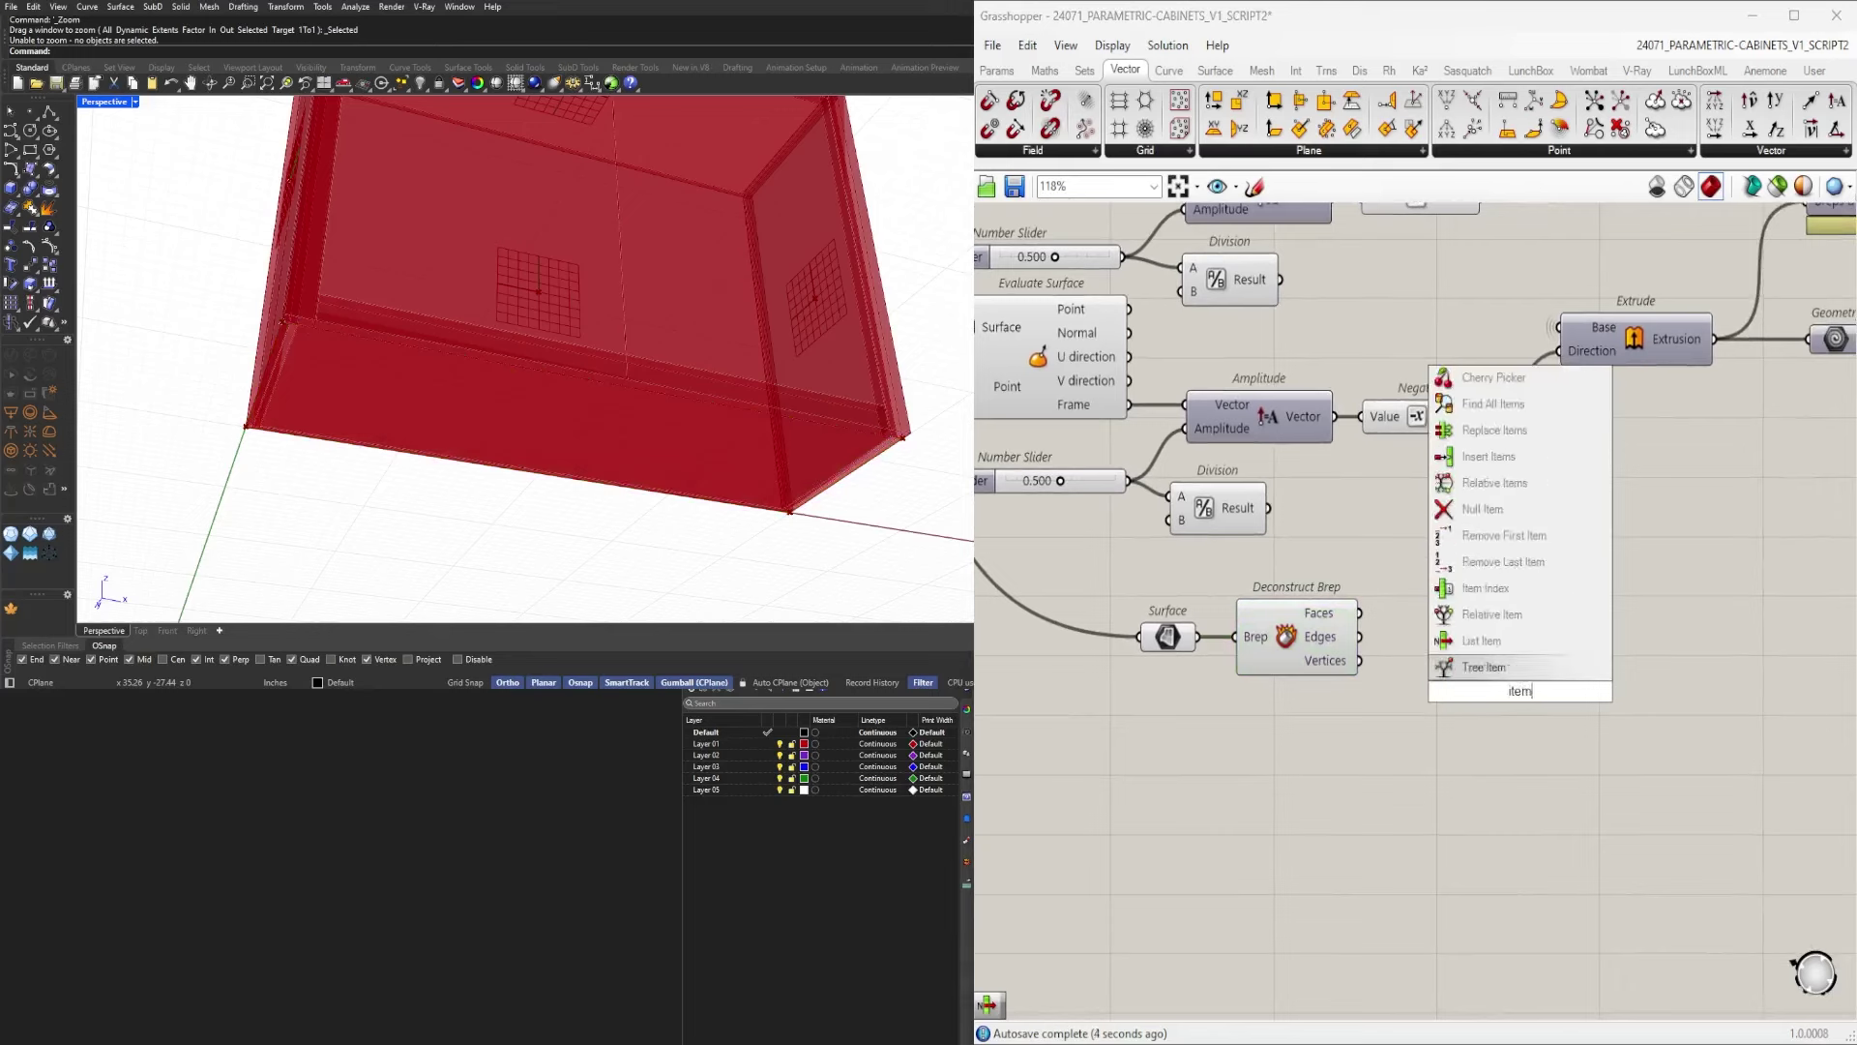
click(1482, 641)
click(1310, 629)
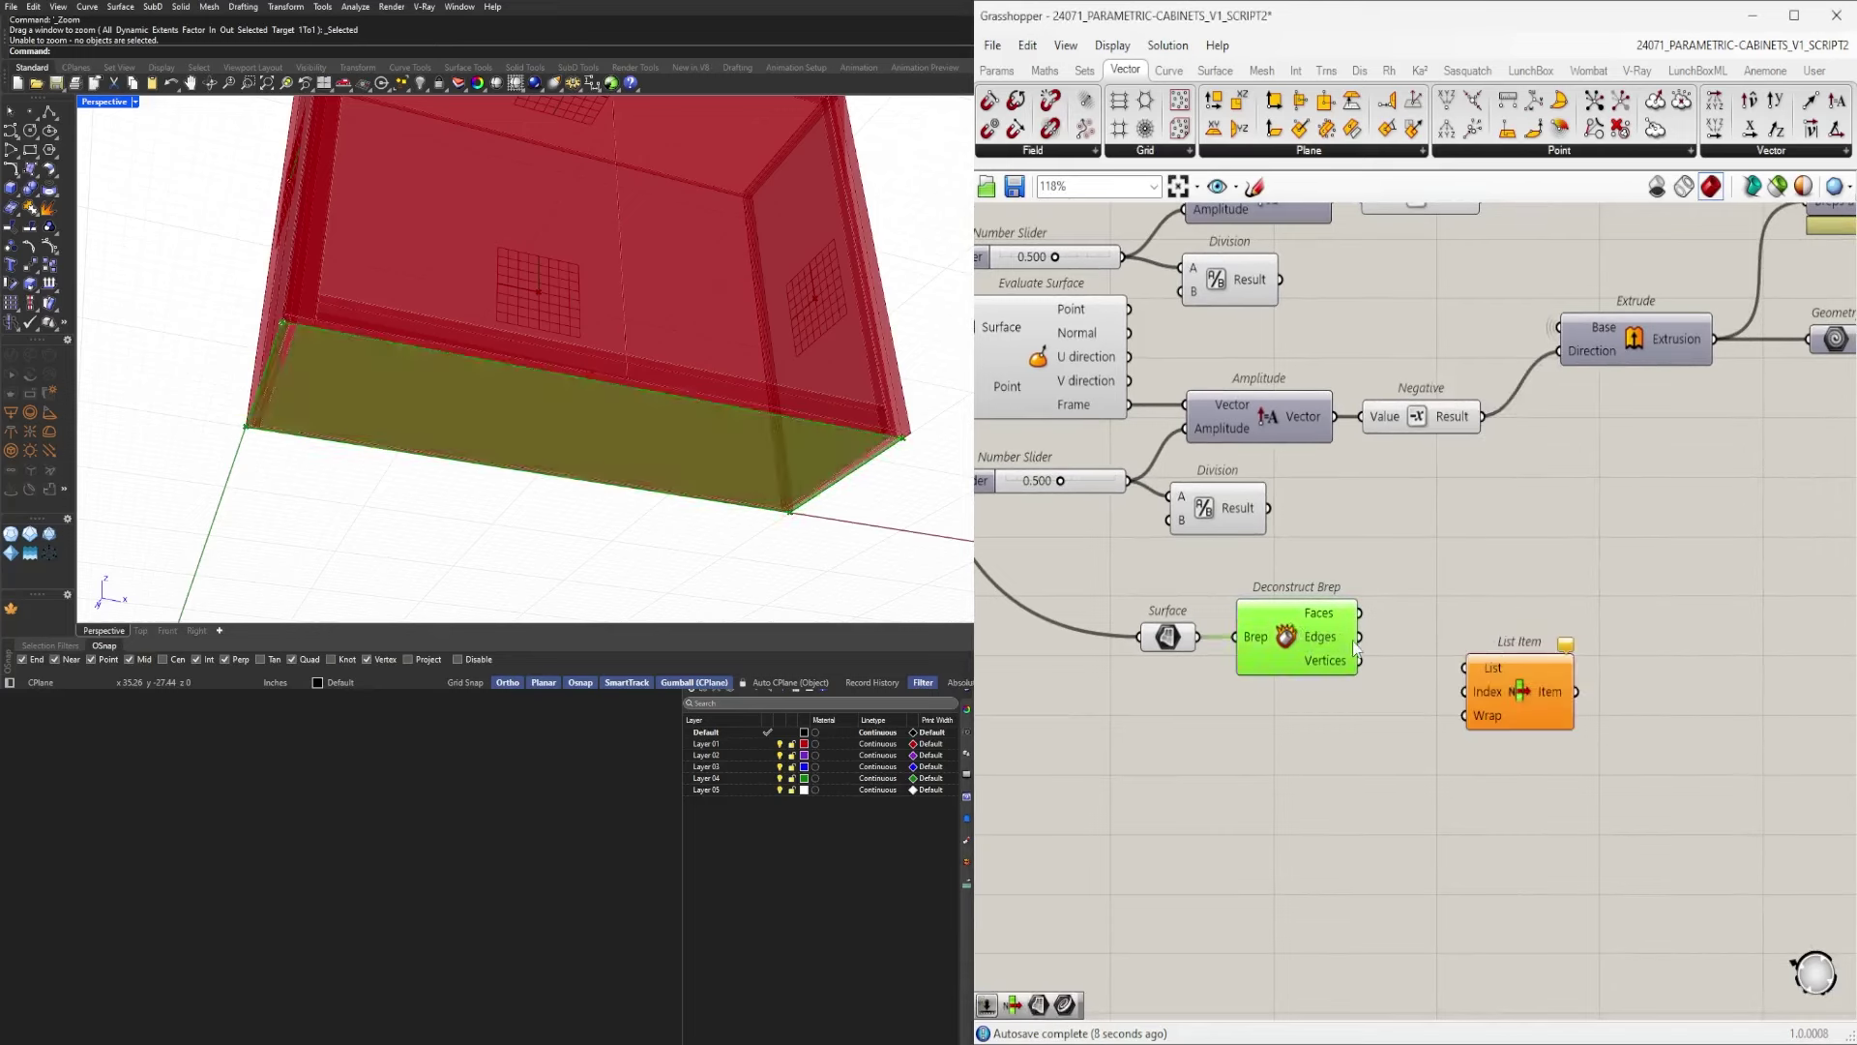
drag(1468, 666, 1467, 667)
click(1519, 689)
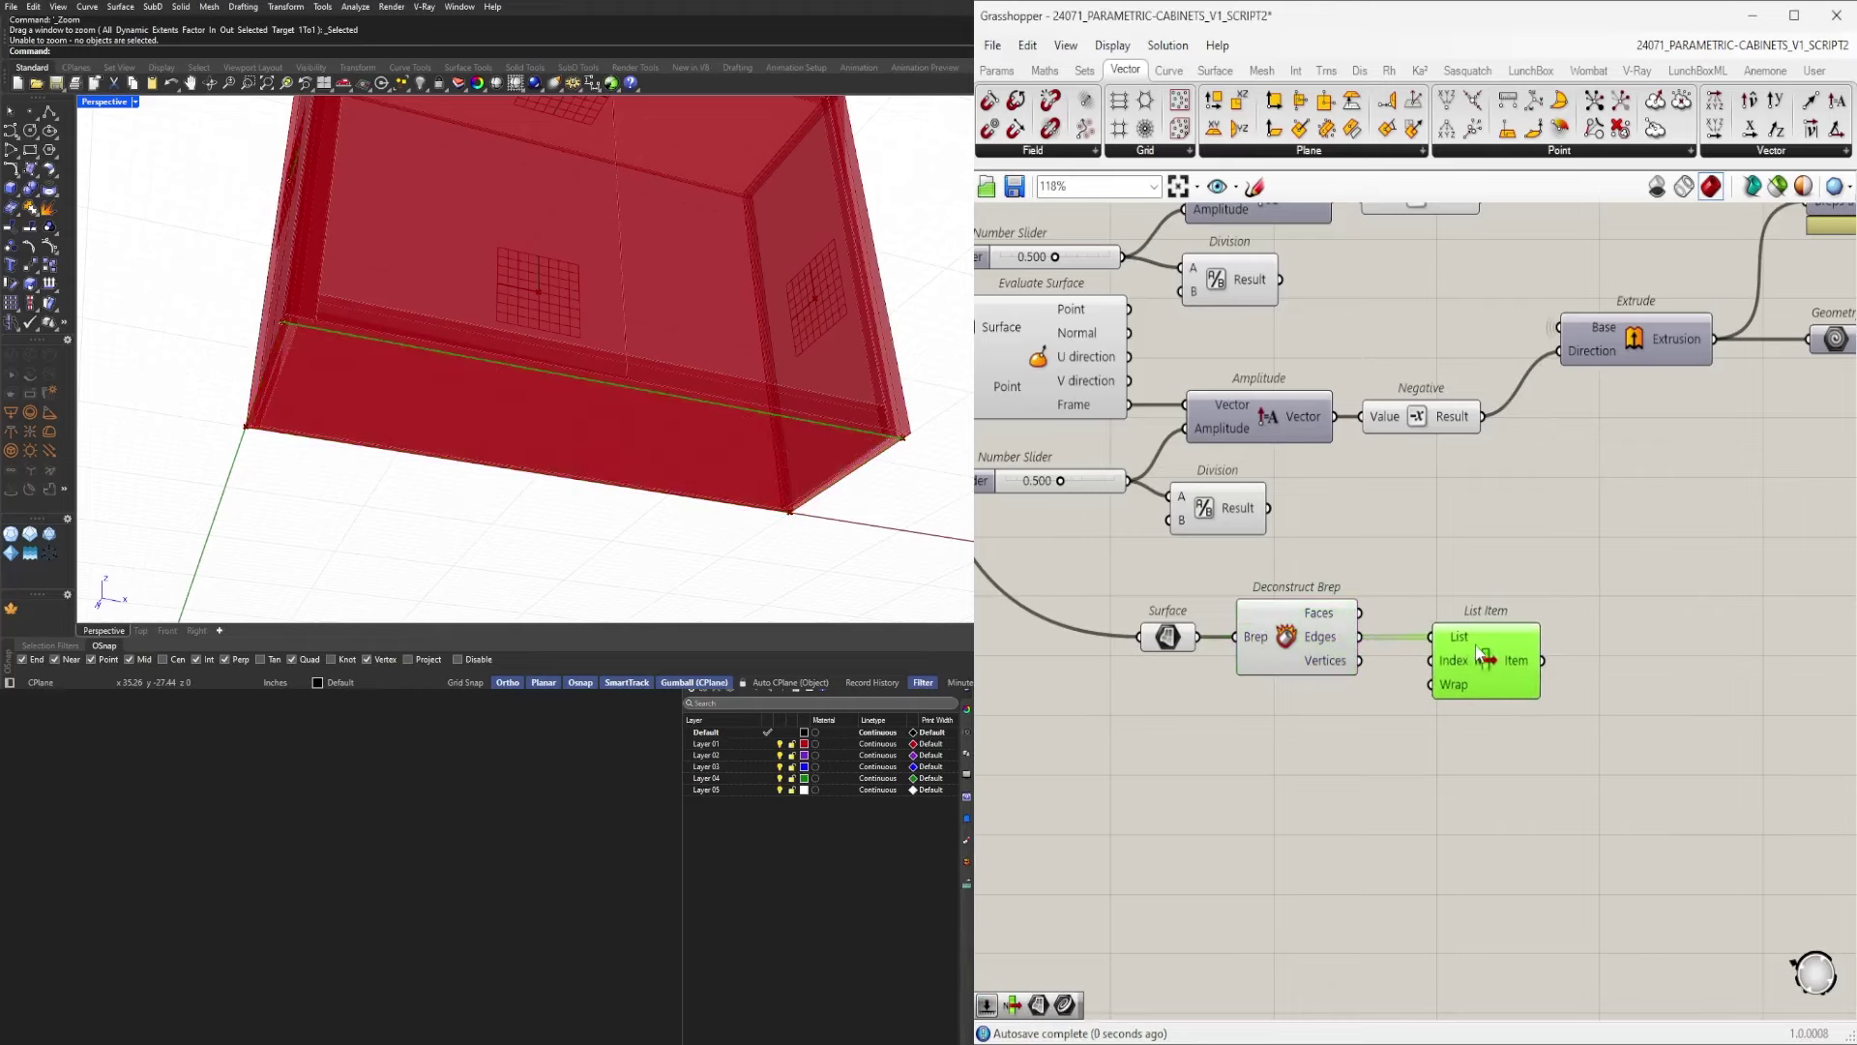
Add outputs +1, +2 and +3 to the new List Item and reposition it beside Deconstruct Brep.
scroll(1518, 689, up, 2)
scroll(1516, 685, up, 5)
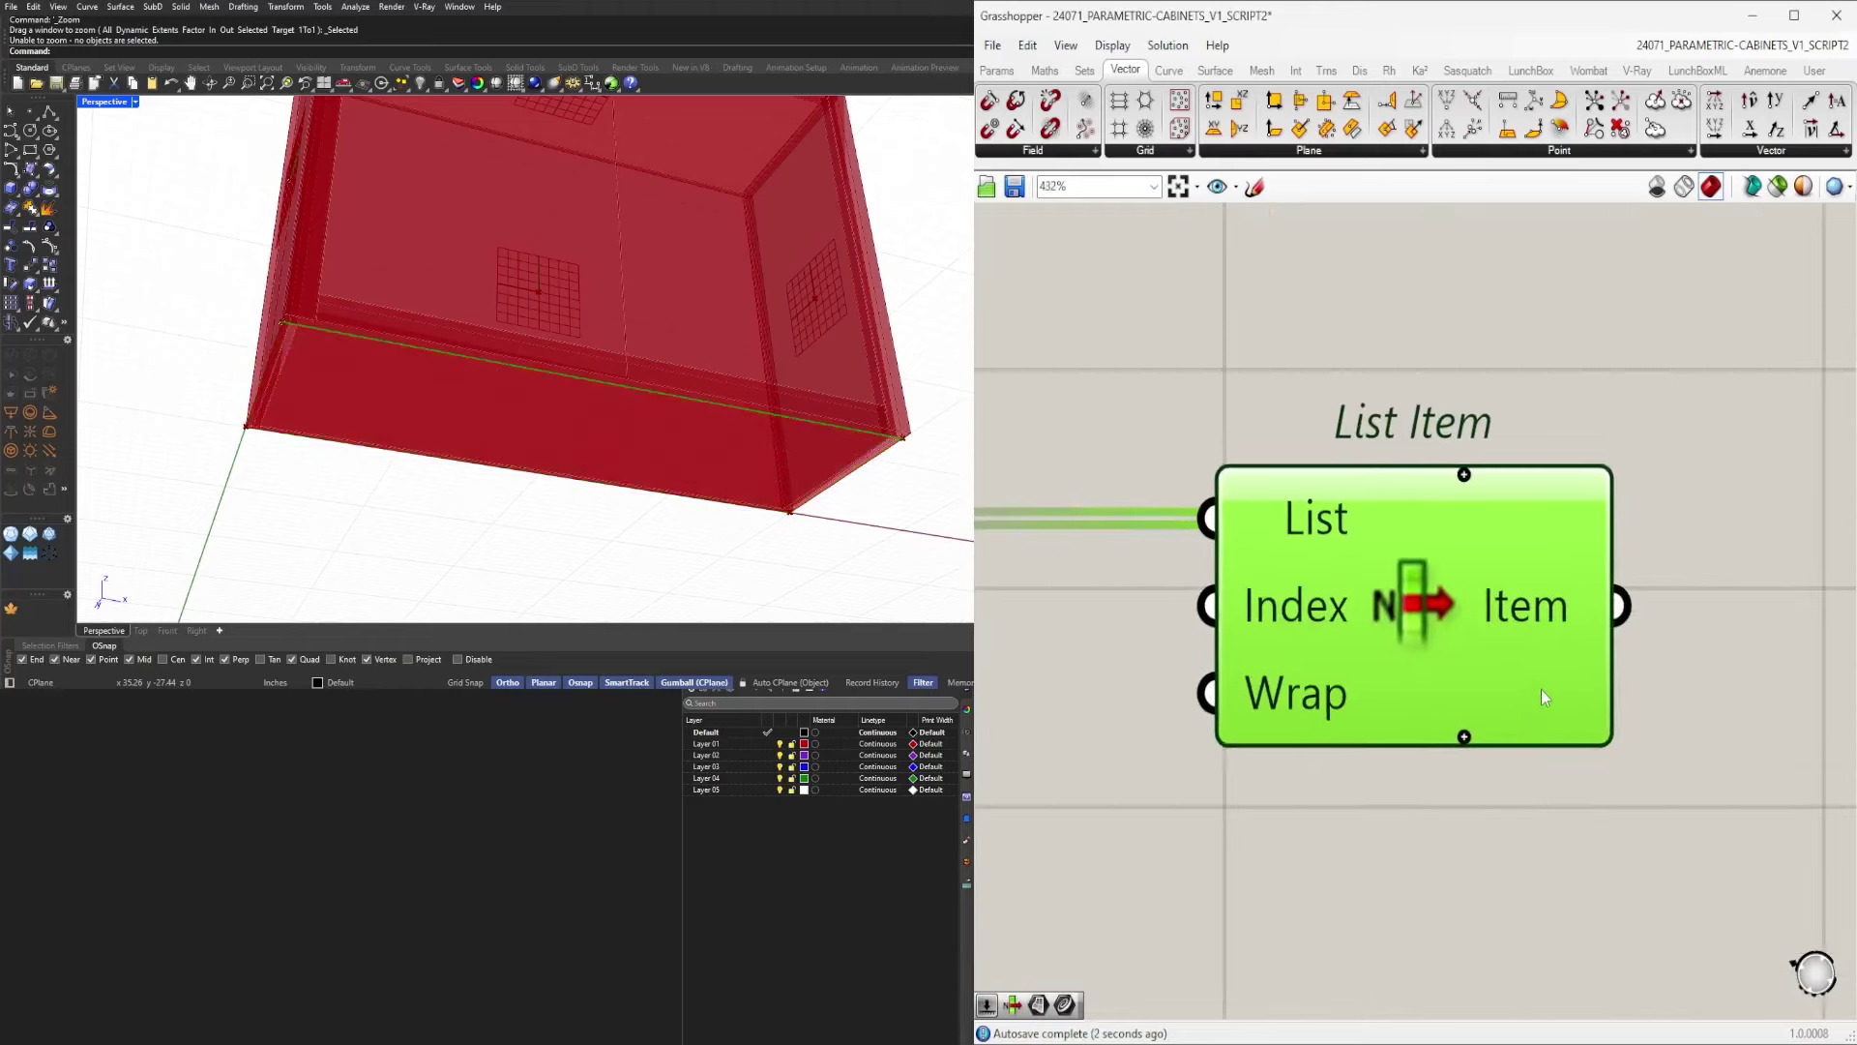
click(1468, 737)
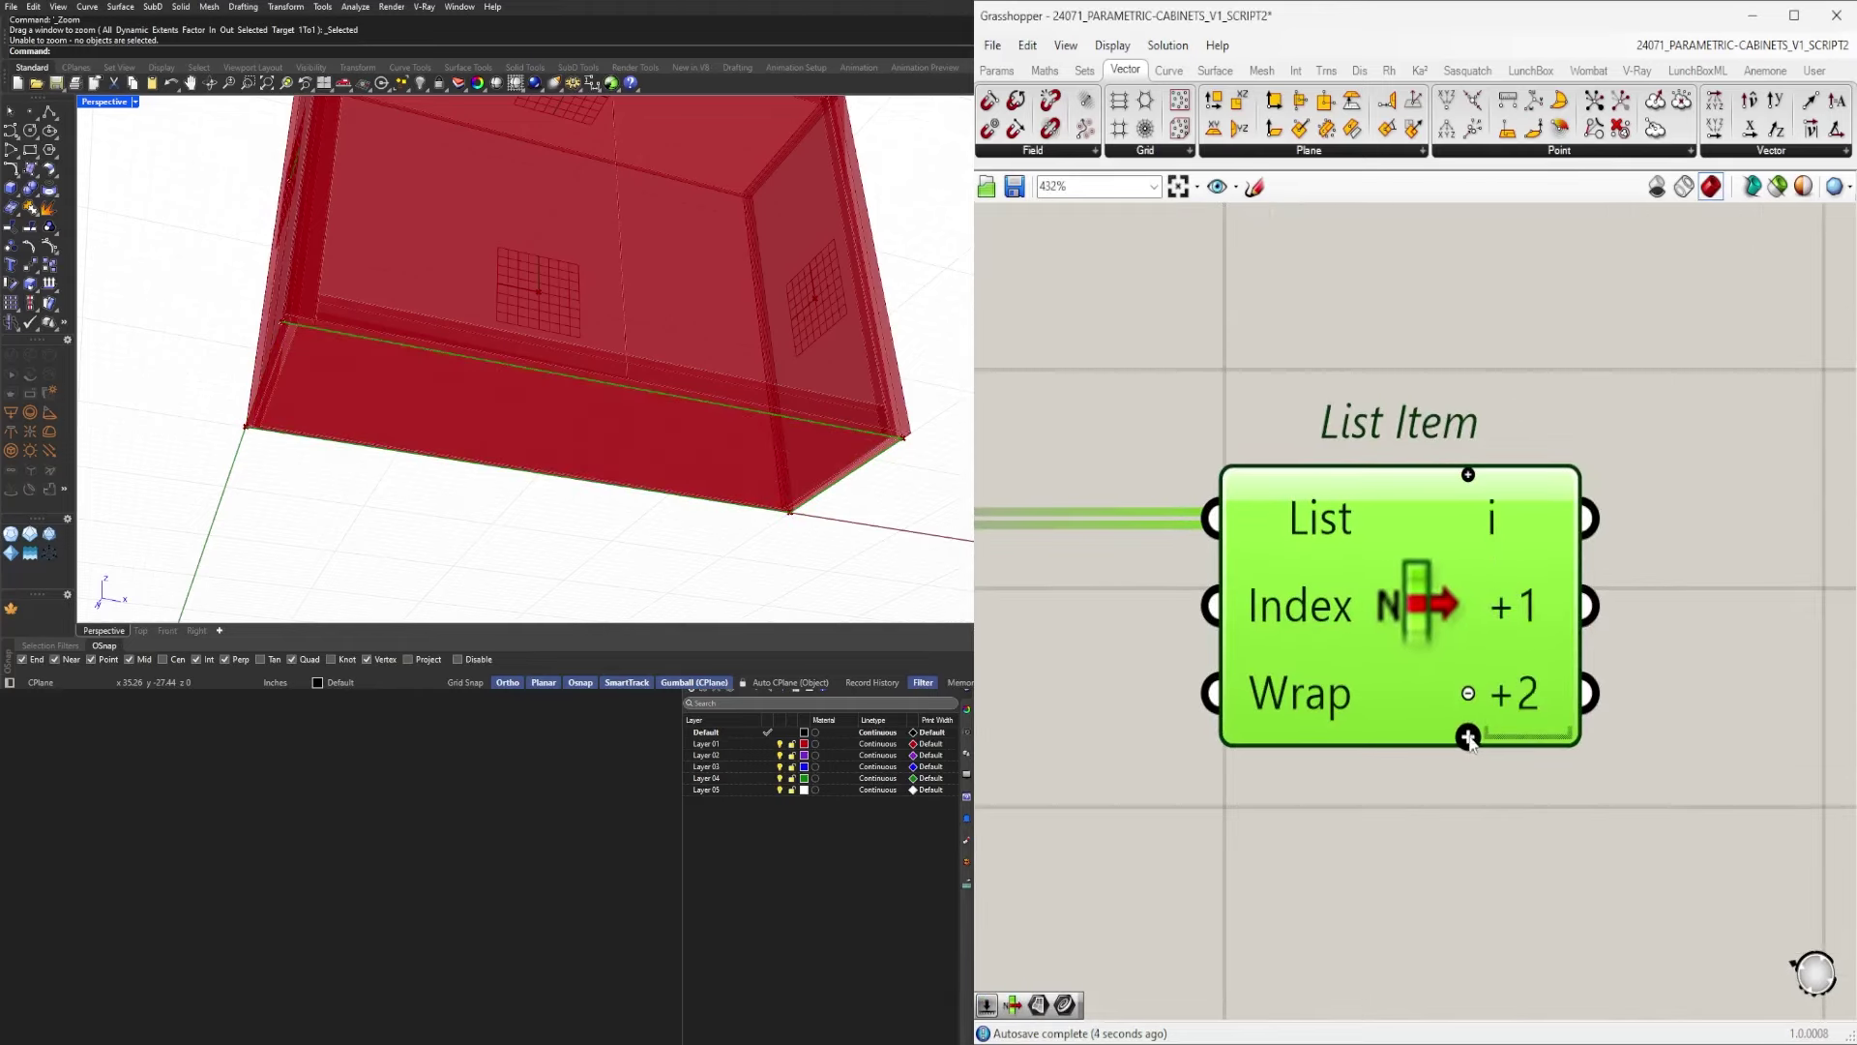
click(1471, 740)
scroll(1417, 723, down, 5)
drag(1416, 723, 1387, 734)
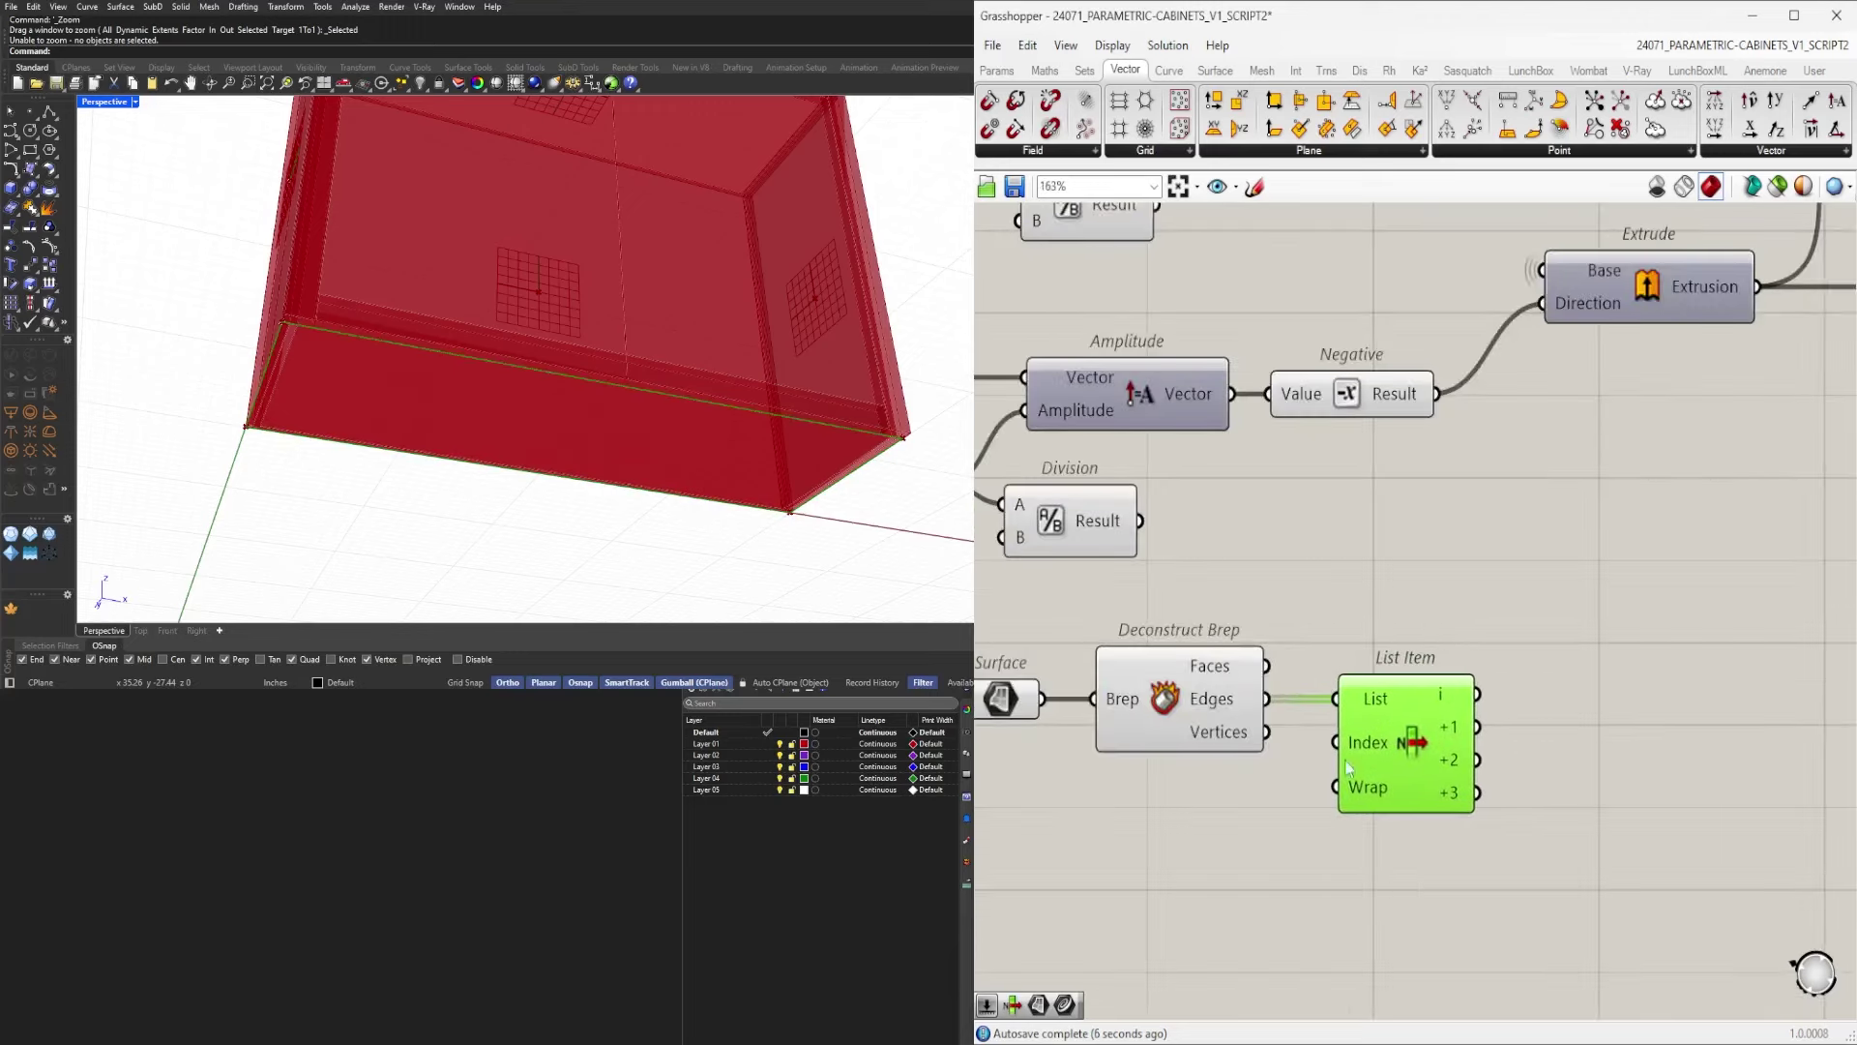
Disable the preview of the bottom-face Surface container and its Deconstruct Brep component.
right_drag(1223, 823, 1466, 781)
drag(1465, 780, 1254, 614)
middle_click(1257, 584)
click(1315, 521)
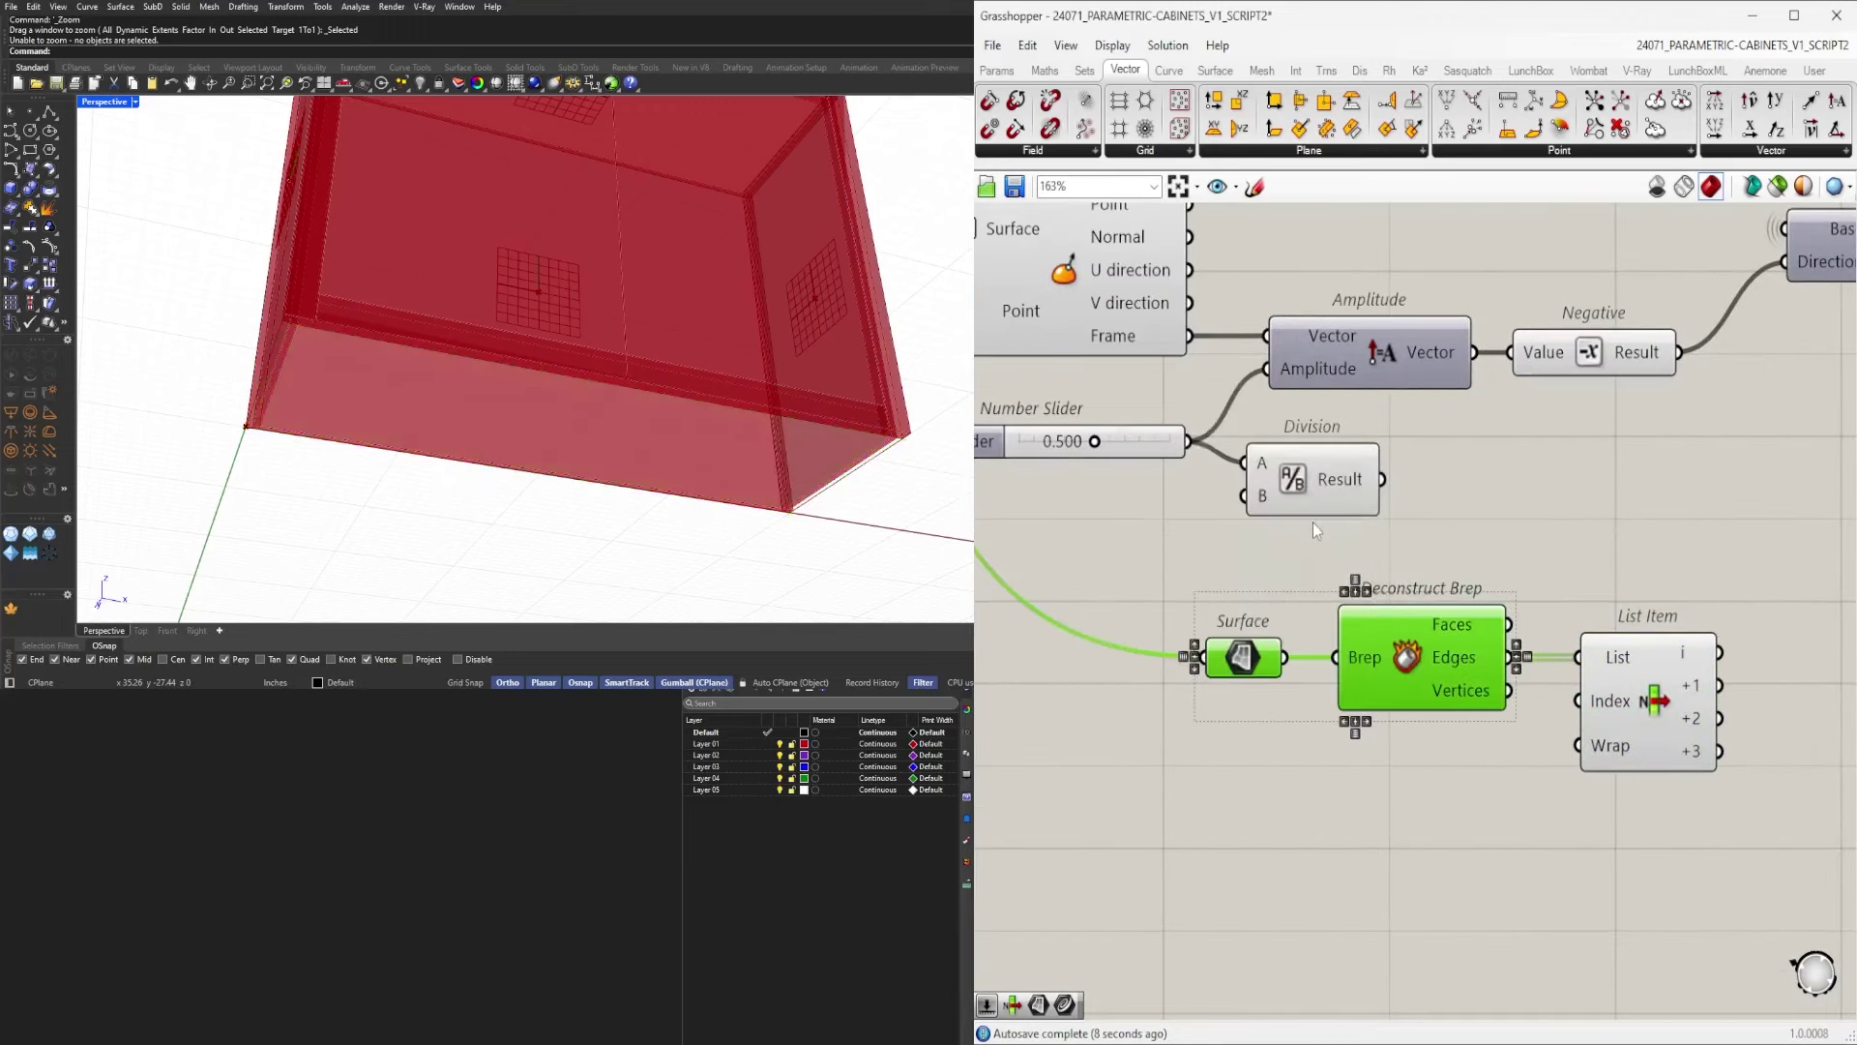
Select the edge List Item and examine in the viewport where its output edges lie on the cabinet's bottom face.
right_drag(1678, 564, 1474, 507)
click(1475, 513)
click(1443, 624)
right_drag(599, 397, 651, 374)
scroll(271, 321, up, 3)
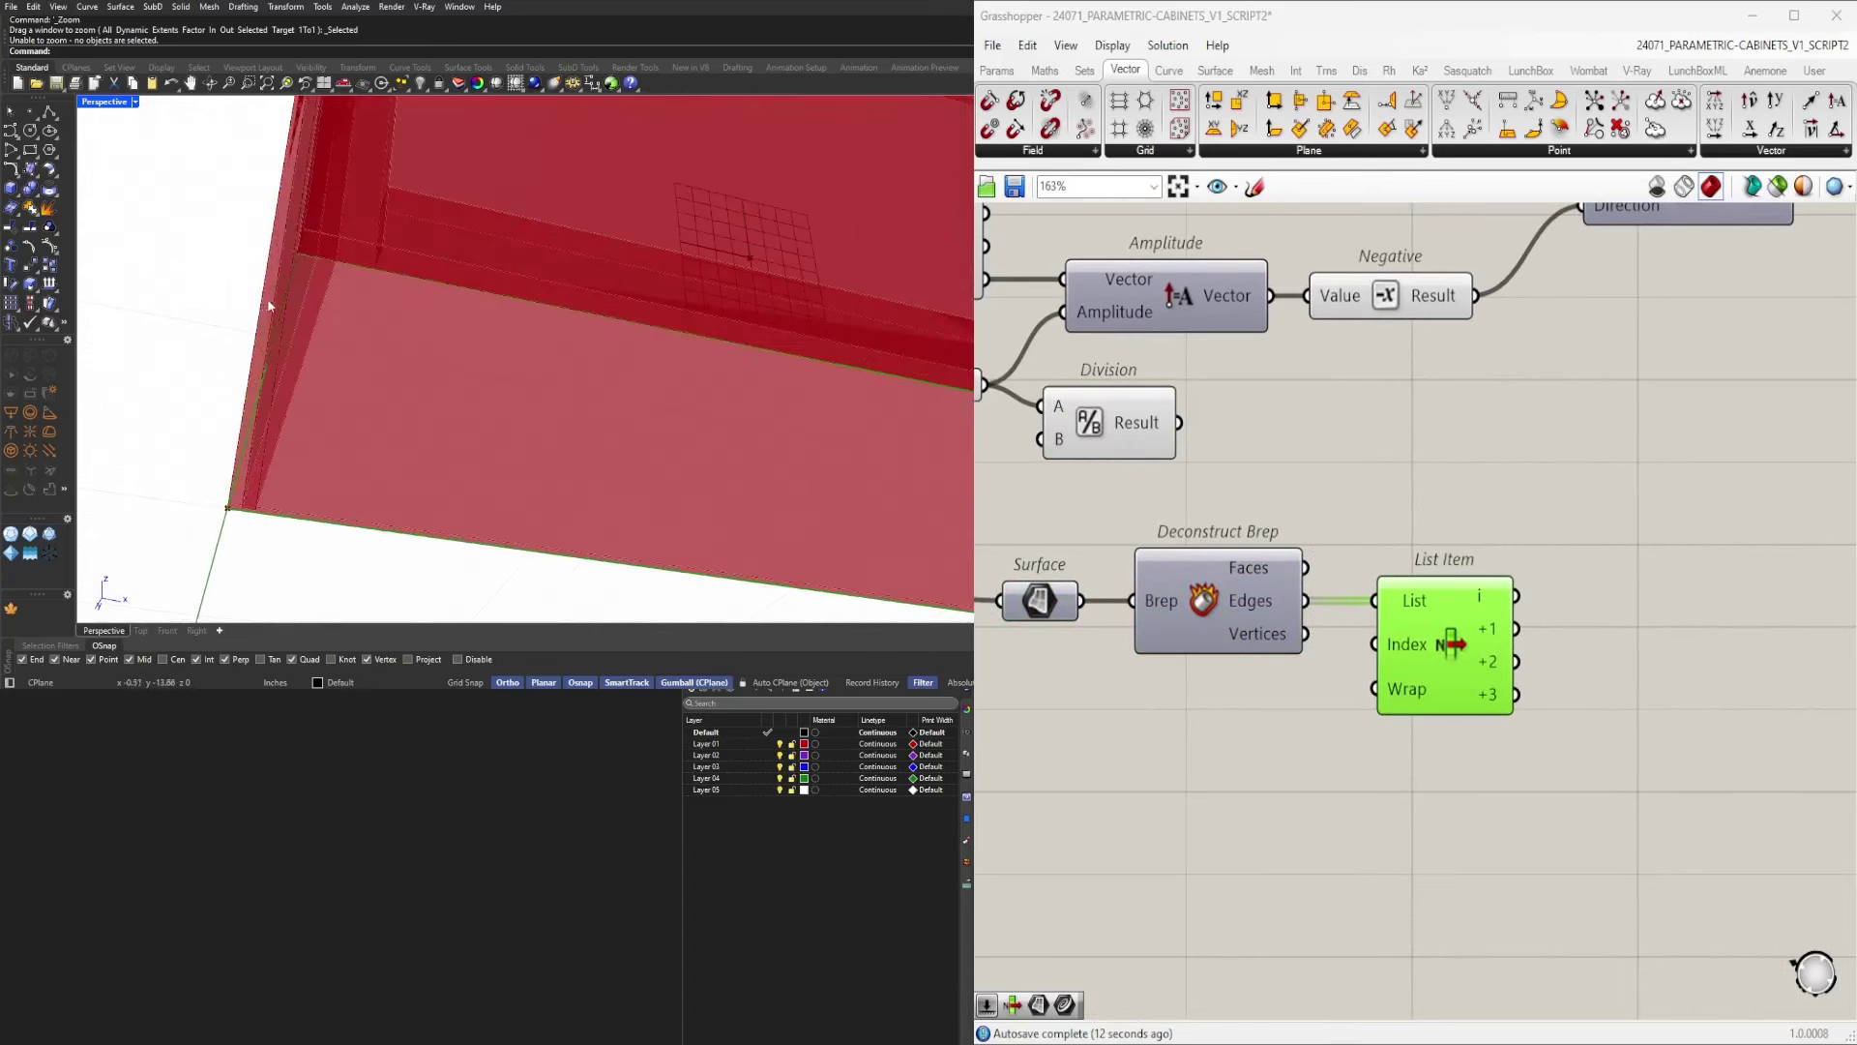
click(1550, 627)
click(1472, 630)
Duplicate the Extend Curve component from the upper branch beside the edge List Item and connect output i to its Curve input.
click(1644, 523)
right_drag(1655, 524, 1345, 512)
scroll(1350, 520, down, 5)
scroll(1383, 641, up, 4)
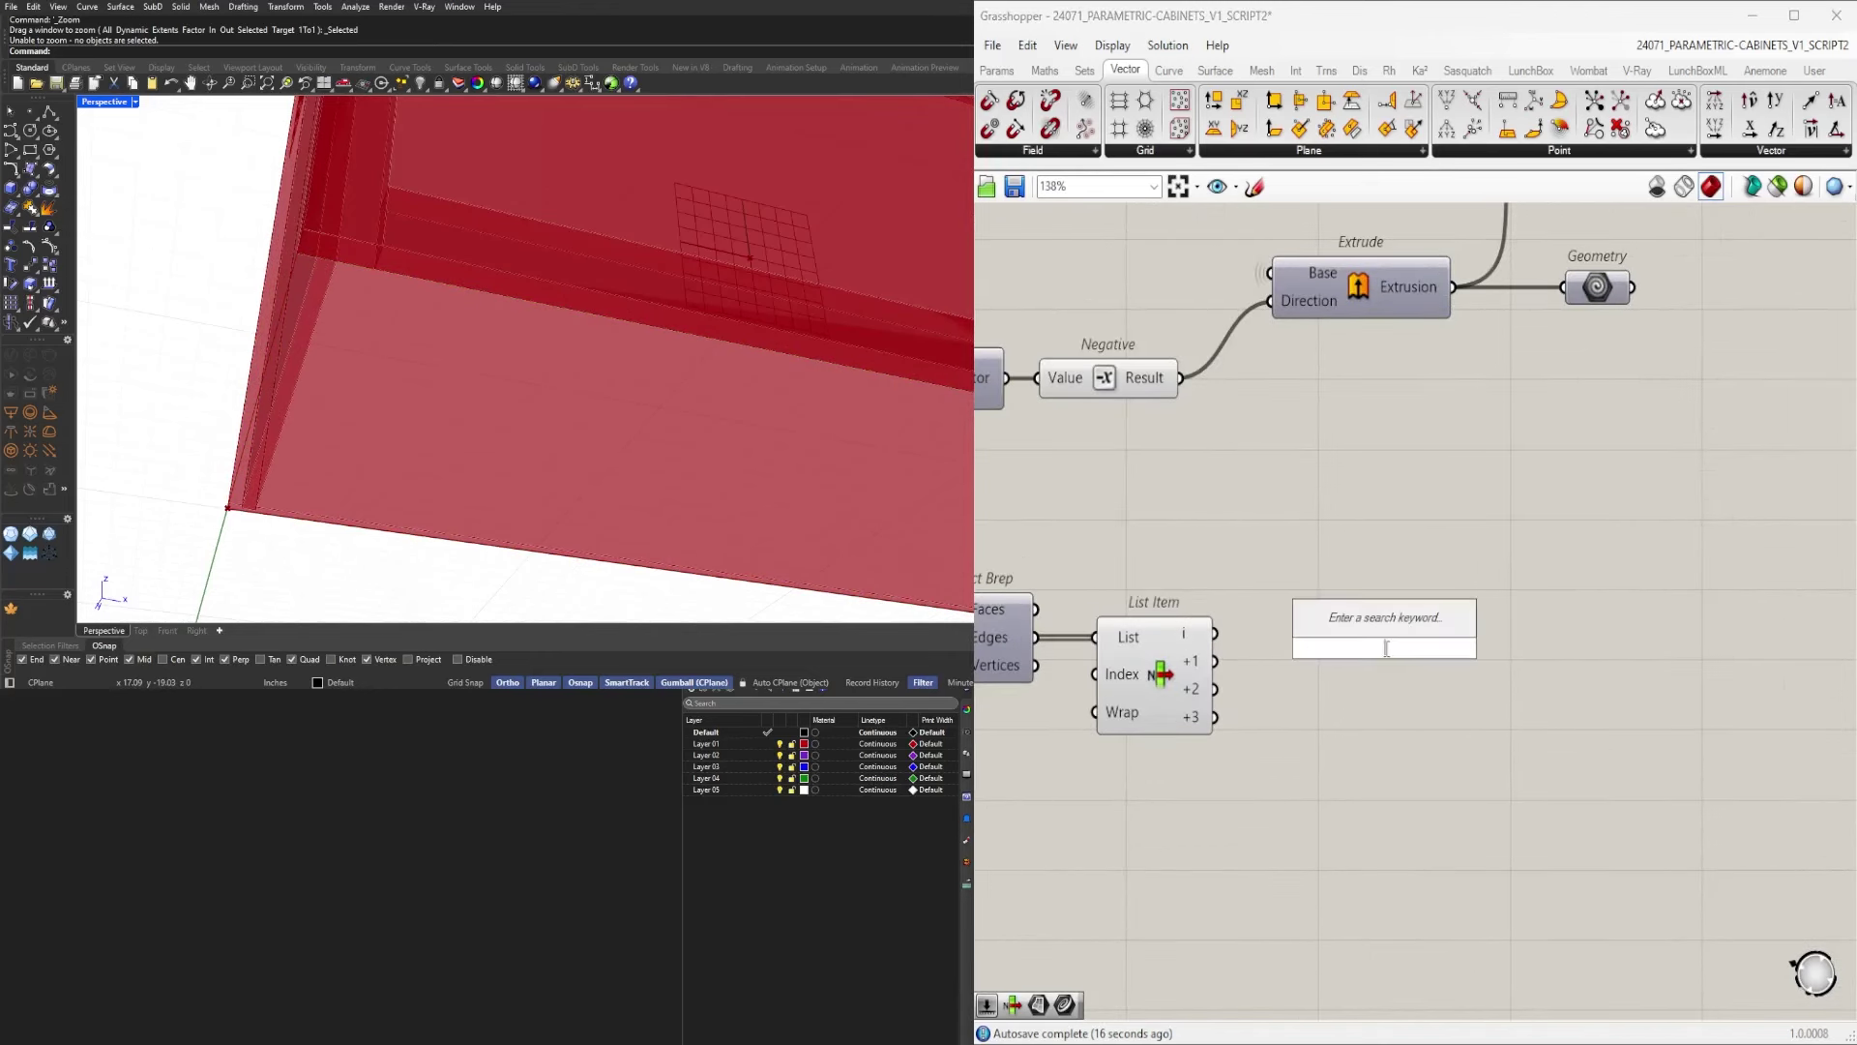
scroll(1395, 650, down, 6)
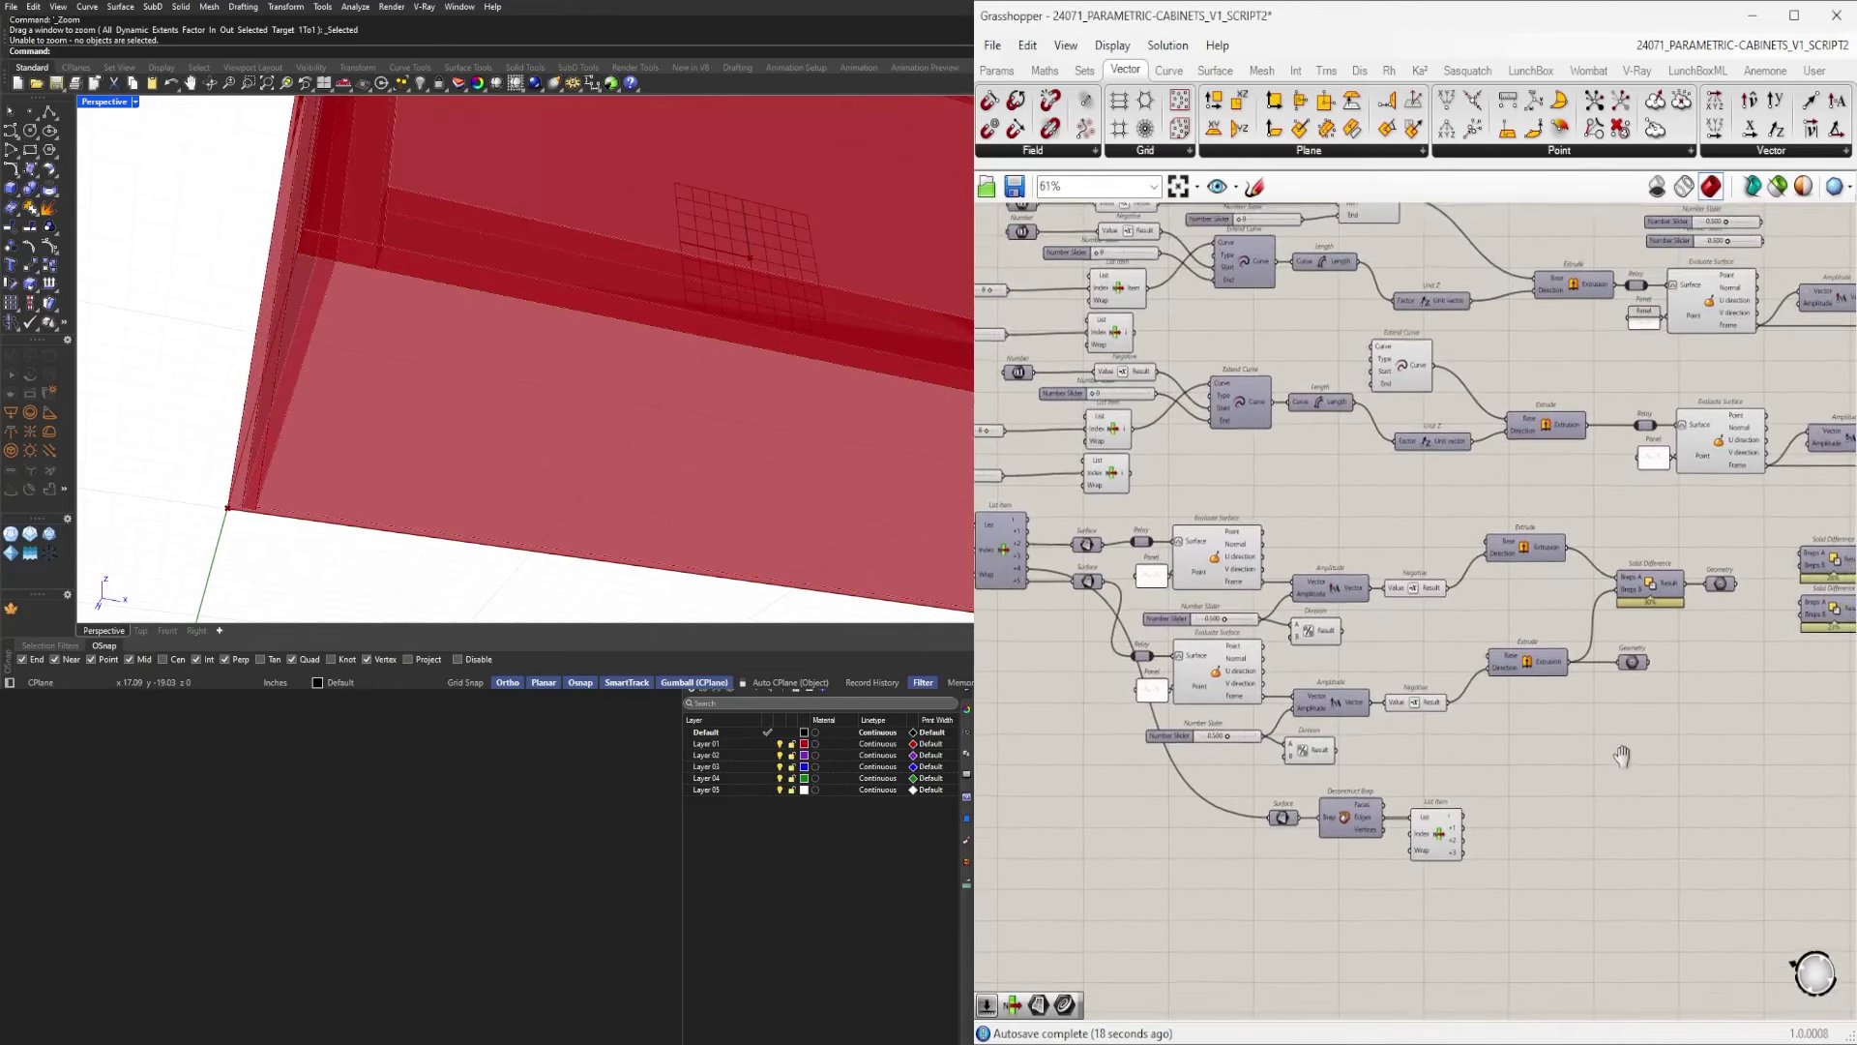
drag(1252, 470, 1202, 411)
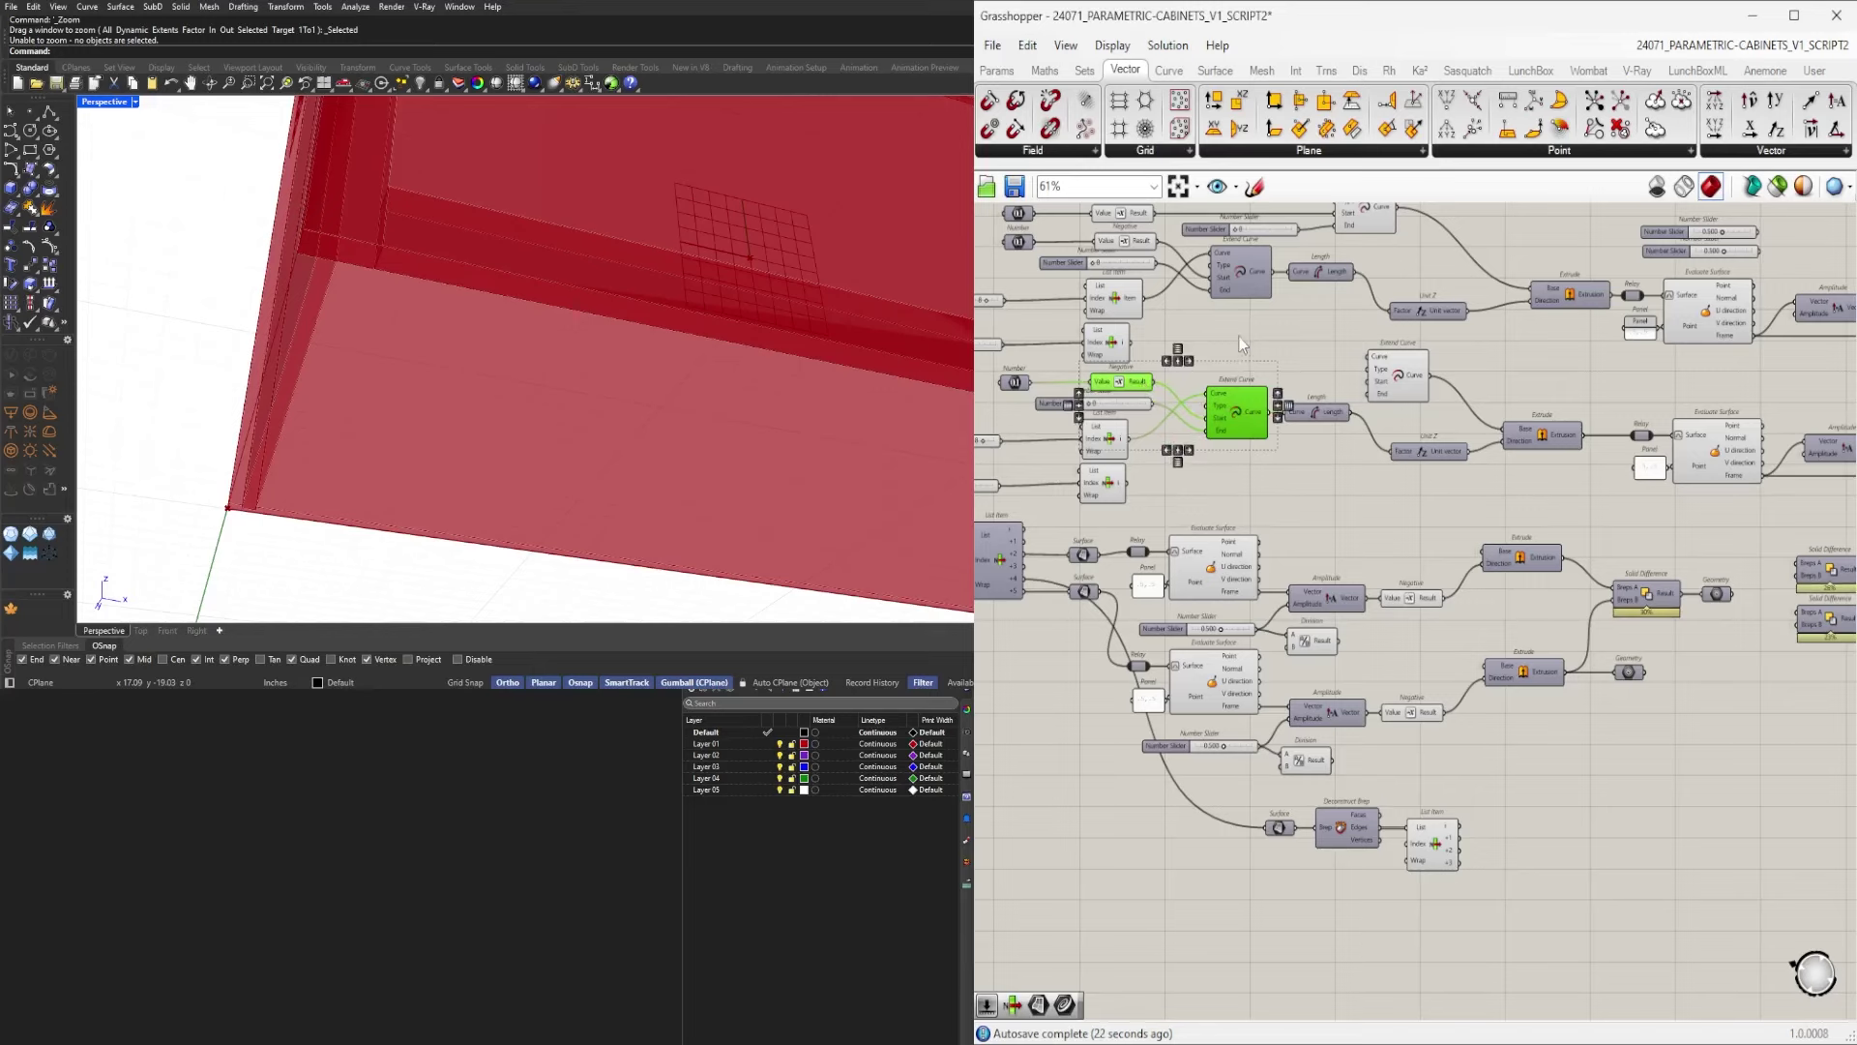
click(1241, 432)
alt+drag(1579, 869, 1576, 871)
scroll(1517, 866, up, 4)
right_drag(1408, 795, 1222, 726)
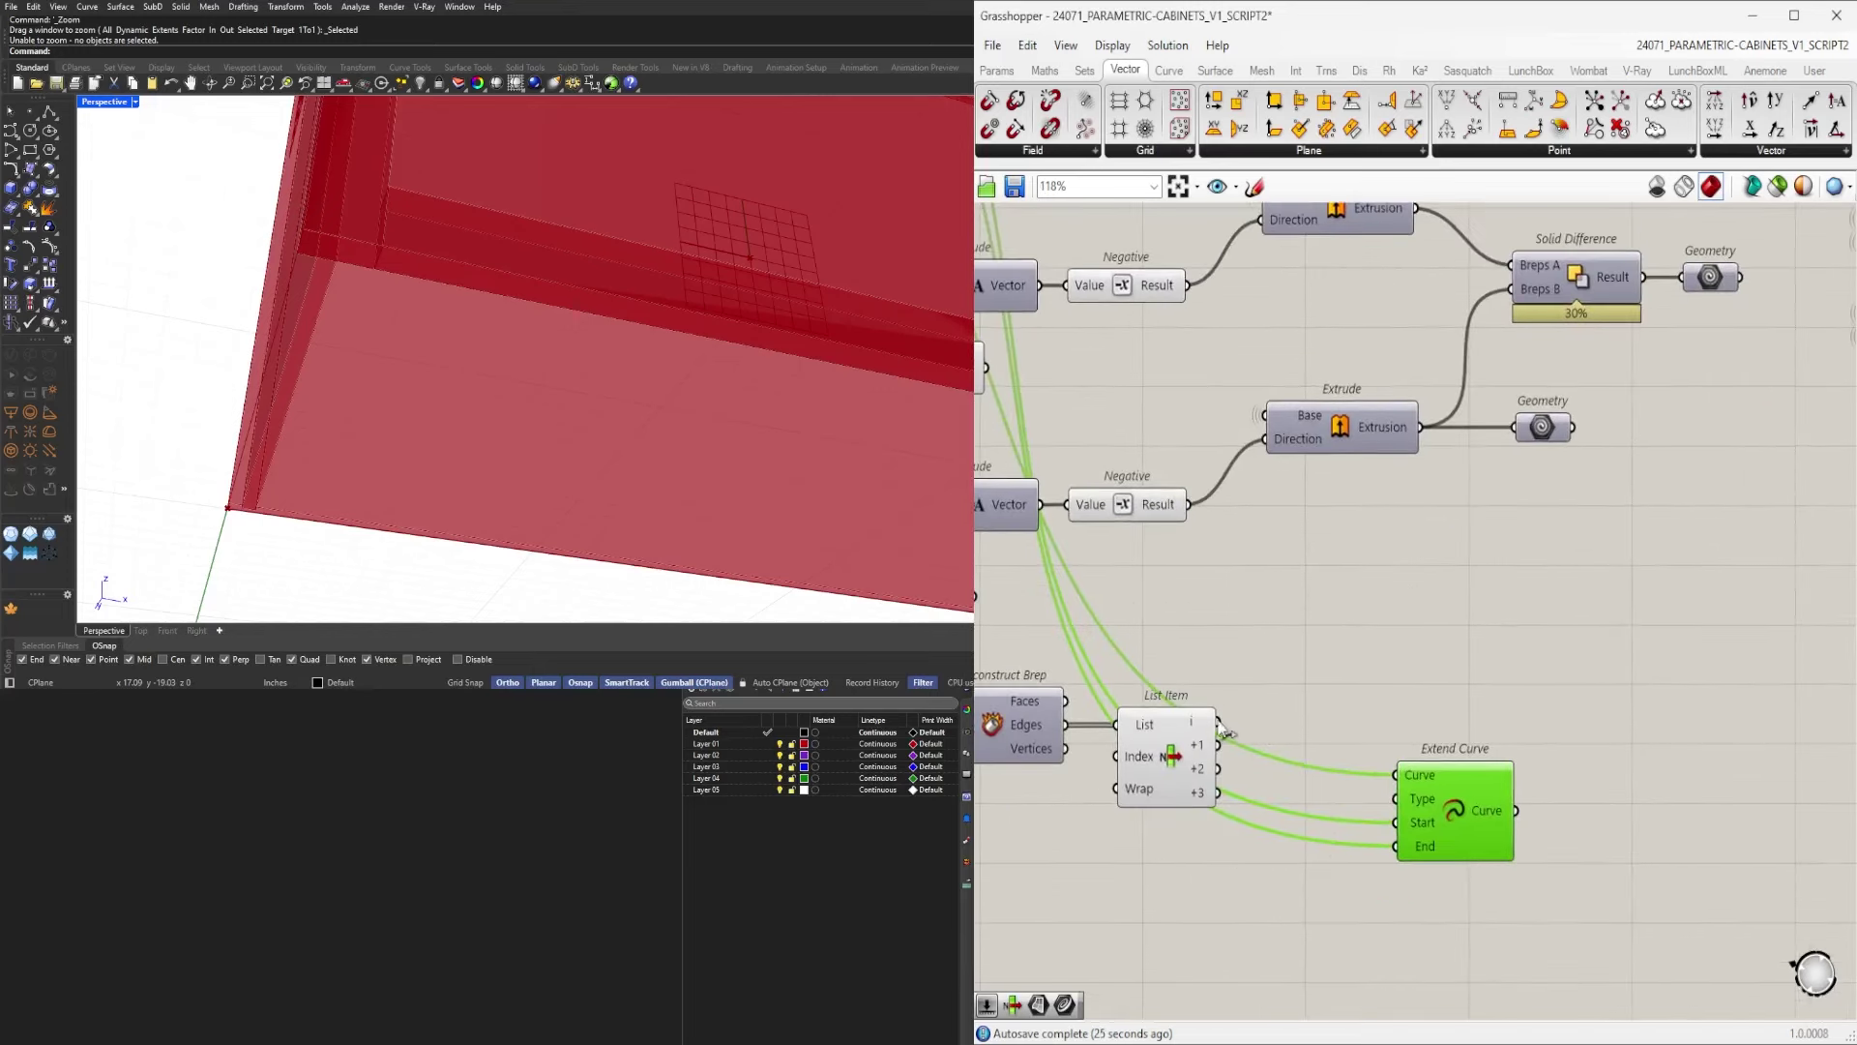
drag(1400, 777, 1402, 778)
Add a Number Slider set to 0.500 and connect it to the duplicated Extend Curve's Start and End inputs.
right_drag(1312, 936, 1359, 841)
double_click(1287, 855)
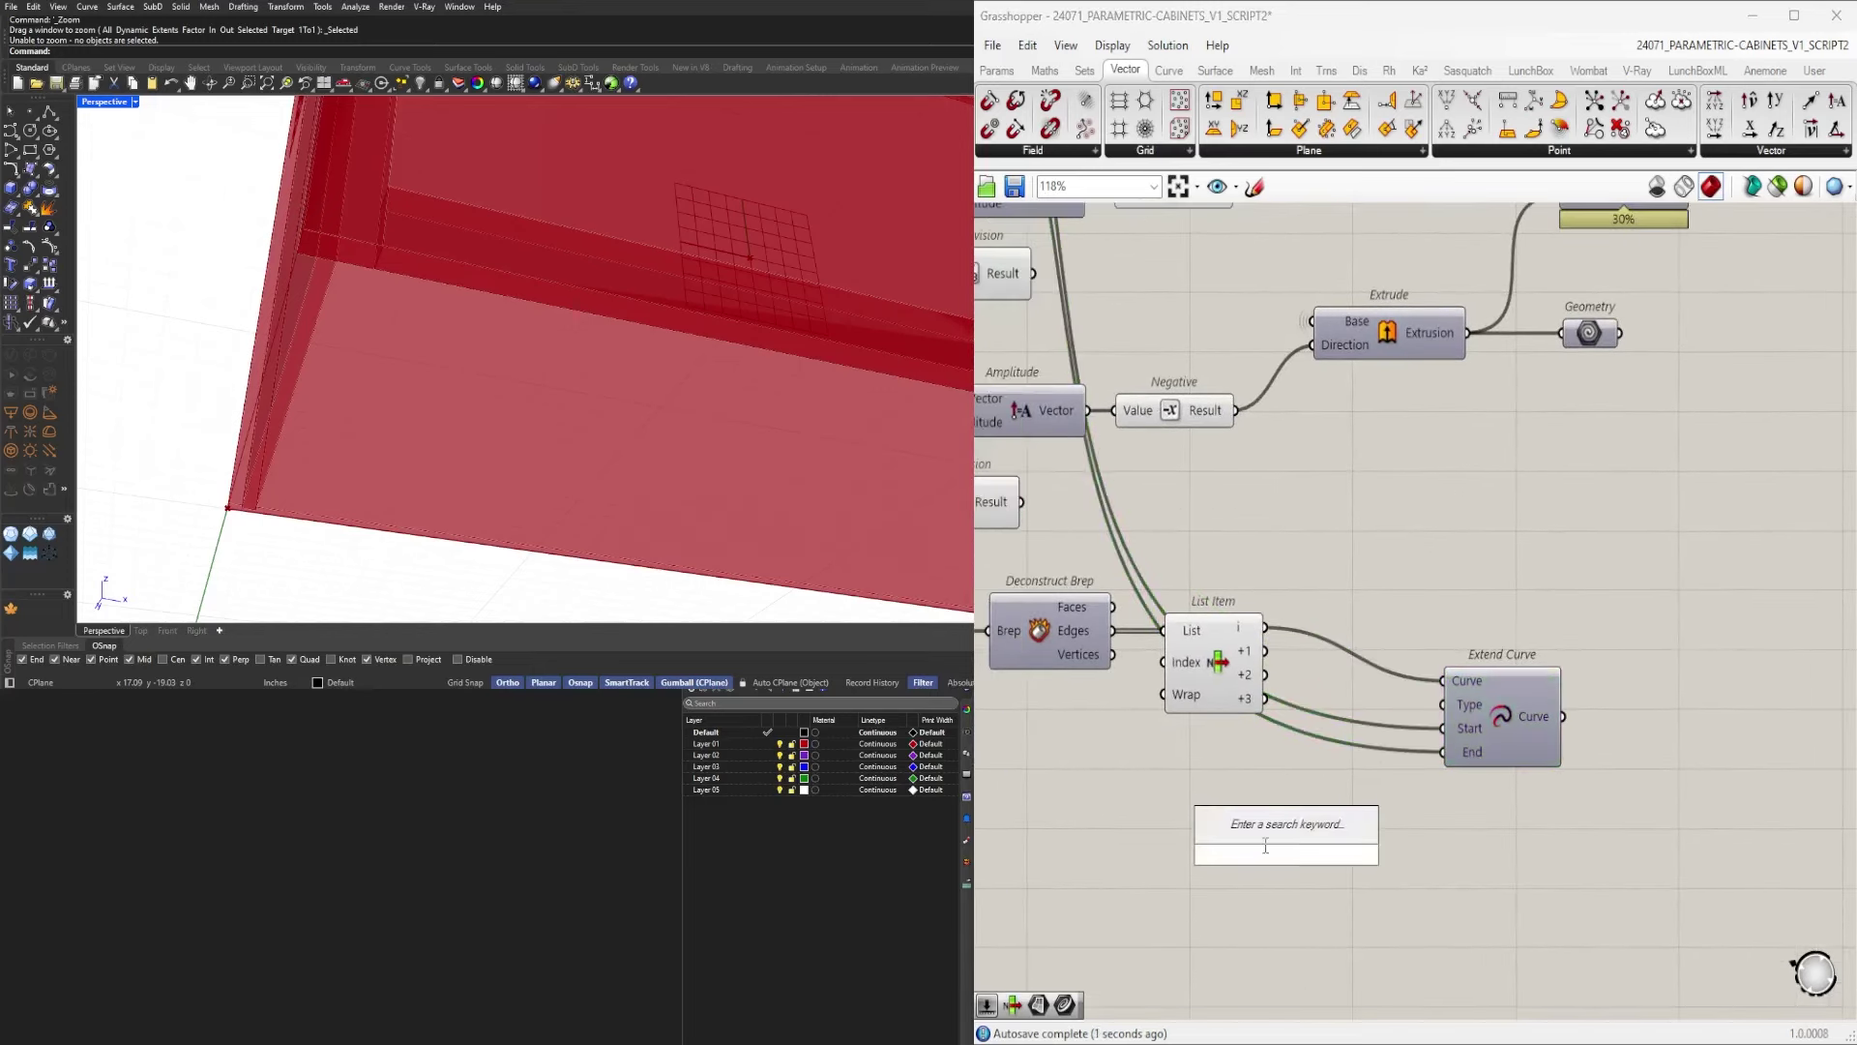
text(.500)
key(Return)
scroll(1333, 832, up, 2)
drag(1373, 860, 1286, 807)
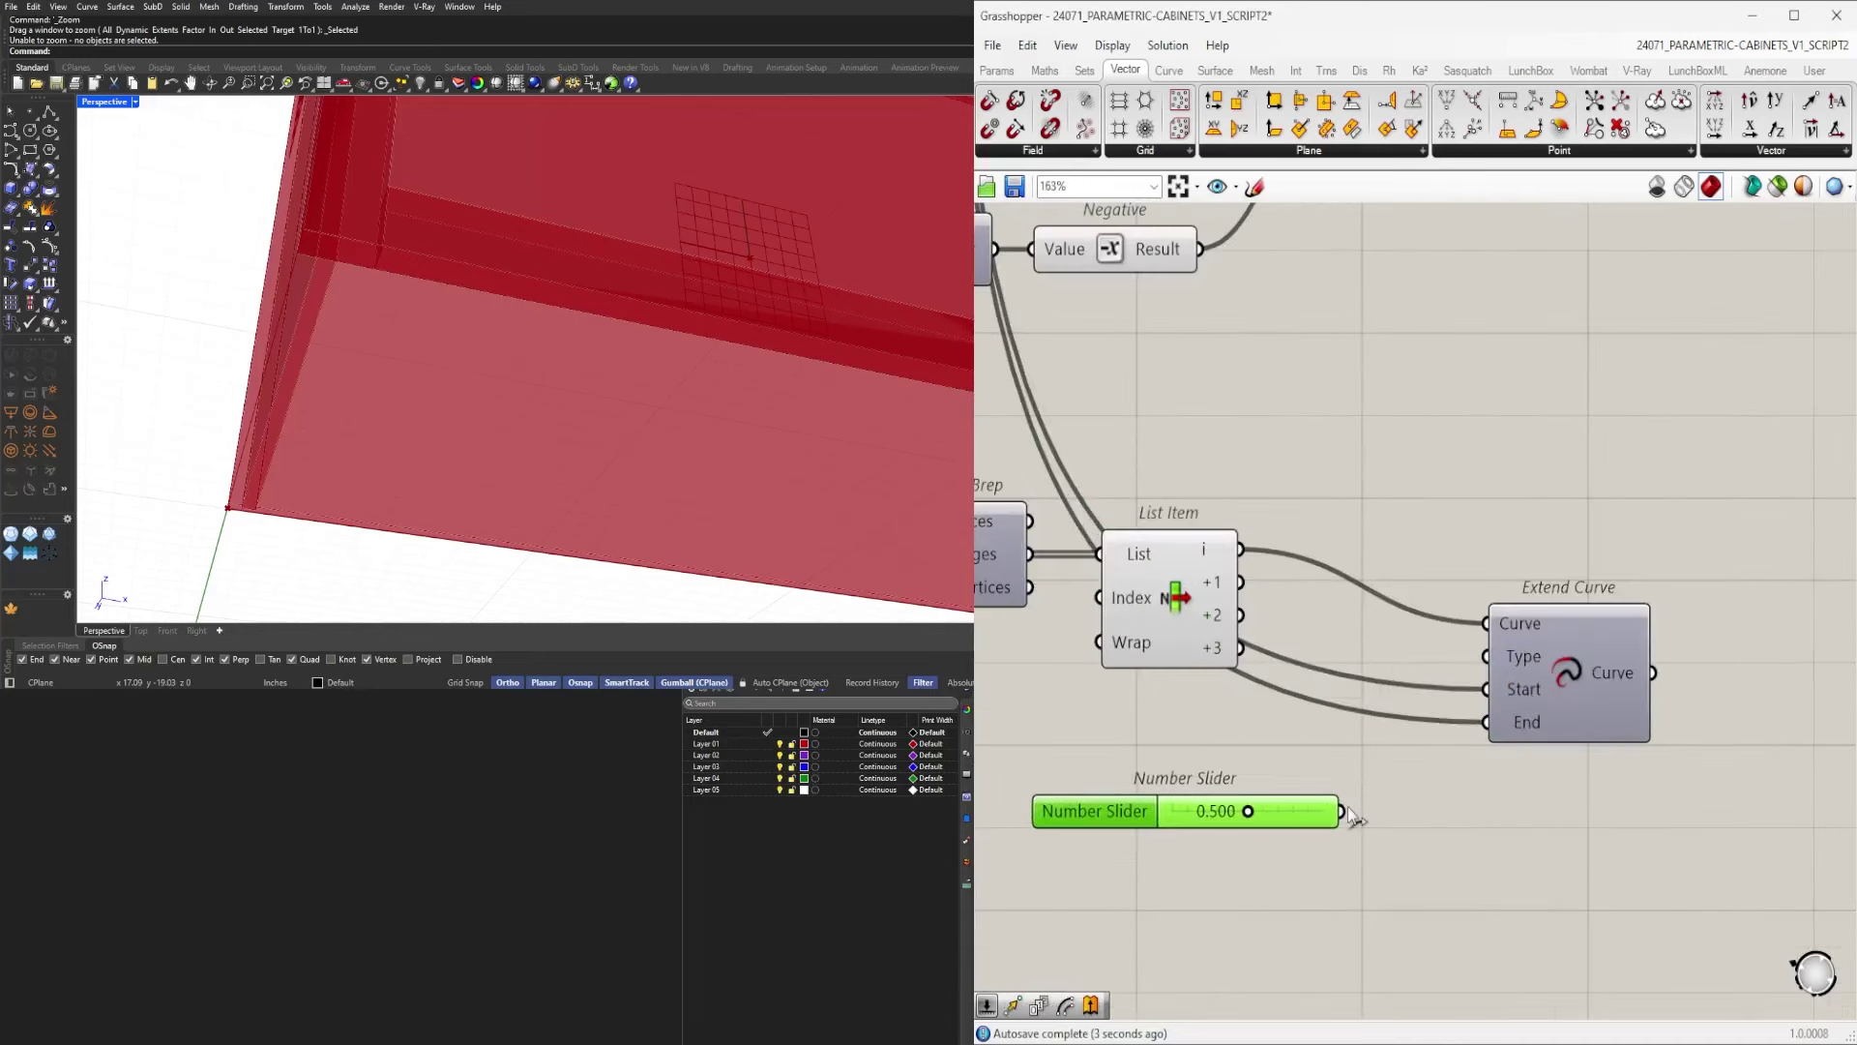
drag(1454, 727, 1487, 689)
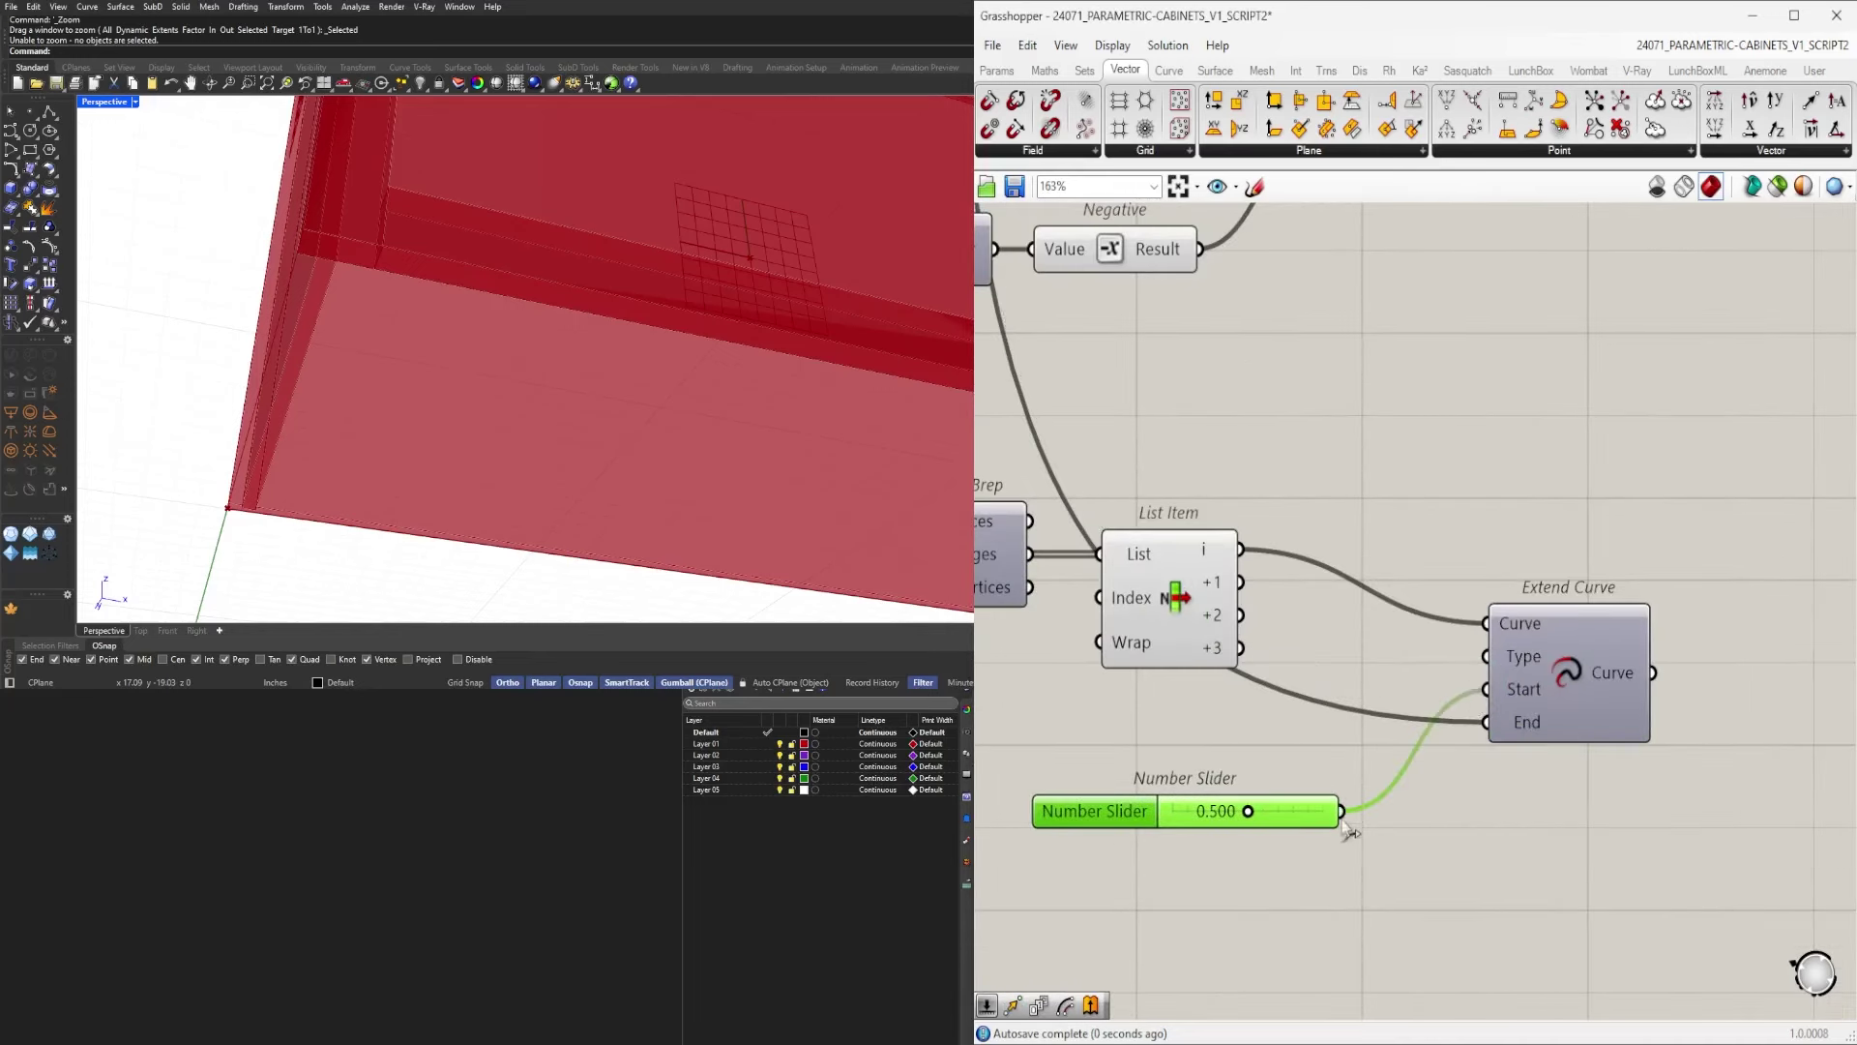
Enable the duplicated Extend Curve's preview and place the 0.500 slider farther from it.
click(1542, 684)
scroll(1542, 682, down, 4)
middle_click(1559, 647)
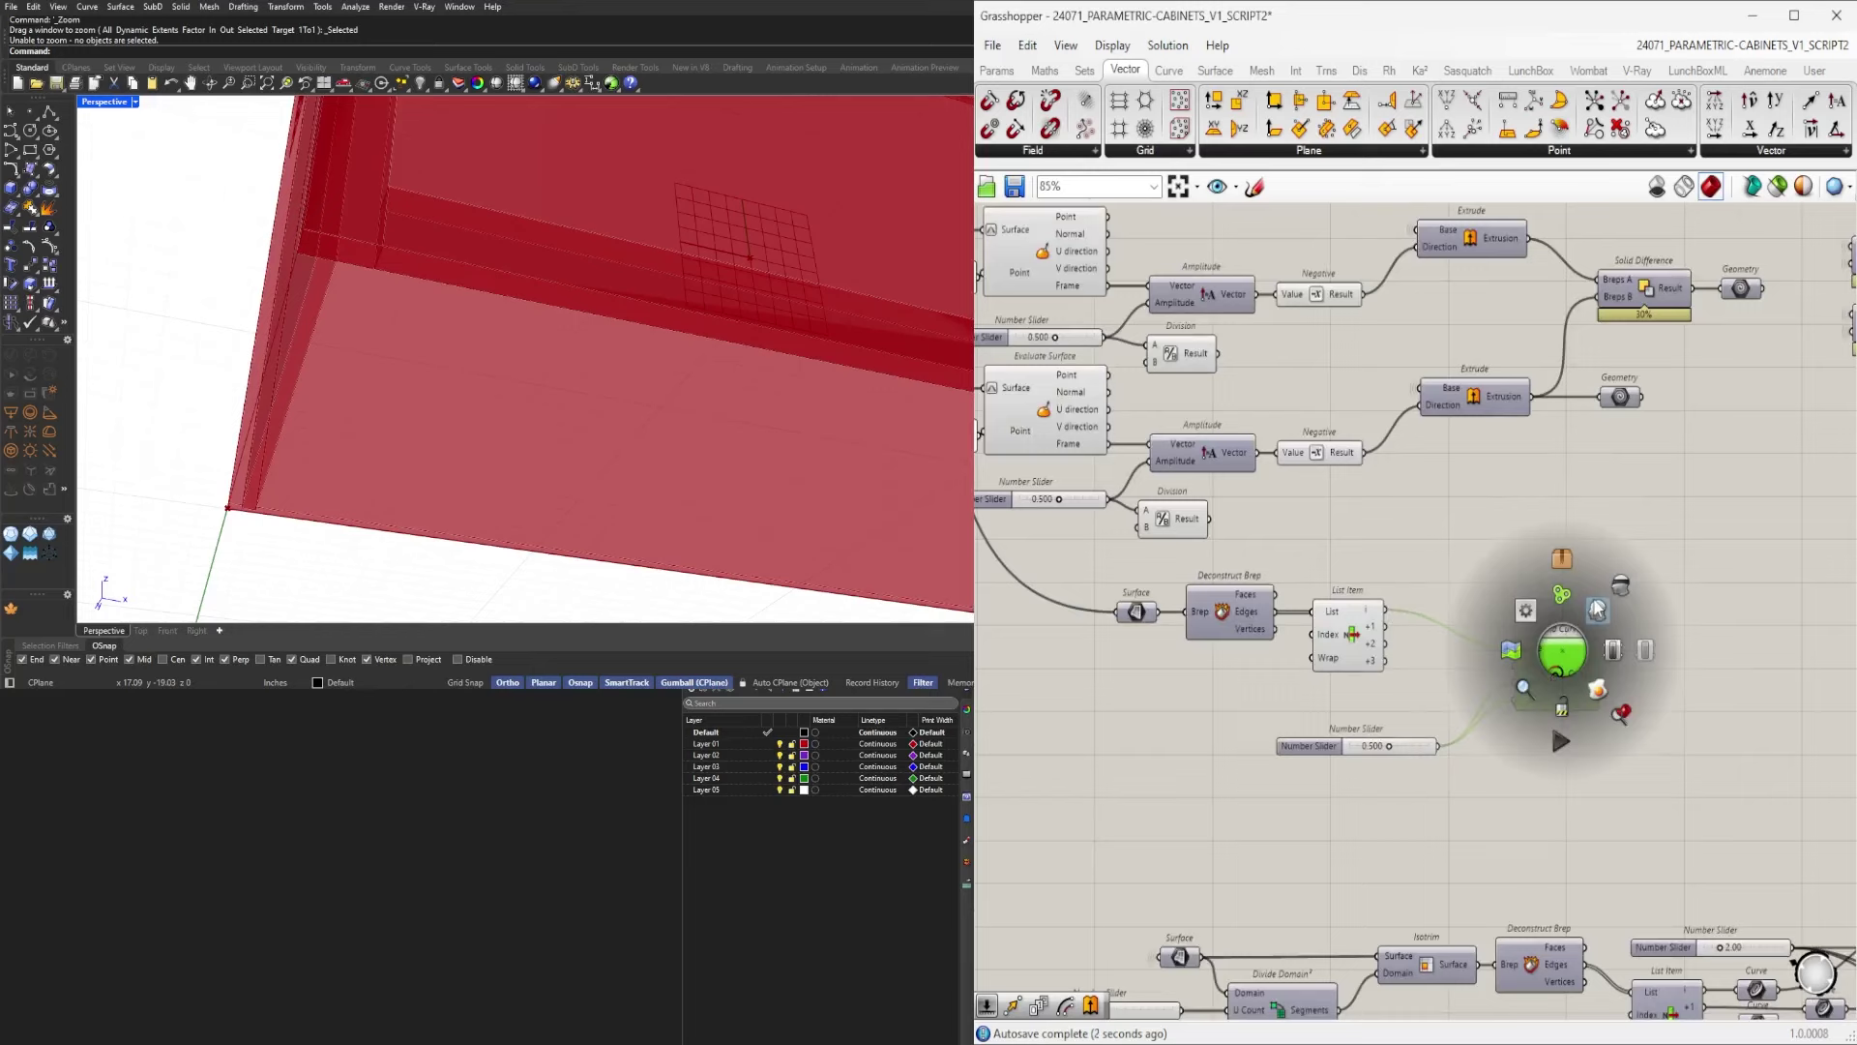
click(1598, 608)
click(1439, 908)
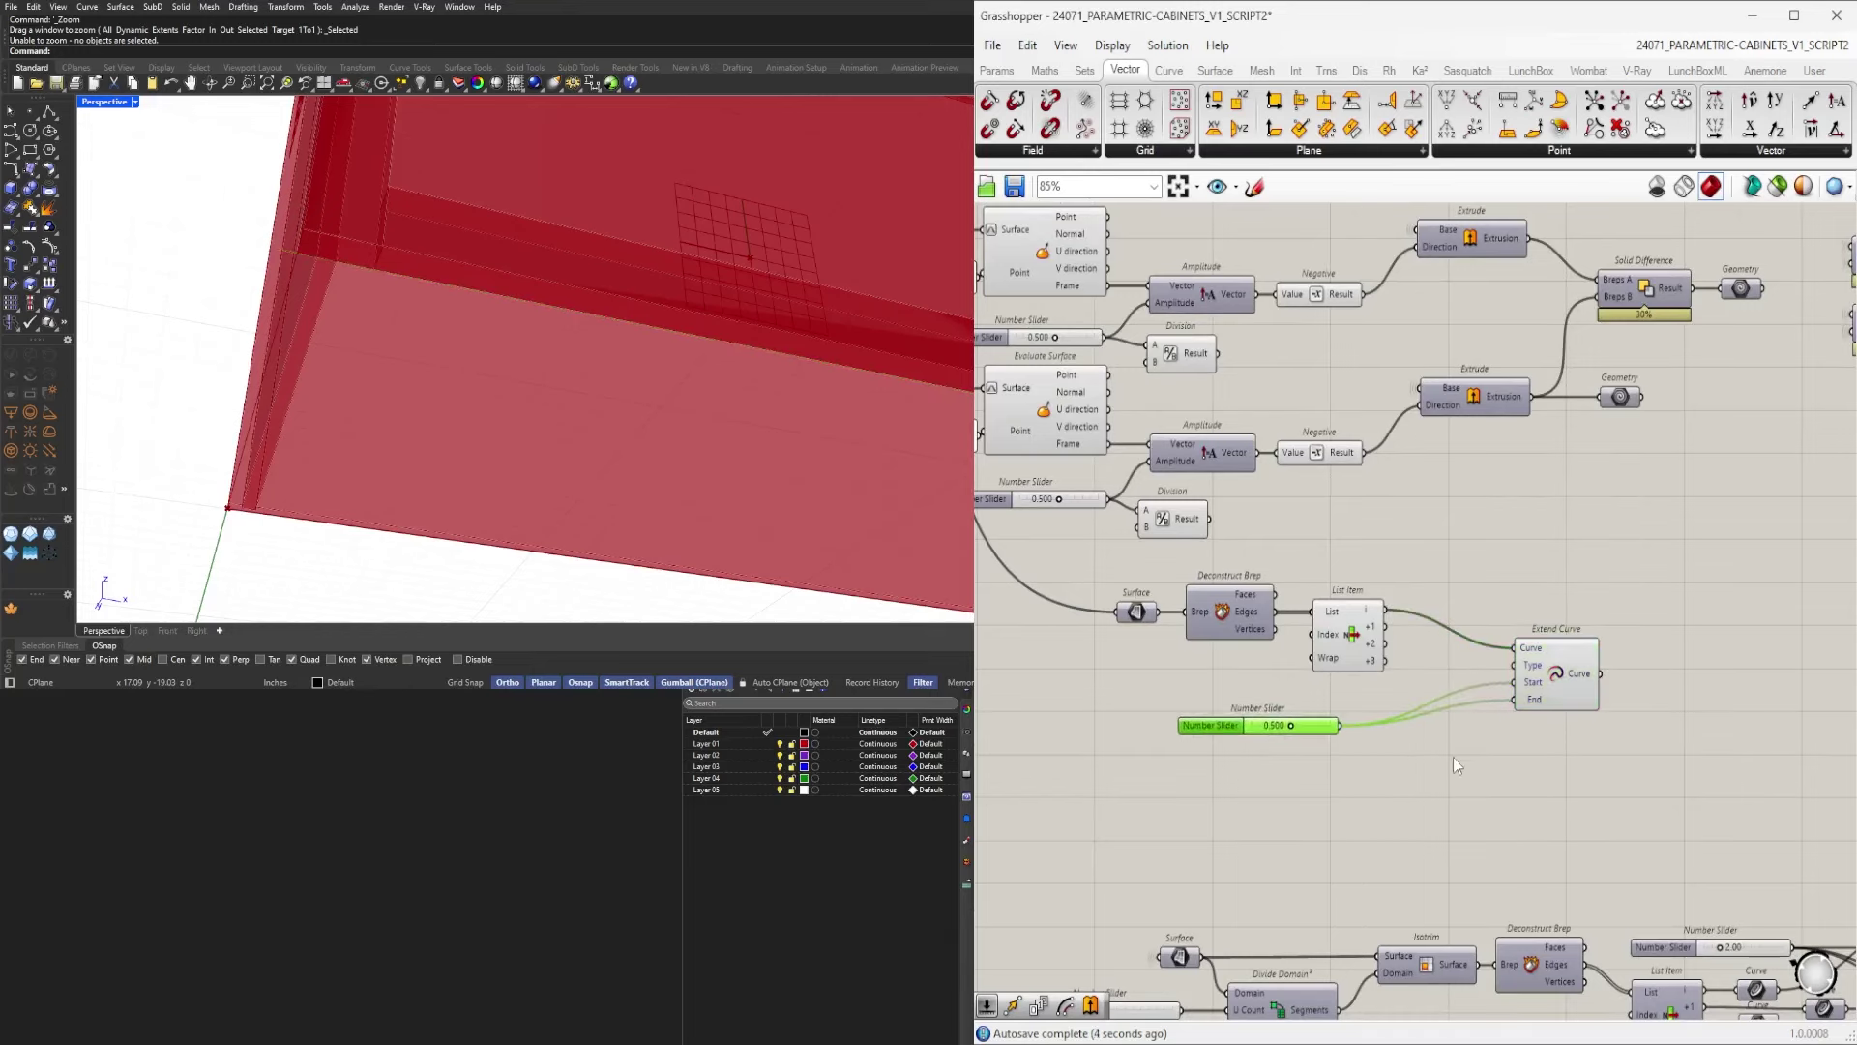
Insert a Negative component after the 0.500 slider and a Relay that feeds its result to Extend Curve's Start and End.
scroll(1431, 756, up, 2)
double_click(1407, 756)
text(neg)
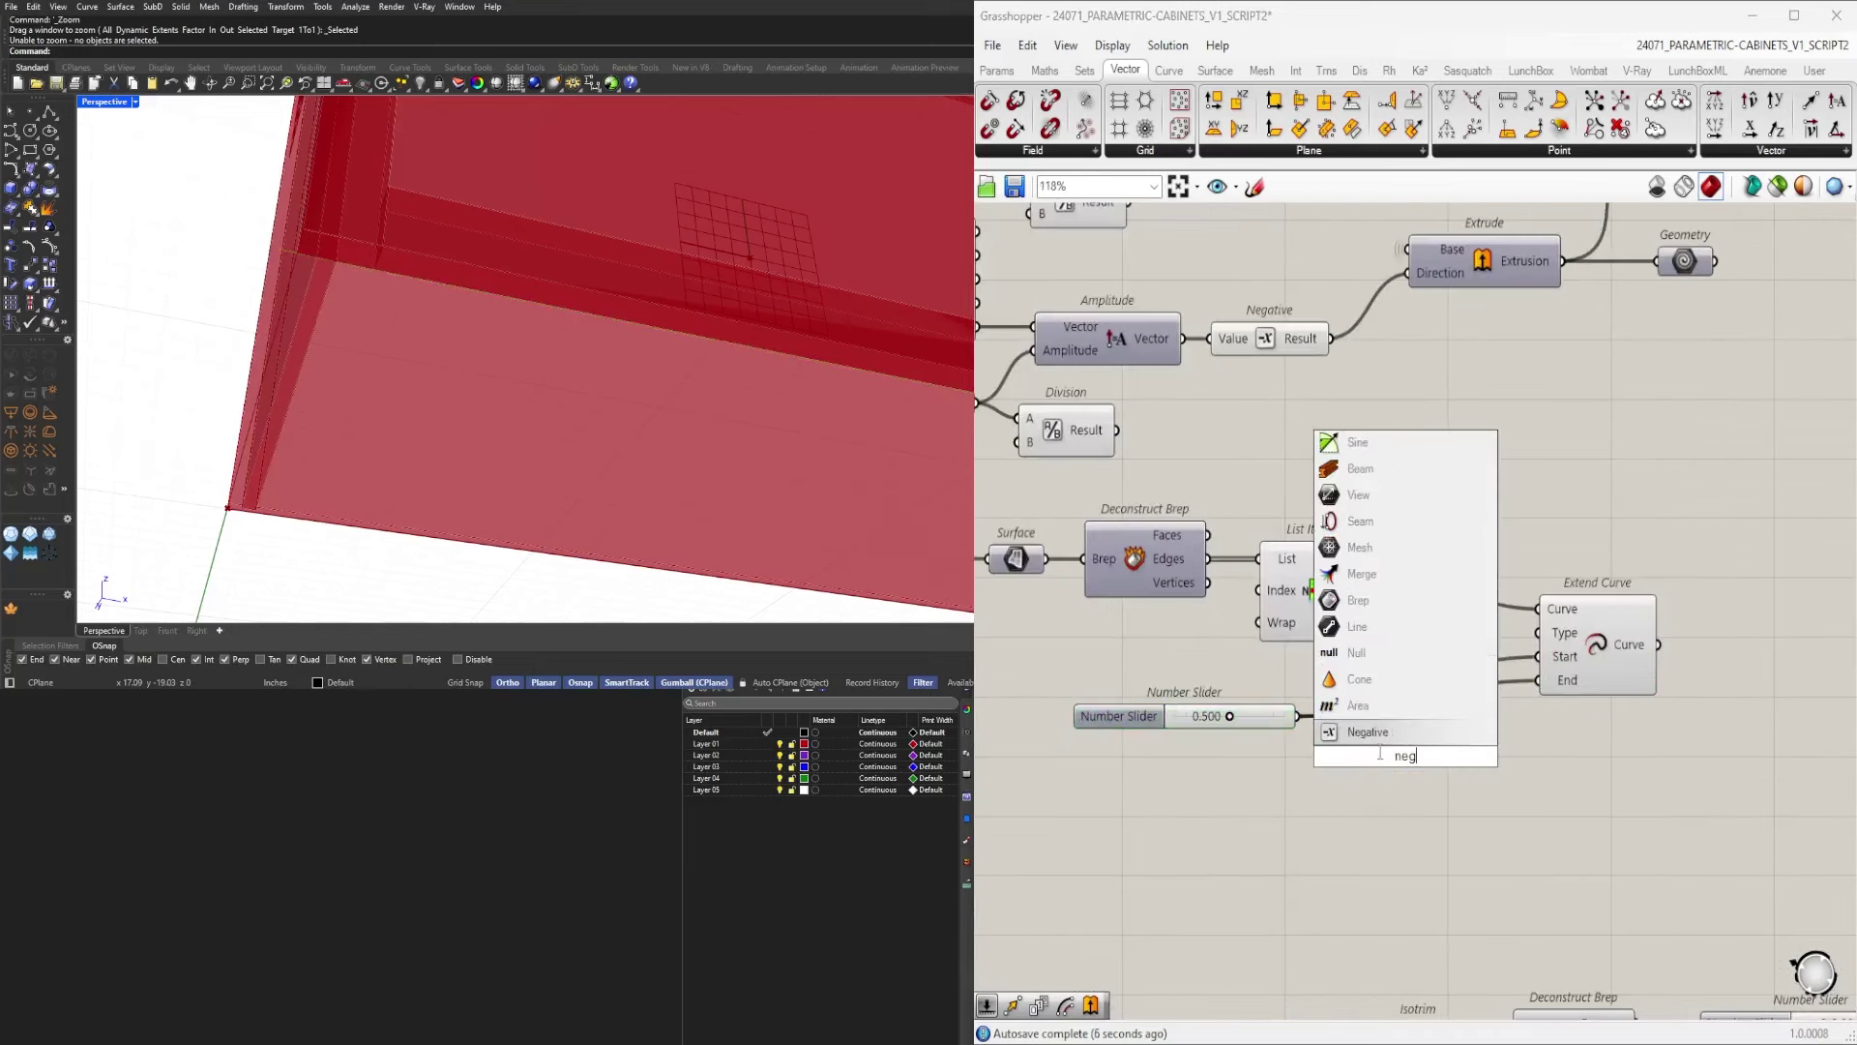
key(Return)
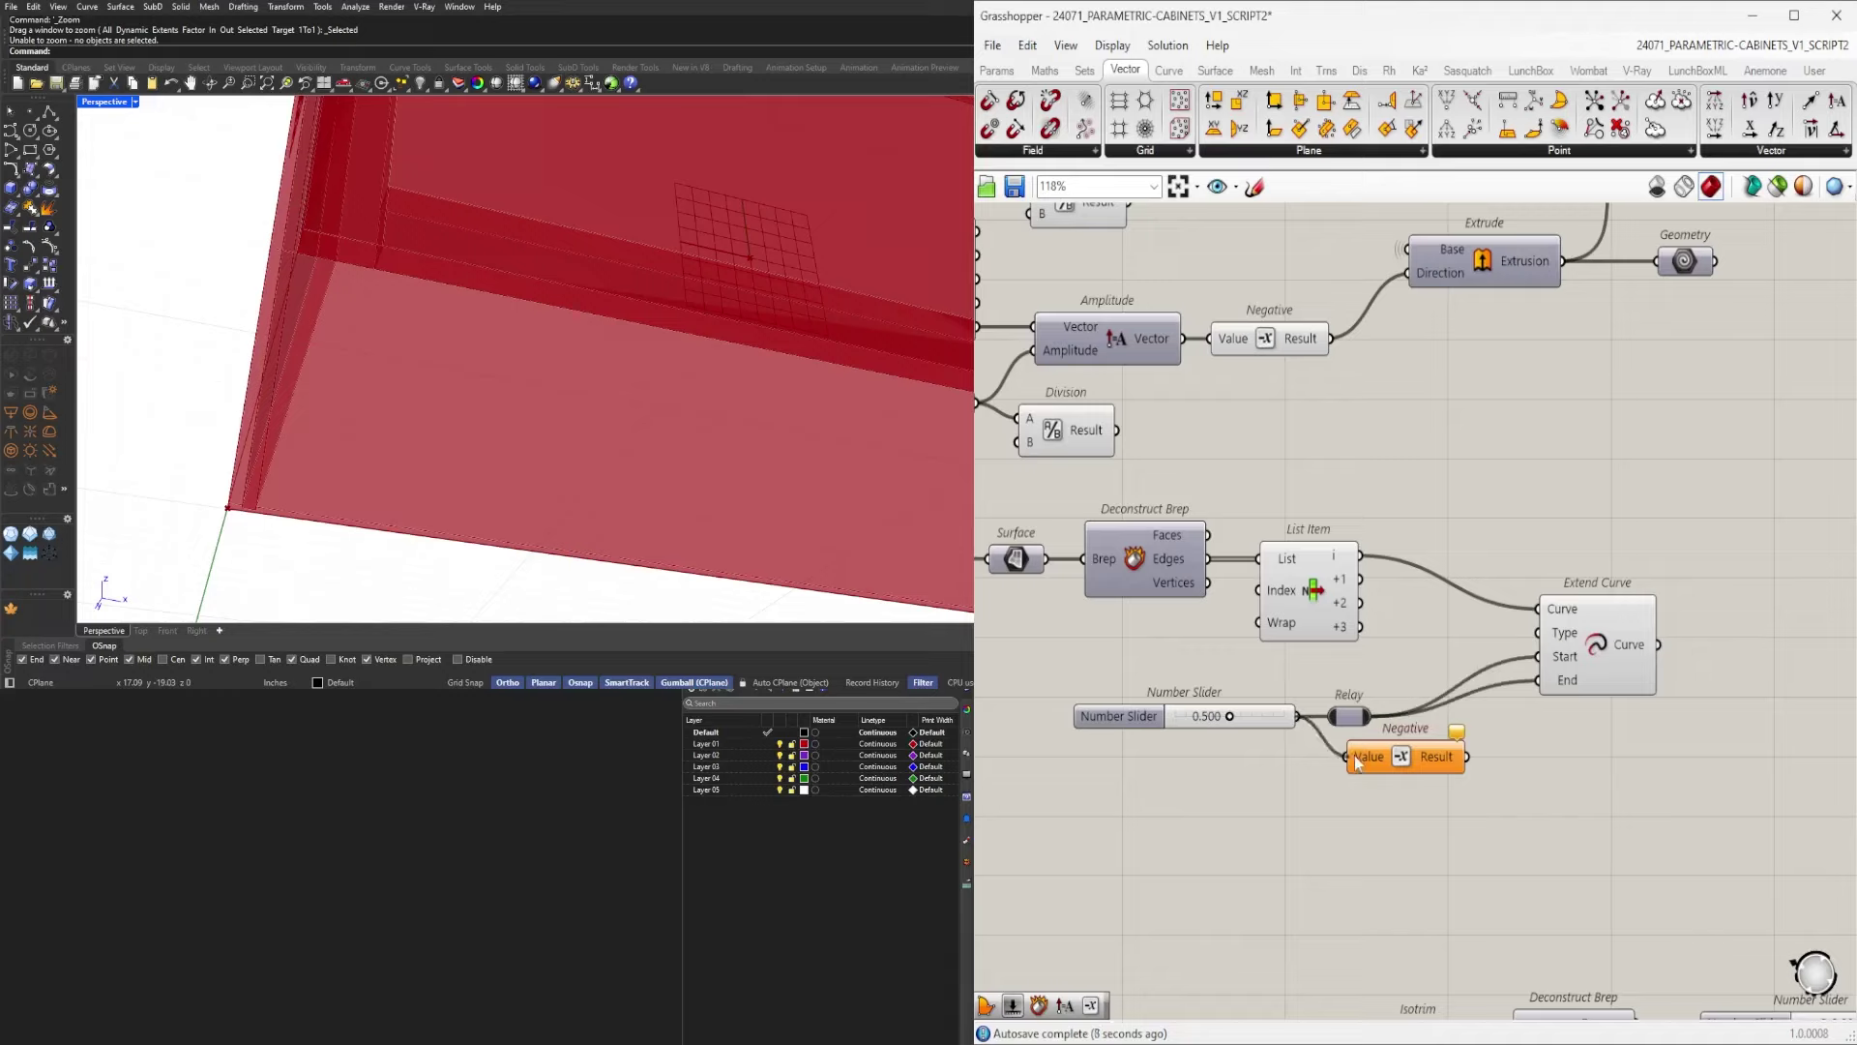
drag(1351, 723, 1461, 726)
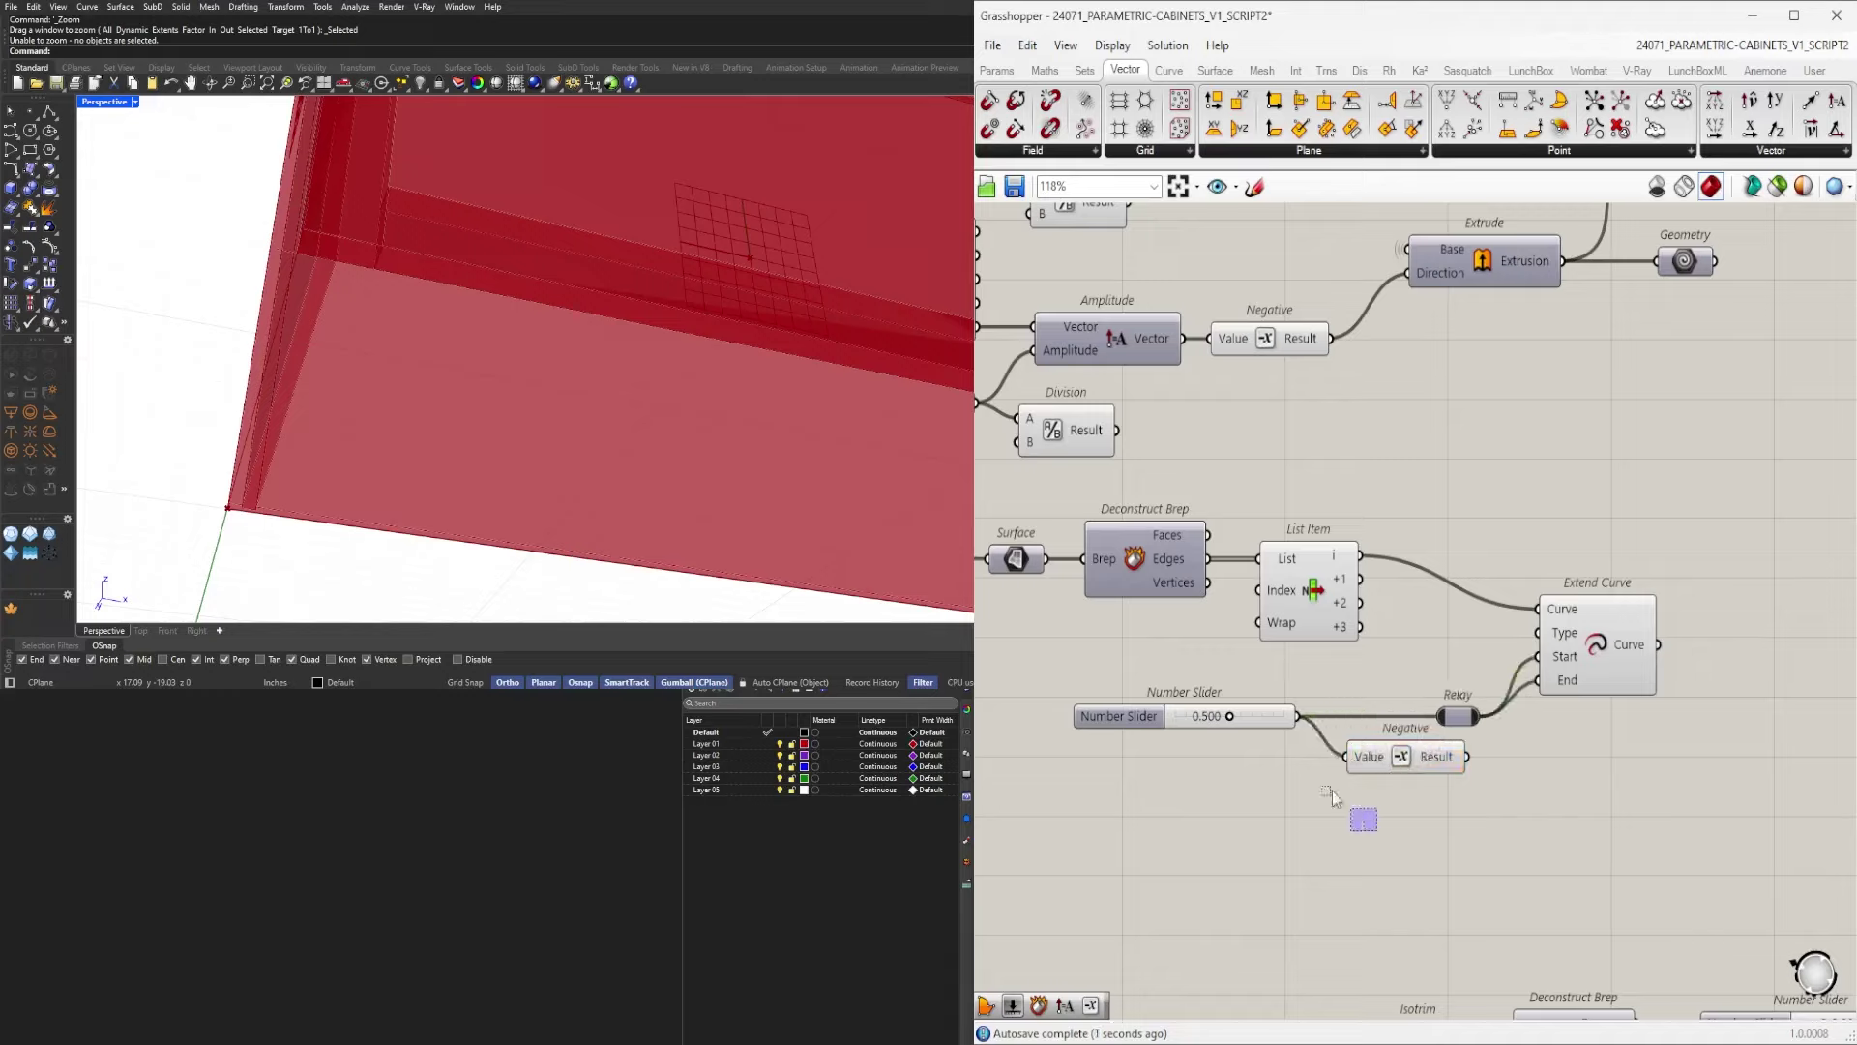
drag(1332, 791, 1257, 720)
drag(1400, 764, 1371, 724)
drag(1041, 718, 1126, 718)
click(1221, 764)
Examine the shortened bottom-face edge and its 0.500 slider, and look over the neighbouring panel extrusion branches.
click(1602, 653)
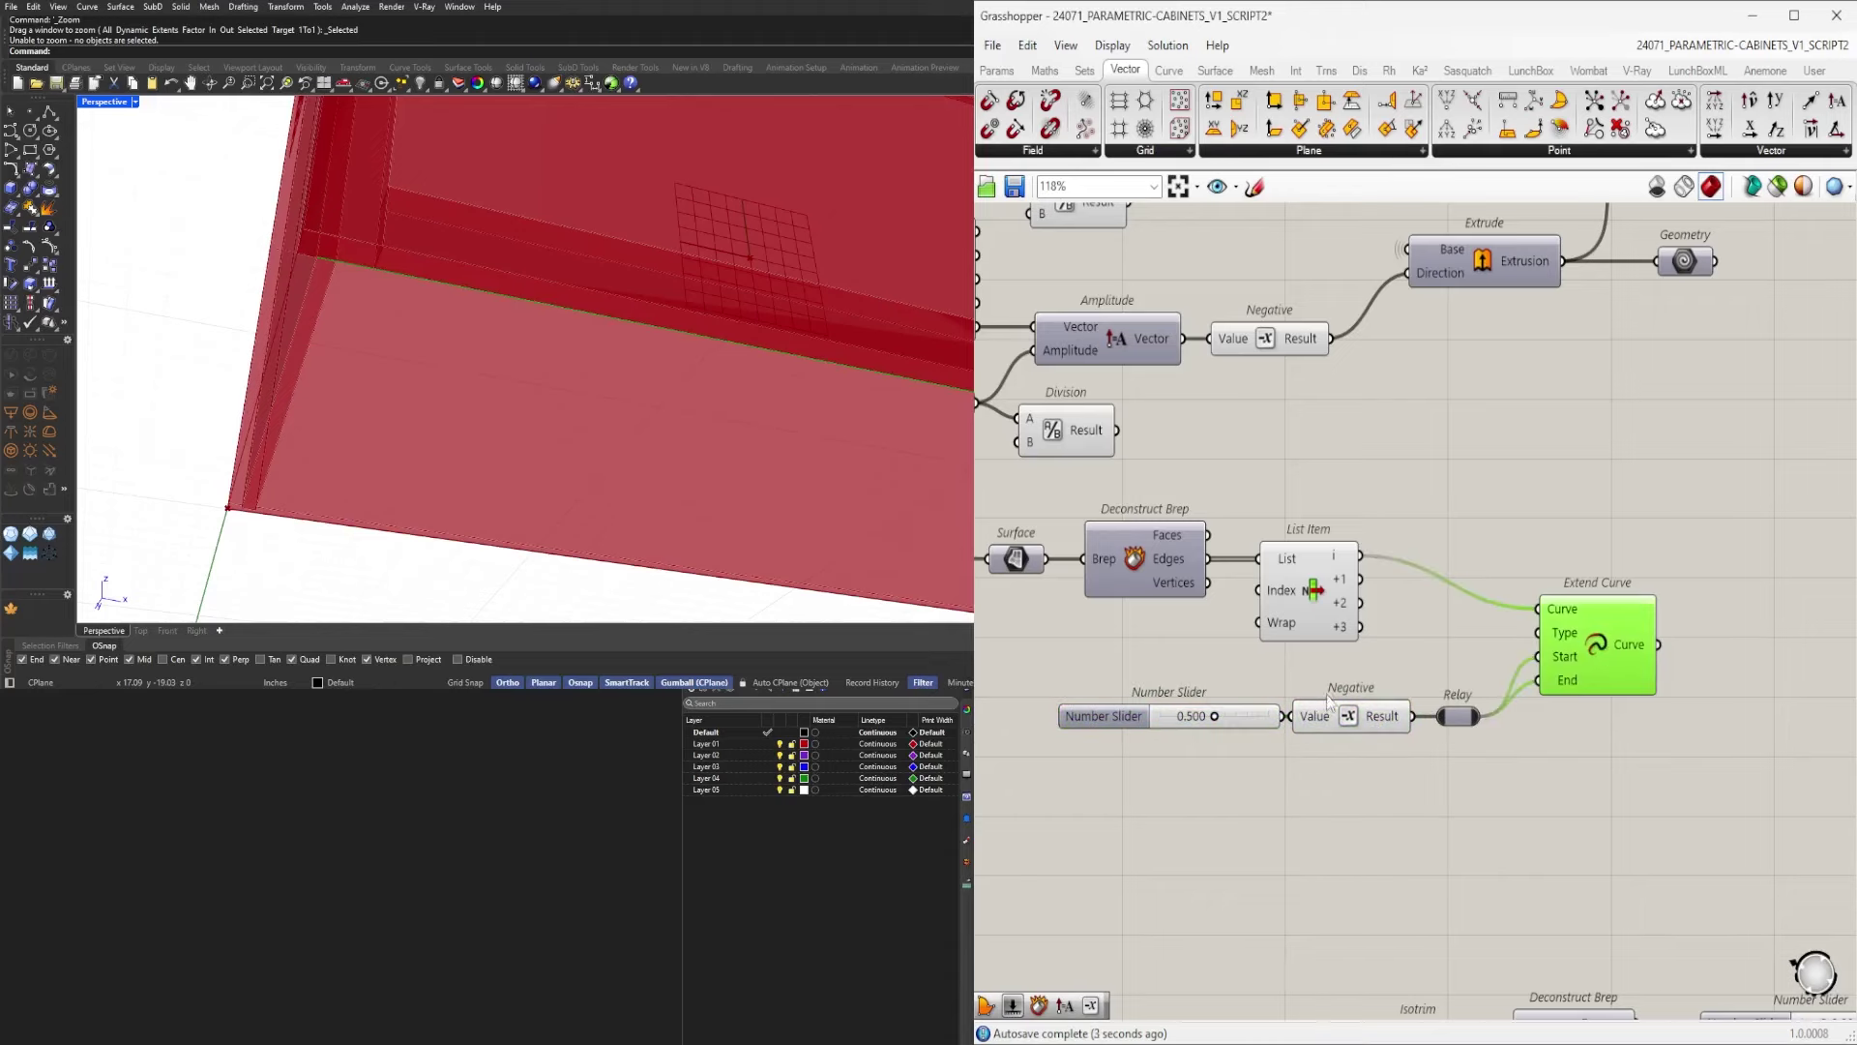
scroll(1391, 698, down, 2)
scroll(1391, 701, up, 1)
right_drag(1354, 764, 1461, 764)
click(1261, 727)
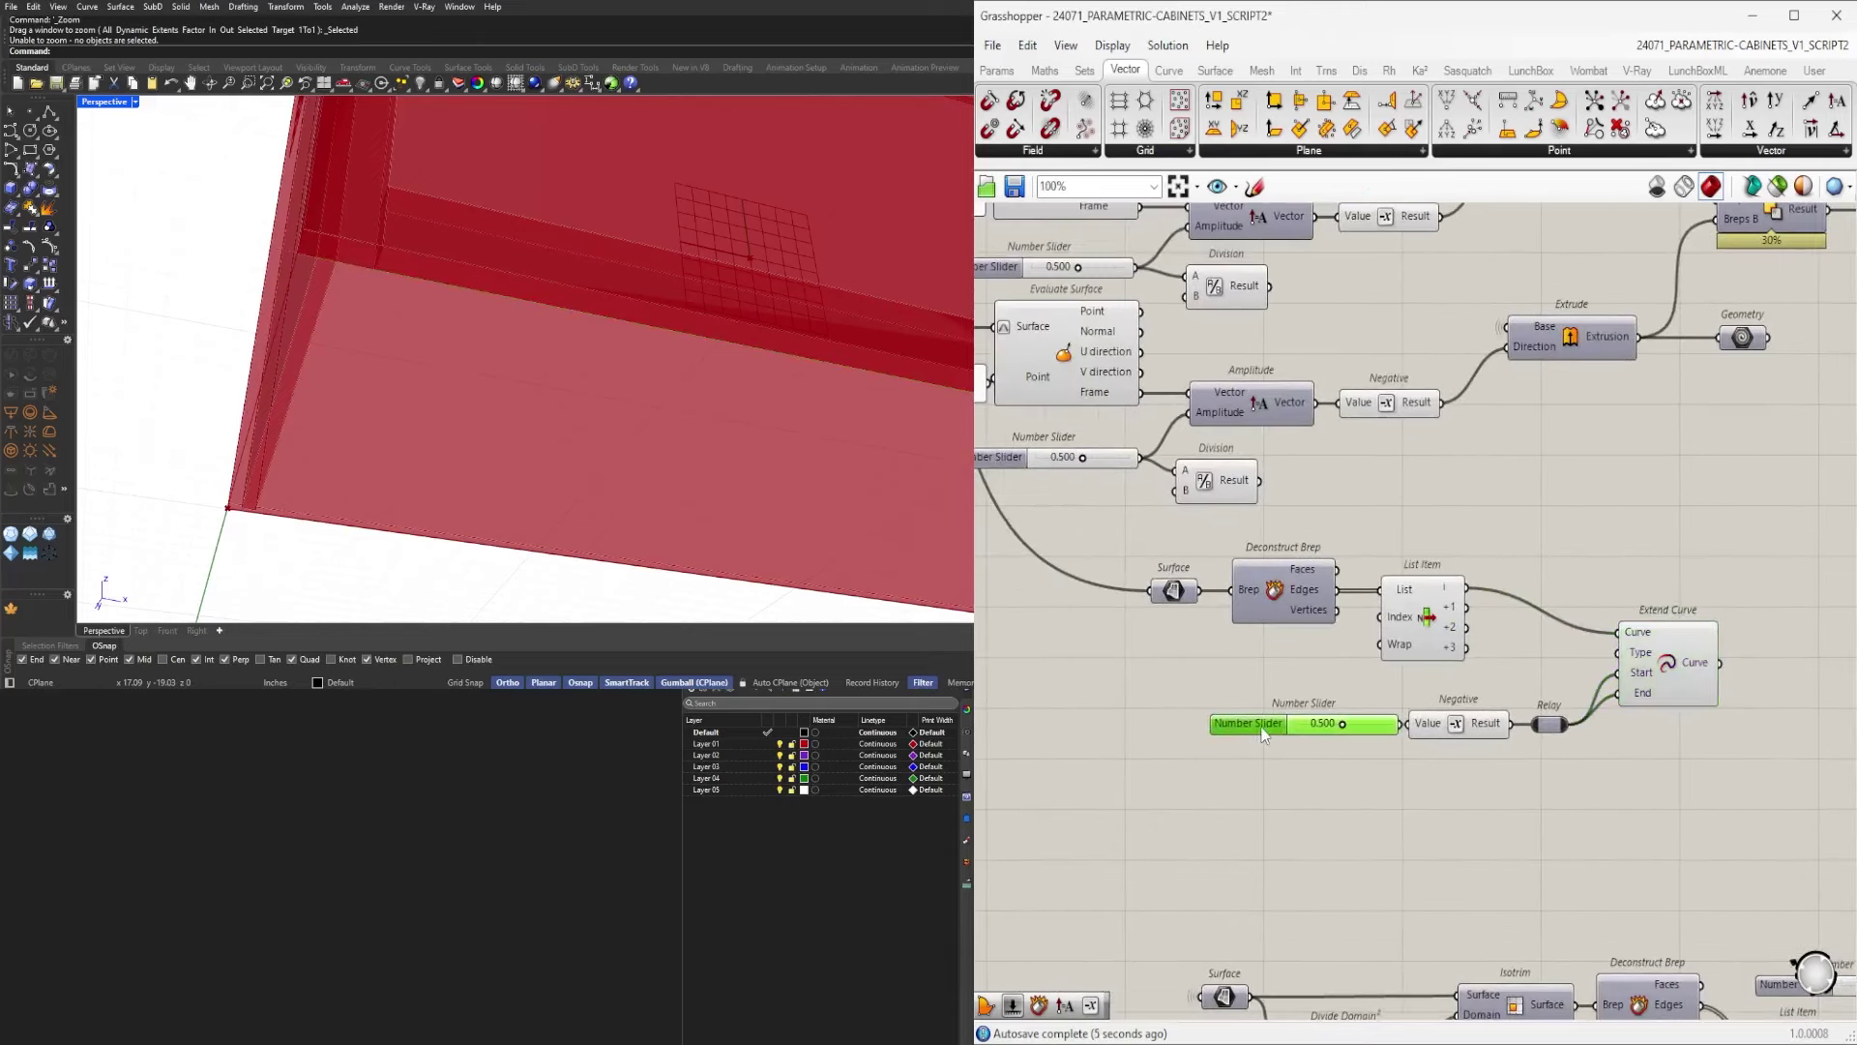
scroll(1328, 674, down, 2)
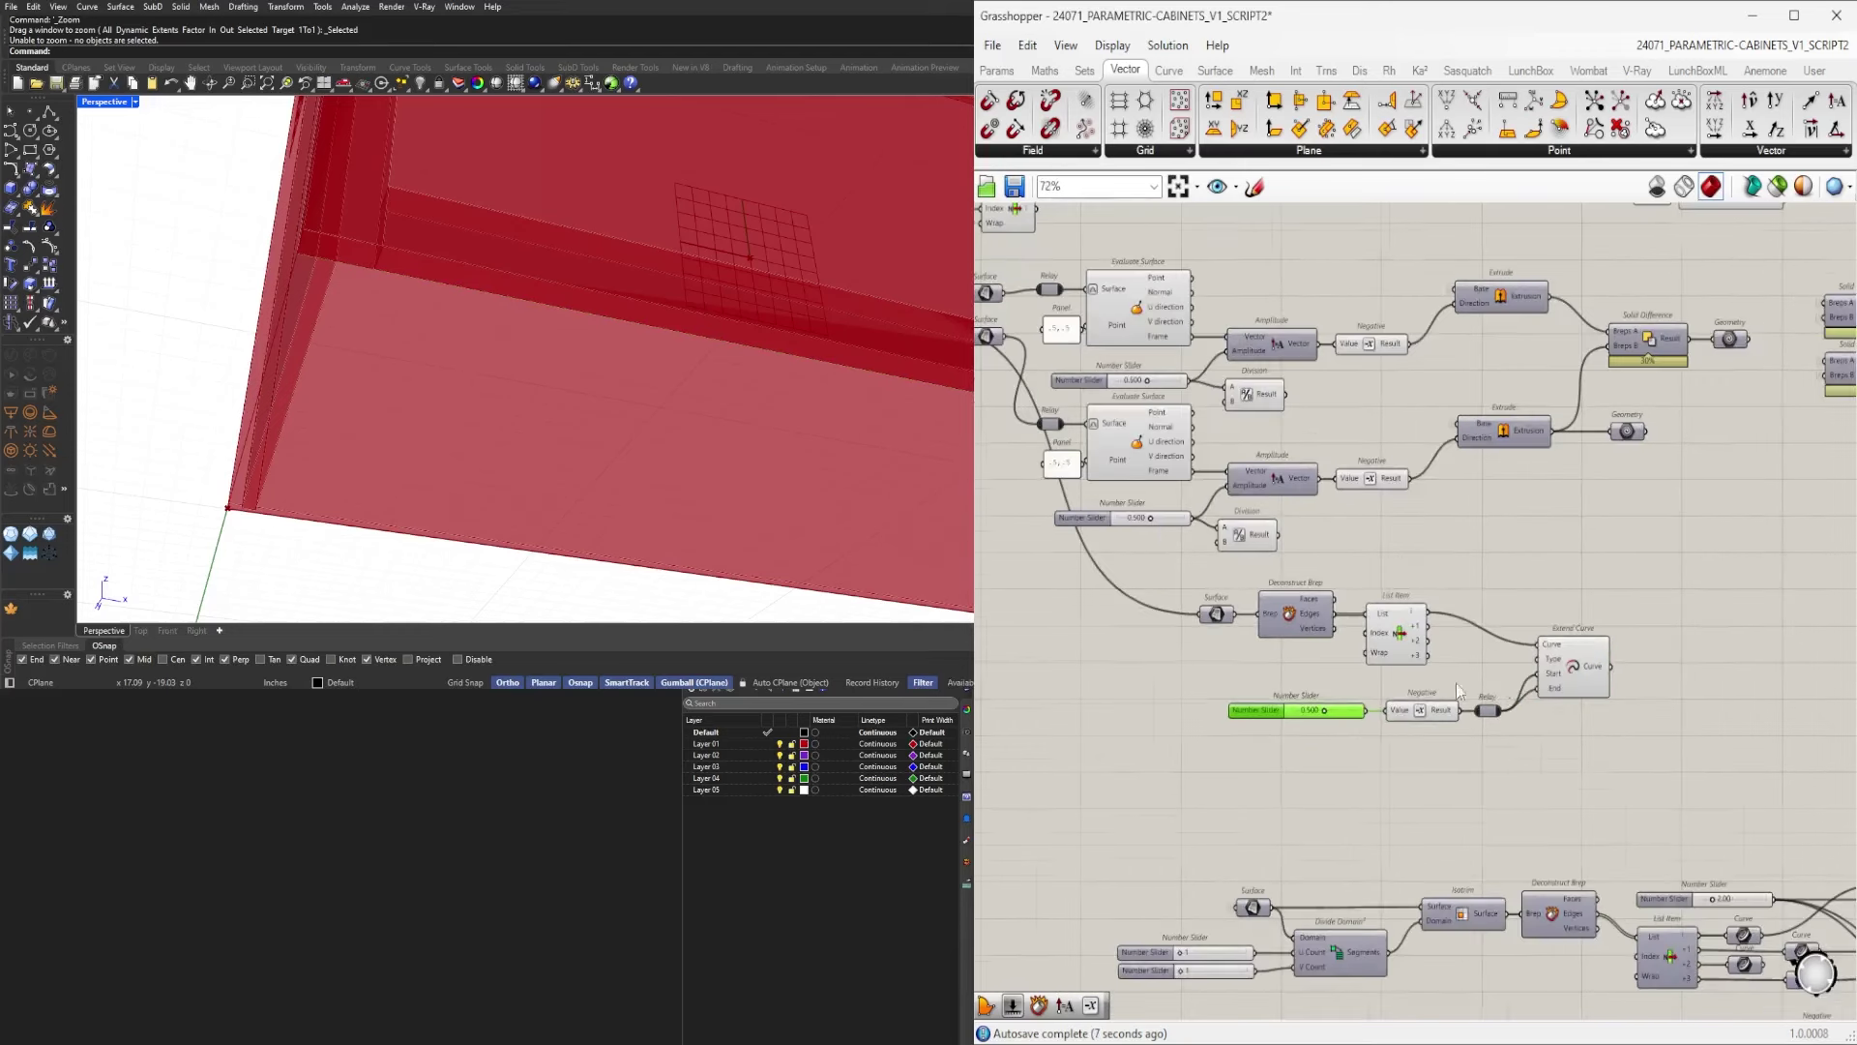
click(1572, 676)
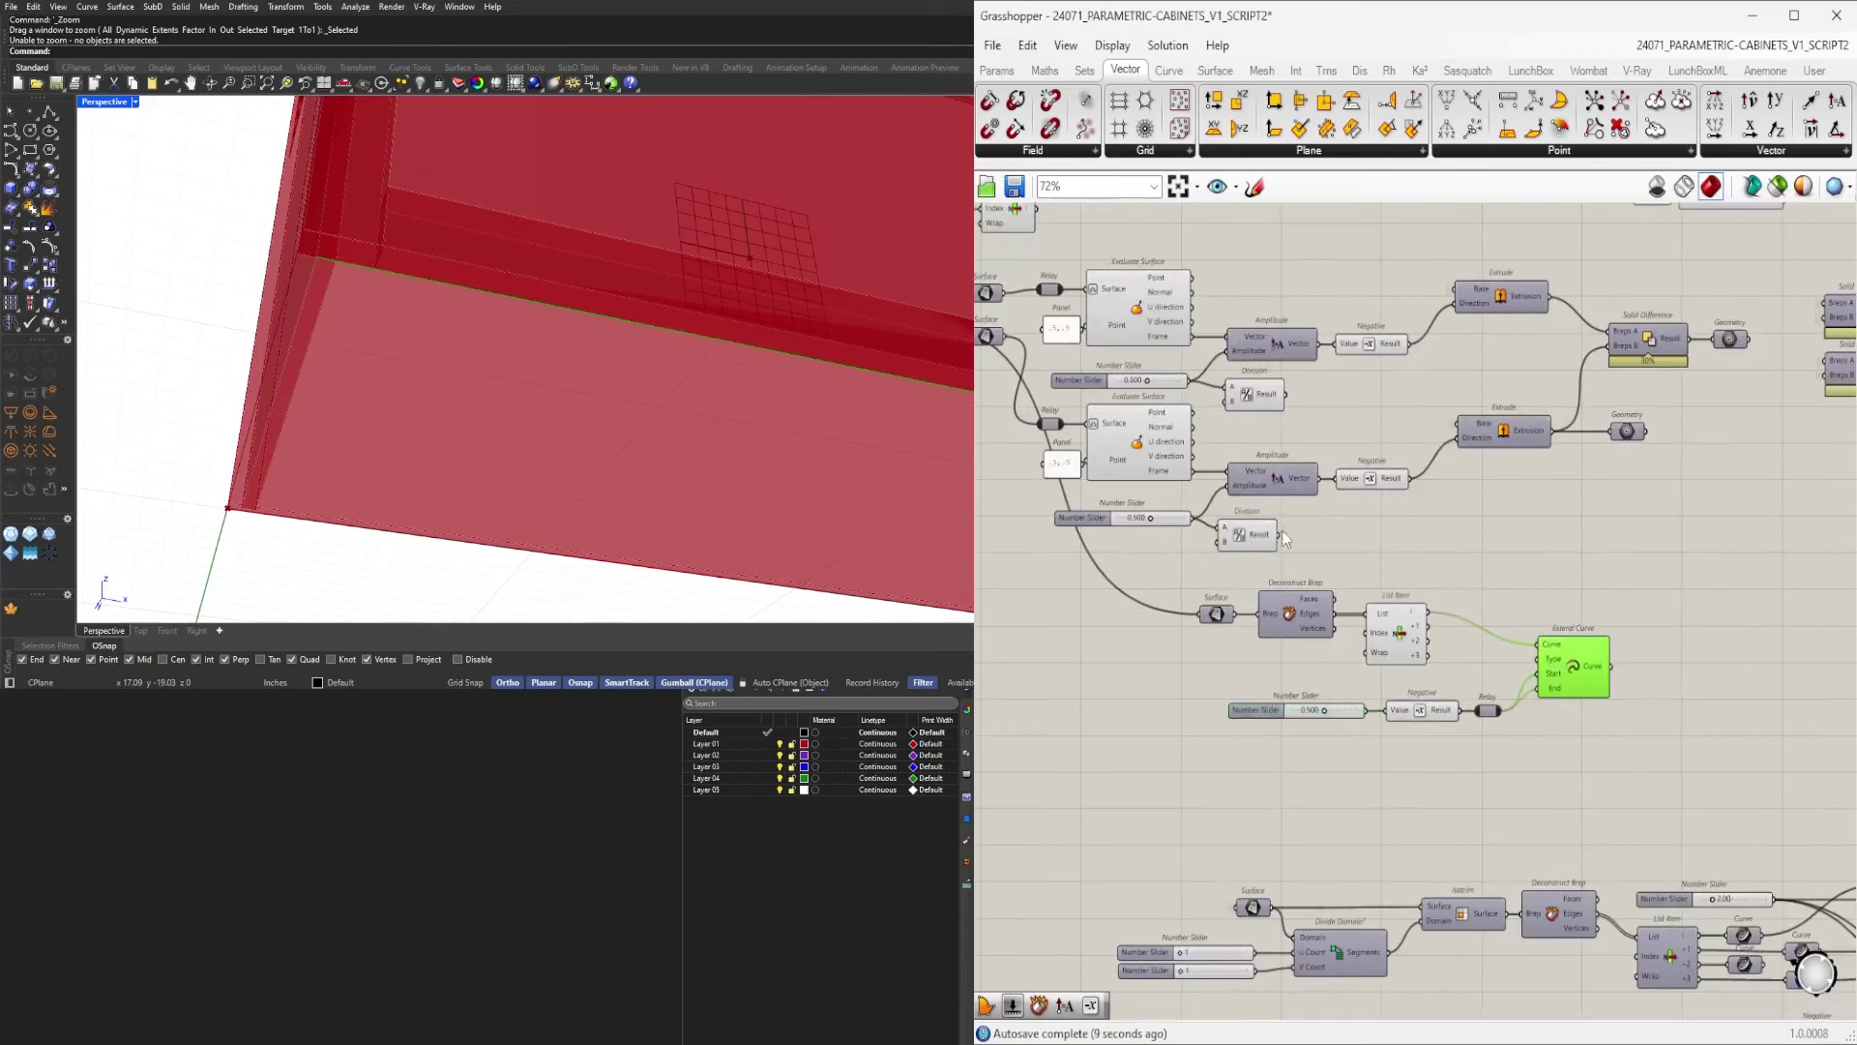
right_drag(1281, 530, 1336, 599)
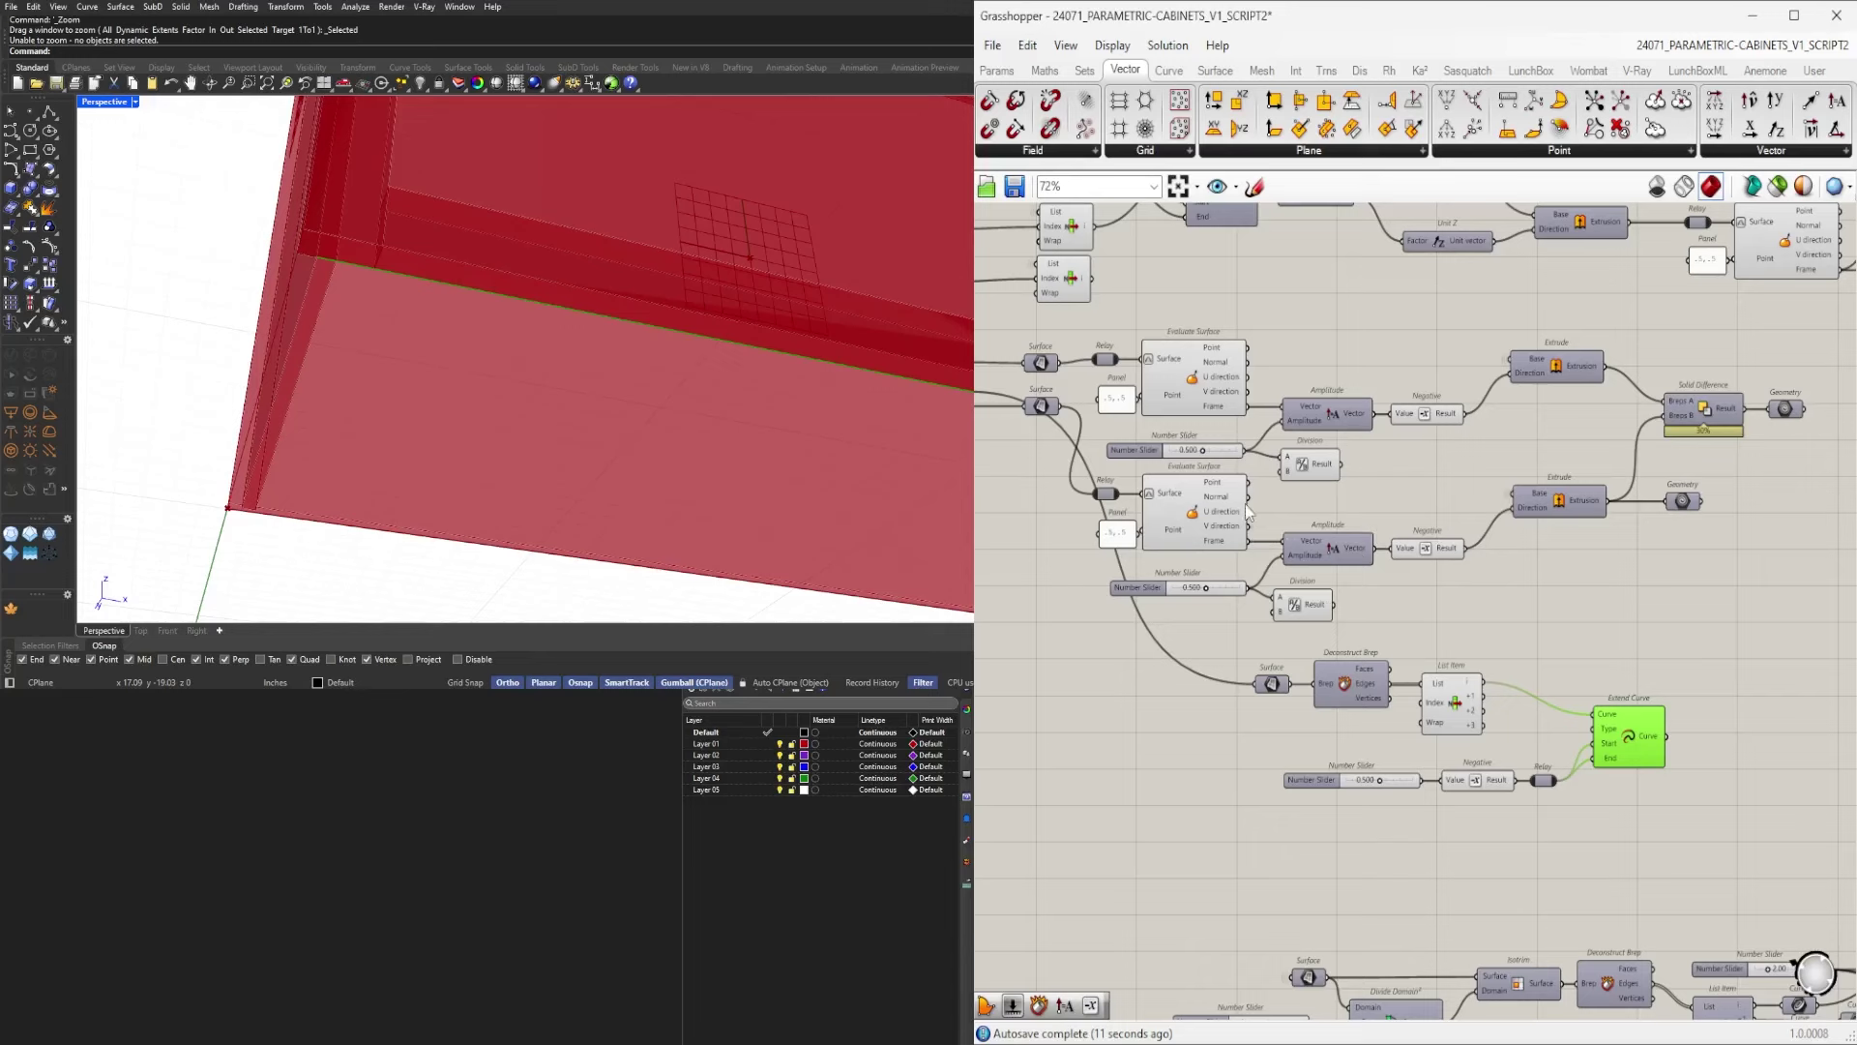
right_drag(1640, 505, 1558, 509)
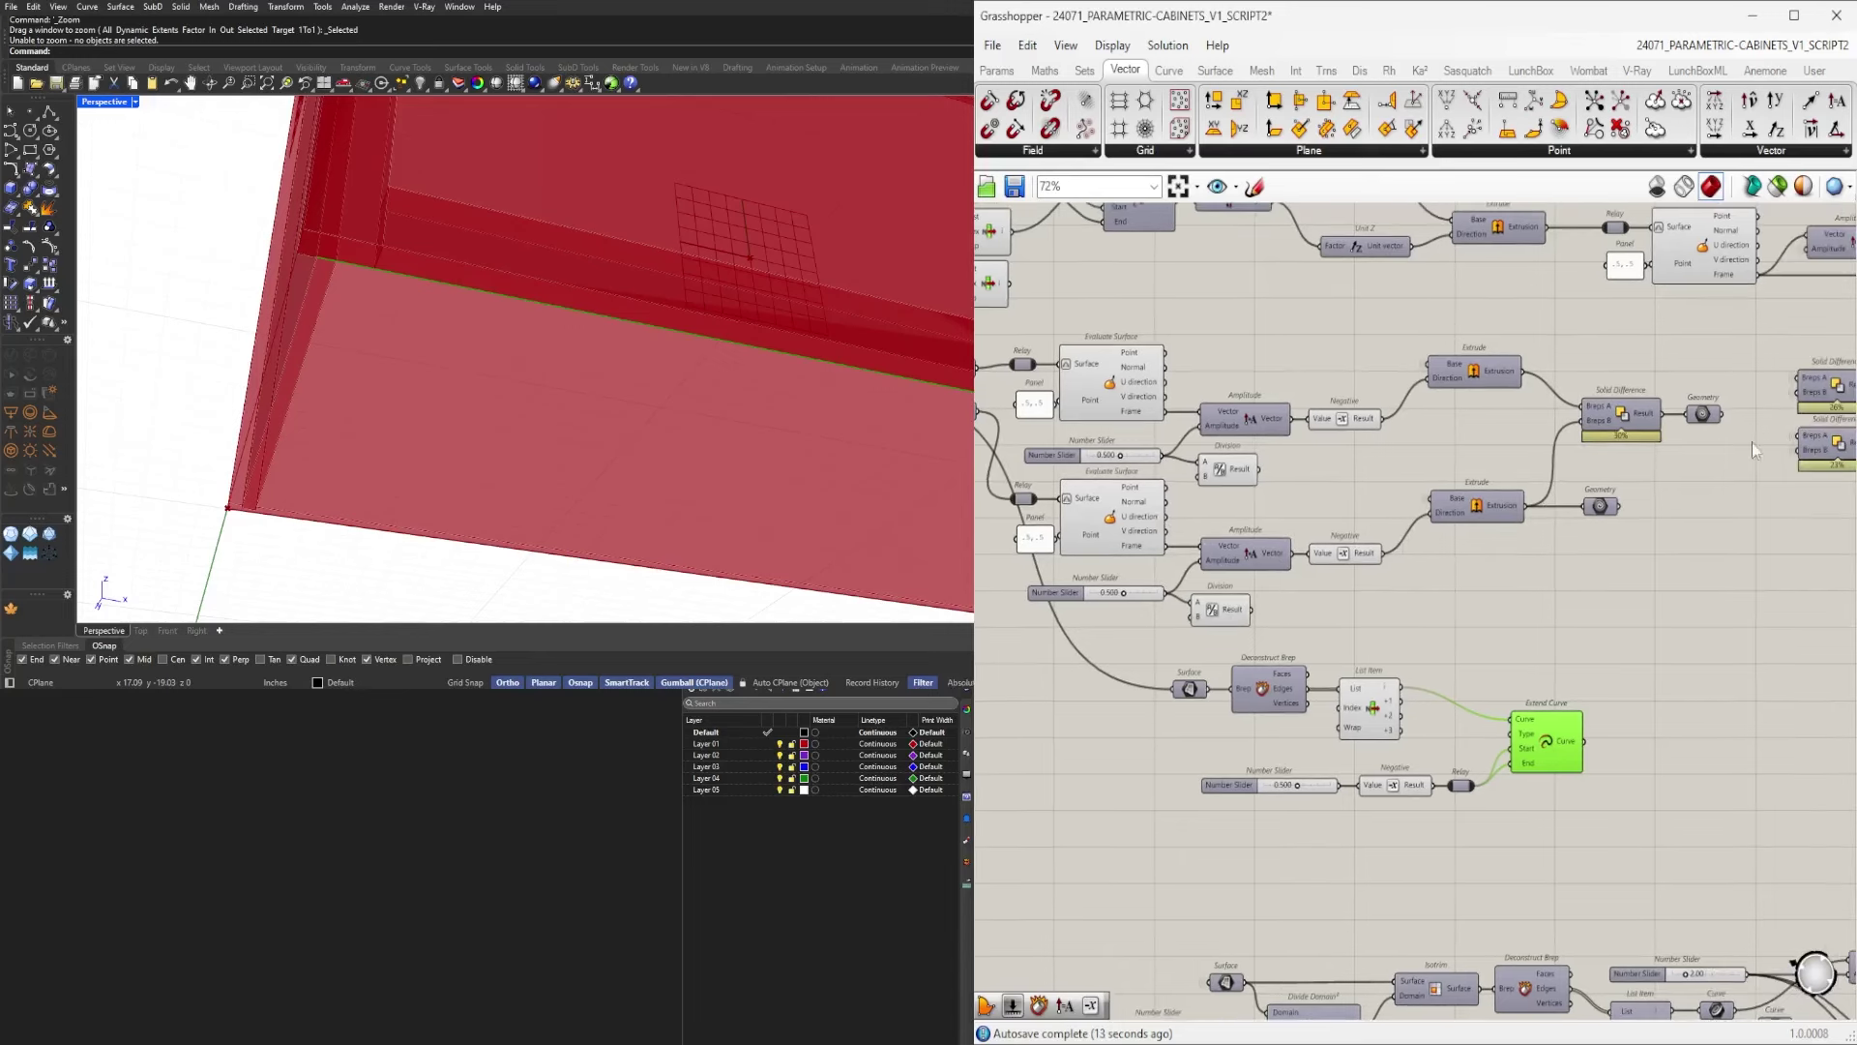
right_drag(1753, 253, 1545, 288)
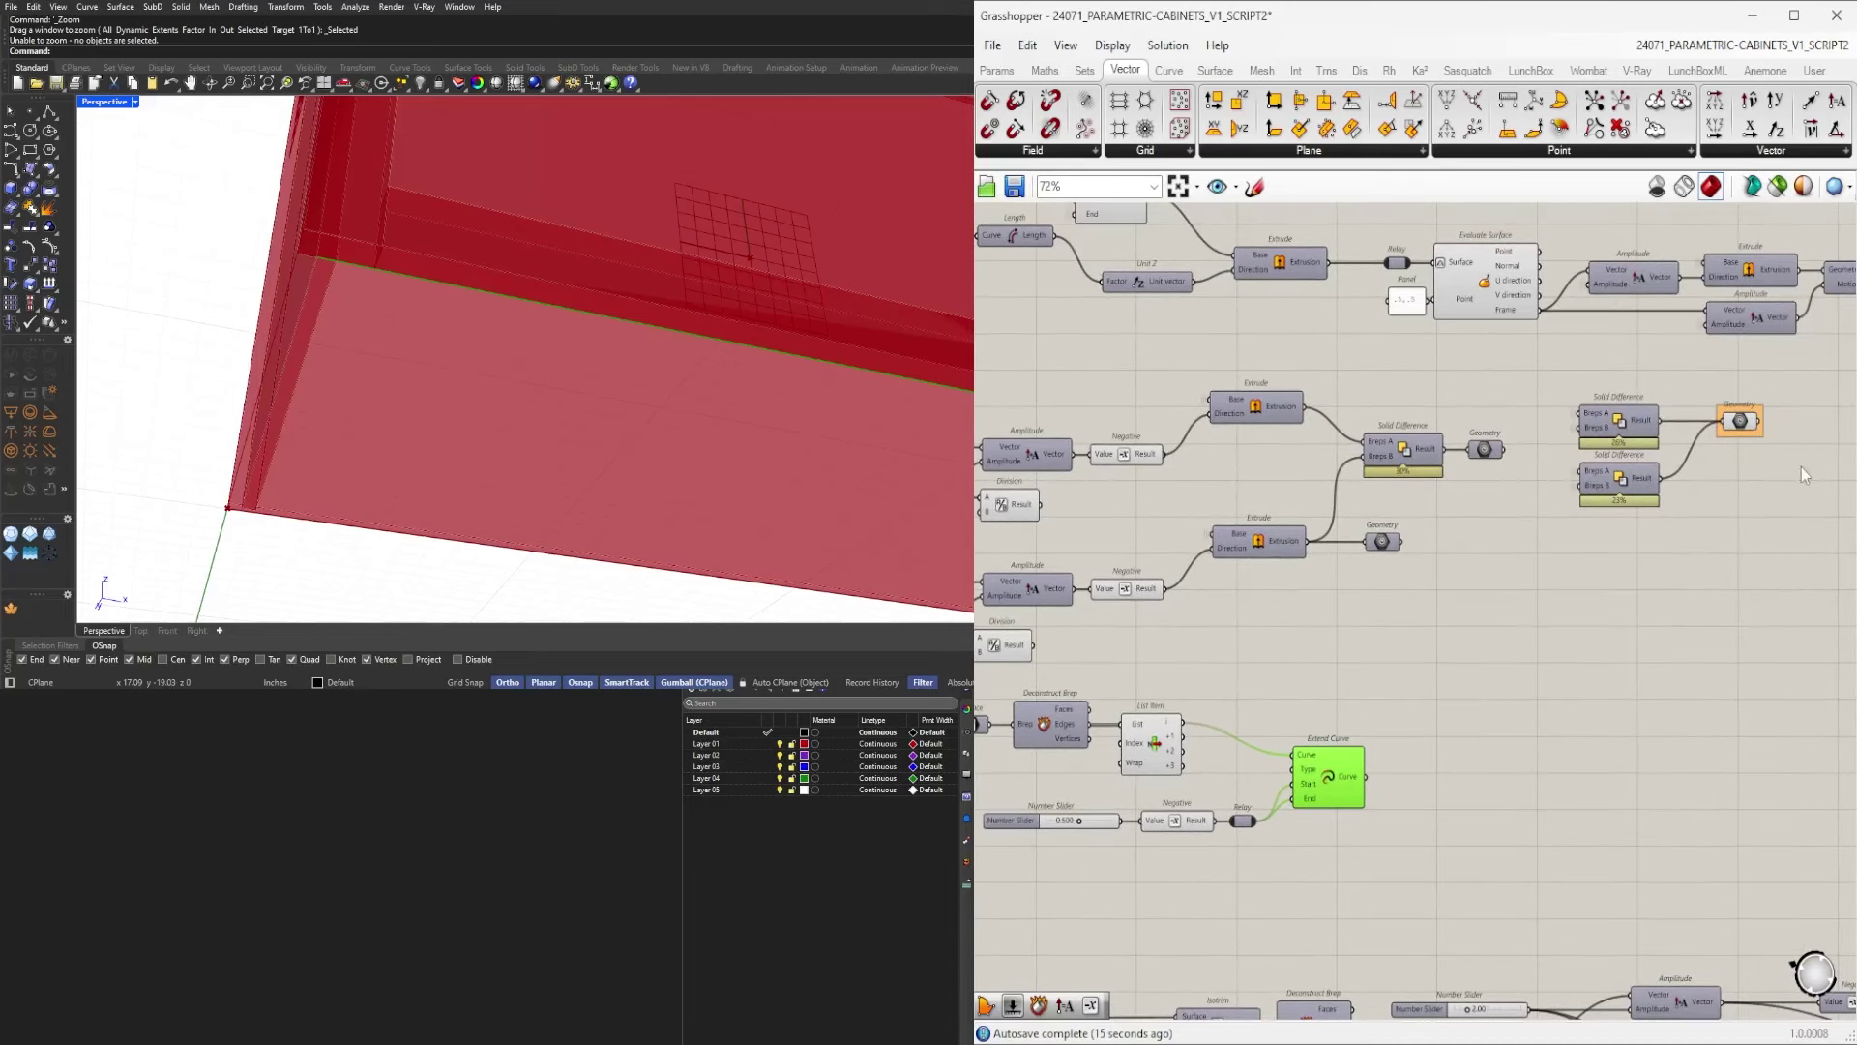
Examine the merged Solid Difference geometry and the two 0.500 sliders above the upper Evaluate Surface to identify the thickness inputs.
click(1739, 420)
scroll(1550, 420, down, 2)
right_drag(1774, 344, 1507, 488)
drag(1646, 465, 1610, 406)
scroll(1422, 354, up, 5)
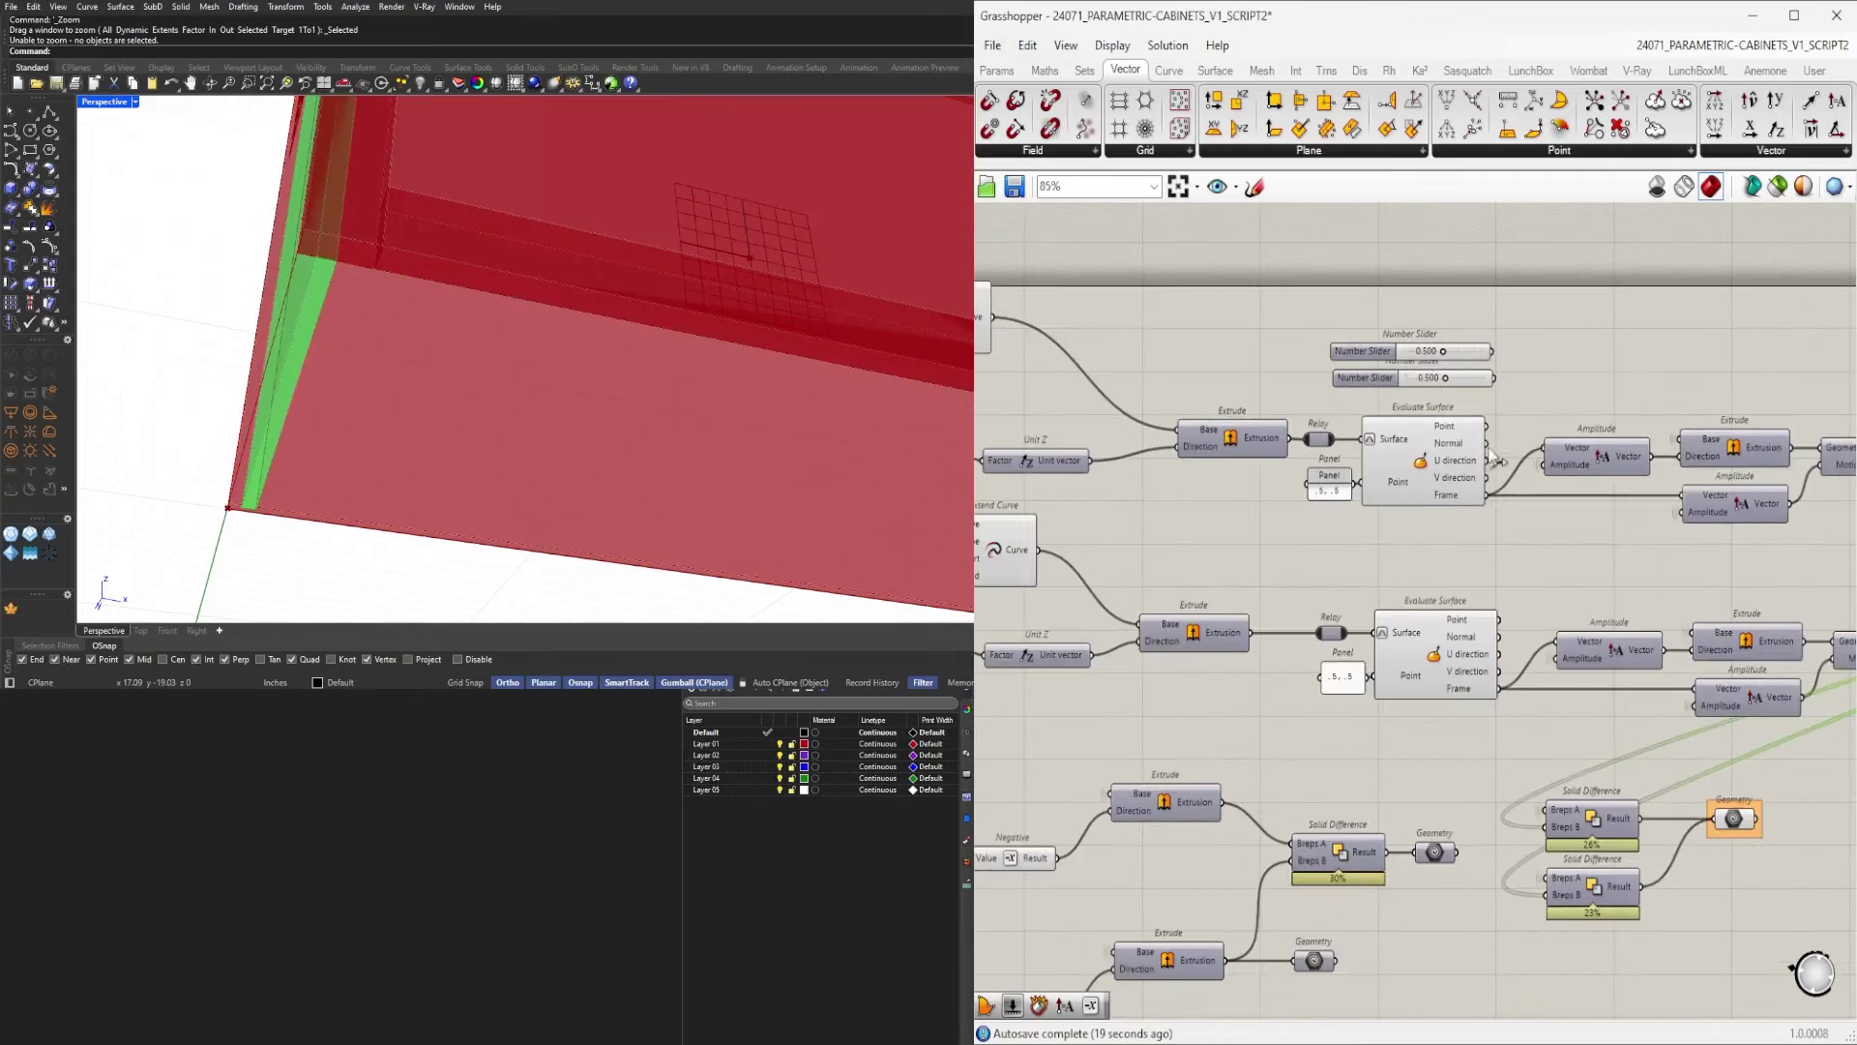
drag(1465, 306, 1382, 397)
right_drag(1611, 362, 1467, 403)
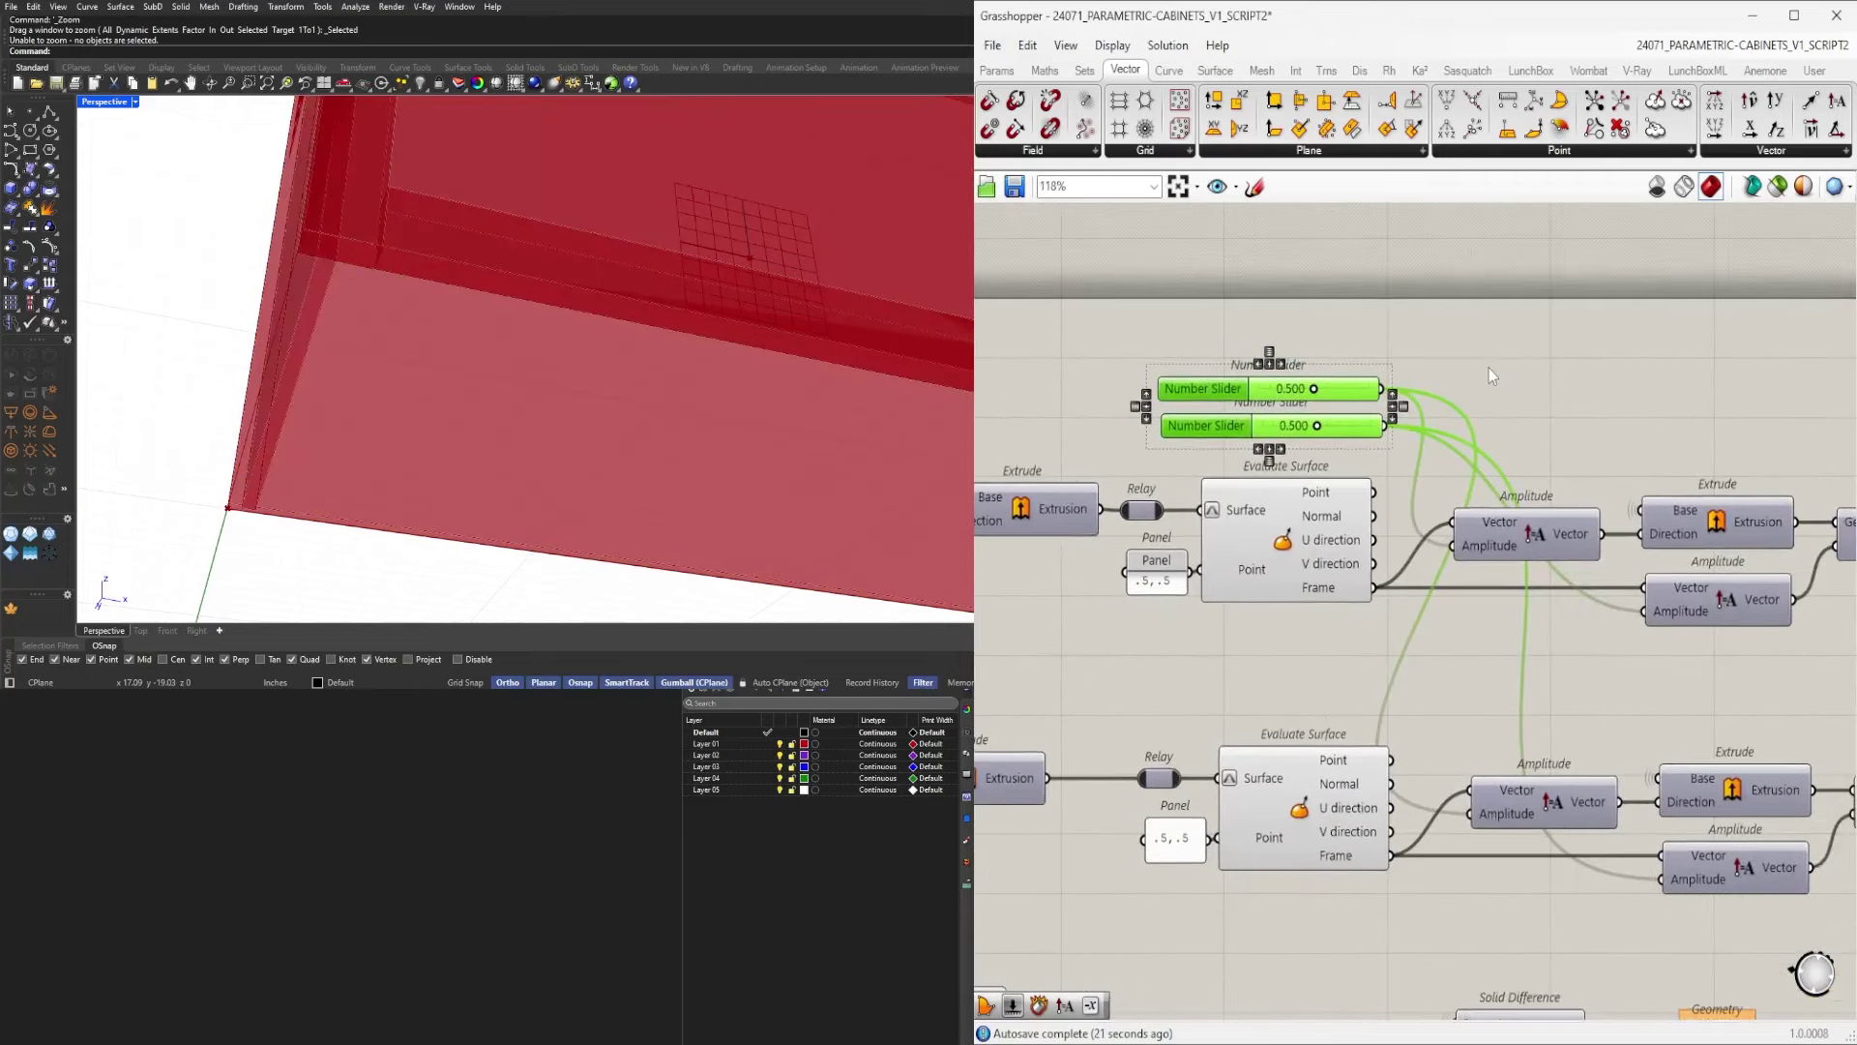
click(1313, 389)
scroll(1313, 389, up, 4)
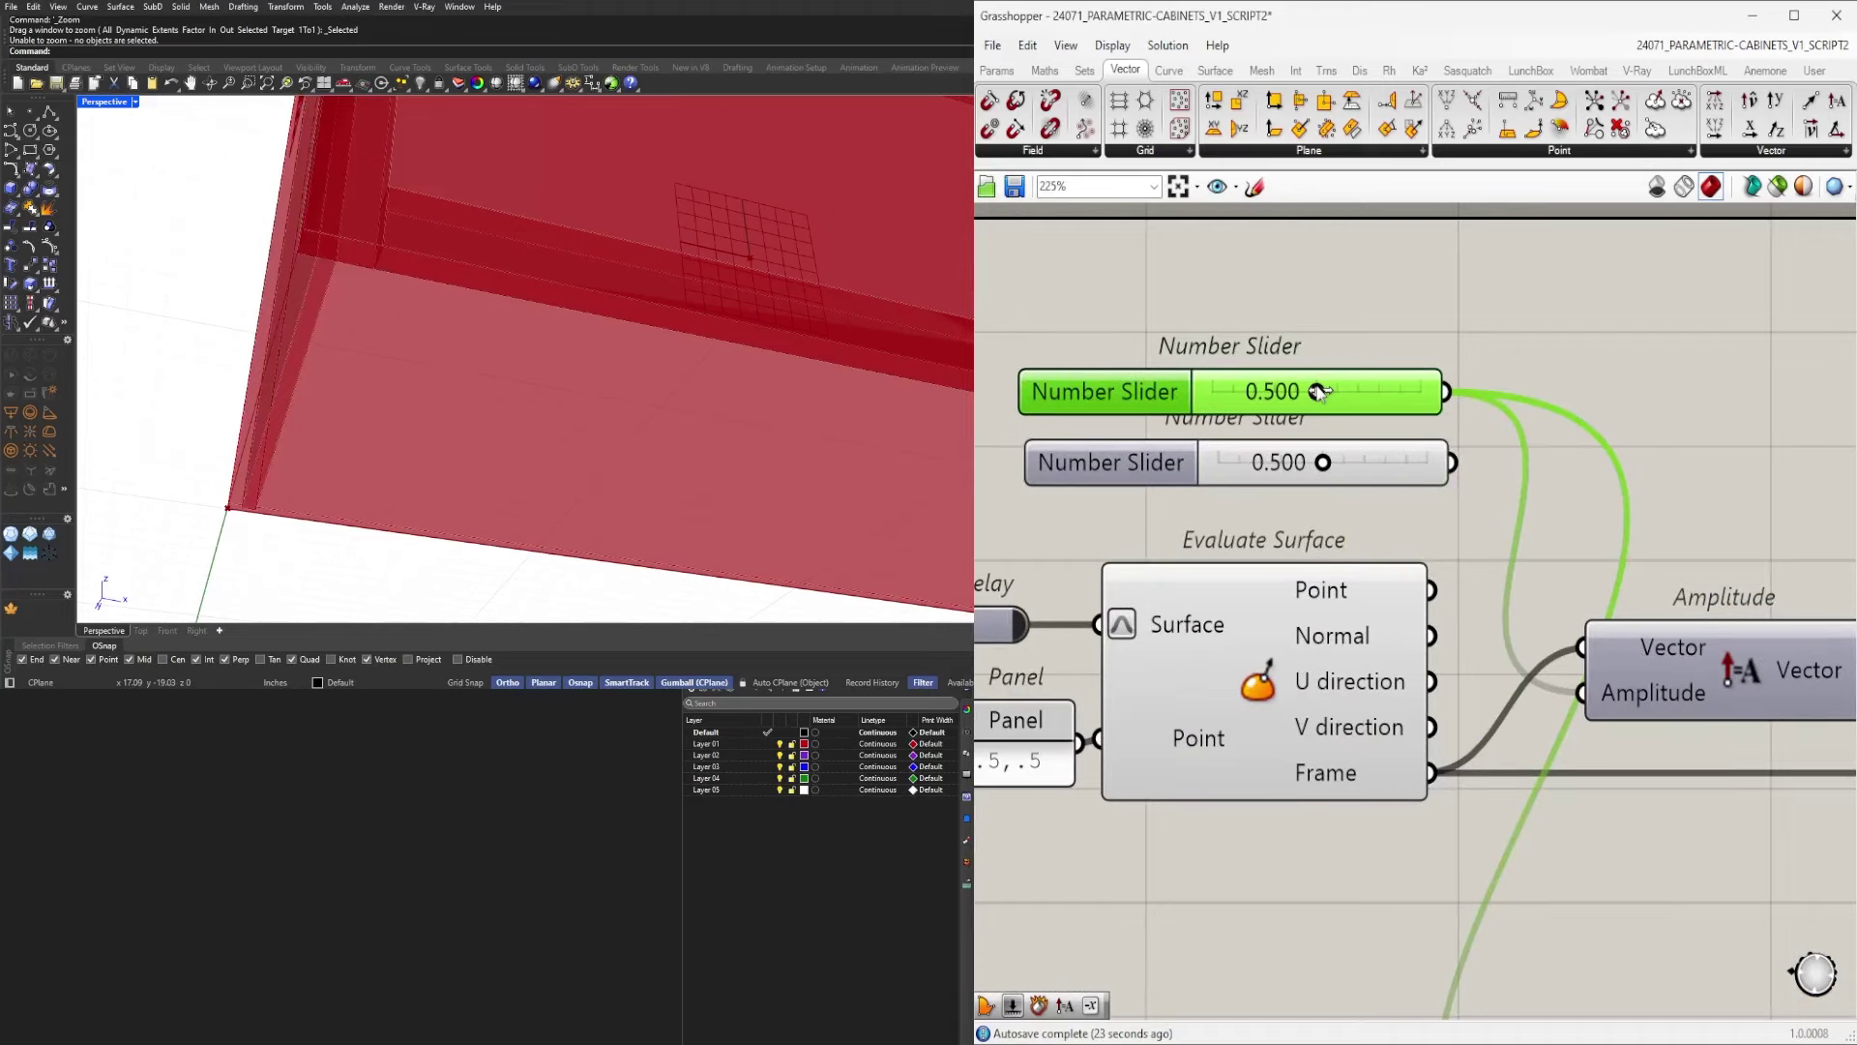
key(ctrl+z)
click(1436, 285)
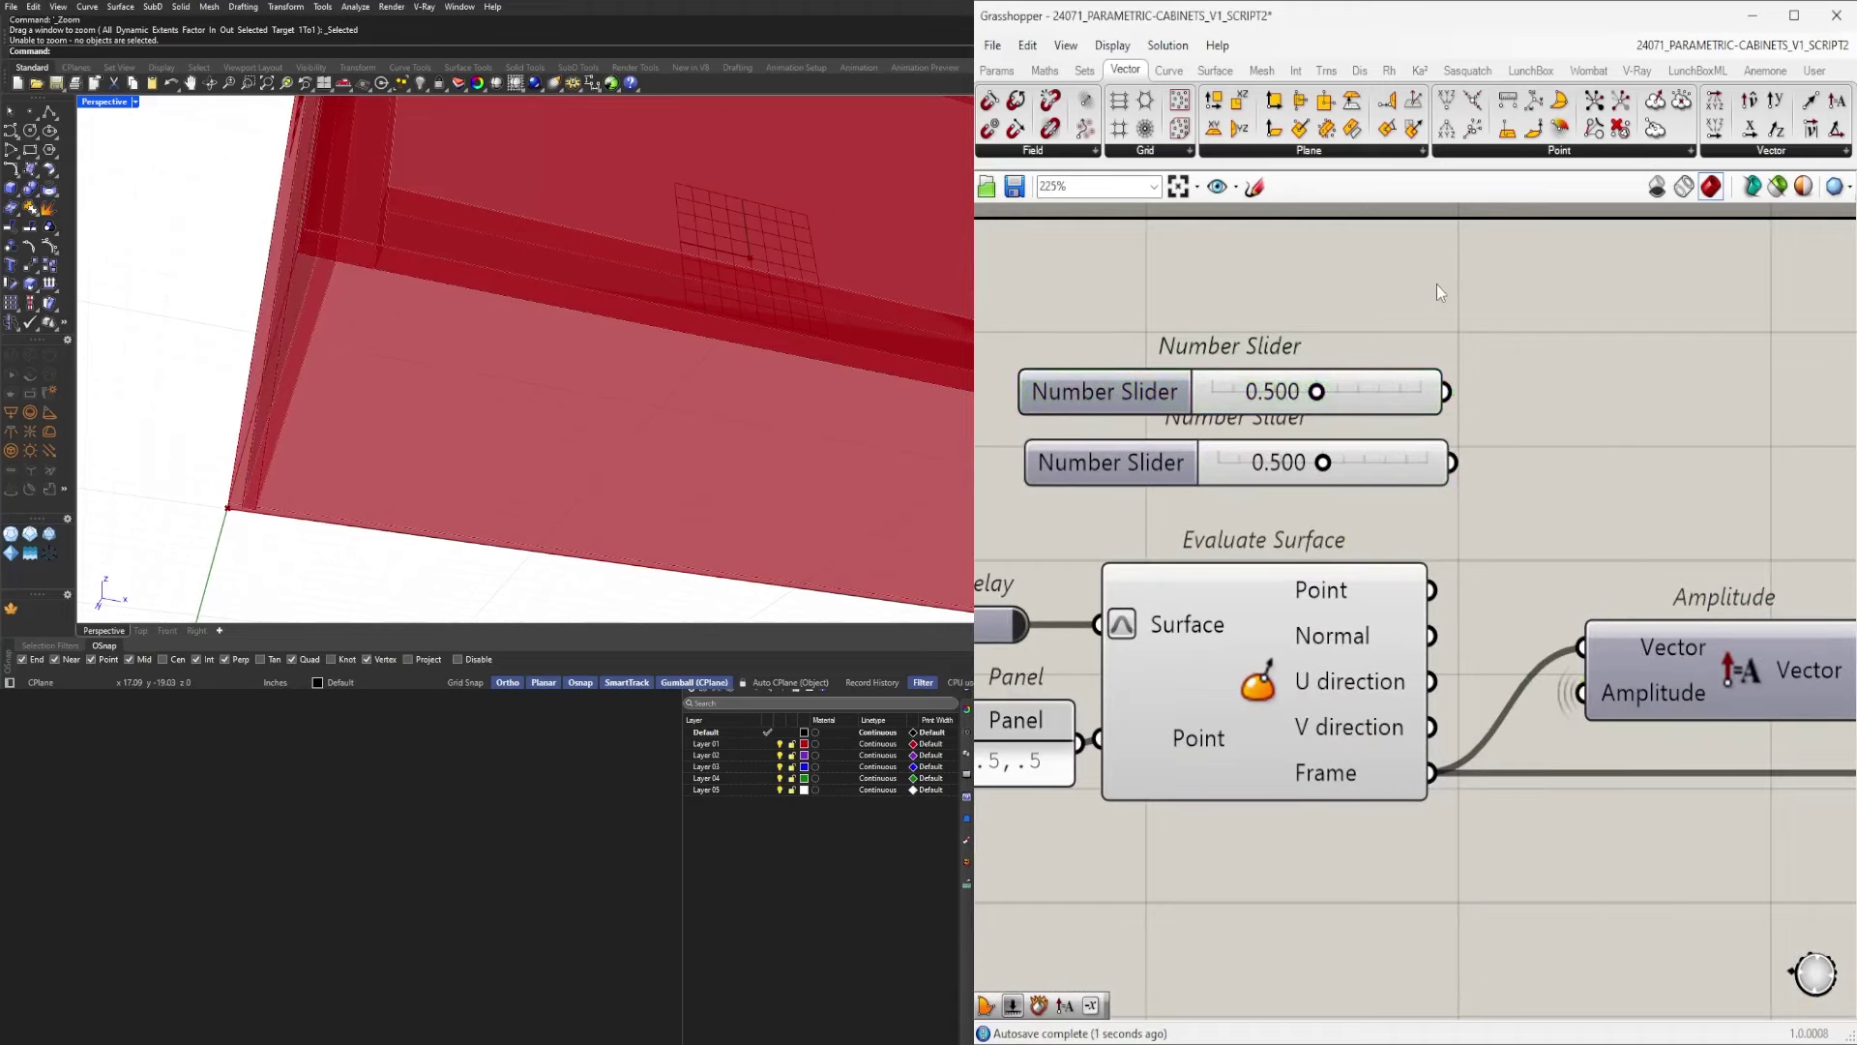
Connect the lower of the two 0.500 sliders to the Negative component's Value and delete the local 0.500 slider feeding it.
scroll(1463, 471, down, 10)
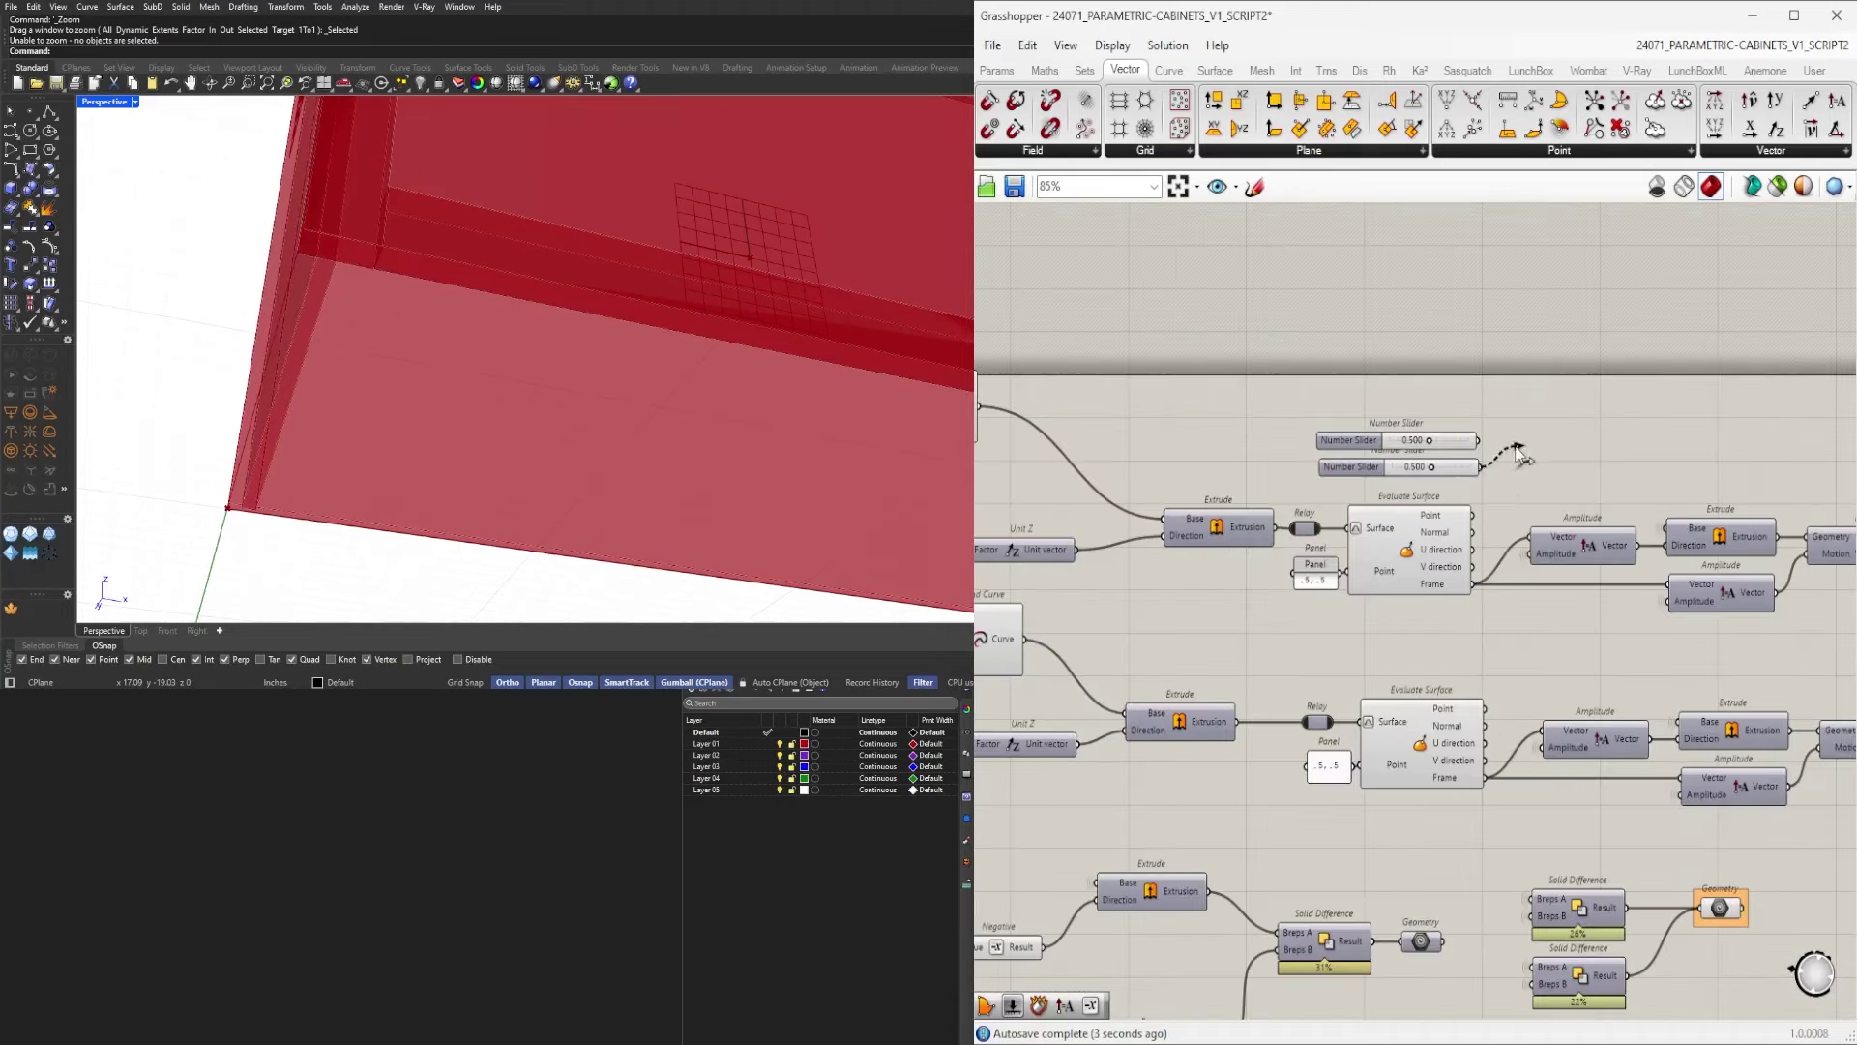
drag(1528, 451, 1384, 740)
scroll(1361, 745, up, 4)
scroll(1364, 752, up, 3)
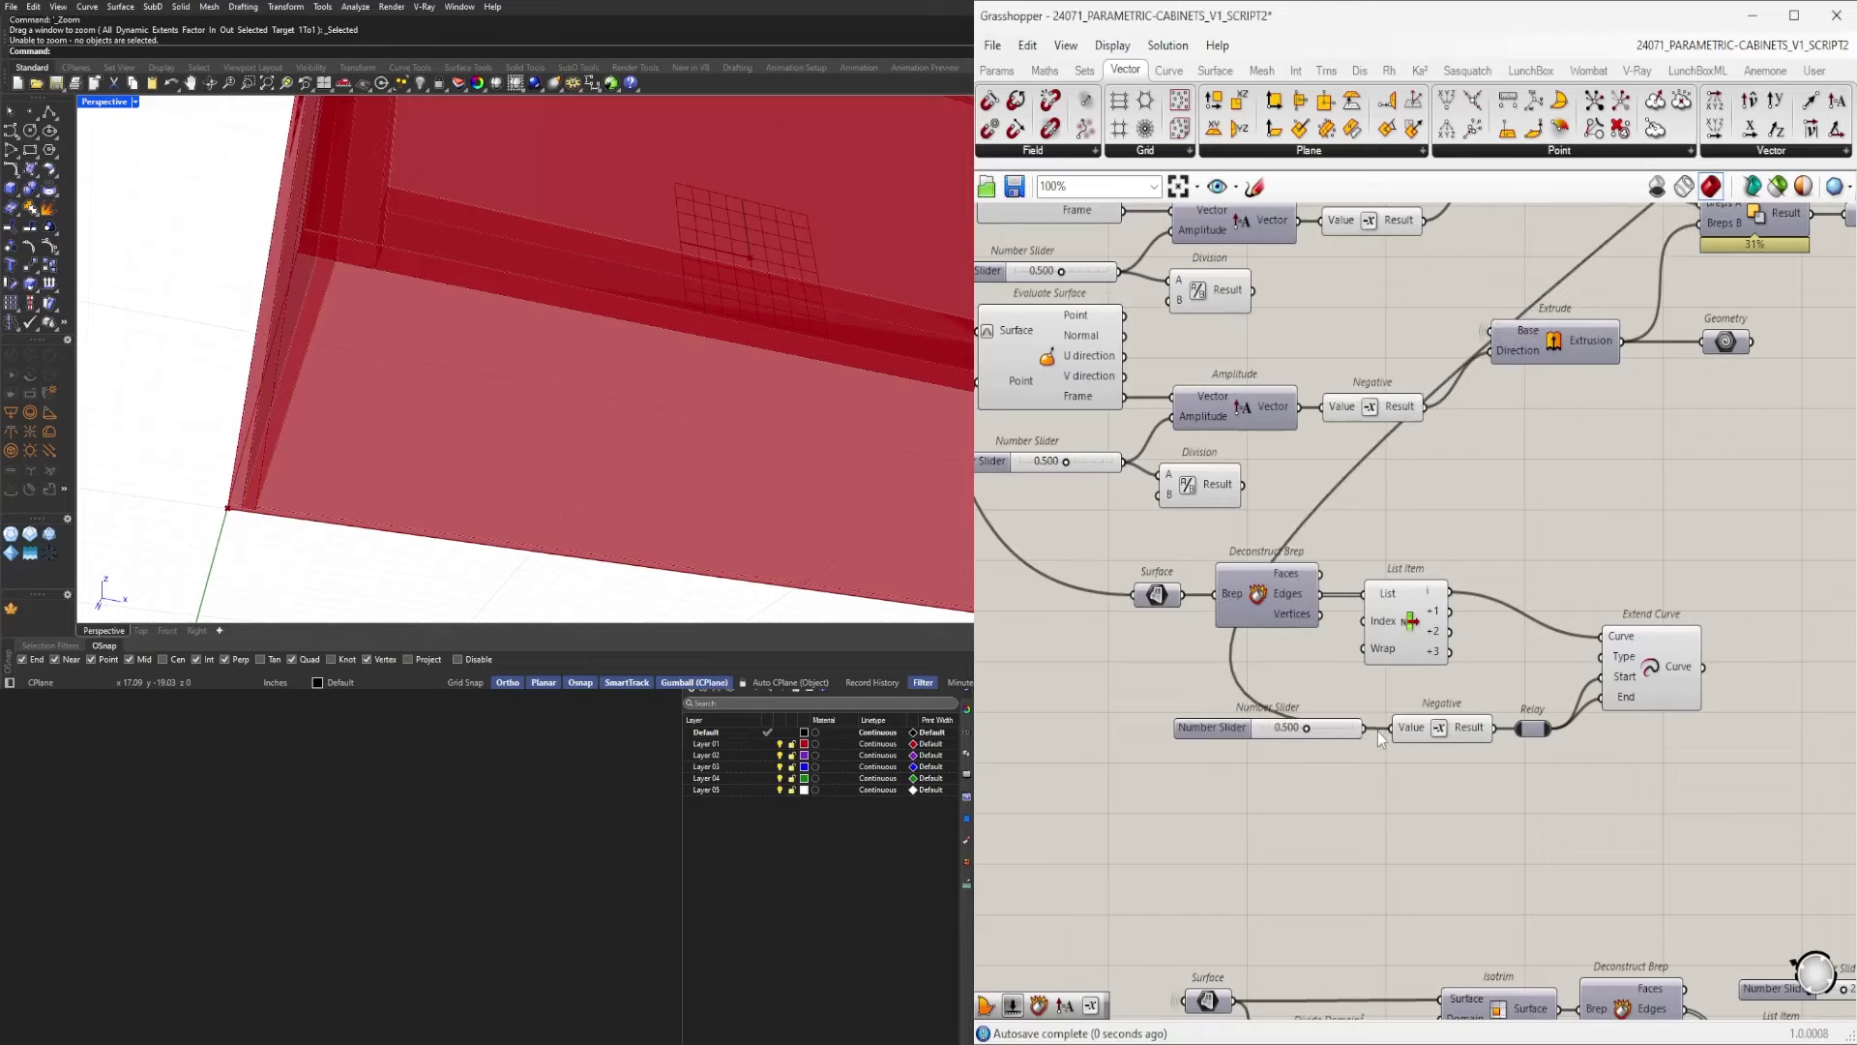
key(Delete)
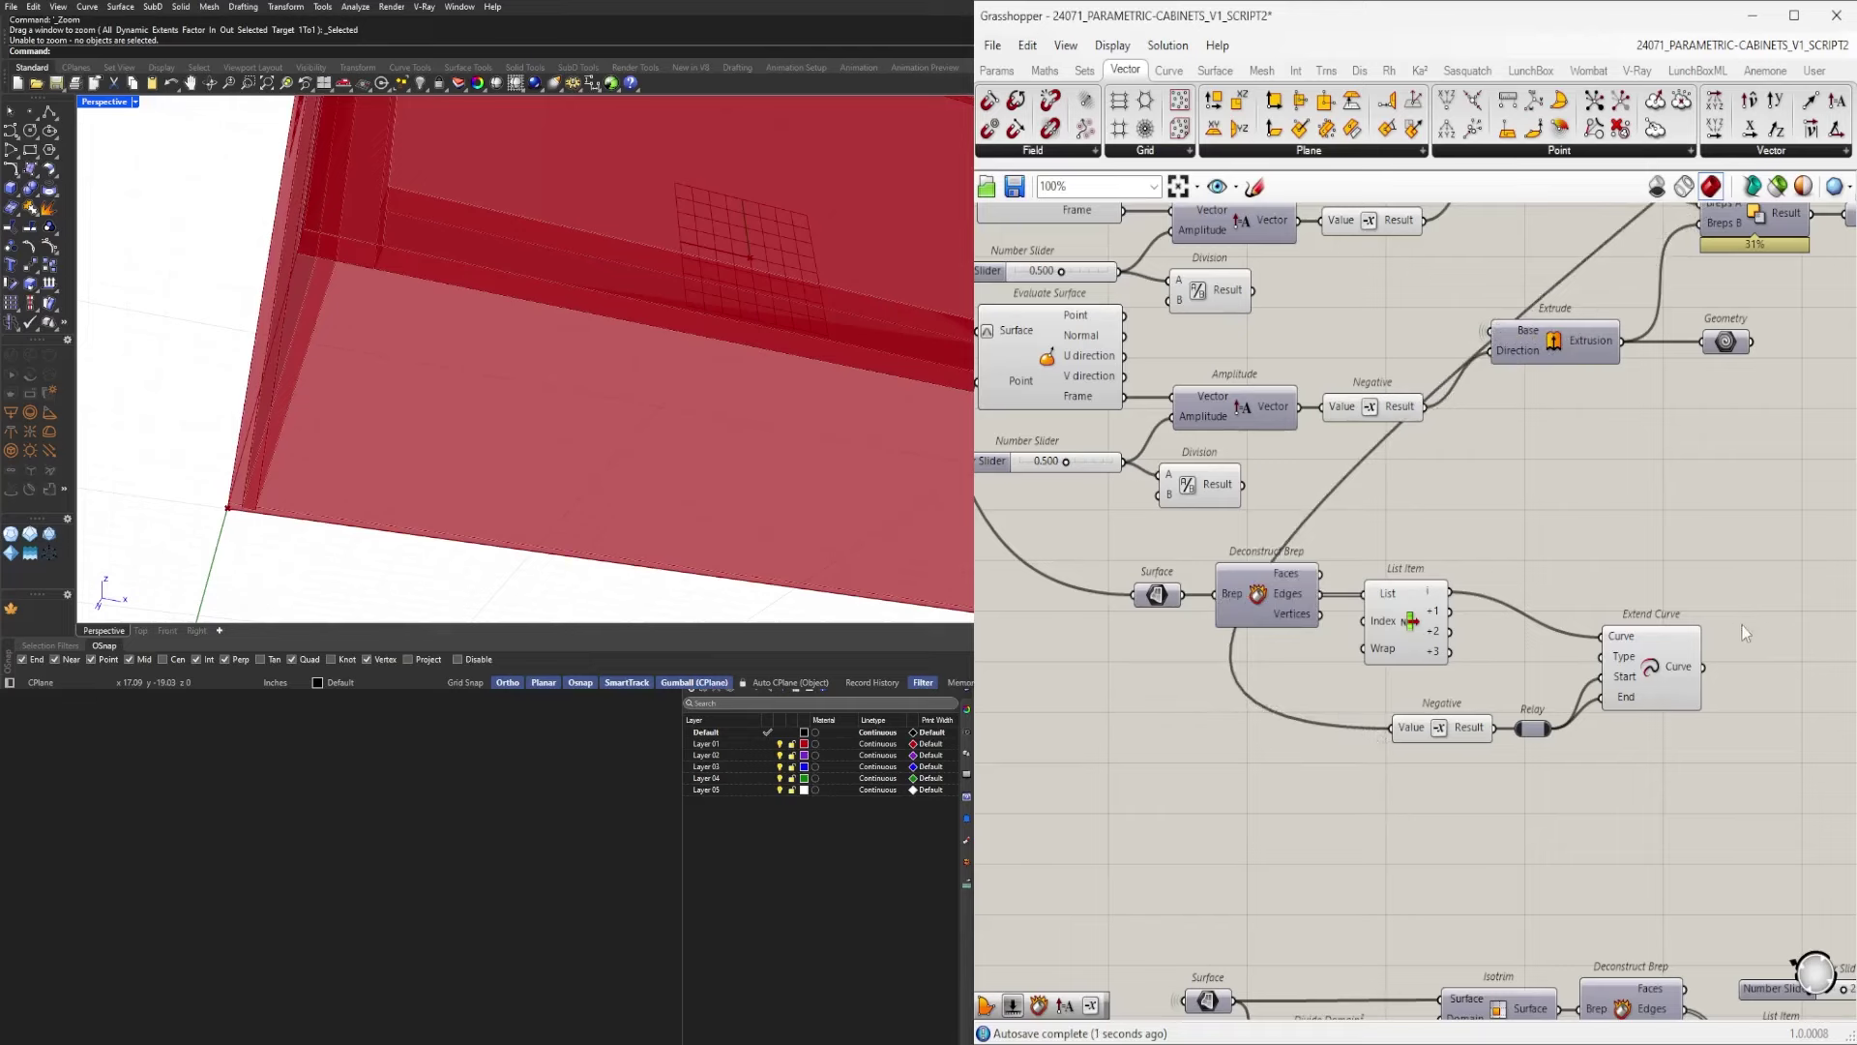
Toggle the Extend Curve's preview off and on to check the shortened edge.
click(1657, 675)
scroll(1664, 769, up, 2)
middle_click(1404, 739)
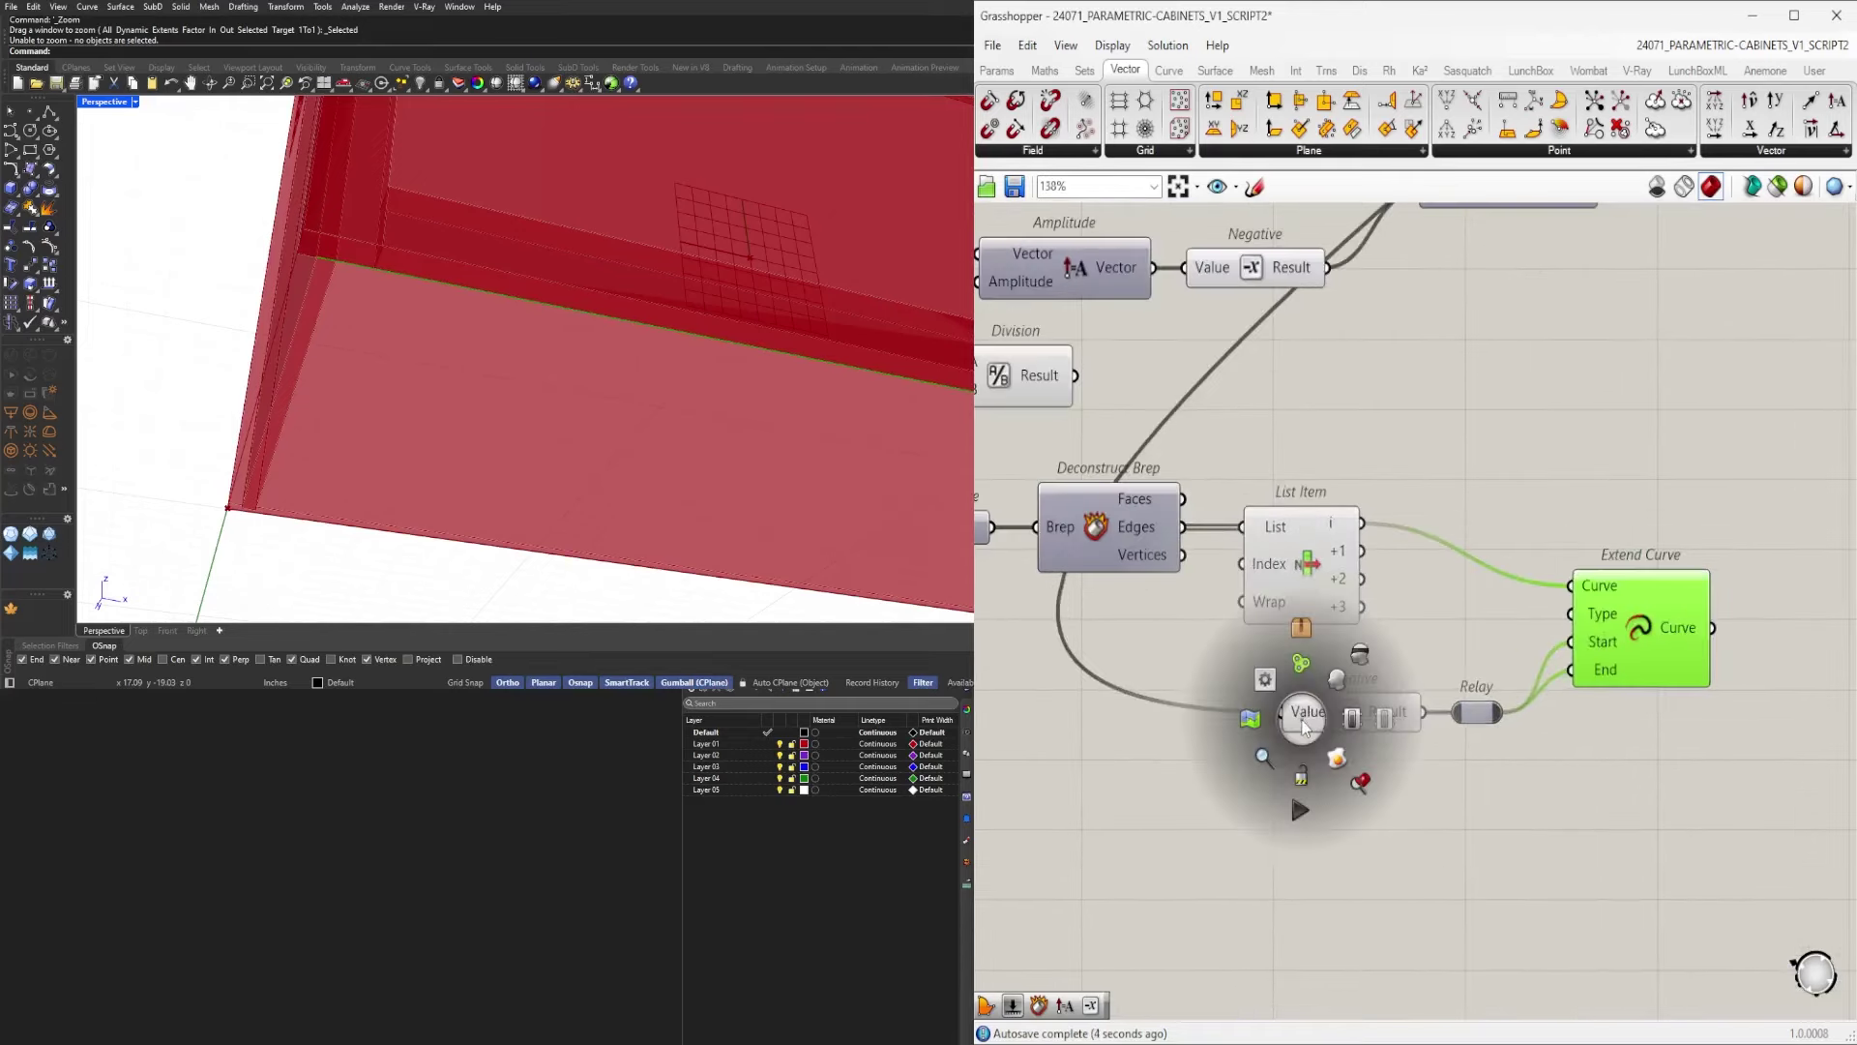
click(1362, 661)
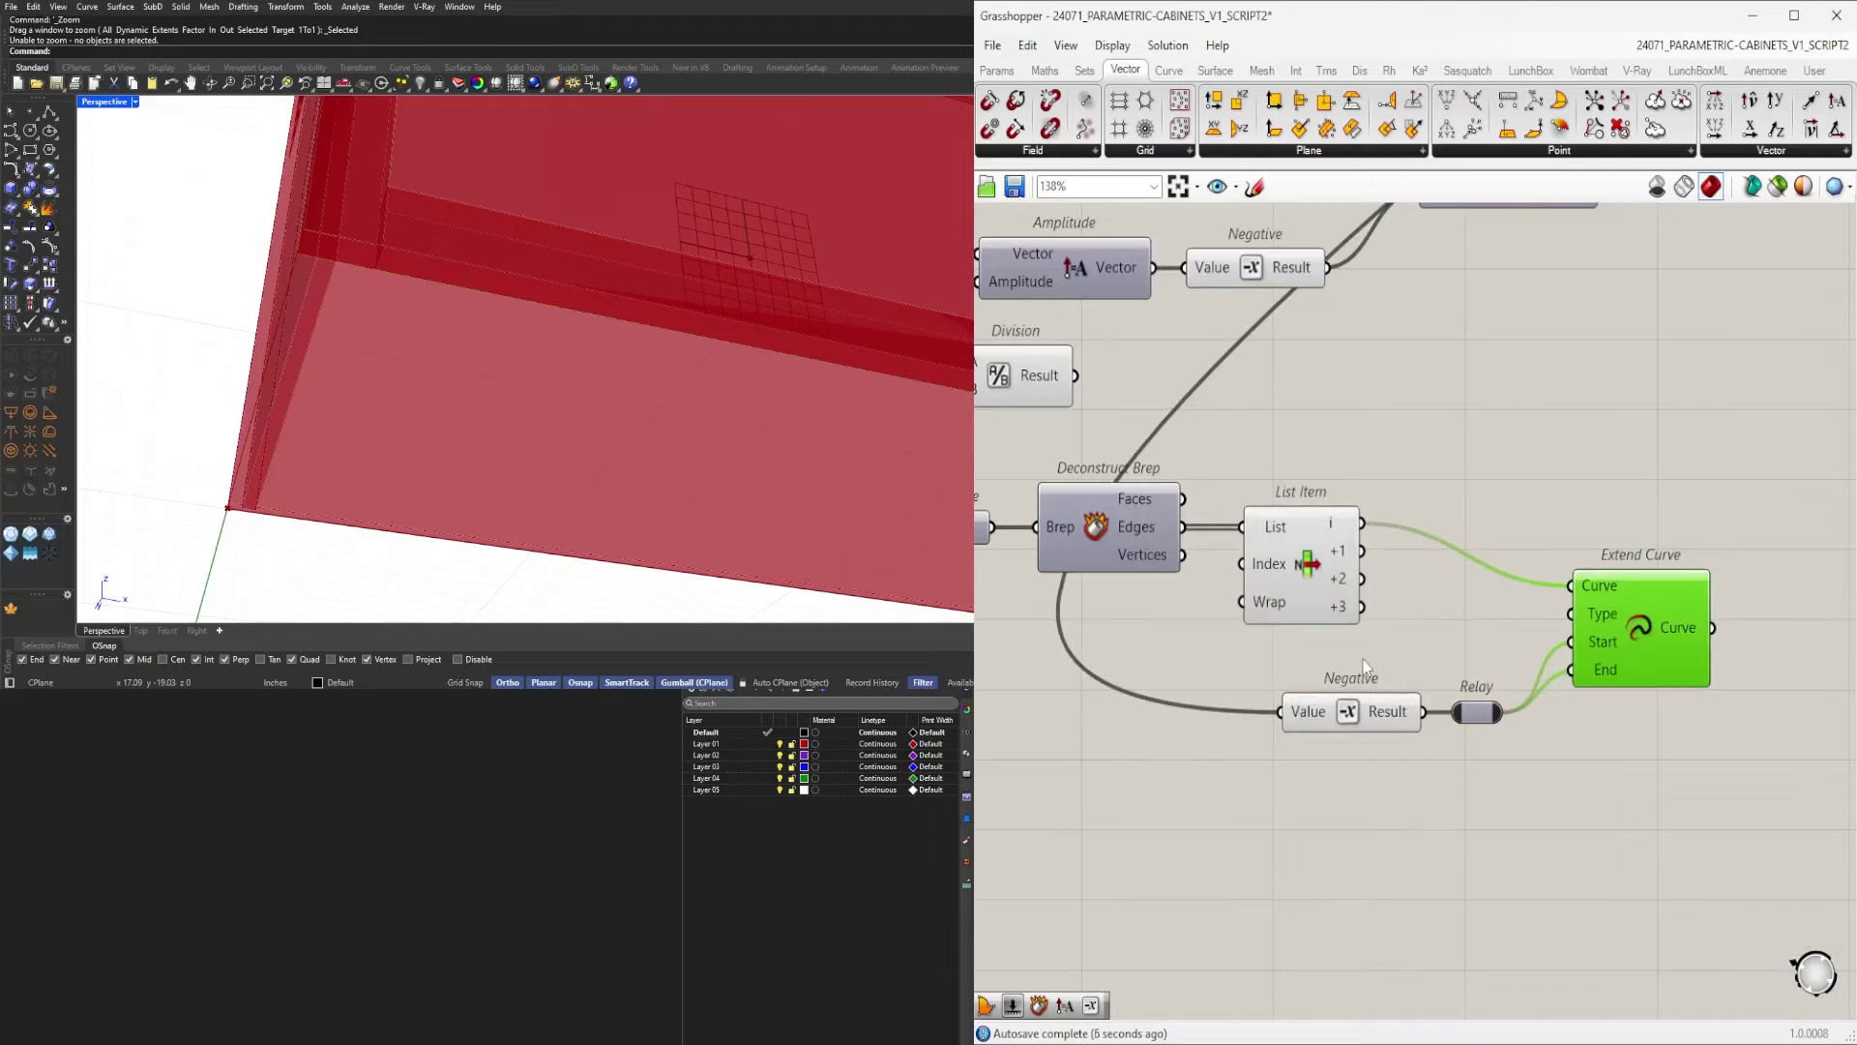
middle_click(1393, 646)
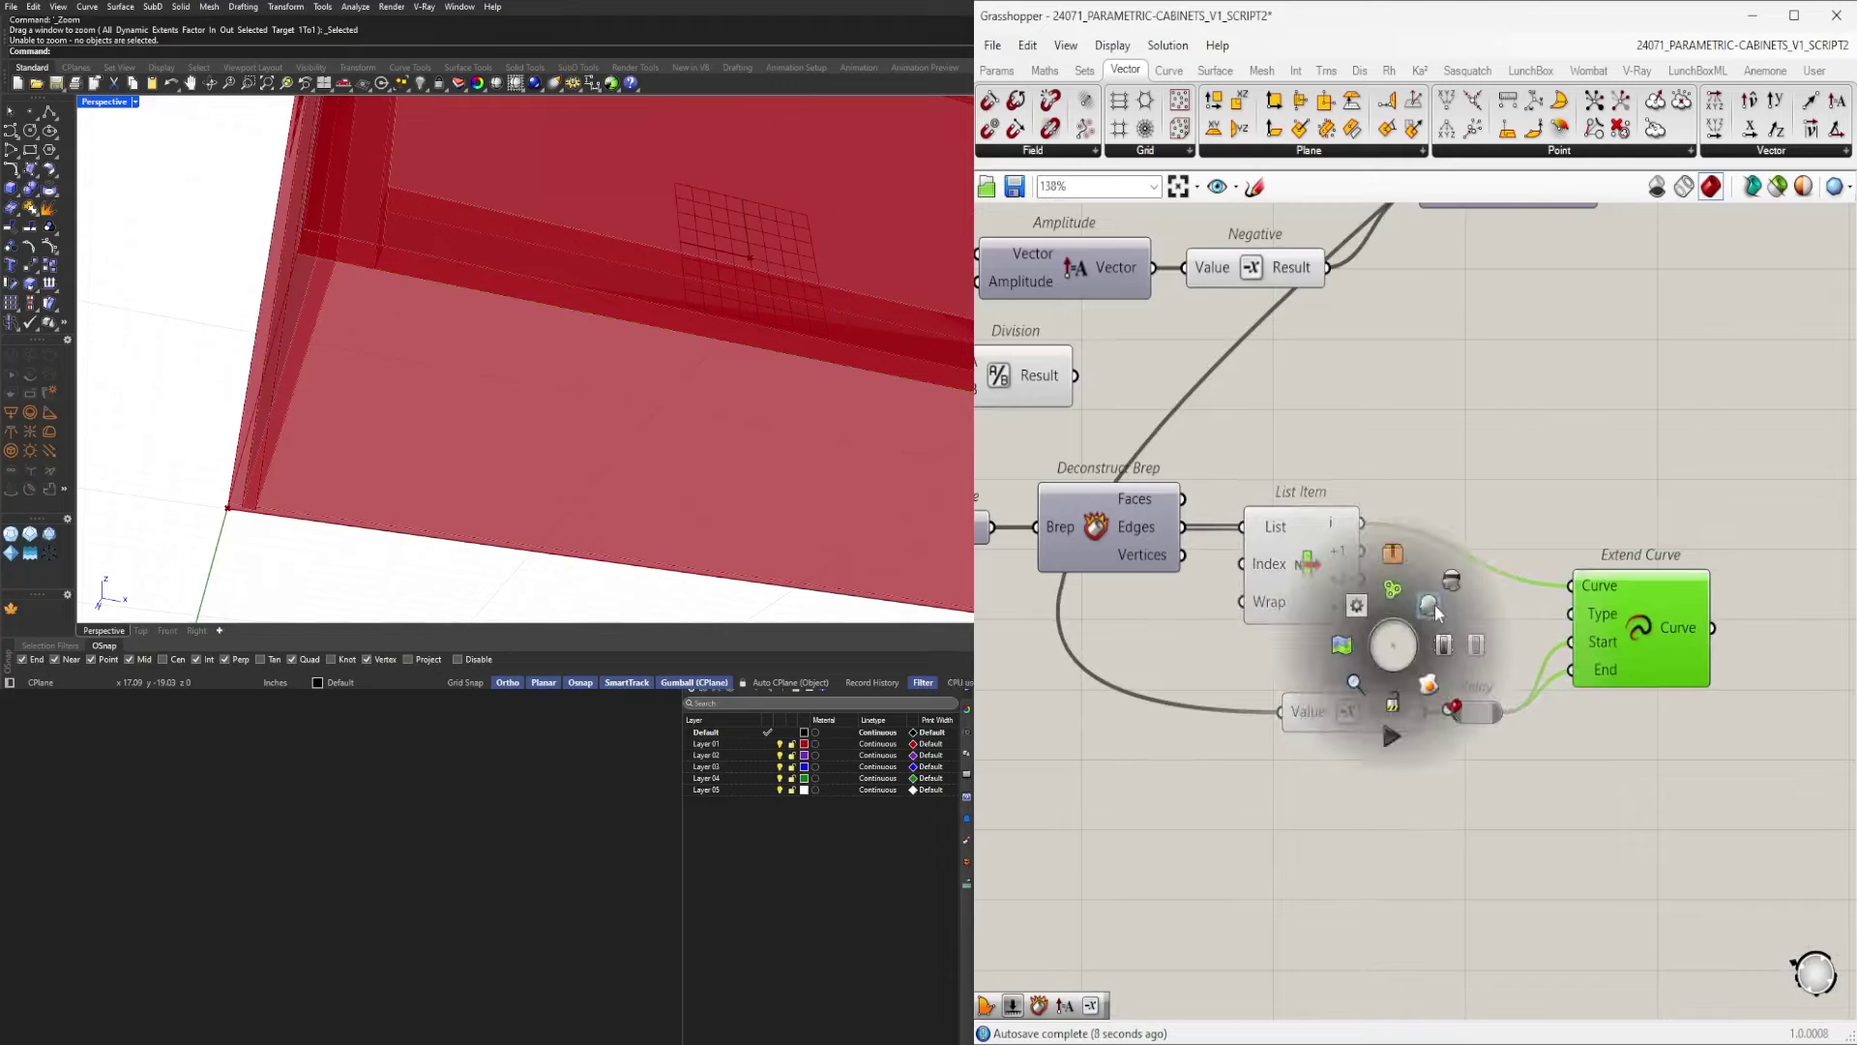
click(1430, 607)
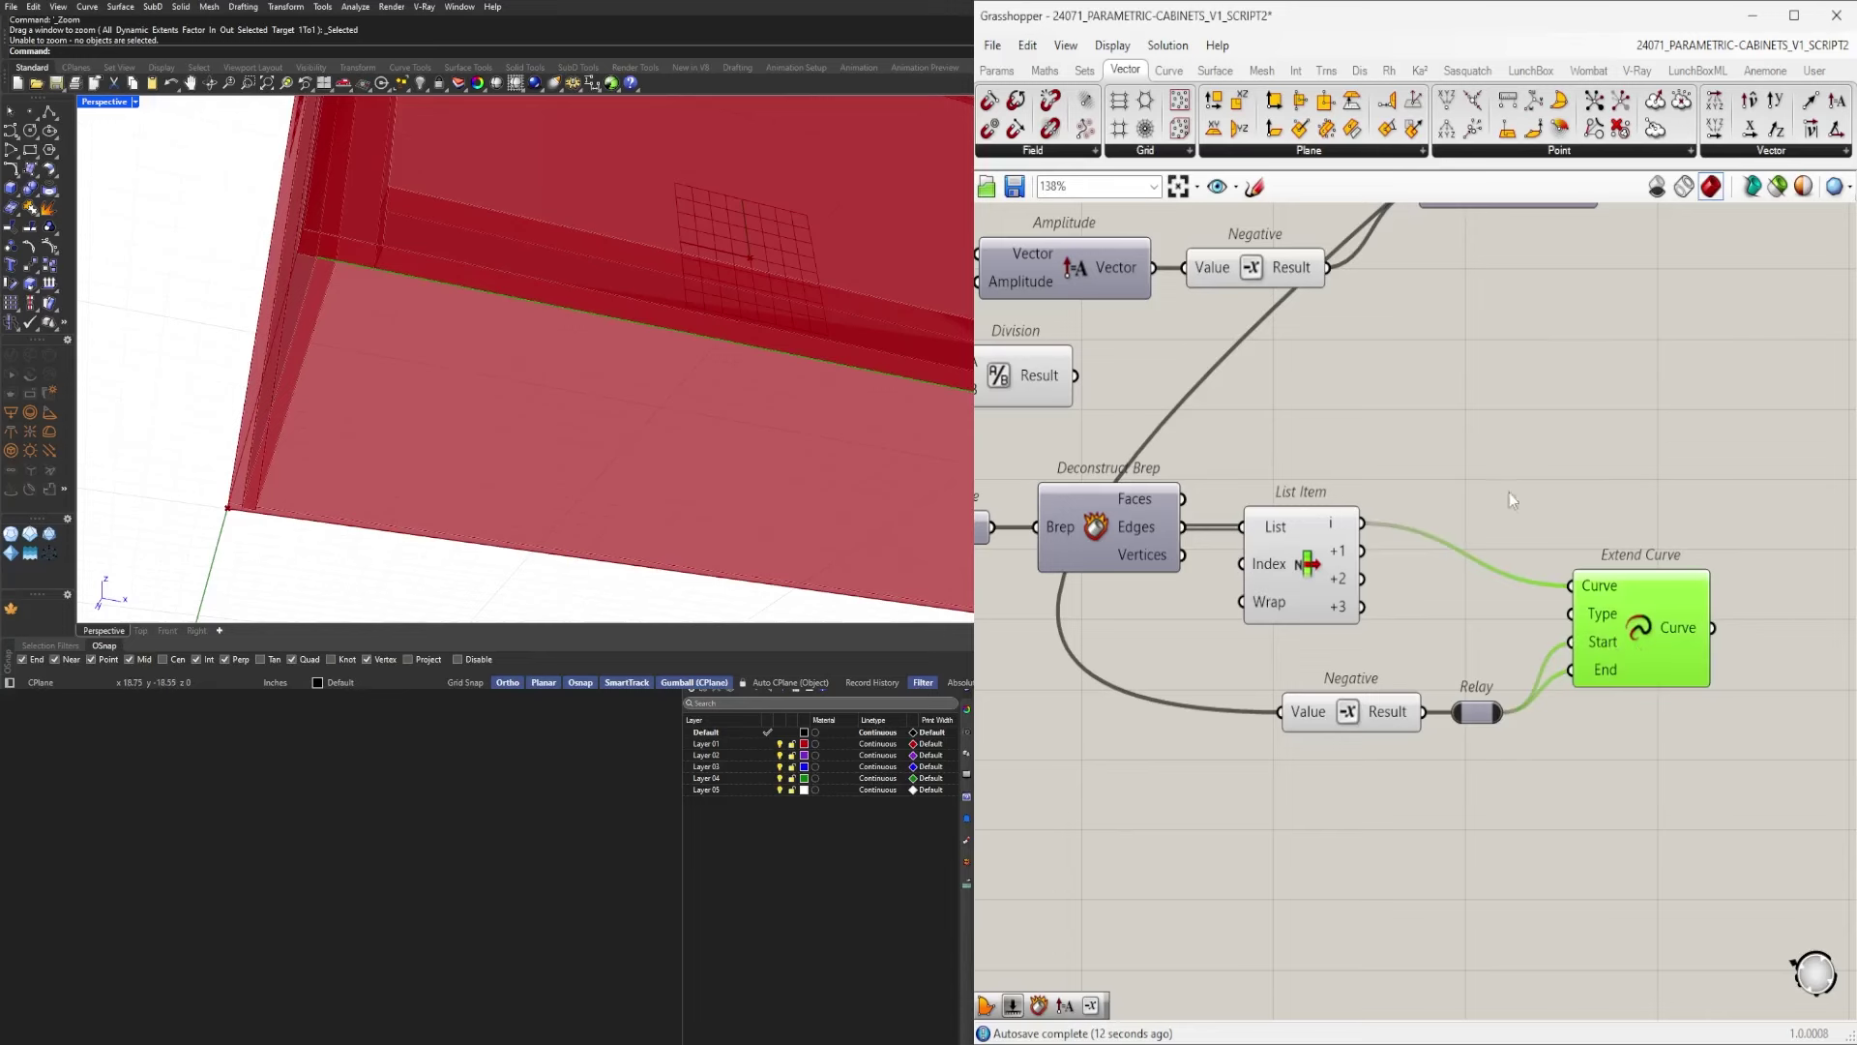
Hide the wire that feeds the Negative component's Value input.
scroll(1510, 493, down, 3)
scroll(1401, 761, up, 4)
right_click(1384, 689)
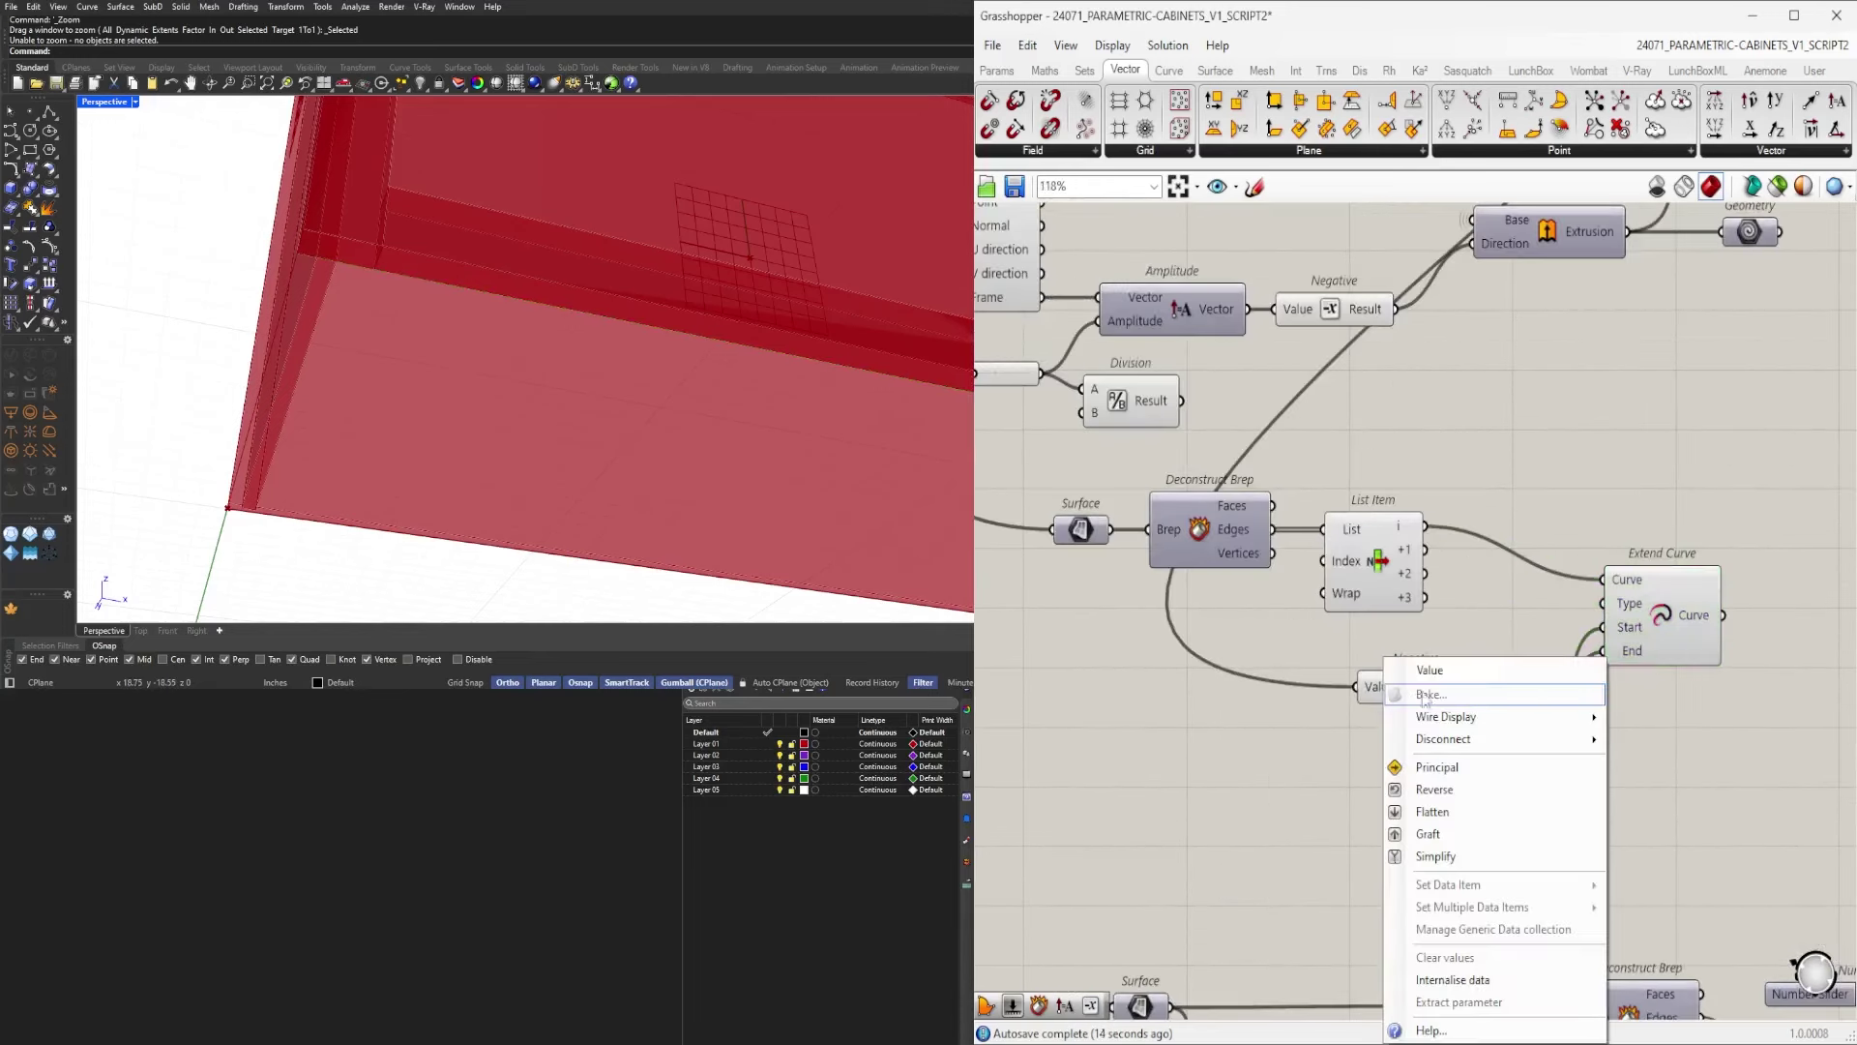
mouse_move(1446, 717)
click(1656, 764)
Align Extend Curve with the List Item output, place Negative below List Item, and position the Relay between them.
drag(1675, 593, 1664, 553)
drag(1627, 781, 1383, 663)
drag(1420, 688, 1382, 647)
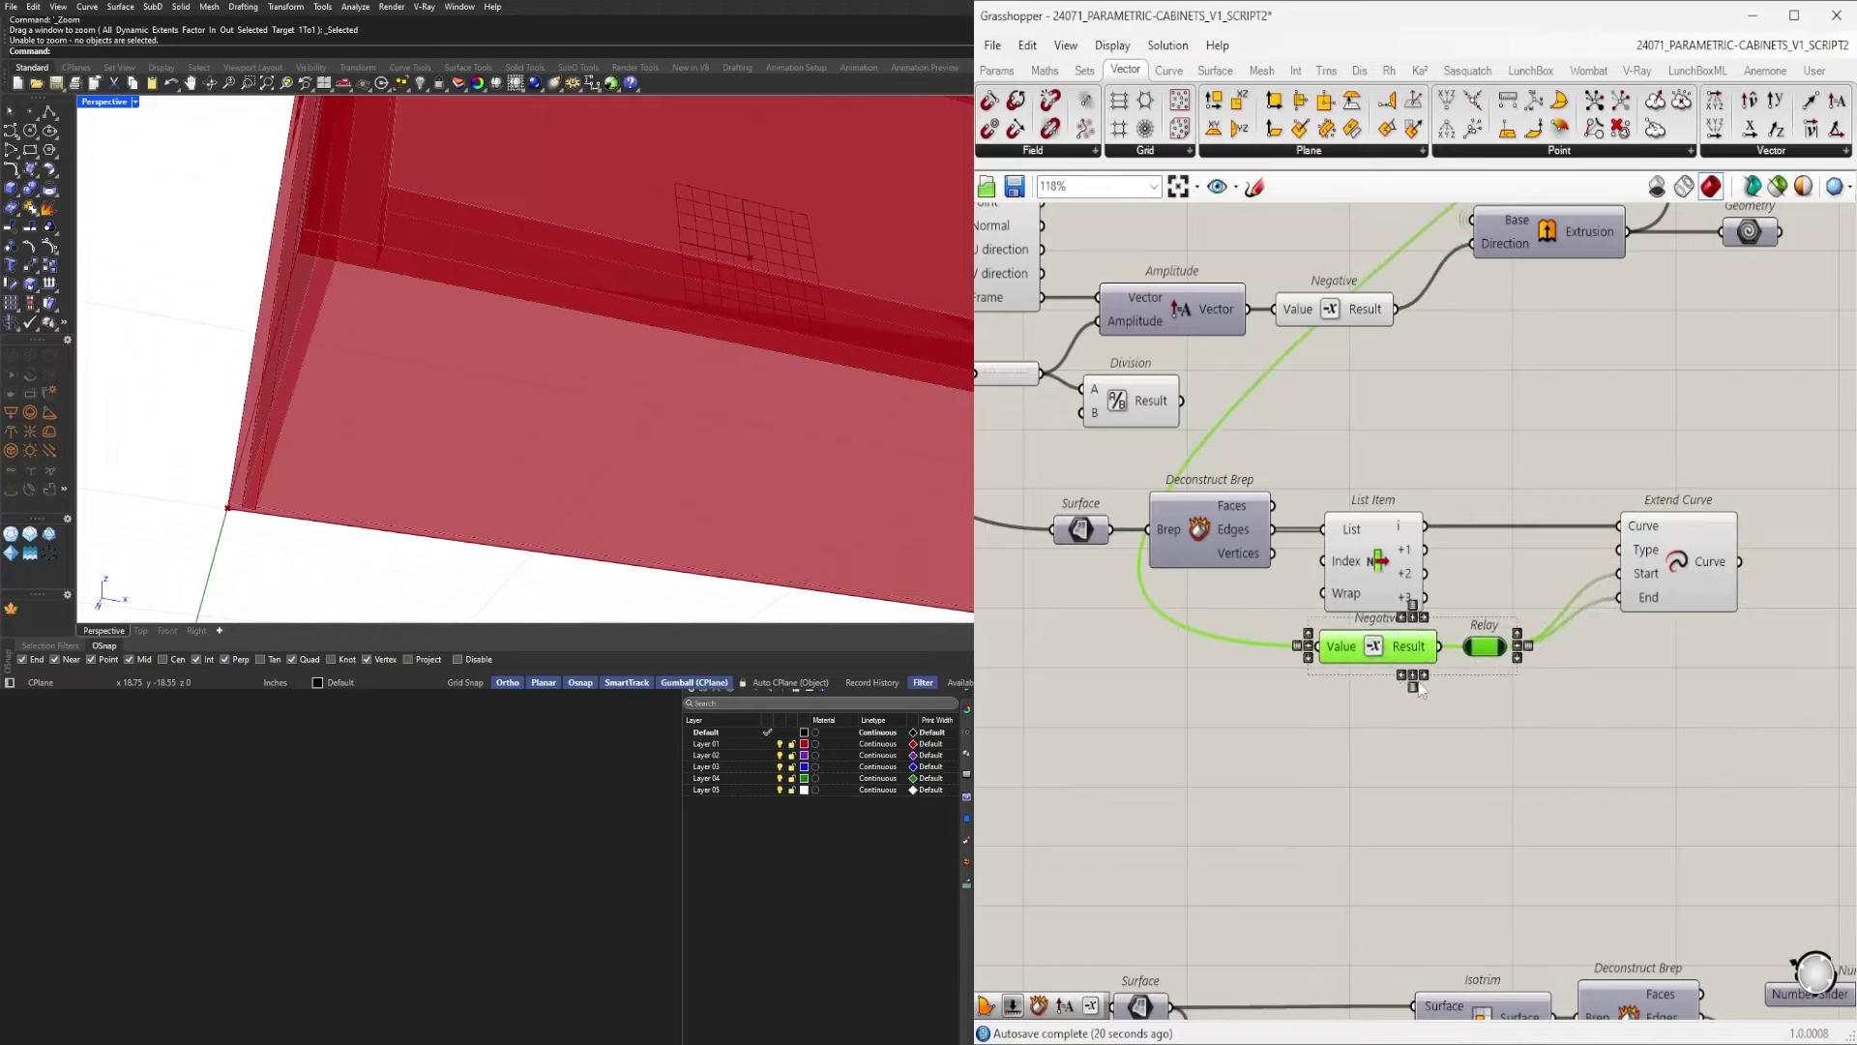
click(1419, 689)
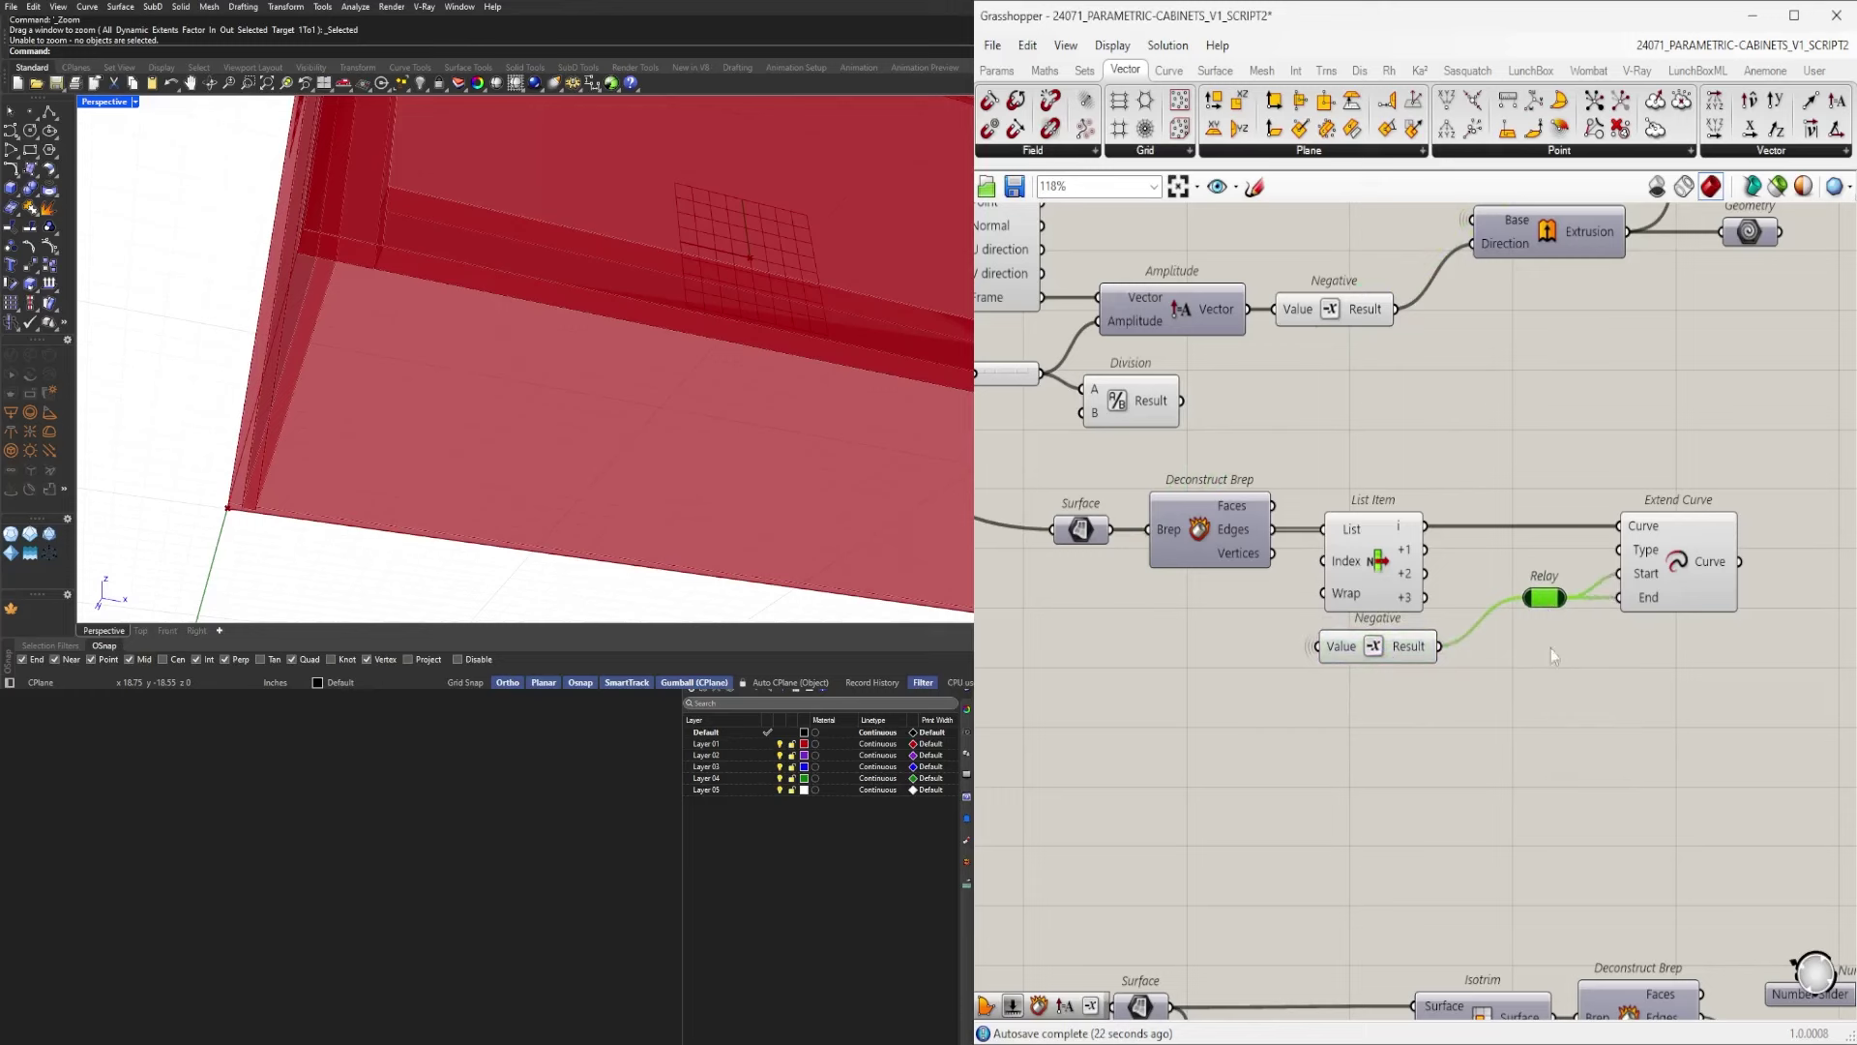
Duplicate the Extend Curve, Relay and Negative group beside the original and connect the first Extend Curve's output to the copy's Curve input.
scroll(1645, 708, down, 2)
right_drag(1644, 708, 1389, 641)
click(1472, 592)
scroll(1473, 593, down, 2)
scroll(1401, 665, up, 1)
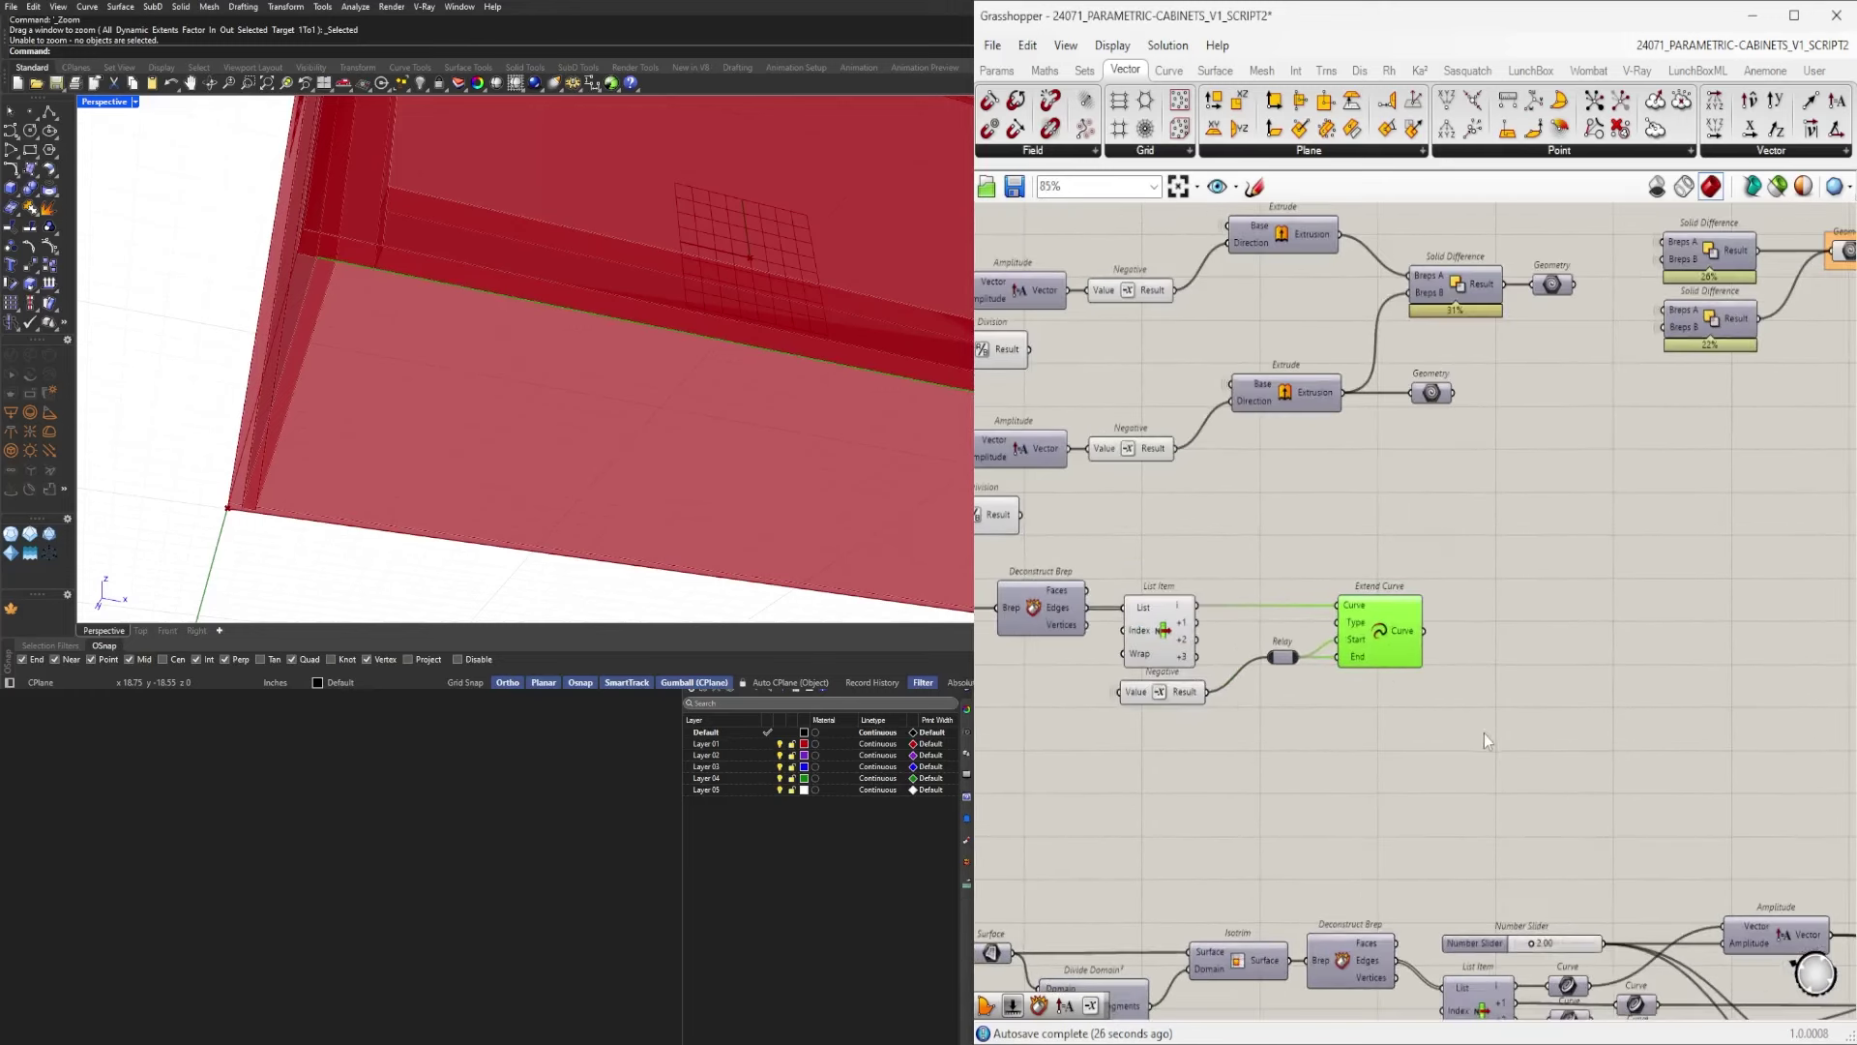
drag(1524, 736, 1264, 545)
shift+click(1161, 691)
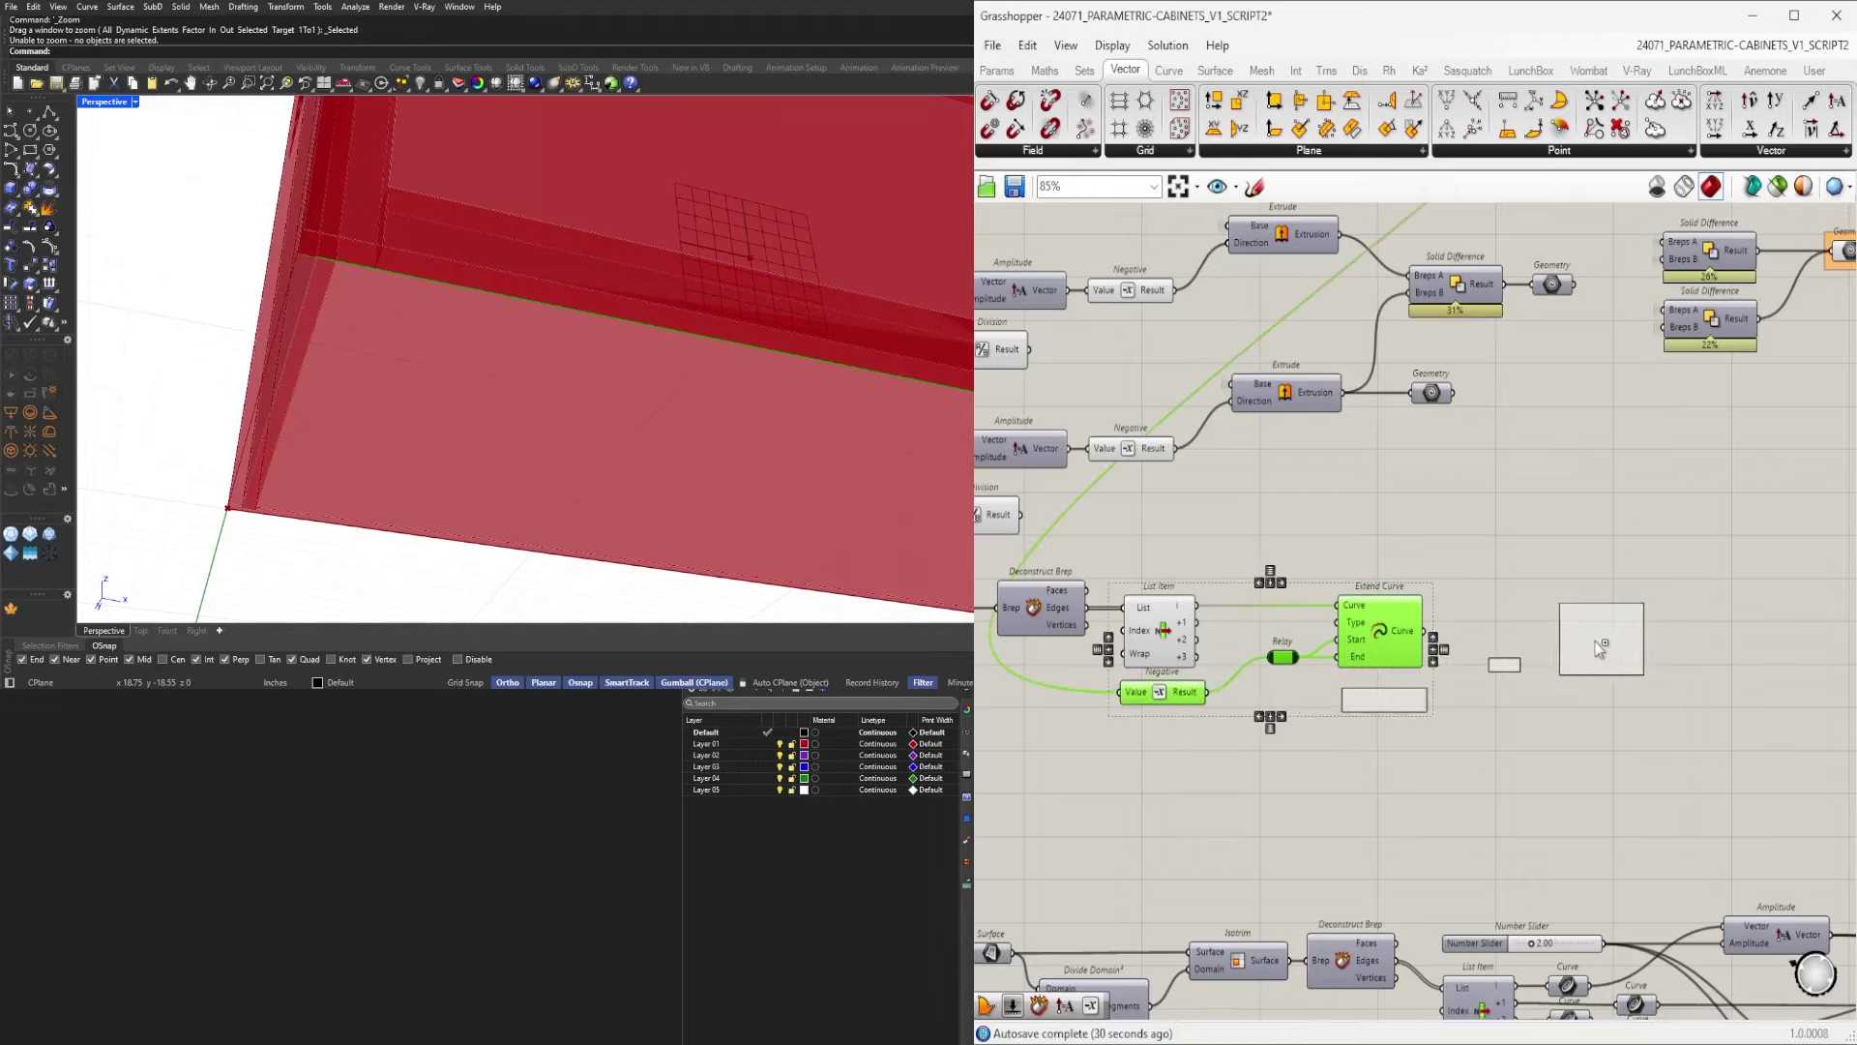
alt+drag(1594, 641, 1665, 601)
click(1579, 575)
scroll(1440, 613, up, 4)
right_drag(1741, 648, 1552, 647)
click(1560, 658)
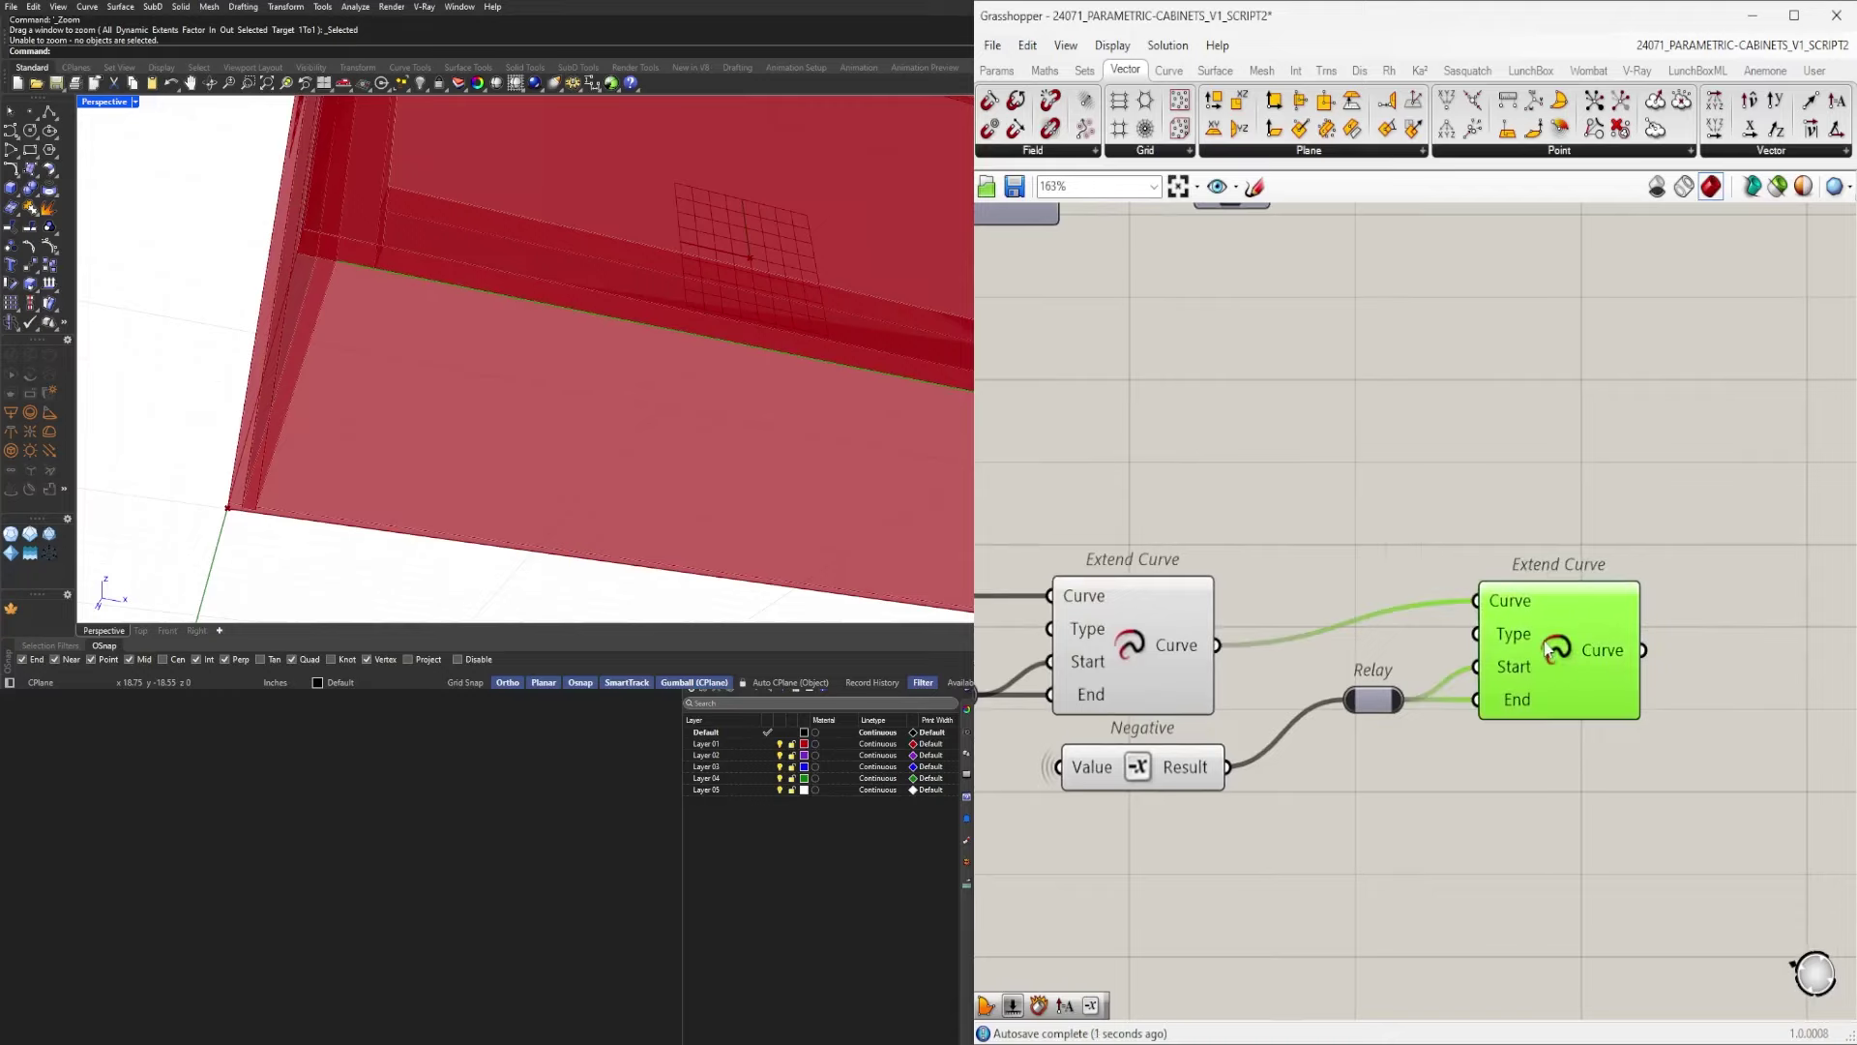
Replace the duplicated Negative's Value input with the upper of the two 0.500 sliders.
scroll(1551, 652, down, 3)
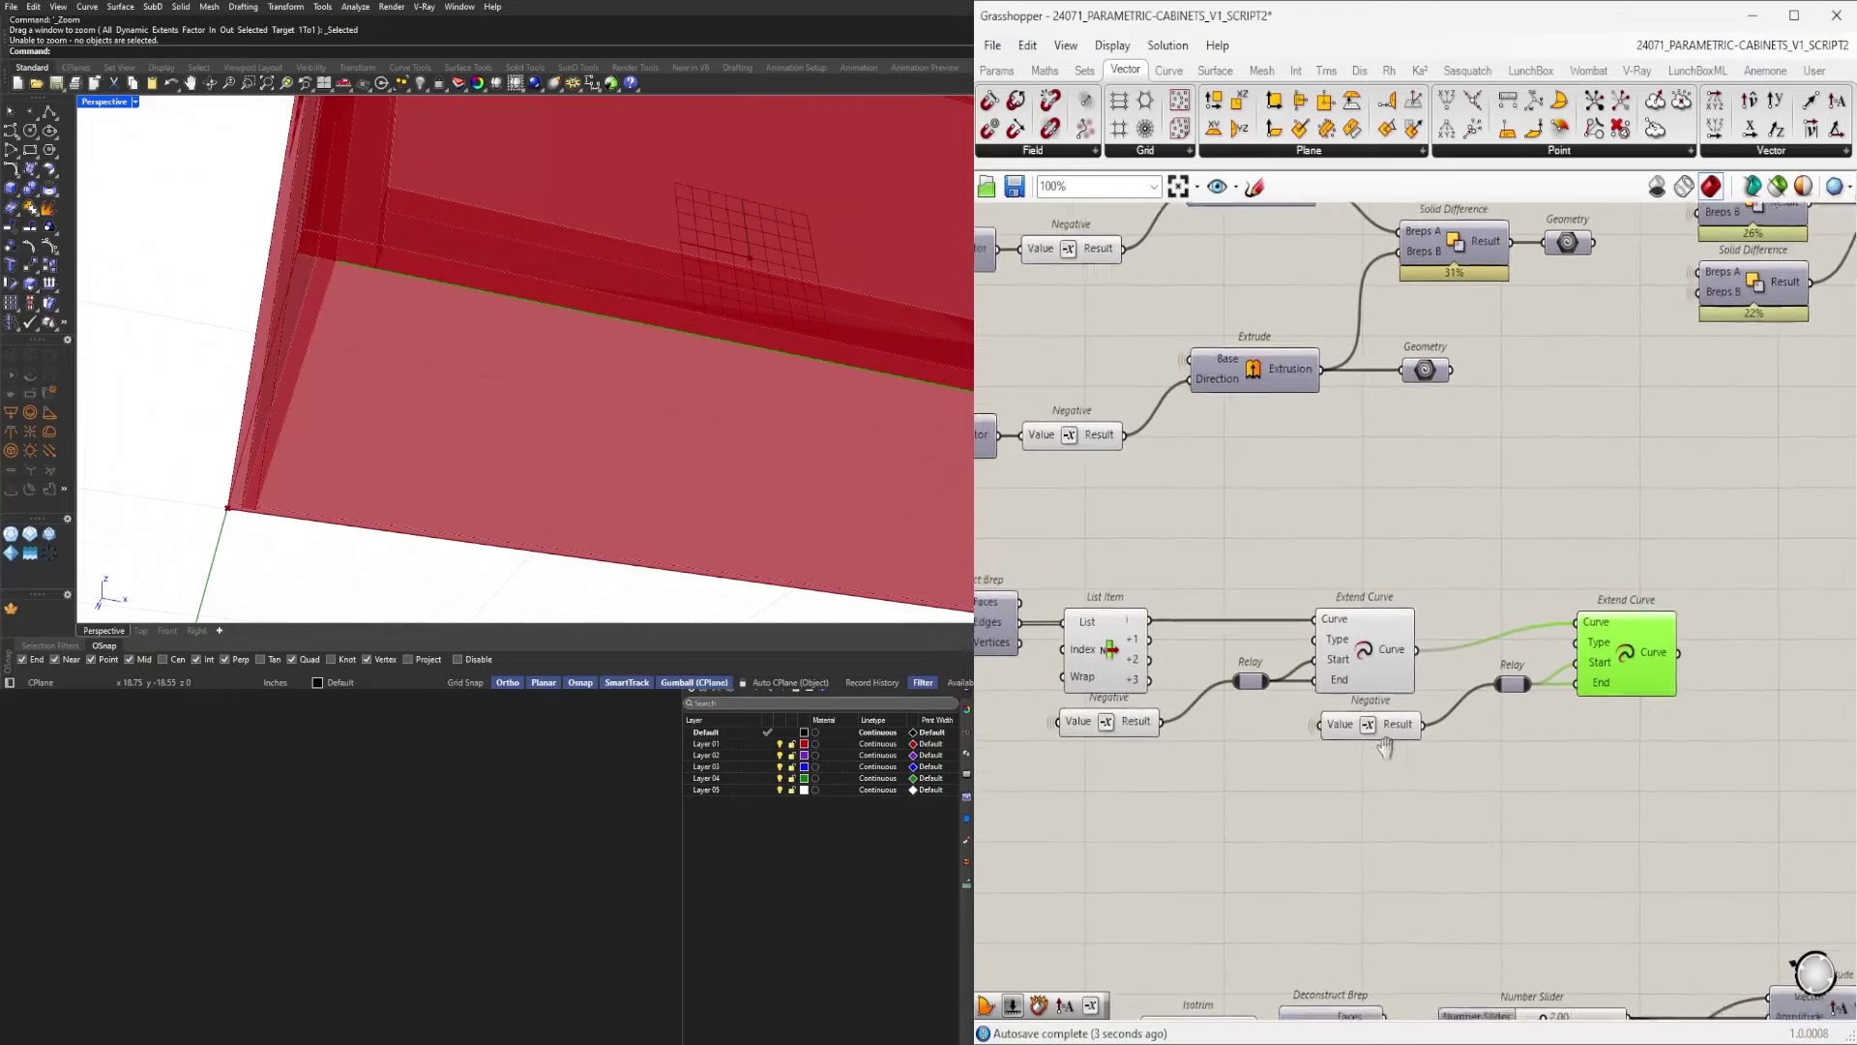
right_drag(1385, 748, 1465, 768)
click(1453, 757)
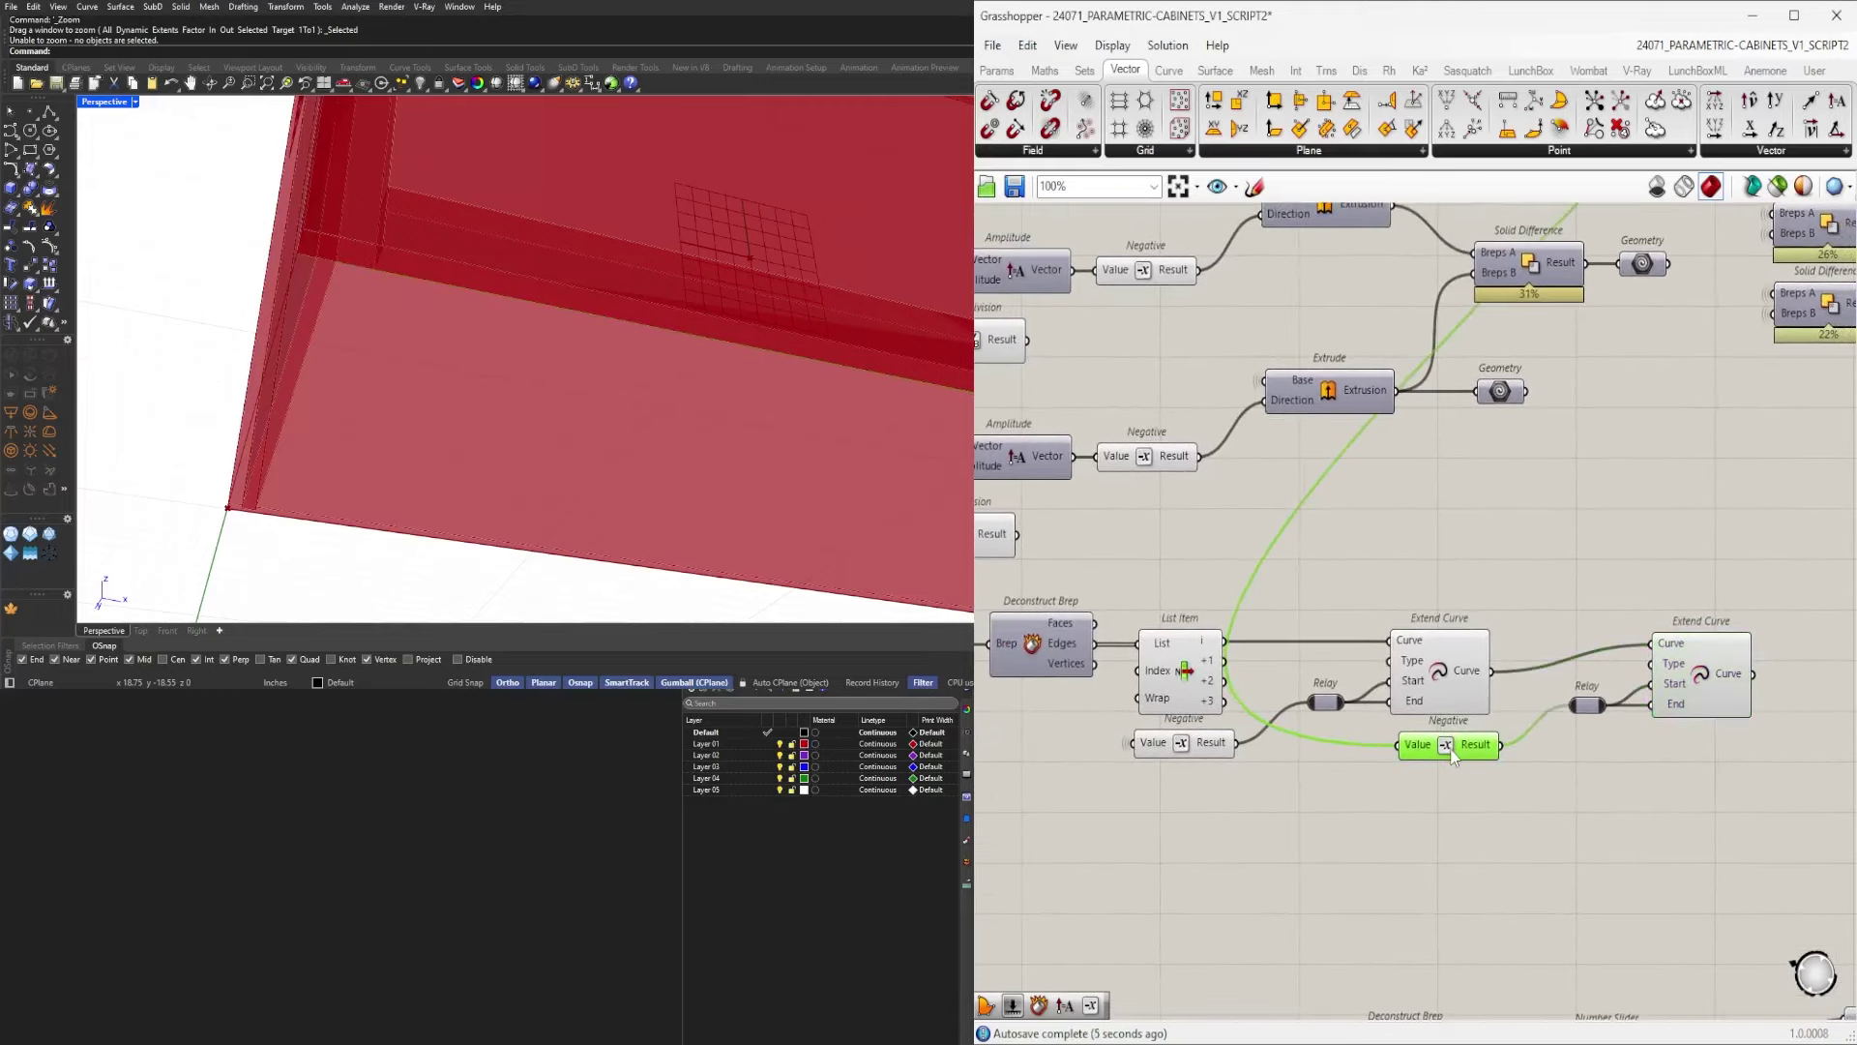
scroll(1453, 757, down, 4)
scroll(1461, 420, up, 3)
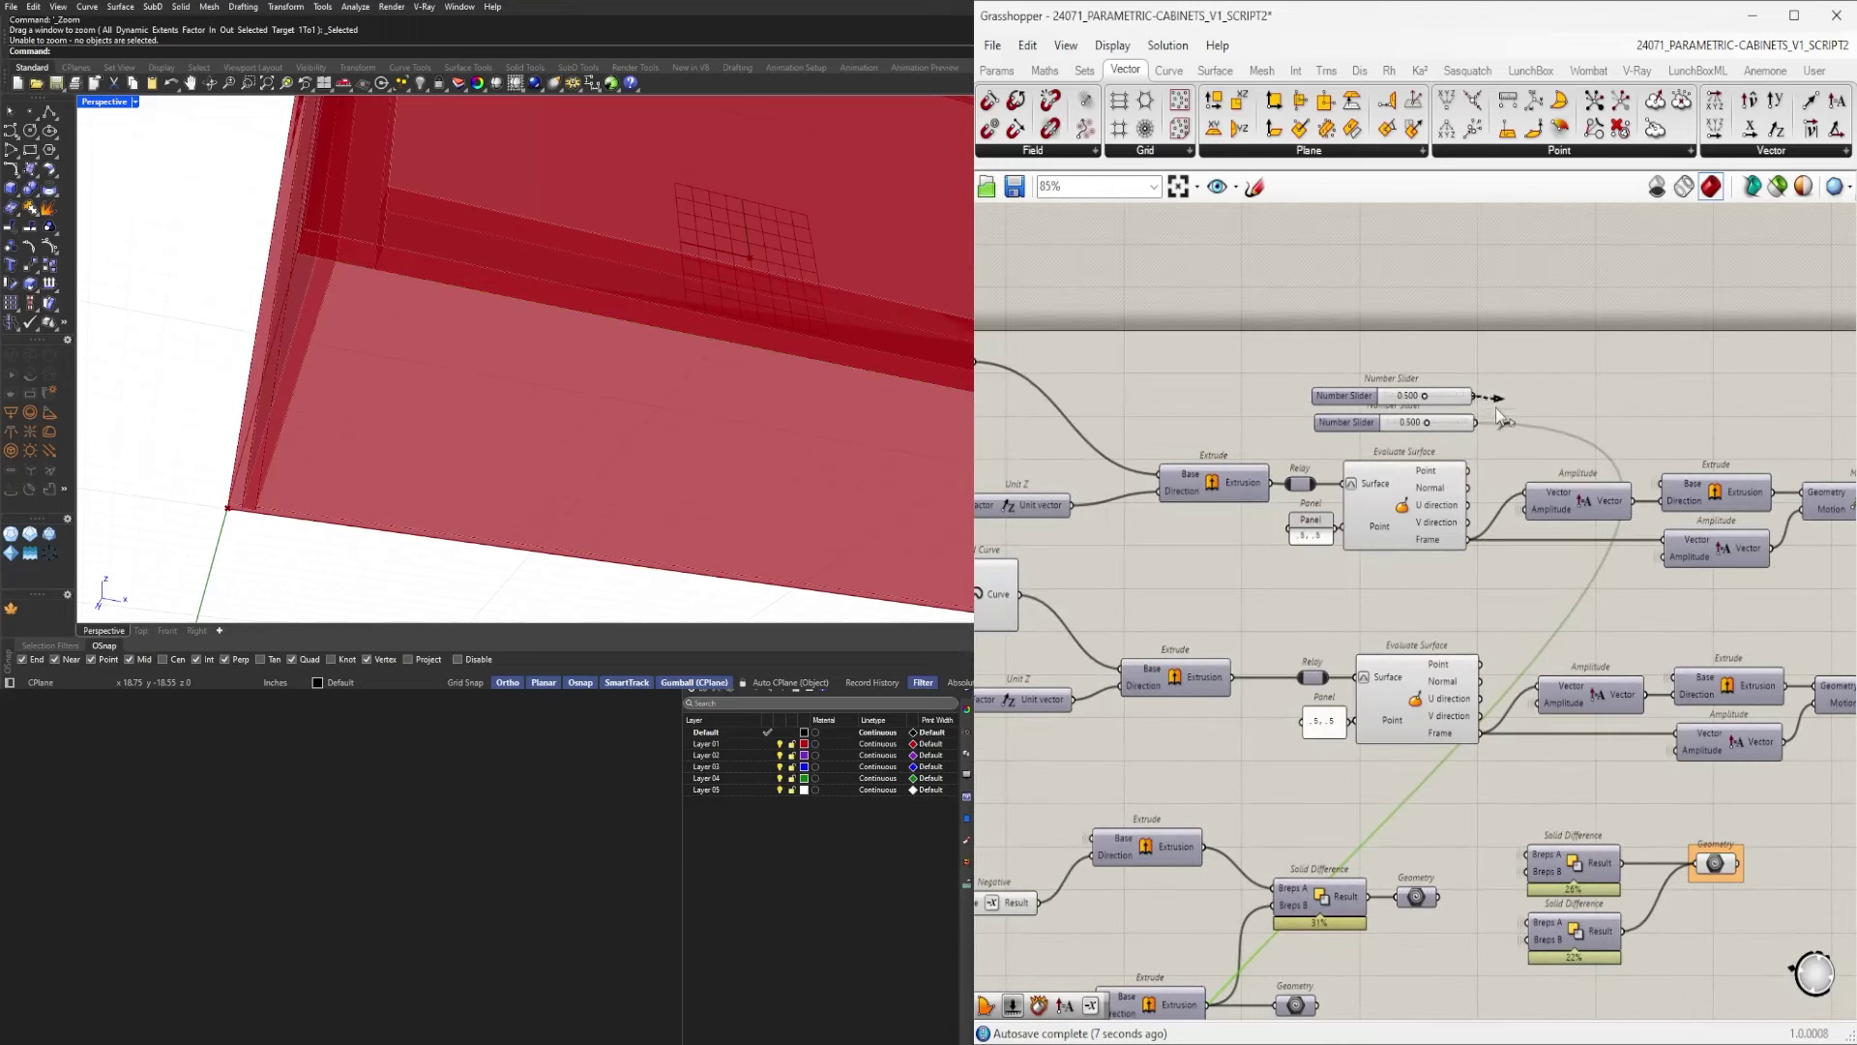
scroll(1500, 401, down, 4)
drag(1497, 411, 1368, 699)
Check the second Extend Curve and move it with its Relay slightly farther from the first Extend Curve.
scroll(1405, 745, up, 6)
right_drag(1594, 744, 1419, 754)
click(1502, 641)
drag(1617, 758, 1570, 693)
click(1451, 770)
Add a Division by 2 and wire it between the duplicated Negative's Result and the Relay of the second Extend Curve.
scroll(1413, 771, down, 3)
scroll(1489, 751, up, 3)
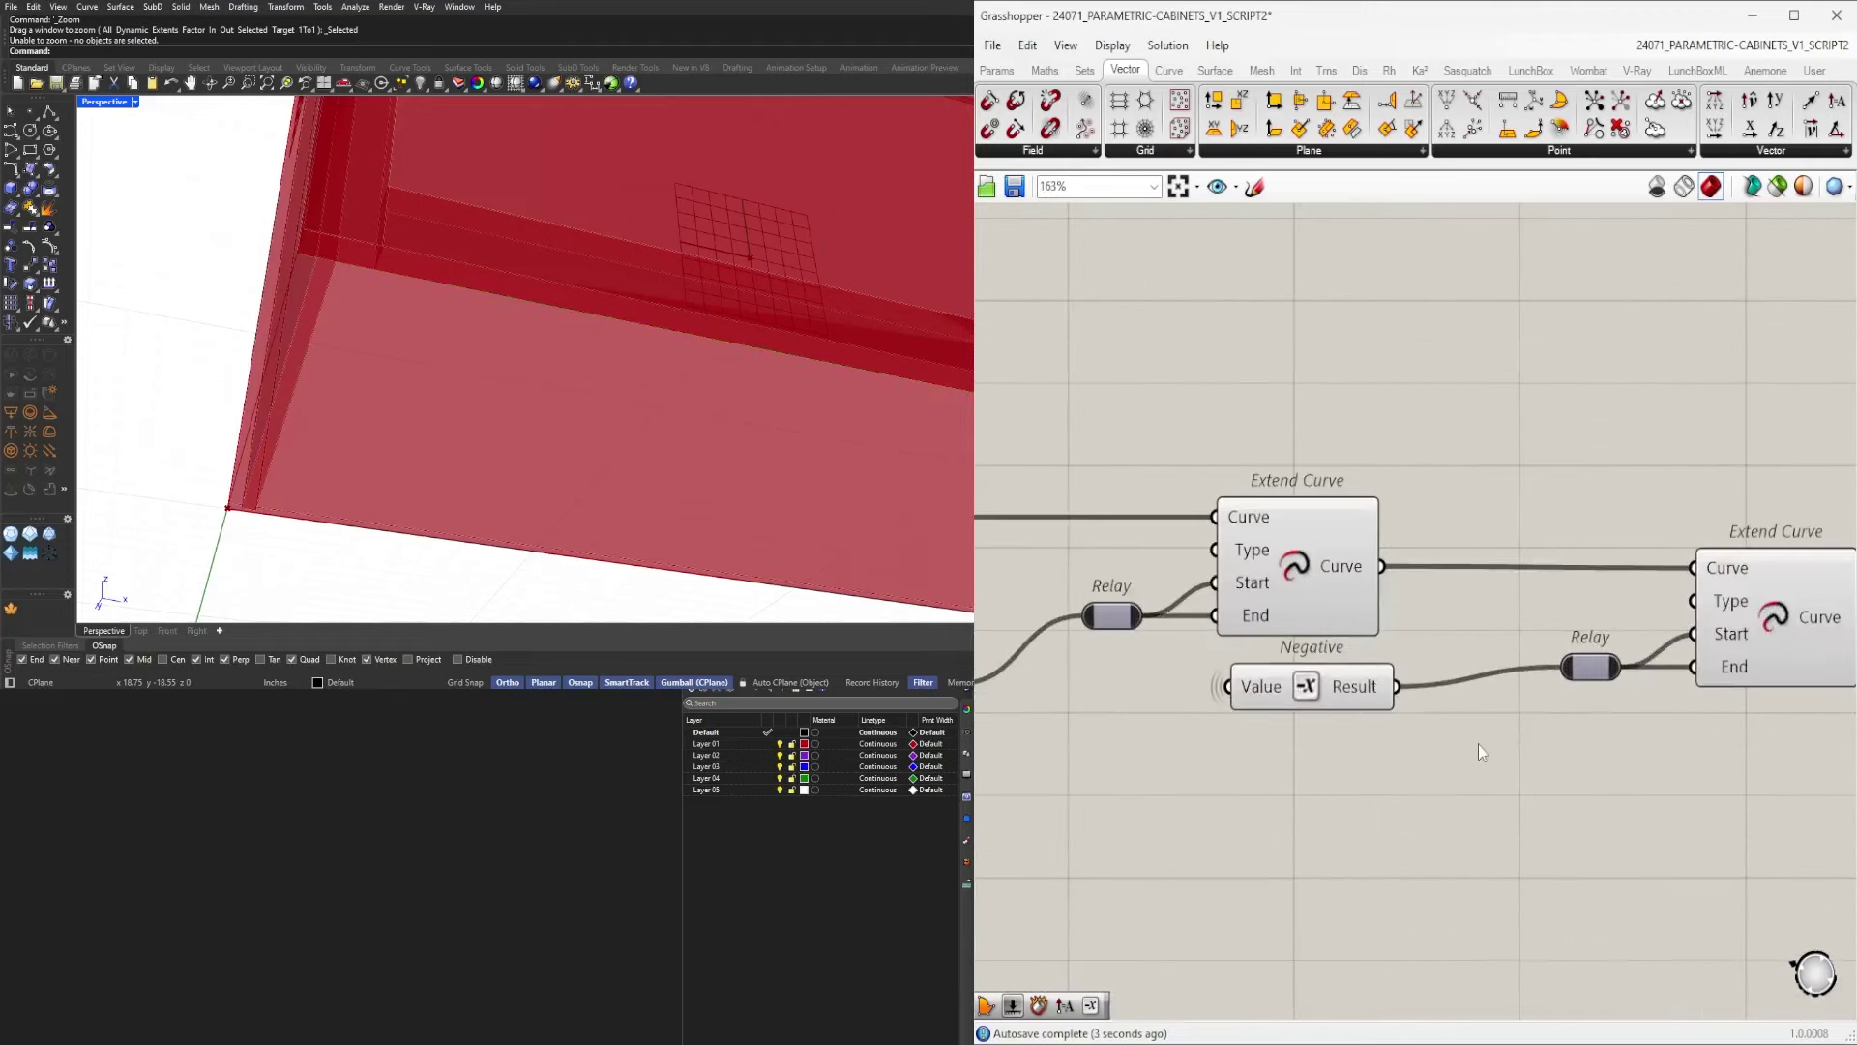
double_click(1478, 743)
text(/2)
key(Return)
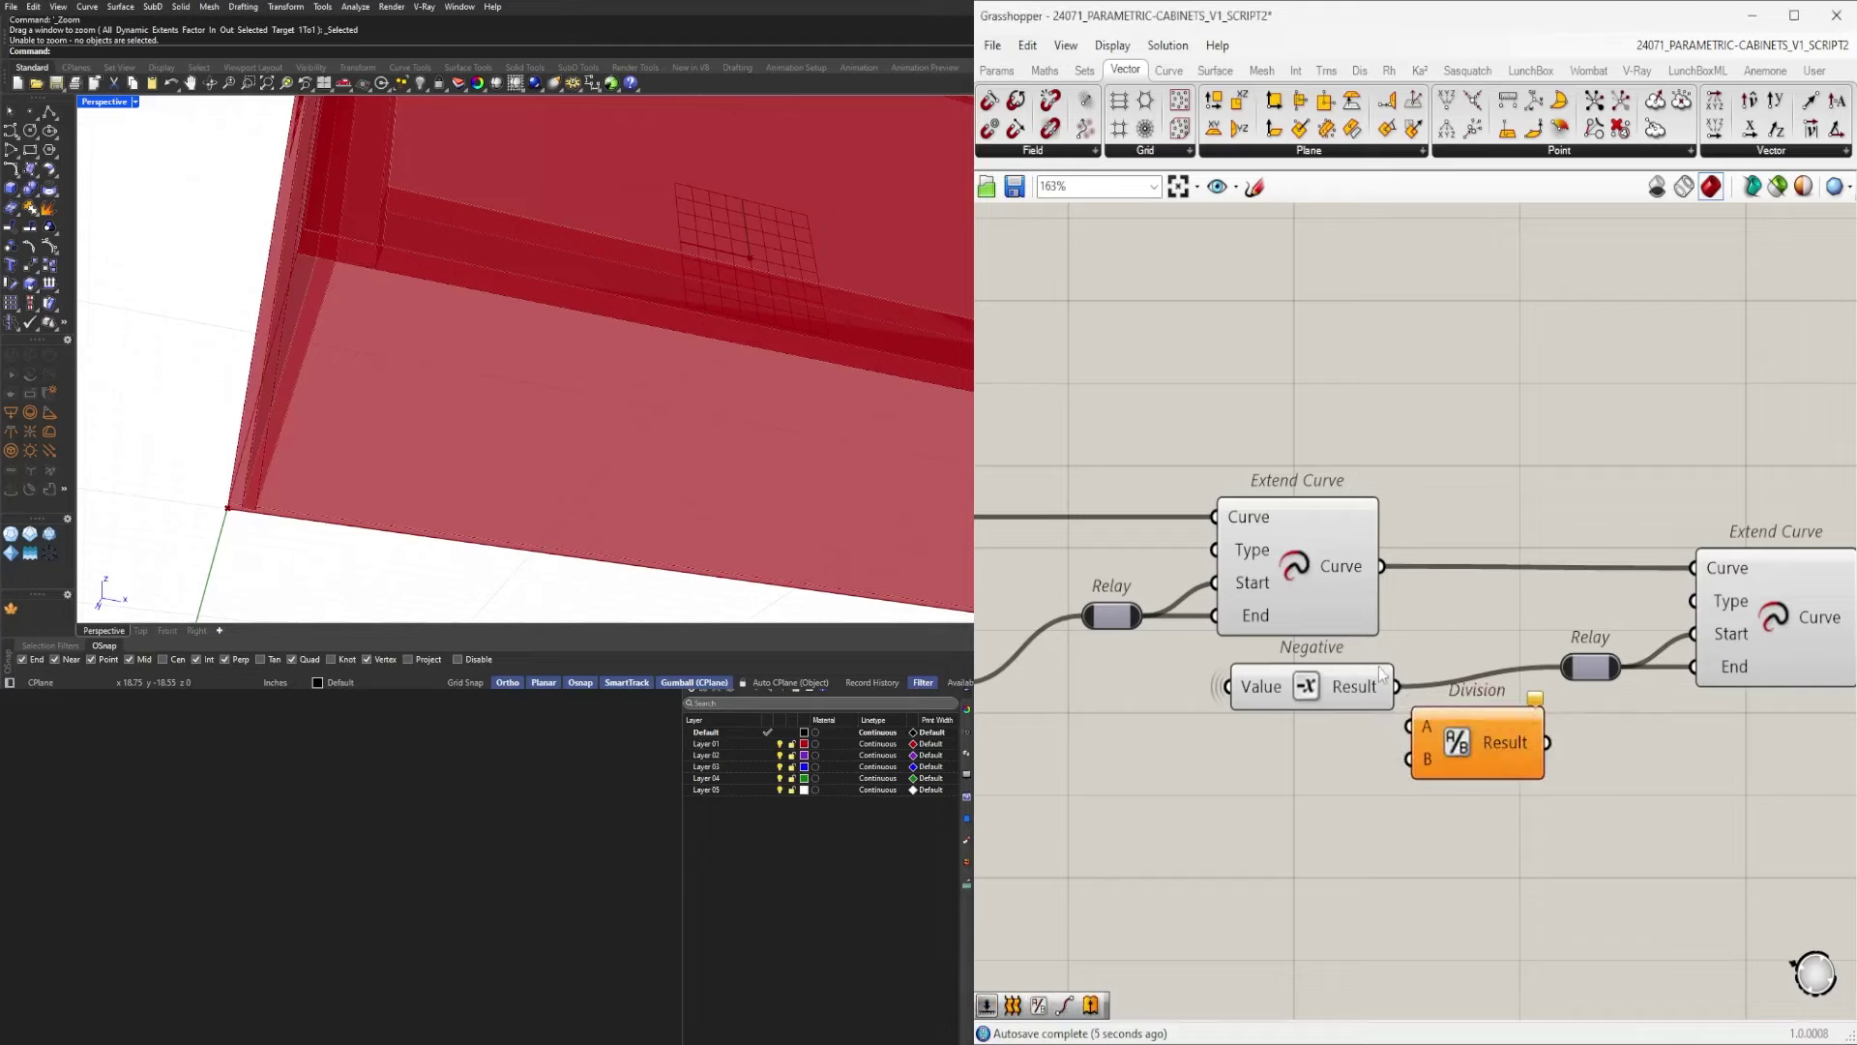
drag(1397, 687, 1409, 726)
drag(1552, 738, 1569, 682)
right_drag(1594, 700, 1466, 702)
click(1609, 627)
scroll(1390, 665, up, 5)
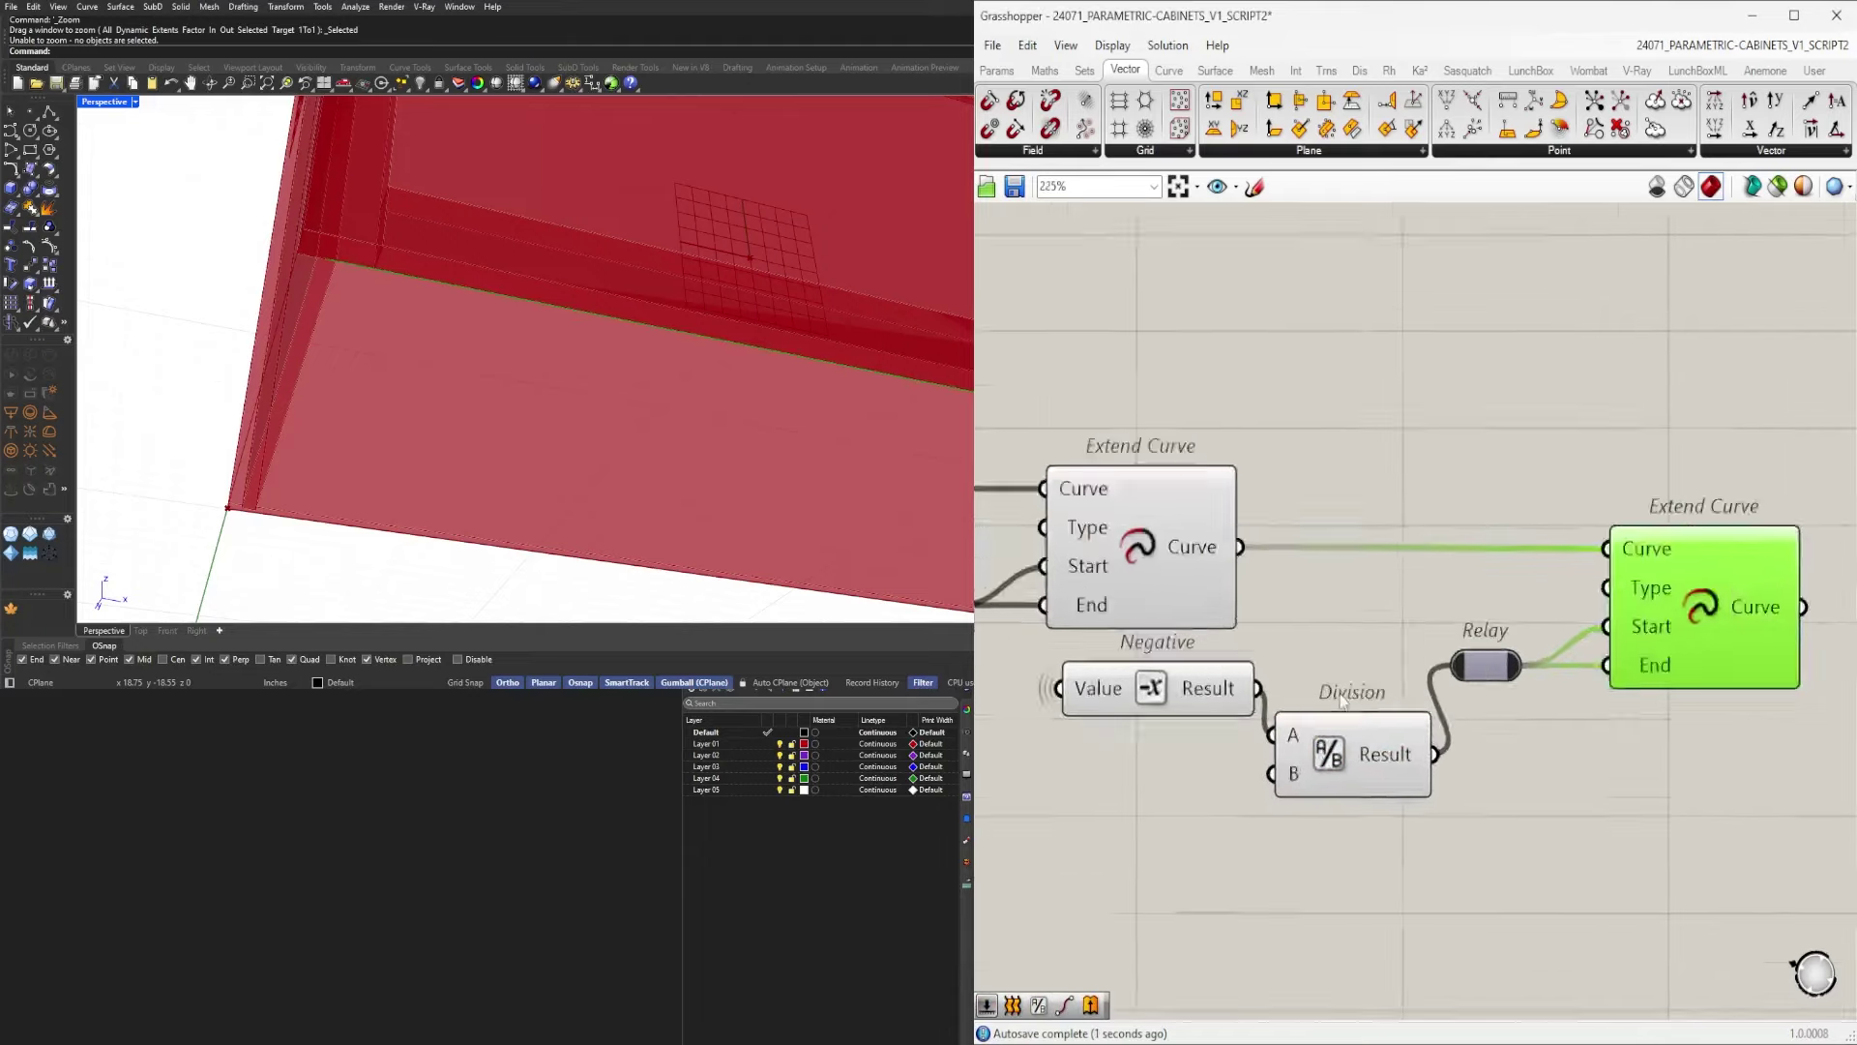
Move the second Extend Curve farther from the first, and line up Division and the Relay beside the duplicated Negative.
right_drag(1742, 714, 1556, 694)
drag(1634, 742, 1194, 376)
drag(1457, 601, 1600, 602)
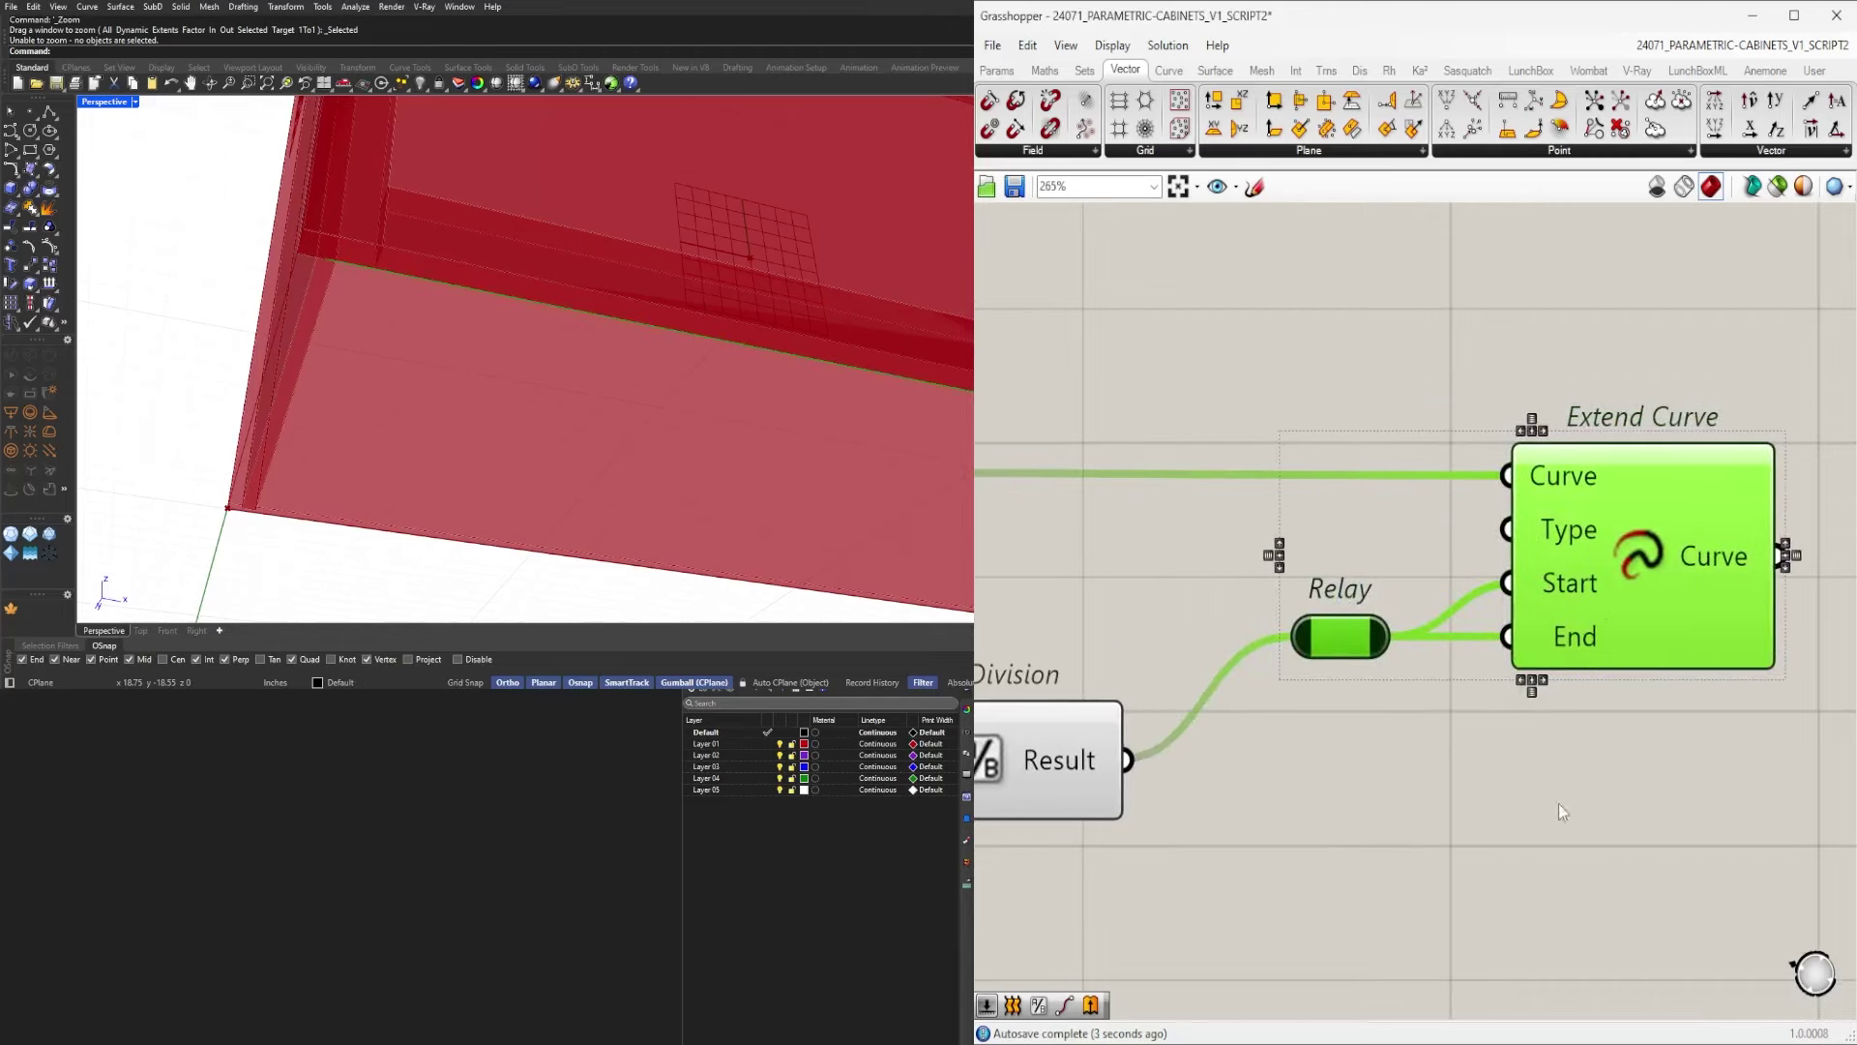
click(1559, 805)
right_drag(1025, 721, 1543, 711)
drag(1562, 731, 1597, 668)
scroll(1598, 677, down, 4)
right_drag(1635, 692, 1378, 705)
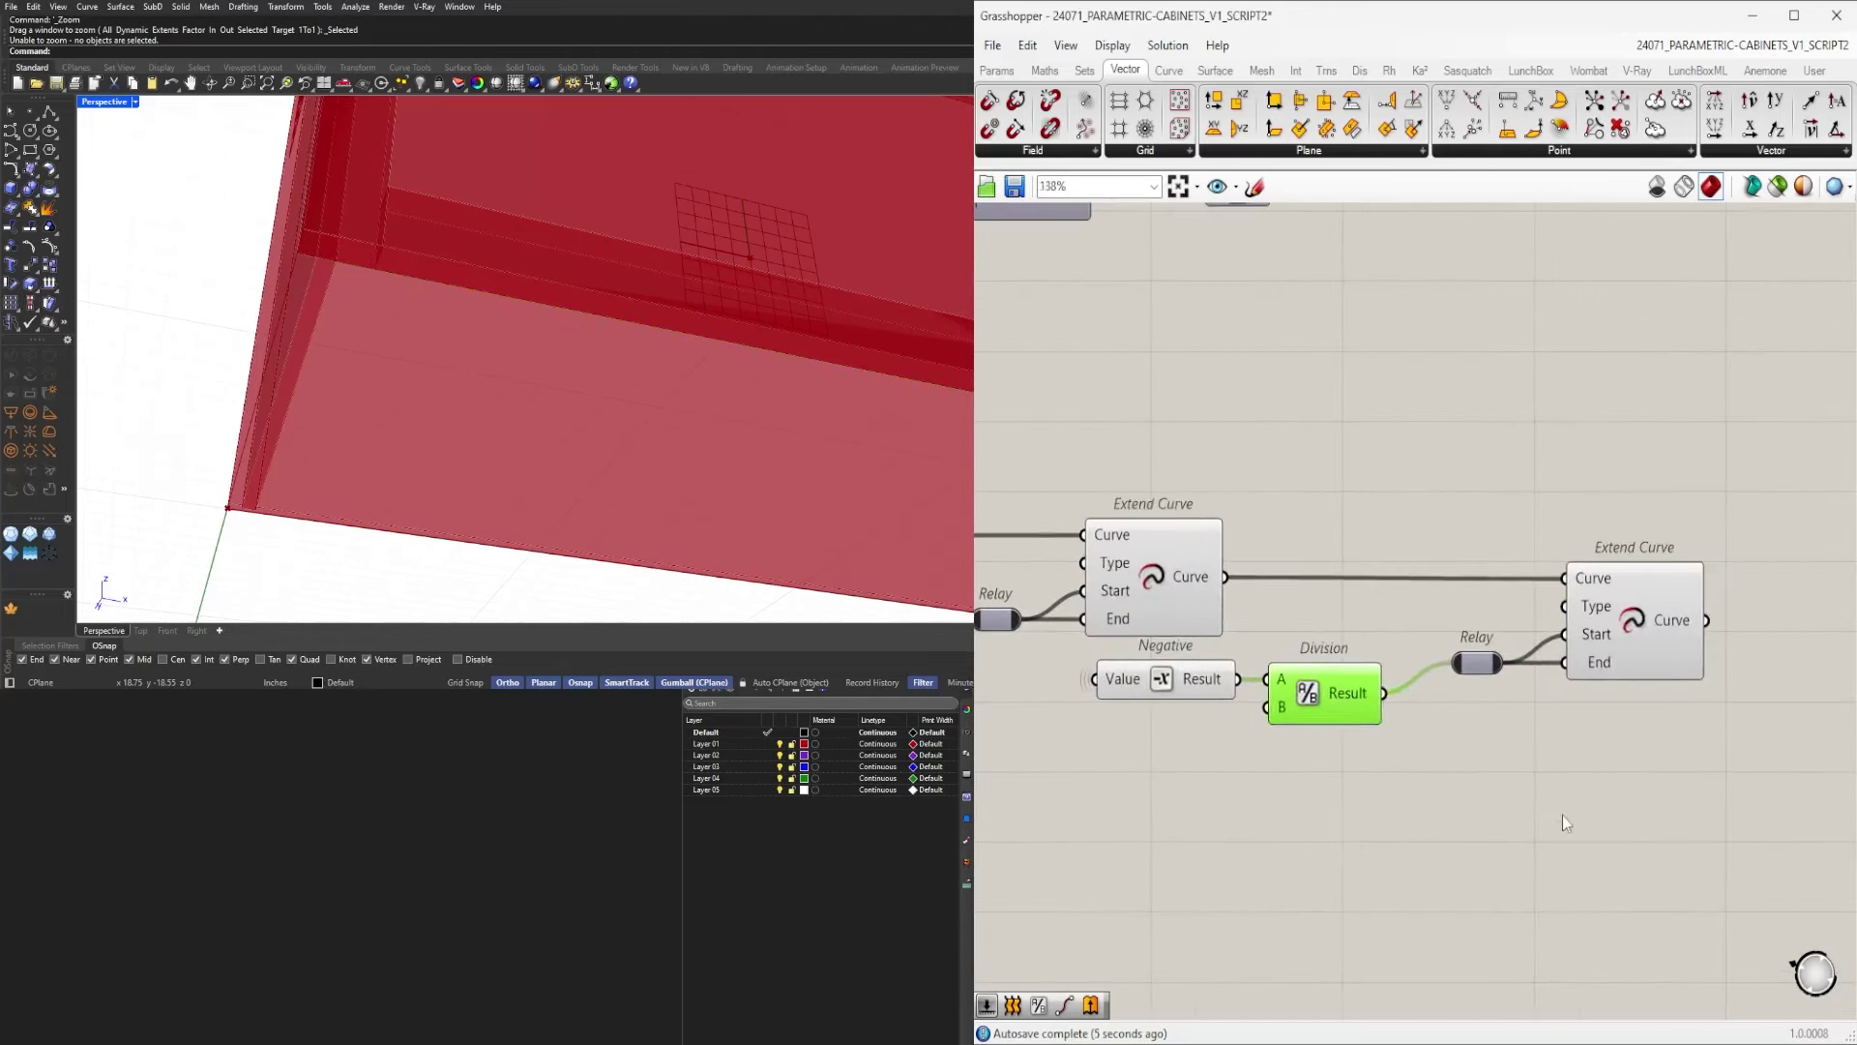
click(1563, 816)
drag(1475, 667, 1434, 697)
Adjust the spacing of the Negative, Division and Relay row and bring the second Extend Curve closer to it.
scroll(1517, 627, down, 2)
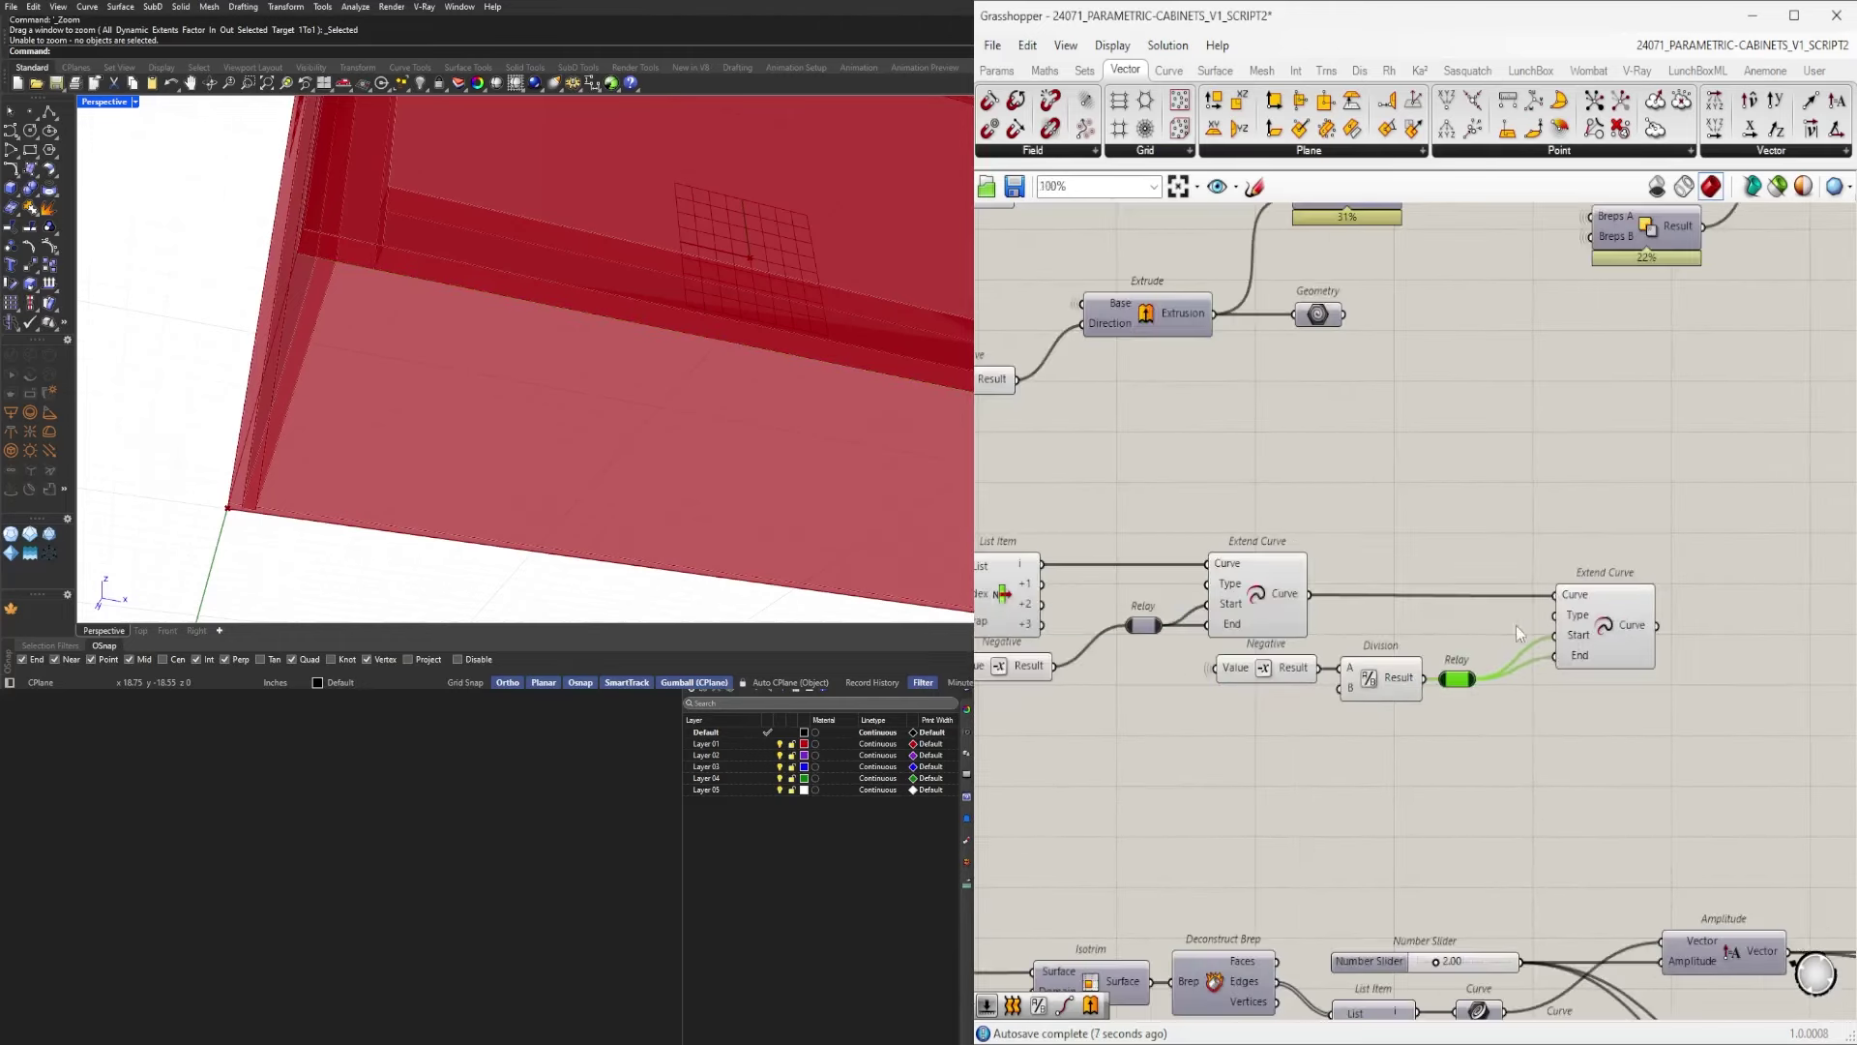
scroll(1455, 675, up, 2)
drag(1526, 734, 1144, 646)
drag(1202, 668, 1180, 667)
click(1268, 783)
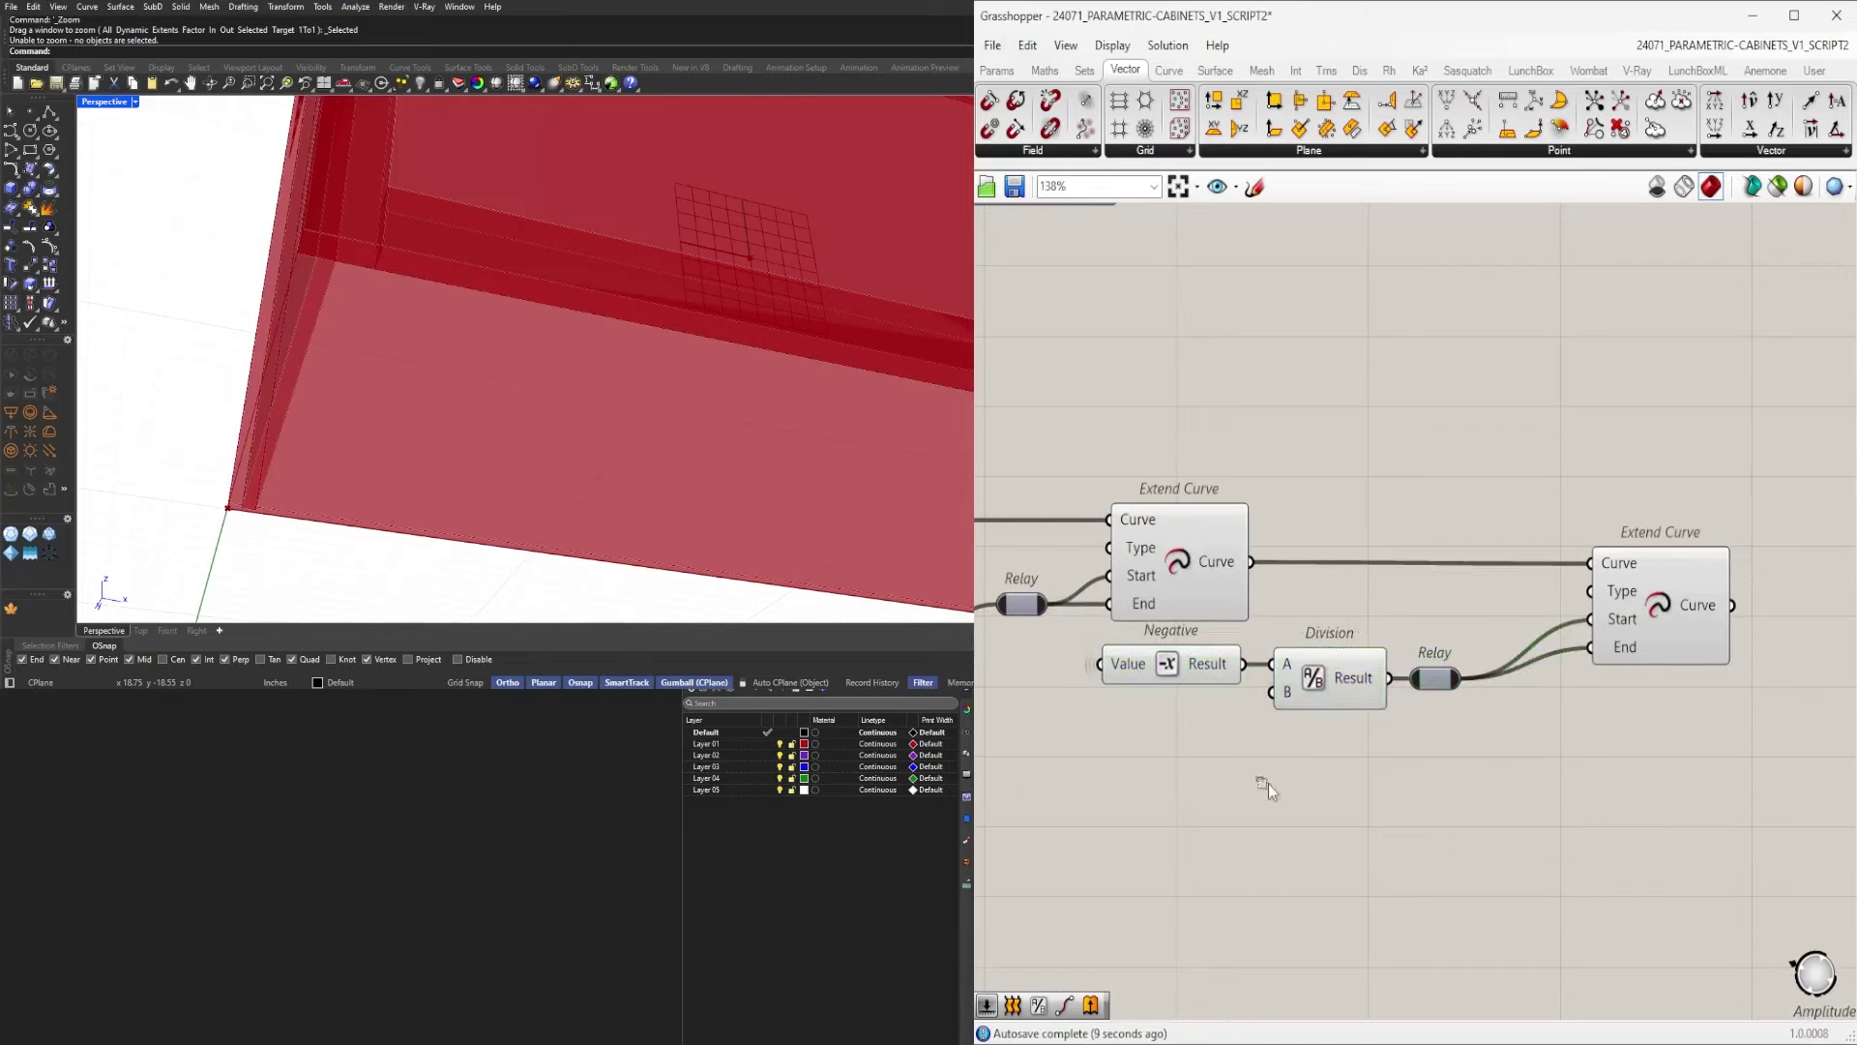
drag(1646, 596, 1569, 596)
click(1628, 855)
right_drag(1628, 862, 1388, 836)
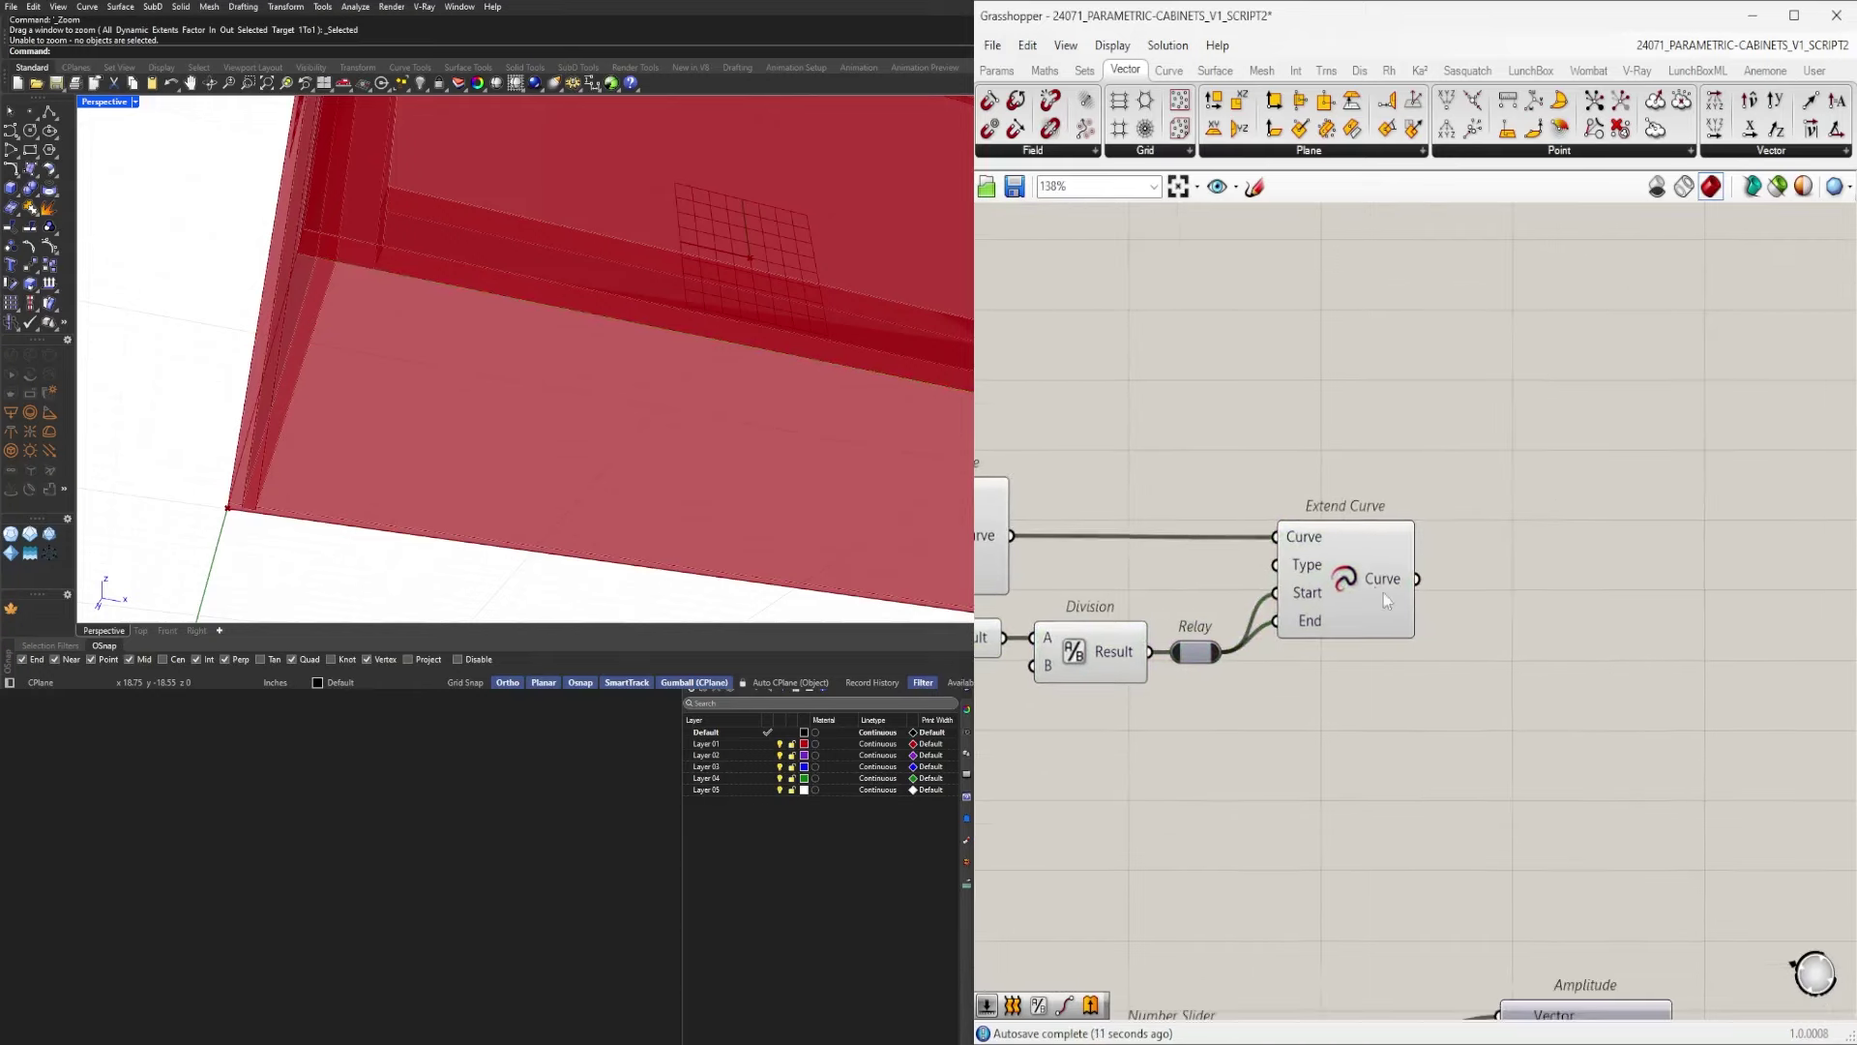
Examine the second Extend Curve's shortened edge against the cabinet's bottom corner and side panel in the Rhino viewport.
click(1383, 594)
right_drag(480, 348, 470, 408)
scroll(400, 336, up, 4)
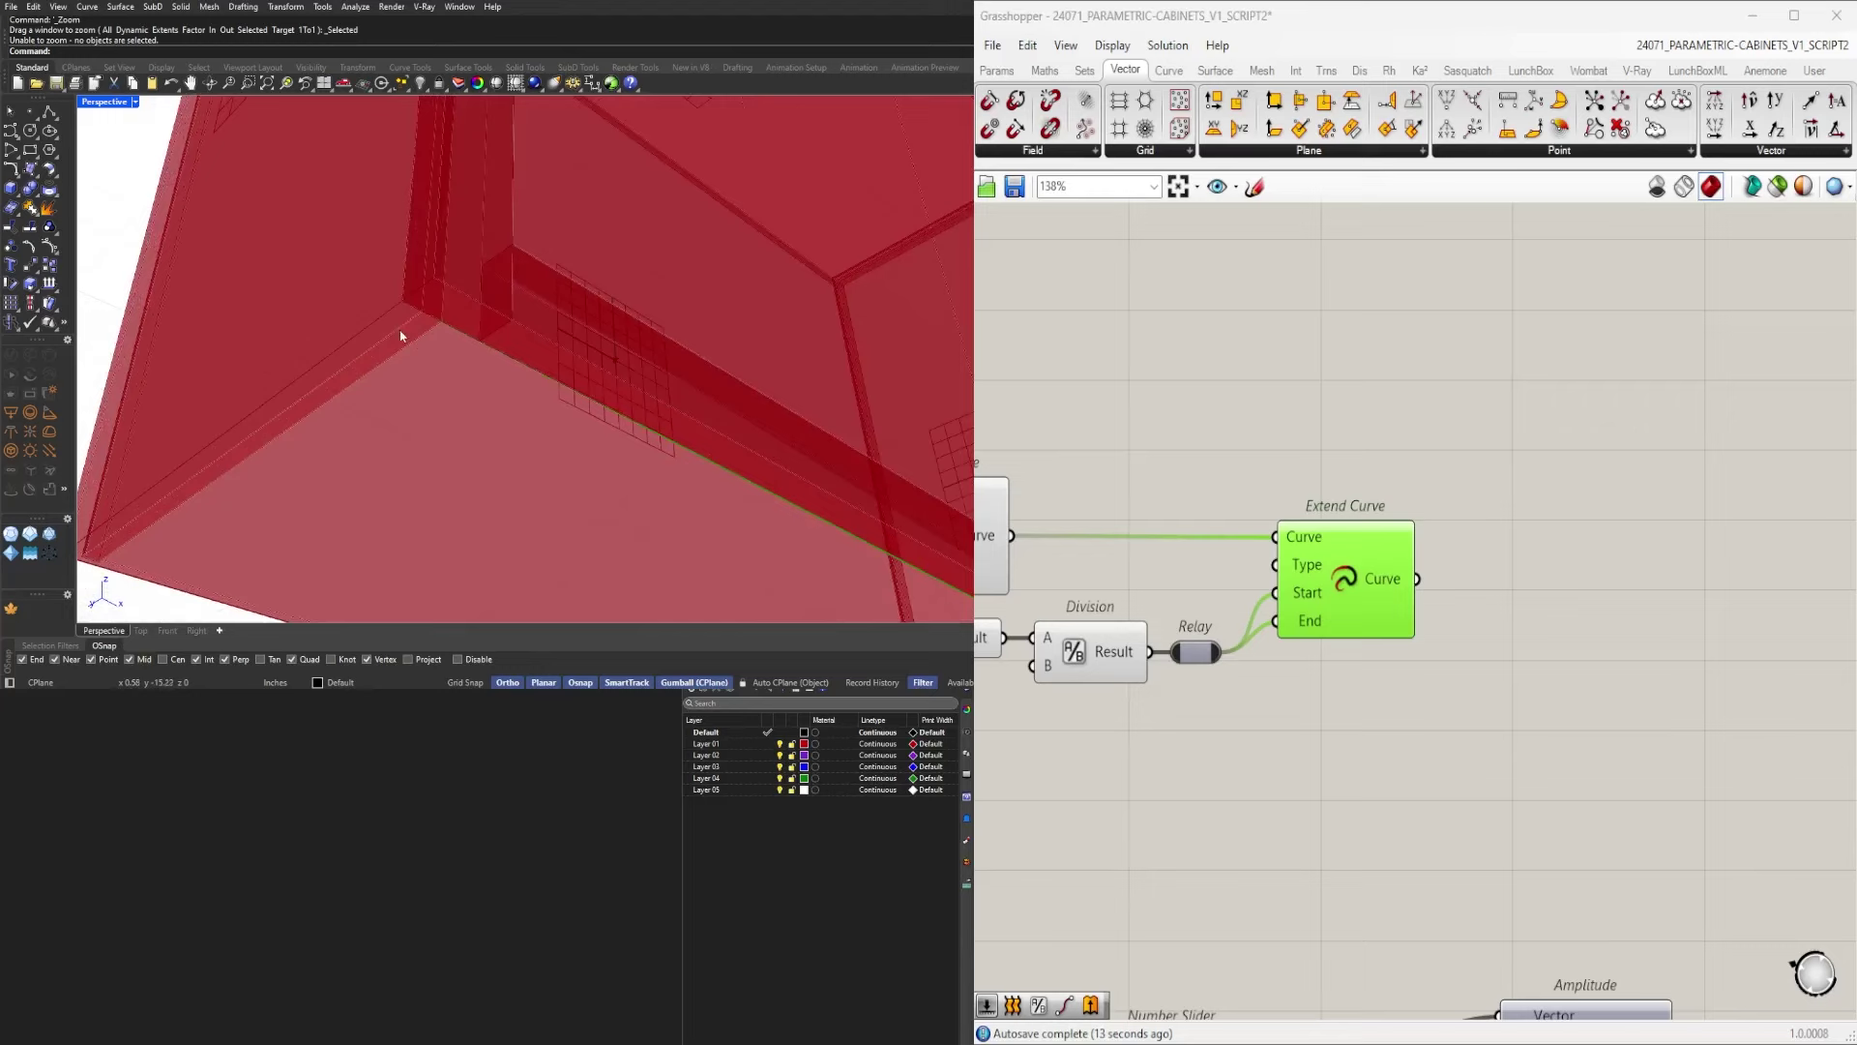
scroll(1687, 709, down, 3)
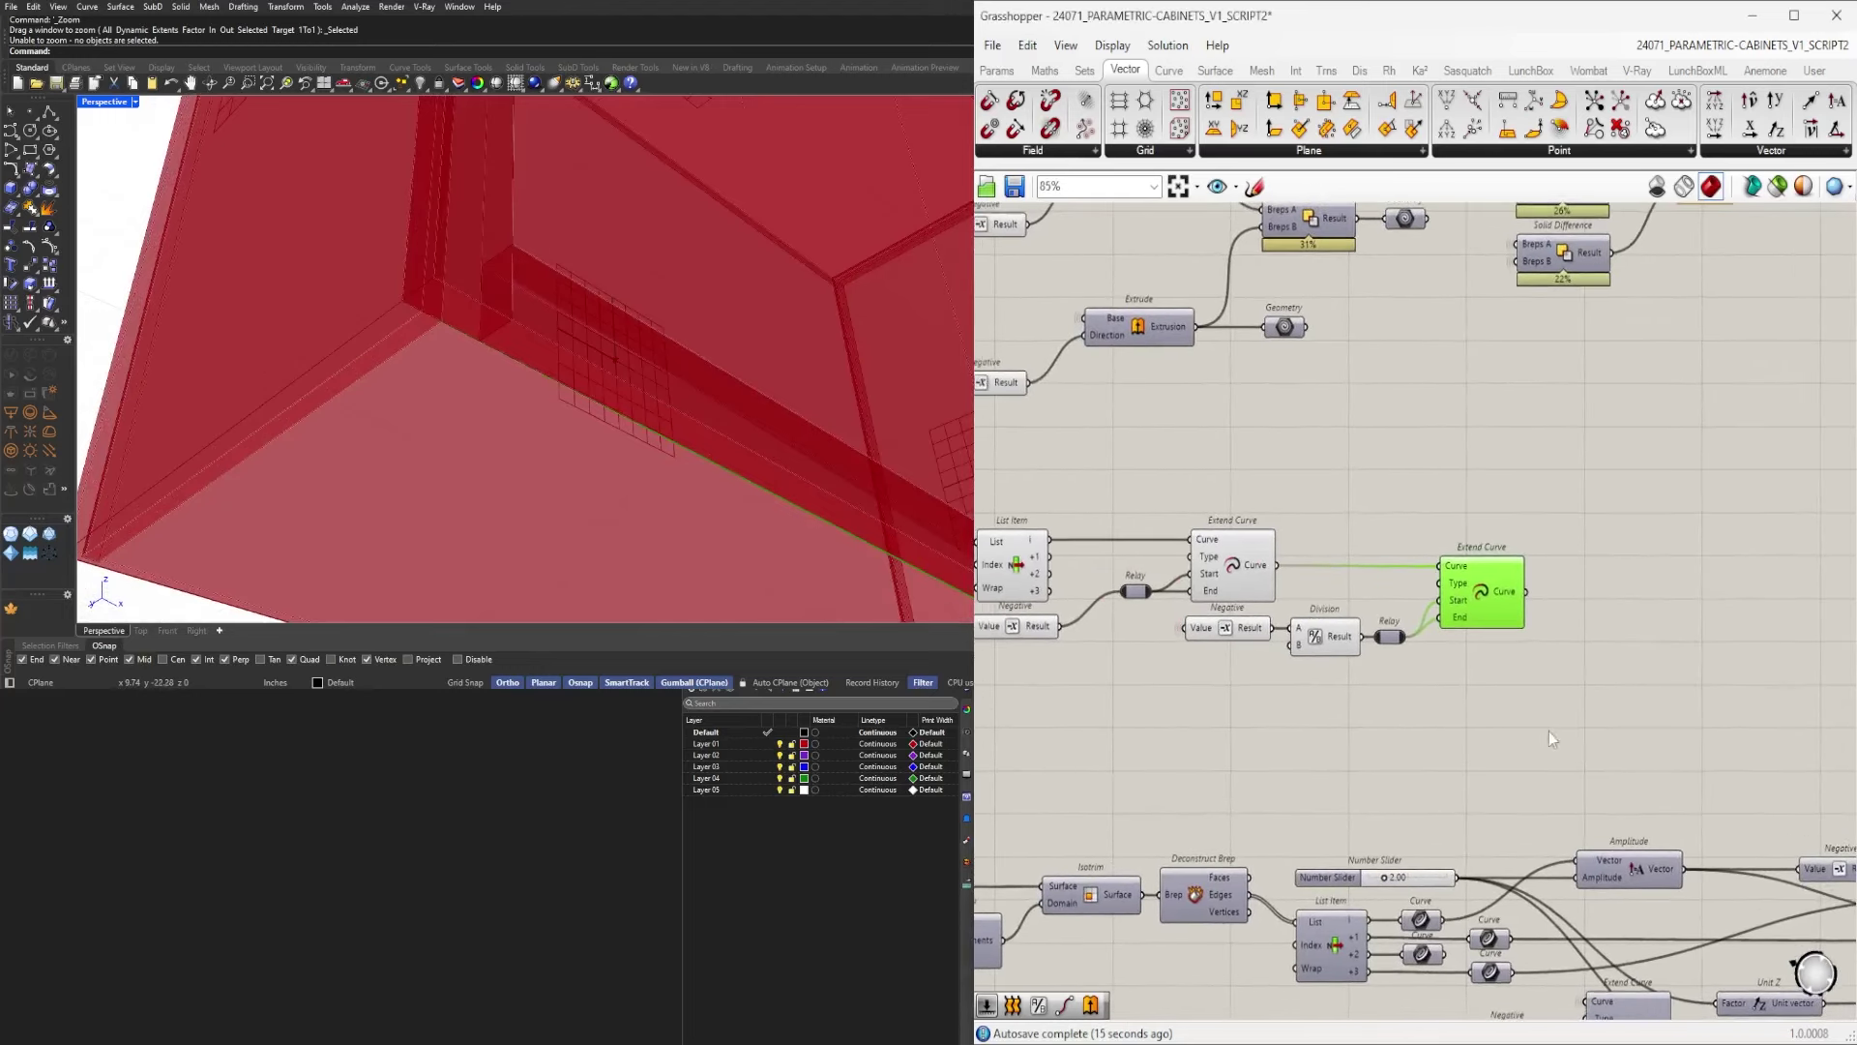
scroll(554, 396, down, 4)
scroll(471, 291, up, 4)
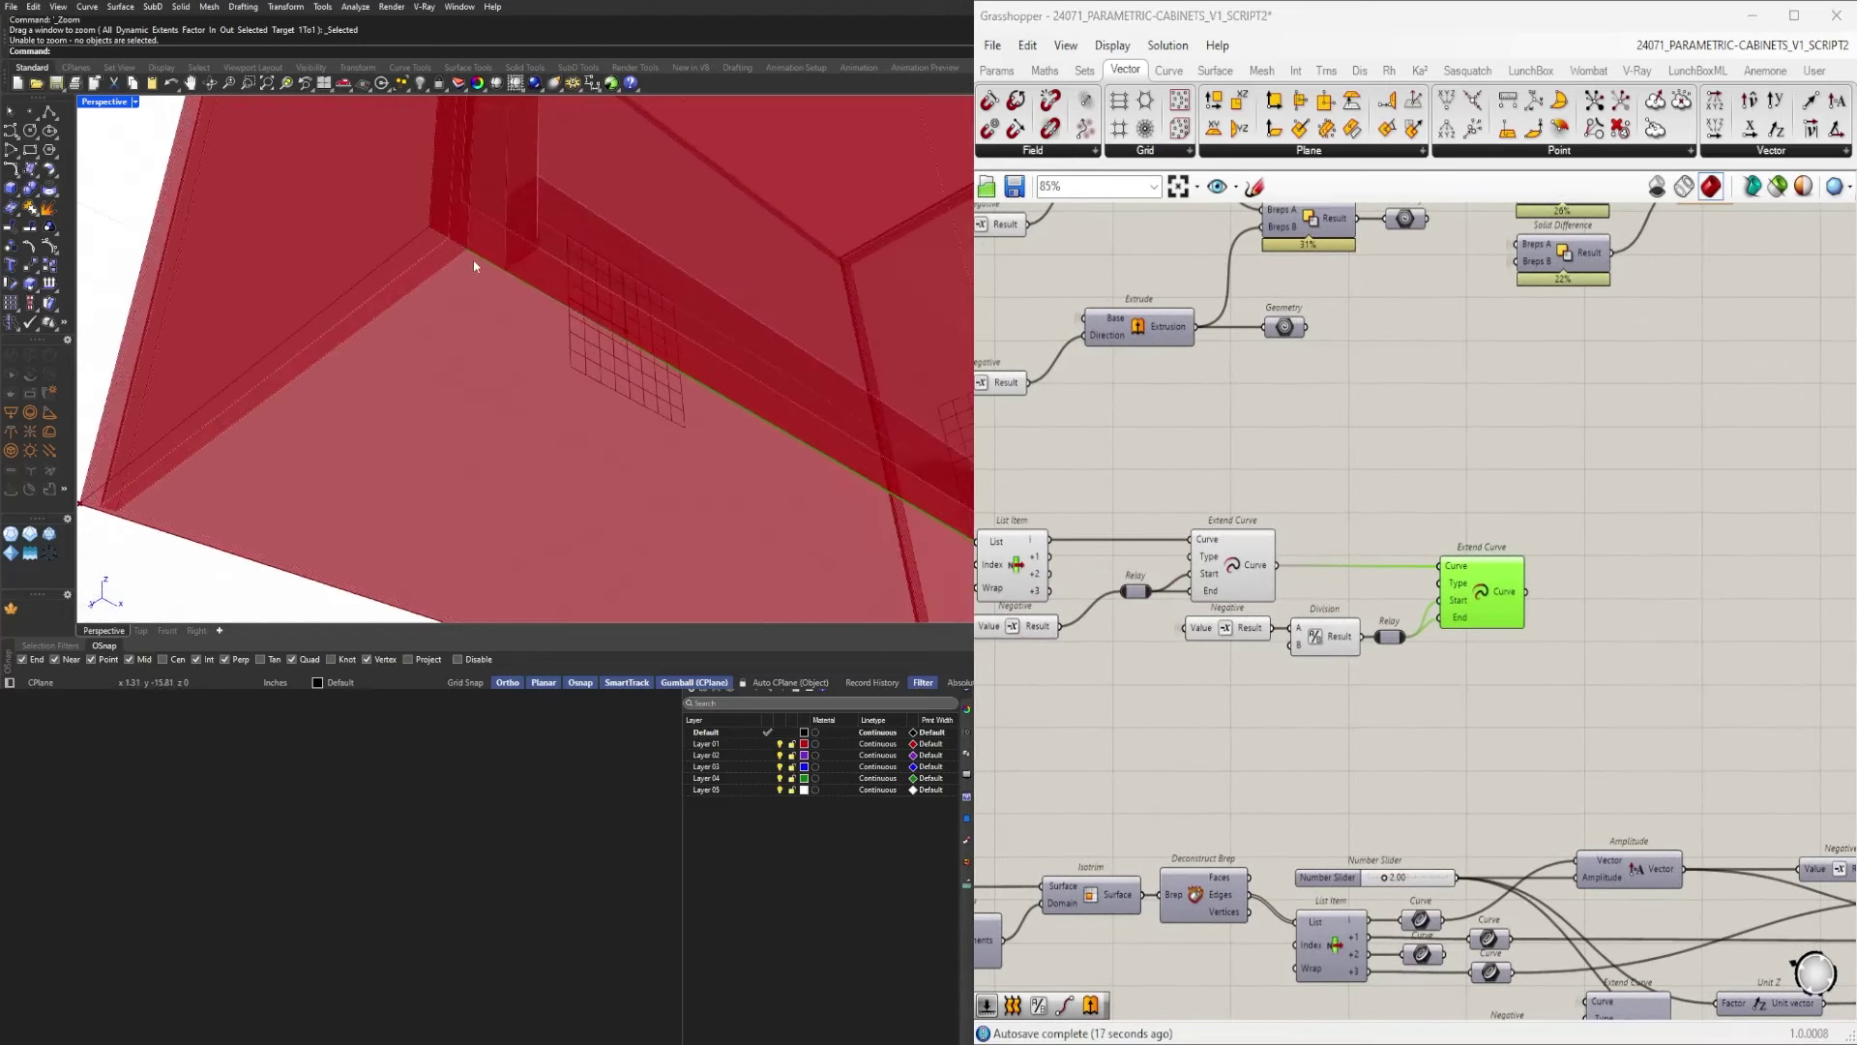
shift+right_drag(426, 339, 448, 320)
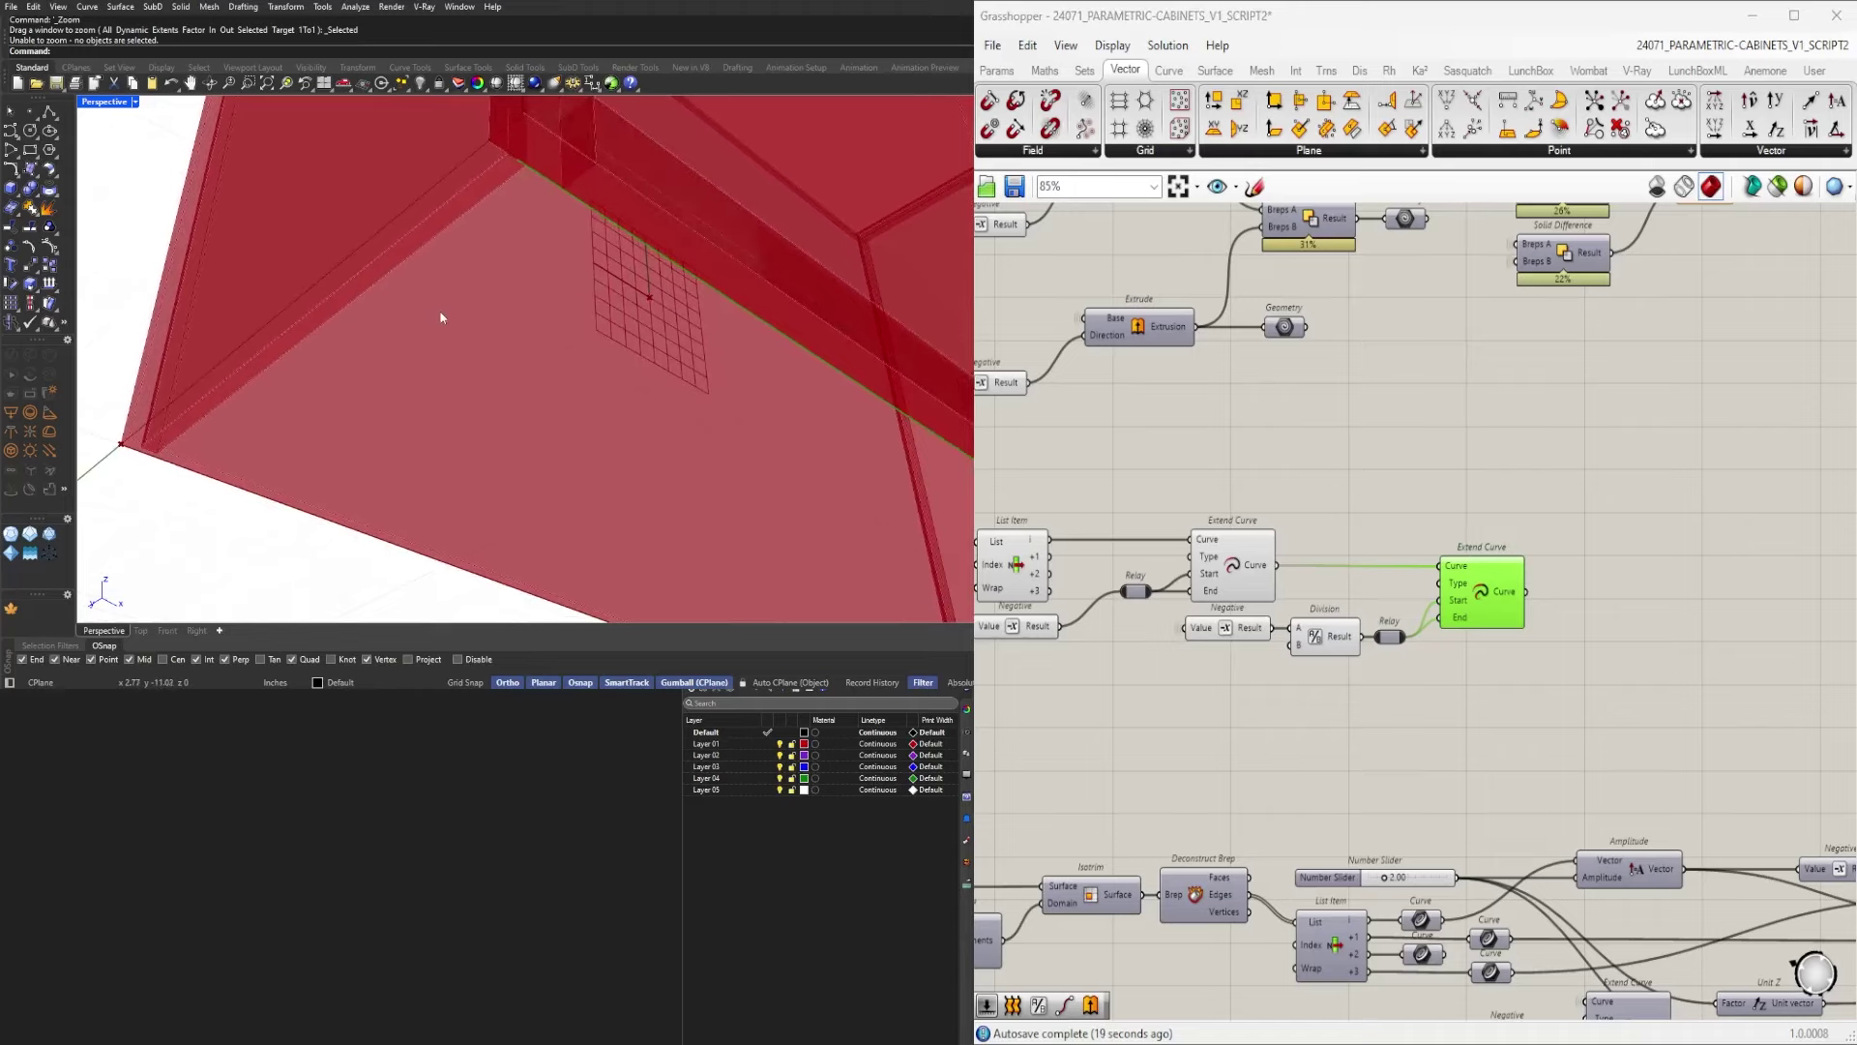
scroll(426, 309, down, 4)
scroll(517, 305, up, 3)
scroll(459, 306, up, 2)
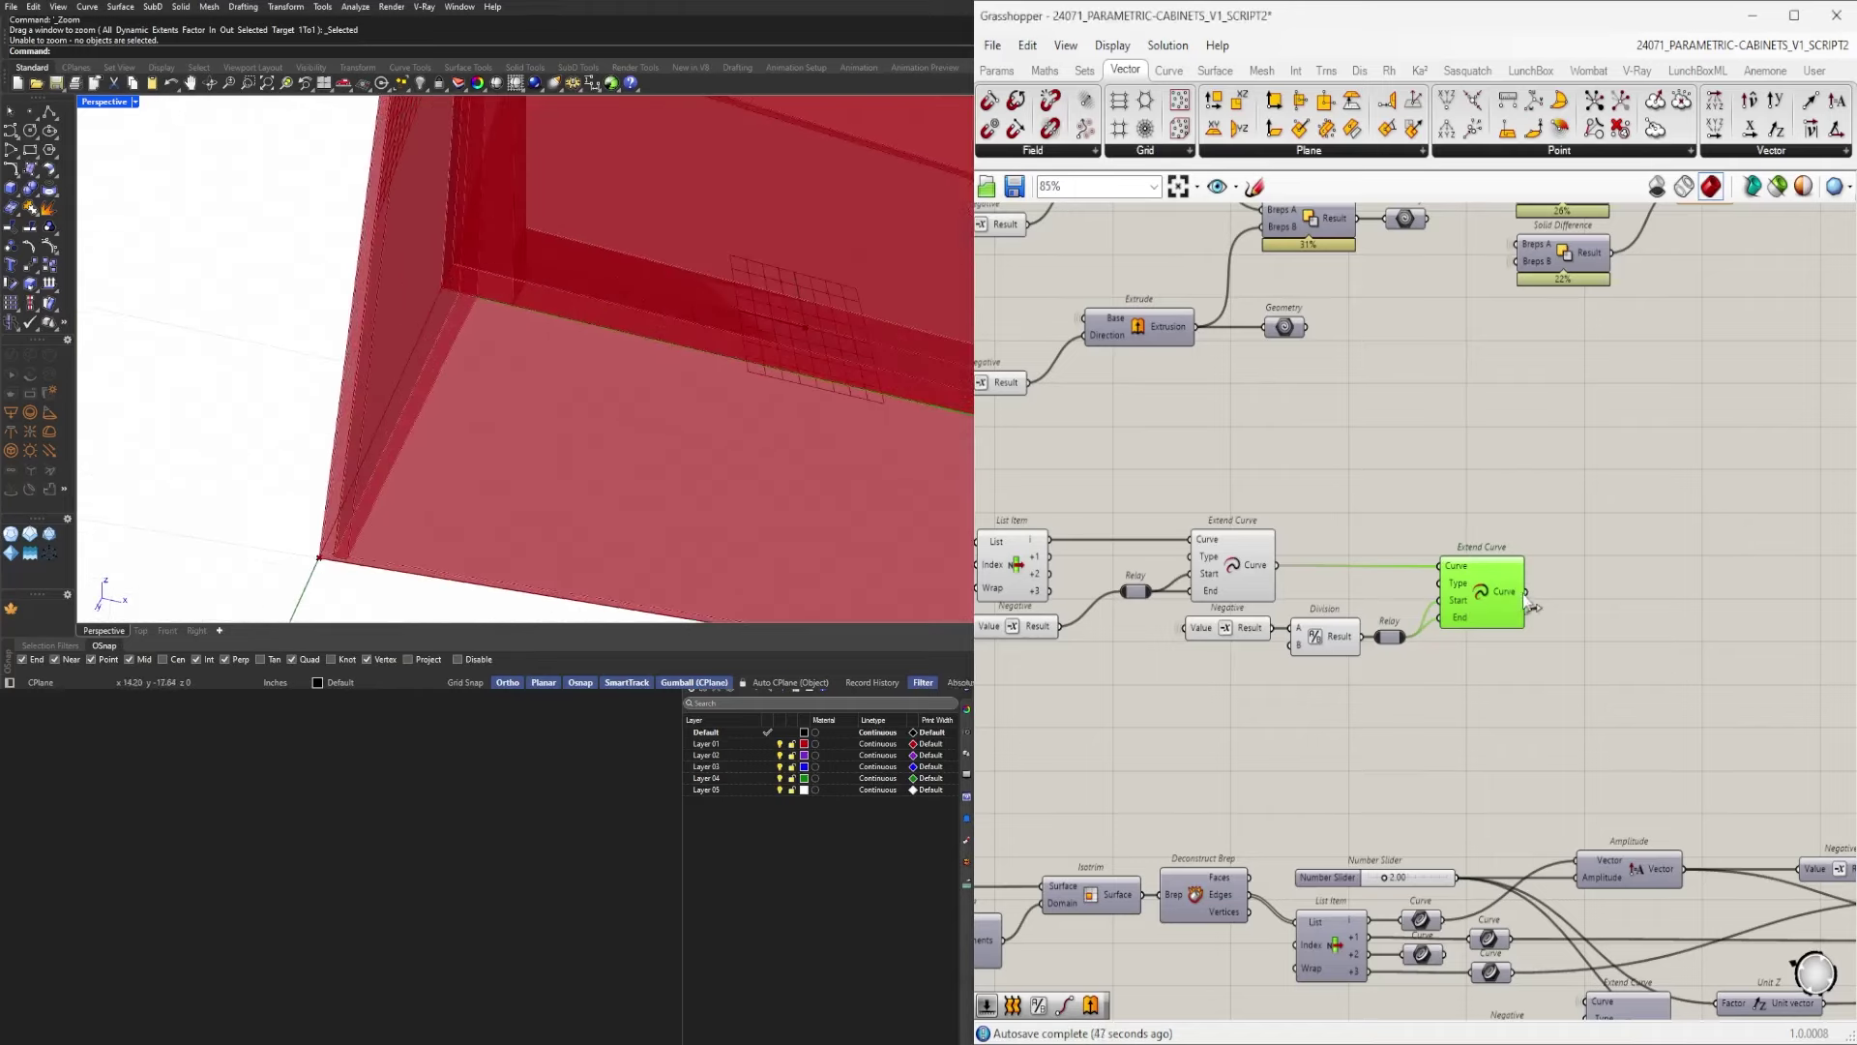
Add an Extrude beyond the second Extend Curve and wire that component's Curve output into its Base.
right_drag(1548, 635, 1598, 651)
scroll(1586, 651, down, 2)
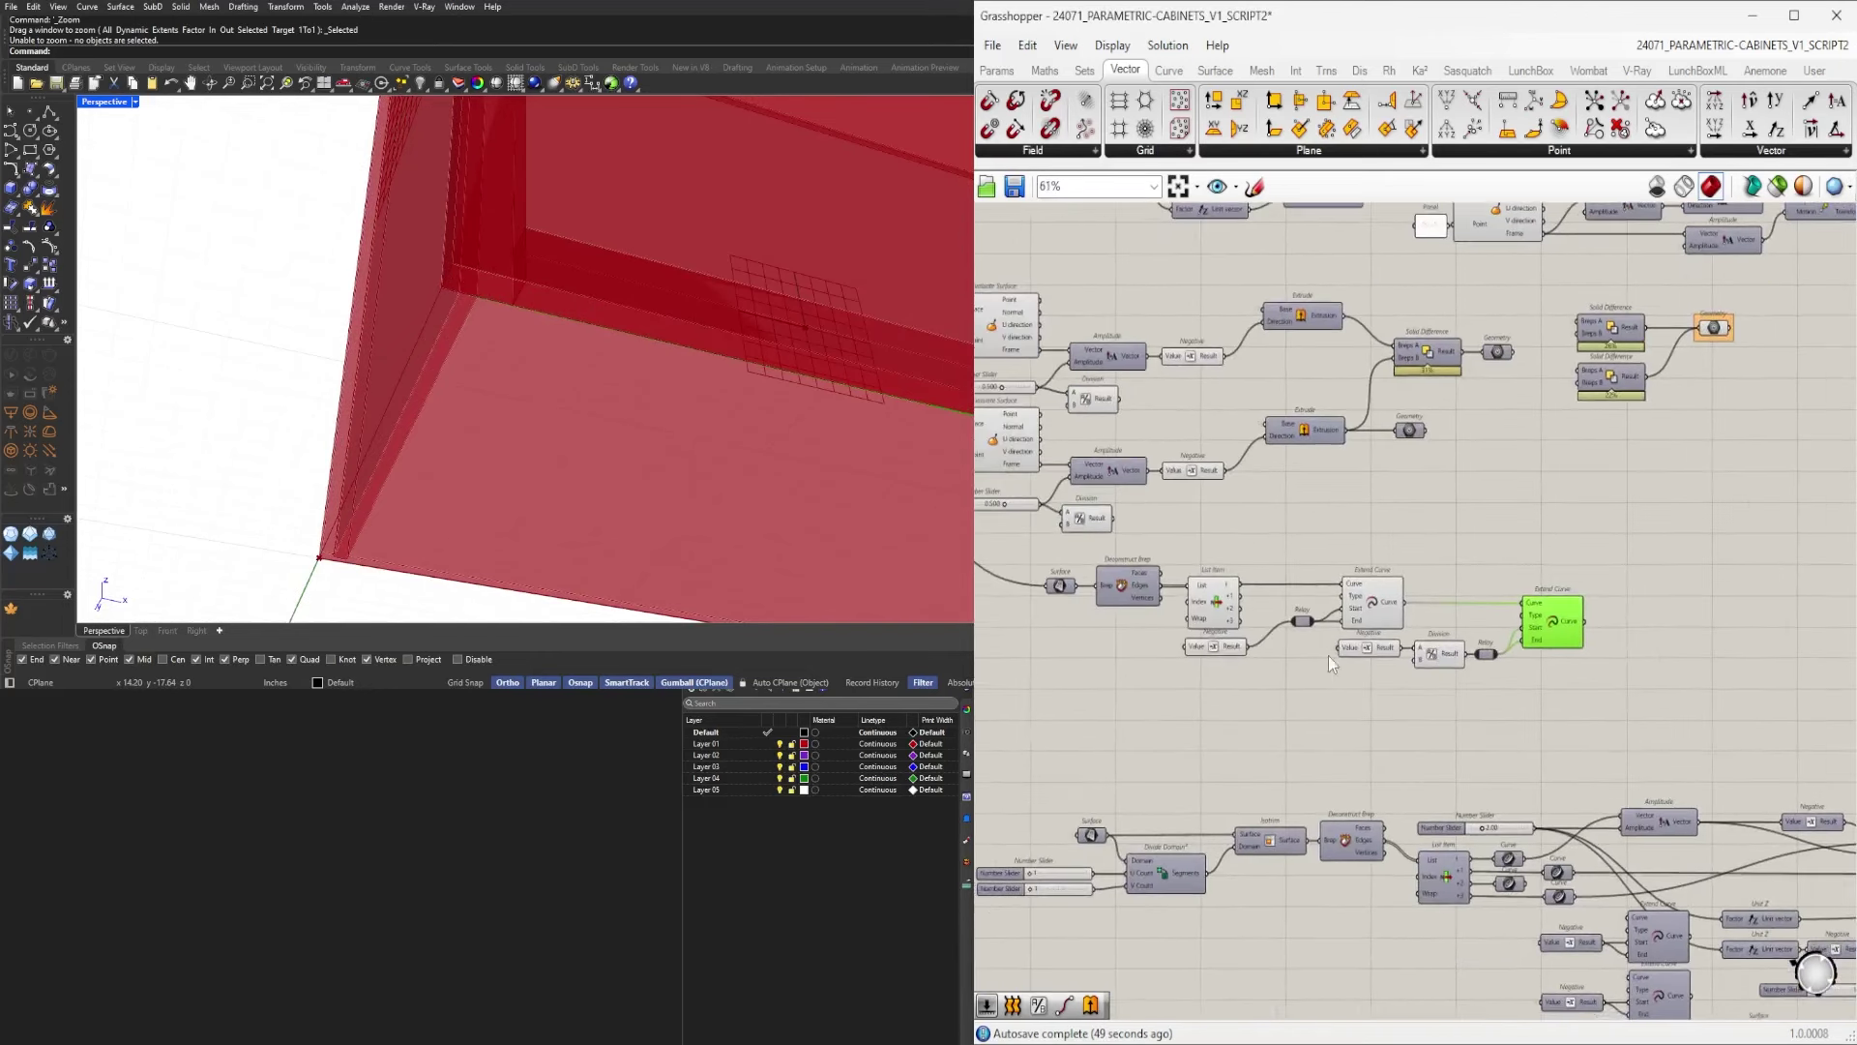
scroll(1210, 658, up, 2)
click(1241, 599)
right_drag(1248, 607, 1111, 645)
double_click(1681, 569)
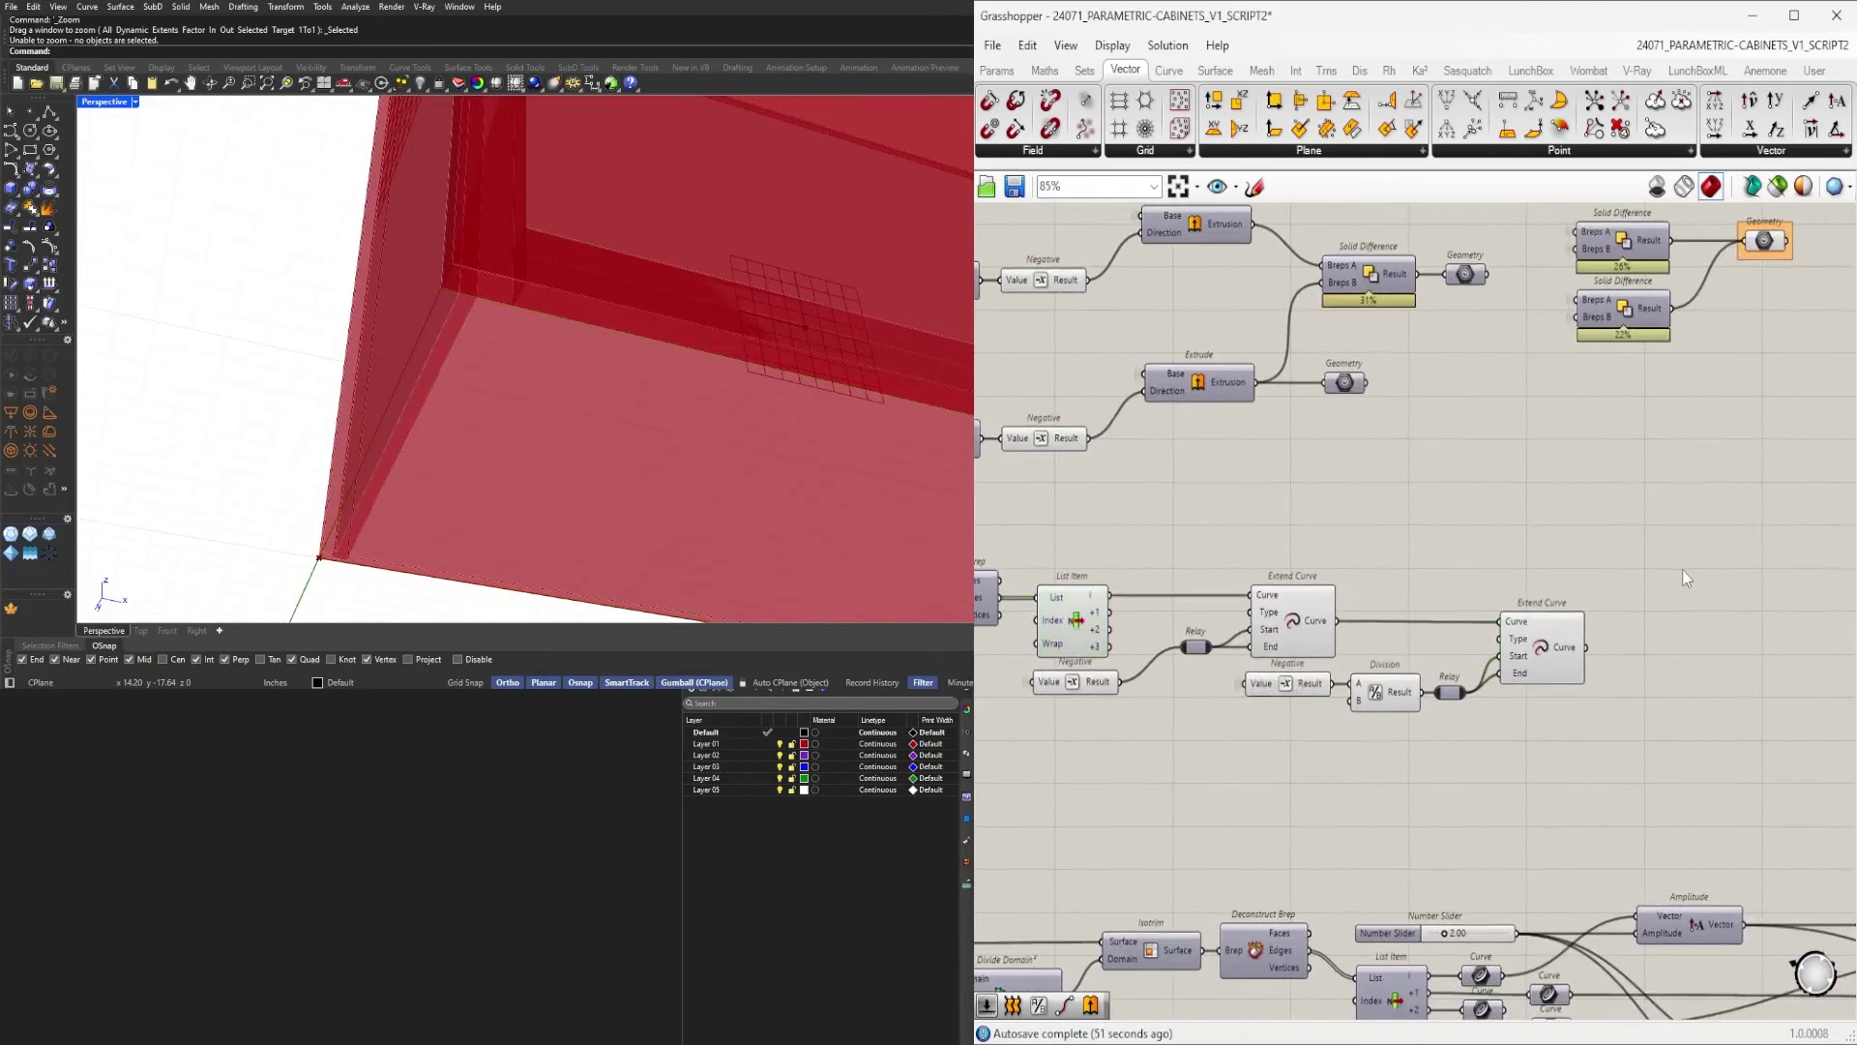
text(extrude)
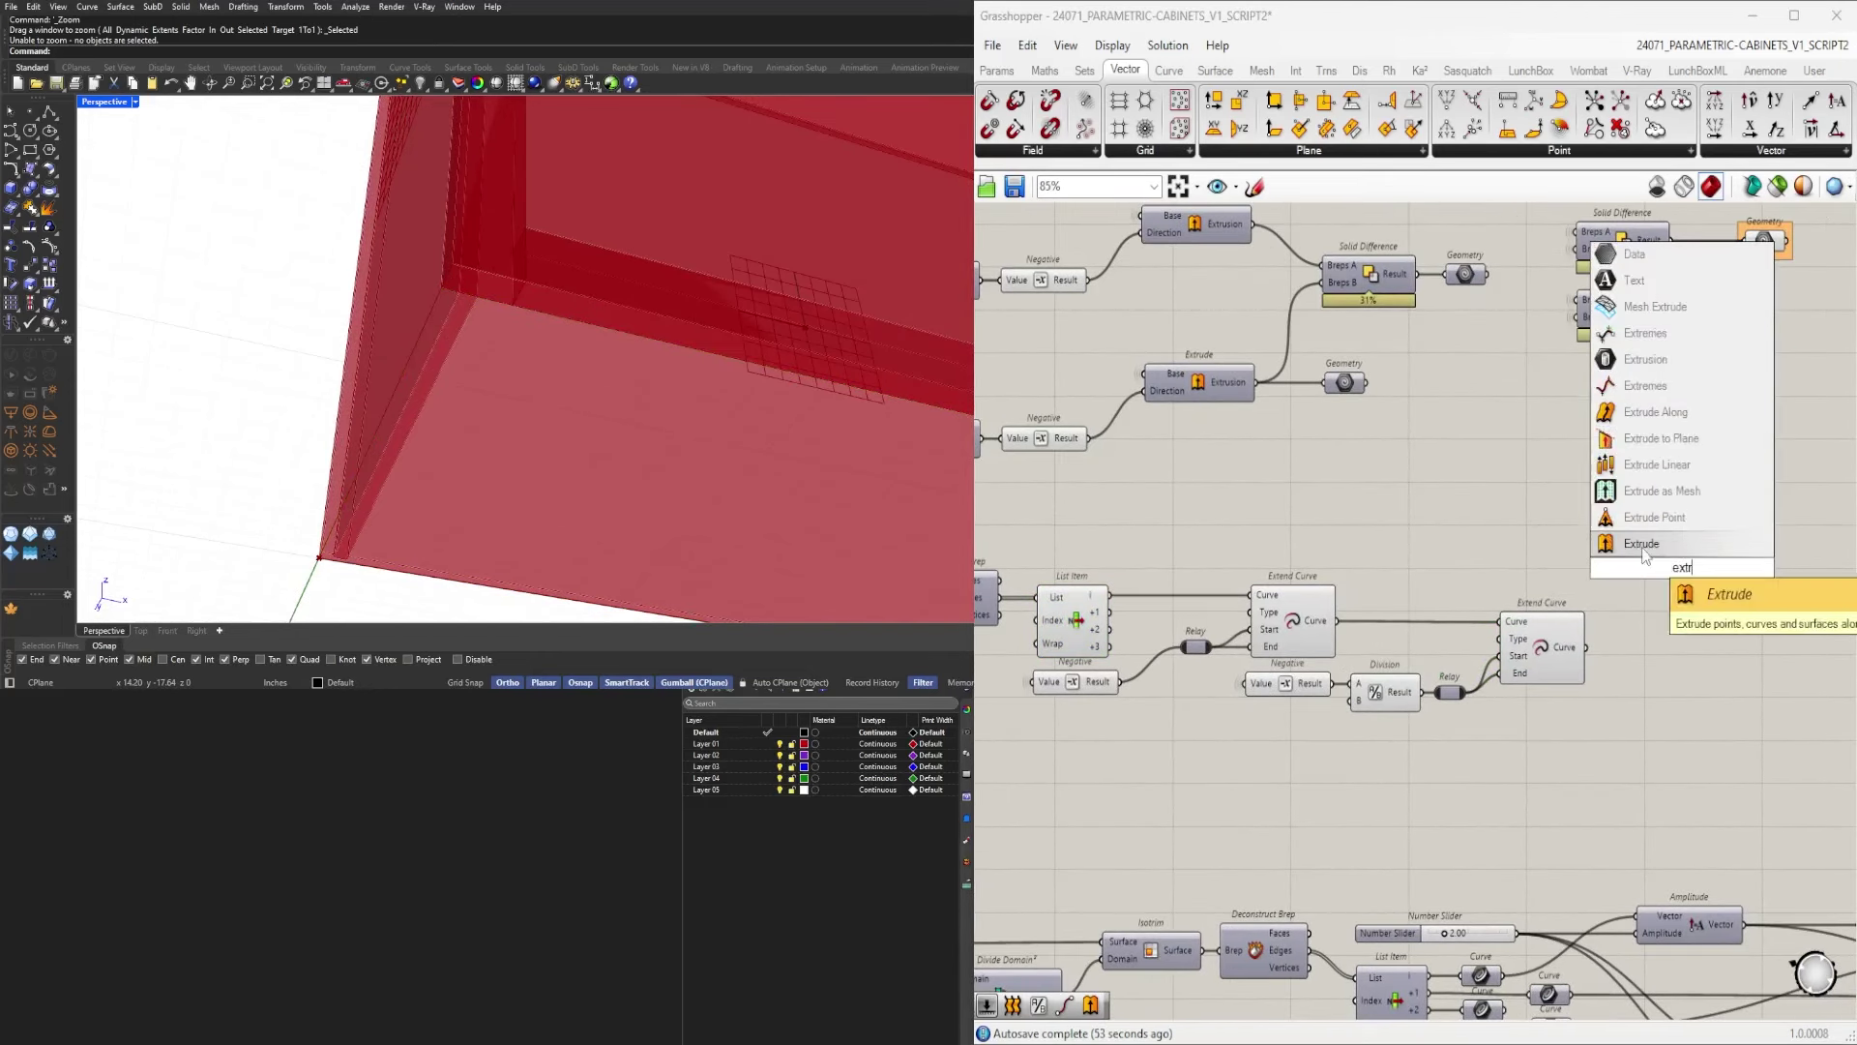
key(Return)
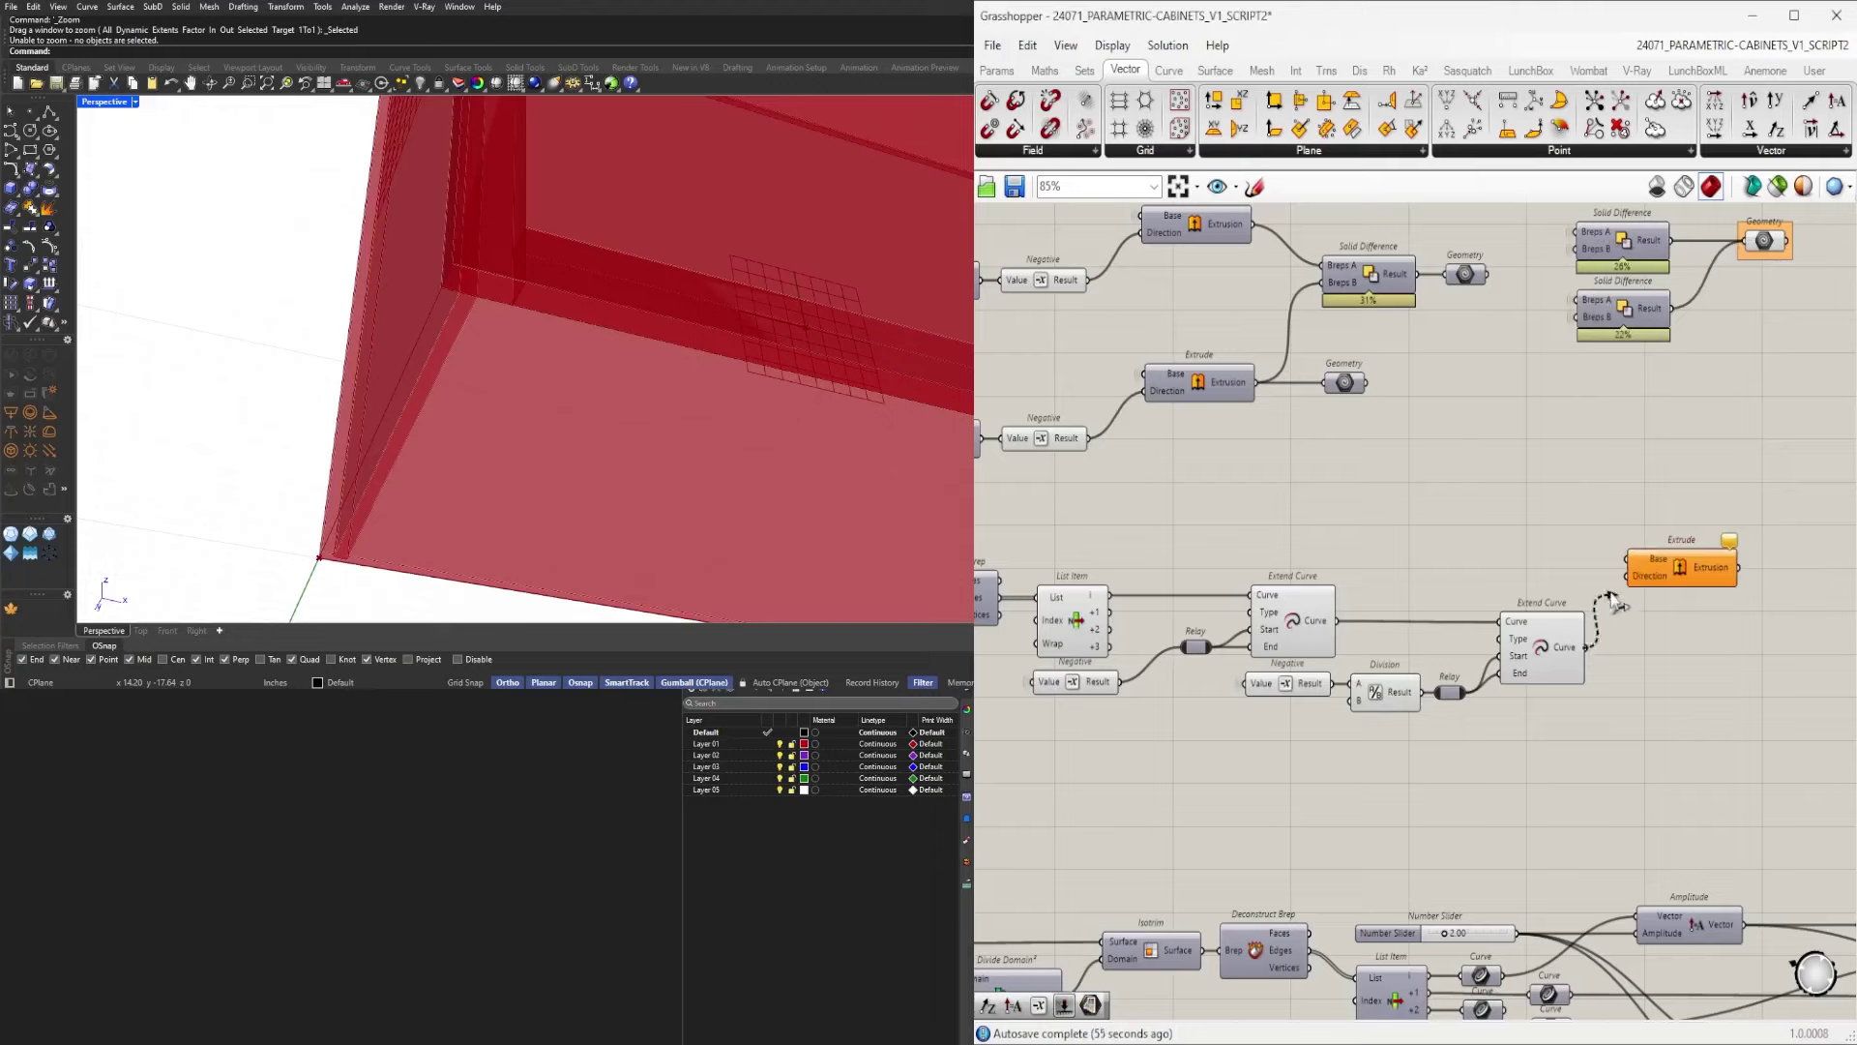
drag(1676, 569, 1739, 588)
Add an Amplitude, feed its Vector from the List Item's +1 edge, and wire its output into the Extrude's Direction.
double_click(1522, 562)
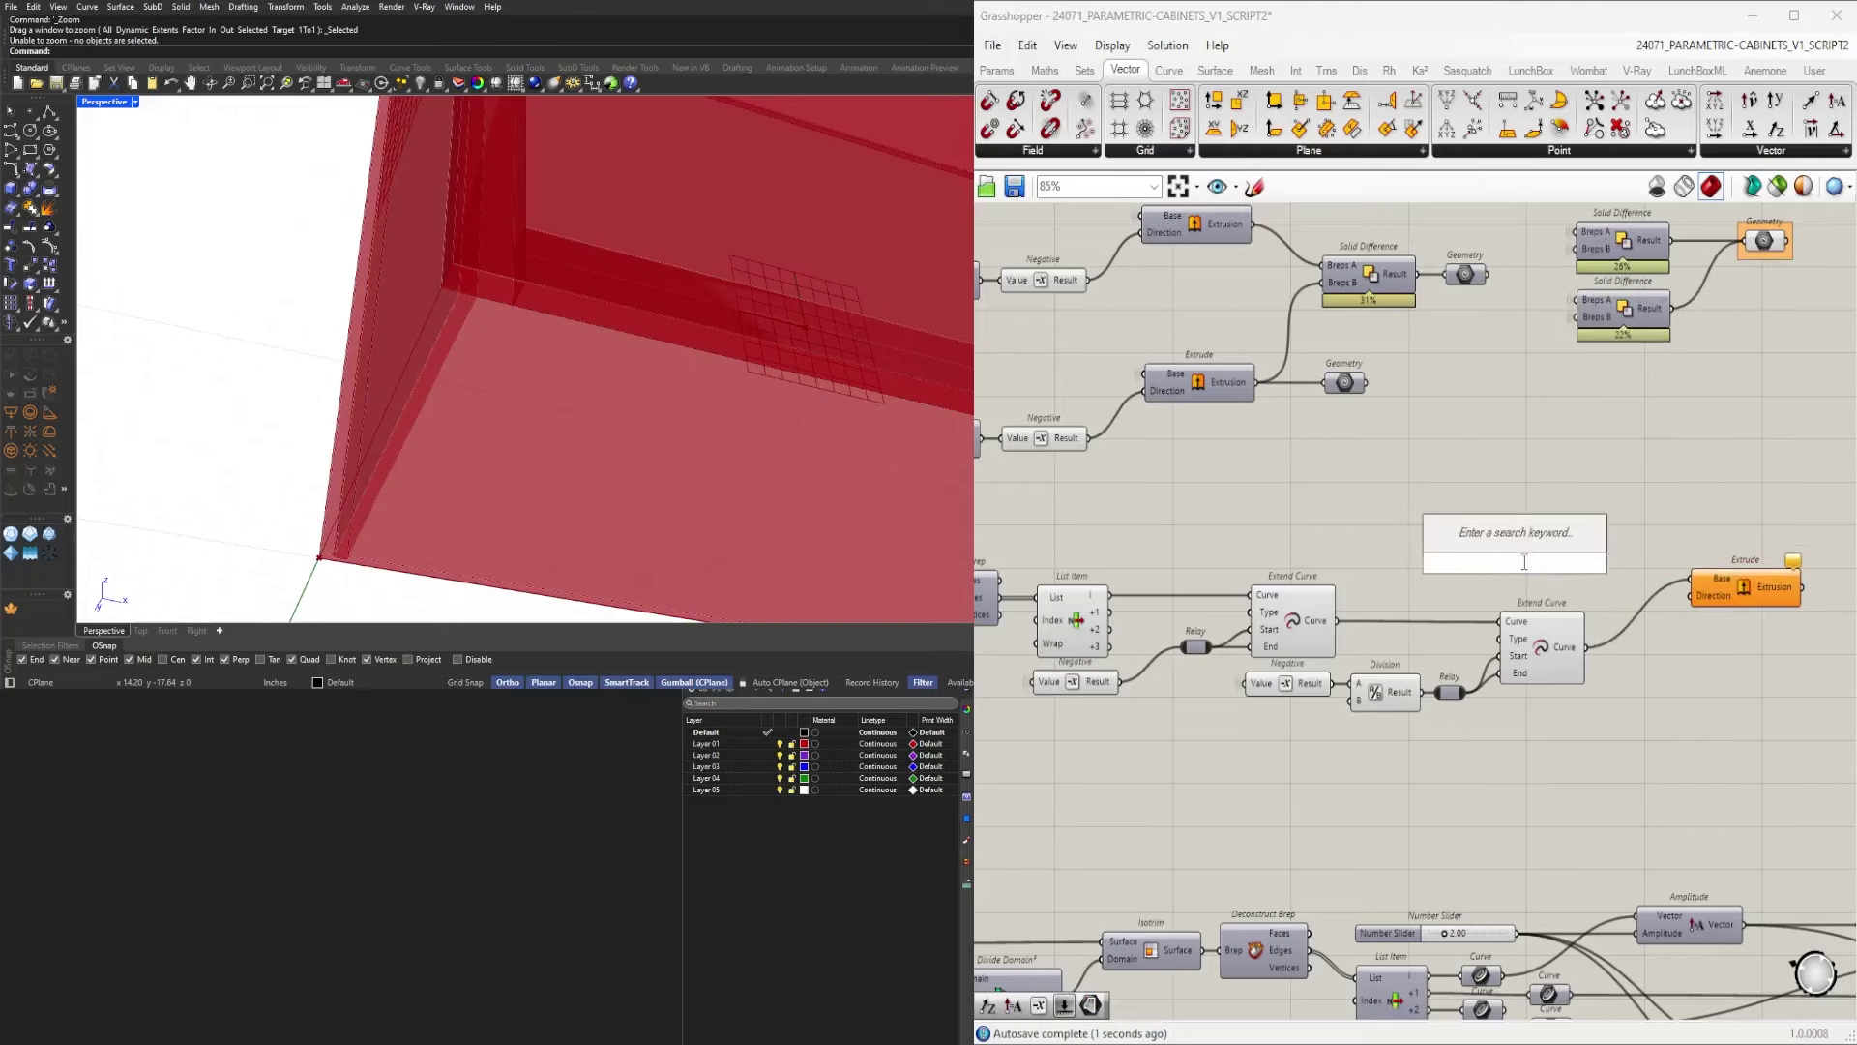
text(amplitude)
key(Return)
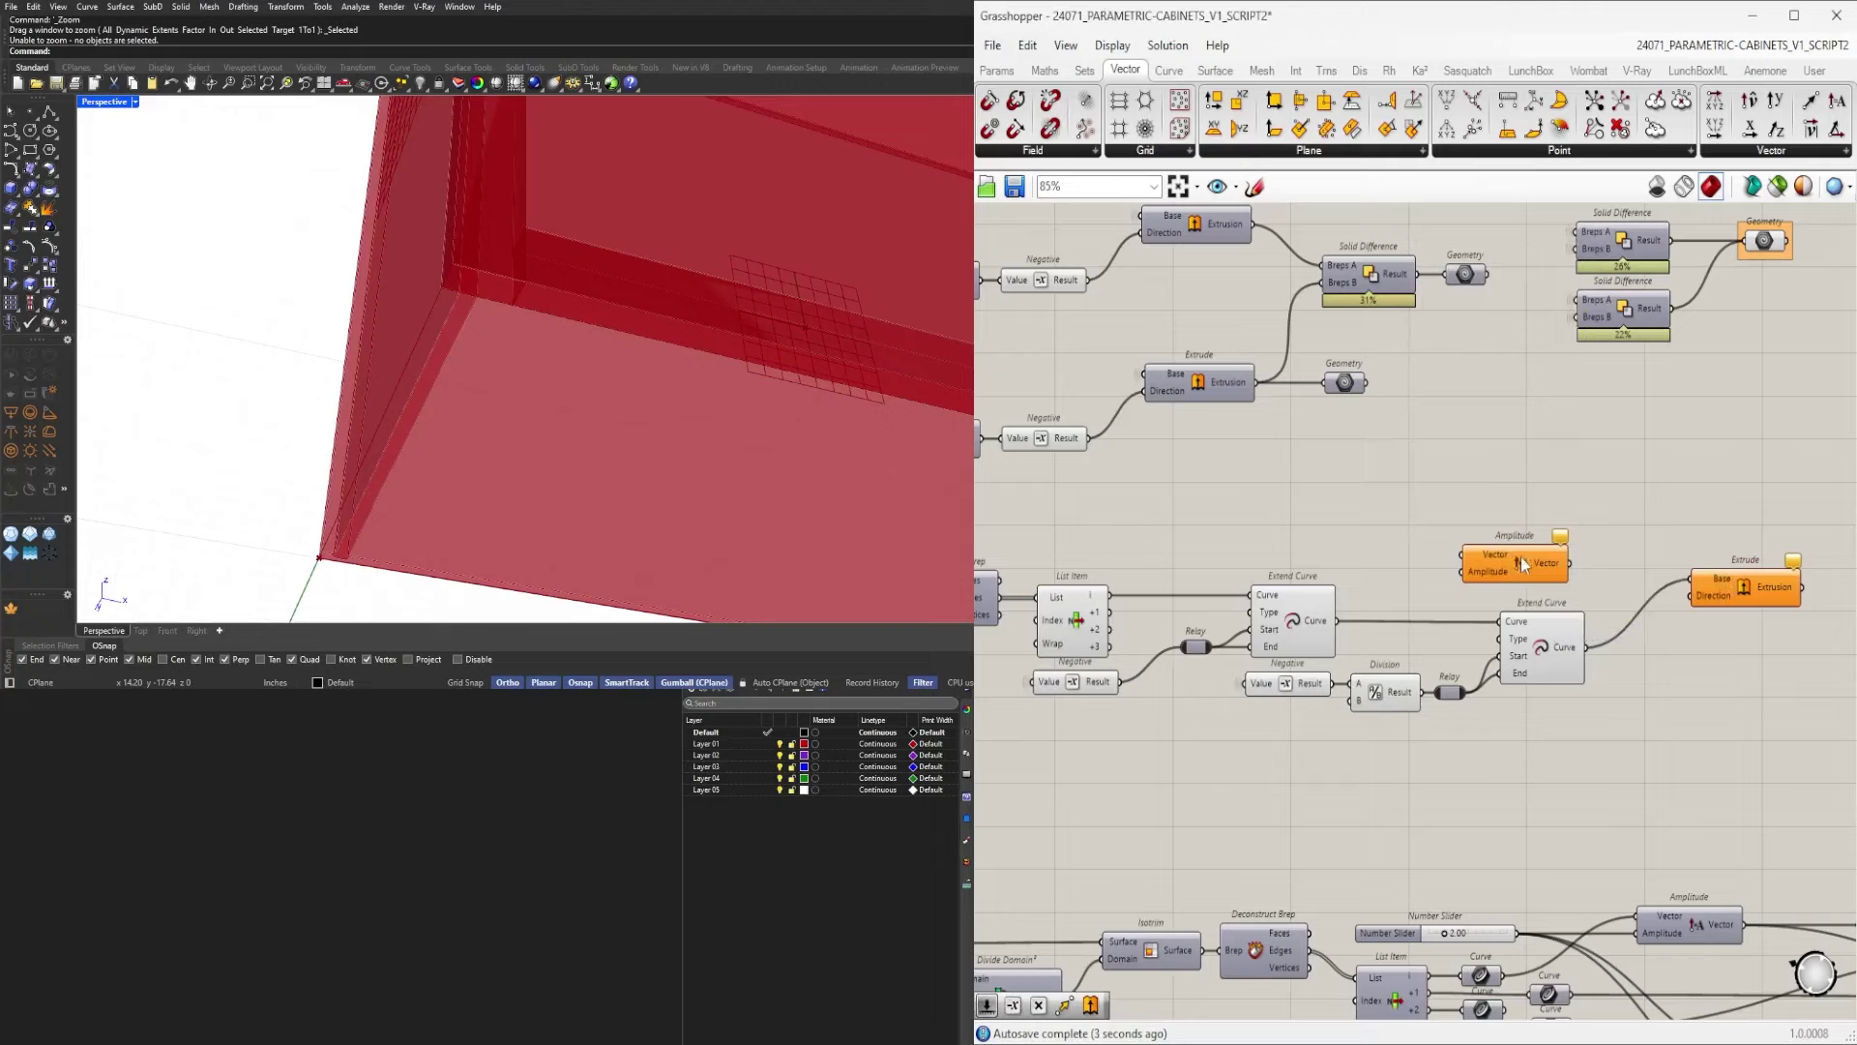
drag(1524, 564, 1546, 561)
drag(1112, 626, 1490, 553)
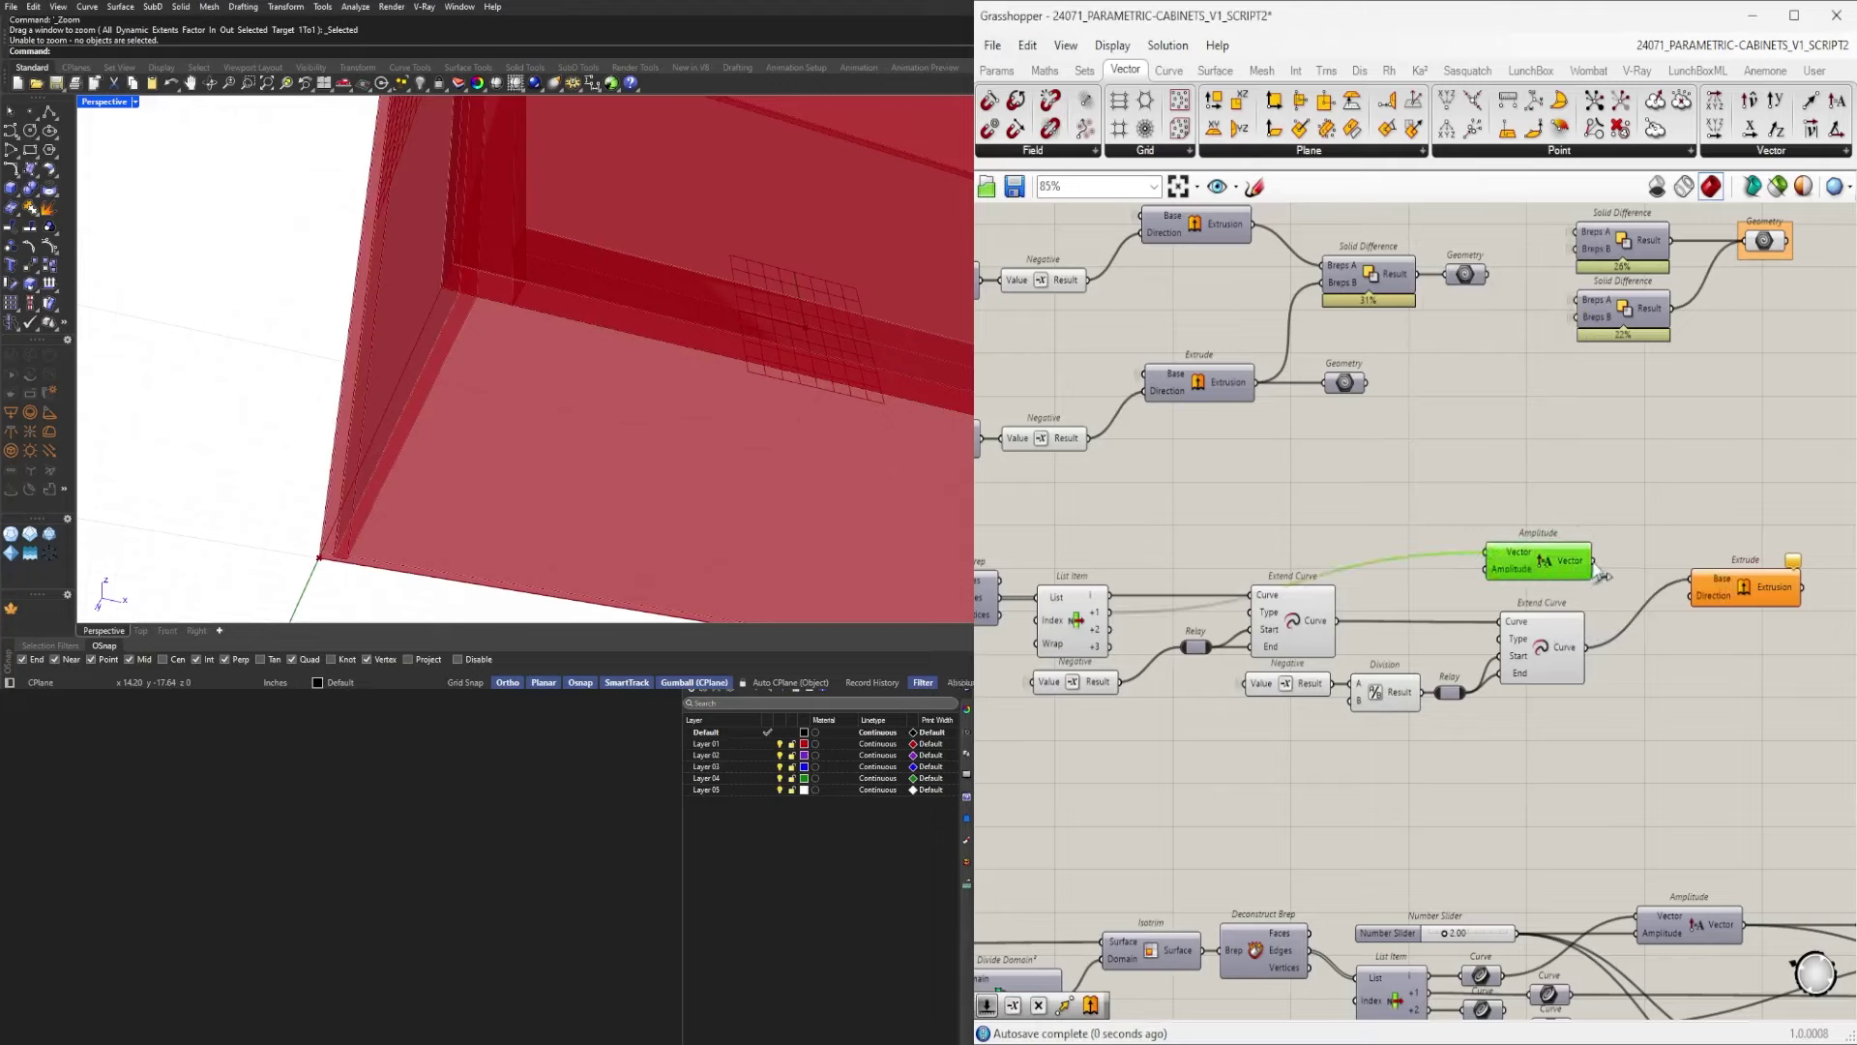
drag(1703, 609, 1695, 596)
click(1707, 600)
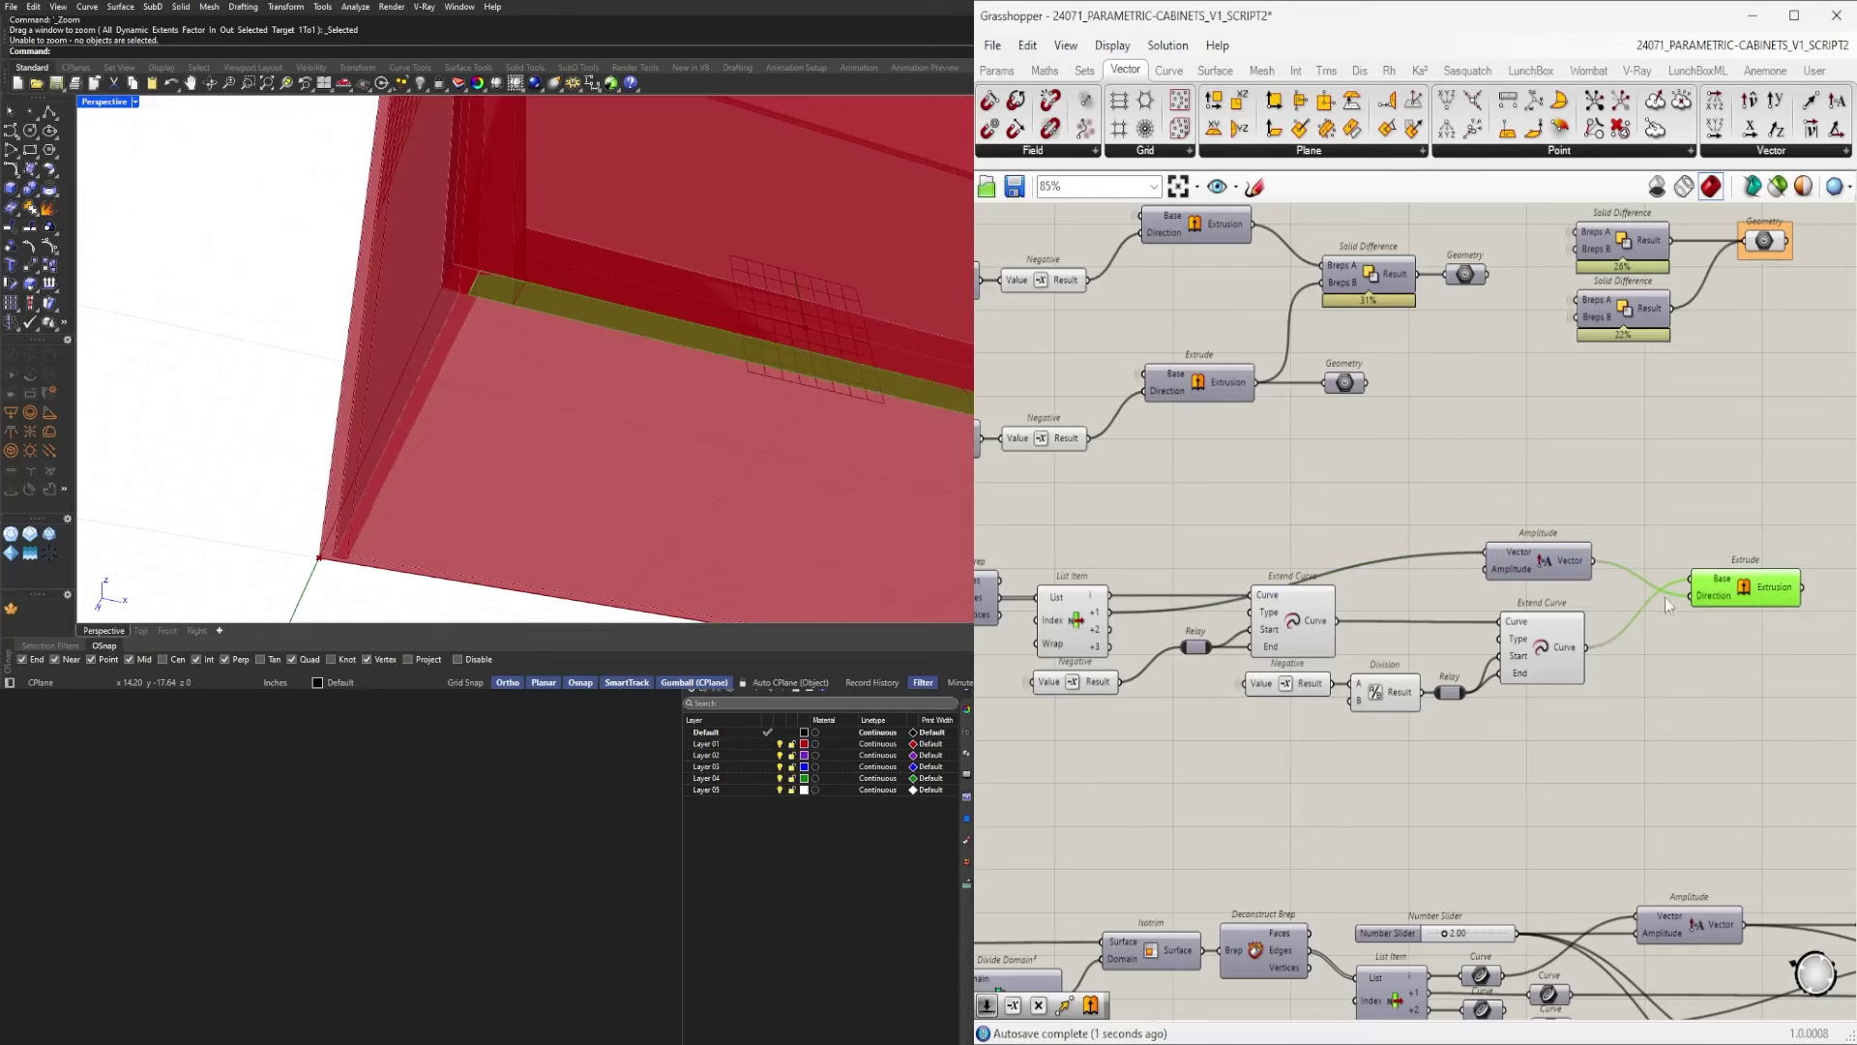
scroll(1458, 529, up, 3)
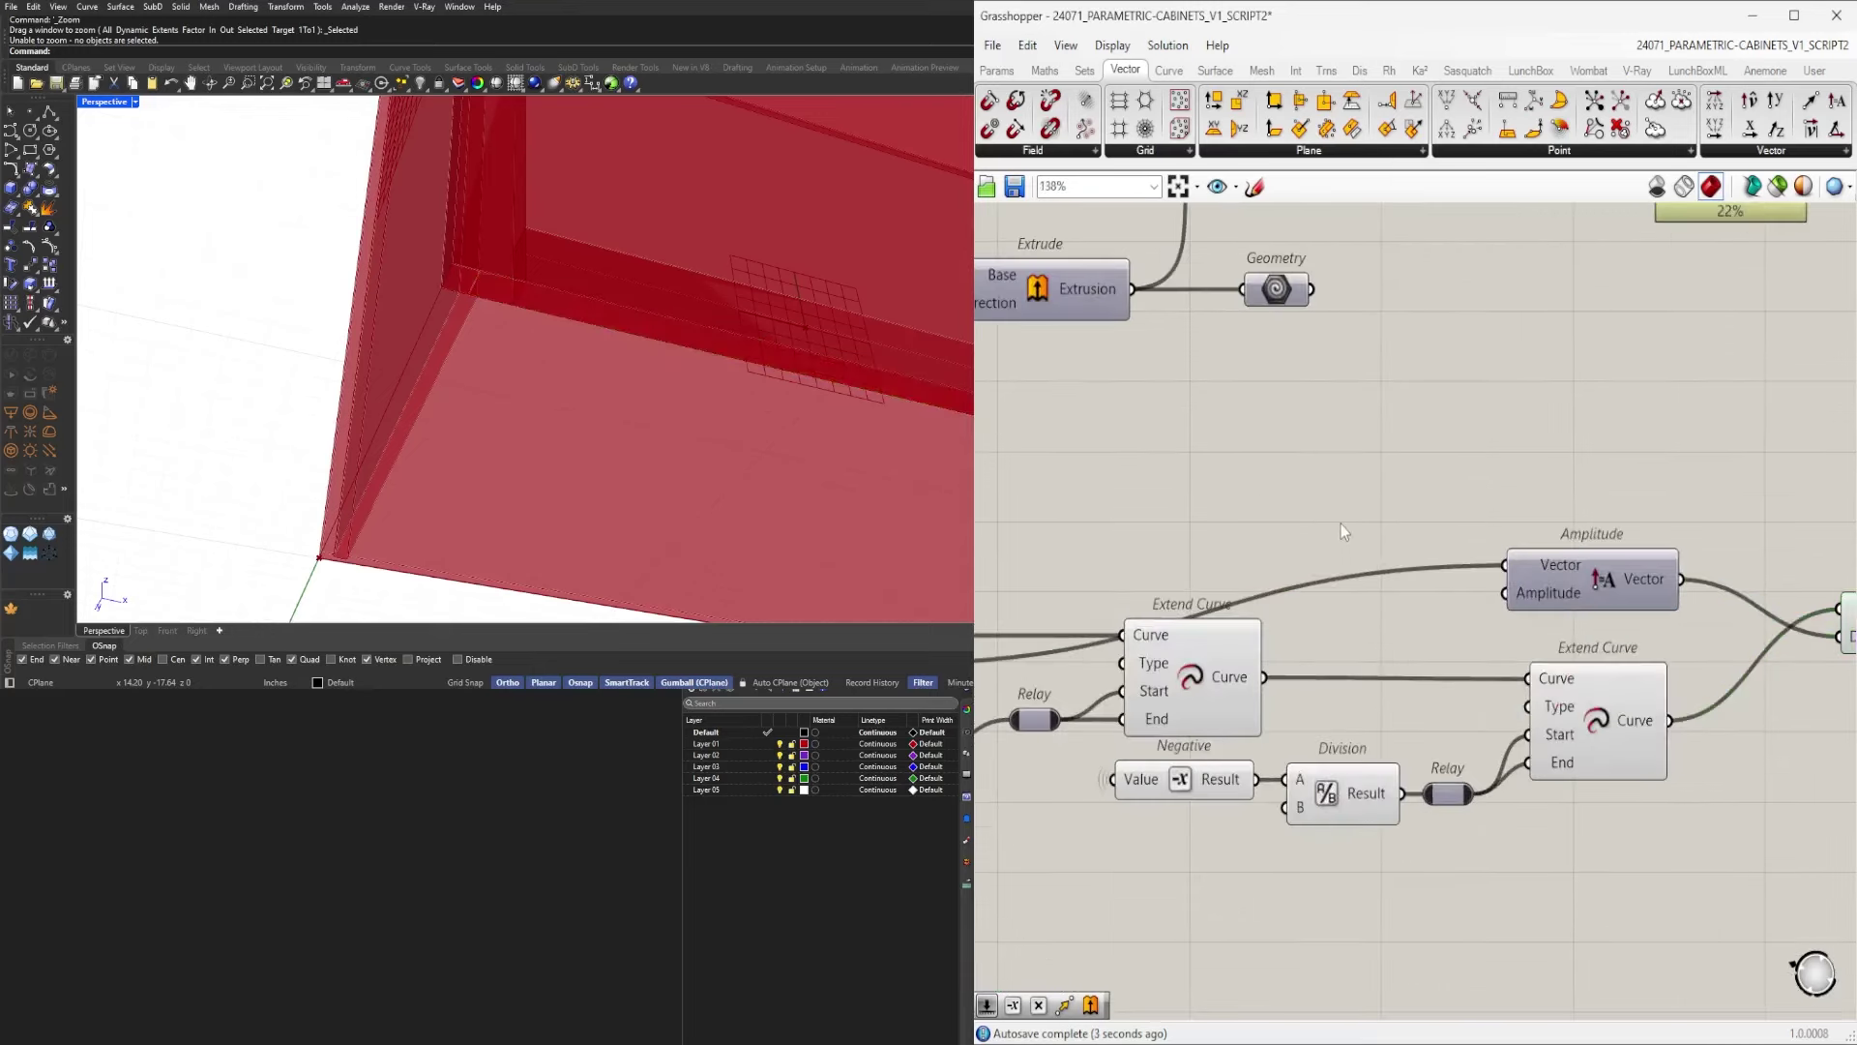
double_click(1340, 524)
key(Escape)
scroll(1459, 507, down, 3)
double_click(1459, 507)
text(length)
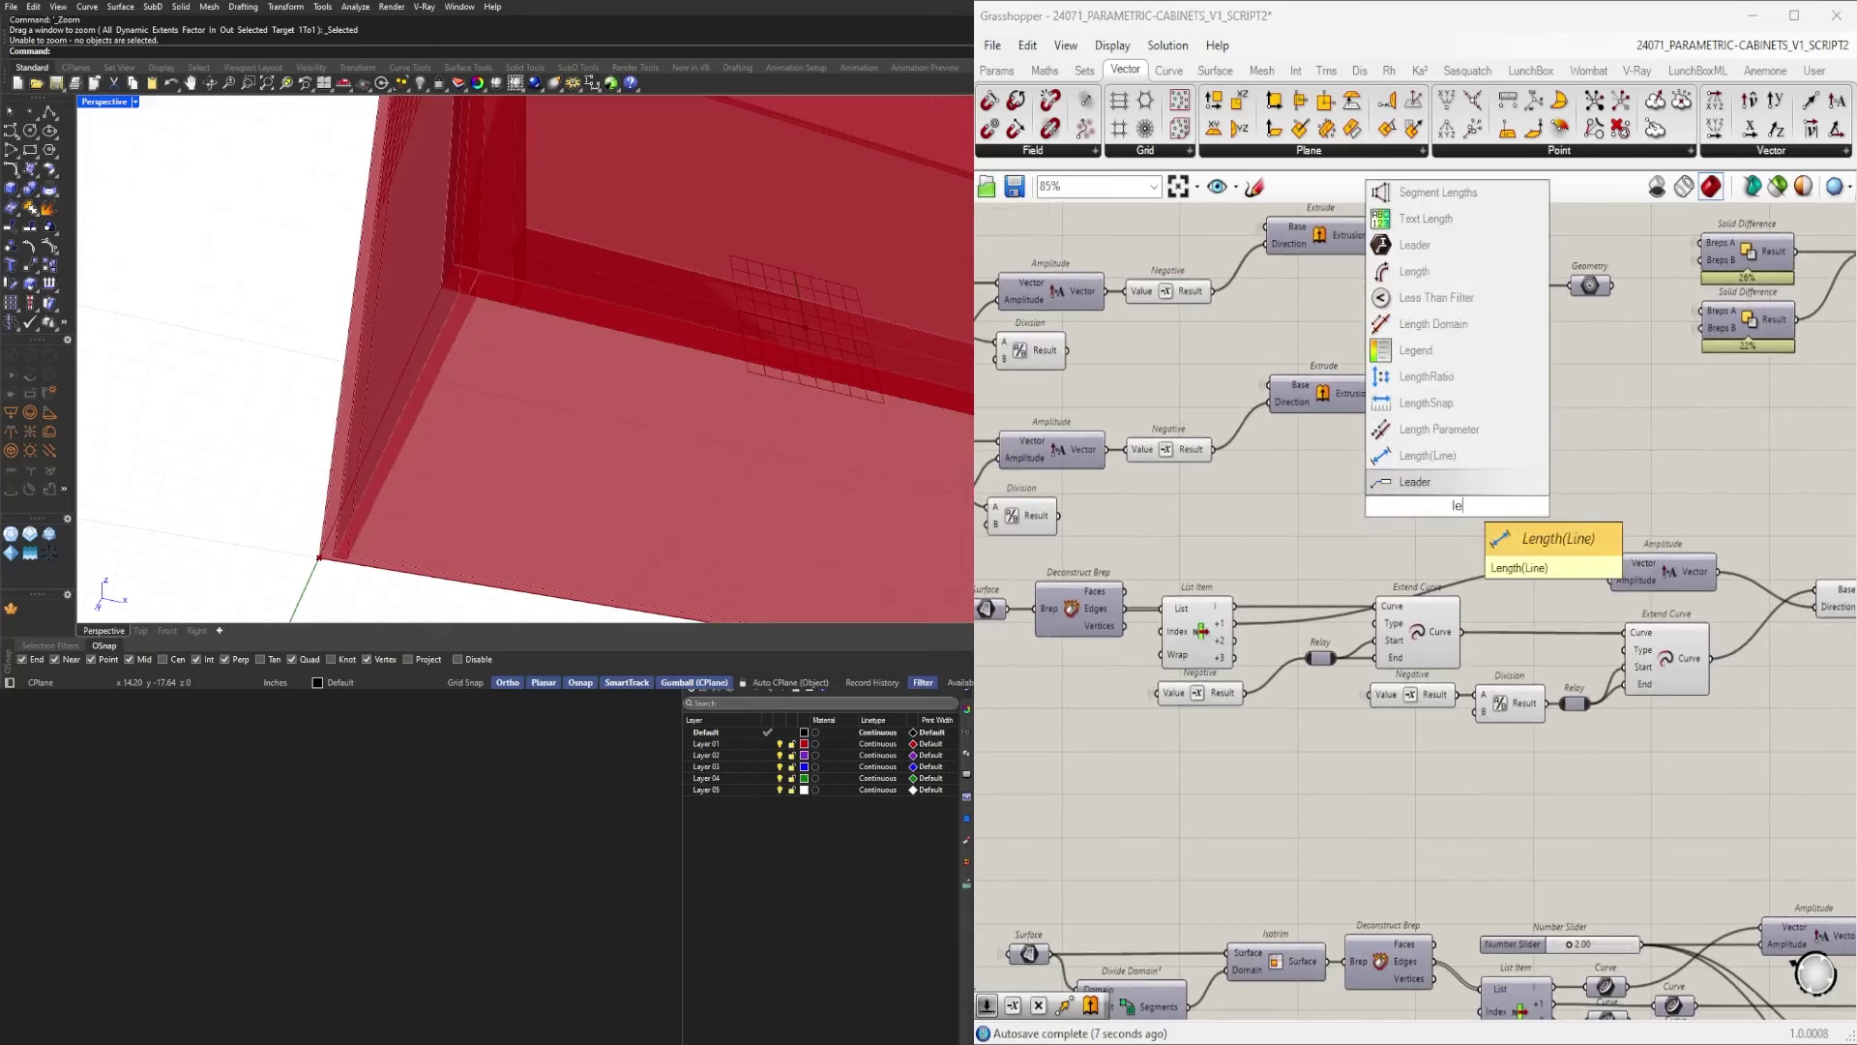
key(Return)
click(1490, 518)
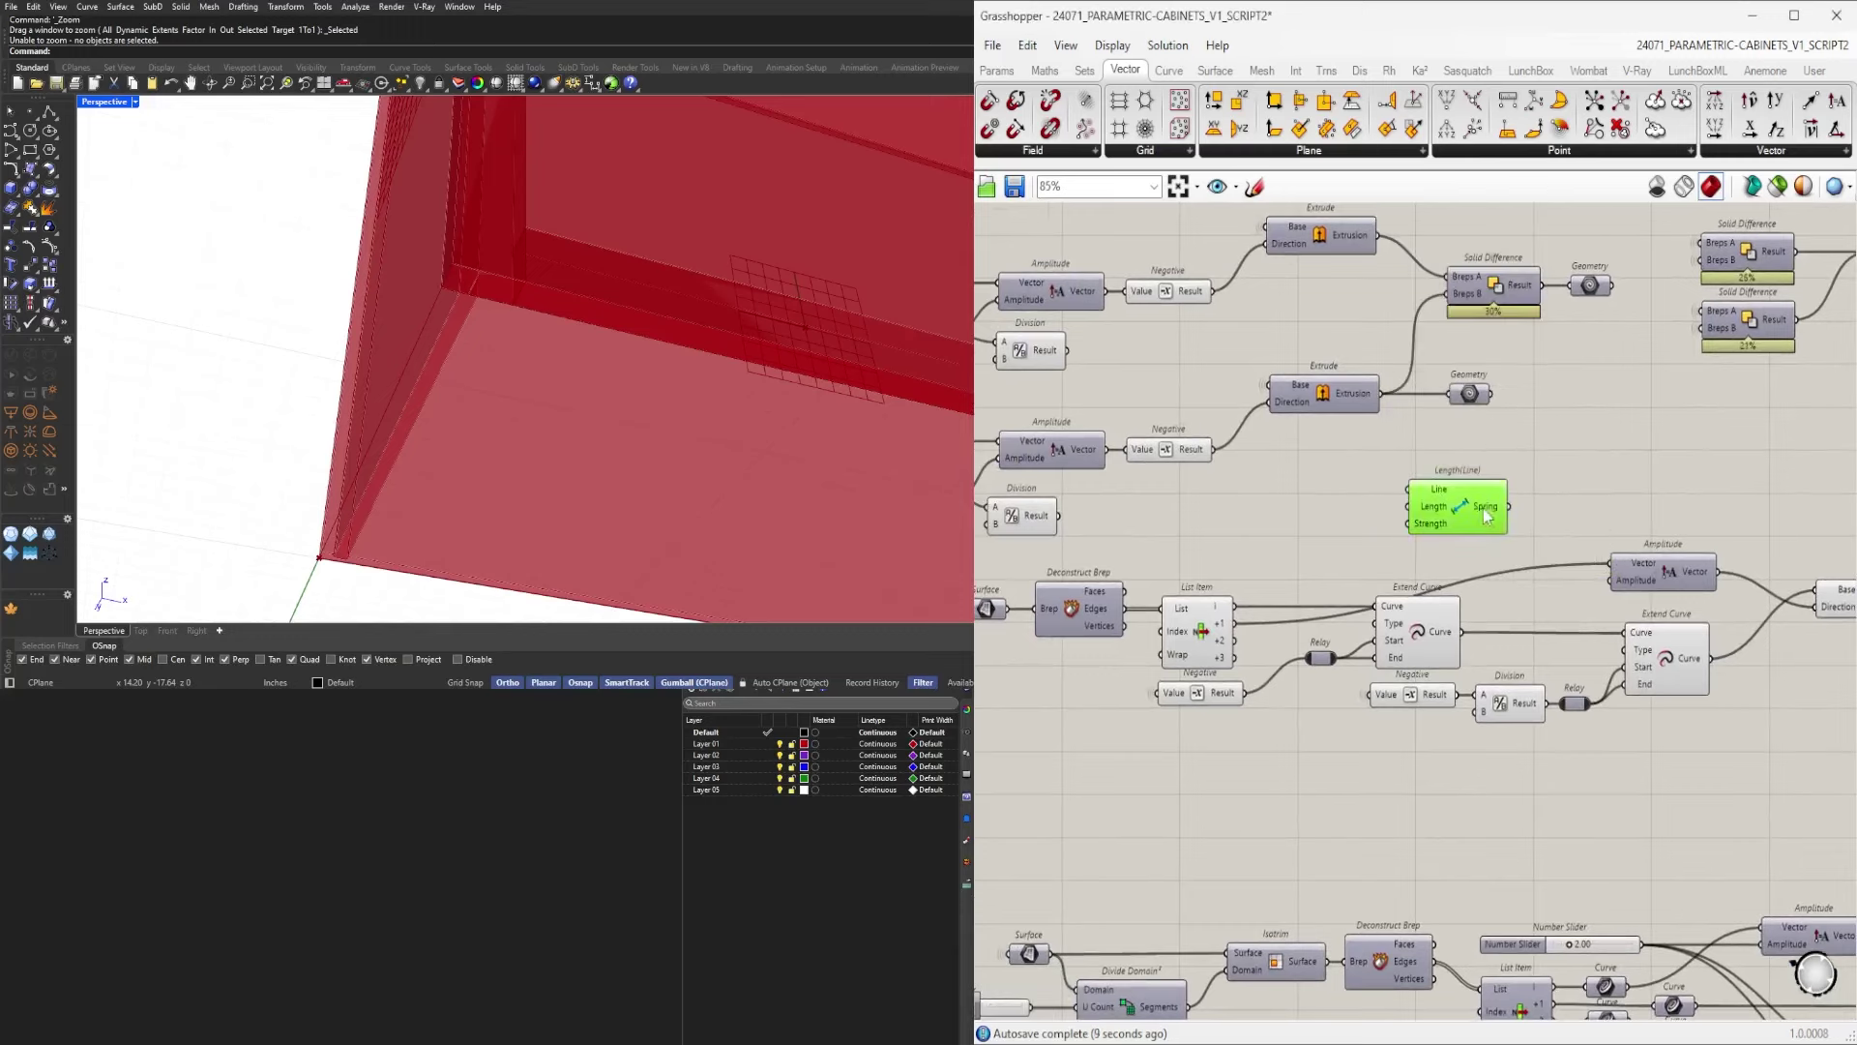
key(Delete)
Add a curve Length for the List Item's +1 edge and wire its result into the Amplitude input of the Amplitude component.
double_click(1483, 509)
text(leng)
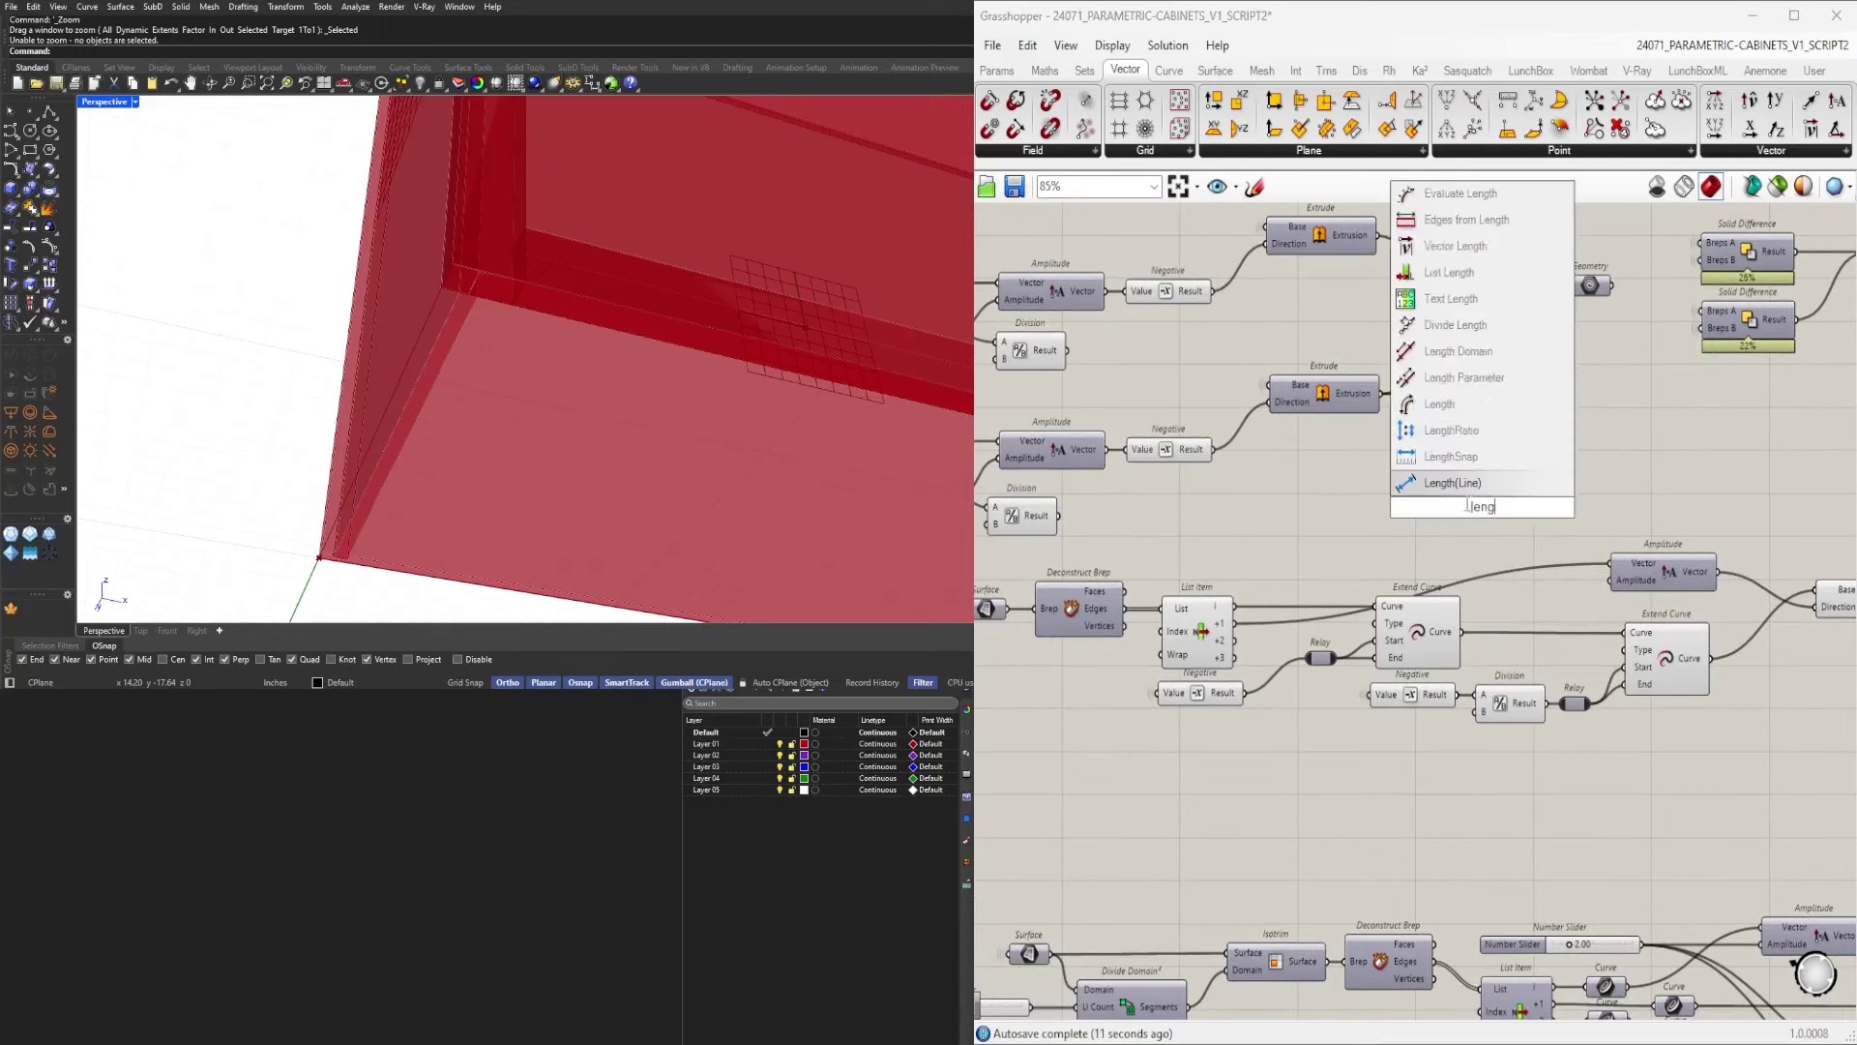
click(1446, 404)
click(1198, 646)
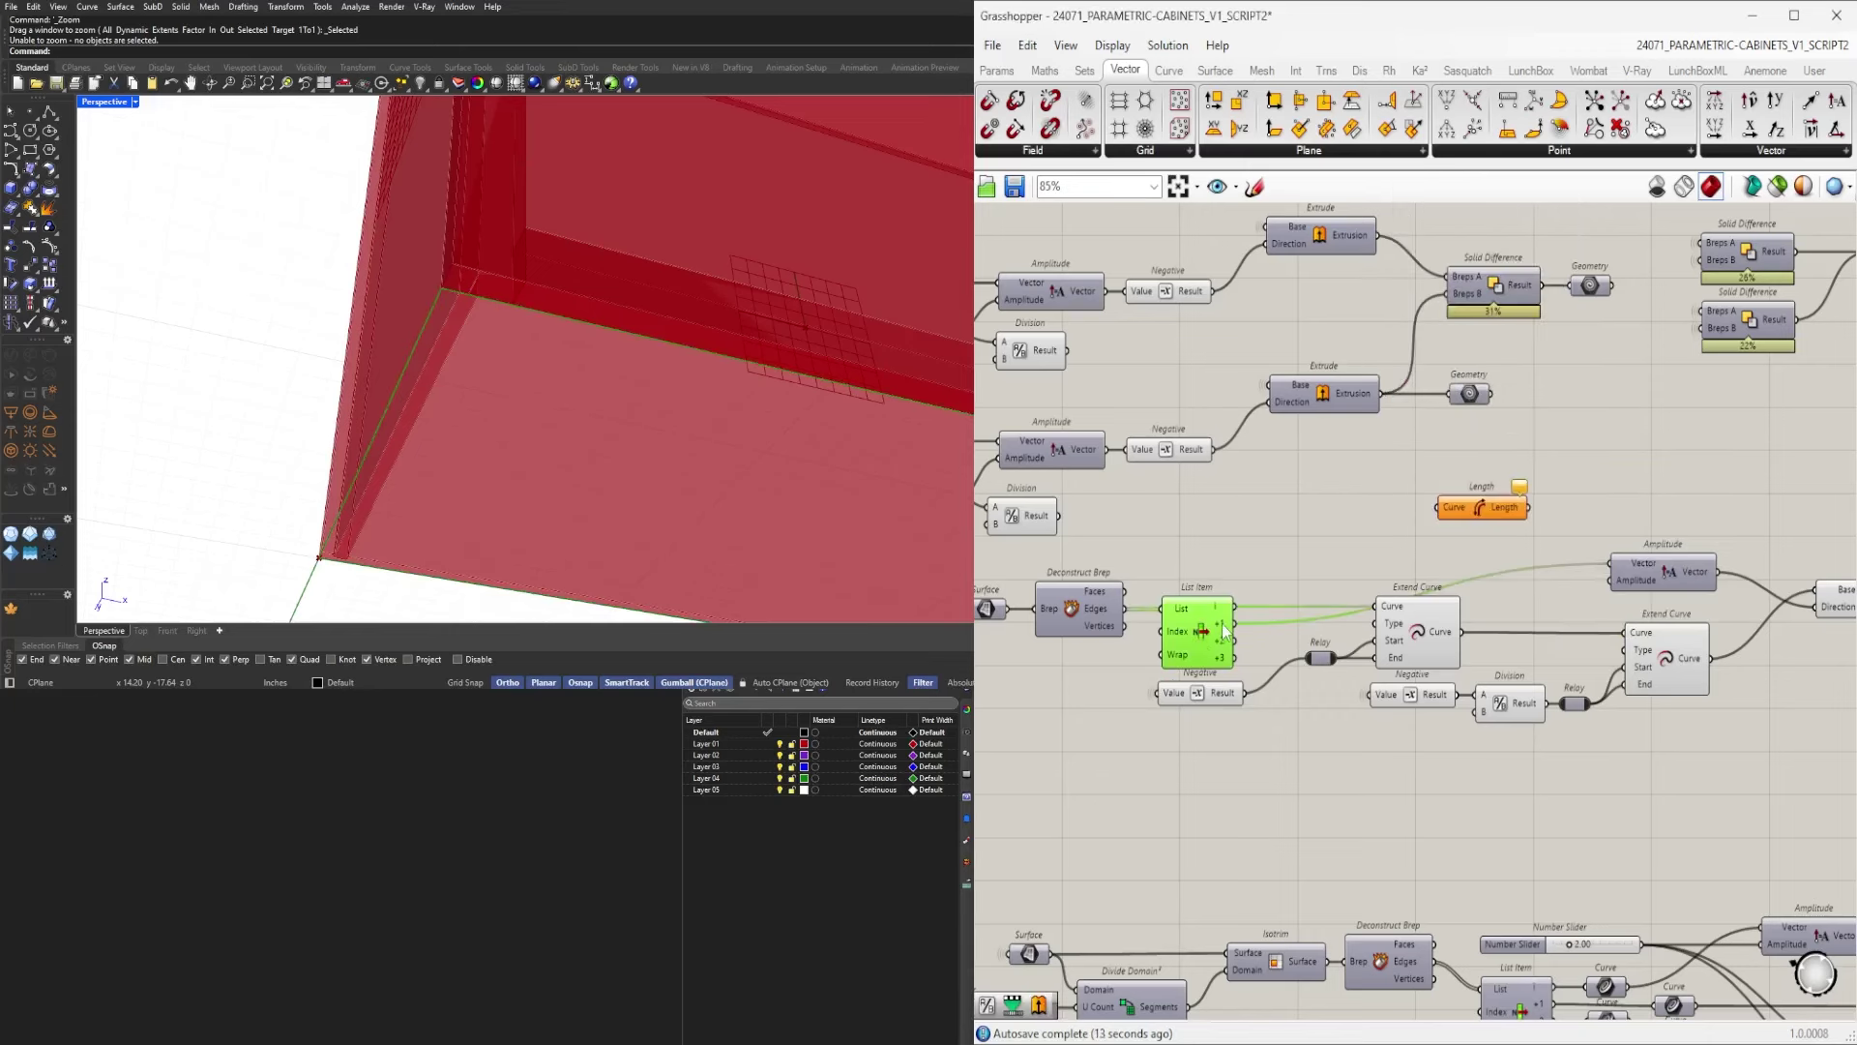
scroll(1186, 674, up, 2)
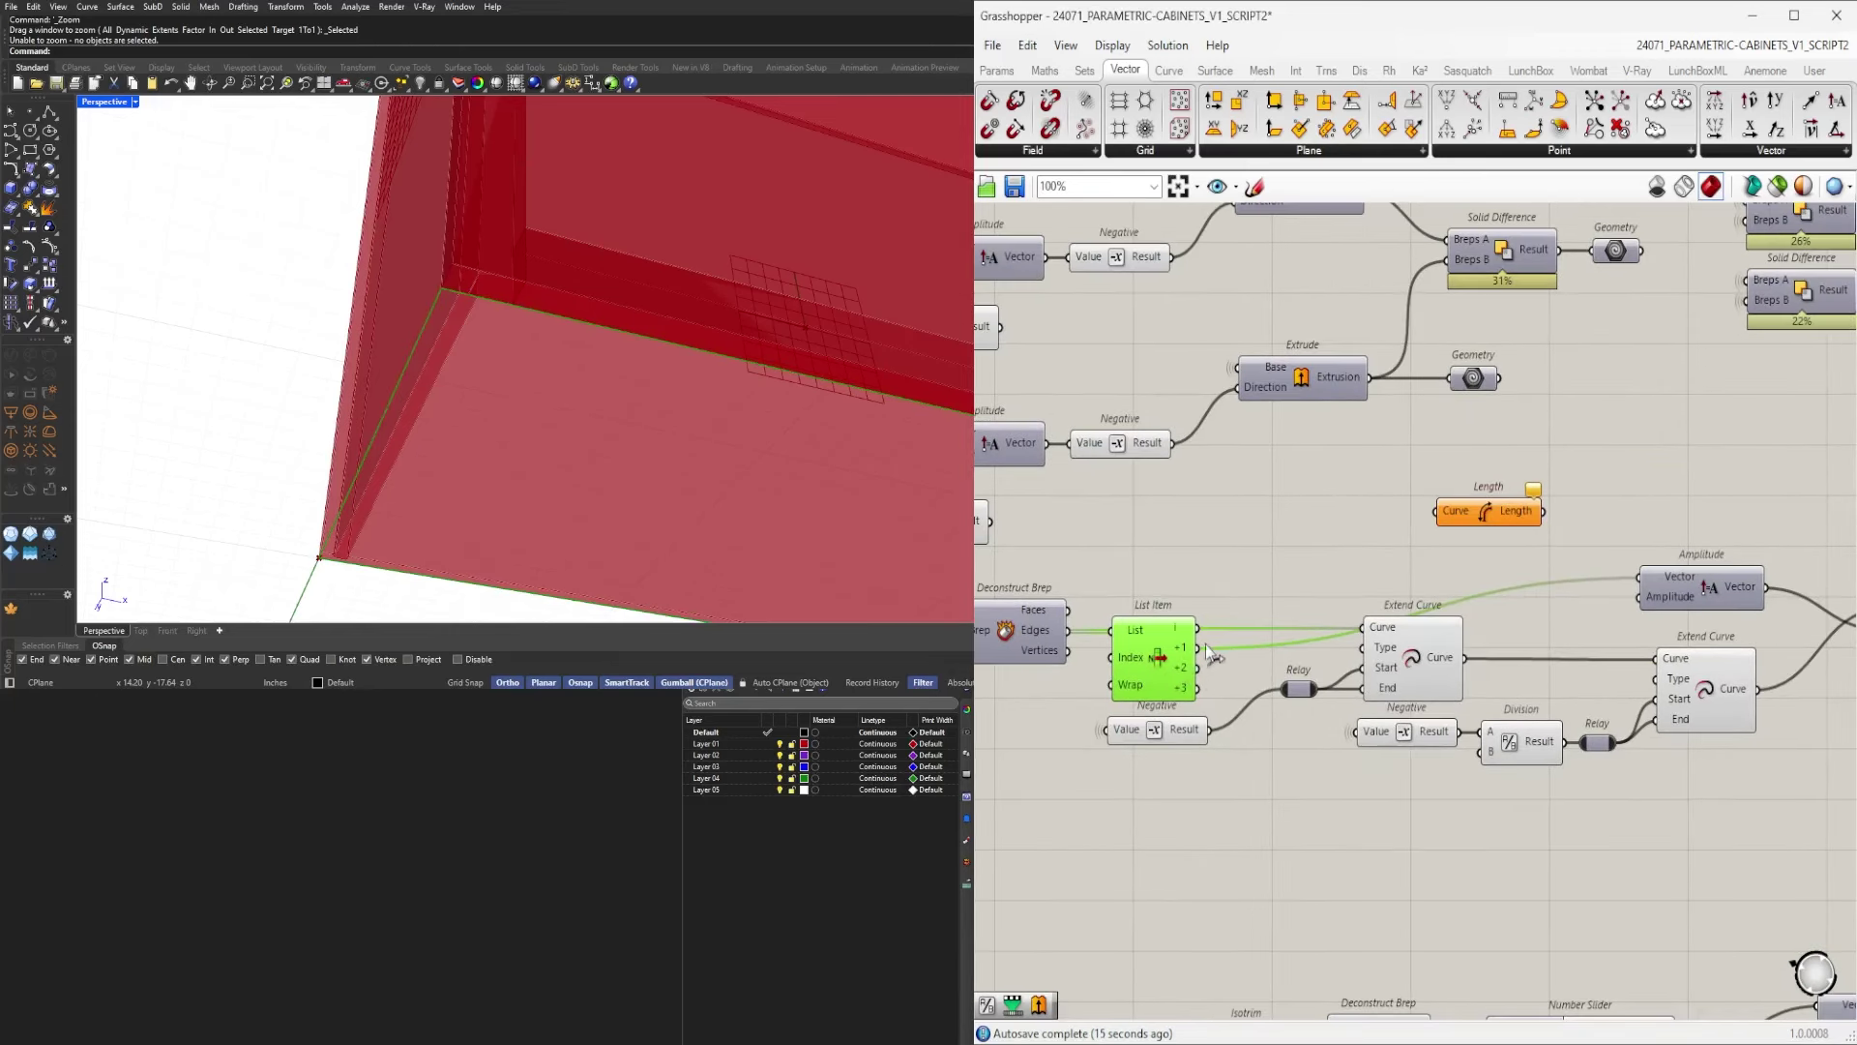
drag(1205, 647, 1388, 574)
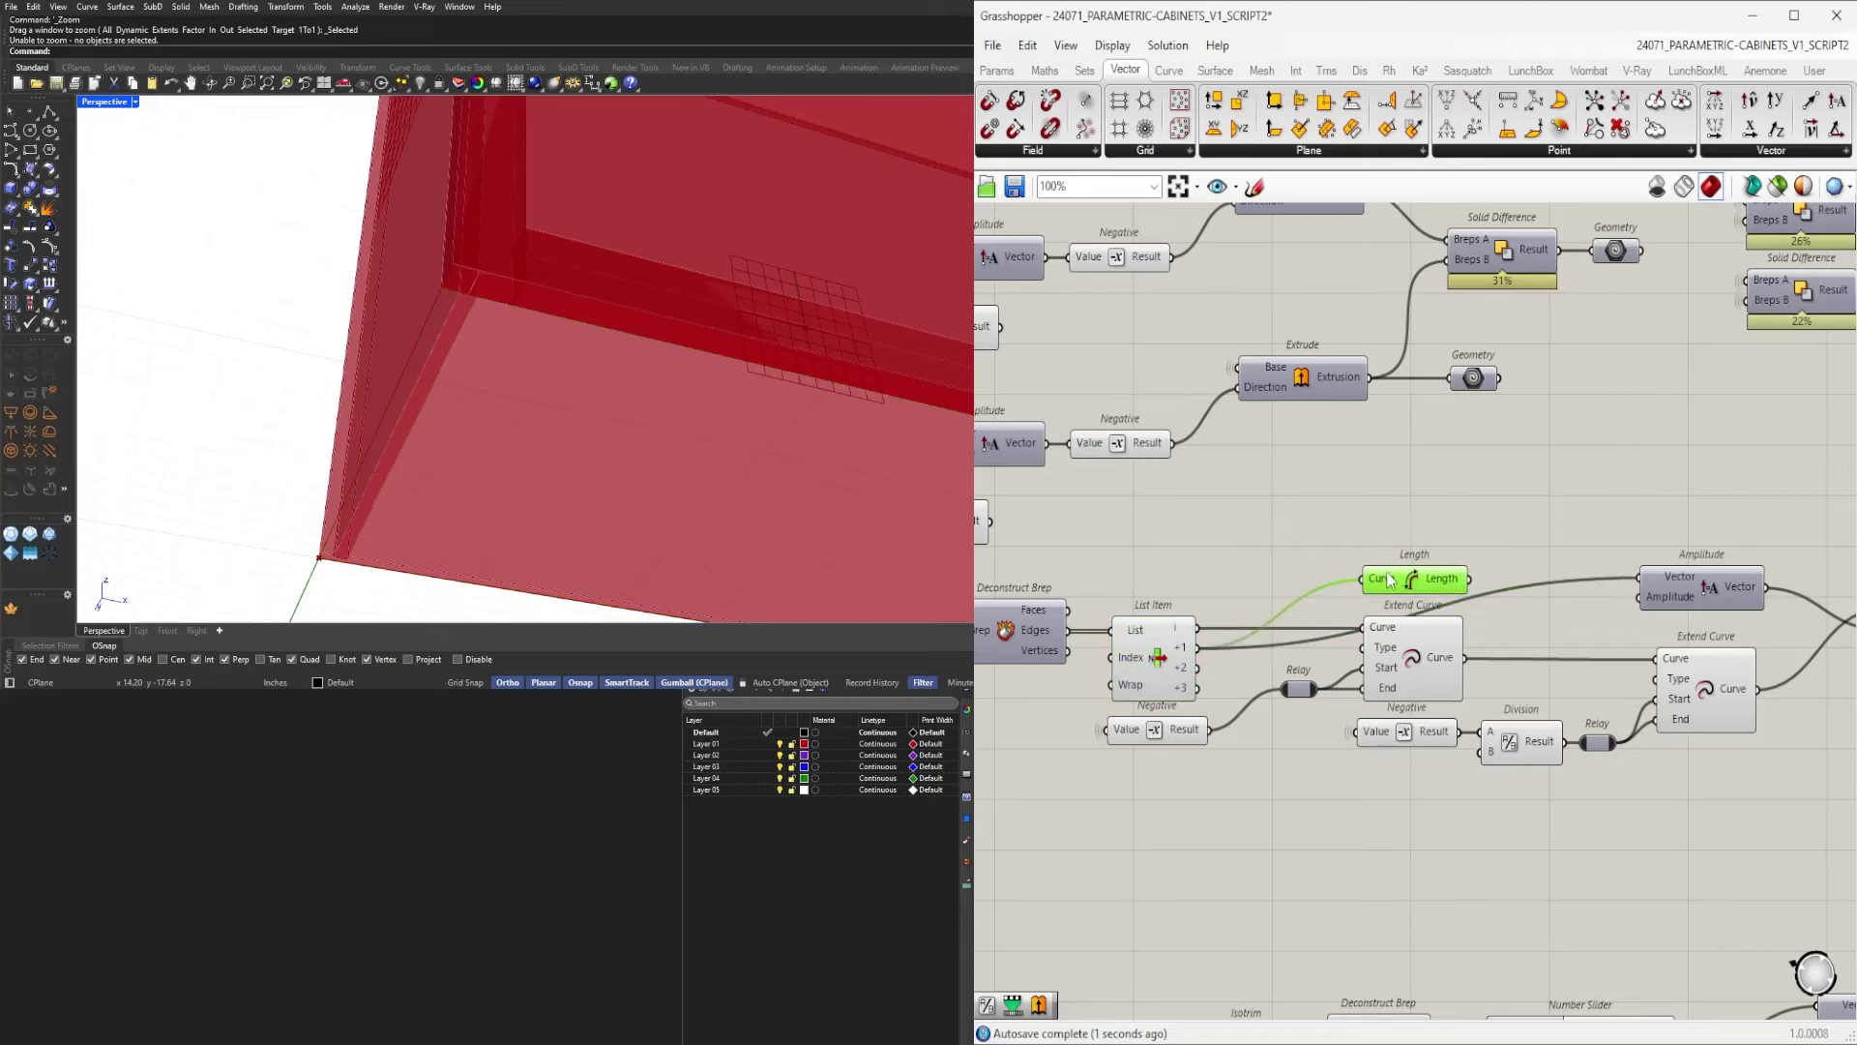
drag(1664, 595, 1688, 581)
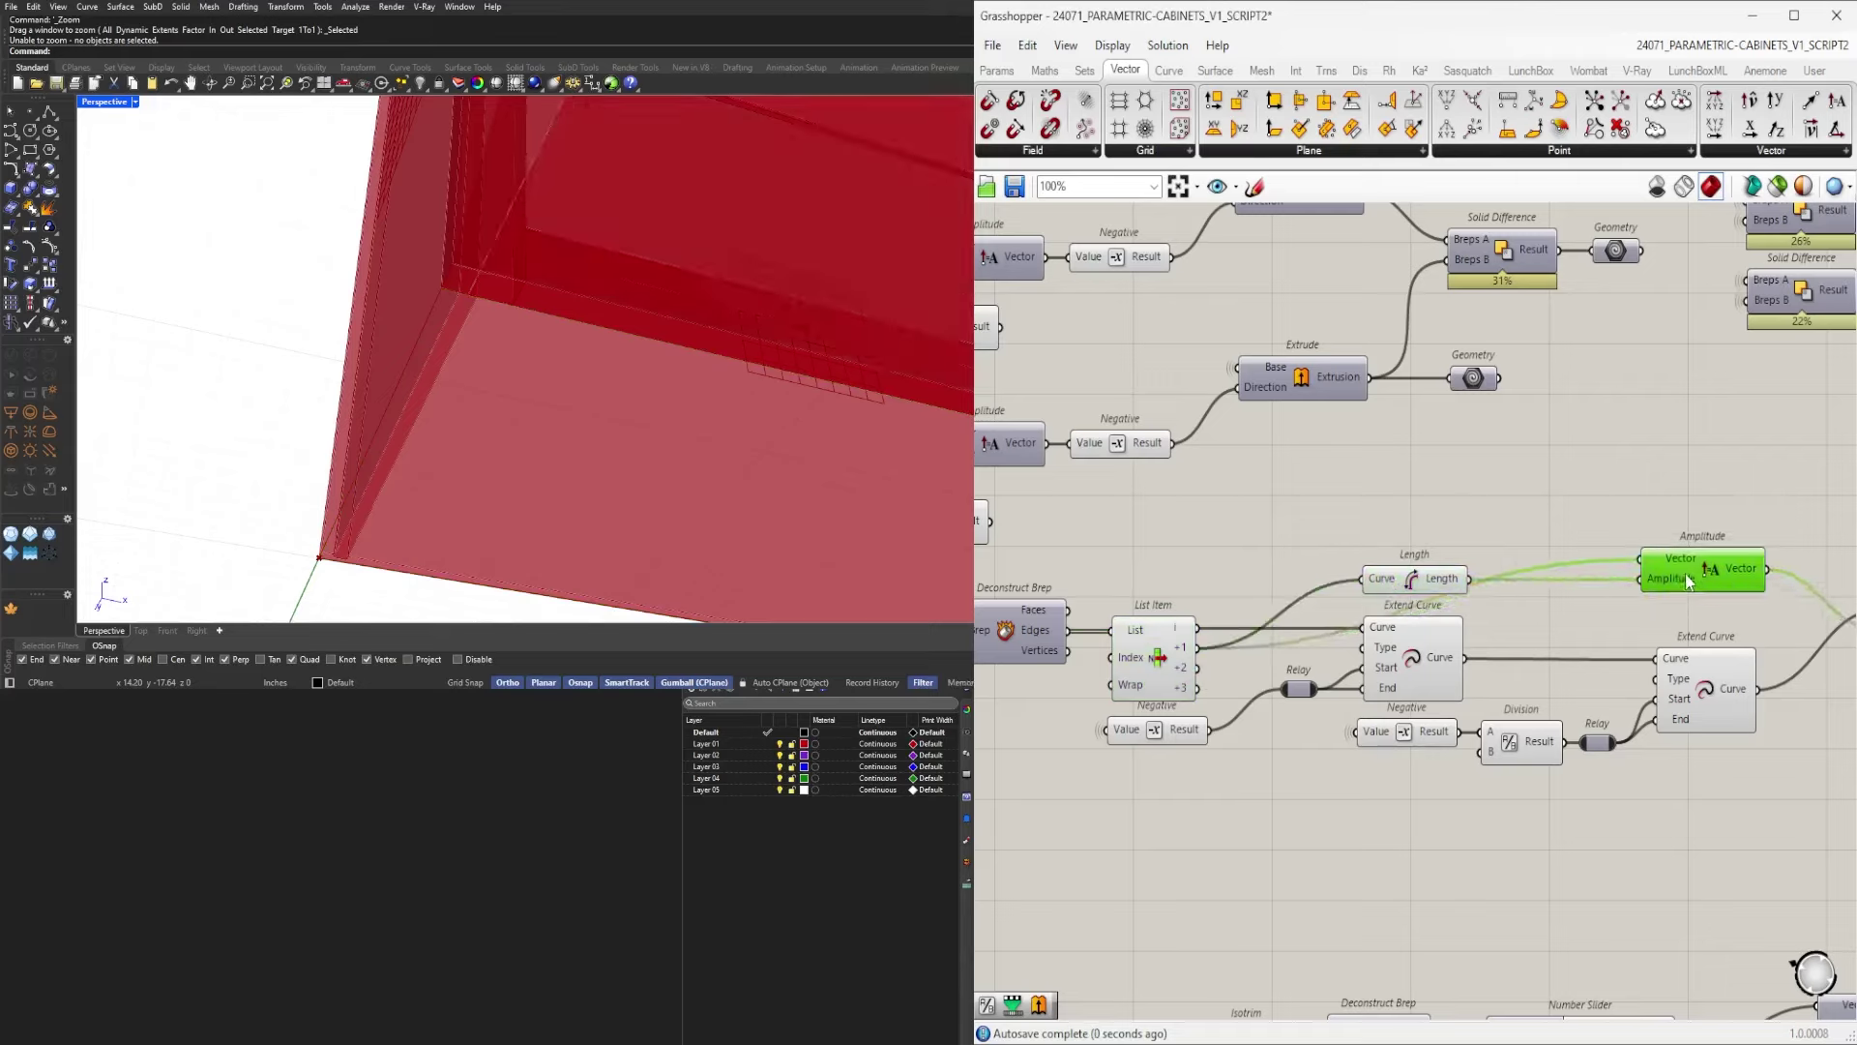
Set the wire display of the Amplitude's Vector input to Hidden and check the Length and Extrude components.
right_click(1673, 557)
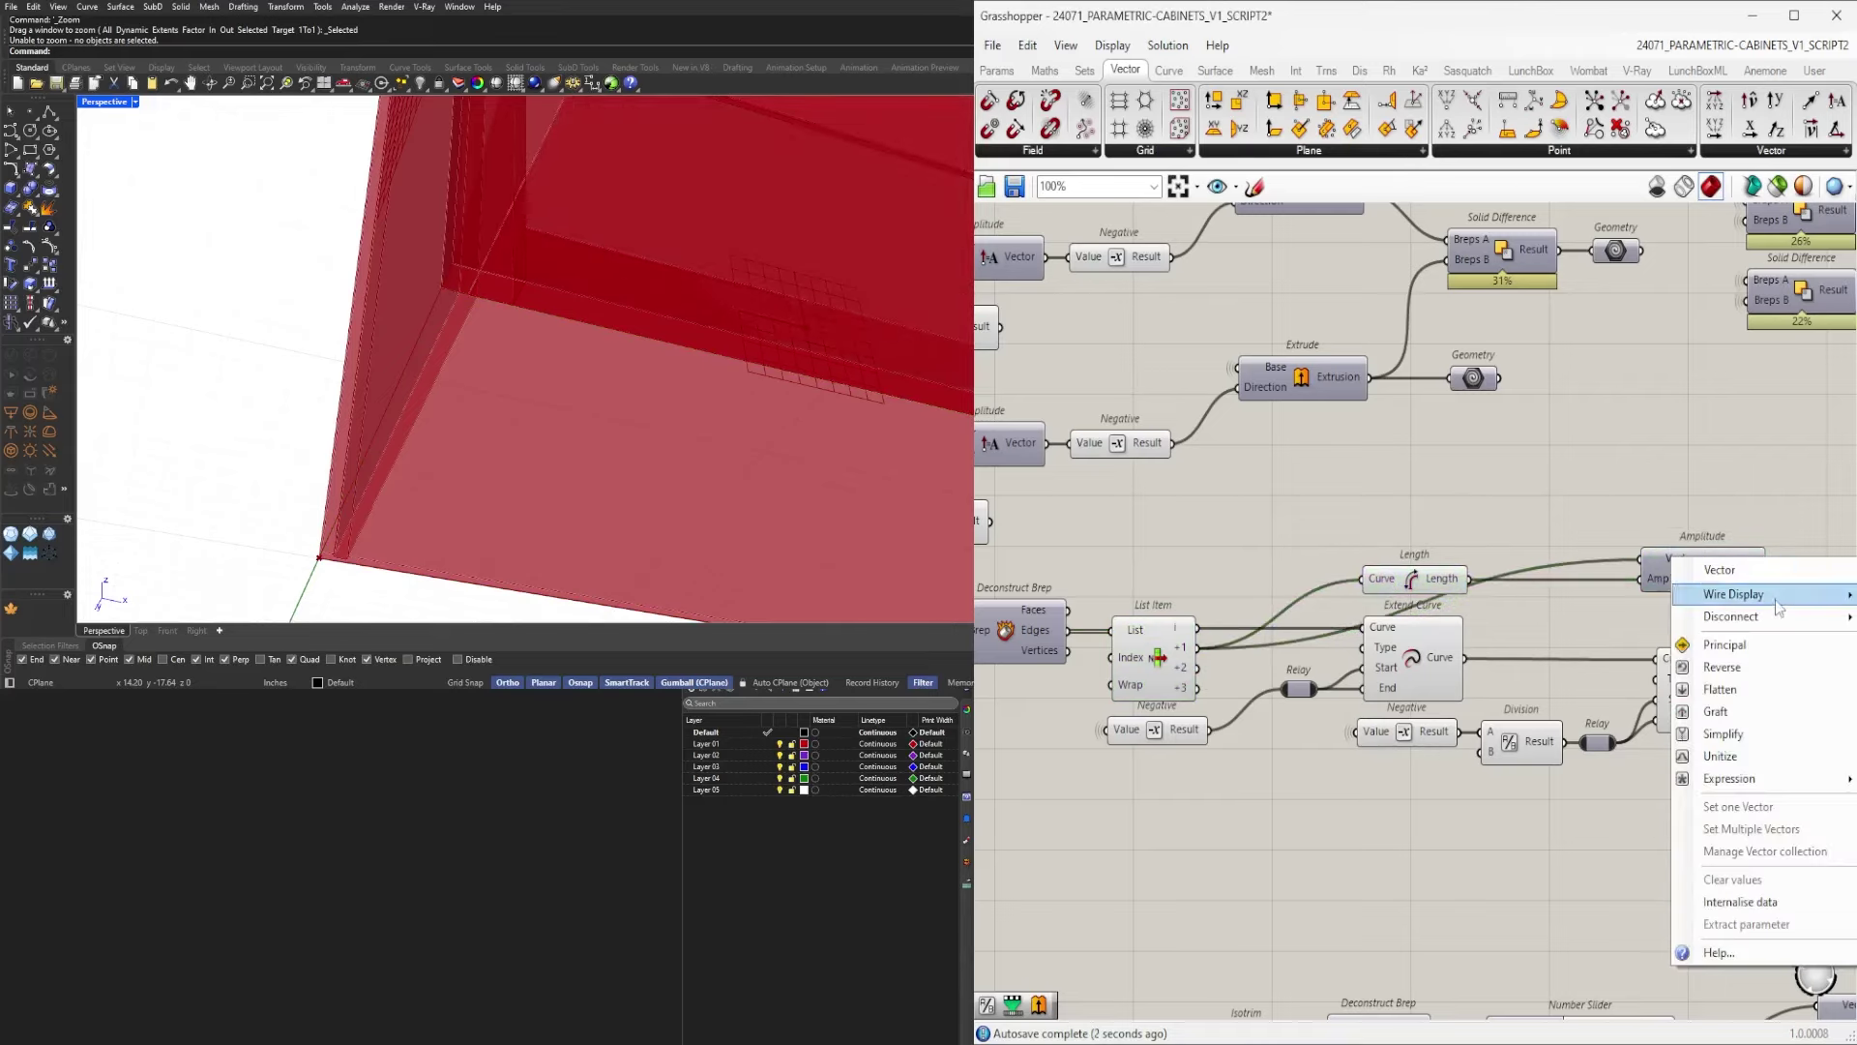
click(1855, 638)
click(1420, 574)
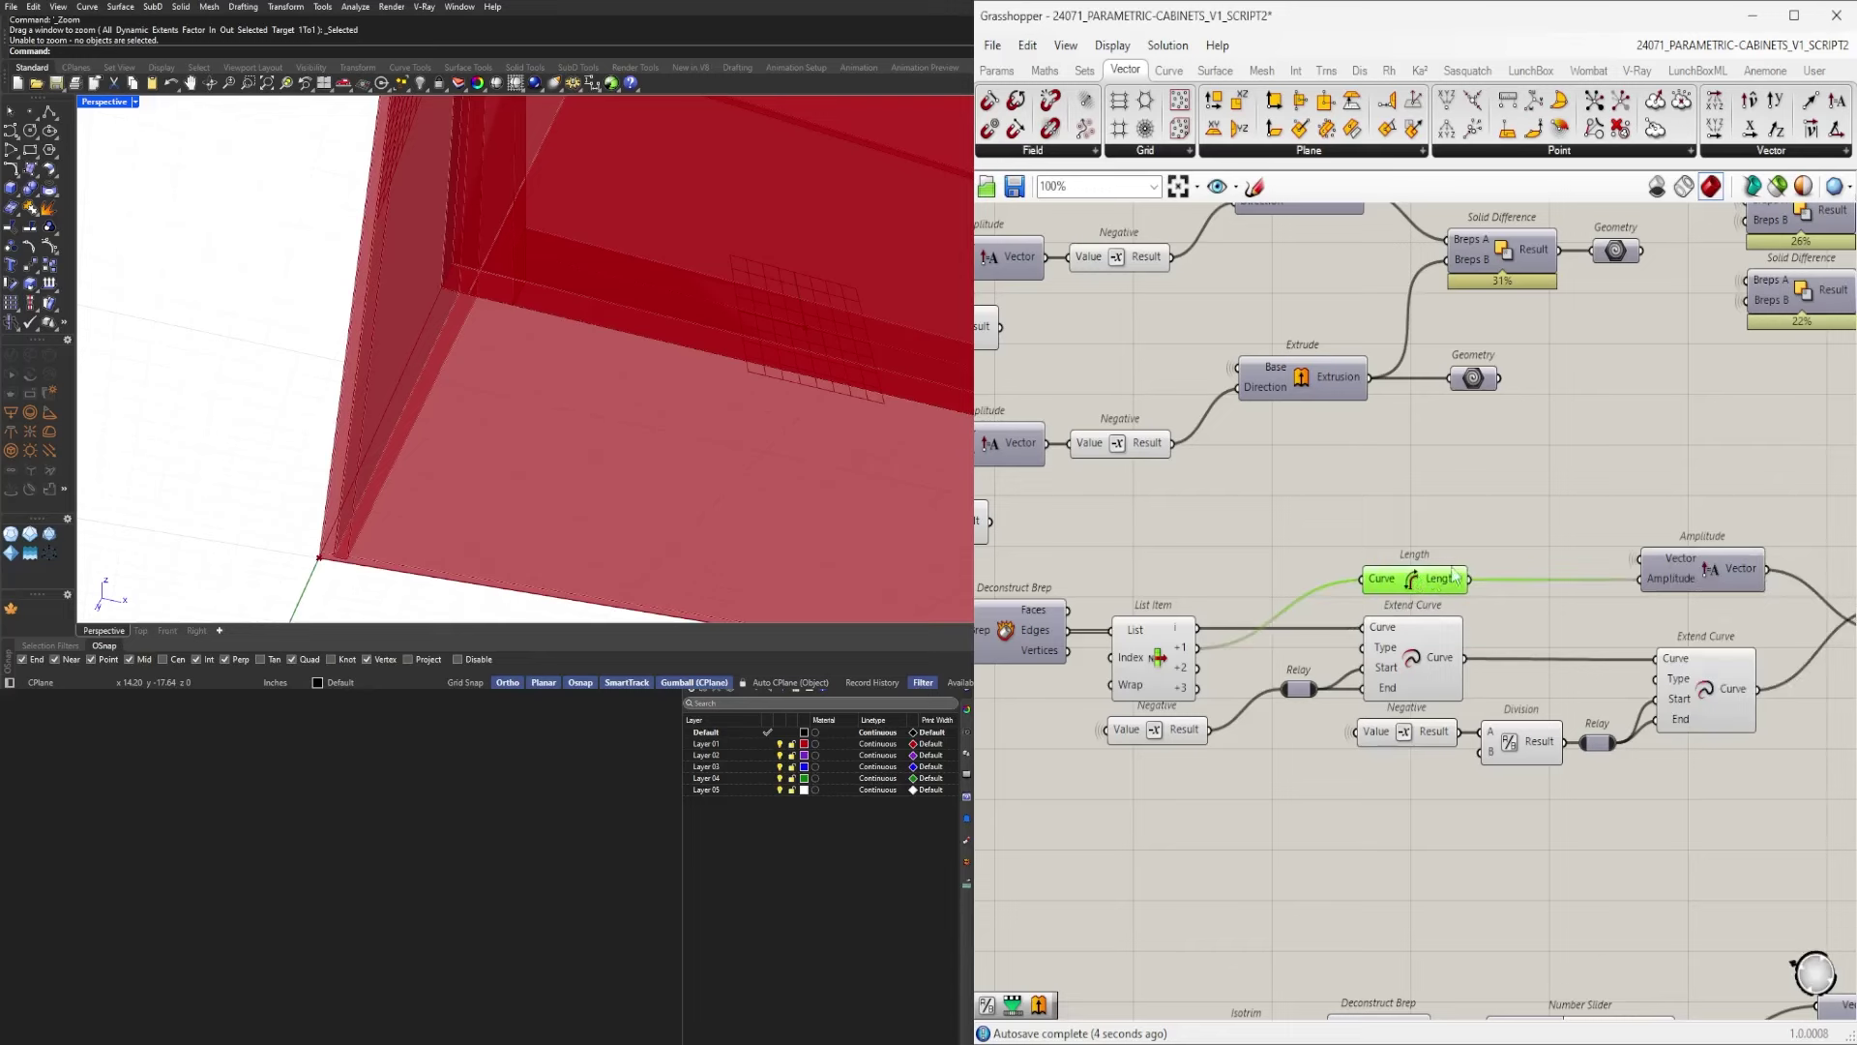
right_drag(1757, 470, 1617, 491)
scroll(1618, 491, down, 2)
scroll(1627, 673, up, 2)
right_drag(1749, 728, 1540, 737)
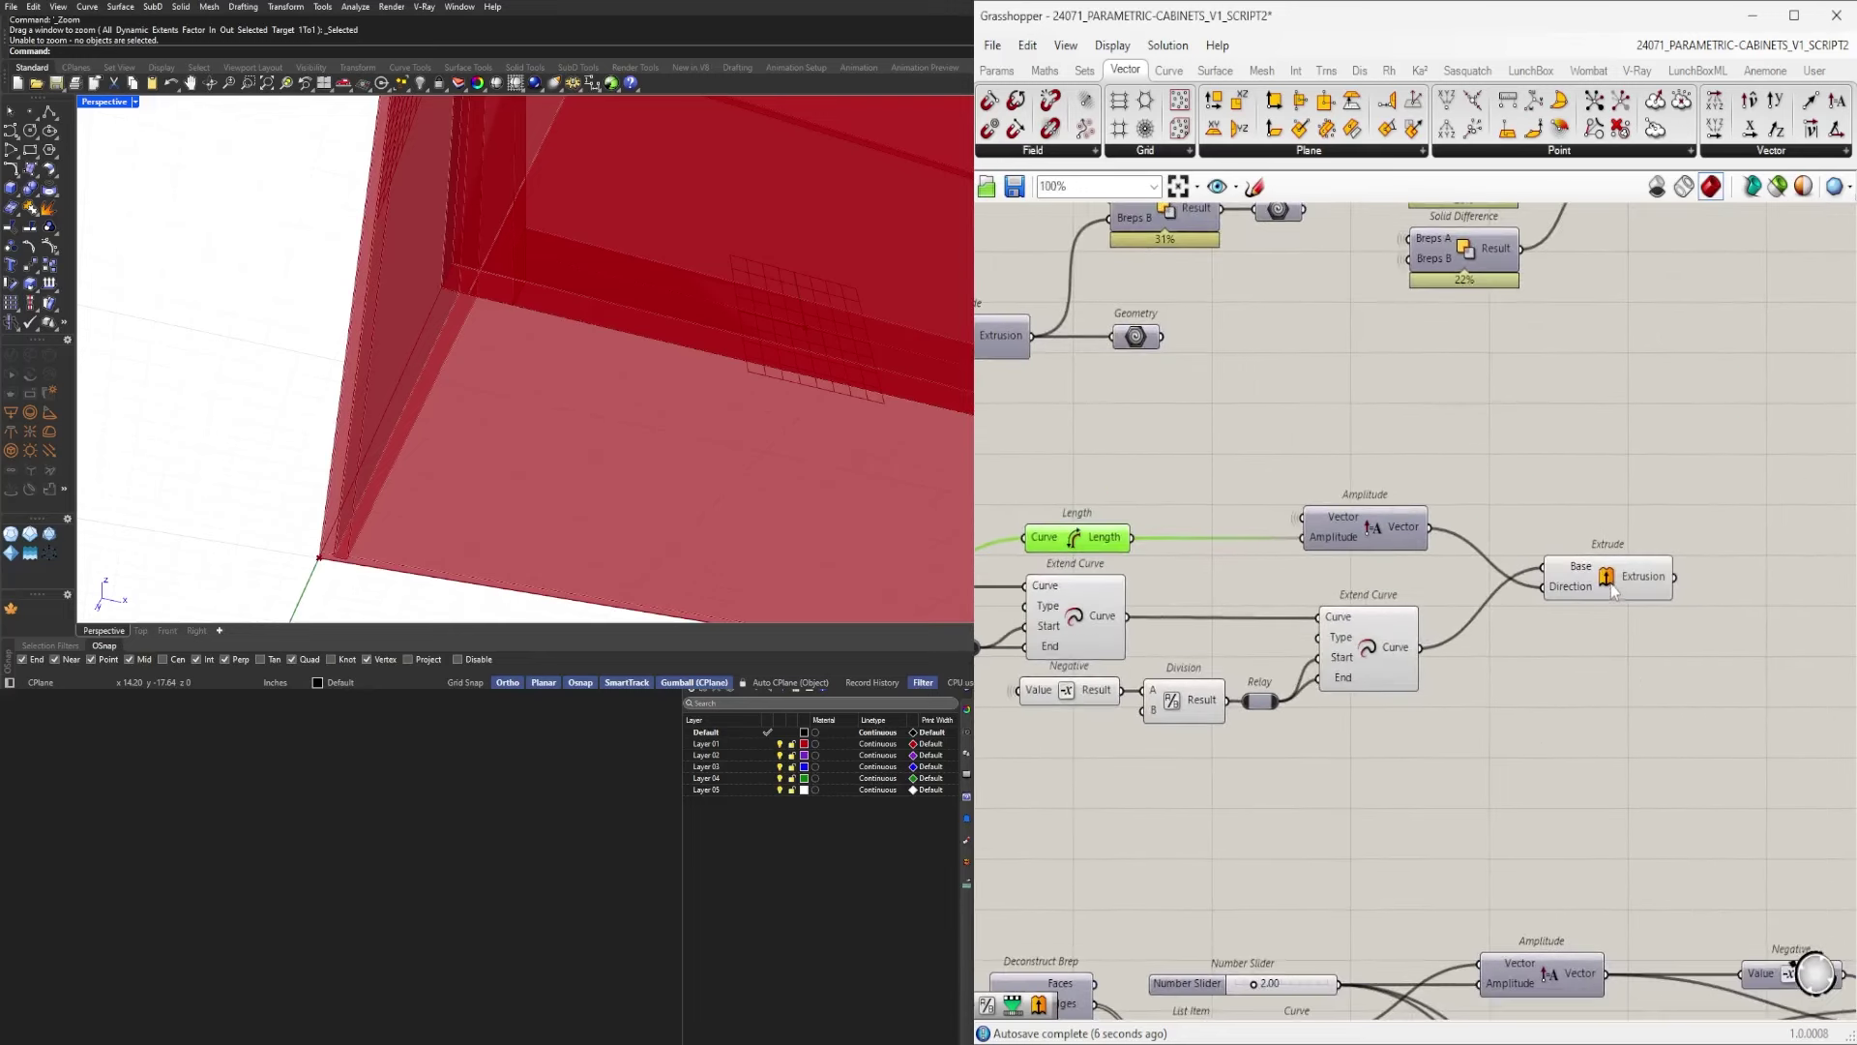
click(1610, 583)
right_drag(1340, 611, 1444, 638)
click(1388, 608)
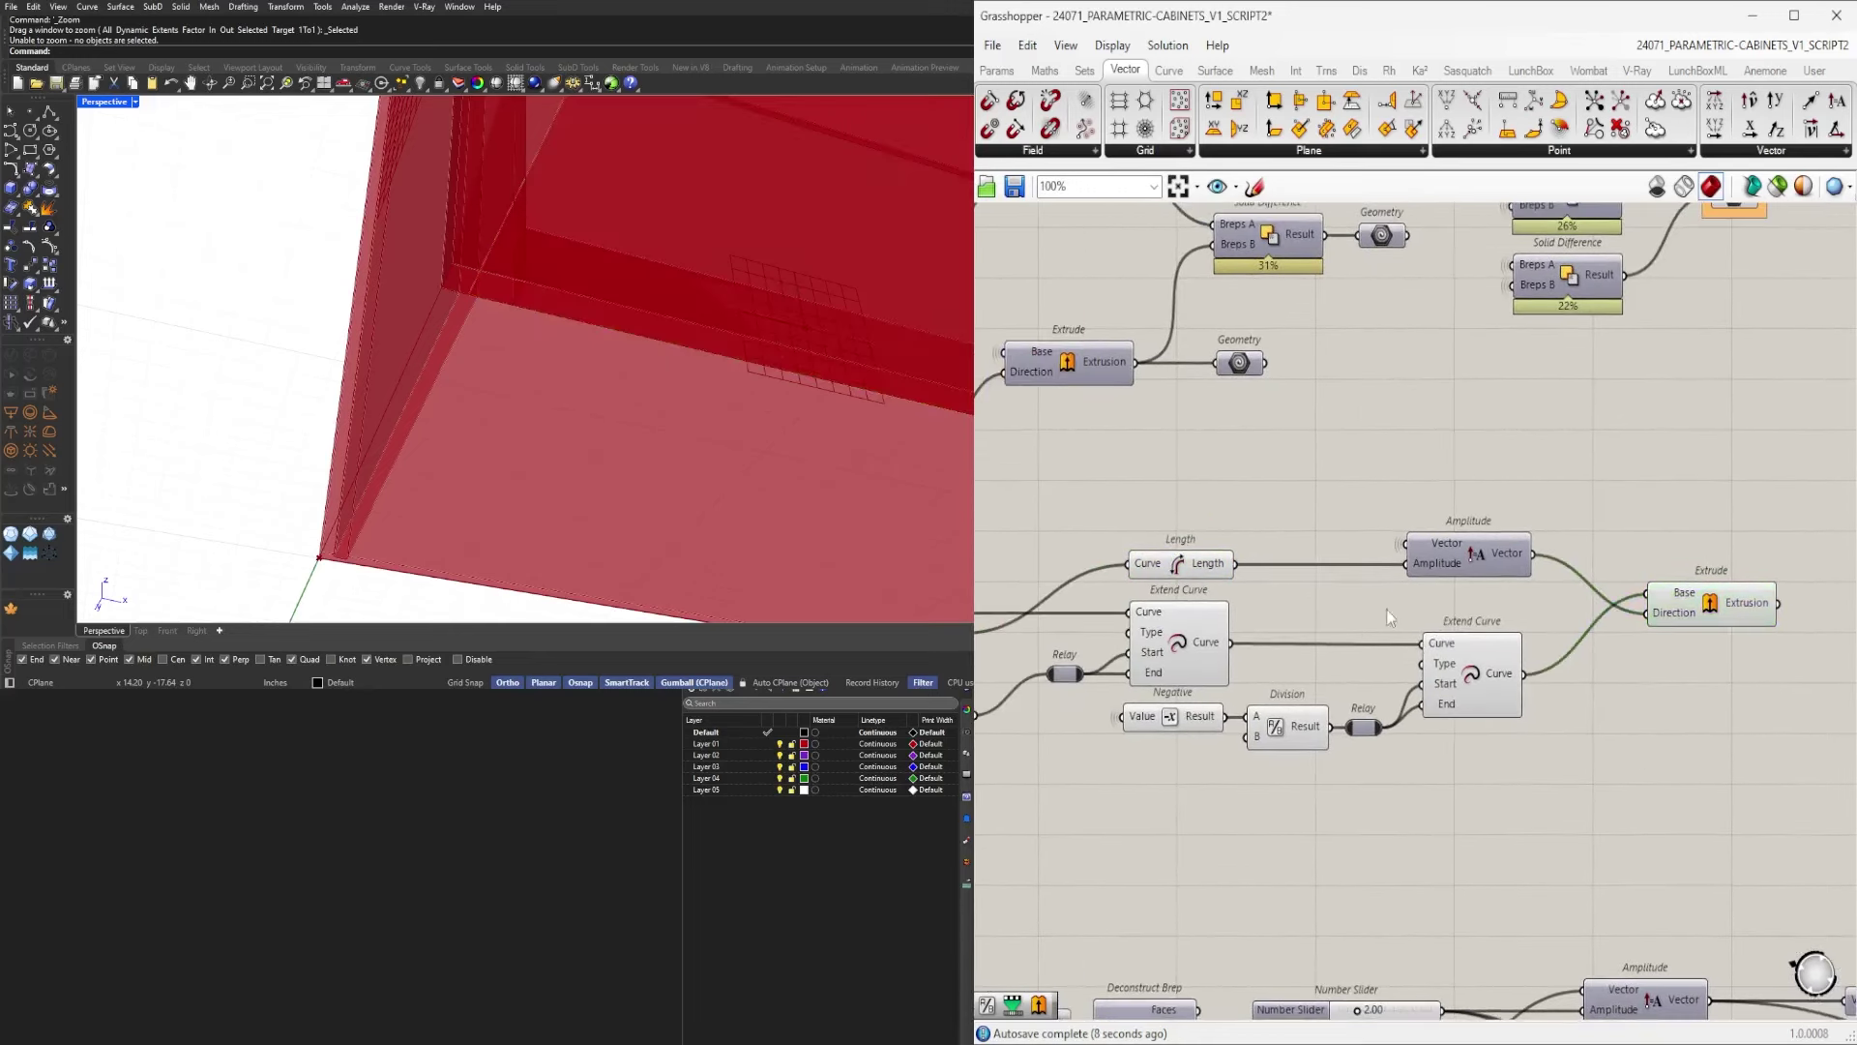
Move the Amplitude closer to Length, insert a Negative after it, and wire the Negative's Result into the Extrude's Direction.
drag(1448, 568, 1325, 579)
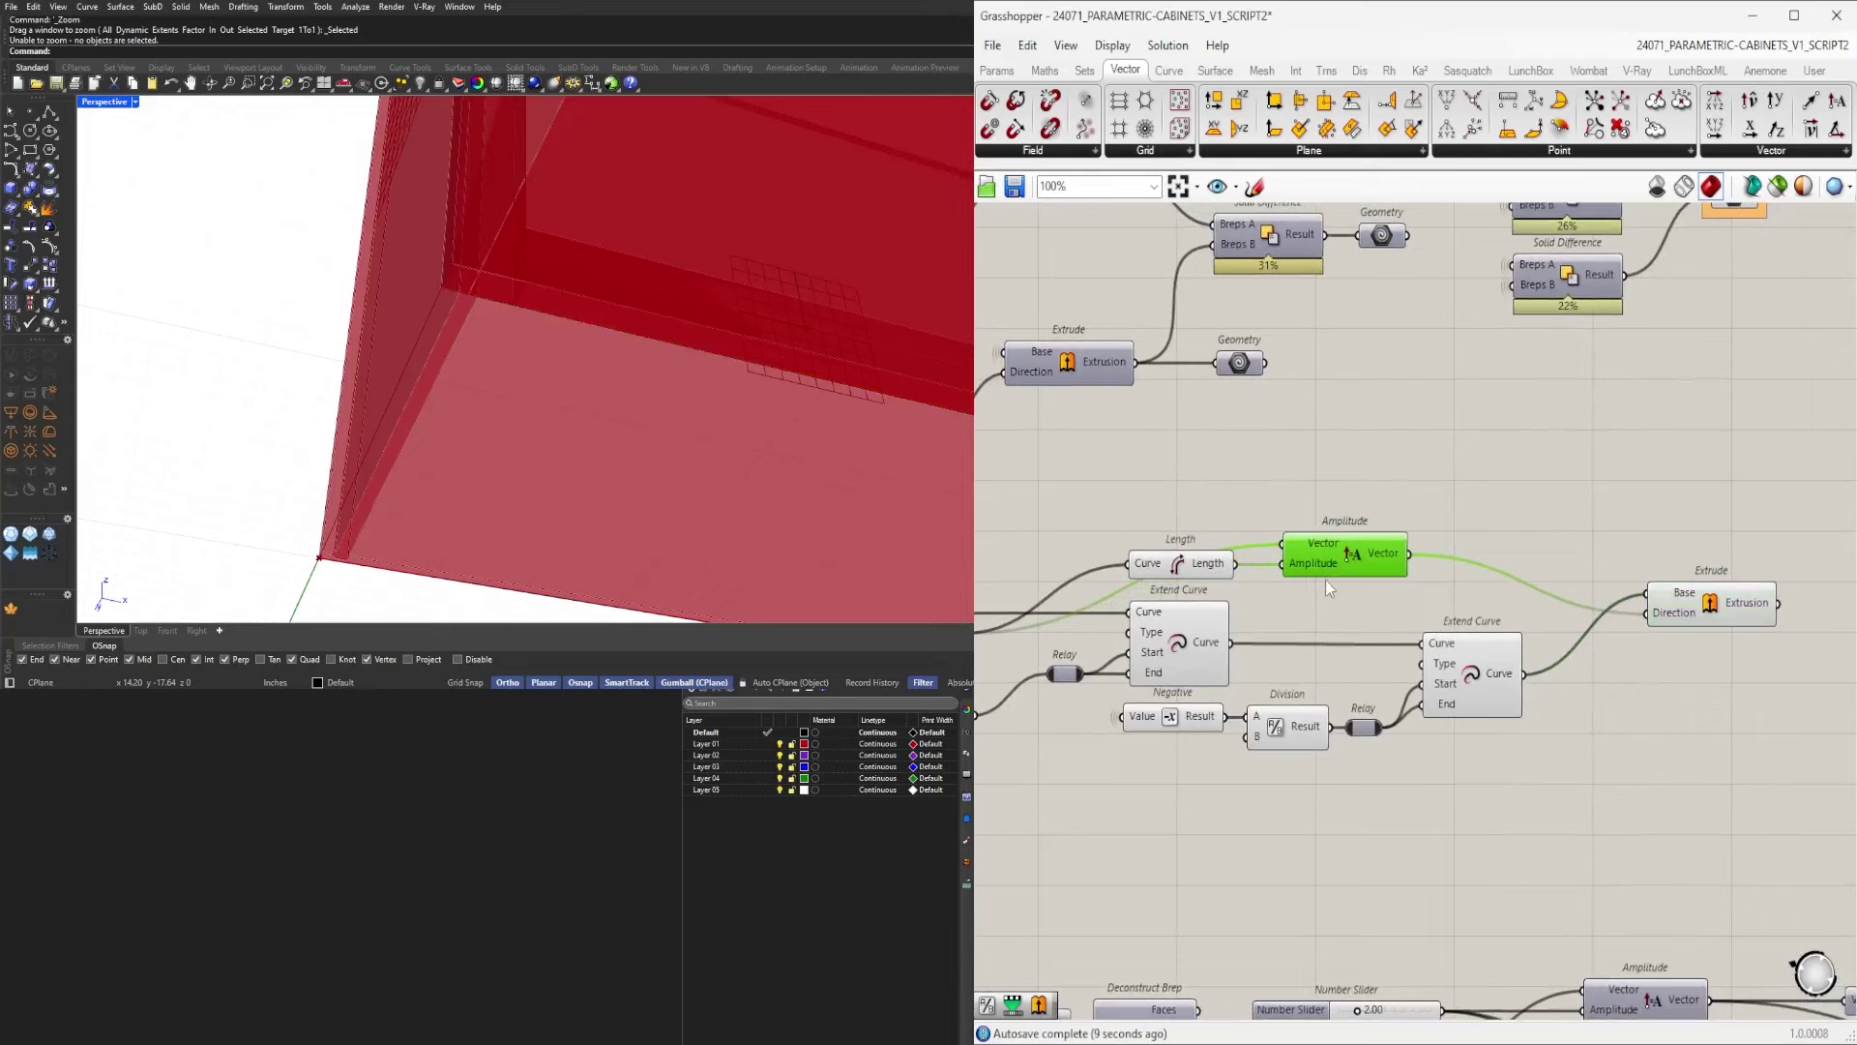
double_click(1496, 533)
text(neg)
key(Return)
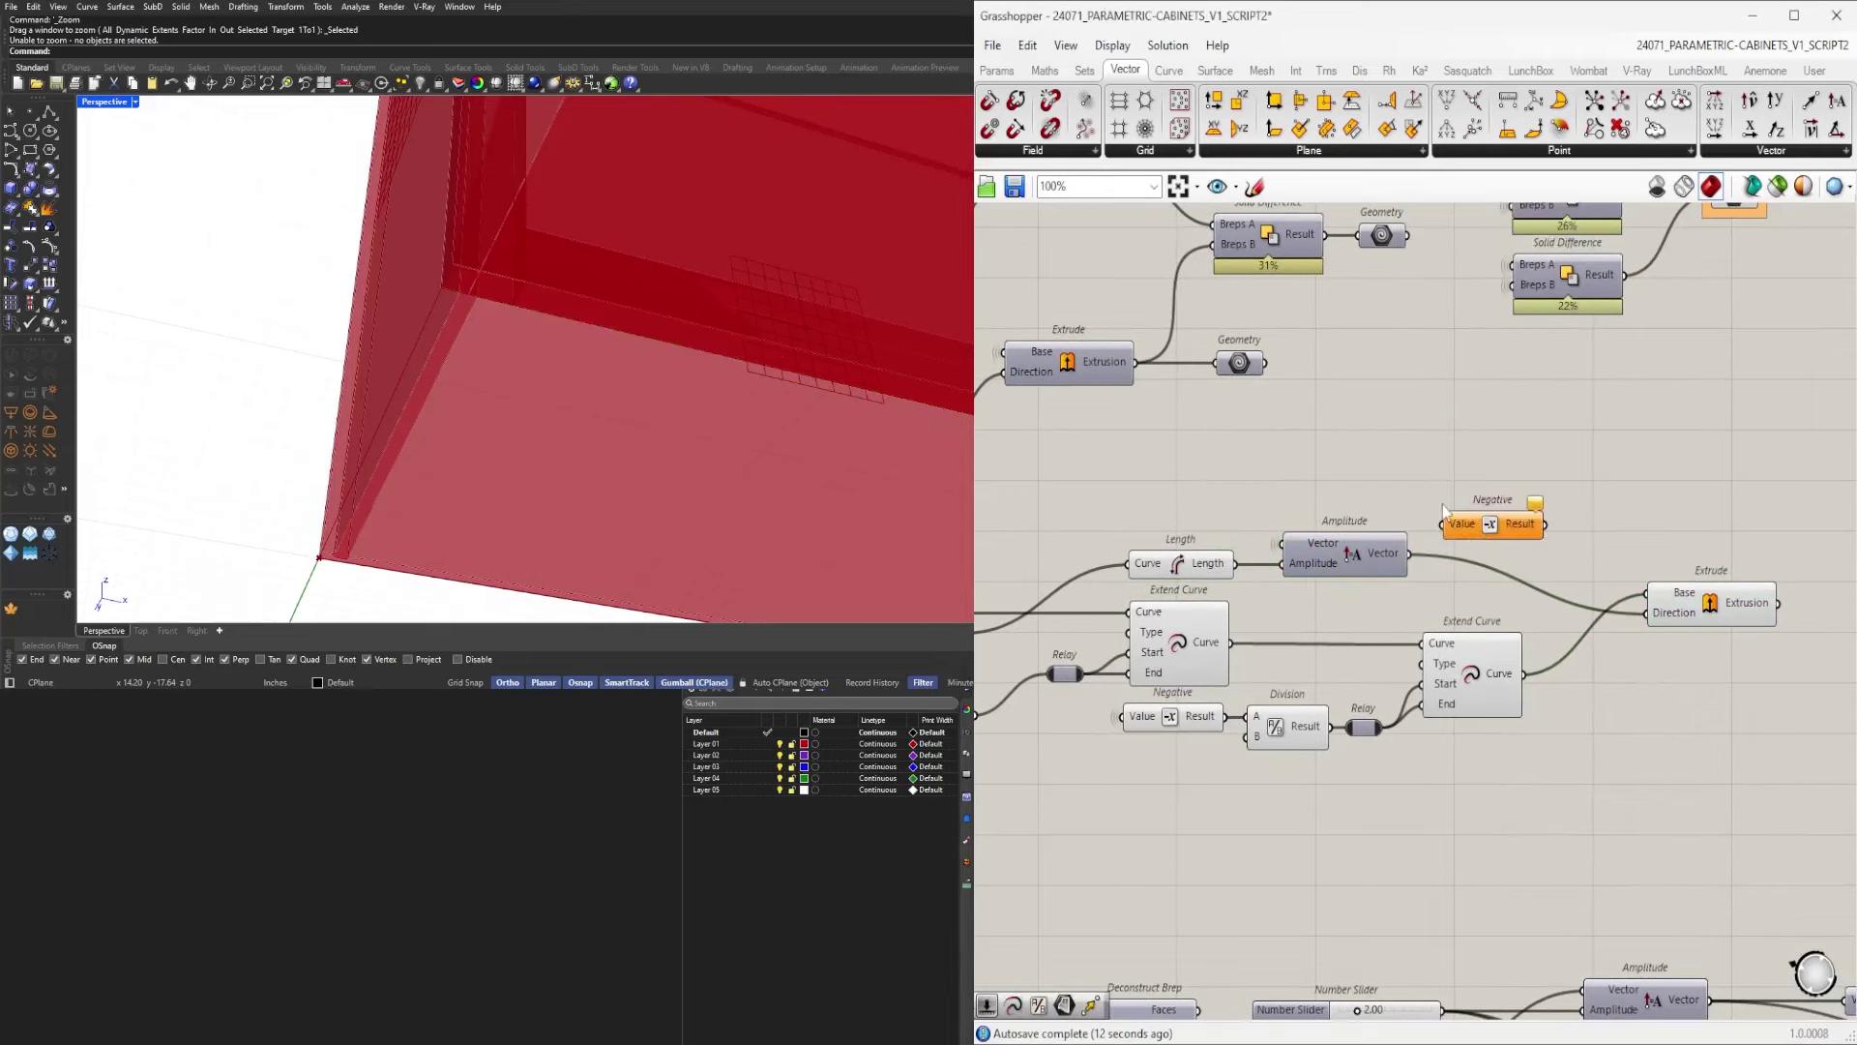
drag(1482, 529, 1474, 559)
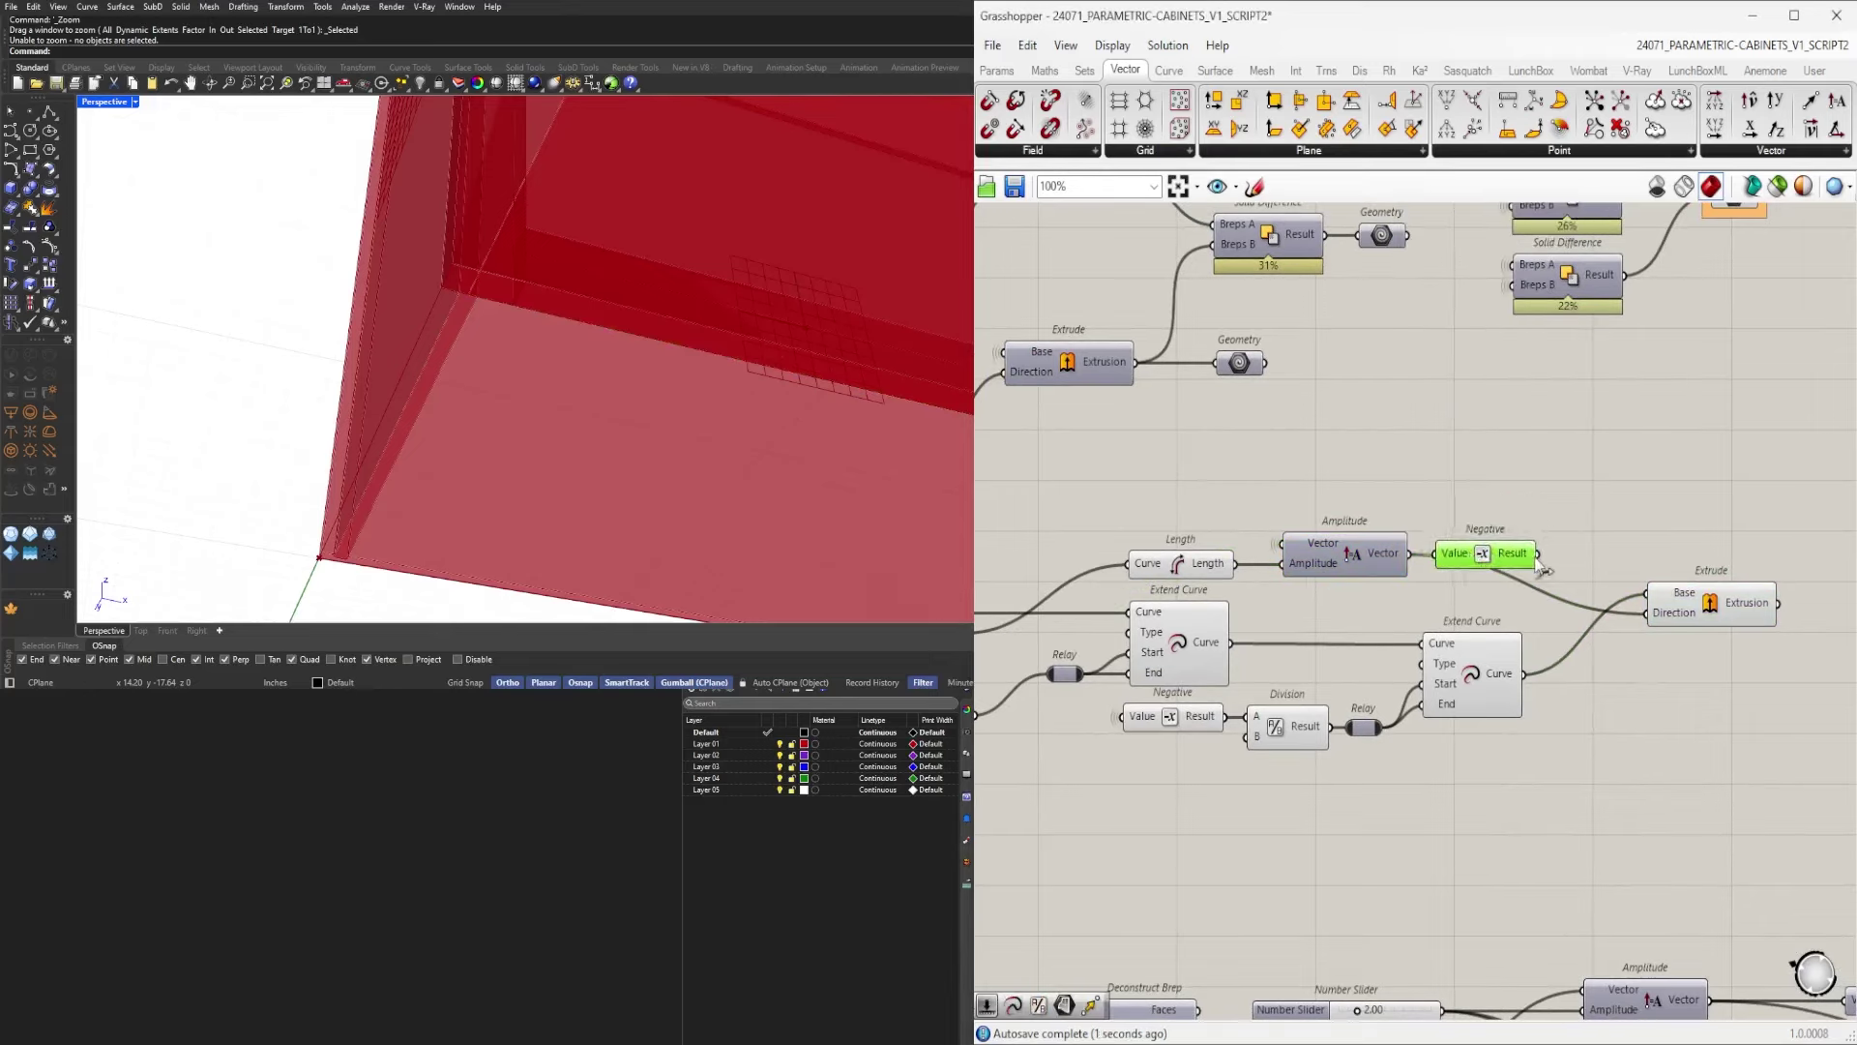
drag(1638, 615, 1646, 613)
click(1732, 612)
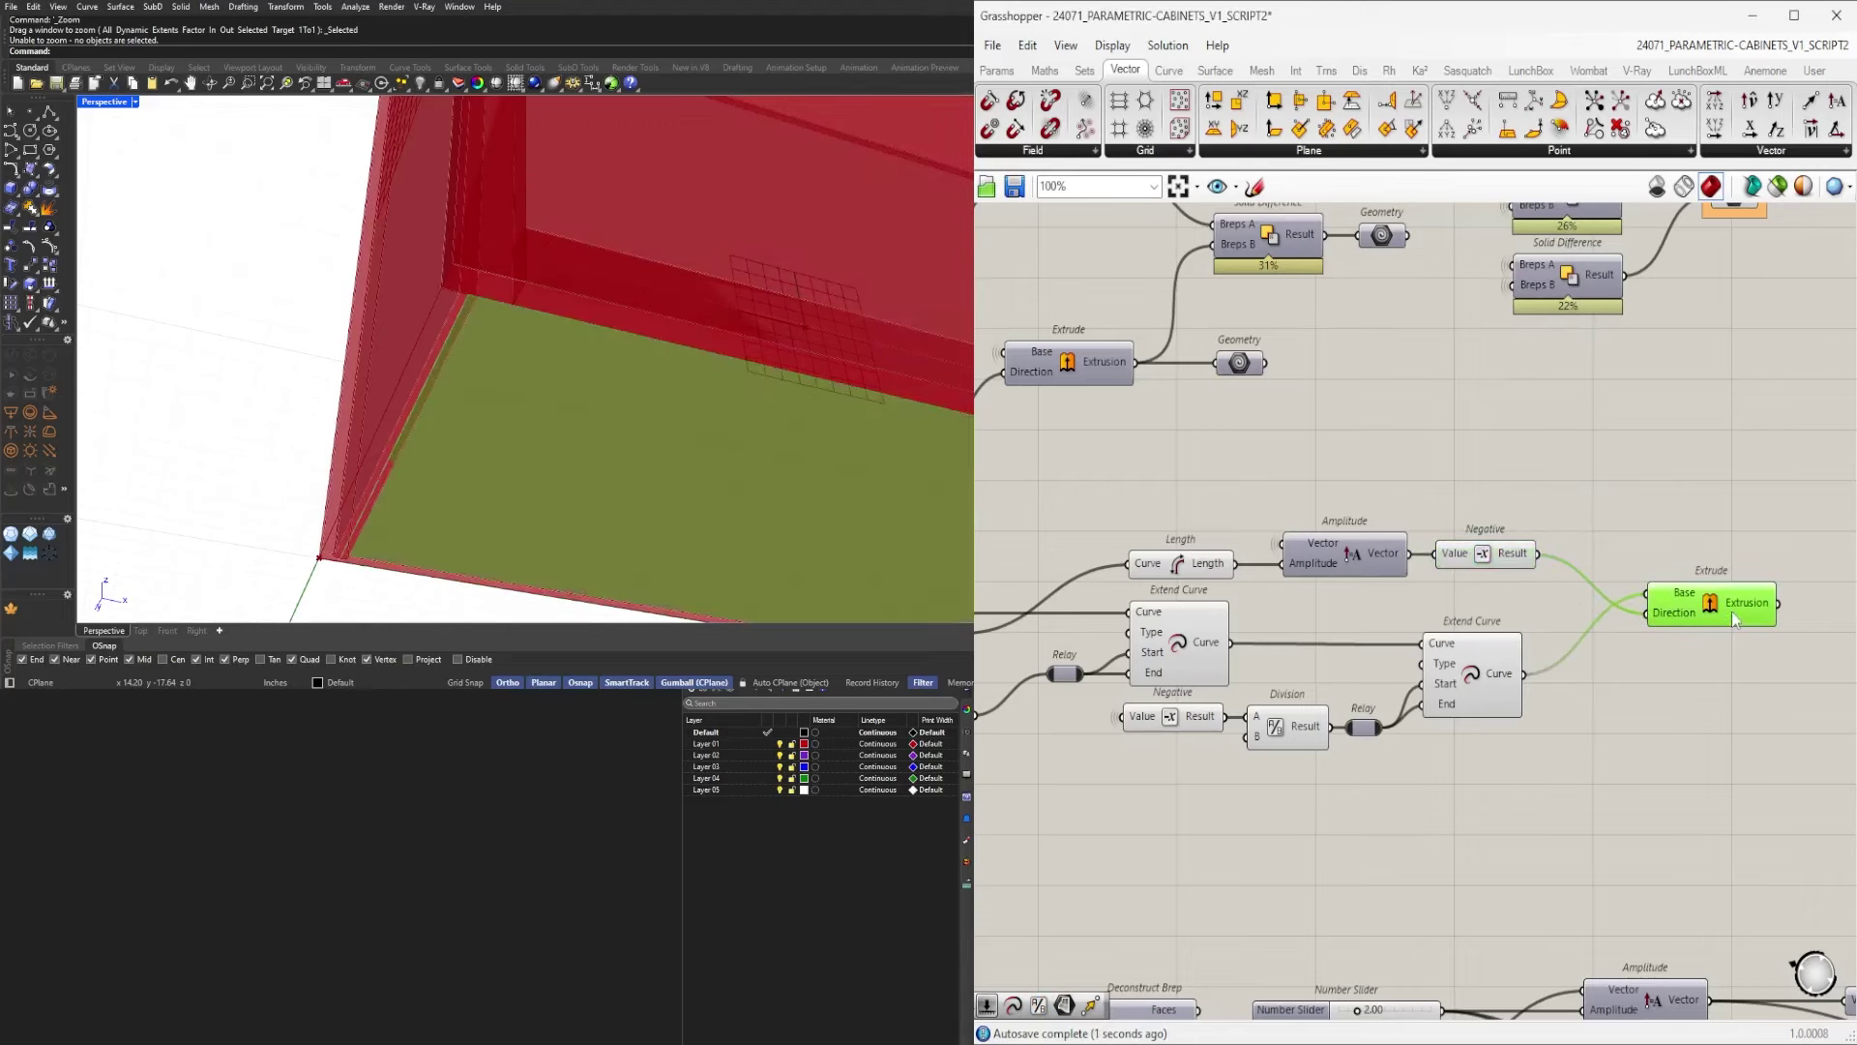
Inspect the extruded bottom panel from below and line up the Extrude with the new Negative.
scroll(445, 498, down, 4)
right_drag(445, 498, 630, 365)
scroll(839, 263, up, 4)
right_drag(839, 261, 300, 346)
click(1707, 564)
drag(1707, 609, 1717, 551)
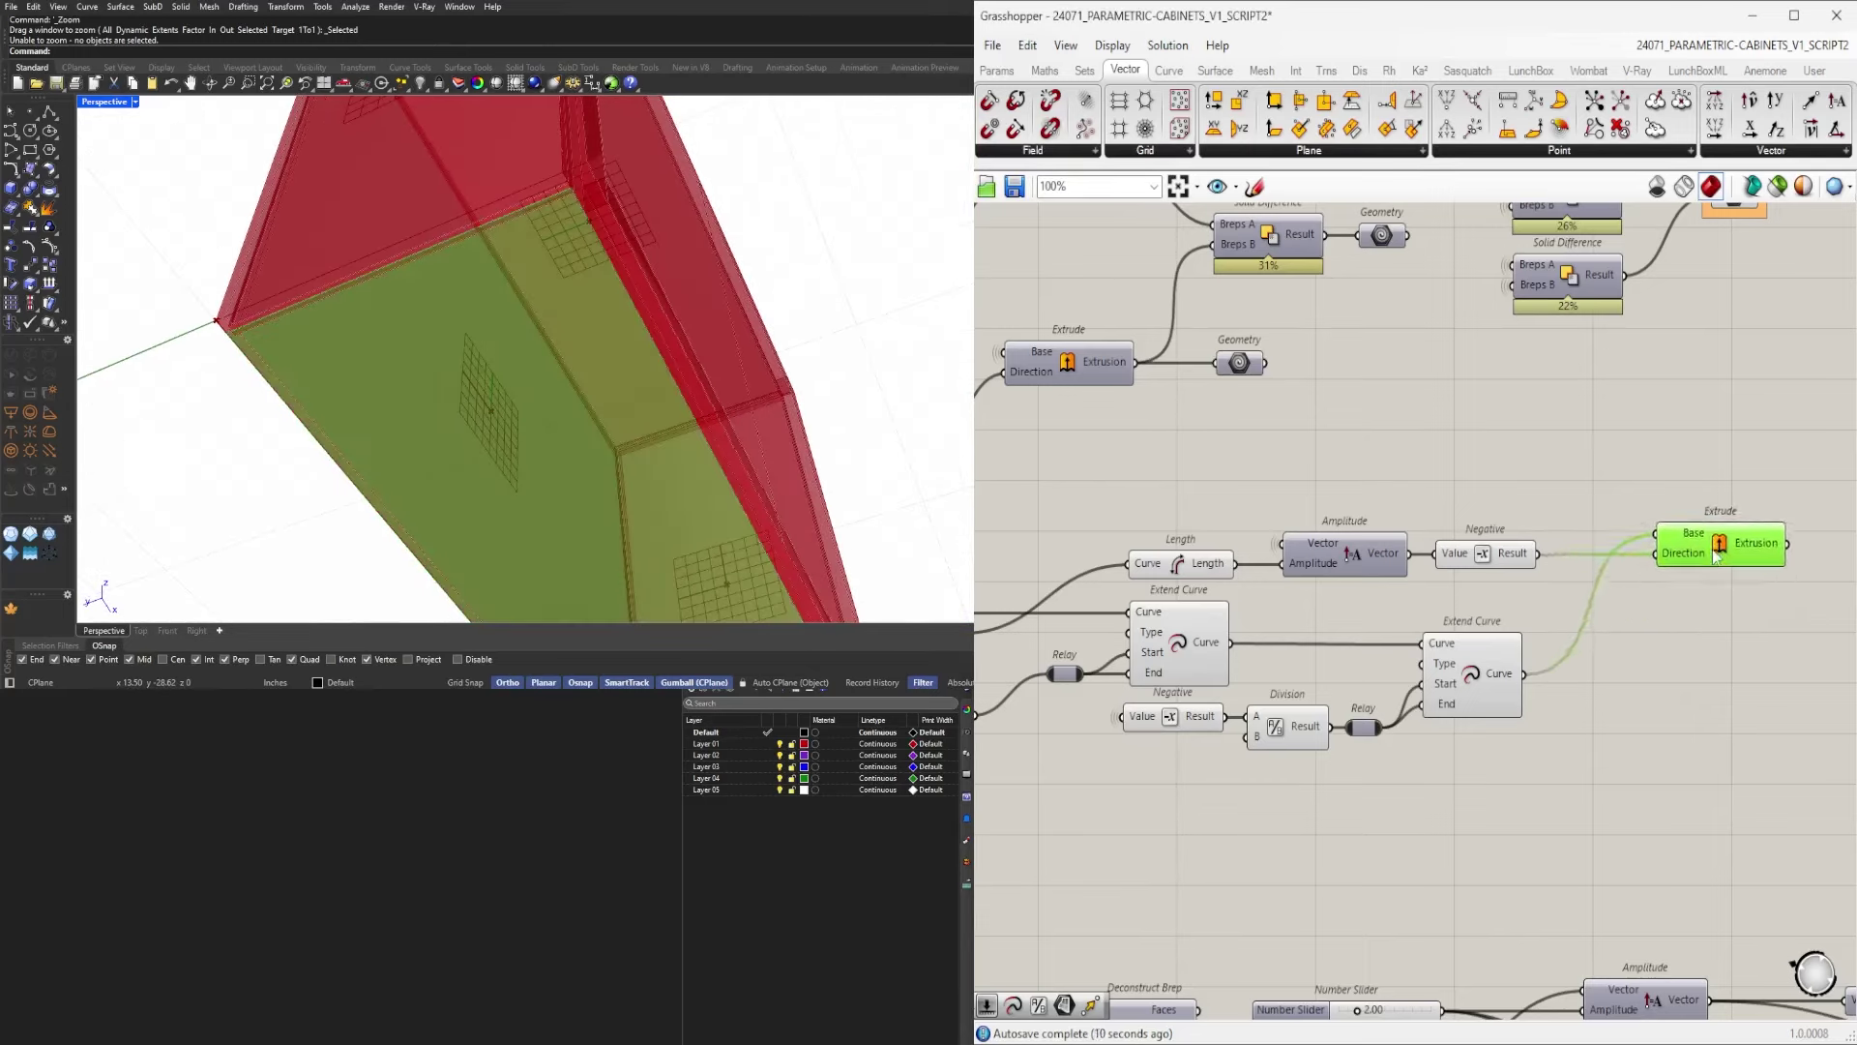
Add a Subtraction component above the Negative that feeds the Extrude.
double_click(1505, 467)
text(+)
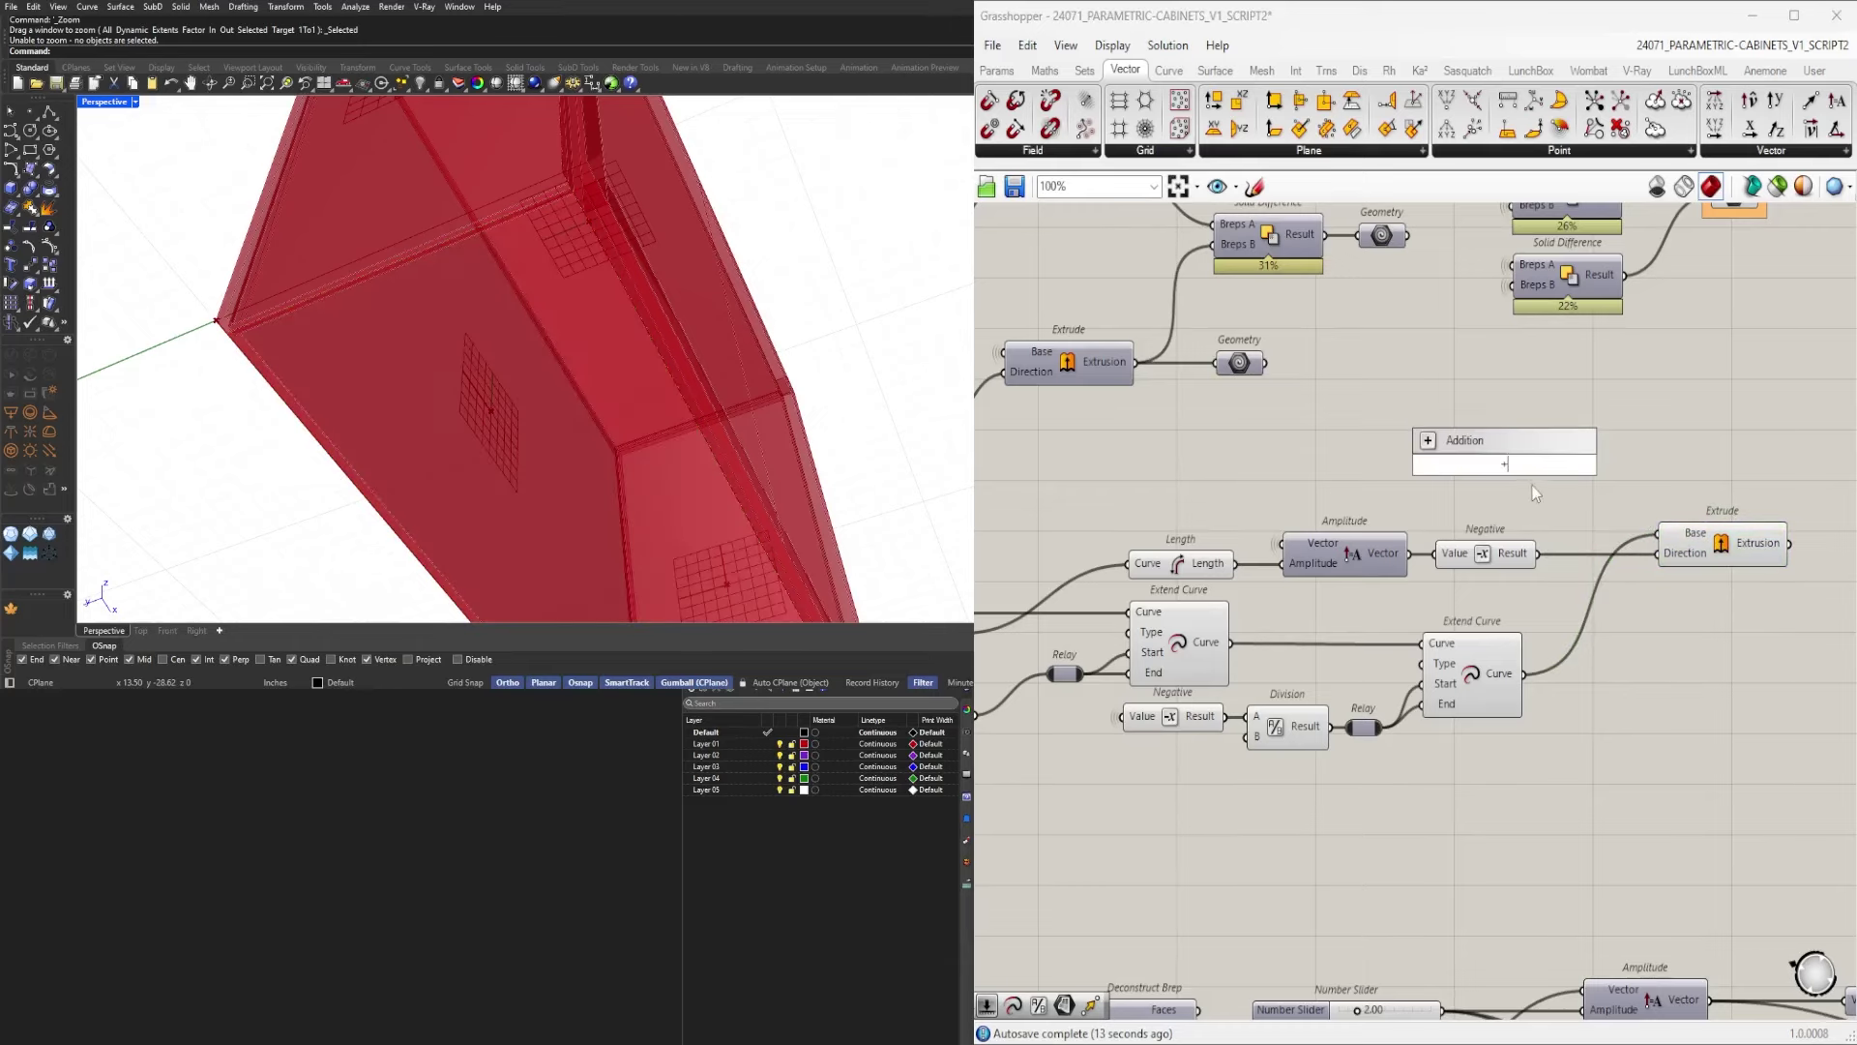
key(BackSpace)
text(-)
key(Return)
right_drag(1513, 487, 1537, 549)
drag(1520, 532, 1572, 544)
right_drag(1559, 546, 1594, 589)
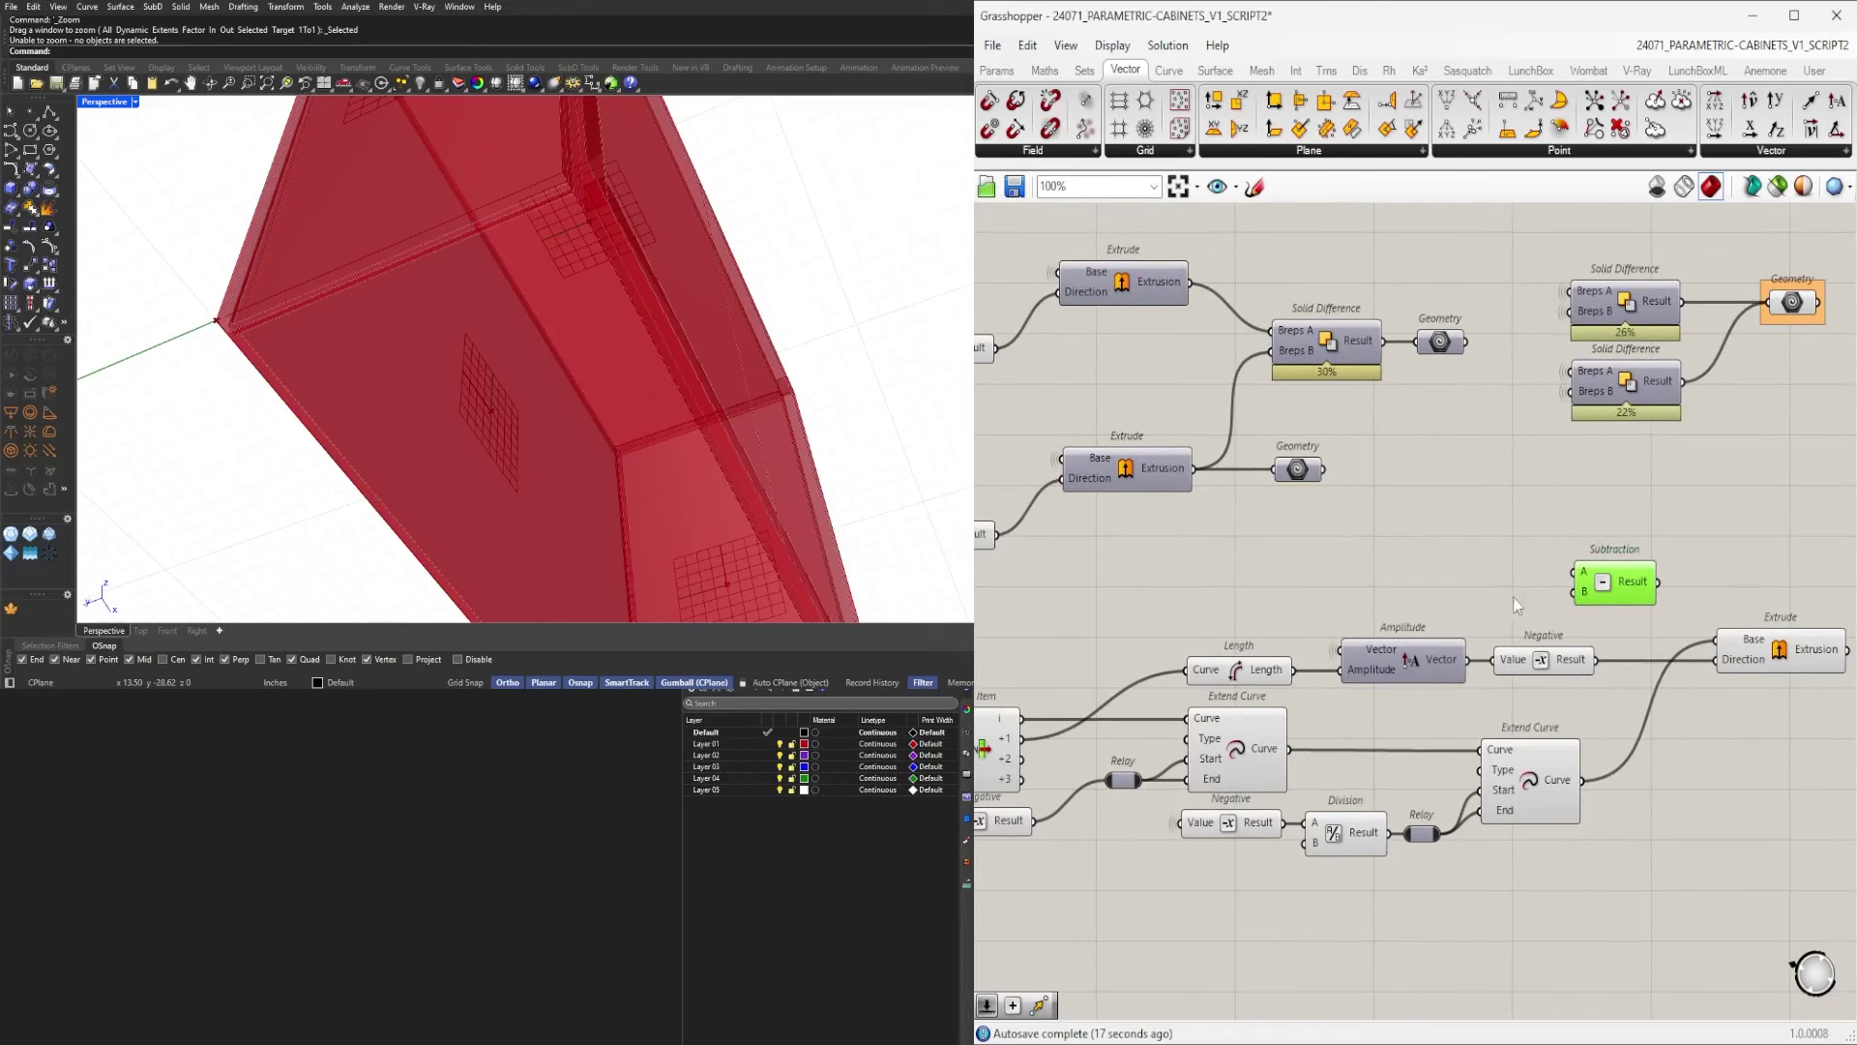
Duplicate the Length, Amplitude and Negative row just above the original, and move the Extrude and Subtraction farther from the Negatives.
drag(1553, 597, 1384, 611)
right_drag(1654, 546, 1428, 585)
click(1517, 693)
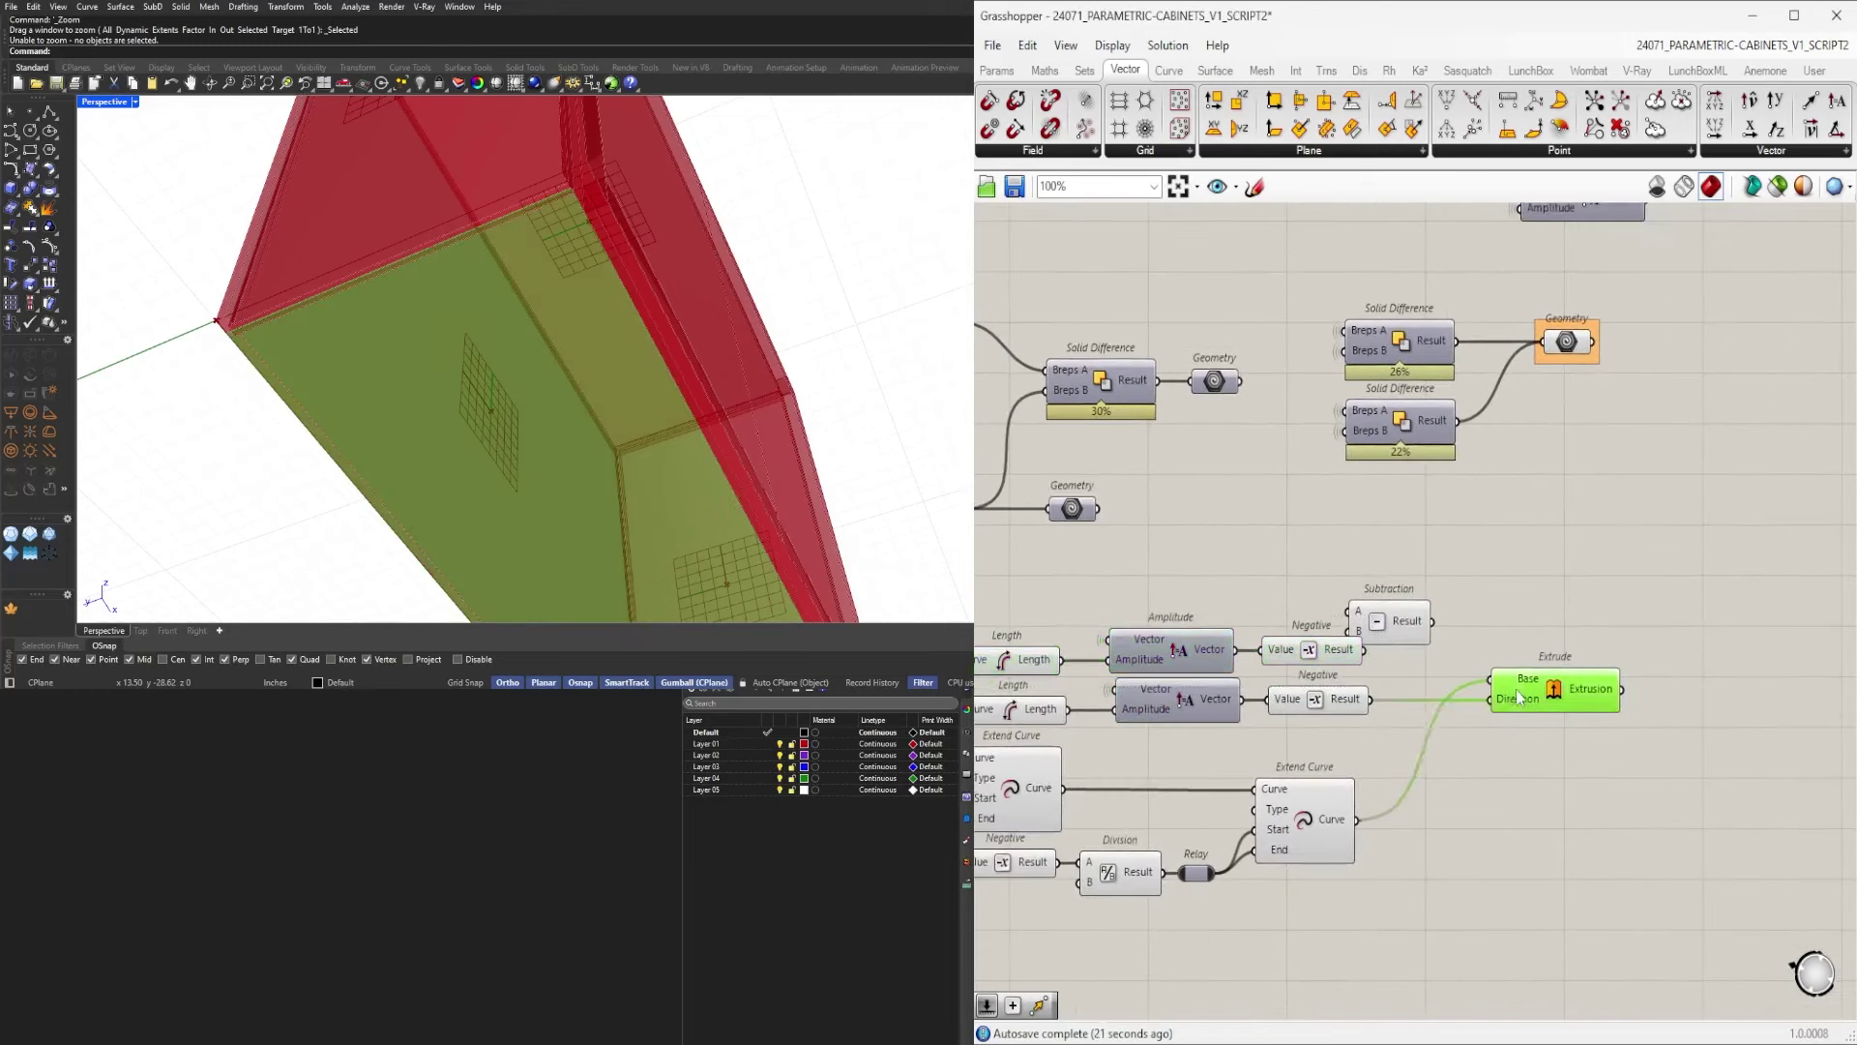
drag(1517, 691, 1605, 691)
click(1422, 585)
drag(1409, 612, 1499, 621)
scroll(1412, 652, up, 1)
right_drag(1332, 691, 1406, 702)
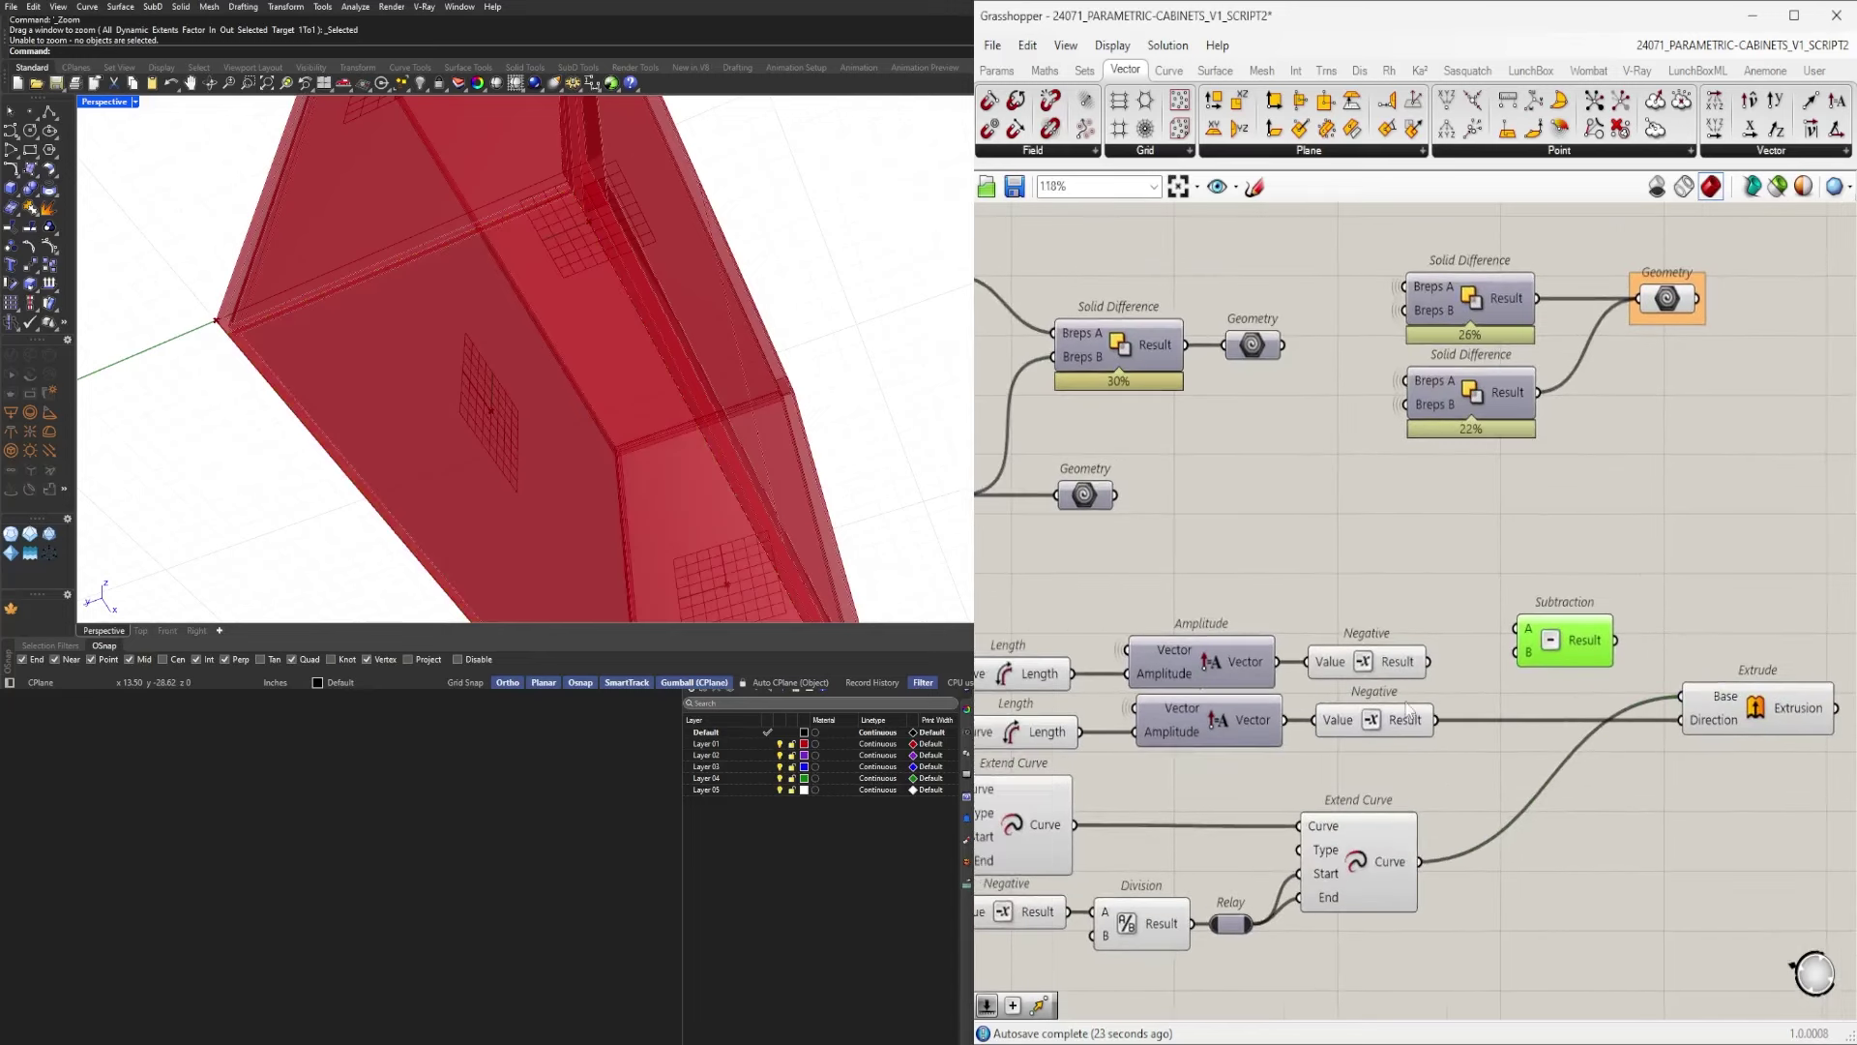
Wire the Results of both Negatives into the Subtraction's A and B inputs and adjust the Subtraction's position beside them.
click(1408, 711)
drag(1510, 622, 1517, 655)
click(1437, 670)
drag(1553, 645, 1538, 656)
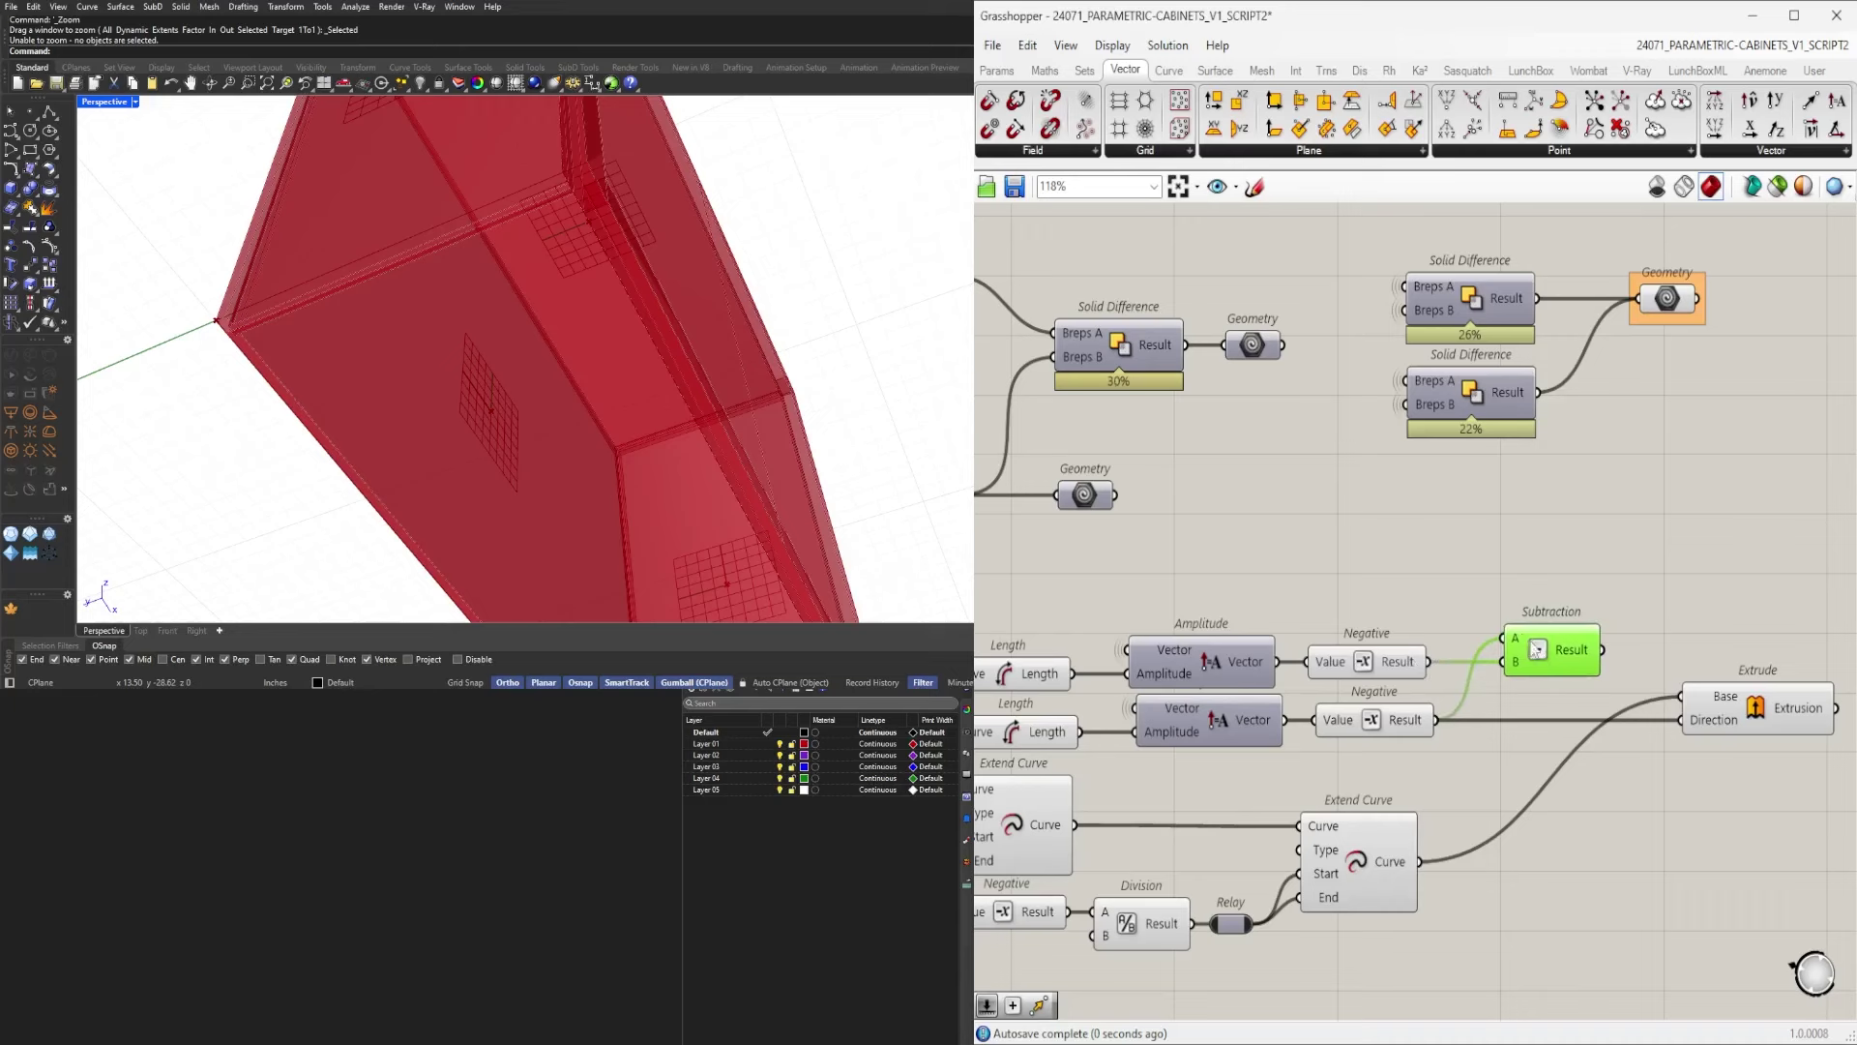
Nudge the duplicated Length, Amplitude and Negative row and the Subtraction slightly upward to space them from the original row.
right_drag(1383, 586, 1631, 601)
drag(1631, 601, 1207, 697)
scroll(1424, 682, up, 1)
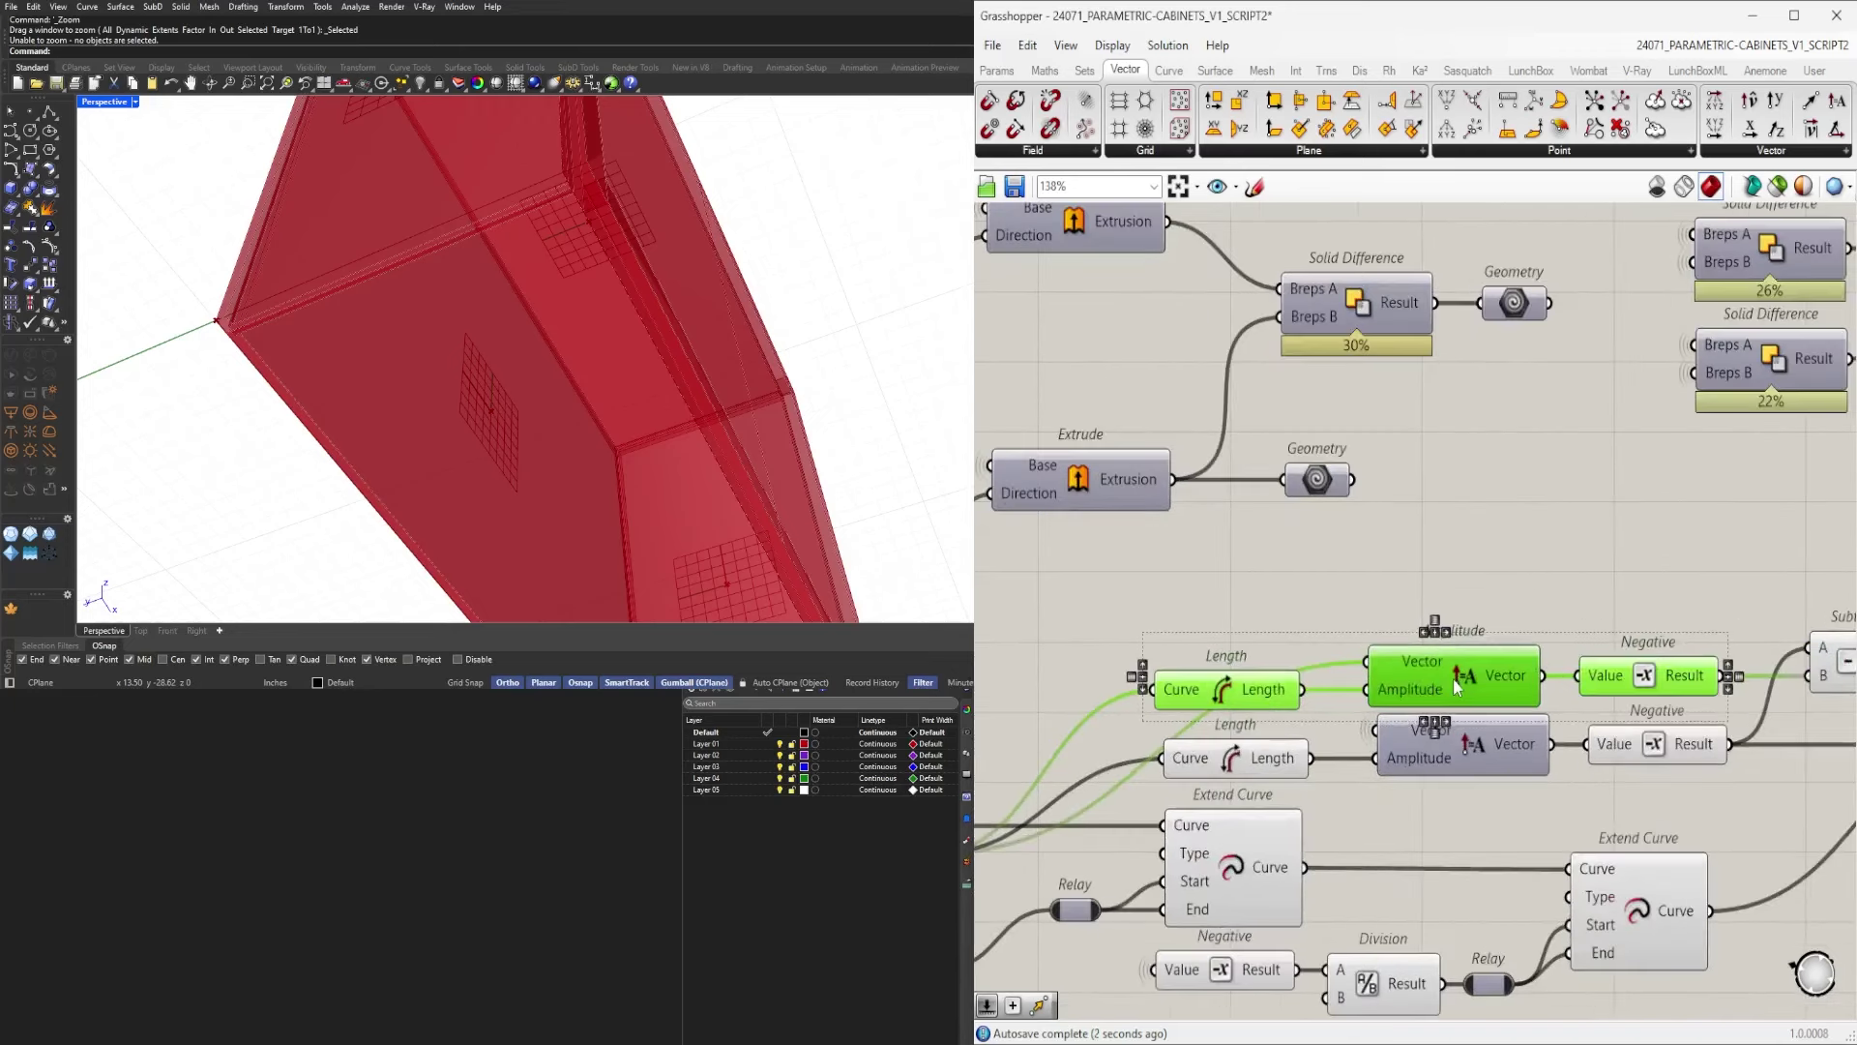
drag(1454, 678, 1457, 666)
click(1609, 580)
right_drag(1610, 580, 1161, 592)
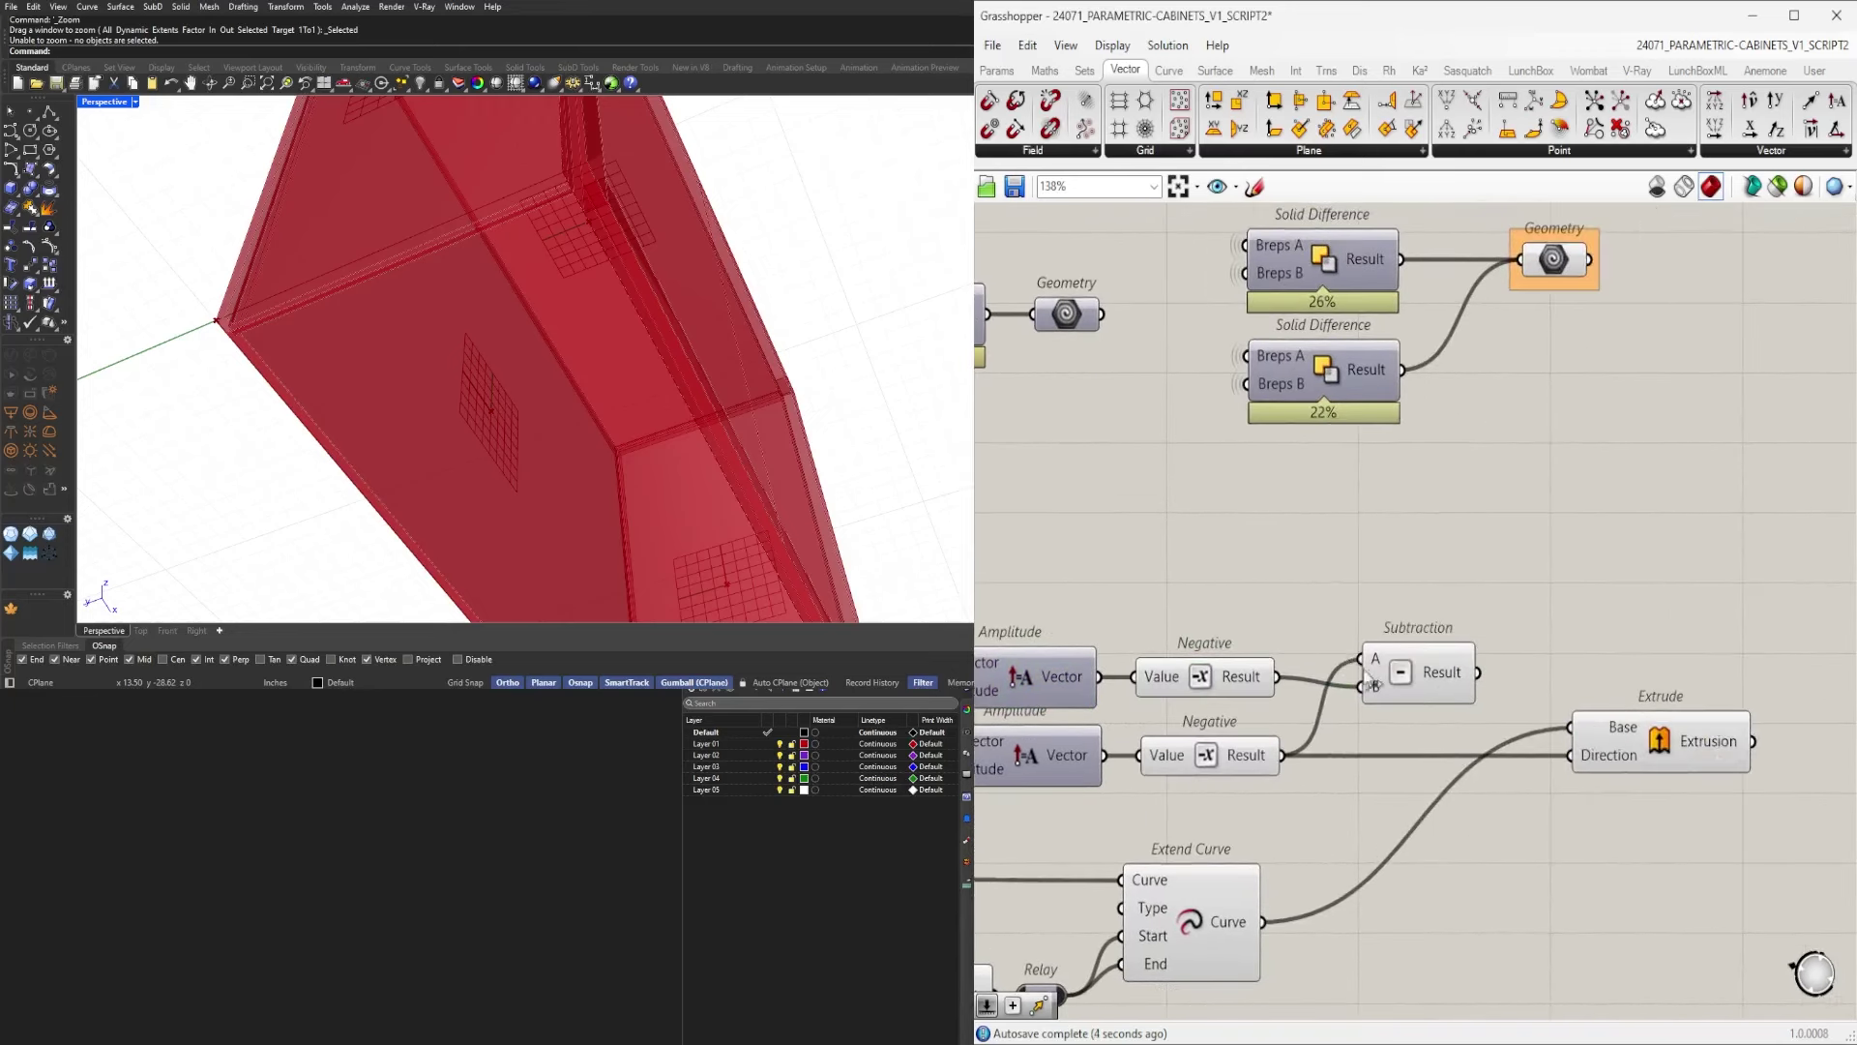
click(1652, 758)
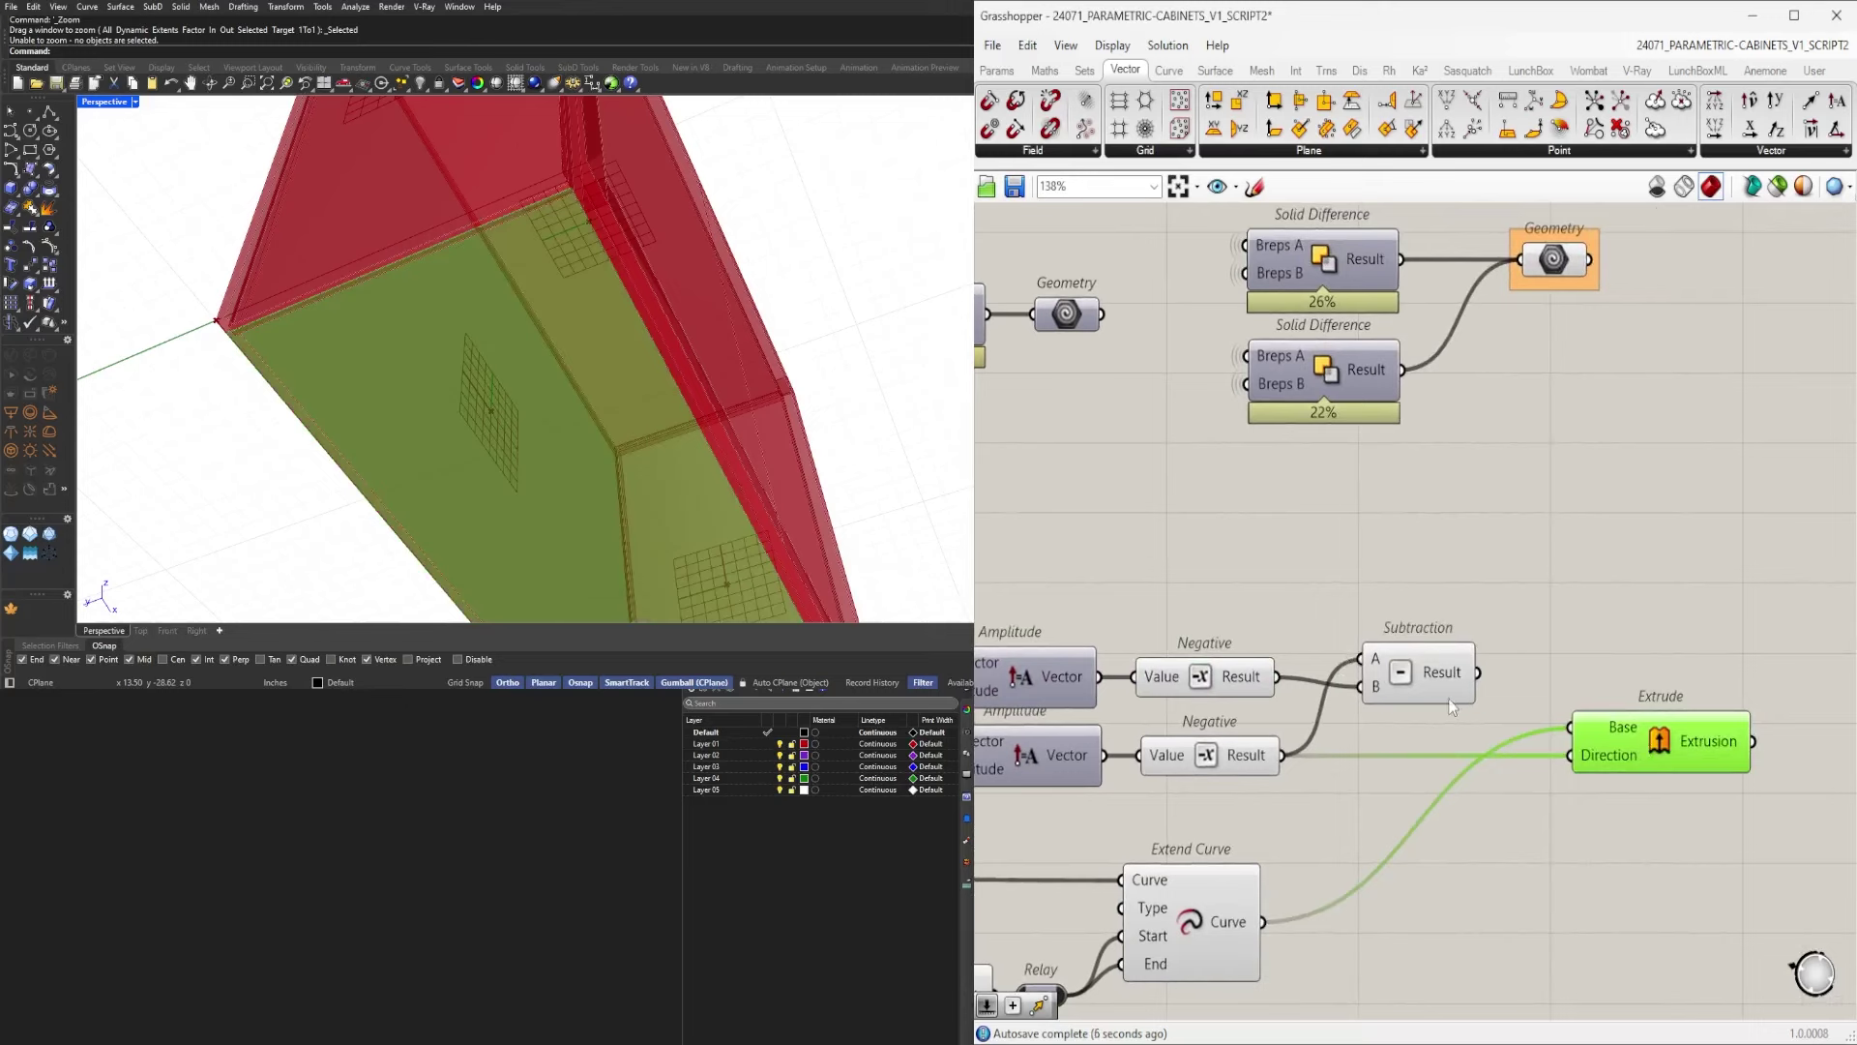
drag(1450, 701, 1447, 689)
Highlight the duplicated Amplitude and the Geometry outputs of the panel groups to see which cabinet parts they represent.
scroll(1444, 685, down, 2)
right_drag(1346, 692, 1649, 693)
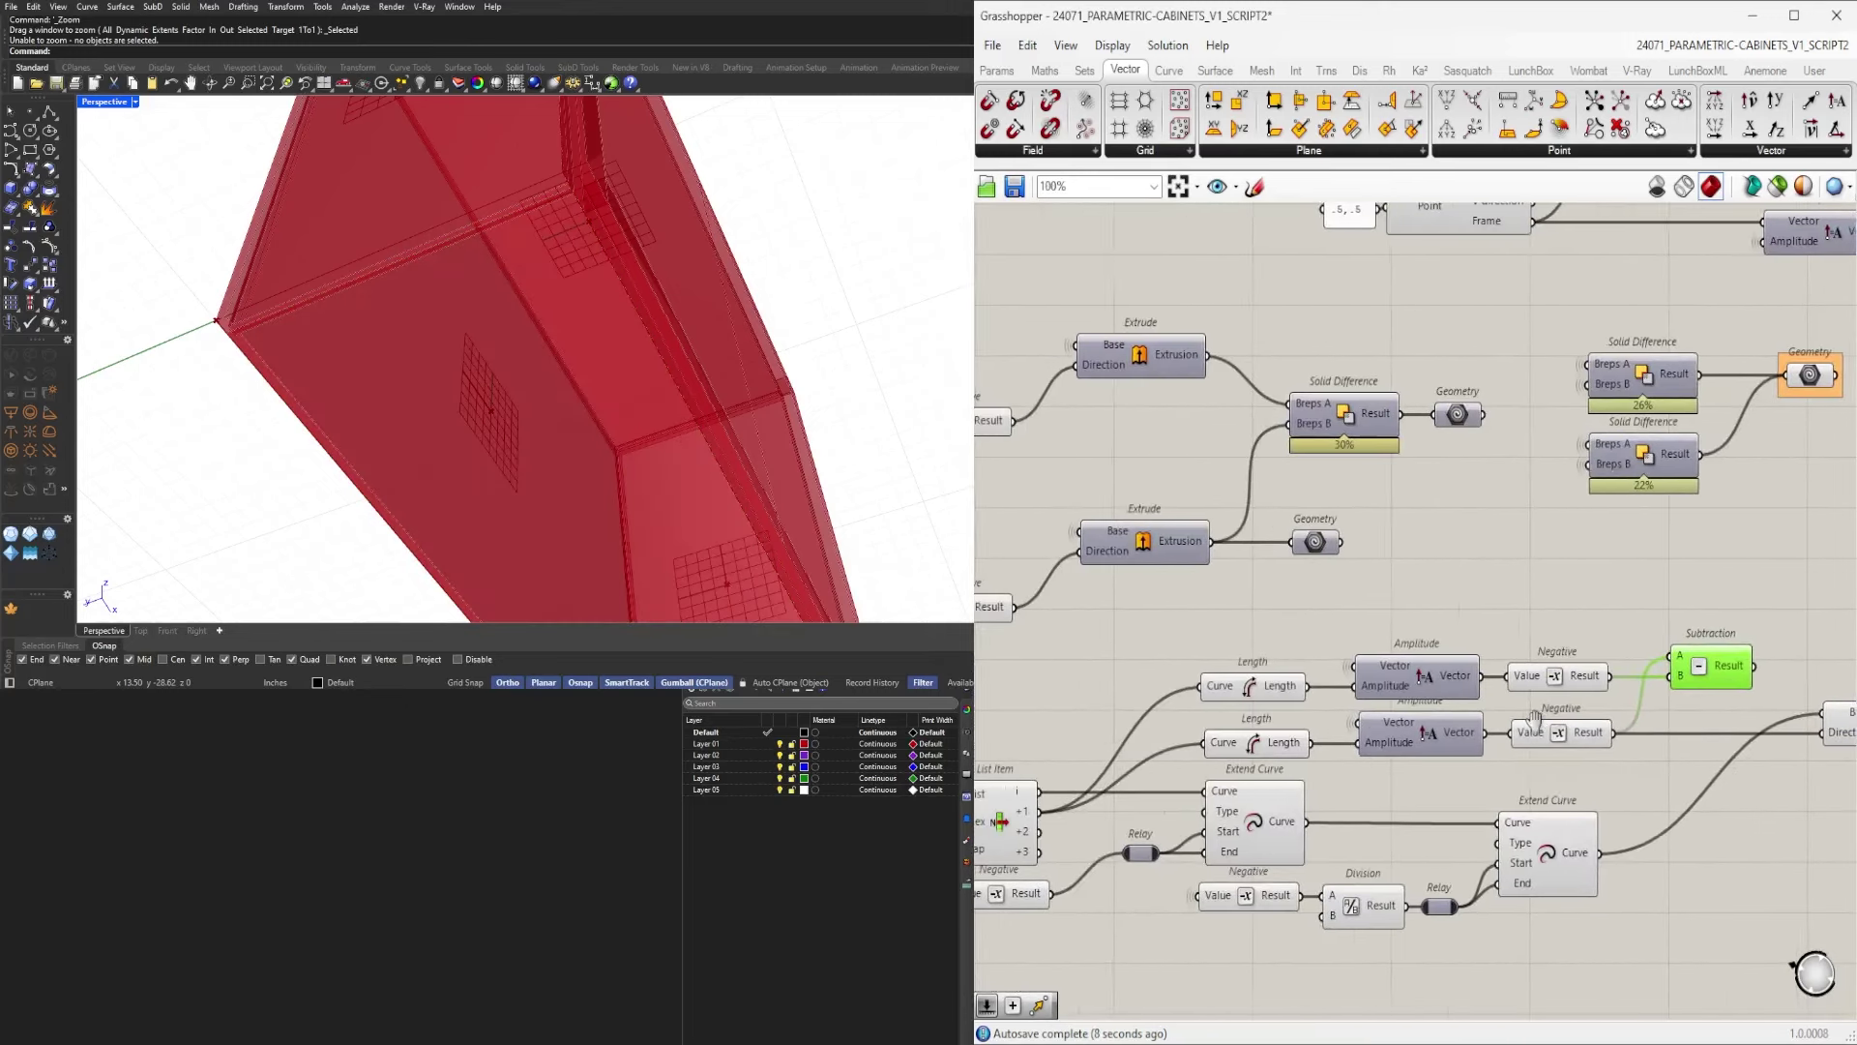
click(1393, 693)
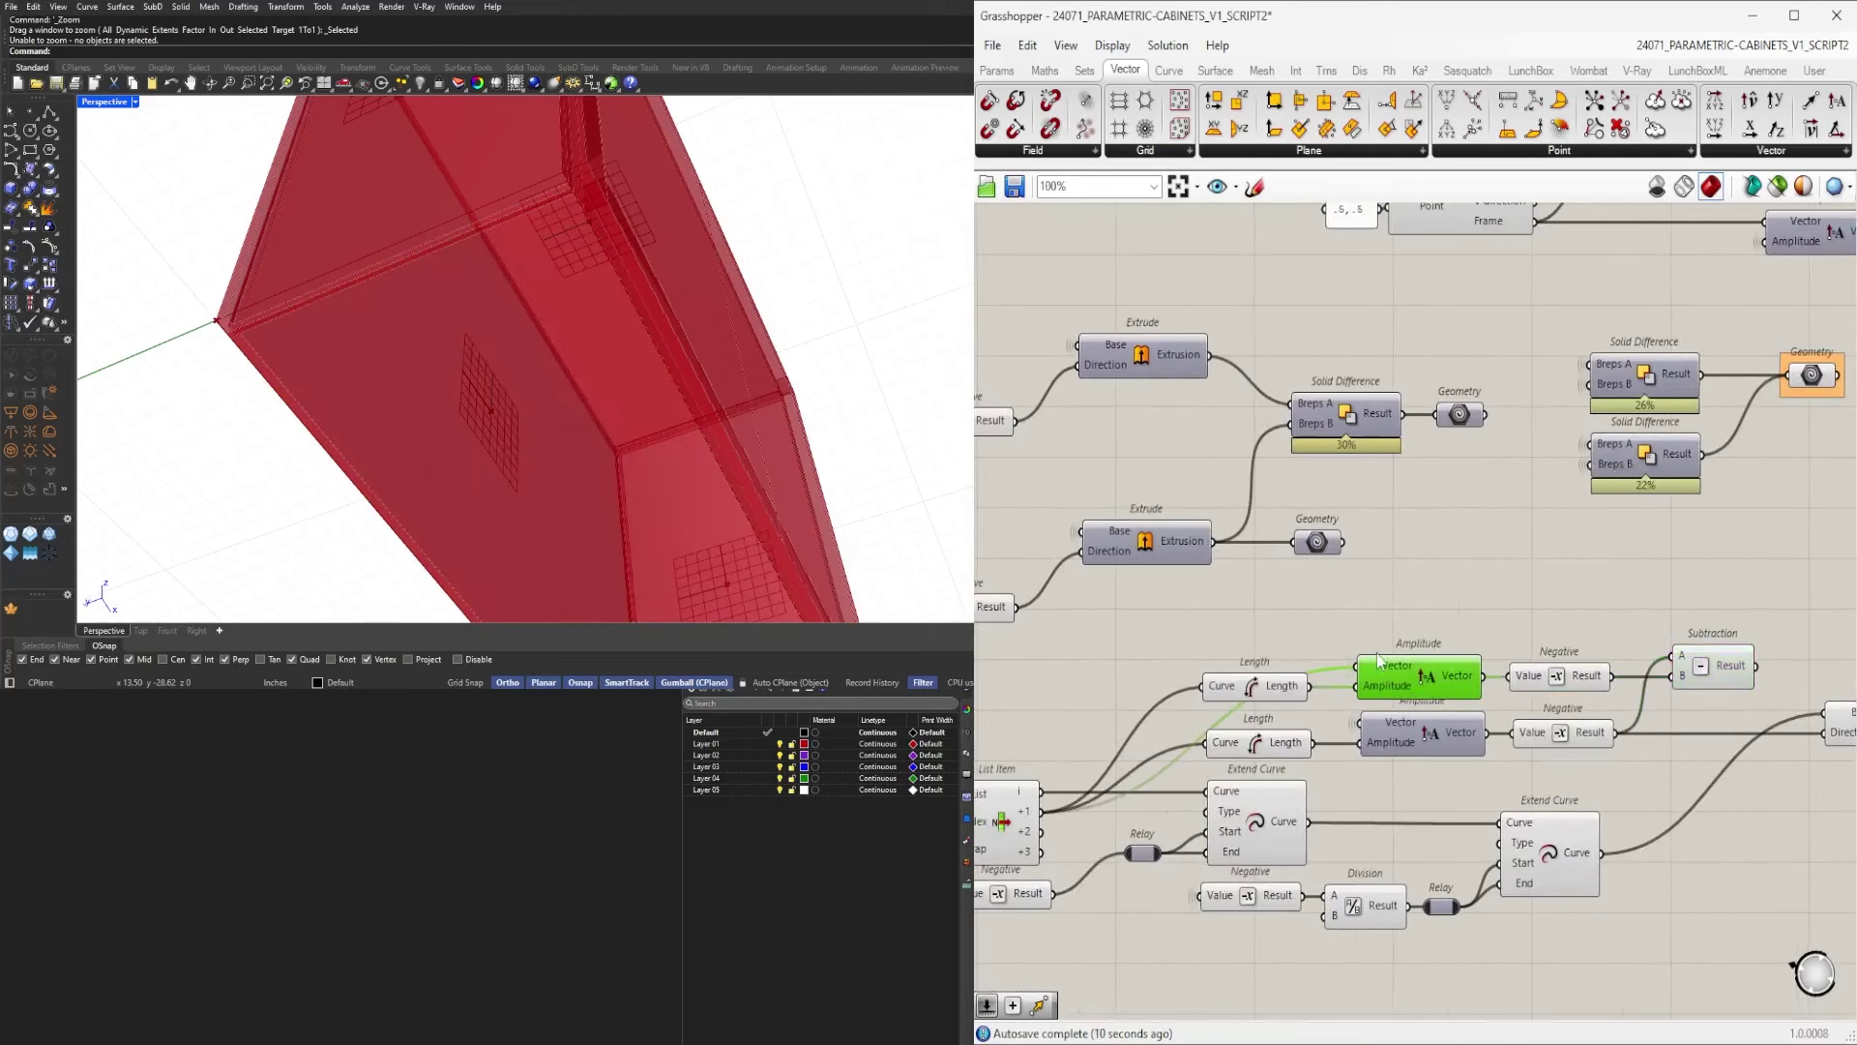
scroll(1366, 642, down, 7)
right_drag(1010, 538, 1112, 578)
click(1742, 487)
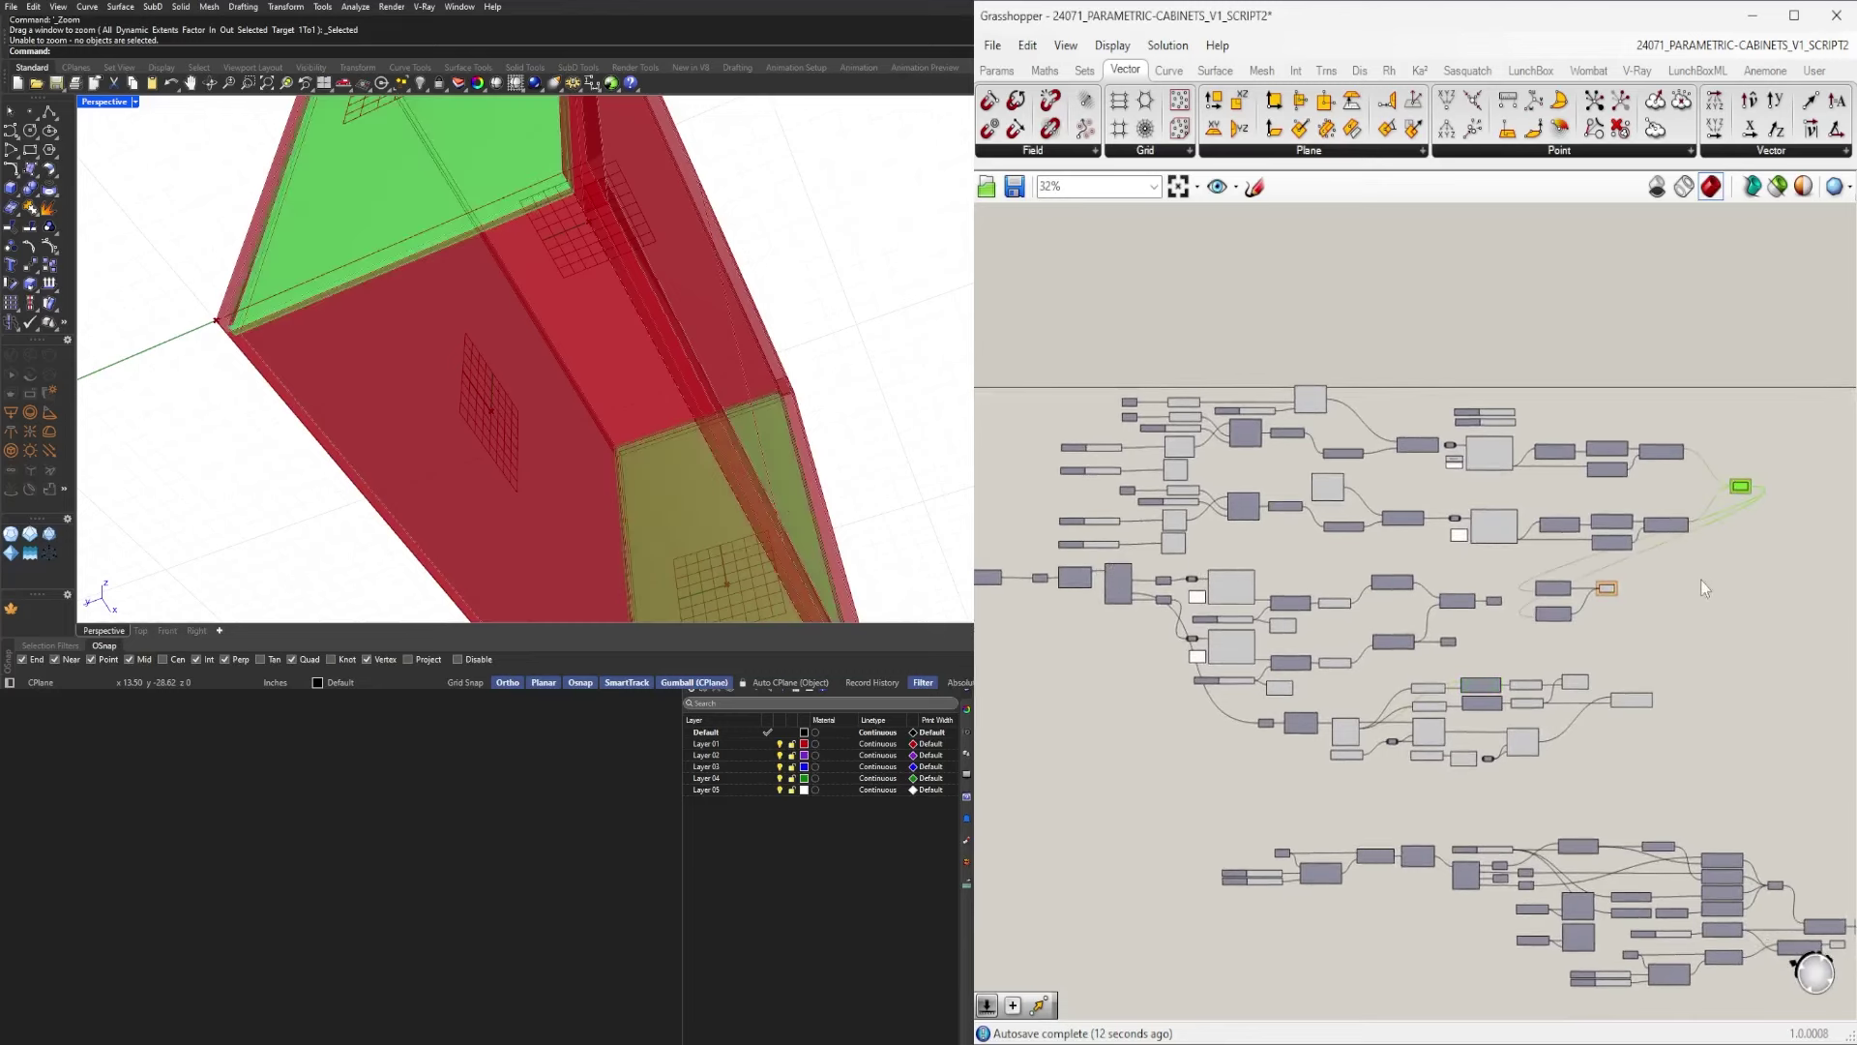
drag(1649, 633, 1605, 578)
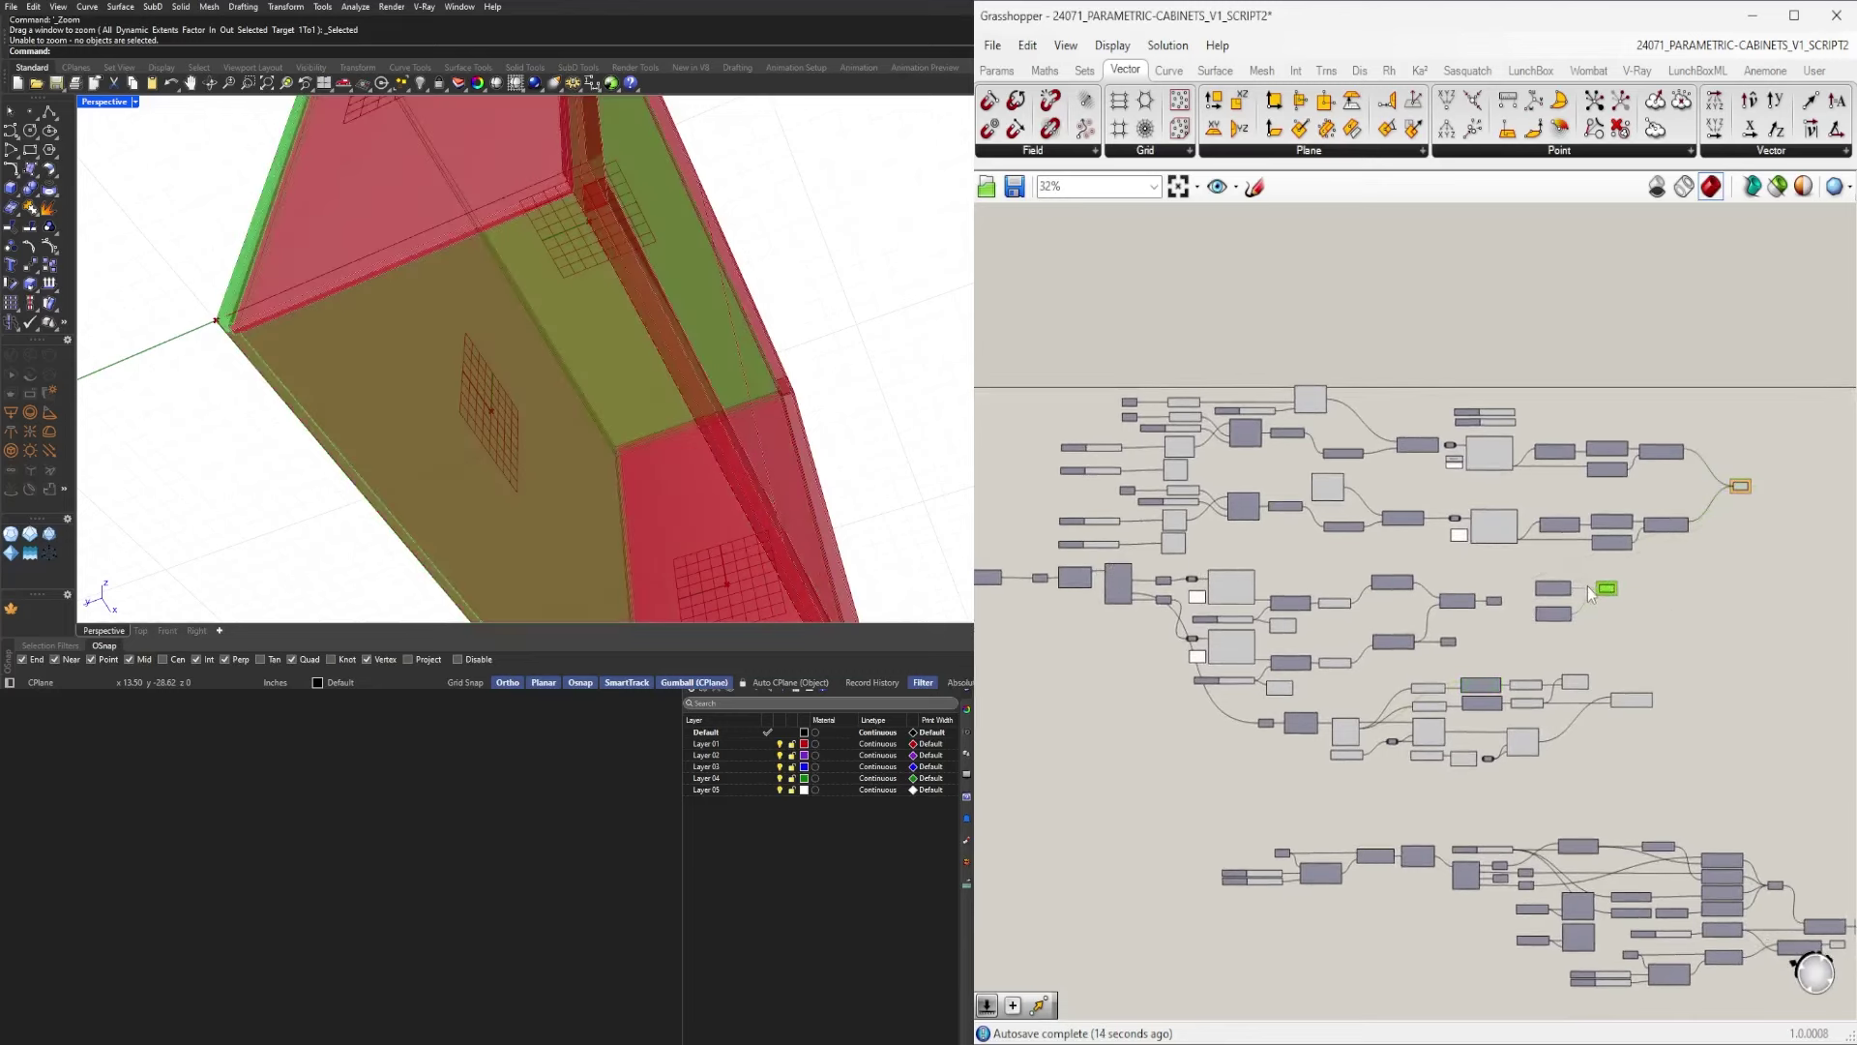
Preview the lower Extrude and highlight the Geometry after its Solid Difference to identify the panels they produce.
scroll(1588, 586, up, 5)
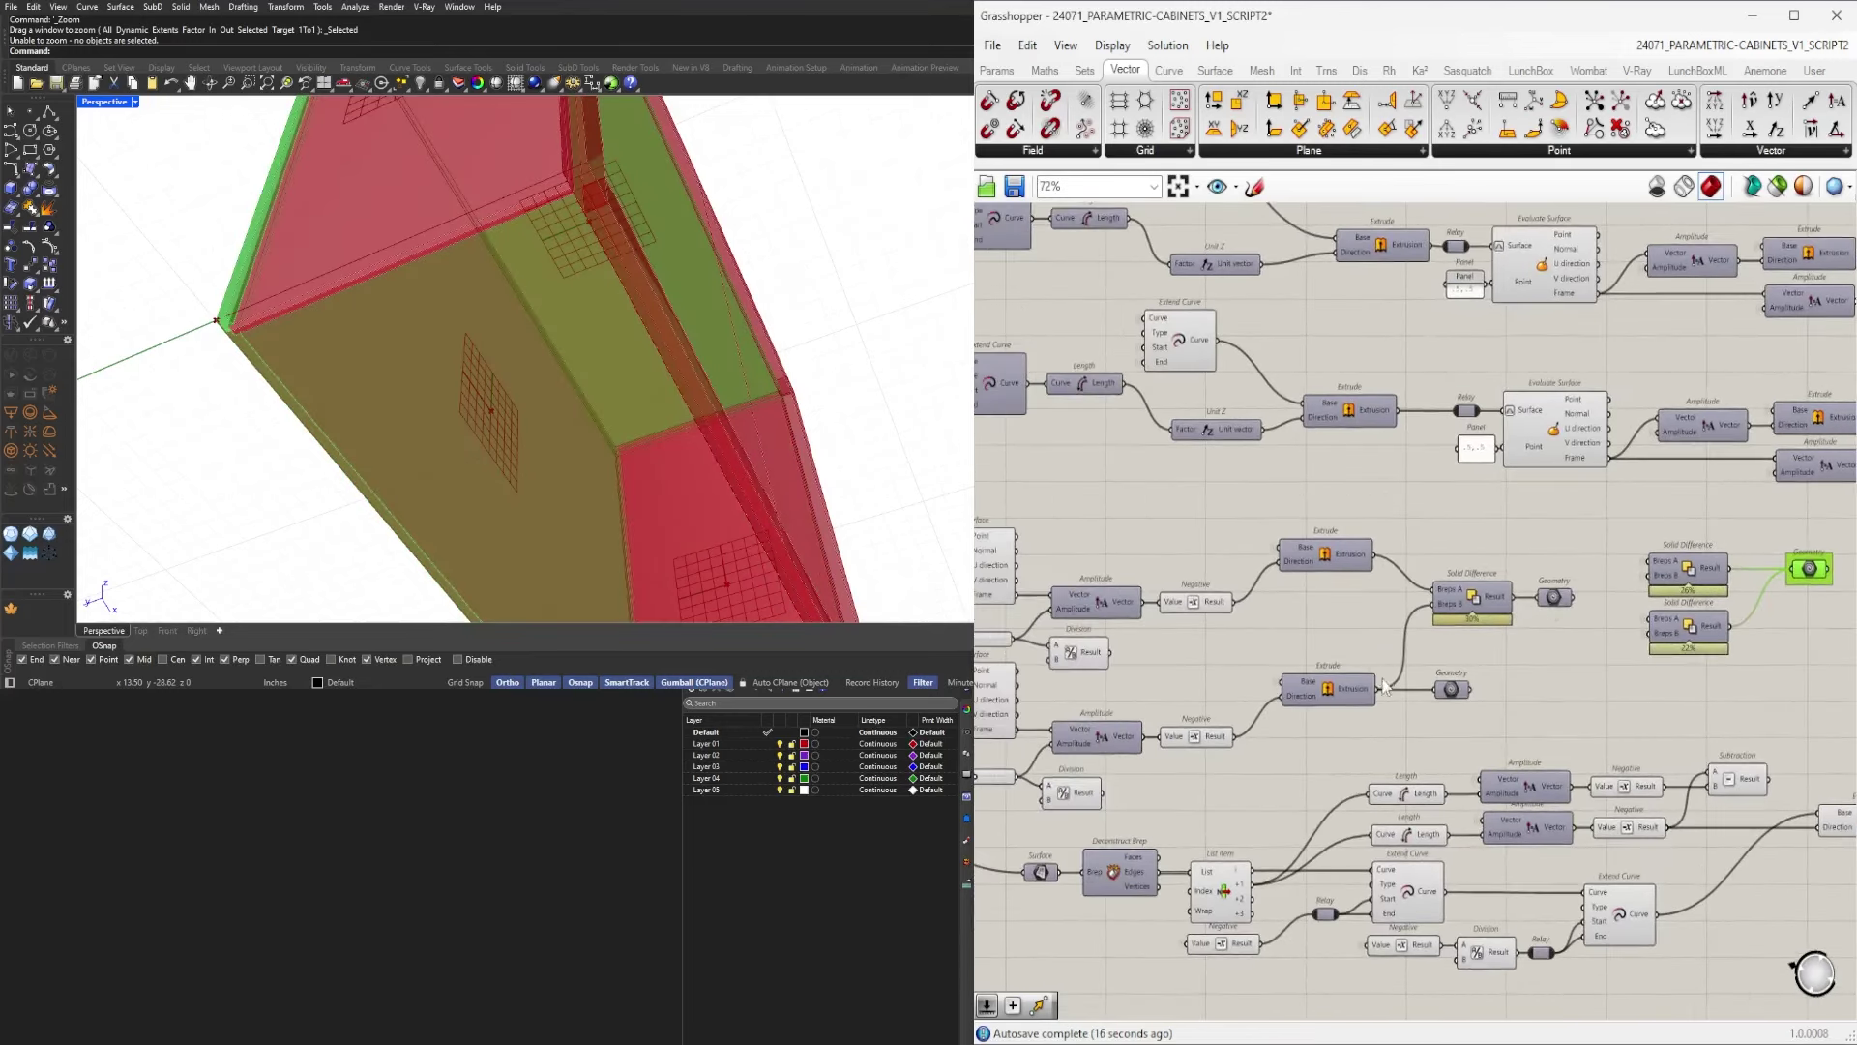
drag(1372, 723, 1306, 658)
middle_click(1333, 652)
click(1365, 616)
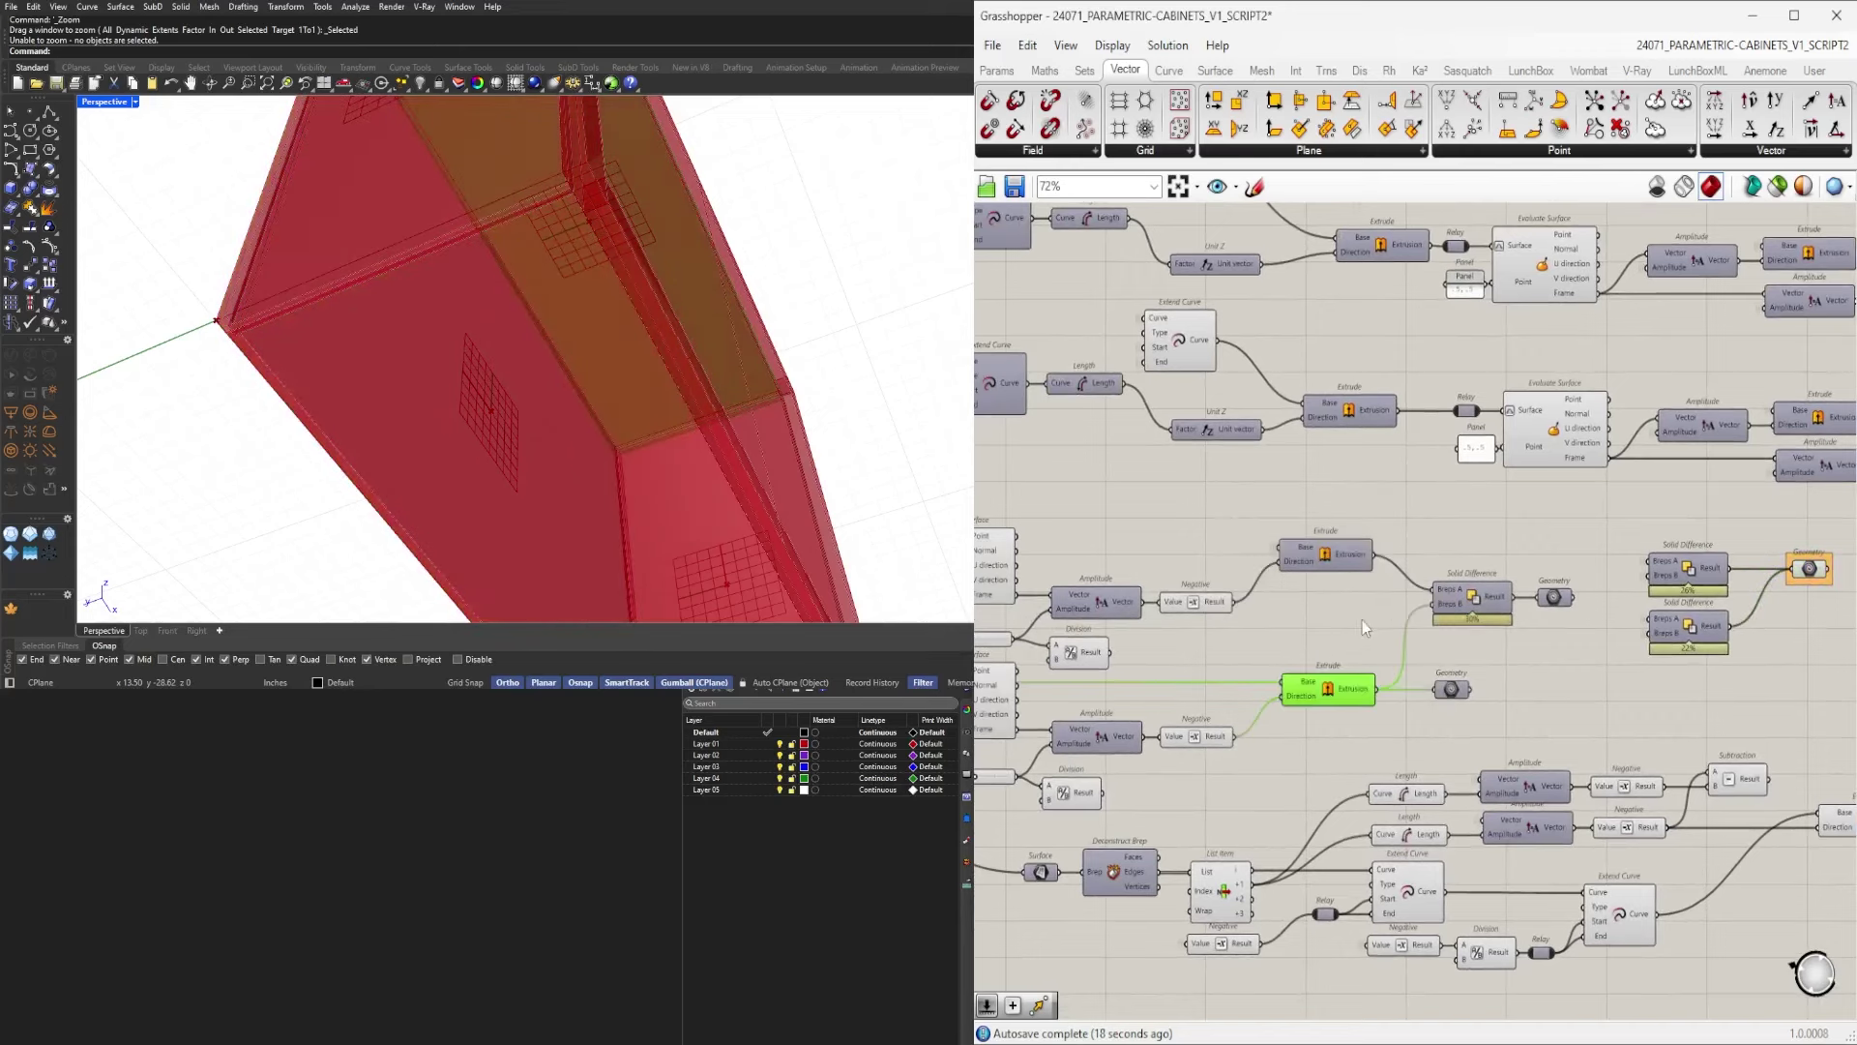
middle_click(1344, 618)
scroll(1532, 658, down, 1)
drag(1587, 660, 1542, 573)
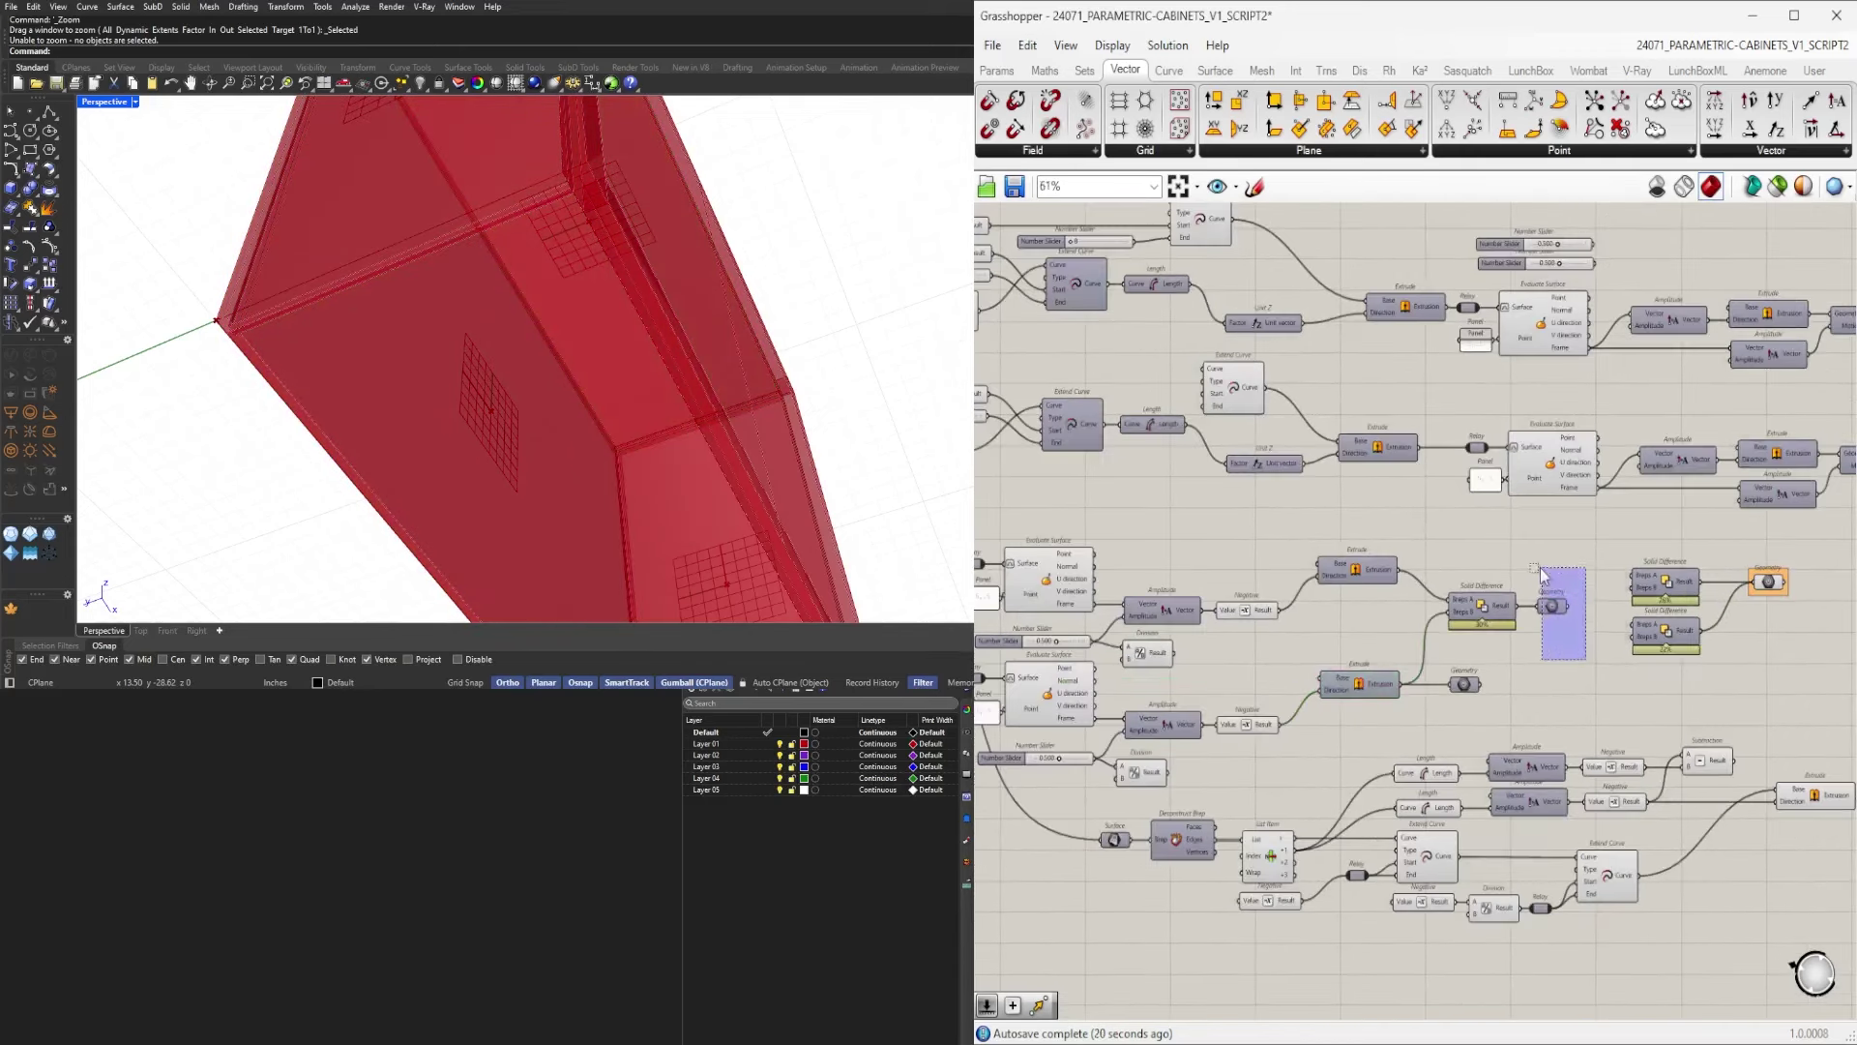
right_drag(1212, 632, 1159, 681)
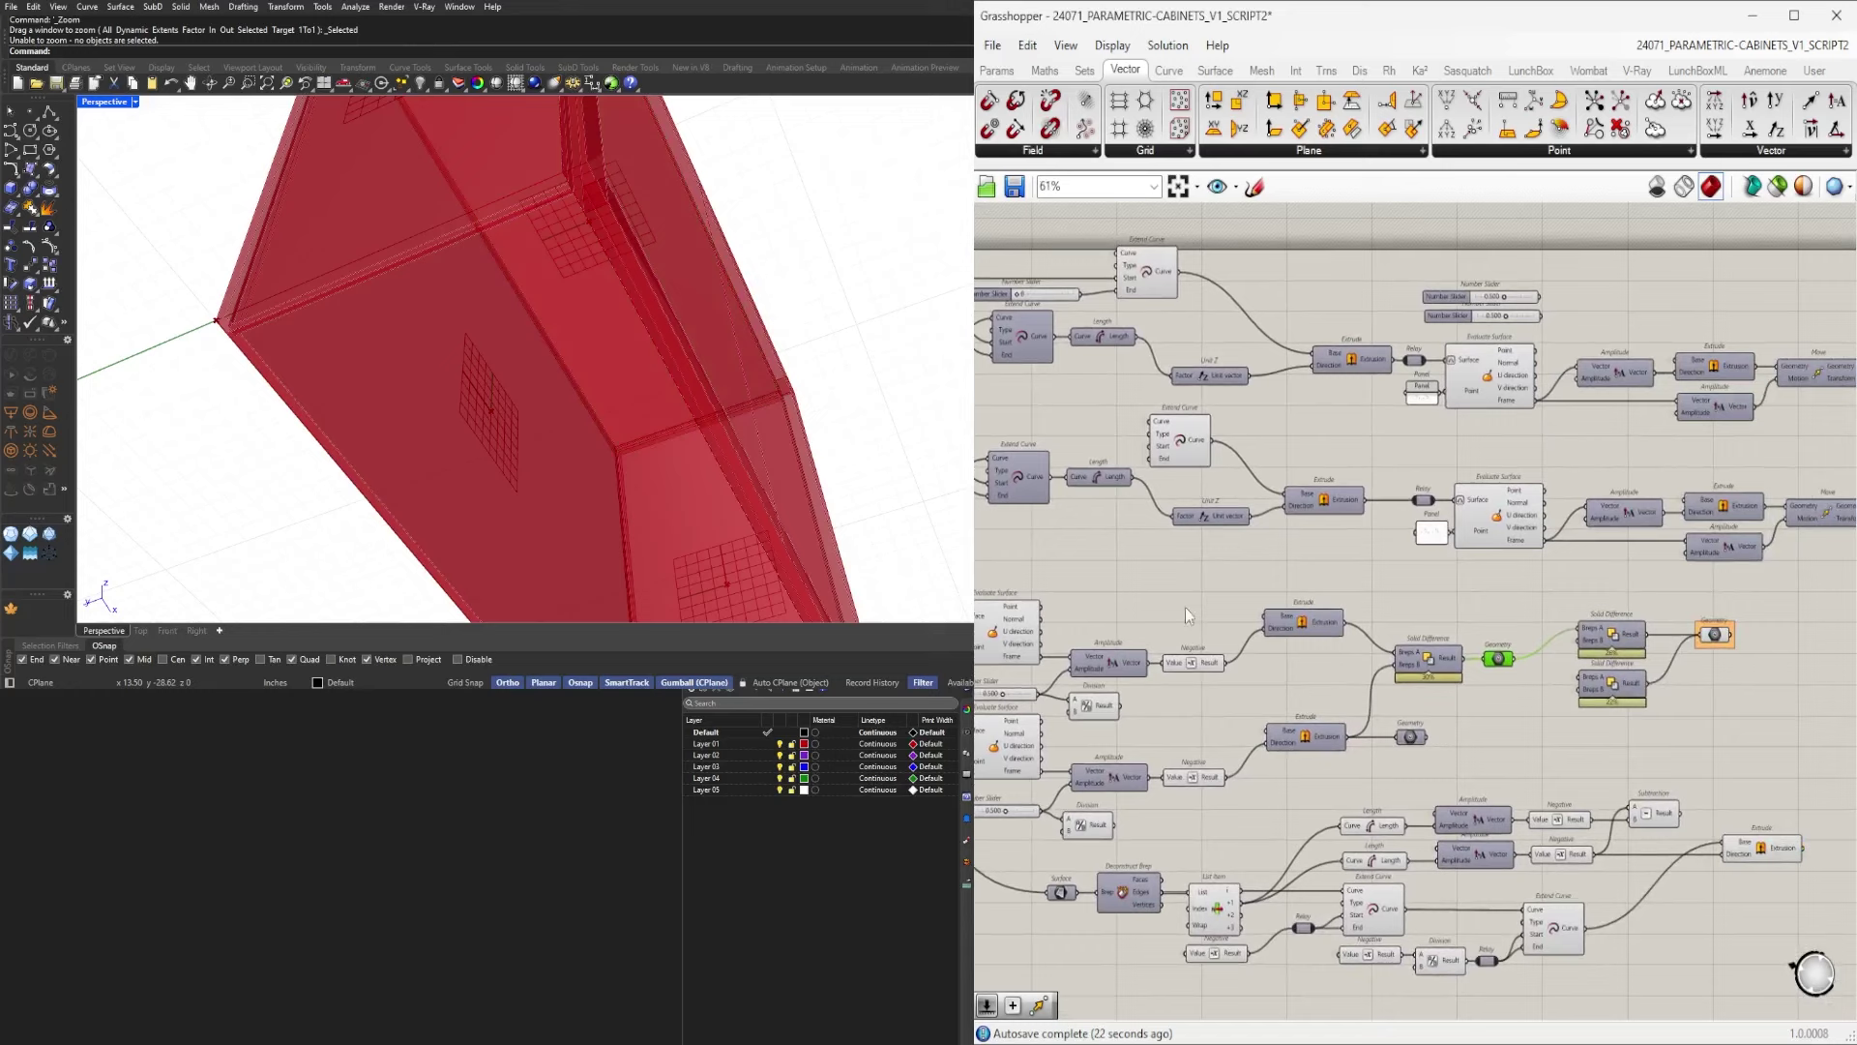
Preview the two Surface parameters after the List Item from another angle, and hide them again.
right_drag(1068, 634, 1408, 634)
scroll(1217, 656, up, 3)
middle_click(1204, 543)
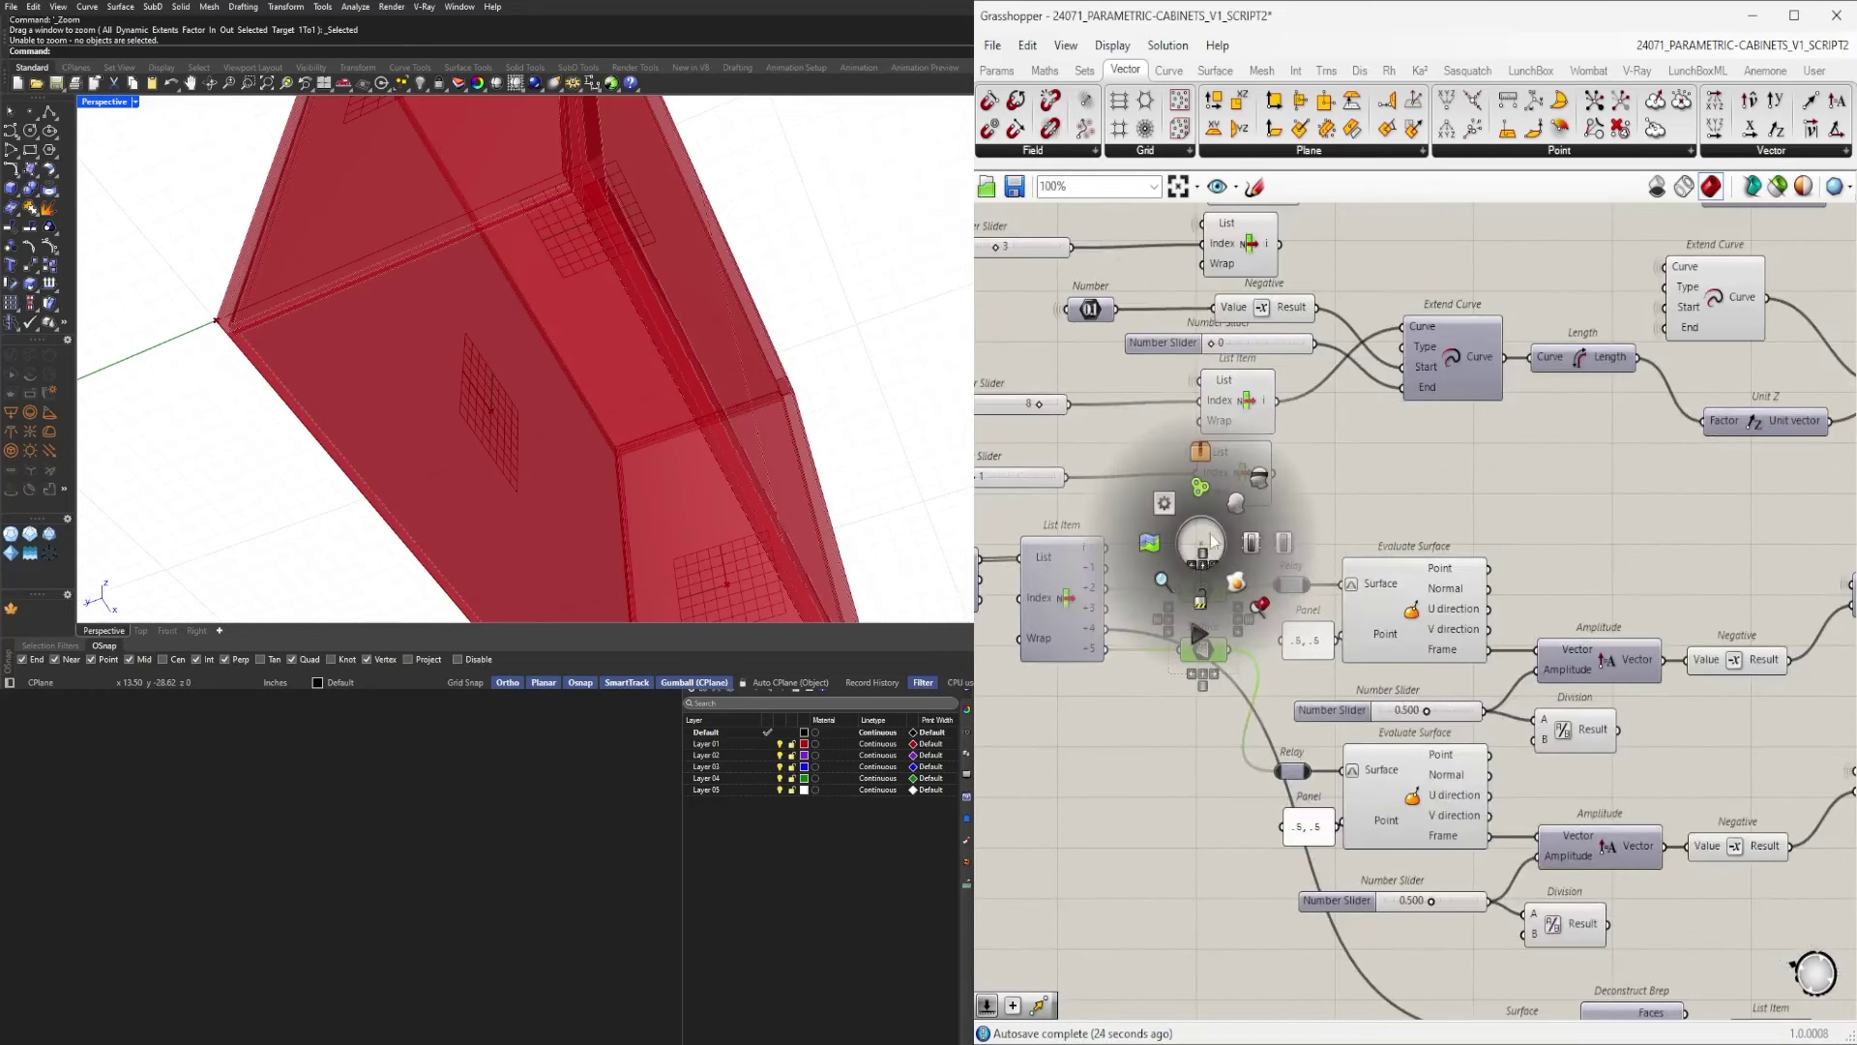
click(1236, 505)
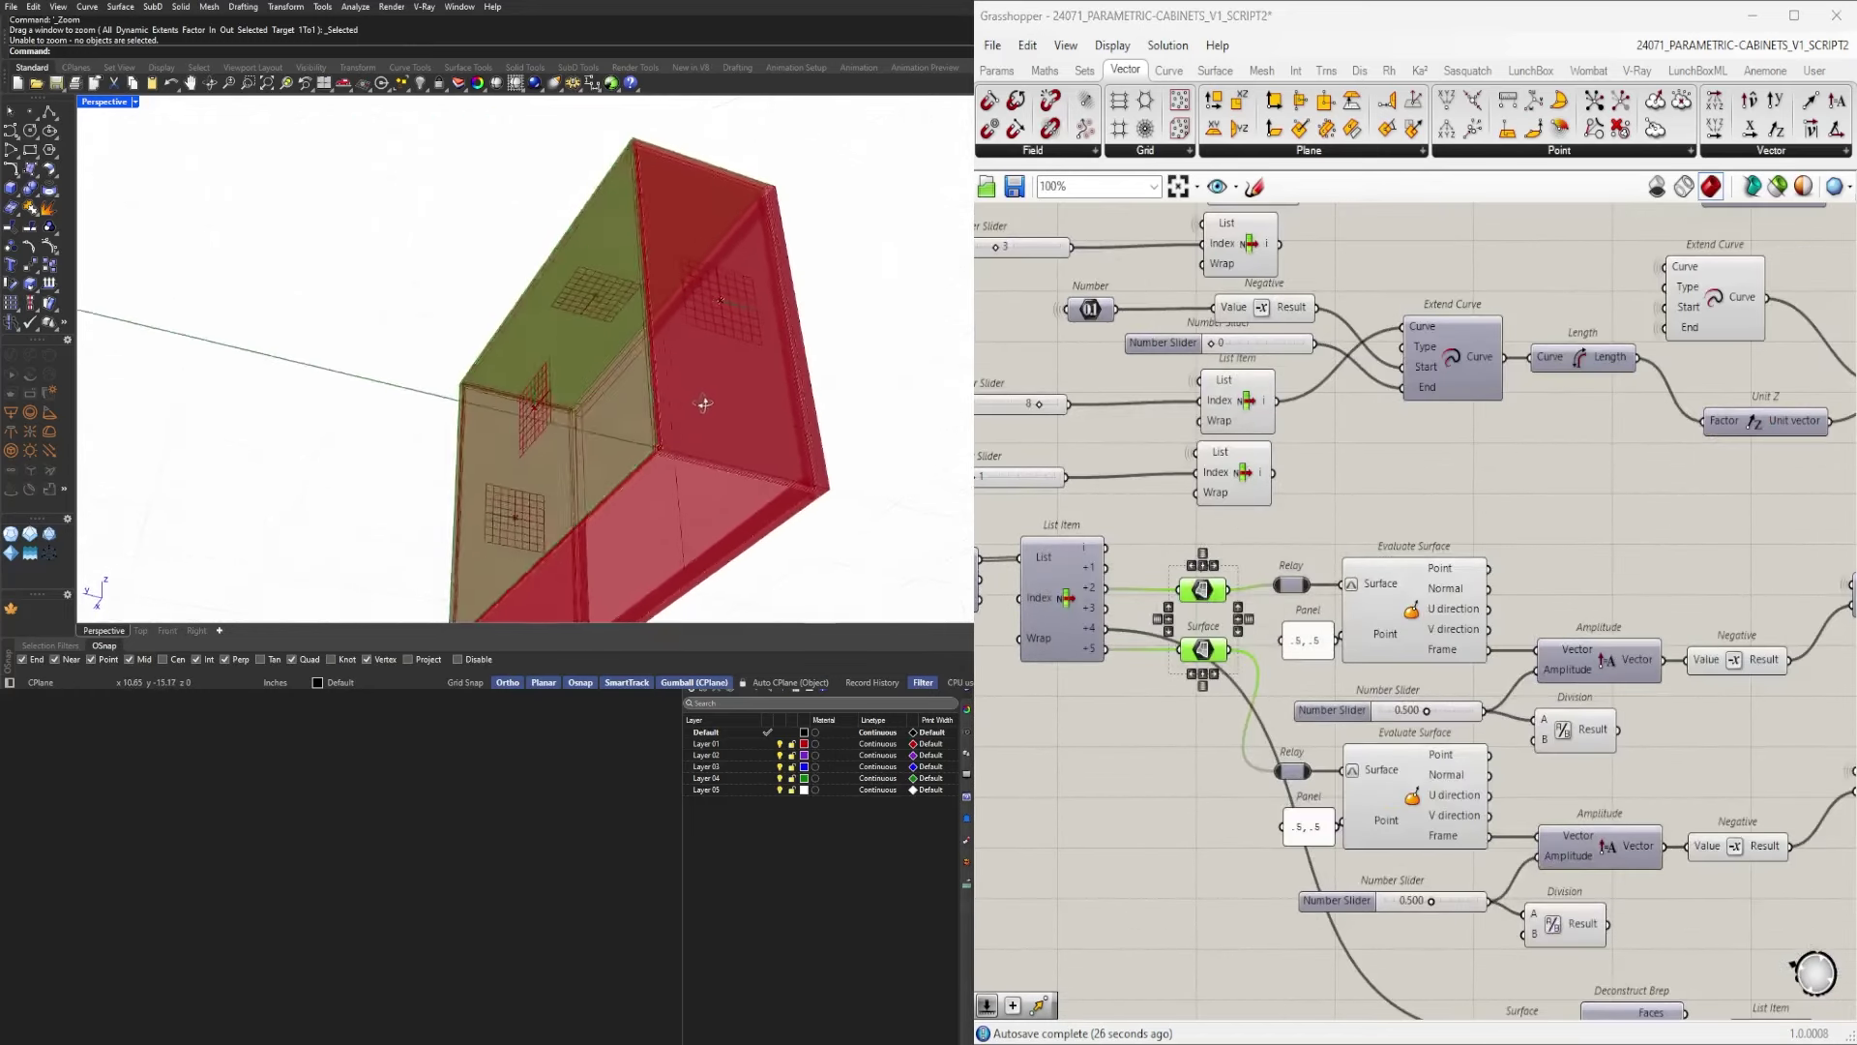
middle_click(1367, 529)
click(1425, 481)
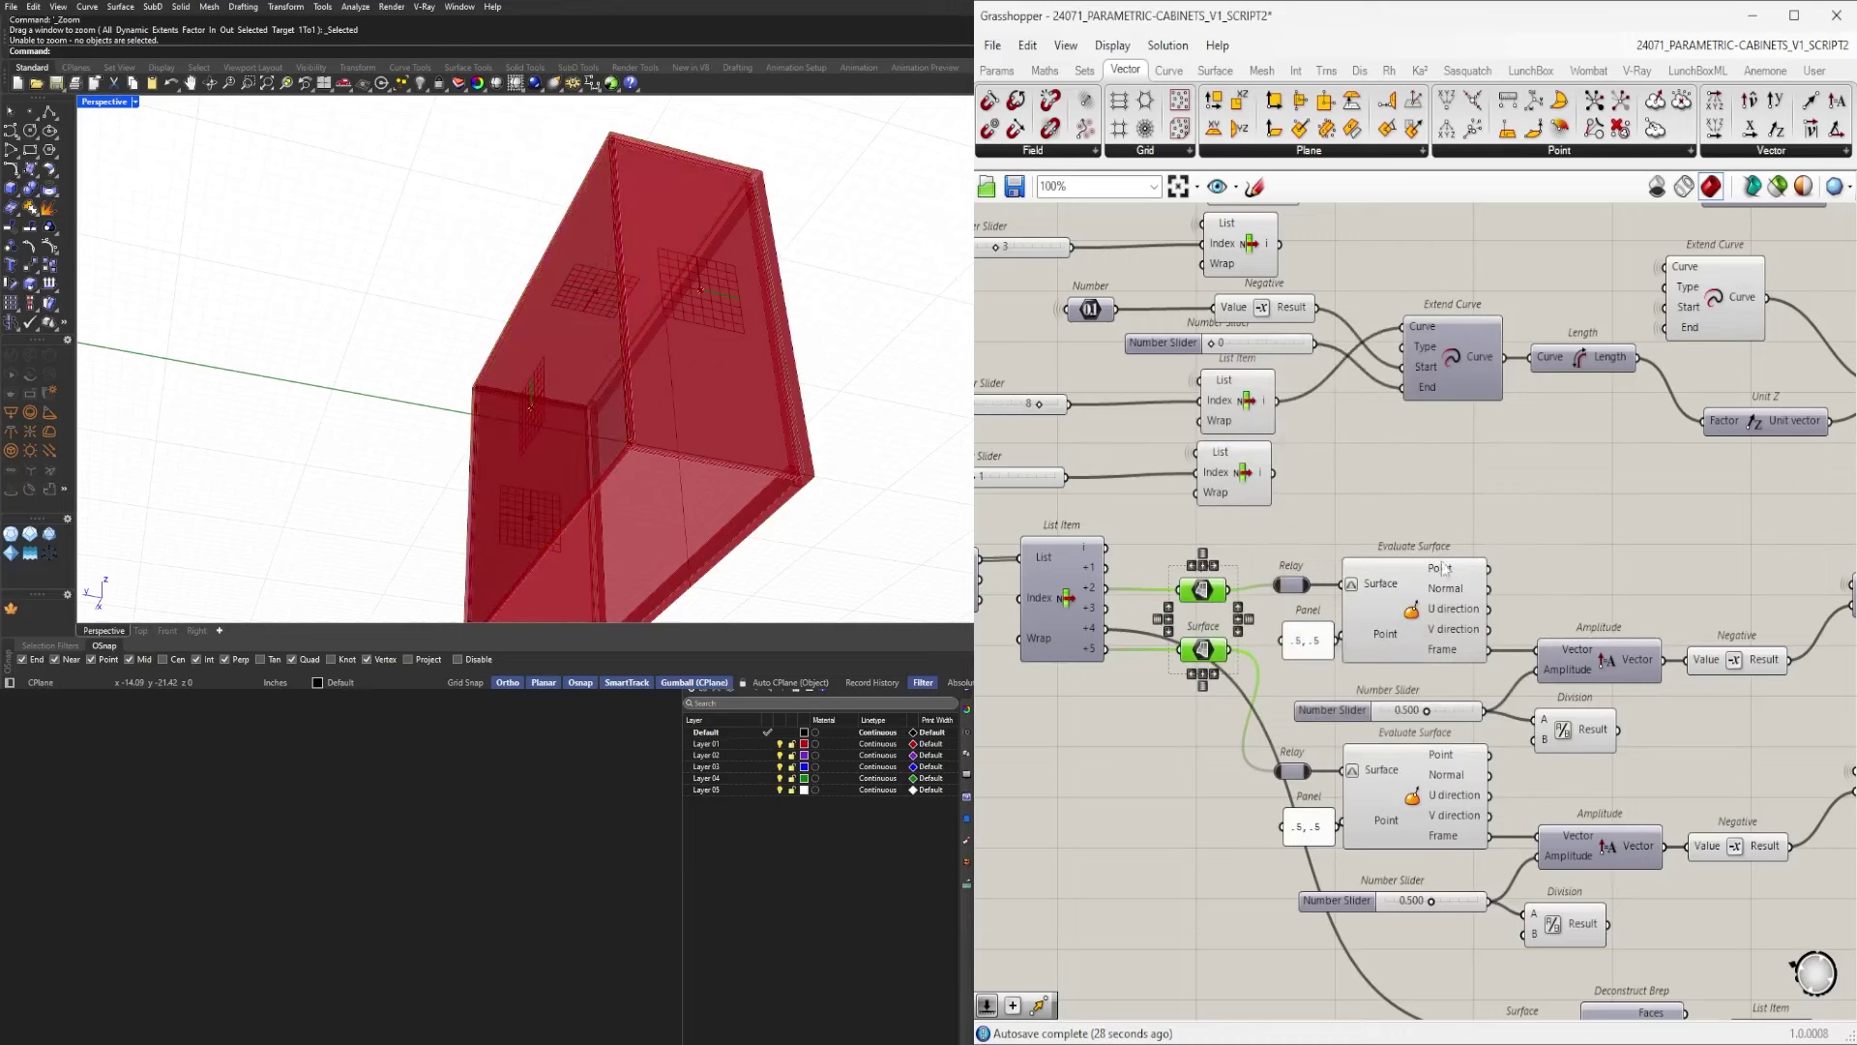
Turn on the preview of the upper Extrude feeding the Solid Difference and examine its panel at the cabinet's corner.
right_drag(1299, 606, 1100, 607)
click(1178, 614)
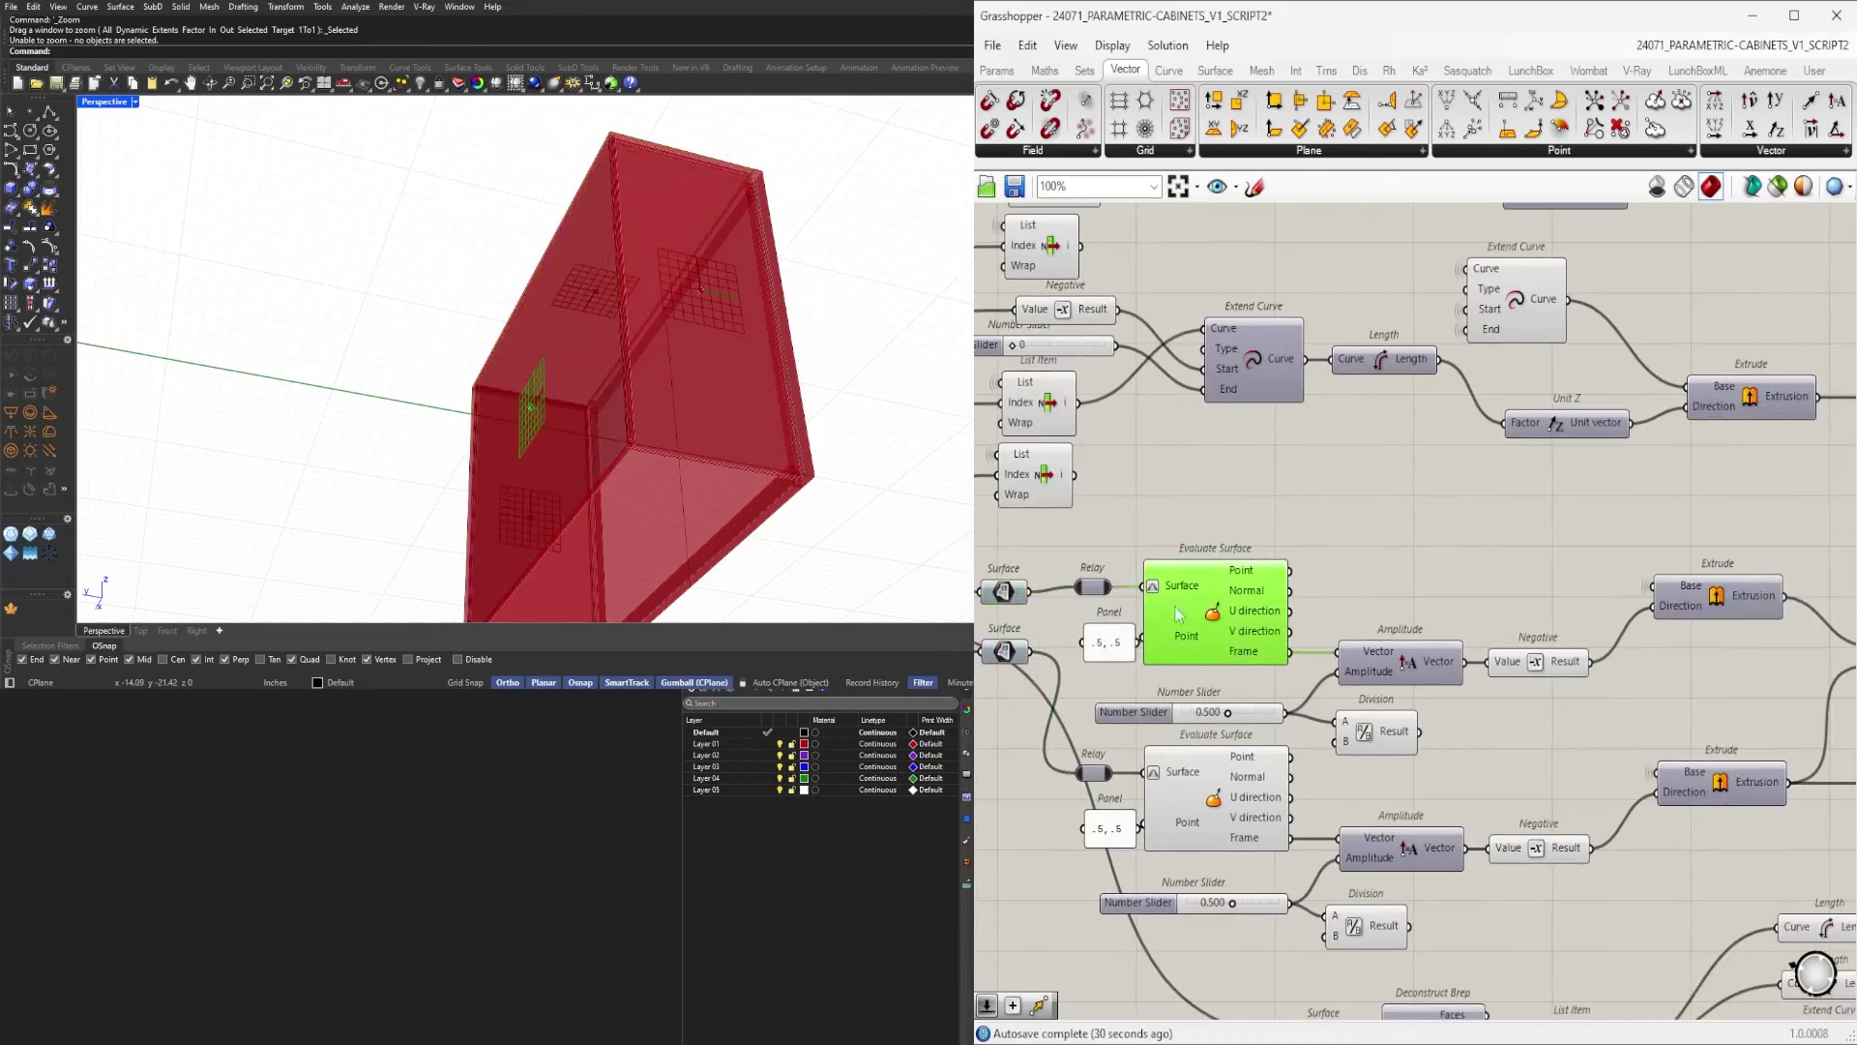
click(1085, 587)
right_drag(1727, 550, 1396, 564)
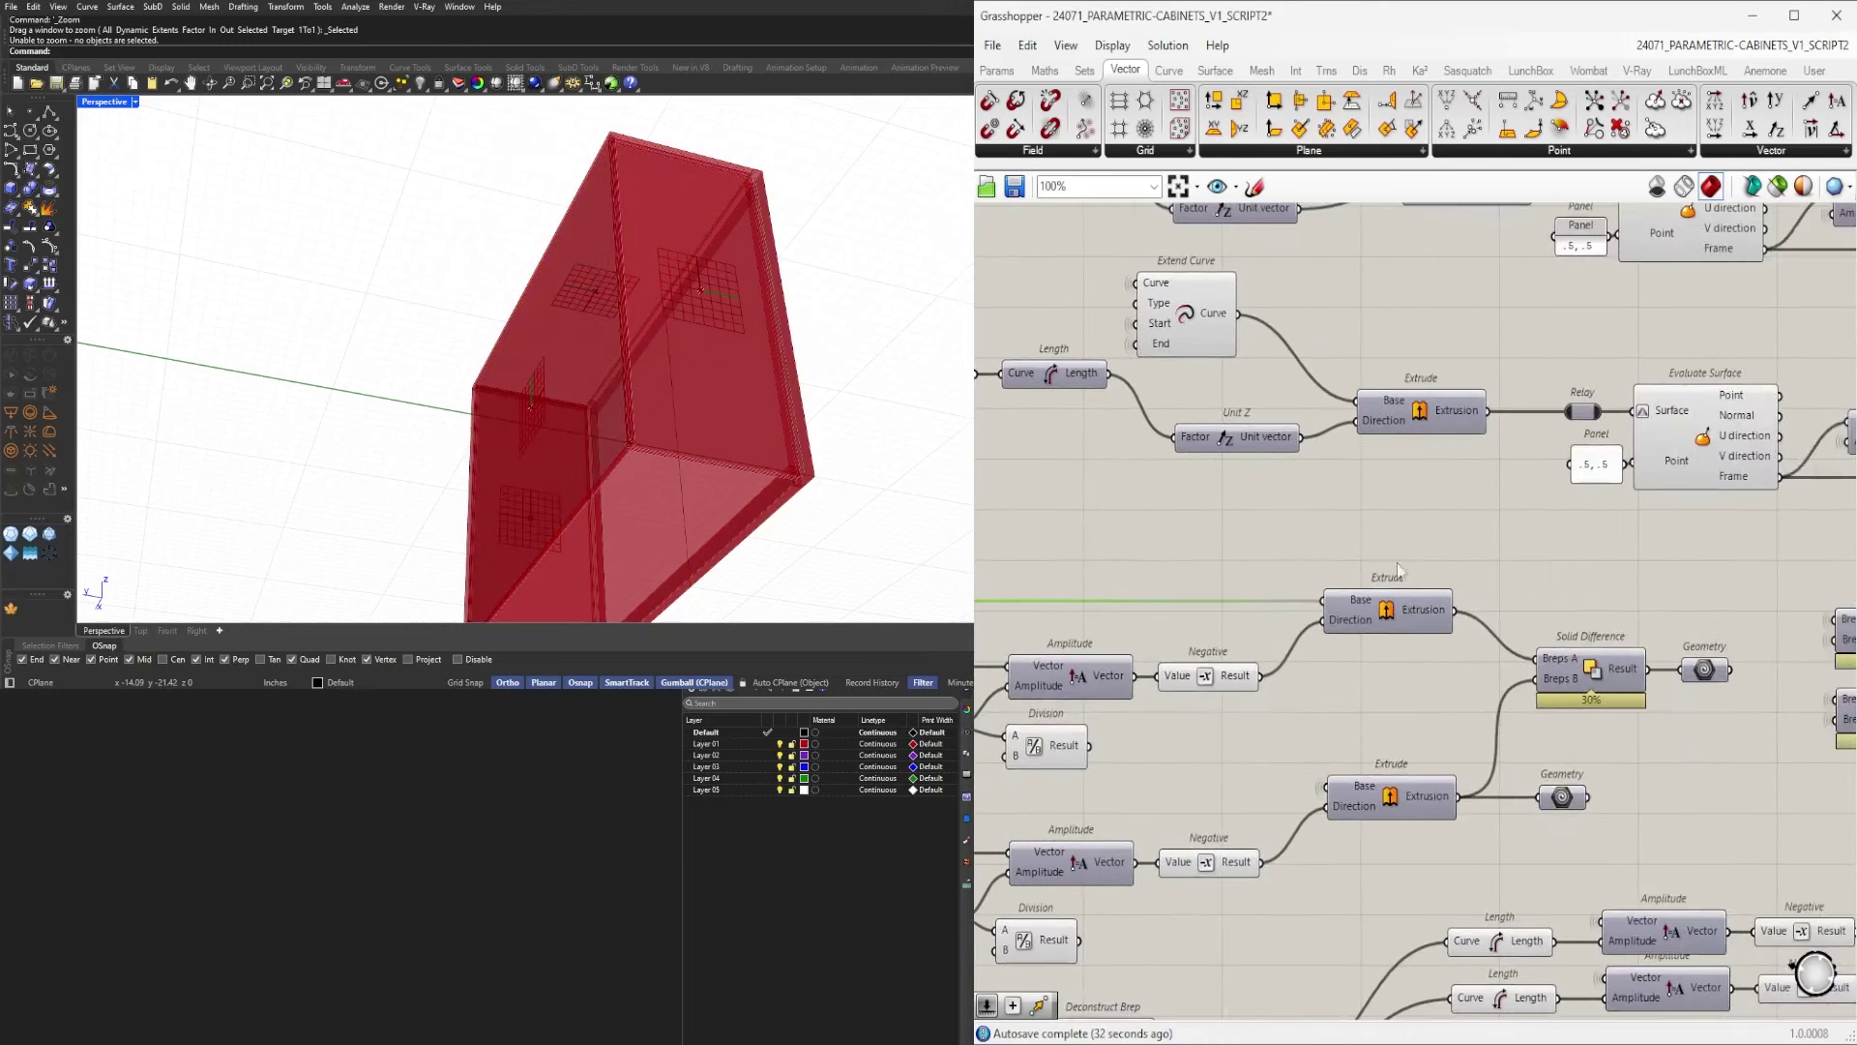
middle_click(1390, 614)
click(1428, 570)
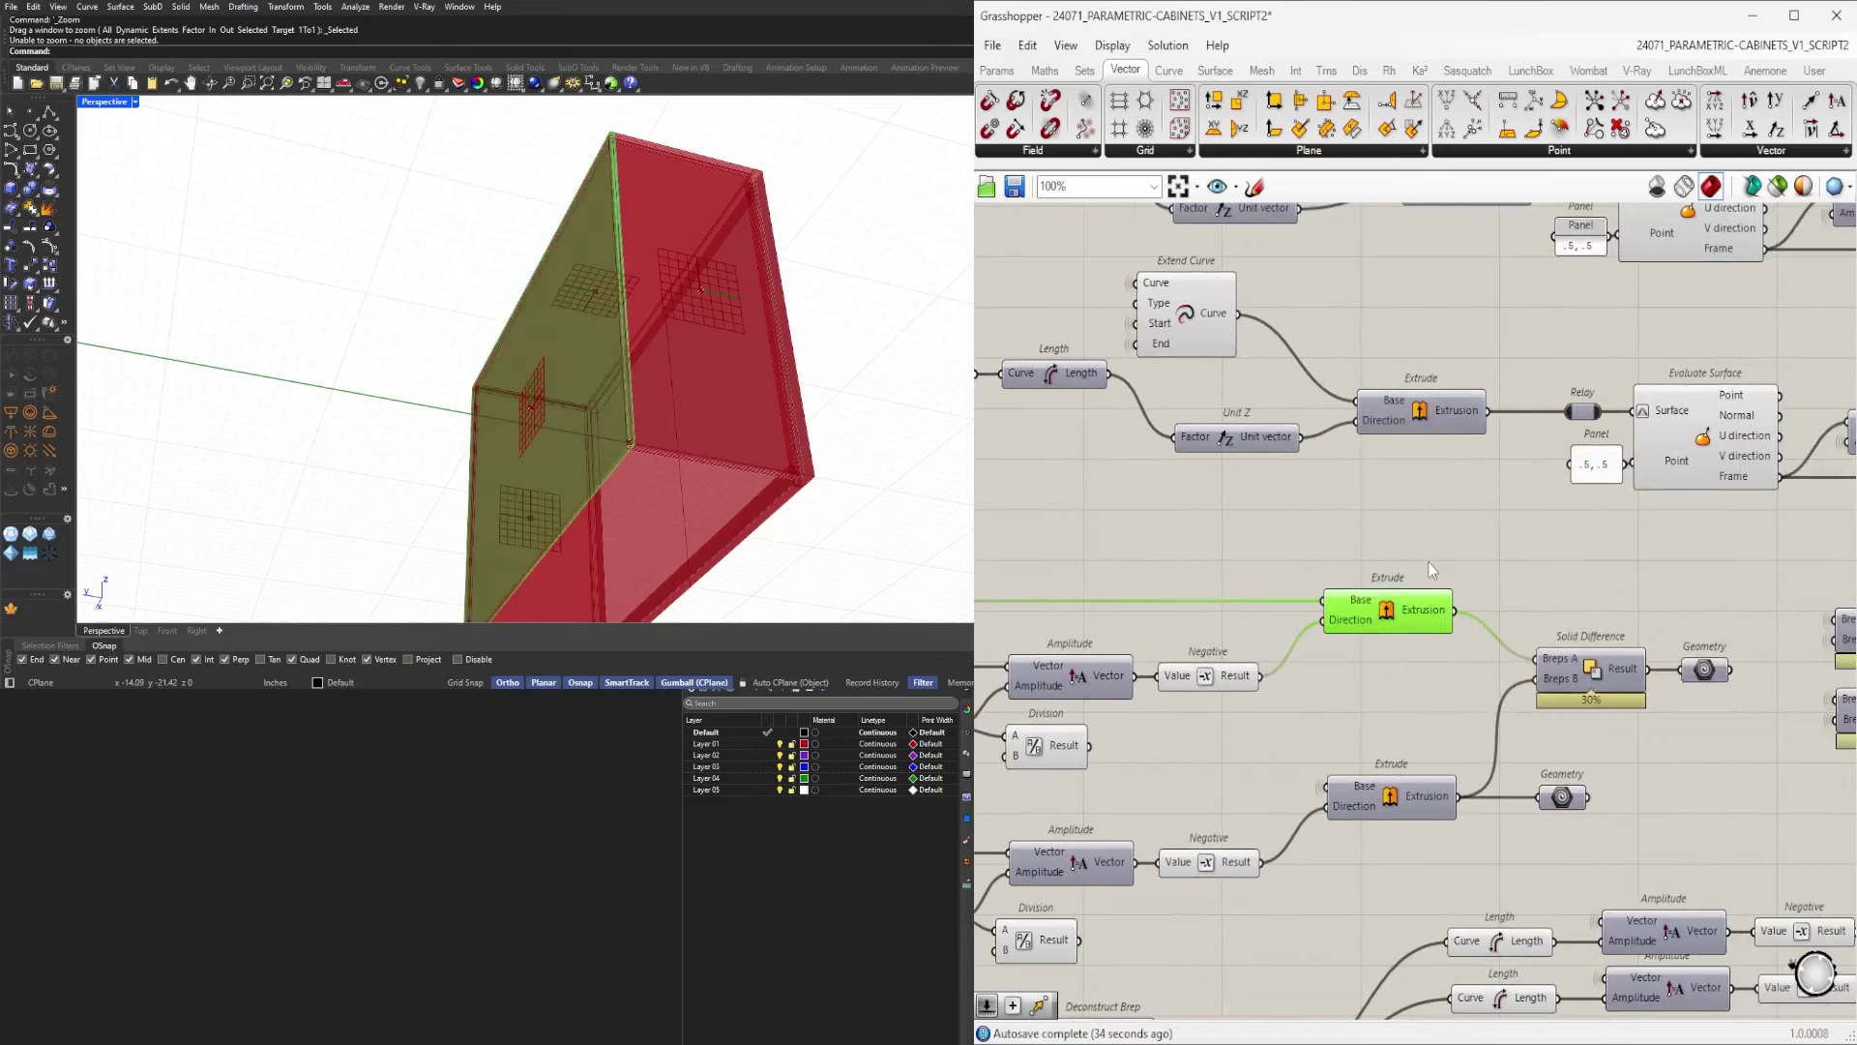
right_drag(642, 394, 615, 358)
scroll(614, 356, up, 3)
Trace the upper panel's chain from its Surface parameter to the Extrude and check where its Division result goes.
right_drag(1272, 586, 1854, 577)
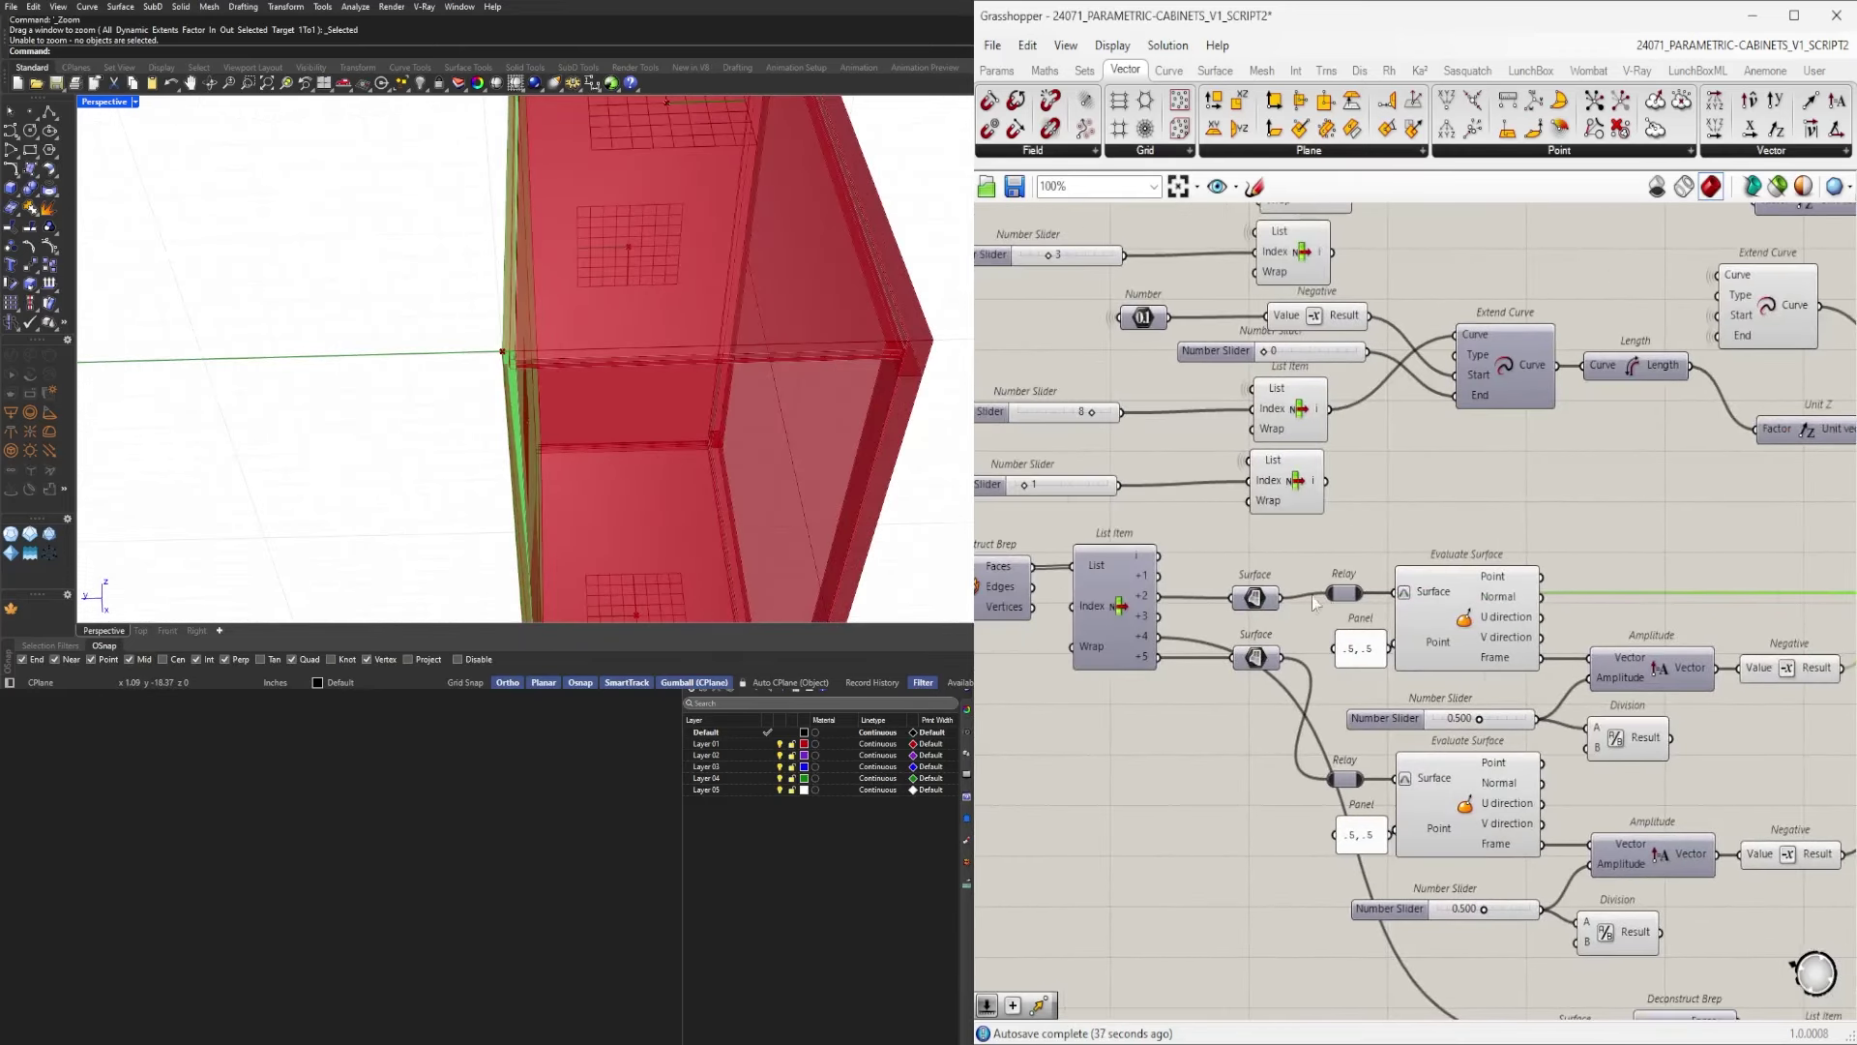
click(1261, 602)
right_drag(1727, 585, 1374, 599)
click(1613, 619)
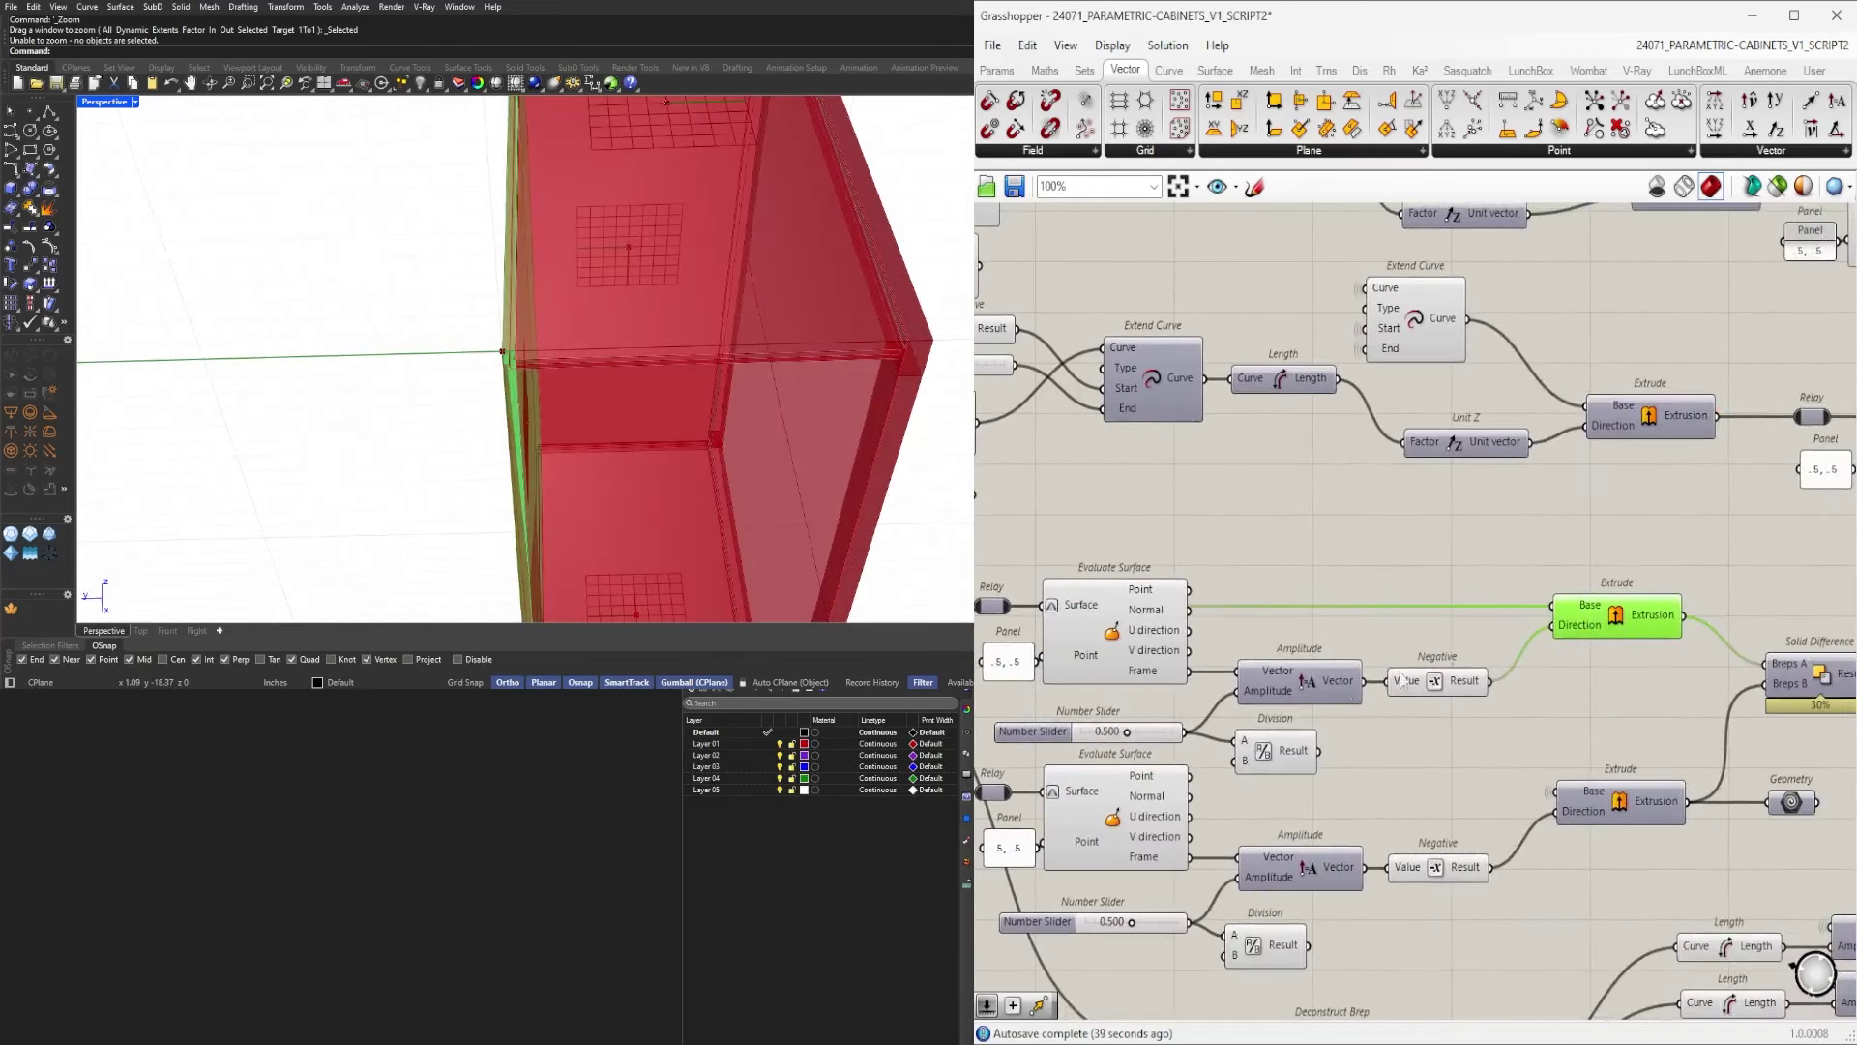
click(1179, 713)
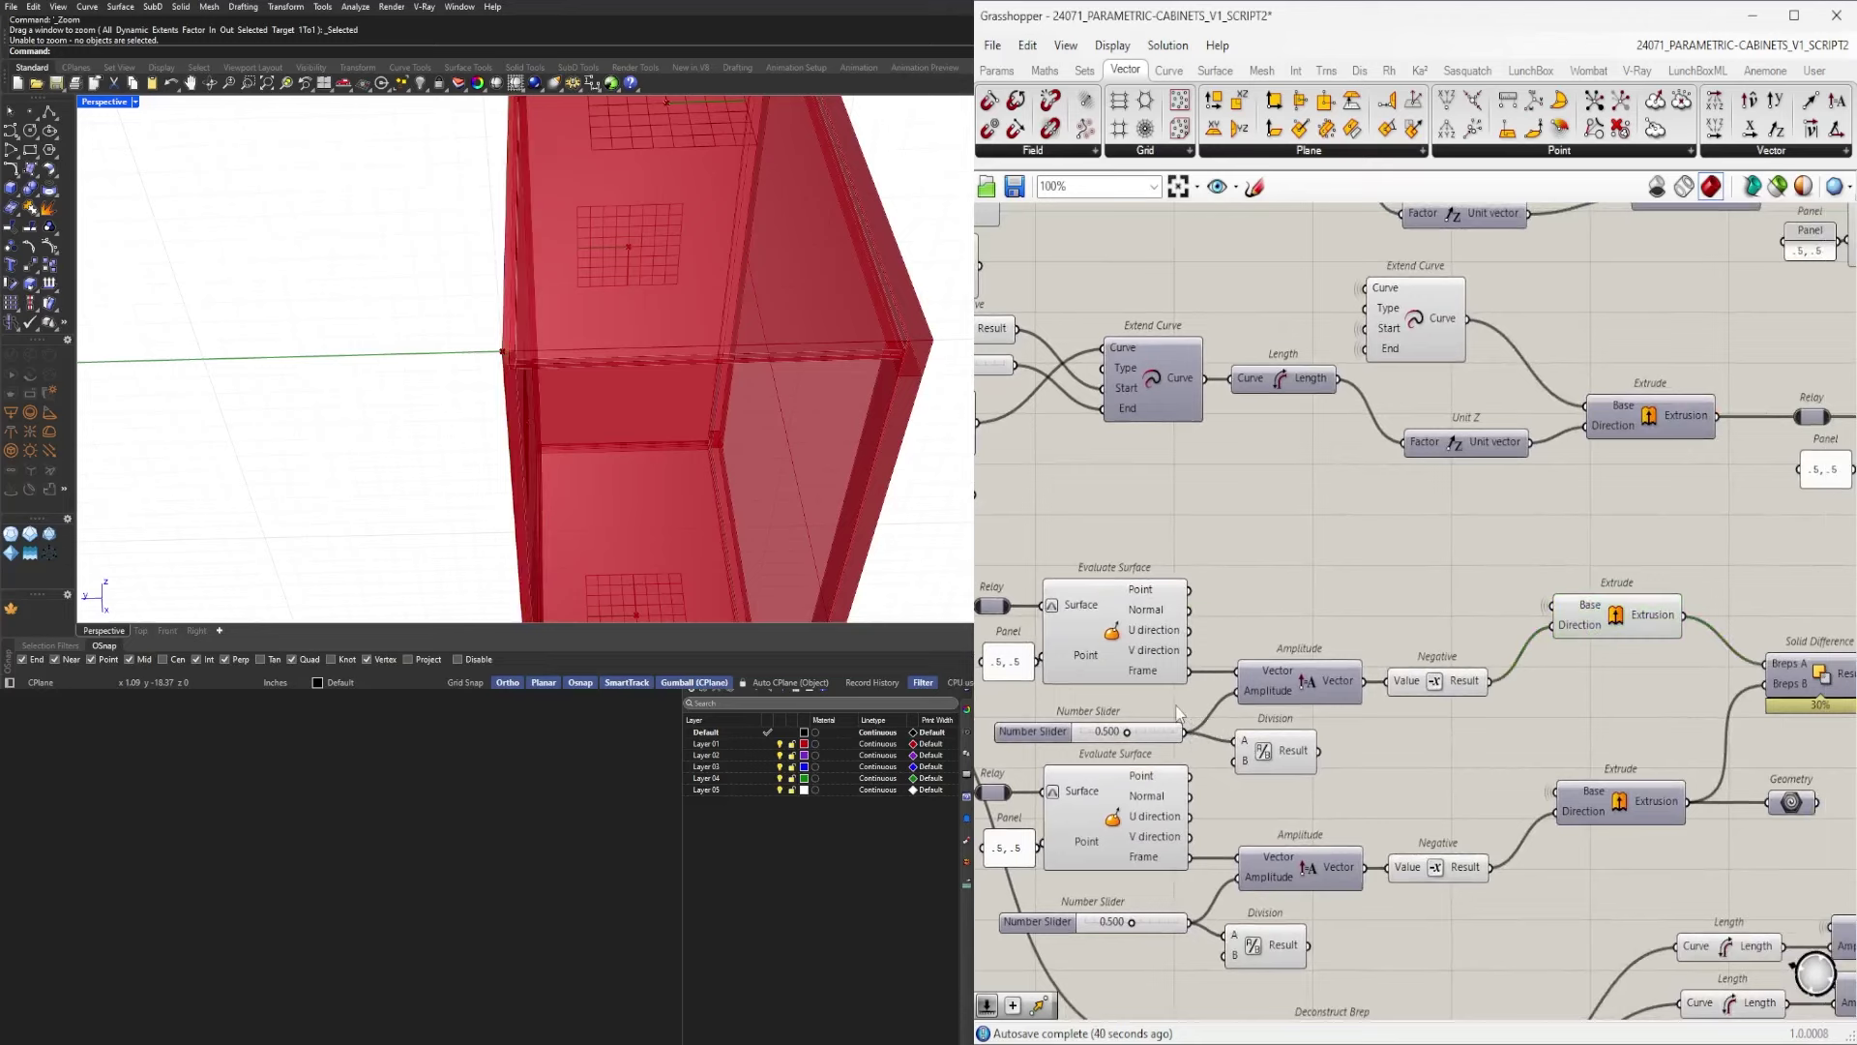
click(1277, 755)
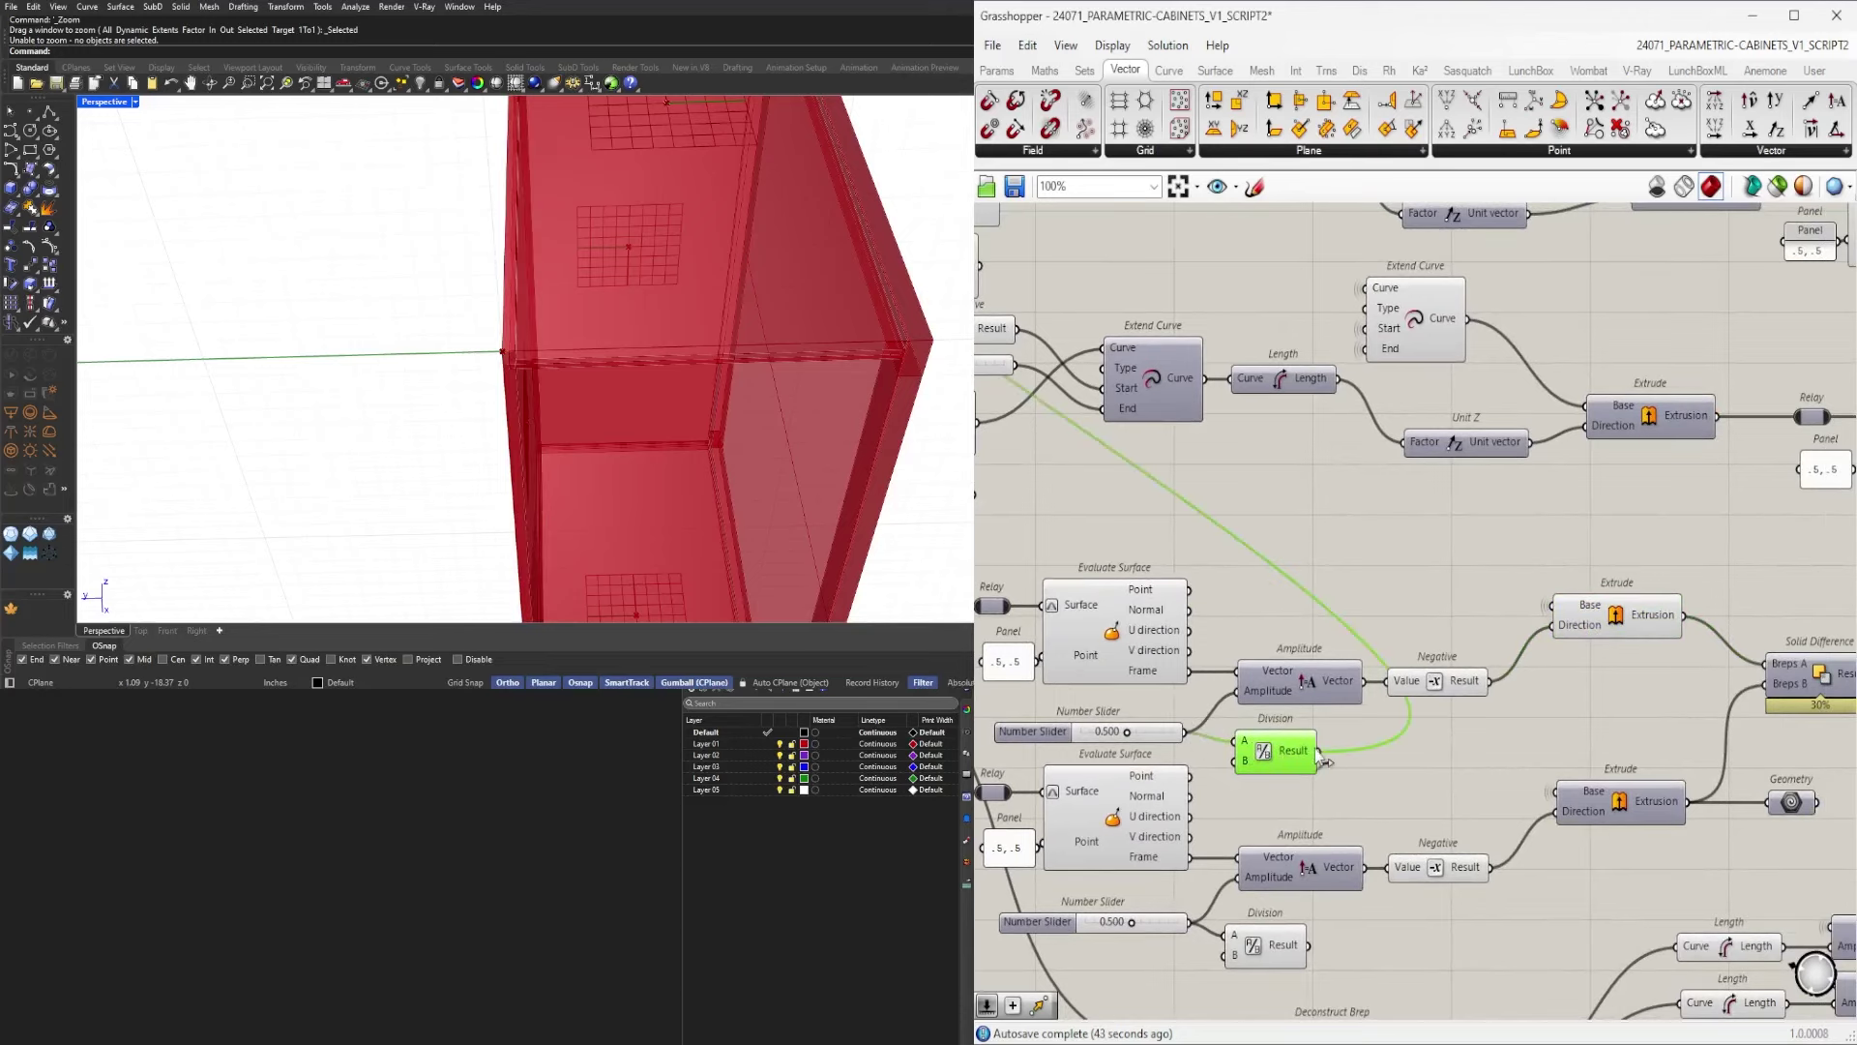
Wire the upper panel's thickness slider to the Negative ahead of the second Extend Curve.
scroll(1189, 737, down, 8)
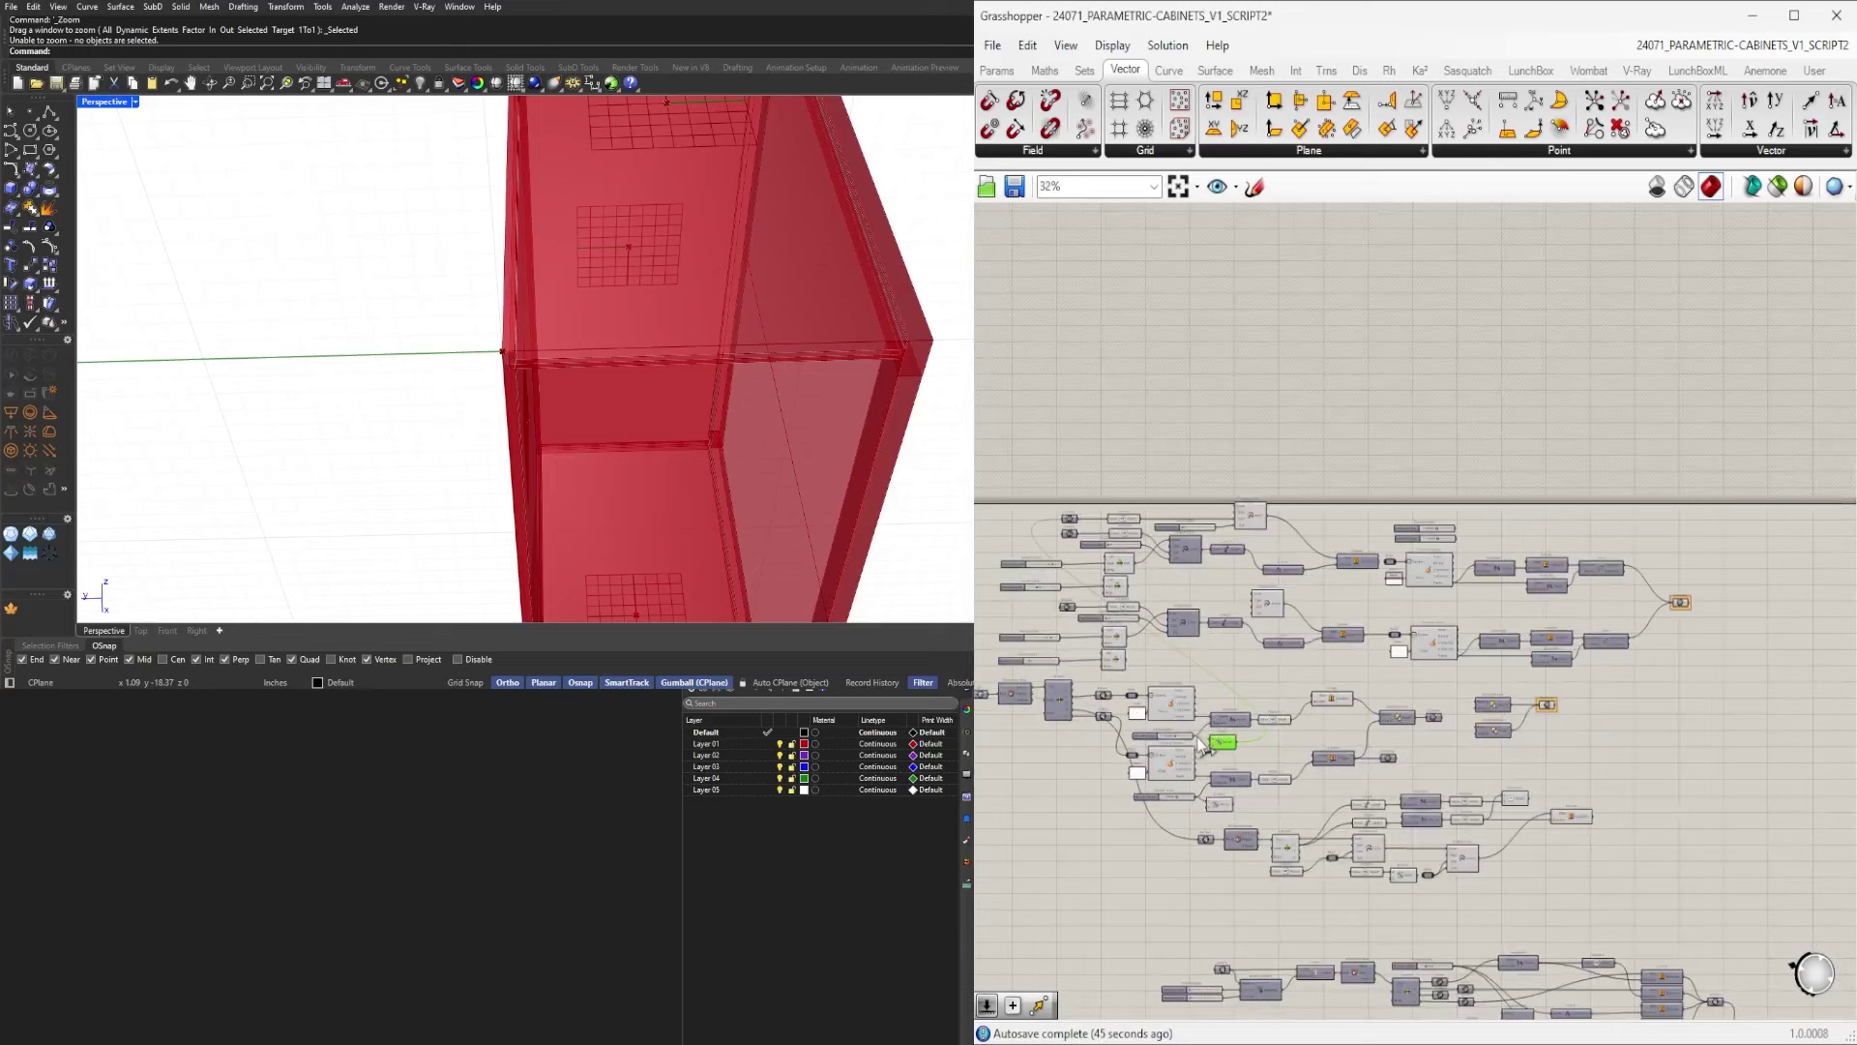
scroll(1272, 912, up, 10)
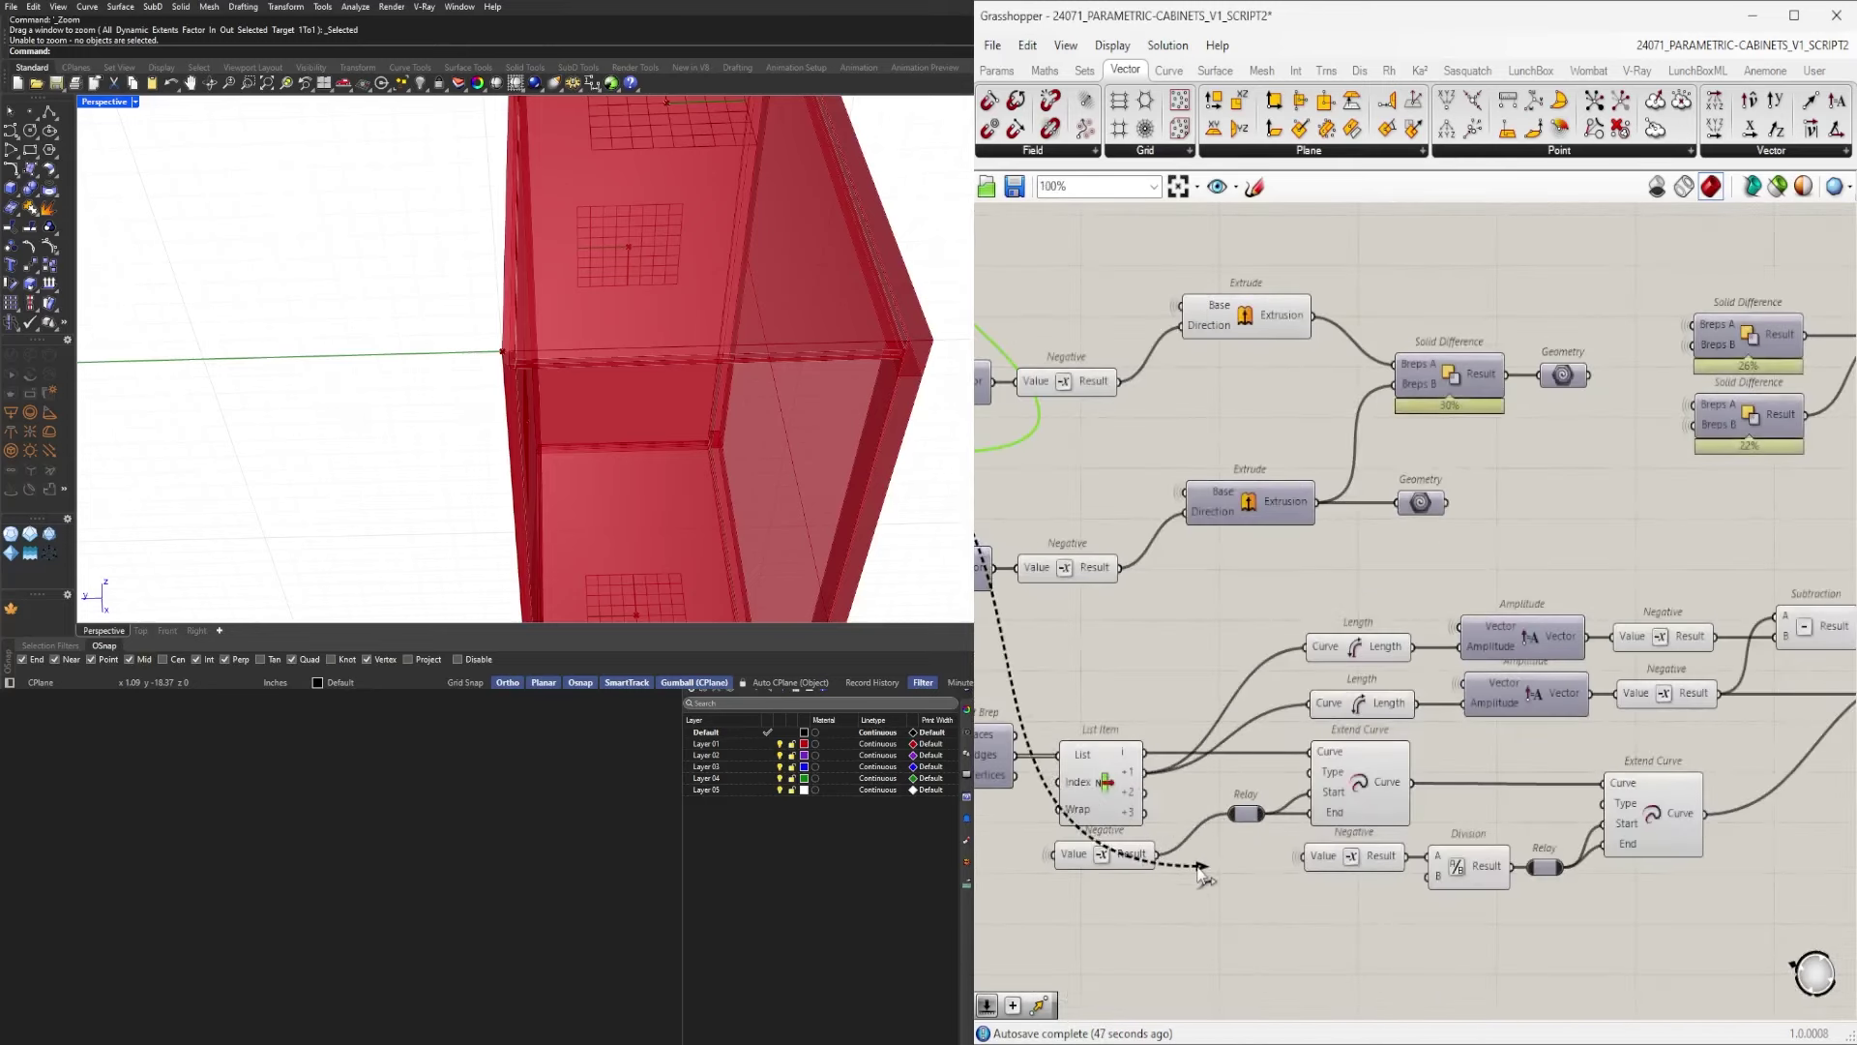
scroll(1383, 837, down, 2)
Highlight the bottom panel's Extrude and examine how it meets the cabinet's front corner.
right_drag(1625, 832, 1385, 813)
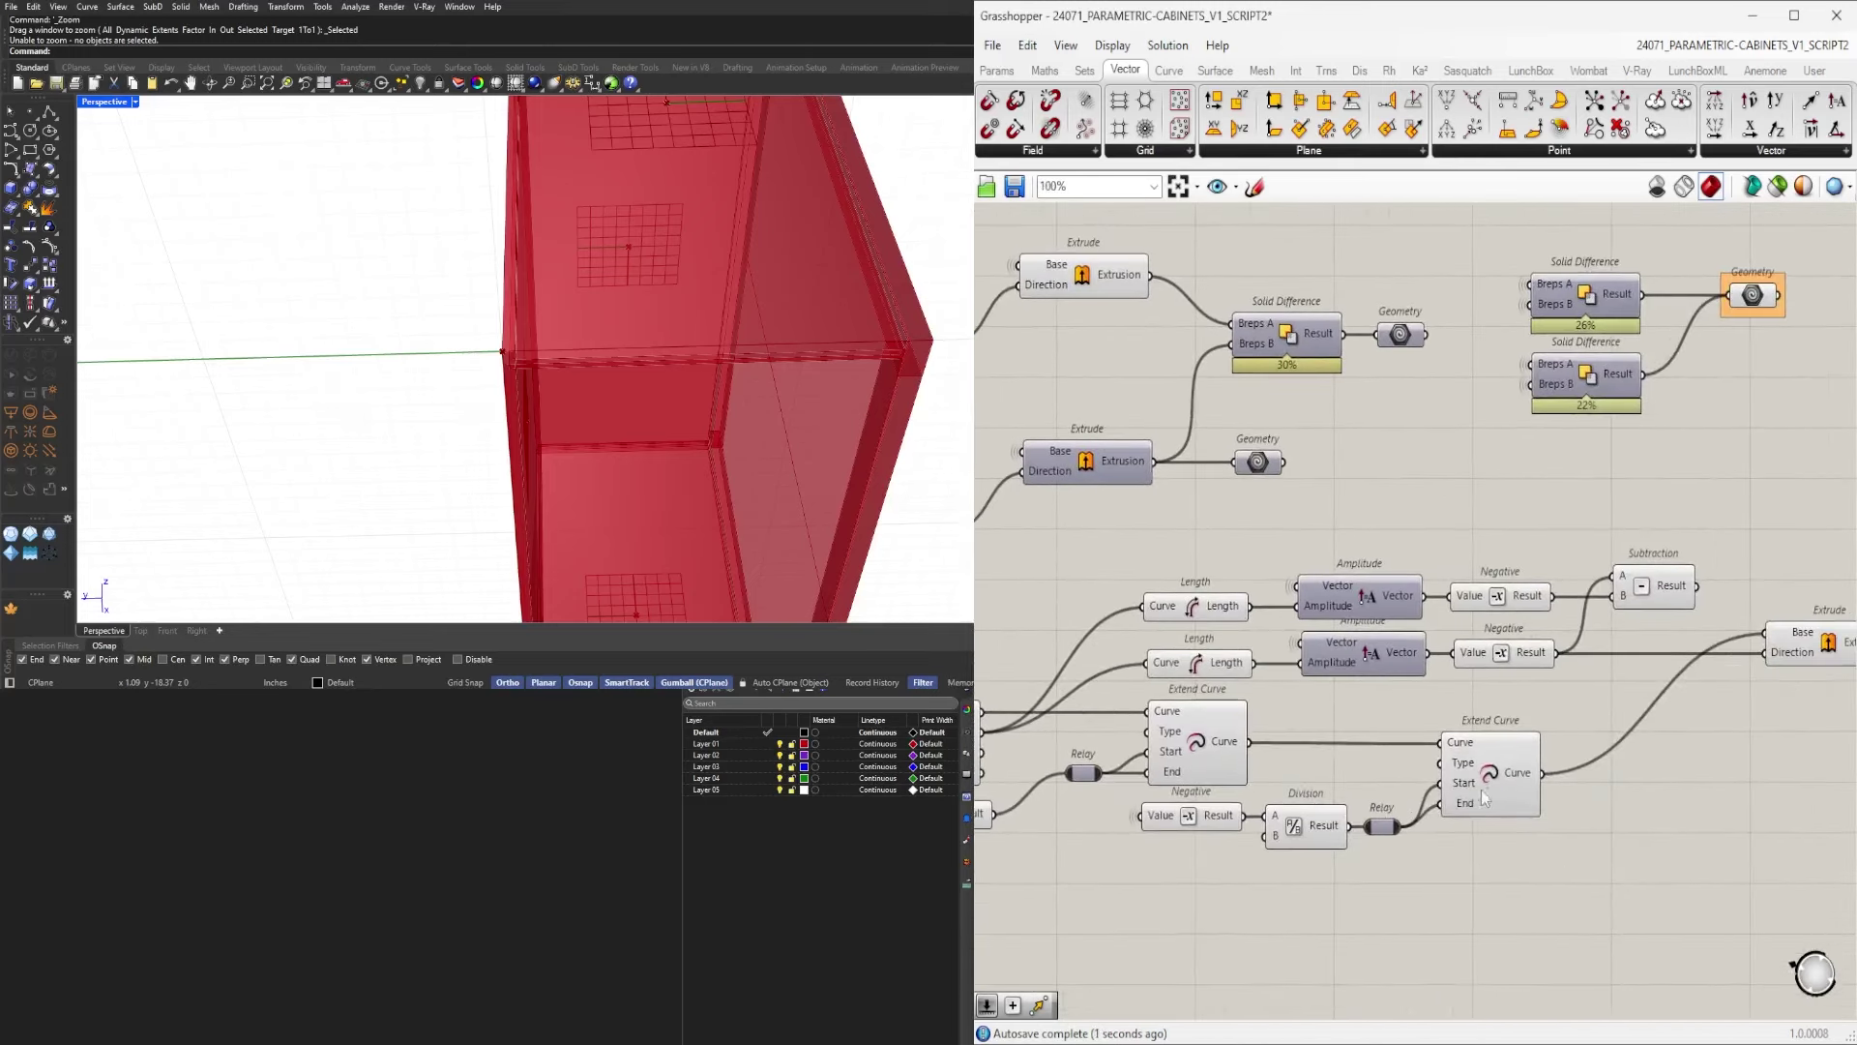
right_drag(1796, 650, 1625, 654)
click(1606, 649)
scroll(568, 398, up, 2)
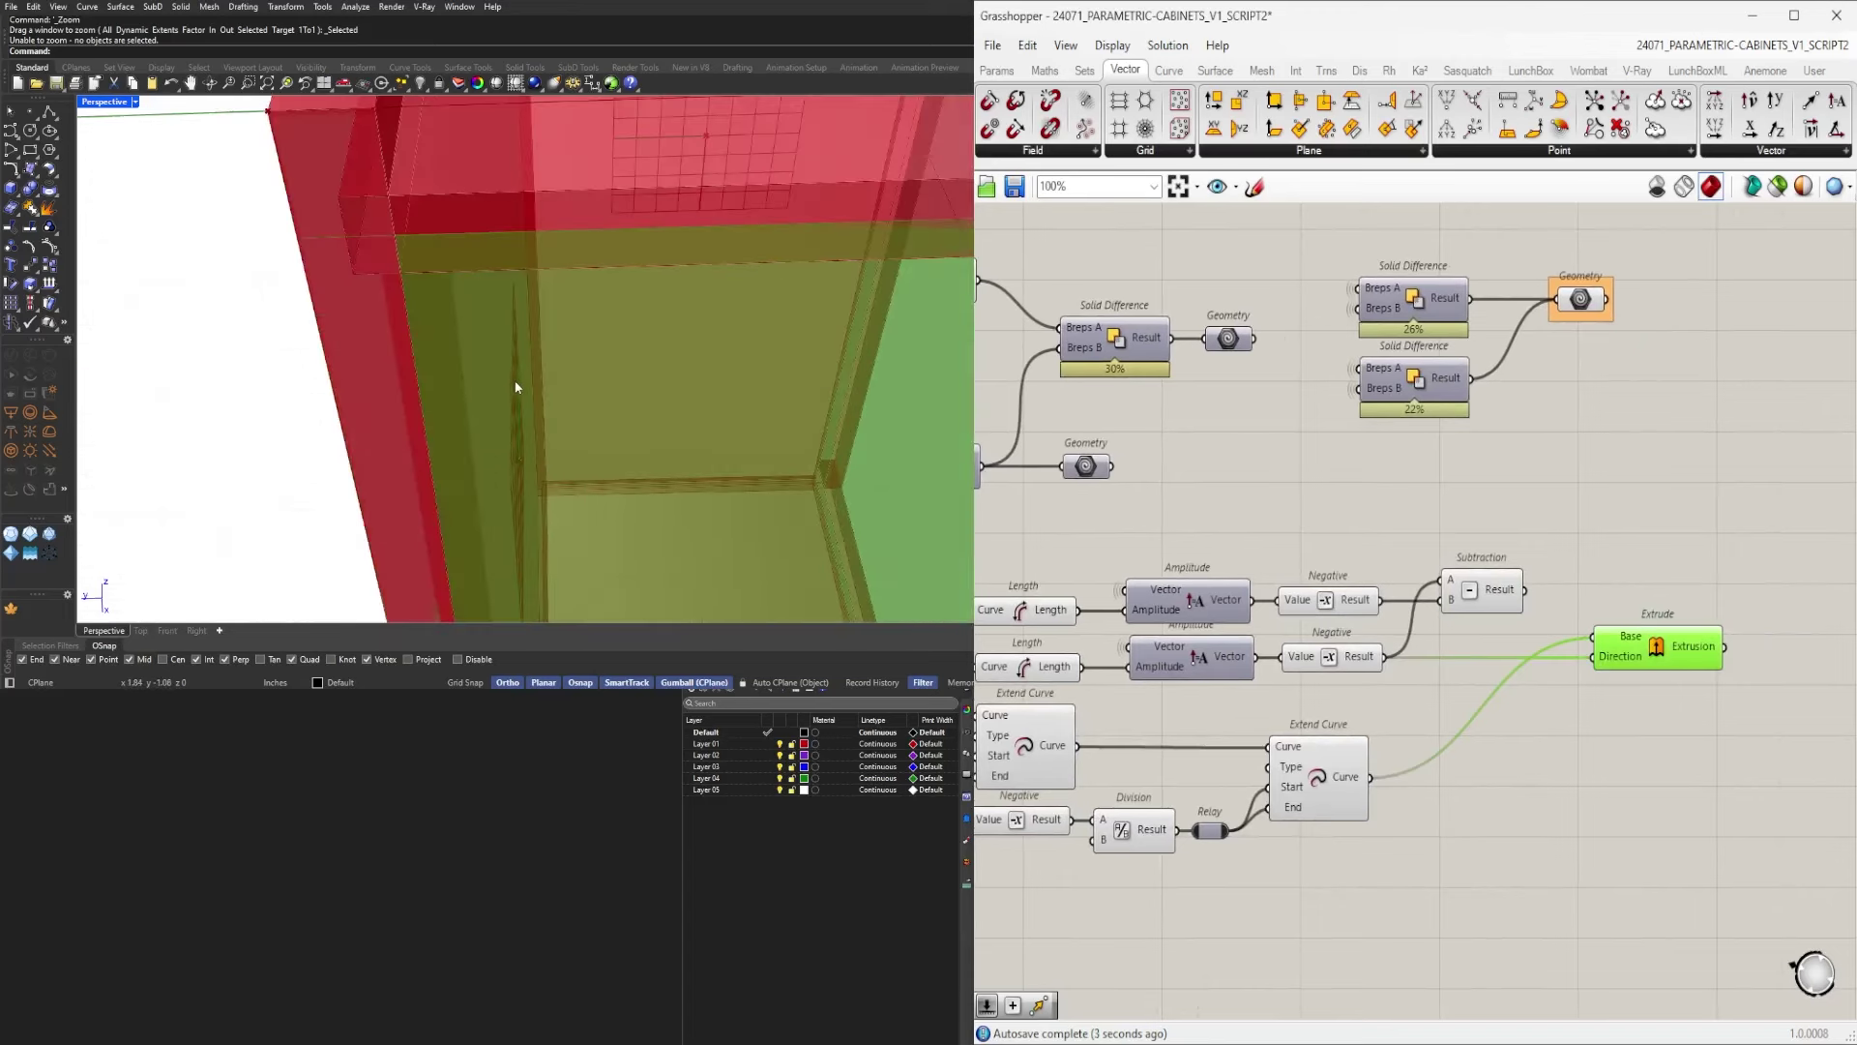
right_drag(1181, 809, 1265, 768)
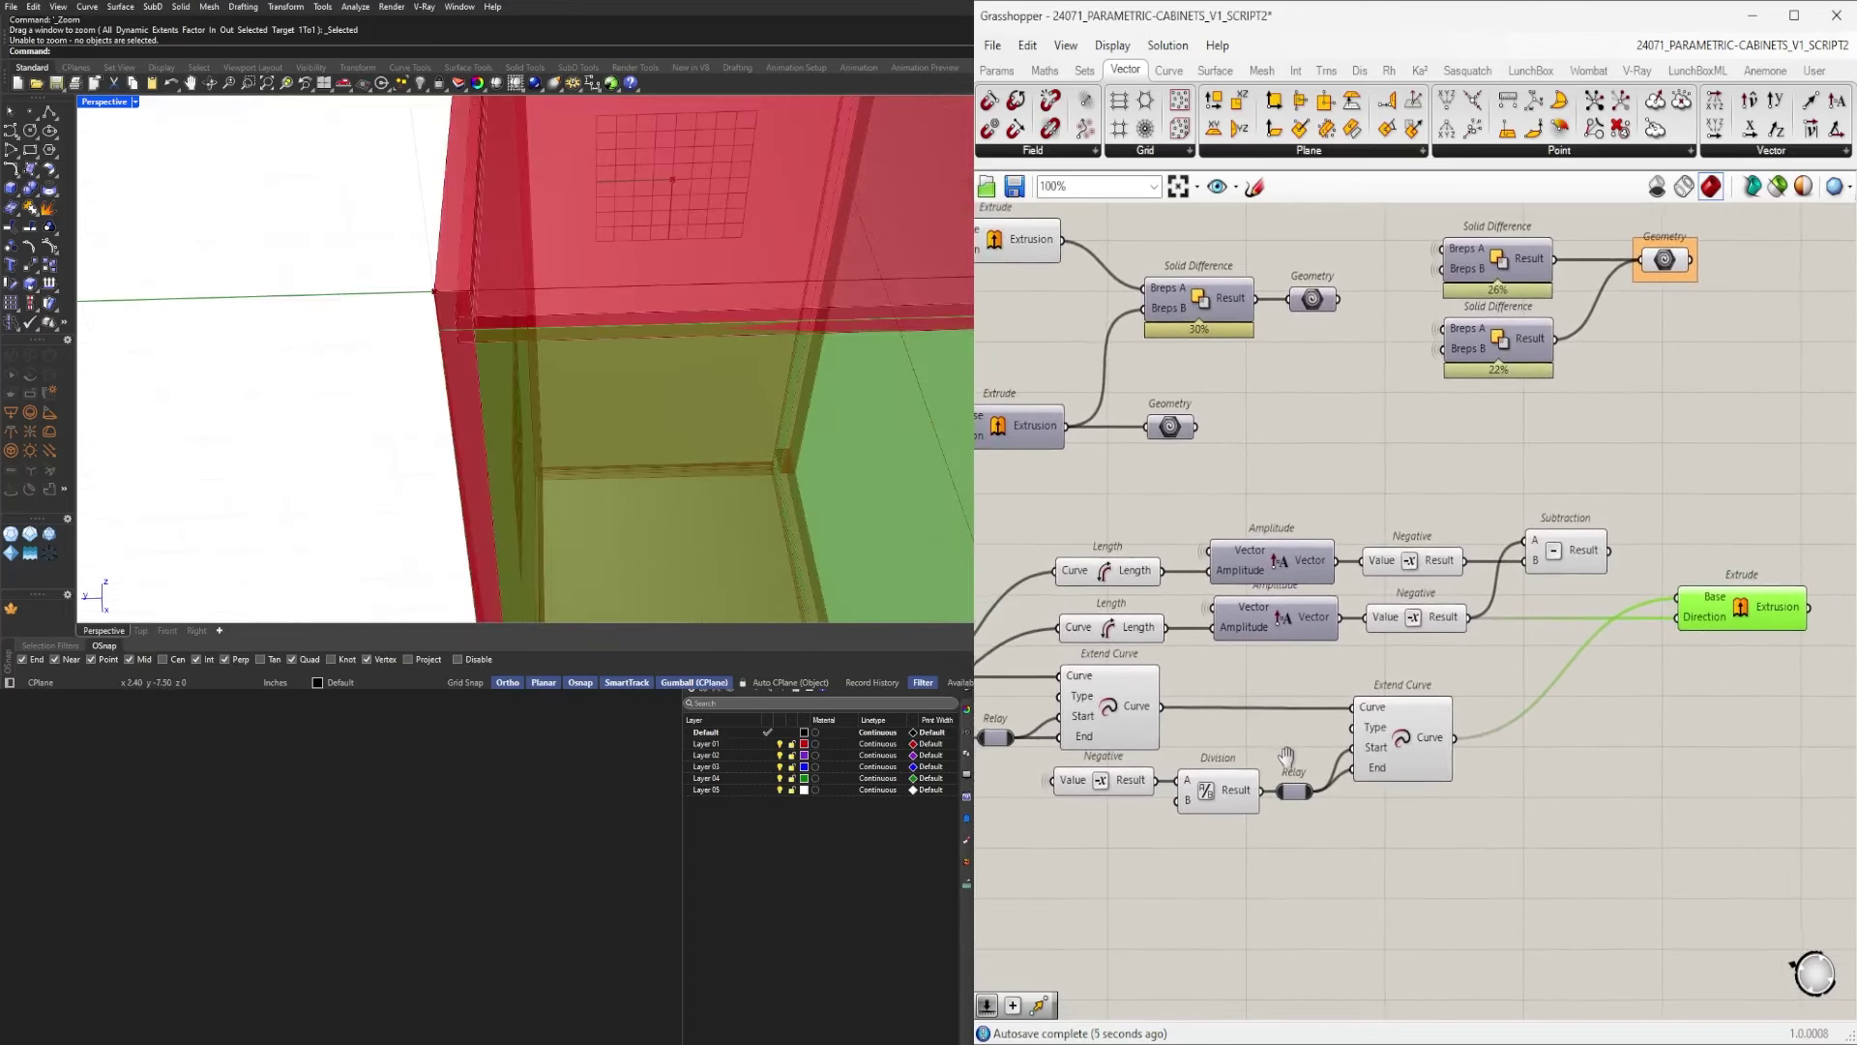
click(1310, 885)
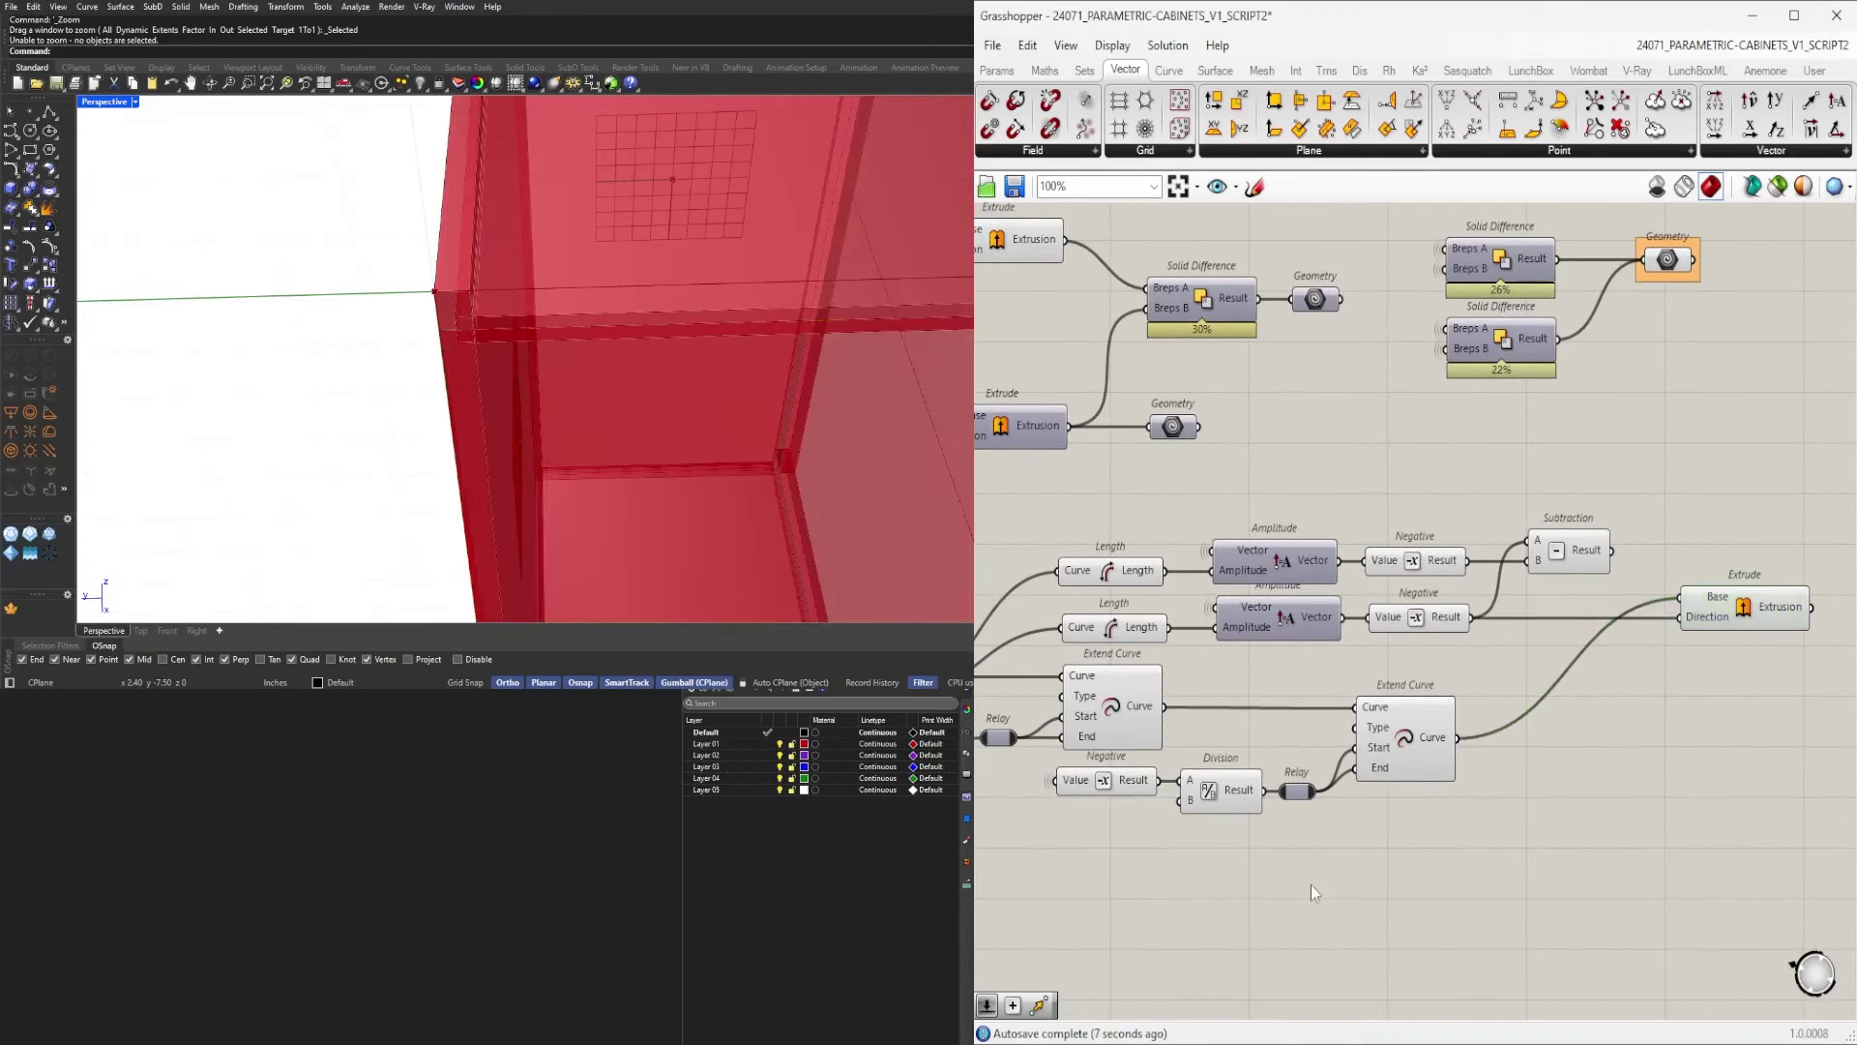
Trace the bottom panel's Negative inputs back to the two stacked sliders above the top Evaluate Surface and check the bottom Extrude.
scroll(1310, 885, down, 3)
click(1548, 733)
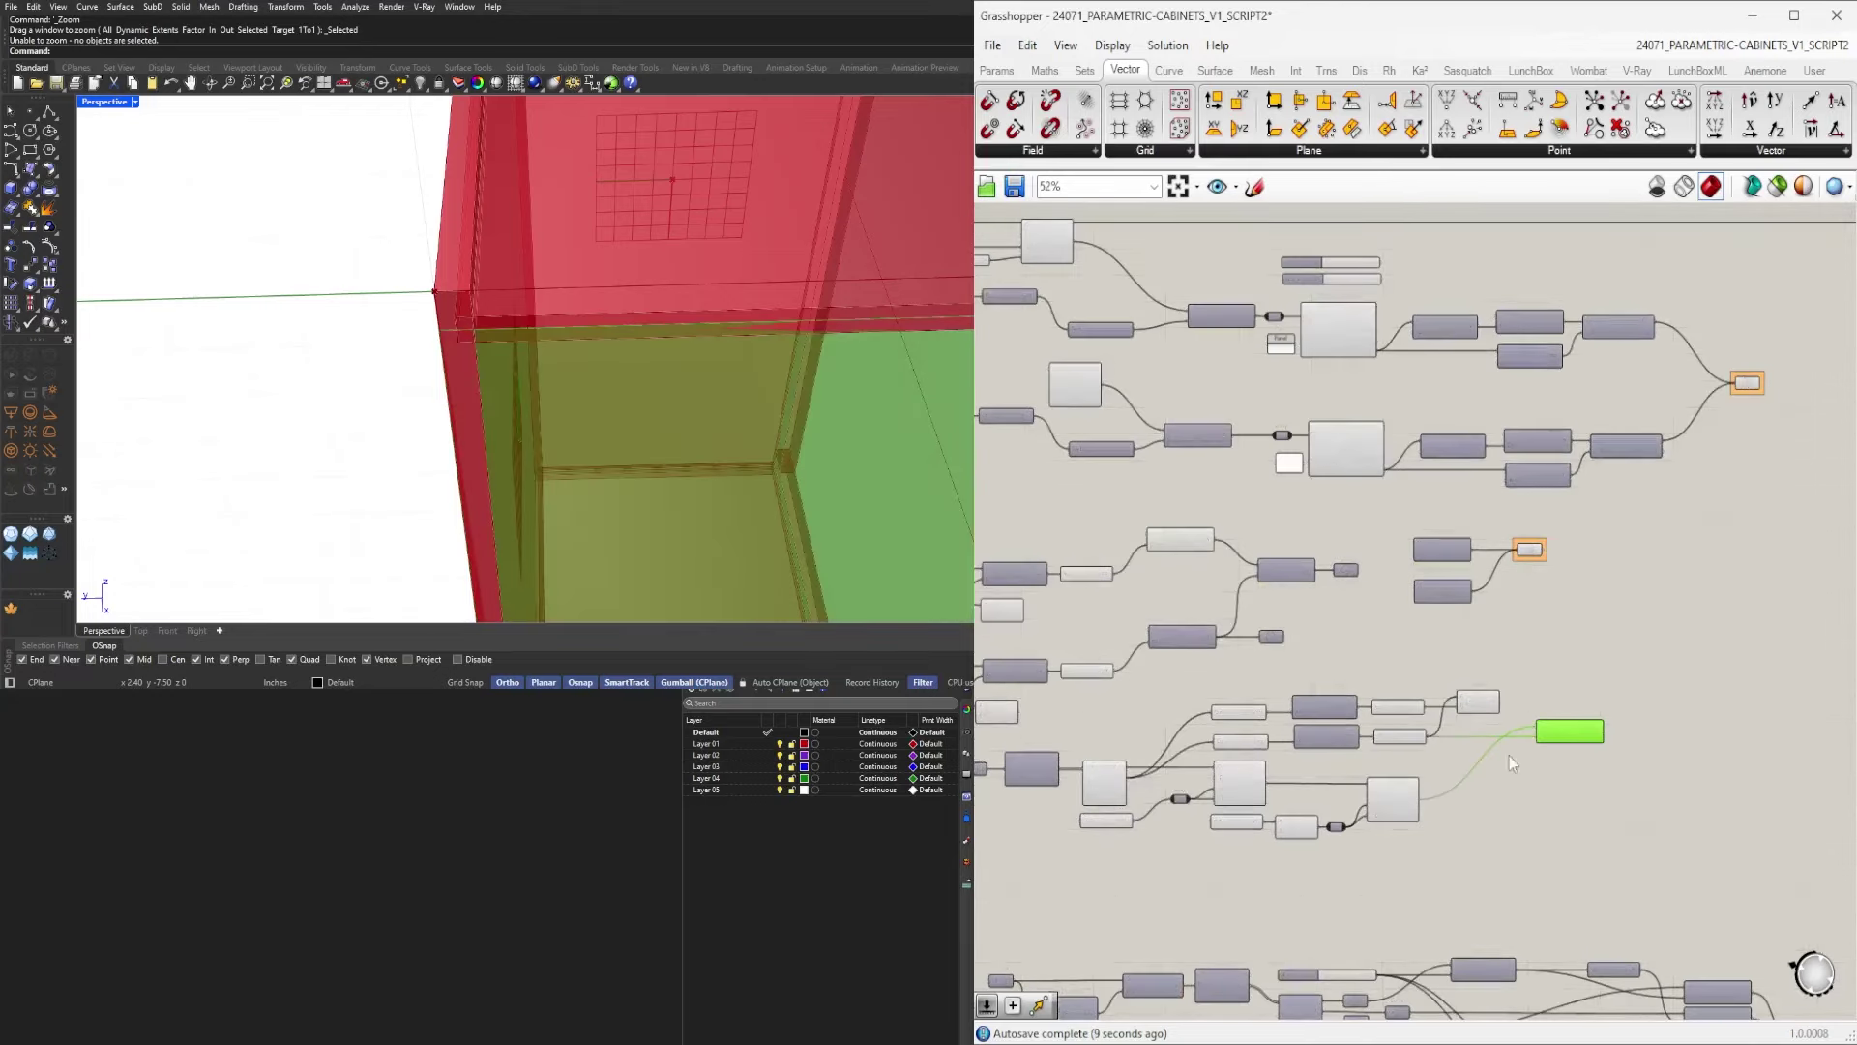
scroll(1284, 816, up, 3)
click(1264, 814)
scroll(1250, 810, down, 2)
right_drag(1368, 240, 1388, 328)
scroll(1388, 323, up, 3)
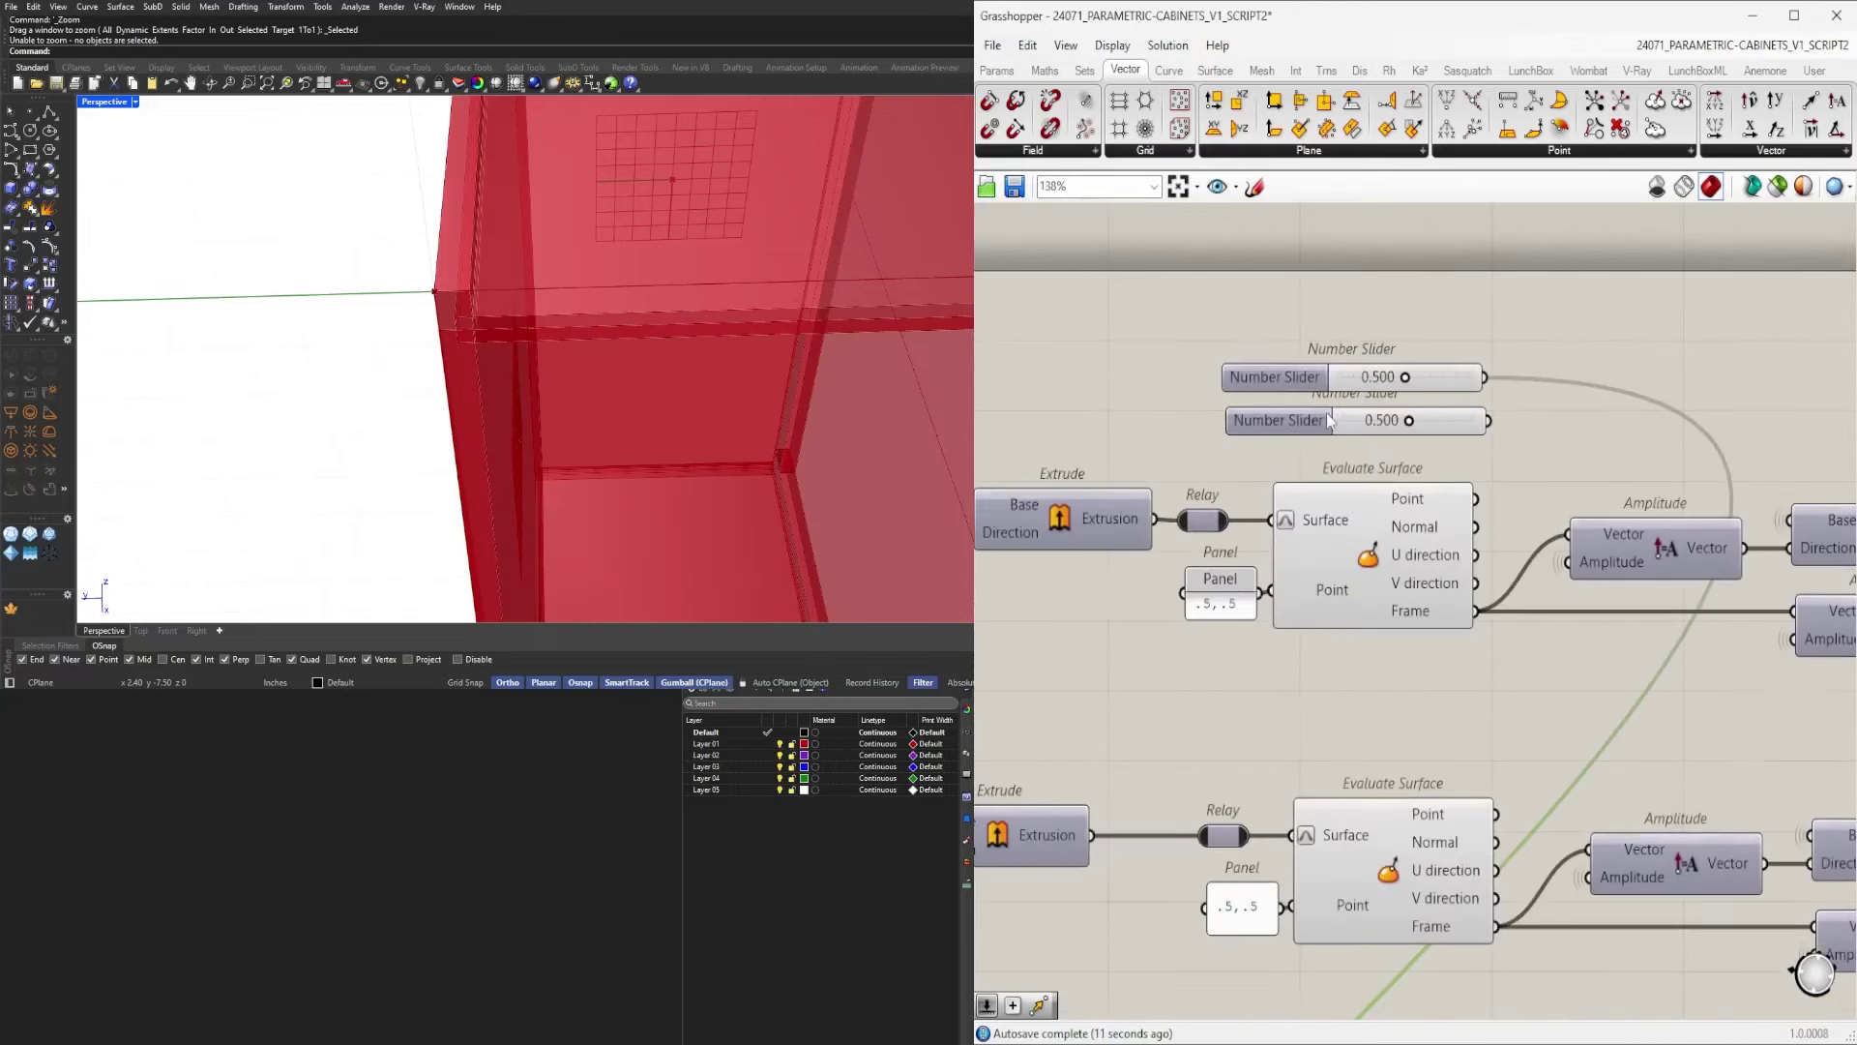
click(1284, 421)
scroll(1438, 532, down, 4)
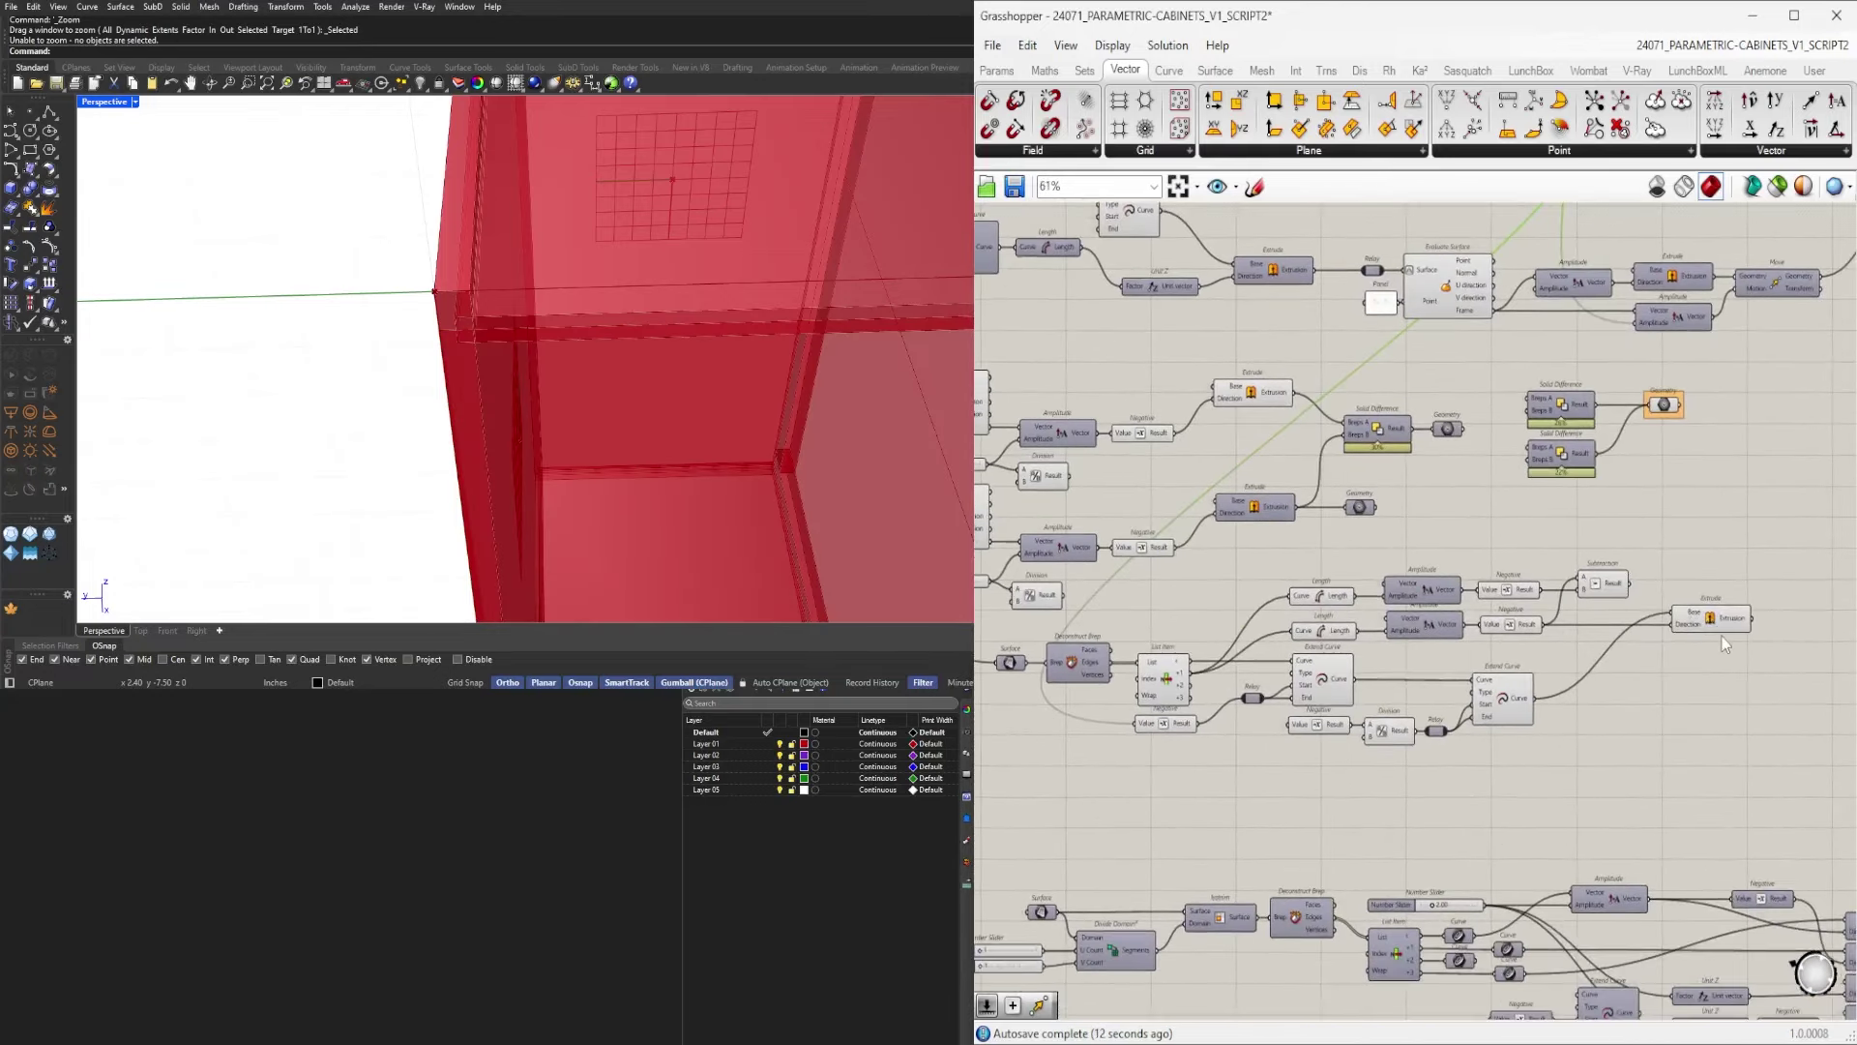
click(1706, 625)
scroll(1712, 571, up, 3)
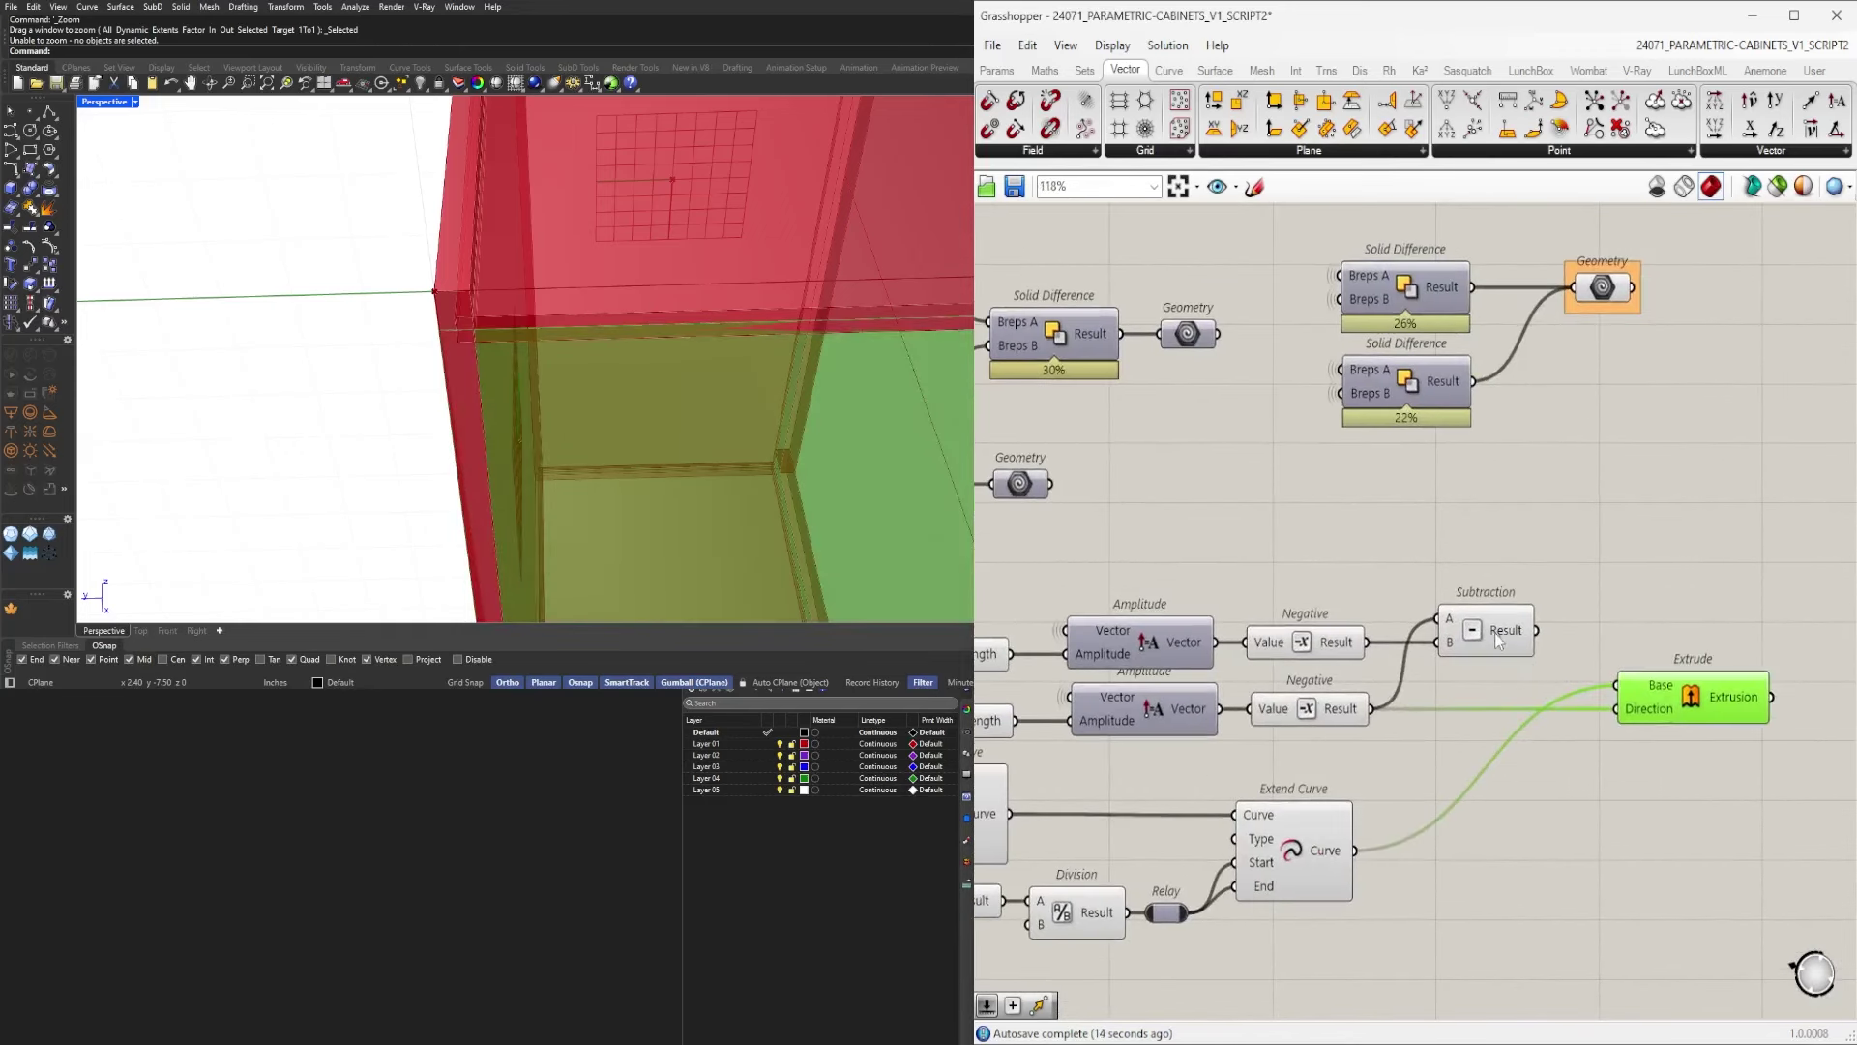
Shift the Subtraction slightly away from the Negatives and wire a new Number parameter into the upper Amplitude's Vector input.
drag(1480, 635, 1499, 635)
right_drag(1108, 641, 1306, 643)
click(1326, 639)
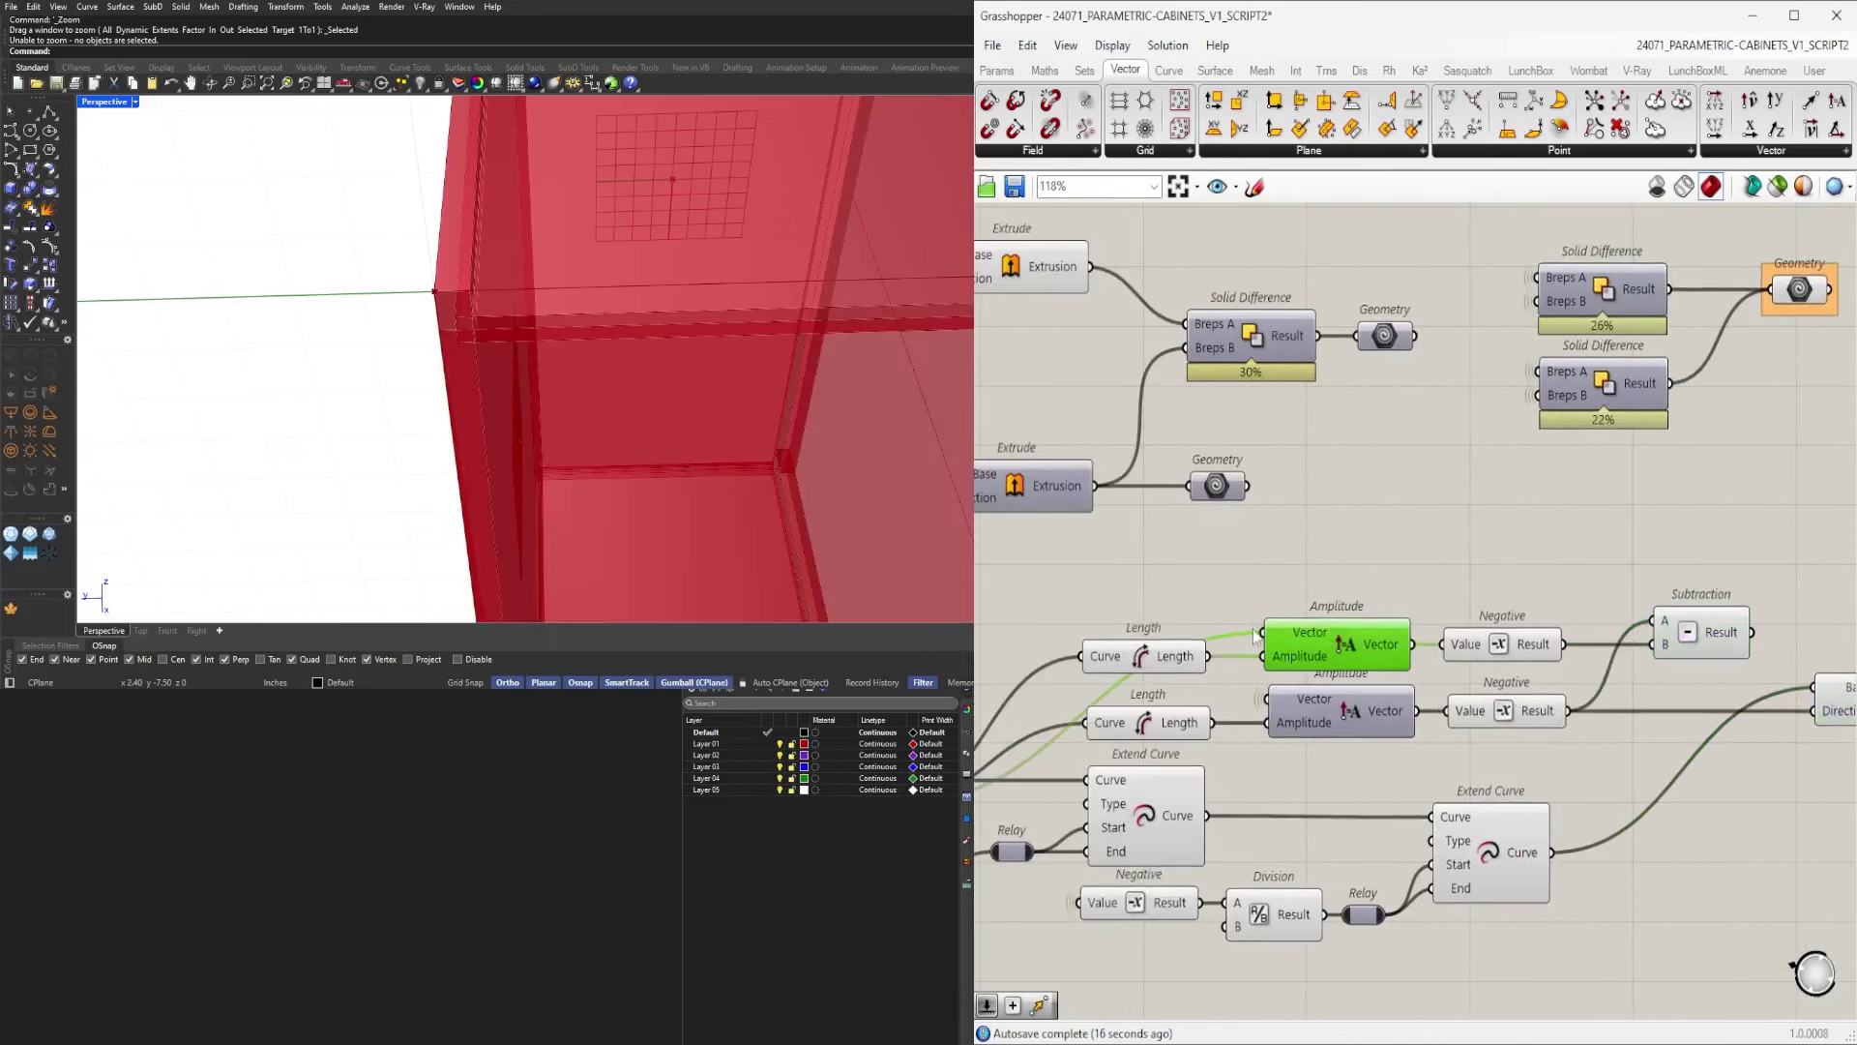
double_click(1188, 595)
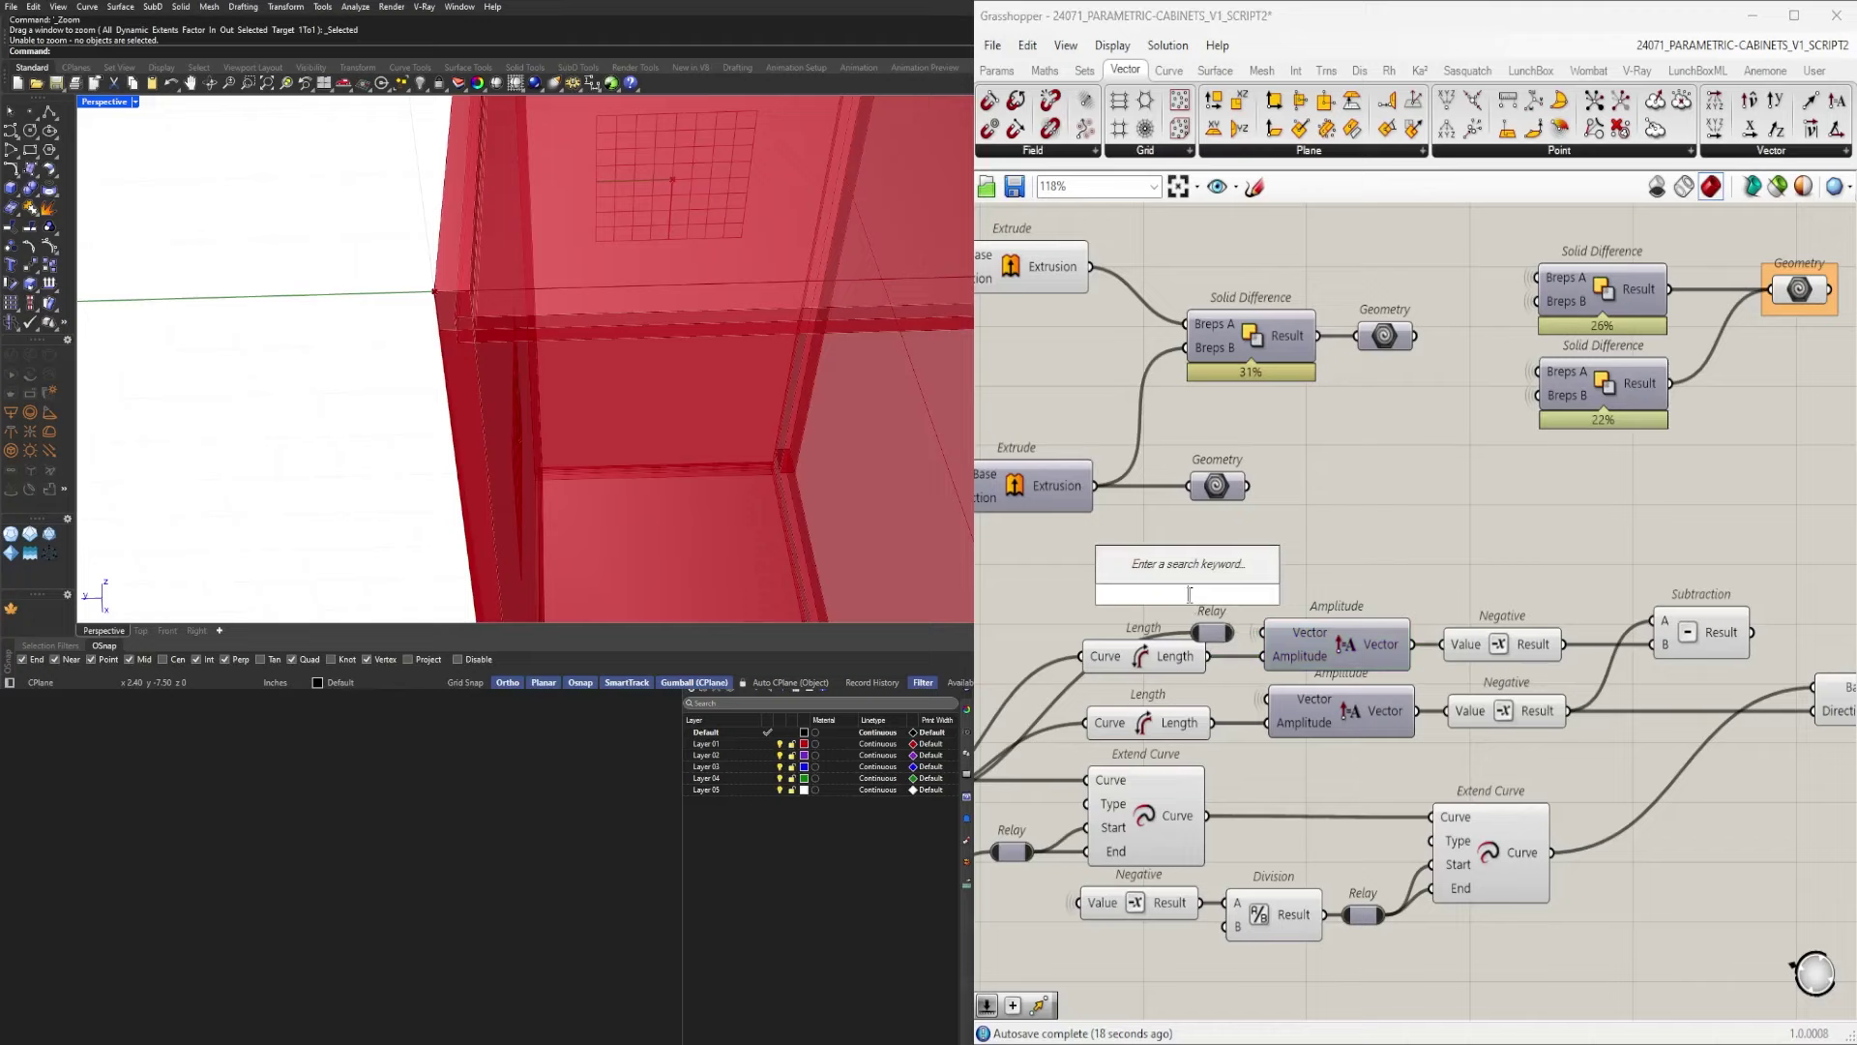
text(num)
click(1162, 573)
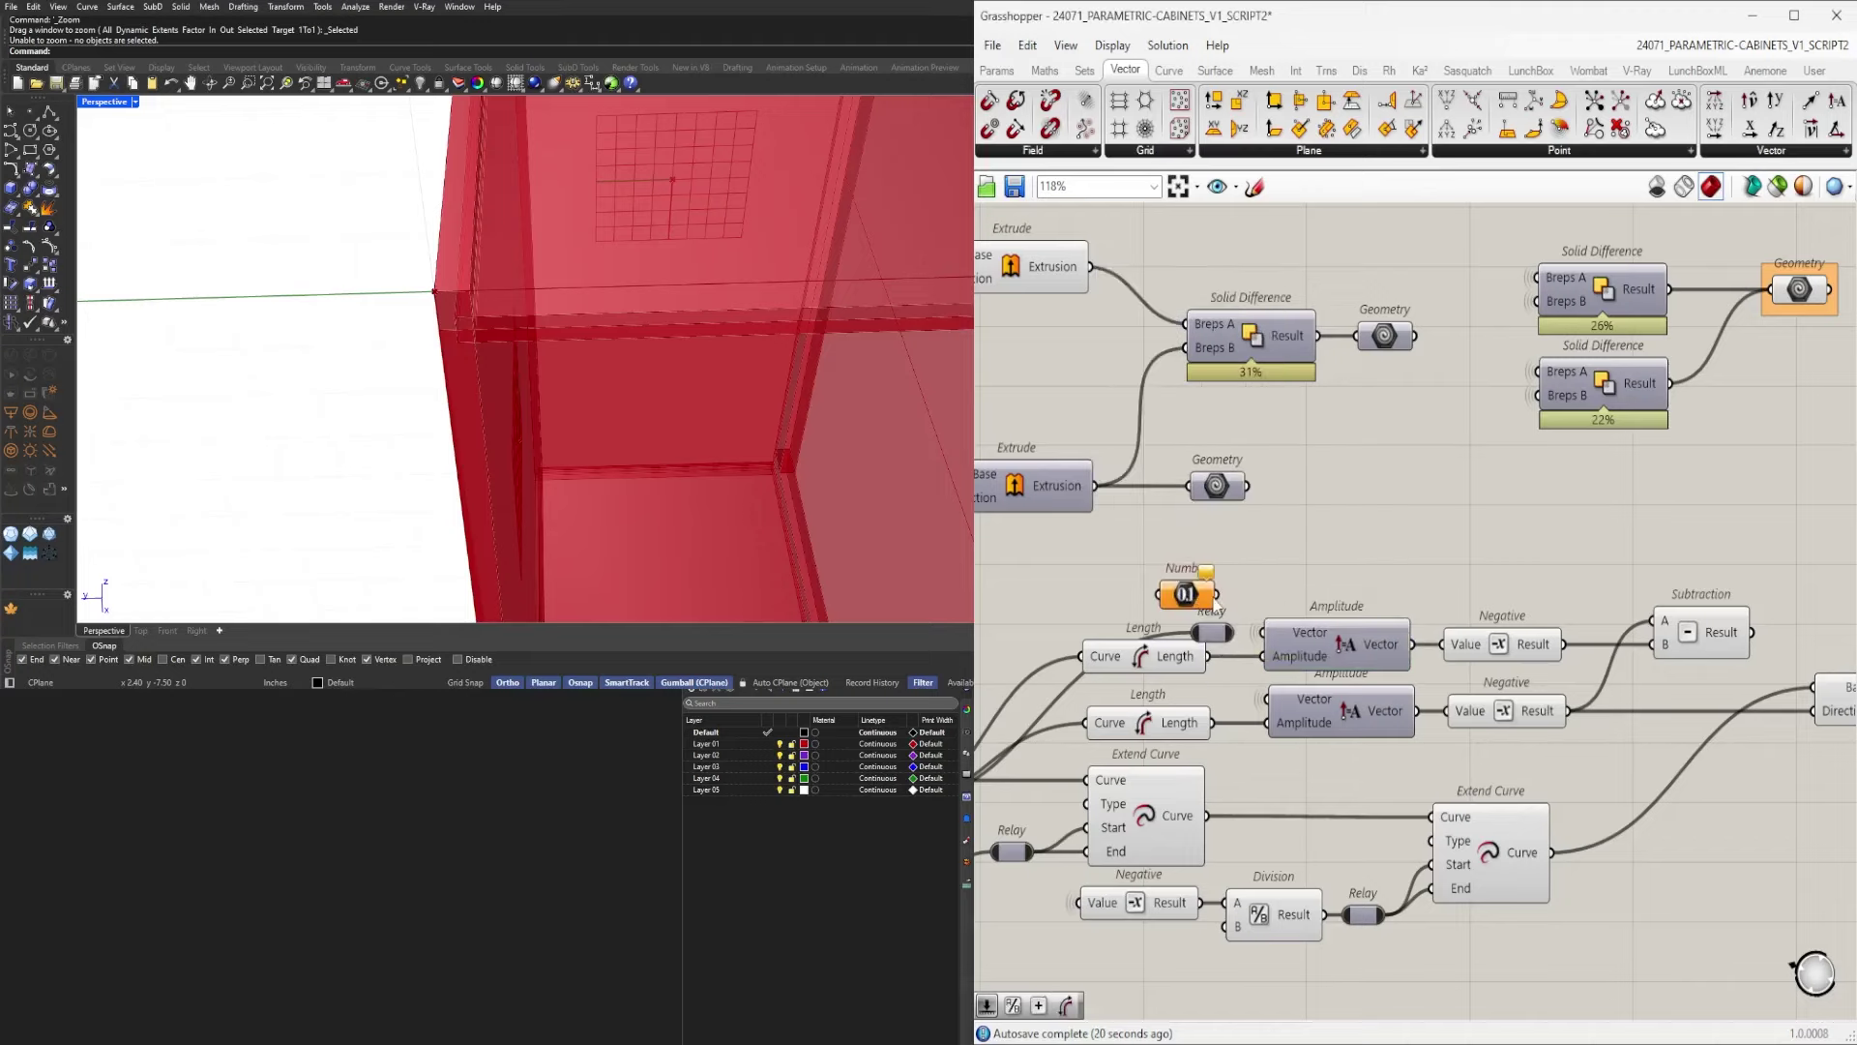
drag(1216, 595, 1264, 634)
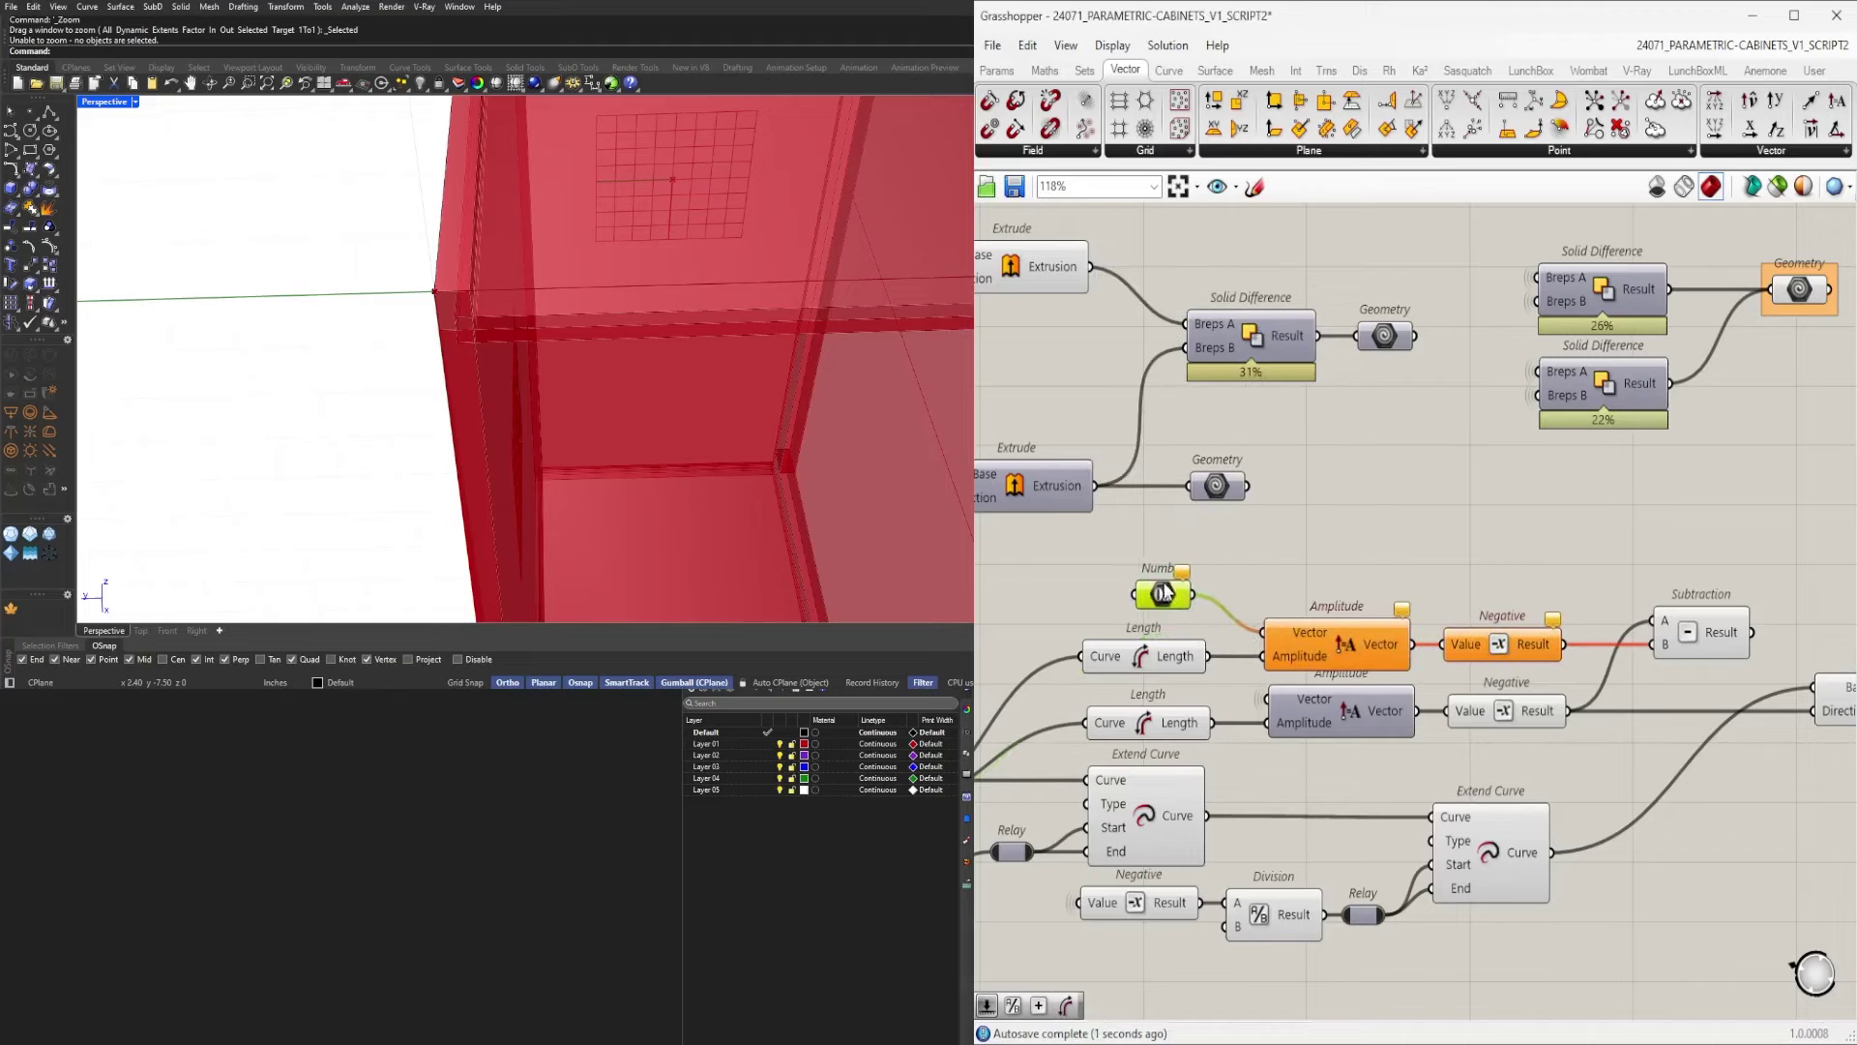
Try to feed the new Number parameter from the 0.500 thickness slider beside the upper Evaluate Surface.
scroll(1155, 583, down, 4)
right_drag(1204, 585, 1607, 722)
mouse_move(1194, 473)
right_down()
mouse_move(1354, 658)
mouse_move(1333, 569)
right_up()
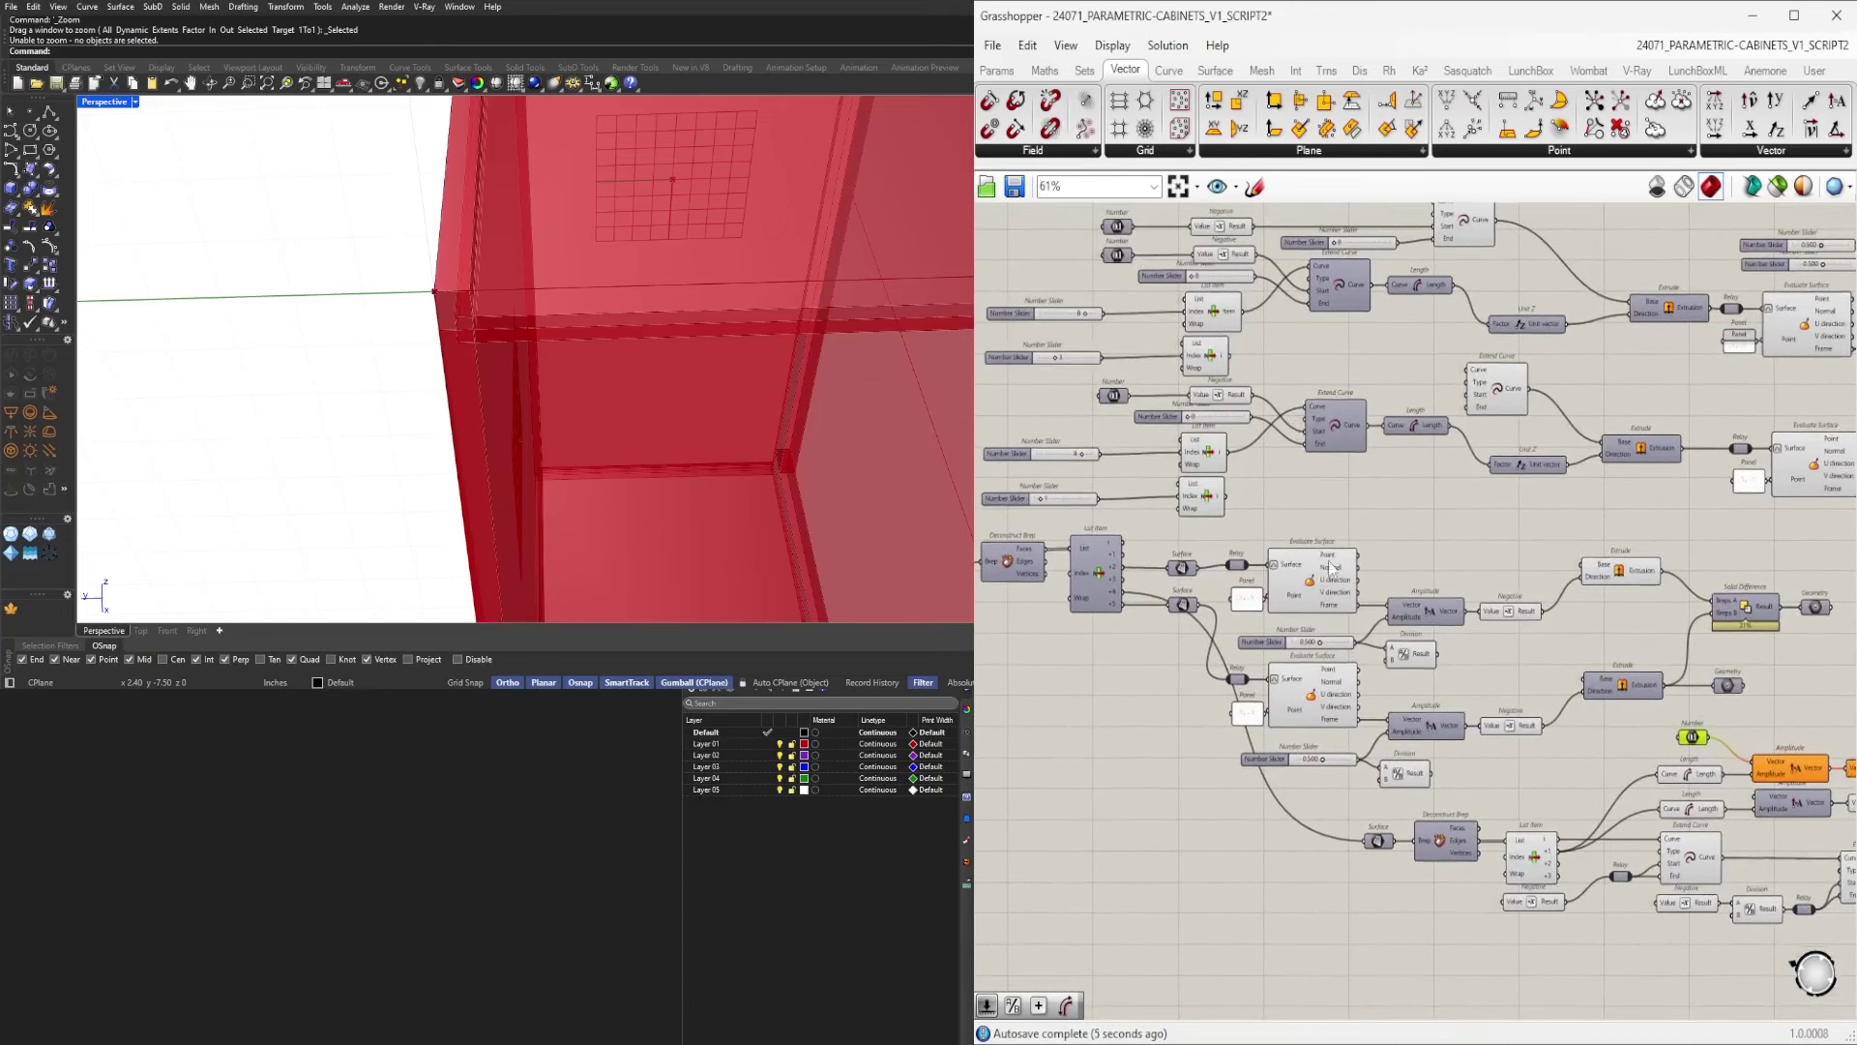
right_drag(1521, 599, 1471, 566)
click(1558, 549)
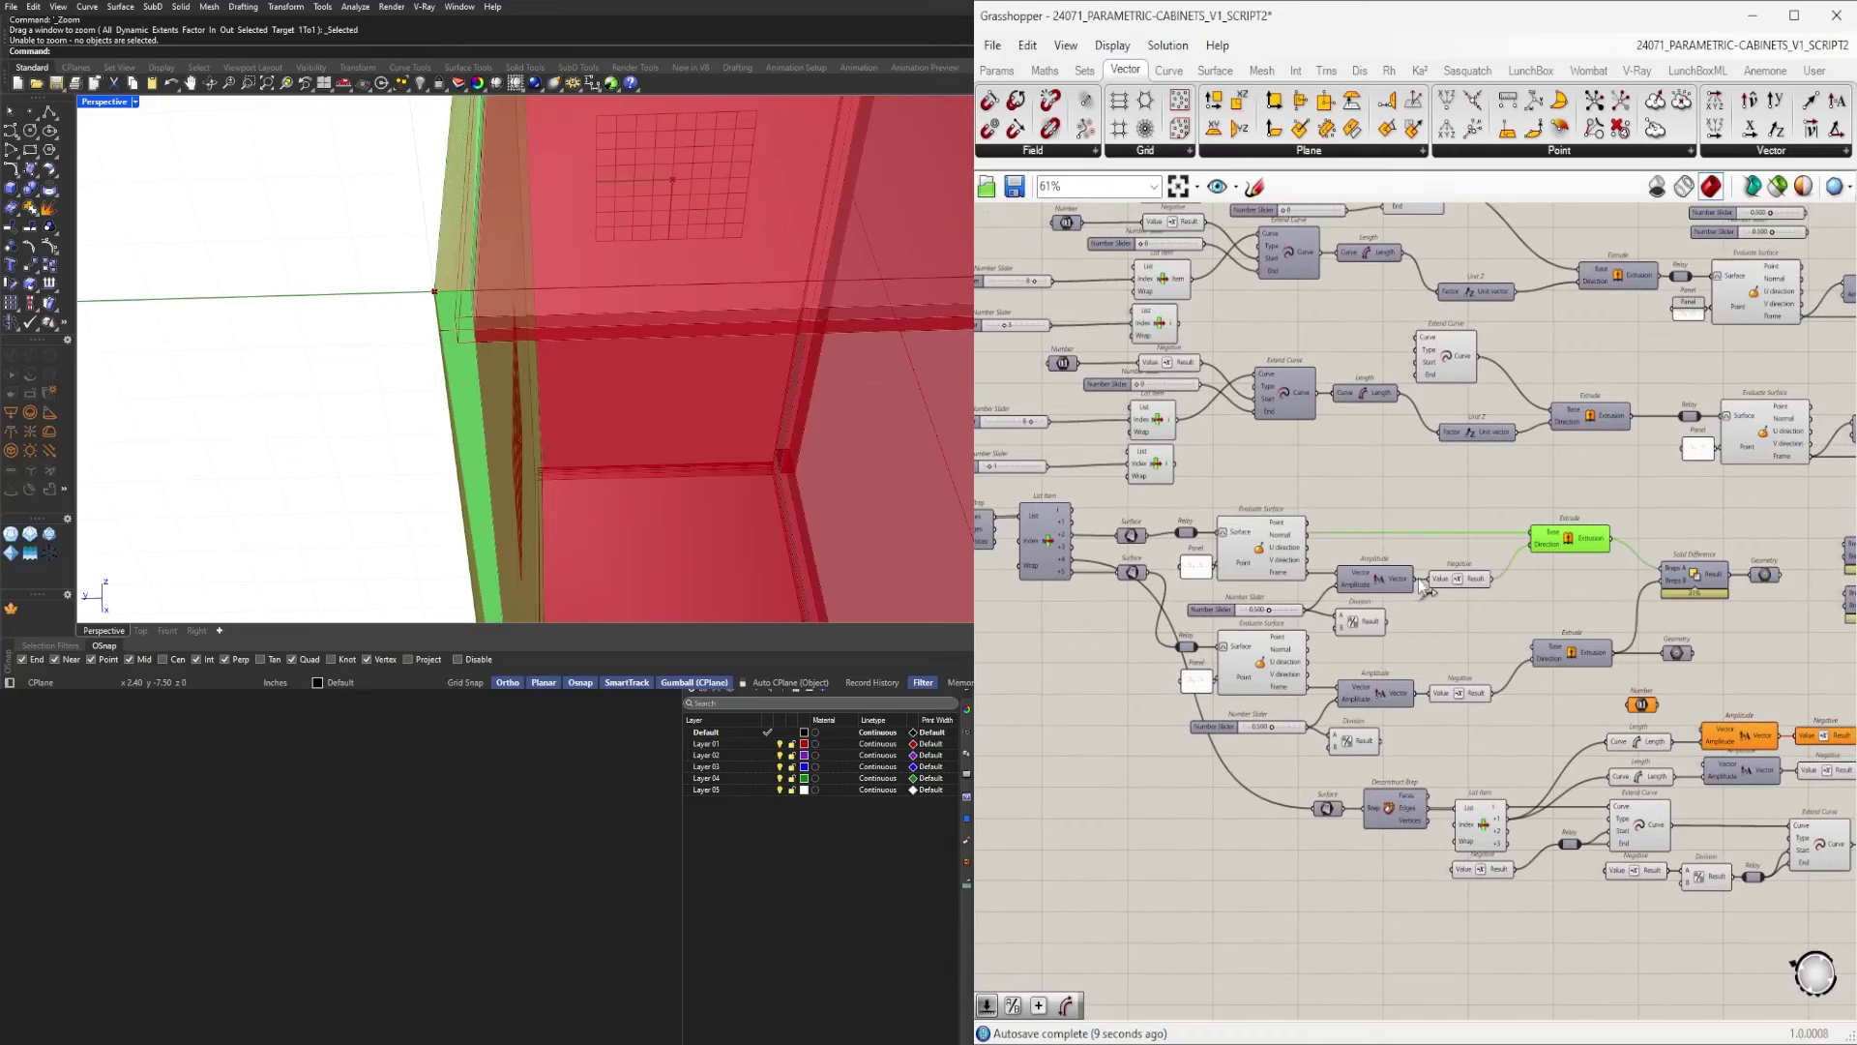
scroll(1567, 701, up, 3)
drag(1463, 638, 1562, 706)
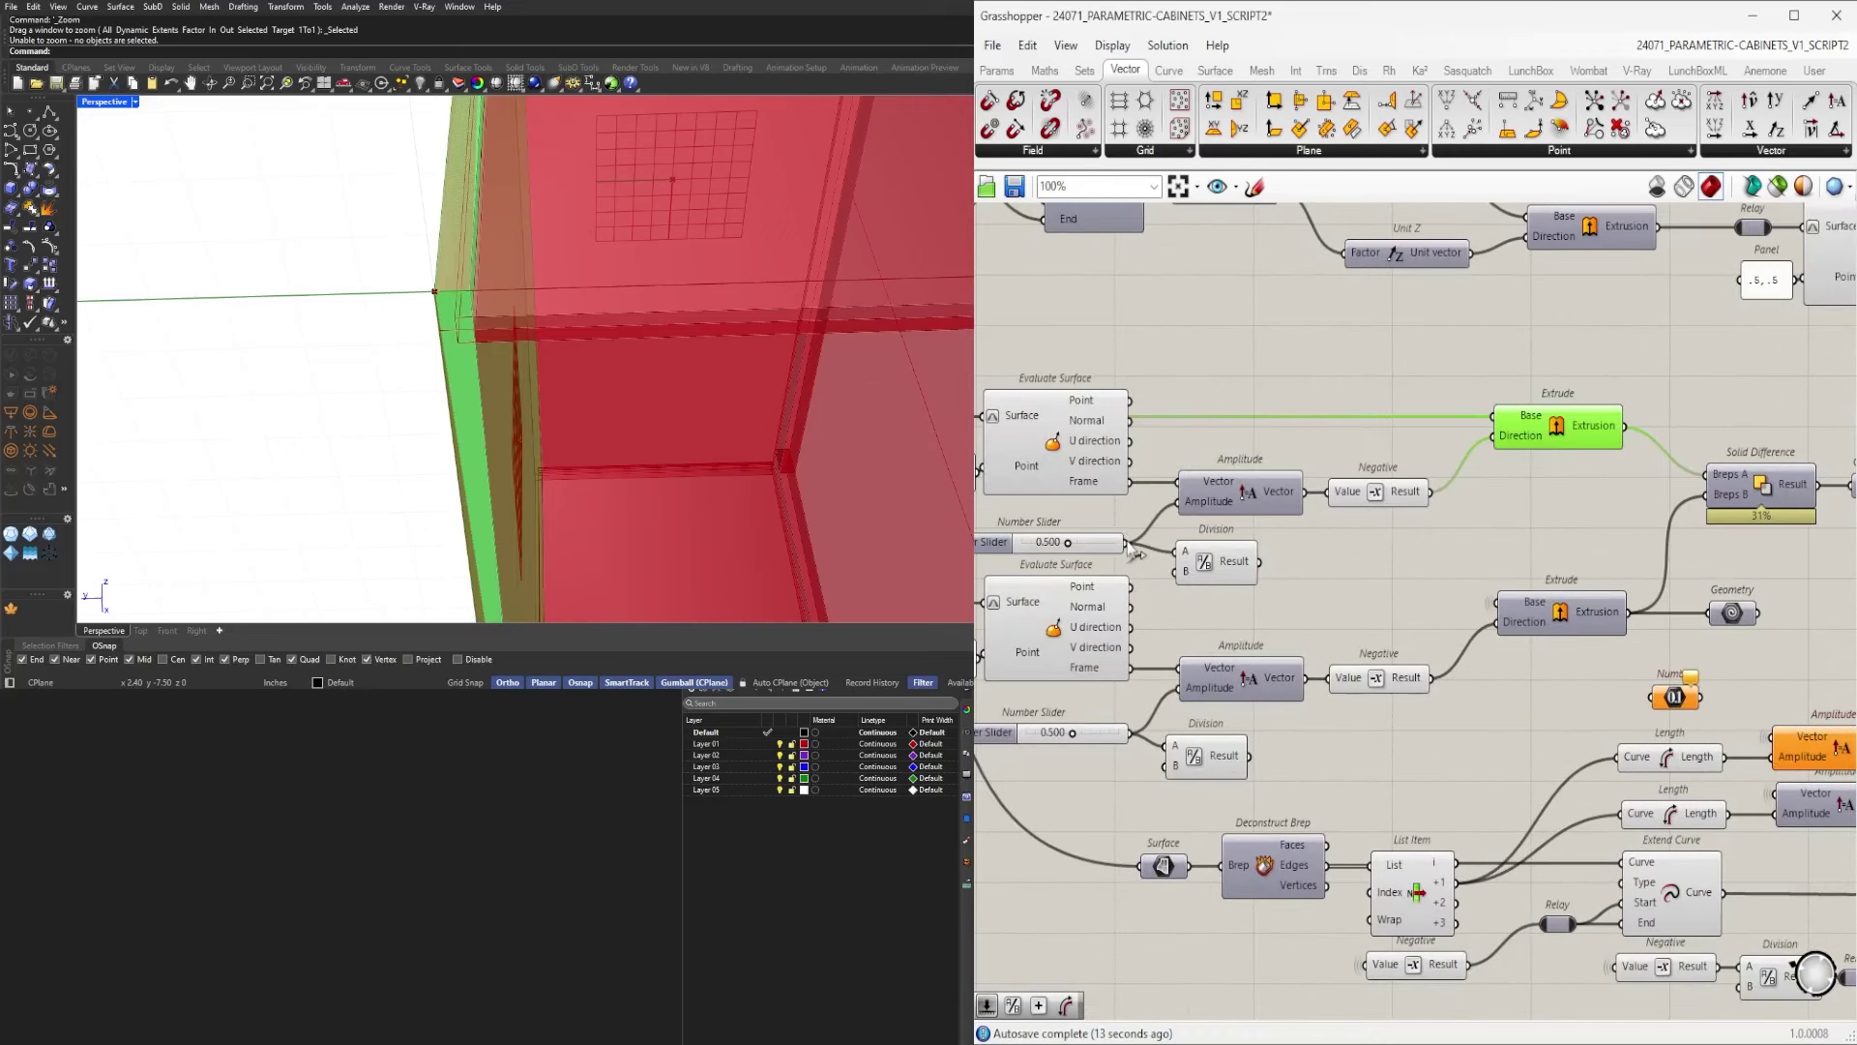
drag(1127, 544, 1652, 697)
right_drag(1707, 711, 1461, 711)
scroll(1461, 711, up, 3)
click(1417, 695)
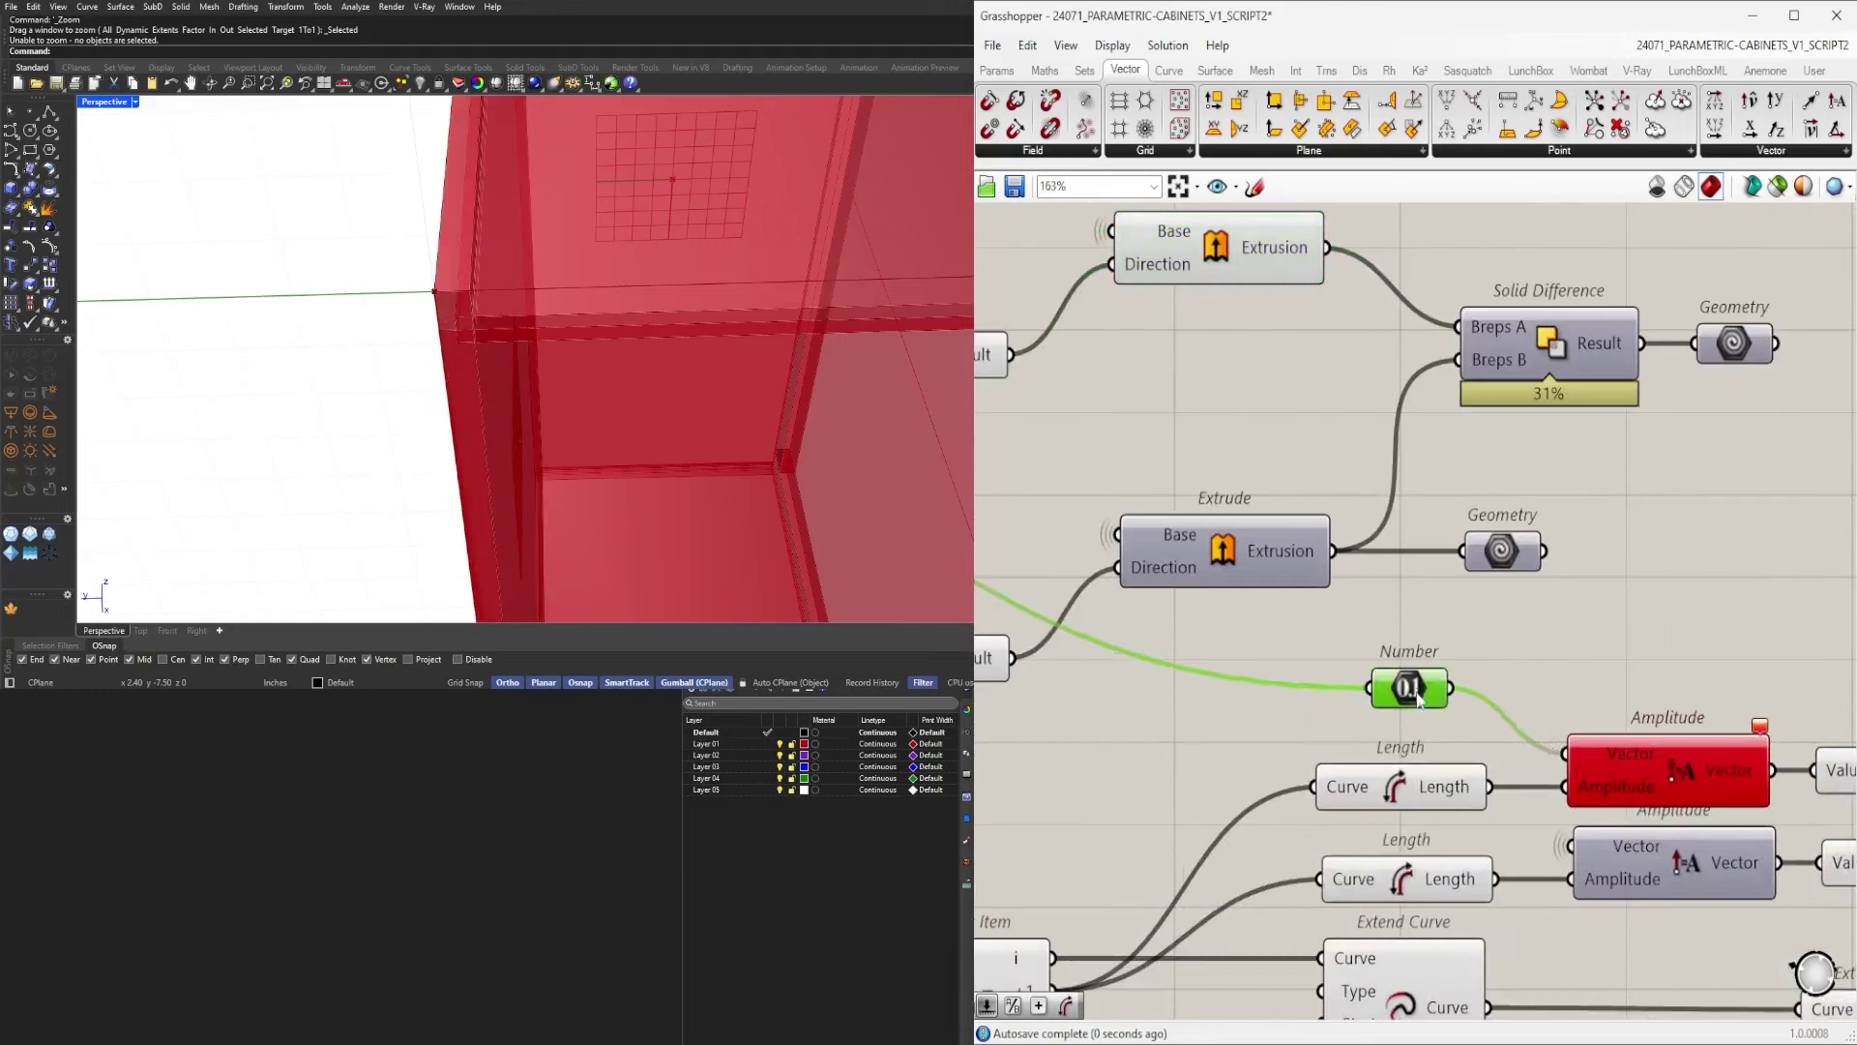
drag(1418, 696, 1414, 707)
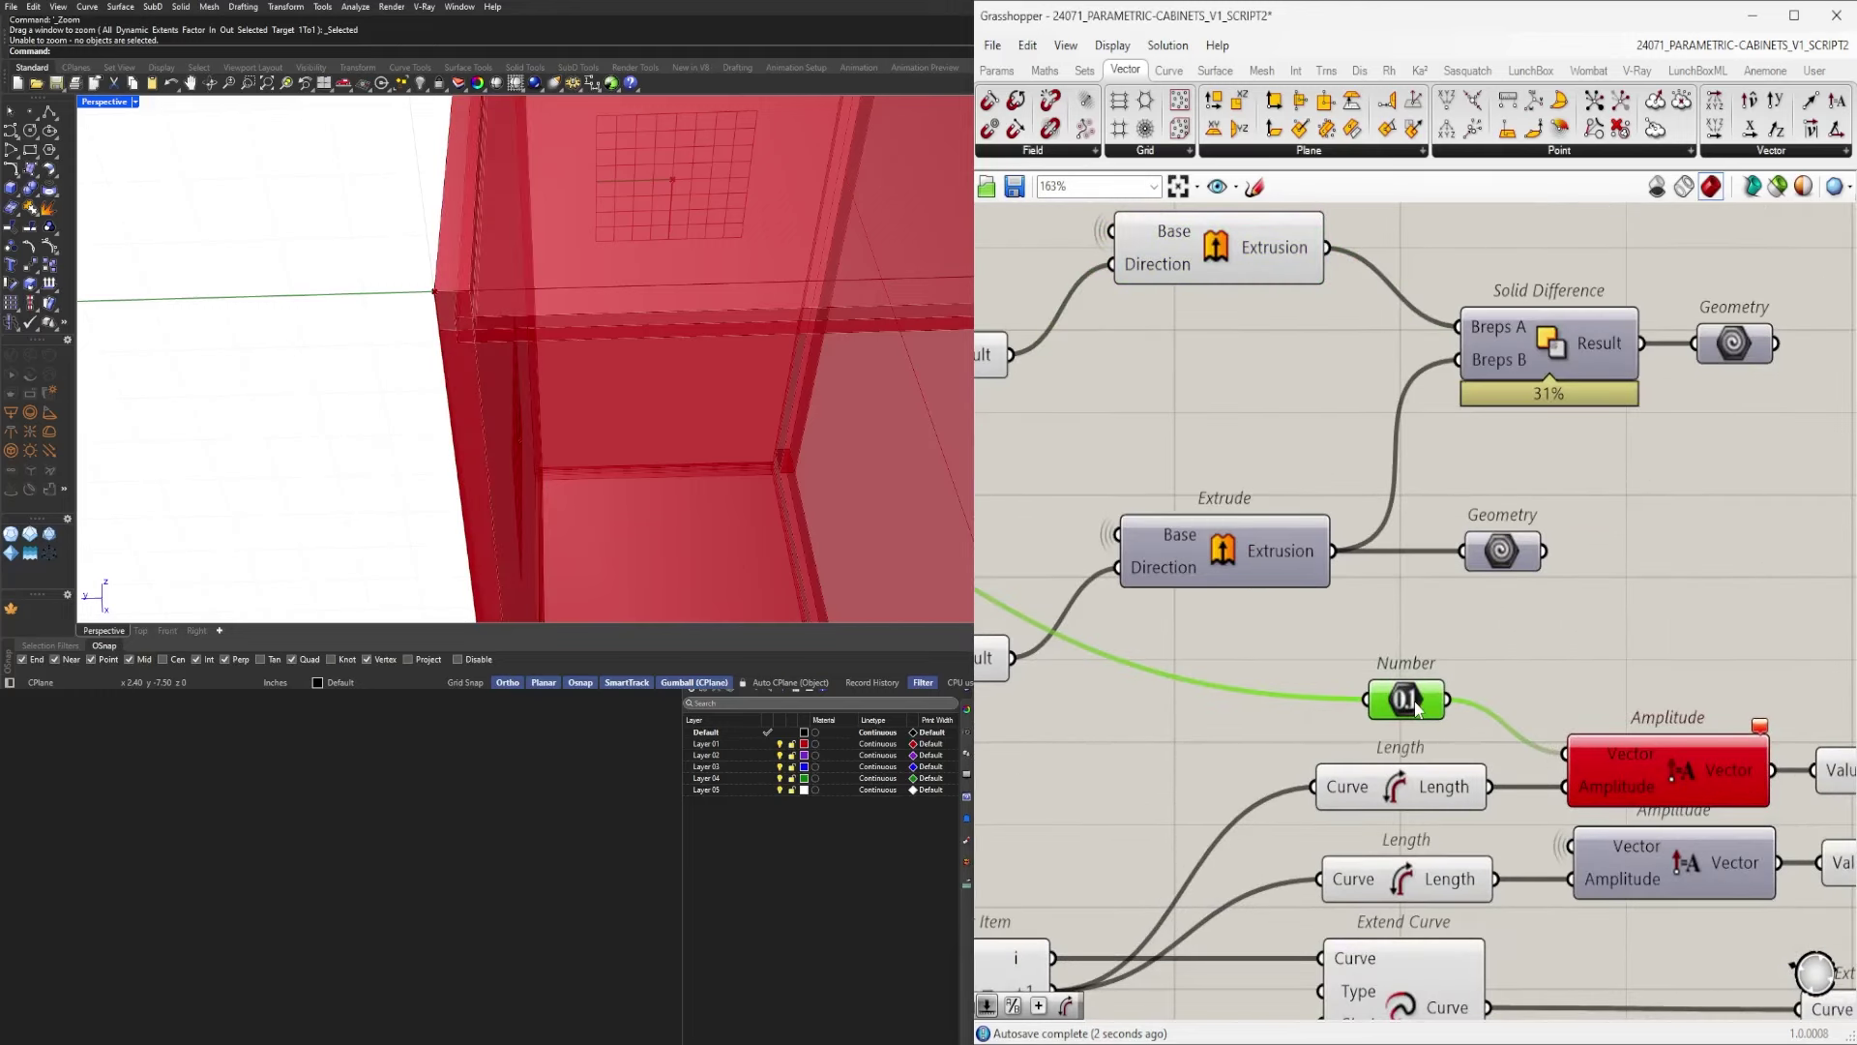
scroll(1415, 701, down, 2)
right_drag(1389, 698, 1506, 699)
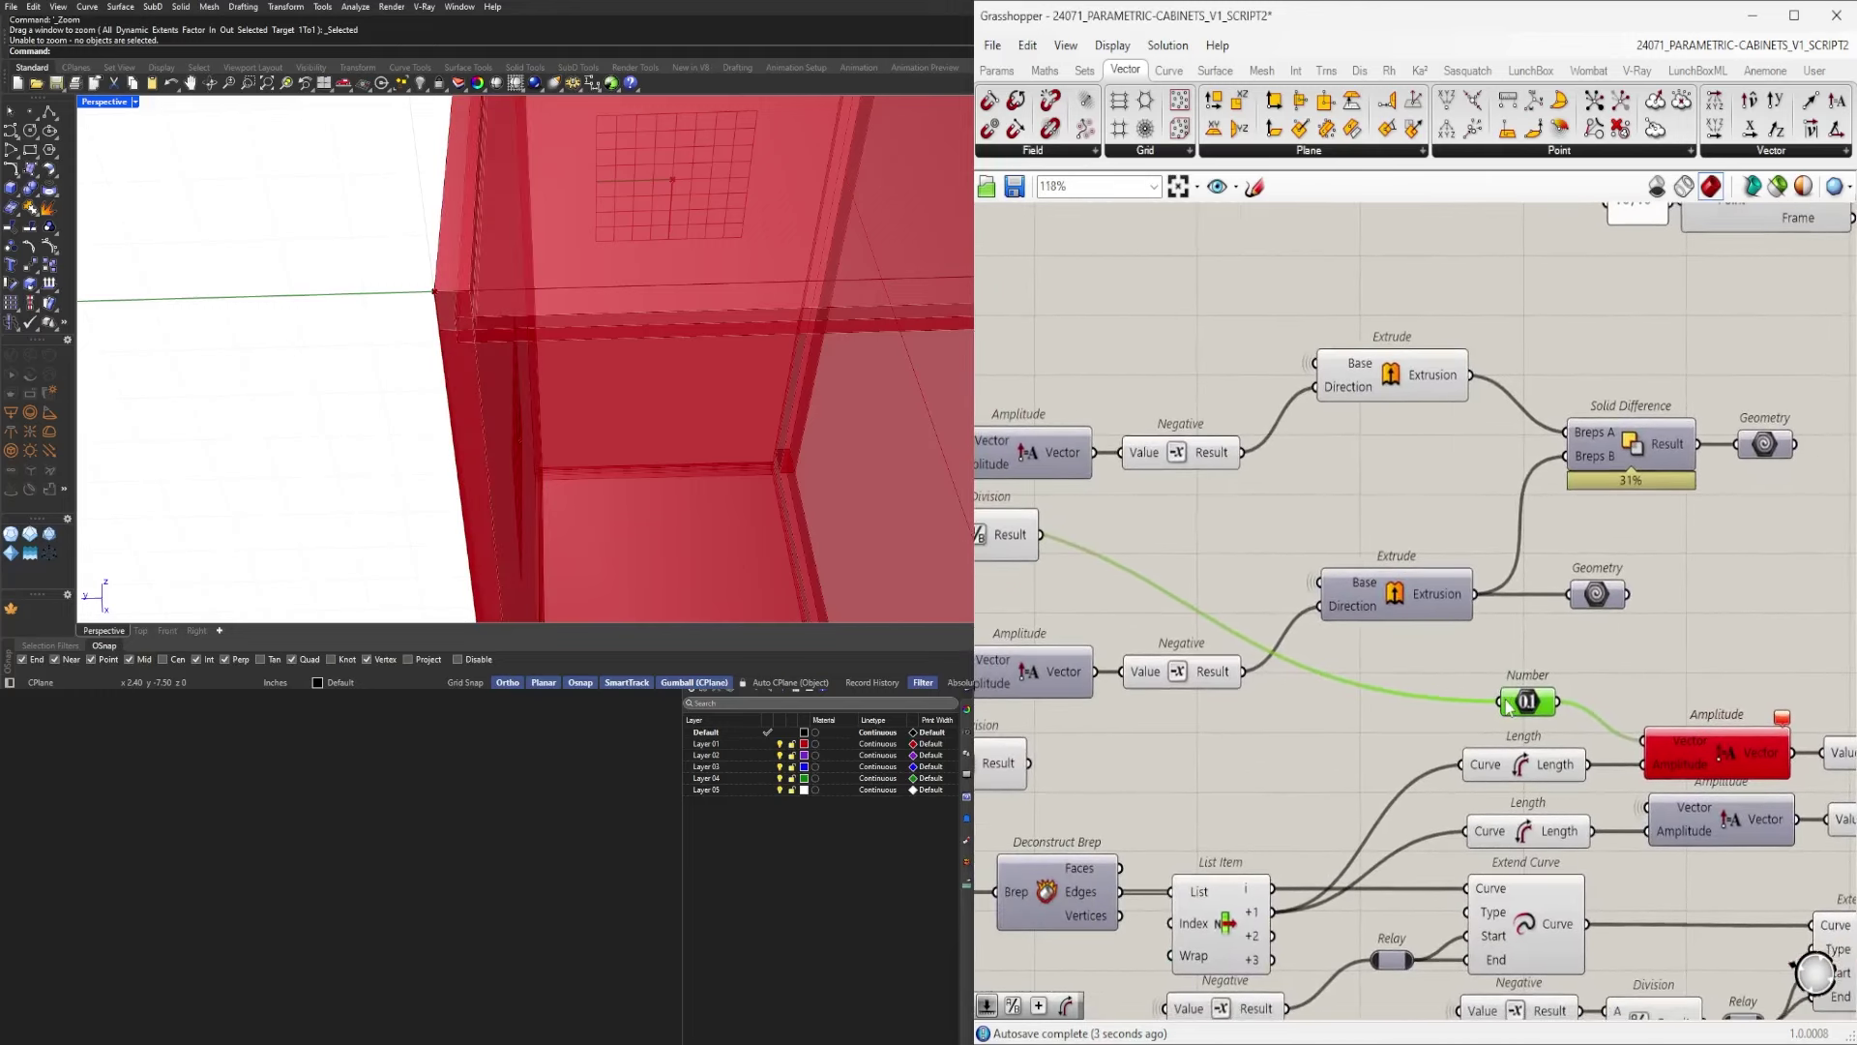
Undo the Number parameter's wiring into the upper Amplitude's Vector input, back to the original Relay connection.
click(1612, 674)
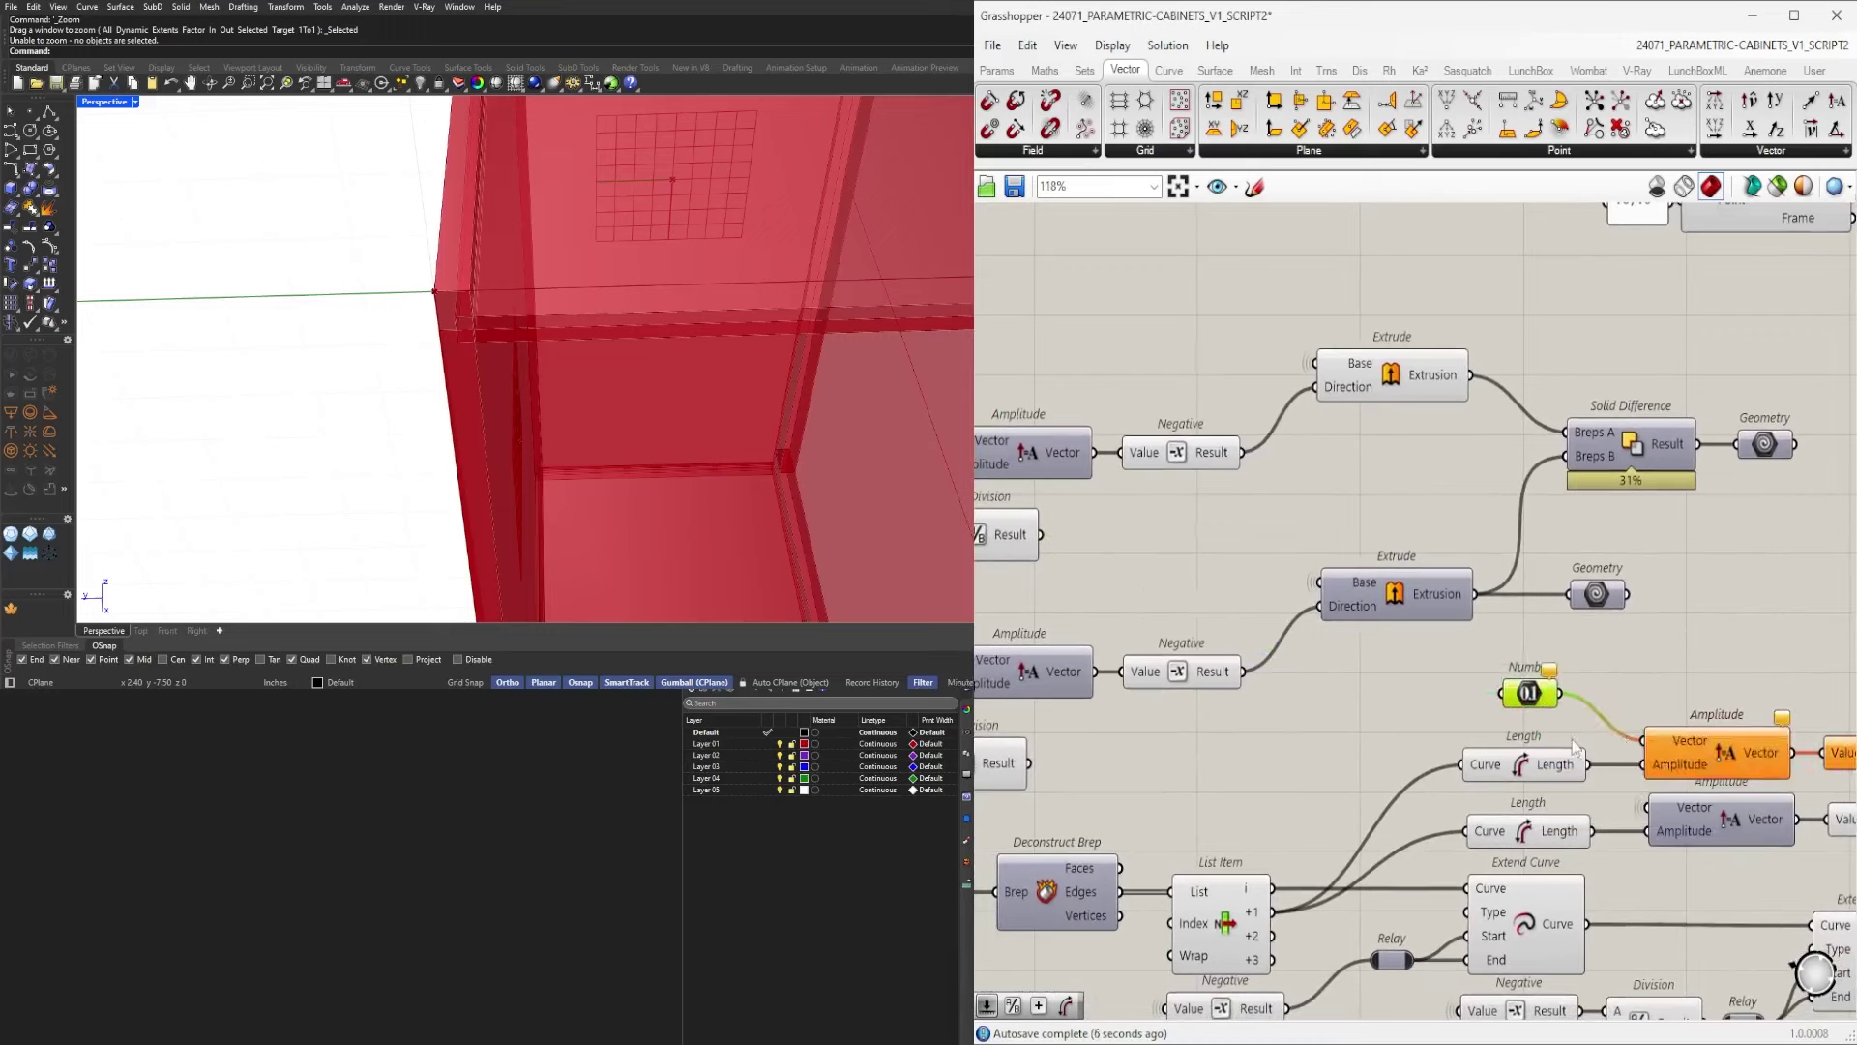
click(1546, 767)
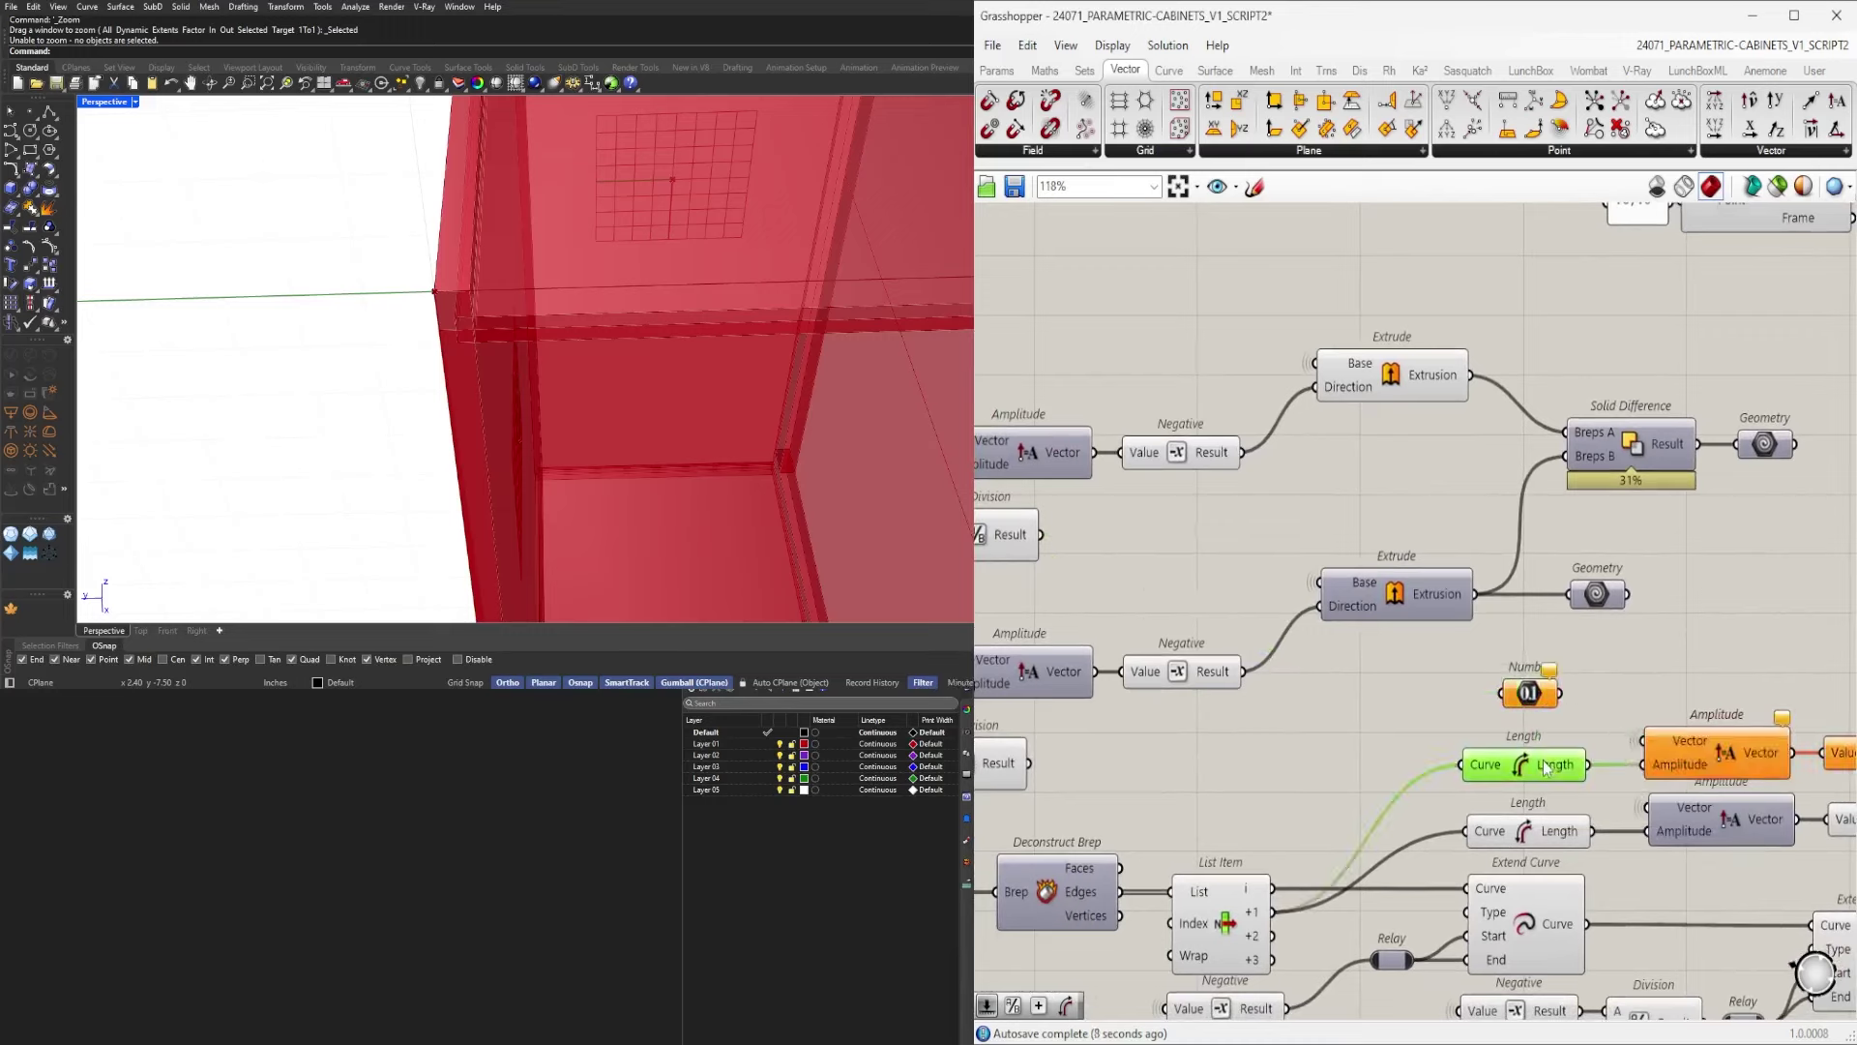
click(1631, 653)
key(ctrl+z)
key(ctrl+z)
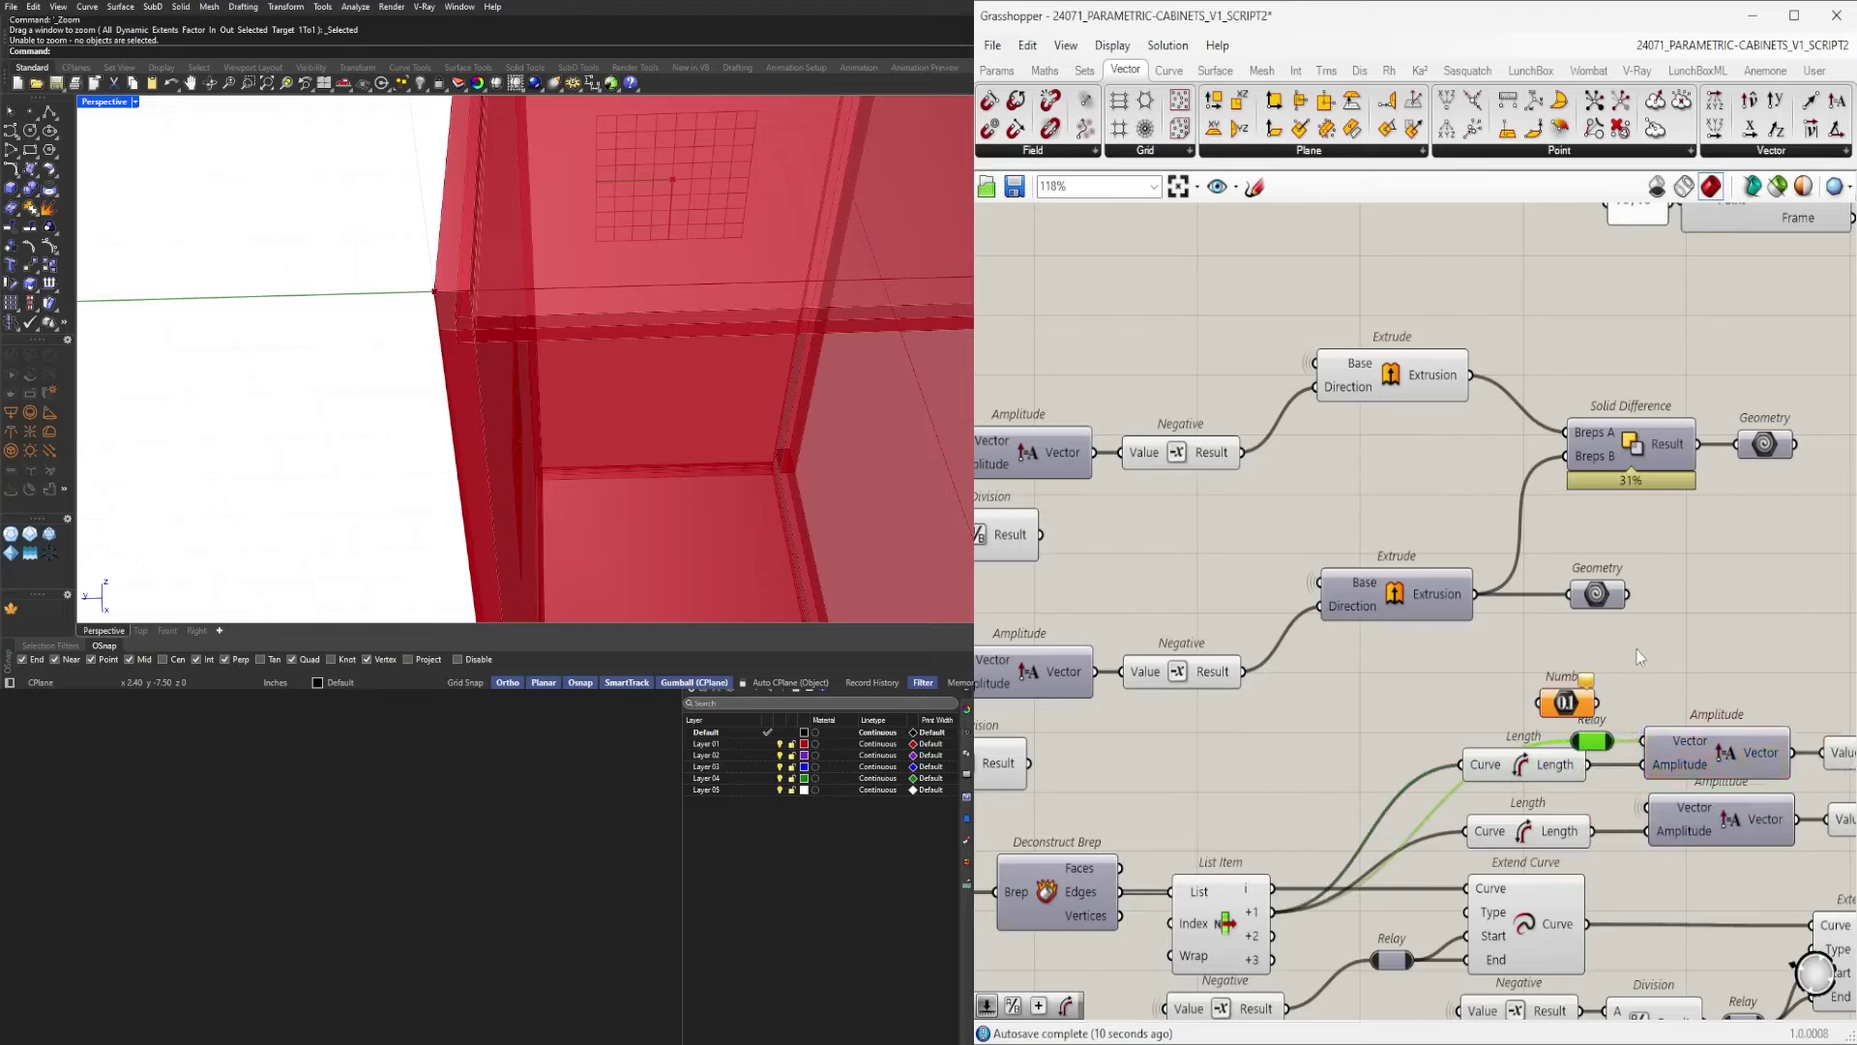
Wire the Number parameter into the upper Amplitude's Amplitude input and remove the Length component it replaces.
drag(1547, 770, 1551, 781)
drag(1561, 698, 1532, 700)
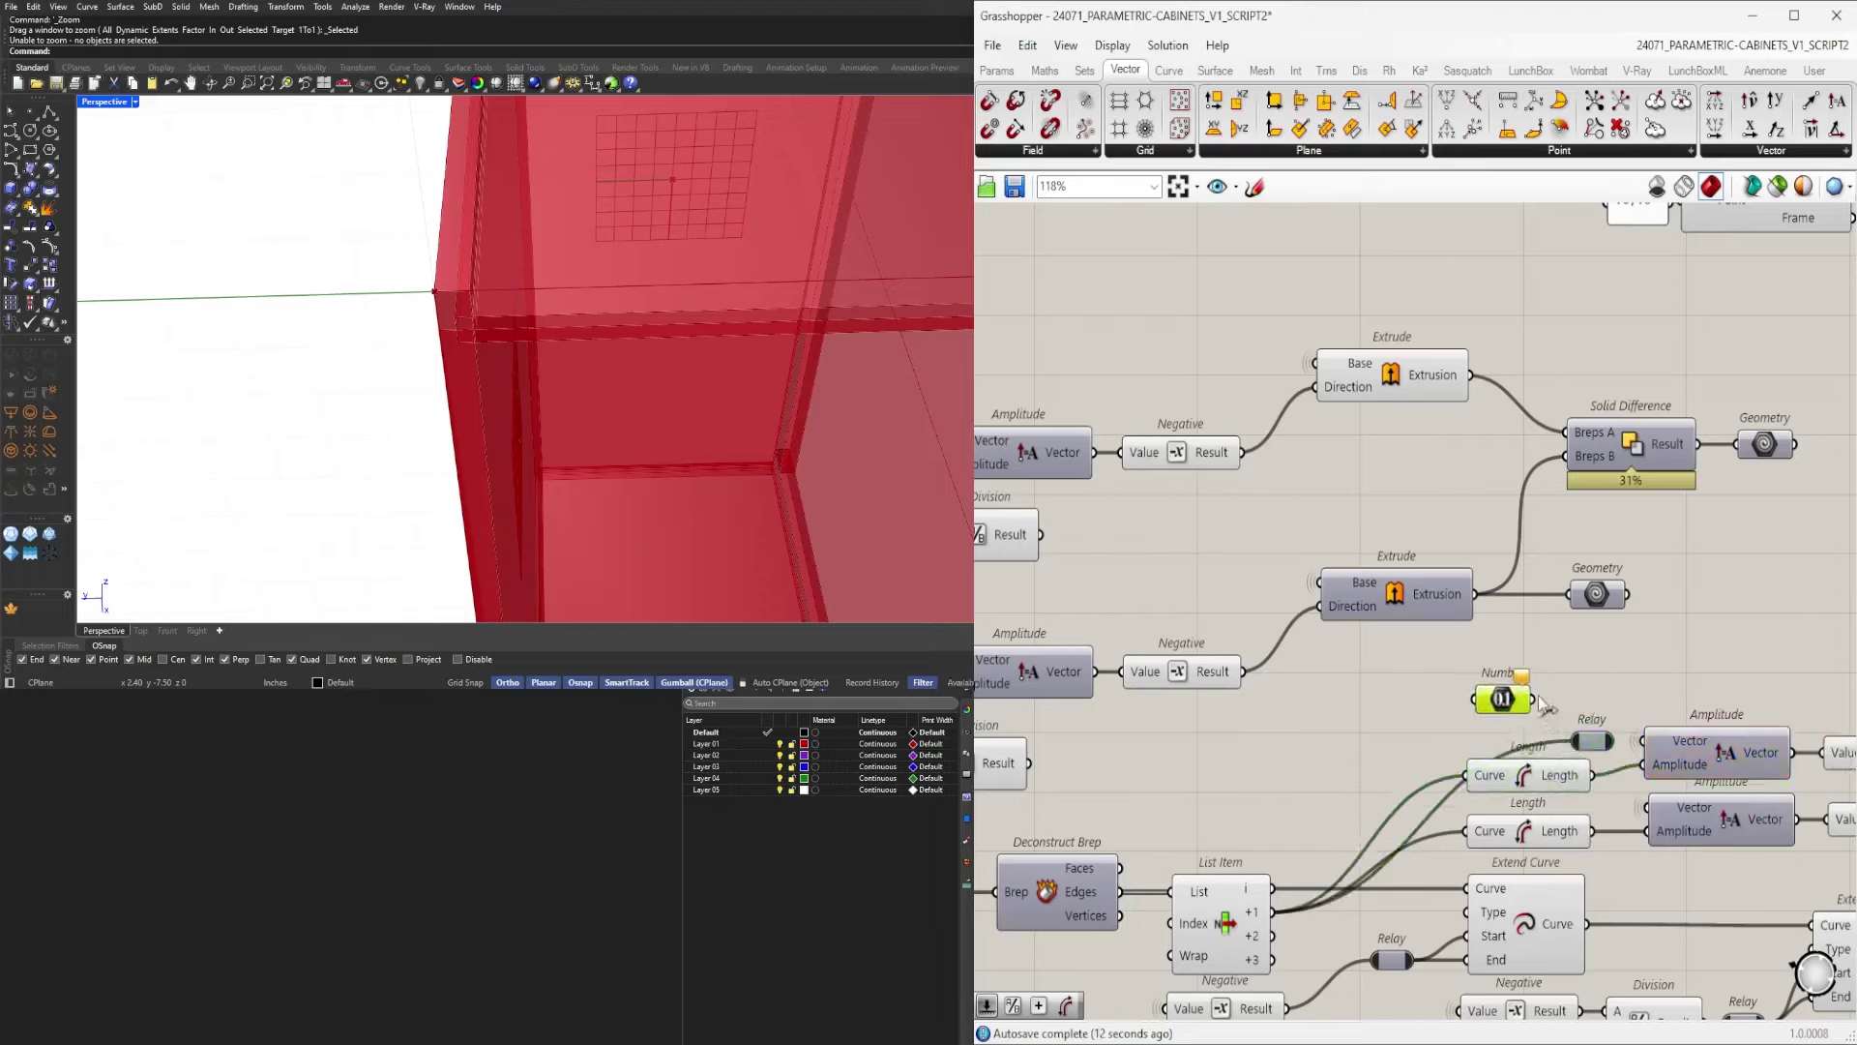
drag(1643, 762, 1643, 764)
click(1552, 770)
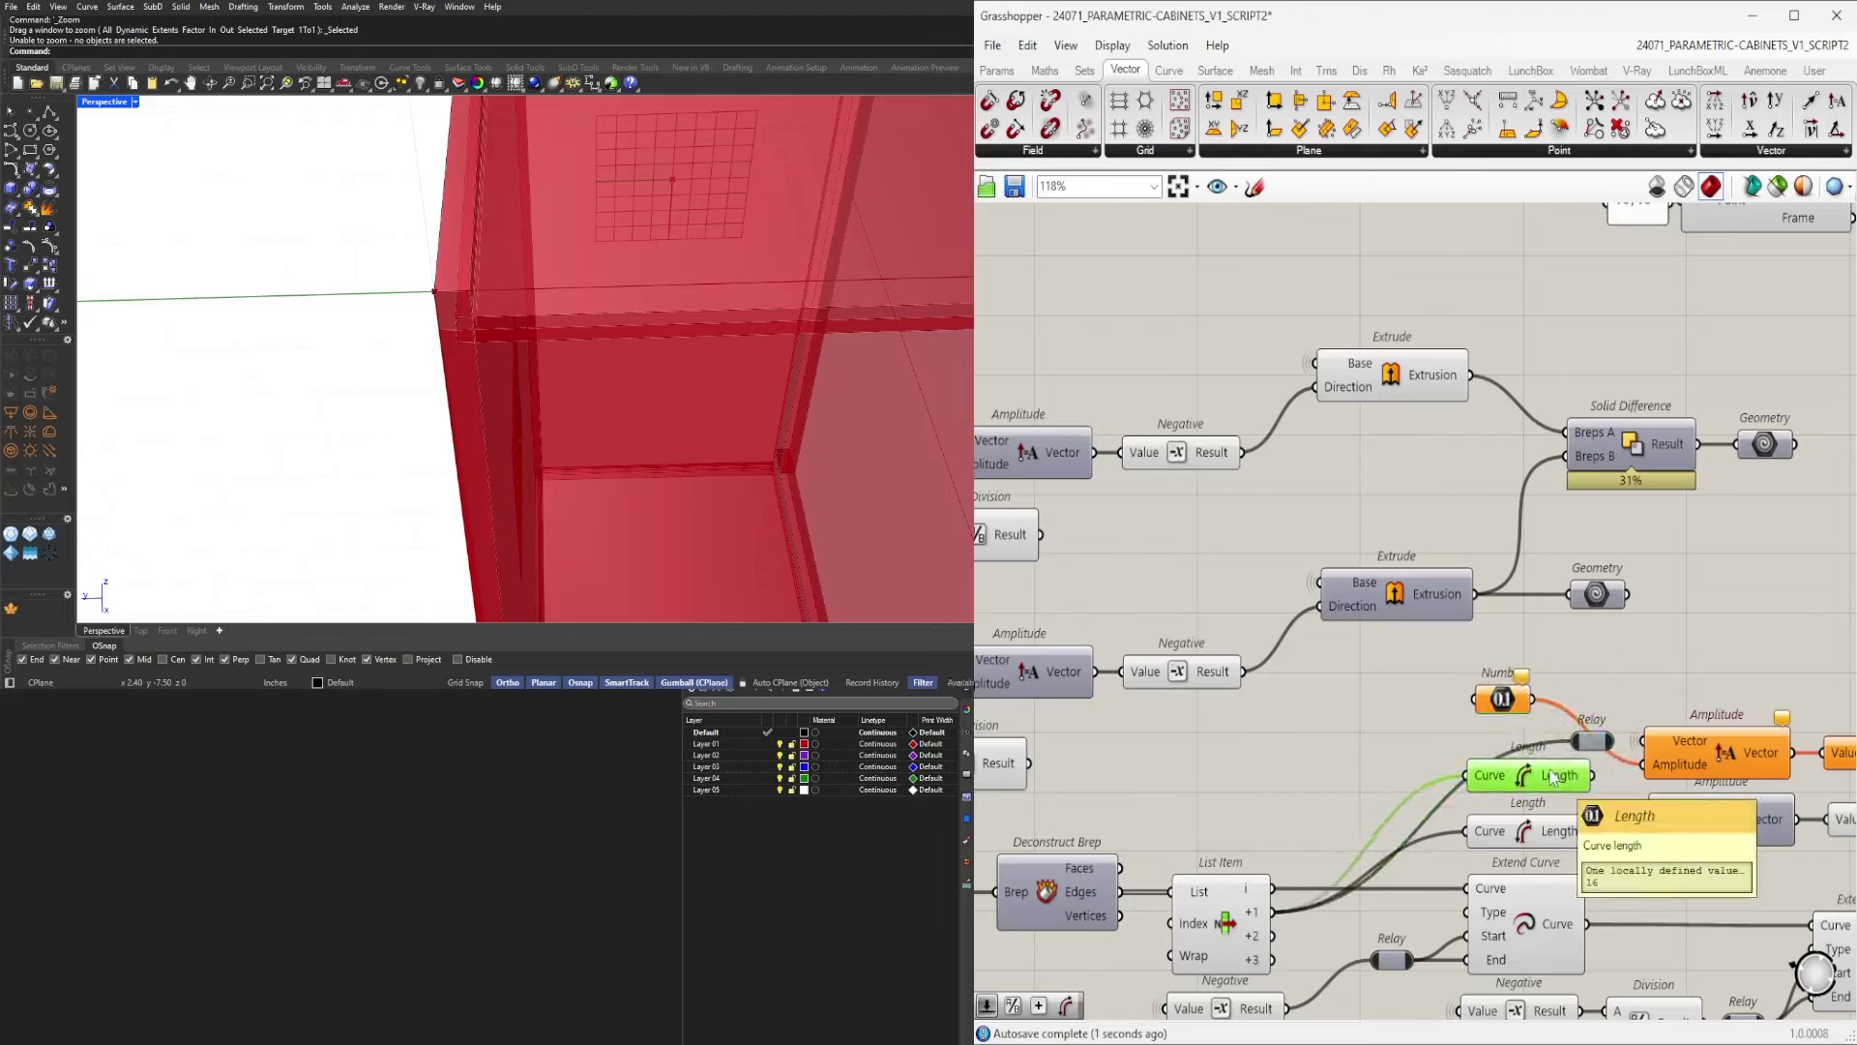
key(ctrl+z)
key(ctrl+z)
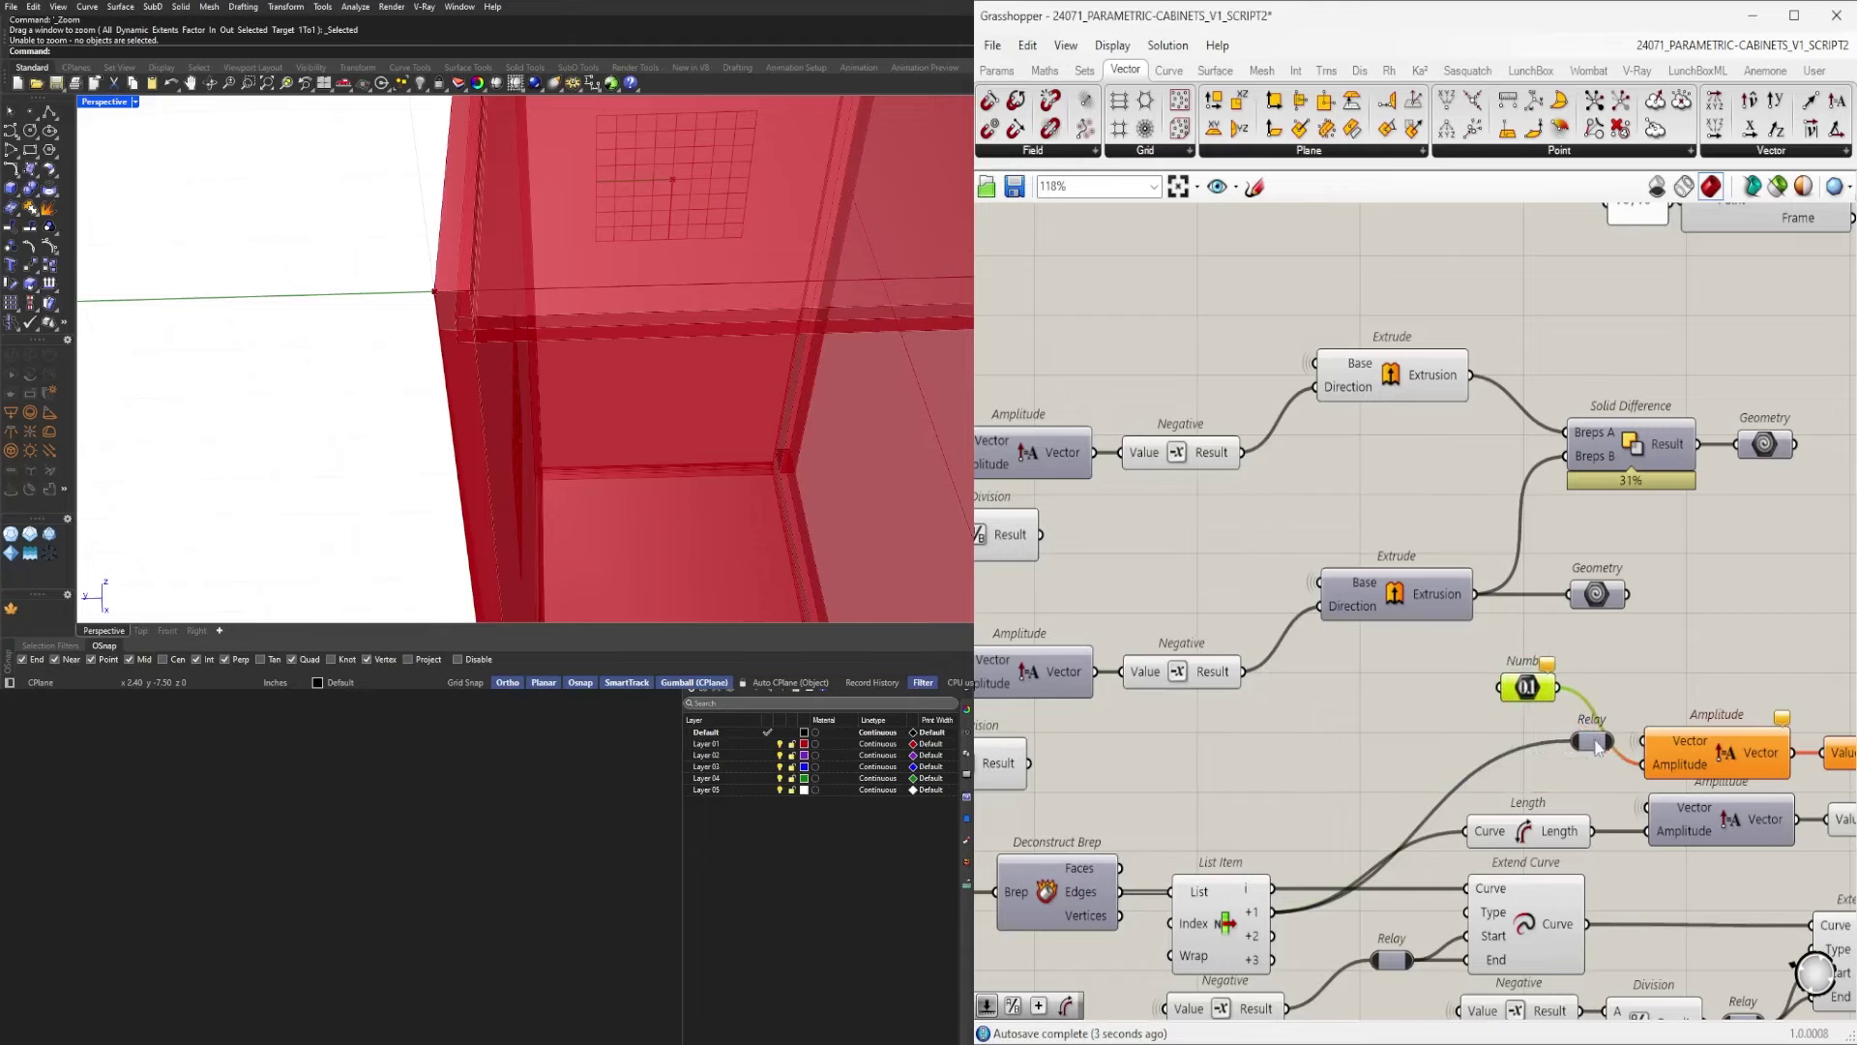
key(ctrl+z)
Hide the Number parameter's input wire display and feed it from the 0.500 thickness slider beside the upper Evaluate Surface.
right_click(1520, 689)
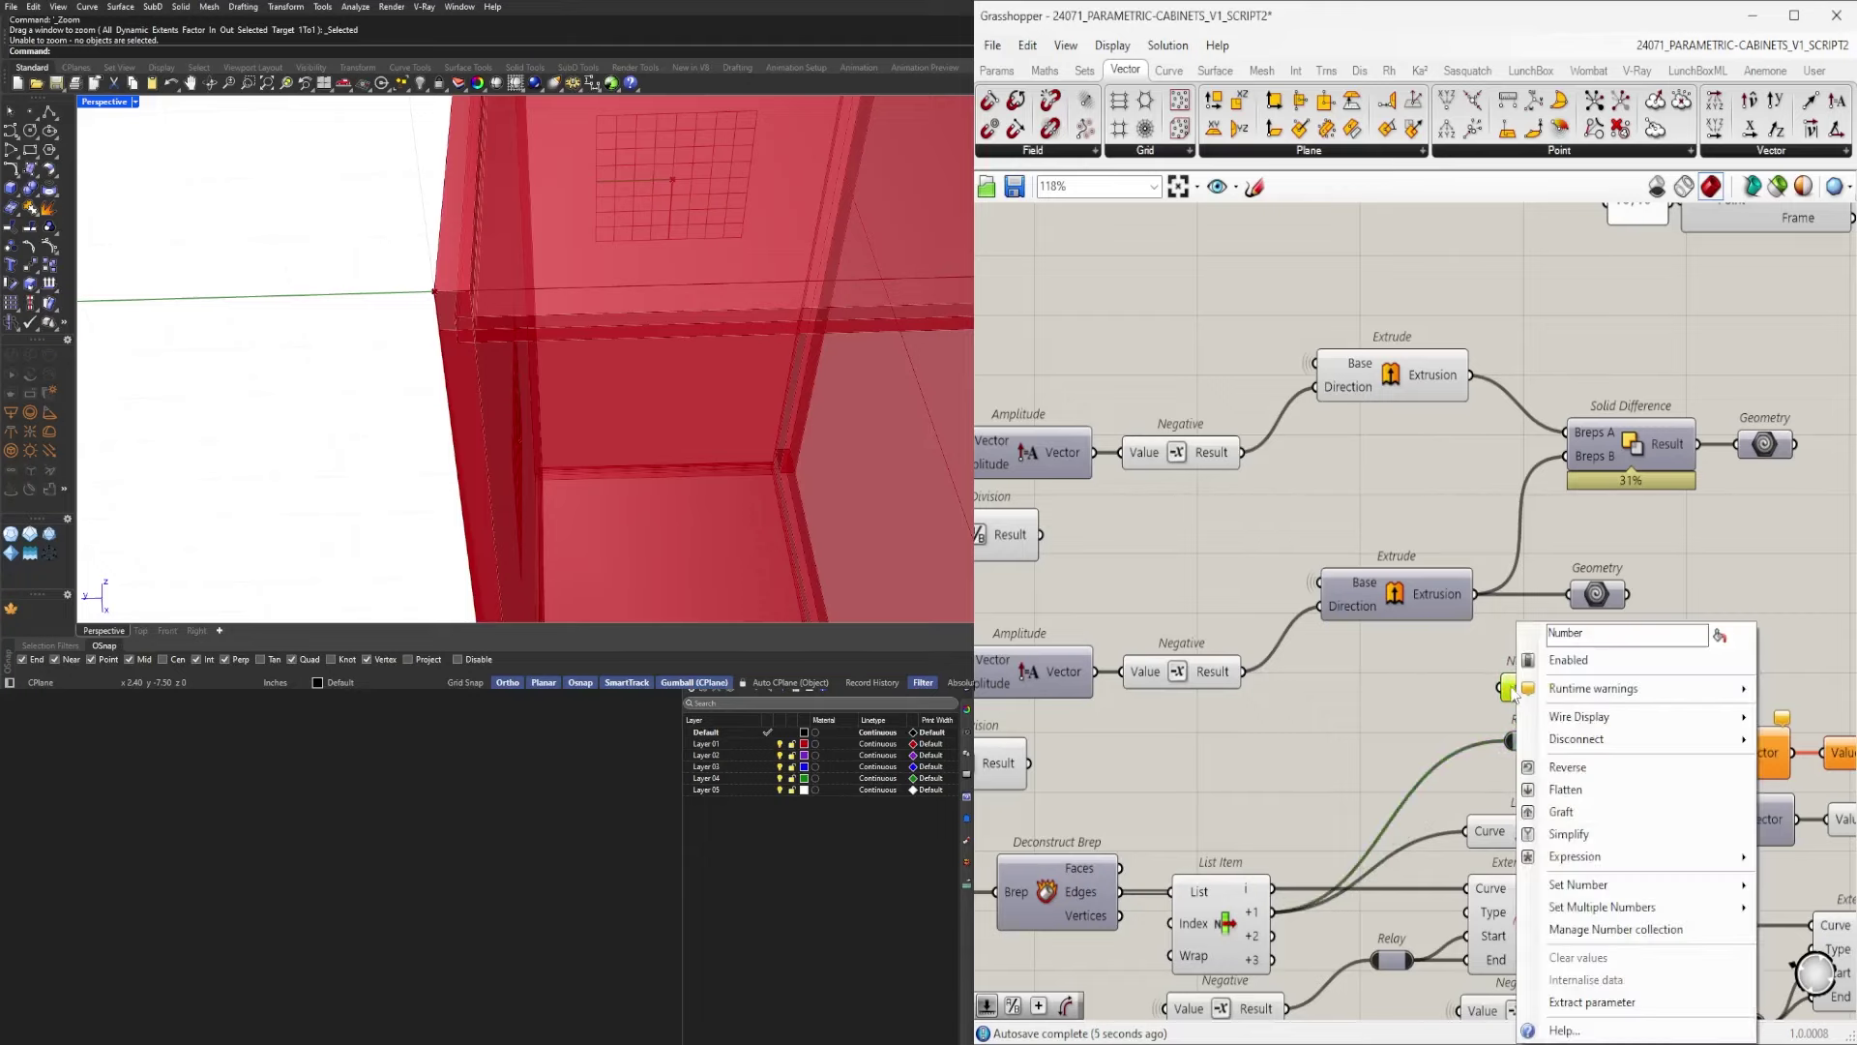
mouse_move(1671, 718)
click(1801, 763)
scroll(1393, 605, down, 4)
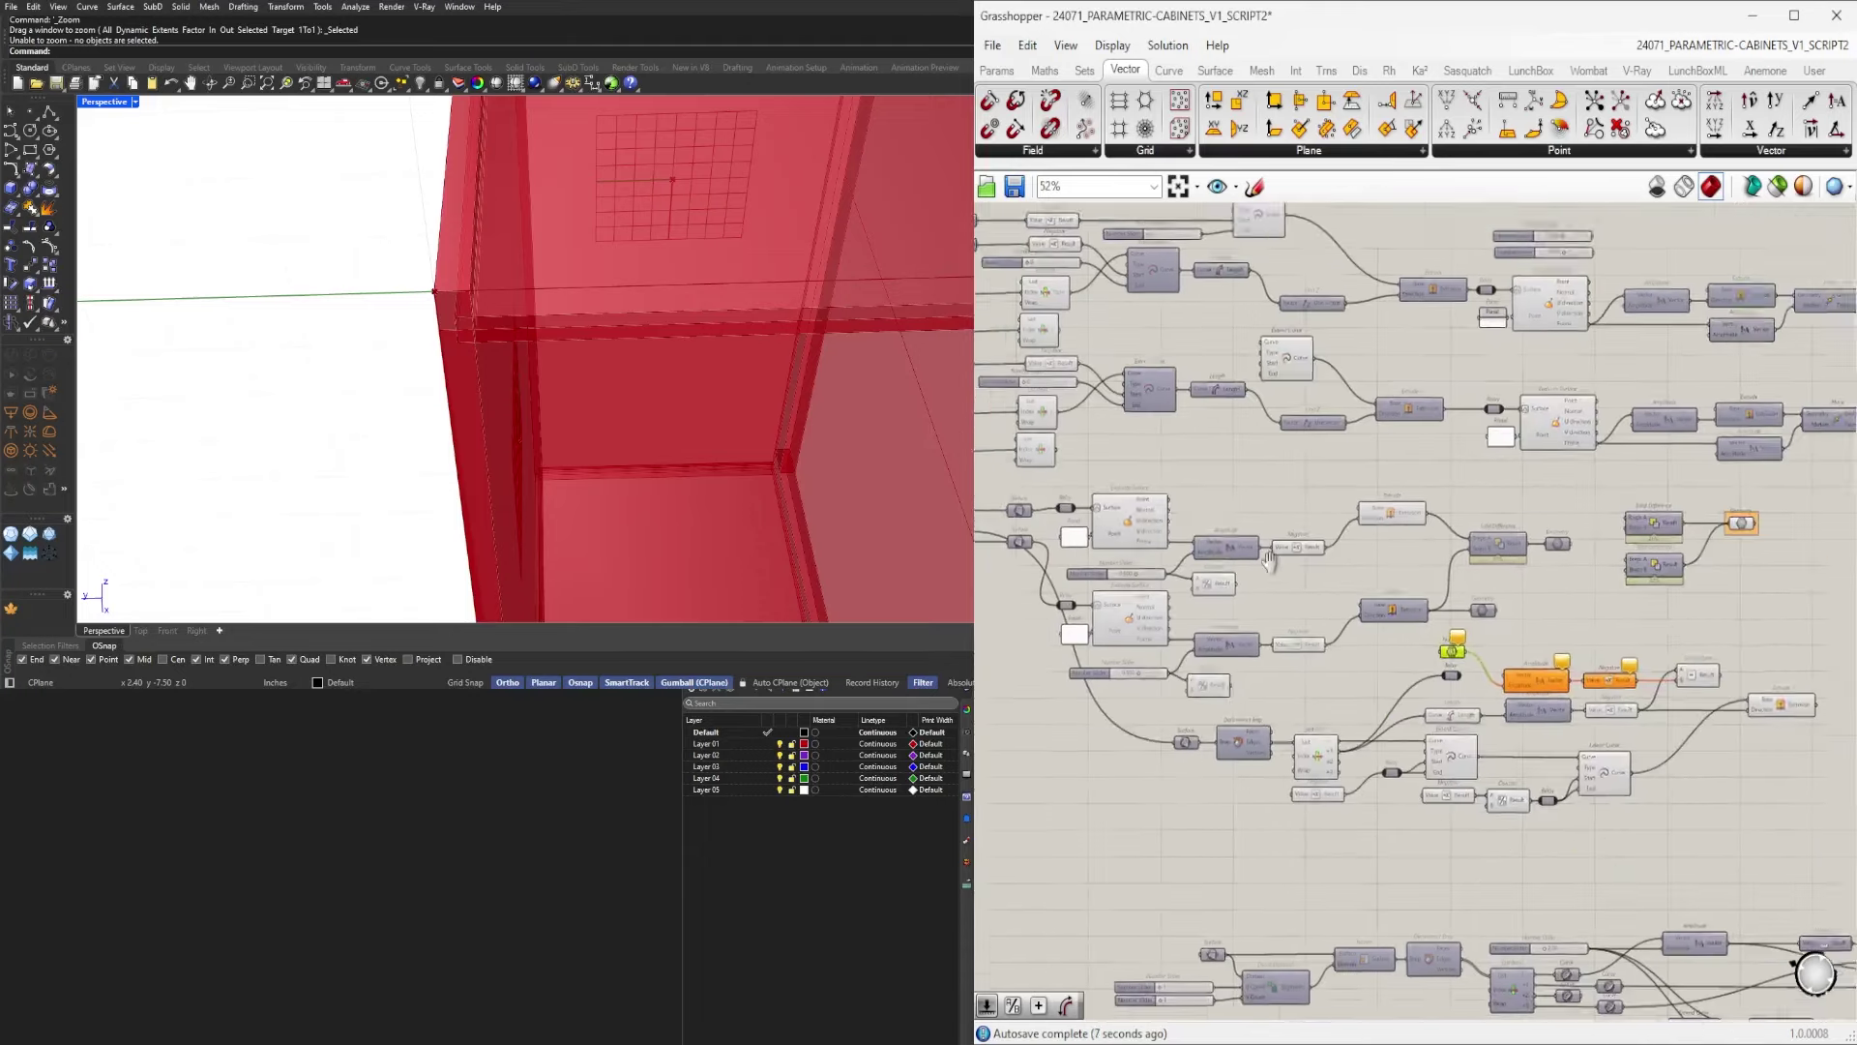
scroll(1098, 433, up, 3)
right_drag(1098, 433, 1280, 515)
right_drag(1289, 597, 1163, 453)
scroll(1198, 665, up, 2)
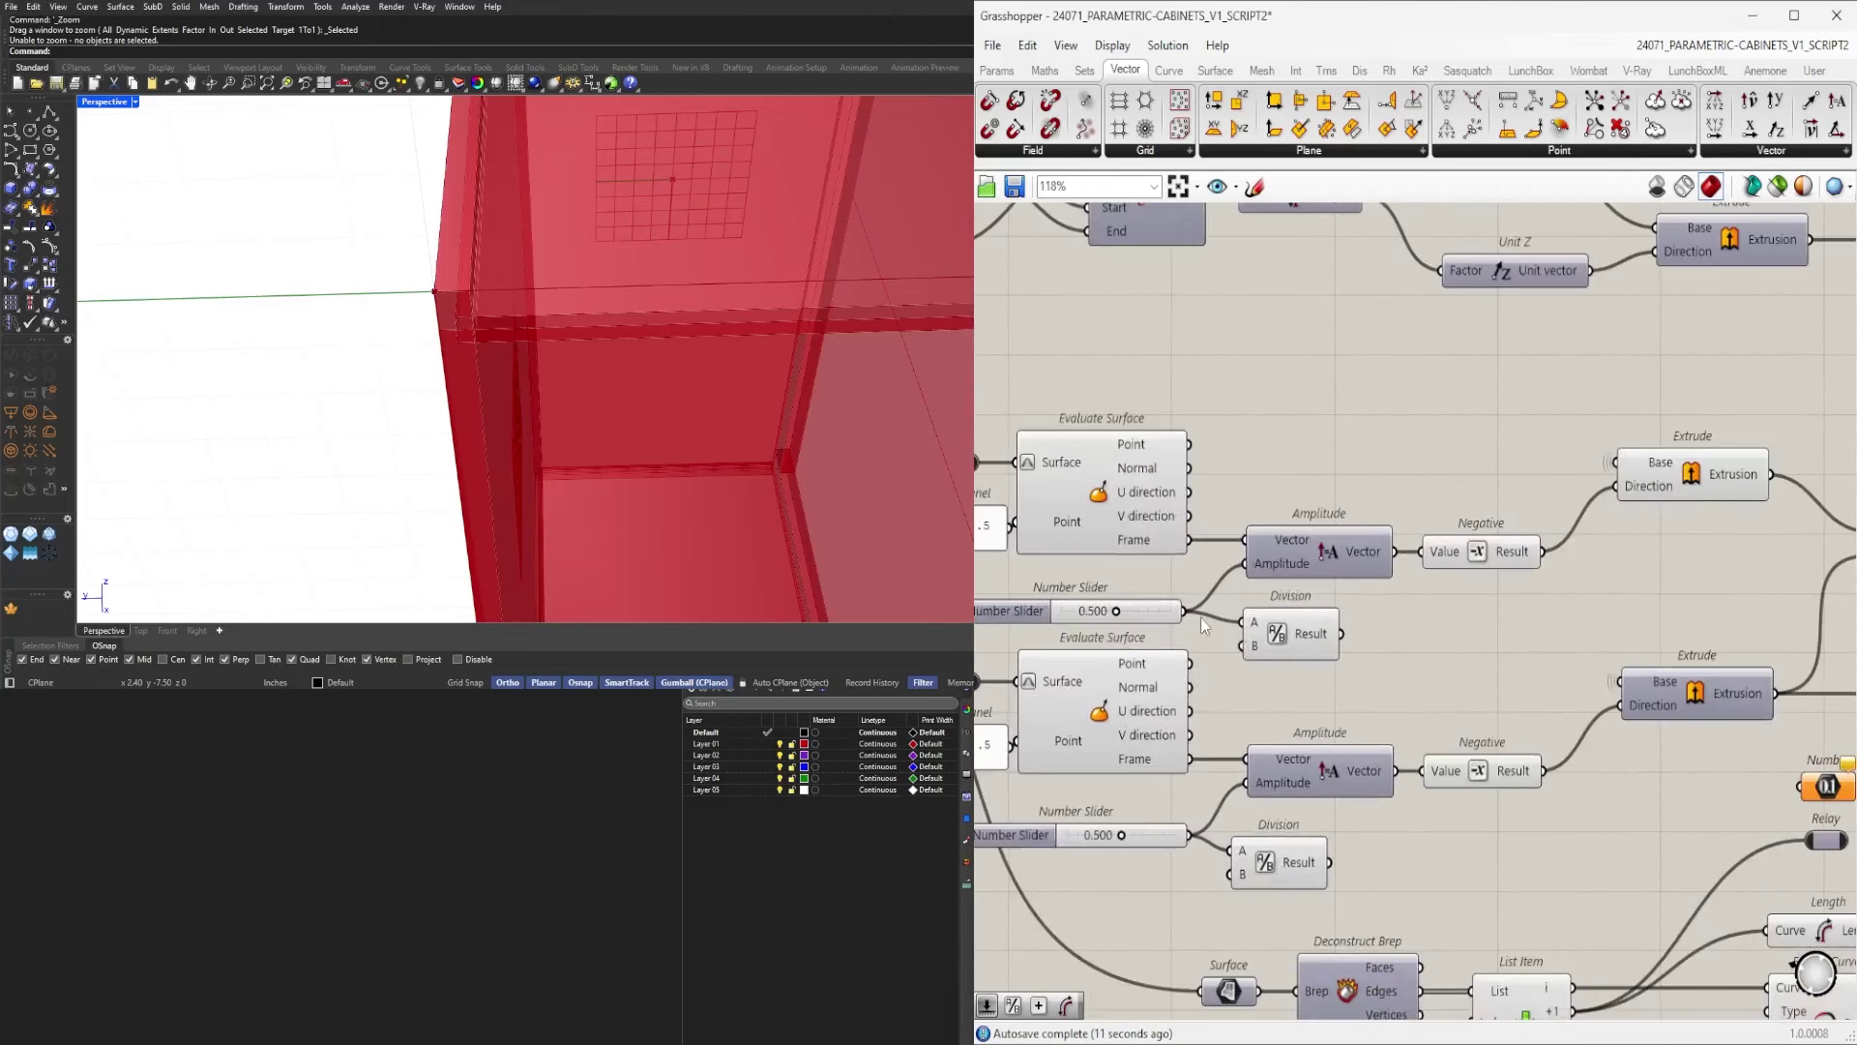
scroll(1199, 618, down, 1)
click(1598, 498)
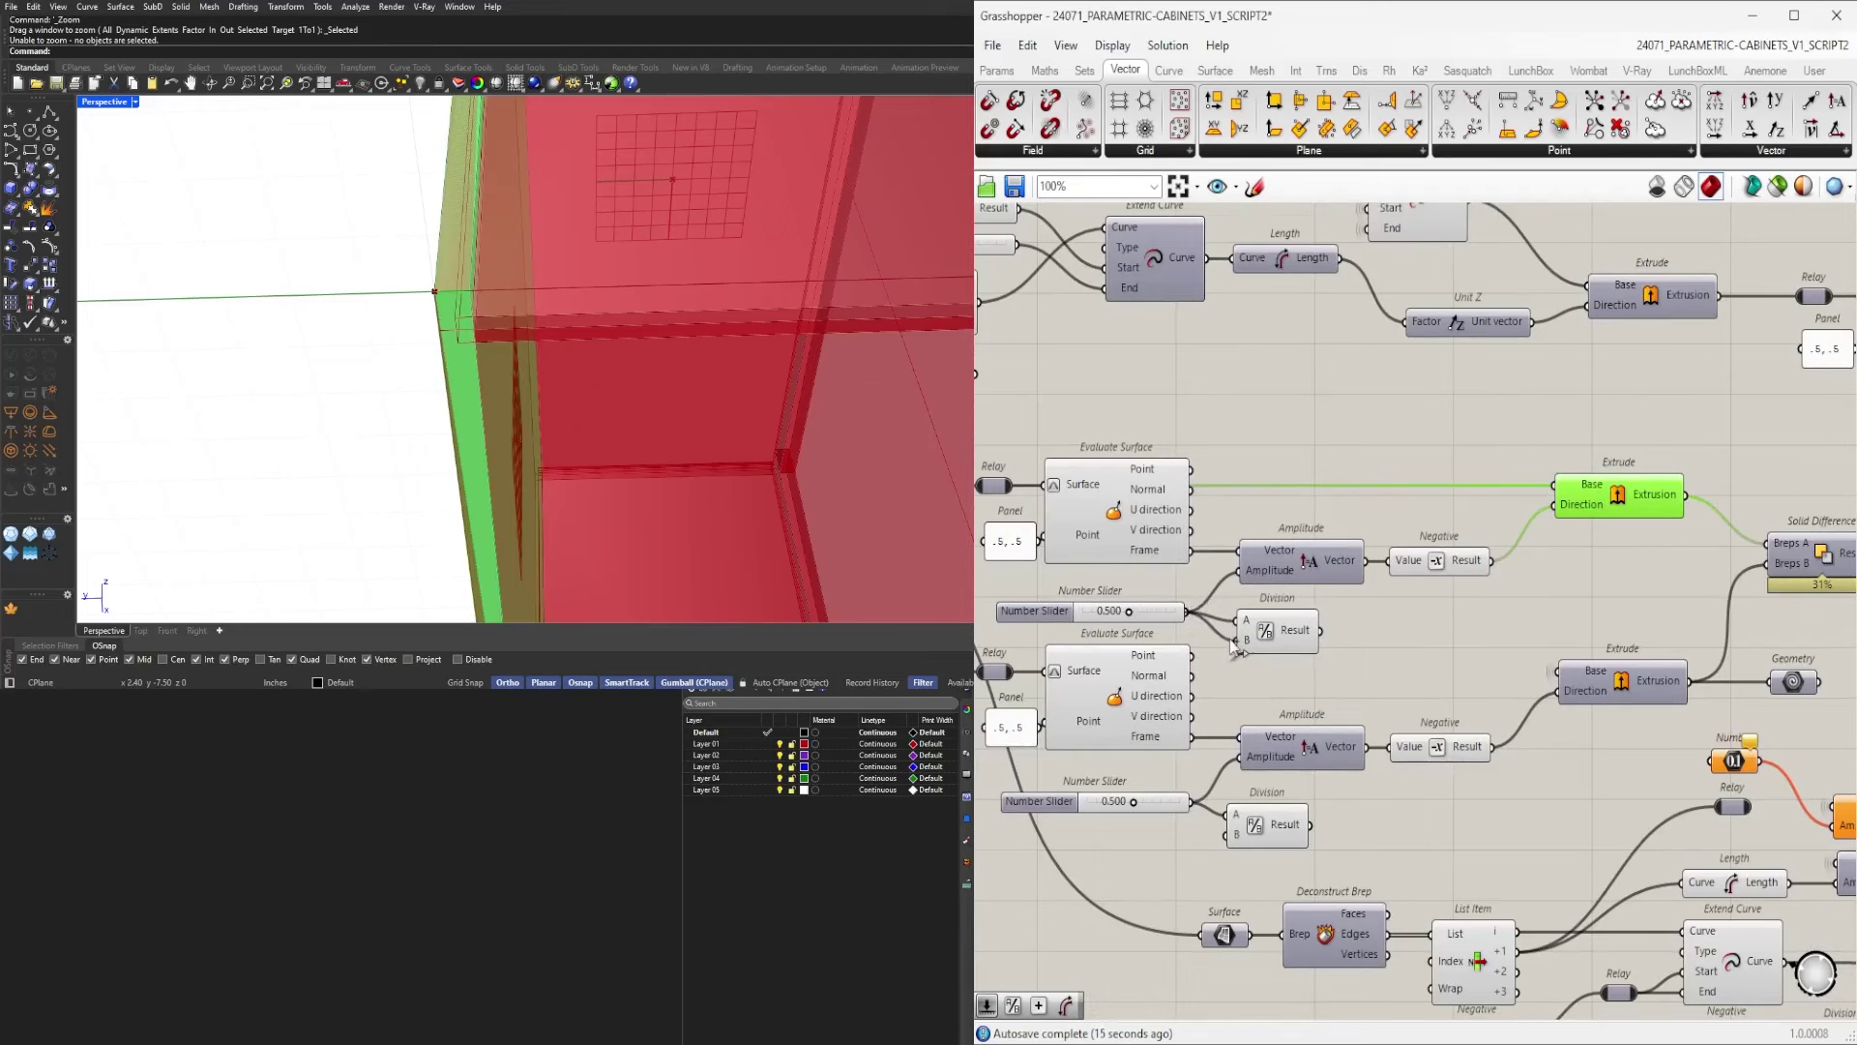
scroll(1233, 646, down, 5)
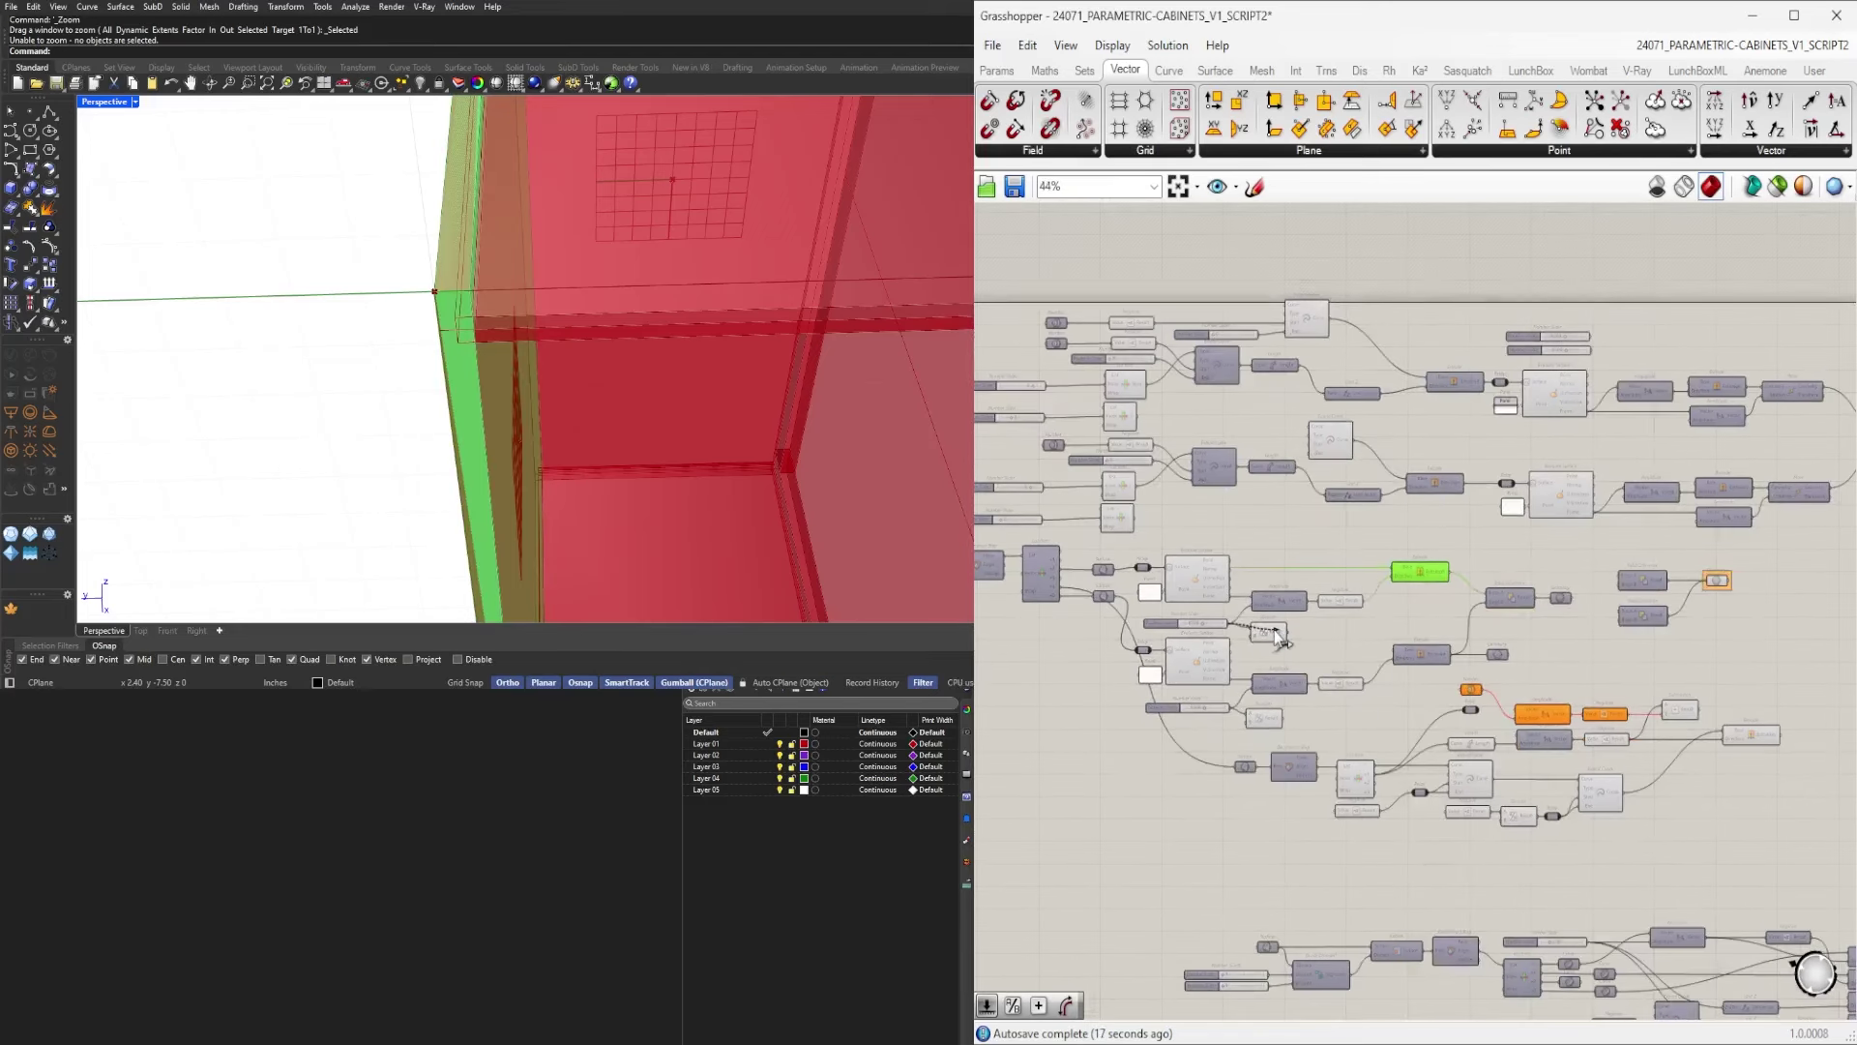
scroll(1277, 633, up, 3)
drag(1585, 729, 1583, 726)
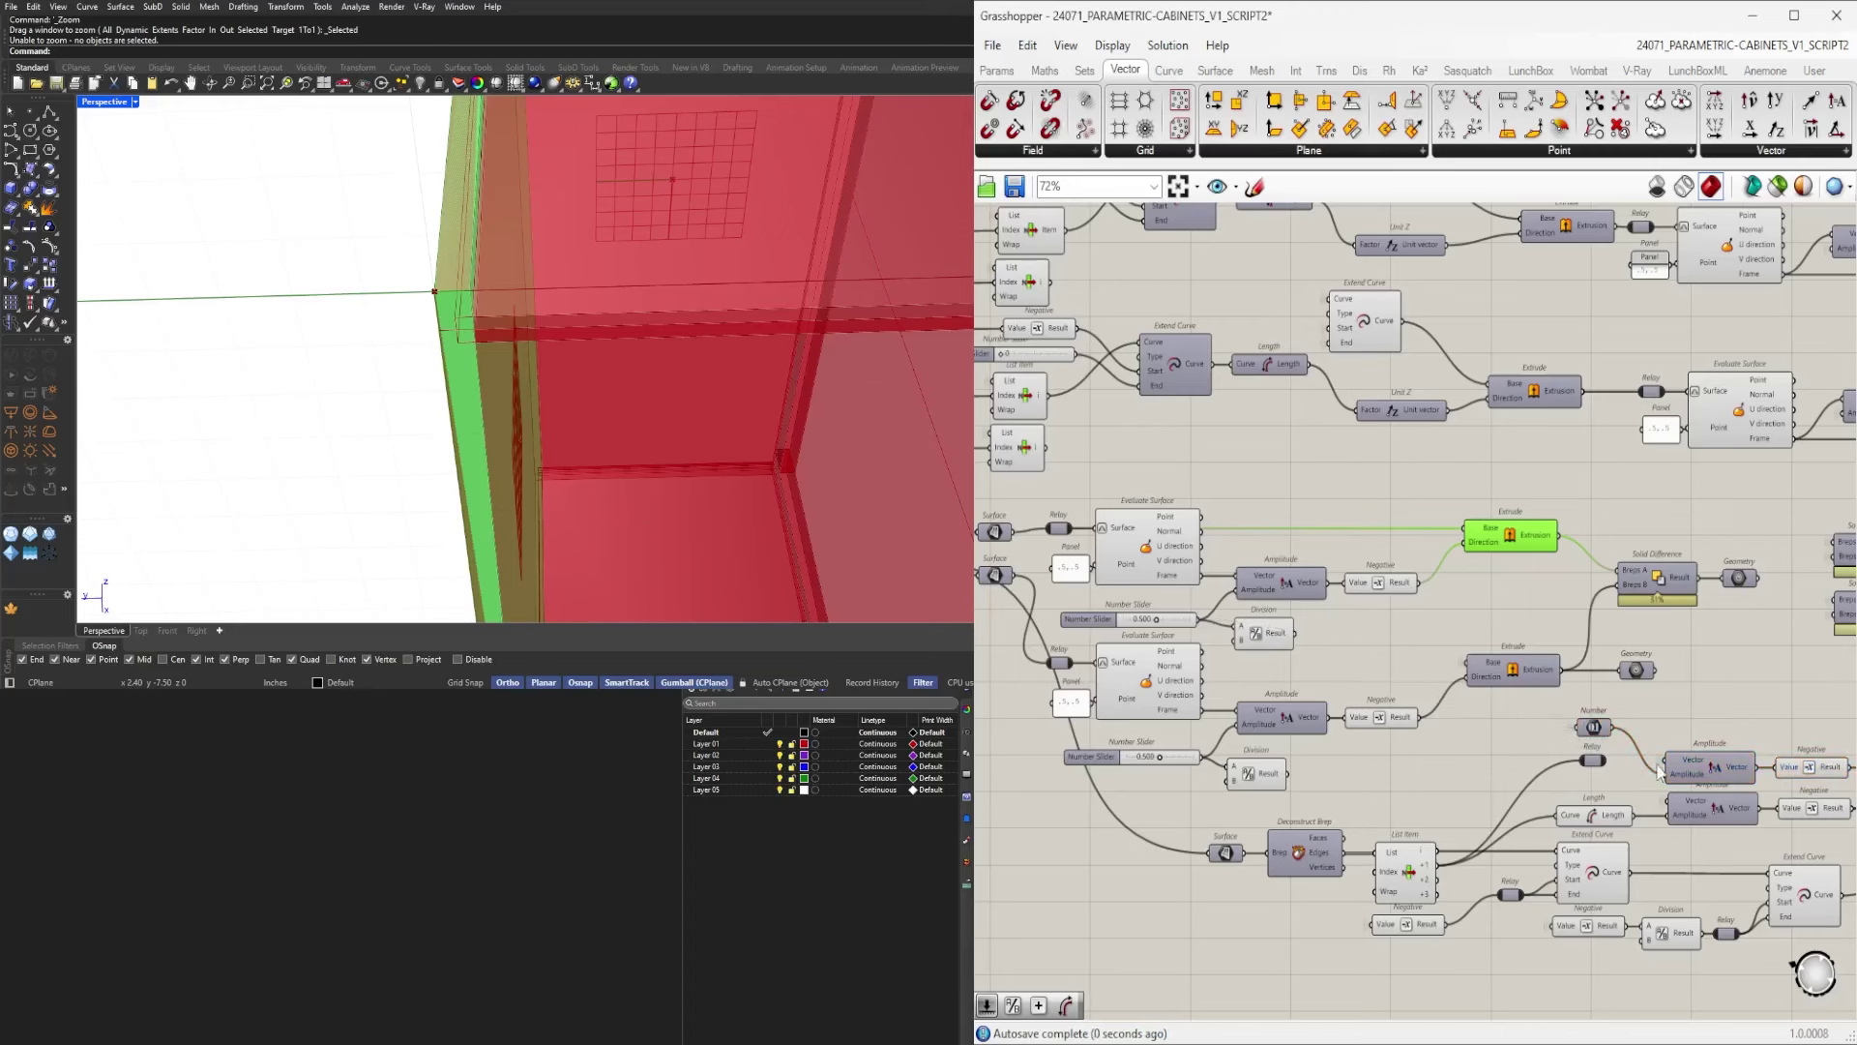
Move the bottom panel's Extrude clear of the Subtraction and wire the Subtraction's Result into its Direction input.
right_drag(1768, 762, 1461, 724)
click(1674, 697)
click(1746, 767)
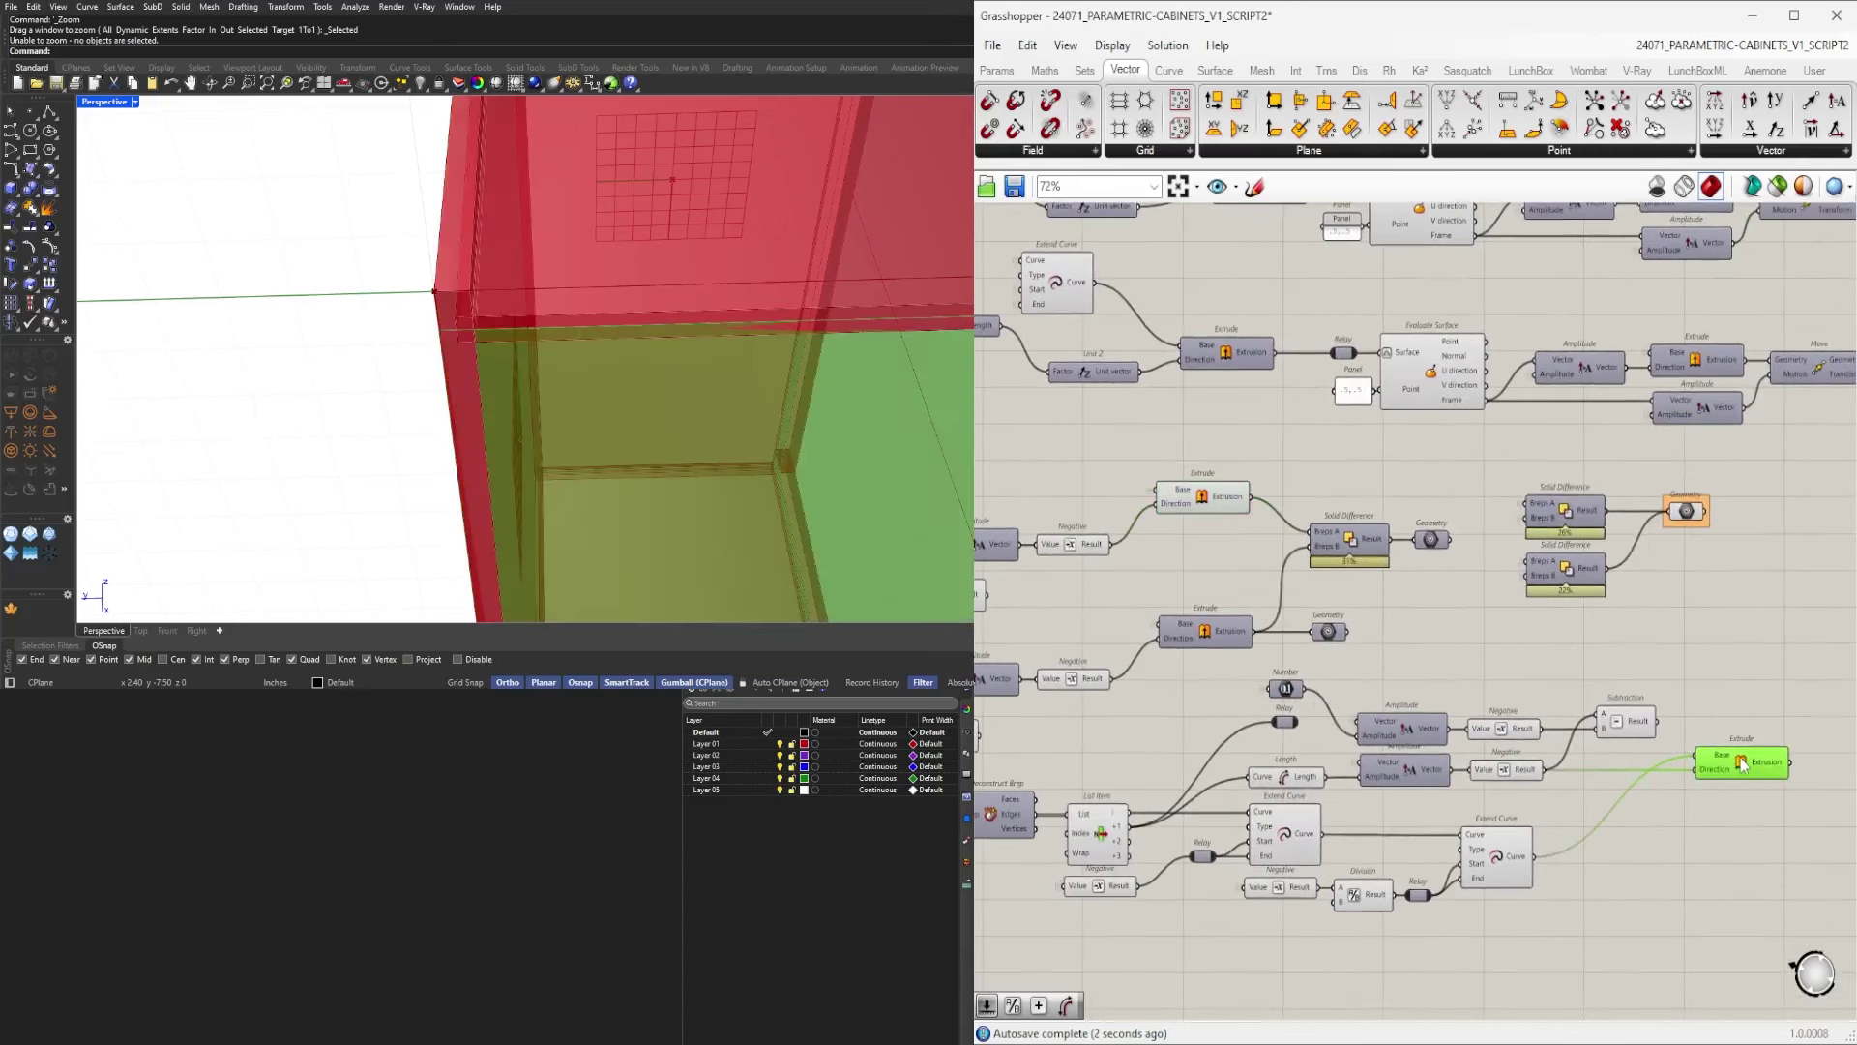
click(1635, 720)
scroll(1642, 730, up, 2)
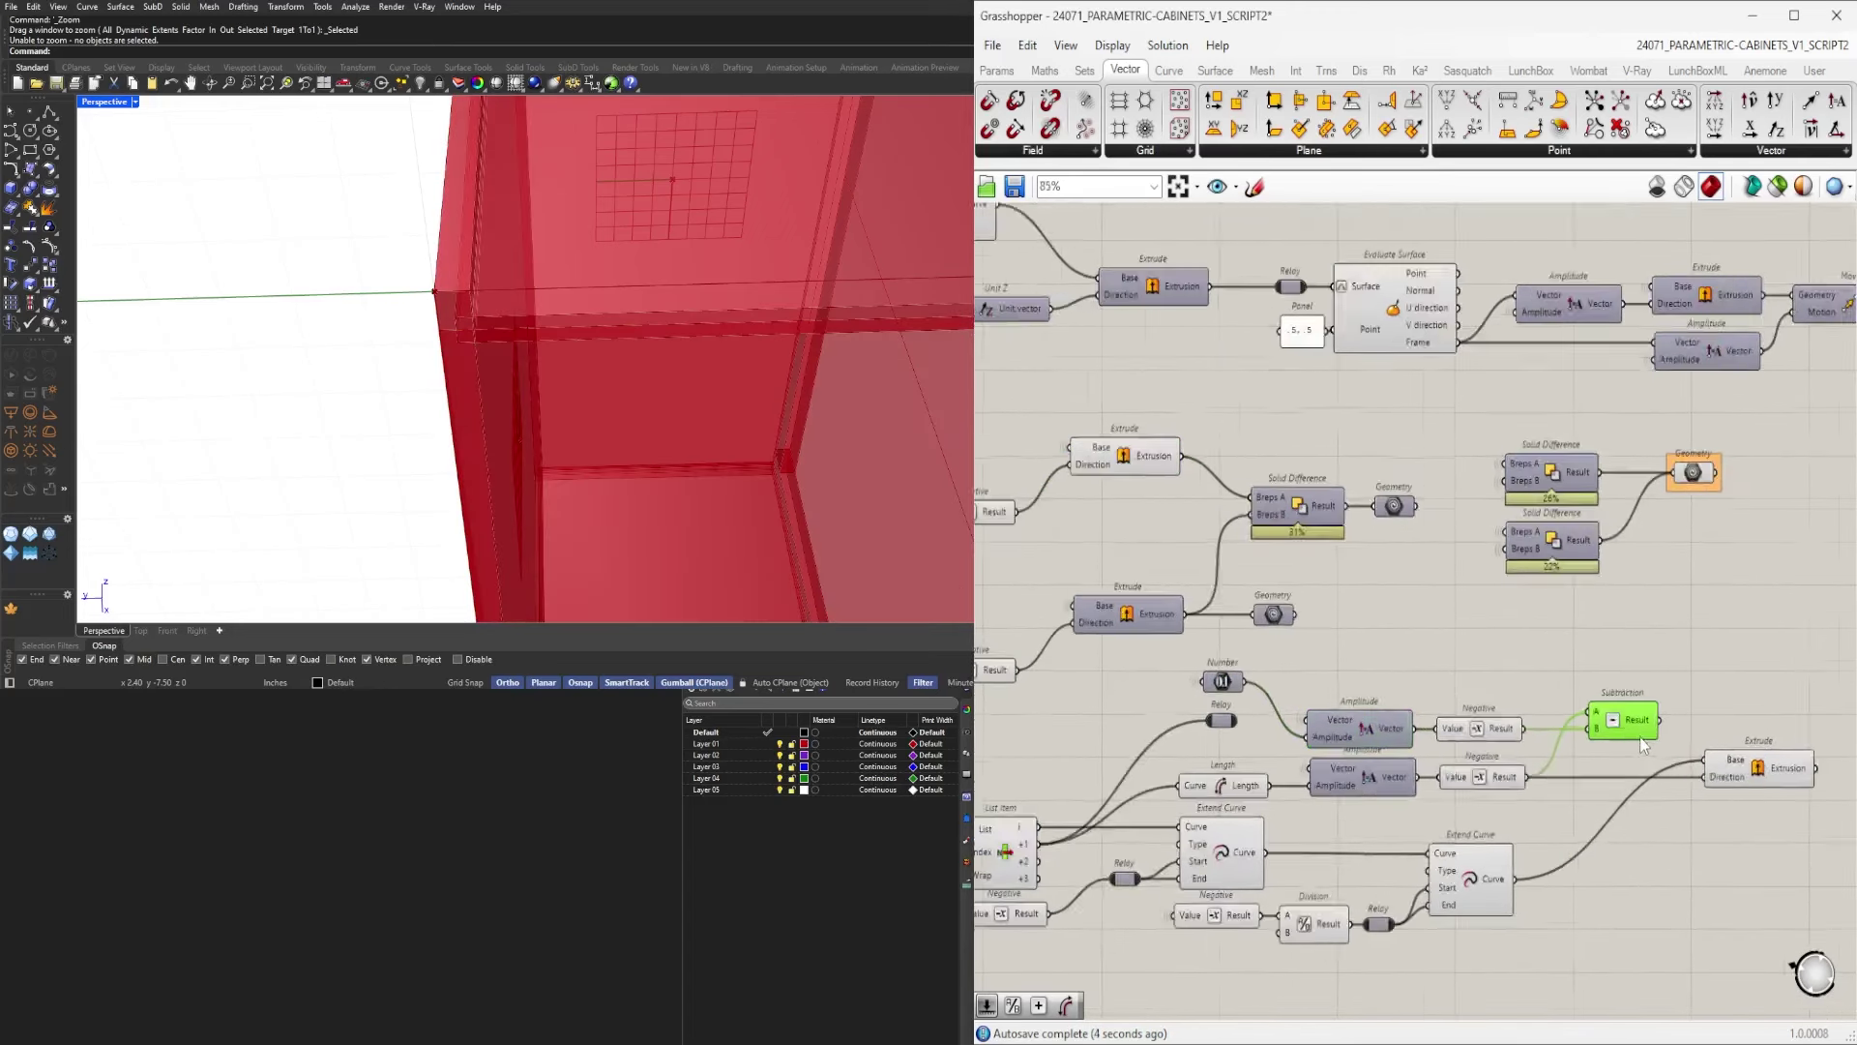
drag(1763, 768, 1783, 805)
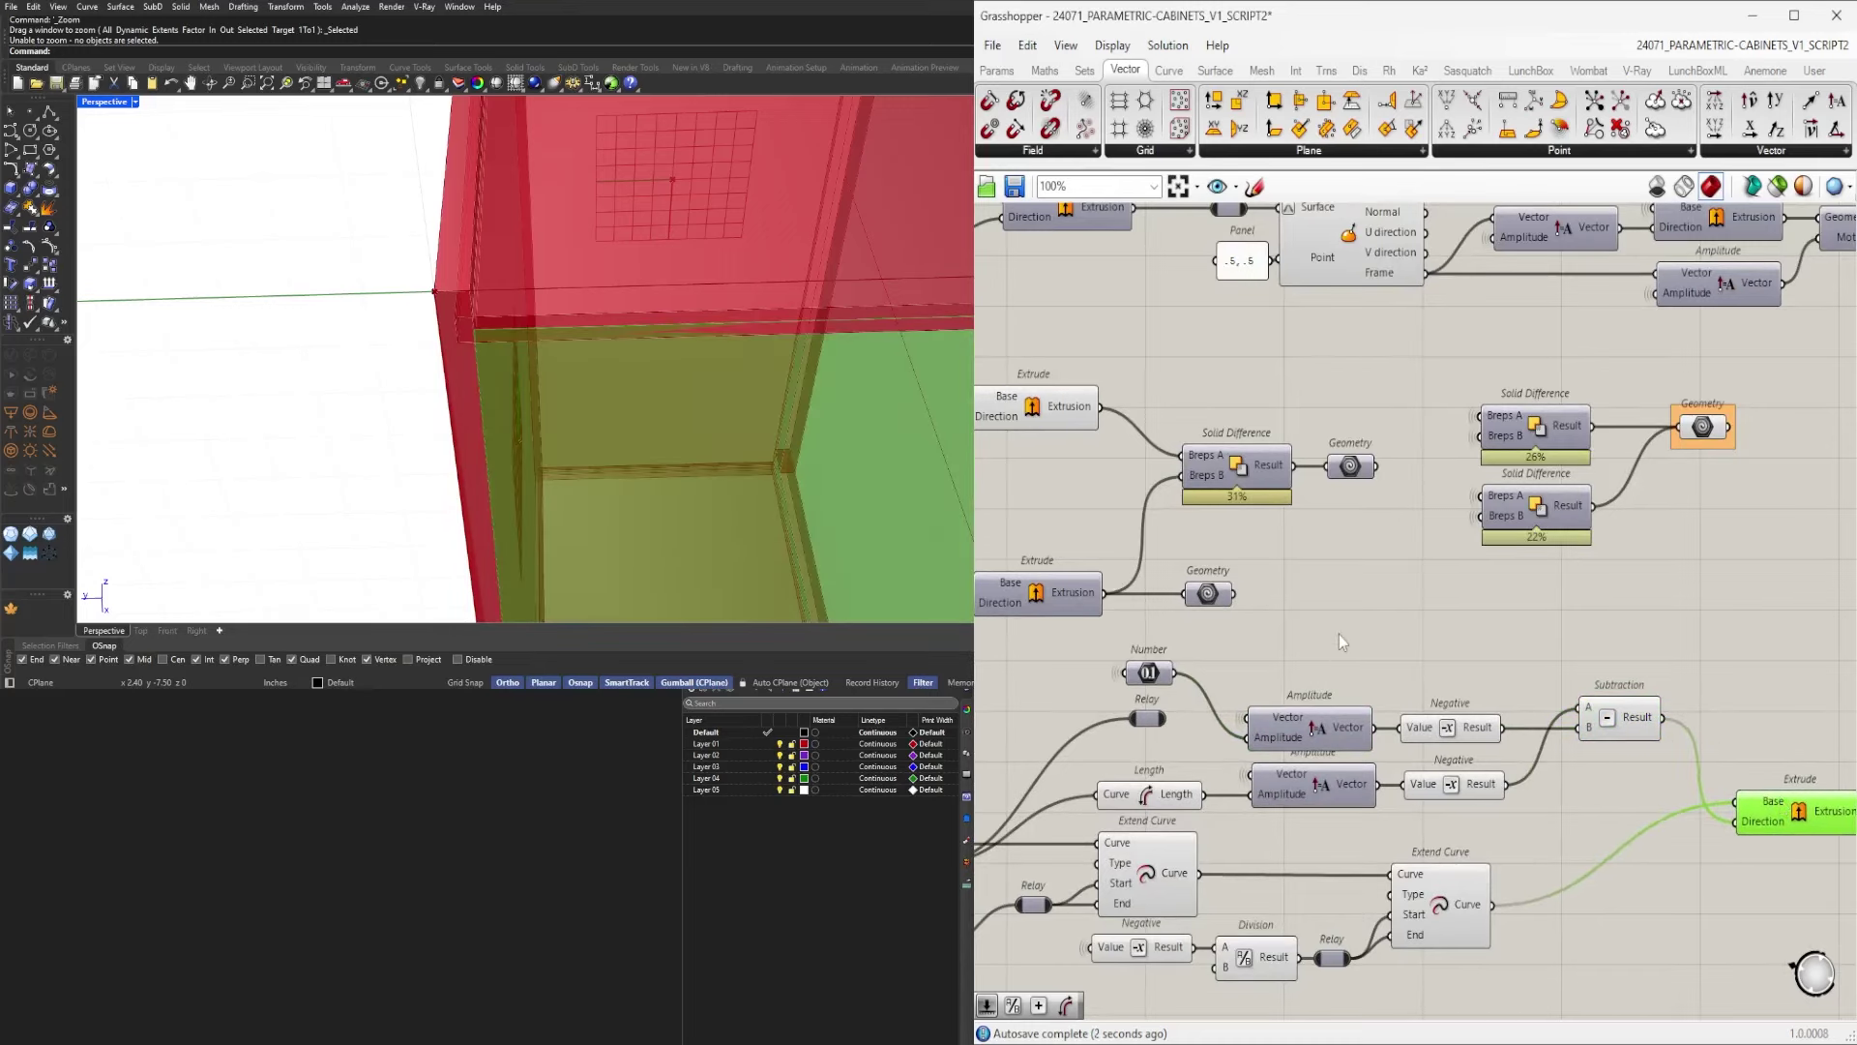
Trace the Number parameter's hidden input wire back to its thickness slider.
right_drag(1195, 689, 1642, 721)
click(1275, 634)
scroll(1273, 633, down, 2)
scroll(1157, 538, up, 1)
right_drag(1354, 639, 1165, 586)
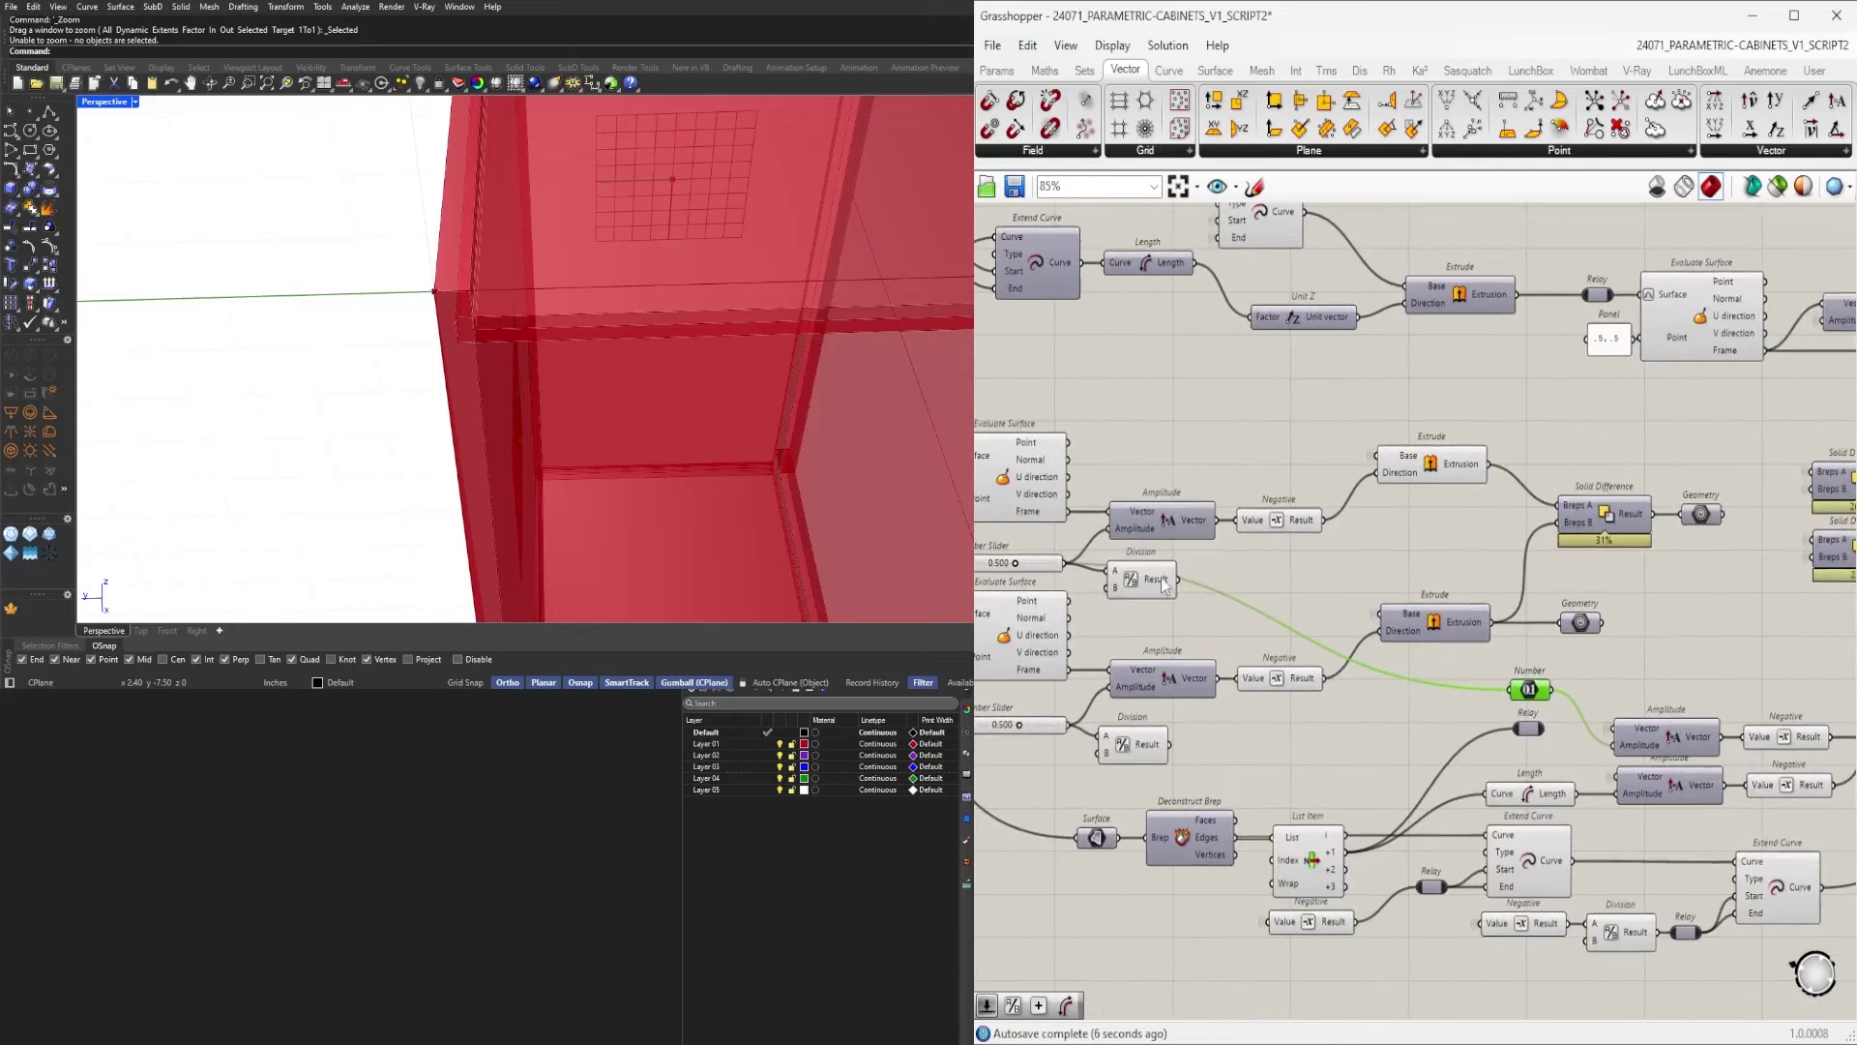
drag(1509, 693, 1512, 692)
click(1633, 681)
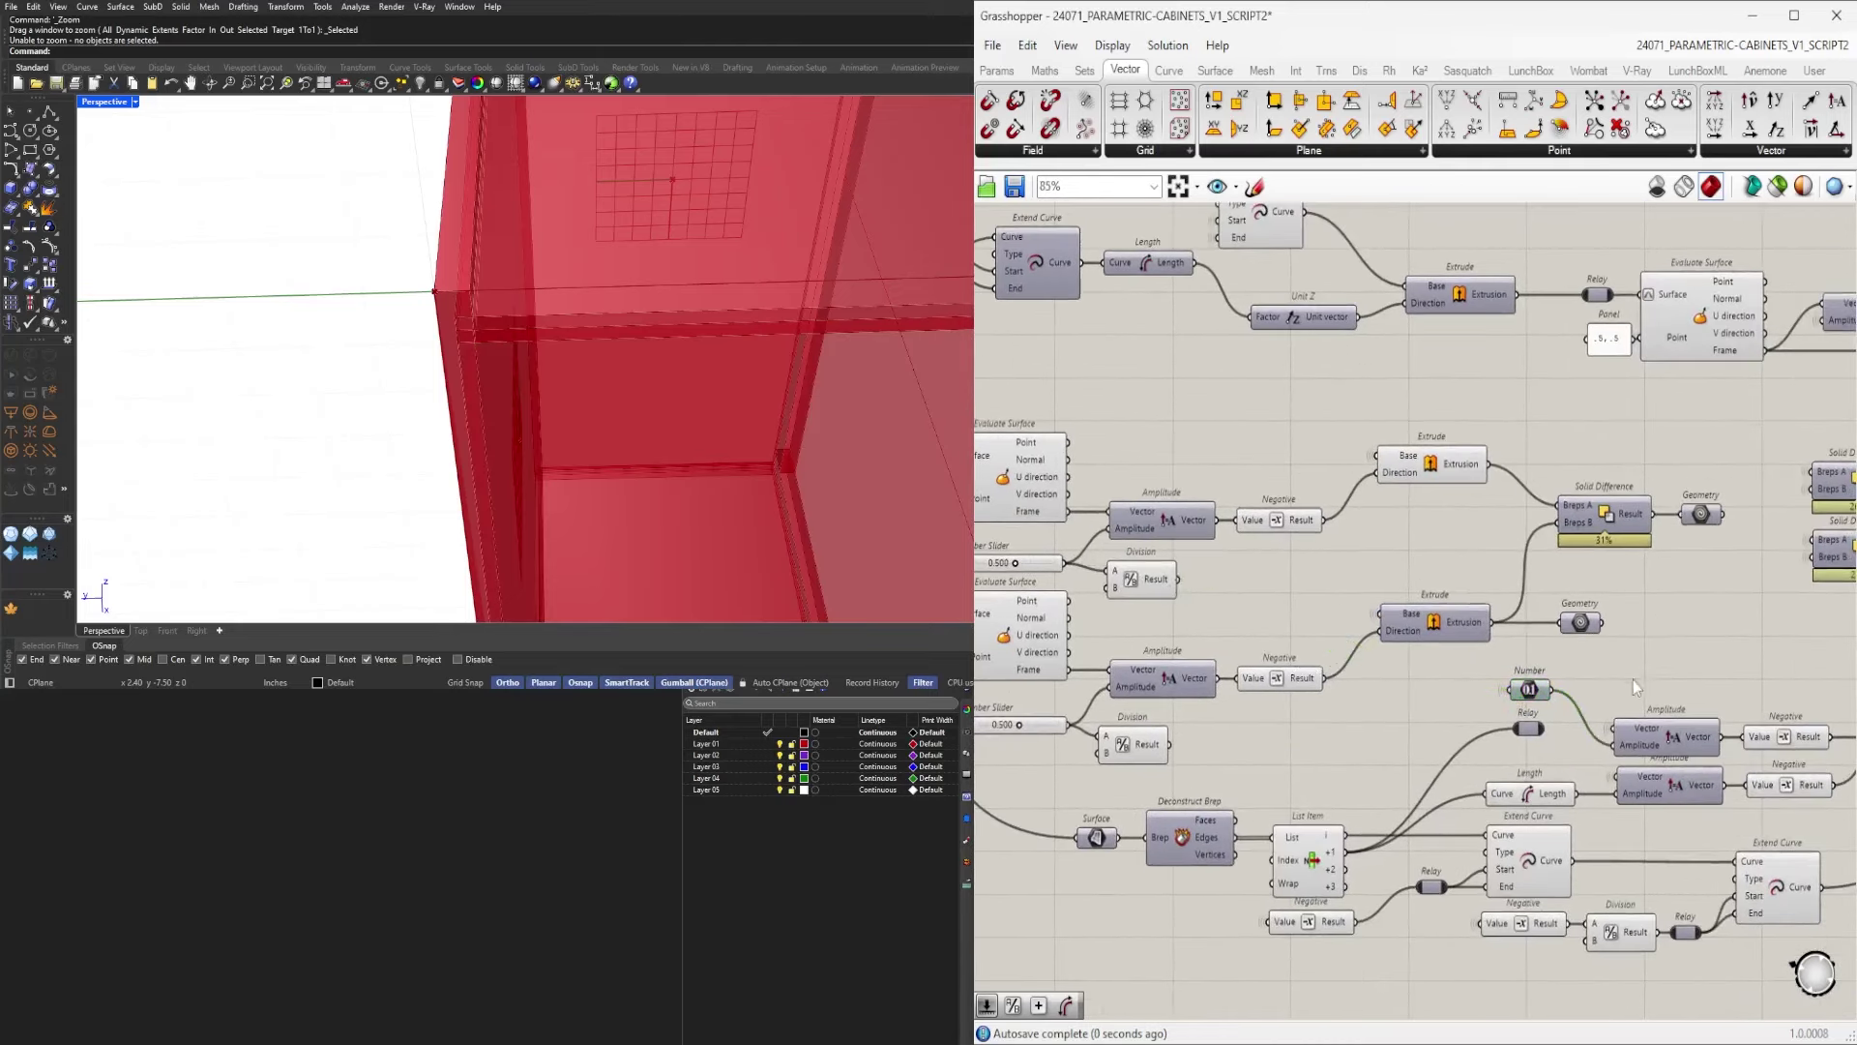
Highlight the bottom panel's Extrude and examine its depth against the cabinet's front and back corners.
scroll(1548, 685, up, 4)
right_drag(1657, 684, 1316, 655)
scroll(1316, 655, down, 2)
right_drag(1652, 719, 1139, 594)
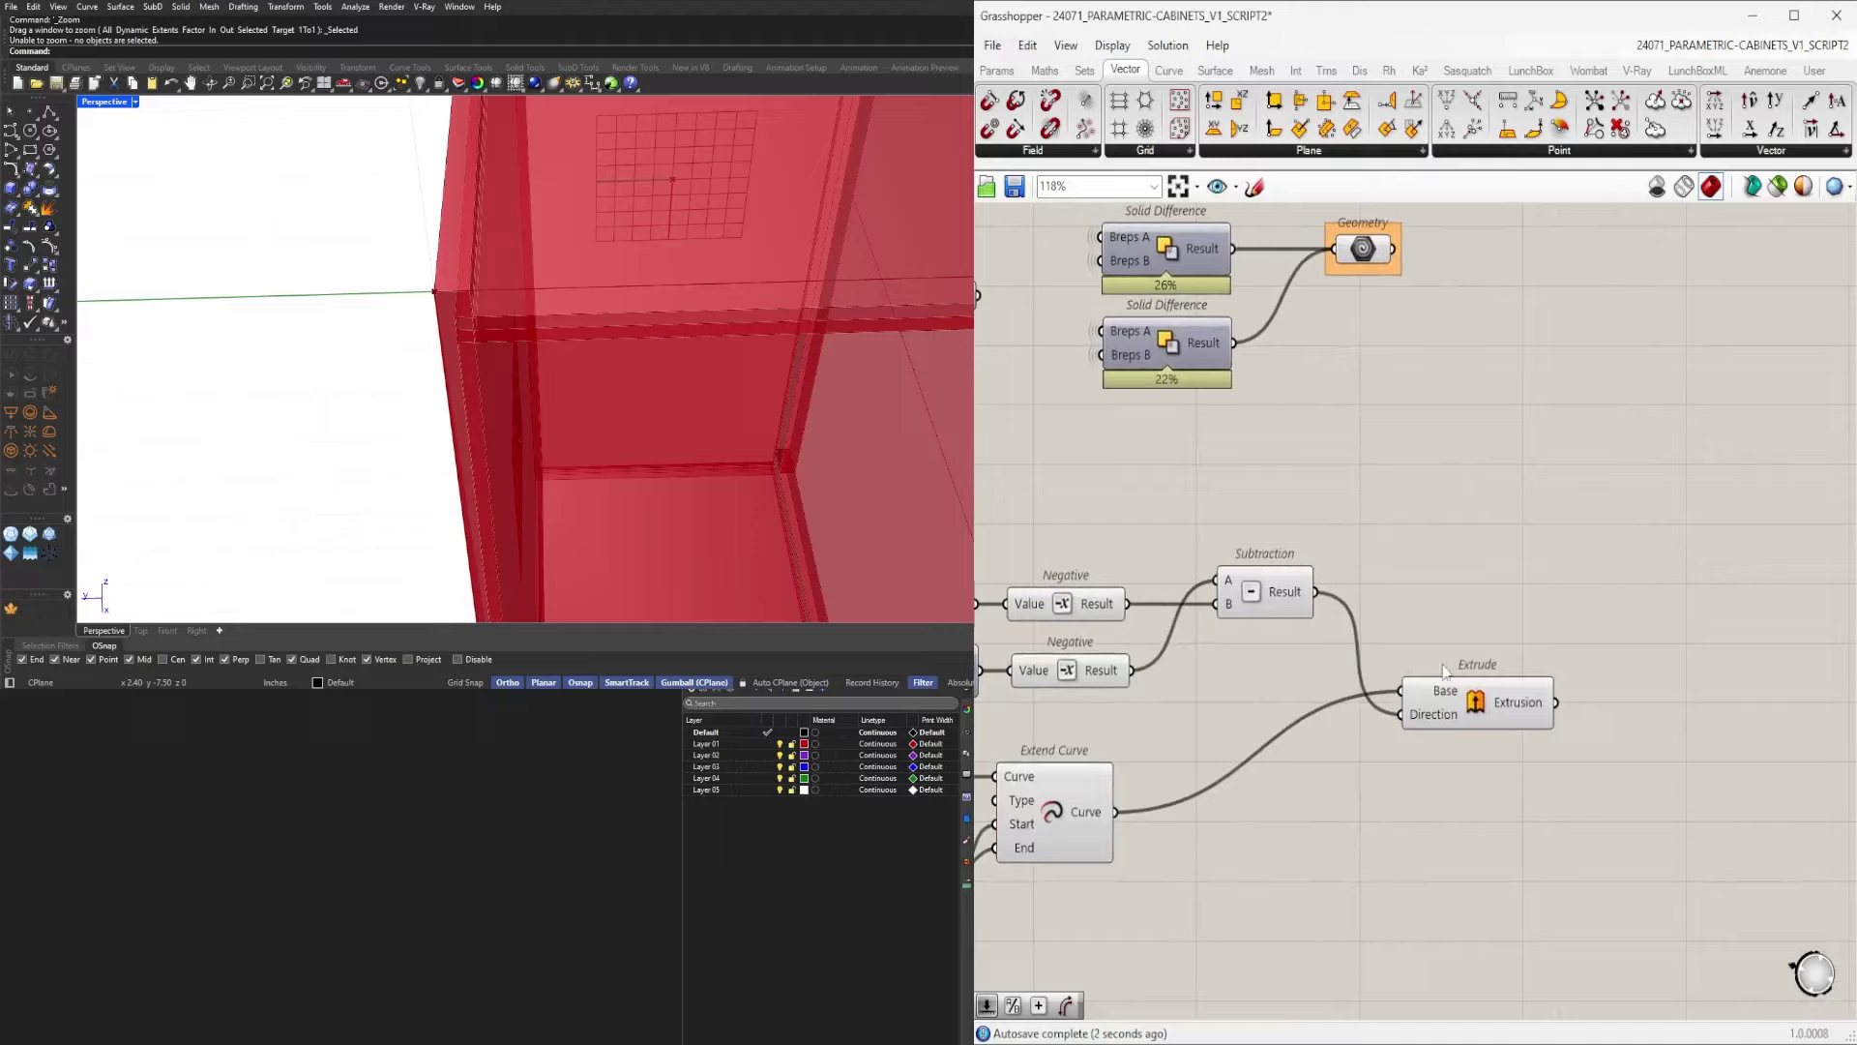
click(1477, 701)
right_drag(465, 377, 506, 564)
scroll(617, 546, up, 3)
right_drag(618, 548, 936, 253)
scroll(858, 356, up, 5)
scroll(858, 356, down, 5)
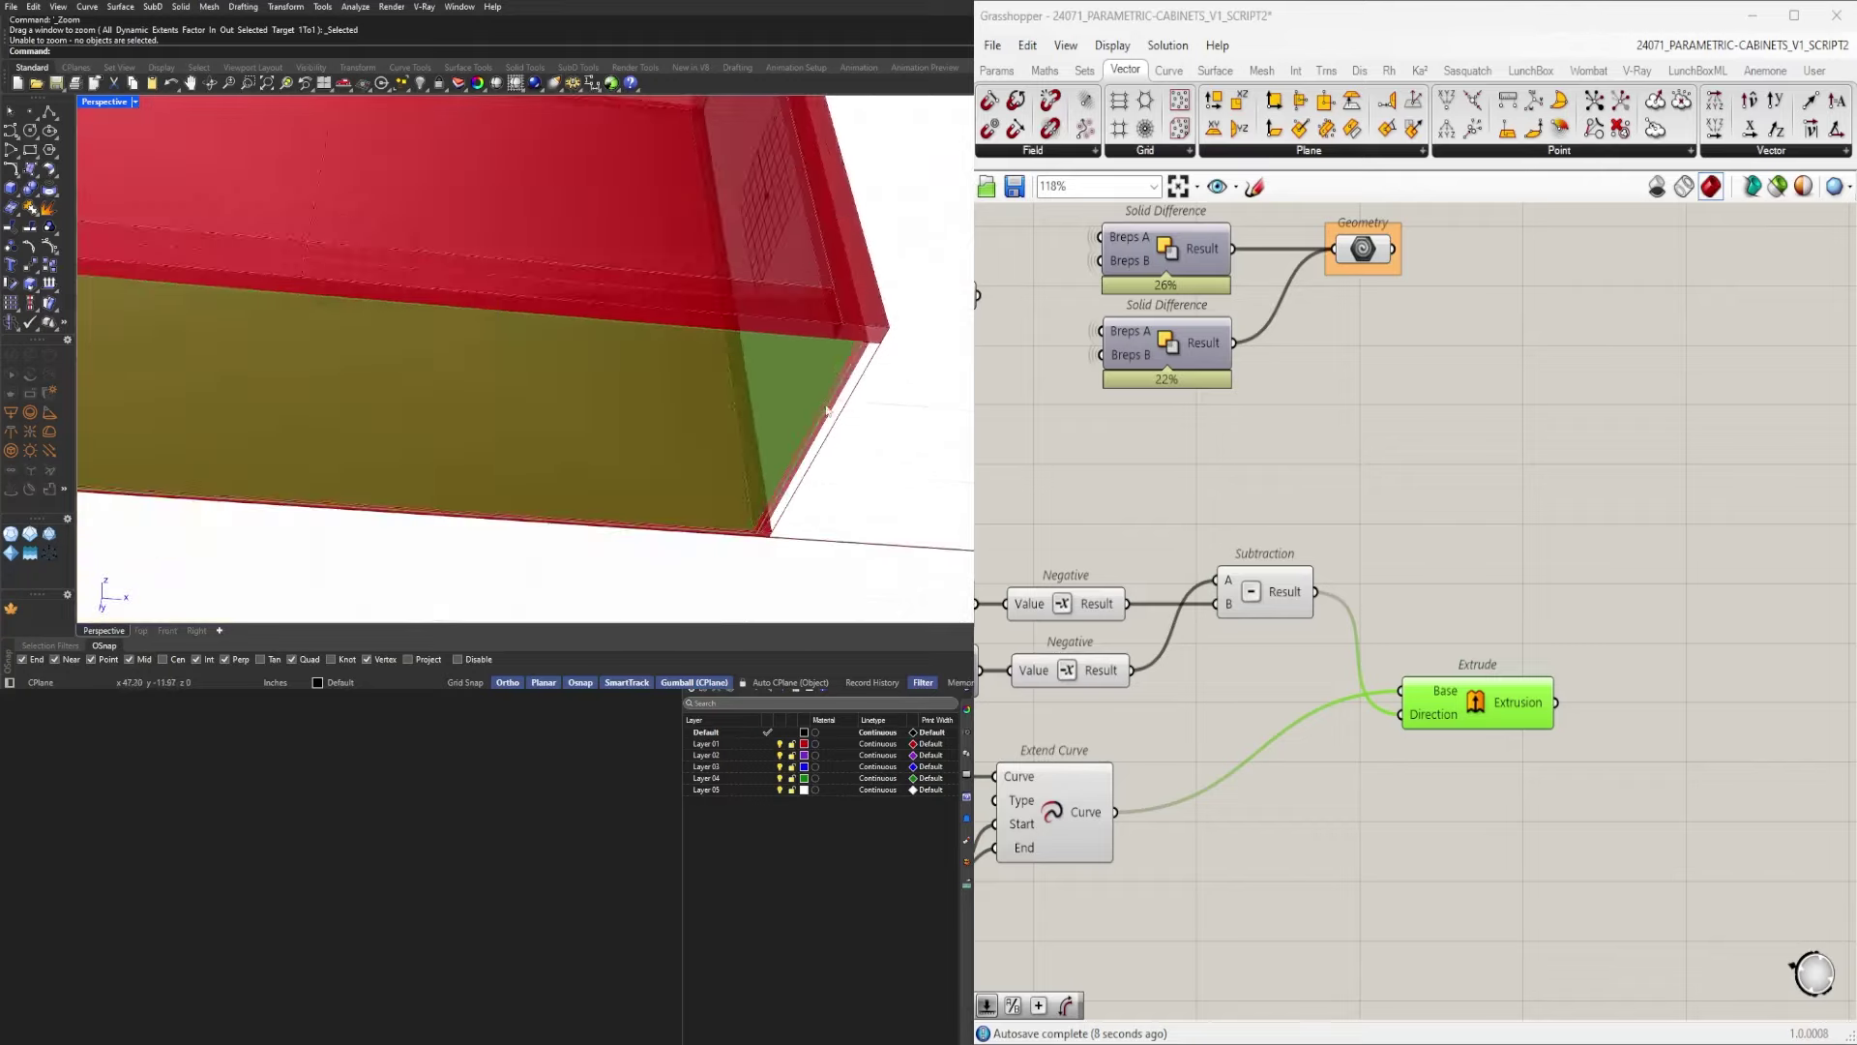
right_drag(716, 373, 924, 513)
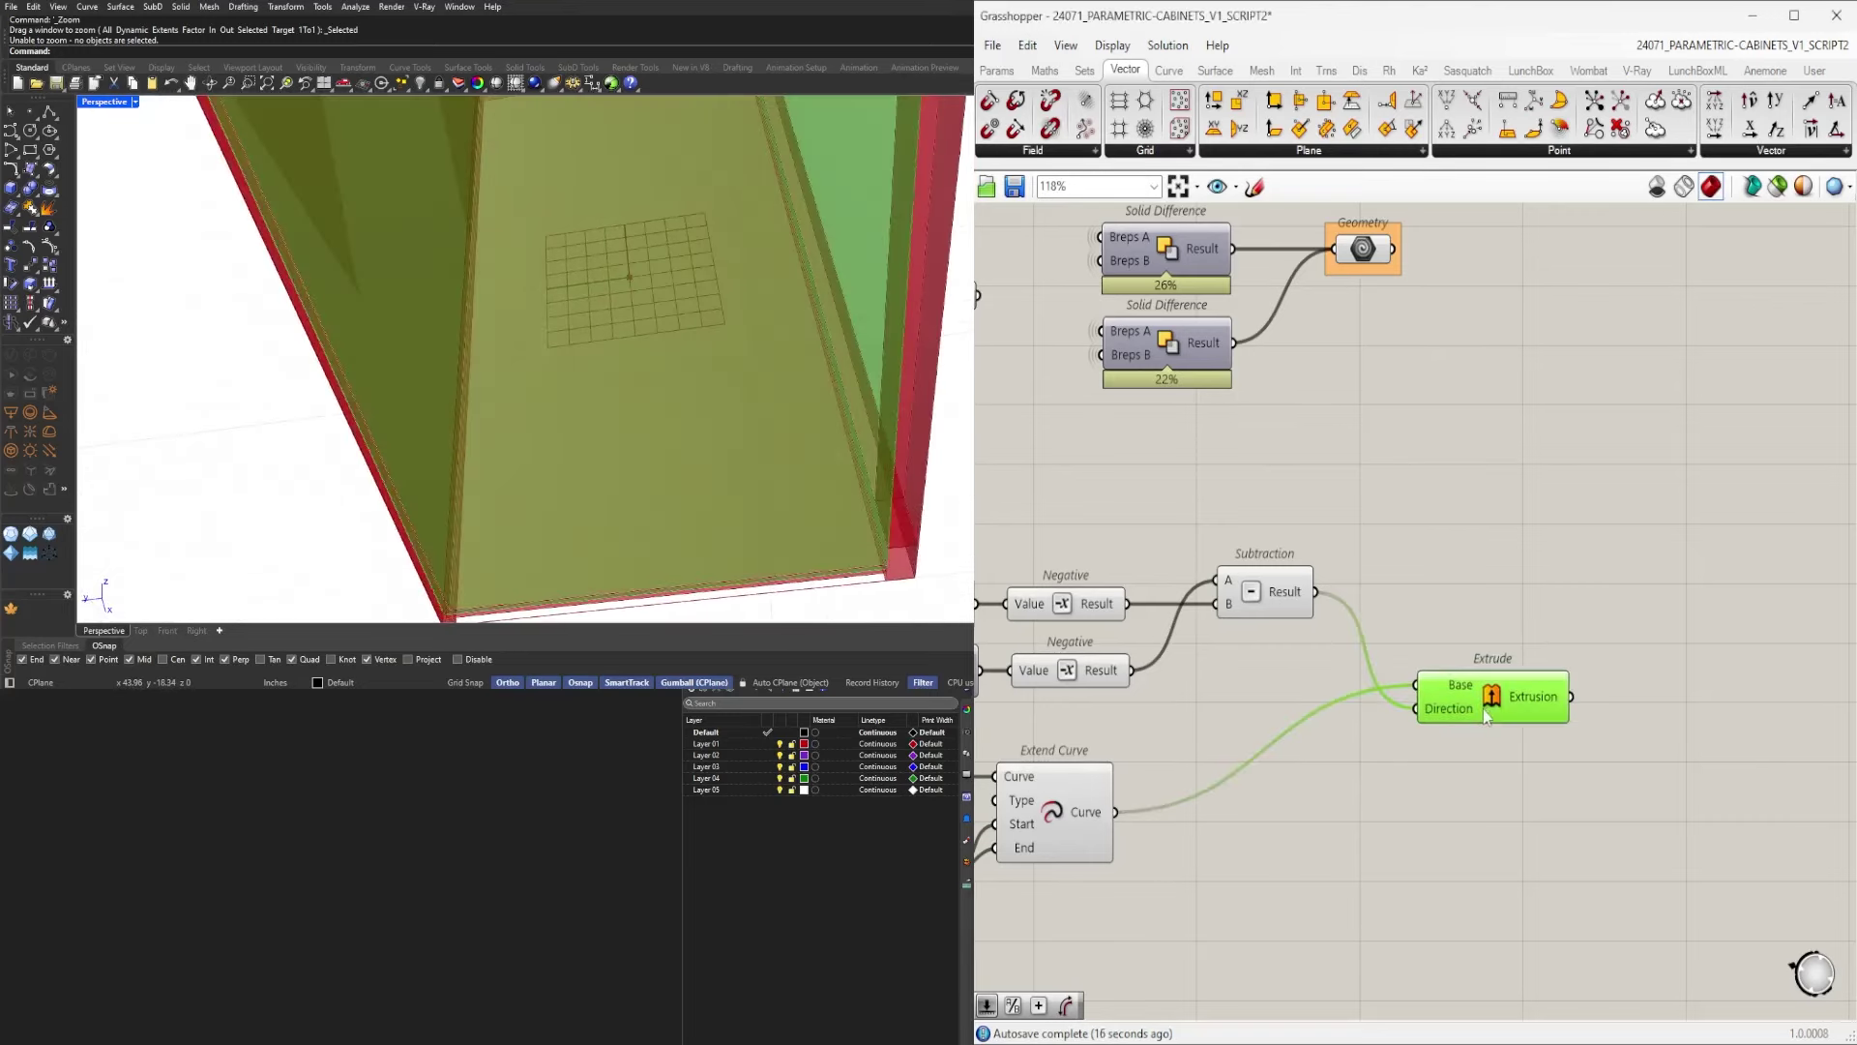
Add a Move component and wire the bottom panel's Extrusion into its Geometry input.
scroll(1482, 714, down, 2)
click(1280, 745)
right_drag(639, 511, 753, 489)
double_click(1522, 750)
text(mo)
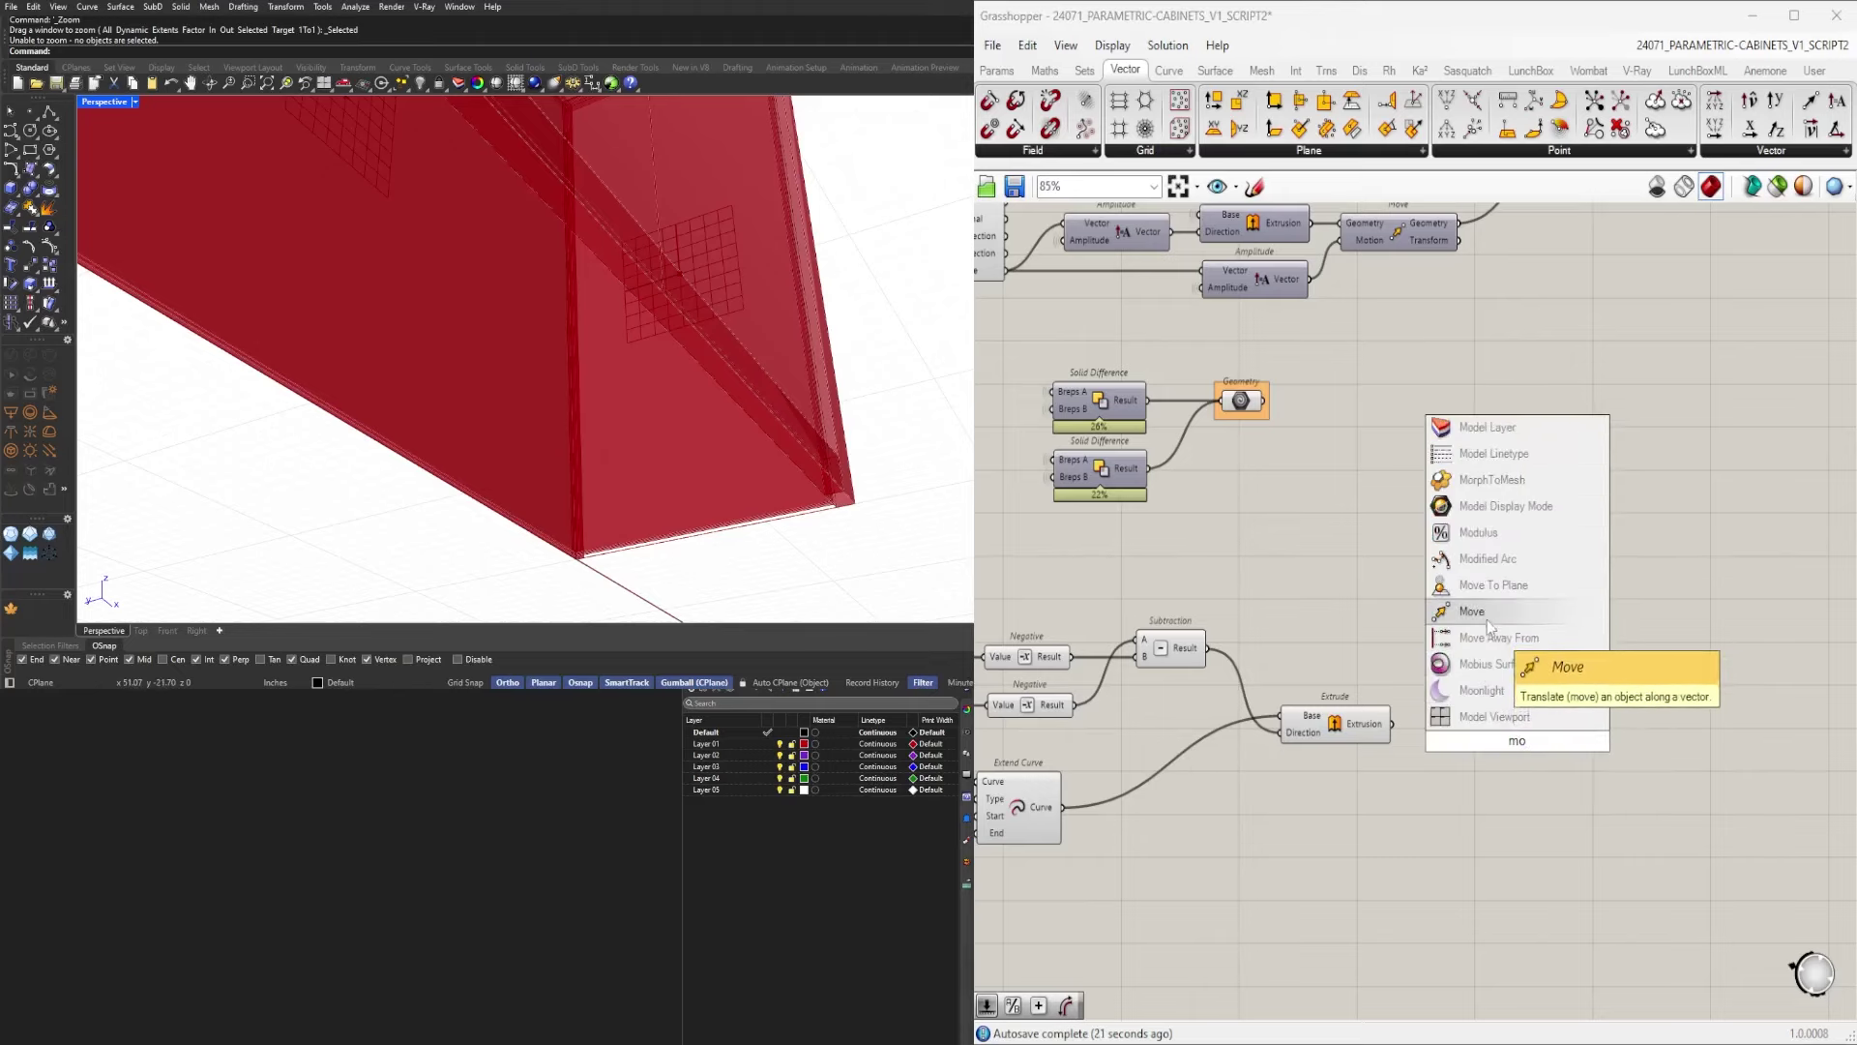
click(1471, 611)
scroll(1412, 701, up, 2)
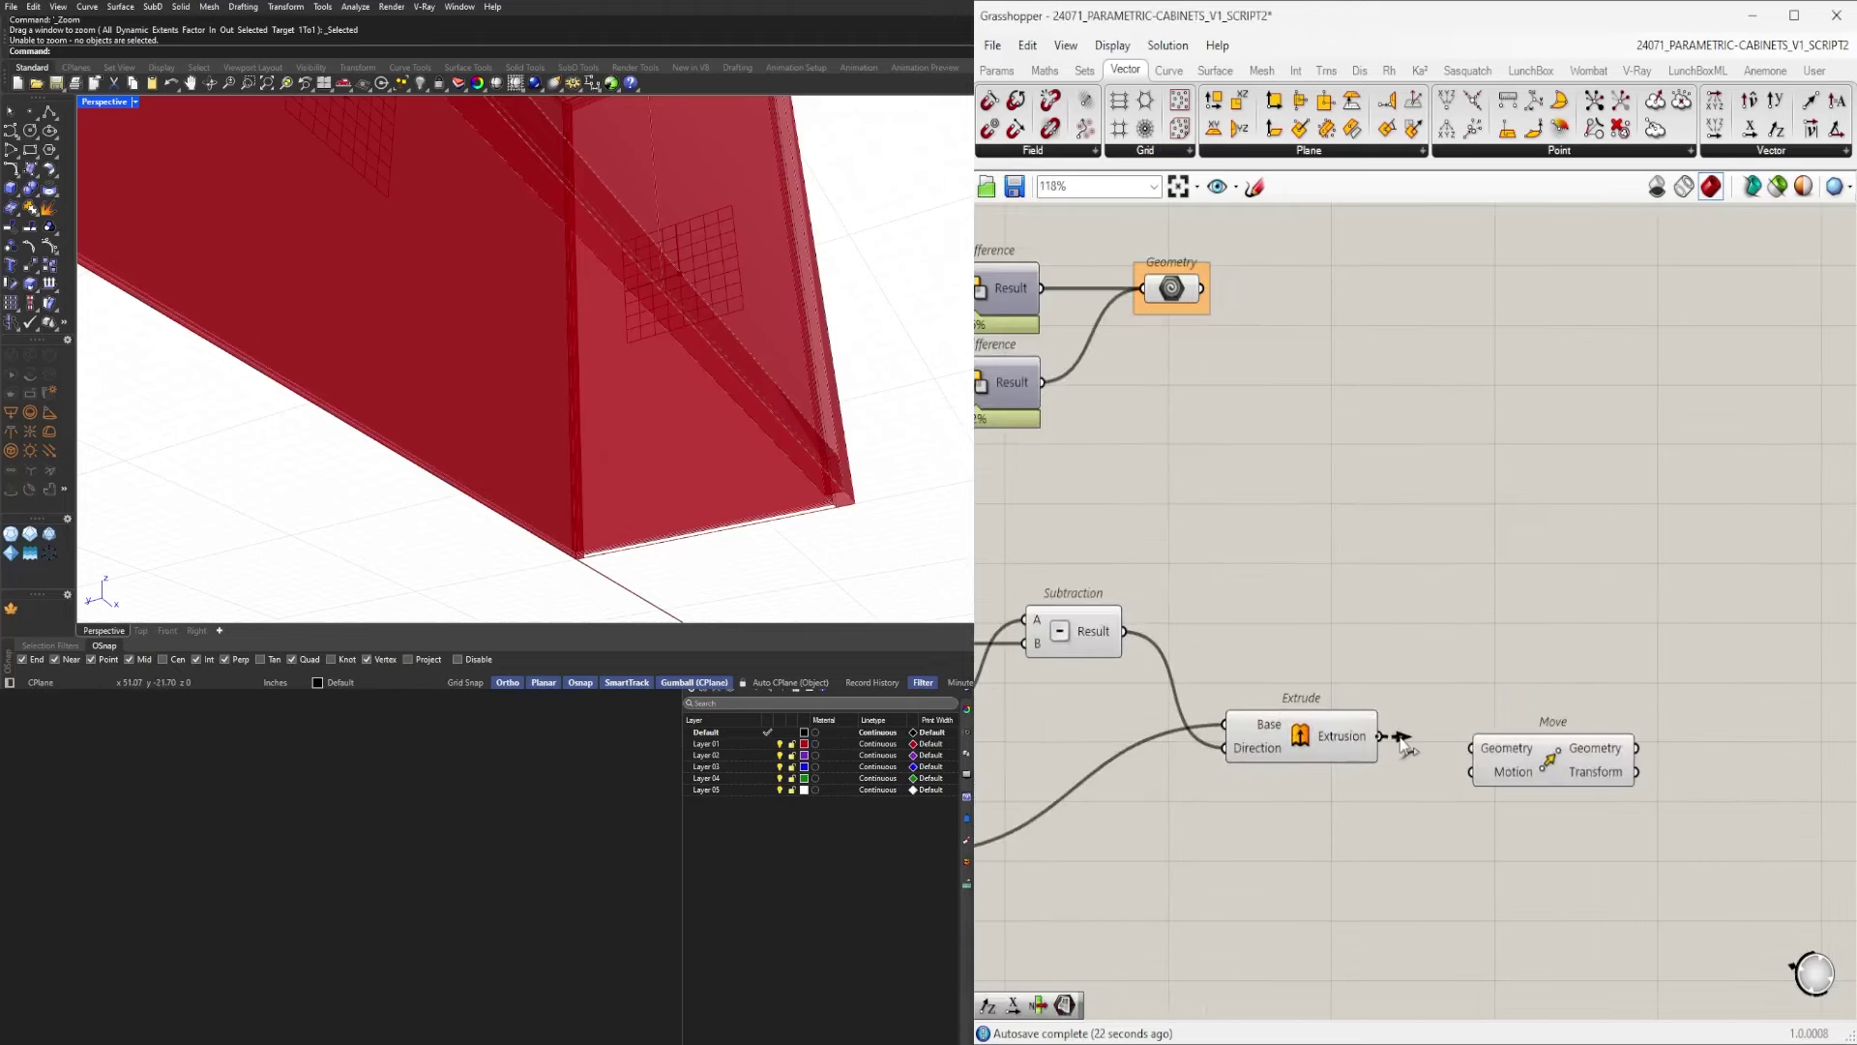
drag(1405, 744, 1472, 748)
Add a Unit Z component and wire its Unit vector into the Move's Motion input.
double_click(1335, 805)
text(z)
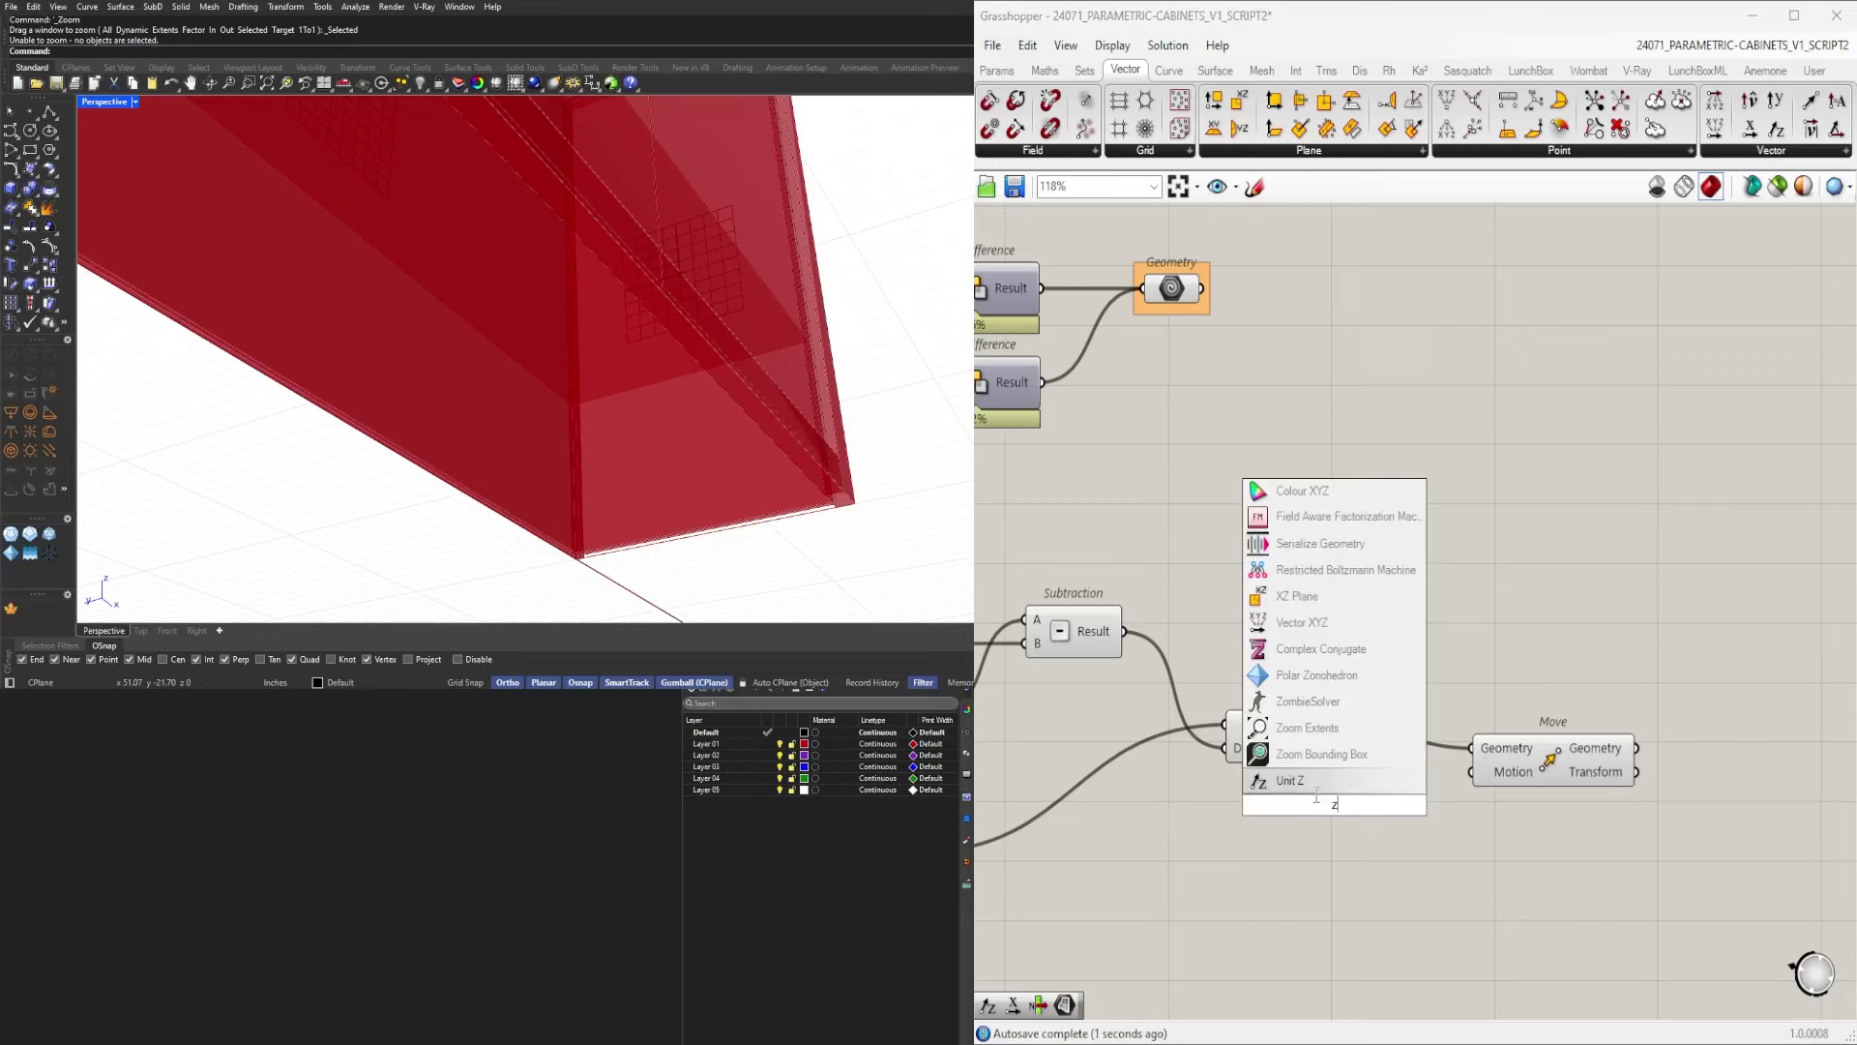
click(1325, 781)
drag(1355, 806, 1325, 823)
drag(1471, 795, 1472, 771)
drag(1511, 774, 1460, 837)
Add a 2.50 number slider for the Unit Z's Factor and place it beside that component.
right_drag(1121, 893, 1281, 853)
double_click(1279, 854)
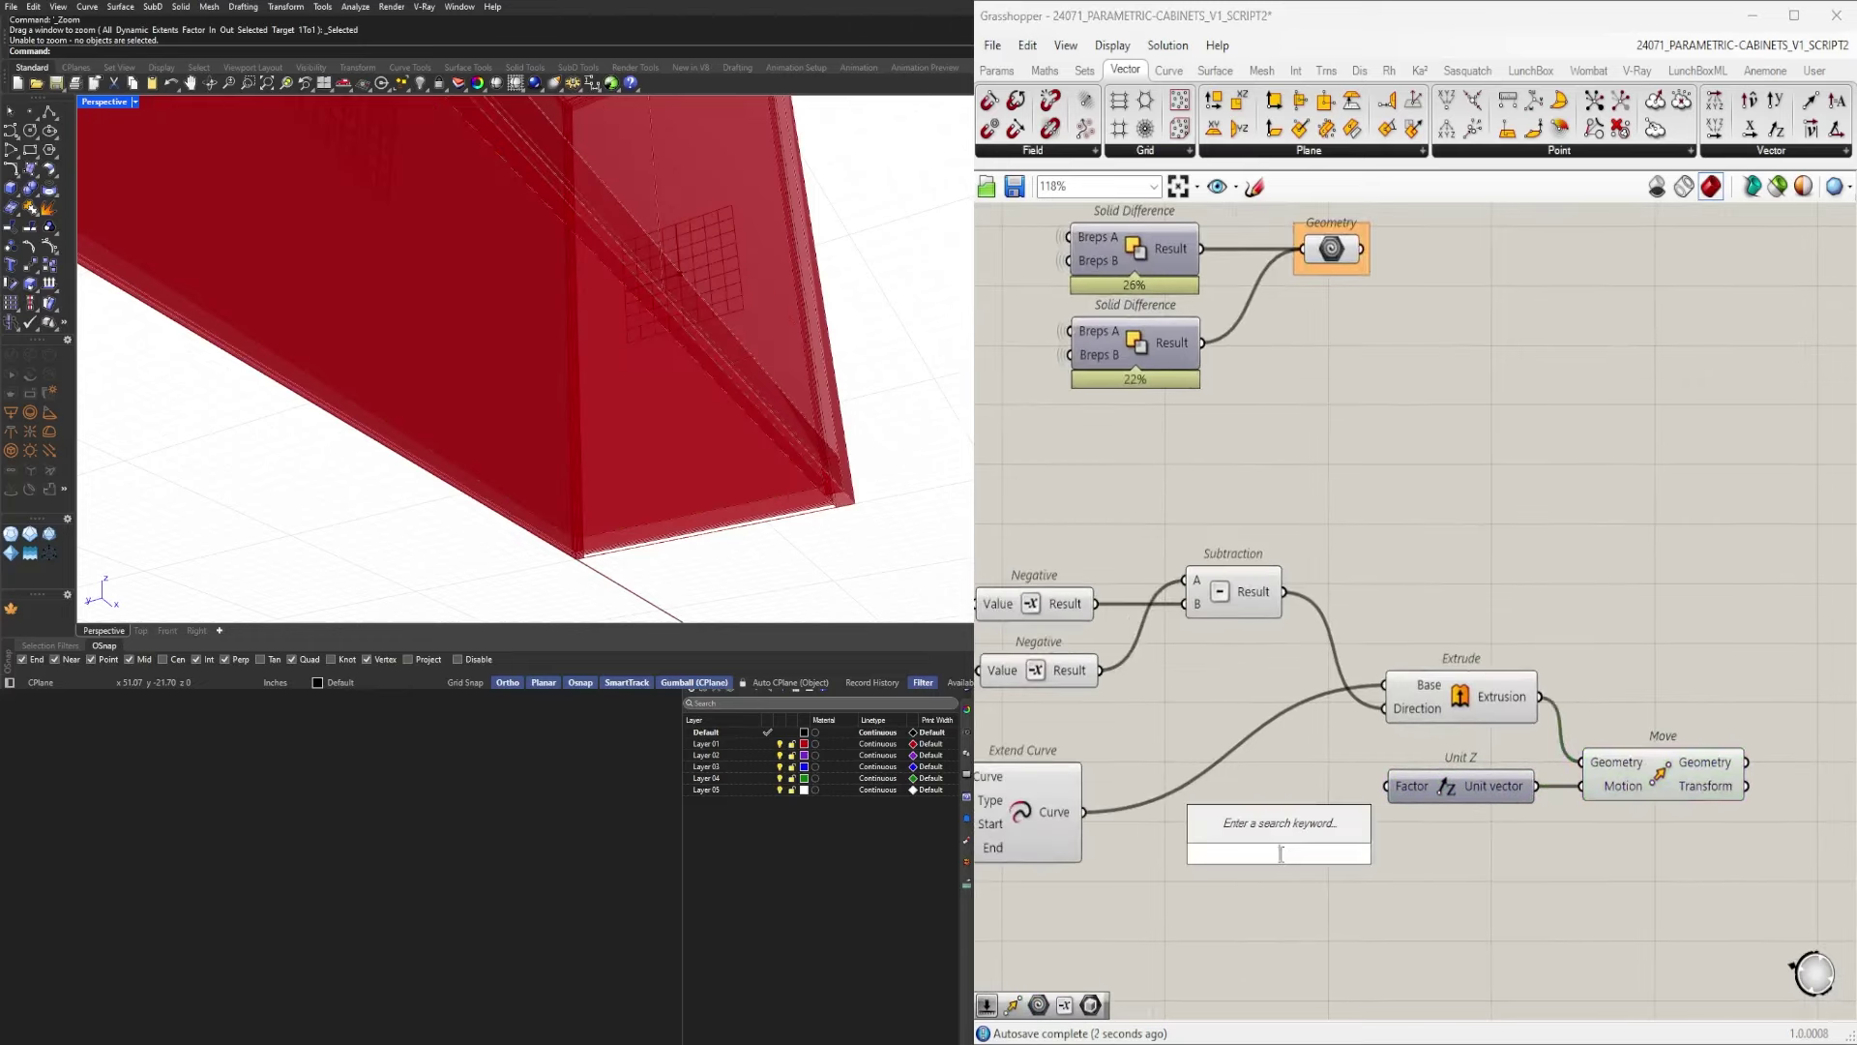
text(2.5)
key(Return)
scroll(1321, 841, up, 3)
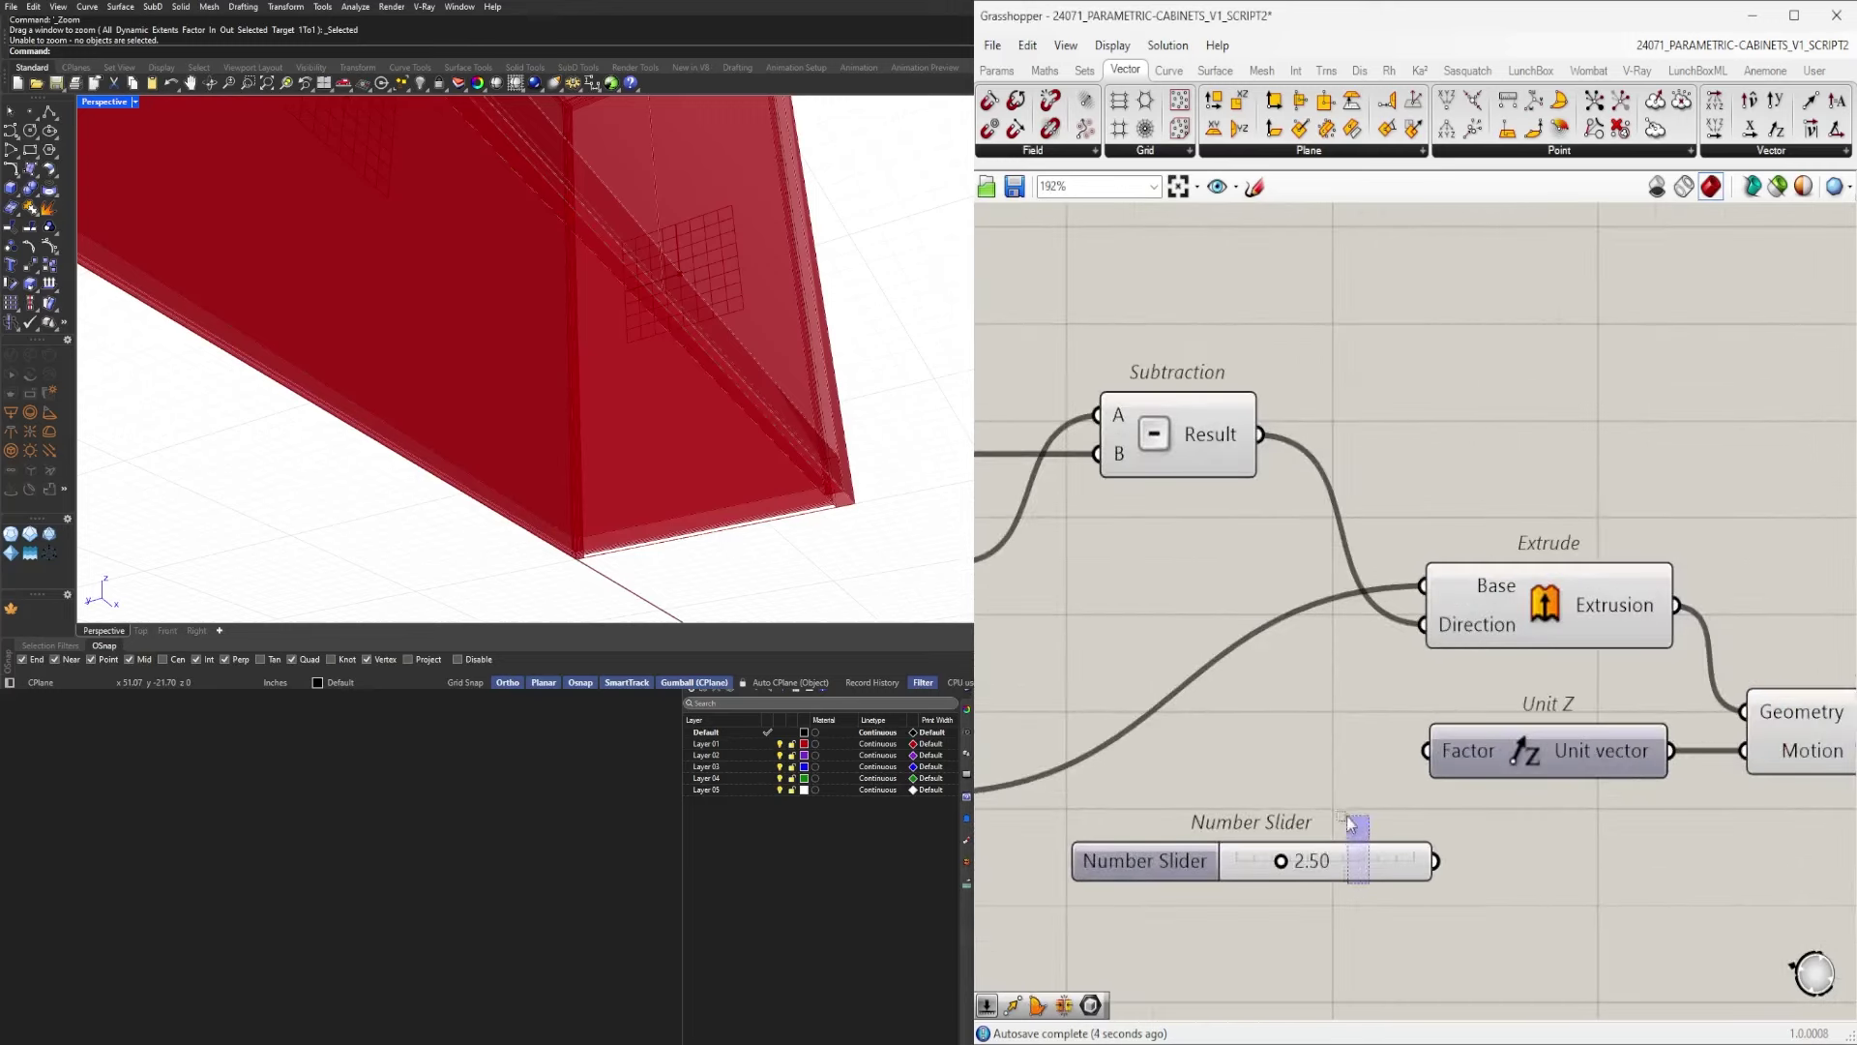
drag(1411, 870, 1375, 763)
scroll(1414, 761, down, 4)
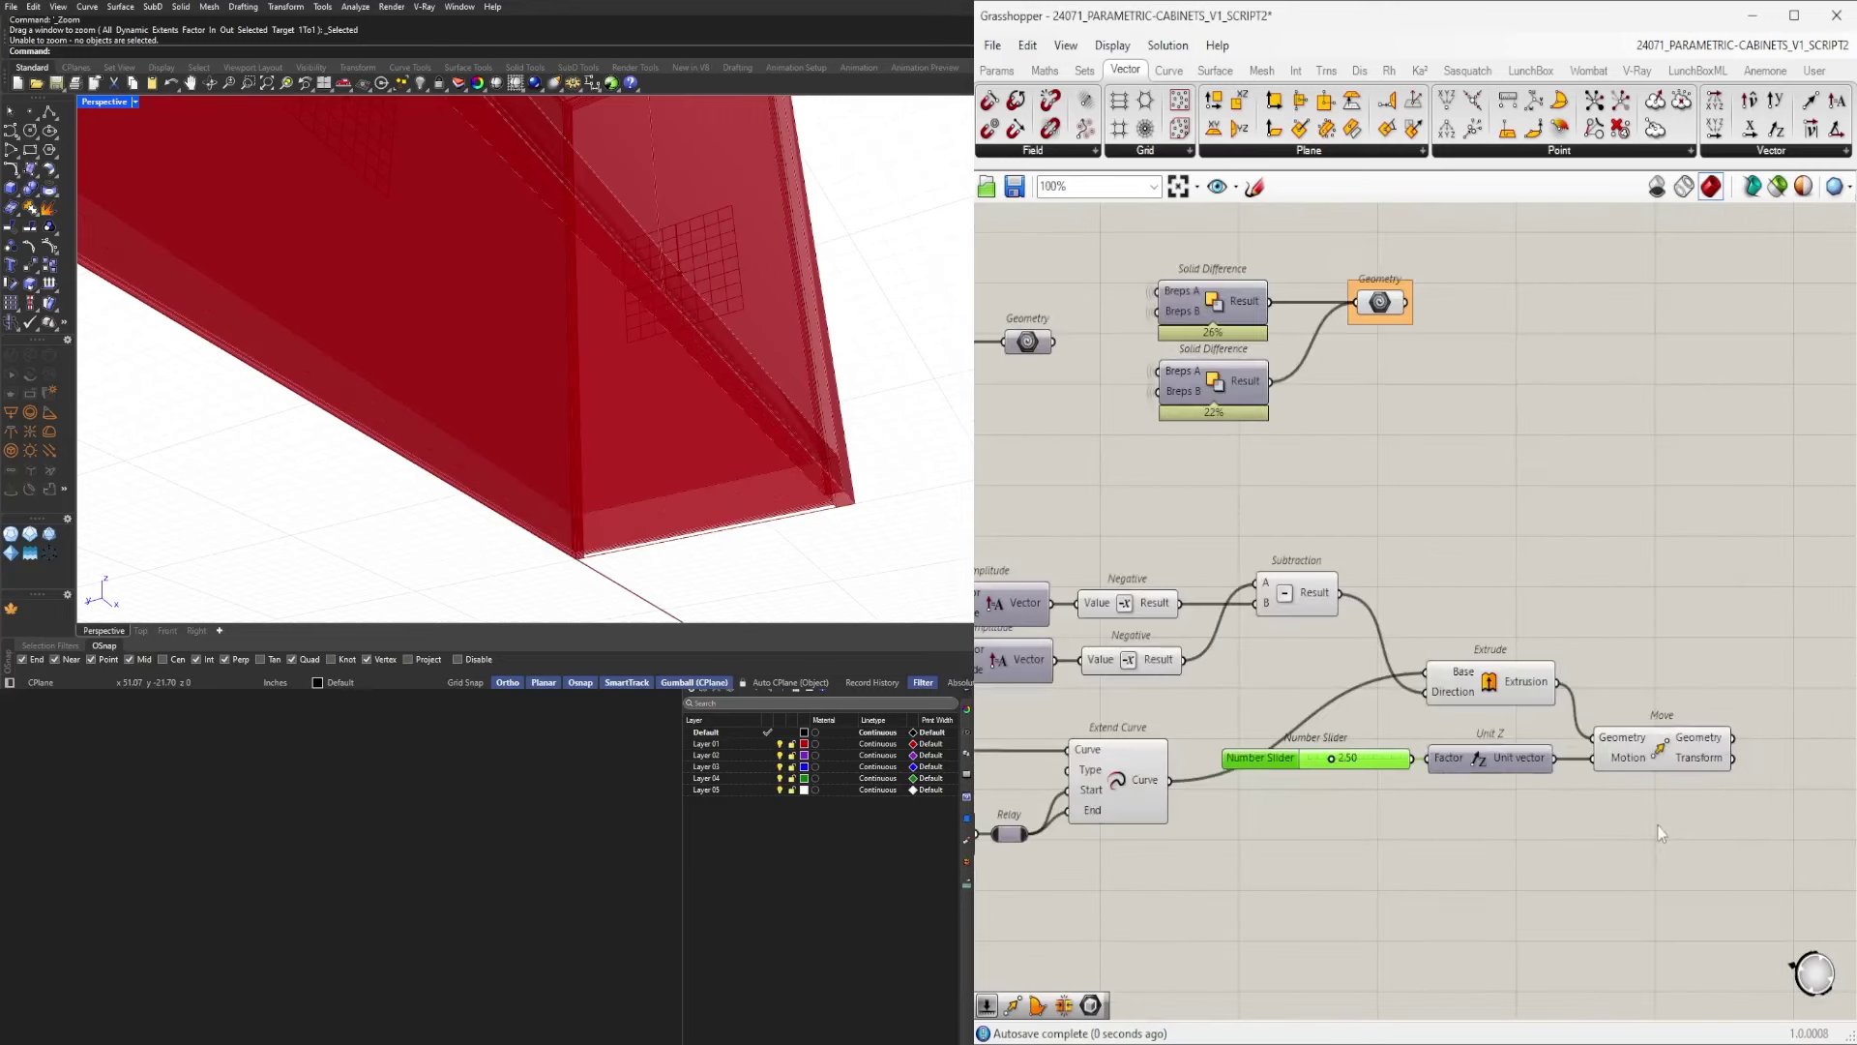
Shift the slider, Unit Z, Extrude and Move together away from the Subtraction and check the moved bottom panel.
drag(1773, 847, 1477, 797)
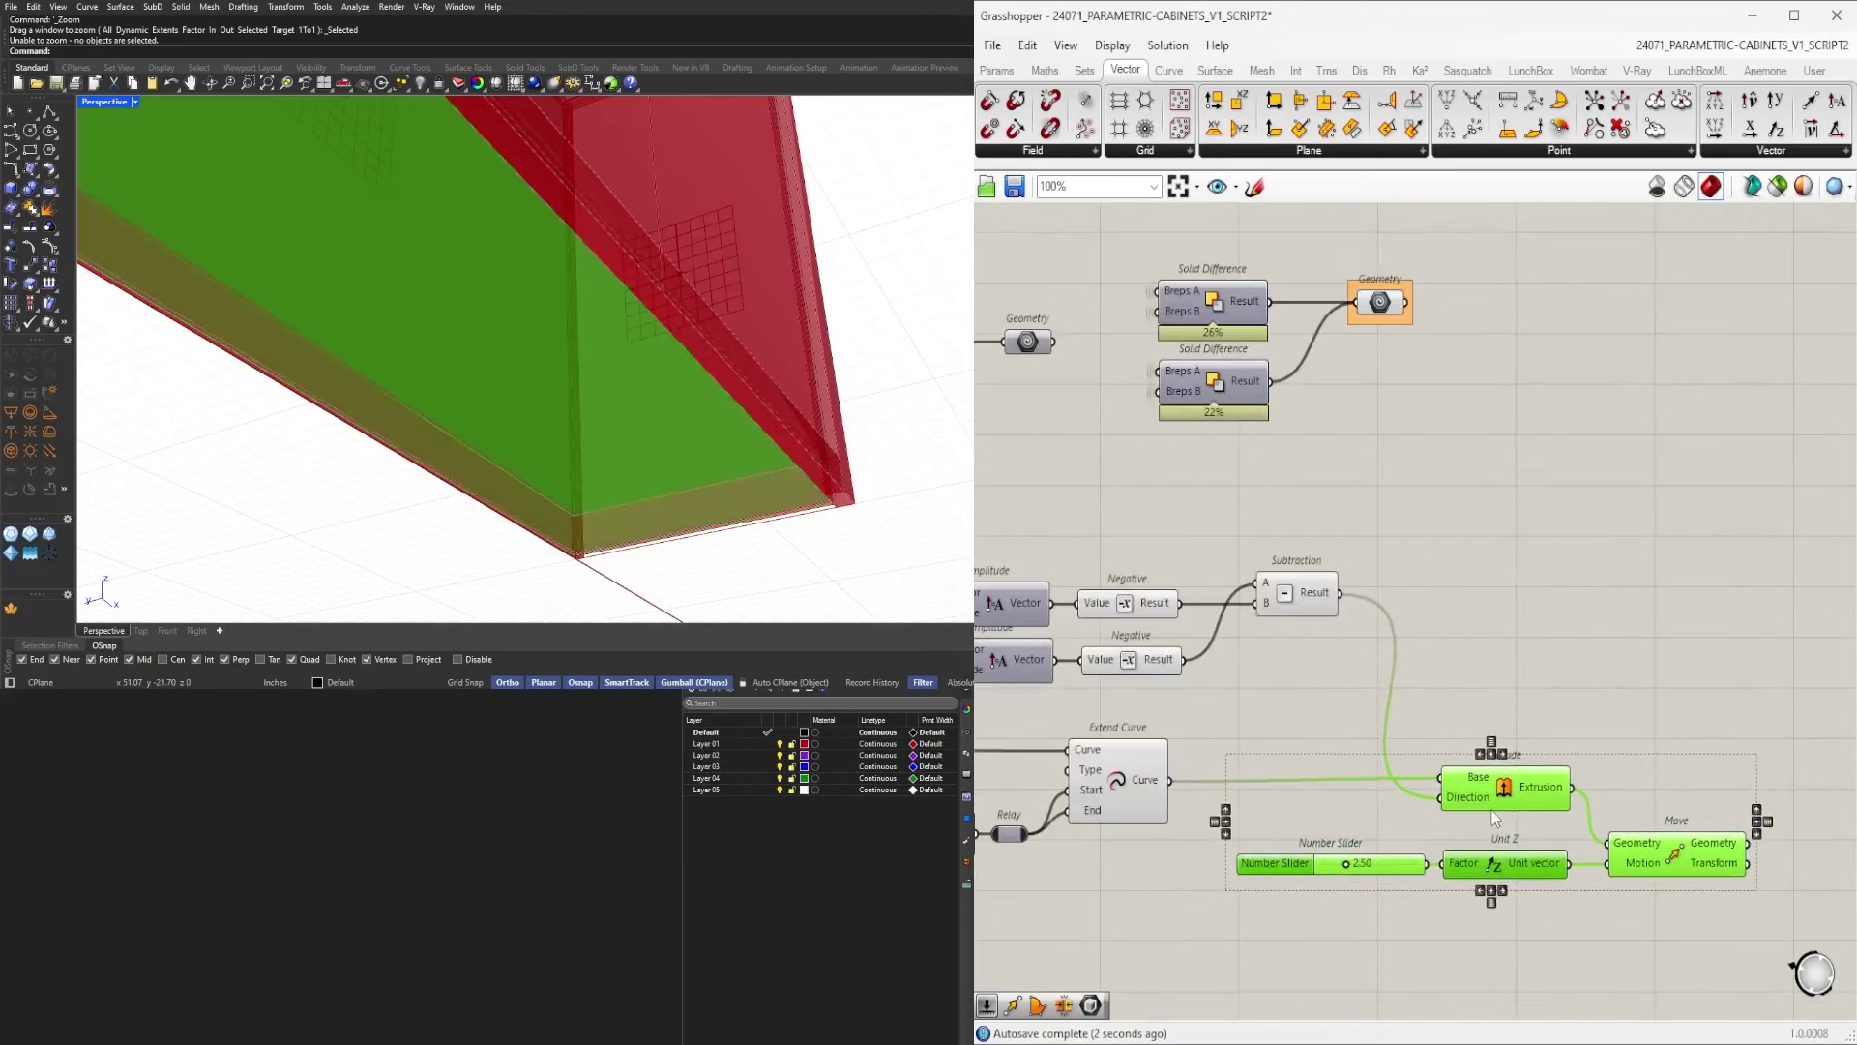
click(1494, 717)
scroll(1495, 718, down, 4)
scroll(1571, 794, up, 3)
click(1554, 782)
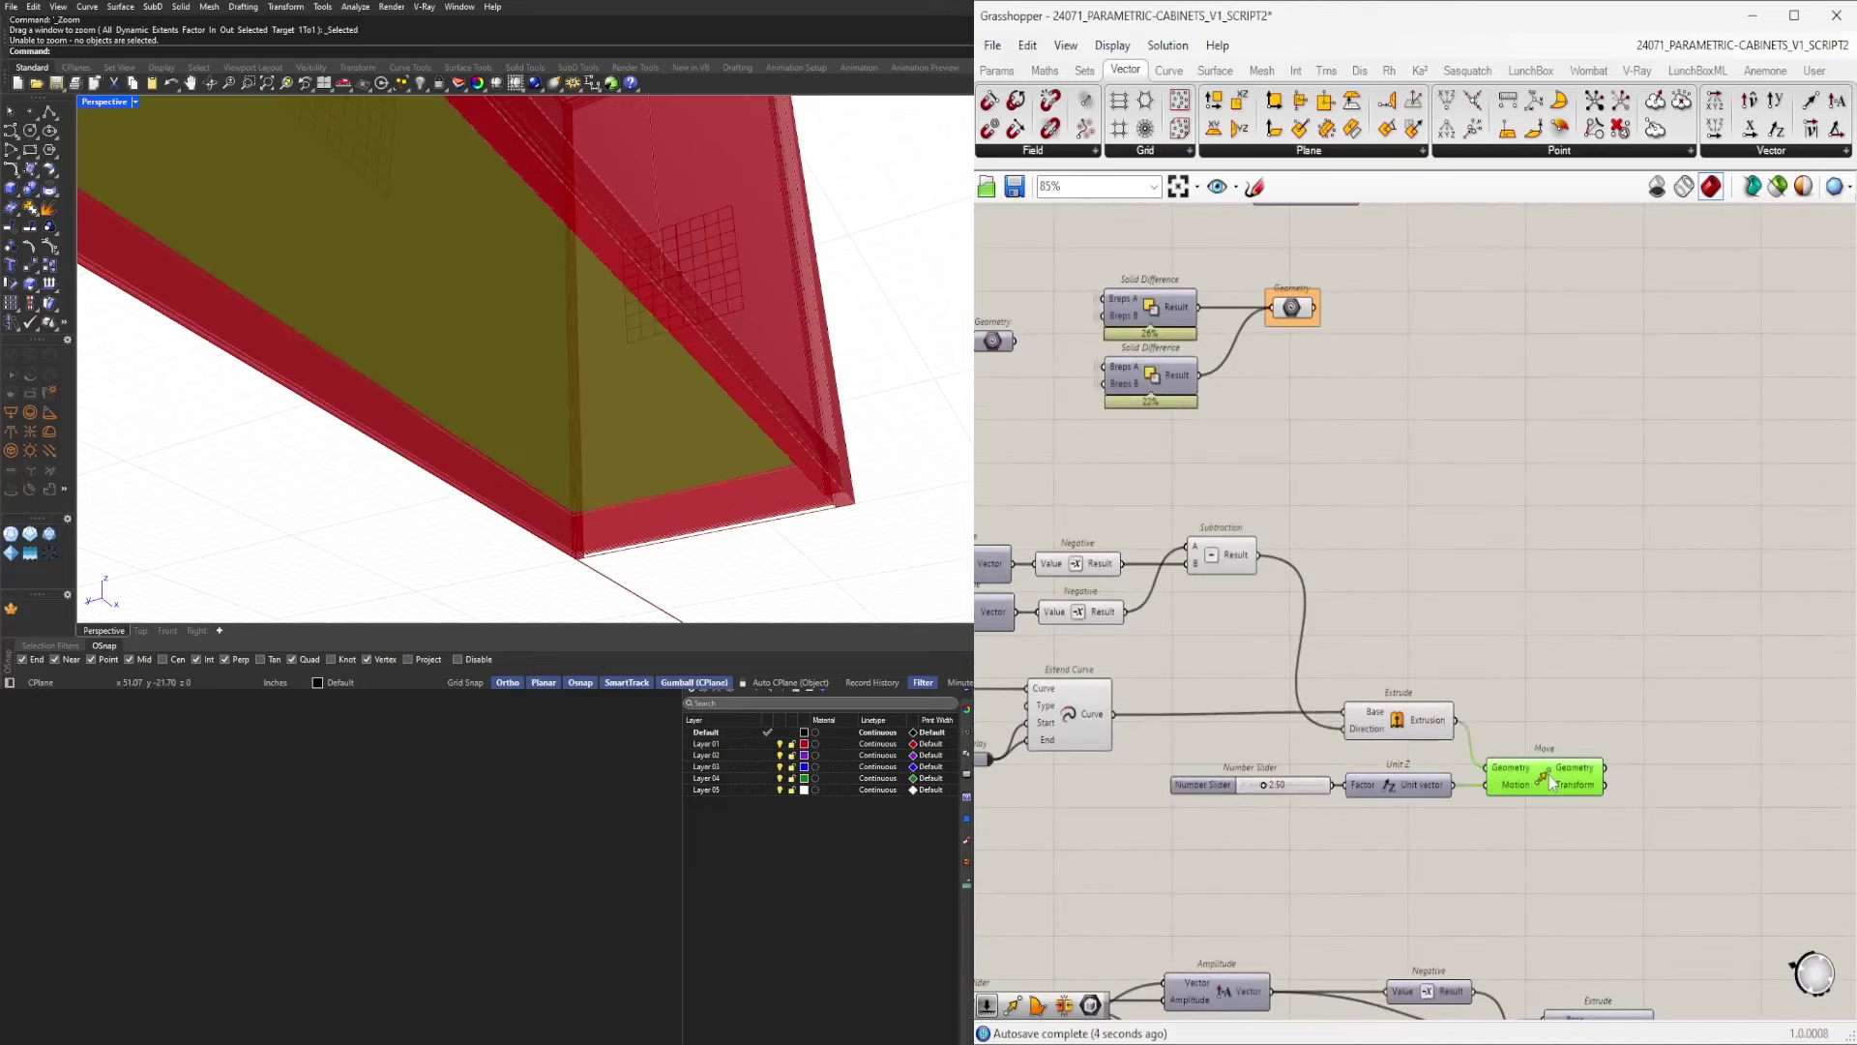
right_drag(671, 501, 611, 520)
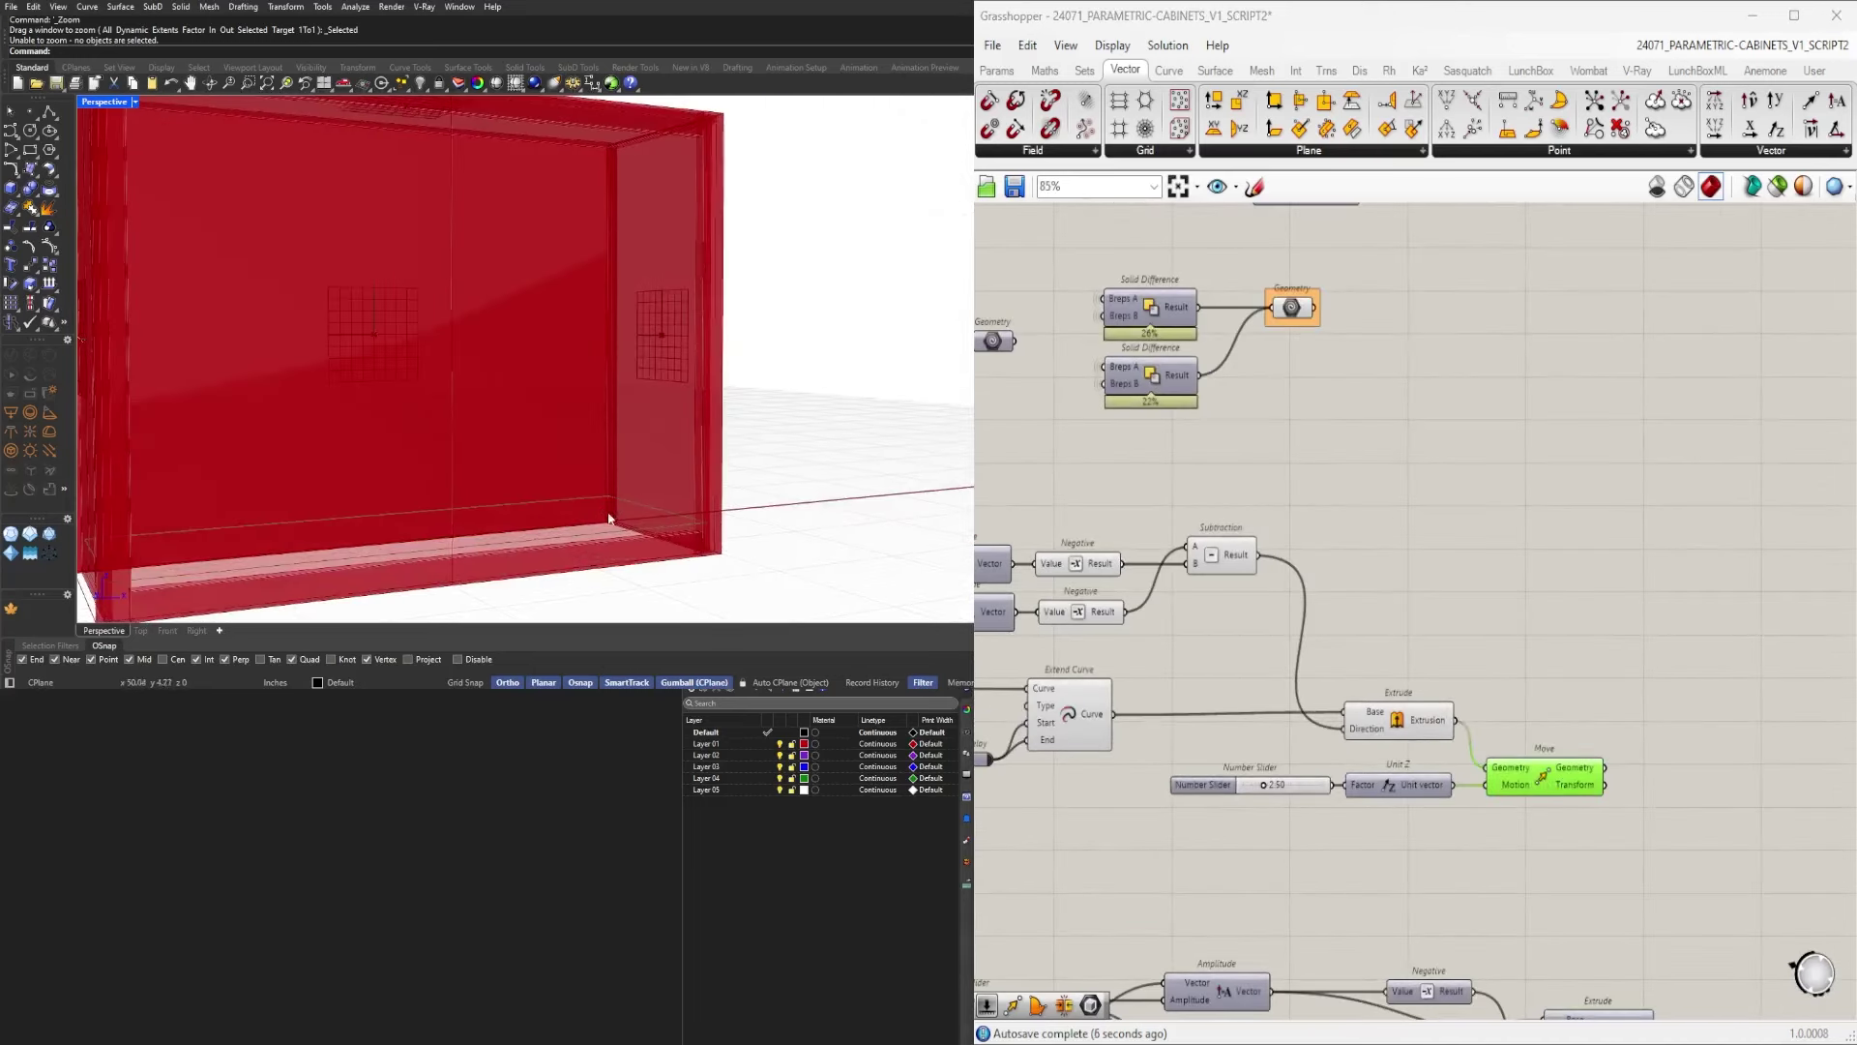
Examine the raised bottom panel around the cabinet's lower front corner, comparing its height with the face frame's bottom rail.
right_drag(450, 499, 564, 412)
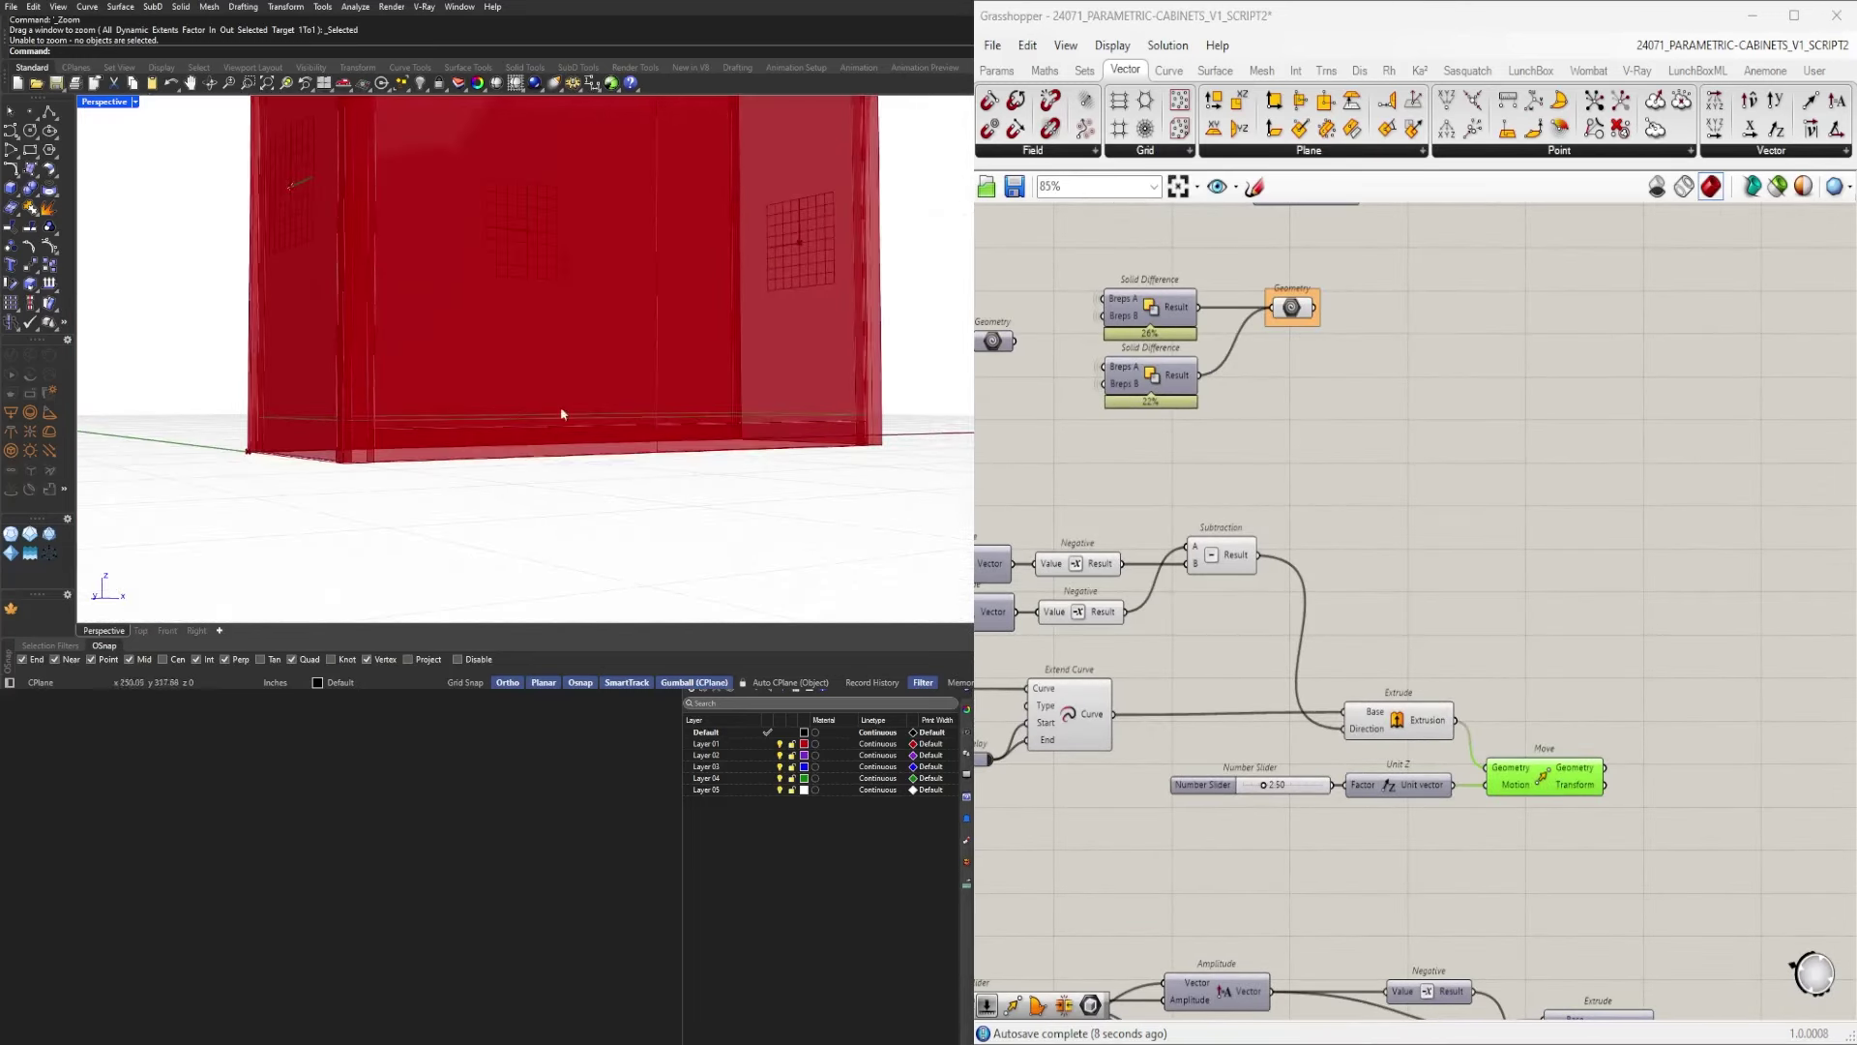
scroll(402, 423, up, 5)
scroll(402, 424, down, 2)
mouse_move(402, 424)
right_down()
mouse_move(408, 452)
mouse_move(393, 424)
right_up()
scroll(392, 426, up, 5)
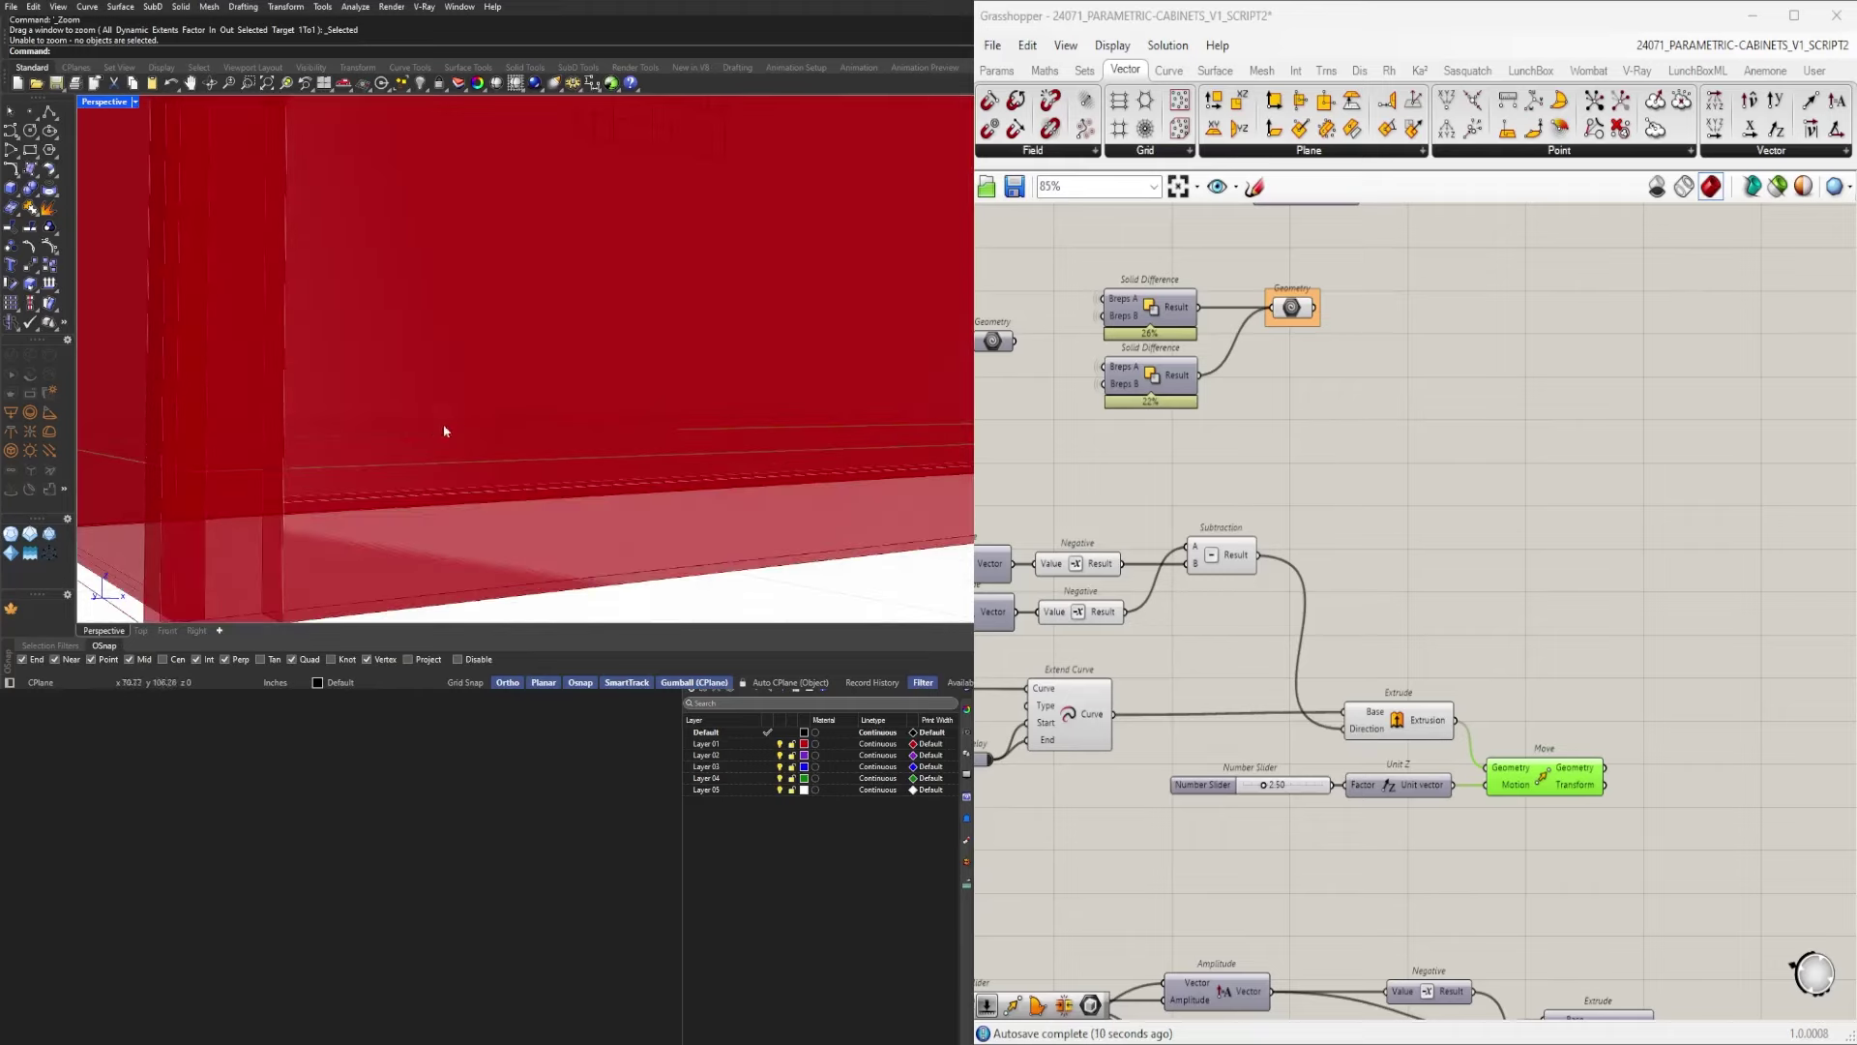
click(1625, 619)
click(1432, 727)
click(1516, 785)
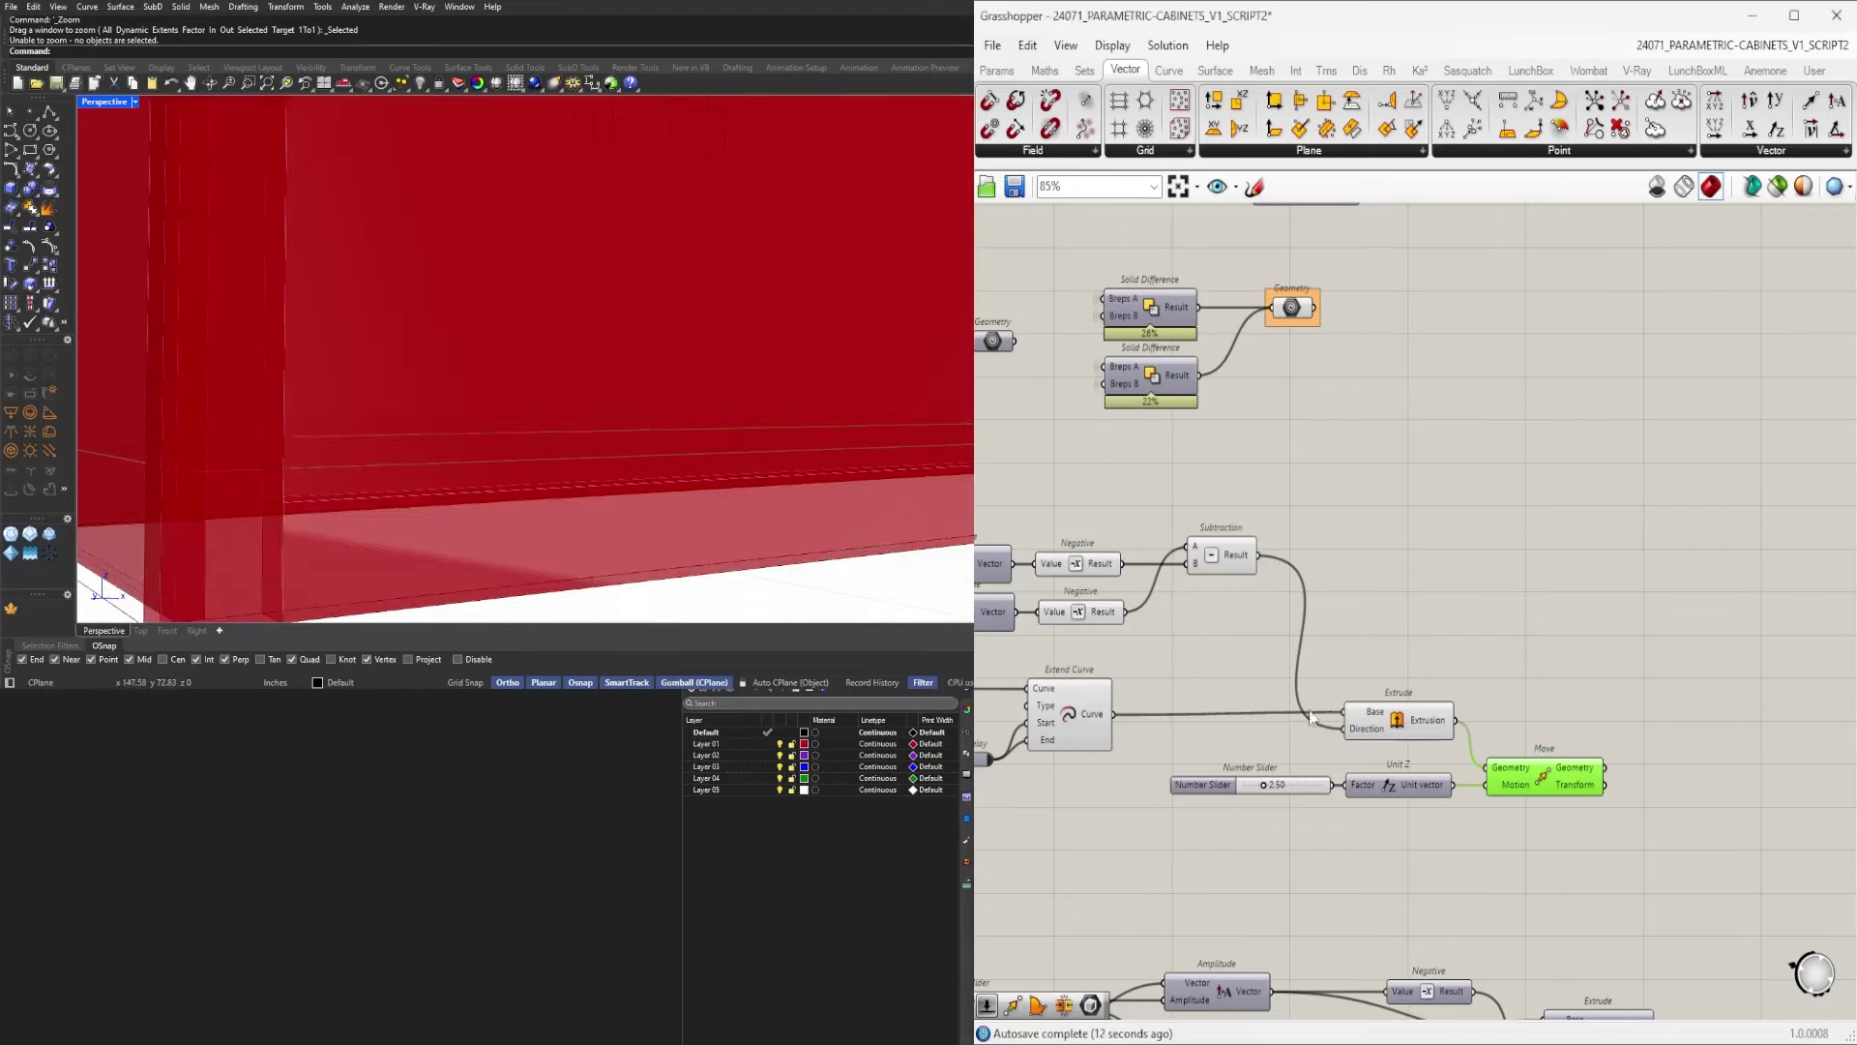
right_drag(429, 435, 474, 435)
scroll(1356, 594, down, 4)
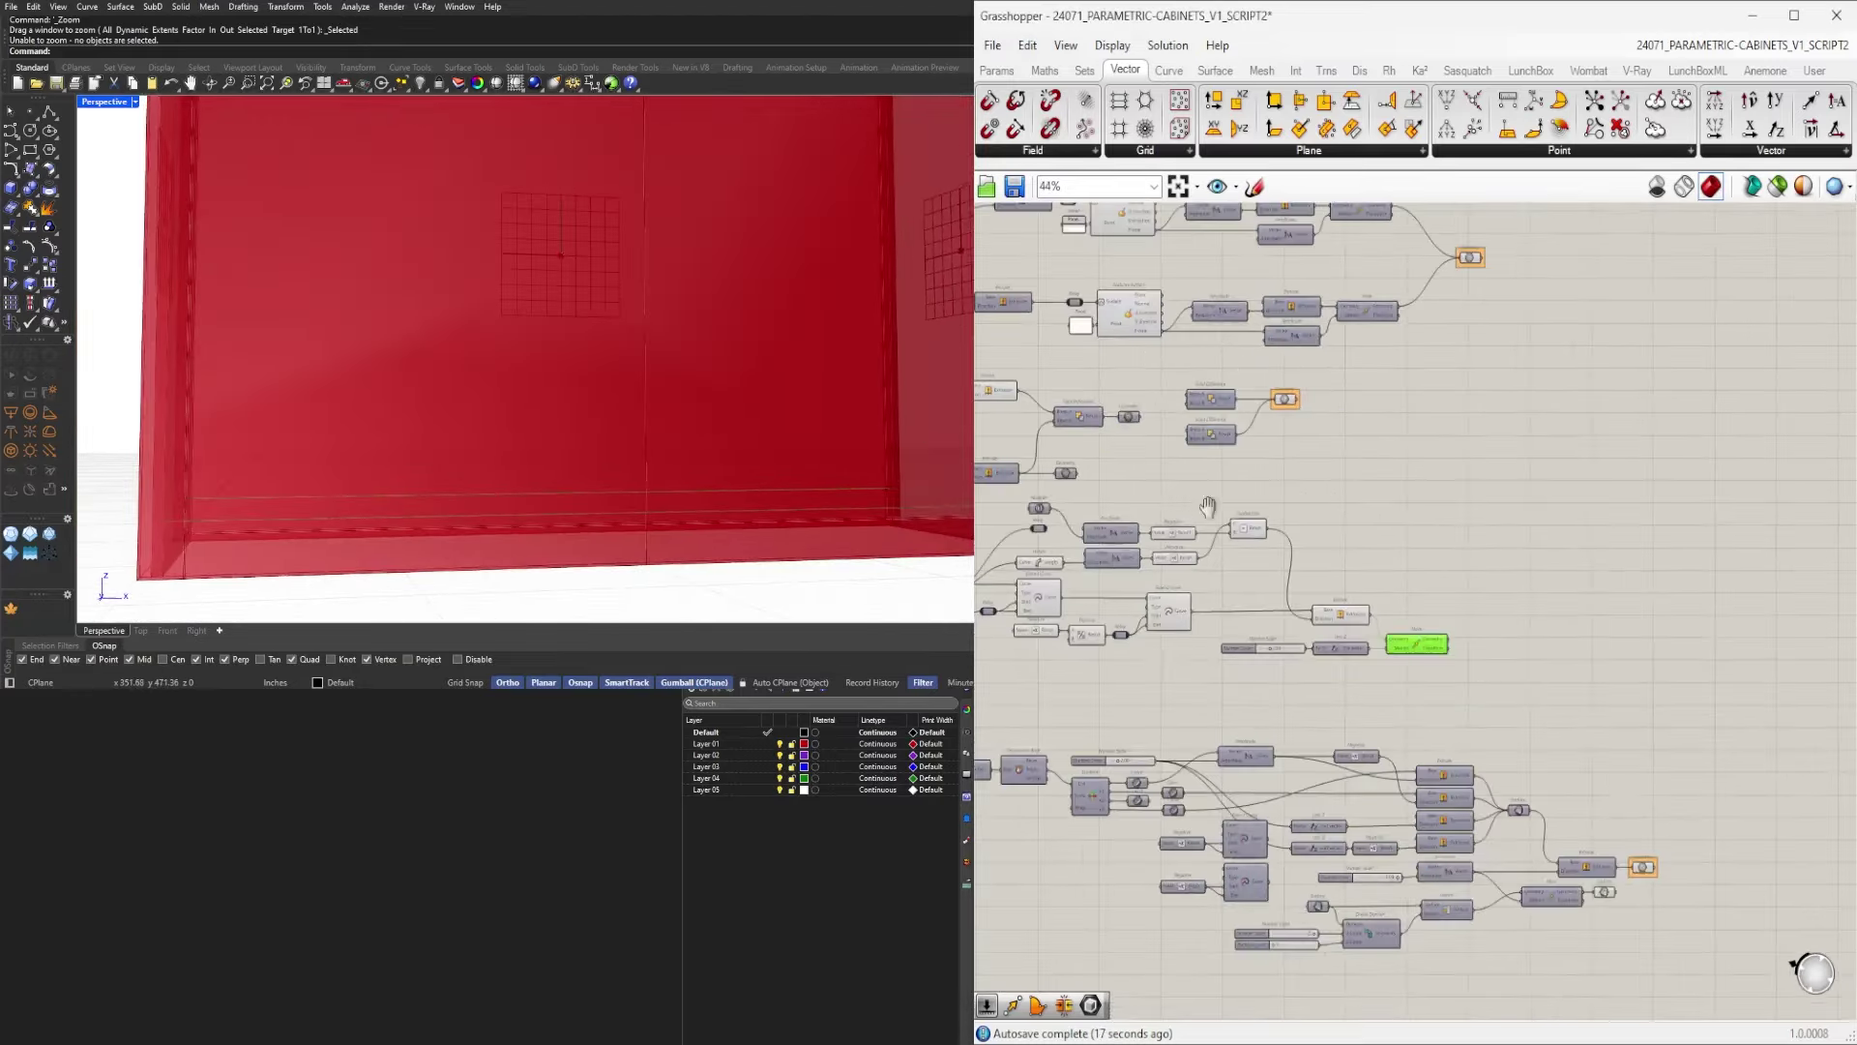
Highlight the Geometry containers holding the moved panels and the Solid Difference results to identify those parts in the cabinet.
scroll(1571, 555, up, 3)
drag(1685, 476, 1677, 481)
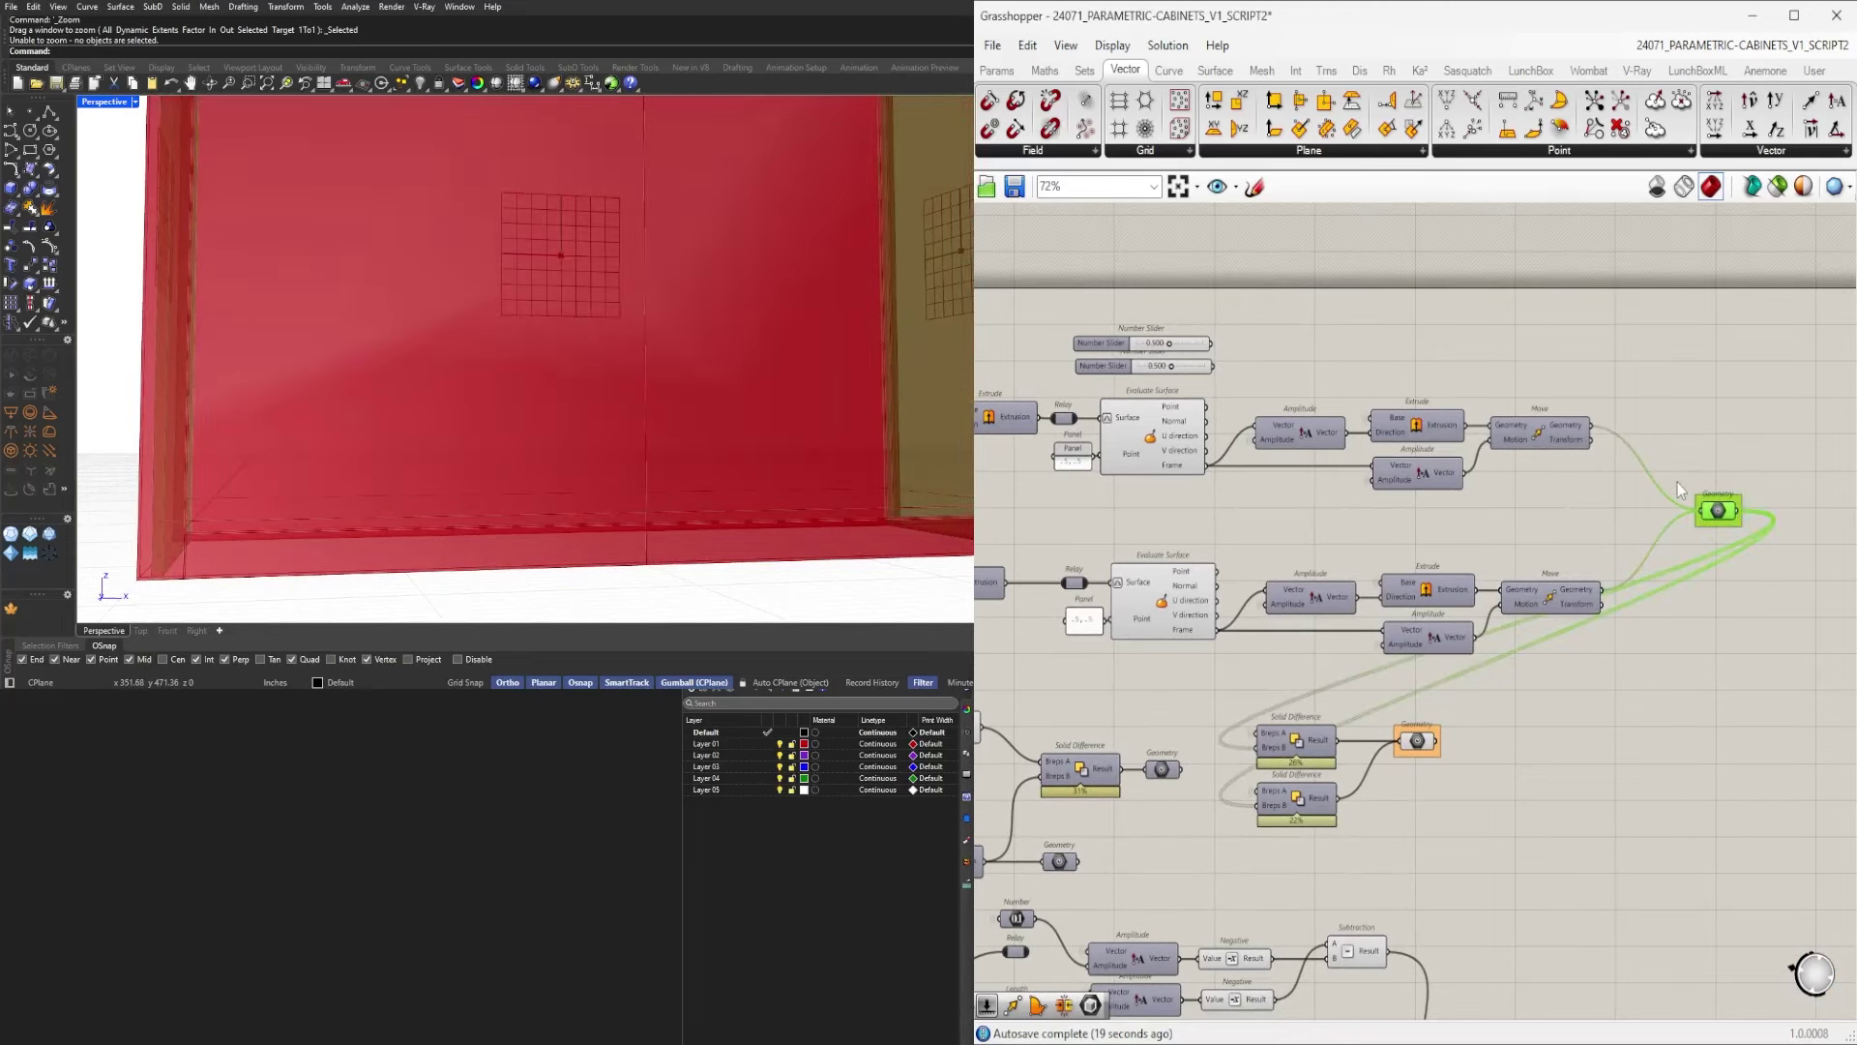
right_drag(1709, 657, 1655, 503)
drag(1427, 633, 1365, 553)
scroll(642, 381, down, 3)
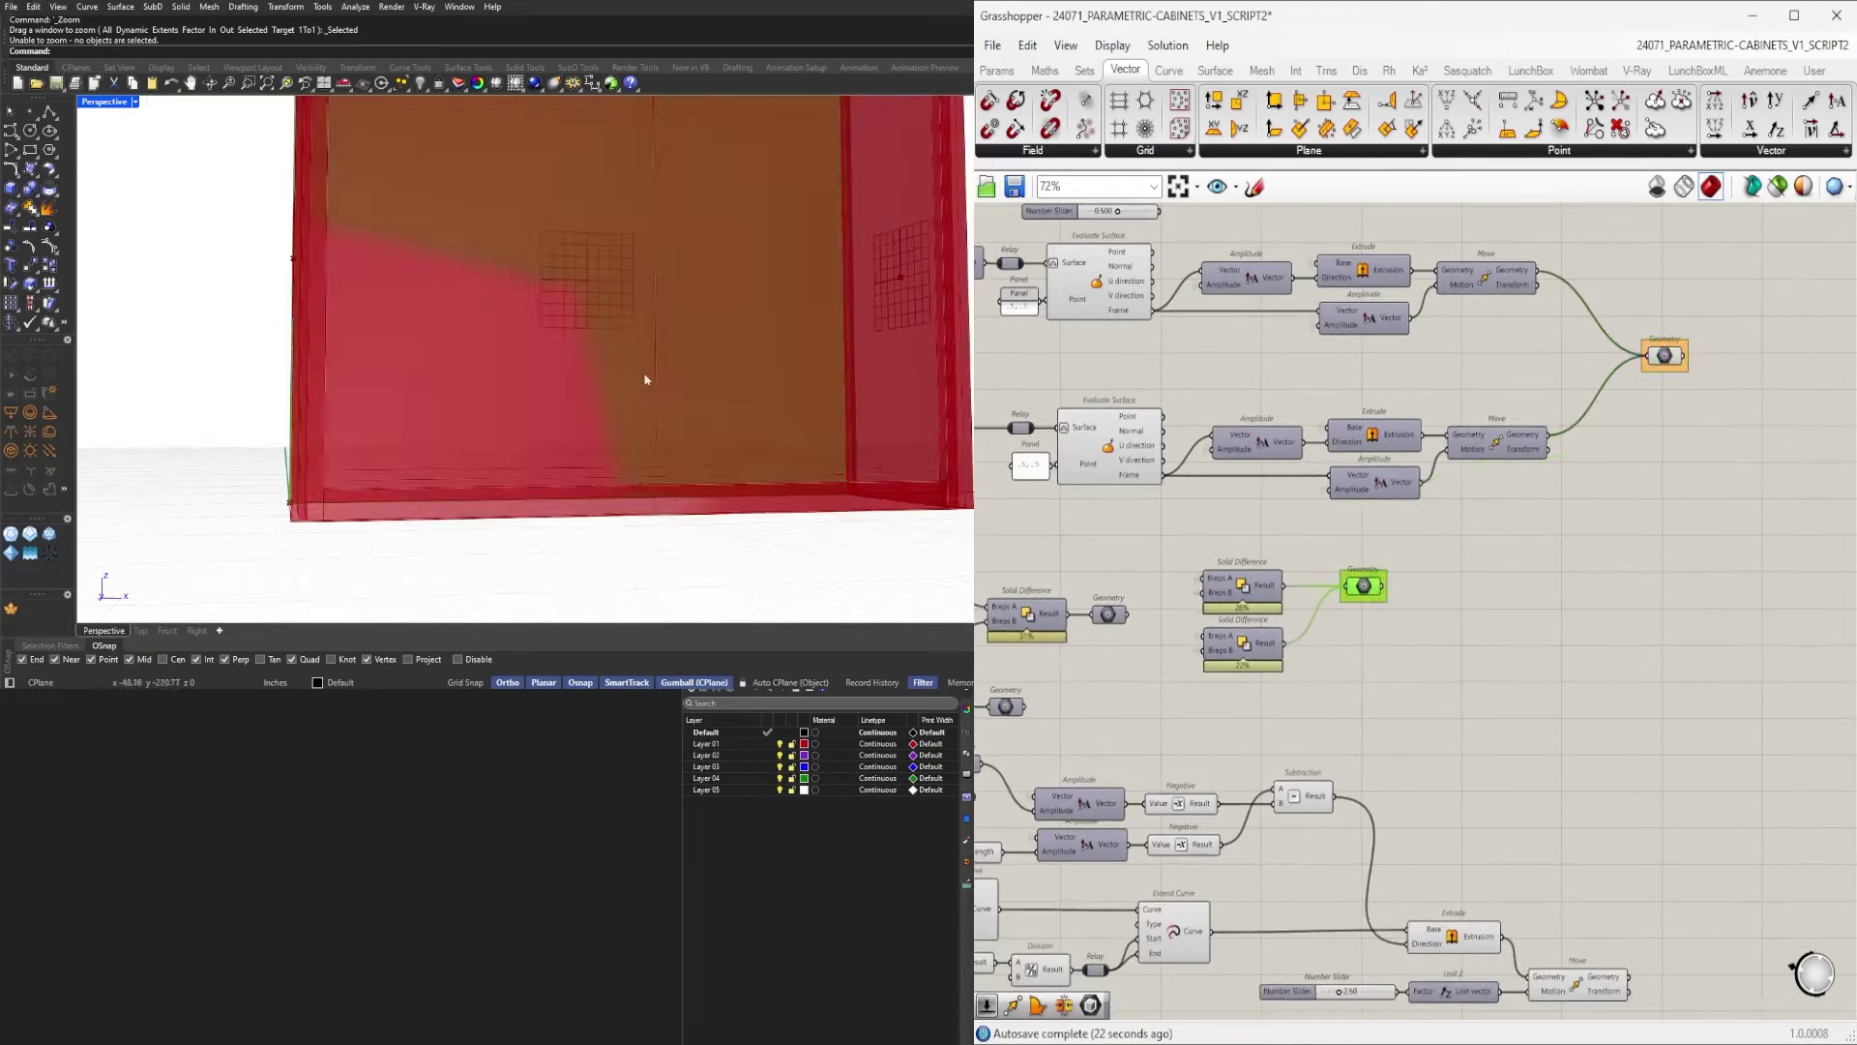
right_drag(493, 383, 570, 416)
right_drag(1662, 774, 1713, 600)
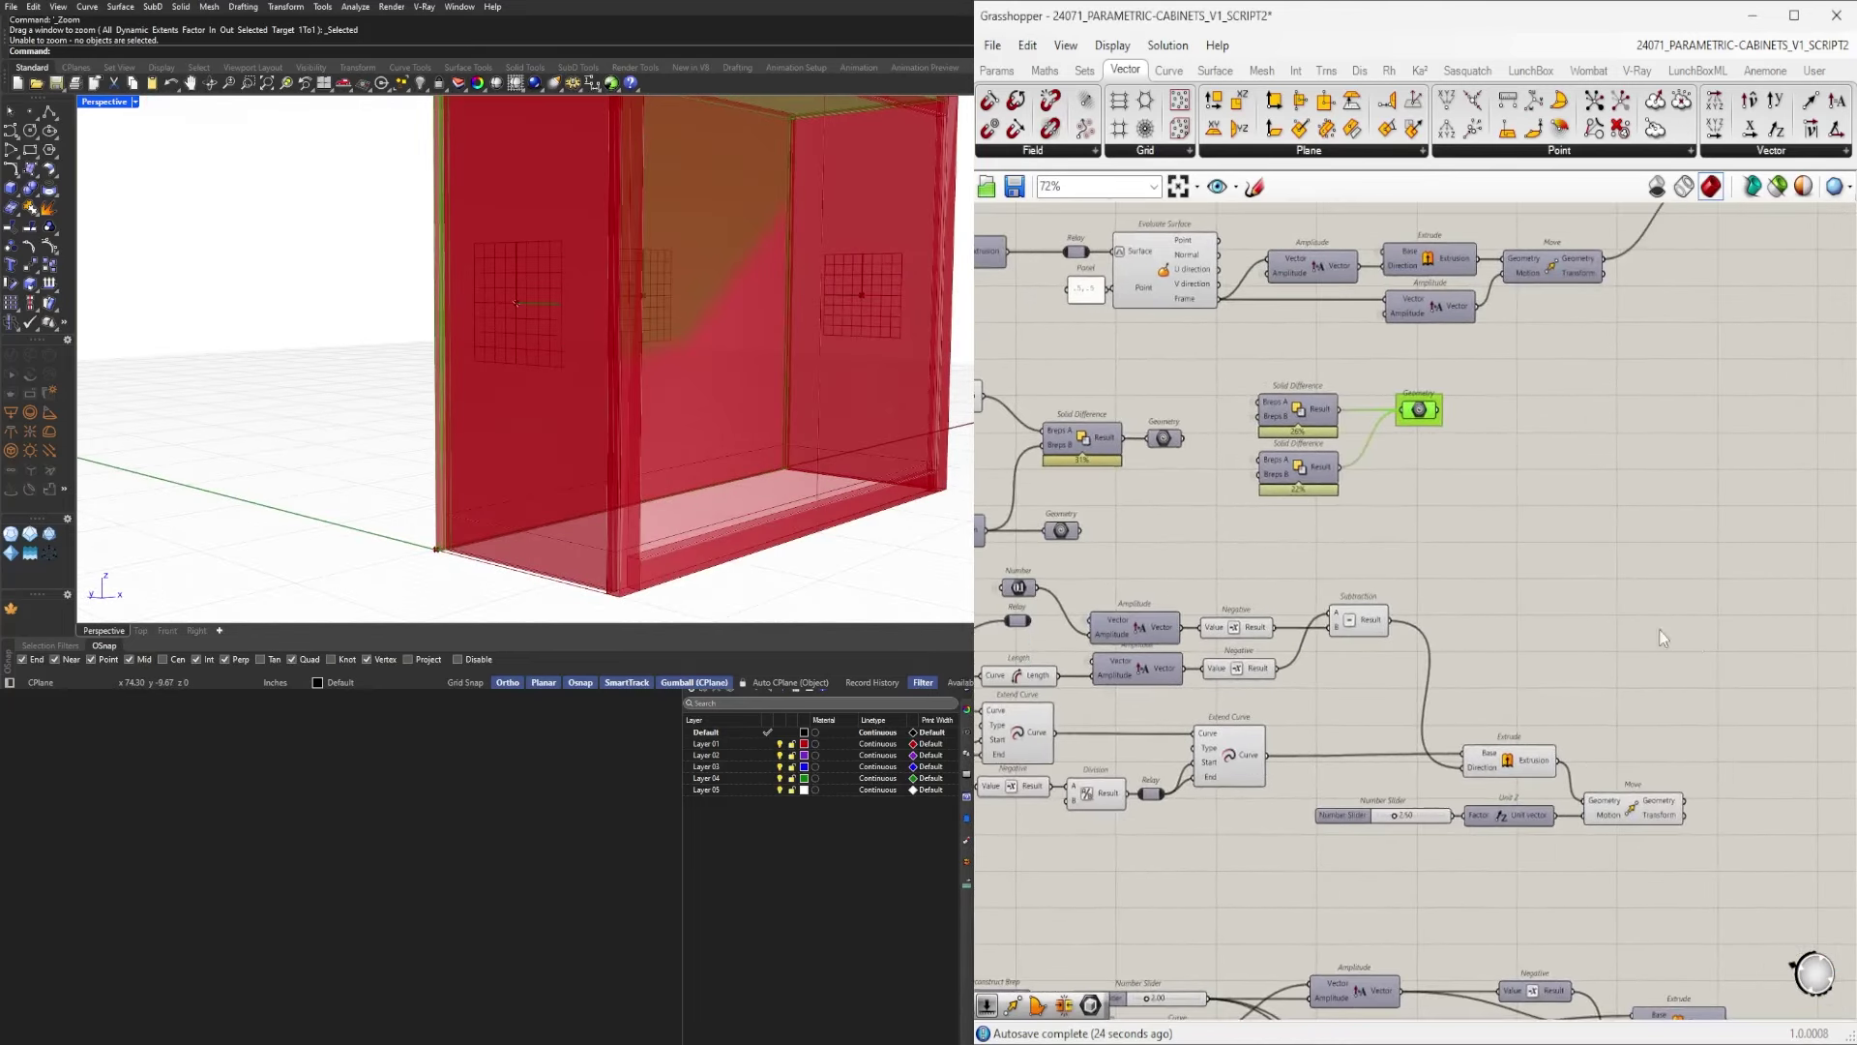
Preview the first and second face-frame Extrudes one at a time to identify the frame member each one makes.
scroll(1518, 562, down, 1)
scroll(1355, 551, down, 2)
right_drag(1770, 939, 1626, 724)
scroll(1626, 723, up, 2)
drag(1675, 748, 1624, 679)
scroll(1555, 737, up, 3)
drag(1610, 807, 1560, 743)
right_drag(1248, 447, 1526, 620)
click(1624, 595)
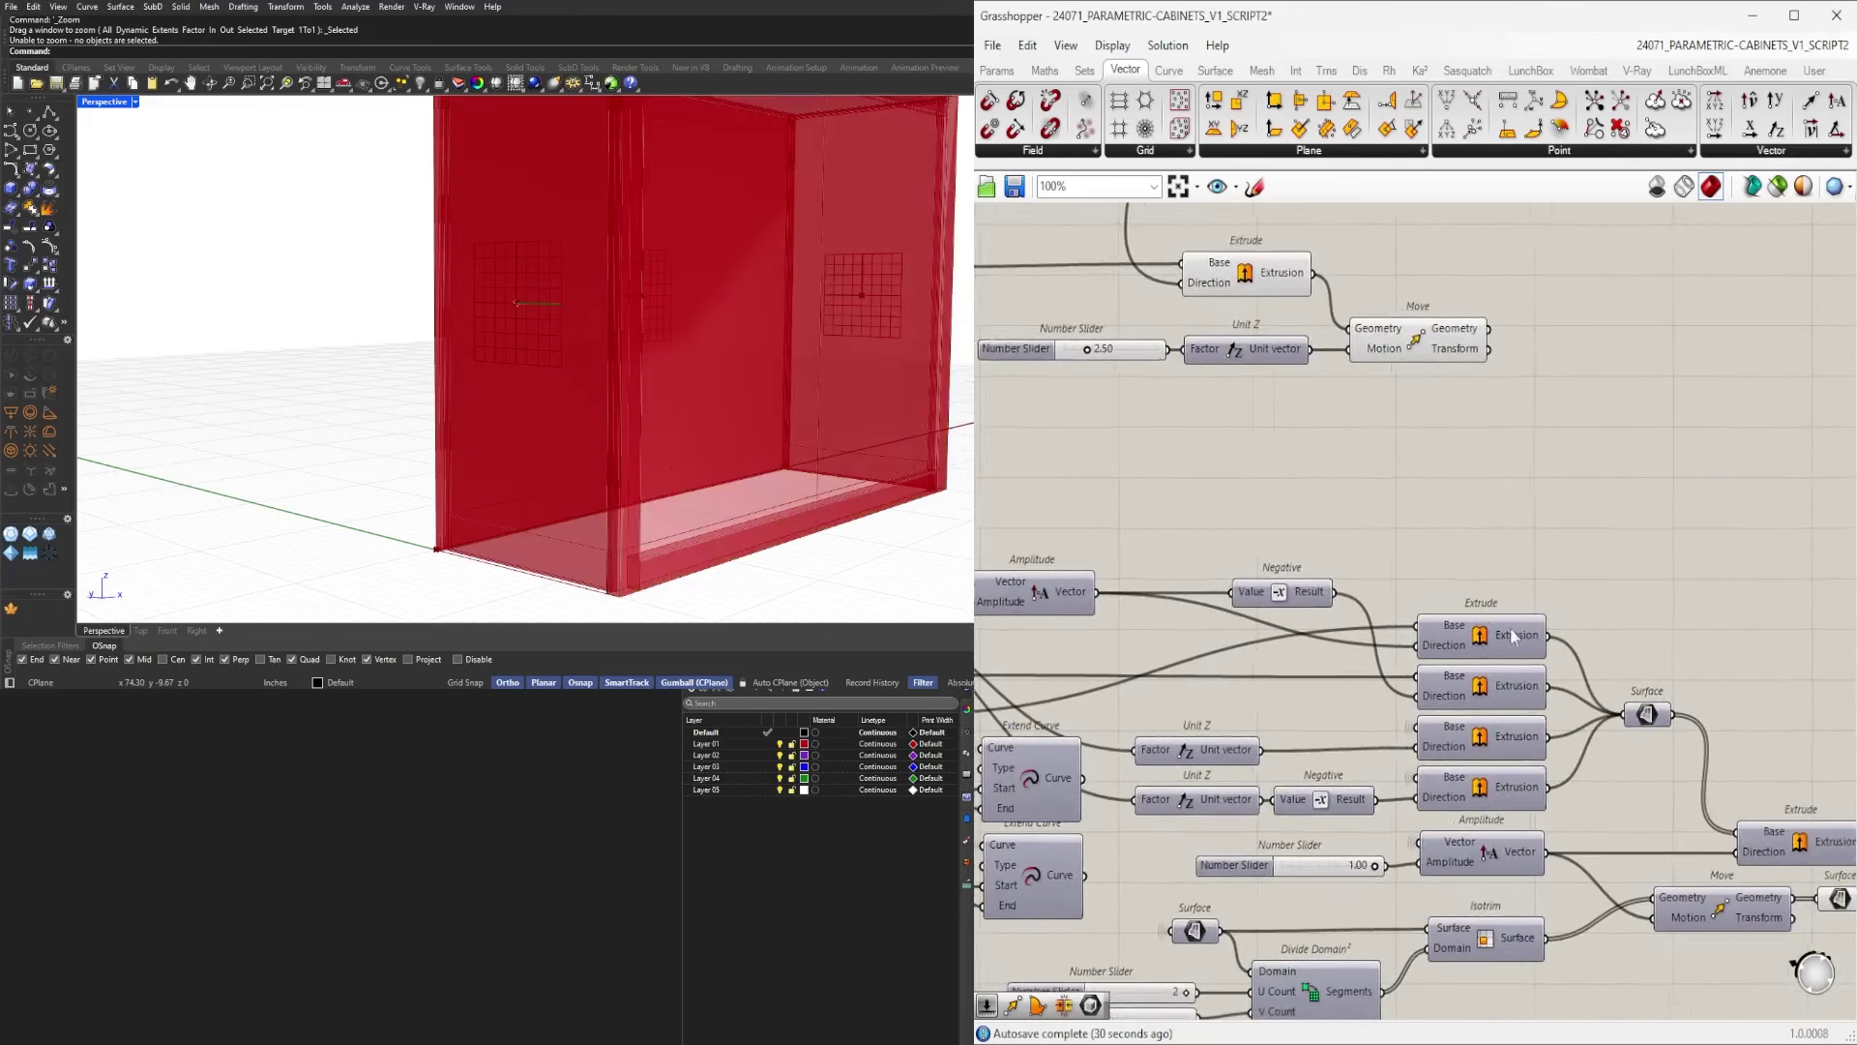
click(1491, 636)
middle_click(1487, 638)
click(1519, 604)
middle_click(1480, 608)
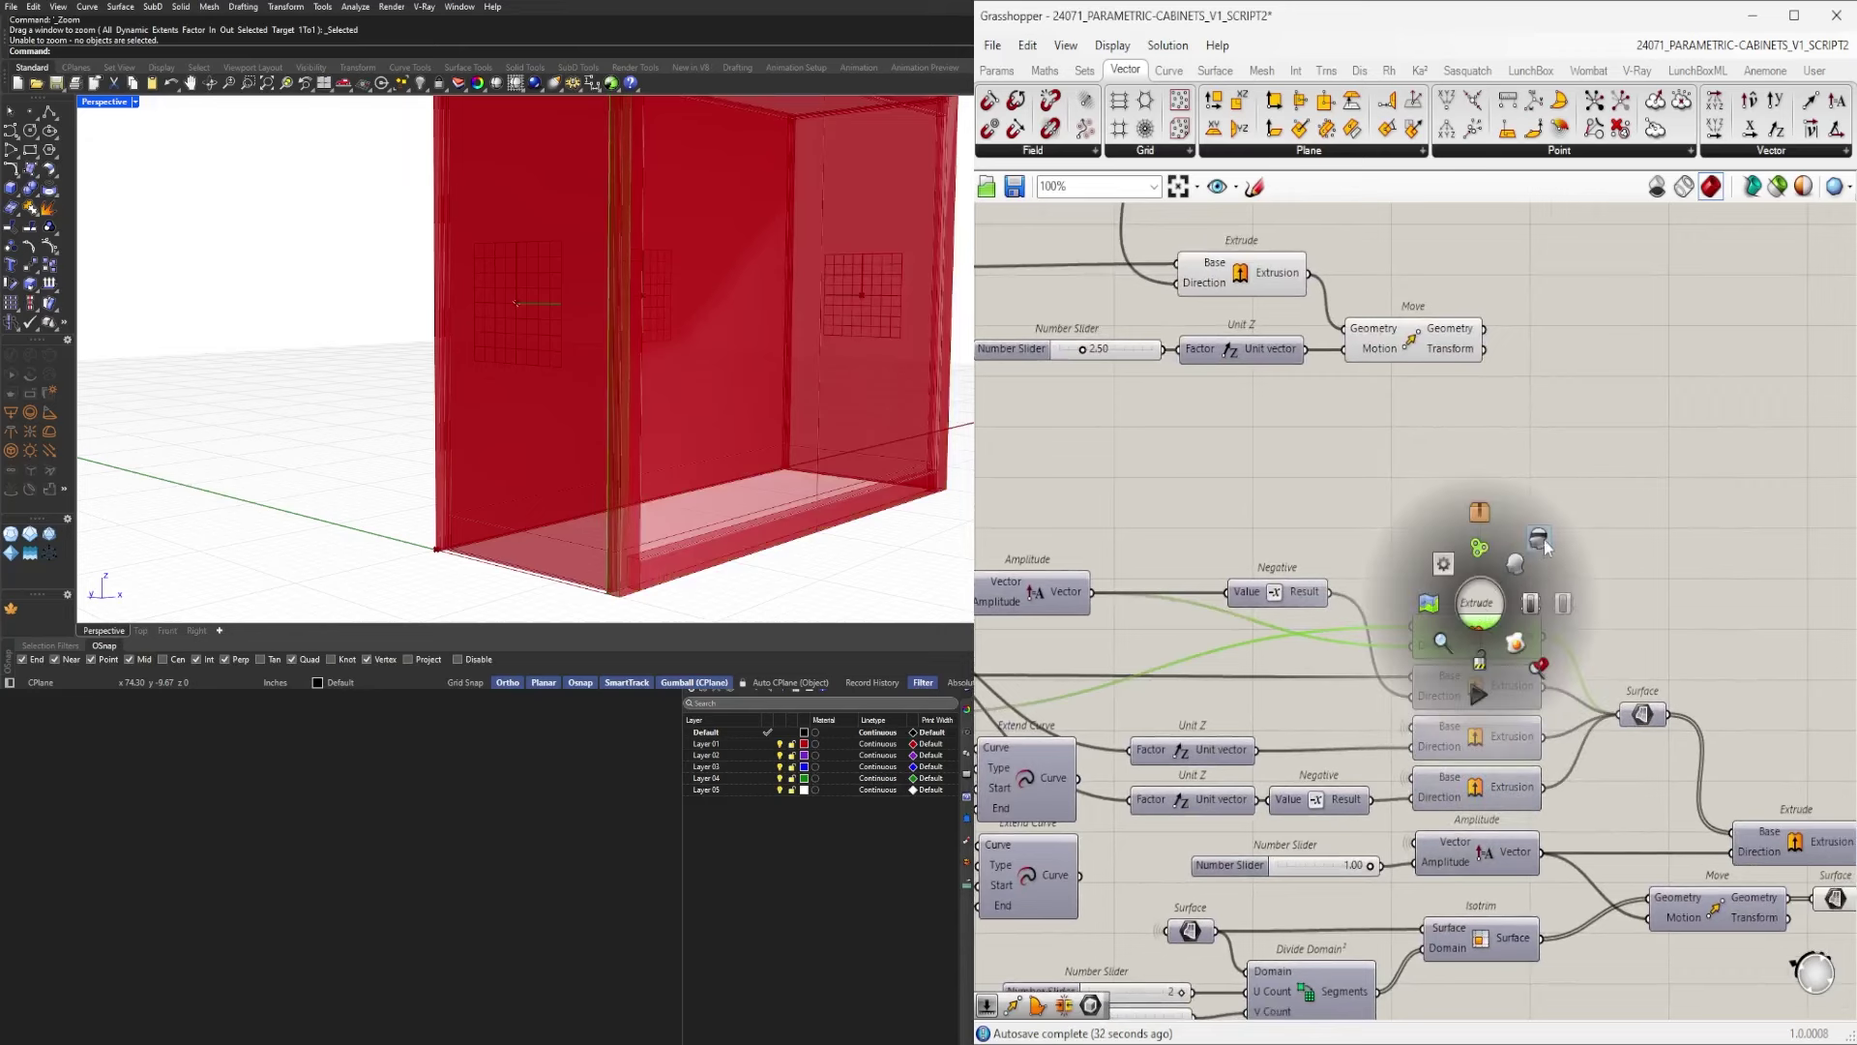
scroll(1476, 682, up, 1)
middle_click(1476, 684)
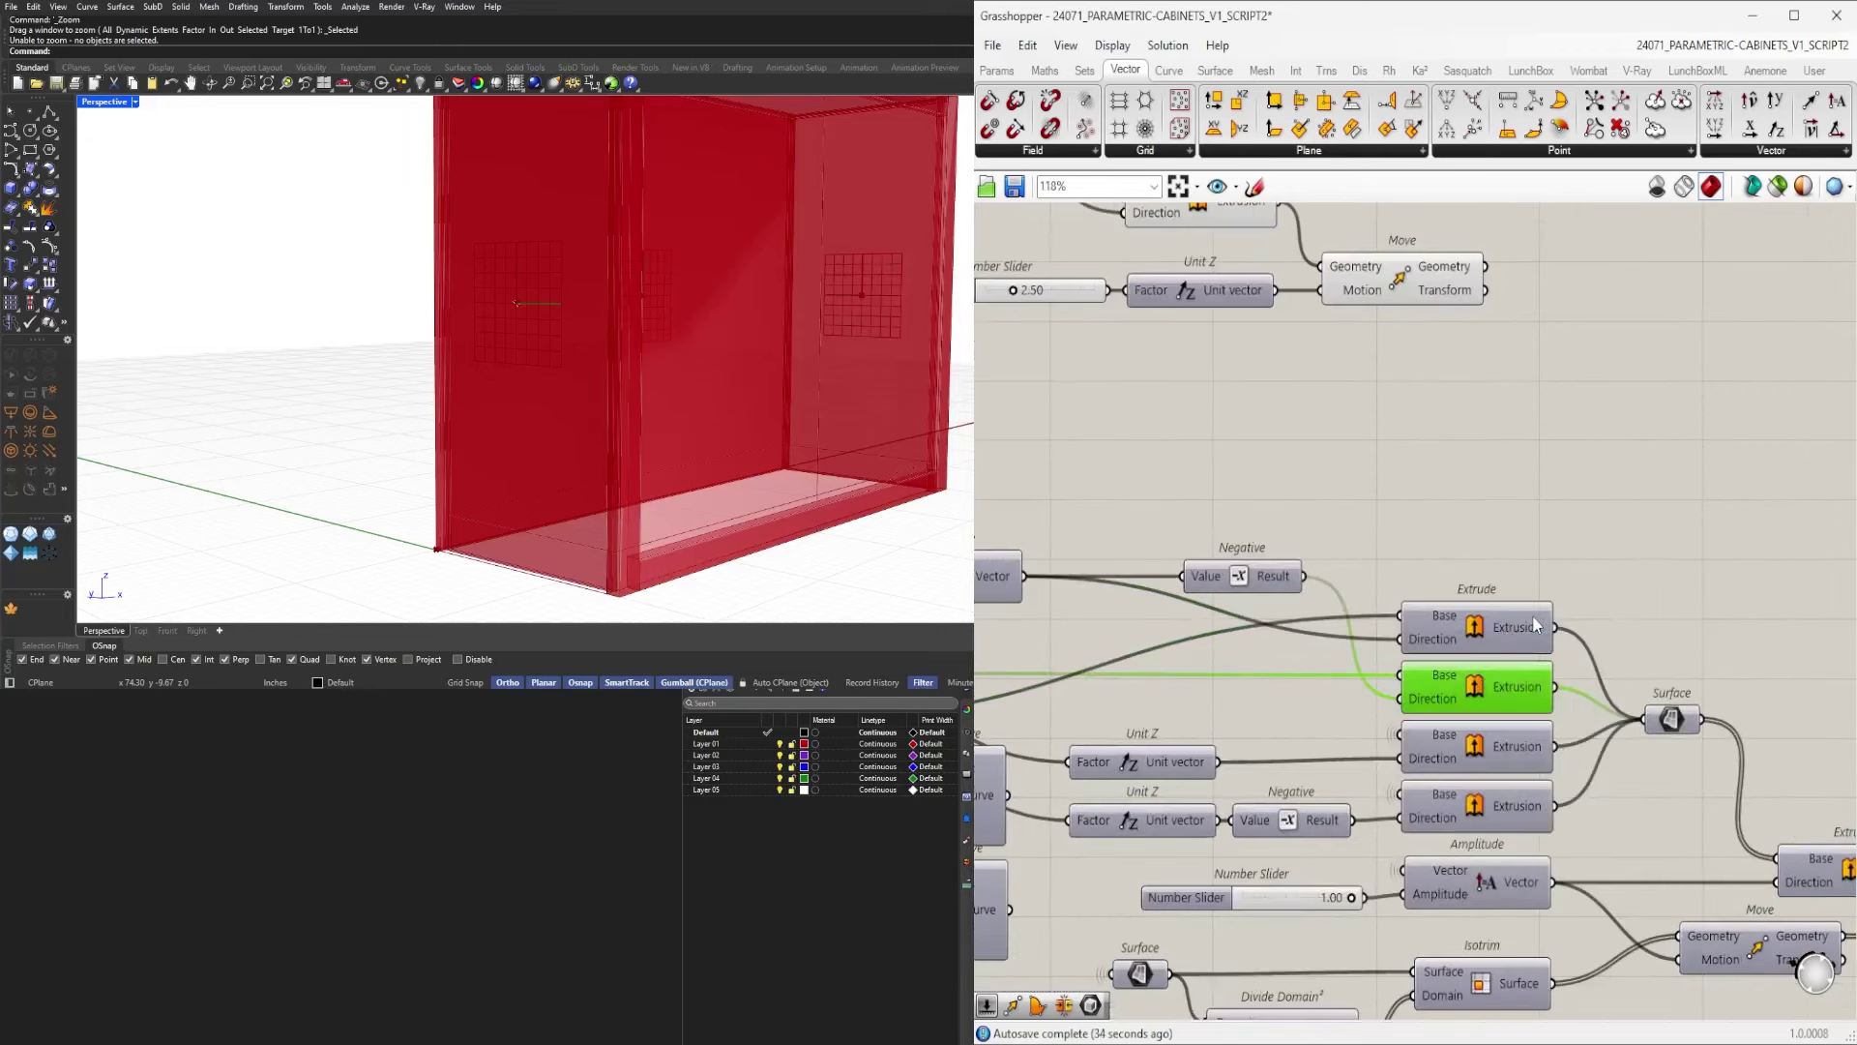
middle_click(1538, 586)
middle_click(1518, 575)
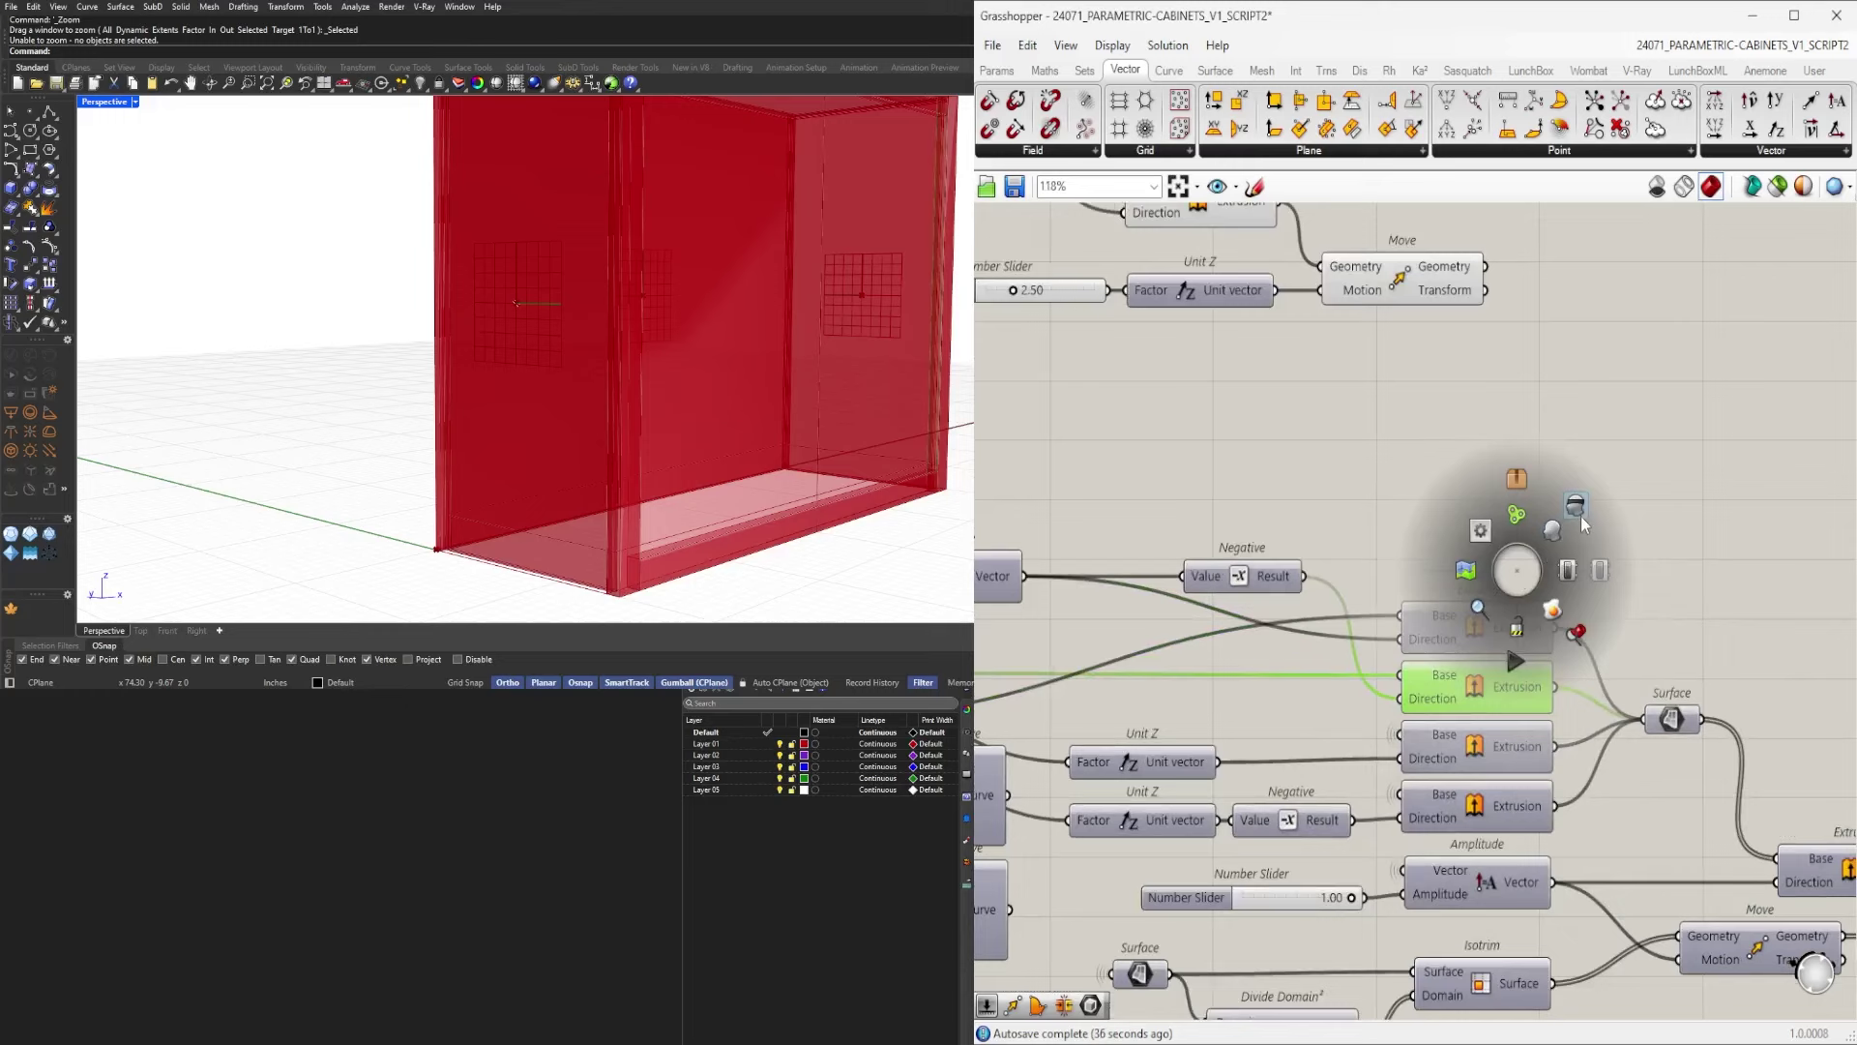
Preview the third face-frame Extrude to identify its frame member, and hide the preview again.
click(1478, 747)
middle_click(1481, 745)
click(1516, 702)
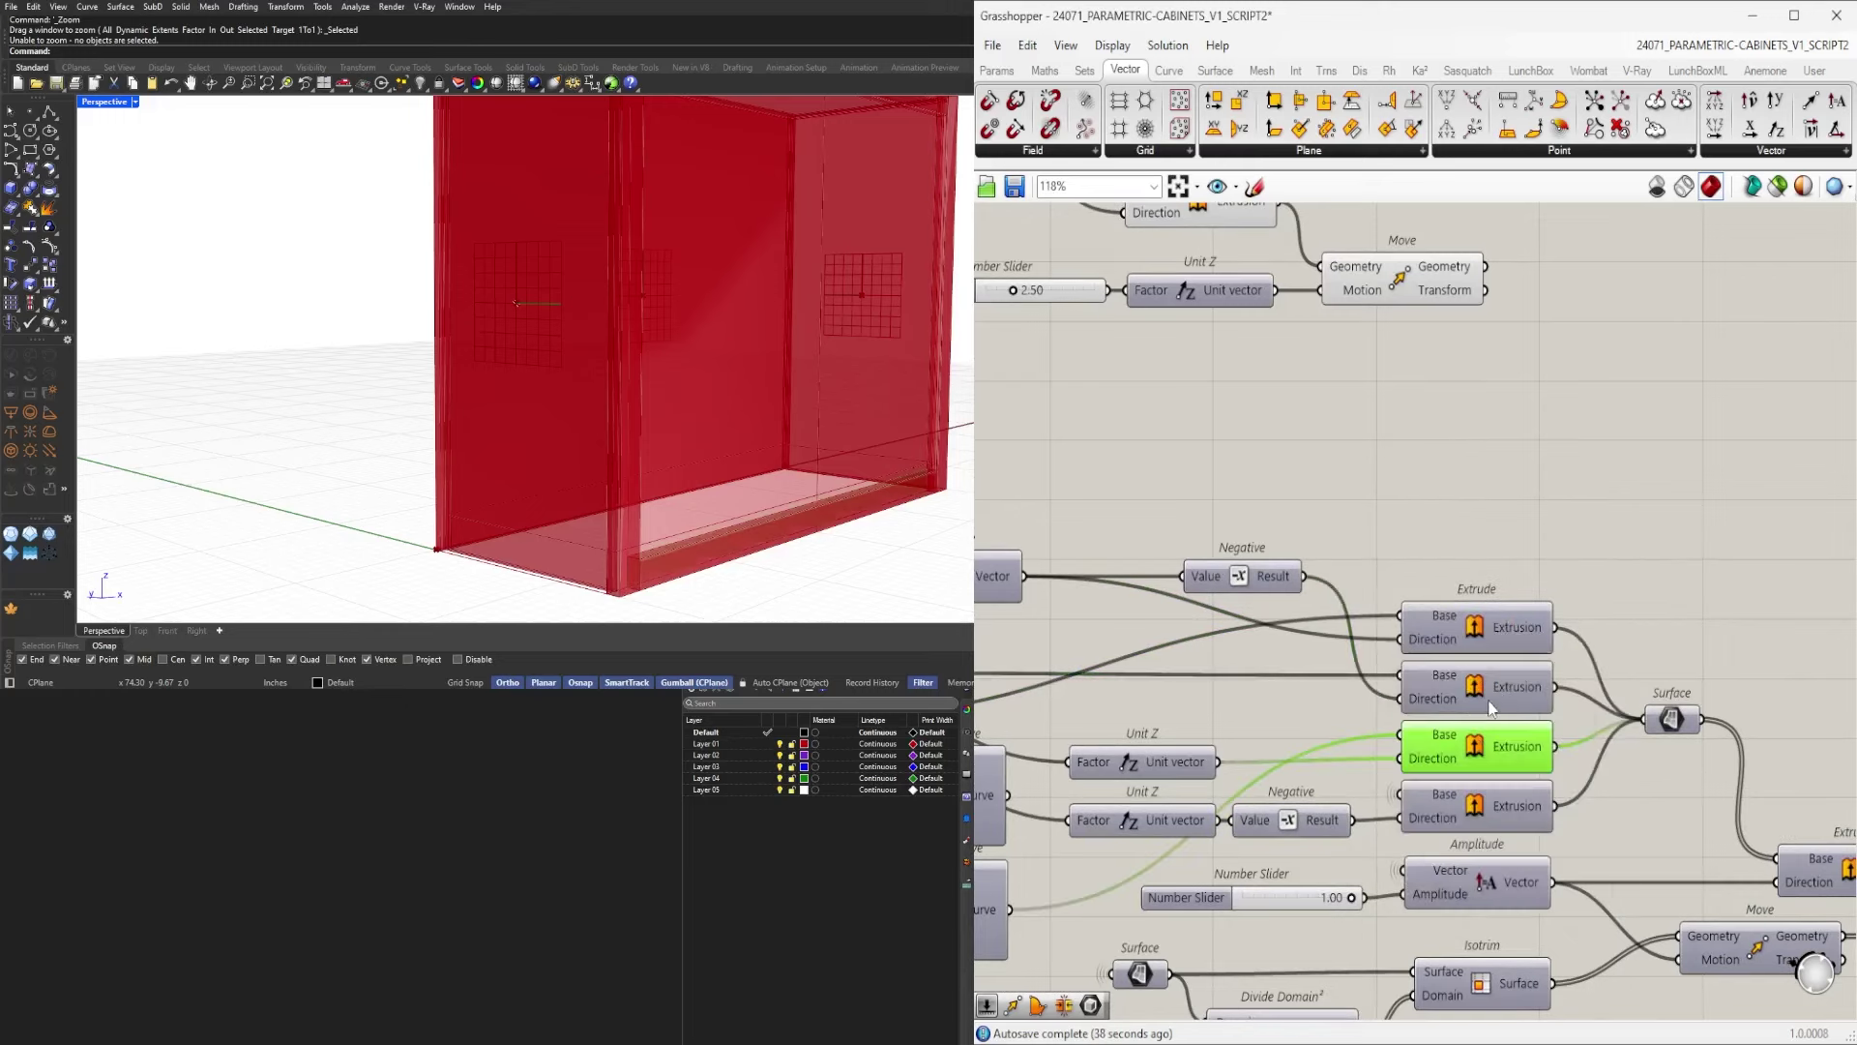
middle_click(1459, 689)
click(1526, 623)
Duplicate the frame's 2.00 slider and the Unit Z feeding the third Extrude, wiring the second slider into the new Unit Z's Factor.
right_drag(1245, 806, 1541, 728)
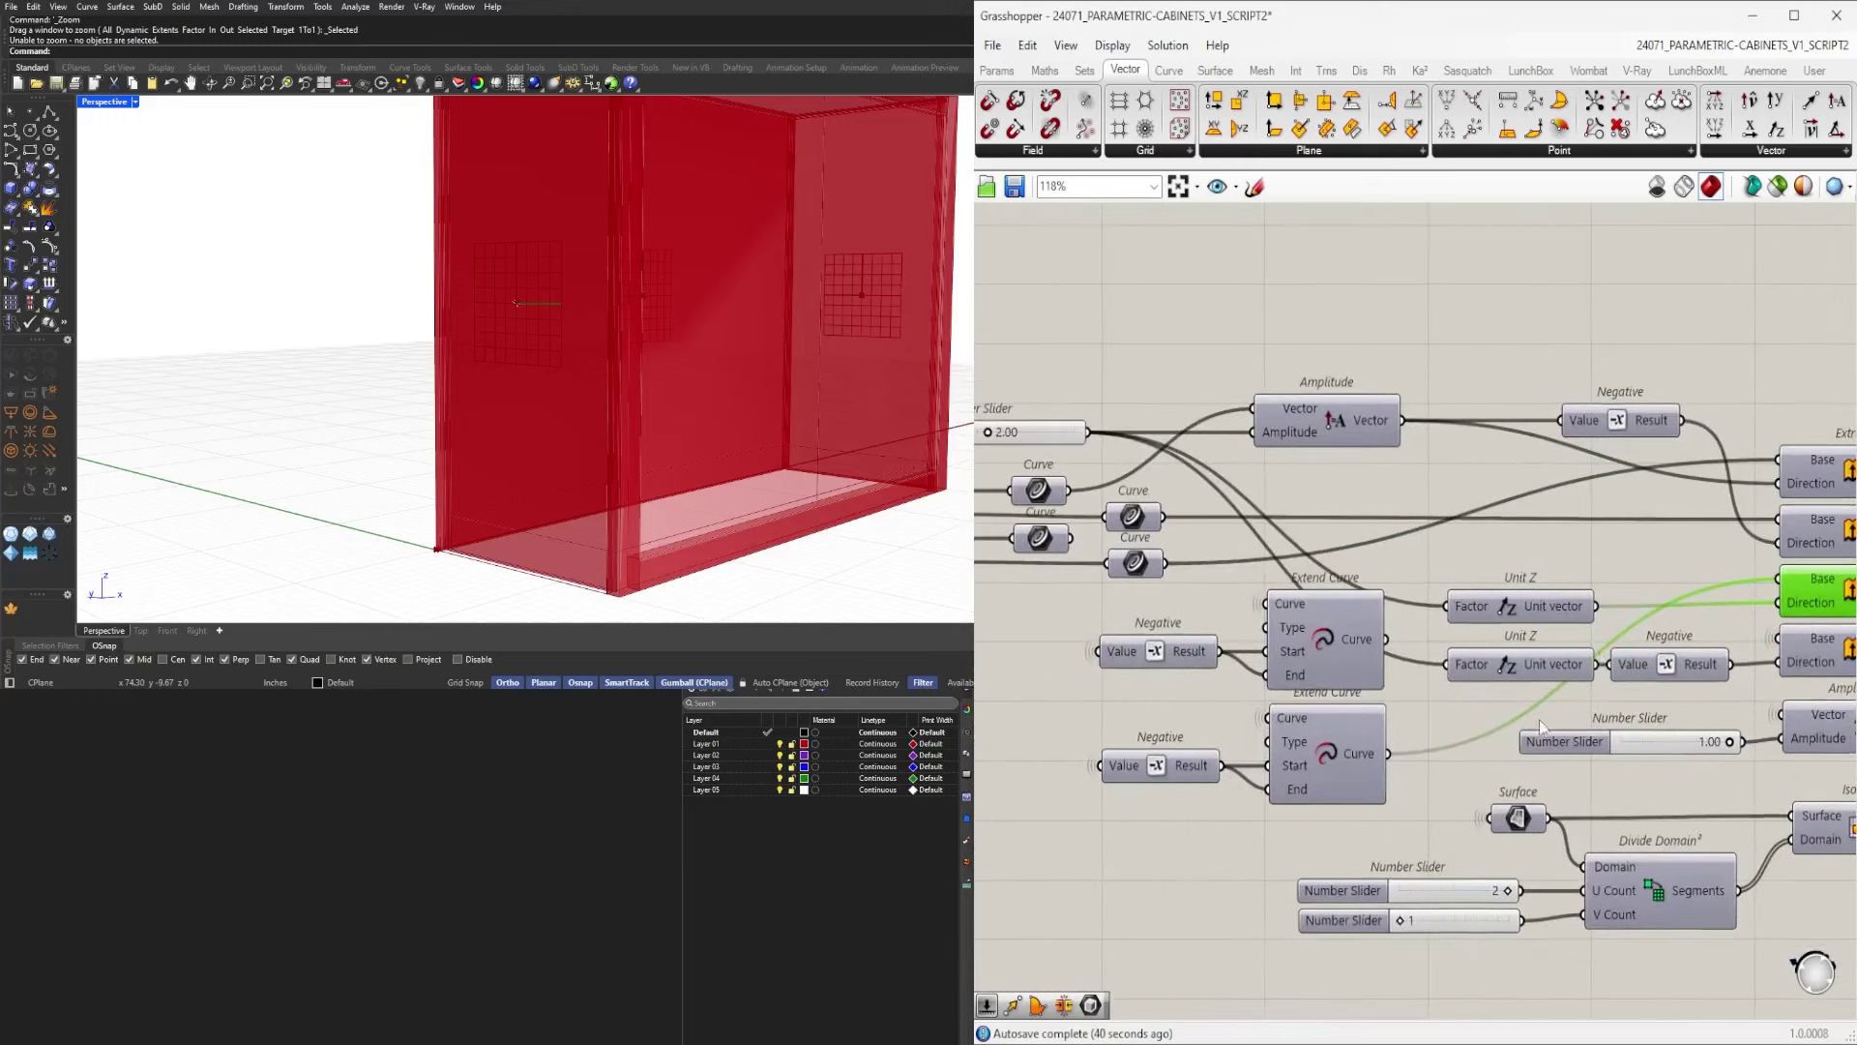
drag(1435, 841, 1130, 748)
scroll(1355, 711, down, 2)
scroll(1671, 634, up, 2)
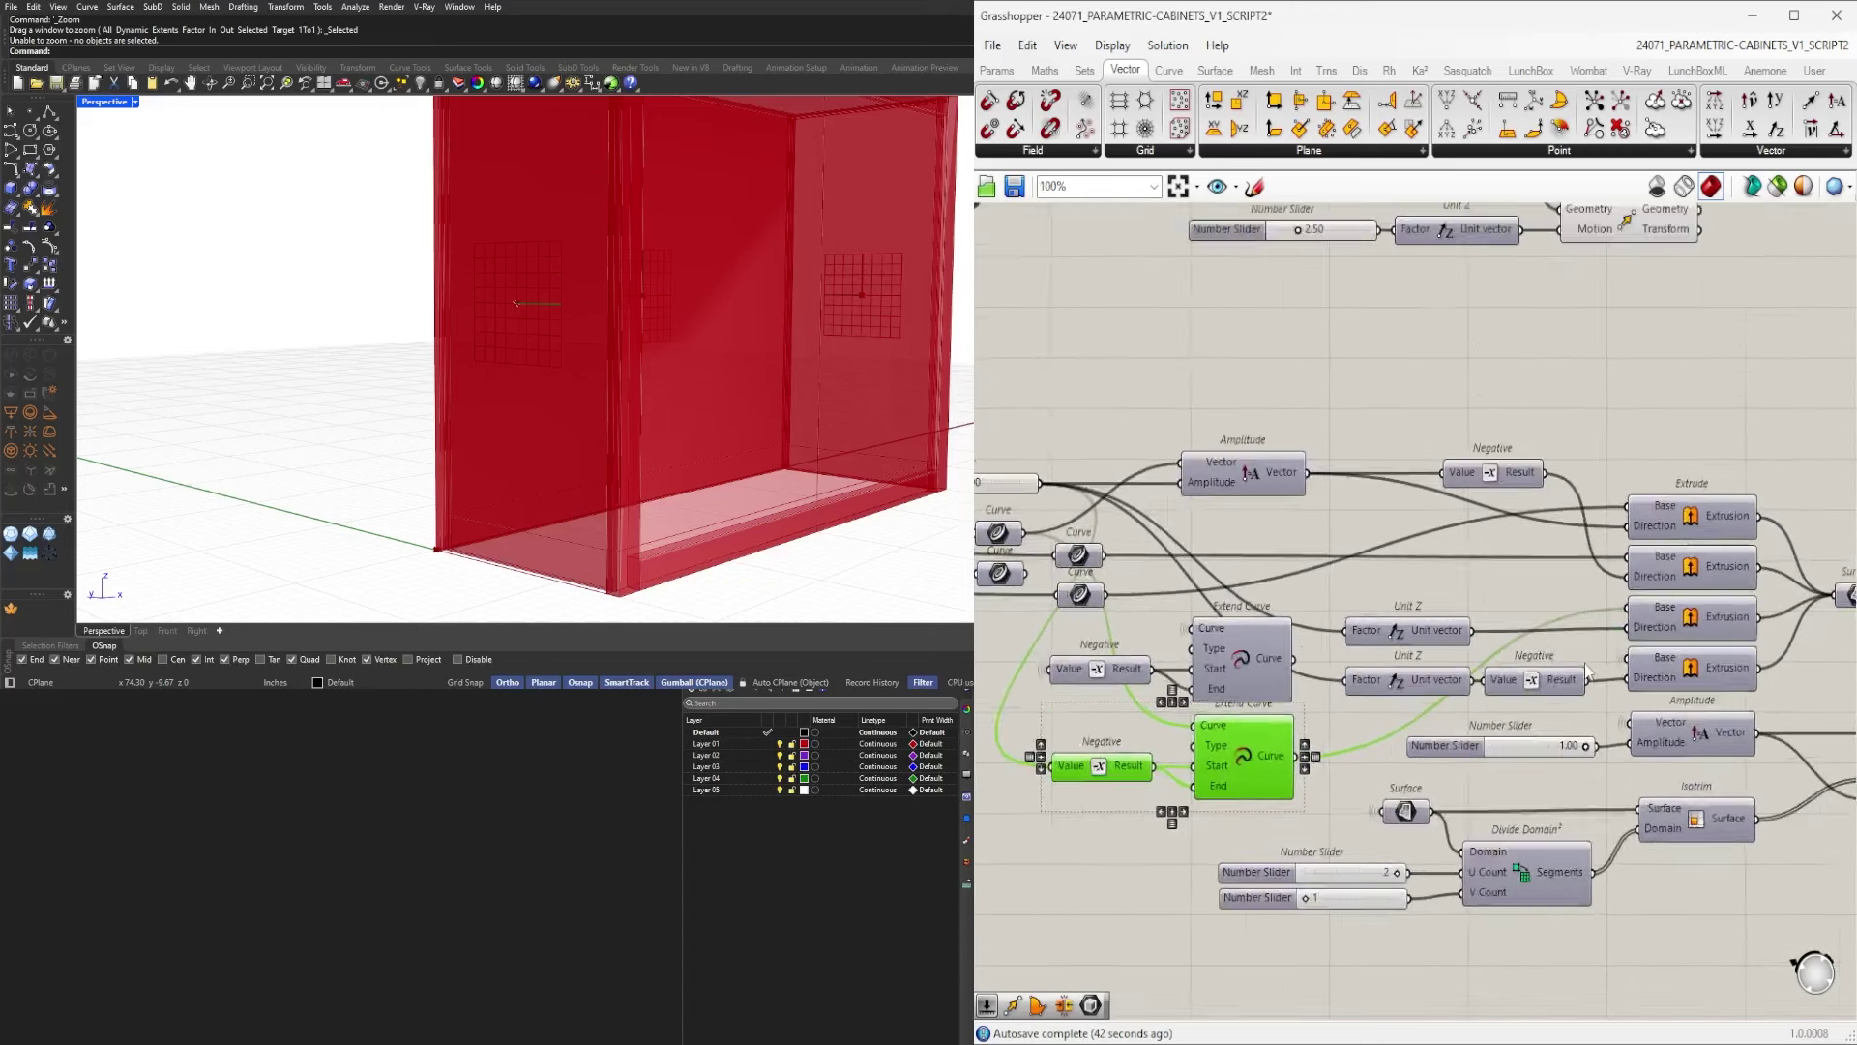
click(1666, 622)
scroll(1502, 629, down, 3)
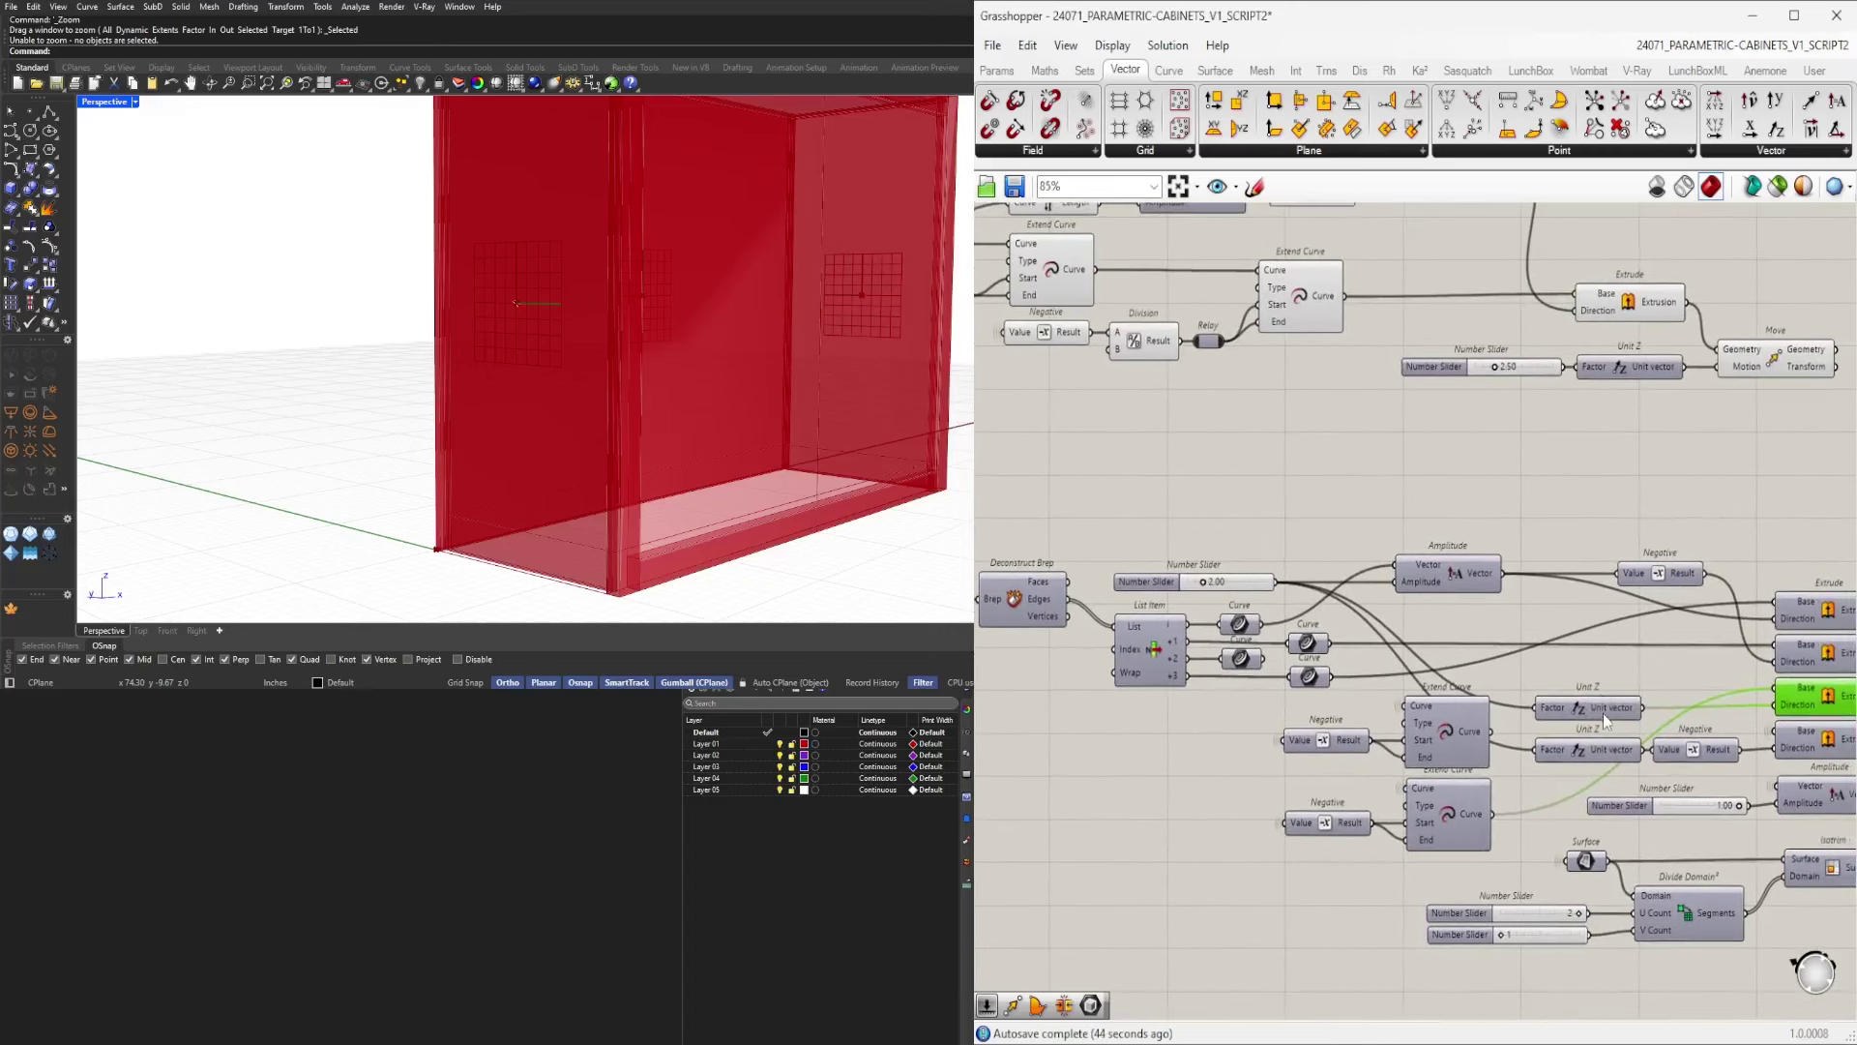
shift+click(1165, 582)
drag(1165, 583, 1164, 524)
click(1217, 498)
right_drag(1549, 679, 1496, 688)
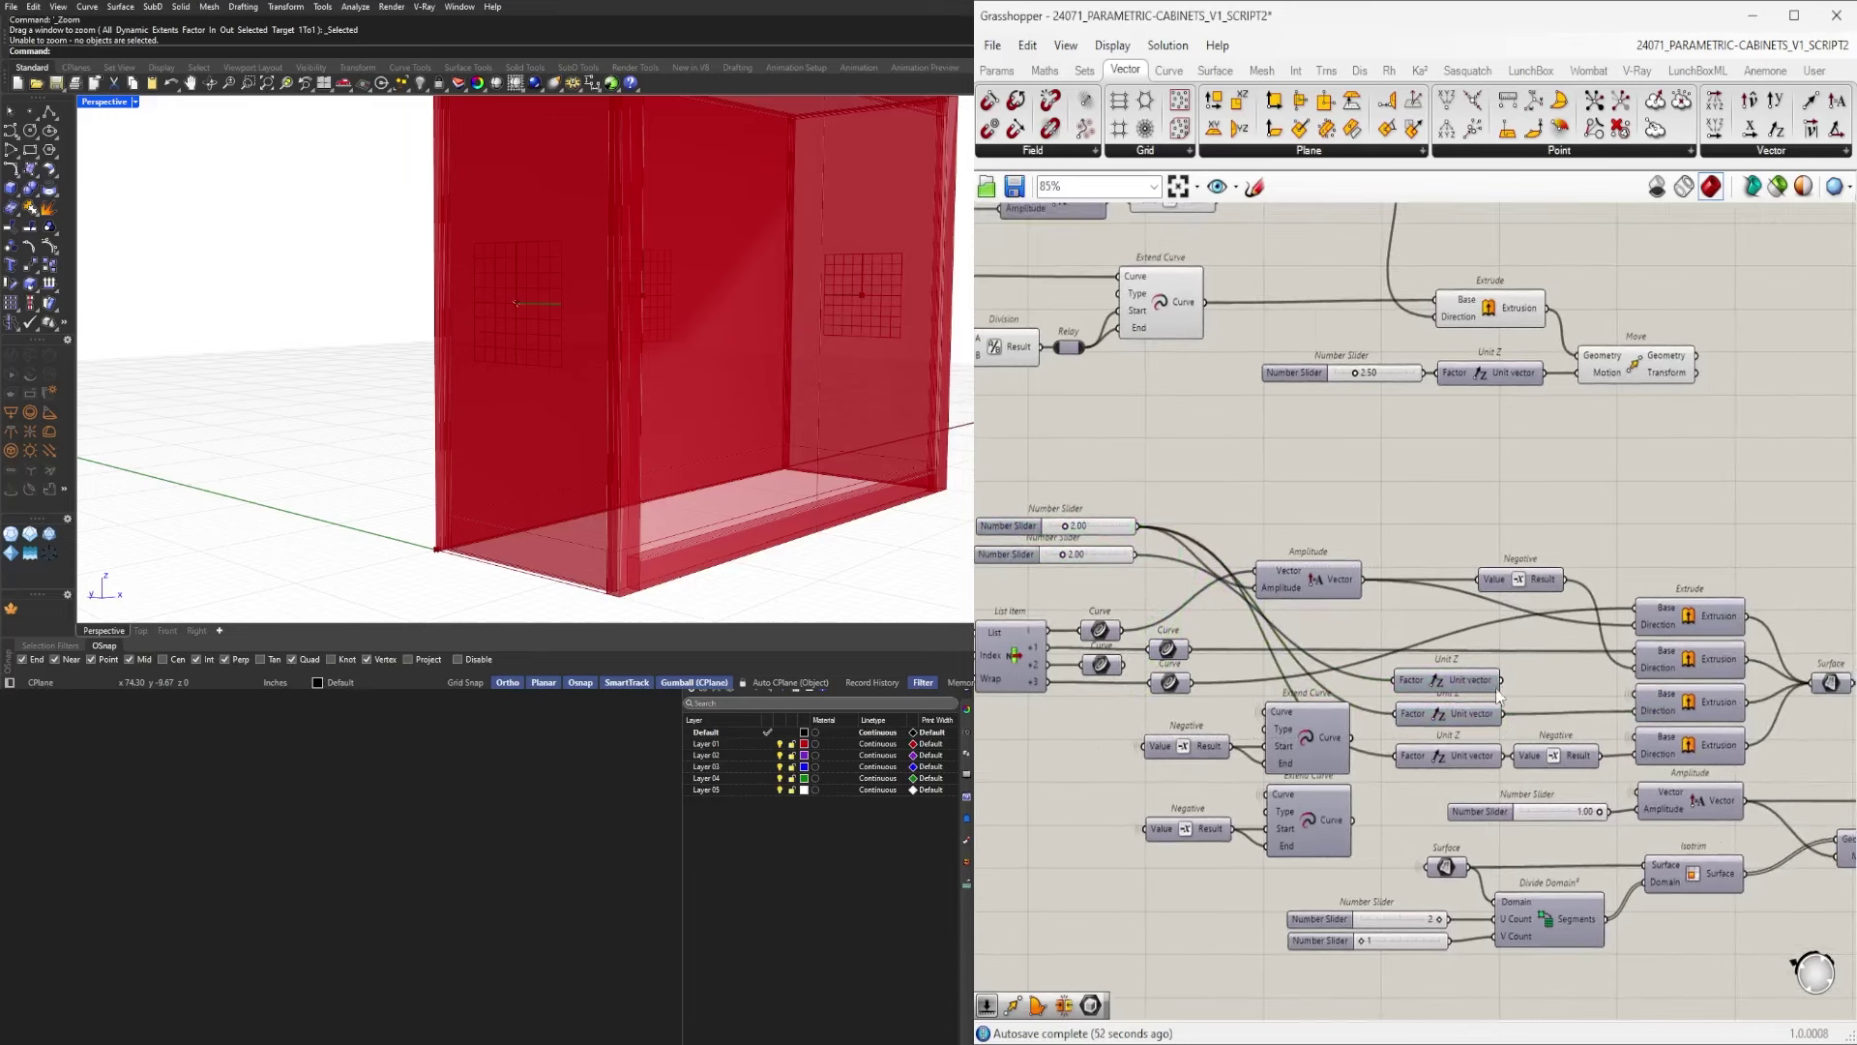
right_drag(1745, 699, 1668, 697)
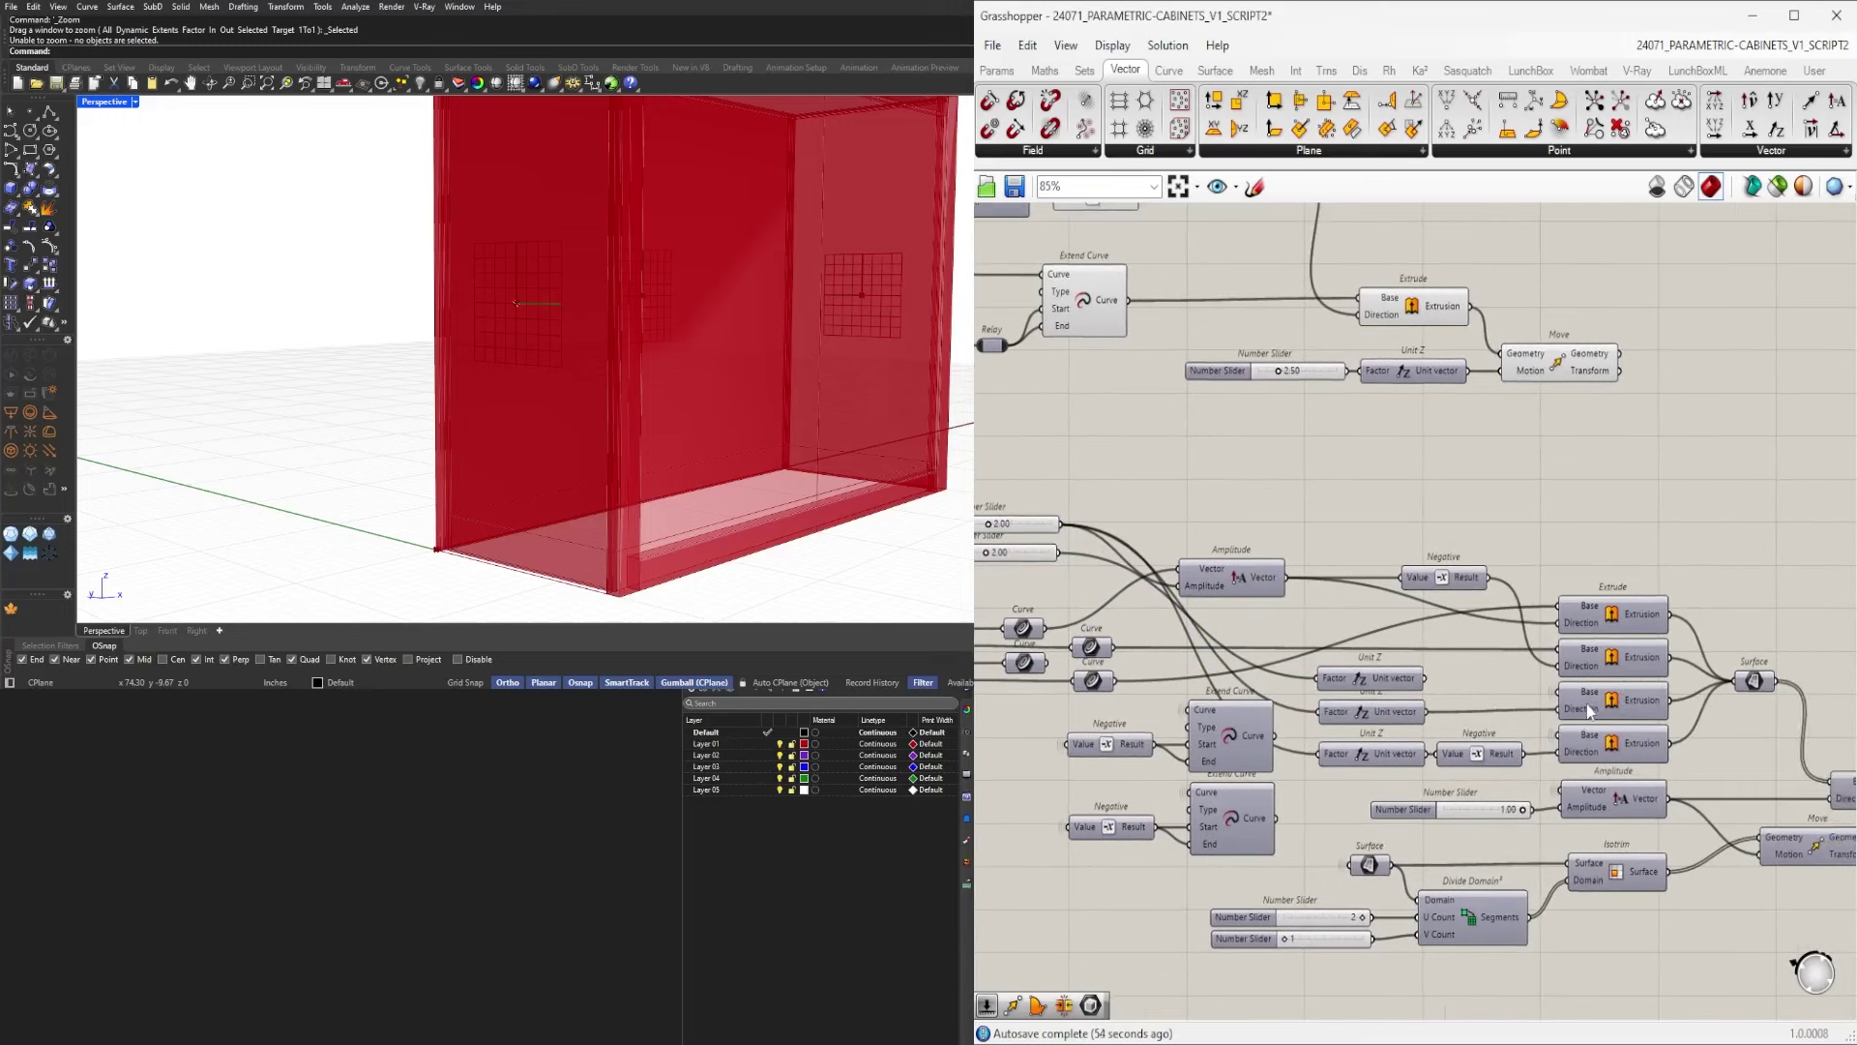
Check the second and third face-frame Extrudes by toggling their previews to confirm which one makes the bottom rail.
middle_click(1613, 667)
click(1612, 662)
middle_click(1614, 658)
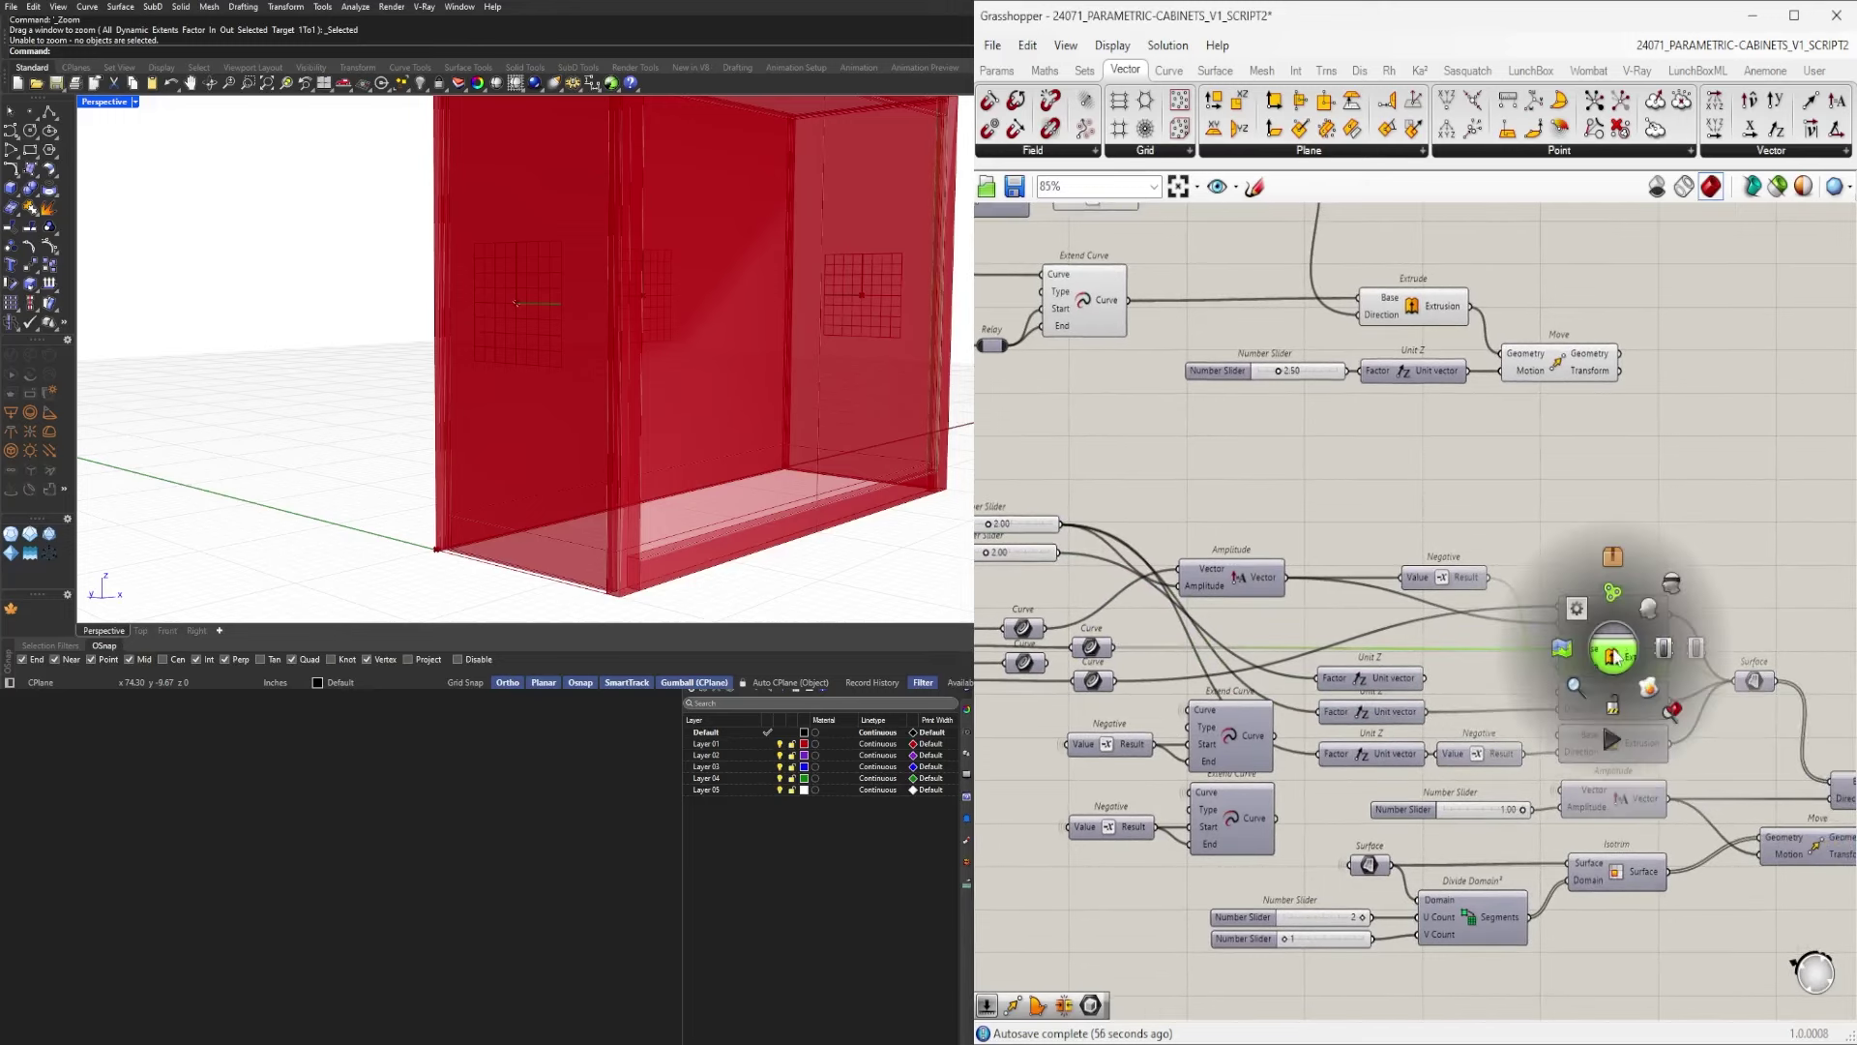
click(1675, 587)
middle_click(1611, 700)
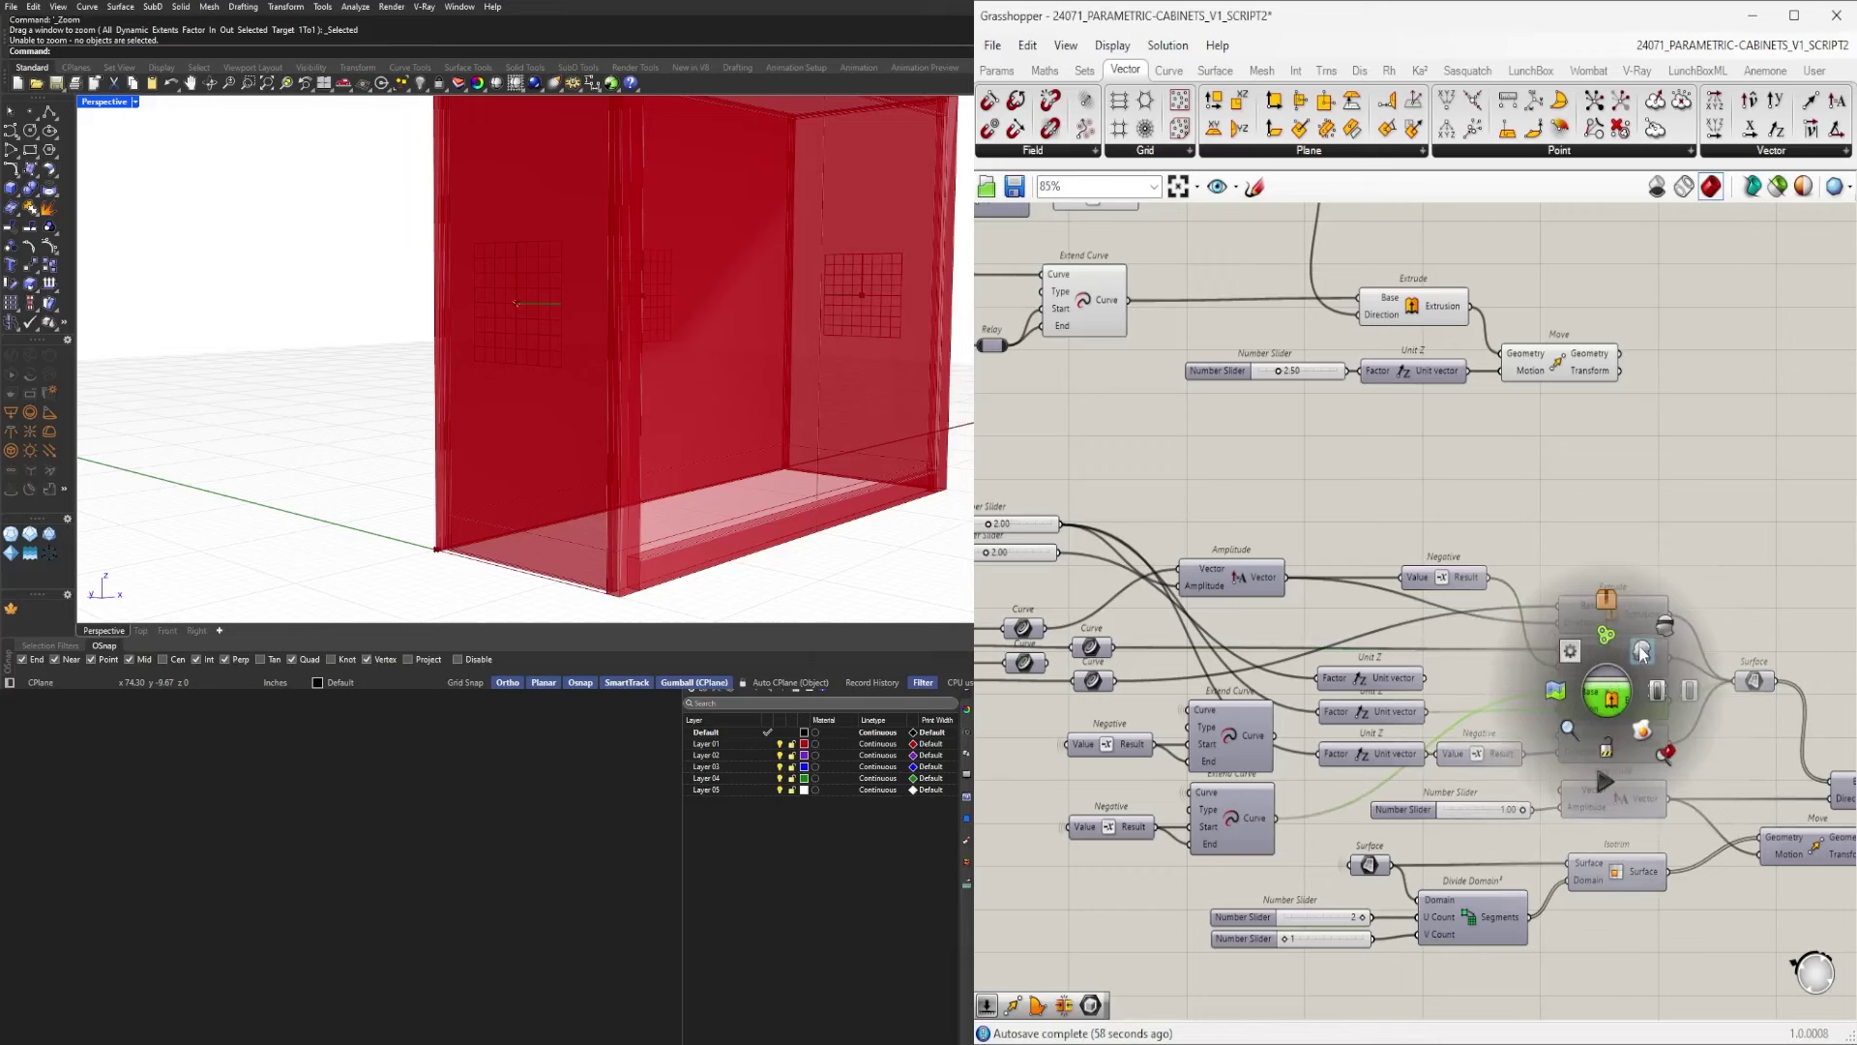
middle_click(1609, 696)
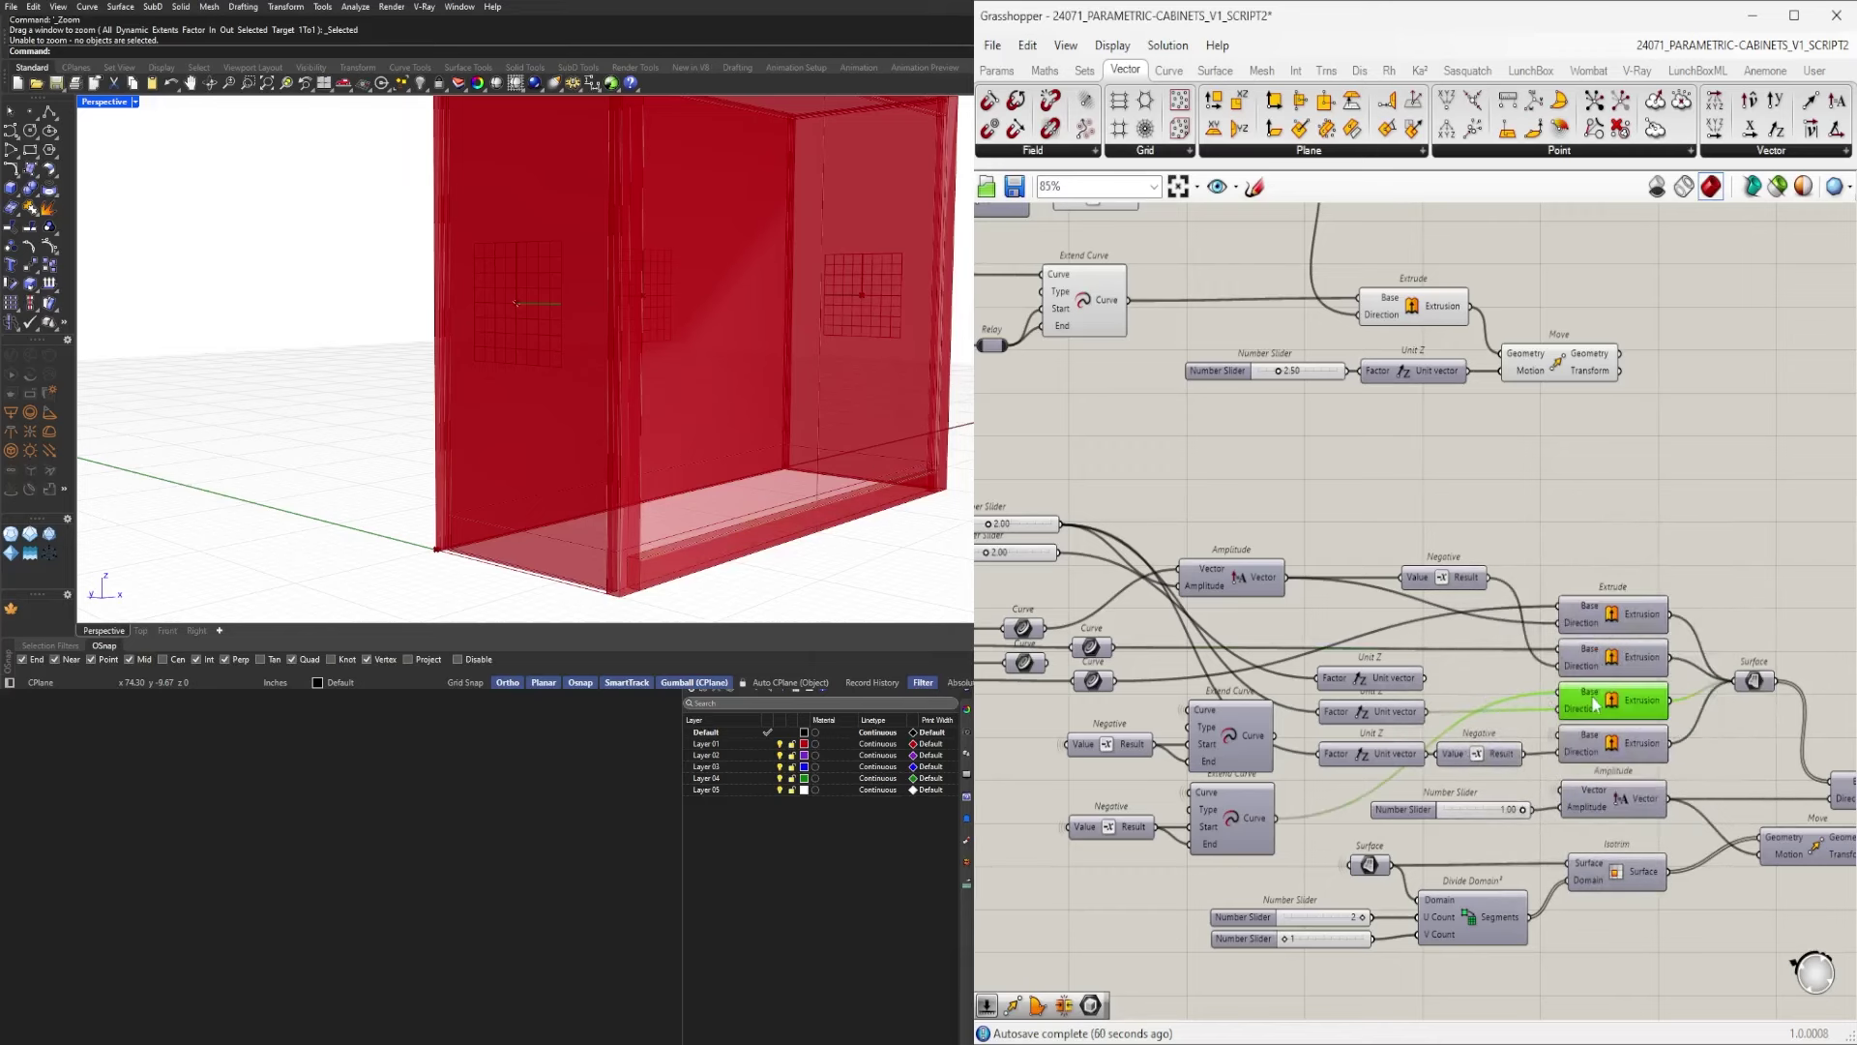
Wire the new Unit Z into the third Extrude's Direction in place of the old Unit Z, and delete the old one.
scroll(1475, 692, up, 2)
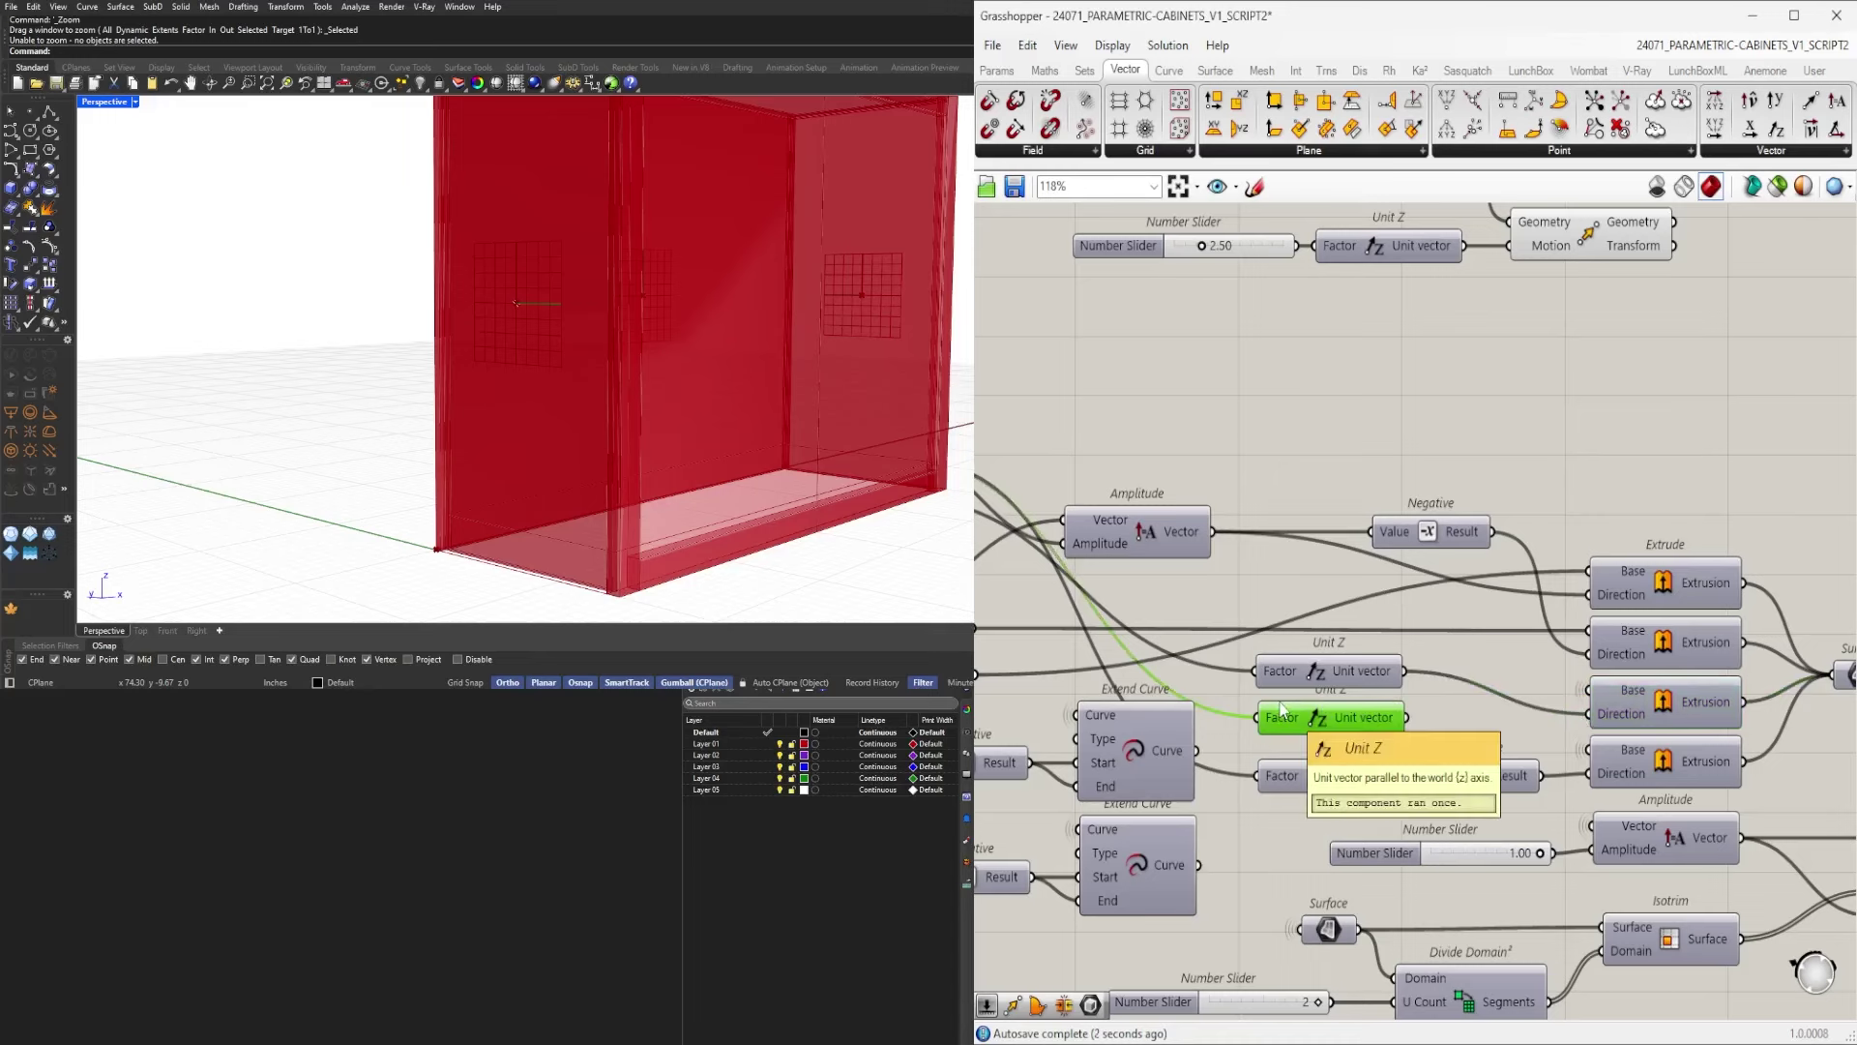
right_drag(1413, 725, 1654, 720)
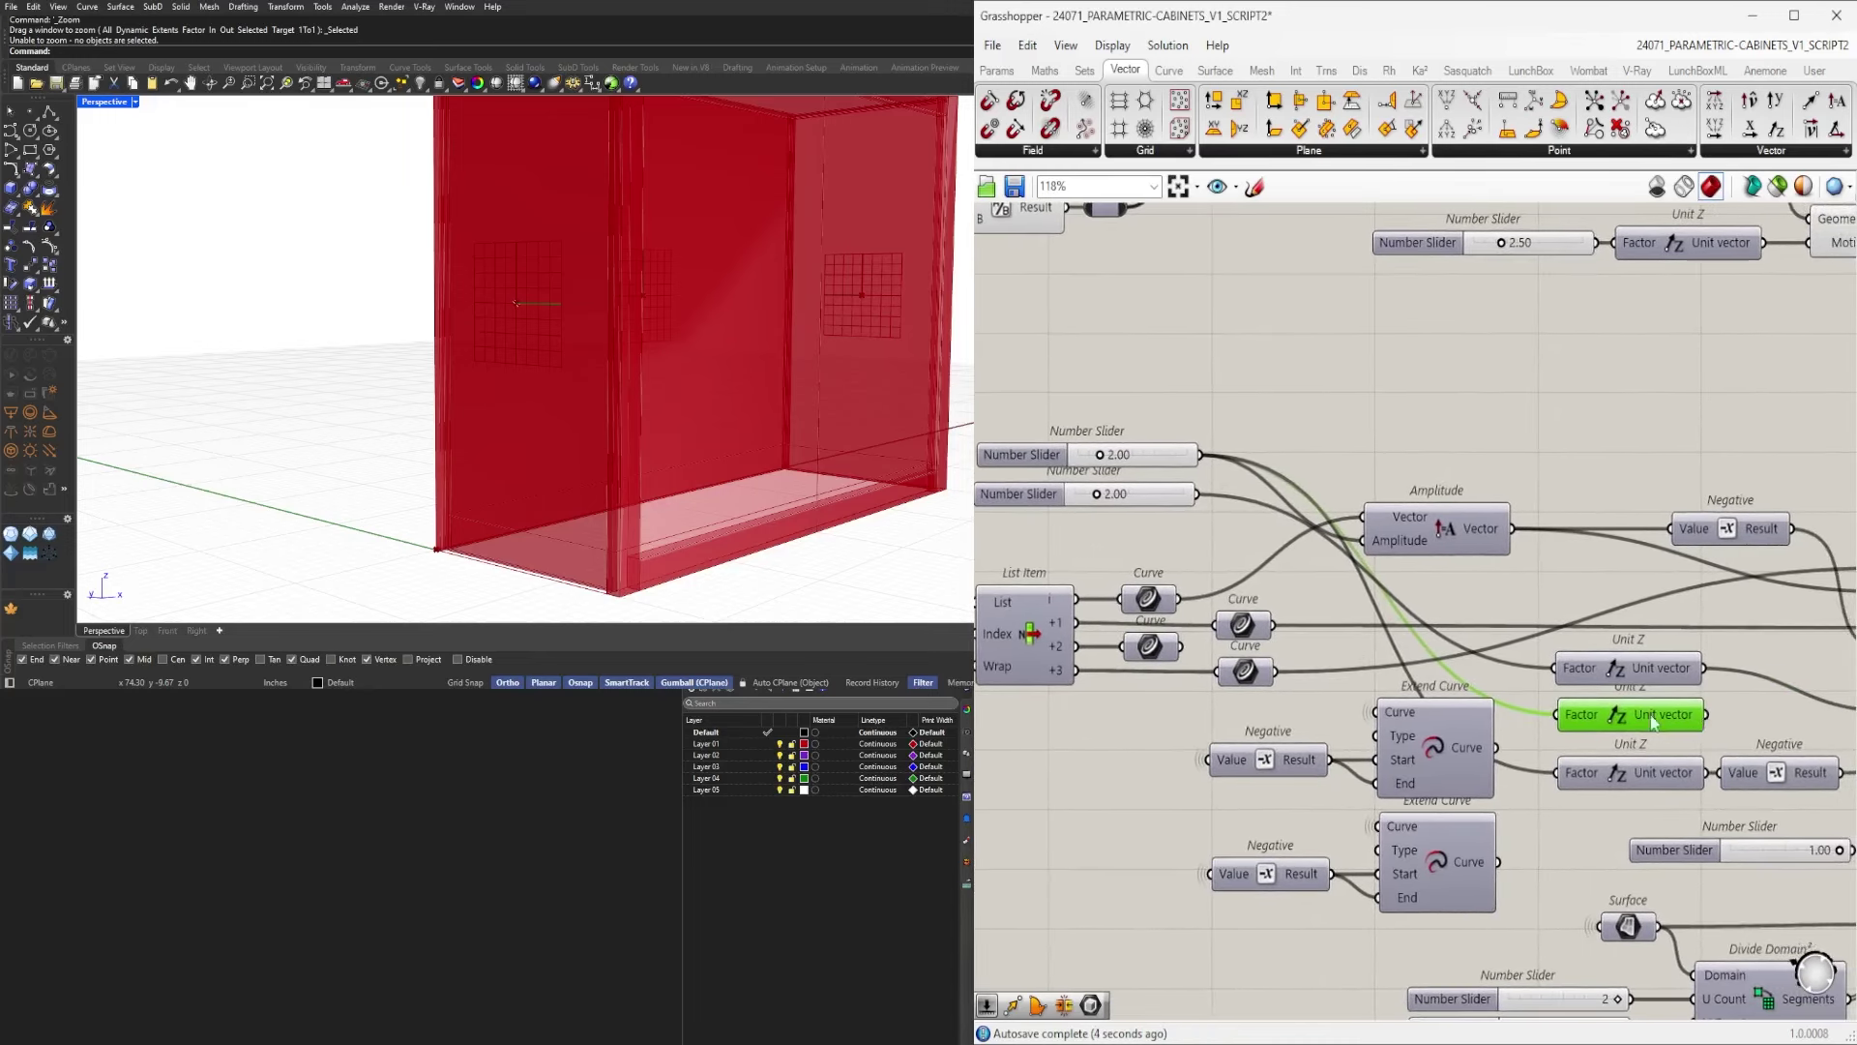
right_drag(1769, 663, 1485, 626)
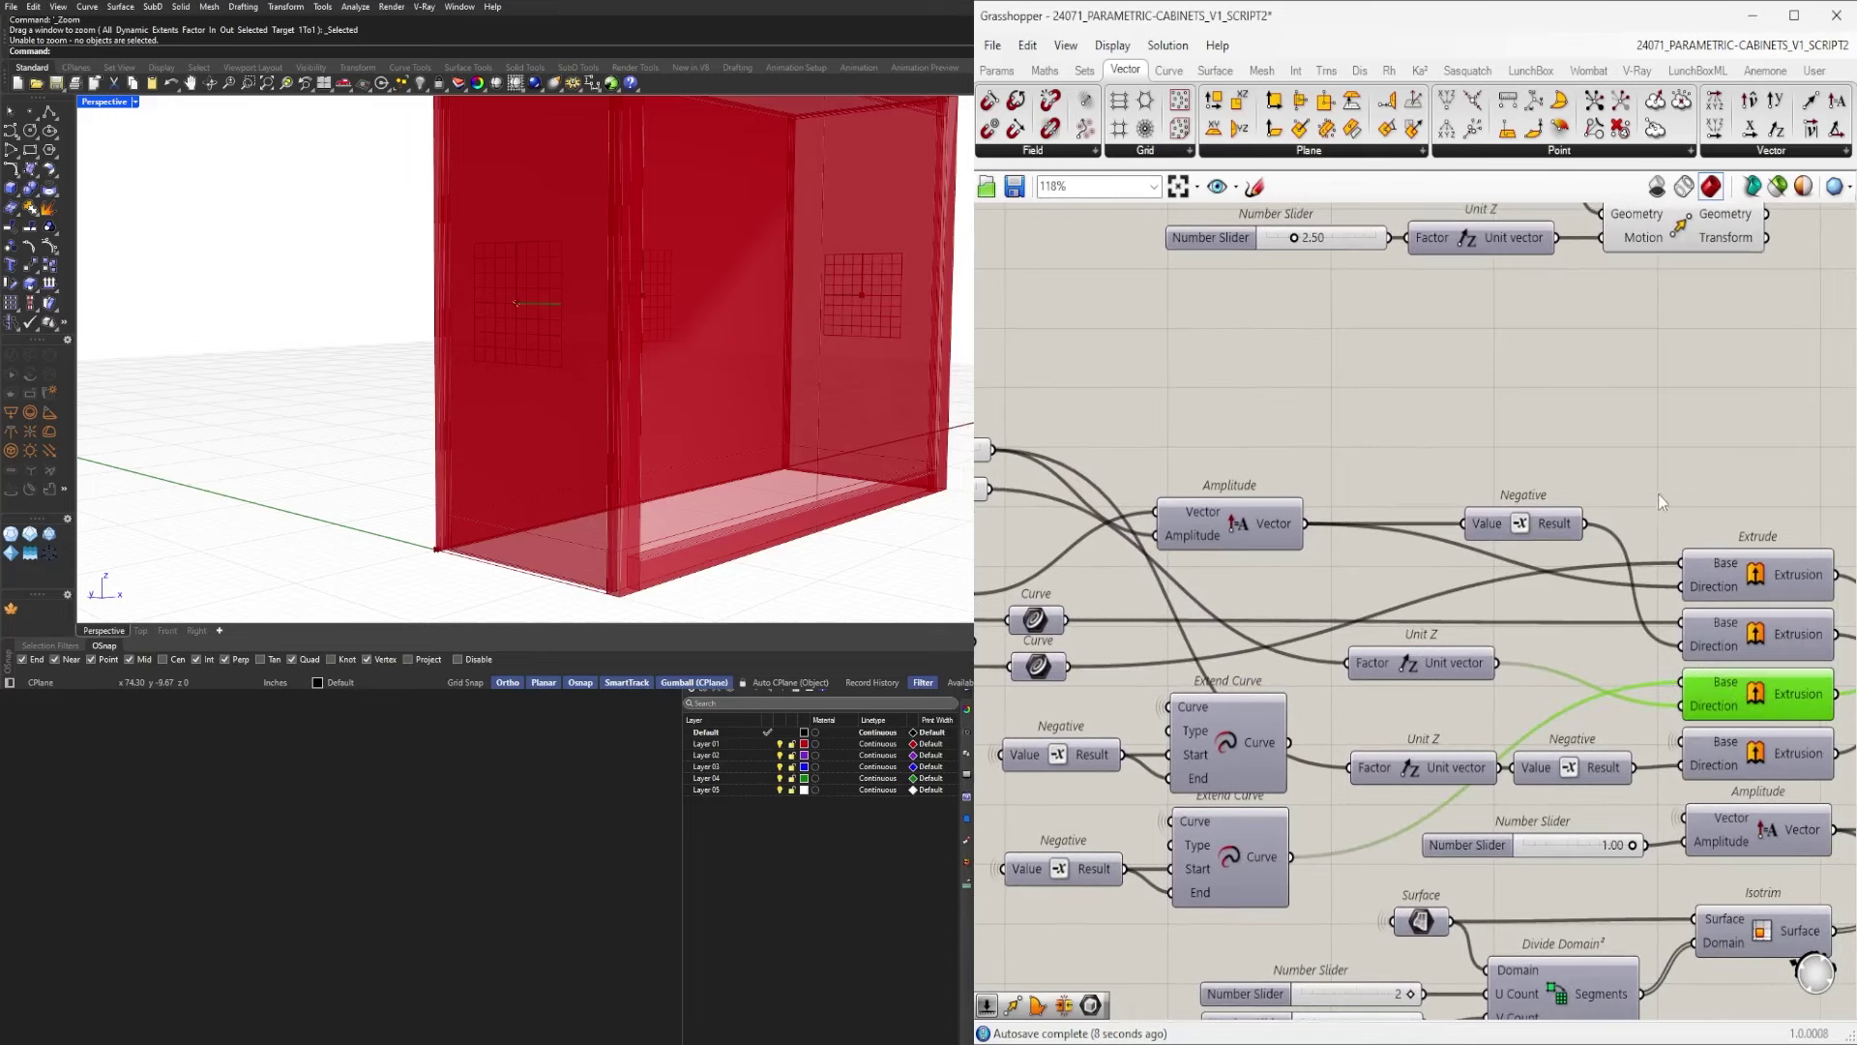
Test the original frame-width slider by varying its value while watching the frame, and restore it to 2.00.
scroll(1415, 601, down, 3)
scroll(1130, 532, up, 6)
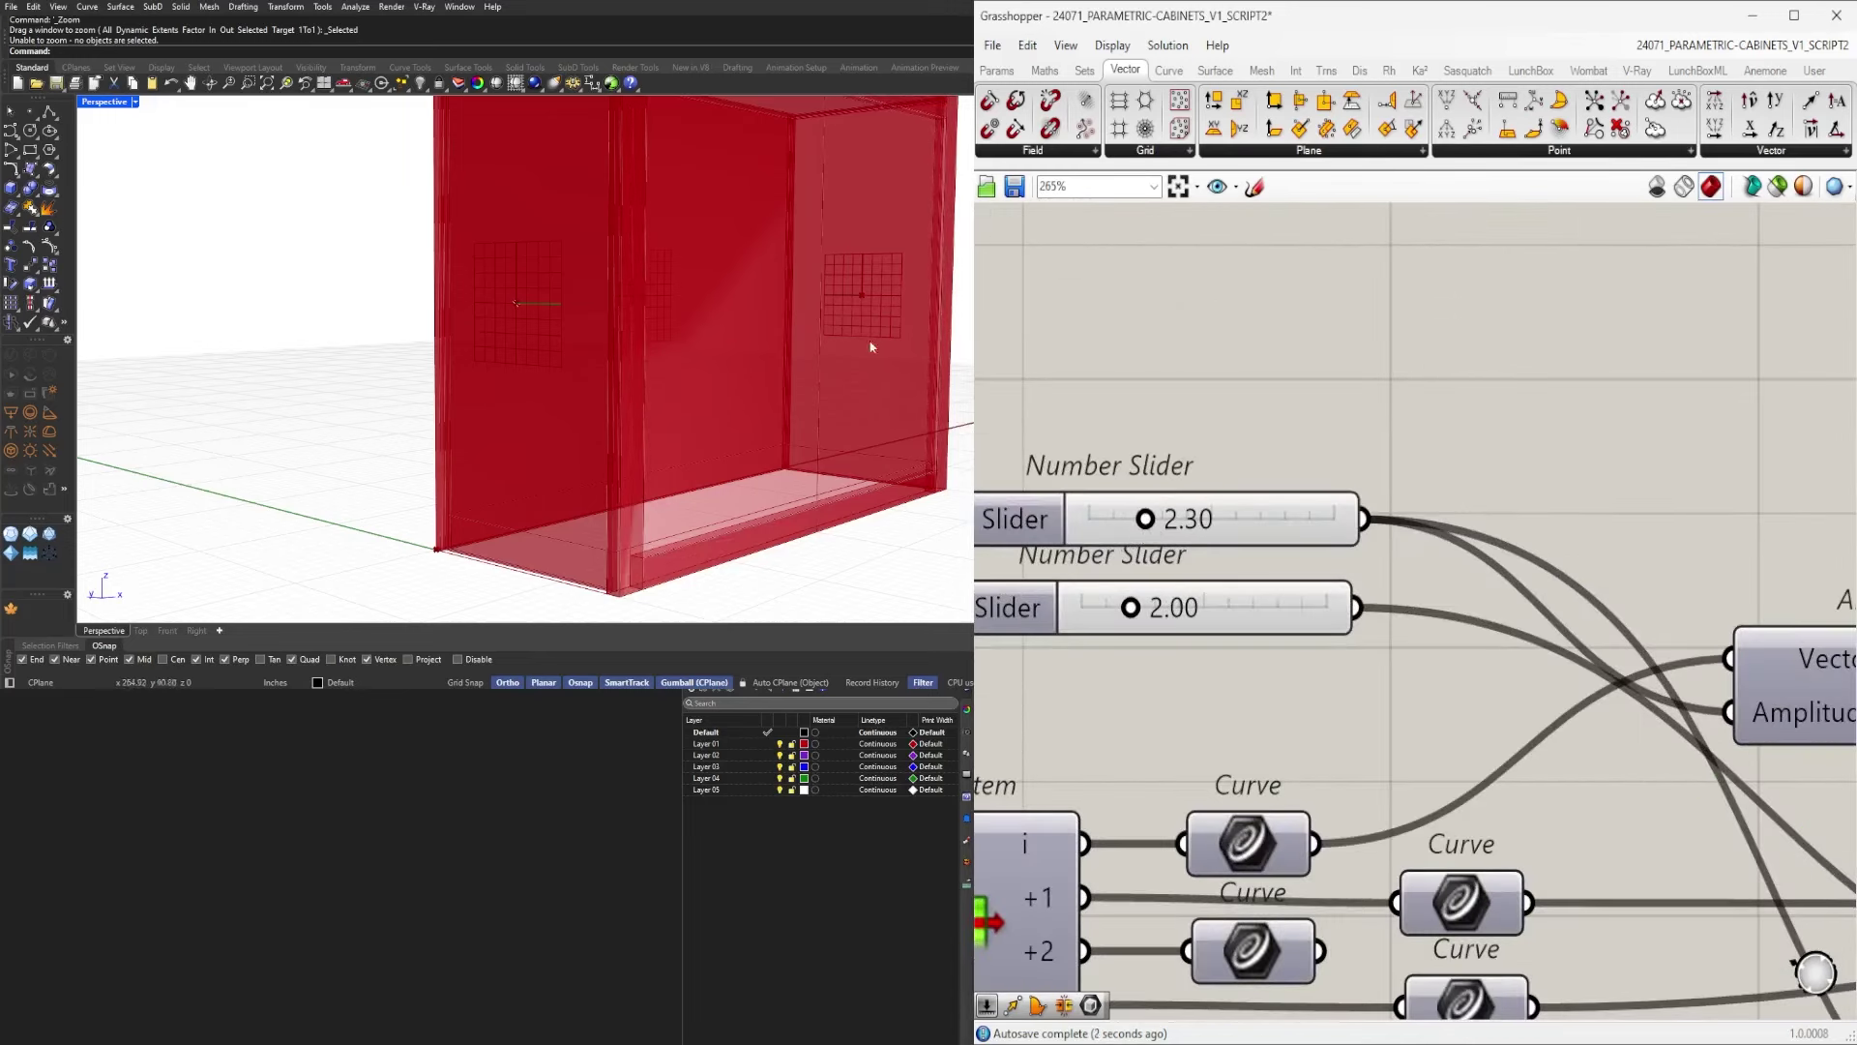
shift+right_drag(872, 347, 875, 424)
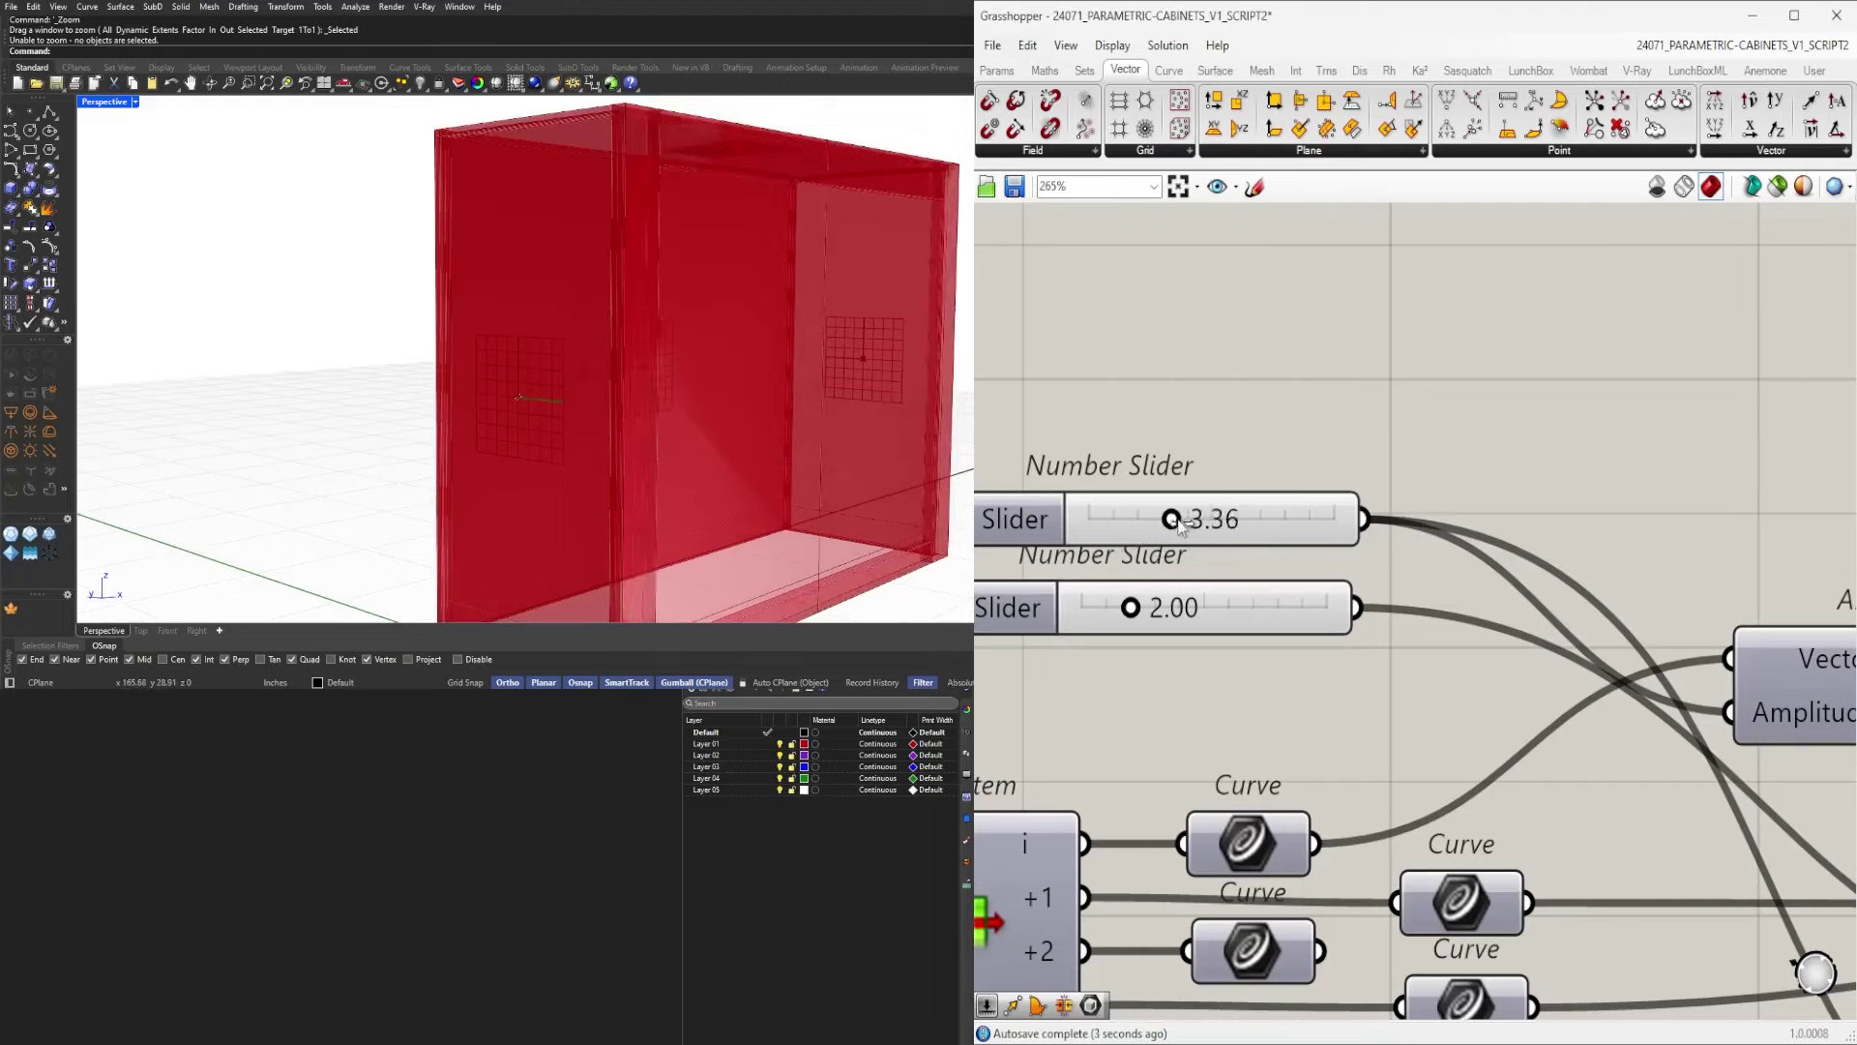
drag(1180, 526, 1166, 528)
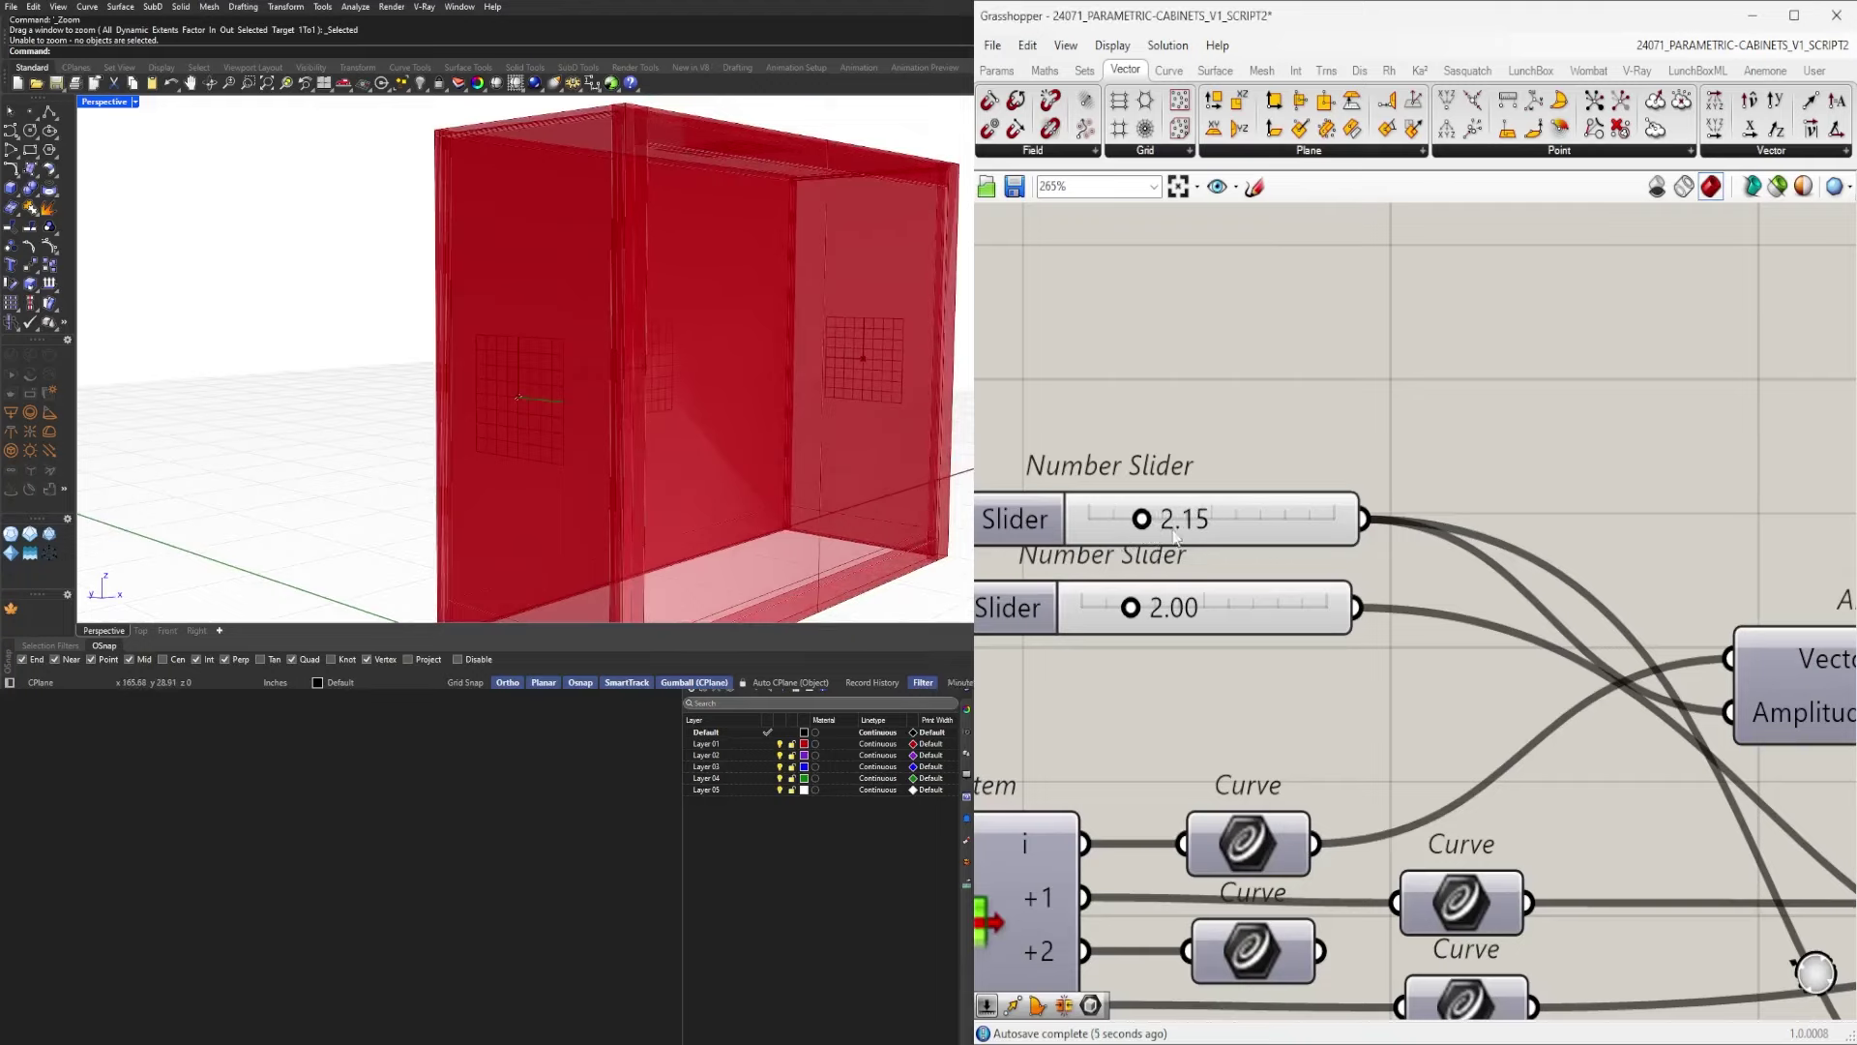
double_click(1175, 534)
Set the bottom rail's new number slider to 3.00 and inspect the rail along the cabinet's lower front.
double_click(1178, 607)
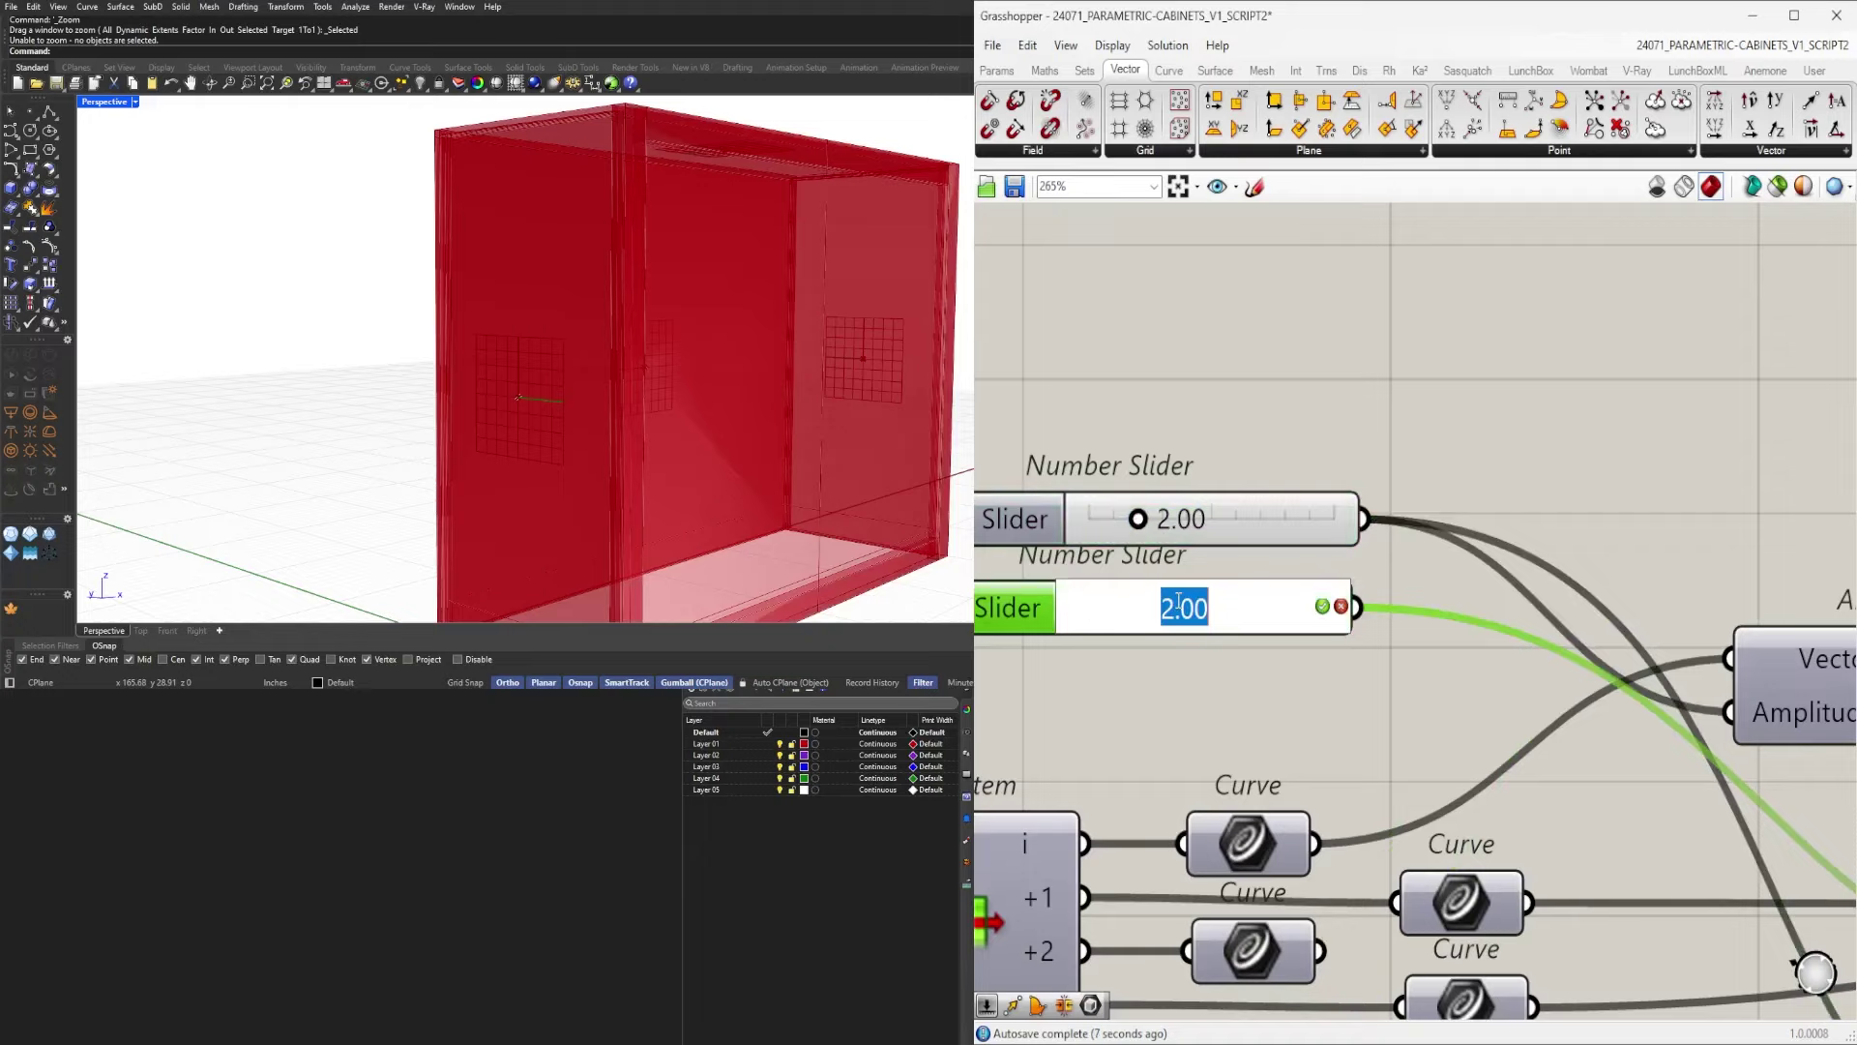
text(3)
key(Return)
scroll(658, 436, down, 8)
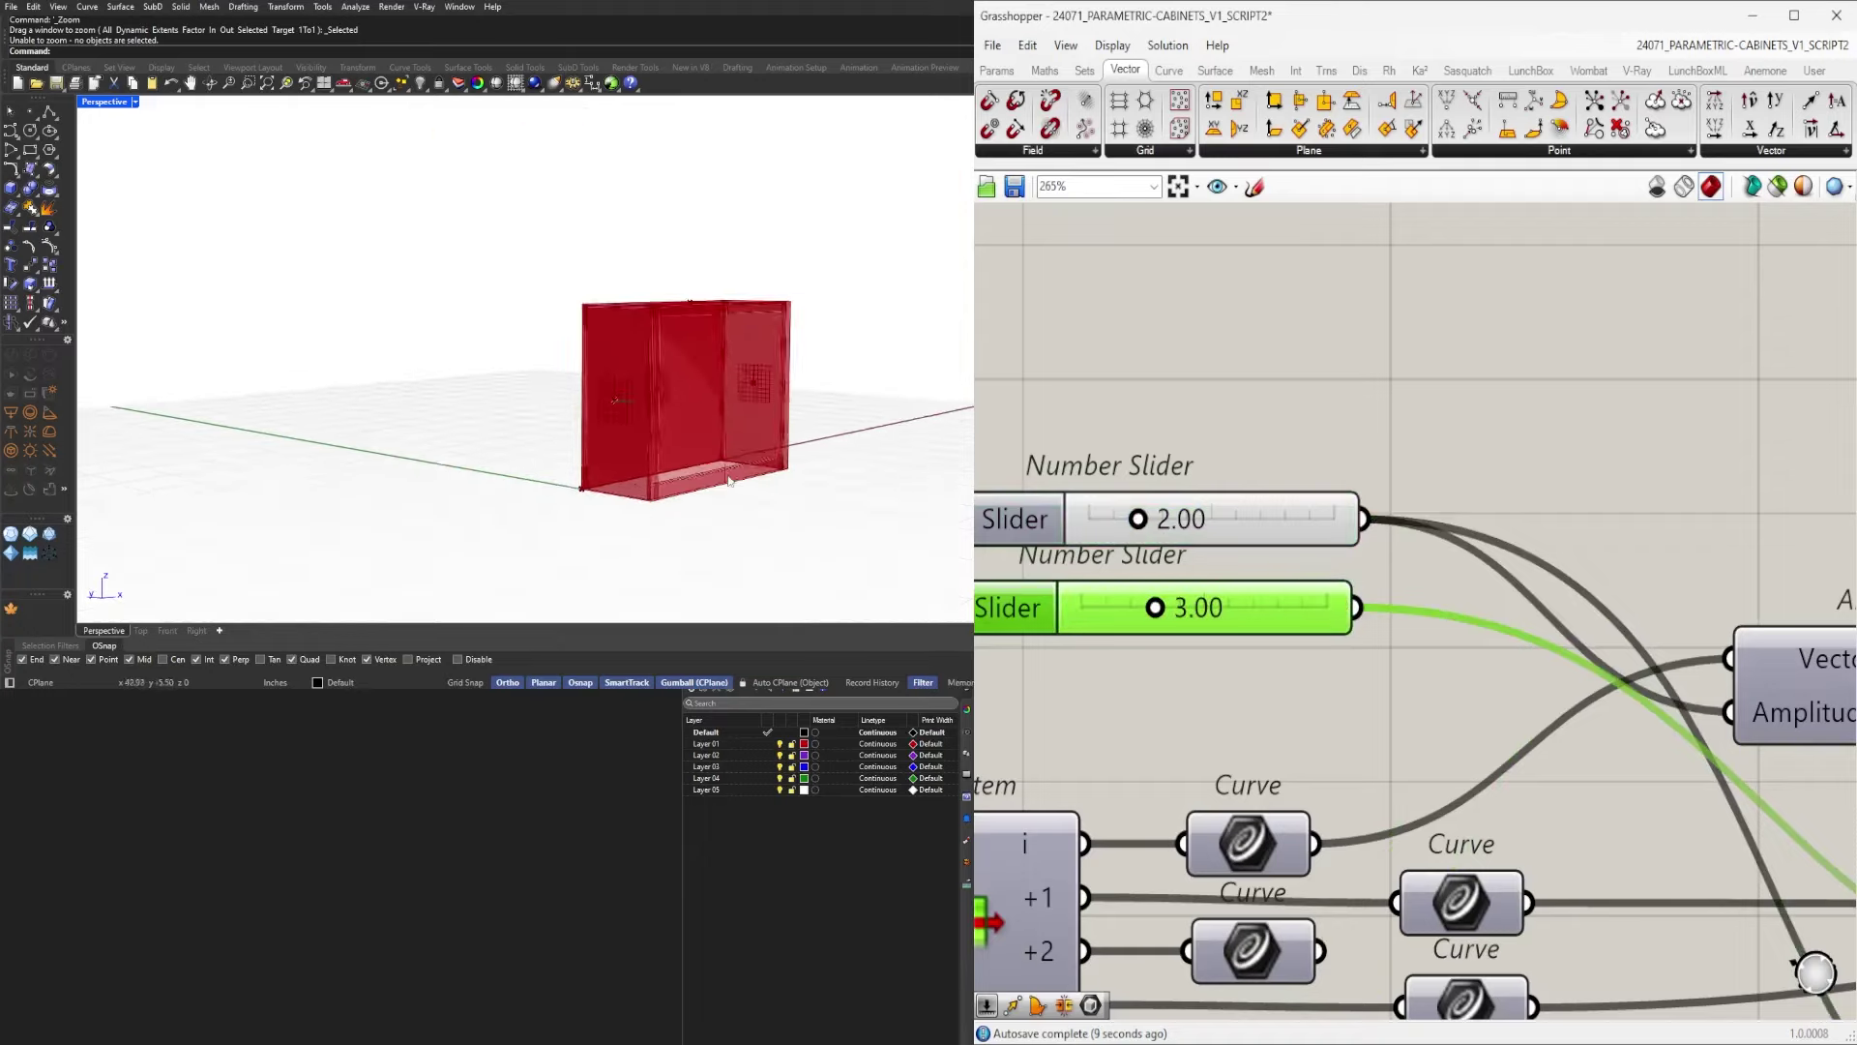
scroll(607, 464, up, 8)
right_drag(608, 464, 843, 488)
scroll(722, 493, down, 7)
scroll(630, 468, up, 5)
scroll(1494, 699, down, 6)
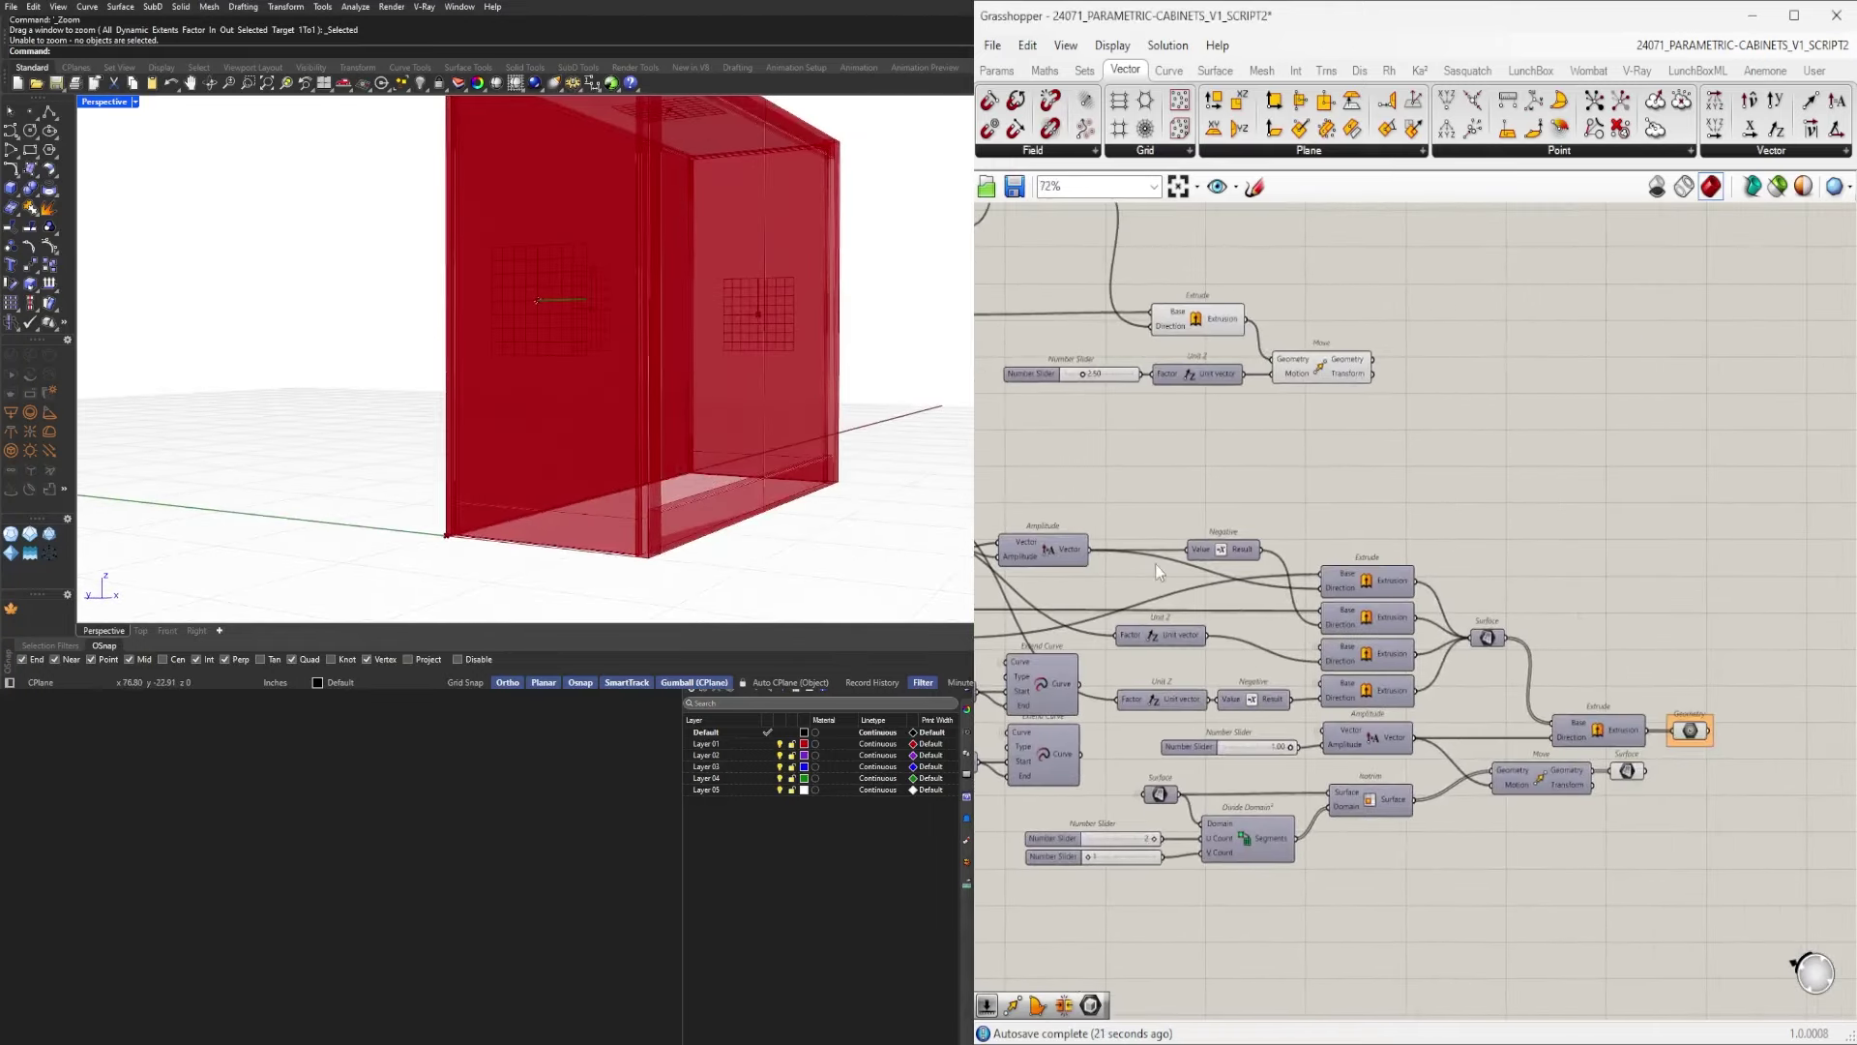
Place the Surface container farther from the door Move component and turn off its preview.
scroll(1477, 731, up, 3)
click(1531, 735)
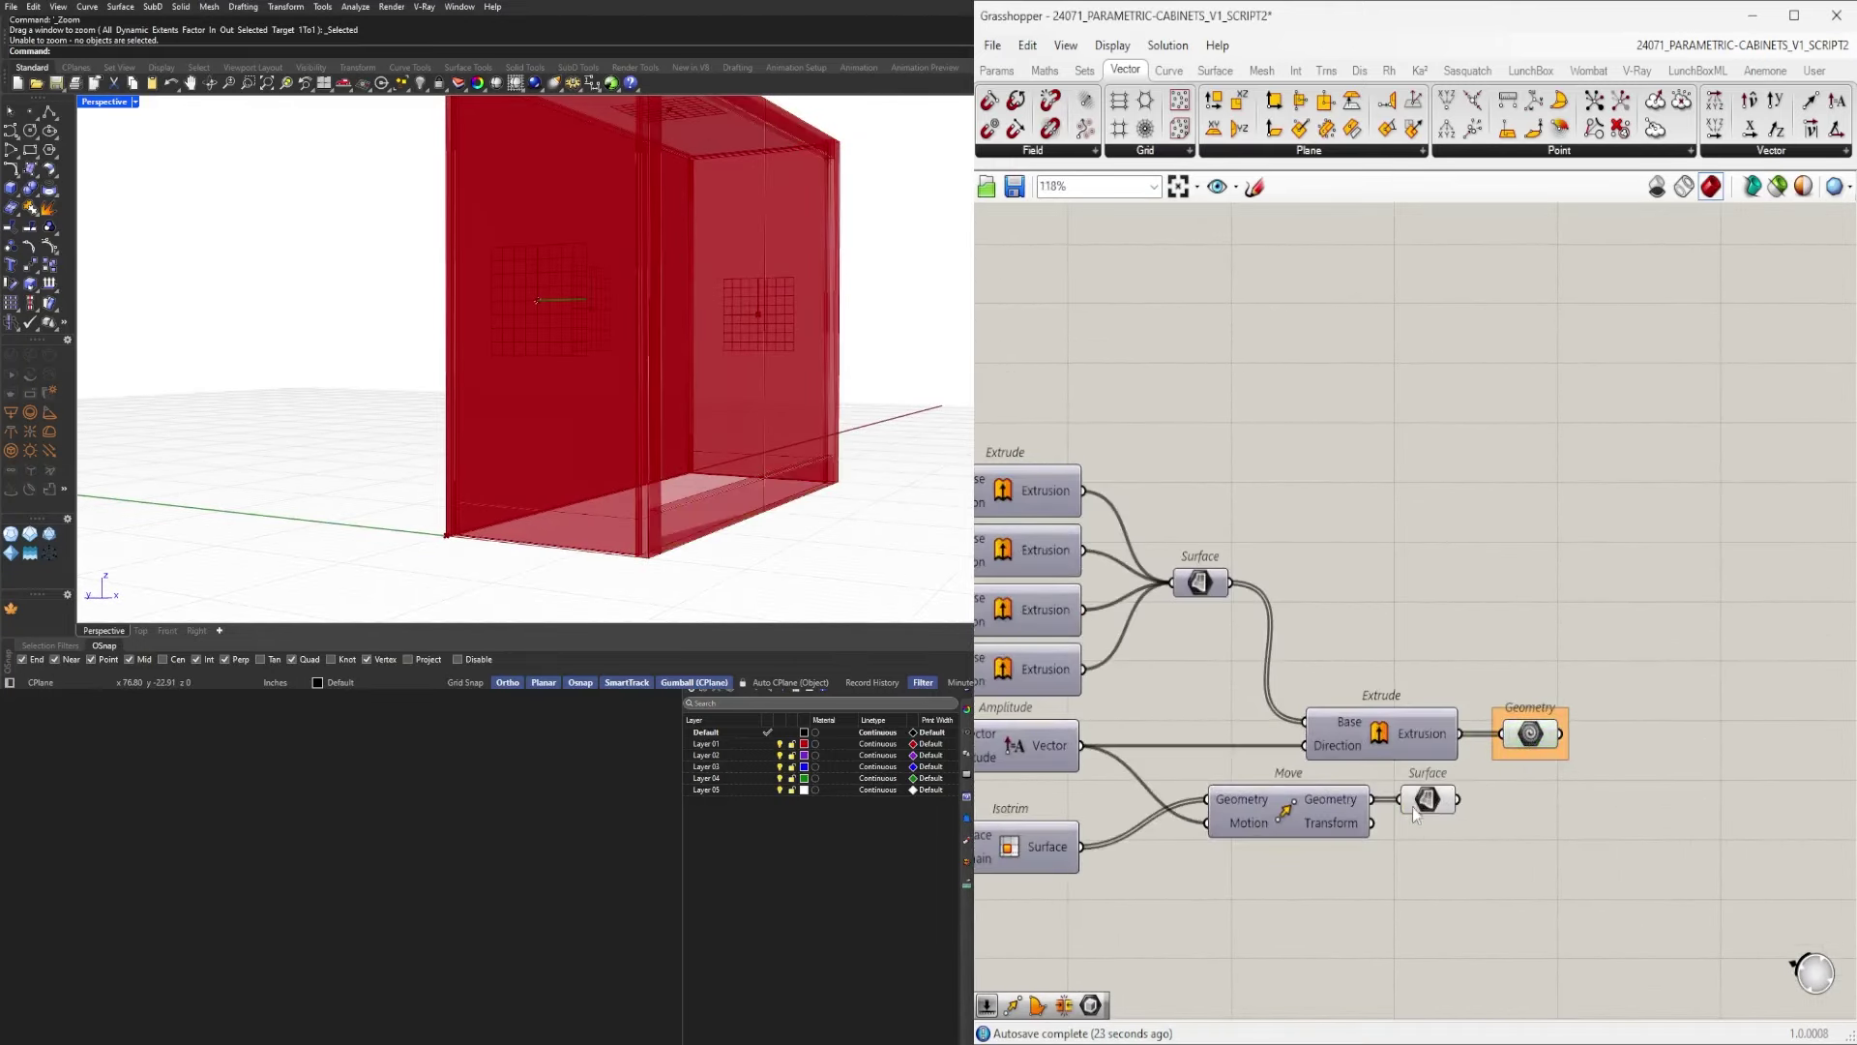
drag(1414, 814, 1454, 811)
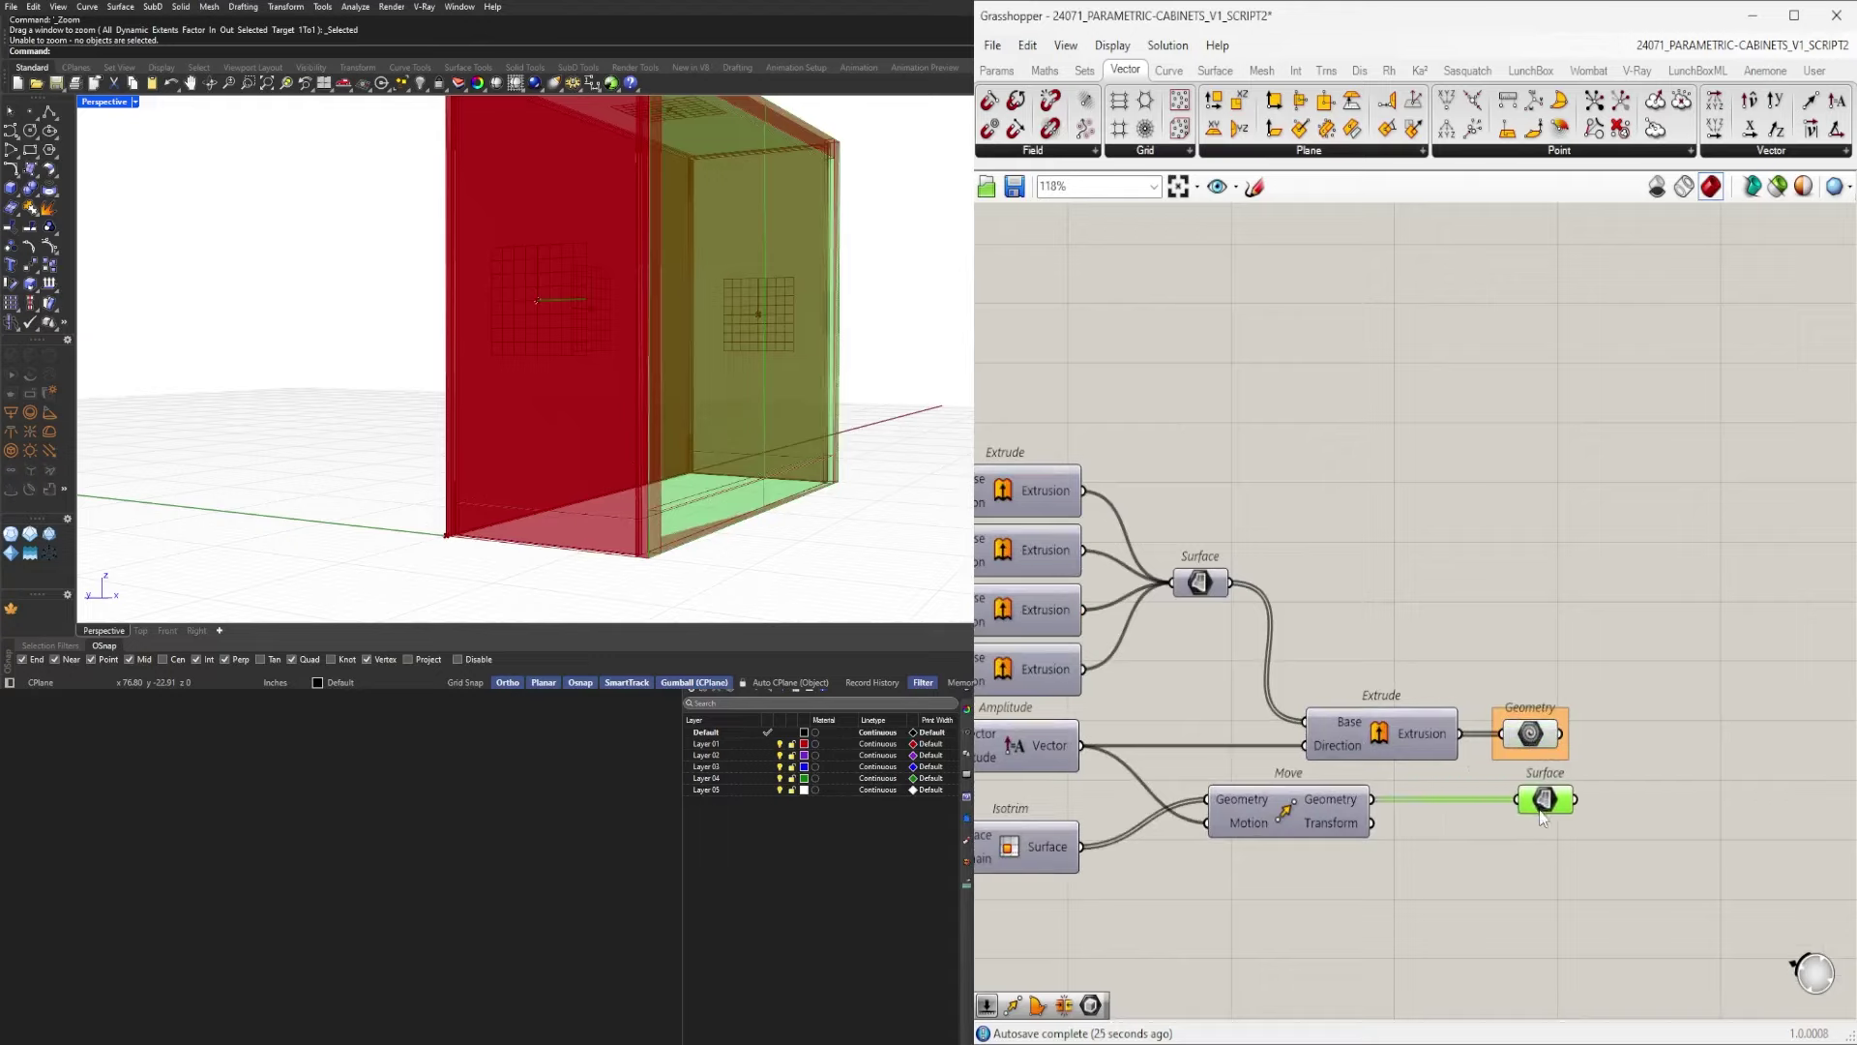
middle_click(1540, 813)
click(1580, 771)
Highlight the face frame's Geometry container and examine the frame's rails and stiles from the front of the cabinet.
click(1538, 738)
right_drag(721, 392, 552, 541)
scroll(485, 485, down, 2)
scroll(851, 506, up, 5)
scroll(687, 542, up, 3)
scroll(551, 542, down, 3)
click(1581, 659)
right_drag(1582, 661, 1503, 674)
click(1477, 740)
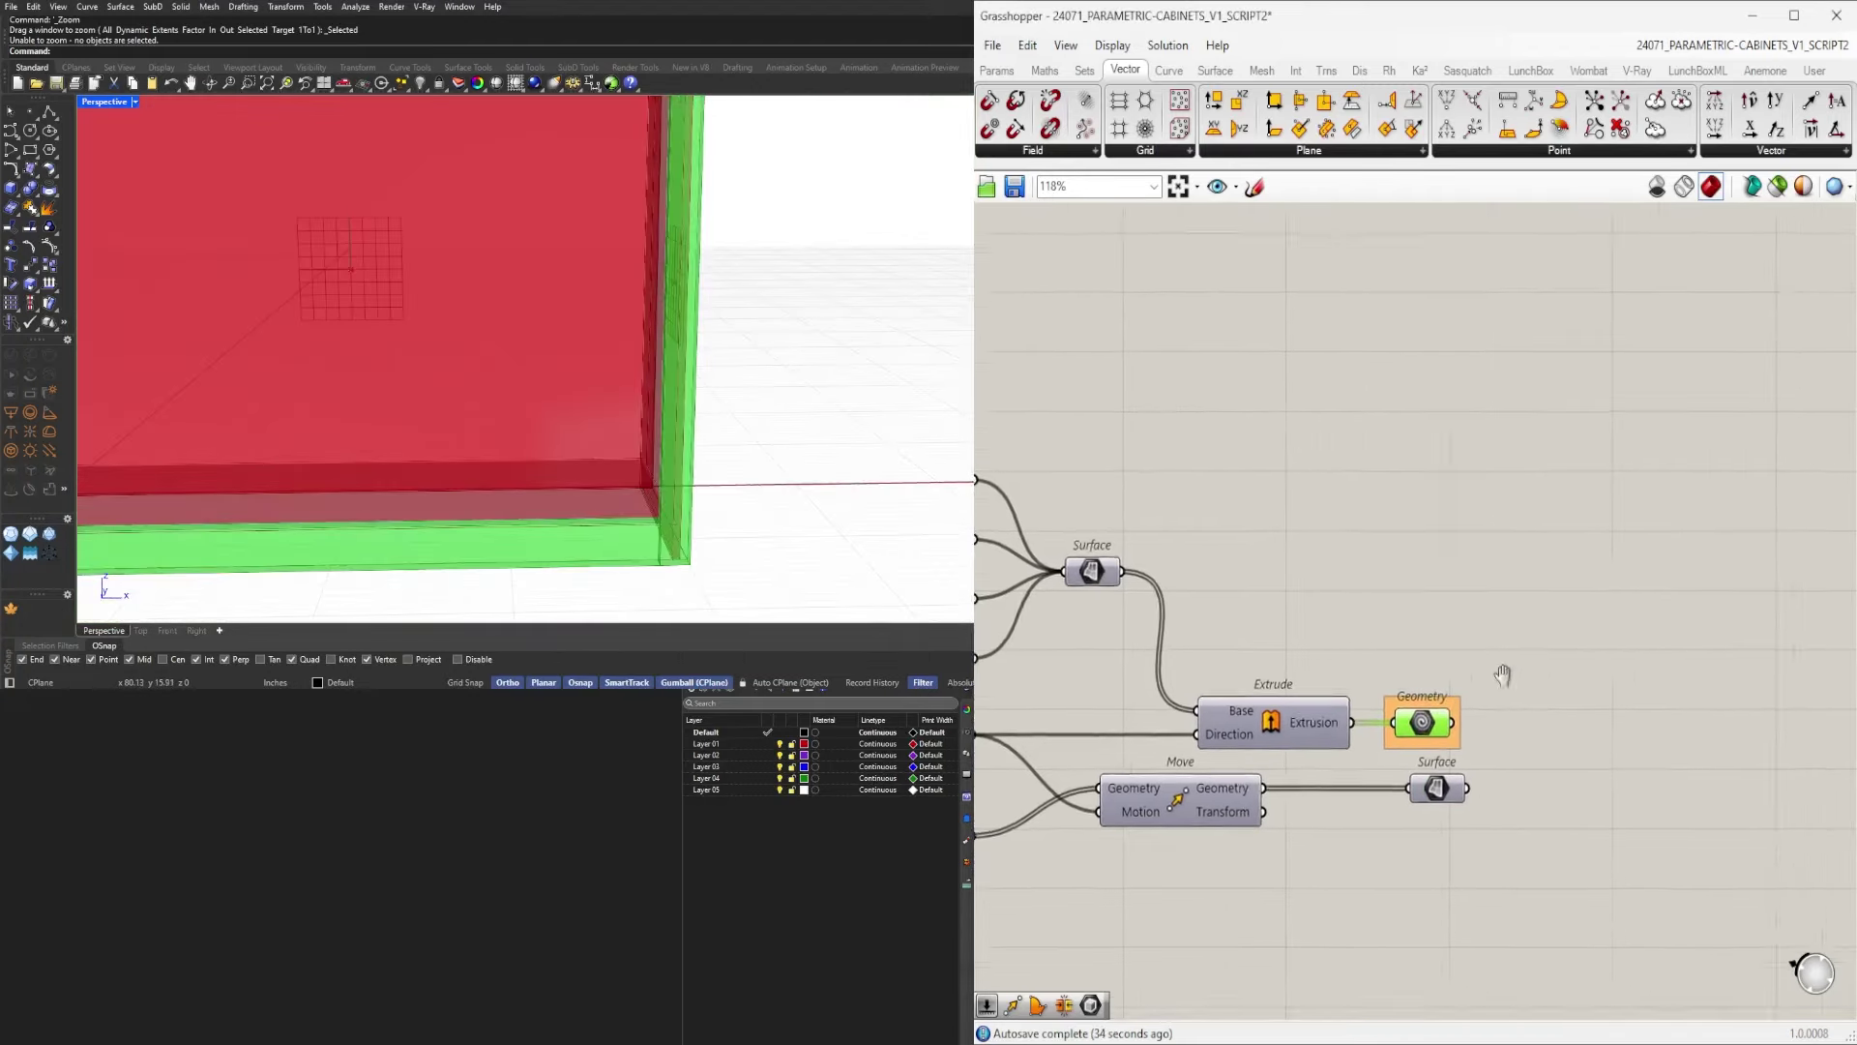
scroll(1502, 674, down, 4)
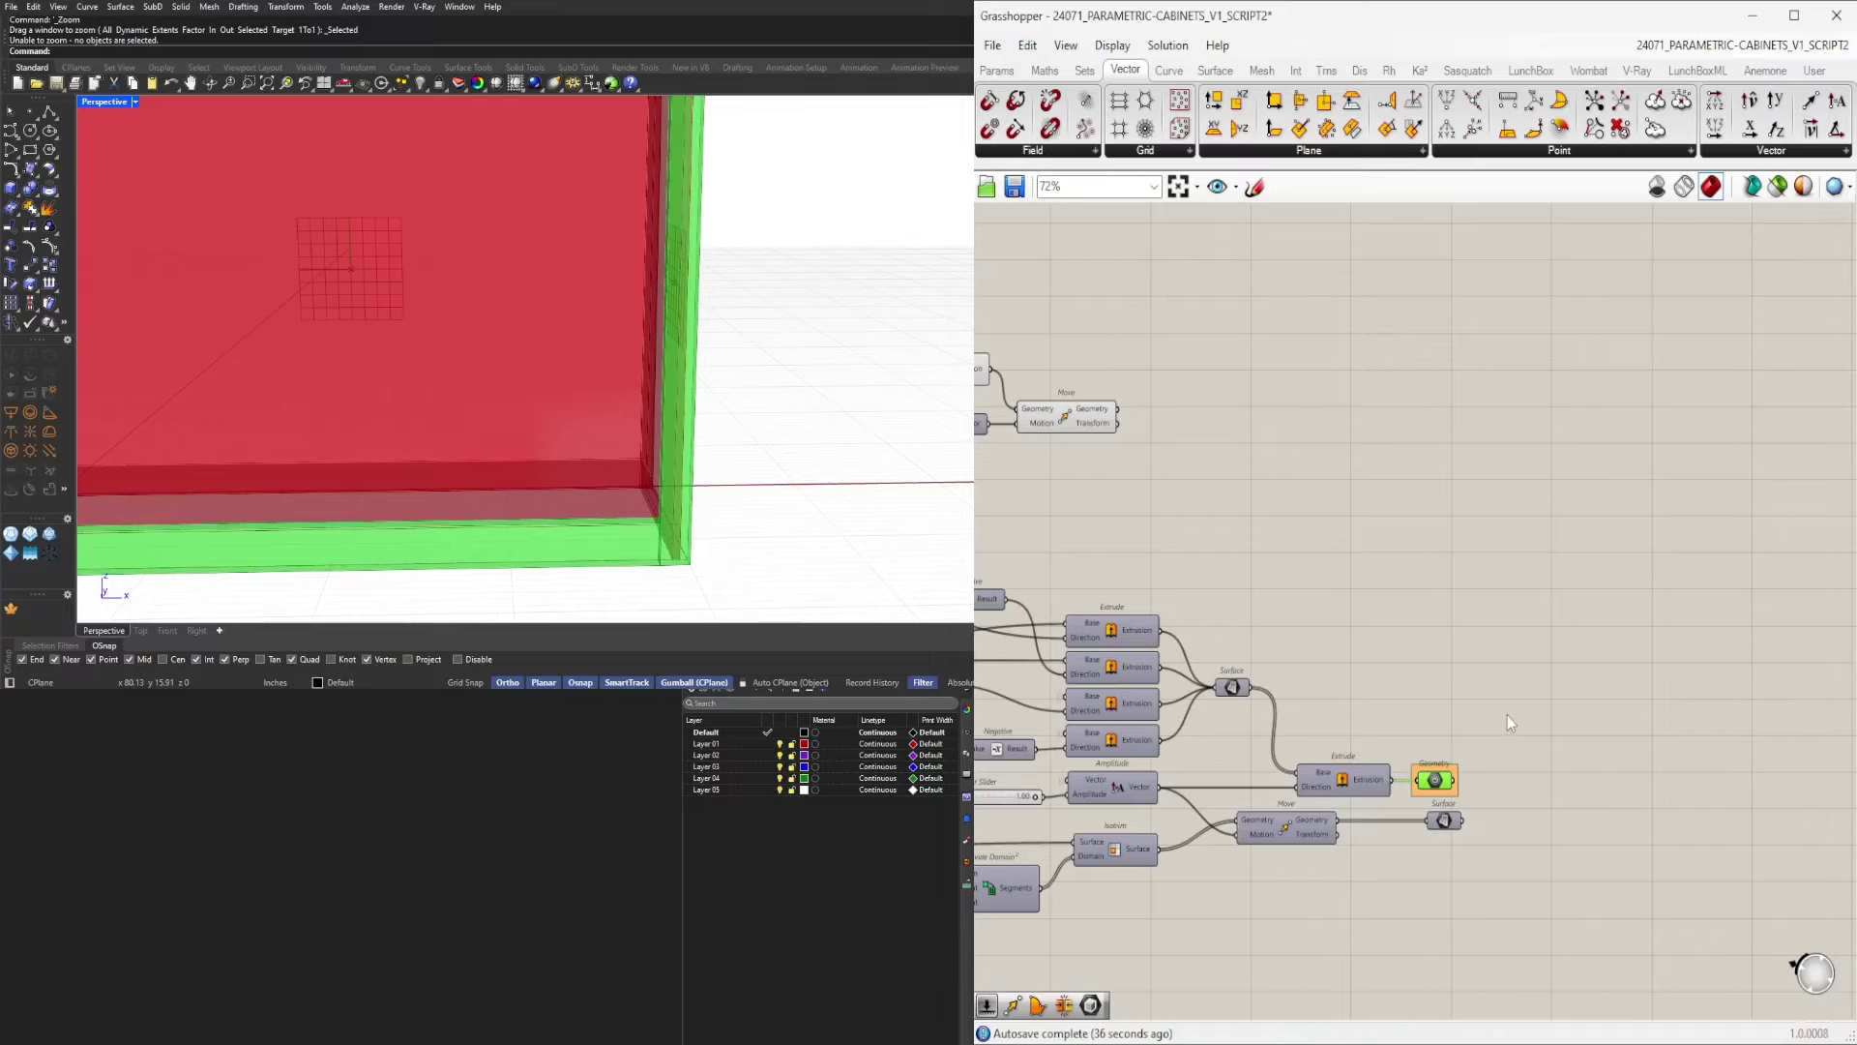
scroll(1506, 718, down, 1)
right_drag(870, 454, 822, 411)
scroll(606, 469, down, 4)
shift+right_drag(606, 468, 652, 485)
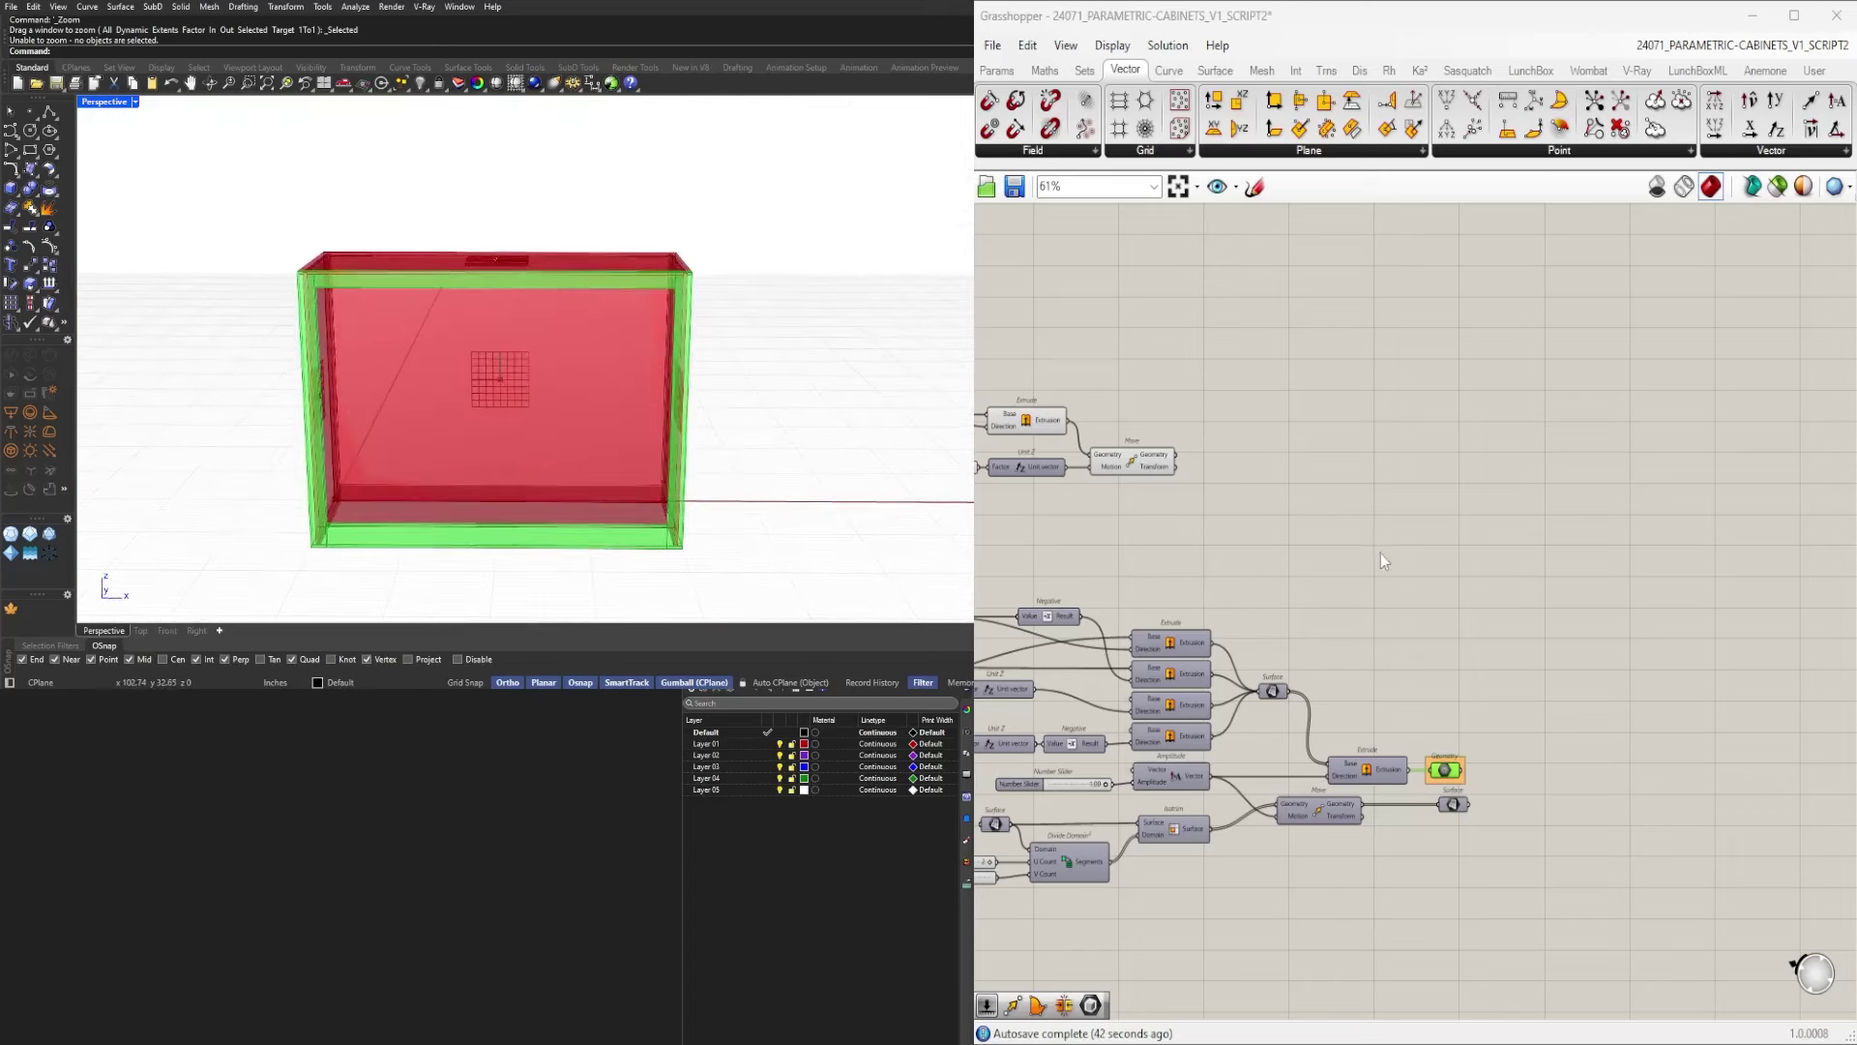
Reposition the face frame's Geometry and Surface containers and align them with each other at the end of the definition.
click(1380, 554)
drag(1440, 771, 1449, 772)
scroll(1462, 810, up, 3)
drag(1512, 886, 1257, 802)
drag(1252, 806, 1229, 840)
drag(1502, 887, 1434, 760)
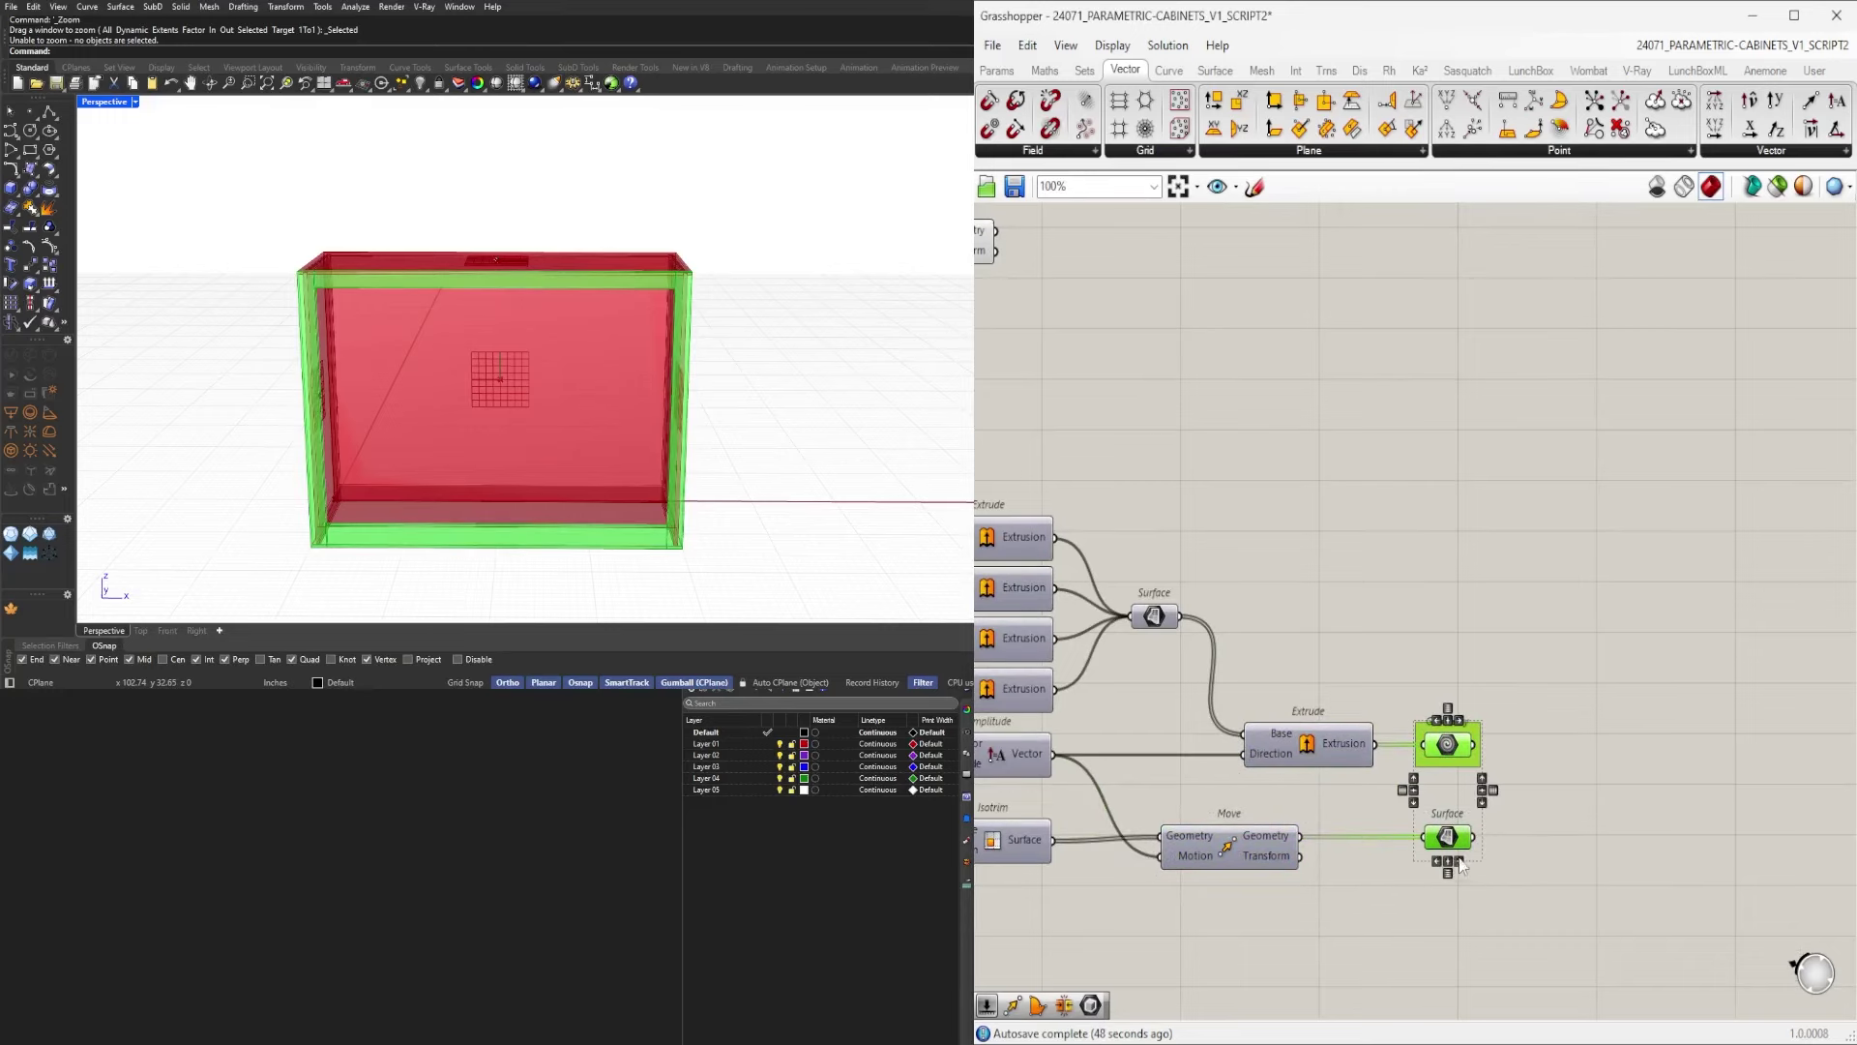
click(1459, 862)
Highlight the bottom panel's Move component and examine its surface relative to the face frame's bottom rail.
scroll(1455, 859, up, 2)
scroll(1469, 857, down, 3)
scroll(1517, 835, up, 1)
right_drag(1249, 604, 1513, 735)
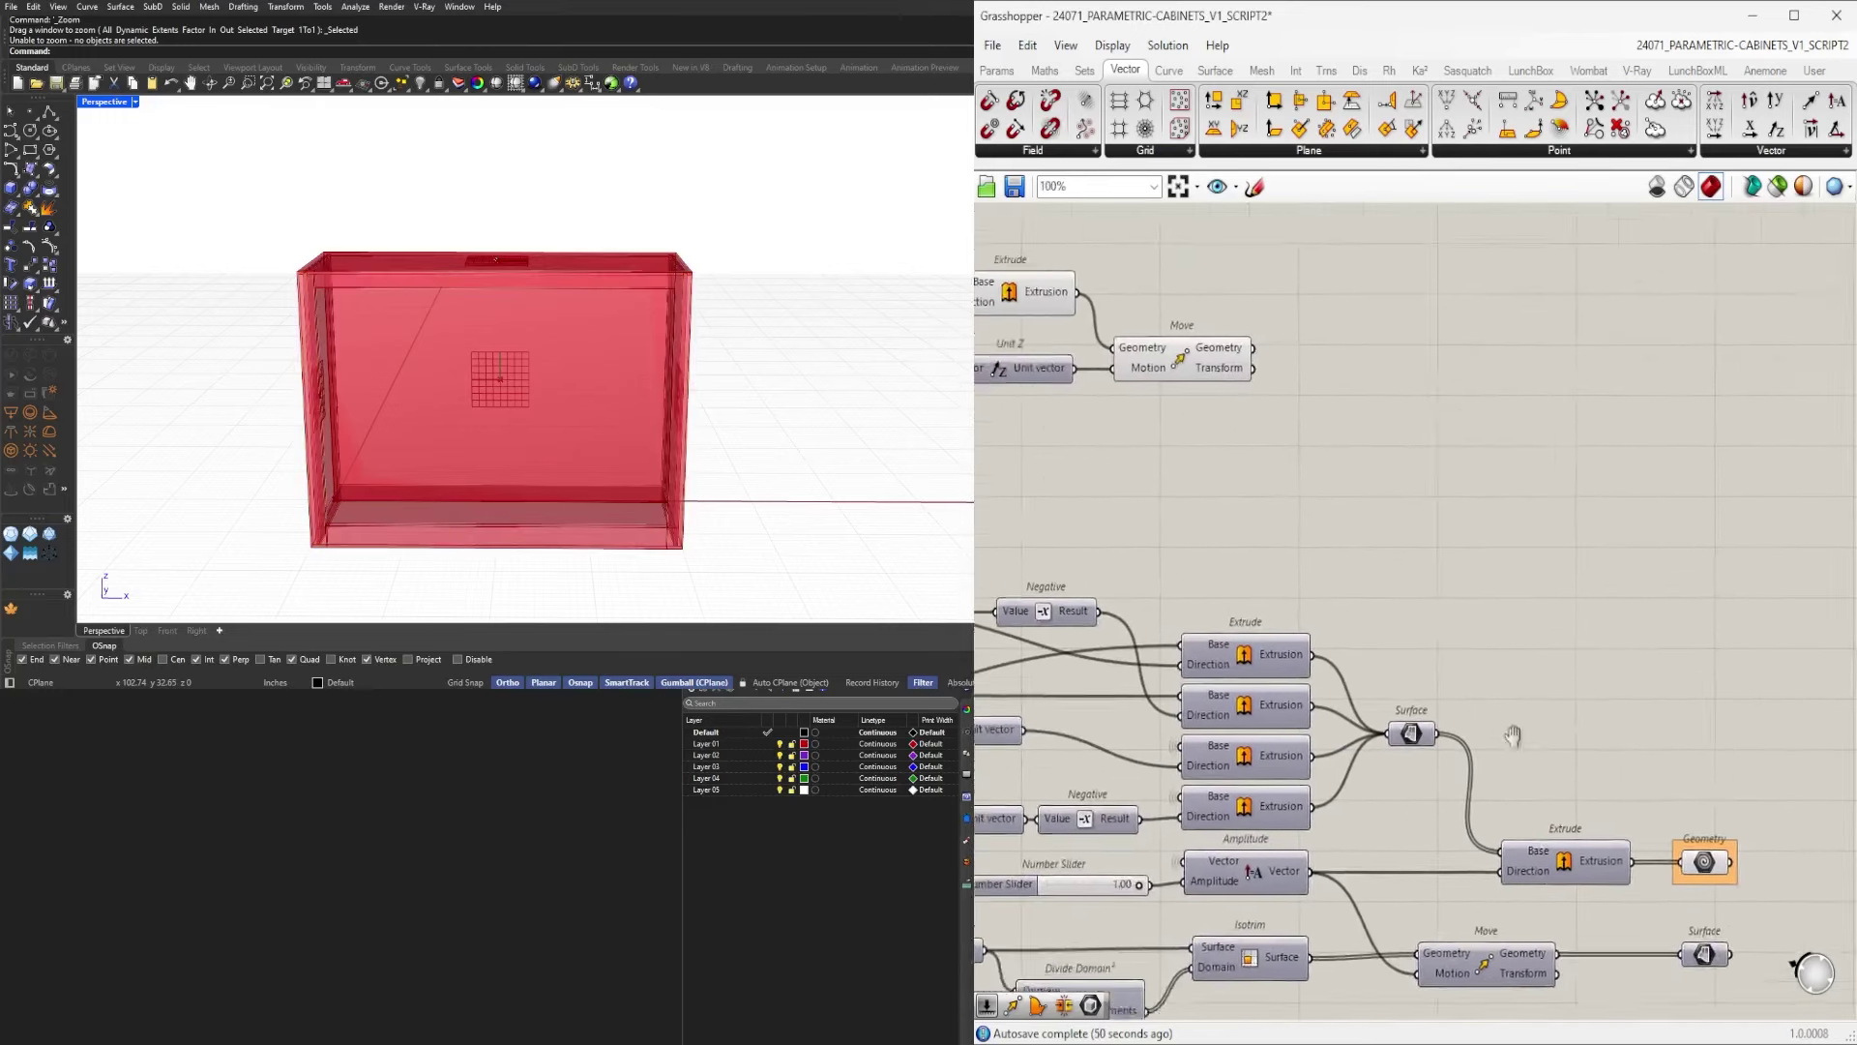
scroll(1571, 780, down, 2)
drag(1431, 580, 1233, 430)
right_drag(568, 423, 650, 433)
scroll(426, 512, up, 4)
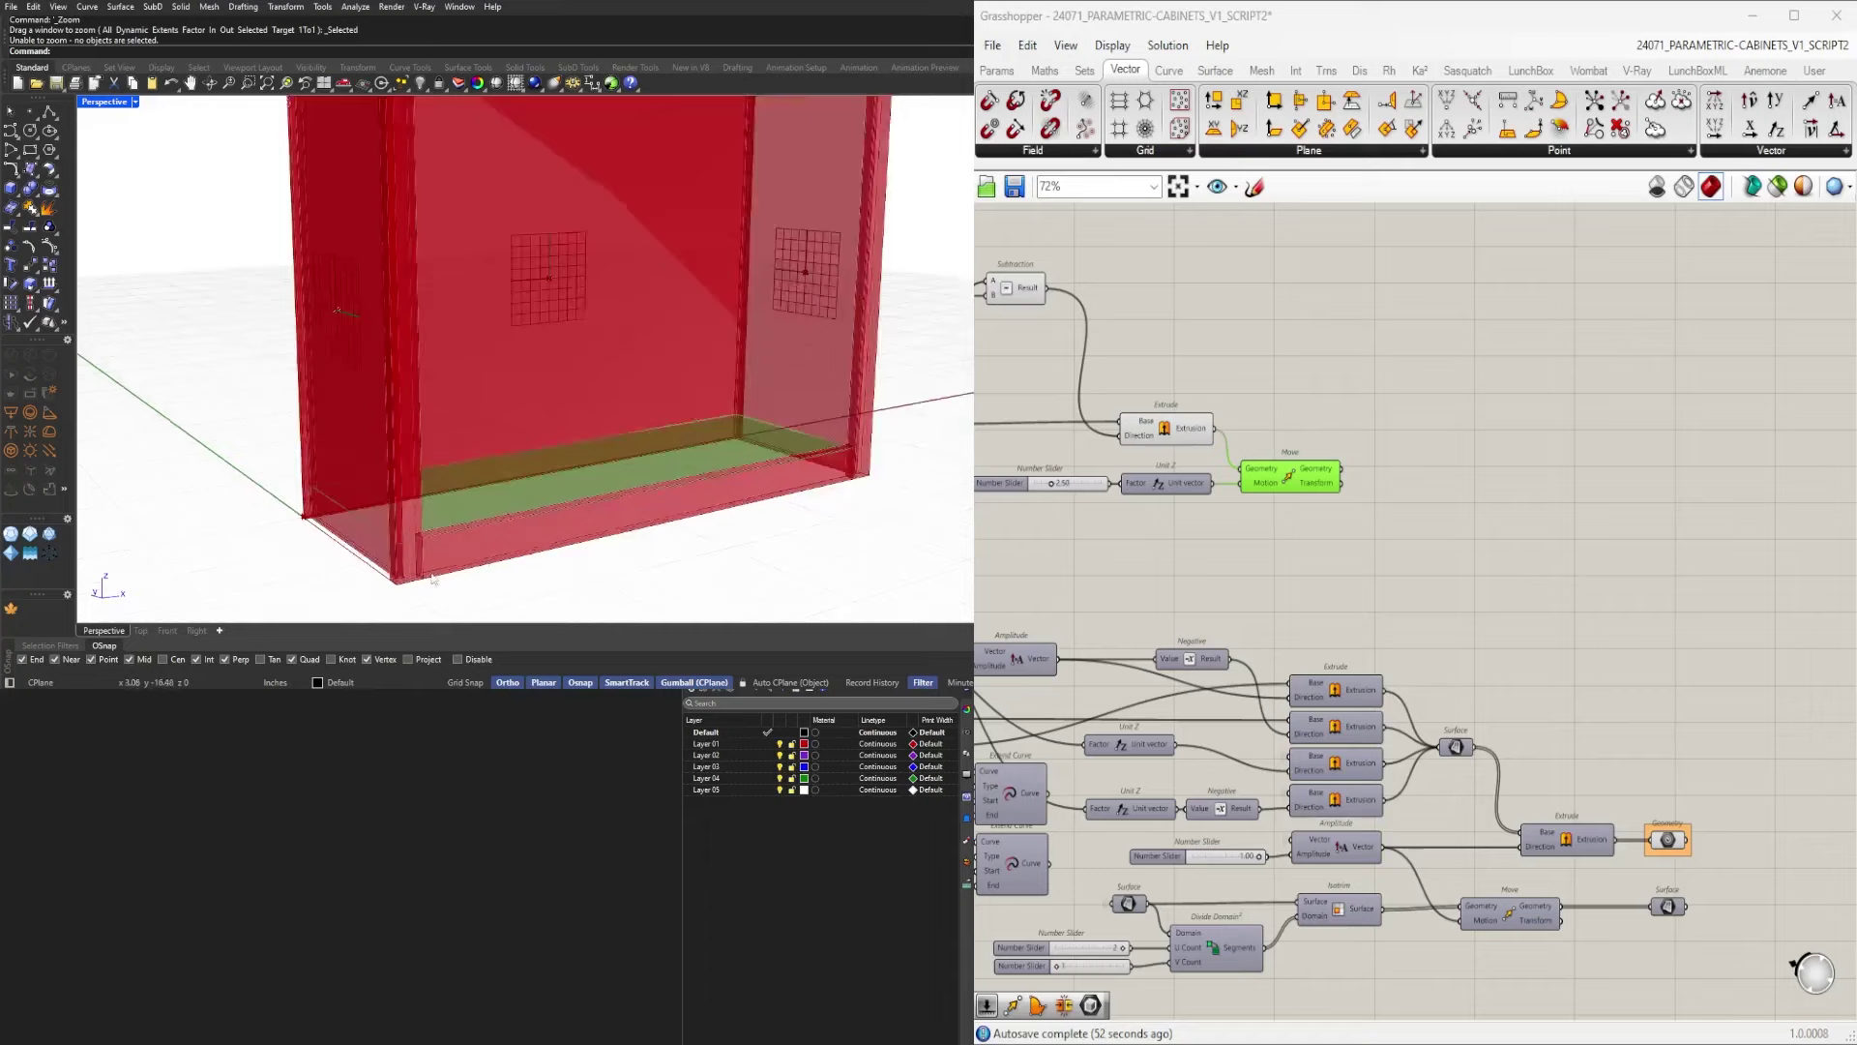
right_drag(407, 527, 588, 473)
scroll(1452, 484, down, 1)
scroll(1354, 527, up, 2)
Trace the bottom panel's definition back through its surfaces and curves to the base cabinet box.
right_drag(1287, 508, 1475, 613)
click(1546, 598)
scroll(1379, 613, down, 2)
right_drag(1302, 618, 1617, 622)
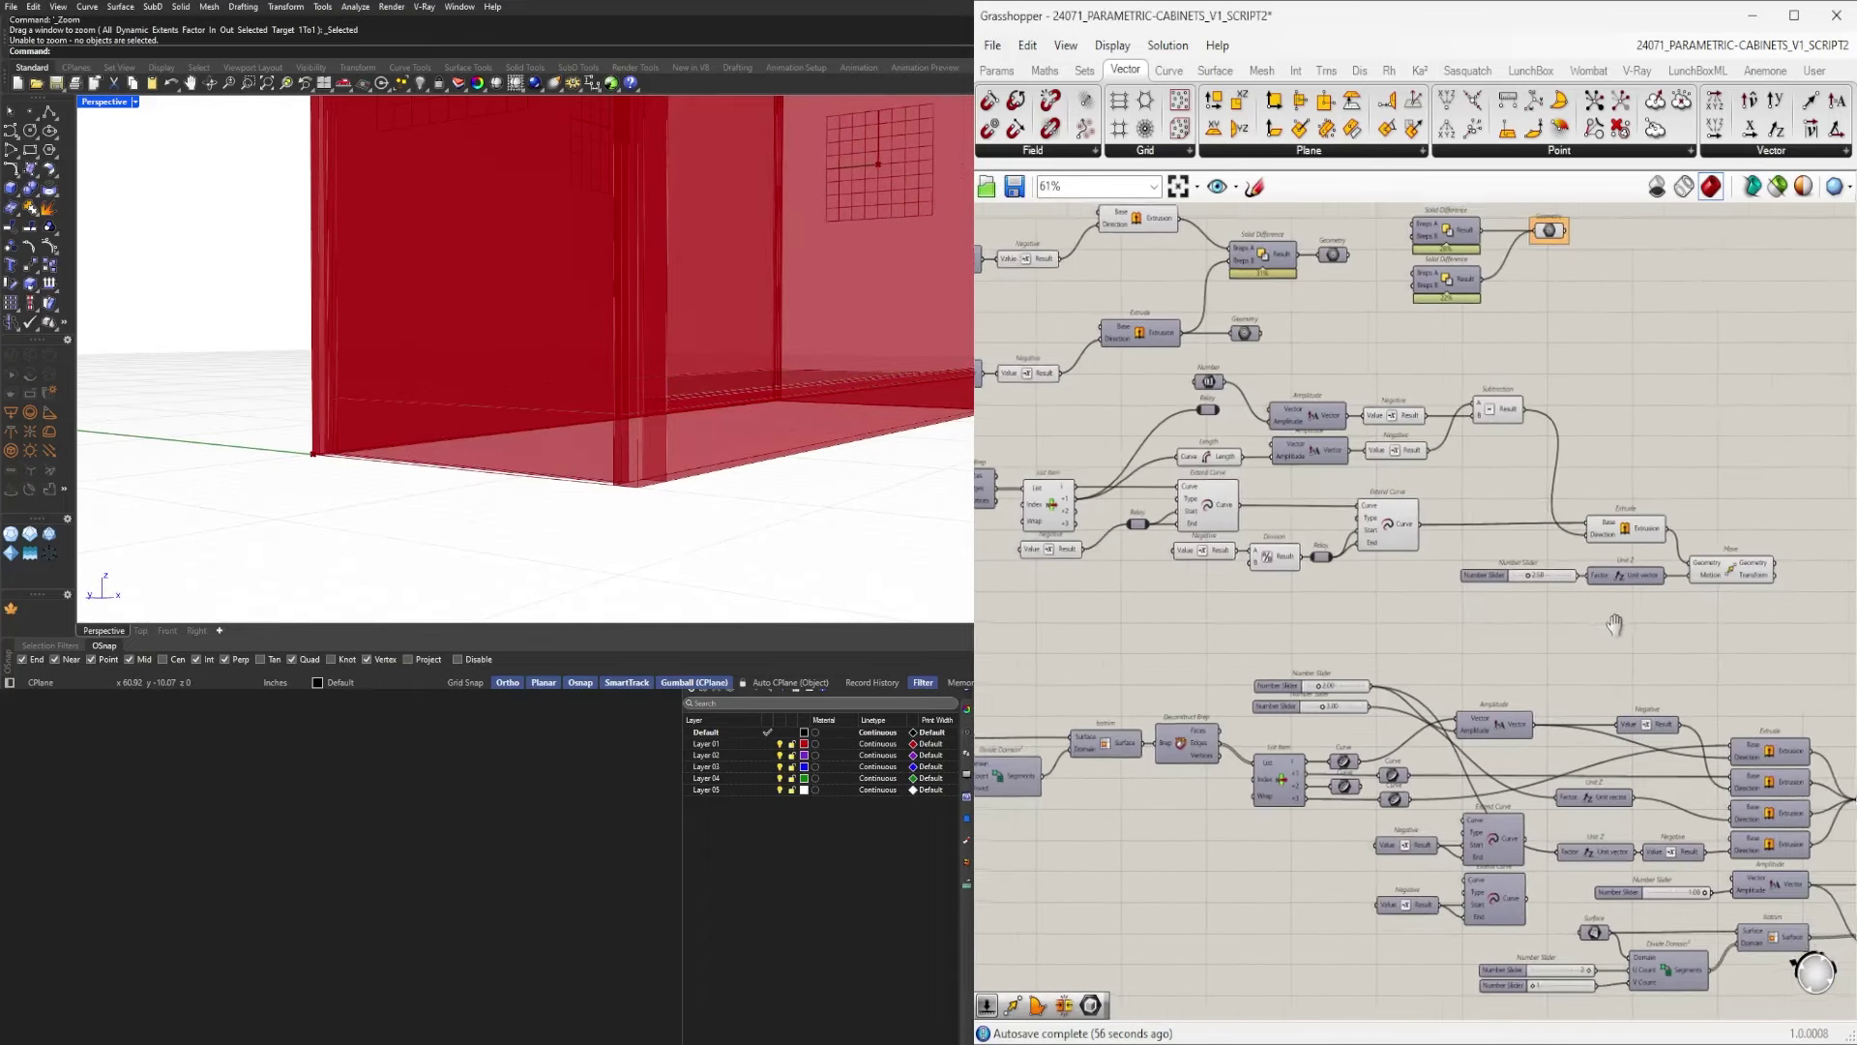
mouse_move(1212, 614)
right_down()
mouse_move(1355, 684)
mouse_move(1603, 749)
right_up()
right_drag(1567, 563, 1490, 639)
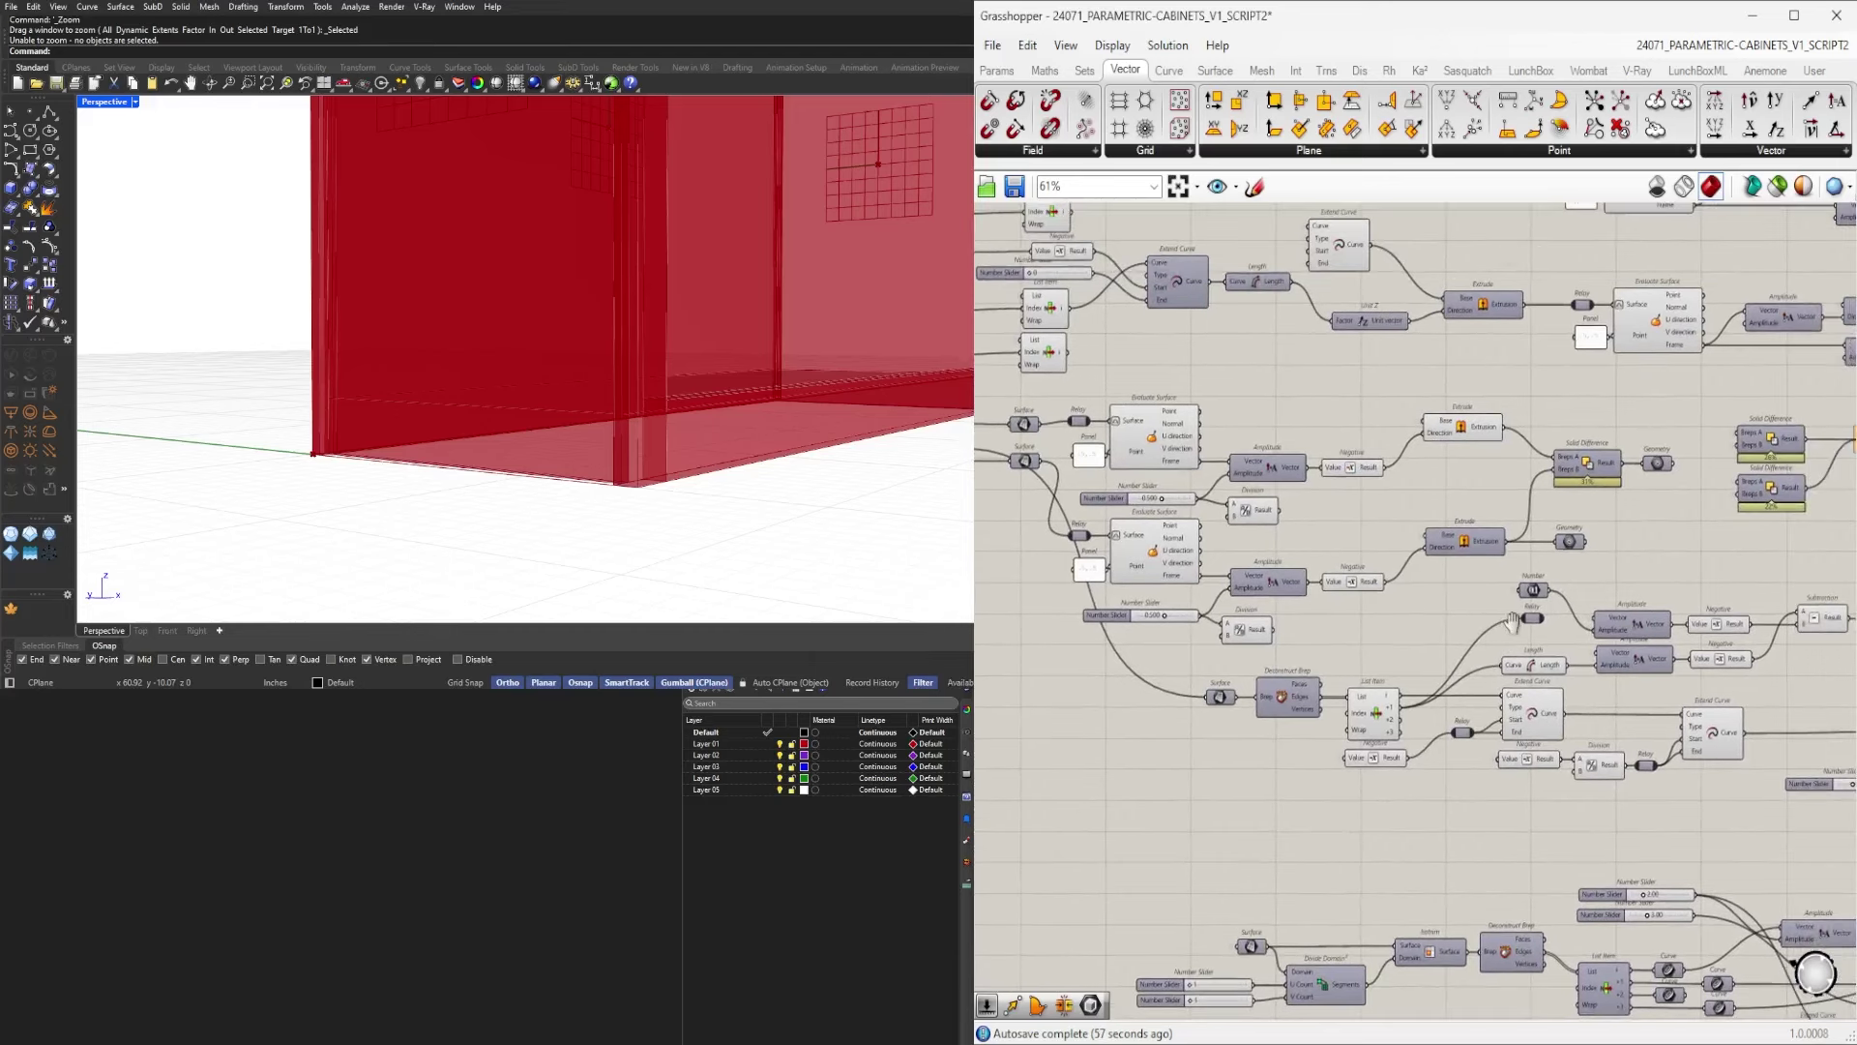
right_drag(1288, 527, 1451, 711)
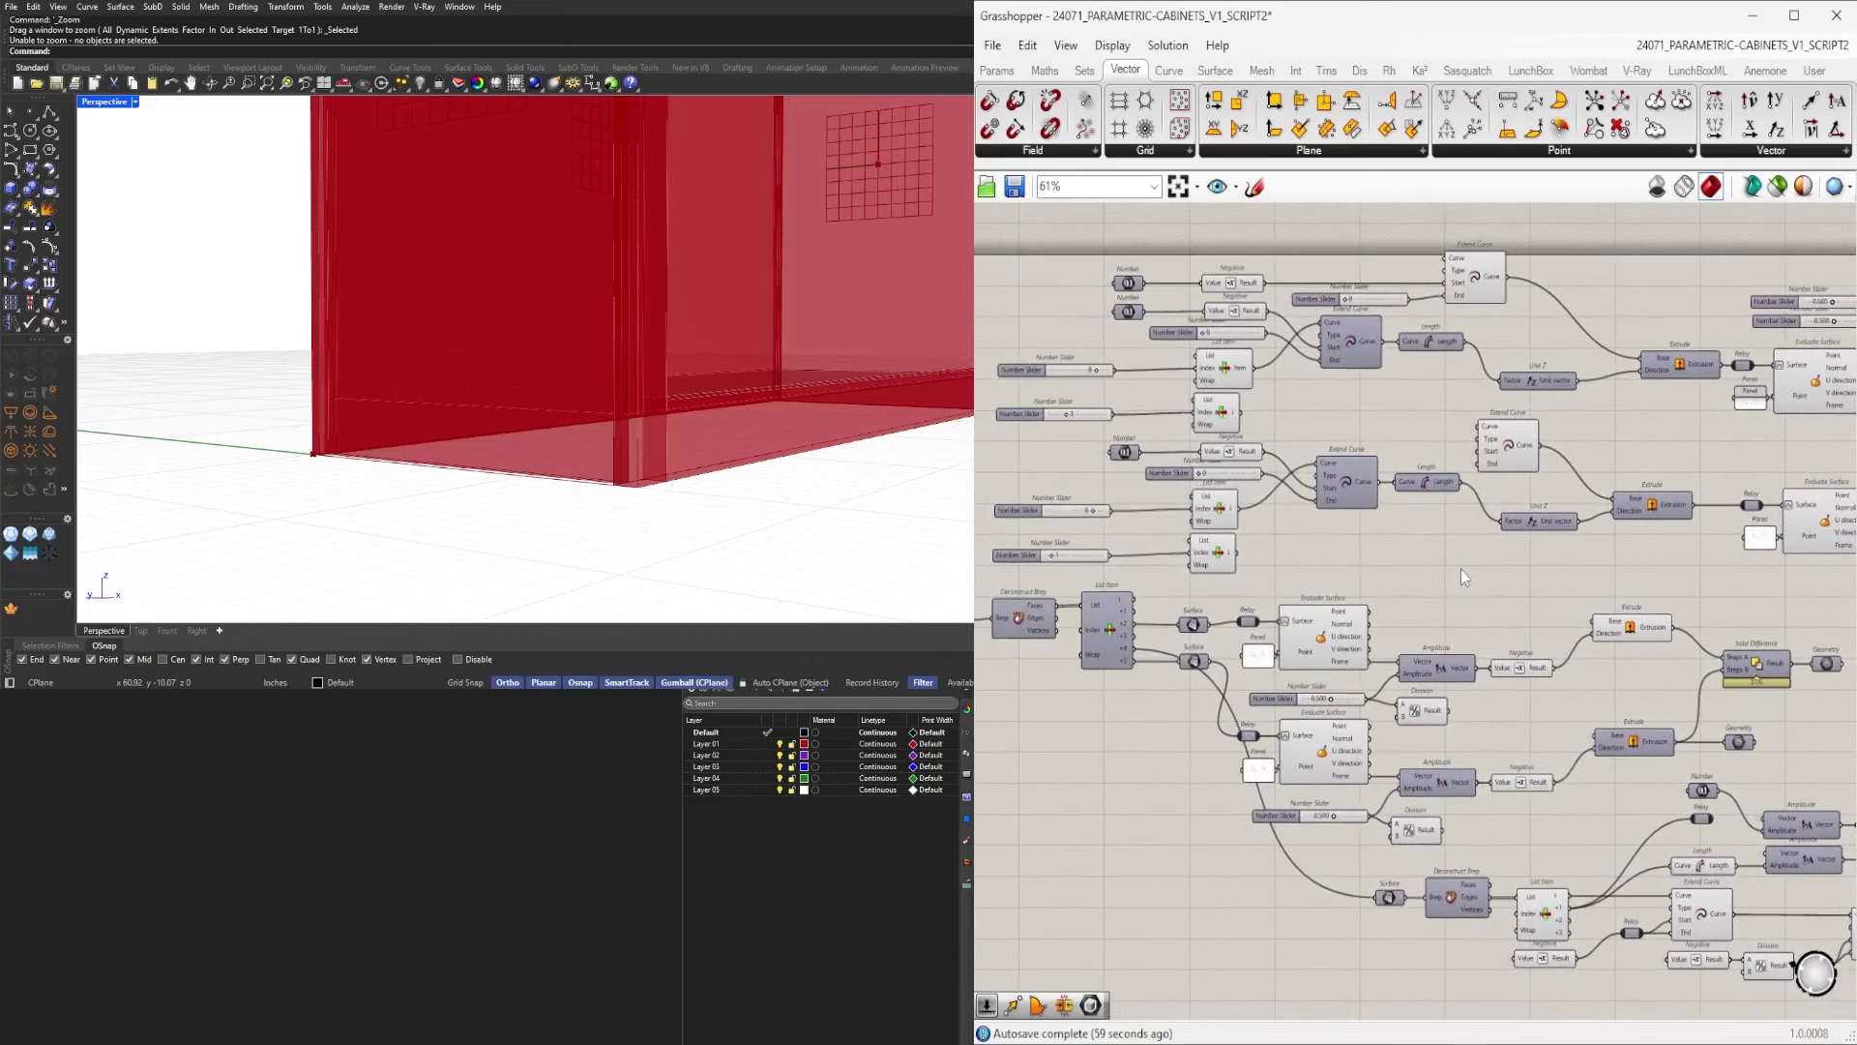
right_drag(1635, 437, 1503, 471)
right_drag(1199, 375, 1662, 520)
right_drag(1405, 682, 1090, 668)
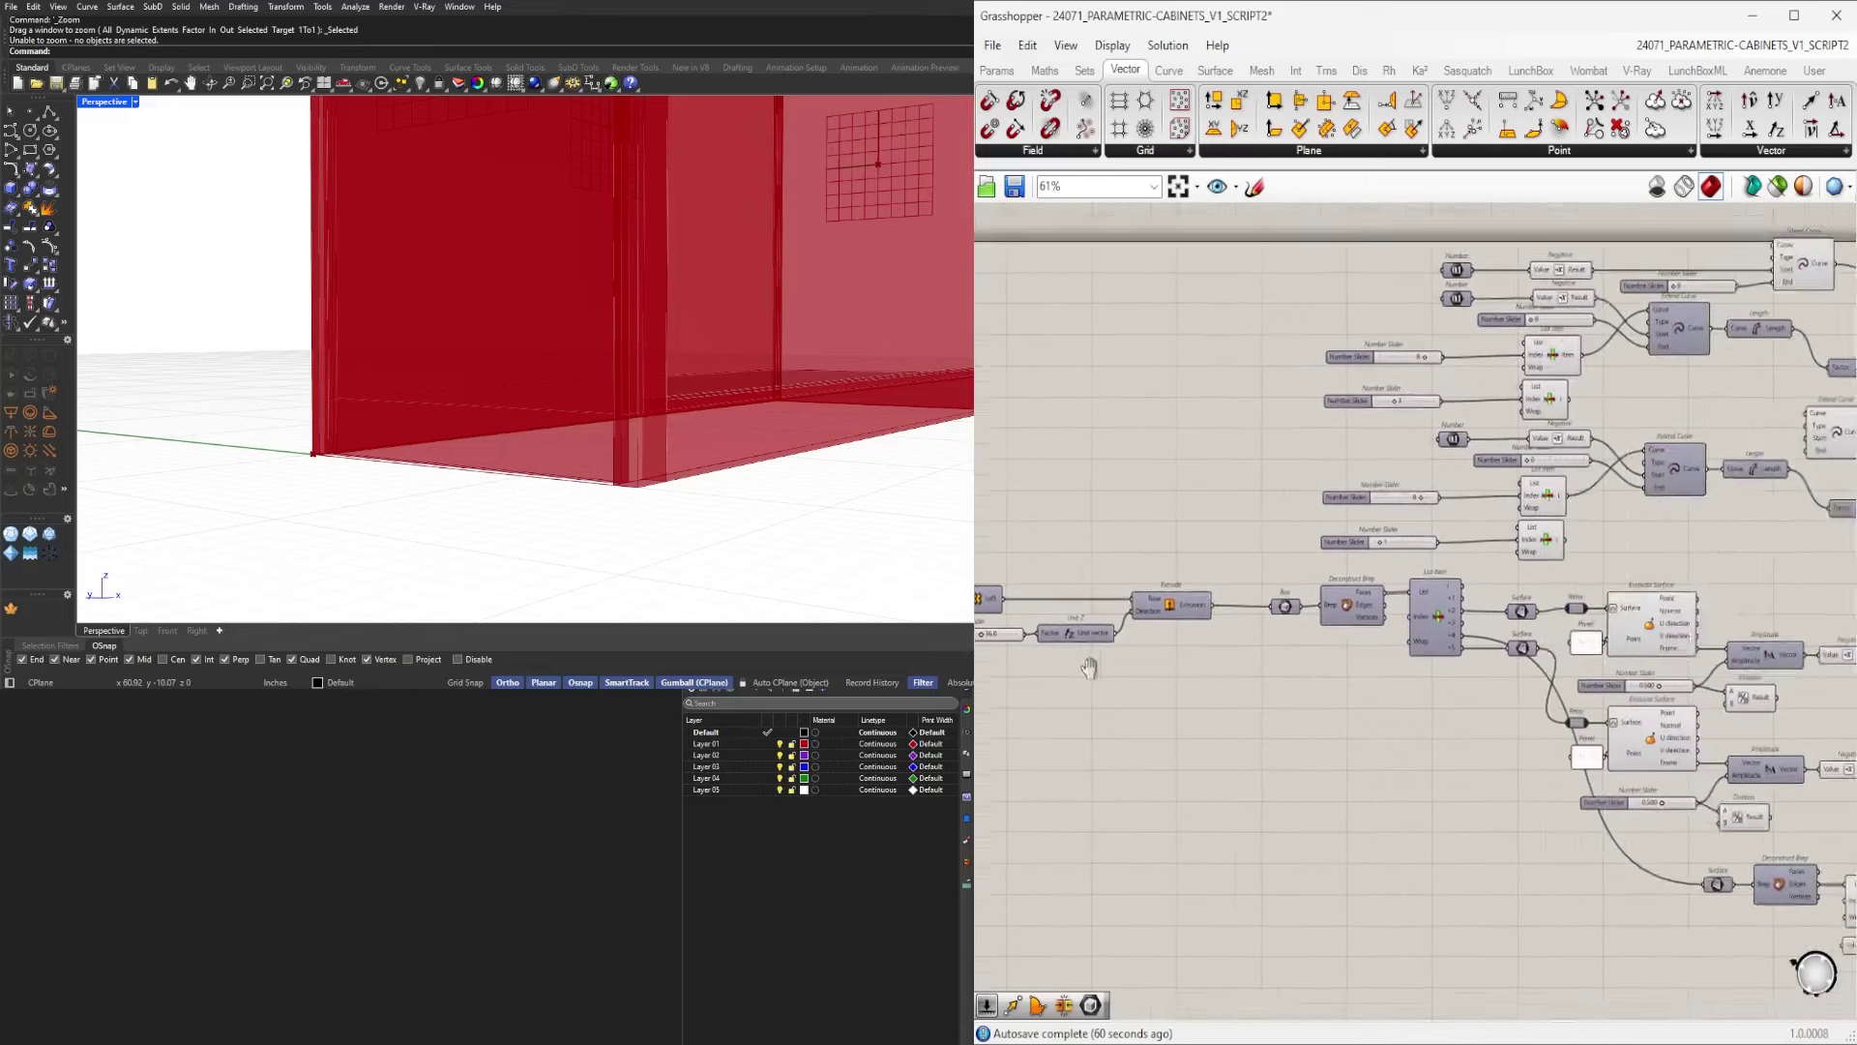
scroll(1084, 663, down, 3)
right_drag(1617, 699, 1291, 695)
Add an Extrude component after the bottom panel's Move, with the moved geometry as its Base.
scroll(1571, 840, up, 5)
drag(1548, 804, 1465, 712)
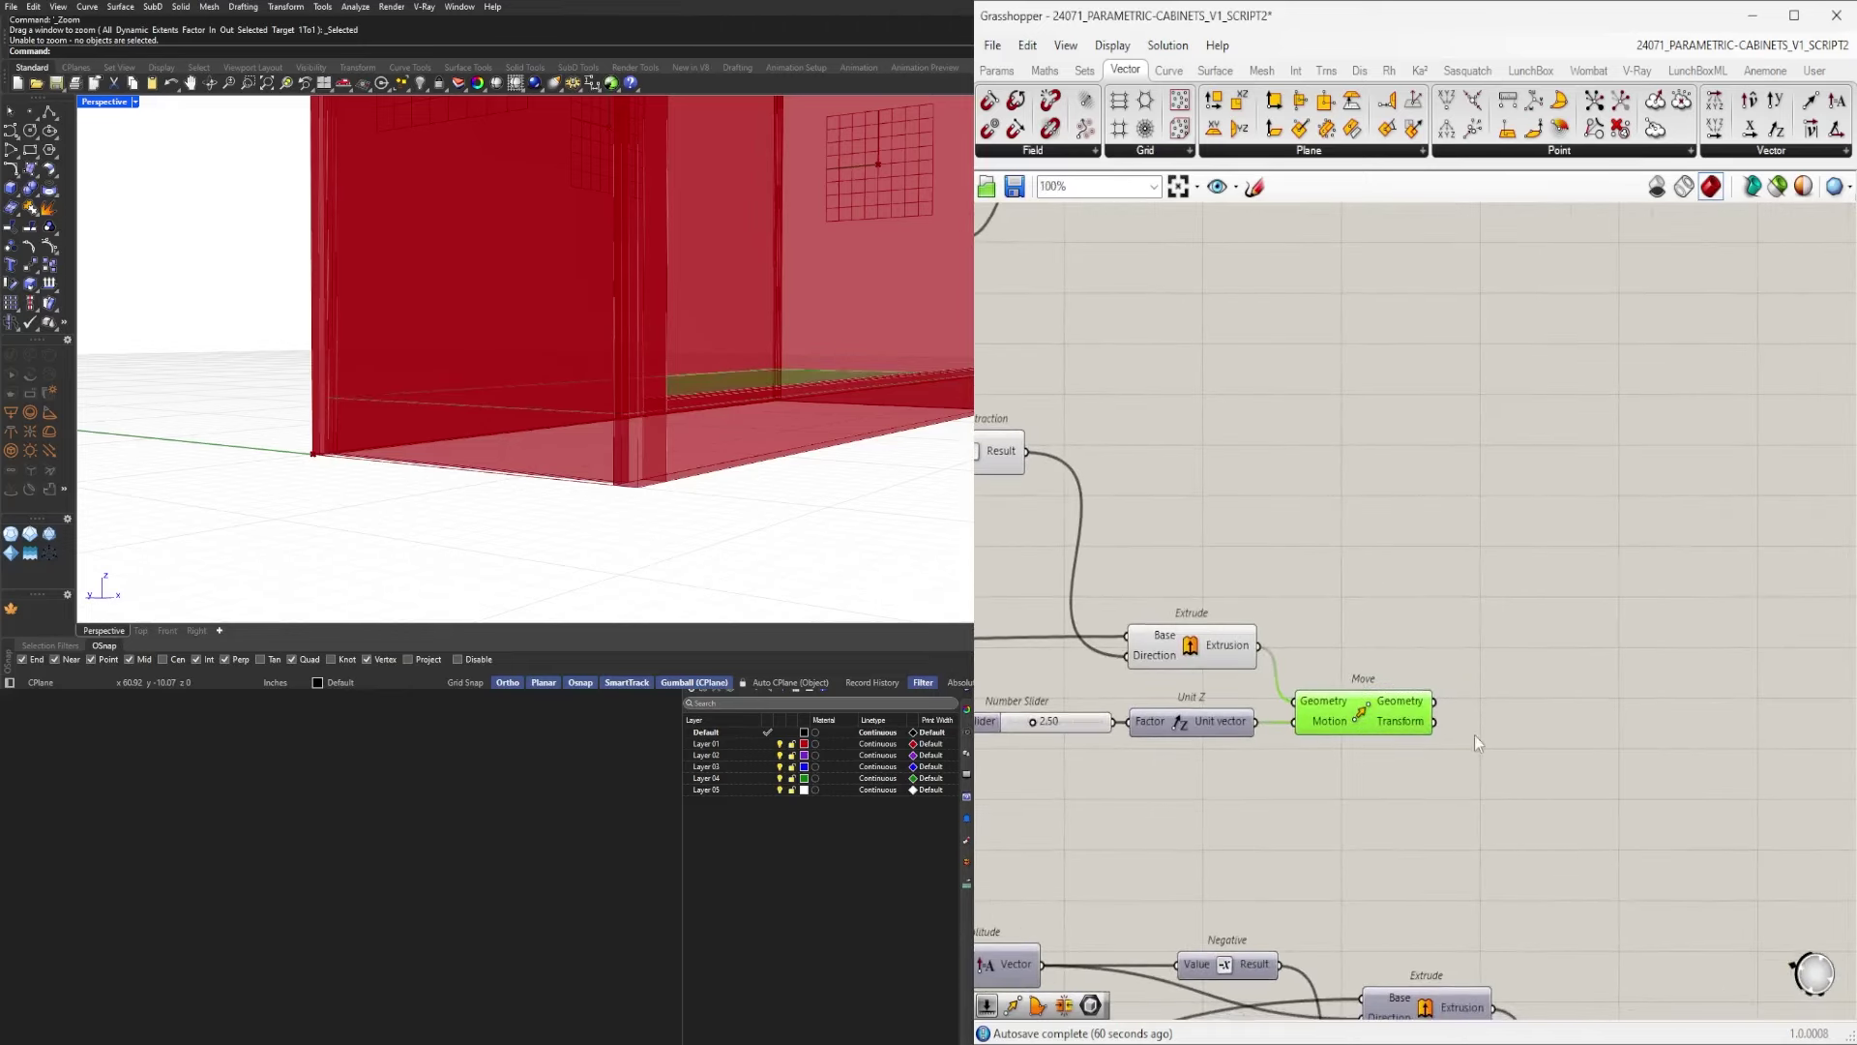
double_click(1529, 756)
text(extr)
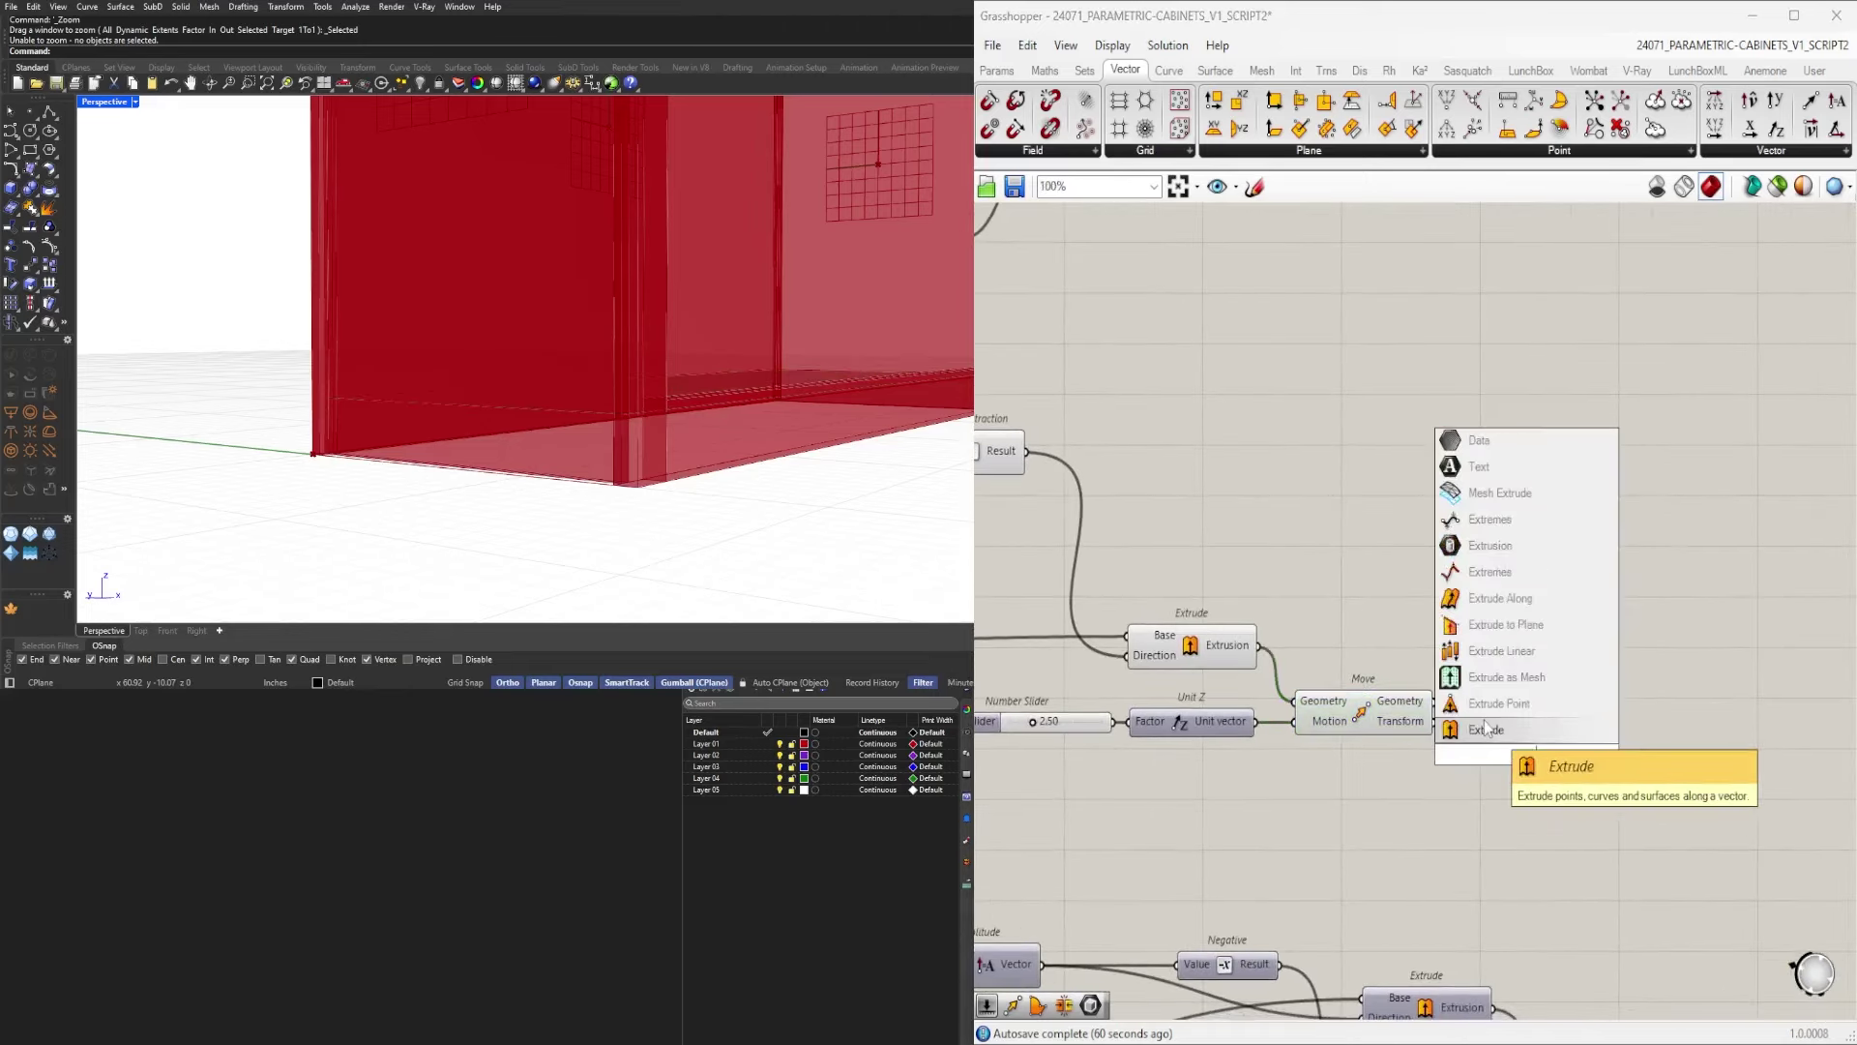
click(1483, 734)
right_drag(1289, 786, 1373, 741)
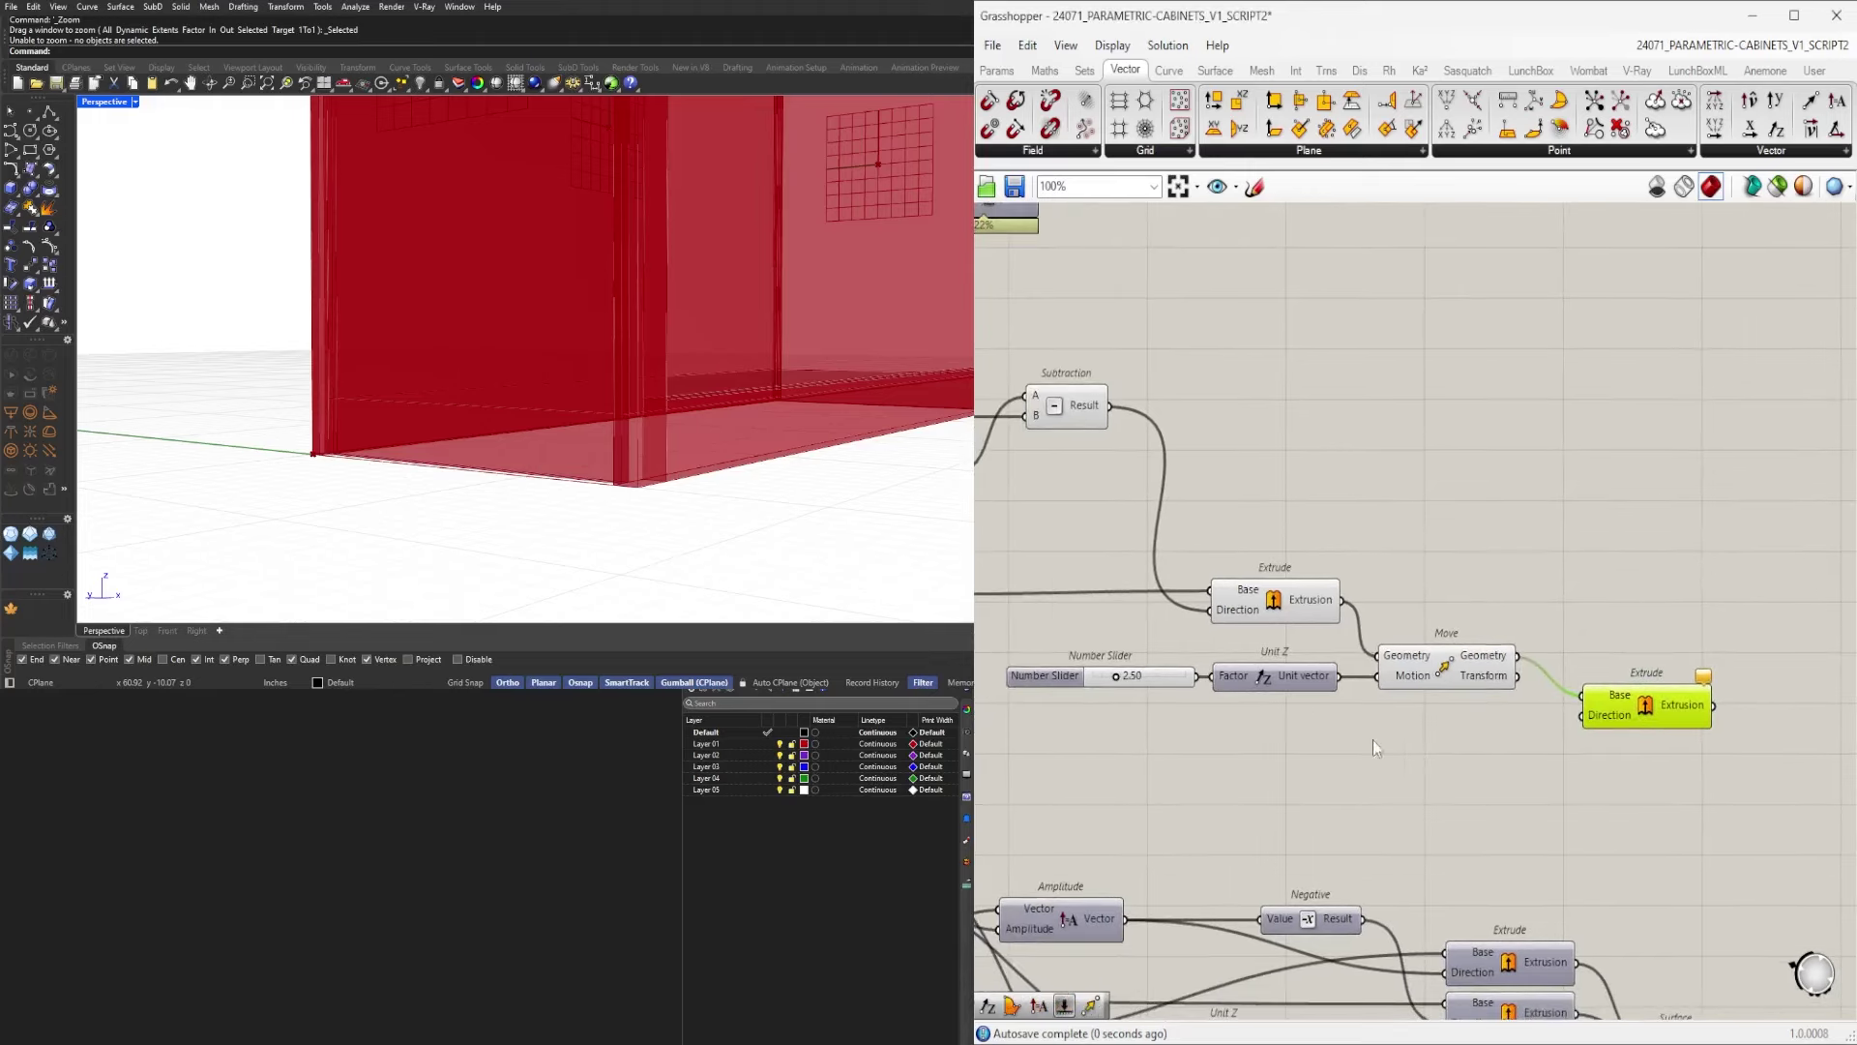
Duplicate the Move's number slider and Unit Z pair and wire the copy into the new Extrude's Direction.
alt+drag(1465, 736, 1467, 737)
scroll(1544, 745, up, 2)
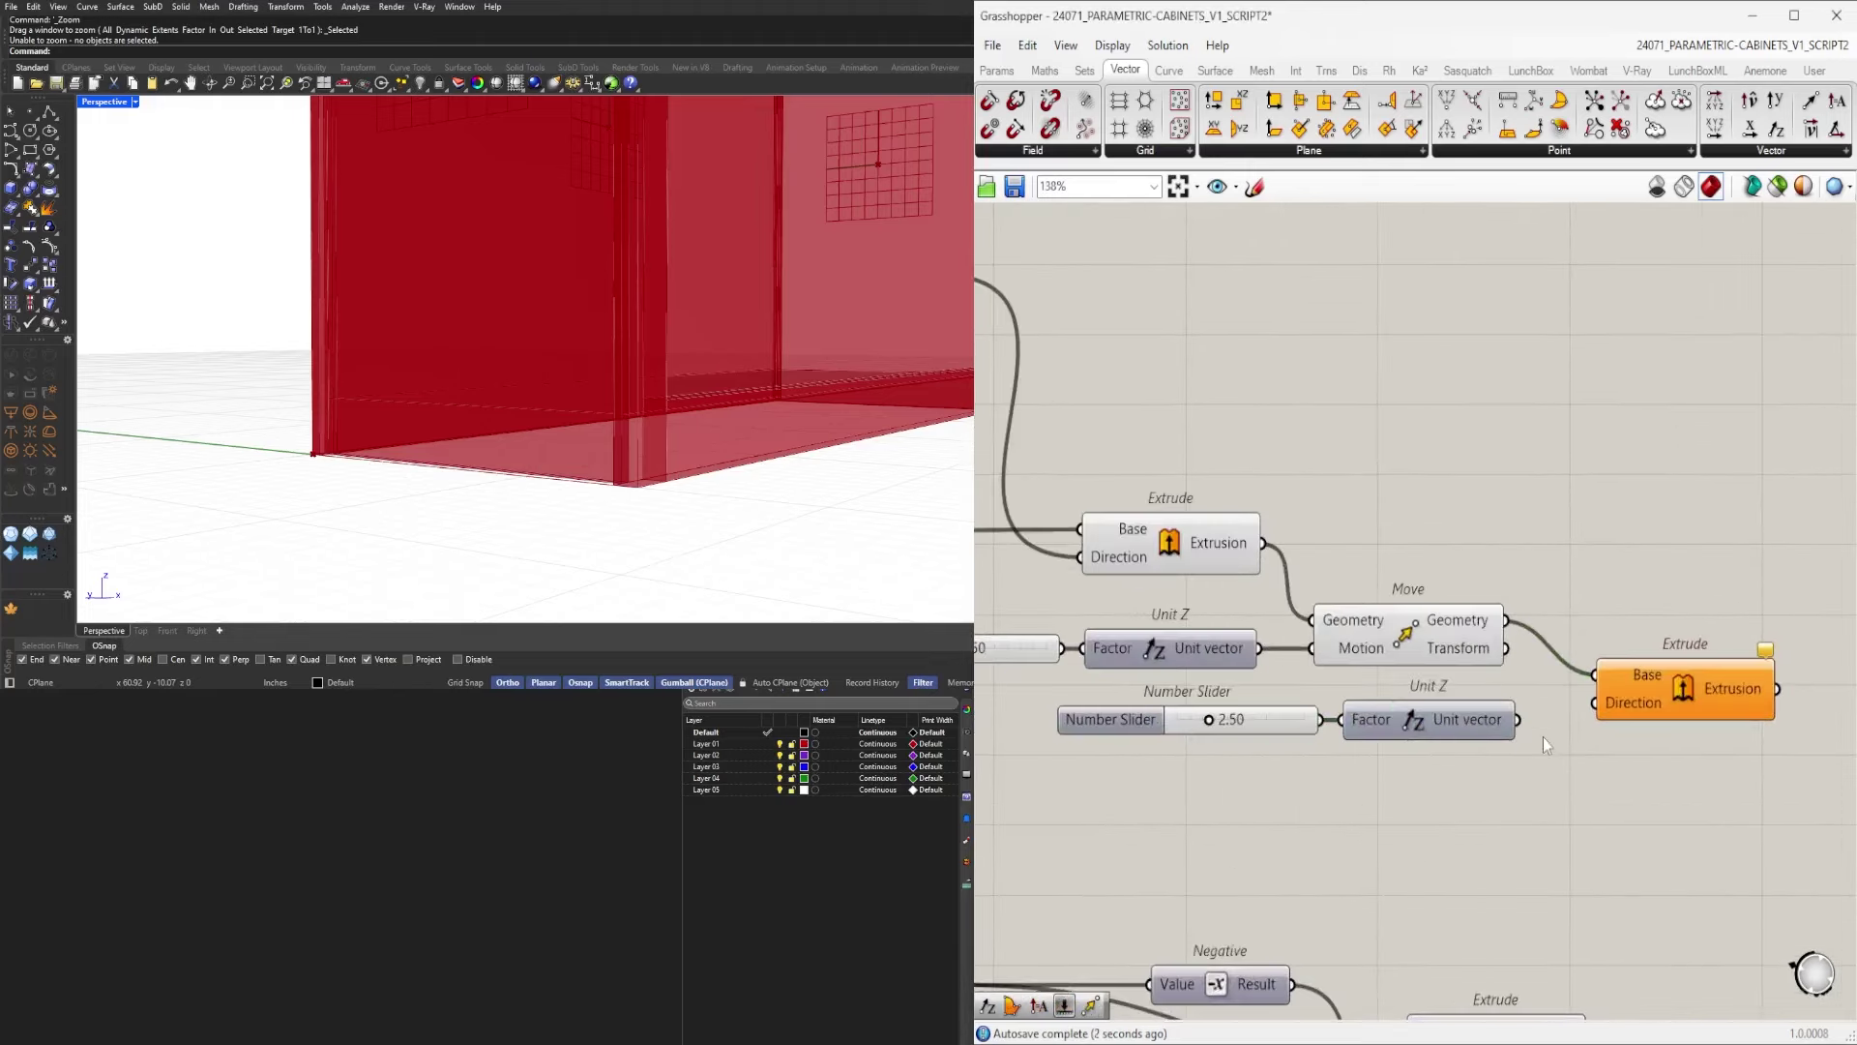
drag(1595, 713, 1597, 711)
drag(1662, 692, 1647, 707)
Set the duplicated number slider to 0.50 and highlight the Extrude to inspect the bottom panel's thickness.
scroll(1246, 712, up, 3)
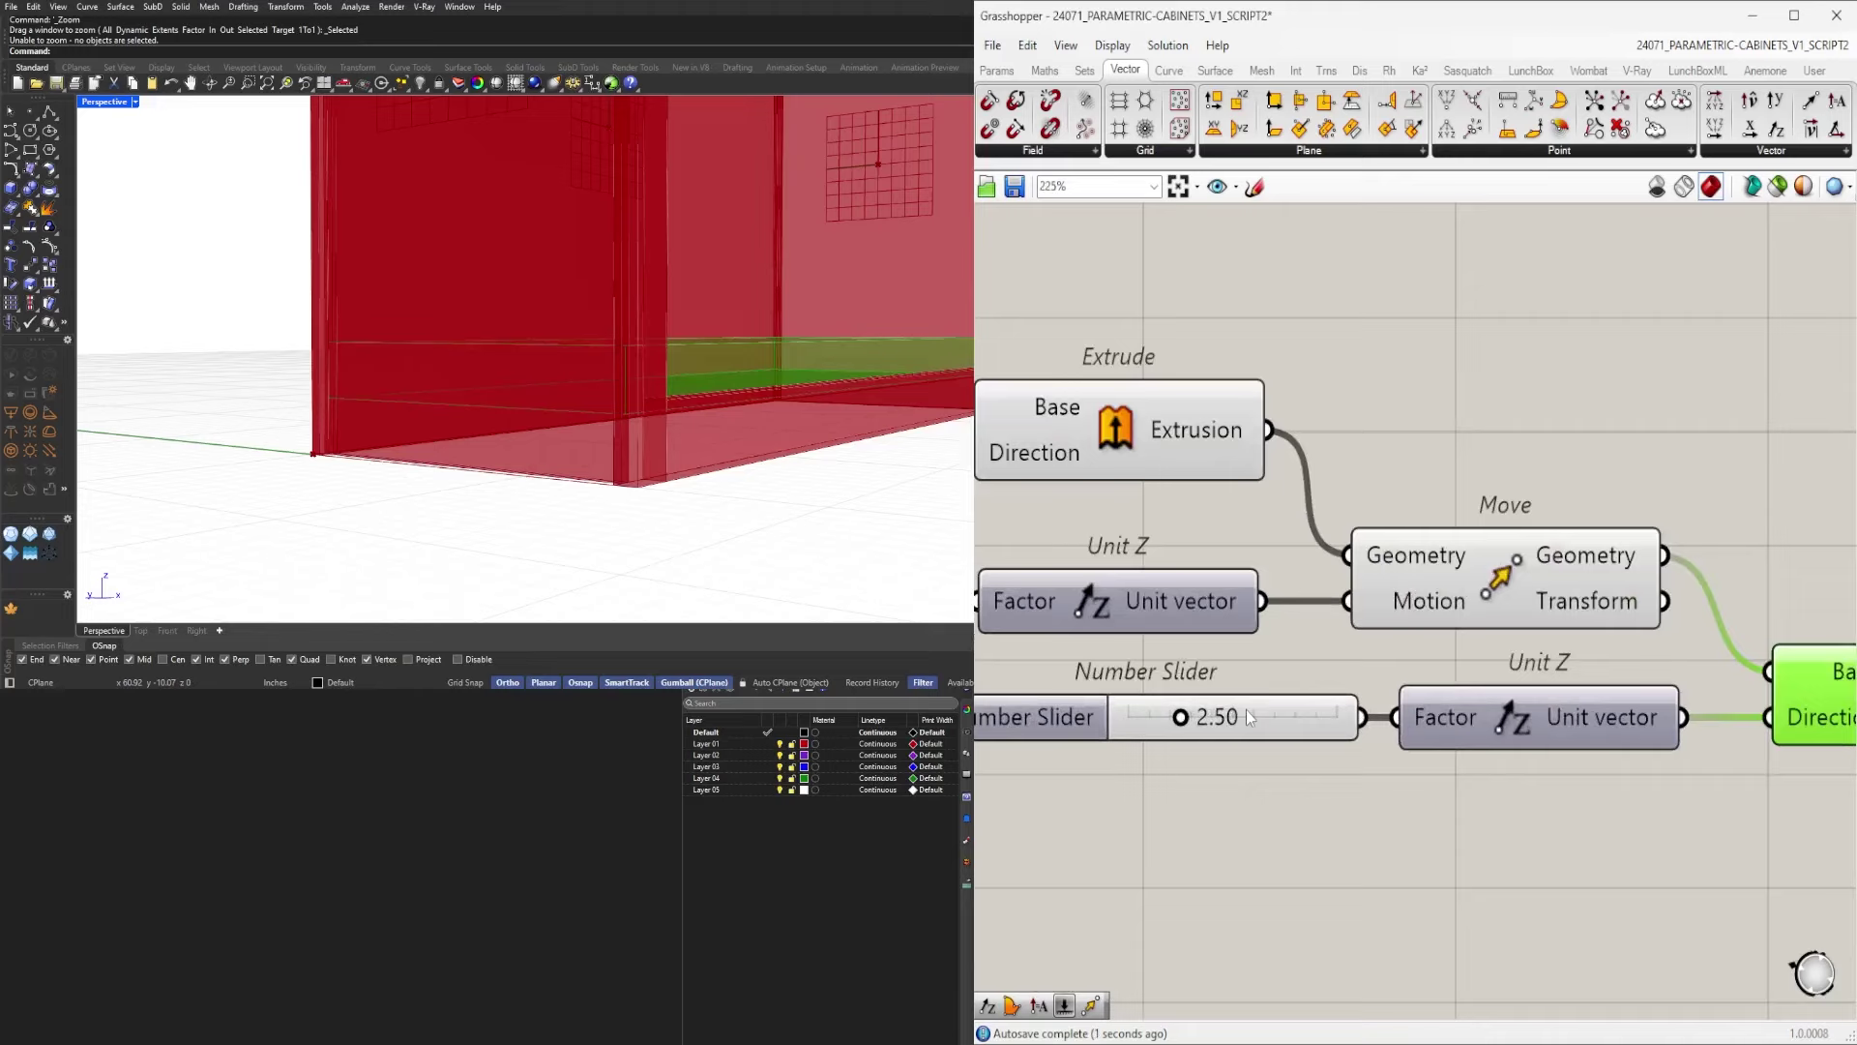
double_click(1243, 712)
key(Return)
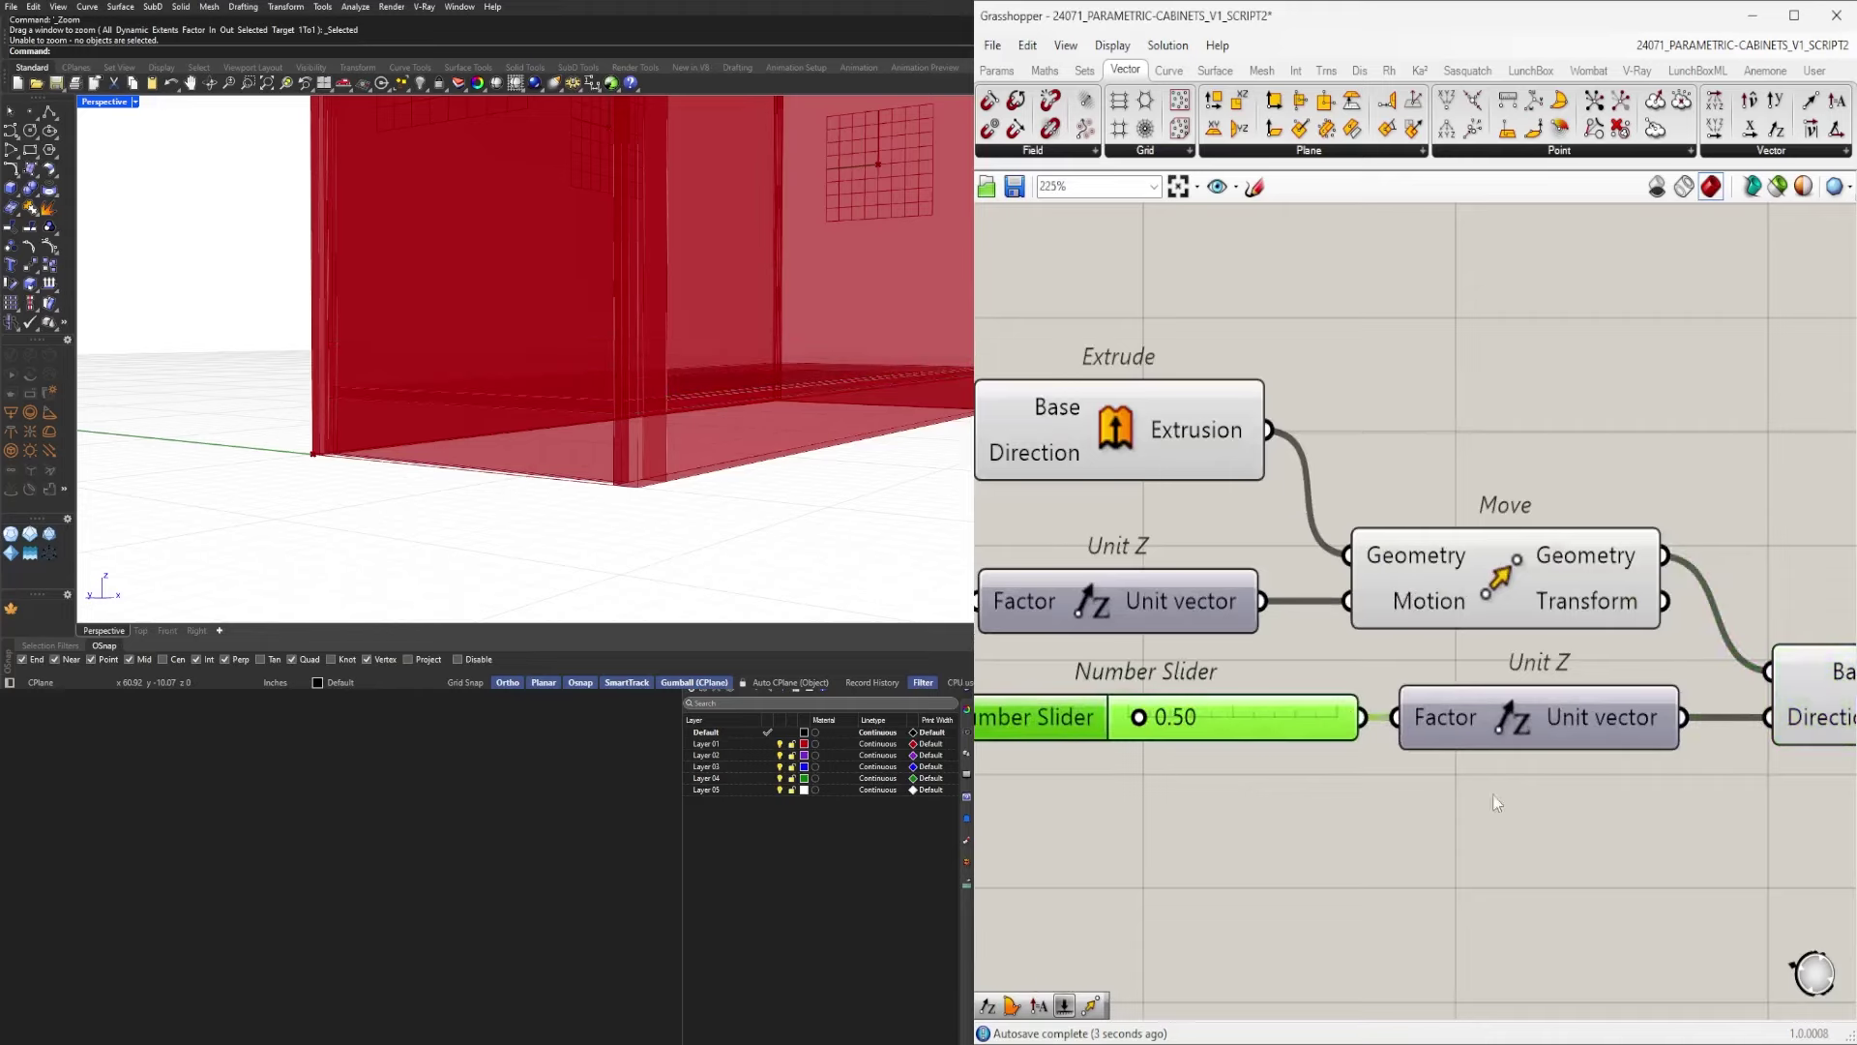
scroll(1494, 793, down, 3)
right_drag(1493, 793, 1343, 785)
click(1557, 728)
right_drag(643, 460, 554, 456)
scroll(273, 431, up, 4)
scroll(168, 439, down, 5)
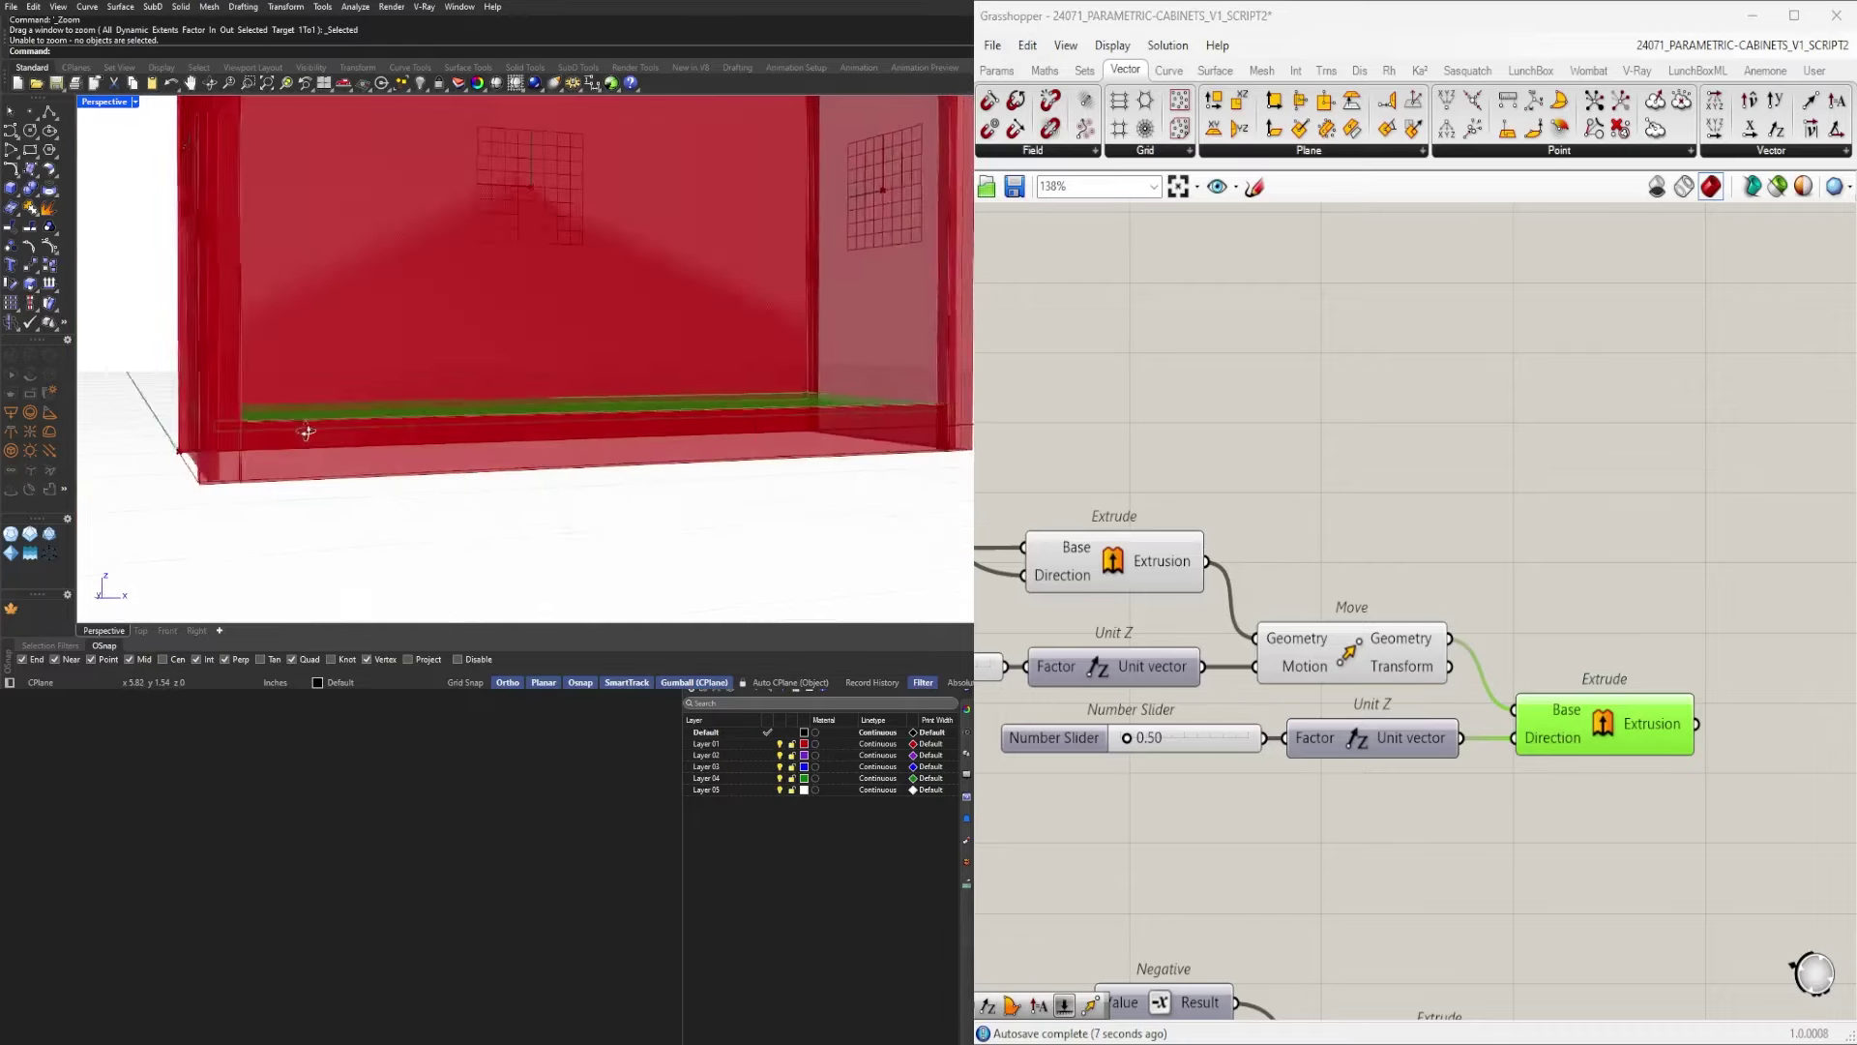
Look over the cabinet definition from the bottom panel back to the base box and across to the face-frame sliders.
scroll(1368, 660, down, 4)
right_drag(1368, 661, 1412, 674)
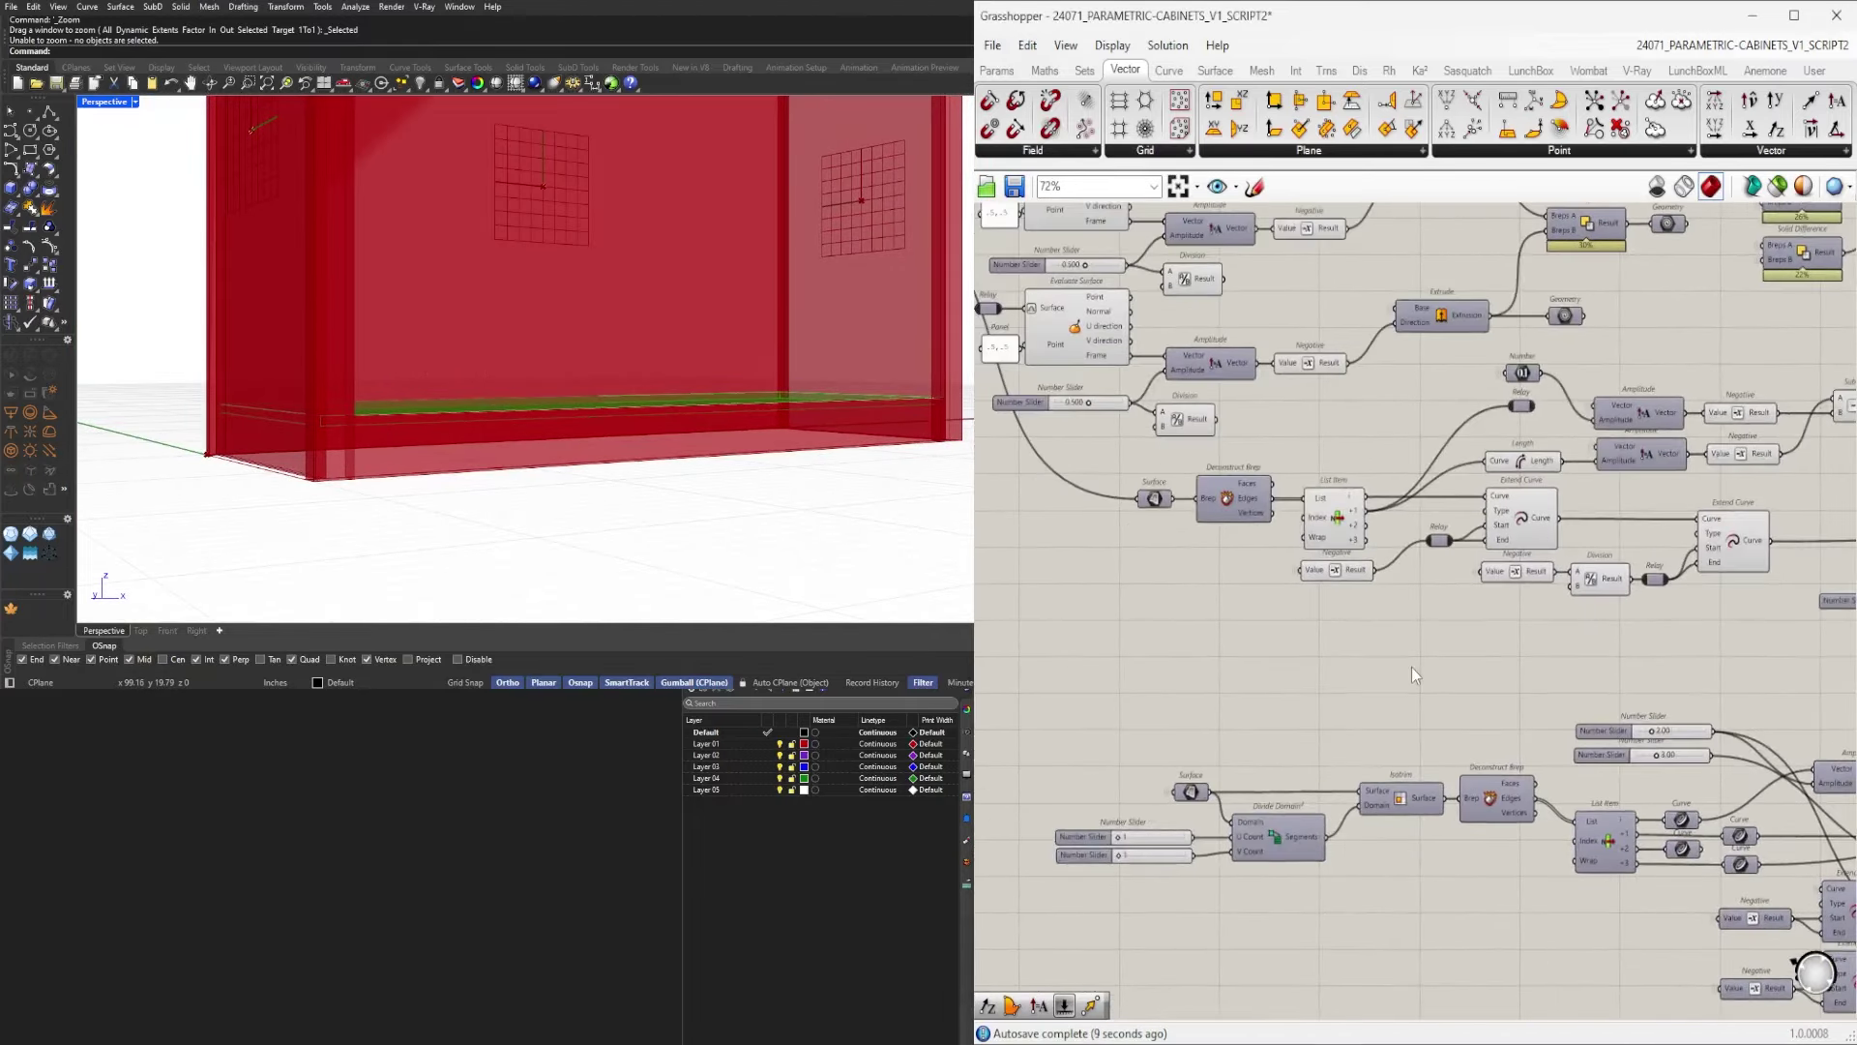
right_drag(1194, 556, 1614, 831)
scroll(1577, 743, down, 1)
scroll(1581, 740, down, 4)
scroll(1505, 544, up, 5)
scroll(1388, 665, down, 1)
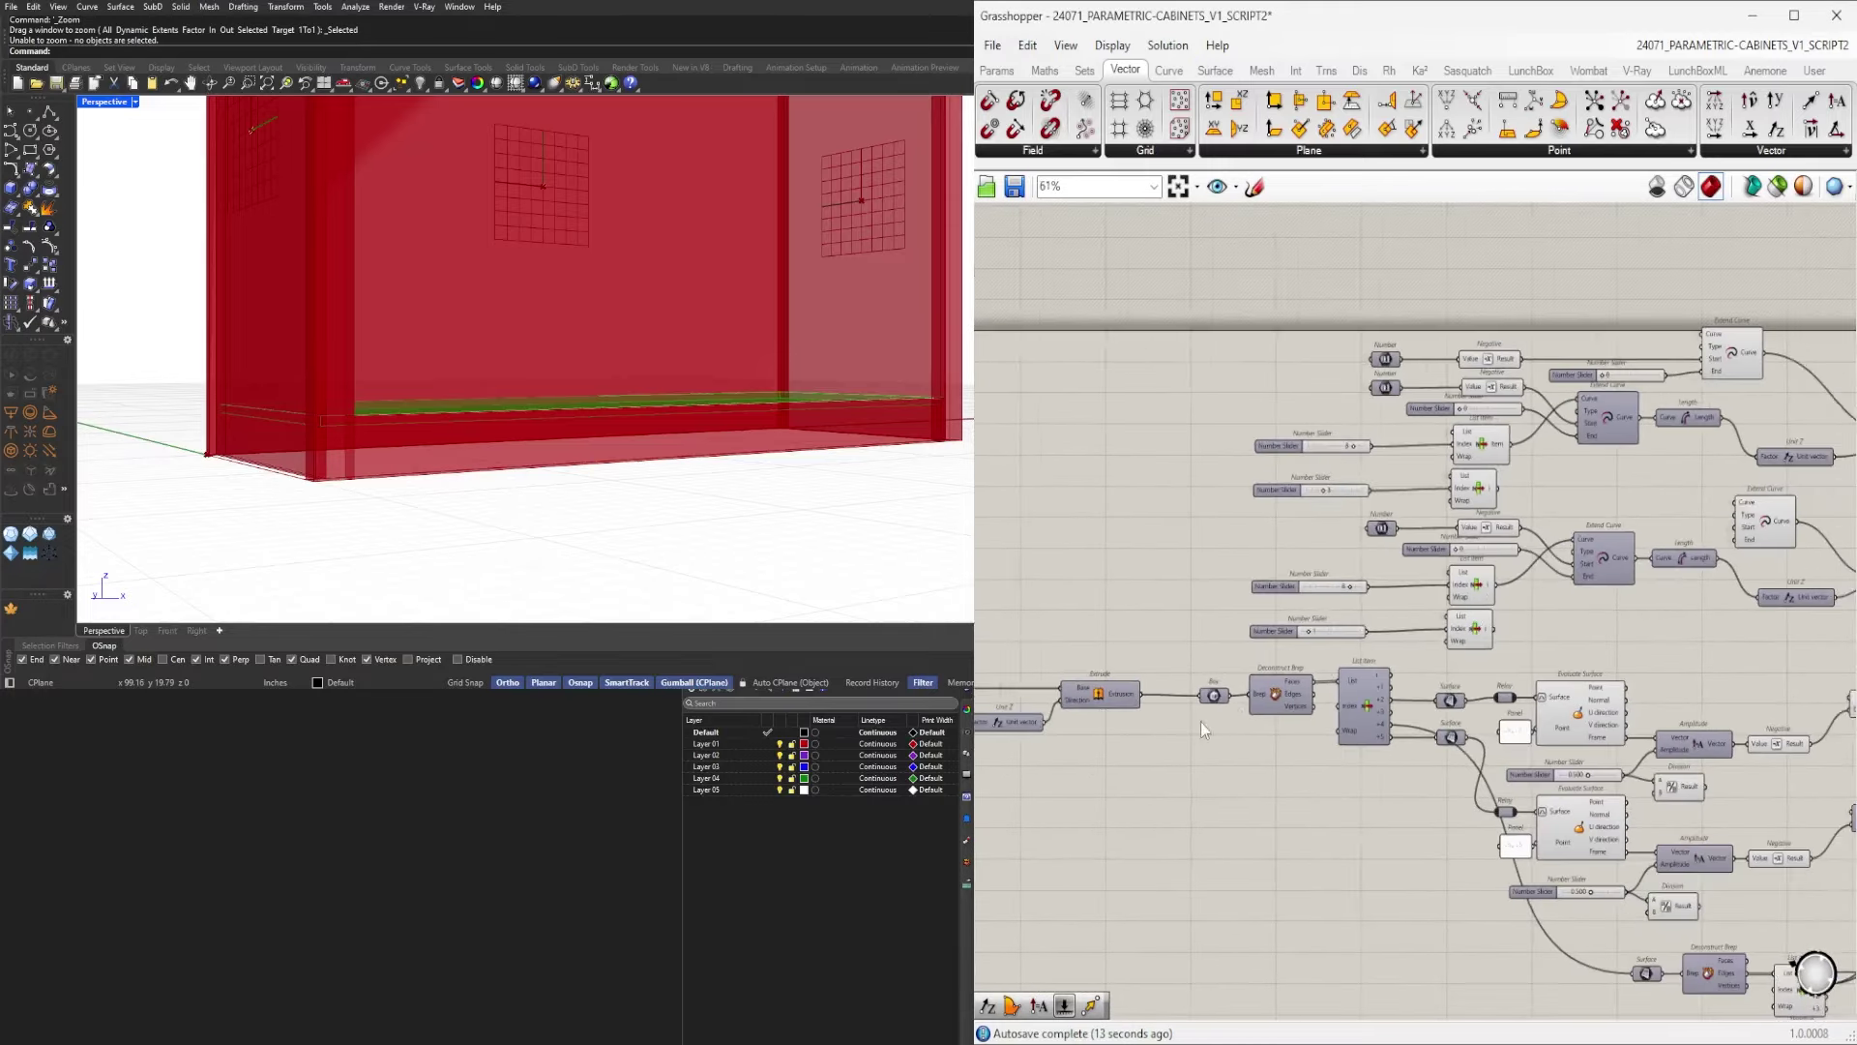
right_drag(1200, 718, 1149, 584)
right_drag(1801, 779, 1274, 564)
Try the face frame's main width slider at 1.00 to see how the cabinet responds.
scroll(1439, 830, up, 7)
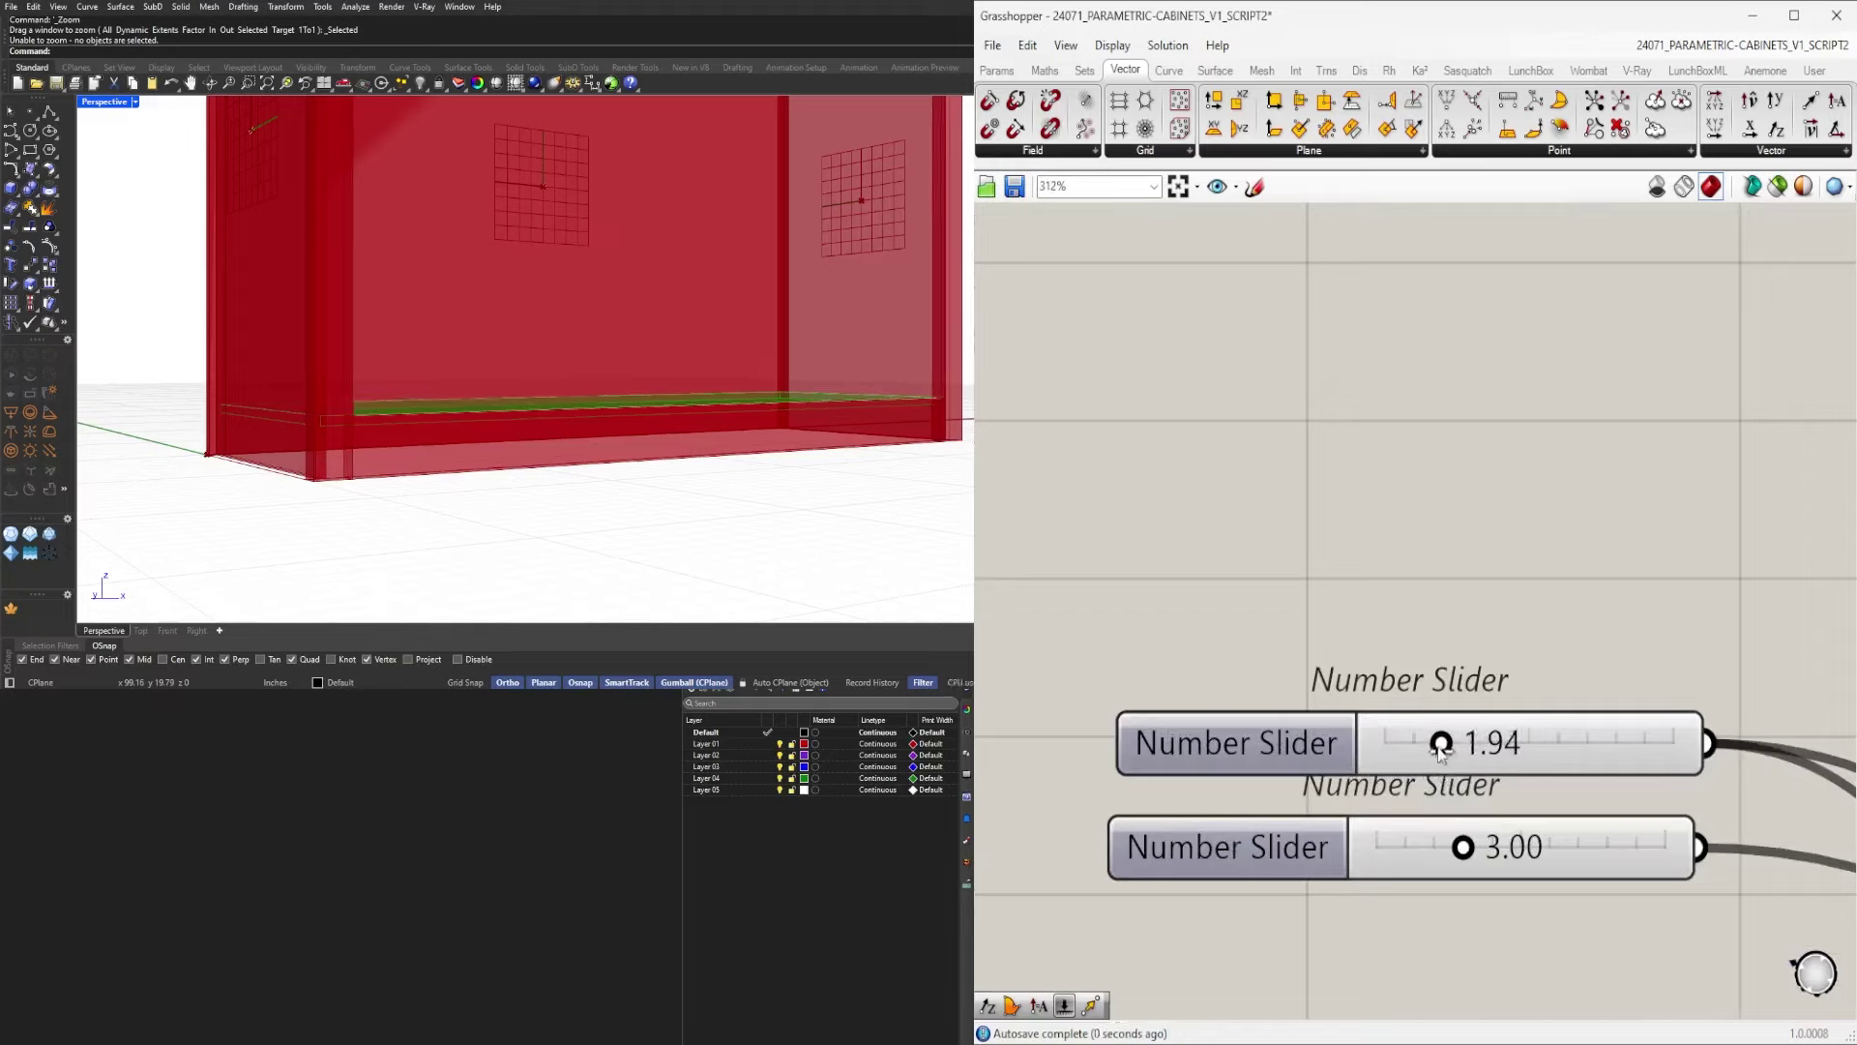
double_click(1439, 745)
text(1)
key(Return)
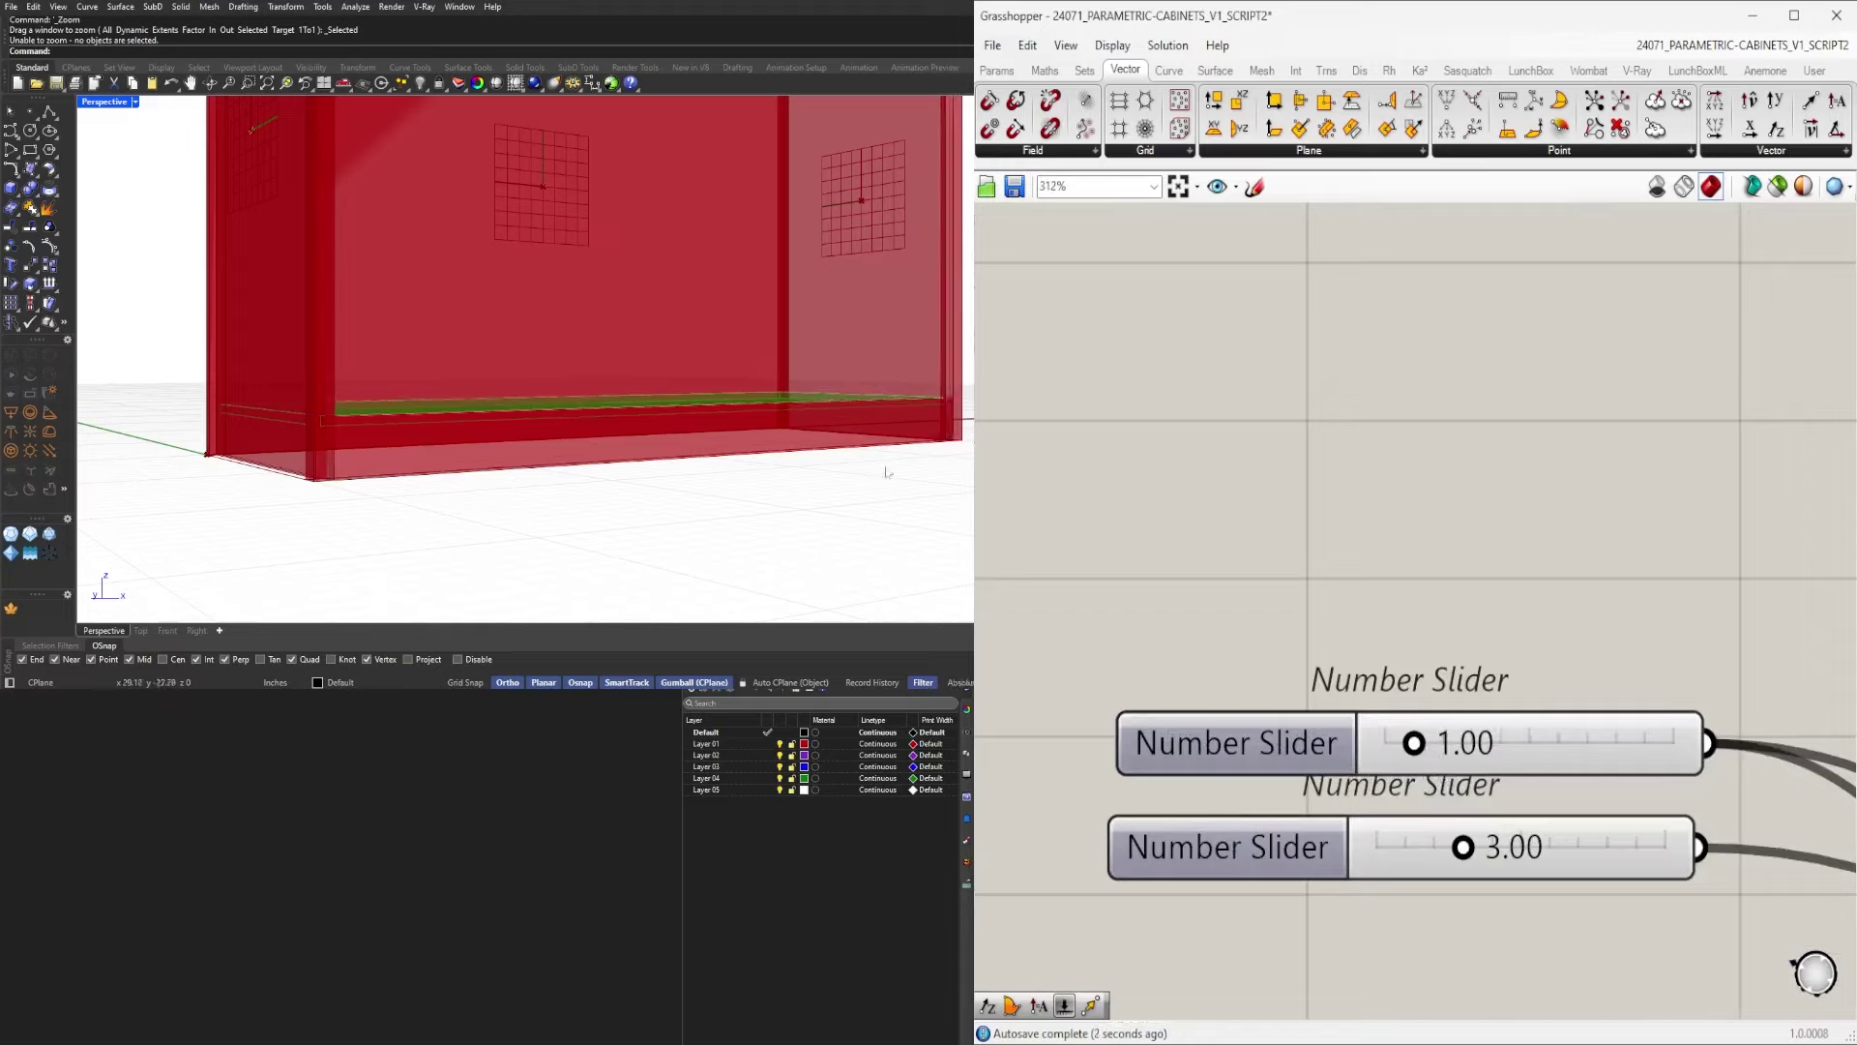
Try the main frame-width slider at 1.5, view the cabinet, and restore the slider to 2.00.
click(1328, 742)
double_click(1459, 741)
text(1.)
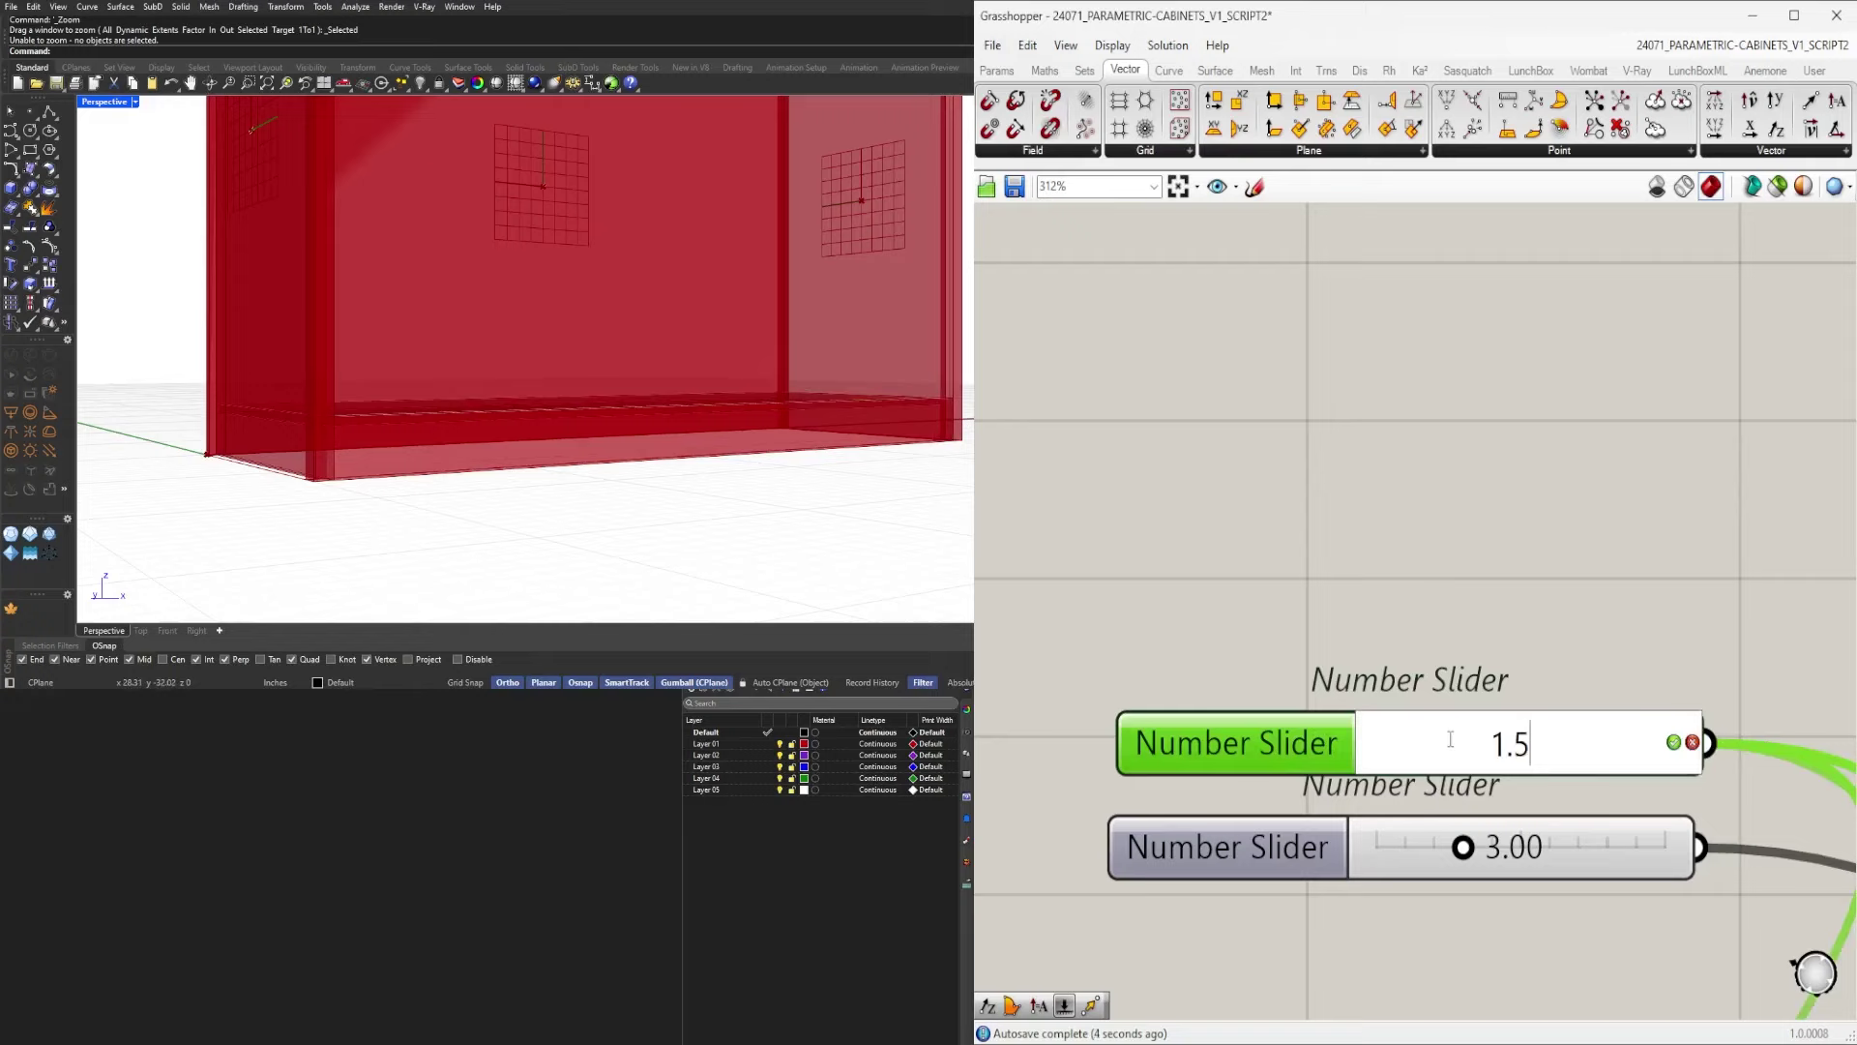
text(5)
key(Return)
right_drag(380, 447, 440, 455)
double_click(1468, 756)
text(2)
key(Return)
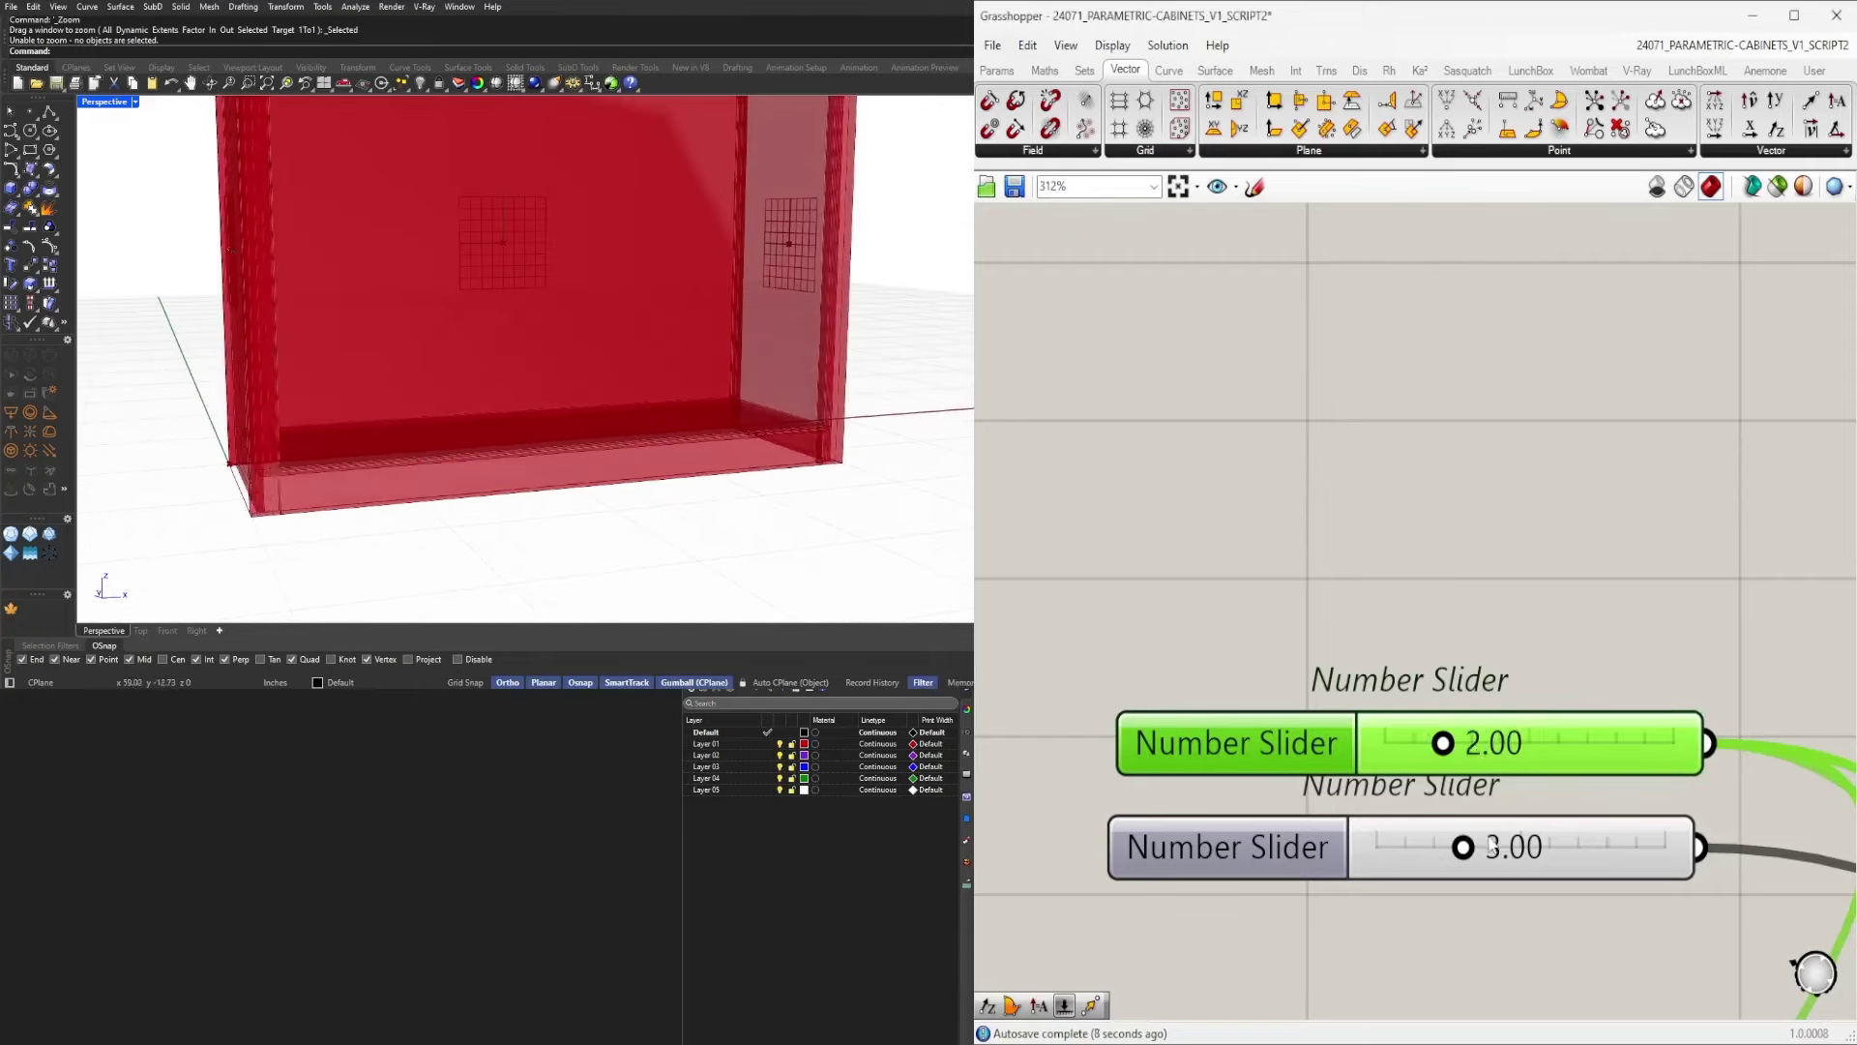
Try the bottom rail's width slider at 3.50 and inspect where the rail meets the bottom panel.
click(1494, 844)
double_click(1494, 840)
text(3.5)
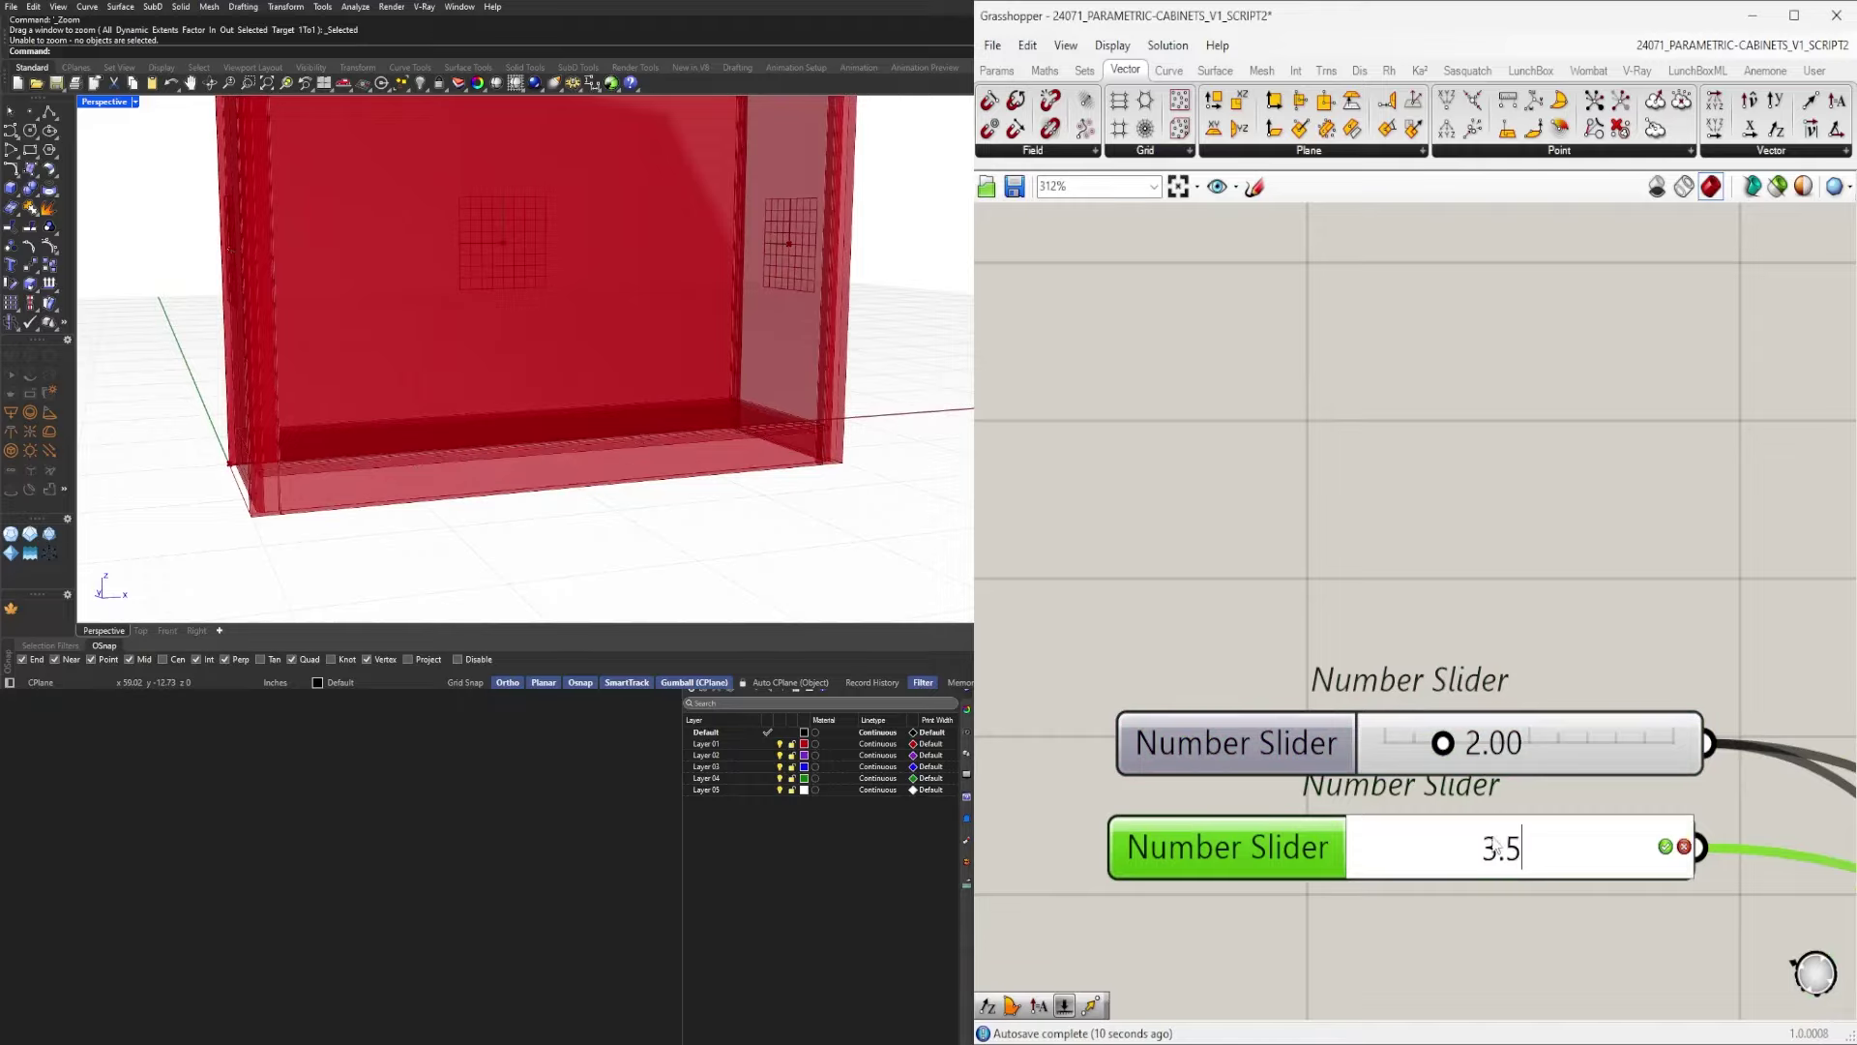
key(Return)
scroll(713, 530, down, 3)
right_drag(713, 531, 743, 471)
scroll(775, 431, up, 4)
scroll(811, 469, up, 4)
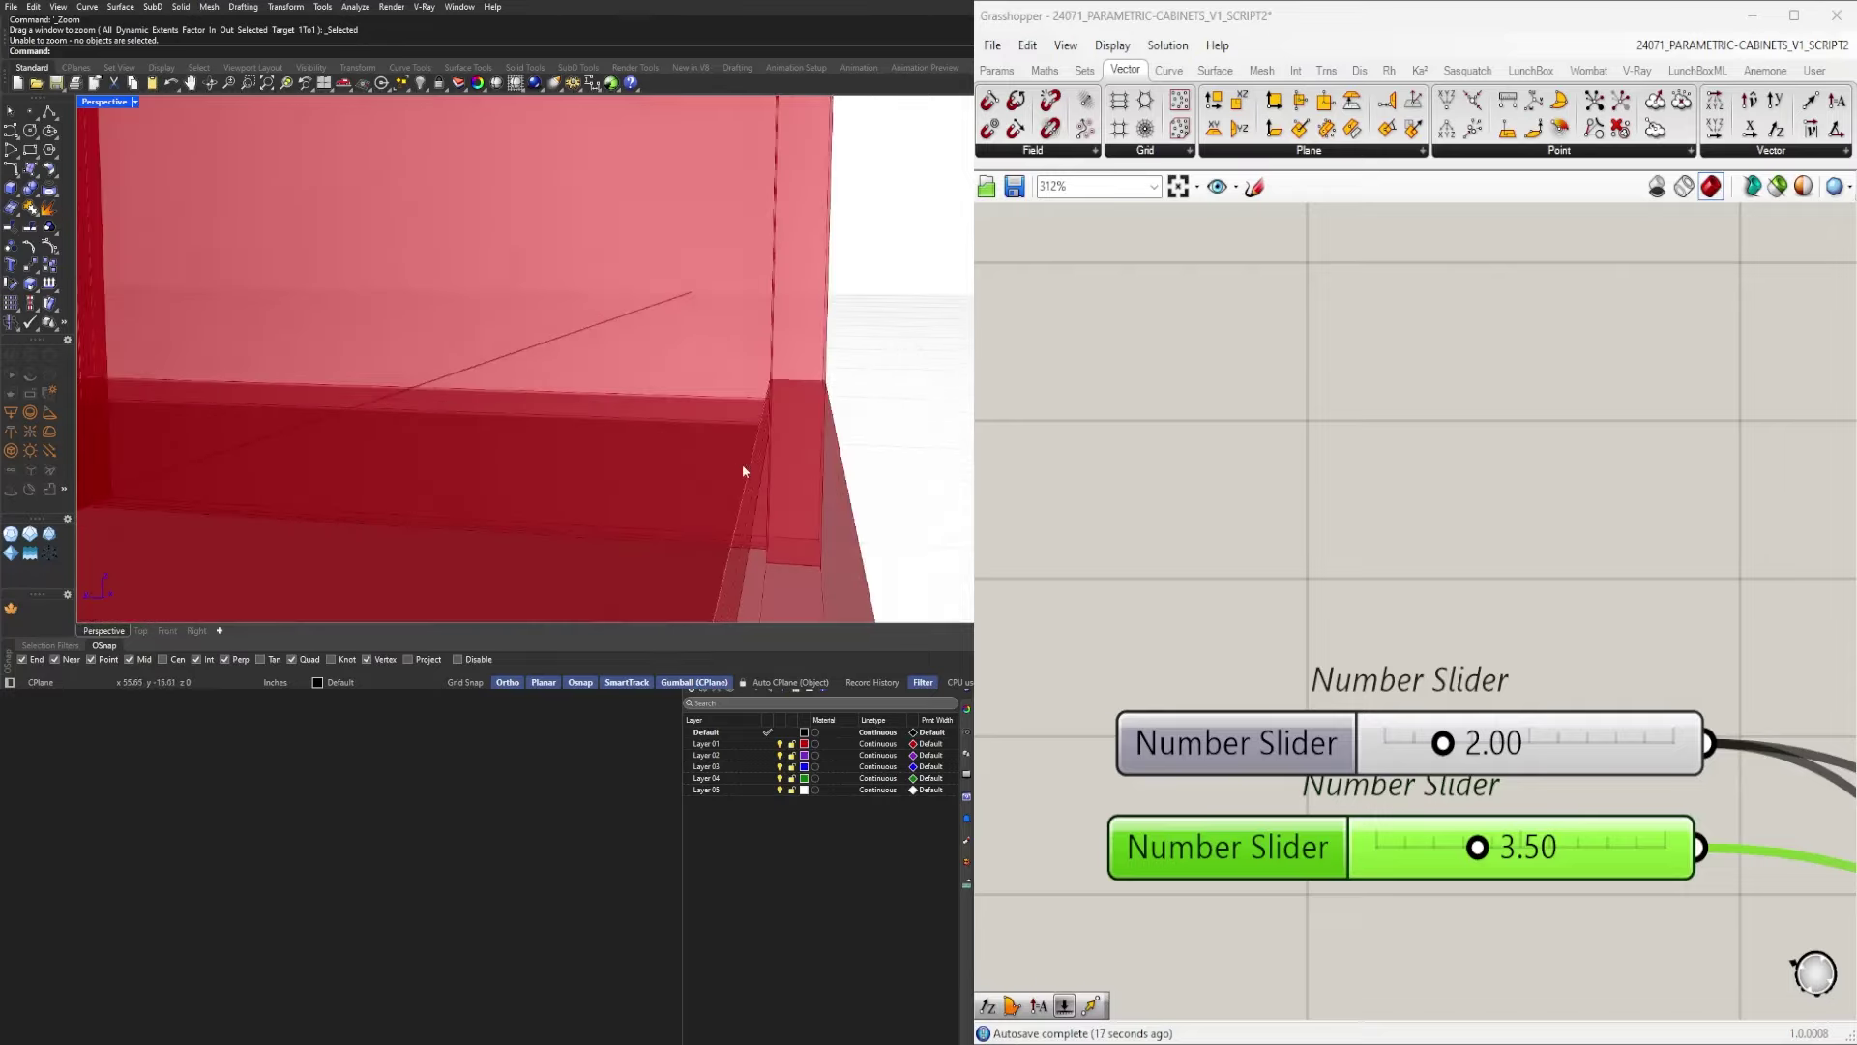
scroll(743, 471, down, 10)
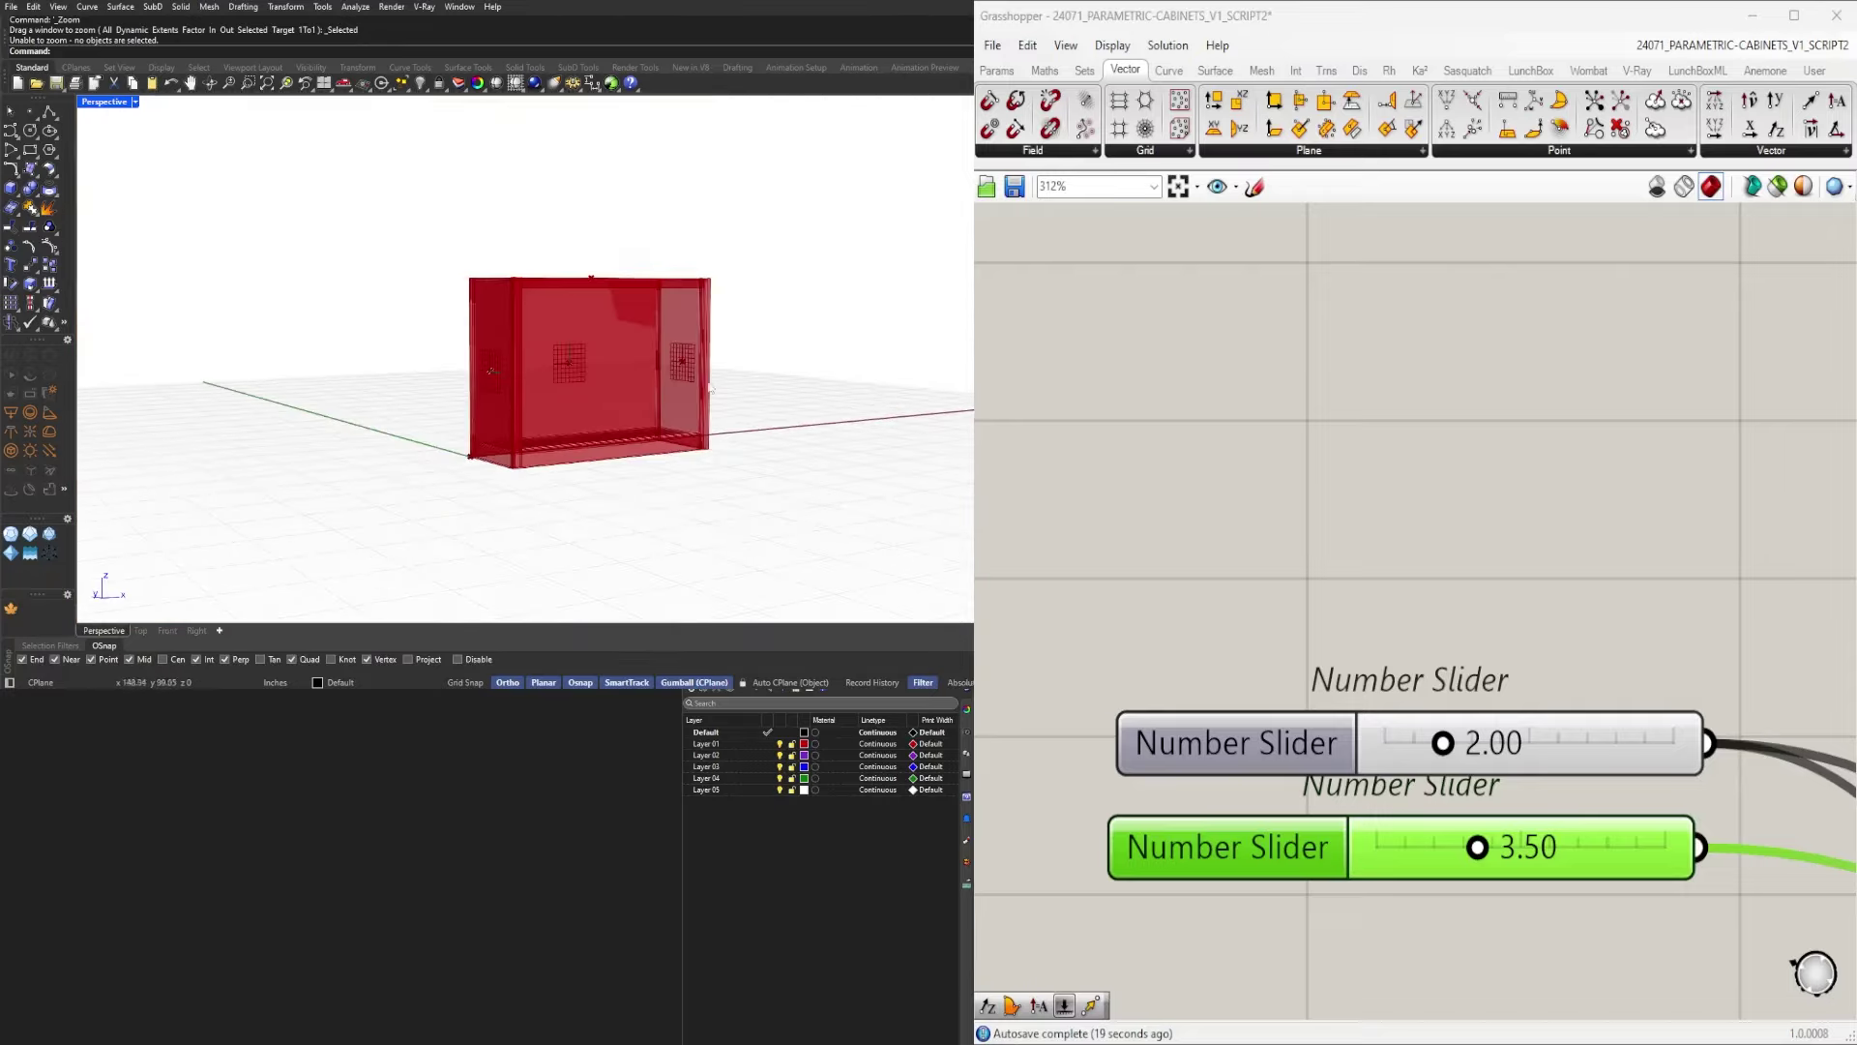
scroll(711, 388, up, 4)
right_drag(711, 388, 685, 416)
Restore the bottom rail's width slider to 3.00 and inspect the rail against the cabinet's bottom panel.
scroll(1524, 588, down, 13)
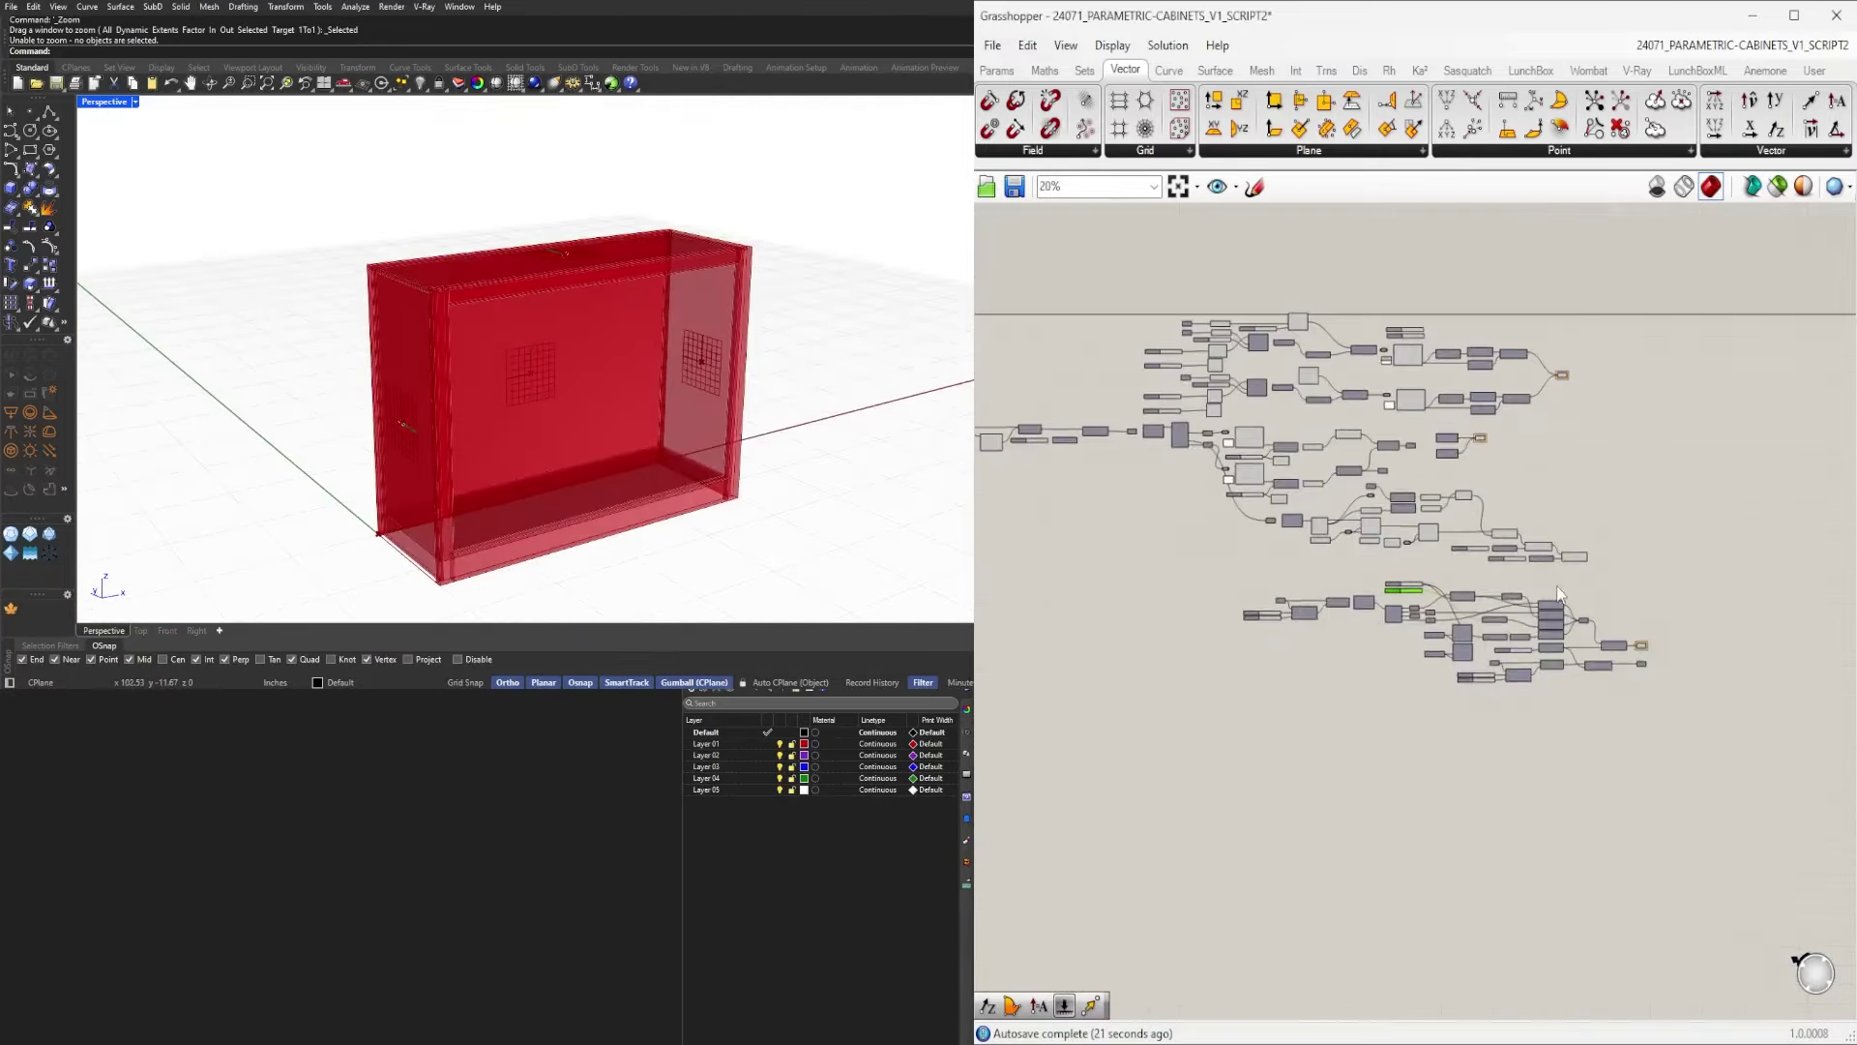
right_drag(825, 525, 695, 446)
scroll(680, 473, up, 8)
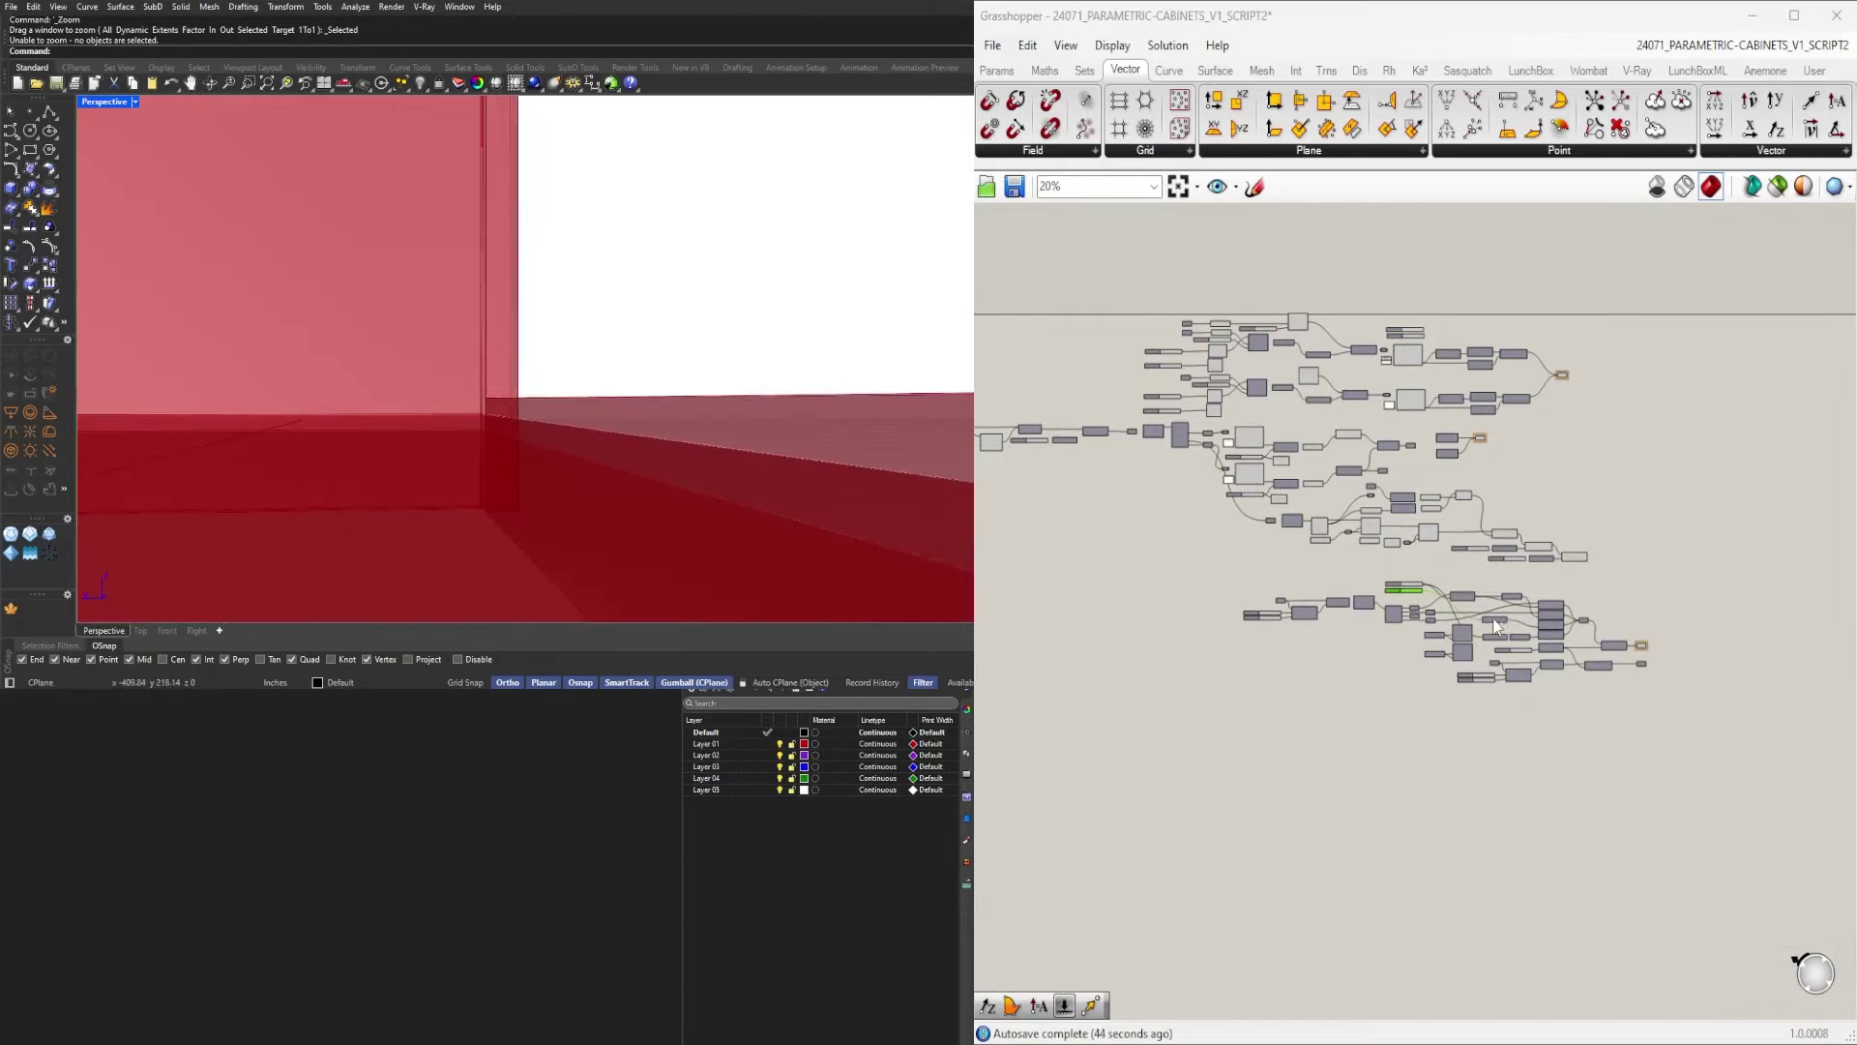
scroll(1495, 626, up, 8)
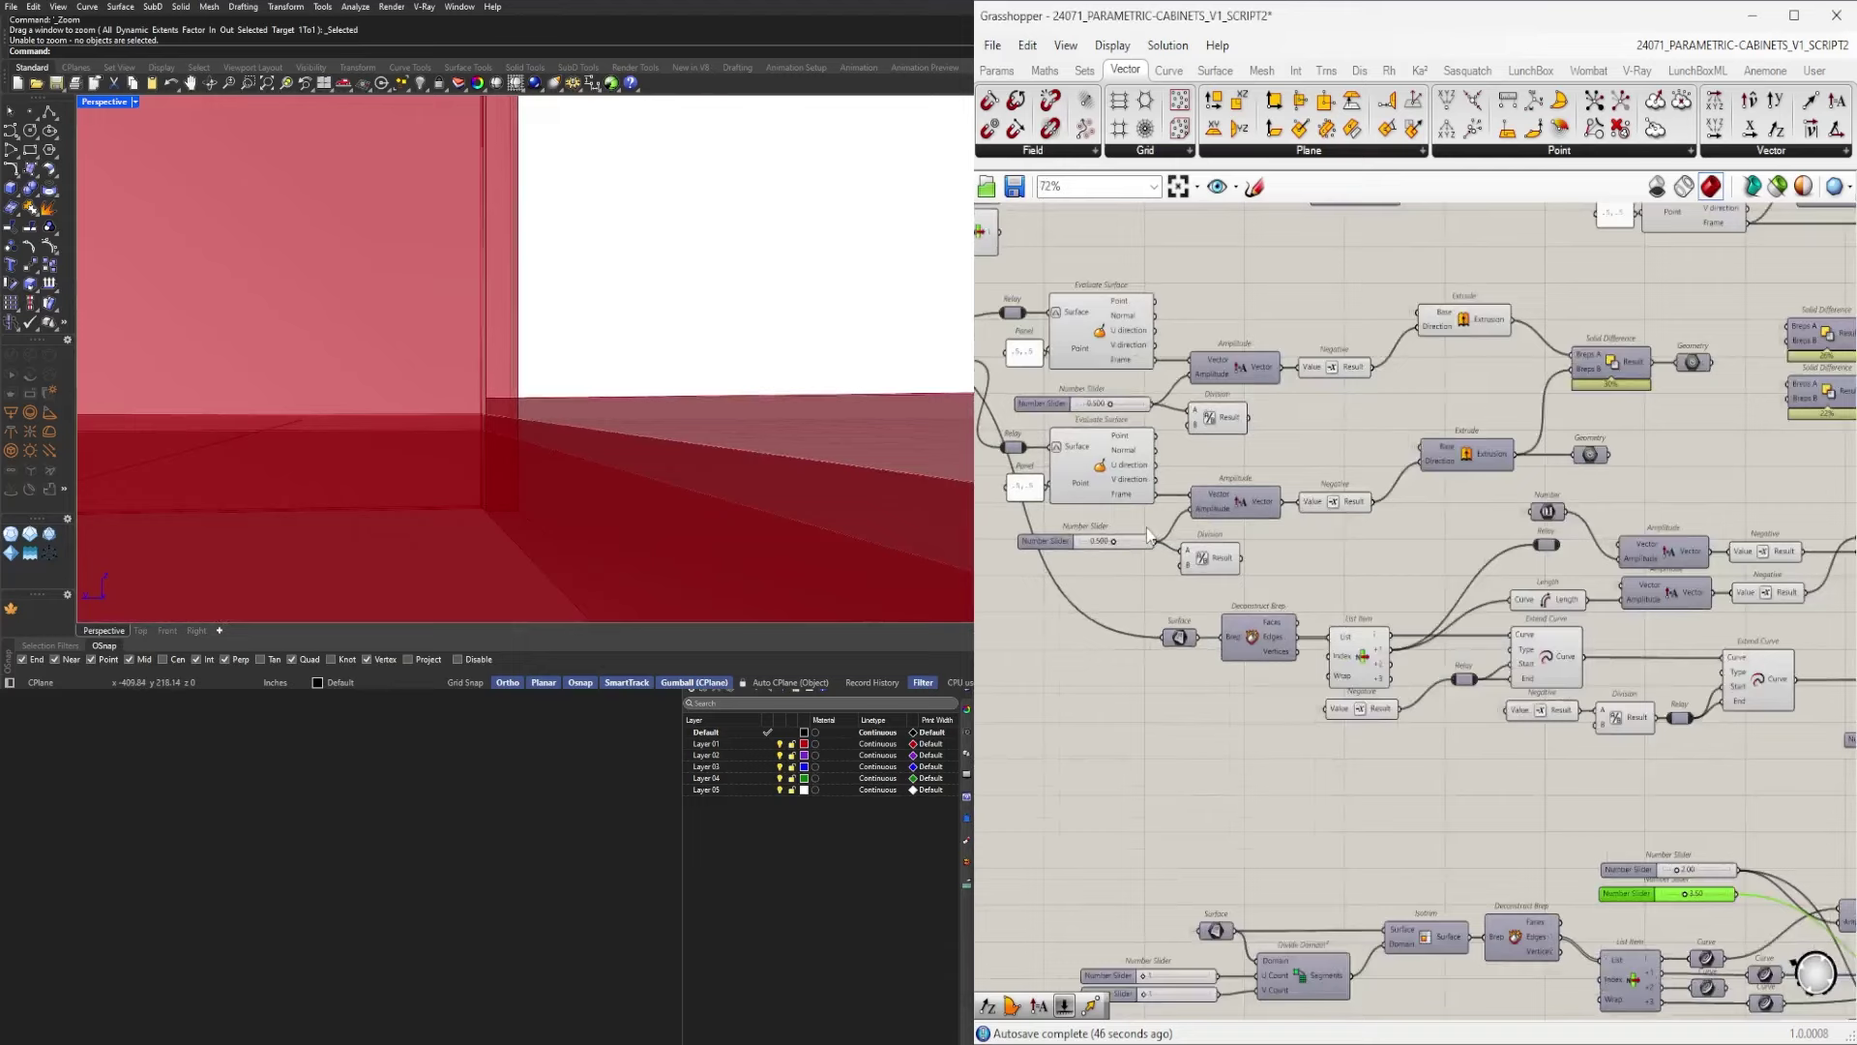
scroll(1170, 550, up, 2)
scroll(1186, 562, down, 4)
scroll(1403, 695, up, 8)
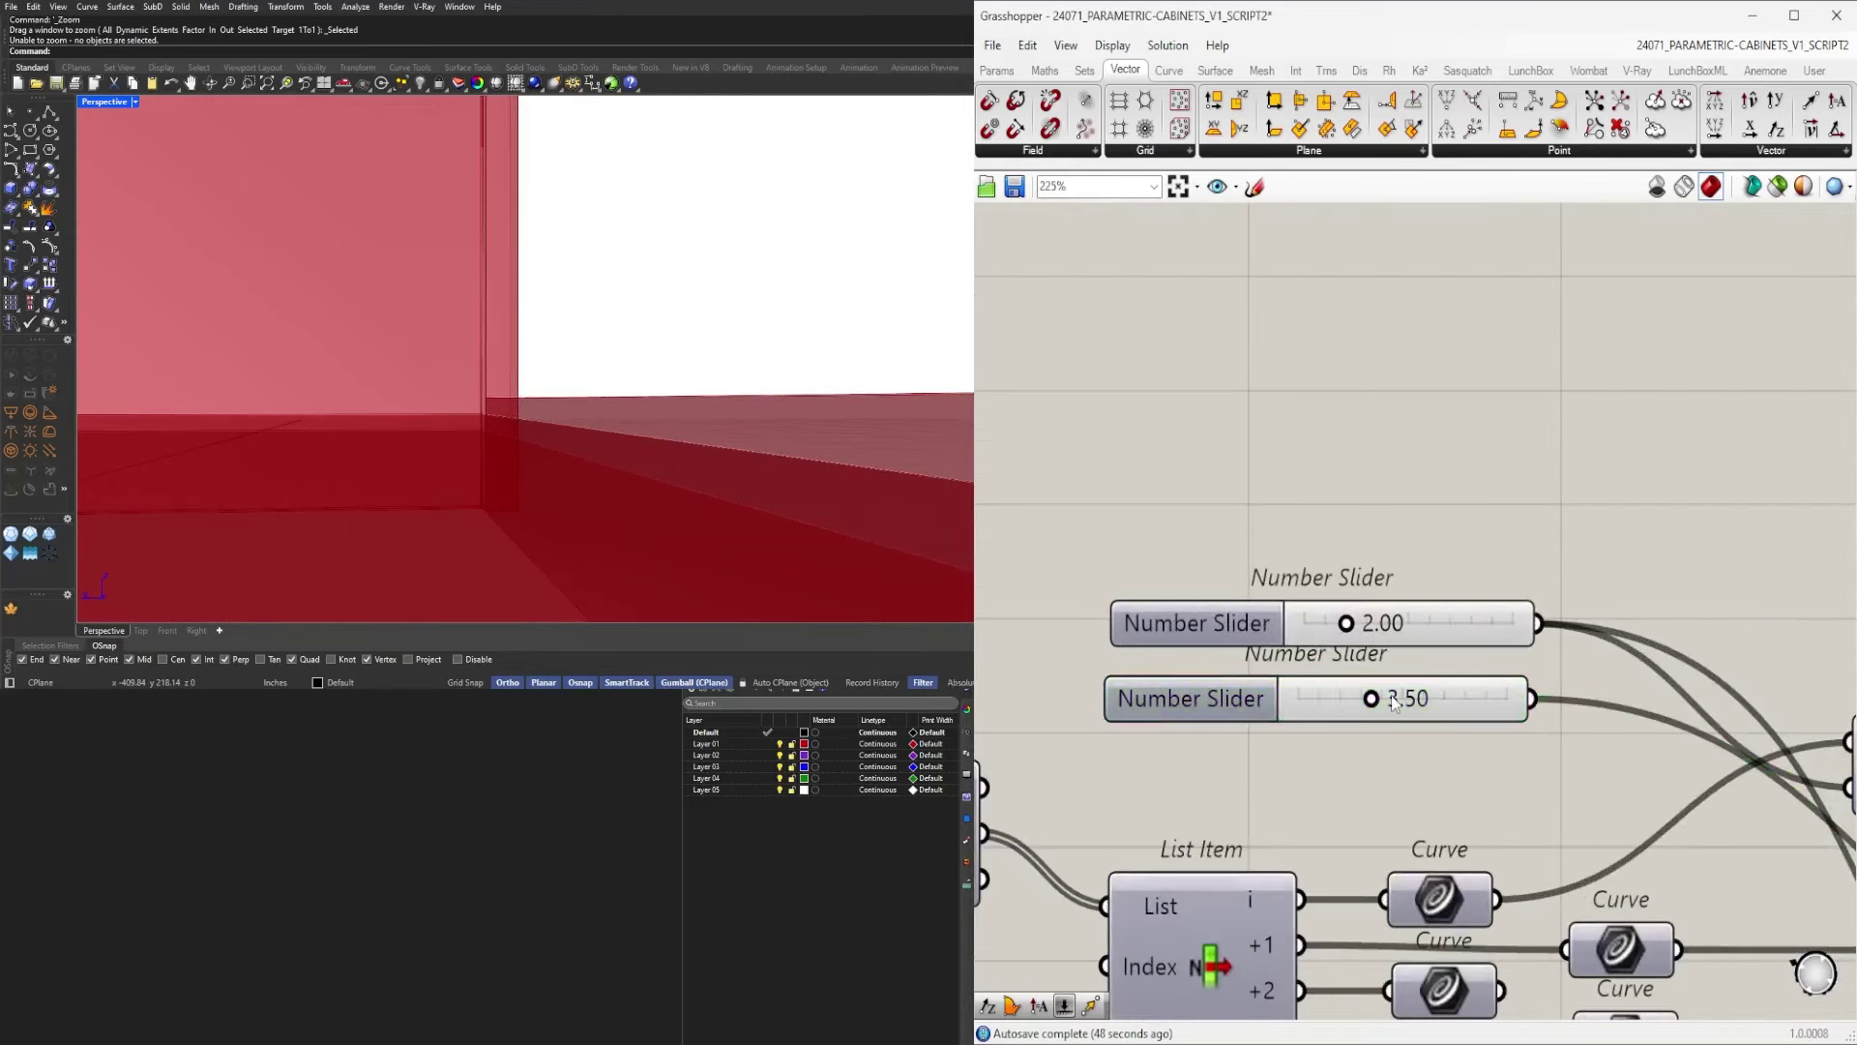
text(3)
key(Return)
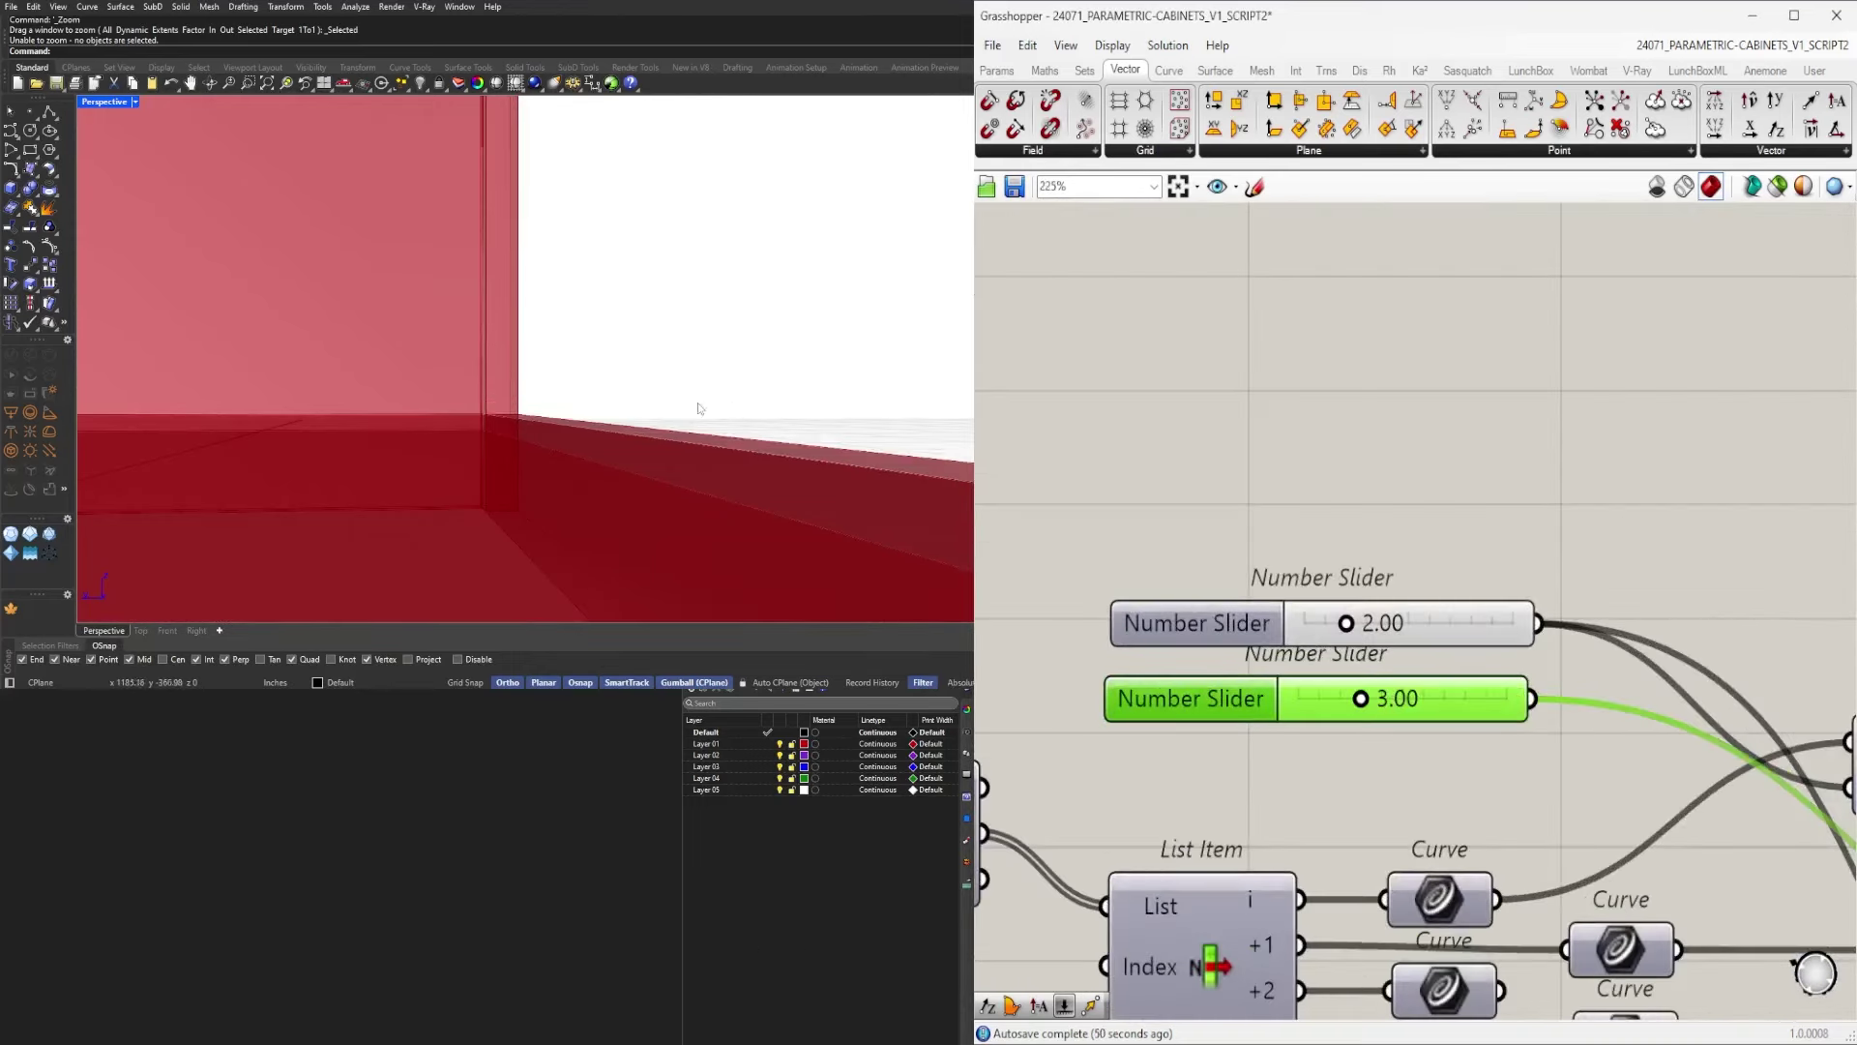
scroll(701, 408, down, 6)
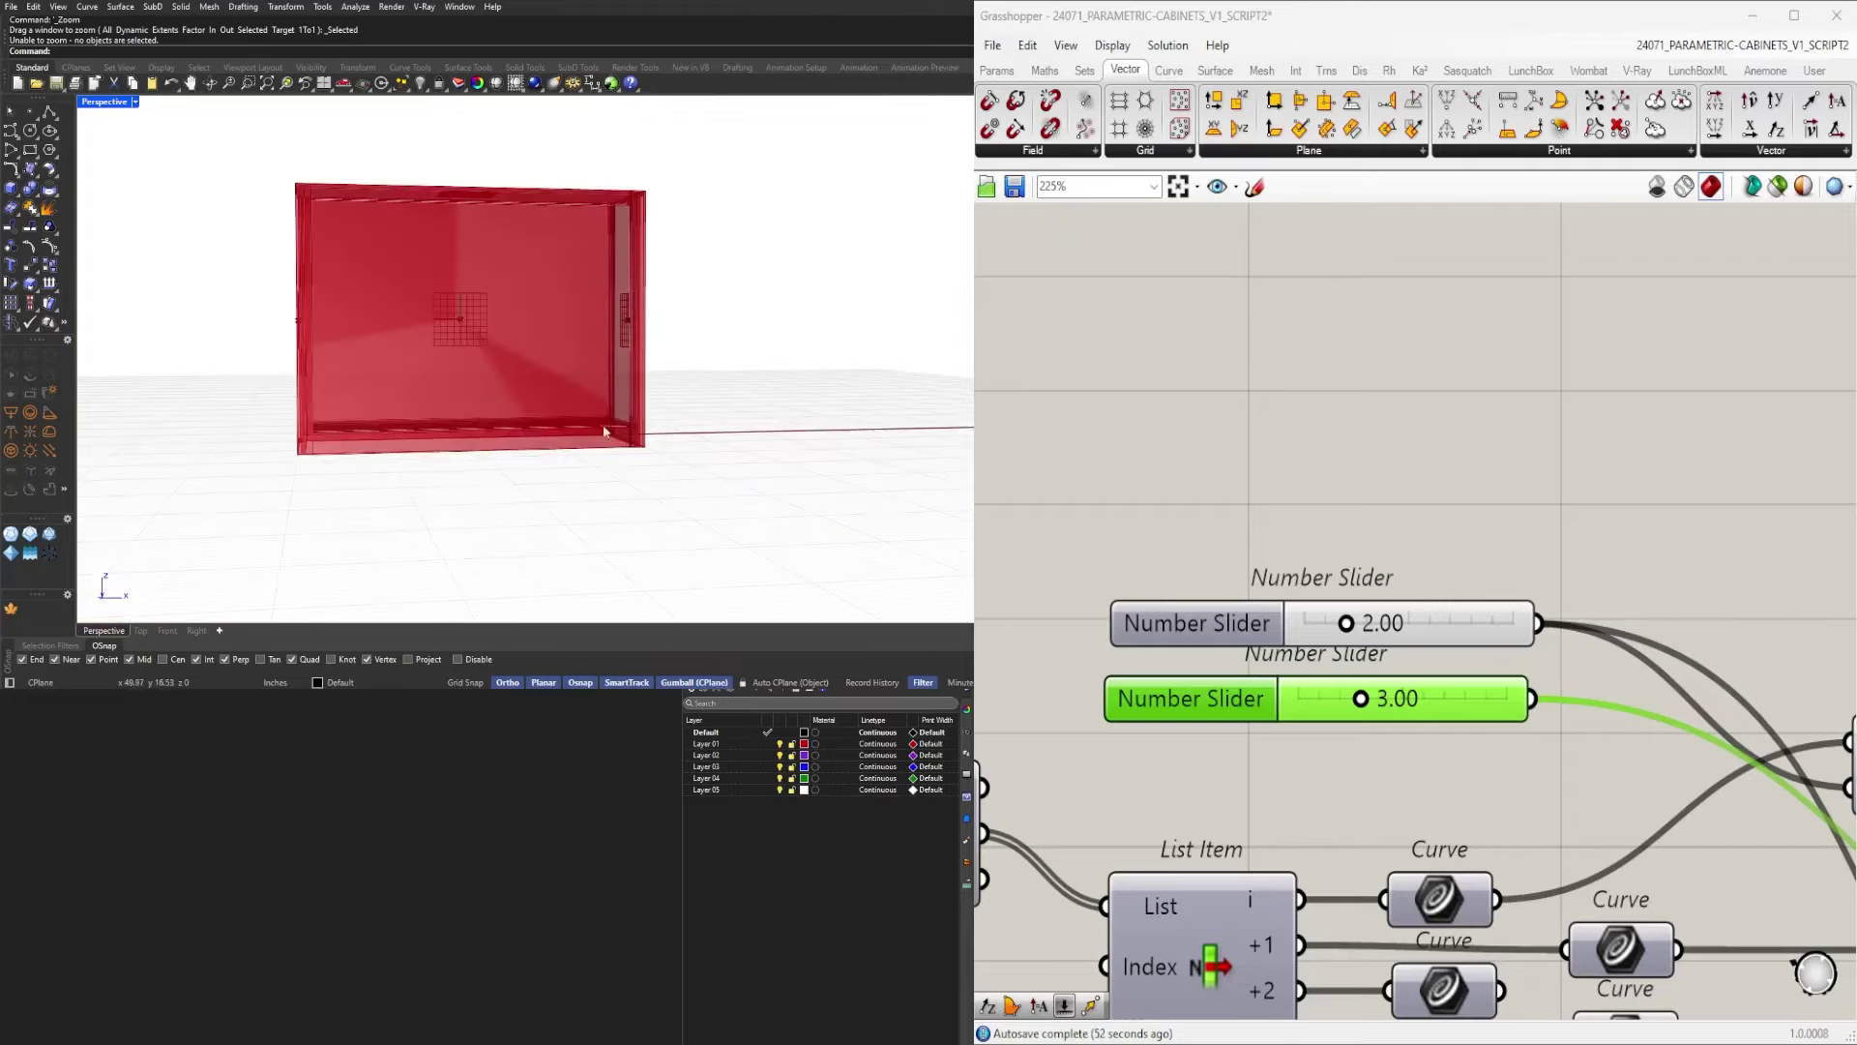
right_drag(604, 433, 688, 427)
scroll(474, 425, up, 3)
right_drag(459, 426, 511, 428)
Add a Geometry container to the output of the bottom panel's Extrude component.
scroll(1470, 609, down, 7)
right_drag(1606, 643, 1386, 612)
scroll(1387, 613, down, 5)
scroll(1601, 589, up, 3)
right_drag(1602, 589, 1426, 743)
scroll(1439, 764, up, 3)
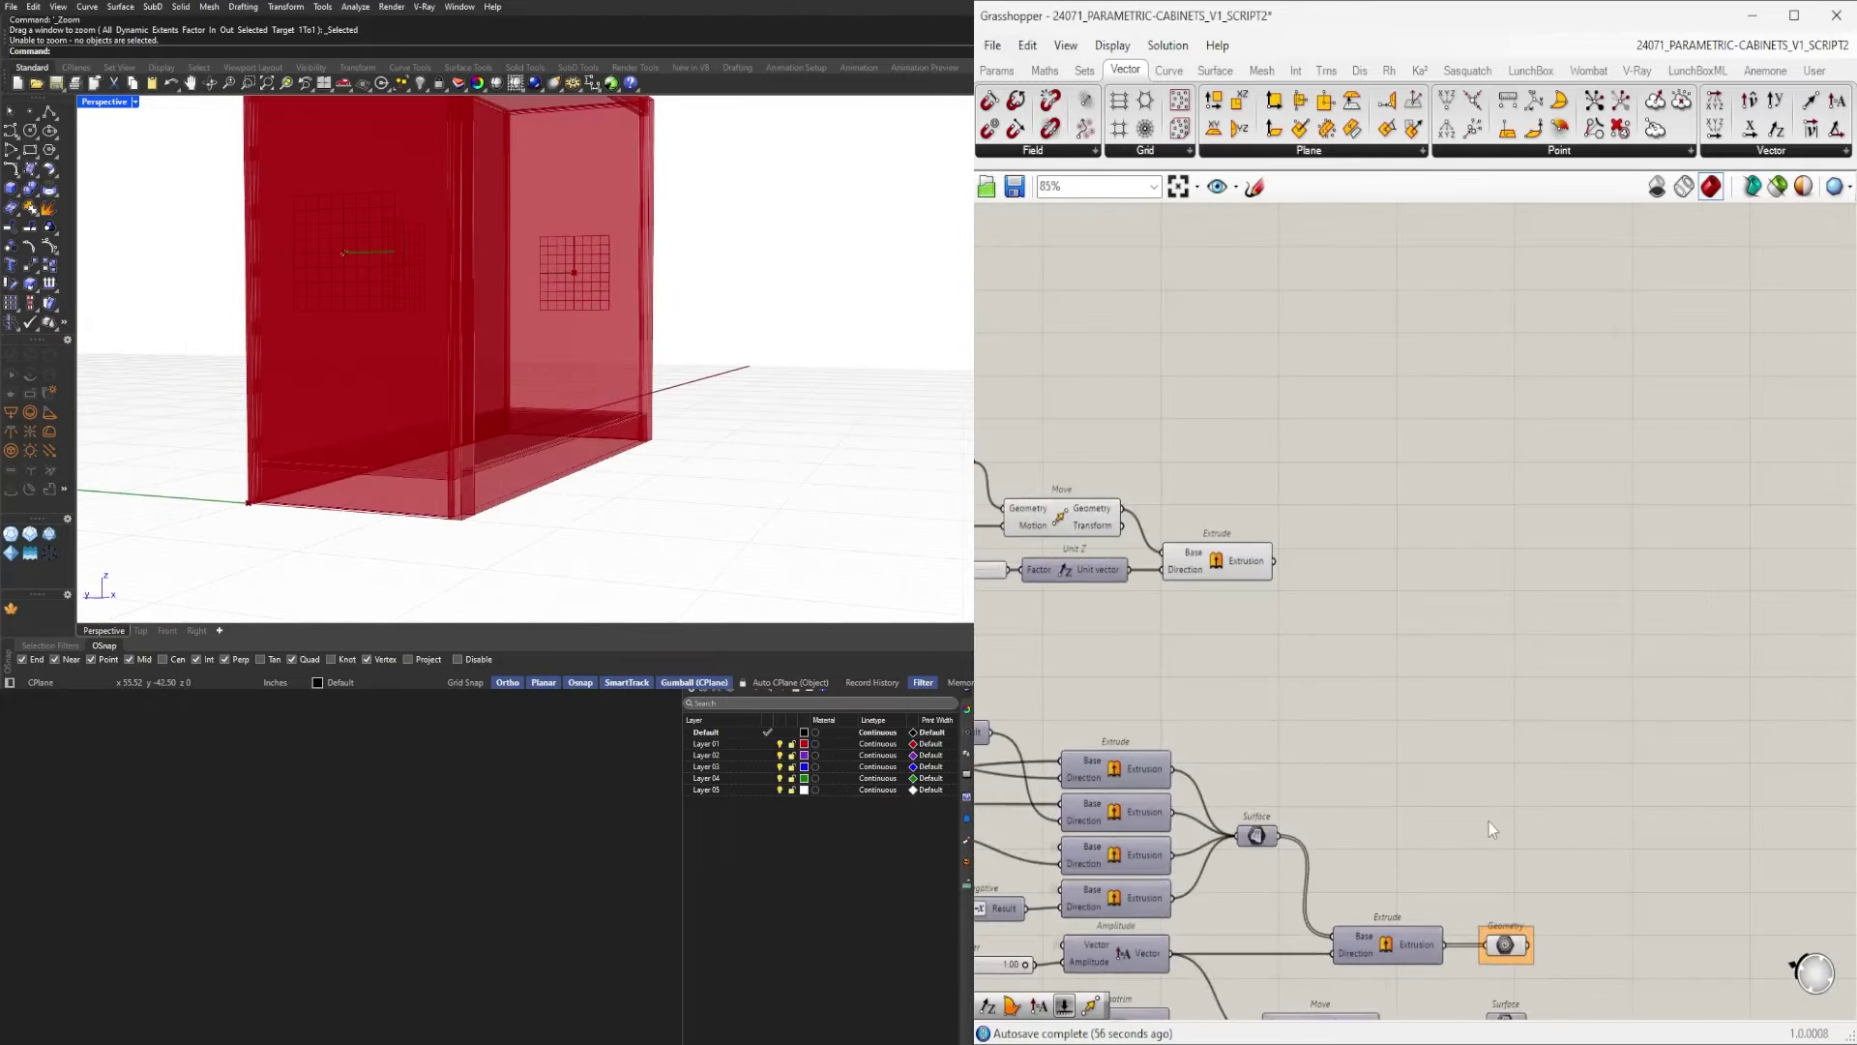
scroll(1489, 821, down, 1)
click(1509, 929)
drag(1500, 757, 1480, 610)
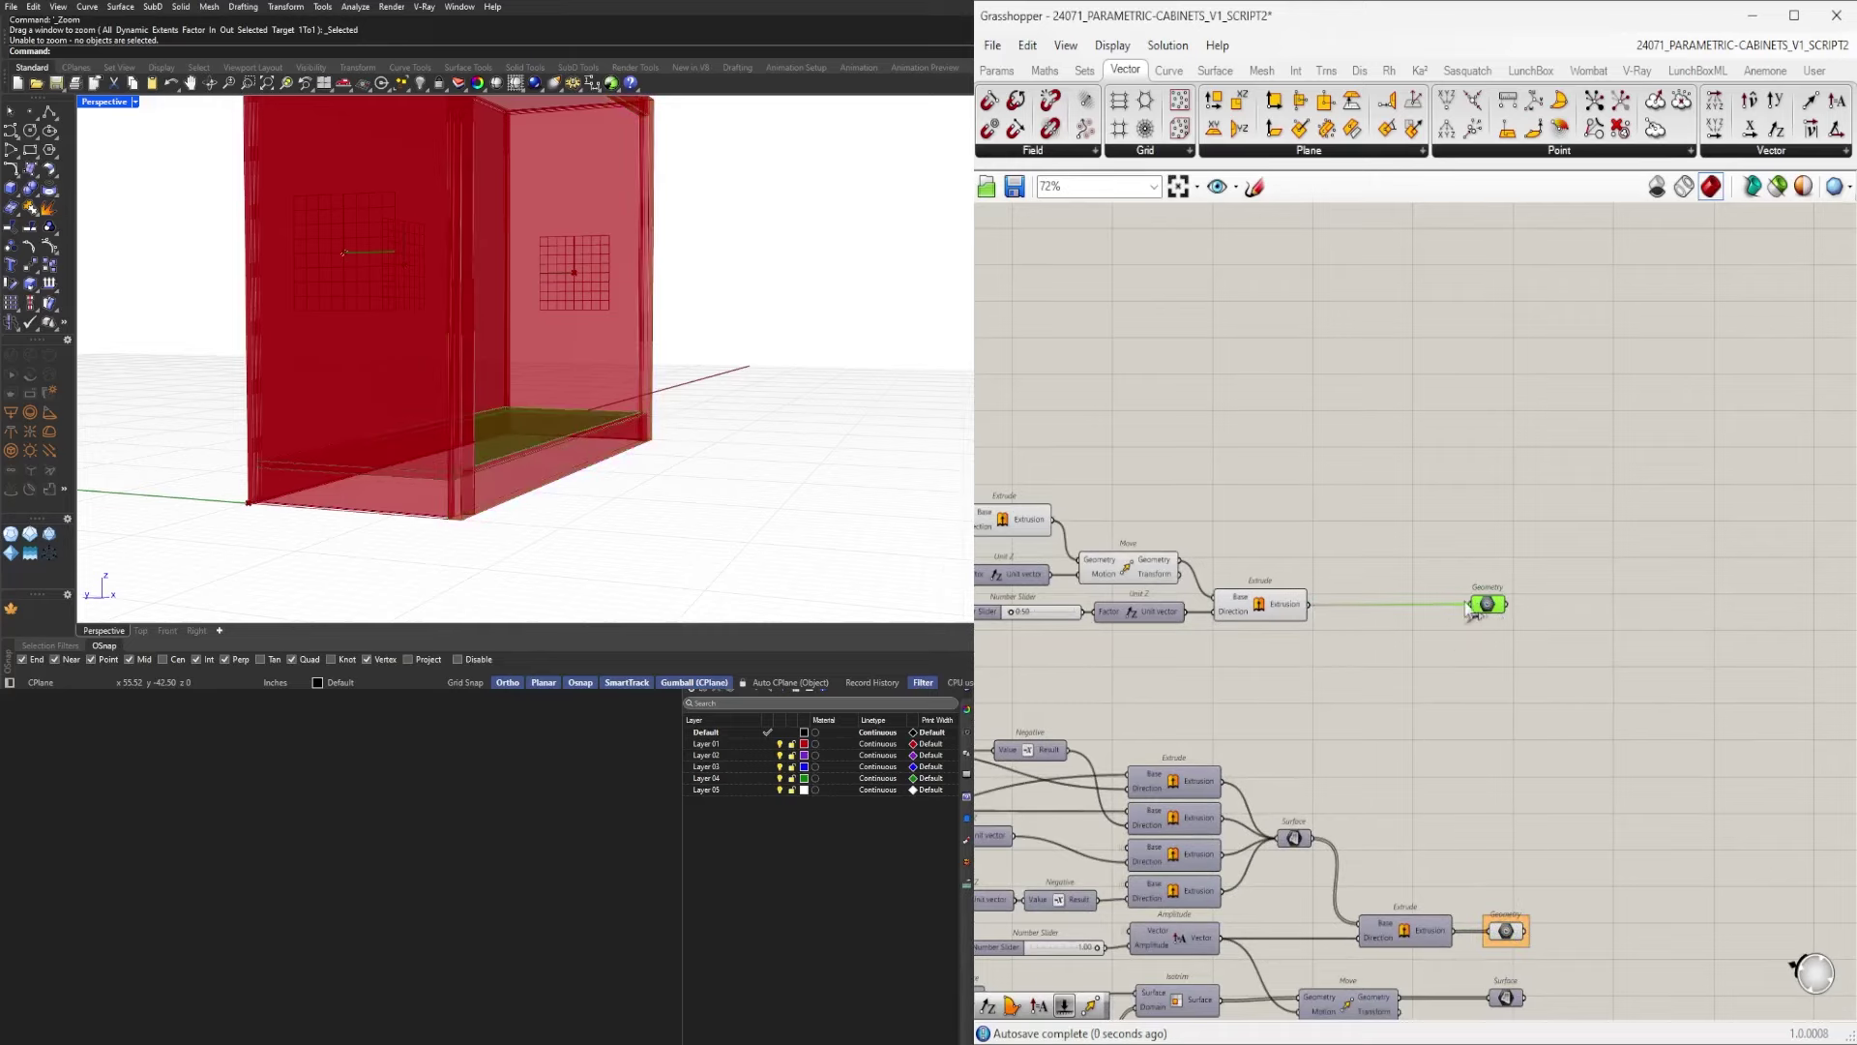
Turn off the preview of the bottom panel's Extrude, Move and Unit Z components.
right_drag(1329, 602, 1531, 648)
scroll(1485, 695, down, 1)
drag(1485, 694, 1231, 557)
middle_click(1297, 507)
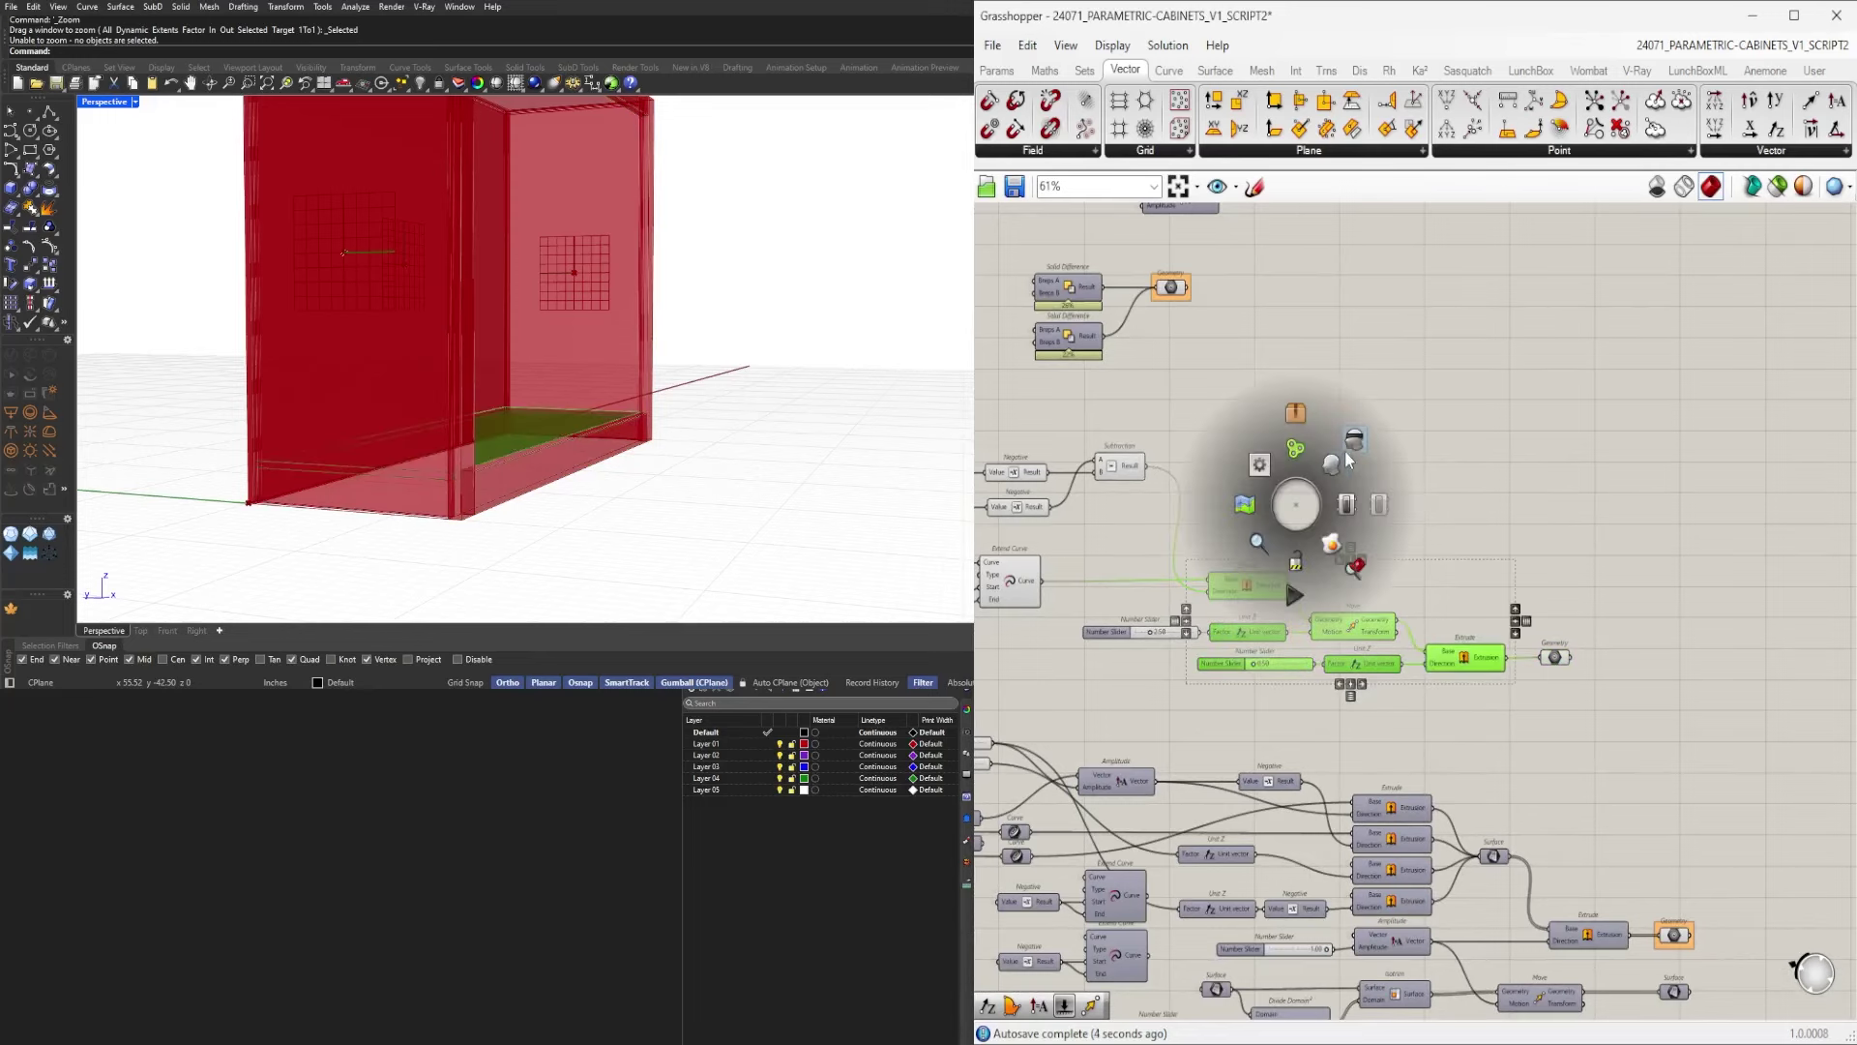
click(1346, 443)
Turn off the preview of the bottom panel's upstream curve, vector and Subtraction components.
right_drag(1109, 655, 1483, 619)
scroll(1483, 619, down, 2)
scroll(1483, 626, up, 1)
drag(1511, 624, 1074, 432)
middle_click(1126, 447)
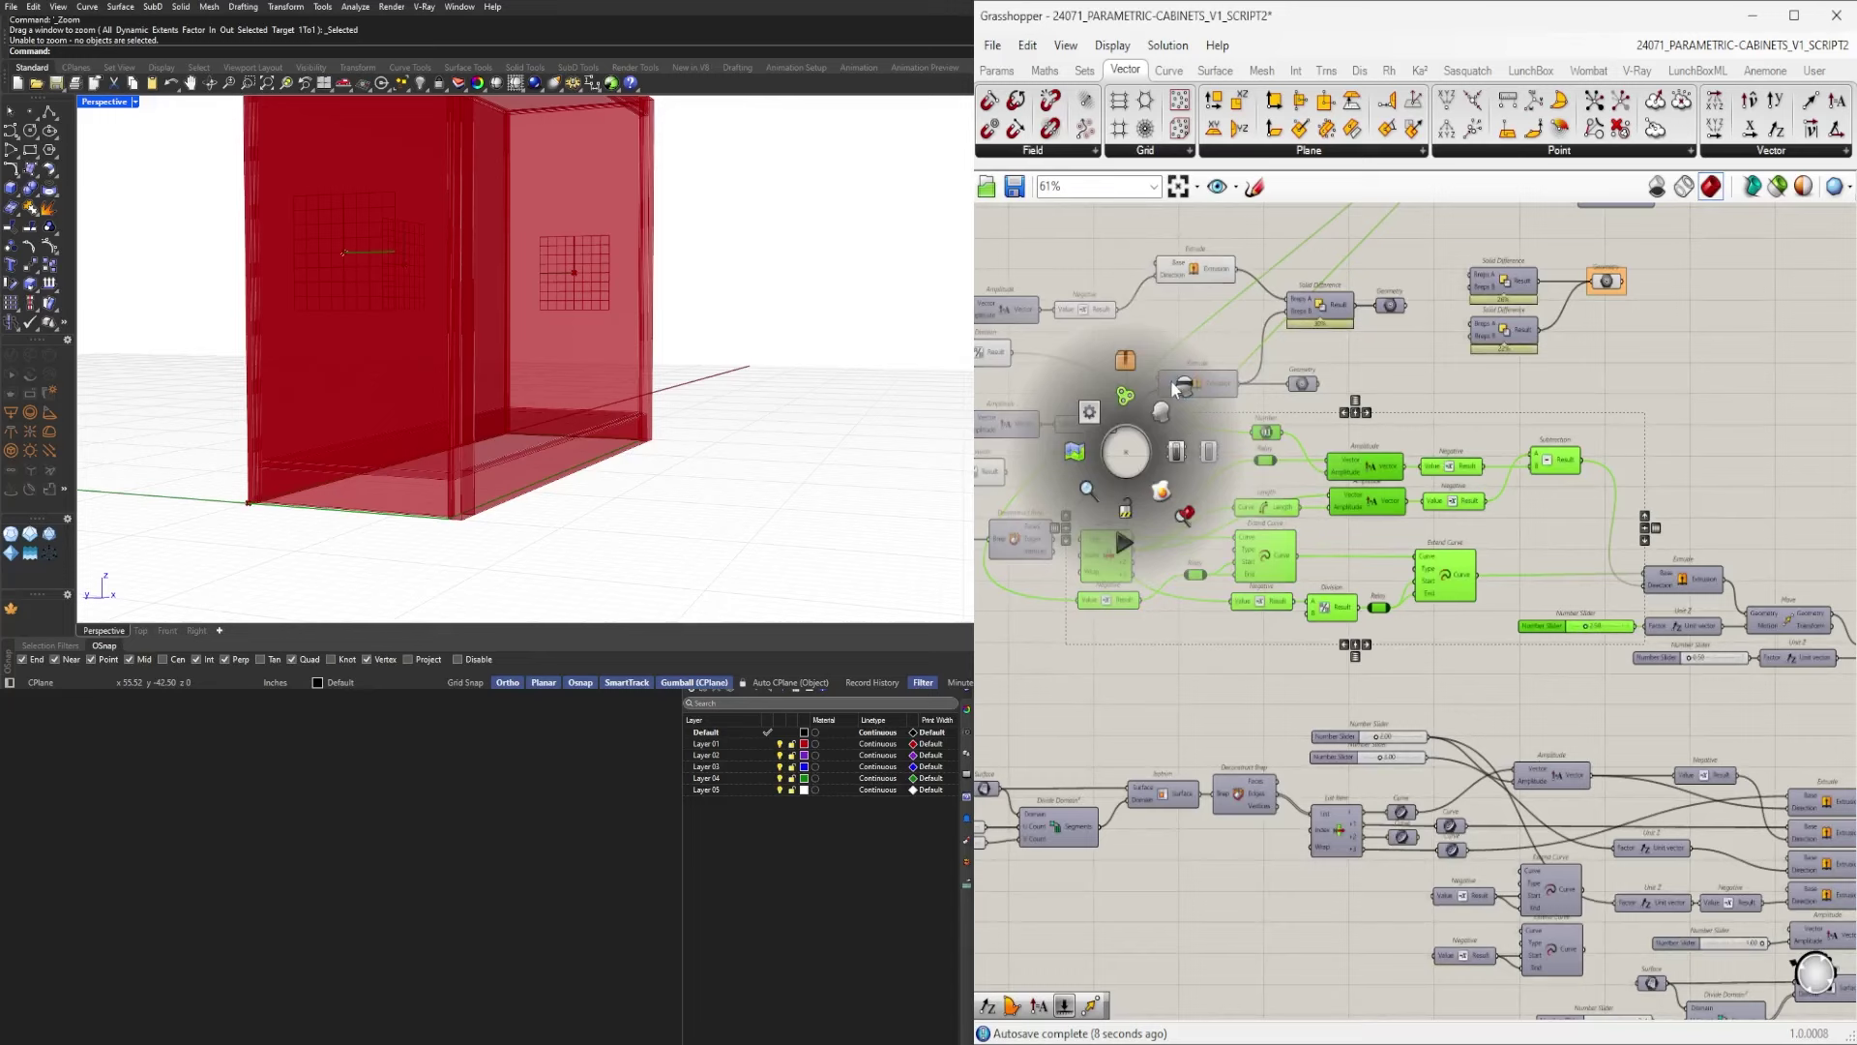
click(1189, 384)
Highlight the bottom panel's Geometry container and the one after the two Solid Differences to examine their panels in the cabinet.
right_drag(1619, 500, 1173, 522)
click(1565, 468)
right_drag(590, 424, 242, 432)
right_drag(1635, 627, 1593, 761)
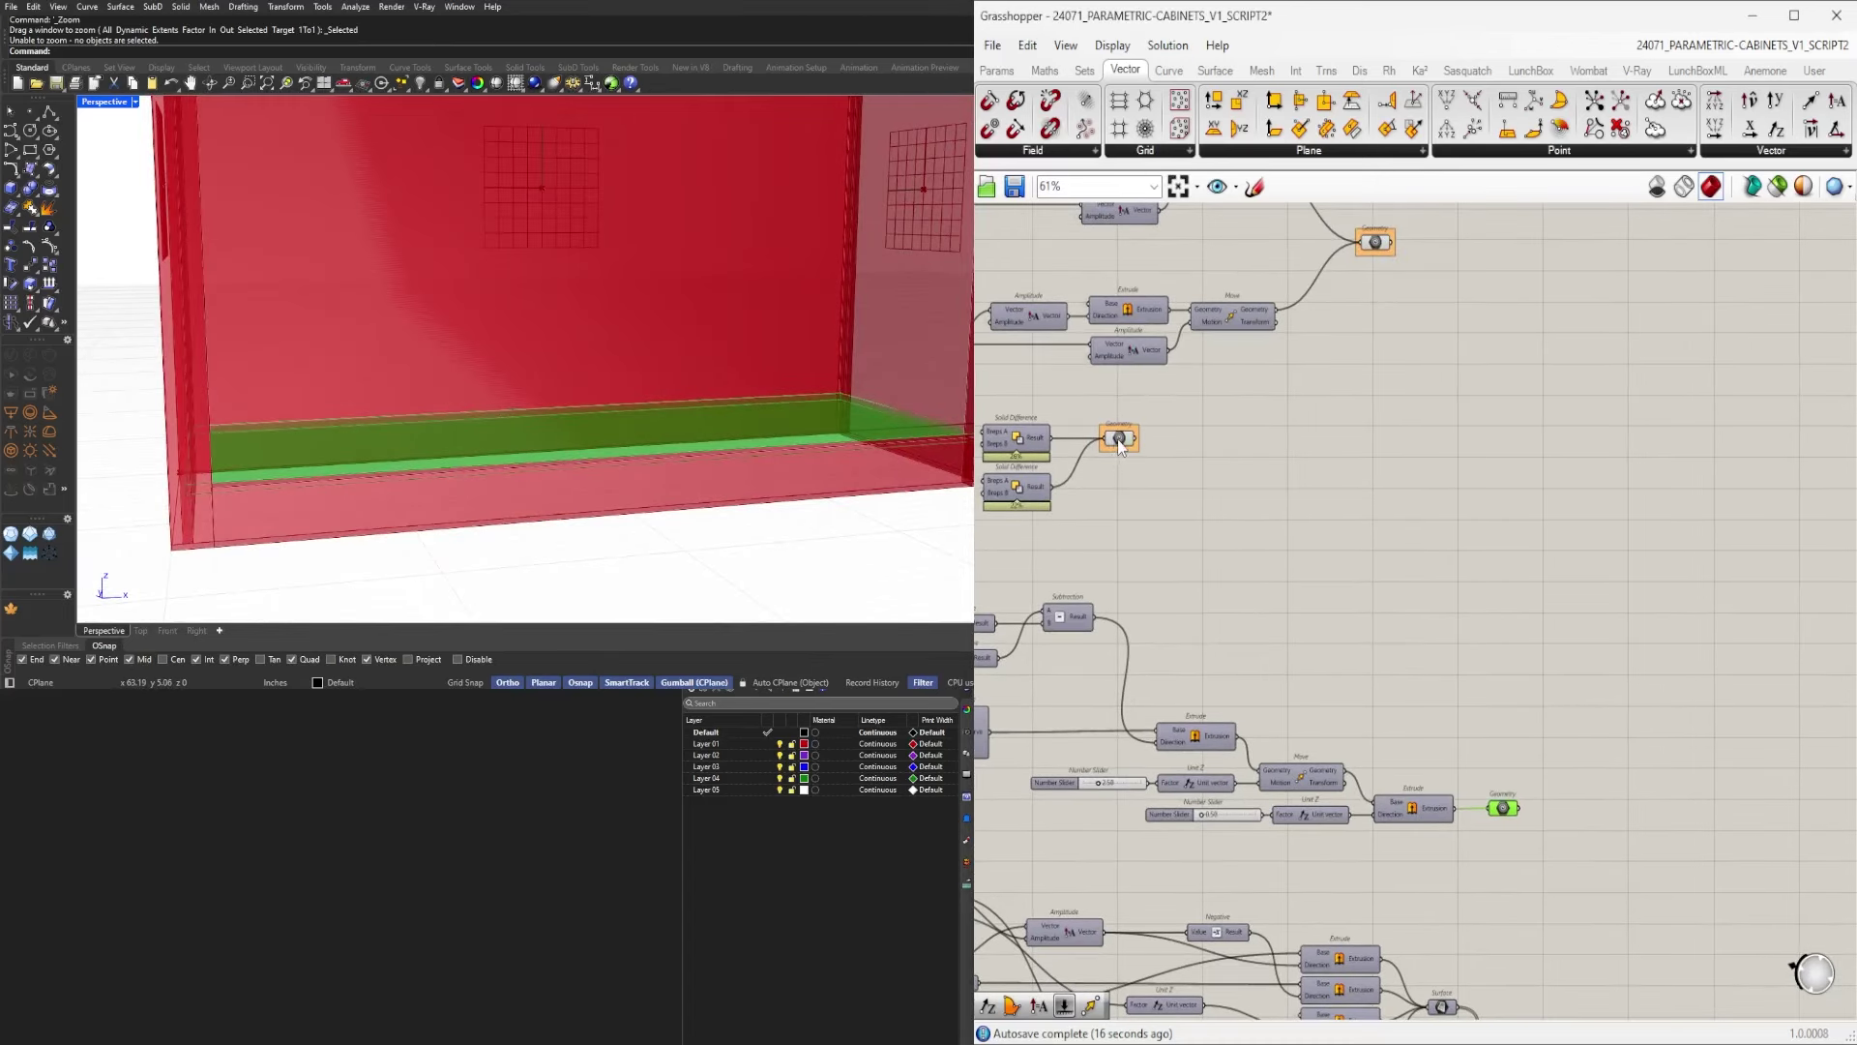
click(1119, 442)
scroll(685, 394, down, 5)
right_drag(624, 401, 733, 495)
right_drag(1200, 607, 1278, 713)
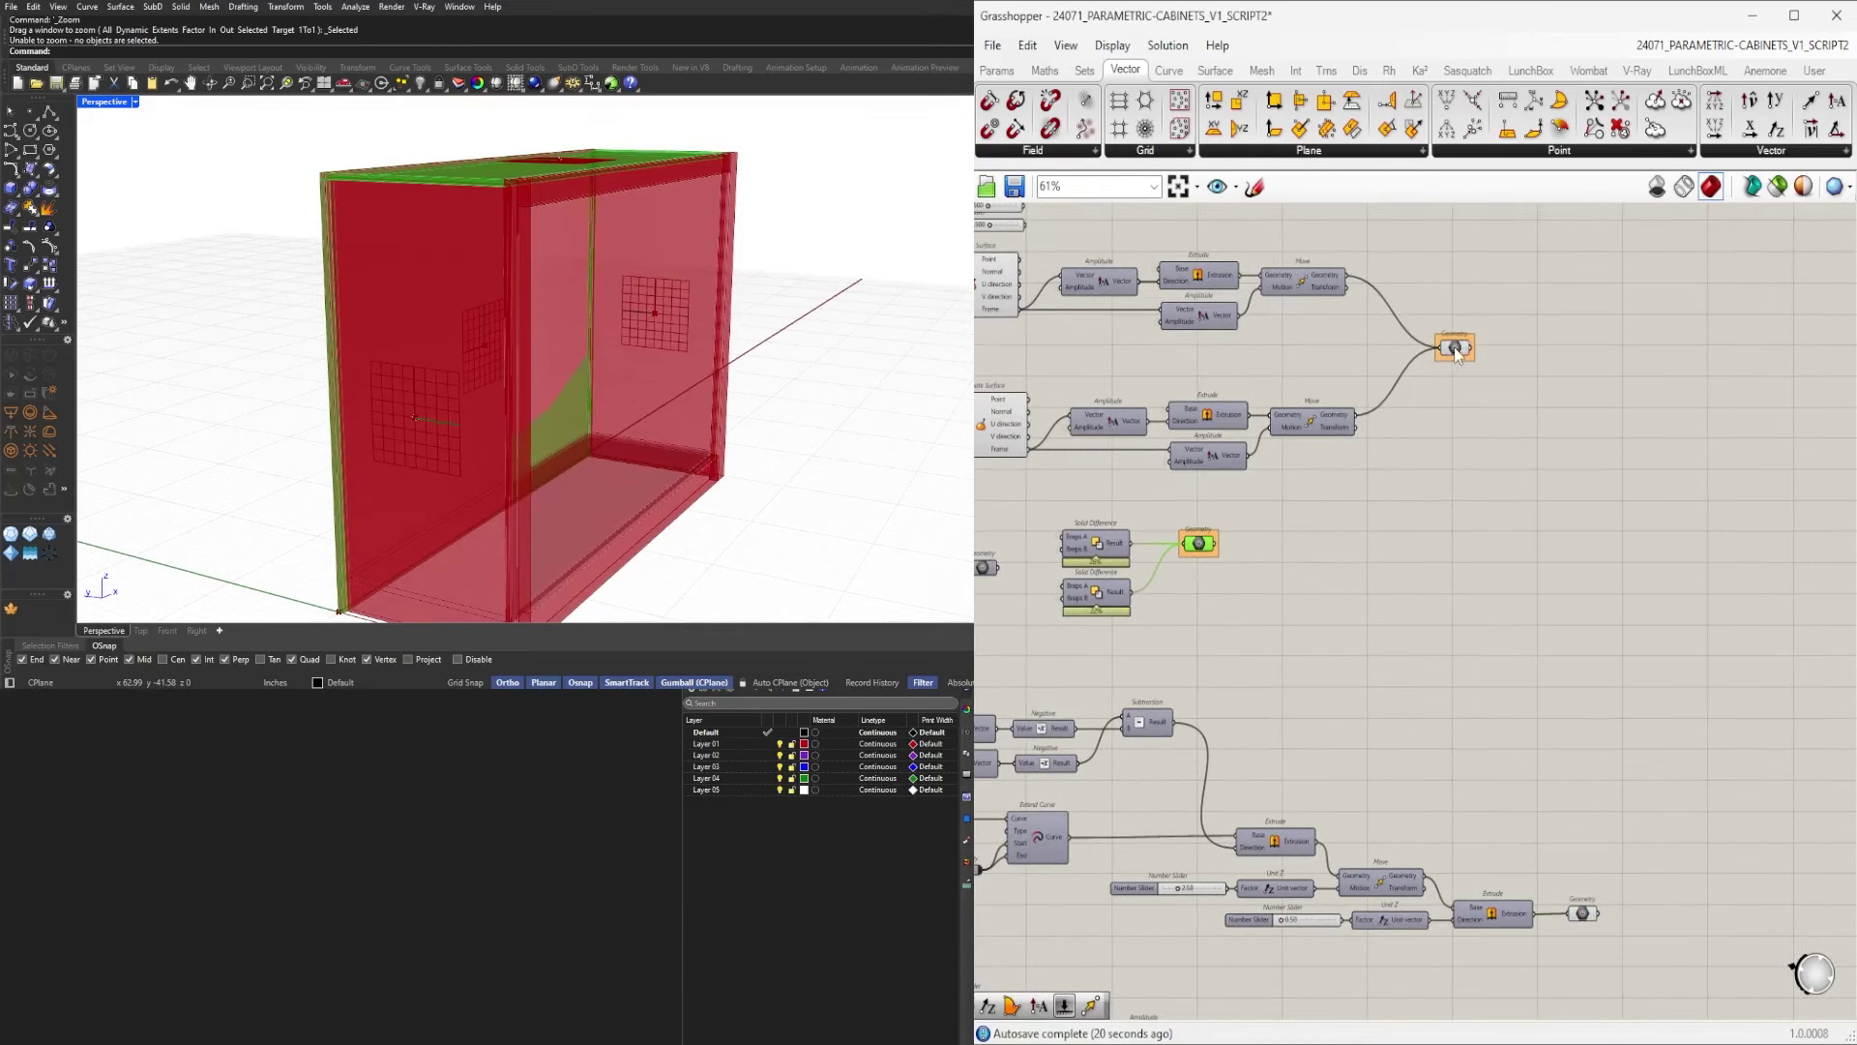
right_drag(892, 414, 391, 492)
click(1491, 618)
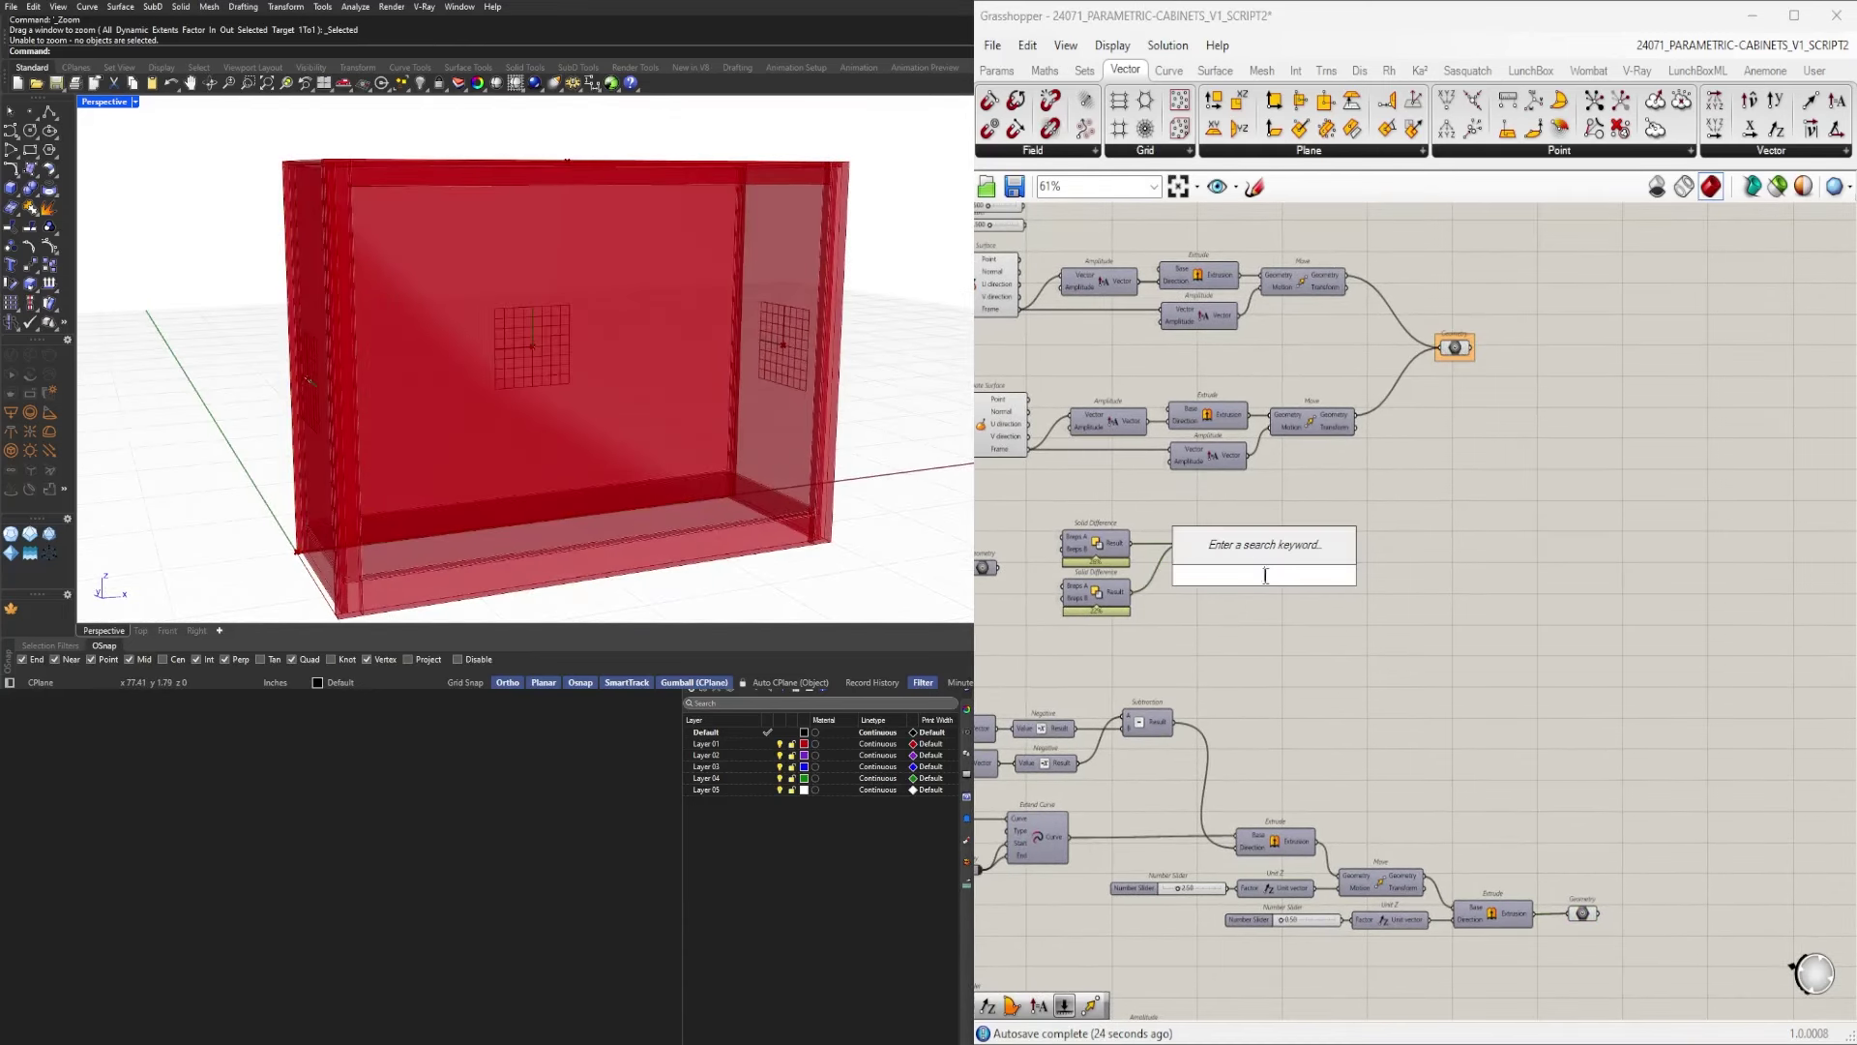
text(dif)
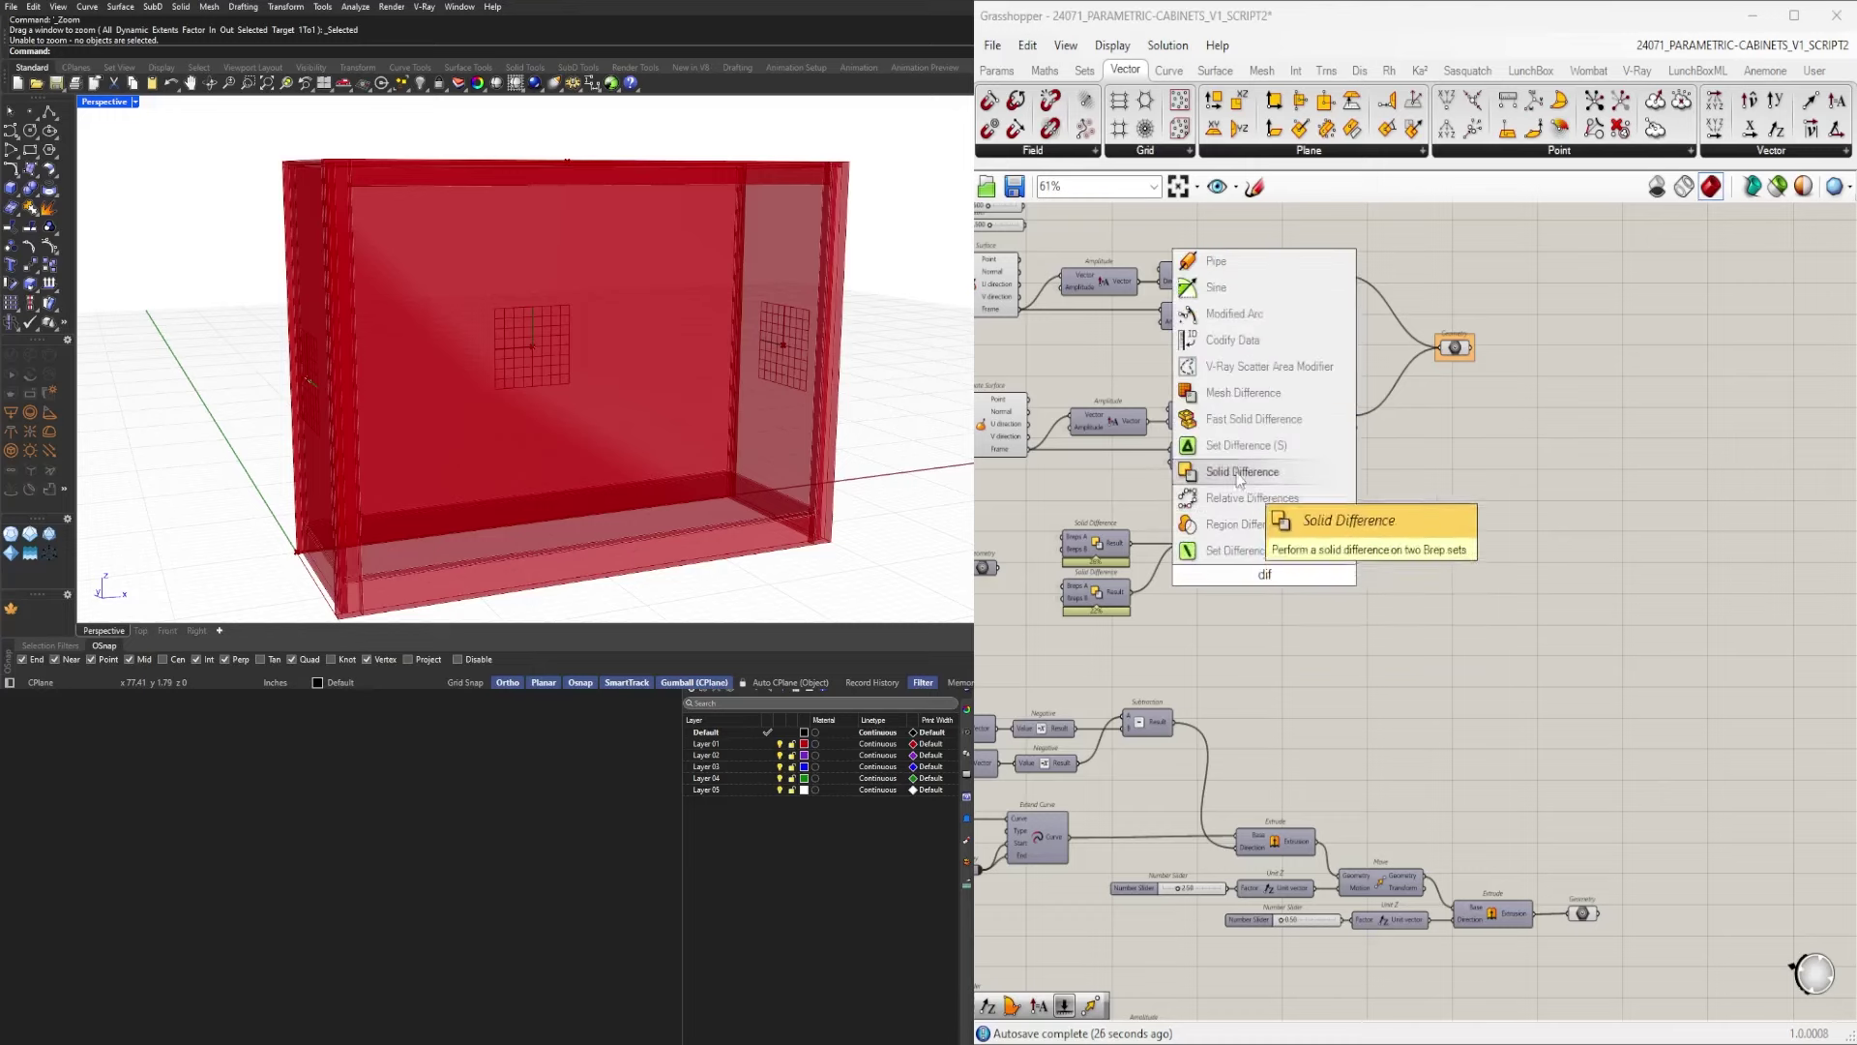
click(1247, 497)
scroll(1260, 580, up, 4)
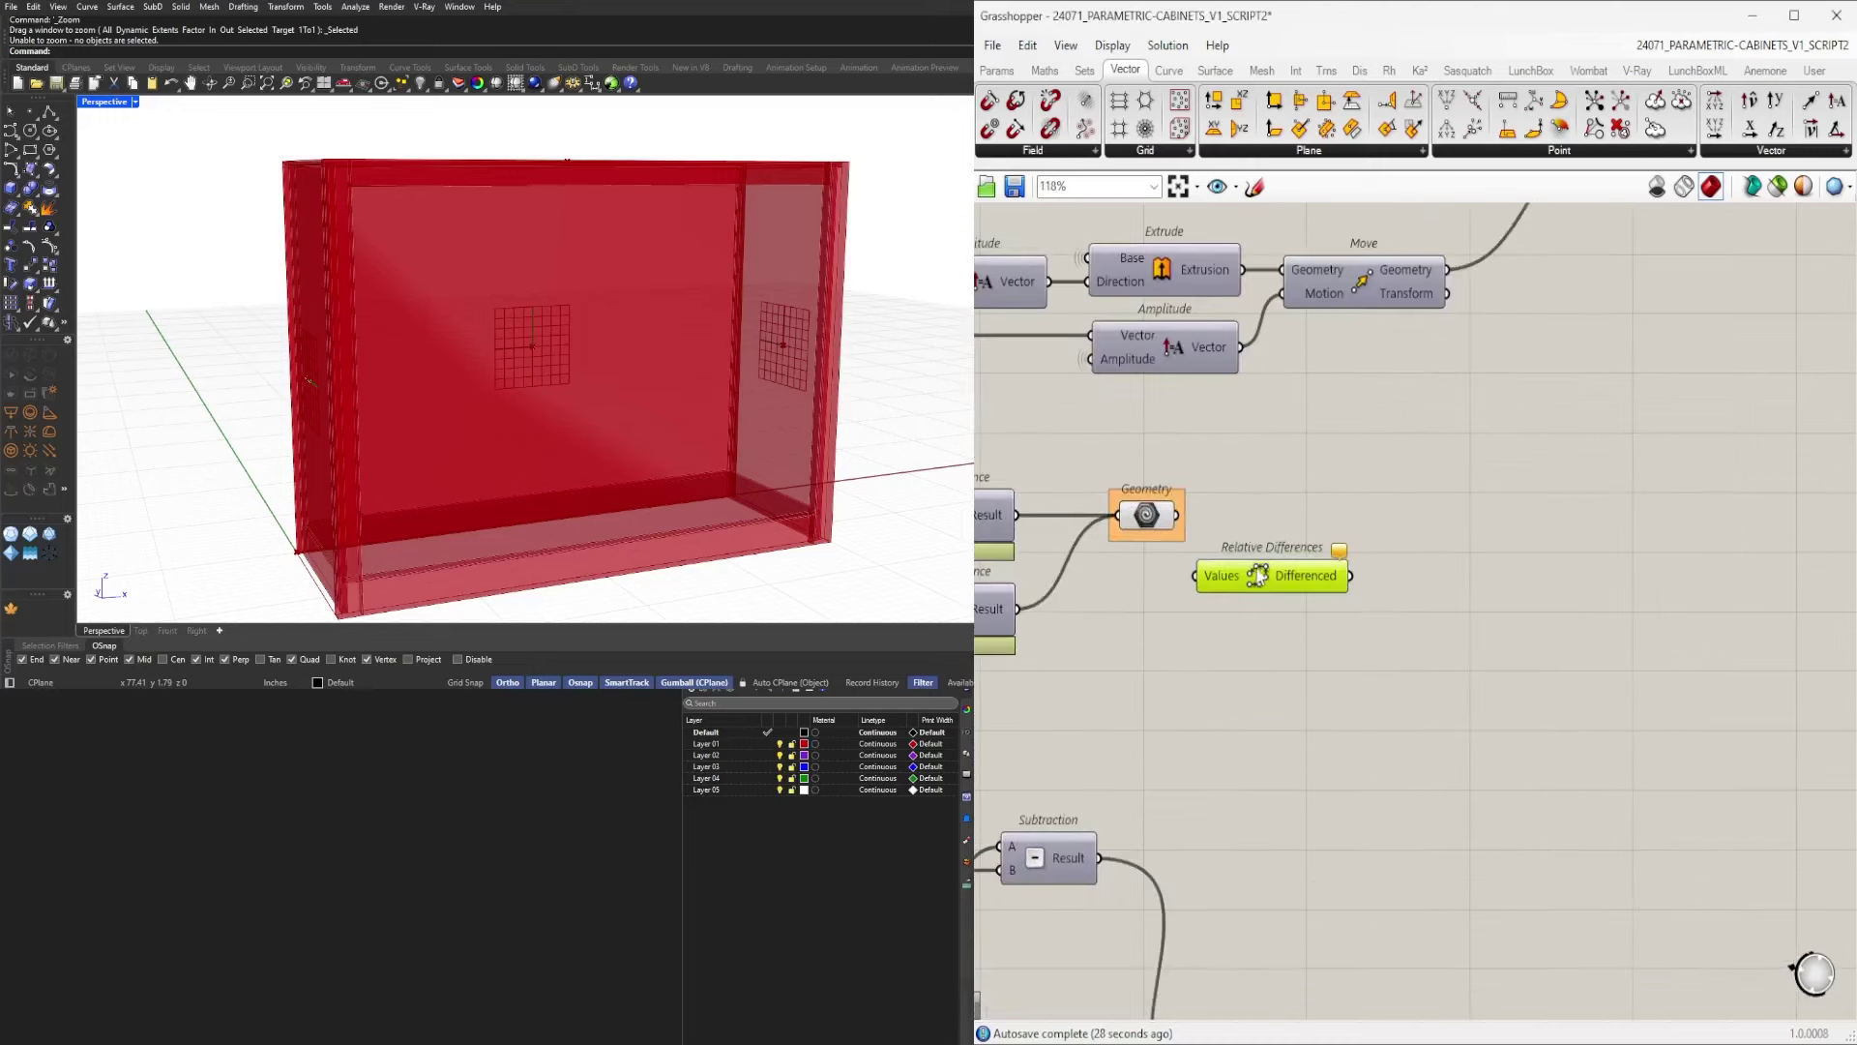
Add a Solid Difference component after the Solid Differences' Geometry container and feed that geometry into Breps A.
text(dif)
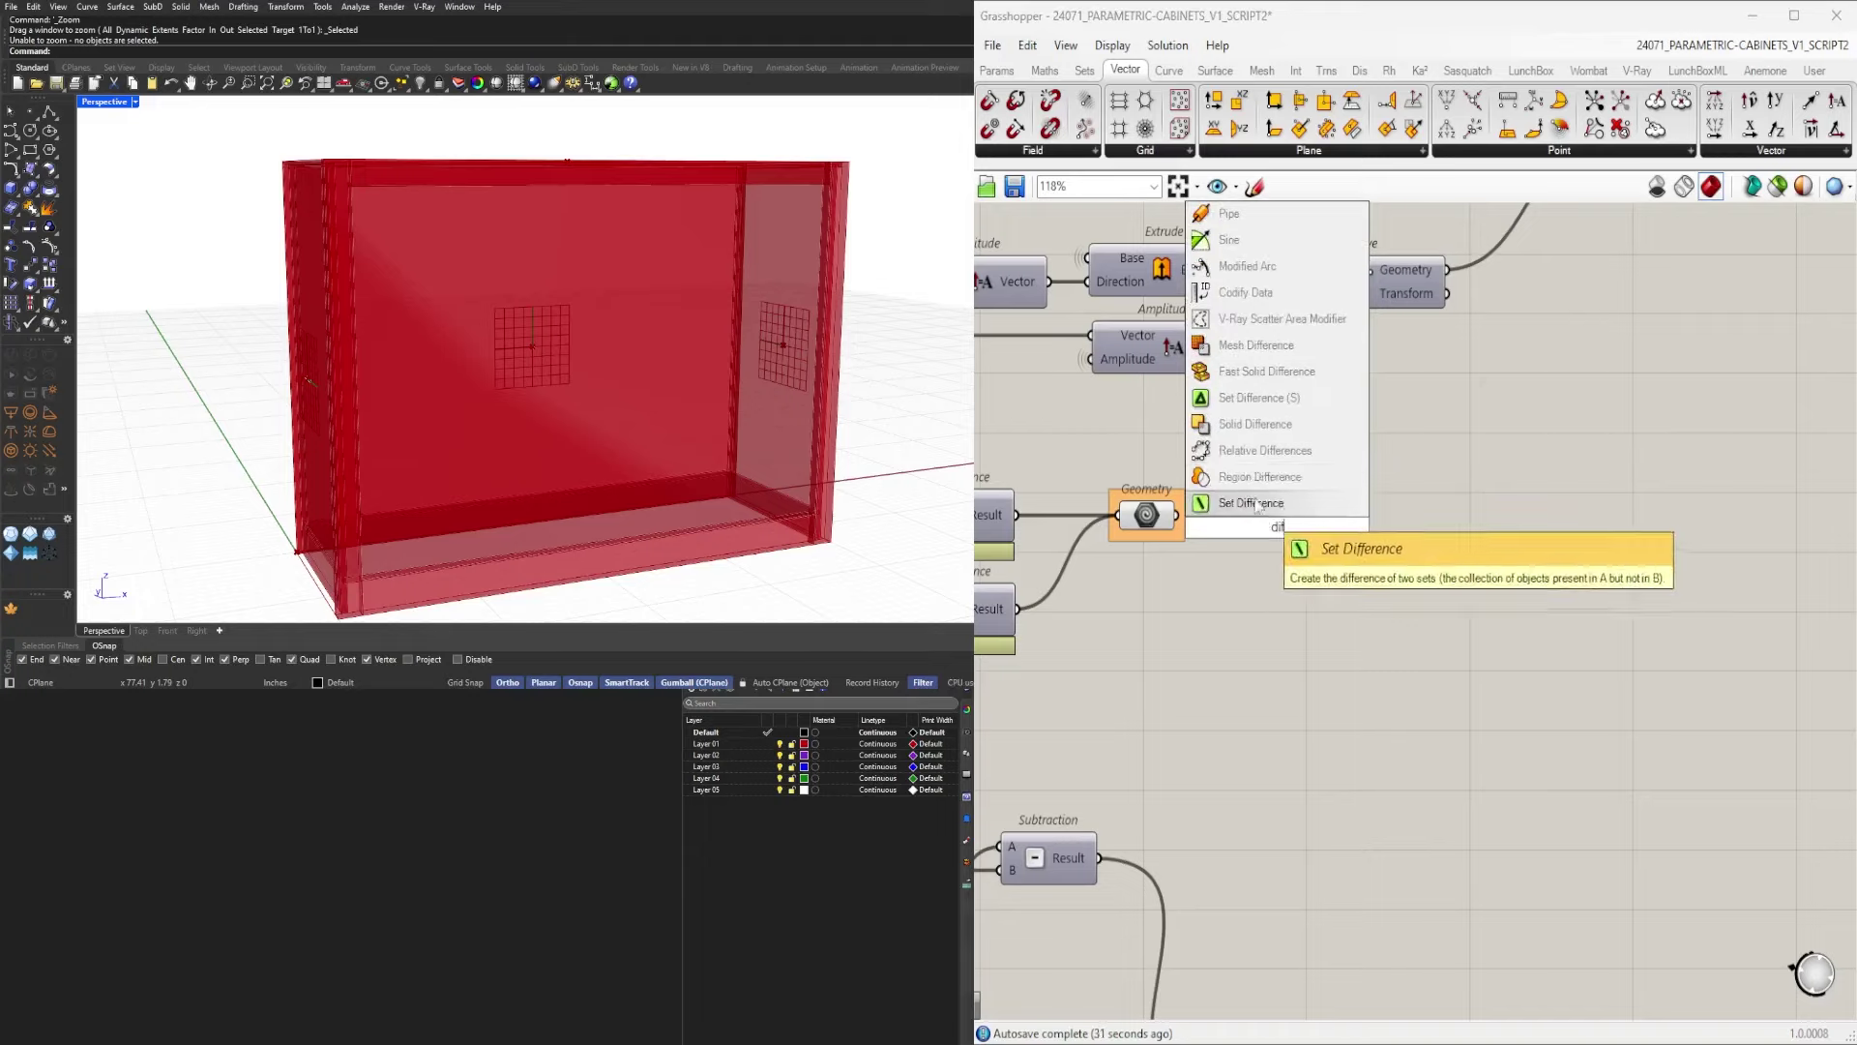
click(1255, 425)
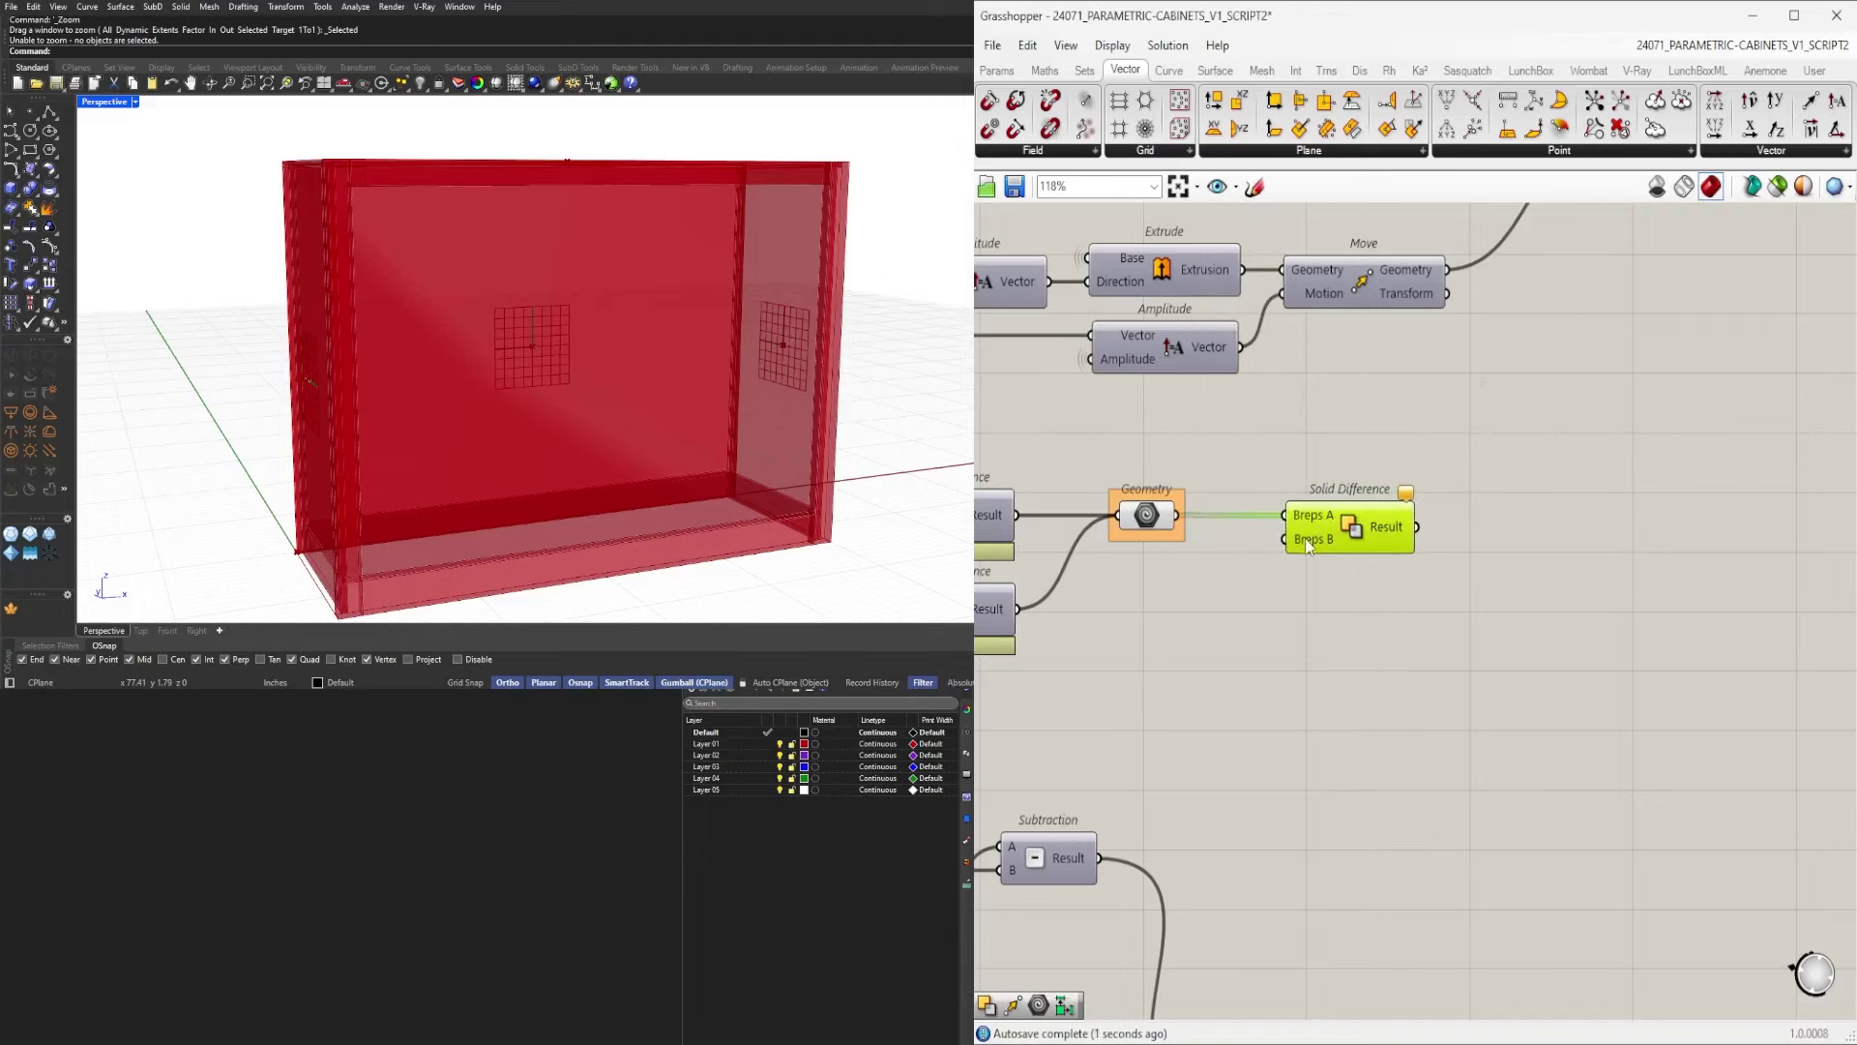
Flatten the Breps B input of the Solid Difference, connect the bottom panel's Geometry parameter to it, and place the component above that panel's branch.
right_click(1308, 541)
click(1386, 709)
scroll(1387, 639, down, 4)
right_drag(1386, 638, 1173, 601)
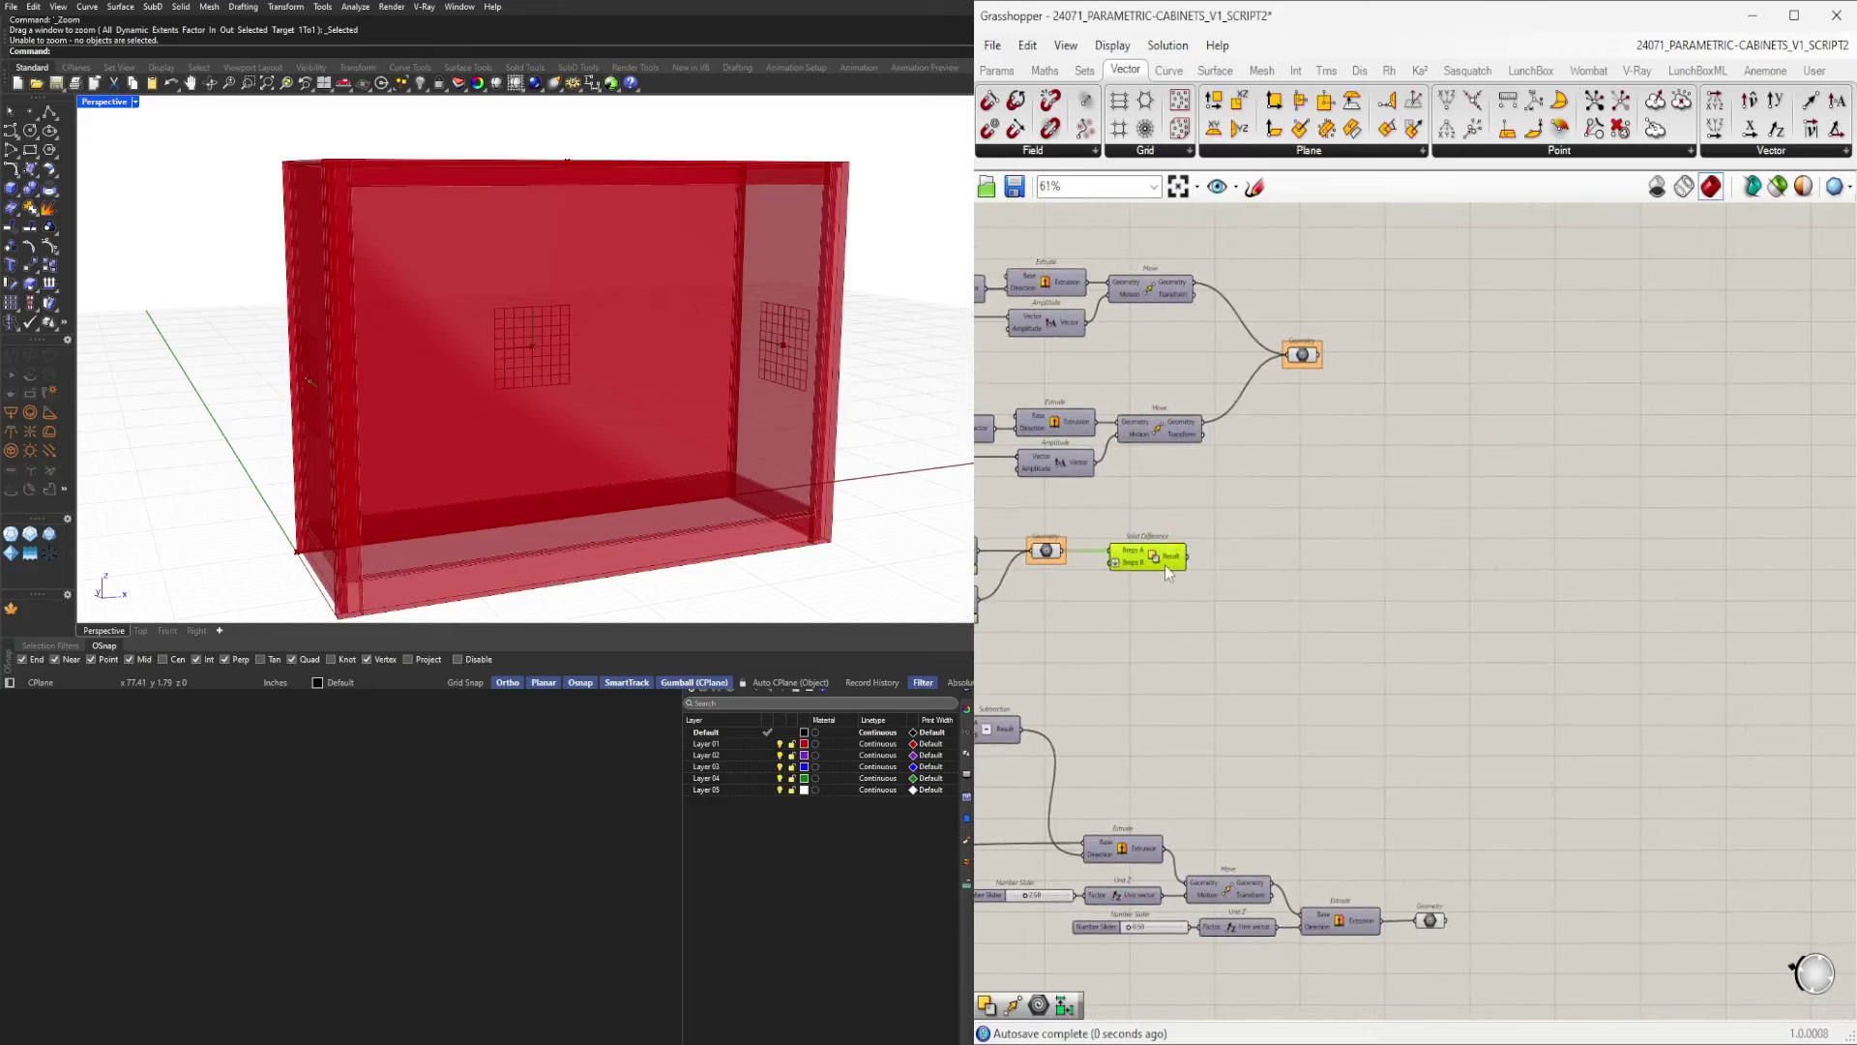
drag(1167, 563, 1564, 818)
scroll(1490, 885, up, 2)
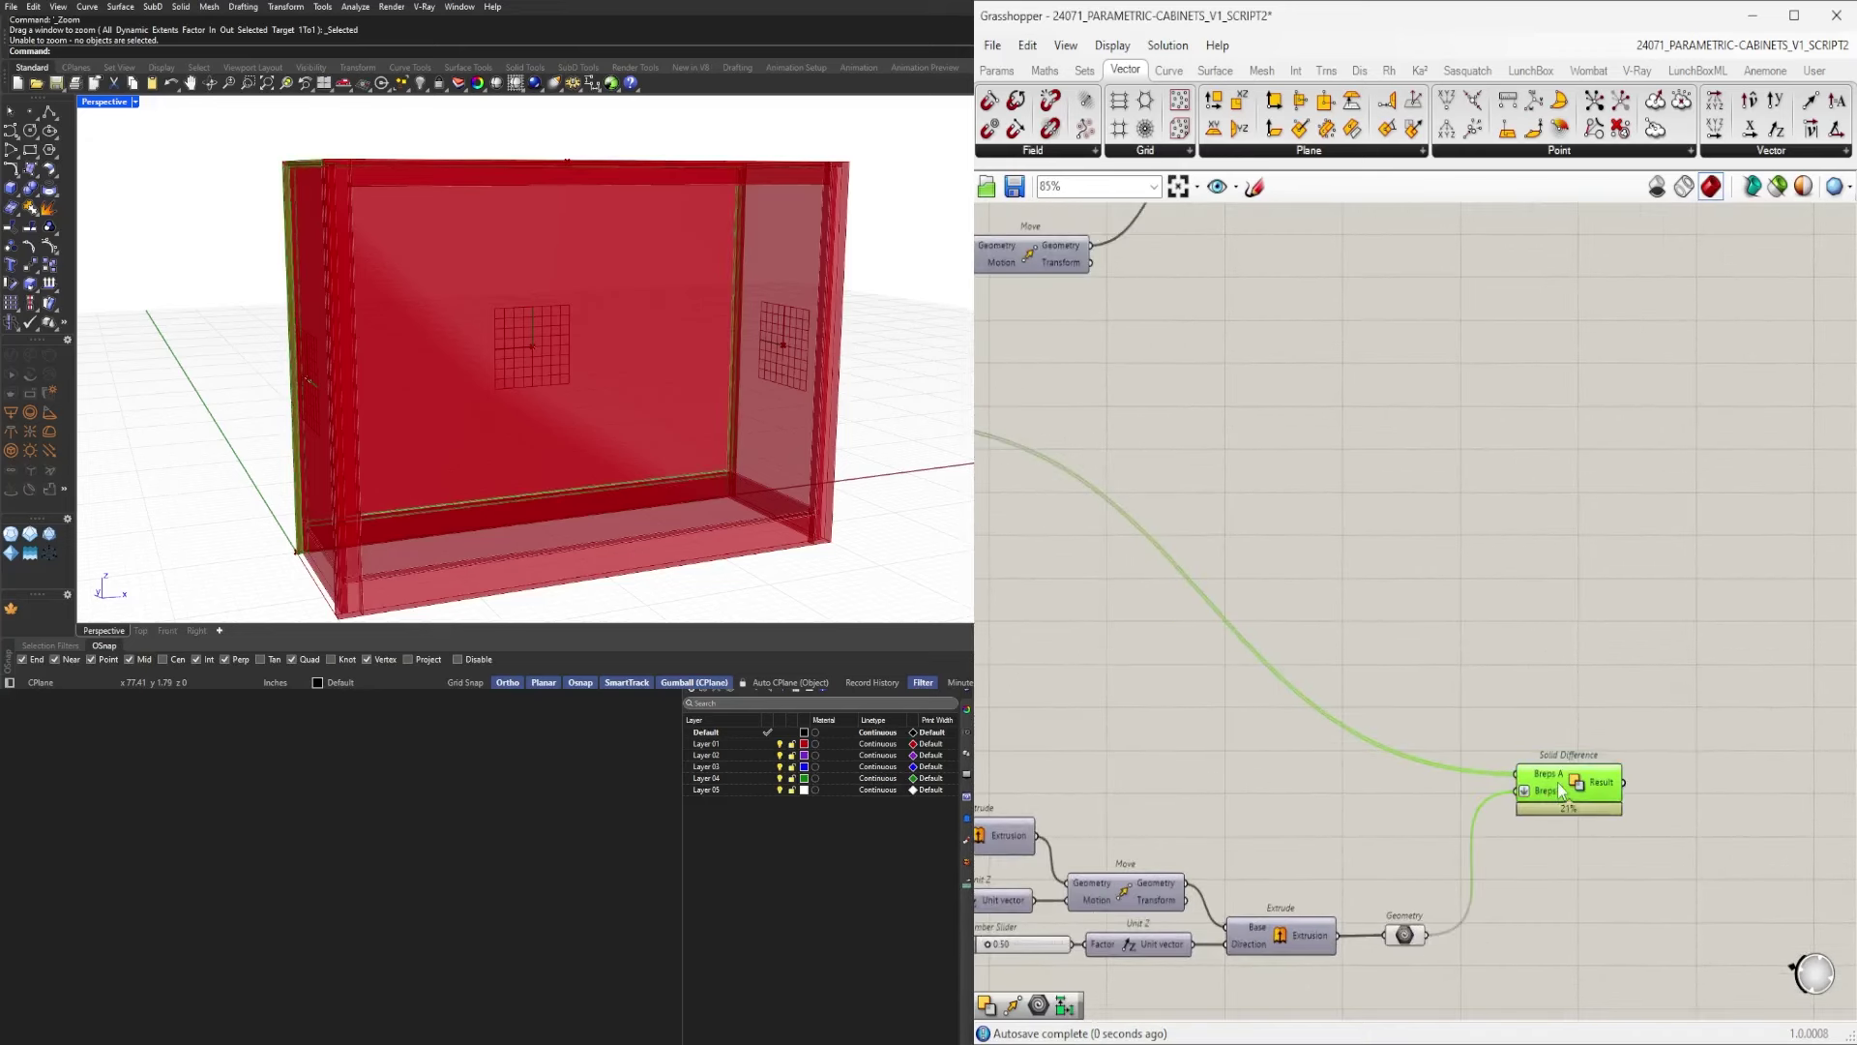
drag(1564, 721, 1613, 459)
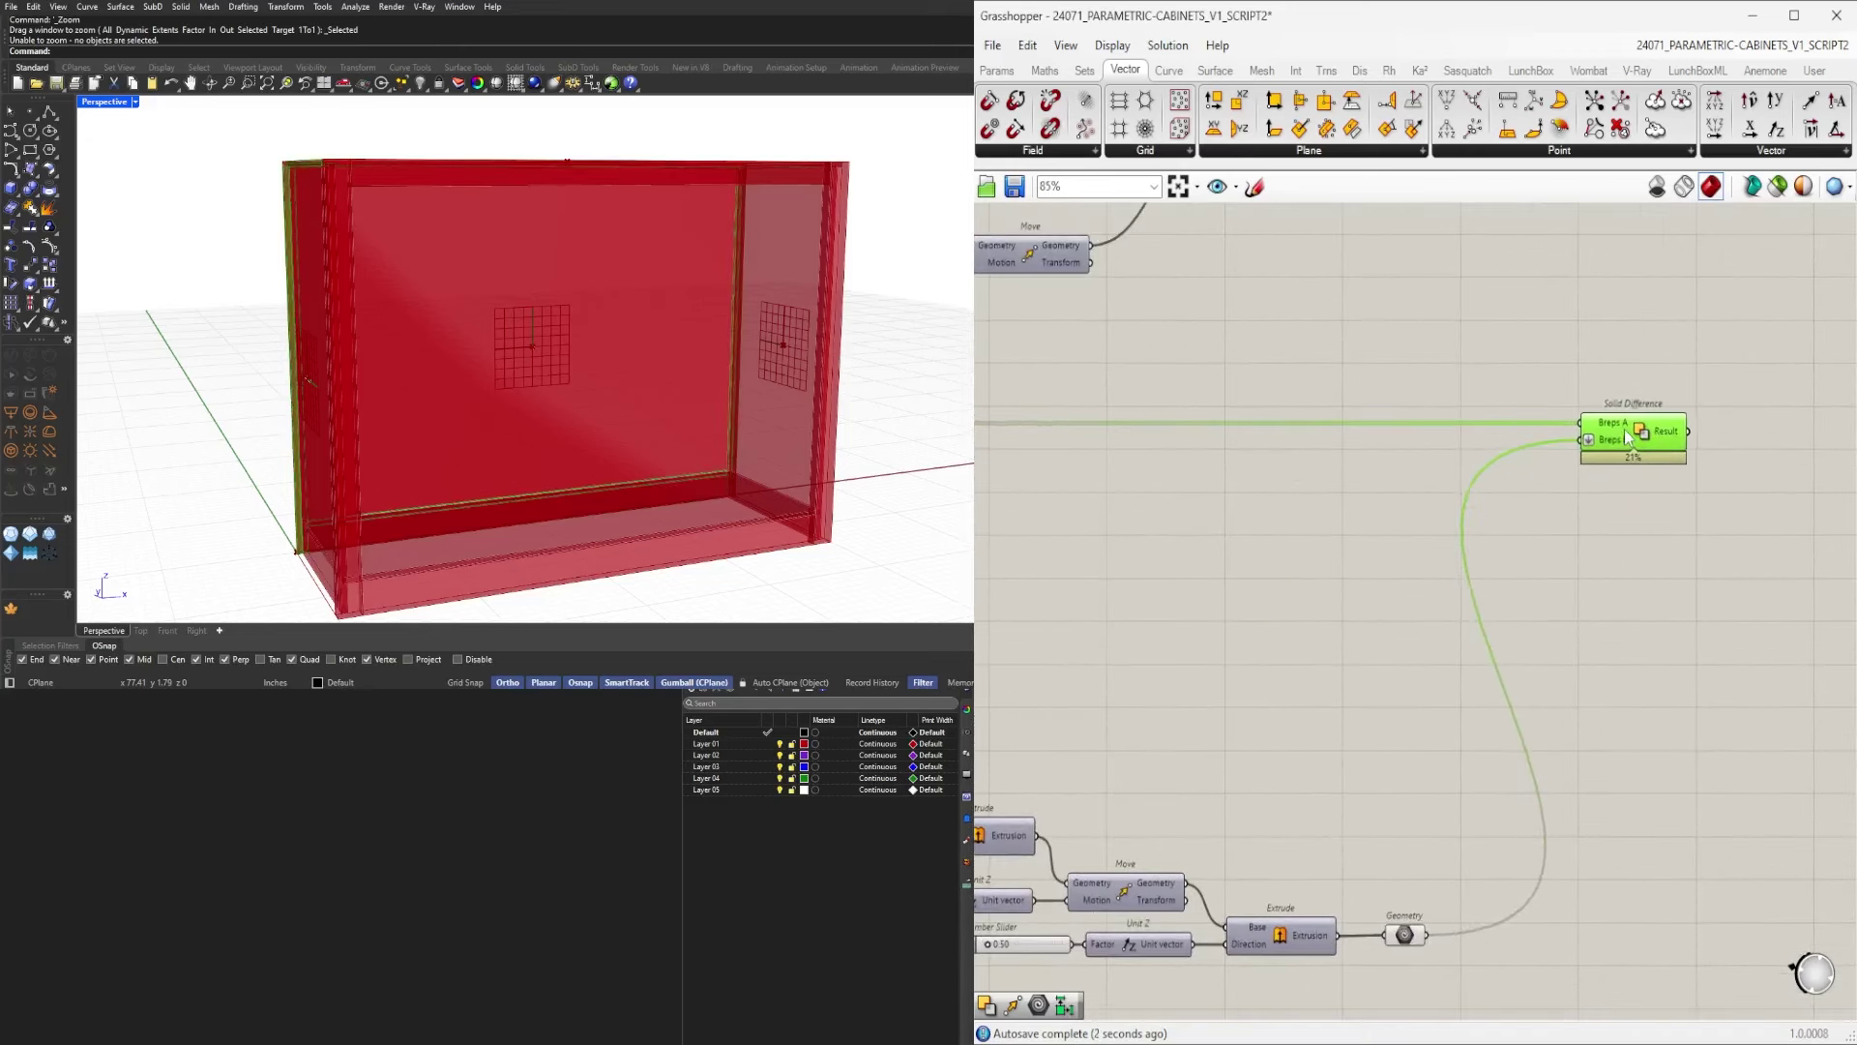
Duplicate the bottom panel's Geometry parameter downstream, fed by the original, and turn off the original's preview.
scroll(1630, 435, down, 2)
right_drag(1631, 387, 1477, 618)
click(1477, 588)
right_drag(1412, 823, 1442, 652)
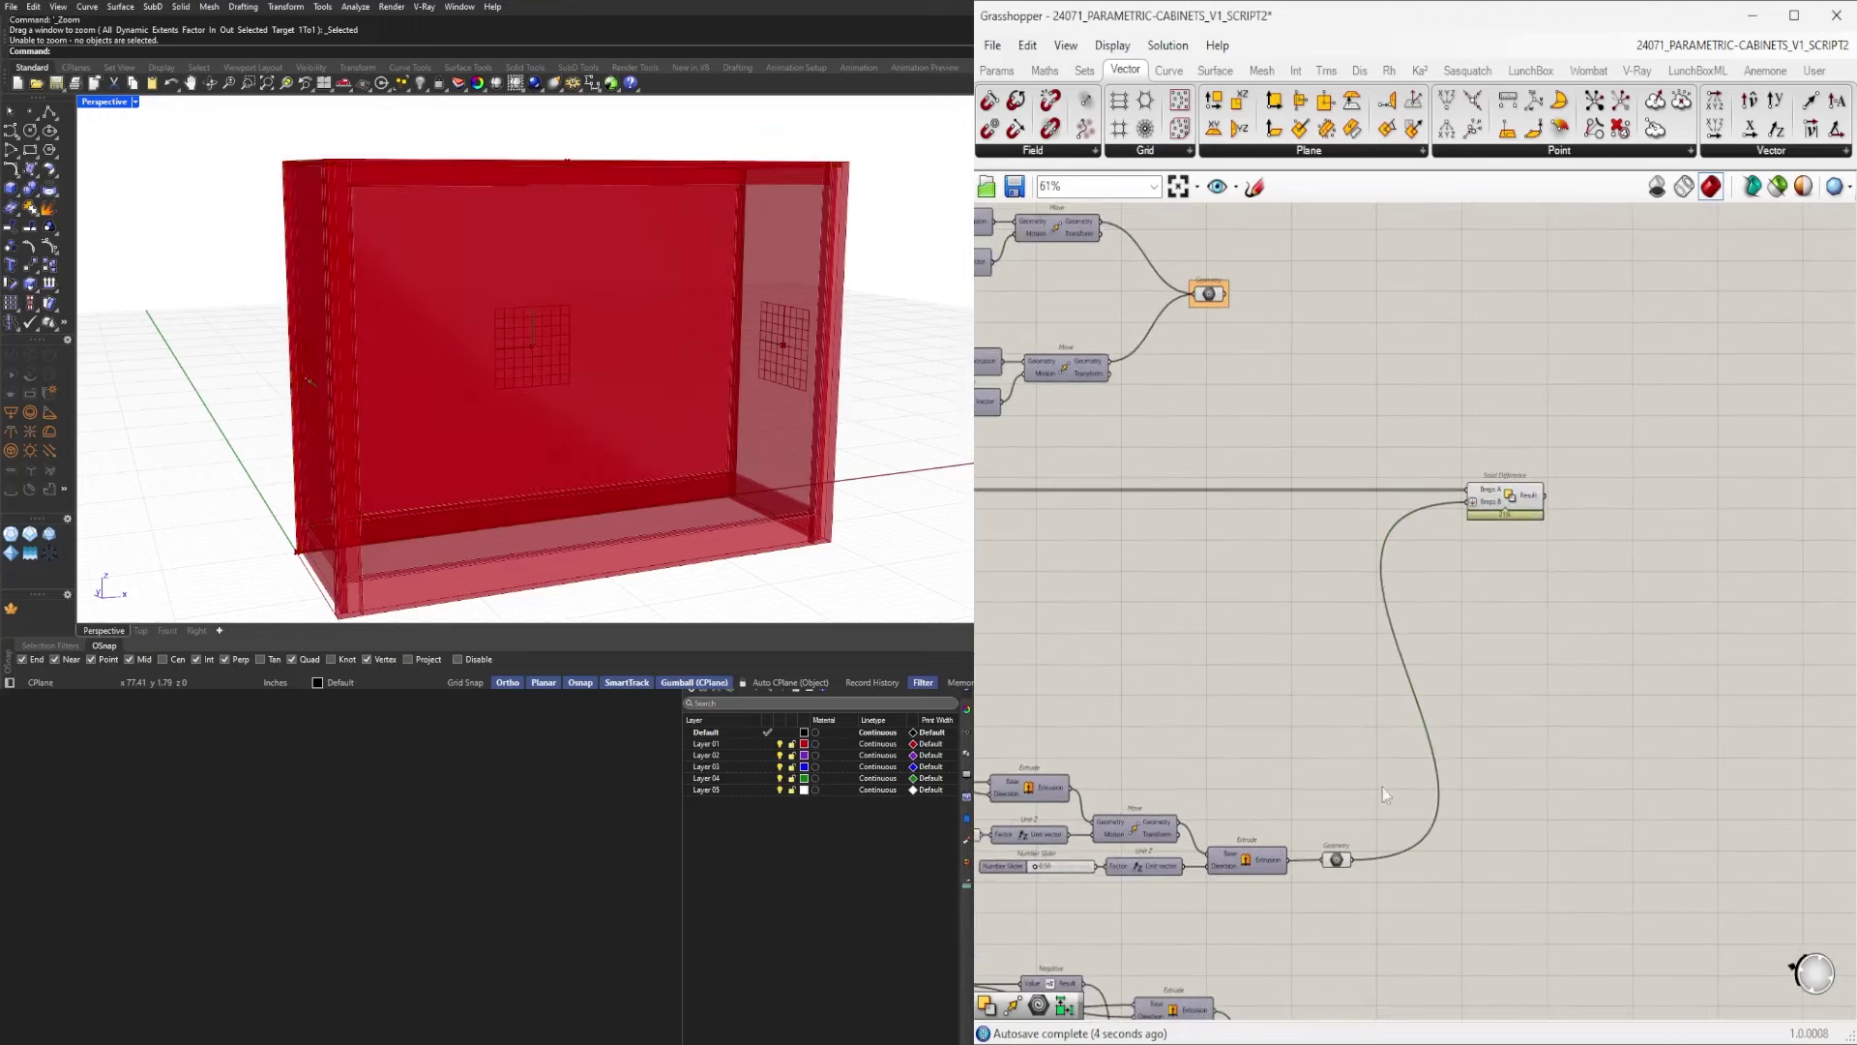
scroll(1369, 832, up, 2)
alt+drag(1325, 872, 1586, 858)
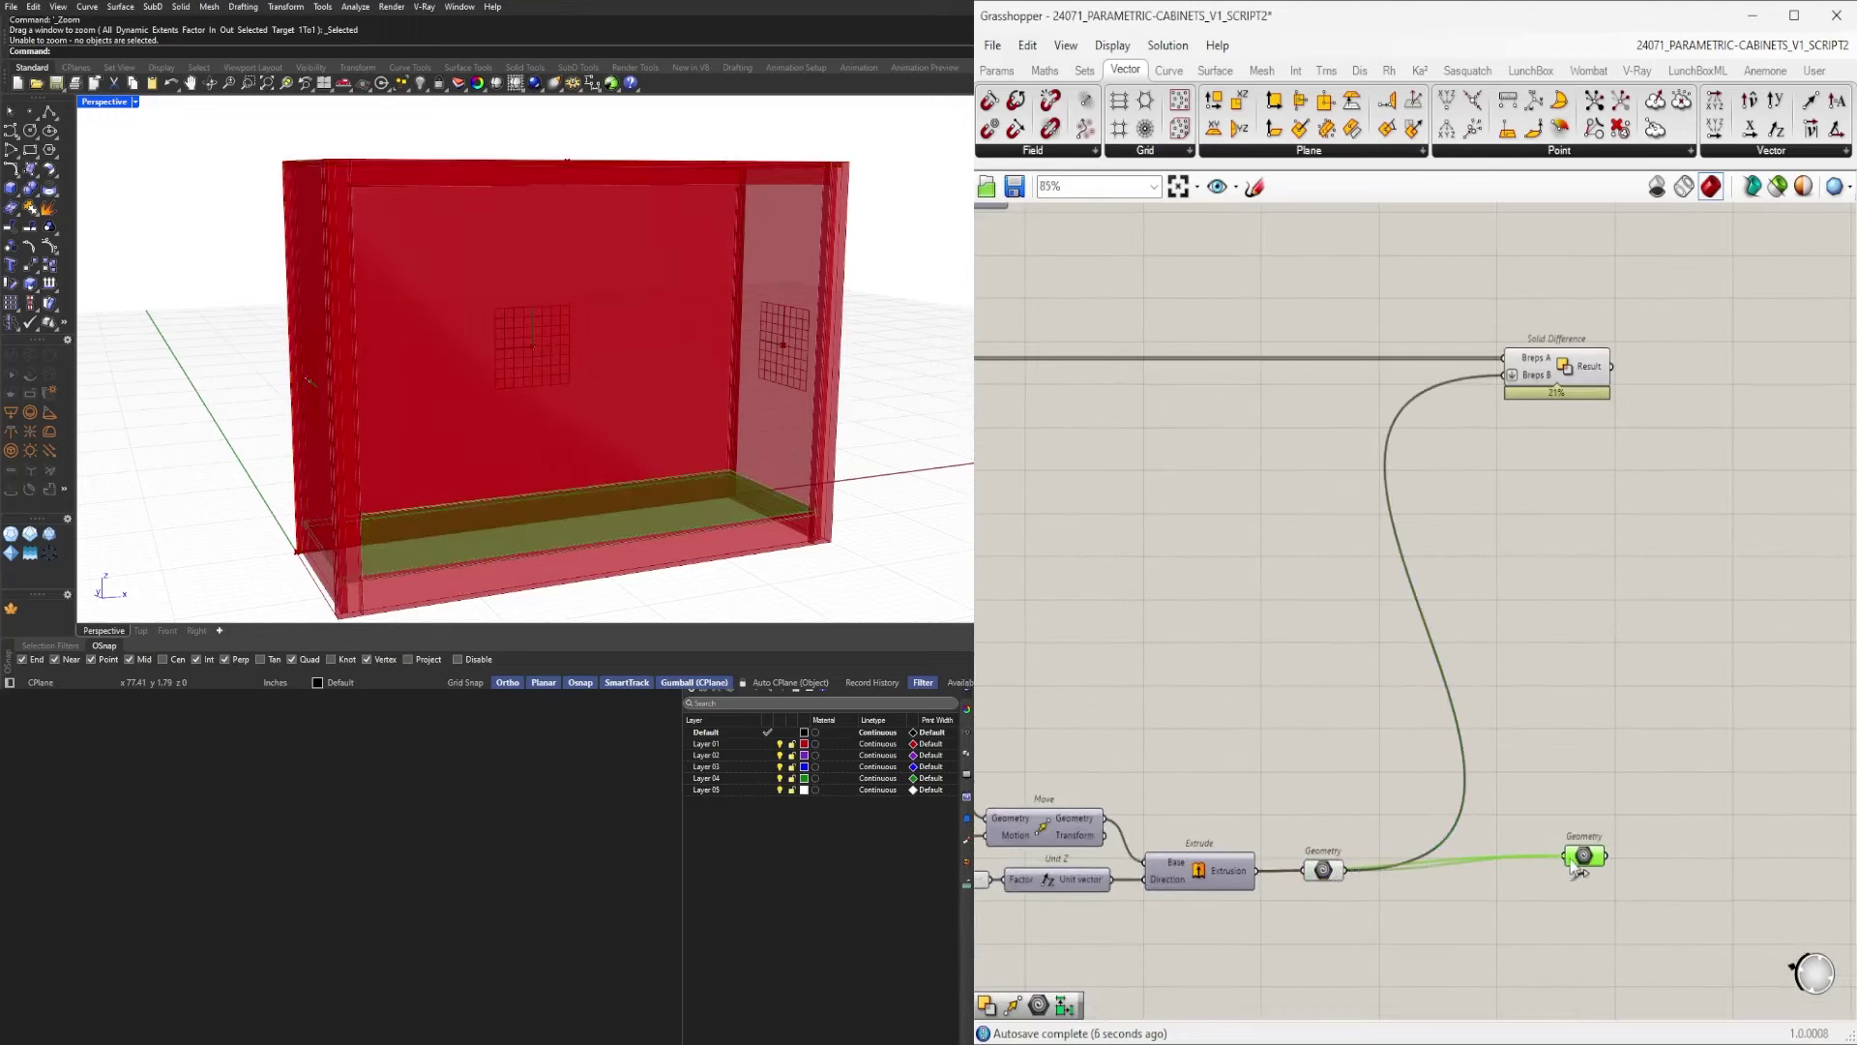
drag(1422, 925, 1330, 838)
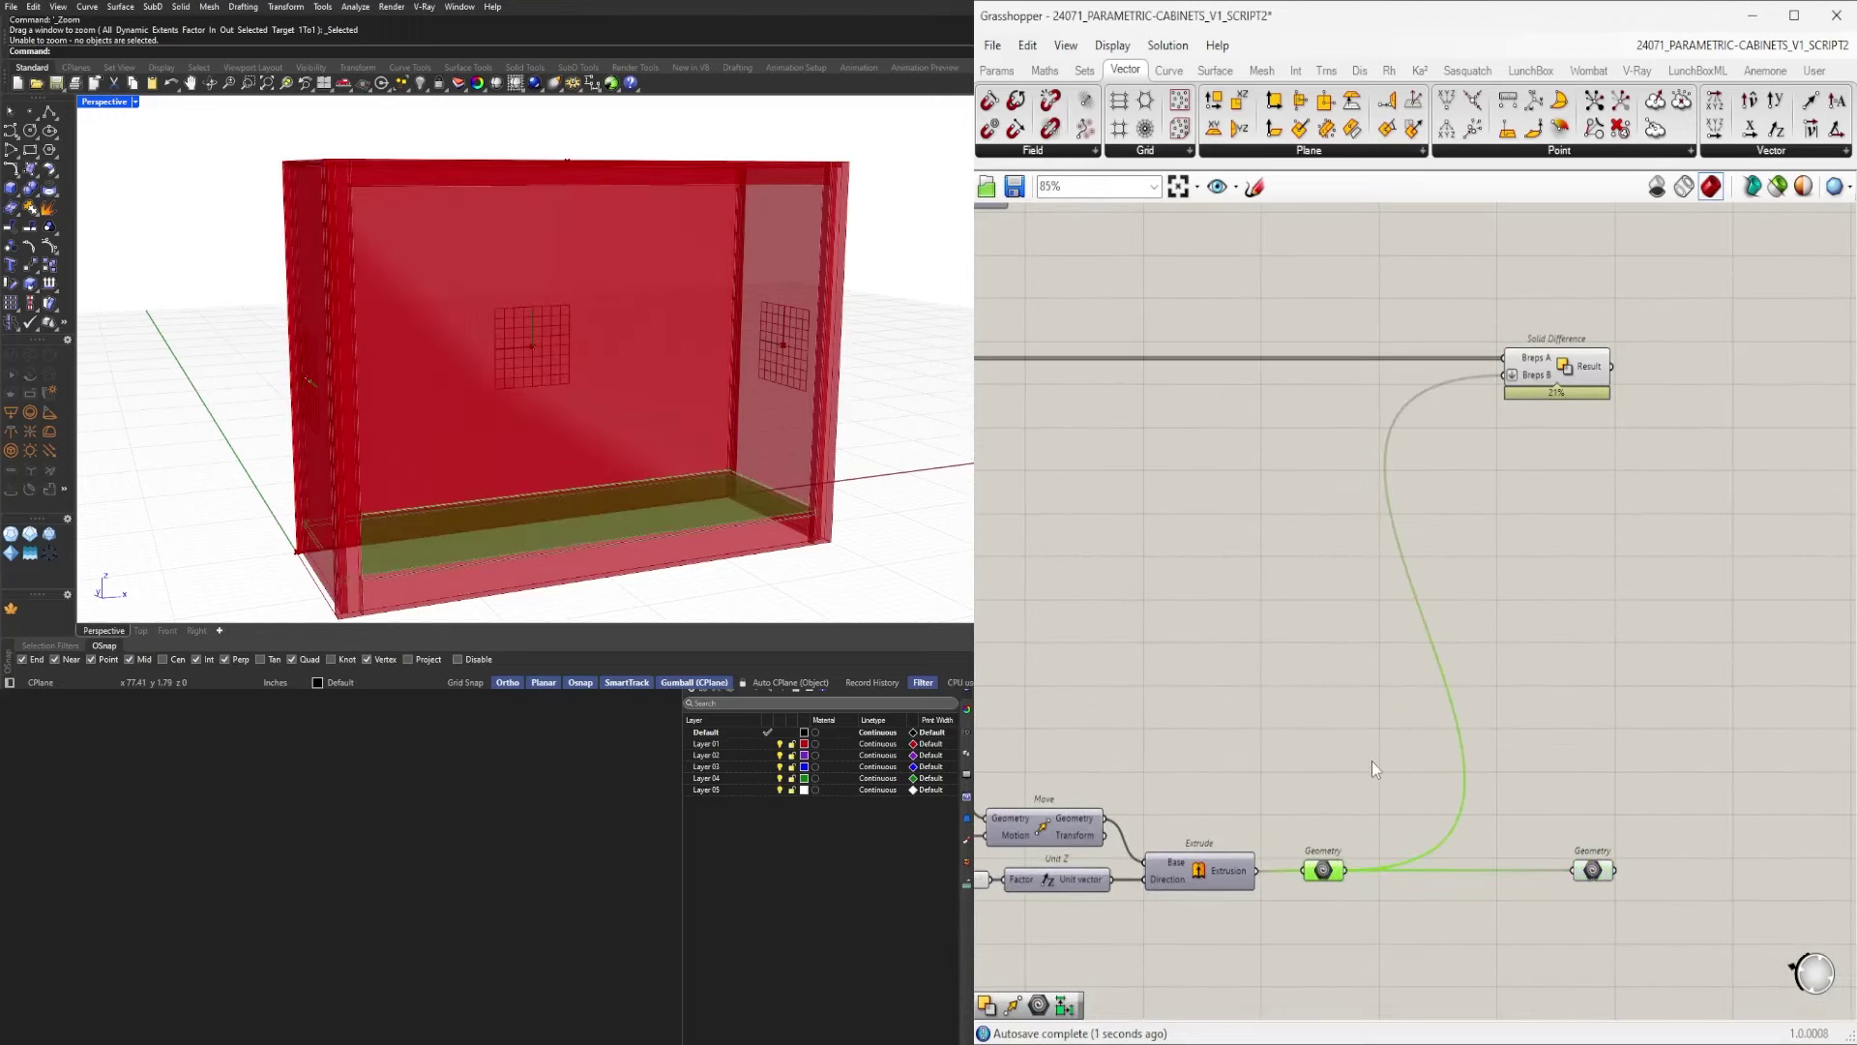
middle_click(1372, 761)
click(1426, 697)
scroll(1618, 587, up, 1)
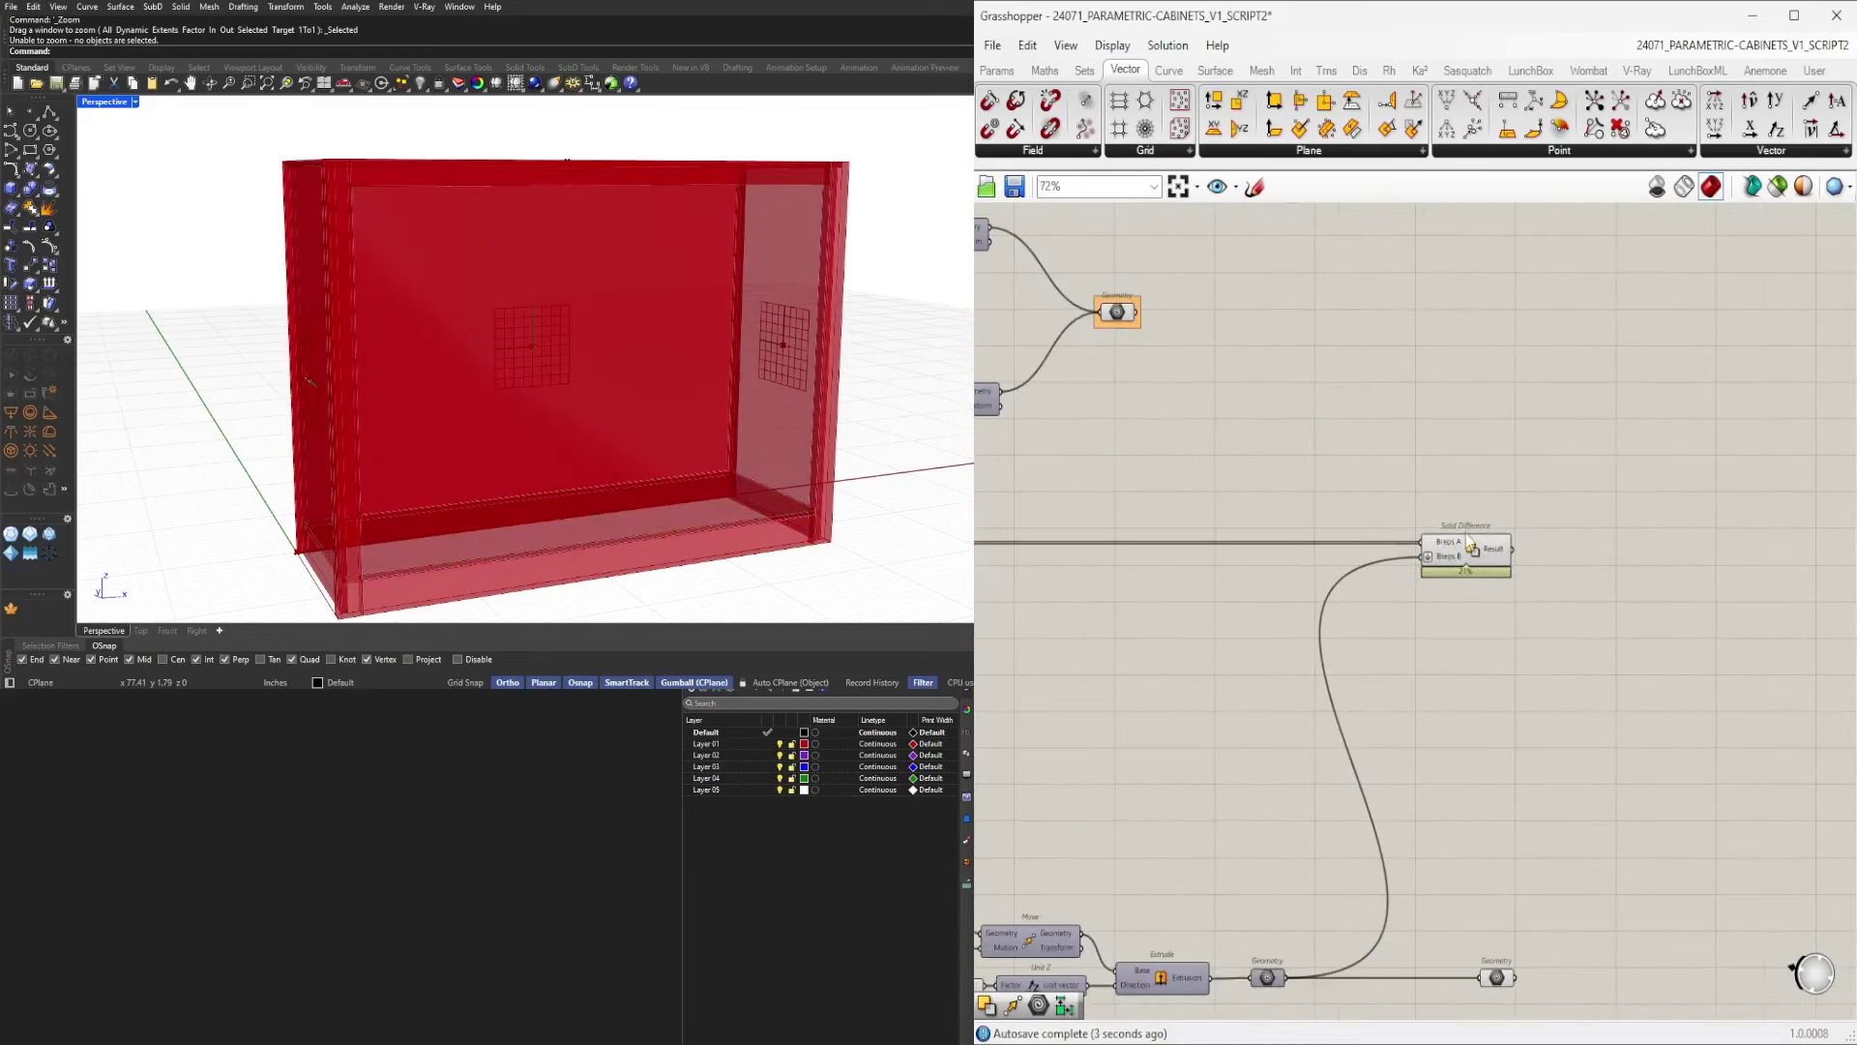
Move the Solid Difference down near the bottom panel's branch and hide the wires of its Breps A and Breps B inputs.
drag(1456, 563, 1456, 800)
right_click(1447, 791)
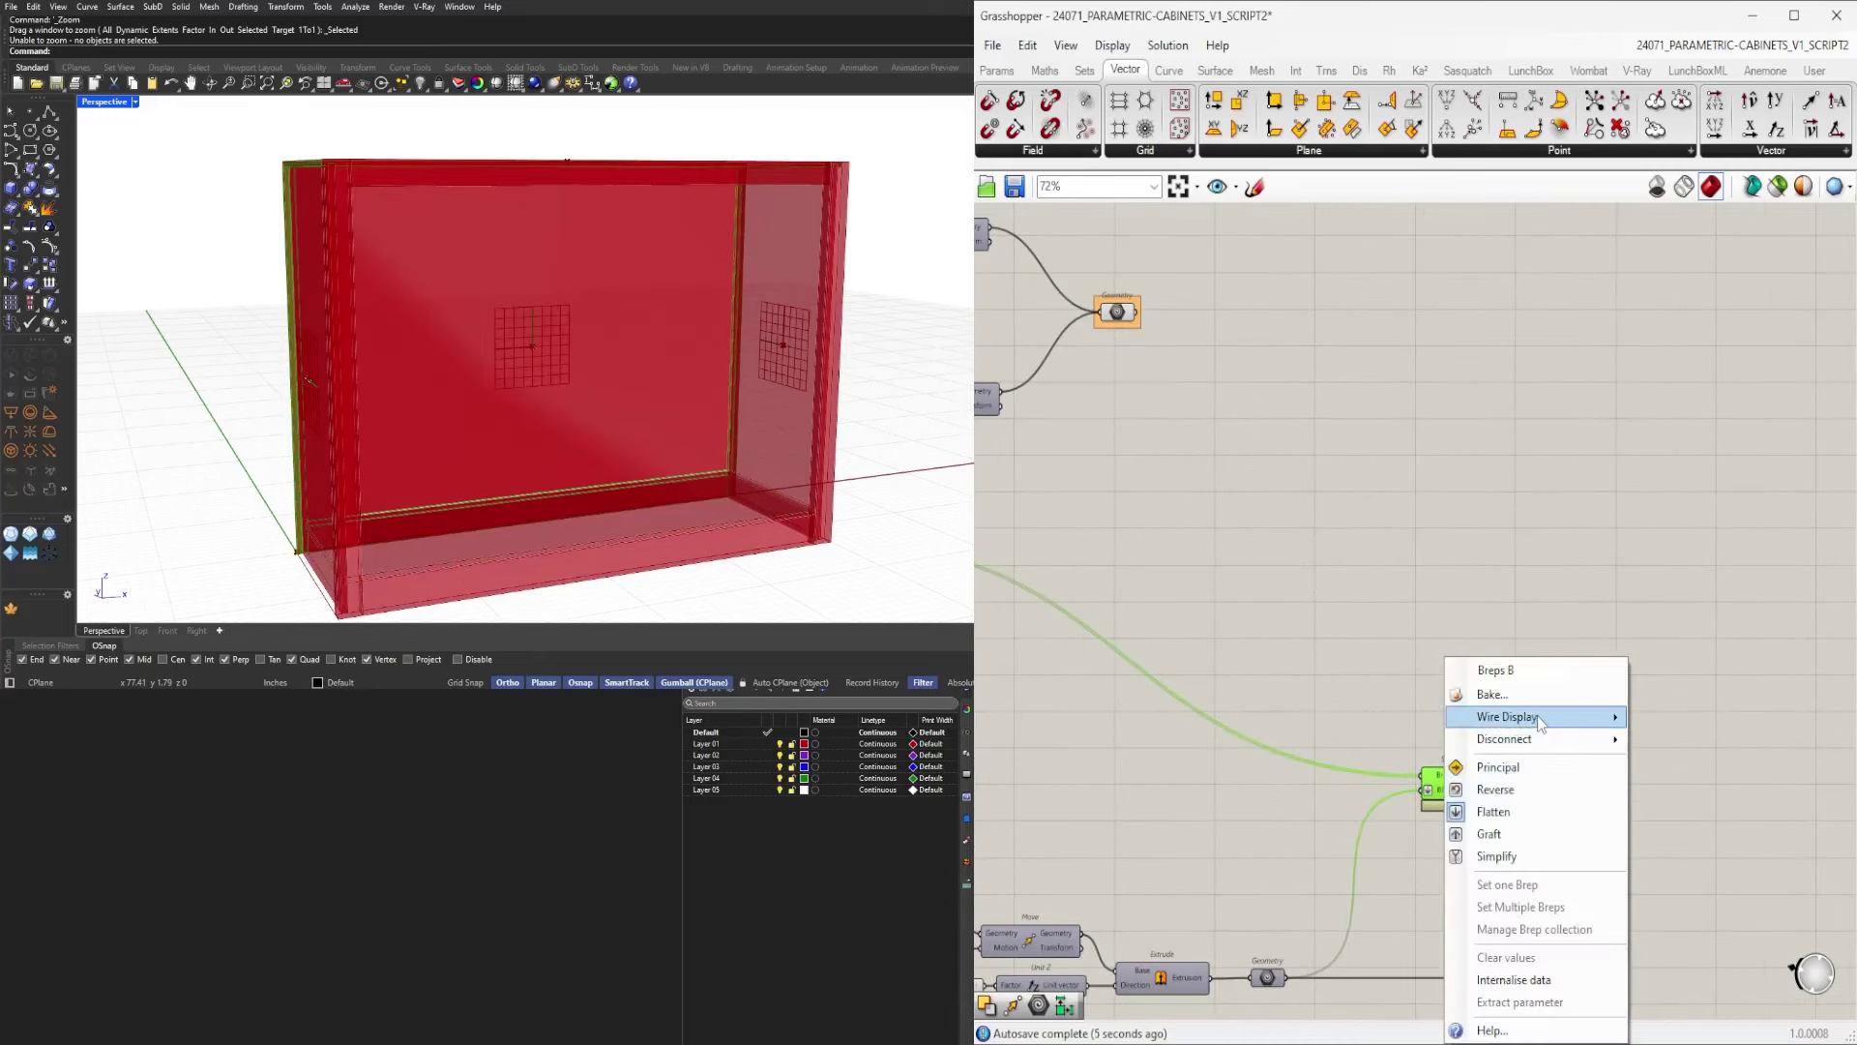
click(1662, 765)
right_click(1428, 780)
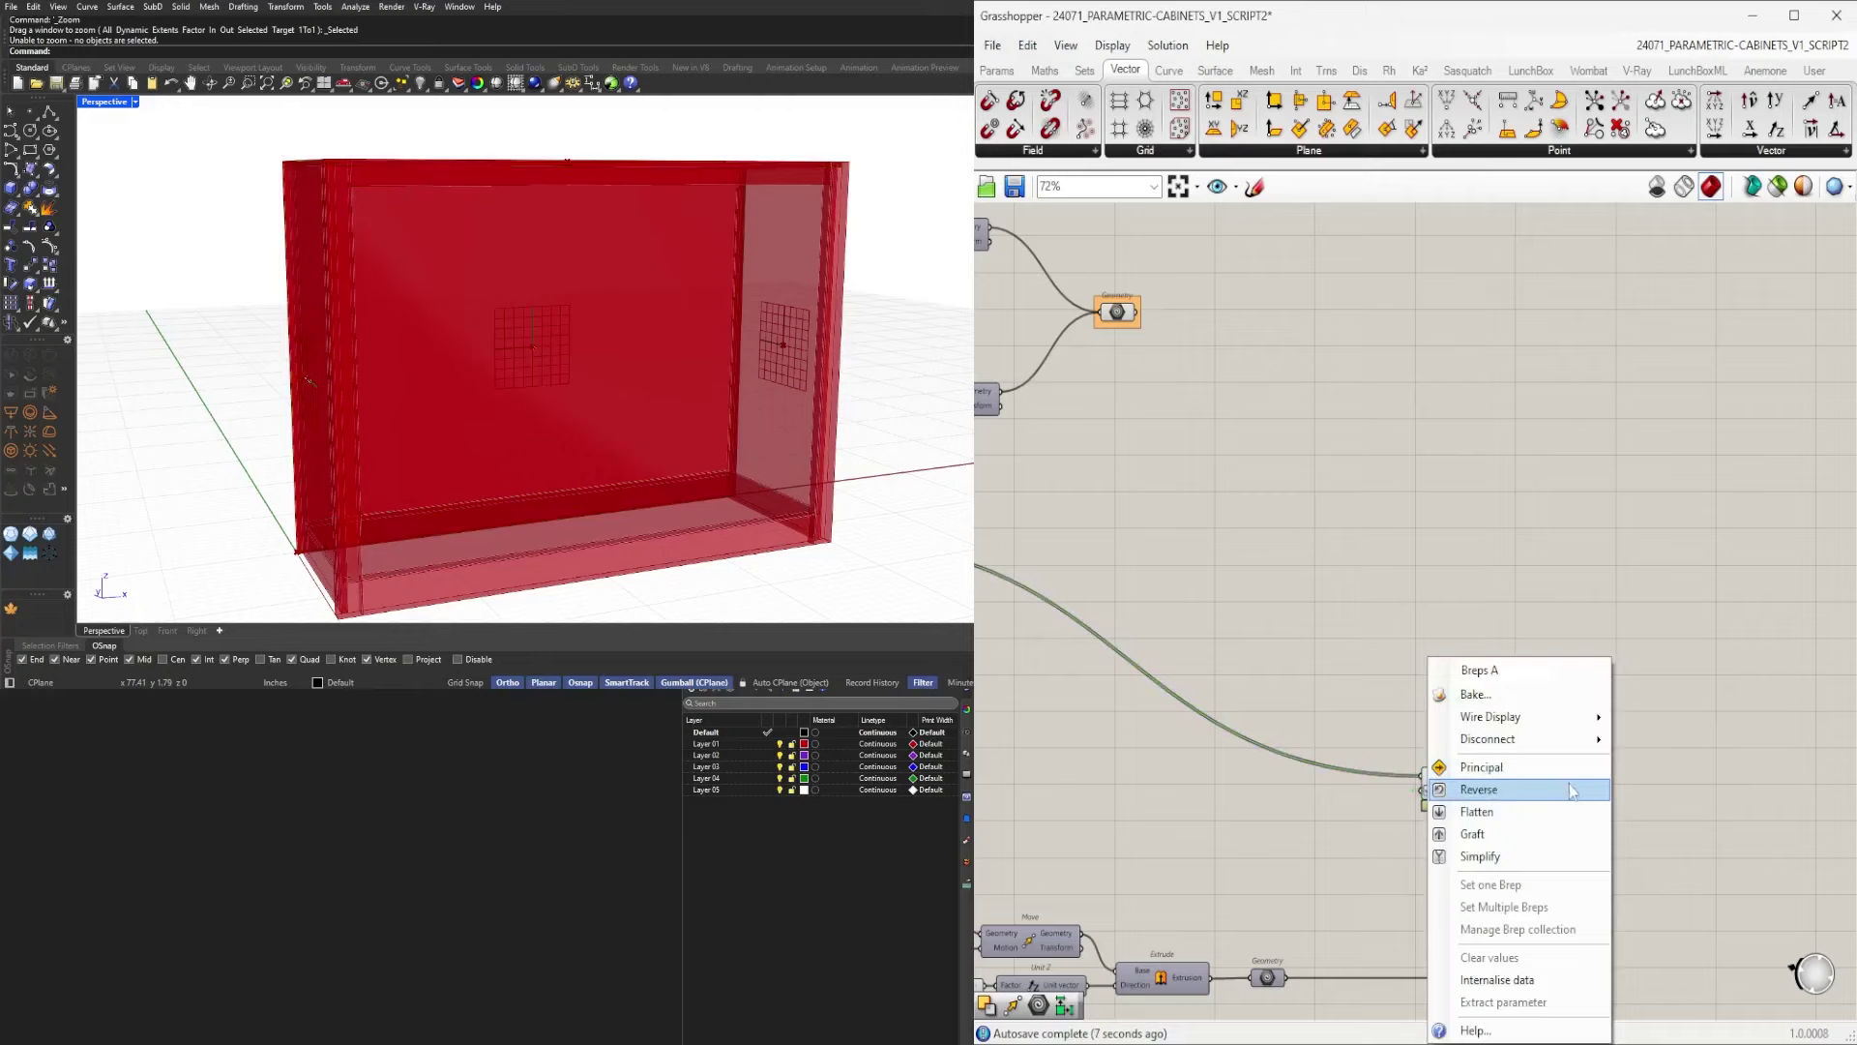
click(1662, 764)
drag(1488, 787, 1490, 836)
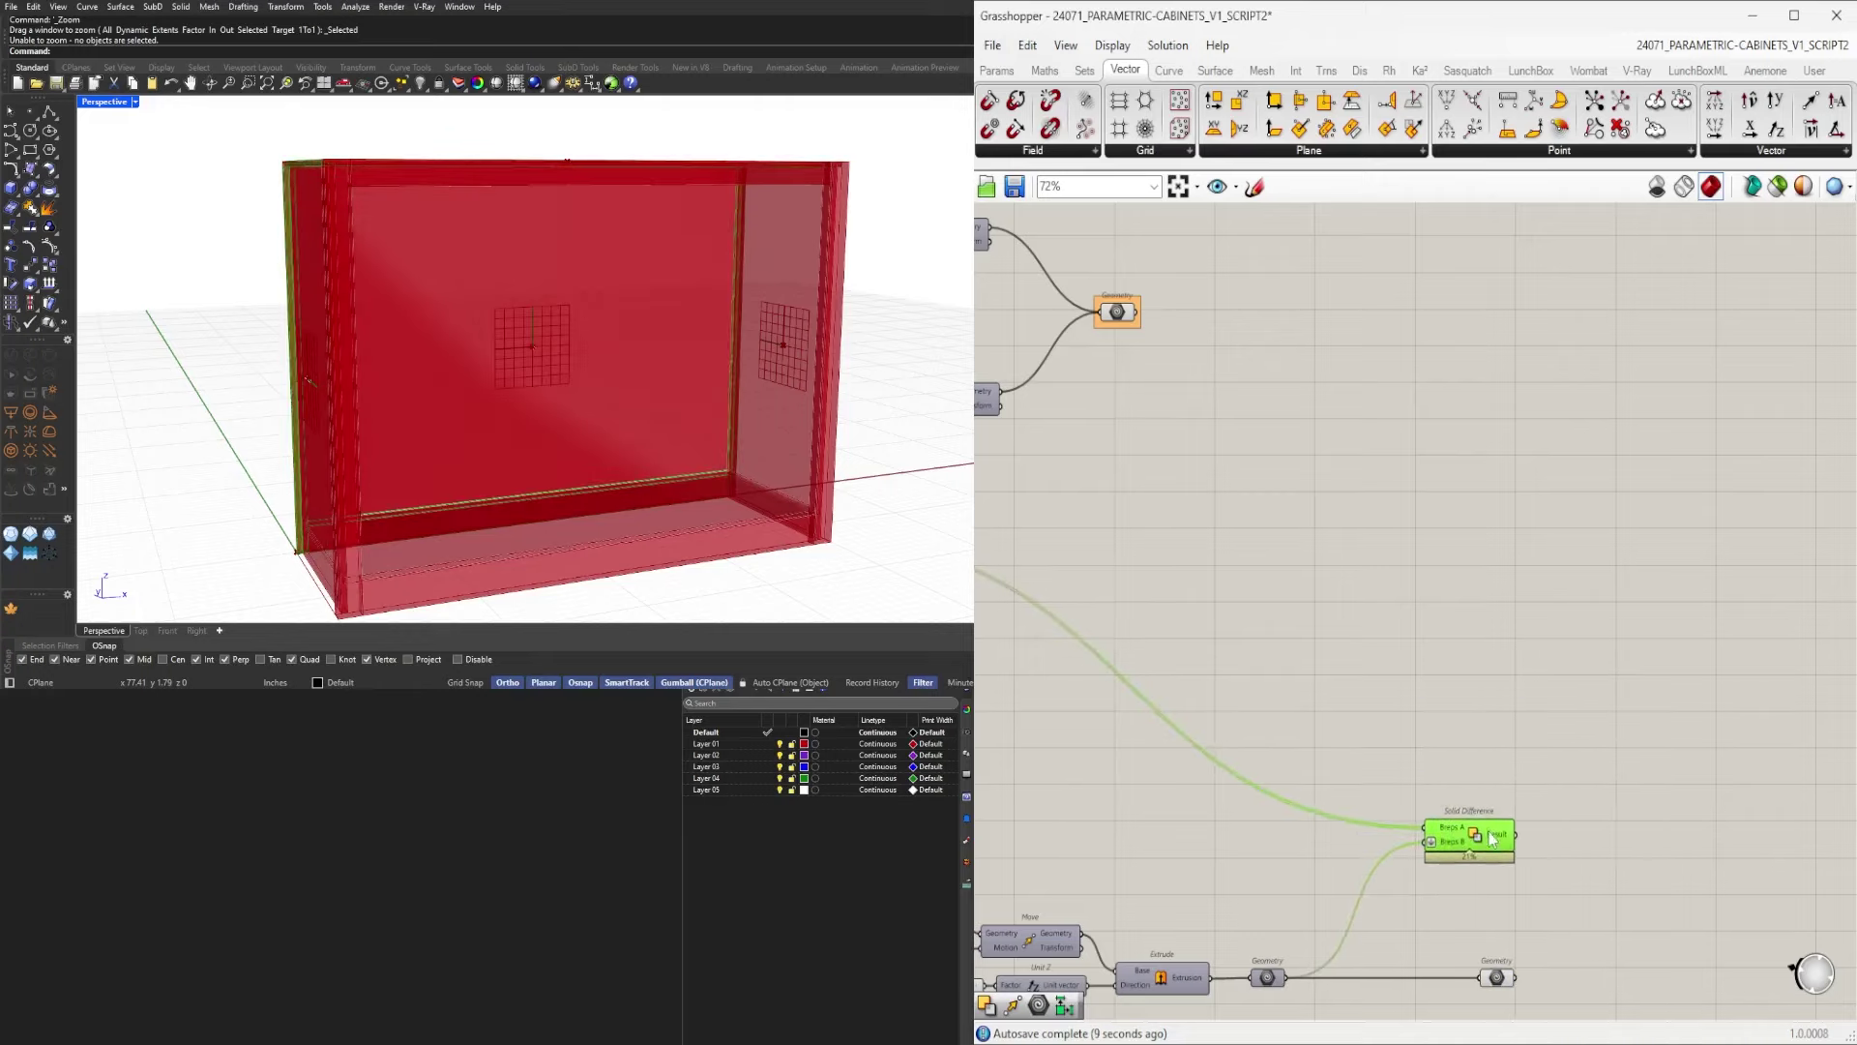
Duplicate the Solid Difference just above itself and connect the side panels' Geometry parameter to the copy's Breps A input.
scroll(1490, 835, down, 2)
right_drag(1488, 829, 1488, 850)
alt+drag(1474, 855, 1472, 792)
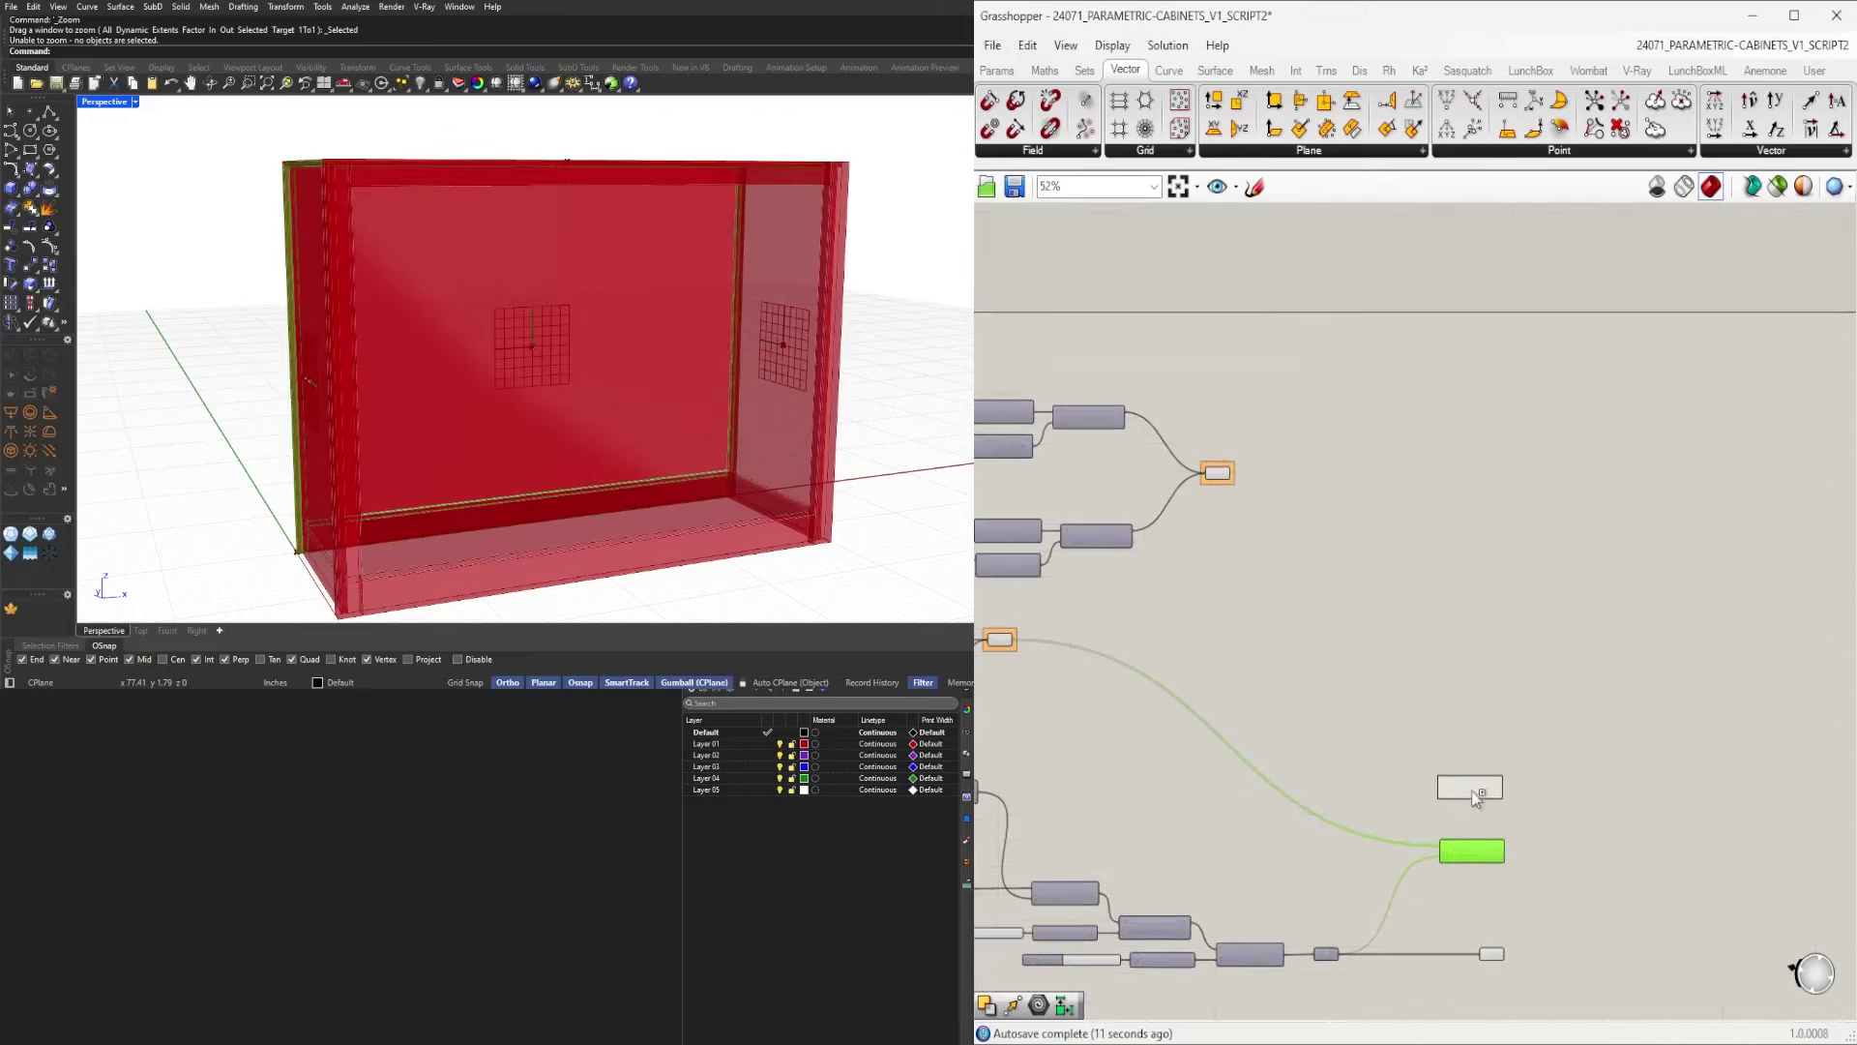
click(1313, 530)
click(1224, 473)
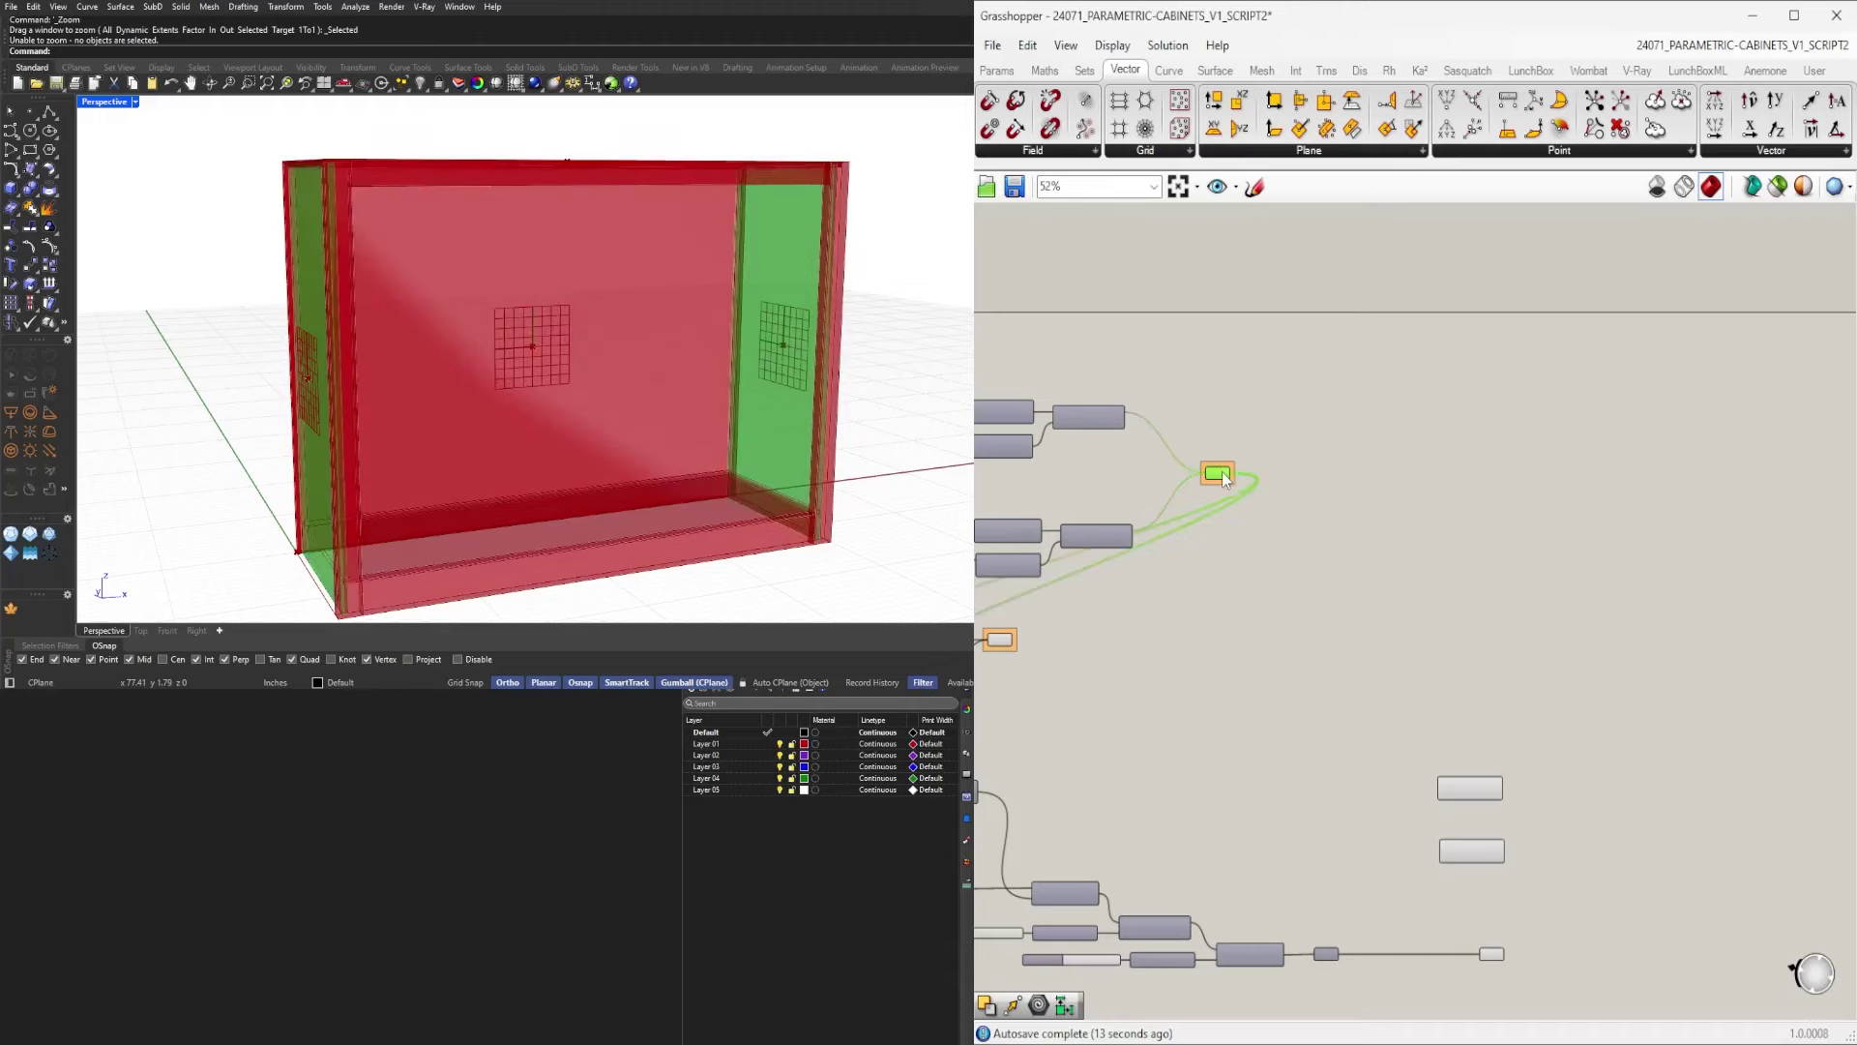
drag(1235, 473, 1410, 775)
scroll(1461, 793, up, 4)
click(1501, 727)
Turn off the preview of the uncut side panel and back panel Geometry parameters.
scroll(1374, 667, down, 3)
right_drag(1261, 588, 1480, 643)
scroll(1480, 643, down, 1)
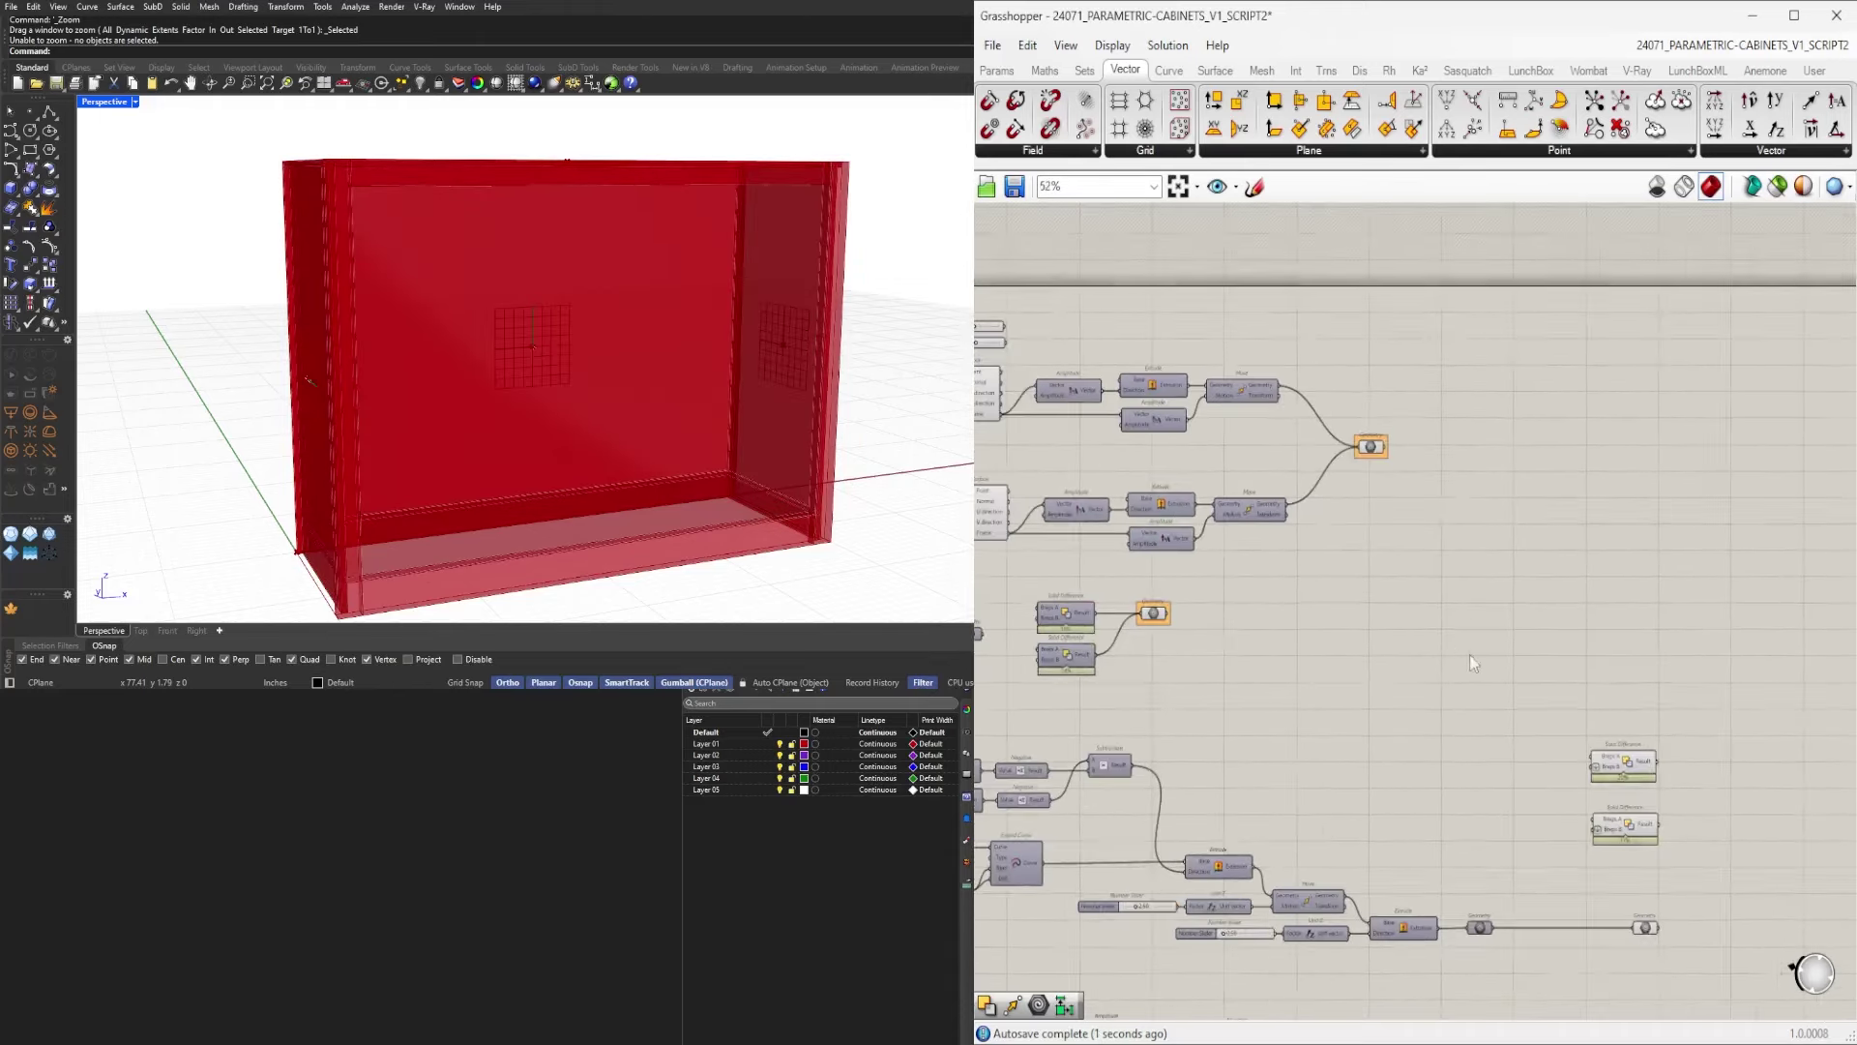
drag(1483, 668, 1136, 347)
middle_click(1214, 295)
click(1272, 230)
click(1534, 368)
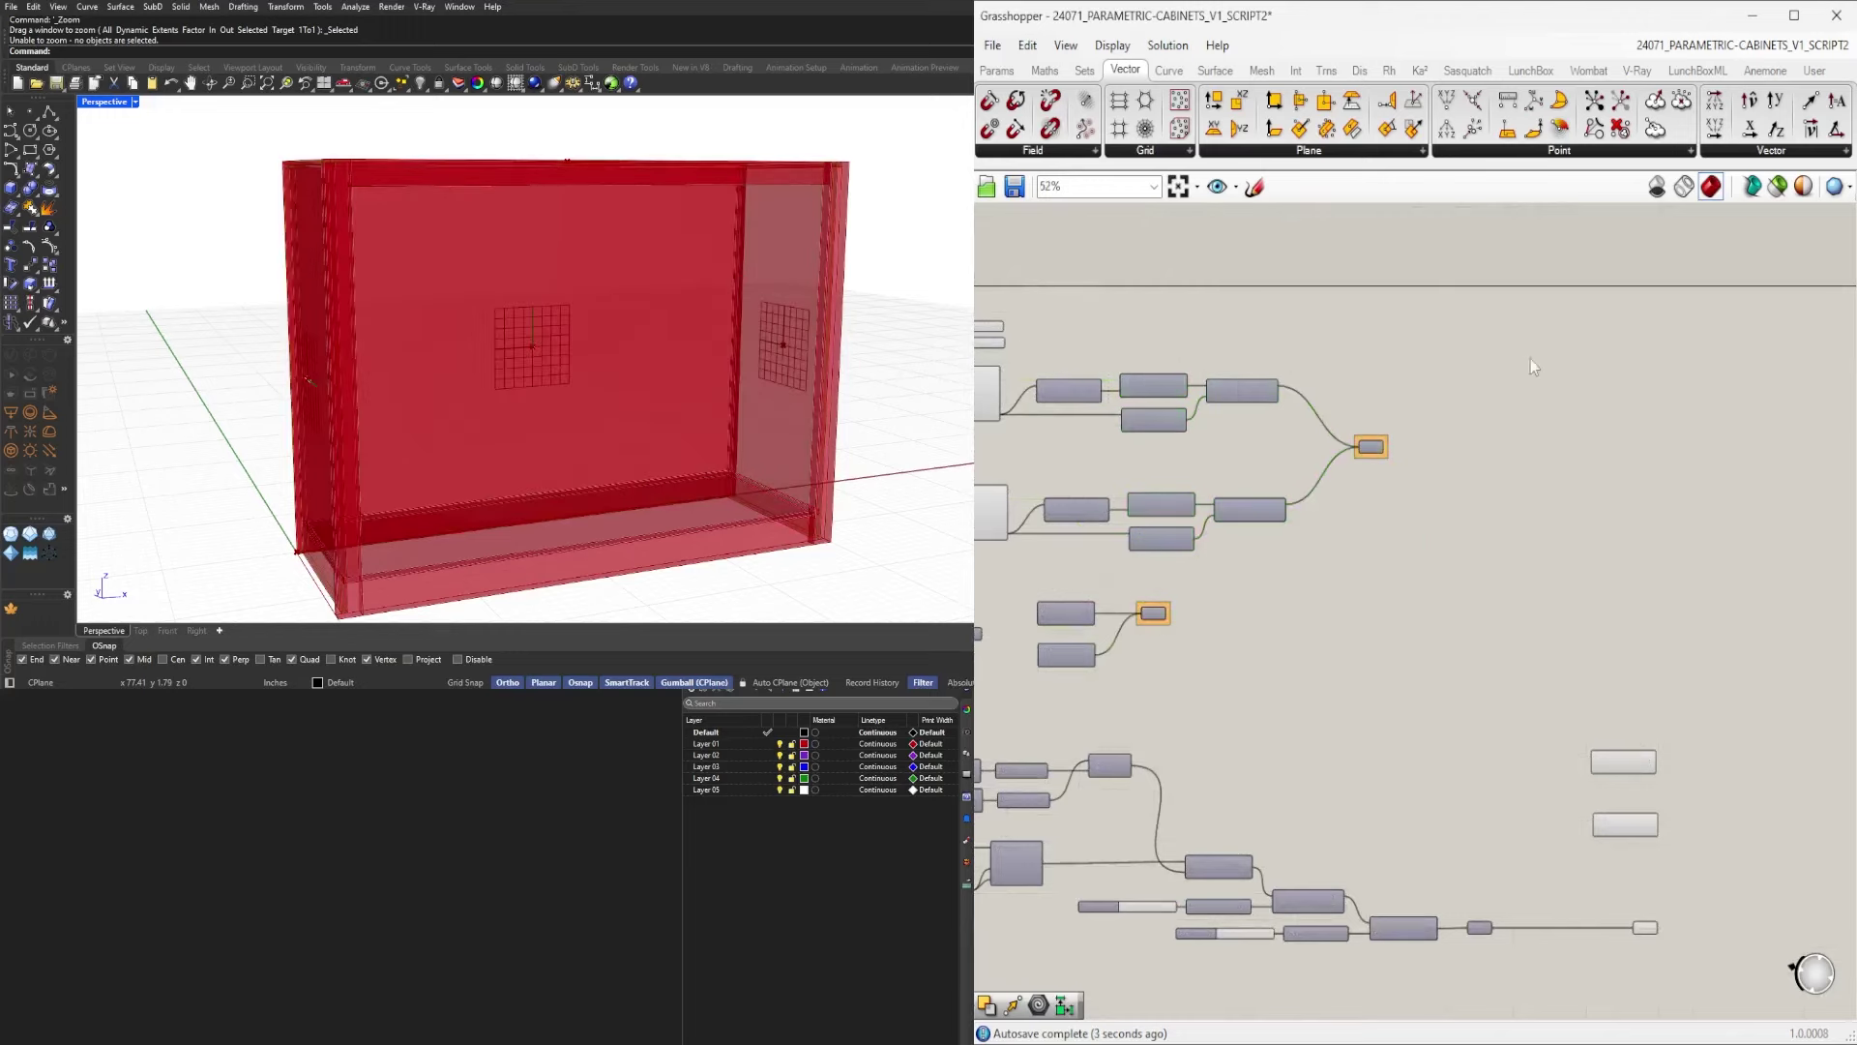
Add a Geometry parameter to the Result output of each of the two Solid Difference components.
right_drag(1653, 853, 1524, 704)
scroll(1524, 702, up, 4)
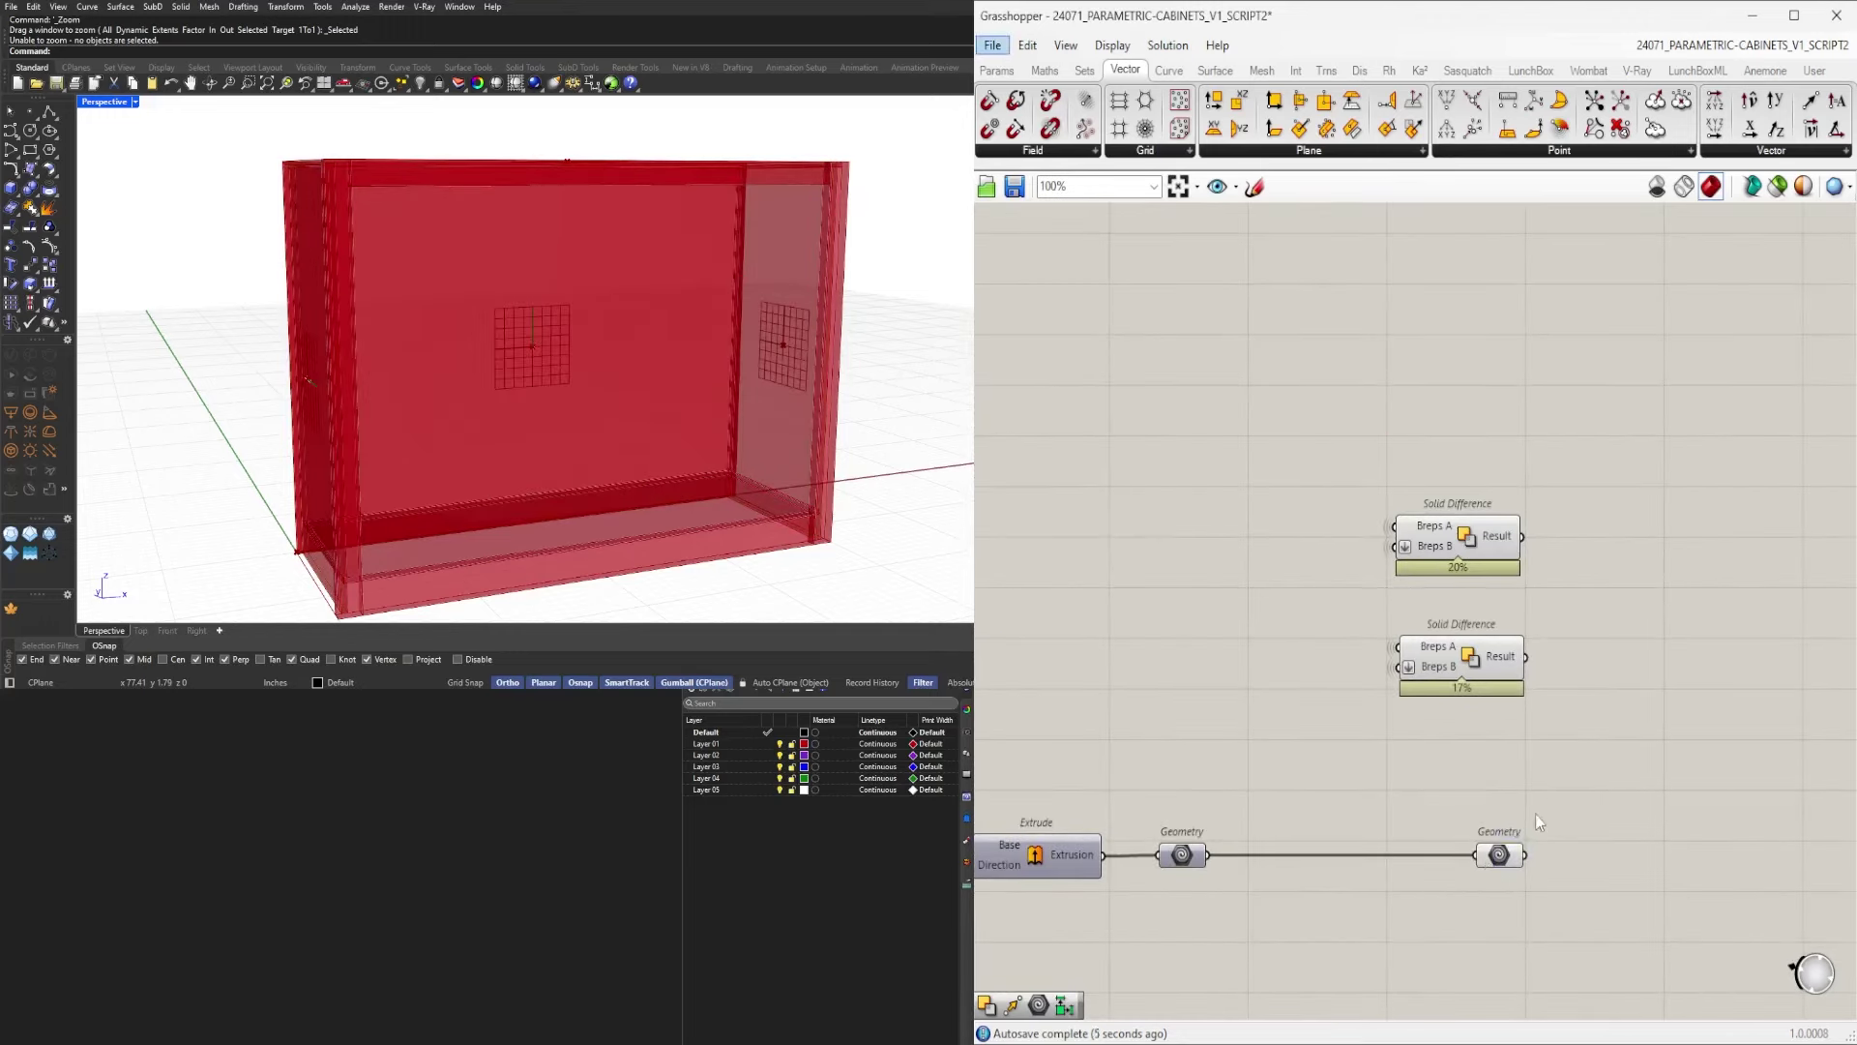
click(1497, 866)
alt+drag(1587, 545, 1565, 668)
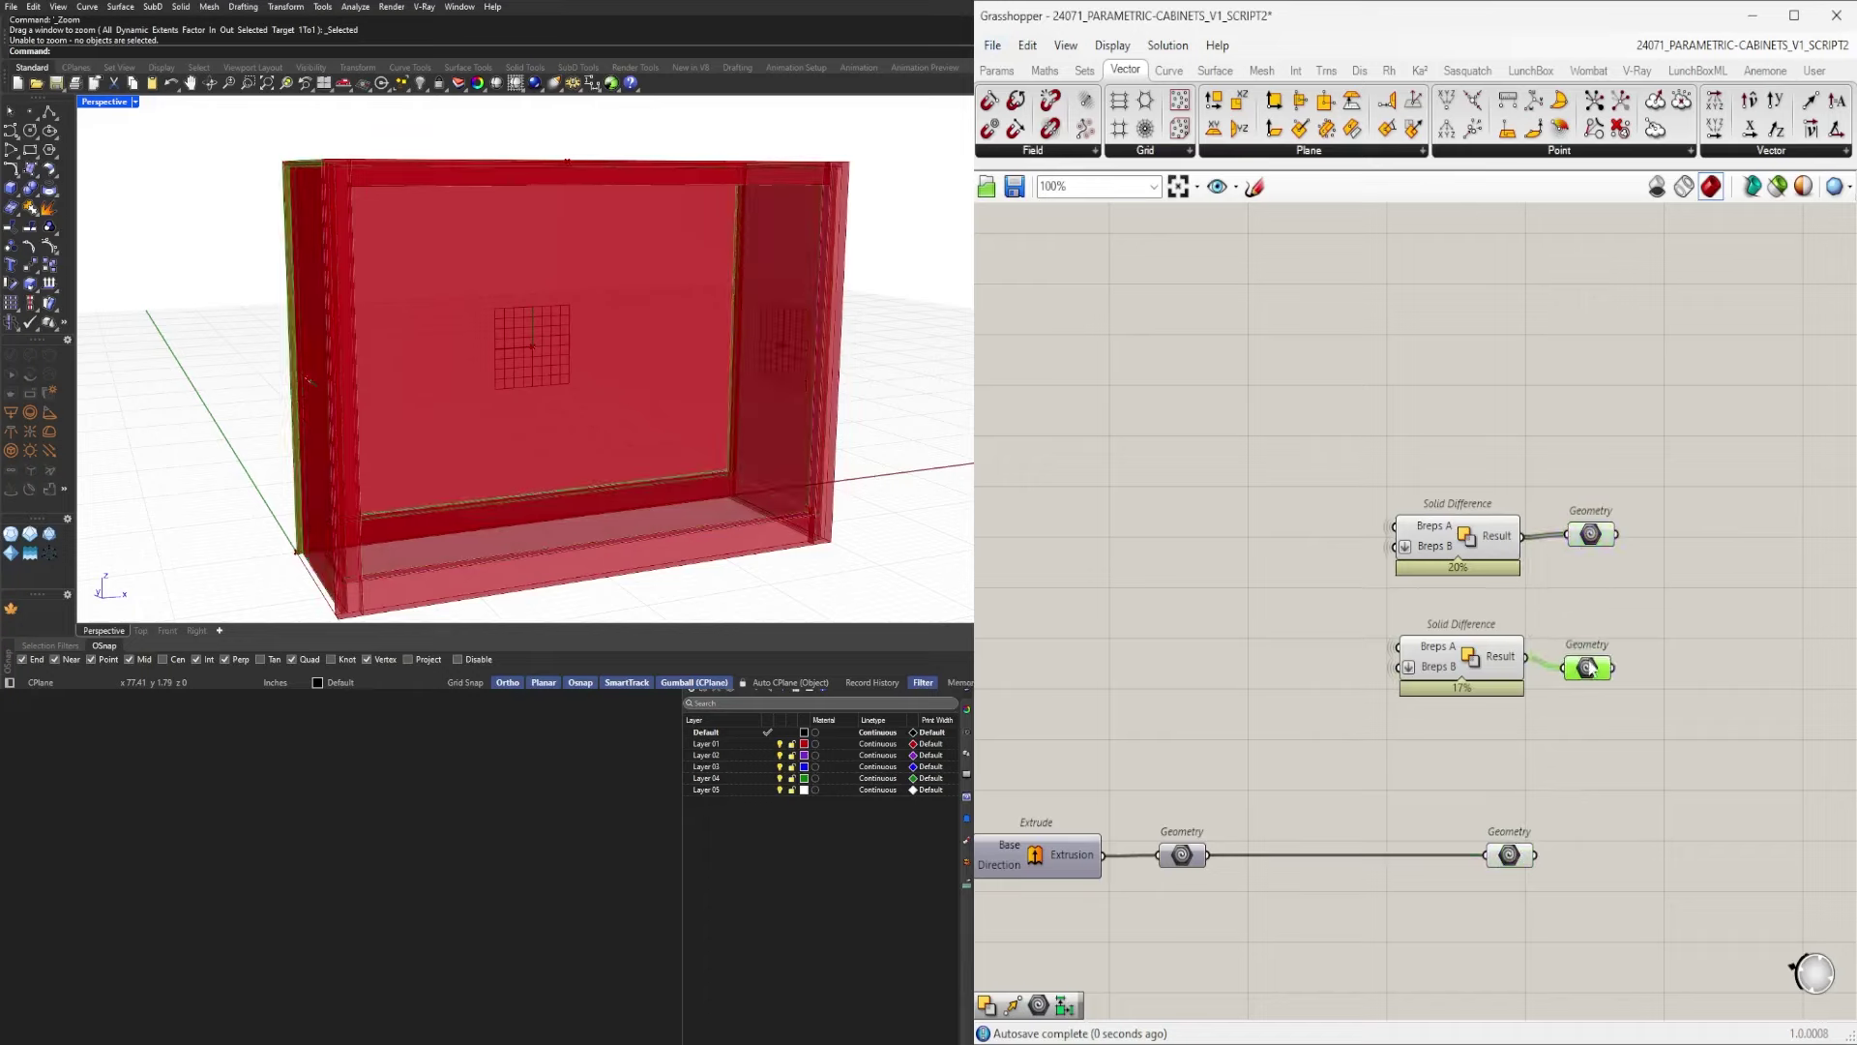
click(1598, 547)
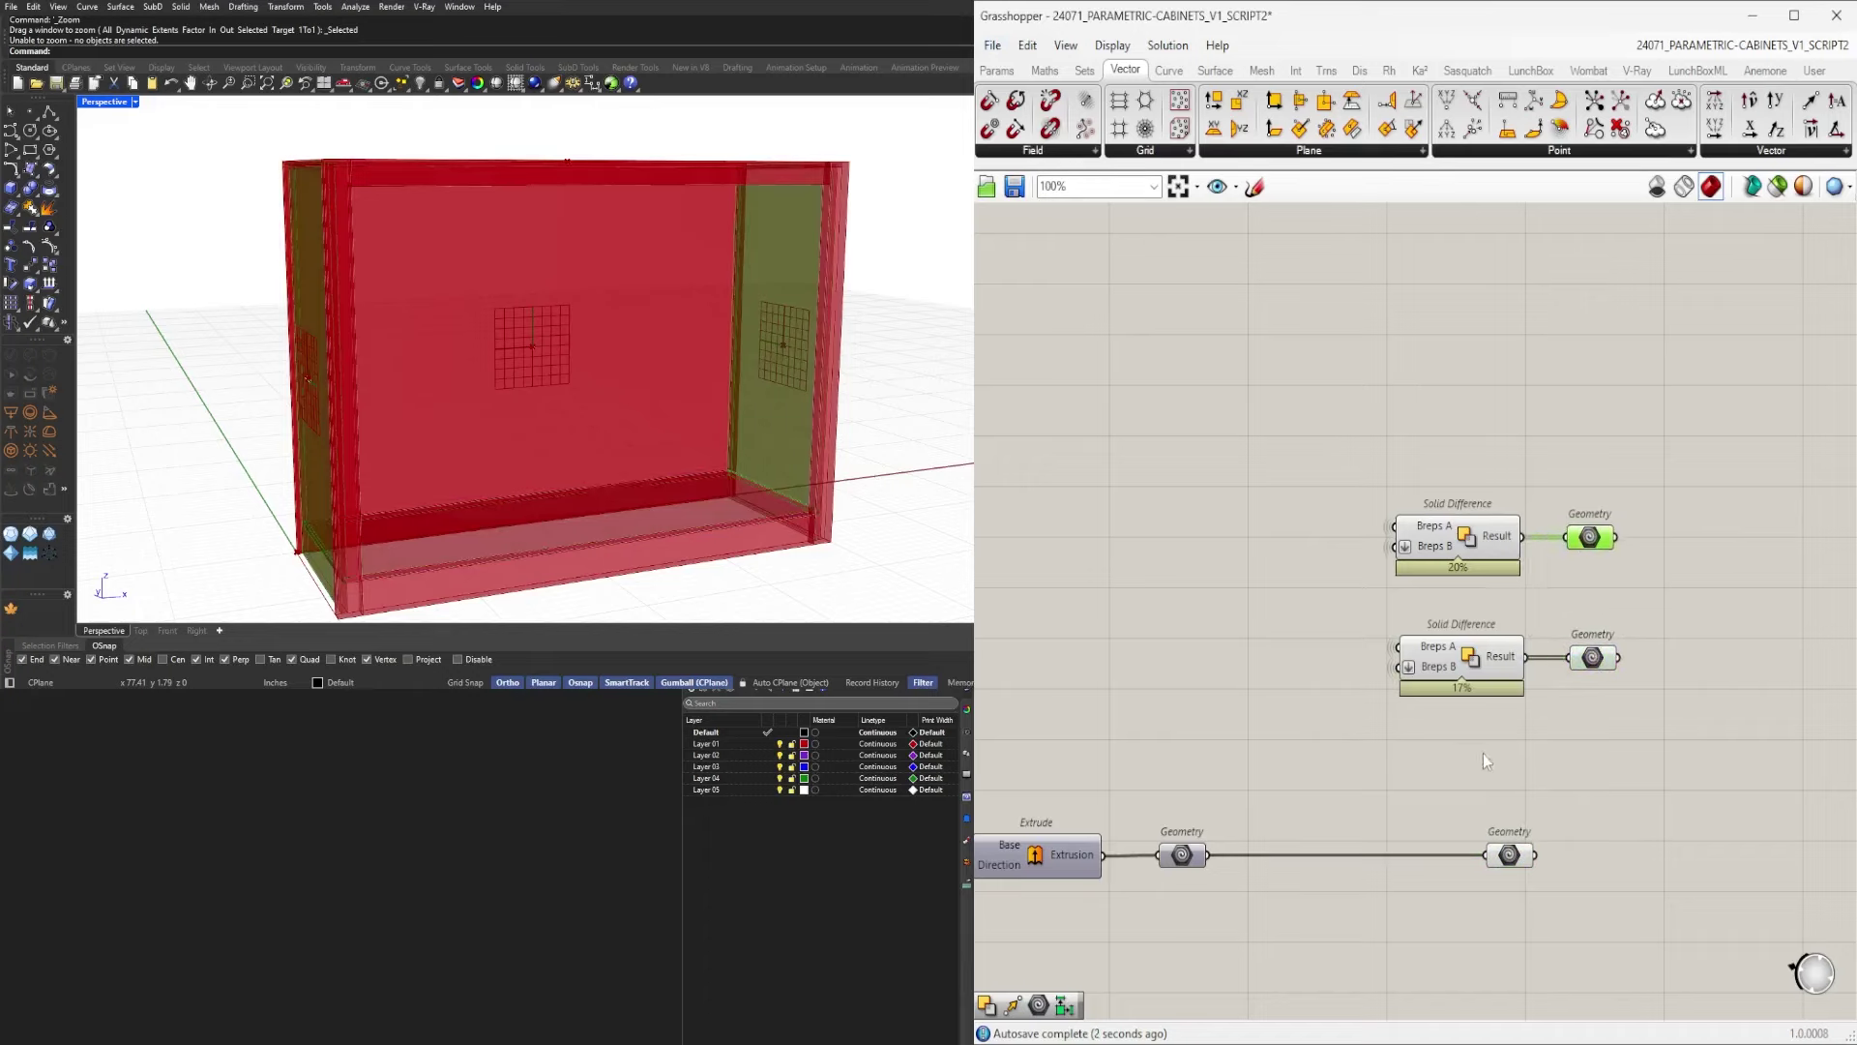
Turn off the preview of both Solid Difference components.
drag(1483, 753, 1447, 543)
middle_click(1499, 441)
click(1561, 389)
click(1726, 563)
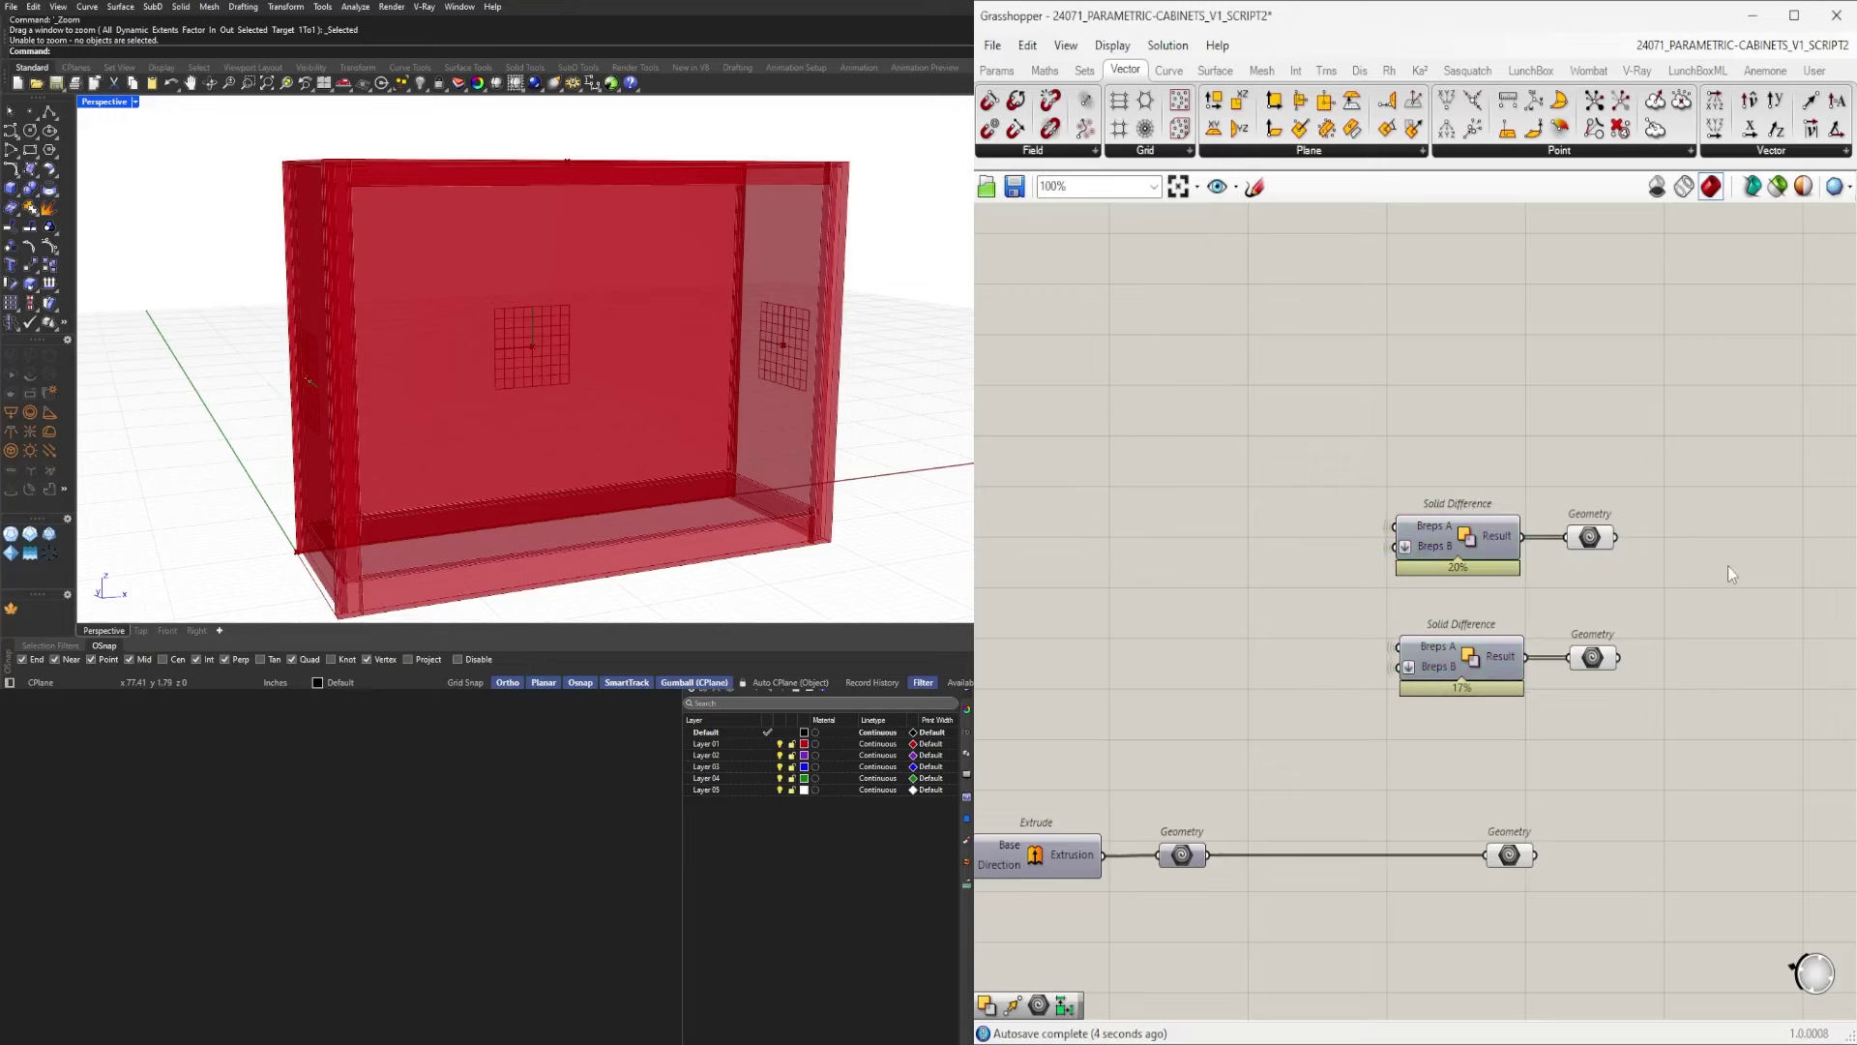
Shift the two Solid Differences back and line up the three output Geometry parameters in one column further downstream.
scroll(1631, 842, down, 1)
drag(1501, 798, 1501, 795)
drag(1700, 753, 1419, 478)
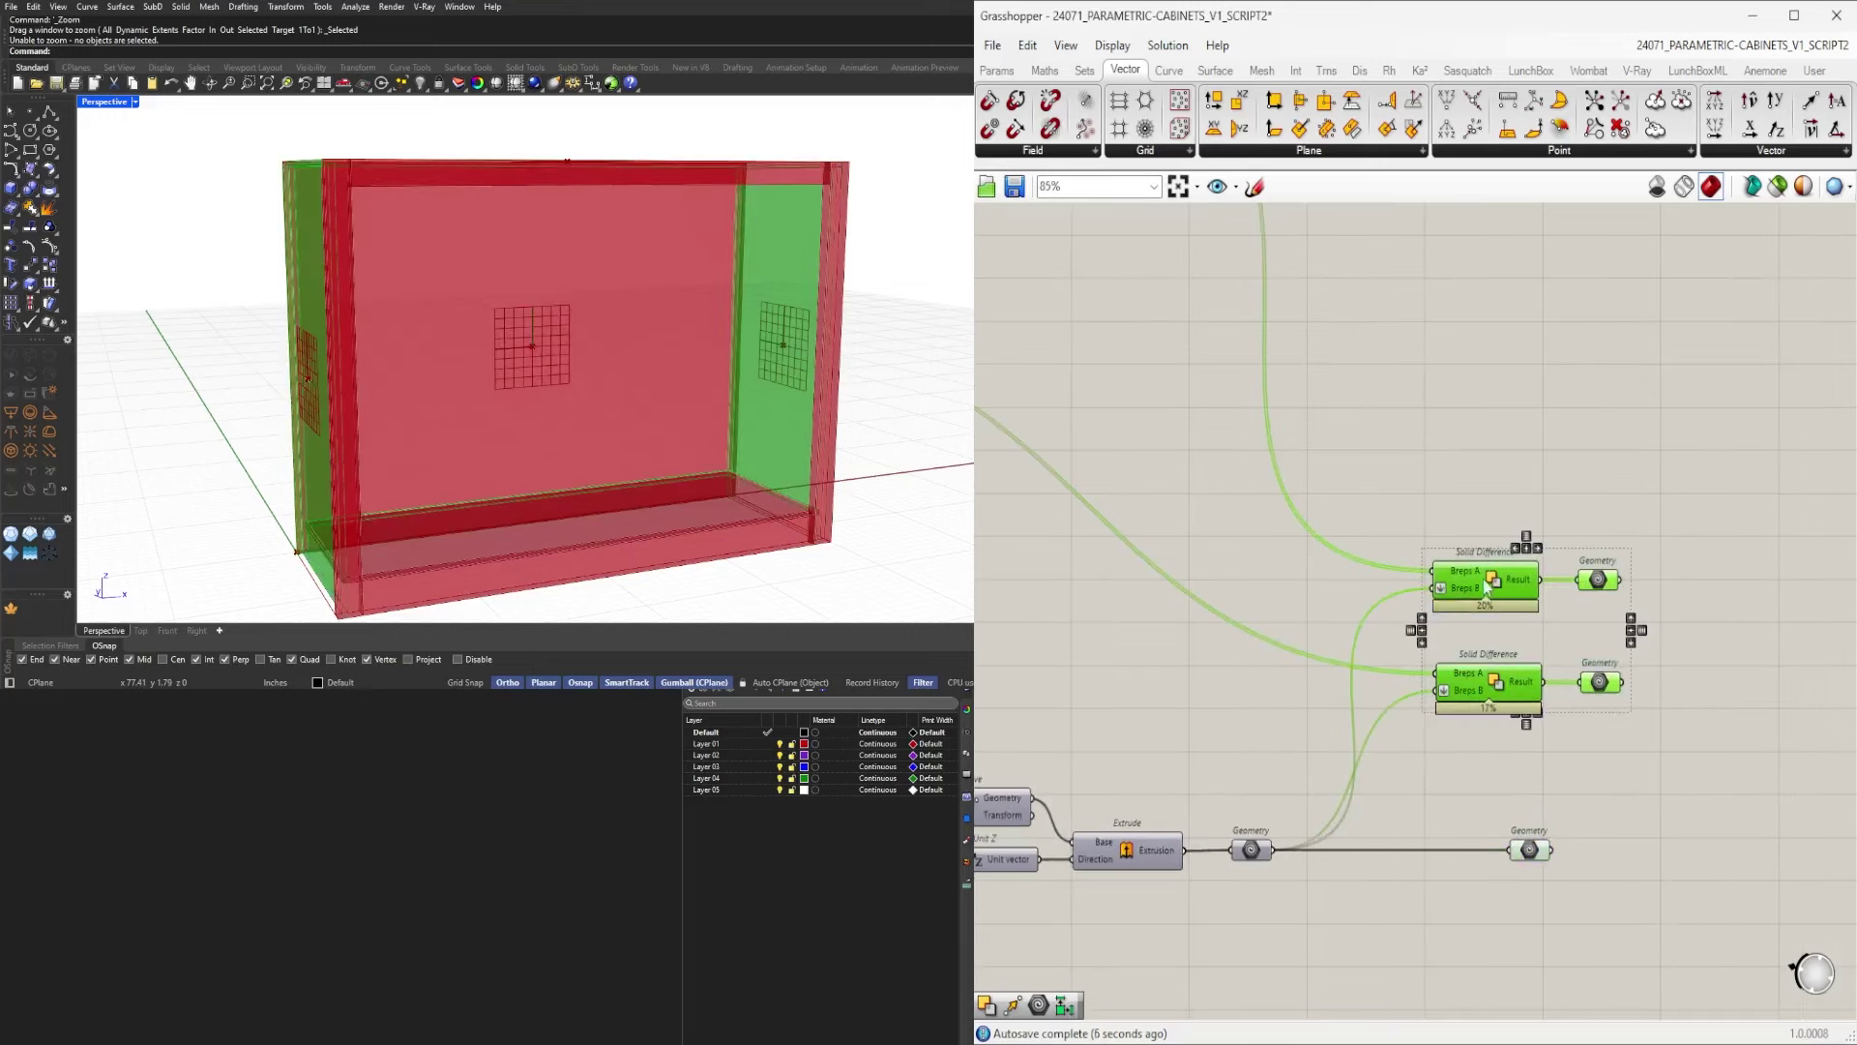
drag(1487, 580, 1413, 580)
drag(1598, 915, 1529, 575)
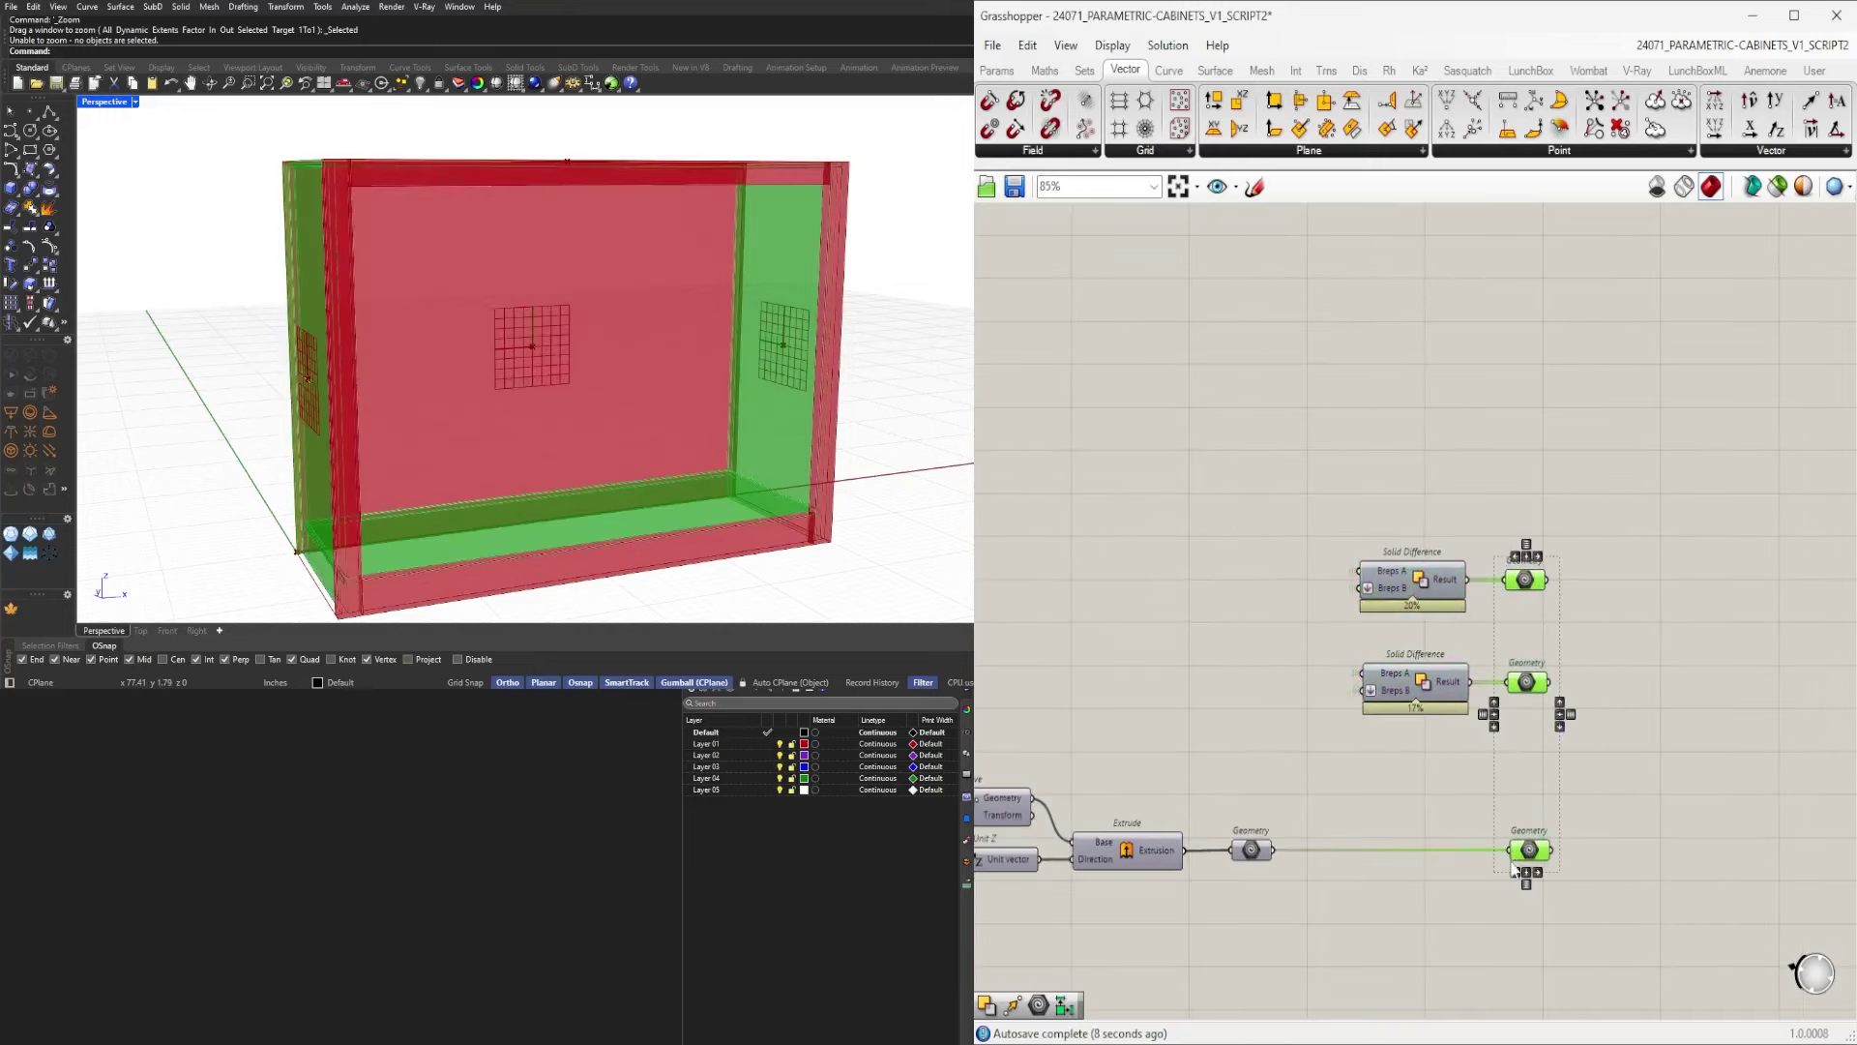
click(1547, 873)
drag(1635, 897, 1508, 504)
click(1495, 760)
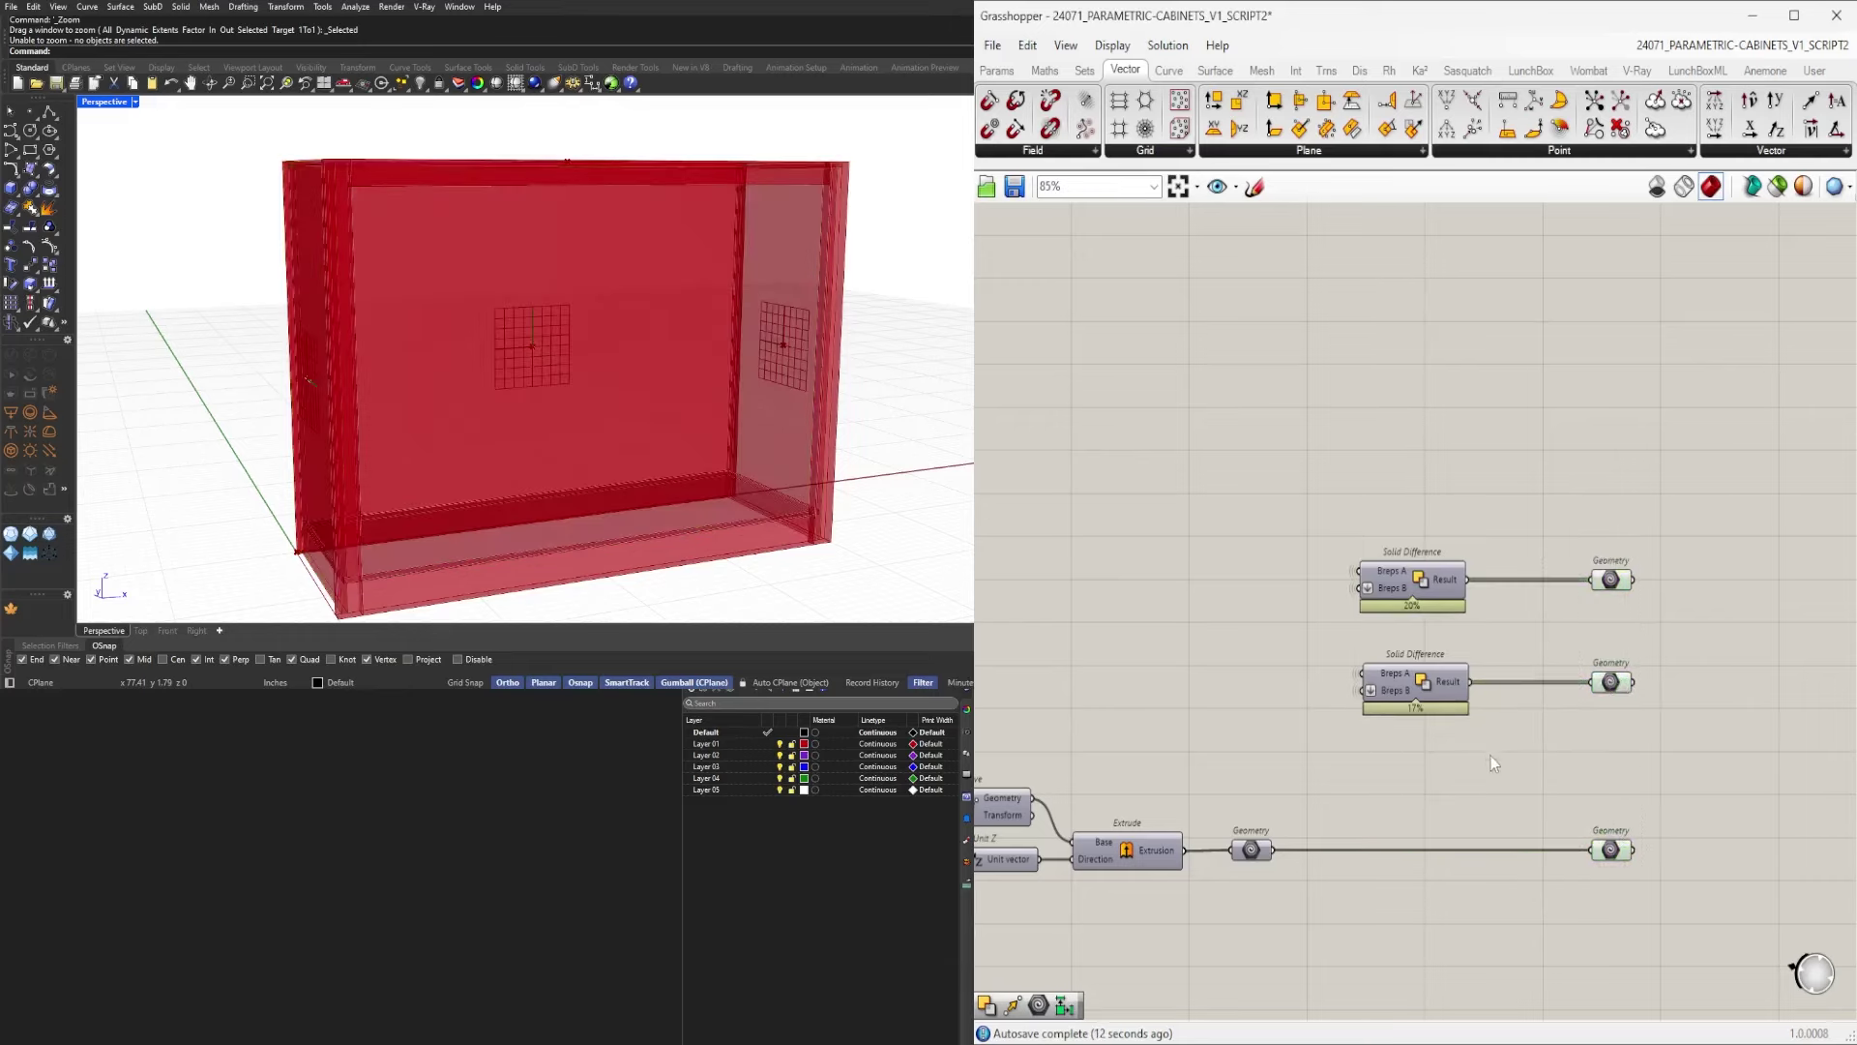
Move both Solid Differences and their Geometry parameters down, closer to the bottom panel's output parameter.
scroll(1558, 740, down, 3)
drag(1573, 764, 1405, 580)
scroll(1438, 764, up, 2)
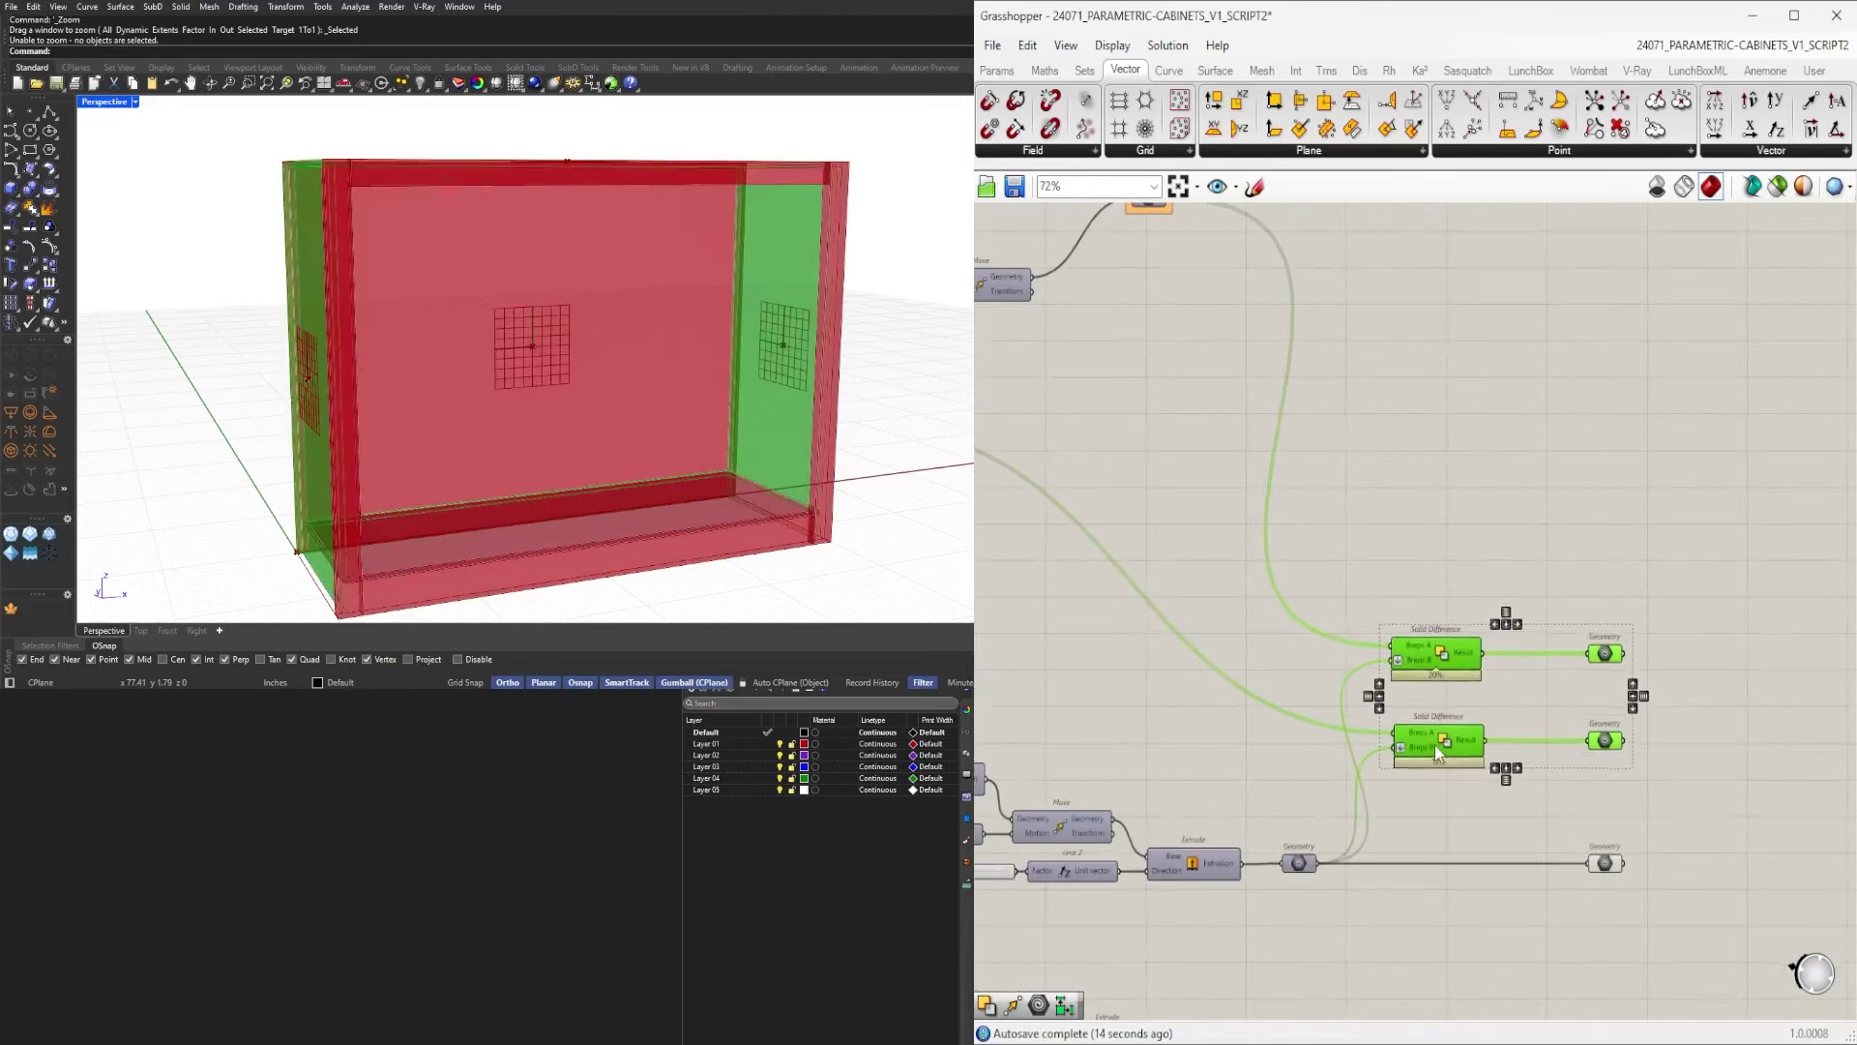
click(1455, 507)
scroll(1455, 508, down, 3)
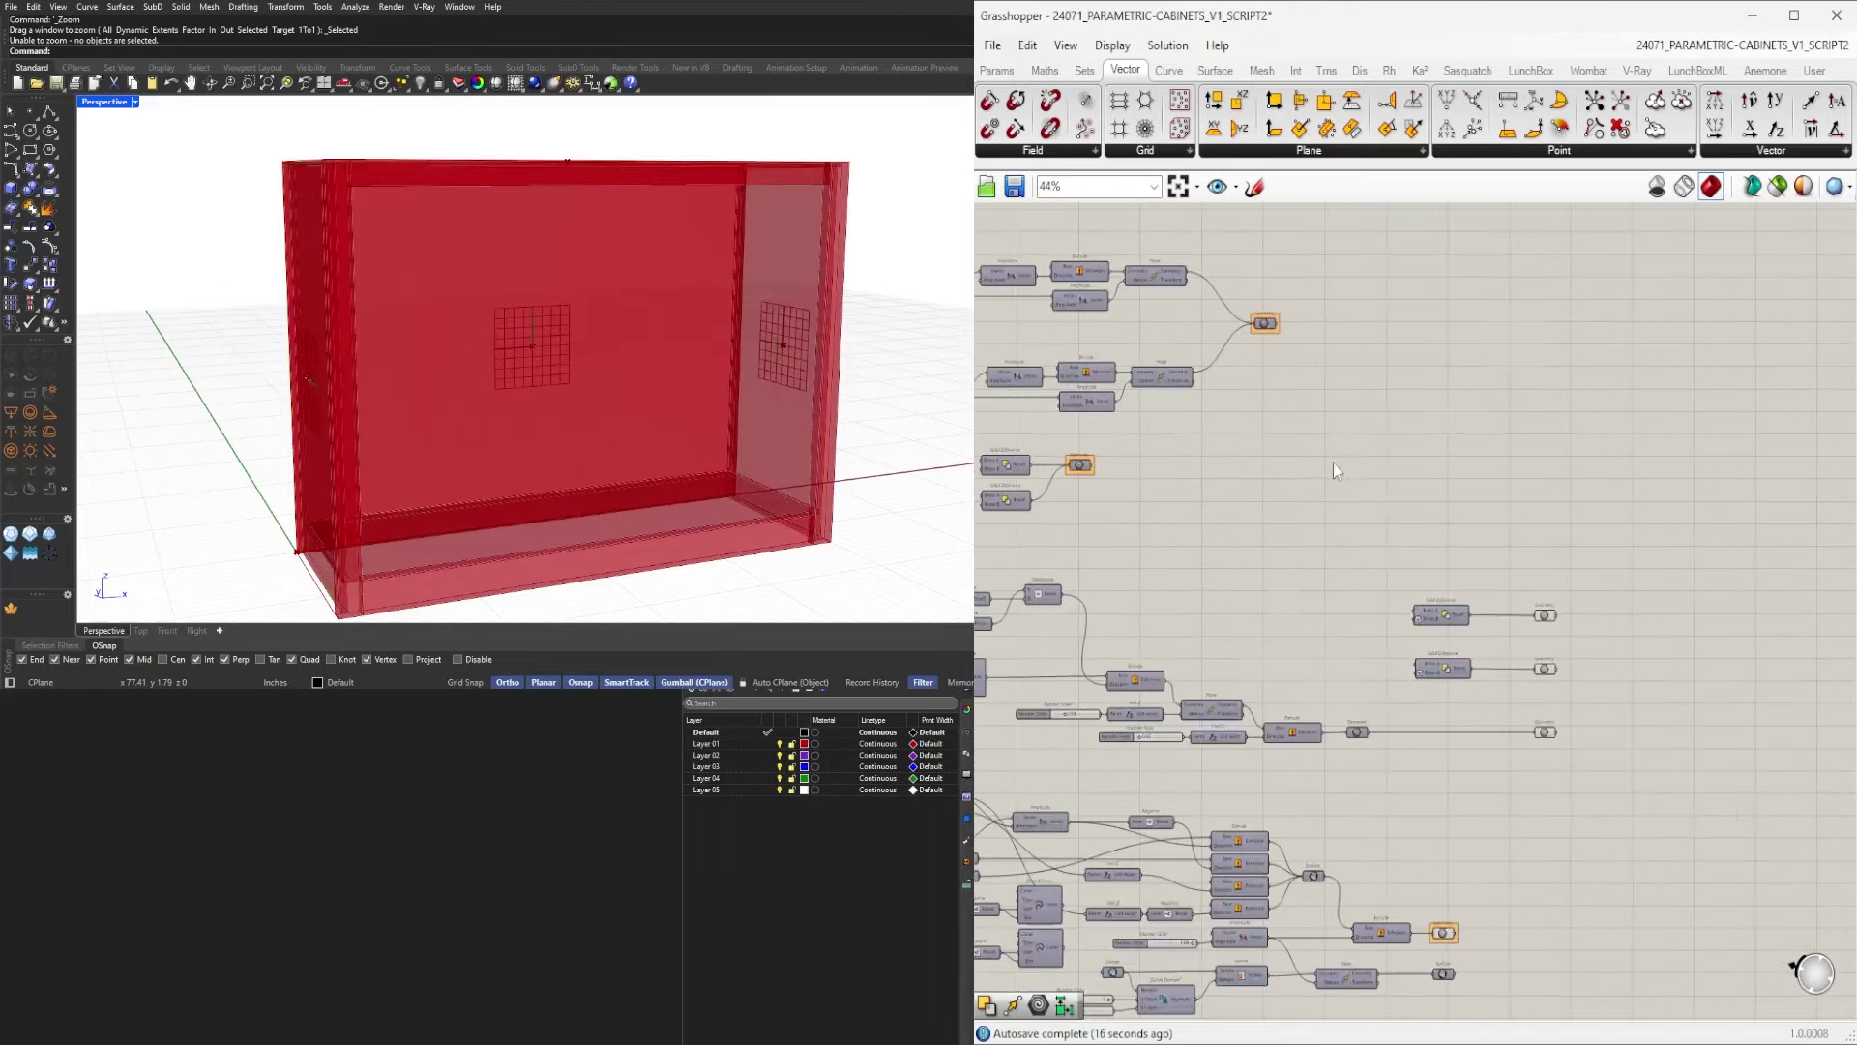
Examine which cabinet panels the three output Geometry parameters produce in the 3D model.
mouse_move(1323, 479)
right_down()
mouse_move(1360, 501)
mouse_move(1308, 492)
right_up()
scroll(1567, 760, up, 3)
drag(1652, 927, 1500, 462)
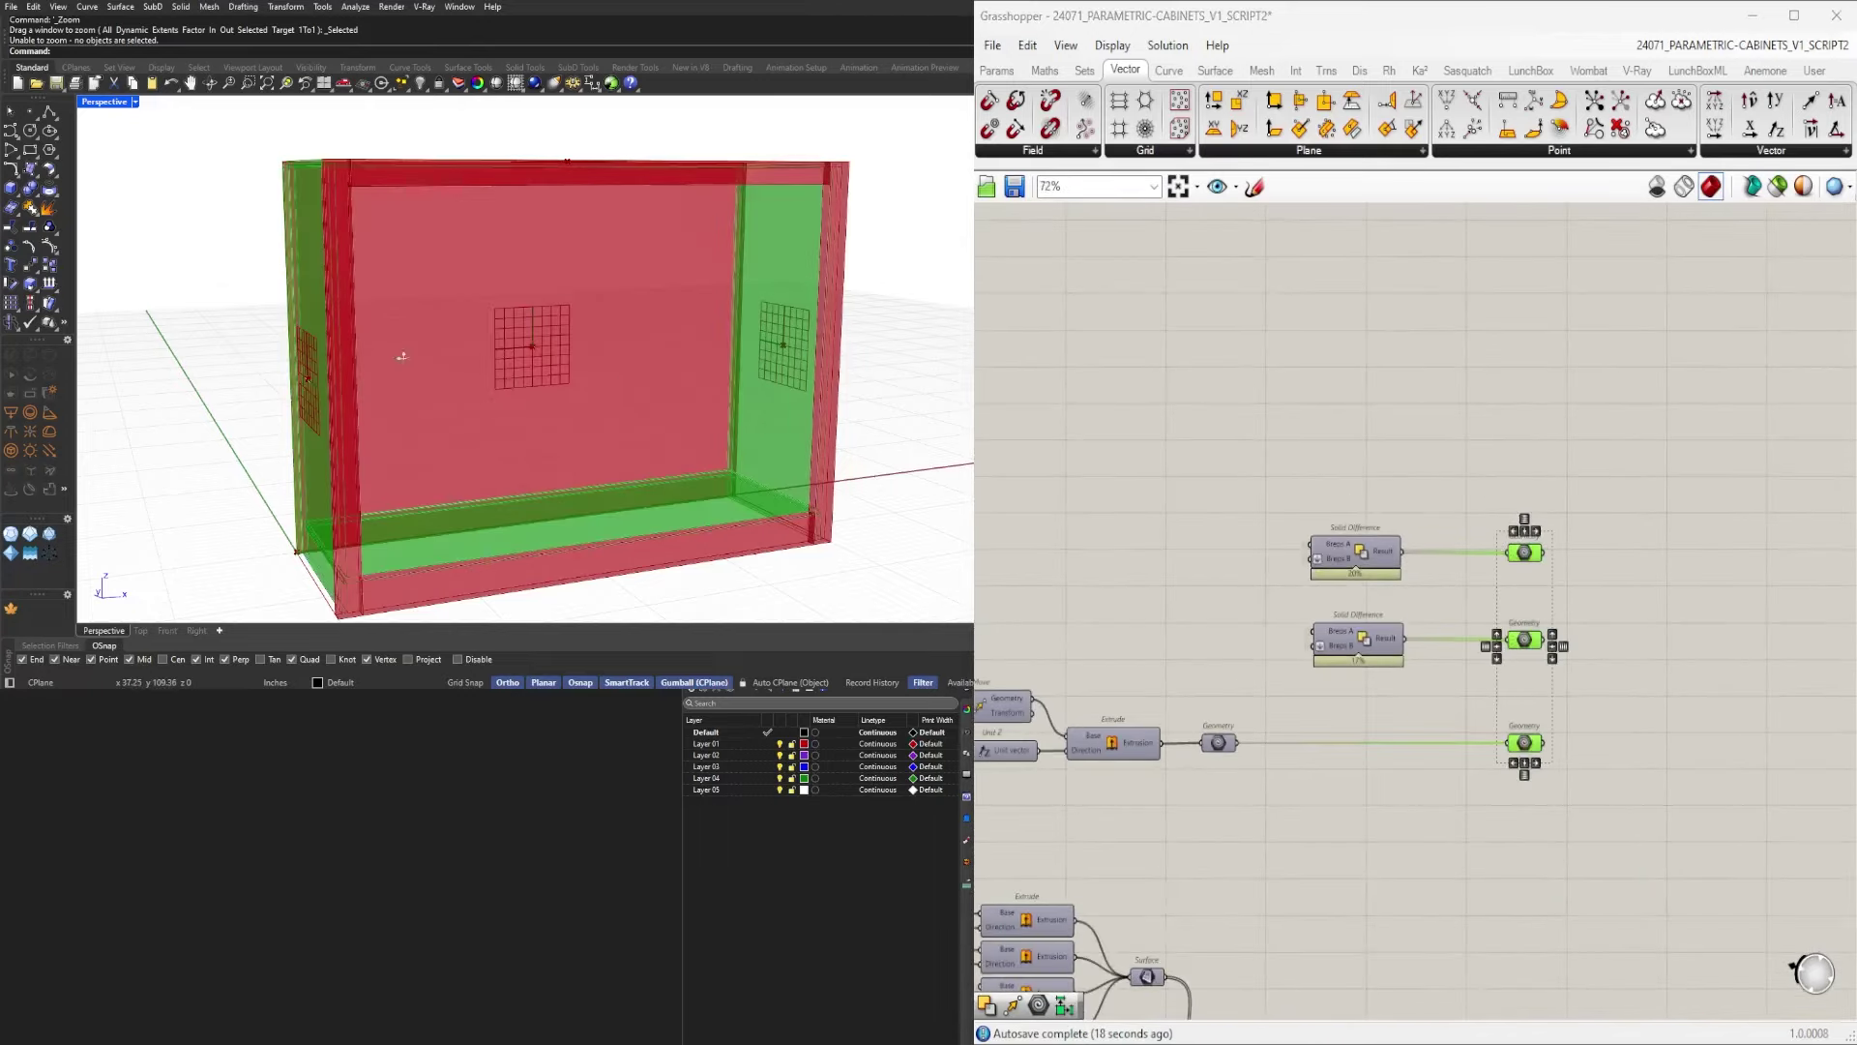
right_drag(402, 357, 354, 368)
scroll(1410, 610, down, 3)
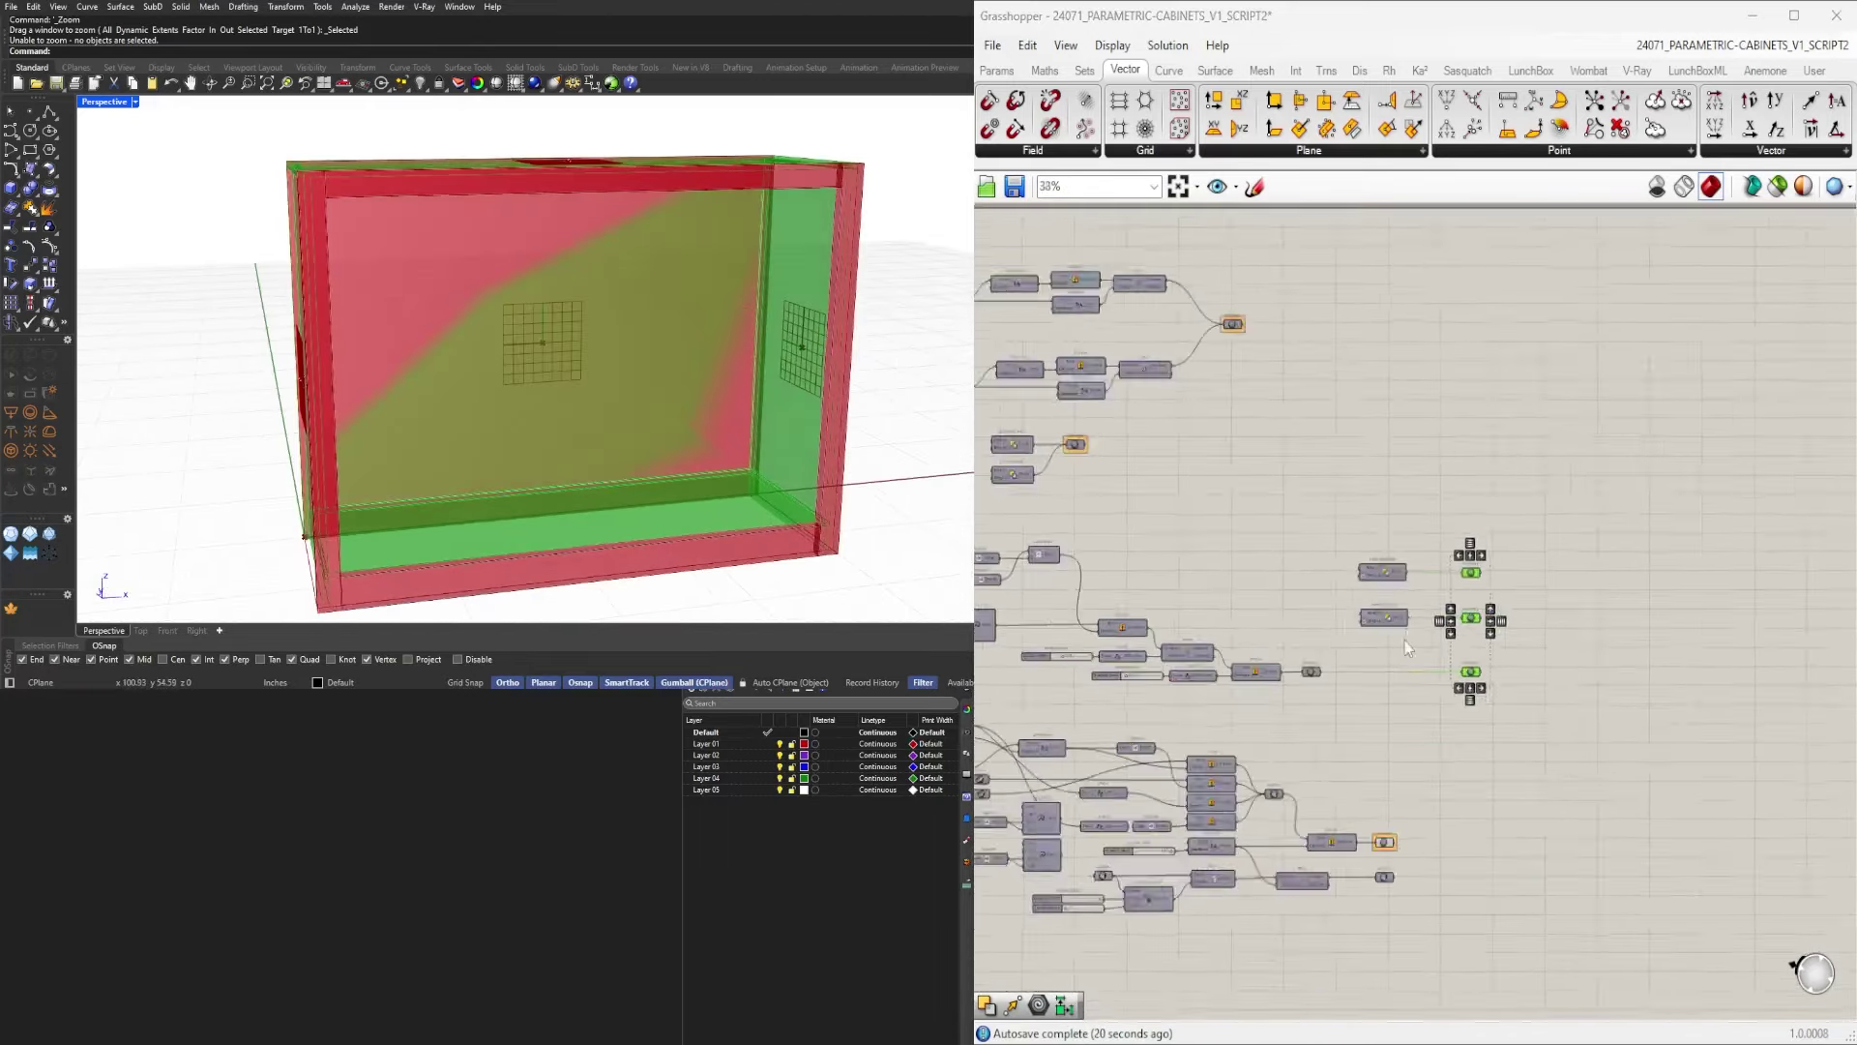
scroll(1407, 649, up, 4)
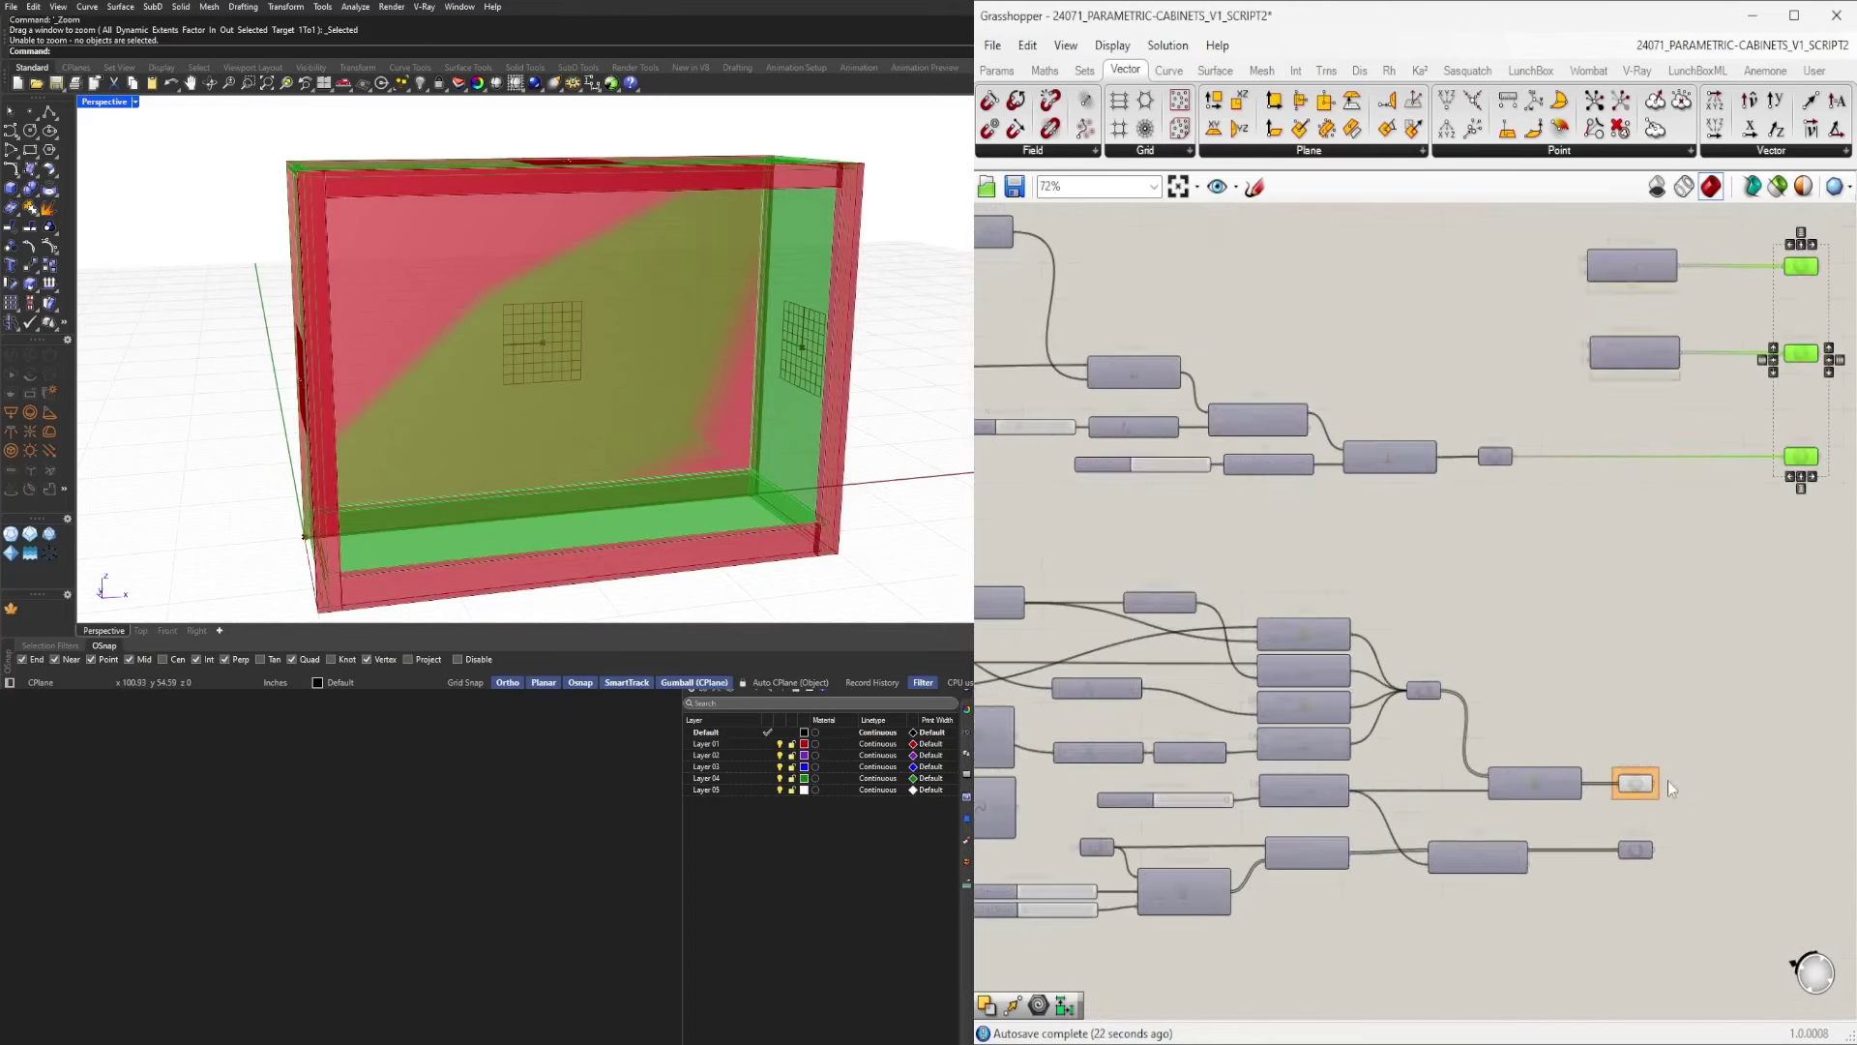
drag(1703, 708, 1591, 864)
right_drag(1743, 728, 1462, 777)
scroll(1461, 781, down, 1)
drag(1555, 744, 1490, 377)
click(1506, 411)
click(1514, 389)
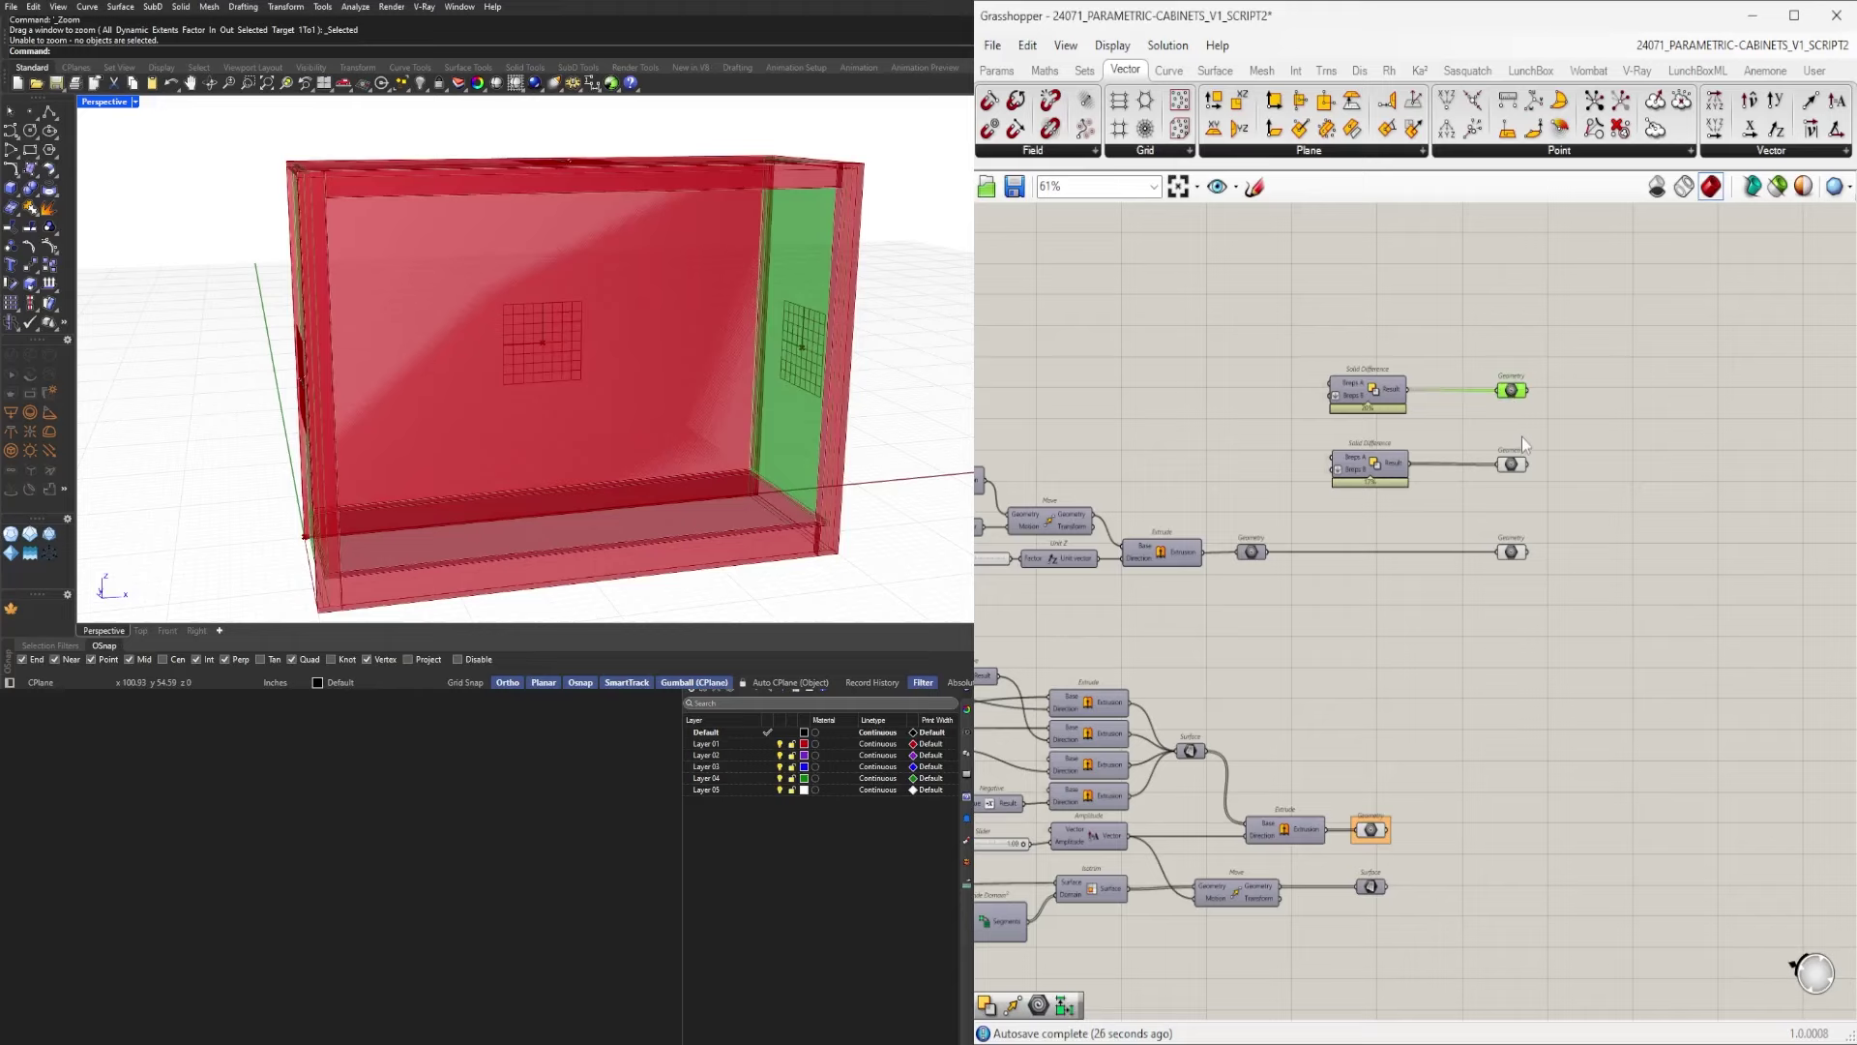
shift+click(1511, 466)
shift+click(1513, 554)
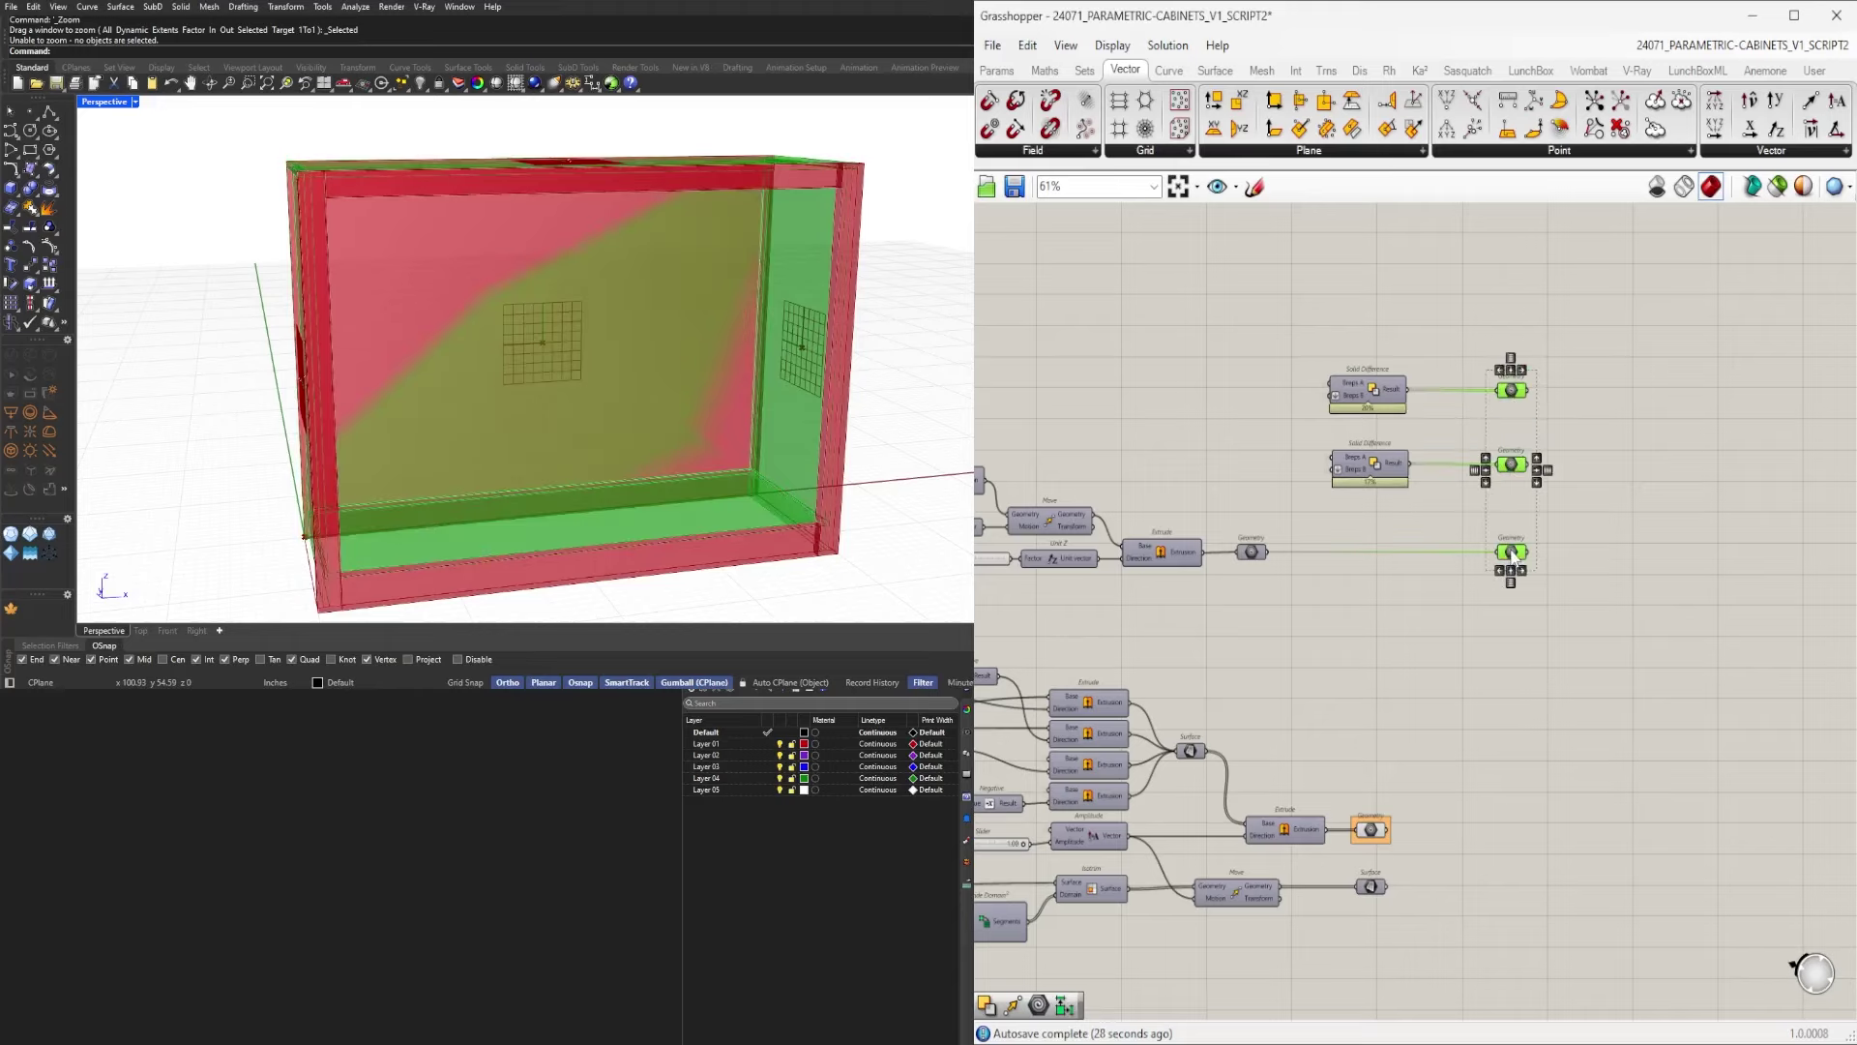
Turn off the preview of all the upstream components in the cabinet definition.
scroll(1507, 561, down, 5)
right_drag(1252, 656, 1498, 757)
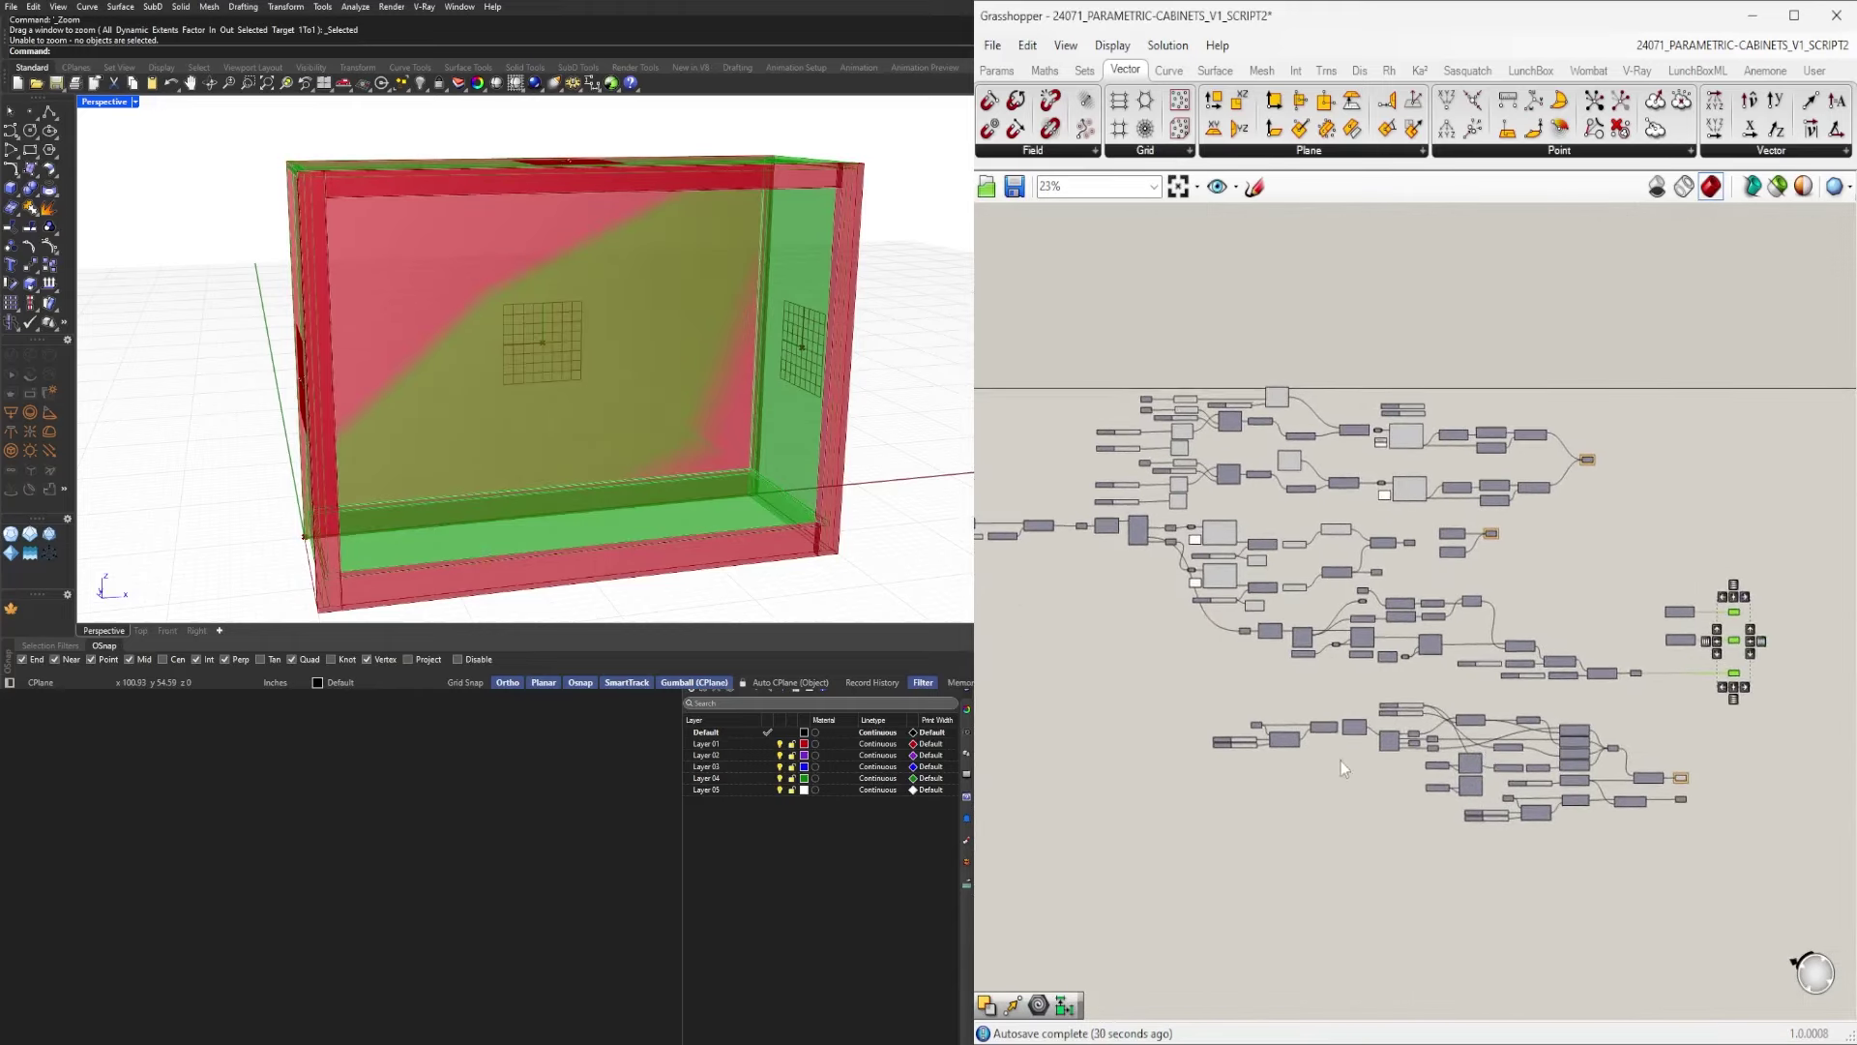
scroll(1341, 768, down, 1)
drag(1481, 914, 1008, 341)
middle_click(1146, 361)
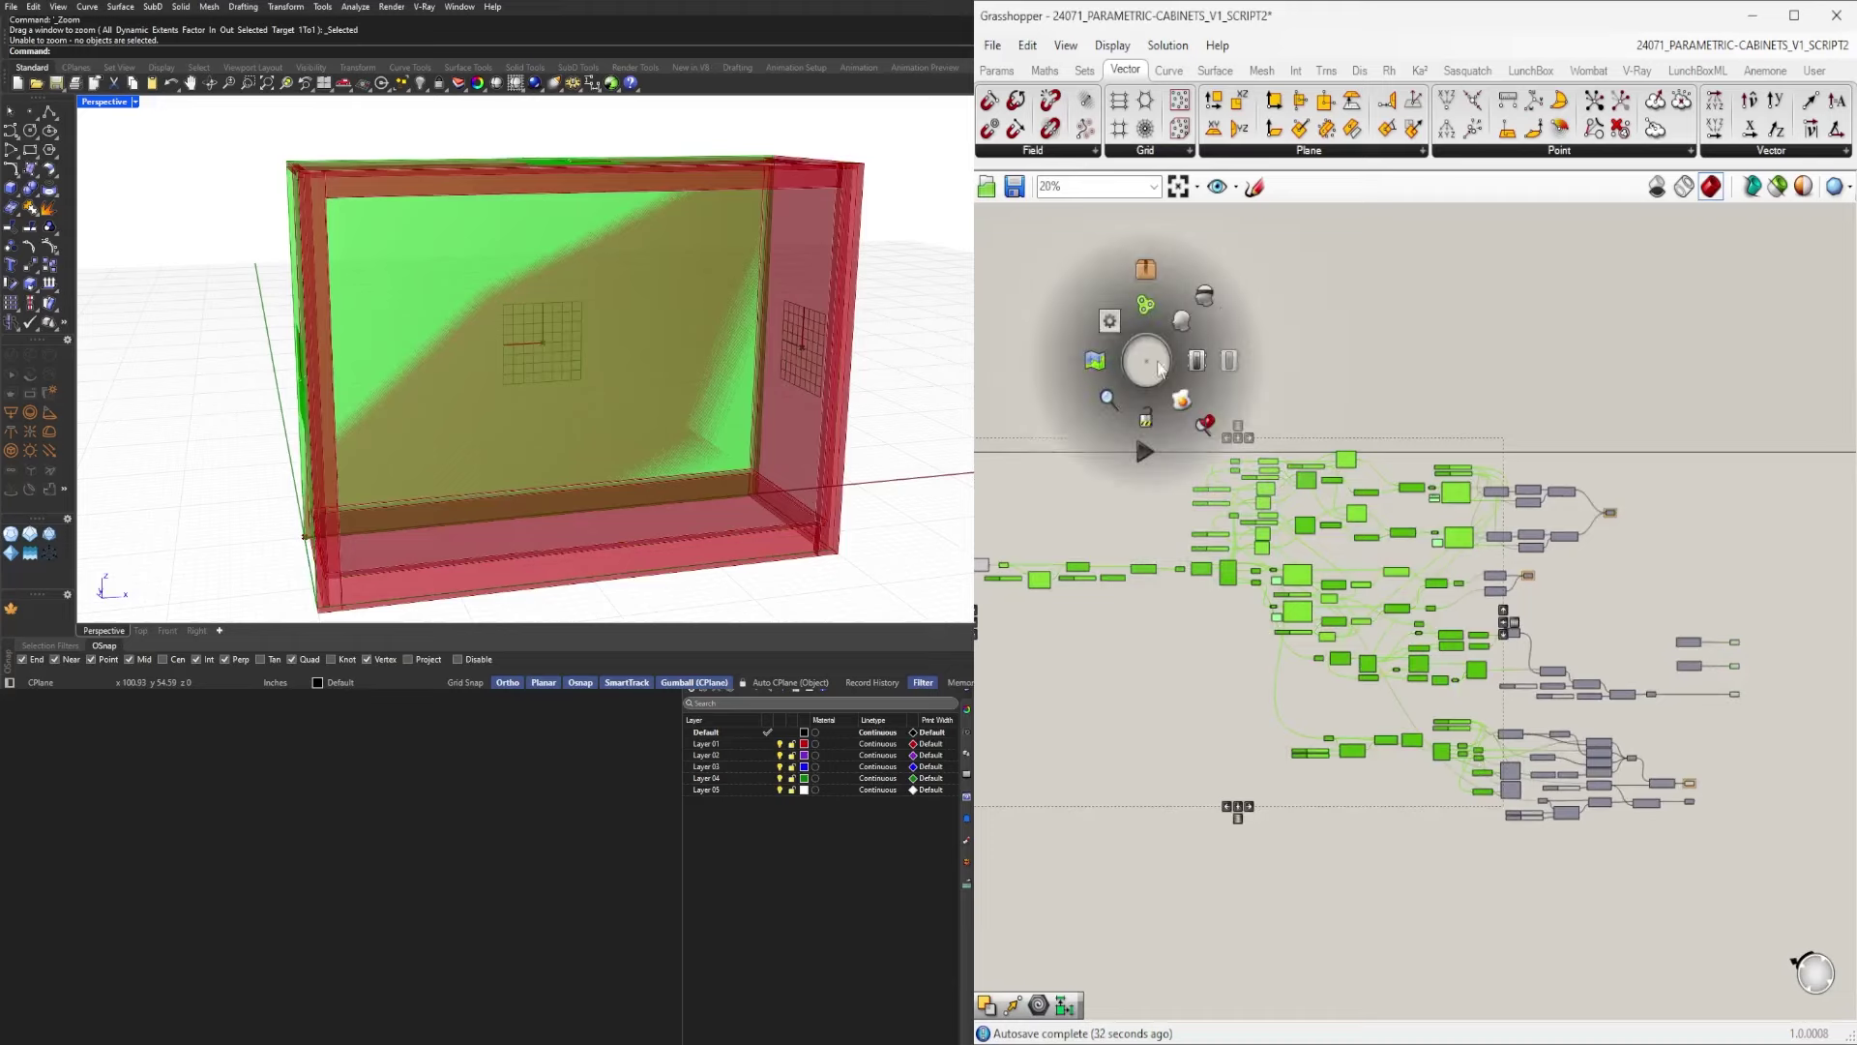
click(1206, 300)
mouse_move(613, 413)
right_down()
mouse_move(873, 380)
mouse_move(619, 418)
right_up()
right_drag(1814, 737, 1570, 729)
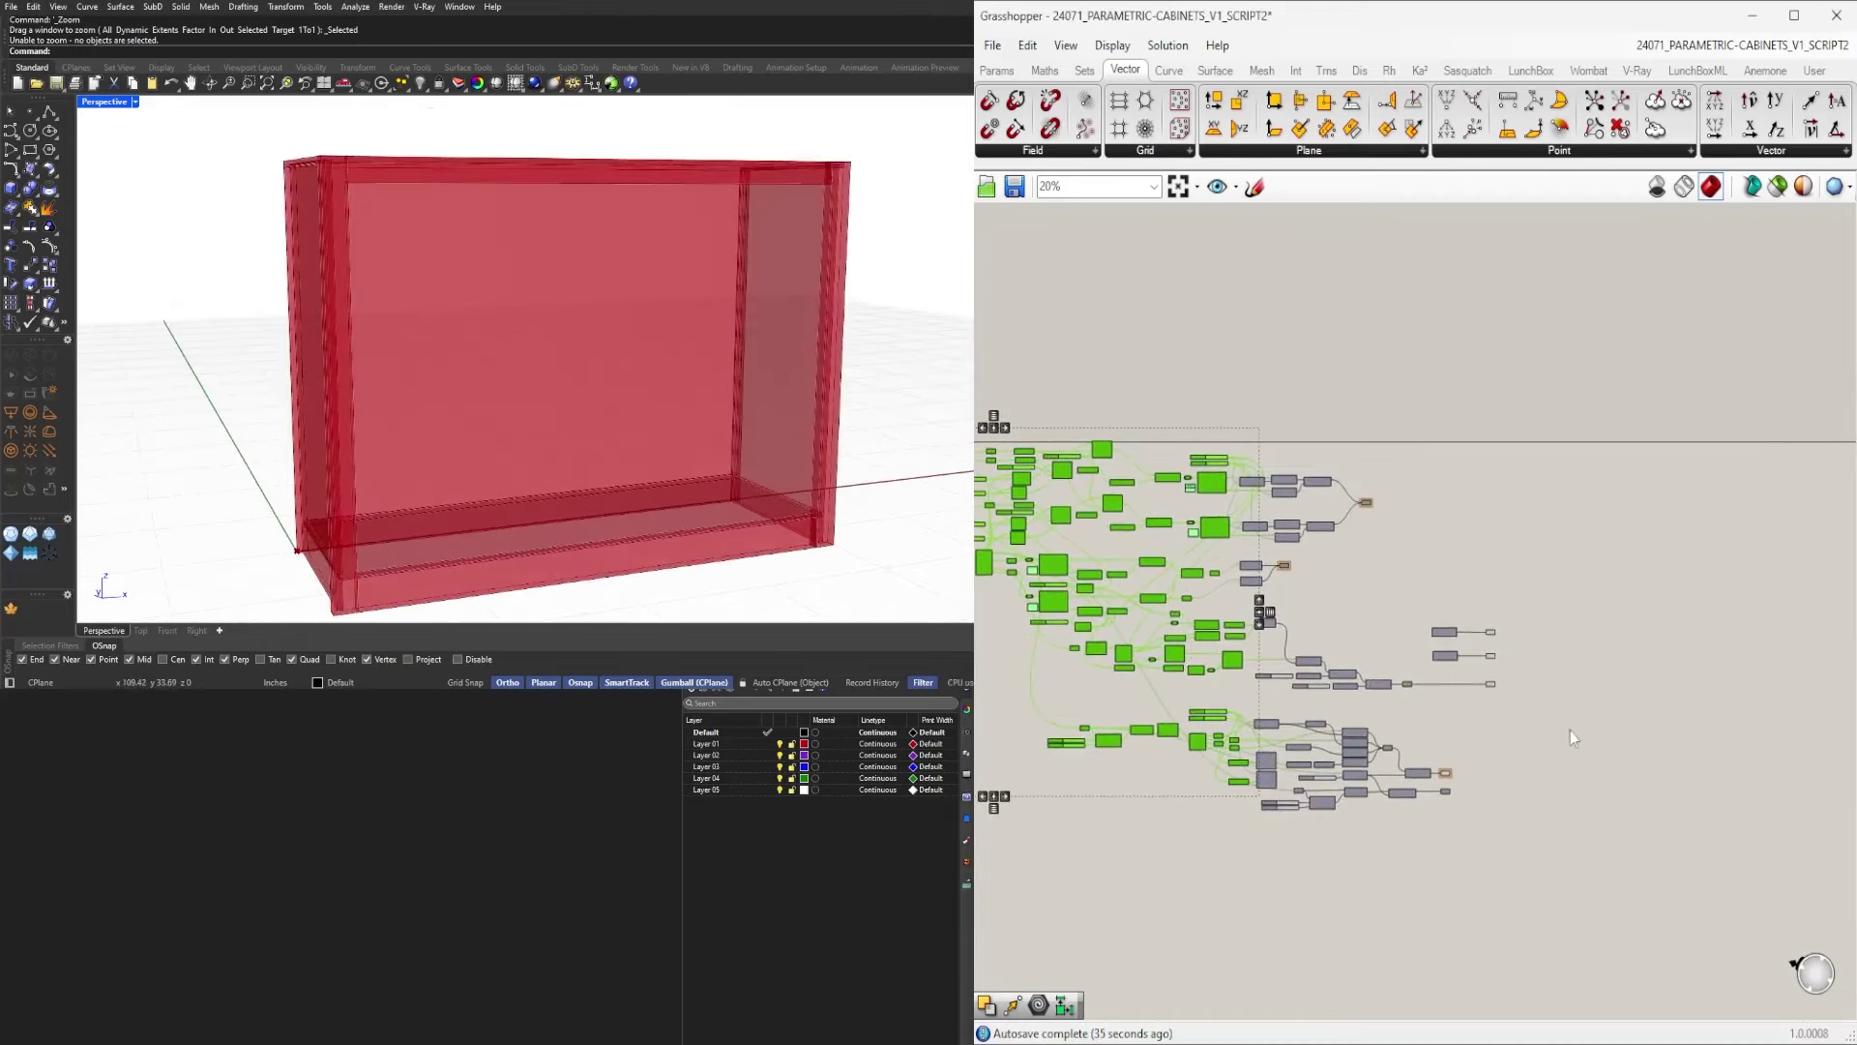
click(1557, 737)
Move the Geometry parameter of the lowest Extrude branch into the same column as the three panel output parameters.
scroll(1510, 770, up, 6)
drag(1552, 762, 1448, 513)
right_drag(1466, 828, 1466, 741)
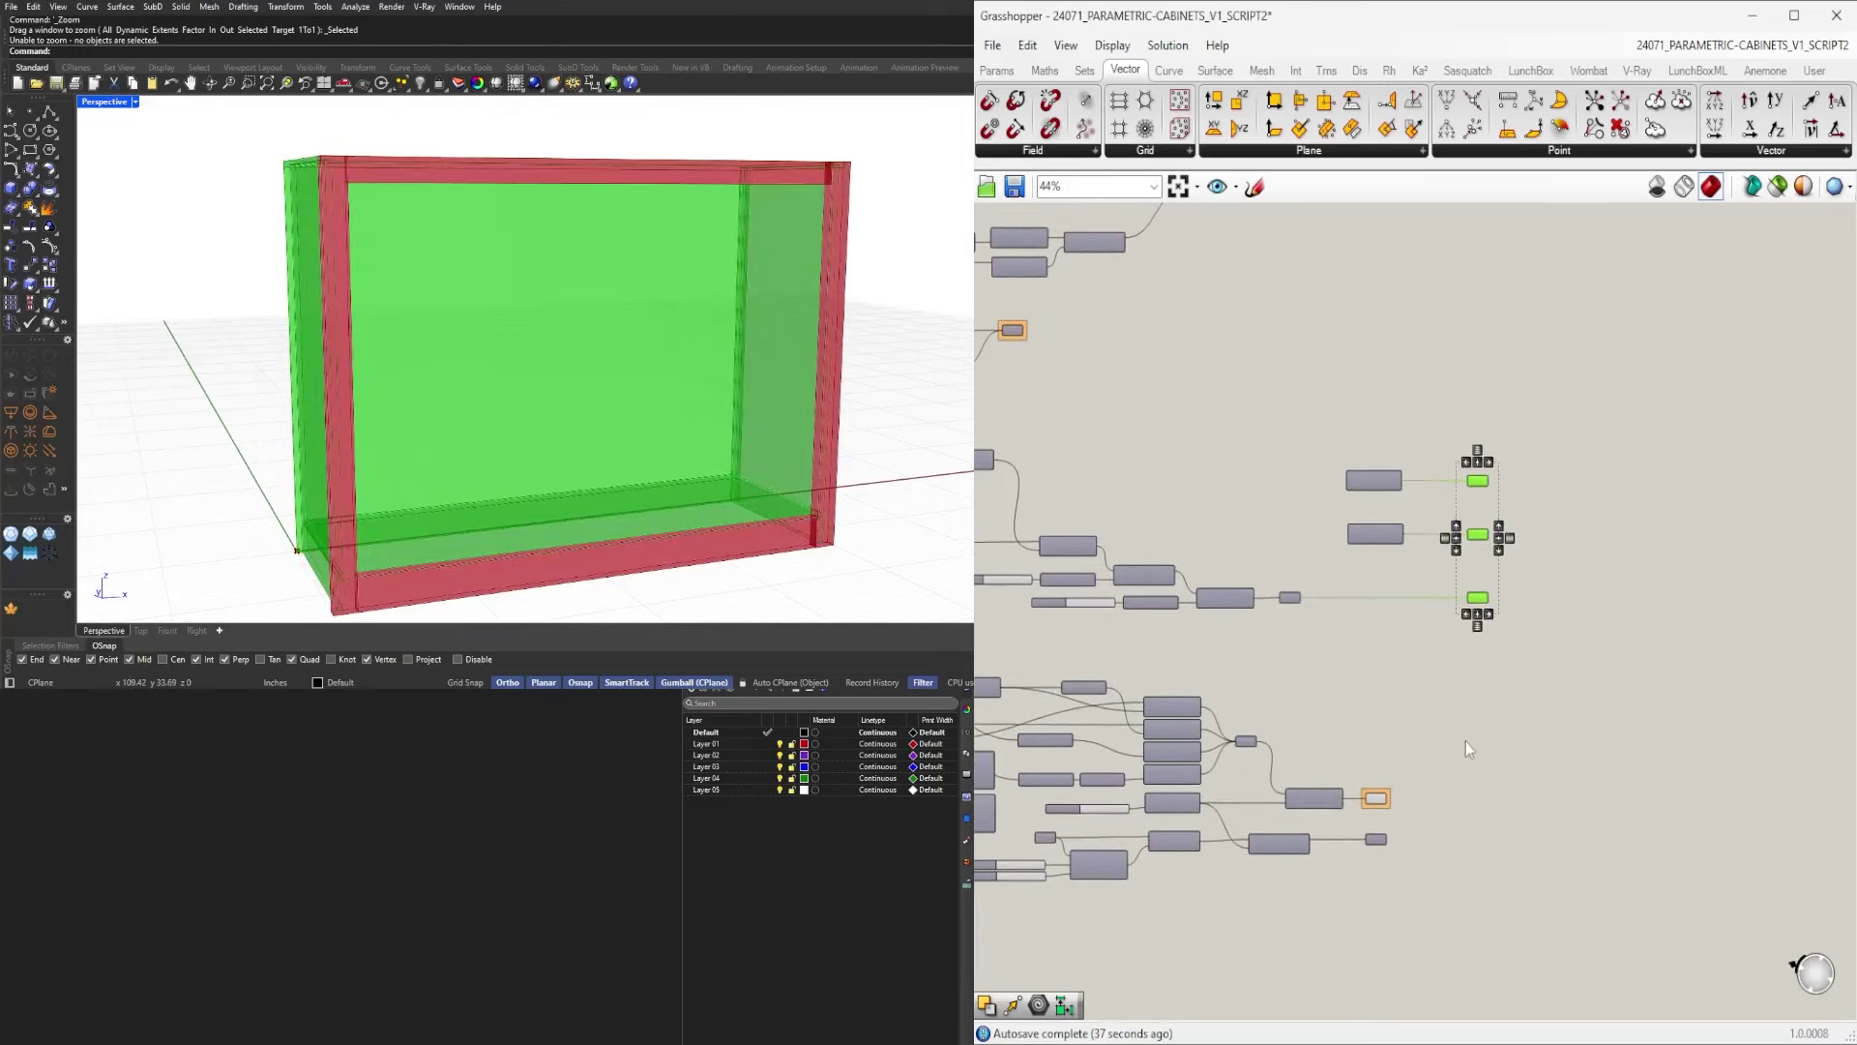
click(1419, 817)
drag(1378, 803, 1459, 432)
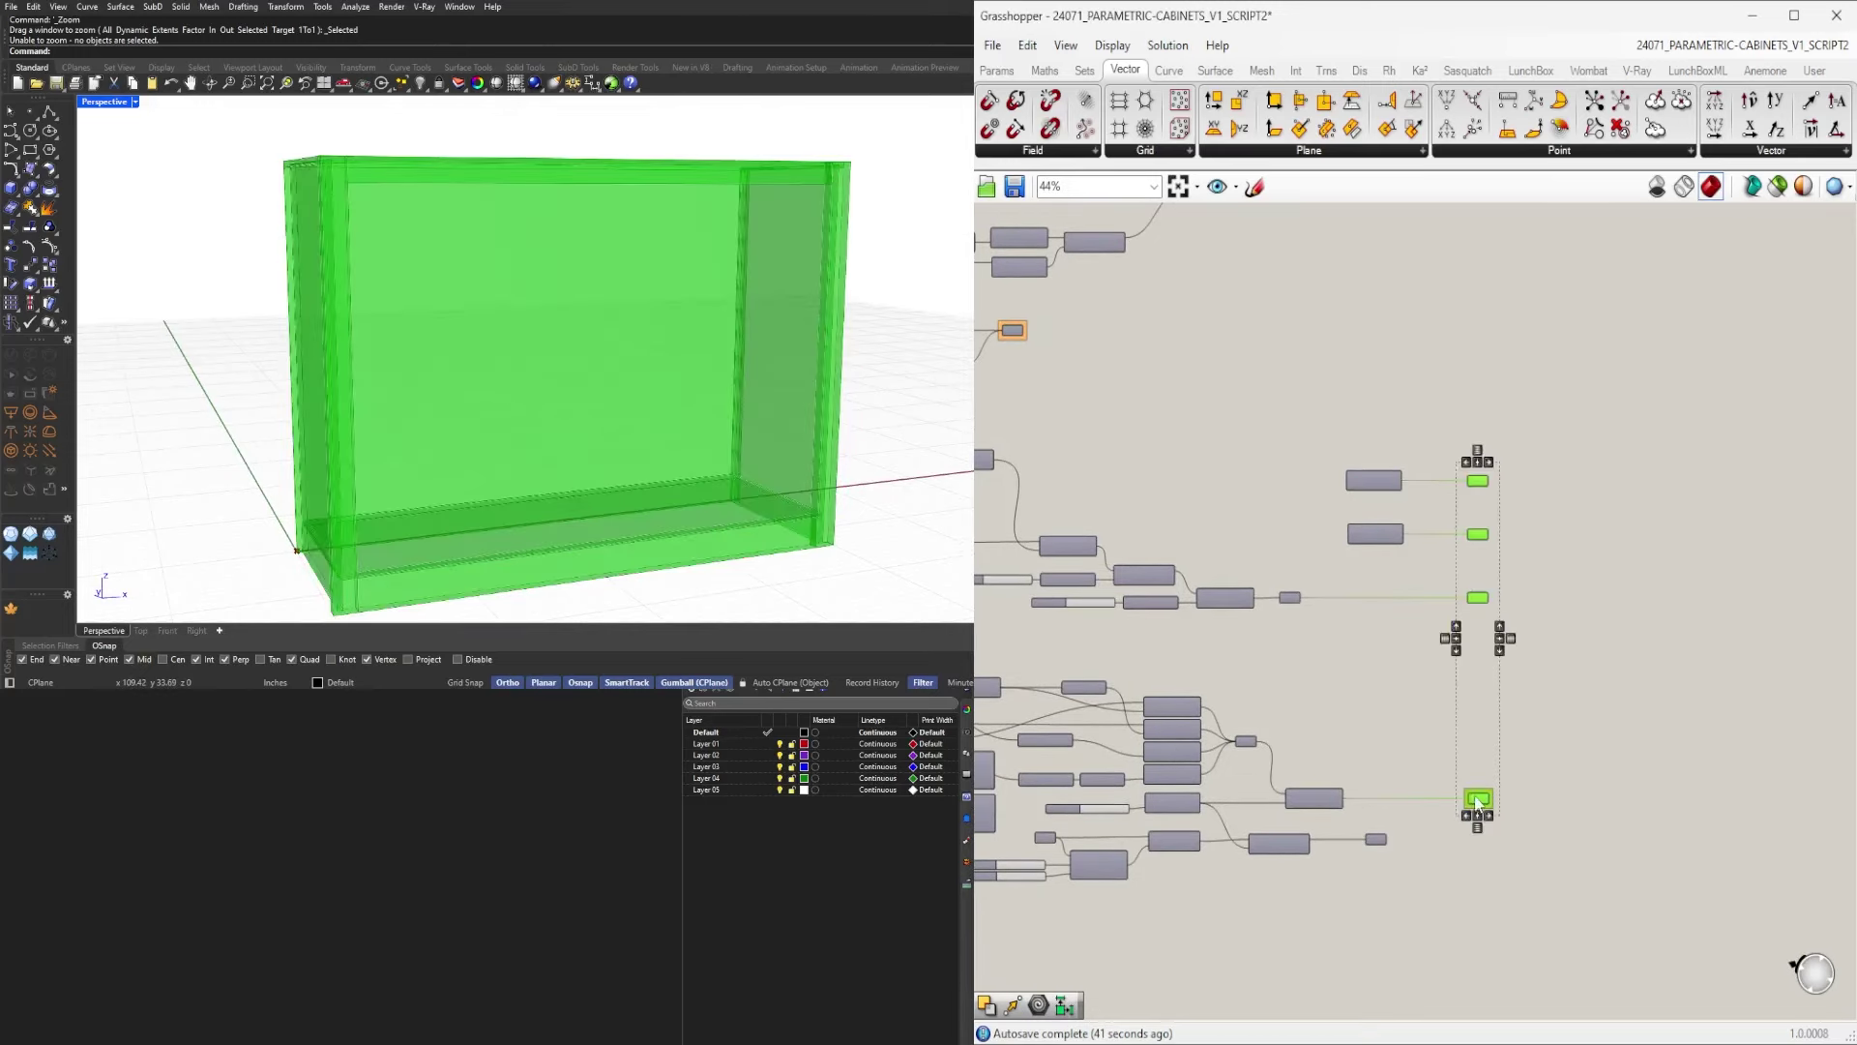
click(1520, 743)
Examine which components the side panels' upstream Geometry parameter feeds, including the upper Solid Difference.
scroll(1546, 648, down, 1)
right_drag(1371, 371, 1372, 486)
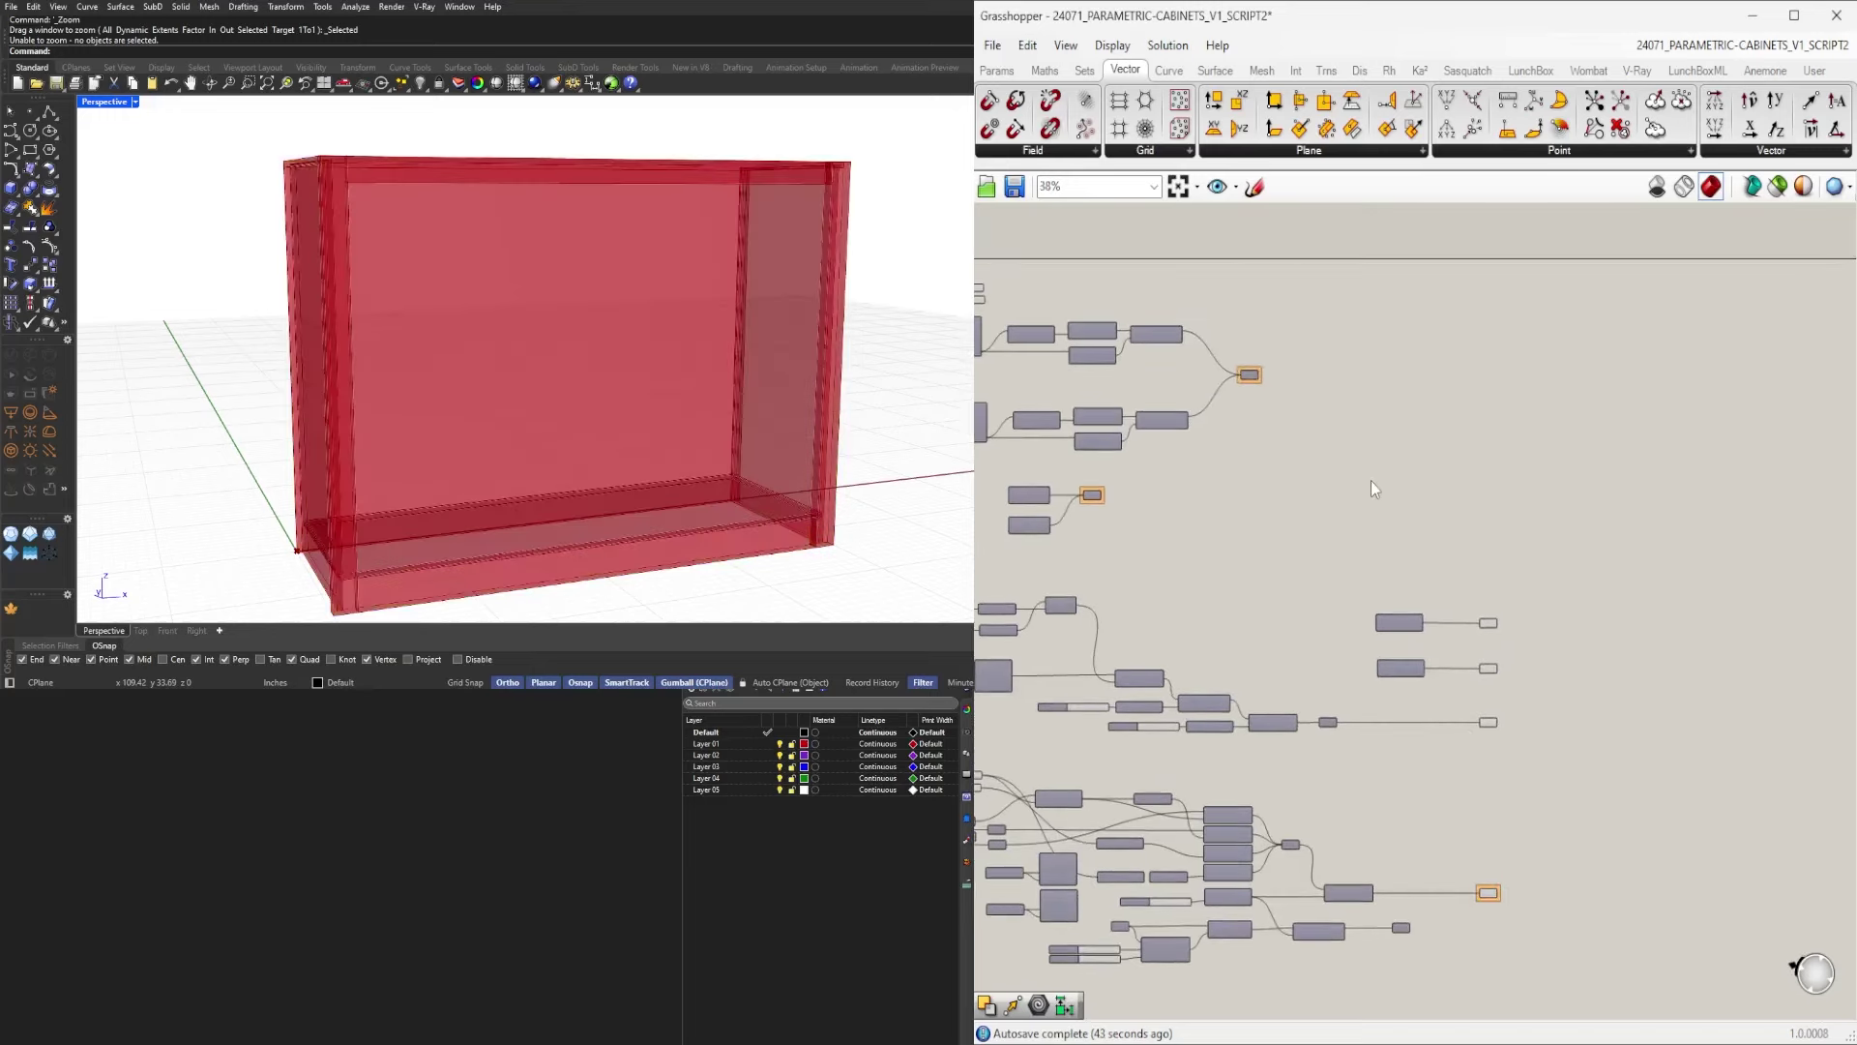
scroll(1451, 627, up, 3)
drag(1552, 731, 1467, 562)
right_drag(1286, 387, 1349, 556)
drag(1338, 499, 1255, 374)
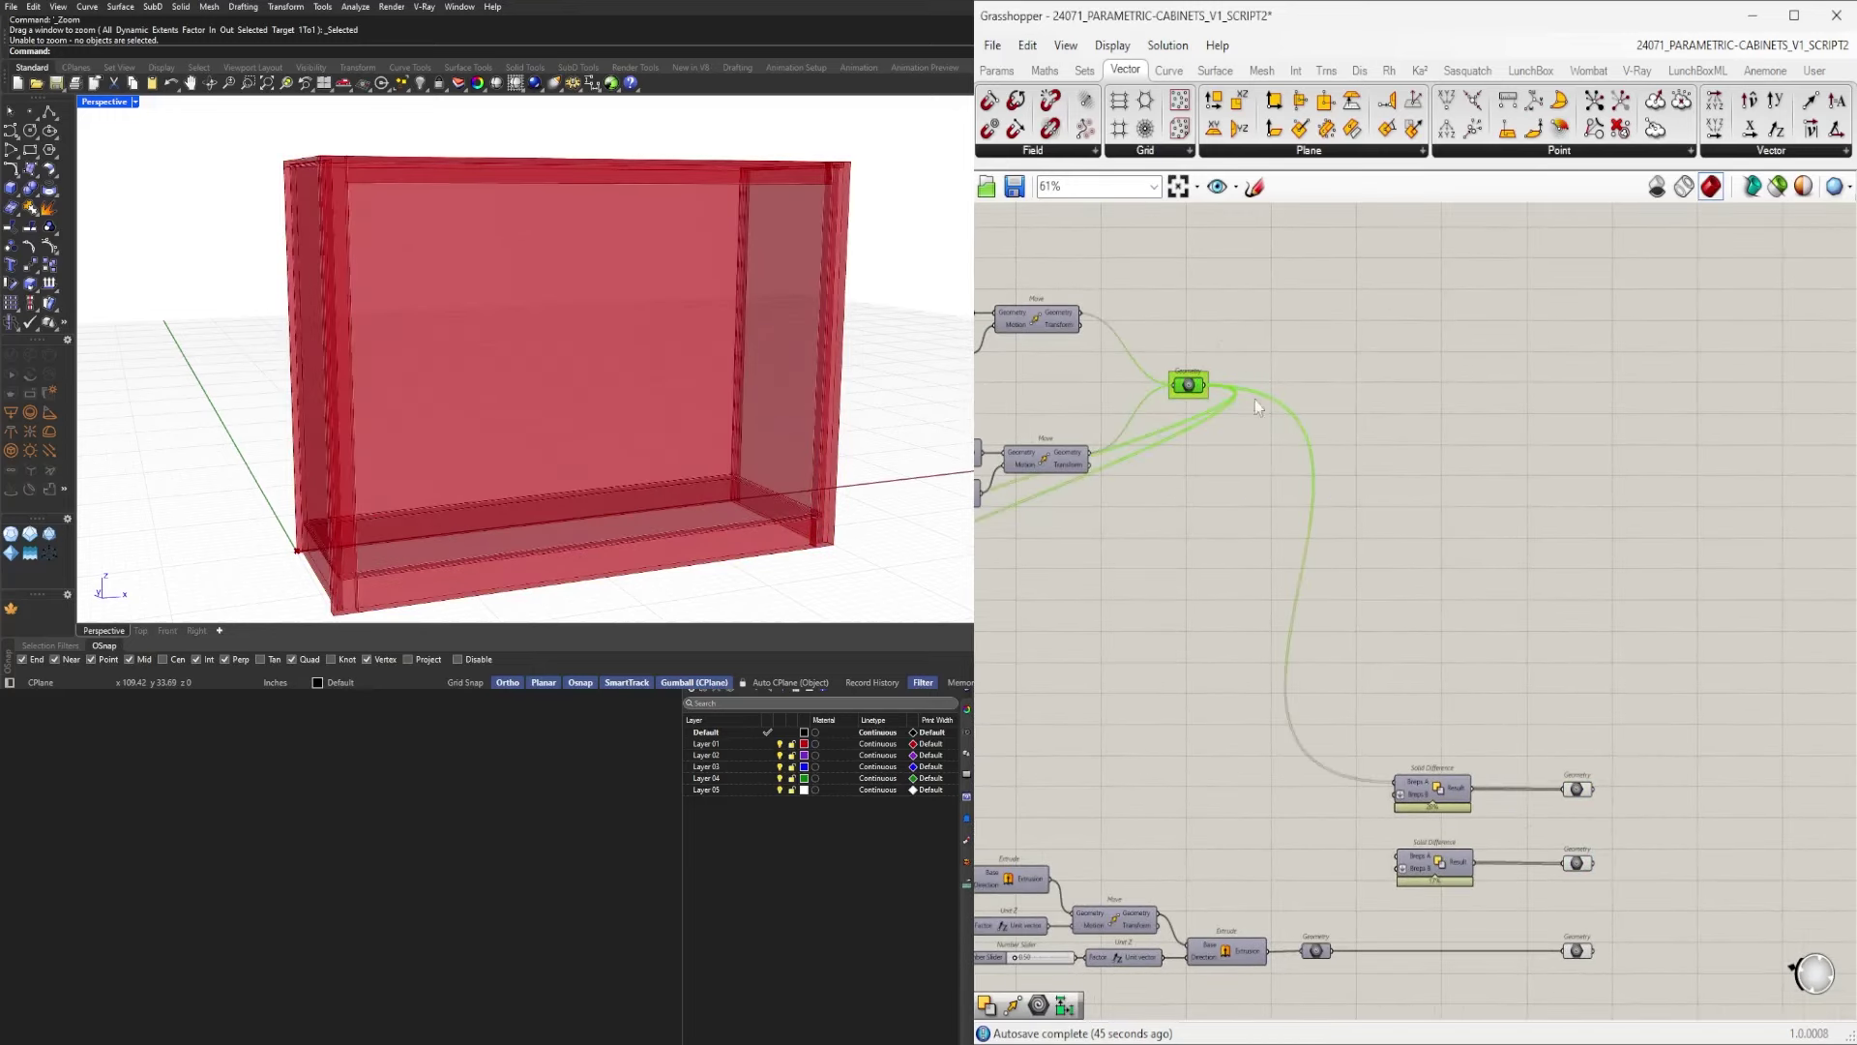
scroll(1292, 495, down, 3)
click(1507, 578)
mouse_move(1523, 724)
right_down()
mouse_move(1552, 591)
mouse_move(1709, 634)
right_up()
scroll(1524, 816, up, 3)
scroll(1571, 578, down, 2)
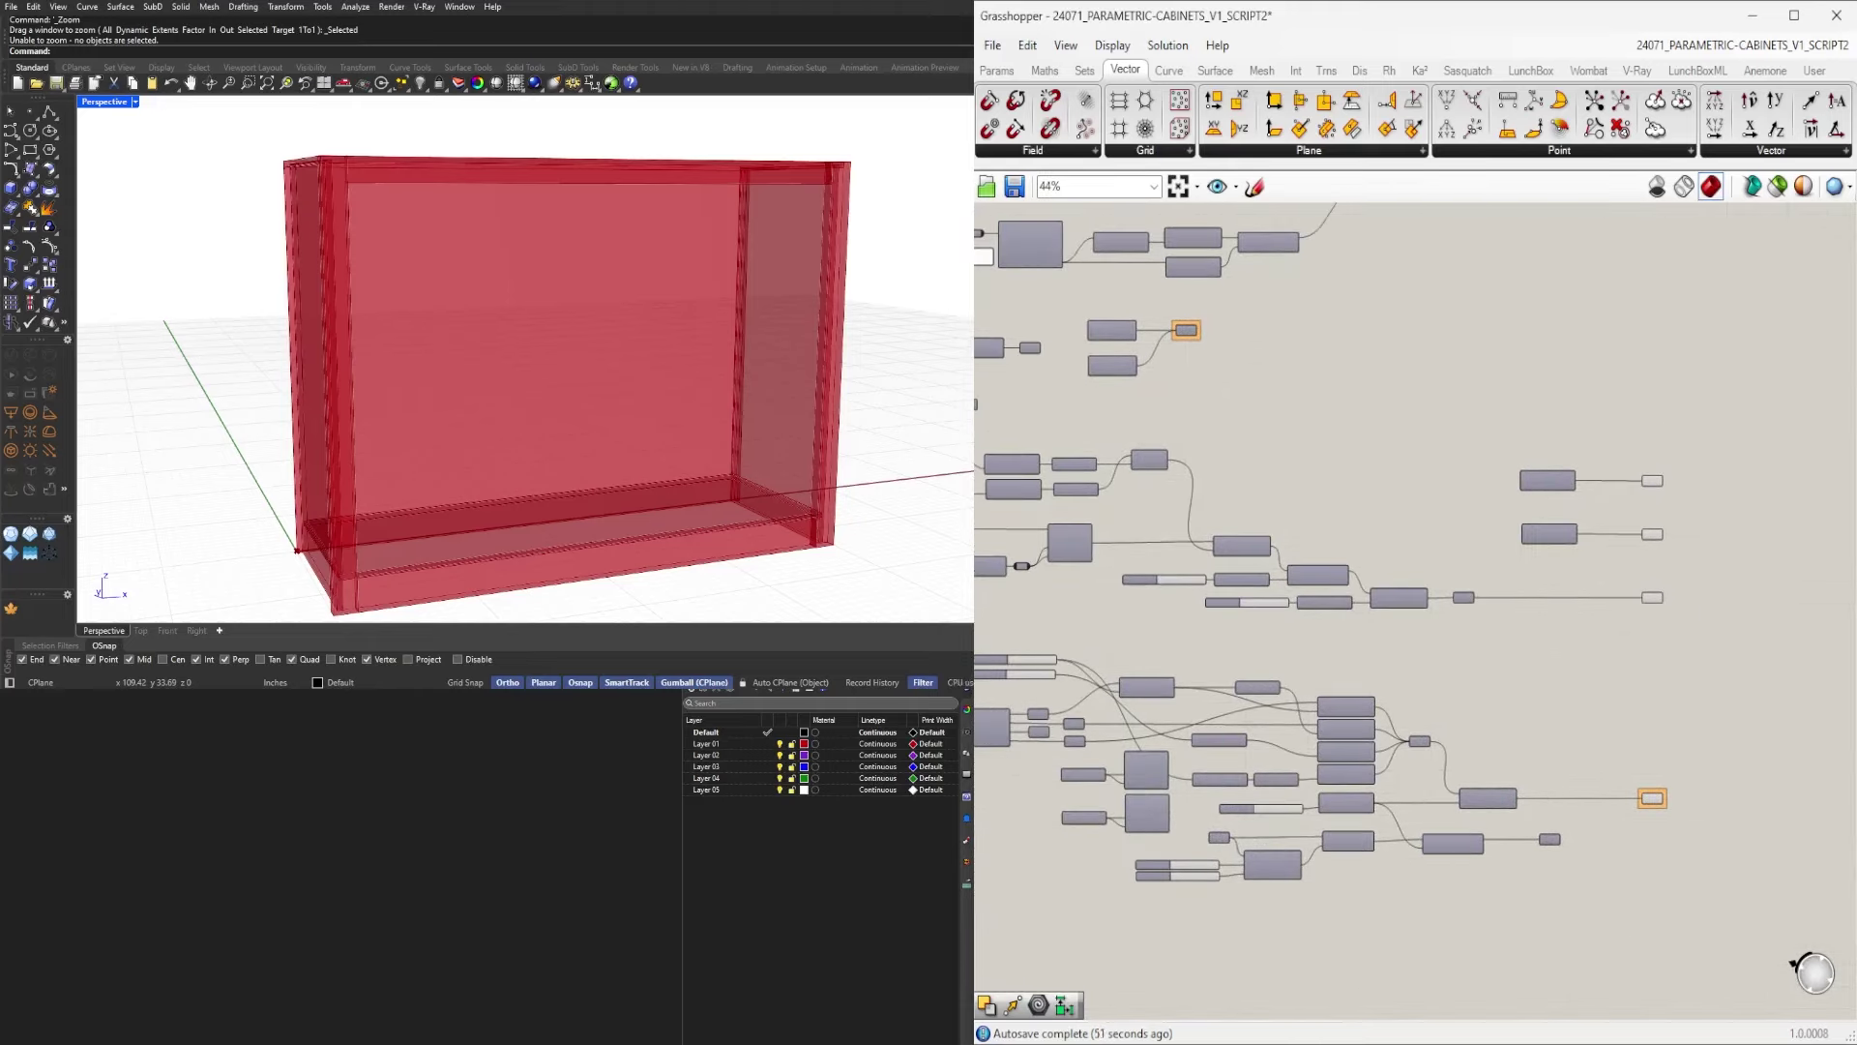
Bake the four output Geometry parameters into the Rhino model.
scroll(1771, 644, down, 2)
drag(1770, 822, 1672, 482)
middle_click(1691, 467)
click(1728, 507)
scroll(582, 346, down, 3)
right_drag(582, 346, 566, 425)
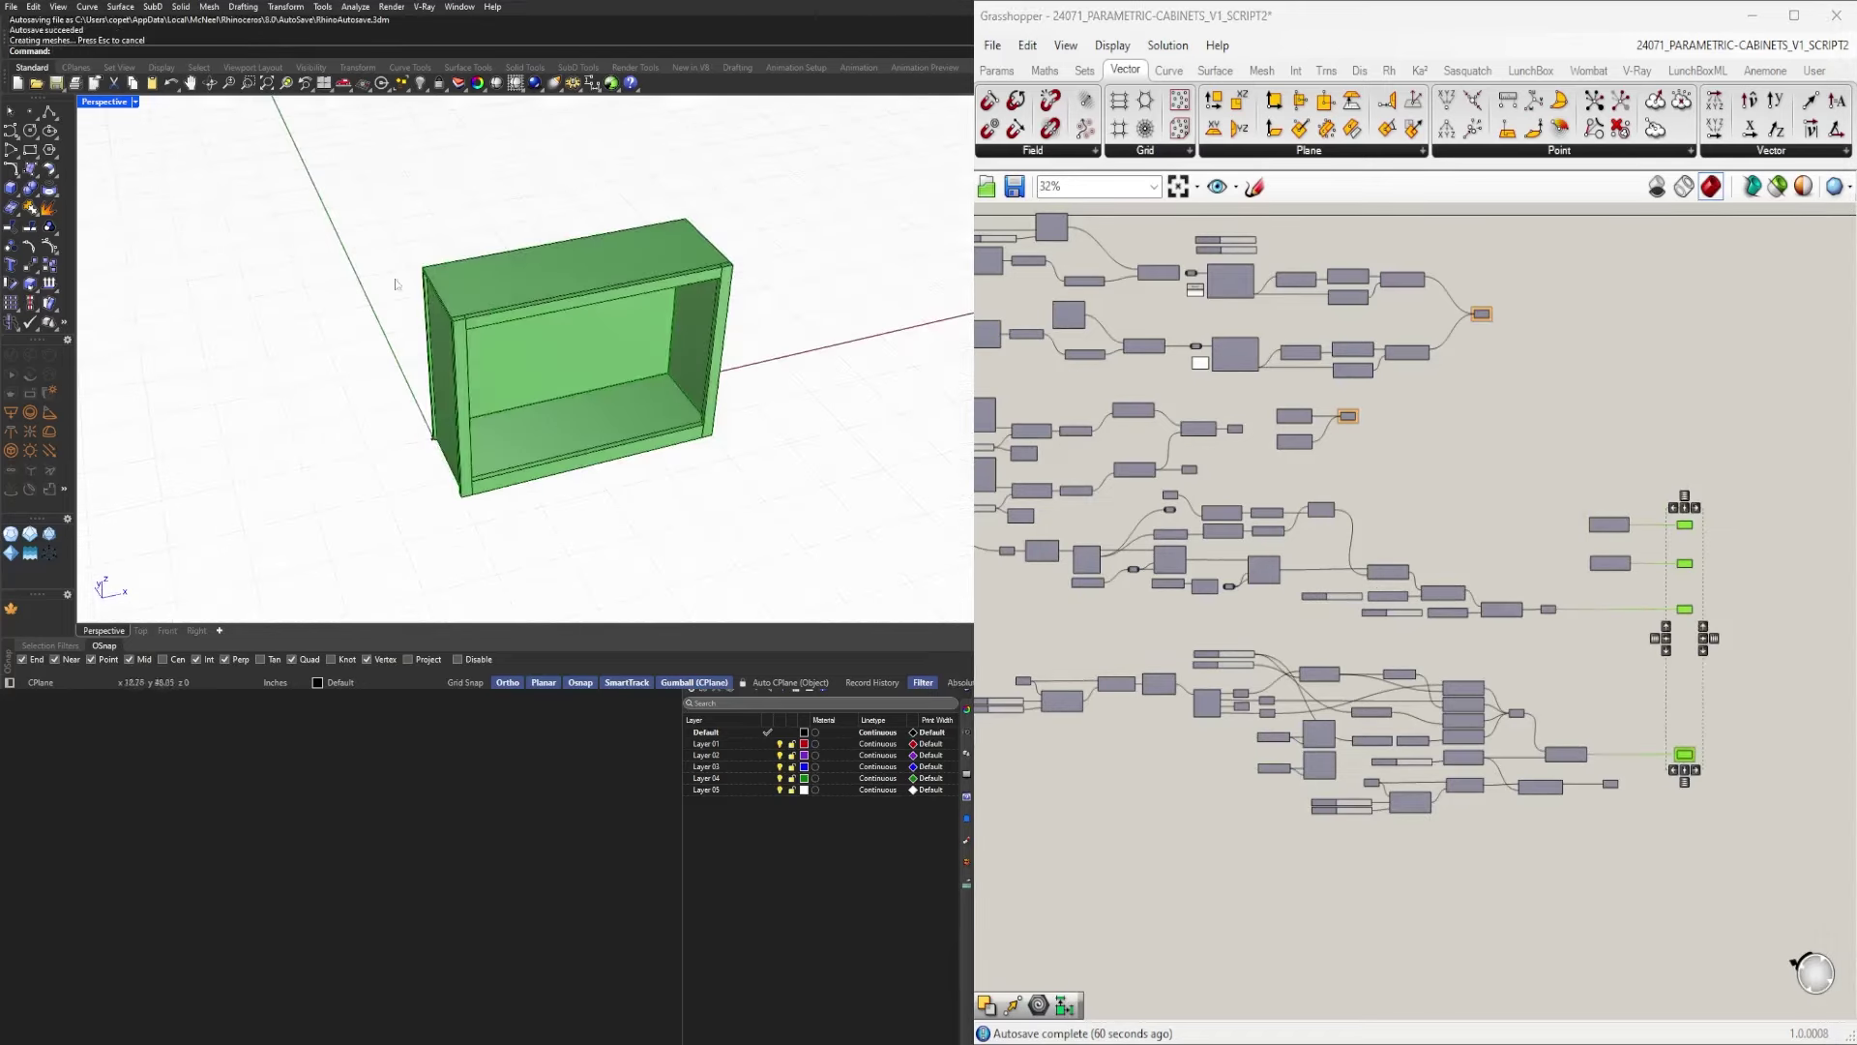
Move the baked cabinet along the X axis, clear of the Grasshopper preview.
drag(303, 195, 946, 593)
scroll(724, 387, down, 5)
shift+right_drag(716, 379, 425, 432)
drag(396, 415, 799, 328)
click(827, 338)
Zoom to the baked cabinet and section it crosswise with a vertical clipping plane.
scroll(822, 336, up, 9)
right_drag(688, 458, 751, 365)
scroll(750, 365, down, 2)
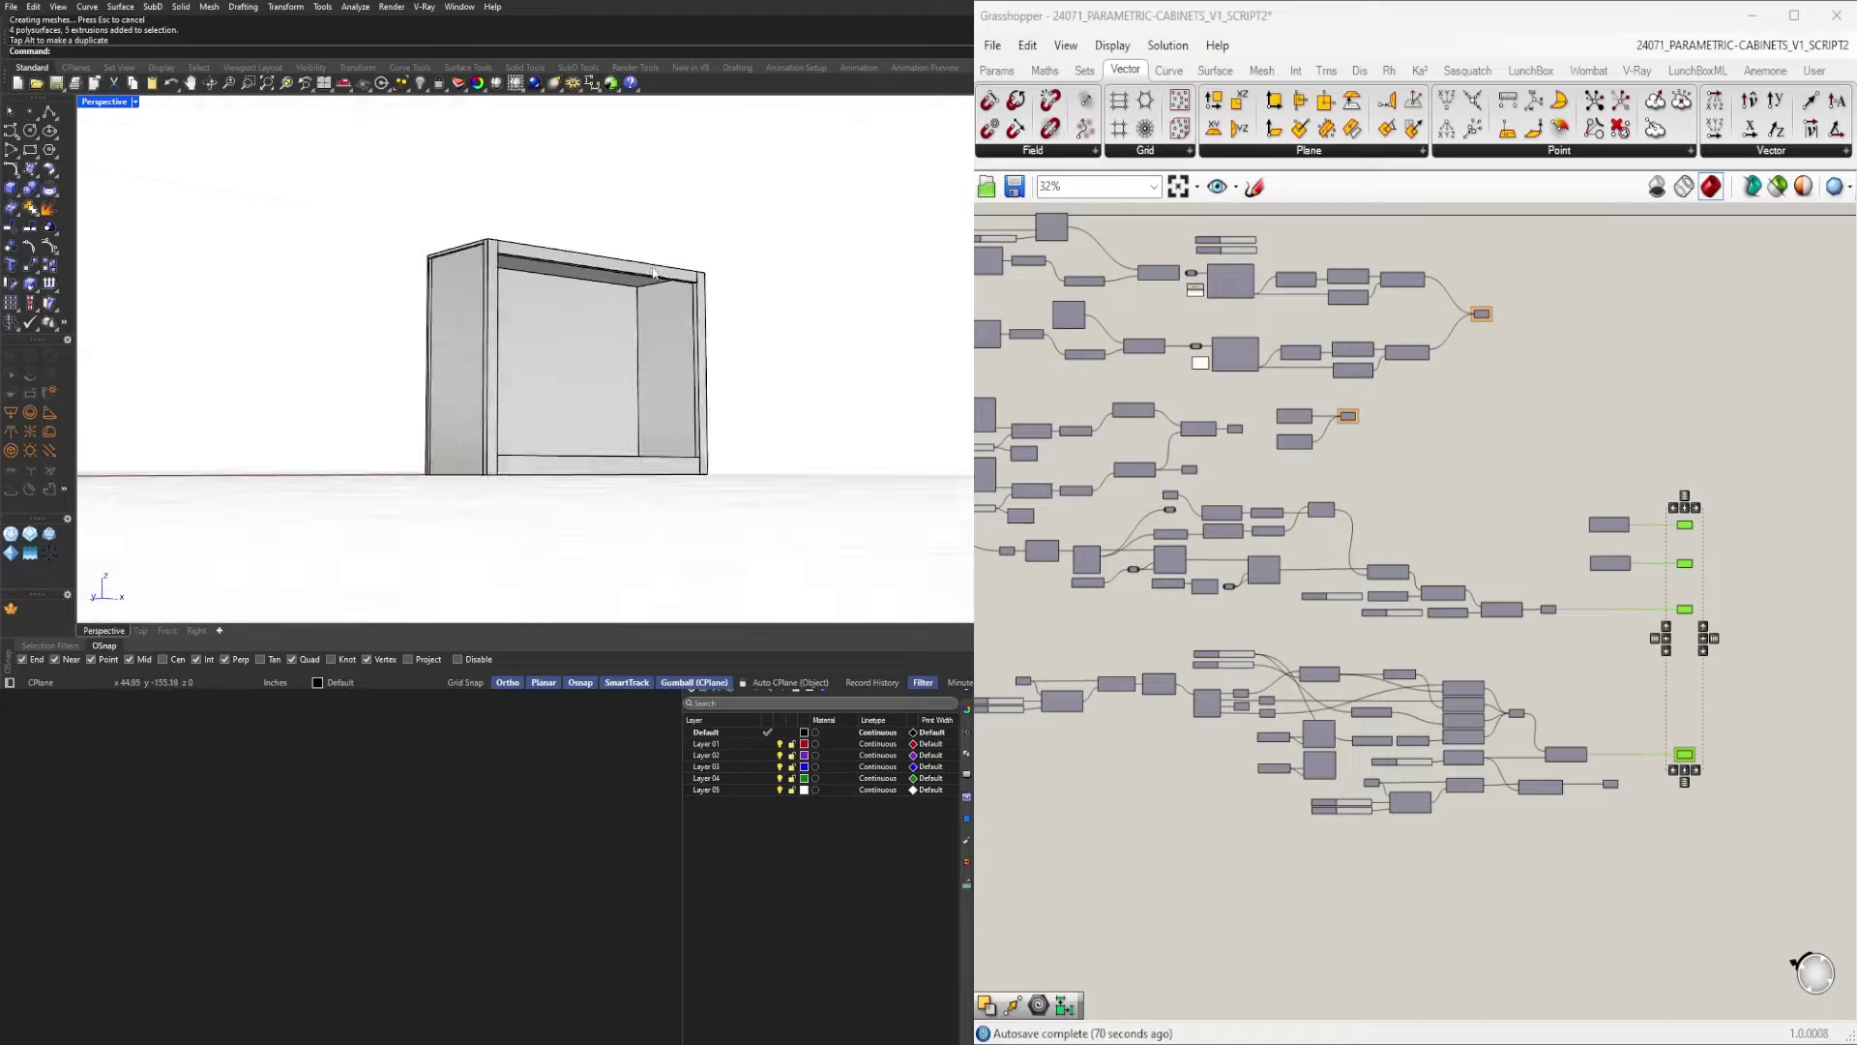
drag(352, 175, 750, 496)
text(zs)
key(Return)
key(Escape)
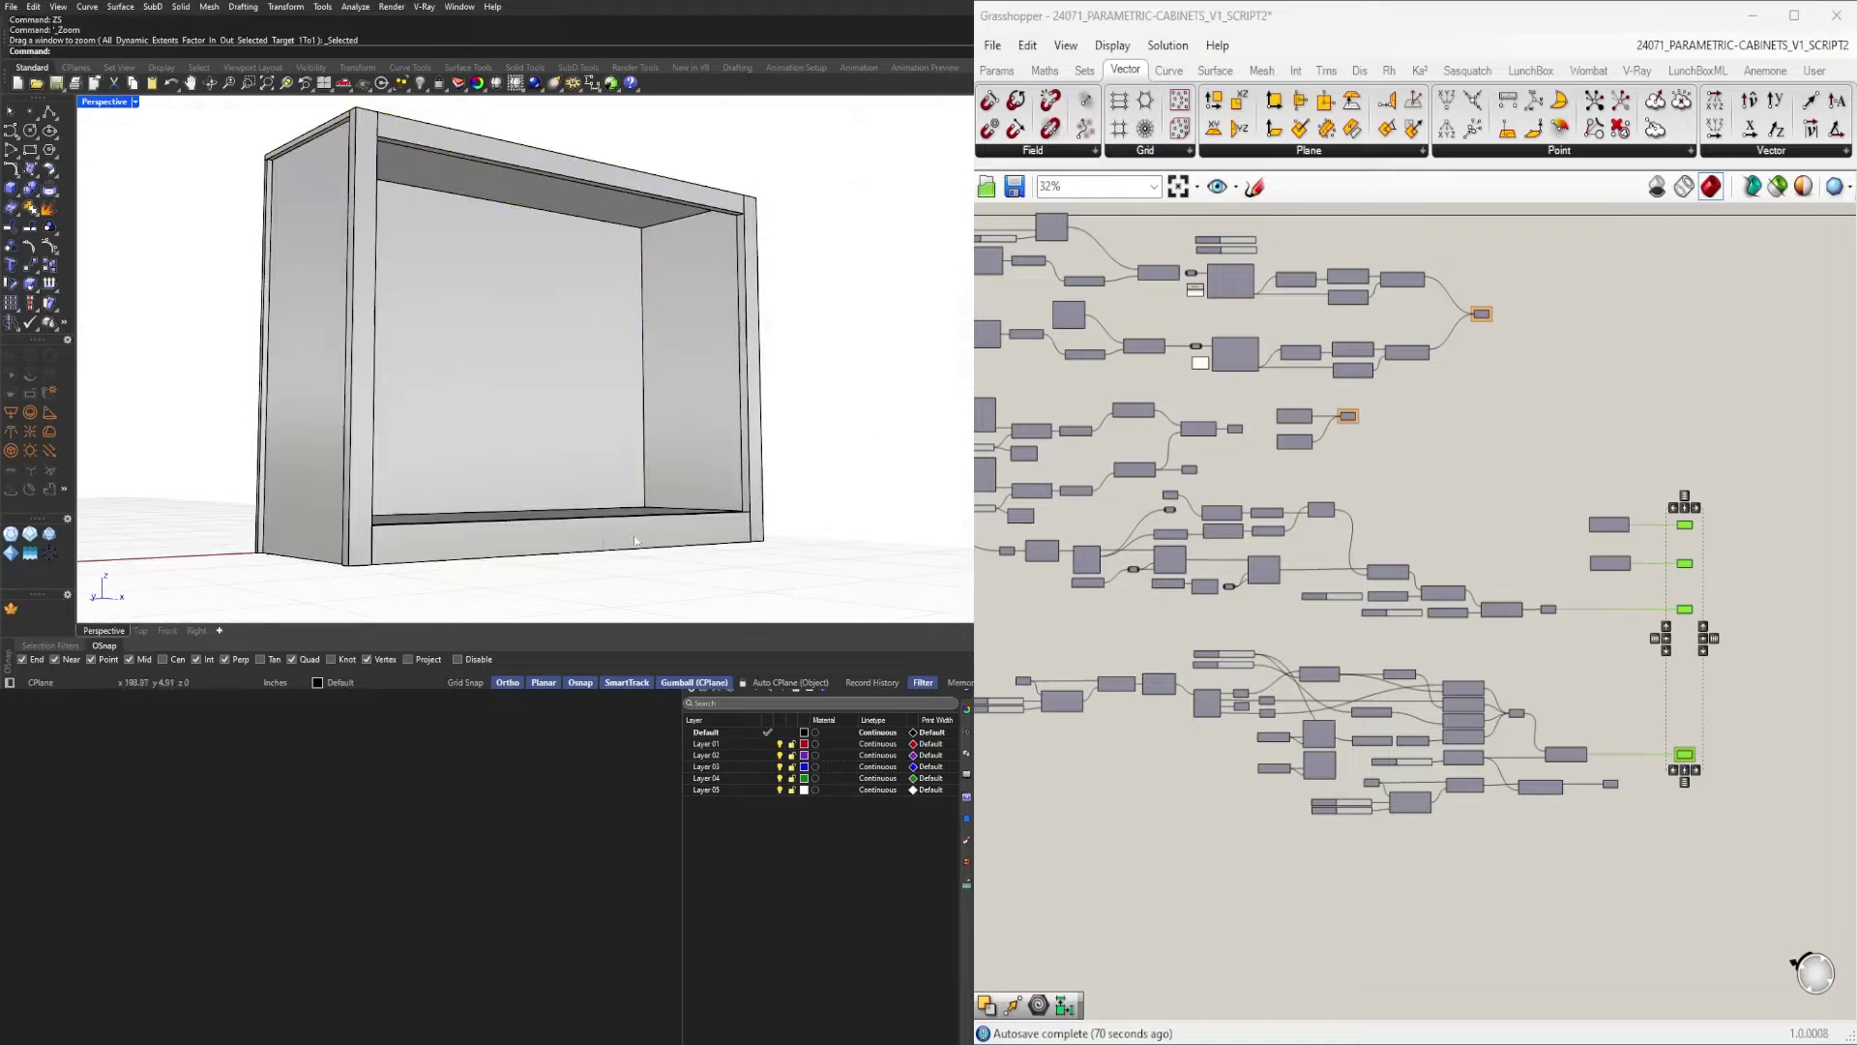
right_drag(729, 497, 670, 527)
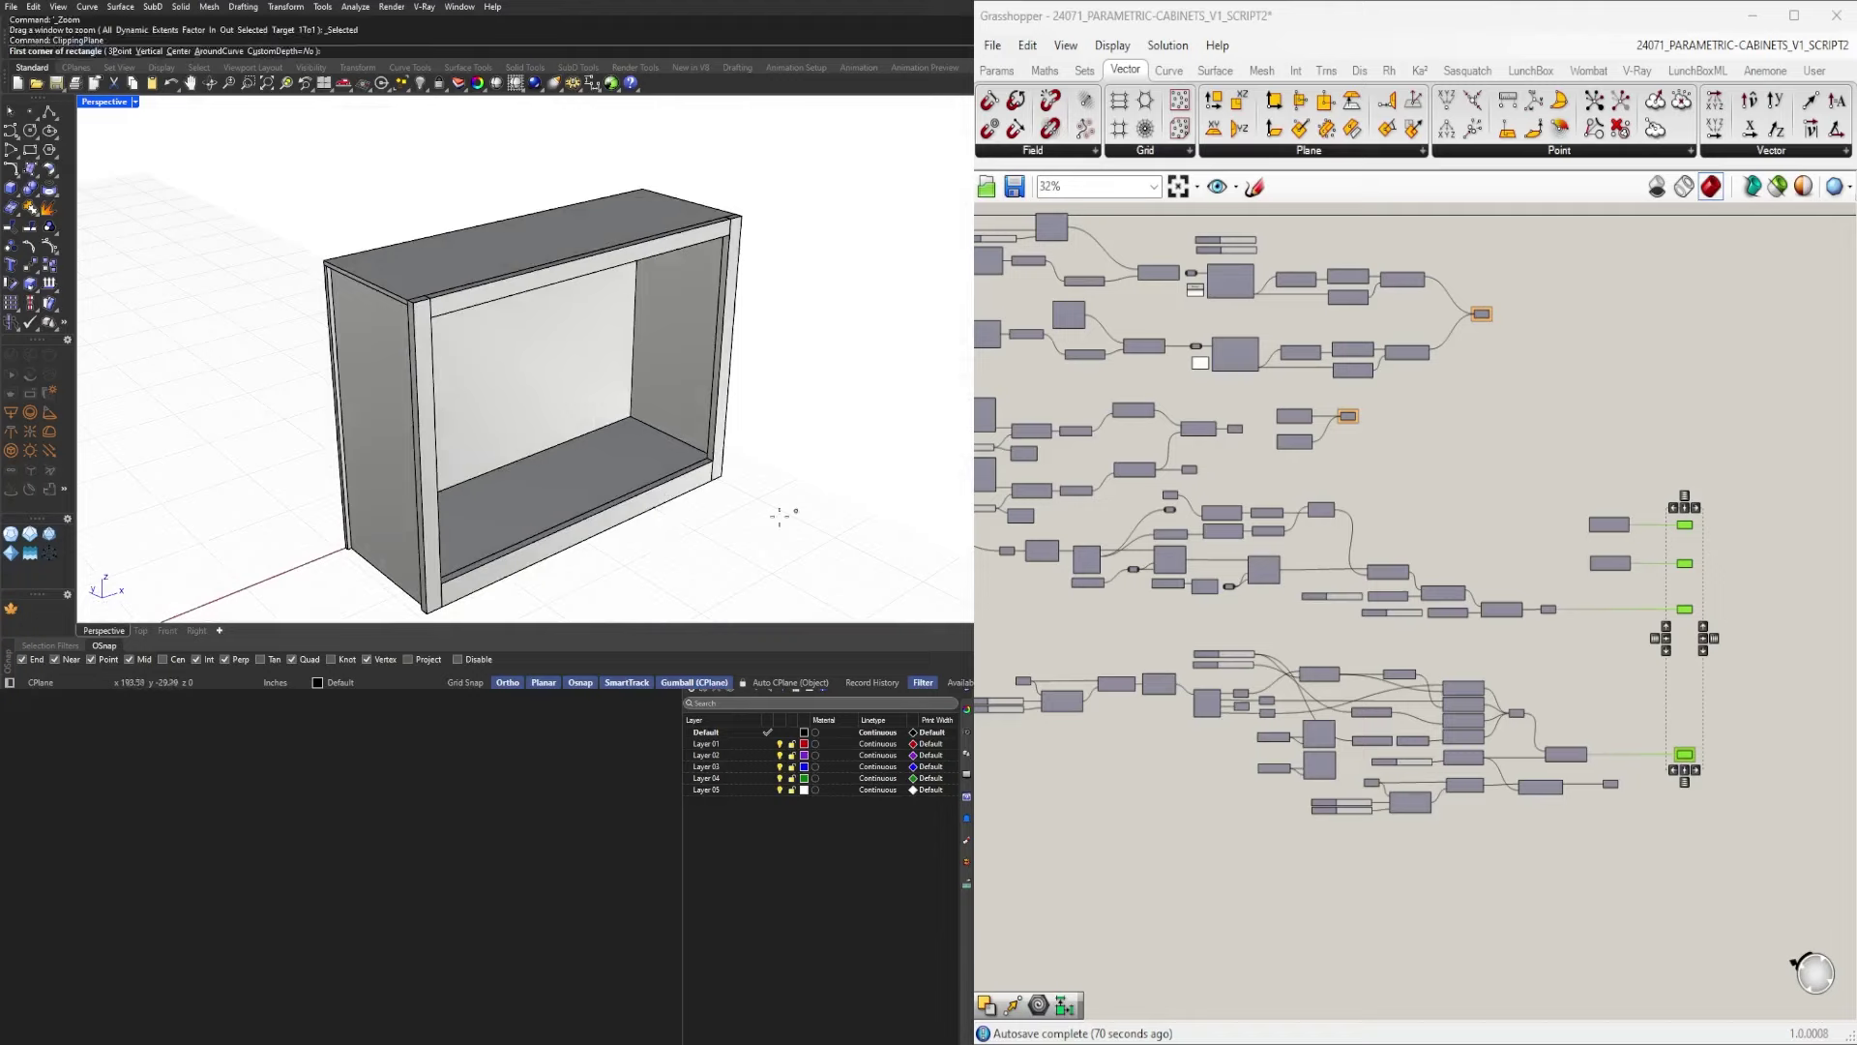
click(685, 530)
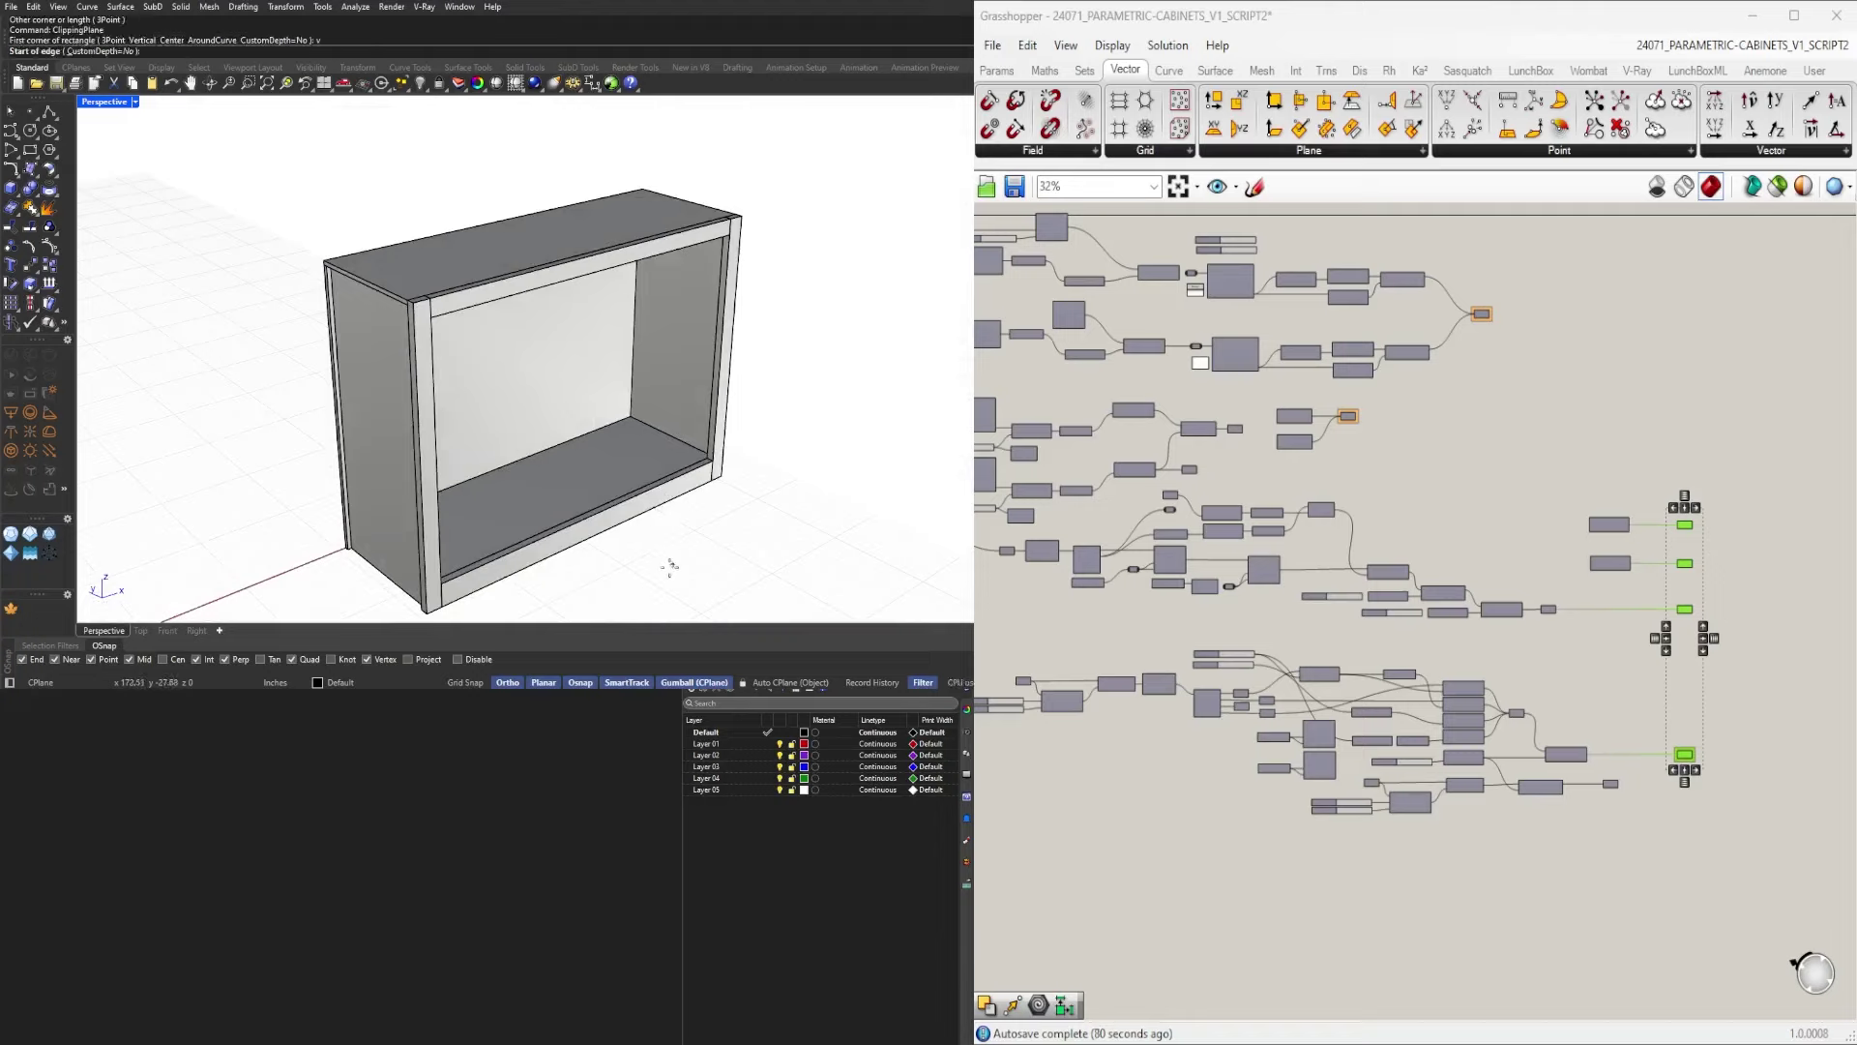
click(518, 329)
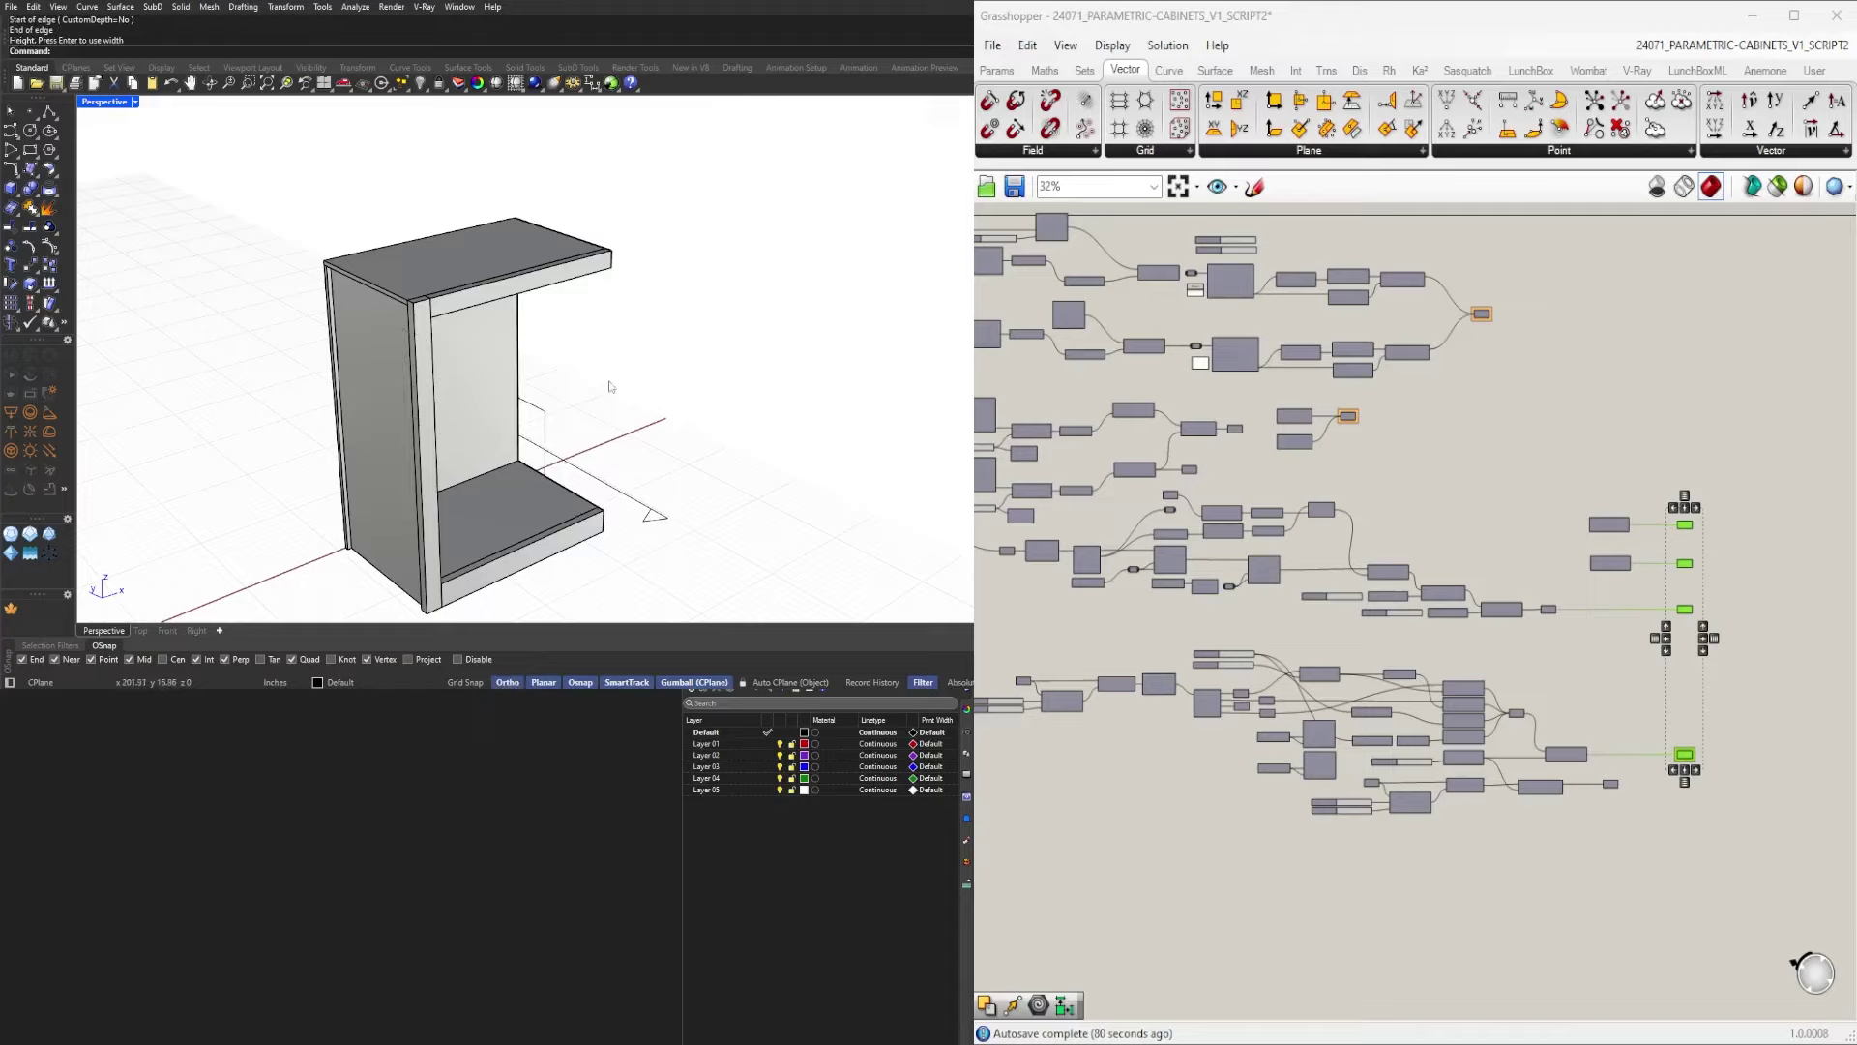
Examine in the section how the bottom panel joins the cabinet's back and side panels.
right_drag(668, 464, 493, 387)
scroll(567, 554, up, 4)
right_drag(567, 557, 651, 492)
scroll(464, 494, up, 5)
scroll(853, 492, up, 4)
right_drag(853, 492, 919, 483)
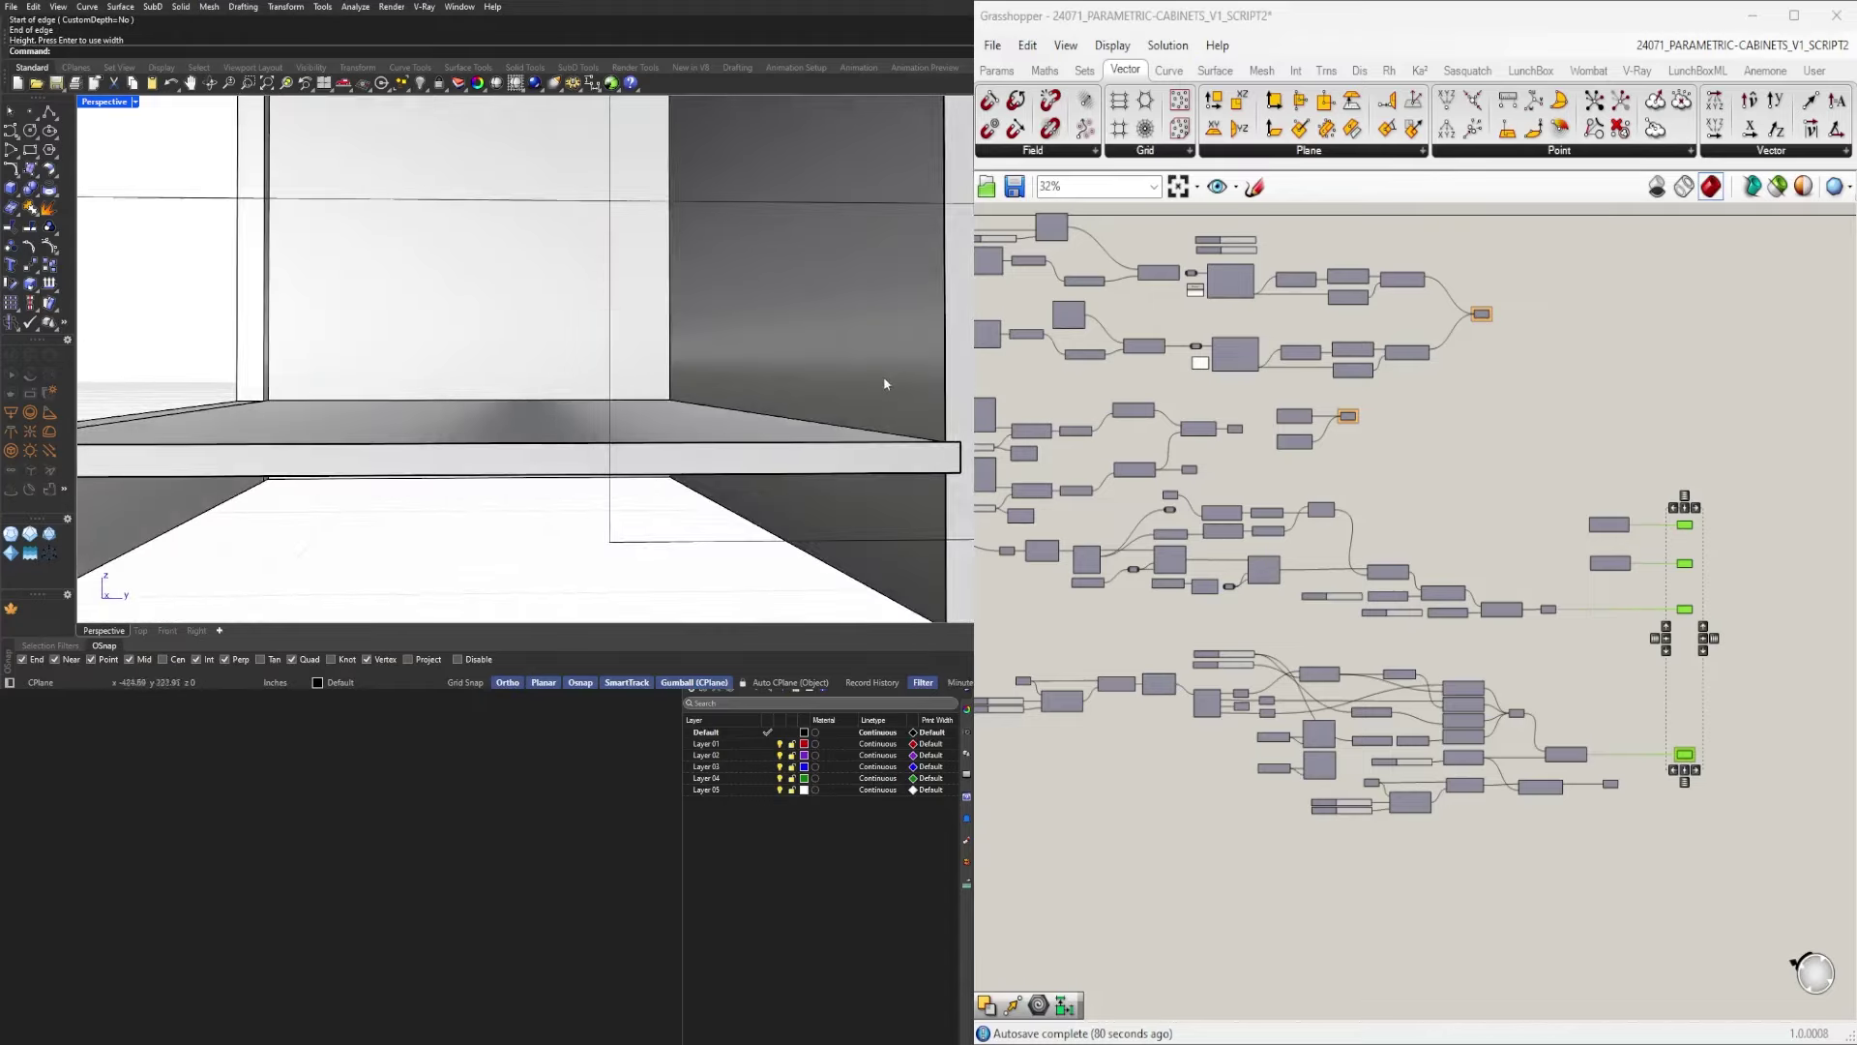
click(884, 385)
shift+click(601, 286)
scroll(597, 286, down, 4)
shift+right_drag(619, 339, 621, 465)
Rotate the clipping plane parallel to the cabinet's back panel and shift it through the cabinet's depth.
click(859, 539)
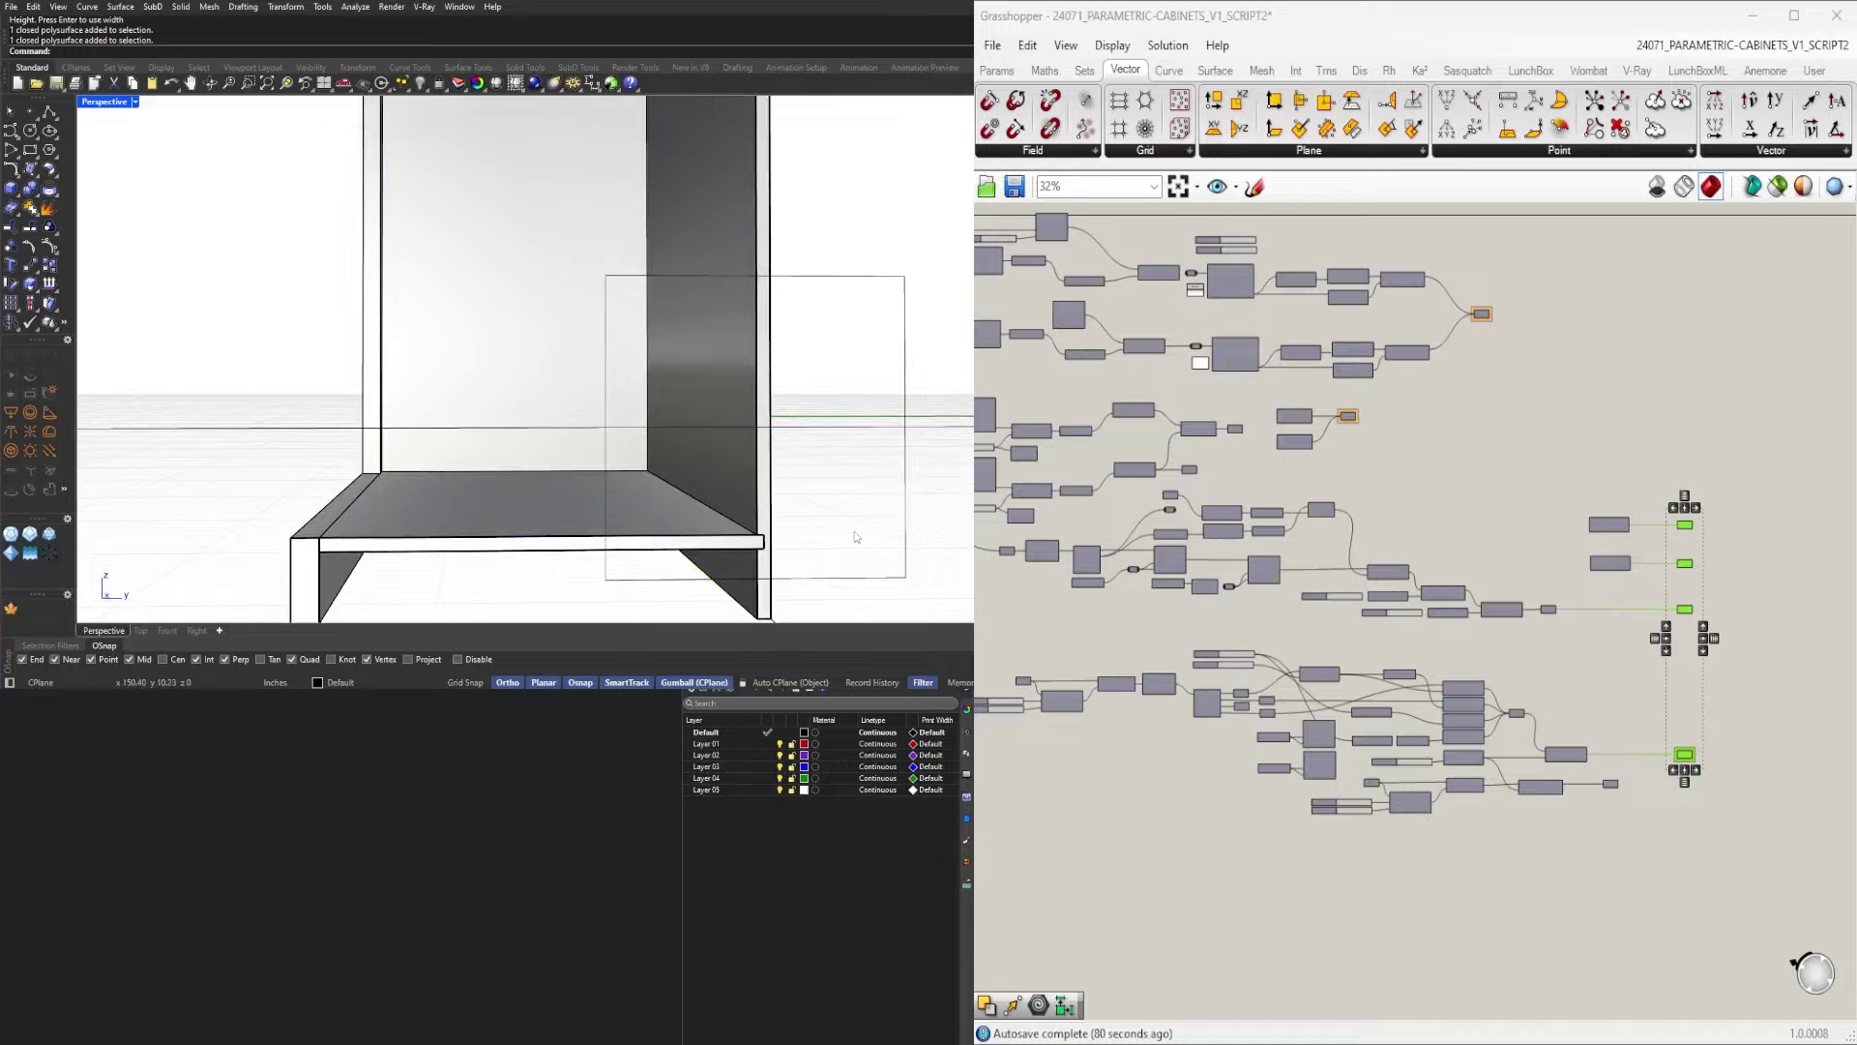
scroll(793, 513, down, 5)
right_drag(759, 484, 738, 419)
scroll(754, 329, up, 6)
right_drag(763, 336, 929, 396)
right_drag(448, 427, 717, 445)
scroll(670, 368, down, 3)
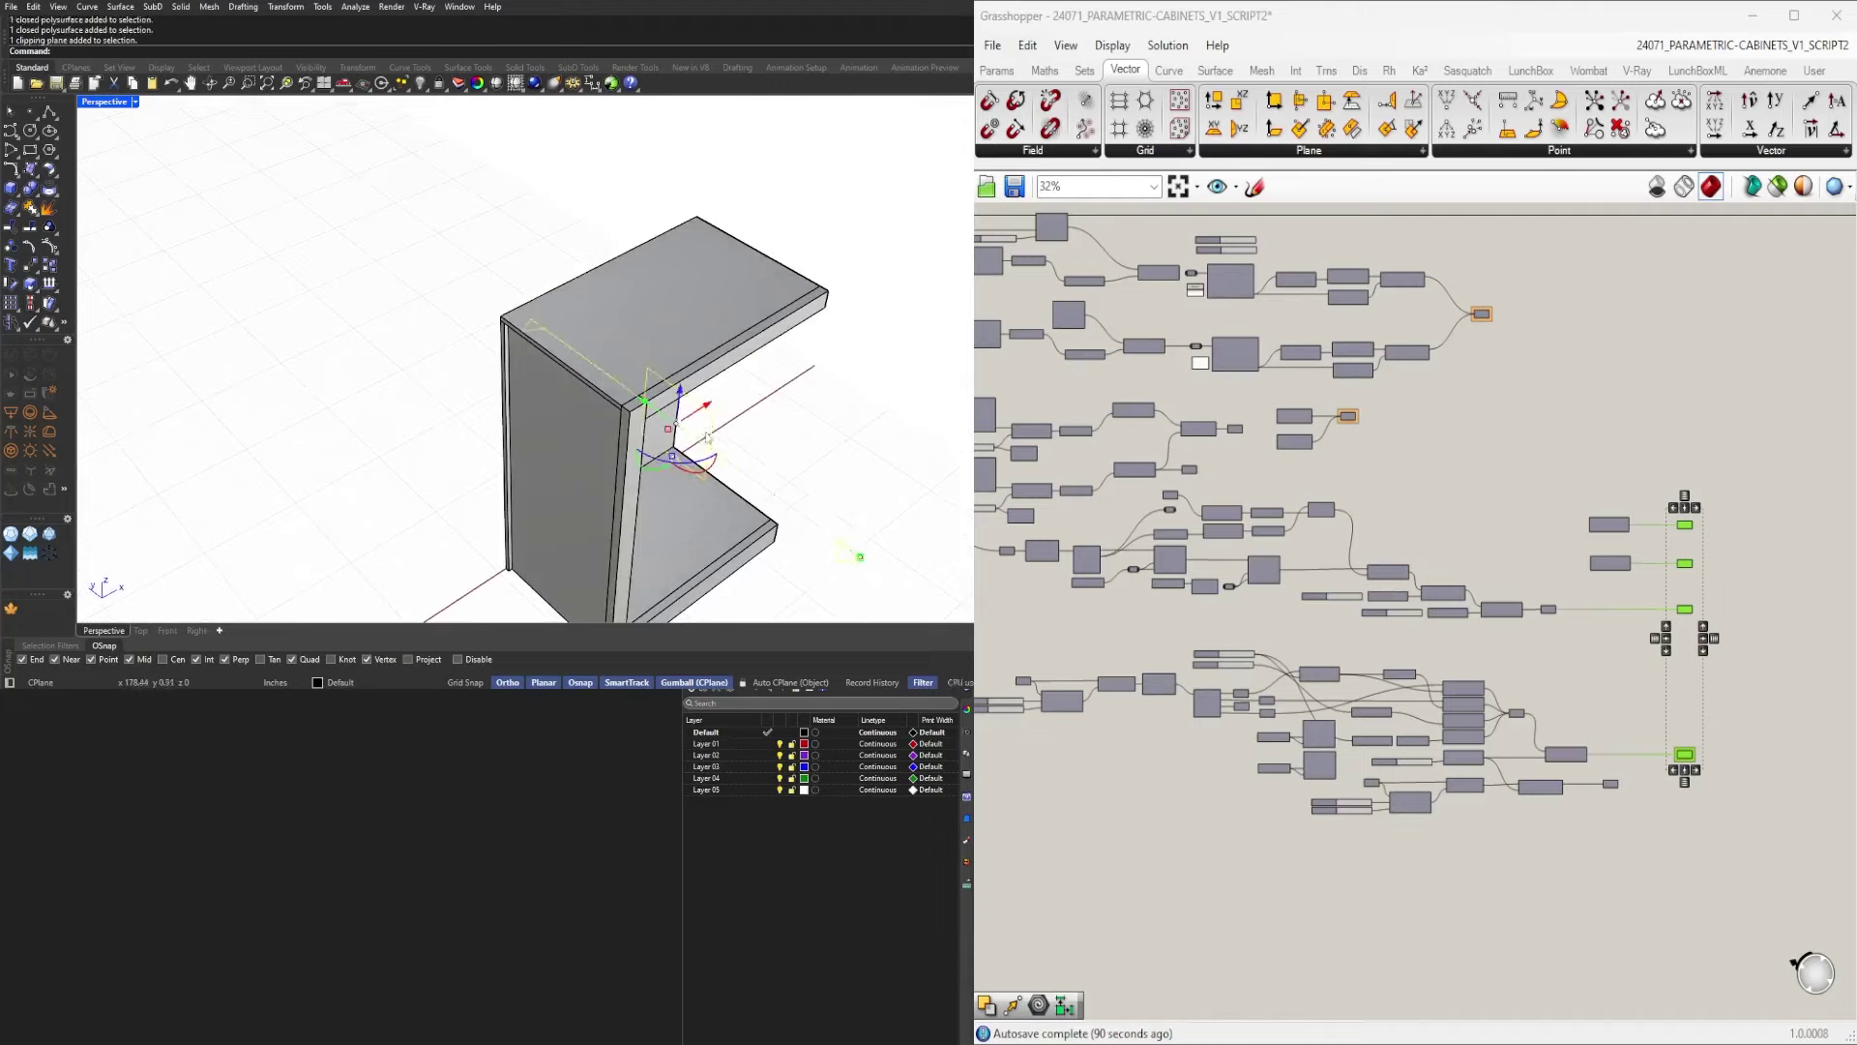
drag(698, 468, 588, 448)
right_drag(687, 547, 698, 500)
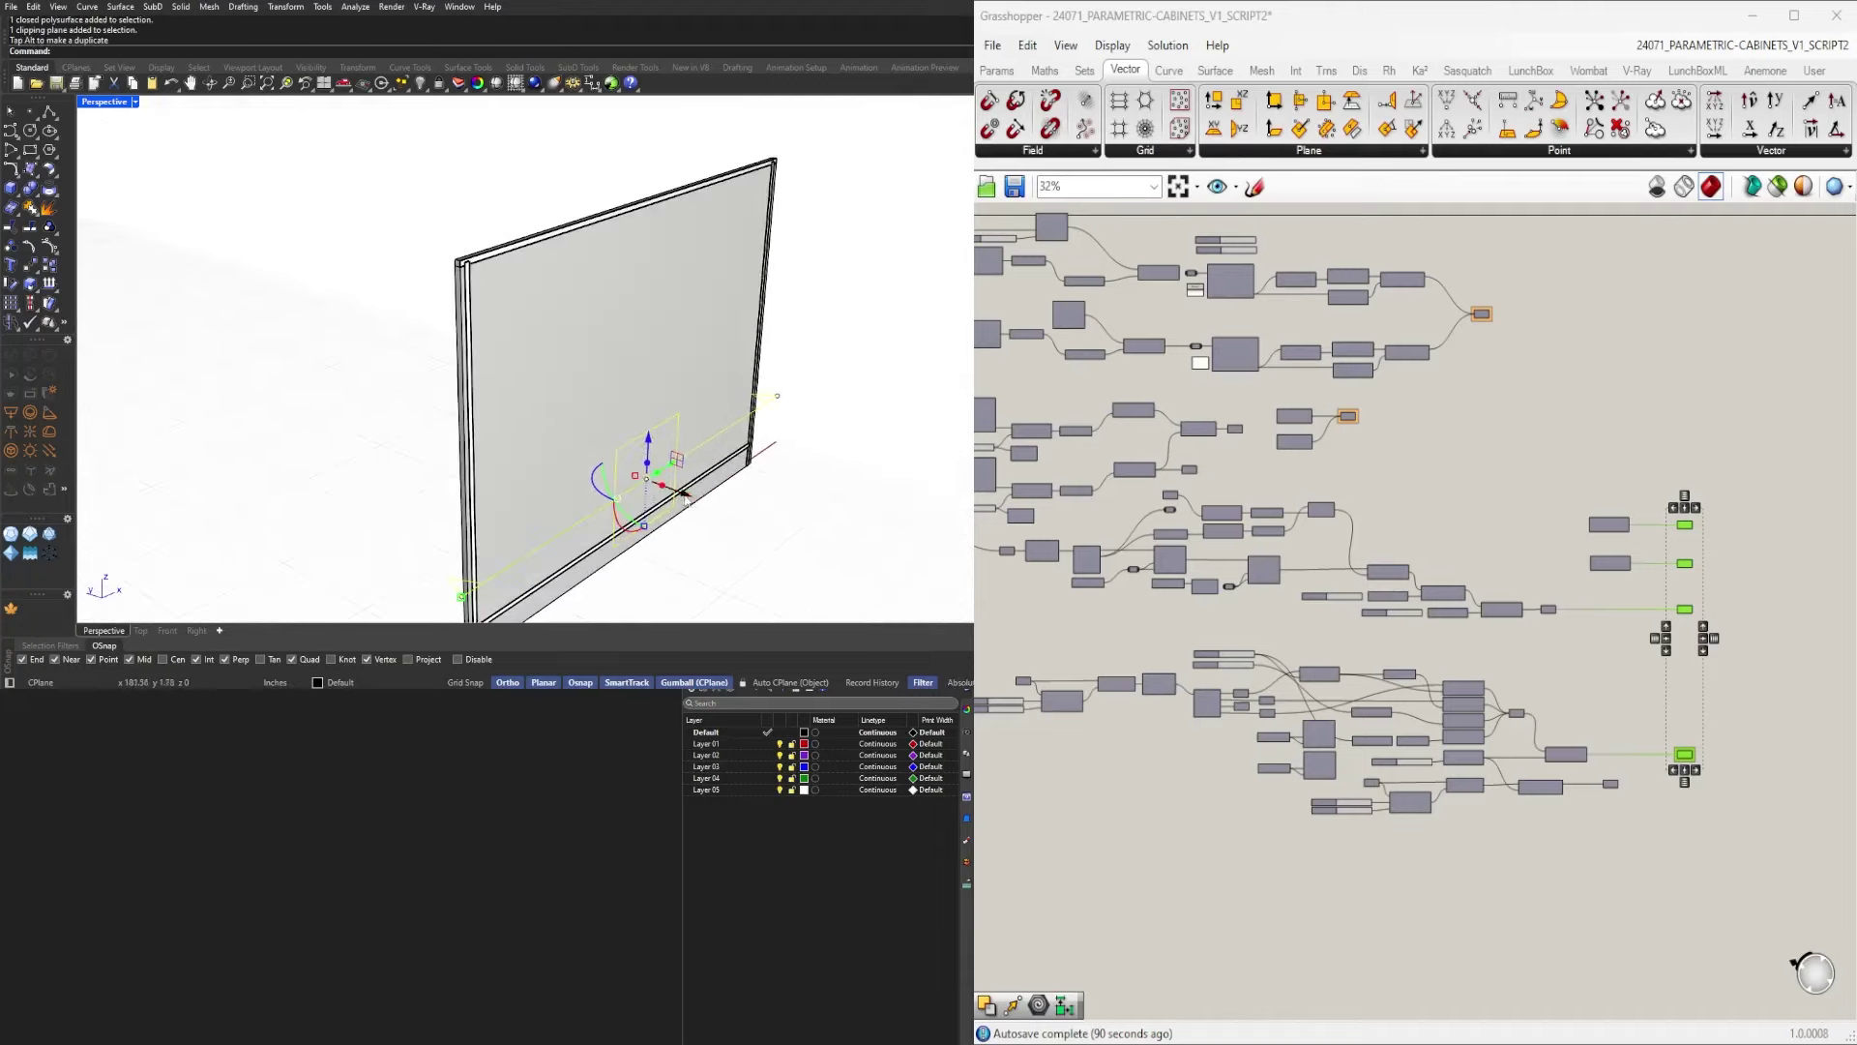
drag(686, 500, 717, 513)
Inspect the lengthwise section and slide the clipping plane out toward the cabinet's open front.
right_drag(808, 513, 590, 305)
scroll(718, 459, down, 4)
scroll(460, 282, up, 3)
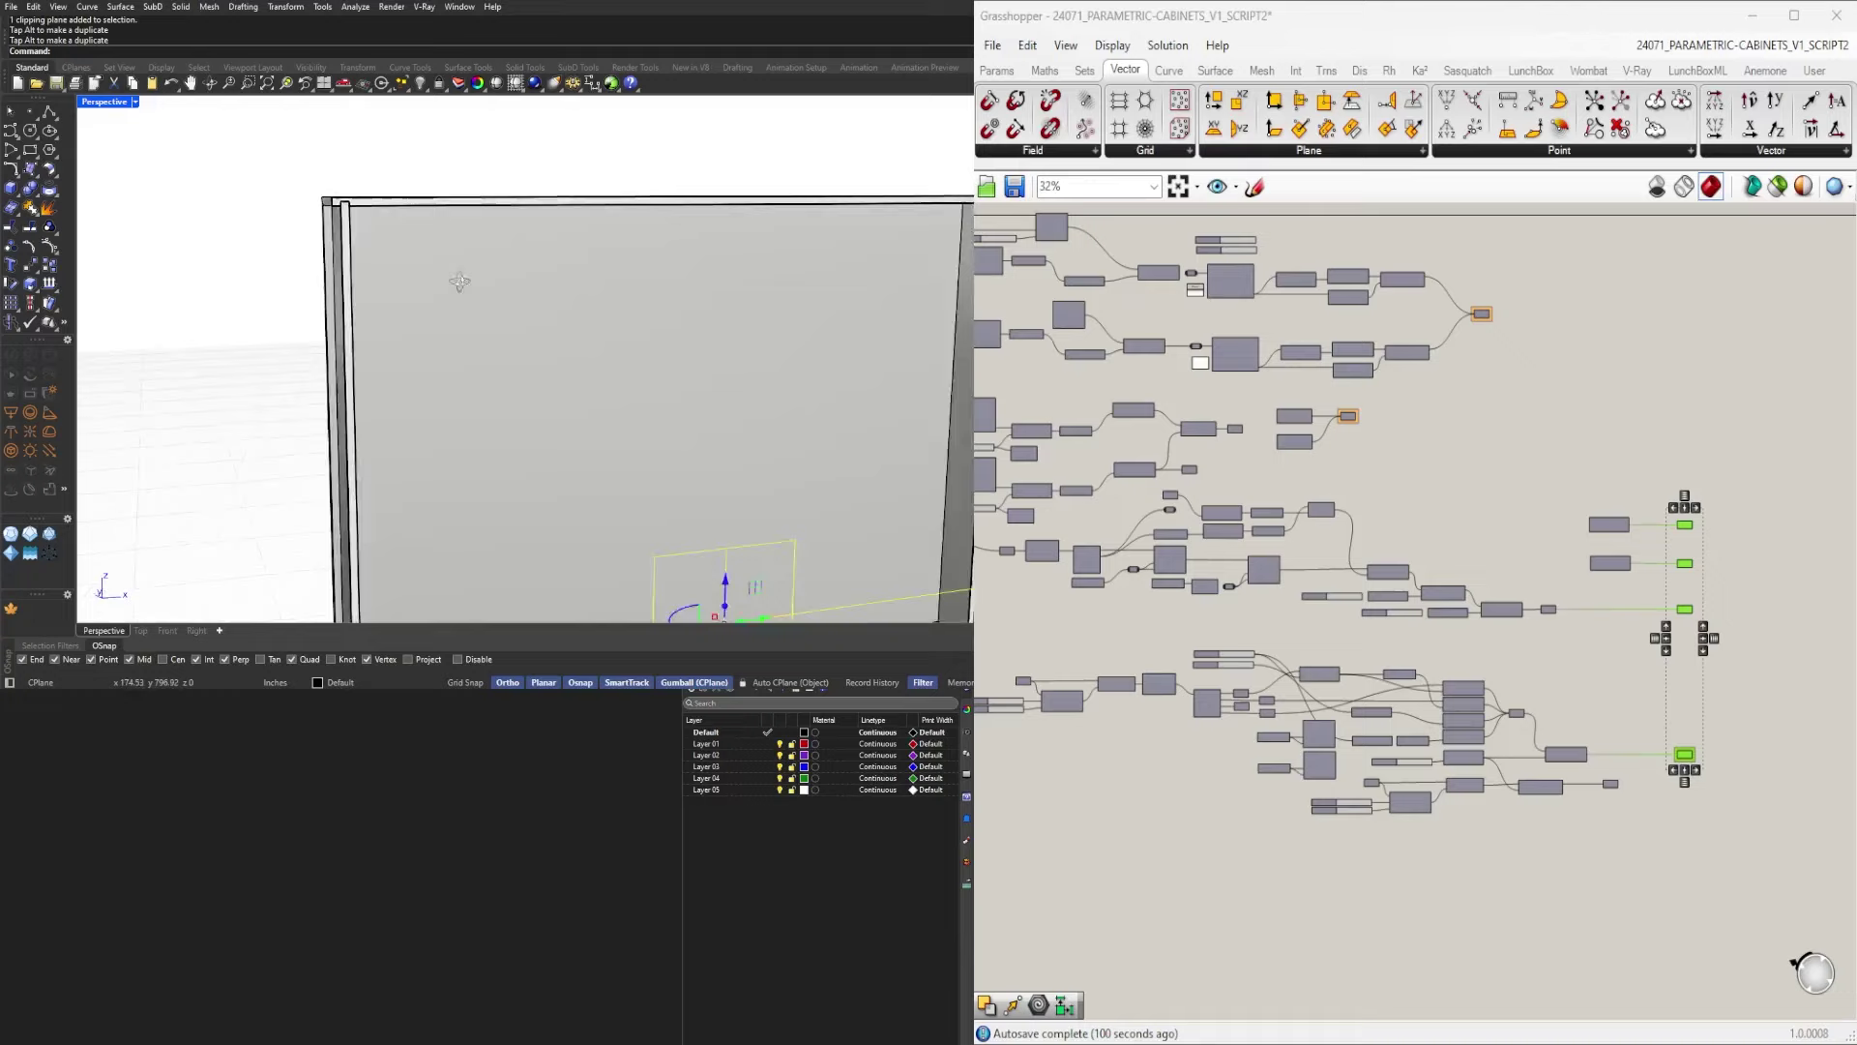
right_drag(459, 282, 509, 296)
scroll(509, 297, down, 6)
scroll(598, 483, up, 5)
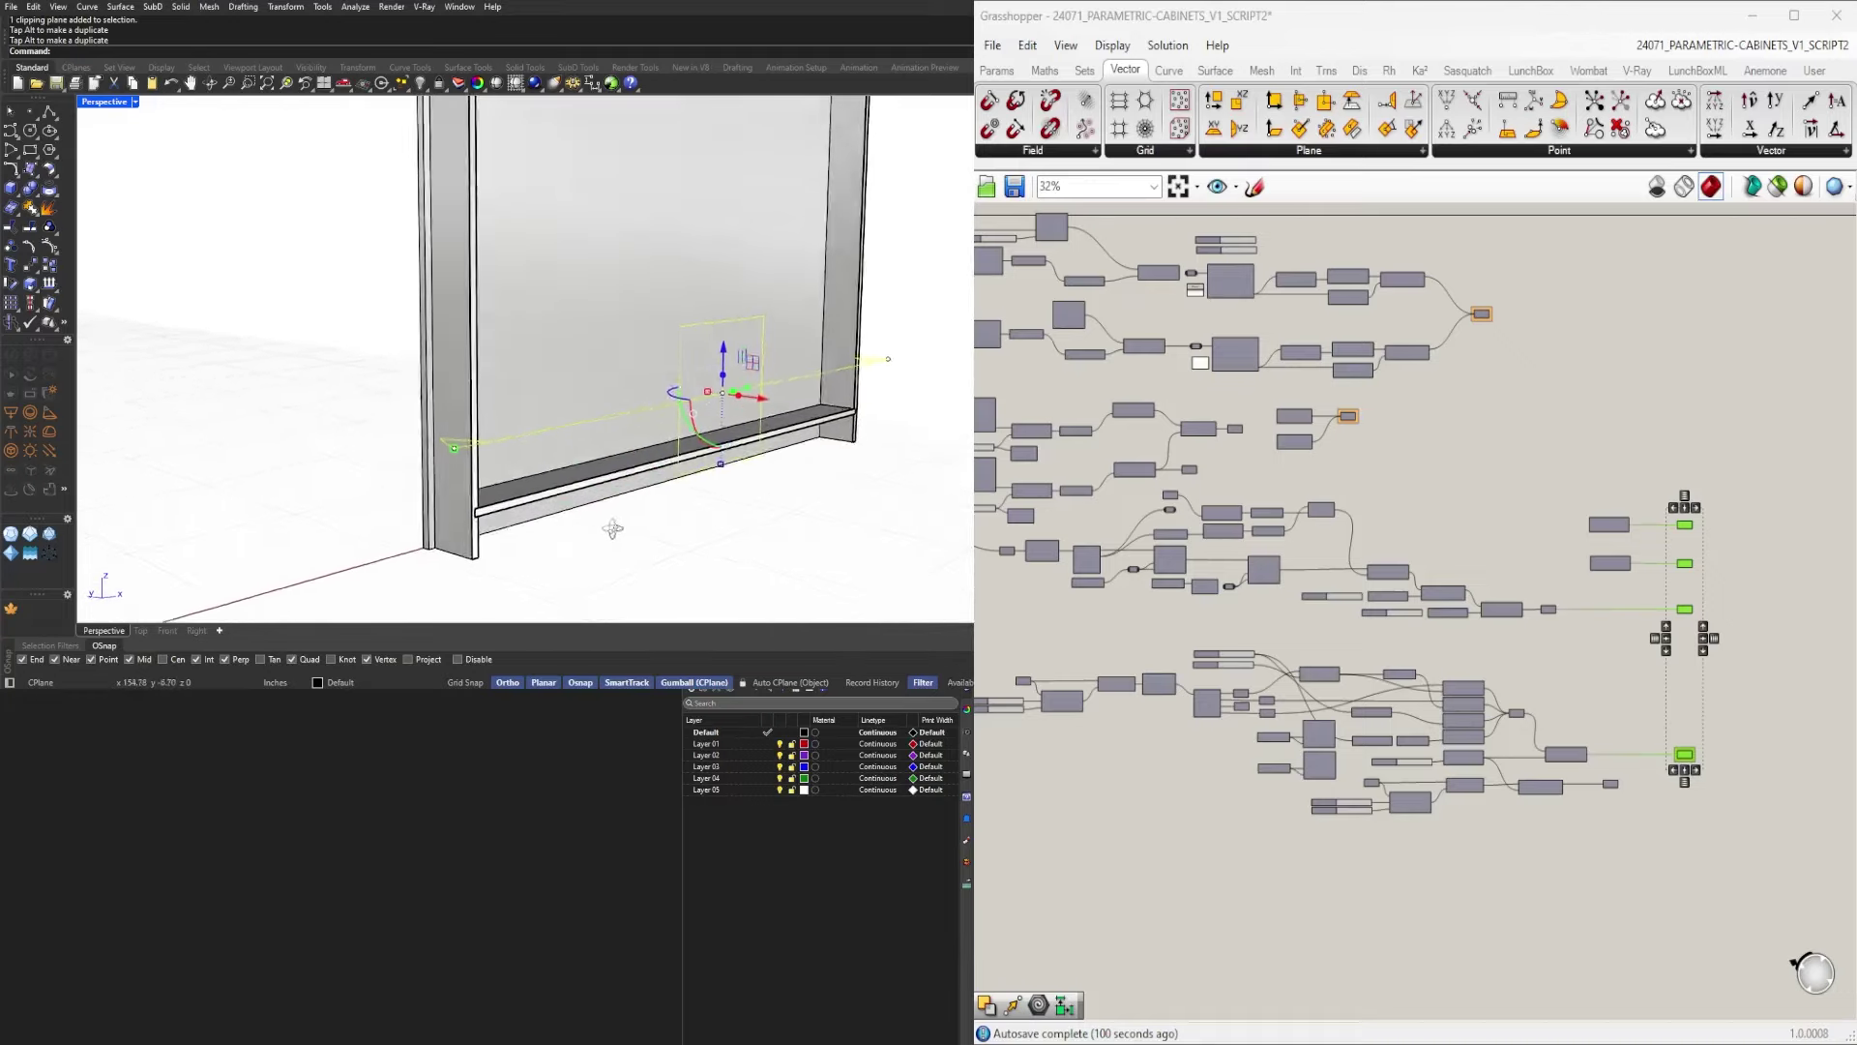
drag(753, 403, 902, 420)
scroll(875, 421, down, 5)
shift+right_drag(874, 424, 767, 420)
drag(753, 416, 856, 427)
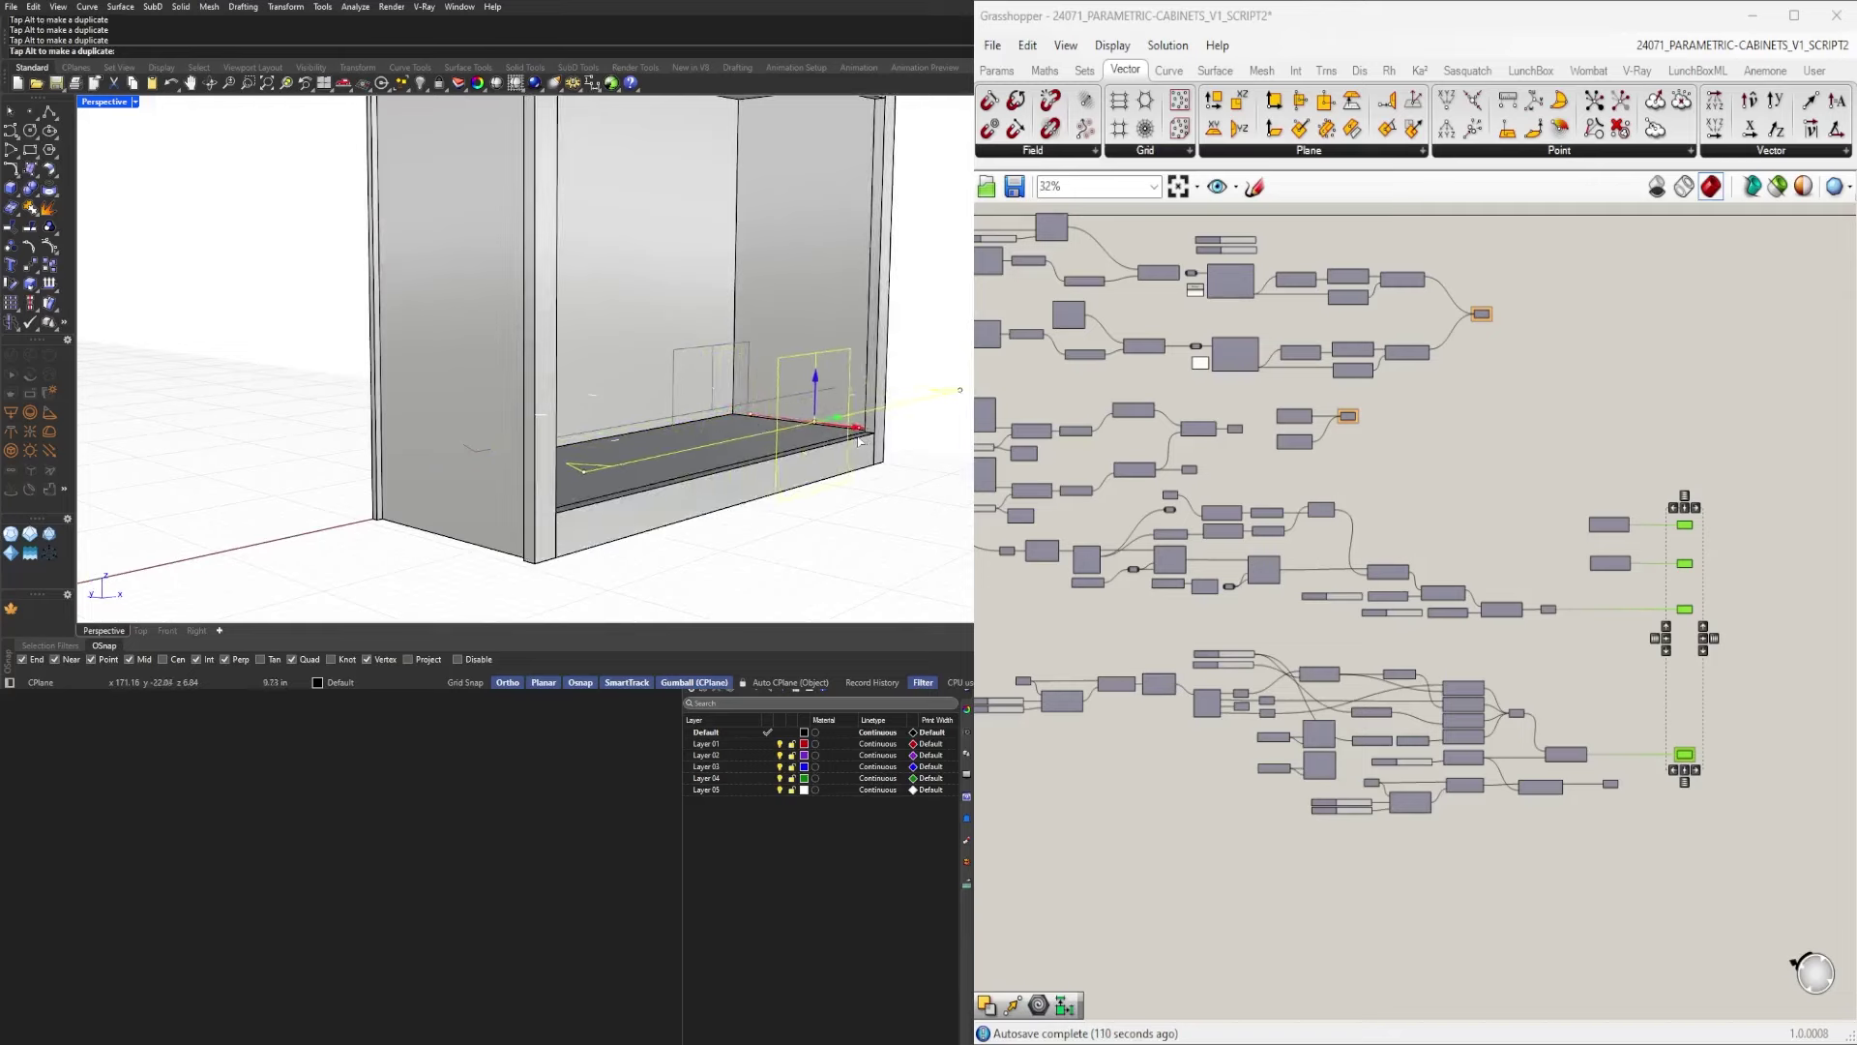
Delete the clipping plane and all of the baked cabinet geometry.
scroll(806, 474, down, 5)
right_drag(801, 505, 579, 490)
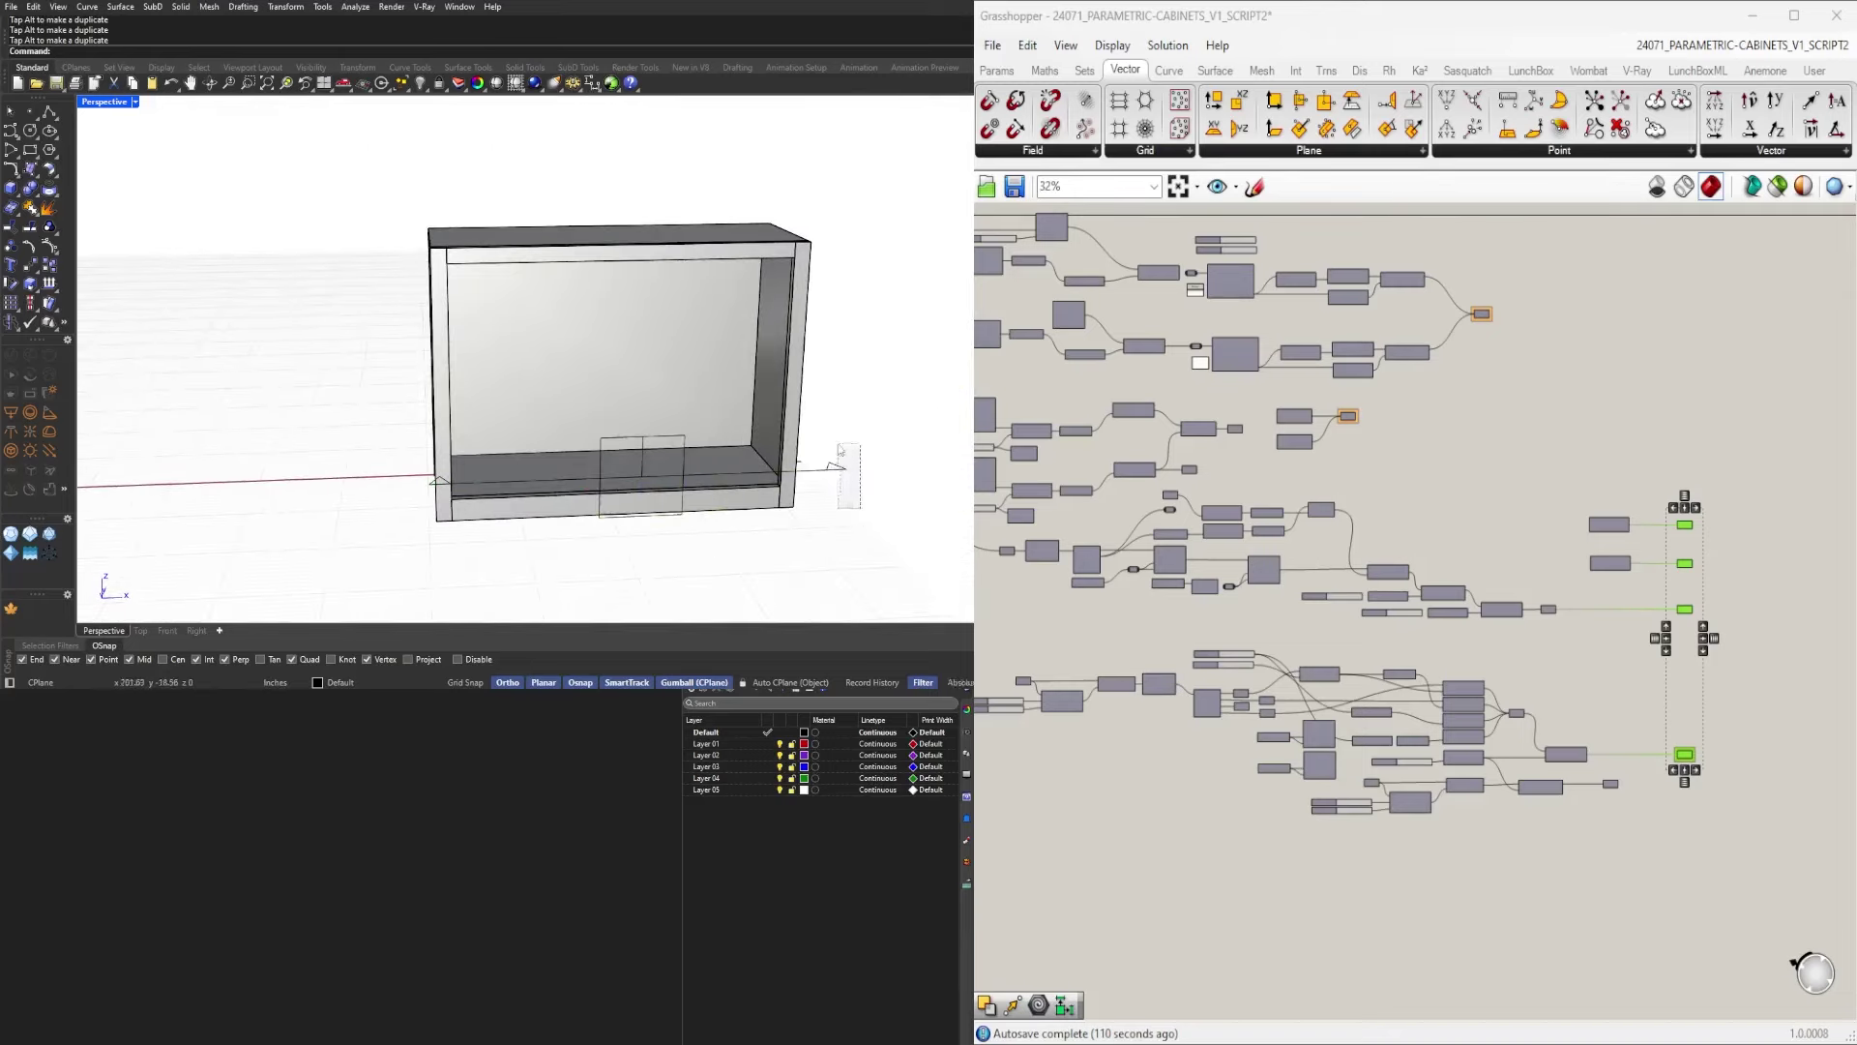
key(Delete)
scroll(633, 352, down, 4)
right_drag(633, 352, 675, 387)
scroll(681, 380, up, 4)
scroll(615, 322, down, 4)
scroll(692, 392, down, 5)
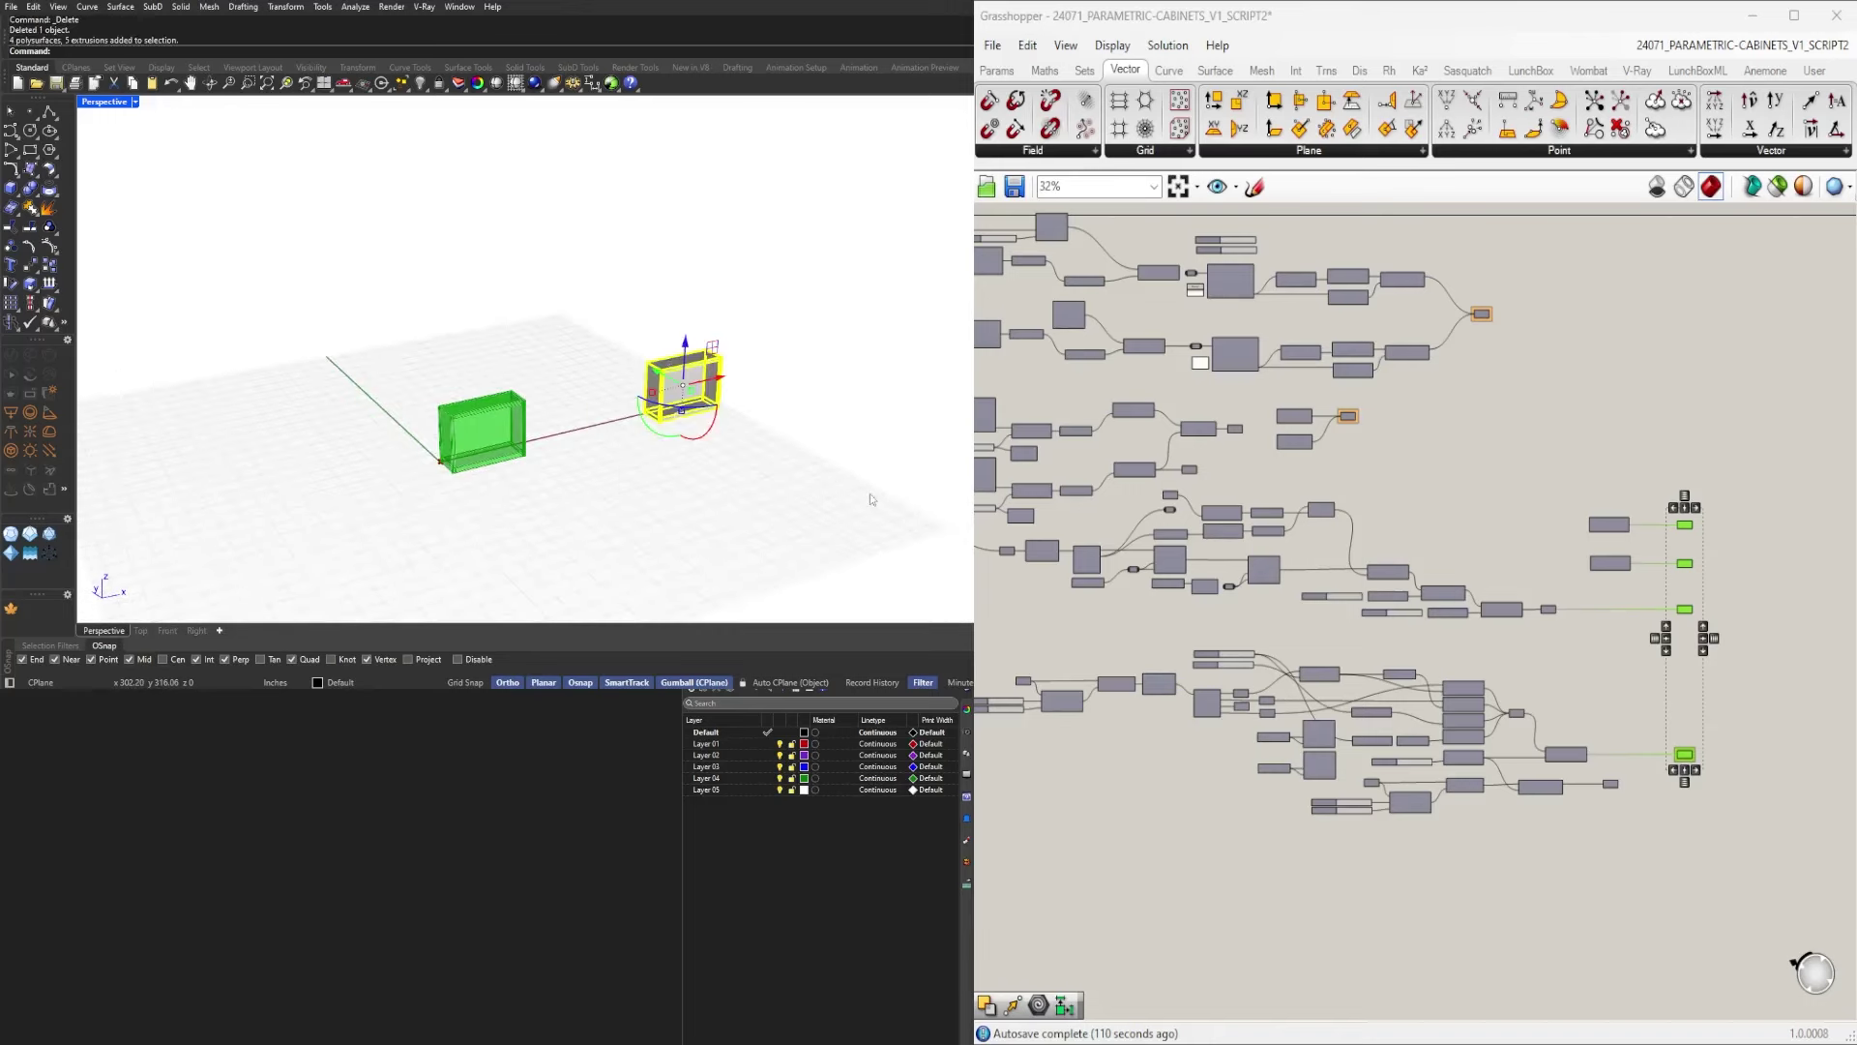
scroll(590, 416, up, 6)
right_drag(452, 506, 498, 522)
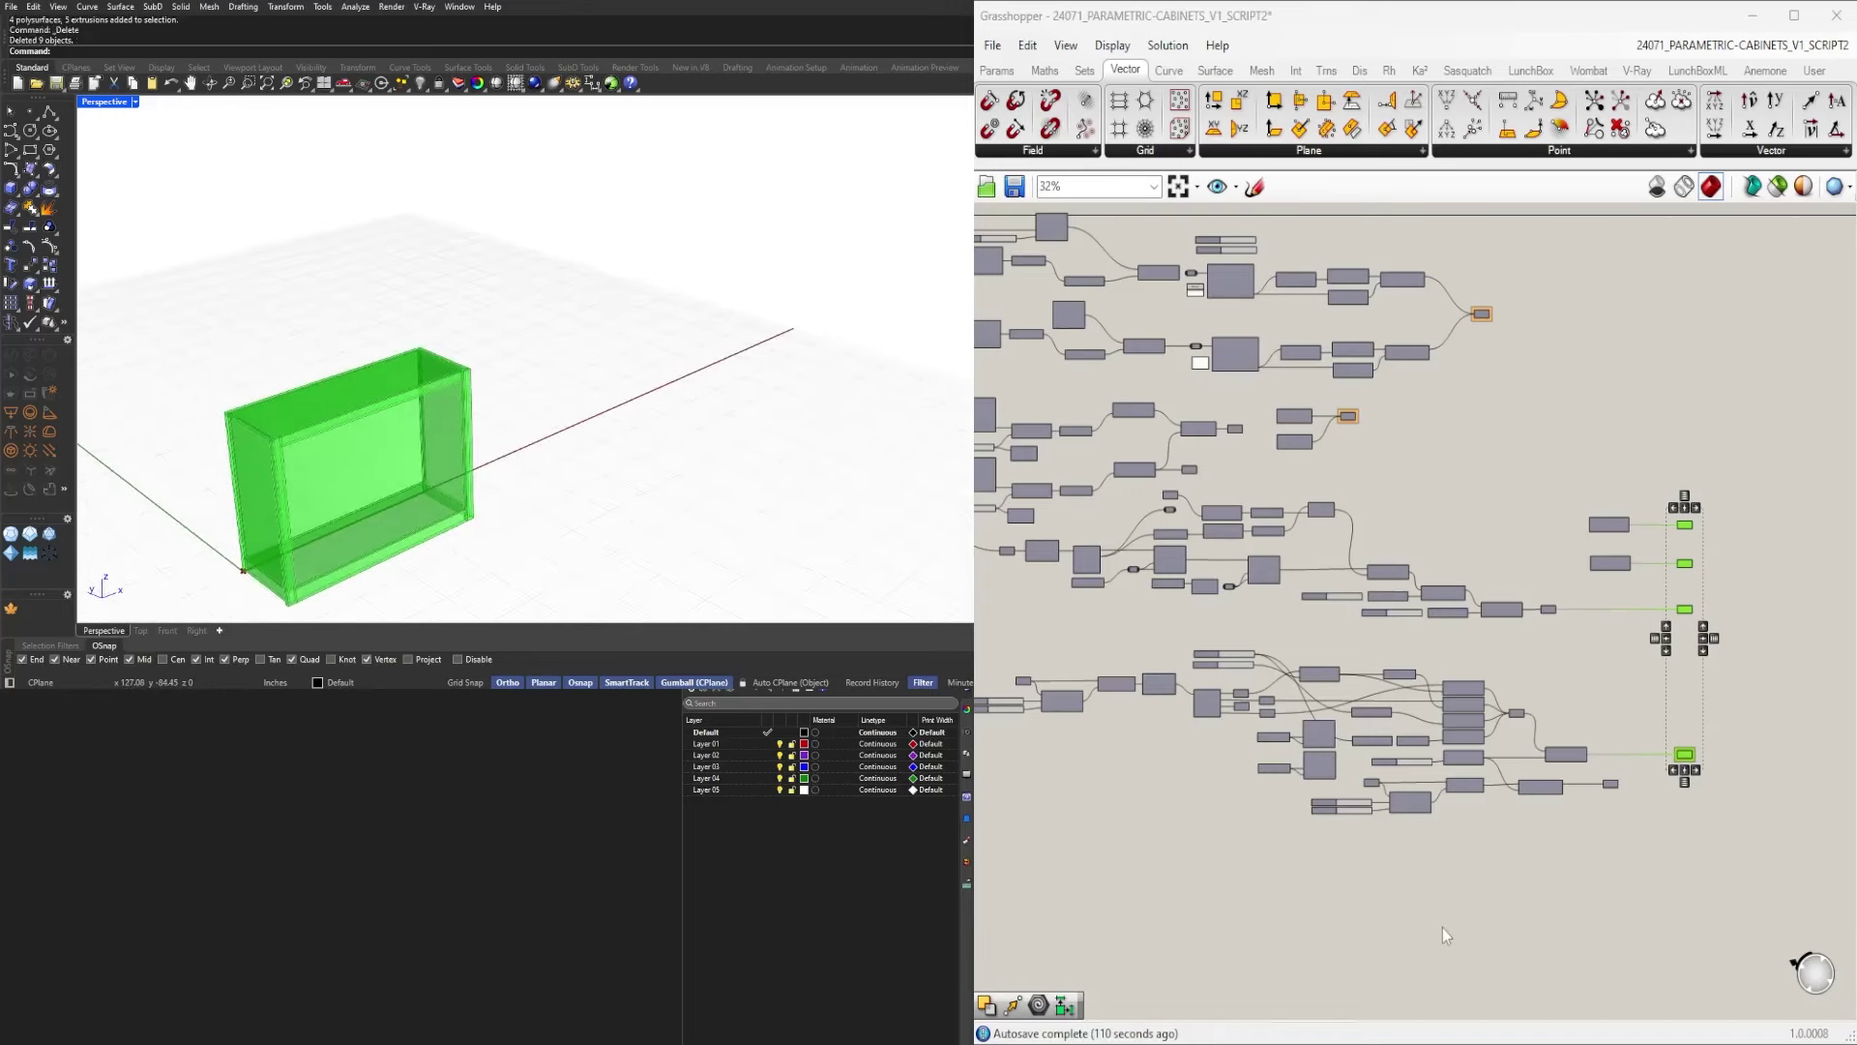
Turn on the preview of the Surface parameter fed by the lowest Move component and check it on the cabinet front.
click(1443, 927)
scroll(1596, 745, up, 3)
right_drag(1634, 808, 1442, 741)
scroll(1443, 741, up, 3)
drag(1468, 780, 1411, 720)
middle_click(1430, 688)
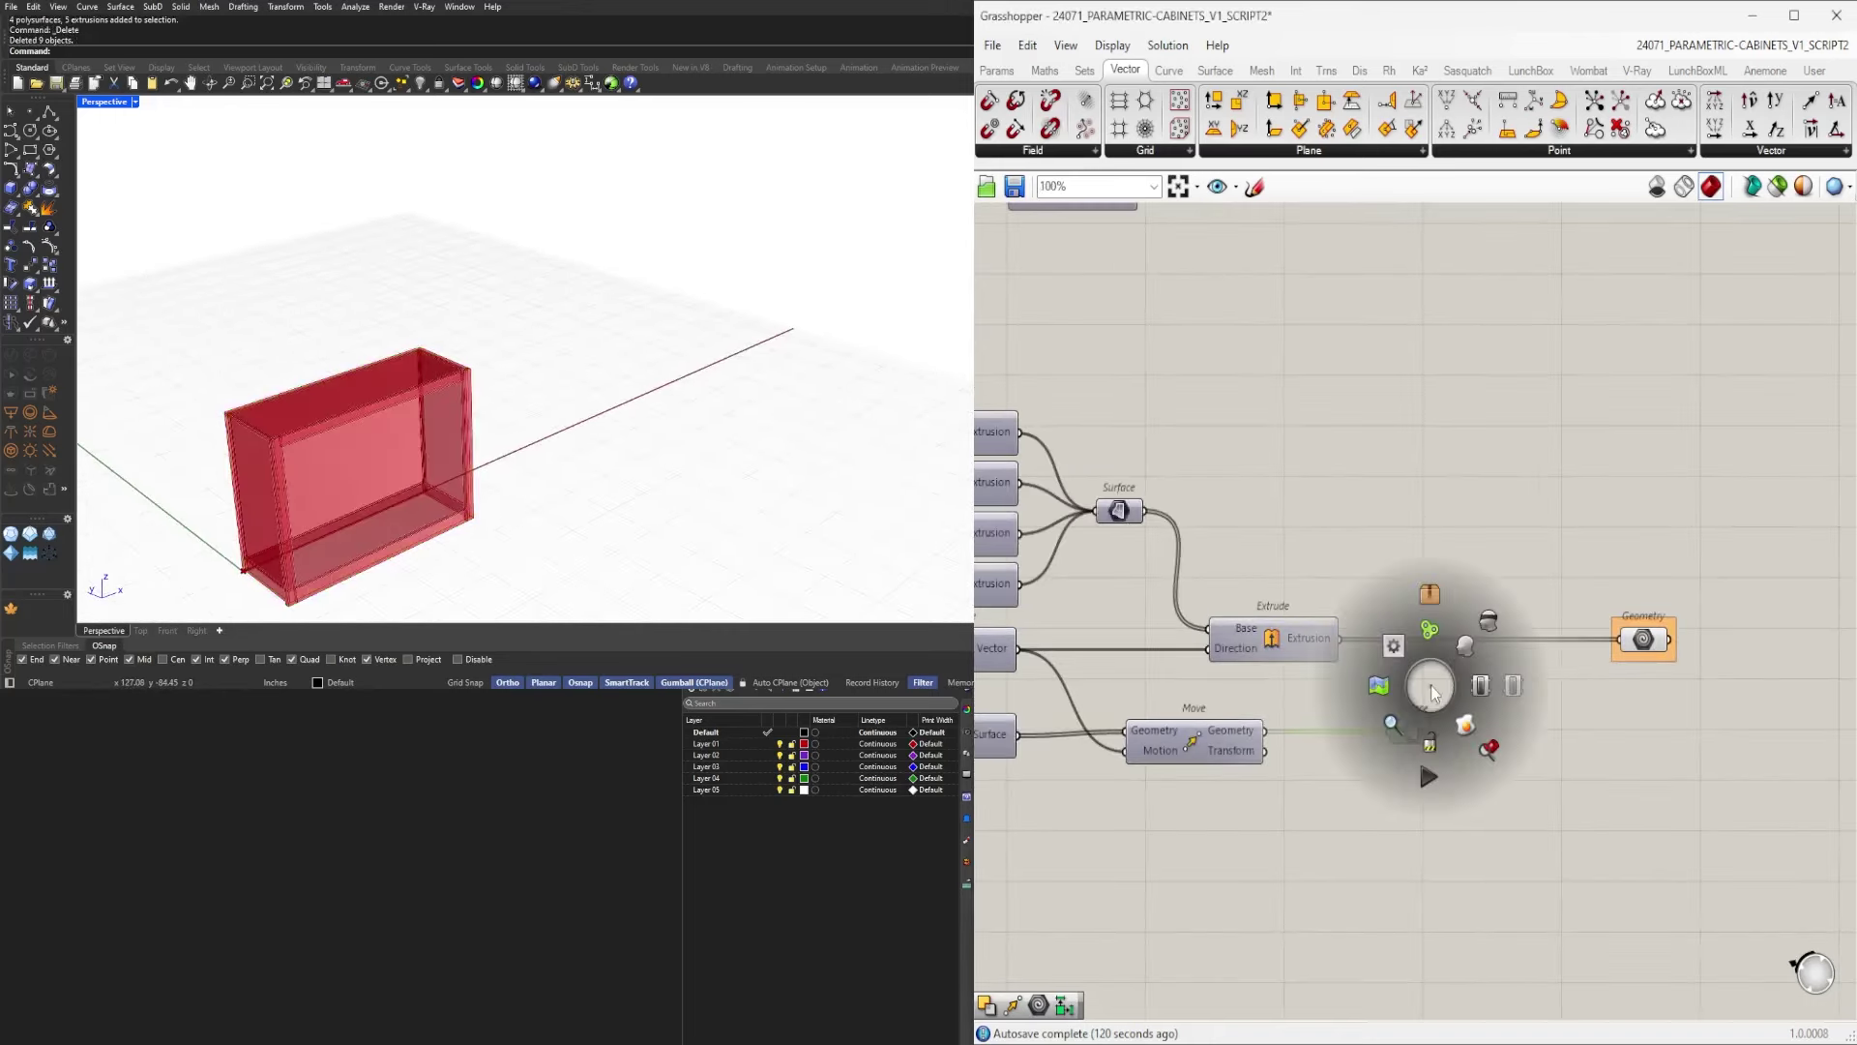
click(1465, 646)
shift+right_drag(448, 469, 634, 289)
scroll(522, 242, up, 6)
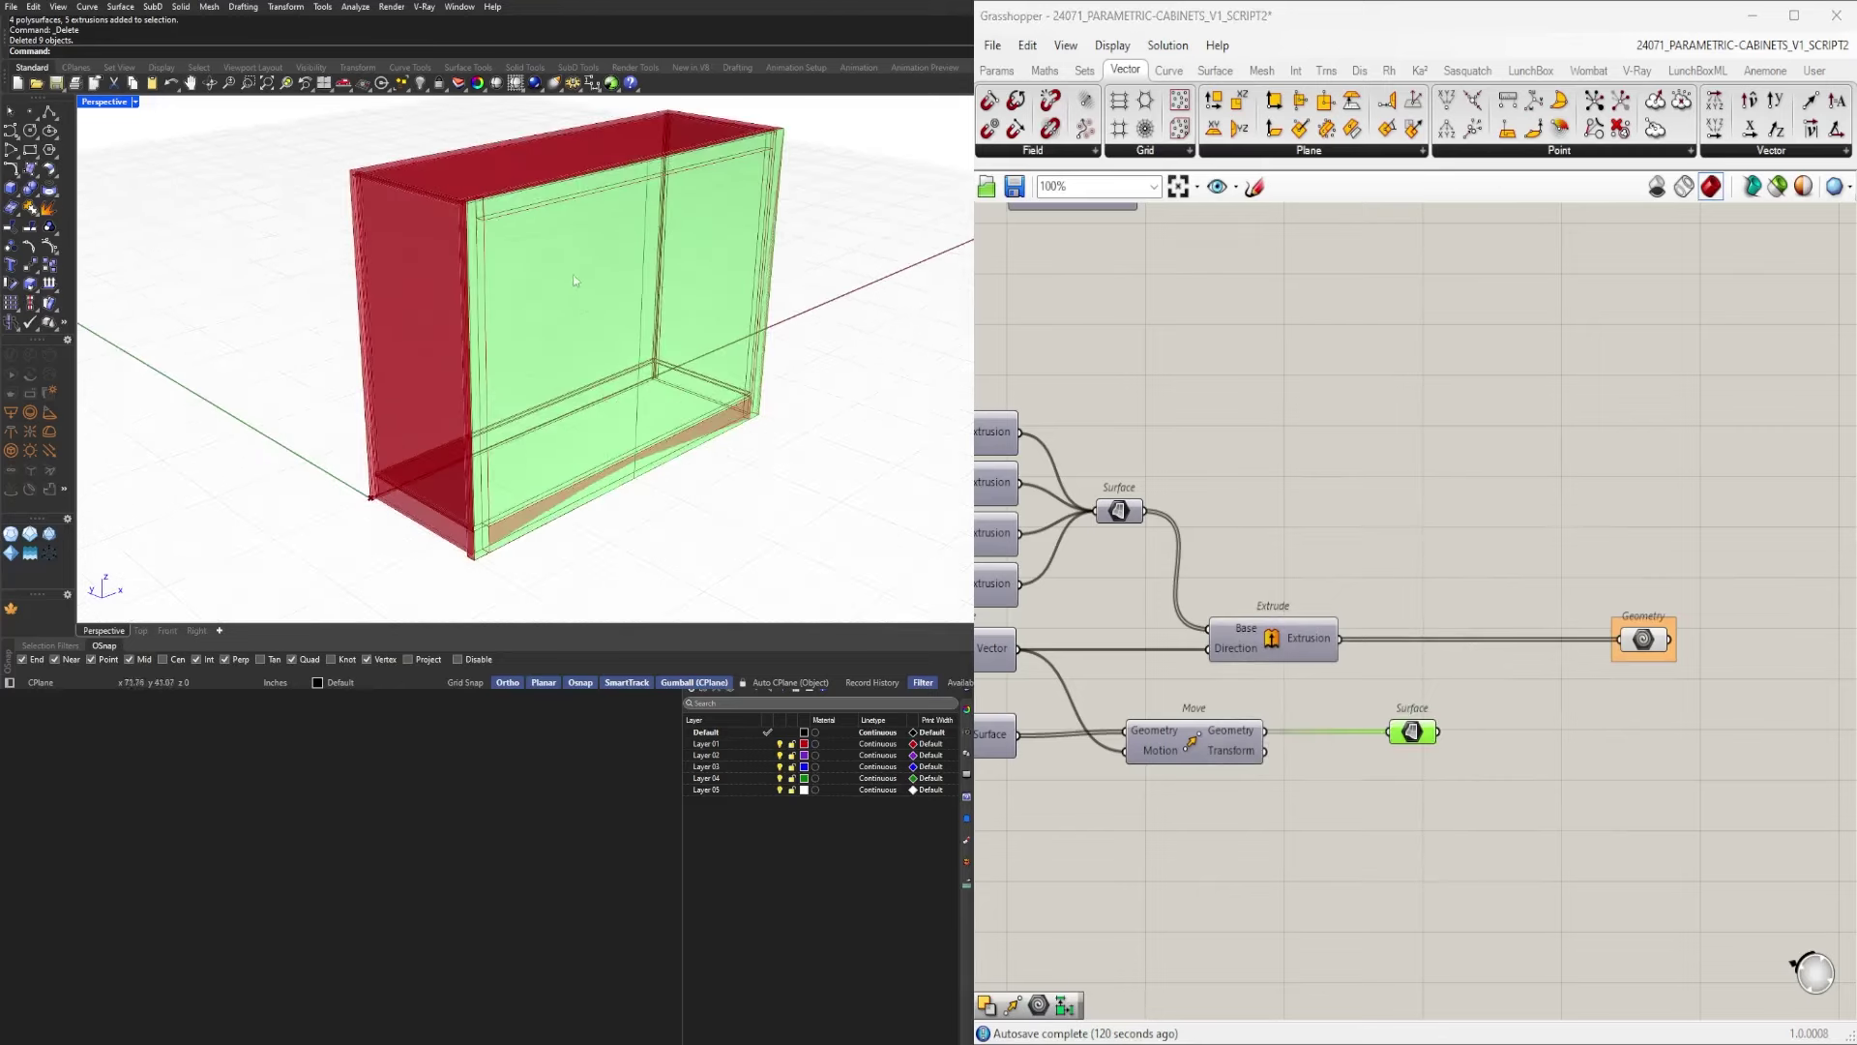
shift+right_drag(527, 257, 472, 295)
scroll(484, 308, up, 2)
scroll(484, 308, down, 3)
click(1248, 519)
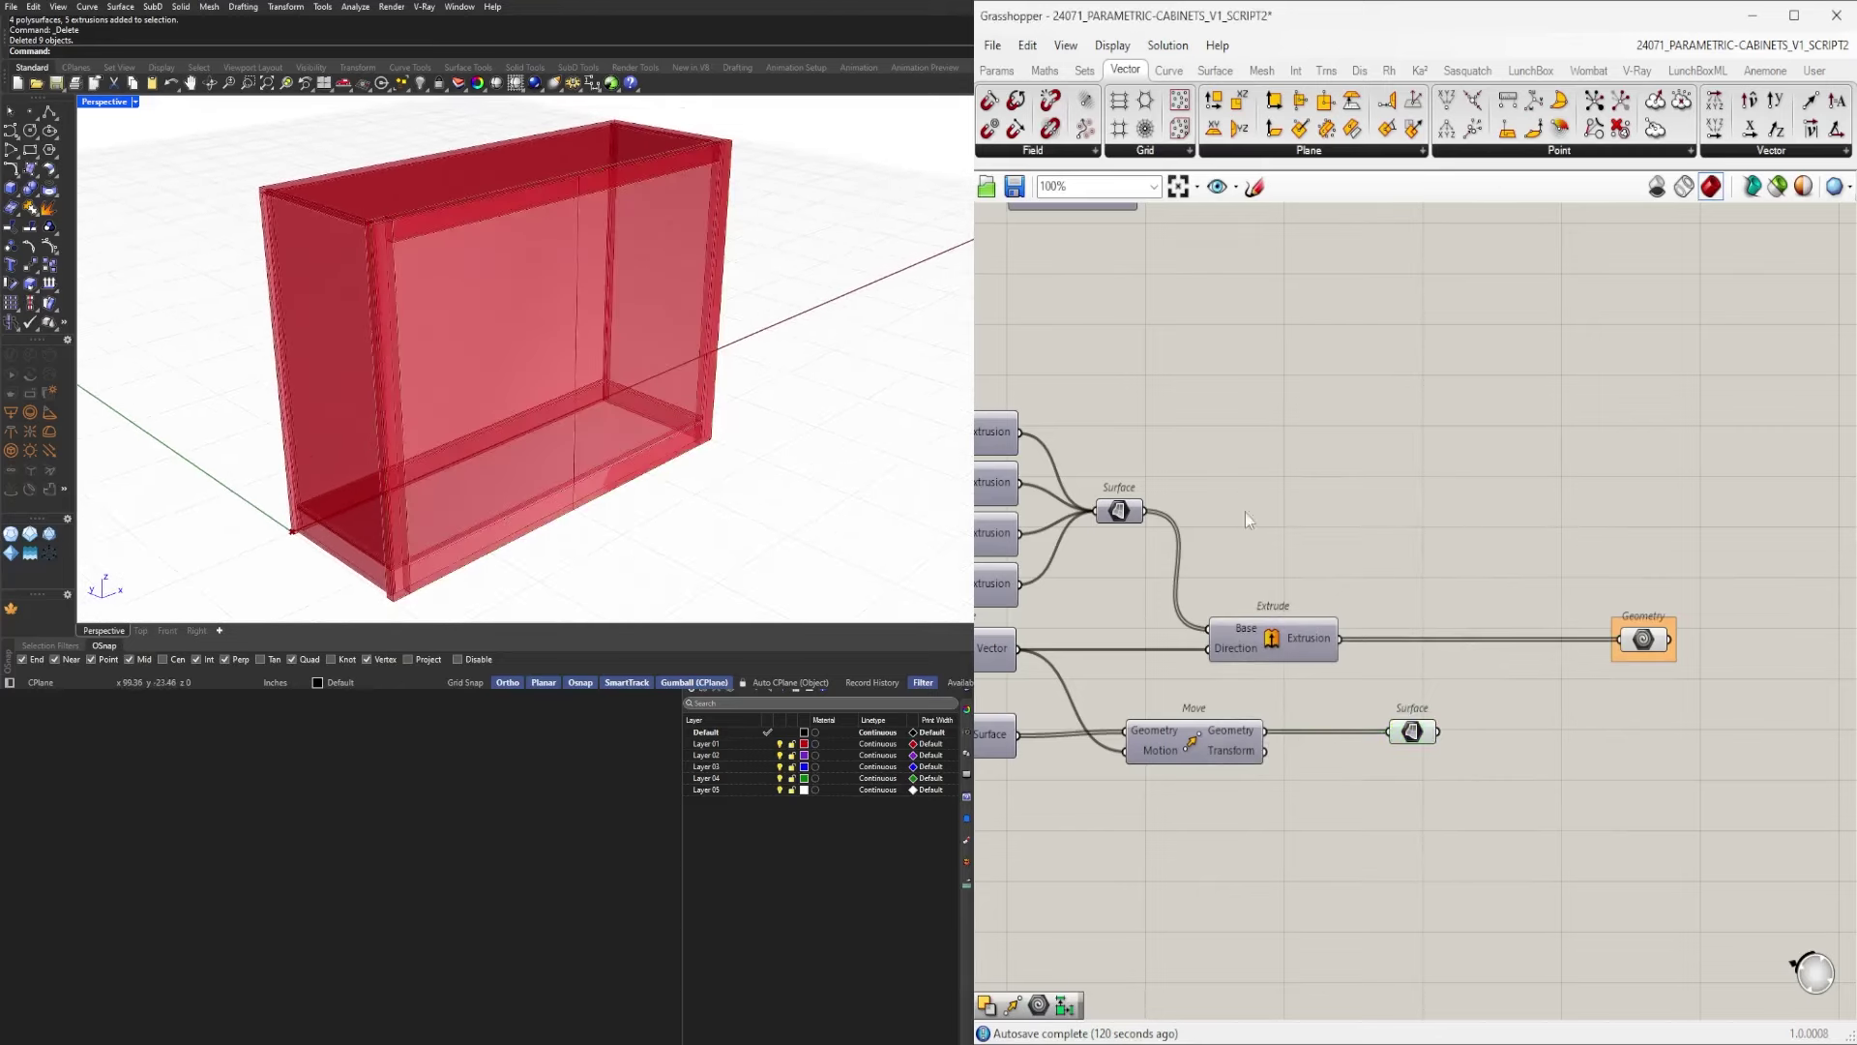
Move the front Surface parameter lower and add an Offset Curve component beside it.
drag(1409, 748, 1415, 789)
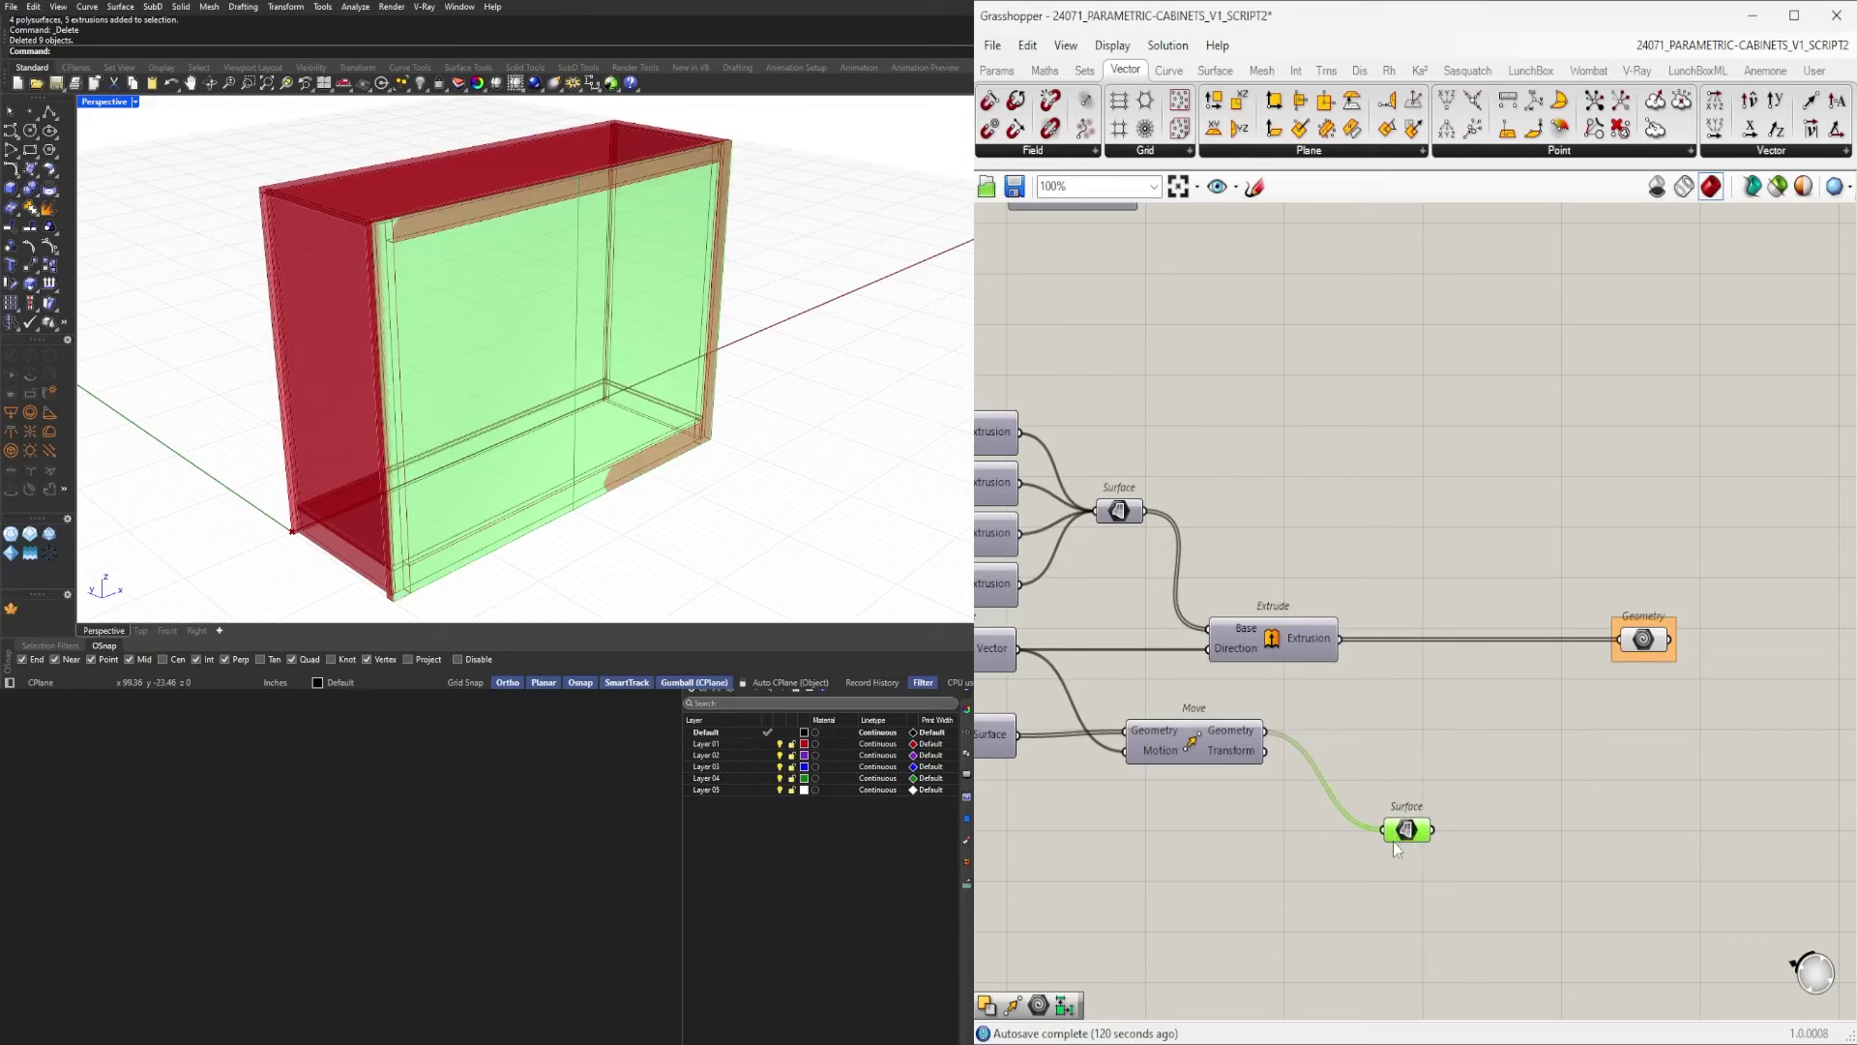
scroll(1397, 849, up, 4)
click(1432, 662)
double_click(1432, 661)
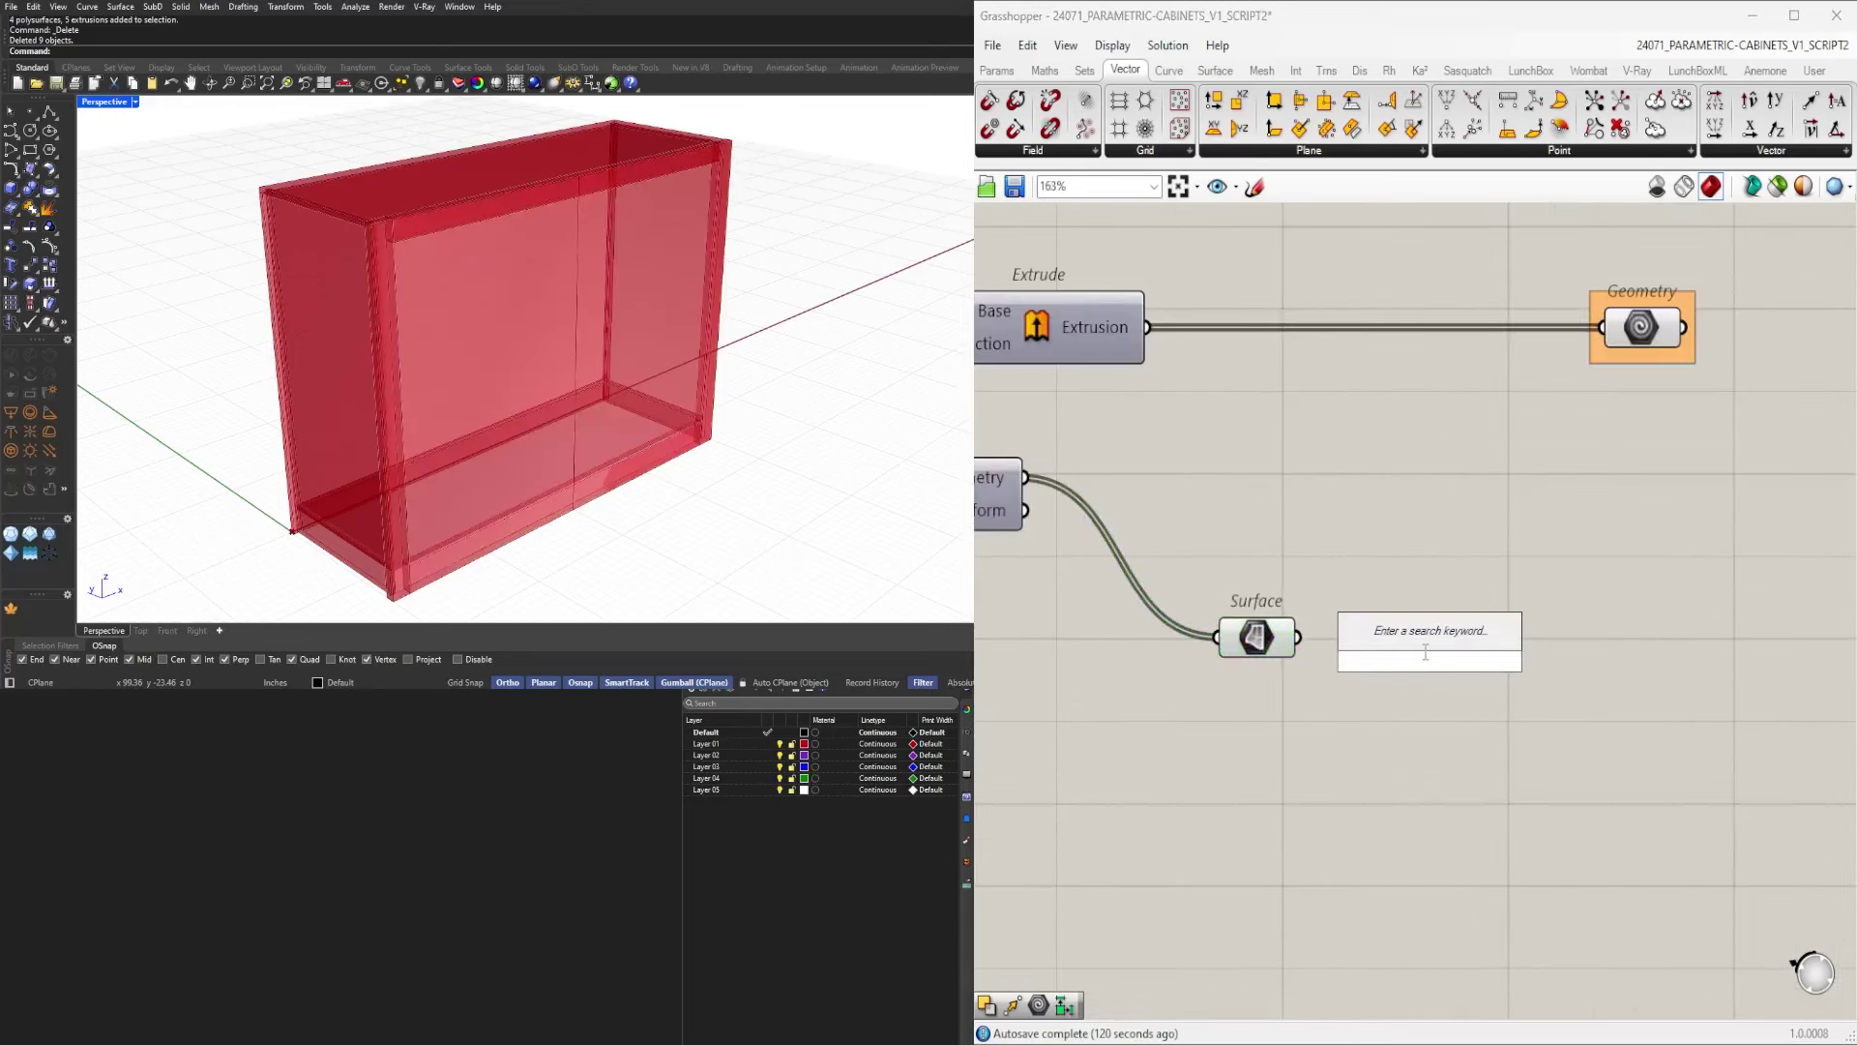
text(offset)
click(1397, 609)
right_drag(1449, 657, 1305, 651)
drag(1305, 651, 1538, 690)
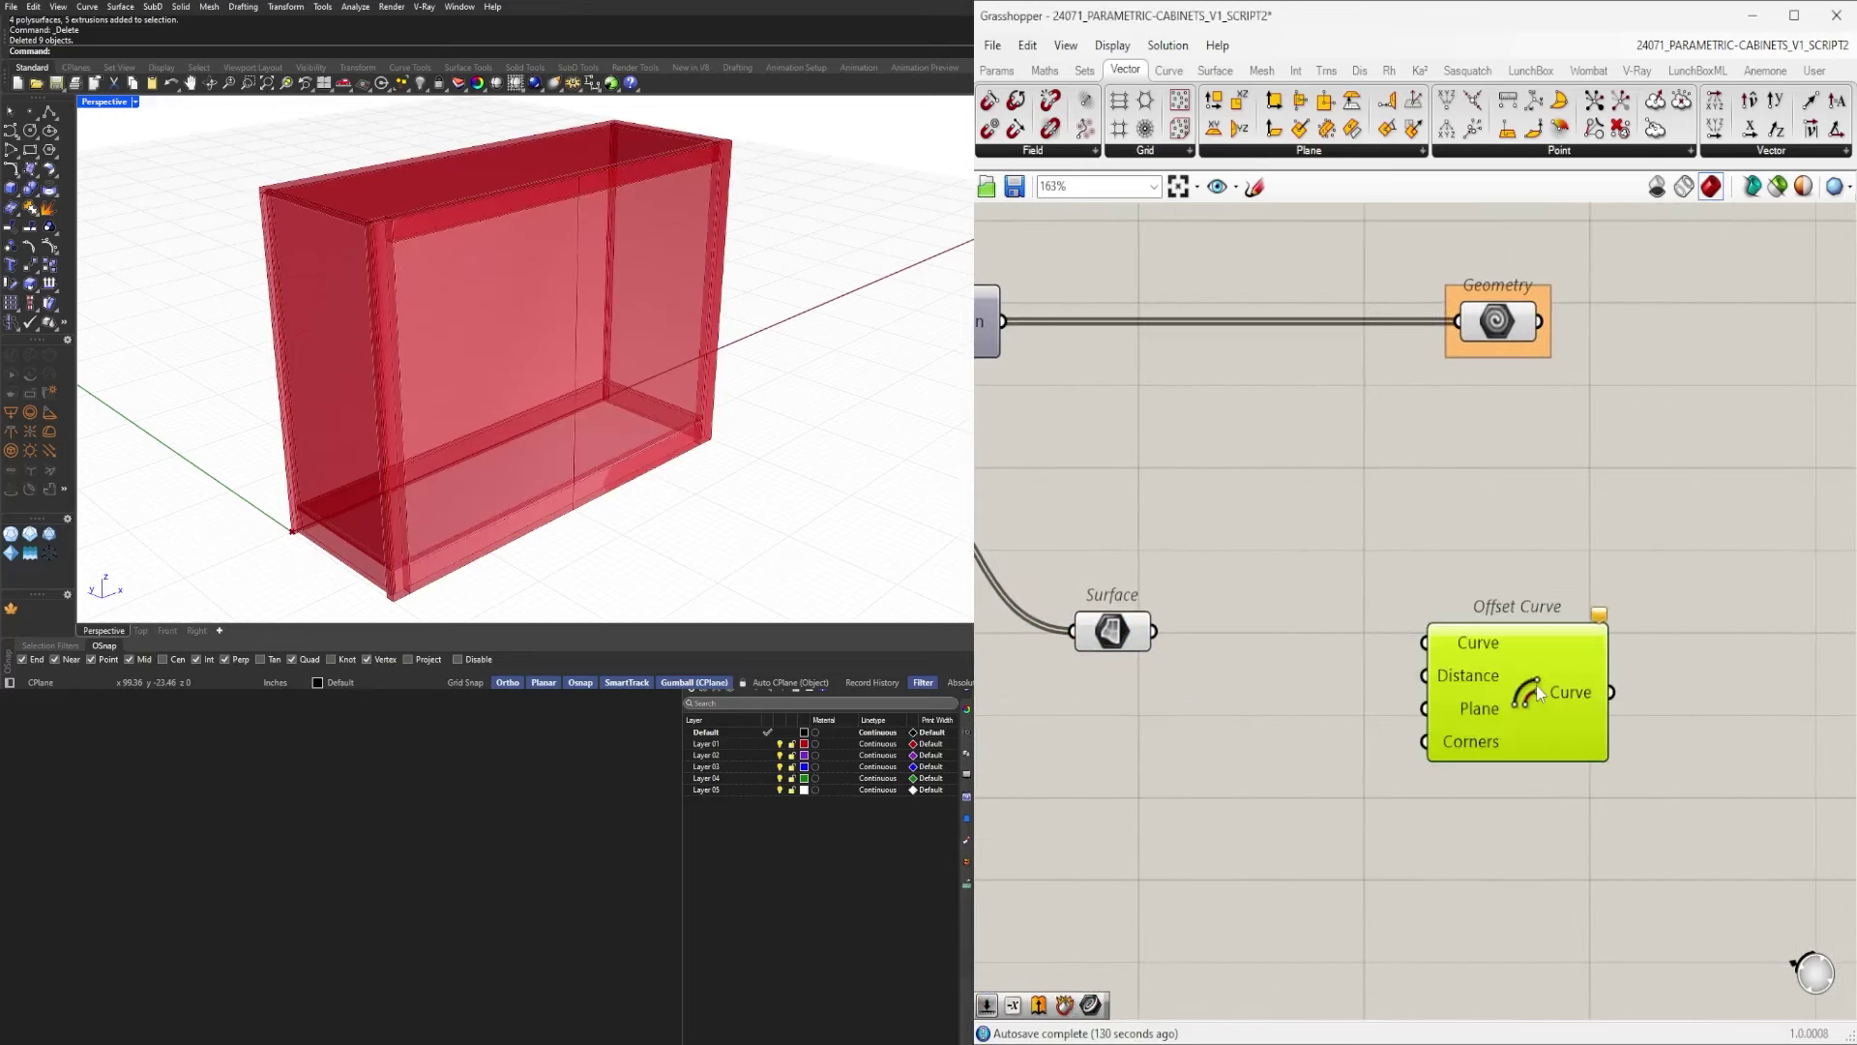
Add a Negative component between the front Surface parameter and the Offset Curve.
scroll(1403, 696, down, 3)
click(1259, 735)
text(negative)
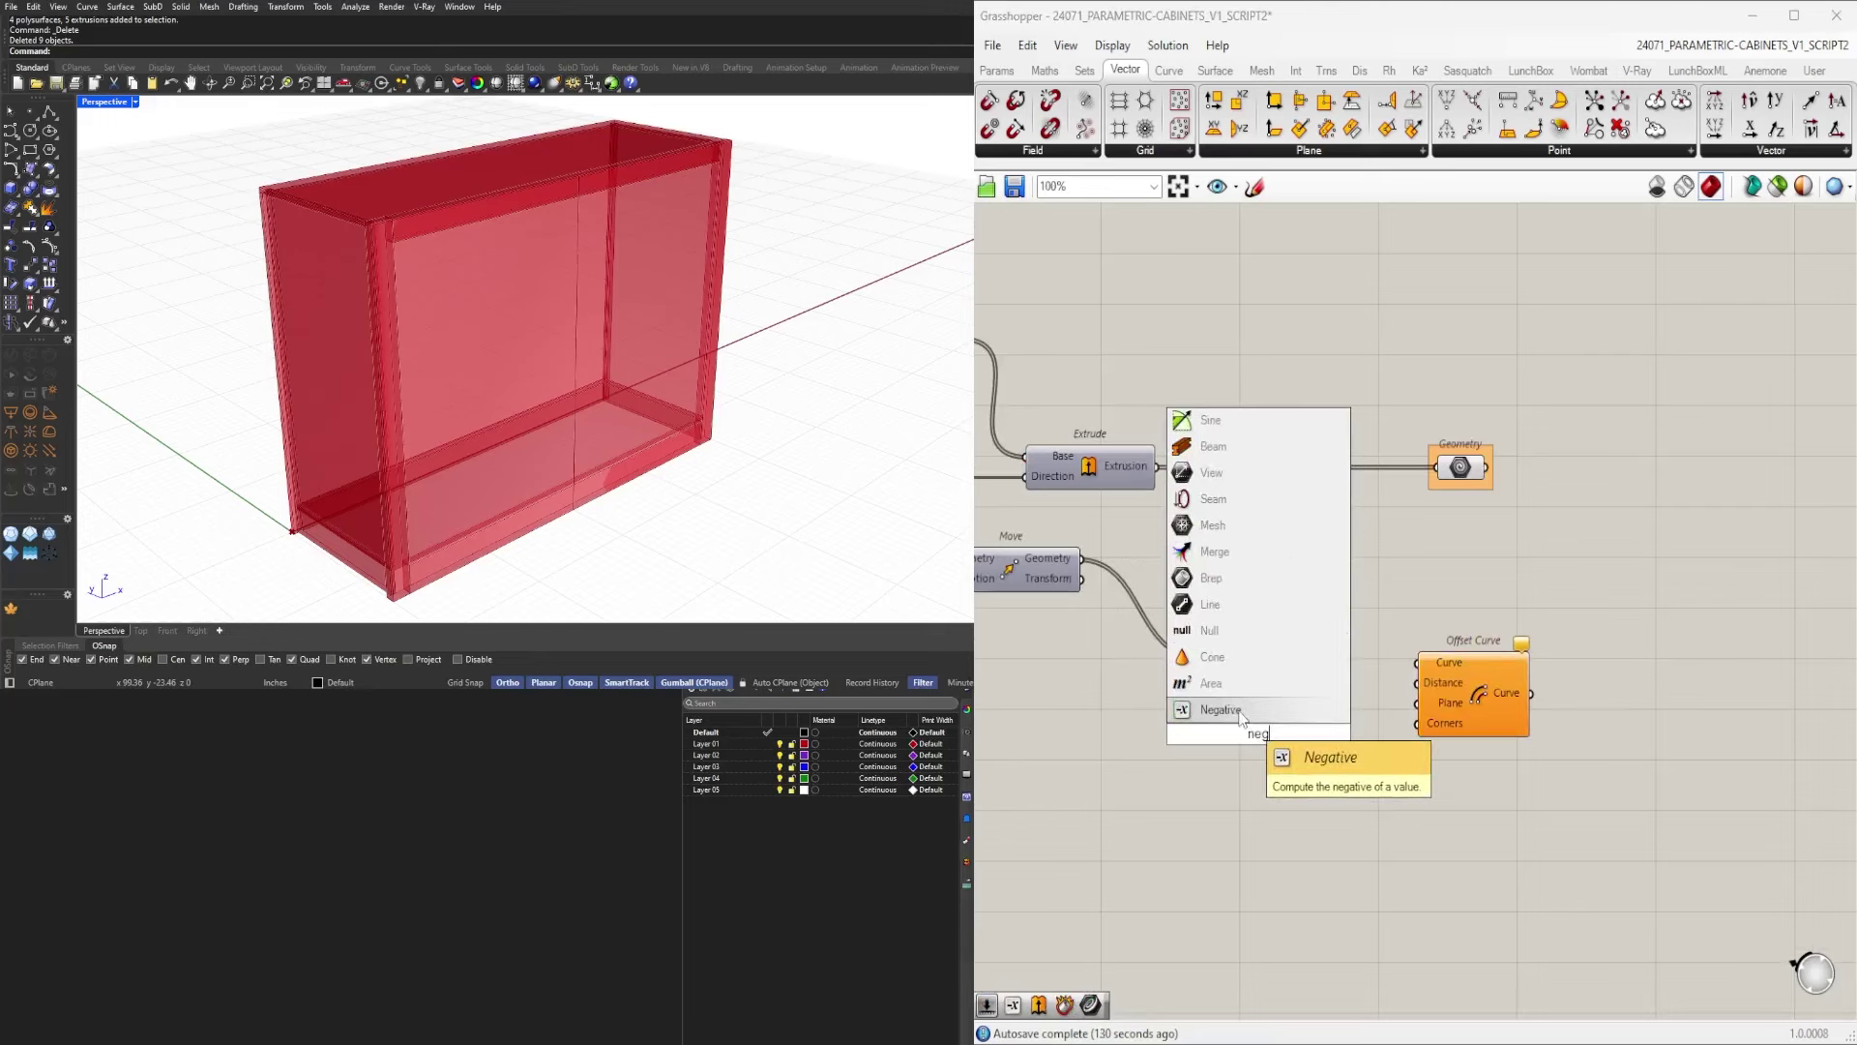
key(Return)
scroll(1258, 697, up, 2)
Feed a 3.5 number slider through Negative into Offset Curve's Distance, using the front Surface as its Curve.
click(1010, 762)
right_drag(1008, 762, 1087, 745)
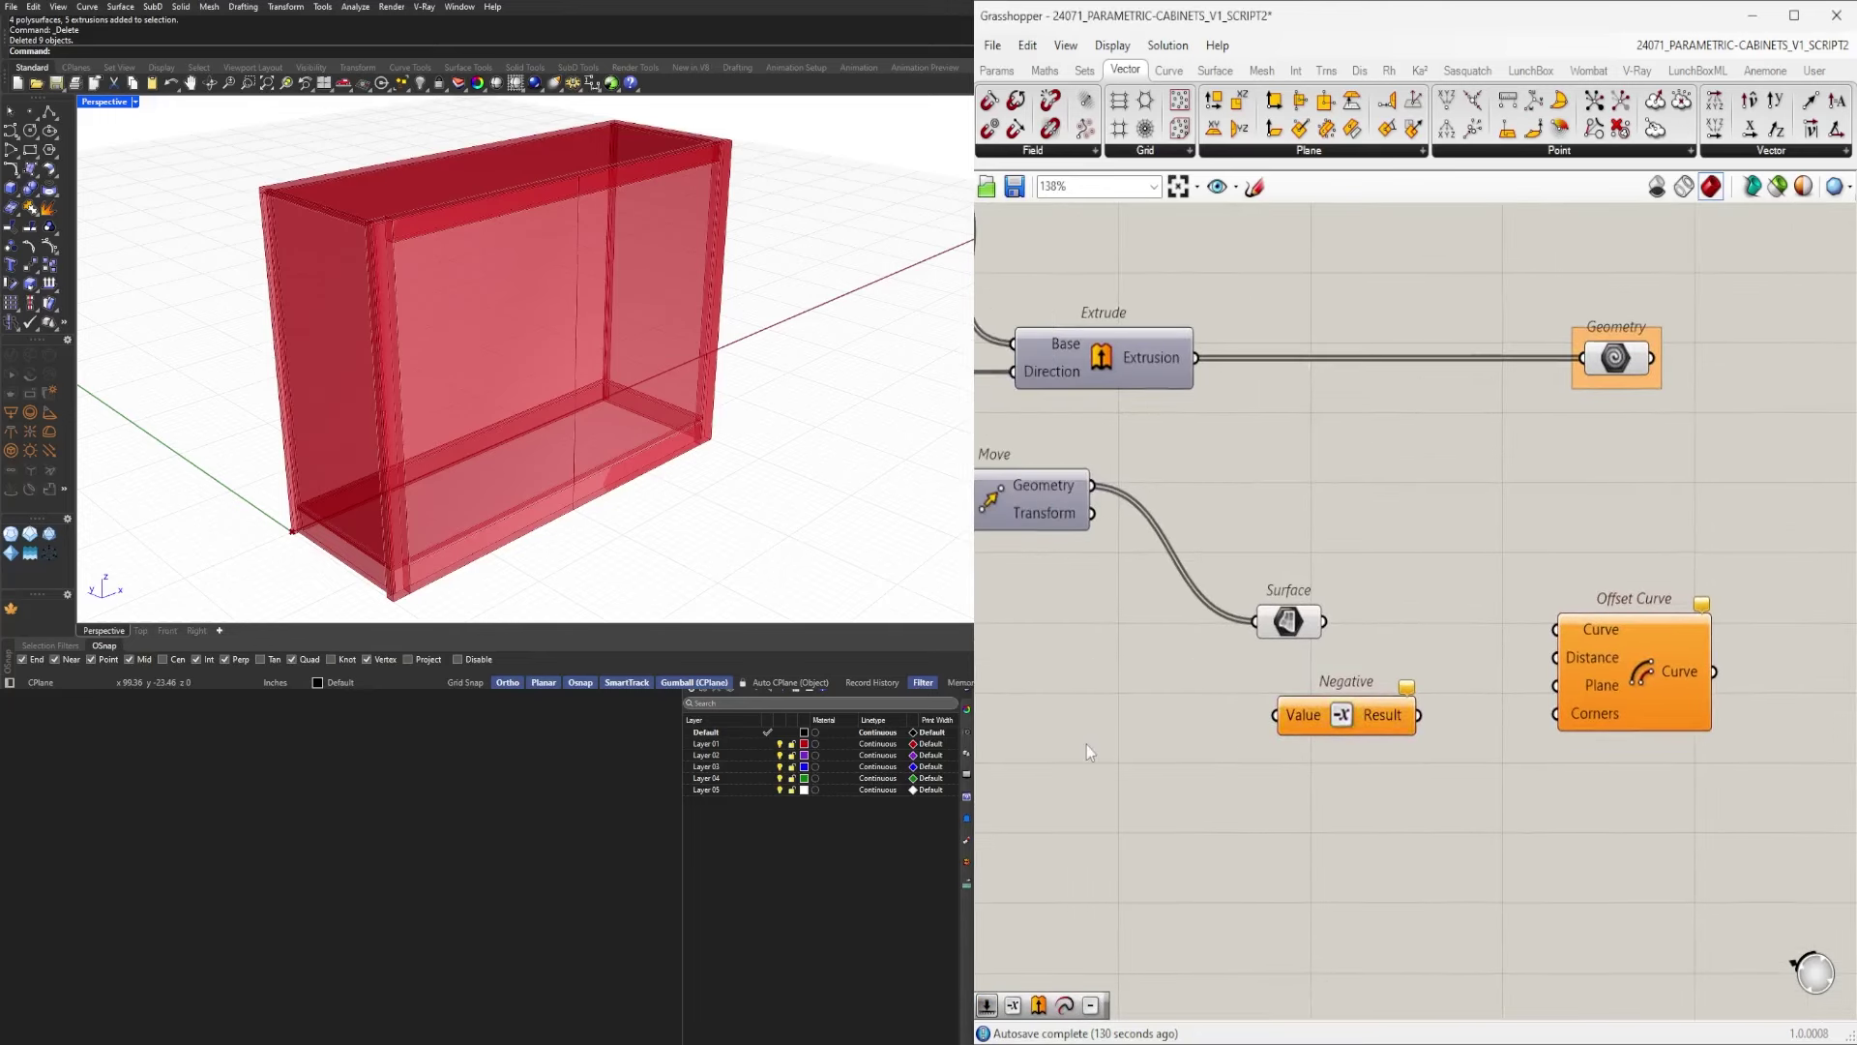
key(Return)
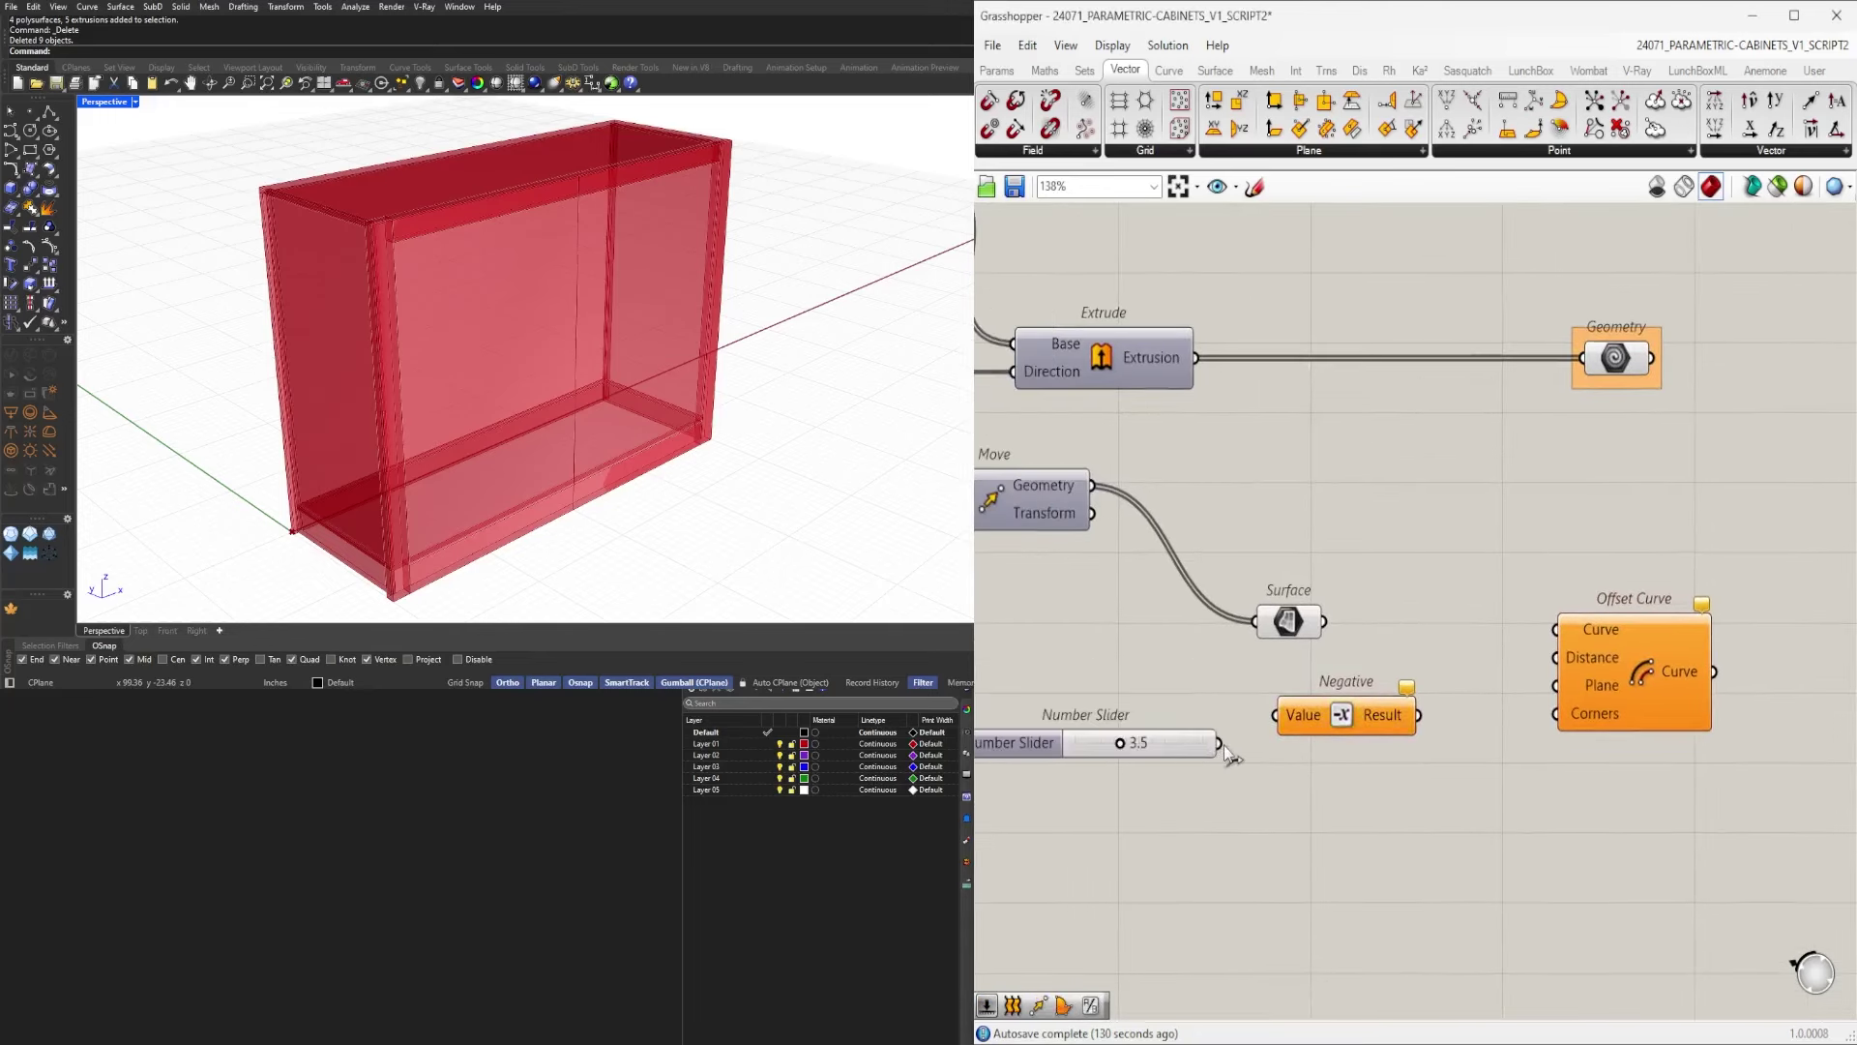
drag(1320, 723, 1293, 750)
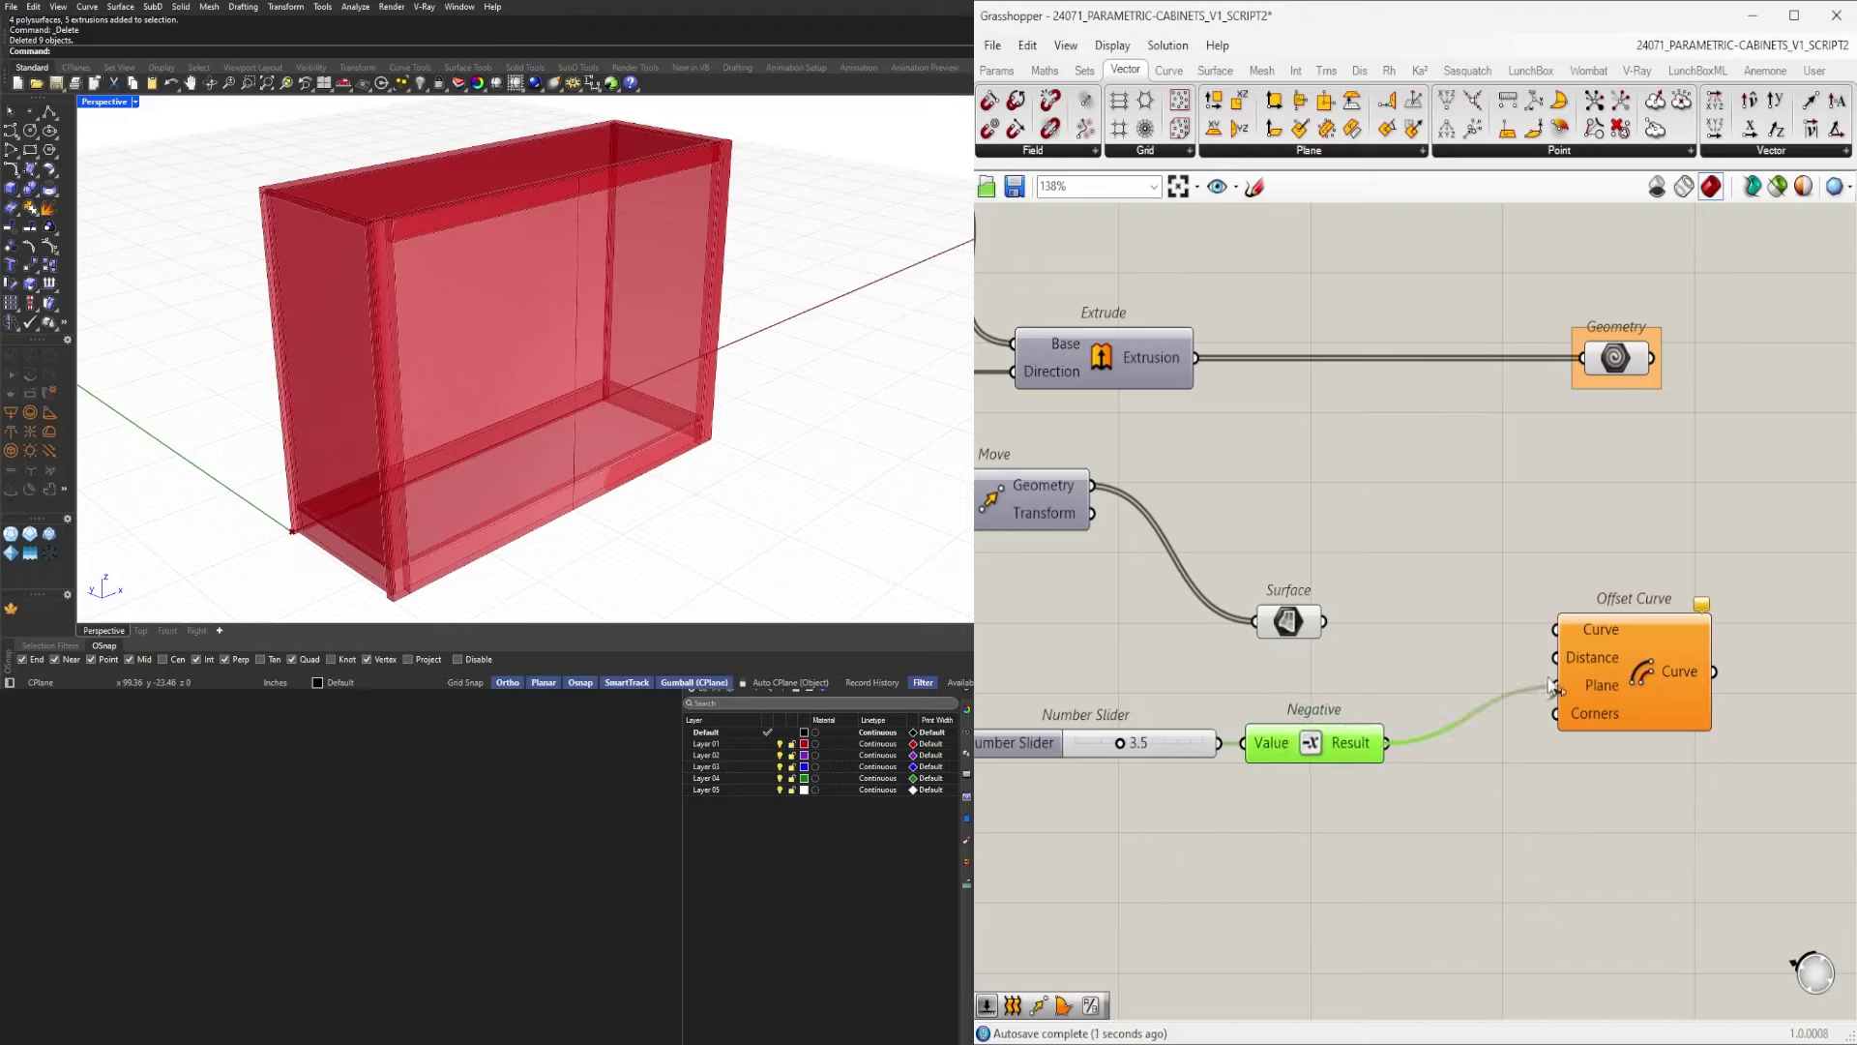
drag(1559, 673, 1556, 657)
drag(1661, 658, 1543, 744)
Add a Loft component beyond the Offset Curve.
double_click(1666, 555)
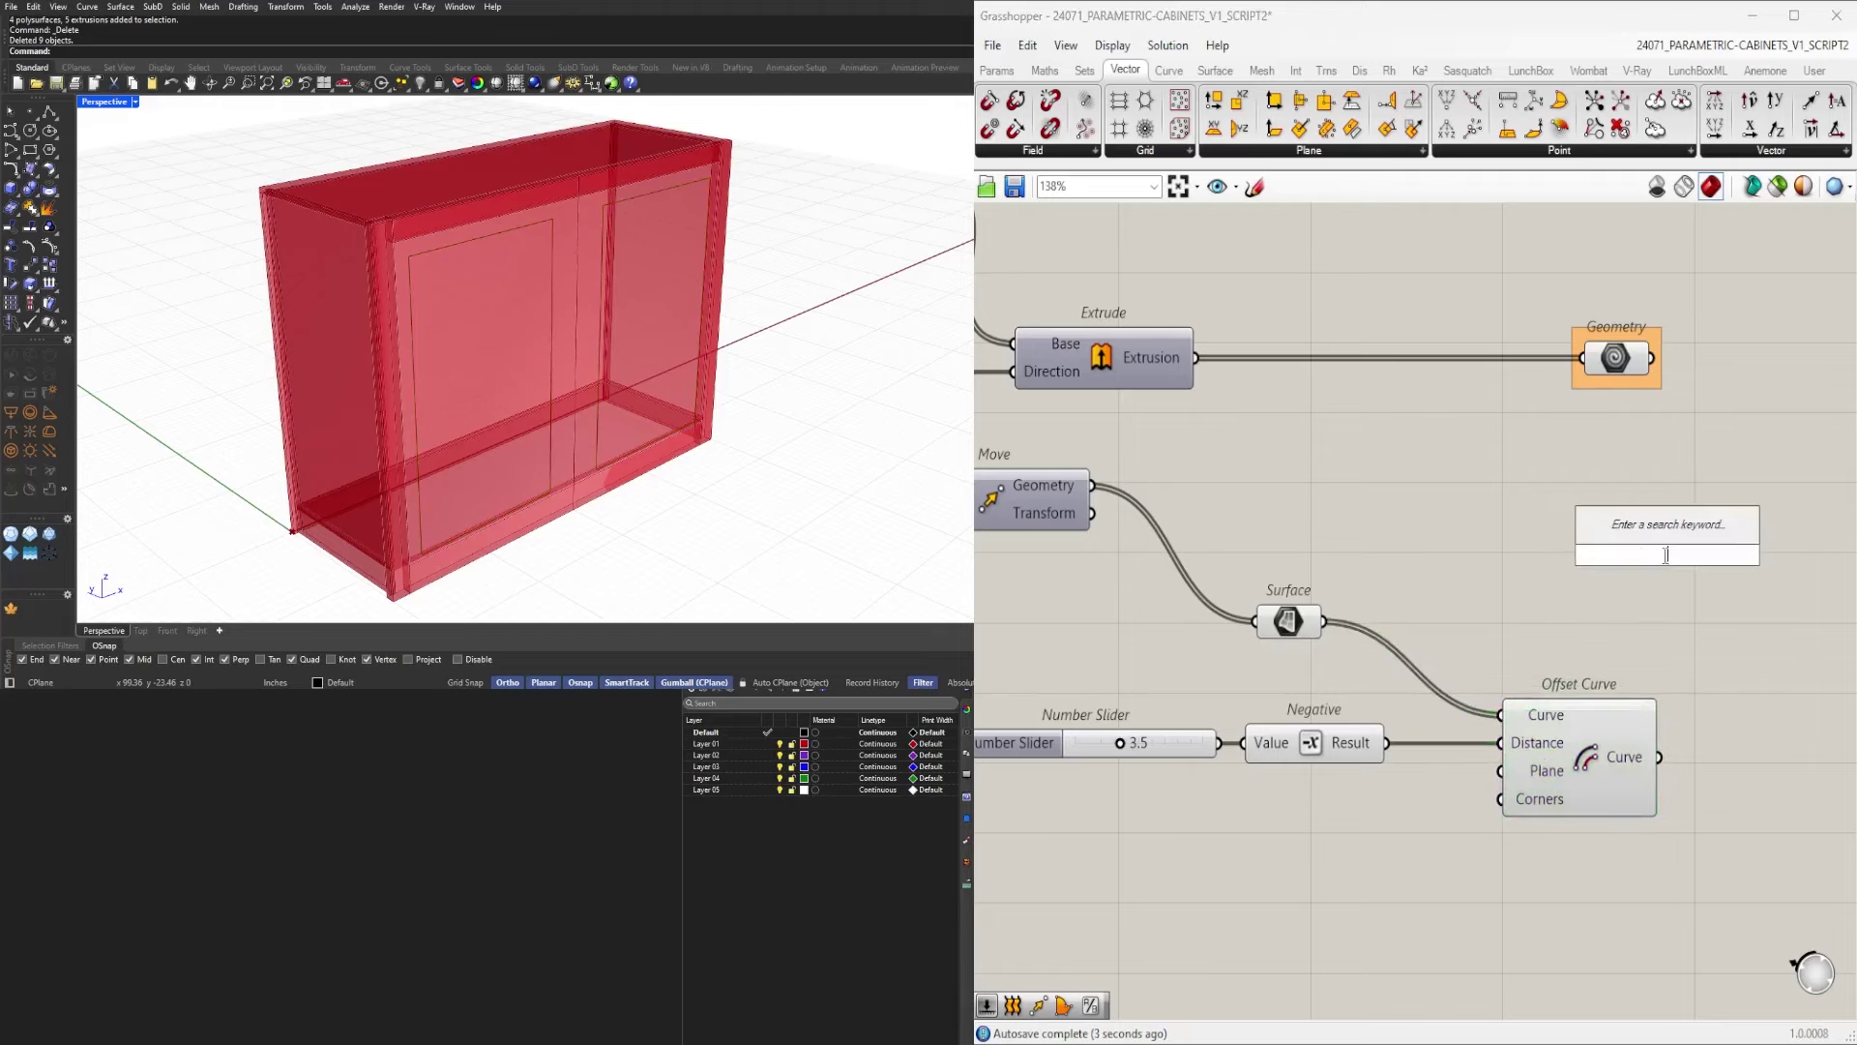
text(loft)
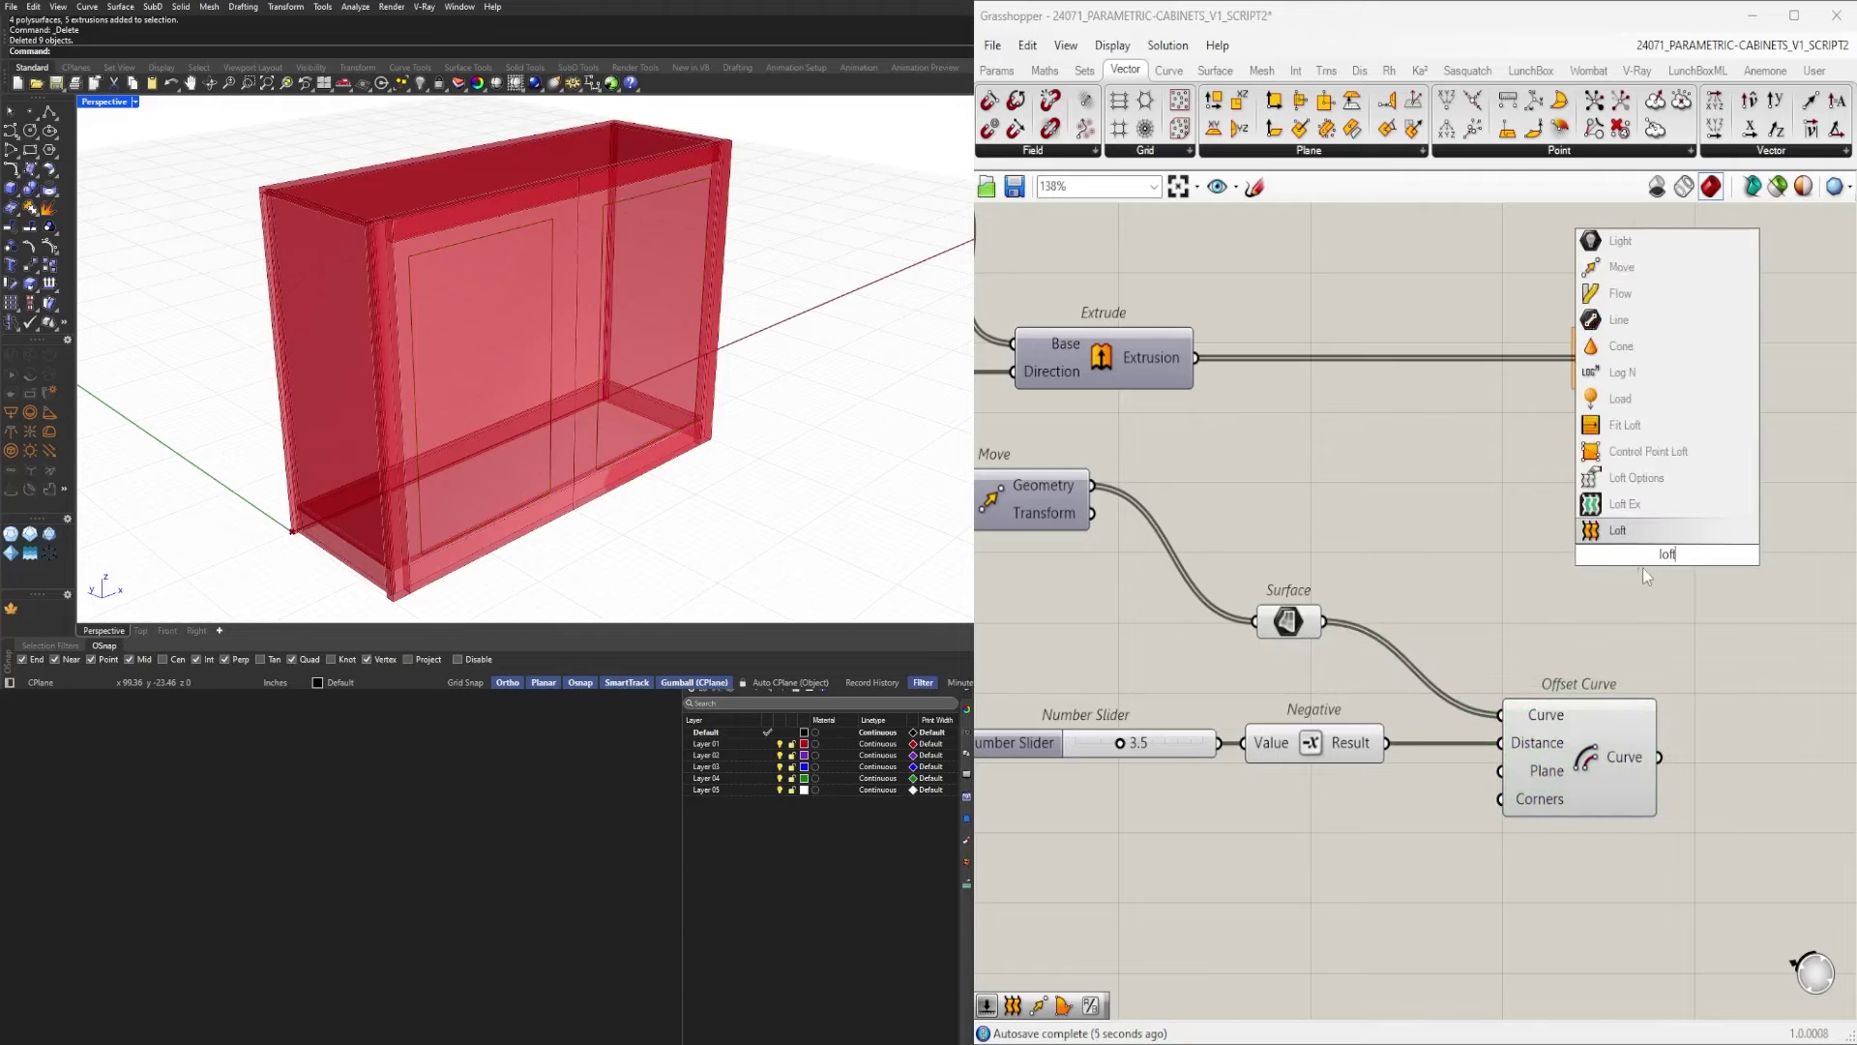
click(1617, 542)
right_drag(1682, 625, 1572, 645)
drag(1532, 584, 1710, 639)
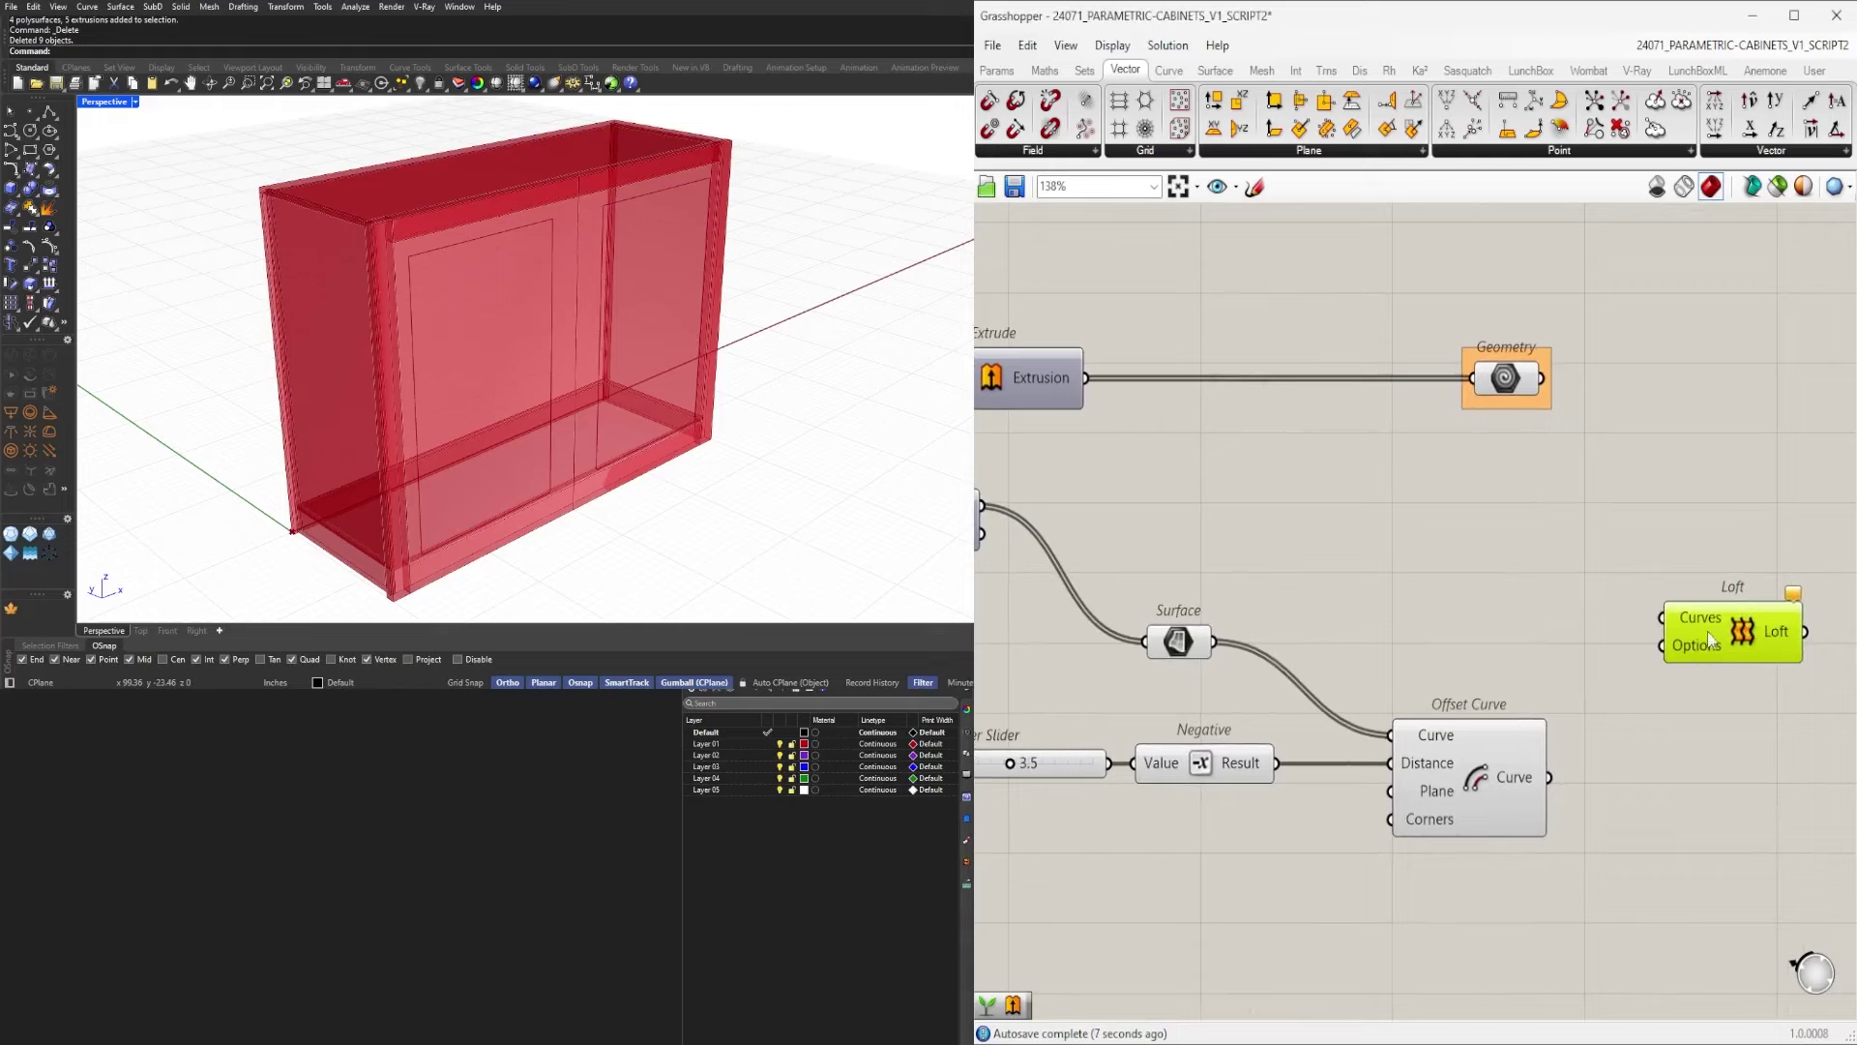
Add a Graft Tree component above the Offset Curve and feed it with the front Surface parameter.
double_click(1443, 656)
text(graf)
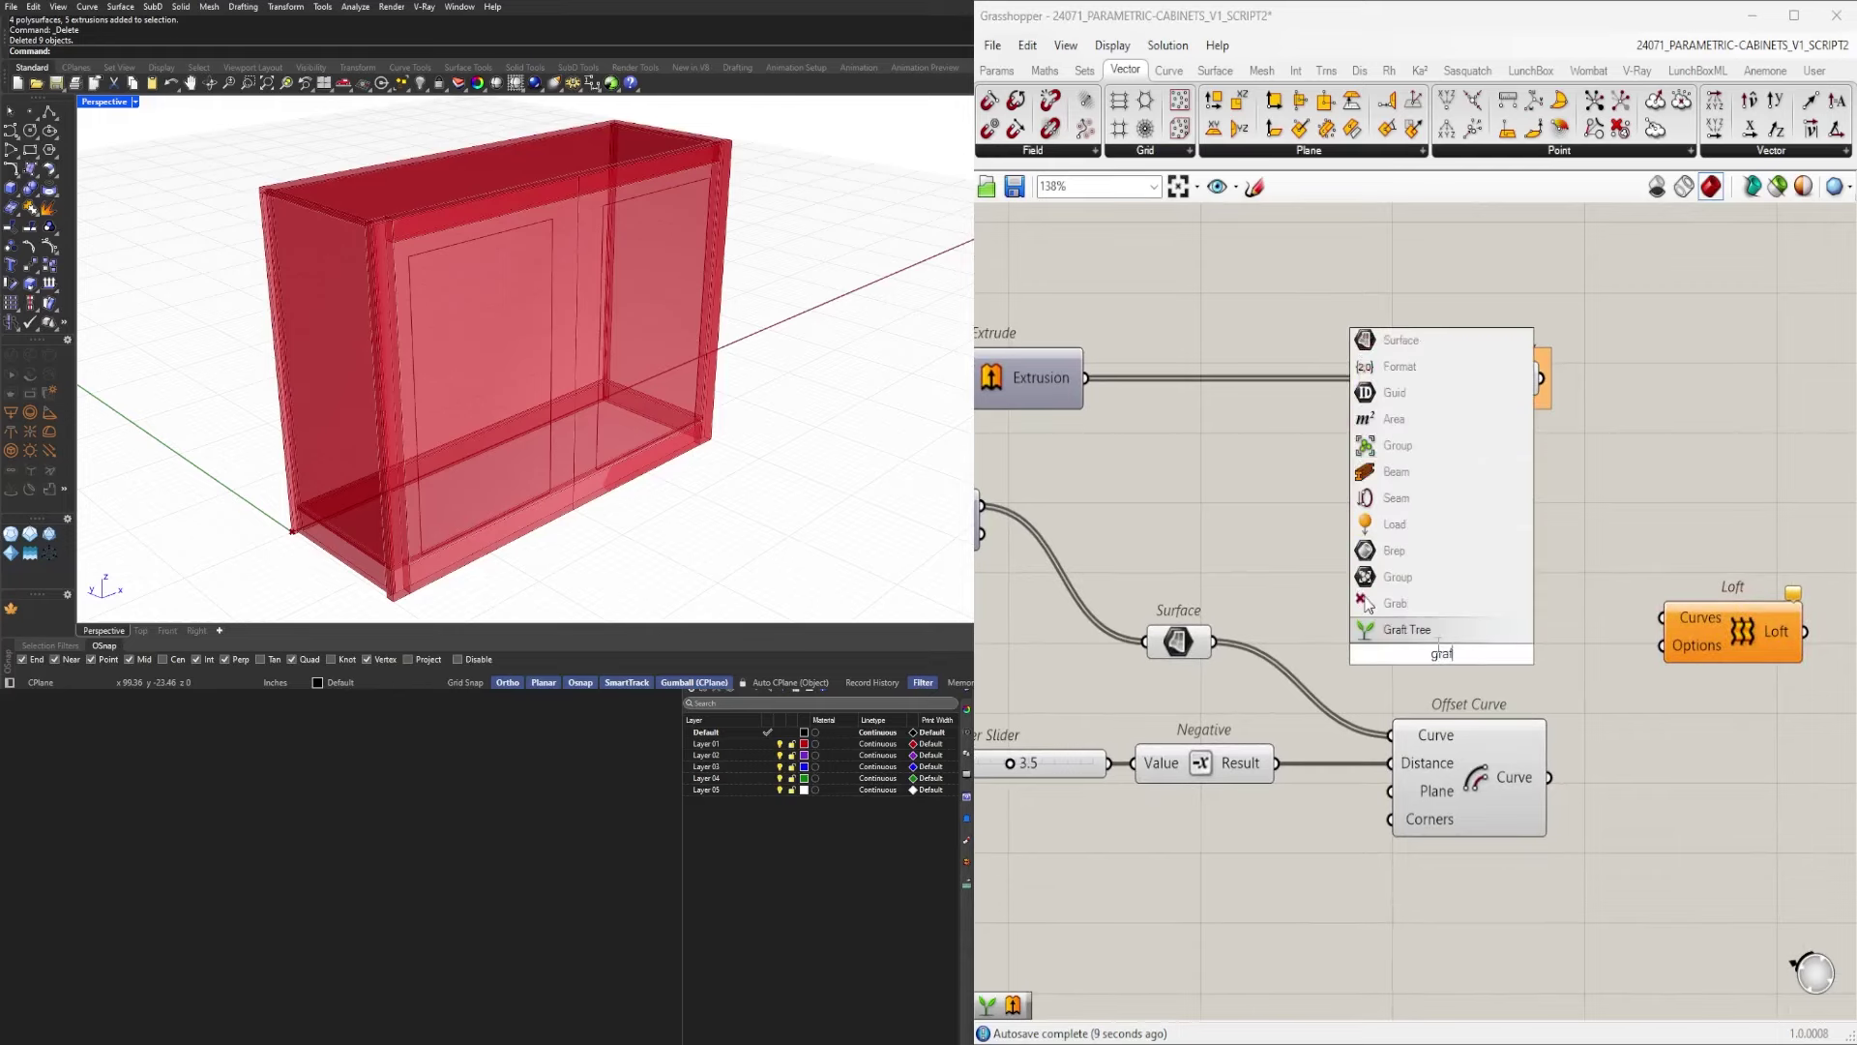
key(Return)
drag(1430, 654, 1389, 654)
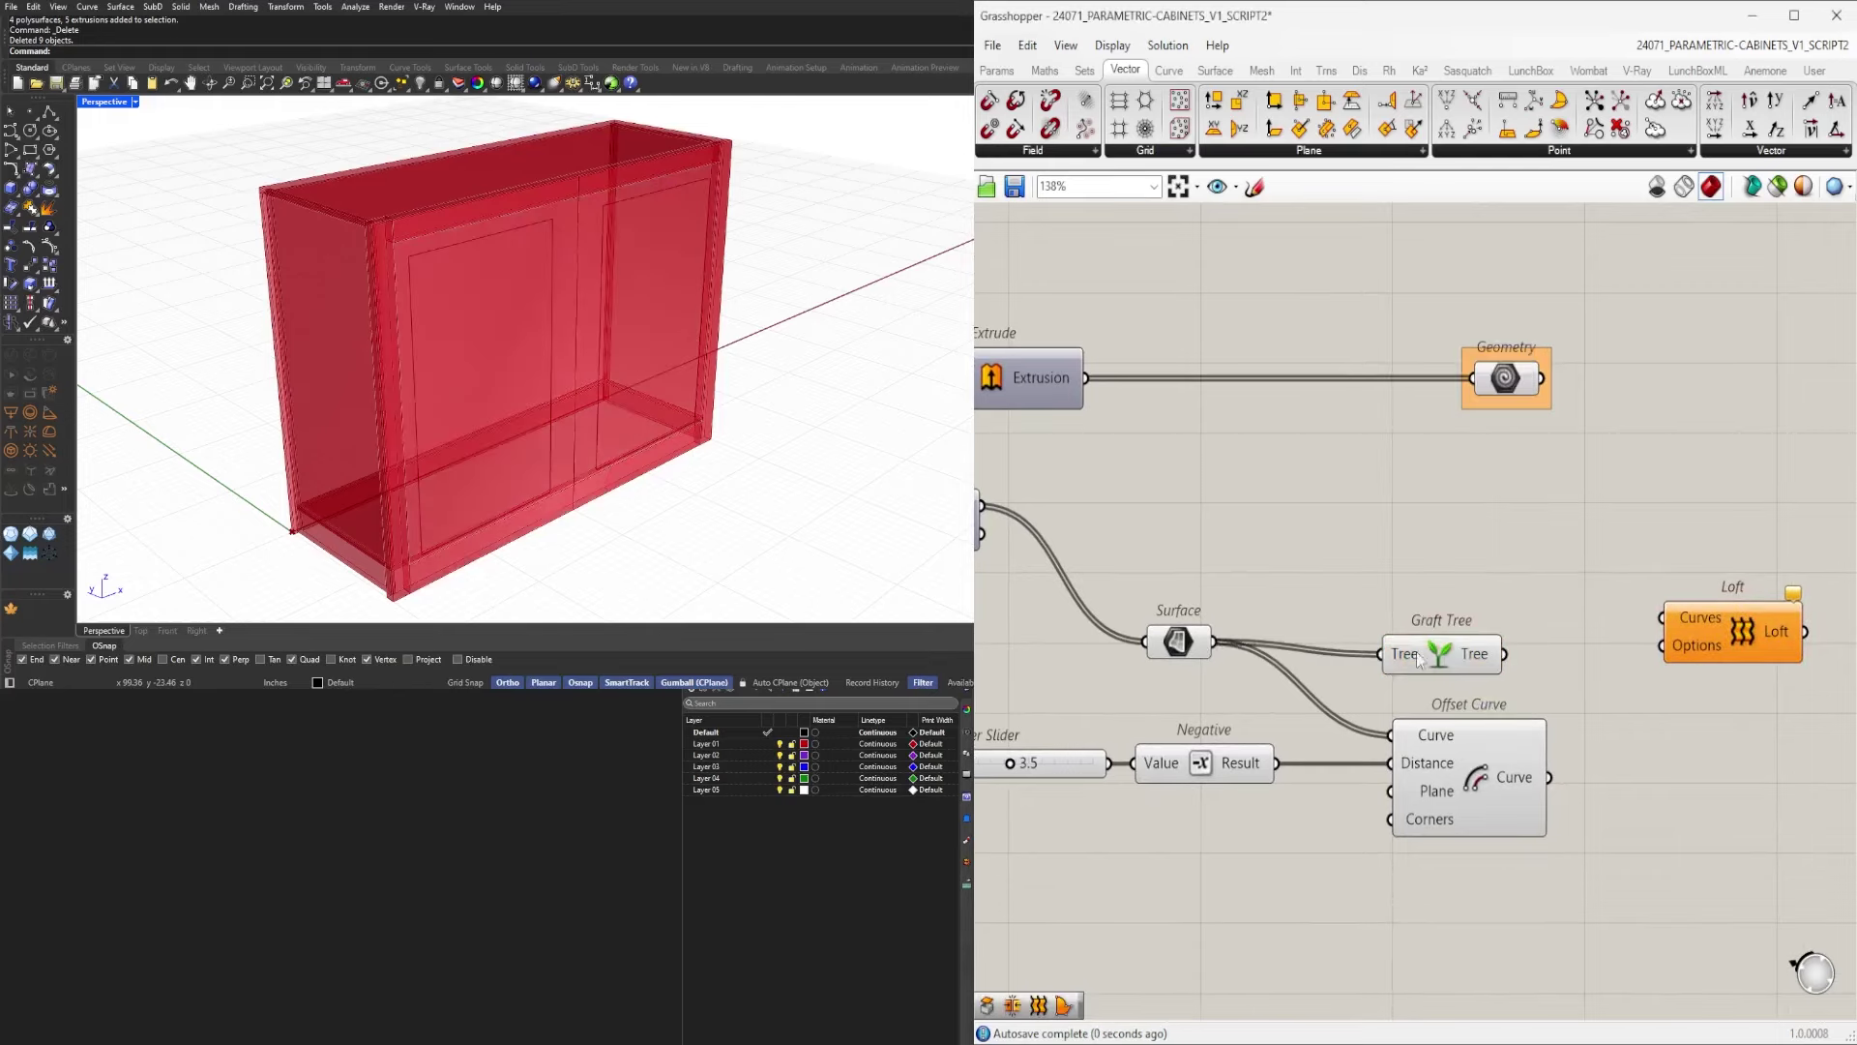
Line up the Surface, Graft Tree and offset components in a straight row, and move the Loft closer to them.
scroll(1621, 842, down, 4)
drag(1660, 861, 1210, 658)
scroll(1301, 597, up, 3)
drag(1298, 591, 1287, 586)
click(1405, 523)
right_drag(1785, 606, 1555, 671)
drag(1623, 758, 1551, 699)
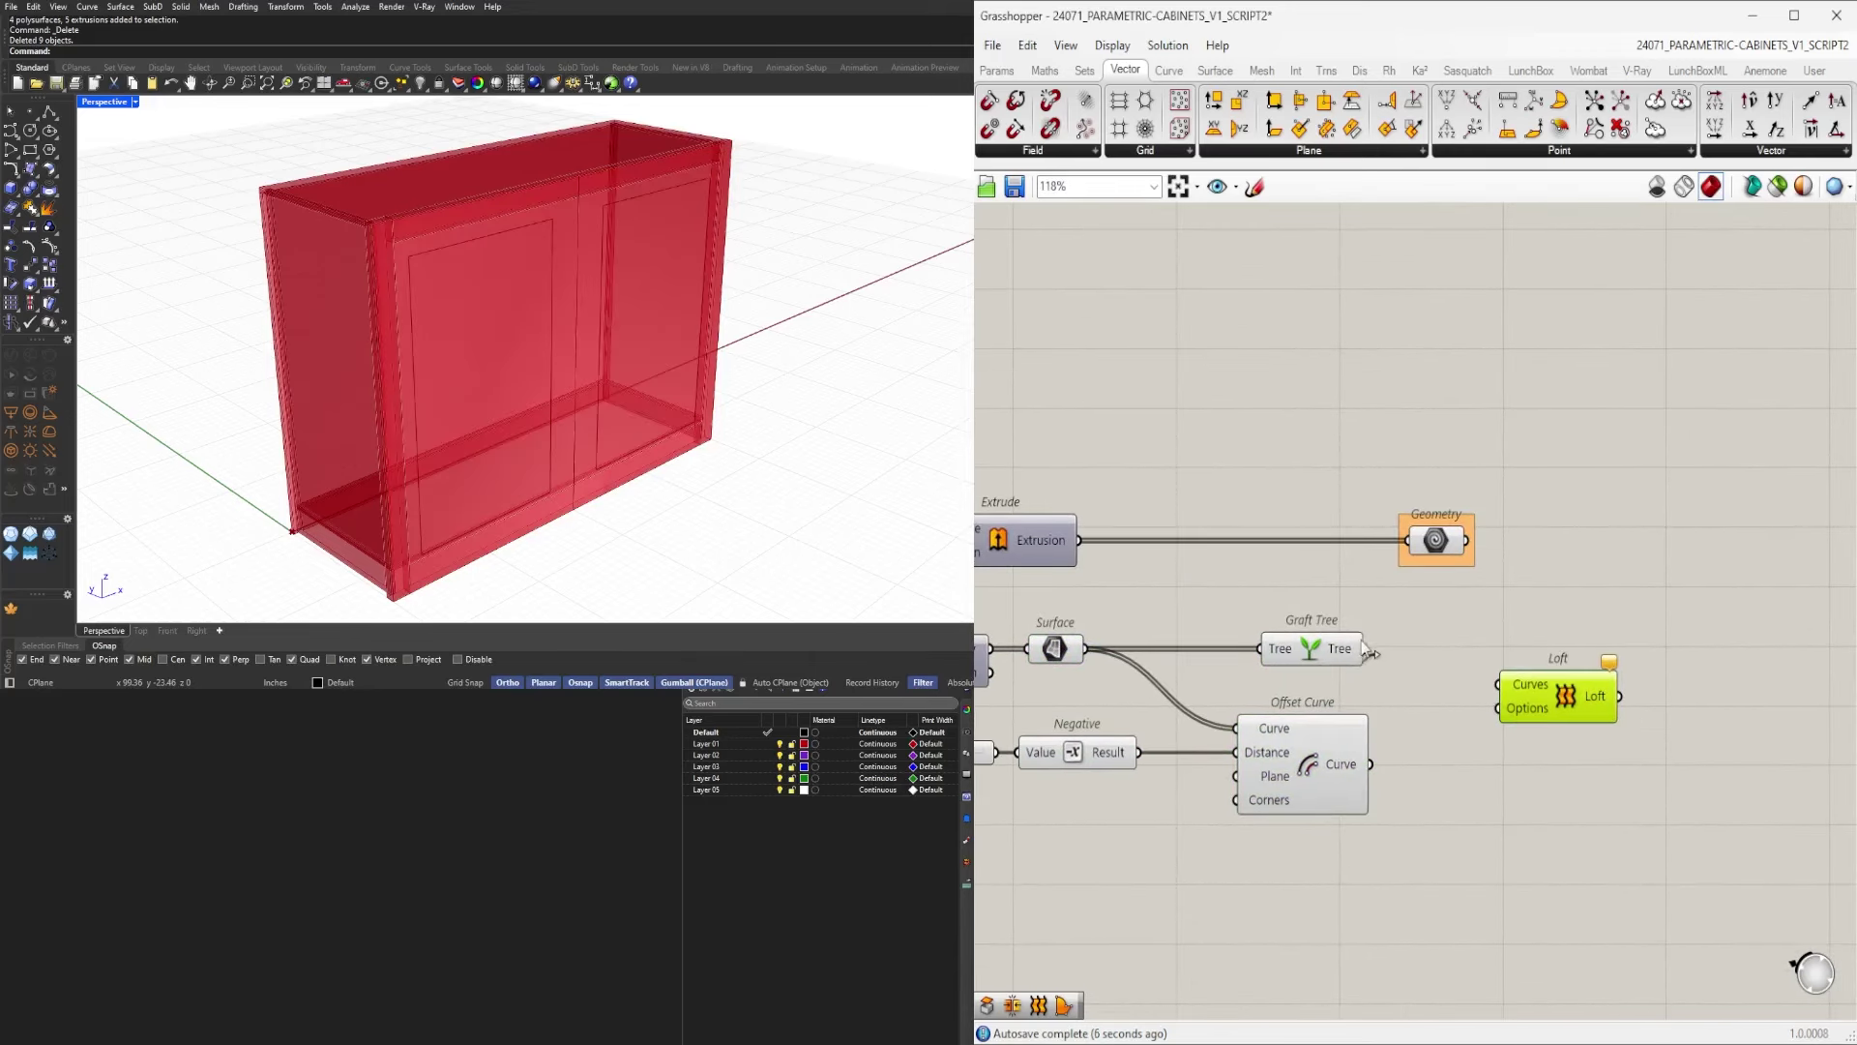
Feed the Graft Tree and Offset Curve outputs into the Loft's Curves input and inspect the lofted front frames.
drag(1405, 756, 1501, 674)
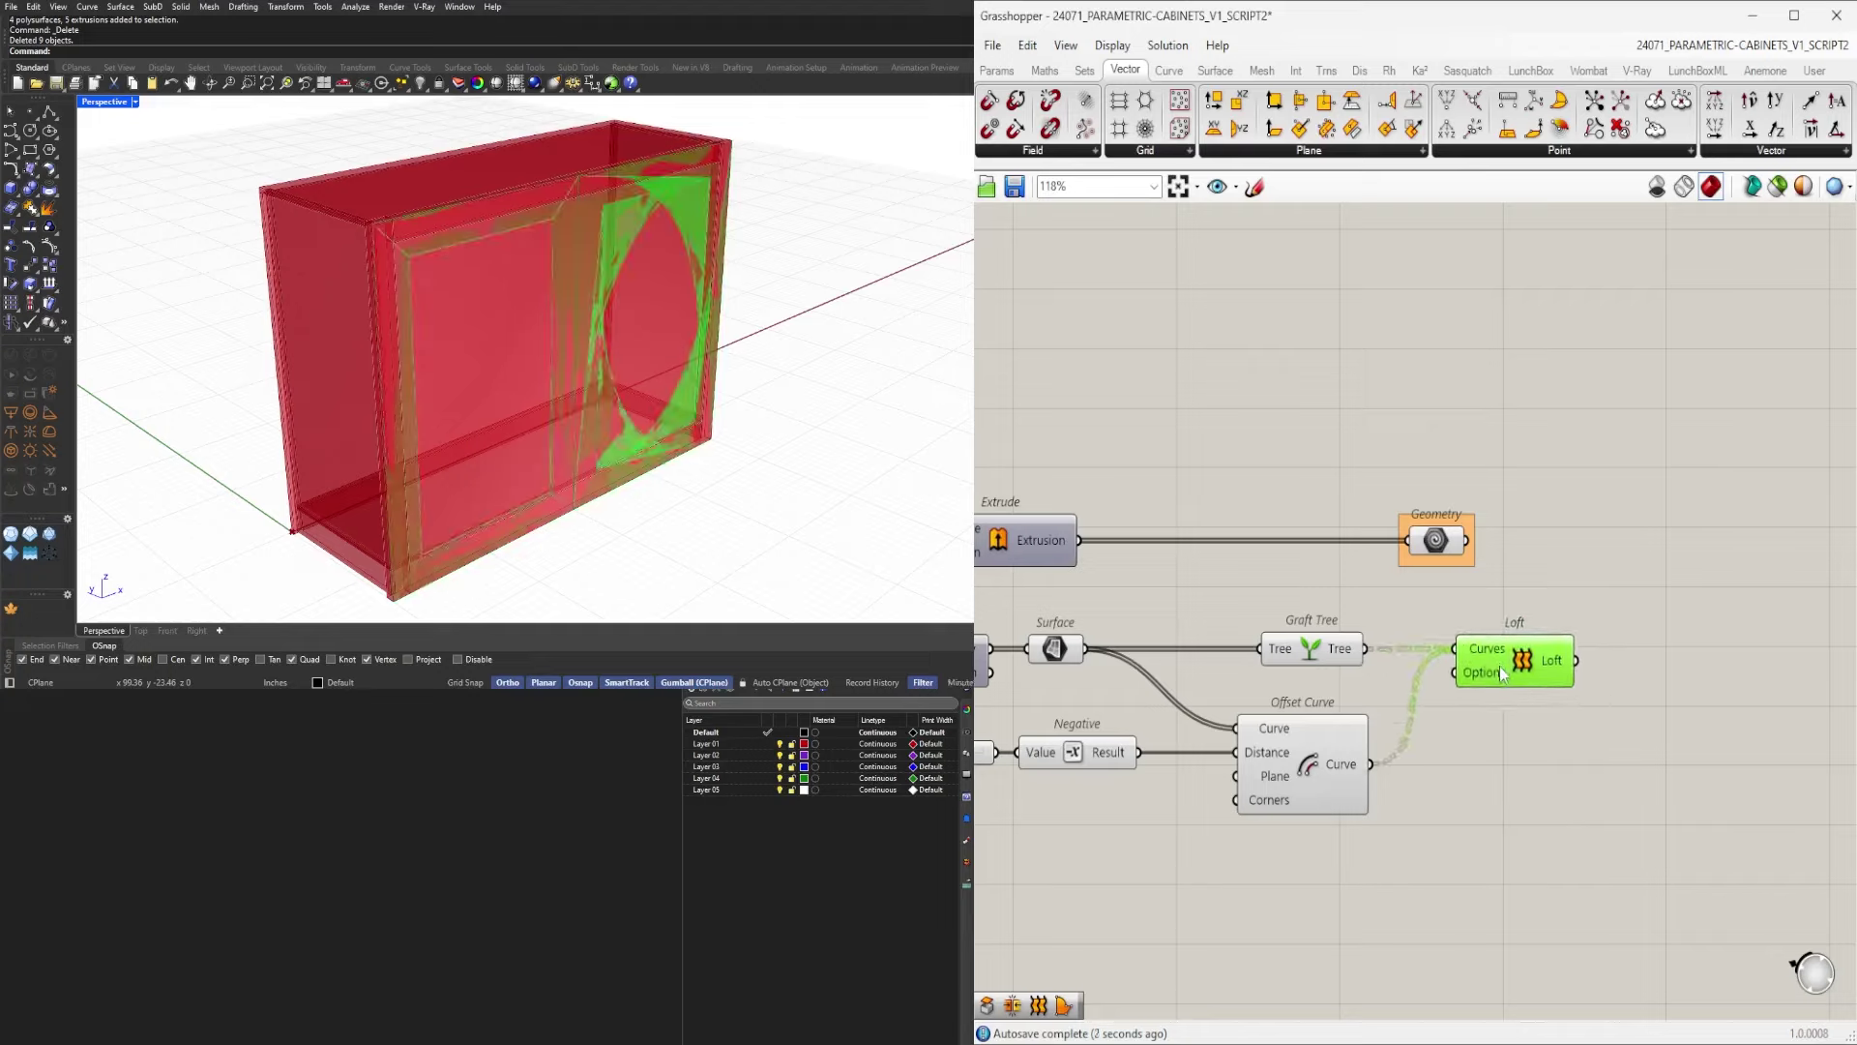
scroll(427, 406, down, 5)
mouse_move(503, 448)
right_down()
mouse_move(427, 406)
mouse_move(503, 435)
right_up()
scroll(537, 300, up, 10)
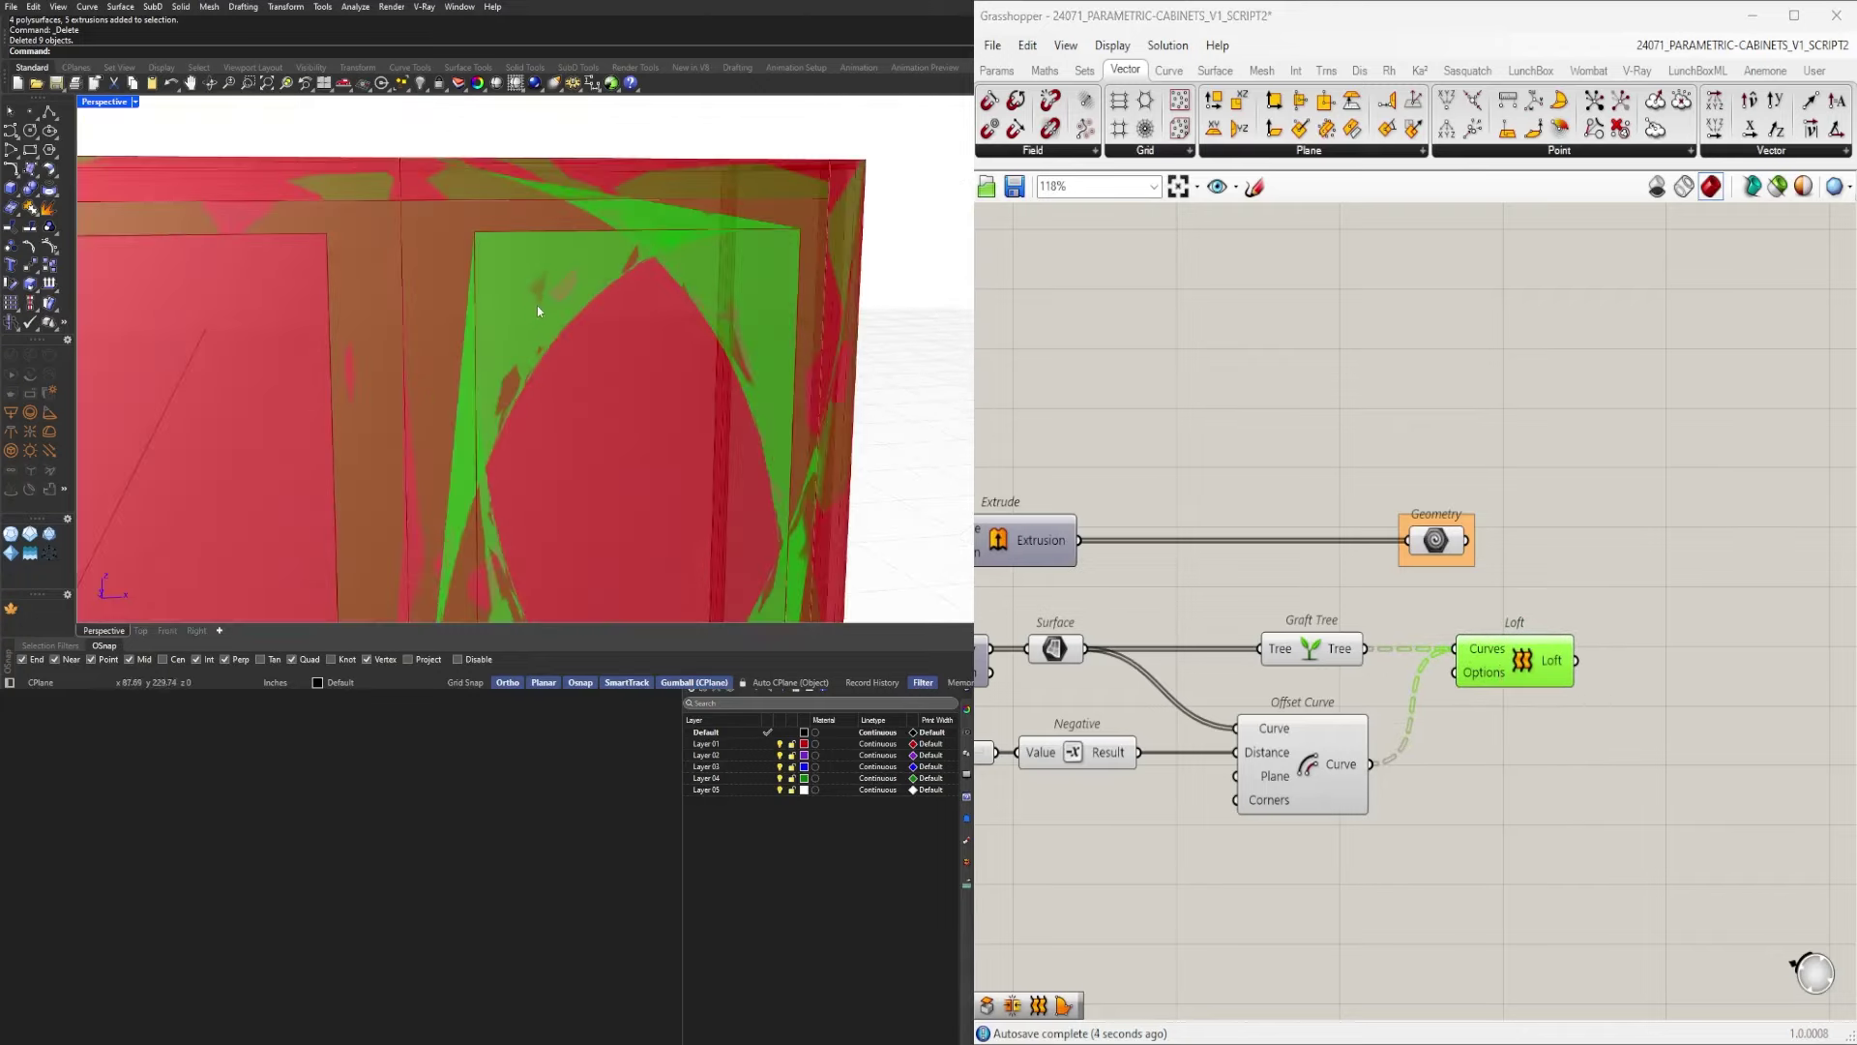
scroll(537, 300, down, 6)
click(1506, 740)
click(1536, 659)
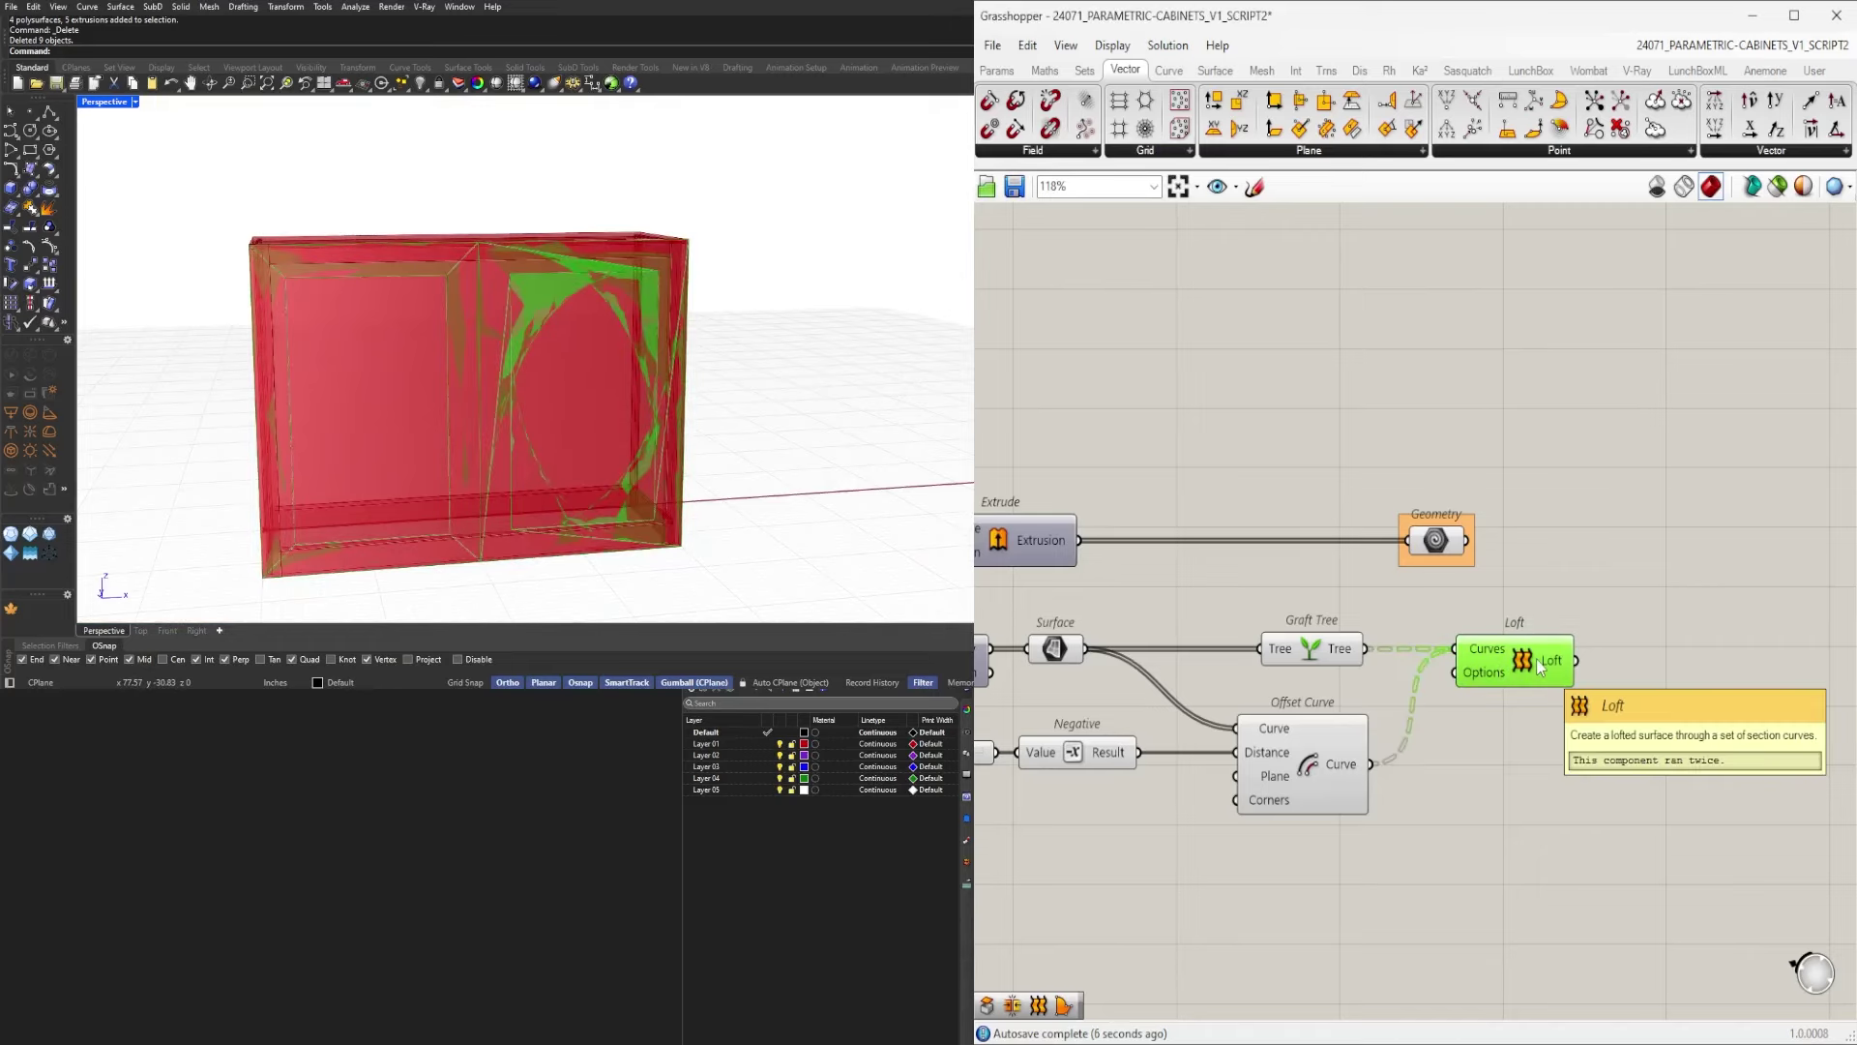
click(1541, 807)
Insert a Relay after the front Surface parameter and shift it with the Graft Tree, Offset Curve and Loft to make room.
right_drag(1432, 807, 1644, 776)
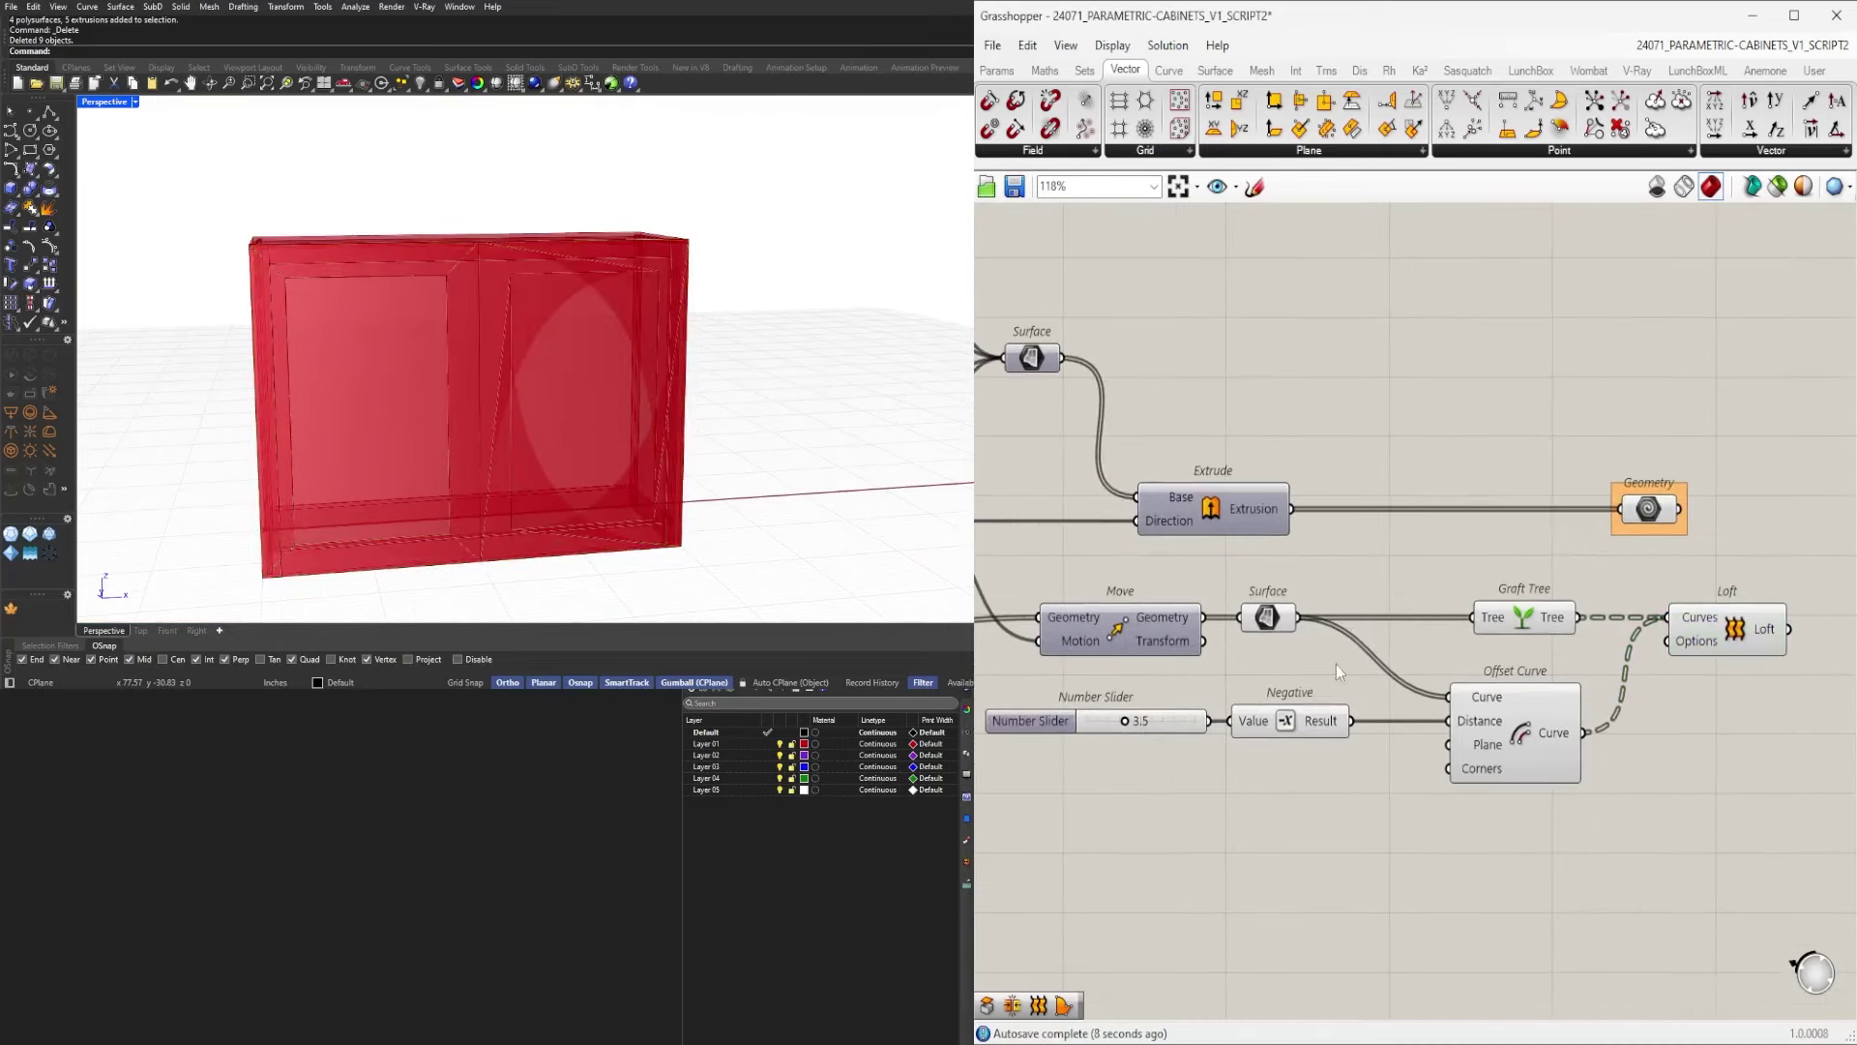
right_drag(1337, 667, 1301, 666)
drag(1758, 851, 1322, 583)
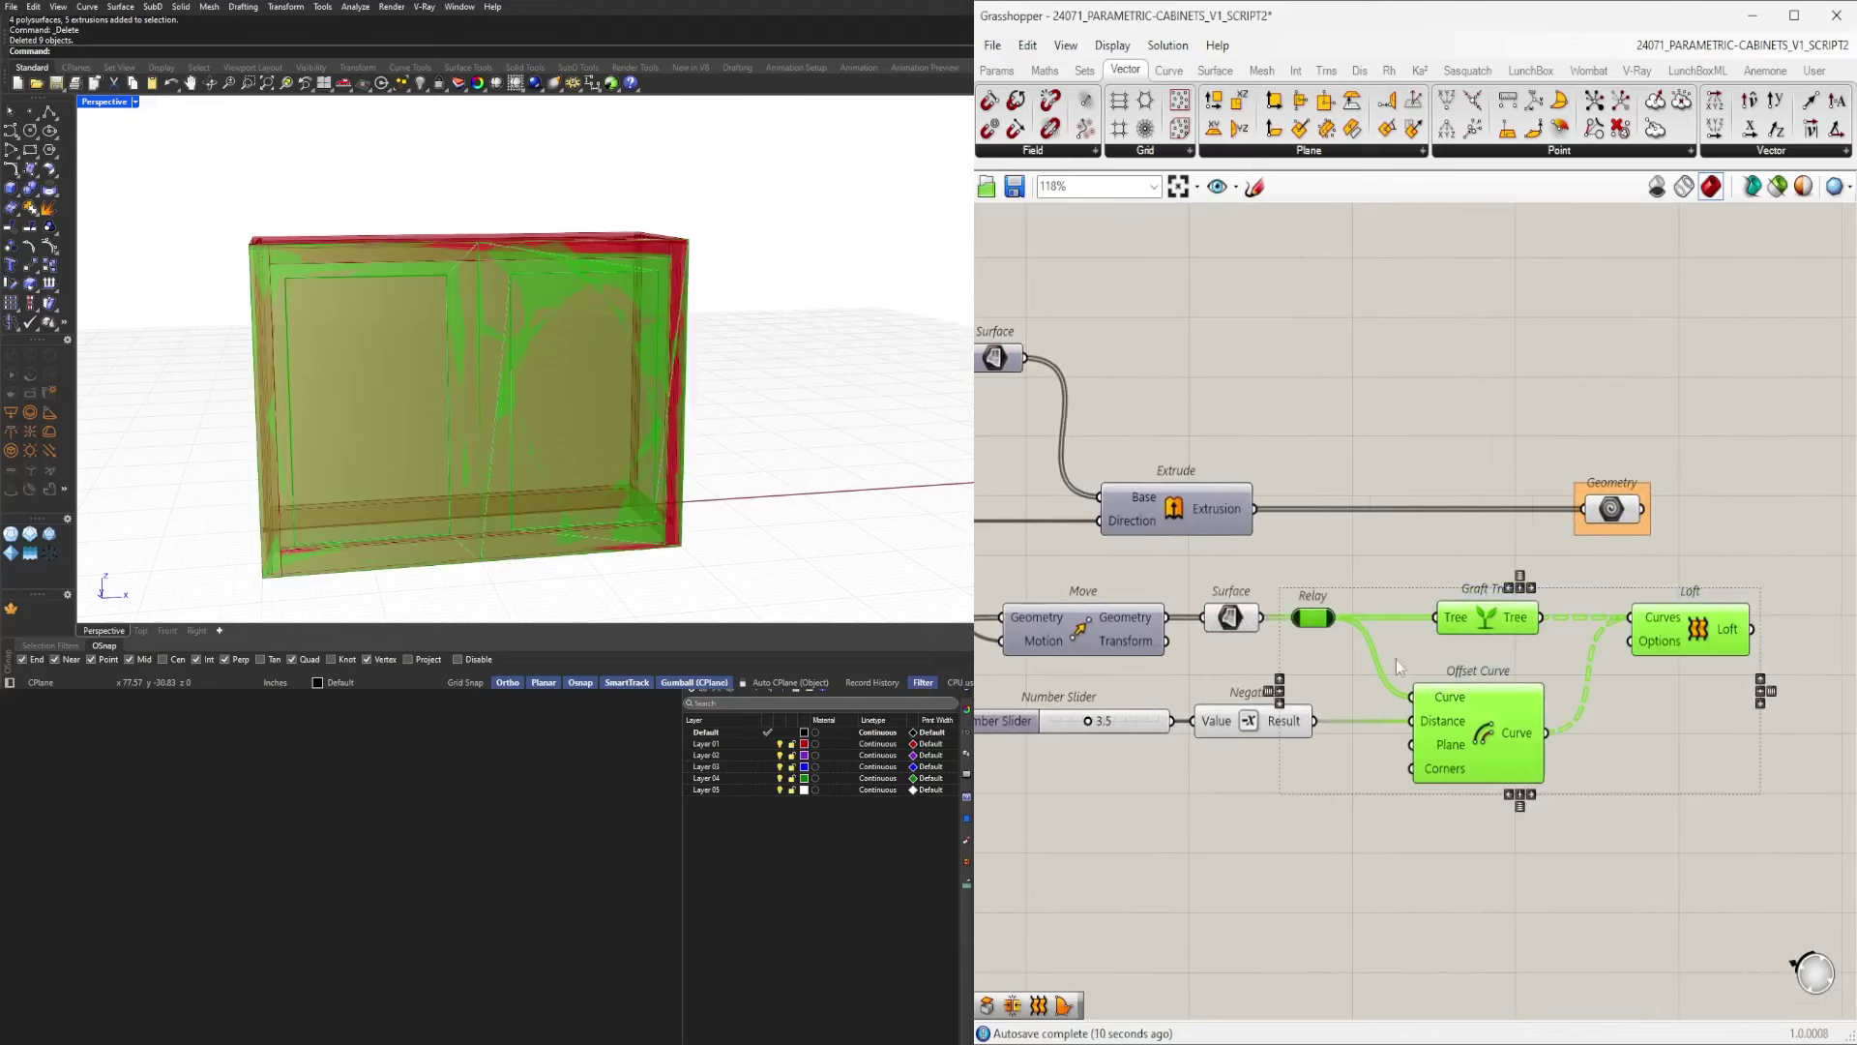
drag(1451, 705, 1674, 705)
Add a List Item component between the front Surface parameter and the Relay to pass on a single surface.
click(1357, 682)
double_click(1356, 681)
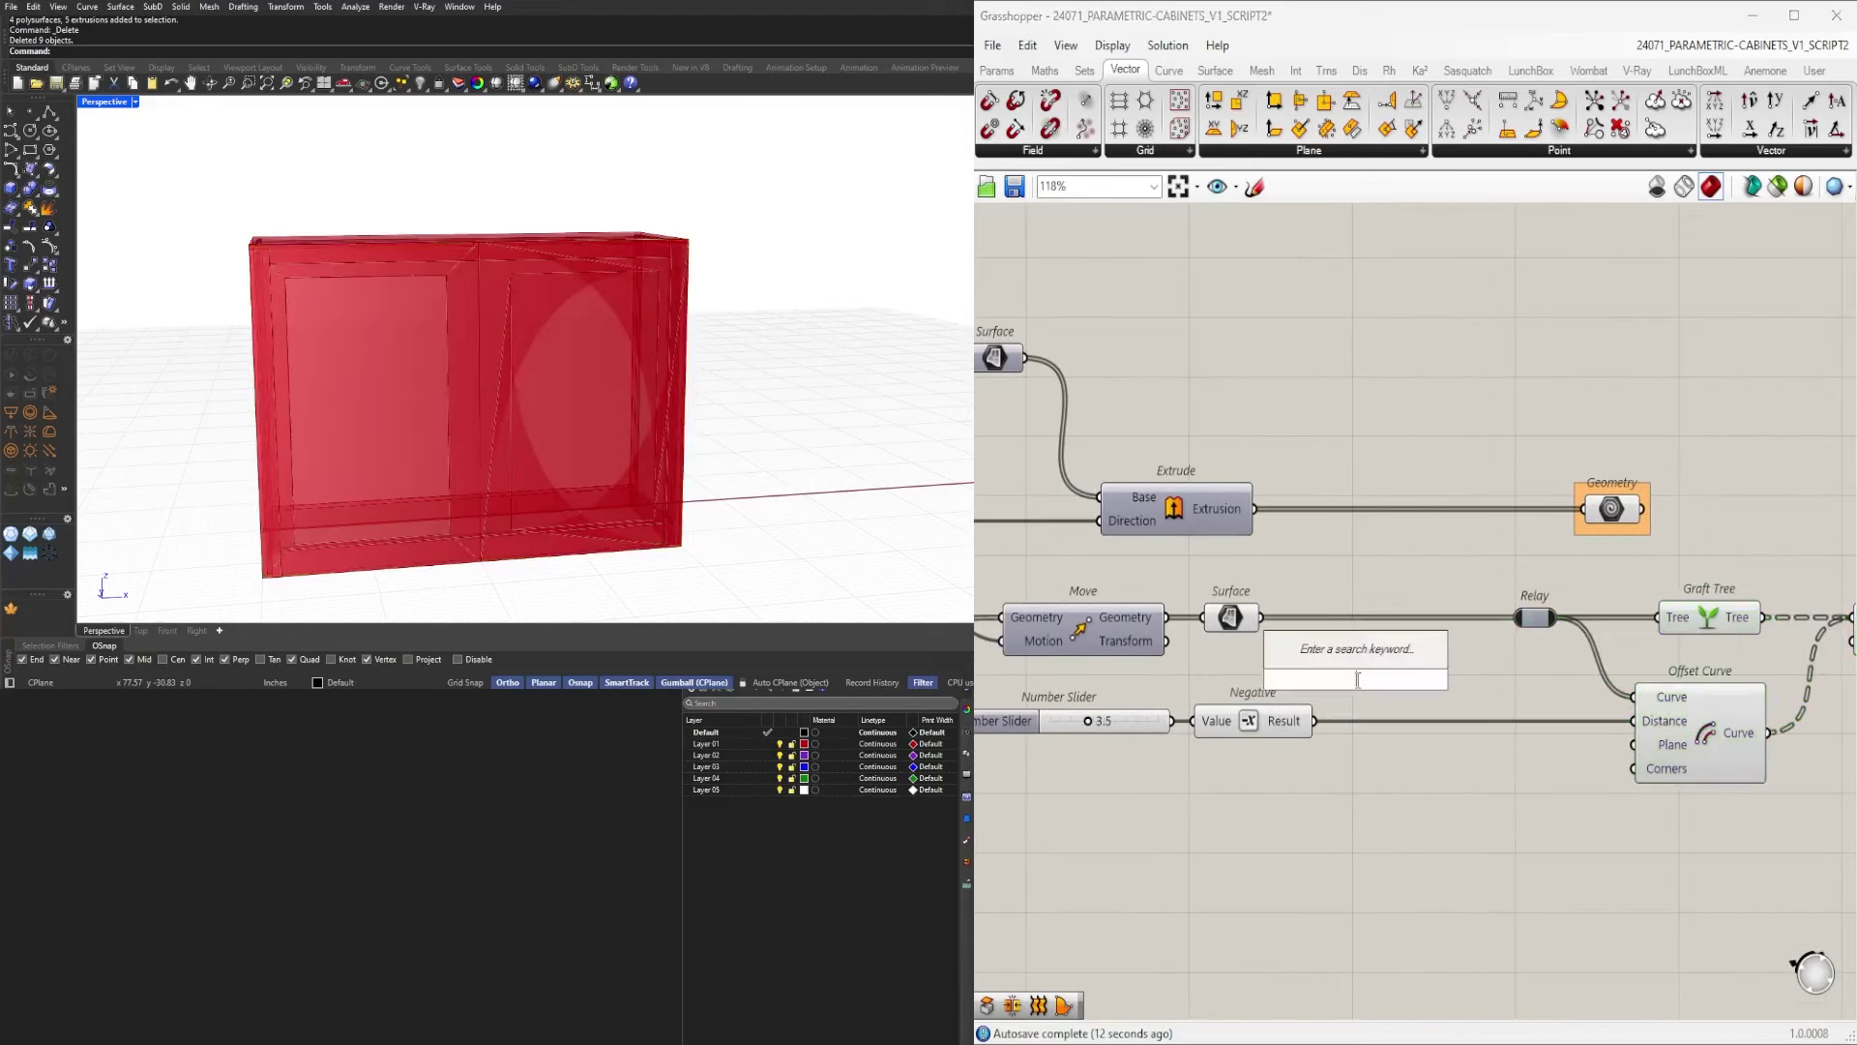
text(item)
click(1358, 631)
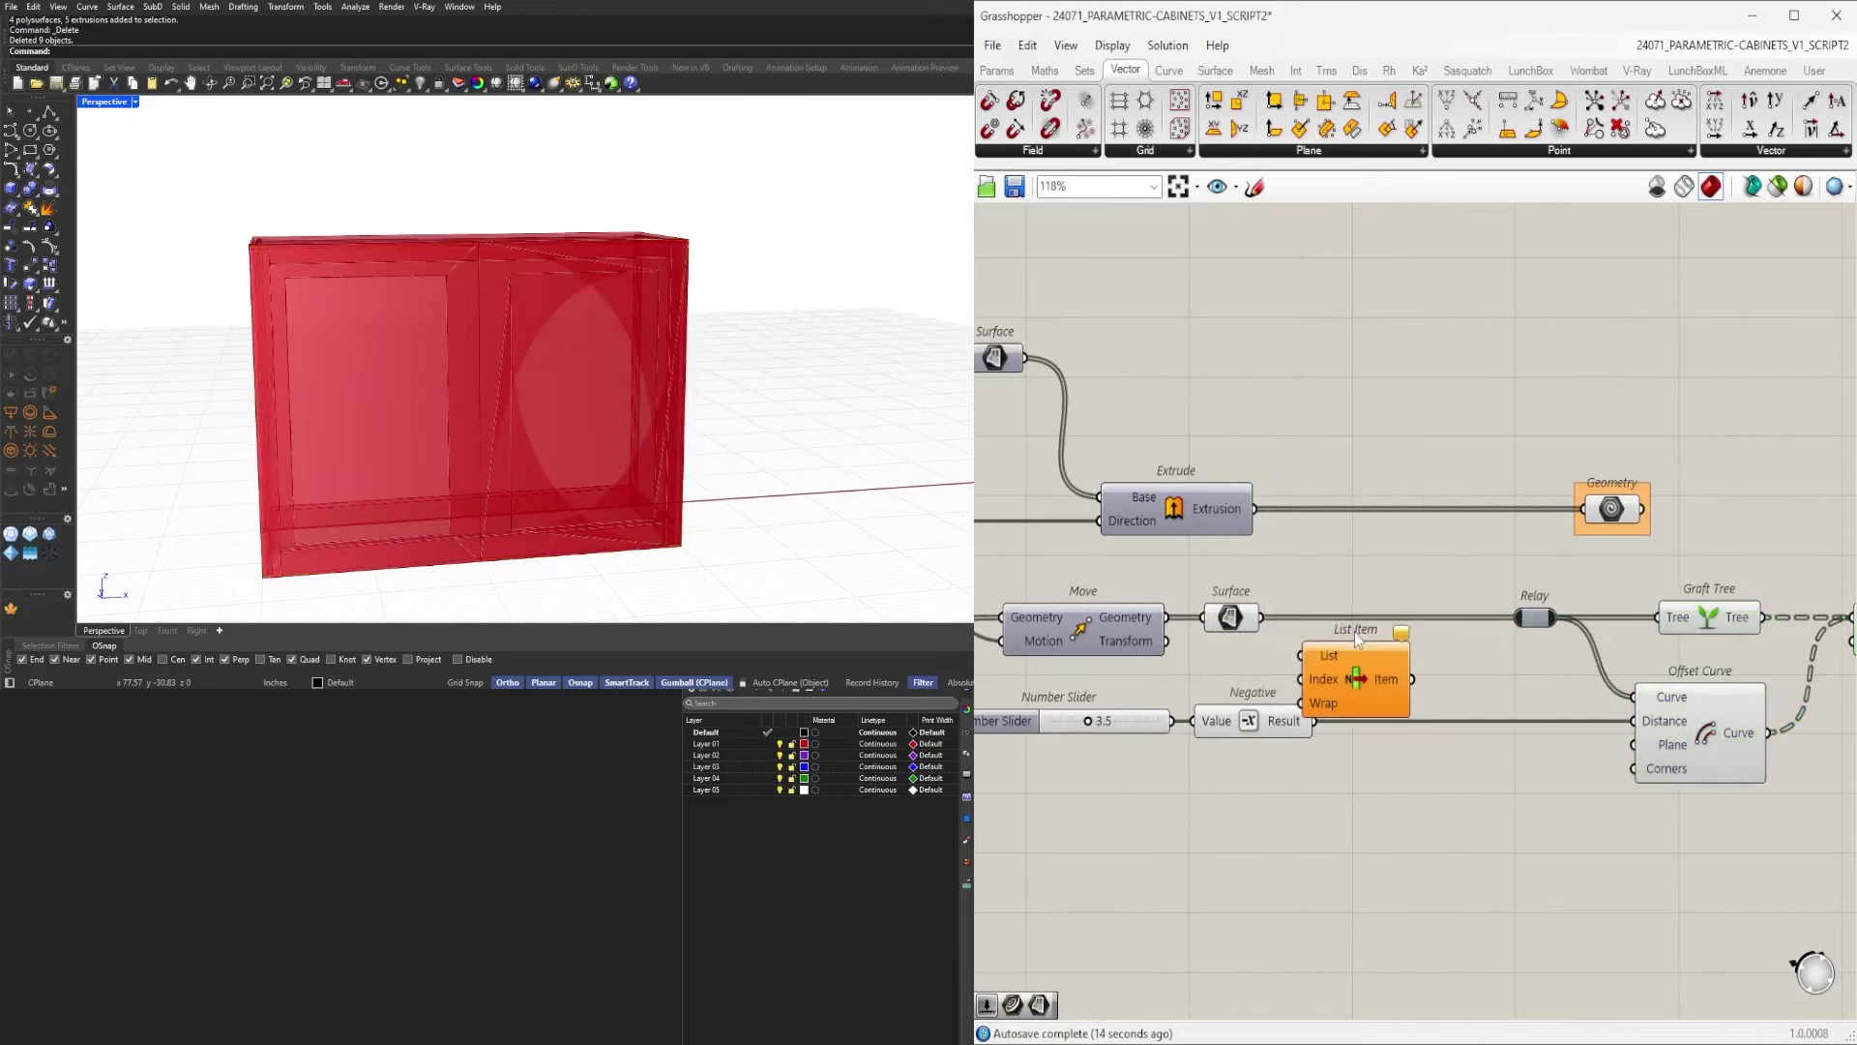
drag(1362, 659, 1304, 630)
drag(1502, 624, 1512, 620)
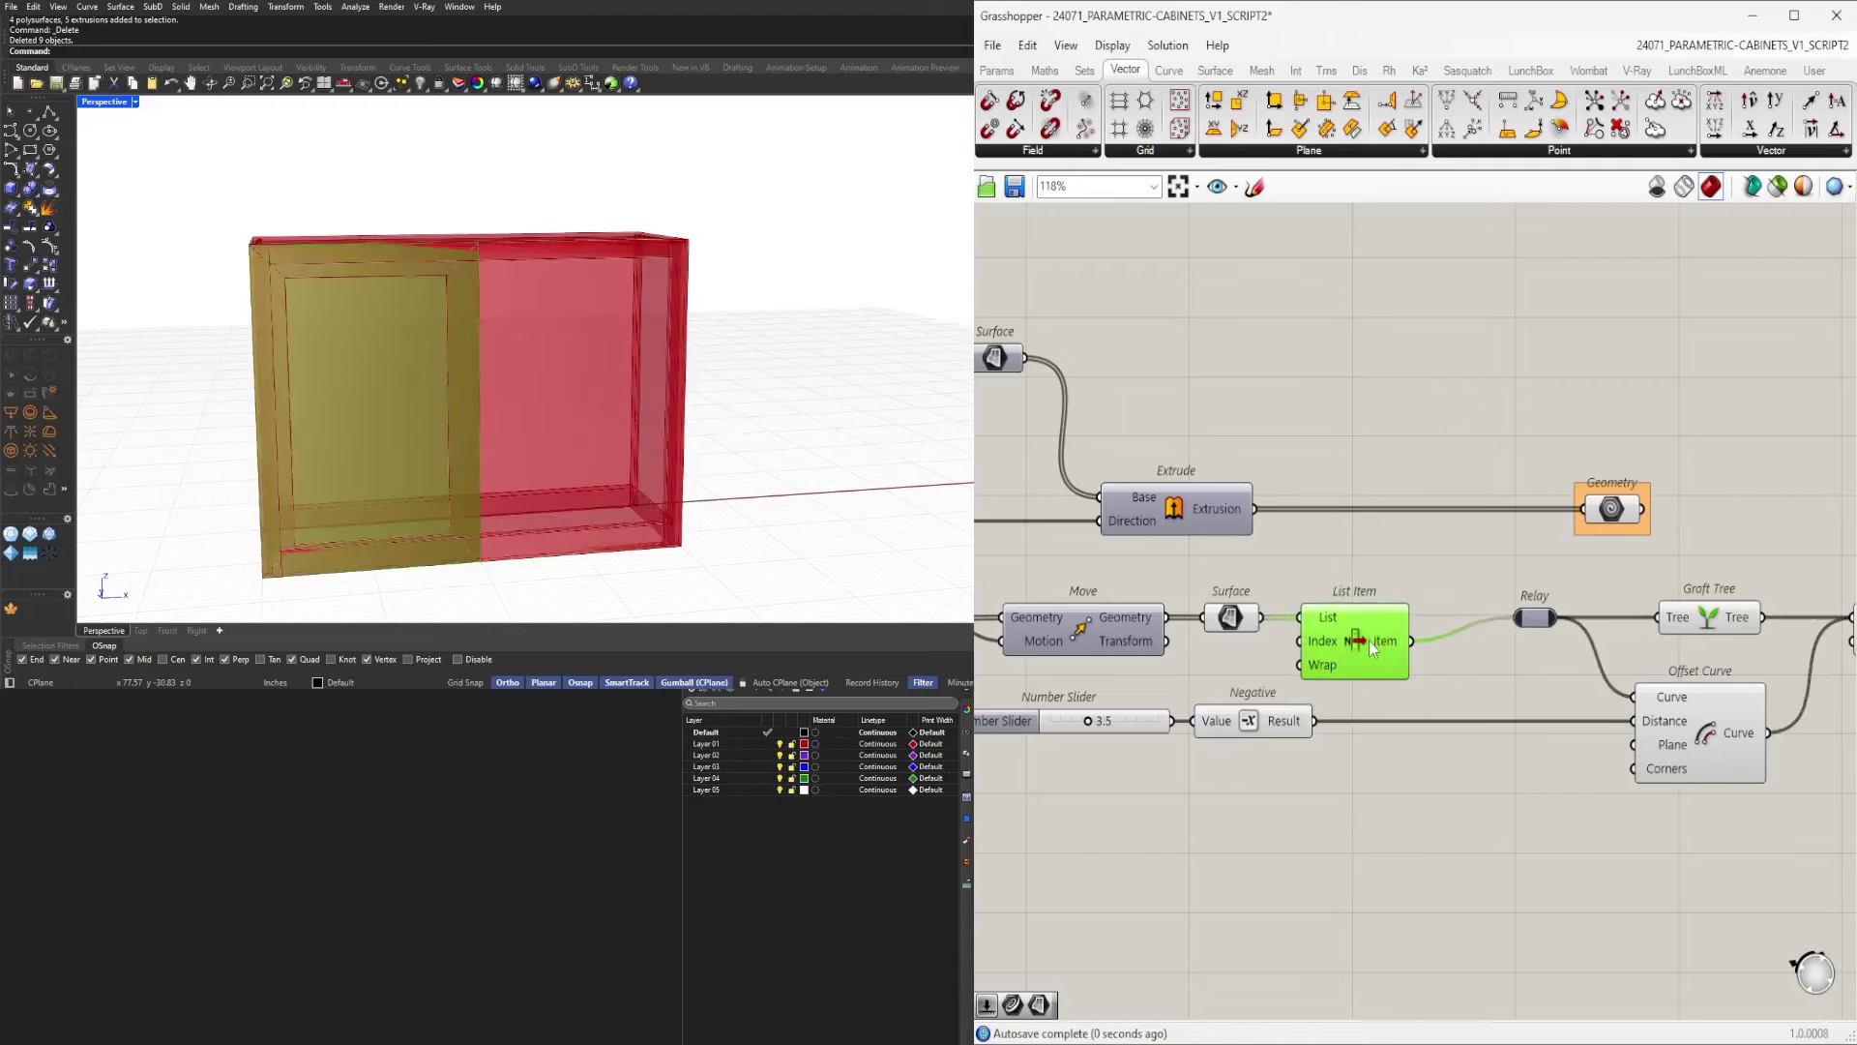
click(1423, 596)
Move the Relay, Graft Tree, Offset Curve and Loft group closer to the List Item.
scroll(1499, 608, down, 2)
right_drag(1509, 610, 1382, 618)
drag(1777, 813, 1420, 631)
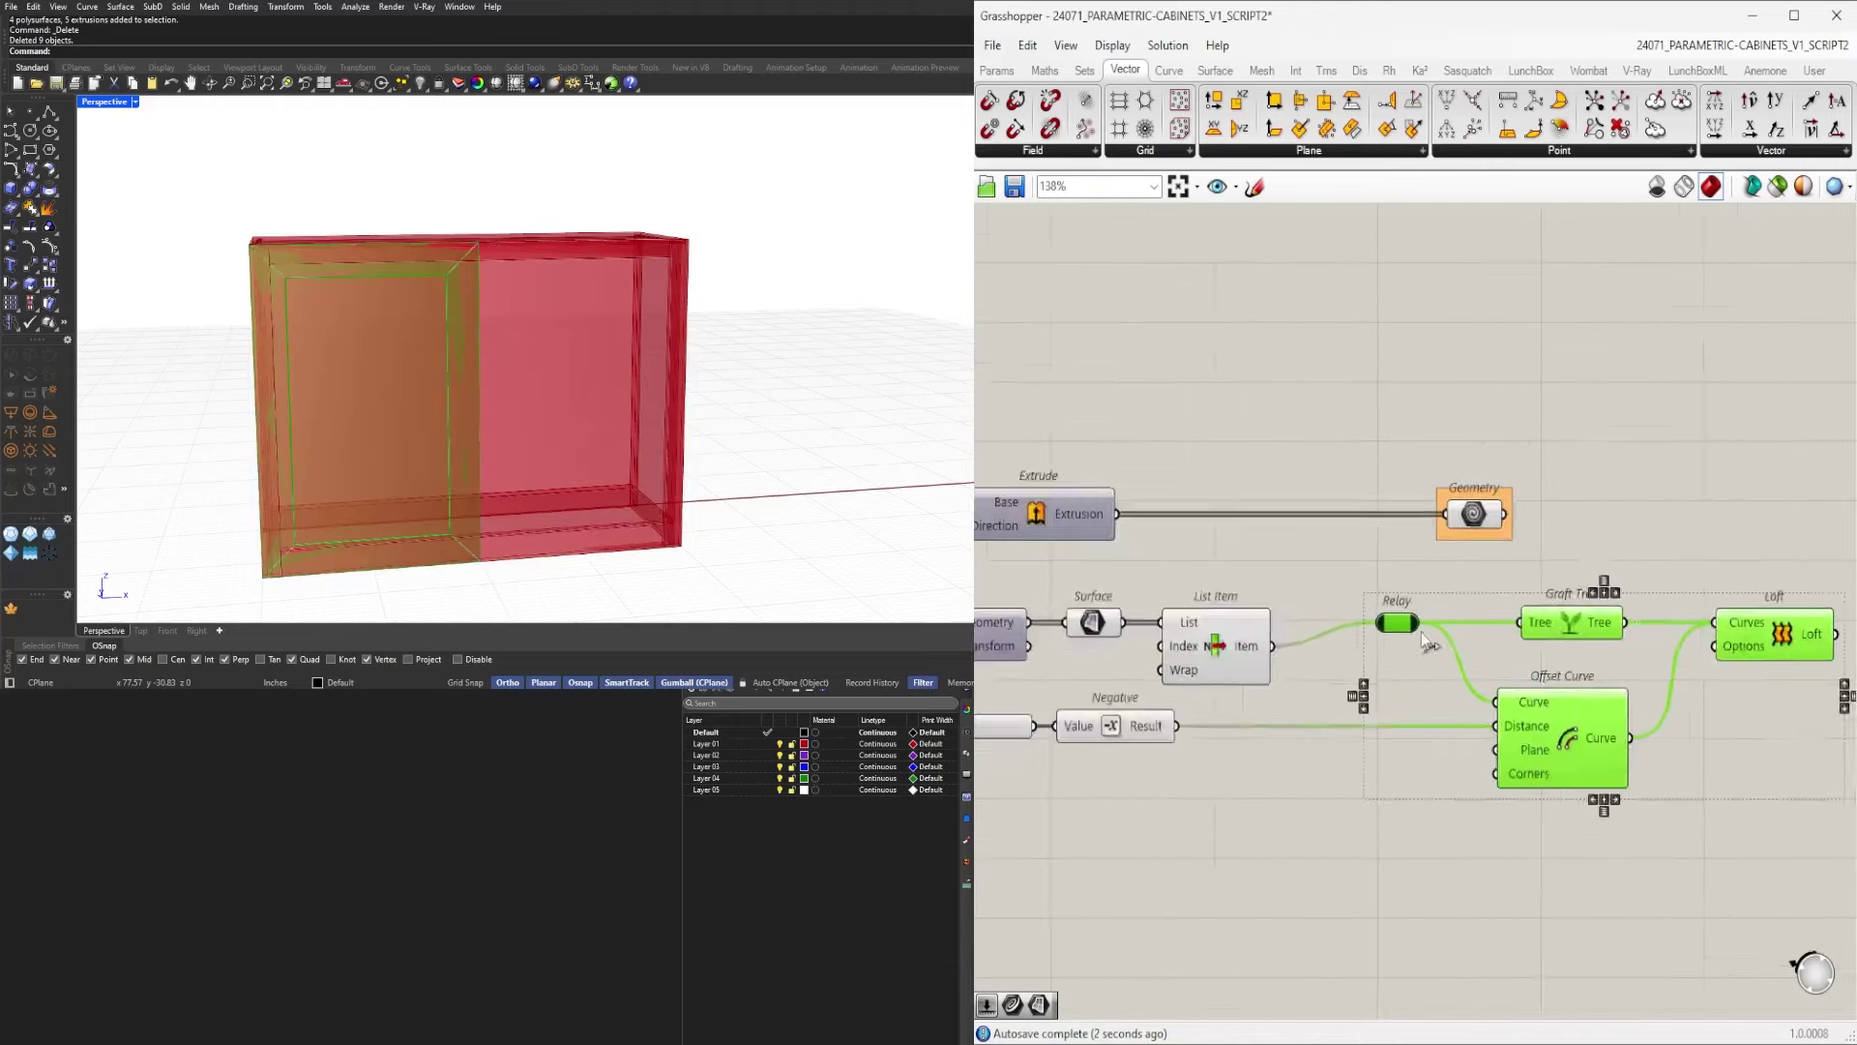
scroll(1519, 750, up, 4)
drag(1507, 751, 1511, 755)
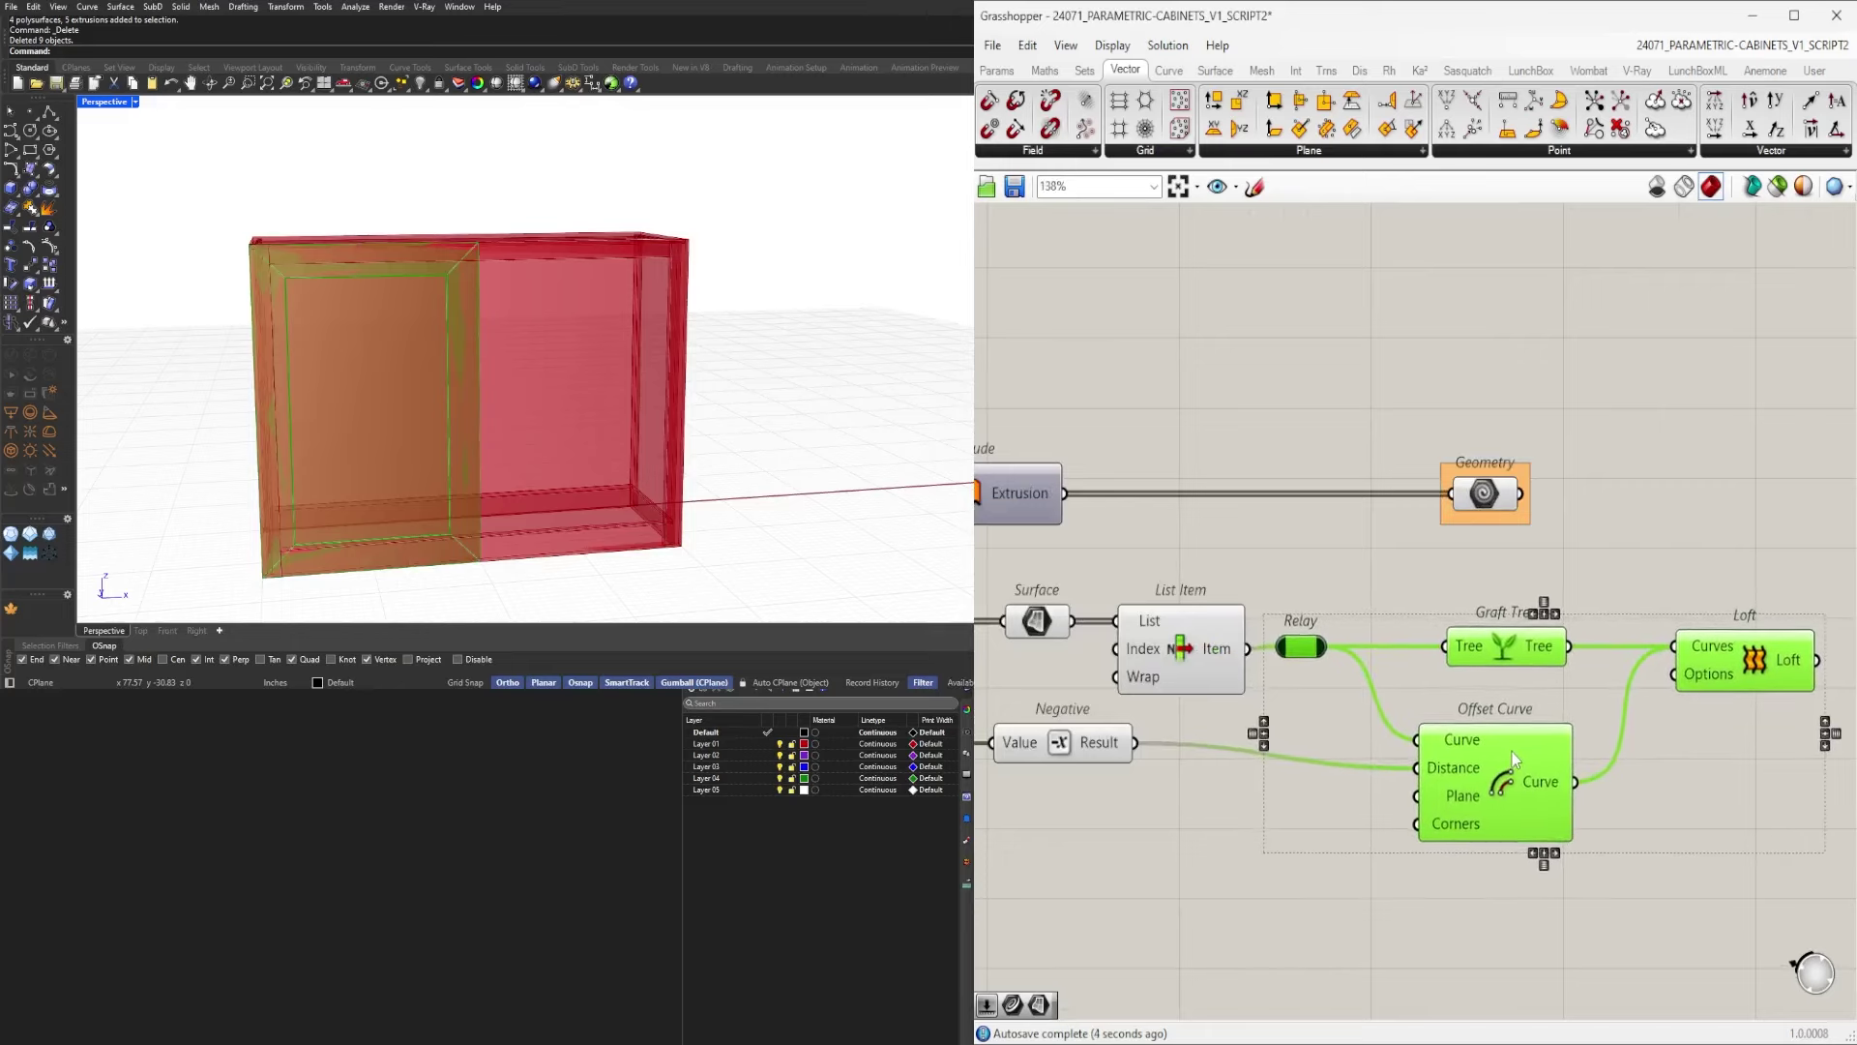
click(1584, 767)
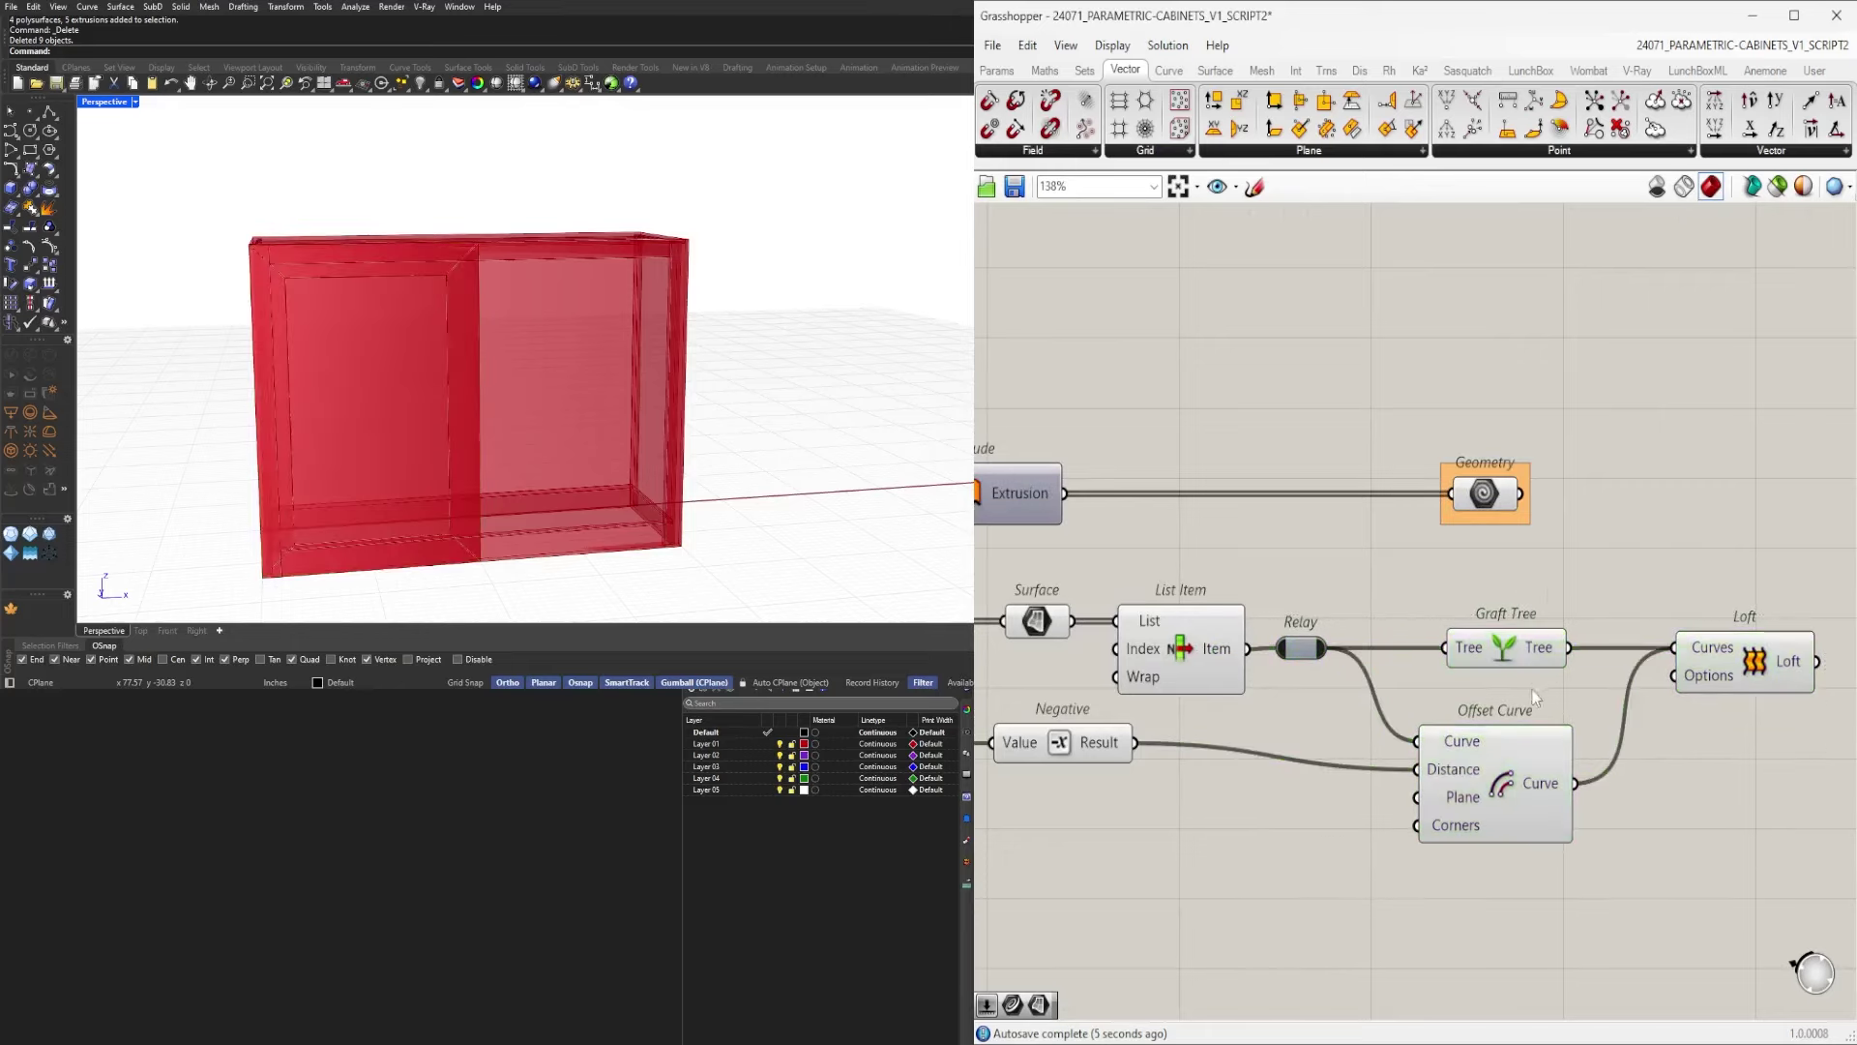
click(1495, 651)
click(1278, 698)
Move the 3.5 number slider and Negative component together closer to the Offset Curve.
right_drag(1277, 699, 1607, 684)
drag(1506, 868, 1138, 716)
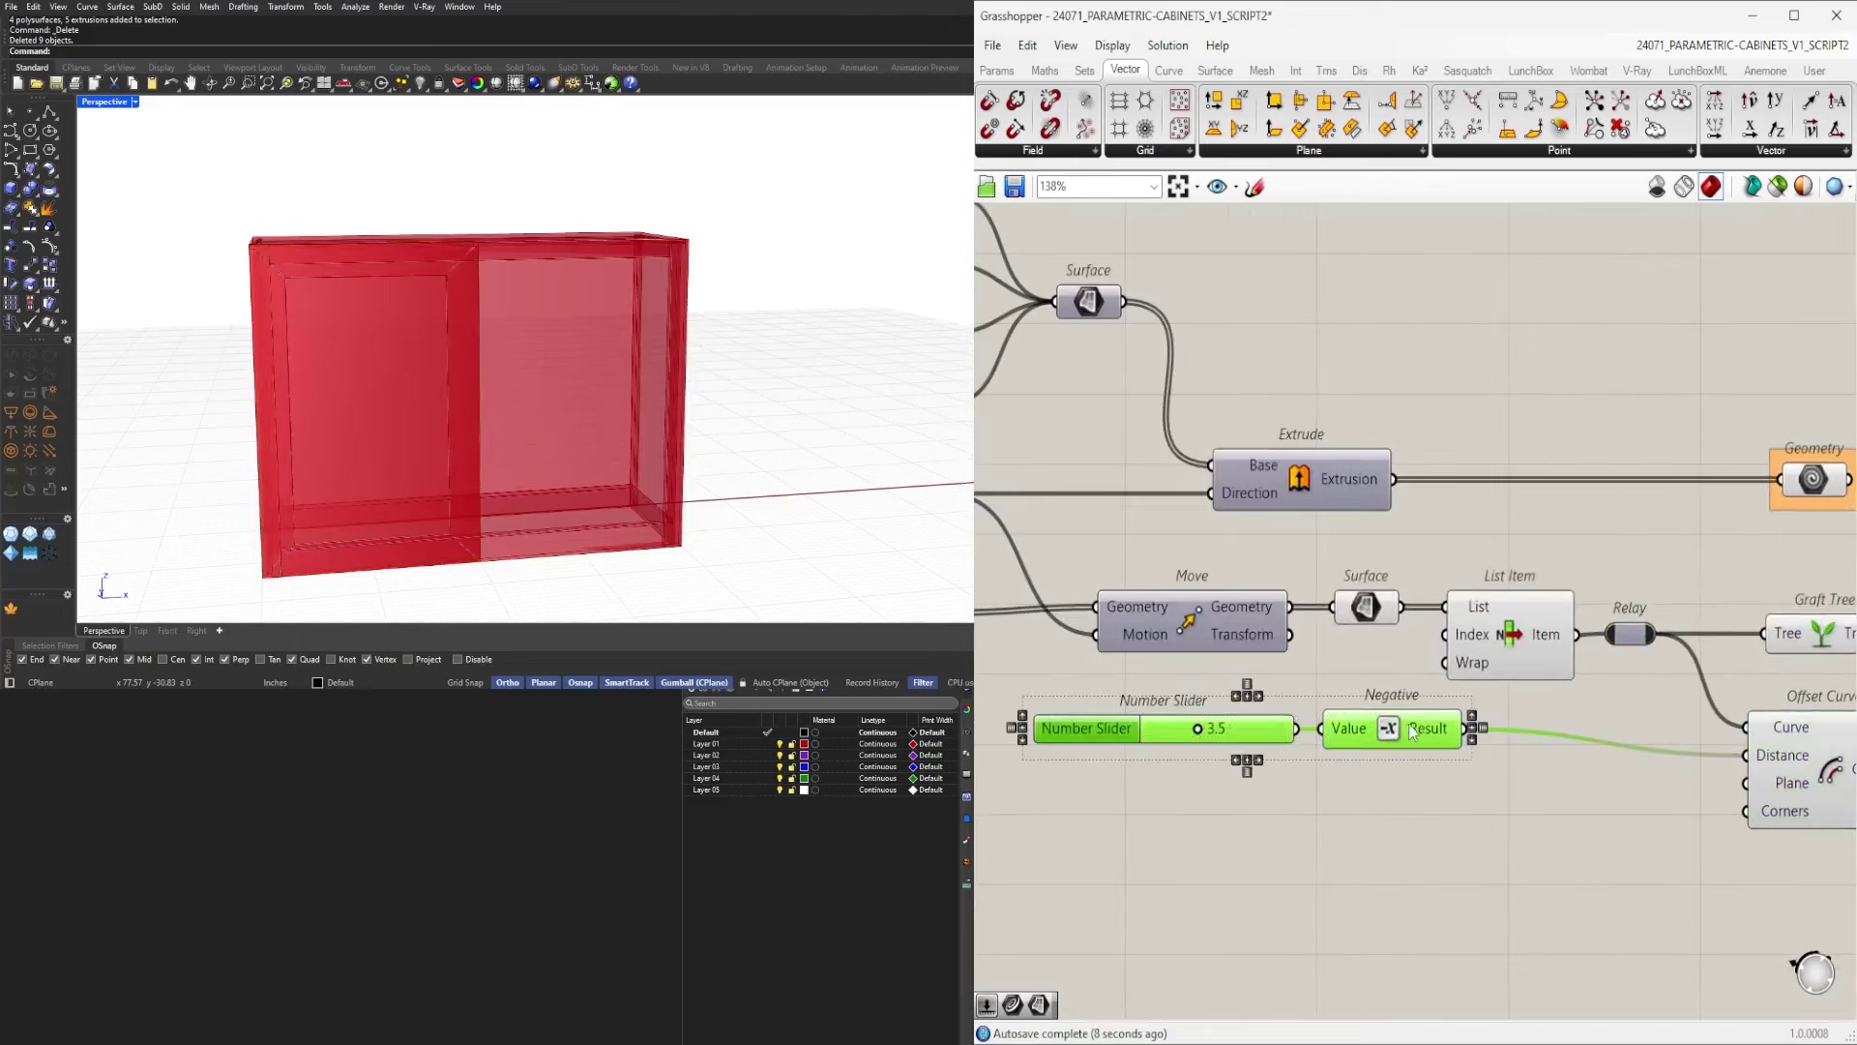
drag(1412, 733, 1531, 756)
click(1608, 879)
scroll(1607, 878, down, 2)
right_drag(1608, 878, 1149, 897)
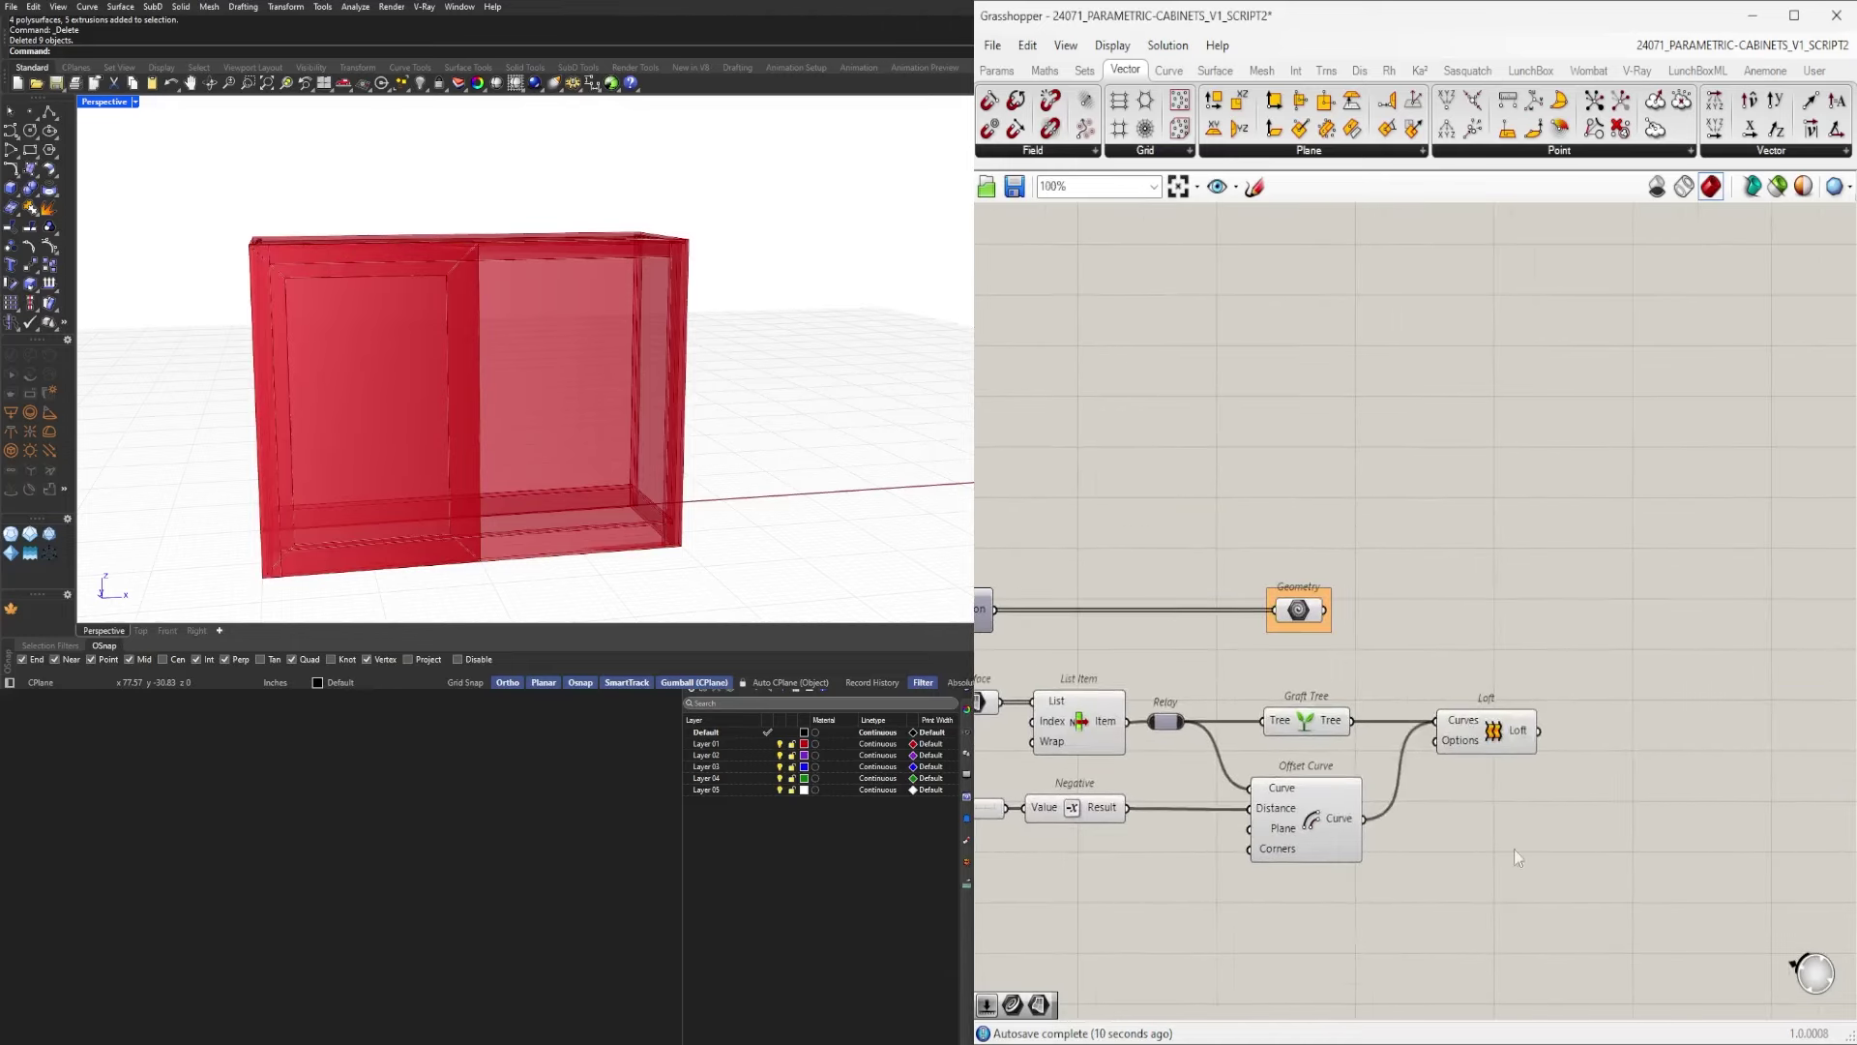
Add a Boundary Surfaces component beside the Offset Curve, below the Loft.
click(1495, 737)
mouse_move(1435, 735)
mouse_down()
mouse_move(1368, 828)
mouse_move(1301, 813)
mouse_up()
right_drag(1470, 826, 1436, 780)
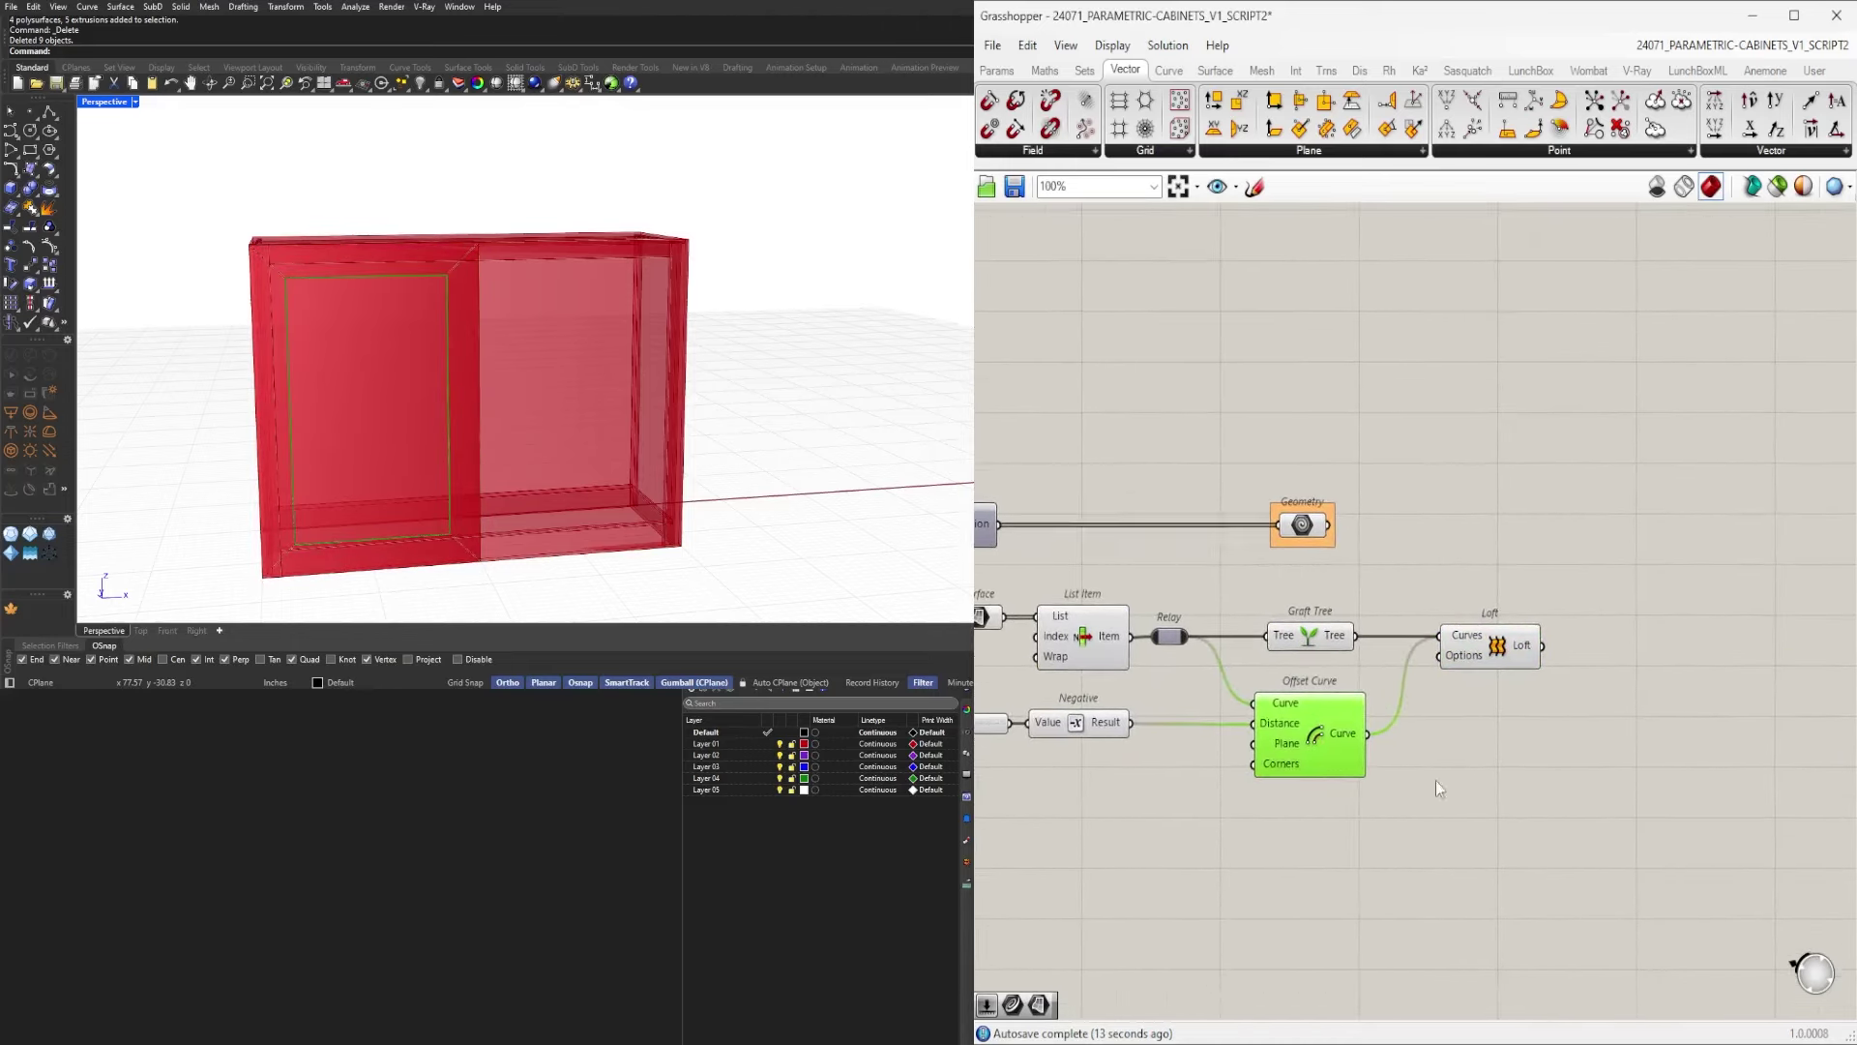
double_click(1501, 764)
text(bou)
click(1493, 745)
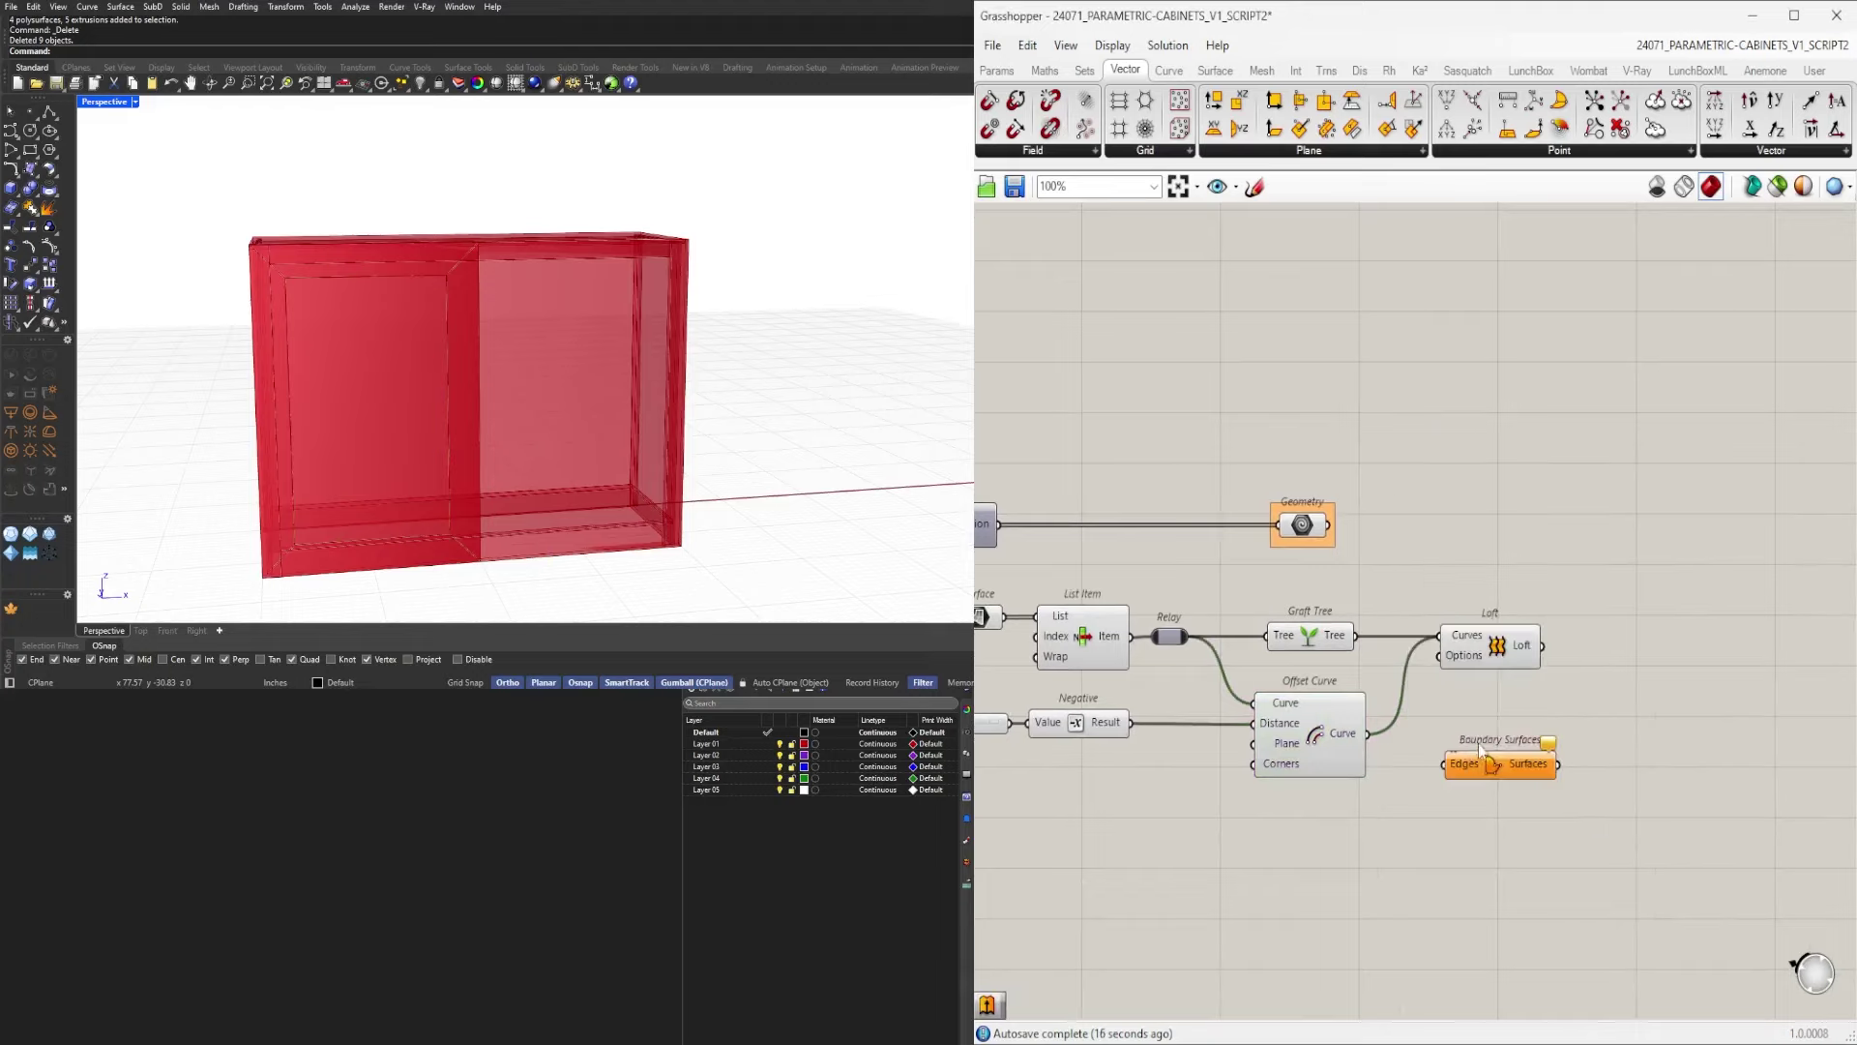
drag(1500, 766, 1502, 765)
Delete the Loft and add a second Boundary Surfaces component in its place.
click(1477, 658)
key(Delete)
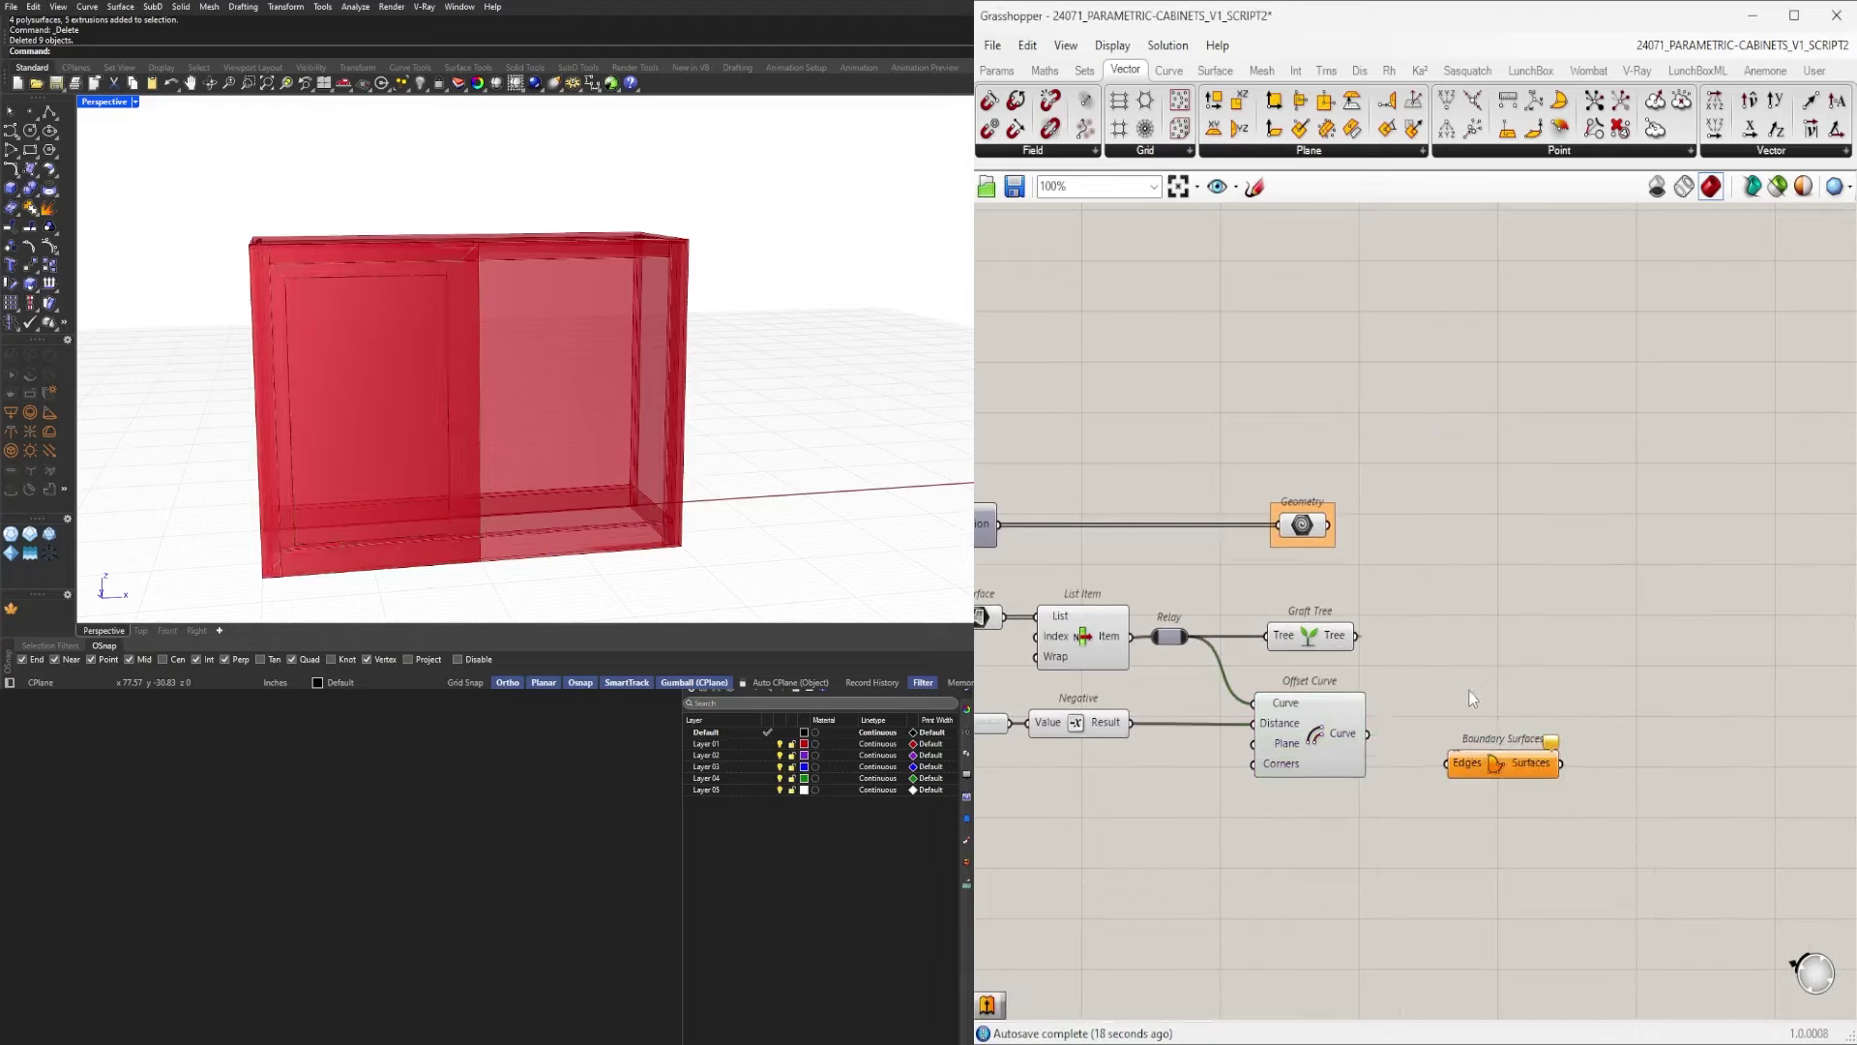
double_click(1469, 677)
text(bou)
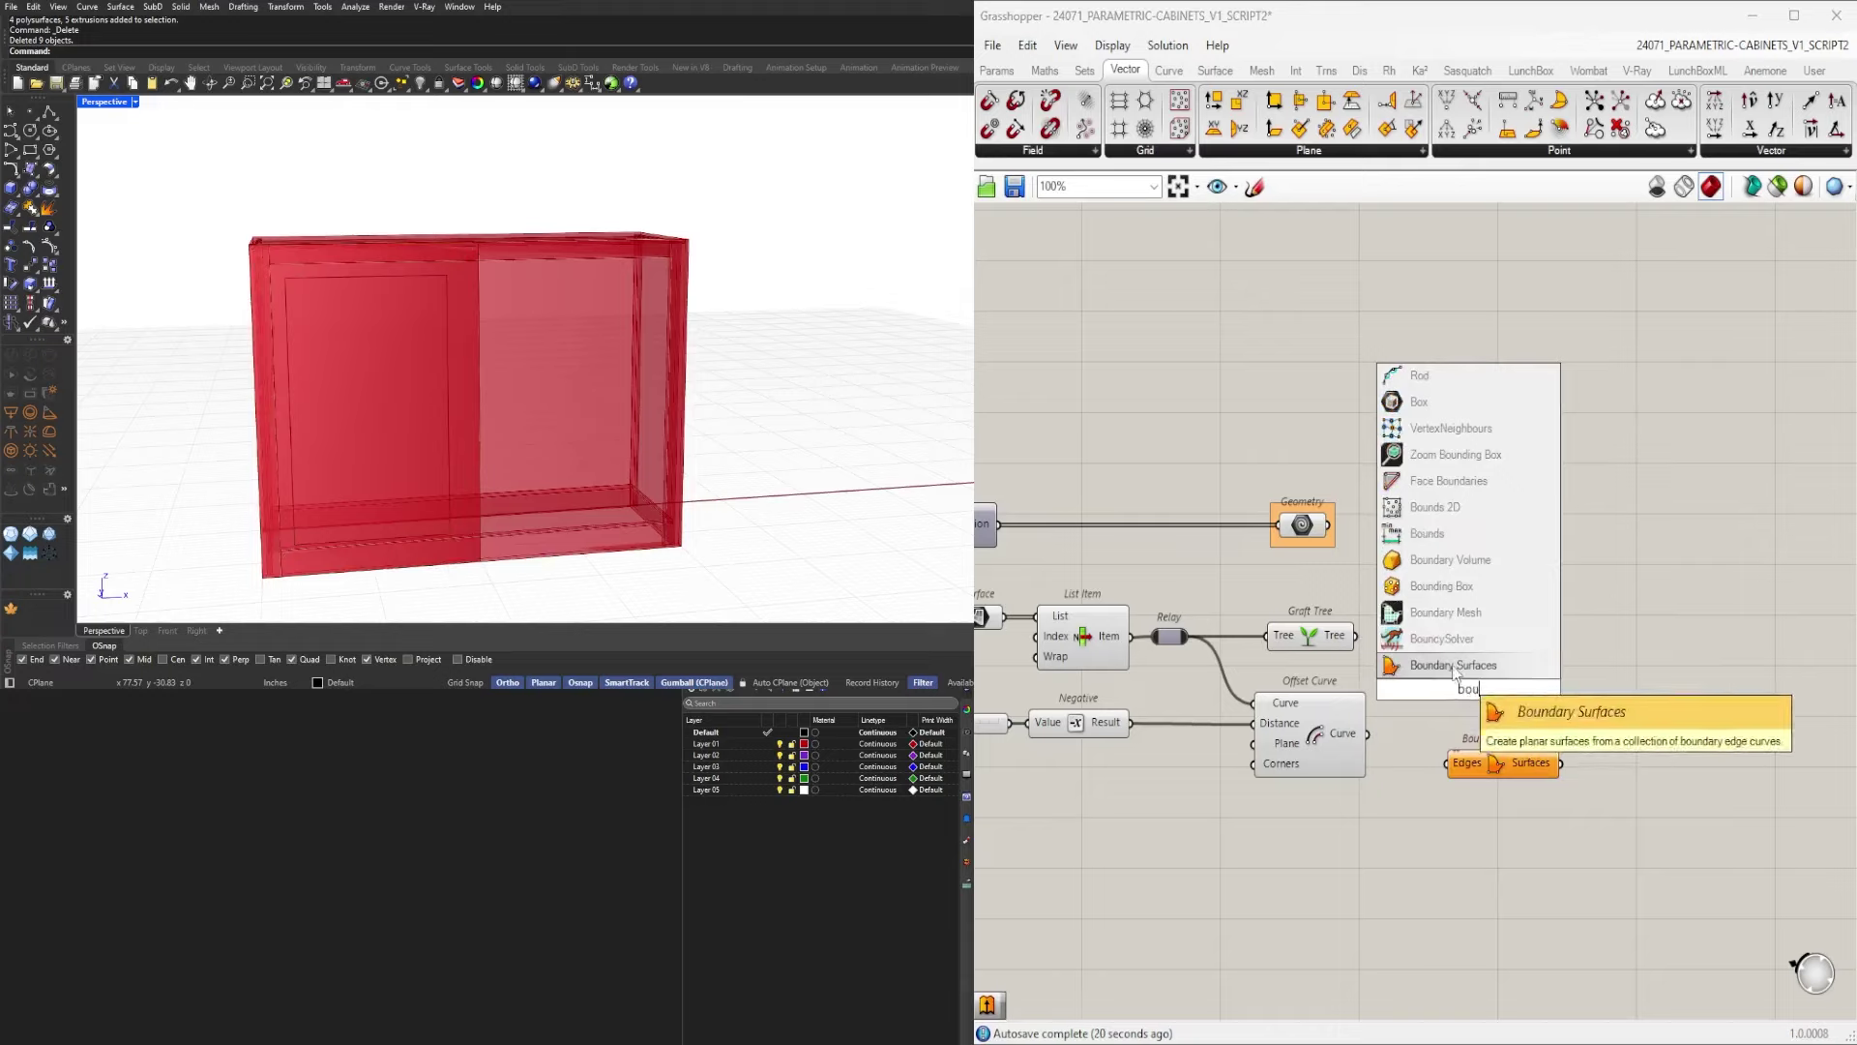
click(1413, 658)
Feed Graft Tree and Offset Curve into the upper Boundary Surfaces, Offset Curve alone into the lower one, and align both.
shift+drag(1368, 733, 1476, 644)
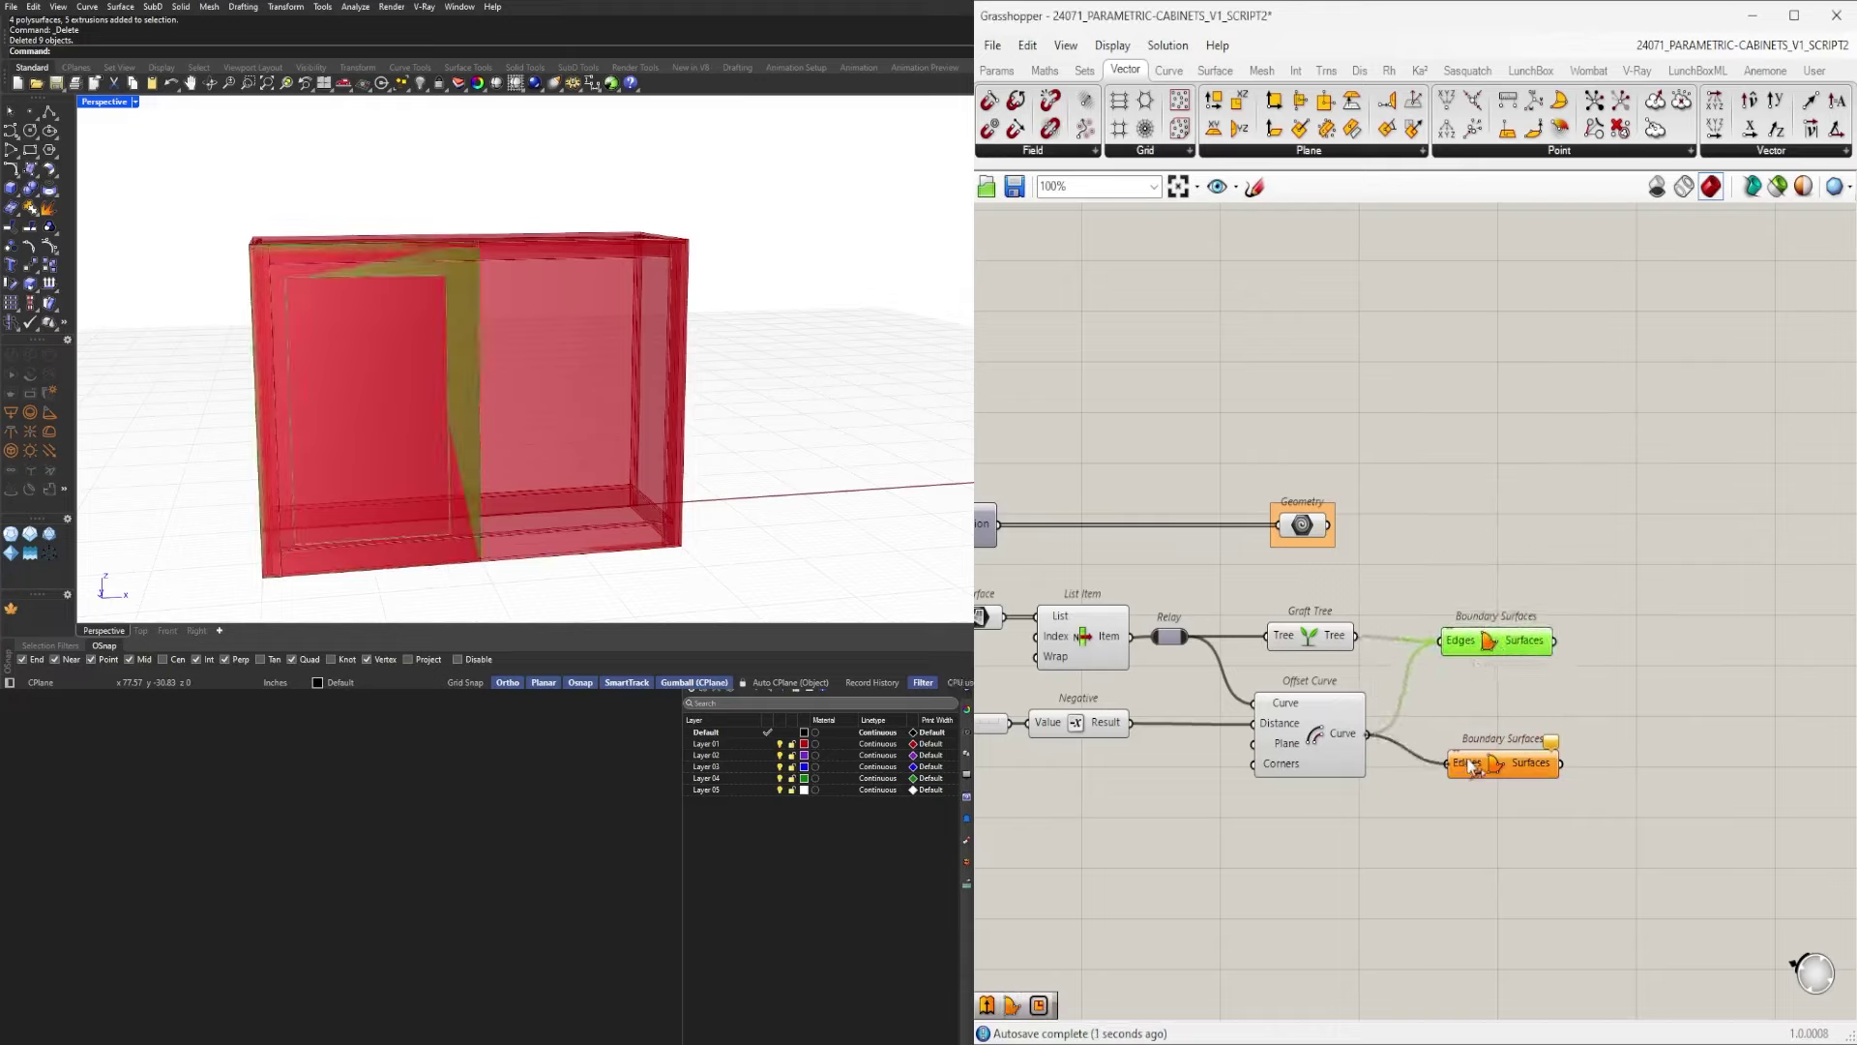
drag(1472, 767, 1486, 752)
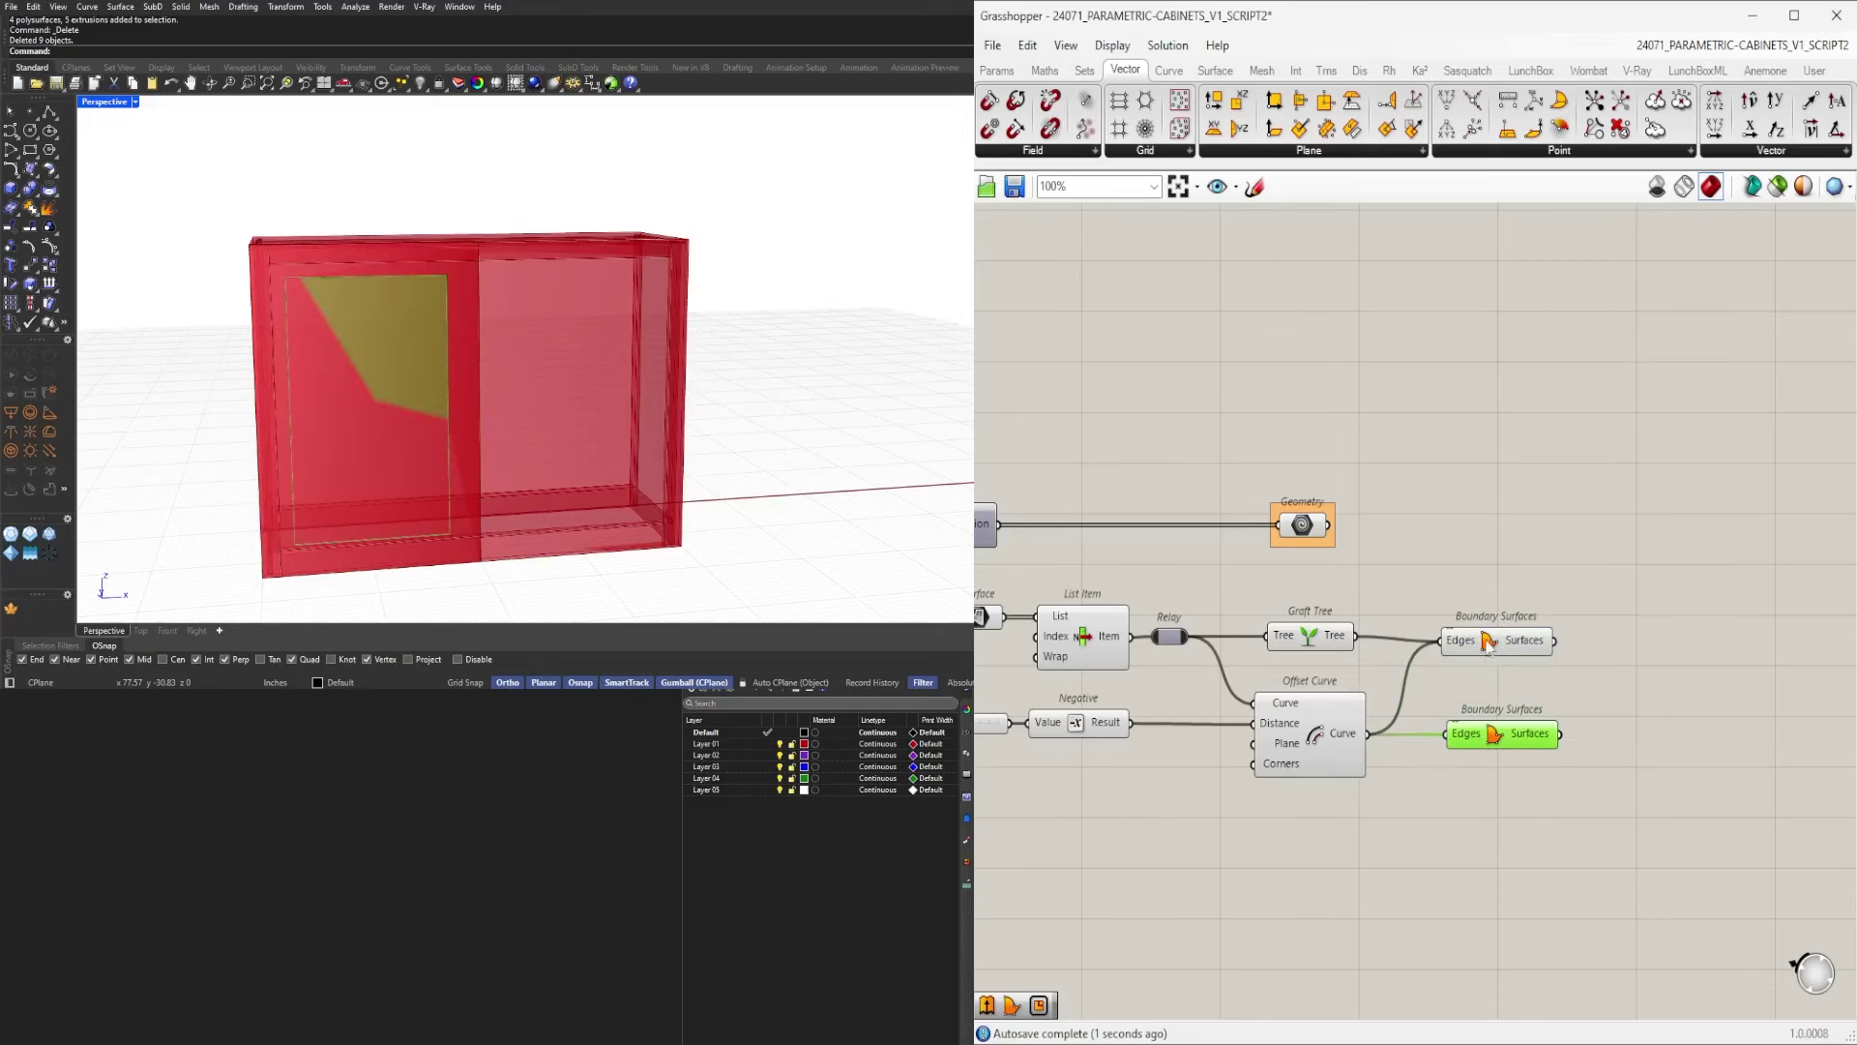
drag(1488, 648, 1493, 643)
right_drag(1616, 689, 1546, 651)
click(1545, 652)
Copy the Evaluate Surface component with its .5,.5 panel from the earlier part of the script to beside the lower Boundary Surfaces.
scroll(1409, 663, down, 3)
right_drag(1161, 694, 1383, 710)
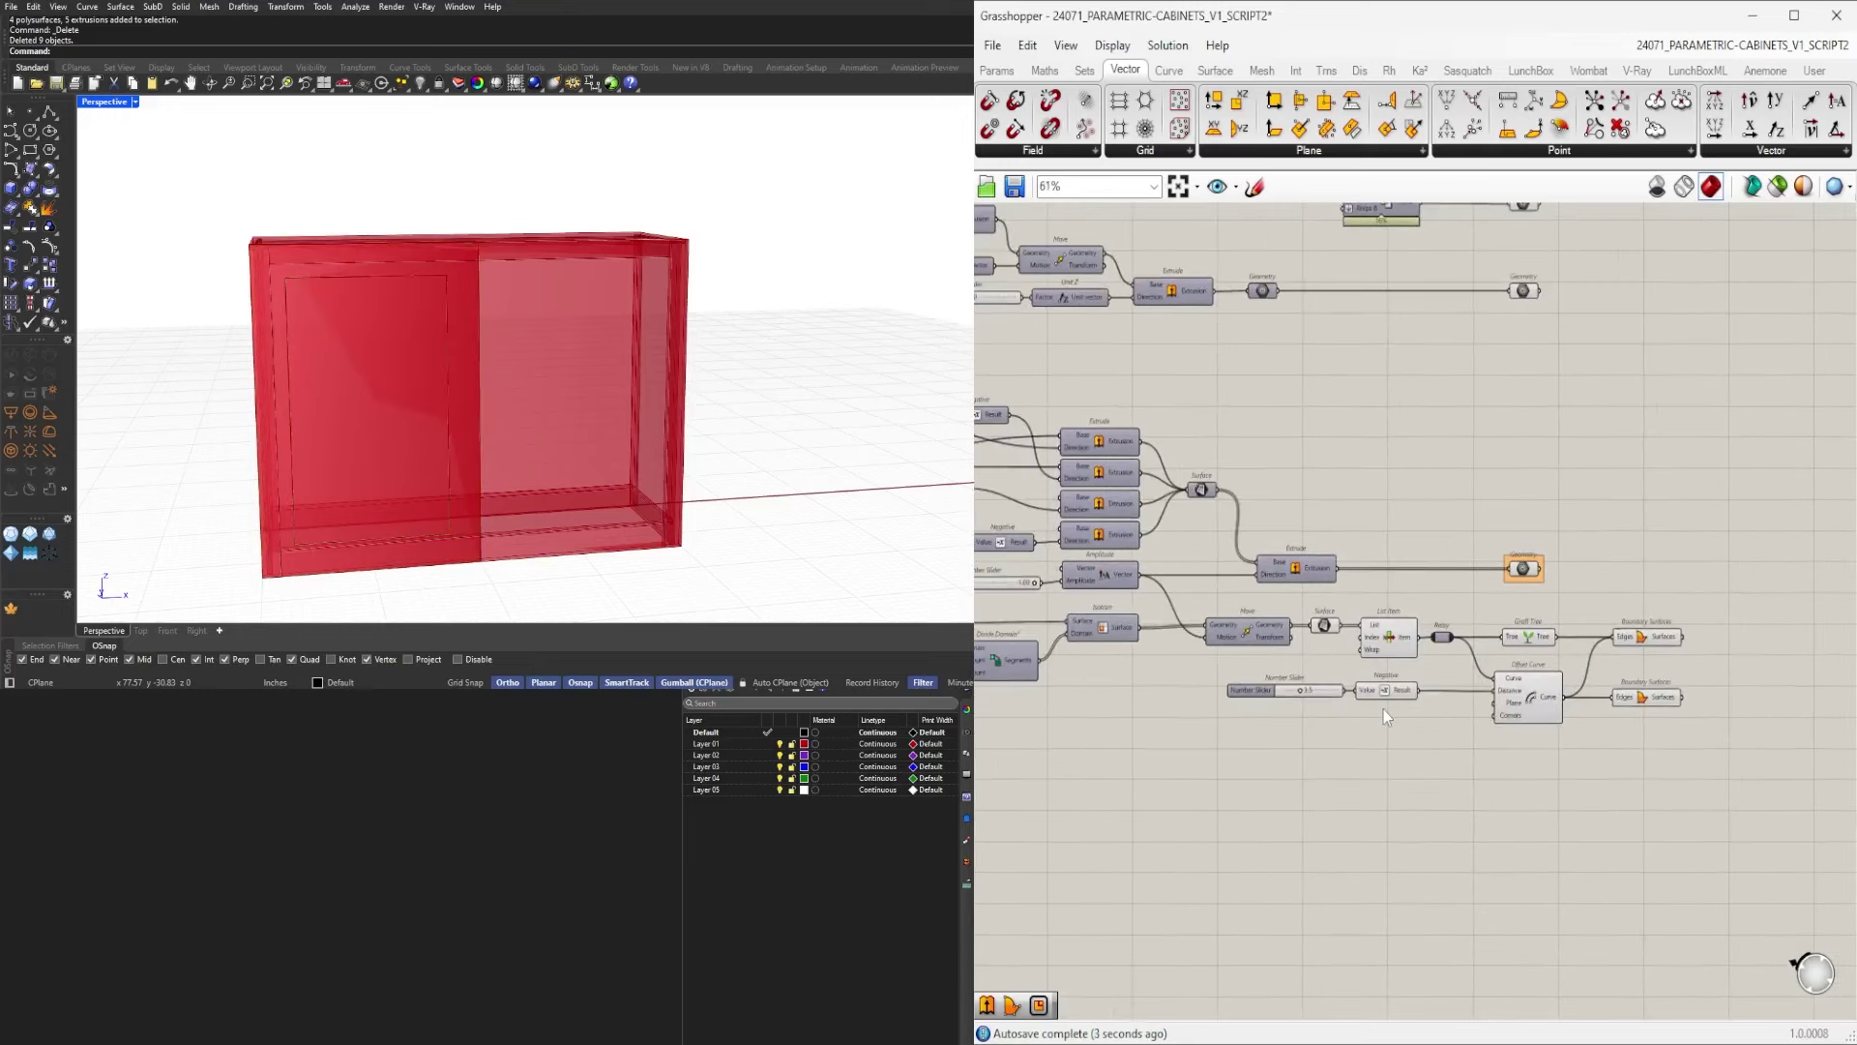
right_drag(1191, 545, 1478, 683)
right_drag(1141, 615, 1433, 640)
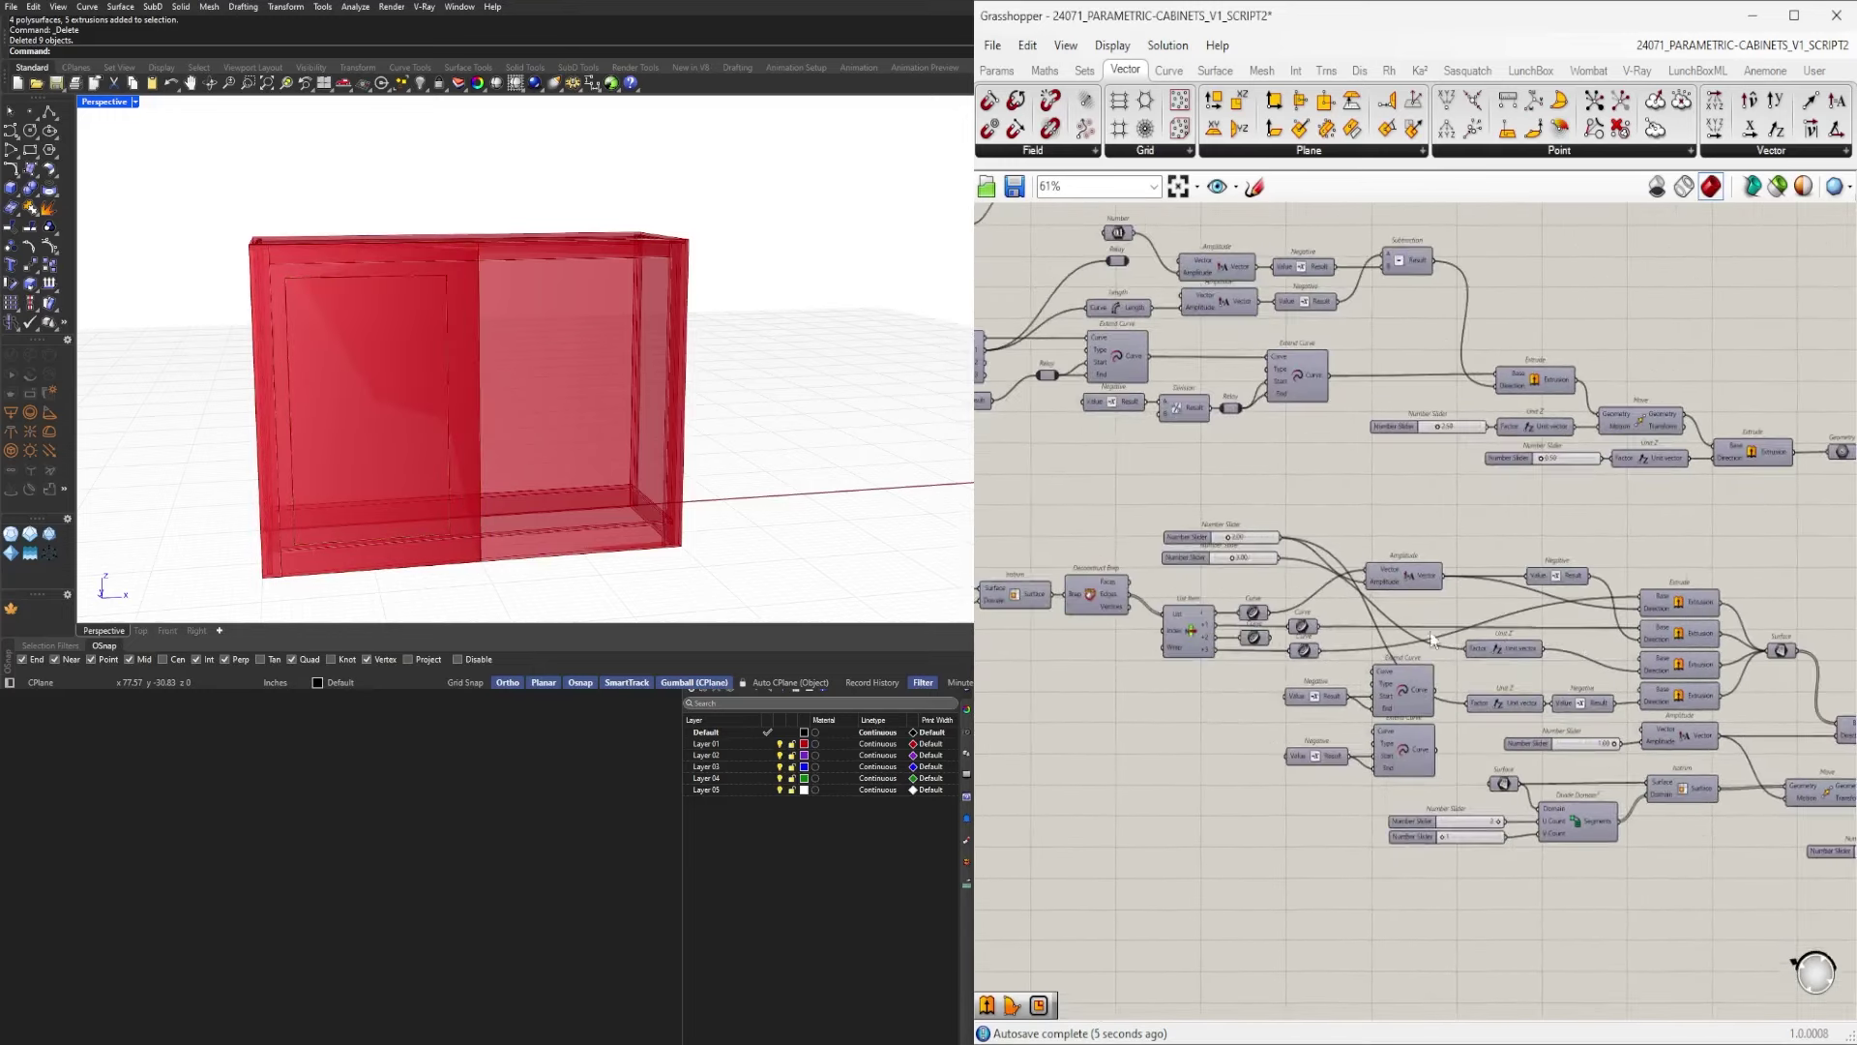
right_drag(1297, 498, 1440, 658)
right_drag(1233, 620, 1528, 617)
scroll(1531, 617, down, 1)
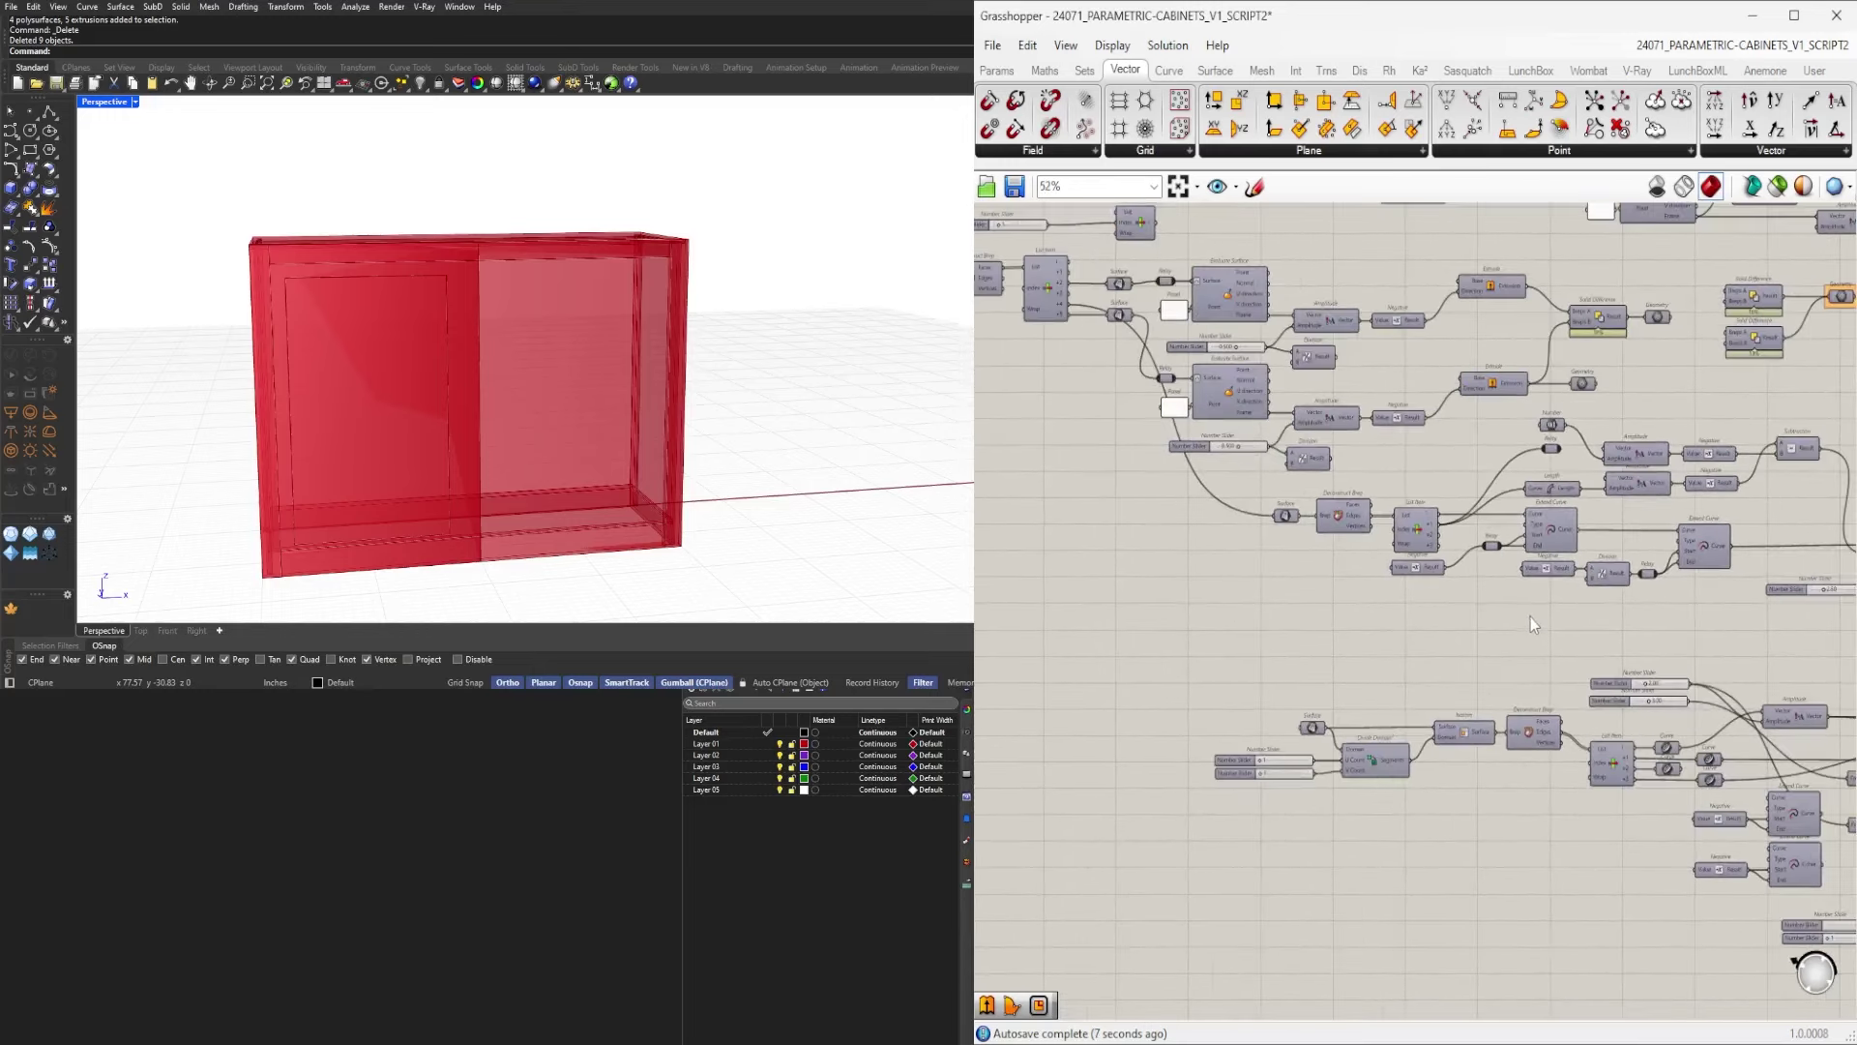
scroll(1429, 594, up, 2)
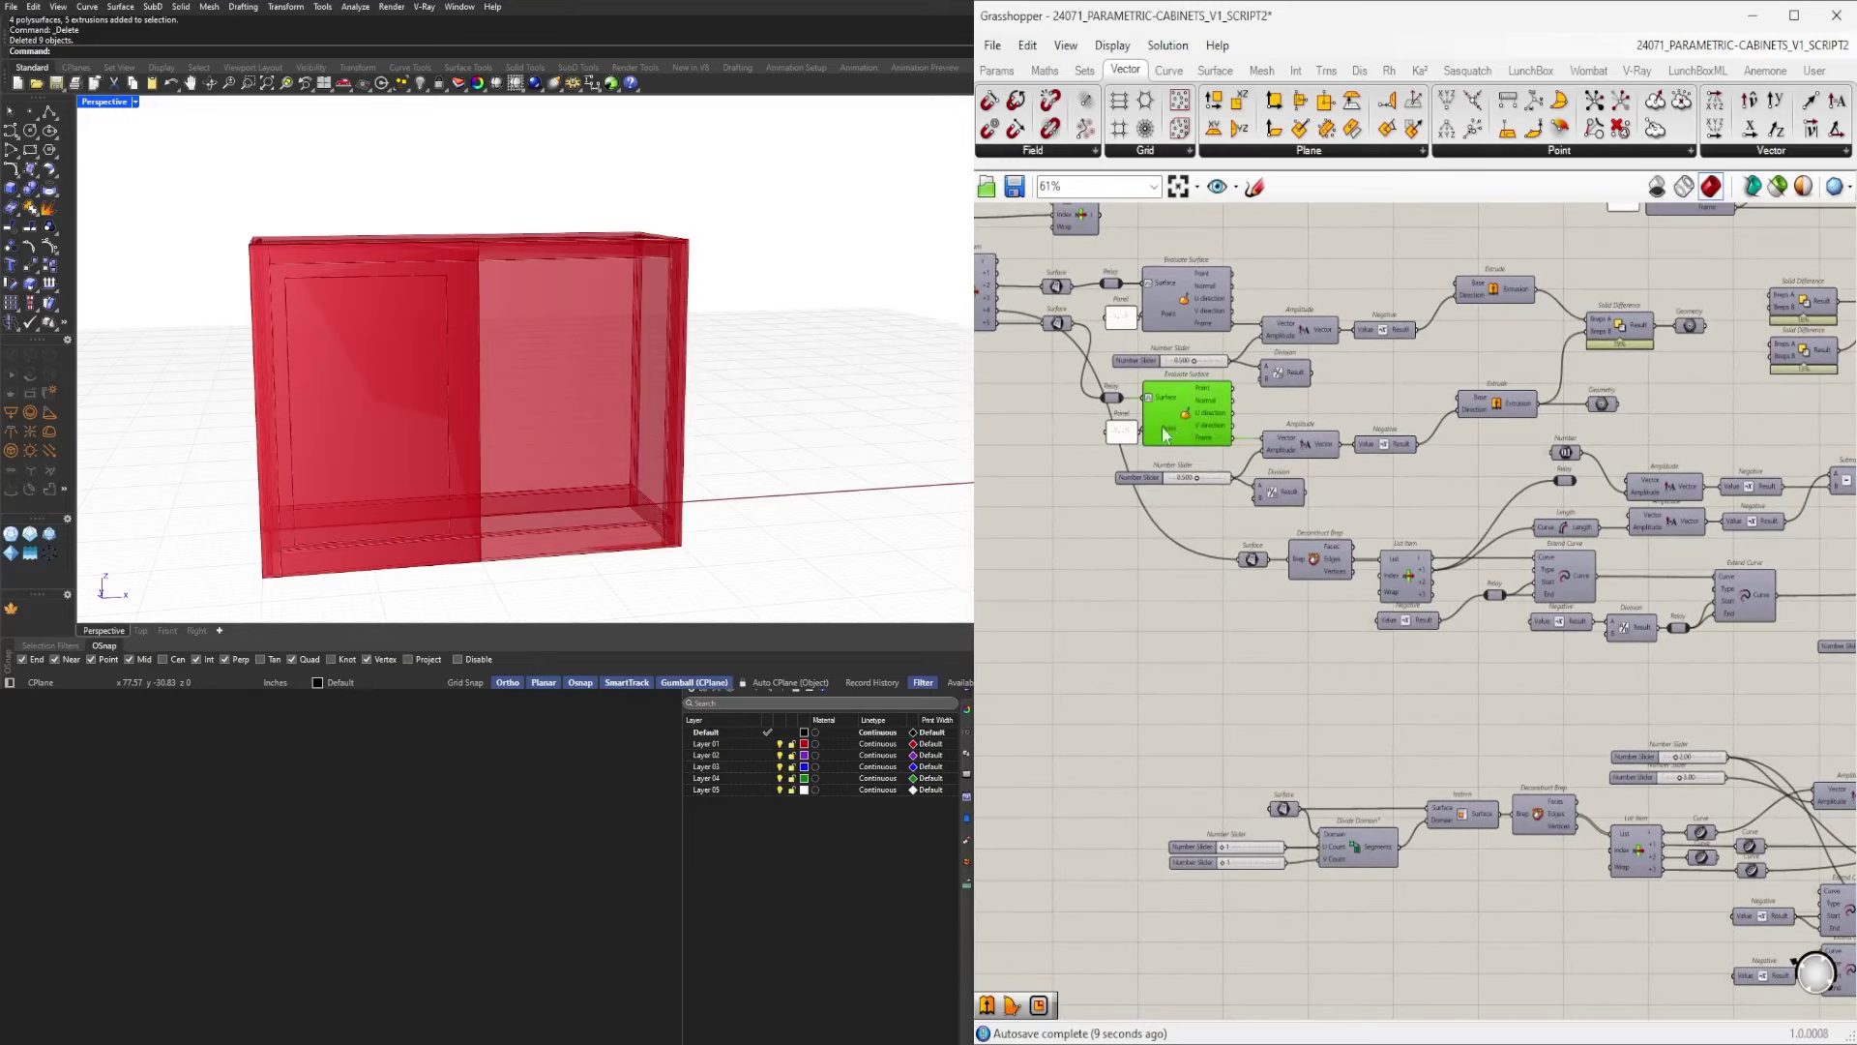
shift+click(1123, 433)
scroll(1127, 432, down, 3)
right_drag(1172, 426, 1040, 392)
alt+drag(1041, 392, 1806, 896)
right_drag(1698, 829, 1106, 719)
scroll(1200, 775, up, 3)
drag(1205, 780, 1545, 698)
Feed the lower Boundary Surfaces into the copied Evaluate Surface's Surface input and arrange the component with its .5,.5 panel.
scroll(1508, 633, up, 4)
drag(1466, 622, 1507, 717)
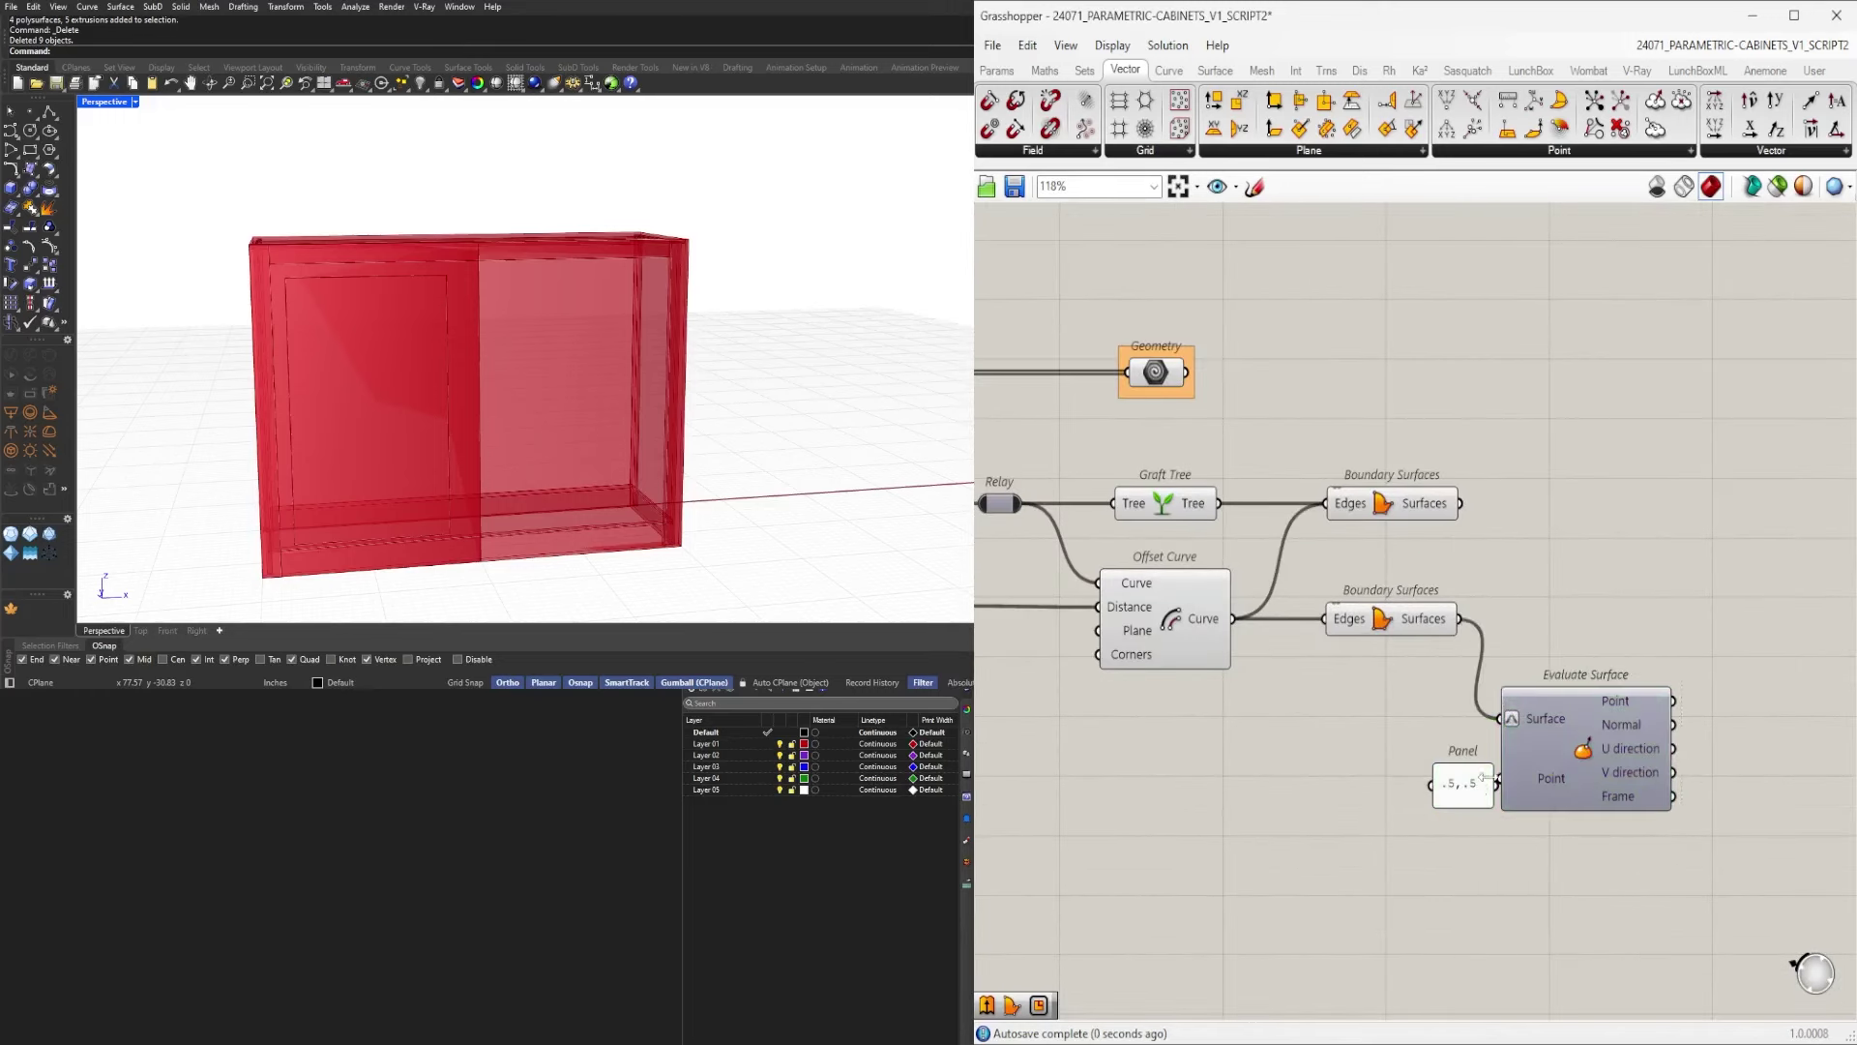
drag(1462, 795, 1438, 788)
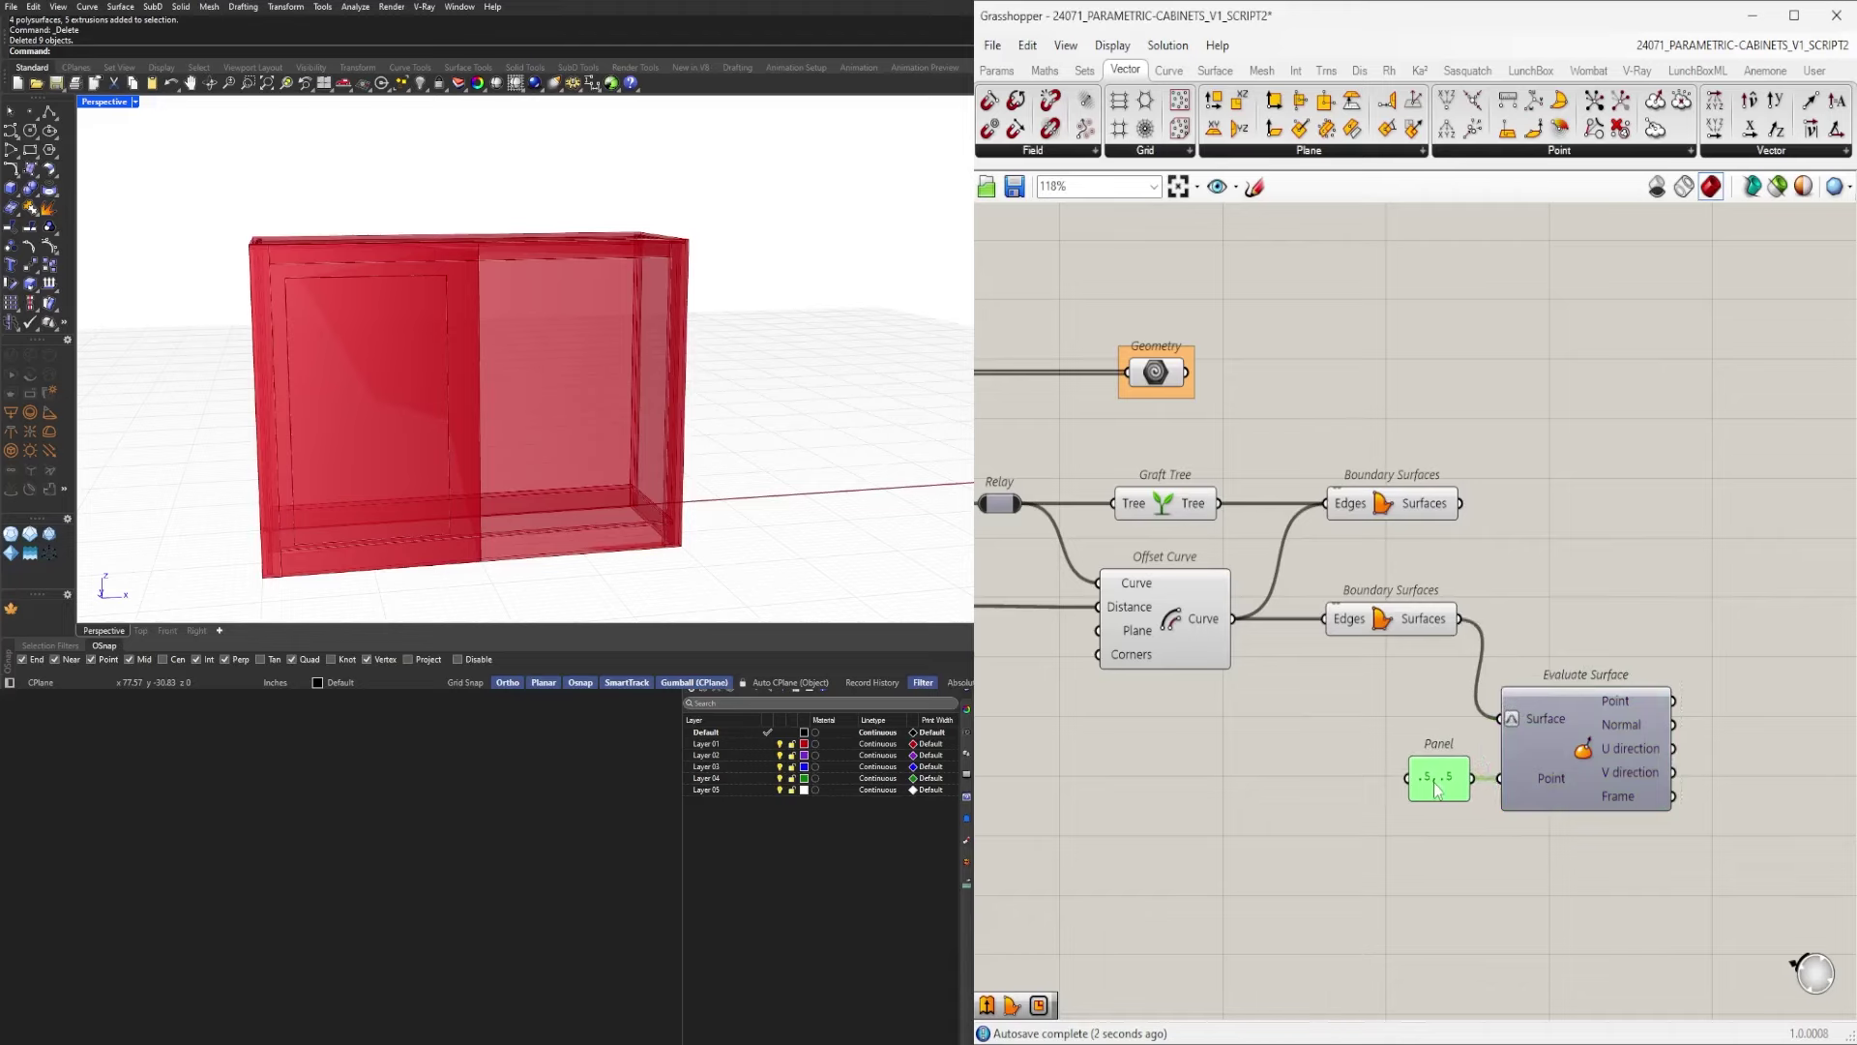
drag(1637, 870, 1451, 741)
scroll(1559, 707, up, 3)
drag(1571, 715, 1553, 551)
scroll(1549, 545, down, 5)
drag(1555, 737, 1267, 619)
drag(1438, 619, 1469, 694)
Insert a Relay between the lower Boundary Surfaces and Evaluate Surface, and move Evaluate Surface with its panel closer to that row.
click(1639, 618)
double_click(1638, 618)
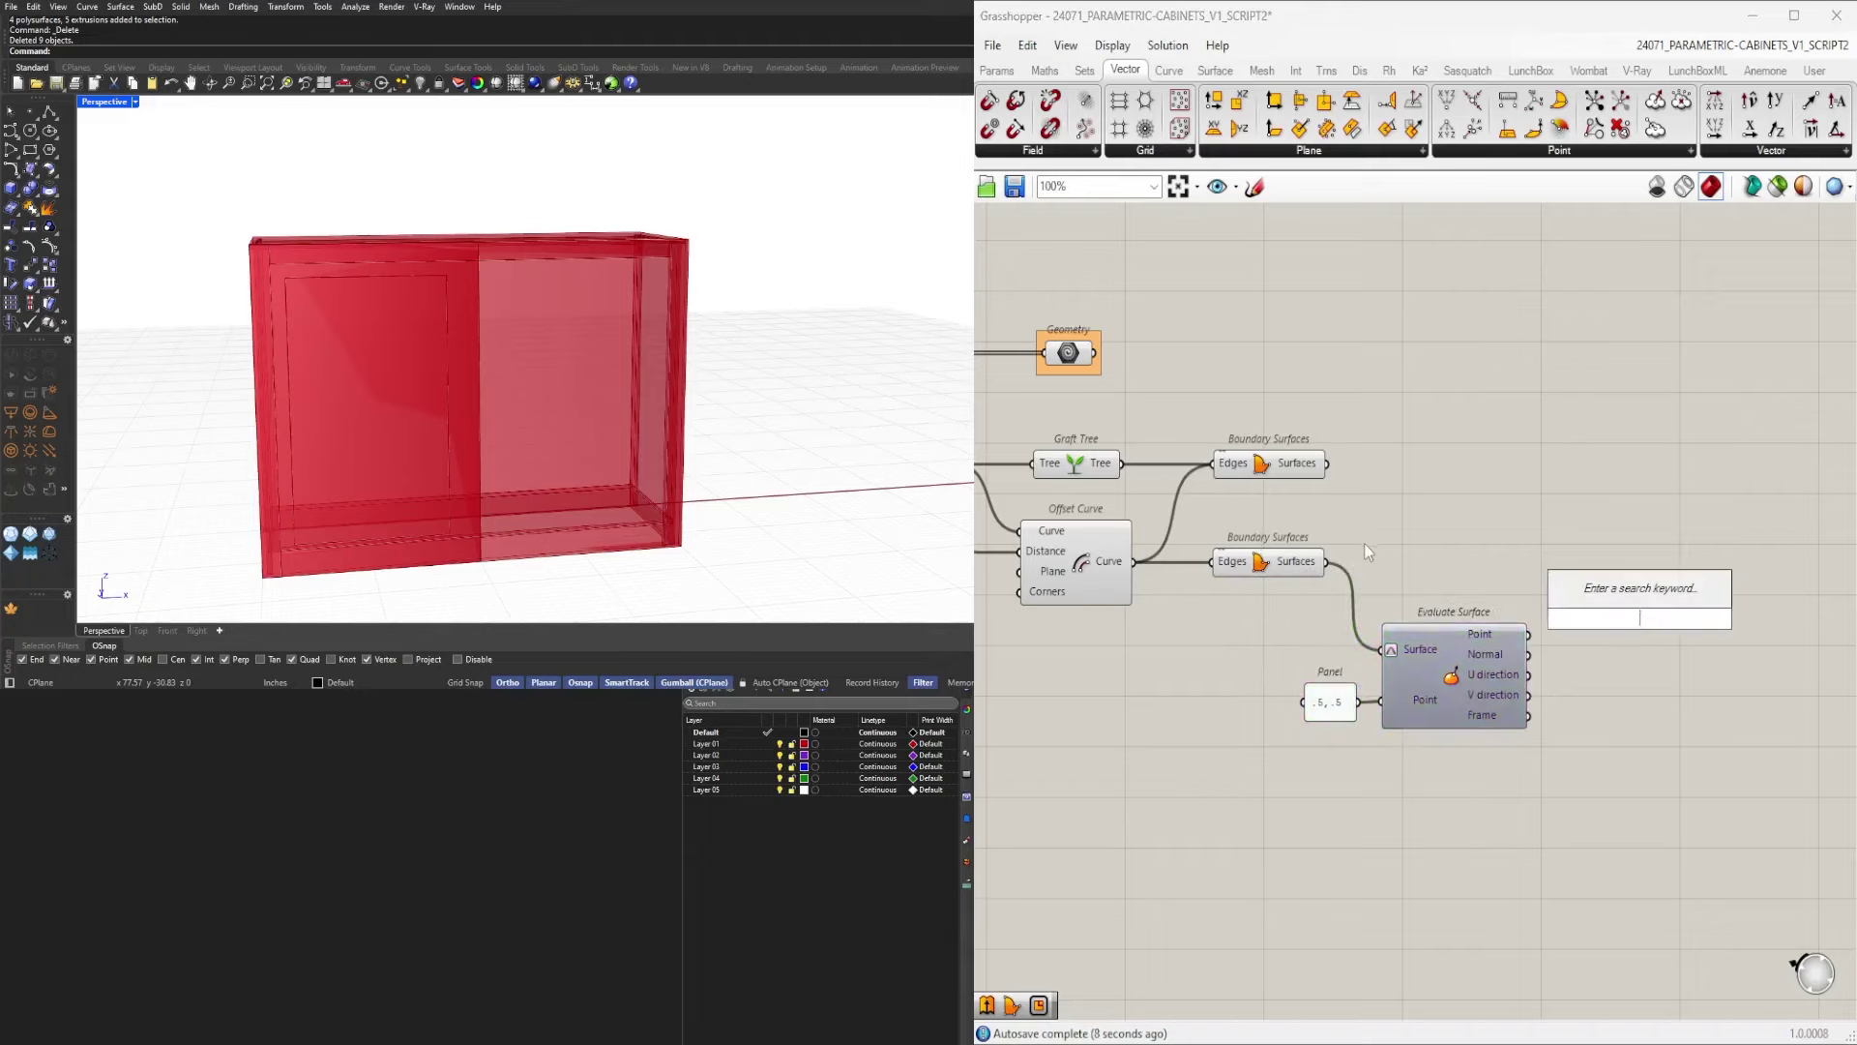
drag(1617, 795, 1342, 617)
drag(1456, 672, 1498, 629)
right_drag(1606, 621, 1592, 643)
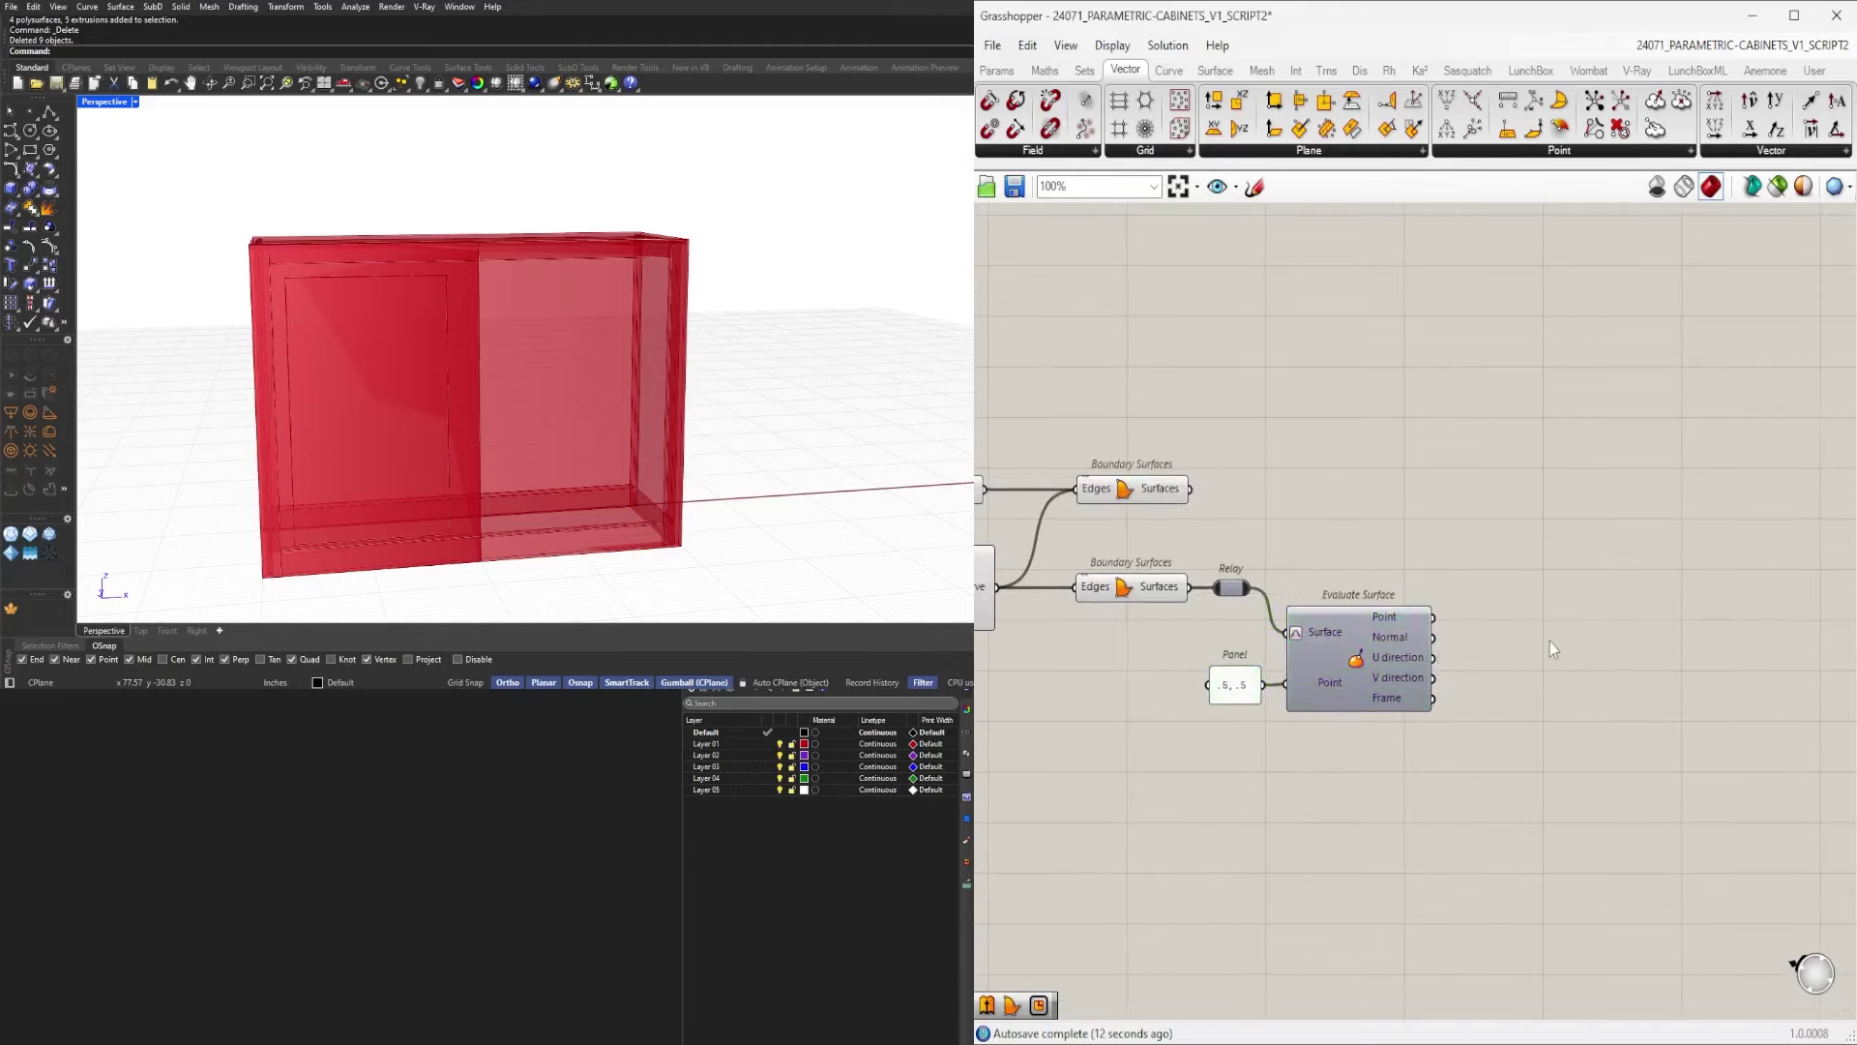
Add an Extrude component in line with the new Relay and feed its Base from the Relay.
double_click(1550, 641)
text(extr)
click(1522, 613)
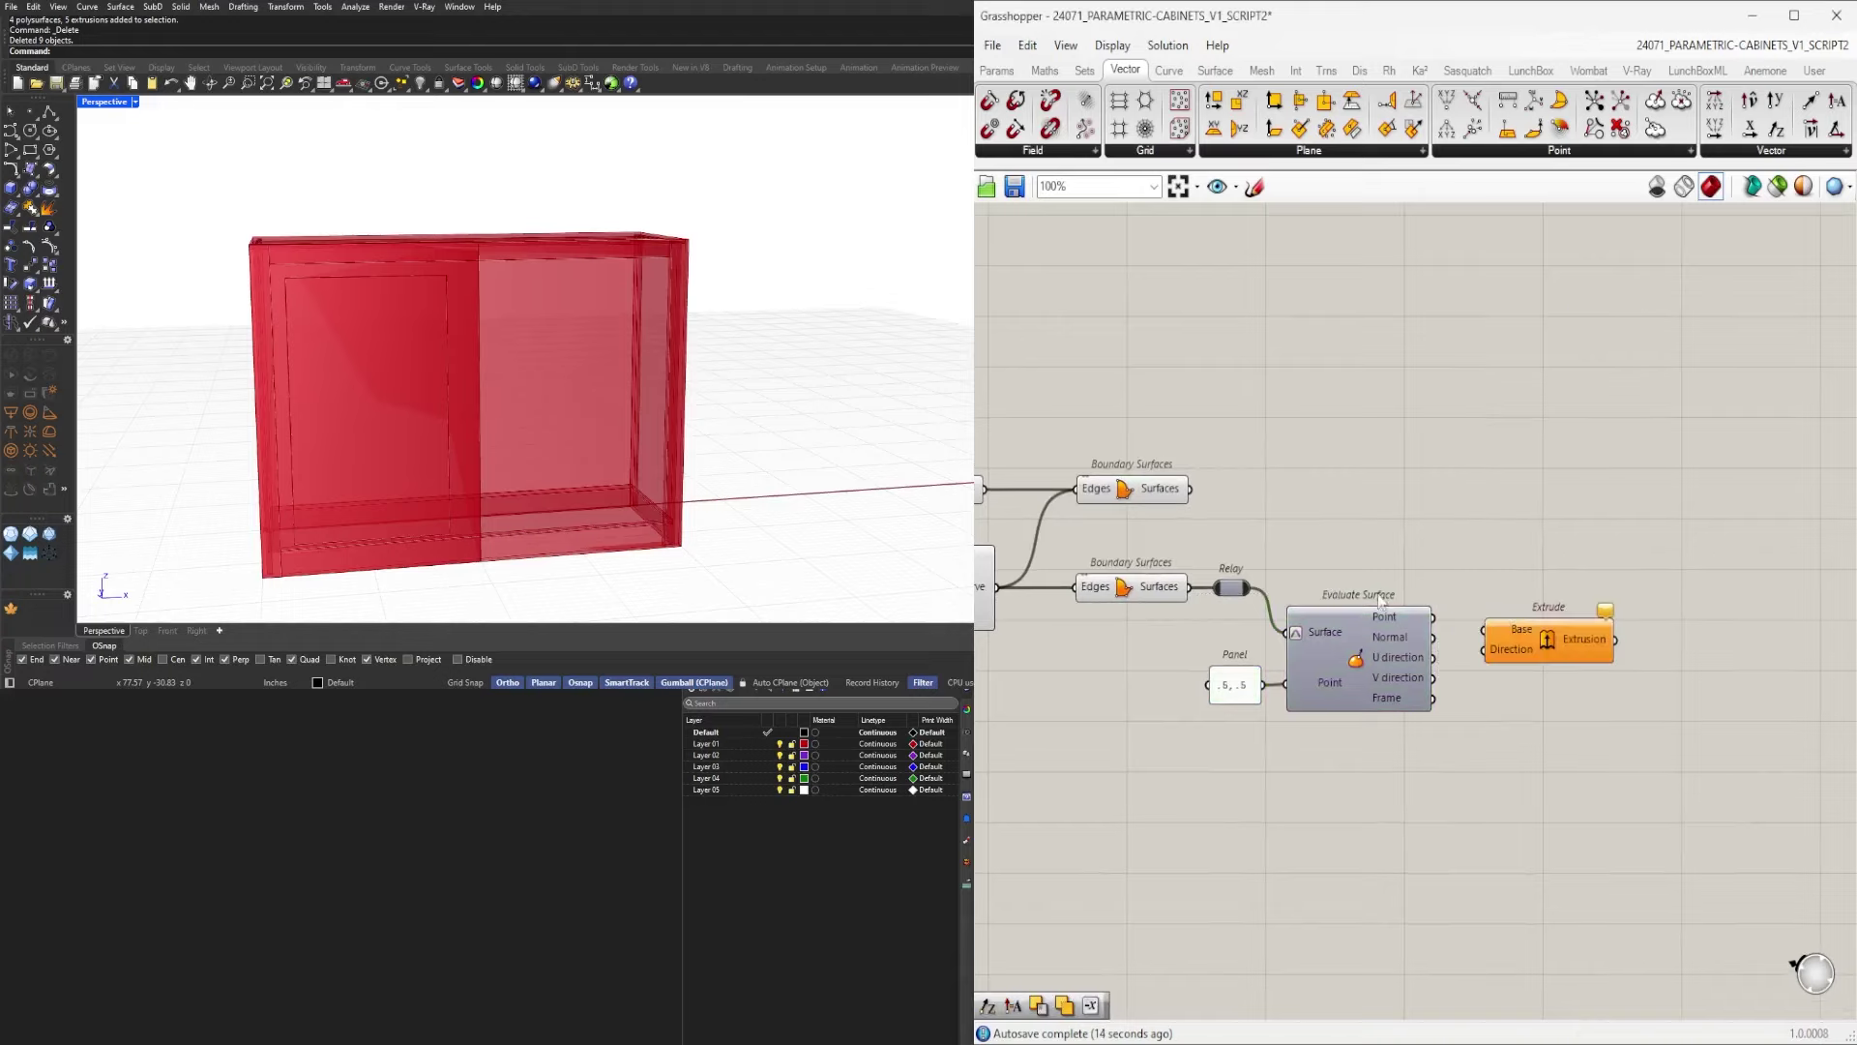
drag(1470, 614, 1653, 607)
click(1586, 640)
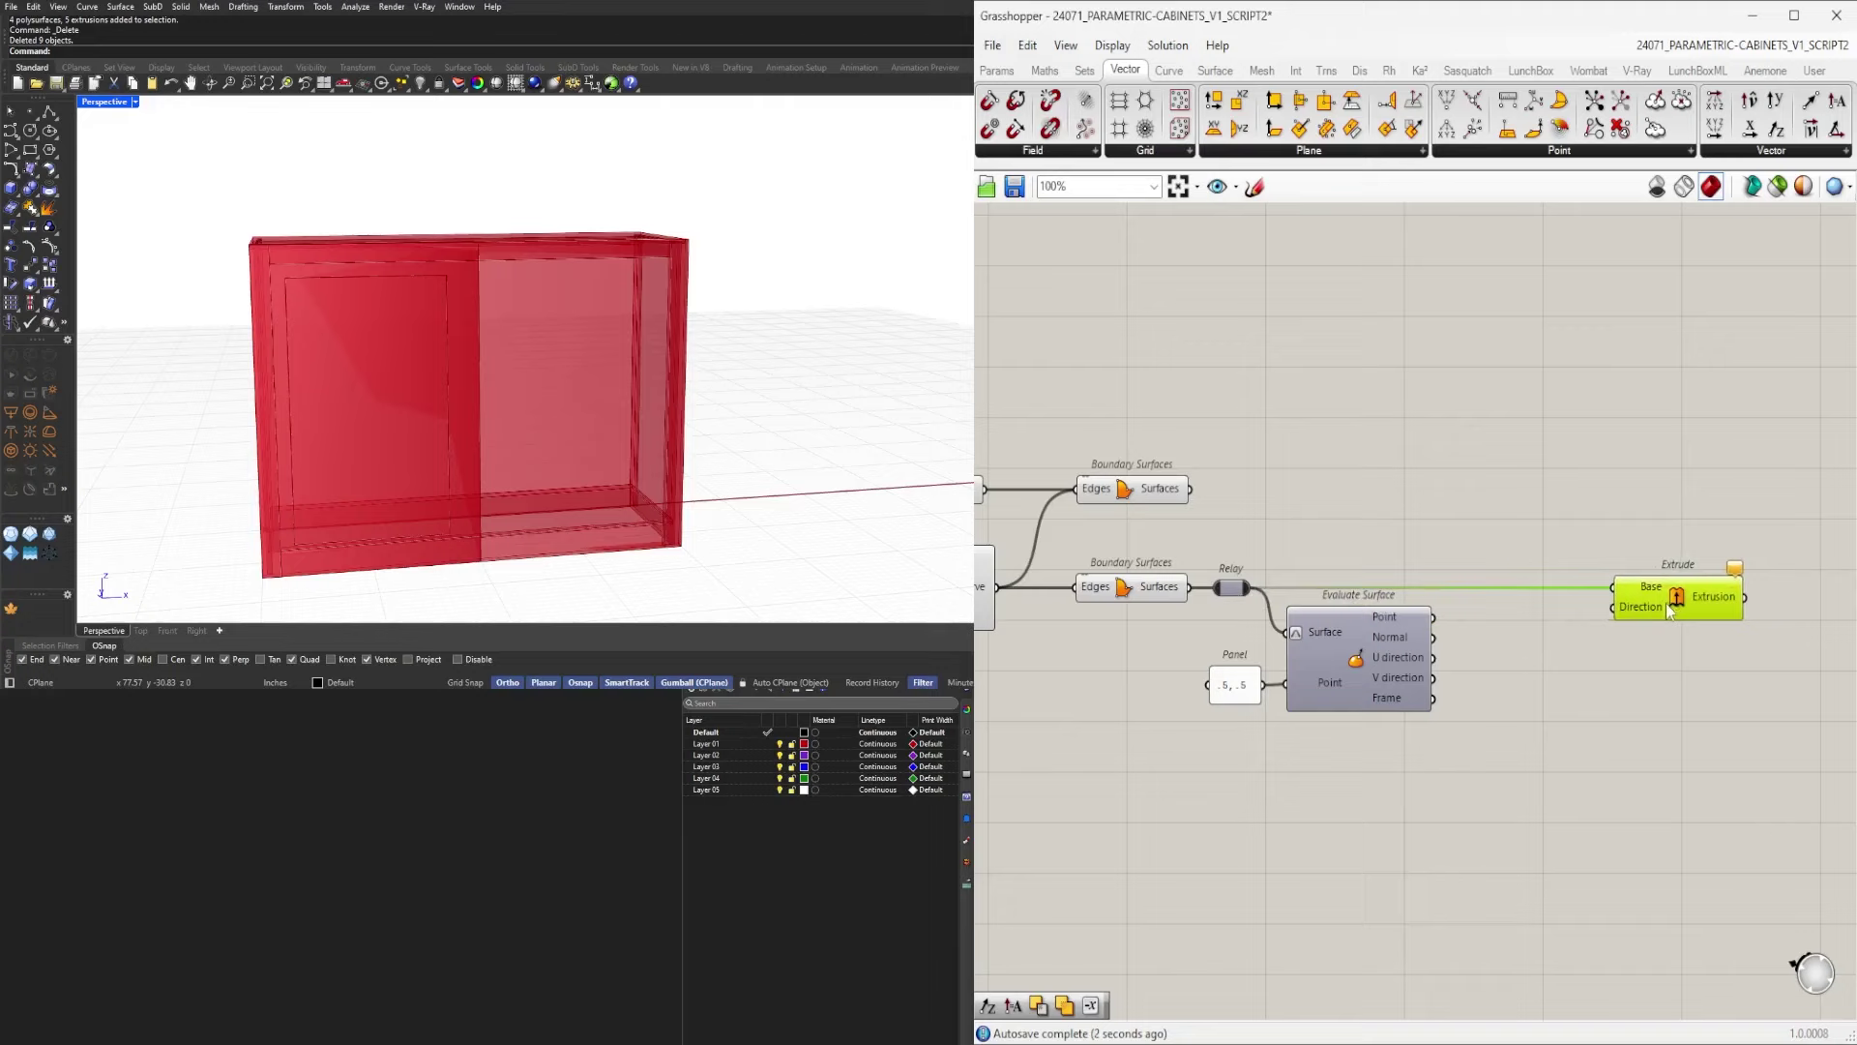
Add an Amplitude component with Evaluate Surface's Frame as its Vector, and feed its output into Extrude's Direction.
click(1524, 693)
double_click(1523, 694)
text(amplitude)
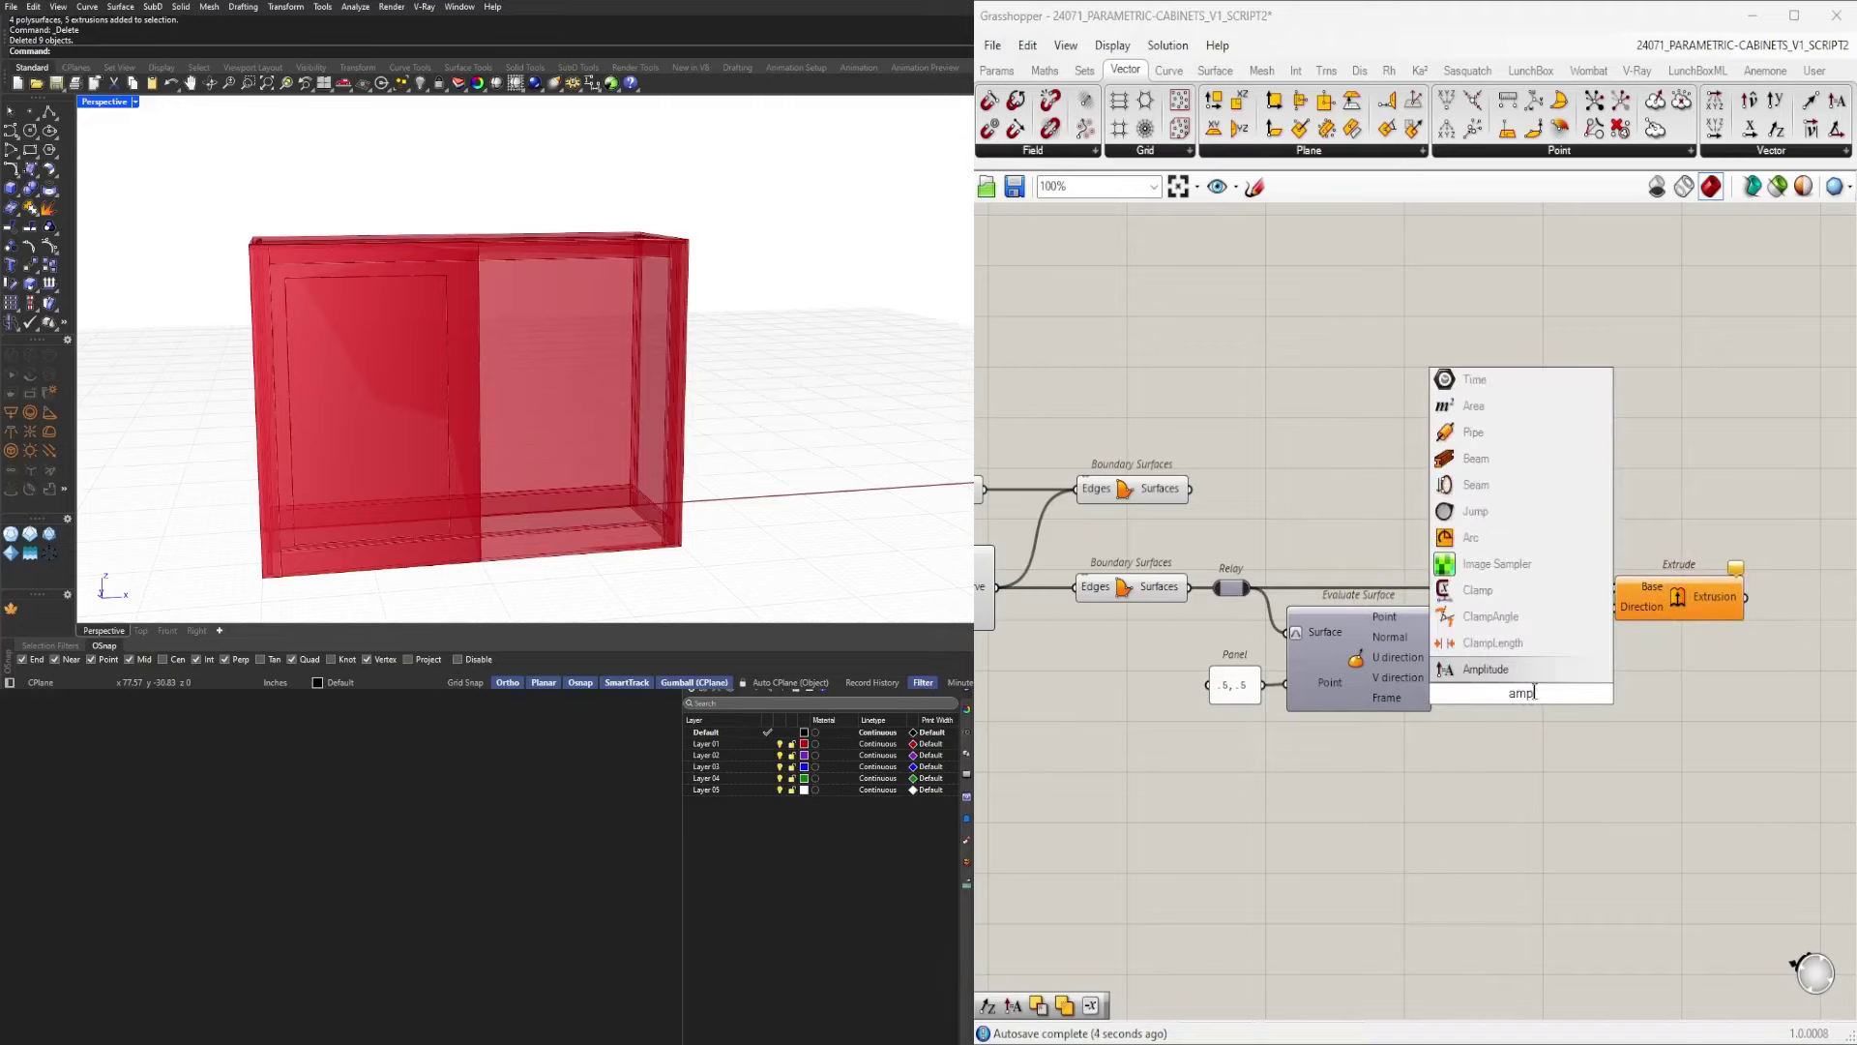
key(Return)
scroll(1456, 687, up, 2)
drag(1422, 703, 1456, 683)
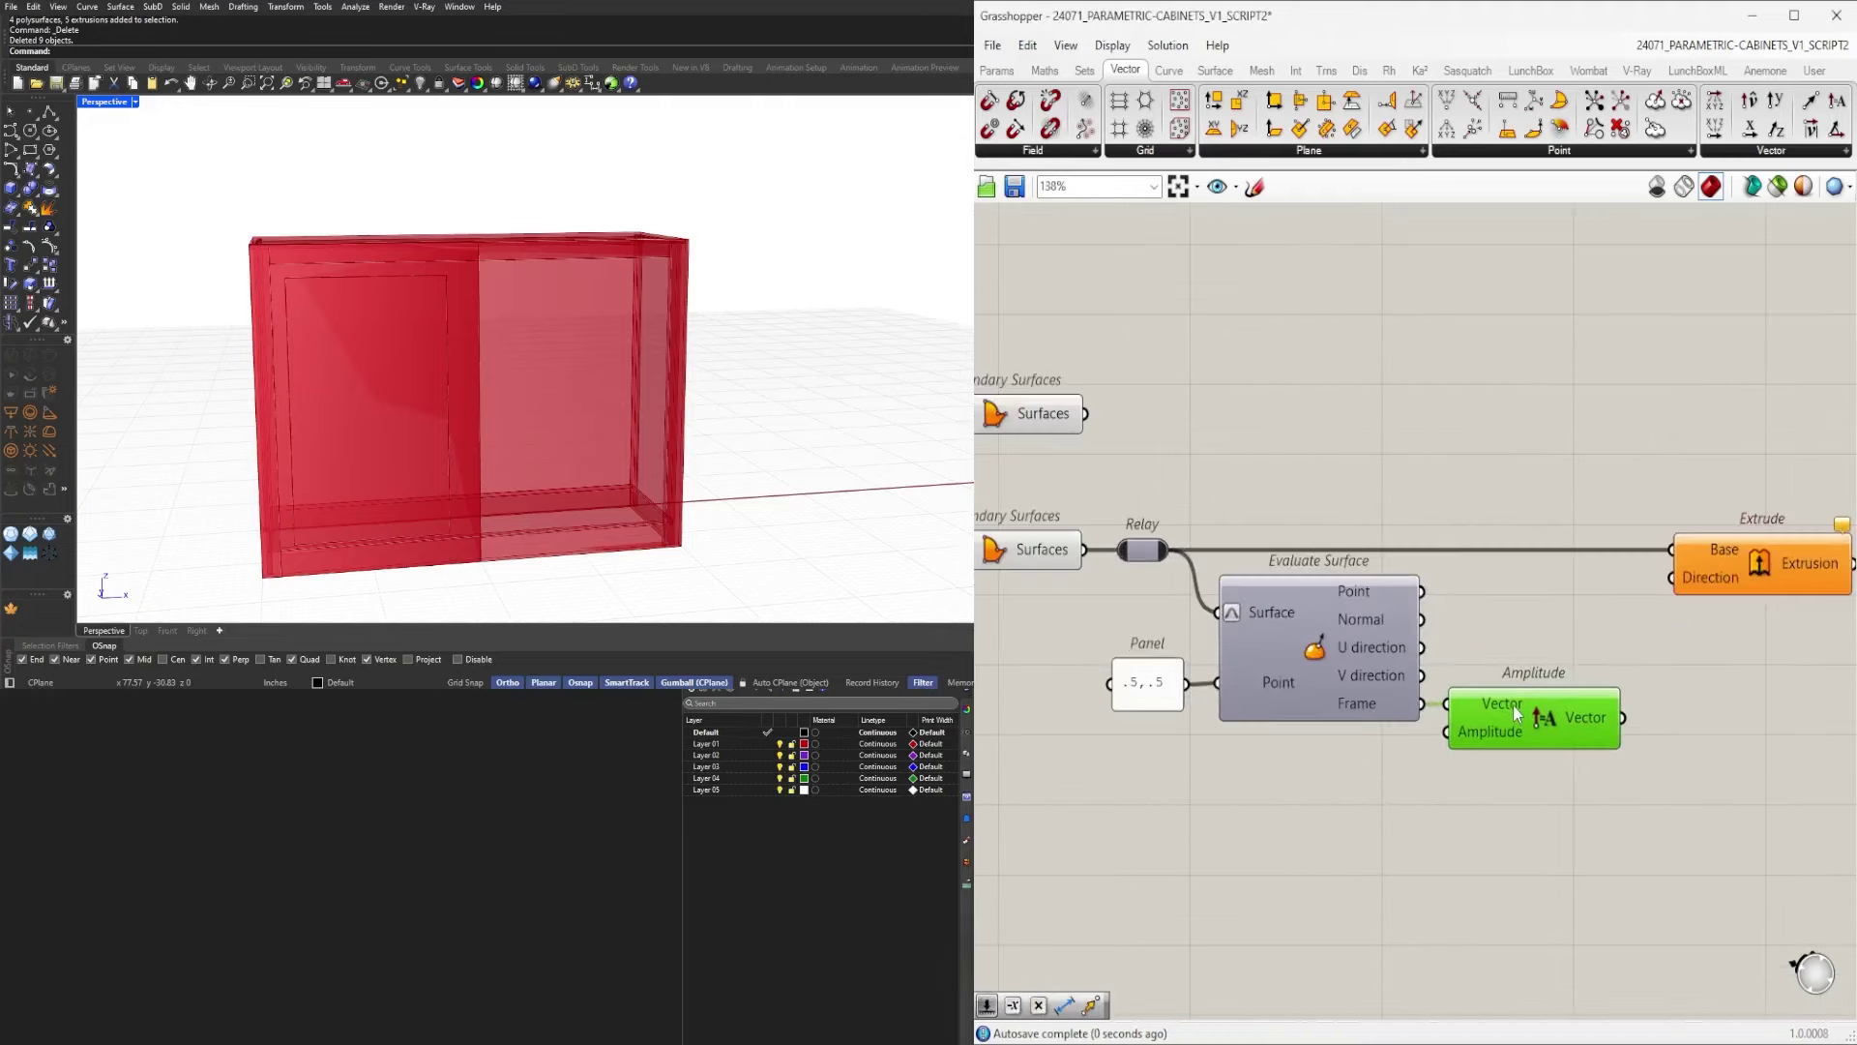
scroll(1513, 705, down, 2)
drag(1516, 615, 1560, 612)
Add a Number Slider with an initial value of 0.50 below the lower row's Evaluate Surface.
right_drag(571, 359, 454, 358)
scroll(406, 363, up, 3)
right_drag(1185, 772, 1210, 748)
double_click(1212, 749)
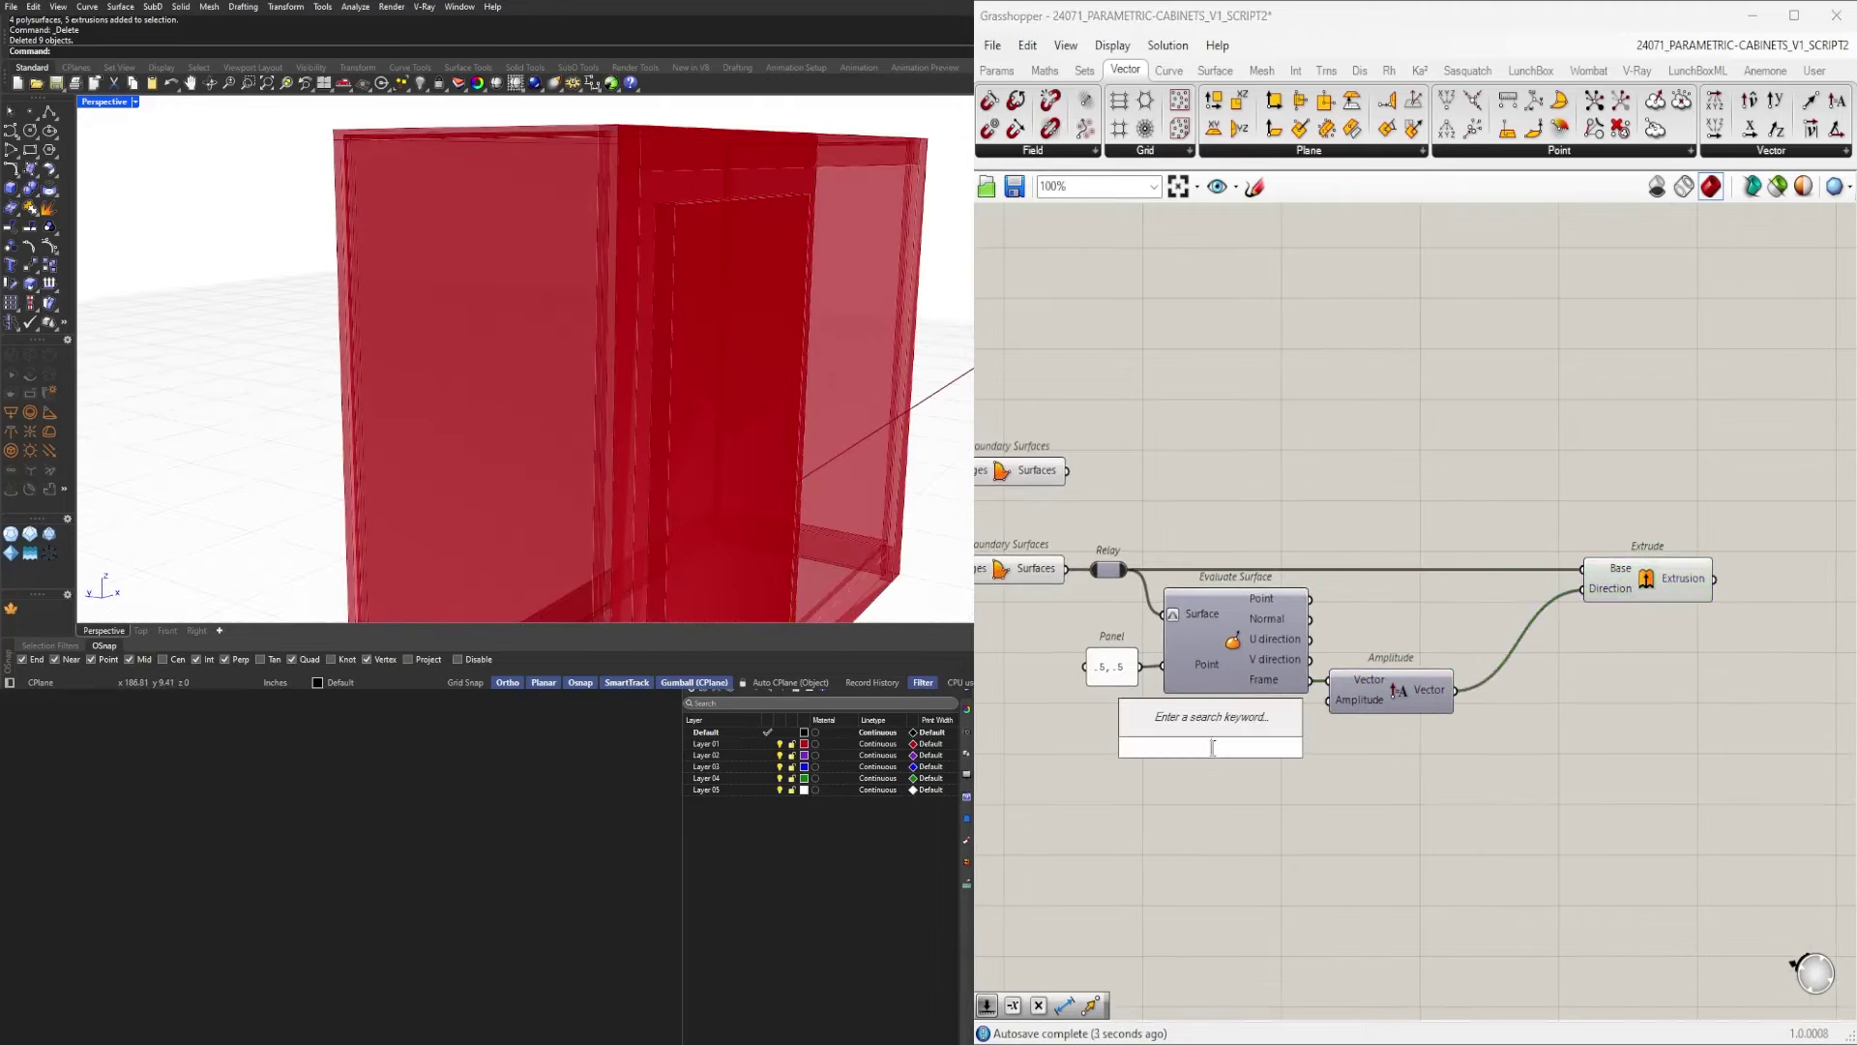
text(number slider)
key(Return)
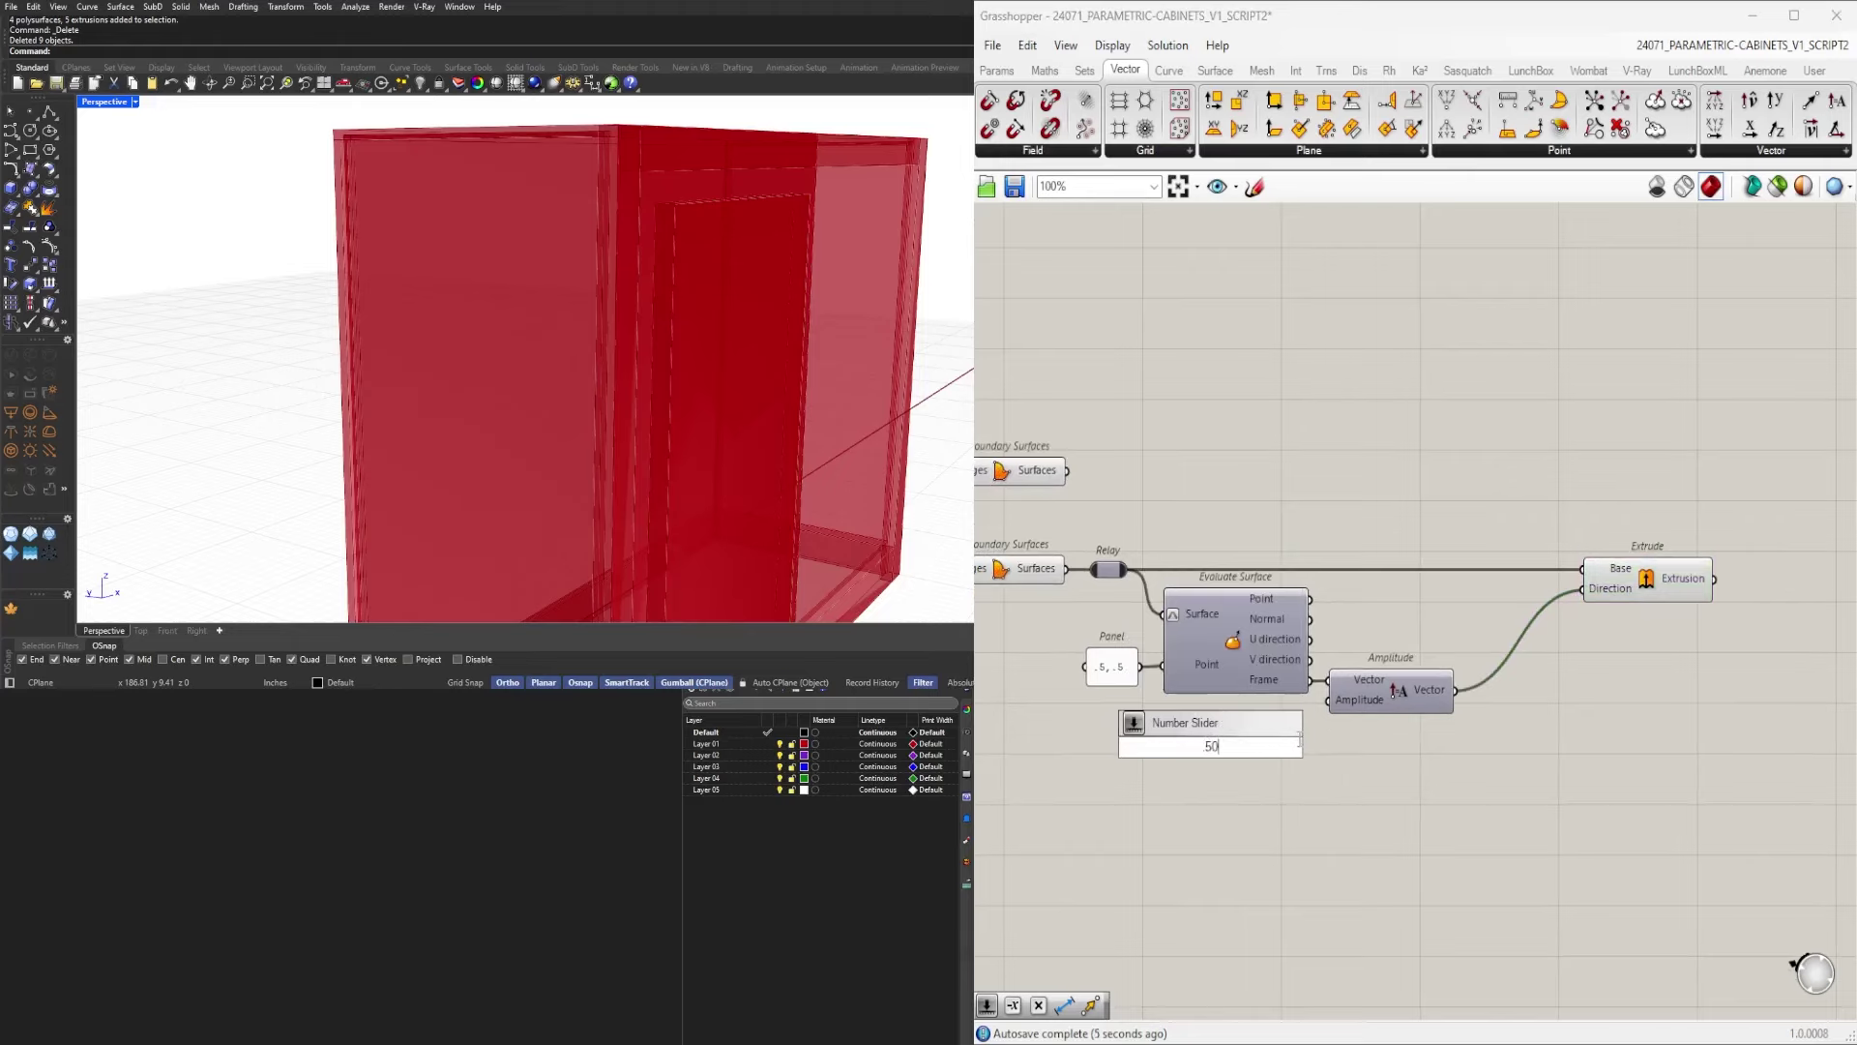
key(Return)
scroll(1300, 739, up, 3)
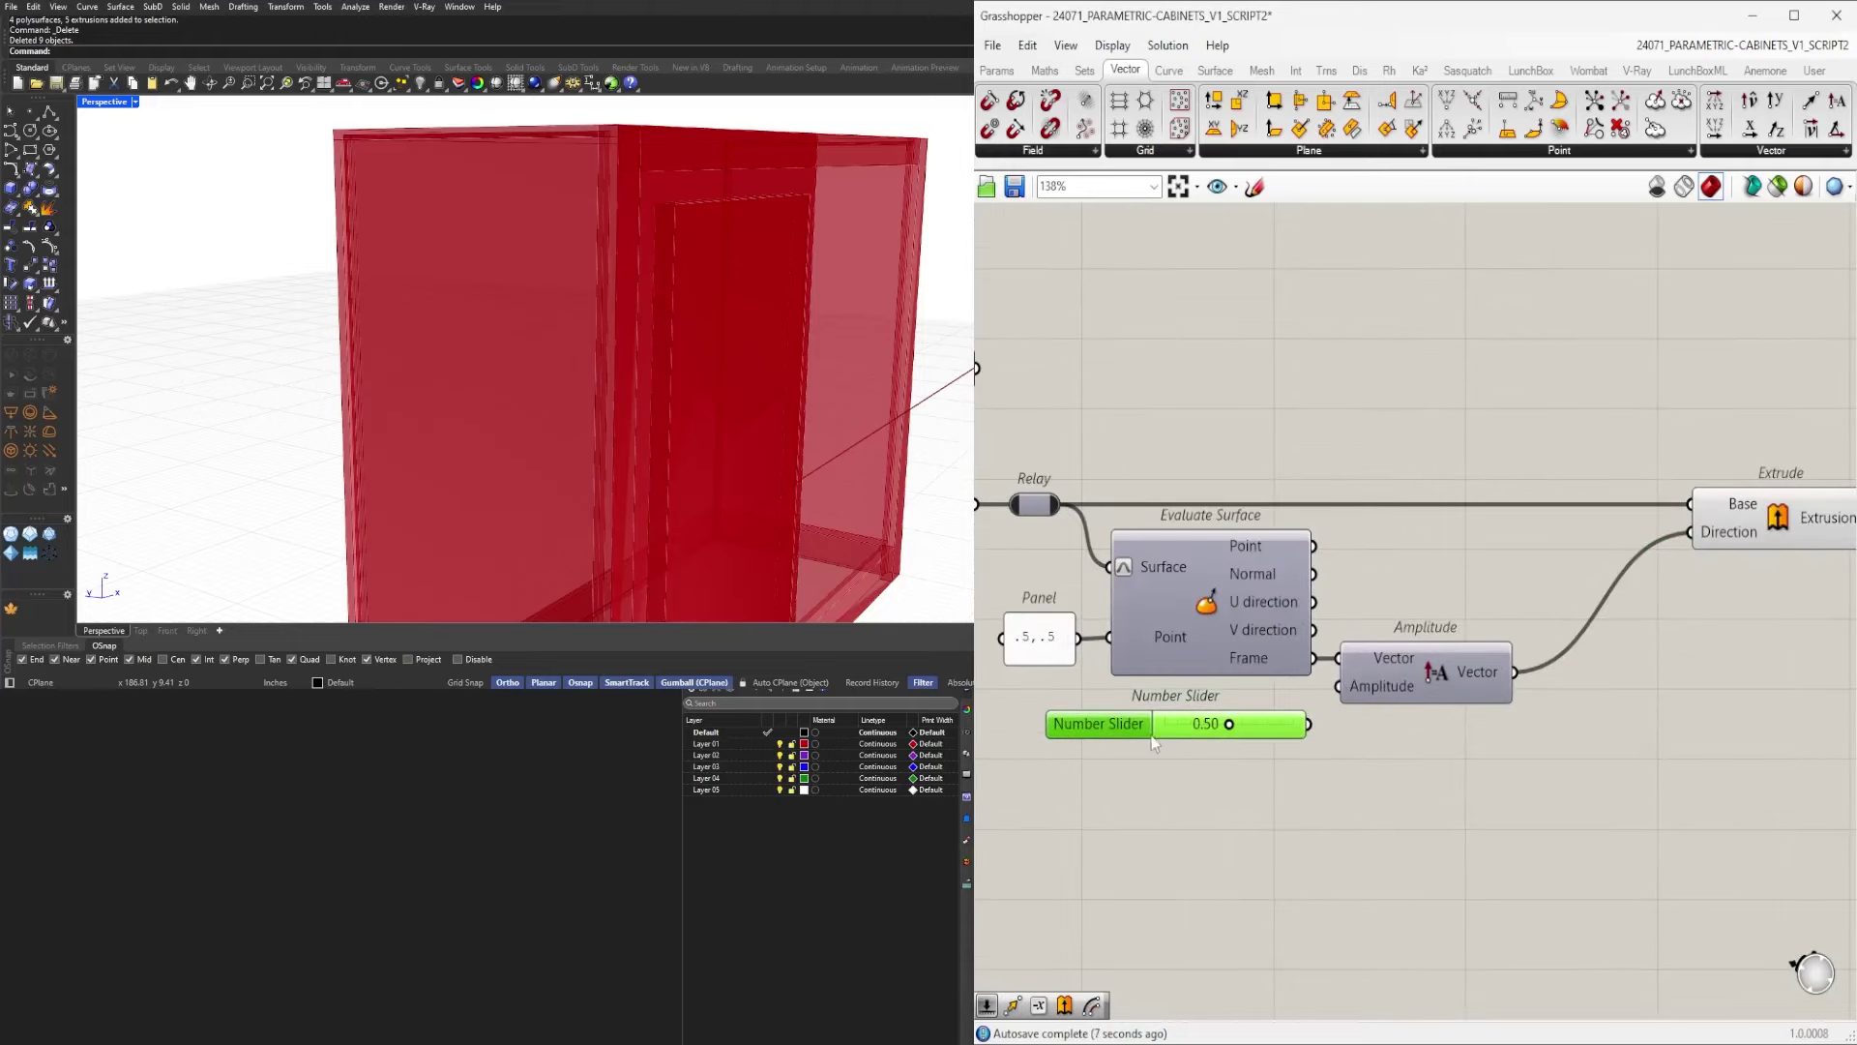
Give the new slider three decimal digits and feed it into the Amplitude input, spacing the Amplitude component farther from Evaluate Surface.
double_click(1125, 733)
drag(1141, 708, 1162, 709)
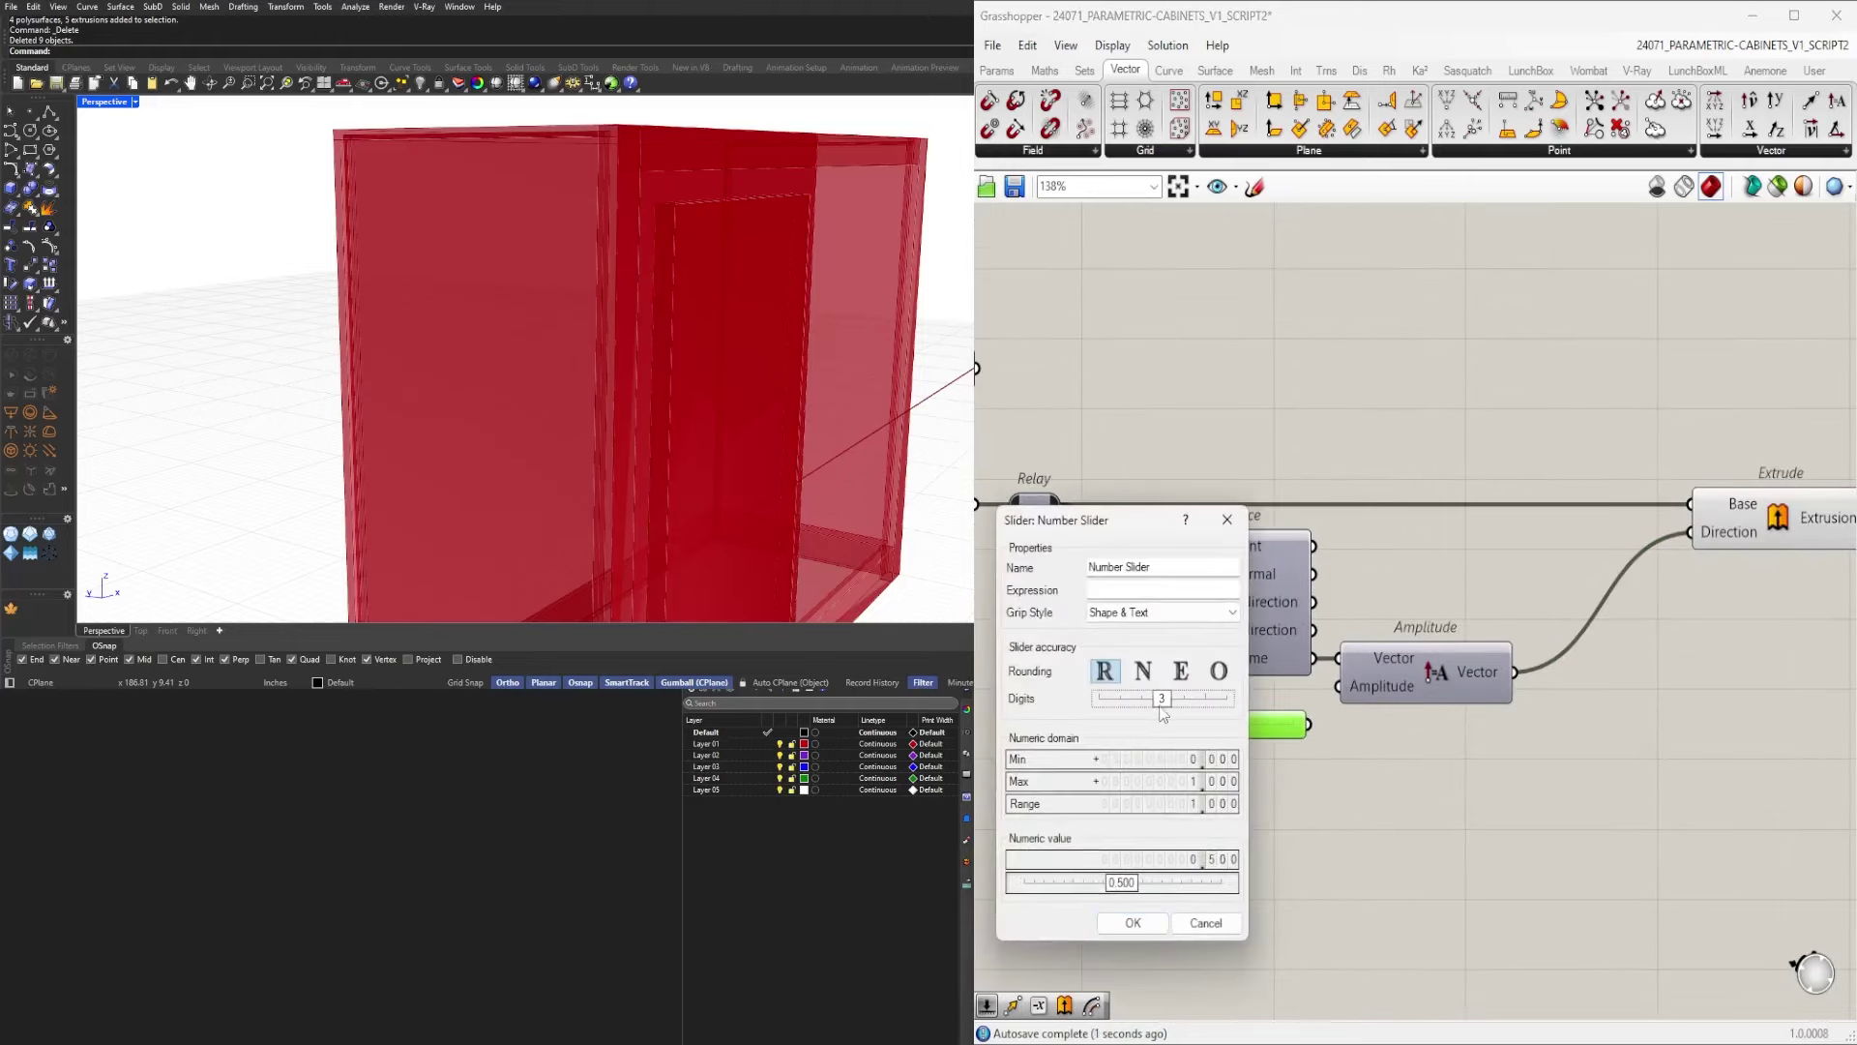
click(1133, 923)
drag(1432, 682, 1486, 682)
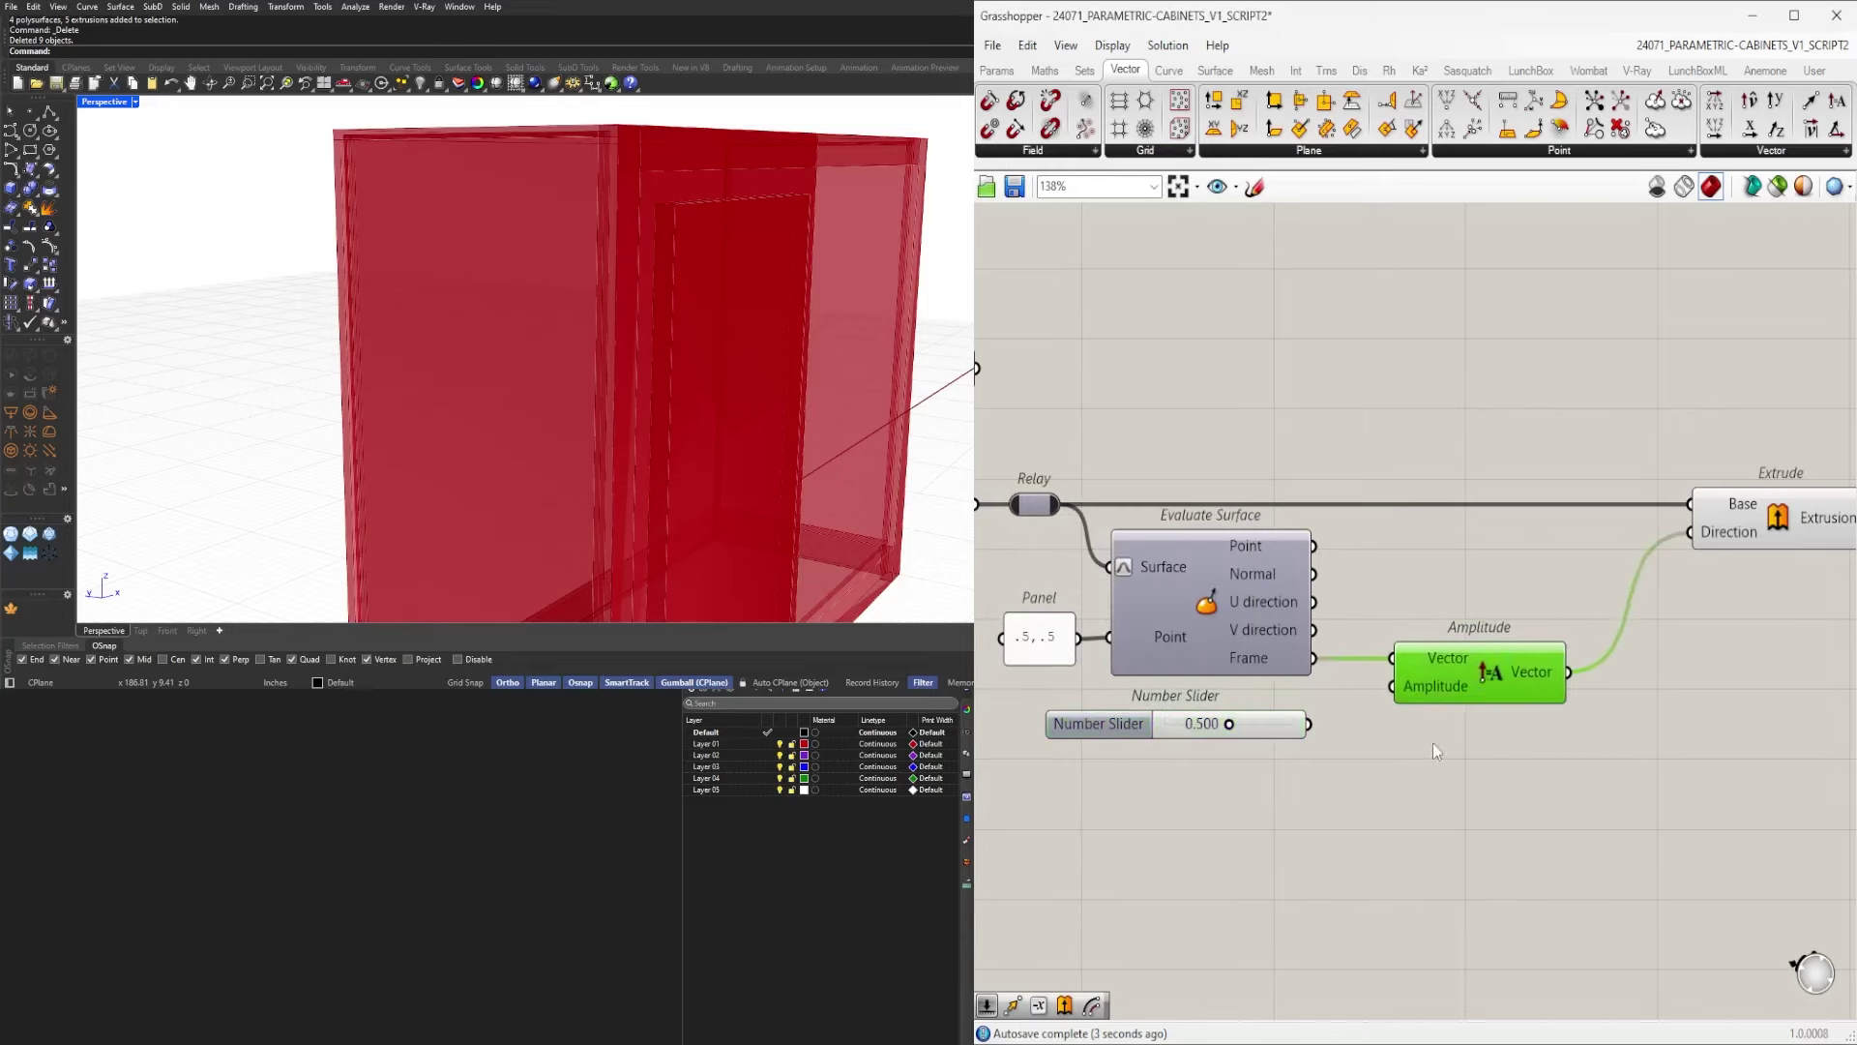
scroll(1414, 691, down, 4)
click(1553, 595)
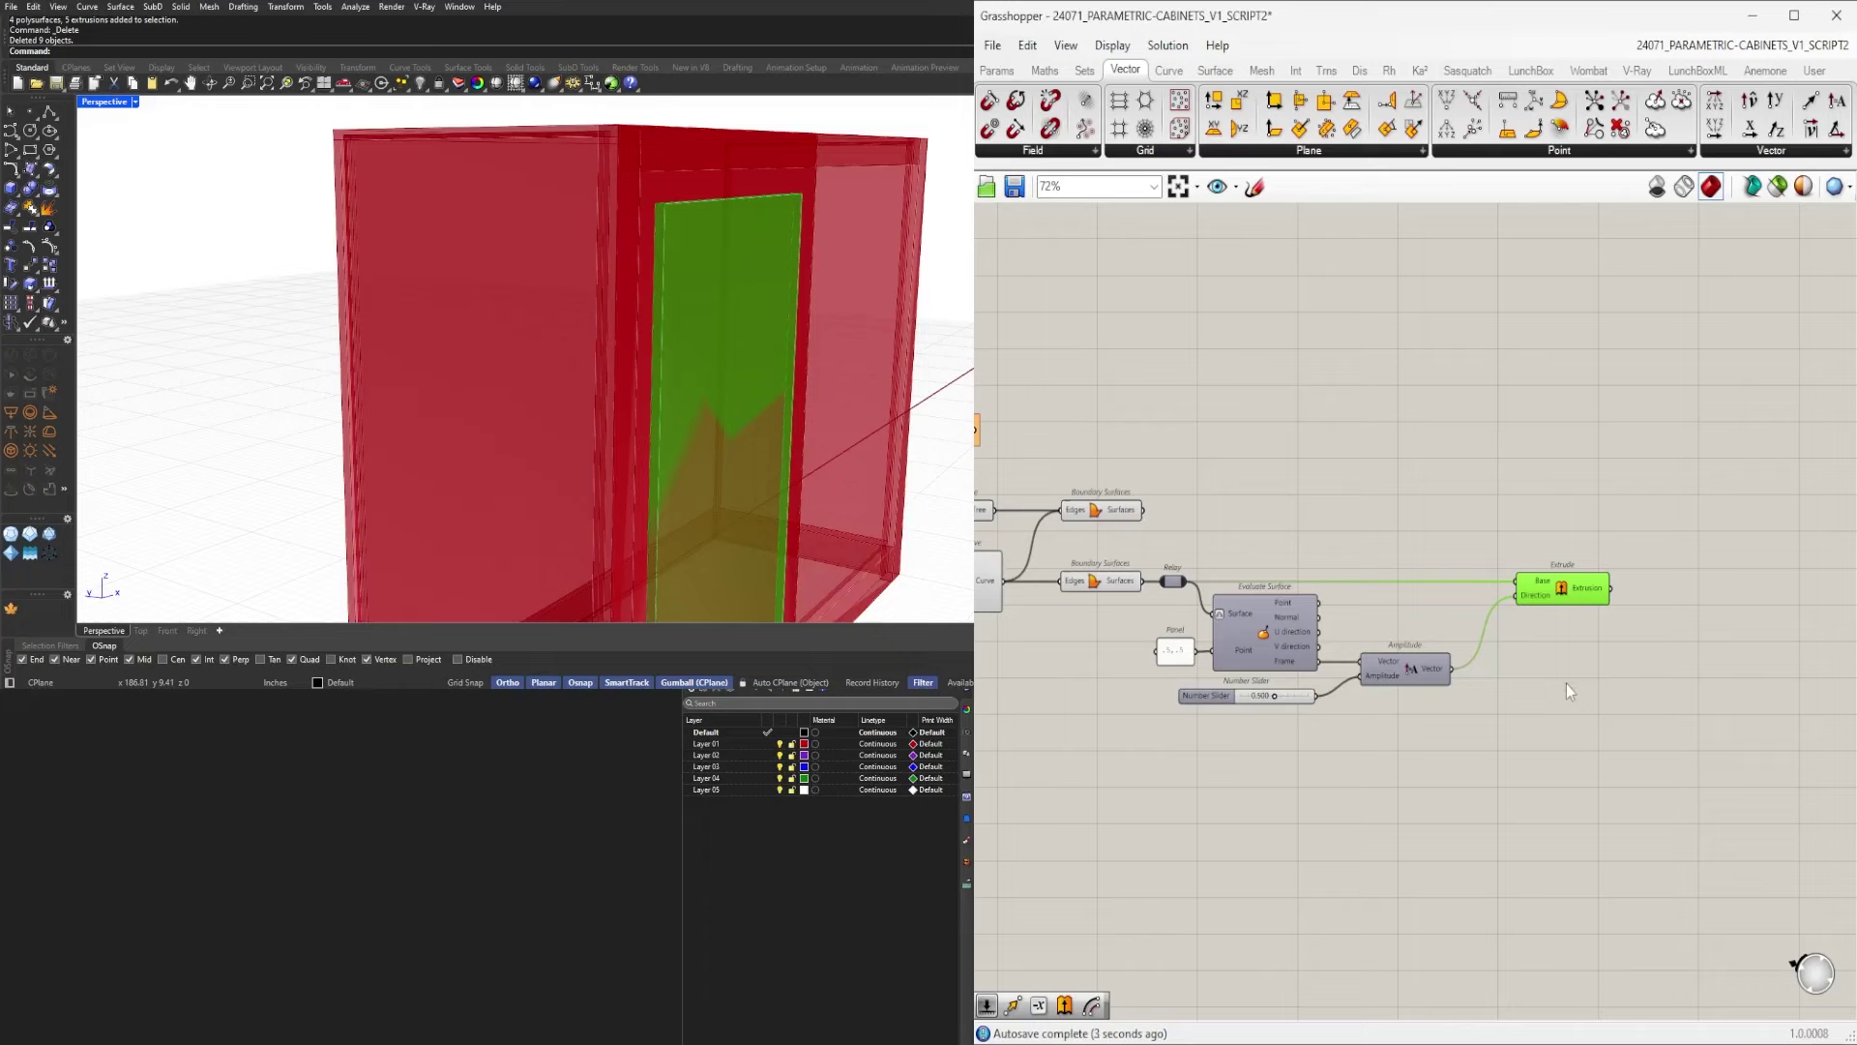
Duplicate the whole extrusion chain from Relay to Extrude, including its panel and slider, and place the copy below the original.
drag(1587, 809, 1156, 550)
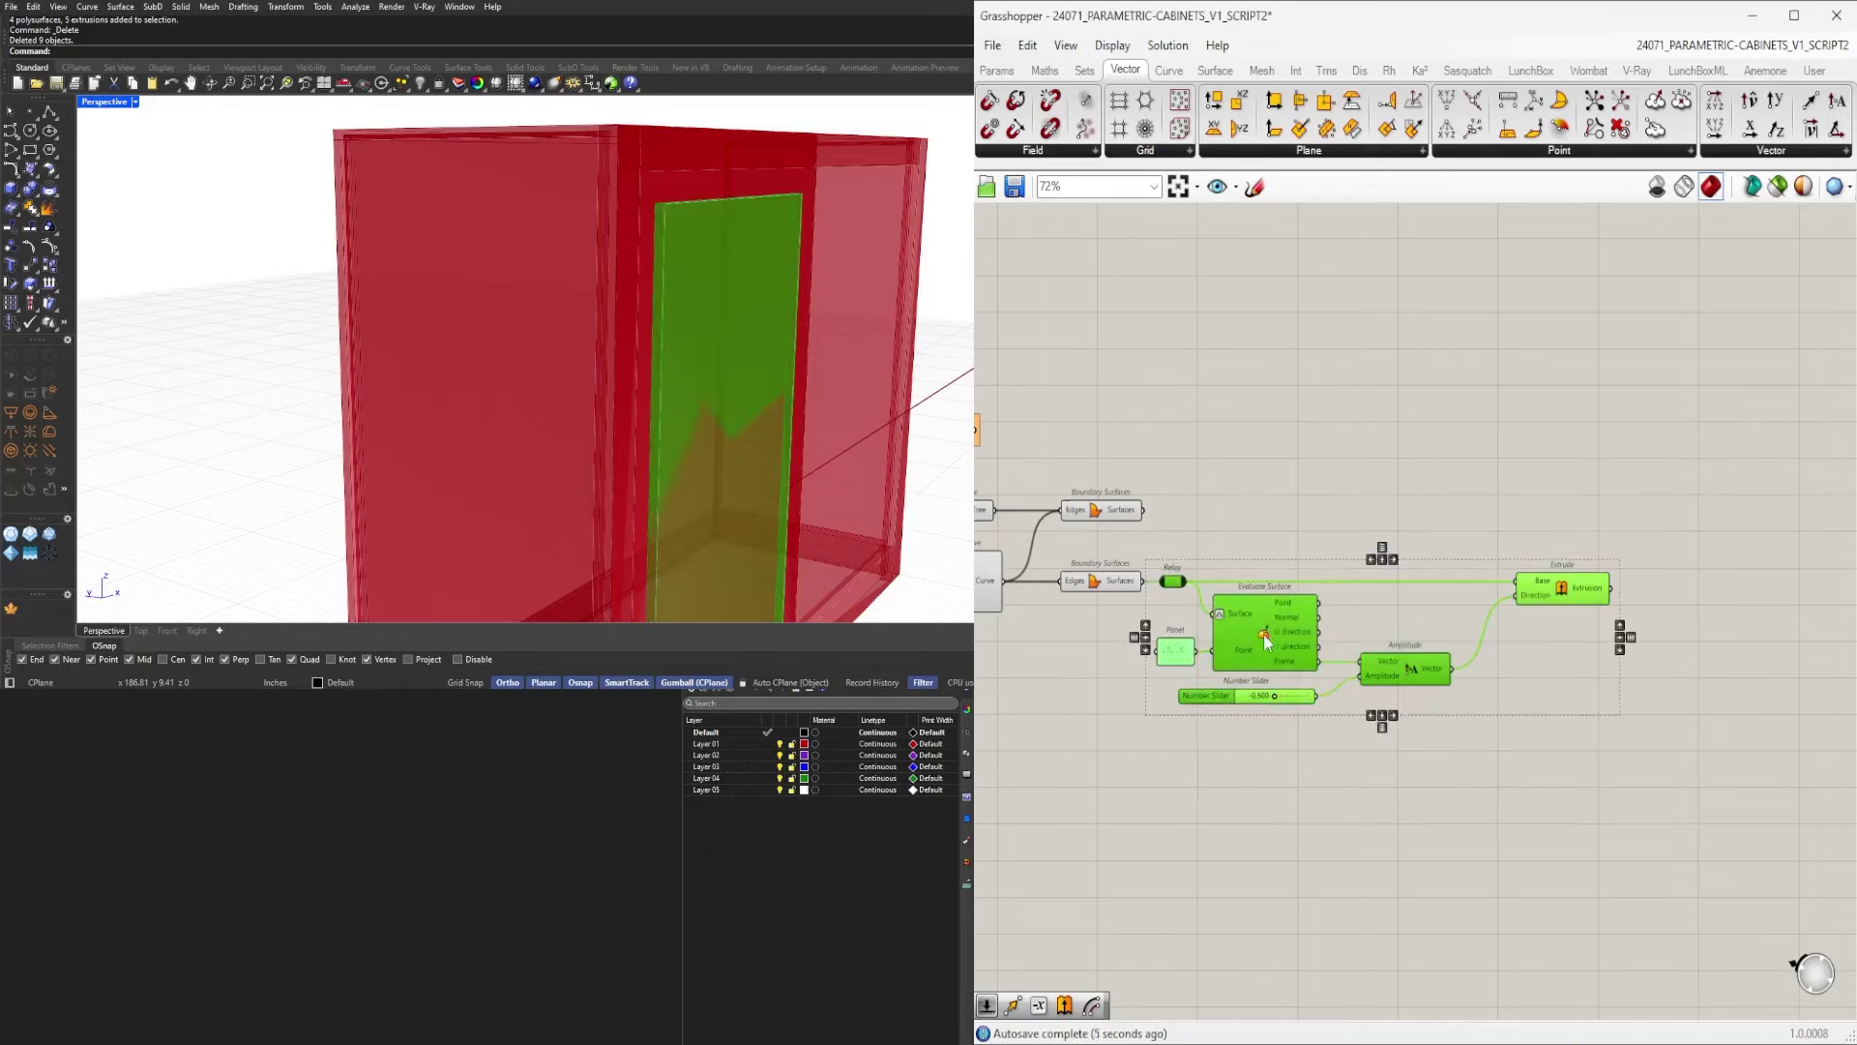
alt+drag(1265, 641, 1366, 812)
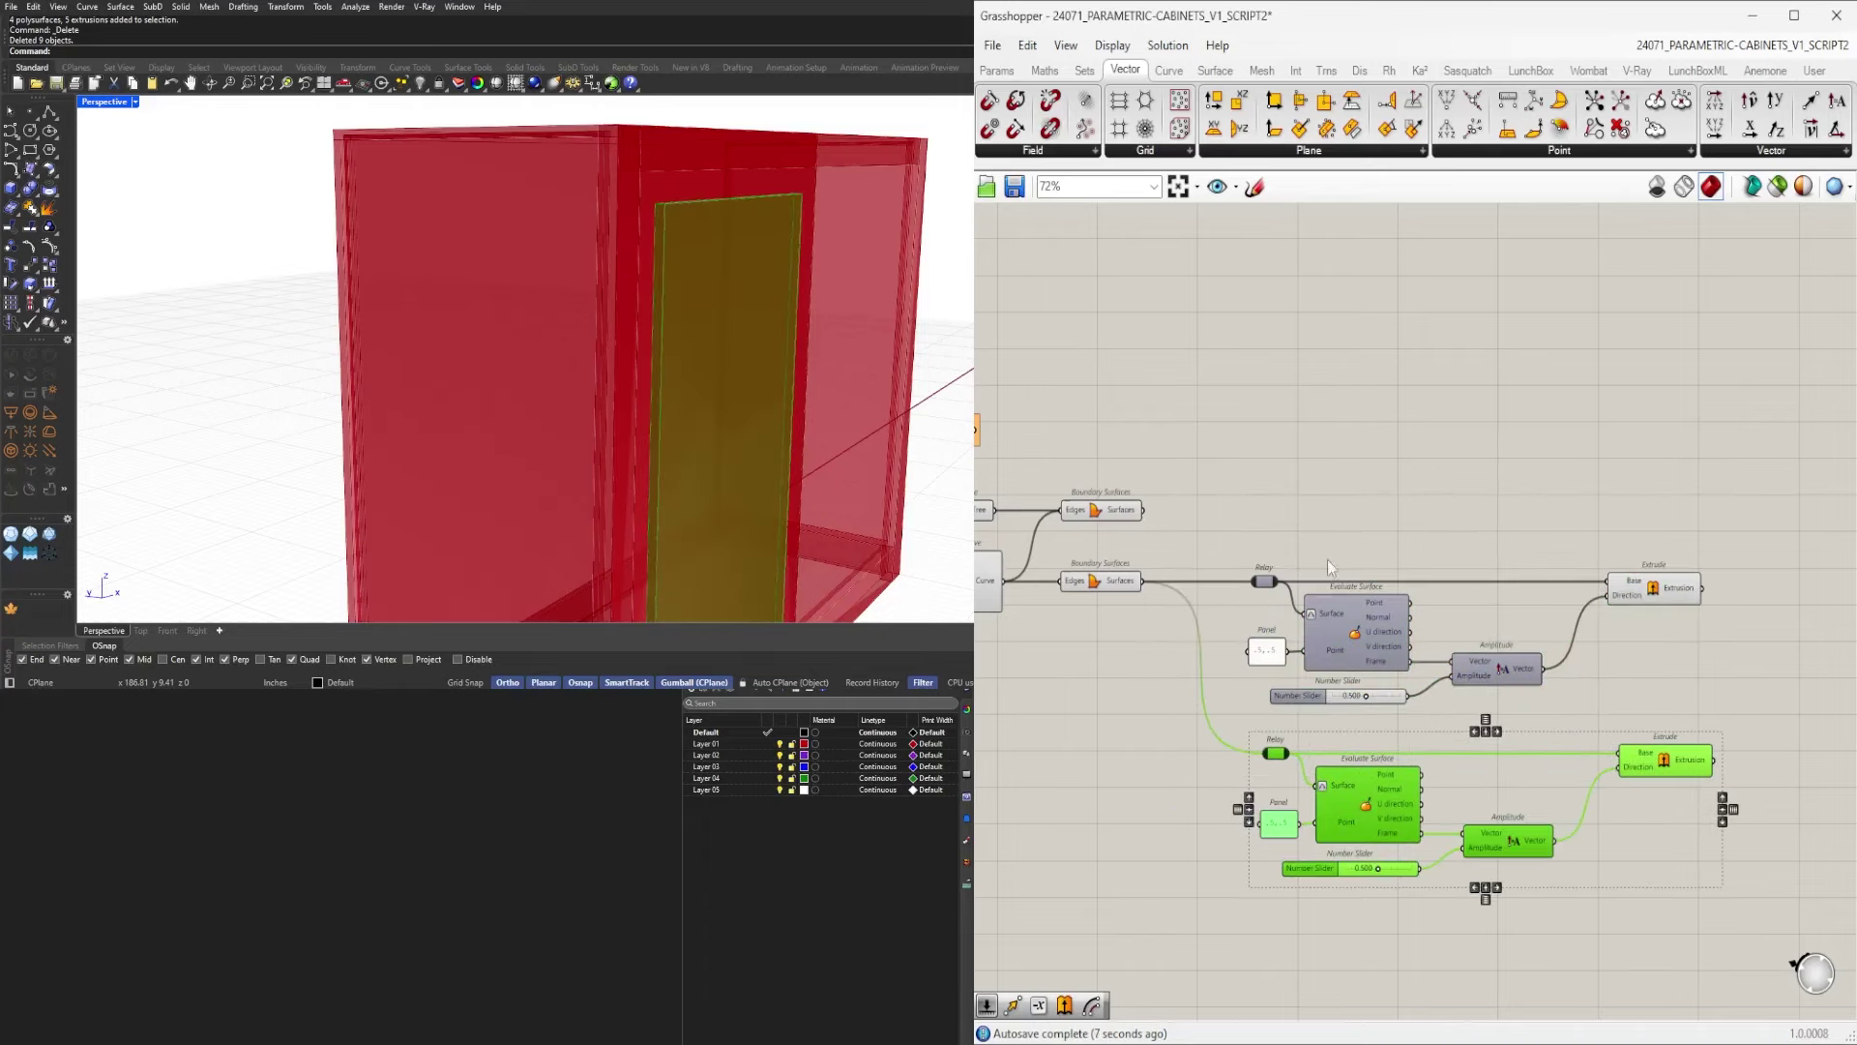
click(1328, 568)
click(1117, 581)
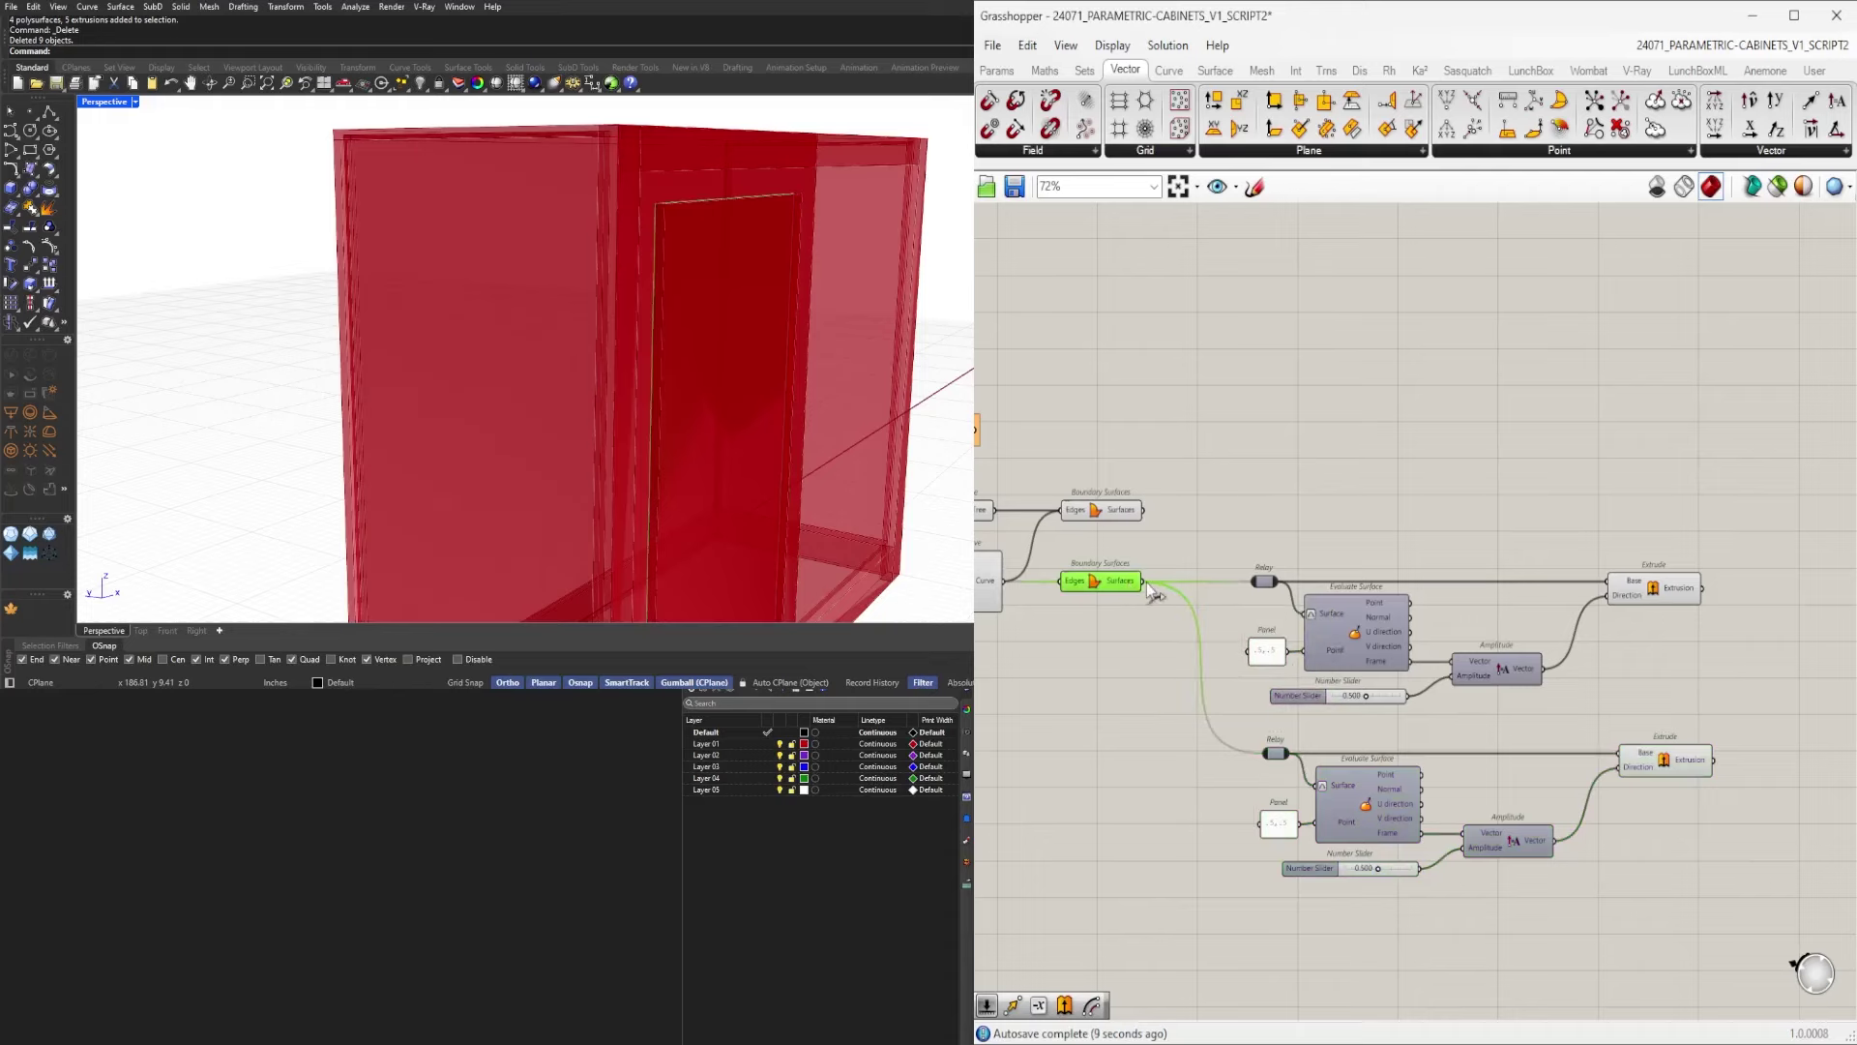
right_drag(1154, 508, 1159, 501)
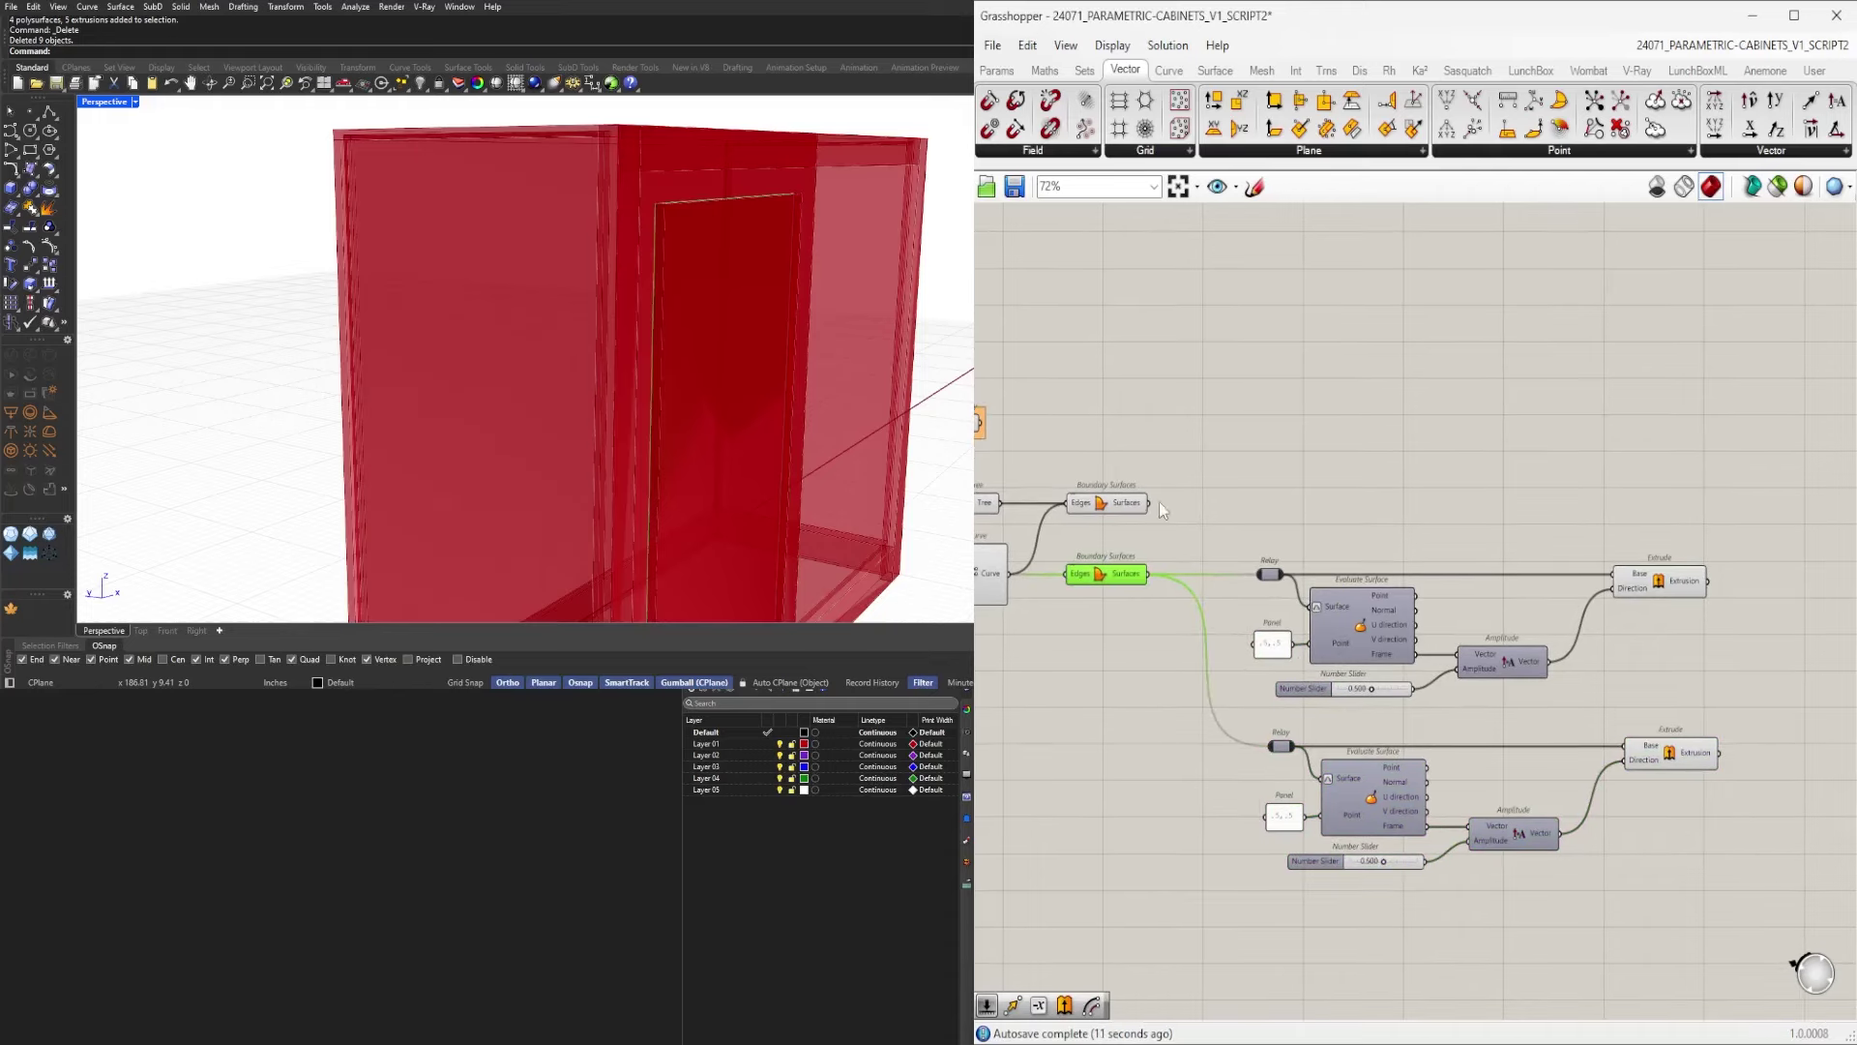
Move the copied chain above the original and feed its Relay only from the upper Boundary Surfaces.
drag(1390, 800, 1401, 511)
key(ctrl+z)
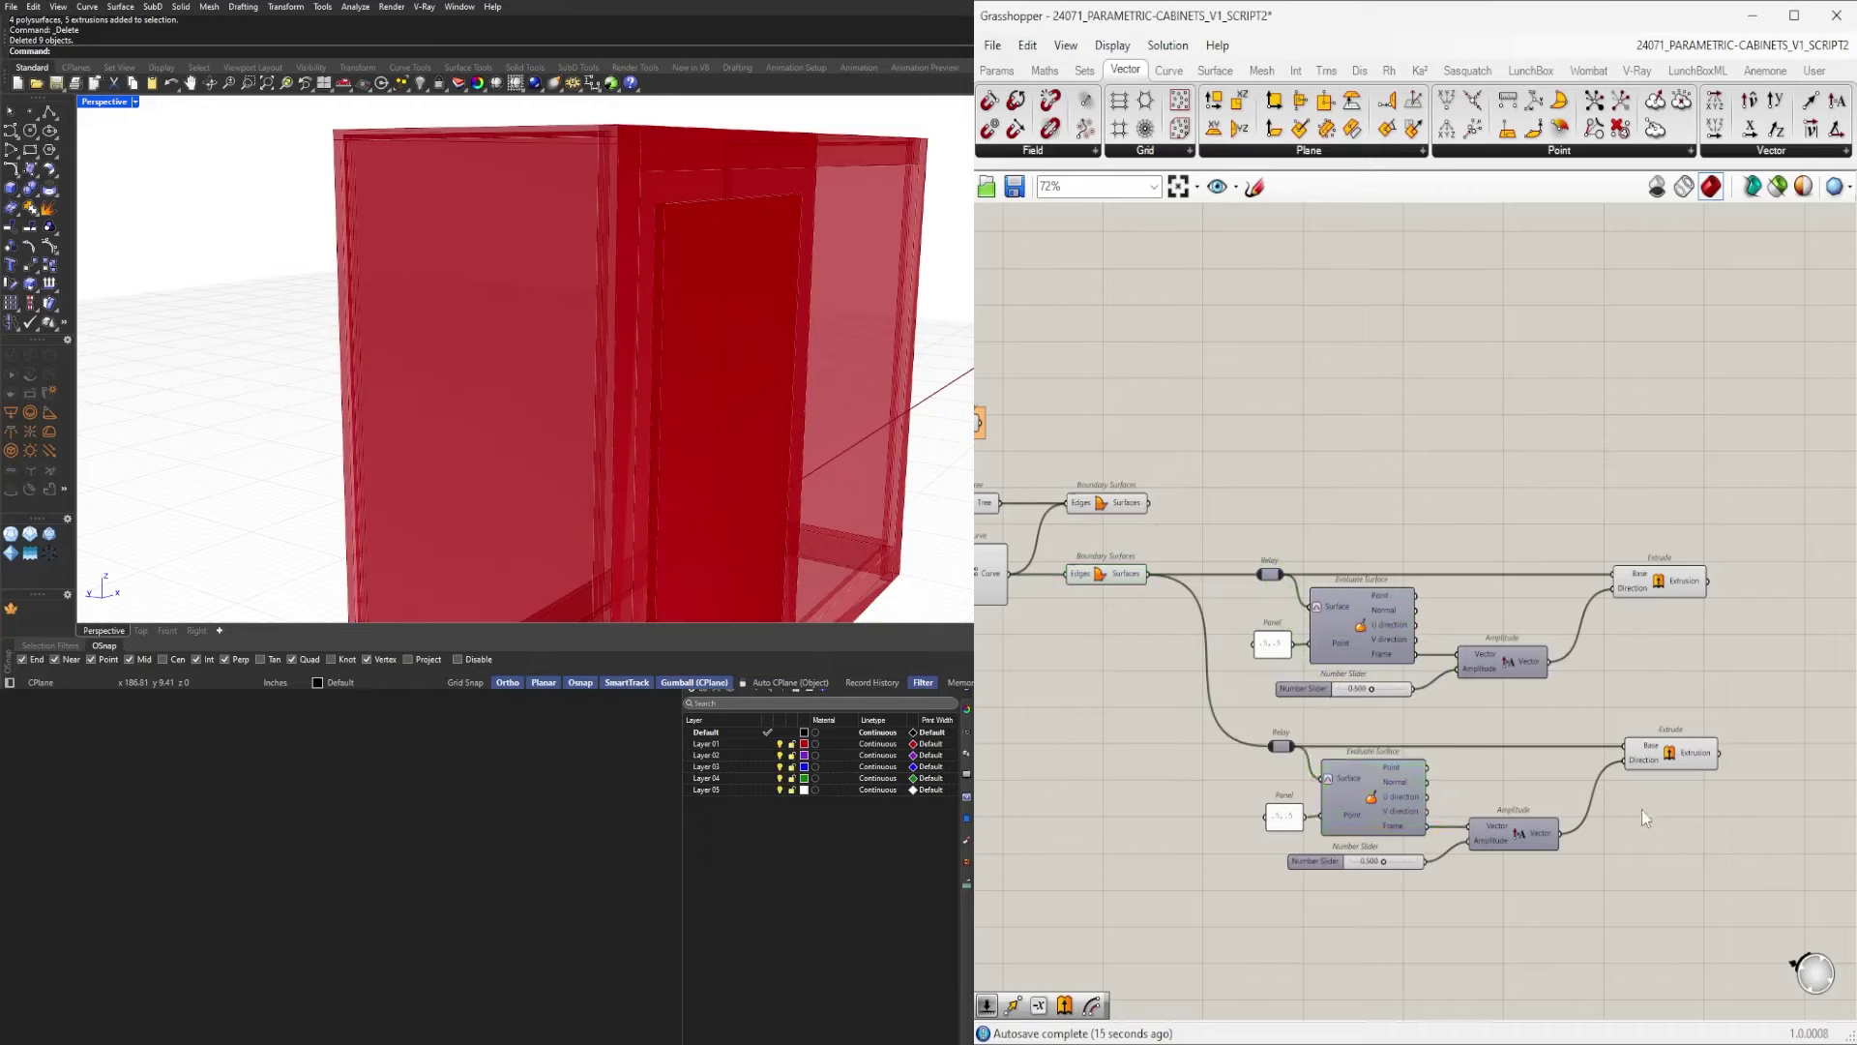
drag(1683, 937, 1269, 743)
drag(1390, 799, 1391, 474)
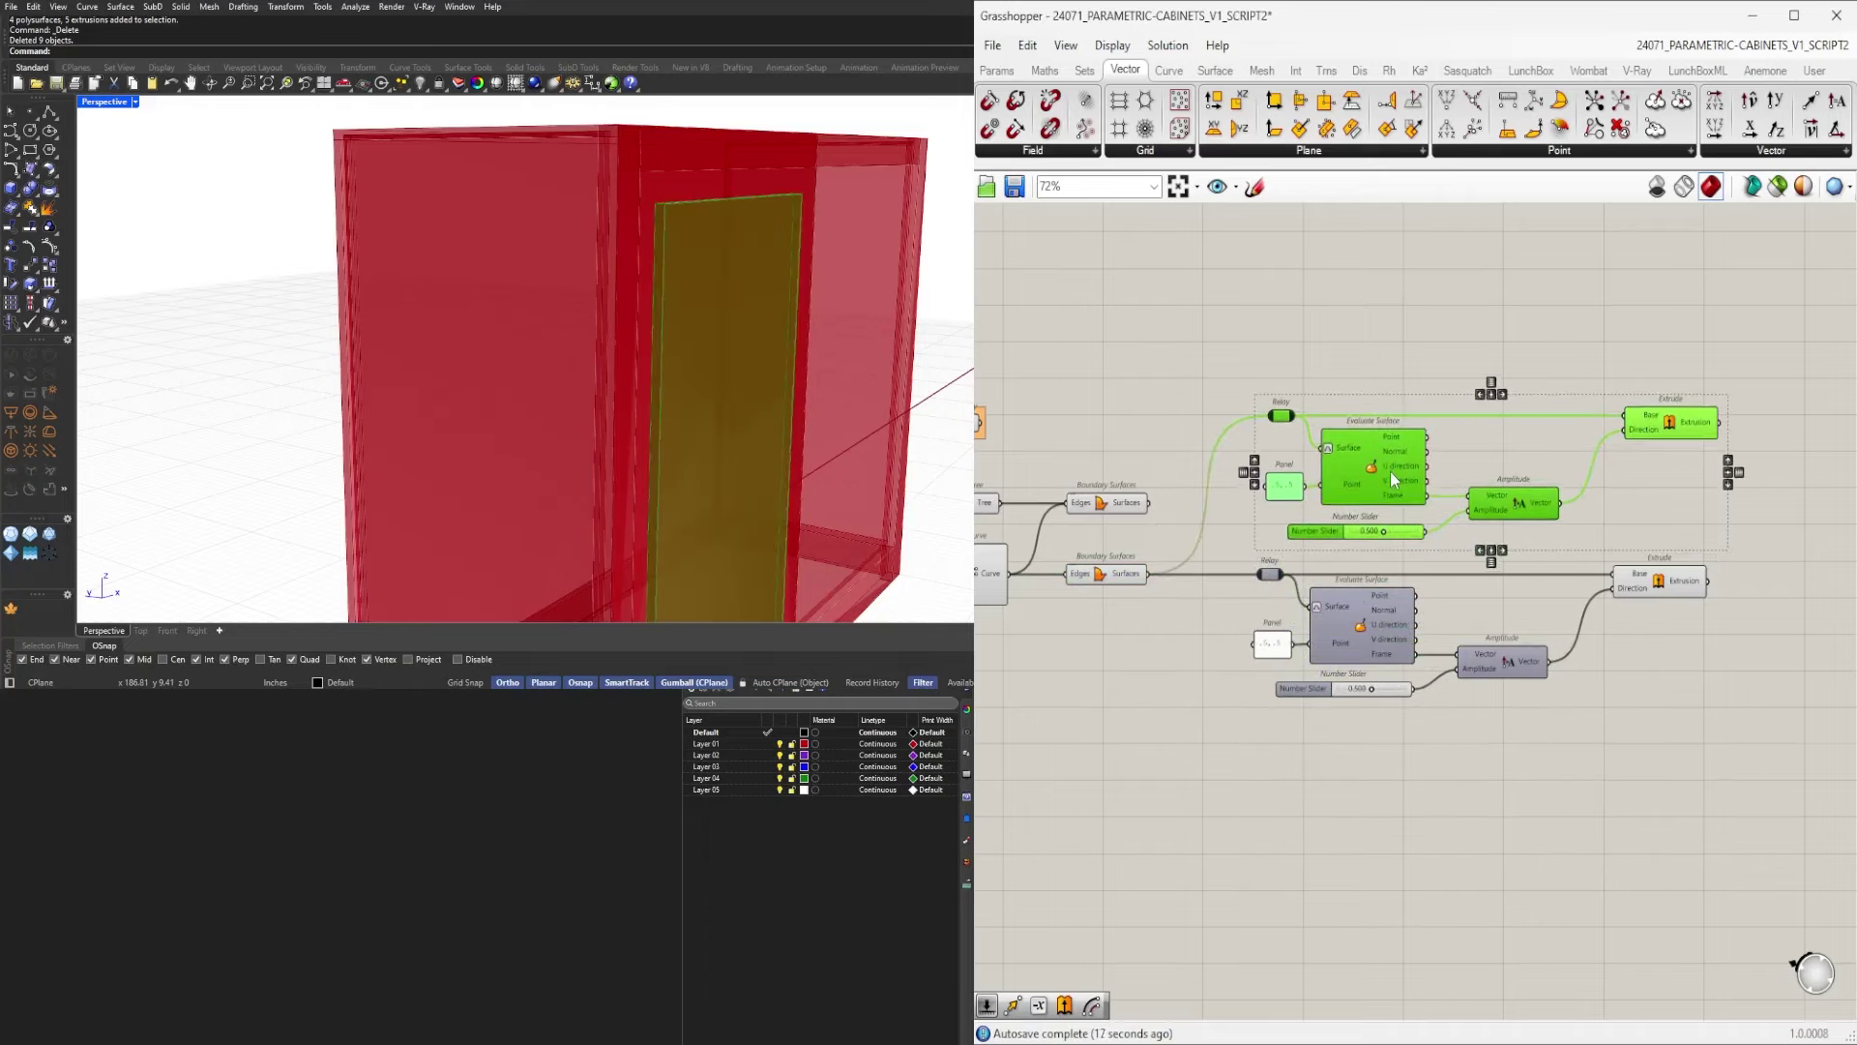
click(1231, 405)
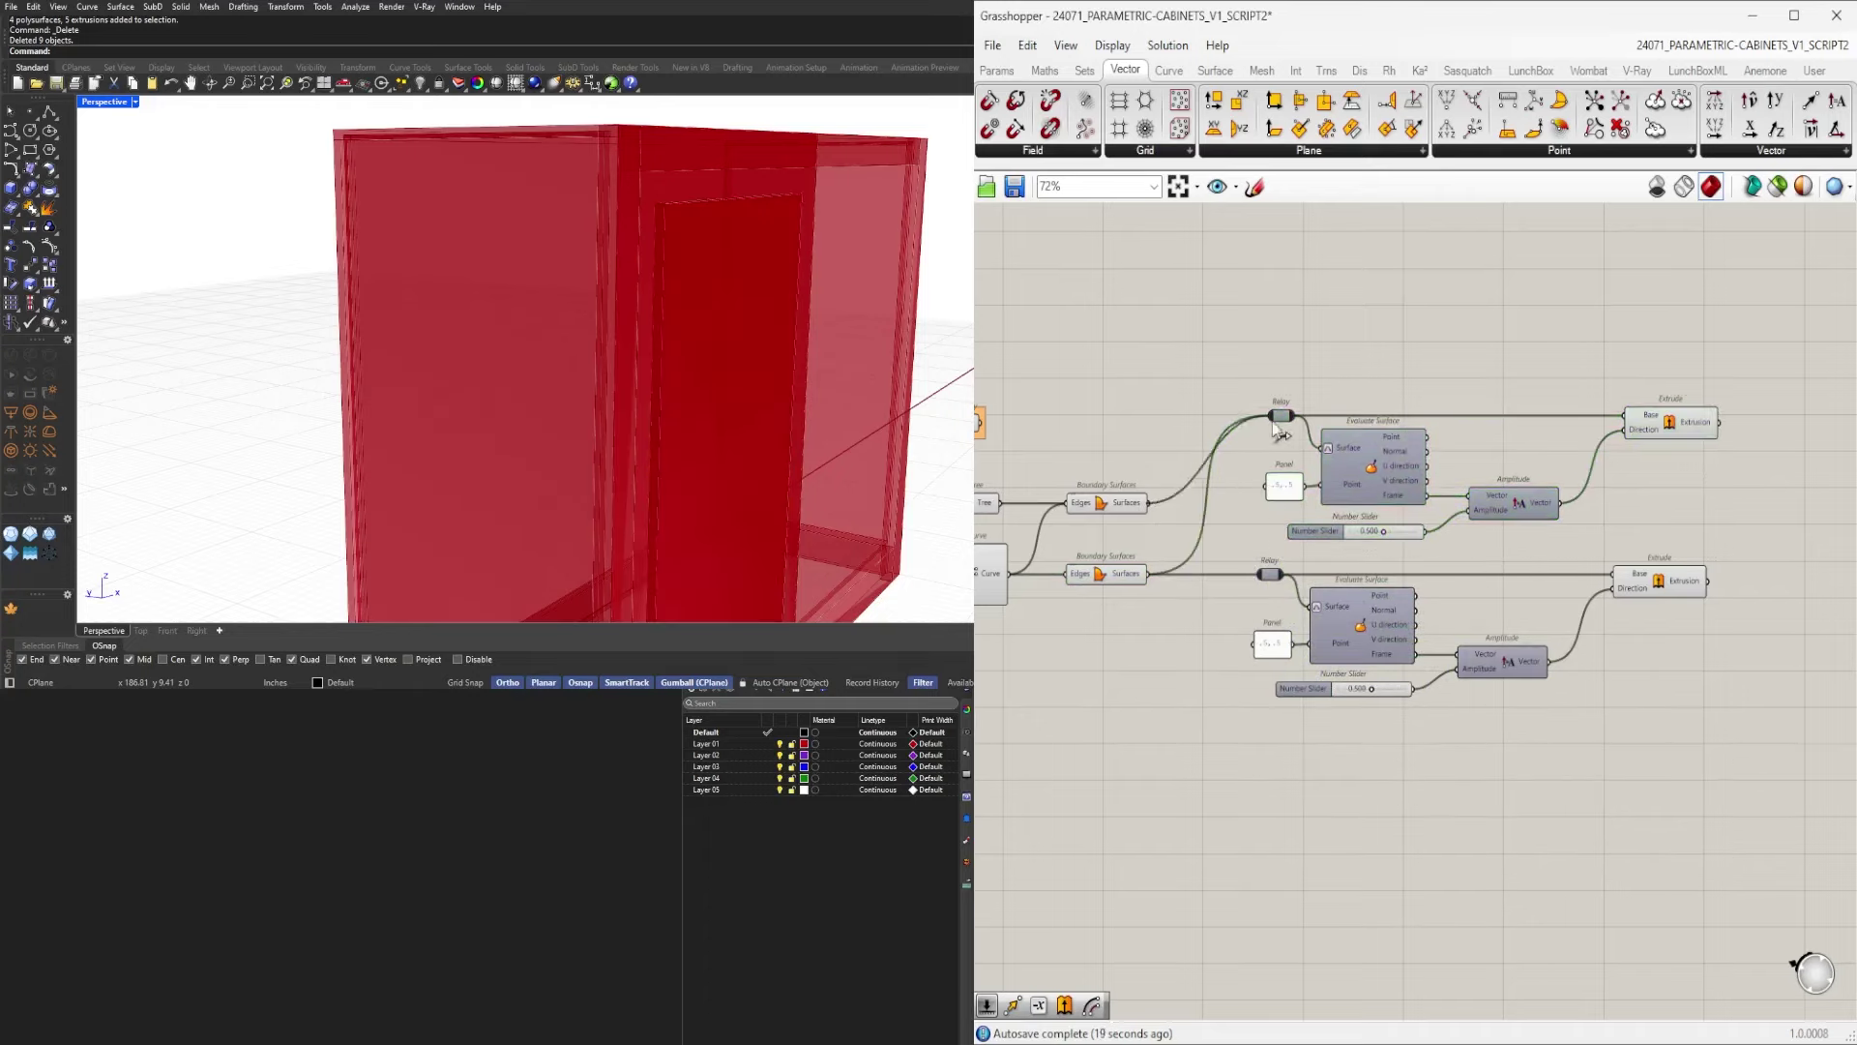
drag(1273, 423, 1273, 422)
right_drag(1618, 372, 1418, 377)
right_drag(1209, 518, 1294, 520)
Set the upper chain's amplitude slider to 1.
scroll(1293, 520, up, 5)
click(1283, 560)
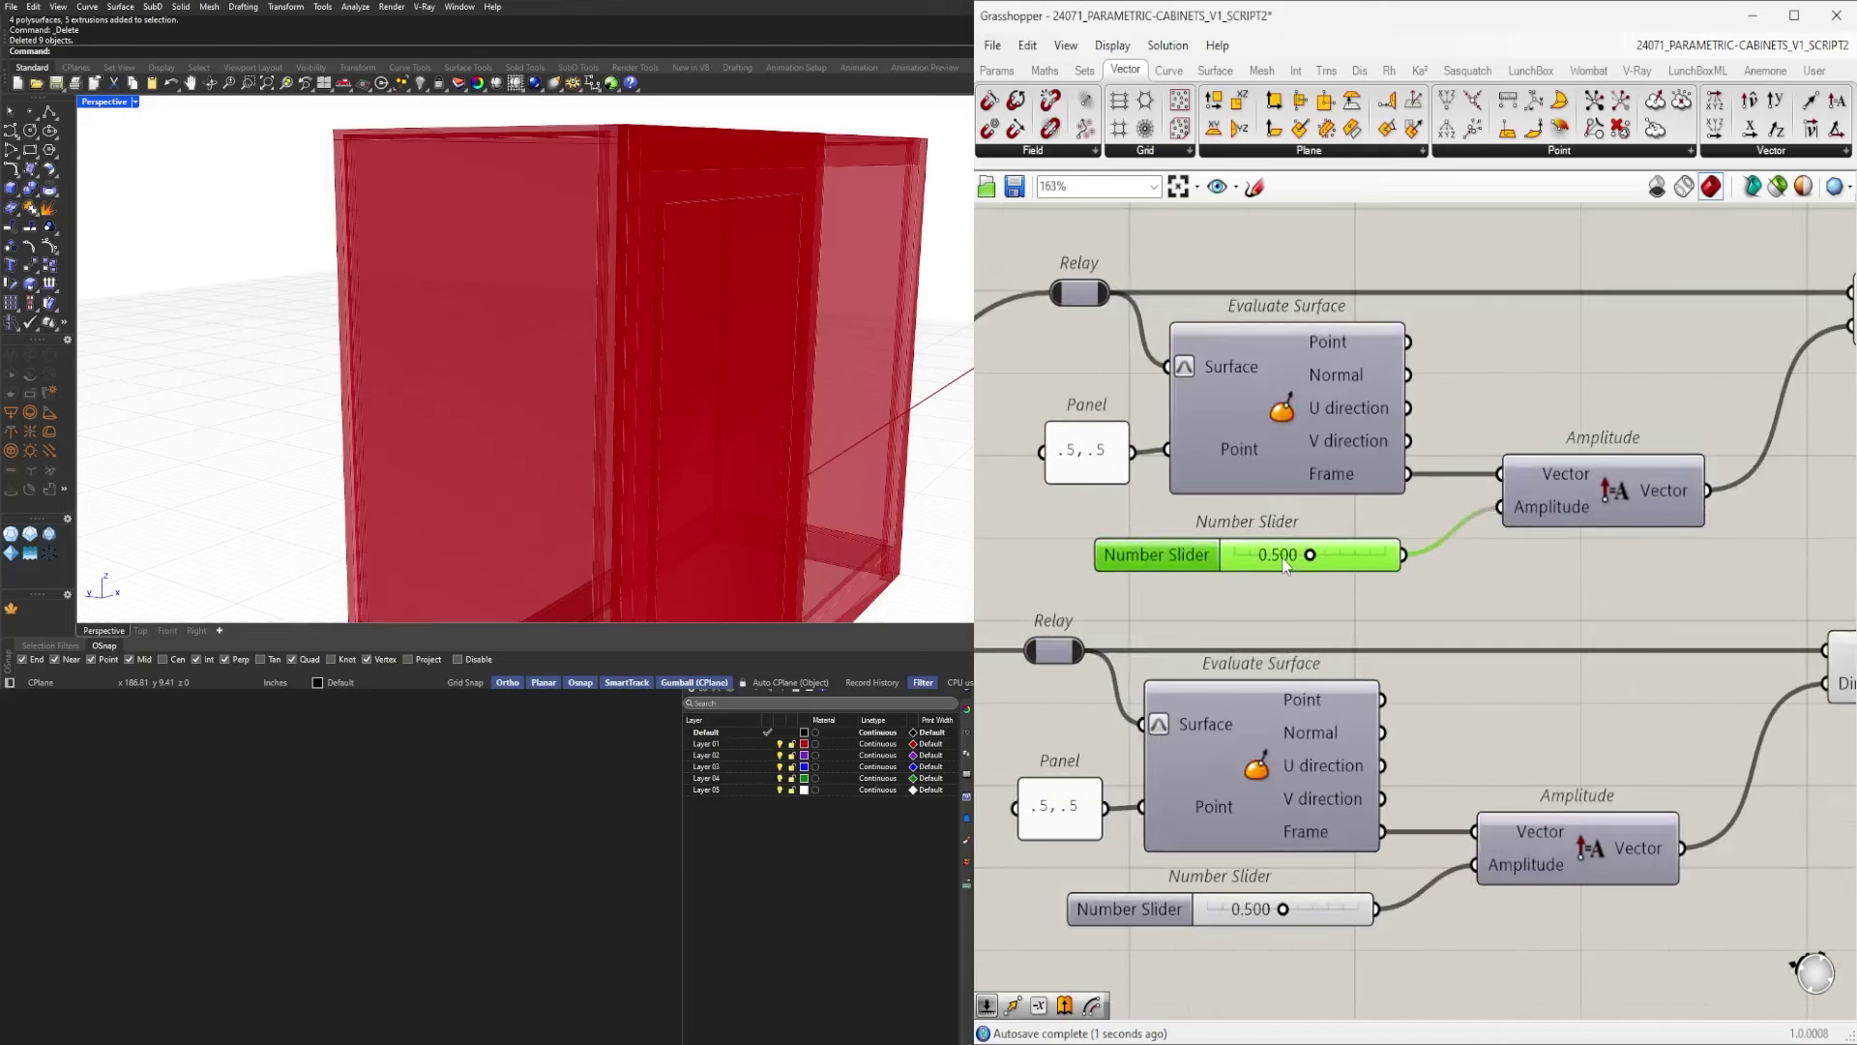
double_click(1283, 560)
text(1)
key(Return)
scroll(1308, 549, down, 4)
right_drag(1664, 735, 1468, 745)
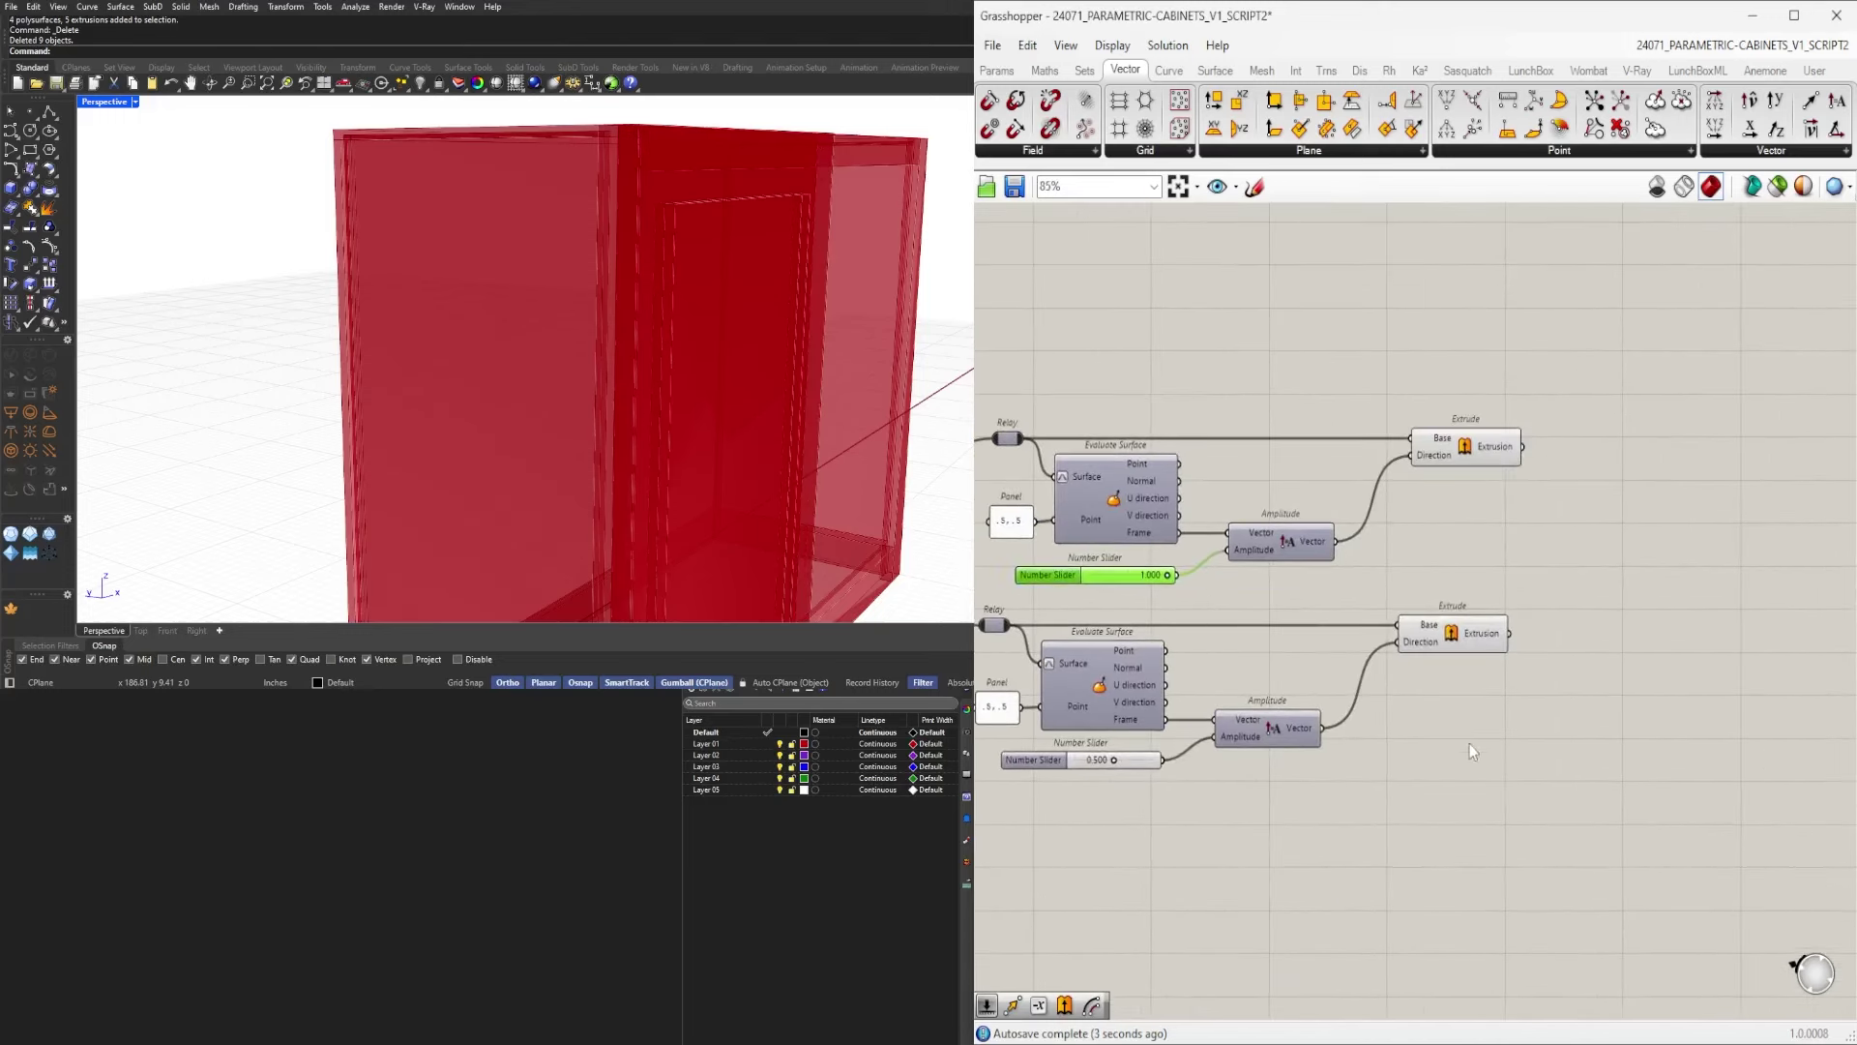
Align the lower Extrude, add a Solid Union fed by both Extrusion outputs, and flatten its Breps input.
drag(1472, 630, 1489, 633)
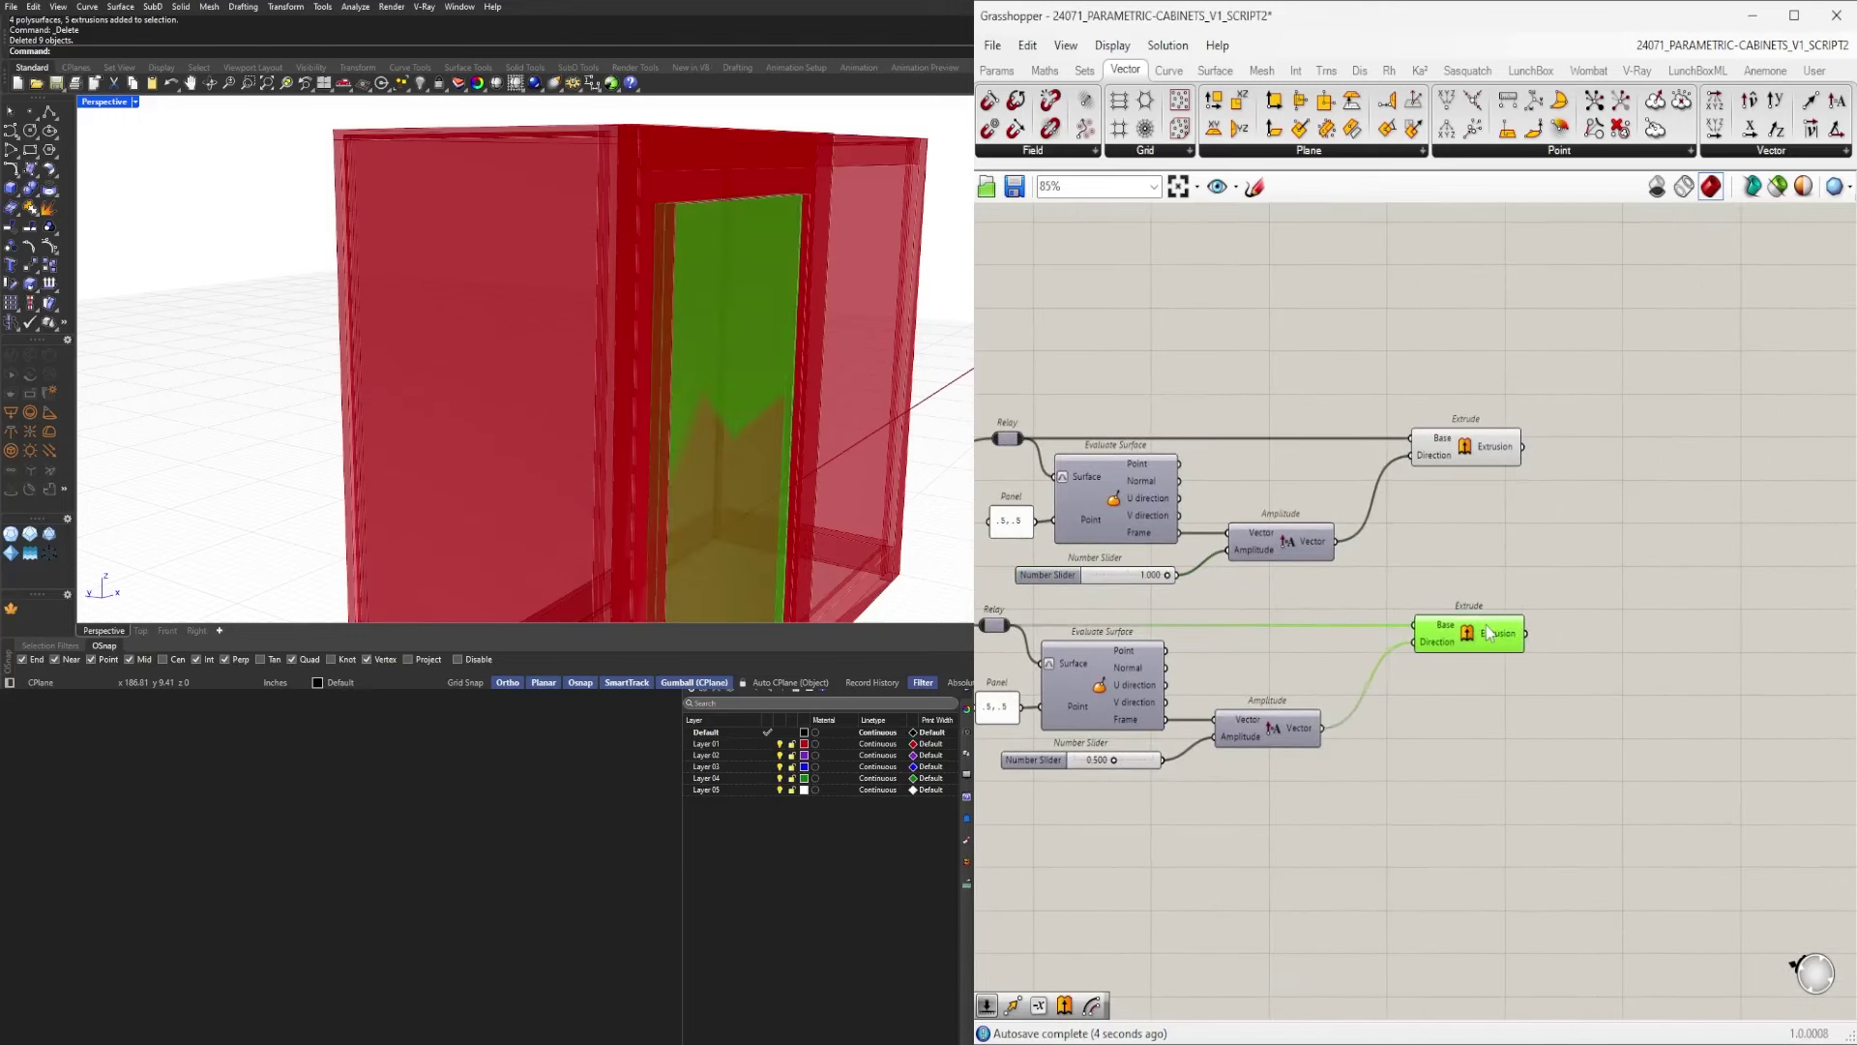
double_click(1623, 592)
text(union)
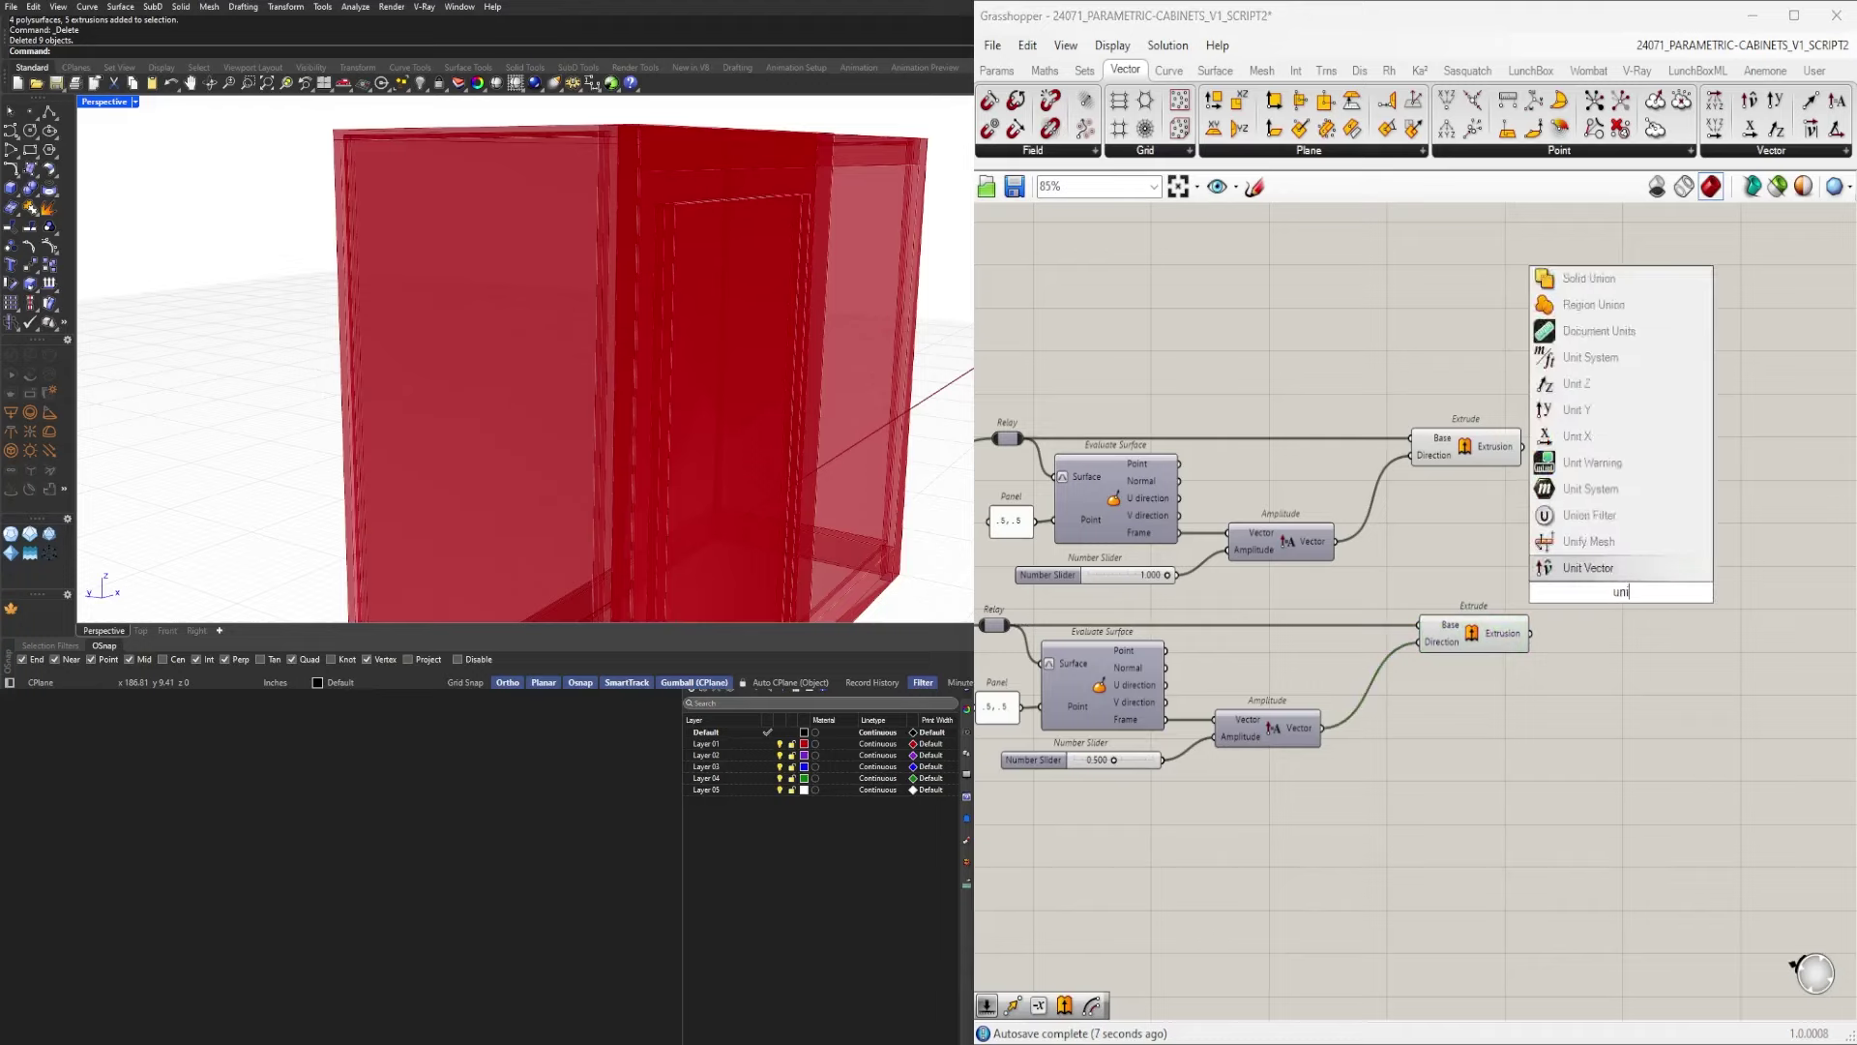
click(1589, 519)
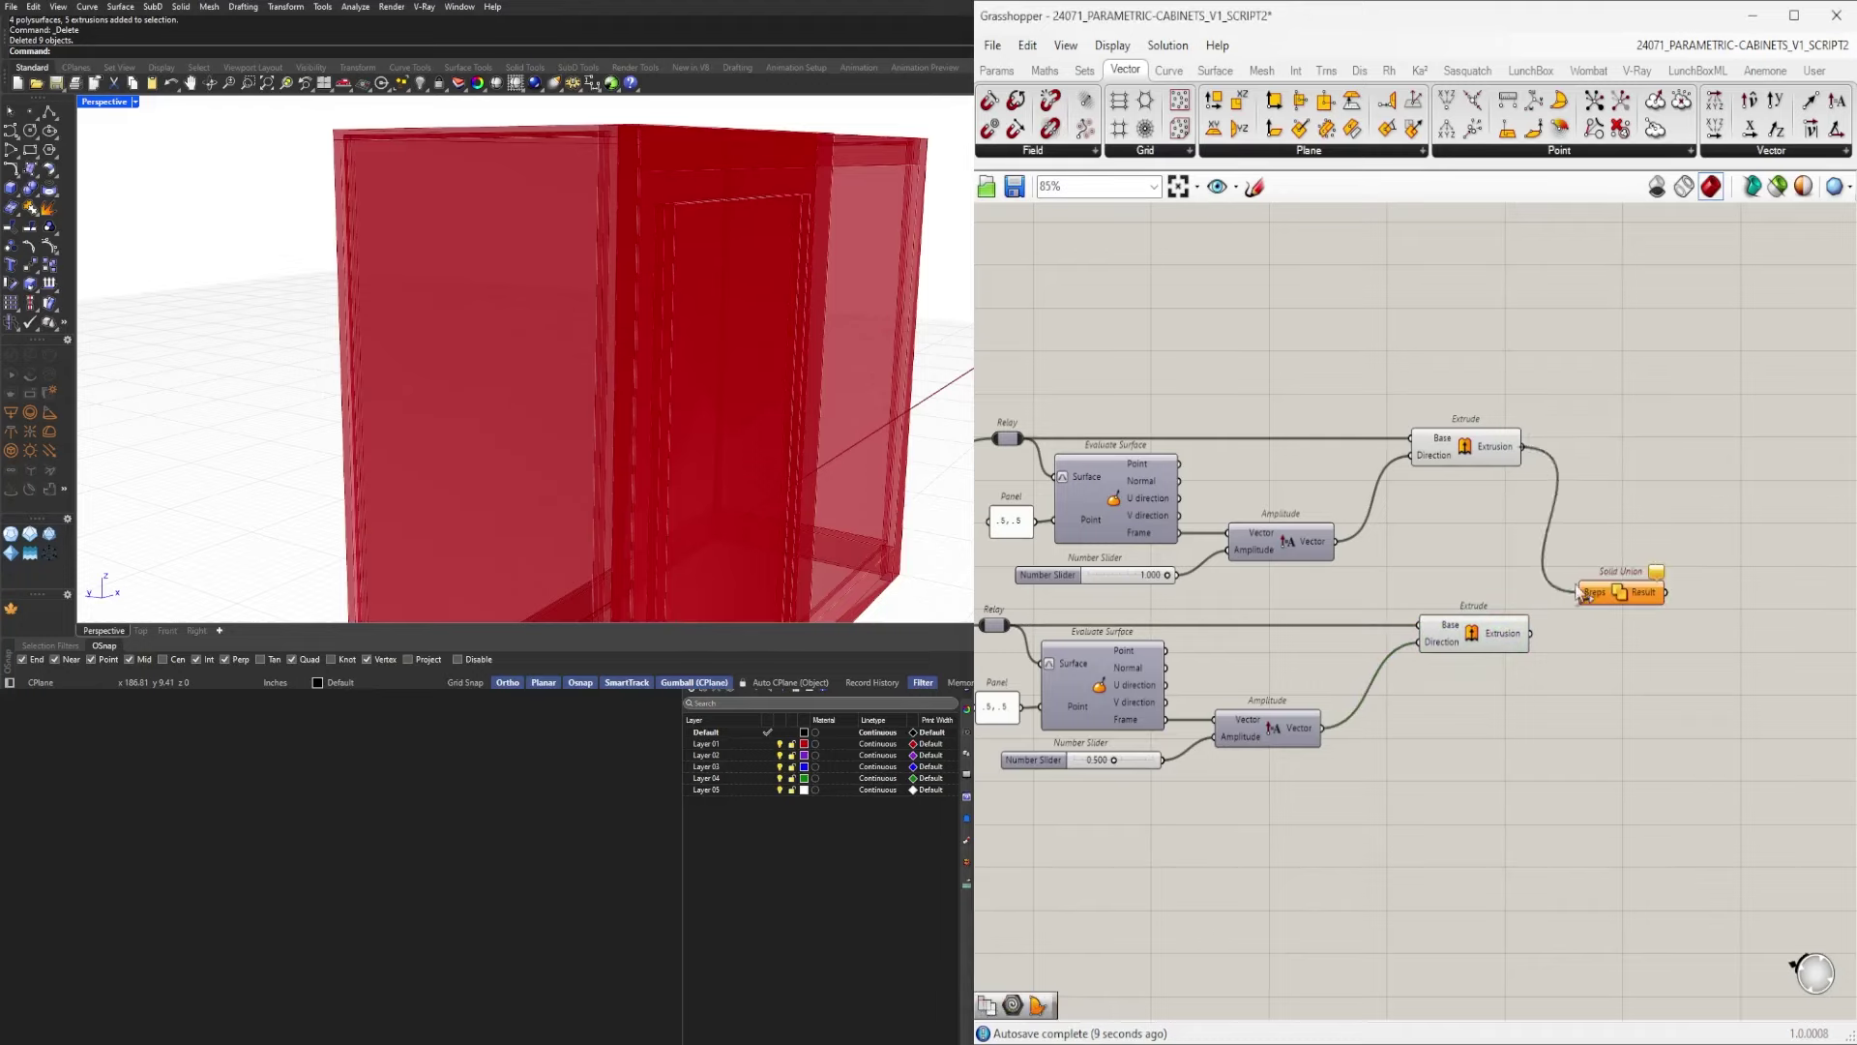
drag(1524, 447, 1579, 593)
drag(1644, 597, 1710, 554)
right_click(1620, 514)
click(1656, 664)
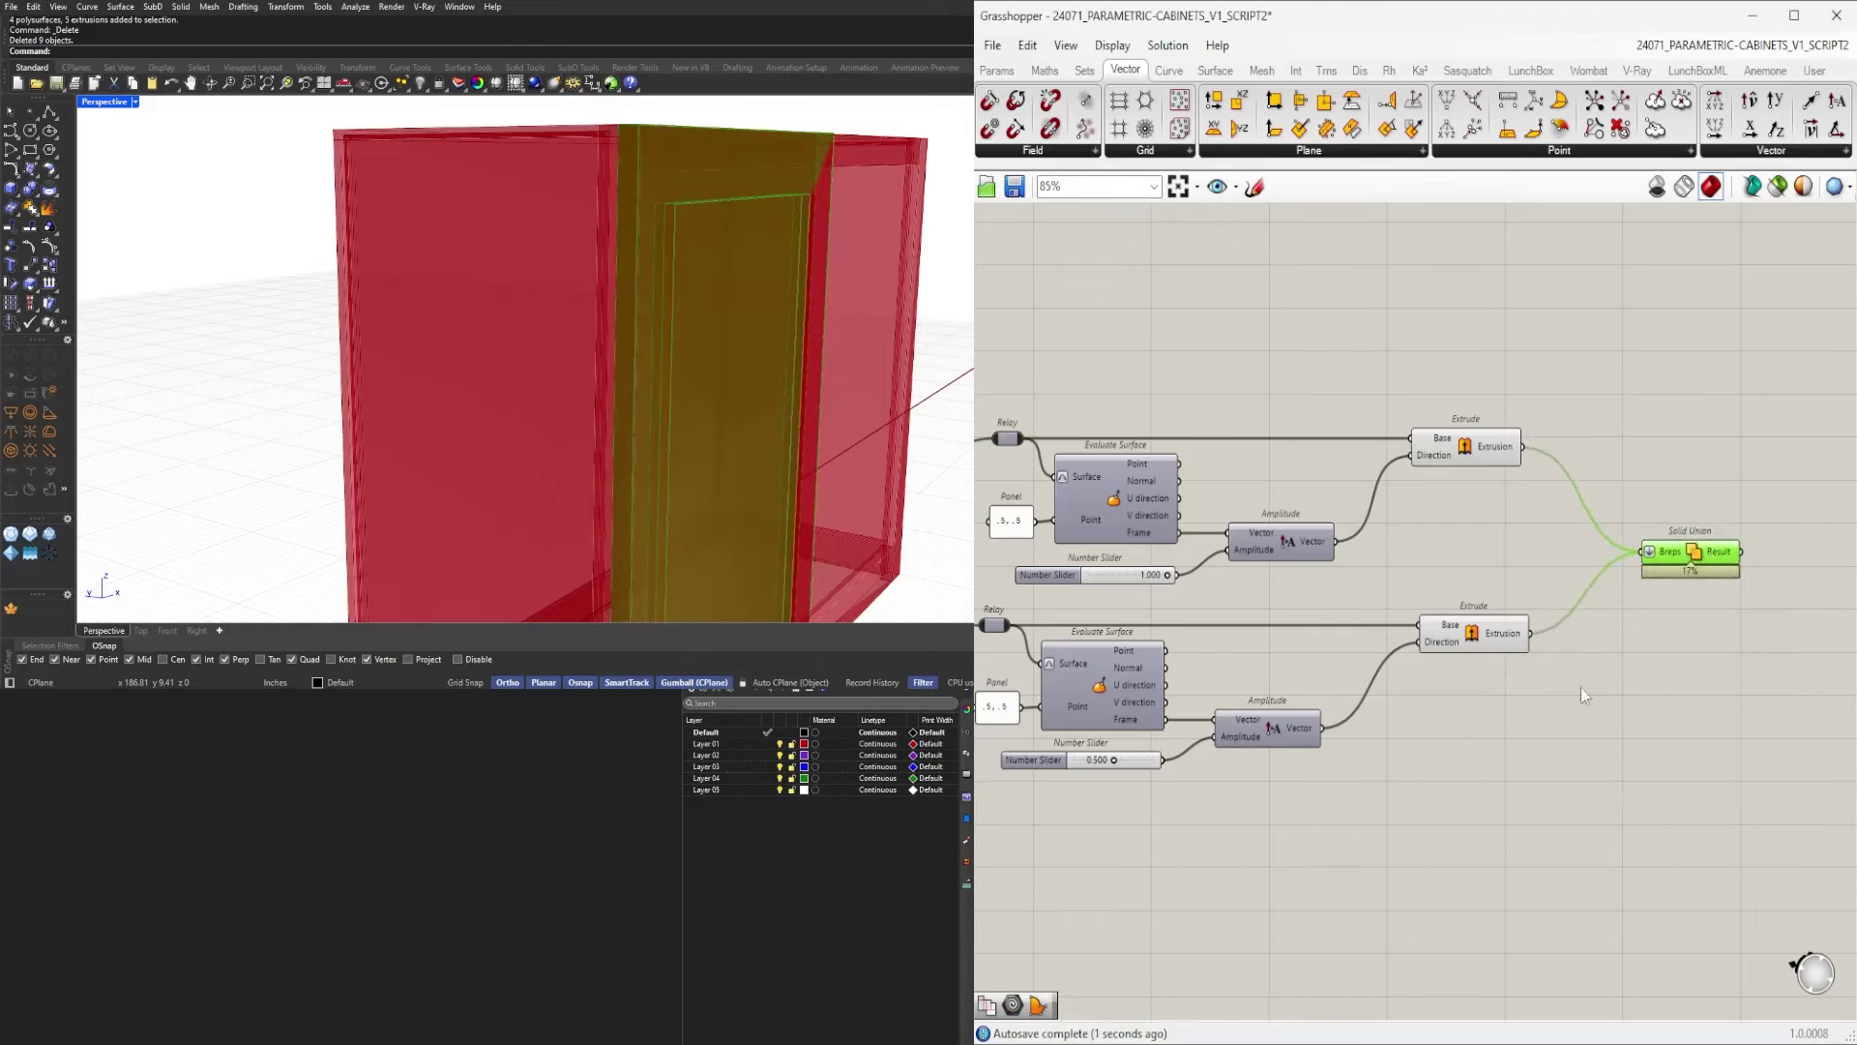
Turn off the preview of the two Extrude components feeding the Solid Union.
drag(1582, 688, 1441, 358)
middle_click(1460, 356)
click(1556, 504)
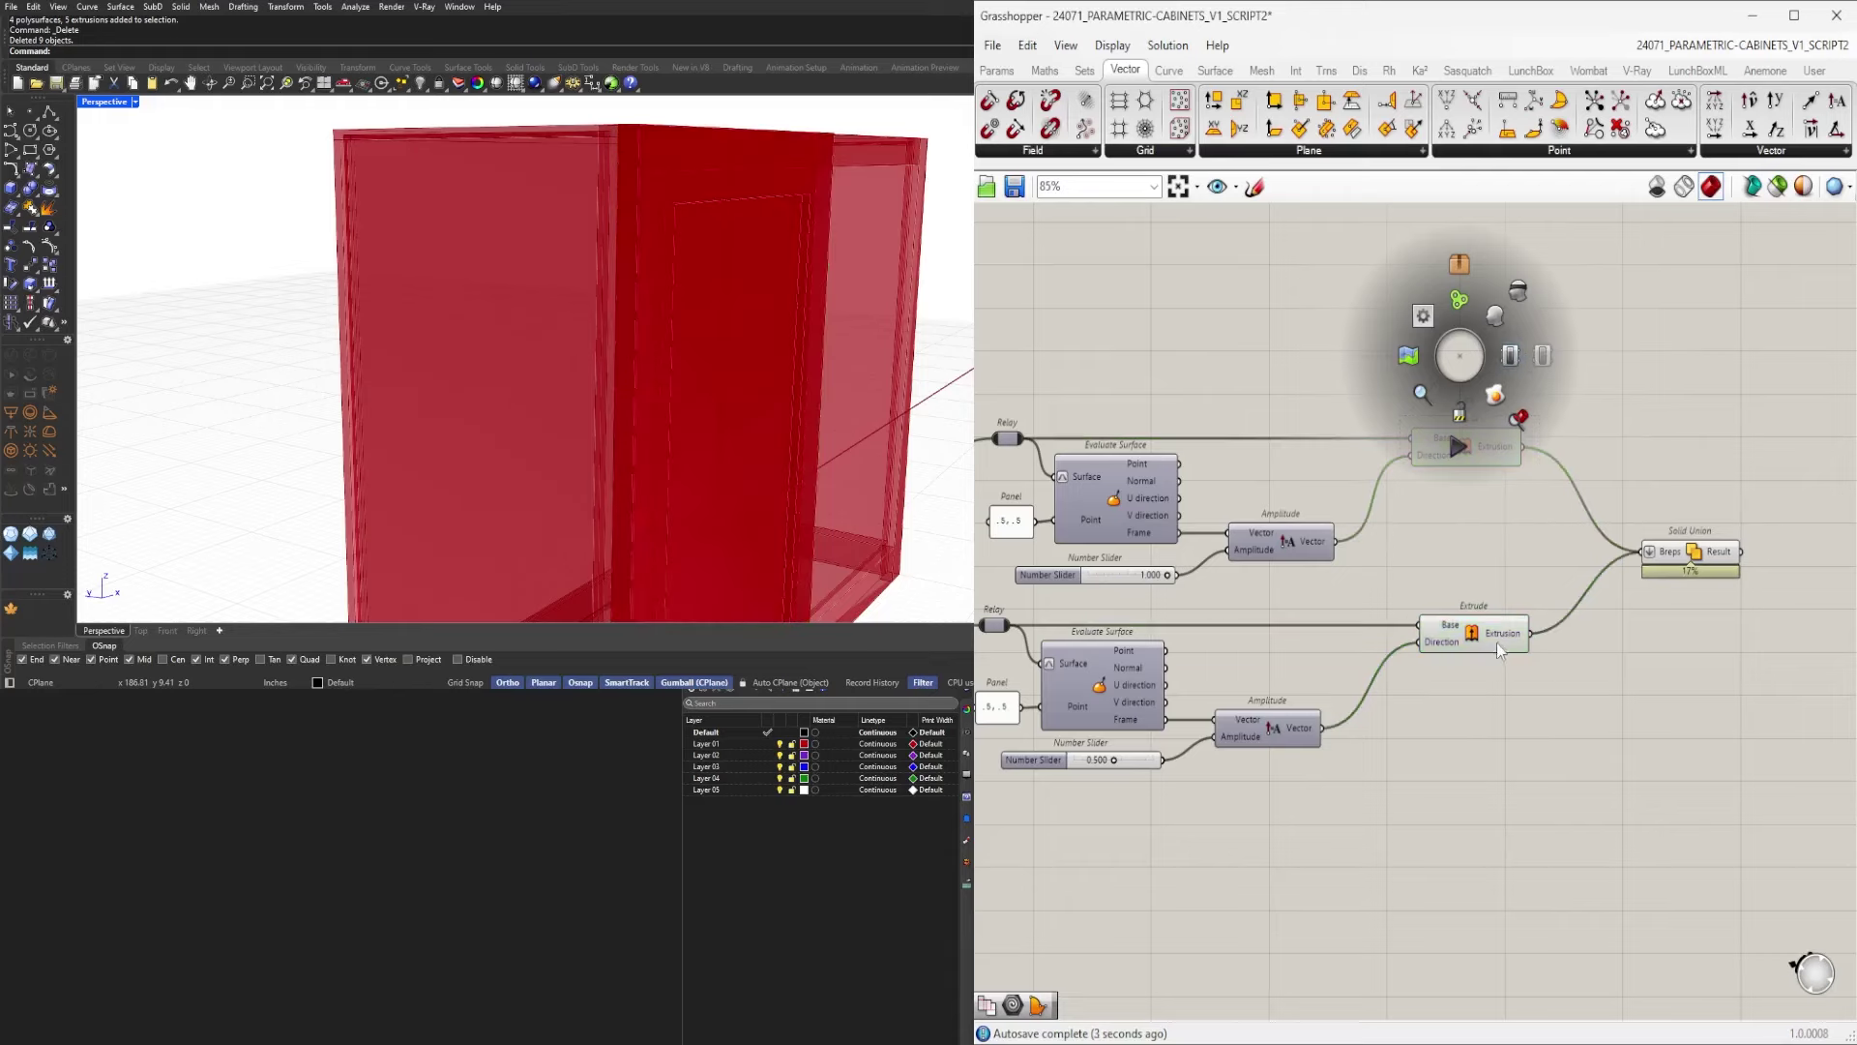
drag(1514, 756, 1463, 440)
click(1695, 695)
right_drag(1709, 697, 1478, 704)
right_drag(1309, 691, 1531, 667)
drag(1476, 685, 1430, 392)
middle_click(1458, 346)
click(1499, 302)
click(1680, 422)
Examine the cabinet front in the perspective view and highlight the Solid Union result.
scroll(765, 301, down, 4)
scroll(765, 301, down, 5)
right_drag(765, 301, 647, 281)
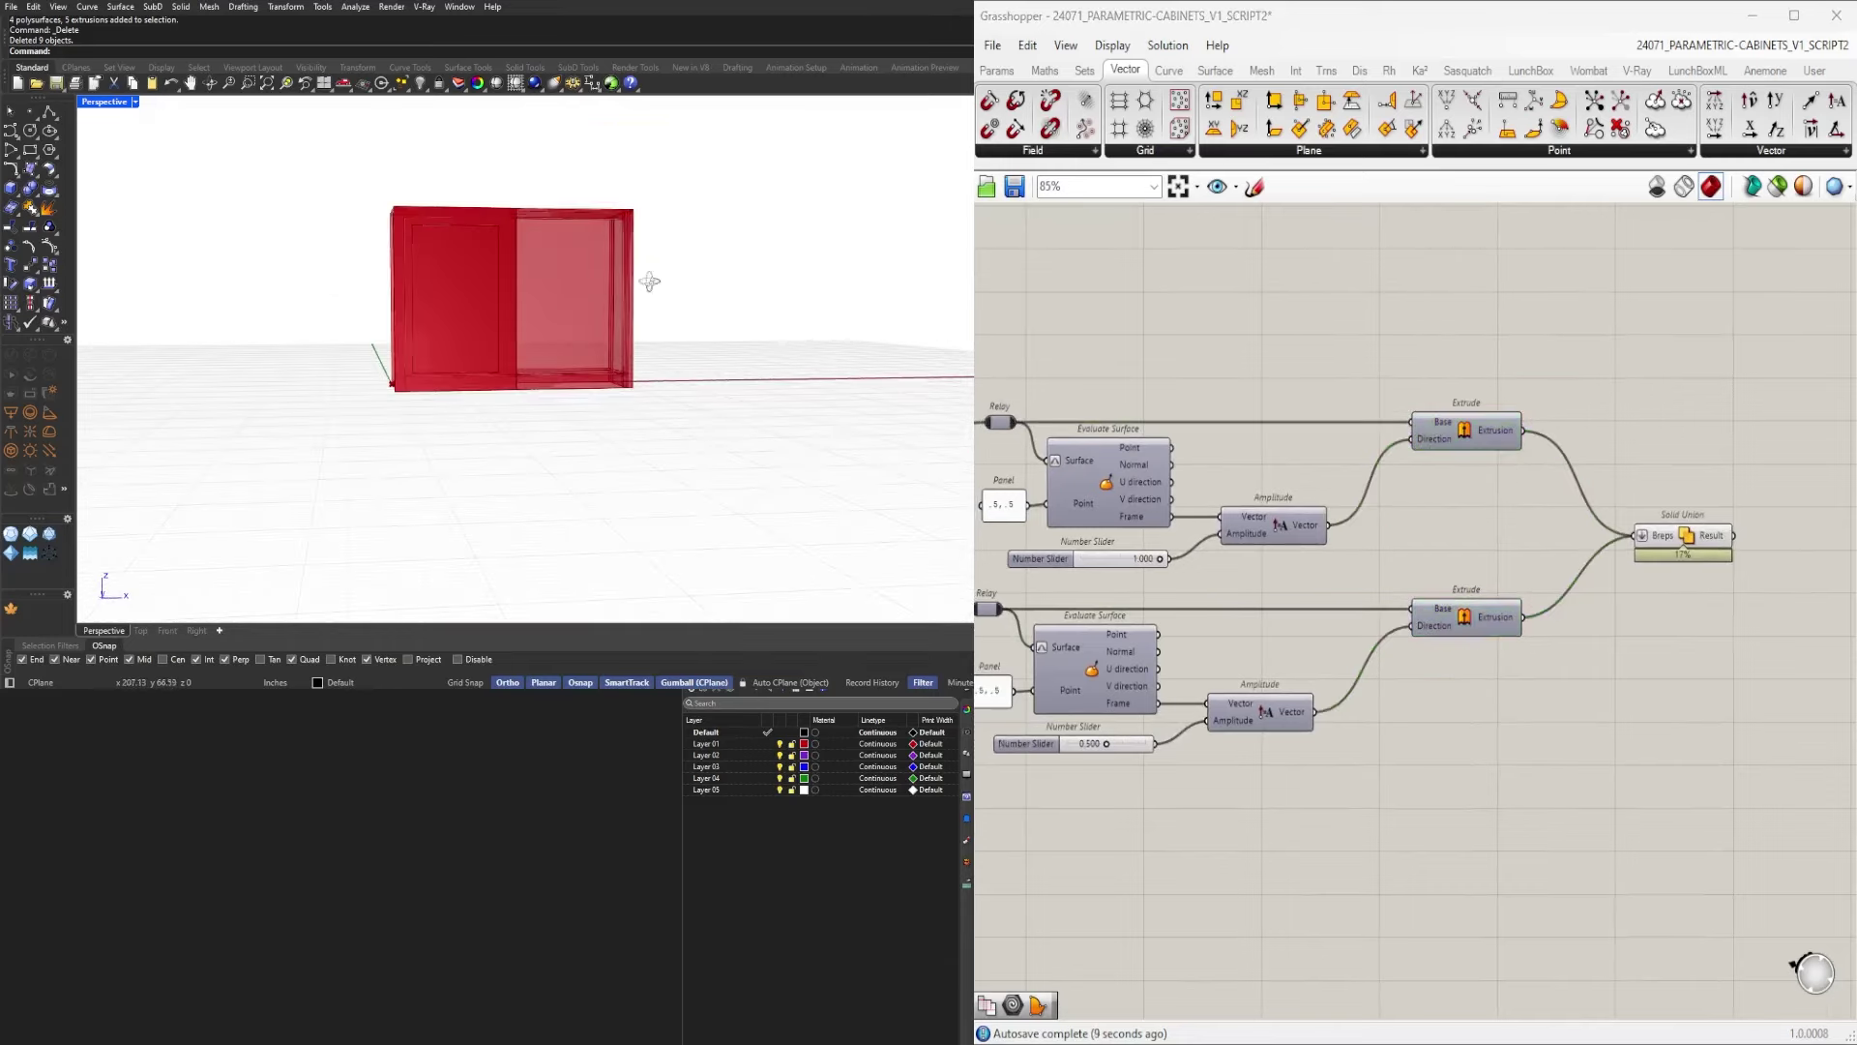
scroll(509, 315, up, 6)
right_drag(510, 323, 526, 333)
scroll(544, 336, down, 4)
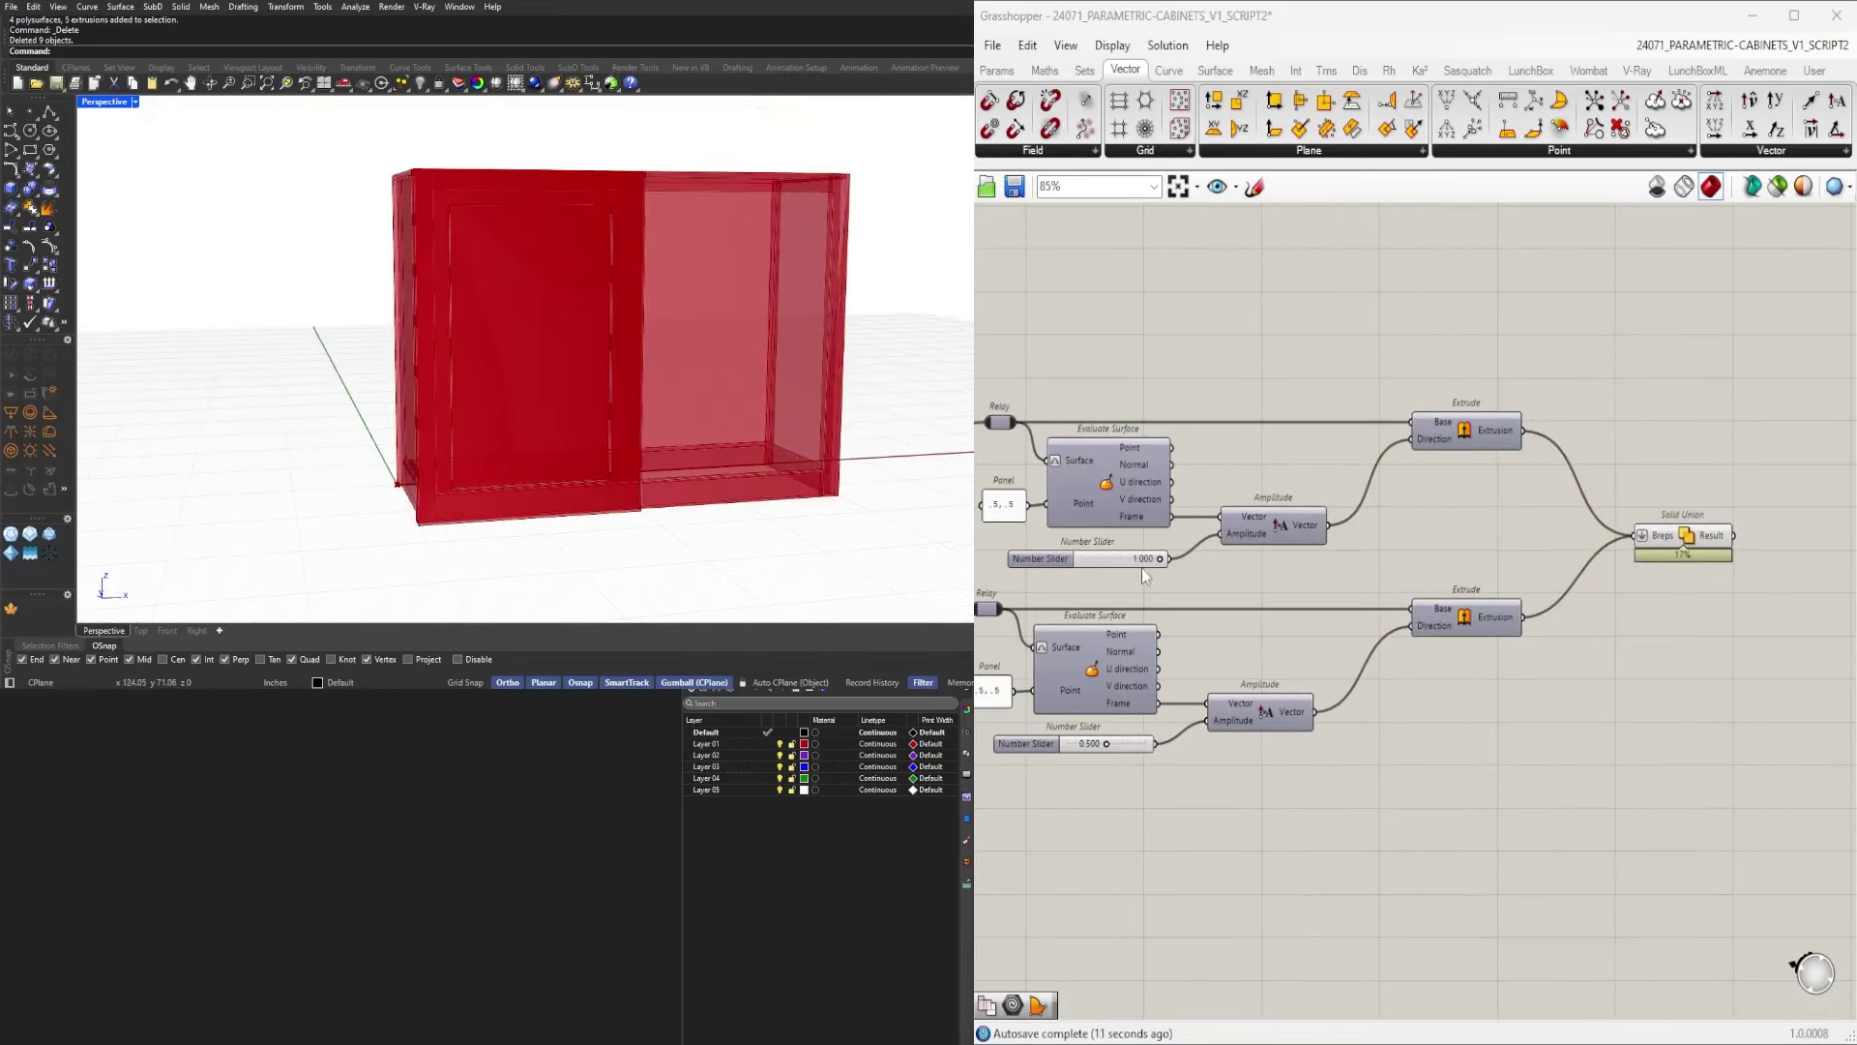
right_drag(1305, 652, 1449, 647)
scroll(1601, 613, down, 1)
right_drag(1621, 637, 1595, 655)
click(1753, 571)
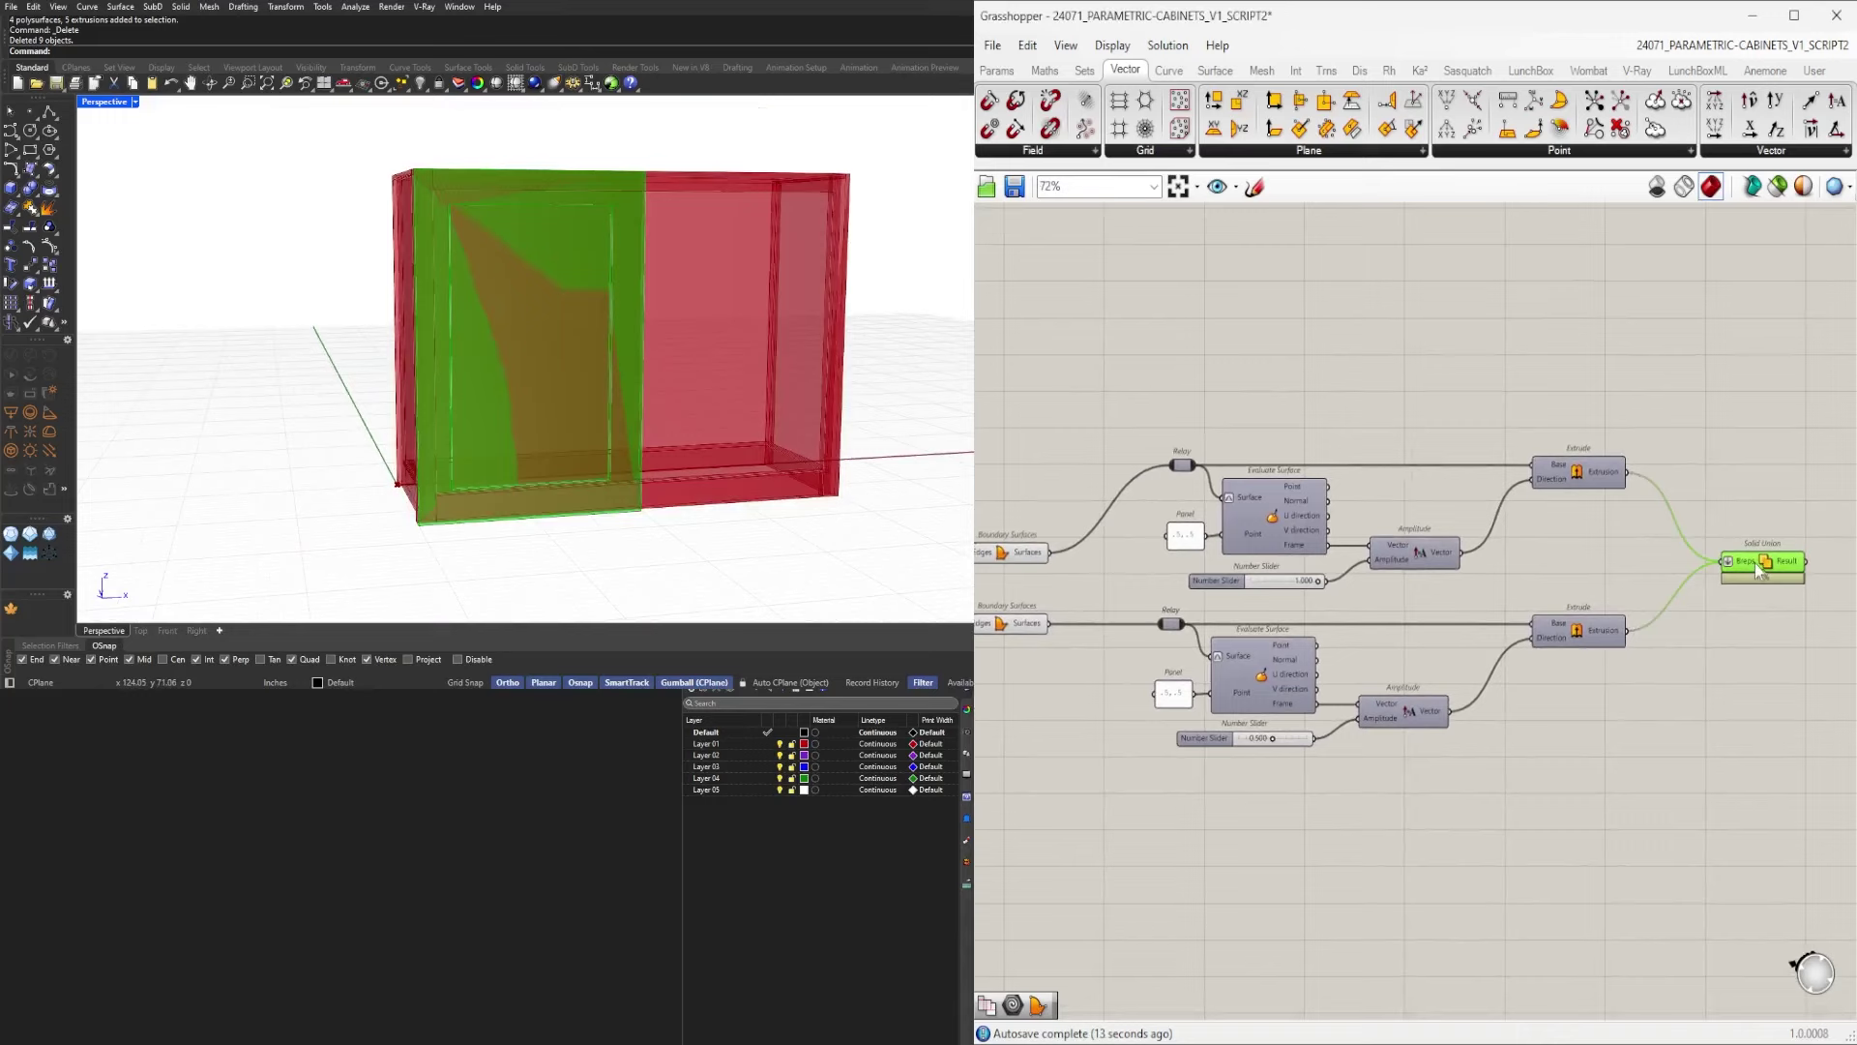
Turn off the preview of the components from Surface and List Item through Offset Curve and both Boundary Surfaces.
scroll(1397, 653, down, 4)
right_drag(1204, 697, 1625, 784)
scroll(1469, 754, up, 4)
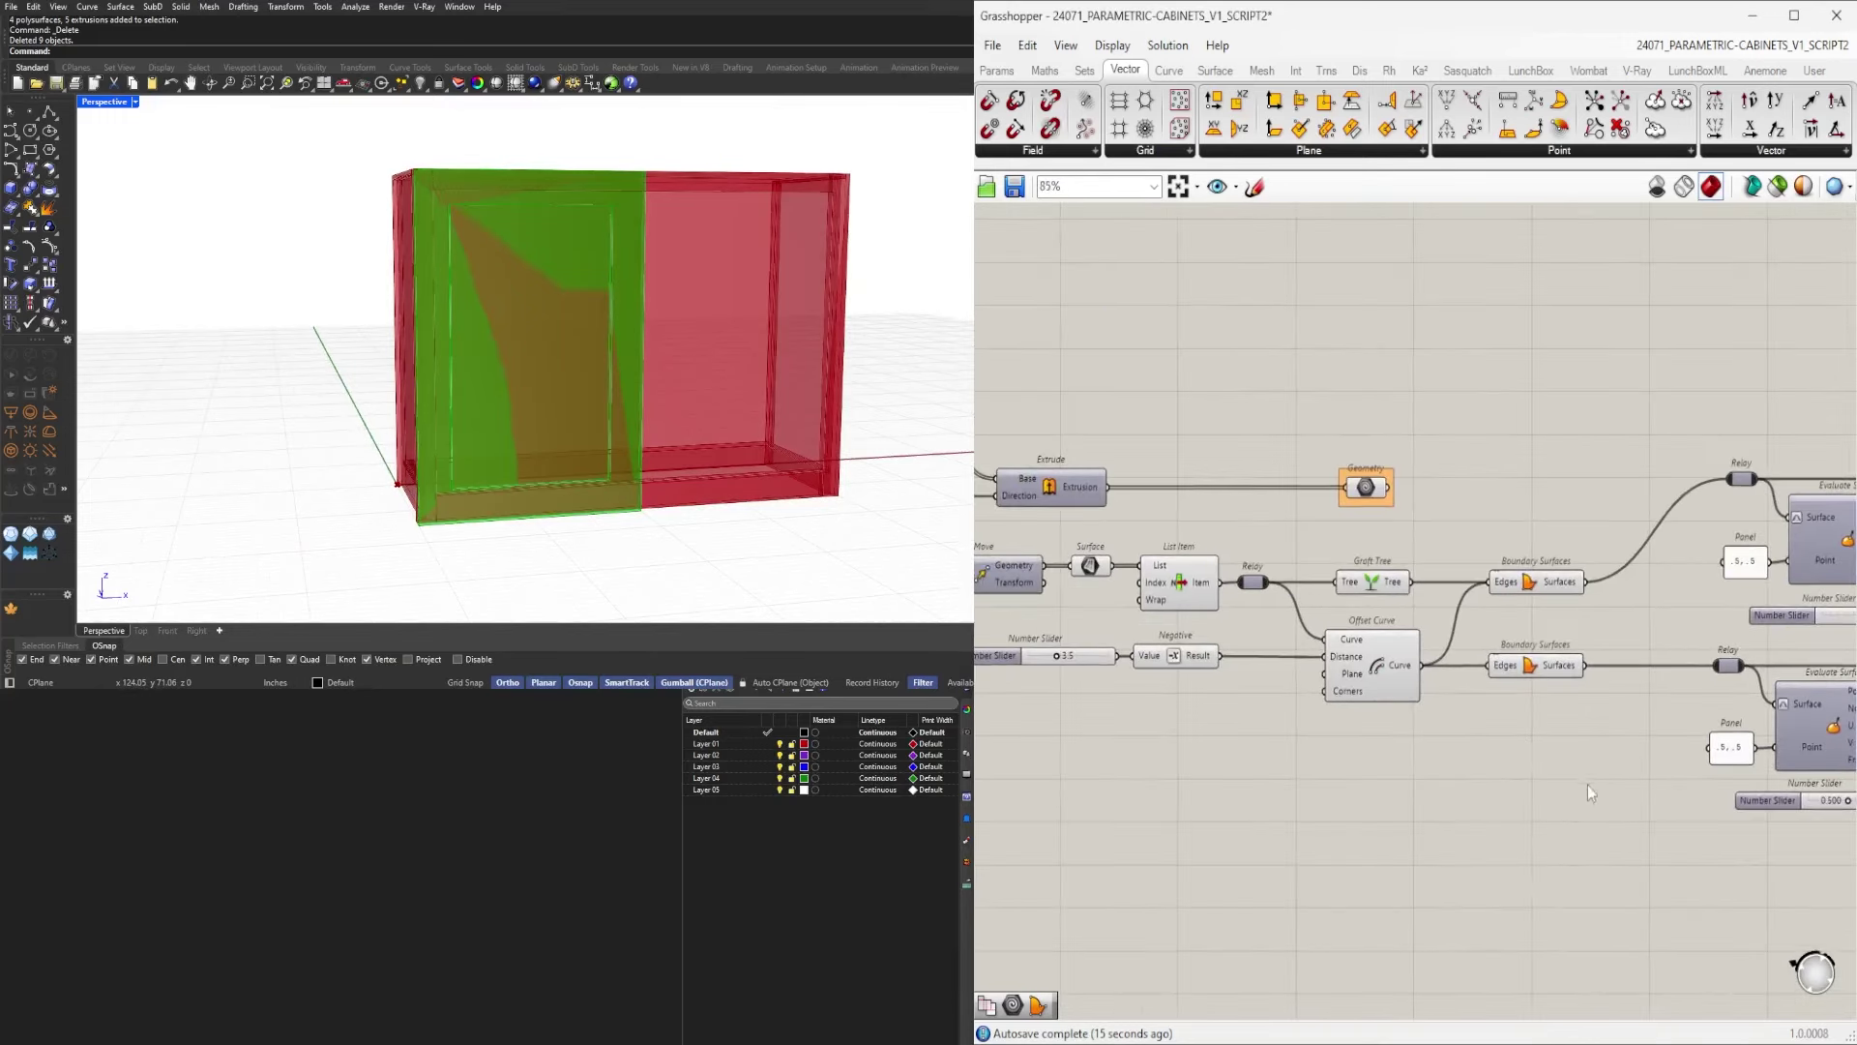
drag(1587, 783, 1064, 536)
middle_click(1127, 535)
click(1186, 472)
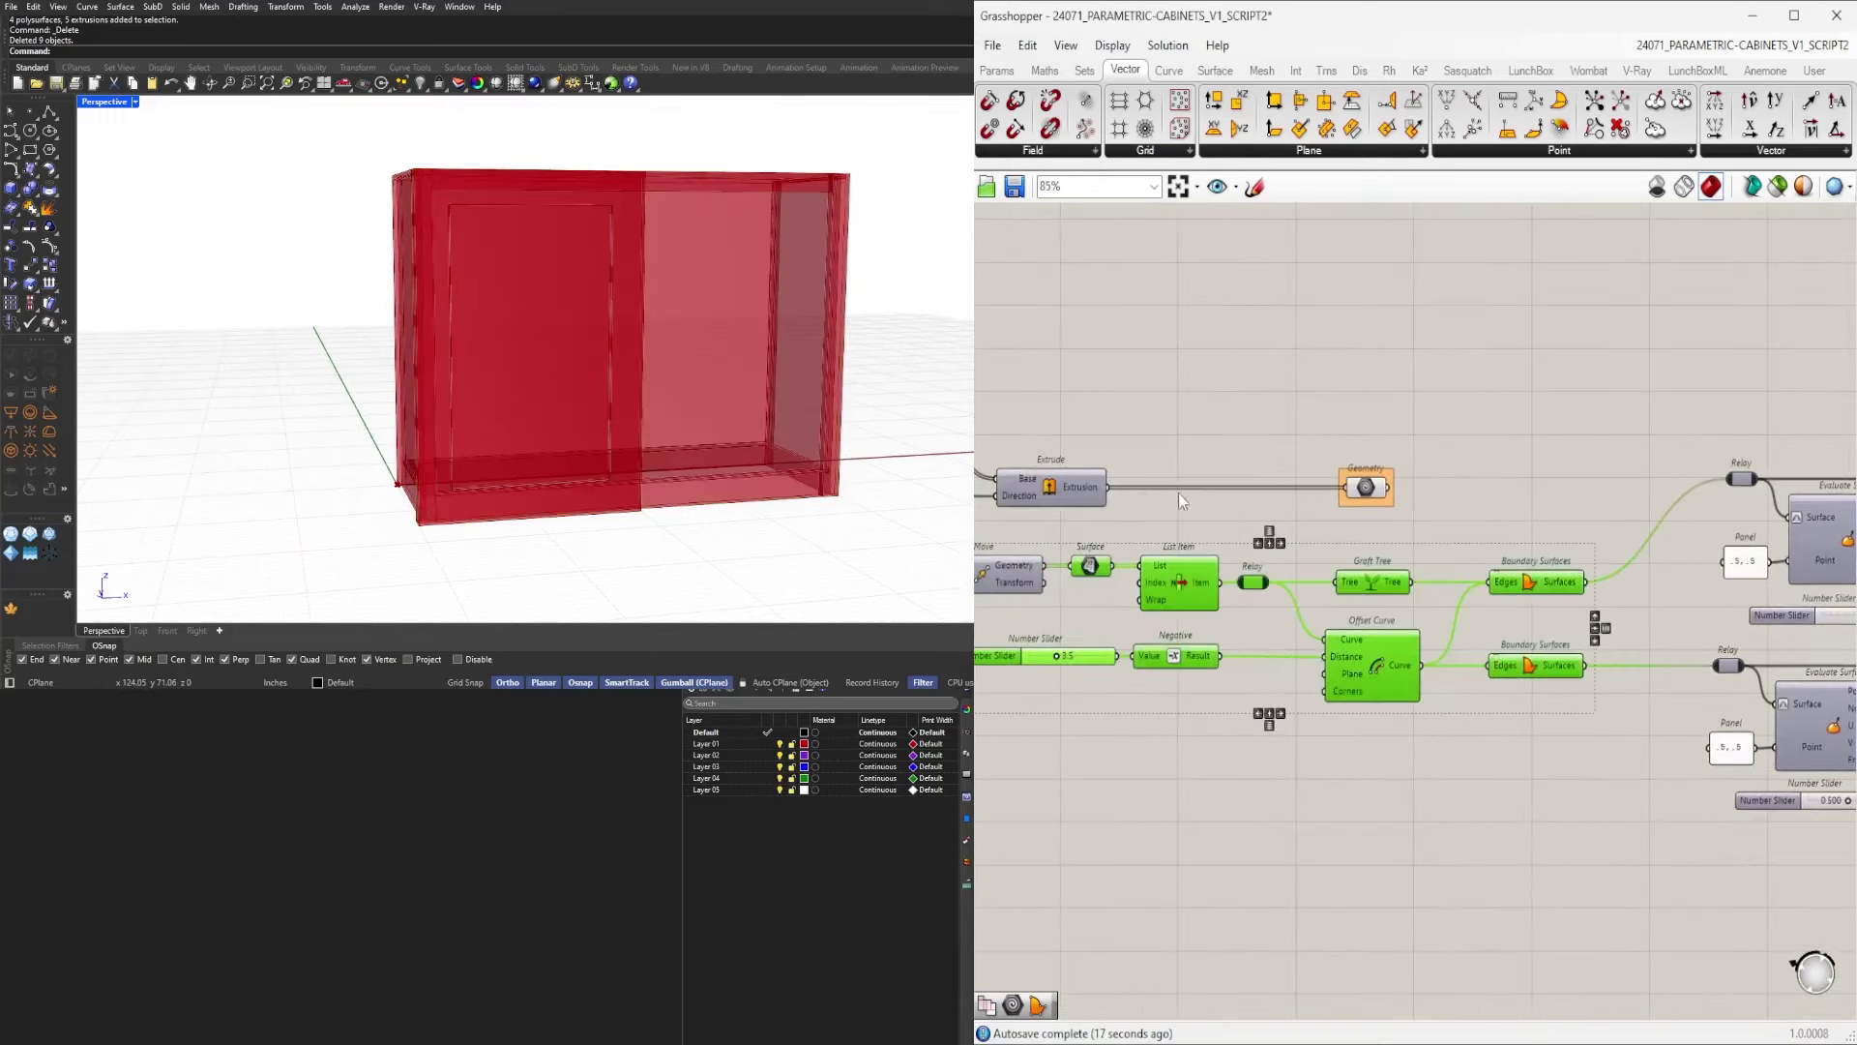
scroll(1142, 542, down, 6)
right_drag(1087, 618, 1283, 717)
scroll(1370, 708, up, 2)
click(1370, 708)
scroll(1559, 705, up, 6)
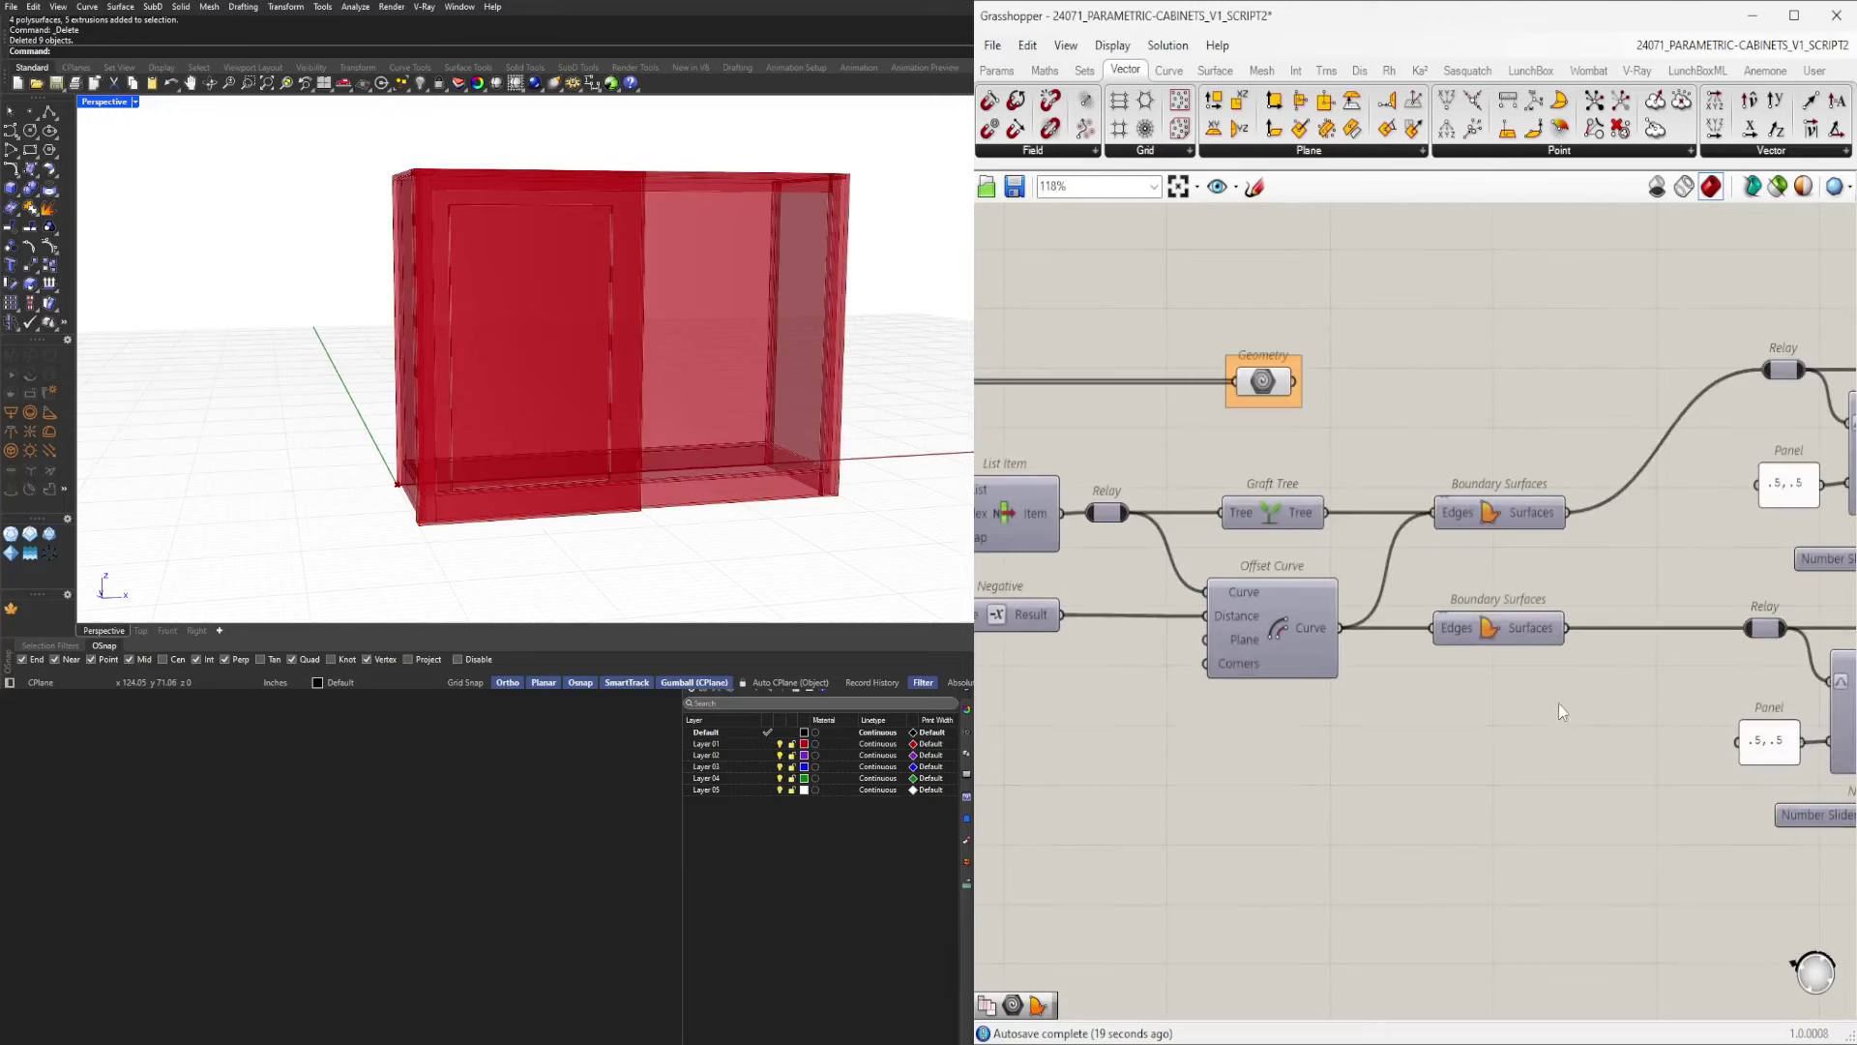
Try offset distances of 2.8, 2 and 3 on the slider feeding the Negative component.
right_drag(1079, 678, 1453, 723)
scroll(1221, 682, up, 6)
mouse_move(1191, 618)
mouse_down()
mouse_move(1291, 618)
mouse_move(1169, 622)
mouse_up()
double_click(1173, 622)
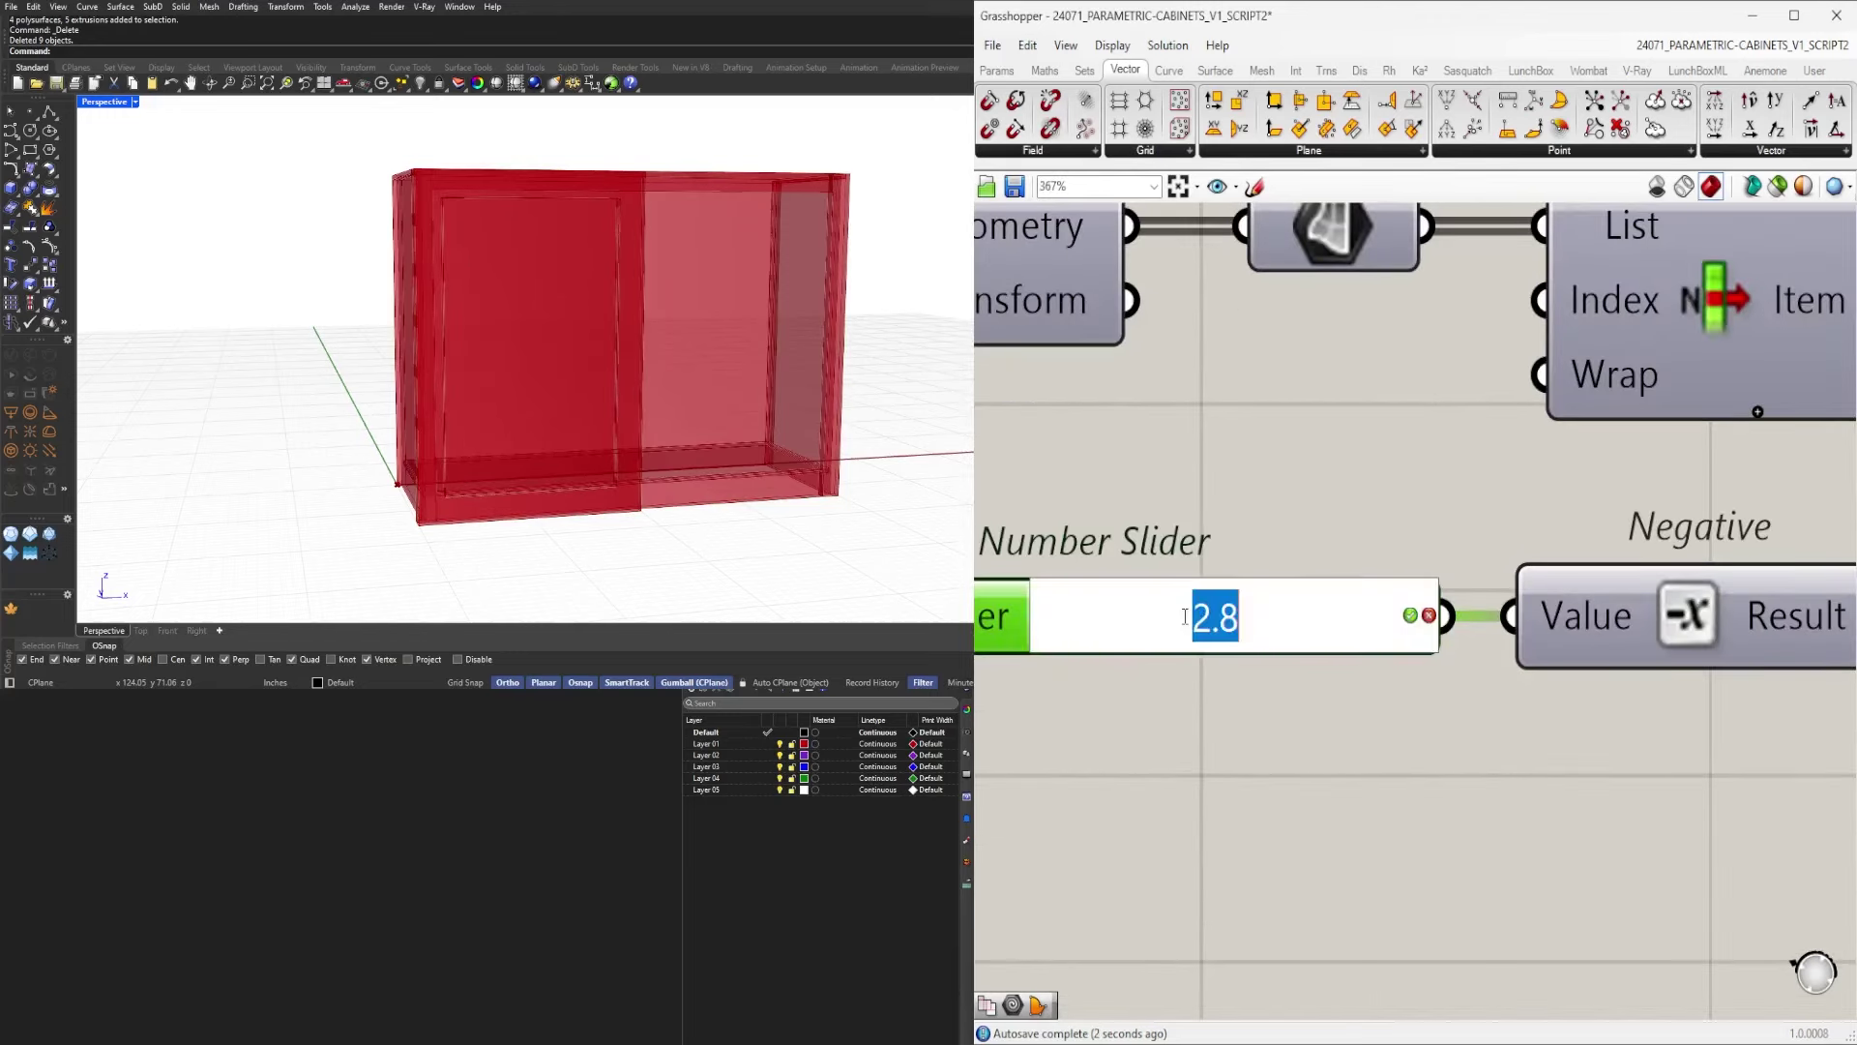
text(2)
key(Return)
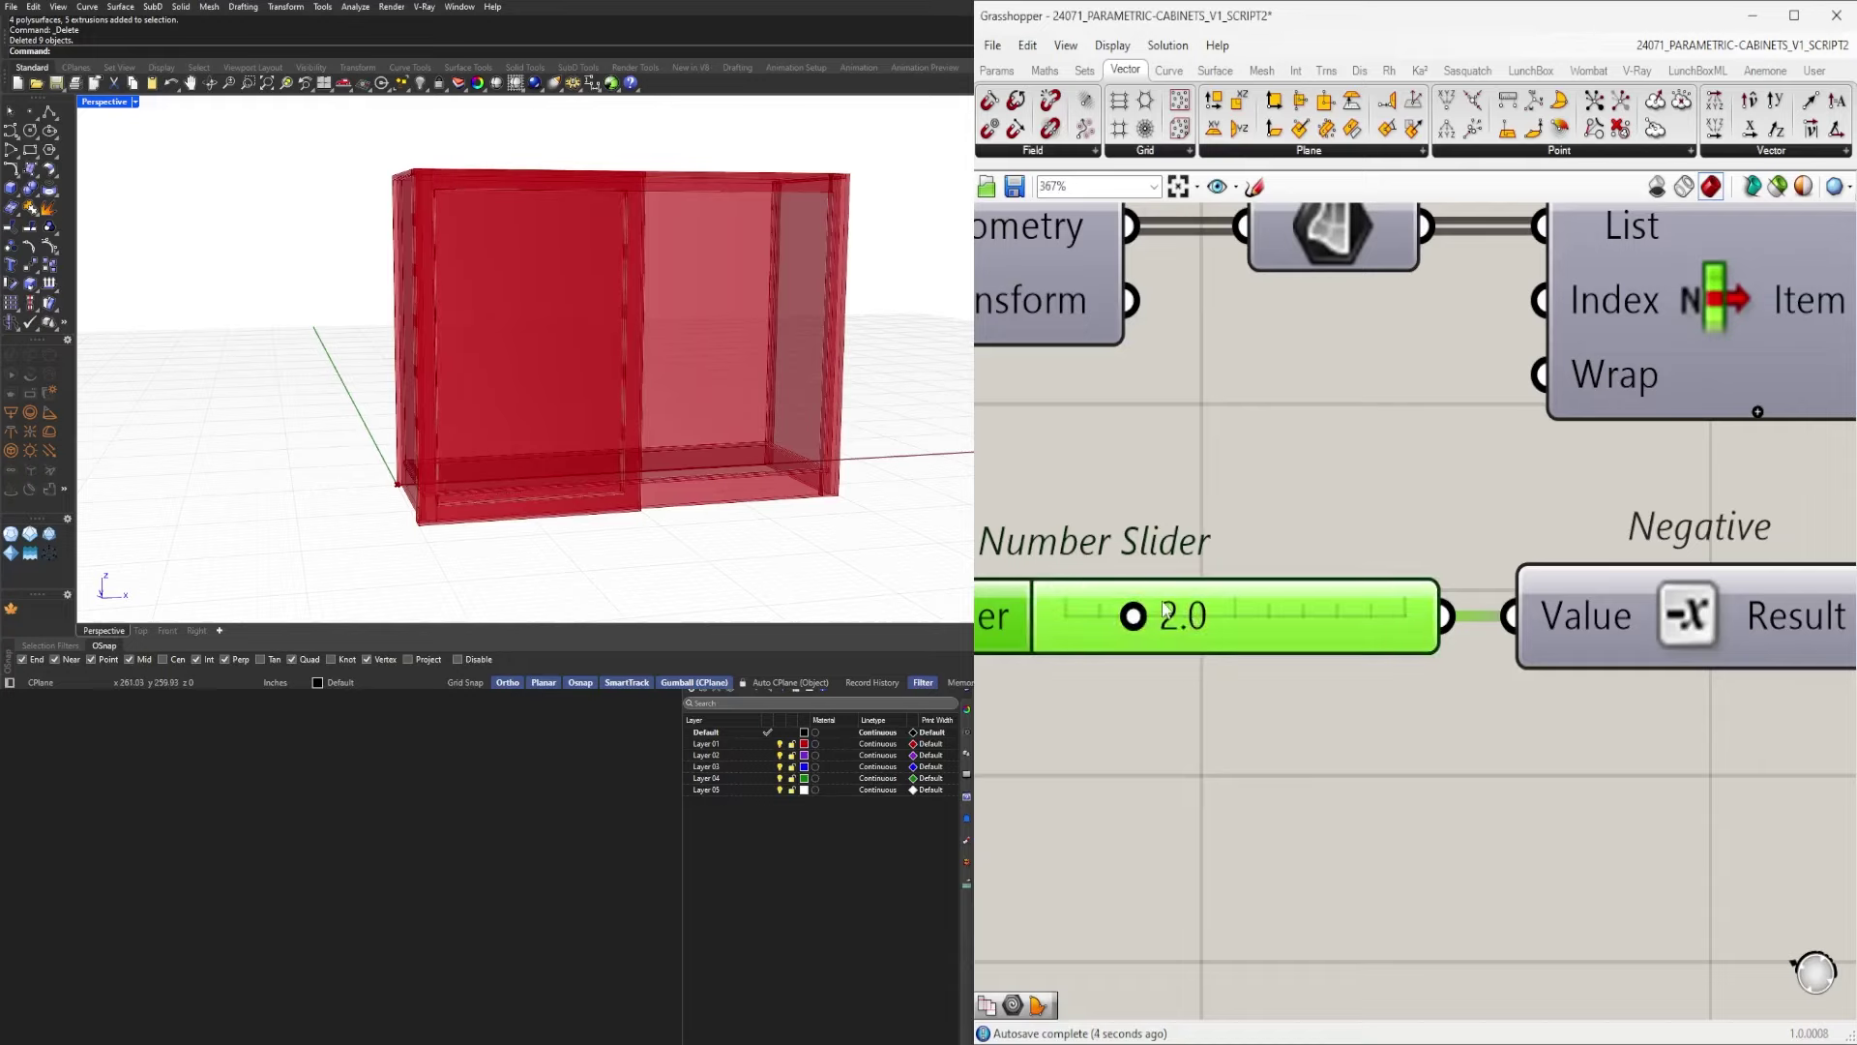
double_click(1166, 610)
text(3)
key(Return)
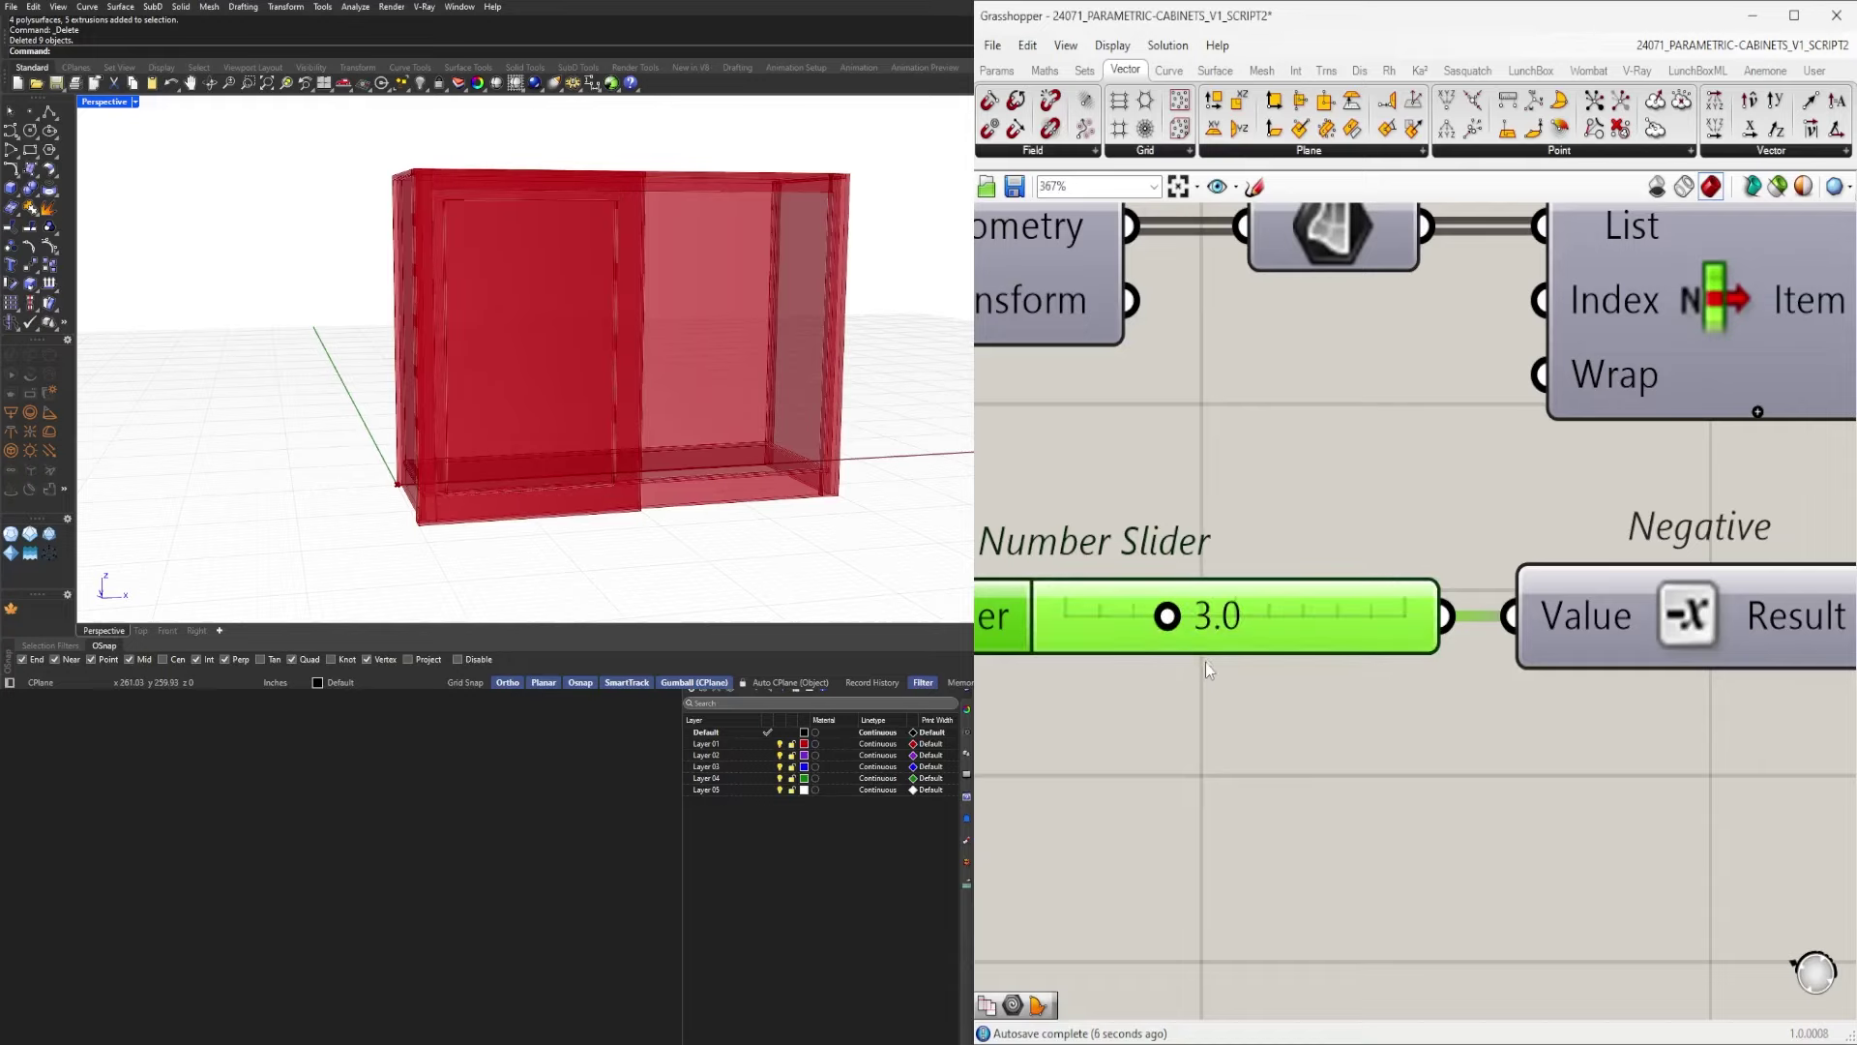
Set the offset distance slider feeding Negative to 4 and highlight the Solid Union to check the front panel.
double_click(1211, 642)
text(4)
key(Return)
scroll(1285, 518, down, 8)
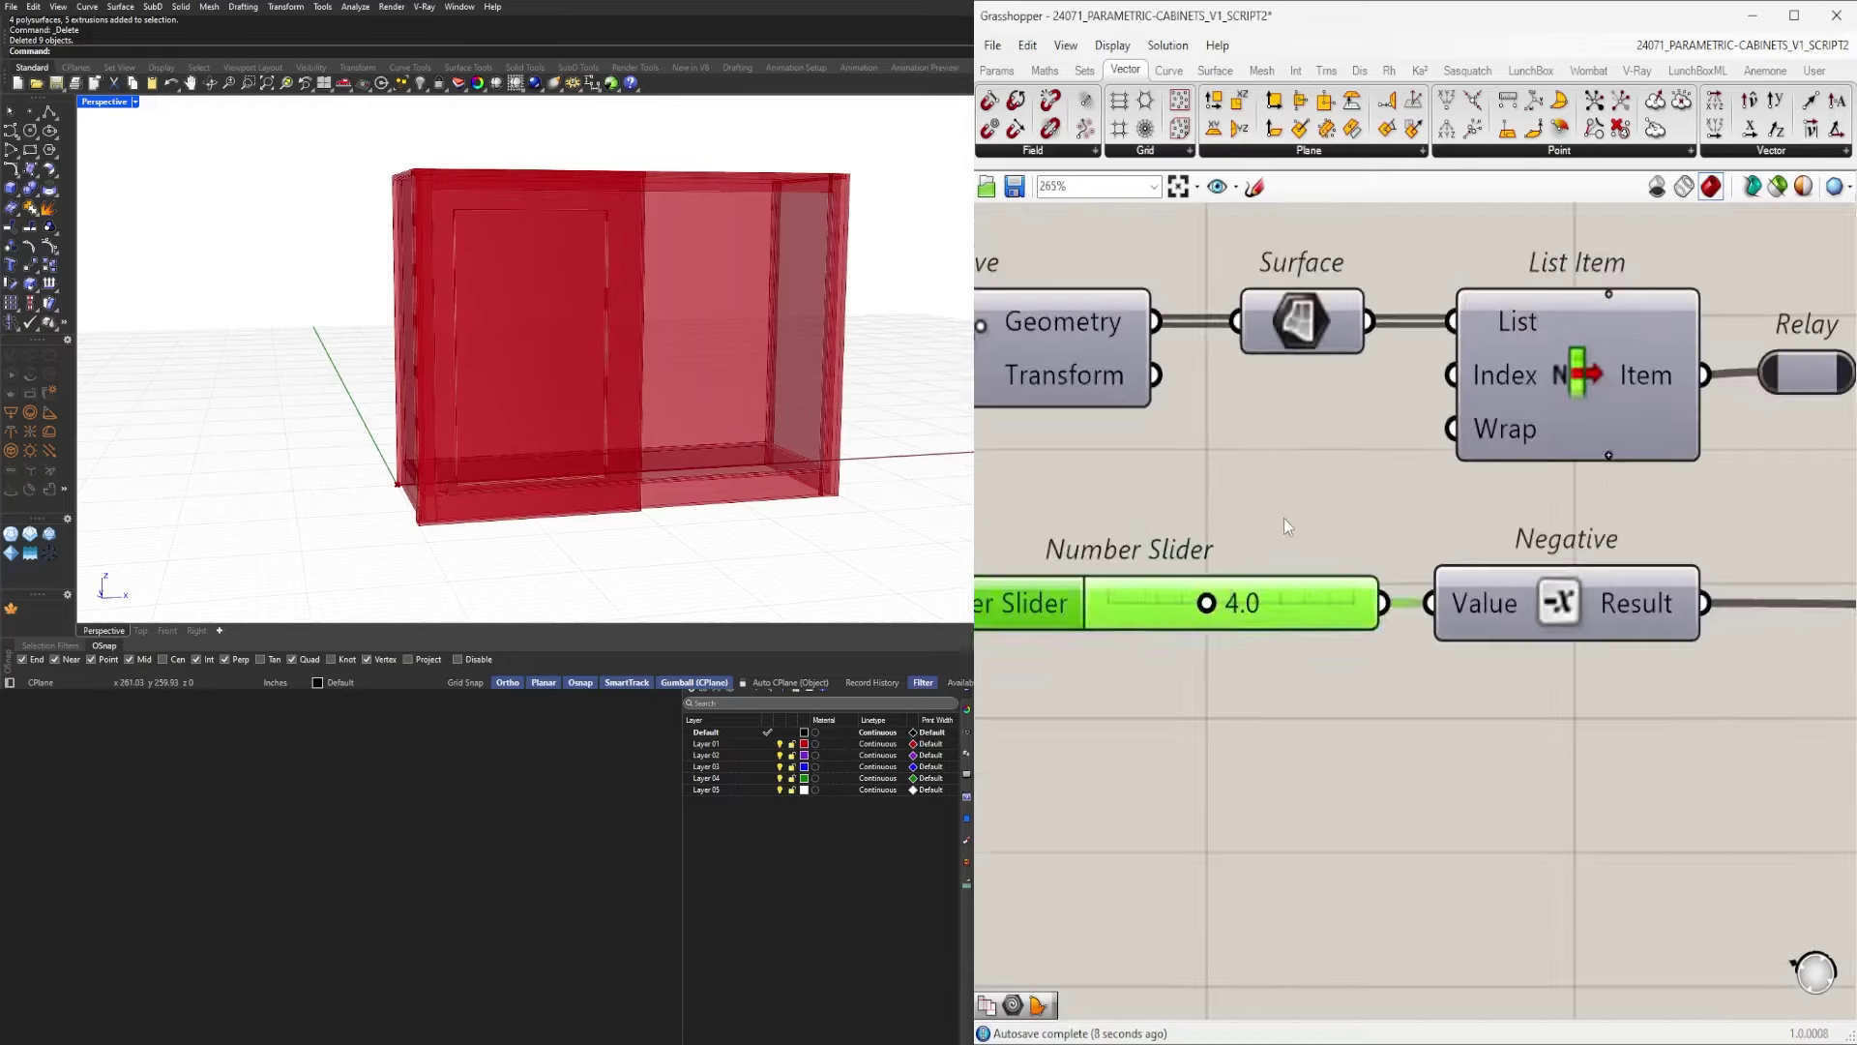
right_drag(1838, 683, 1491, 701)
click(1576, 632)
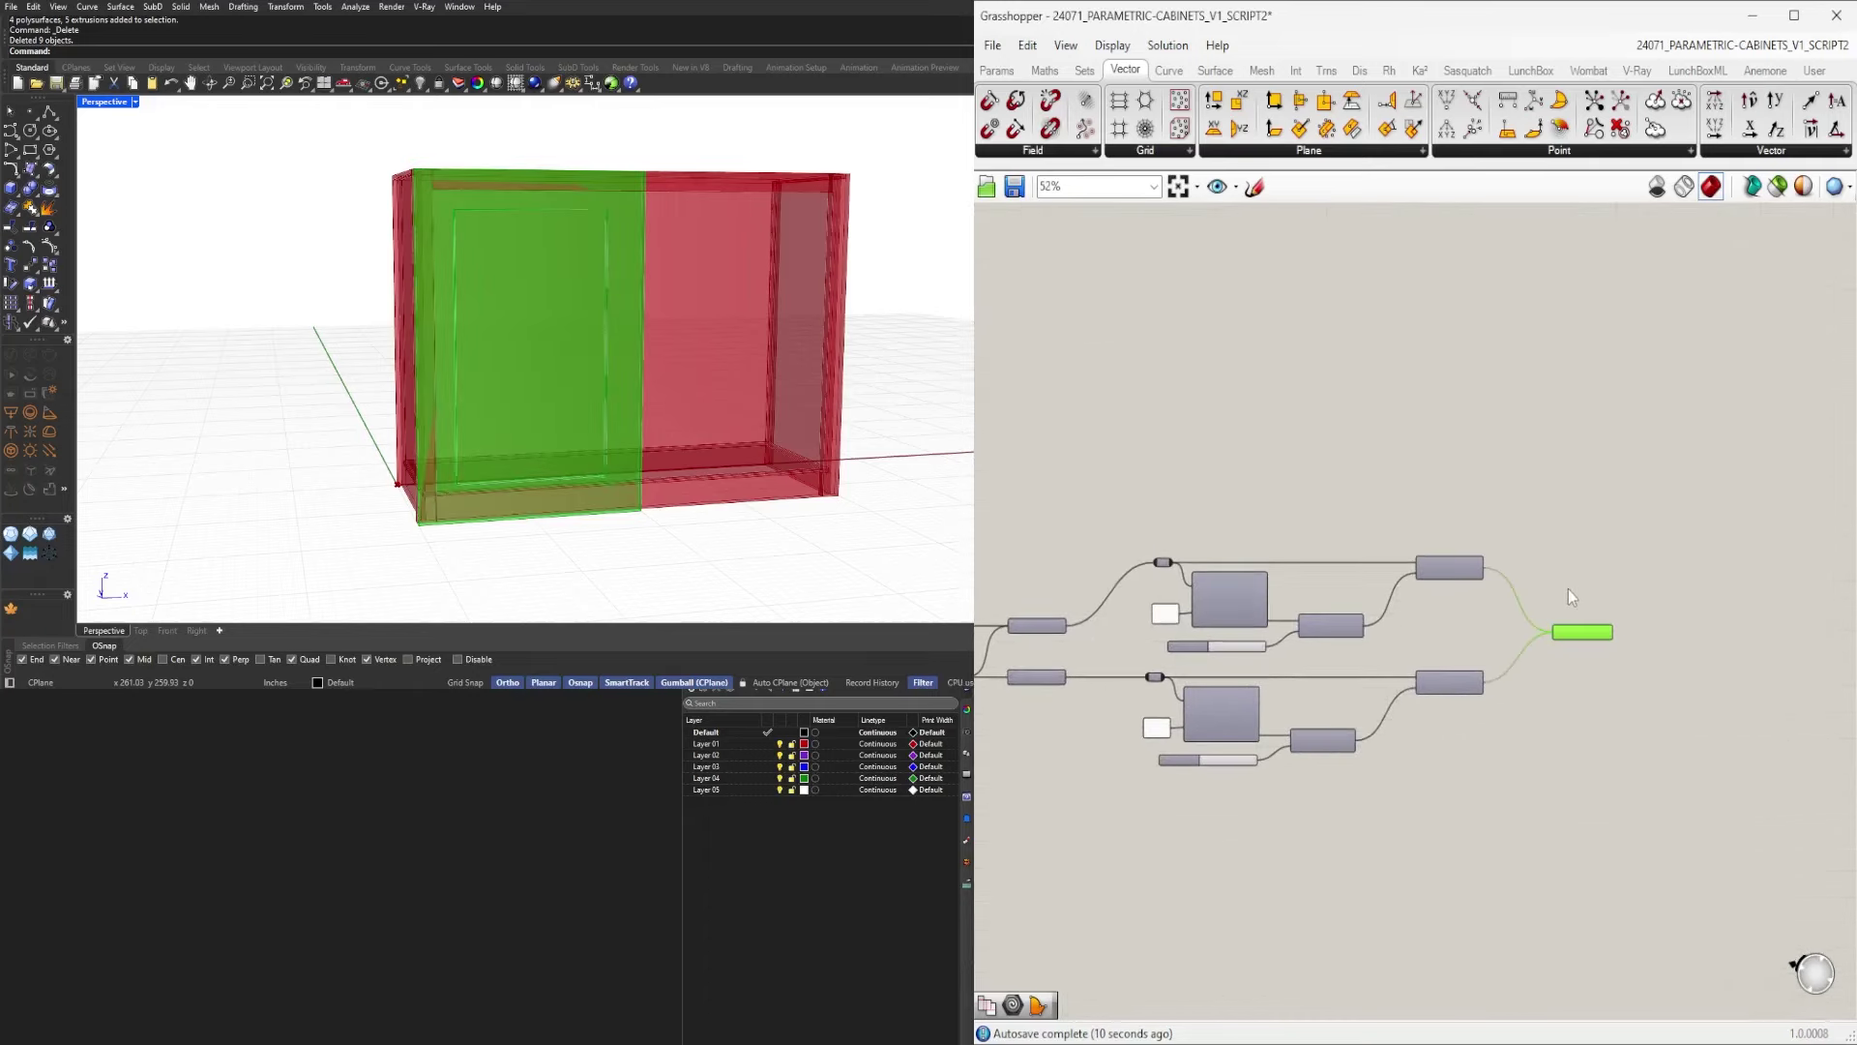
click(1604, 559)
Examine the cabinet from a higher angle and the U Count and V Count sliders feeding Divide Domain².
right_drag(665, 338, 684, 409)
scroll(683, 410, down, 3)
scroll(1206, 596, up, 5)
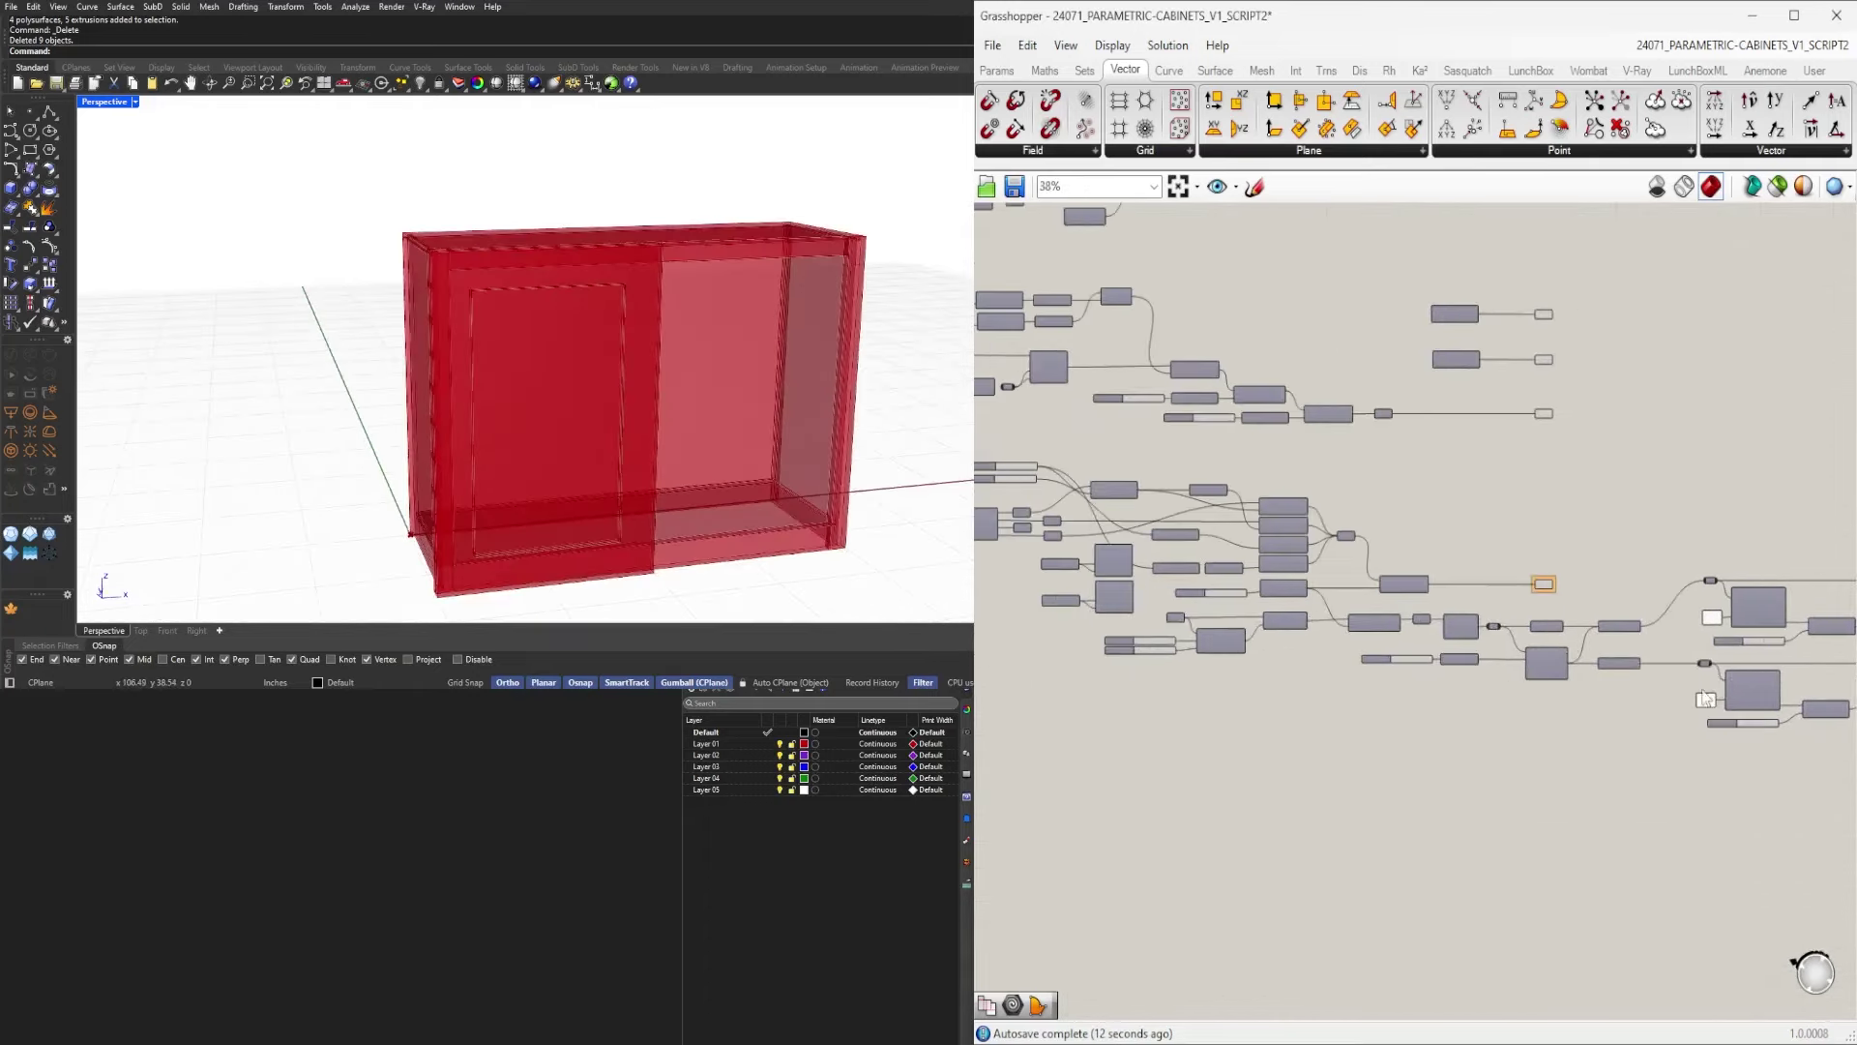
scroll(1238, 649, up, 5)
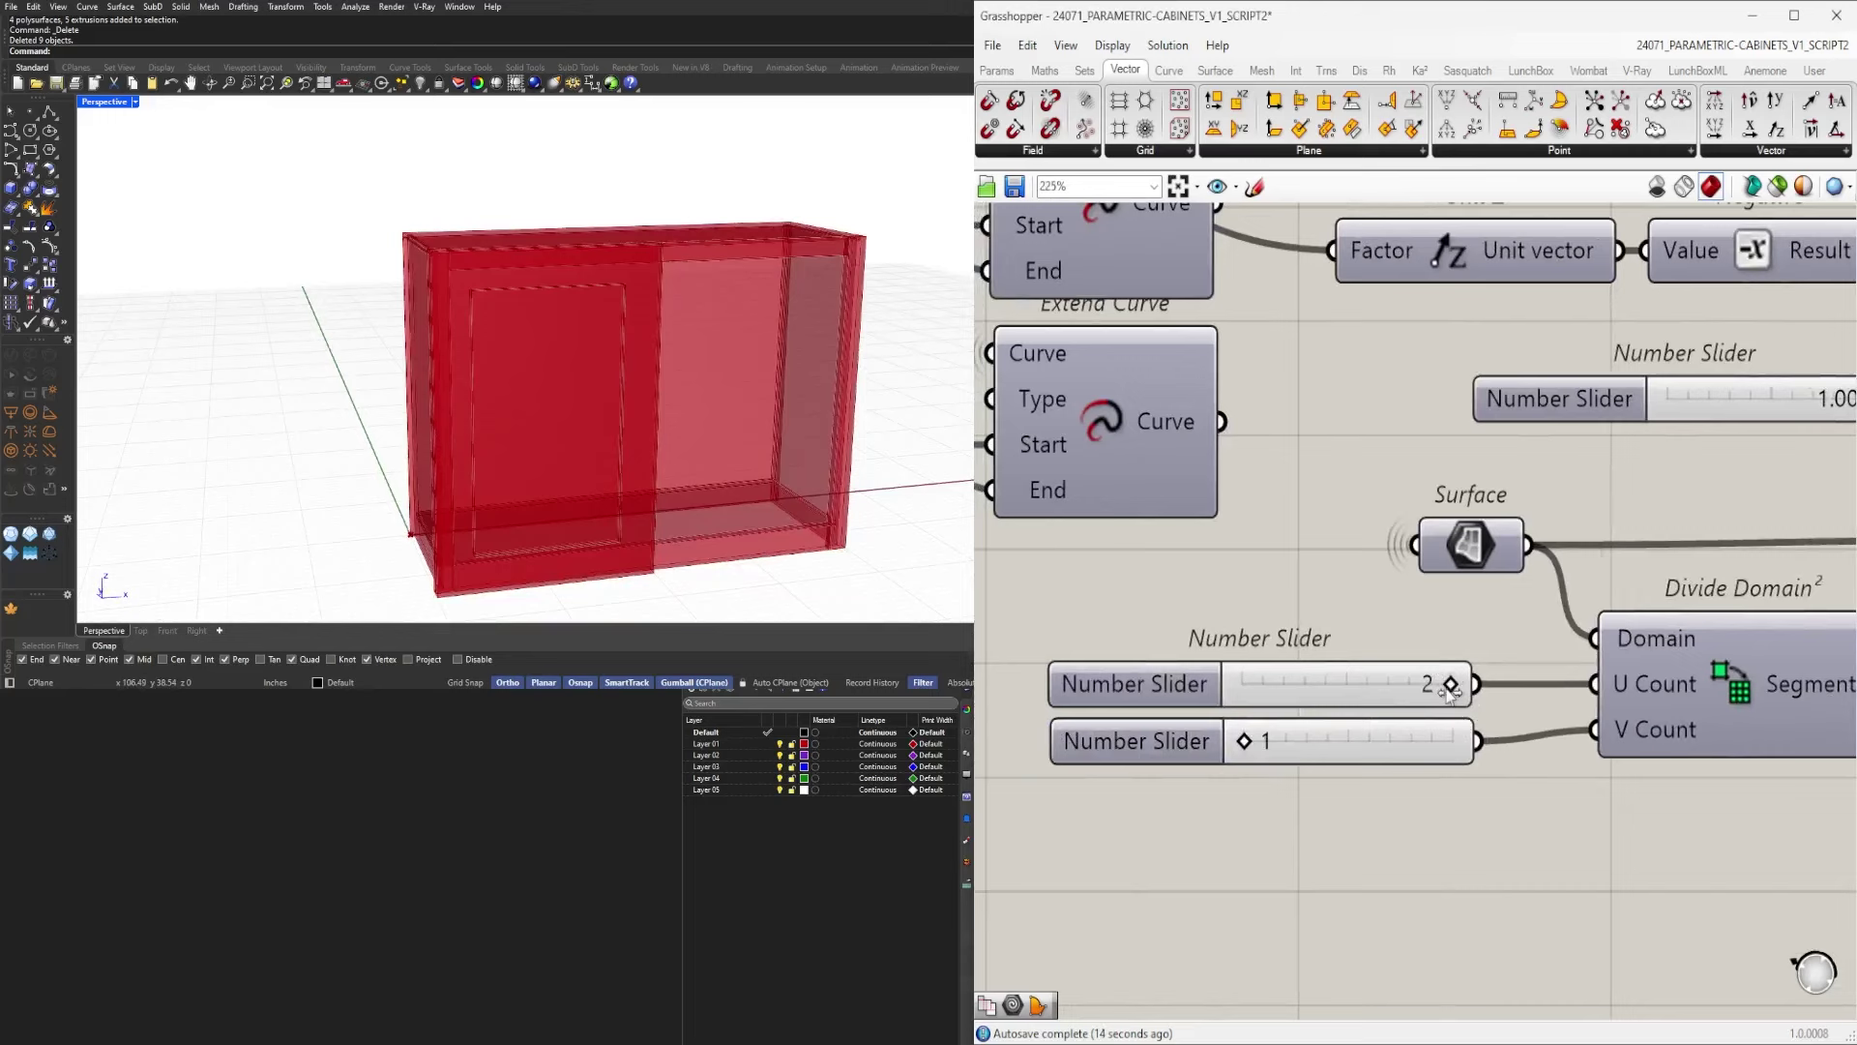
mouse_move(1448, 688)
mouse_down()
mouse_move(1201, 681)
mouse_move(1451, 689)
mouse_up()
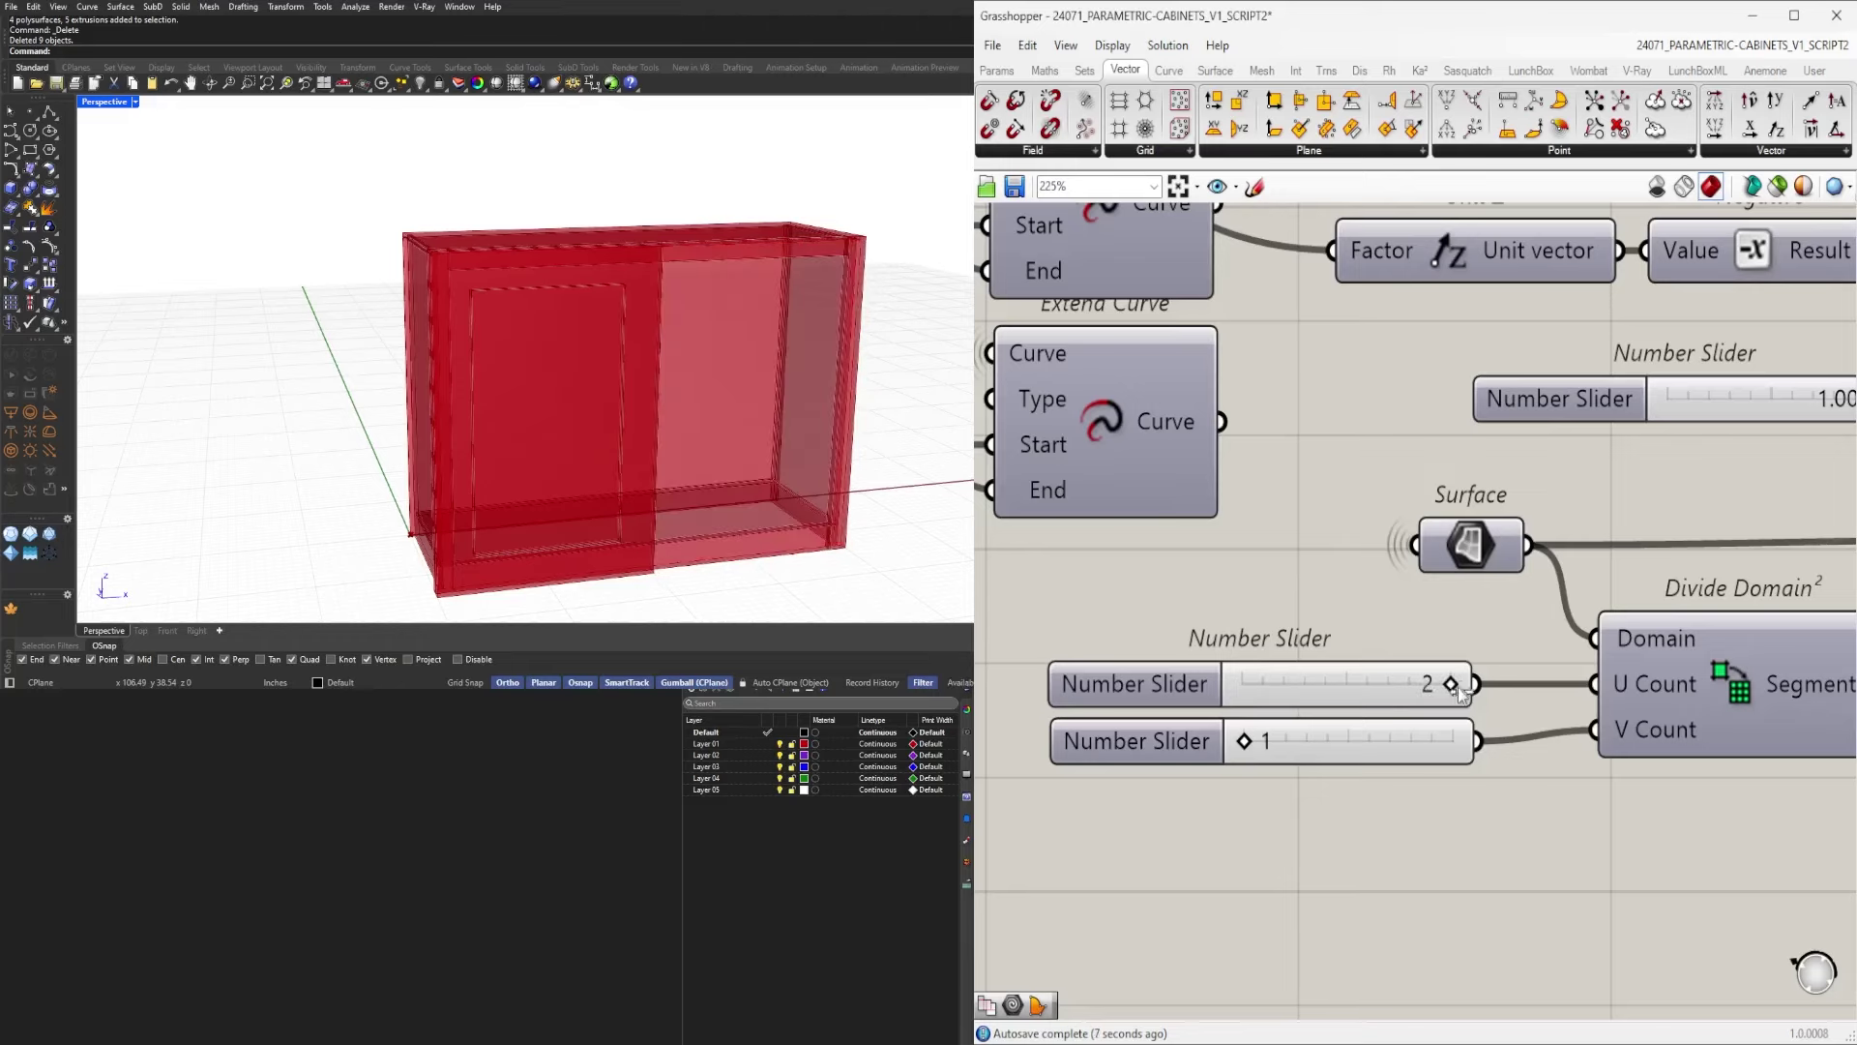
scroll(1461, 688, down, 2)
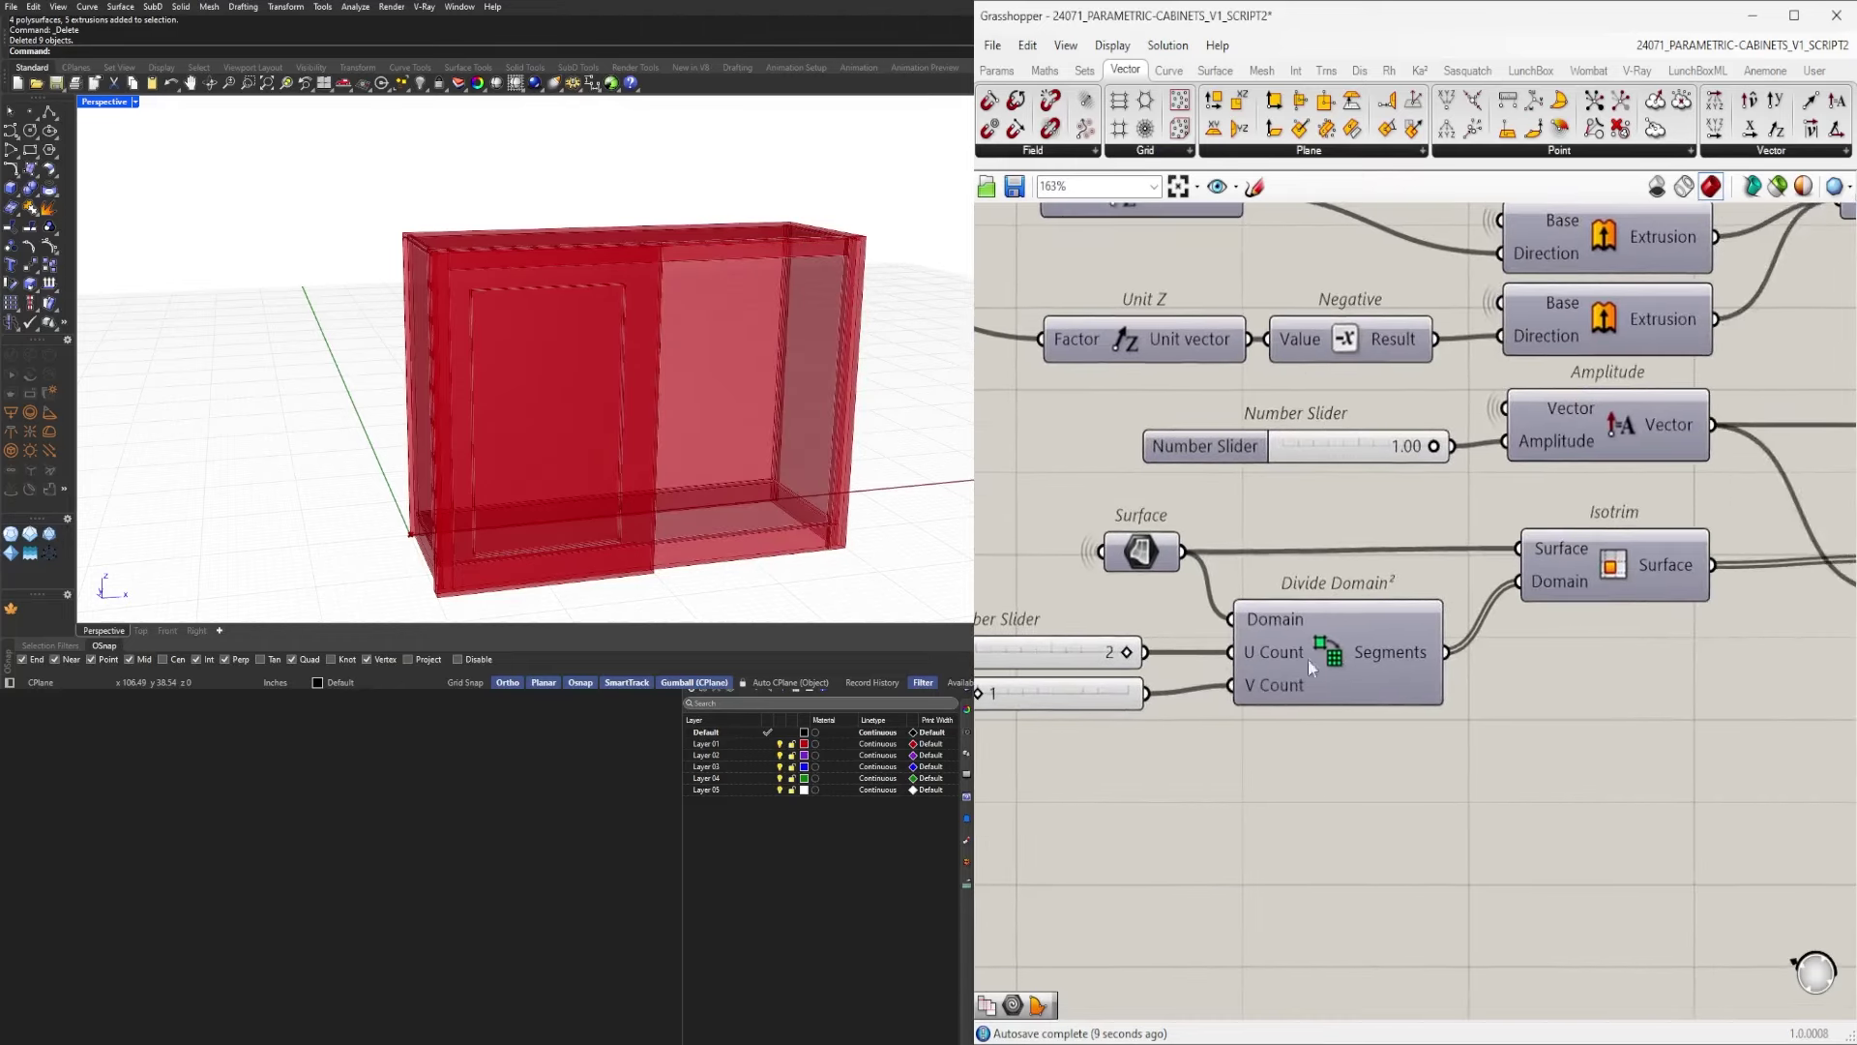
Duplicate the Surface, Divide Domain², Isotrim and both count sliders below the originals and set the copy's U Count to 1.
right_drag(1311, 666, 1515, 680)
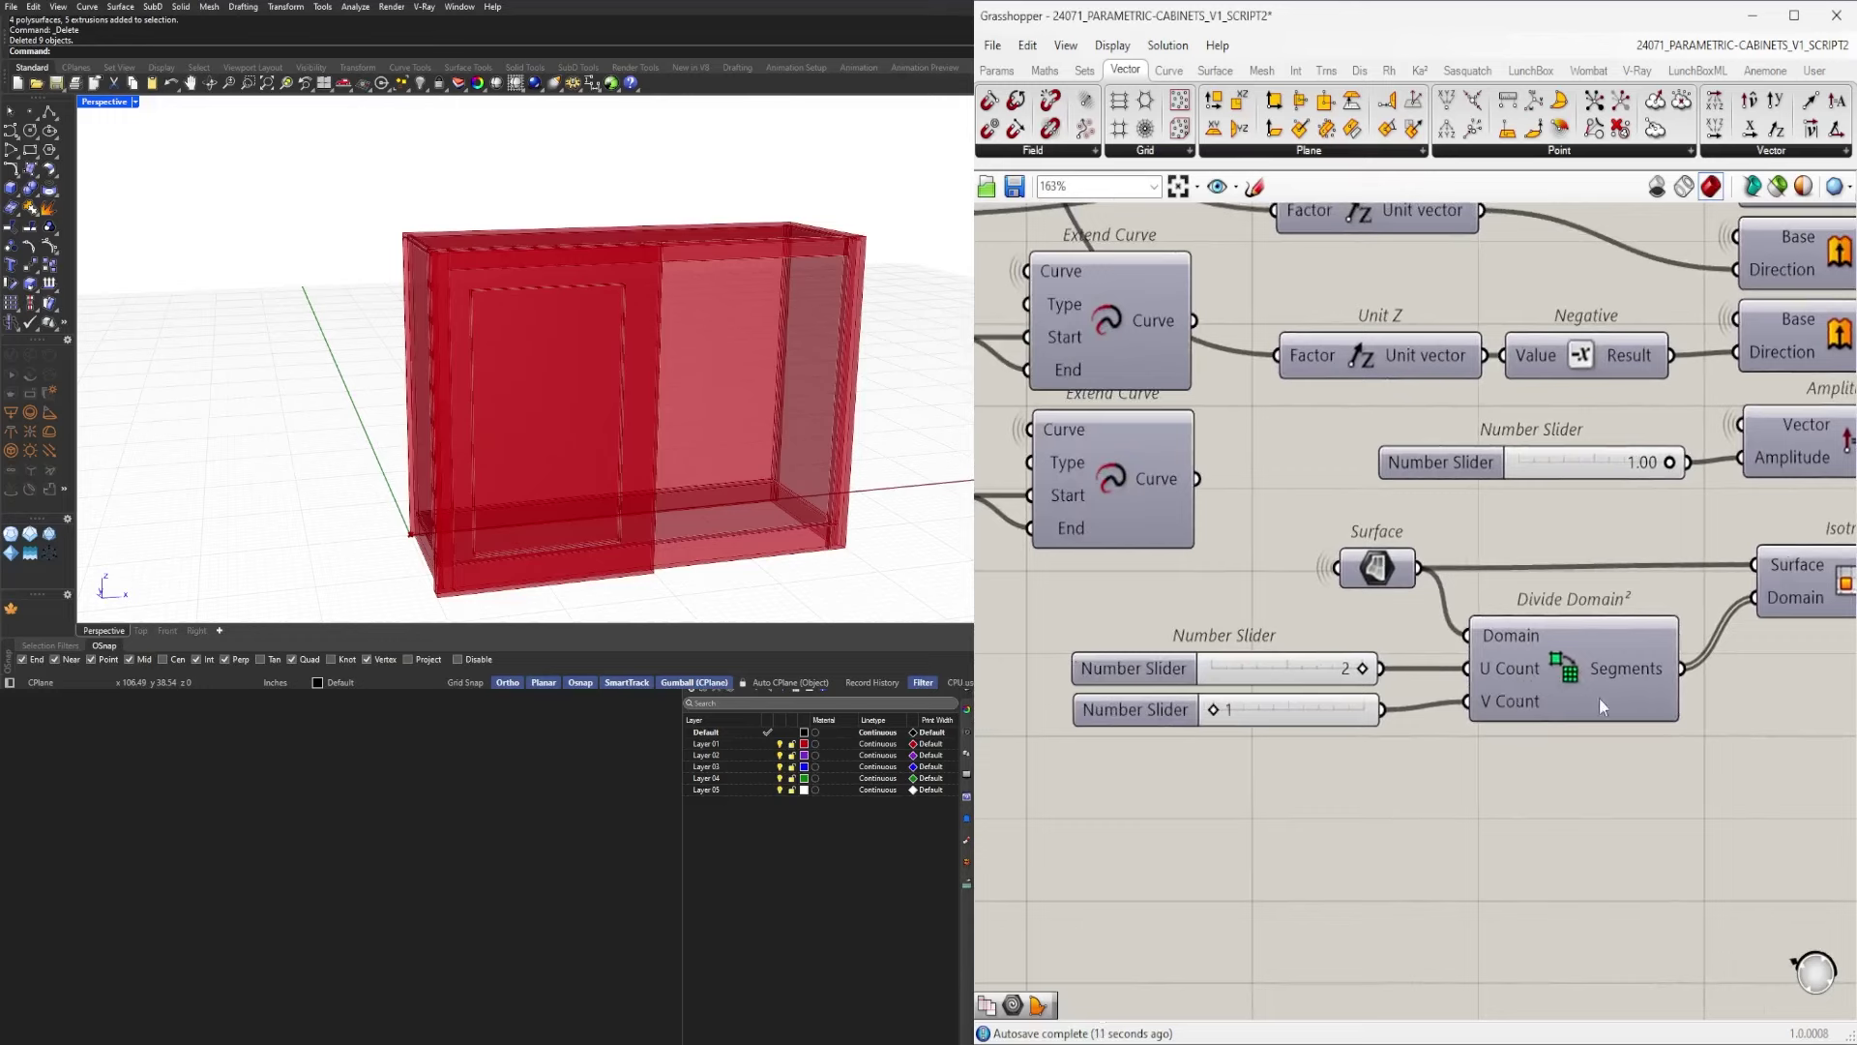
mouse_move(1363, 670)
mouse_down()
mouse_move(1227, 669)
mouse_move(1375, 665)
mouse_up()
scroll(1447, 721, down, 3)
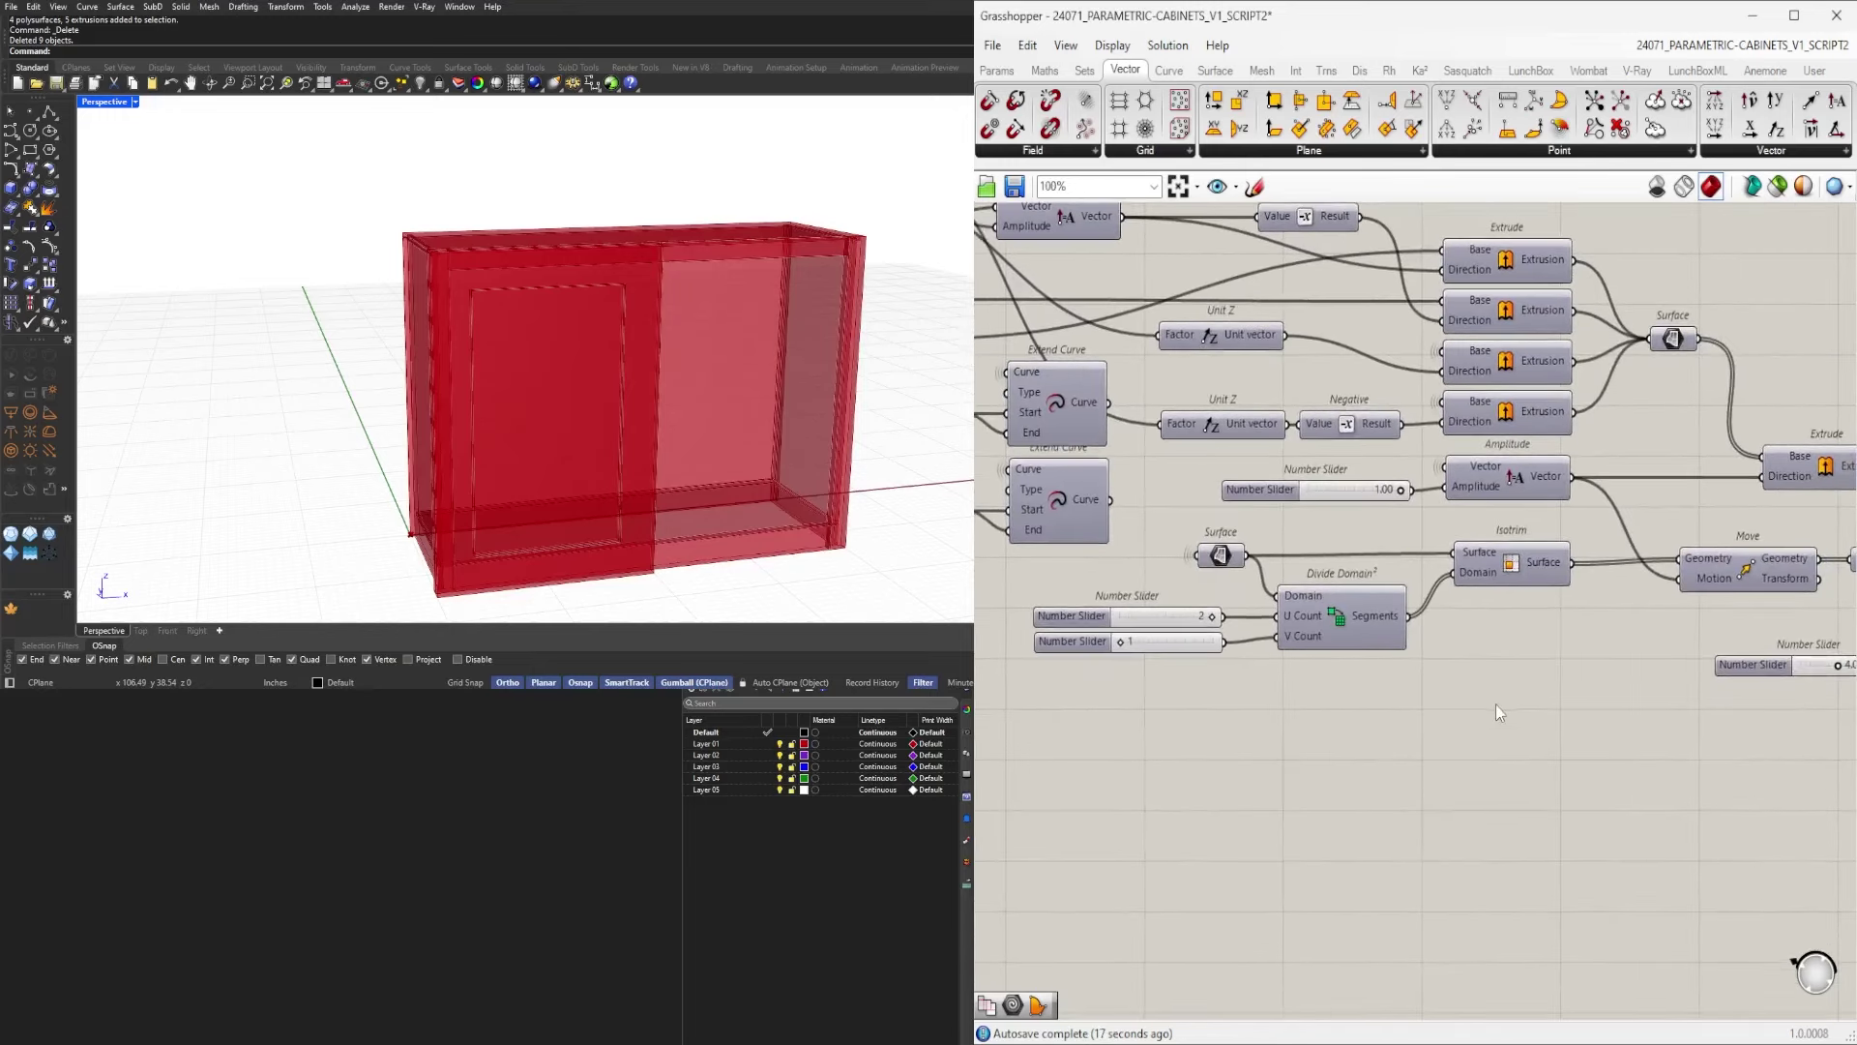
scroll(1519, 712, down, 5)
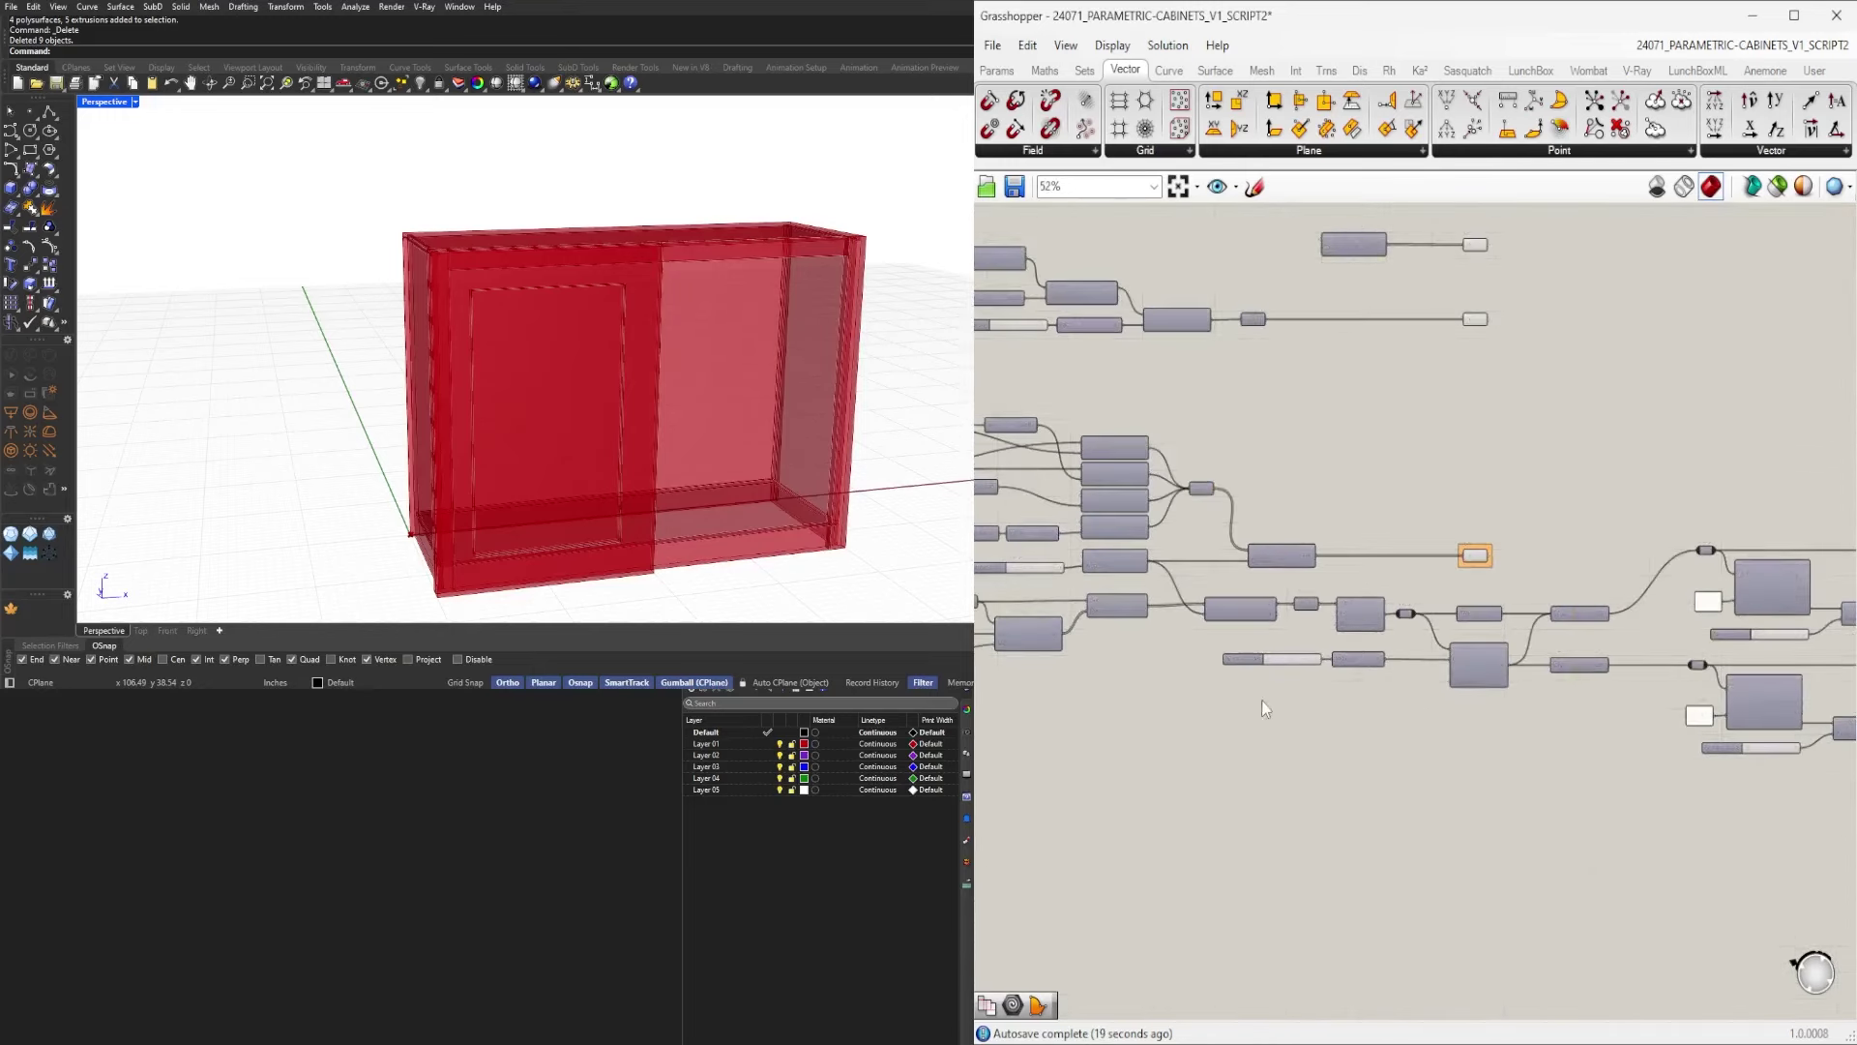
scroll(1425, 694, up, 4)
drag(1715, 744, 1253, 512)
alt+drag(1477, 607, 1485, 774)
click(1326, 776)
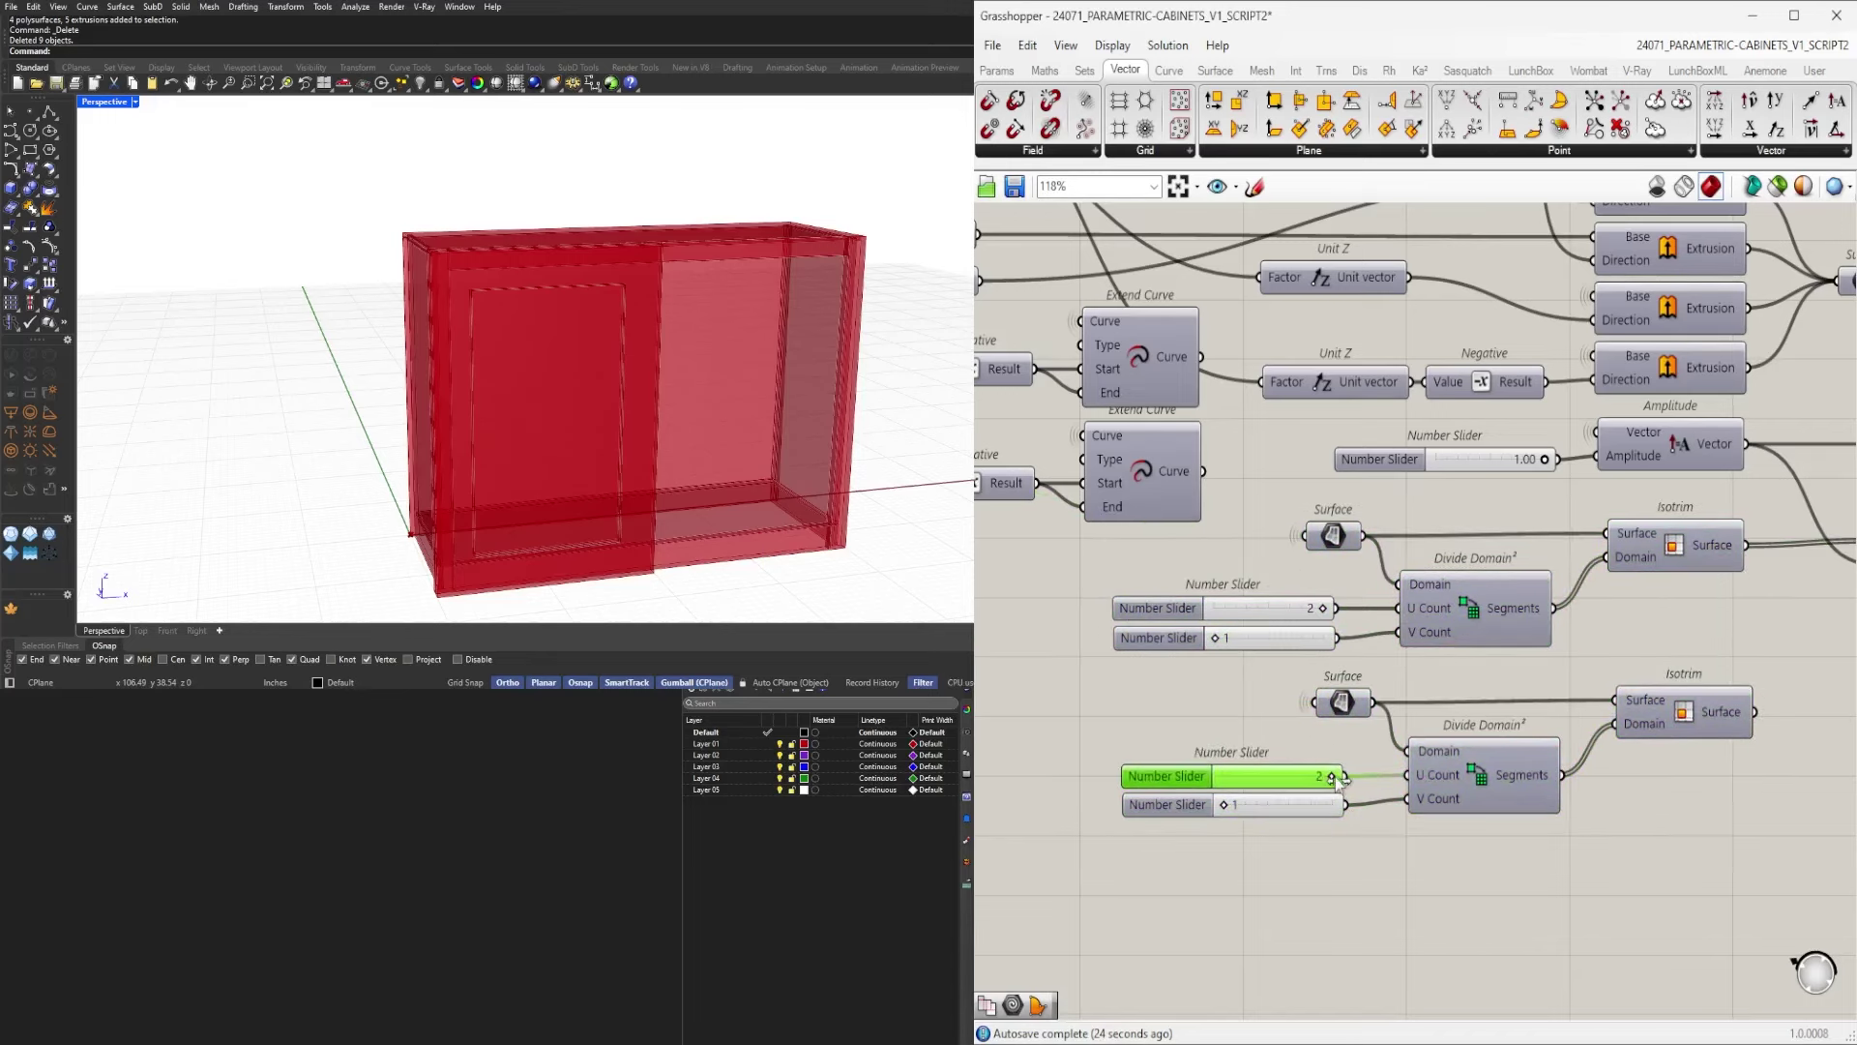
click(1666, 711)
Examine the front panel component chain from Isotrim and Move through Offset Curve and Boundary Surfaces.
scroll(1693, 707, down, 3)
right_drag(1708, 716, 1161, 737)
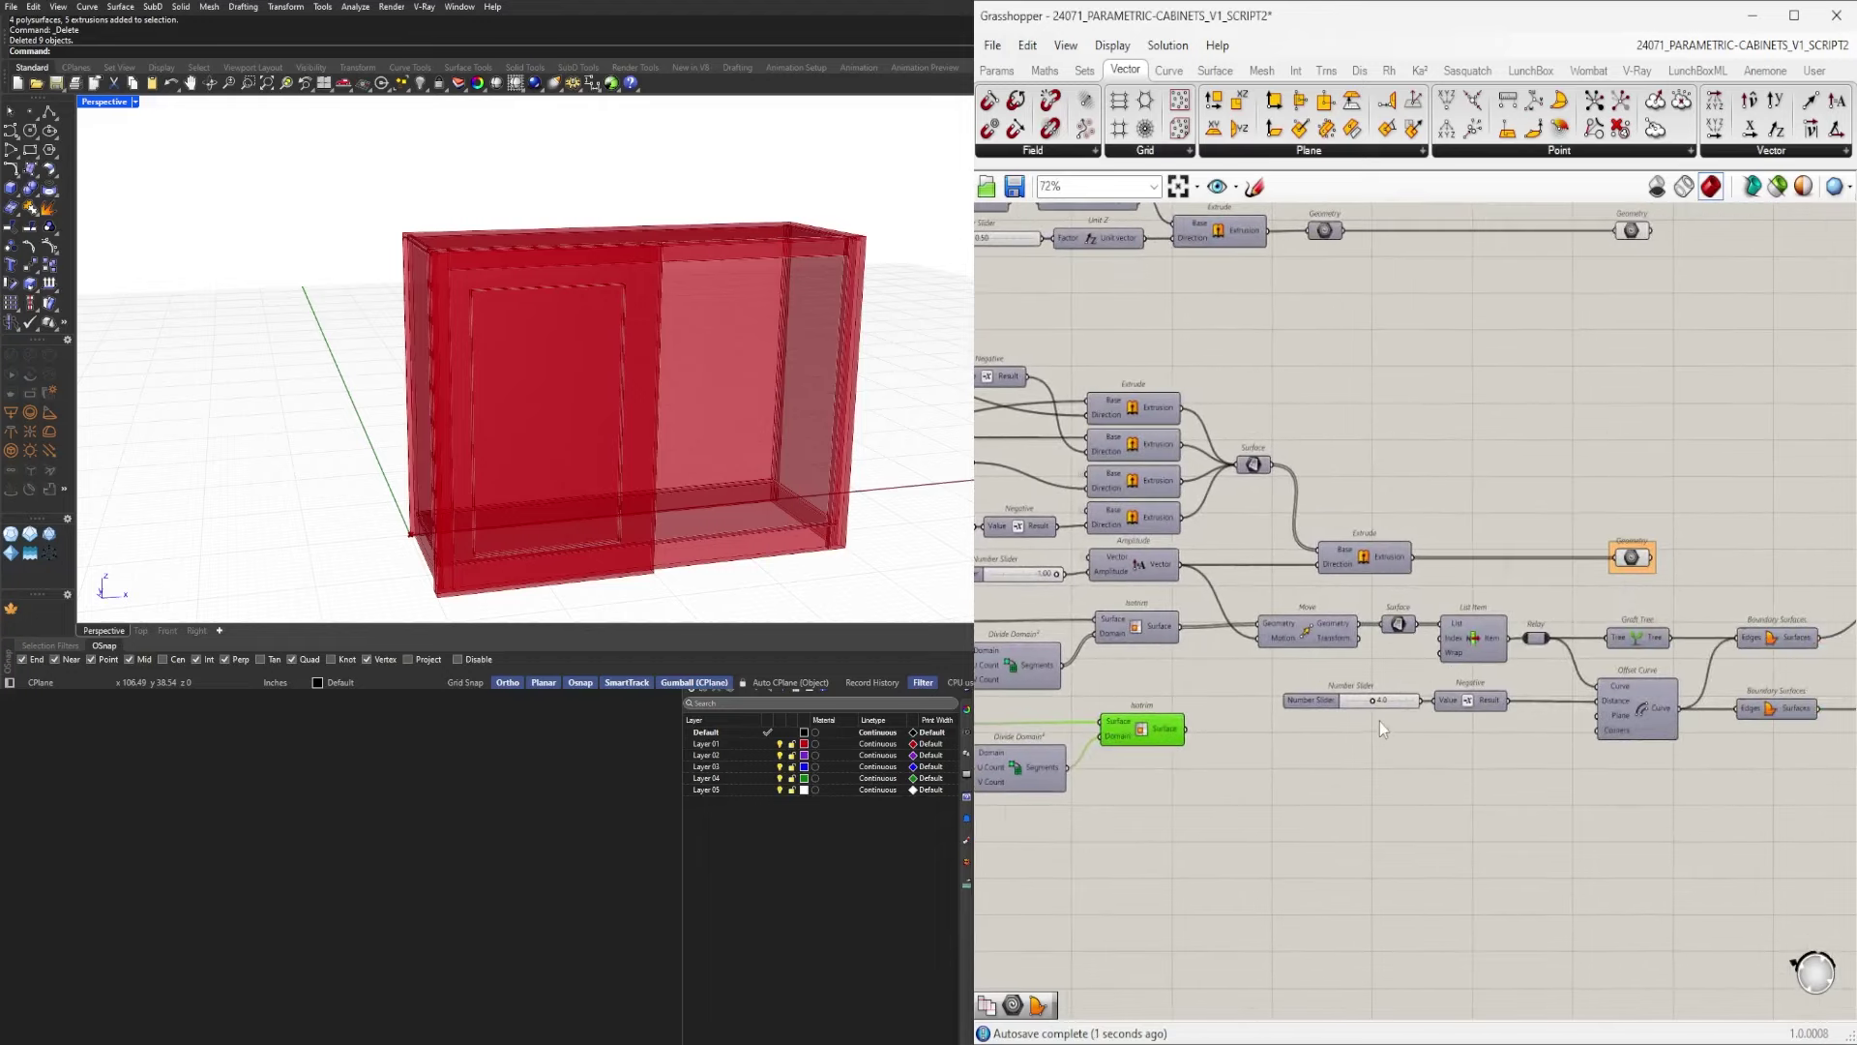
scroll(1641, 767, down, 3)
right_drag(1641, 767, 1310, 748)
right_drag(1001, 606, 1381, 729)
scroll(1379, 728, up, 3)
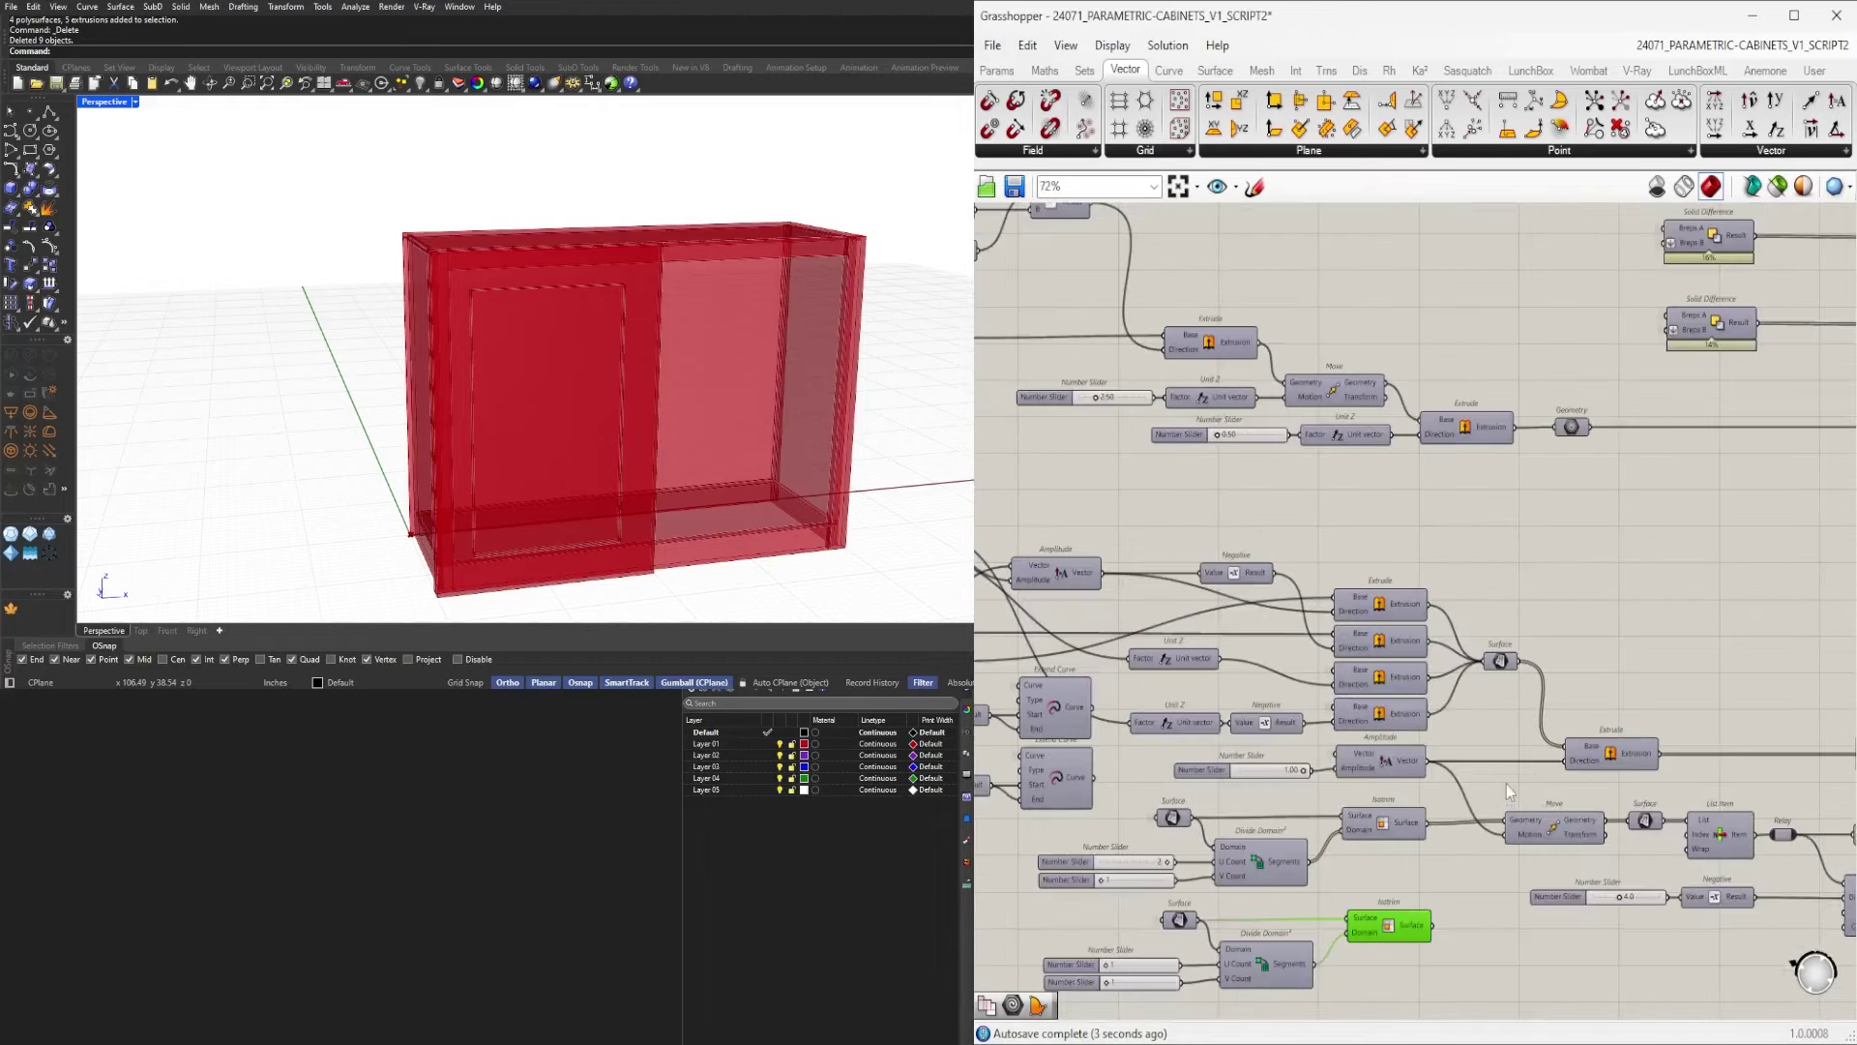
scroll(1506, 783, down, 4)
right_drag(1506, 783, 1428, 455)
scroll(1431, 518, up, 3)
right_drag(1582, 583, 1328, 629)
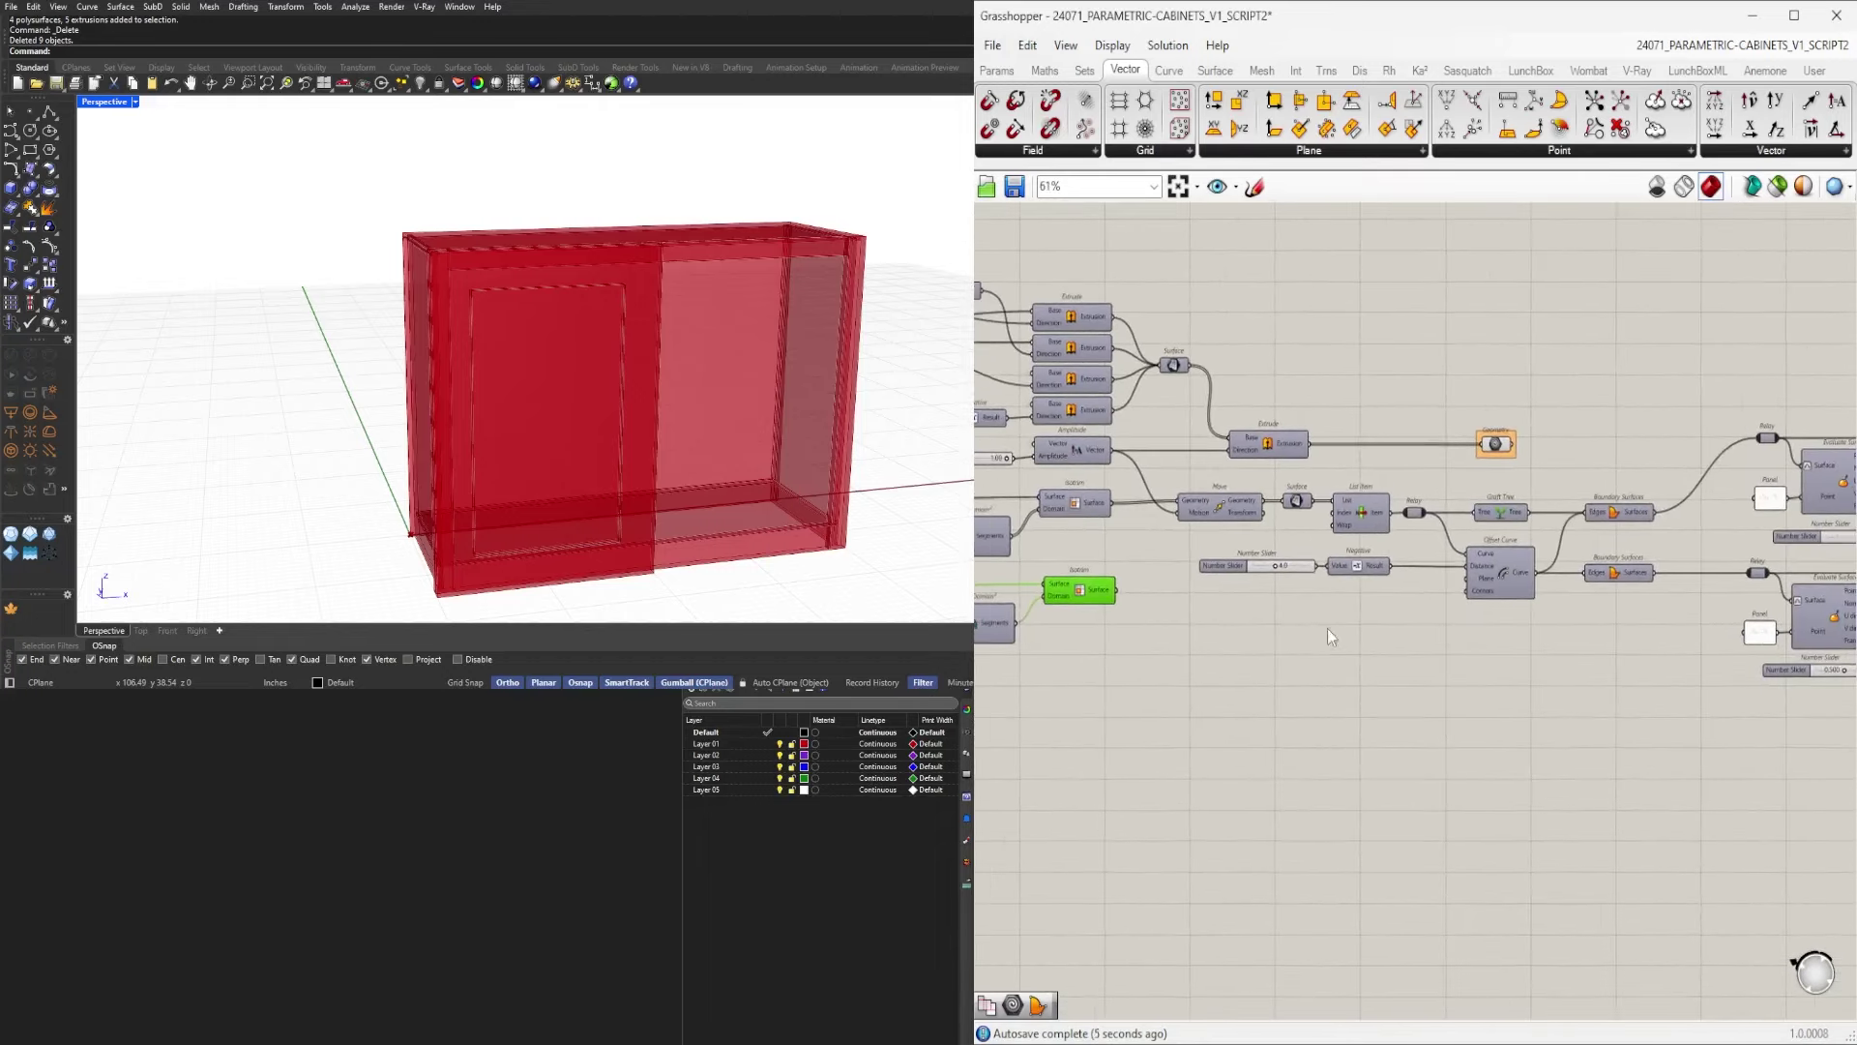
scroll(1202, 577, down, 1)
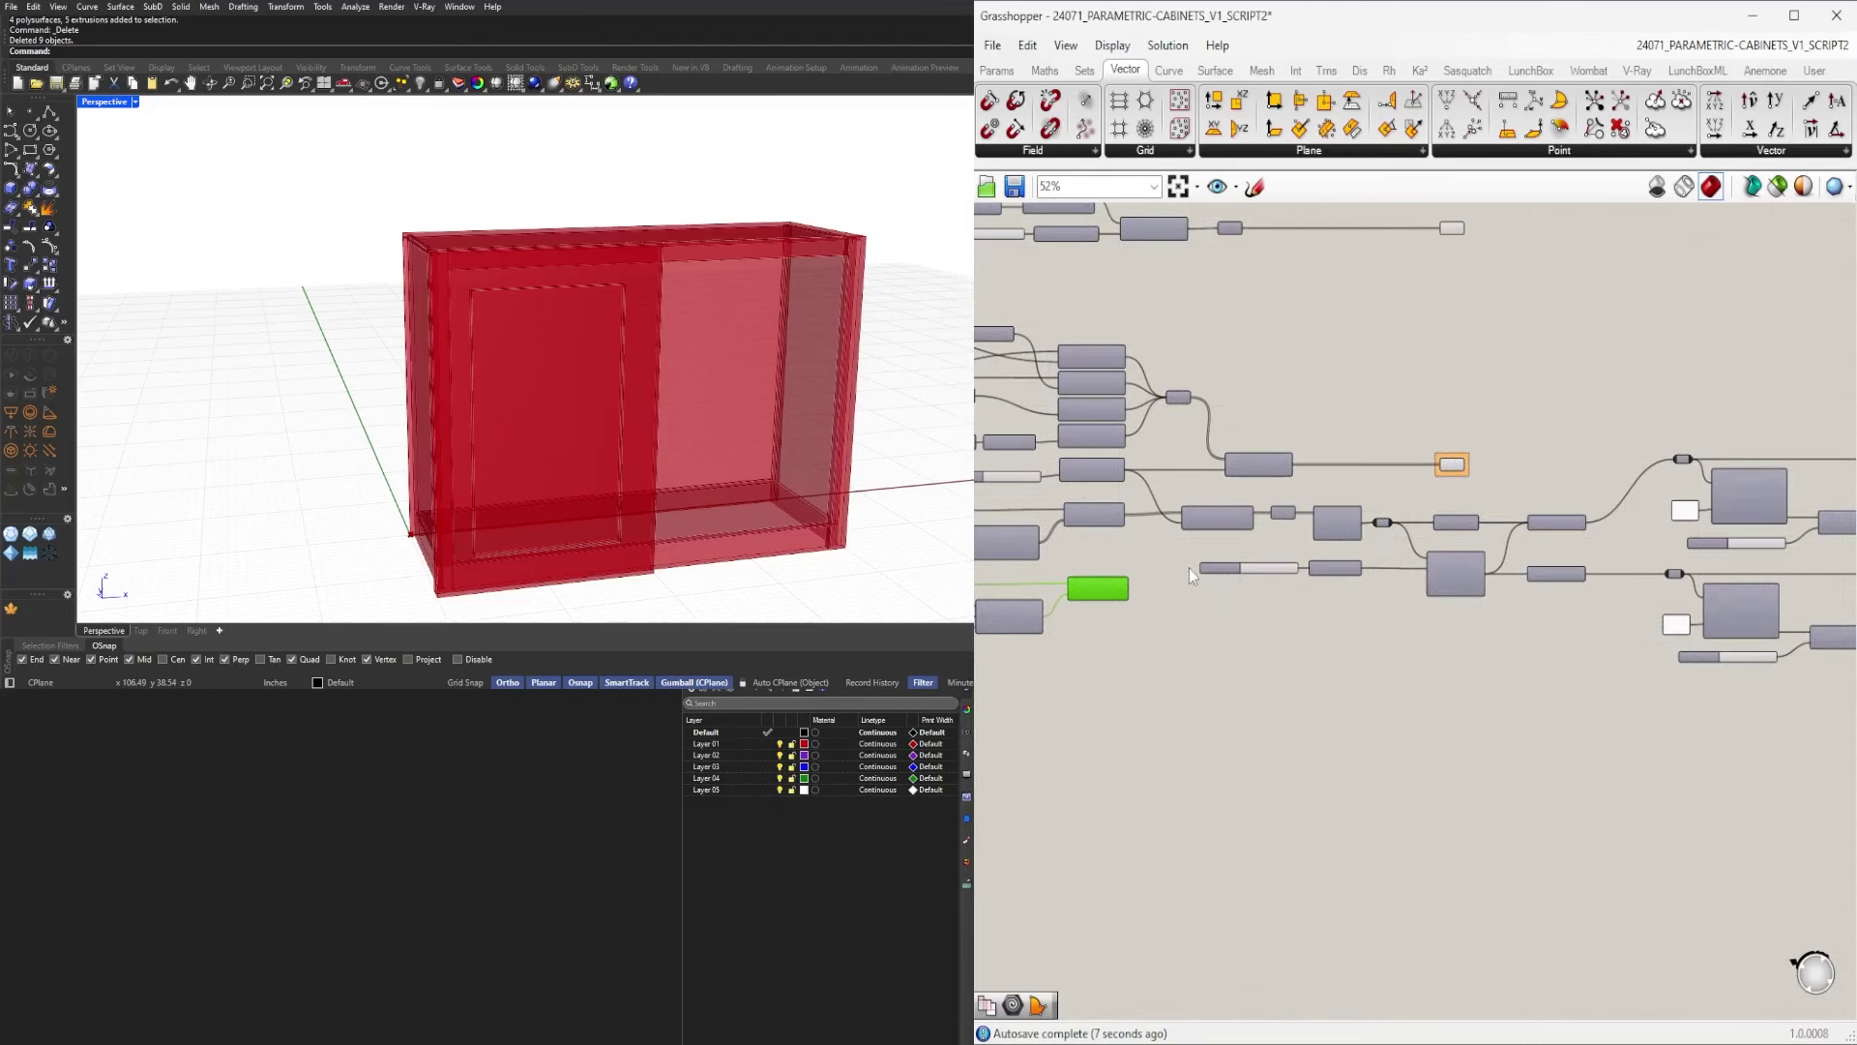
scroll(1188, 567, up, 2)
right_drag(1197, 619, 1310, 620)
scroll(1640, 673, up, 1)
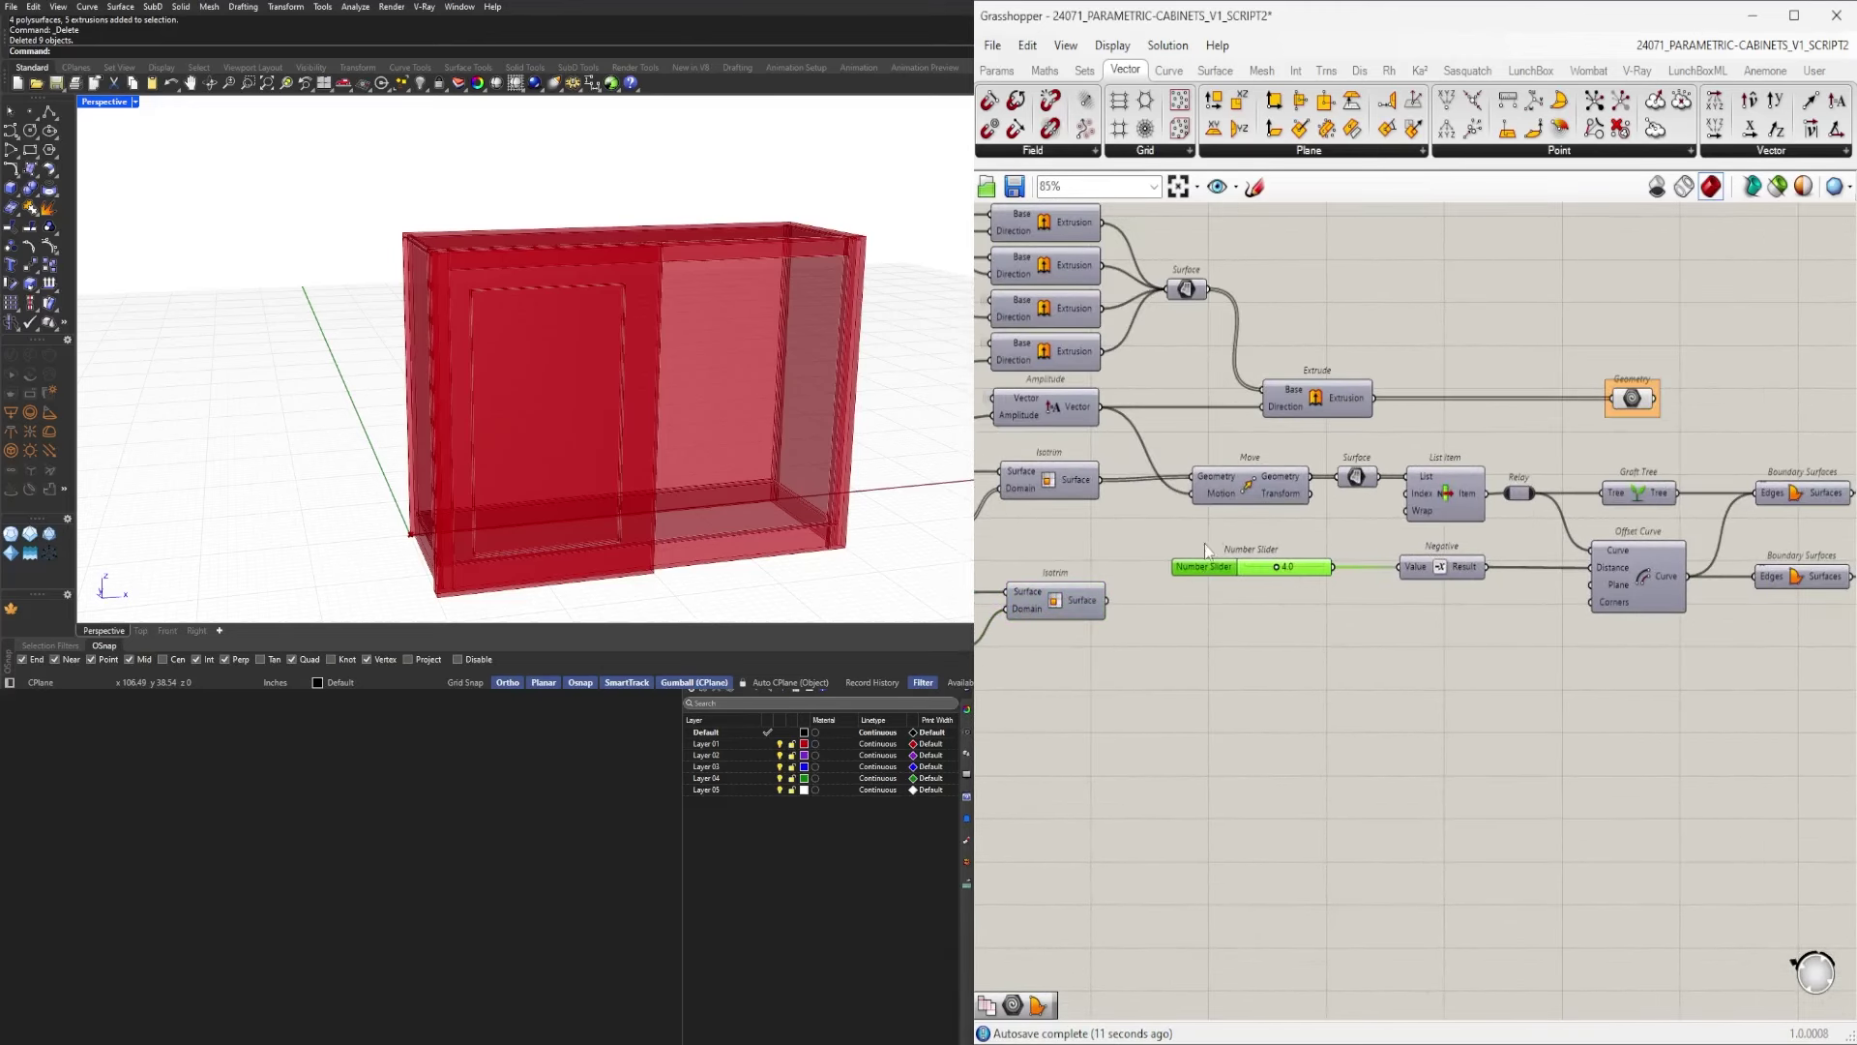
Duplicate the front panel components from Move through Solid Union below the originals, keeping the existing number sliders shared by both chains.
scroll(1246, 528, down, 1)
click(1245, 467)
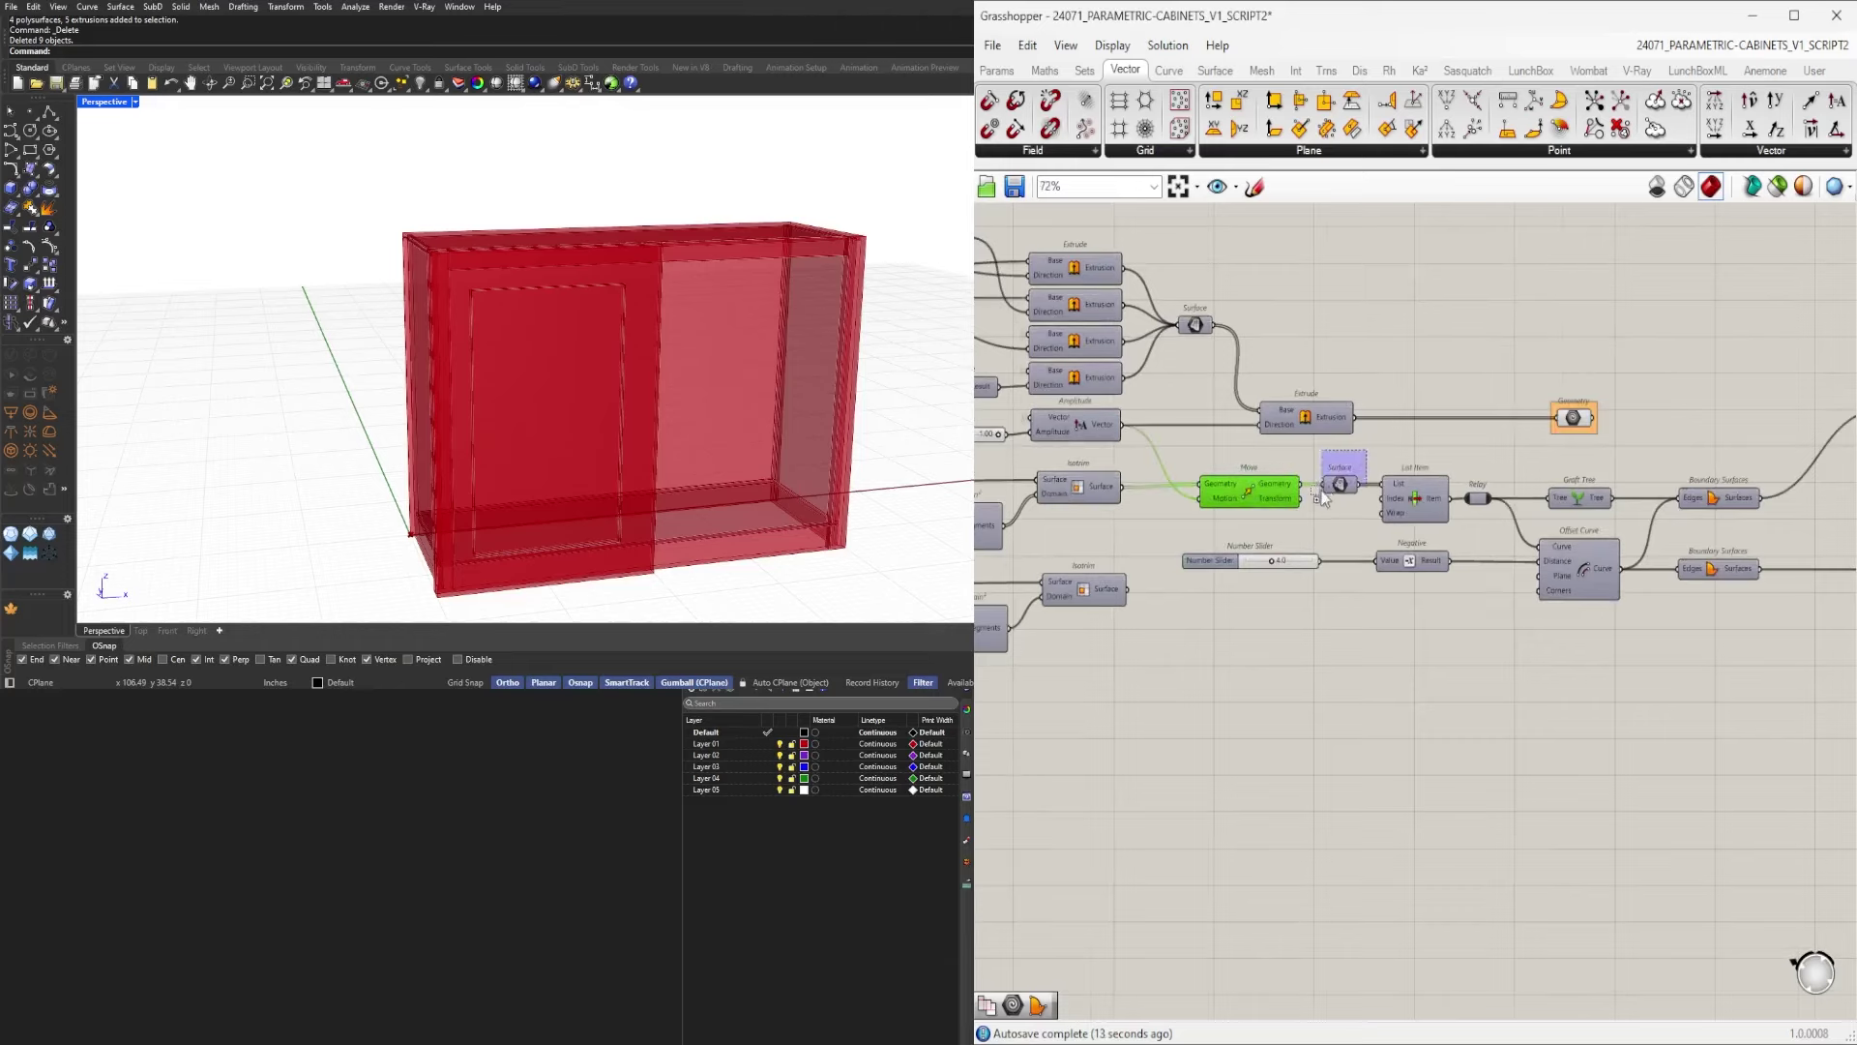
shift+drag(1322, 496, 1319, 500)
scroll(1422, 485, down, 2)
right_drag(1471, 541, 1375, 580)
shift+drag(1522, 674, 1292, 508)
scroll(1711, 513, up, 4)
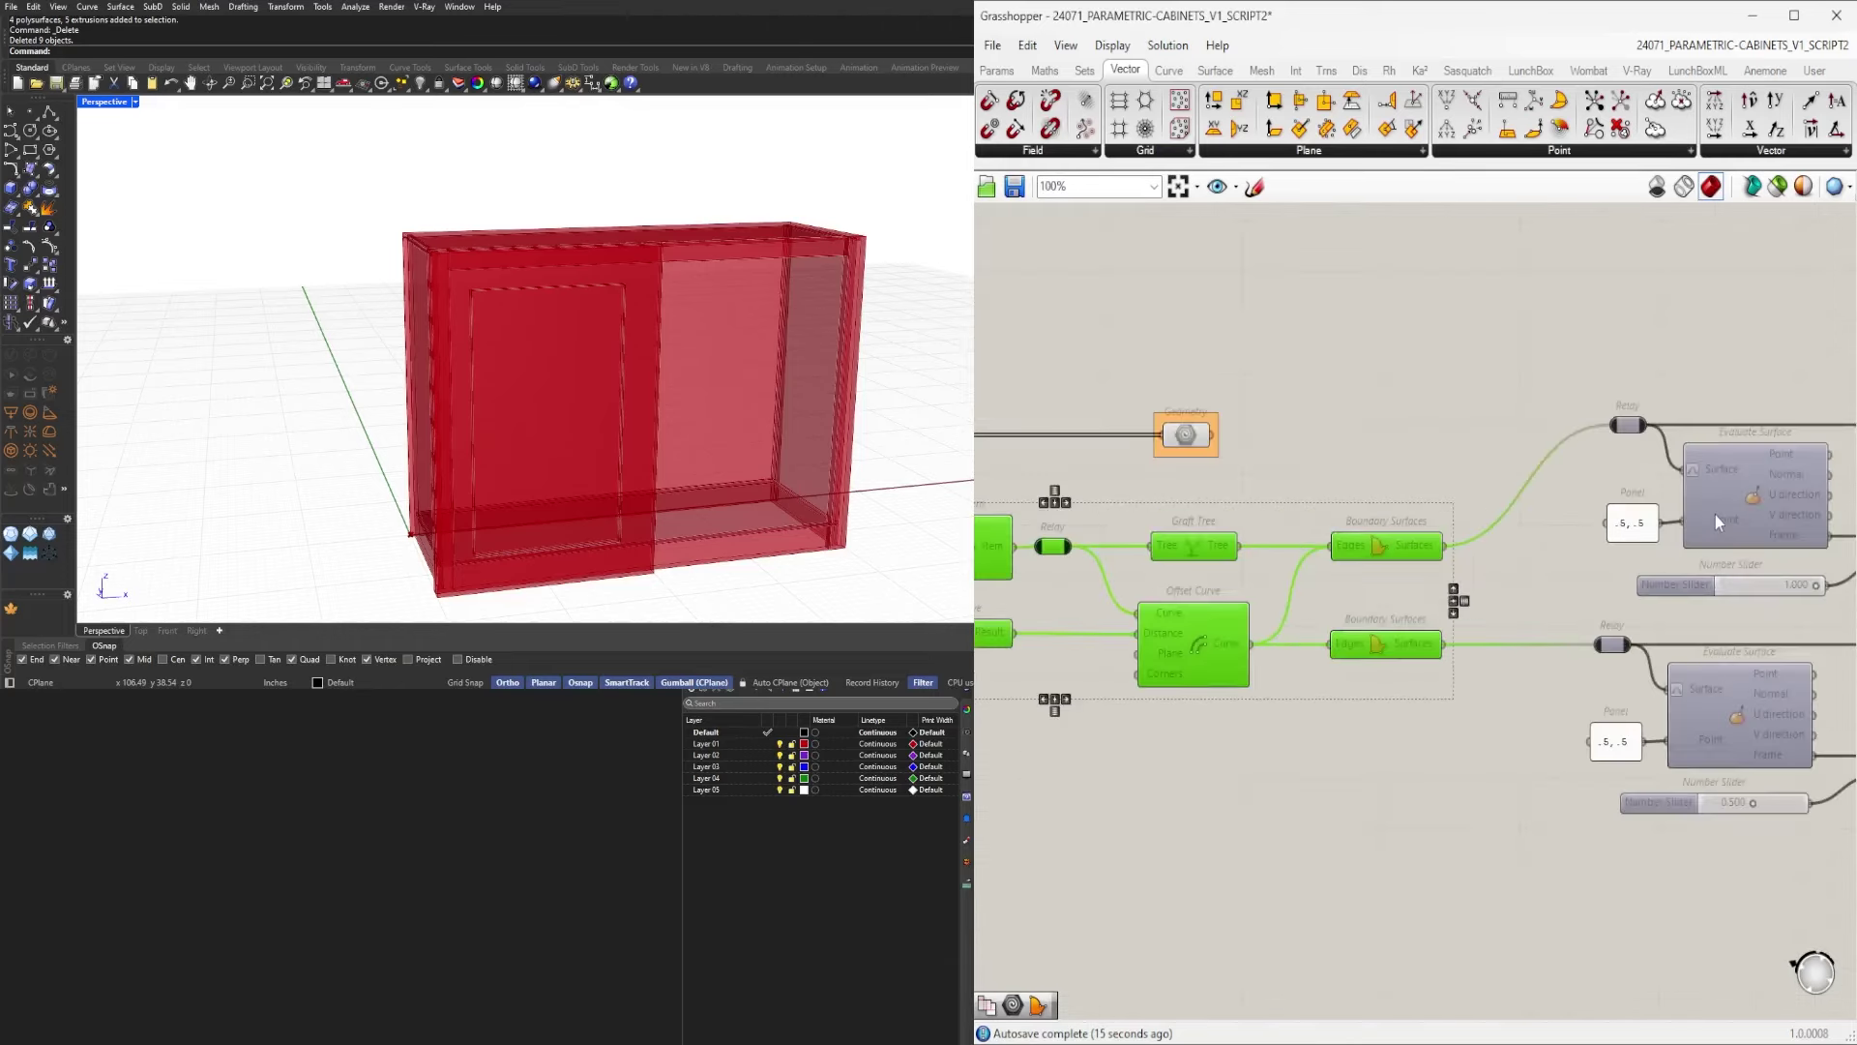
scroll(1715, 515, down, 3)
scroll(1367, 450, down, 4)
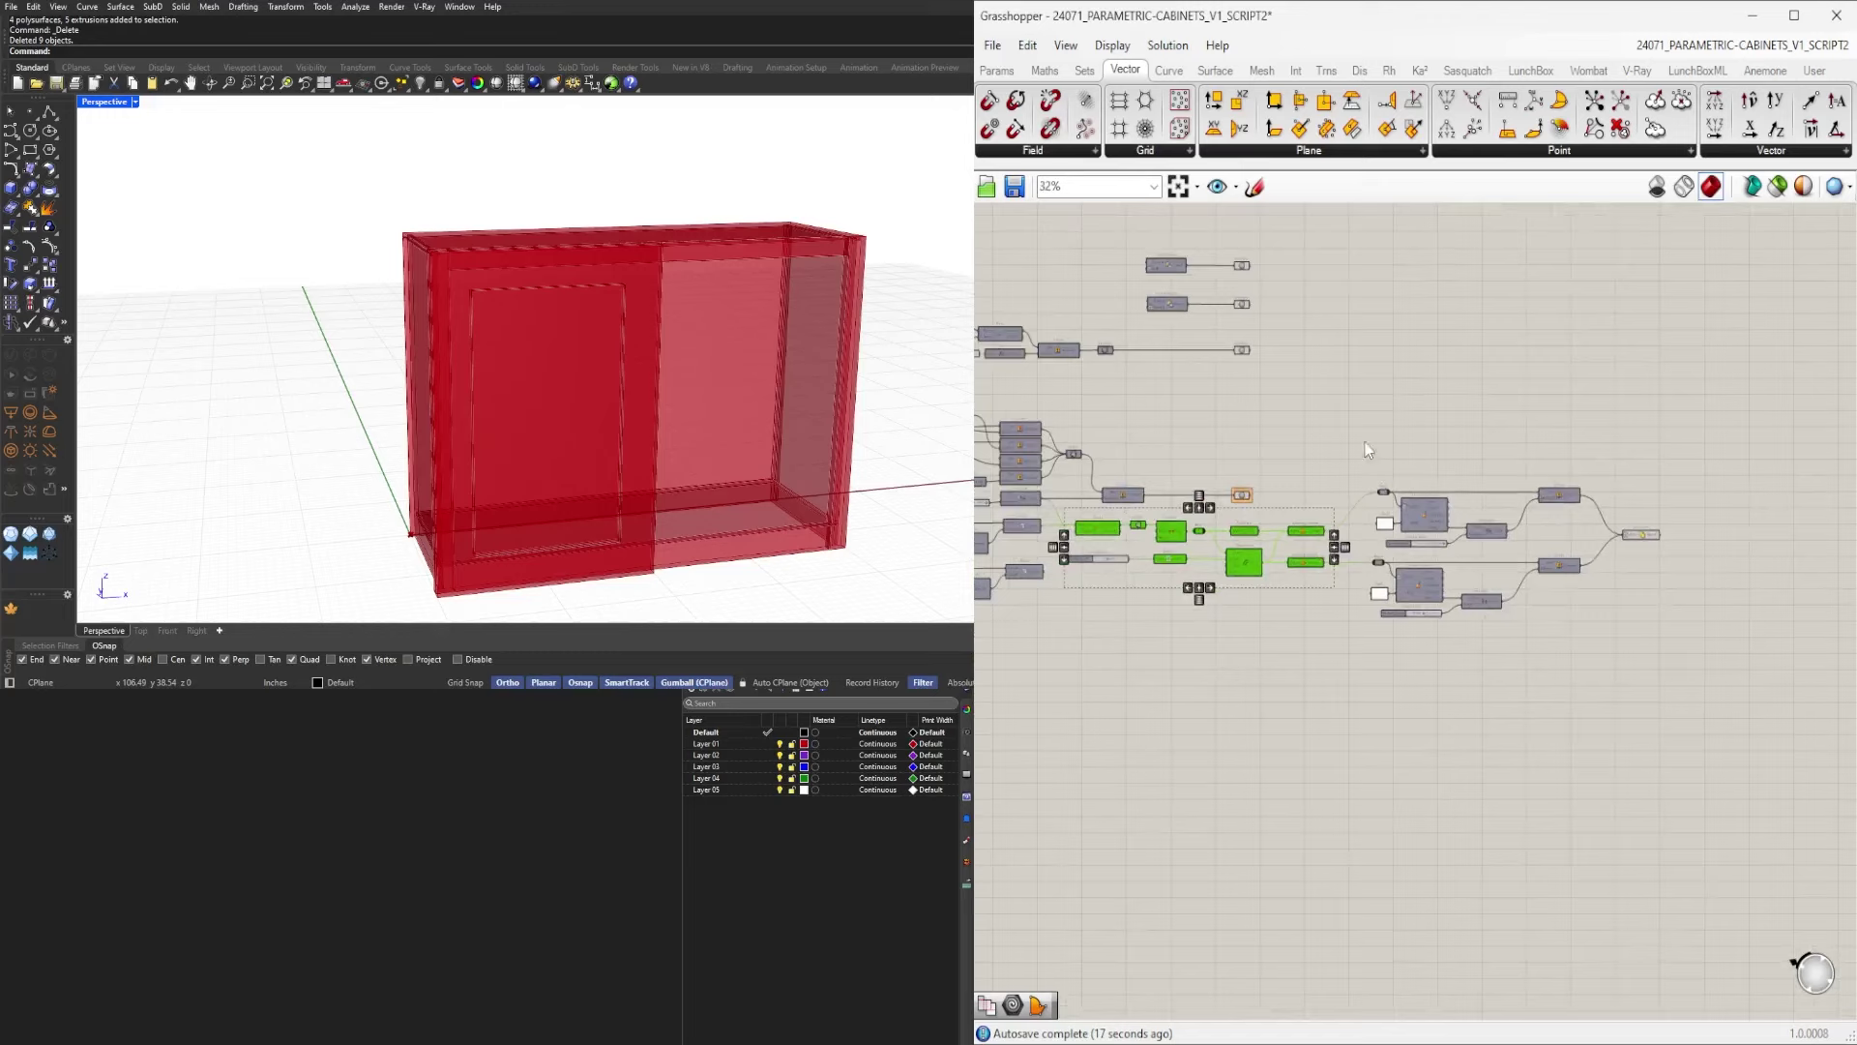
drag(1344, 413, 1709, 670)
scroll(1401, 549, up, 8)
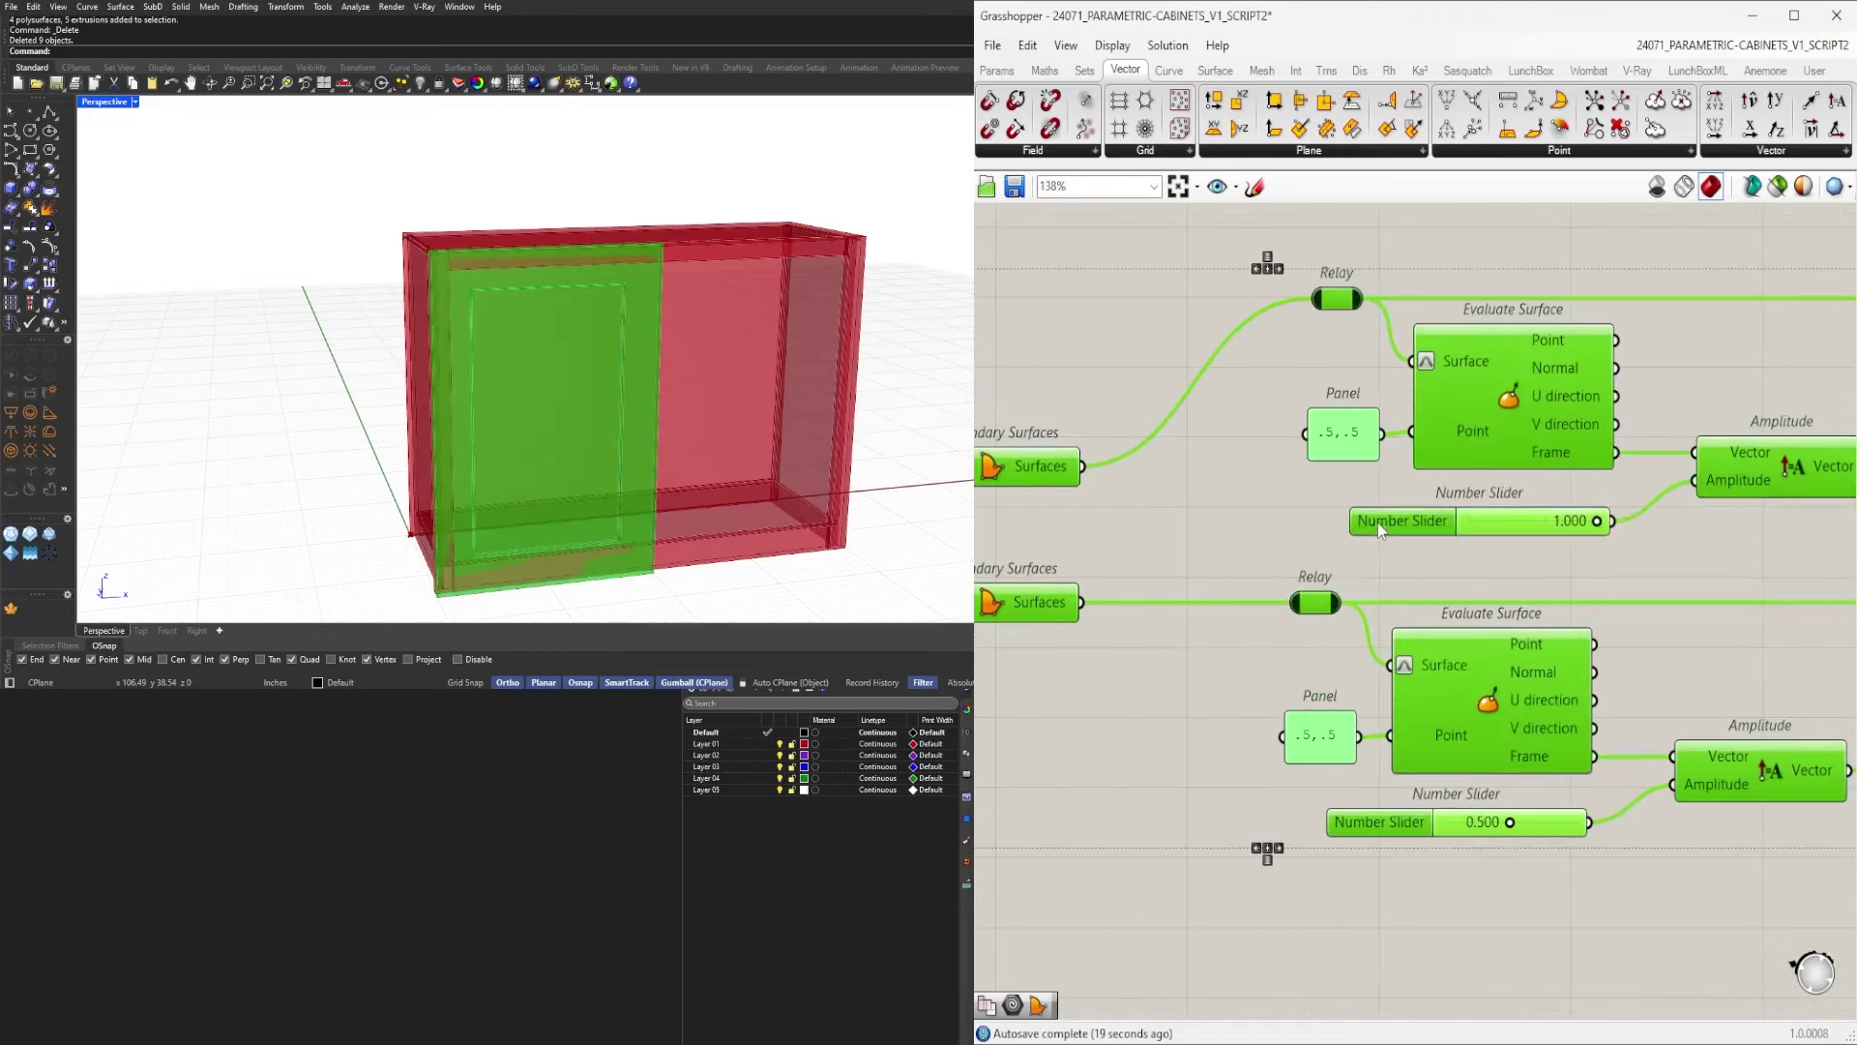
scroll(1629, 596, down, 5)
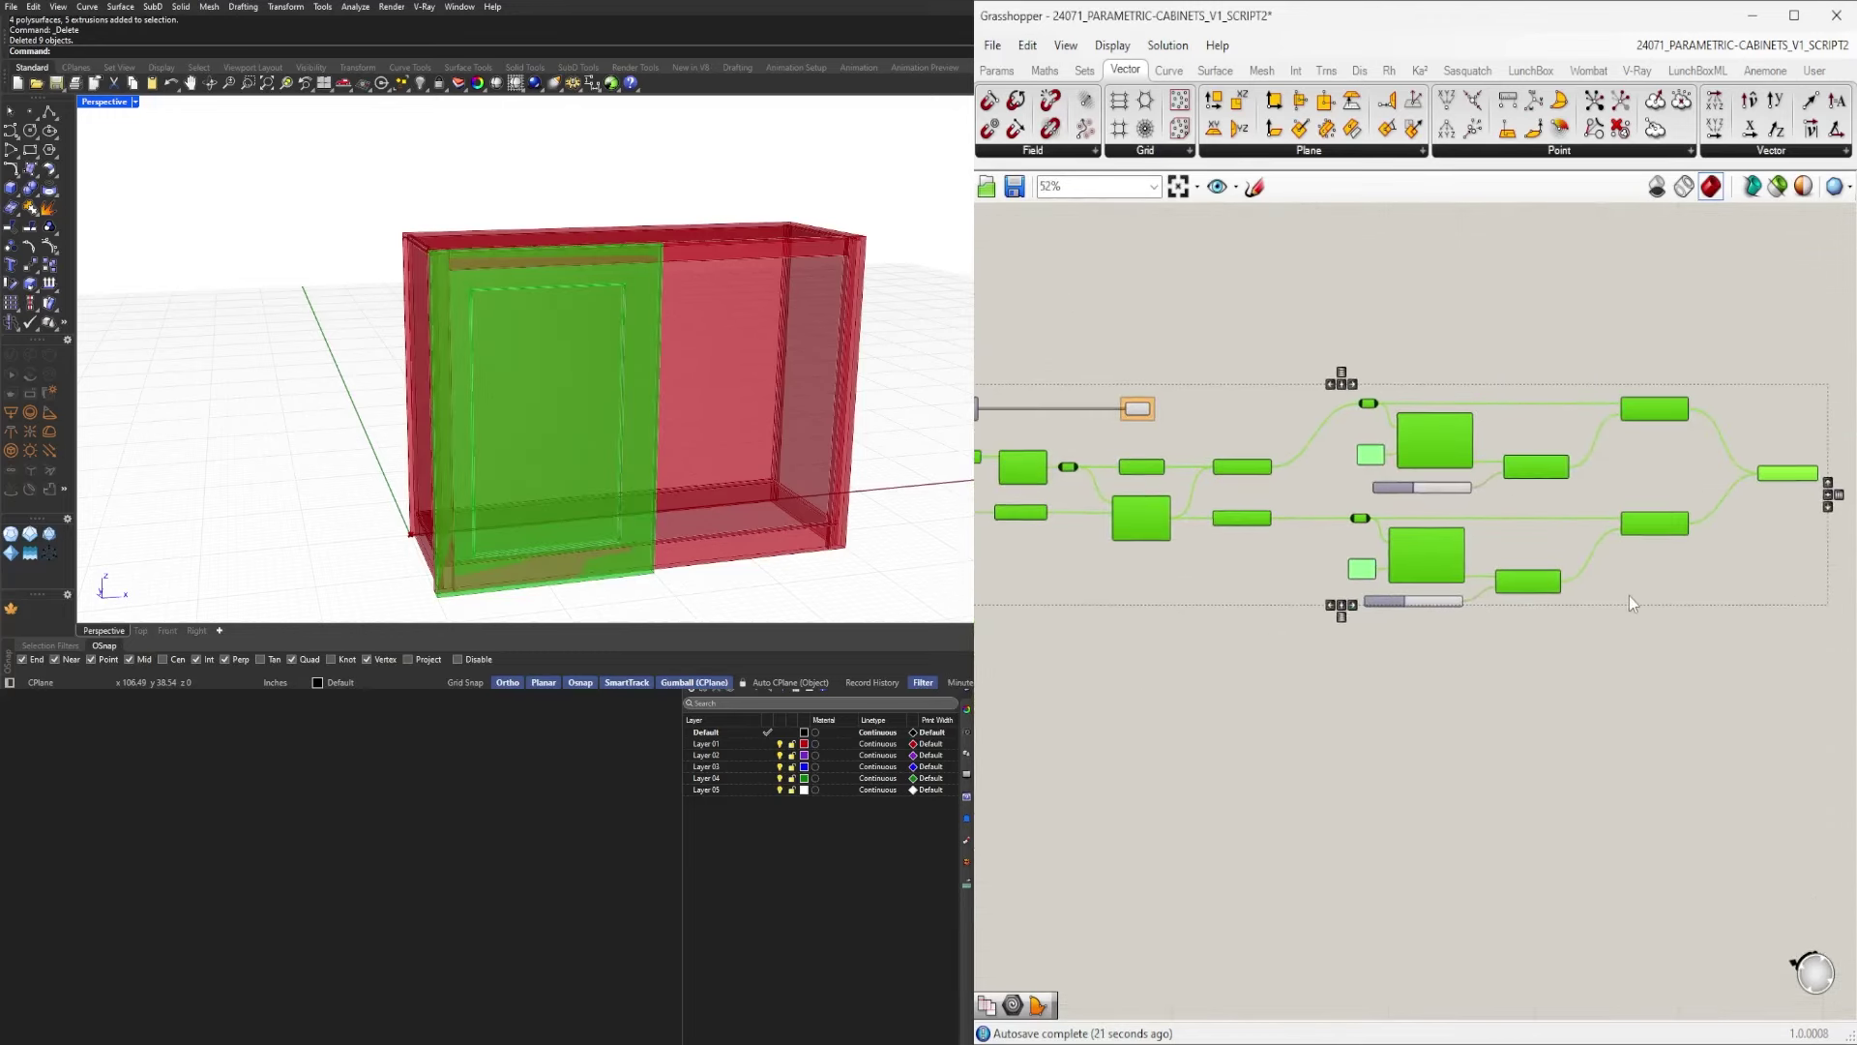
scroll(1629, 596, down, 3)
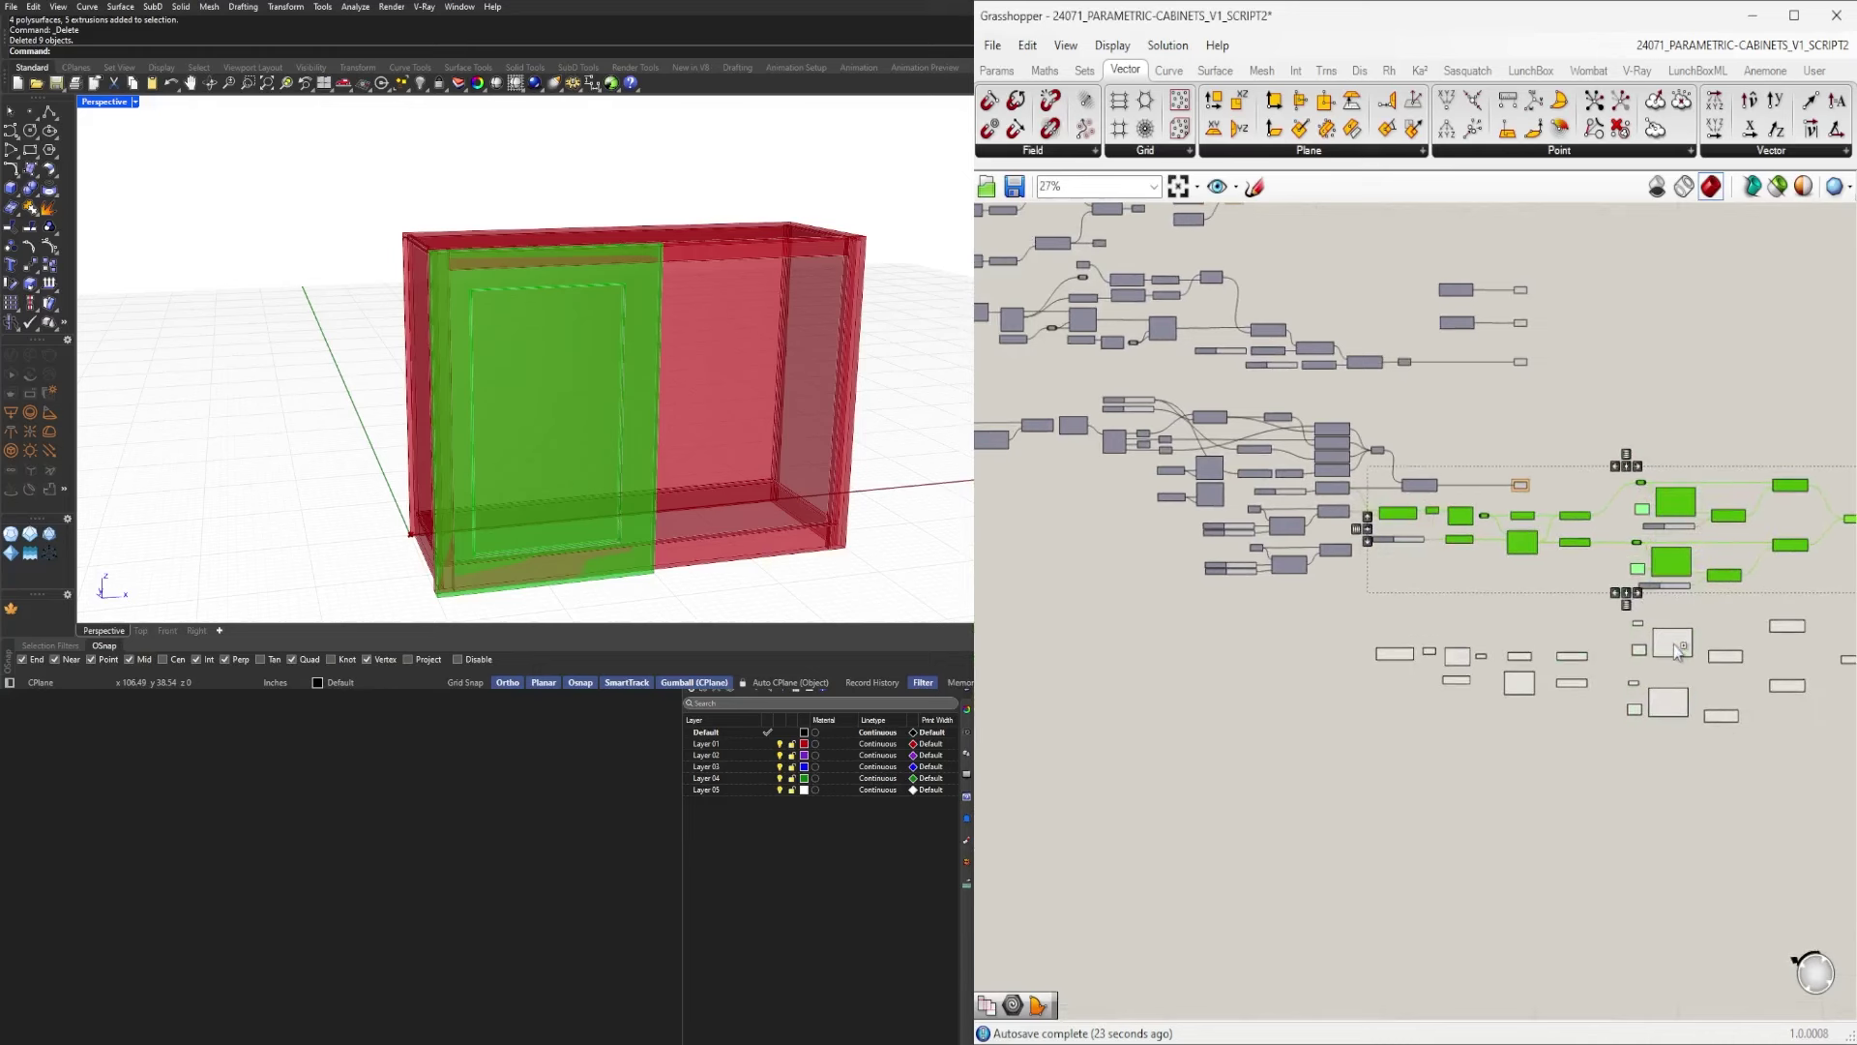
click(1476, 718)
Feed only the copied Isotrim's Surface output into the Geometry input of the copied Move.
scroll(1301, 555, up, 4)
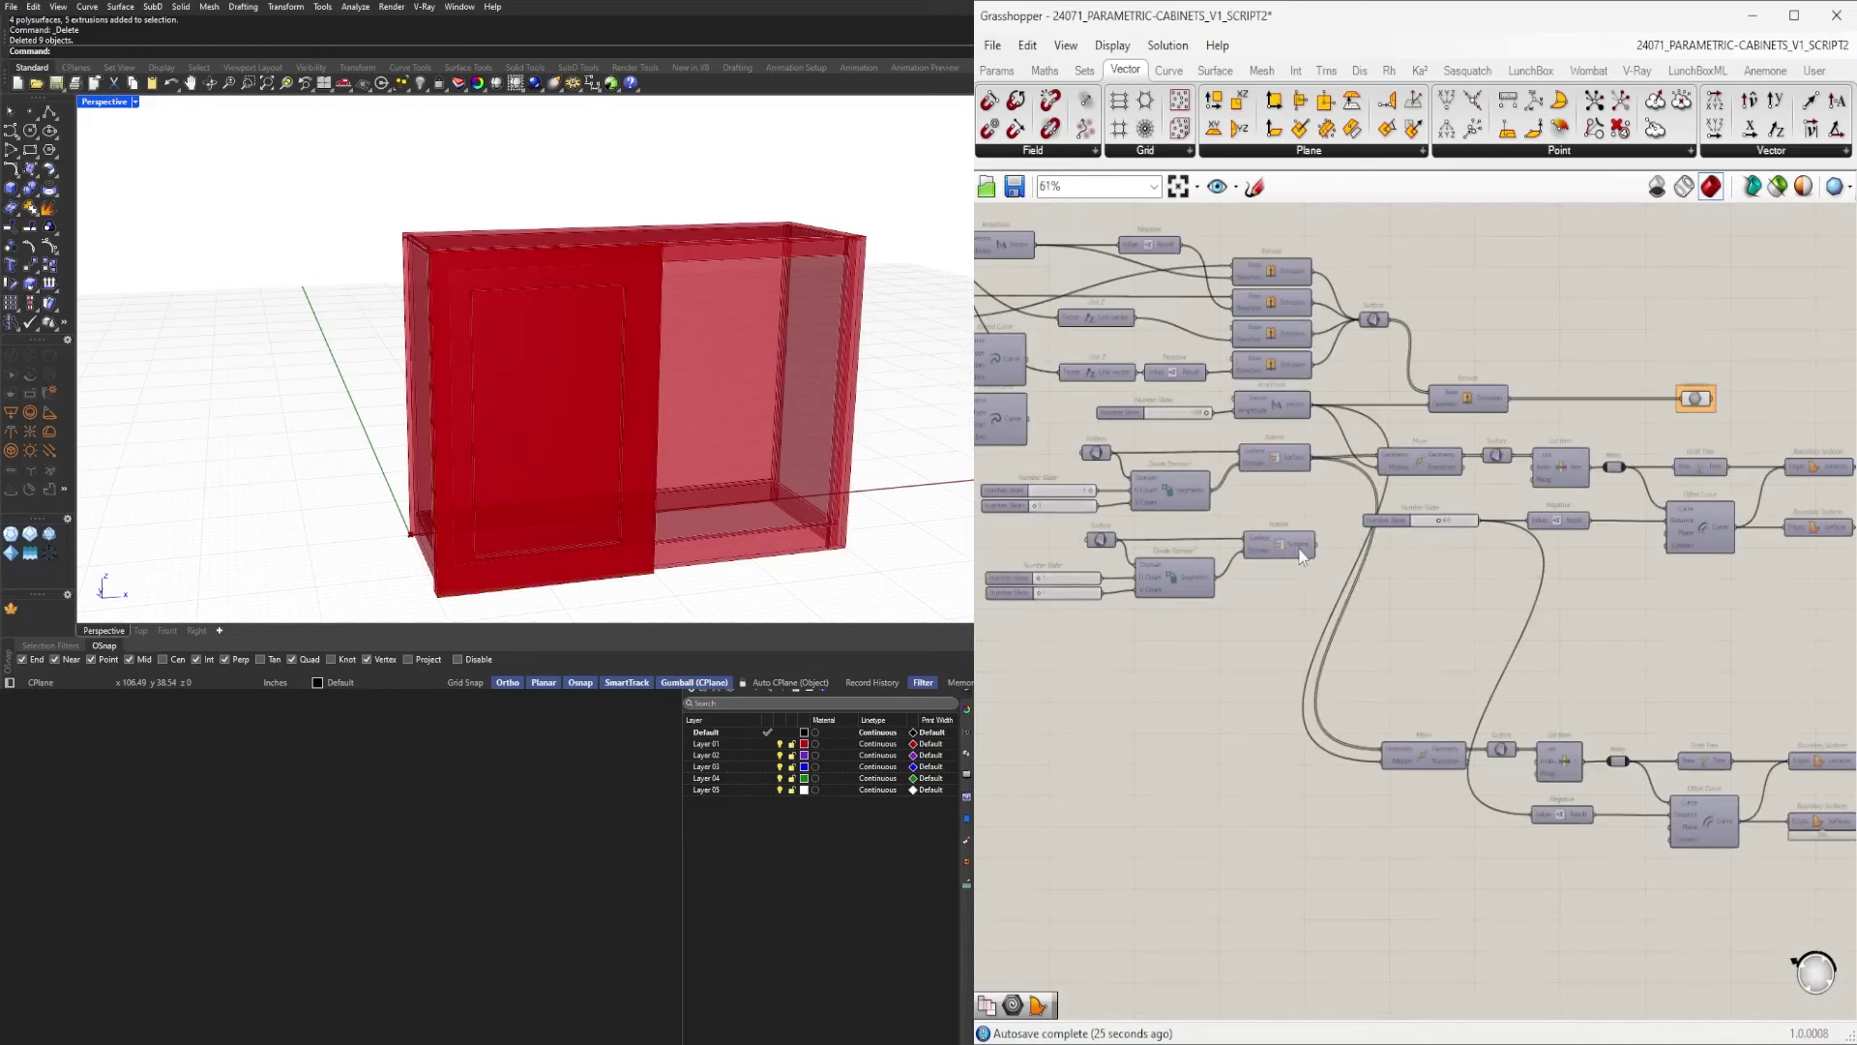
click(1304, 548)
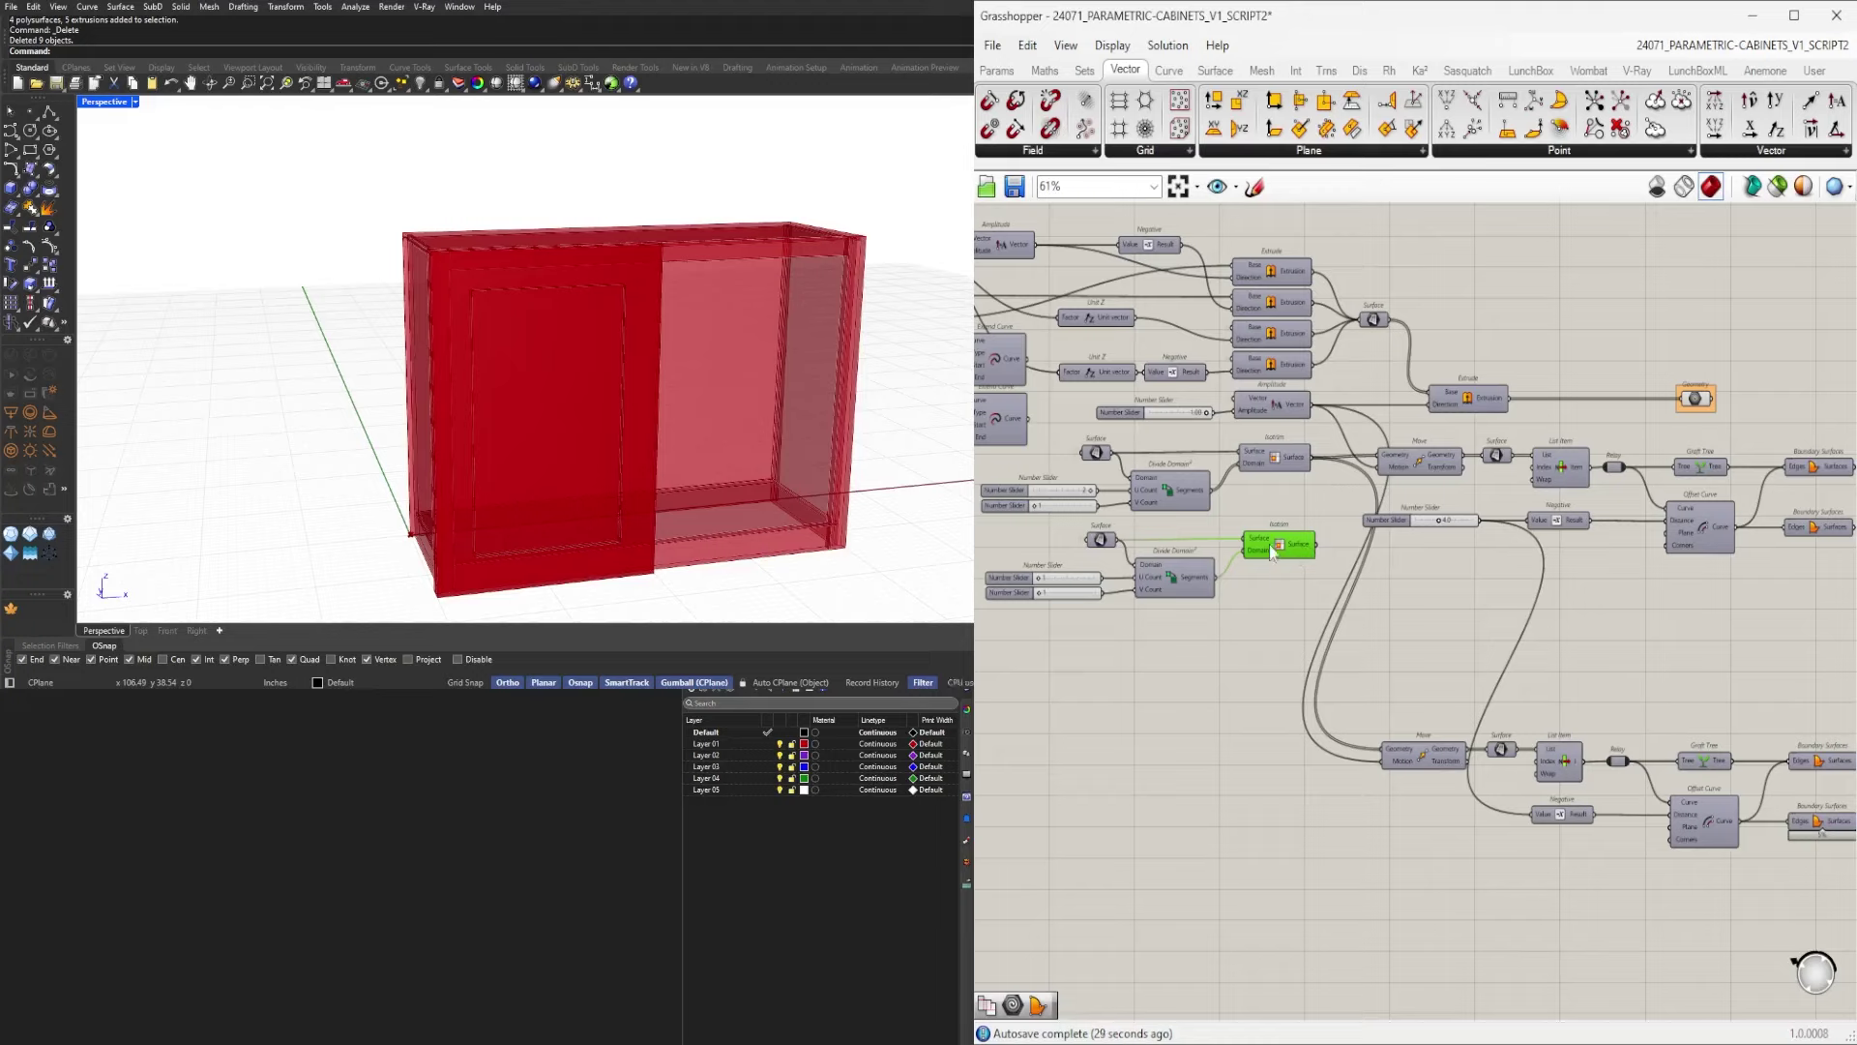
click(1408, 755)
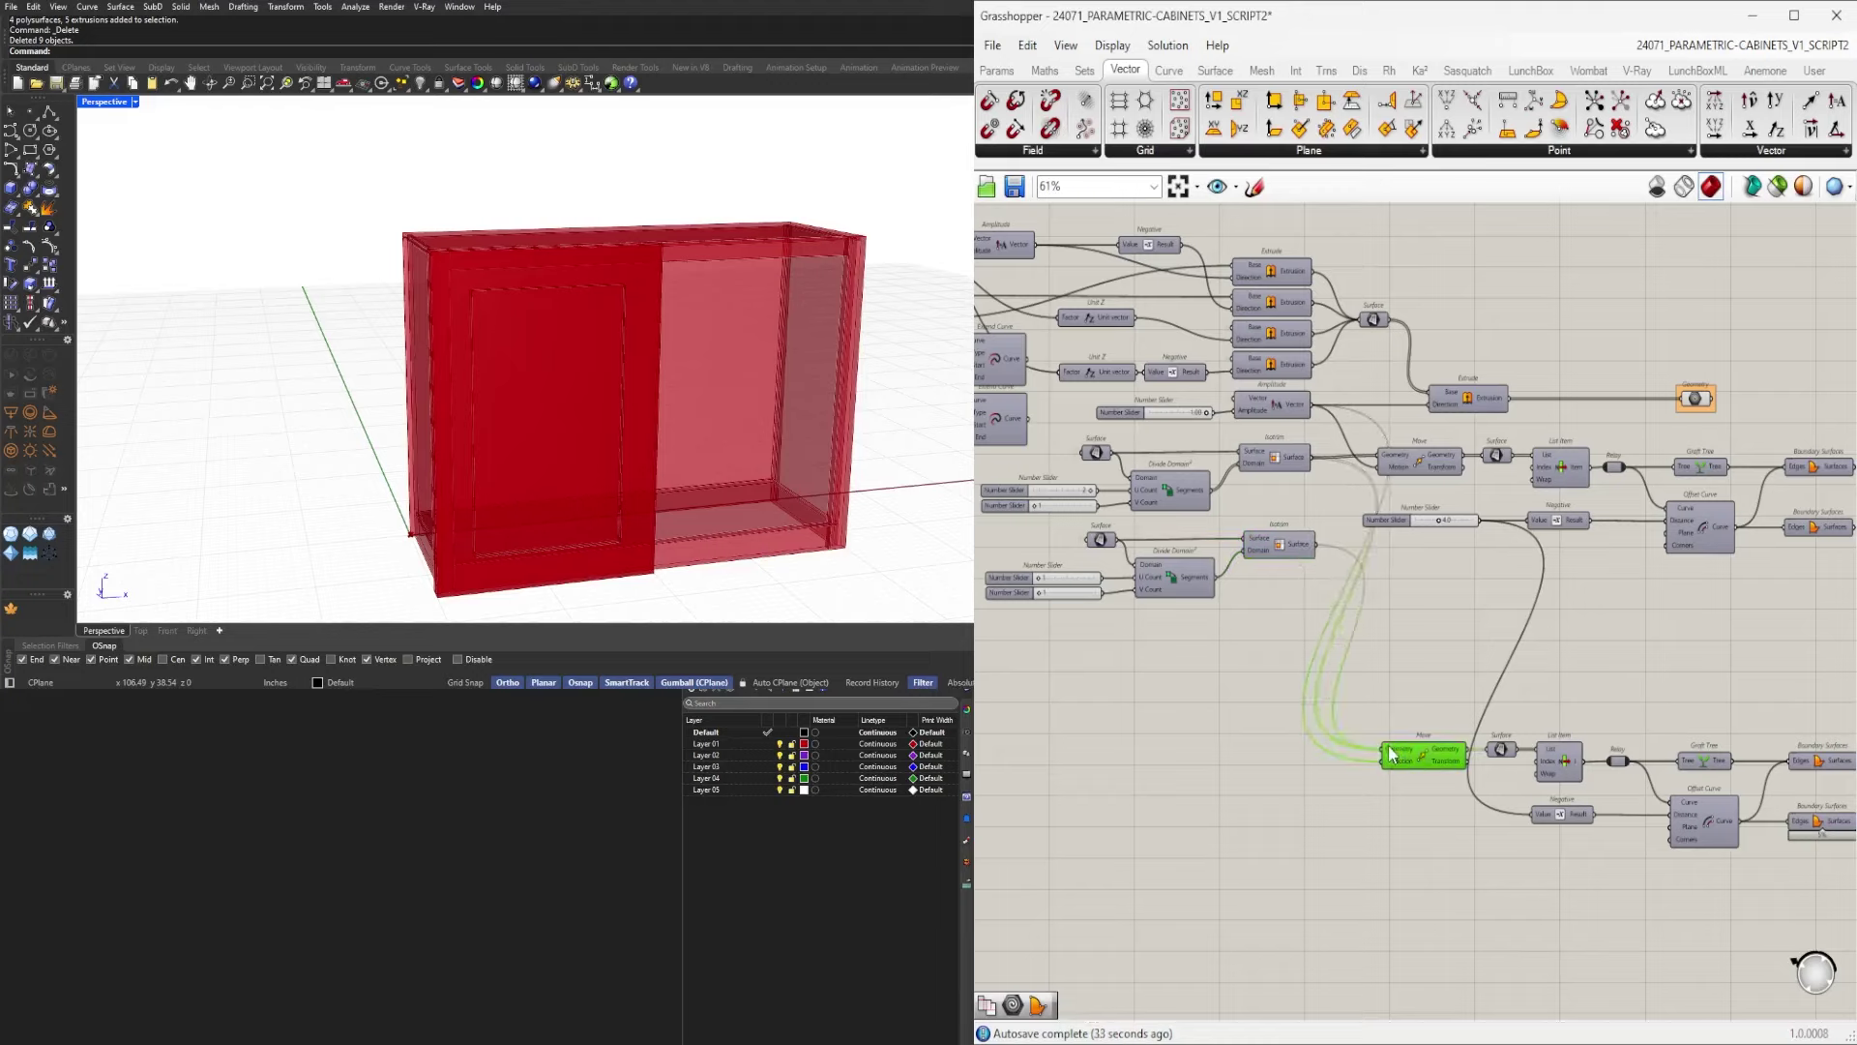
scroll(1422, 595, up, 4)
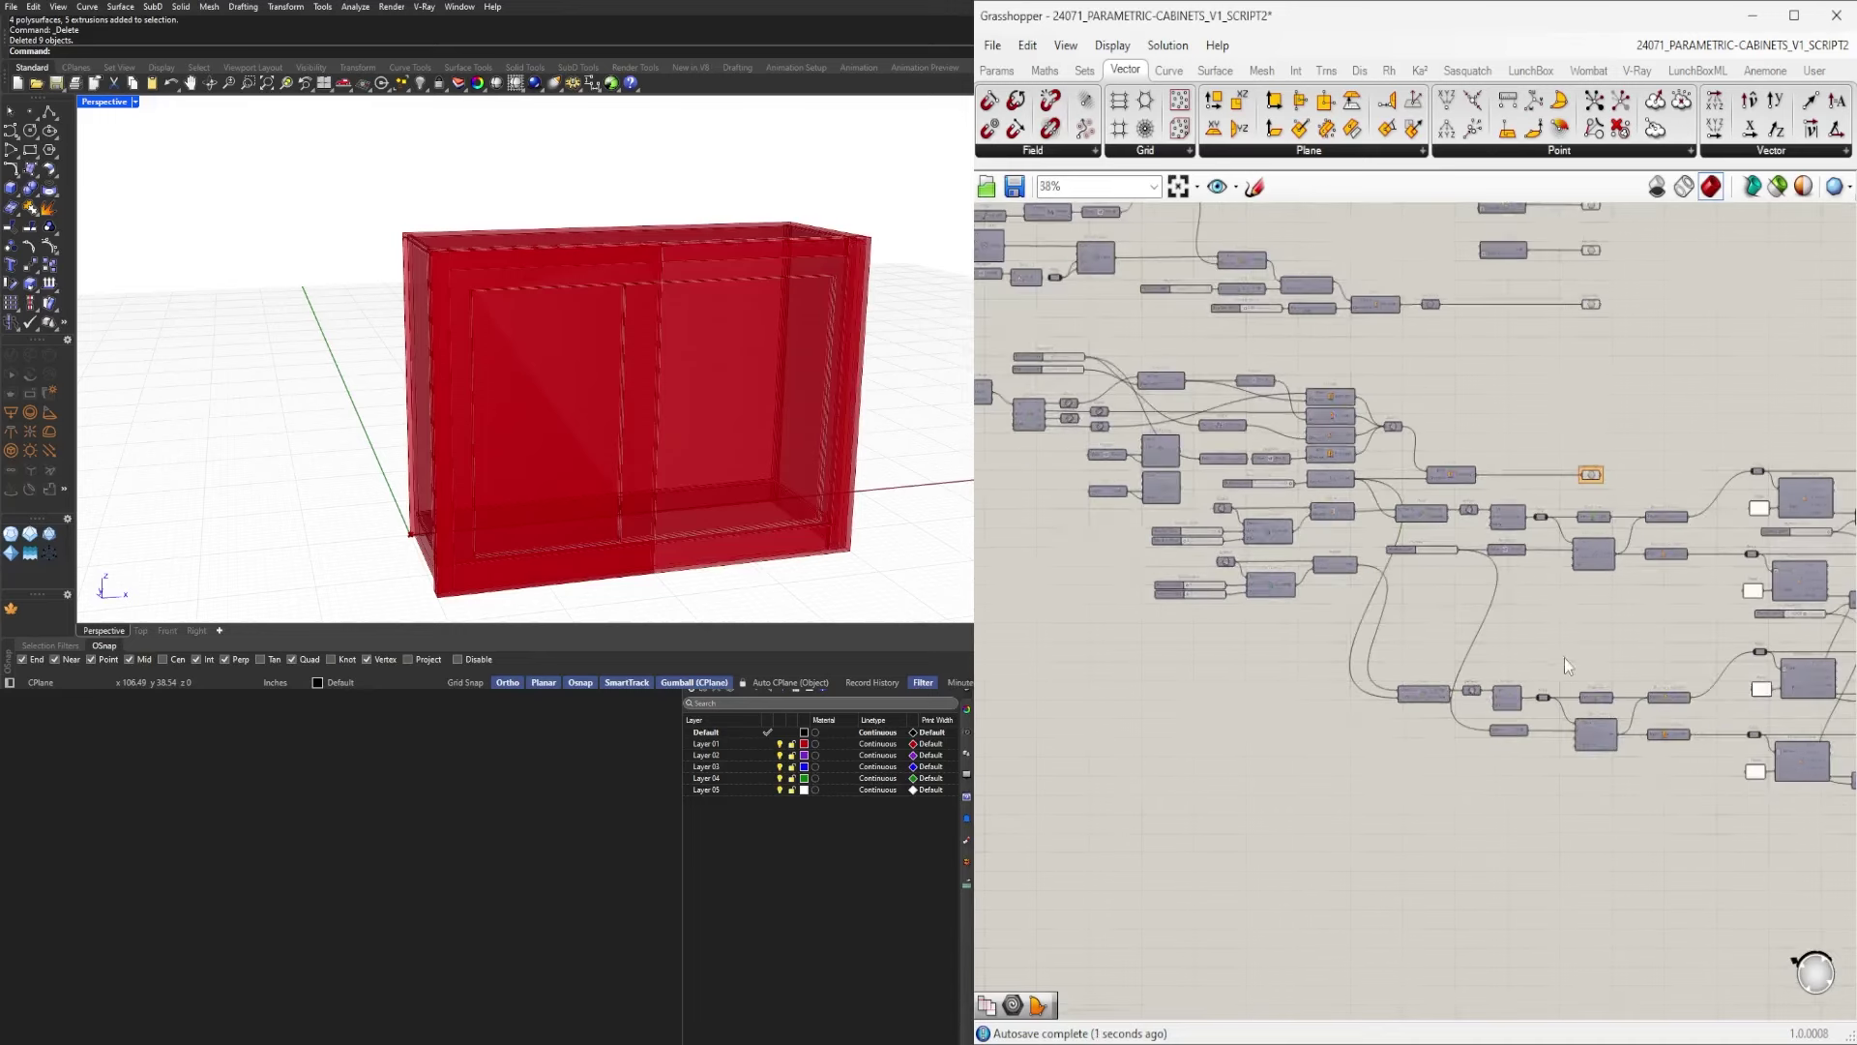
Set the wire display to Hidden for the copied Move's Geometry and Motion inputs and the copied Negative's Value input.
right_click(1314, 774)
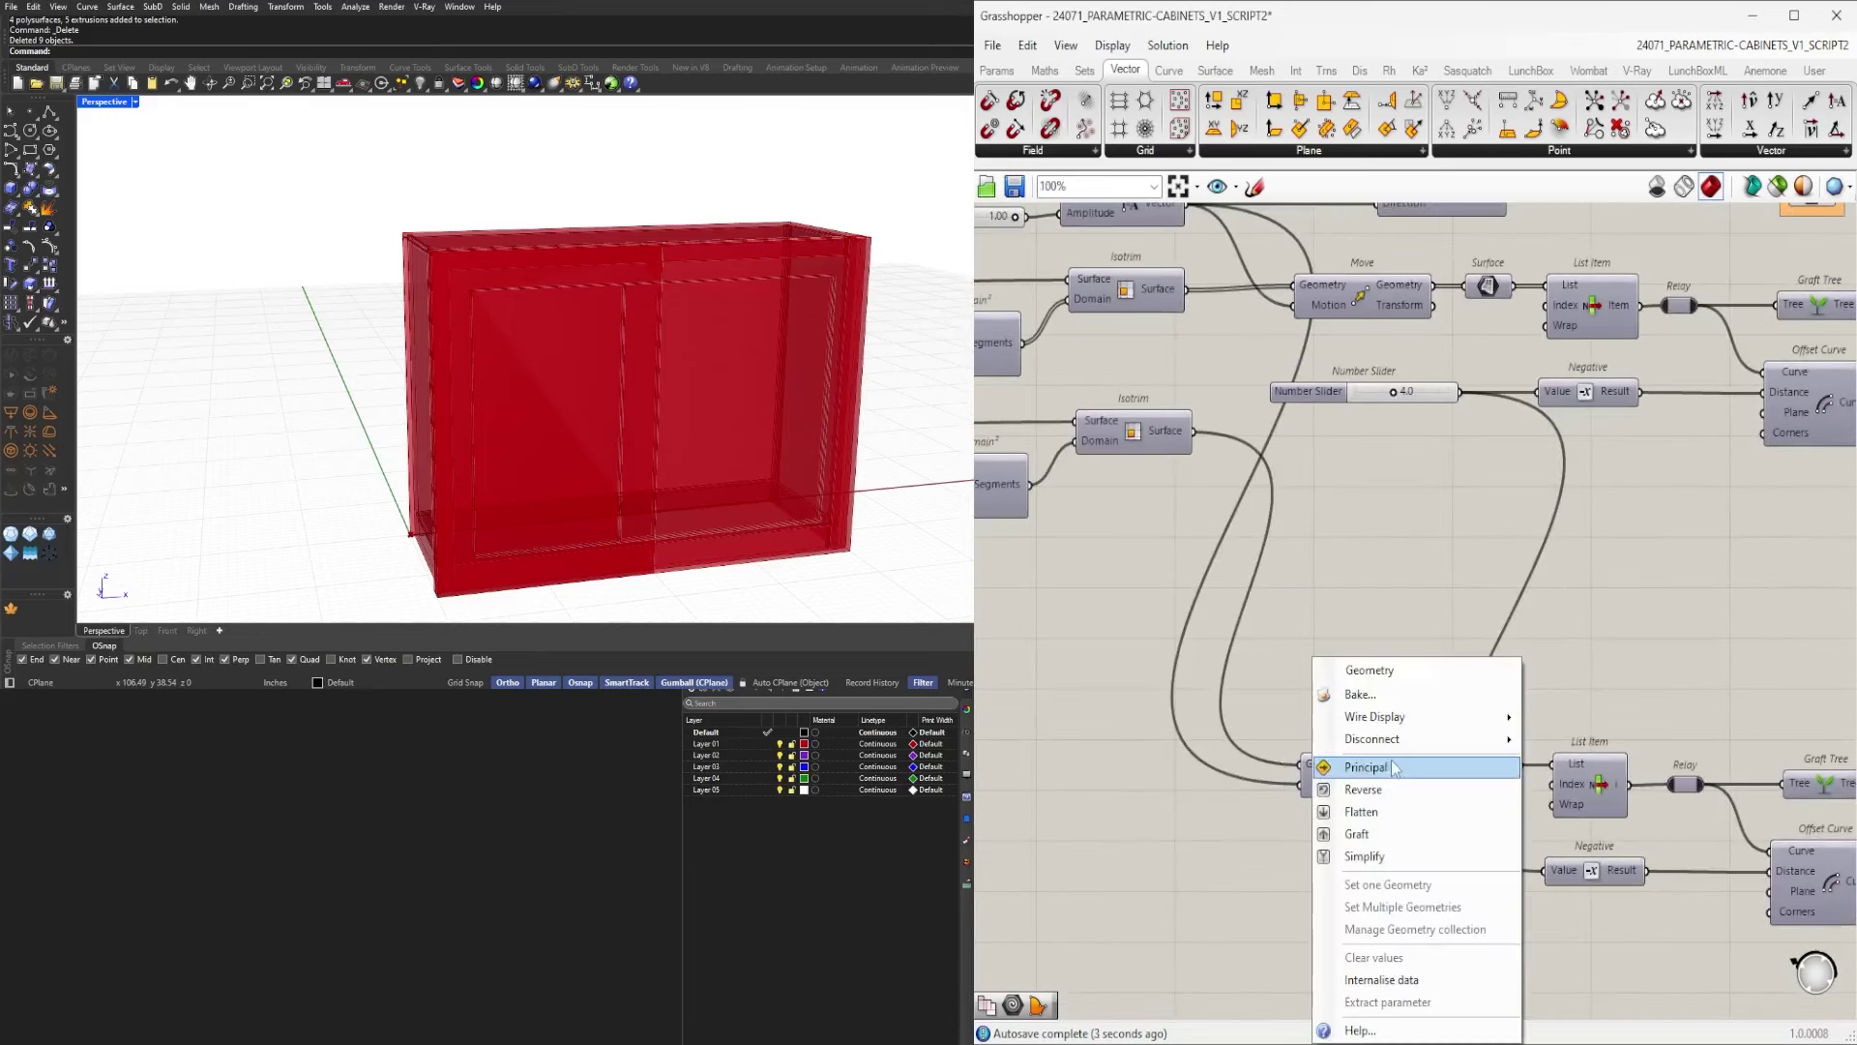
mouse_move(1422, 717)
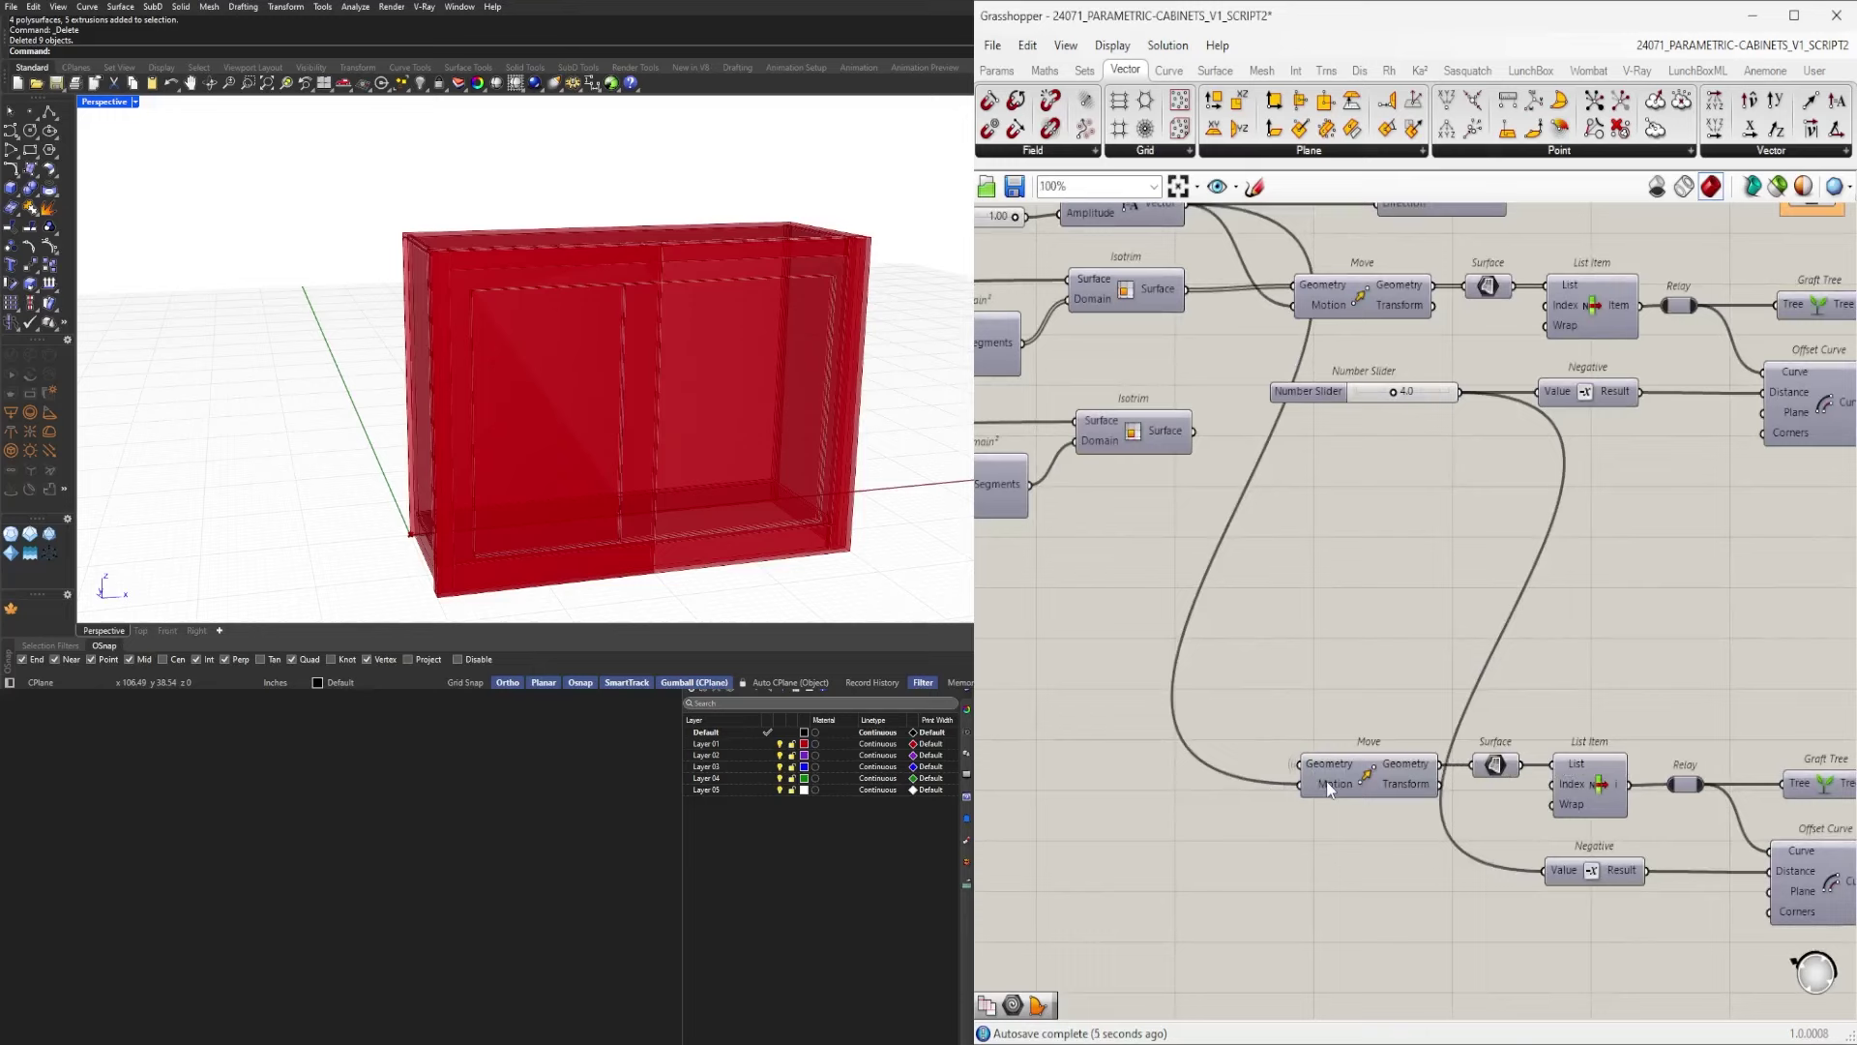
right_click(1328, 788)
mouse_move(1393, 651)
click(1556, 714)
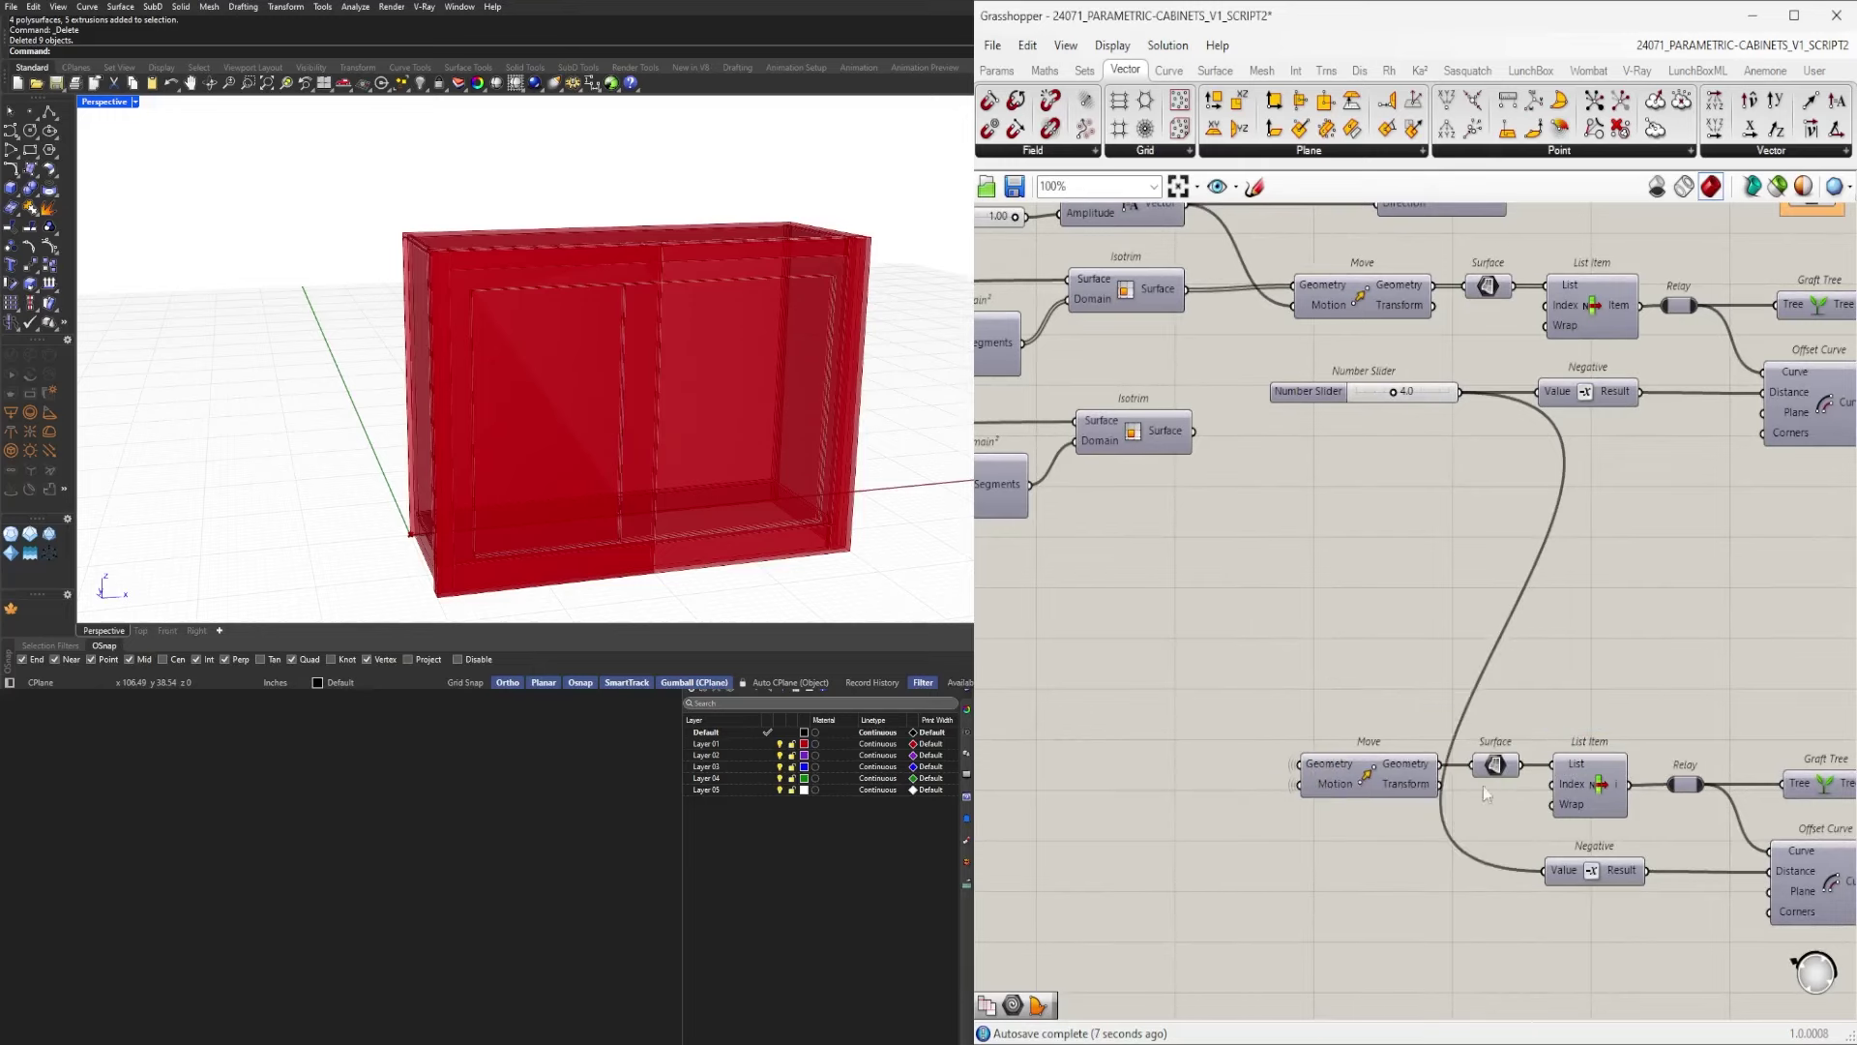
right_click(1565, 866)
mouse_move(1645, 723)
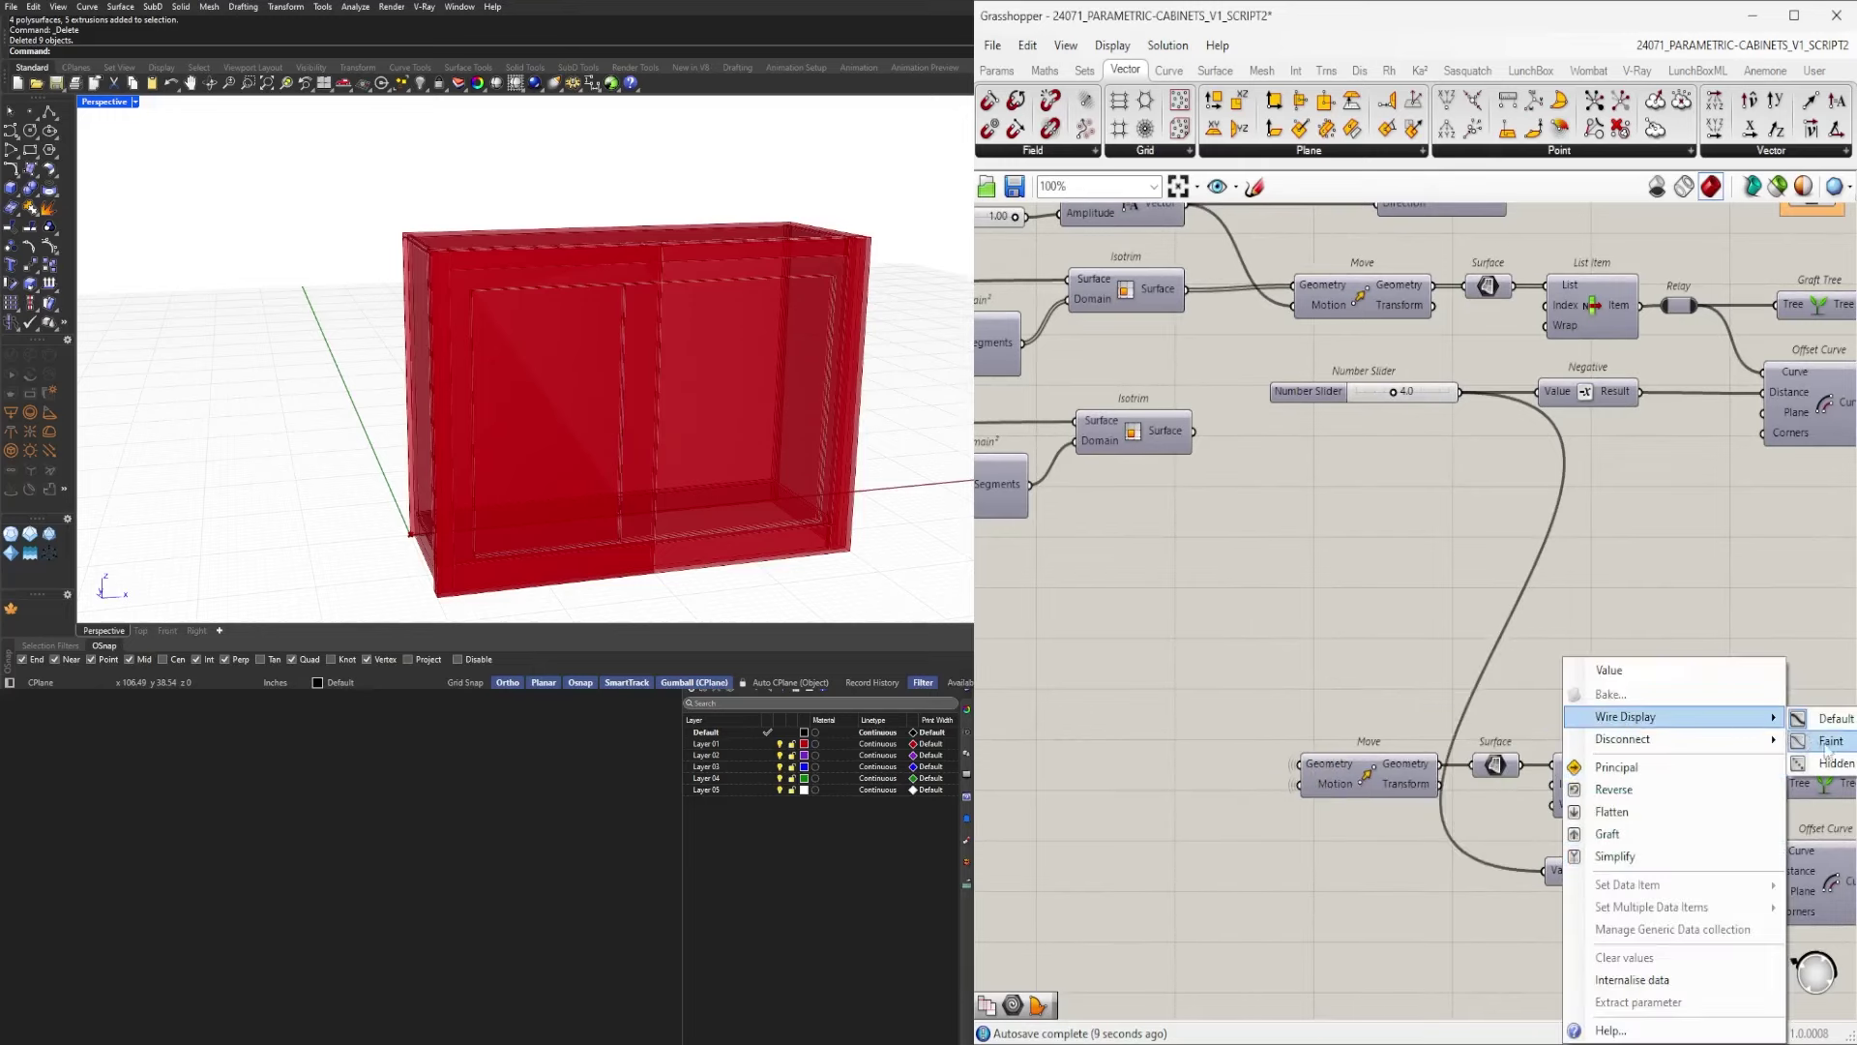
click(1818, 766)
Move the 1.000 and 0.500 extrusion depth sliders into the gap between the two panel chains and stack them together.
scroll(1757, 642, down, 5)
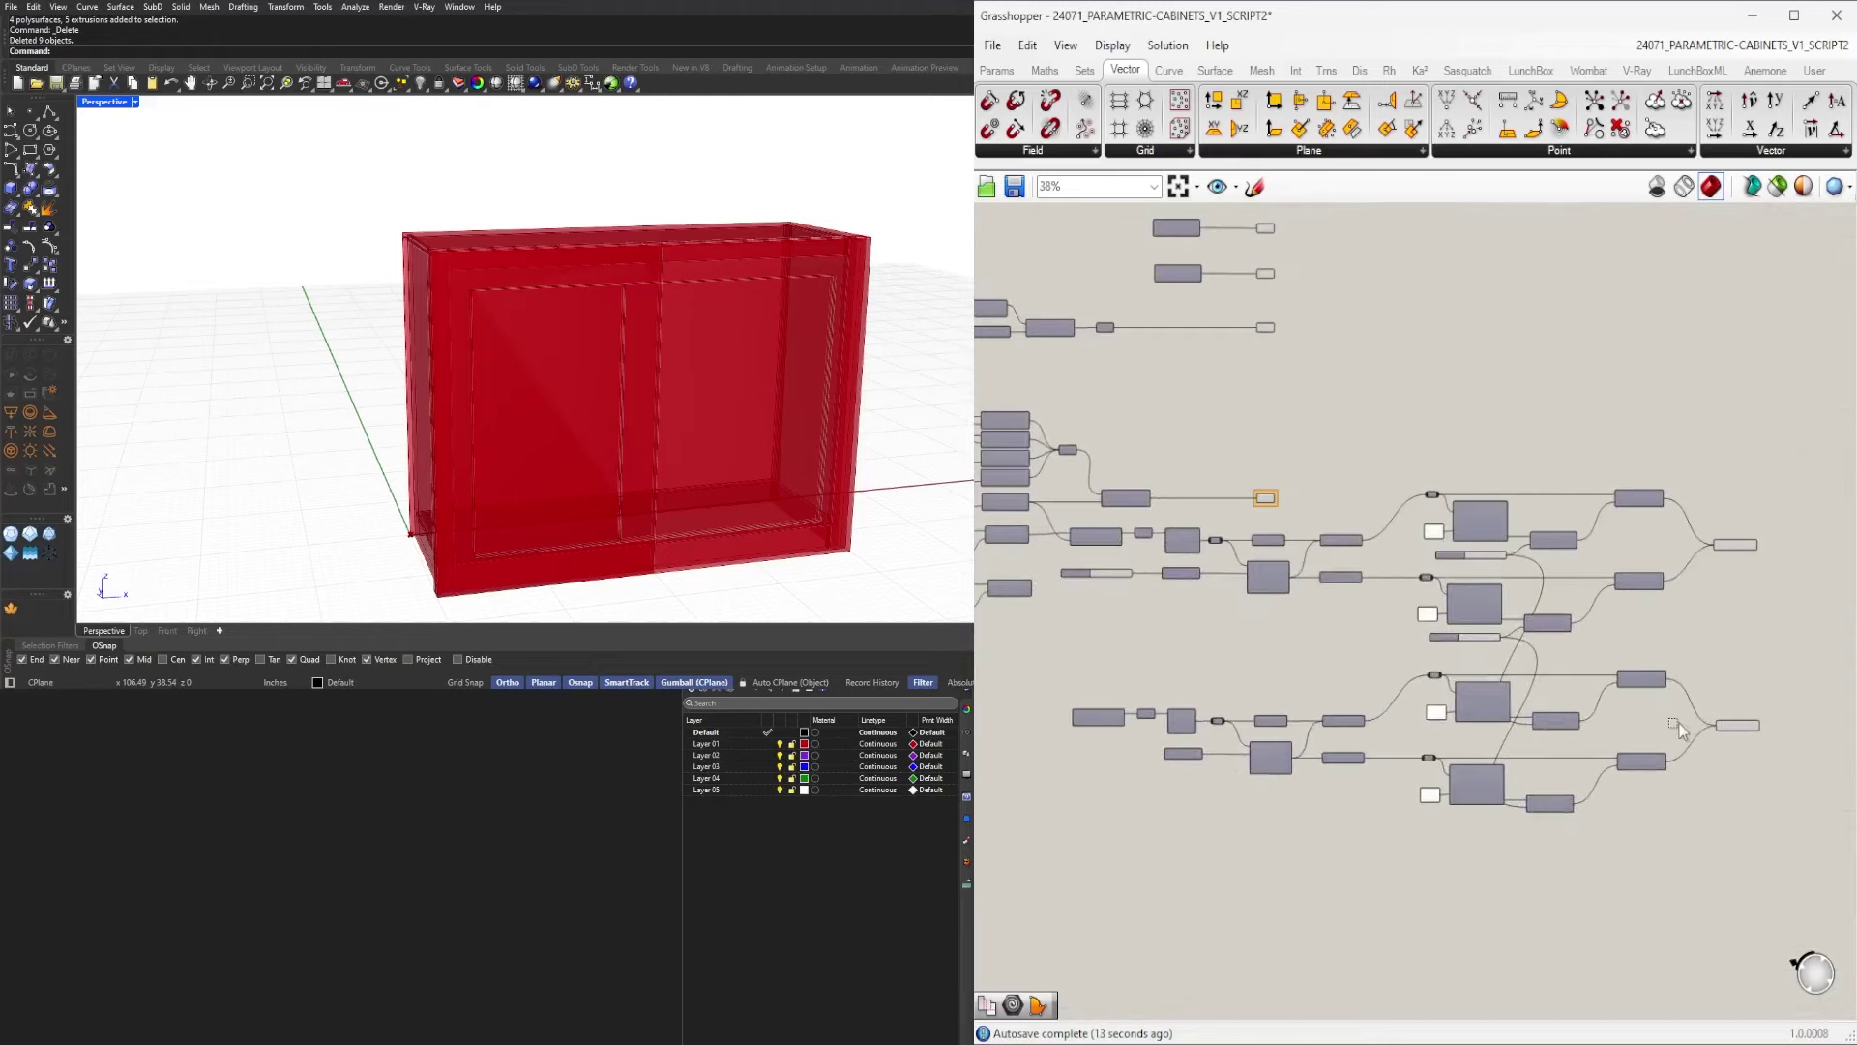
scroll(1680, 731, down, 2)
scroll(1516, 571, up, 5)
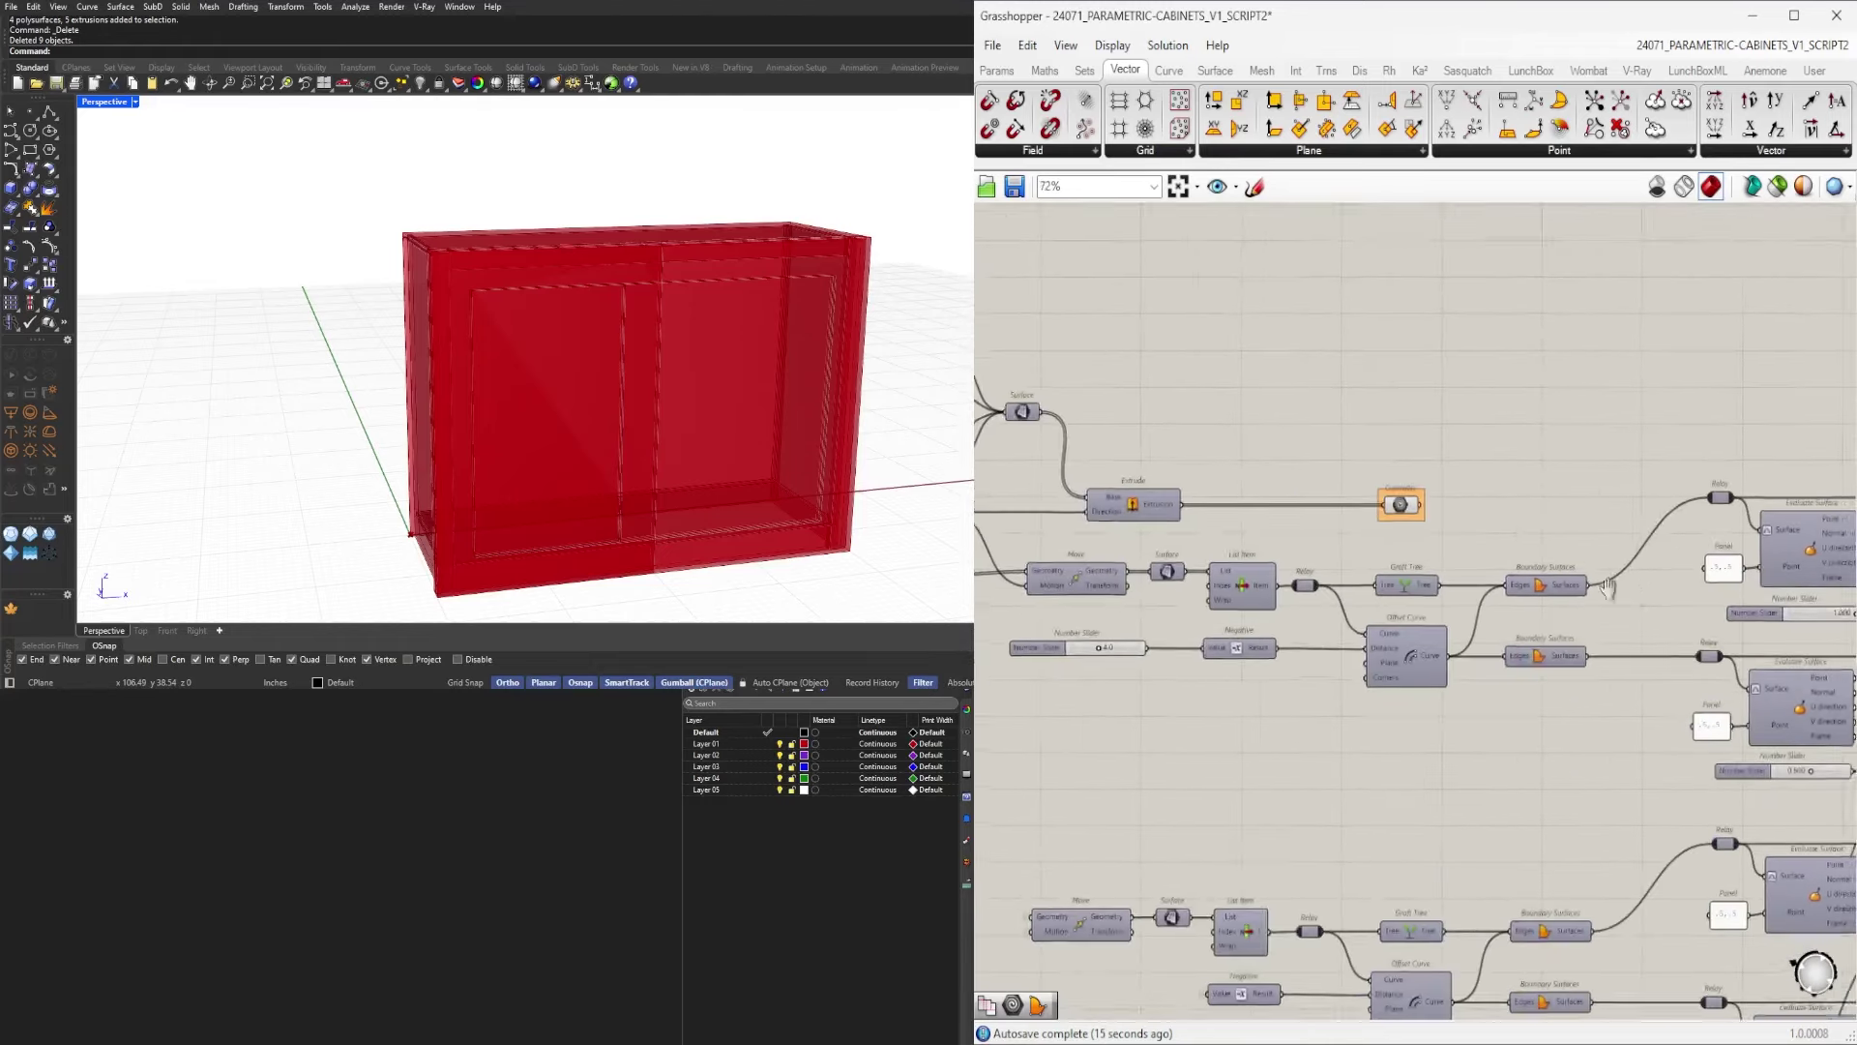
drag(1328, 780, 1327, 778)
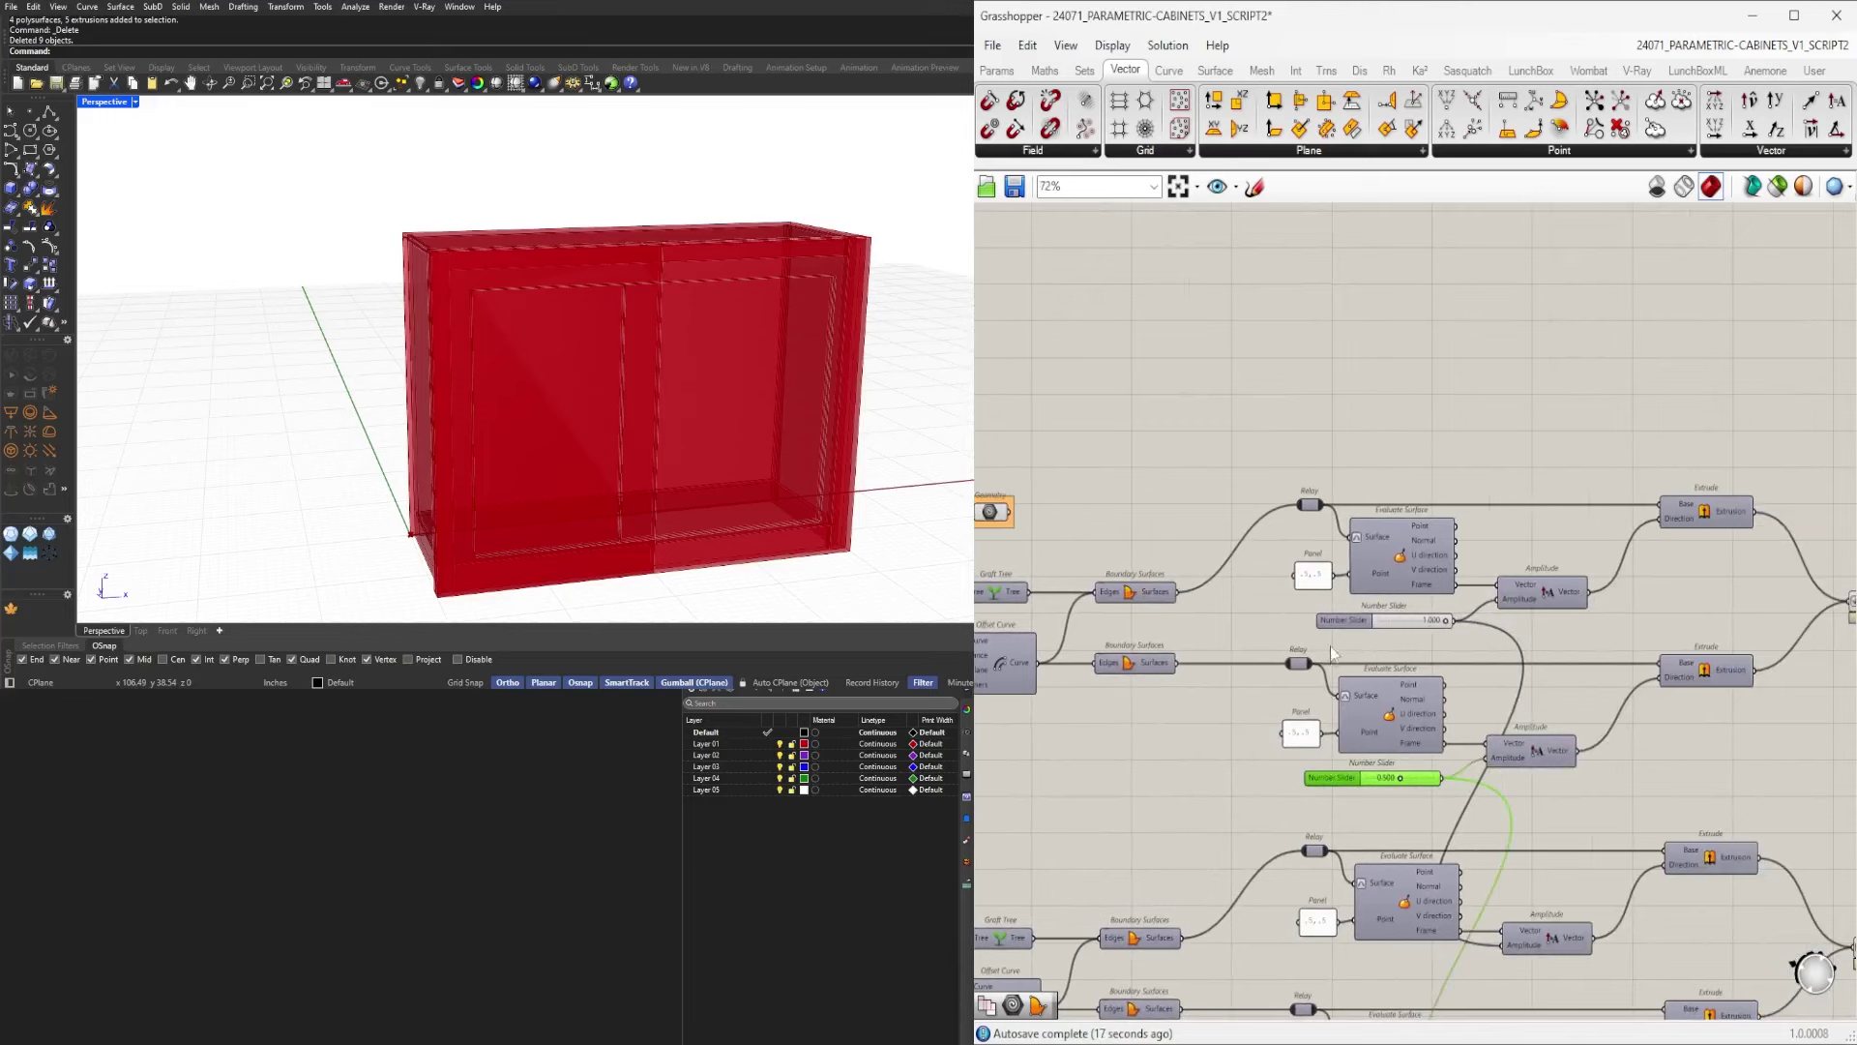
shift+drag(1333, 646, 1329, 623)
right_drag(1342, 623, 1564, 627)
drag(1566, 626, 1273, 731)
click(1322, 786)
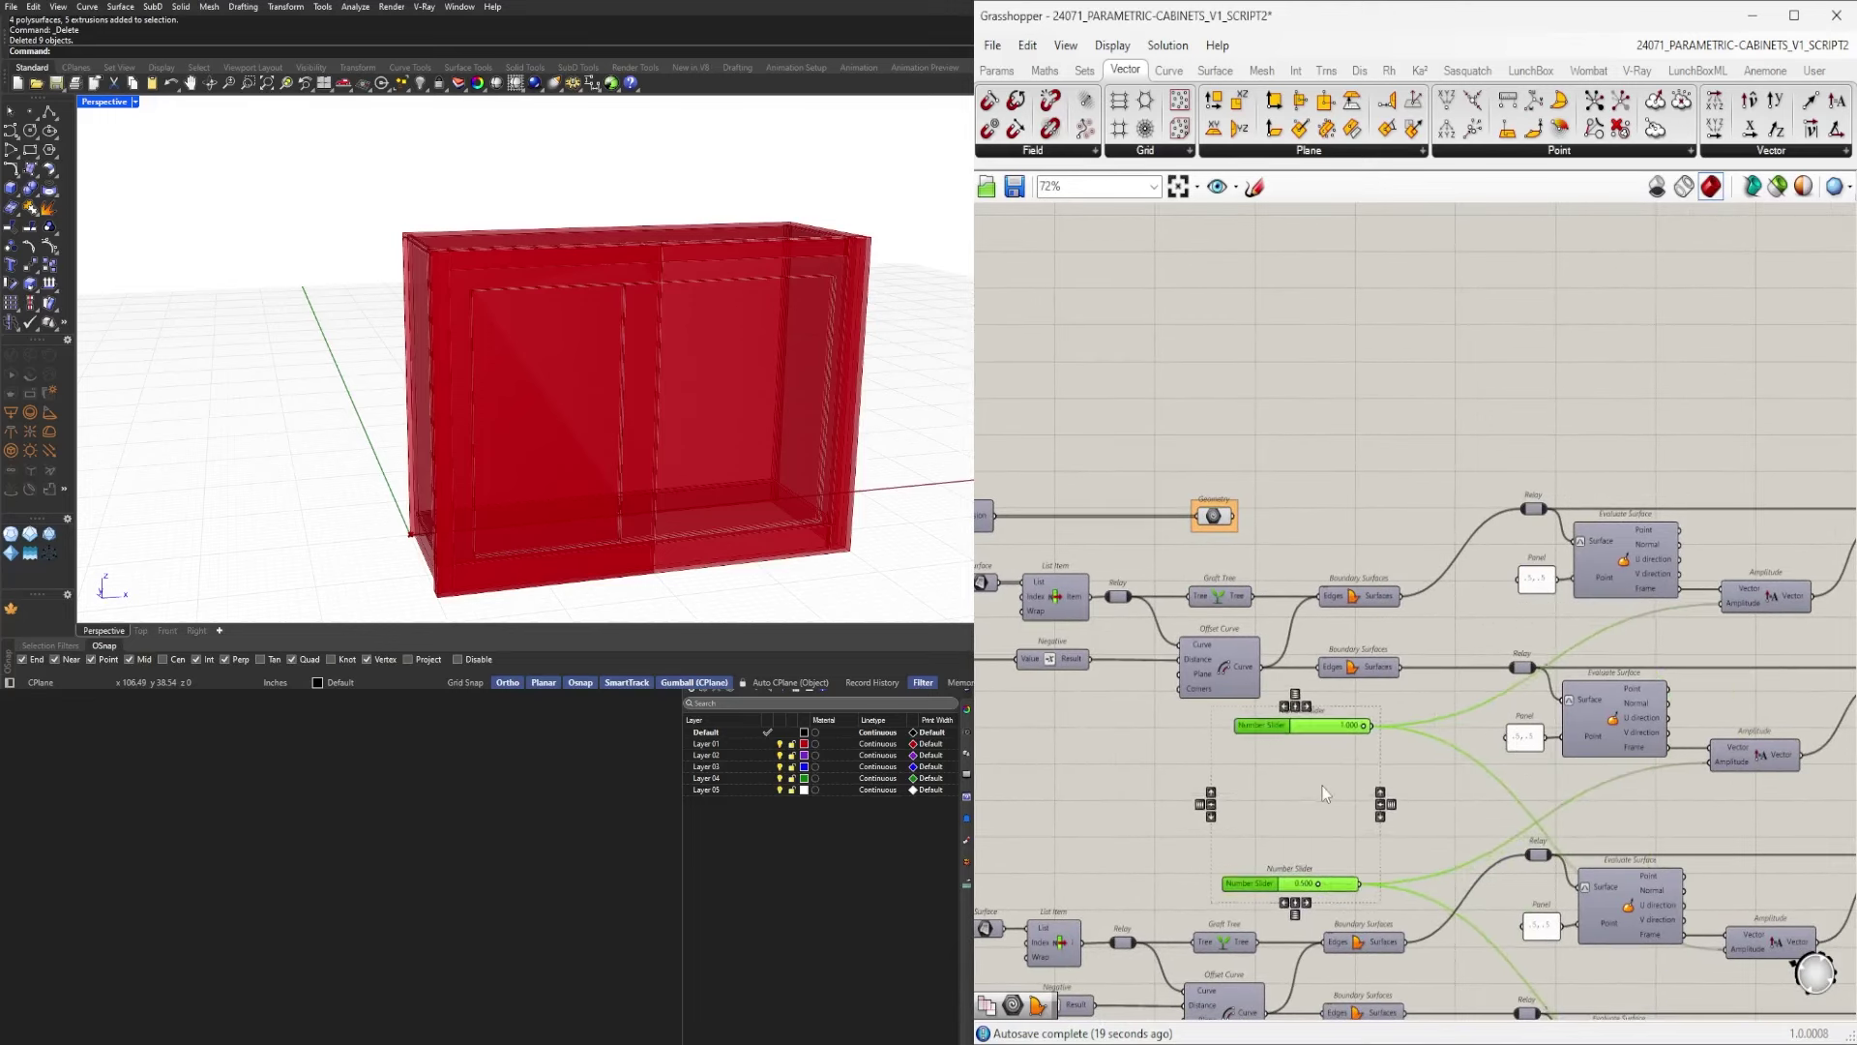
drag(1248, 886, 1209, 786)
click(1290, 718)
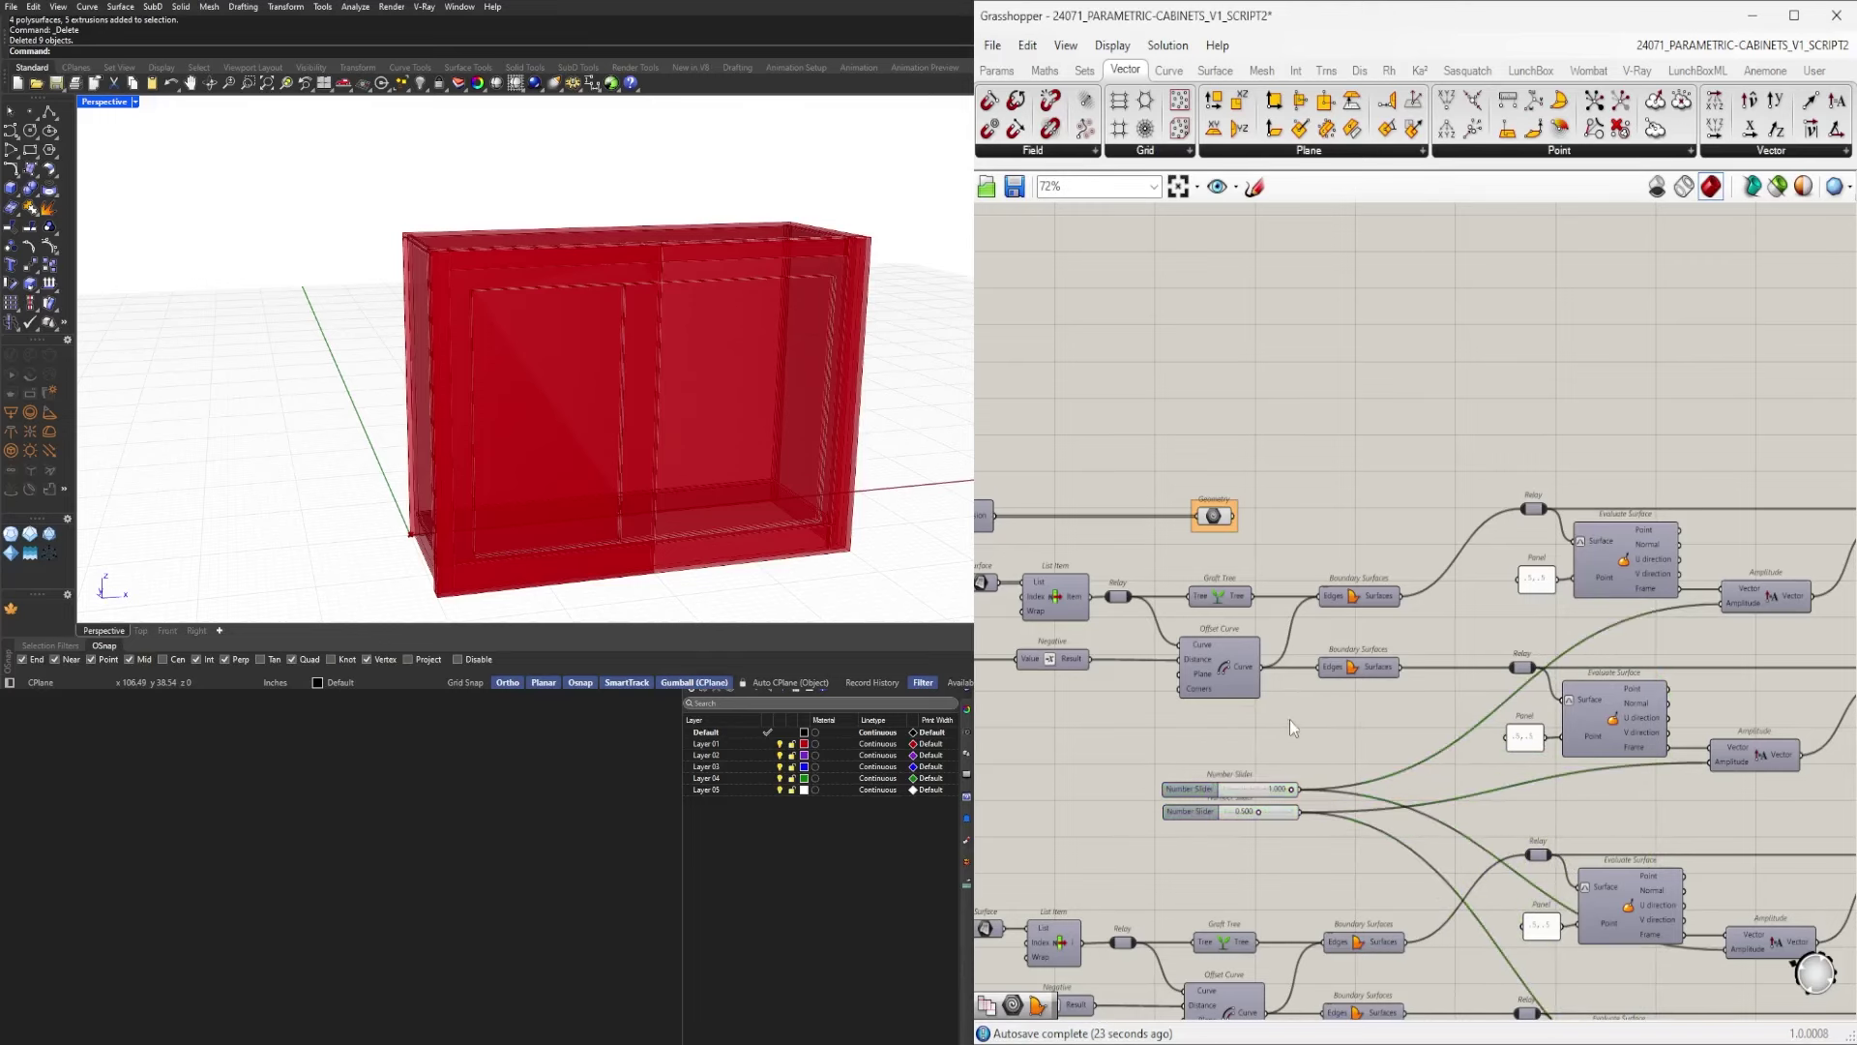
Turn off the preview of the Solid Union at the end of the duplicated panel chain.
scroll(1297, 720, down, 5)
right_drag(1560, 753, 1255, 799)
scroll(1256, 799, up, 4)
drag(1547, 1014, 1412, 814)
right_drag(1411, 805, 1573, 628)
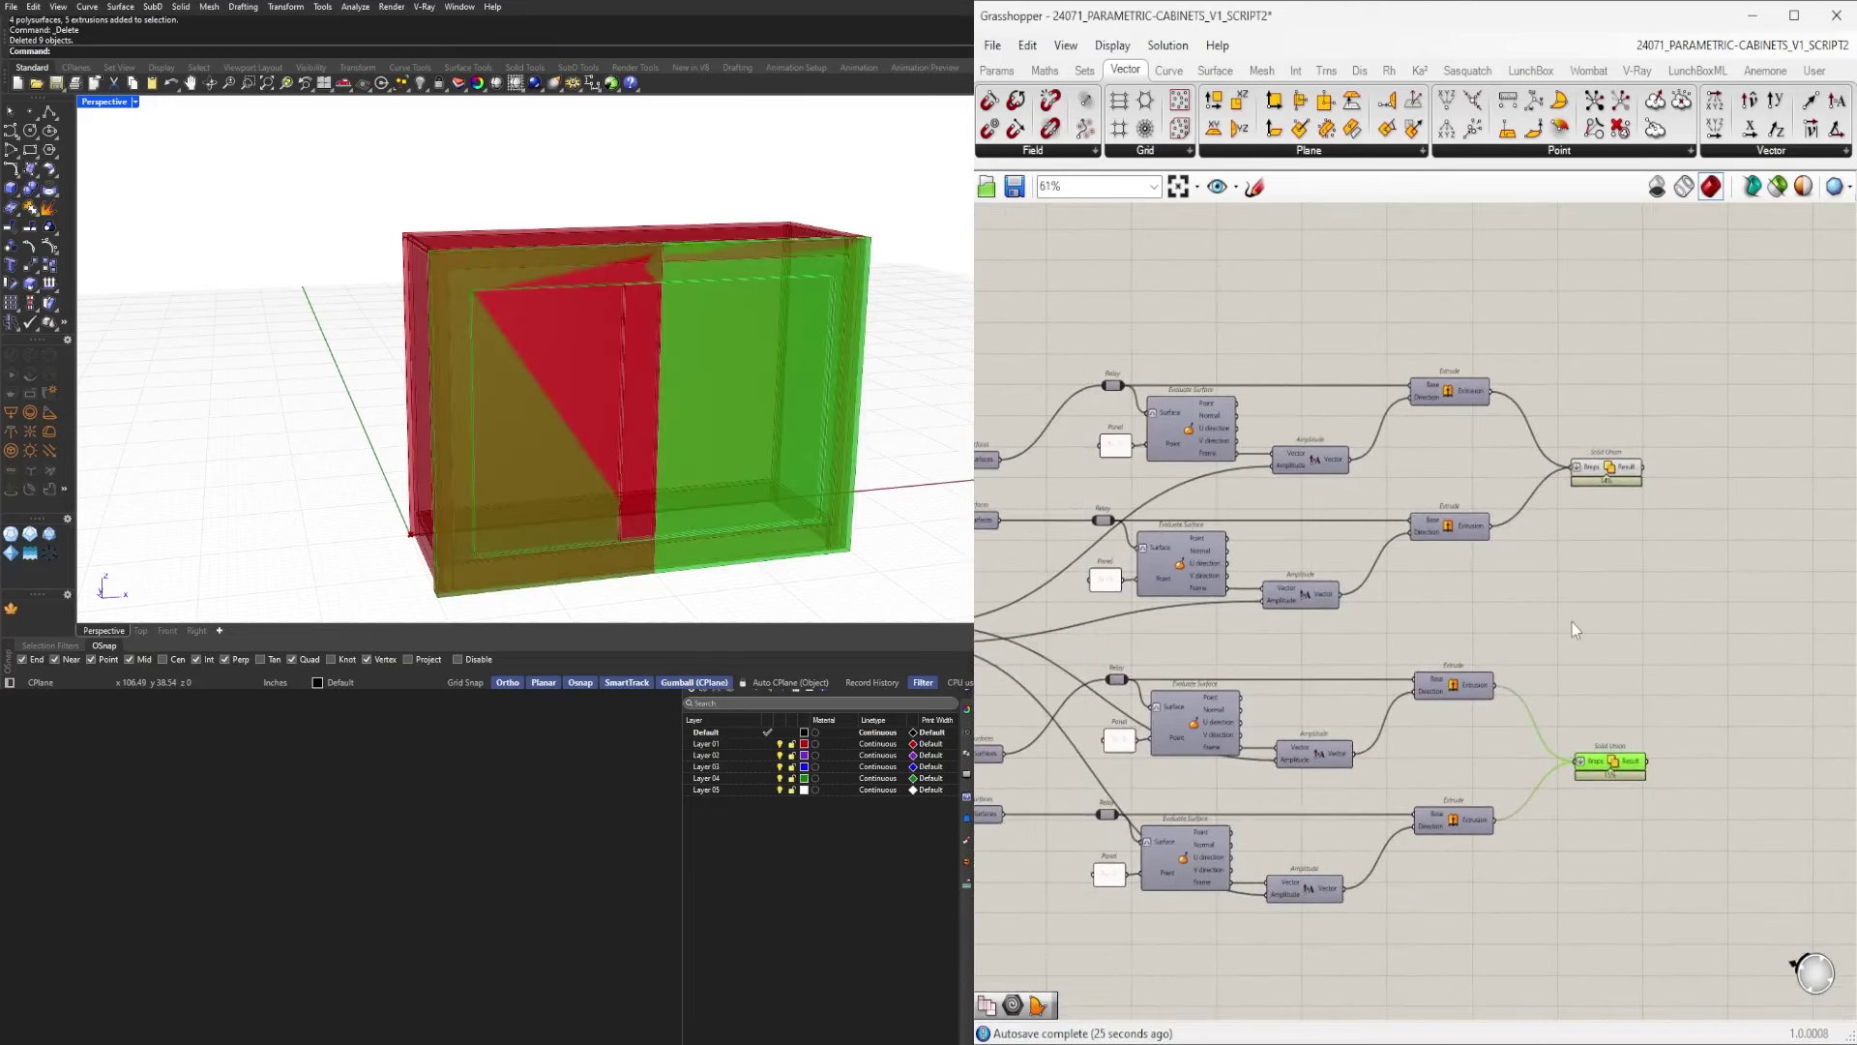
drag(1658, 683, 1587, 800)
middle_click(1614, 676)
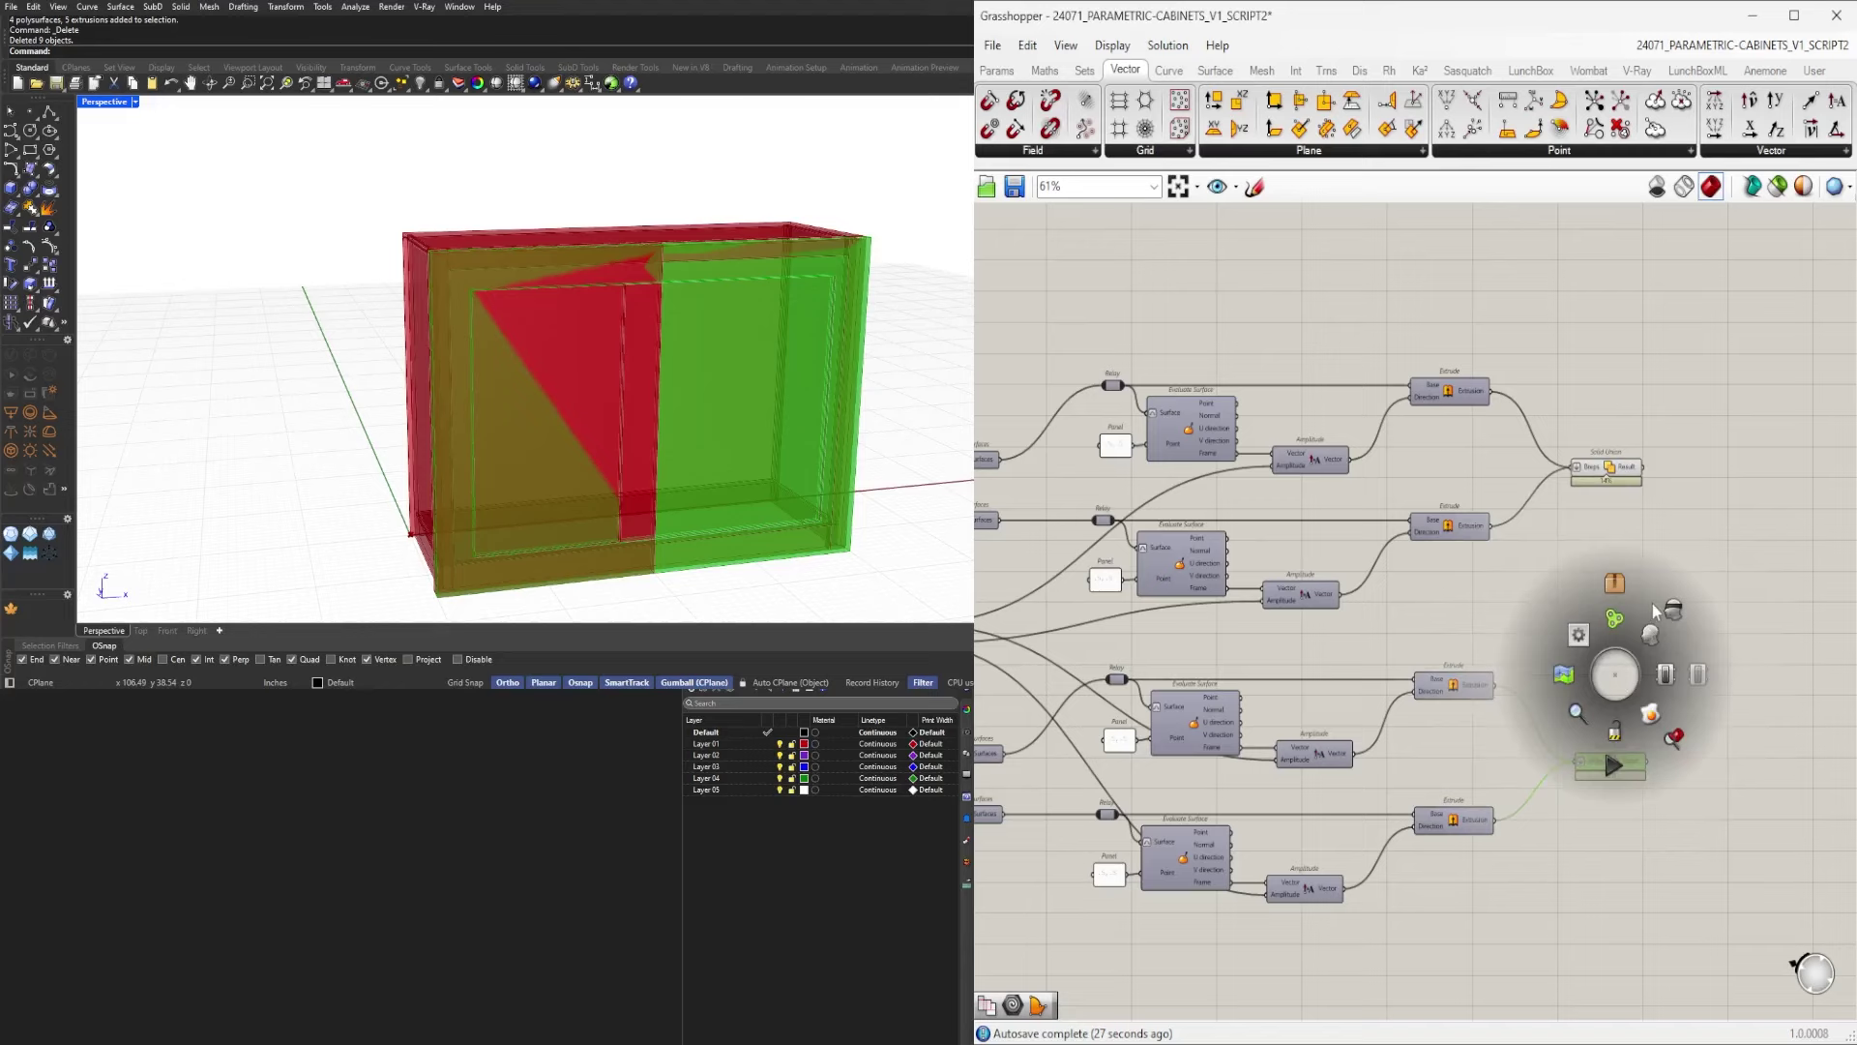
click(1668, 610)
Highlight the original Solid Union and examine its framed front panel on the cabinet up close.
click(1610, 471)
mouse_move(650, 458)
right_down()
mouse_move(800, 381)
mouse_move(650, 476)
mouse_move(667, 436)
right_up()
click(1559, 382)
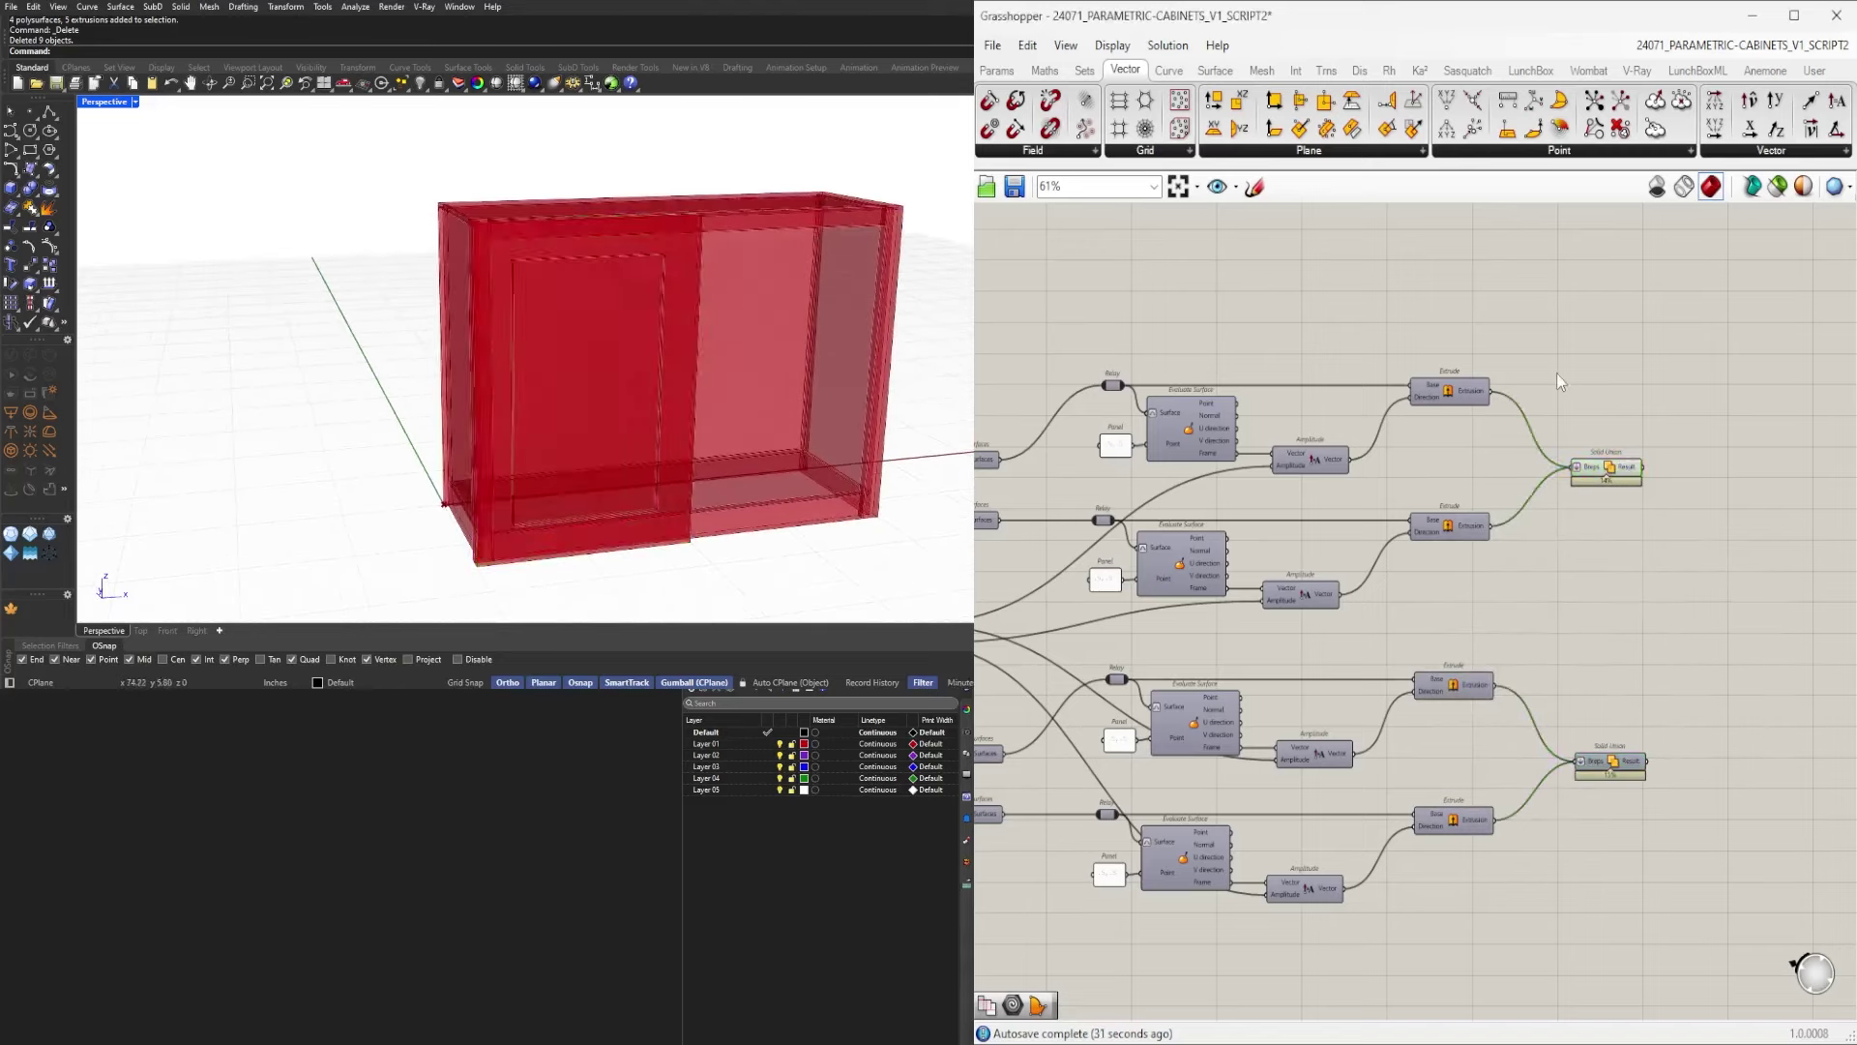
click(1596, 472)
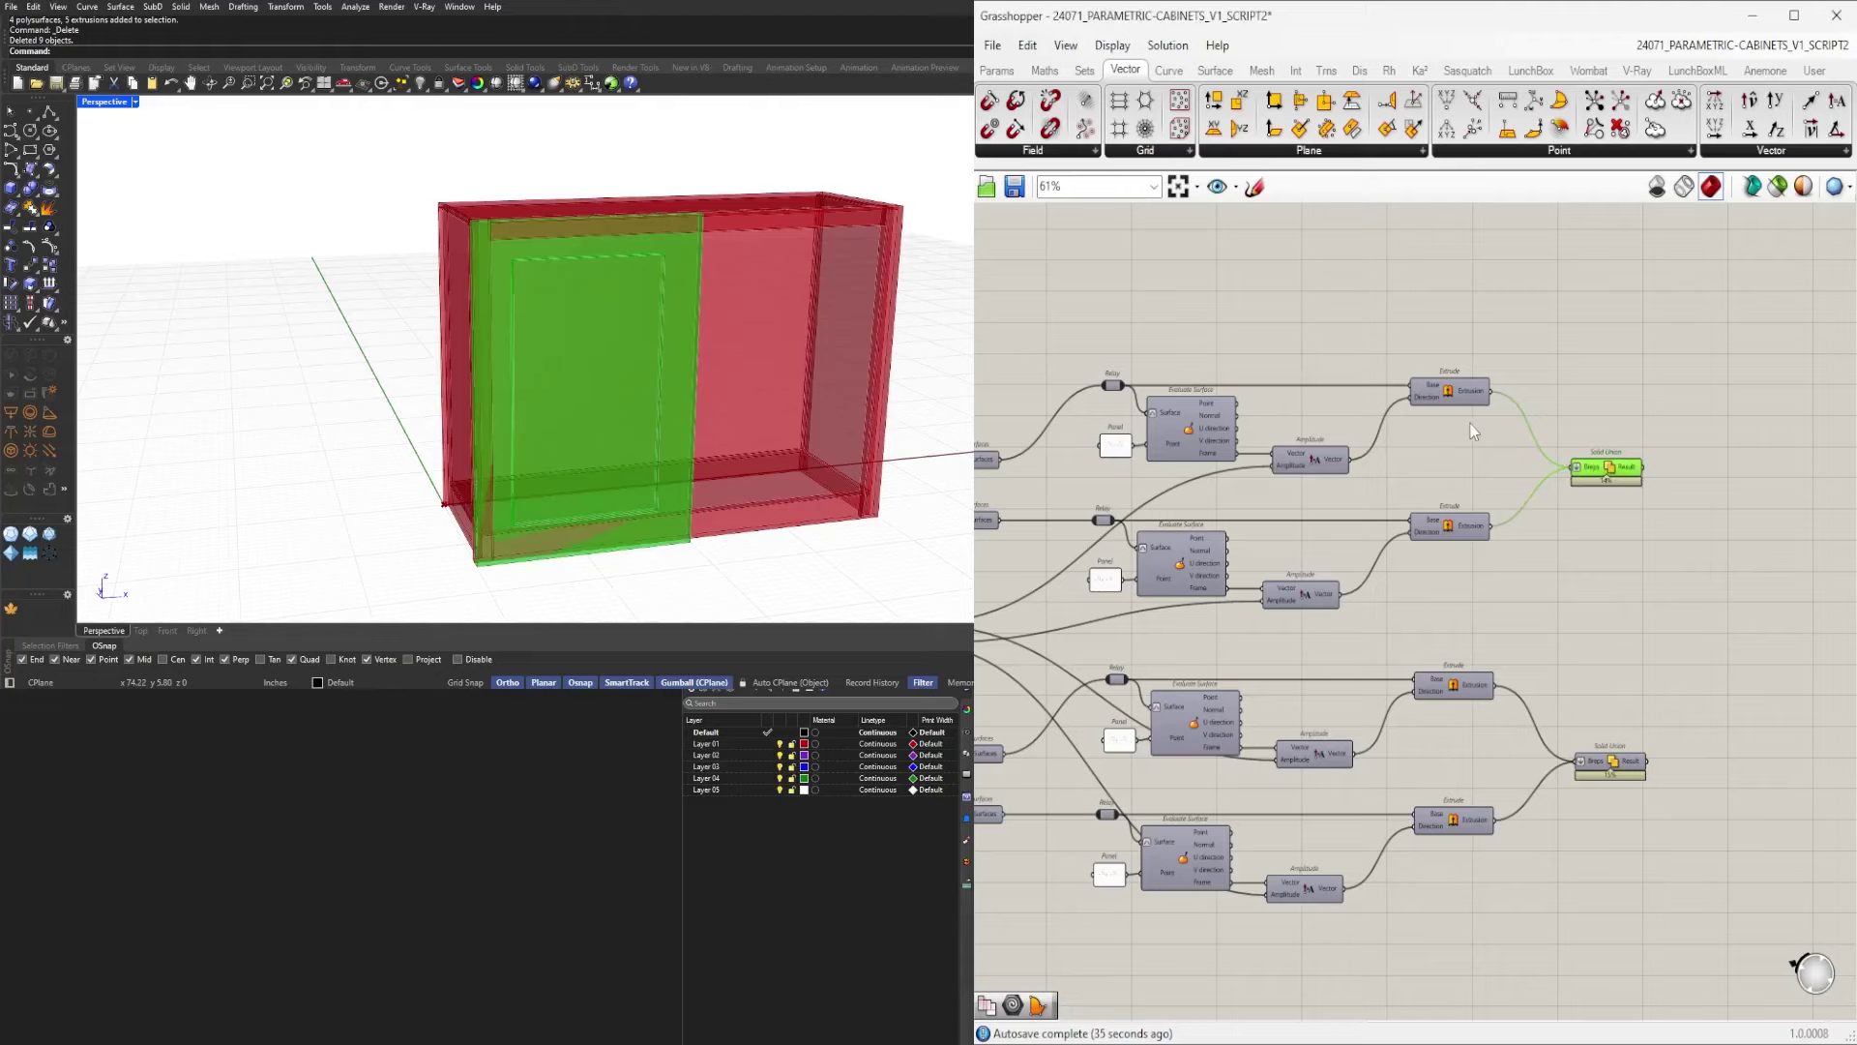
scroll(1271, 520, down, 2)
right_drag(1110, 541, 1525, 530)
scroll(1346, 576, up, 2)
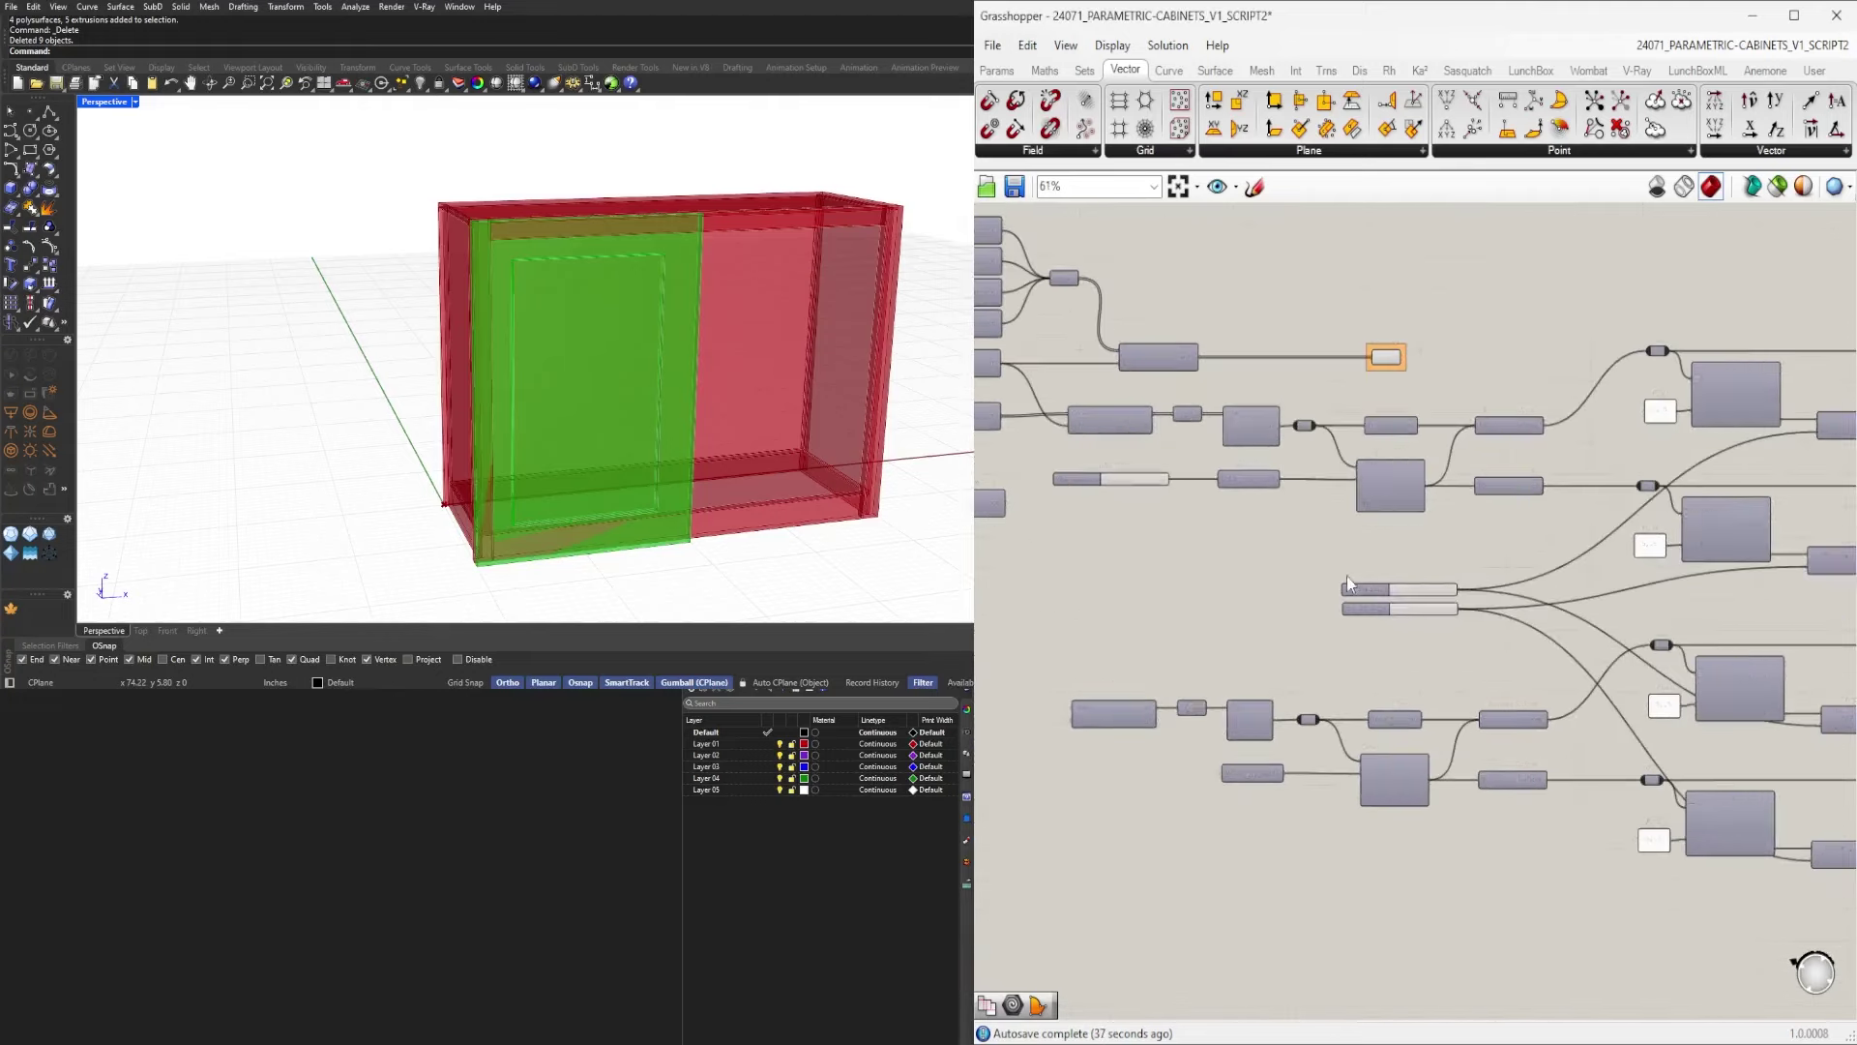
mouse_move(1179, 538)
right_down()
mouse_move(1289, 568)
mouse_move(1090, 588)
right_up()
mouse_move(1415, 428)
right_down()
mouse_move(1274, 452)
mouse_move(829, 461)
right_up()
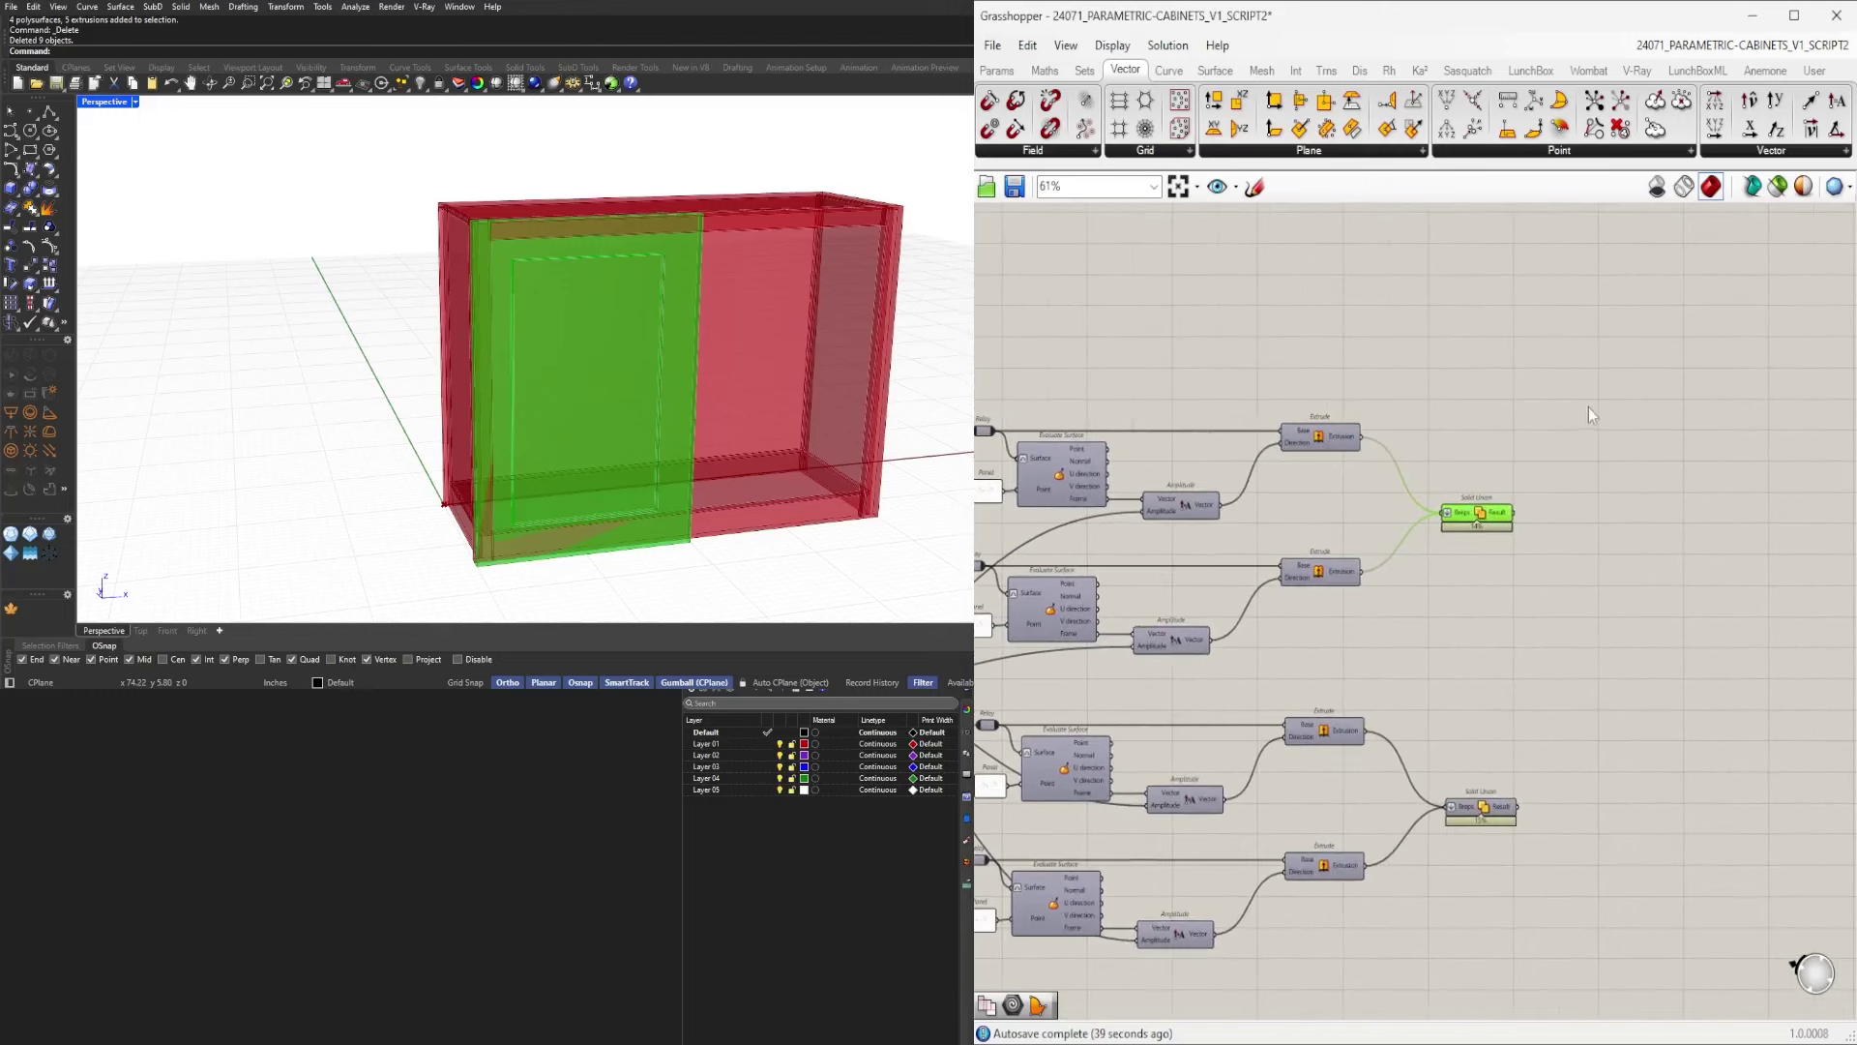
right_drag(774, 350, 787, 349)
scroll(648, 478, up, 5)
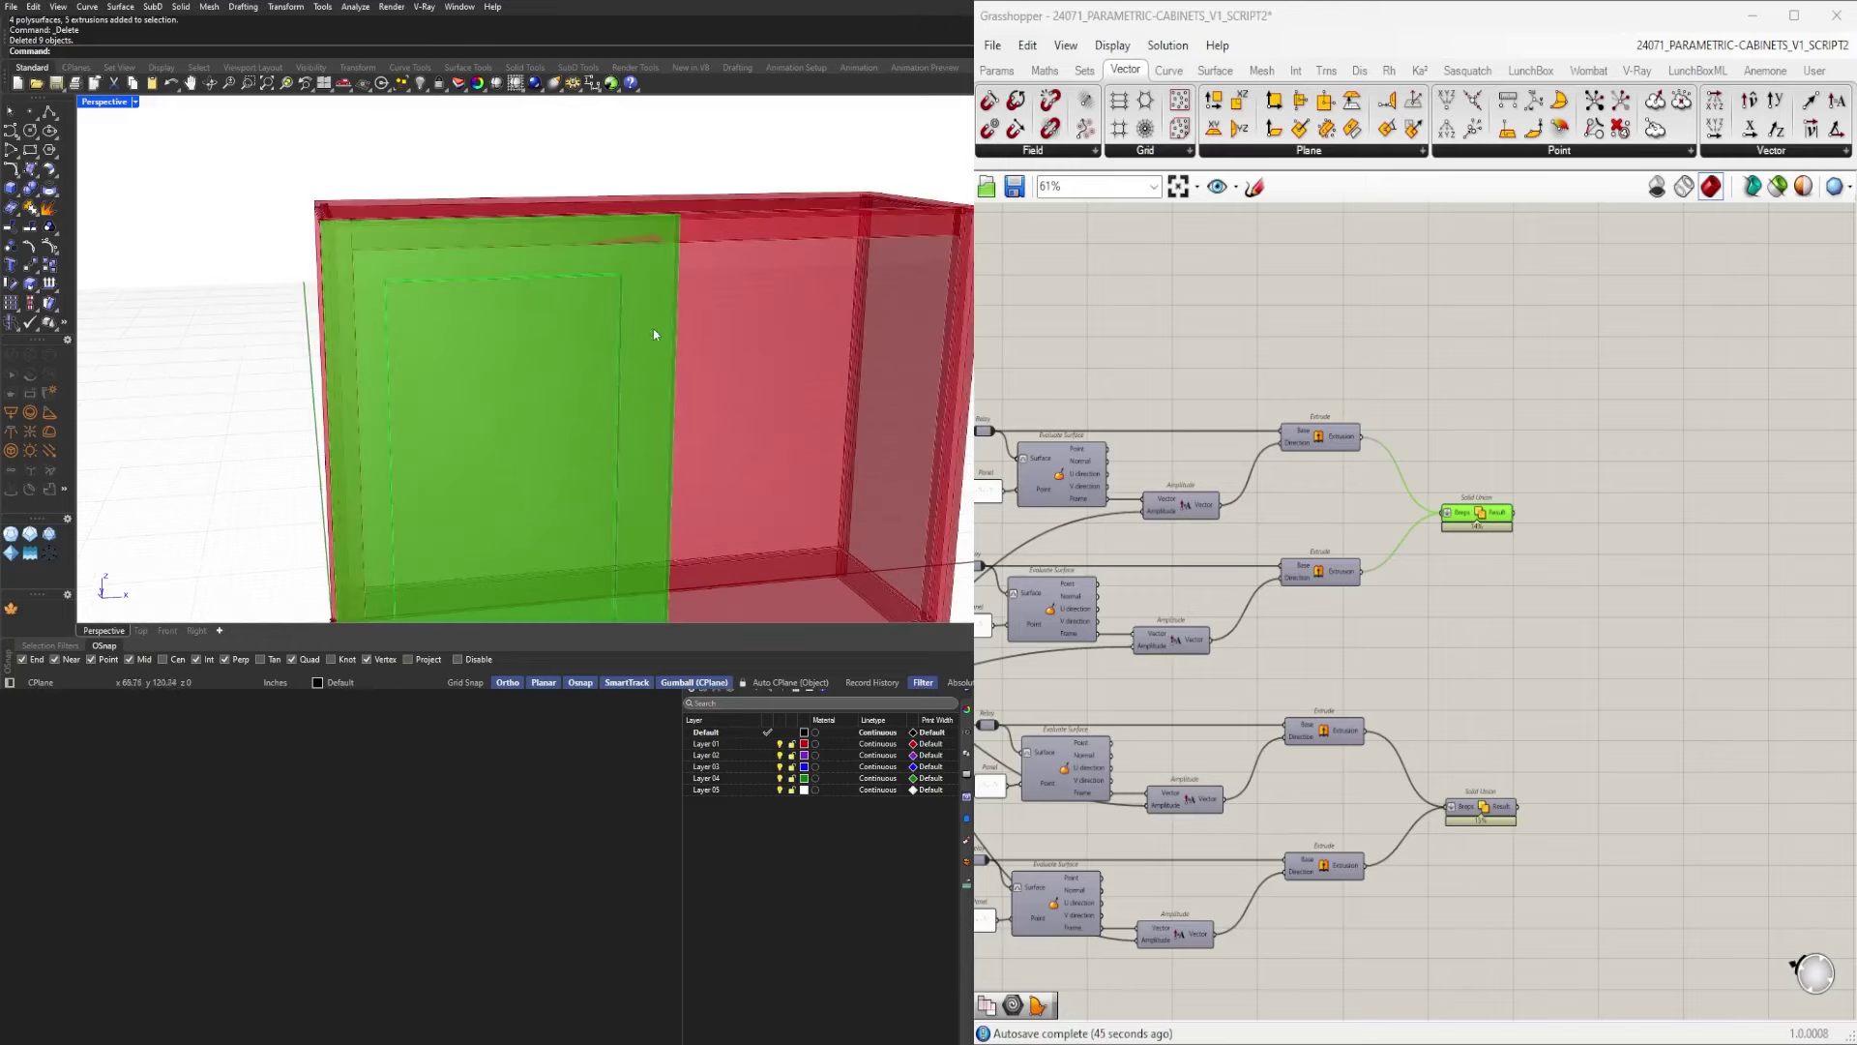
Turn on the preview of the two Boundary Surfaces components in the original panel chain.
click(1486, 385)
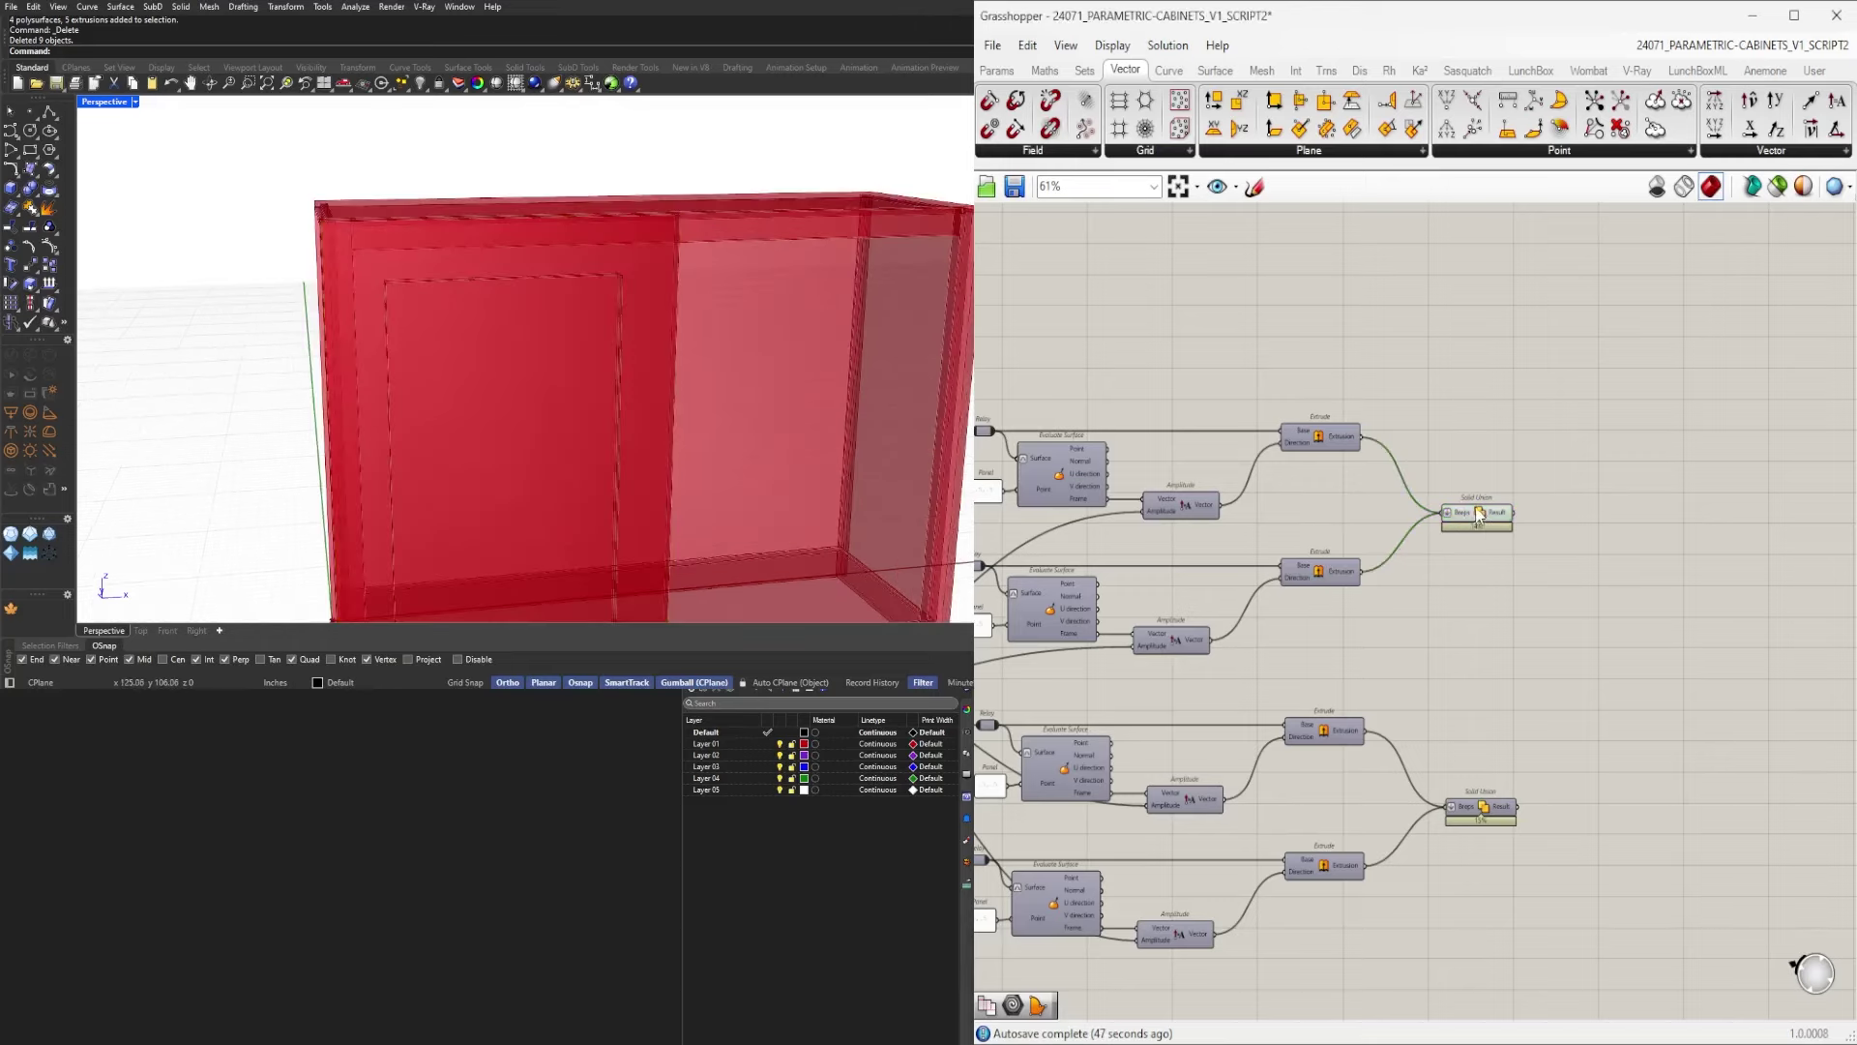
click(1478, 515)
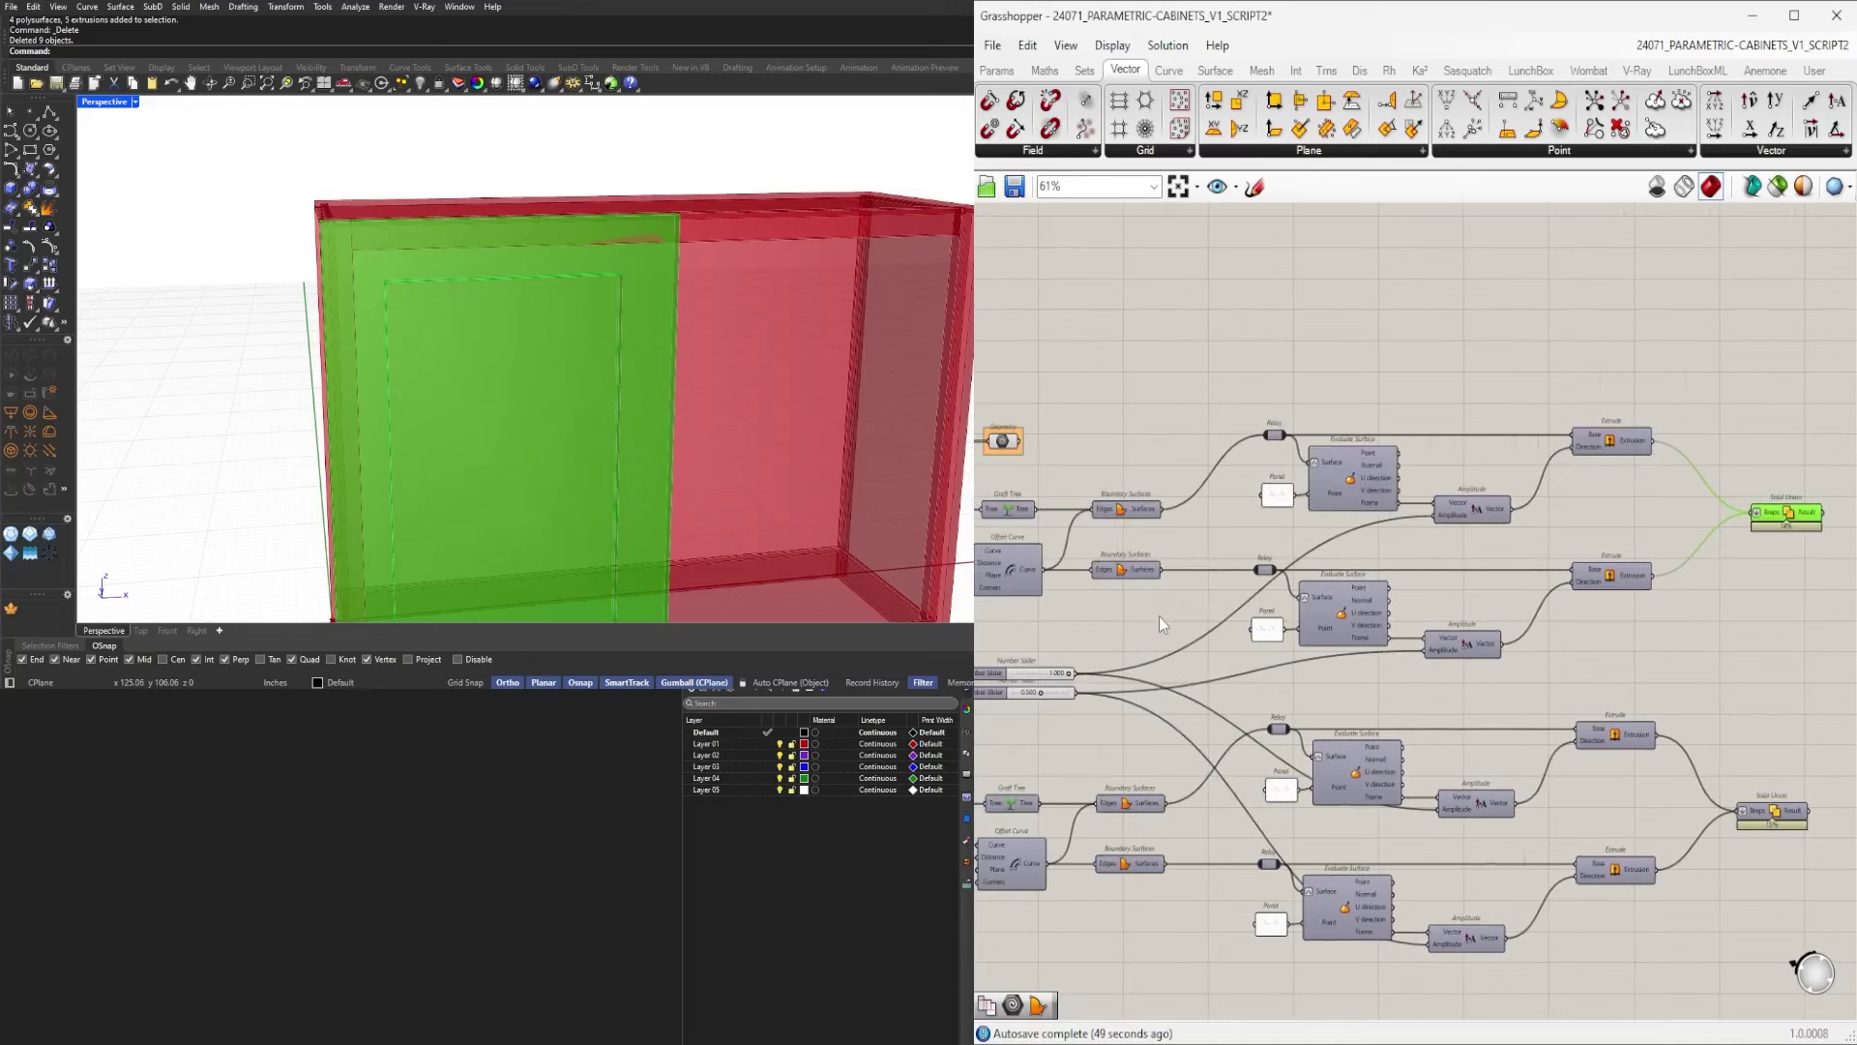
drag(1160, 617, 1112, 466)
middle_click(1164, 424)
click(1183, 394)
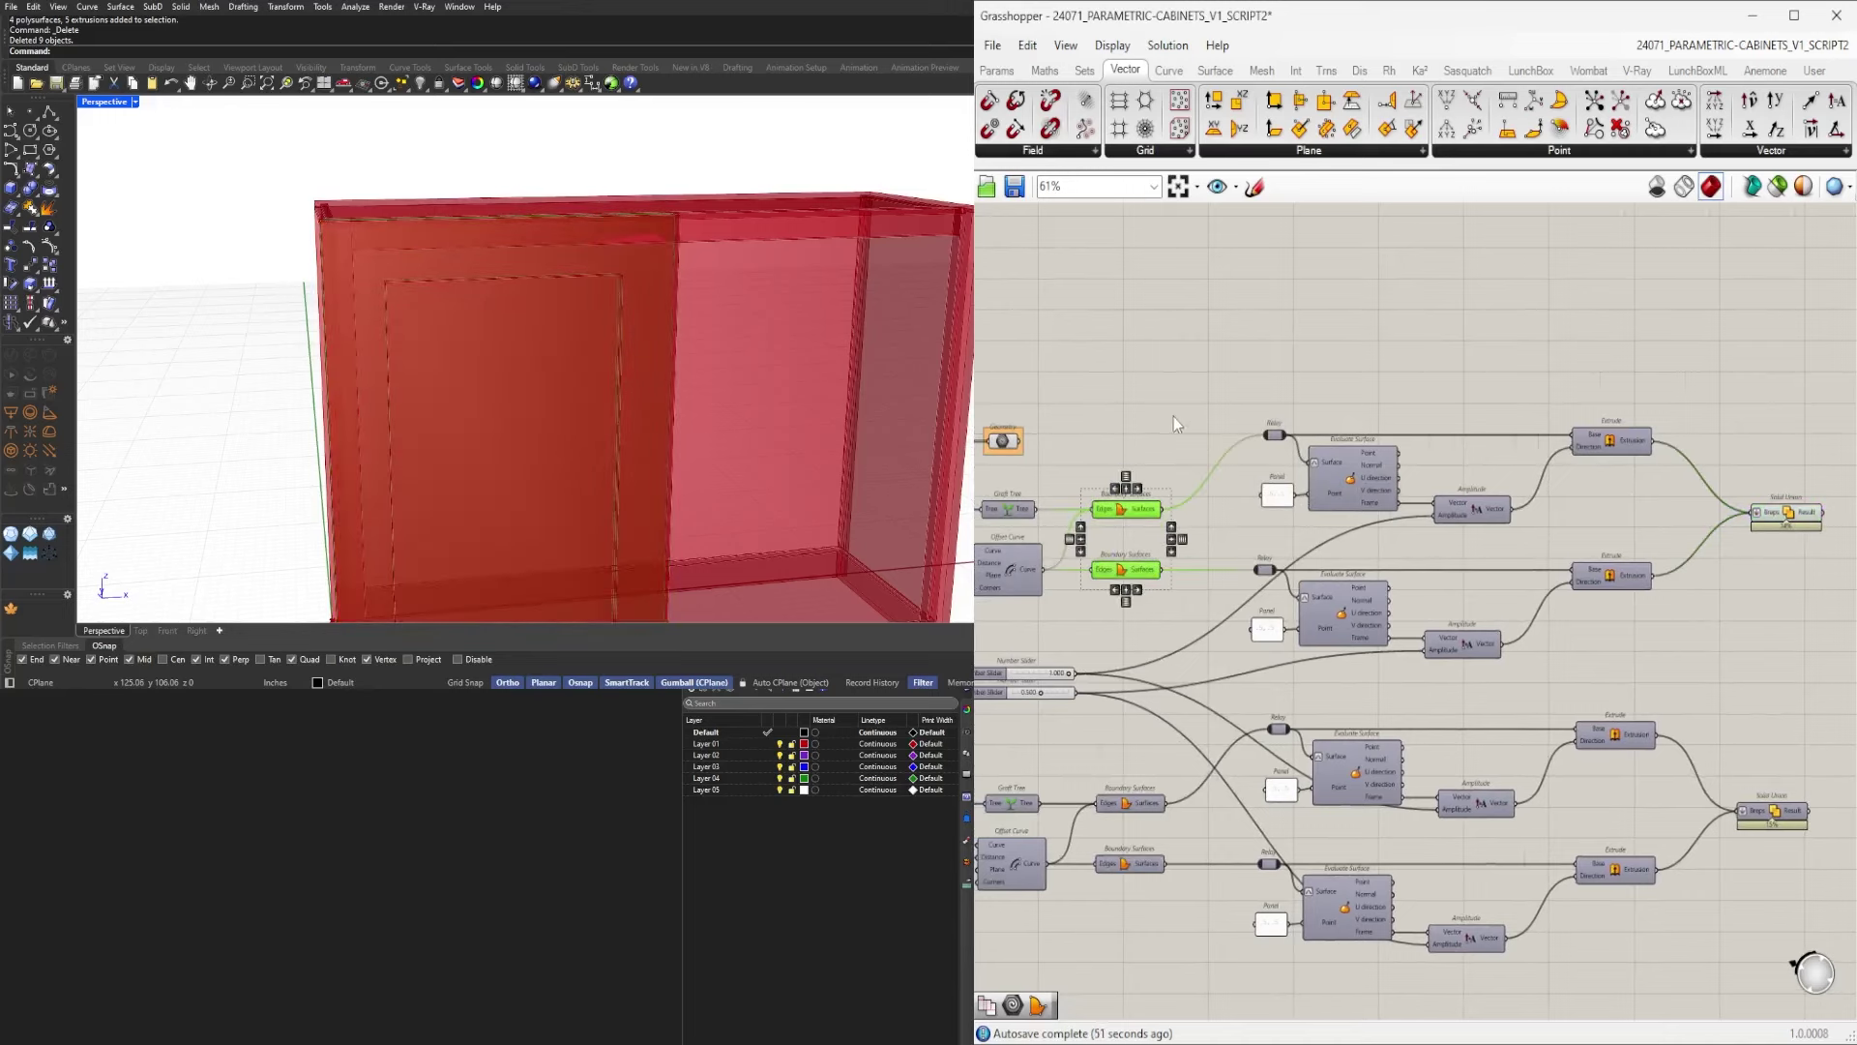
Highlight each of the original chain's Boundary Surfaces in turn to compare the frame surface with the inner panel surface.
click(1124, 509)
click(1122, 573)
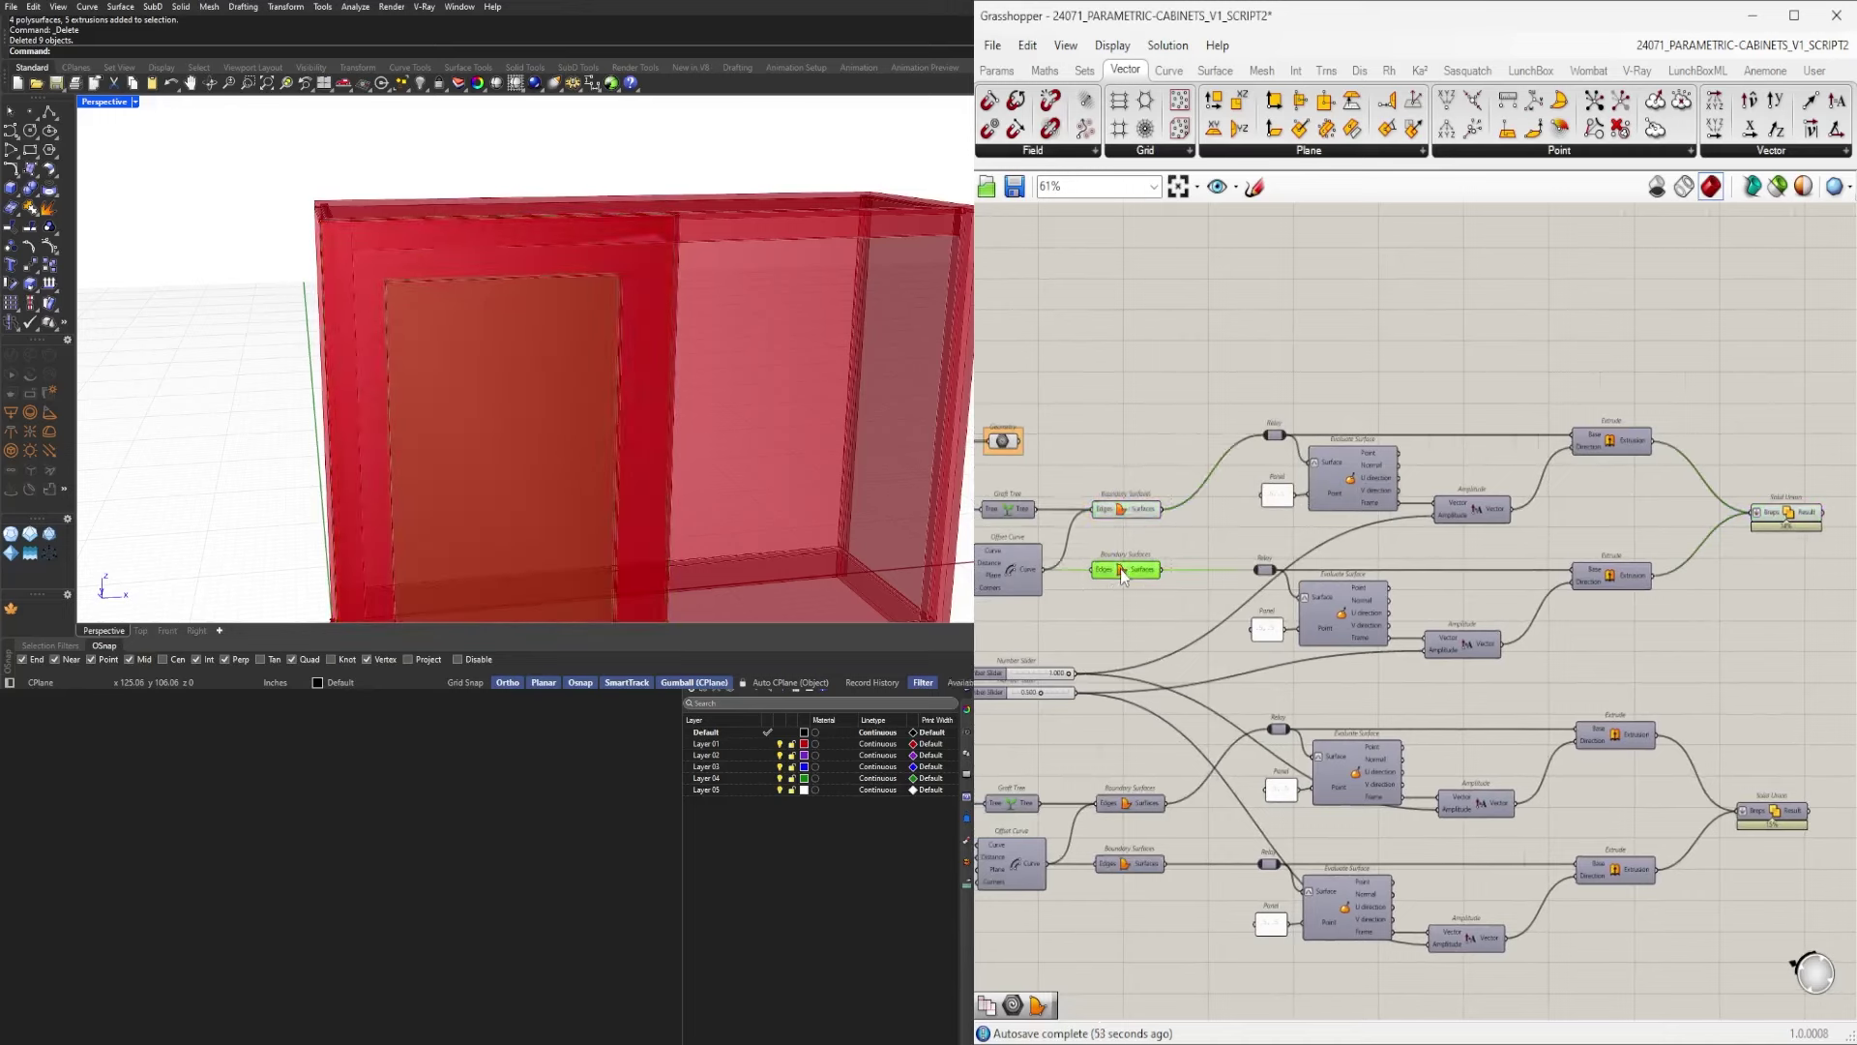
click(1125, 514)
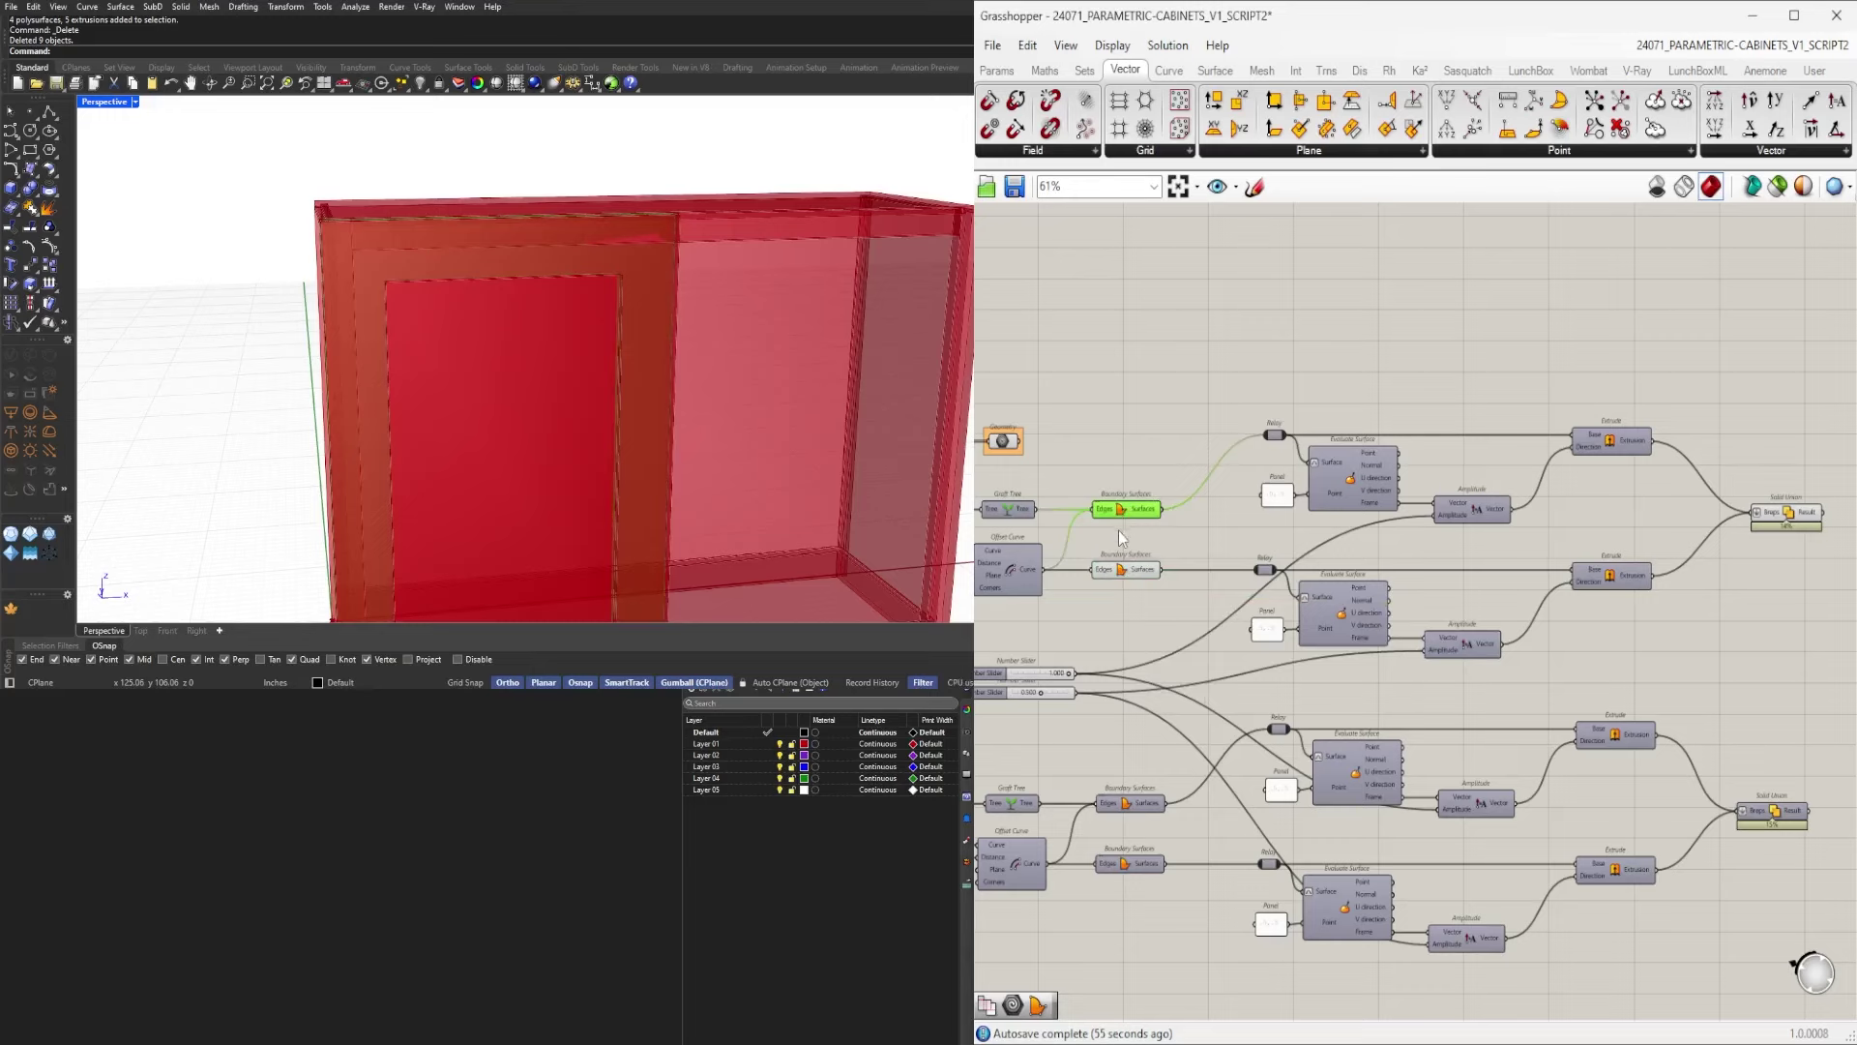
right_drag(1128, 463, 1357, 459)
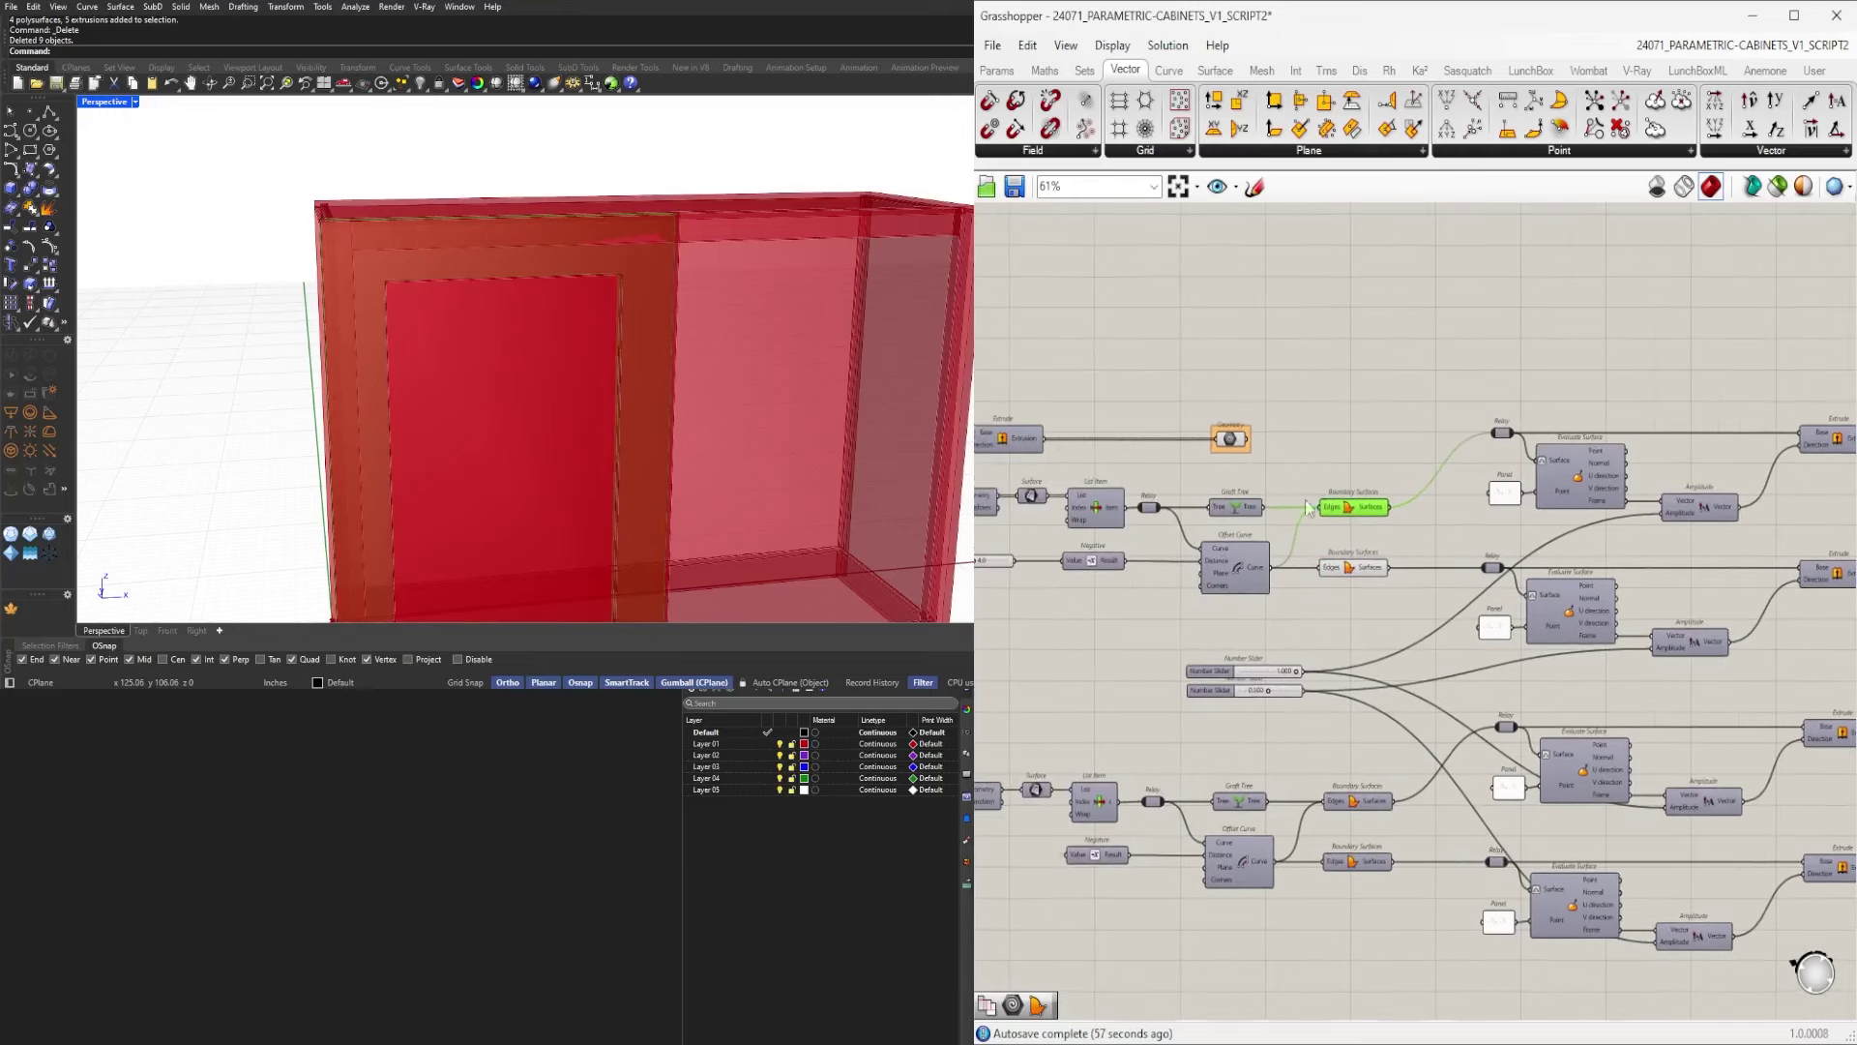
Insert a relay on the original Offset Curve's output and shift both Boundary Surfaces away from it to make room.
click(1222, 560)
scroll(1275, 565, up, 3)
scroll(1279, 575, down, 3)
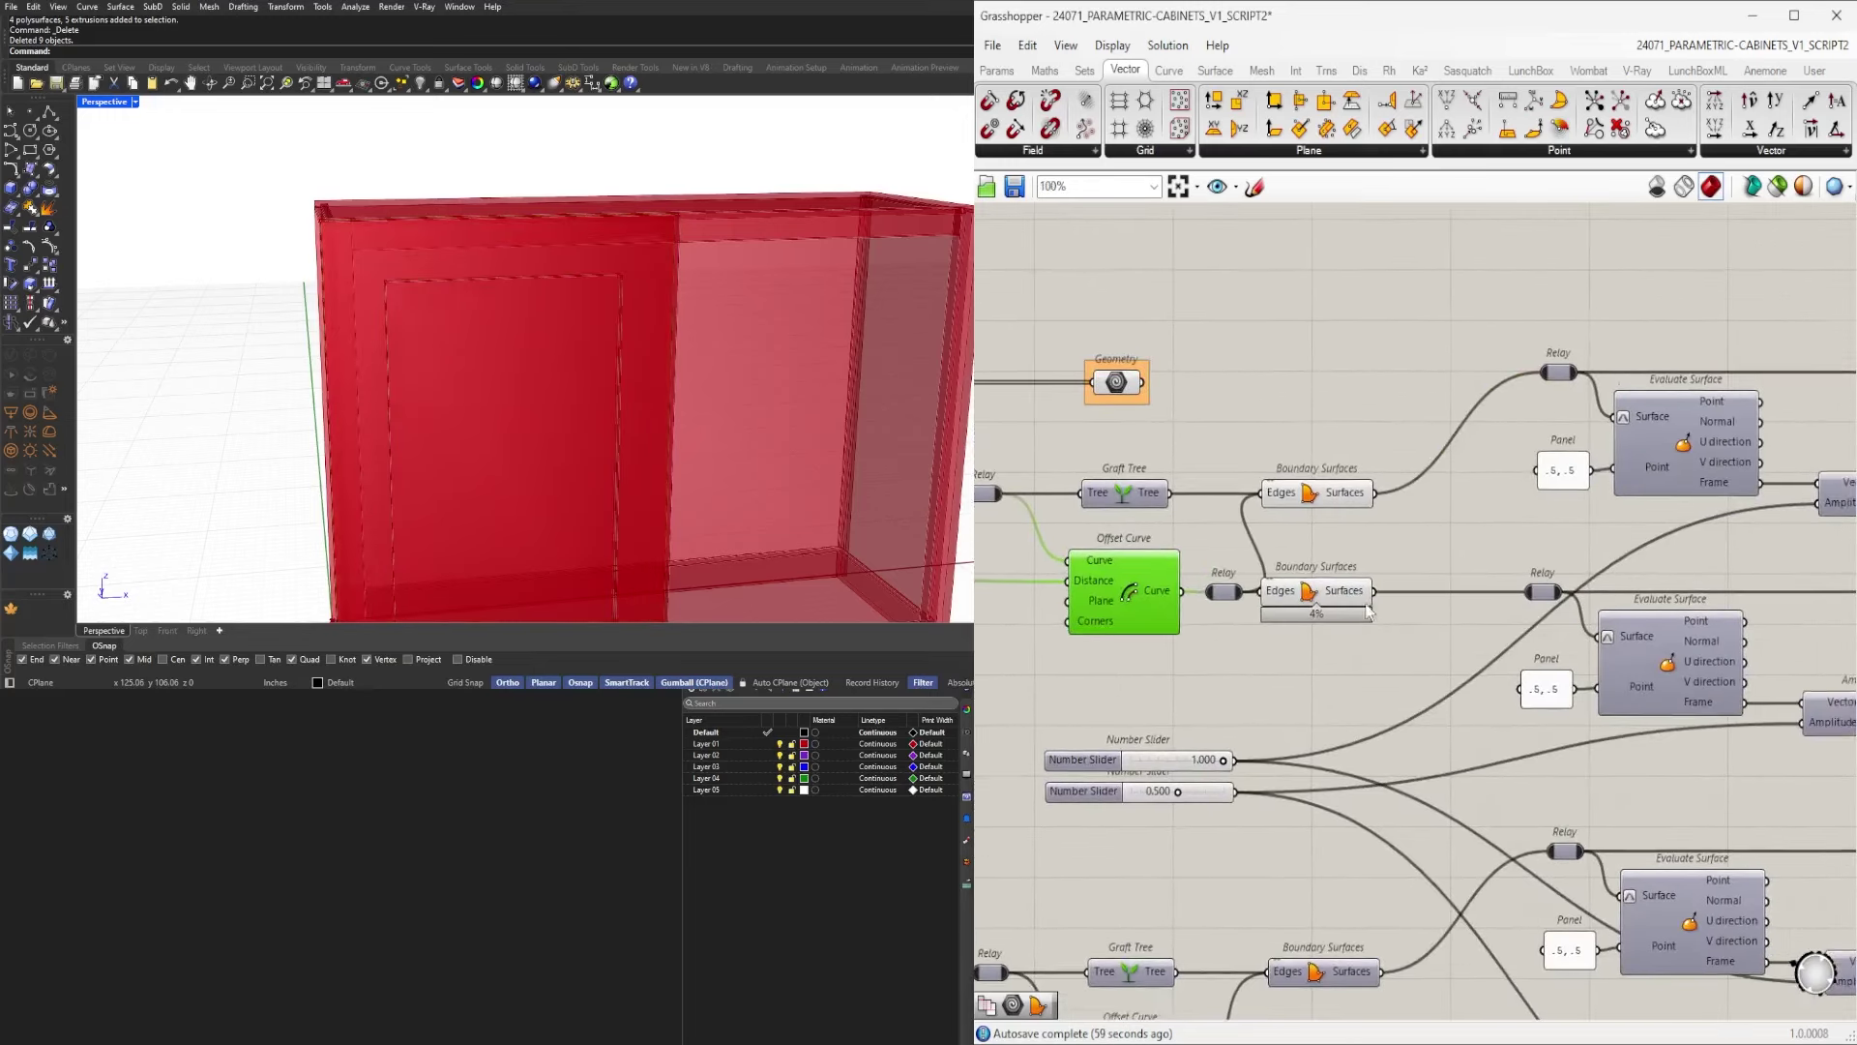
drag(1256, 628, 1265, 505)
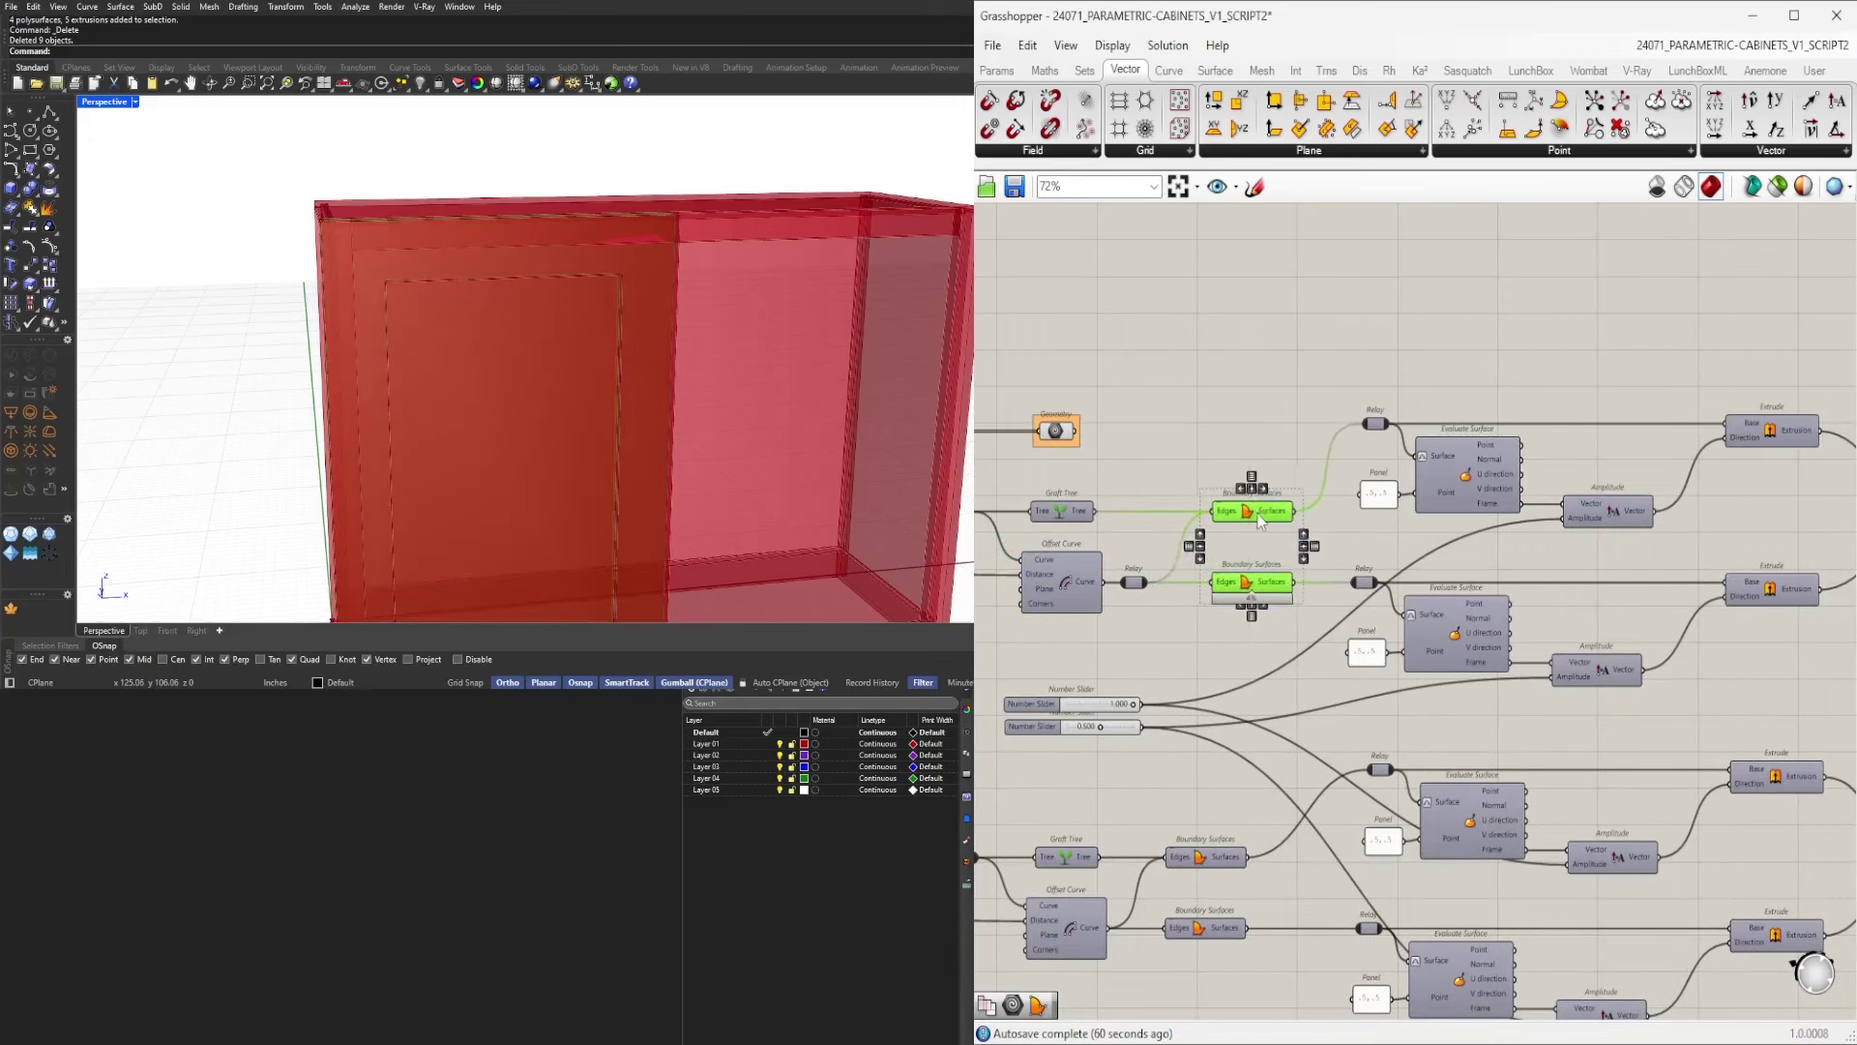
click(1197, 465)
Briefly preview the original Offset Curve to examine the inset outline on the cabinet front.
scroll(1197, 464, down, 4)
scroll(1178, 490, up, 4)
right_drag(1132, 529, 1362, 525)
scroll(1362, 525, up, 2)
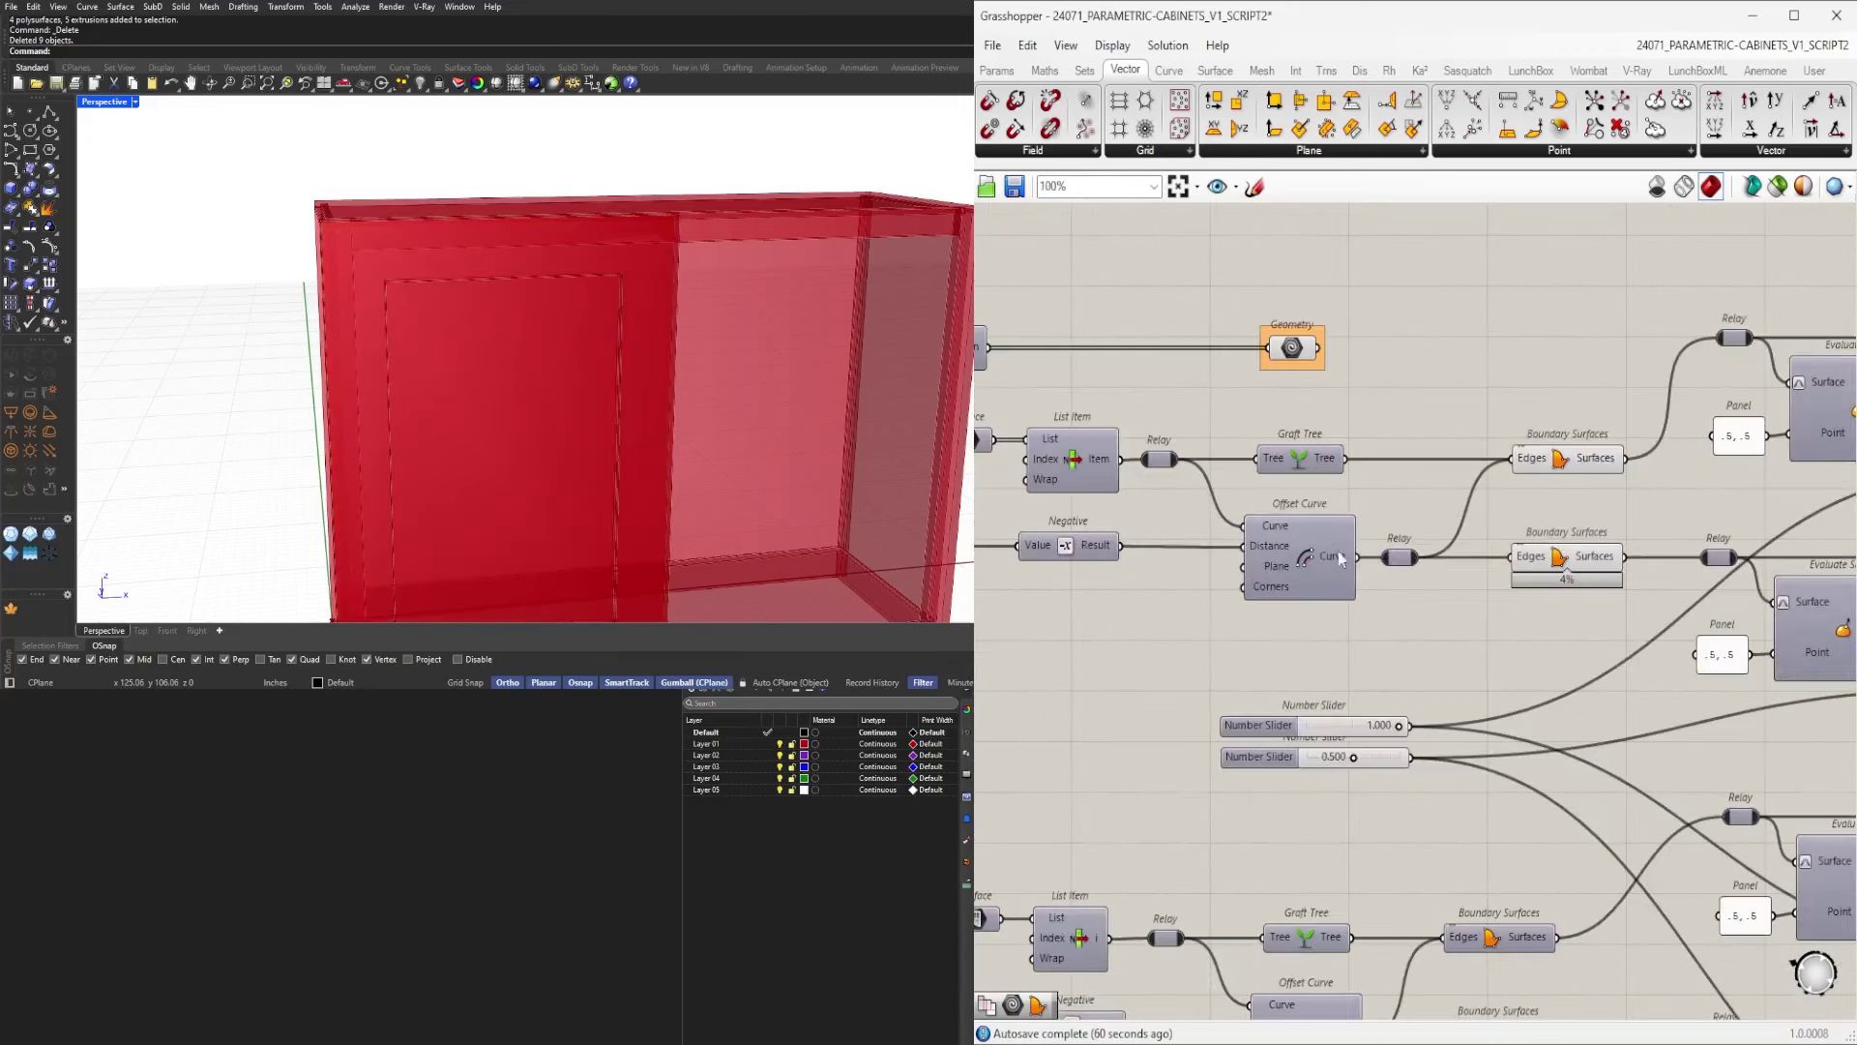
click(1304, 544)
scroll(1304, 544, up, 1)
middle_click(1305, 543)
click(1341, 513)
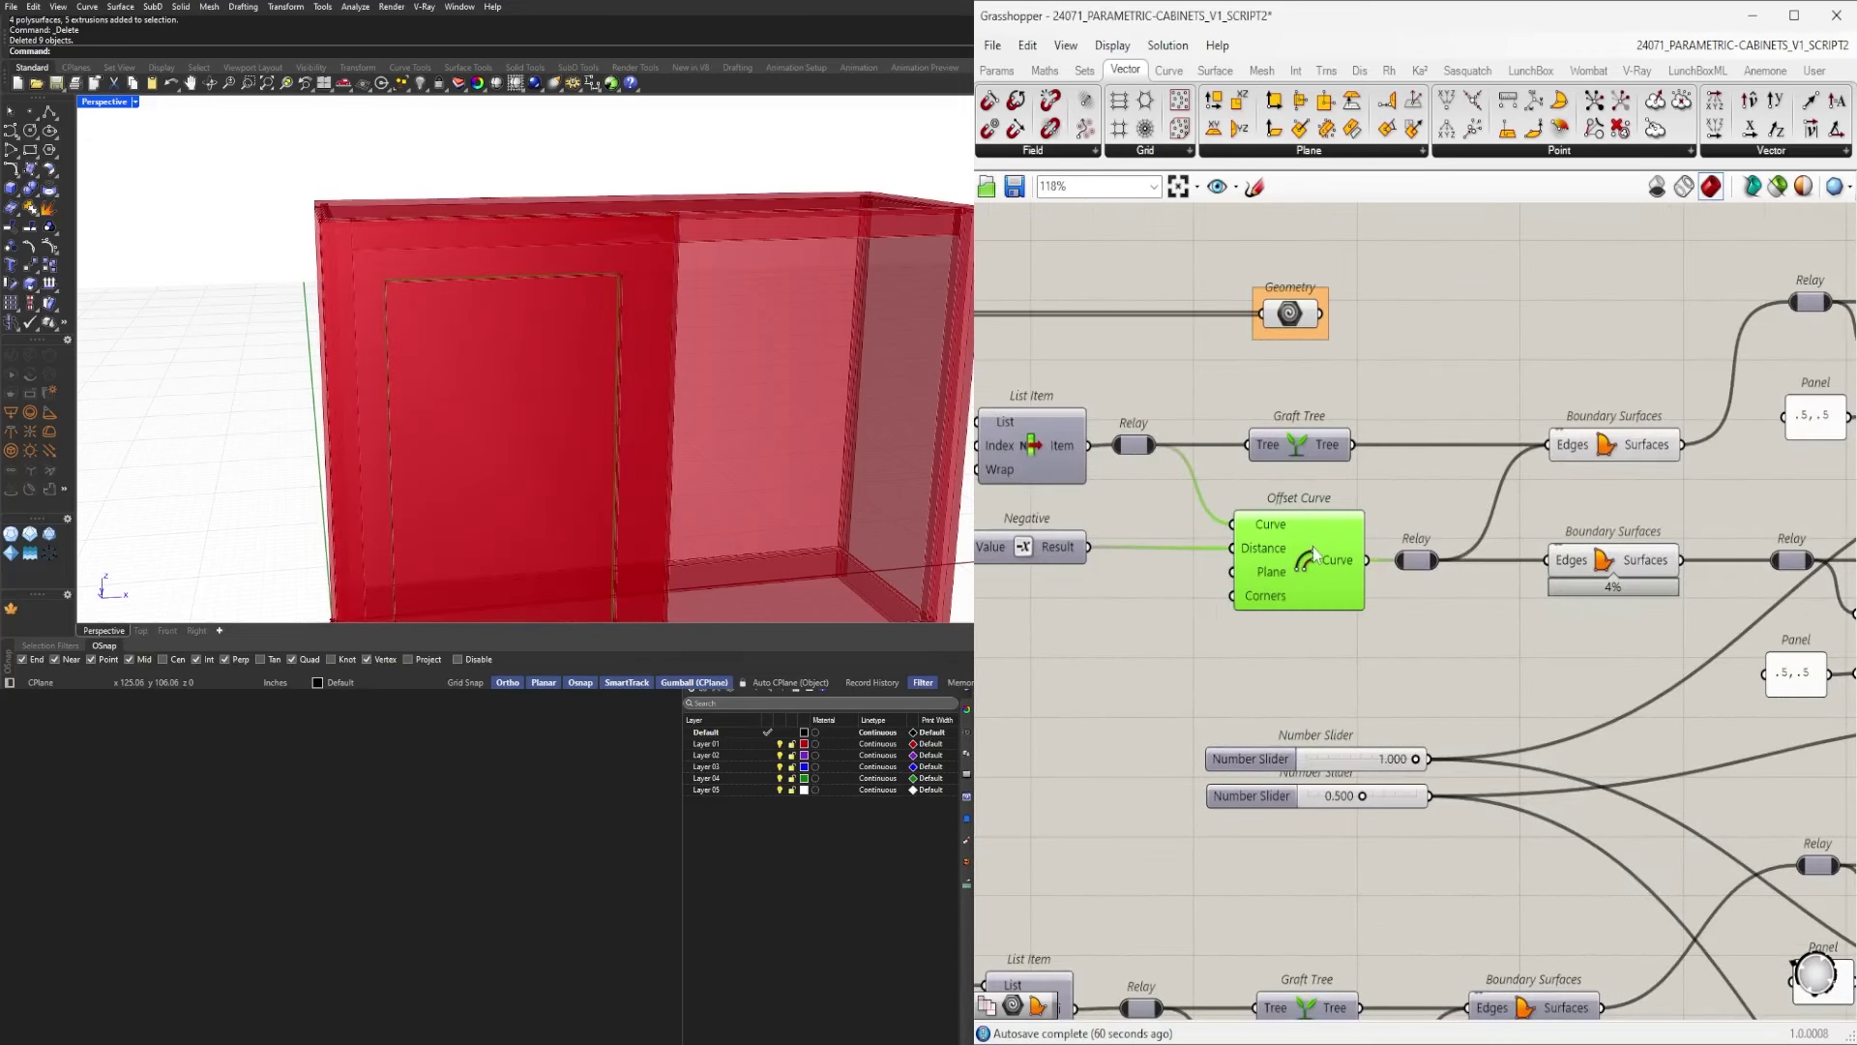
key(space)
click(1435, 373)
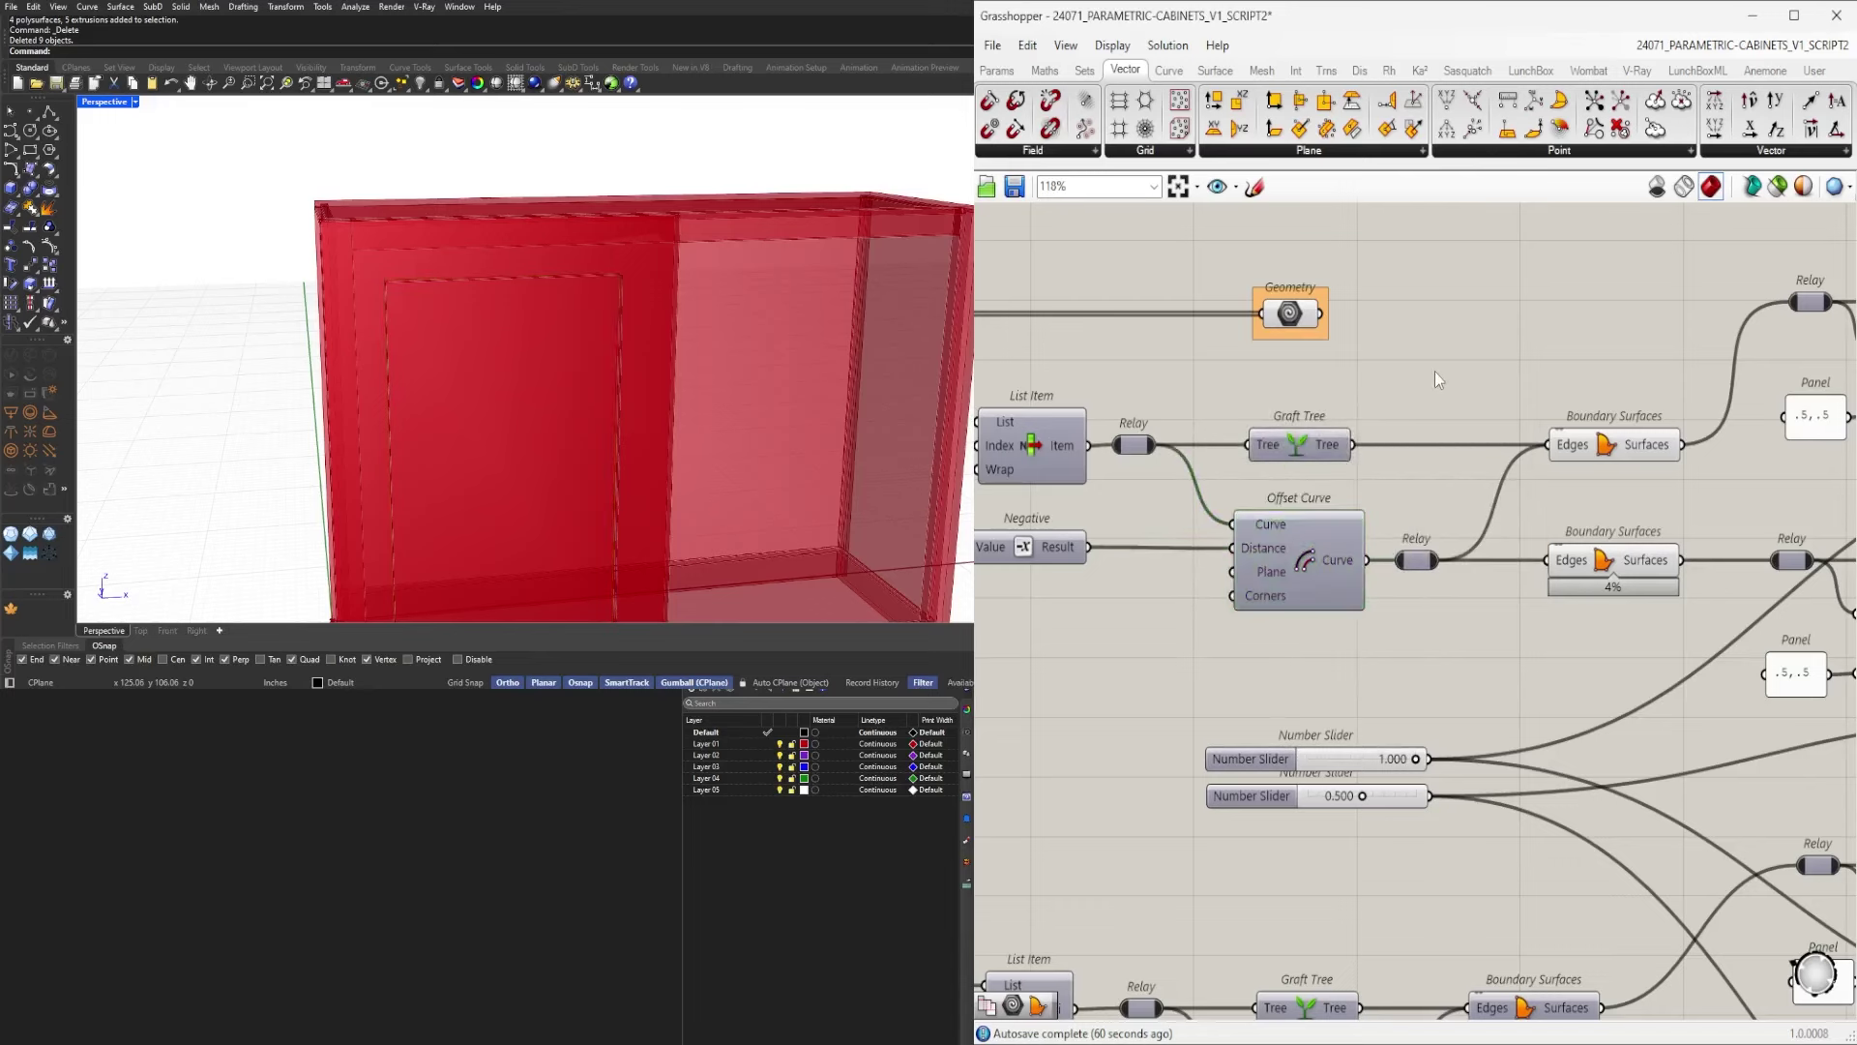
Briefly preview the original List Item to examine the base surface that feeds the panel chain.
scroll(1435, 371, down, 3)
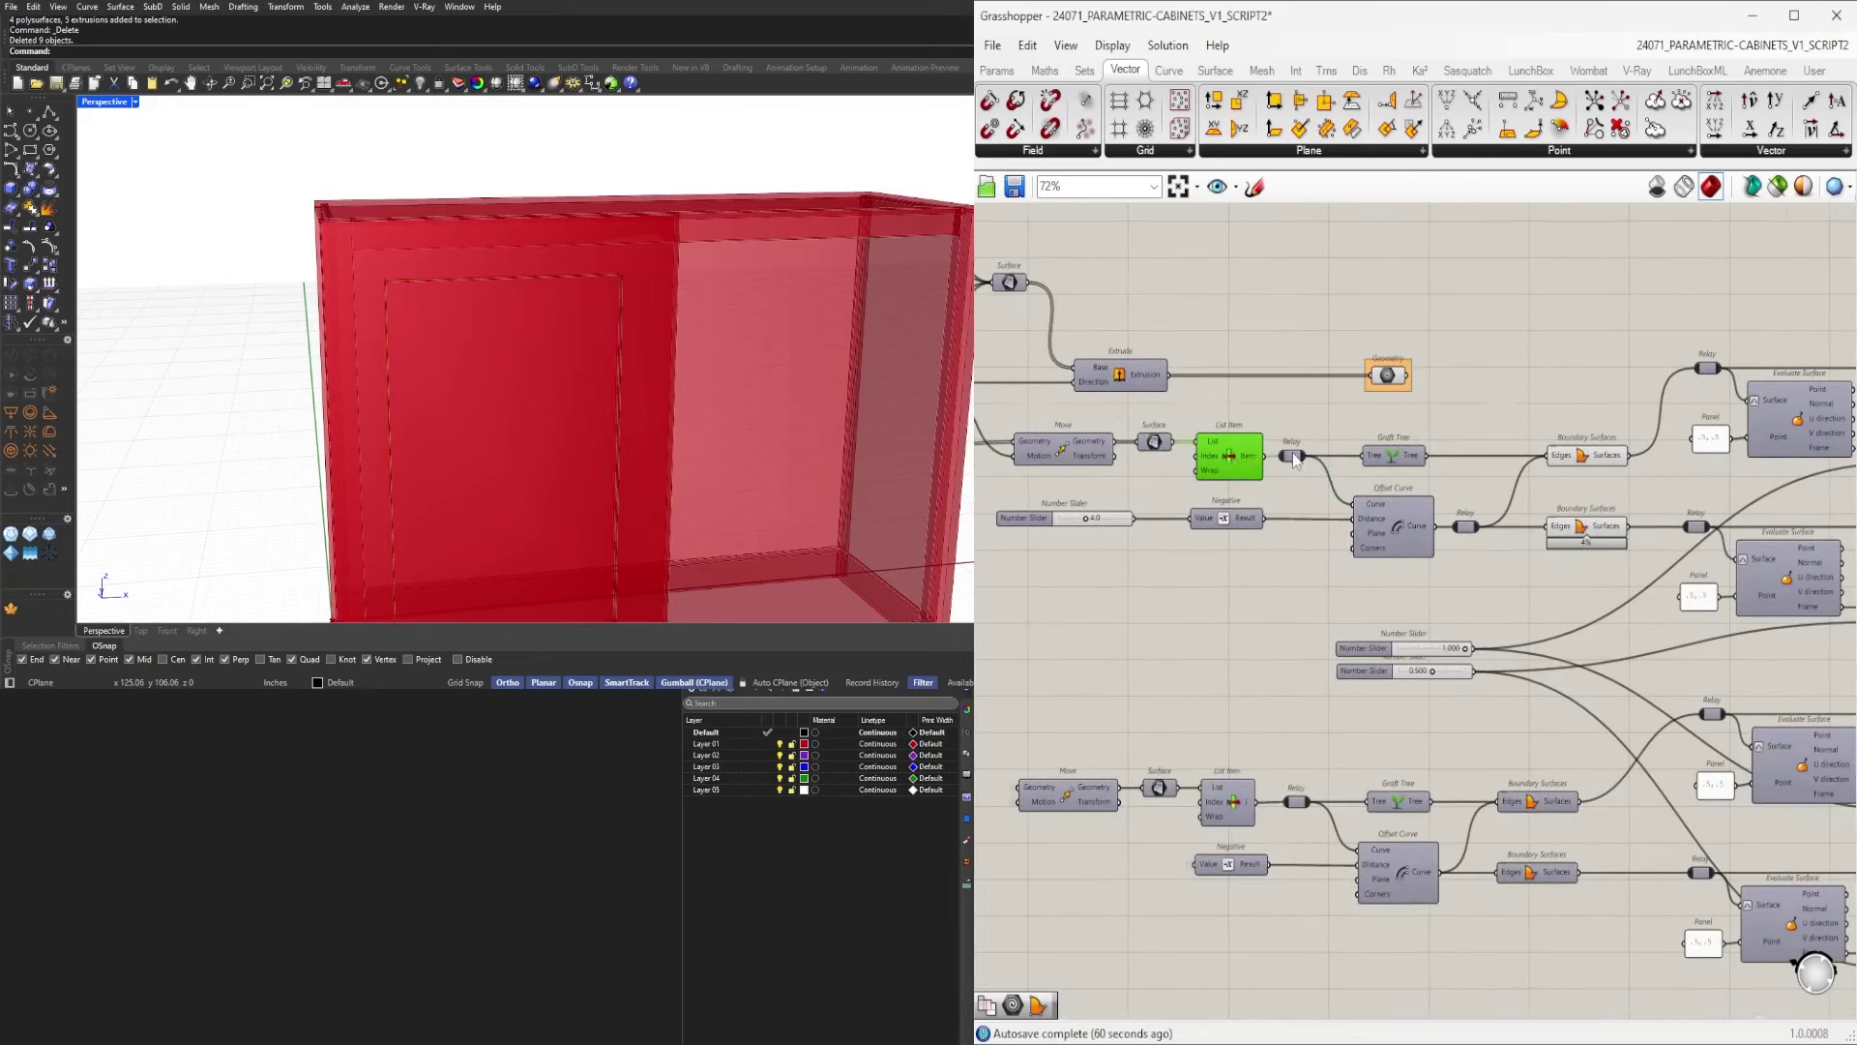
scroll(1294, 460, up, 3)
key(space)
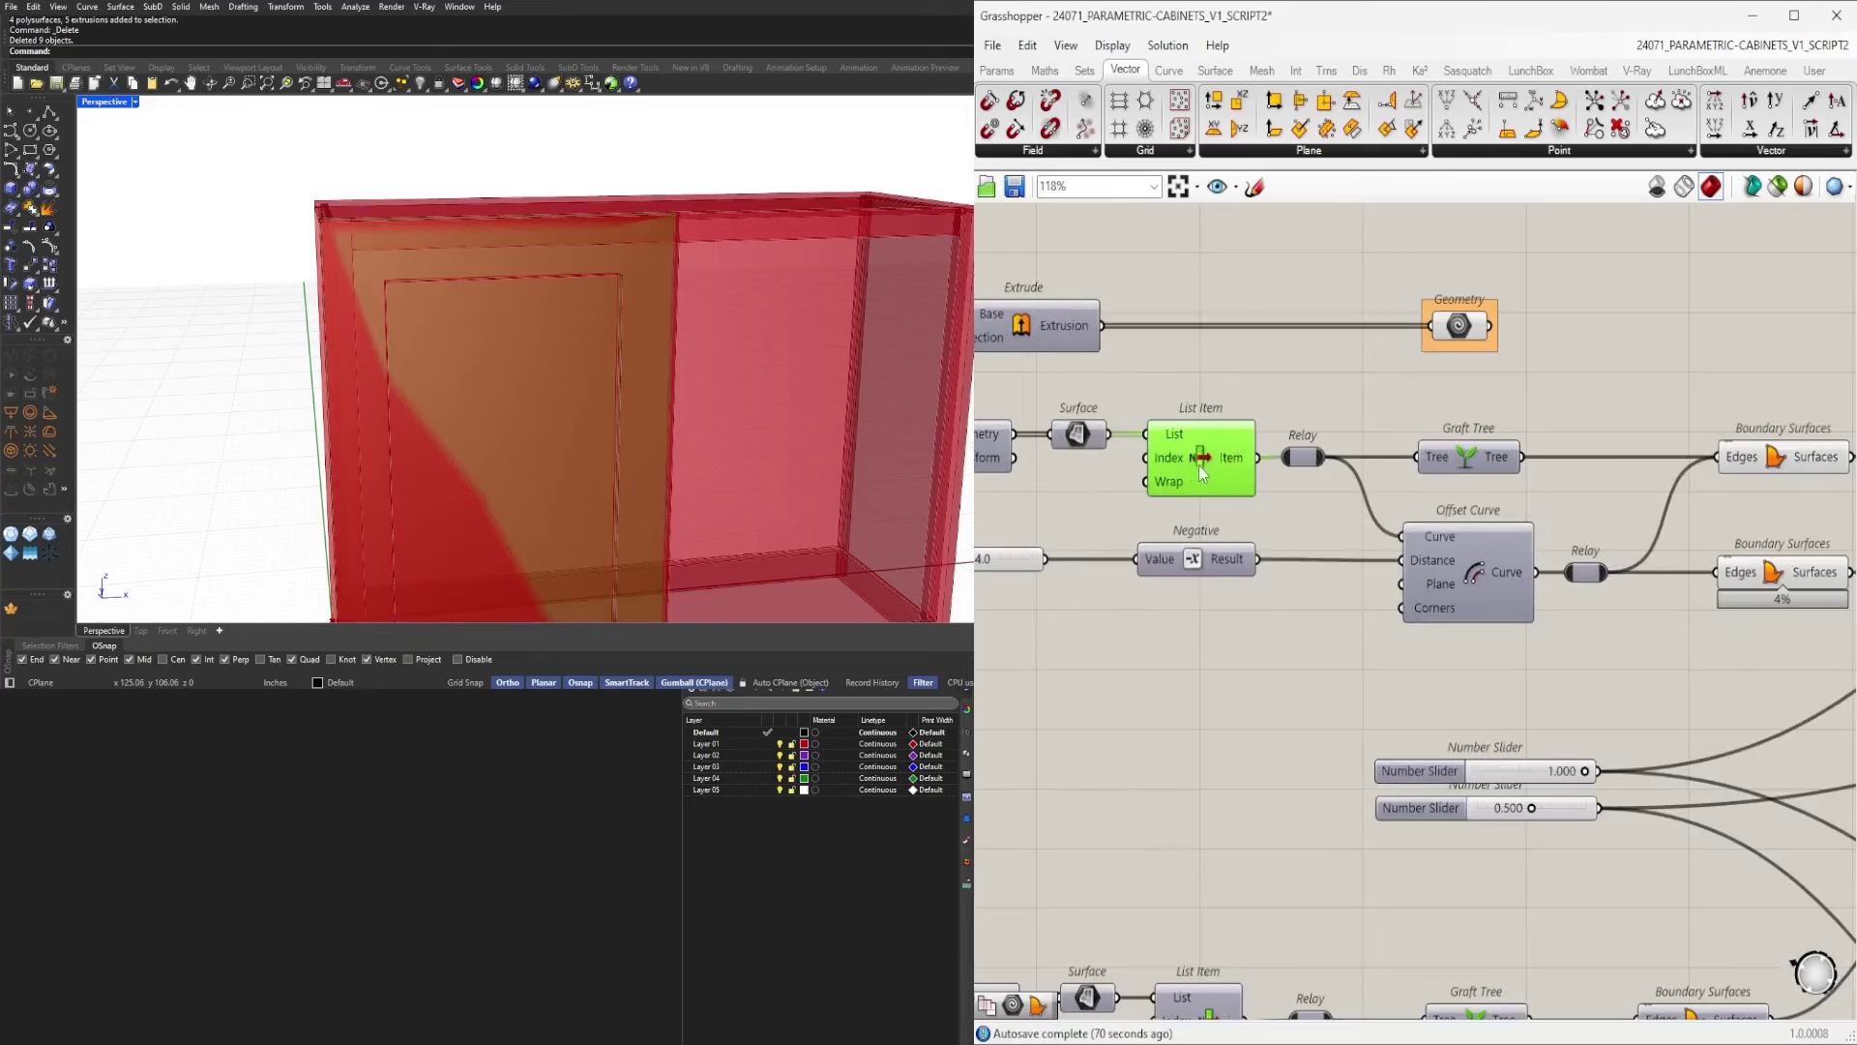
key(space)
click(1292, 390)
scroll(1318, 400, down, 4)
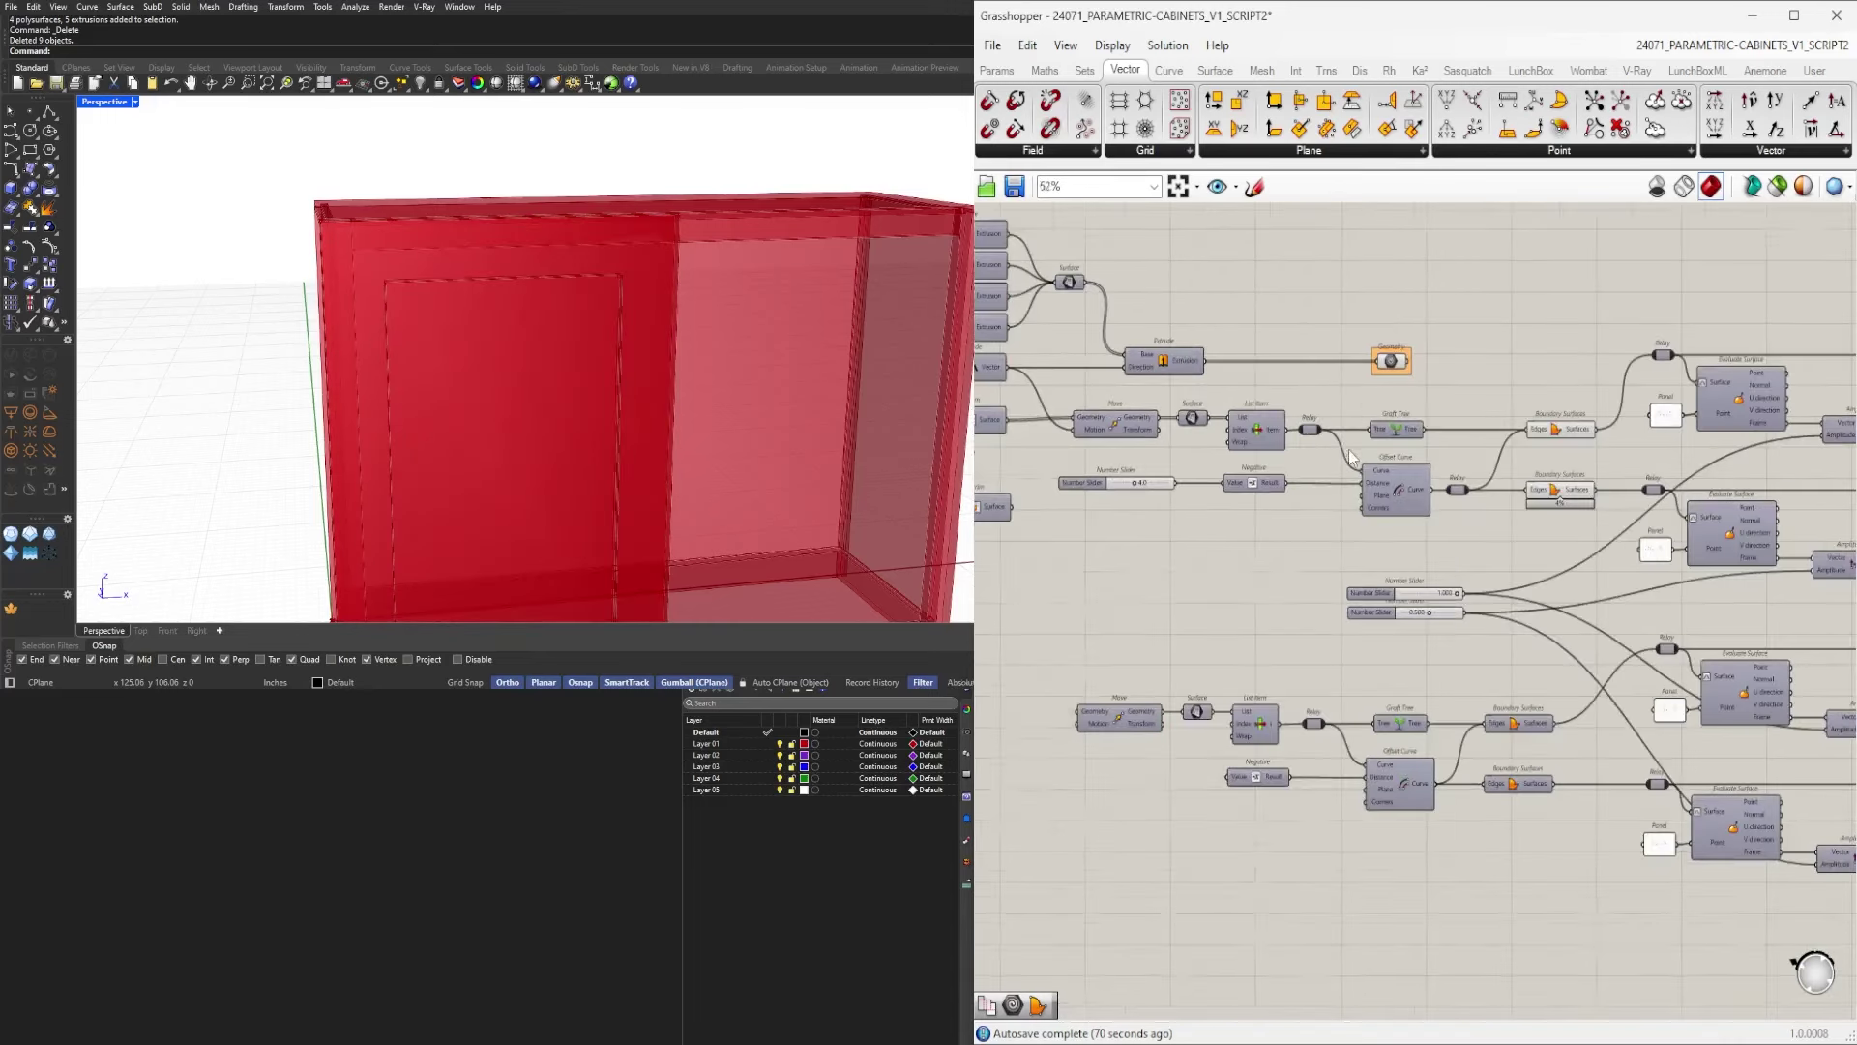
Shift the original Move, Surface and List Item group away from the relay and place that relay closer to Graft Tree.
scroll(1218, 416, up, 3)
drag(1257, 387, 1134, 436)
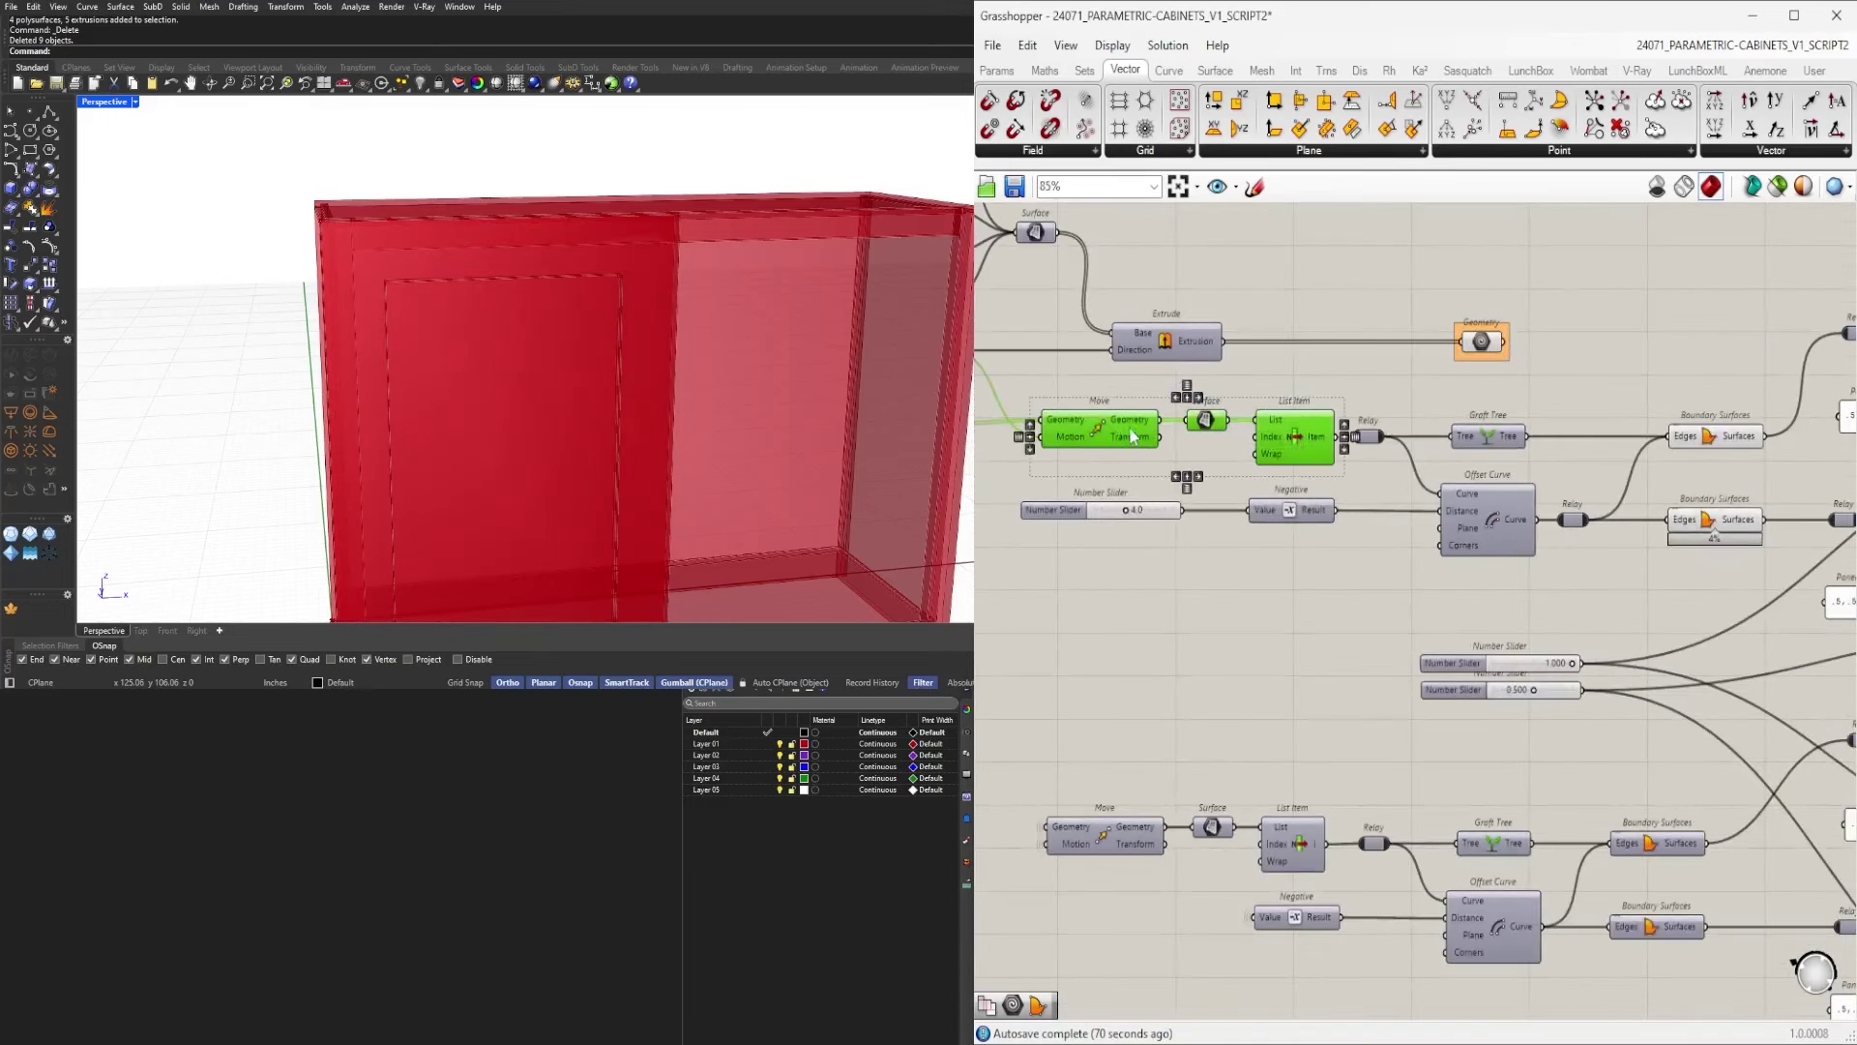
drag(1300, 426, 1256, 427)
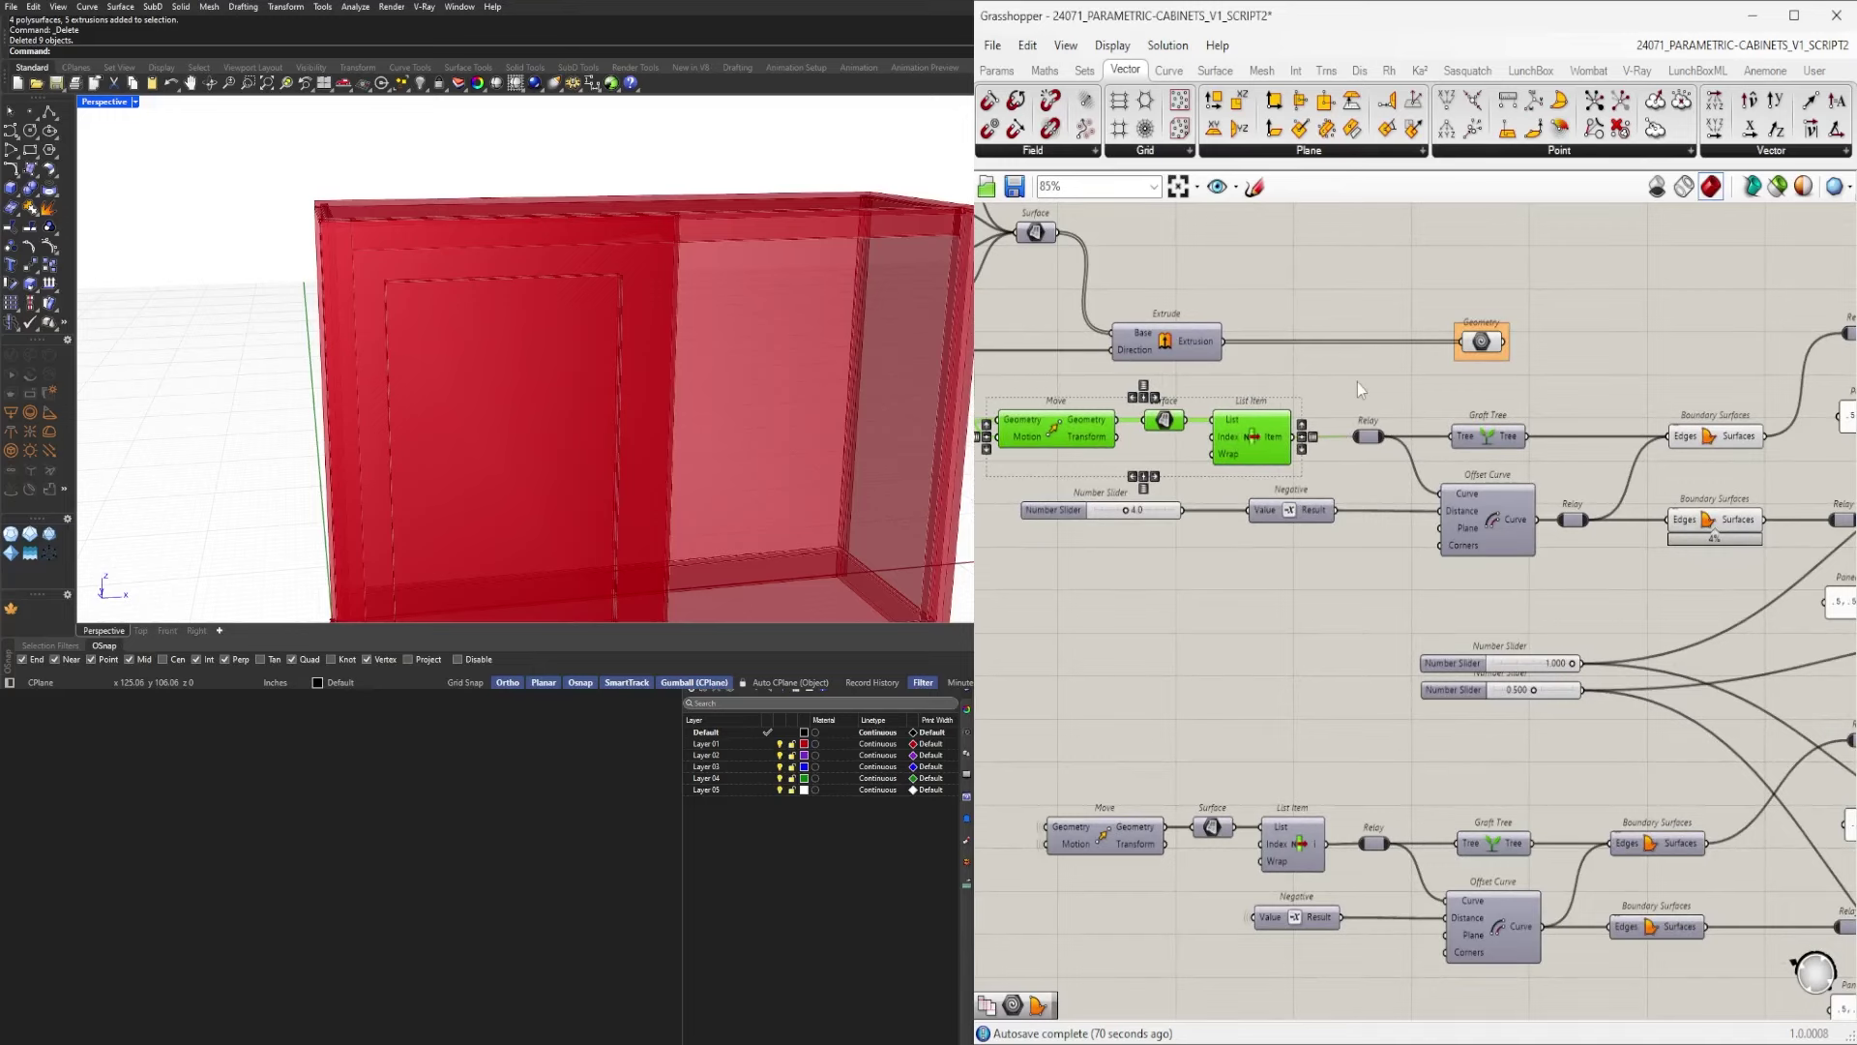
click(1356, 381)
scroll(1356, 381, down, 3)
scroll(1422, 537, up, 4)
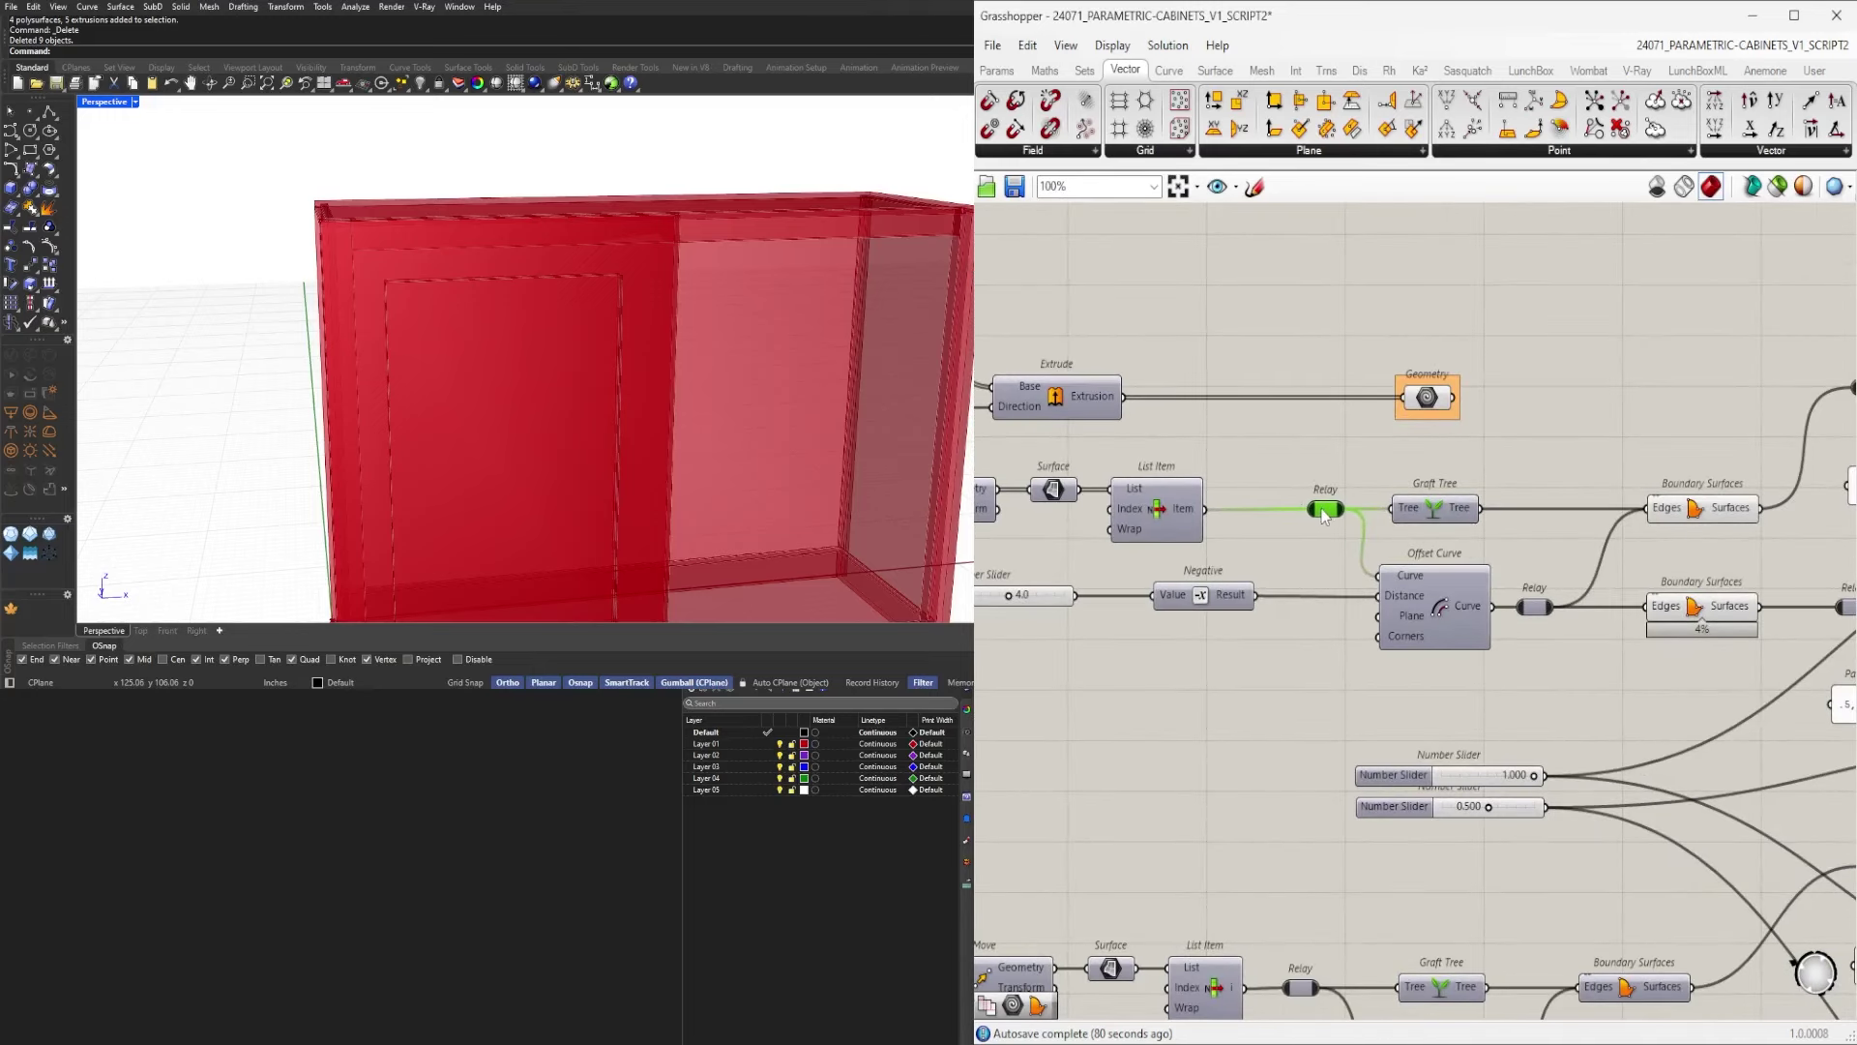
double_click(1263, 462)
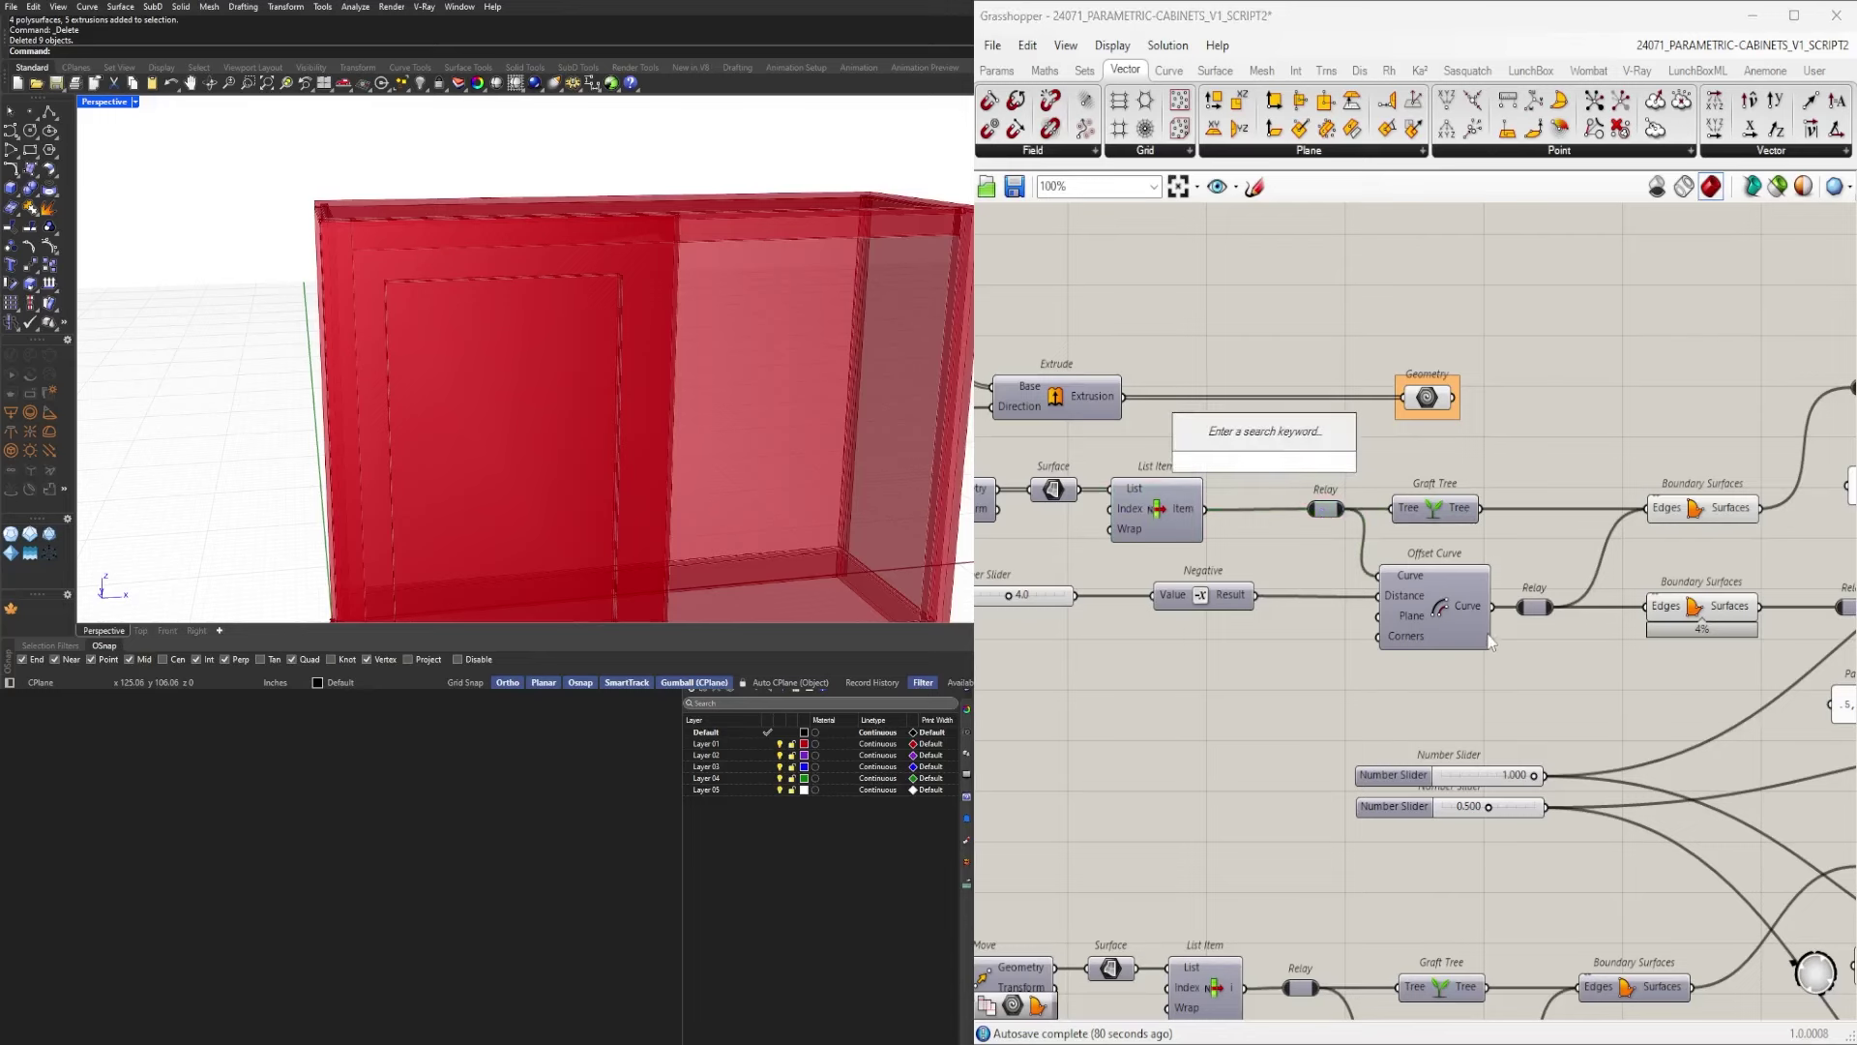
scroll(1446, 664, down, 1)
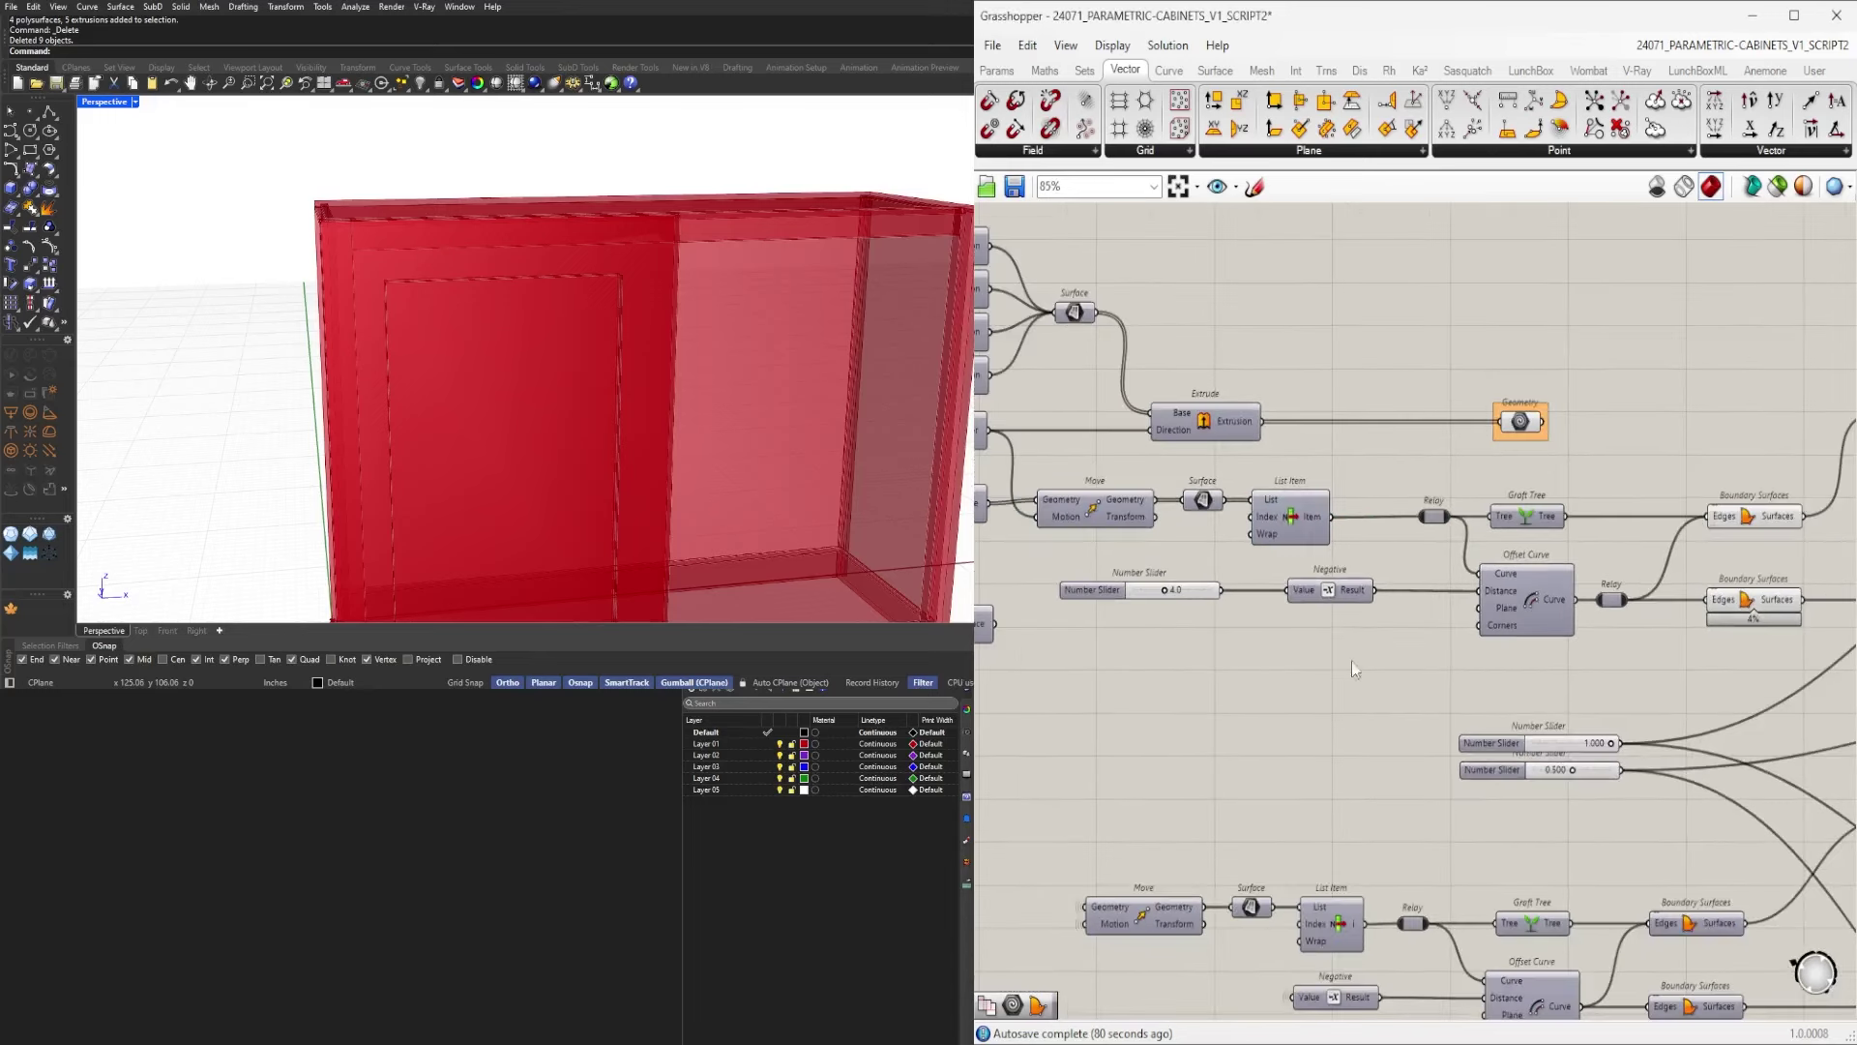
Move the 4.0 offset slider and its Negative component down into the gap between the two panel chains.
drag(1206, 597, 1239, 781)
shift+click(1296, 596)
click(1494, 626)
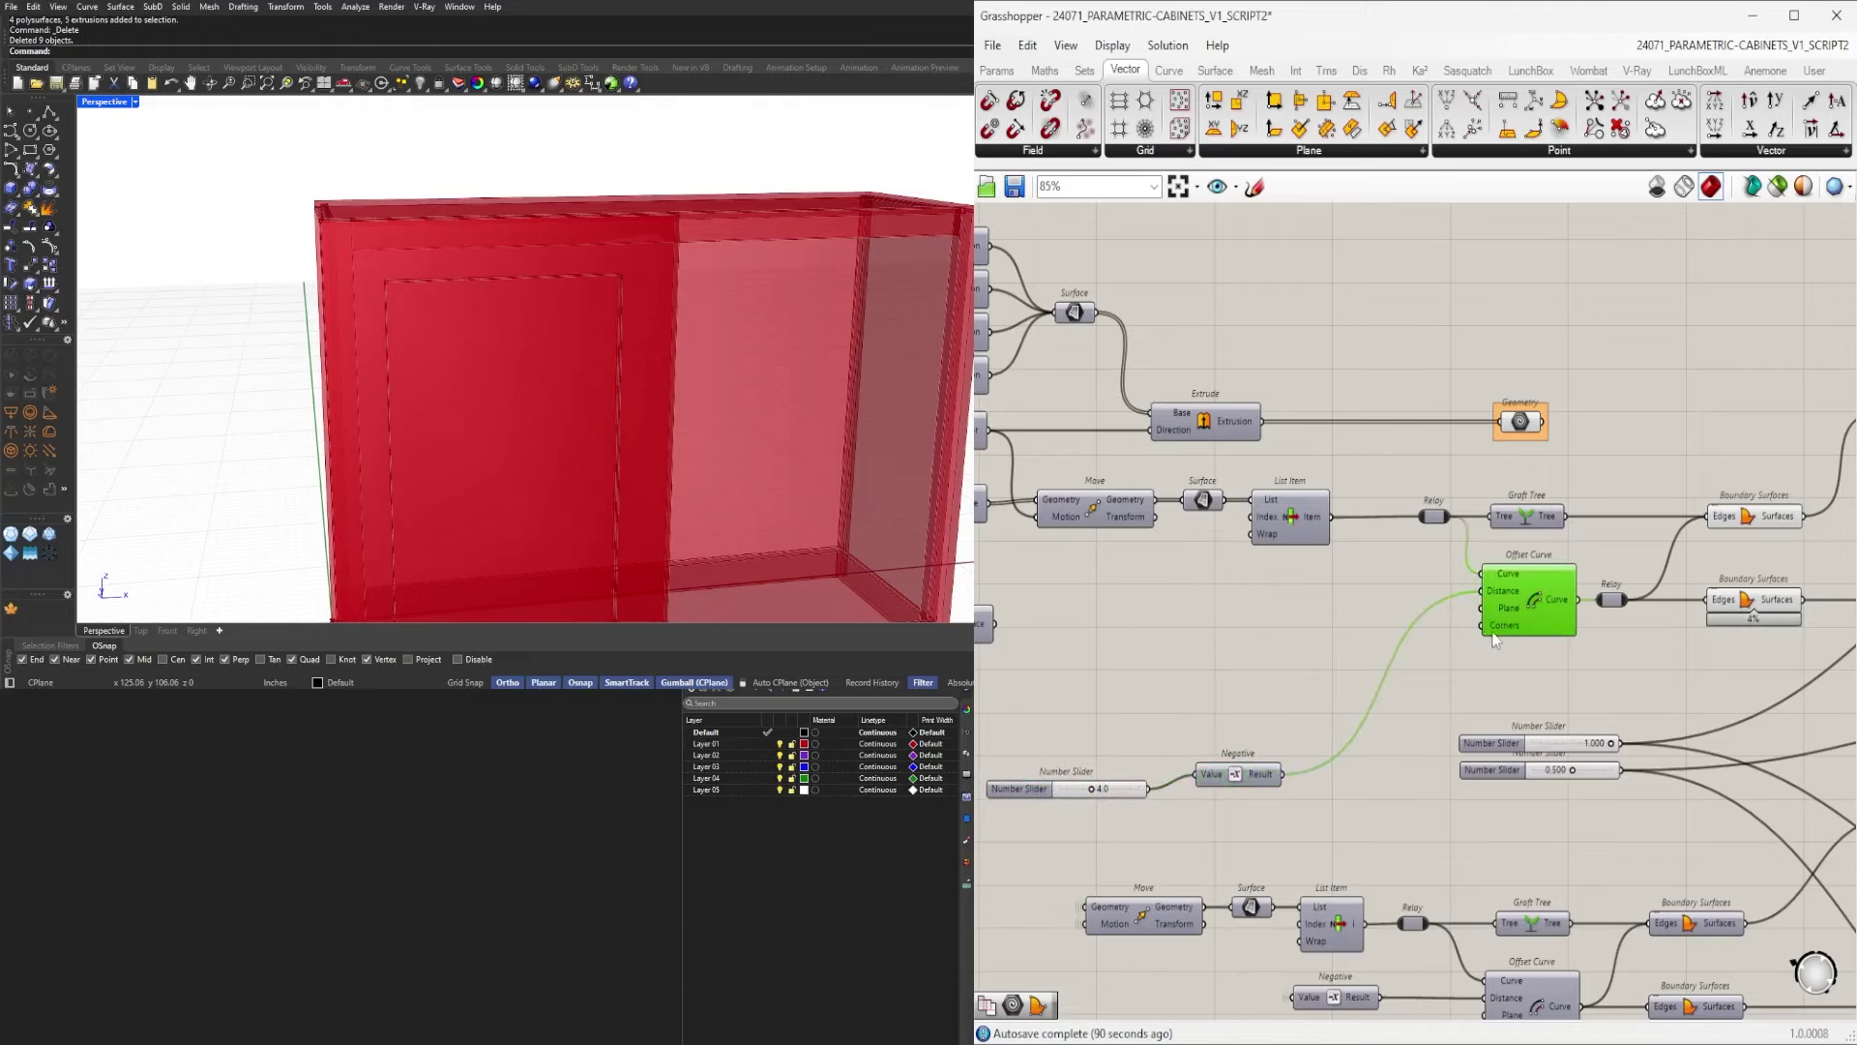
right_drag(1527, 612, 1369, 647)
right_drag(1146, 589, 1480, 544)
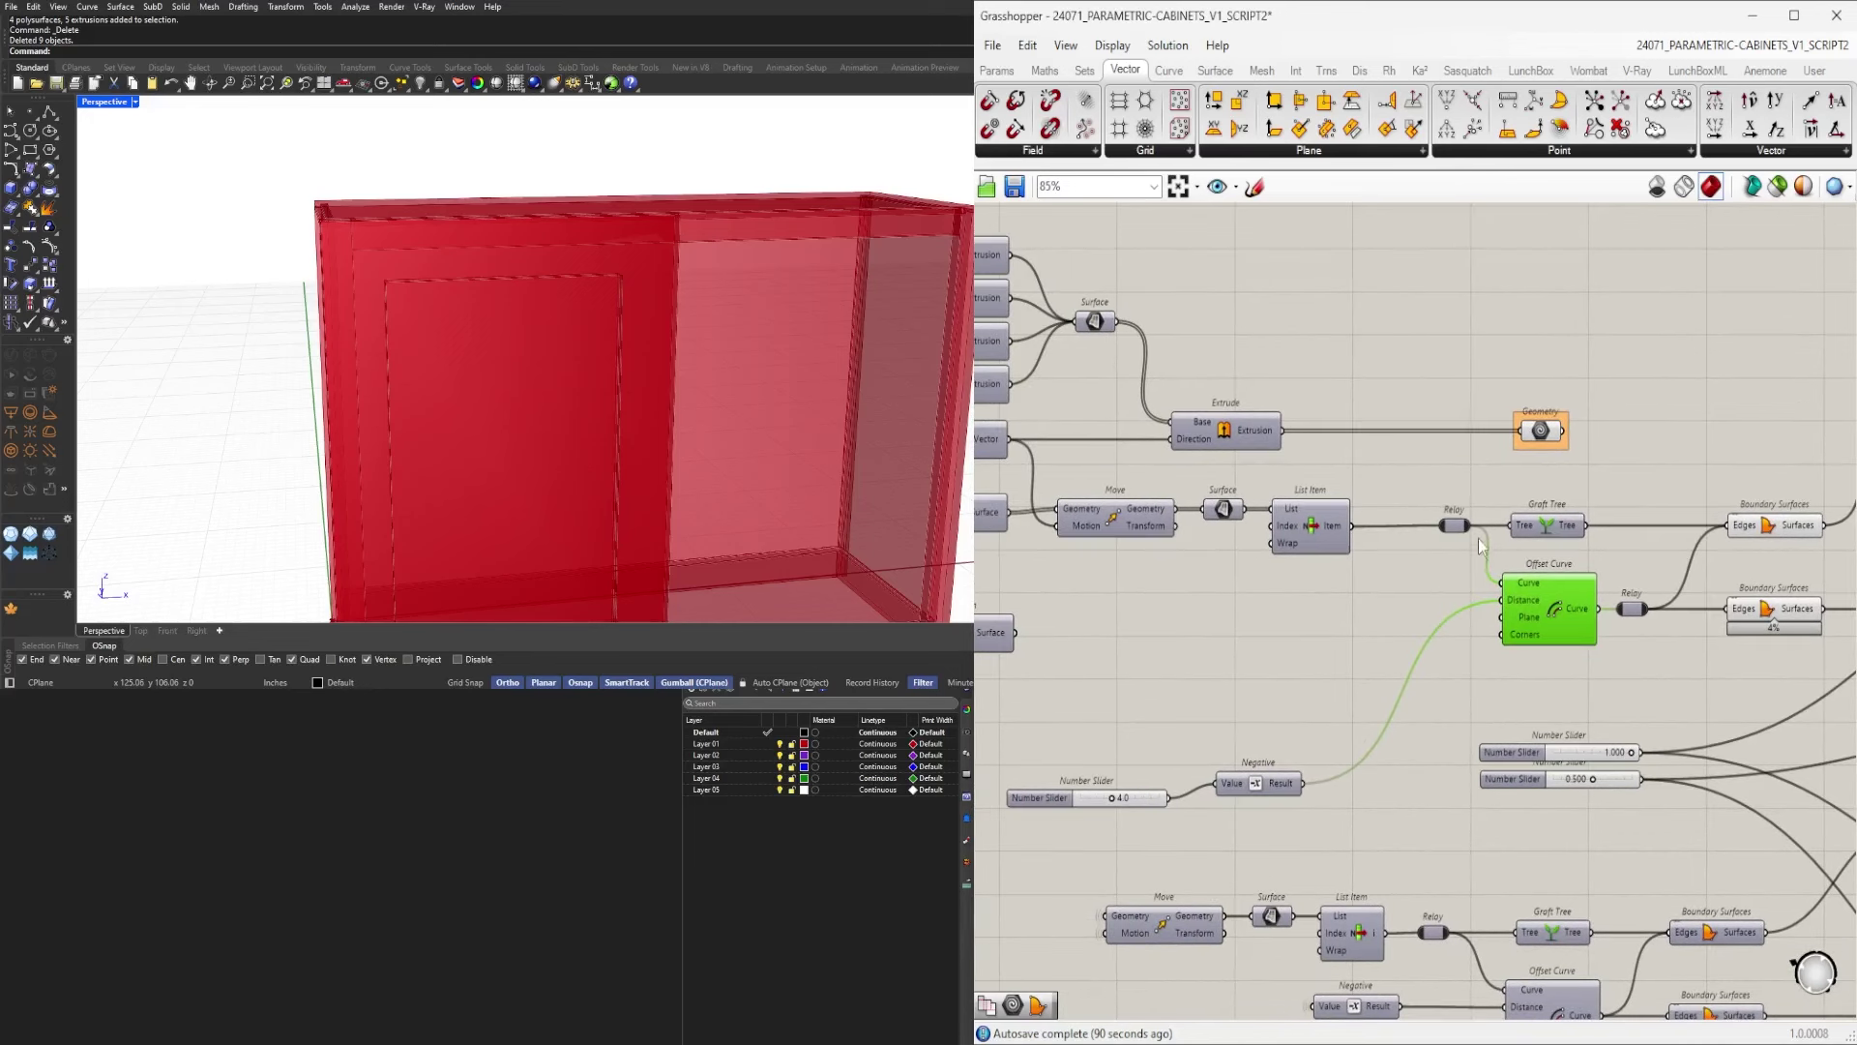
drag(1140, 799, 1148, 796)
click(1267, 721)
click(1532, 622)
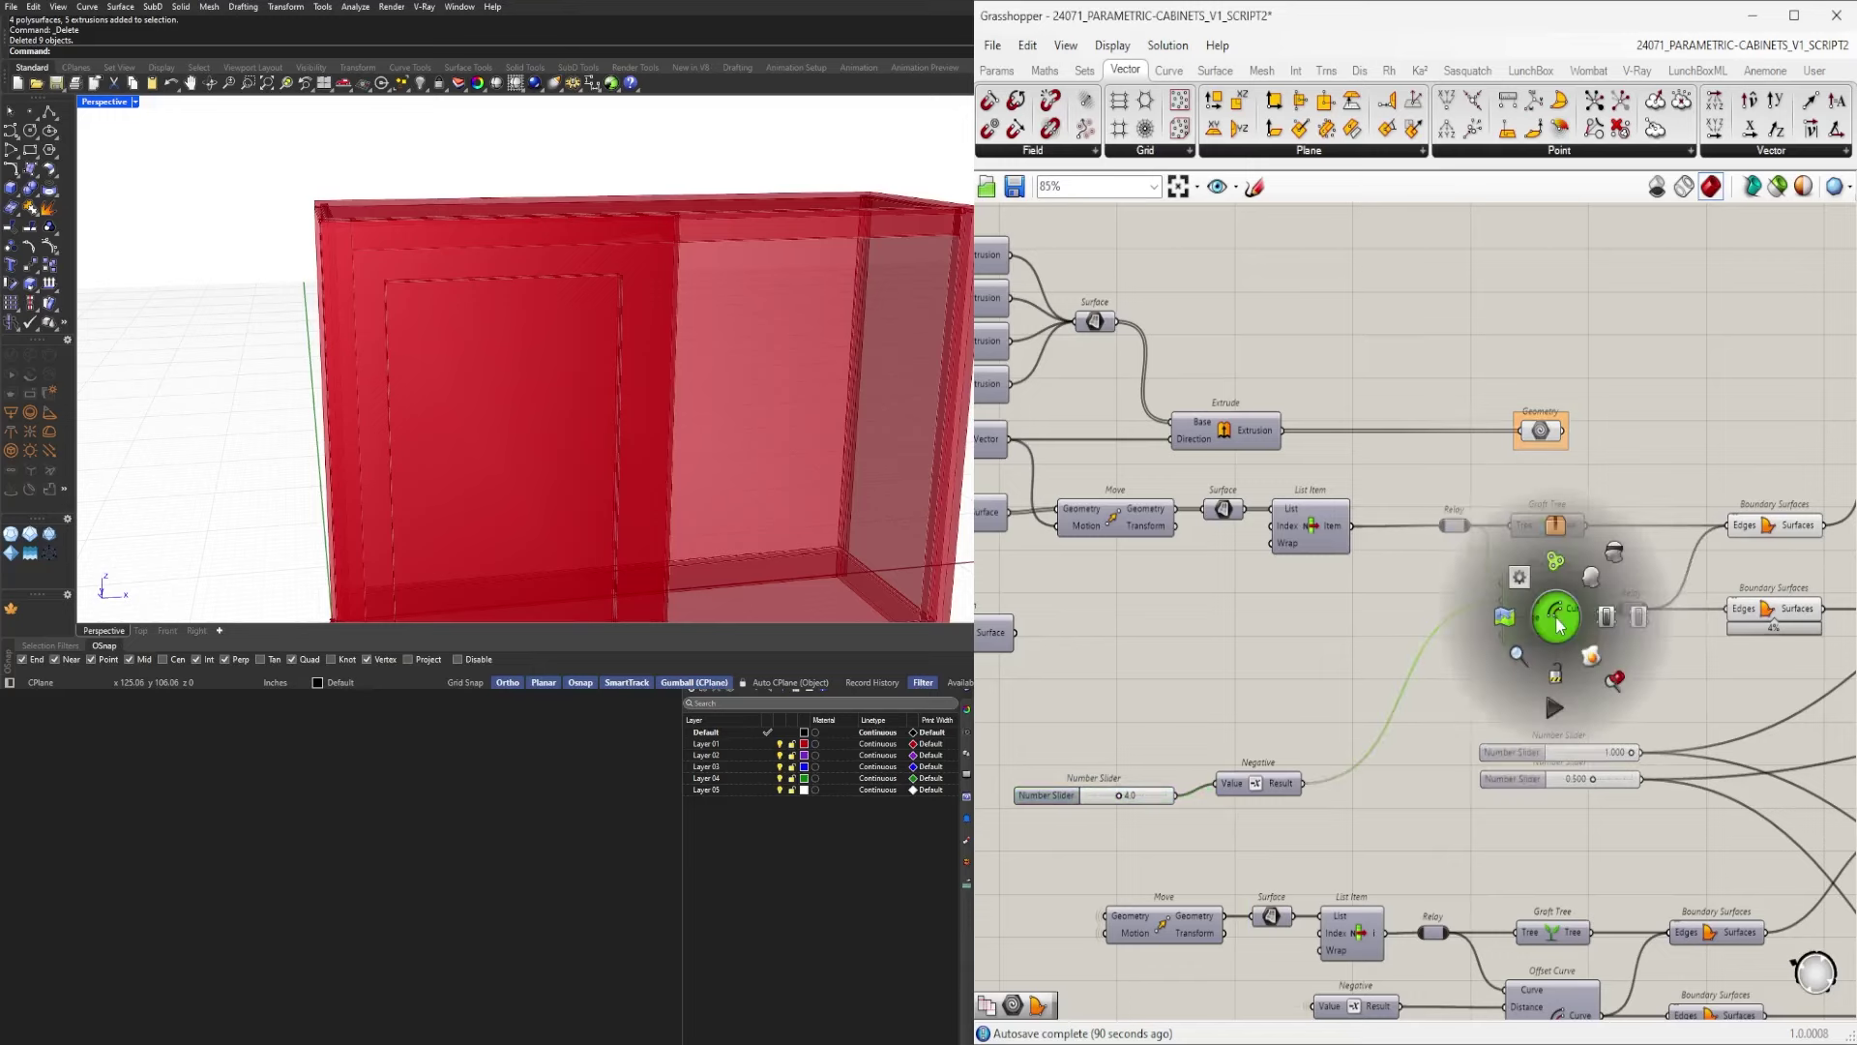
middle_click(1383, 578)
click(1439, 519)
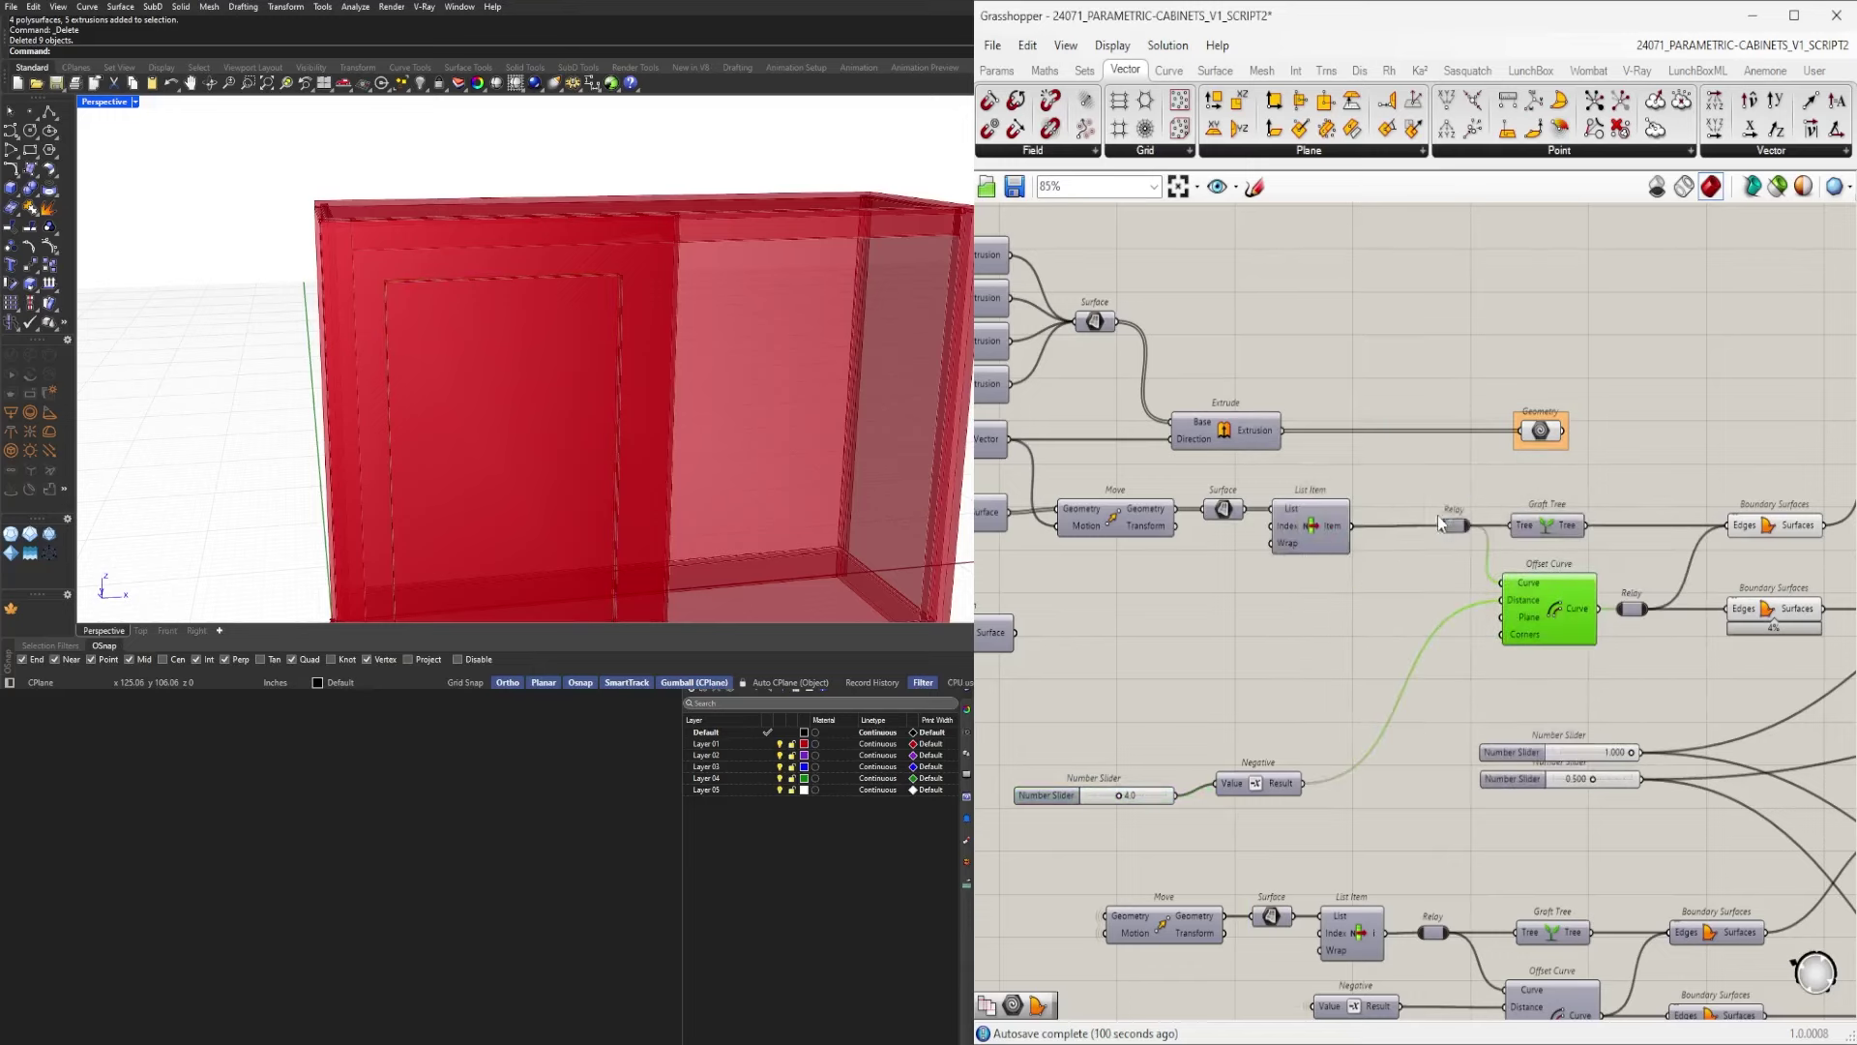
click(1441, 547)
Examine the frame and inner panel surfaces again by highlighting the original chain's Boundary Surfaces one after the other.
right_drag(1453, 537, 1334, 496)
scroll(1469, 497, down, 3)
scroll(1616, 486, up, 3)
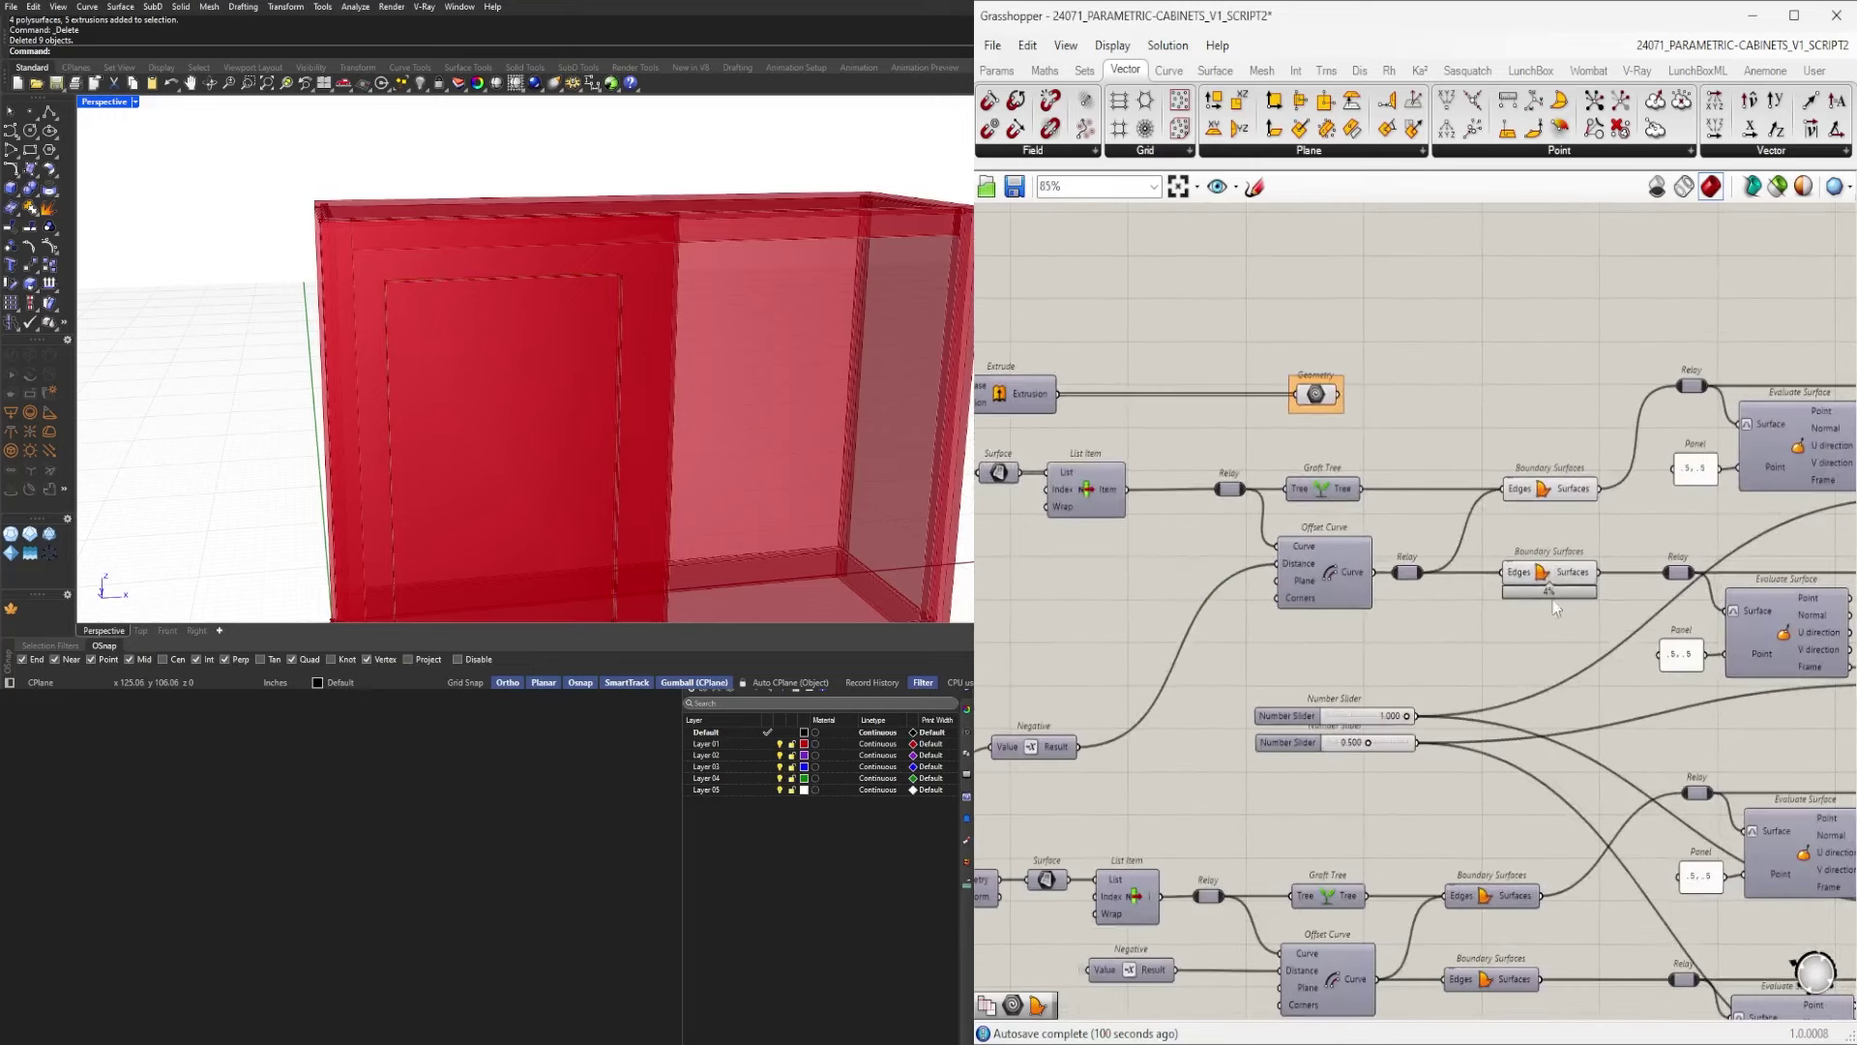
drag(1586, 624, 1512, 476)
click(1517, 479)
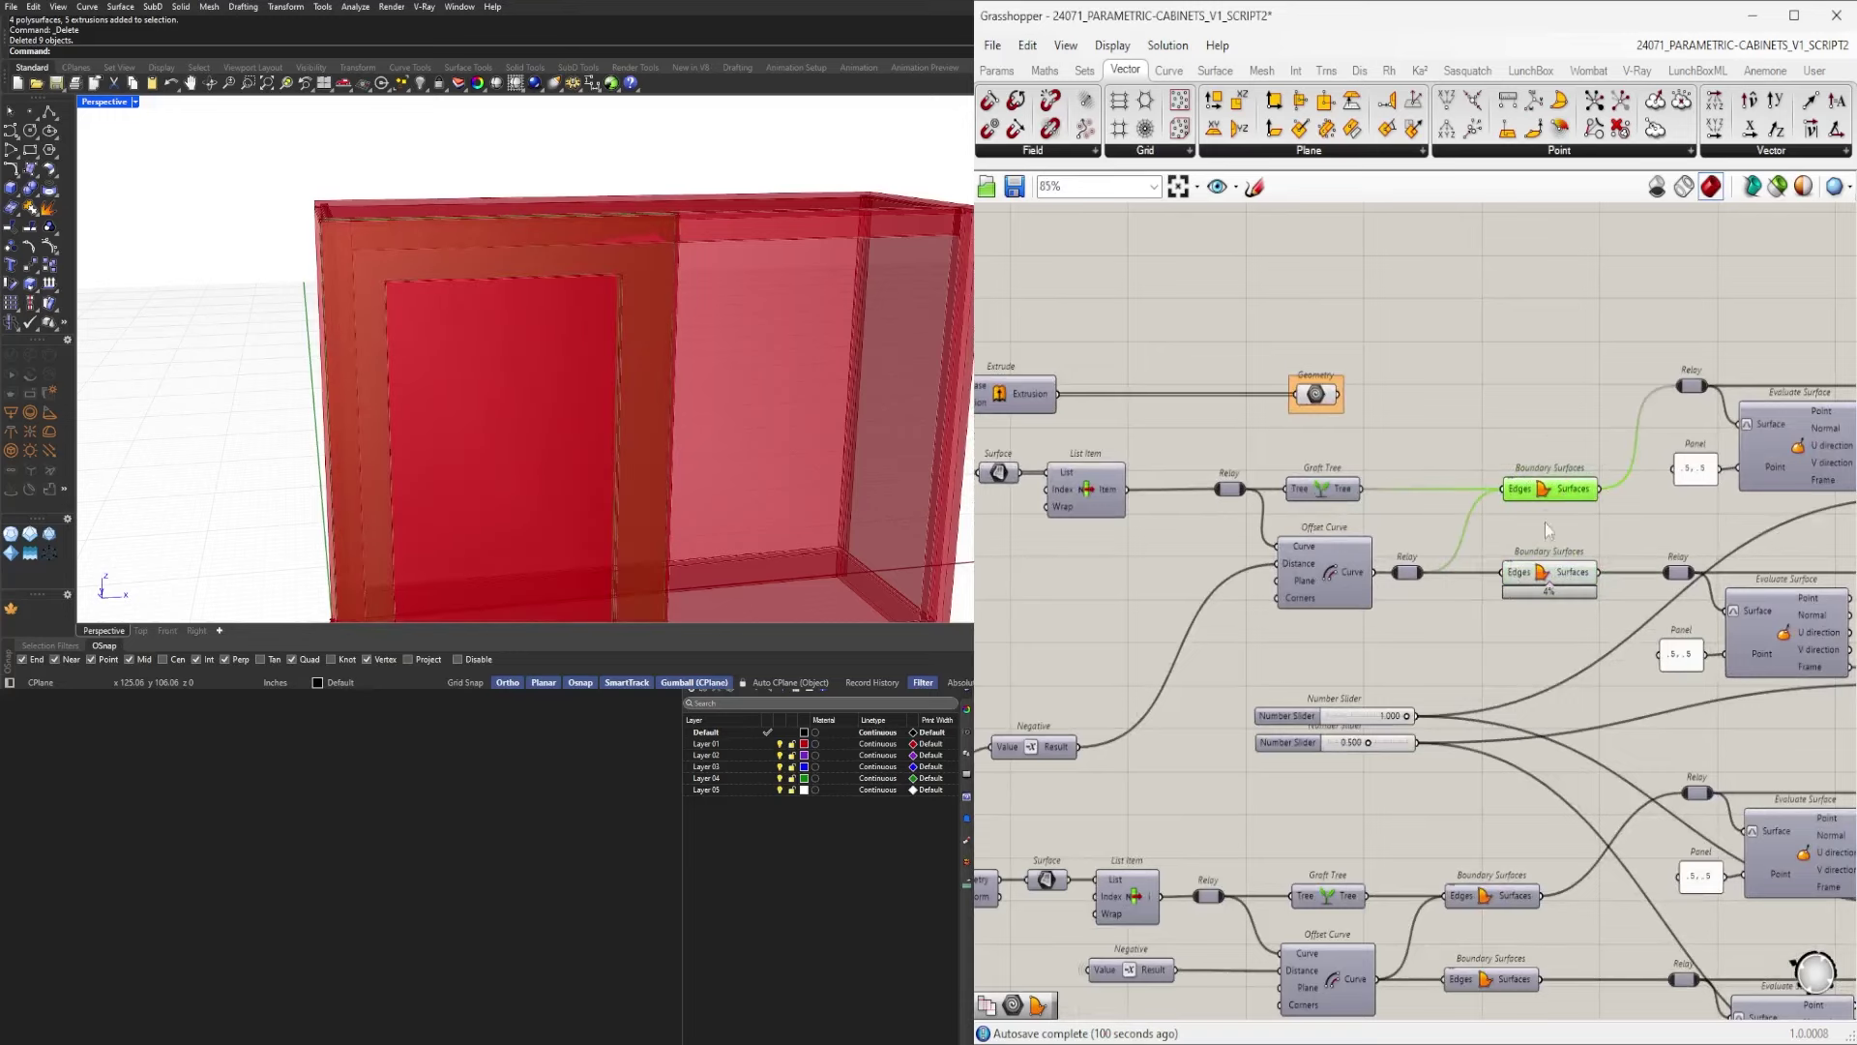
click(1546, 573)
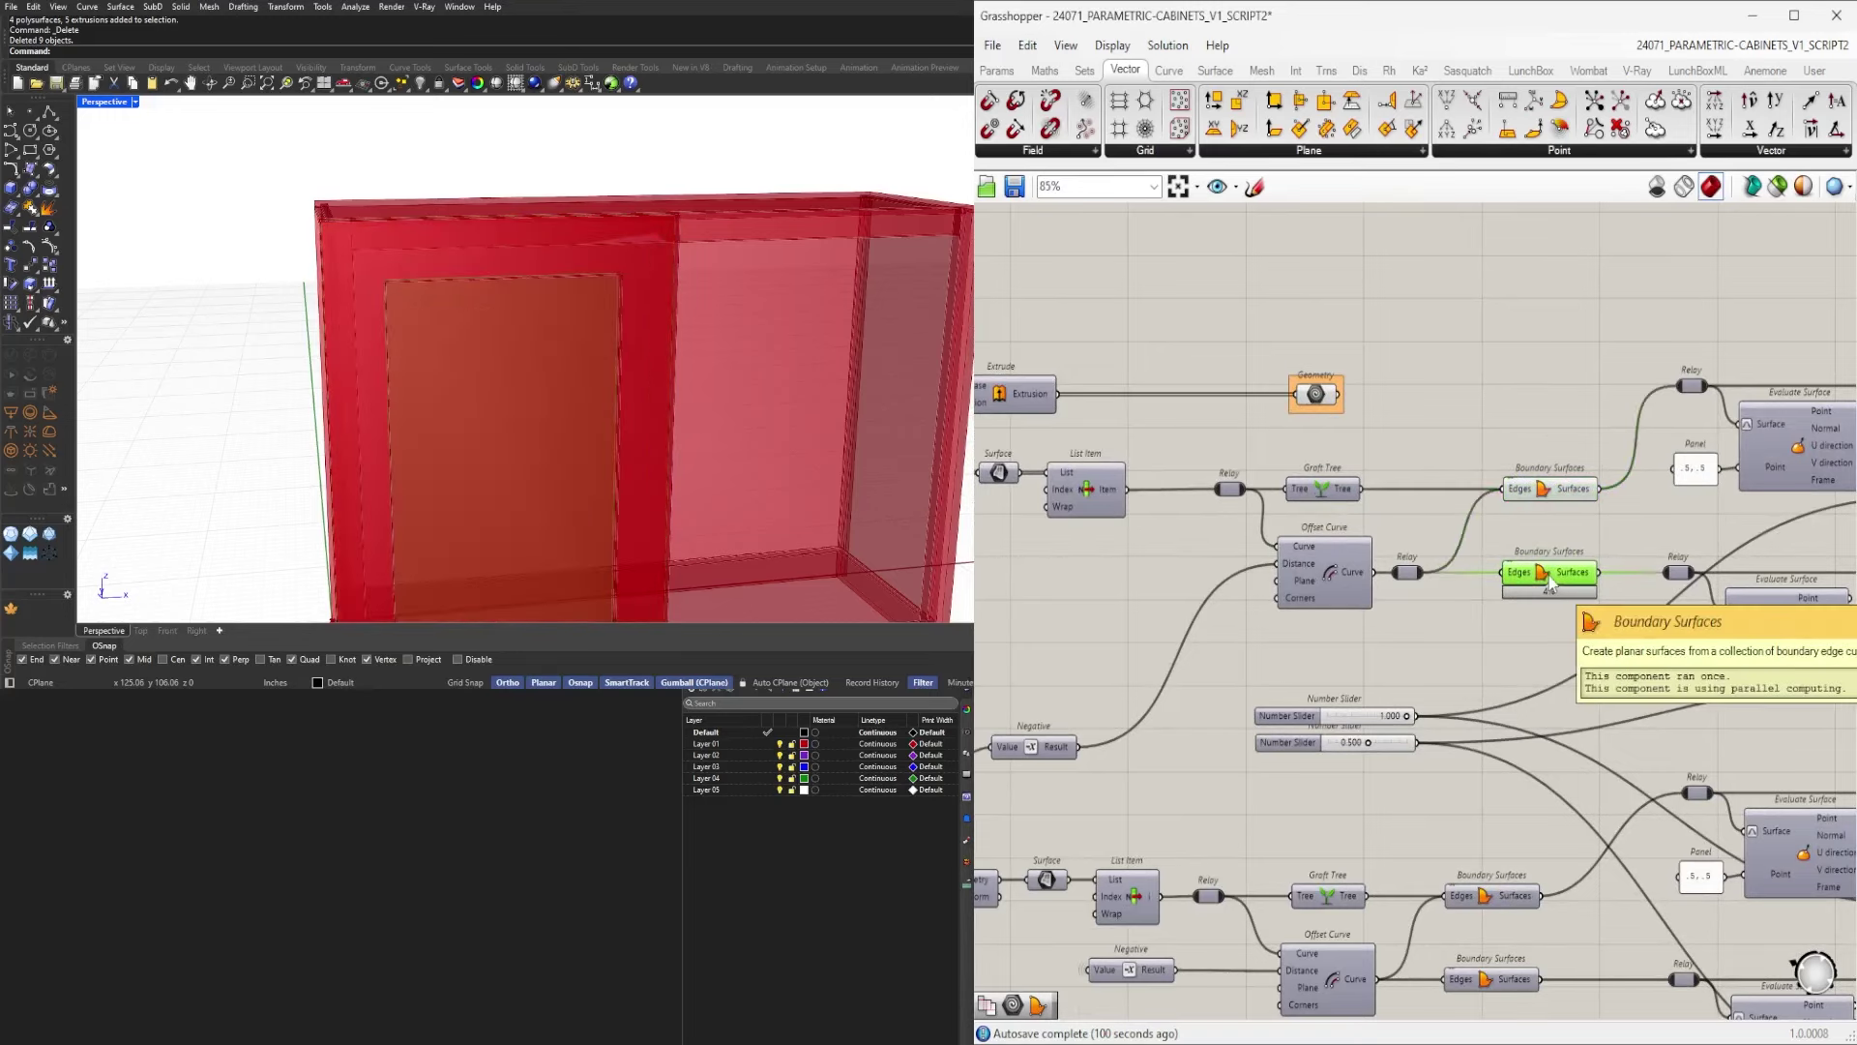
right_drag(1184, 552, 1130, 563)
scroll(1377, 548, down, 1)
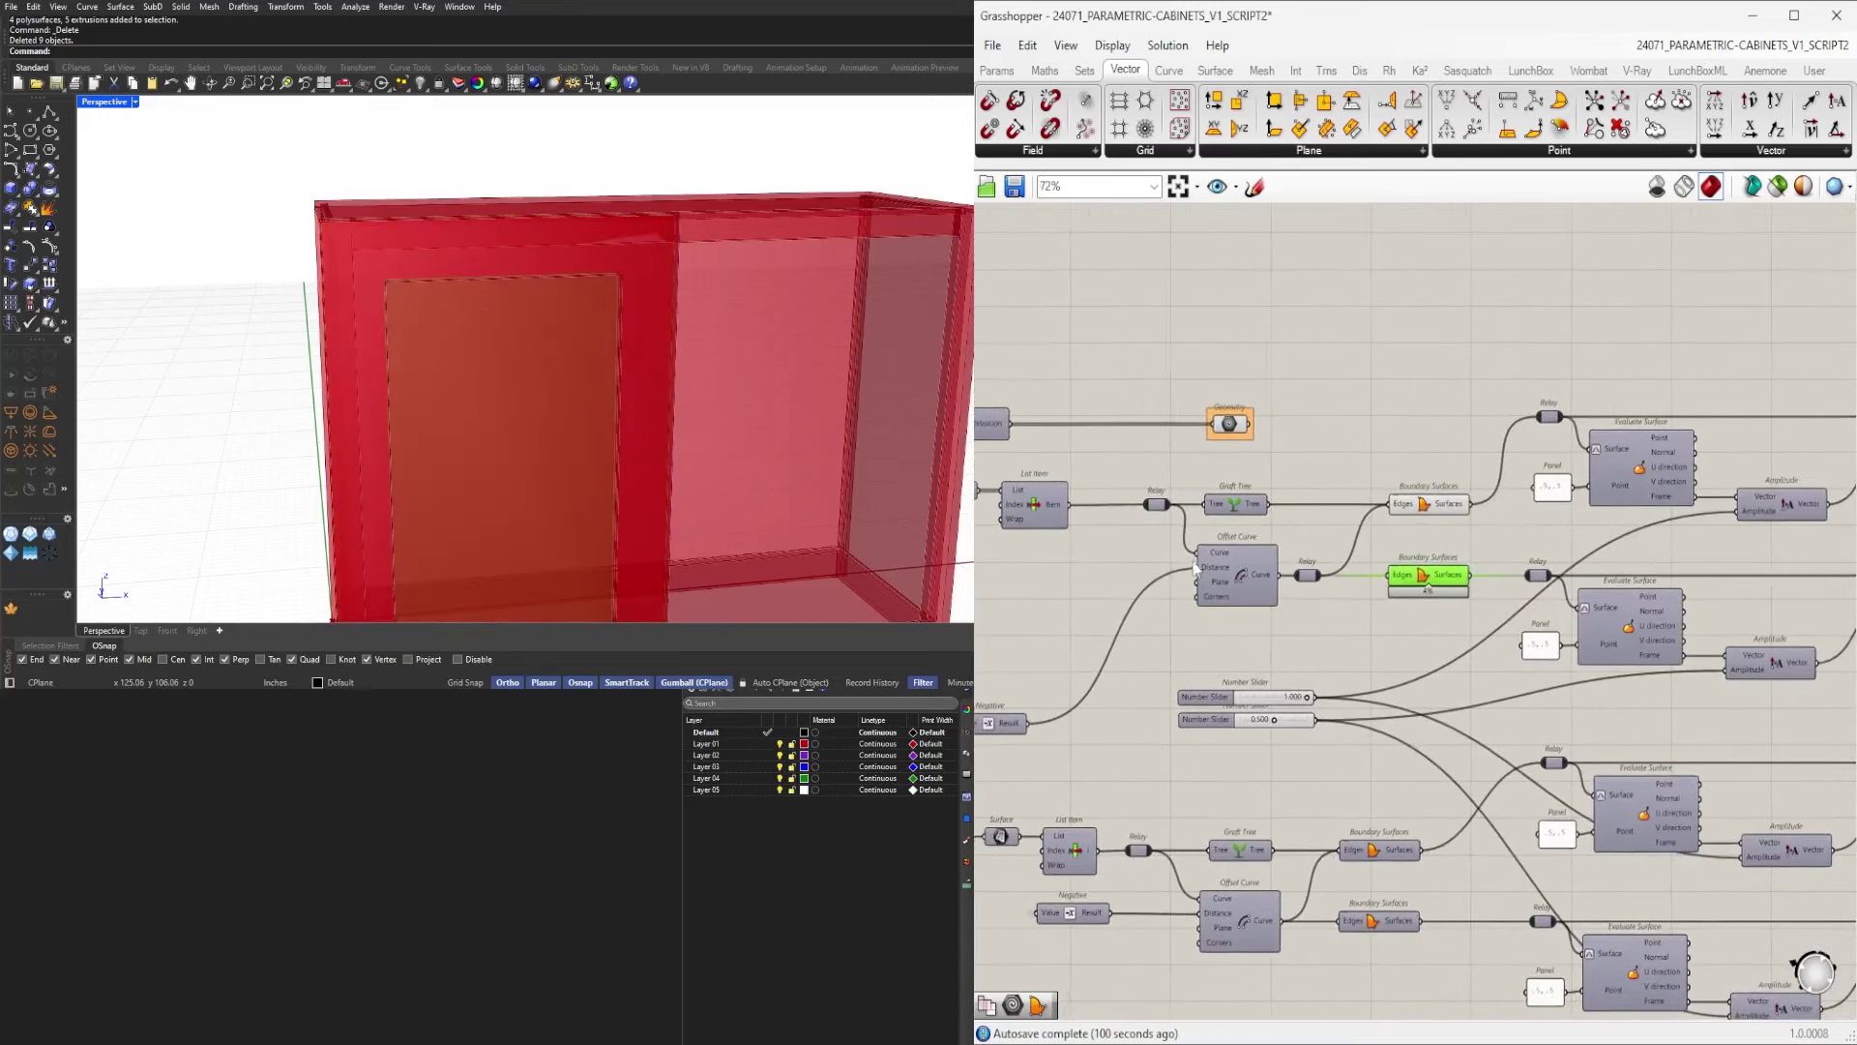
click(1413, 511)
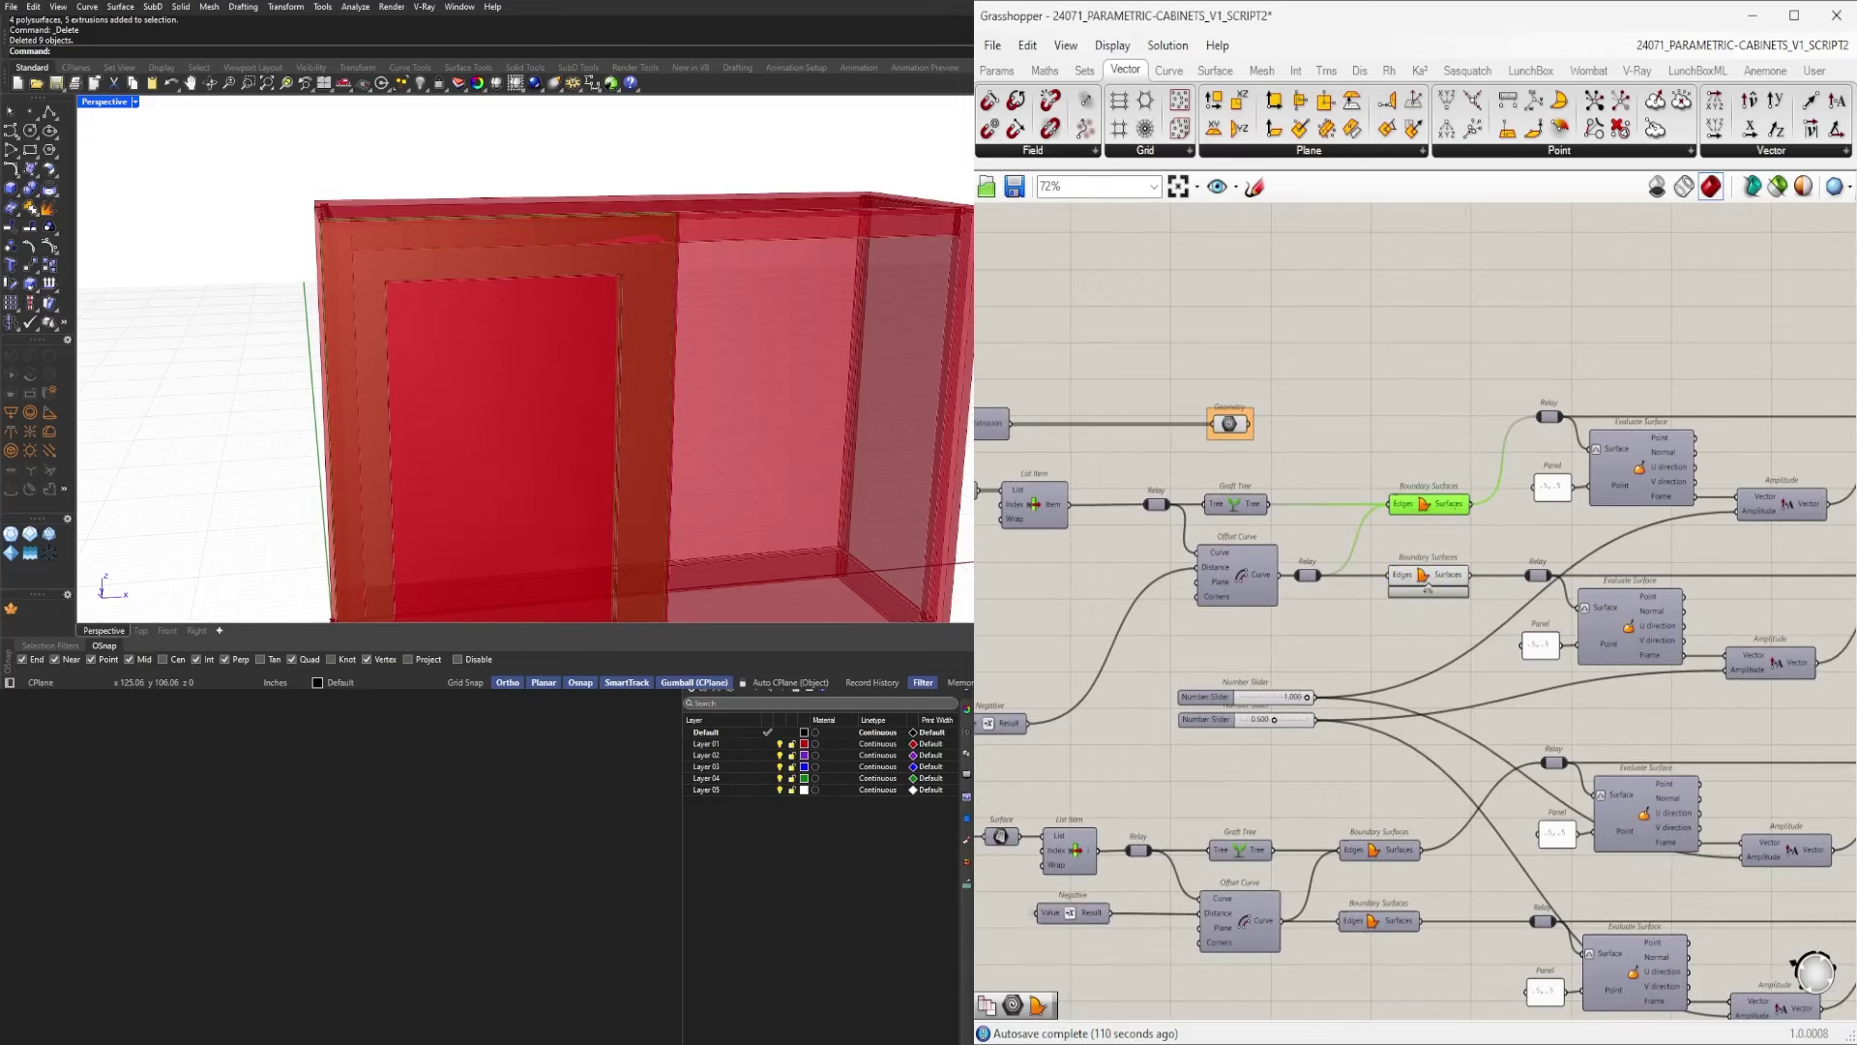
Duplicate the 4.0 slider, its Negative and the original Offset Curve, placing the copies just ahead of the originals.
right_drag(1322, 643, 1587, 639)
click(1461, 621)
scroll(1509, 619, up, 1)
right_drag(1269, 727, 1316, 726)
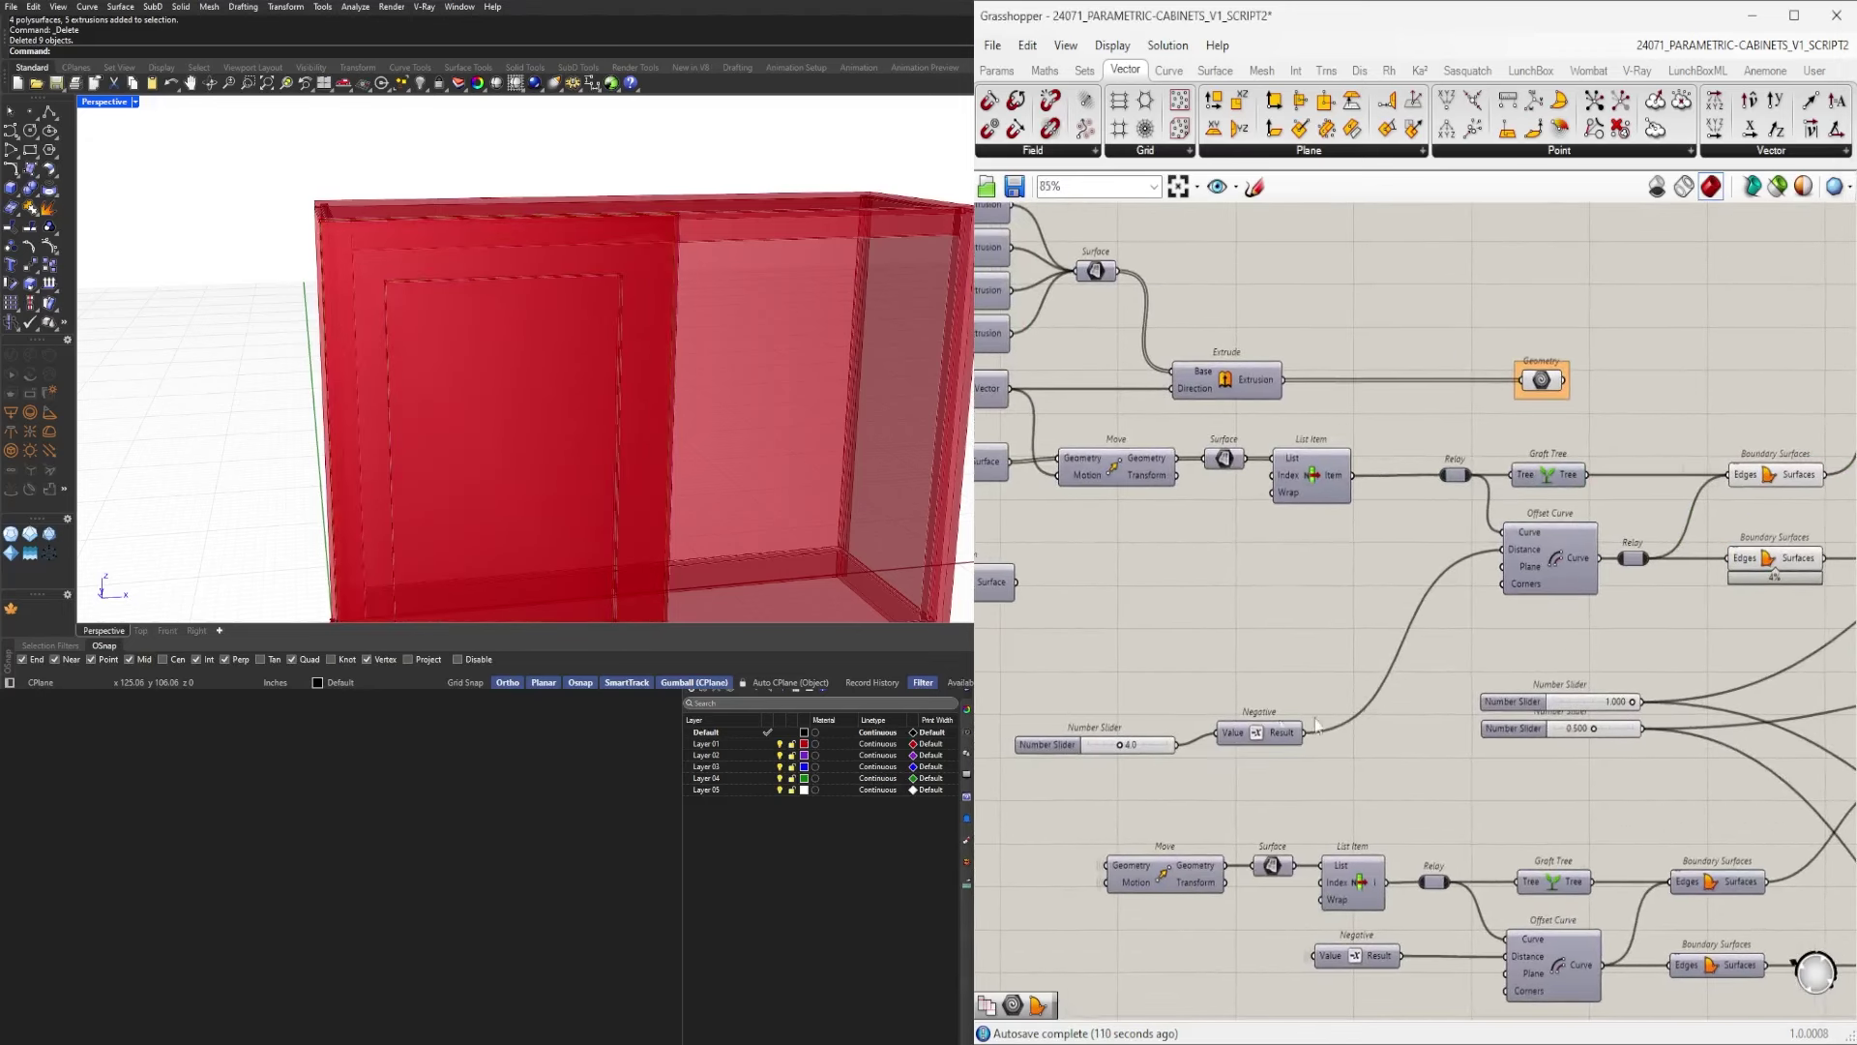
drag(1137, 748, 1150, 752)
click(1505, 613)
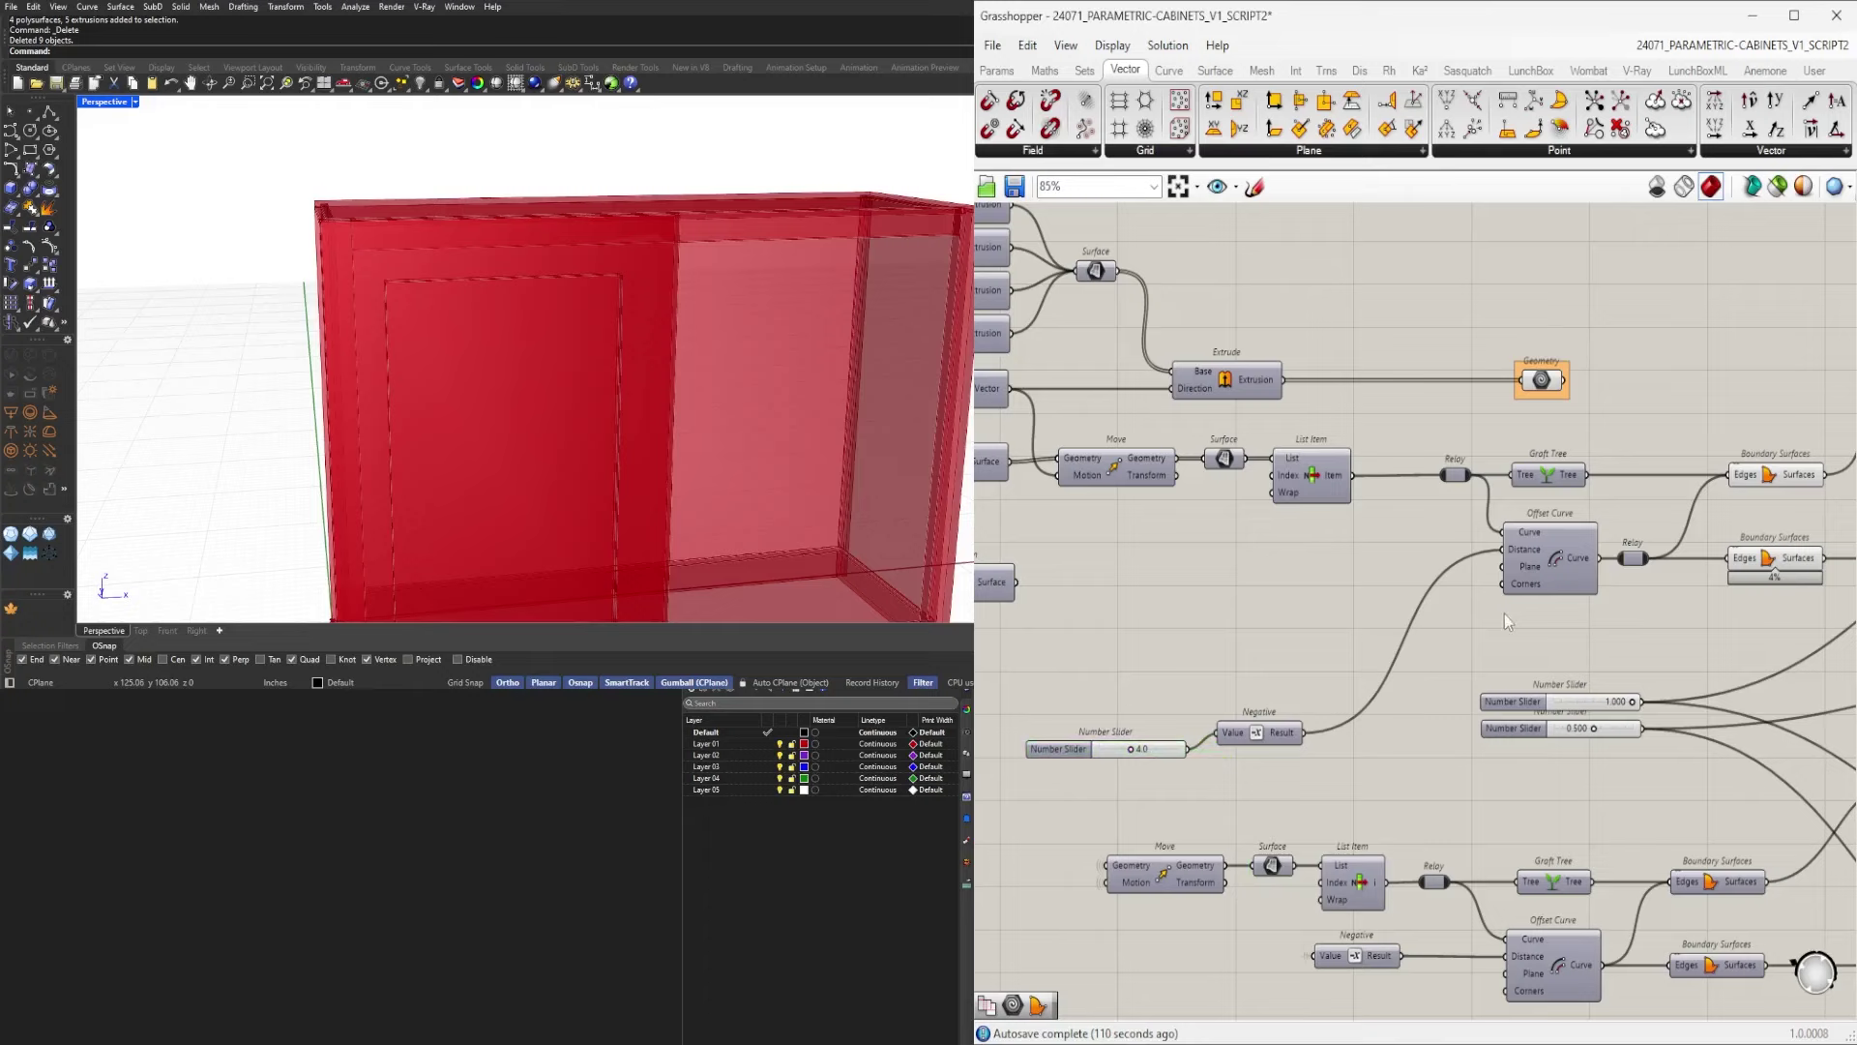
shift+click(1094, 755)
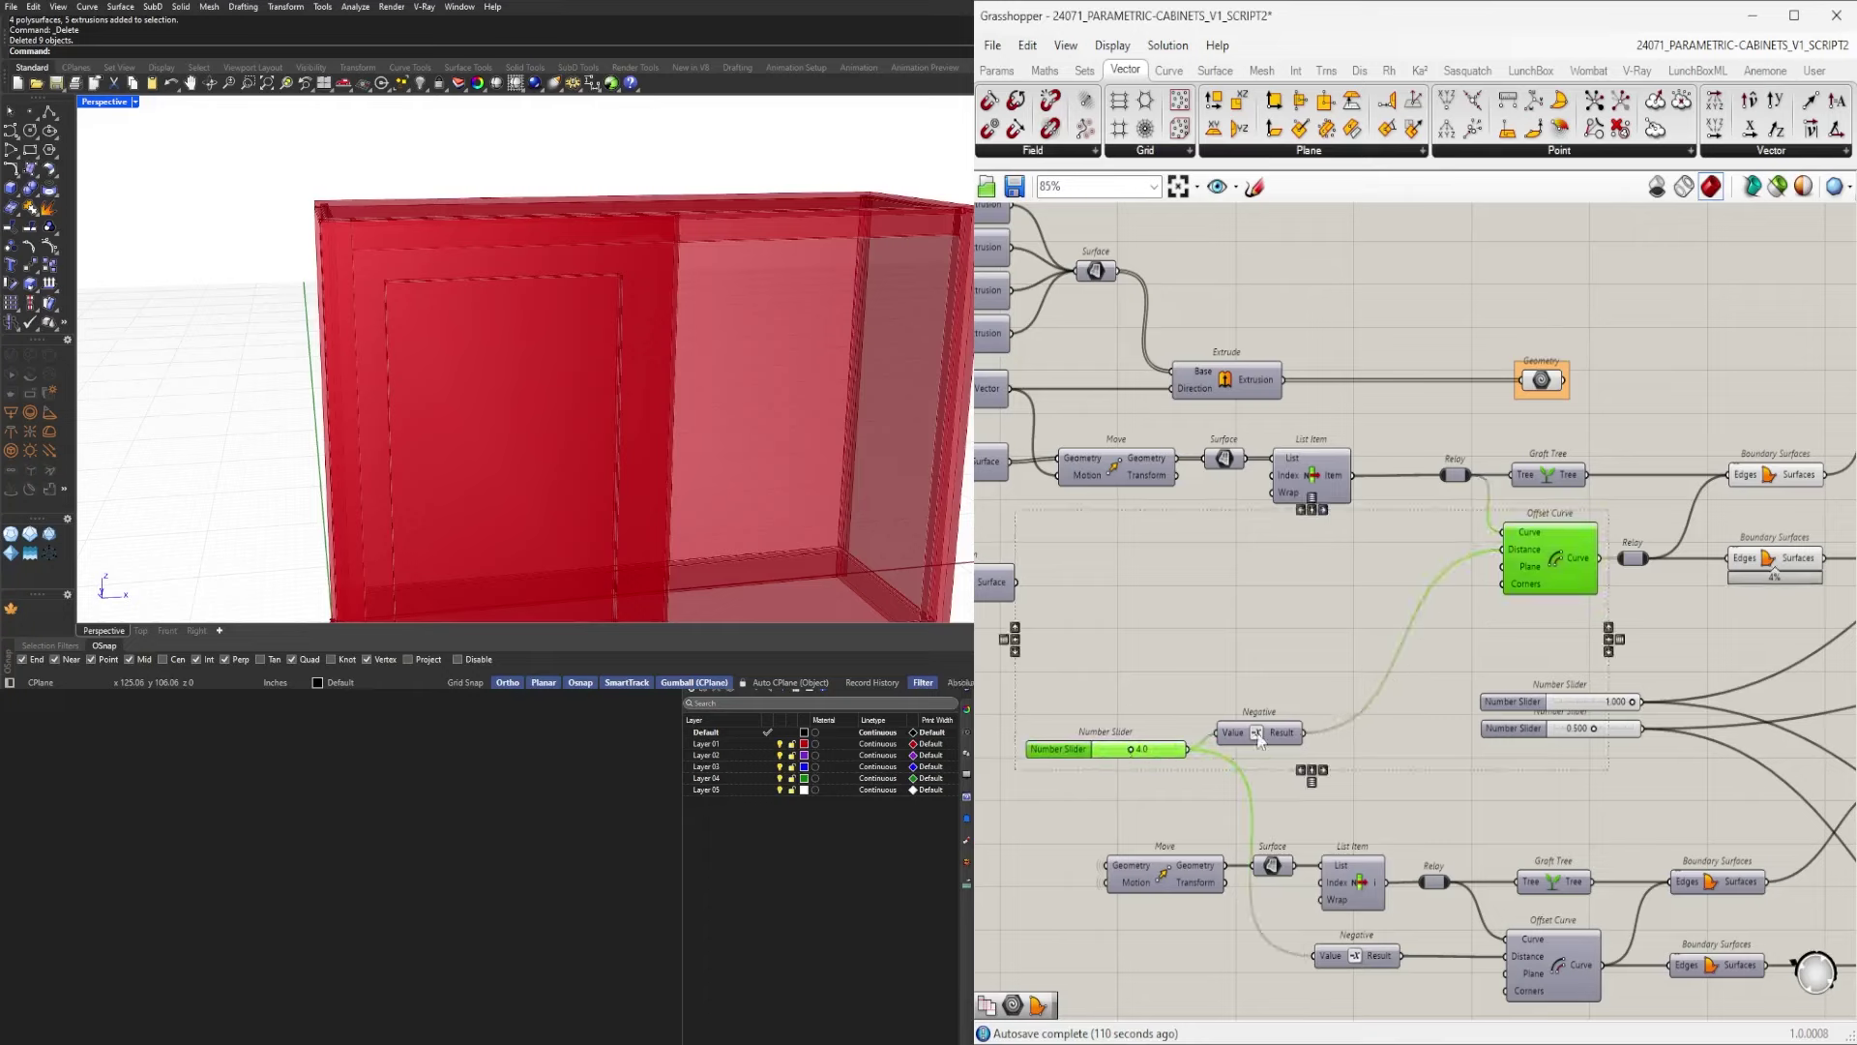
alt+drag(1594, 542, 1459, 543)
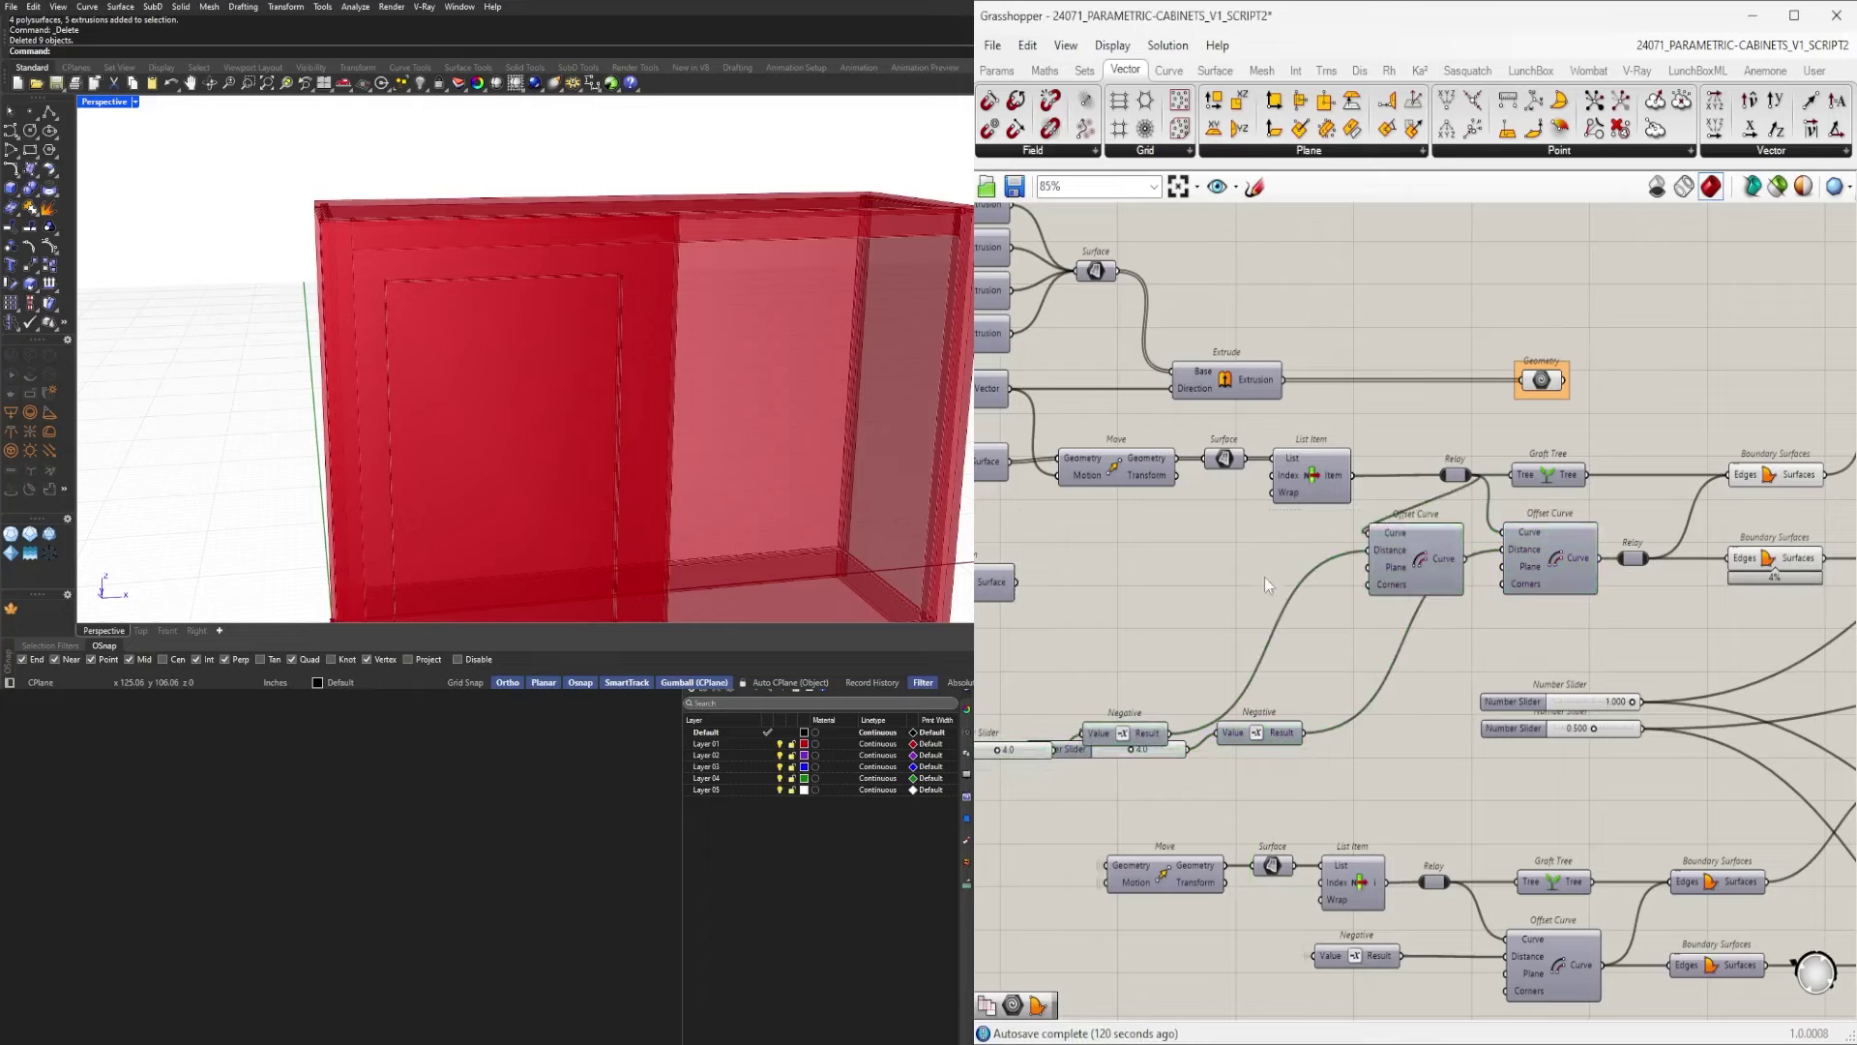
Line up the copied 4.0 slider and Negative in front of the copied Offset Curve's Distance input.
drag(1110, 732, 1241, 584)
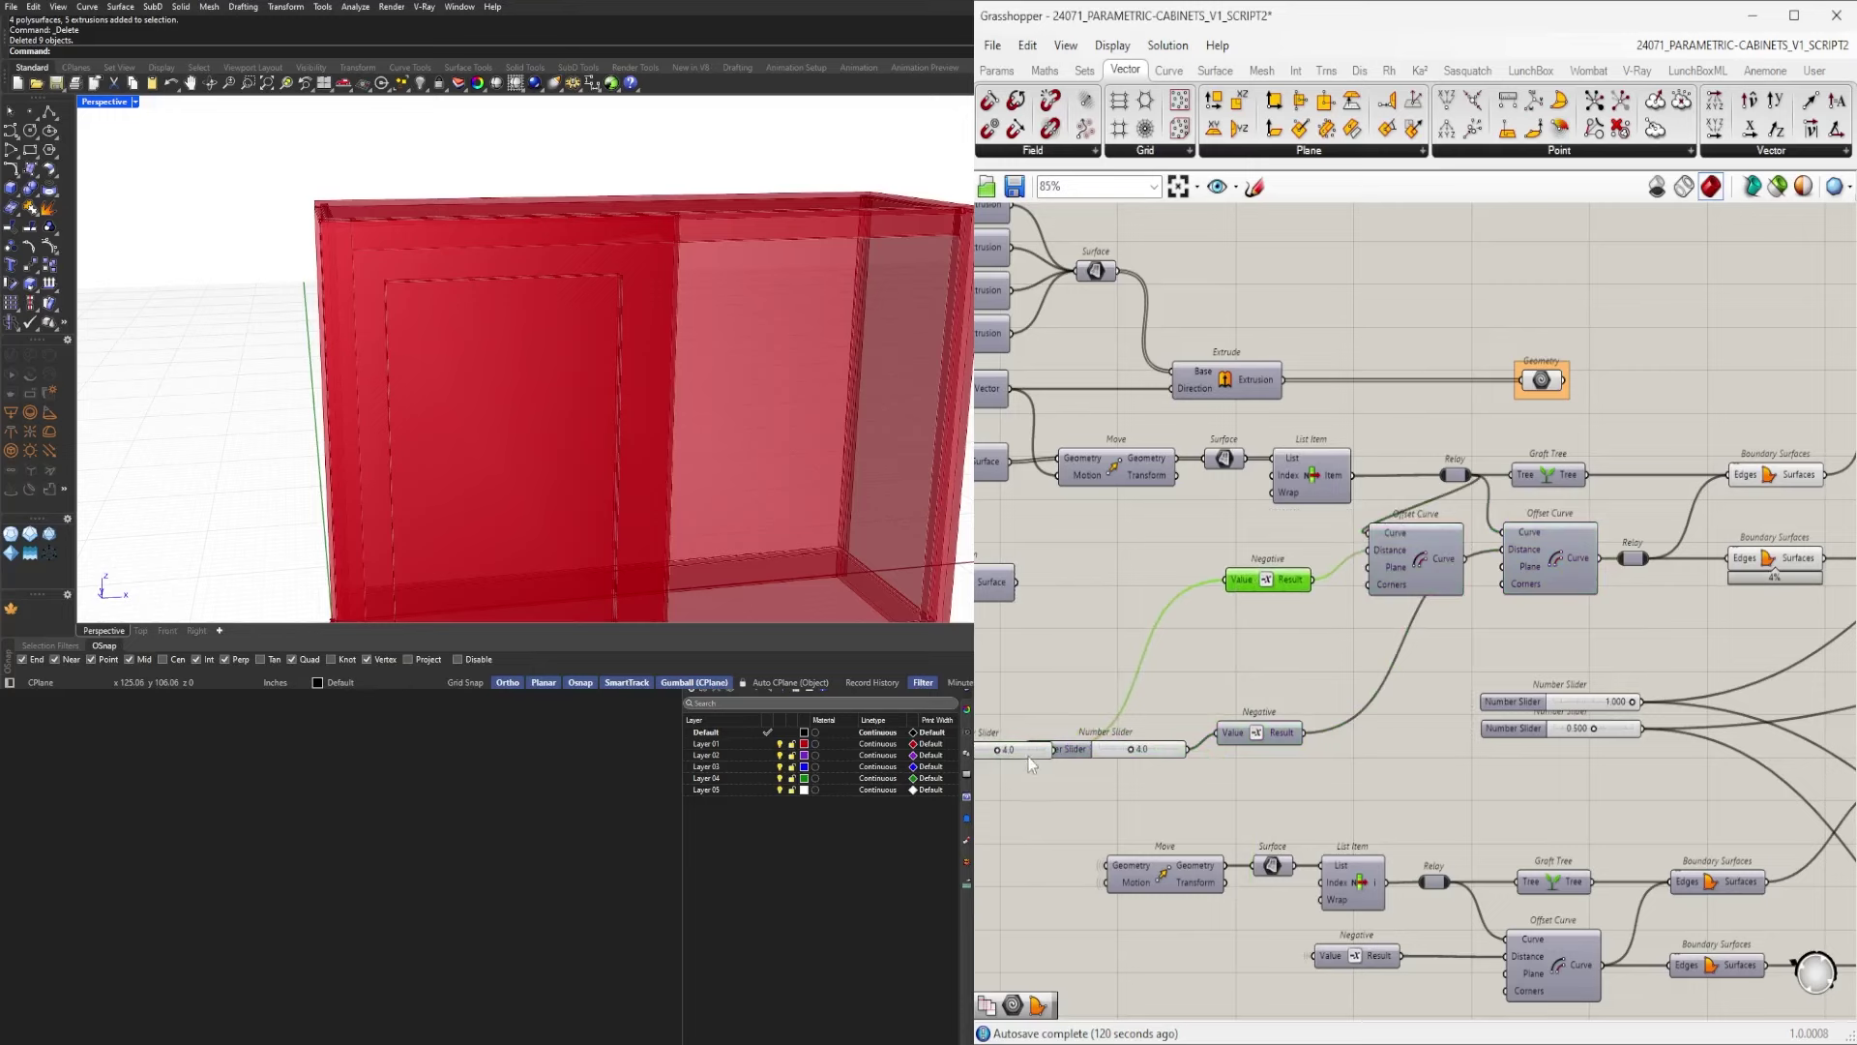
drag(1029, 751, 1054, 586)
scroll(1151, 492, up, 3)
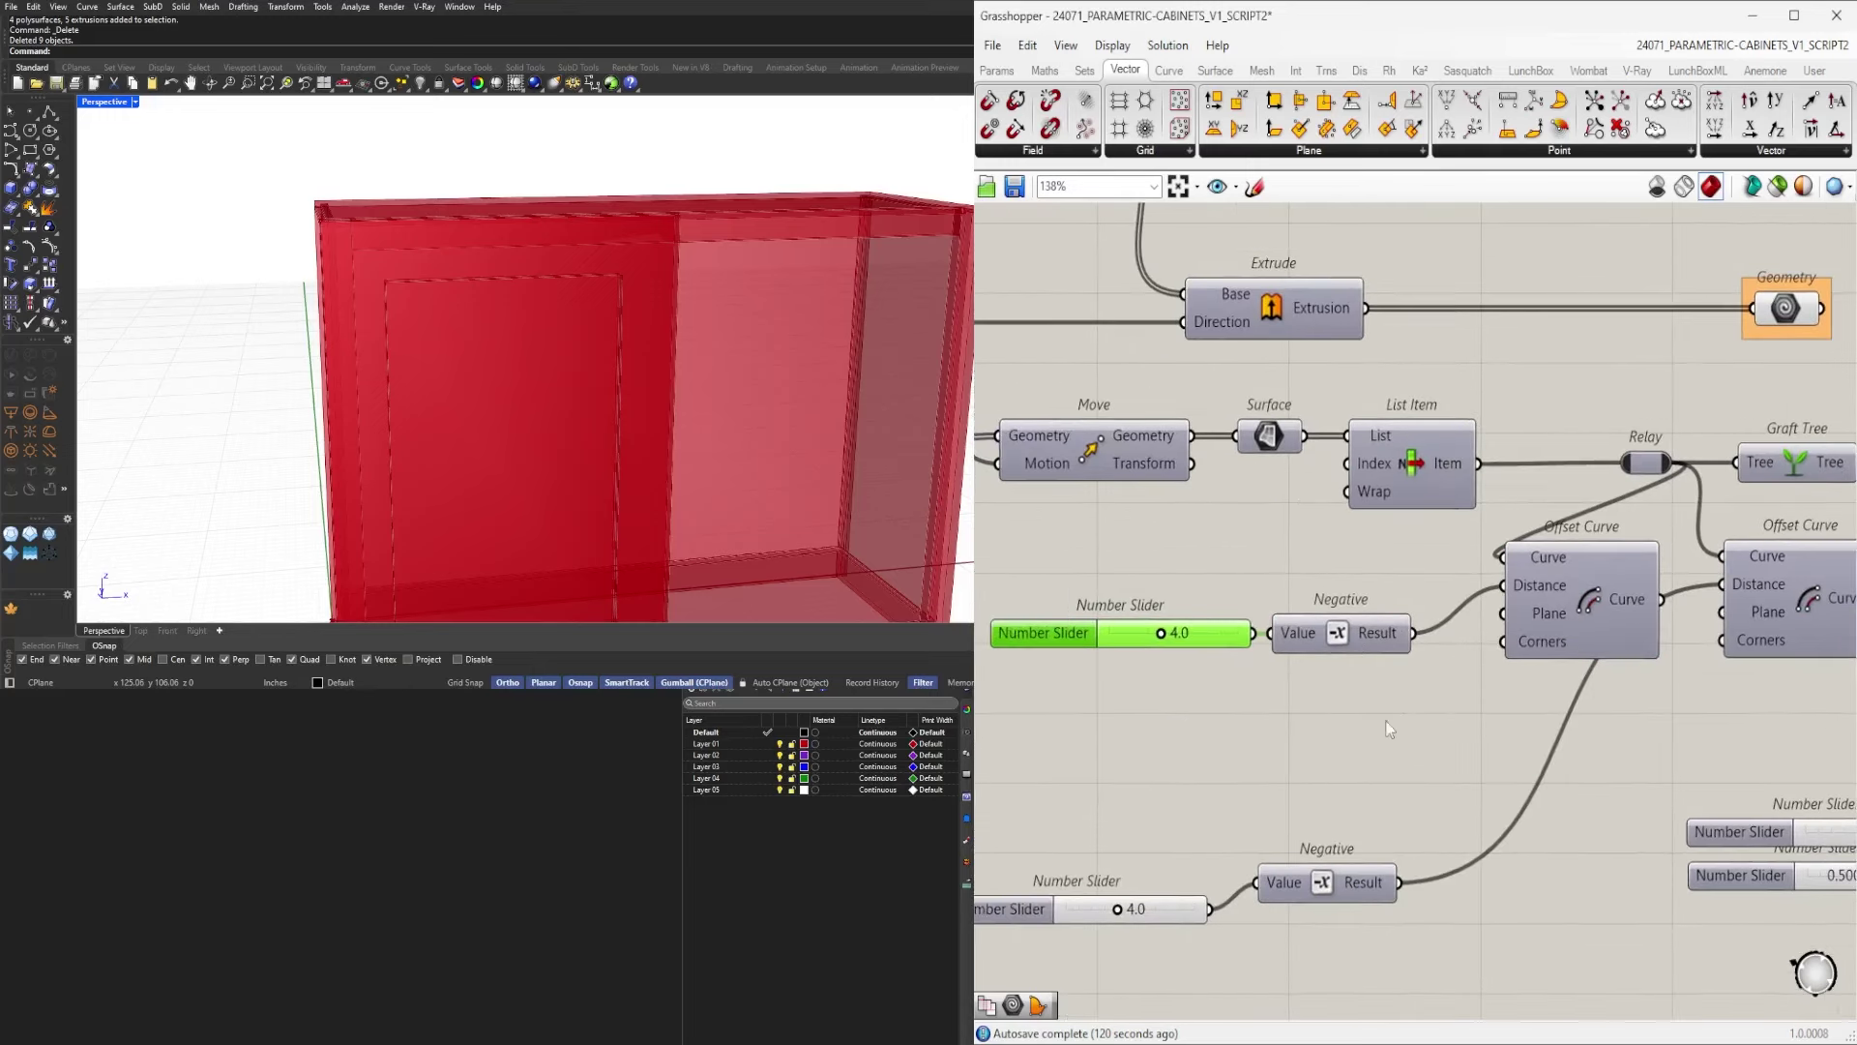
drag(1364, 736, 1136, 591)
drag(1337, 634, 1348, 616)
click(1221, 667)
Set the copied slider's maximum to 1 and its accuracy to three decimal digits.
double_click(1066, 612)
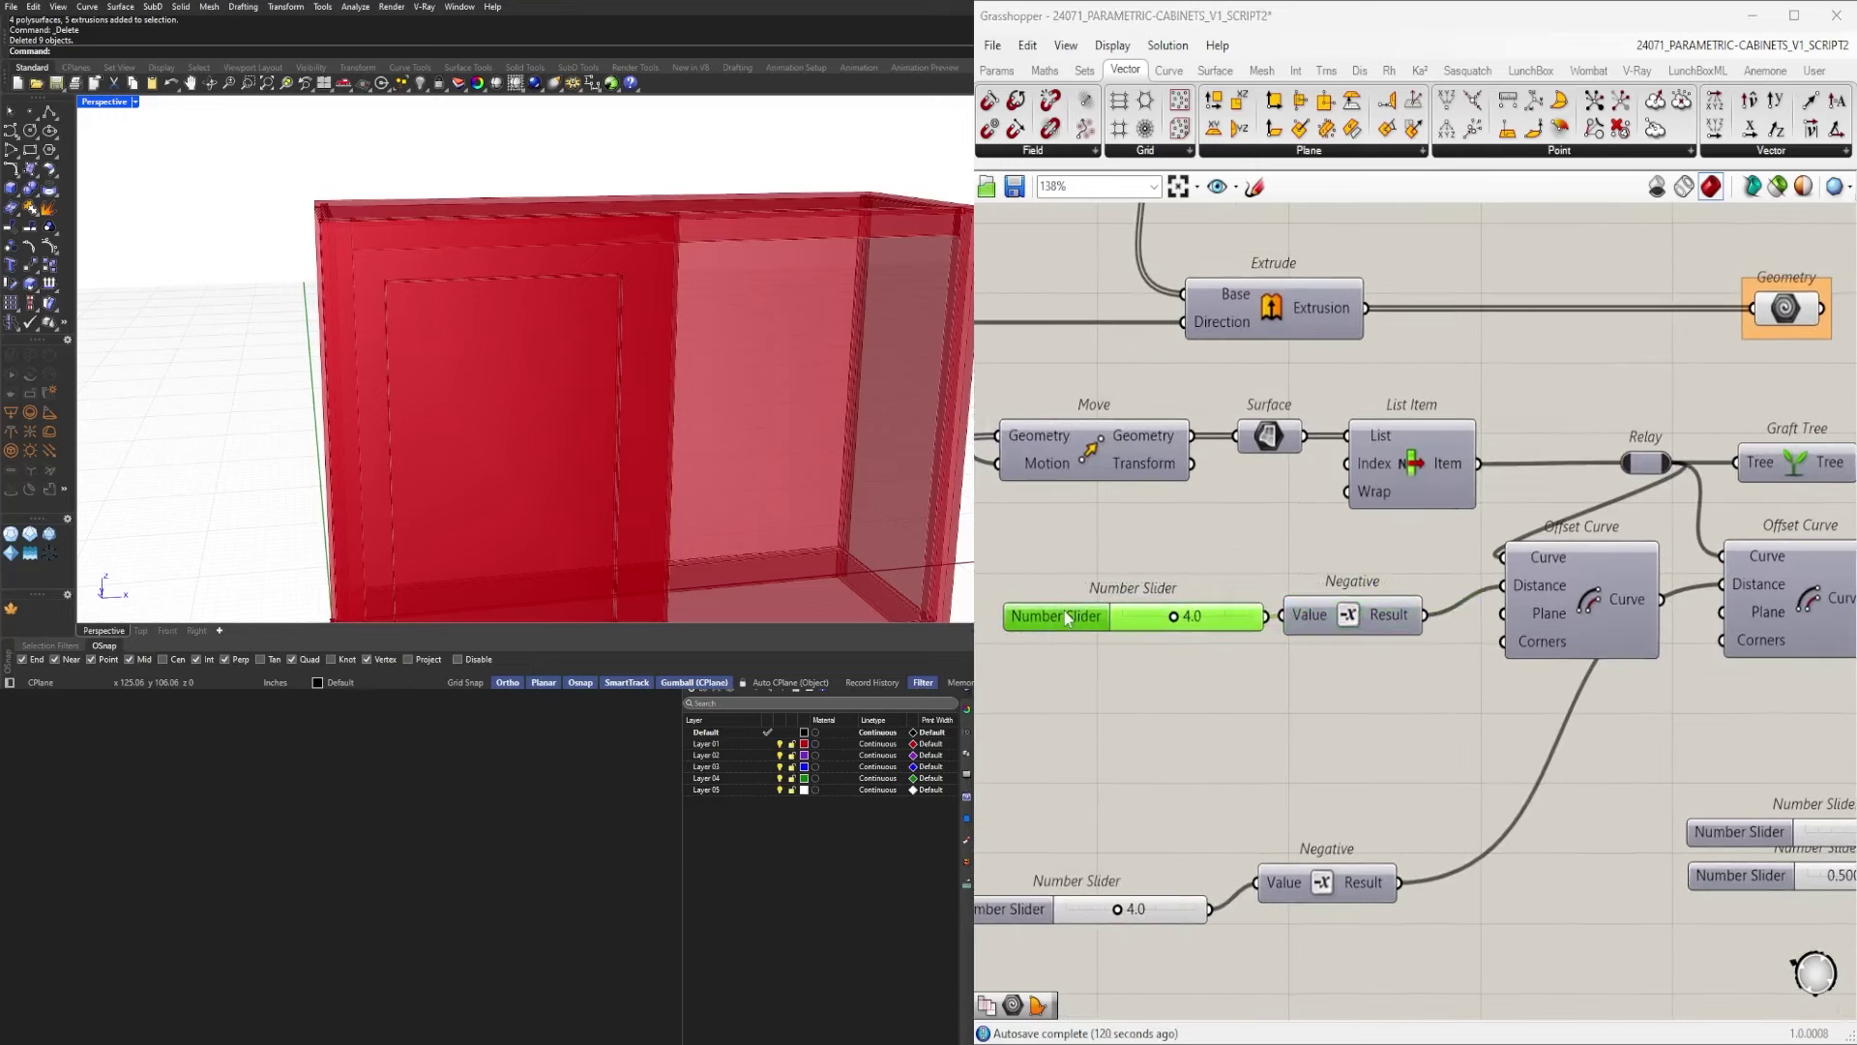
double_click(1067, 617)
double_click(1150, 663)
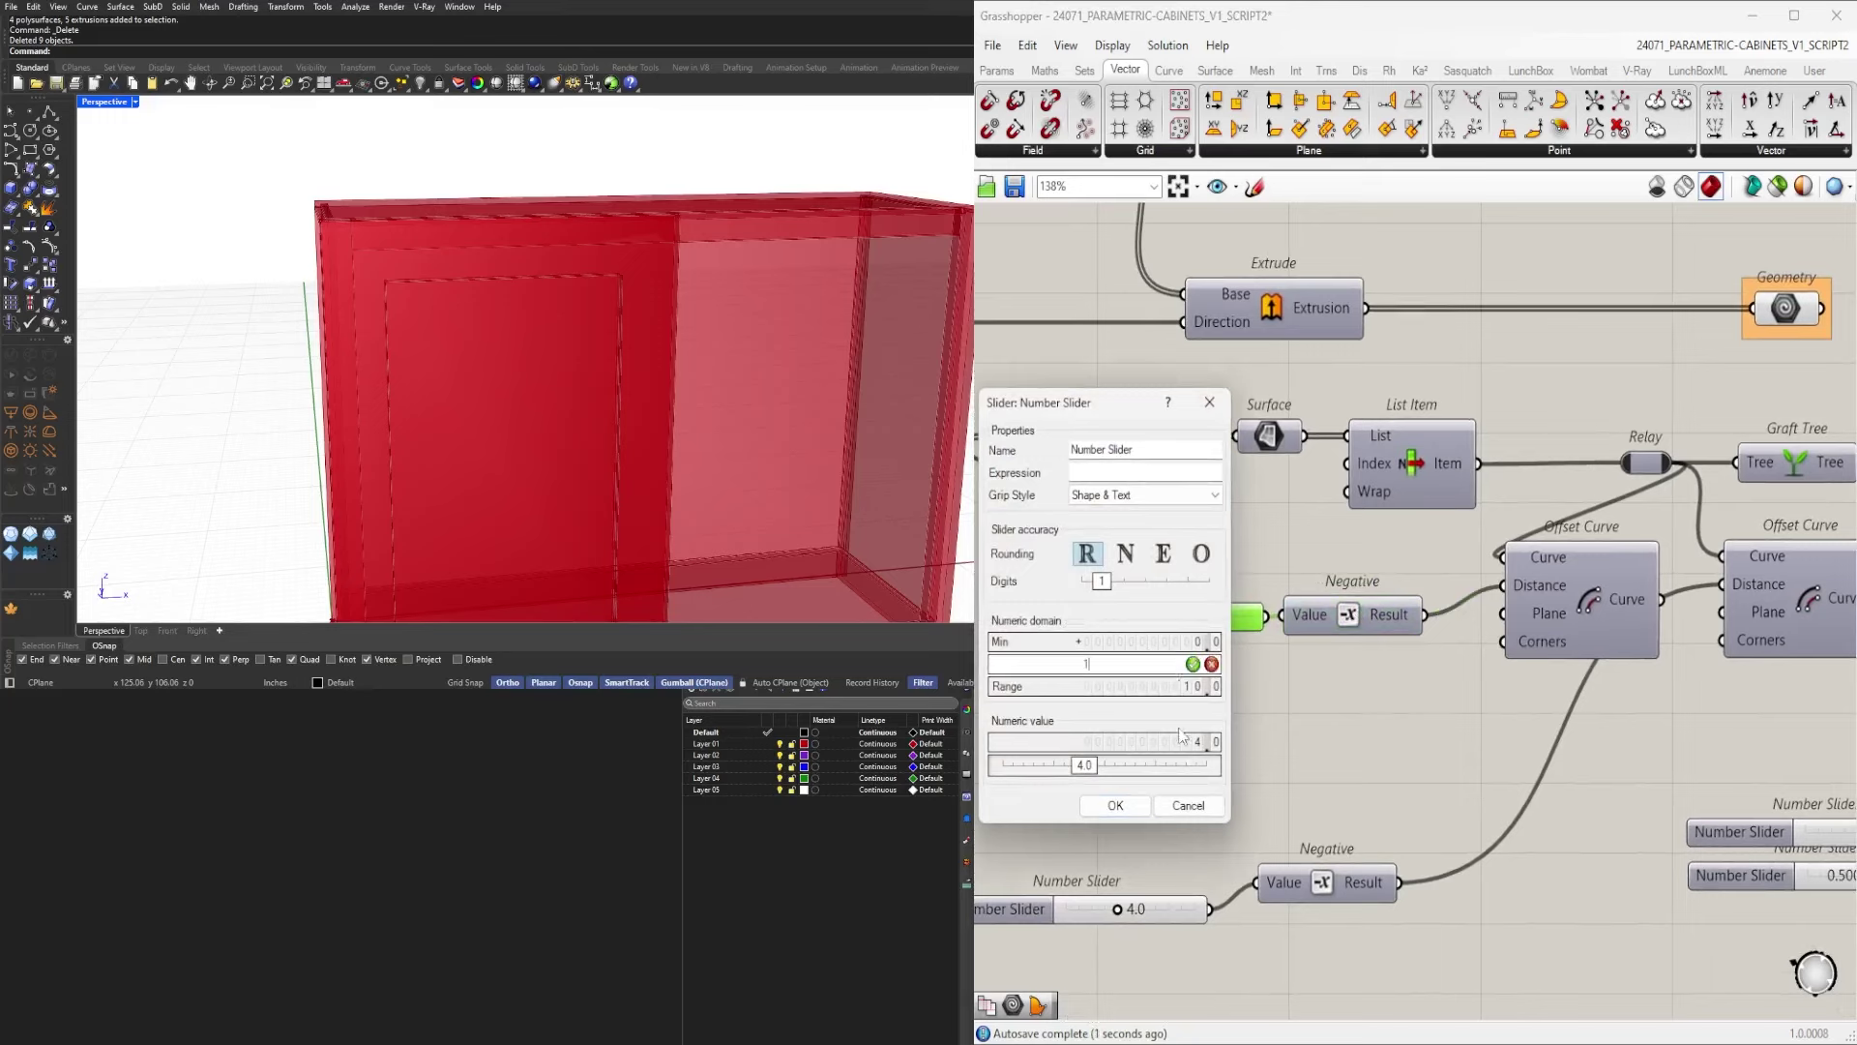
click(1118, 806)
double_click(1051, 617)
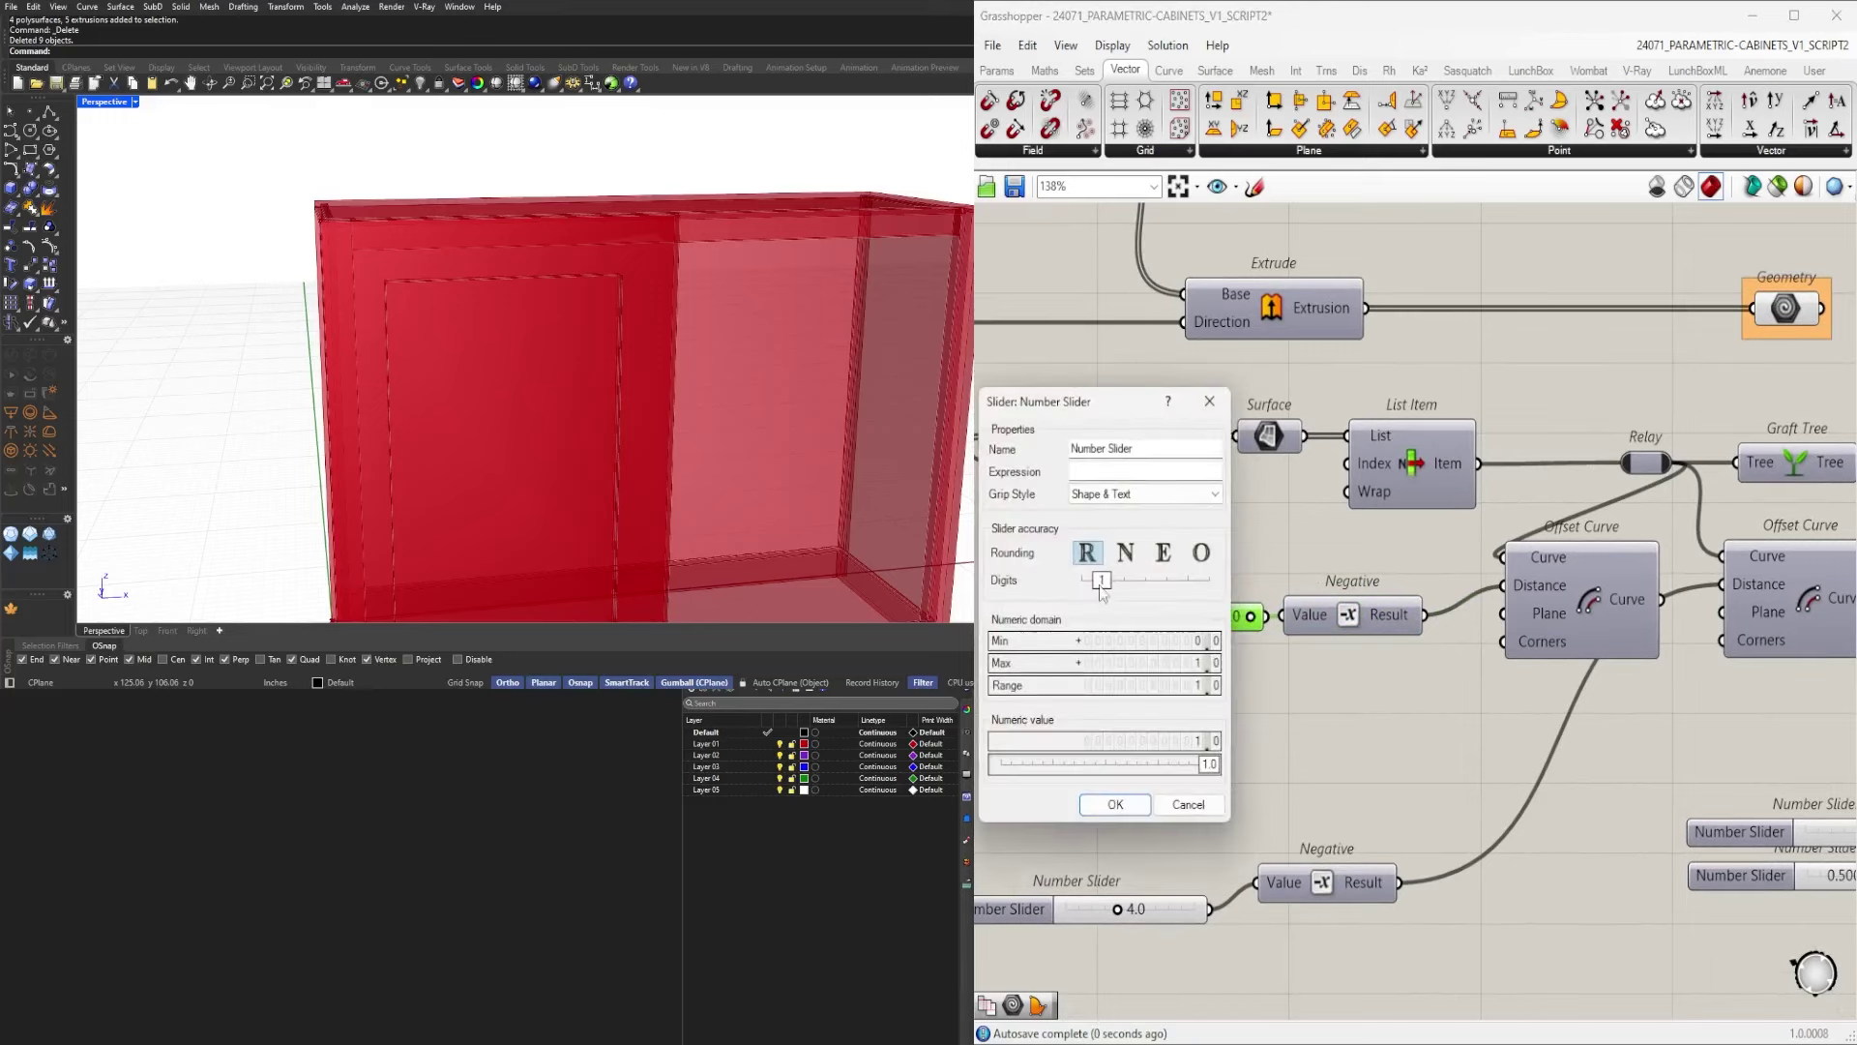
drag(1109, 591, 1145, 591)
click(1140, 797)
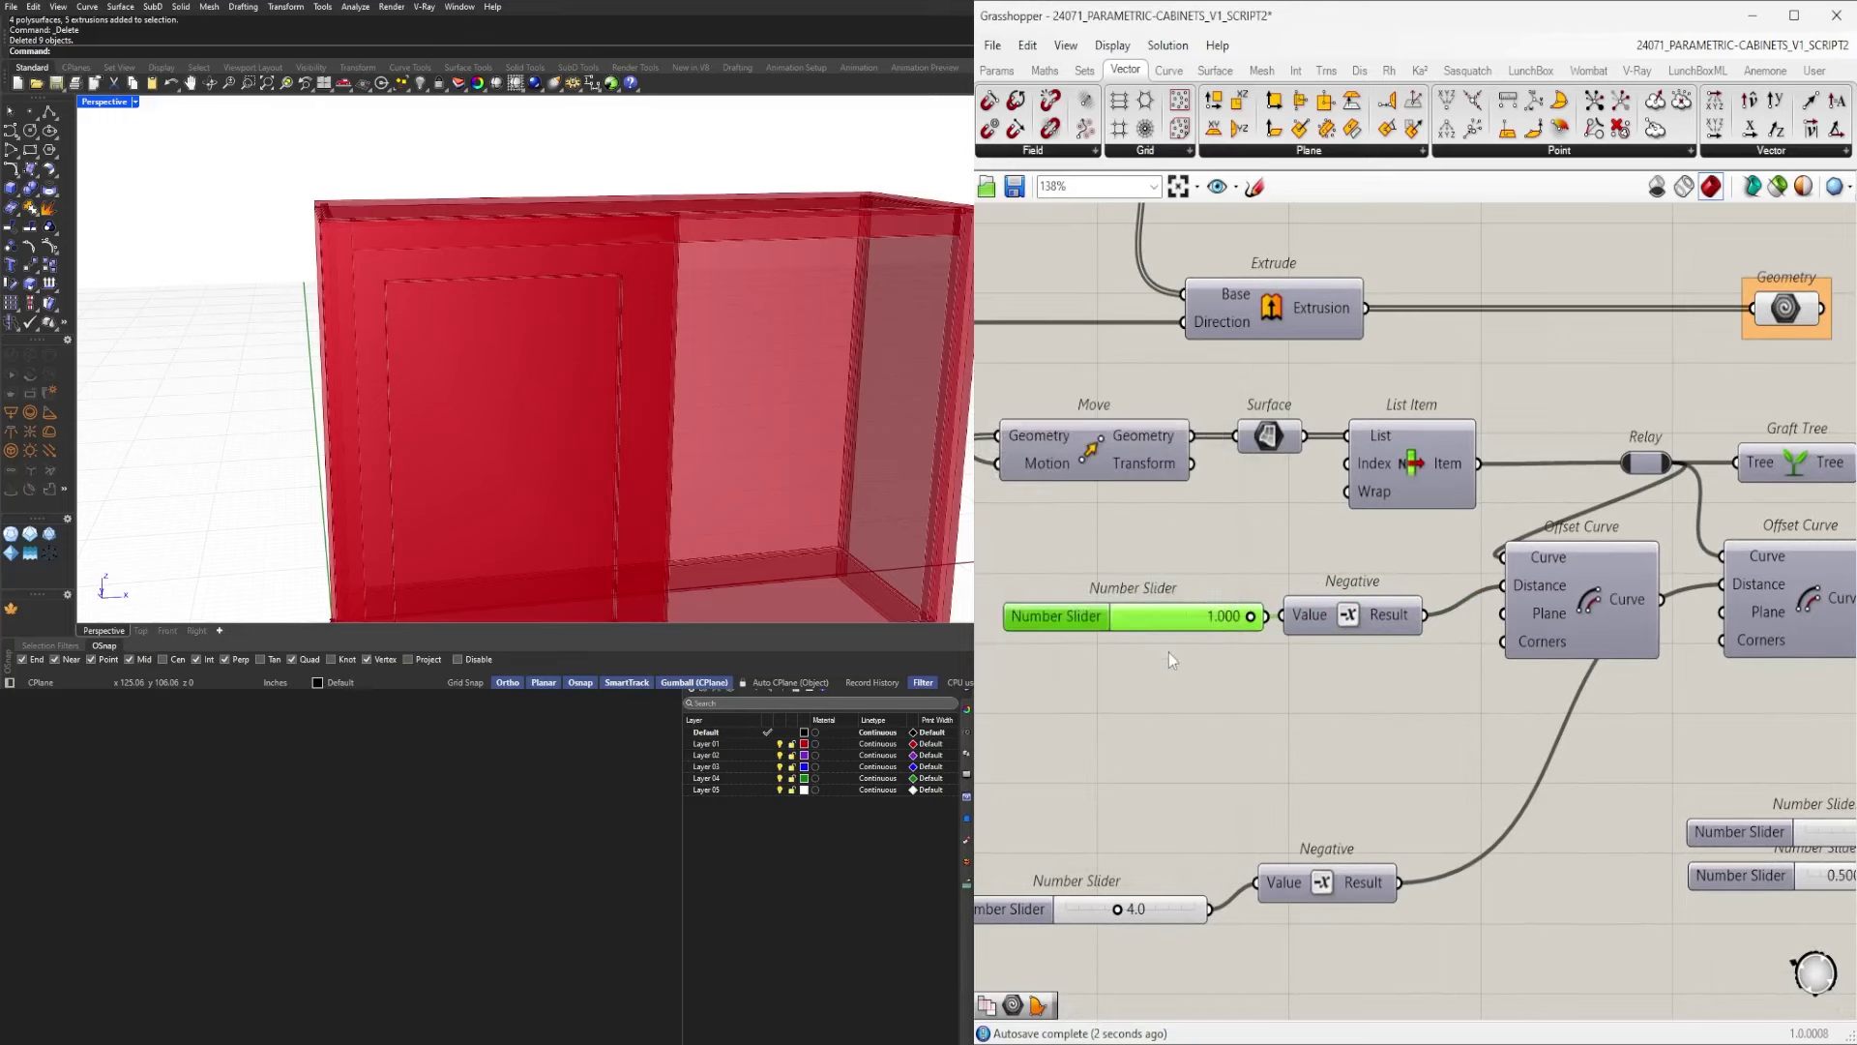
Set the copied slider to 0.25 and turn on the preview of the copied Offset Curve.
double_click(1178, 628)
text(0.25)
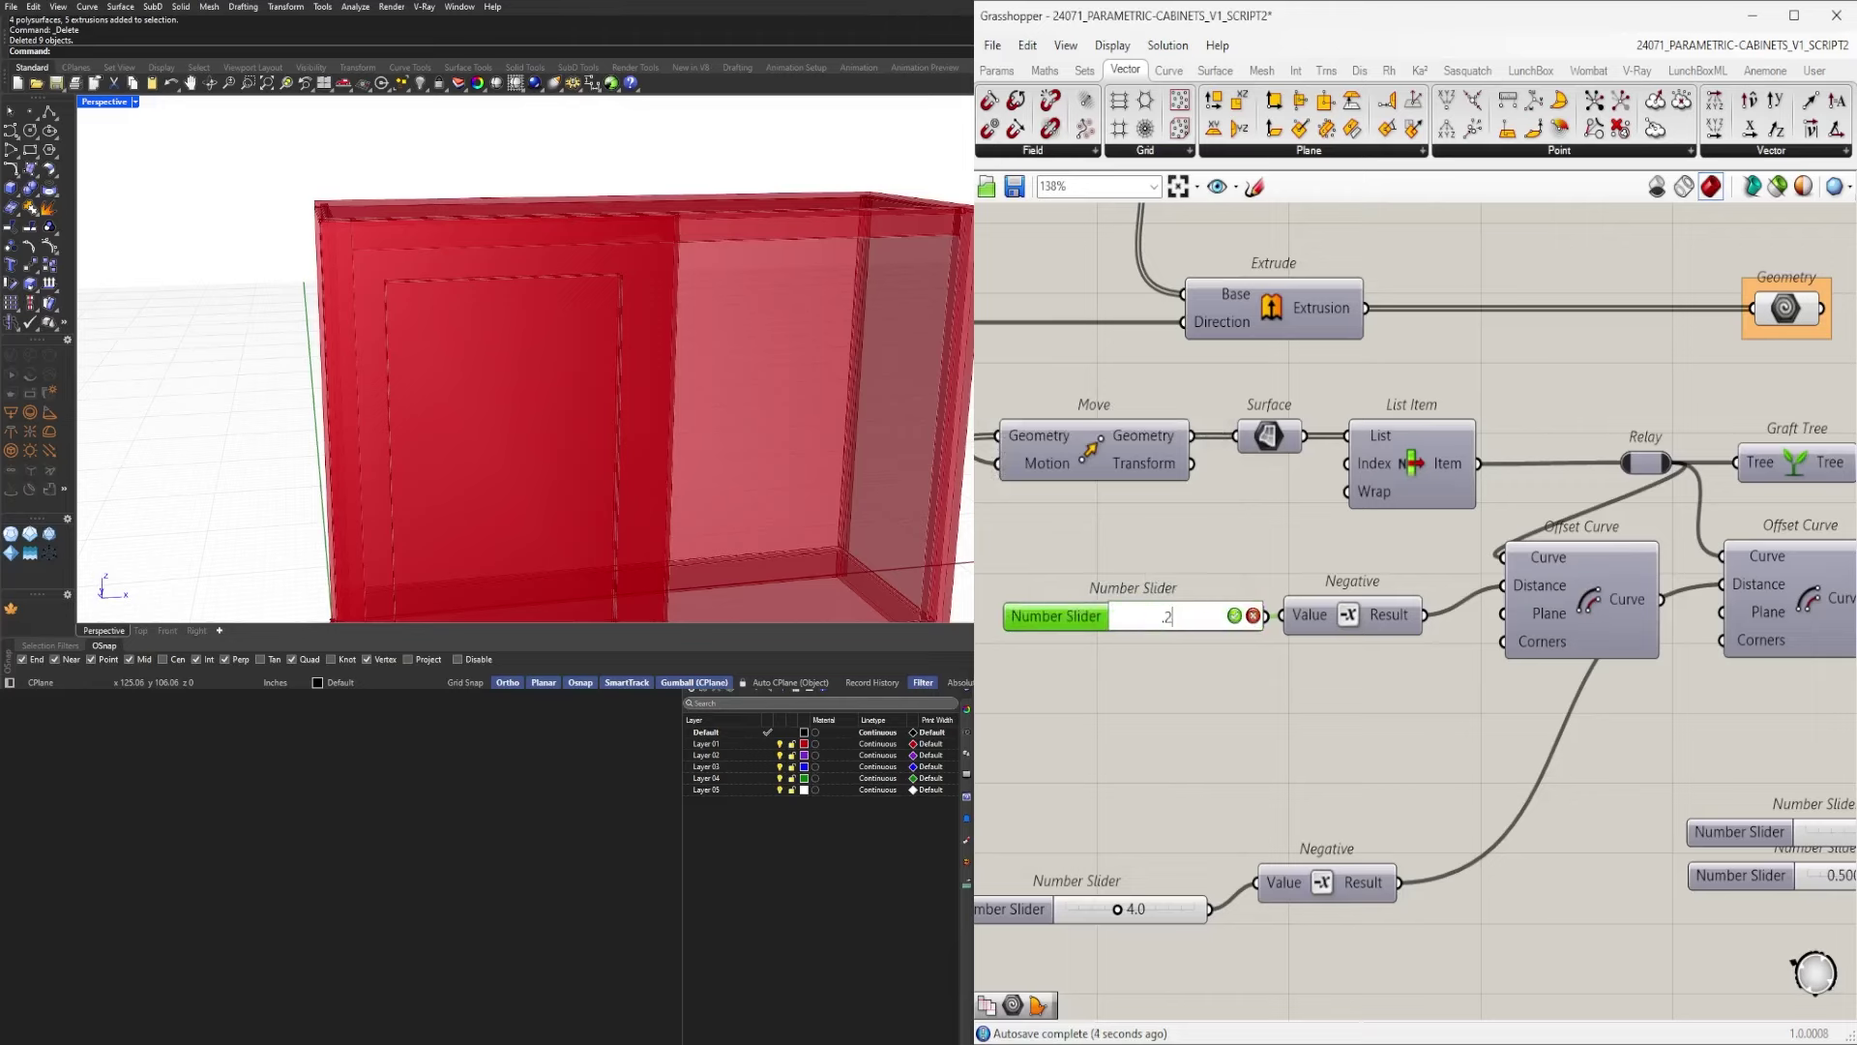
key(Return)
scroll(1367, 592, up, 3)
click(1545, 546)
key(space)
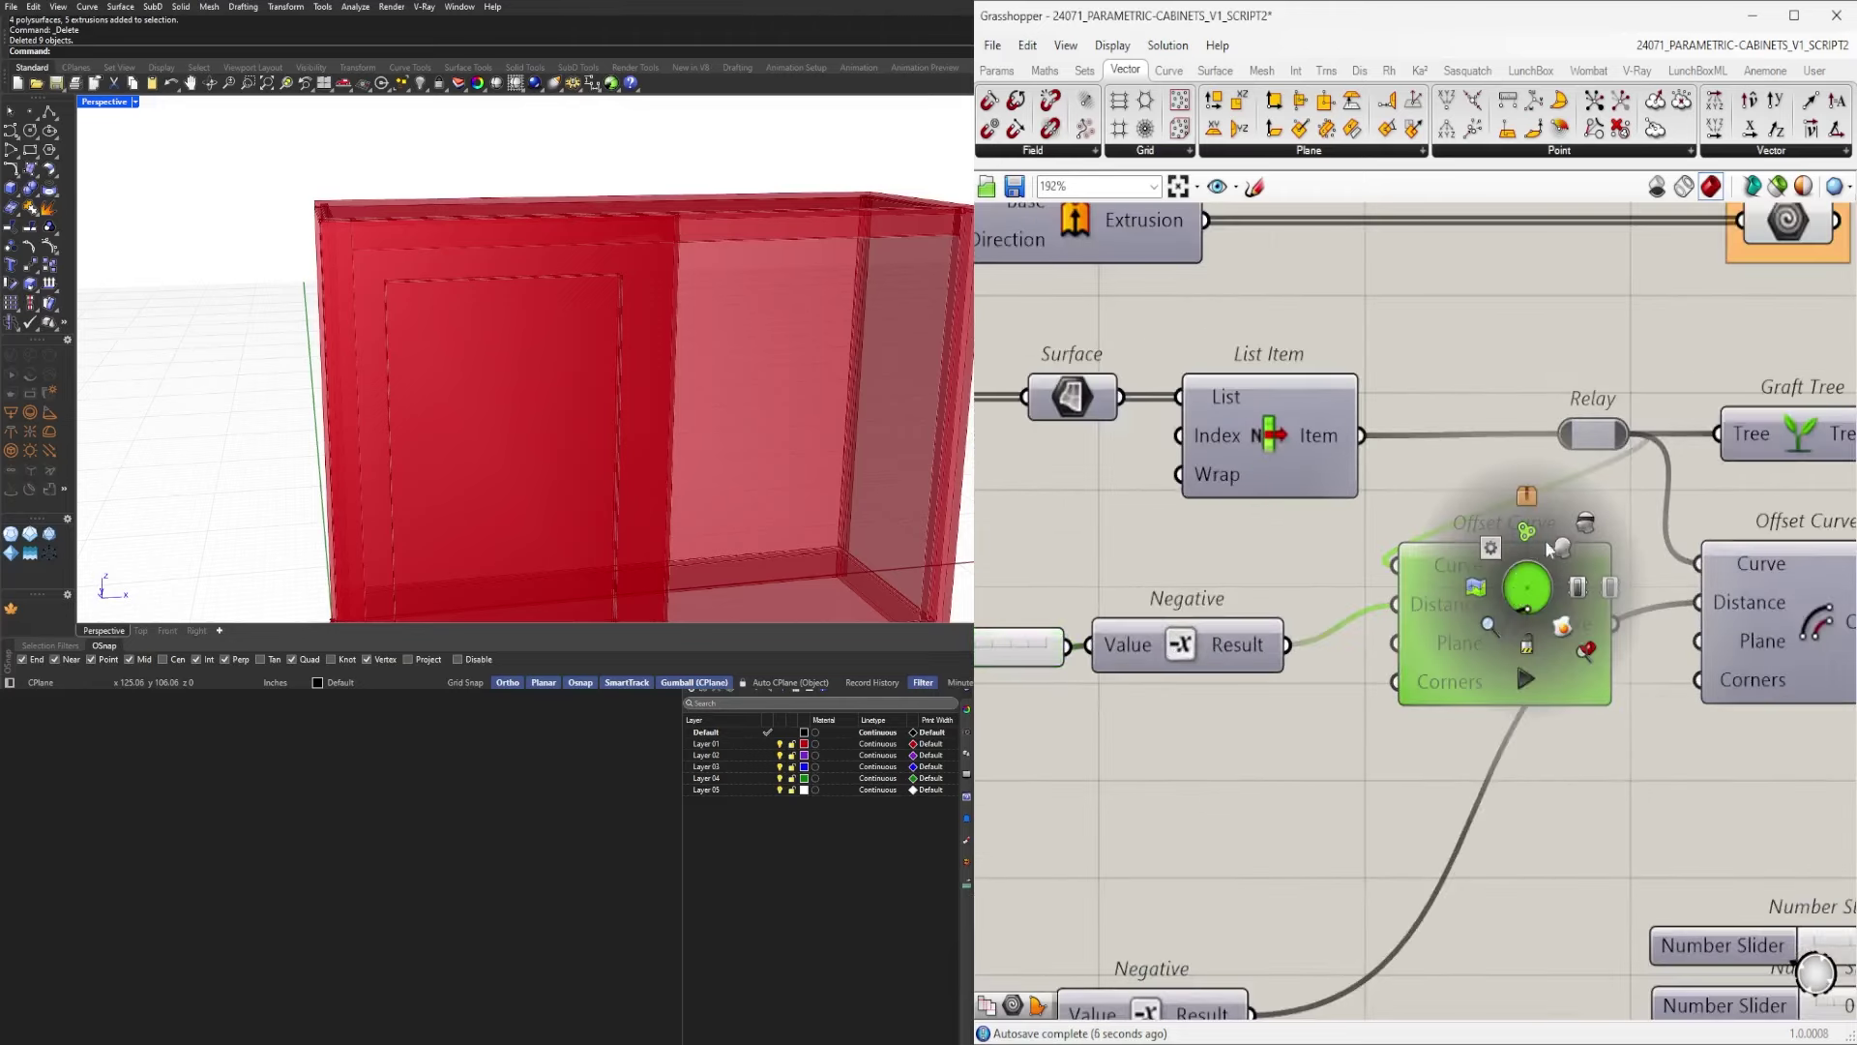
scroll(1275, 631, down, 3)
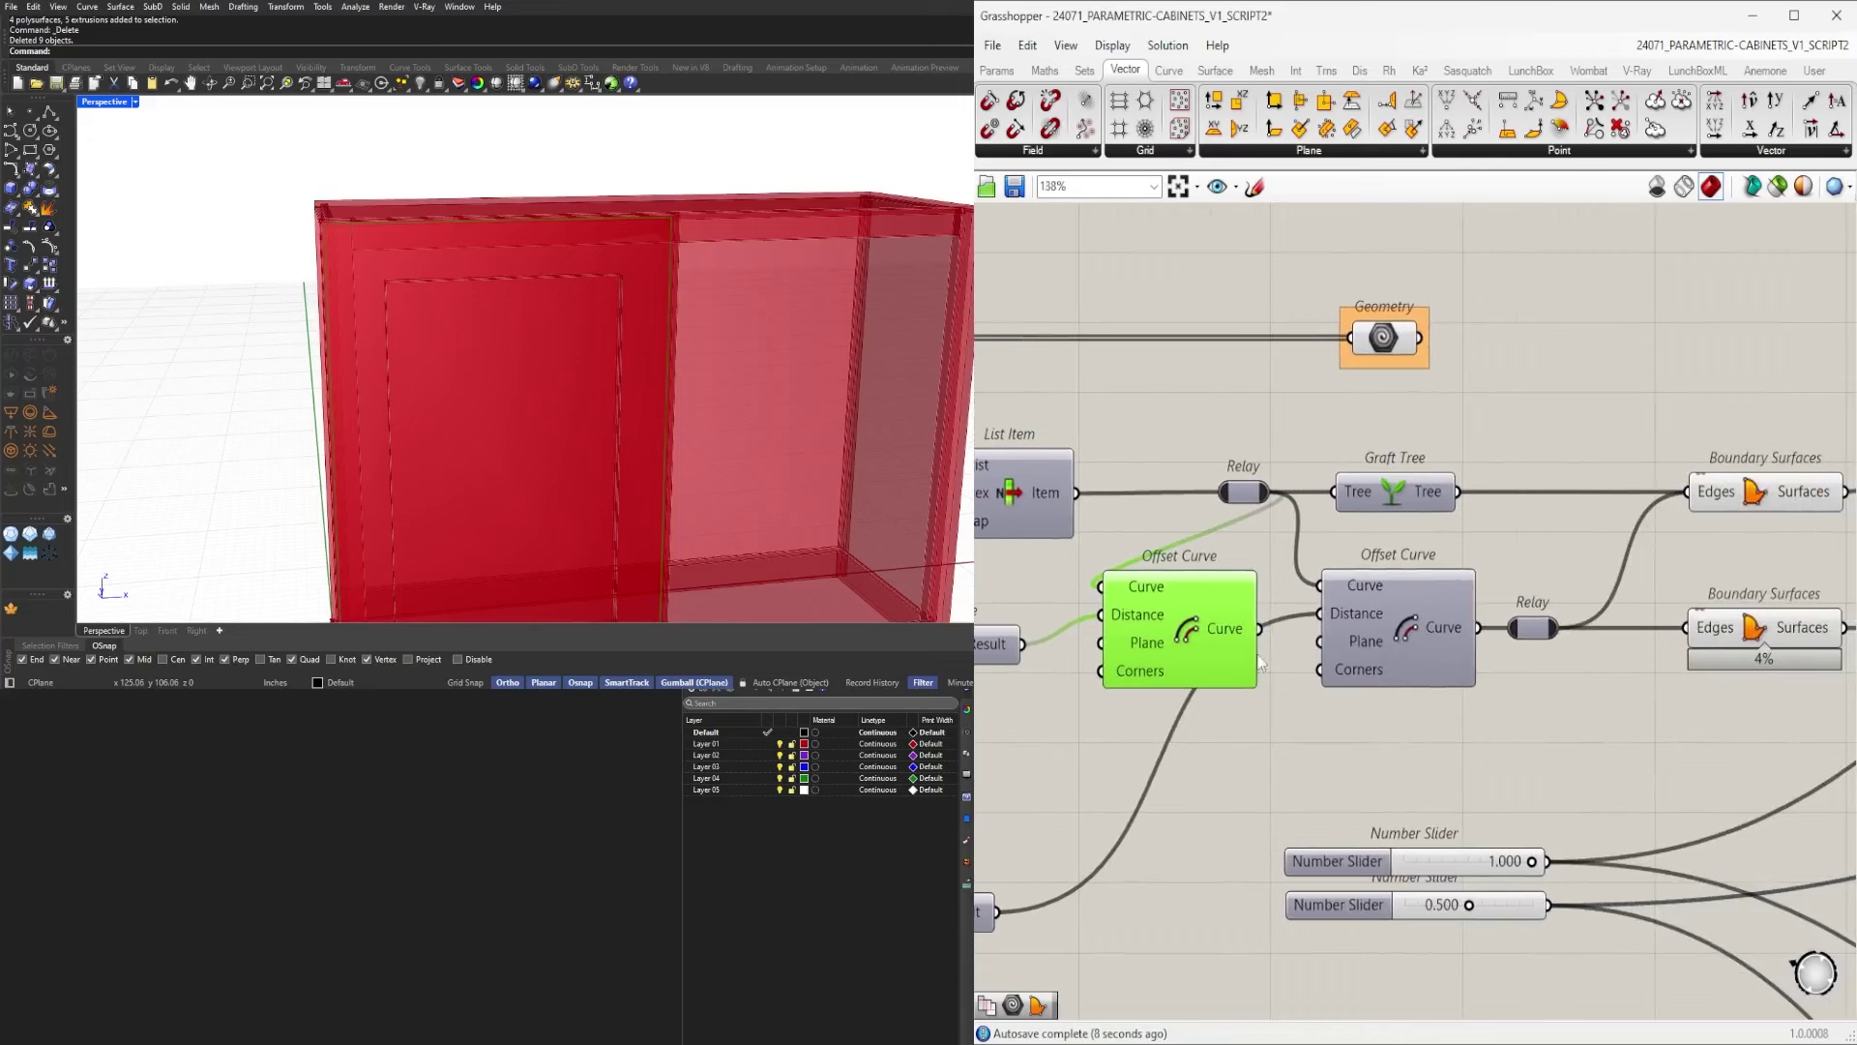
click(1260, 662)
scroll(1261, 662, down, 3)
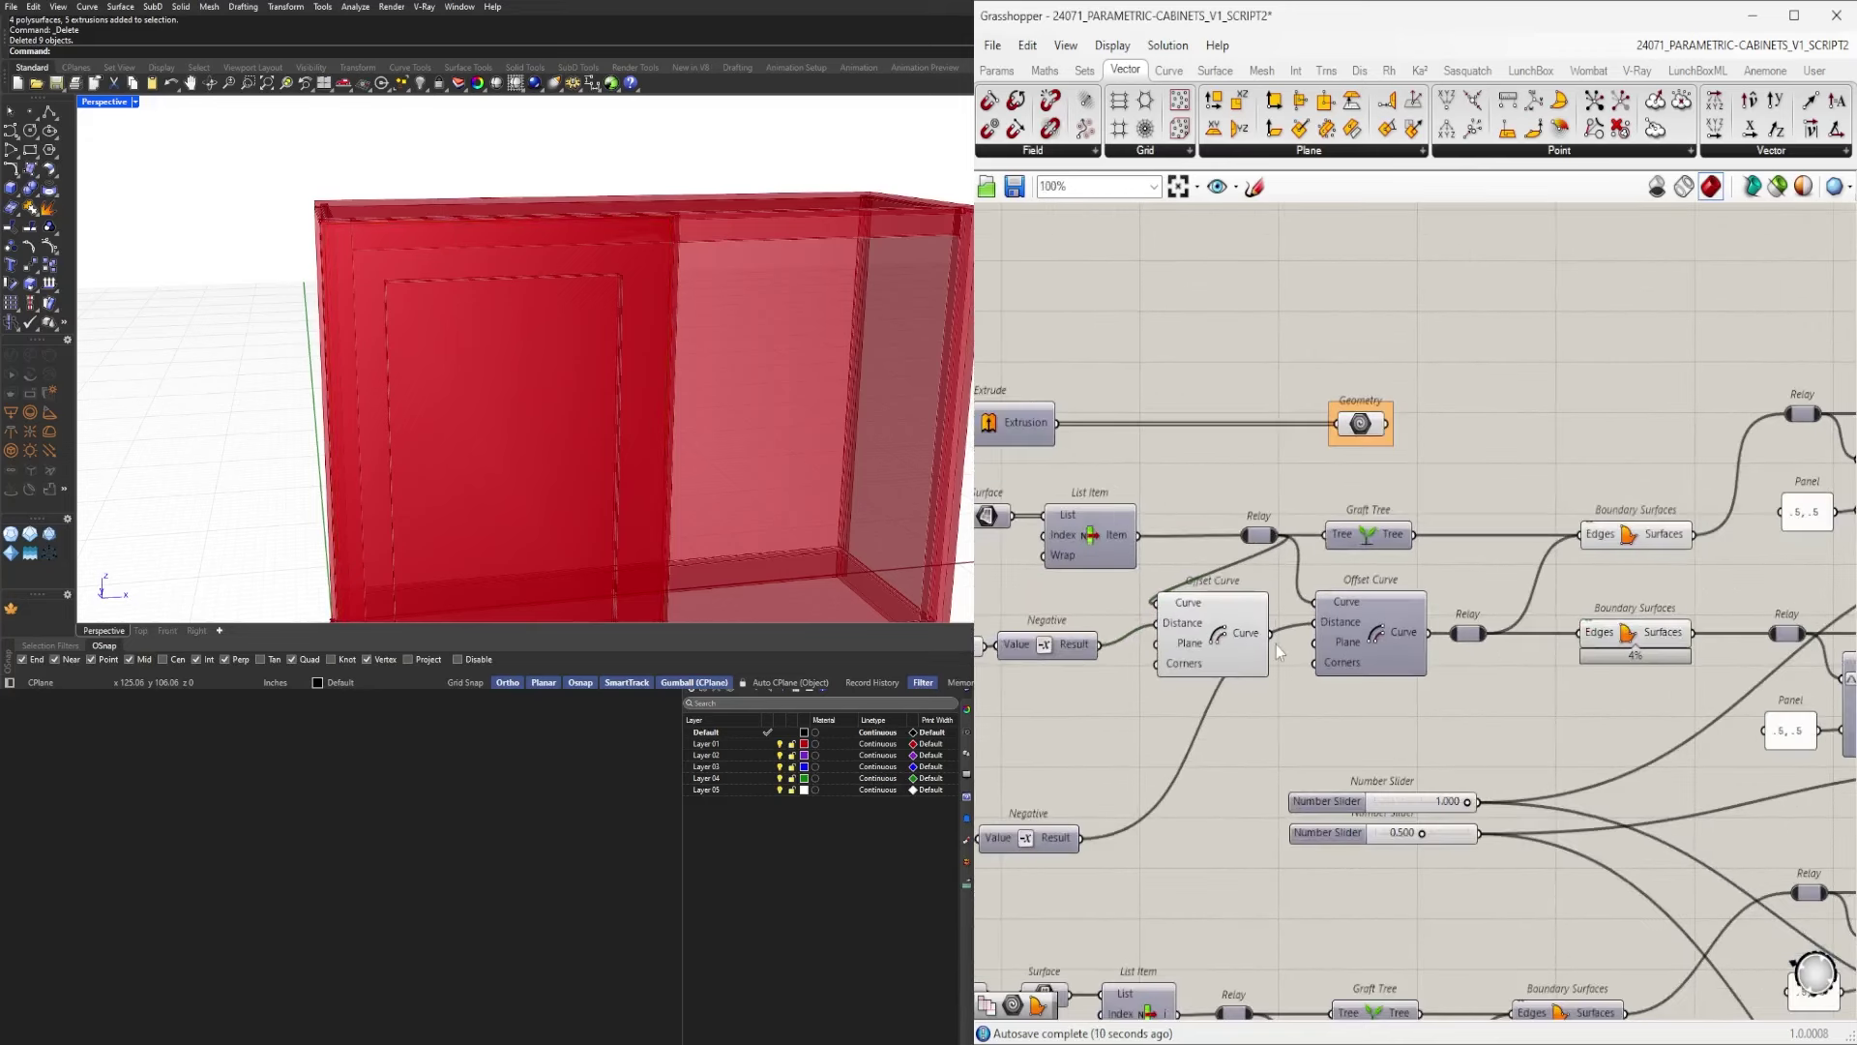
Move the Relay close to List Item and shift the later components of both panel chains away to open a gap.
drag(1260, 542, 1179, 543)
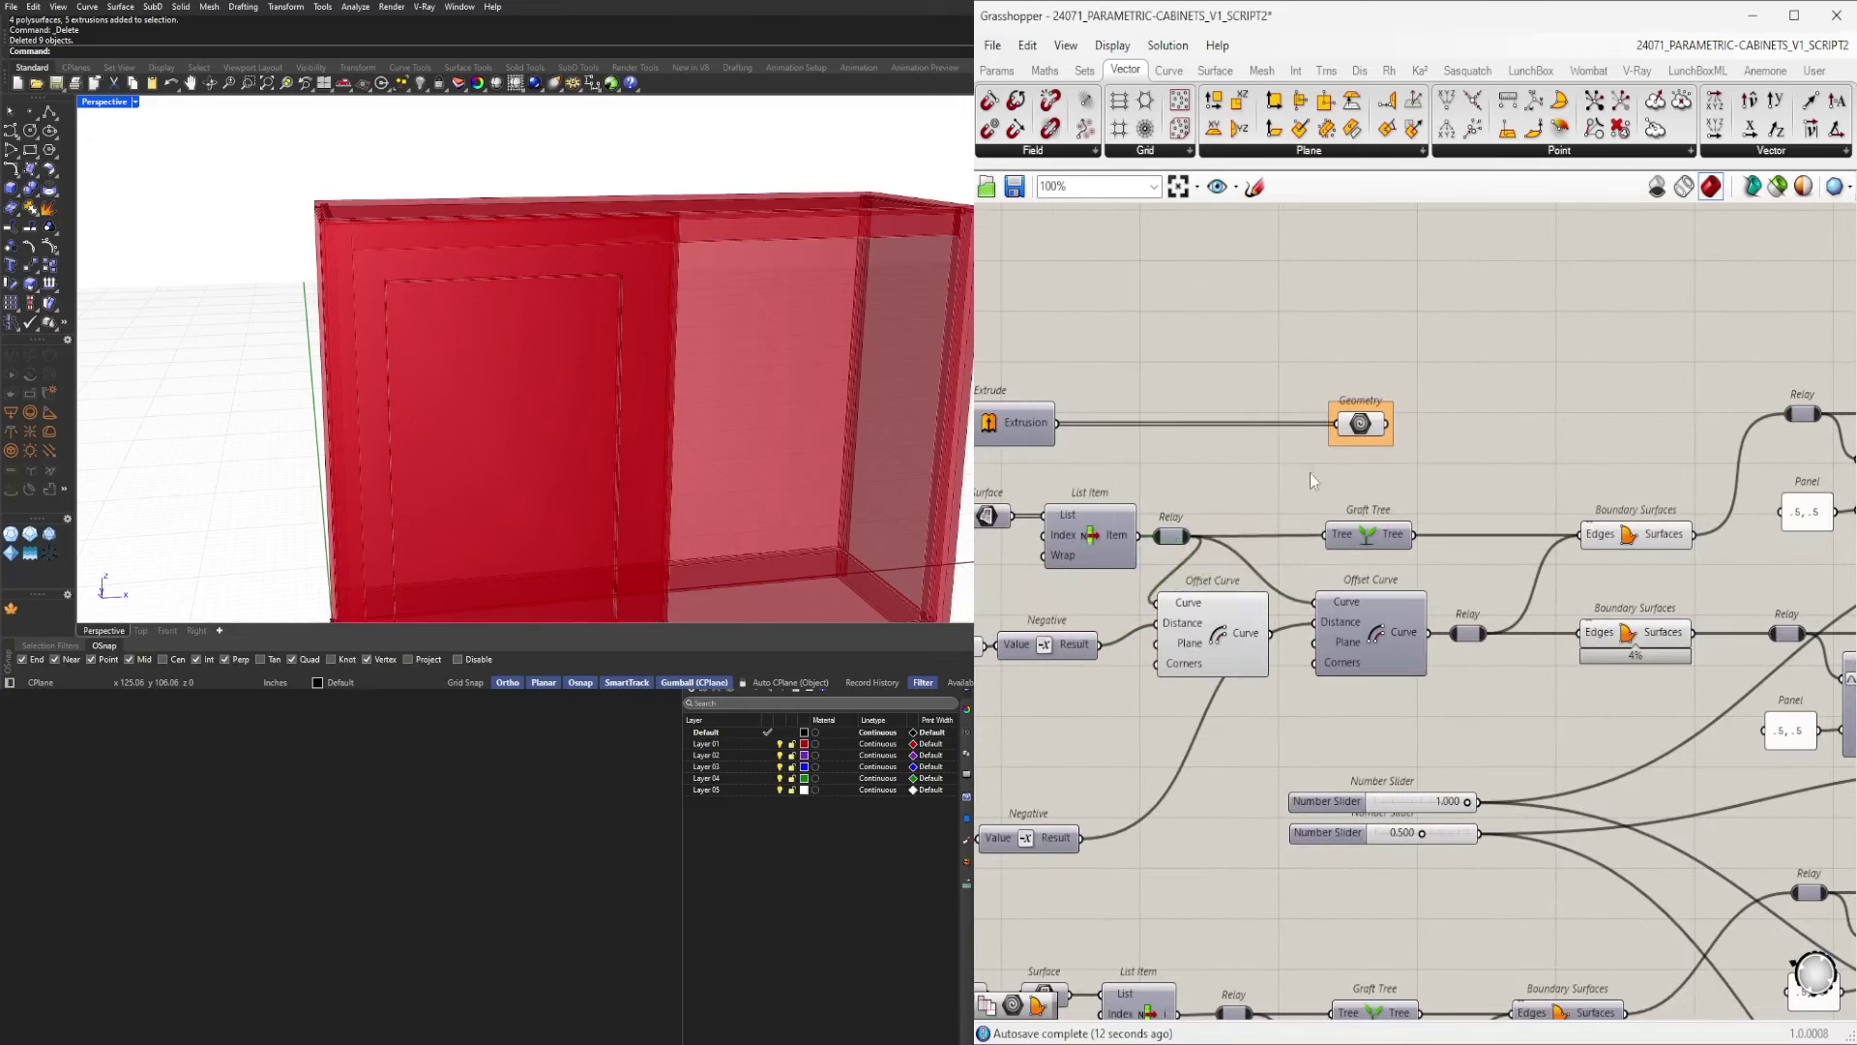
scroll(1200, 517, down, 6)
drag(1838, 853, 1353, 477)
shift+drag(1474, 899, 1251, 526)
shift+drag(1290, 844, 1054, 606)
scroll(1223, 550, up, 6)
drag(1310, 569, 1472, 569)
click(1301, 585)
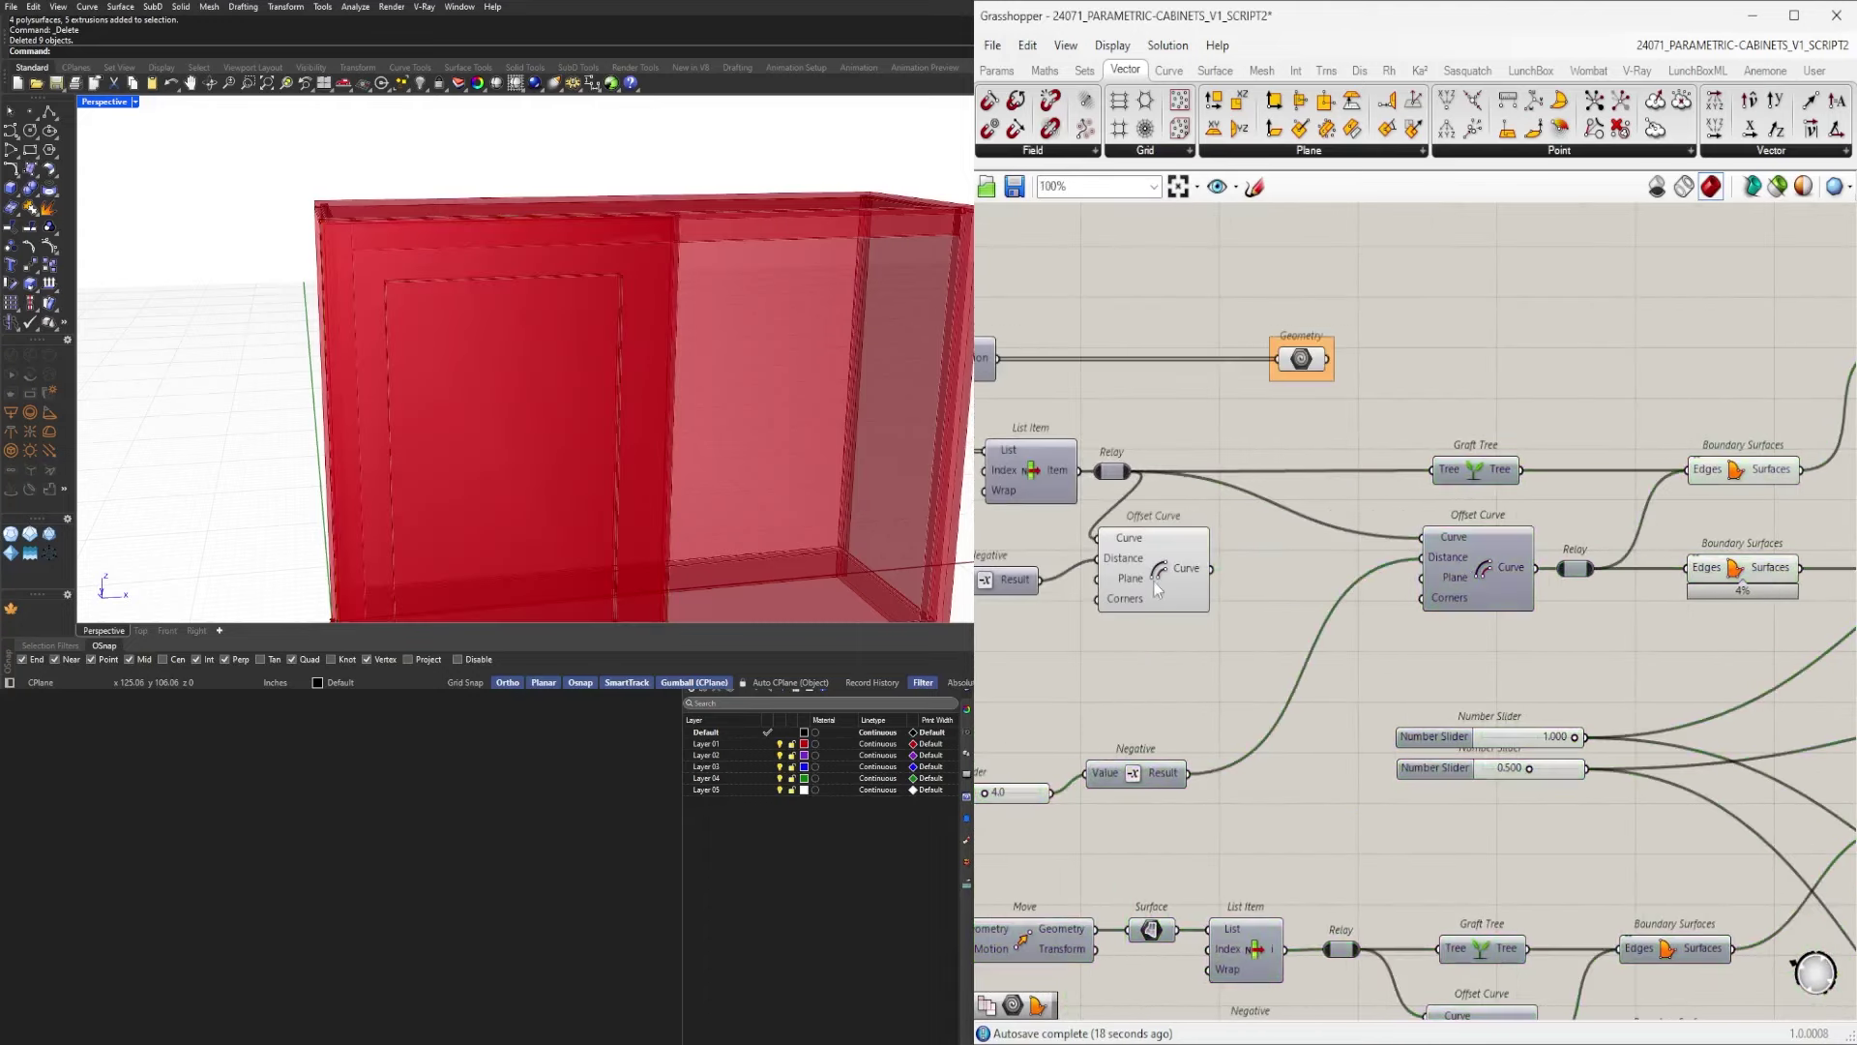
Reposition the copied Offset Curve within the gap and bring its 0.250 slider and Negative up beside its Distance input.
drag(1153, 583, 1232, 578)
click(1354, 572)
scroll(1355, 561, down, 3)
right_drag(1203, 622, 1290, 637)
scroll(1290, 636, up, 1)
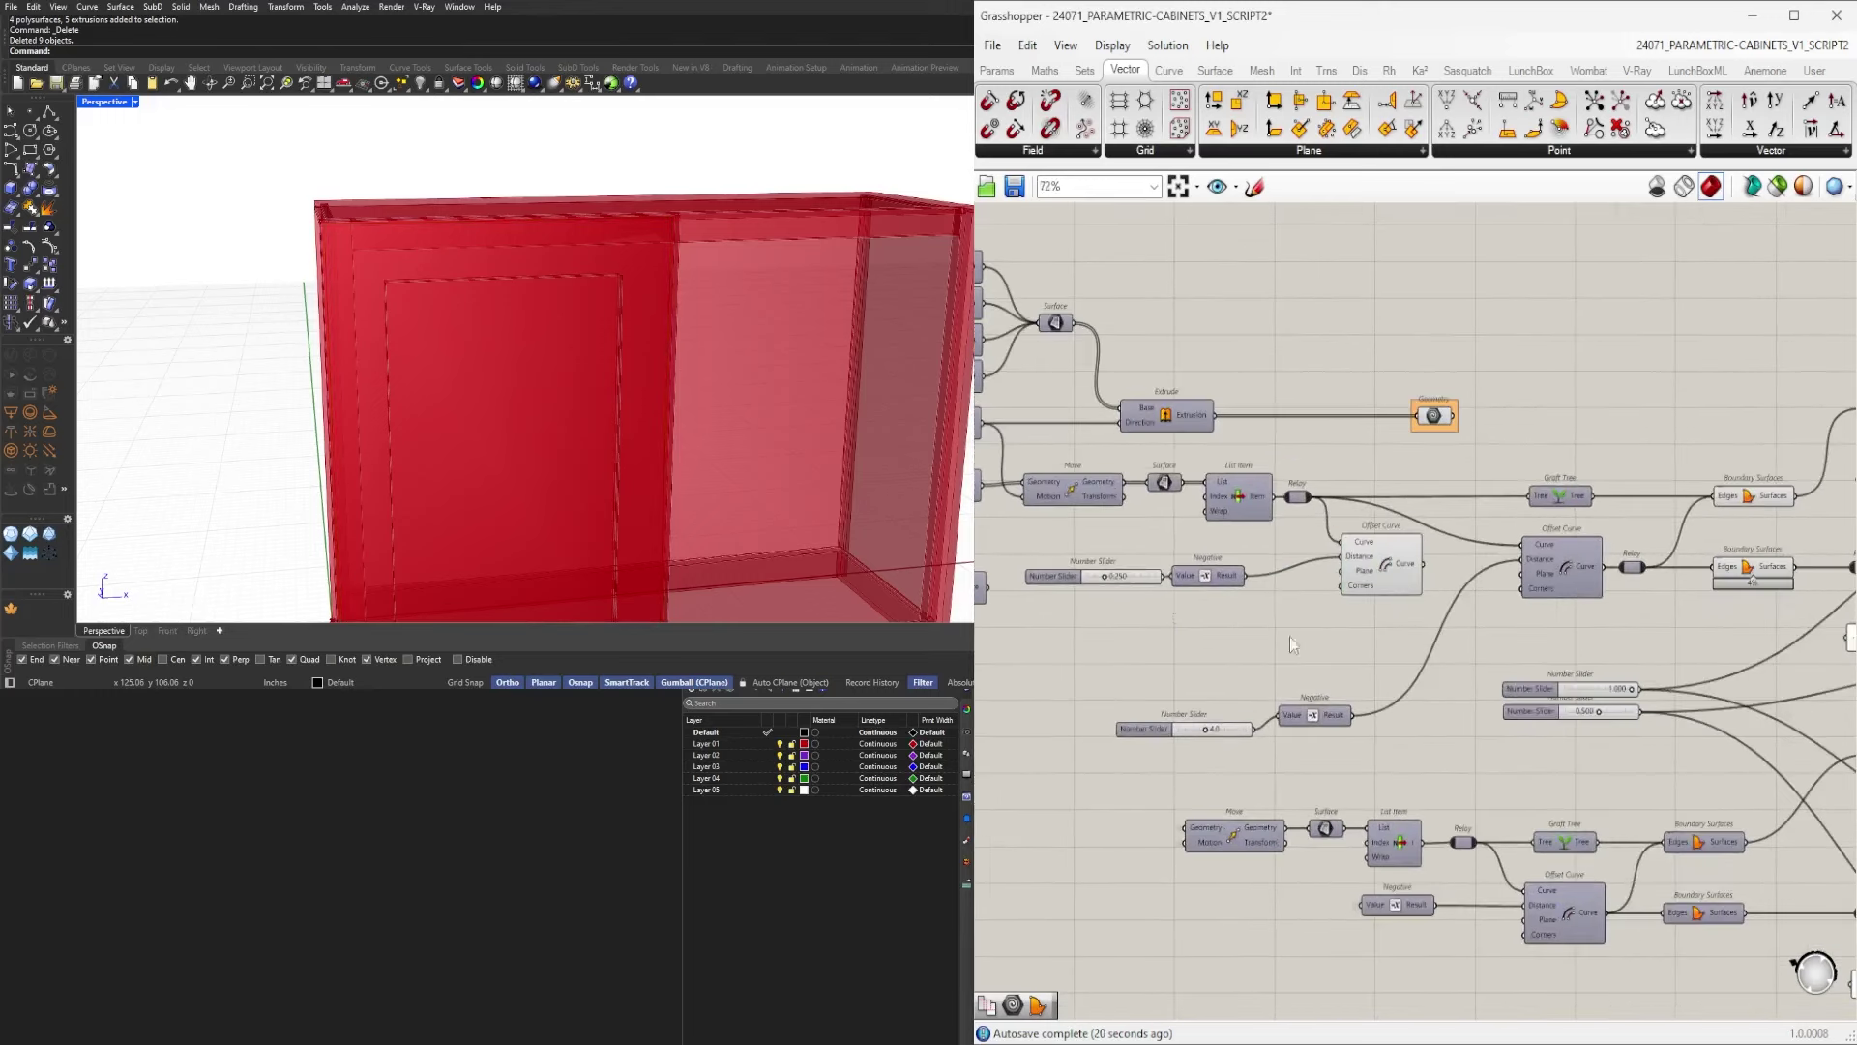
drag(1290, 637, 1089, 575)
scroll(1190, 566, up, 3)
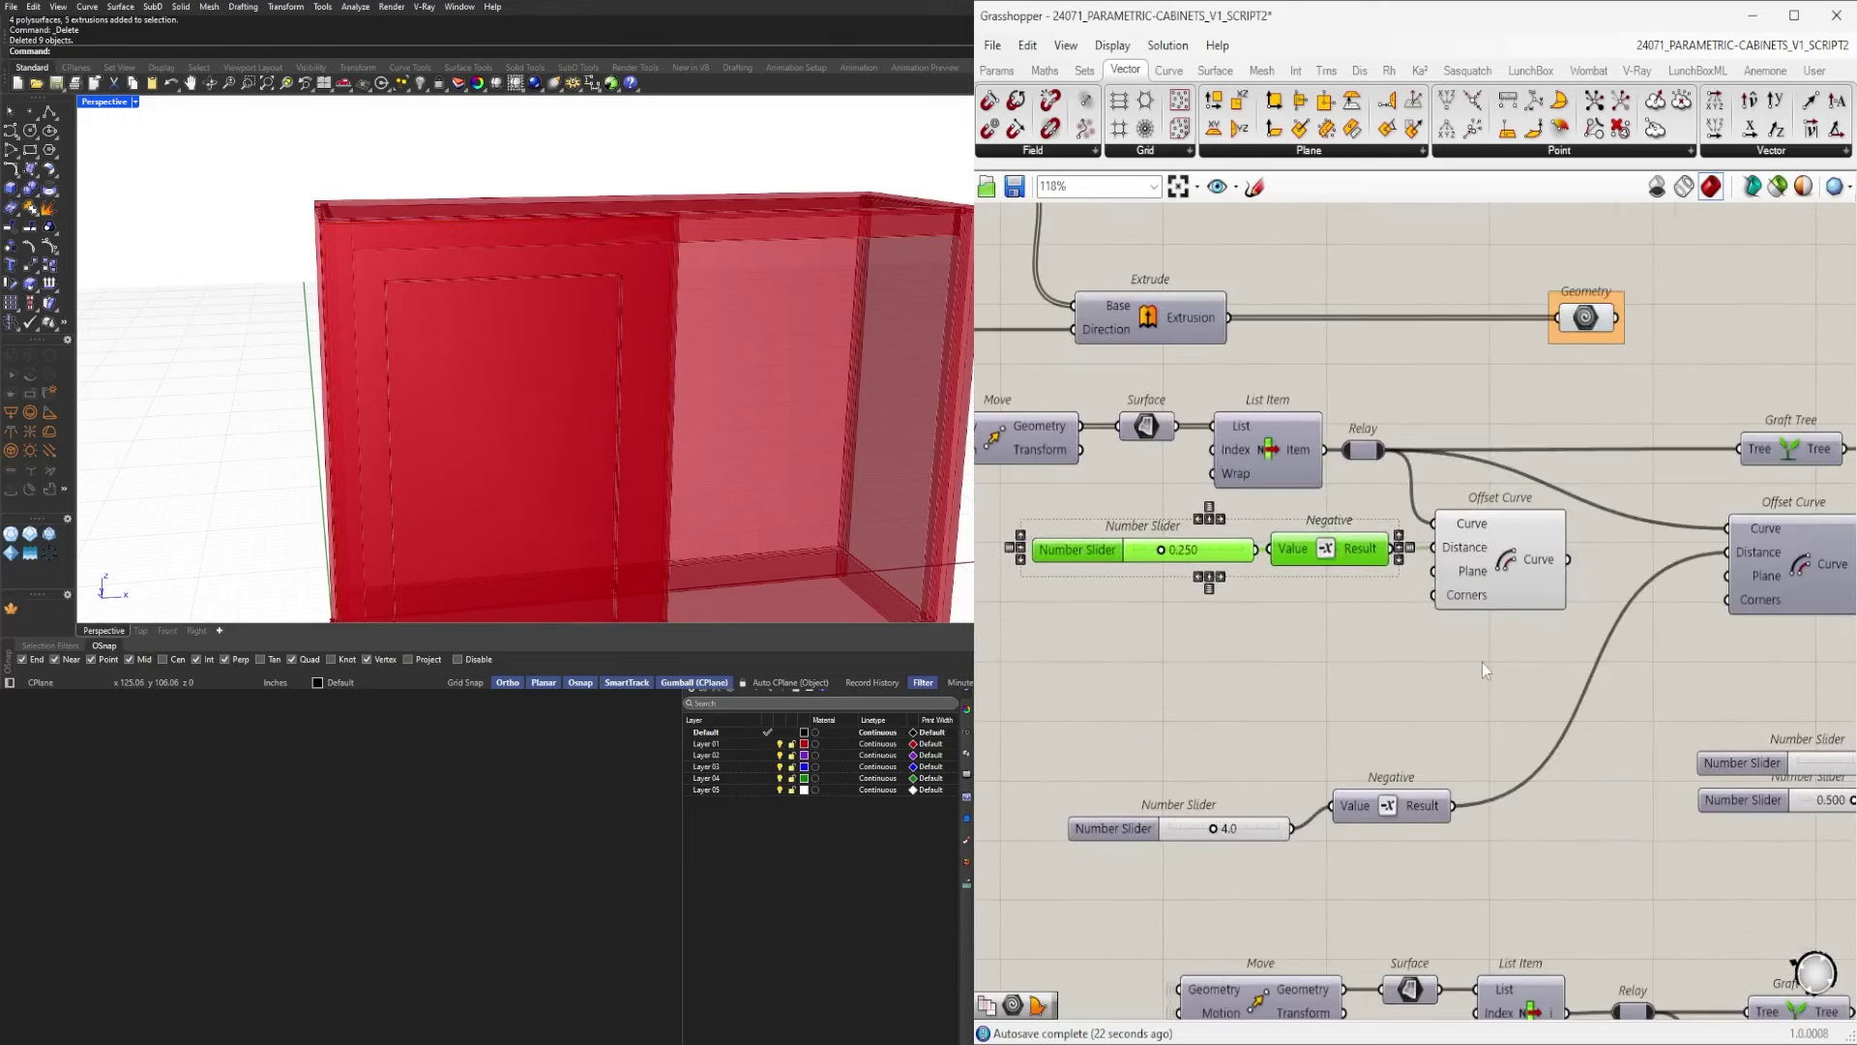
click(1482, 663)
right_drag(1482, 663, 1228, 664)
Add a Boundary Surfaces component just after the copied Offset Curve.
click(1269, 582)
double_click(1372, 542)
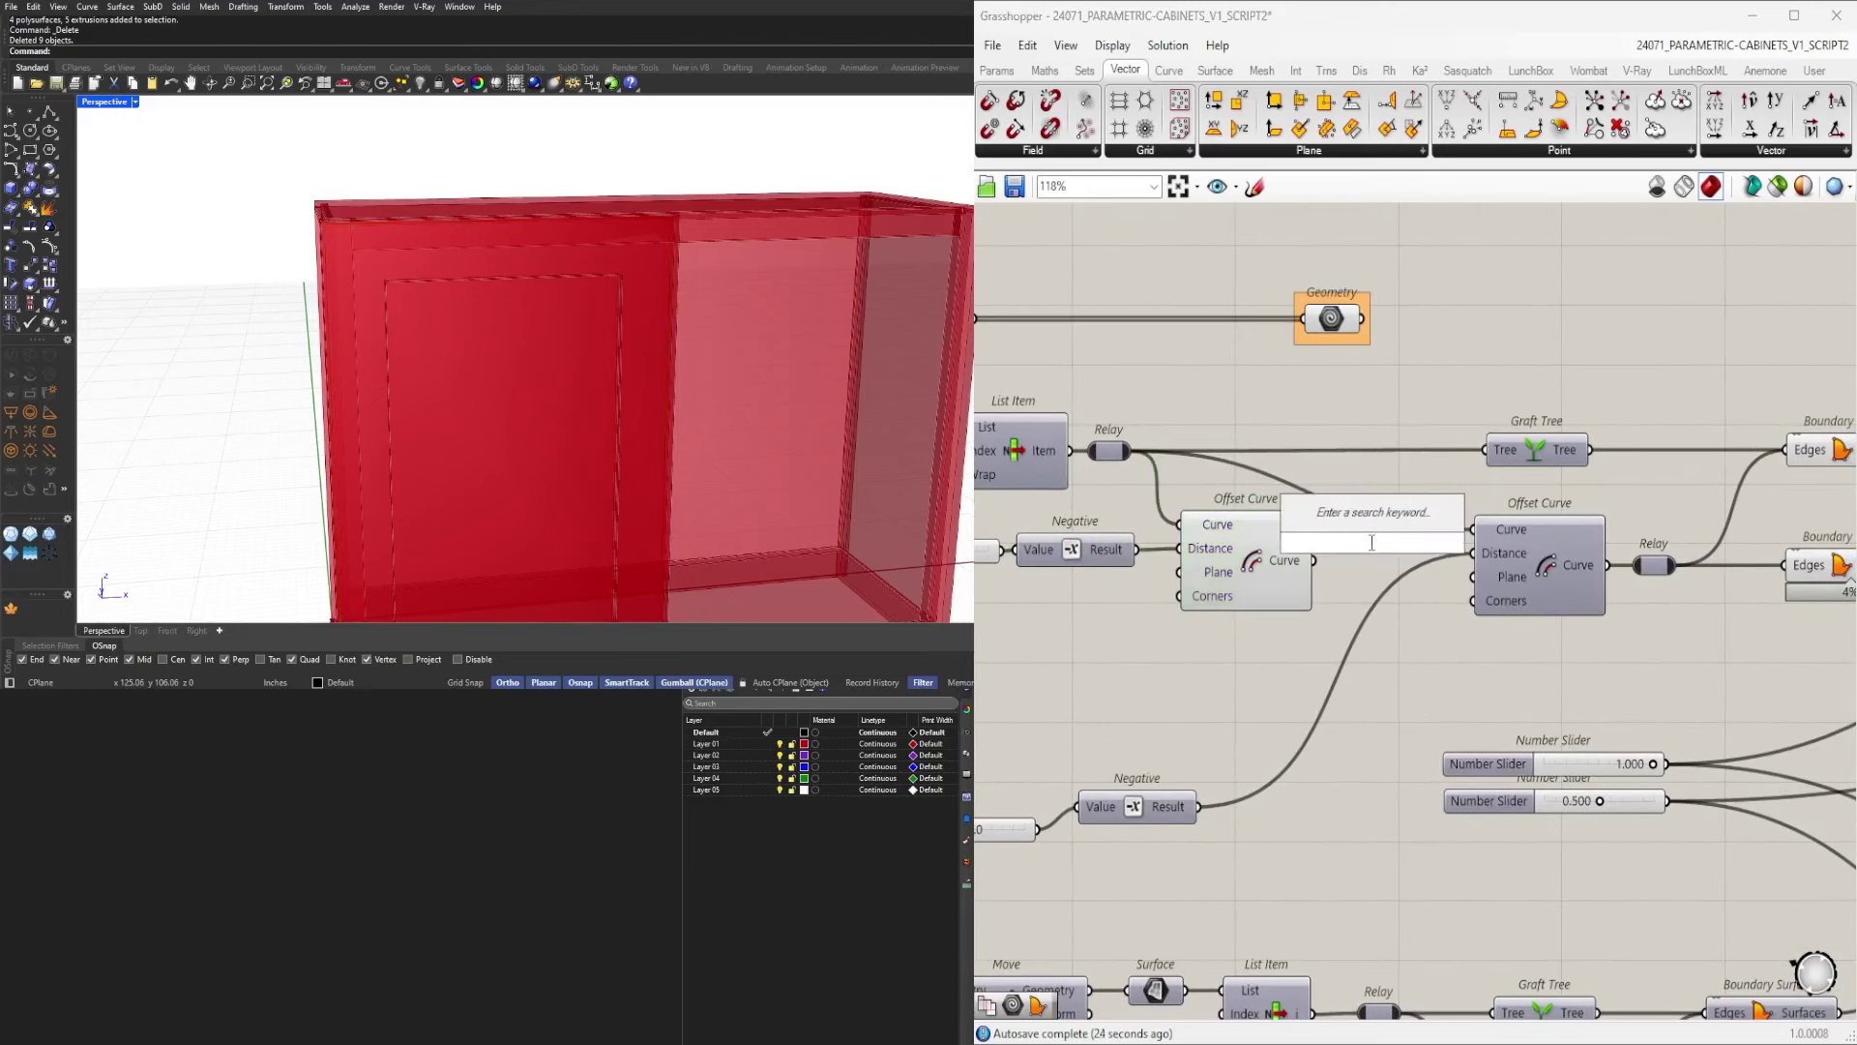
text(boun)
click(1369, 523)
scroll(1312, 556, up, 2)
drag(1365, 530, 1403, 555)
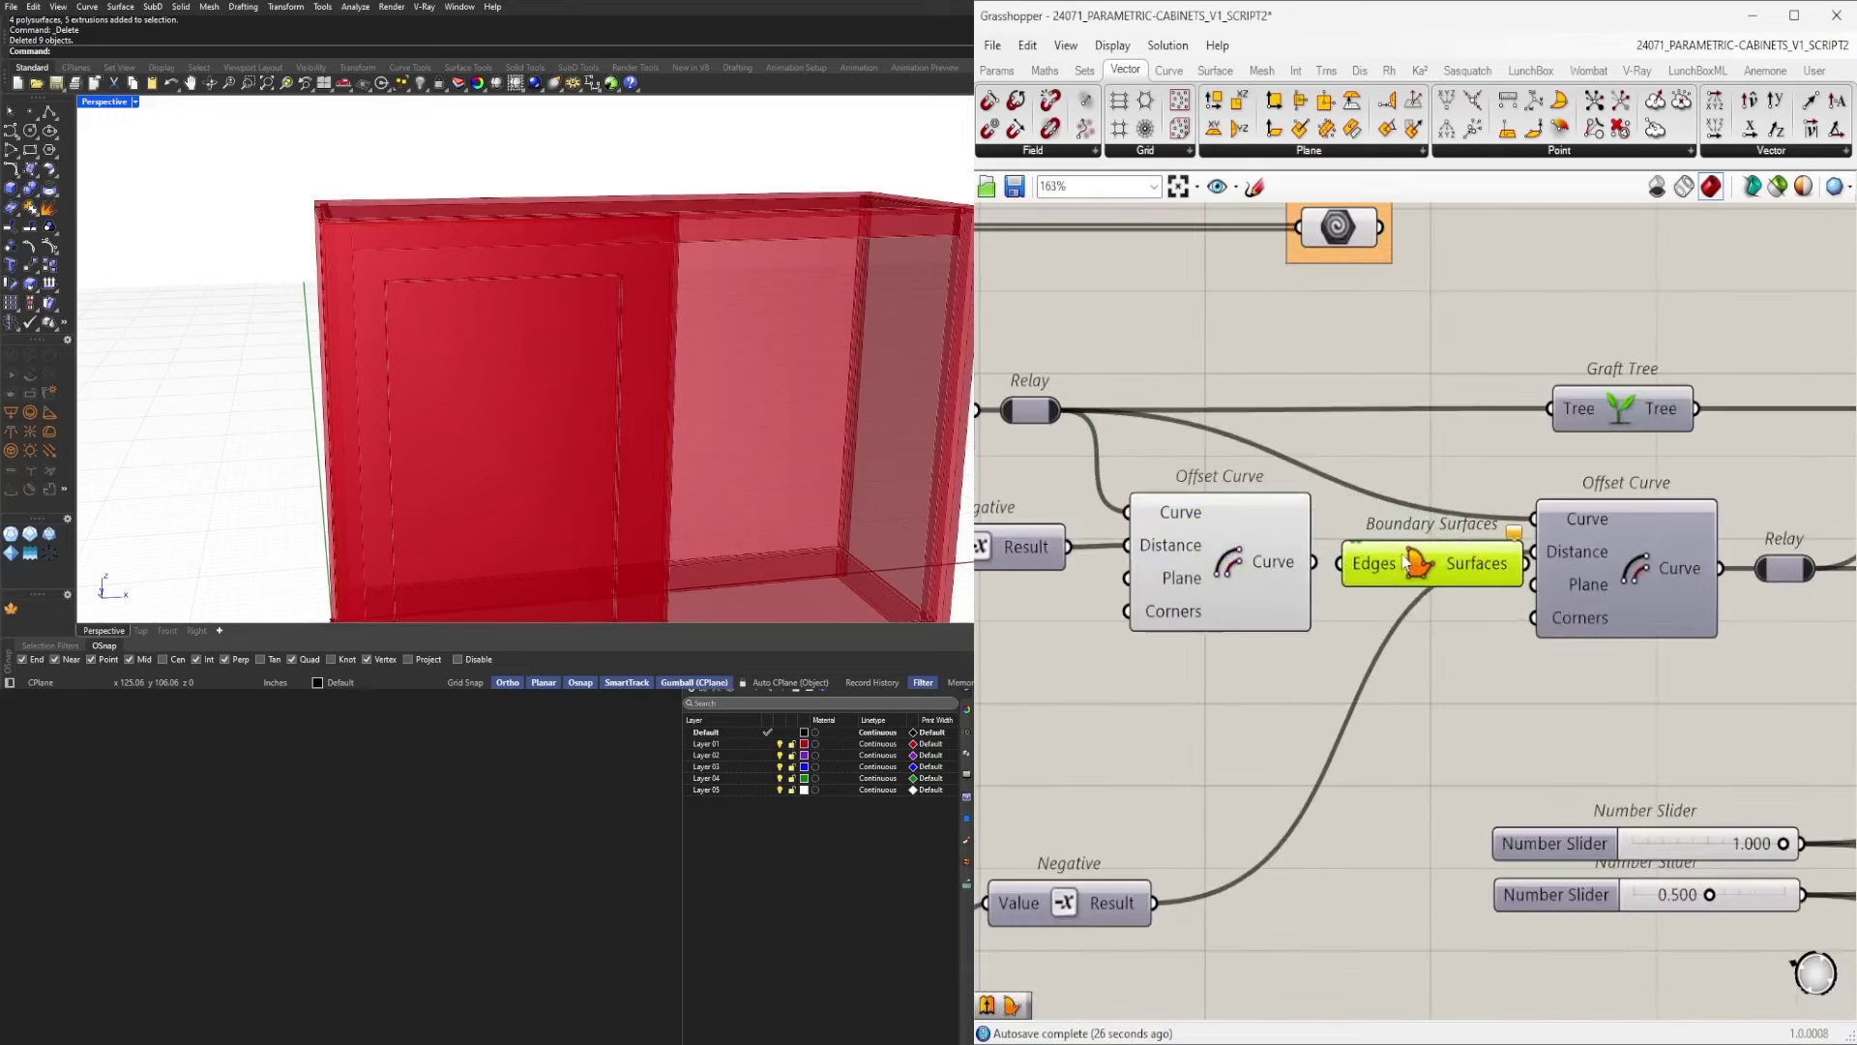
Shift the original Offset Curve, Graft Tree, lower chain and everything following them farther away from the new Boundary Surfaces.
scroll(1321, 568, down, 5)
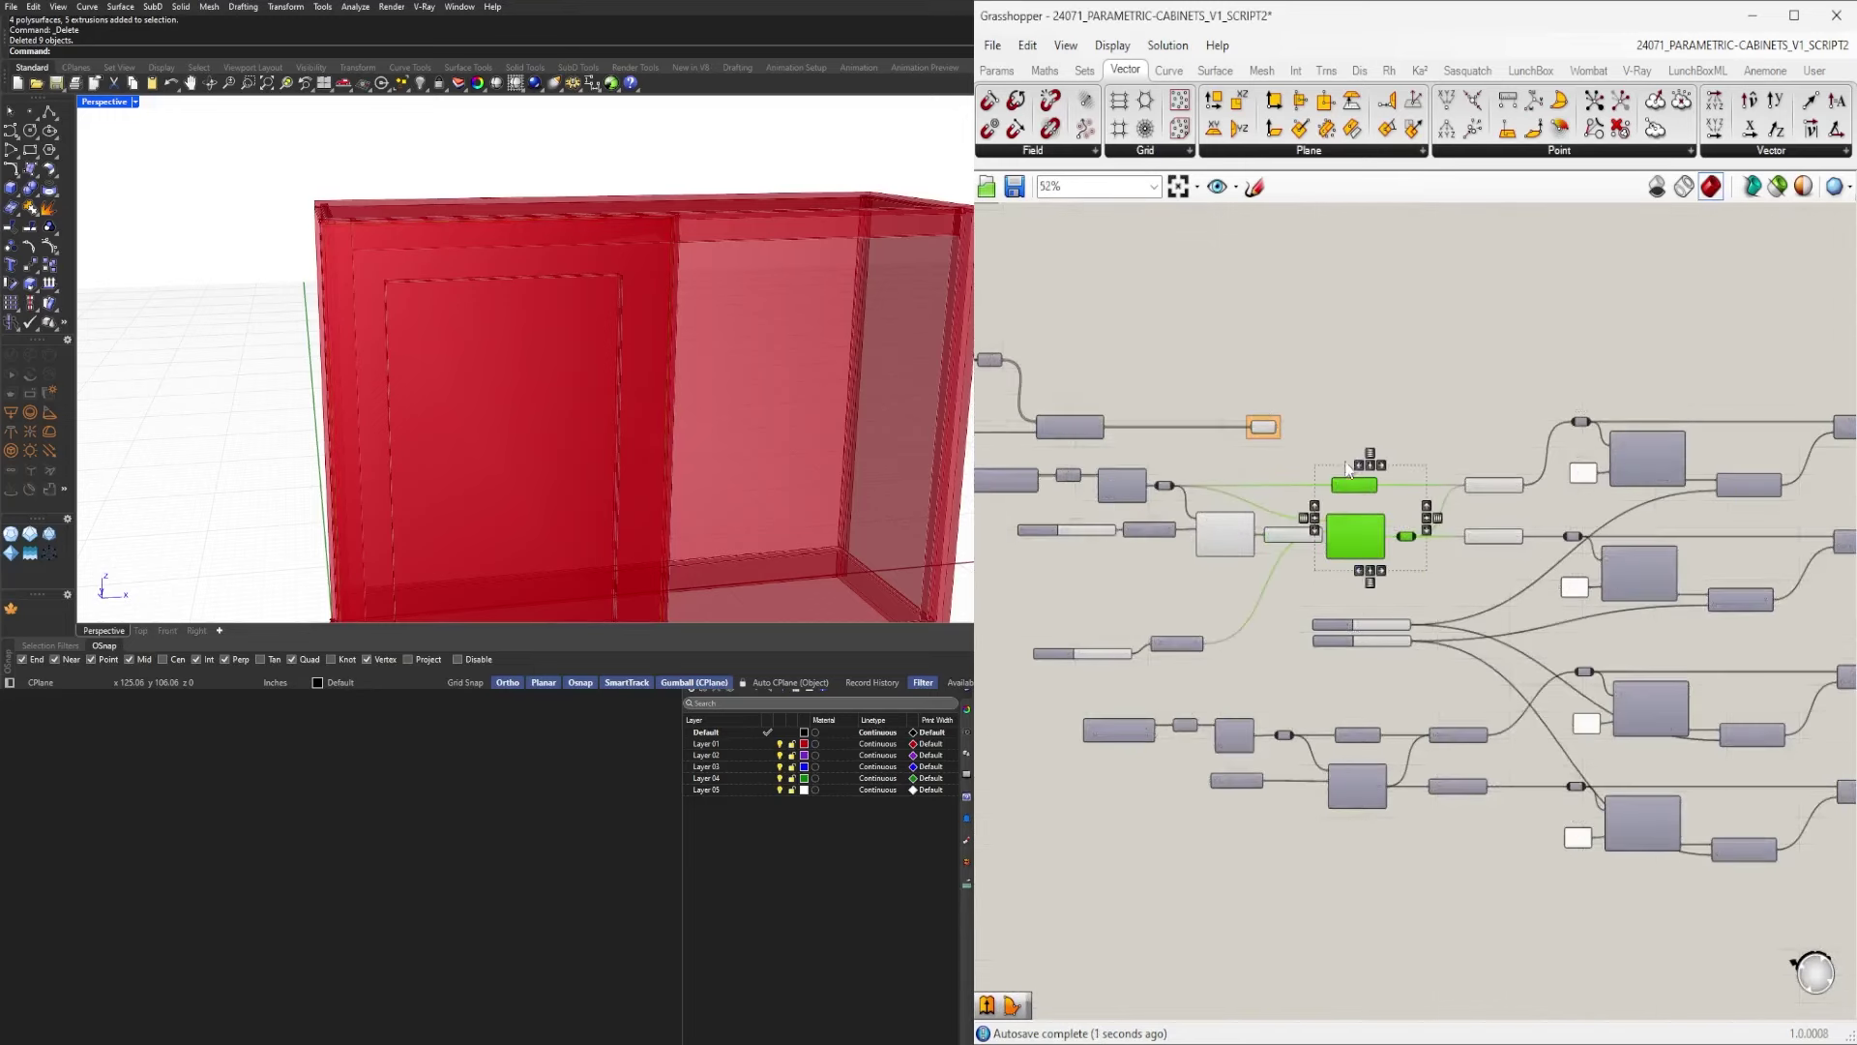
drag(1432, 873, 1068, 610)
scroll(1068, 609, down, 3)
right_drag(1068, 609, 977, 603)
shift+drag(1616, 792, 1203, 456)
scroll(1217, 535, up, 3)
drag(1219, 534, 1318, 534)
click(1264, 467)
right_drag(997, 596, 1246, 589)
scroll(1245, 589, up, 4)
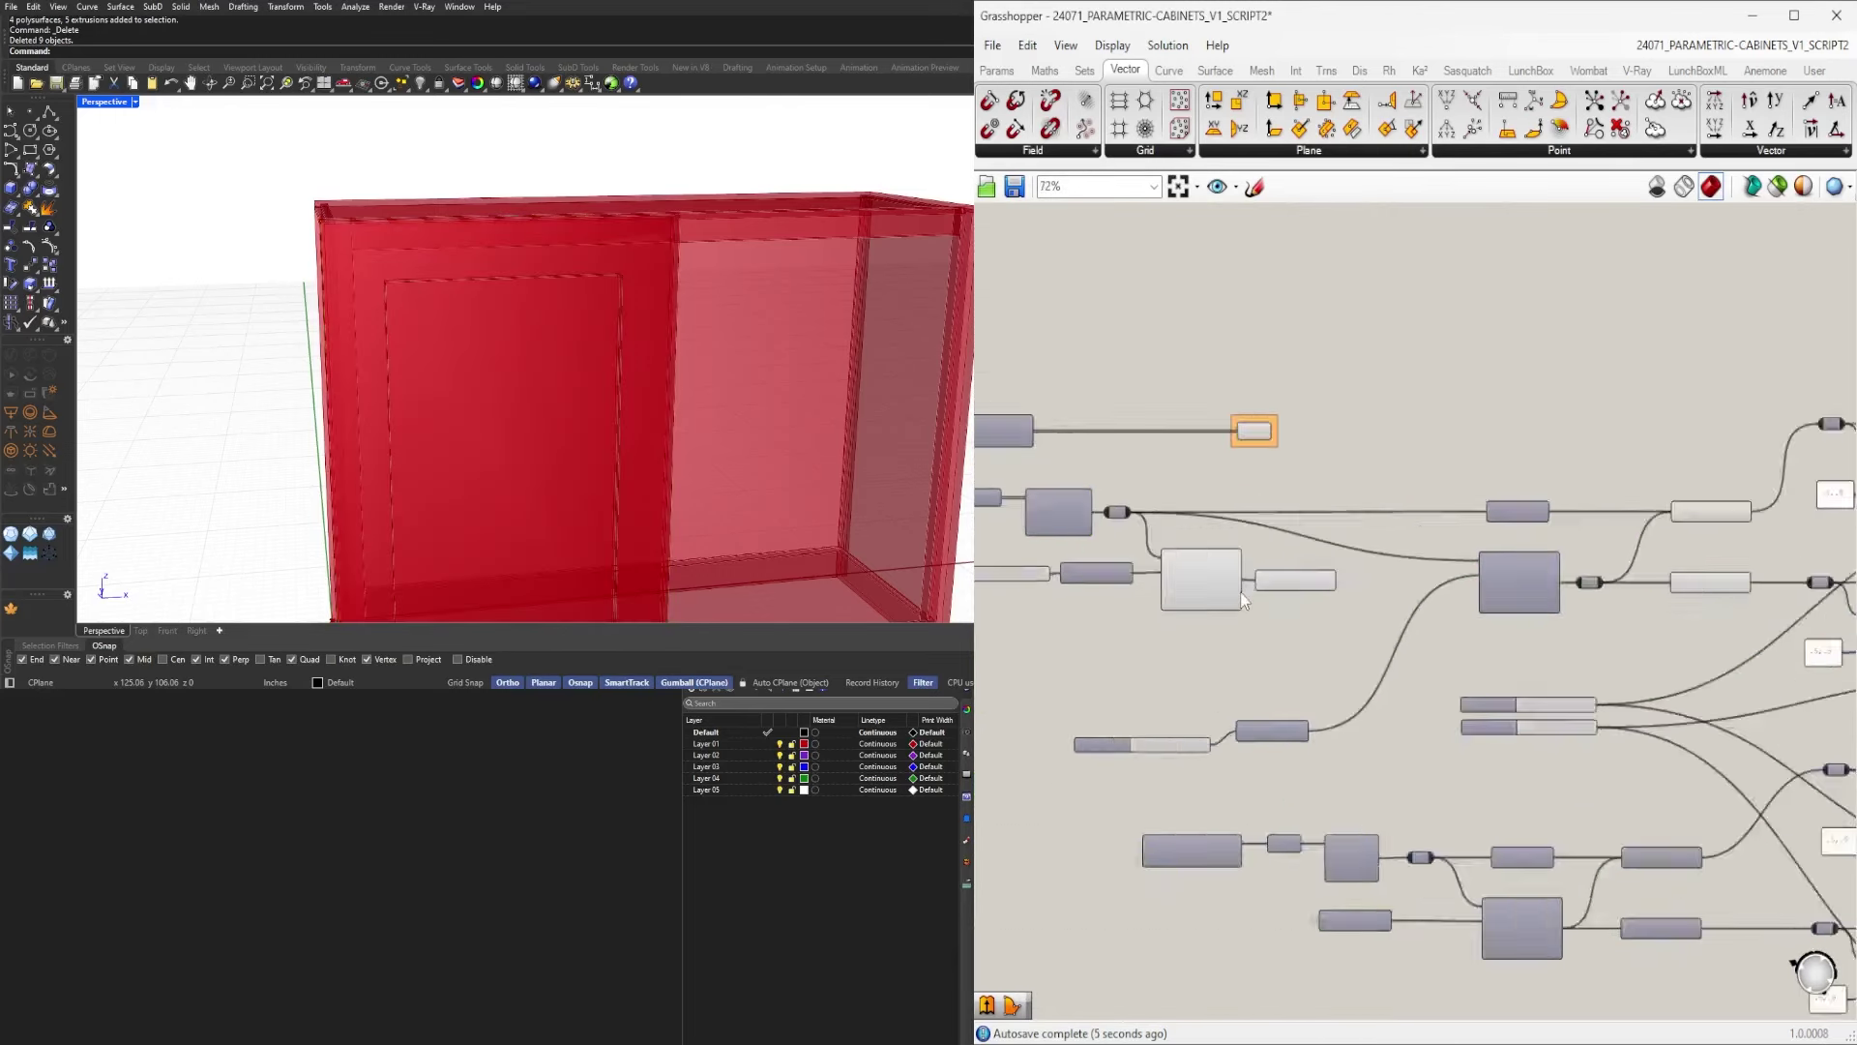
Feed the copied Offset Curve into the new Boundary Surfaces' Edges input and space the component slightly apart from it.
drag(1318, 579, 1331, 580)
click(1332, 536)
right_drag(1307, 540, 1263, 551)
click(1323, 577)
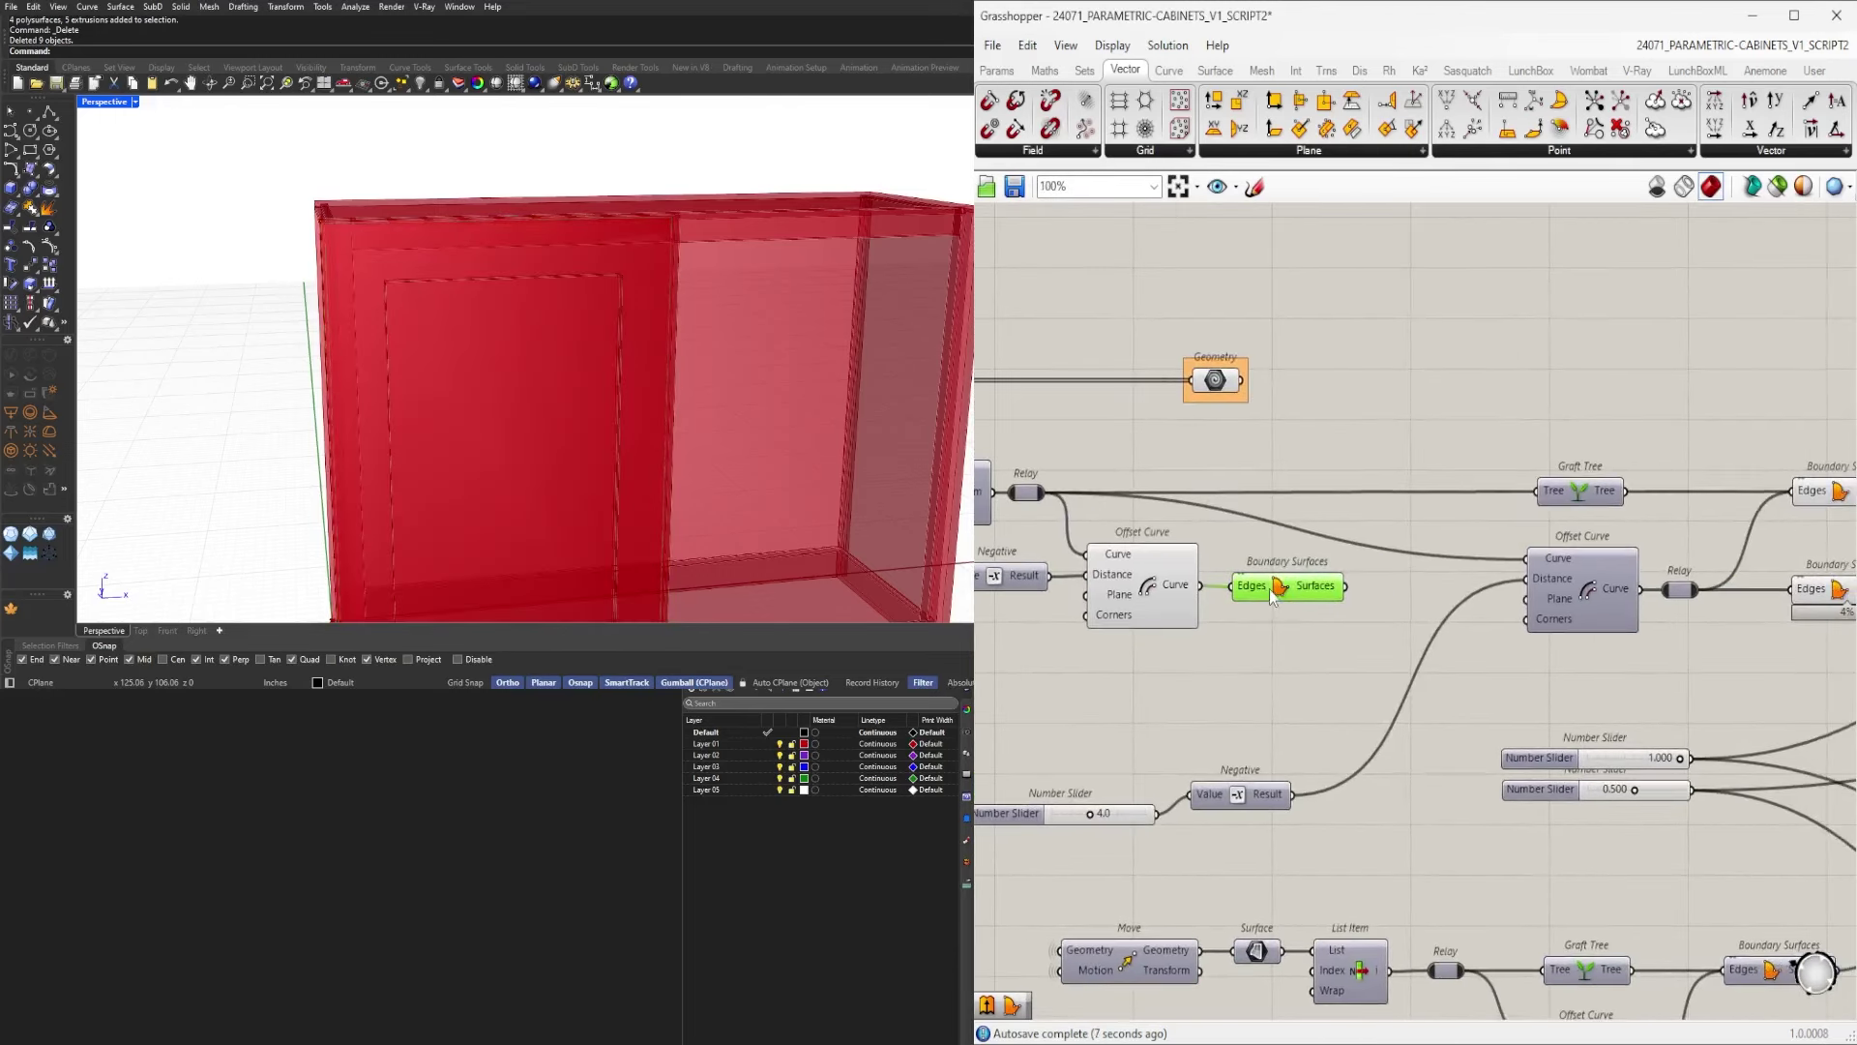
scroll(1260, 582, down, 1)
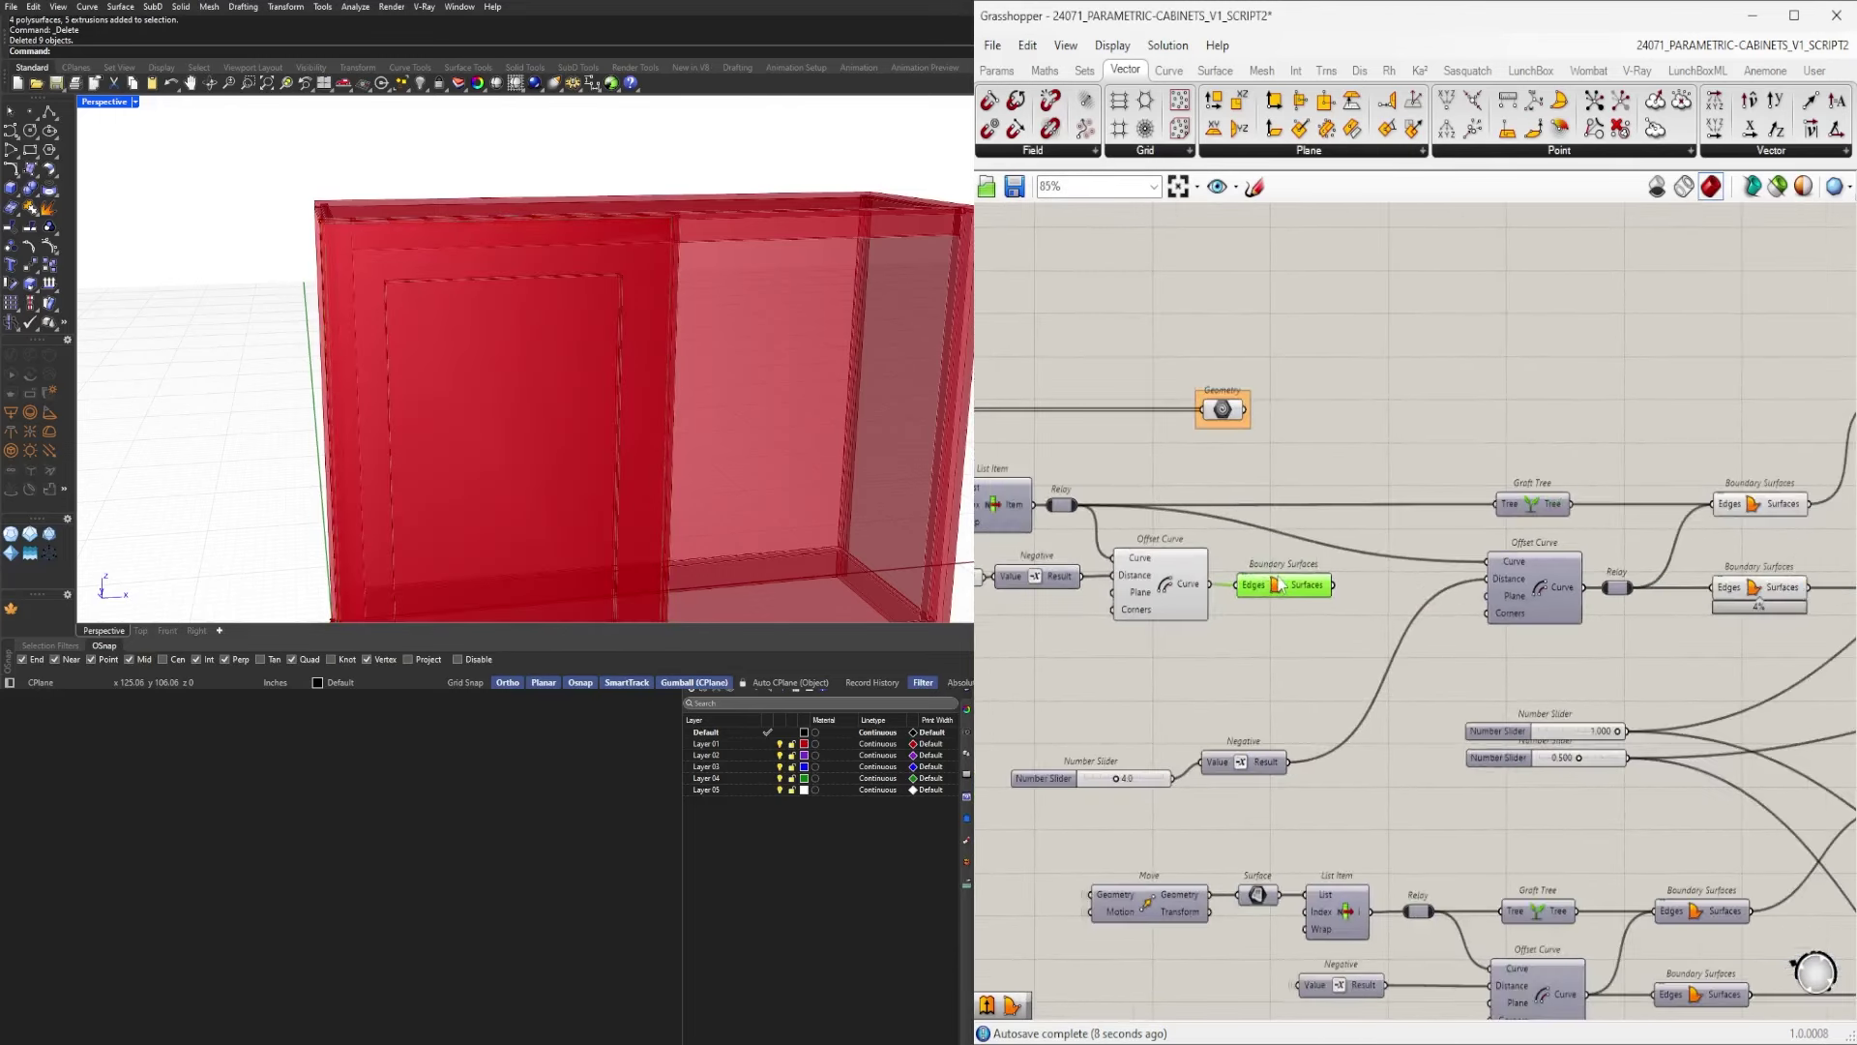
Insert a second Relay on the wire leaving the first Relay and place it just ahead of Graft Tree.
double_click(1081, 505)
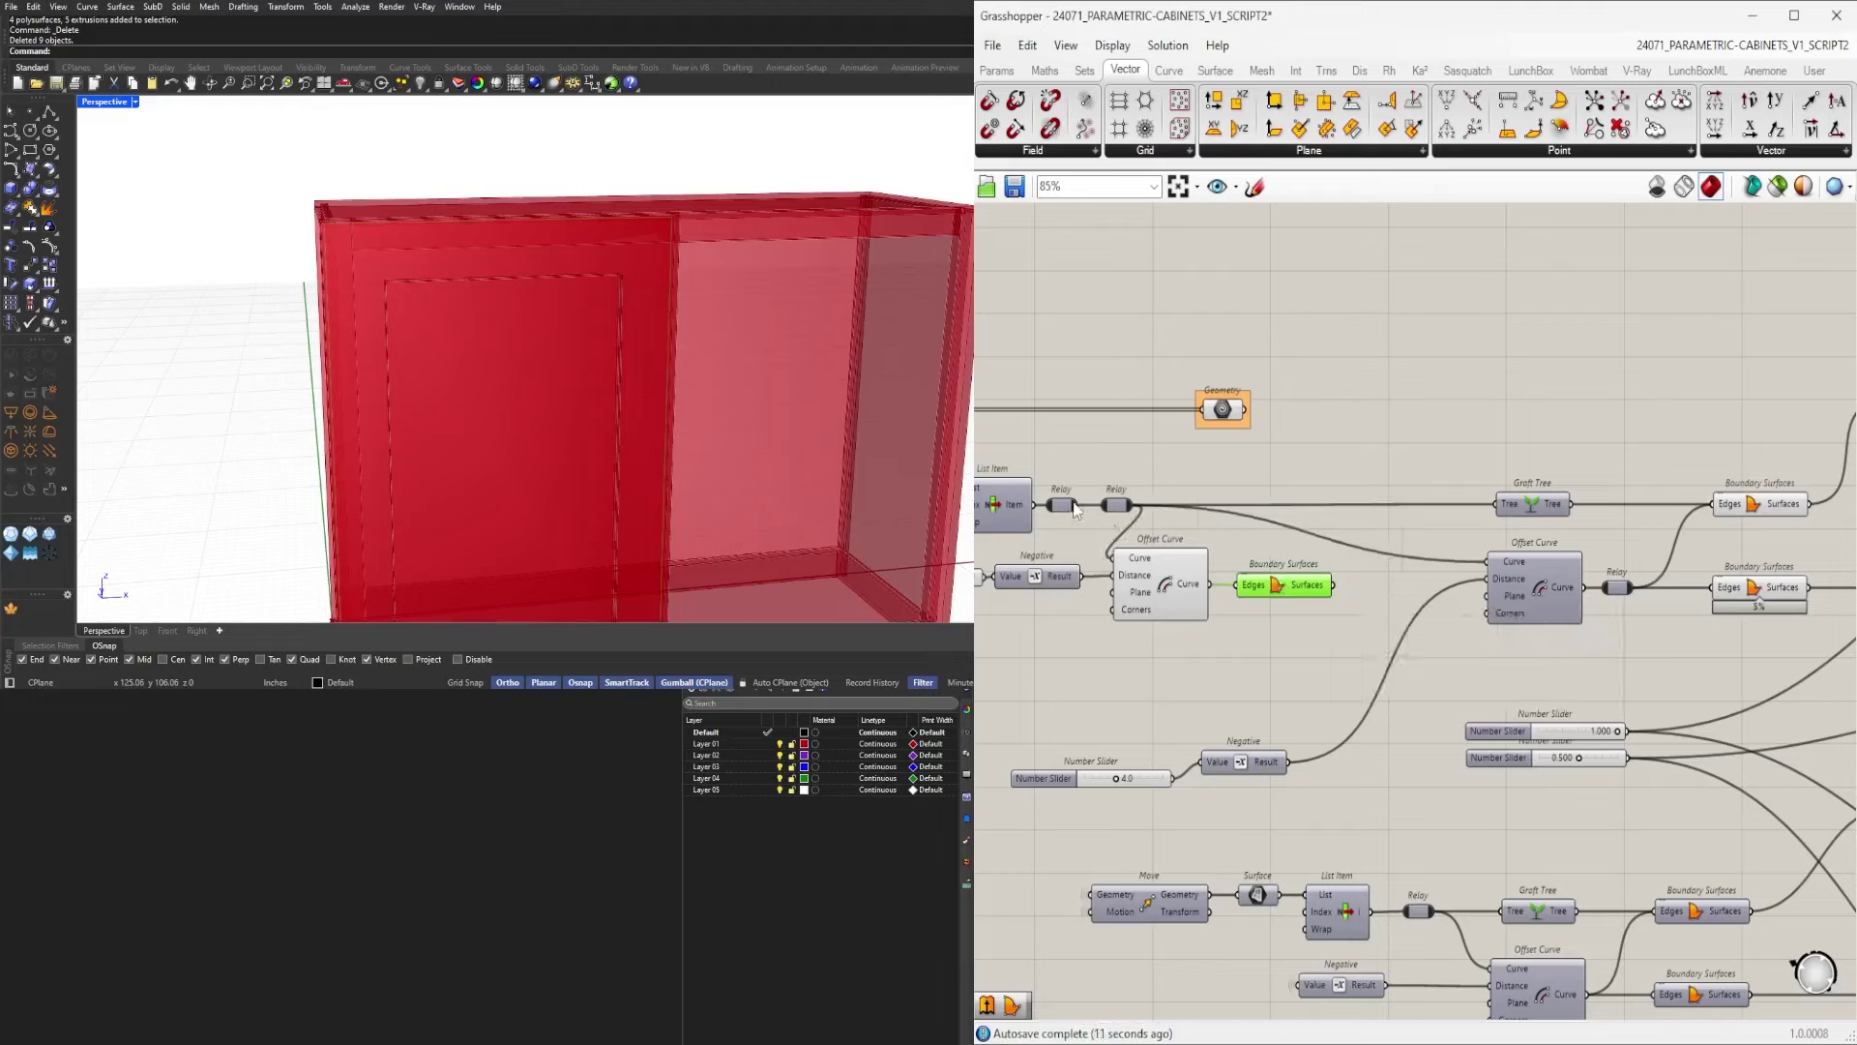
drag(1121, 511, 1402, 523)
click(1323, 608)
scroll(1480, 643, up, 1)
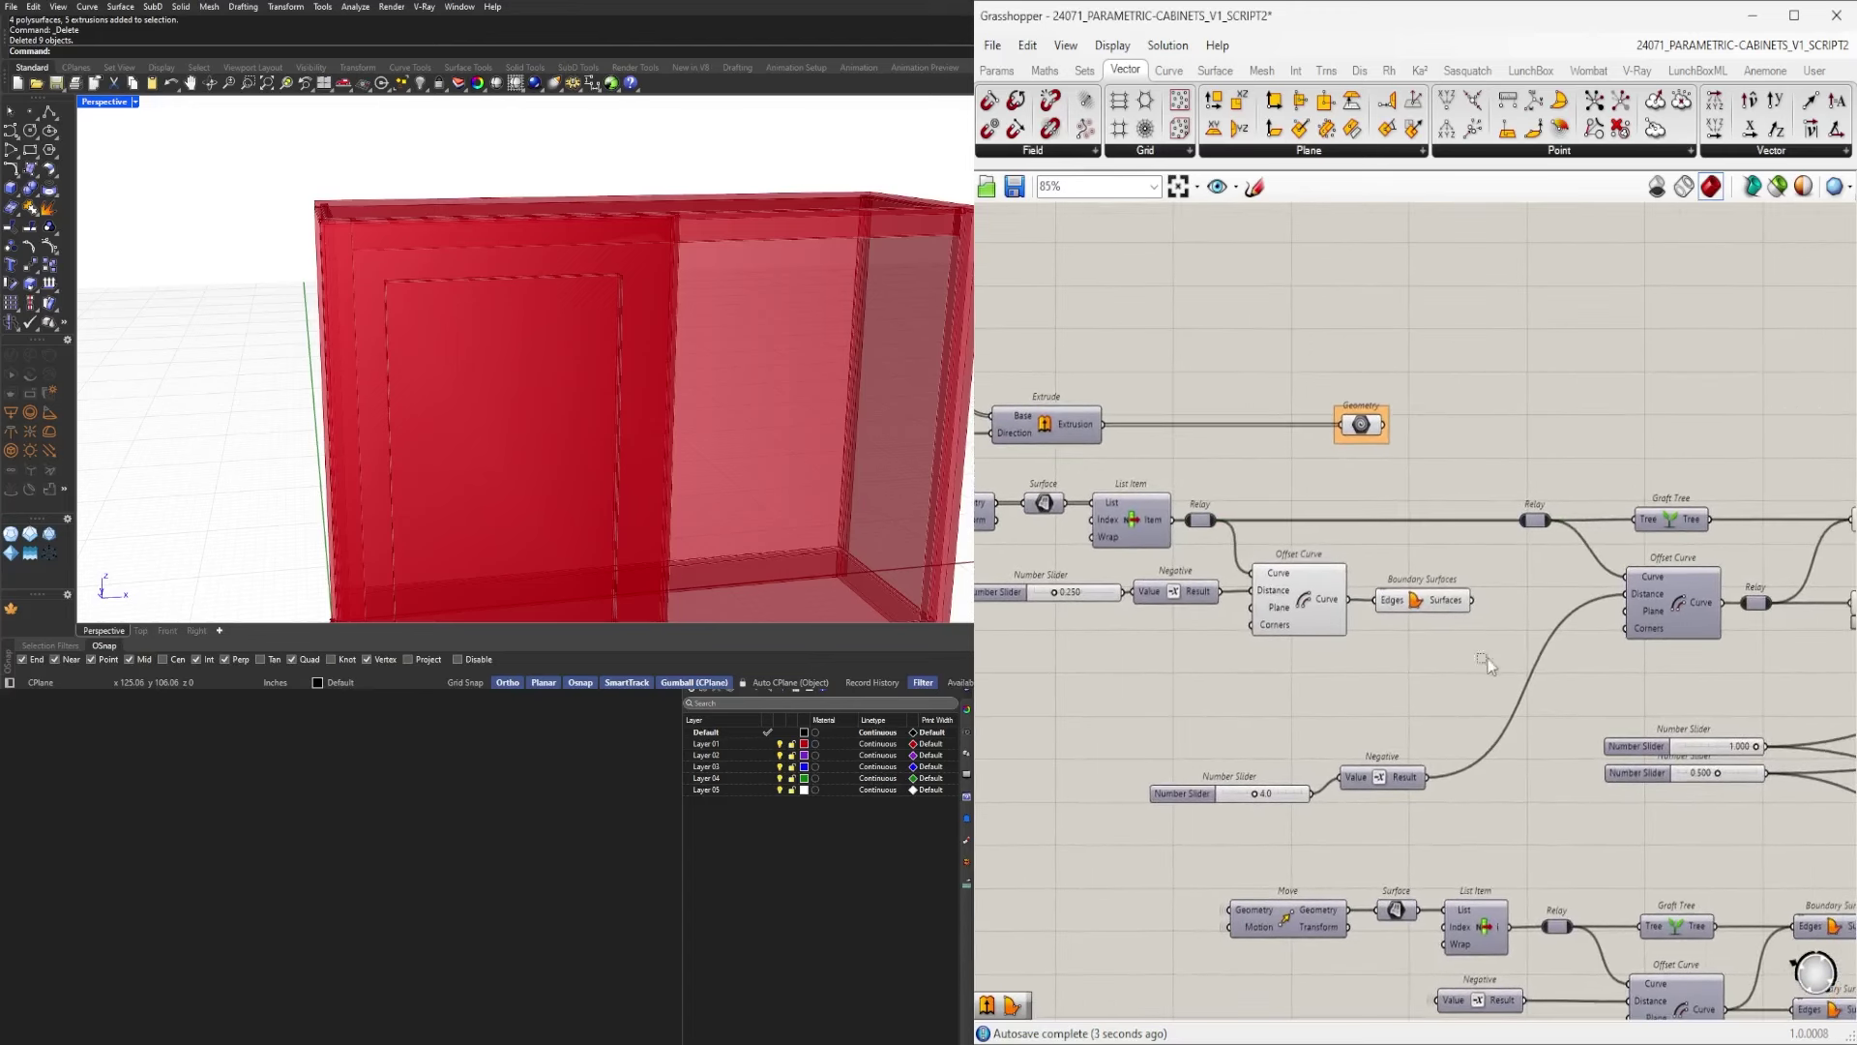
Line up the new offset components below the main wire and connect the new Boundary Surfaces output to the second Relay.
drag(1488, 658, 1030, 578)
scroll(1206, 569, up, 1)
click(1532, 578)
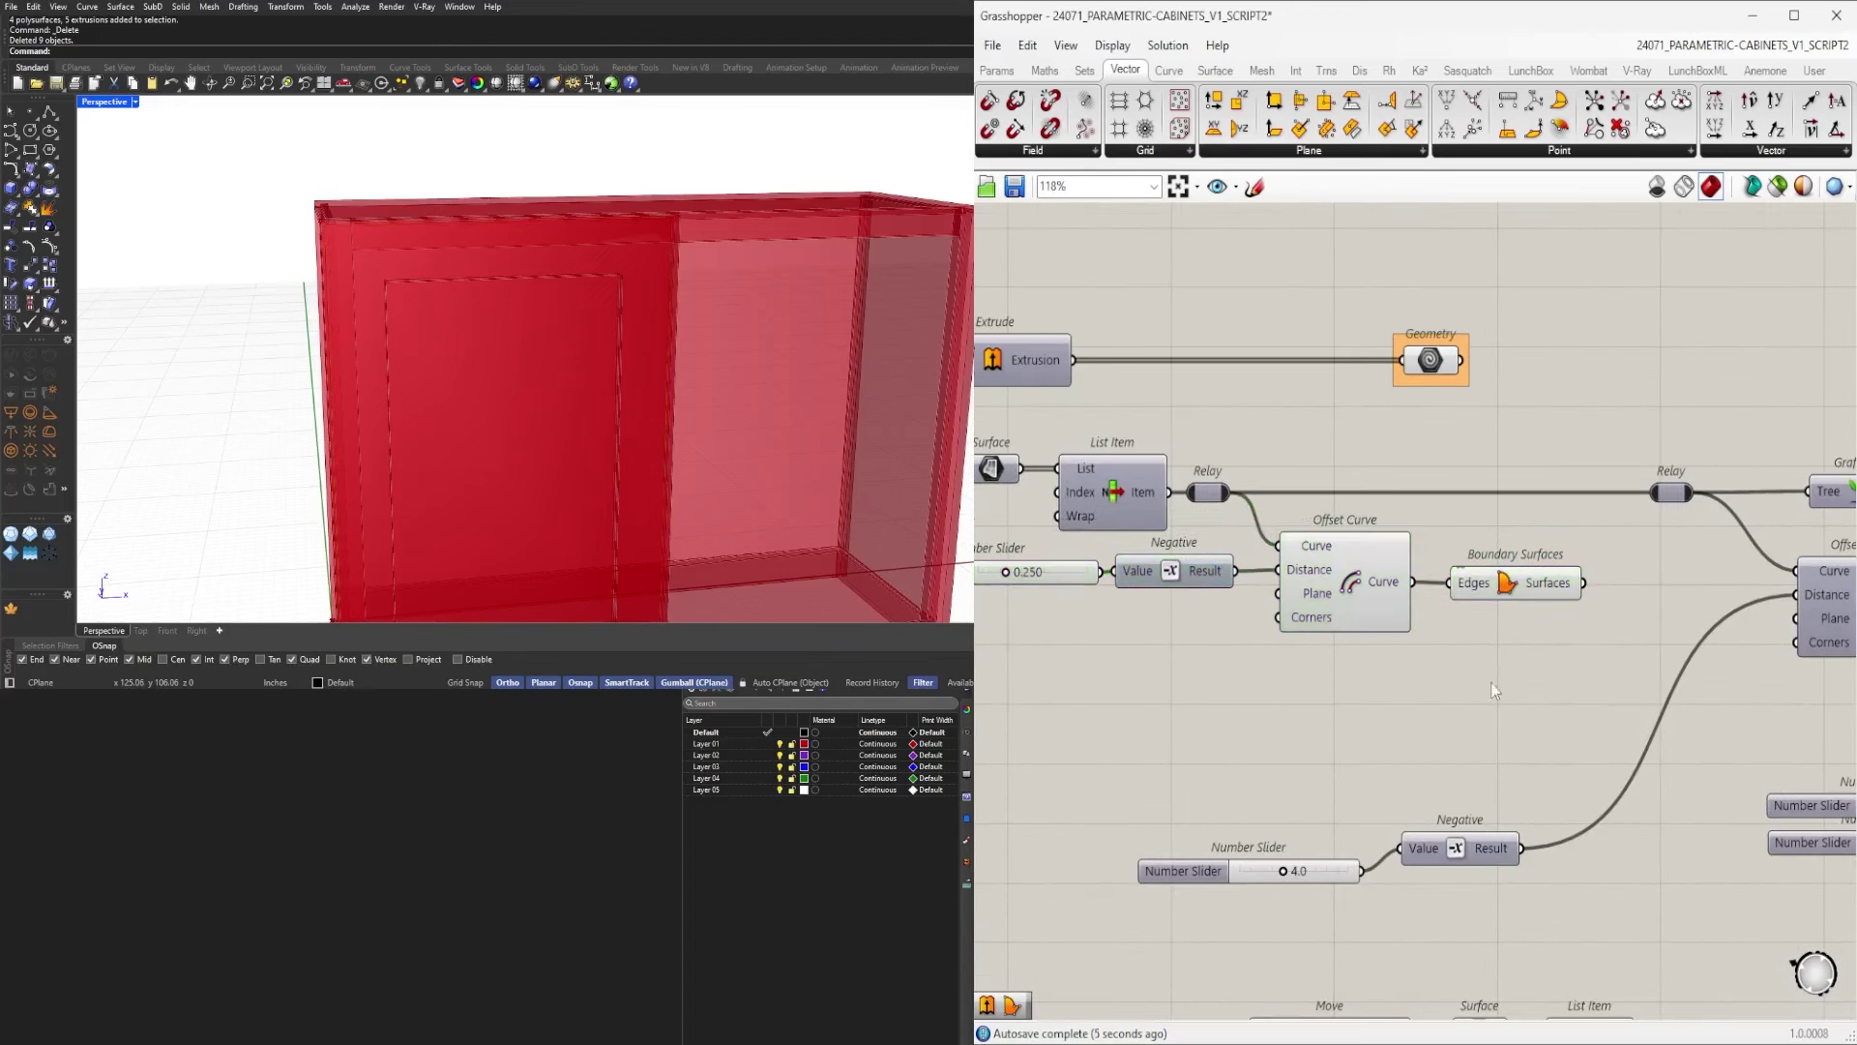
right_drag(1532, 578, 1345, 602)
drag(1343, 602, 1348, 600)
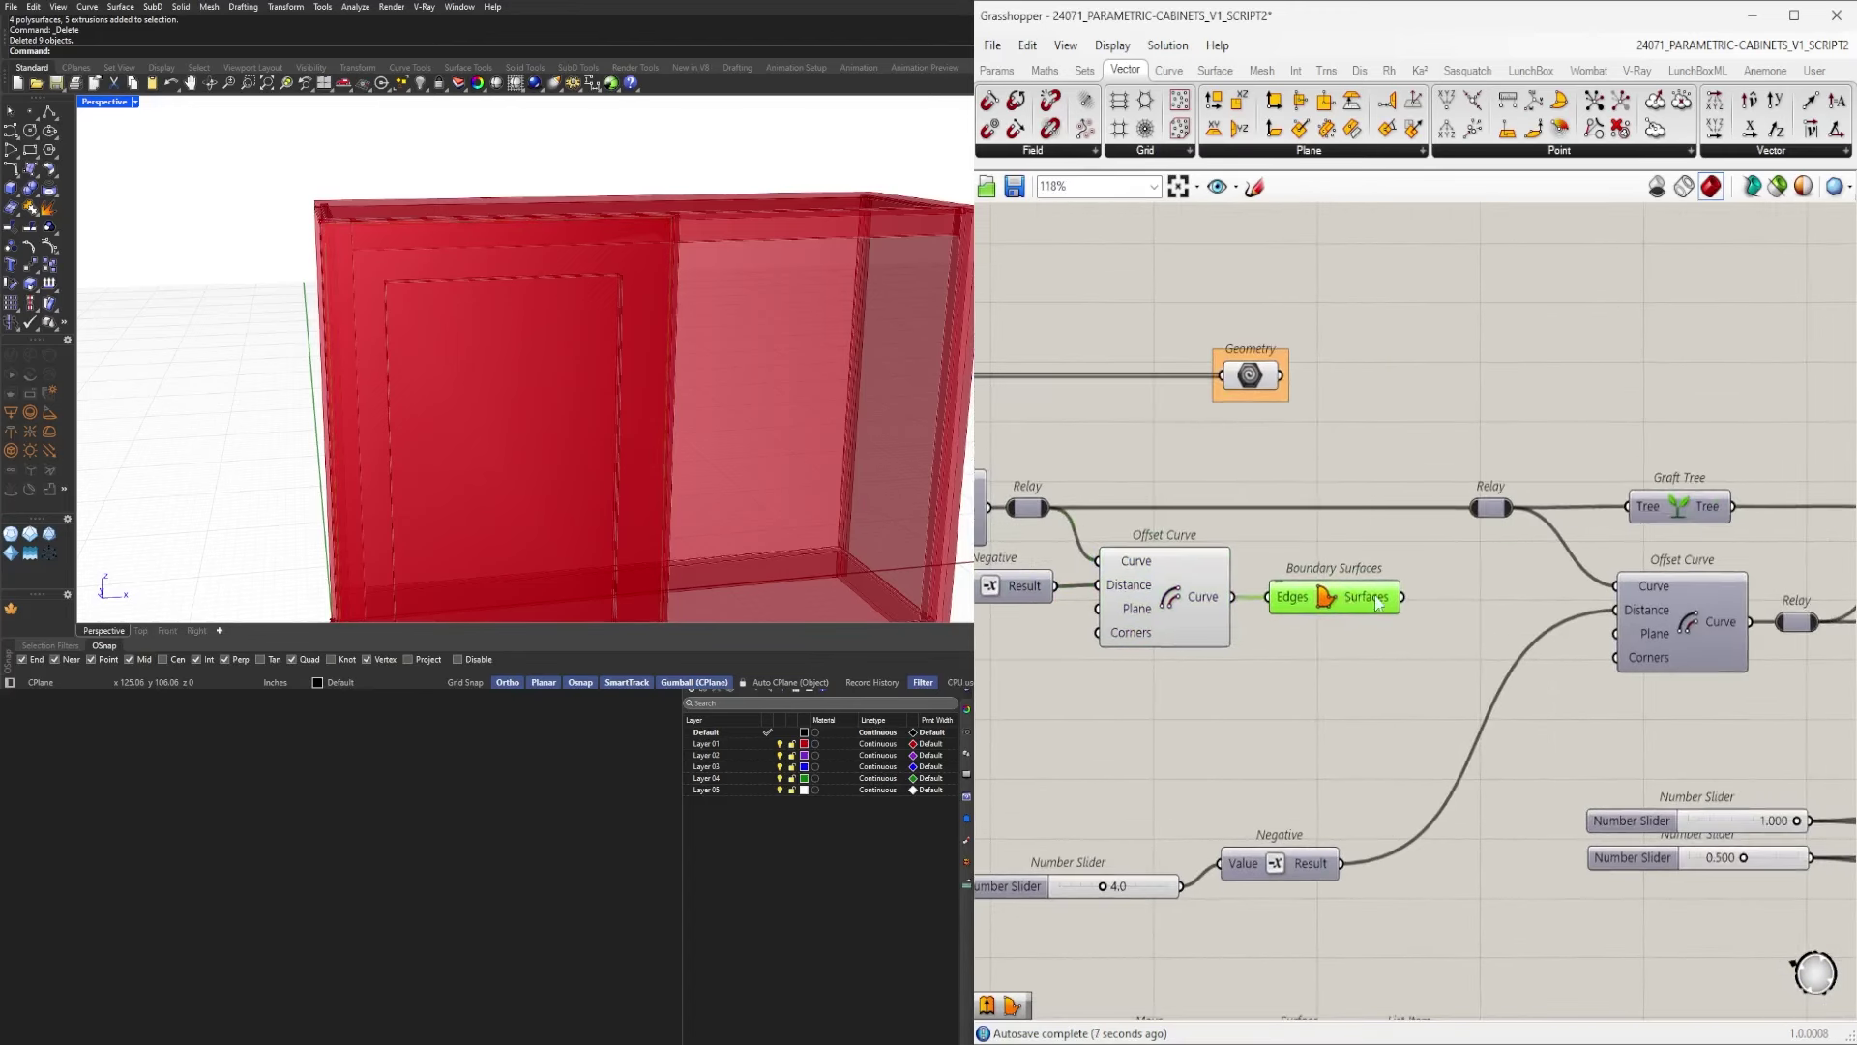
drag(1441, 544, 1467, 515)
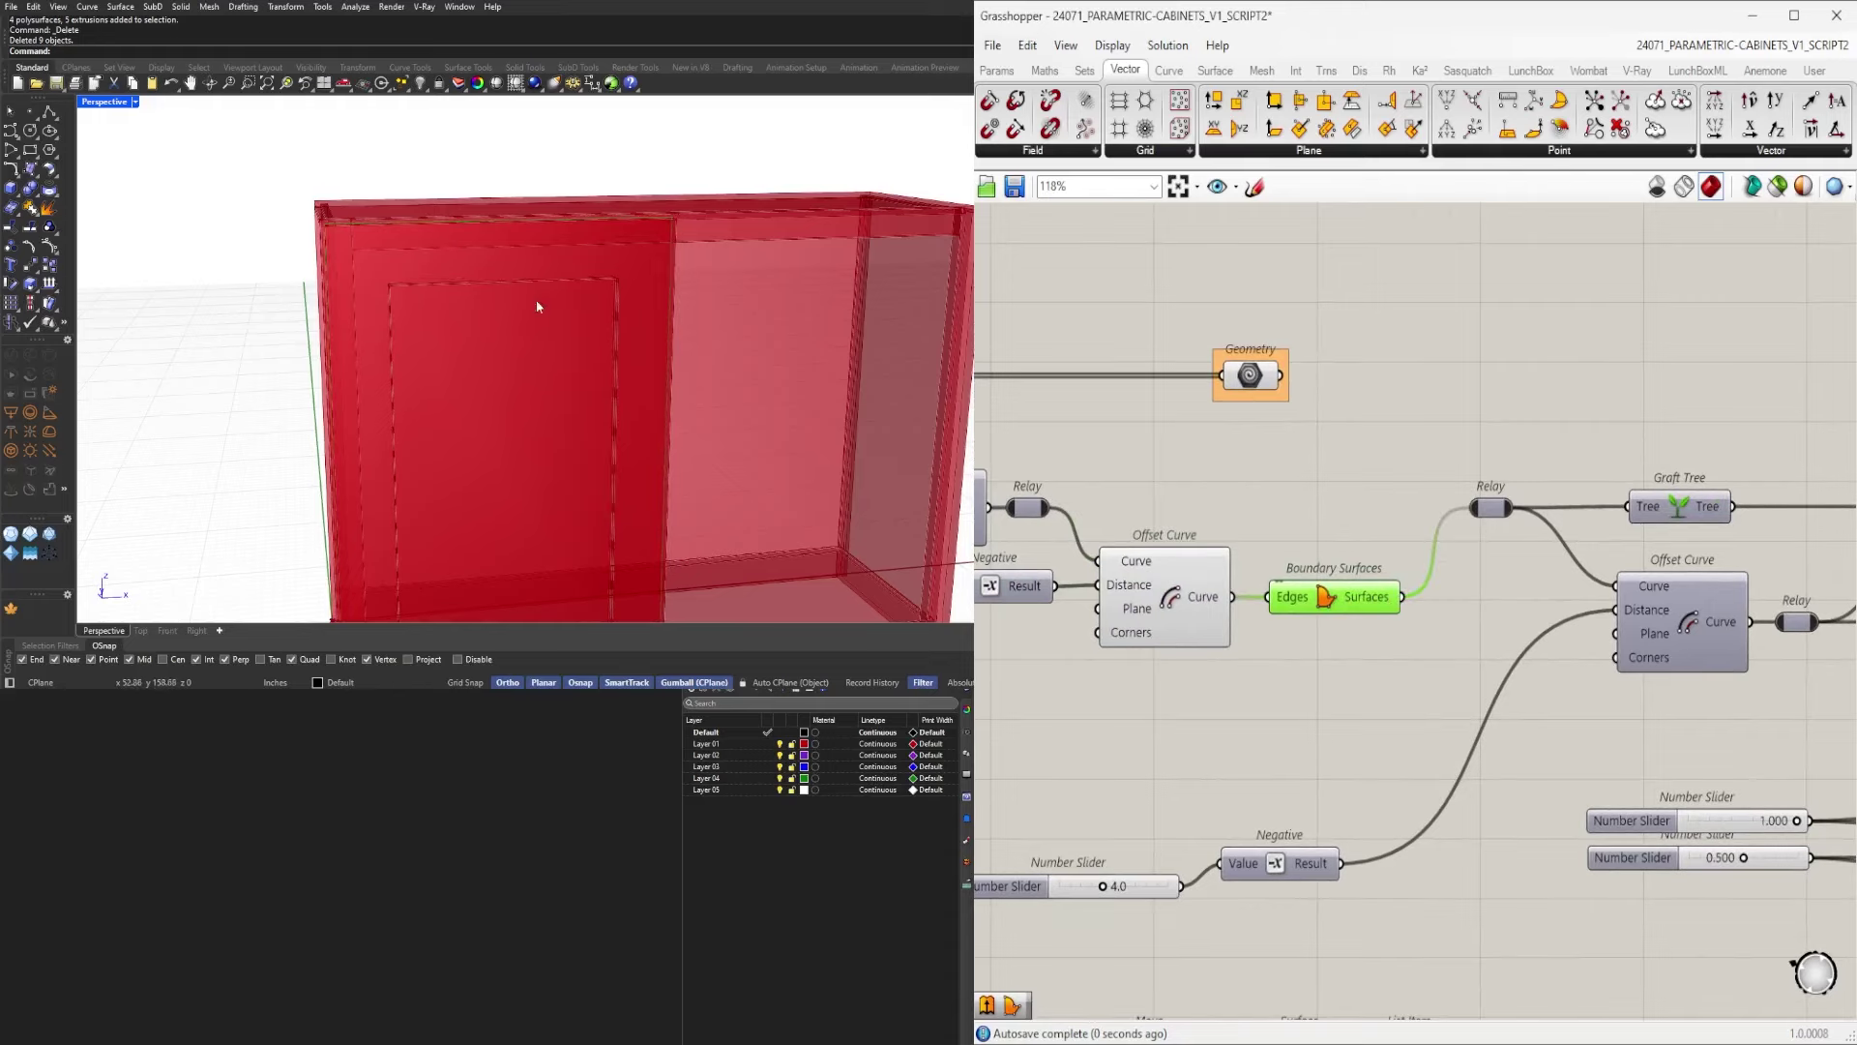
Try the new offset slider at about 0.619 and at 0.300 while viewing the front panel's upper corner.
right_drag(537, 307, 541, 296)
scroll(446, 142, up, 5)
shift+right_drag(446, 142, 385, 230)
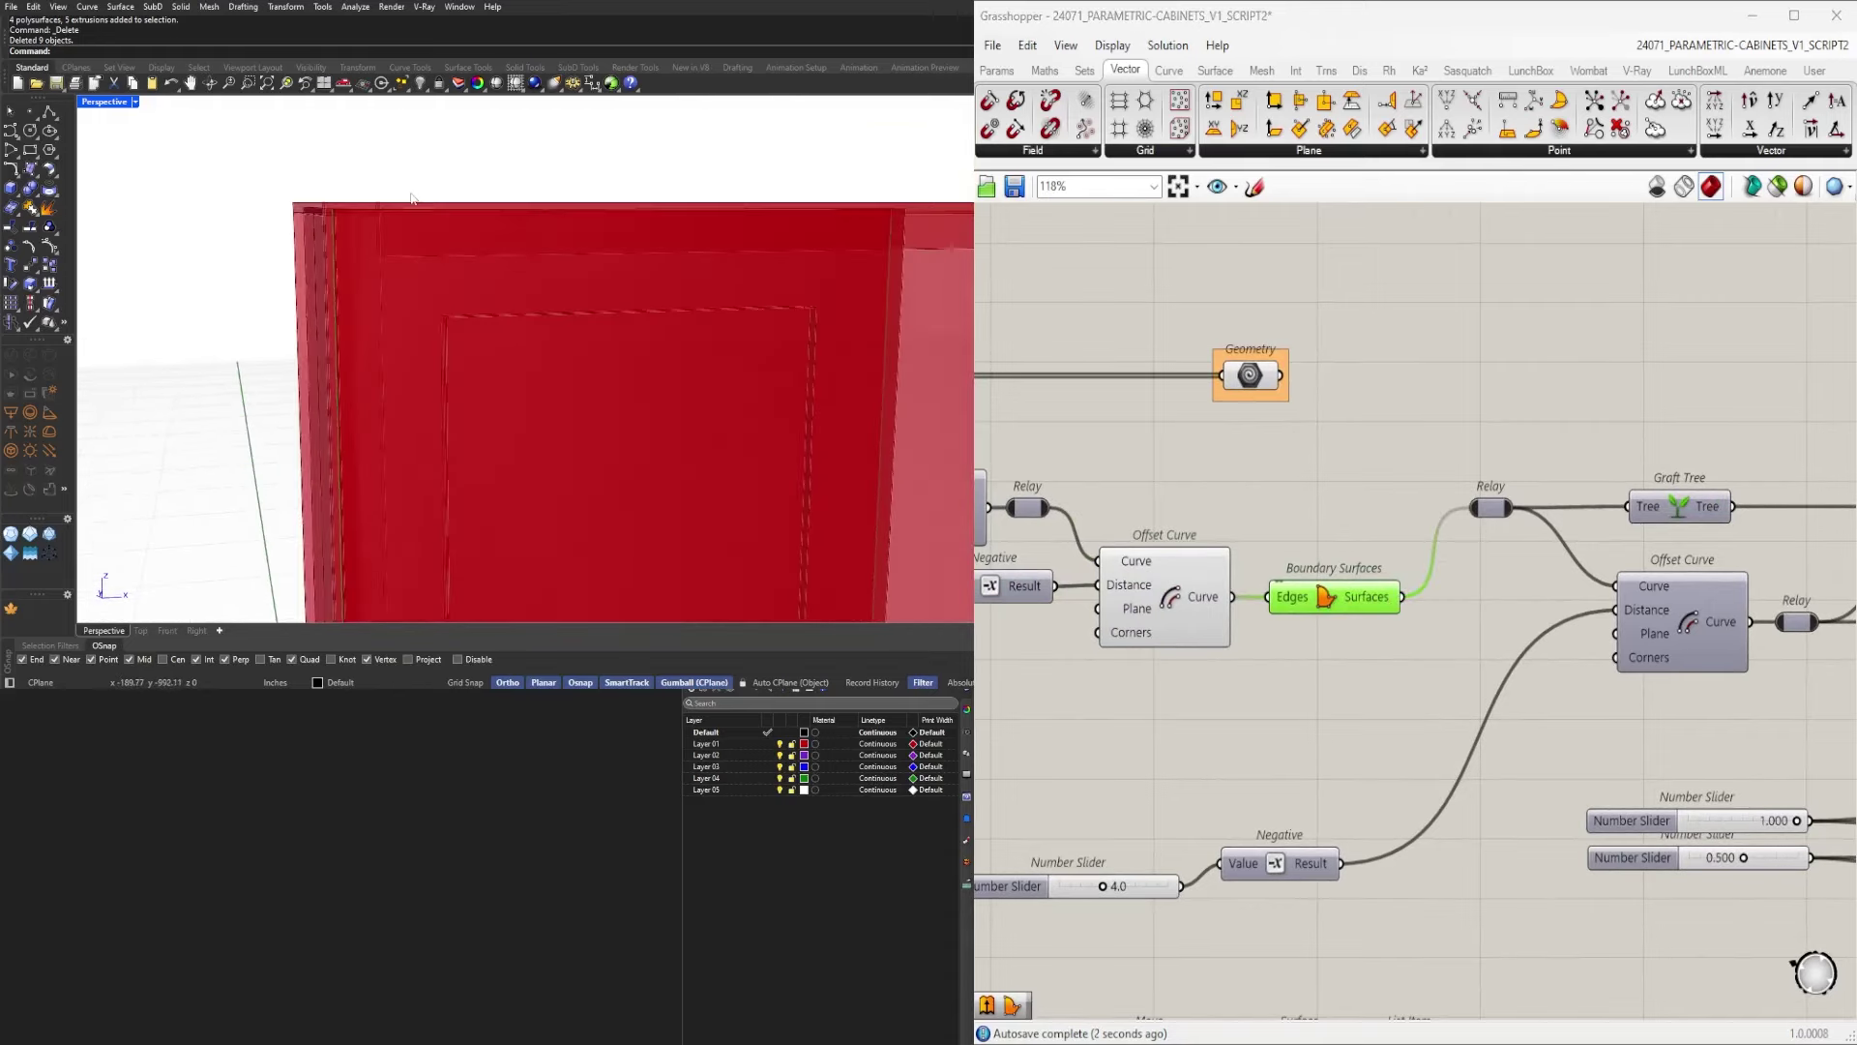
scroll(357, 199, up, 6)
right_drag(1208, 693, 1485, 685)
scroll(1097, 585, up, 6)
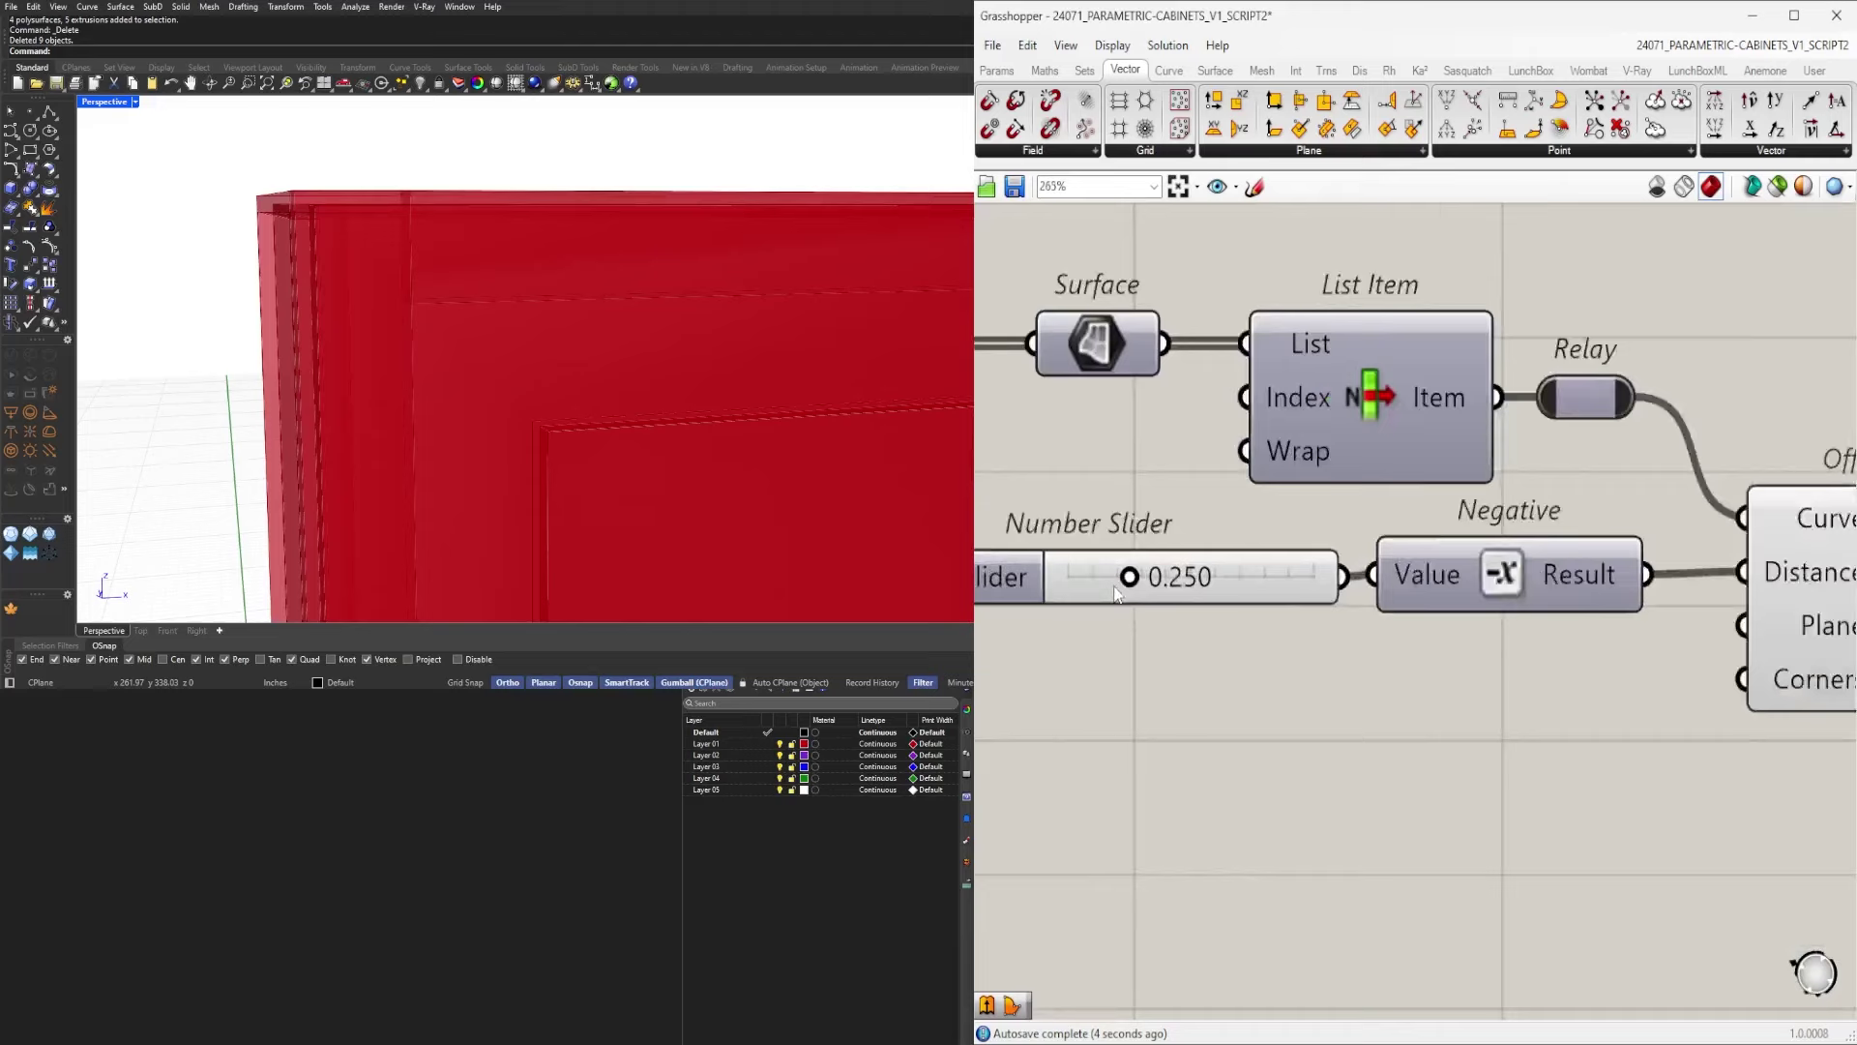
drag(1132, 582, 1239, 586)
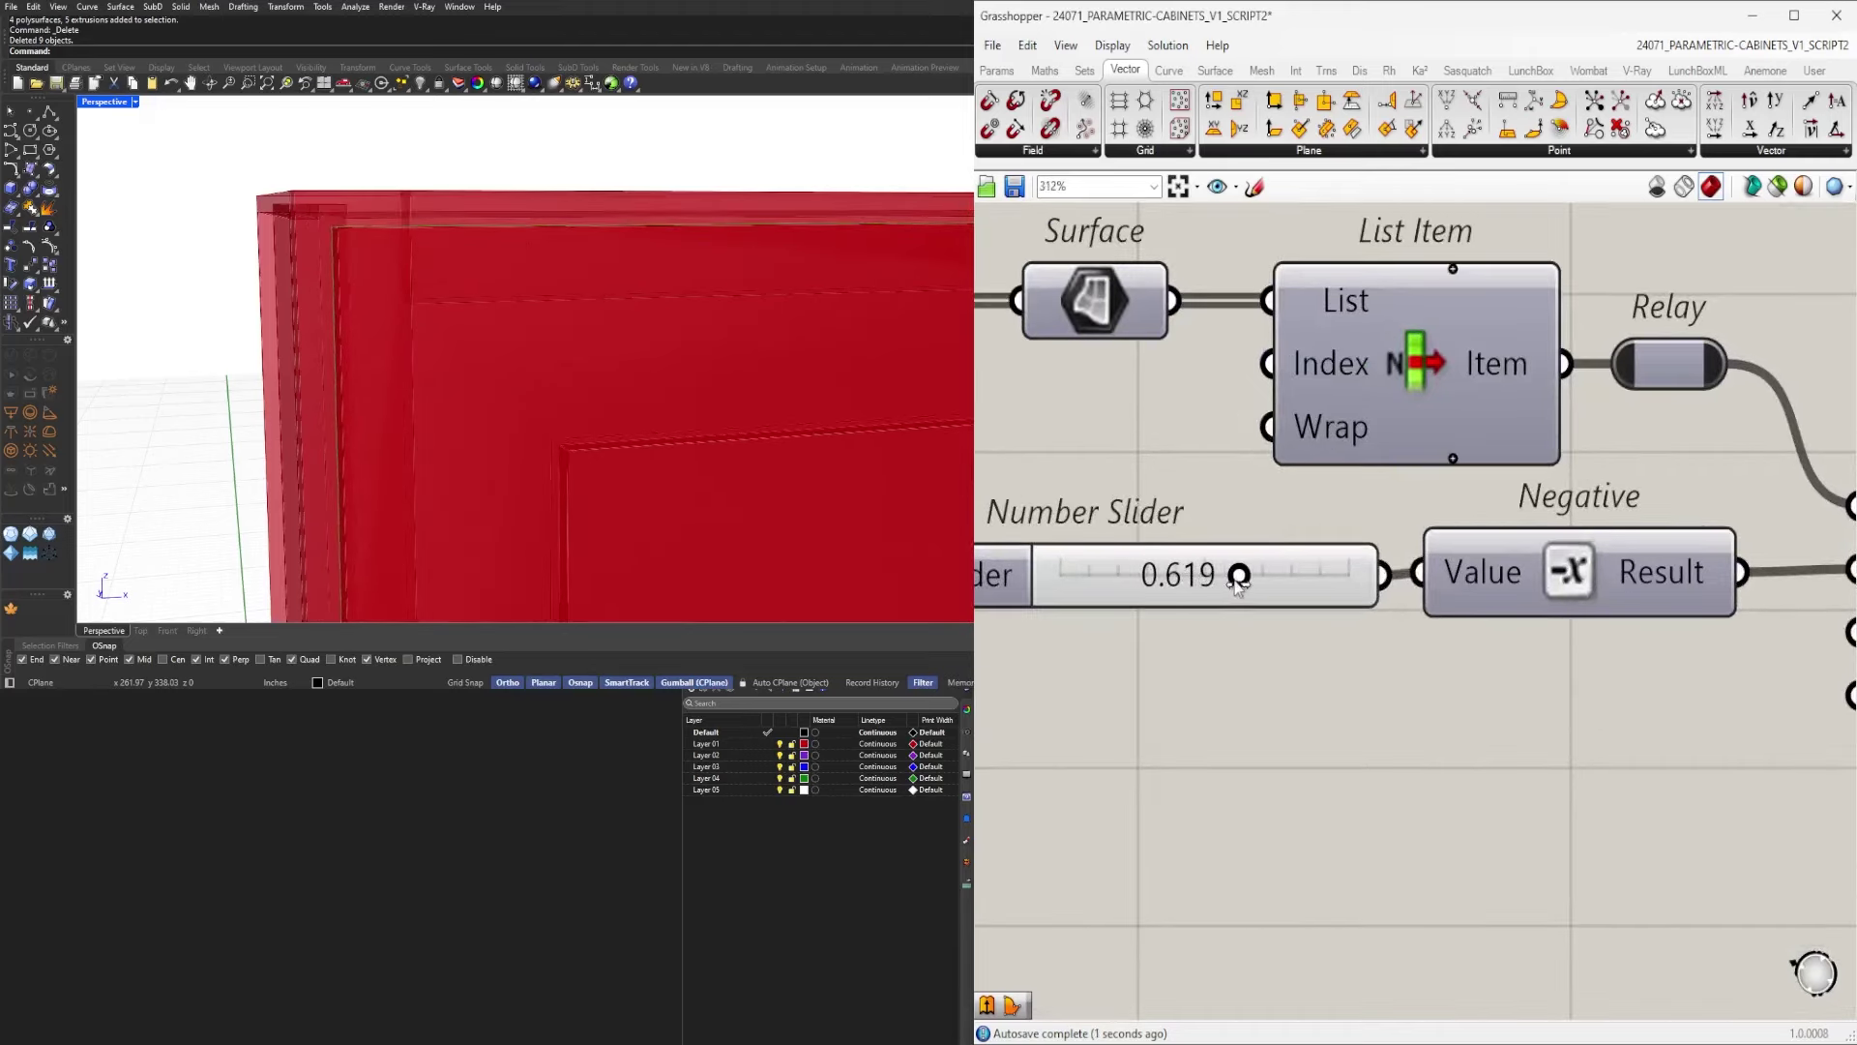
double_click(1238, 579)
text(0.3)
key(Return)
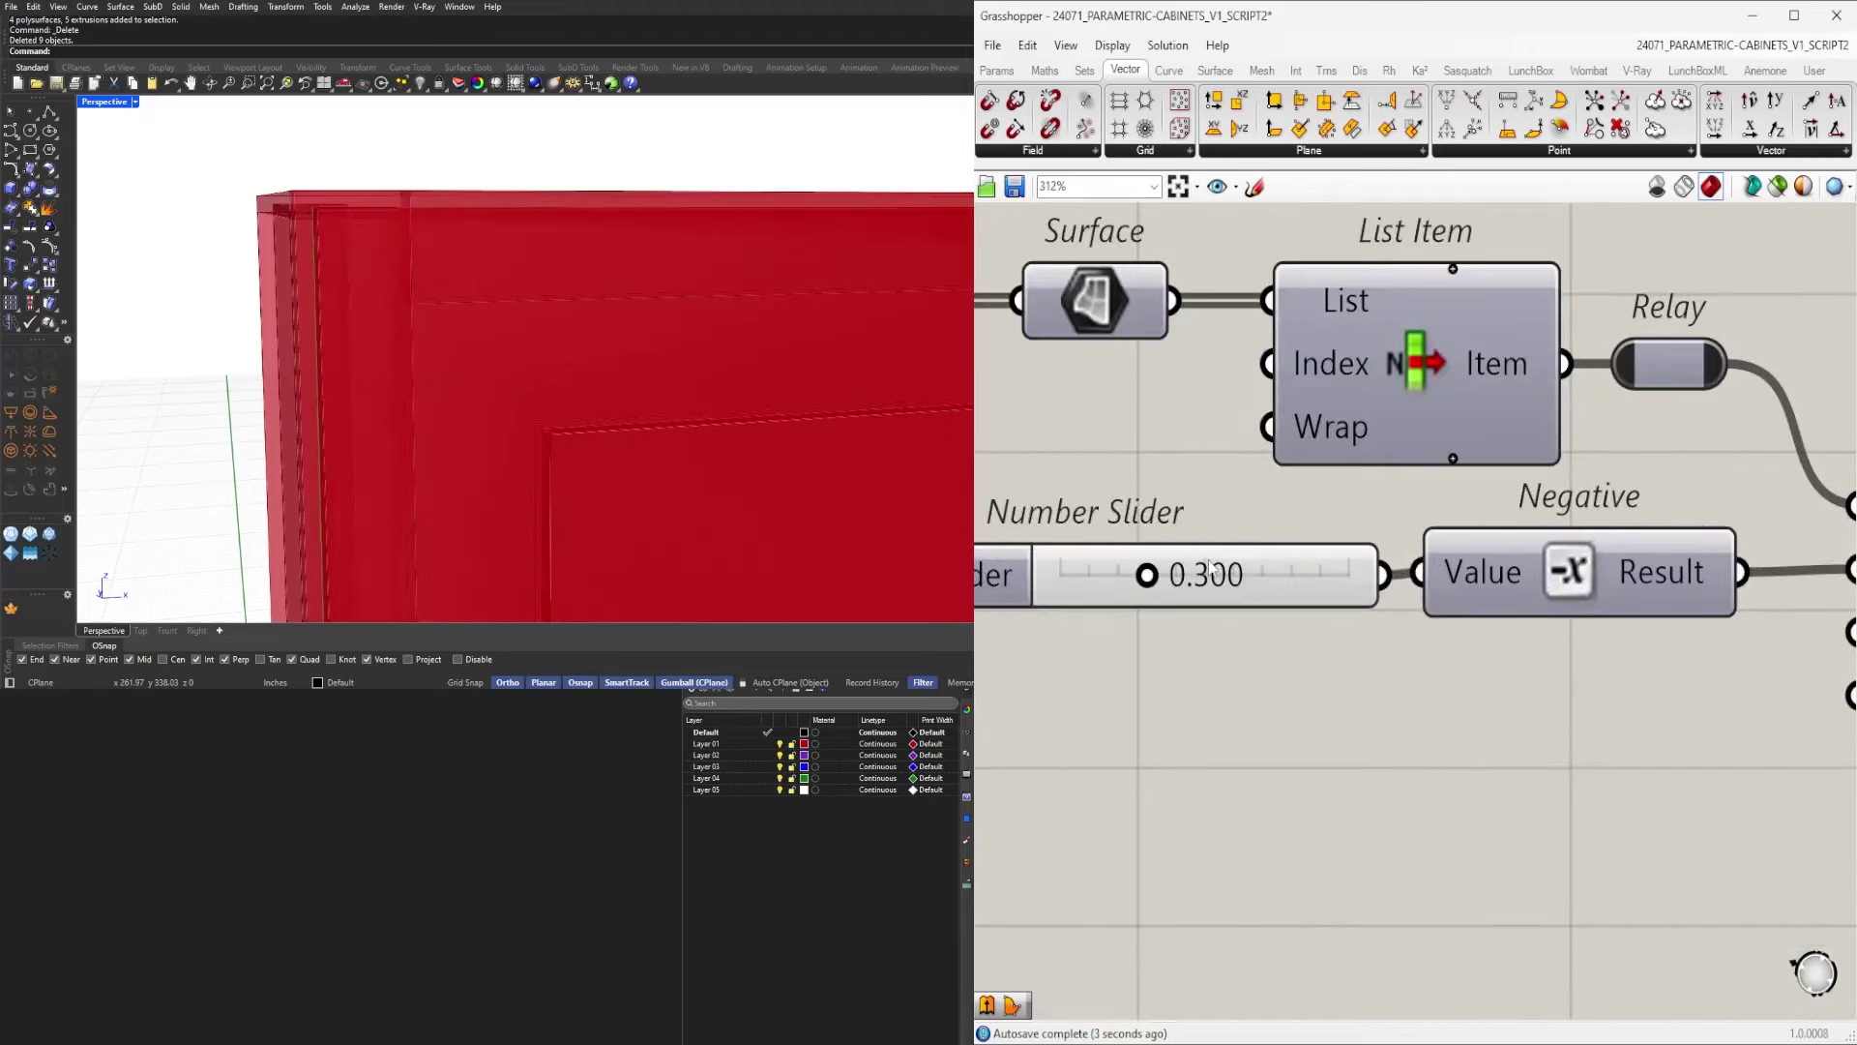
Set the new offset slider to 0.125.
double_click(1212, 573)
text(.125)
key(Return)
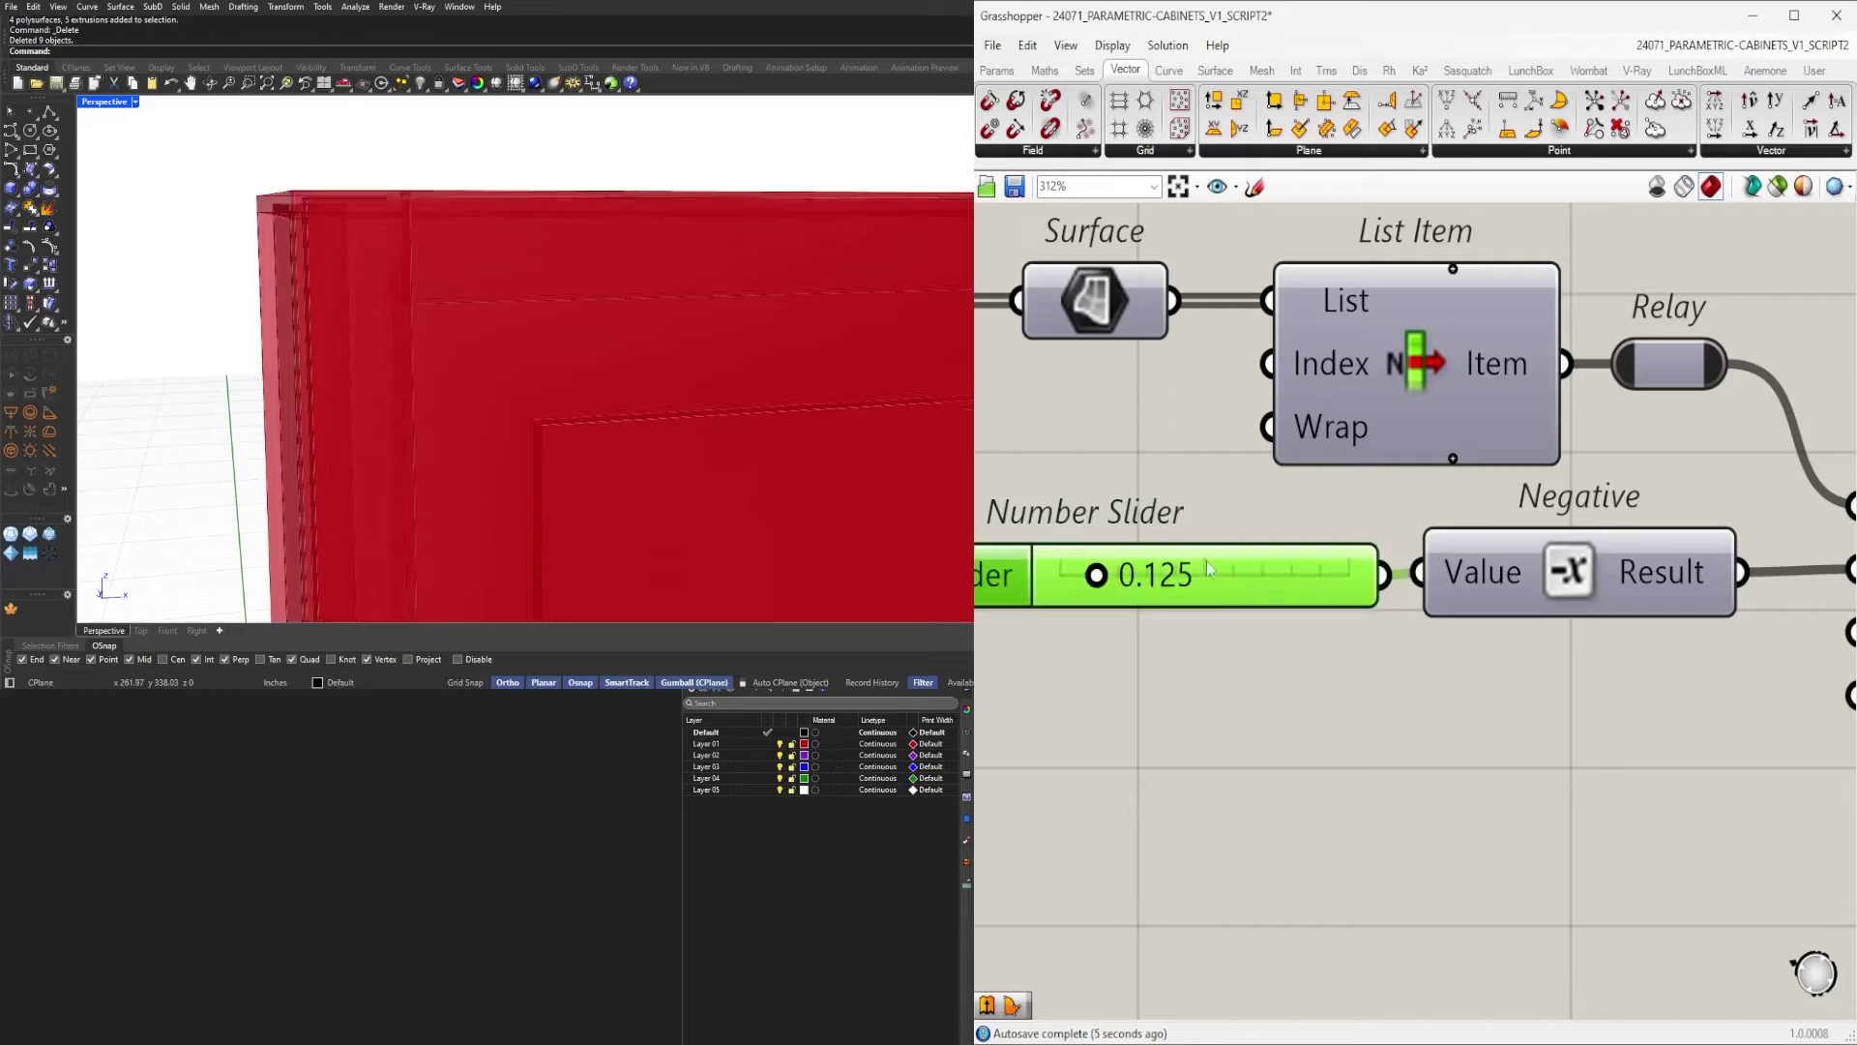
Examine the front panel's offset edges on the cabinet from close up, from the front and from an angle.
scroll(552, 314, down, 15)
scroll(610, 407, up, 12)
right_drag(551, 314, 489, 416)
scroll(577, 444, down, 7)
scroll(400, 292, up, 9)
scroll(401, 292, down, 9)
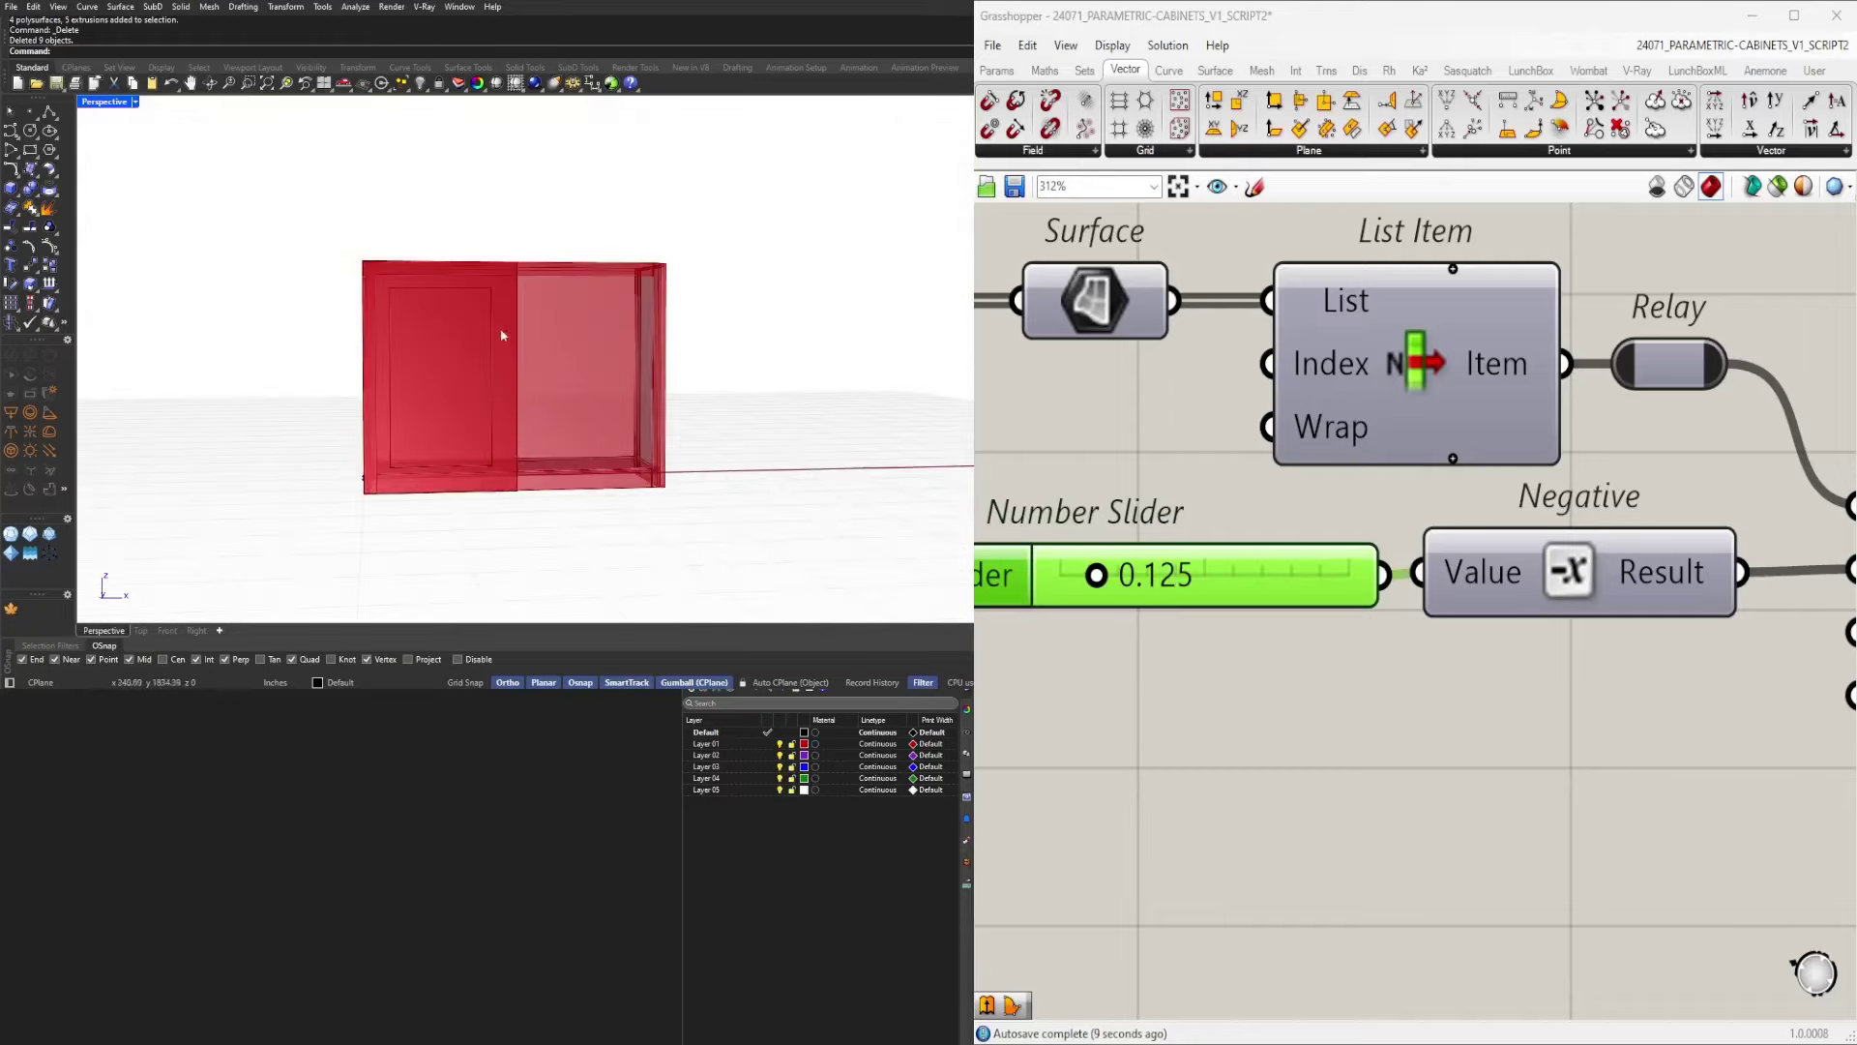
mouse_move(502, 336)
right_down()
mouse_move(629, 380)
mouse_move(494, 303)
right_up()
scroll(1314, 627, down, 8)
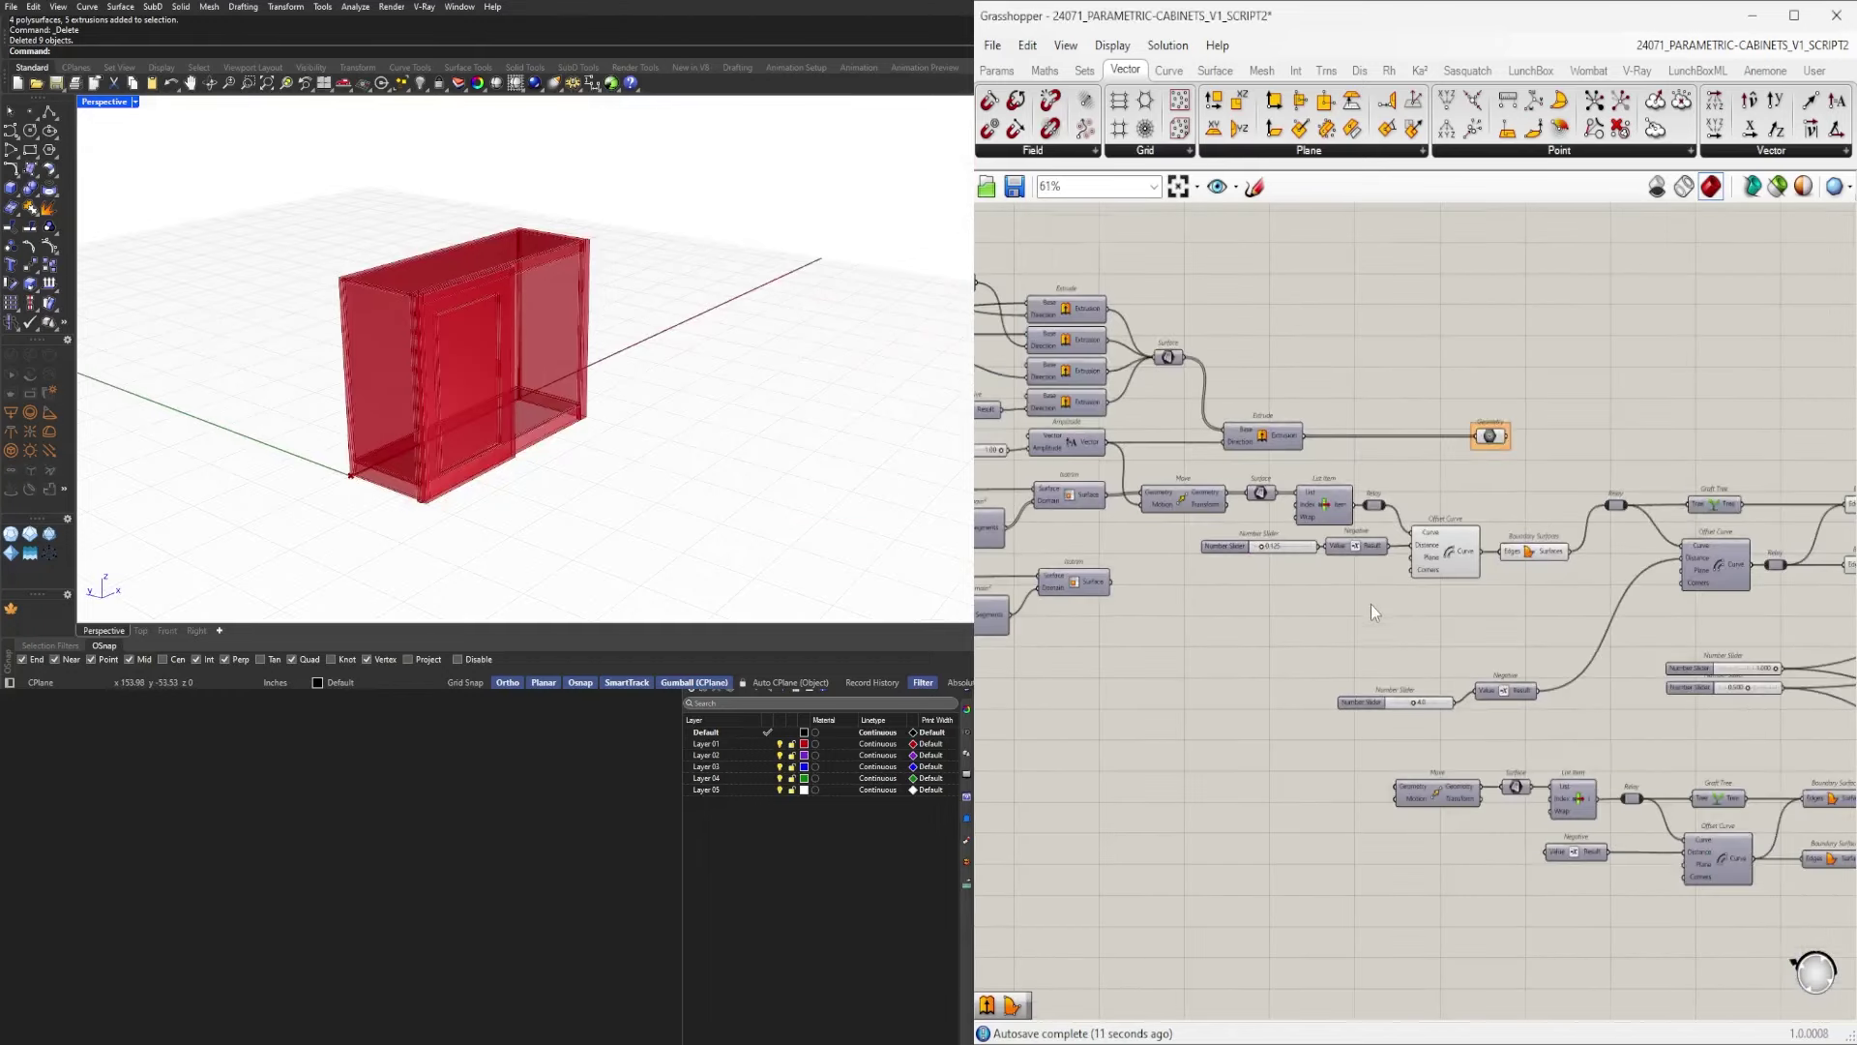
Duplicate the 0.125 slider, its Negative, the Offset Curve and the Boundary Surfaces, placing the copies beneath the lower panel chain.
right_drag(1371, 604, 1272, 622)
scroll(1335, 592, up, 2)
click(1347, 563)
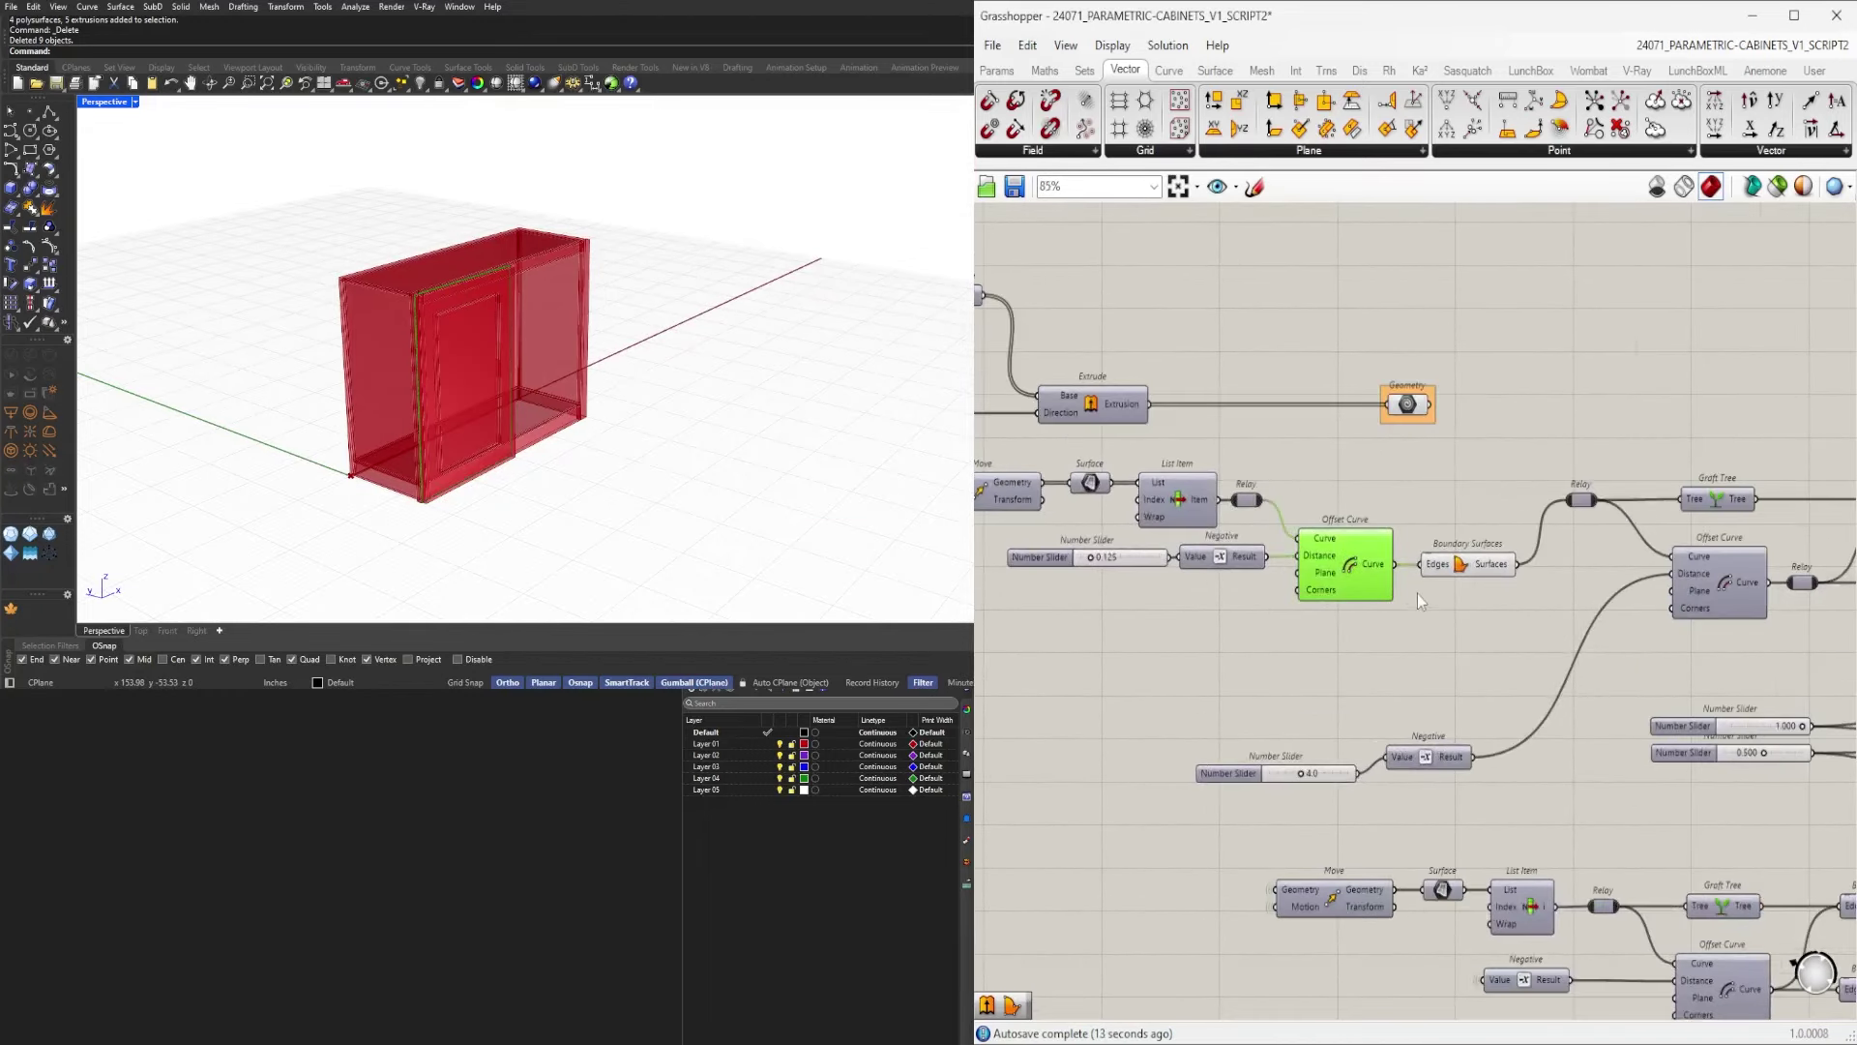
right_drag(1482, 625, 1475, 548)
click(1335, 553)
right_drag(1325, 553, 1351, 508)
drag(1370, 528, 1064, 419)
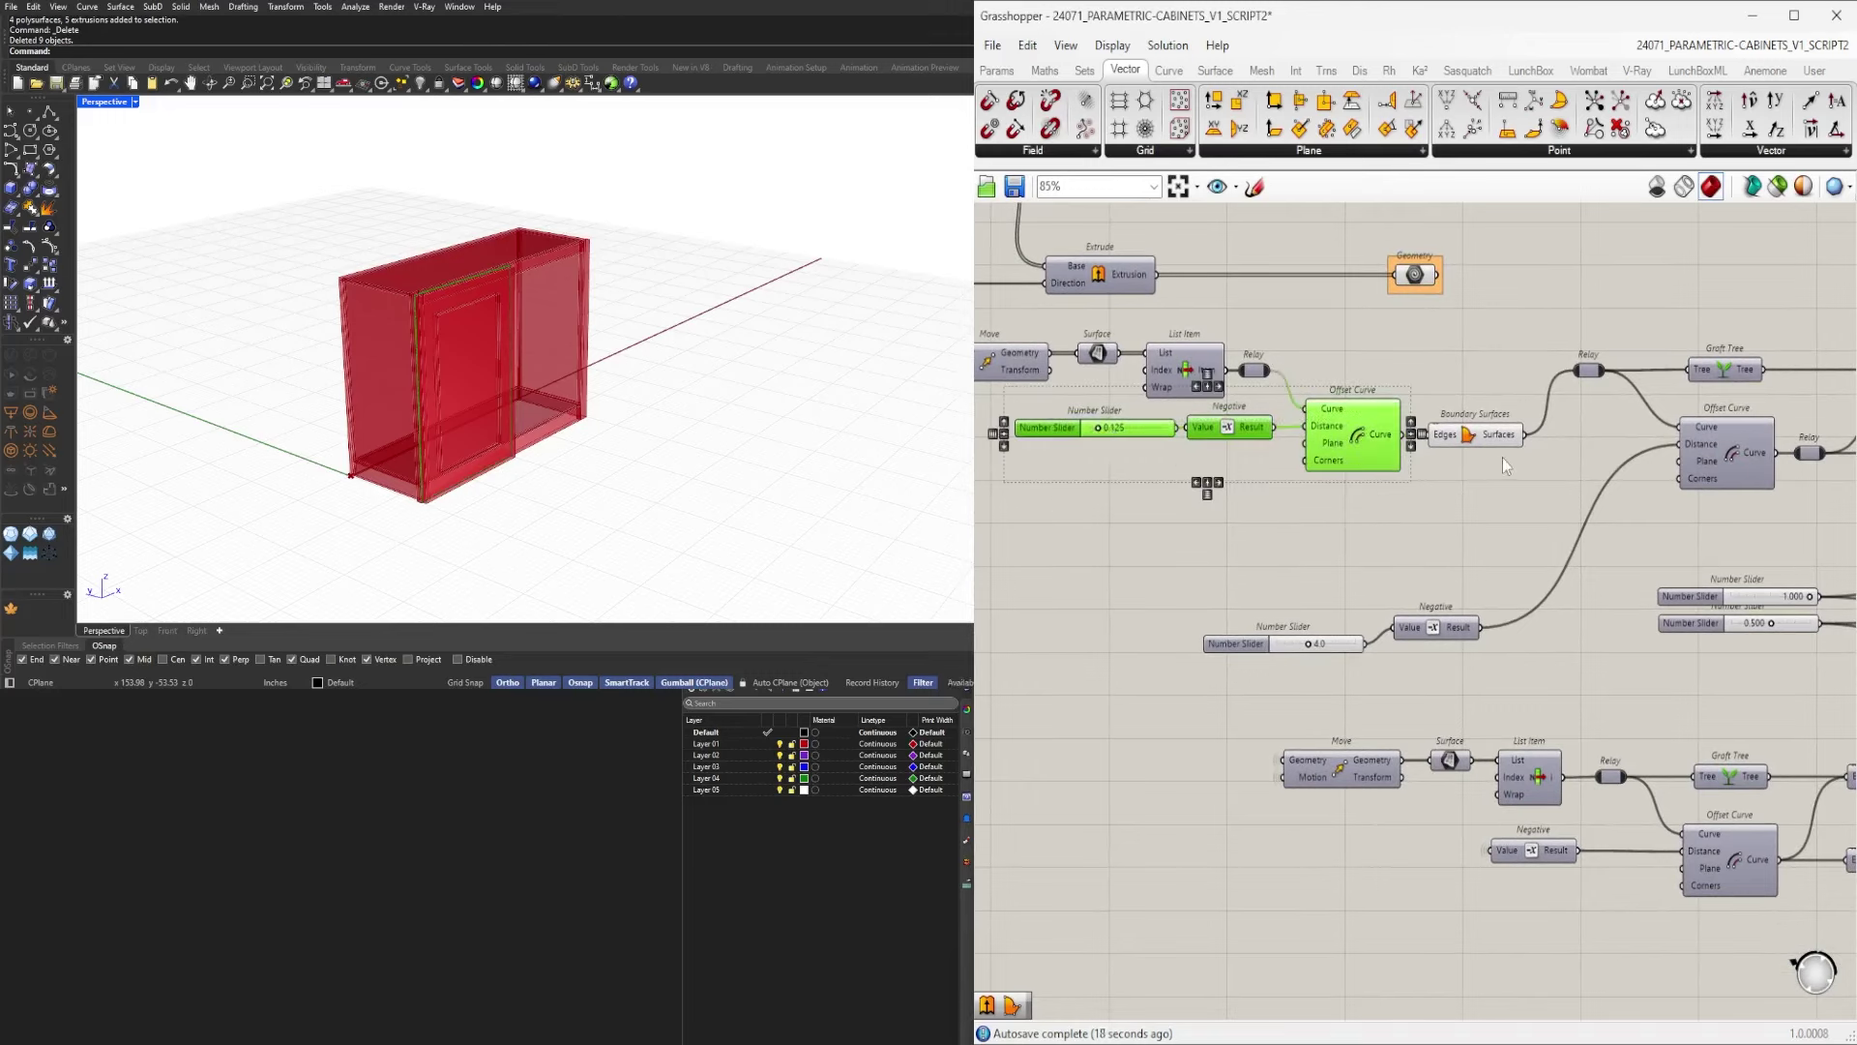
shift+click(1487, 437)
alt+drag(1326, 438, 1528, 958)
right_drag(1528, 803, 1437, 650)
click(1452, 580)
Connect the lower List Item's output to the duplicated Offset Curve's curve input, replacing its link to the upper chain.
scroll(1426, 613, down, 3)
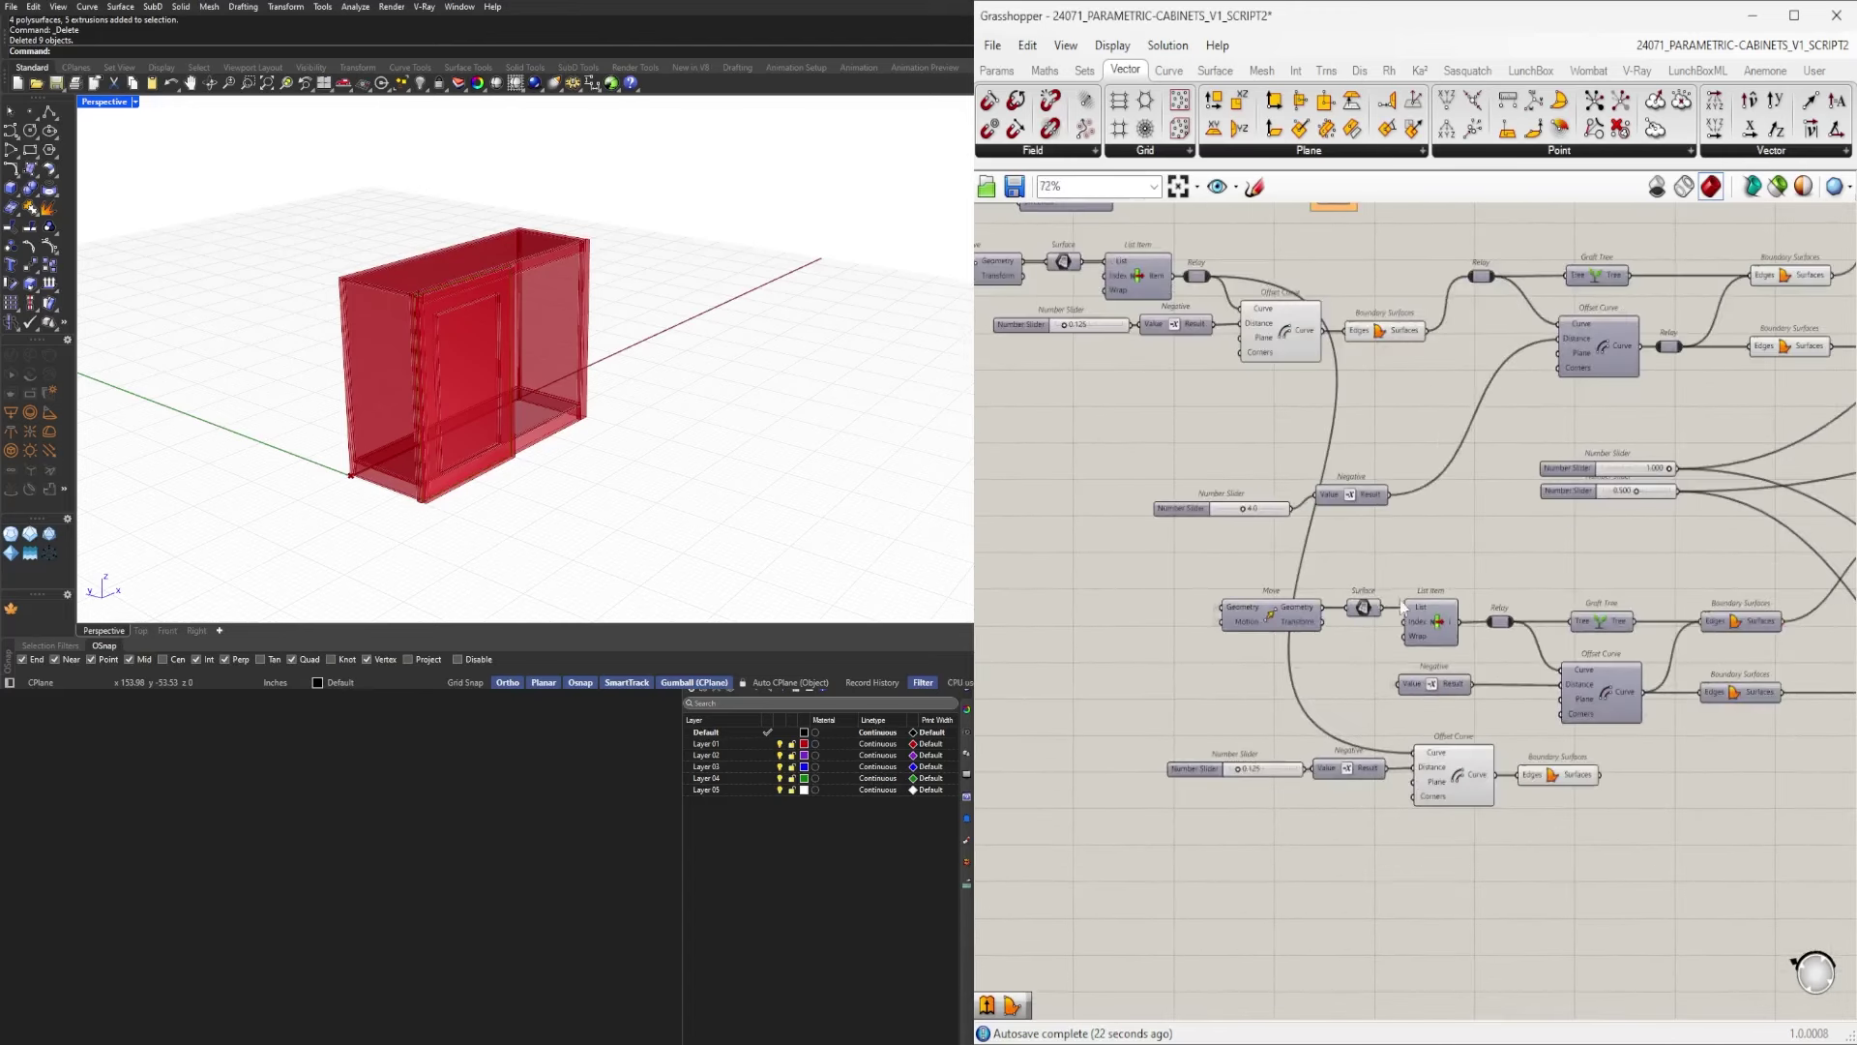
right_drag(1374, 600, 1409, 685)
scroll(1442, 712, up, 2)
right_drag(1528, 707, 1370, 653)
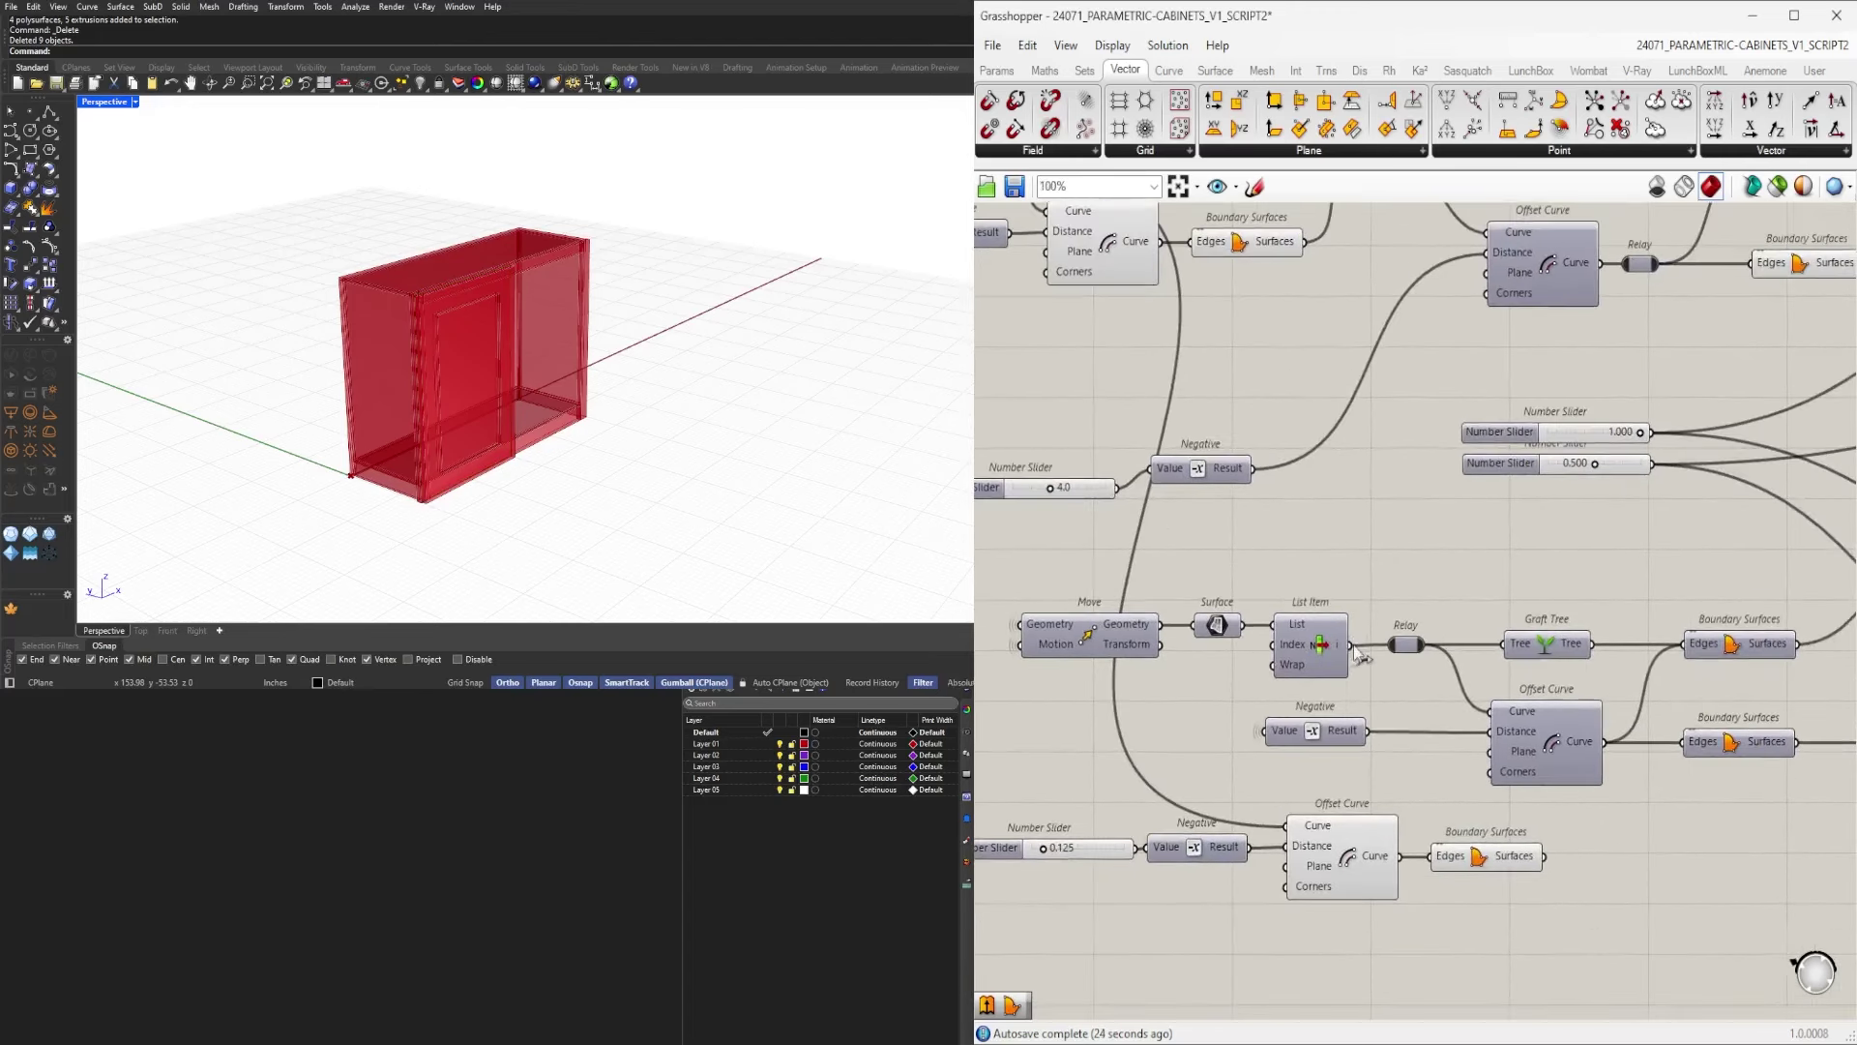
scroll(1369, 653, down, 1)
drag(1352, 654, 1335, 738)
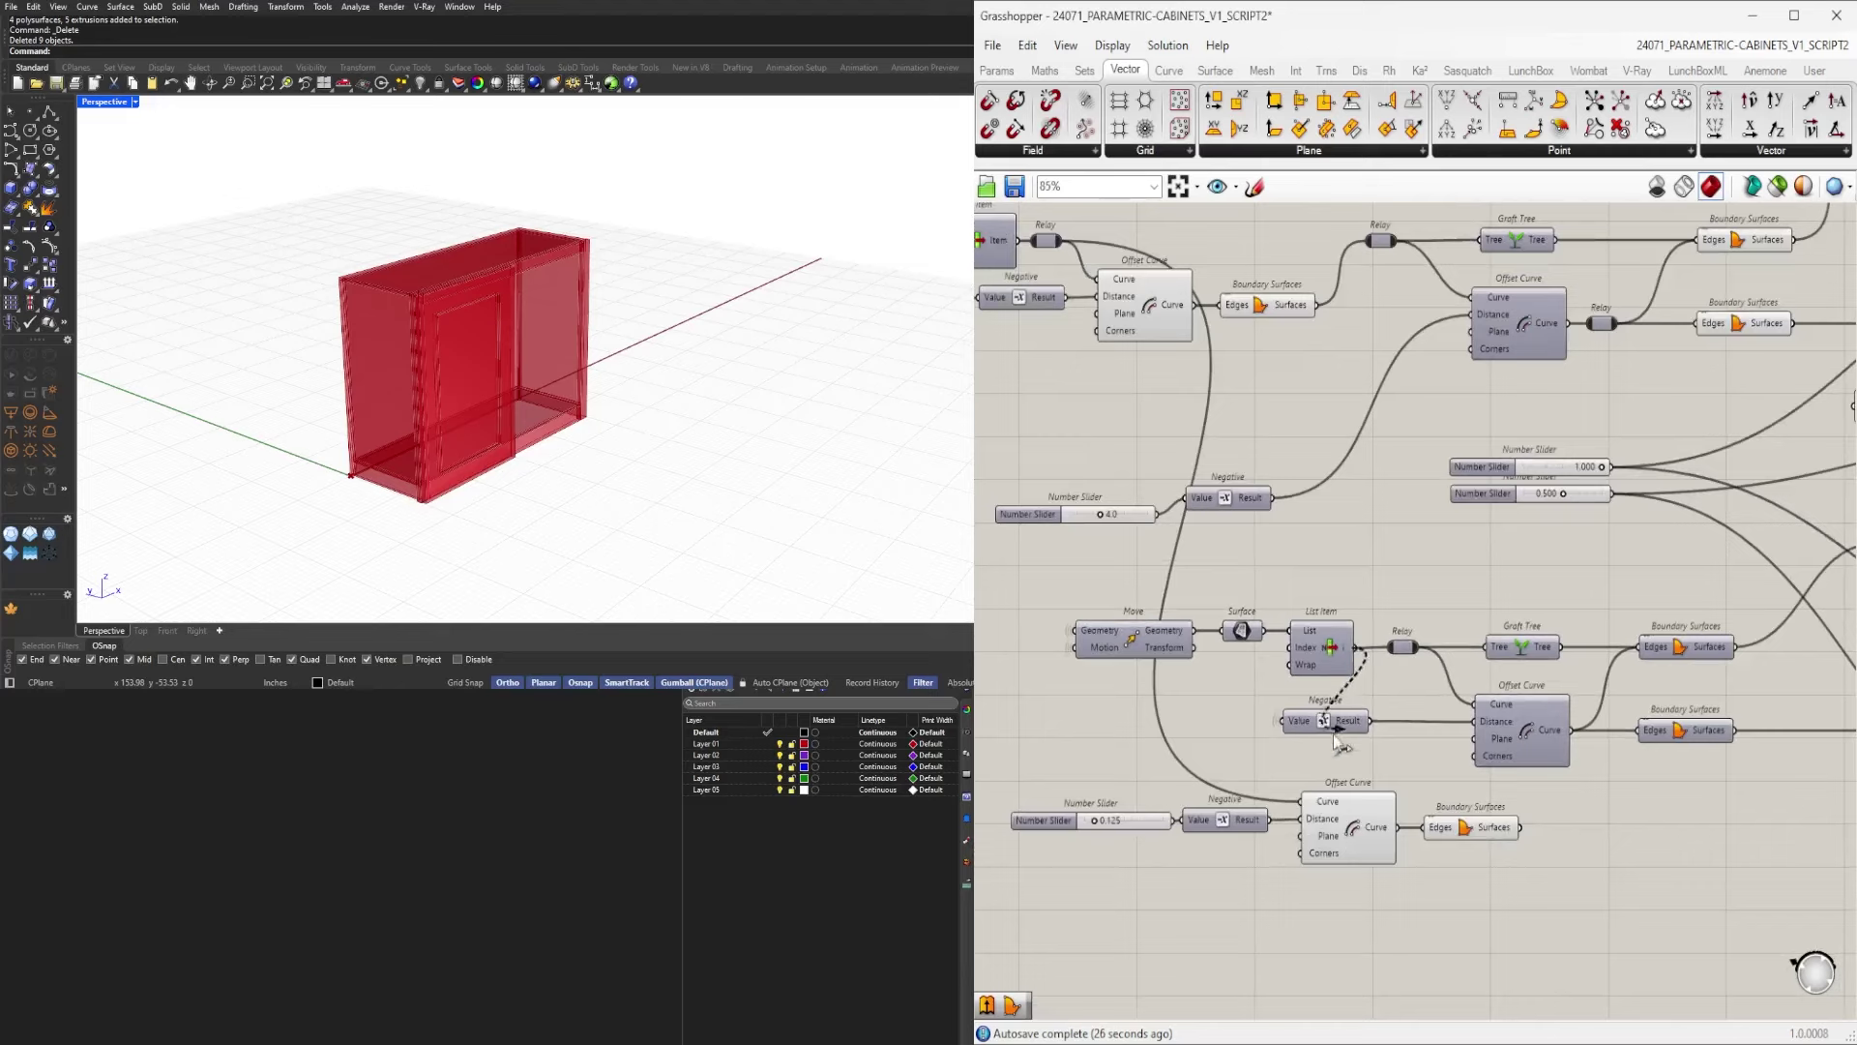
drag(1312, 801, 1312, 802)
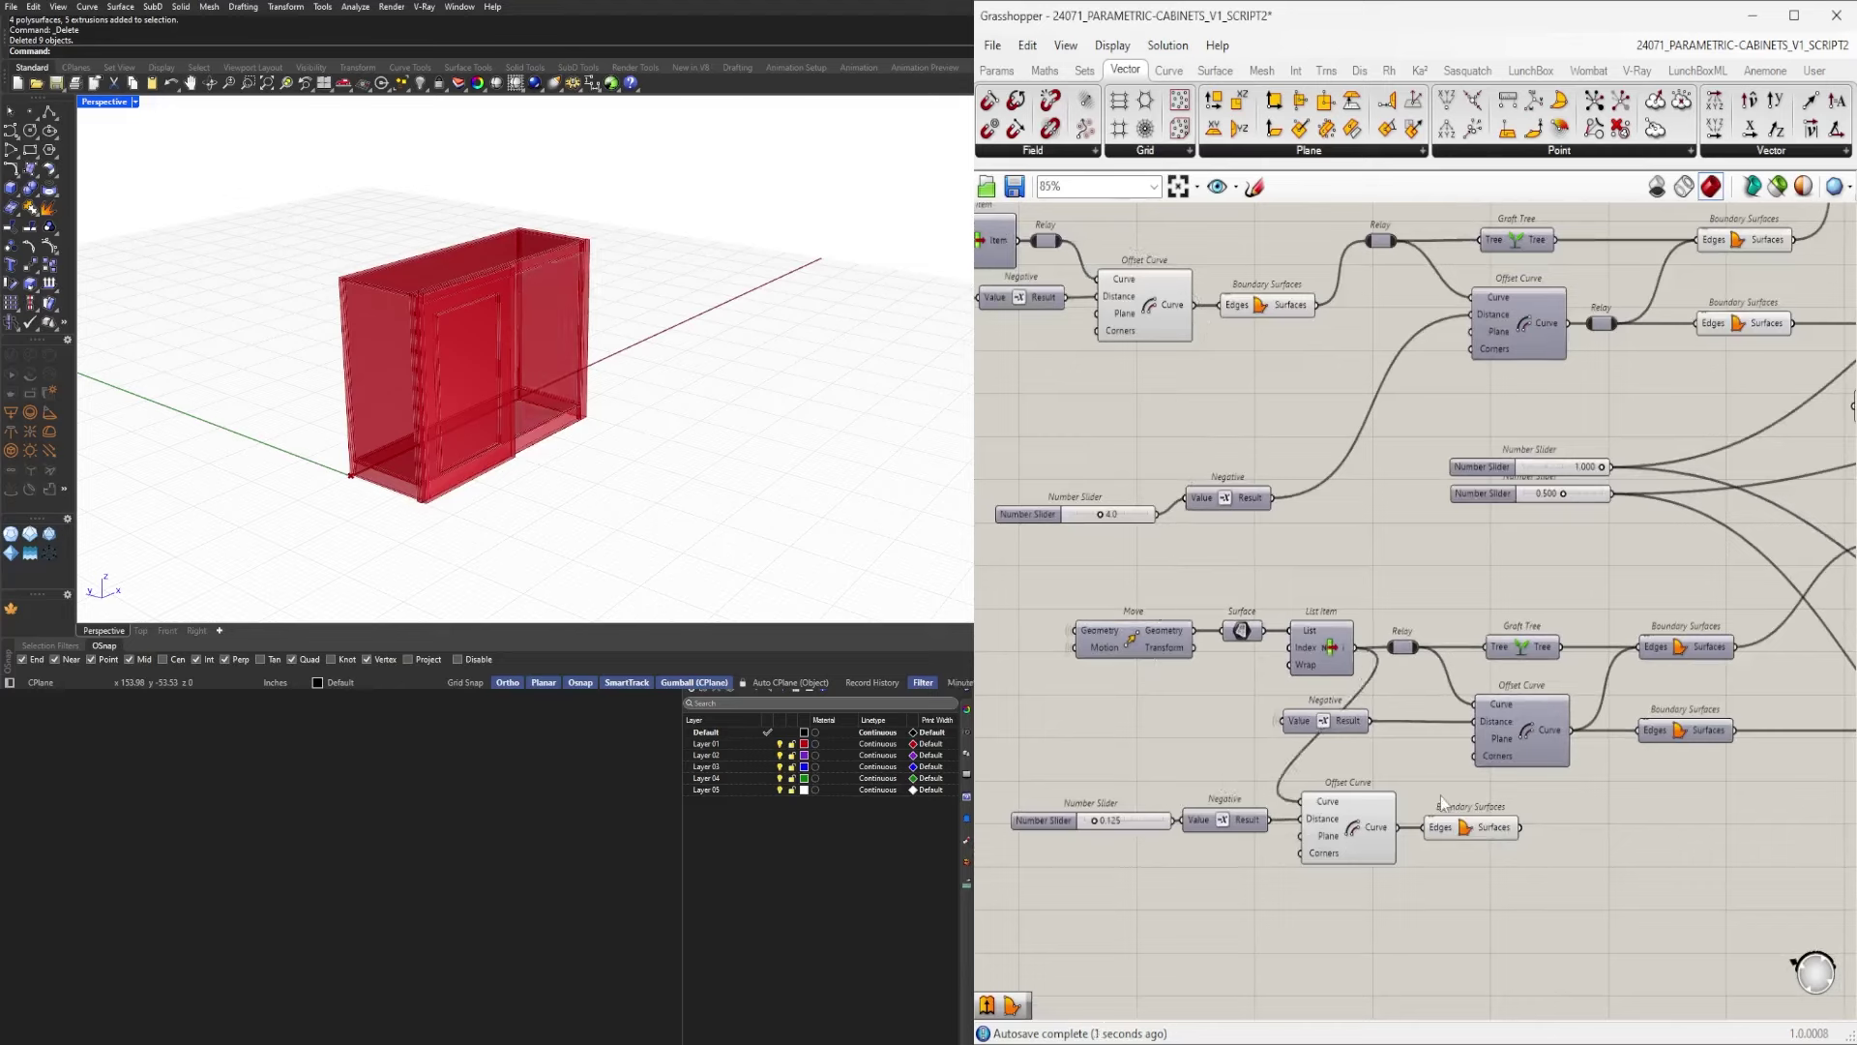
Examine the duplicated Boundary Surfaces on the cabinet's full-width front from close up.
click(1474, 836)
scroll(530, 275, up, 8)
scroll(742, 361, down, 1)
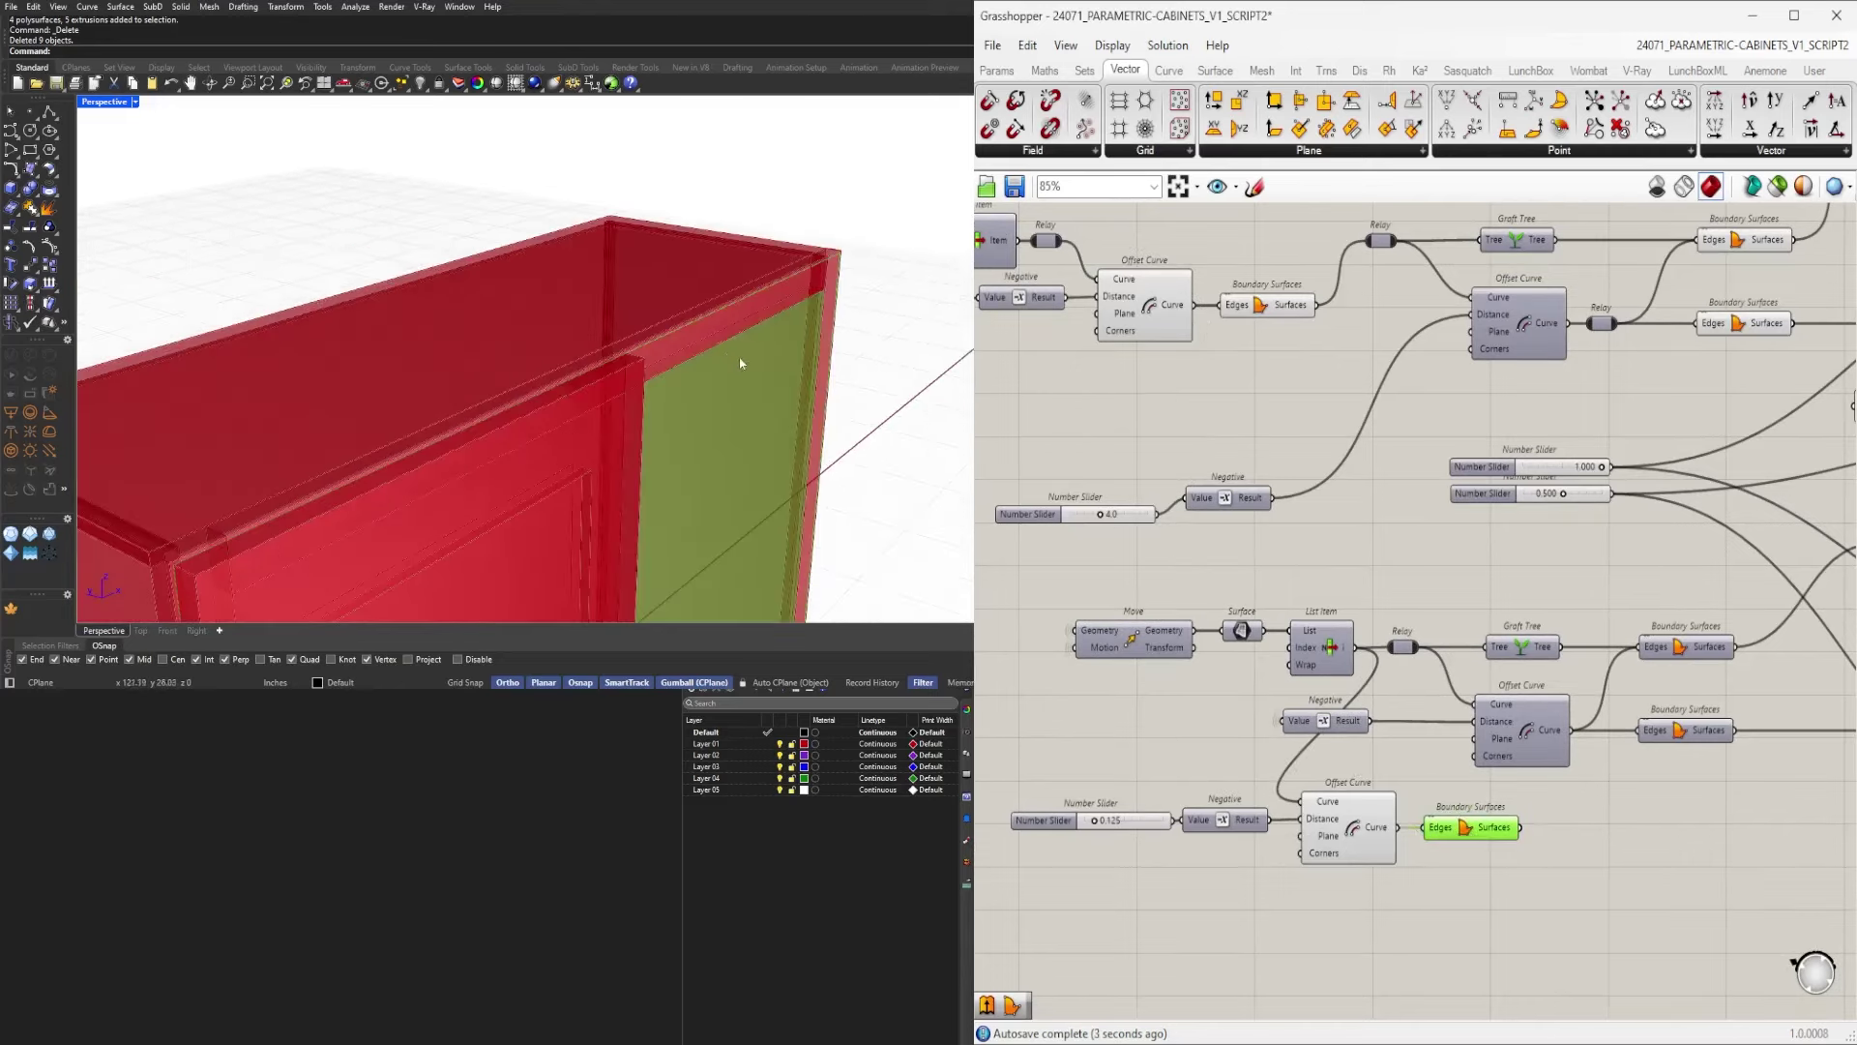
right_drag(742, 361, 645, 218)
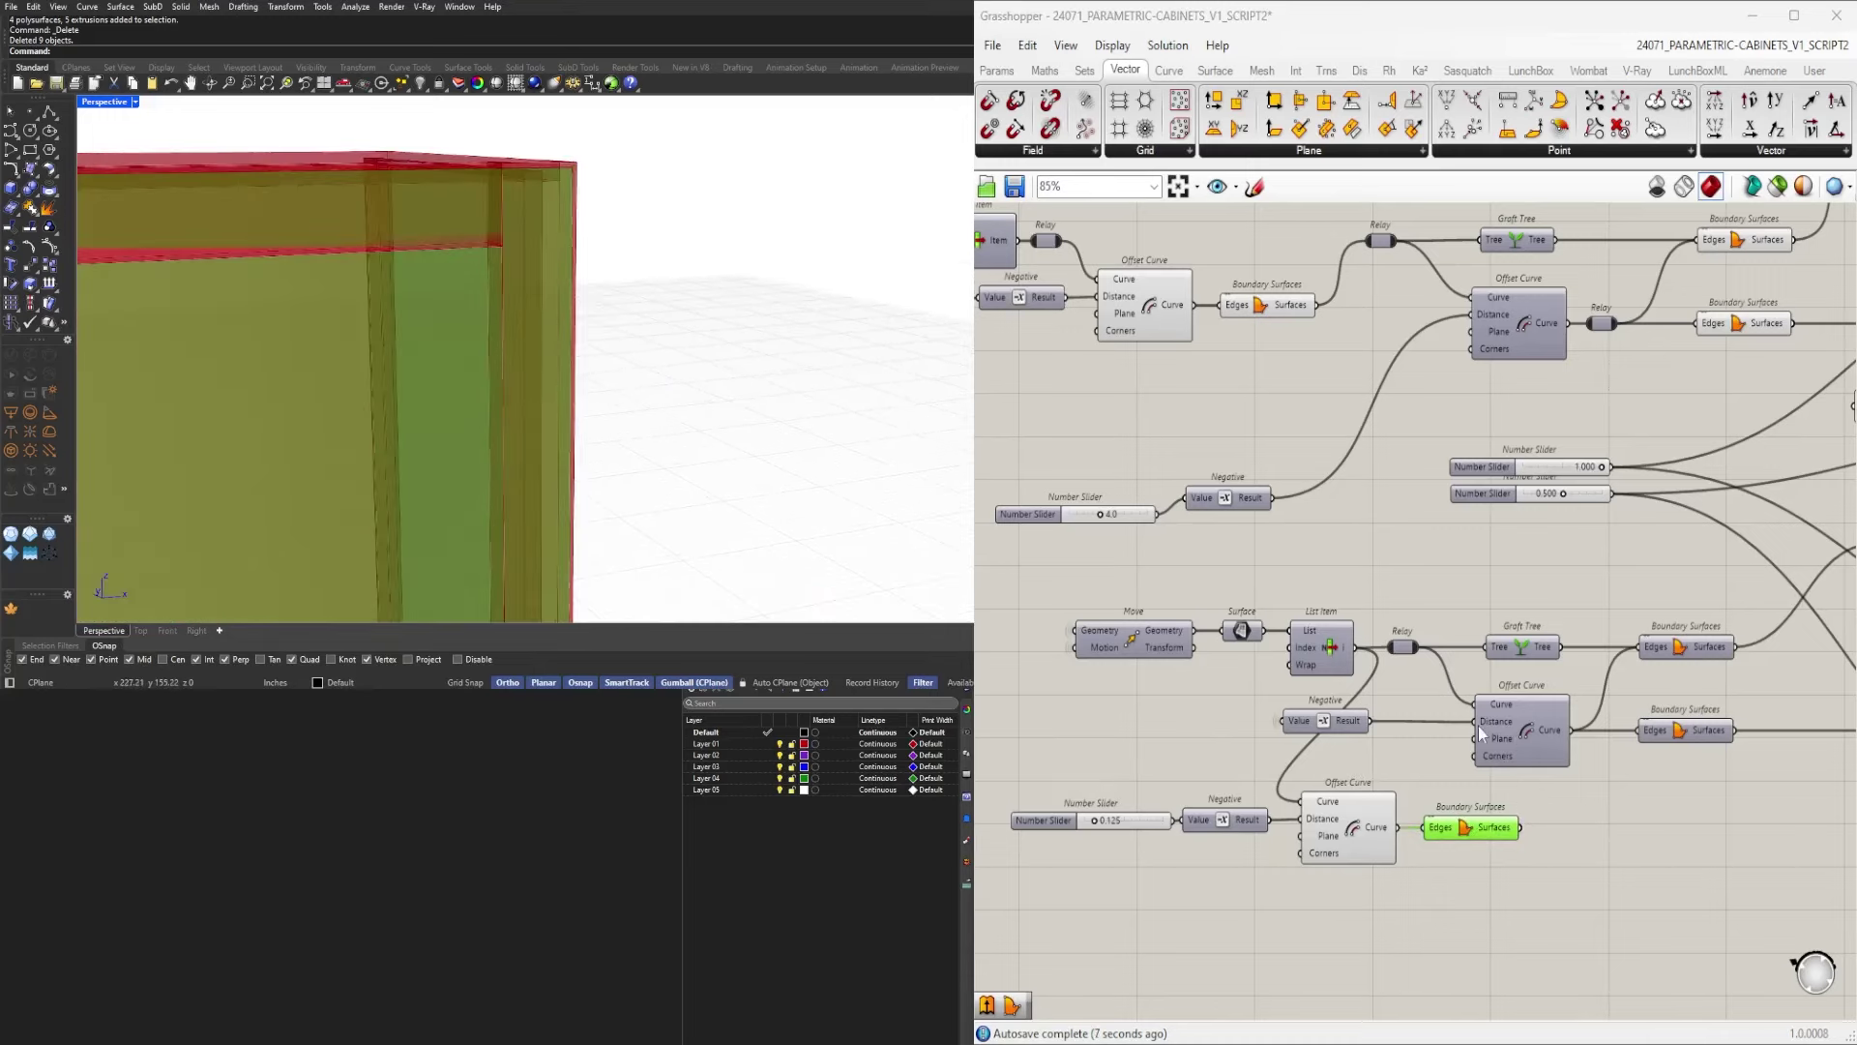
Shift the lower Move, Surface and List Item components away from the Relay to make room for the offset components.
right_drag(1403, 735, 1430, 735)
drag(1286, 677, 1444, 741)
scroll(1418, 723, down, 3)
right_drag(1383, 766, 1522, 791)
click(1453, 800)
scroll(1448, 762, up, 3)
click(1449, 779)
scroll(1451, 779, down, 1)
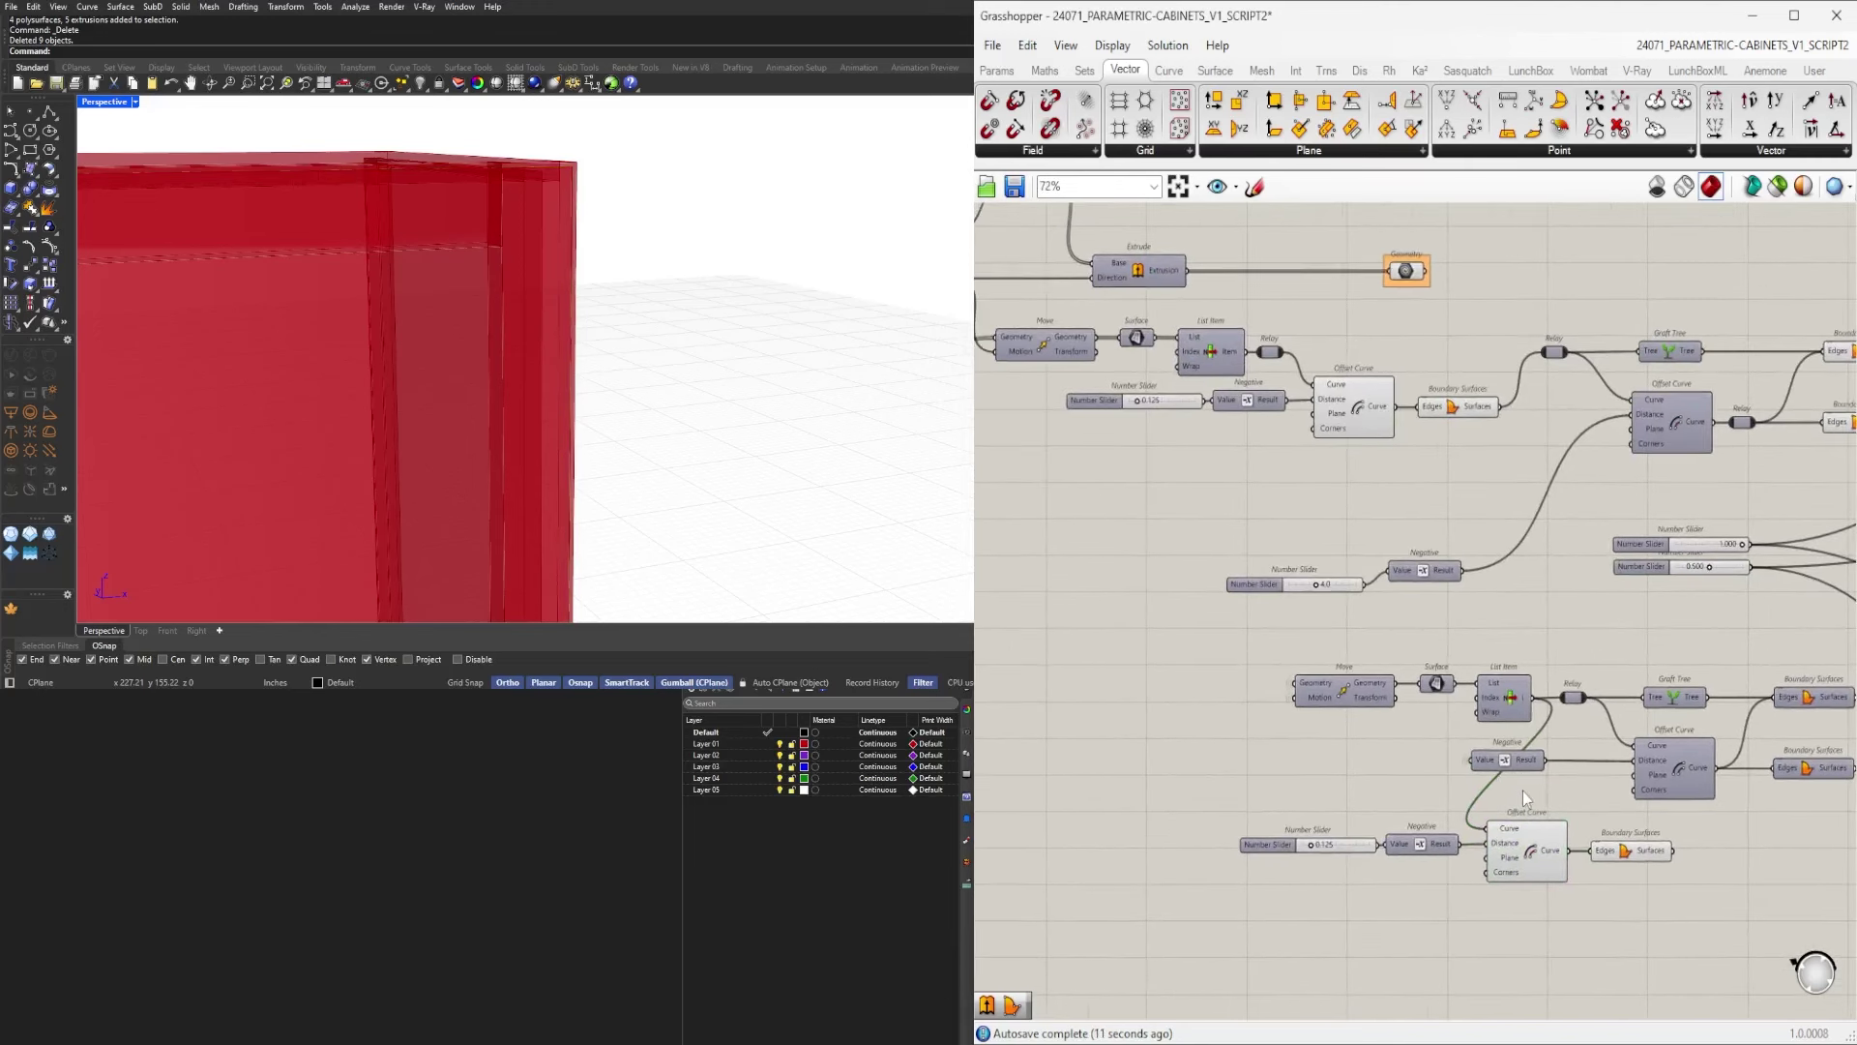
drag(1511, 755, 1201, 649)
drag(1347, 677, 1063, 674)
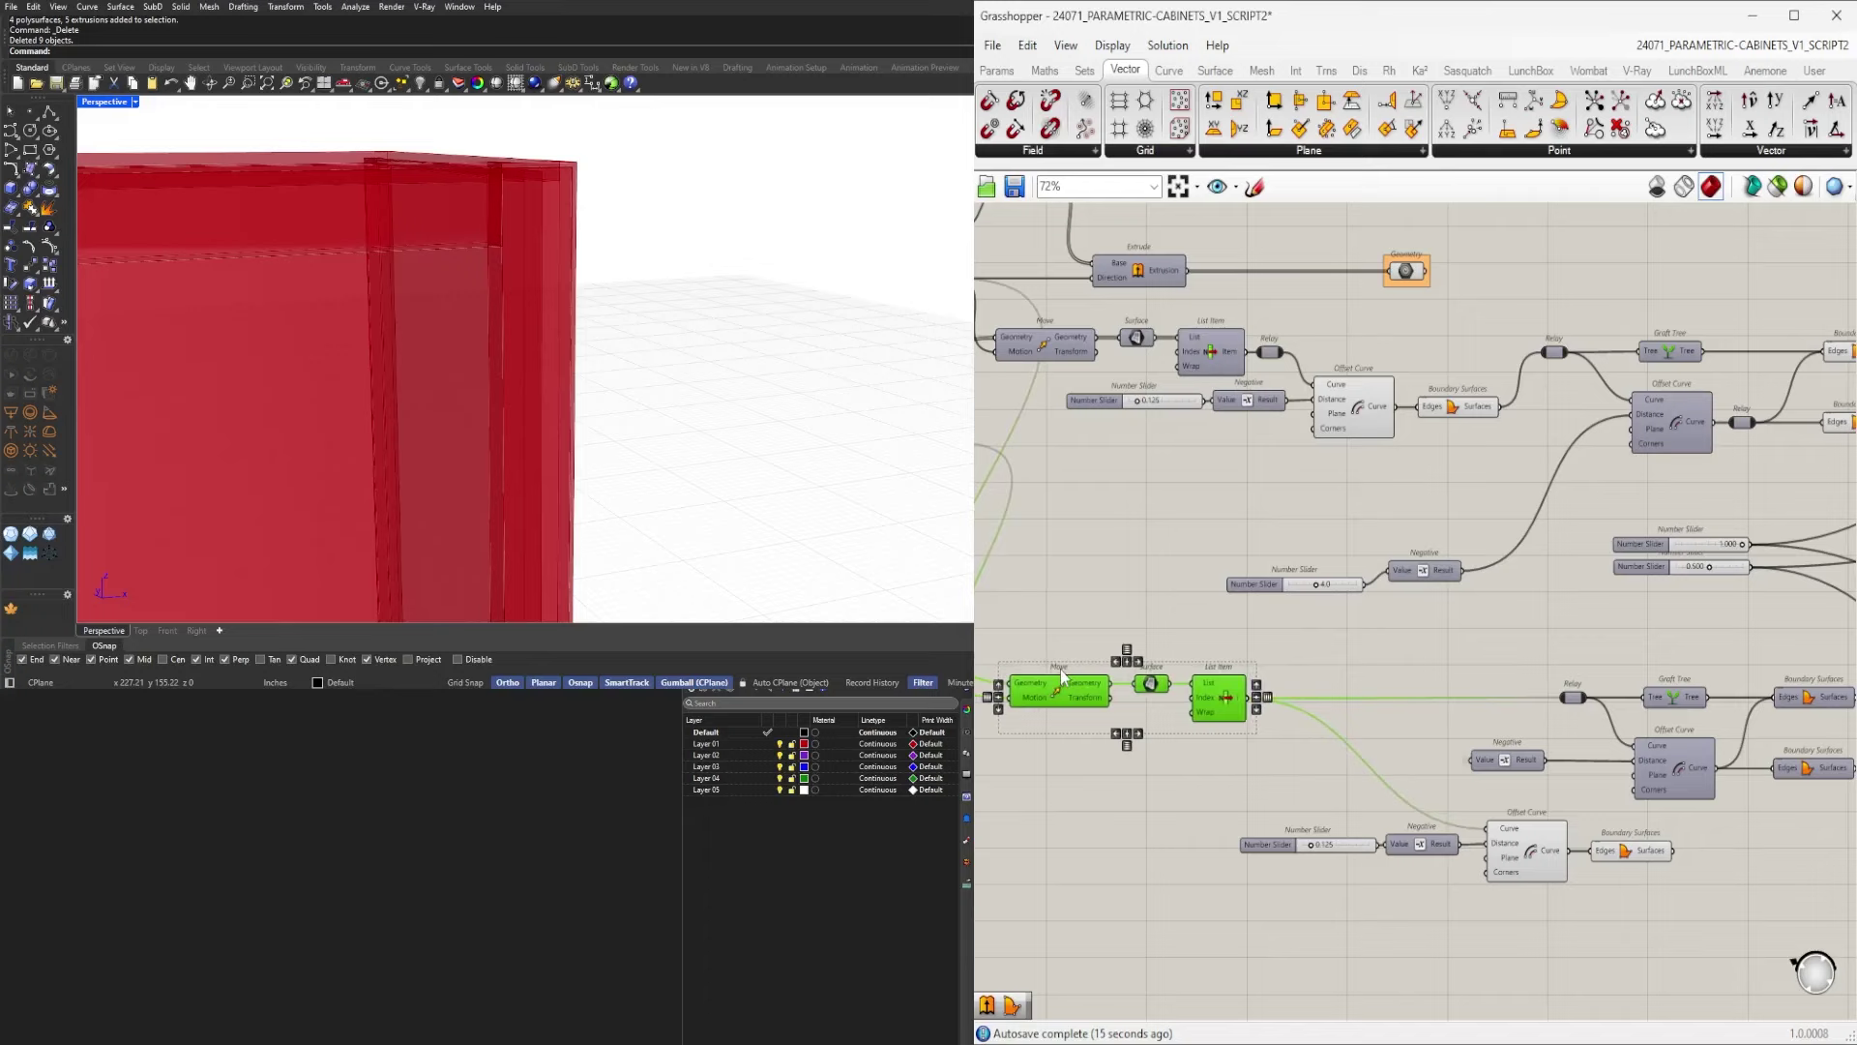
click(1252, 566)
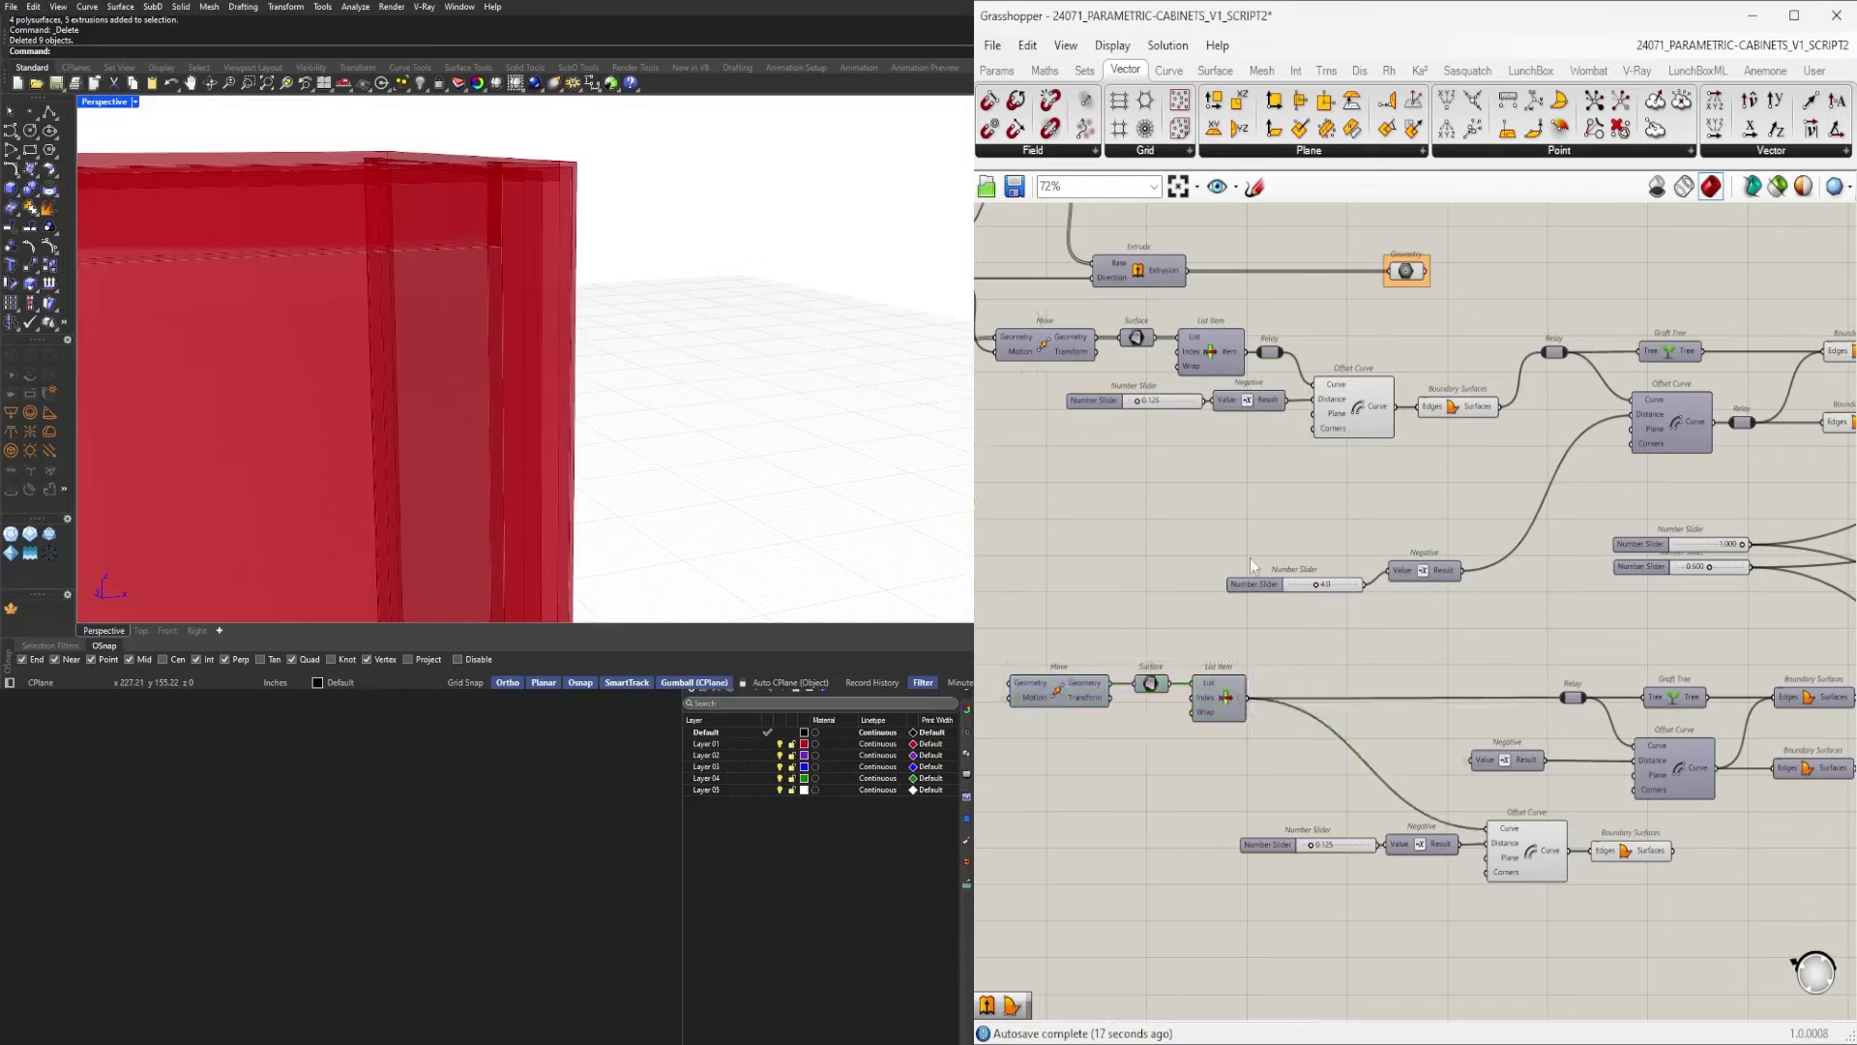
Fit the duplicated 0.125 offset group between the lower List Item and Relay, and connect its Boundary Surfaces to the Relay.
drag(1662, 917, 1277, 803)
drag(1532, 829, 1387, 829)
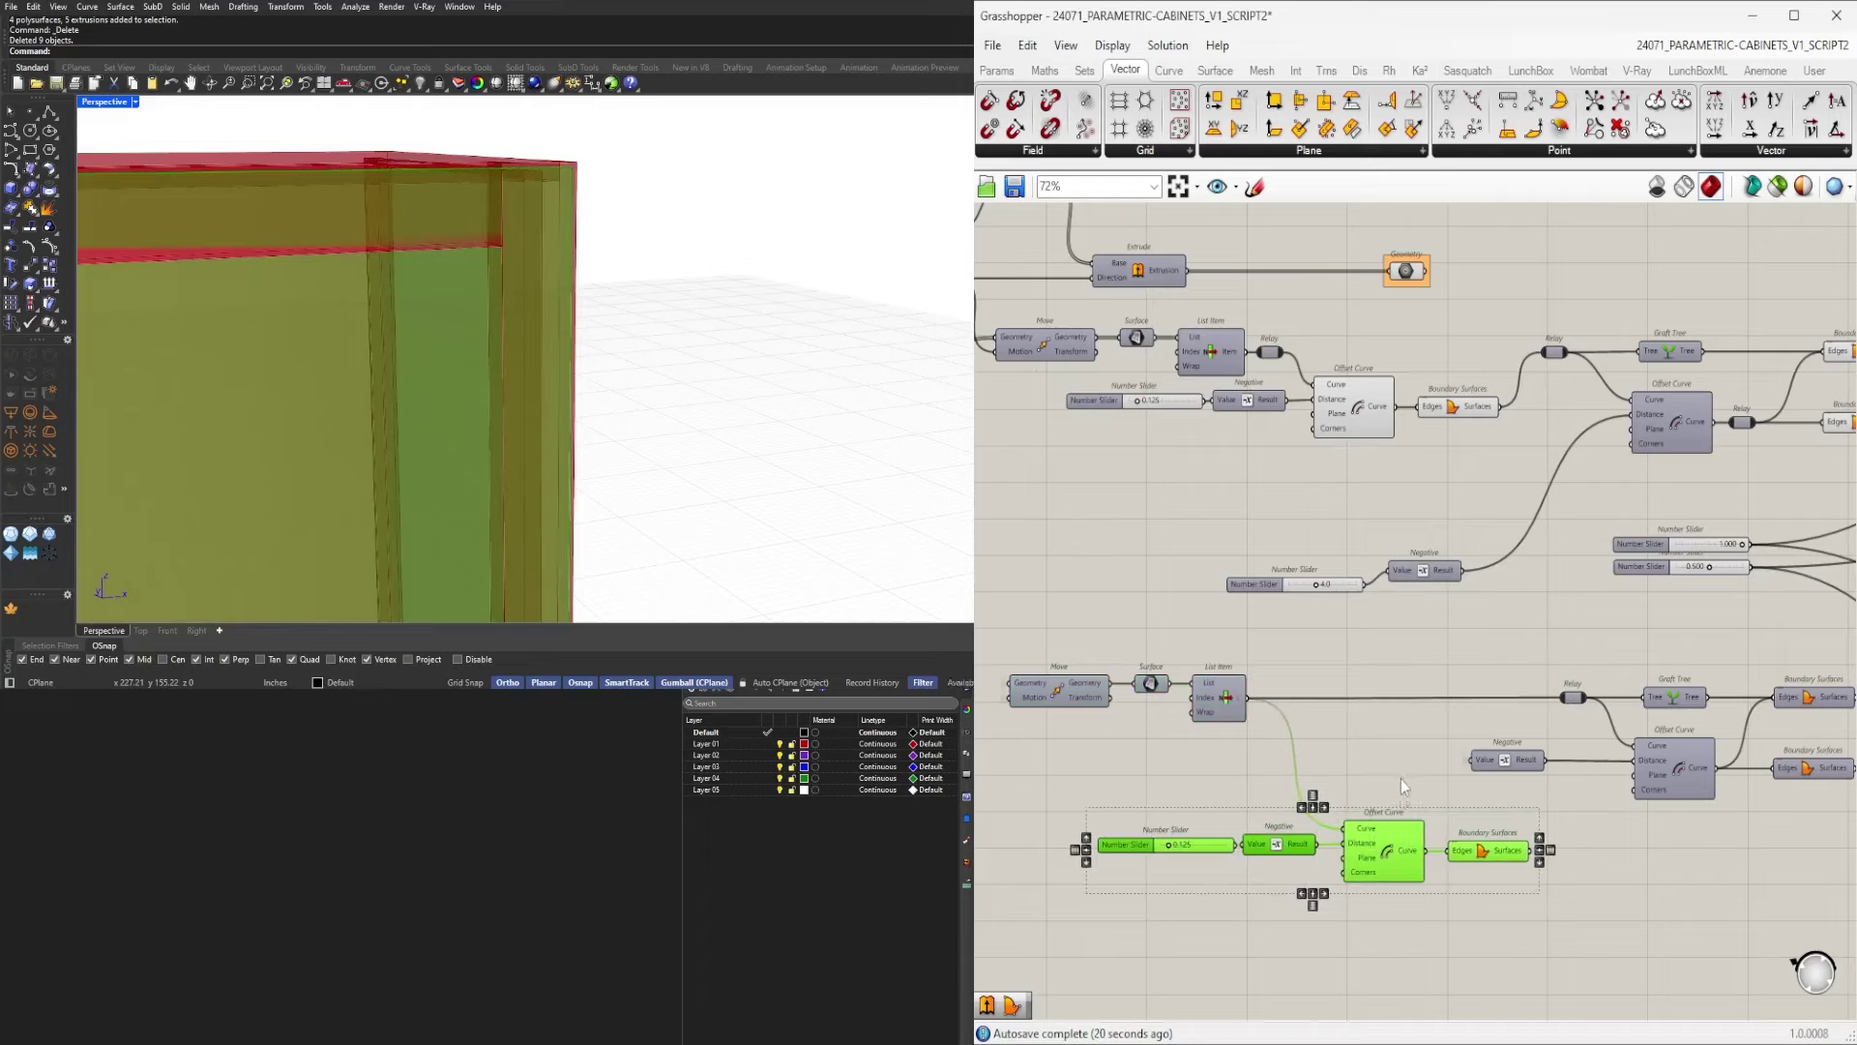
click(1507, 762)
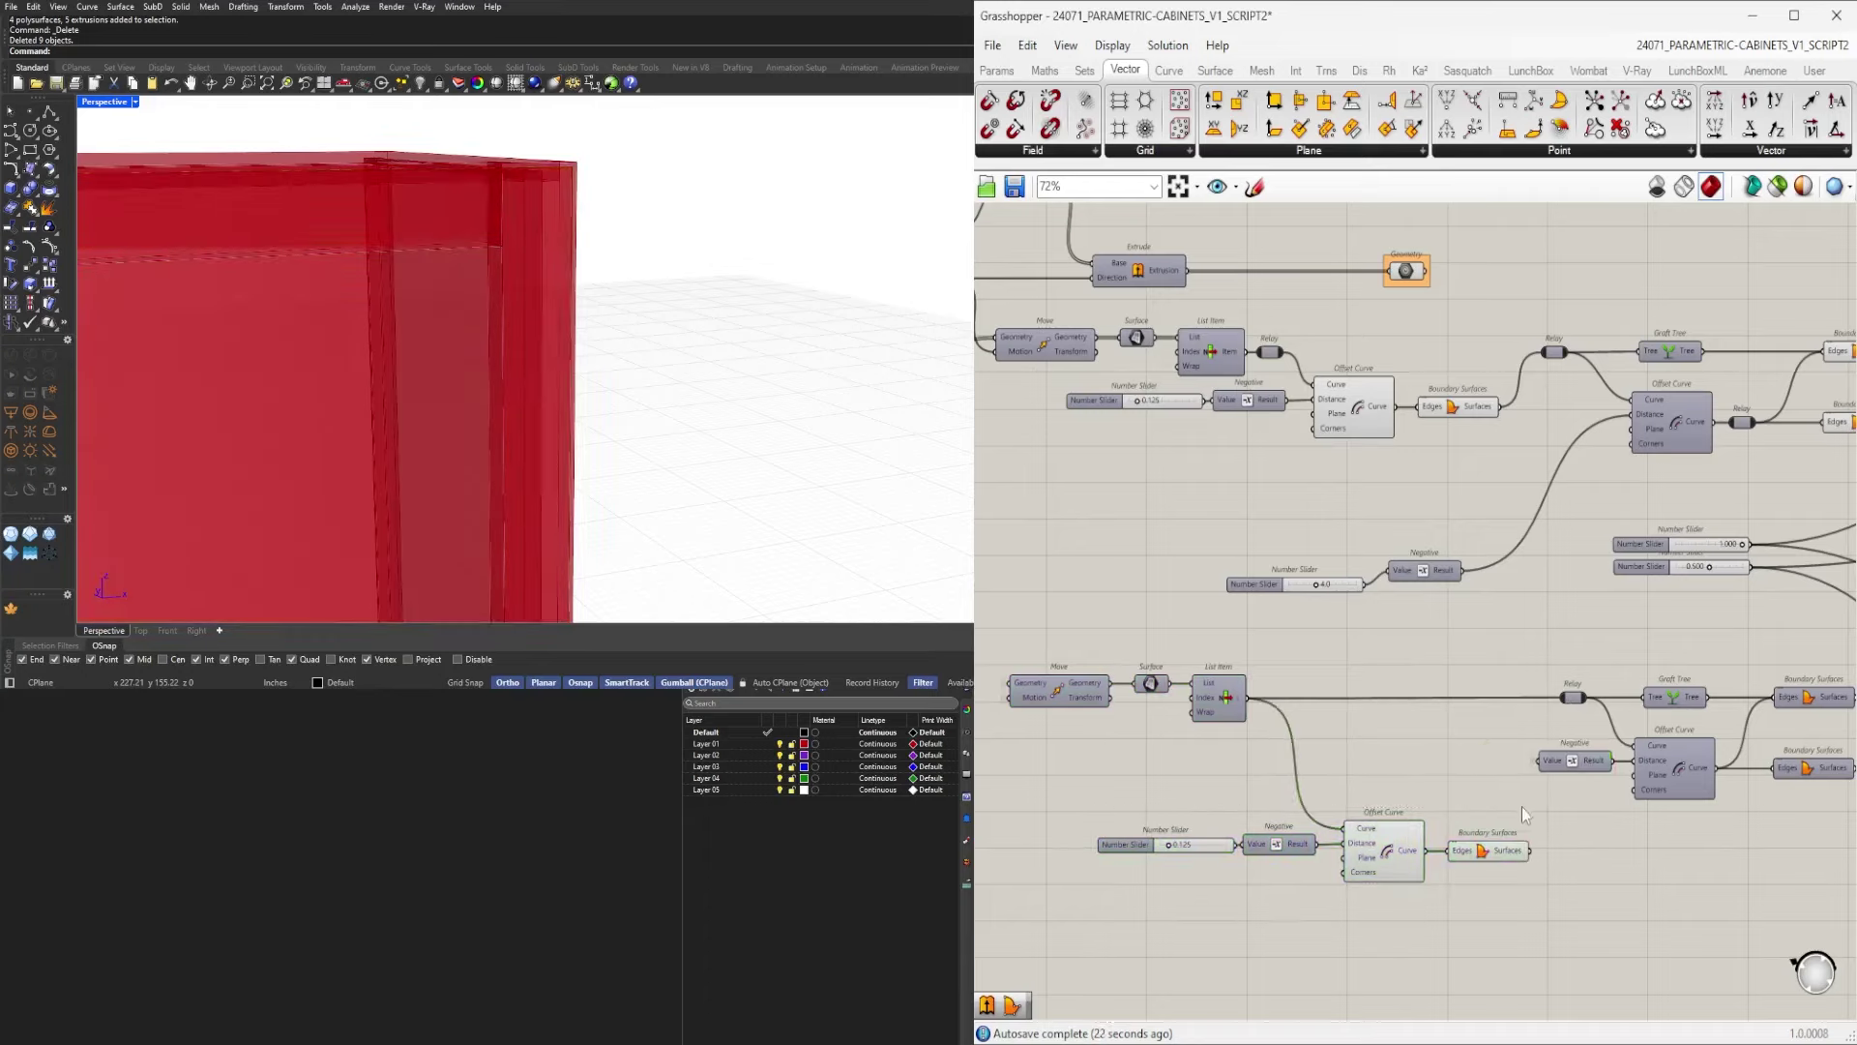
drag(1524, 816, 1094, 962)
drag(1391, 843, 1333, 751)
click(1485, 771)
scroll(1485, 771, up, 3)
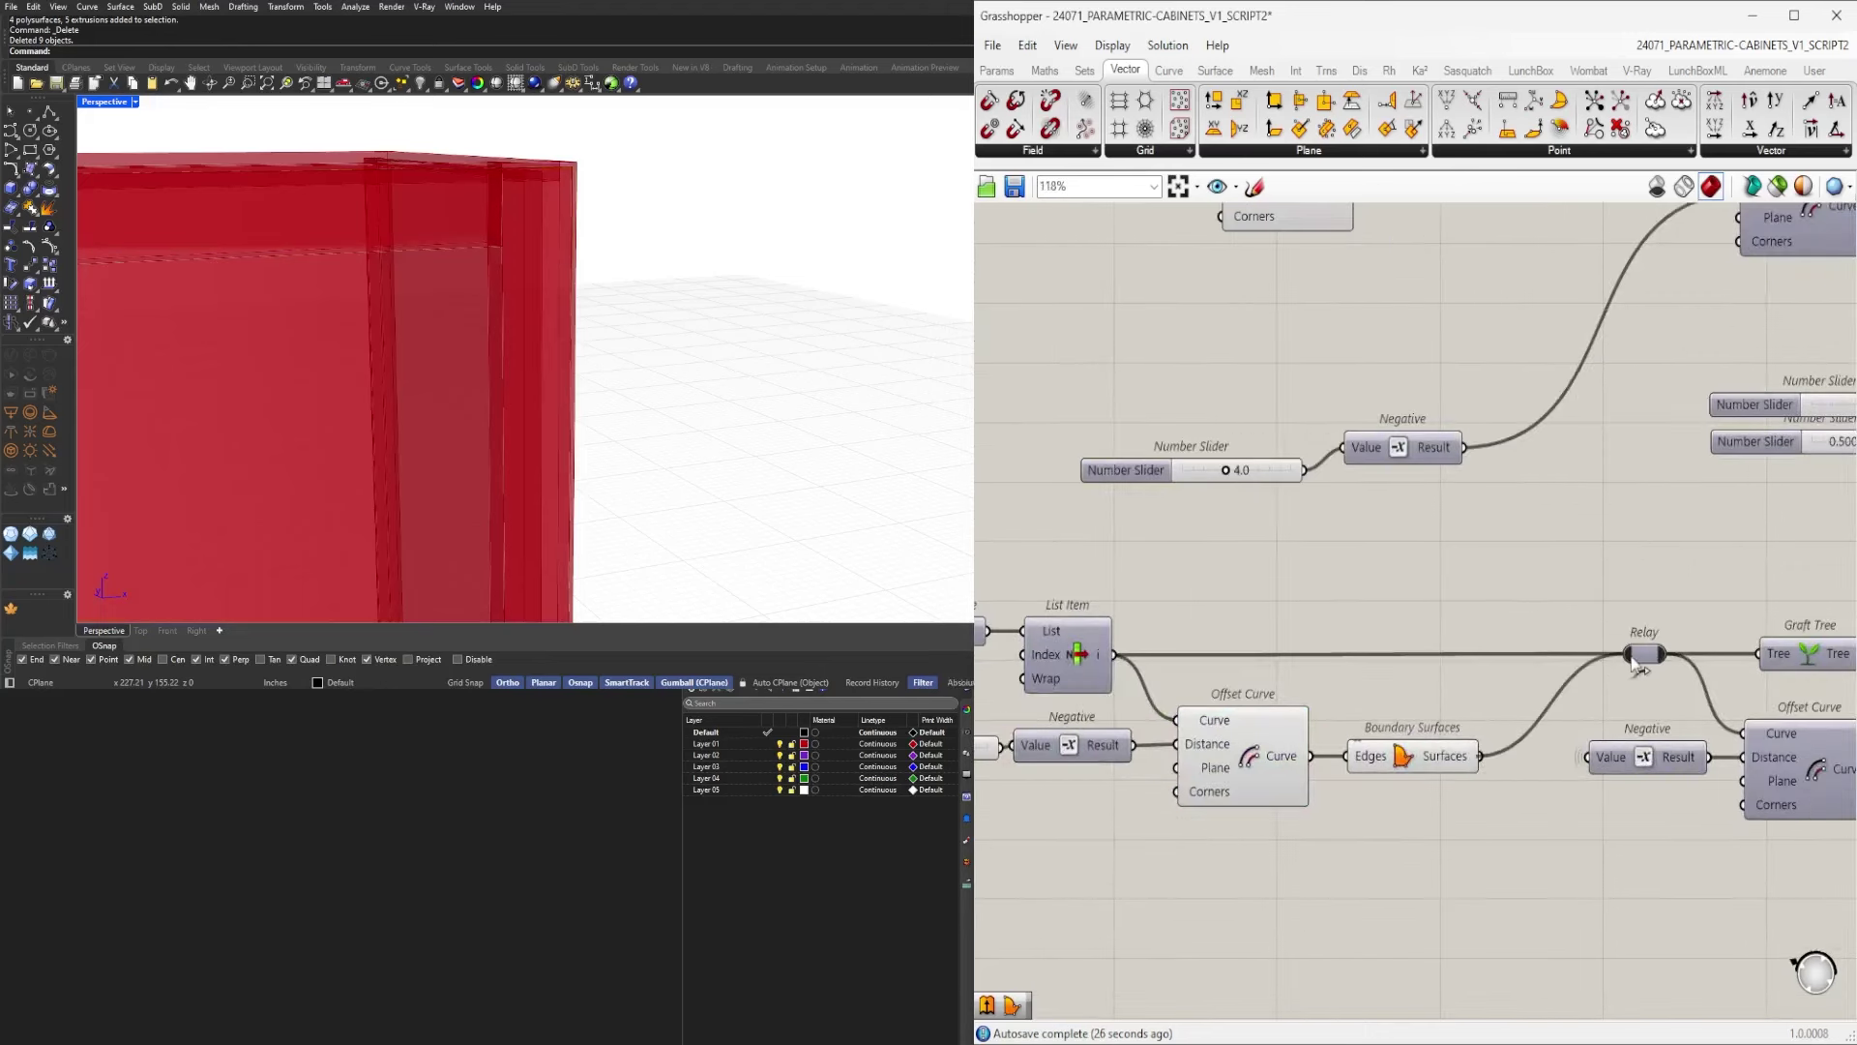
Turn off the preview of the lower chain's first Offset Curve and its Boundary Surfaces.
scroll(1609, 586, down, 3)
drag(1511, 743, 1389, 658)
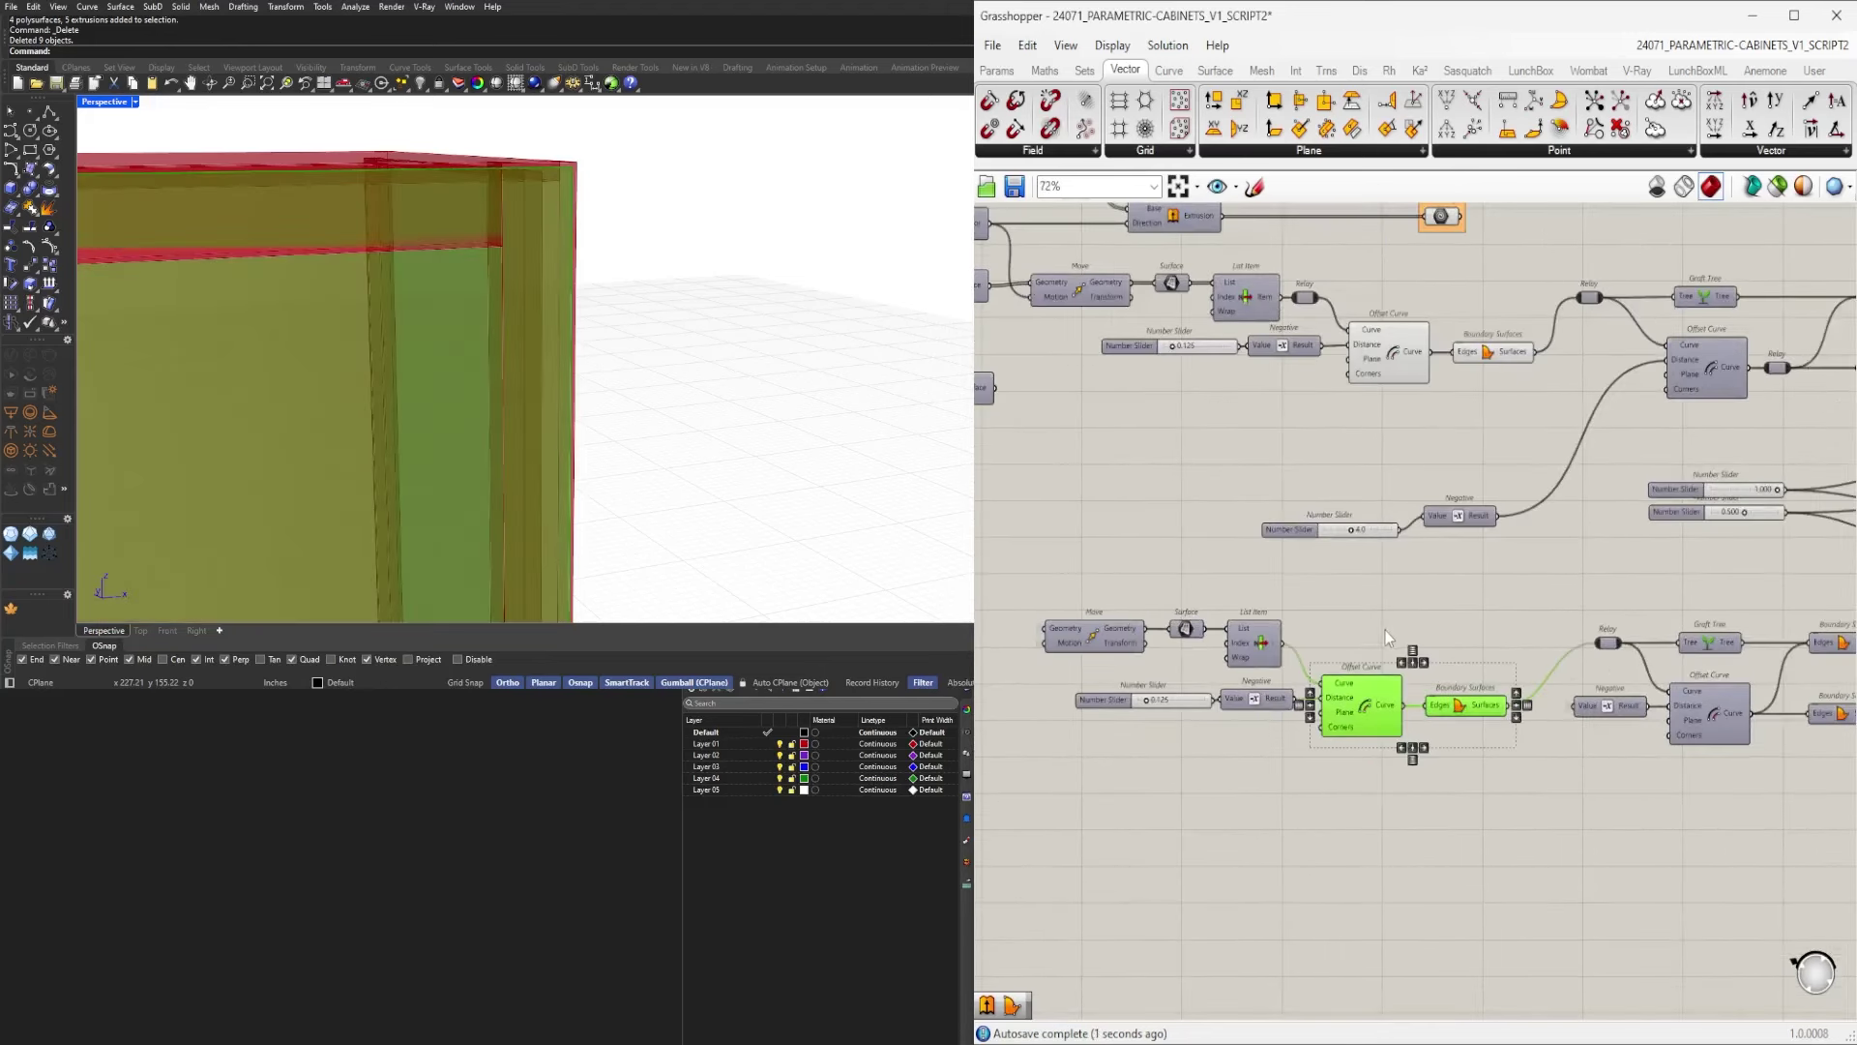
middle_click(1387, 625)
click(1450, 567)
scroll(564, 313, down, 5)
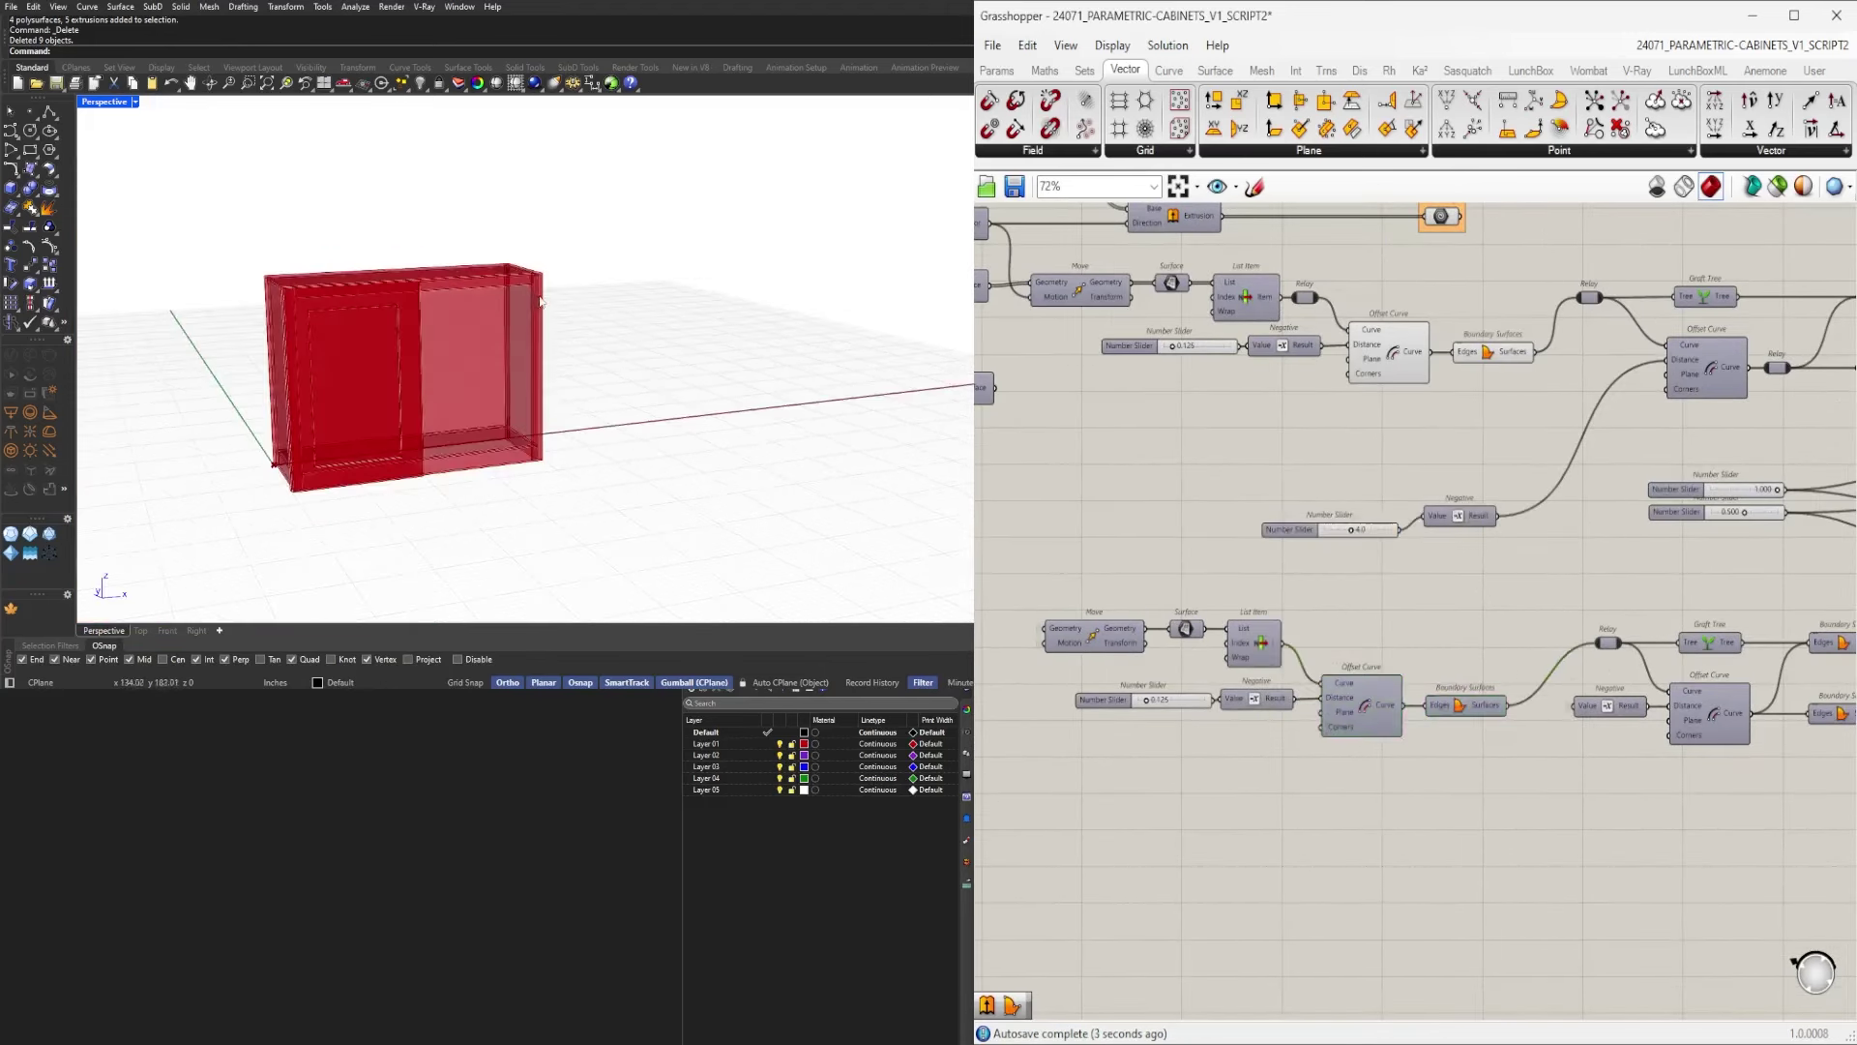
Turn off the preview of the two Boundary Surfaces that feed the upper chain's Evaluate Surface components.
scroll(1490, 667, down, 4)
right_drag(1667, 745, 1124, 743)
scroll(1514, 667, up, 3)
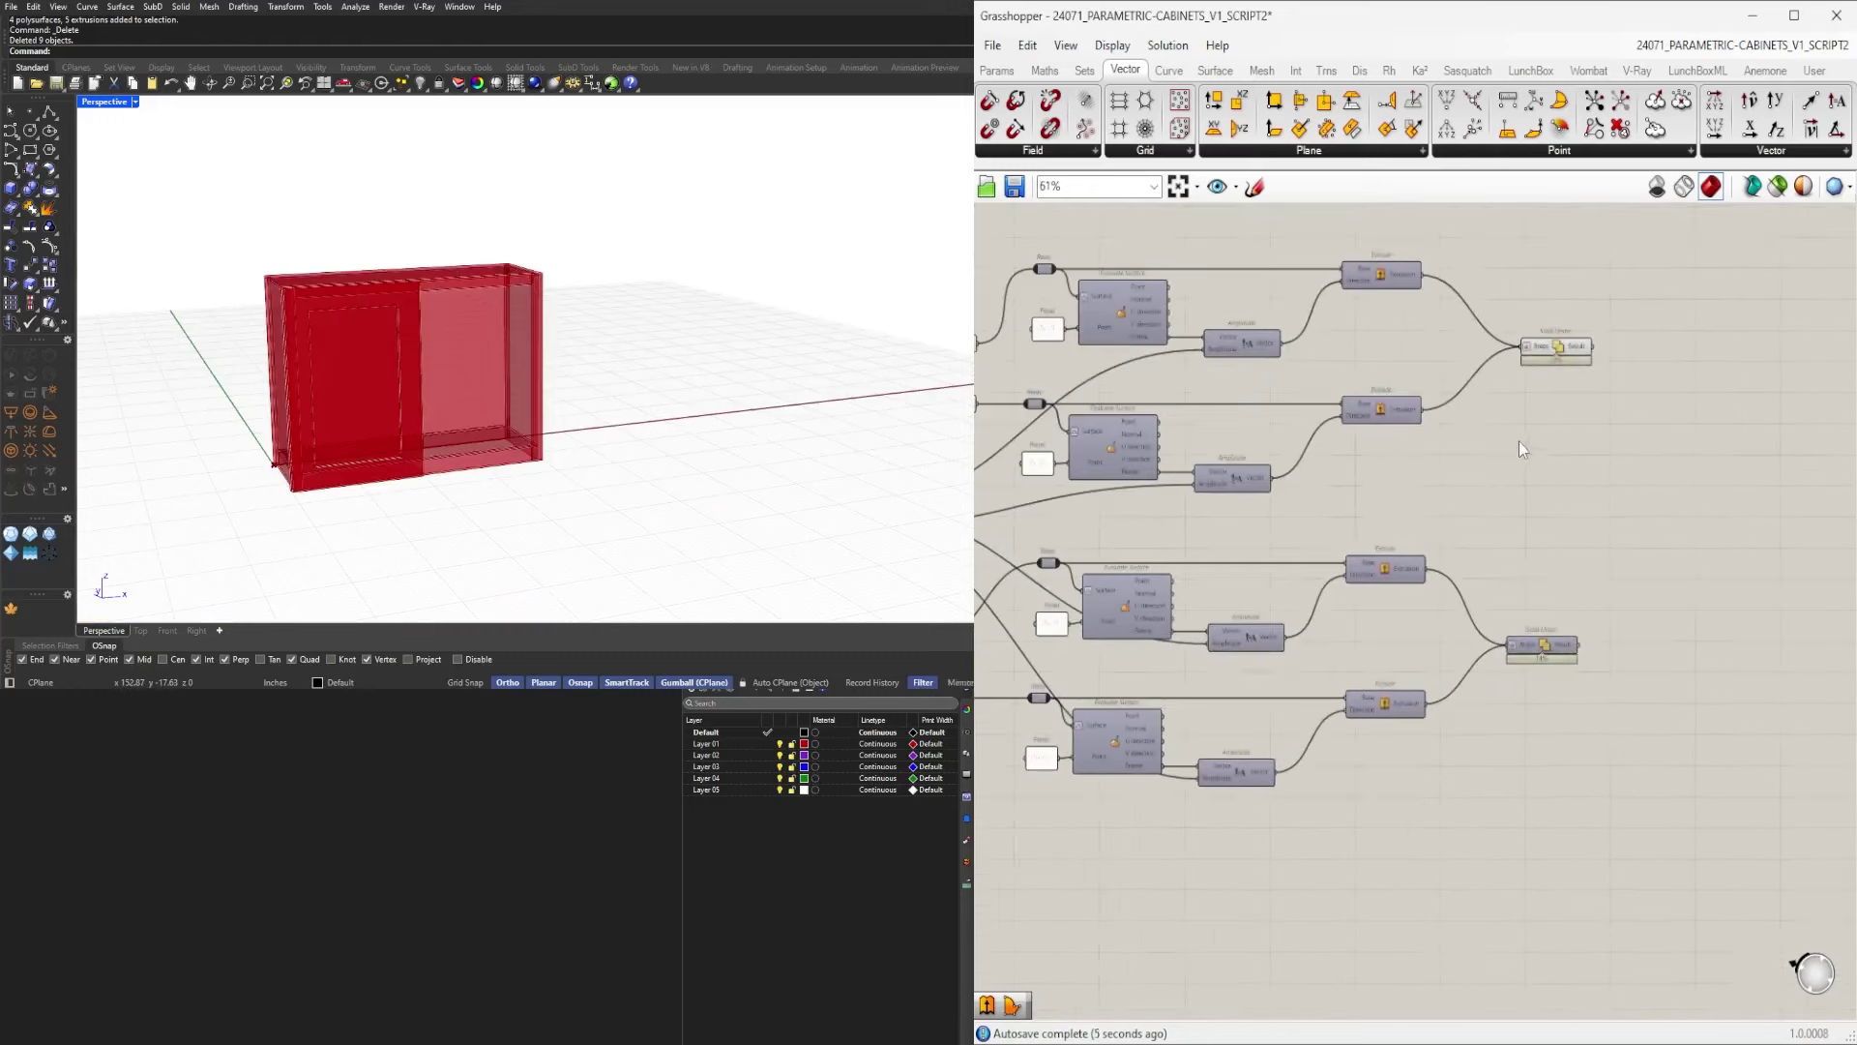
right_drag(1208, 435, 1427, 561)
scroll(1427, 561, down, 3)
right_drag(1200, 613, 1391, 681)
scroll(1391, 681, up, 4)
drag(1499, 583, 1455, 419)
middle_click(1457, 416)
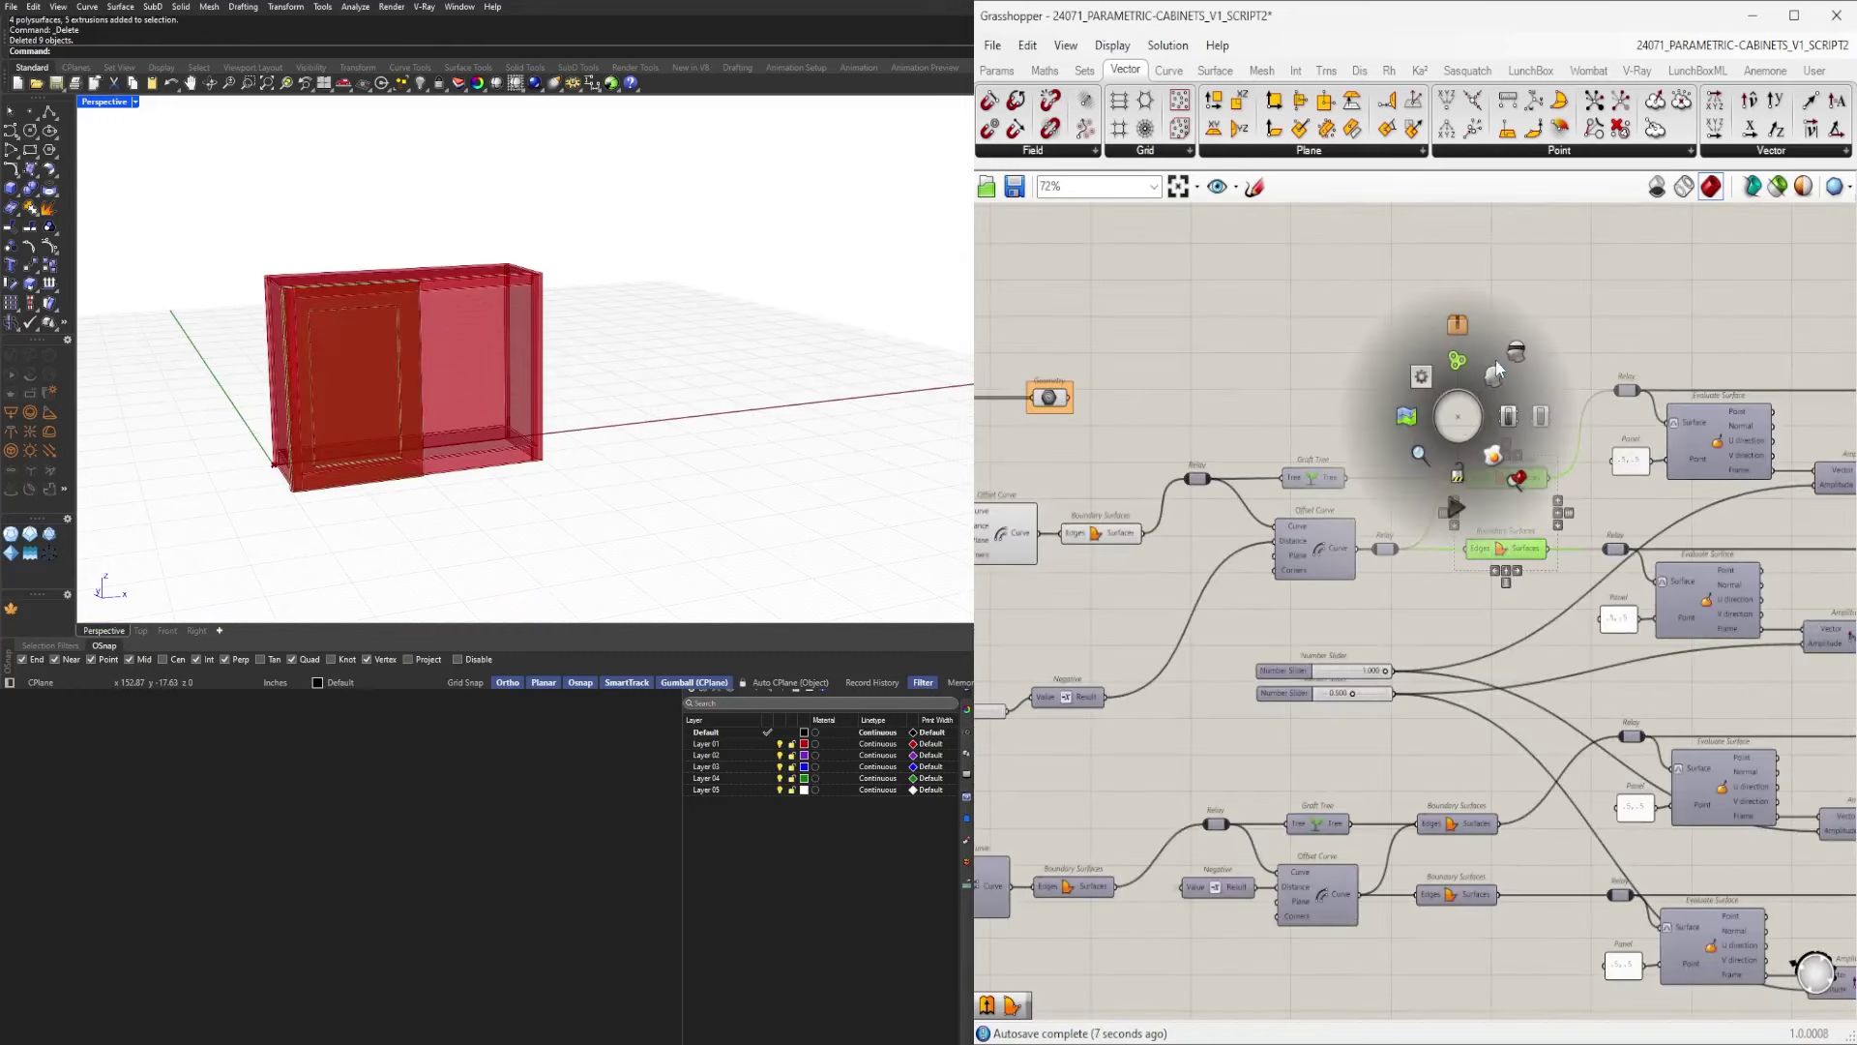
click(1509, 350)
Turn off the preview of the upper chain's 0.125 Offset Curve and the Boundary Surfaces following it.
right_drag(1277, 522, 1596, 527)
drag(1443, 586, 1299, 477)
middle_click(1329, 474)
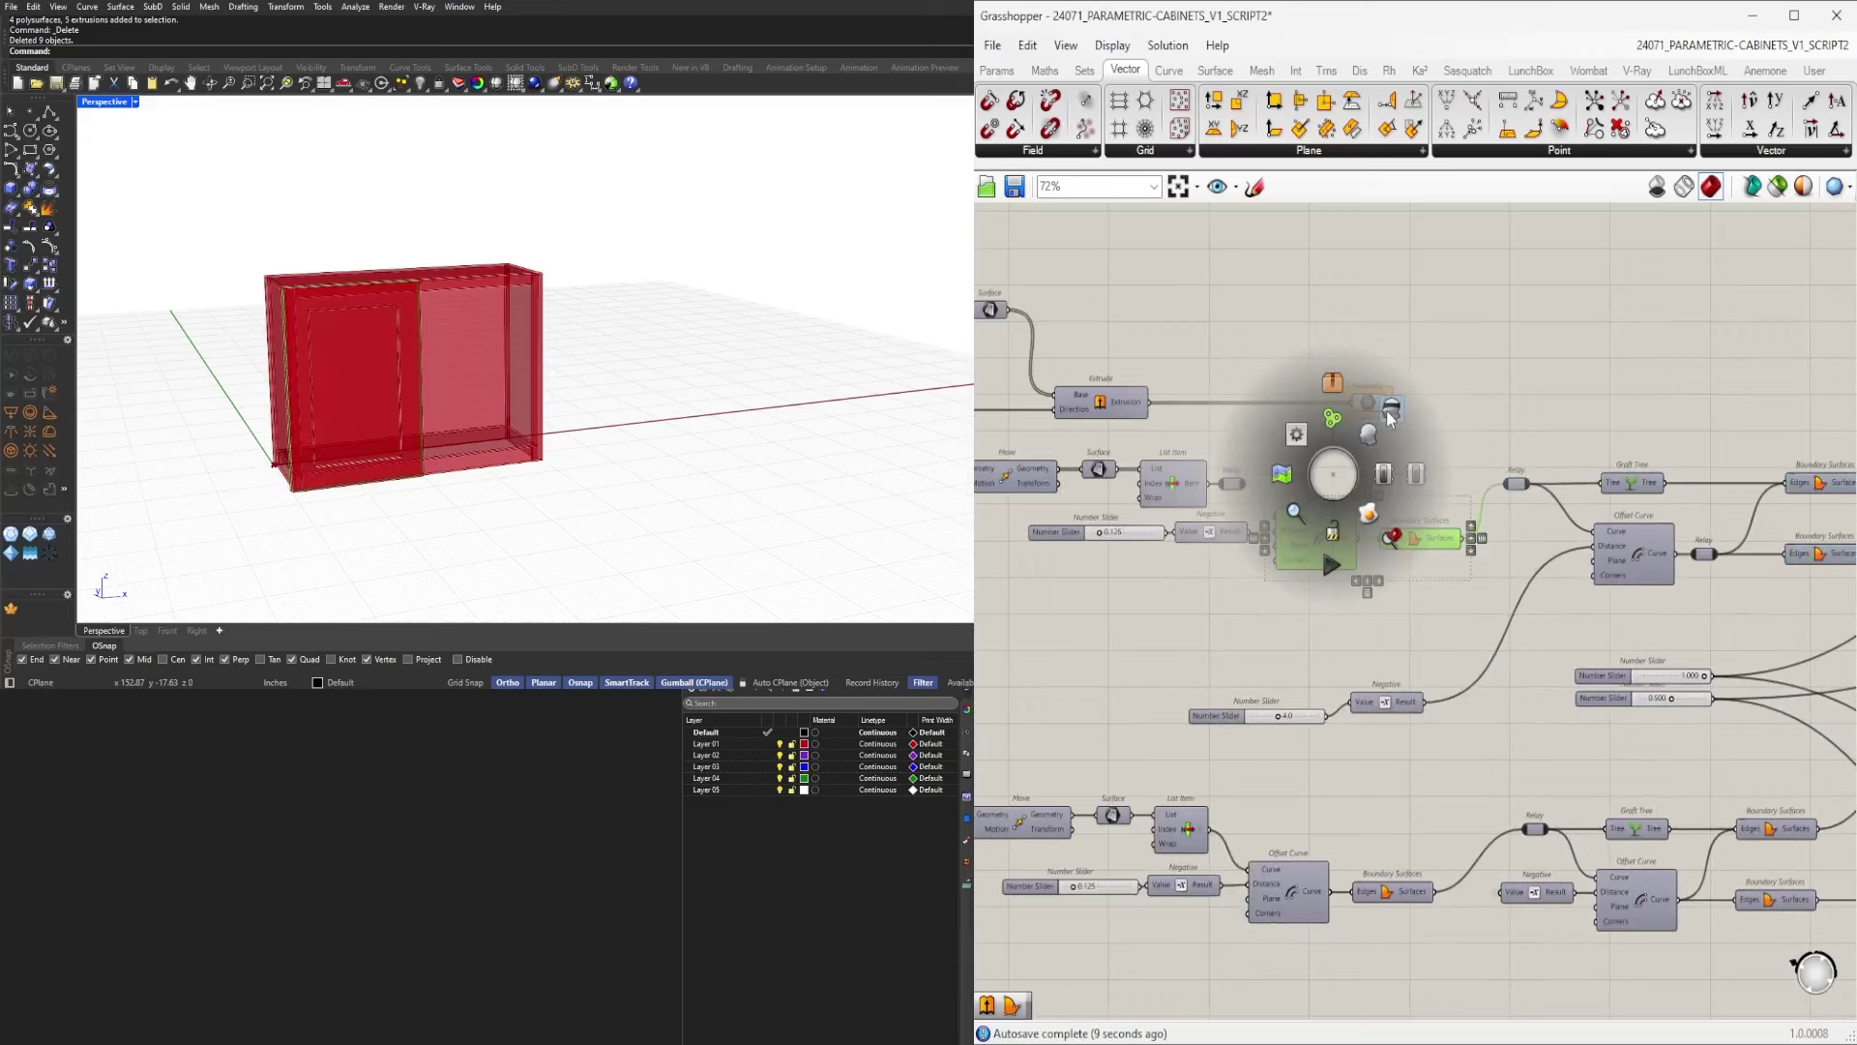
click(1389, 414)
Check the divided panel's upper Solid Union on the cabinet and turn off its preview.
scroll(1441, 461, down, 3)
right_drag(1673, 568, 1129, 568)
scroll(1536, 563, up, 5)
click(1607, 376)
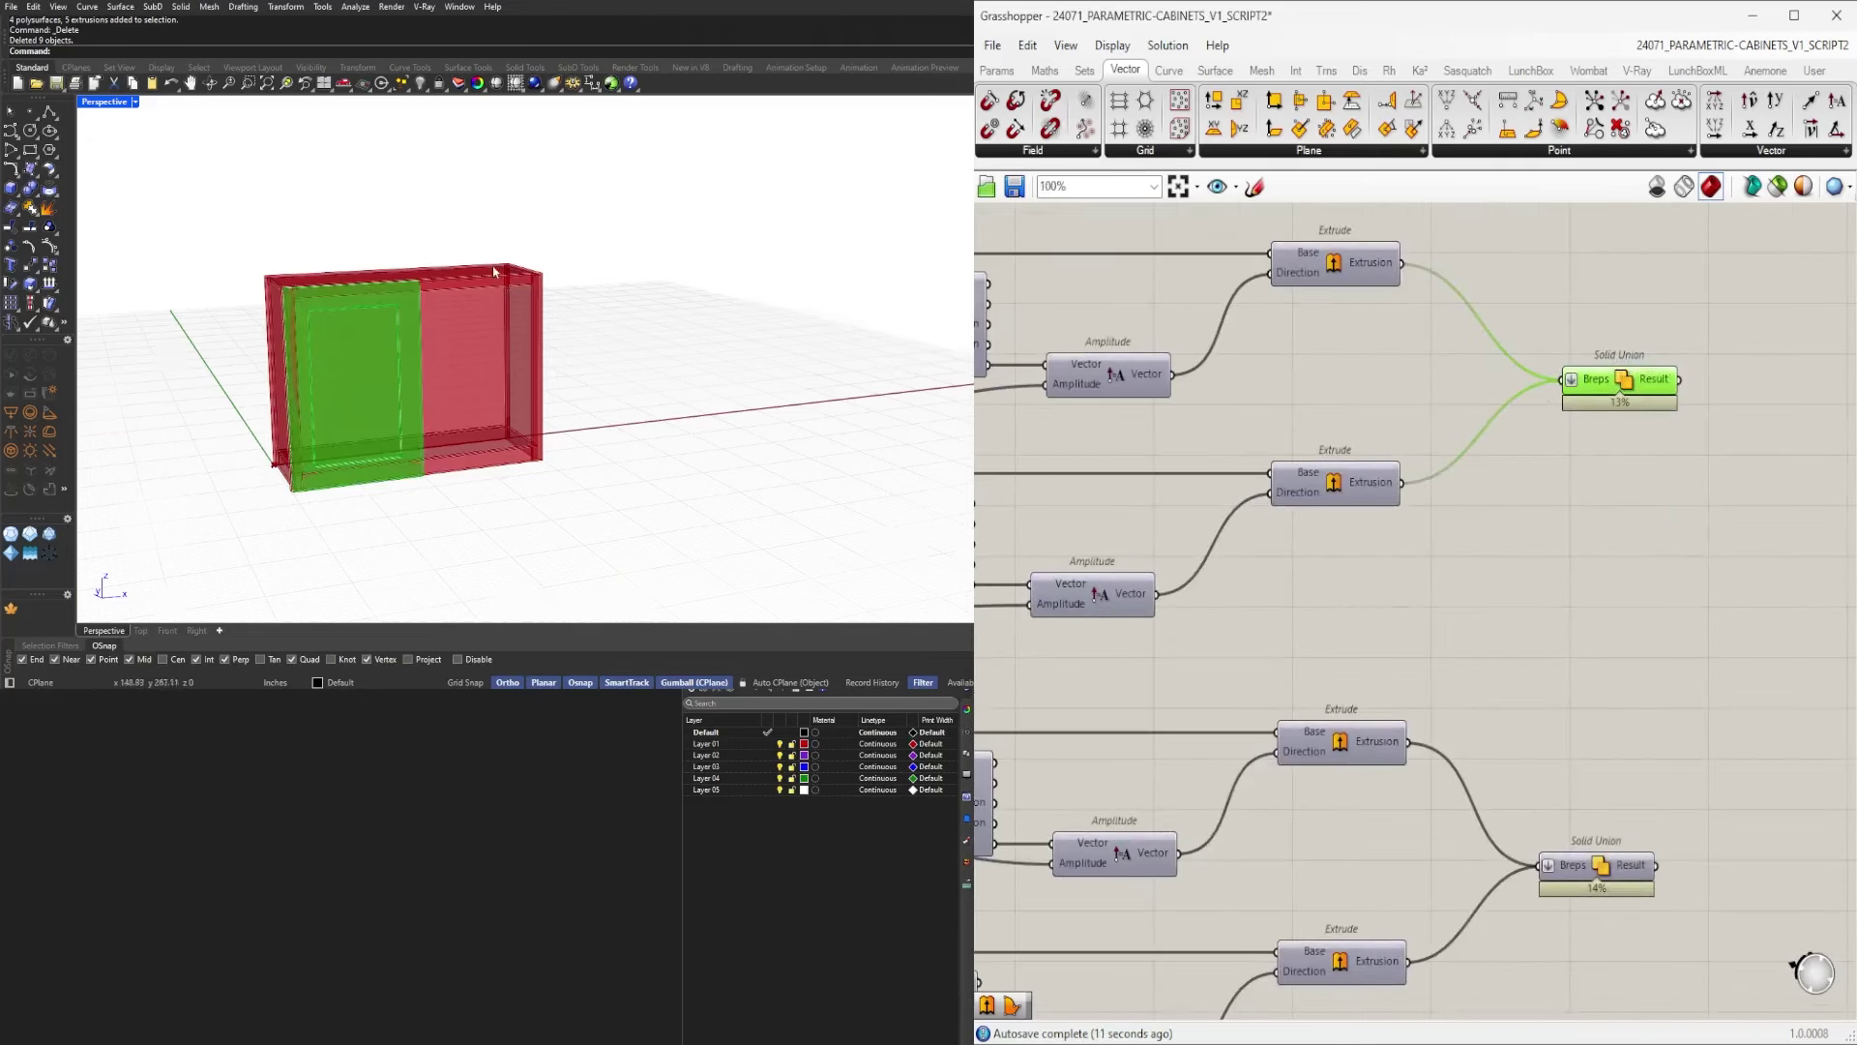
scroll(412, 299, up, 8)
scroll(411, 299, down, 4)
middle_click(1603, 337)
click(1658, 279)
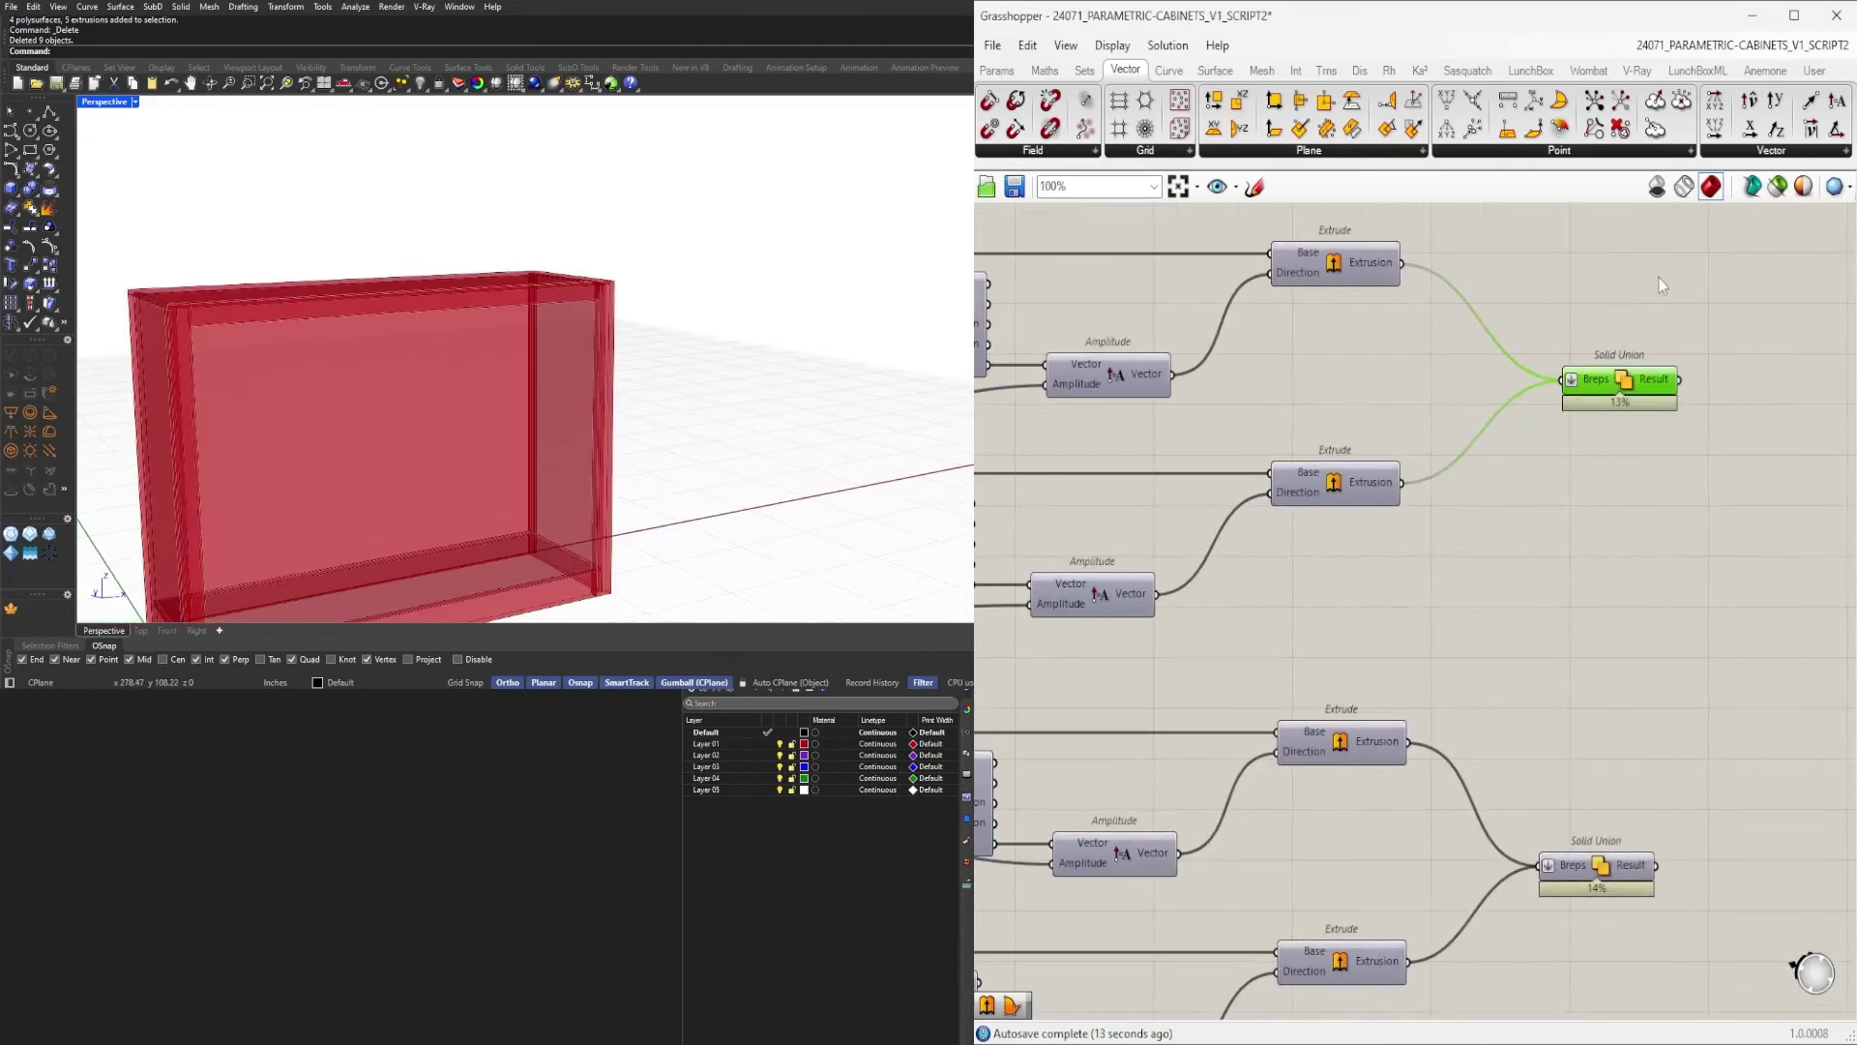
Turn on the lower Solid Union's preview and view the full-width front panel from several angles.
drag(1715, 919, 1586, 711)
middle_click(1597, 707)
click(1635, 663)
shift+right_drag(497, 419, 599, 257)
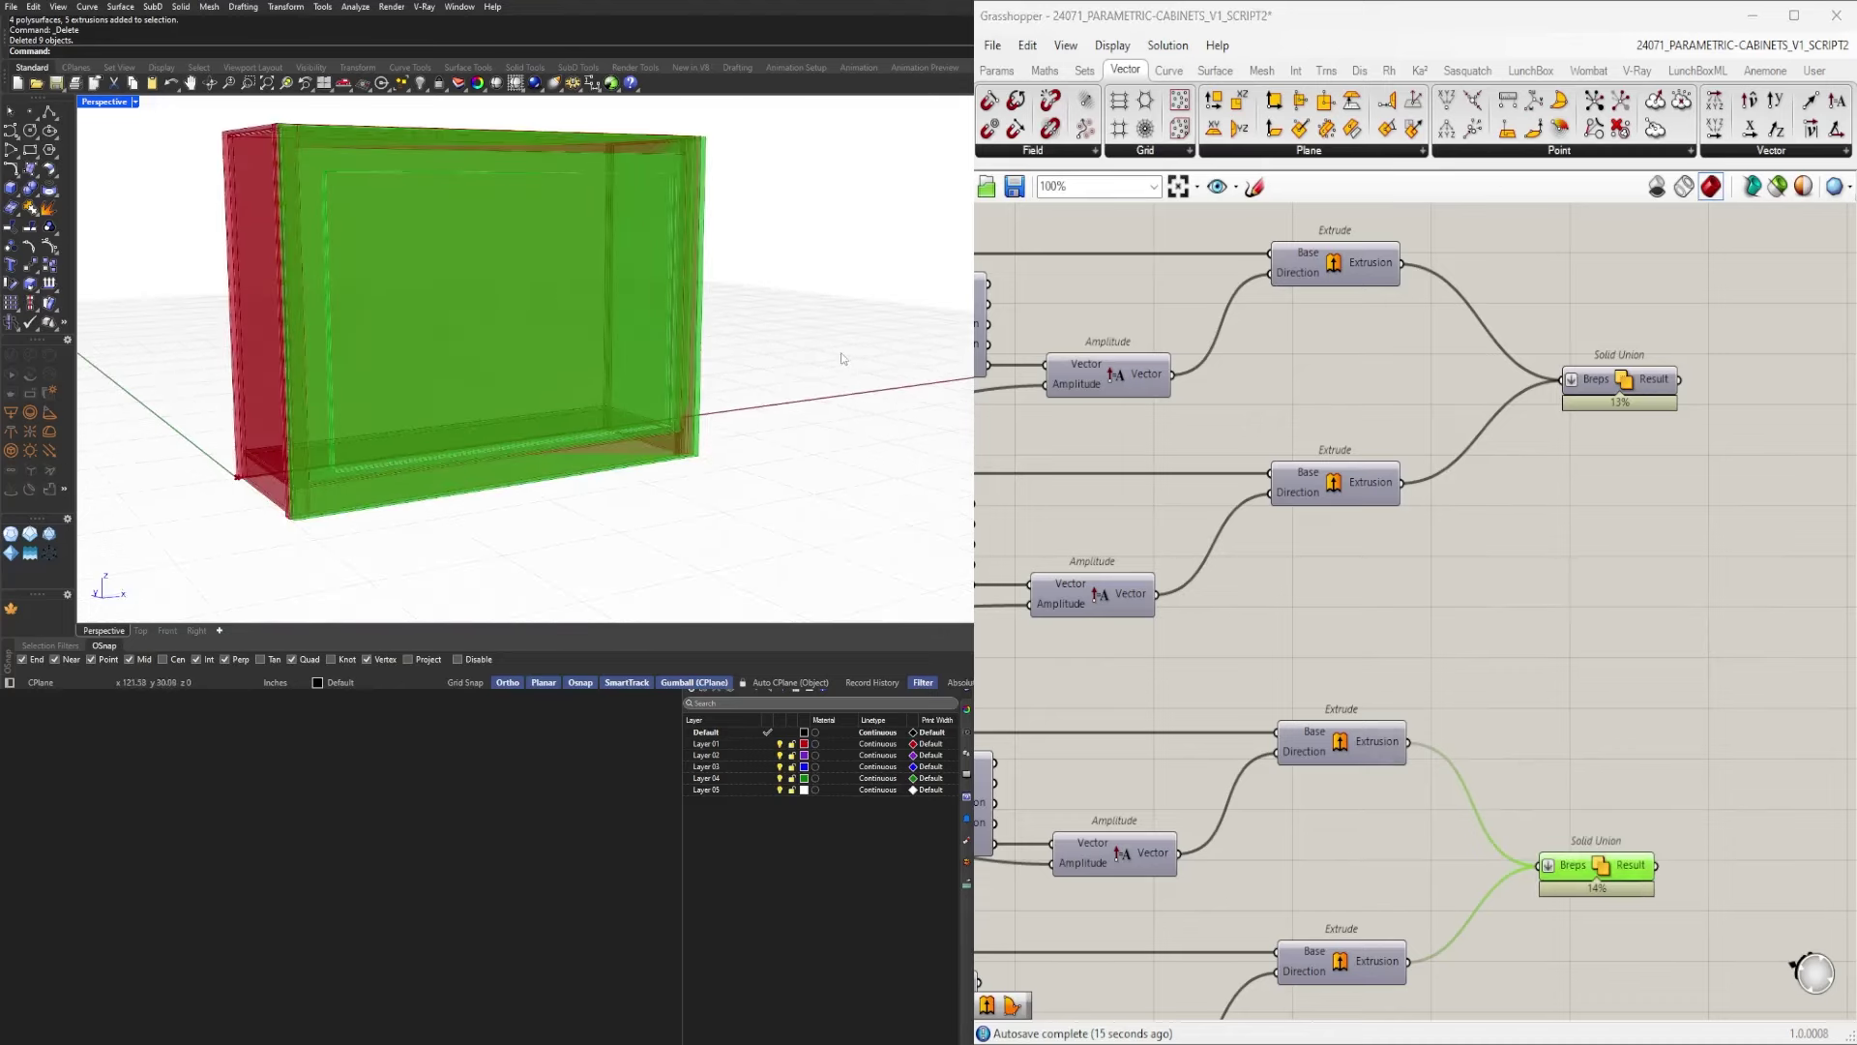
click(1679, 624)
right_drag(839, 351, 793, 377)
scroll(817, 358, down, 5)
Turn off the lower Solid Union's preview and turn the upper Solid Union's preview back on.
drag(1597, 806, 1596, 801)
middle_click(1618, 729)
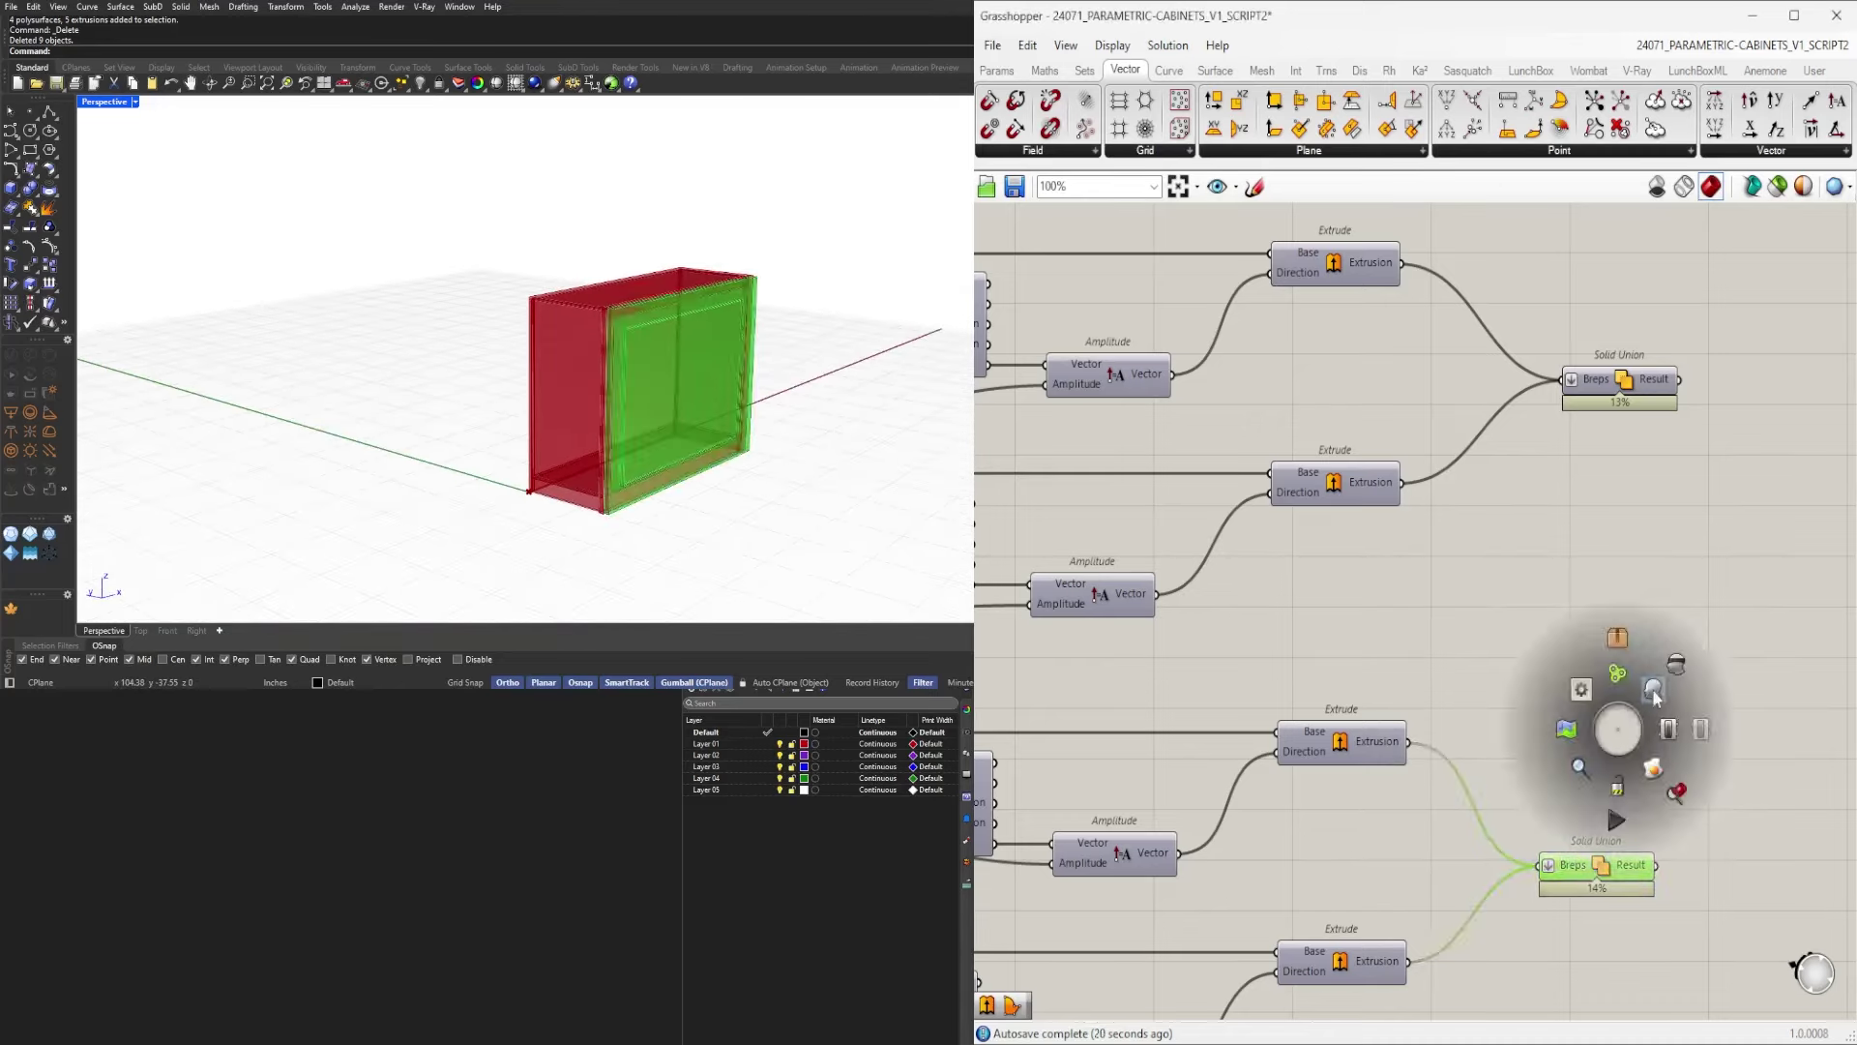
click(1673, 670)
drag(1646, 530, 1598, 373)
middle_click(1610, 355)
click(1650, 316)
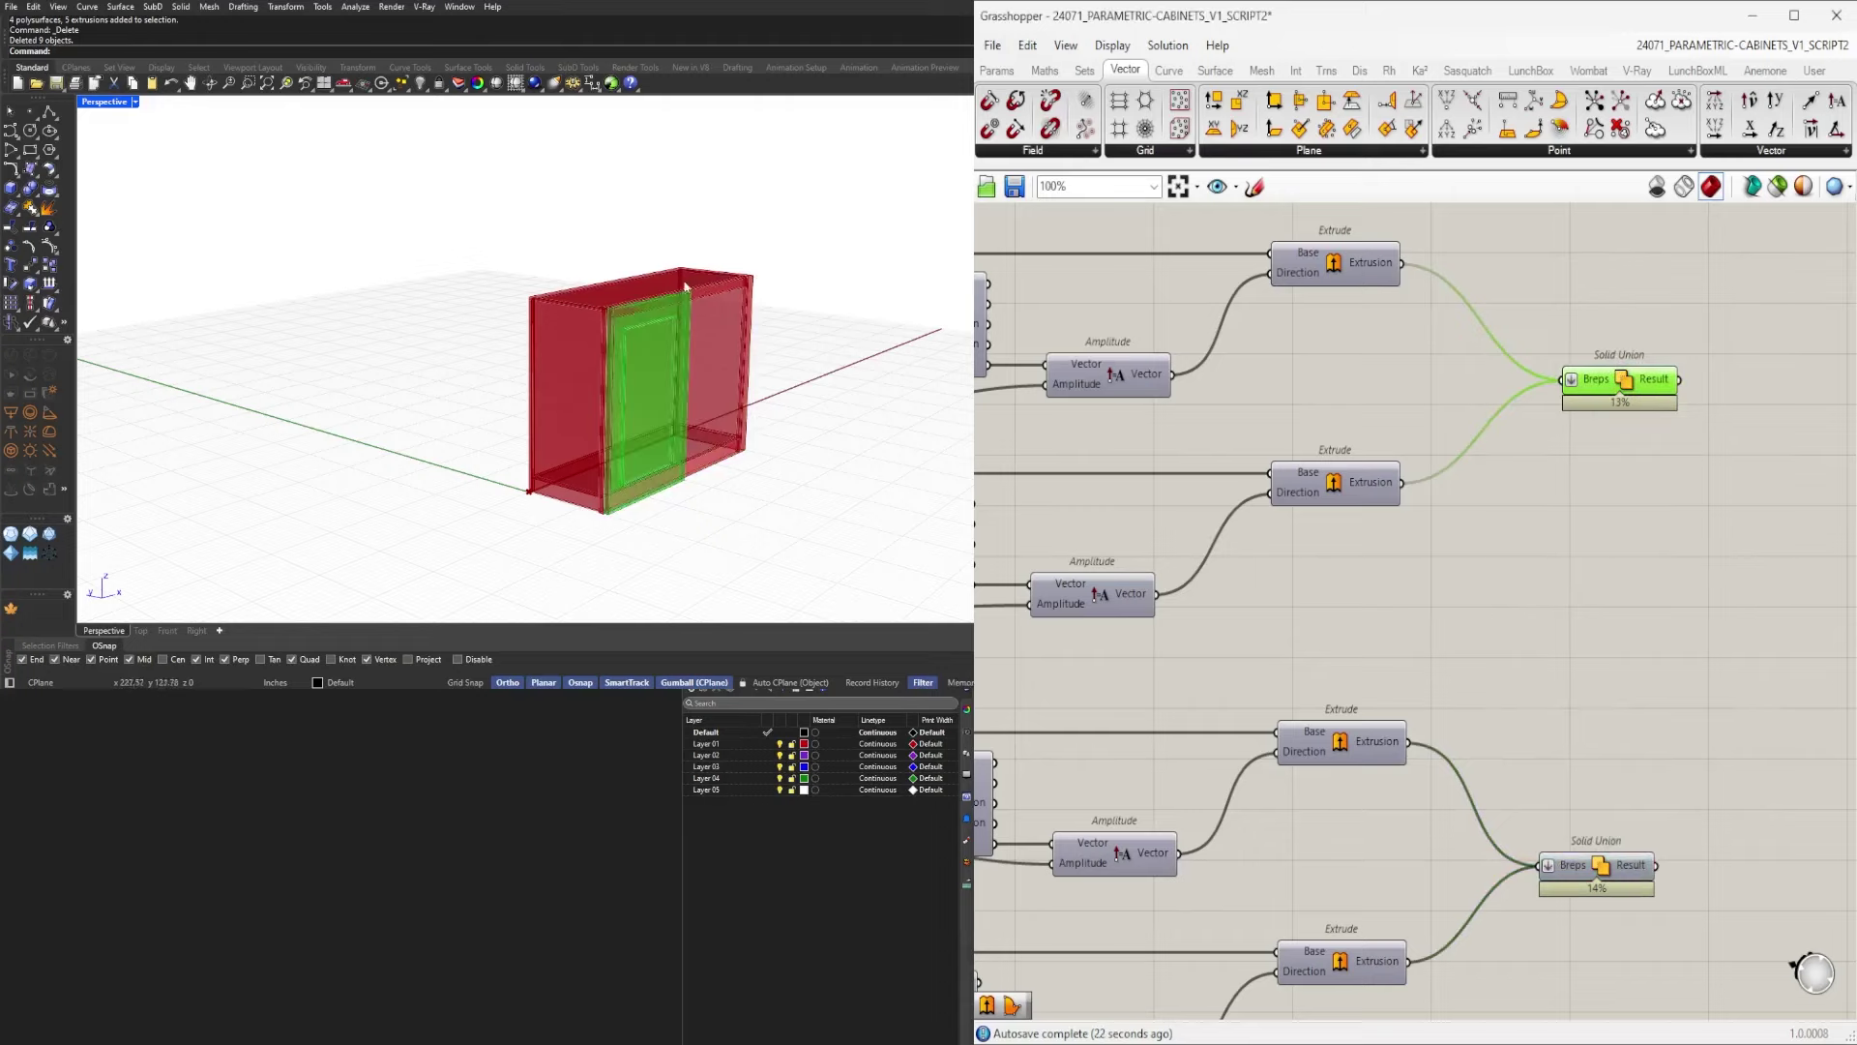
Examine the divided front panel's solid on the cabinet from the front and from close up.
click(1586, 434)
click(1633, 380)
right_drag(692, 300, 461, 371)
scroll(415, 329, up, 9)
scroll(407, 319, down, 7)
scroll(408, 319, down, 2)
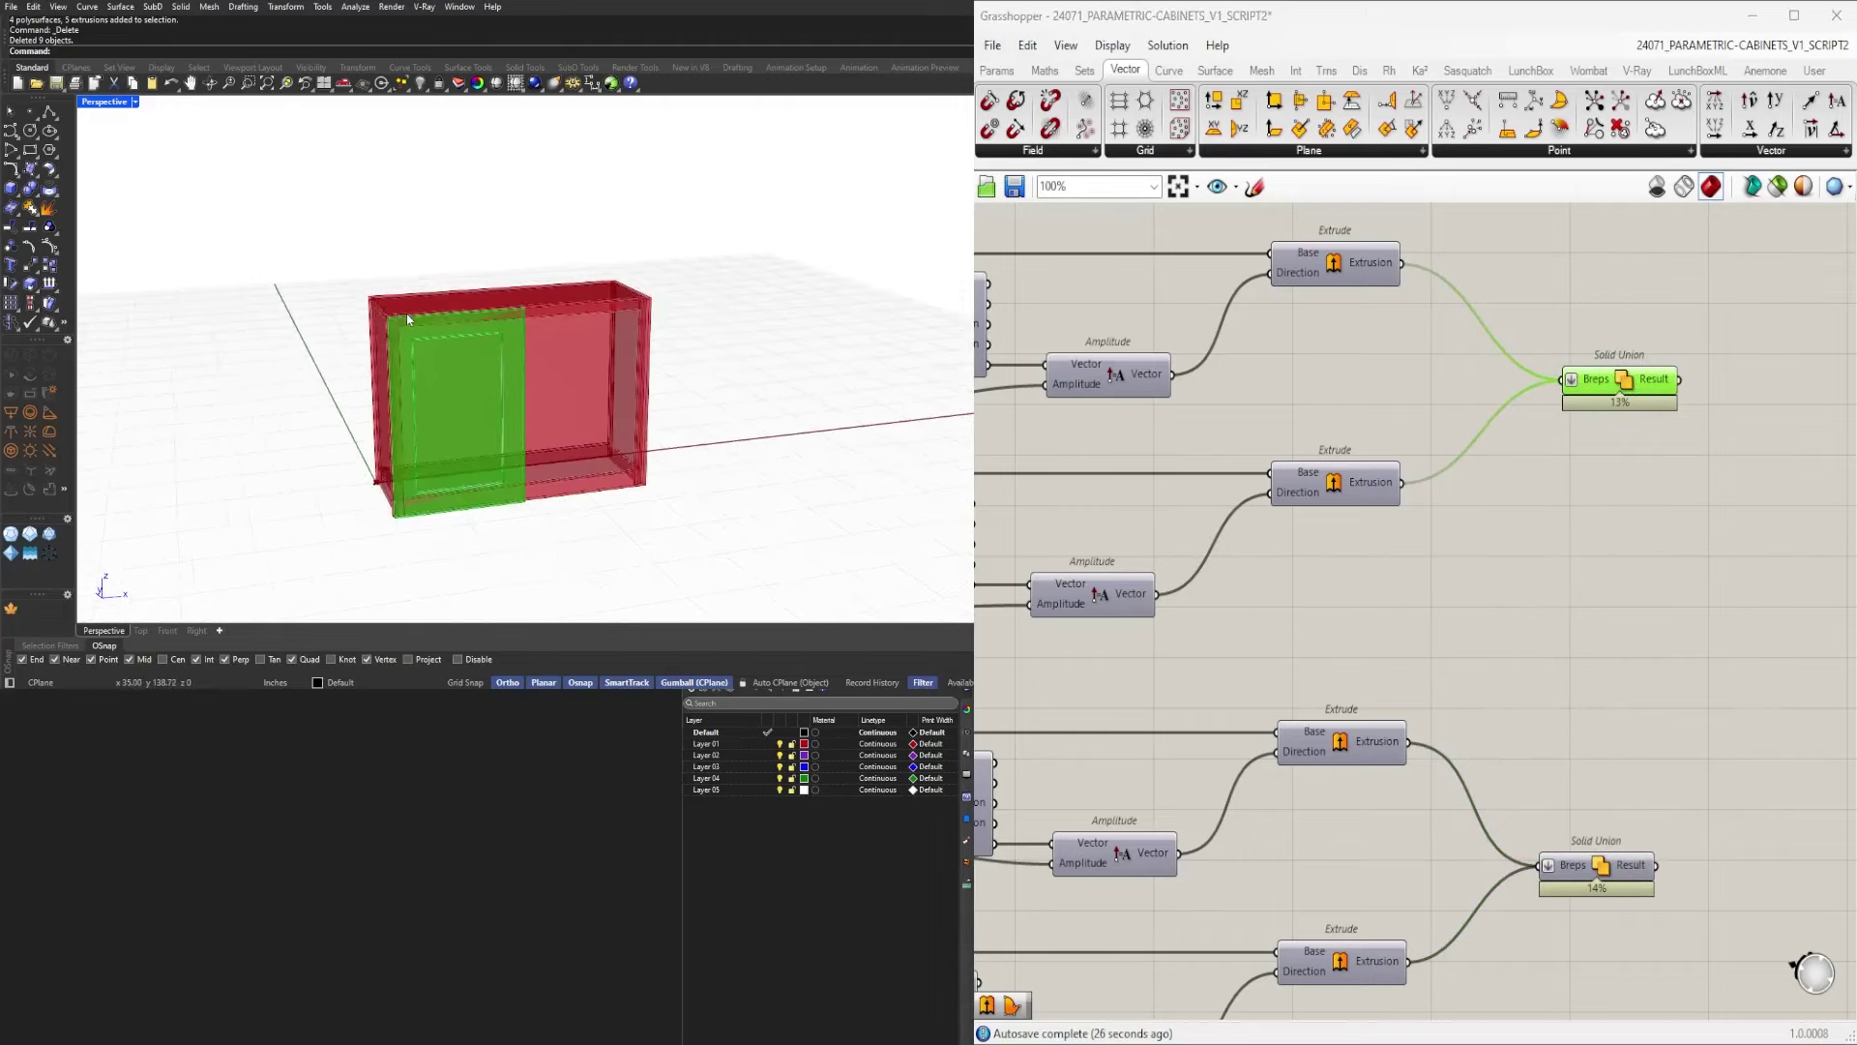
Turn on the preview of the lower Extend Curve component in the cabinet base chain.
scroll(1151, 540, down, 4)
right_drag(1144, 542, 1575, 582)
scroll(1093, 493, up, 2)
right_drag(1093, 494, 1577, 636)
scroll(1273, 645, up, 2)
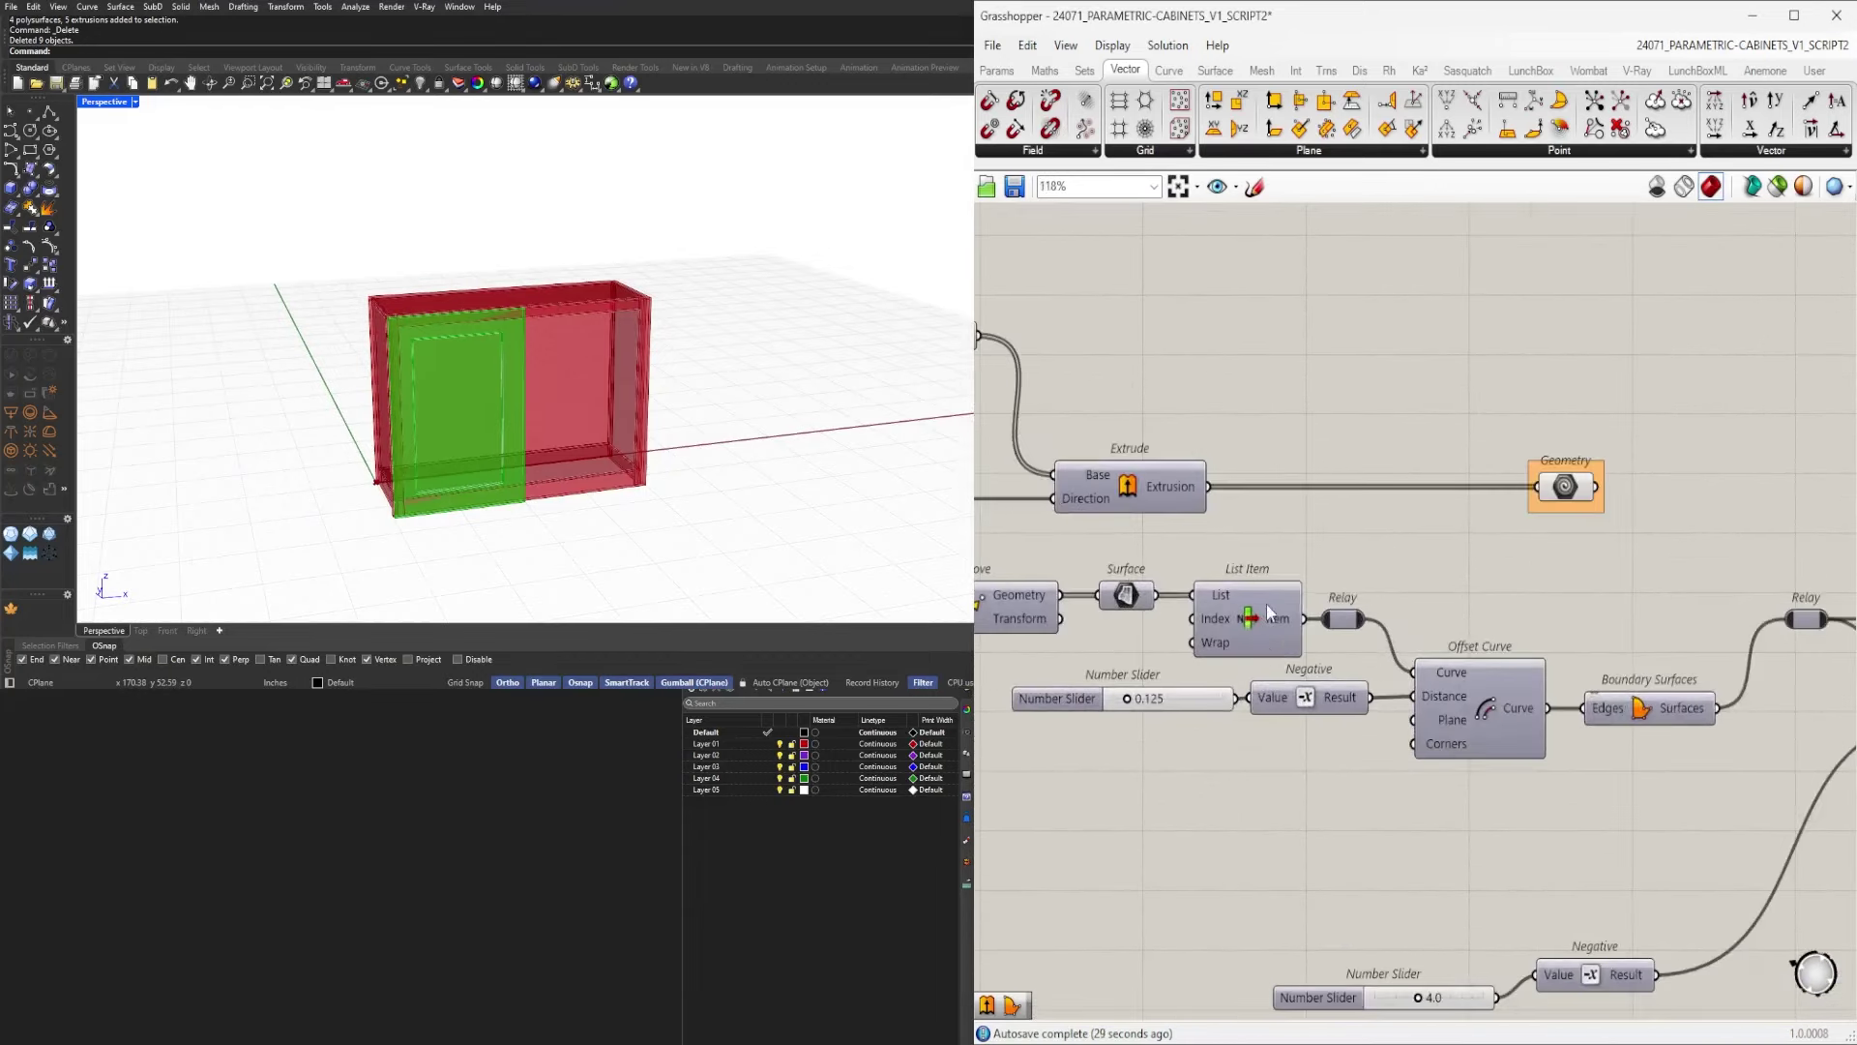
scroll(1251, 614, down, 3)
scroll(1344, 623, up, 3)
right_drag(1047, 604, 1441, 641)
scroll(1333, 627, down, 1)
right_drag(1278, 629, 1310, 678)
click(1327, 625)
middle_click(1328, 624)
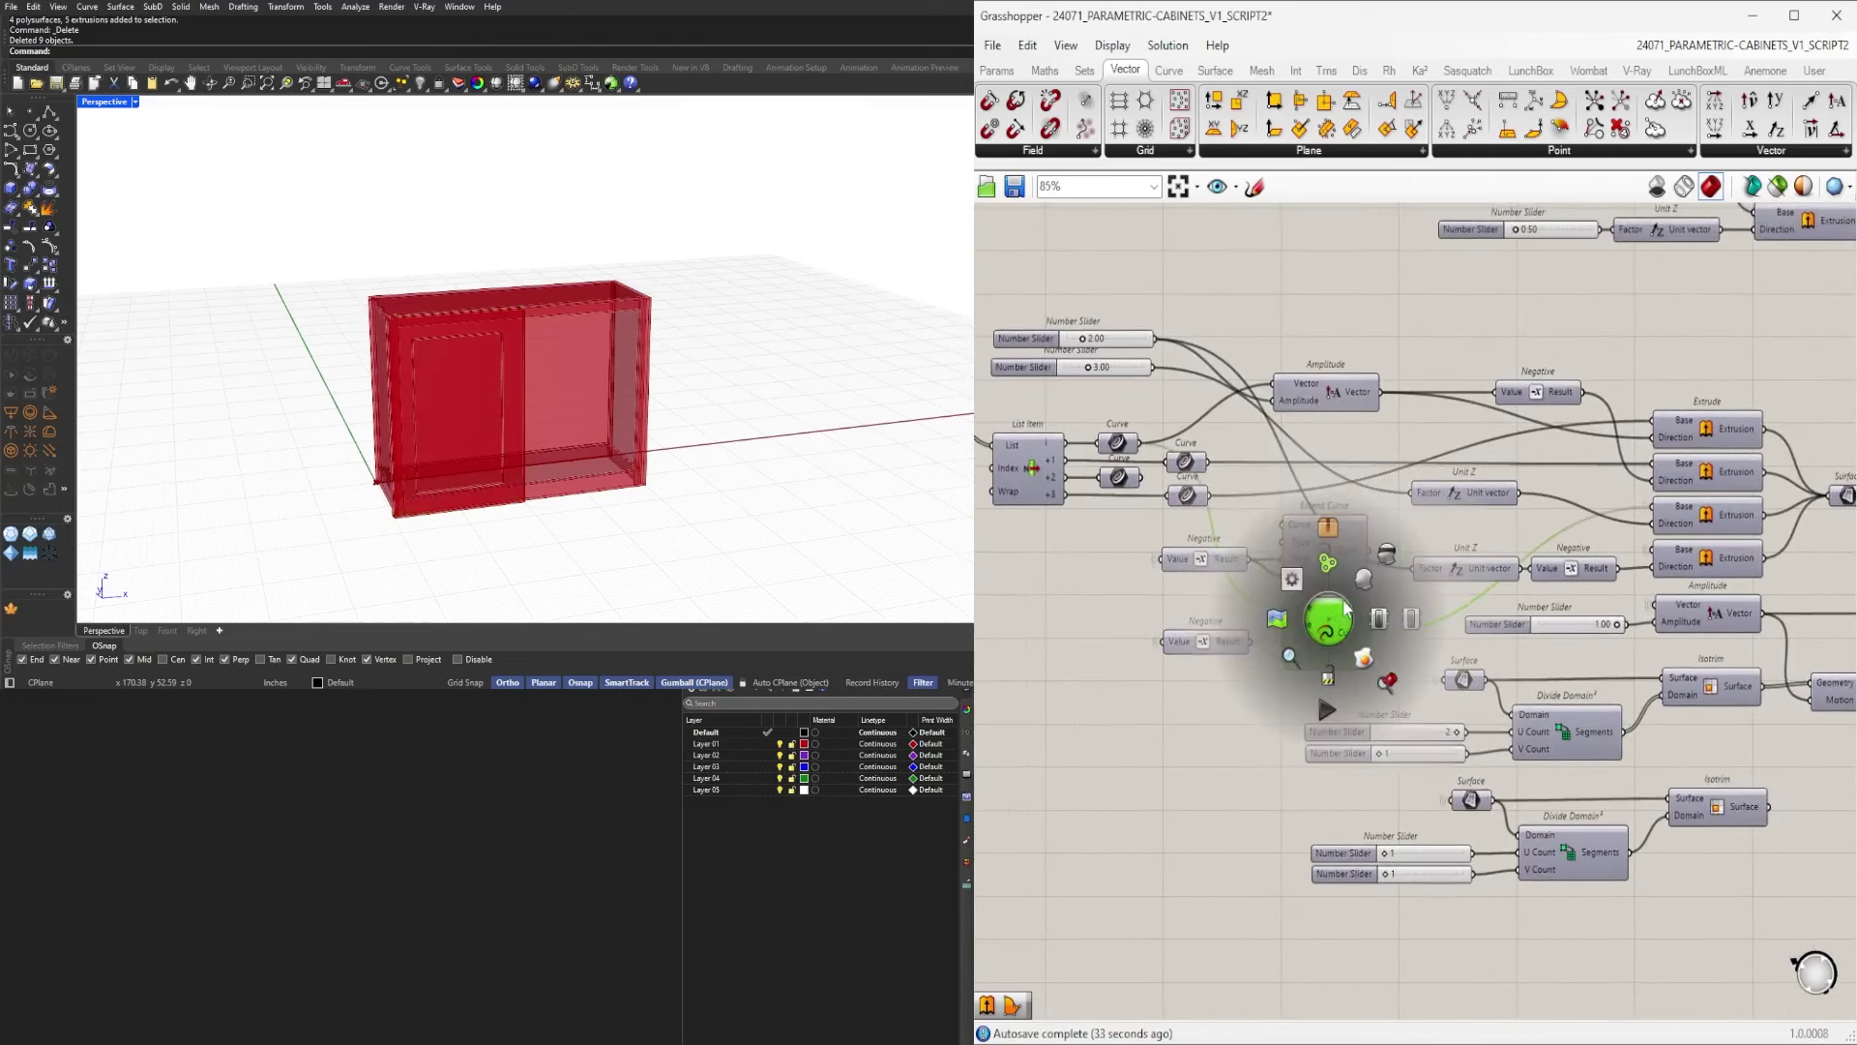
click(1363, 577)
Examine the extended curve along the cabinet's lower front edge from close up.
right_drag(683, 404, 610, 446)
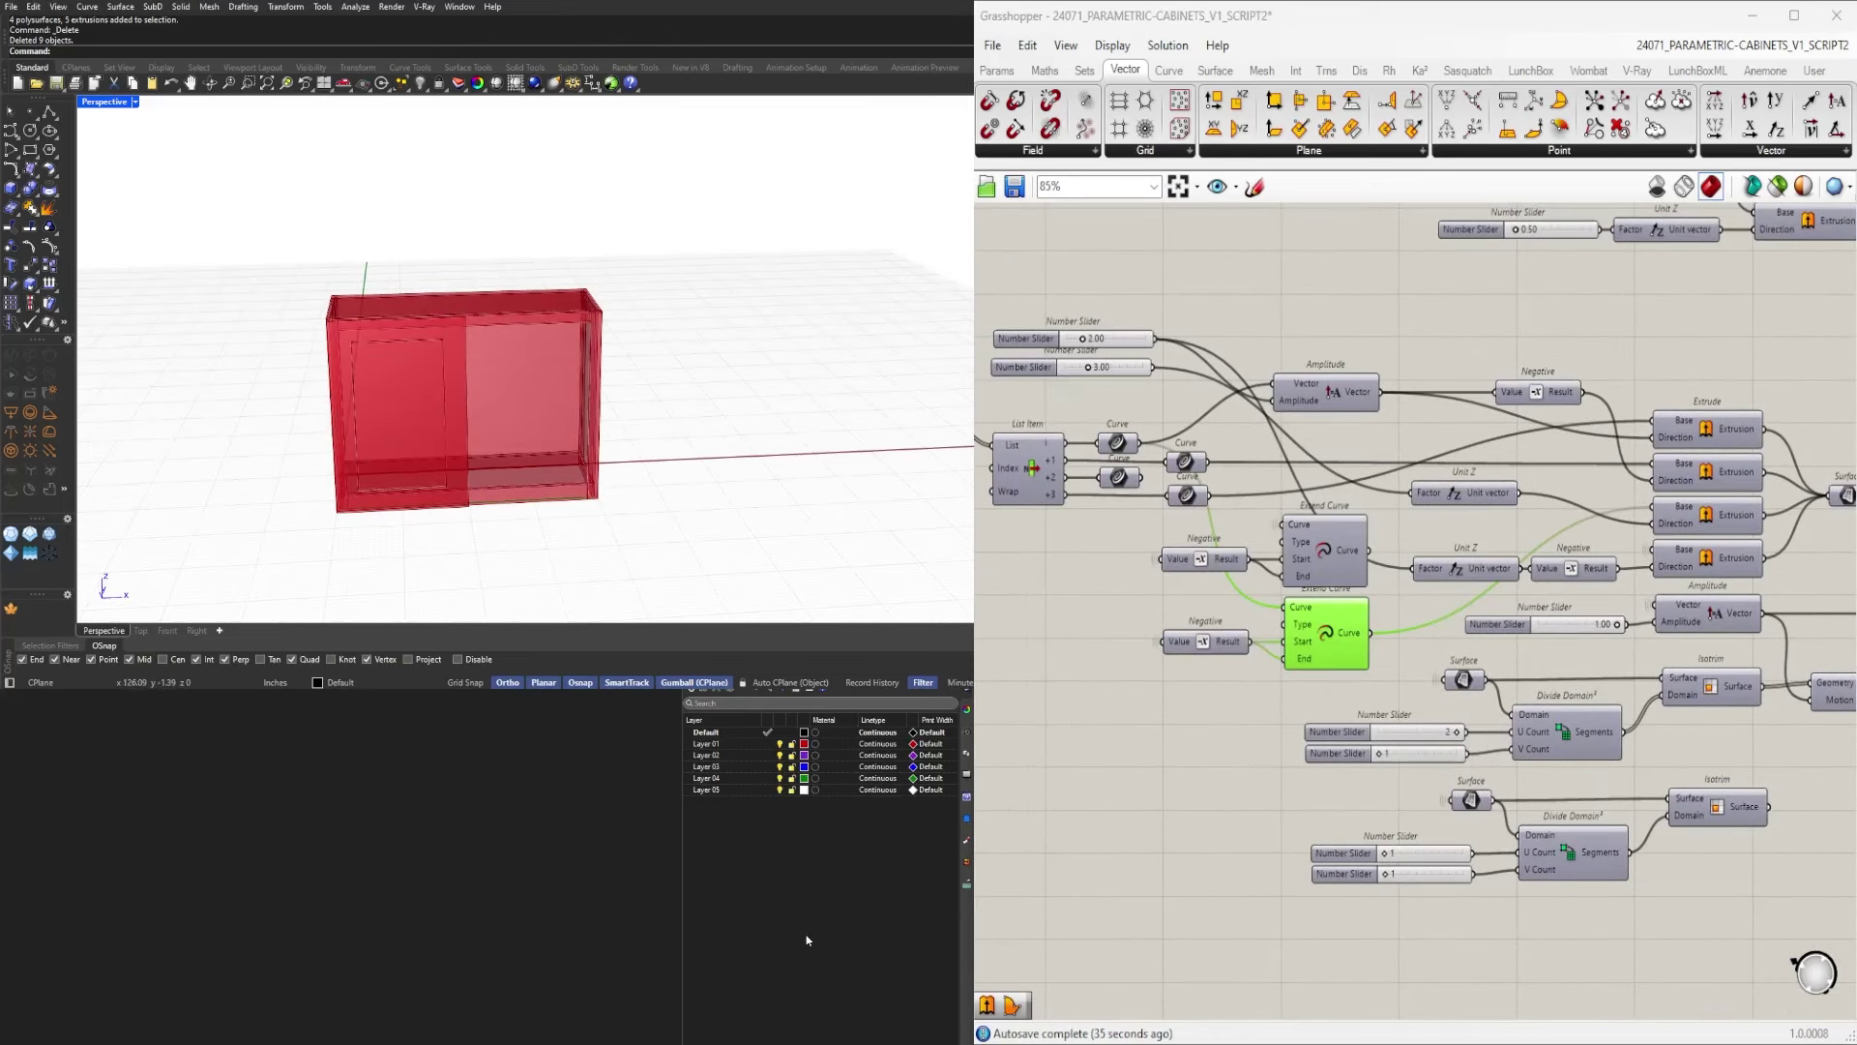
scroll(485, 481, up, 6)
shift+right_drag(502, 522, 544, 482)
scroll(1693, 452, down, 2)
Add a Curve parameter fed by the lower Extend Curve and place it beyond the base's Surface parameter.
right_drag(1693, 452, 1535, 532)
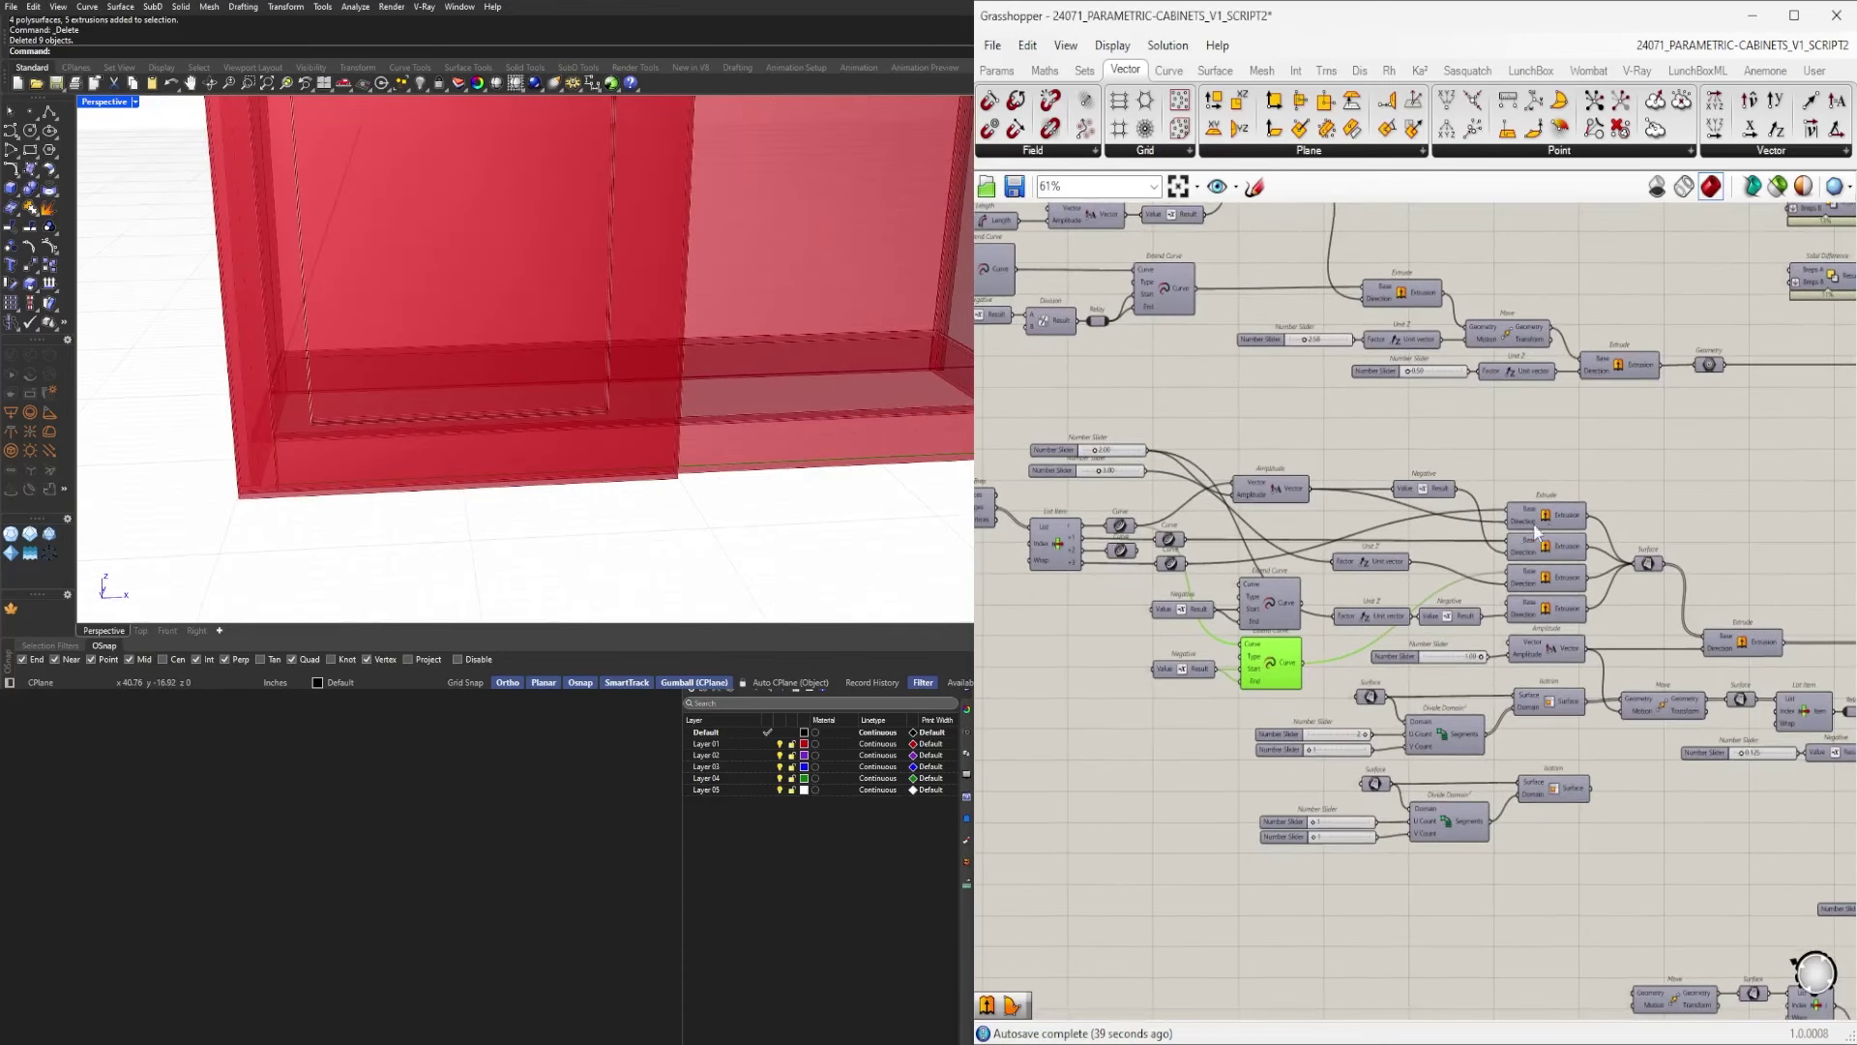
scroll(1331, 688, up, 2)
double_click(1321, 671)
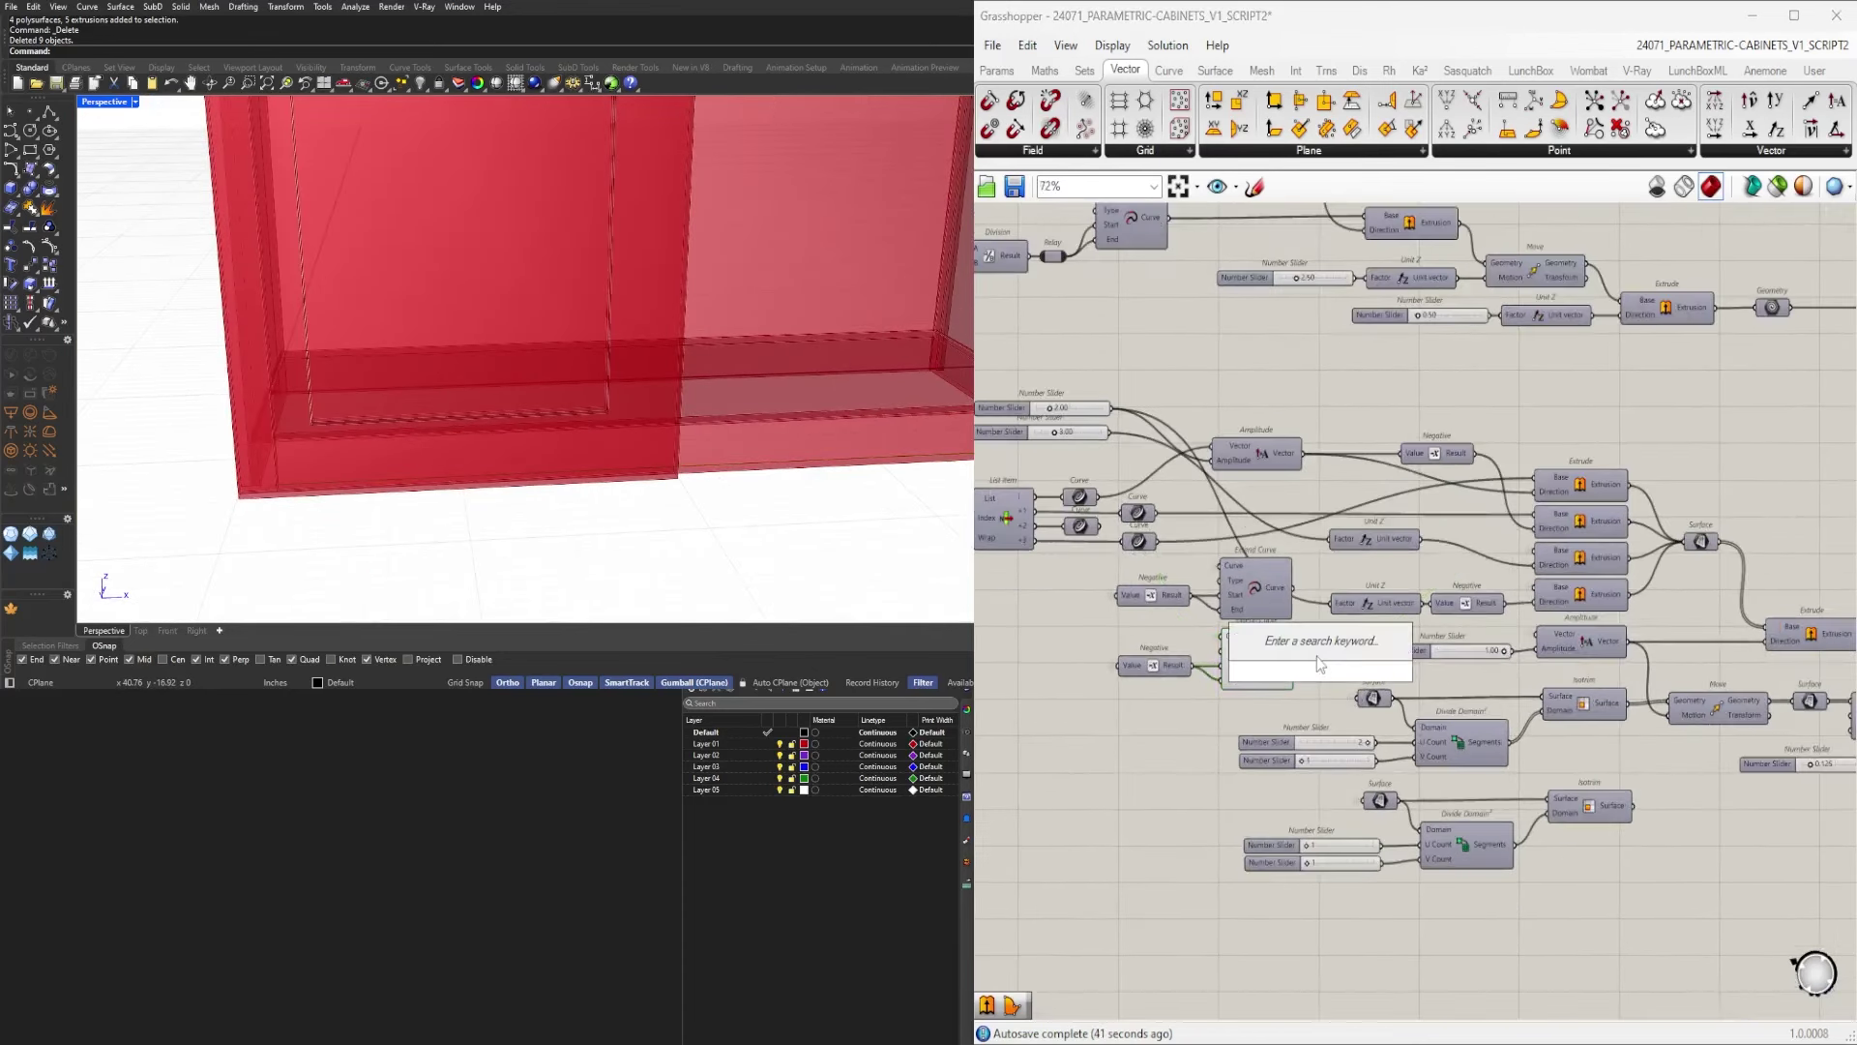
text(cur)
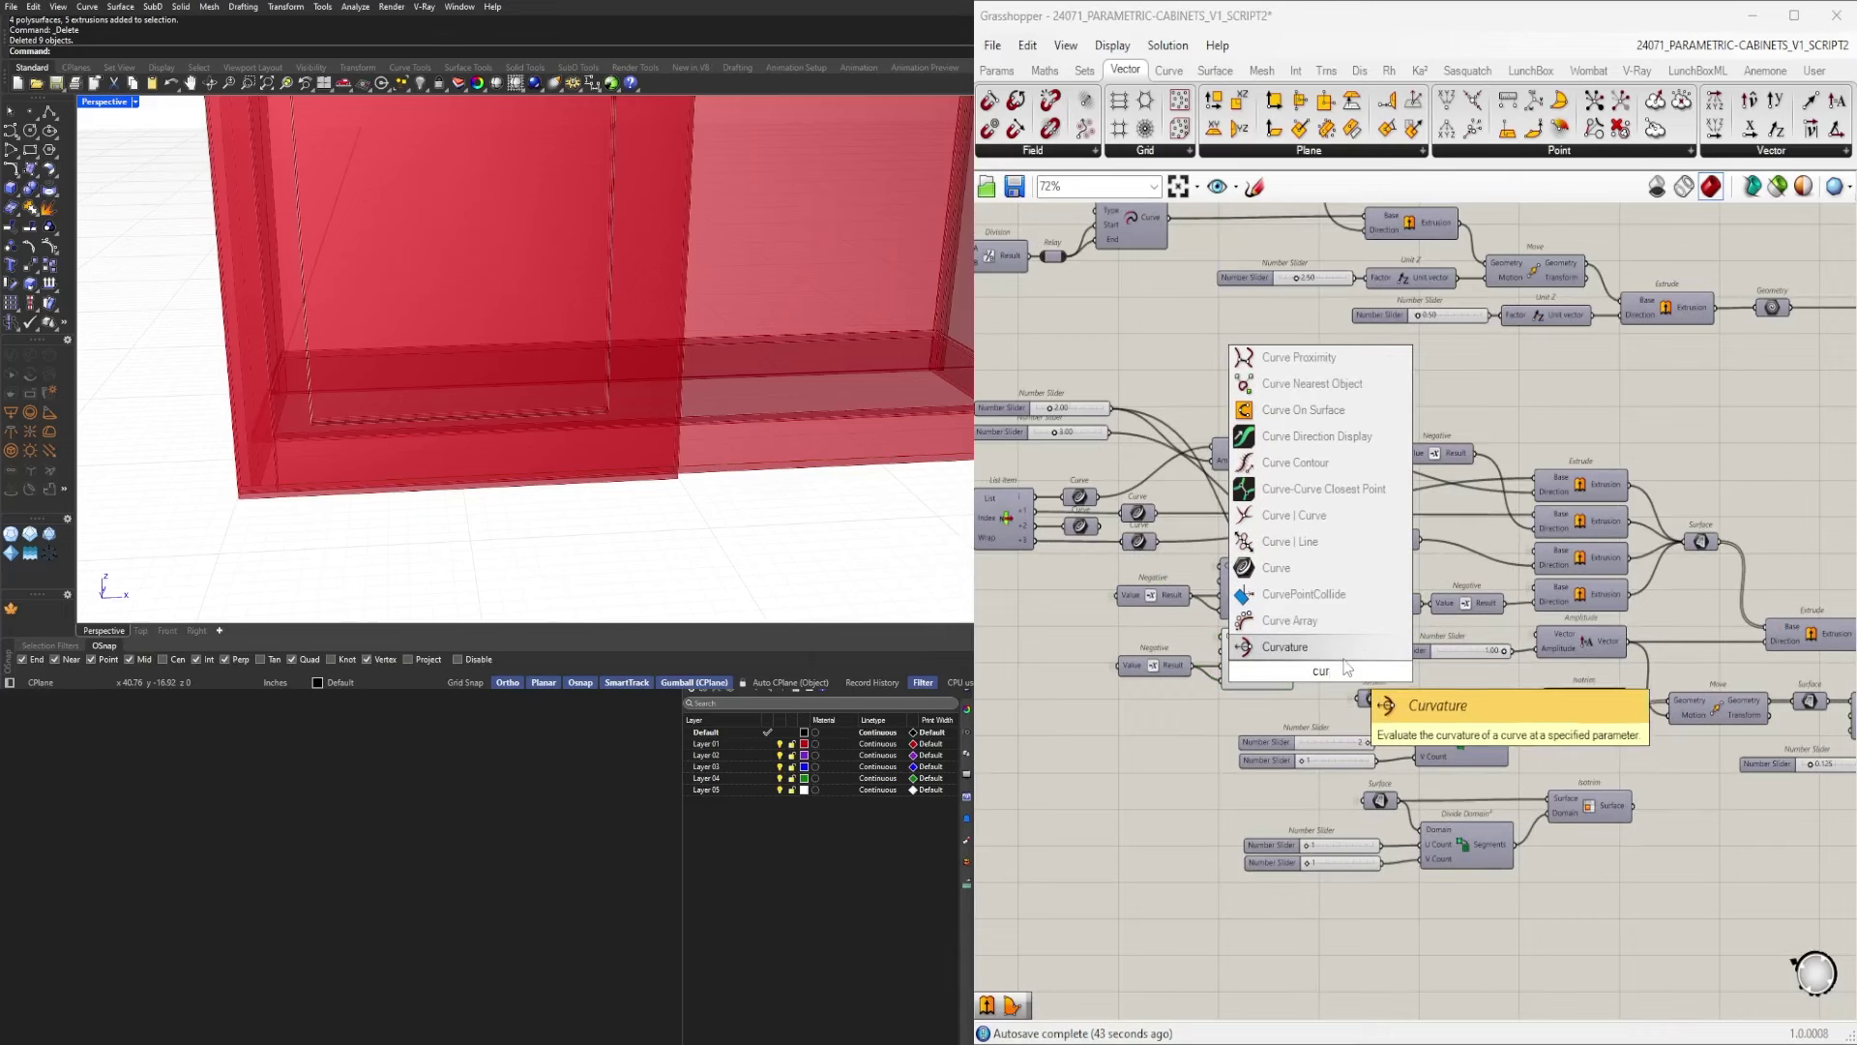
click(1298, 655)
scroll(1306, 677, up, 2)
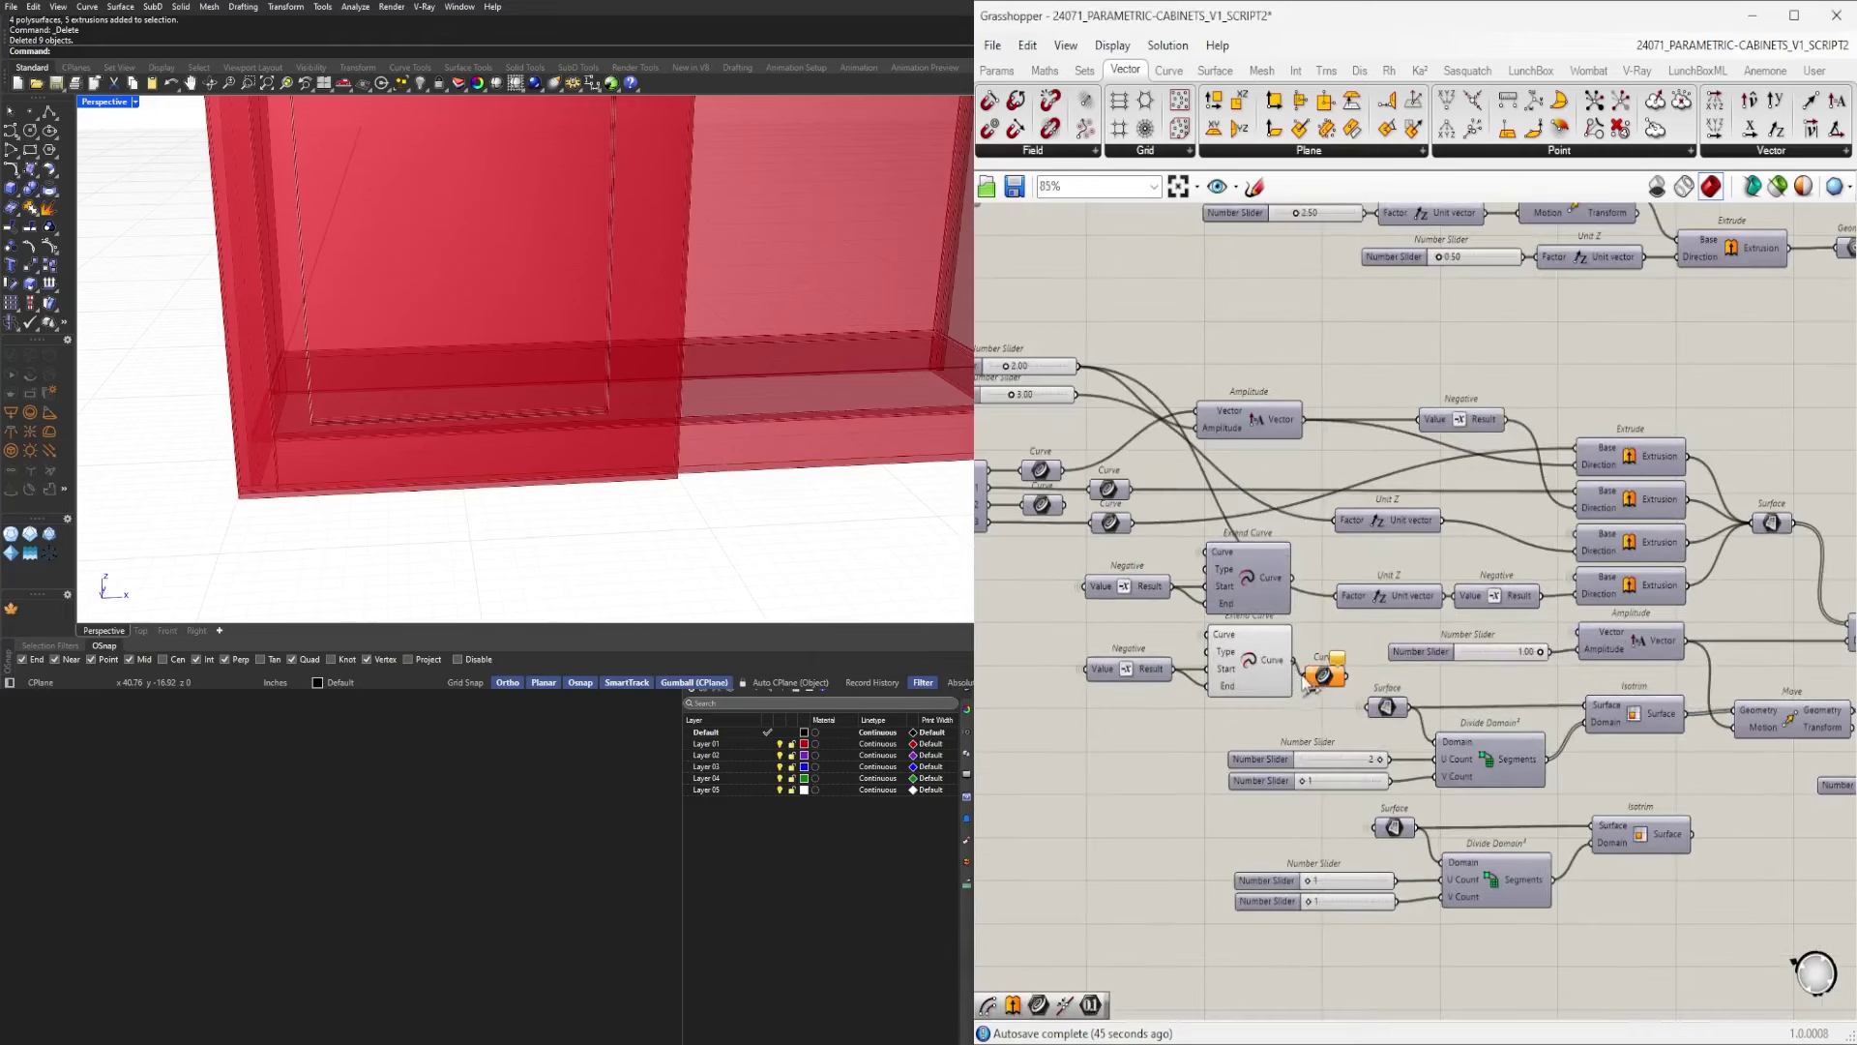
scroll(1354, 674, down, 5)
drag(1342, 676, 1640, 616)
Turn off the lower Extend Curve's preview.
scroll(1668, 613, up, 4)
right_drag(1026, 694, 1088, 694)
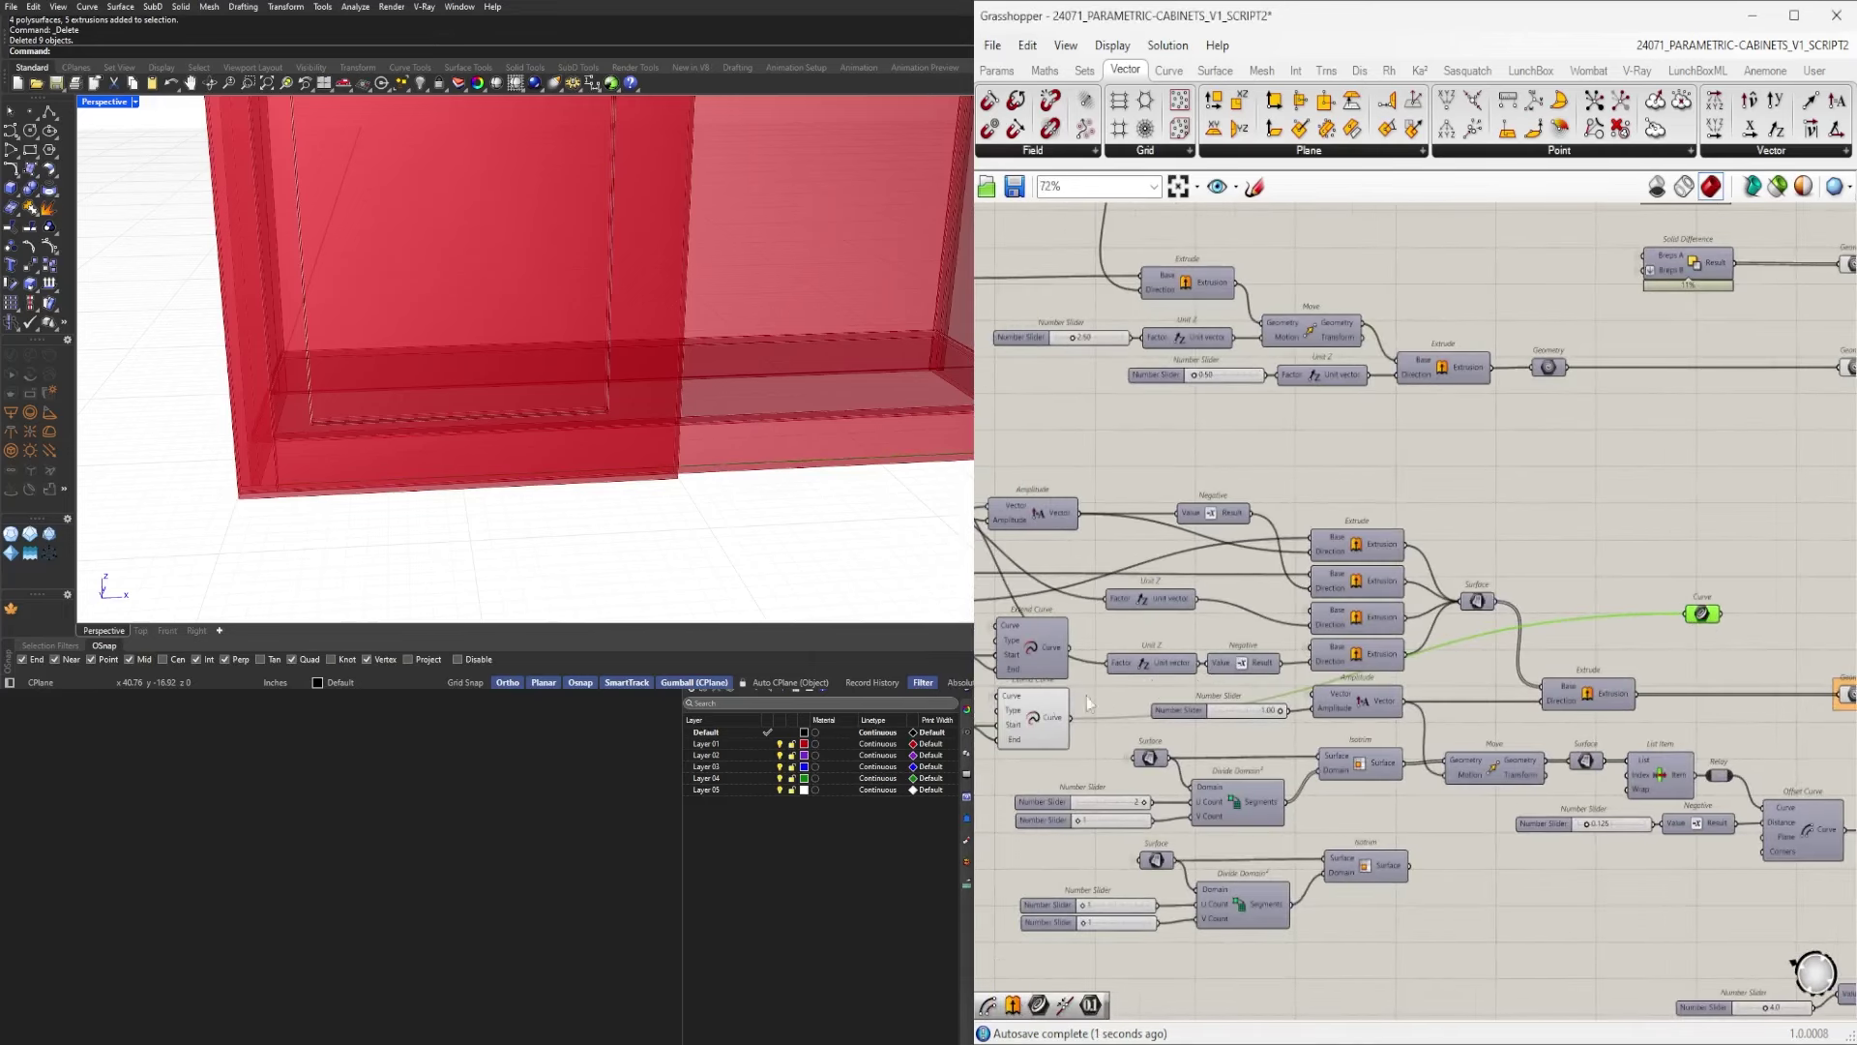
click(1036, 710)
scroll(1054, 695, up, 1)
middle_click(1054, 701)
click(1023, 667)
Set the new Curve parameter's wire display to Hidden and move the parameter next to the upper Solid Union.
right_drag(1826, 582, 1409, 608)
right_click(1390, 627)
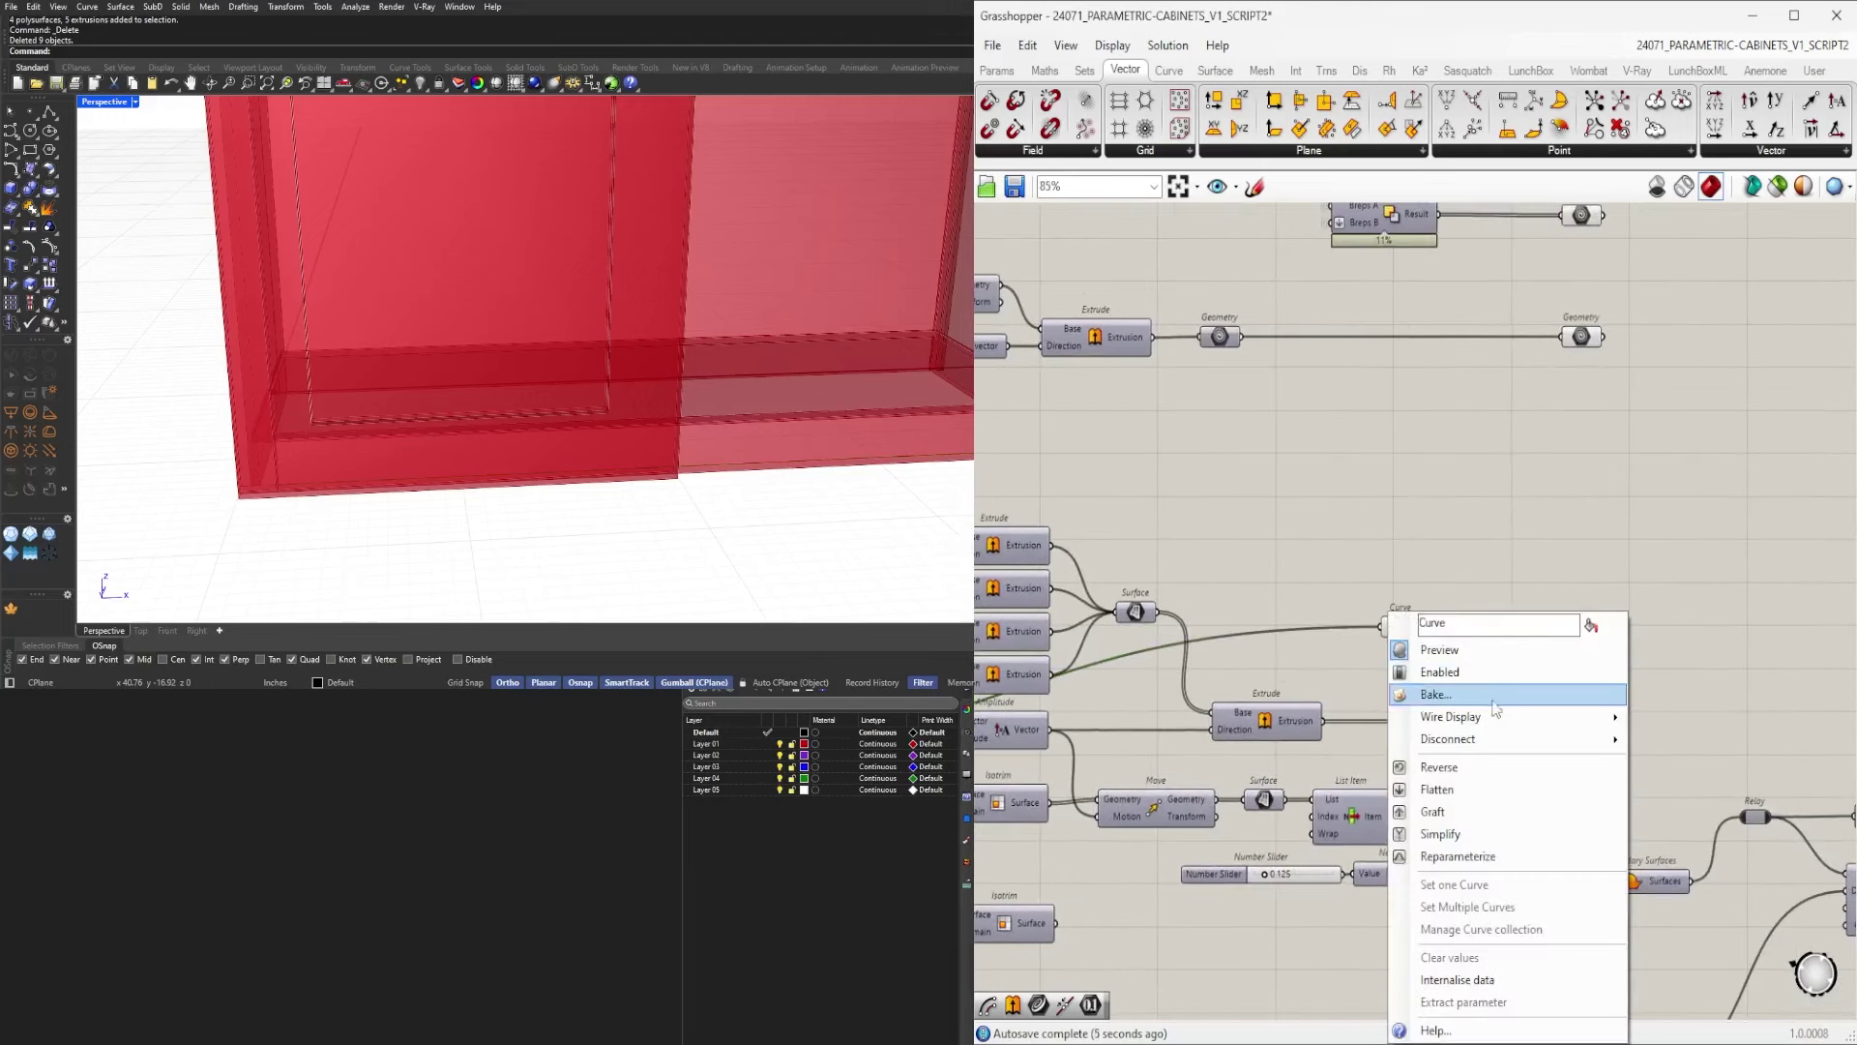
mouse_move(1498, 720)
click(1679, 764)
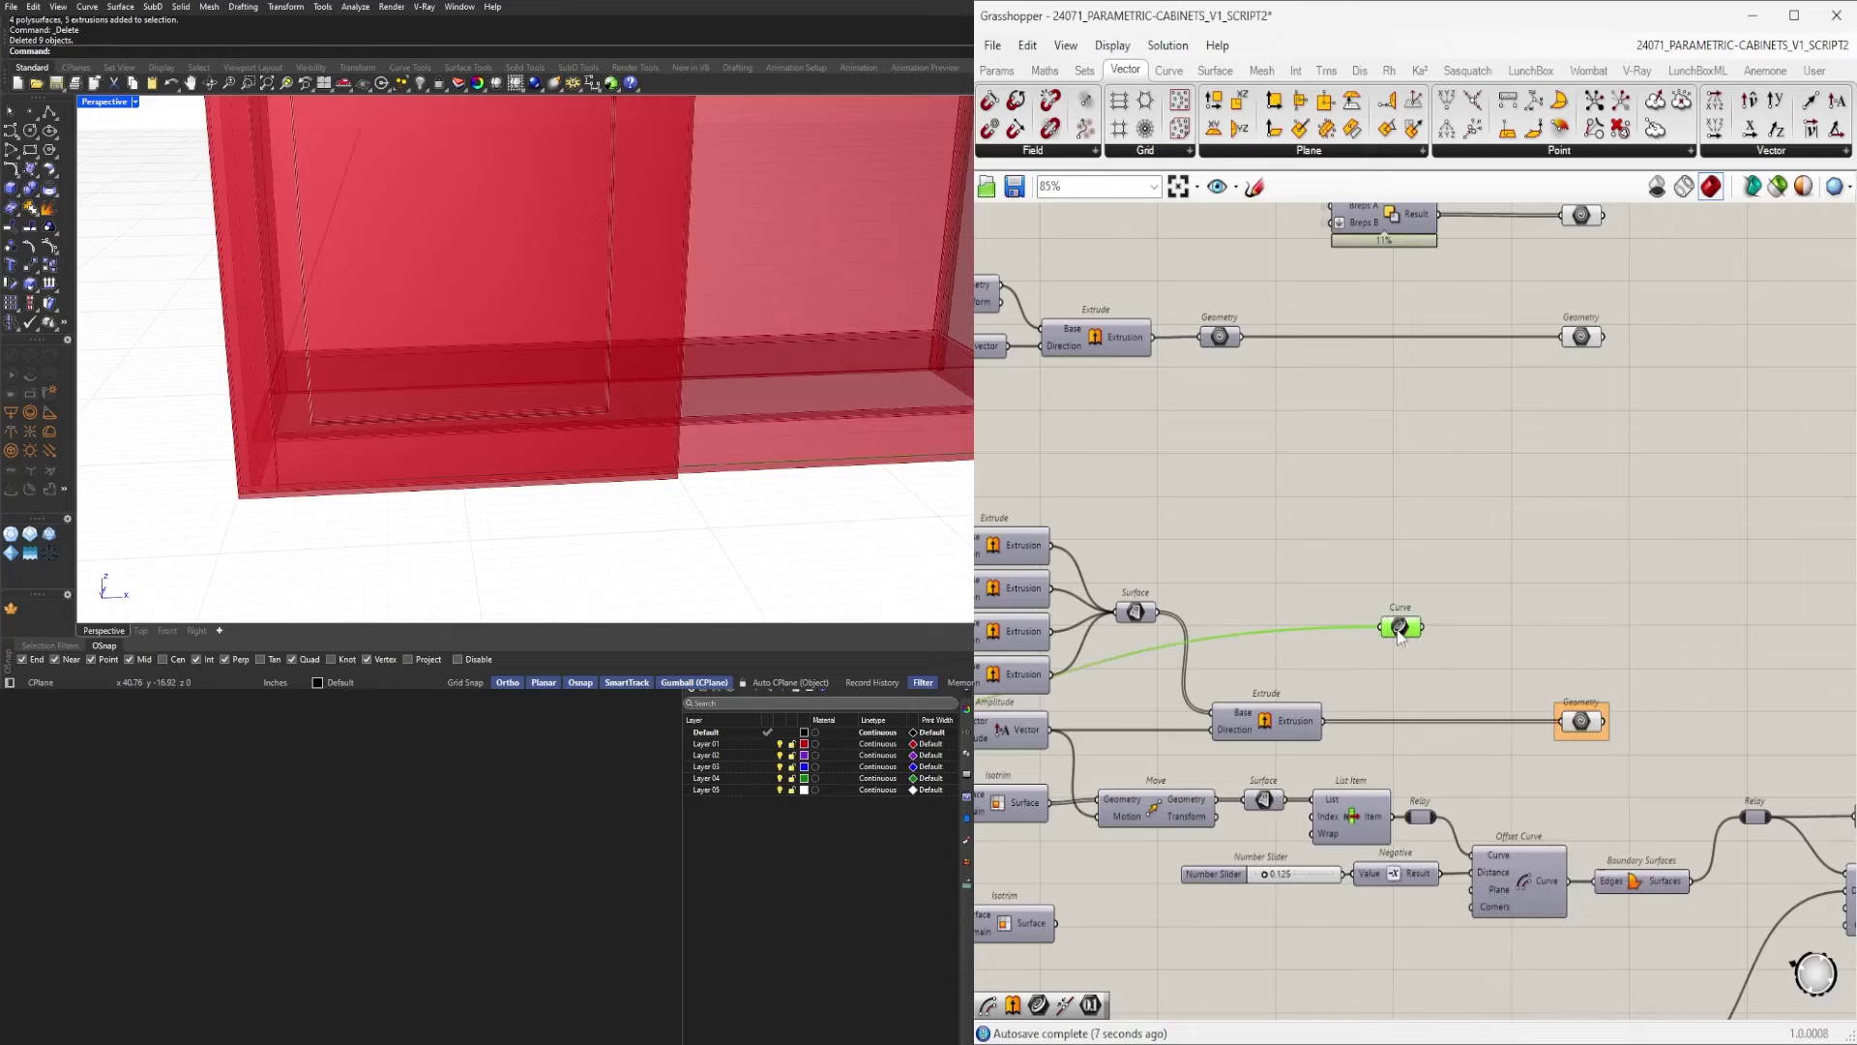
scroll(1403, 634, down, 6)
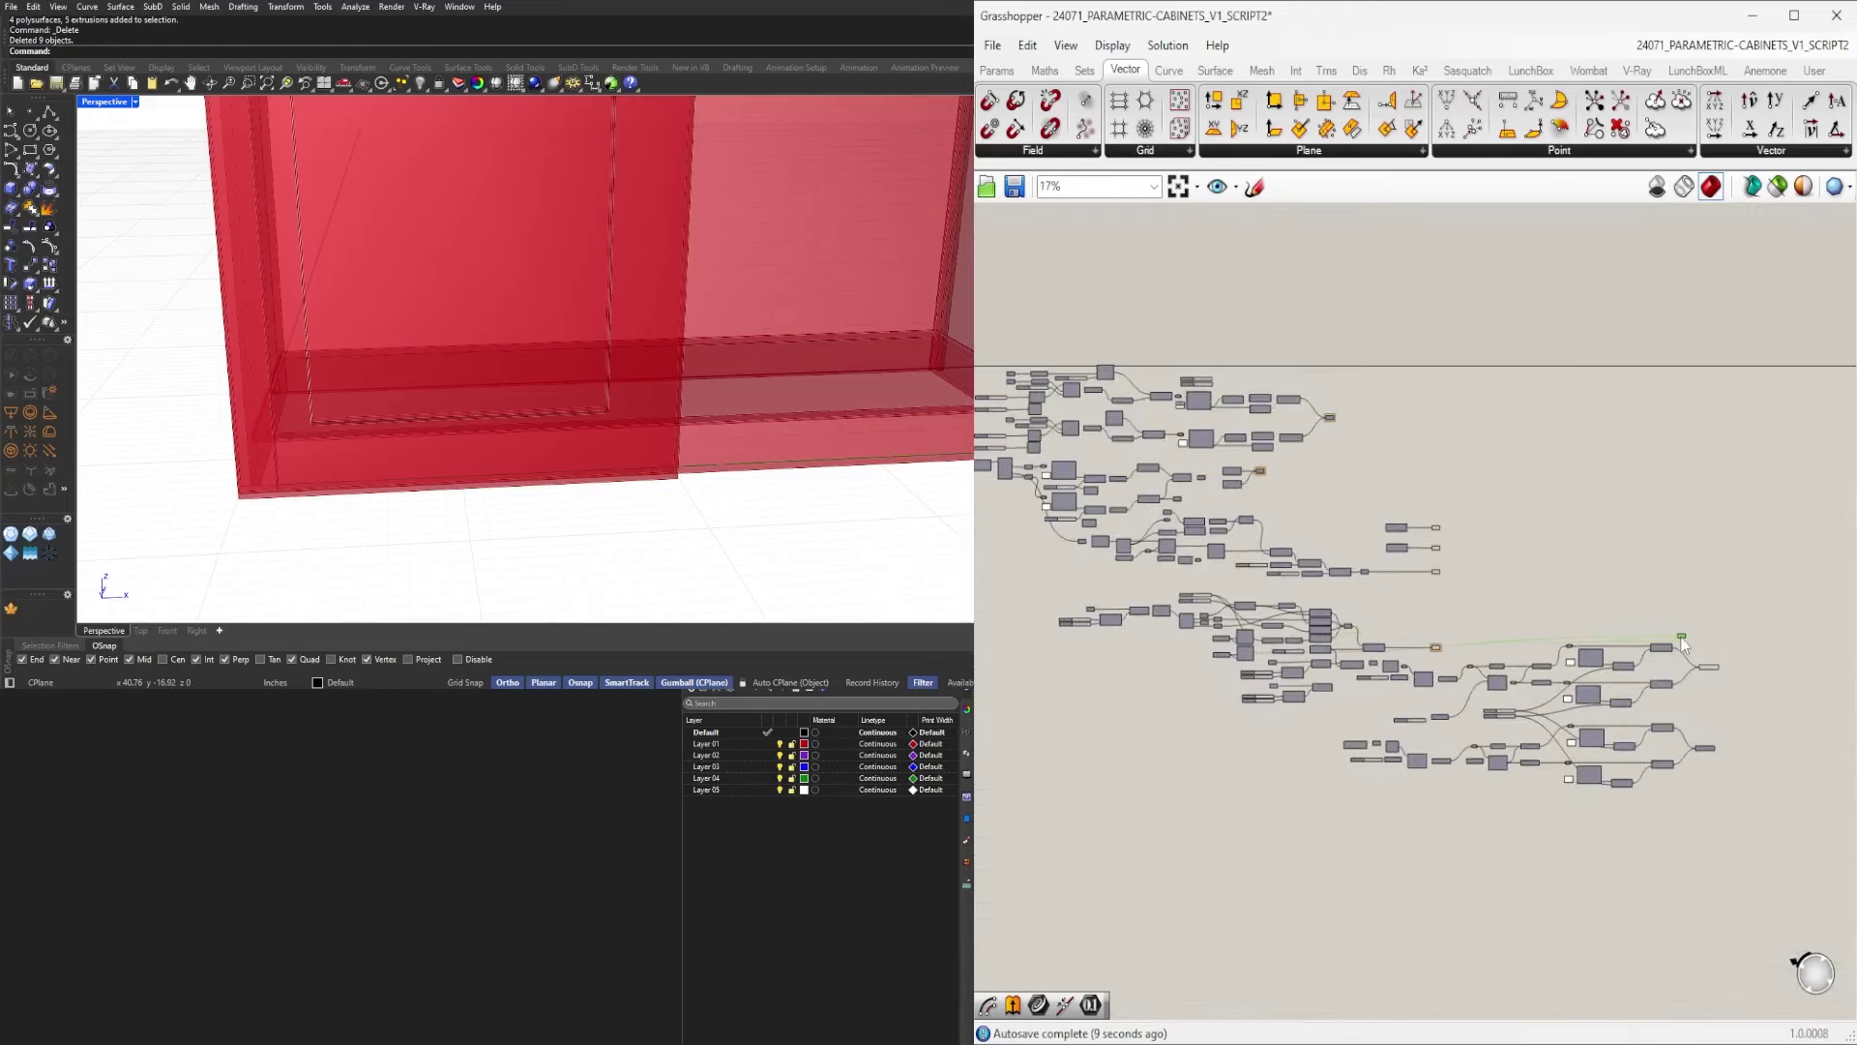
scroll(1683, 645, up, 7)
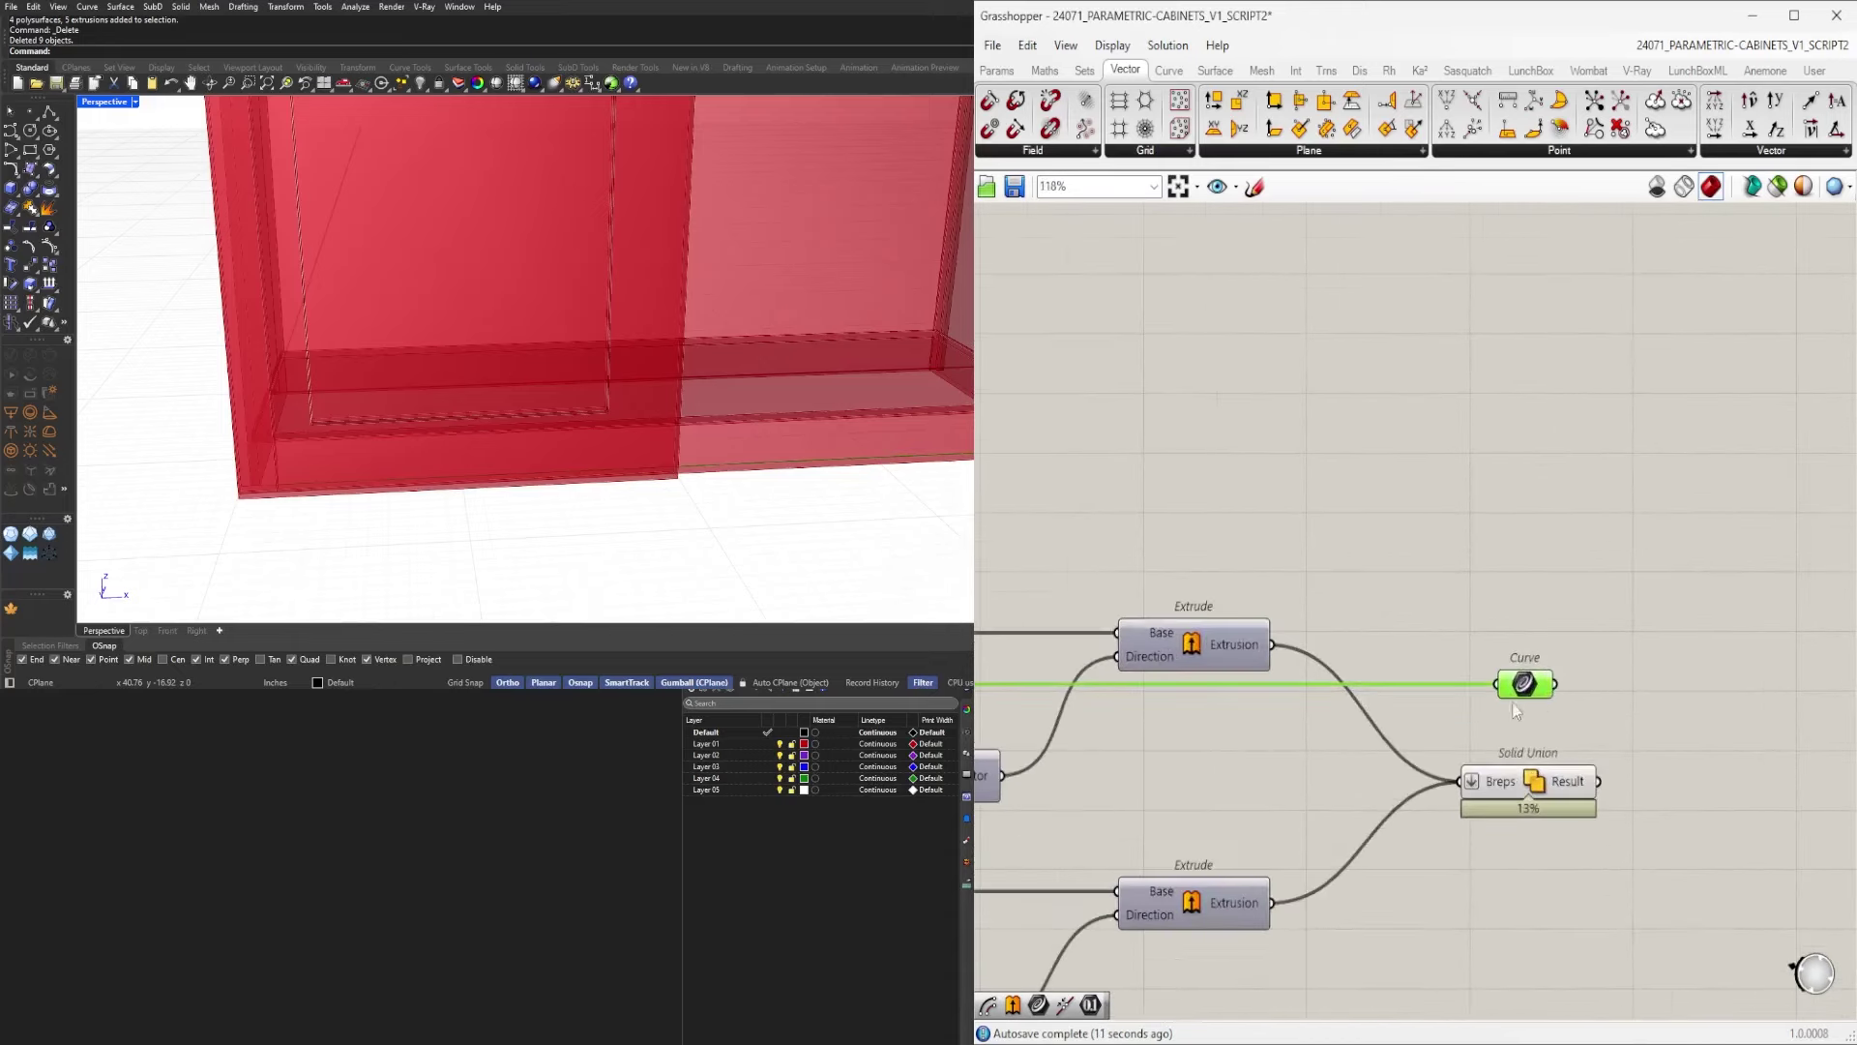
Move the Curve parameter above the upper Extrude and feed it into the Curve input of a new Perp Frame.
drag(1531, 689, 1198, 568)
double_click(1402, 596)
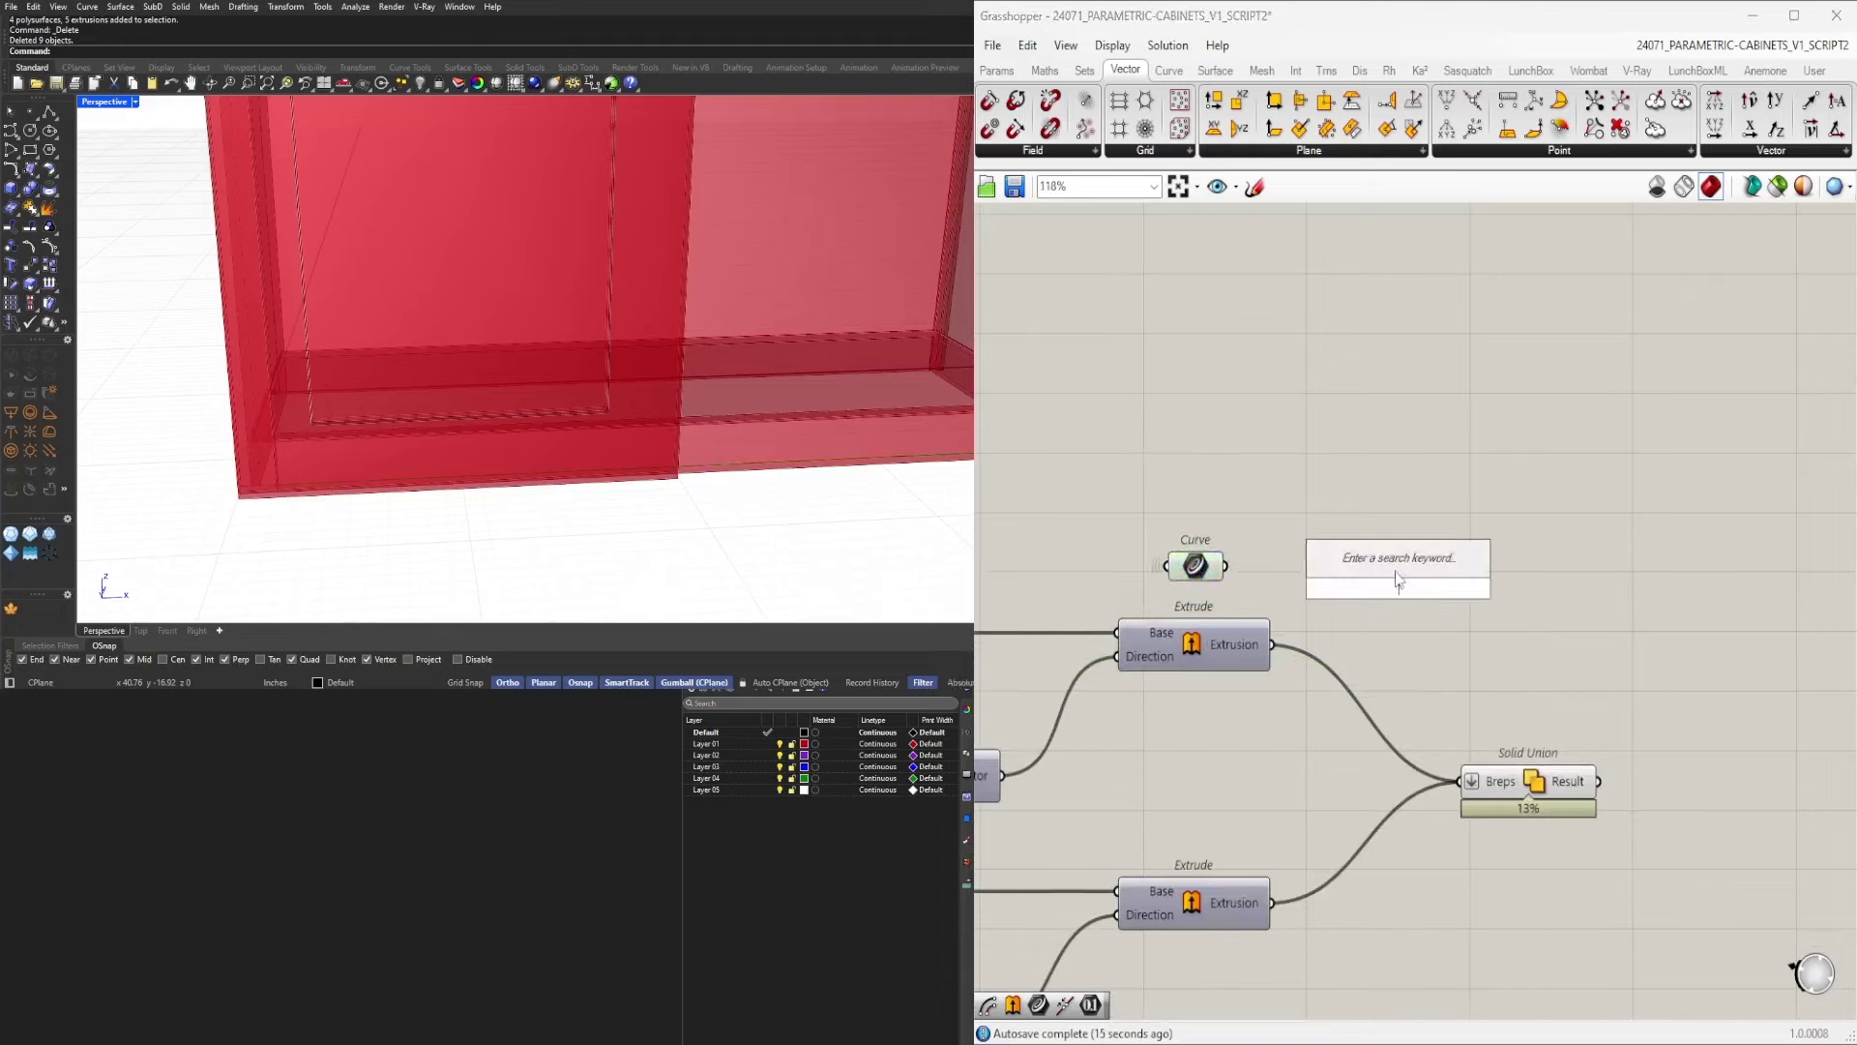
text(per)
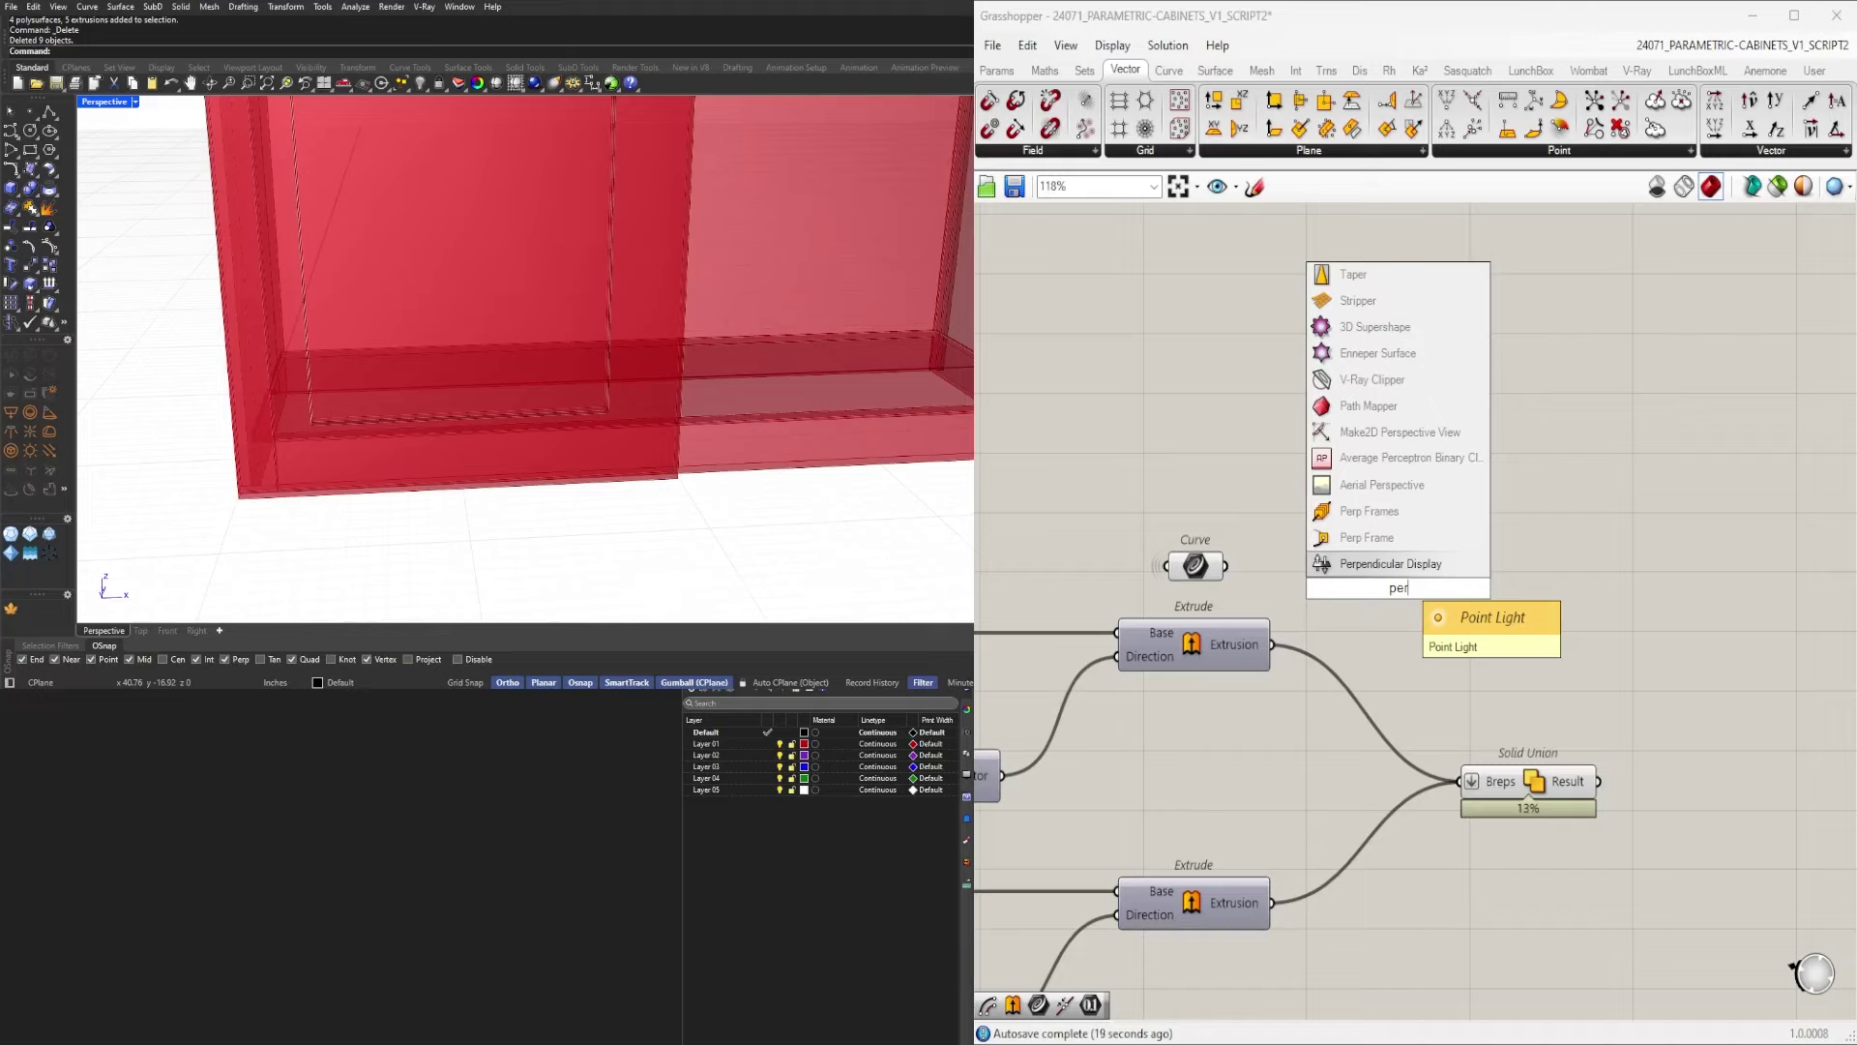
key(Up)
key(Return)
drag(1378, 583, 1385, 573)
Feed a 0.5 number slider into the Perp Frame's Parameter input and reparameterize its Curve input.
double_click(1181, 529)
text(50)
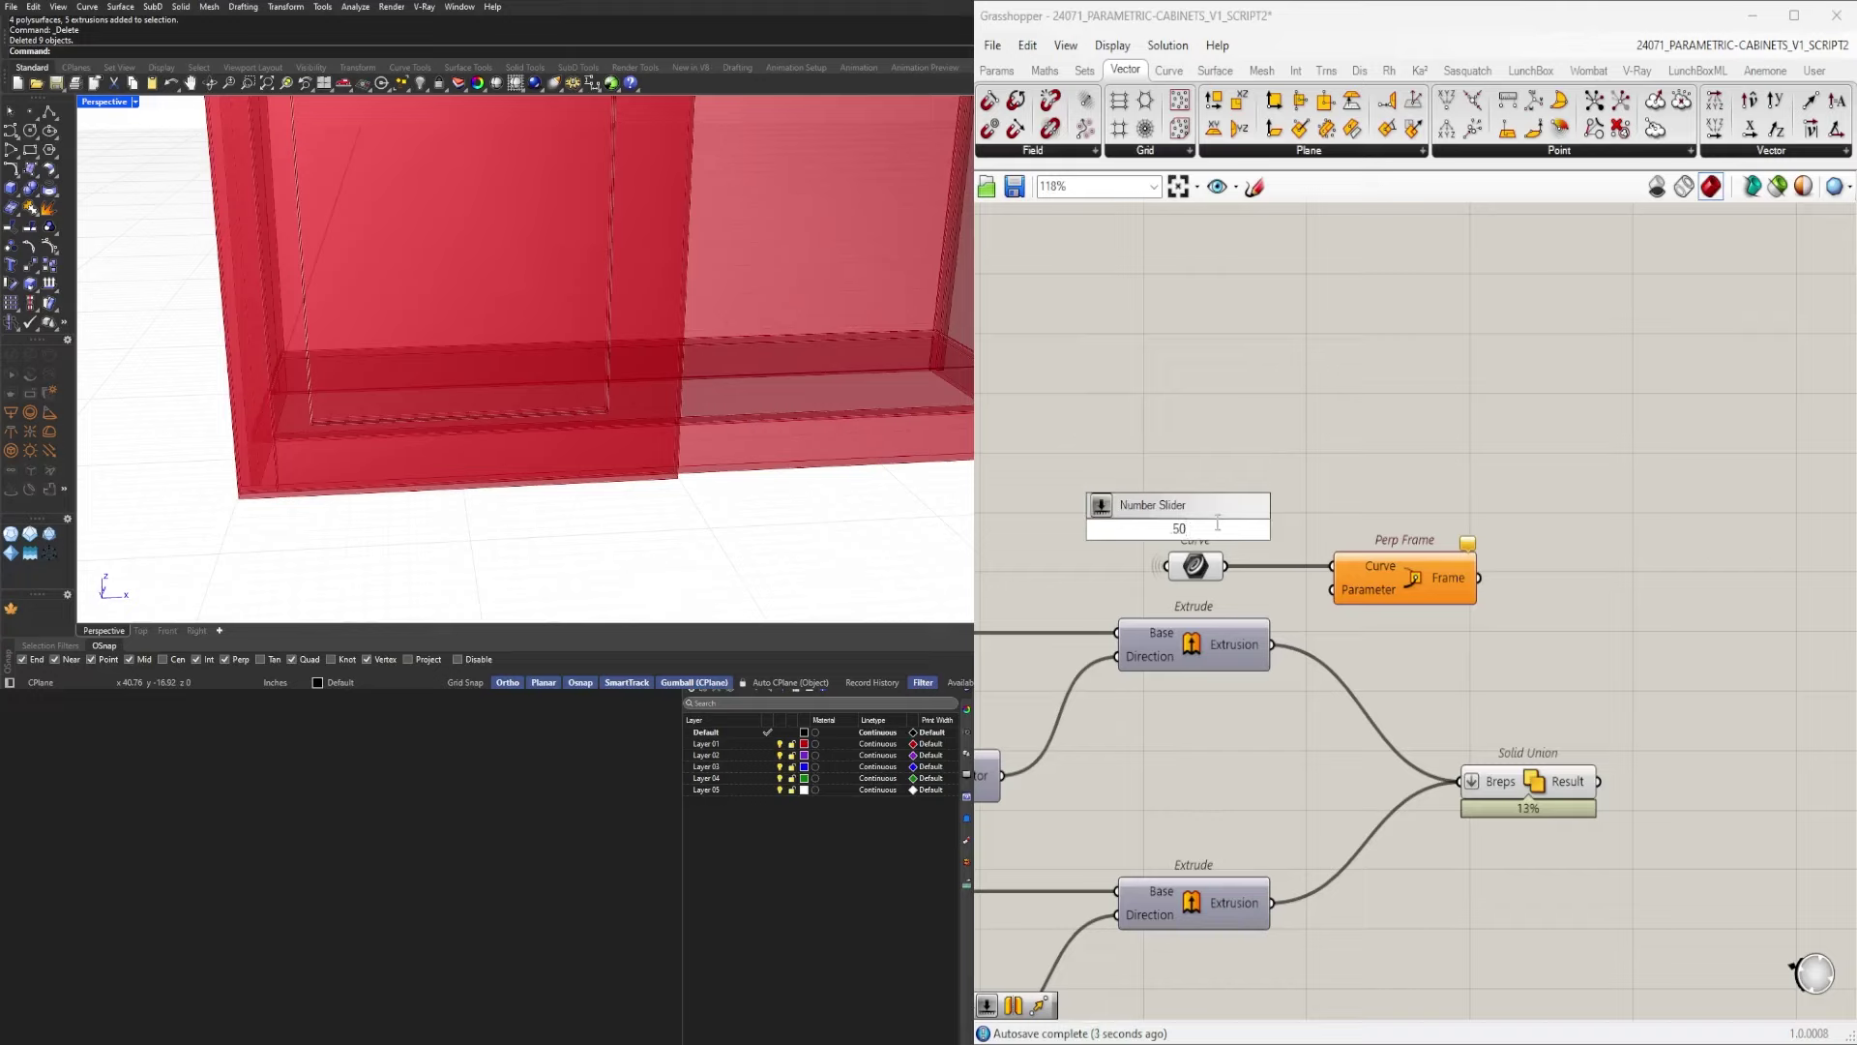
key(Return)
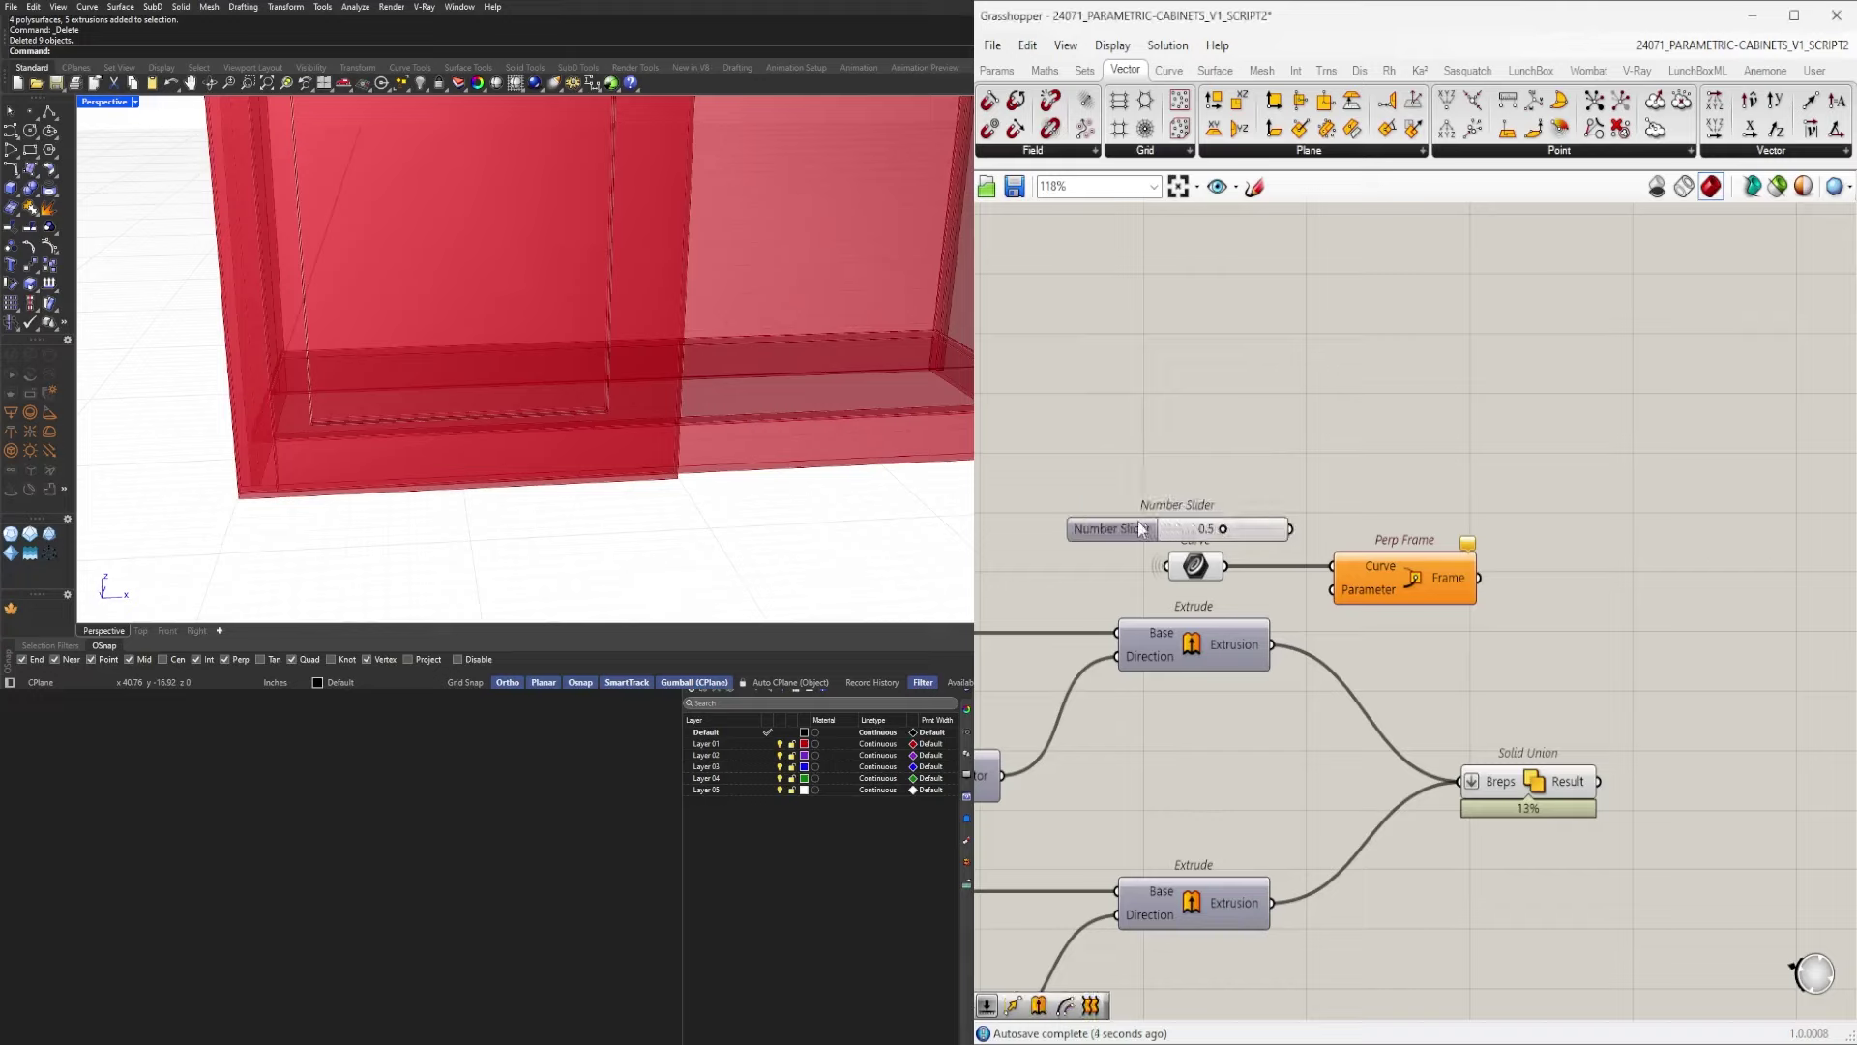
drag(1143, 528, 1126, 512)
drag(1391, 592, 1429, 592)
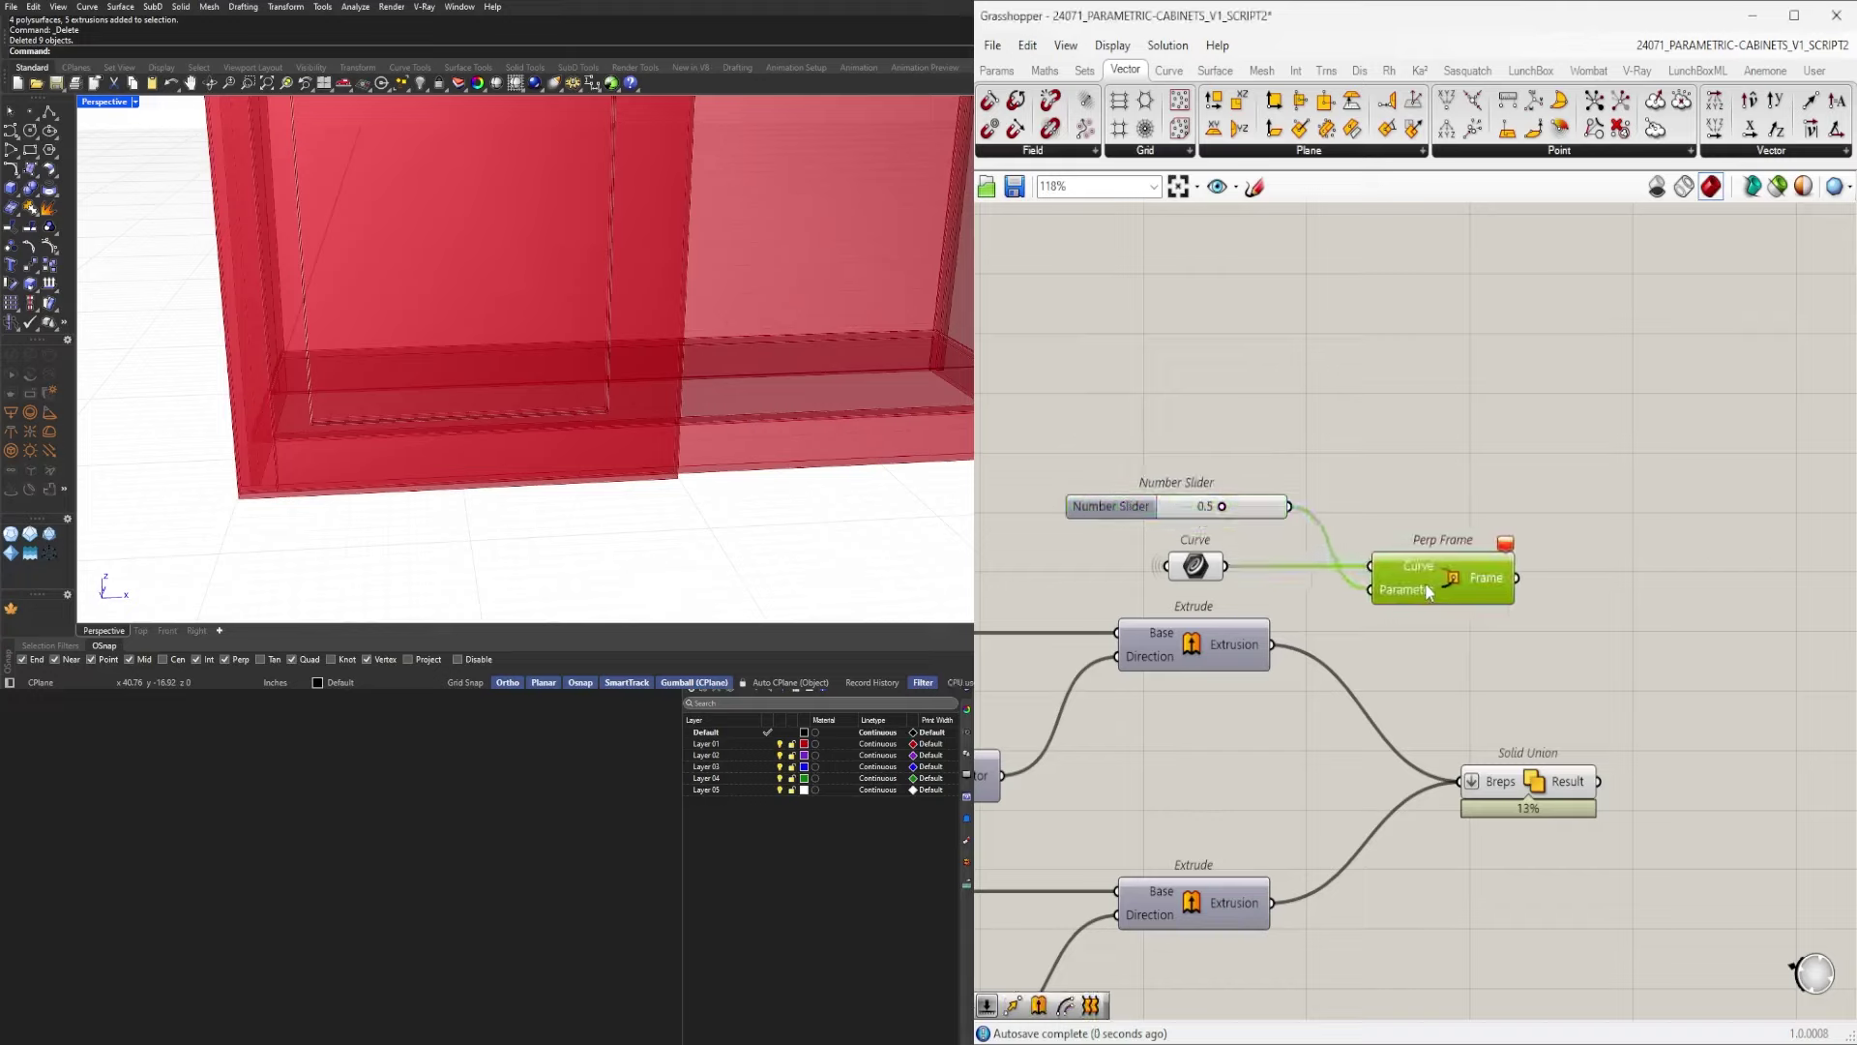
right_click(1391, 573)
mouse_move(1533, 634)
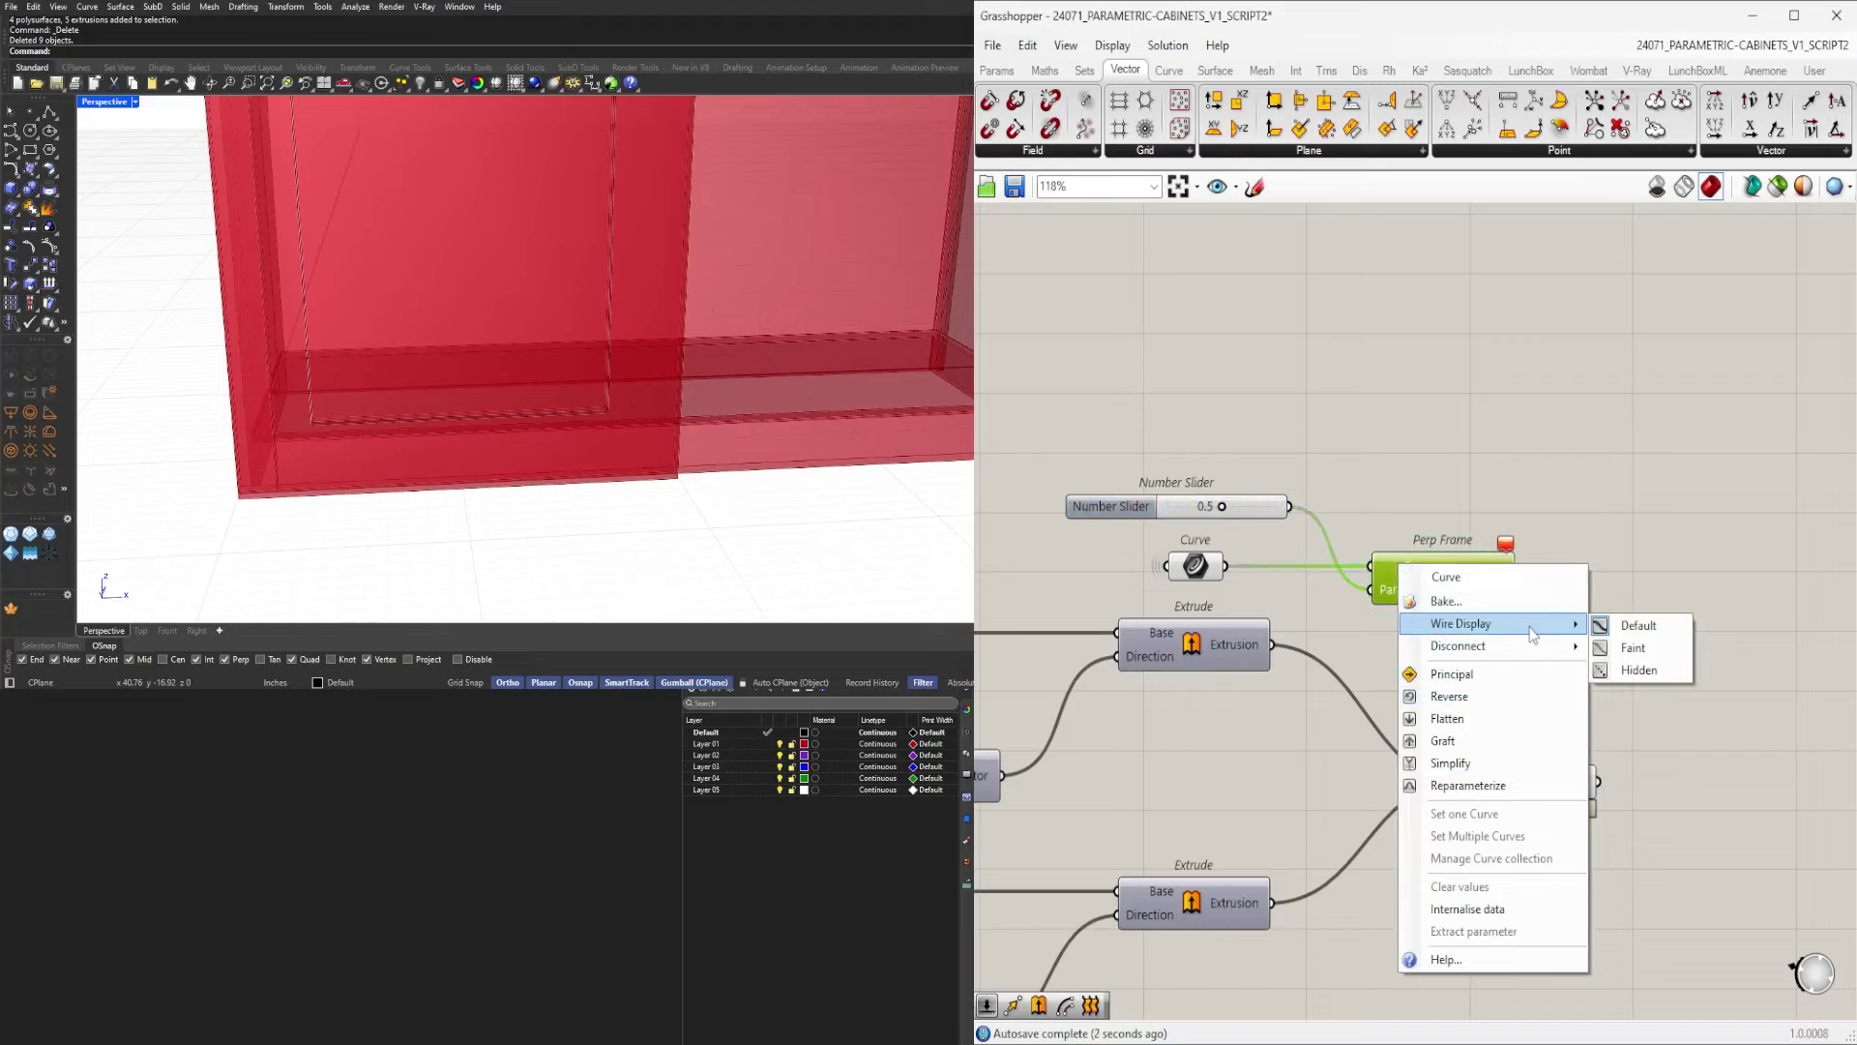
click(1468, 785)
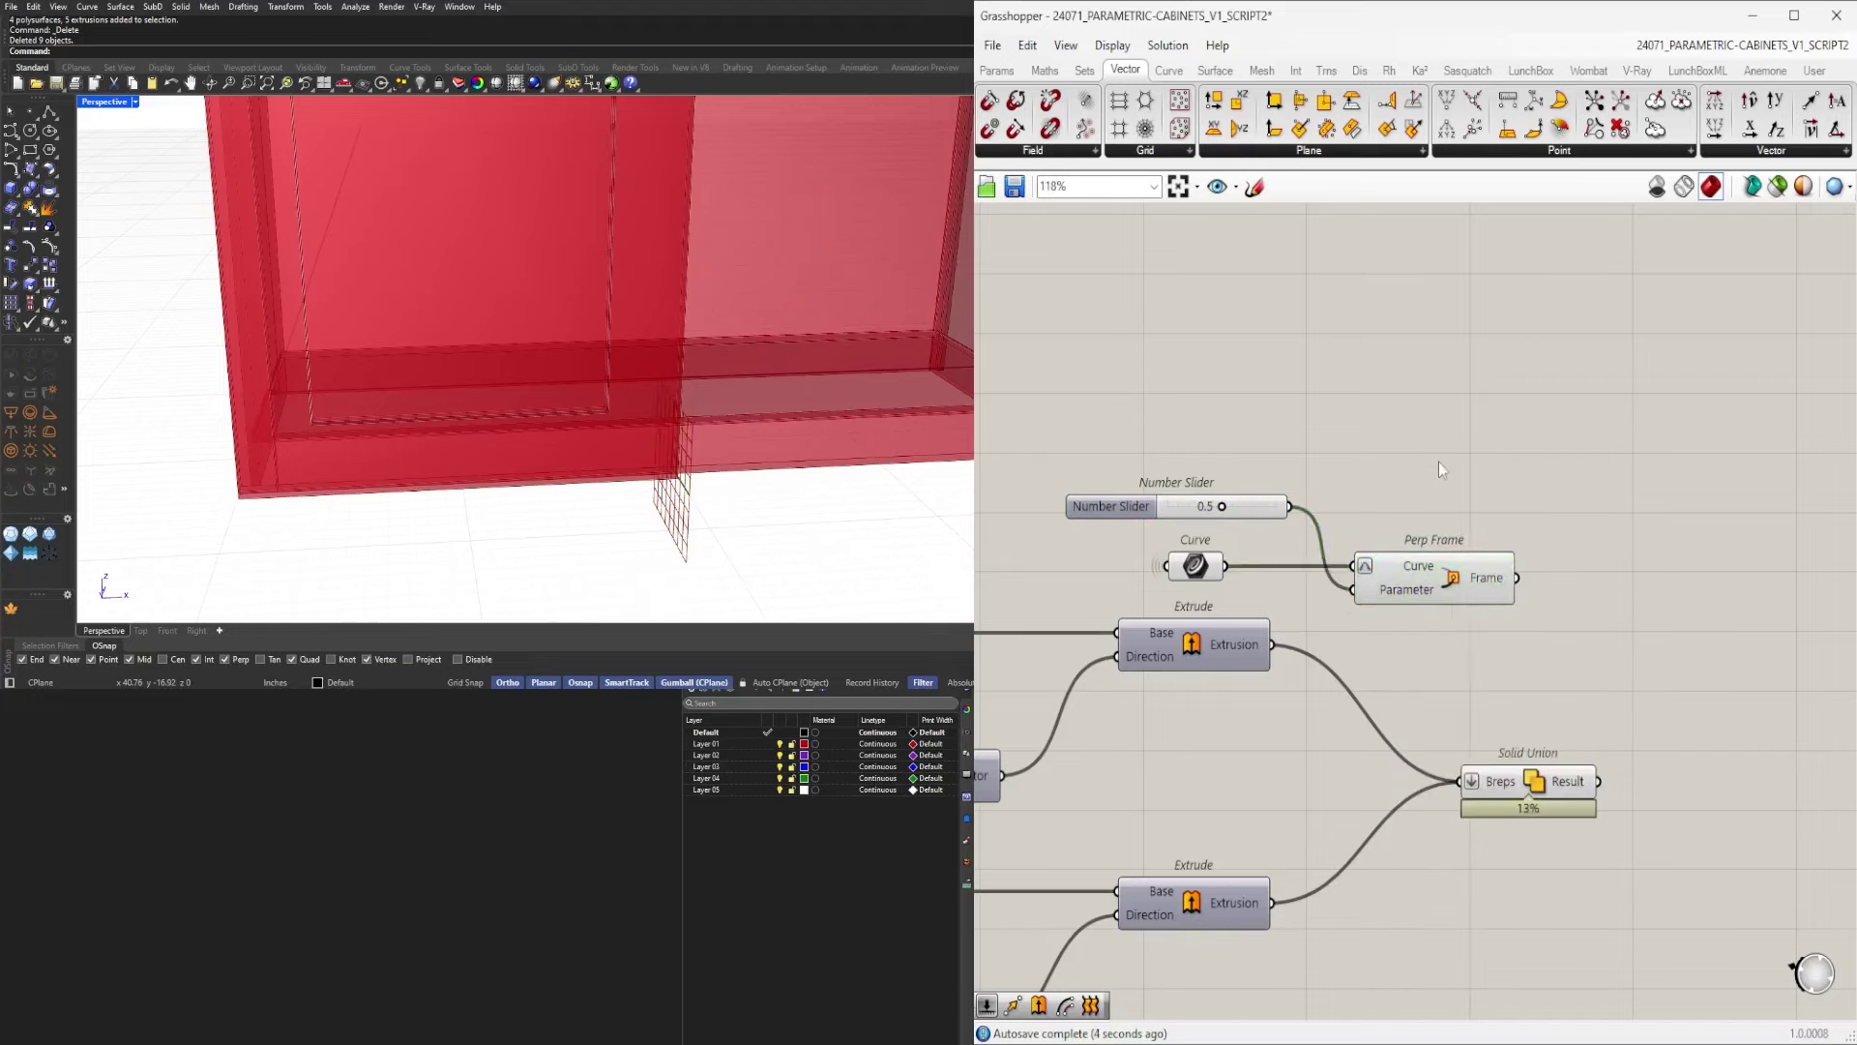
Internalise the 0.5 value in the Perp Frame's Parameter input and delete the number slider.
mouse_move(1422, 585)
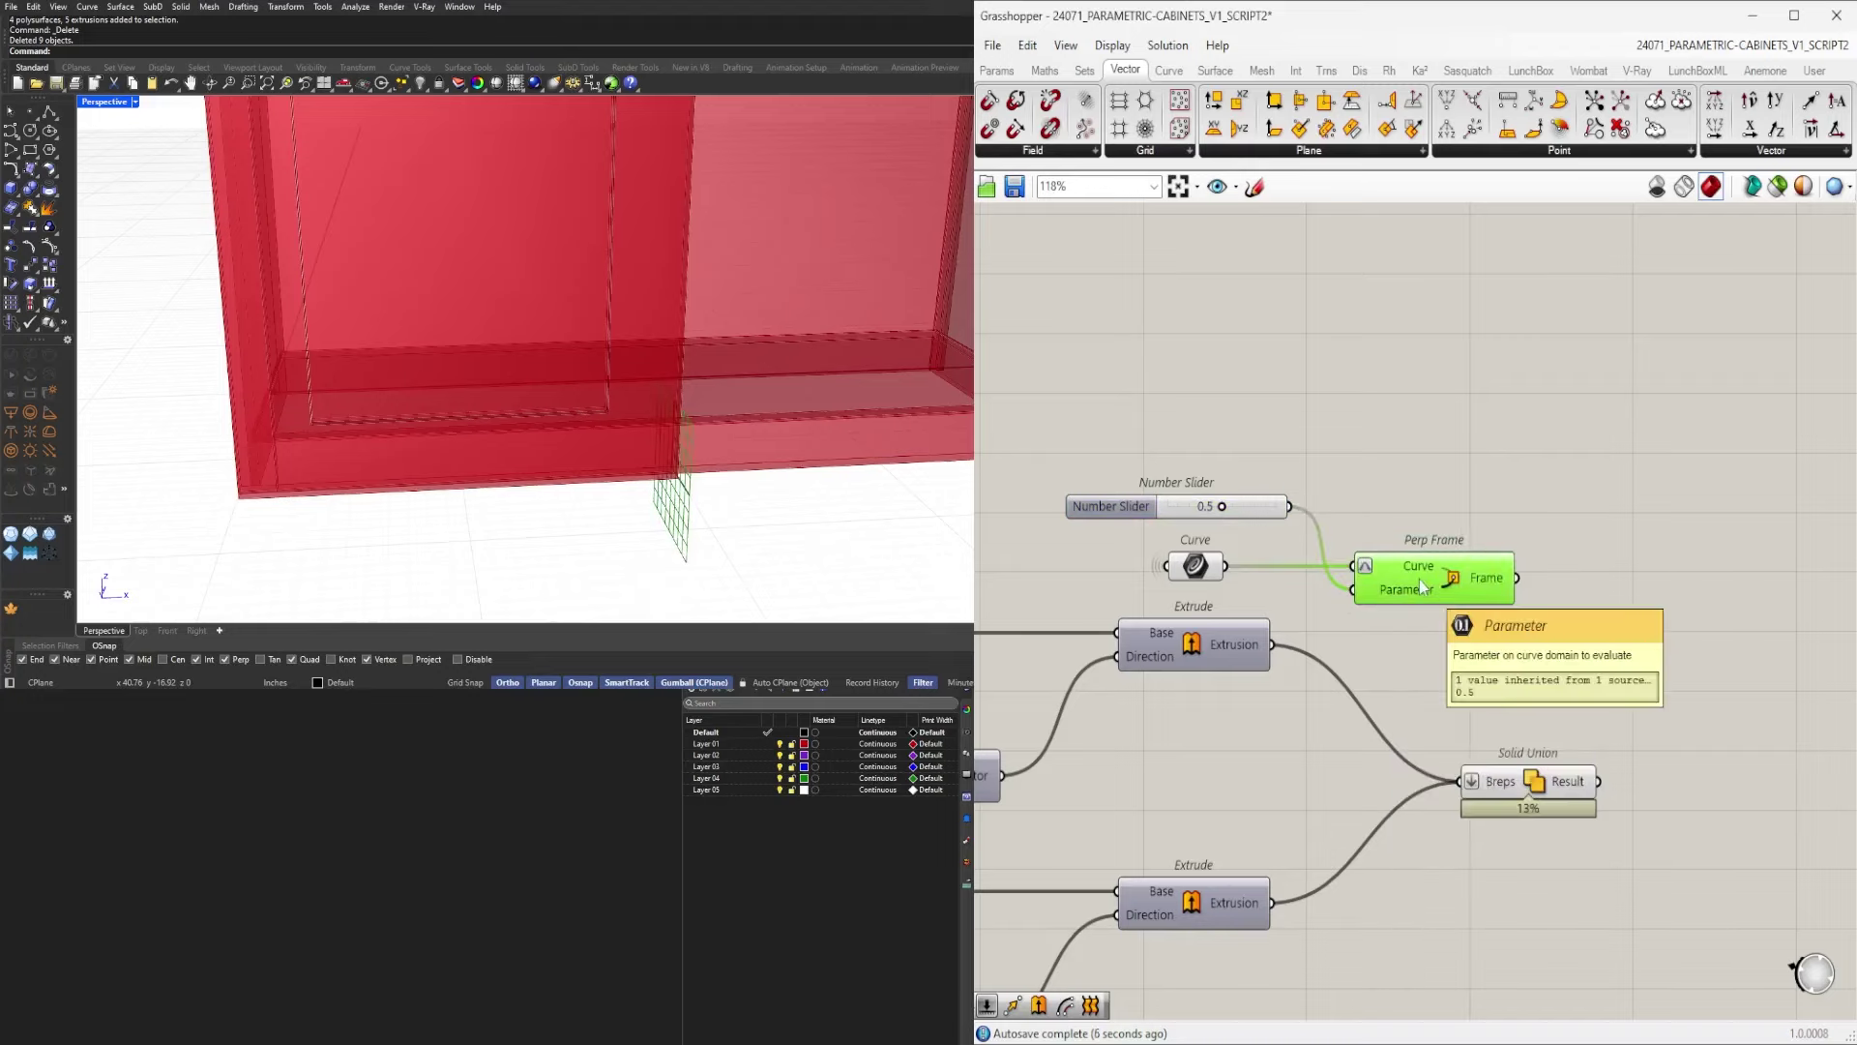
click(1414, 534)
scroll(1182, 509, up, 2)
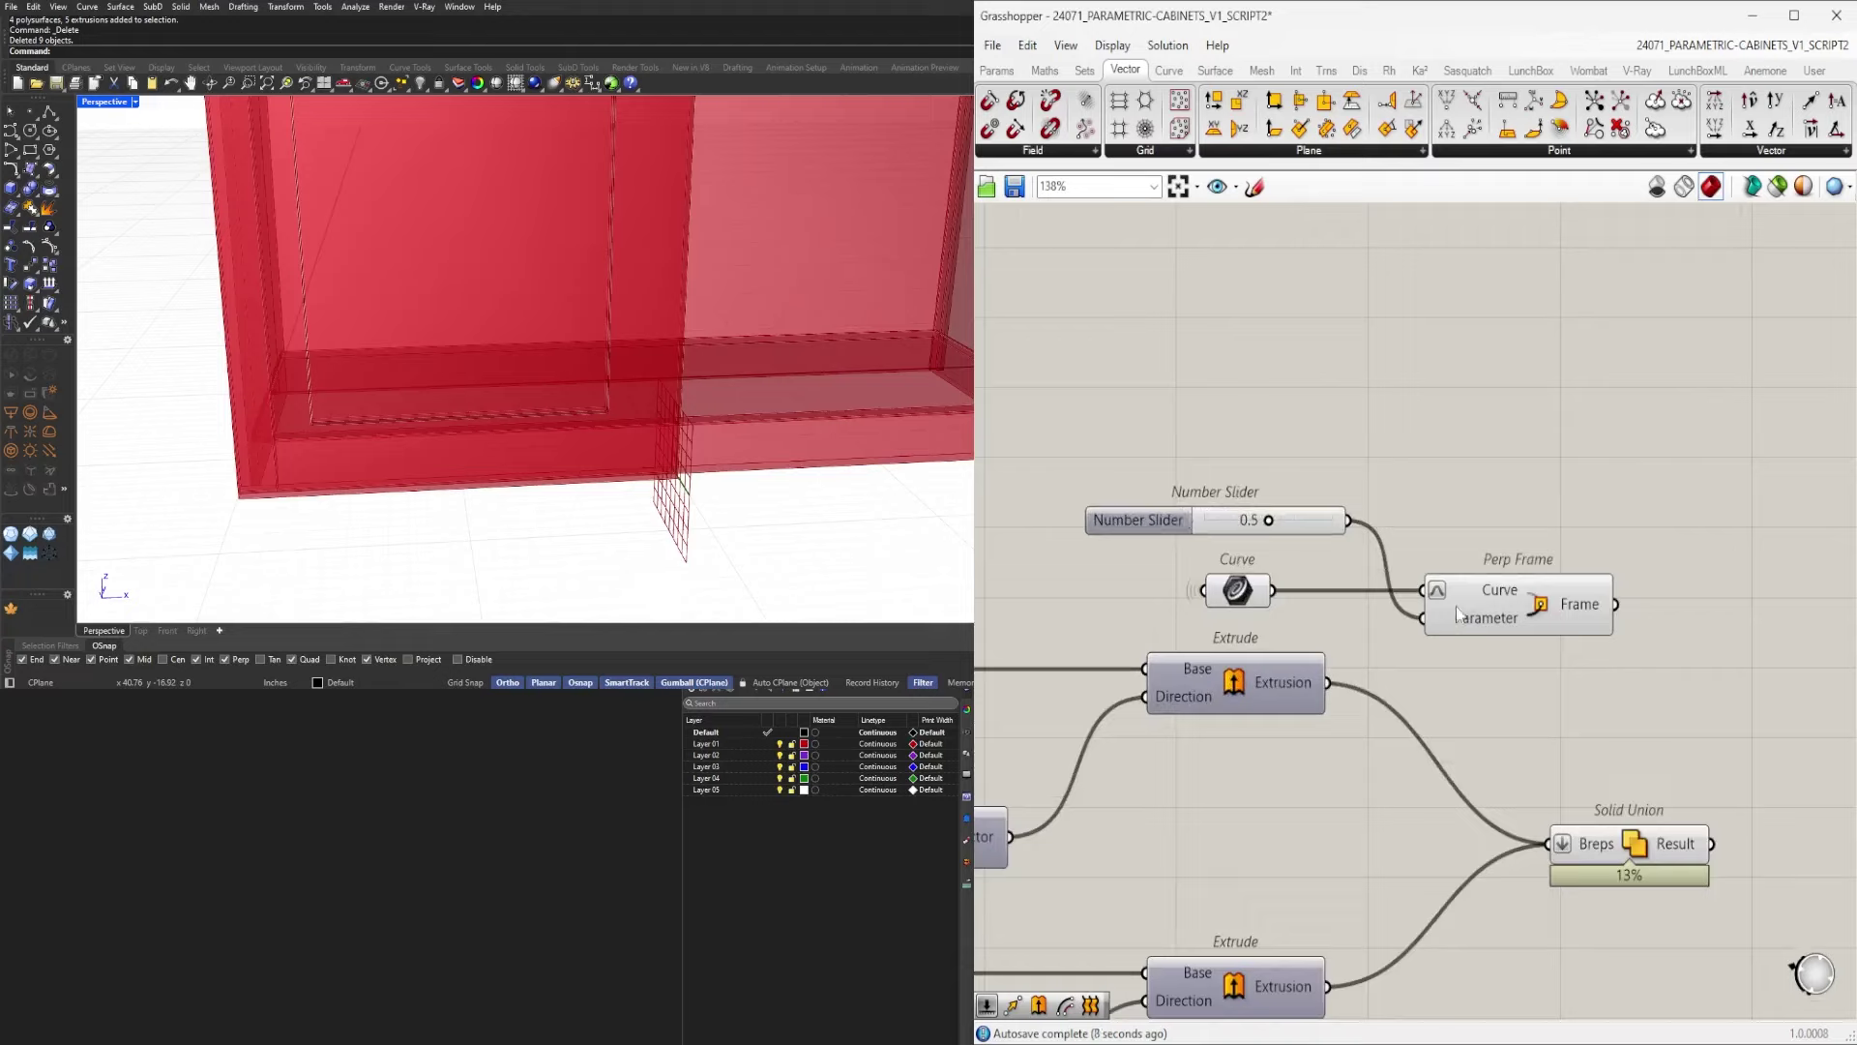
right_click(1476, 634)
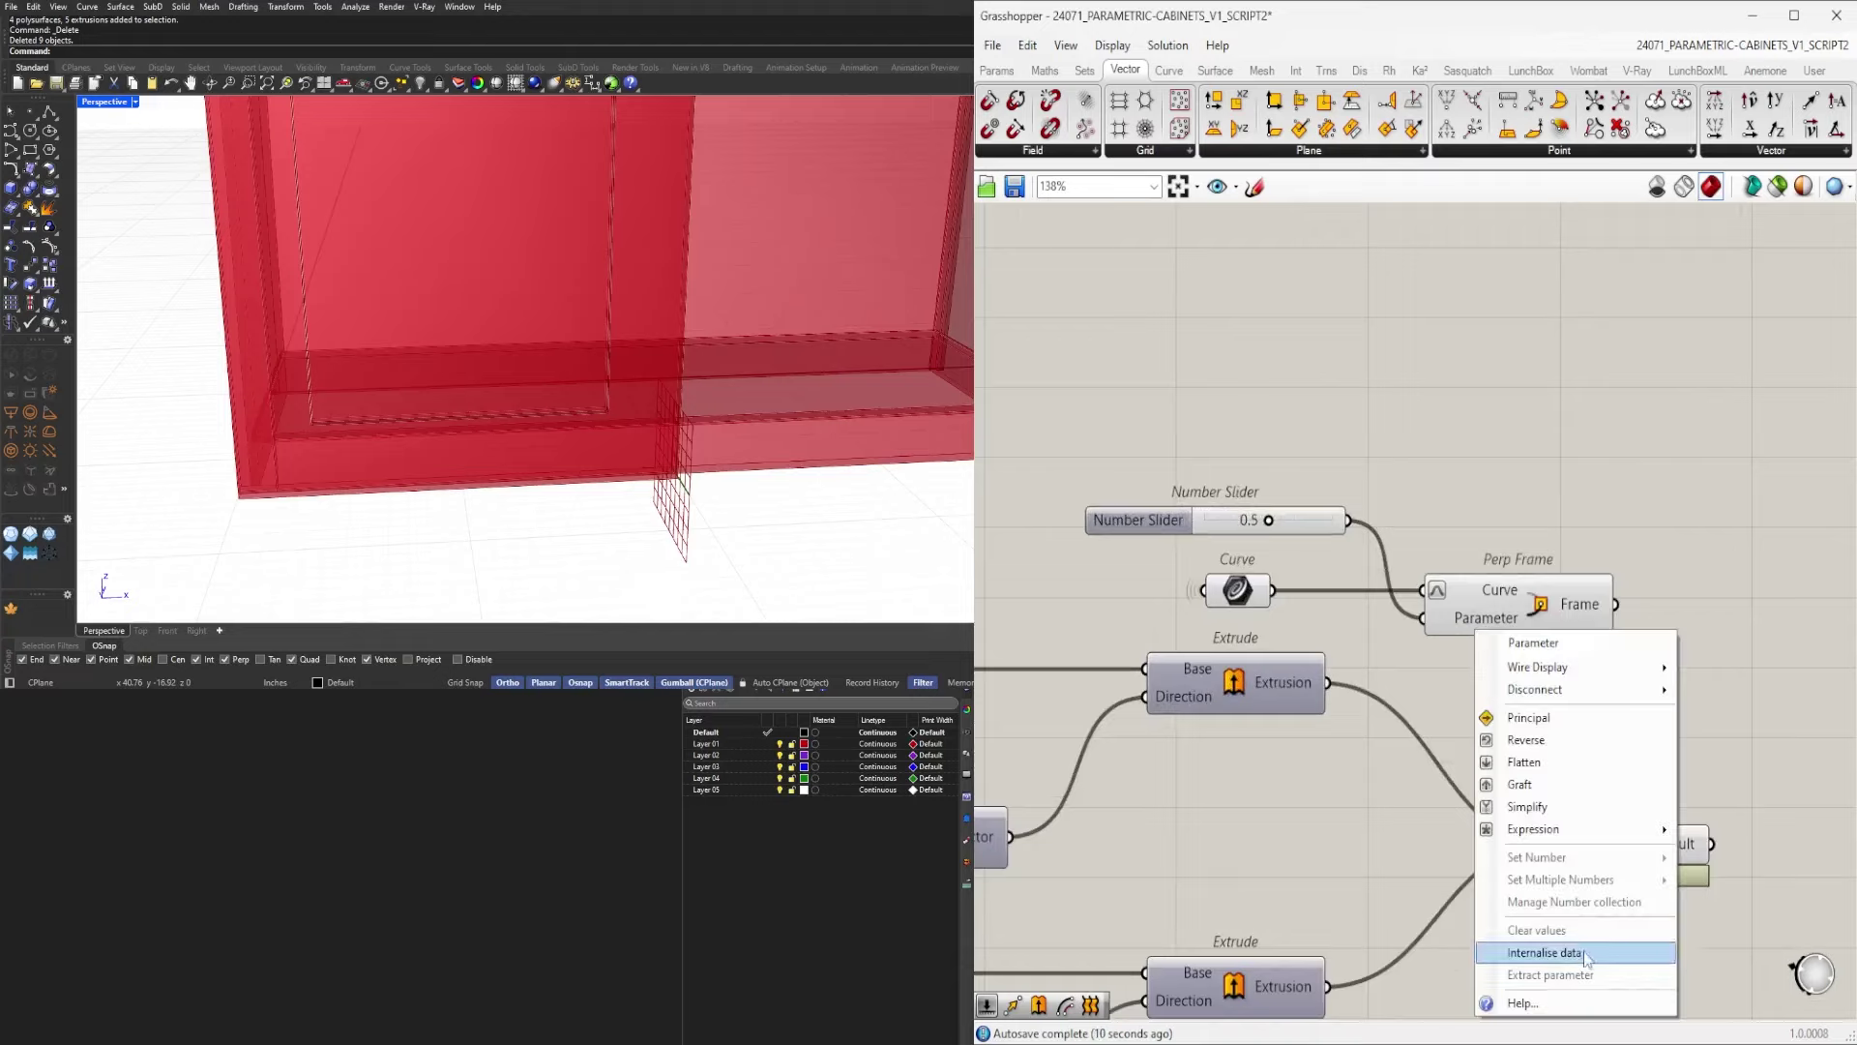
click(1527, 946)
key(Delete)
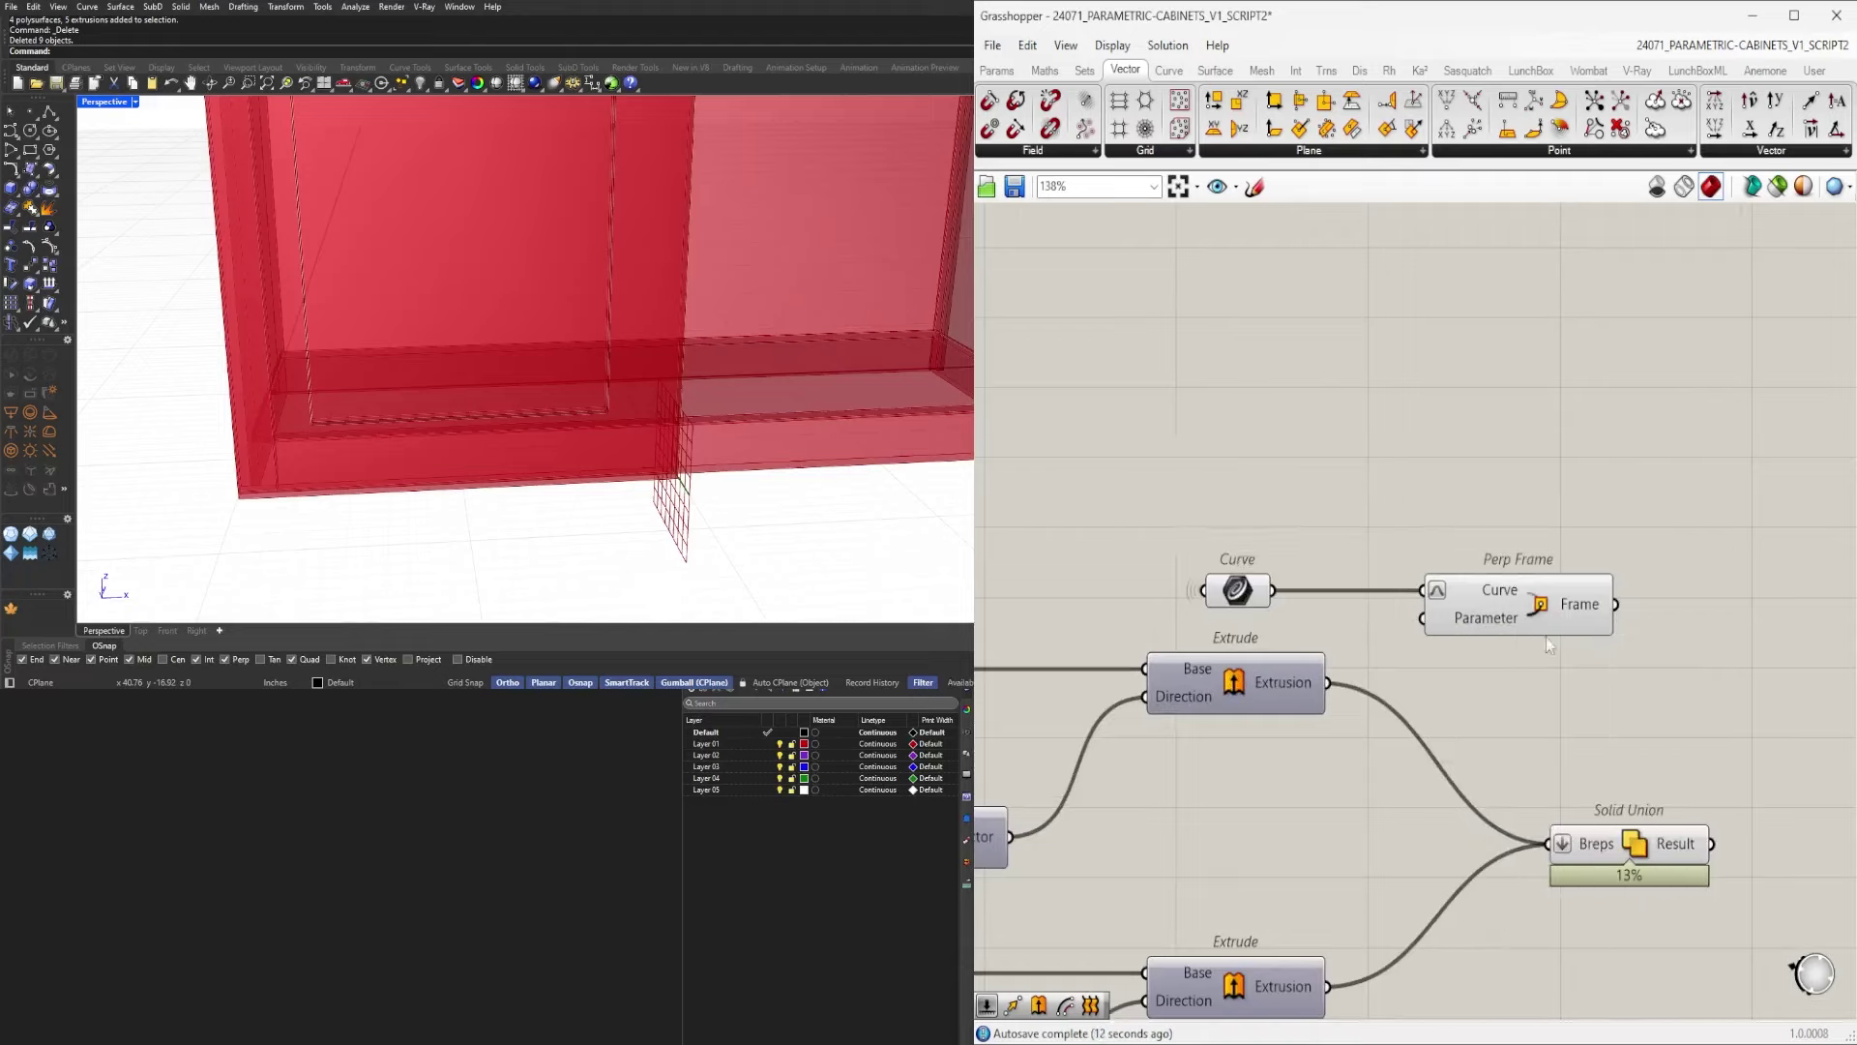
Add a Mirror component using the upper Solid Union's result as geometry and the Perp Frame's frame as plane.
drag(1557, 623, 1671, 624)
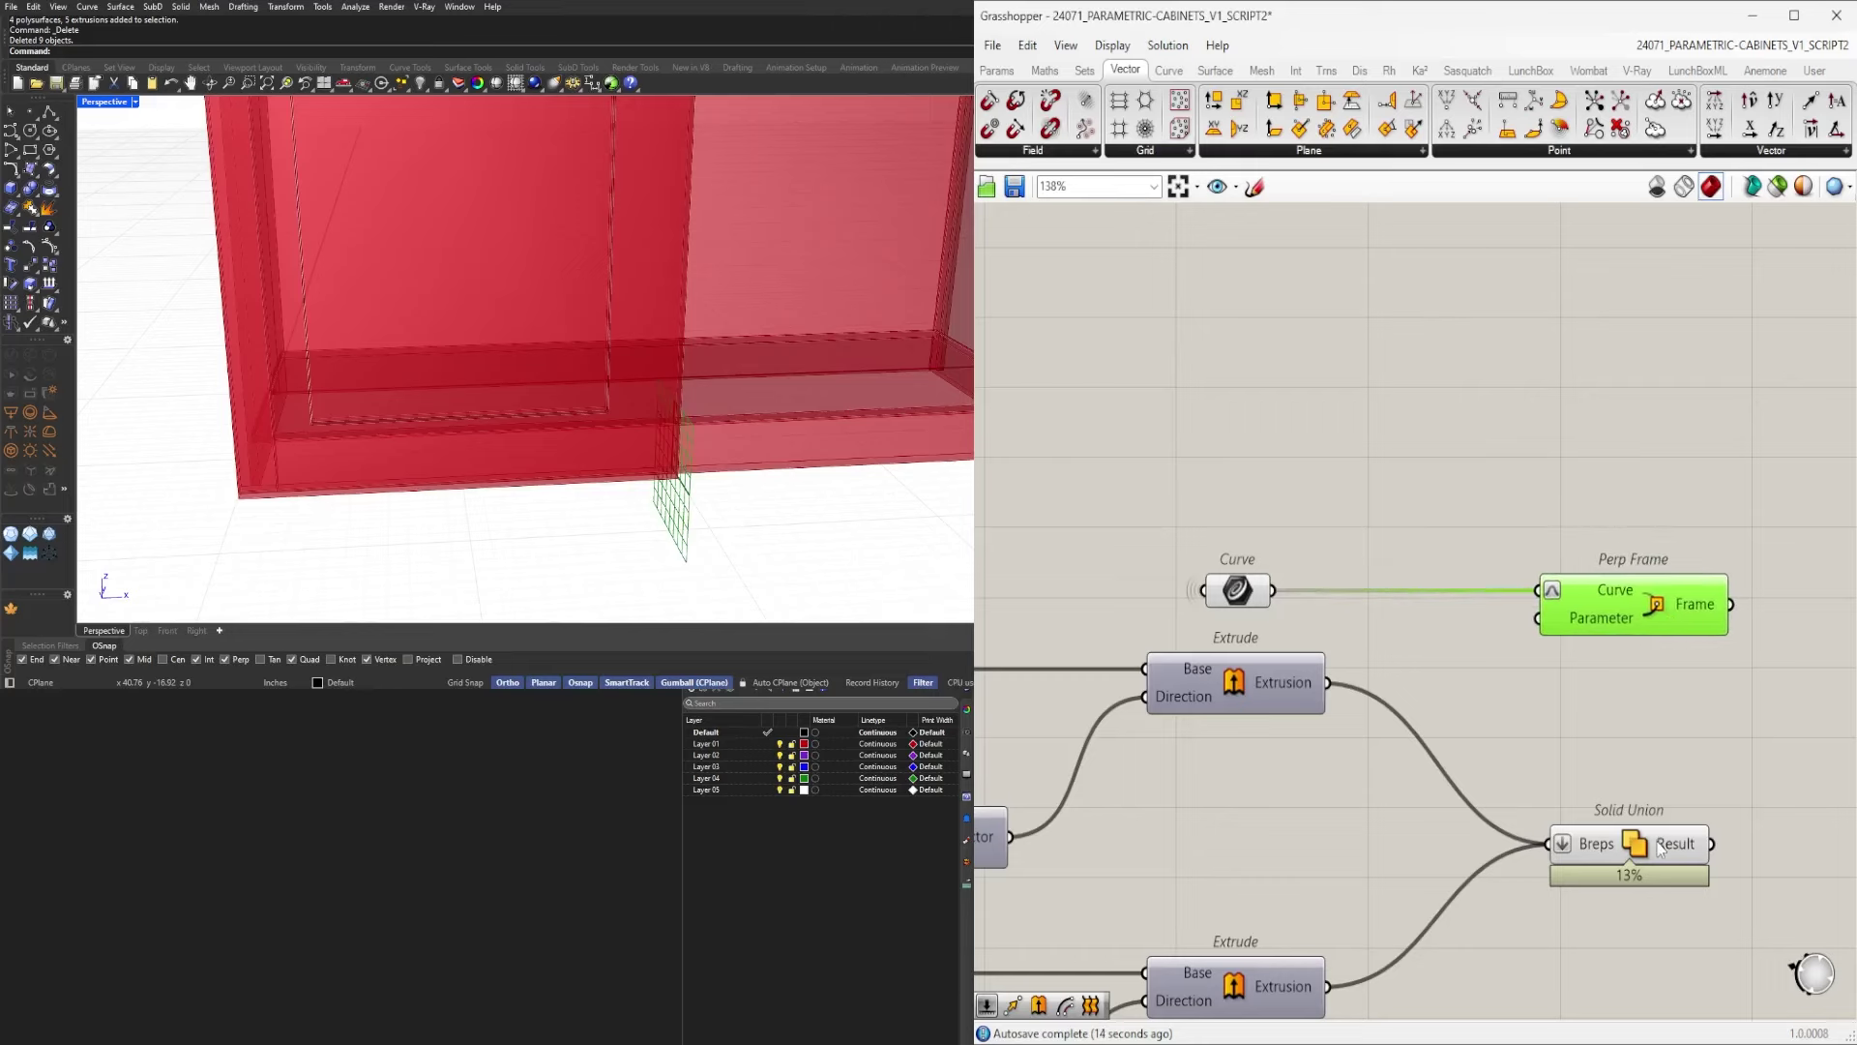
drag(1661, 847, 1664, 746)
right_drag(1664, 746, 1406, 726)
double_click(1569, 705)
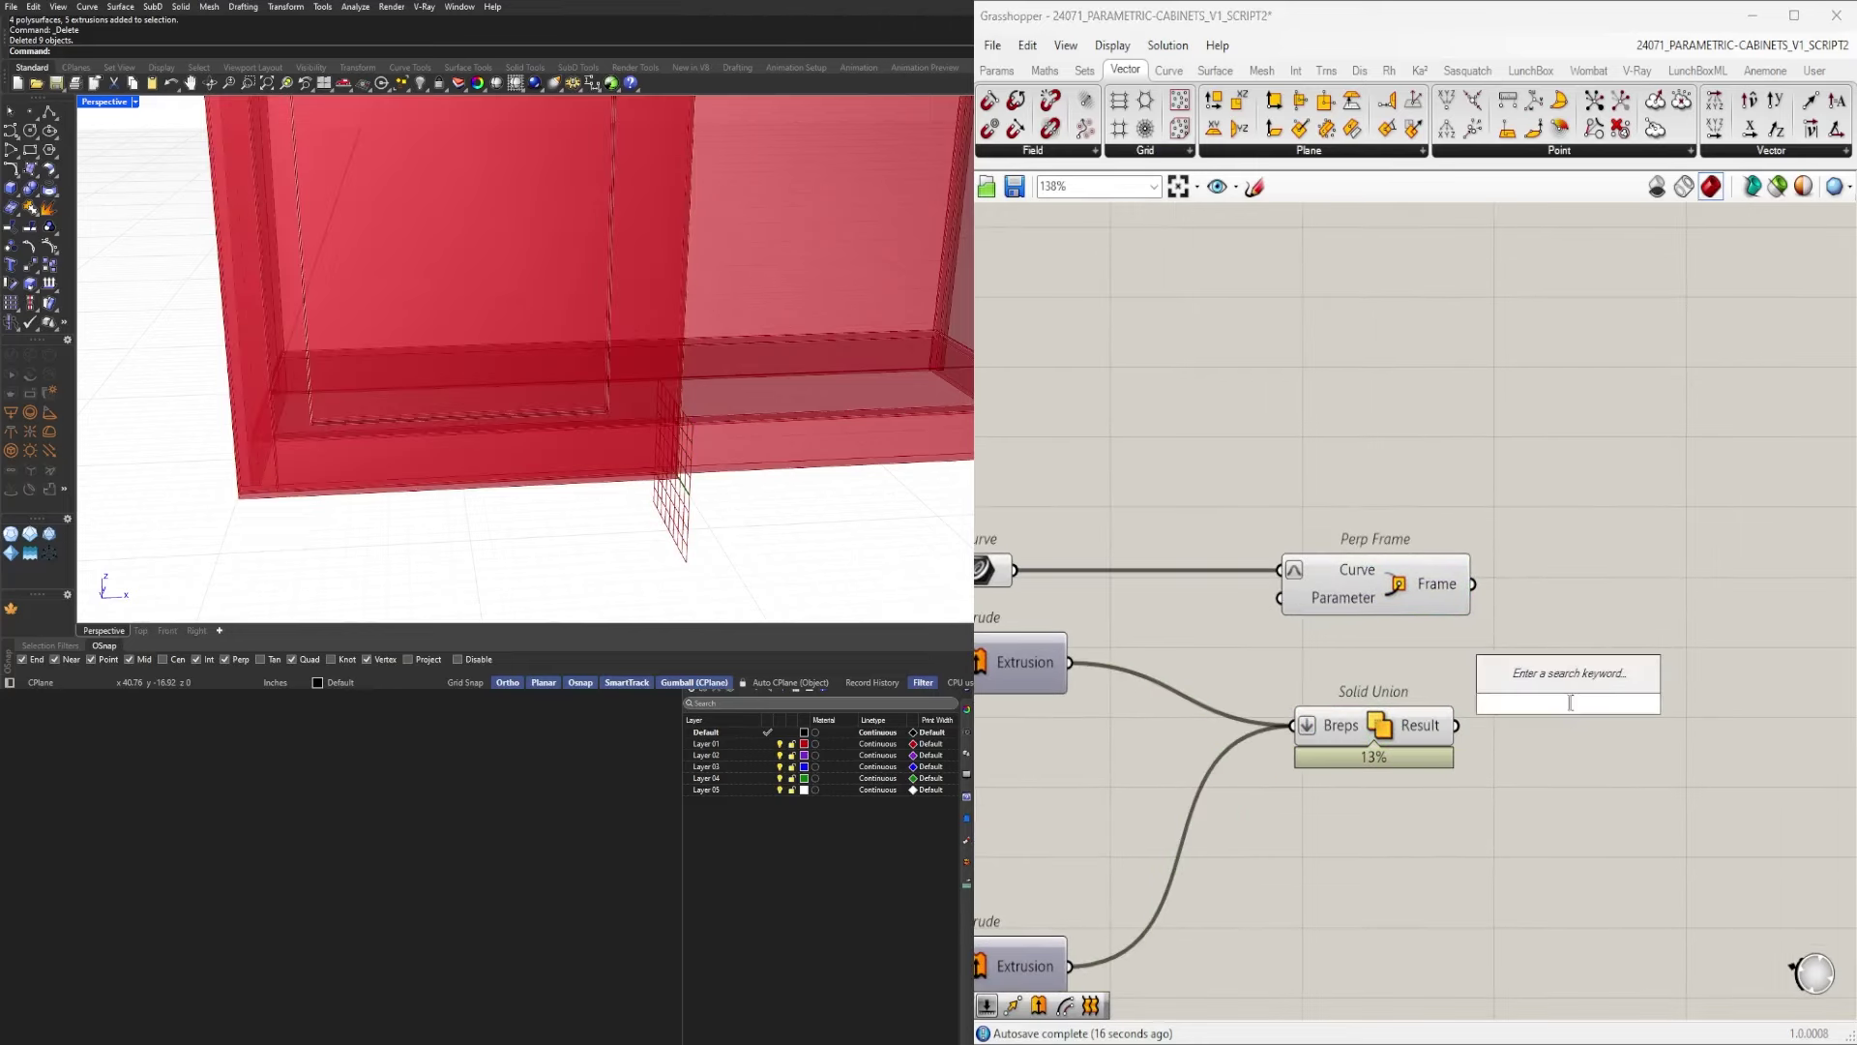
text(mirror)
click(1544, 684)
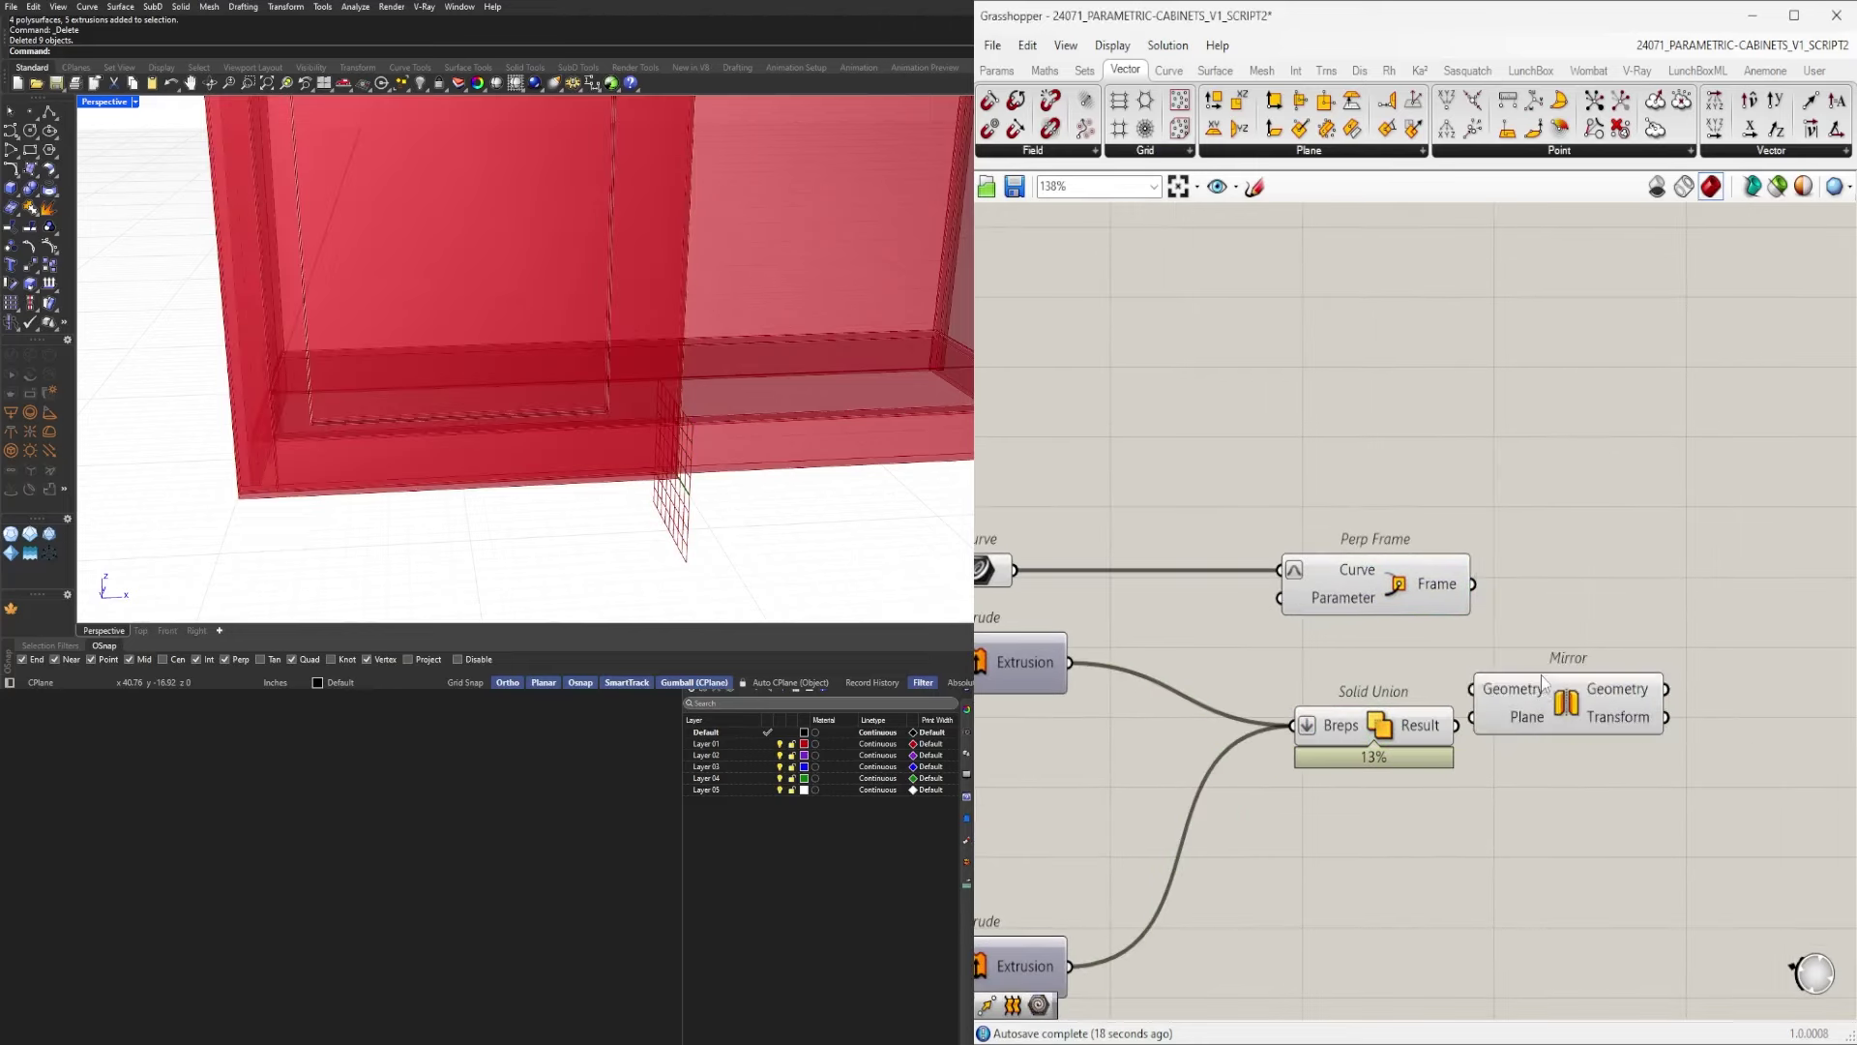
drag(1542, 682, 1654, 563)
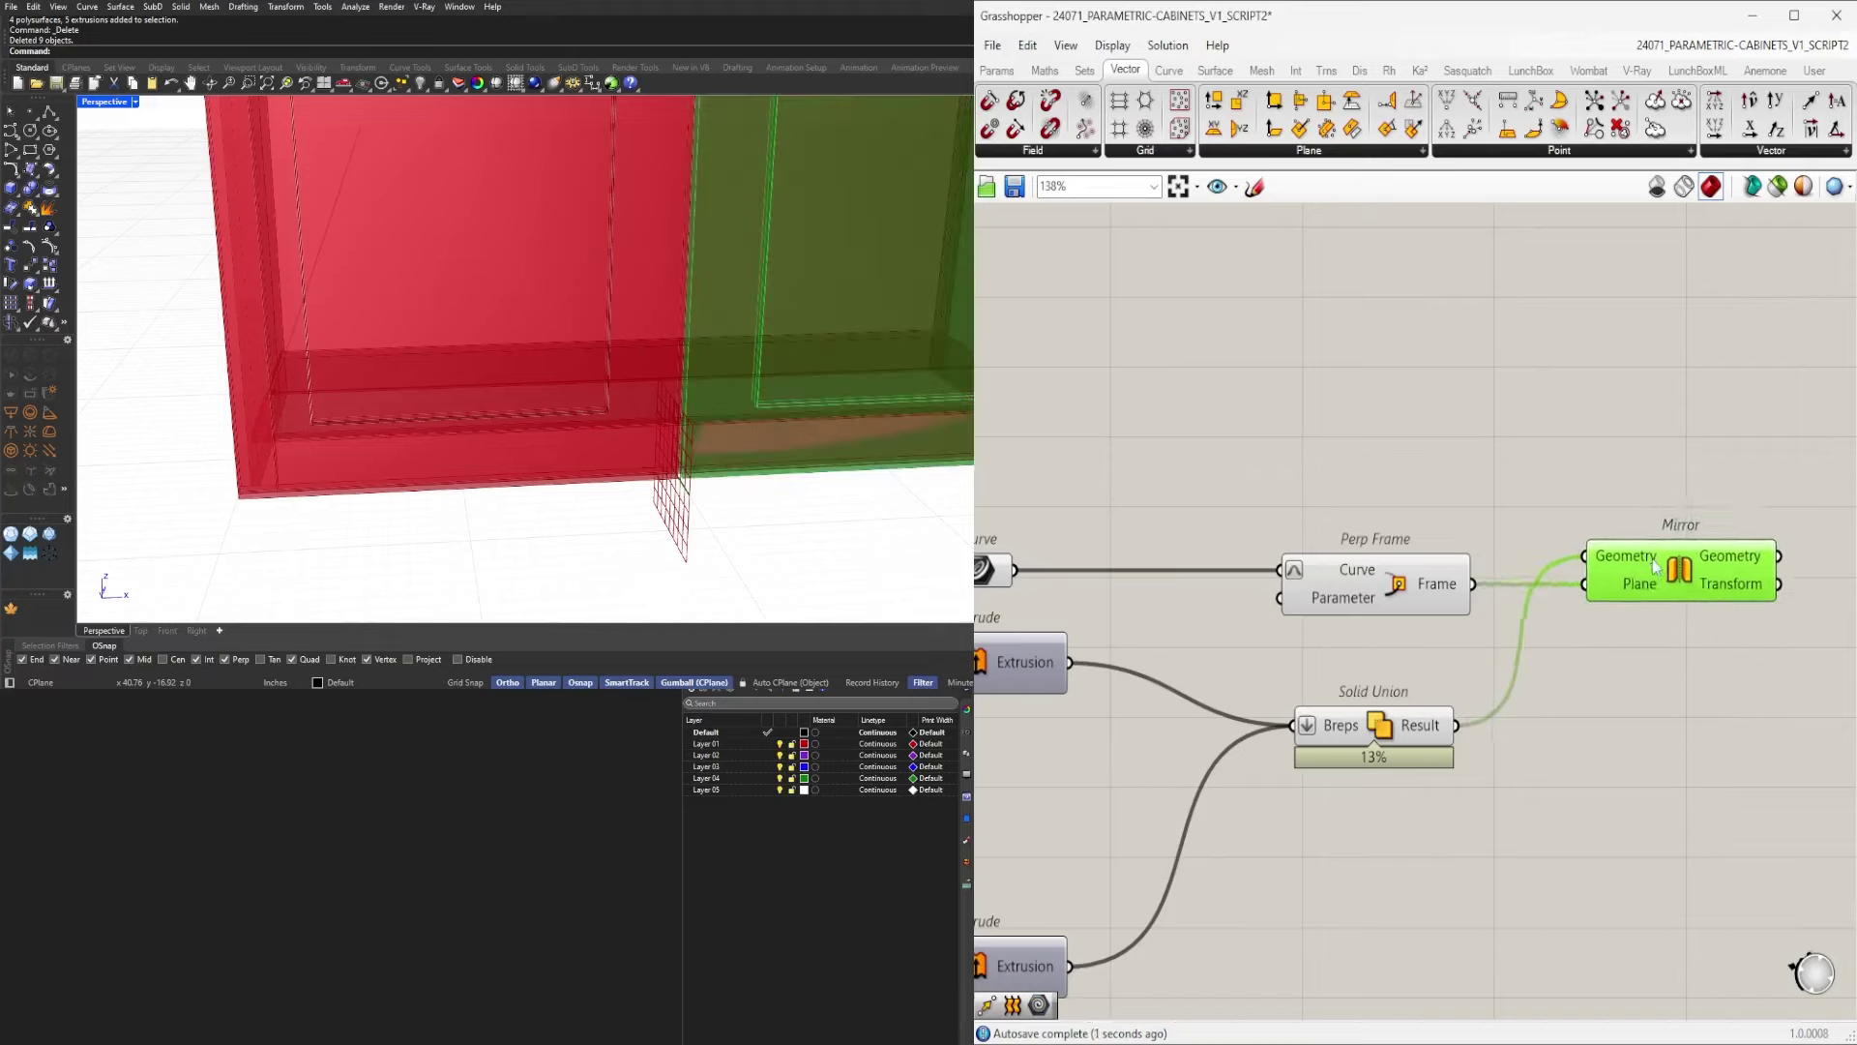
click(1583, 688)
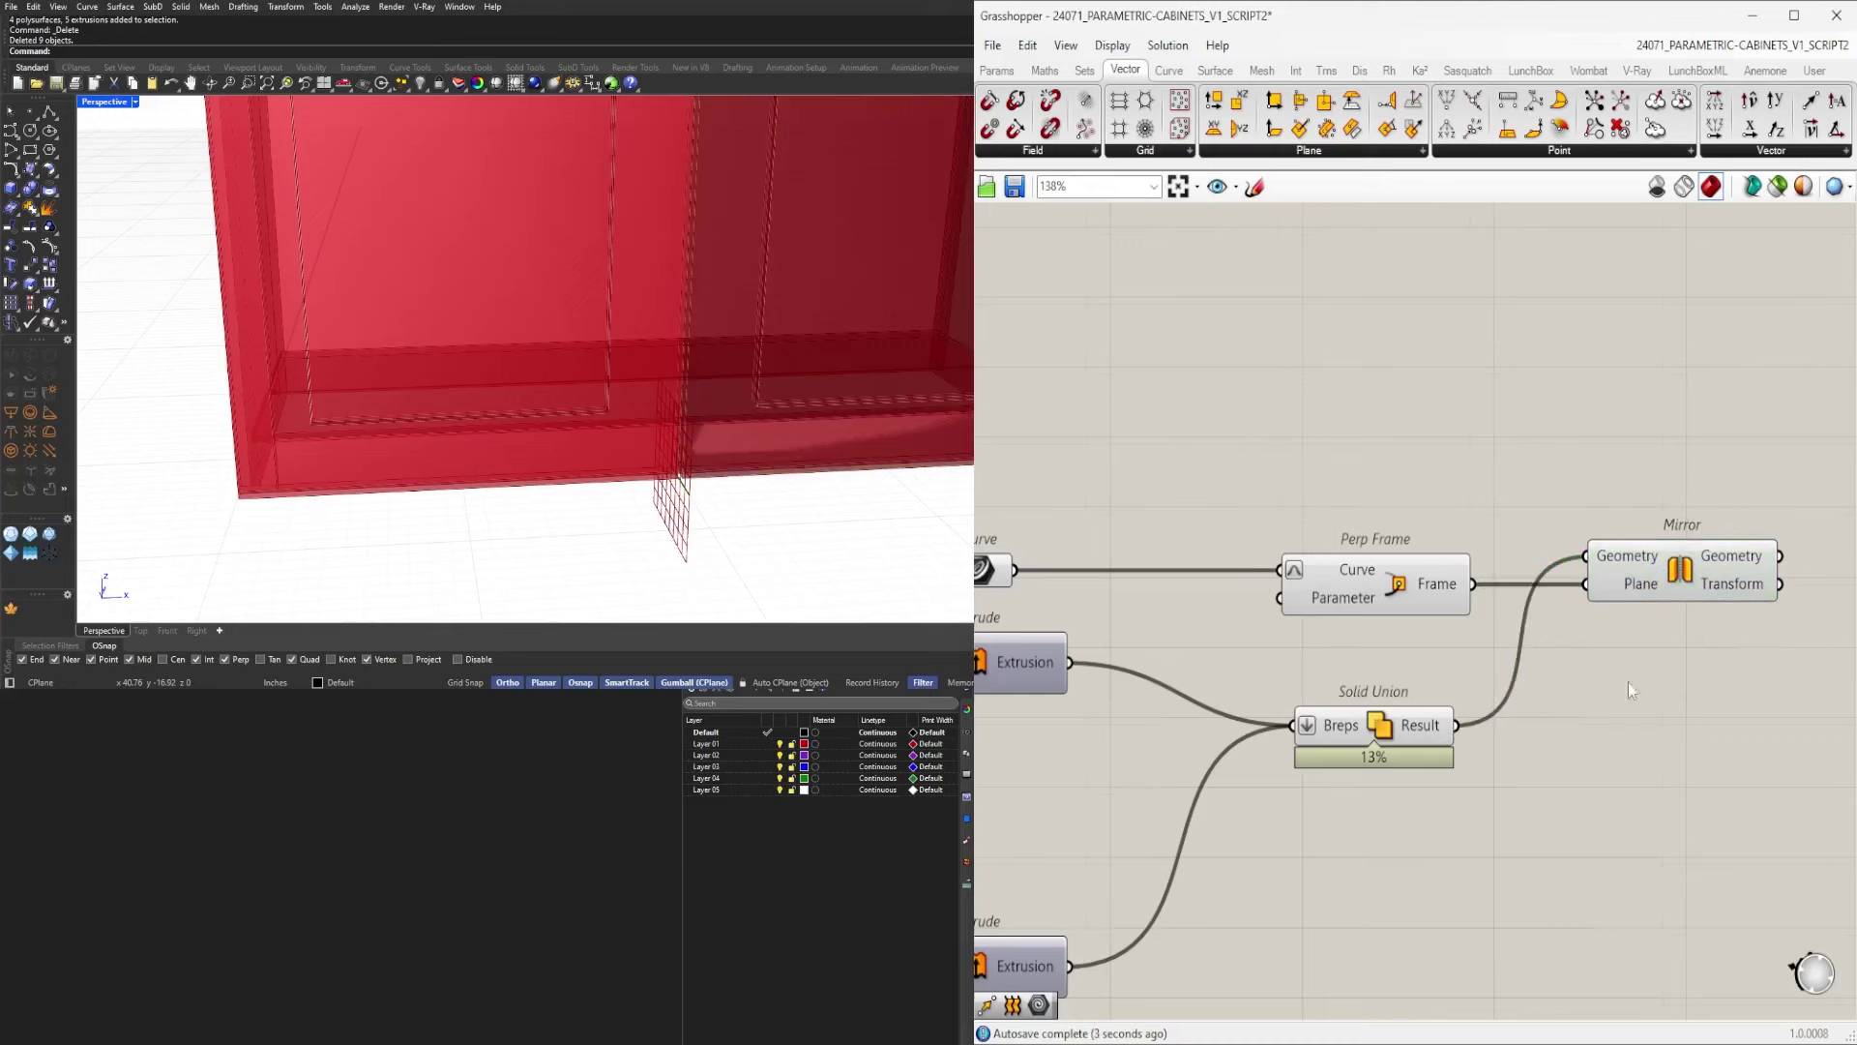
Add two Geometry parameters, one fed by the upper Solid Union's result and one by the Mirror's geometry.
right_drag(1629, 683, 1436, 692)
double_click(1571, 708)
text(geo)
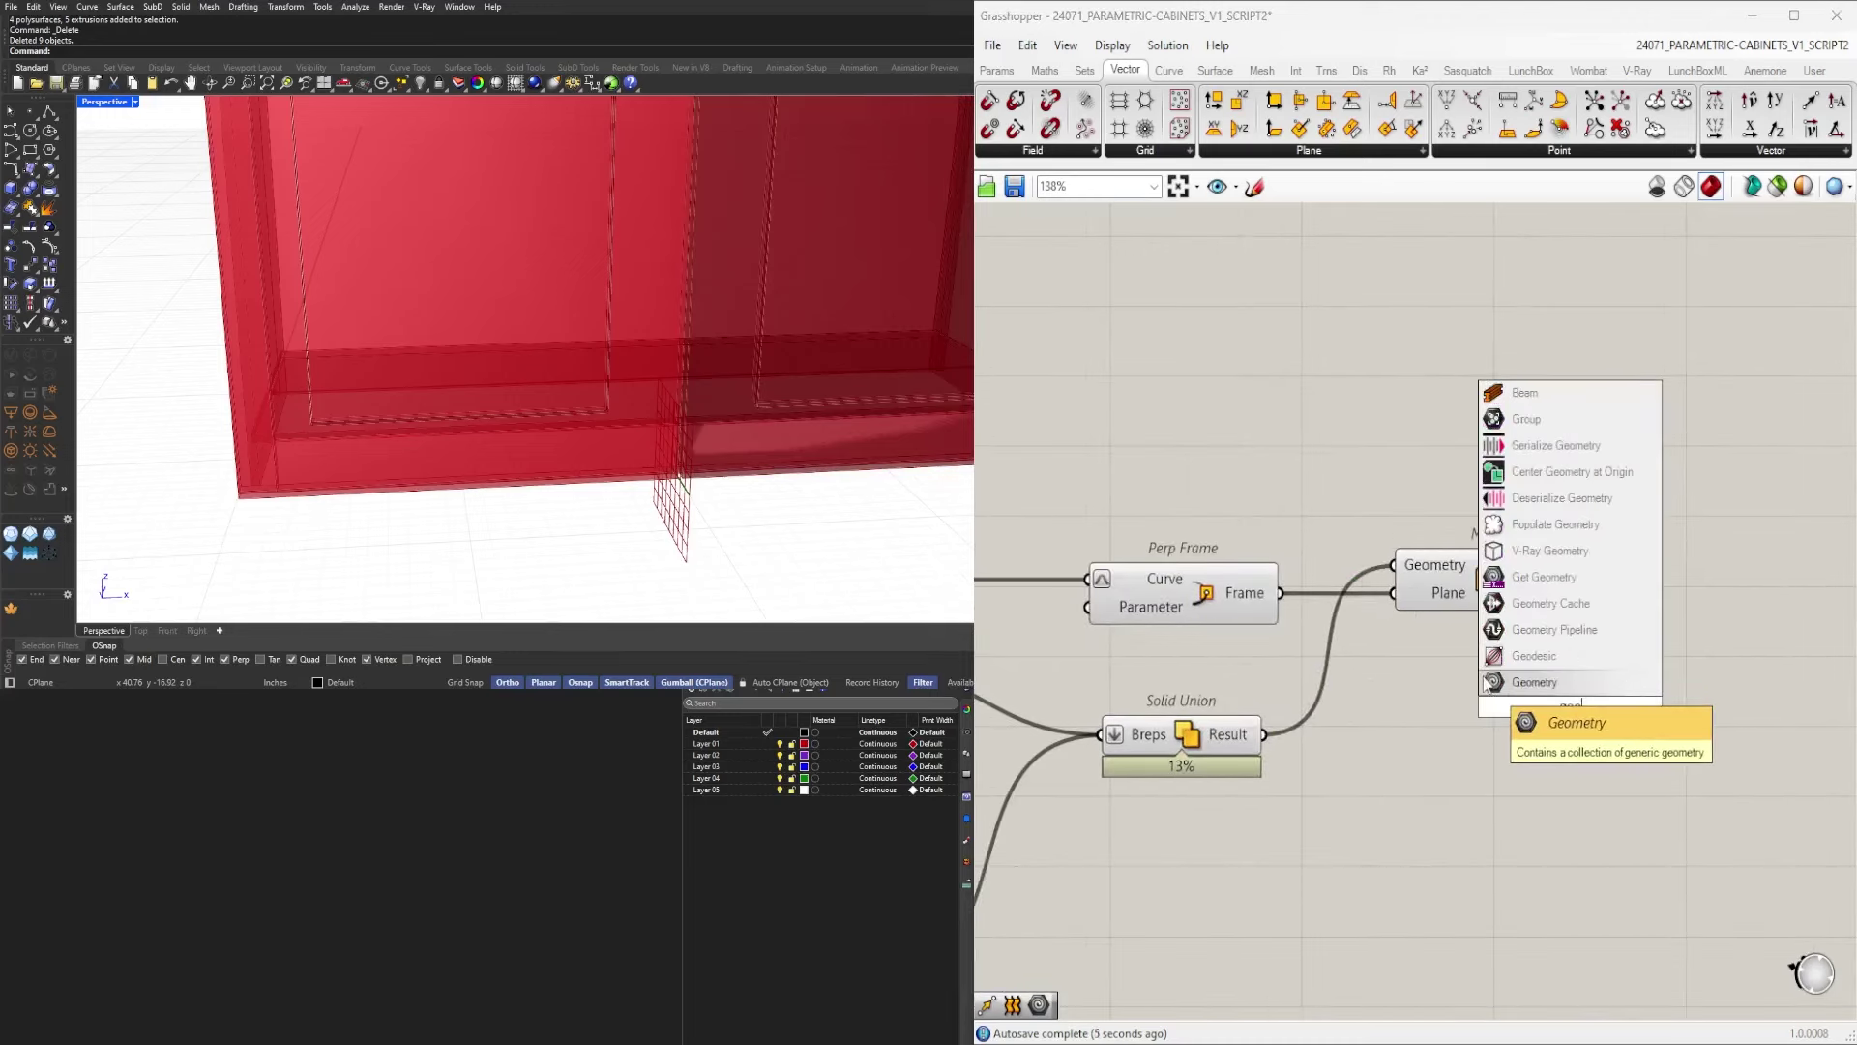
click(1538, 658)
drag(1546, 723, 1722, 737)
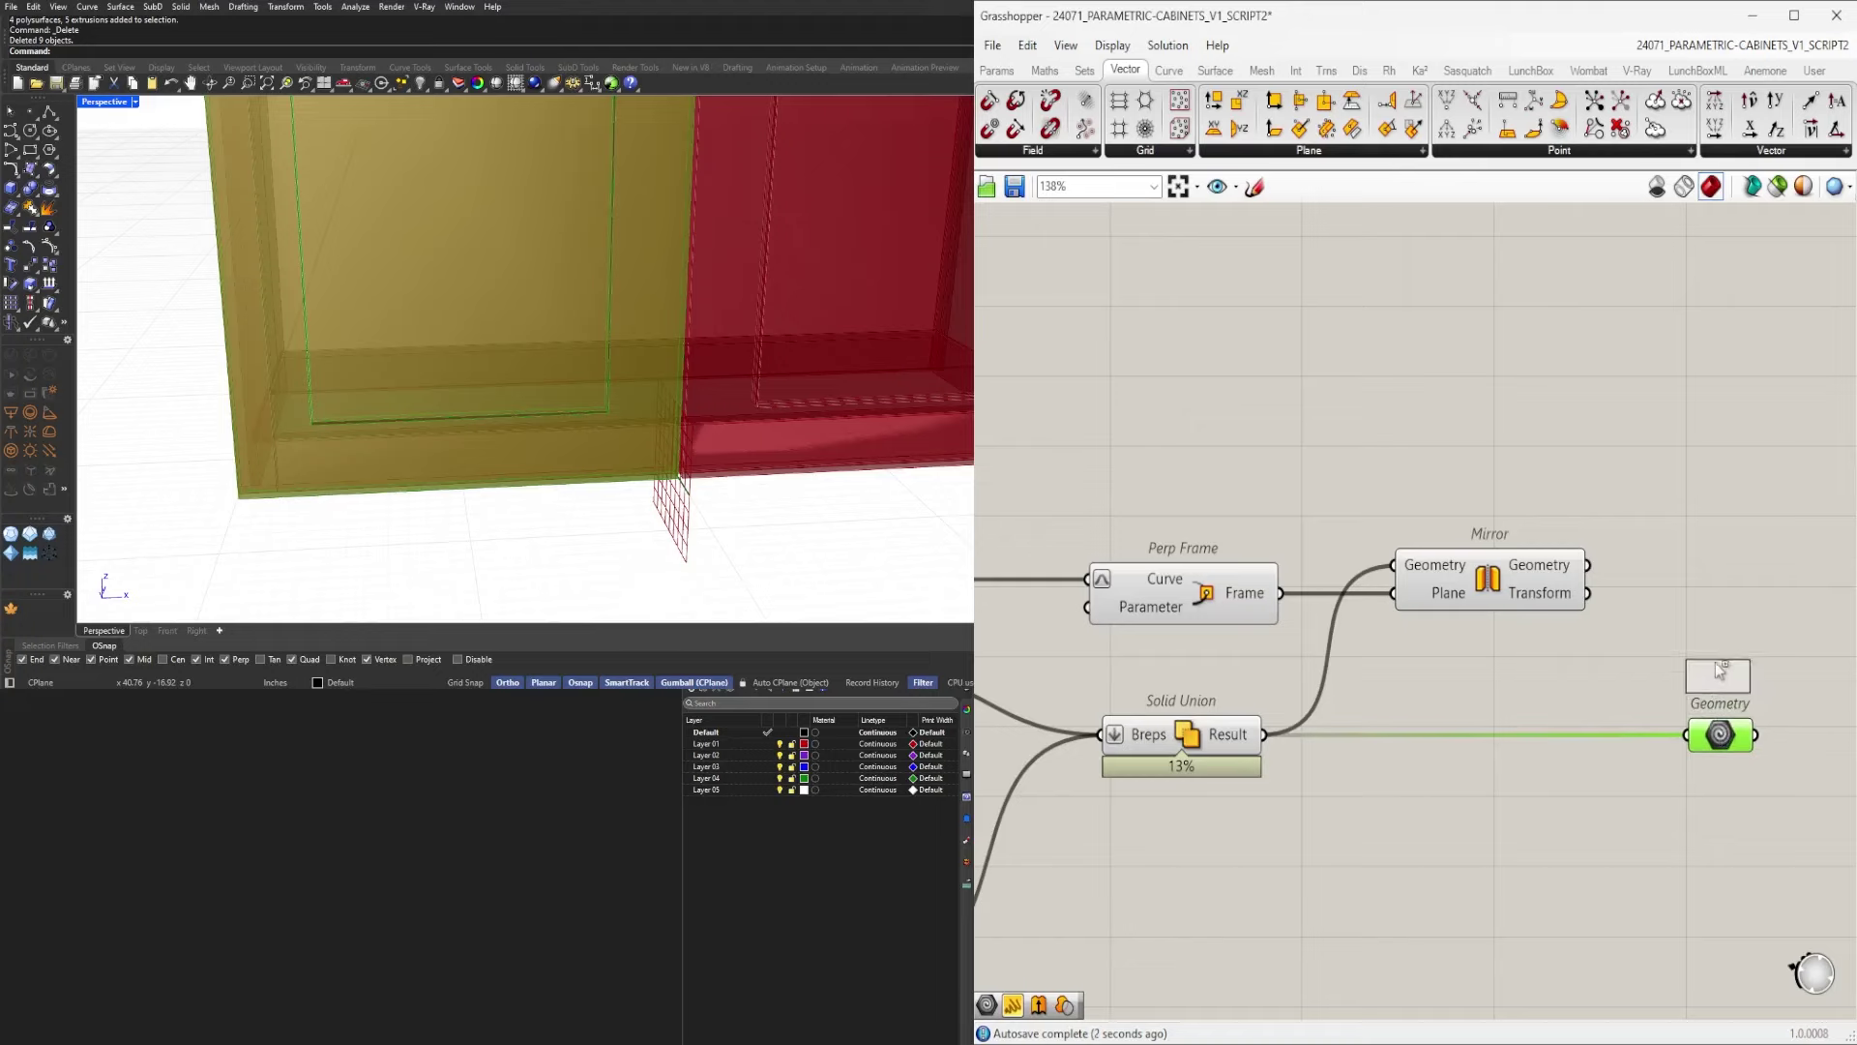
alt+drag(1720, 670, 1691, 658)
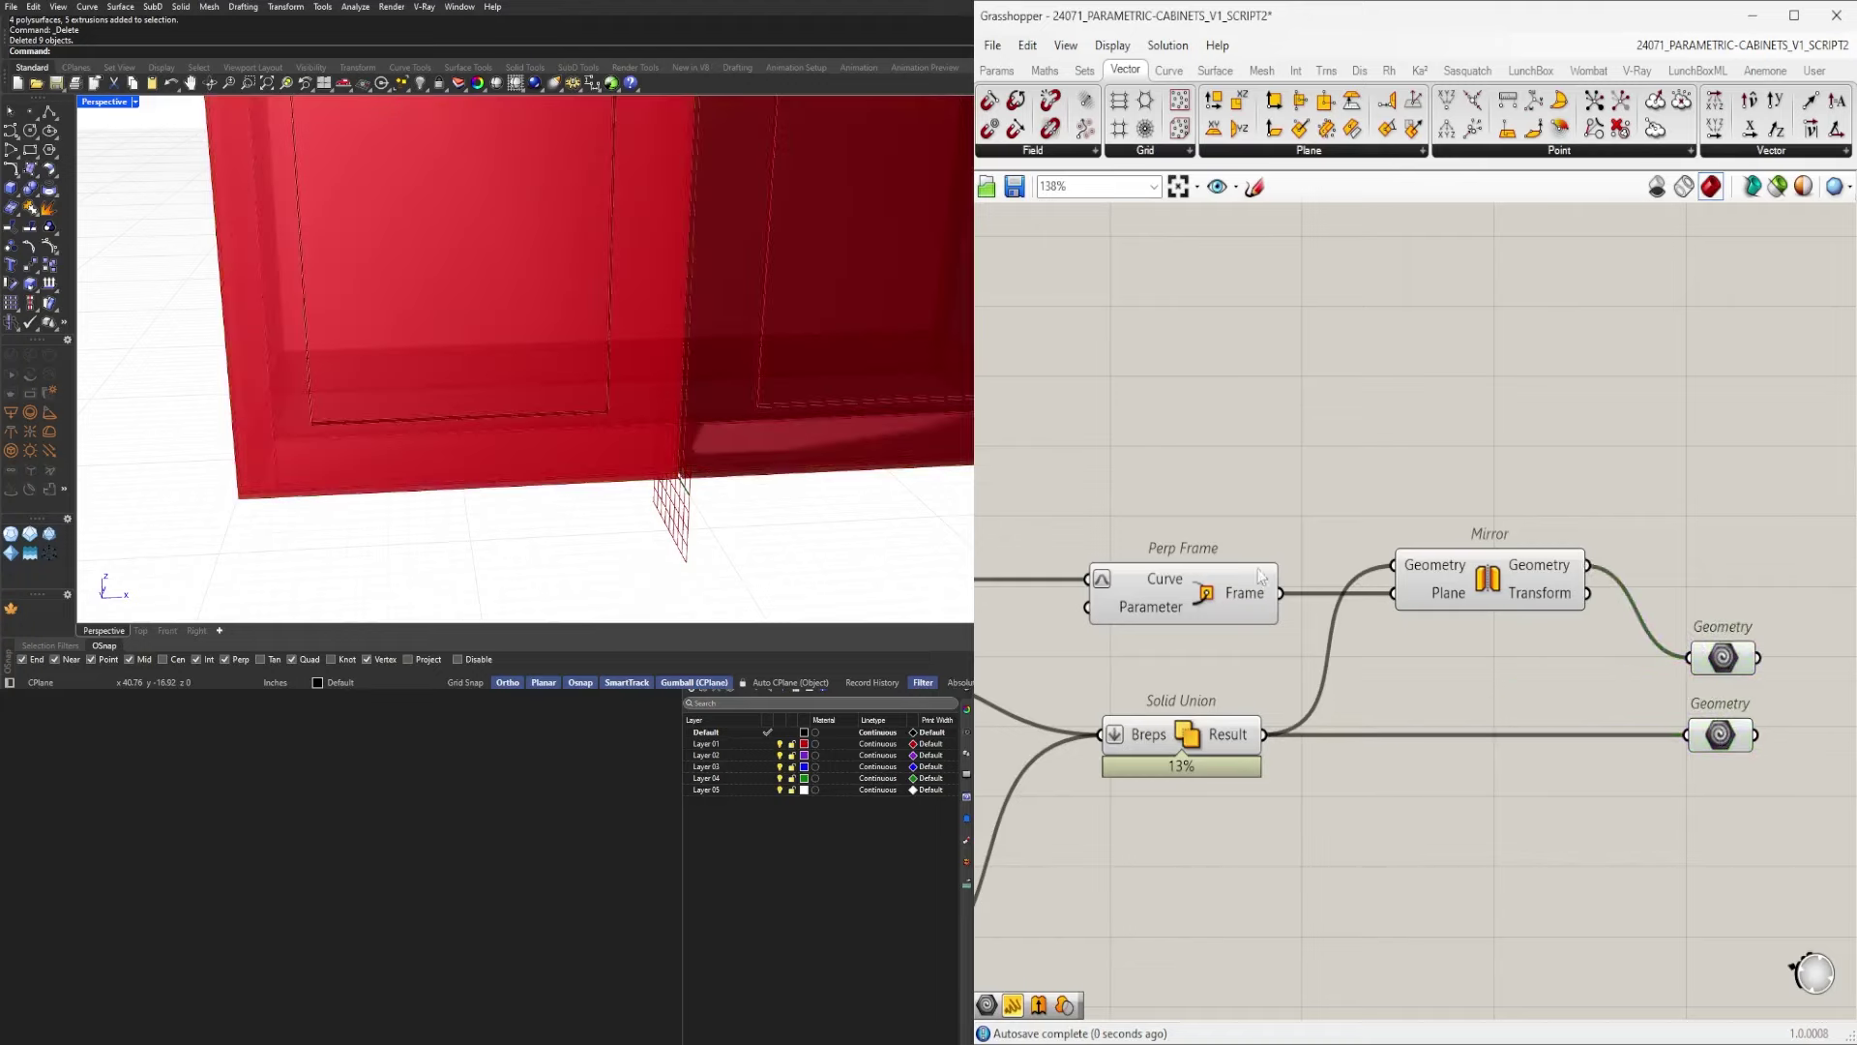
Turn off the previews of the Perp Frame, the upper Solid Union and the Mirror.
click(1236, 590)
click(1296, 502)
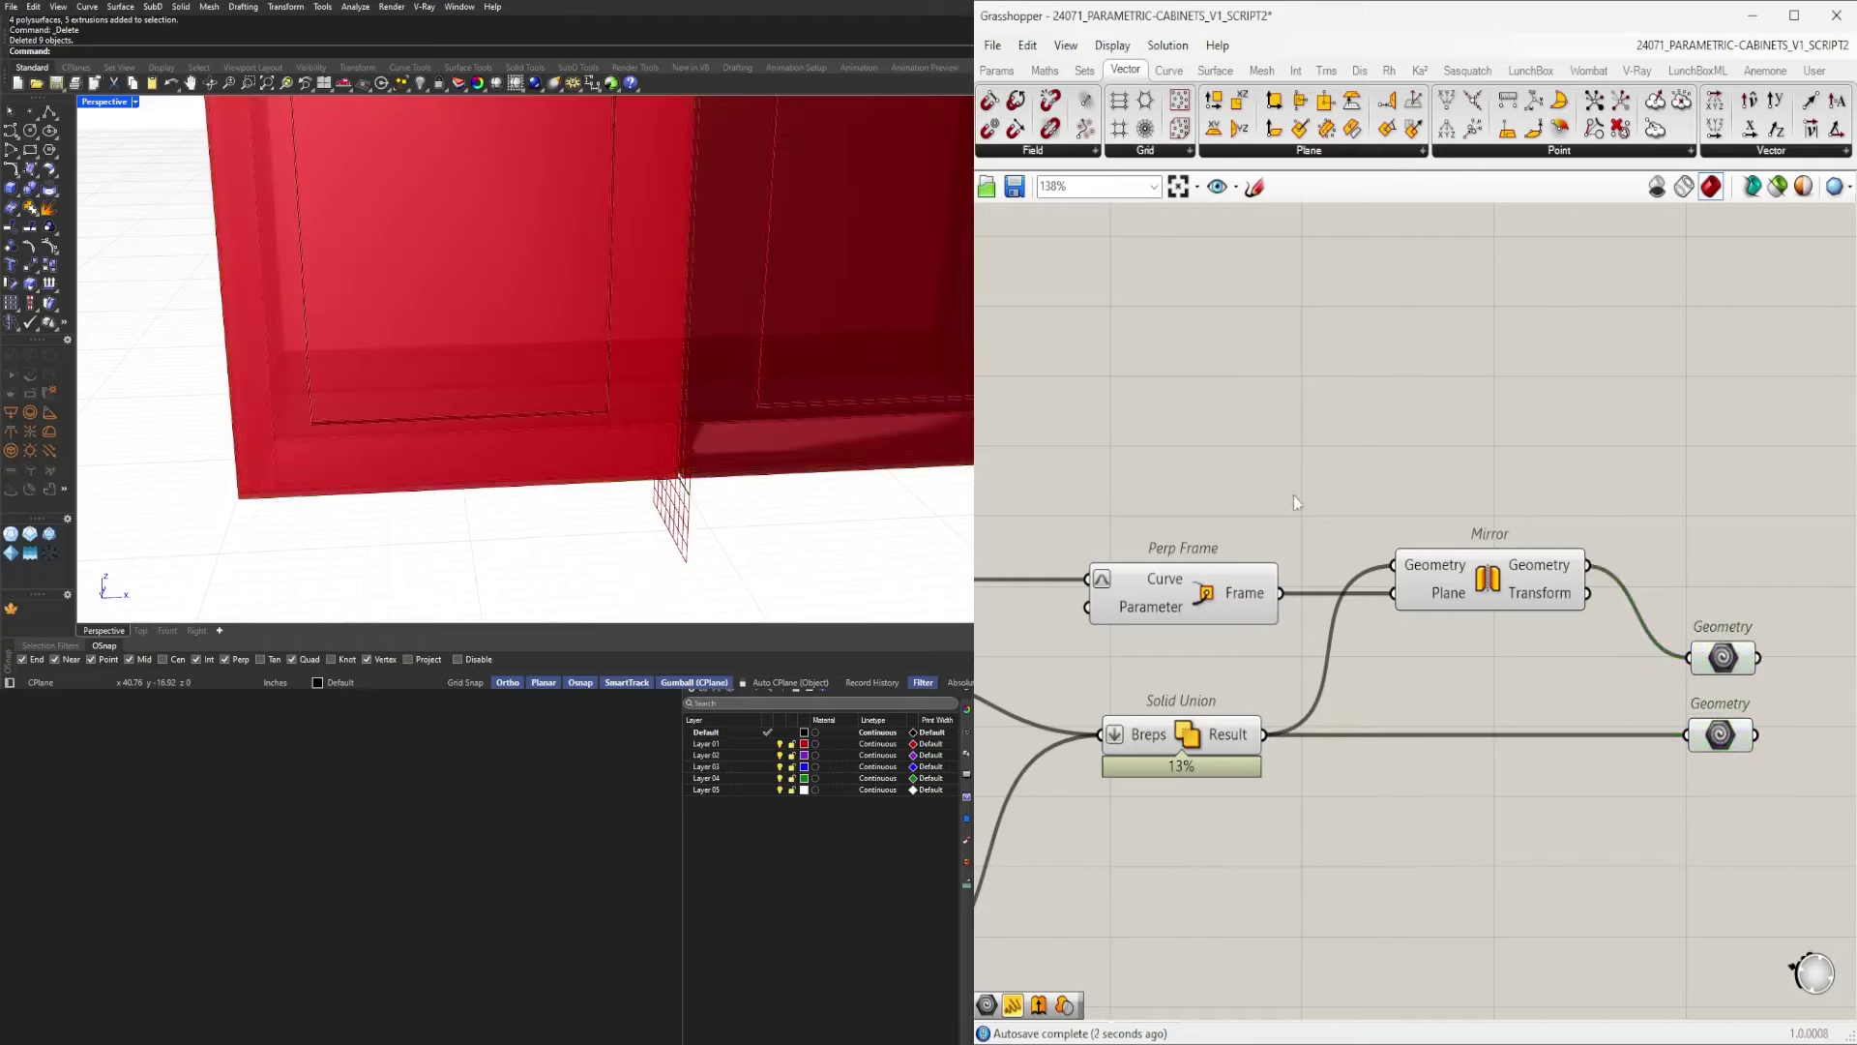
click(1724, 659)
scroll(1592, 756, down, 3)
drag(1576, 795, 1347, 557)
middle_click(1344, 553)
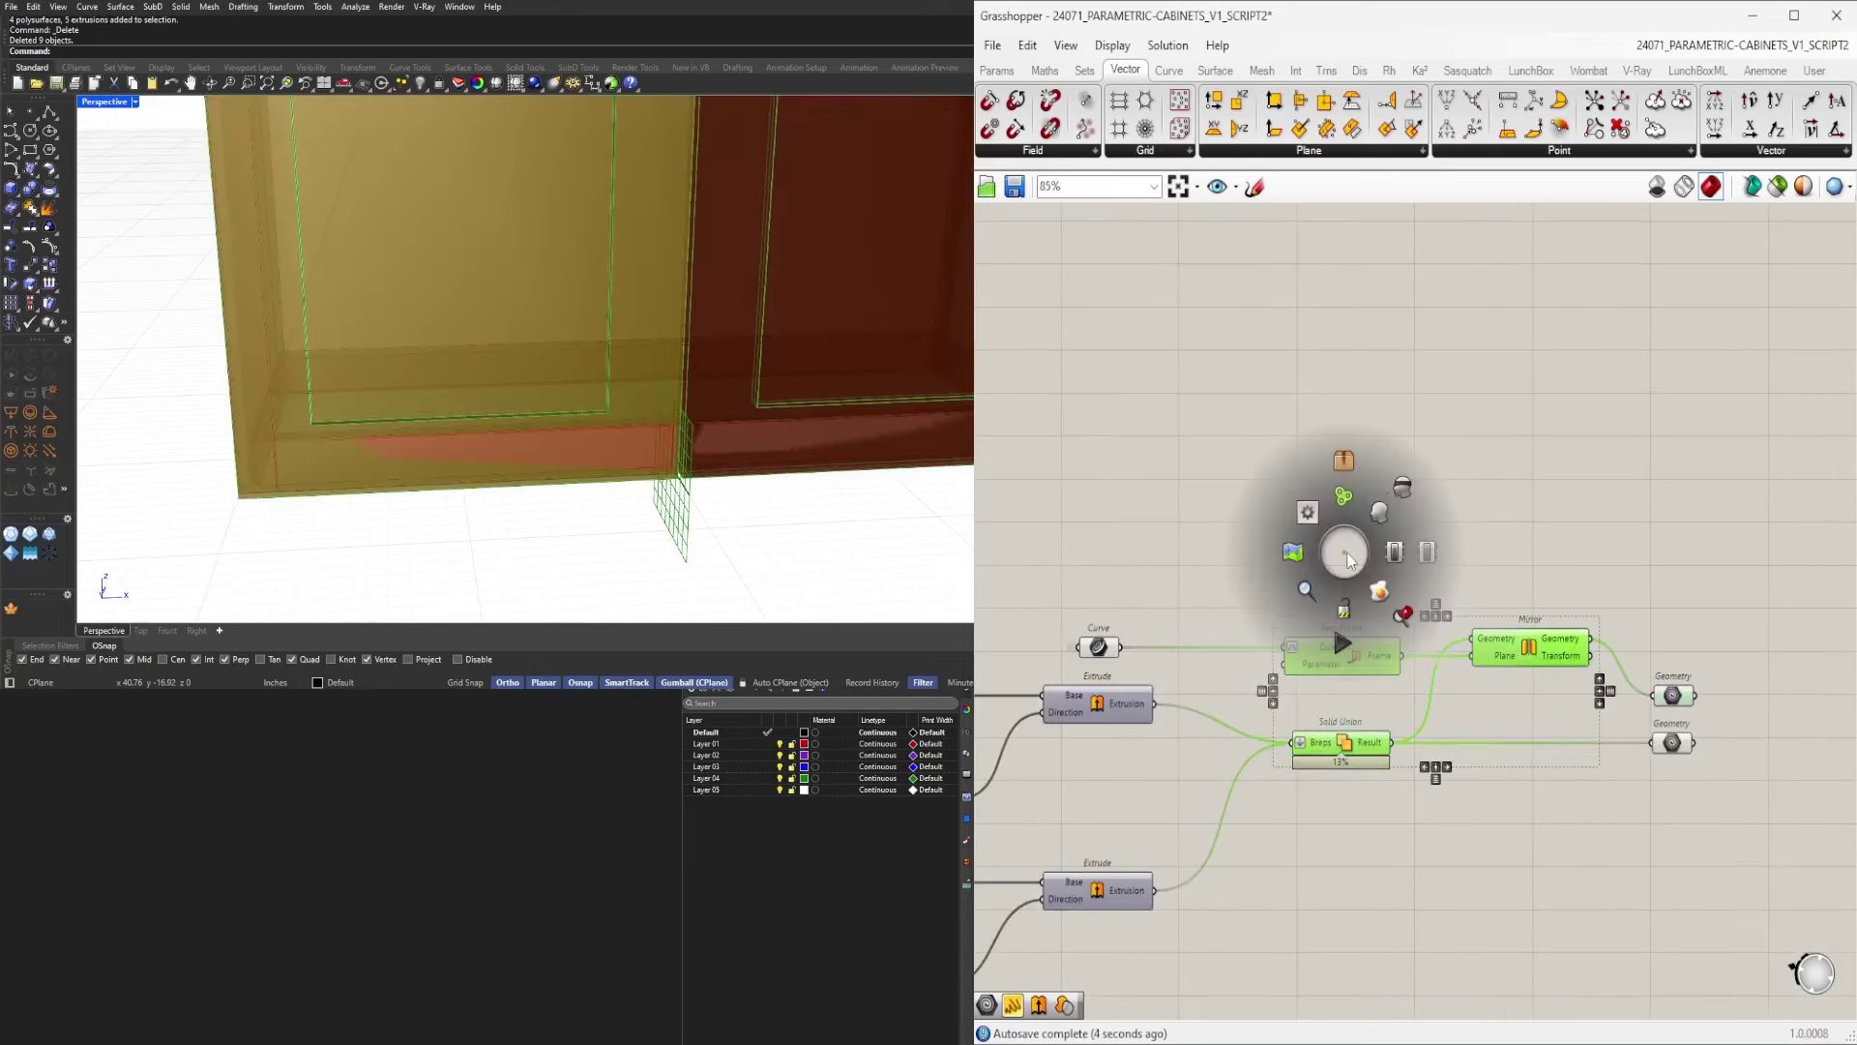
click(1399, 495)
click(1416, 489)
Examine the original and mirrored front panels on the cabinet by highlighting each Geometry parameter in turn.
scroll(693, 320, down, 10)
scroll(605, 427, up, 5)
right_drag(605, 427, 655, 431)
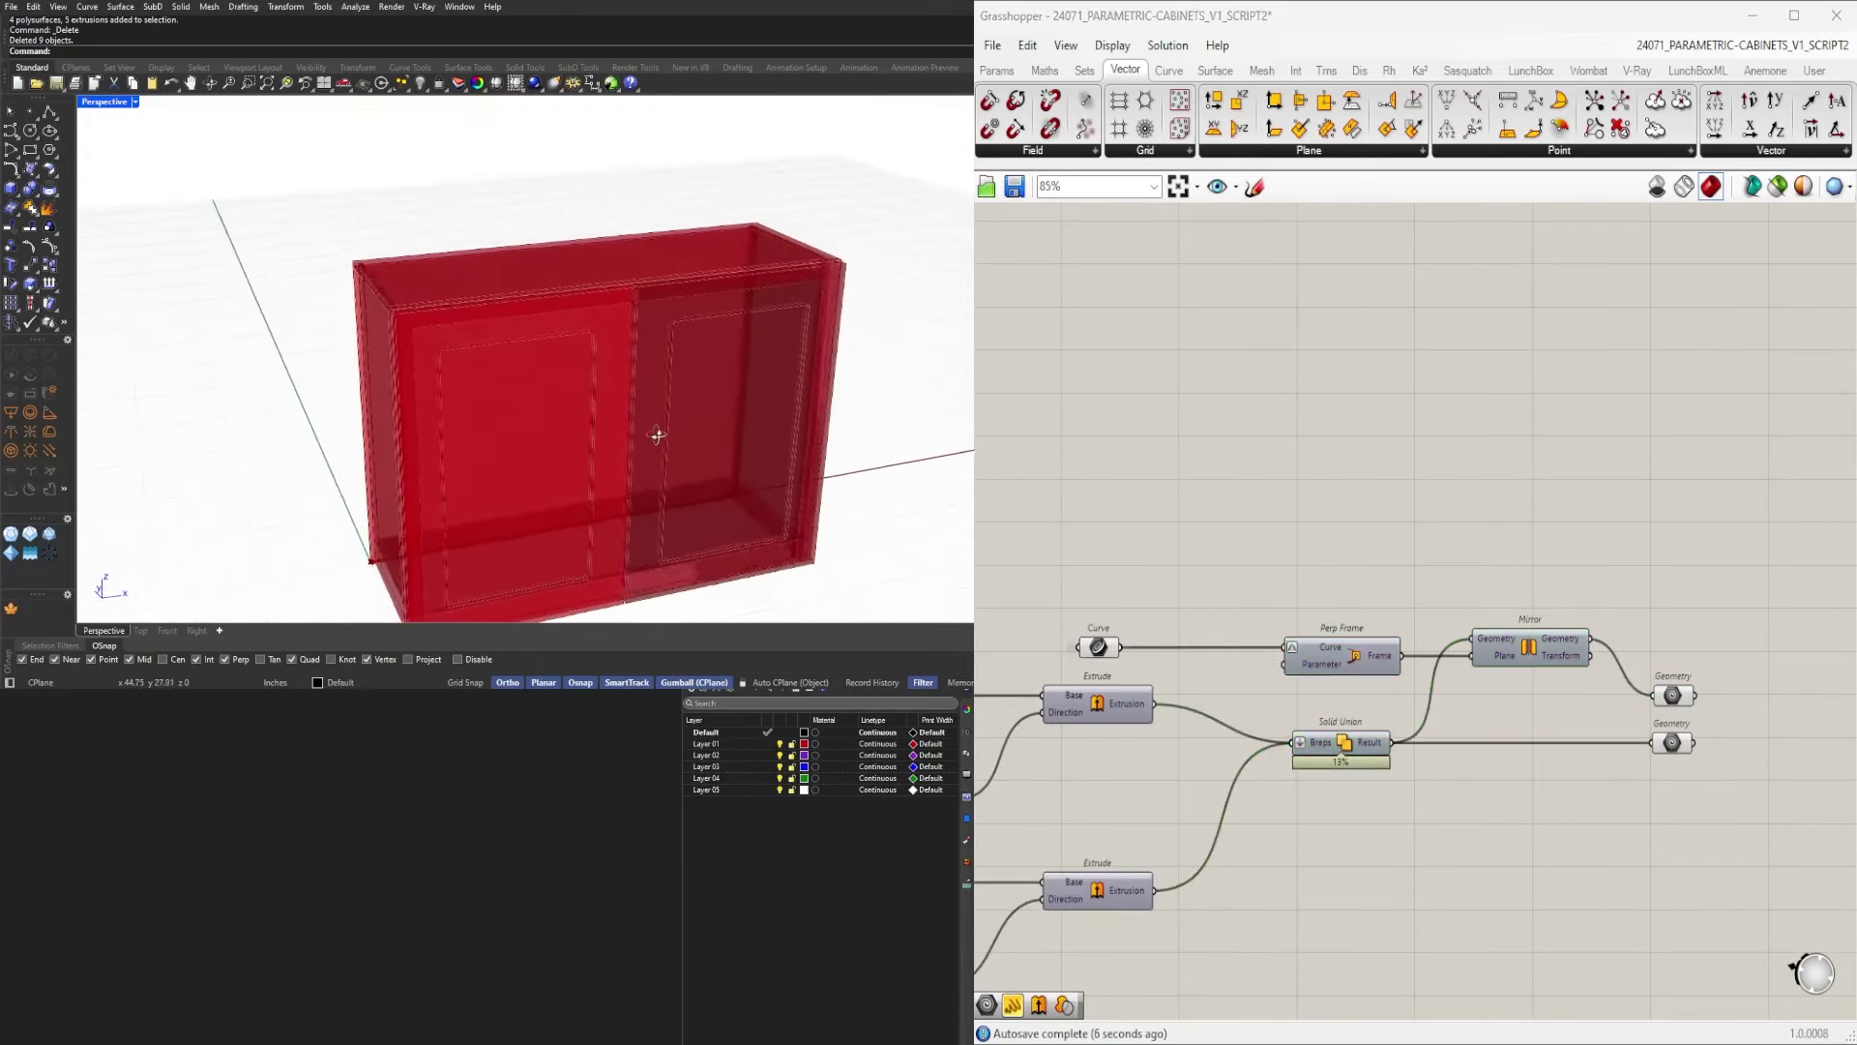
scroll(687, 305, up, 4)
drag(1703, 795, 1634, 646)
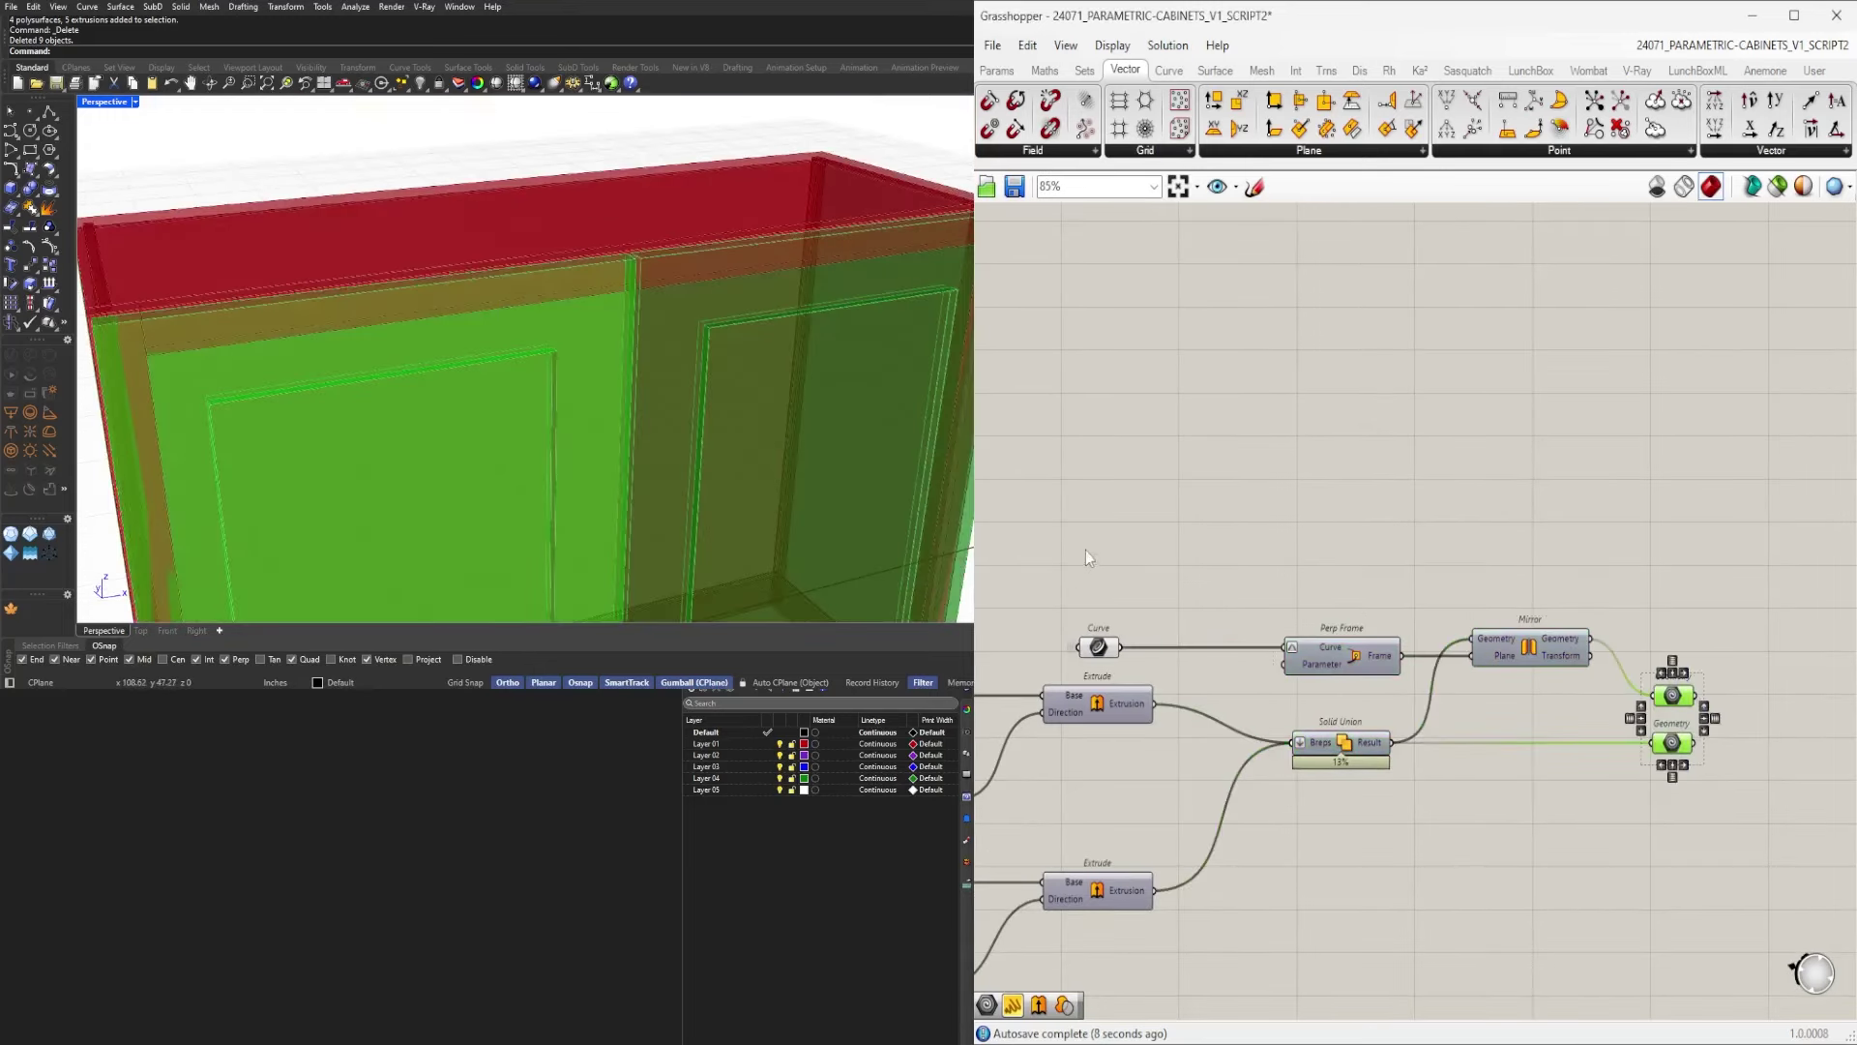
drag(1088, 549, 996, 675)
click(1292, 531)
scroll(1455, 520, down, 1)
scroll(1674, 662, up, 1)
click(1645, 672)
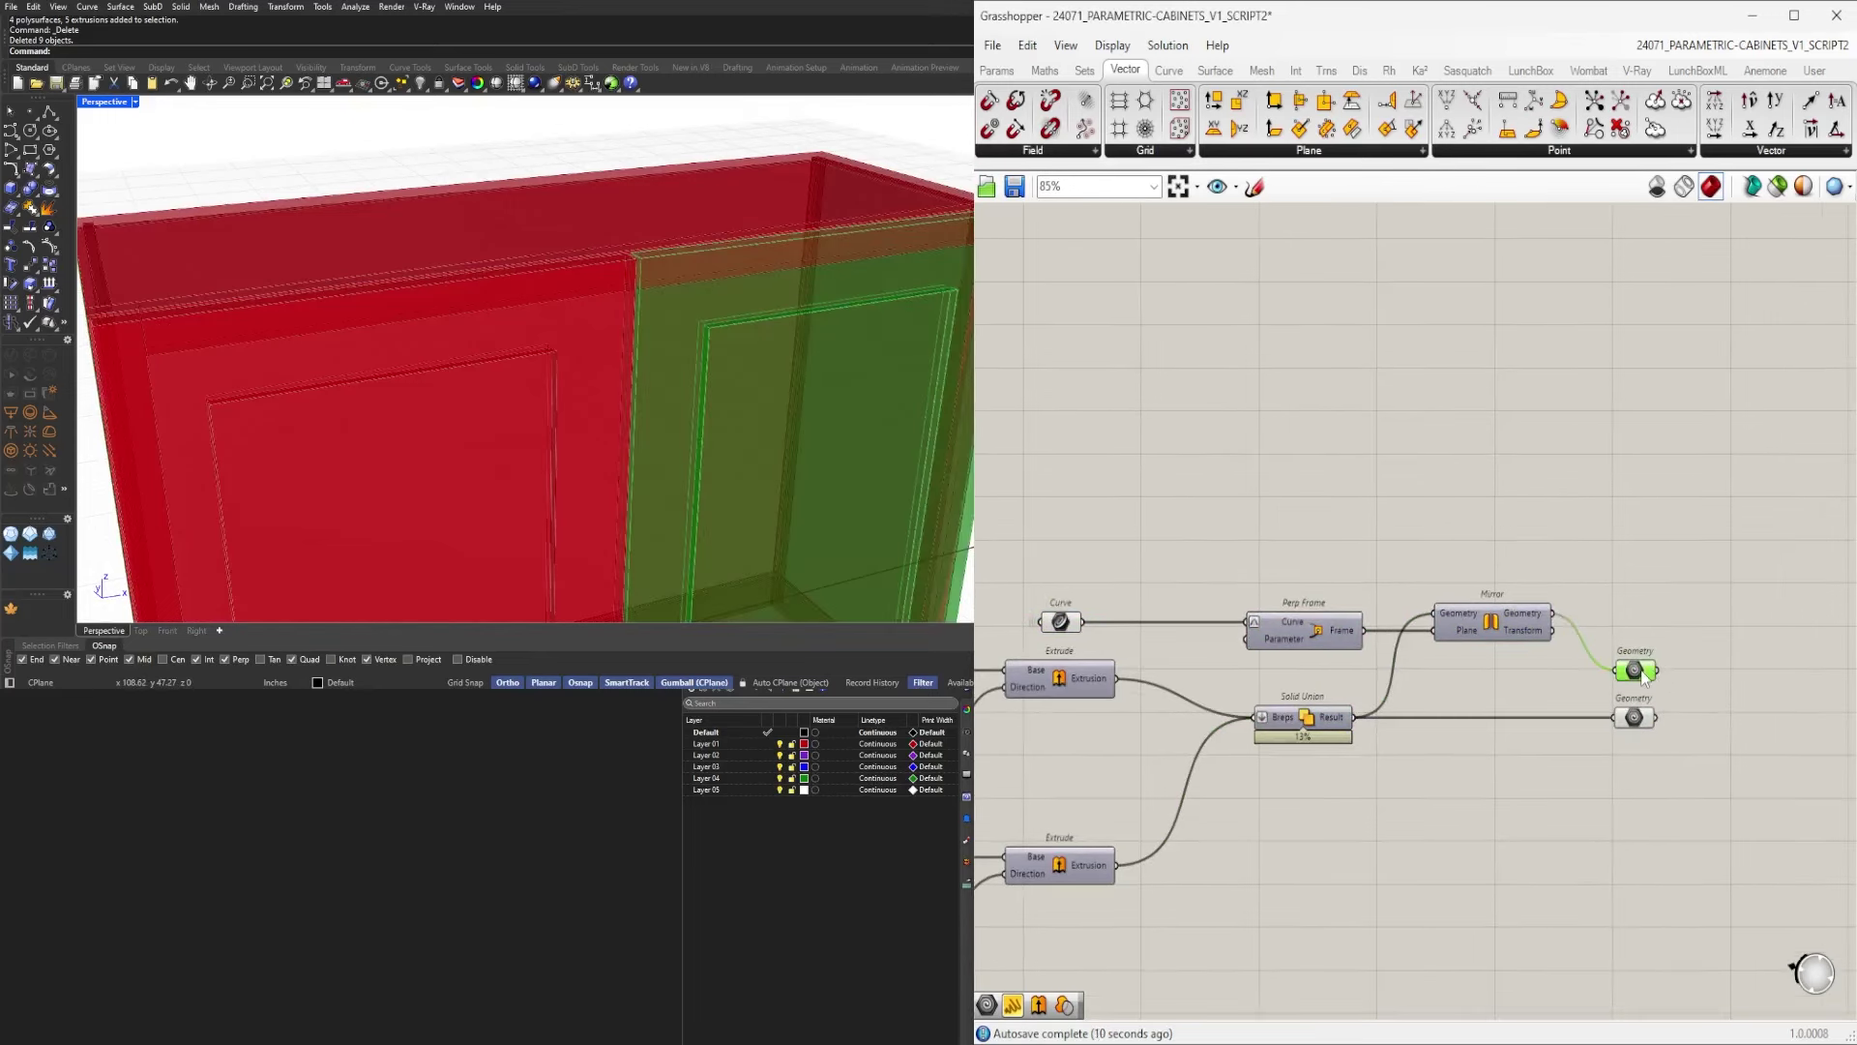
click(1637, 718)
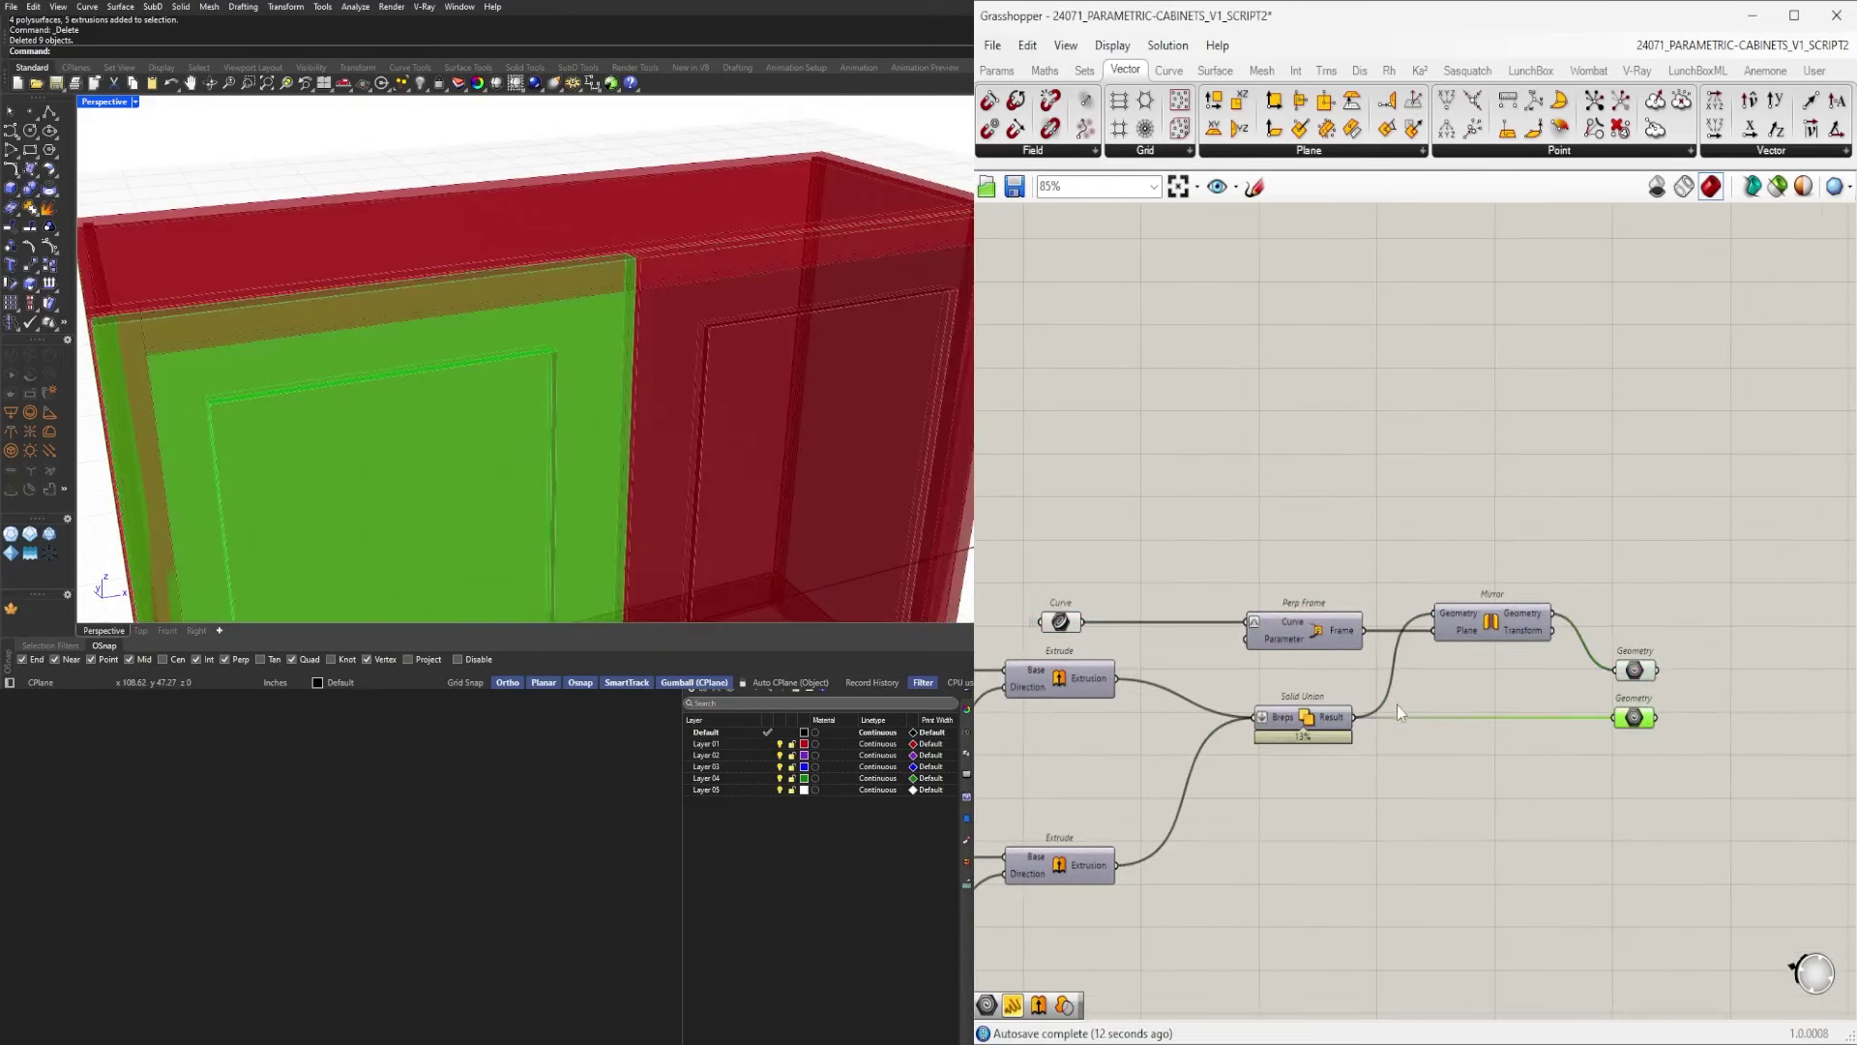
scroll(1454, 625, up, 4)
scroll(1467, 623, down, 5)
scroll(1543, 629, up, 4)
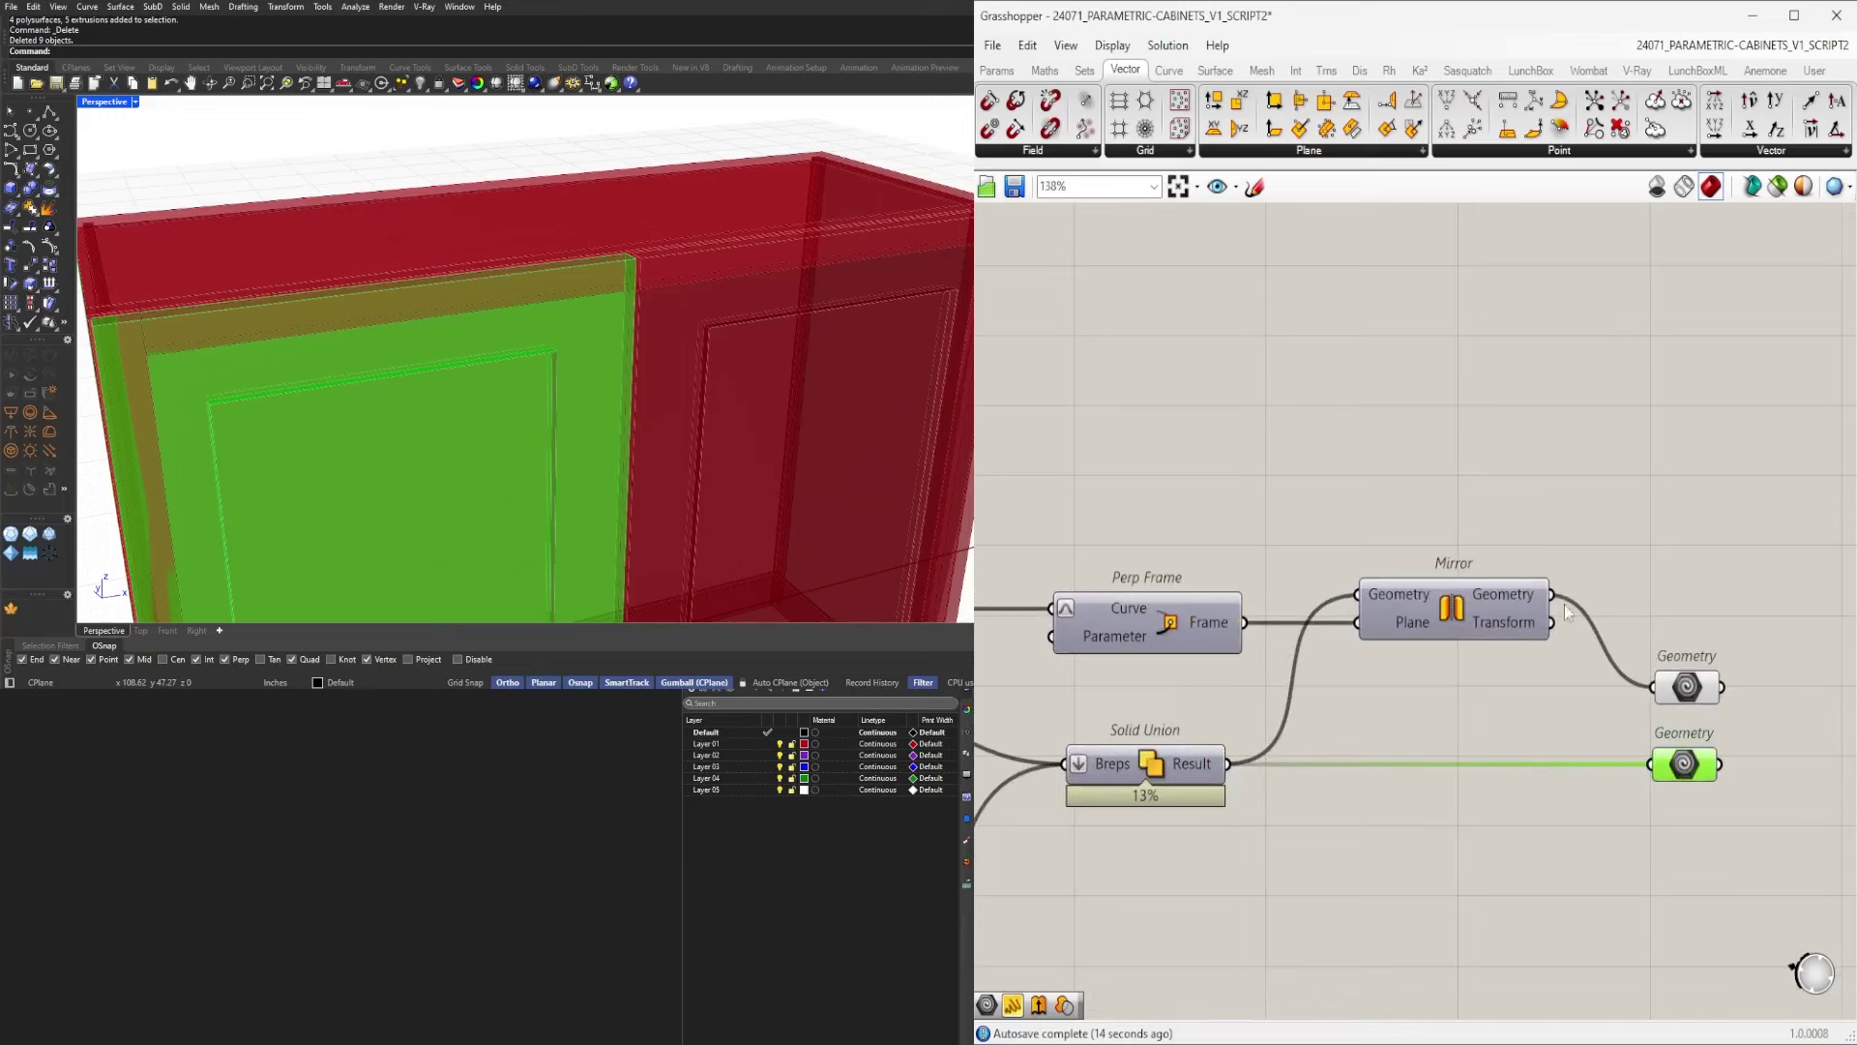
Move the mirrored panel's Geometry parameter up level with the Mirror component.
click(1564, 606)
drag(1691, 698, 1688, 615)
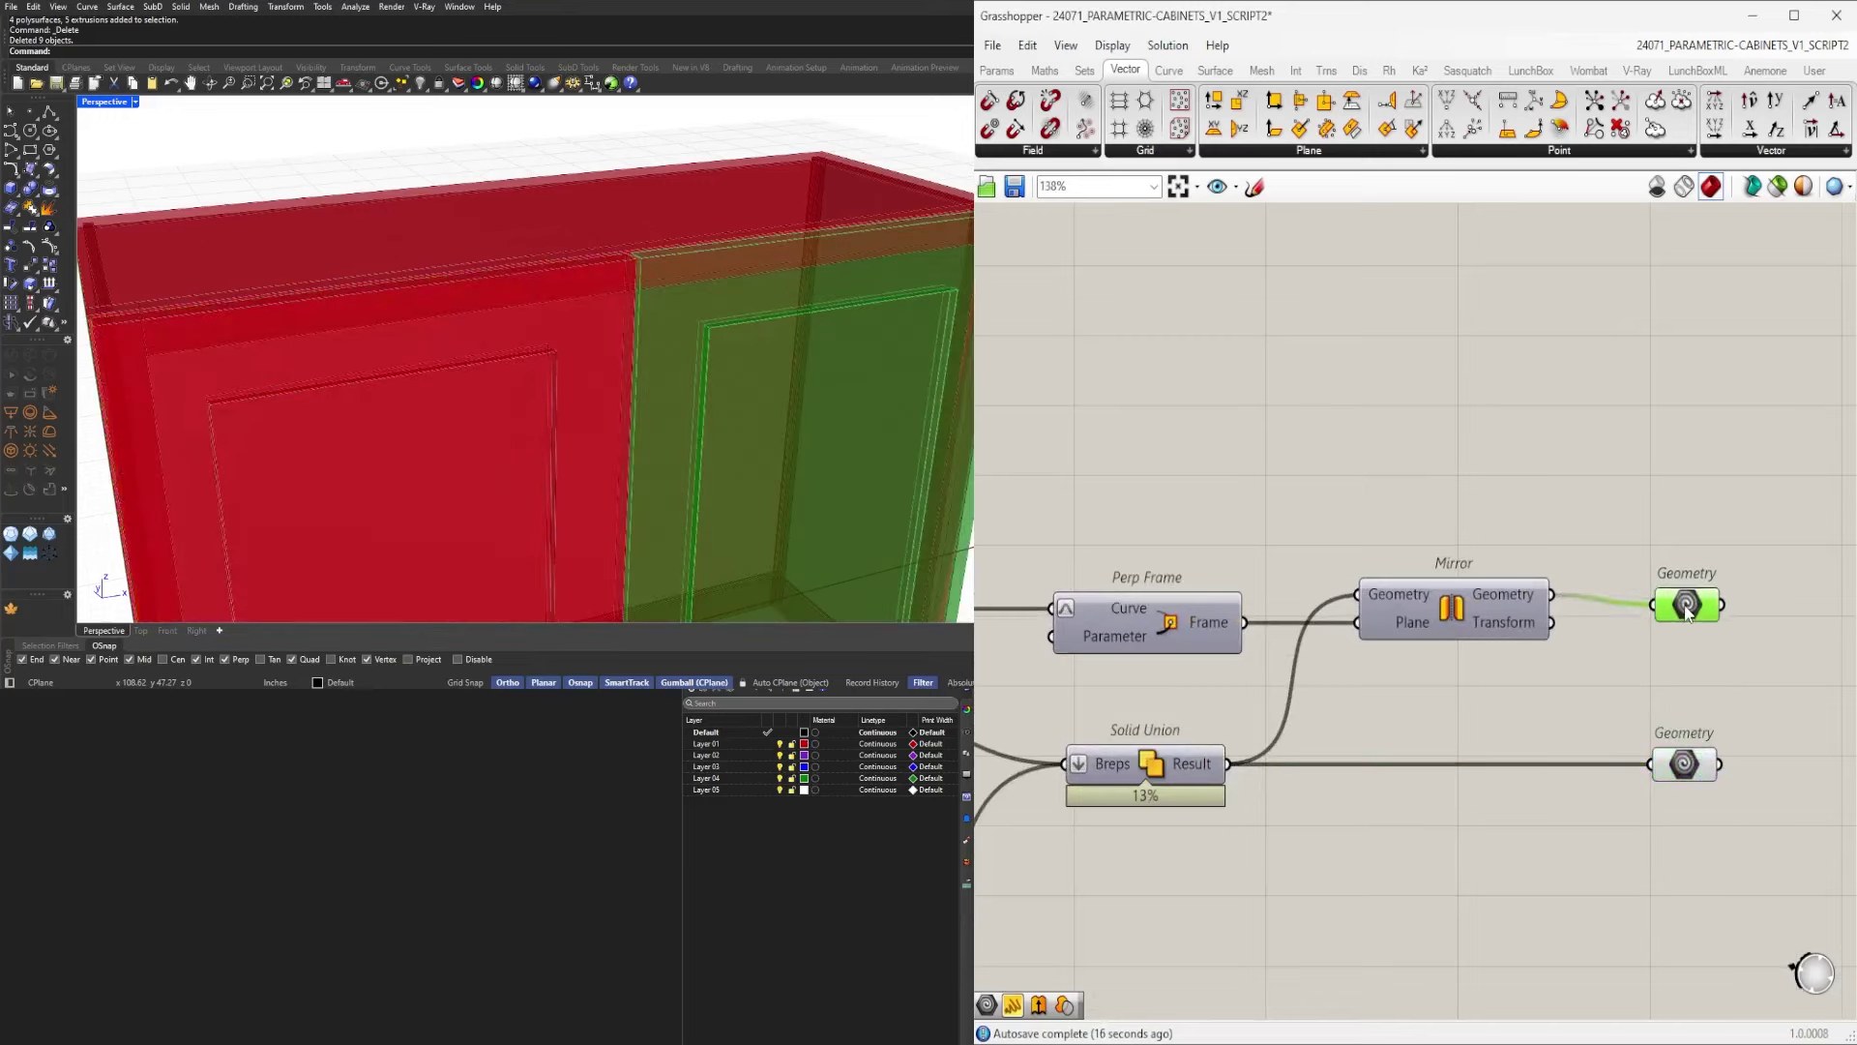
scroll(1598, 654, down, 3)
scroll(1354, 600, up, 3)
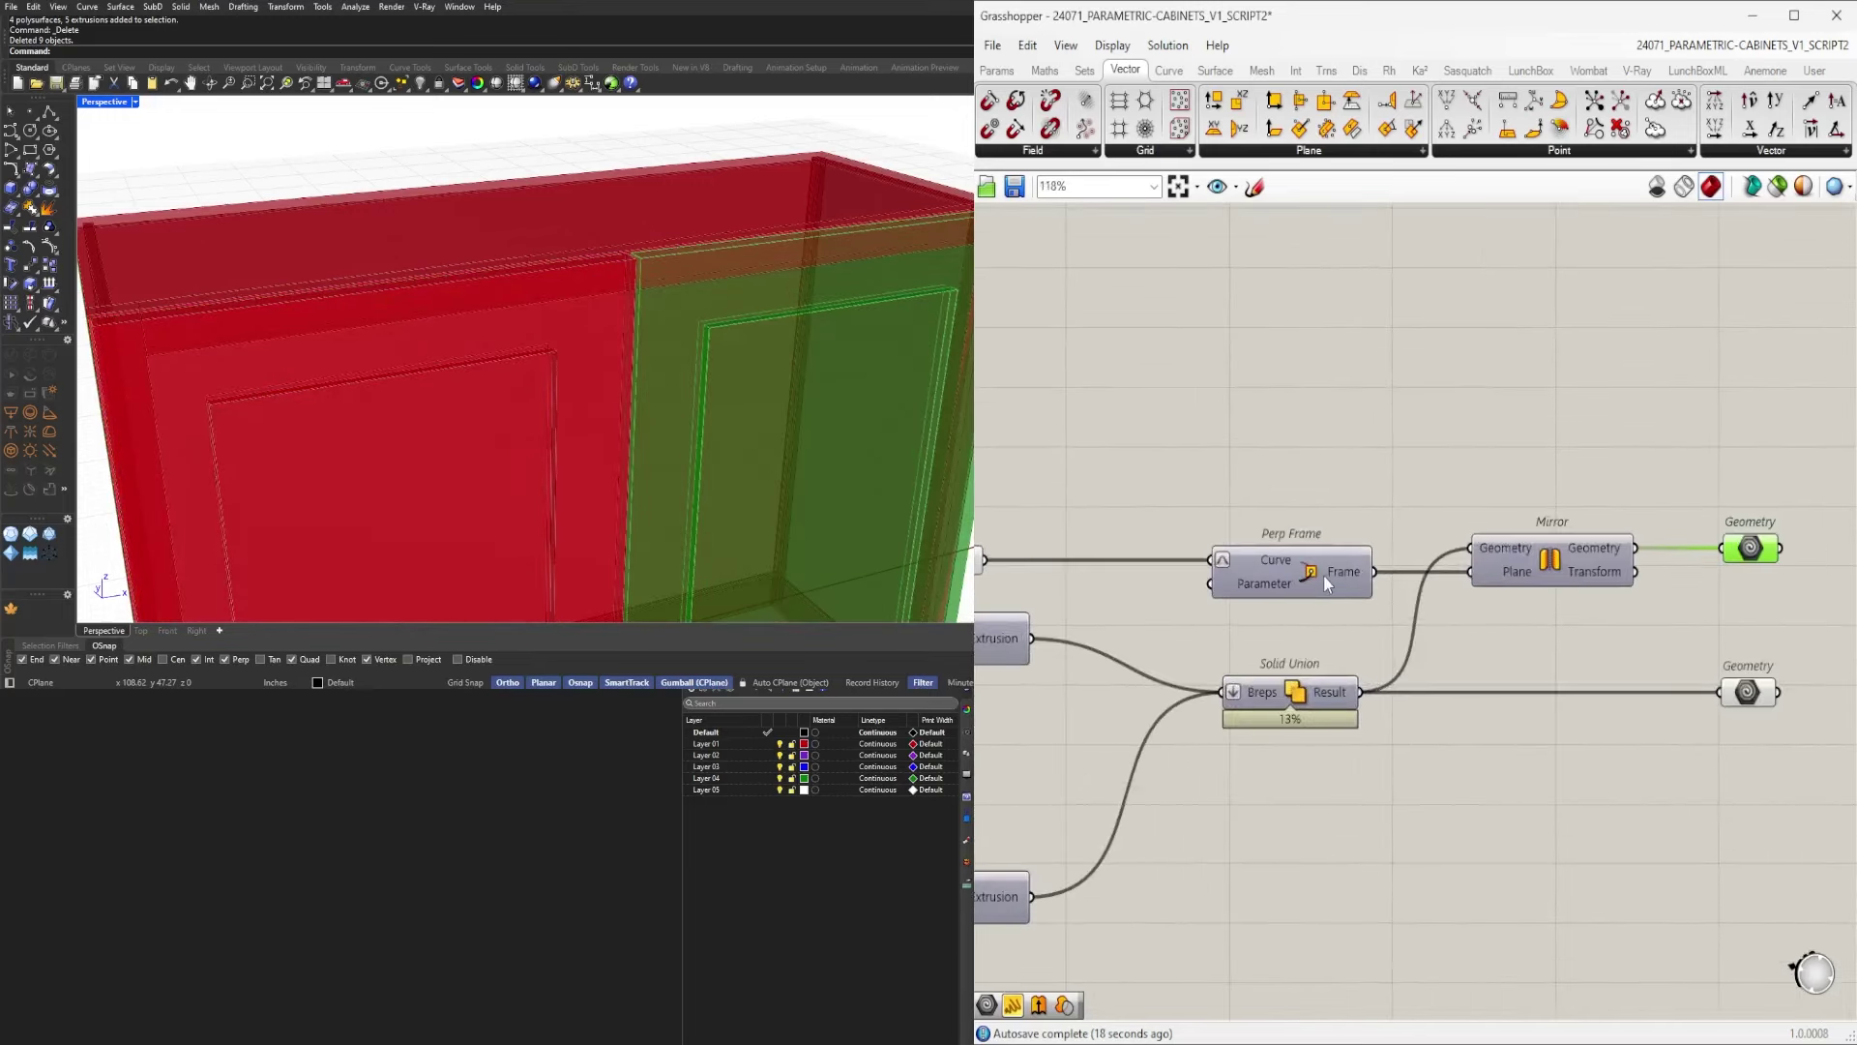
Show the mirror plane with a temporary Plane Surface fed by the Perp Frame's frame, and delete that component.
click(1325, 583)
scroll(1307, 561, down, 2)
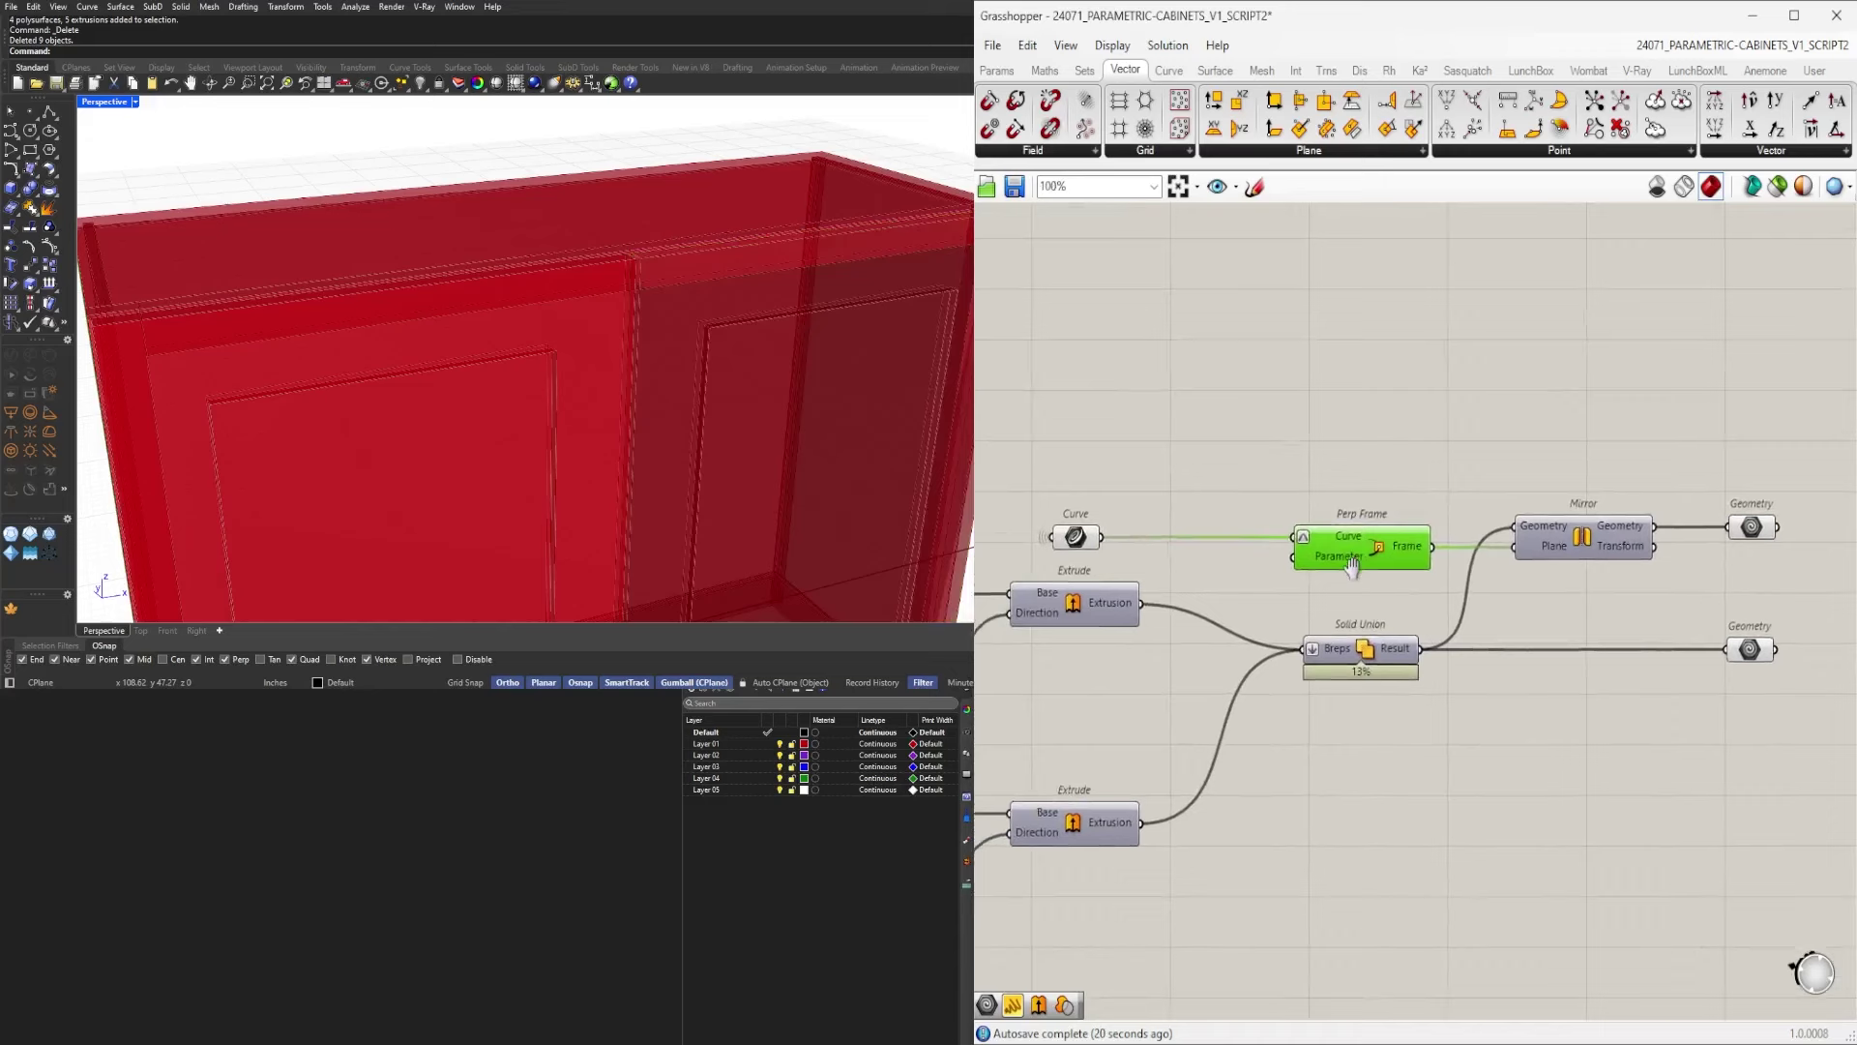
double_click(1390, 446)
text(plane)
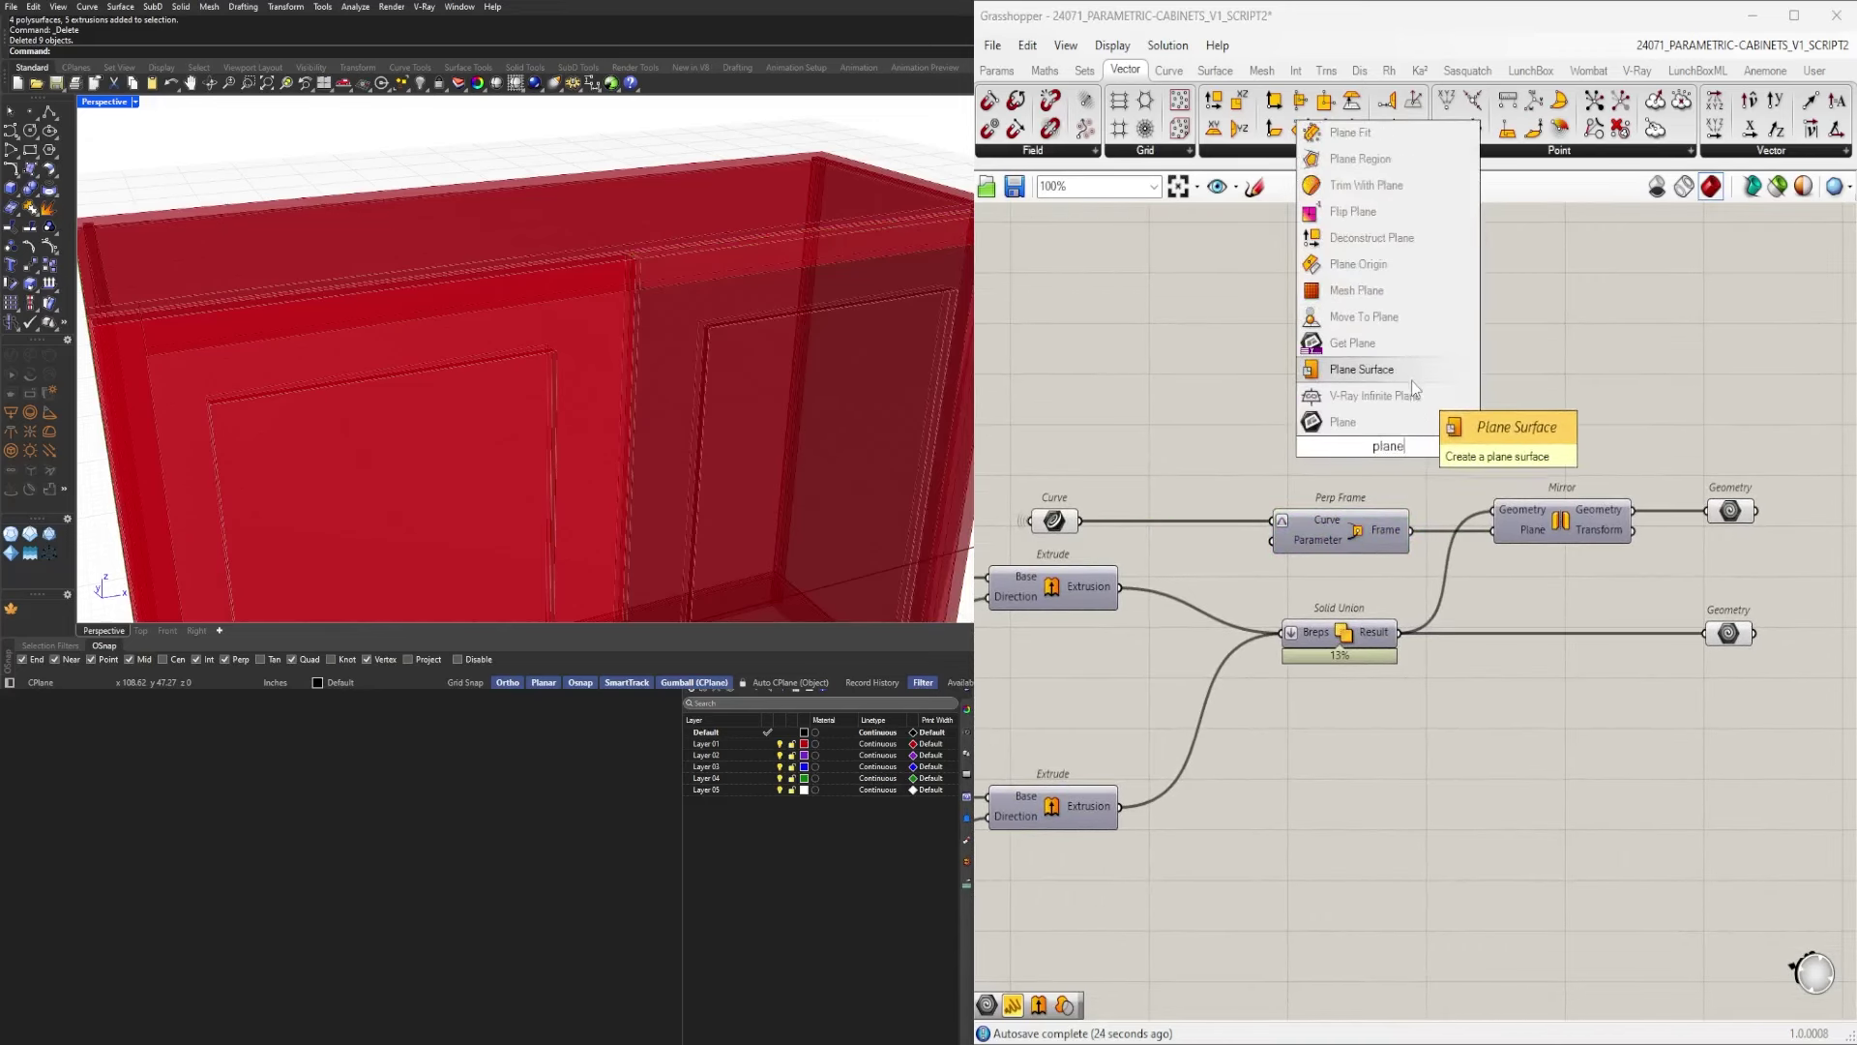
click(1391, 372)
scroll(1393, 445, up, 2)
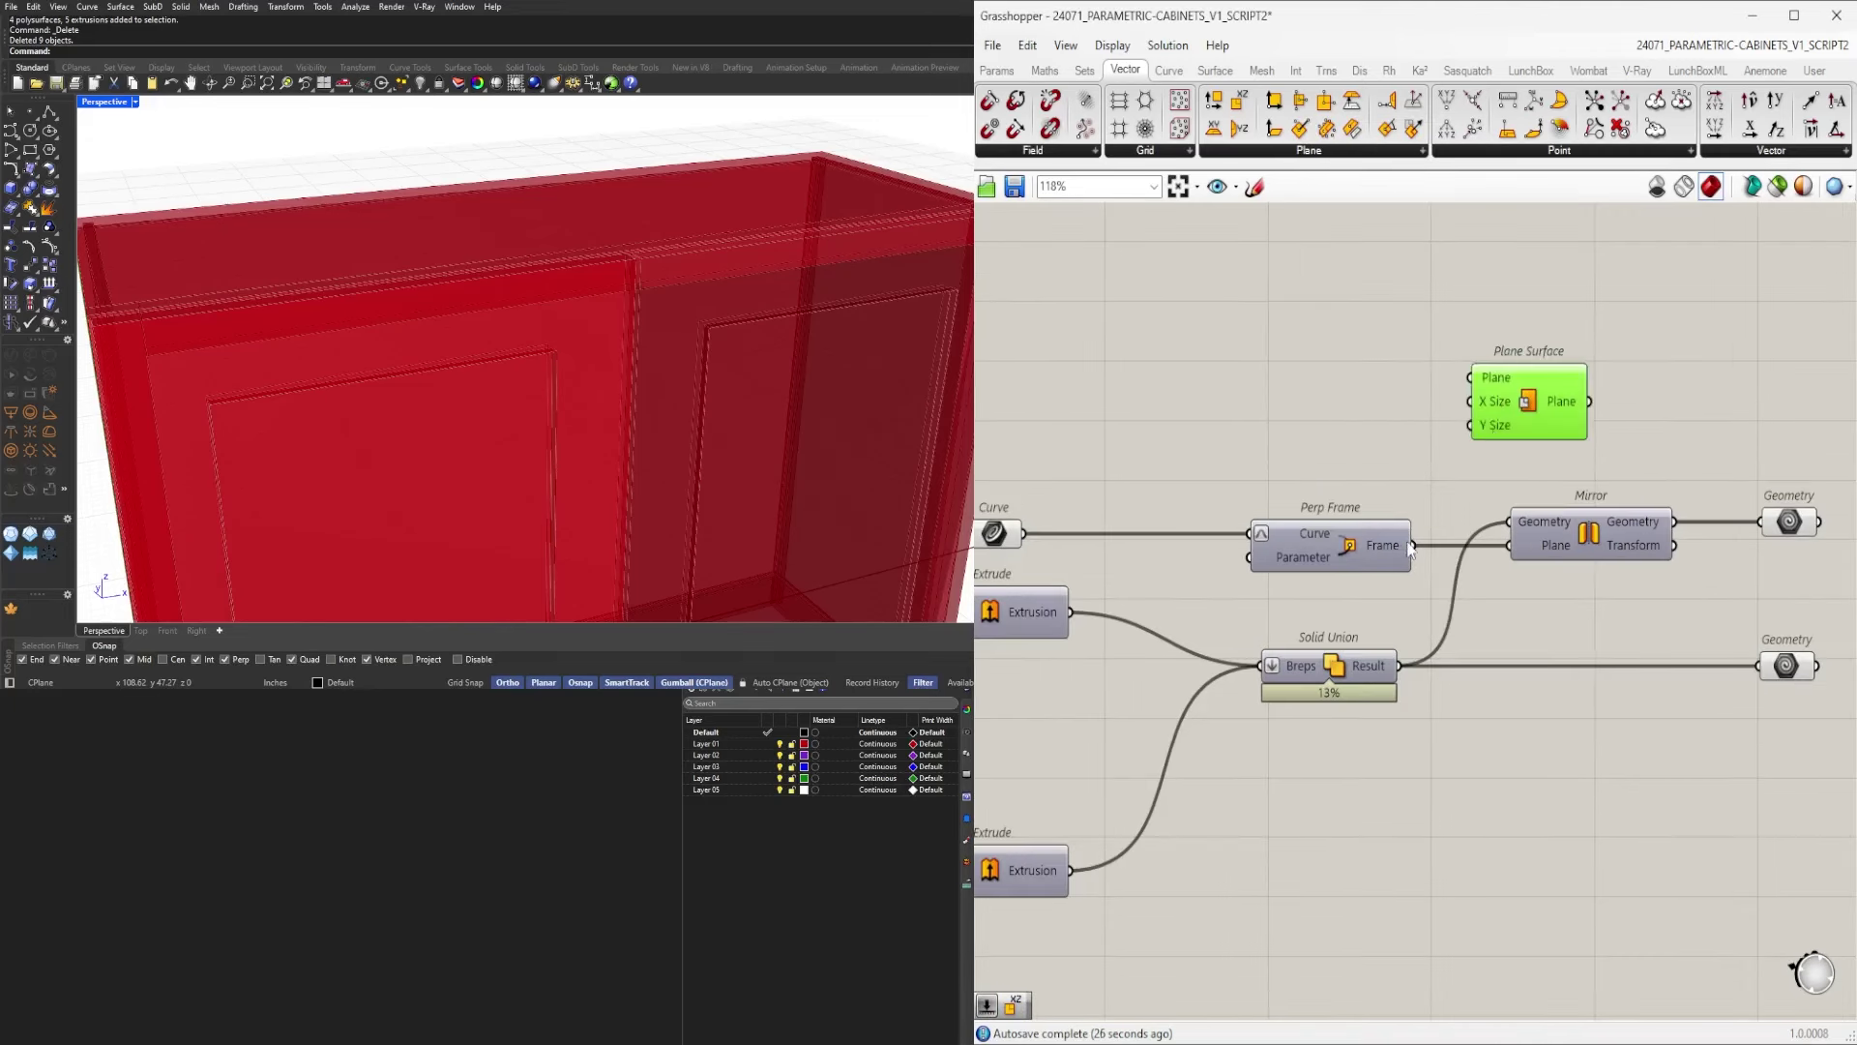
drag(1467, 376, 1468, 377)
right_drag(1520, 419, 1354, 444)
scroll(841, 286, down, 7)
scroll(629, 450, up, 5)
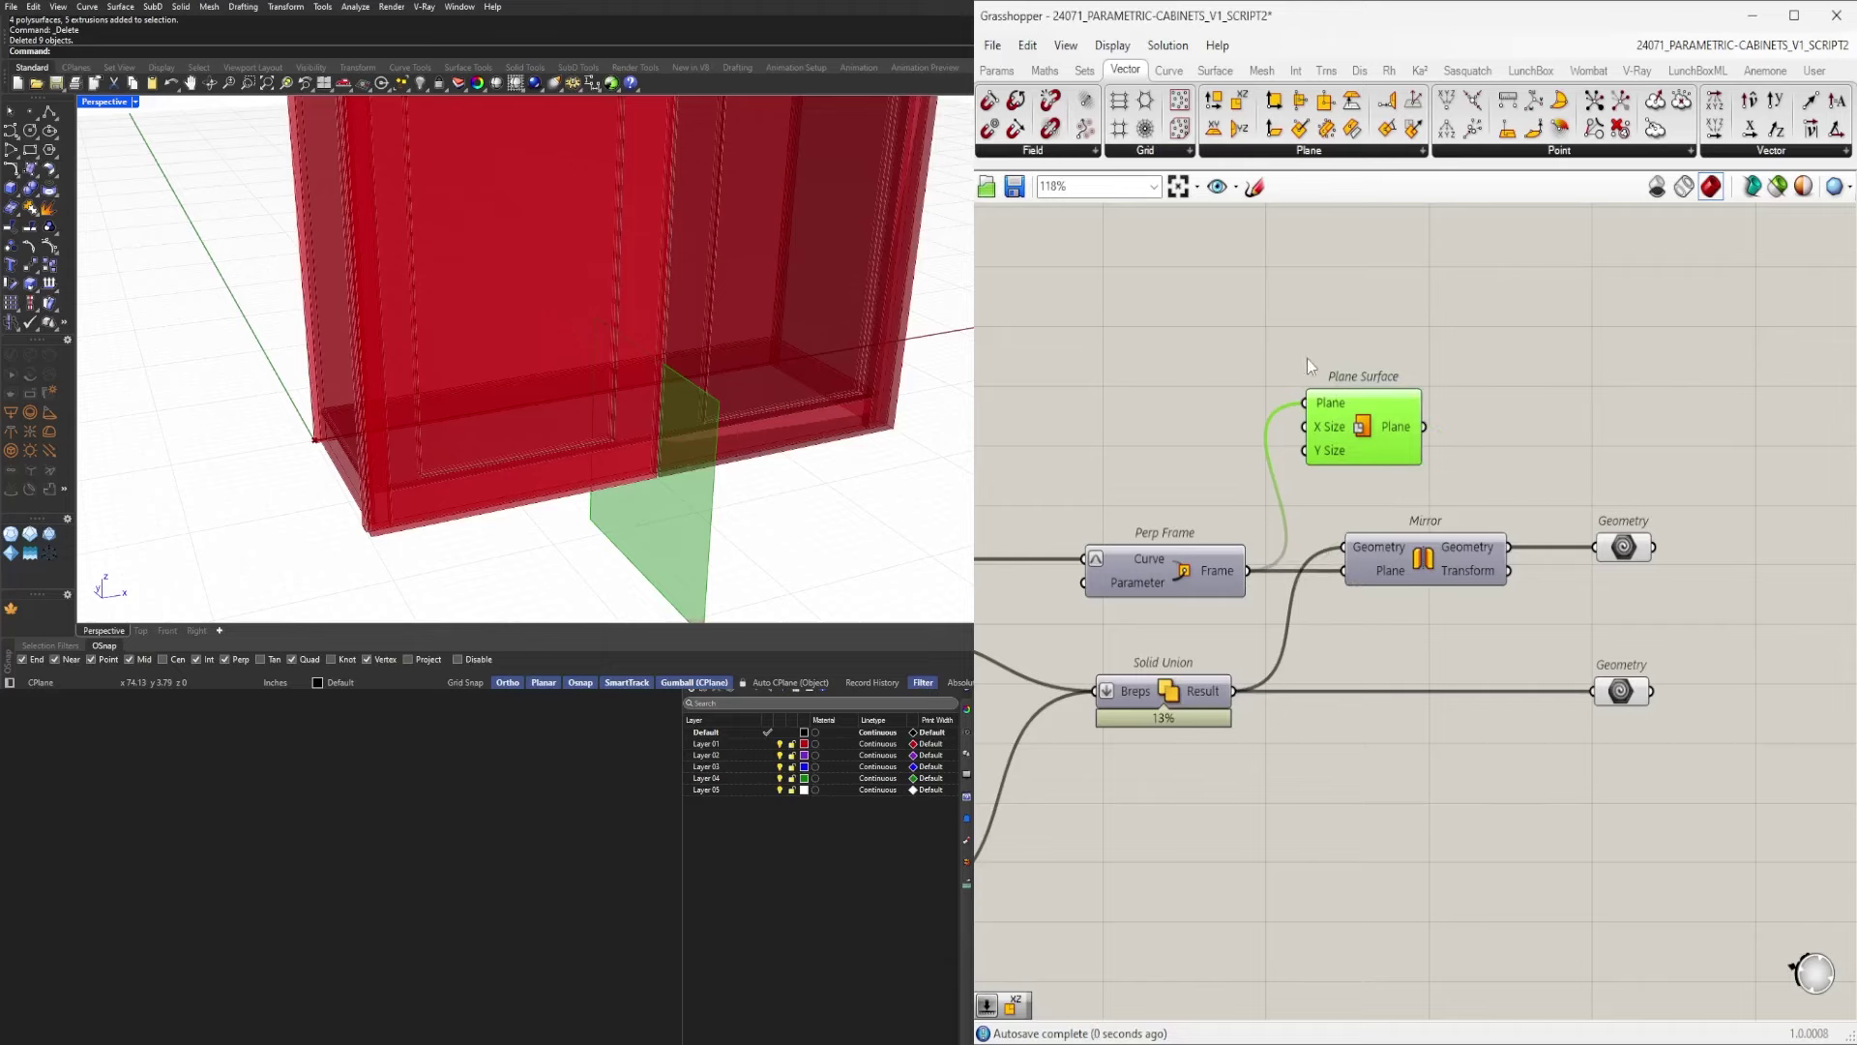
key(Delete)
Put the mirrored and the original panel's Geometry parameters into separate groups.
scroll(1714, 571, down, 2)
drag(1713, 588, 1656, 499)
right_drag(1700, 692, 1604, 738)
drag(1604, 786, 1541, 530)
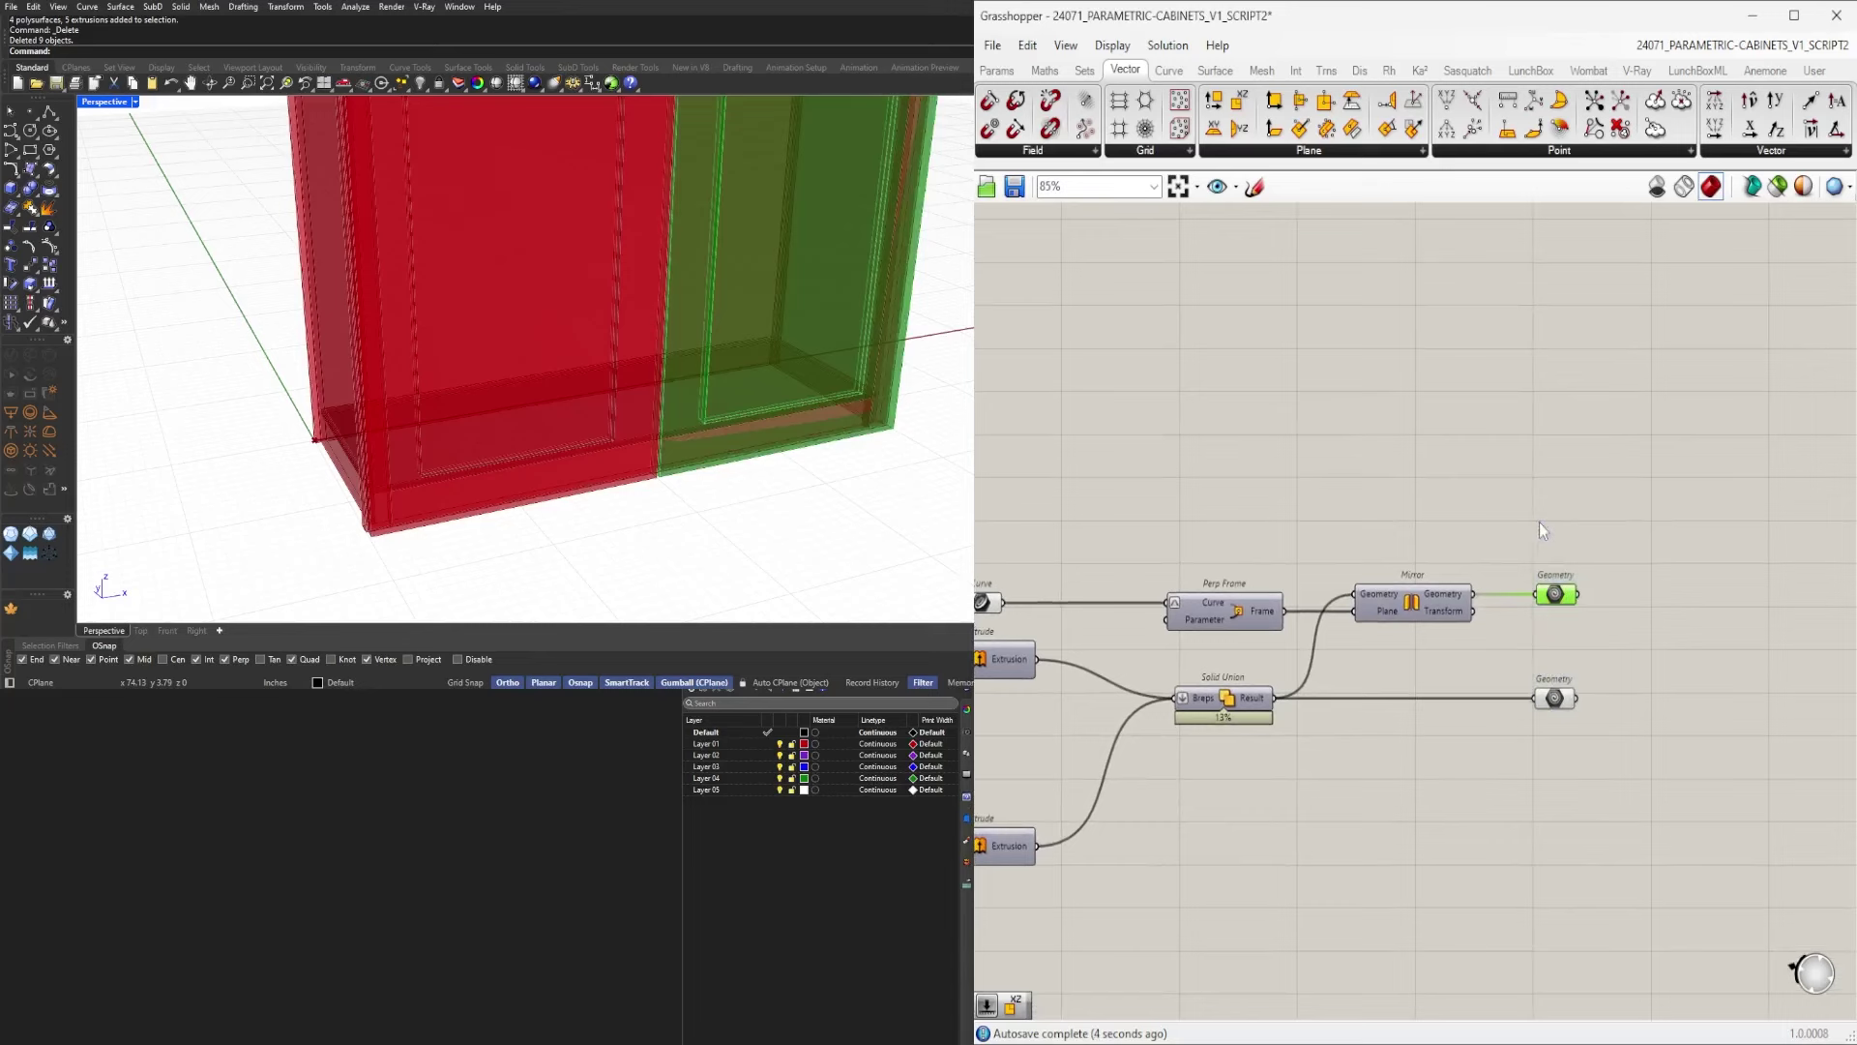
key(ctrl+g)
drag(1621, 791, 1542, 692)
key(ctrl+g)
Add a Geometry parameter fed by the lower Solid Union and align it vertically with the two grouped Geometry parameters.
click(1663, 670)
scroll(1666, 671, down, 7)
right_drag(1693, 698, 1610, 547)
scroll(1449, 623, up, 5)
drag(1715, 610, 1663, 450)
drag(1656, 683, 1643, 782)
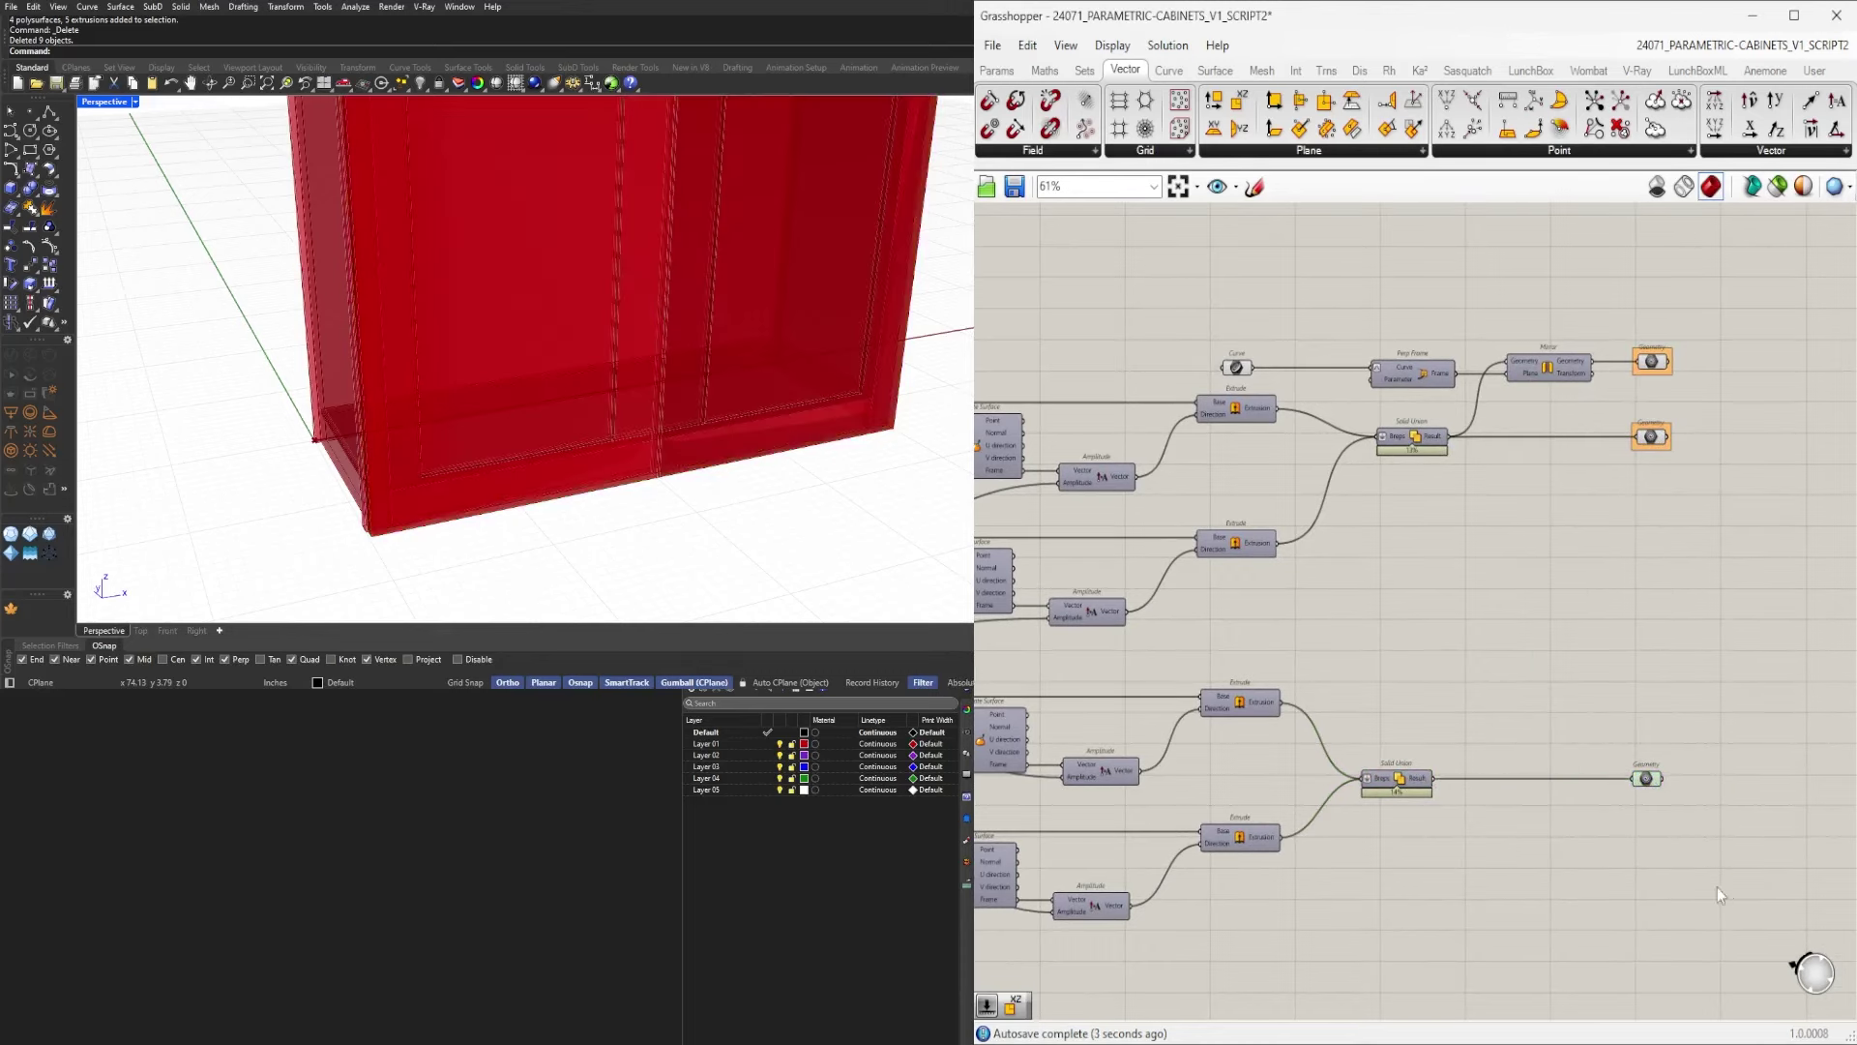
drag(1716, 886, 1644, 366)
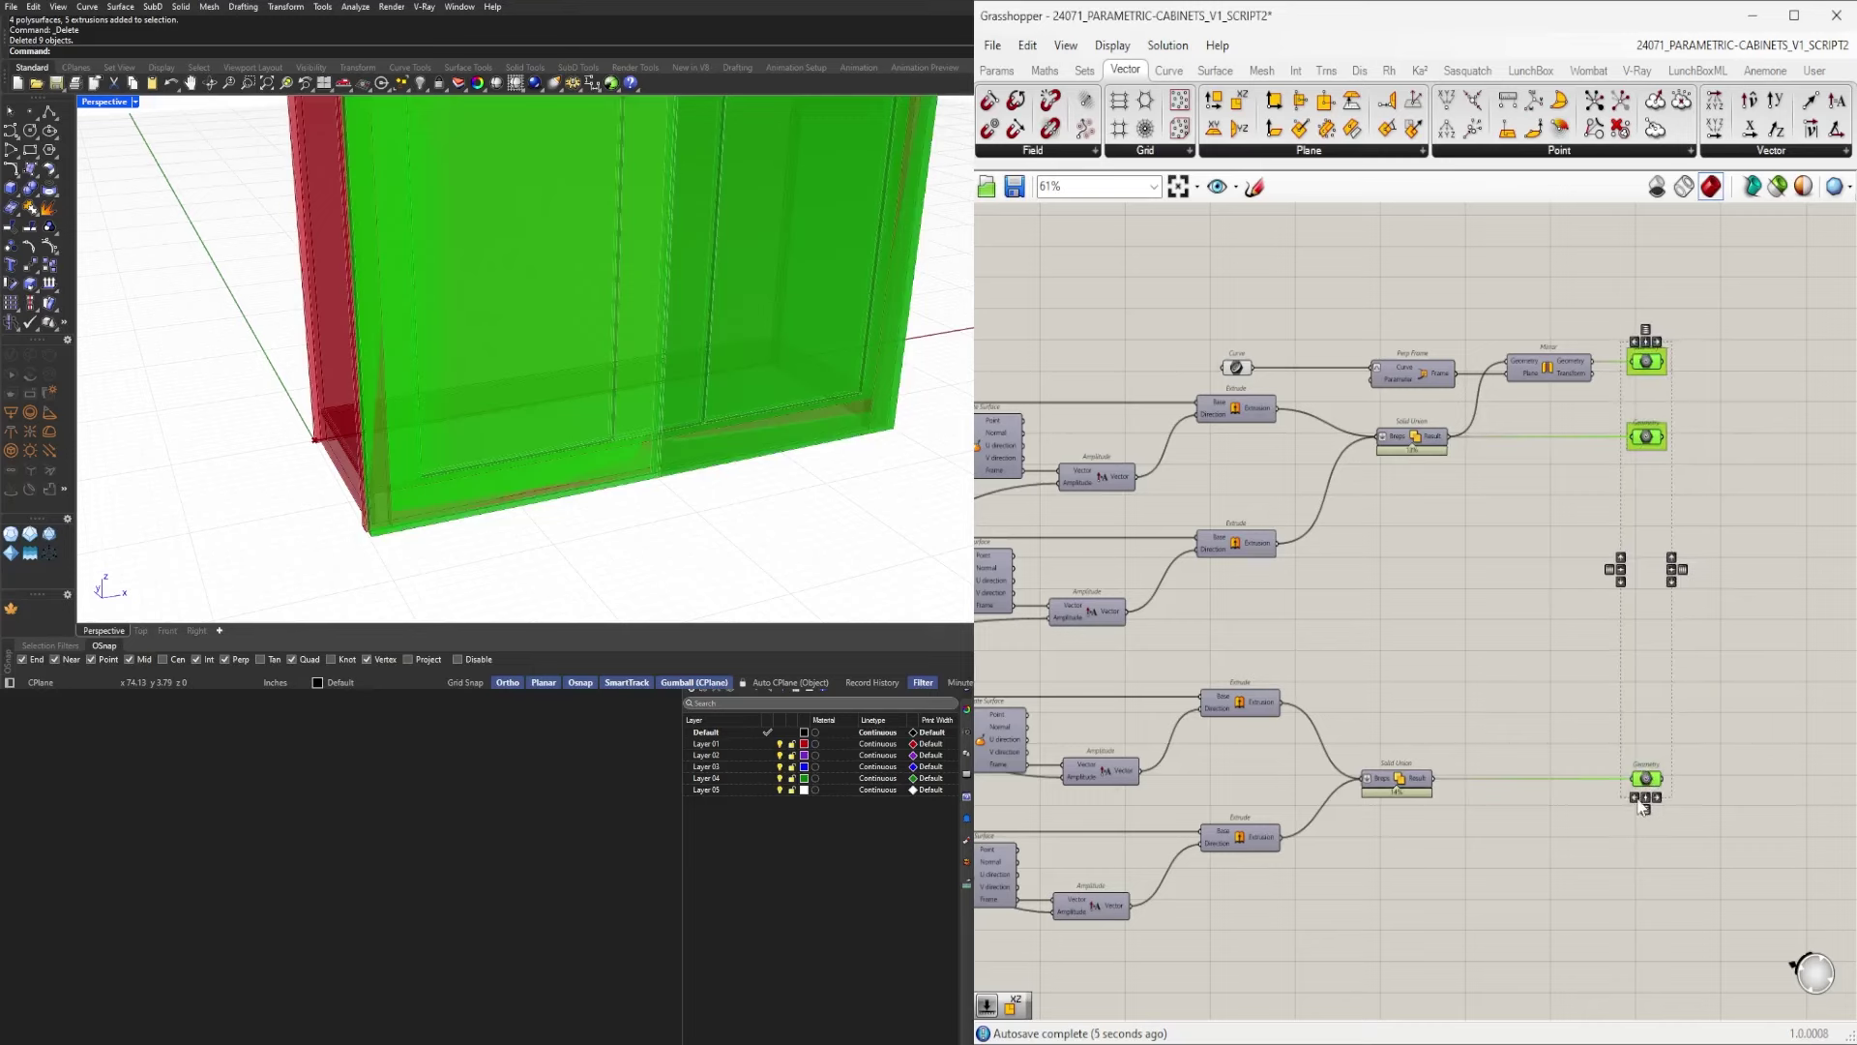
Put the Geometry parameter of the lower Solid Union into its own group.
click(1701, 884)
click(1647, 779)
click(1662, 670)
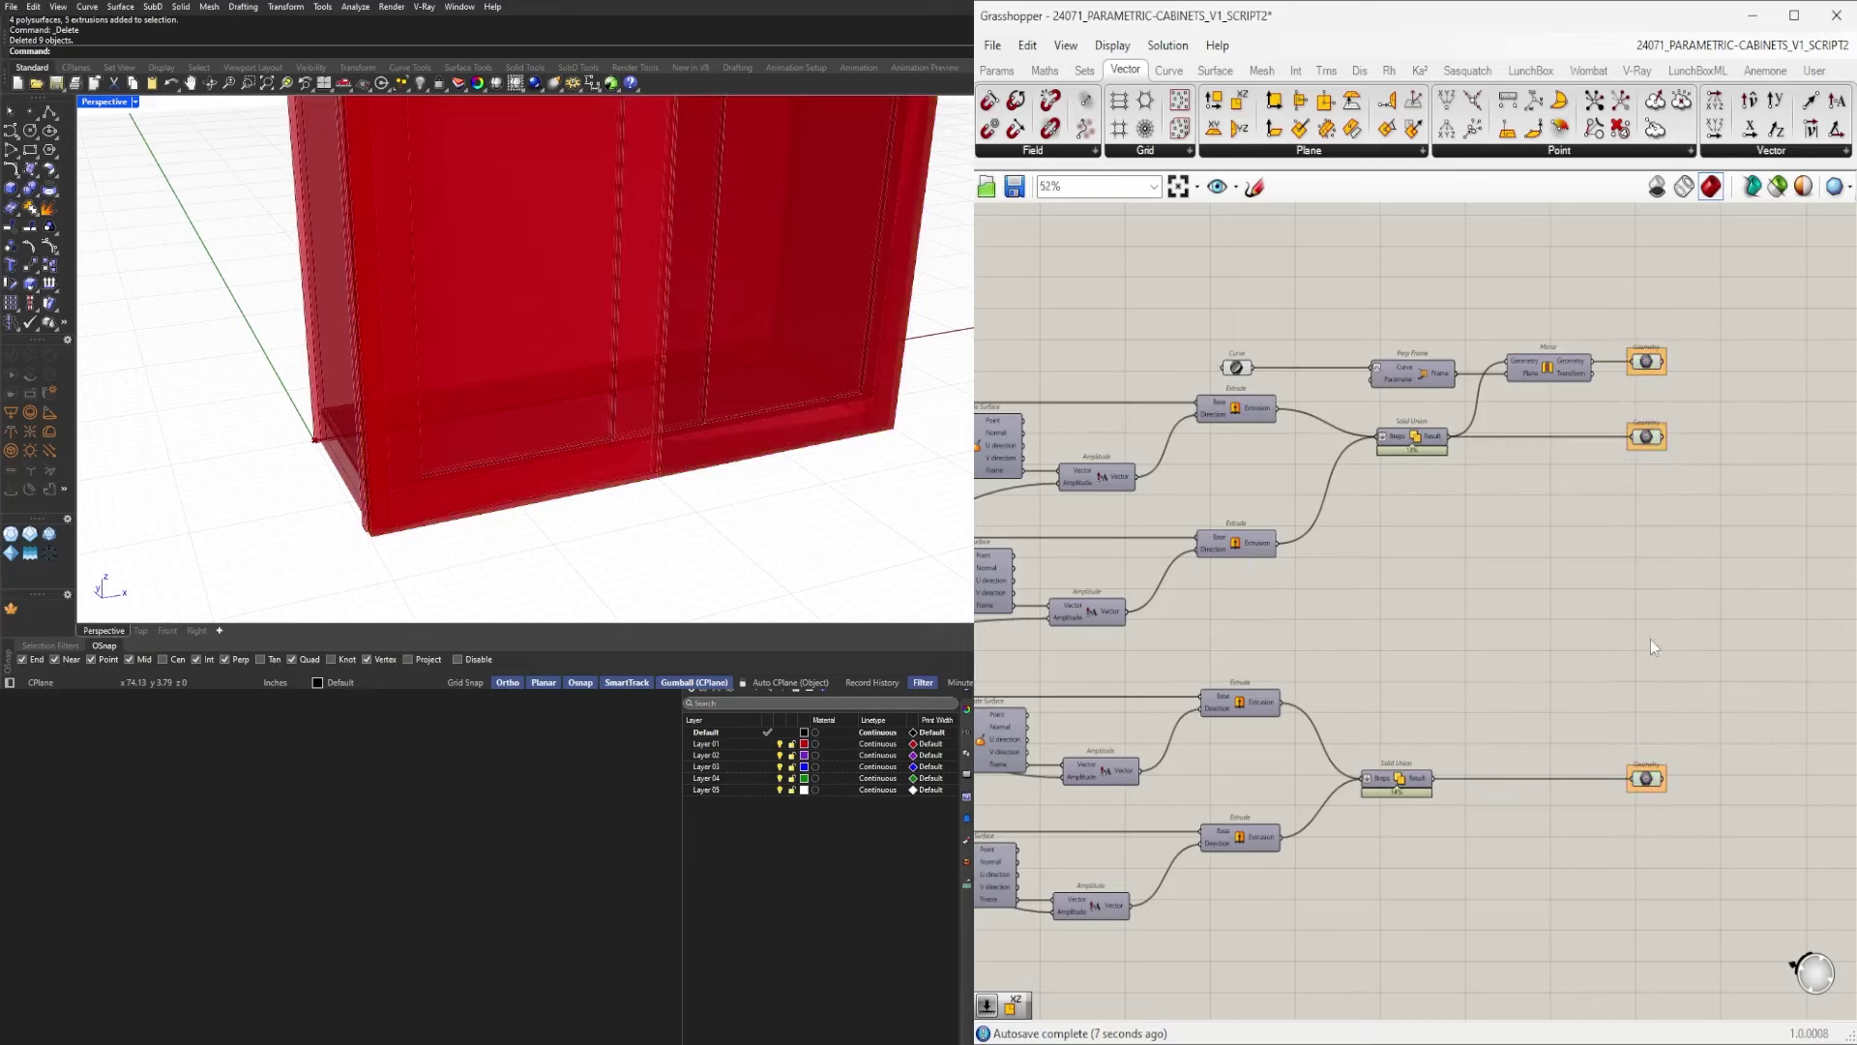
Move the Curve parameter closer to the Perp Frame component it feeds.
scroll(1646, 641, down, 3)
scroll(1606, 714, up, 2)
drag(1738, 810, 1496, 622)
scroll(1472, 726, up, 3)
click(1508, 501)
scroll(1509, 525, down, 5)
right_drag(1252, 579, 1343, 682)
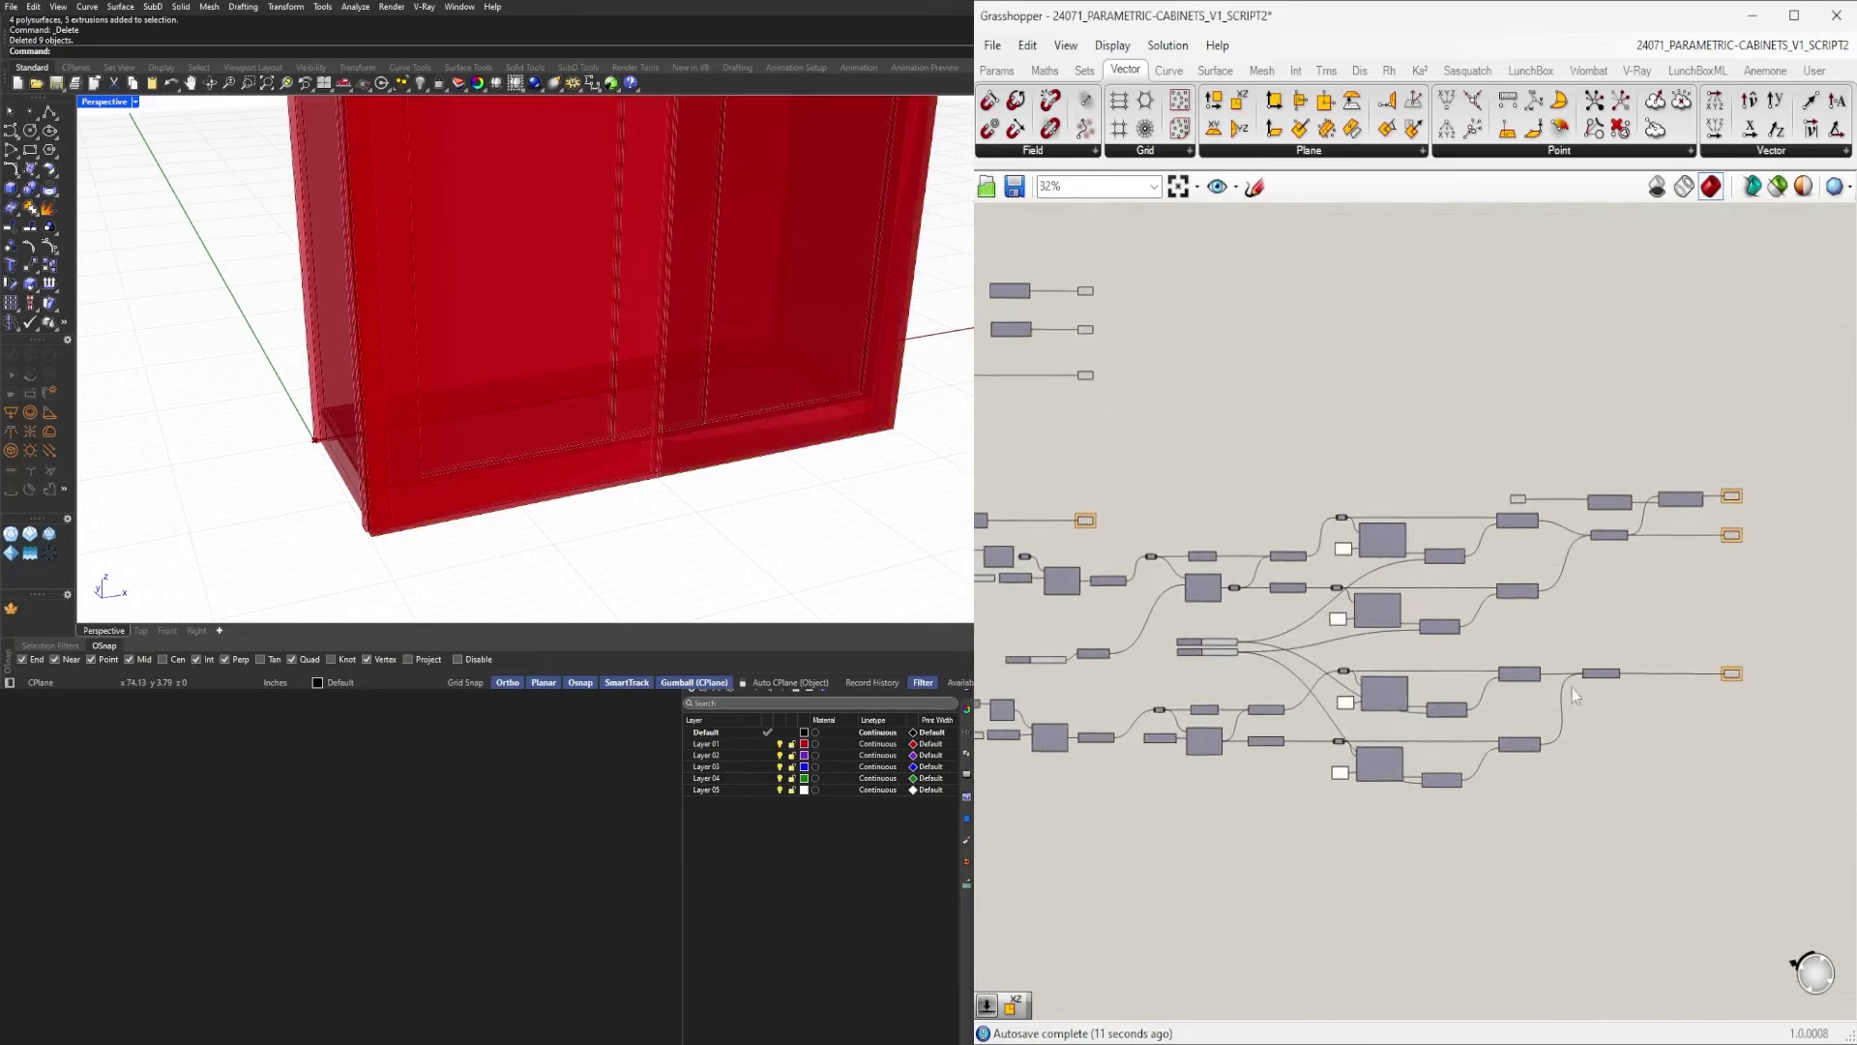
scroll(1746, 565, up, 3)
scroll(1744, 569, down, 1)
scroll(1463, 489, up, 4)
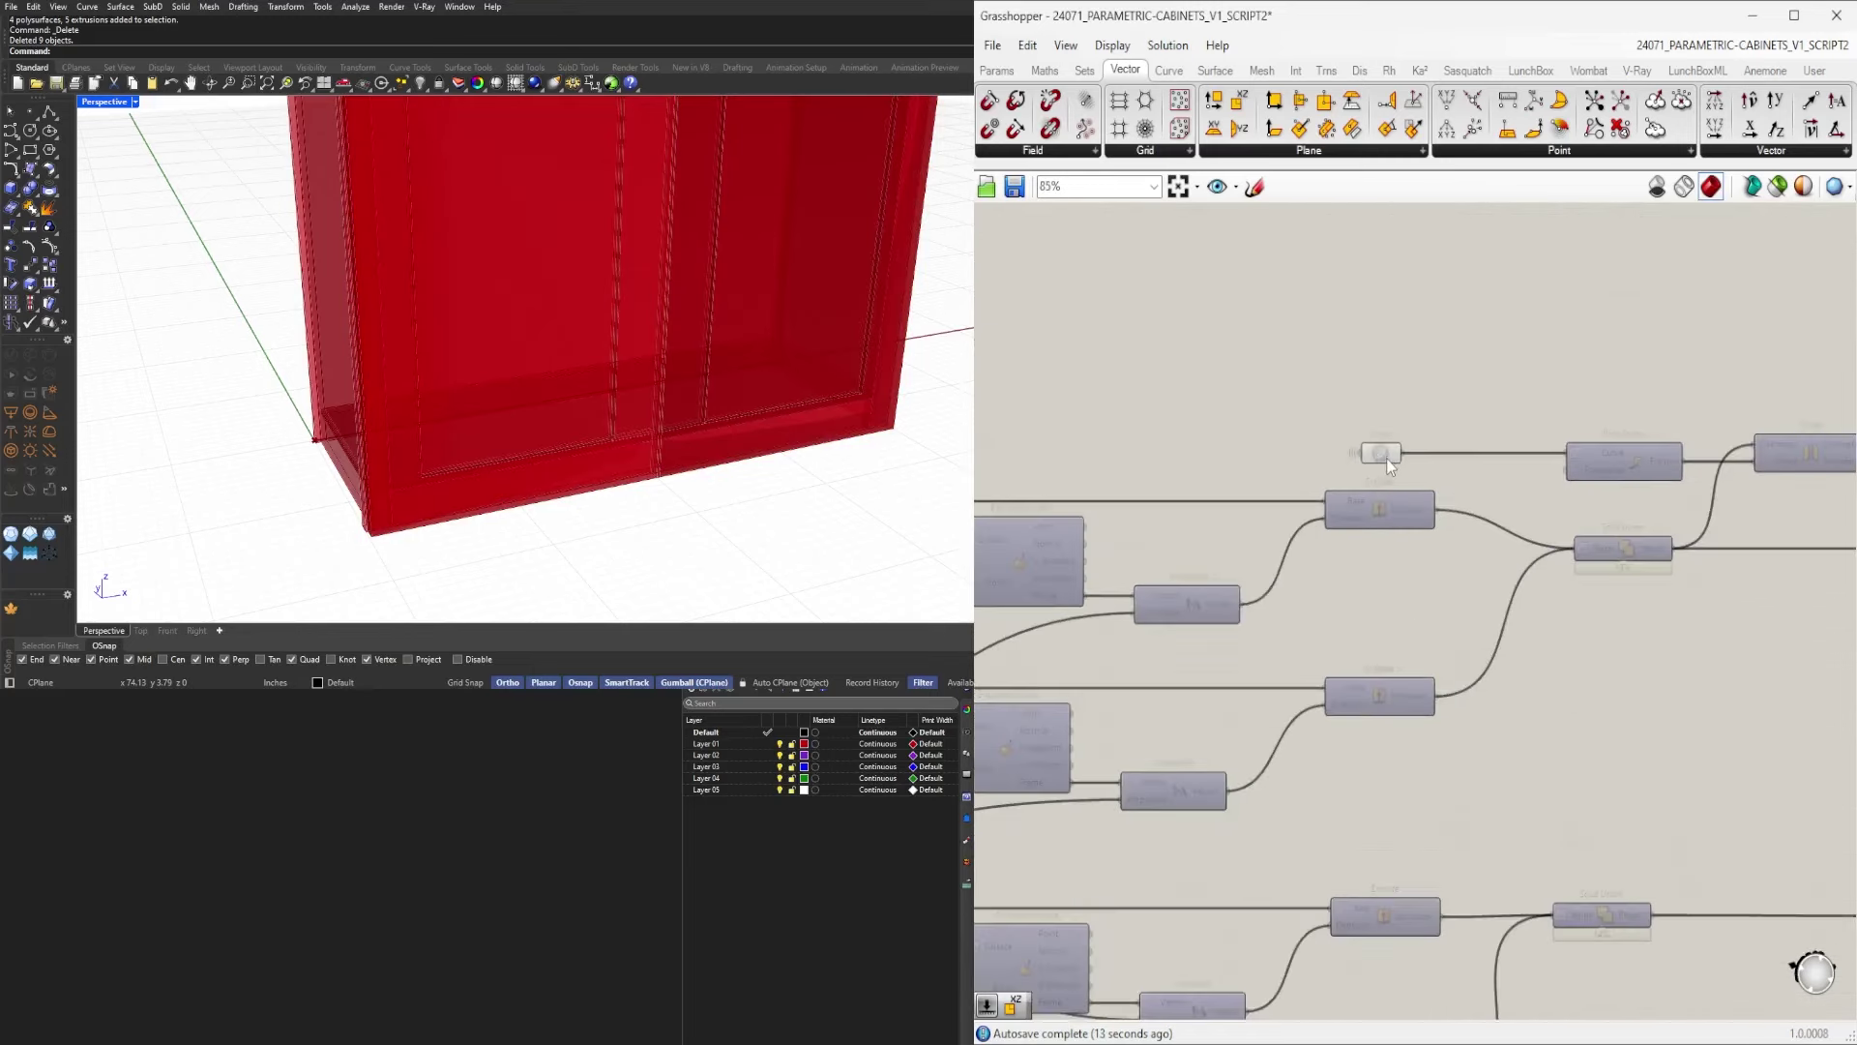
click(1385, 455)
click(1523, 367)
Move the Curve, Perp Frame, upper Solid Union, Mirror and their two Geometry parameters down together, nearer the lower Solid Union.
scroll(1674, 532, down, 3)
right_drag(1707, 555, 1471, 572)
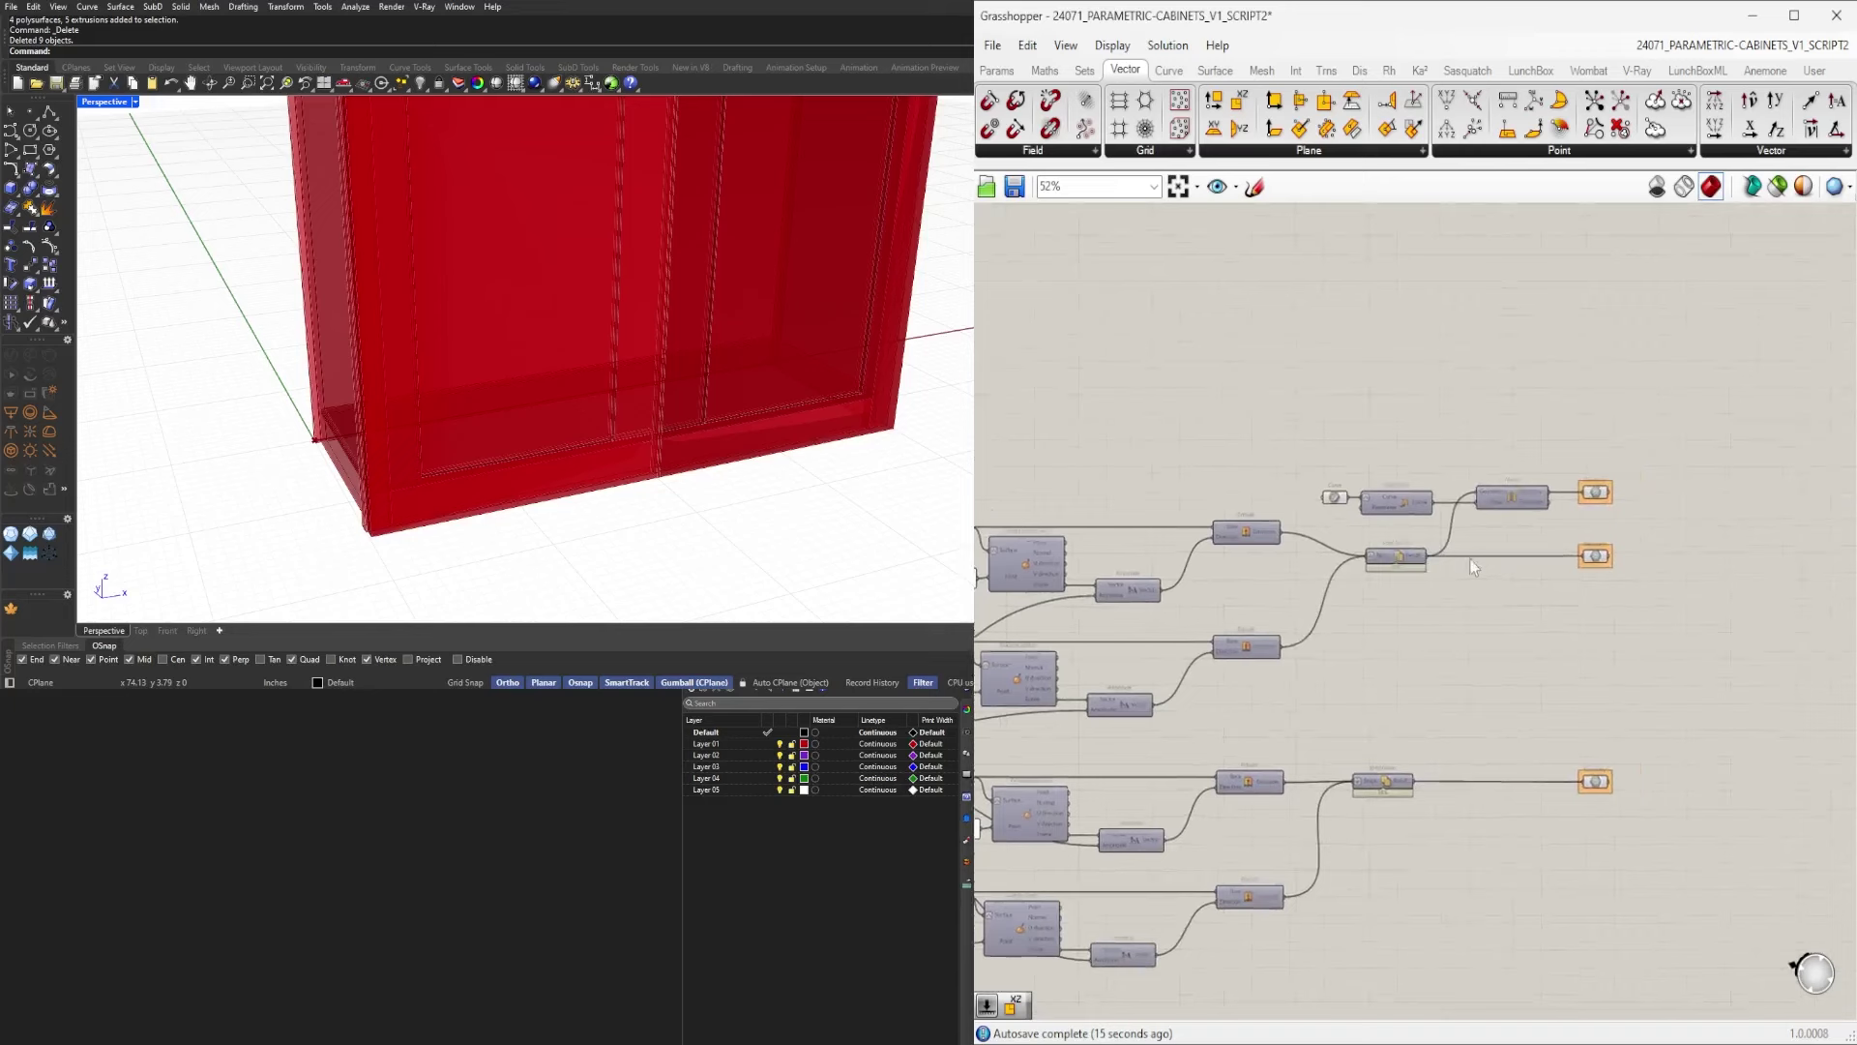
scroll(1629, 515, up, 2)
drag(1631, 515, 1302, 434)
click(1637, 507)
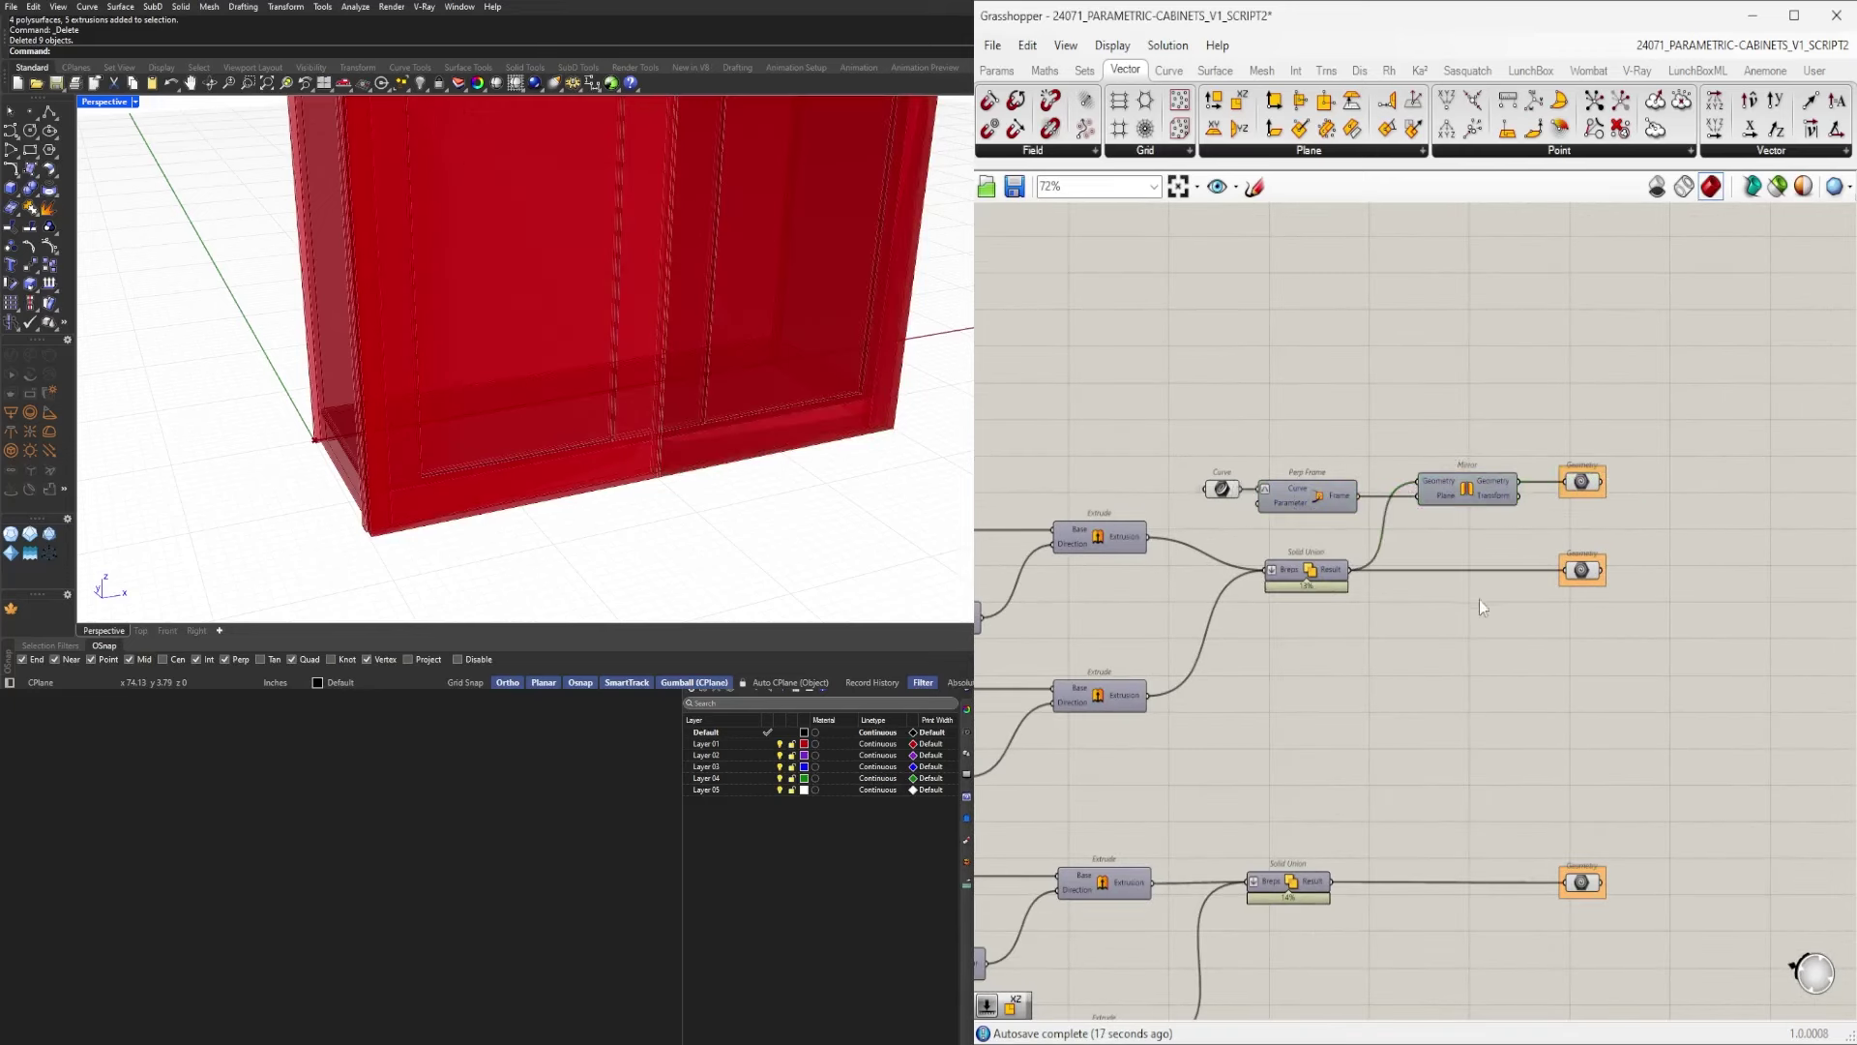
drag(1527, 615, 1200, 463)
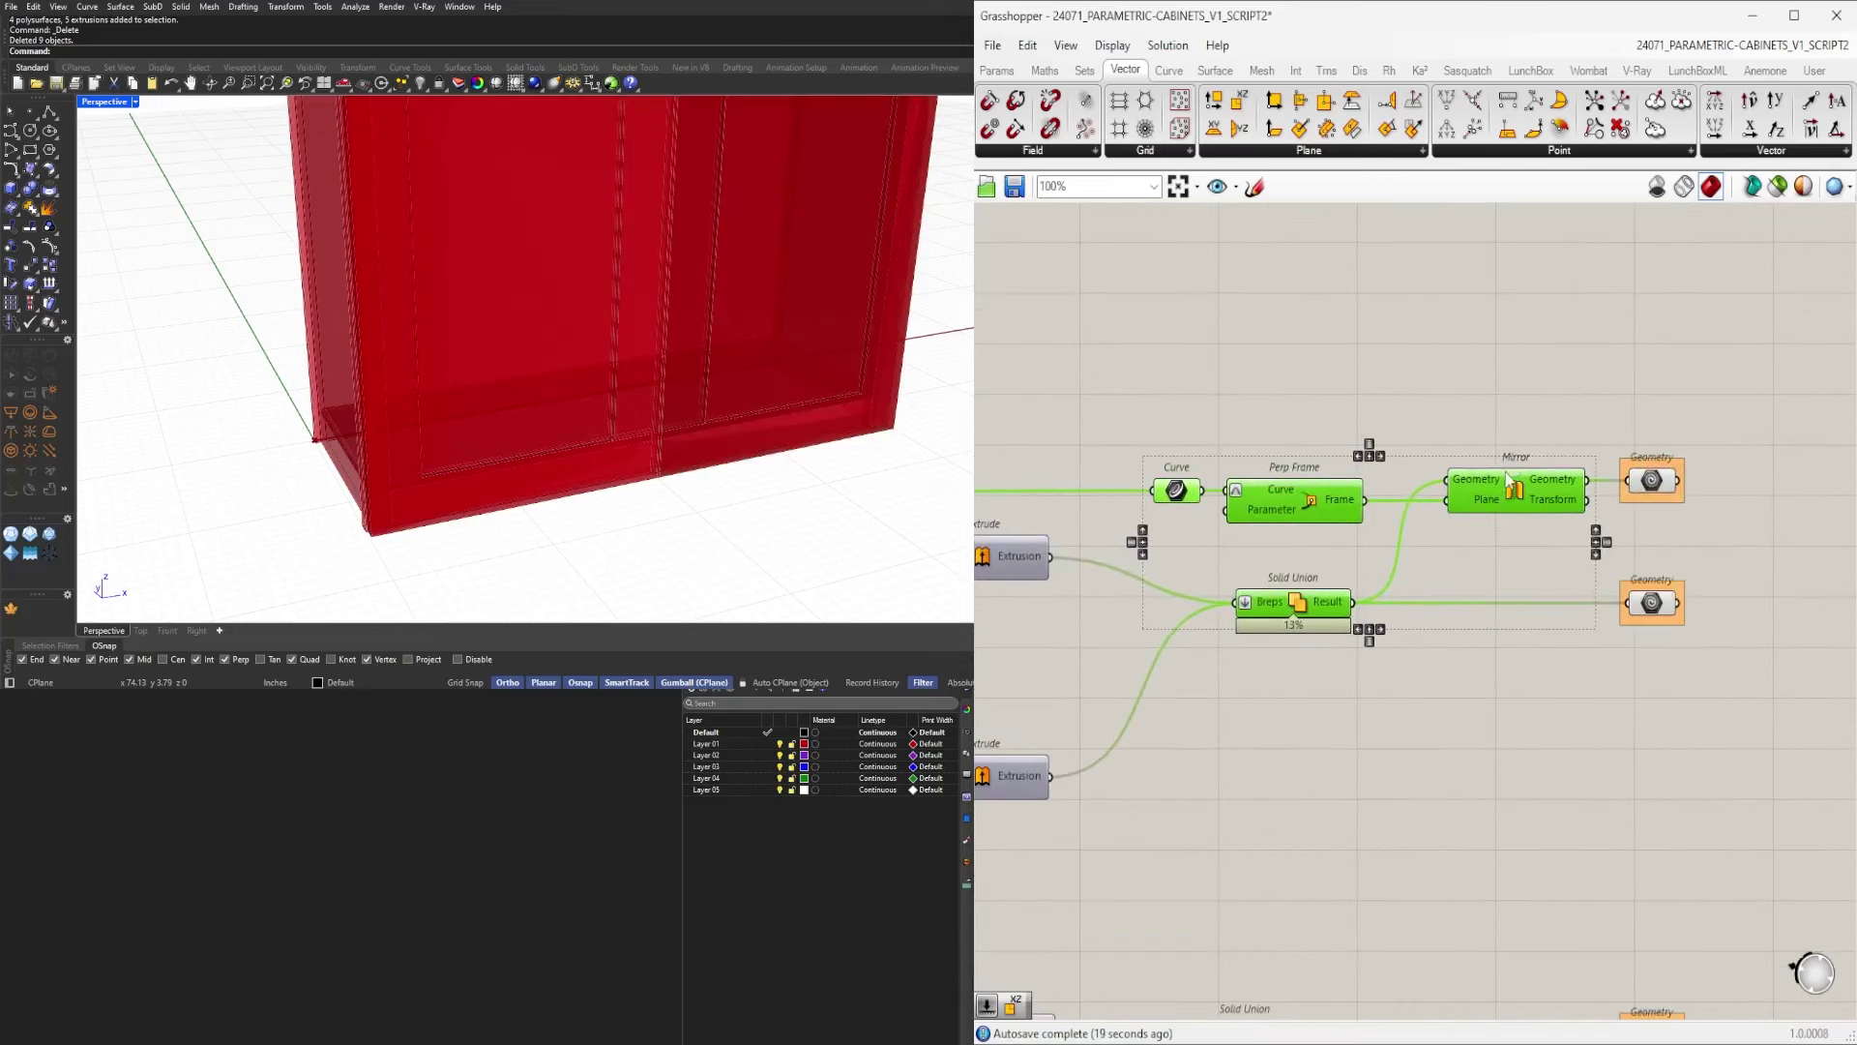
drag(1491, 492, 1517, 462)
drag(1650, 483, 1651, 456)
drag(1661, 617, 1315, 443)
click(1720, 617)
scroll(1645, 619, down, 3)
drag(1401, 504, 1387, 667)
click(1391, 646)
scroll(1373, 726, up, 3)
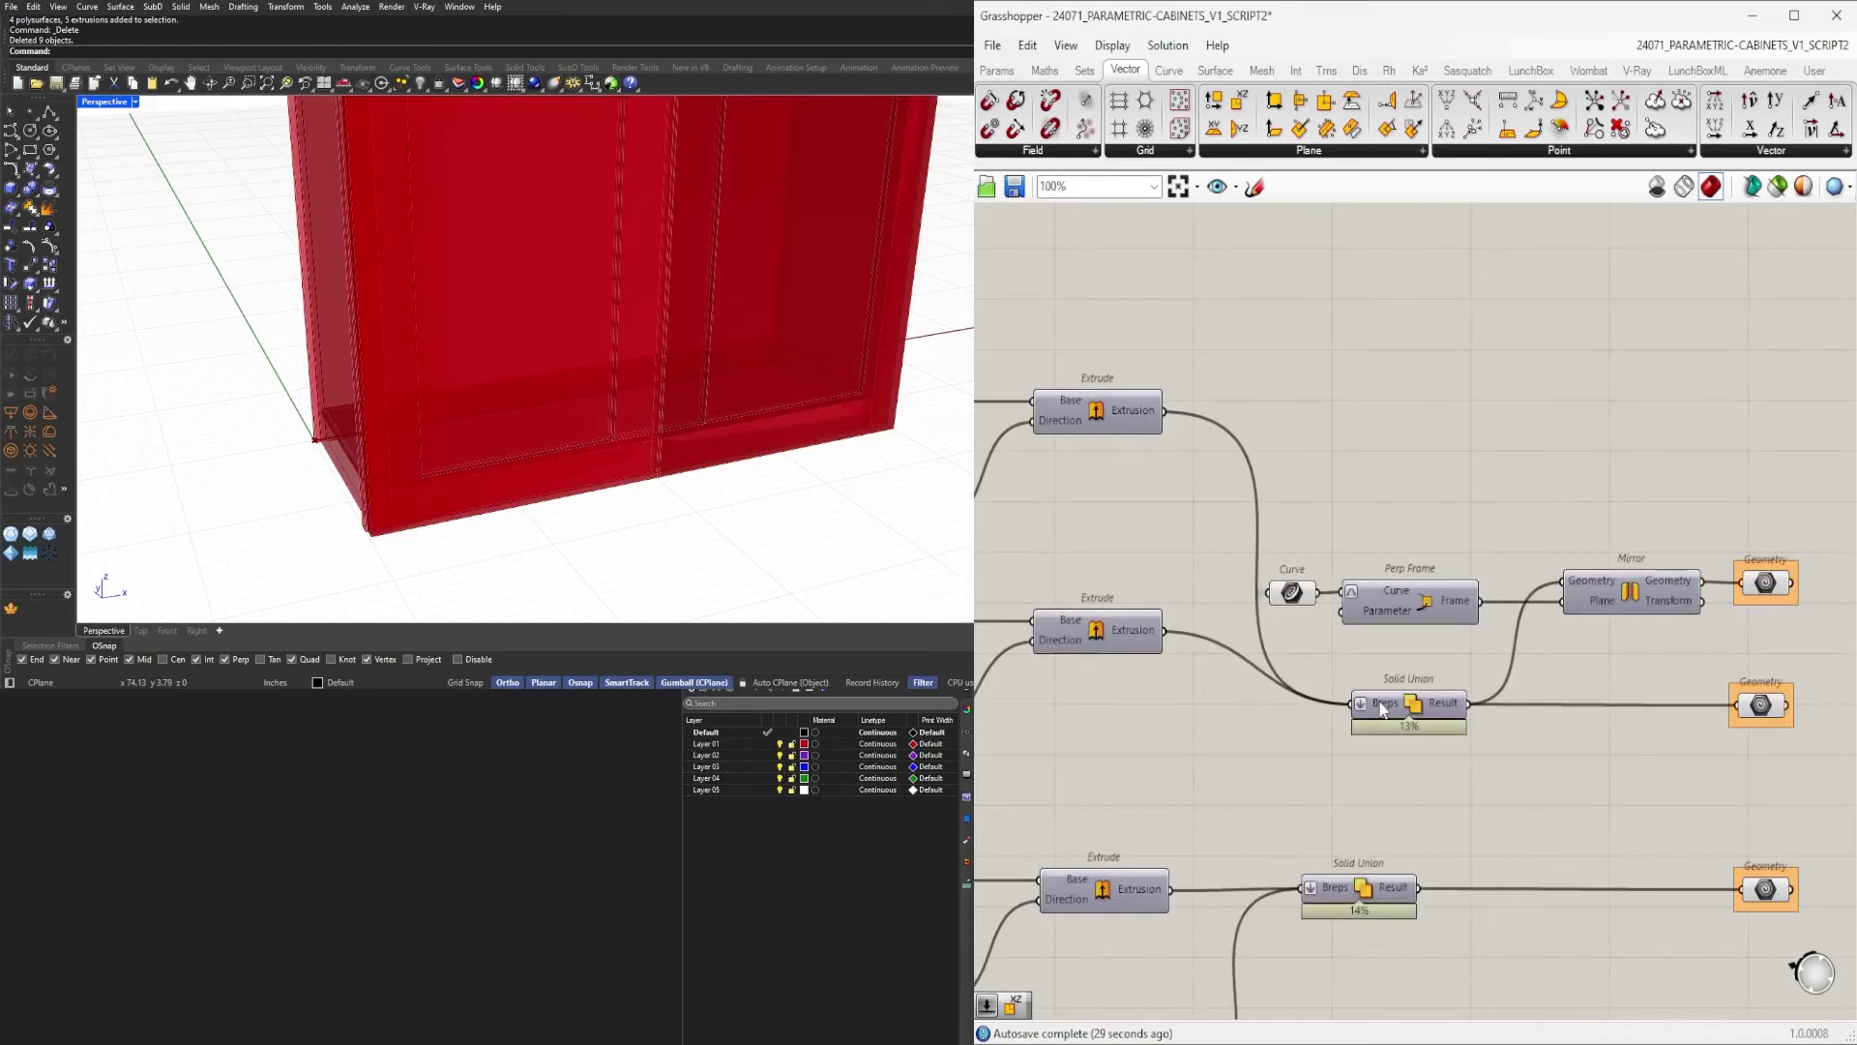
Set the wire display of the upper Solid Union's Breps input to hidden.
right_click(1374, 704)
mouse_move(1533, 727)
click(1616, 765)
scroll(1558, 482, down, 3)
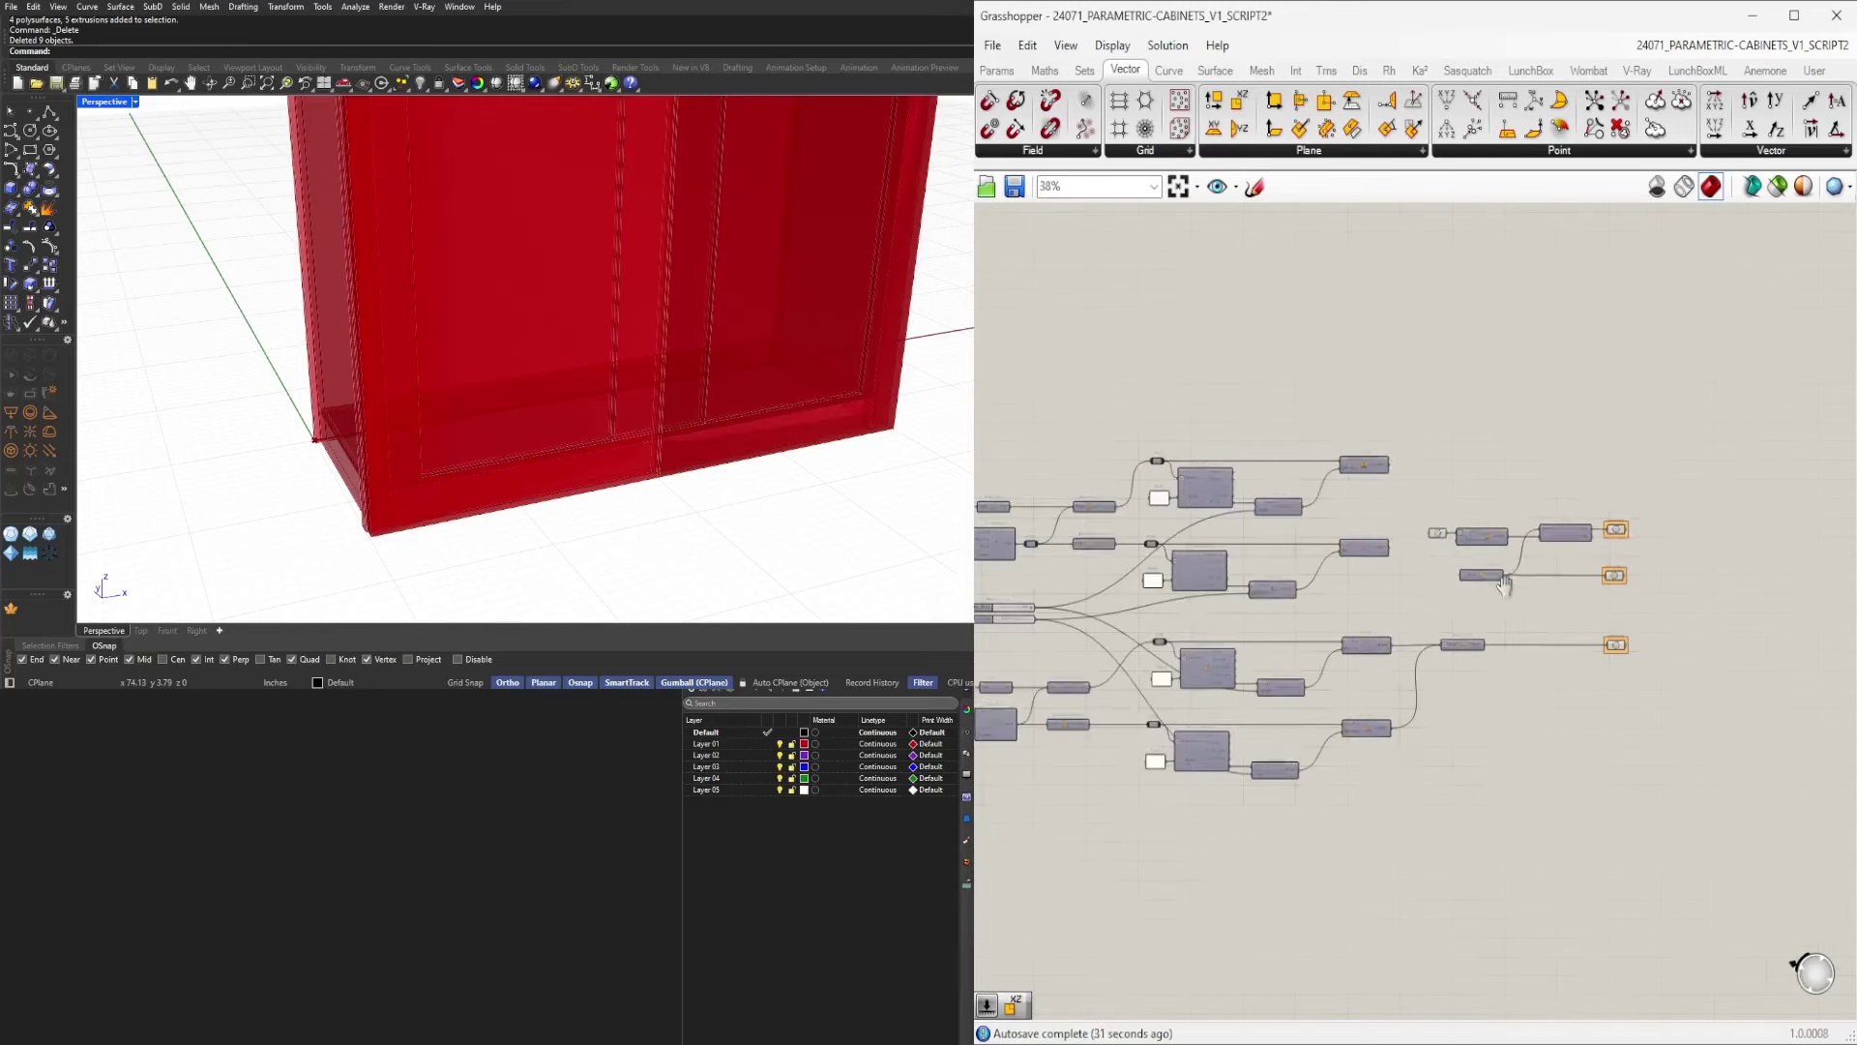
Shift the lower Solid Union and its Geometry parameter so the union lines up beneath the upper Solid Union.
scroll(1525, 807, up, 2)
drag(1762, 858, 1432, 787)
click(1567, 700)
right_drag(1568, 700, 1495, 674)
drag(1737, 863, 1687, 675)
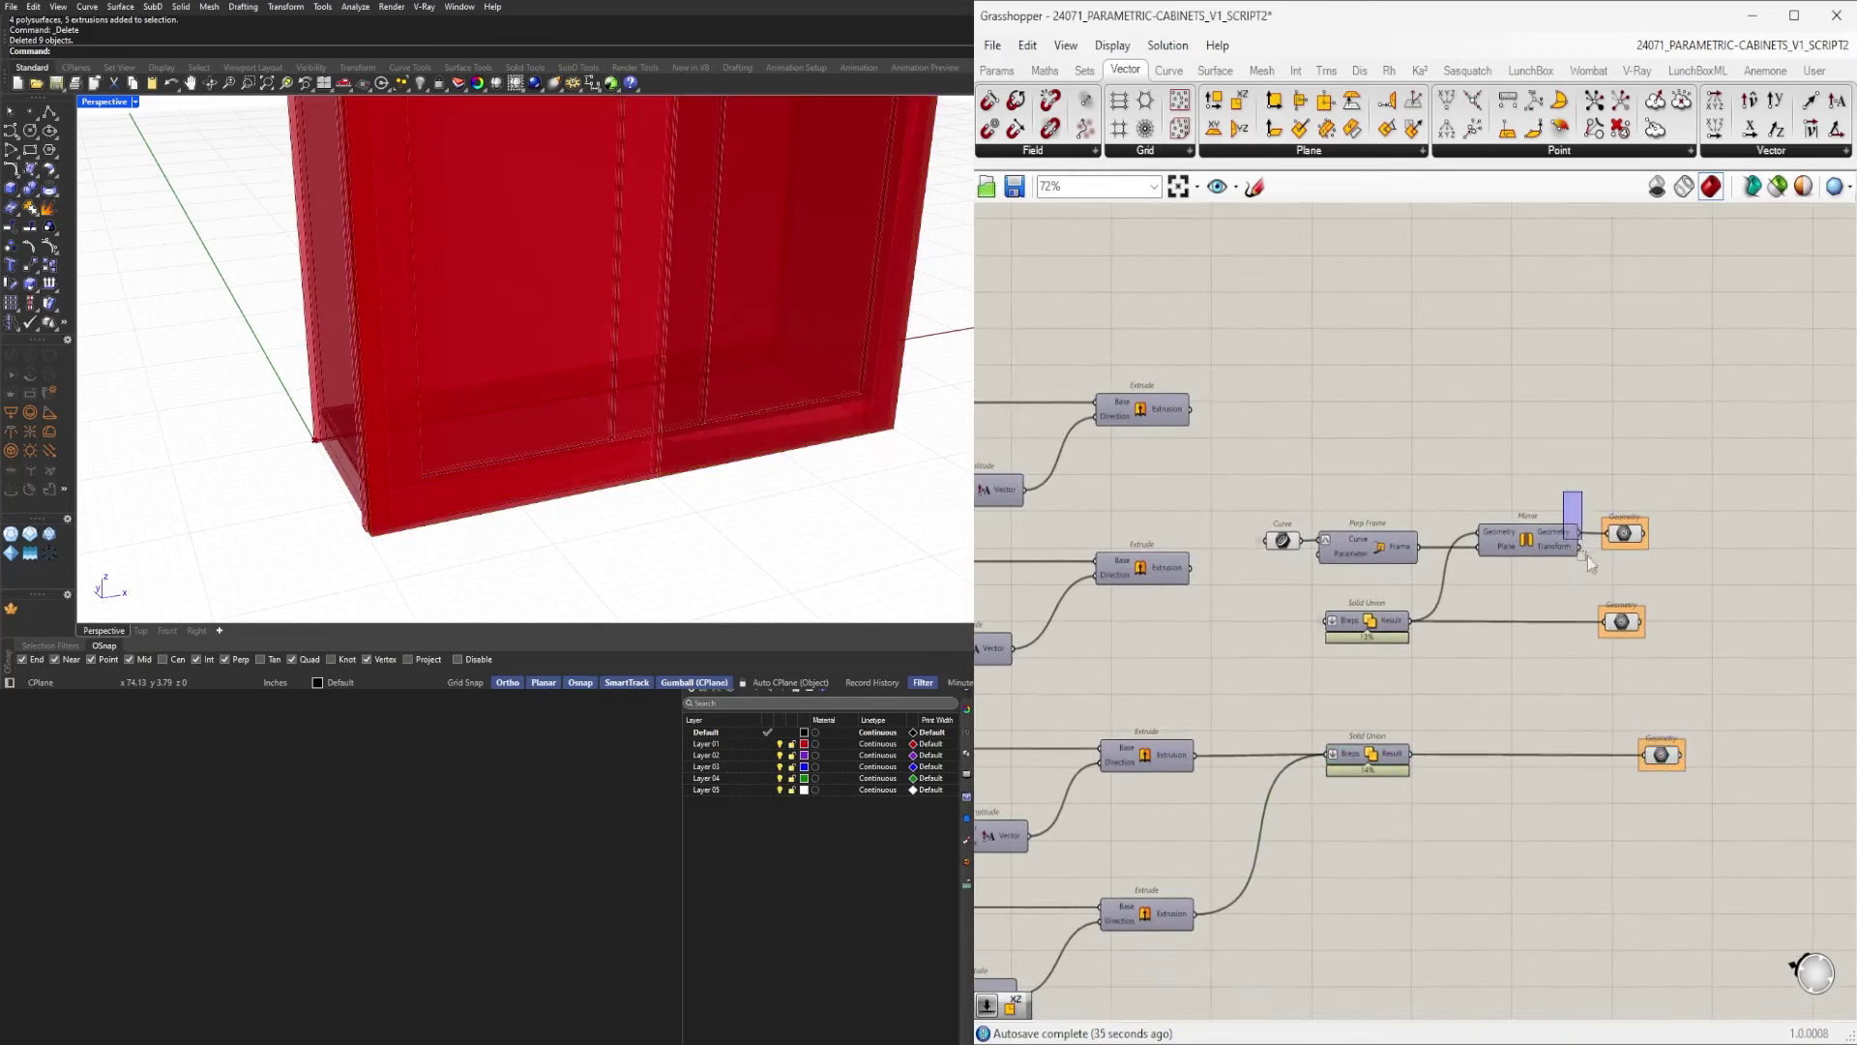
Align the three grouped Geometry parameters of the front panels in one vertical column.
drag(1587, 556, 1767, 838)
click(1715, 686)
drag(1596, 482, 1766, 771)
click(1739, 827)
scroll(1650, 524, up, 5)
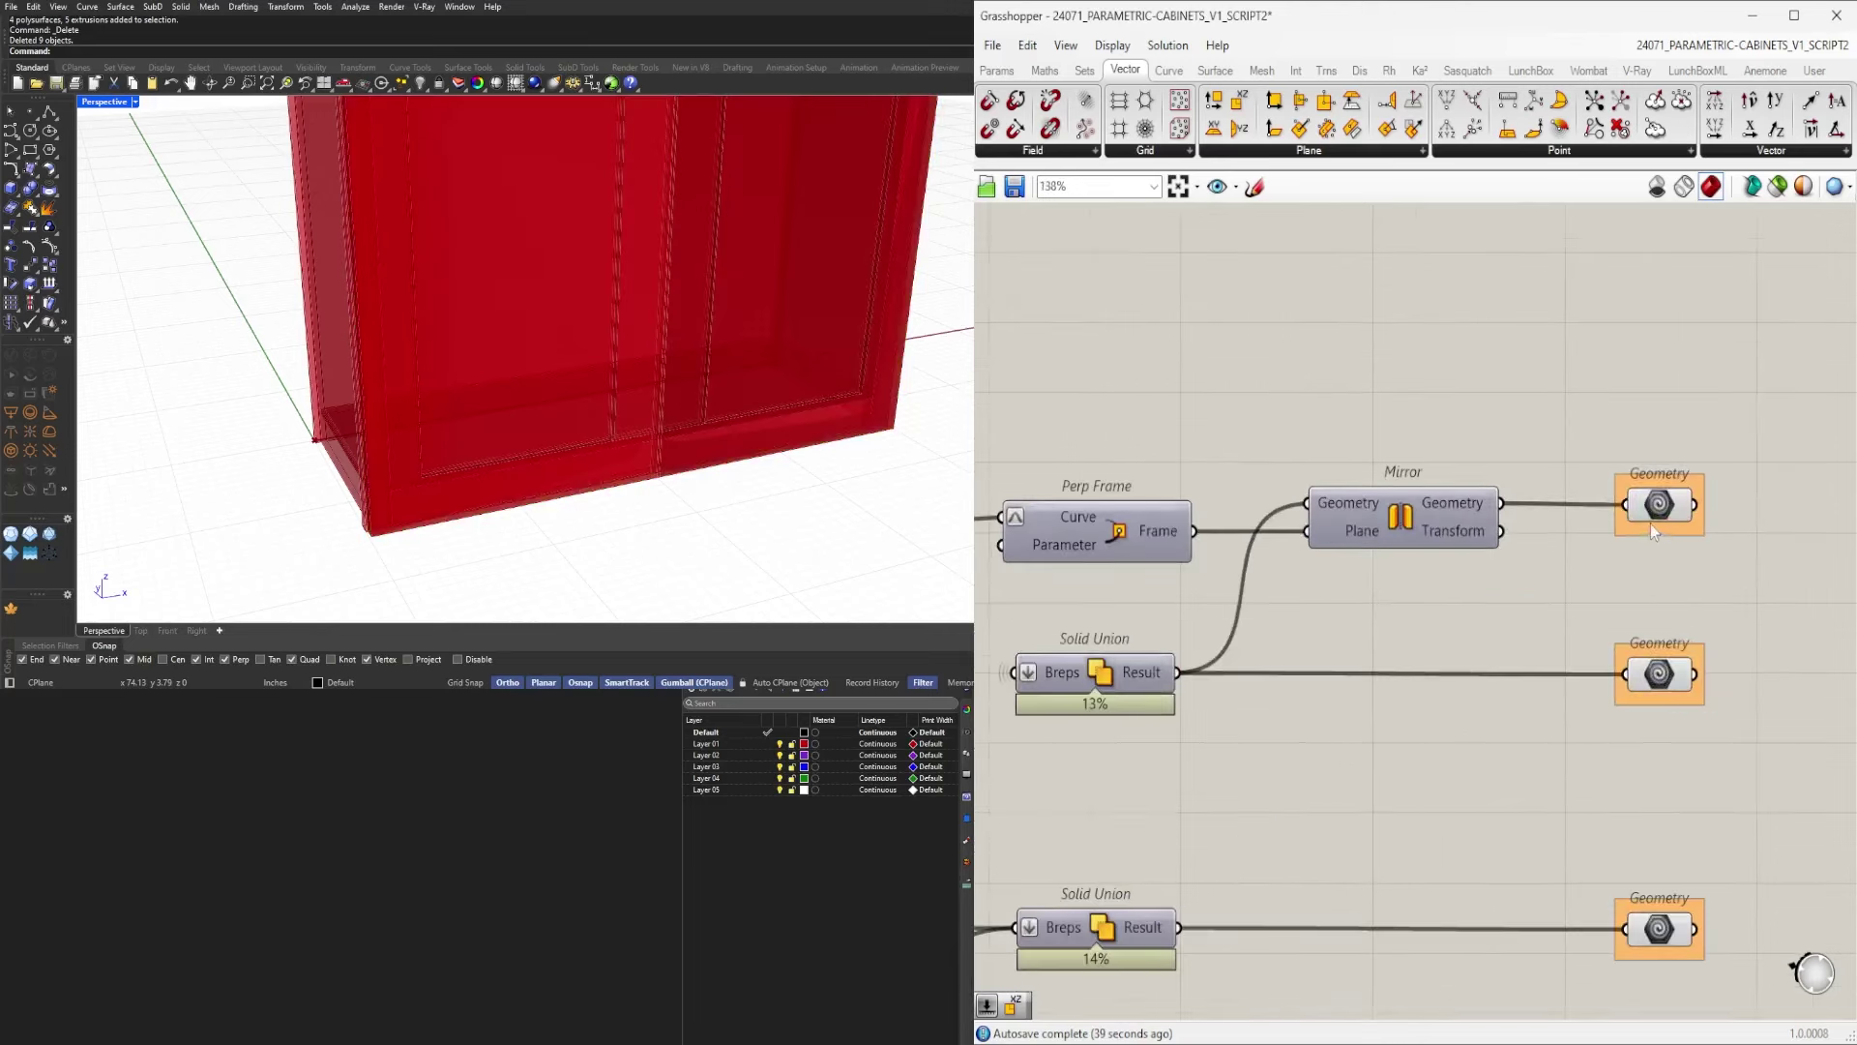
click(1660, 495)
scroll(1567, 367, down, 5)
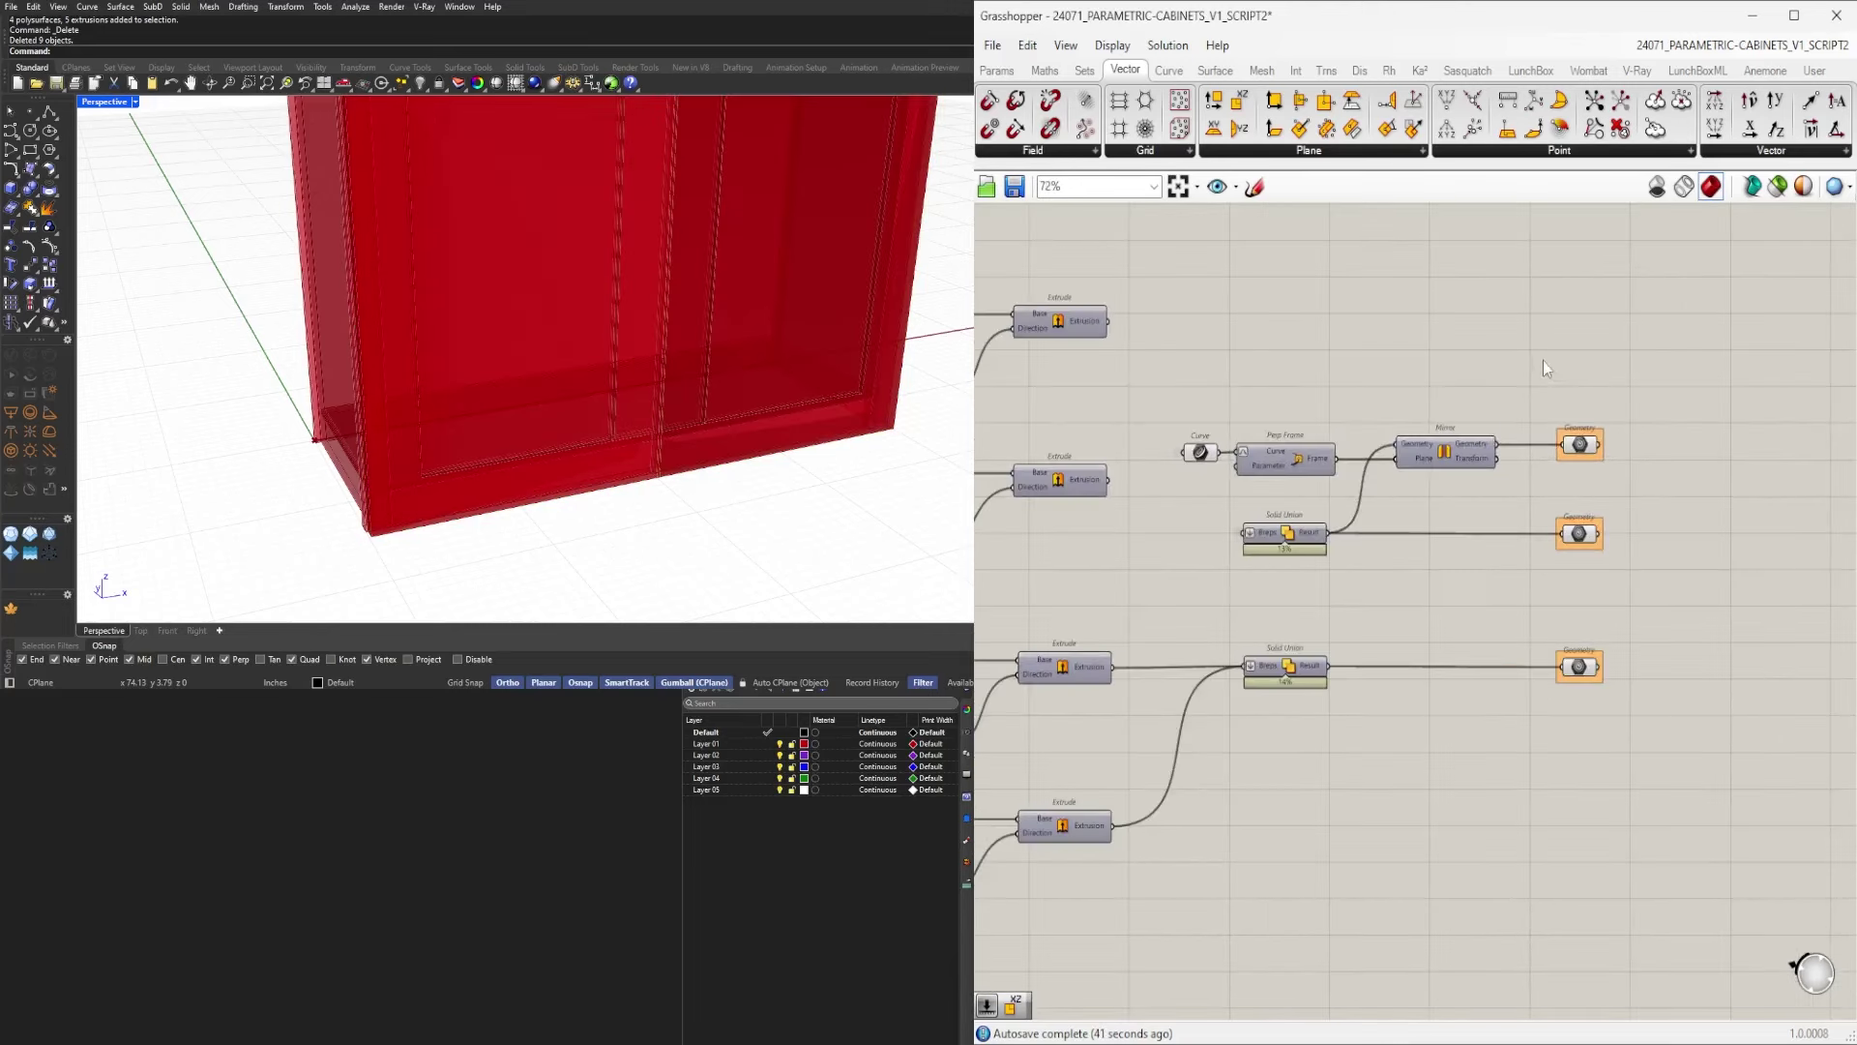
drag(1542, 362, 1594, 753)
click(1616, 717)
Switch off the Geometry parameter of the full-width front panel.
scroll(1617, 717, down, 4)
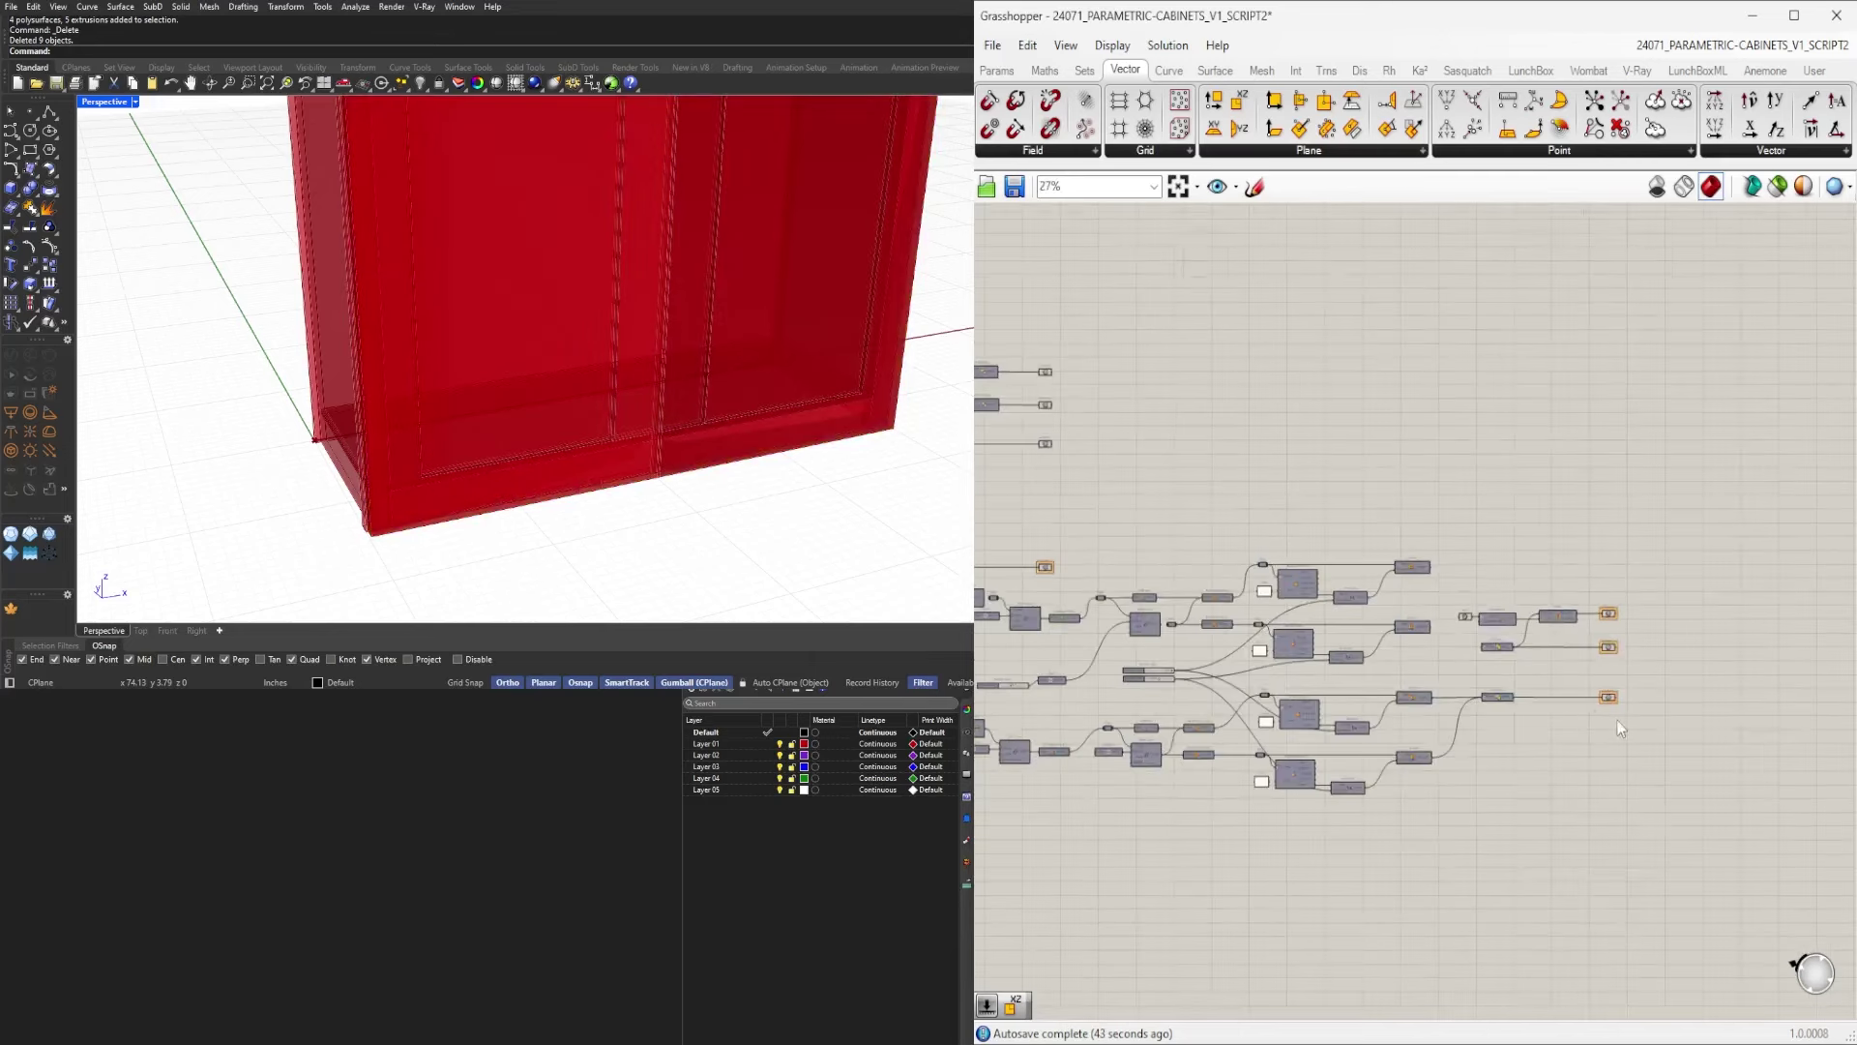
scroll(1562, 699, up, 2)
scroll(803, 324, down, 5)
shift+right_drag(803, 323, 753, 365)
scroll(1725, 723, up, 2)
drag(1712, 786, 1573, 618)
middle_click(1602, 579)
click(1679, 556)
Bake the two mirrored front panels together with the four cabinet body Geometry outputs into Rhino.
drag(1710, 643, 1550, 407)
scroll(1547, 407, down, 4)
right_drag(1149, 398, 1569, 765)
scroll(1569, 765, down, 2)
scroll(1379, 723, up, 3)
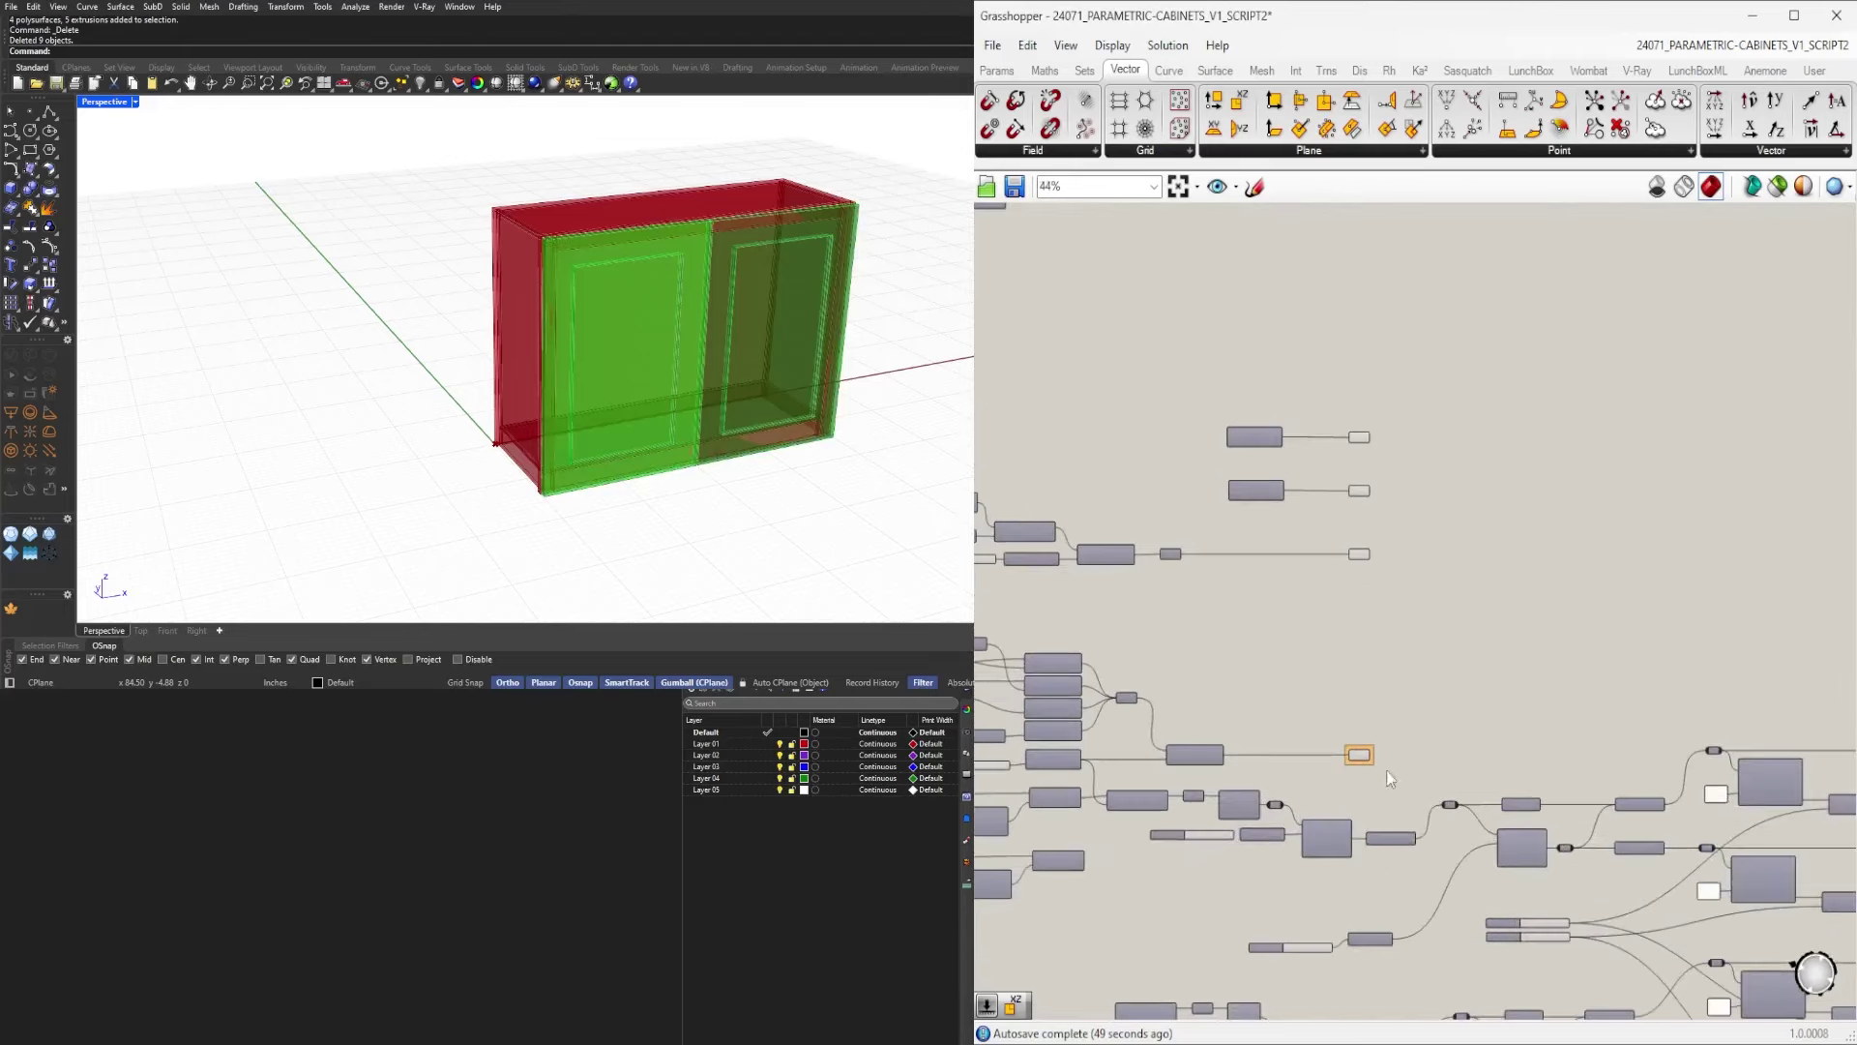
click(1359, 755)
shift+drag(1409, 640, 1329, 405)
right_drag(1291, 280, 1516, 723)
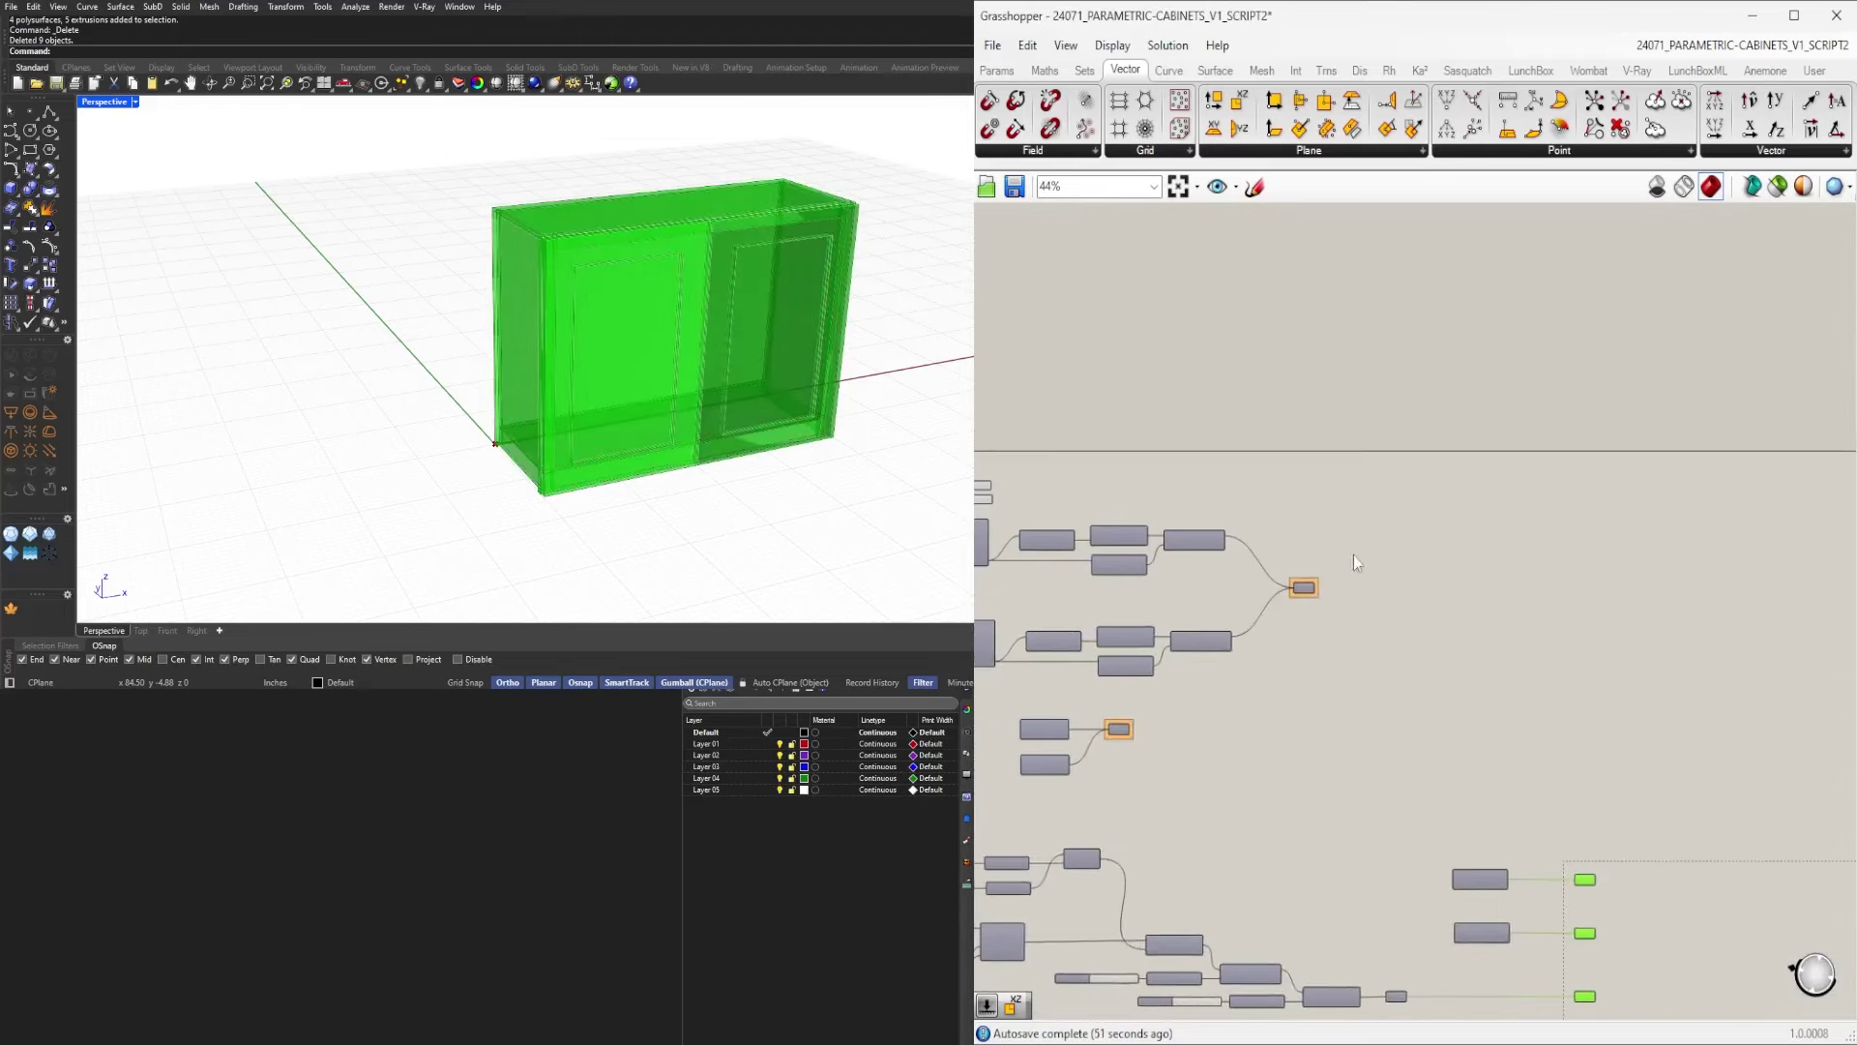
right_drag(1332, 634, 1632, 563)
scroll(1625, 563, down, 2)
scroll(1586, 542, up, 4)
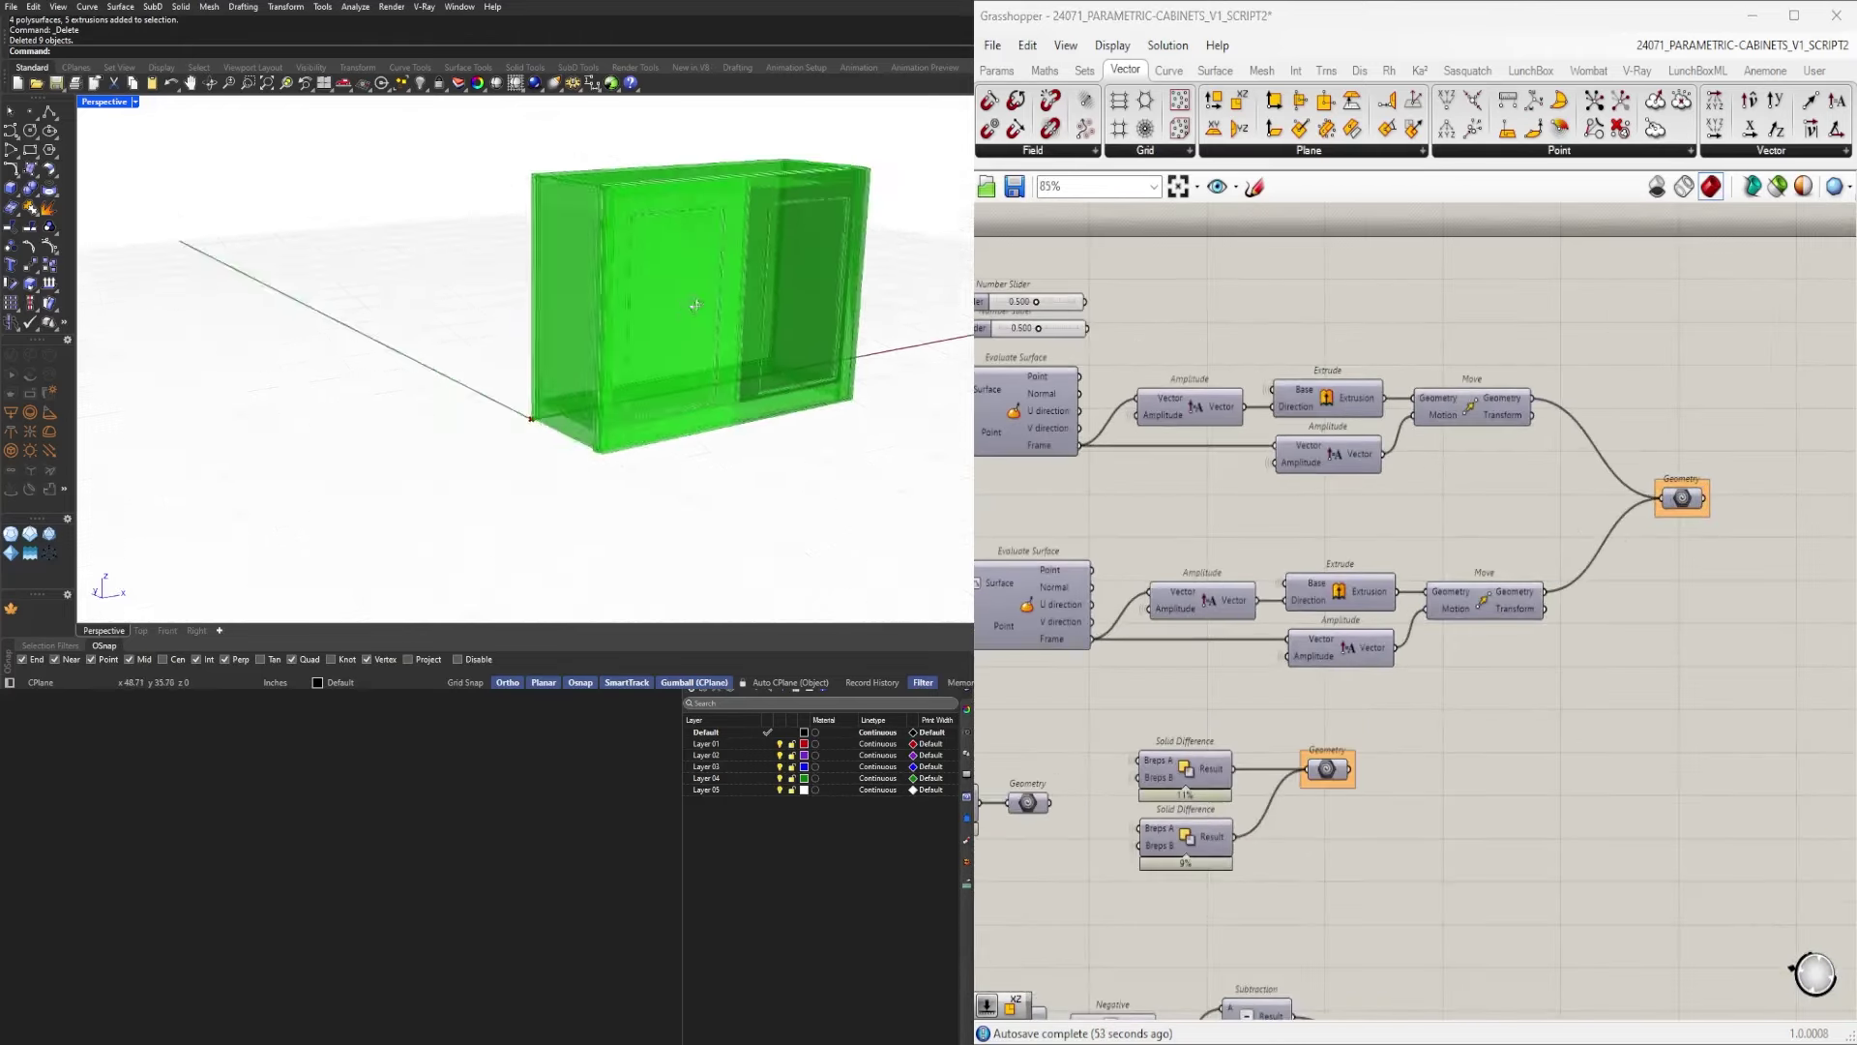
scroll(1306, 466, down, 3)
right_drag(1591, 495, 1290, 419)
scroll(1364, 531, down, 2)
middle_click(1382, 490)
click(1409, 523)
Move the baked cabinet along the X axis, clear of the Grasshopper preview, and zoom to it.
scroll(623, 364, down, 3)
drag(402, 287, 747, 561)
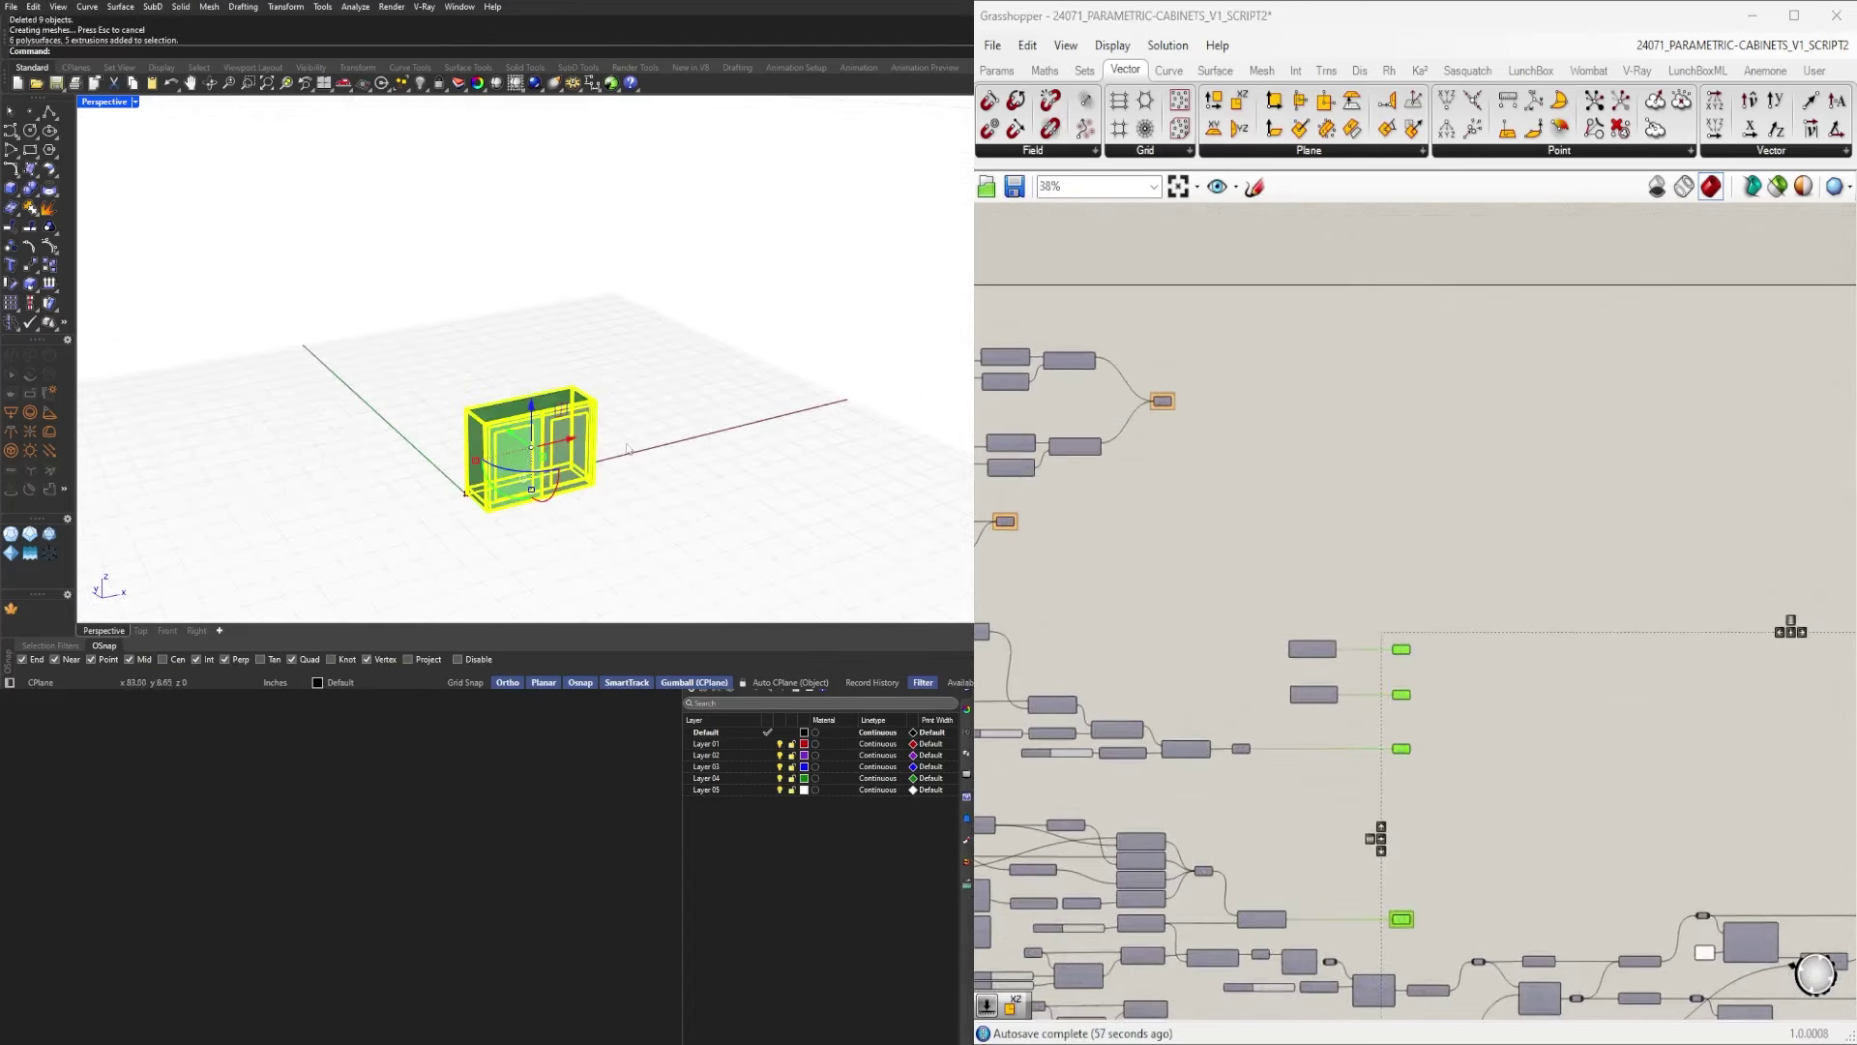
drag(558, 448, 952, 431)
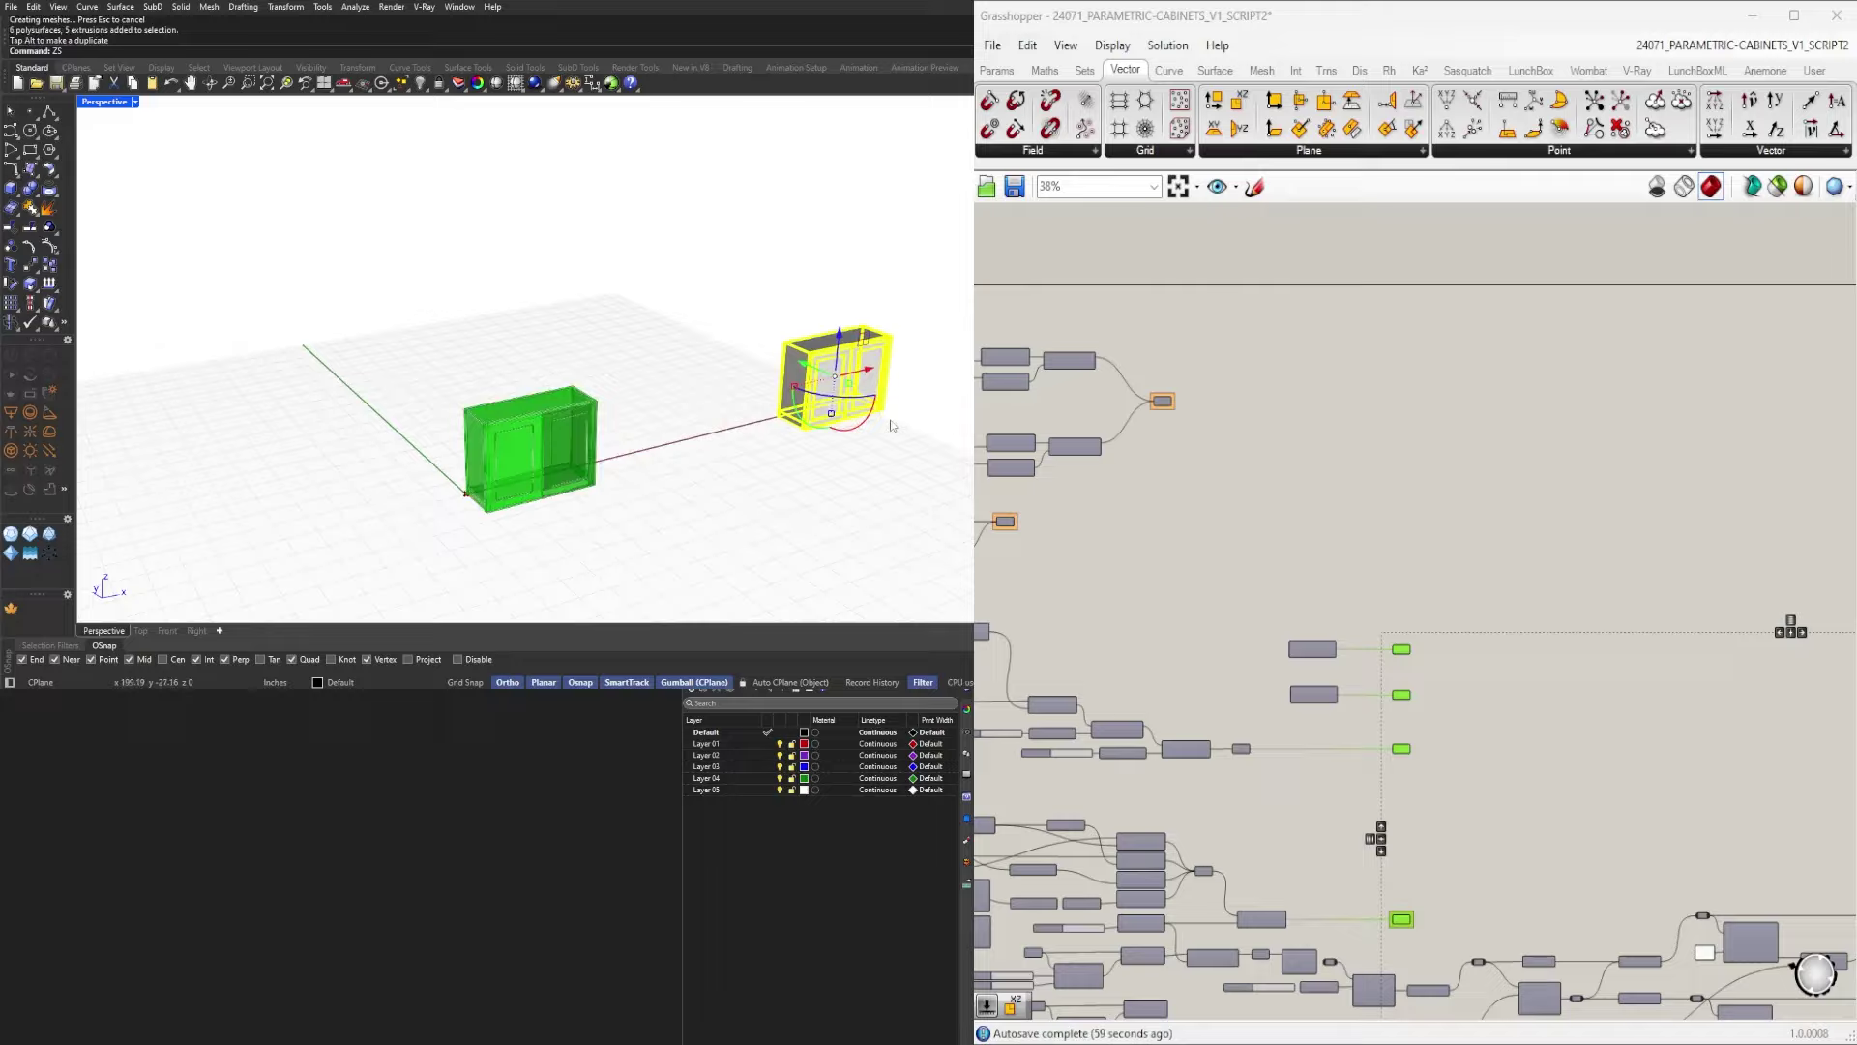
key(Return)
click(571, 571)
right_drag(571, 571, 422, 484)
scroll(542, 236, up, 8)
right_drag(532, 230, 658, 263)
scroll(658, 263, down, 5)
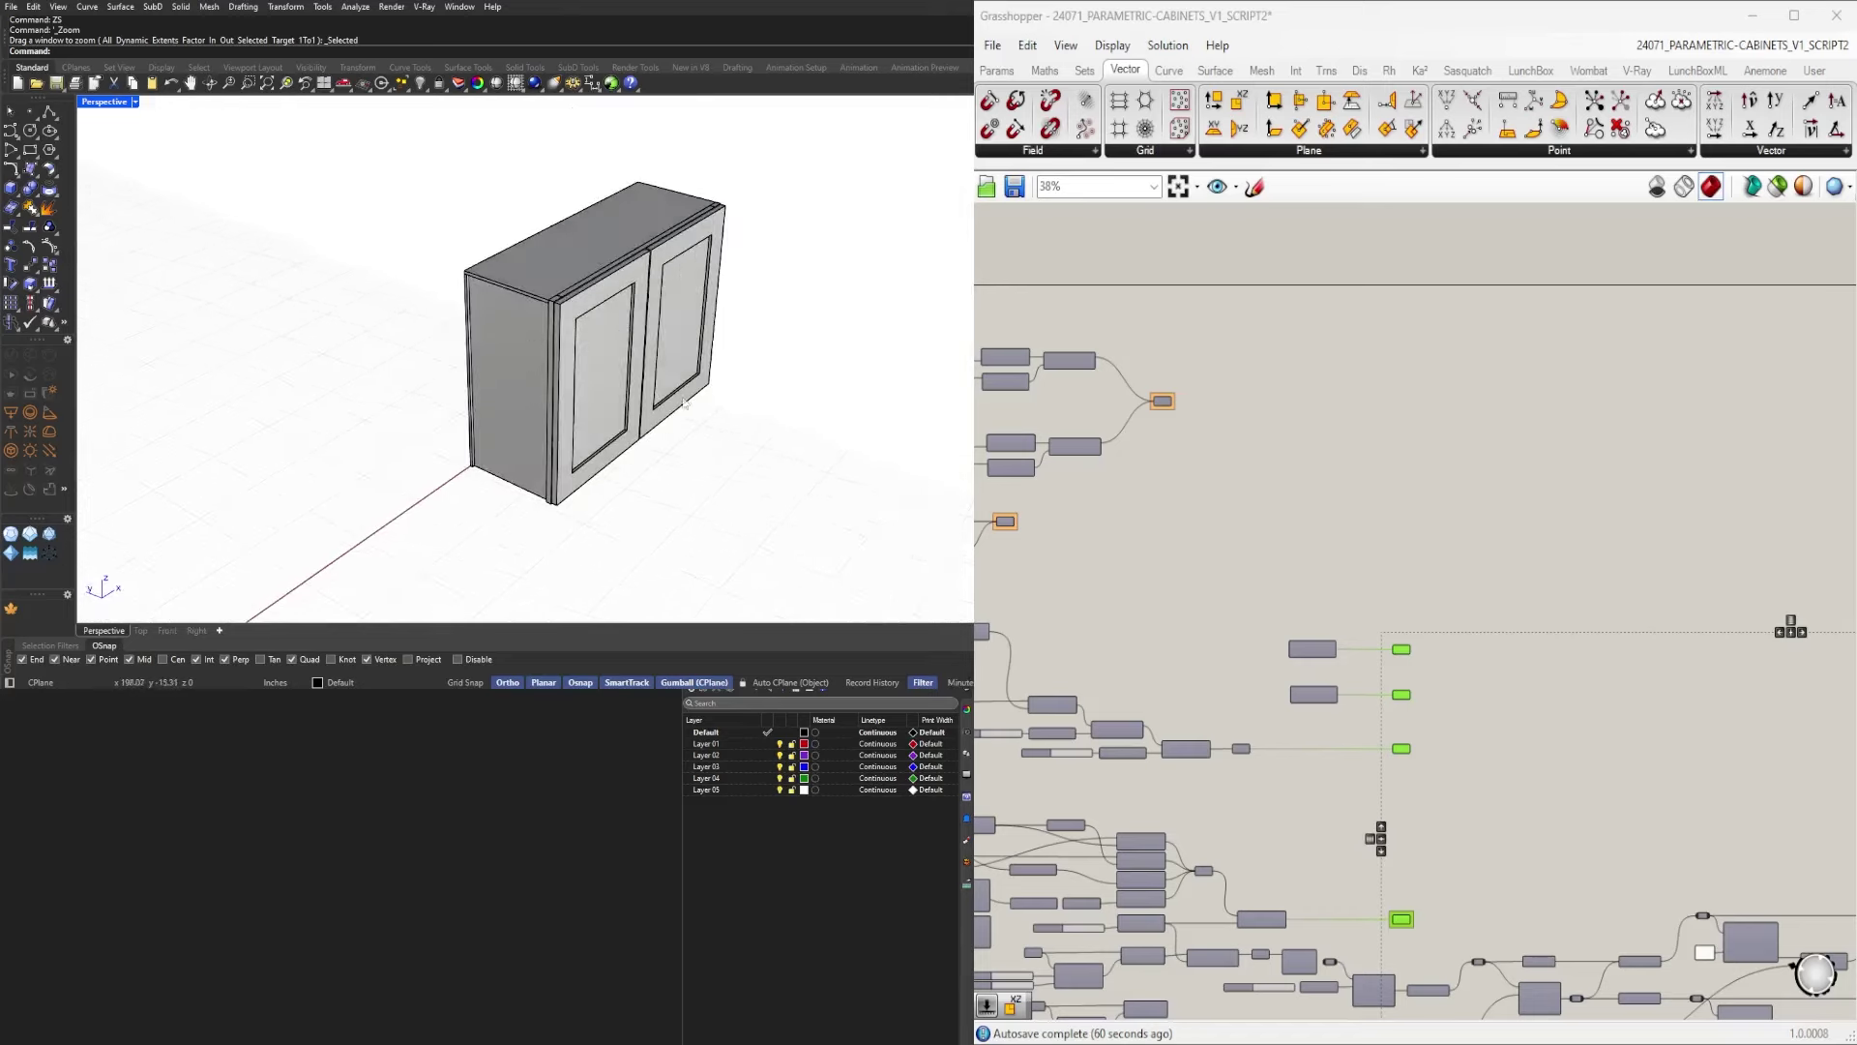
scroll(669, 377, up, 1)
Place a vertical clipping plane across the baked cabinet with ClippingPlane's Vertical option and examine the cut through the door and body.
key(Return)
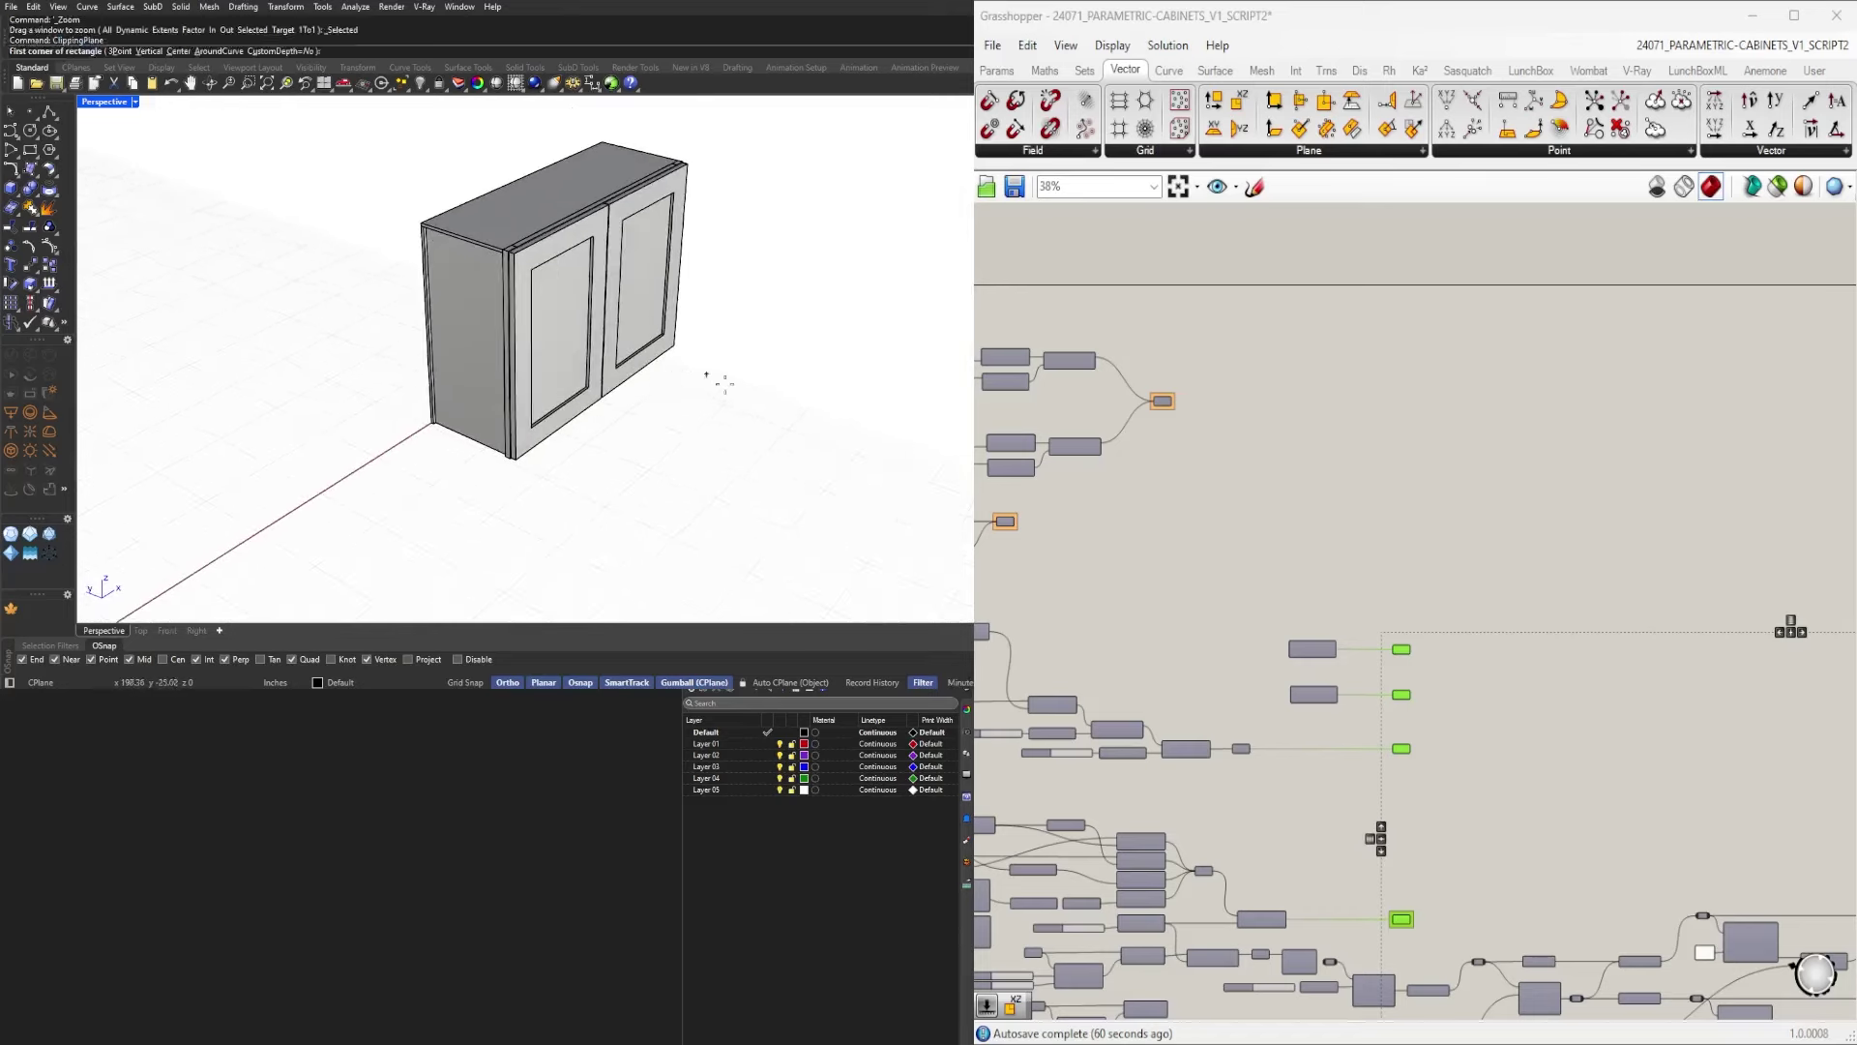
scroll(739, 466, up, 5)
text(v)
key(Return)
scroll(617, 430, down, 6)
click(619, 426)
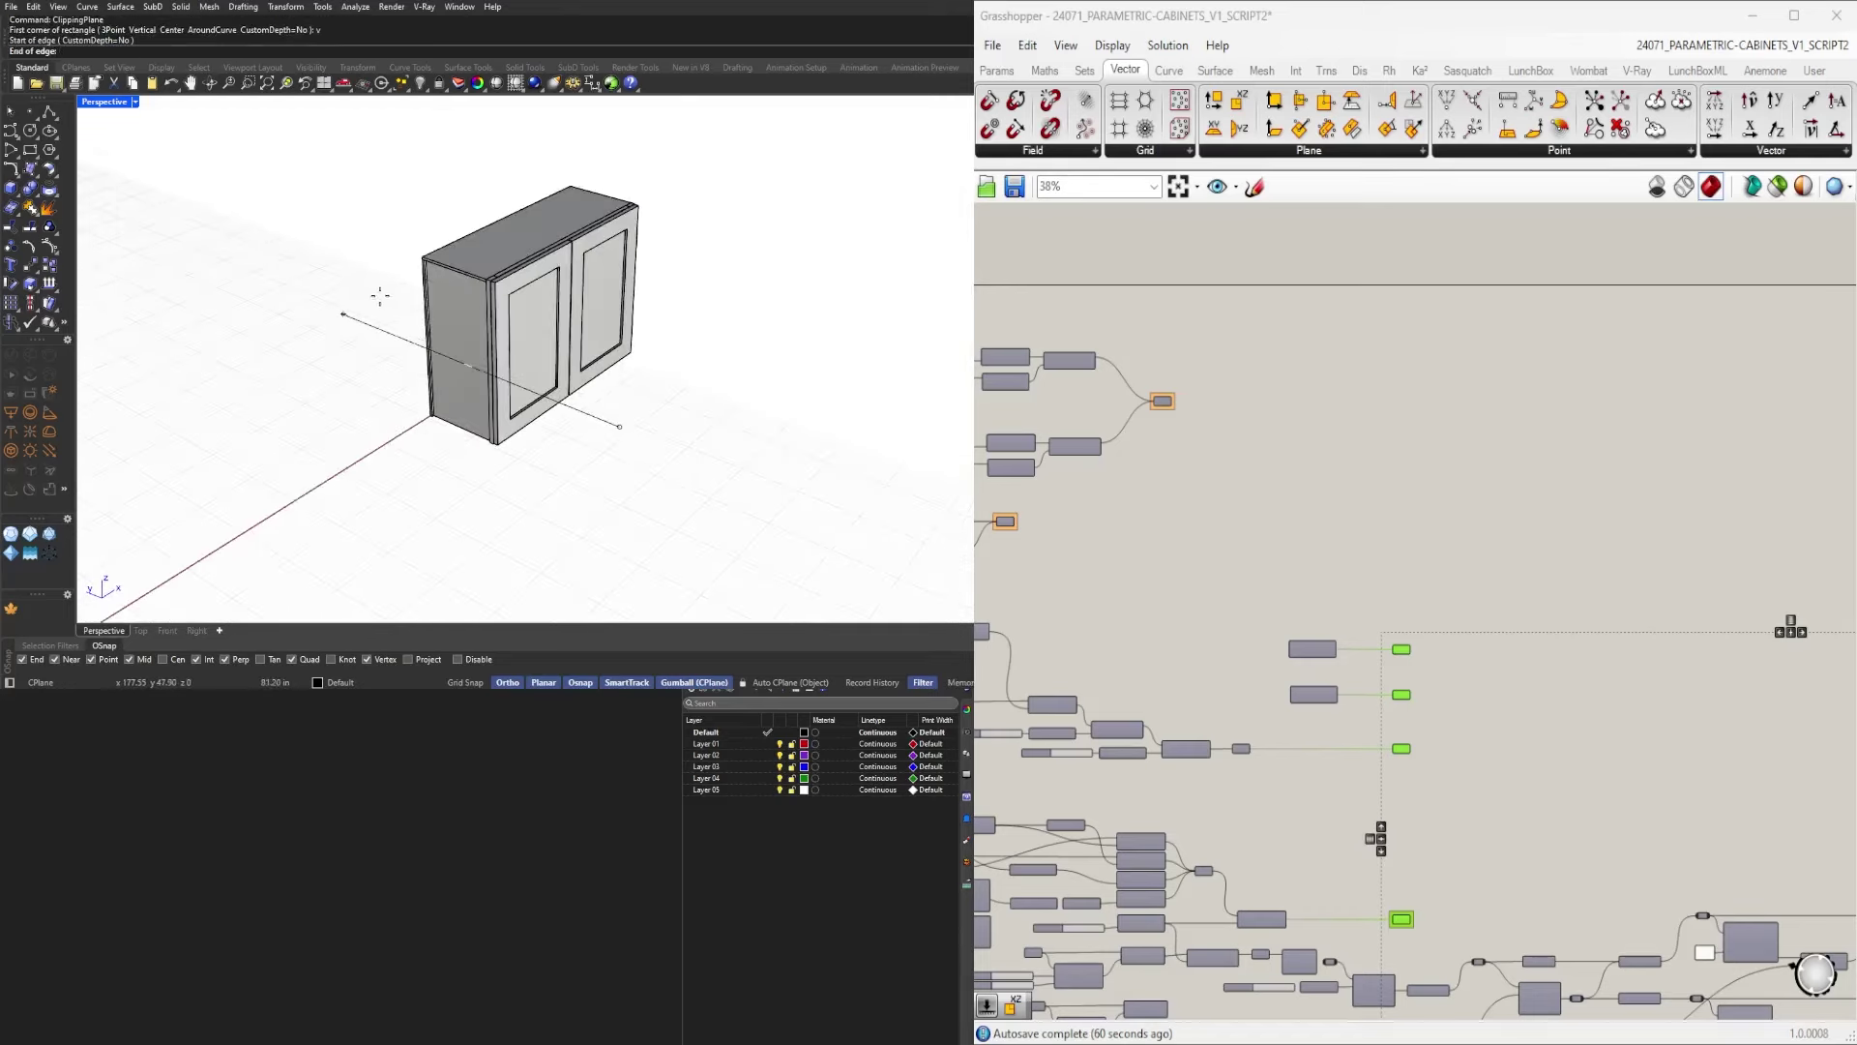
click(379, 296)
click(513, 207)
right_drag(513, 207, 395, 234)
scroll(527, 324, up, 5)
right_drag(531, 327, 564, 468)
scroll(564, 468, down, 4)
scroll(474, 196, up, 5)
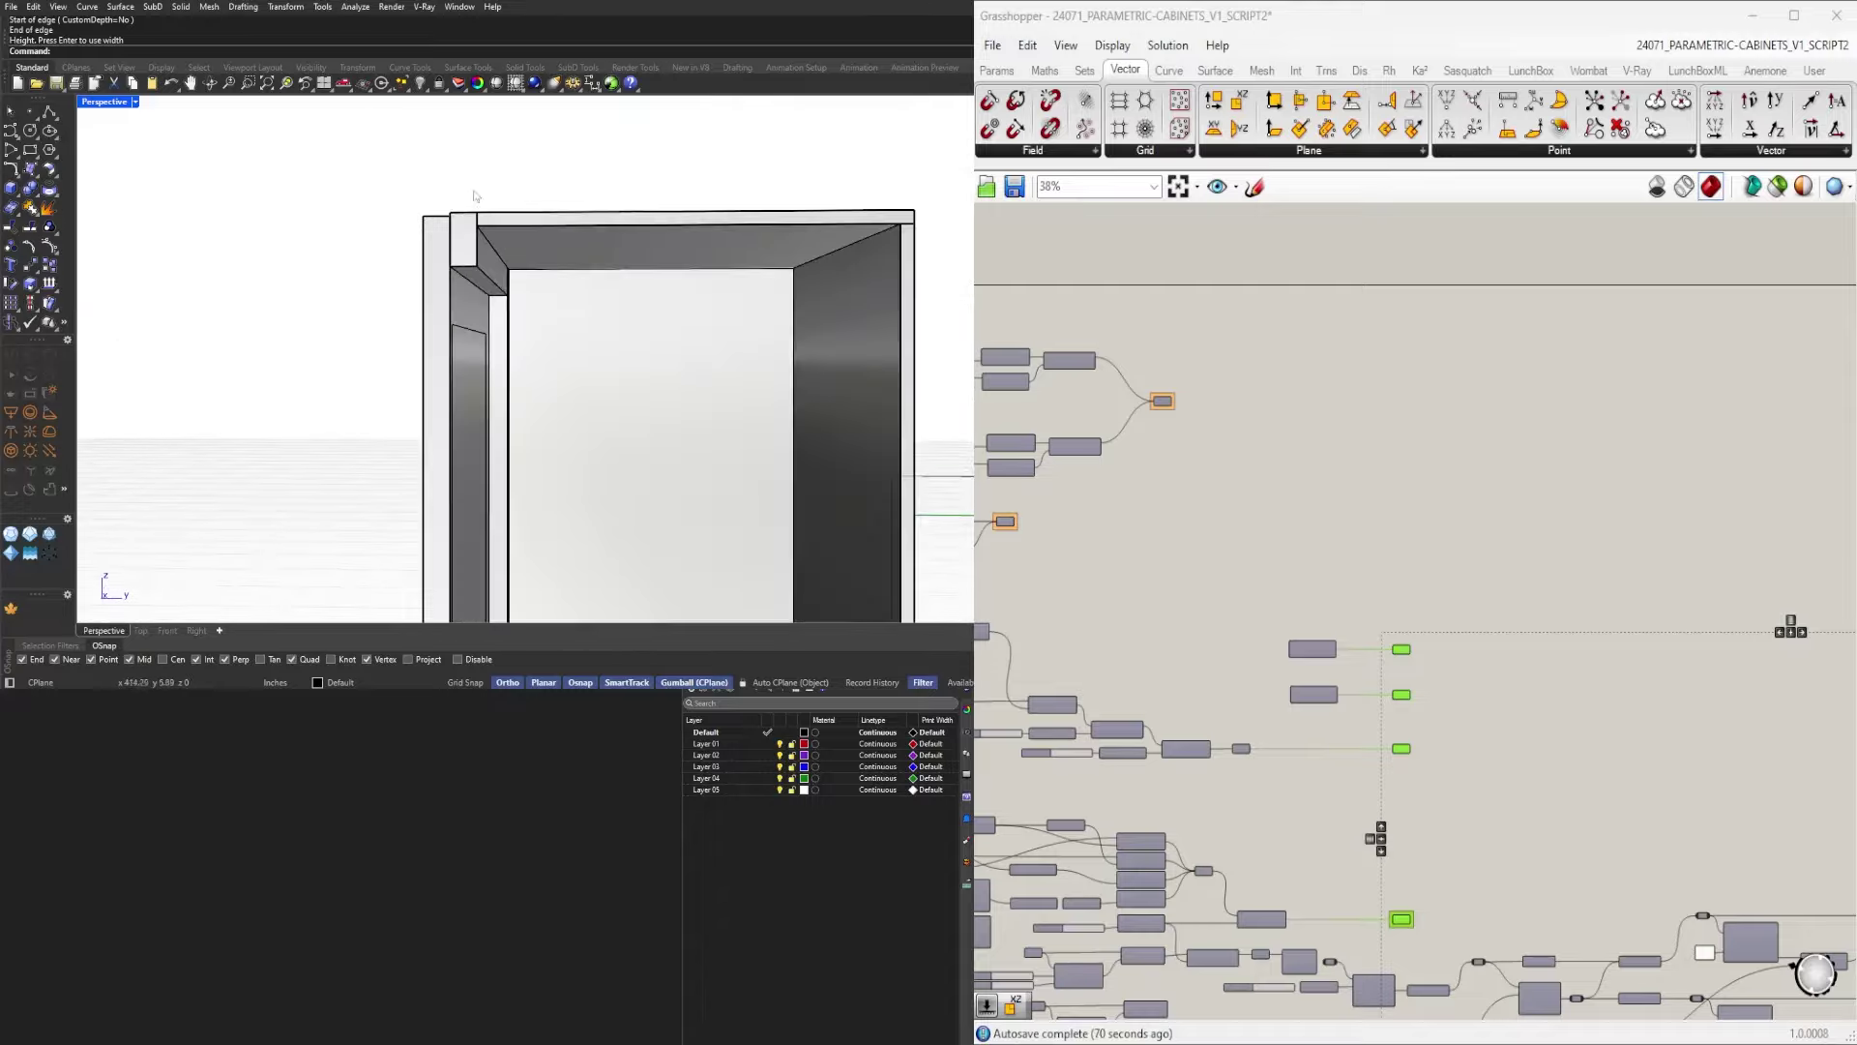
Delete the clipping plane from the baked cabinet.
right_drag(474, 197, 735, 266)
scroll(619, 227, down, 3)
click(566, 221)
click(627, 220)
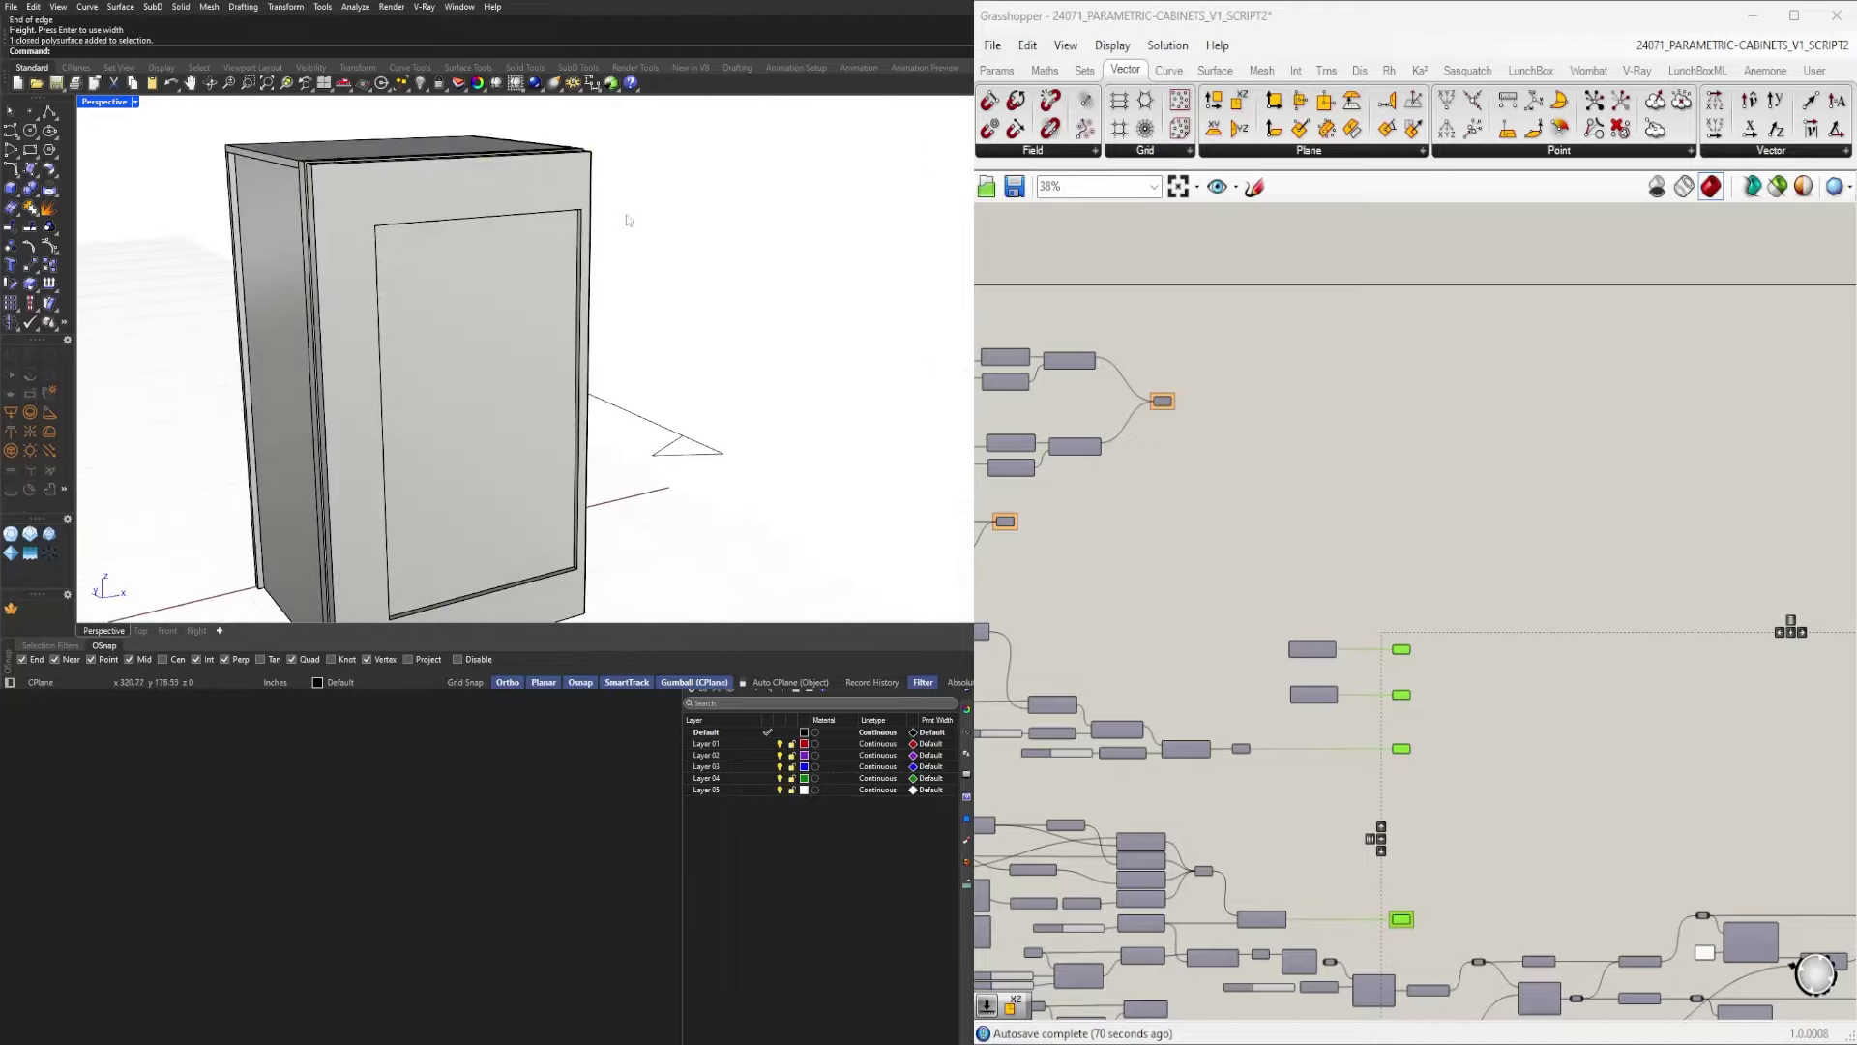
right_drag(625, 215, 642, 298)
drag(758, 368, 650, 486)
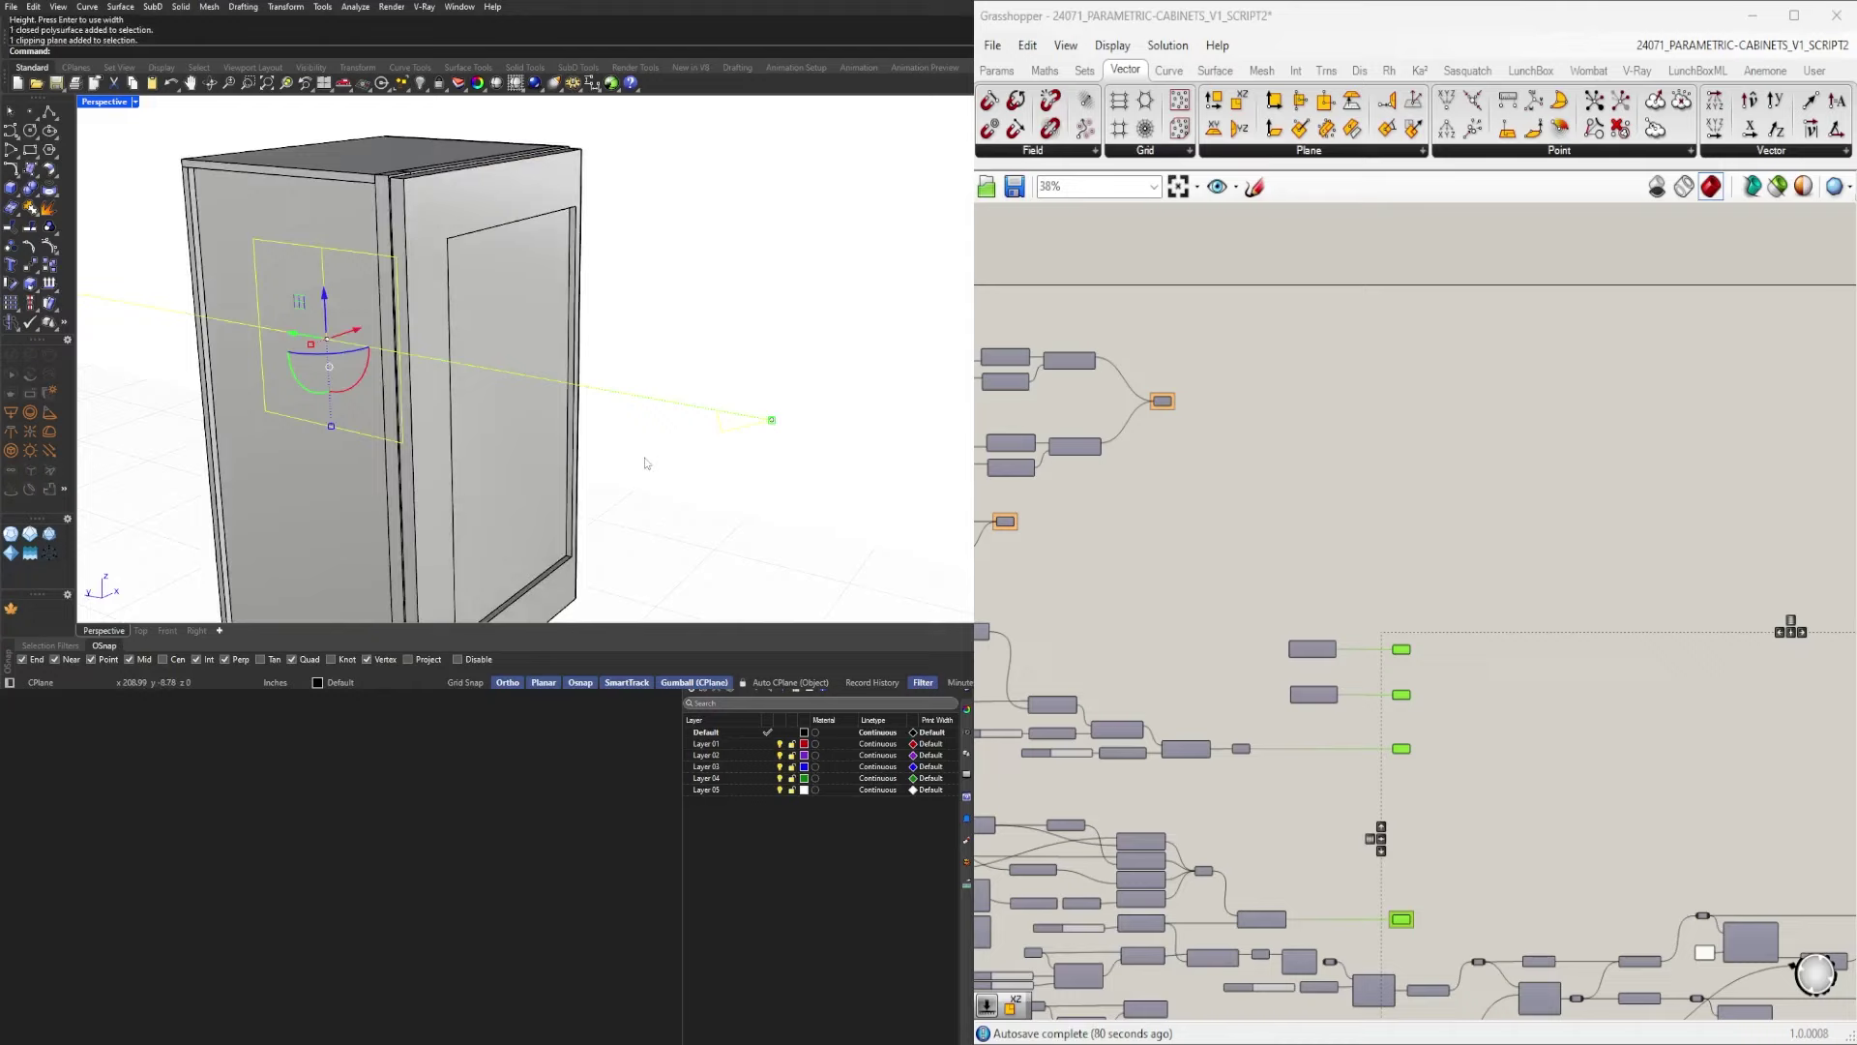
key(Delete)
Delete the baked cabinet from the Rhino model and clear the selection on the Grasshopper canvas.
right_drag(504, 159, 384, 194)
scroll(348, 194, down, 6)
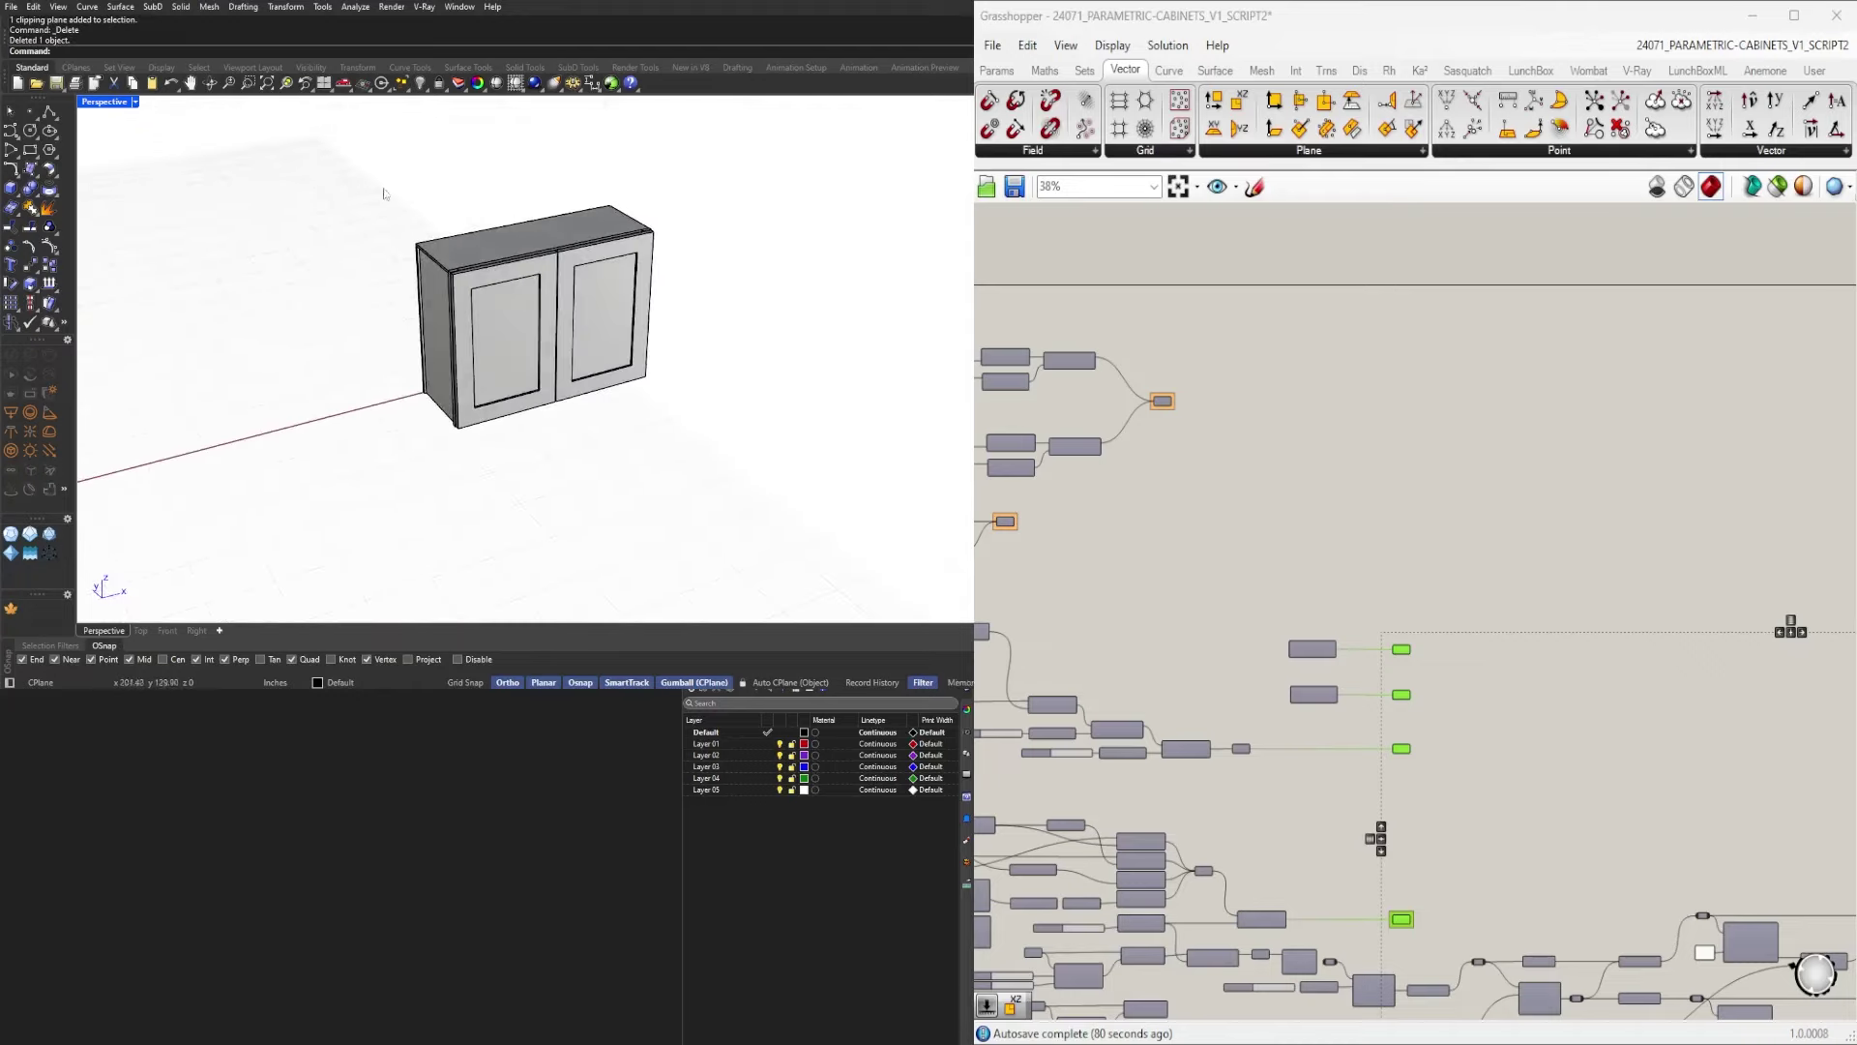
drag(350, 176, 758, 476)
key(Delete)
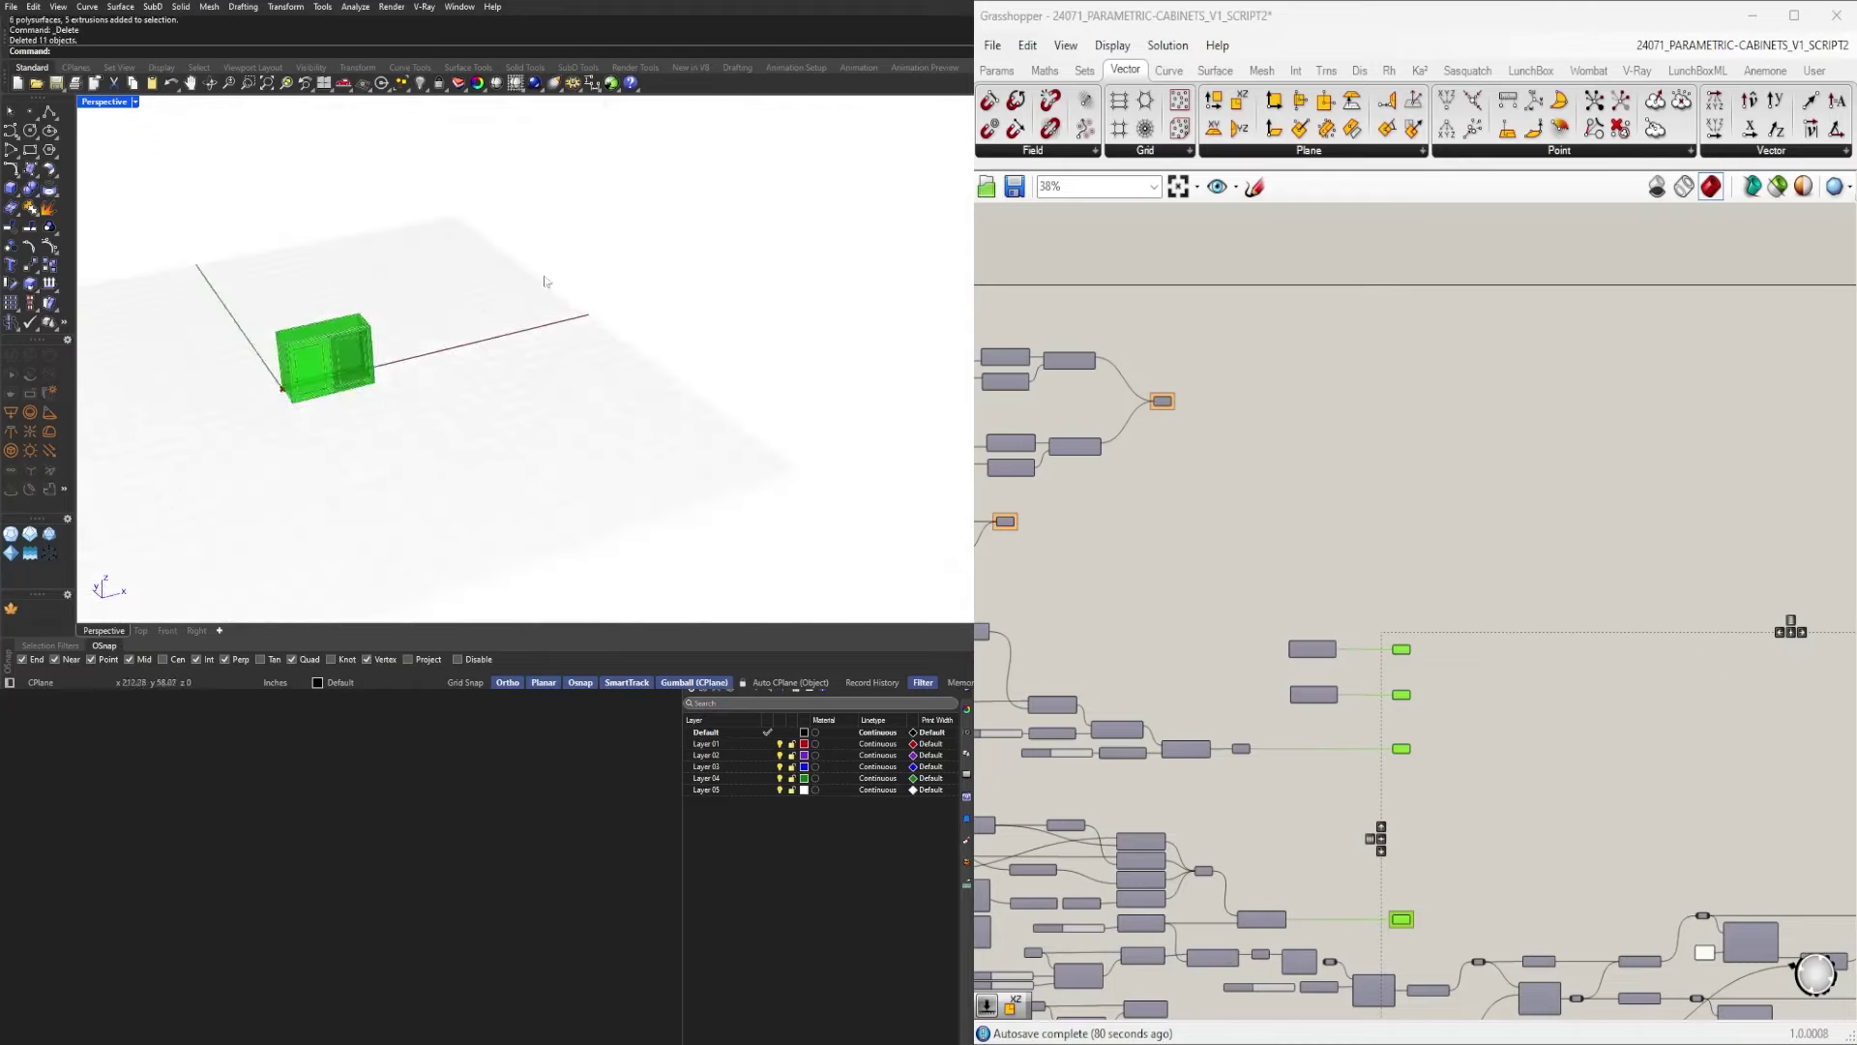
scroll(481, 309, up, 4)
click(1198, 469)
scroll(1389, 597, down, 4)
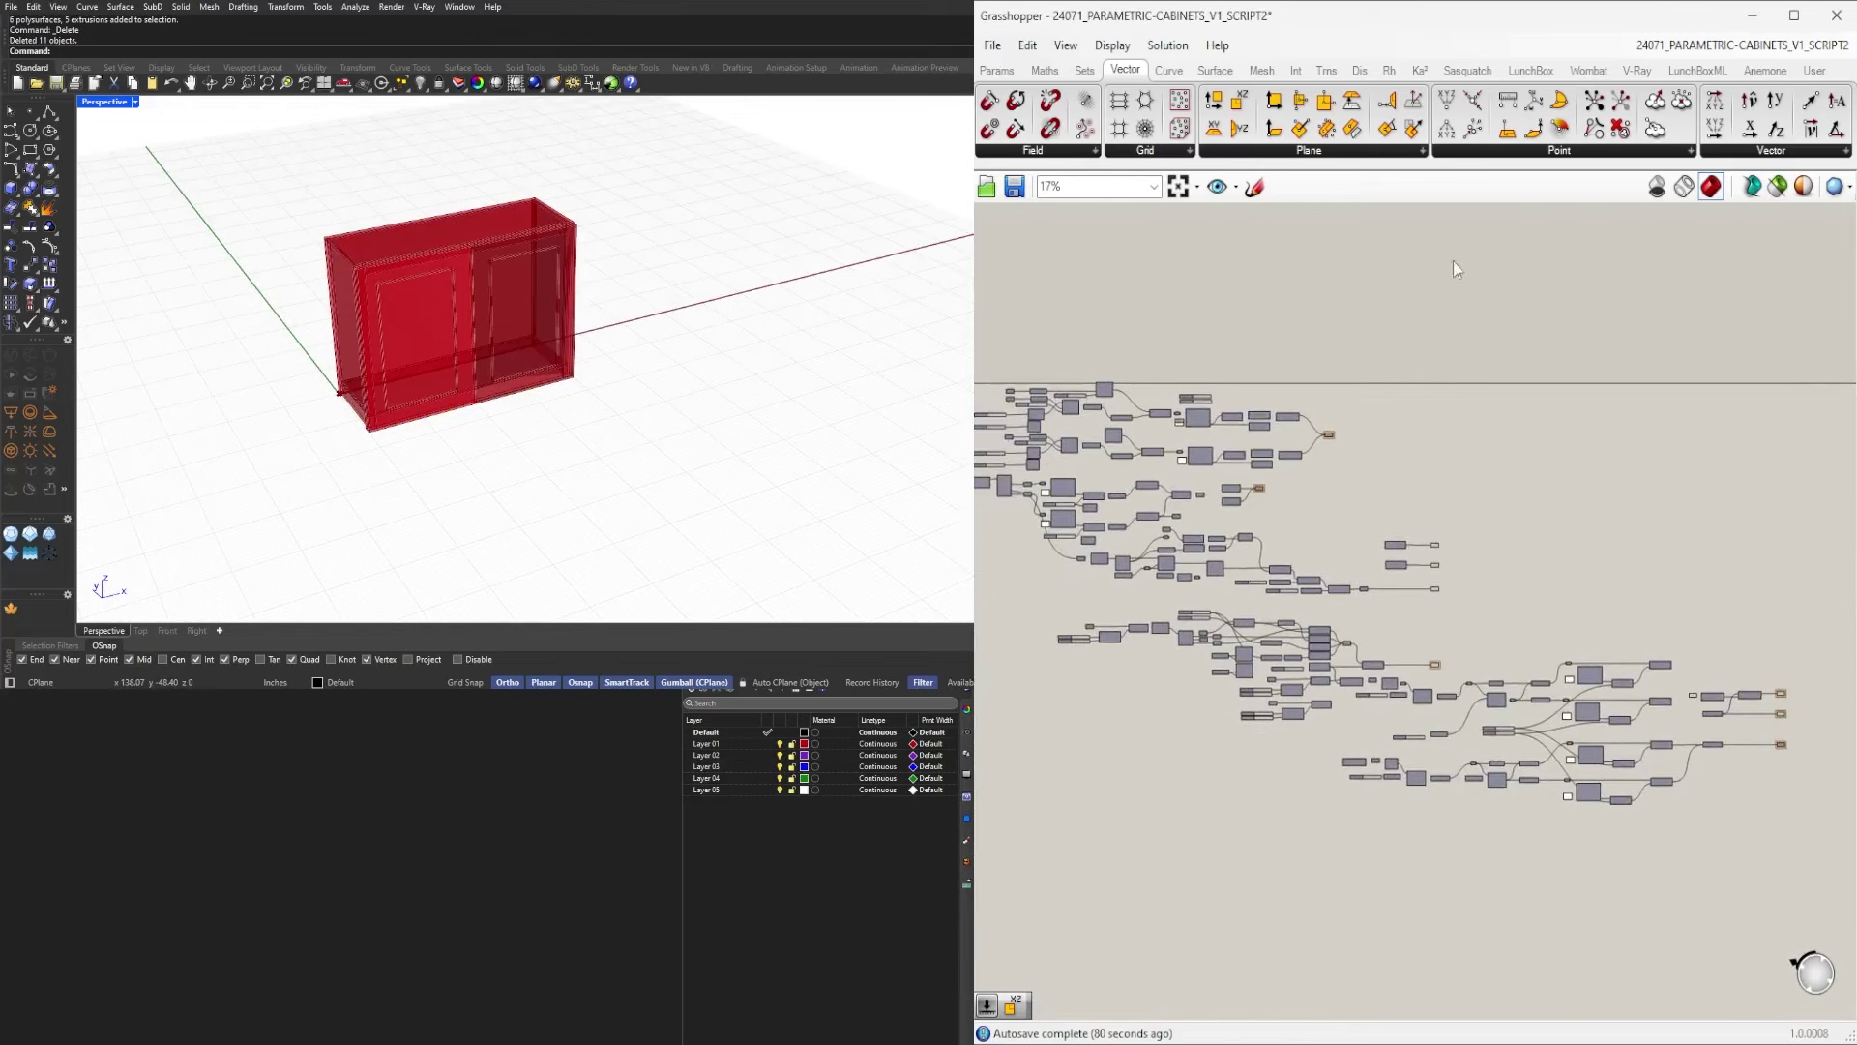
click(1178, 186)
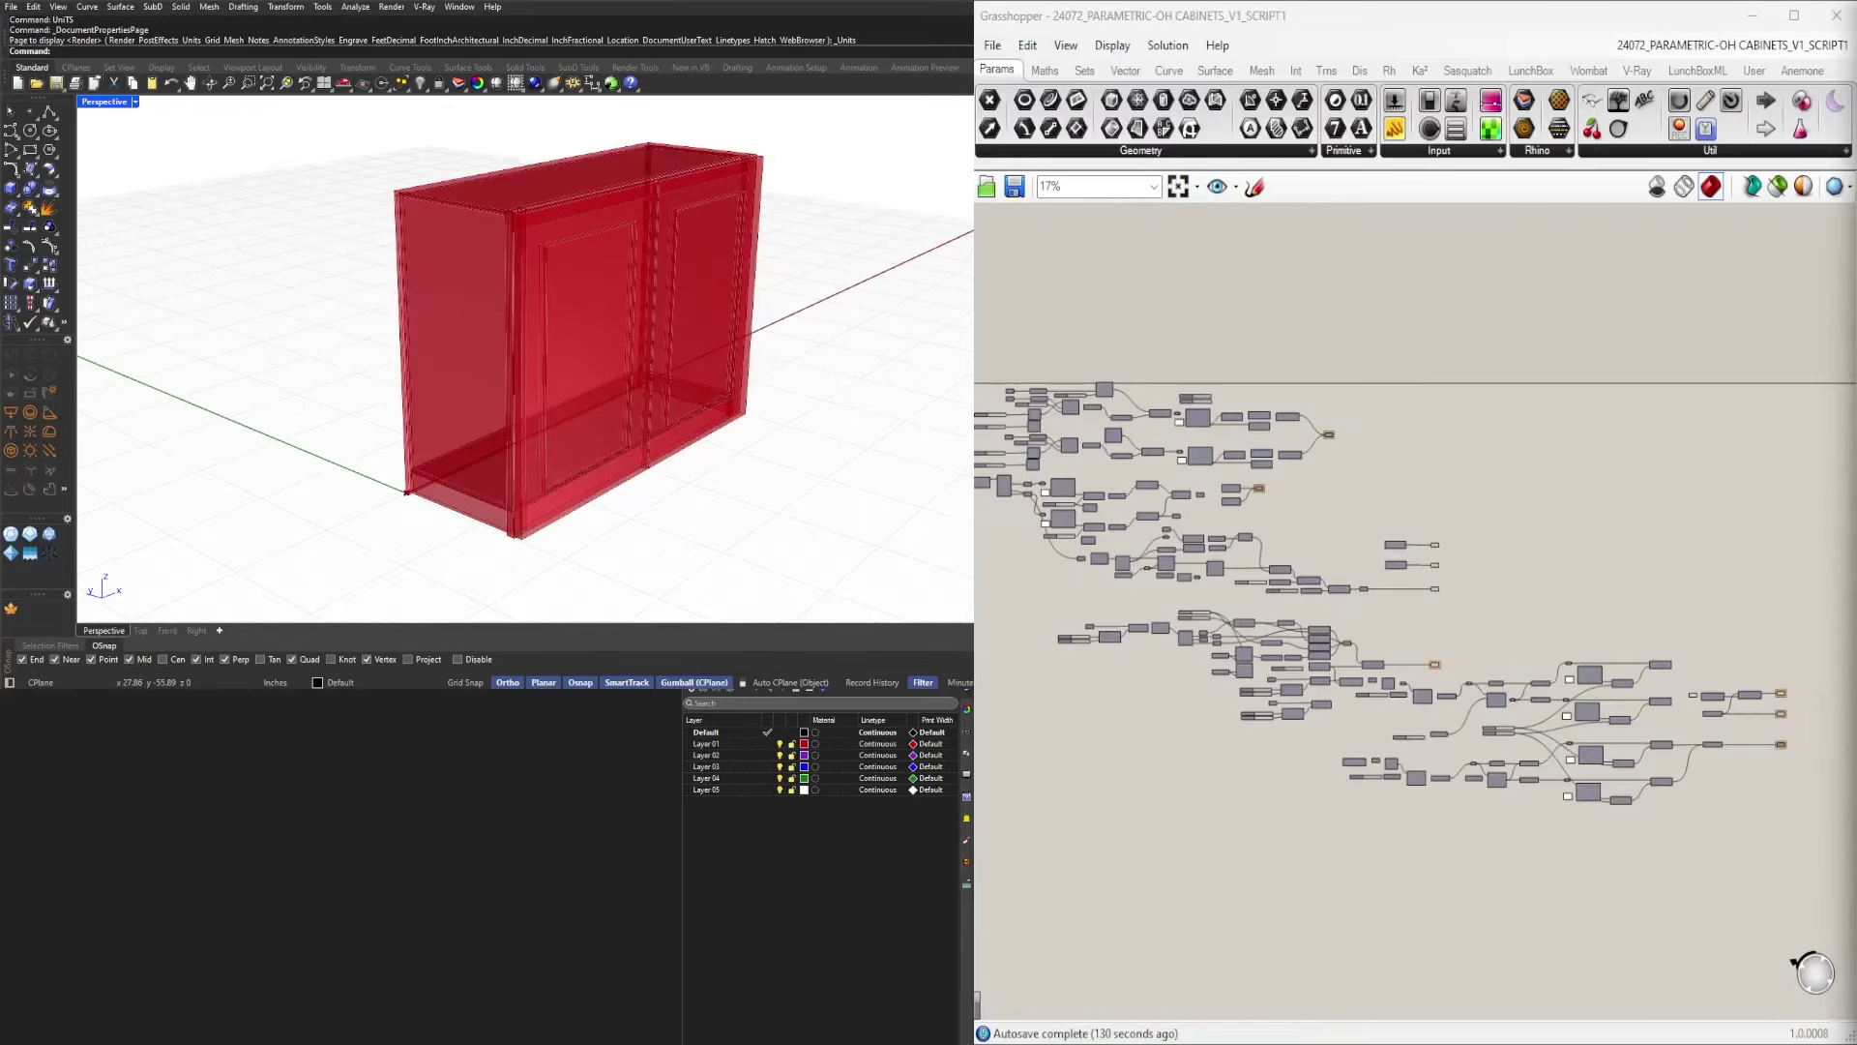
Turn on the preview of the upper Offset Curve driven by the 0.125 slider and view the cabinet from the front.
scroll(1432, 689, up, 7)
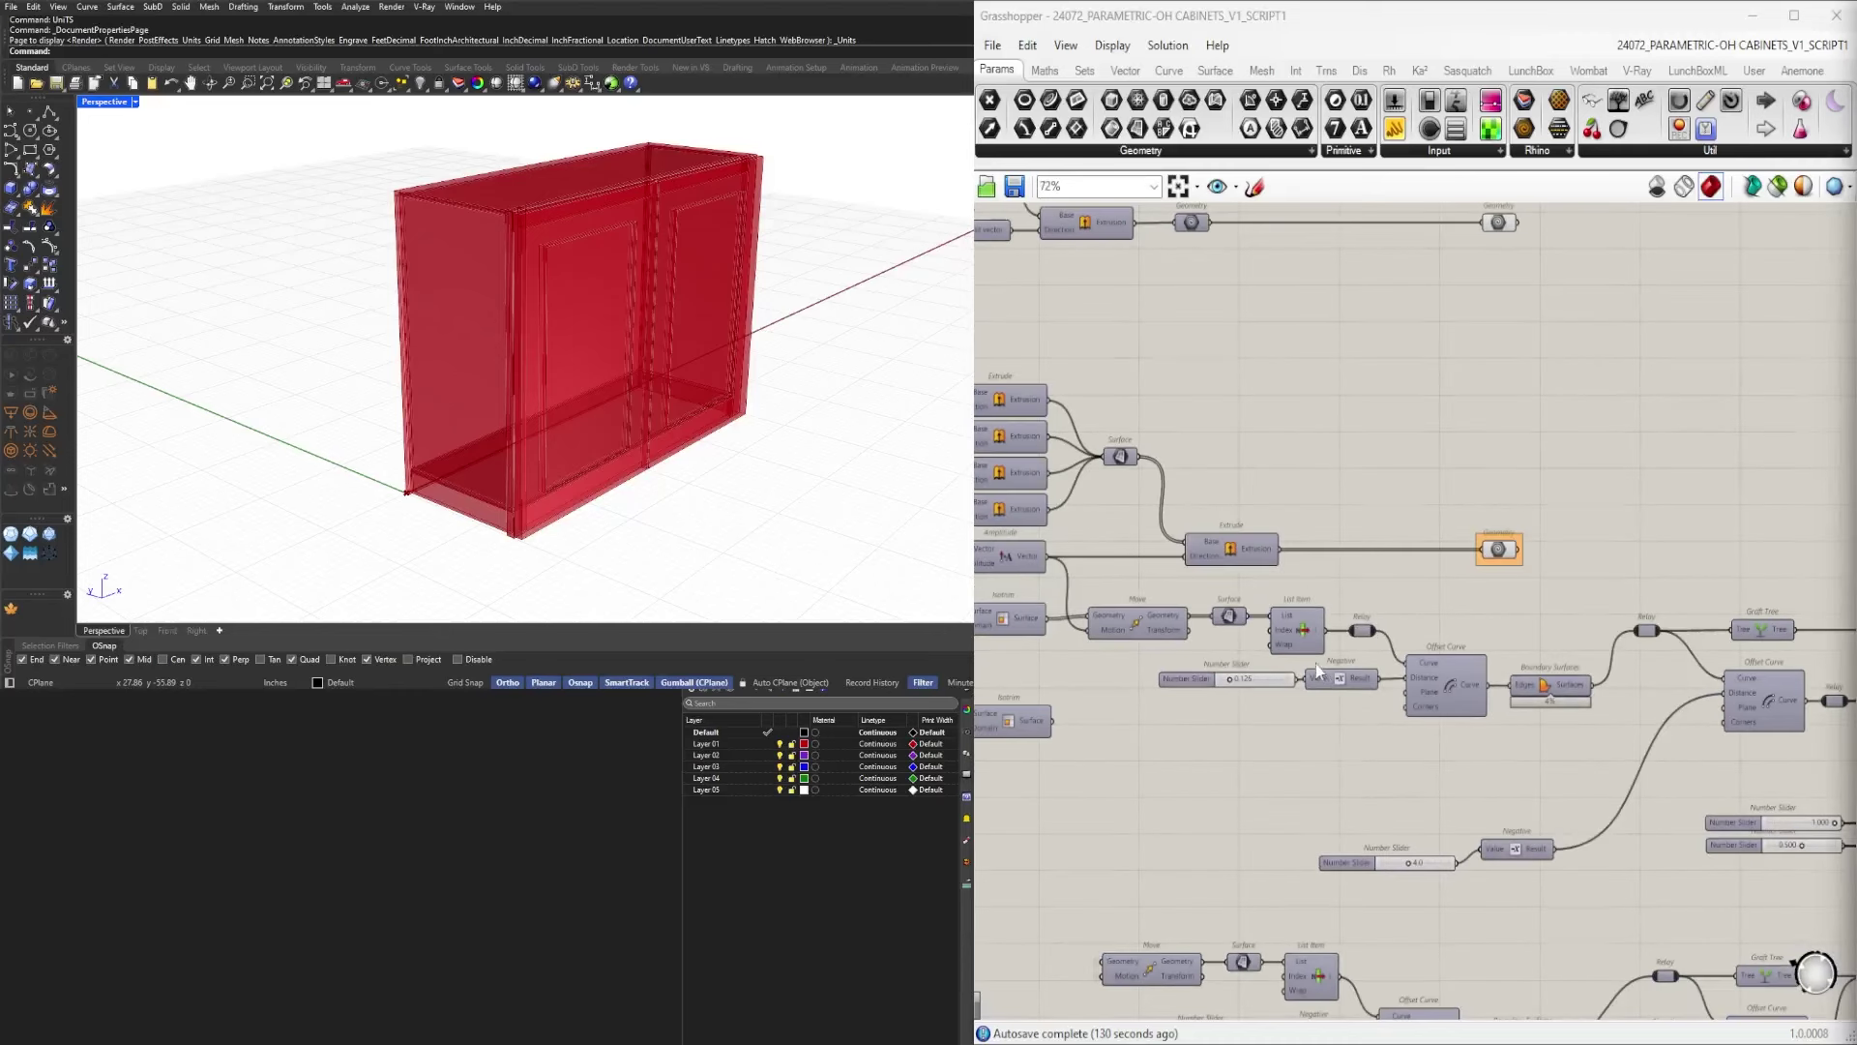
right_click(1398, 709)
click(1438, 682)
middle_click(1438, 681)
click(1479, 642)
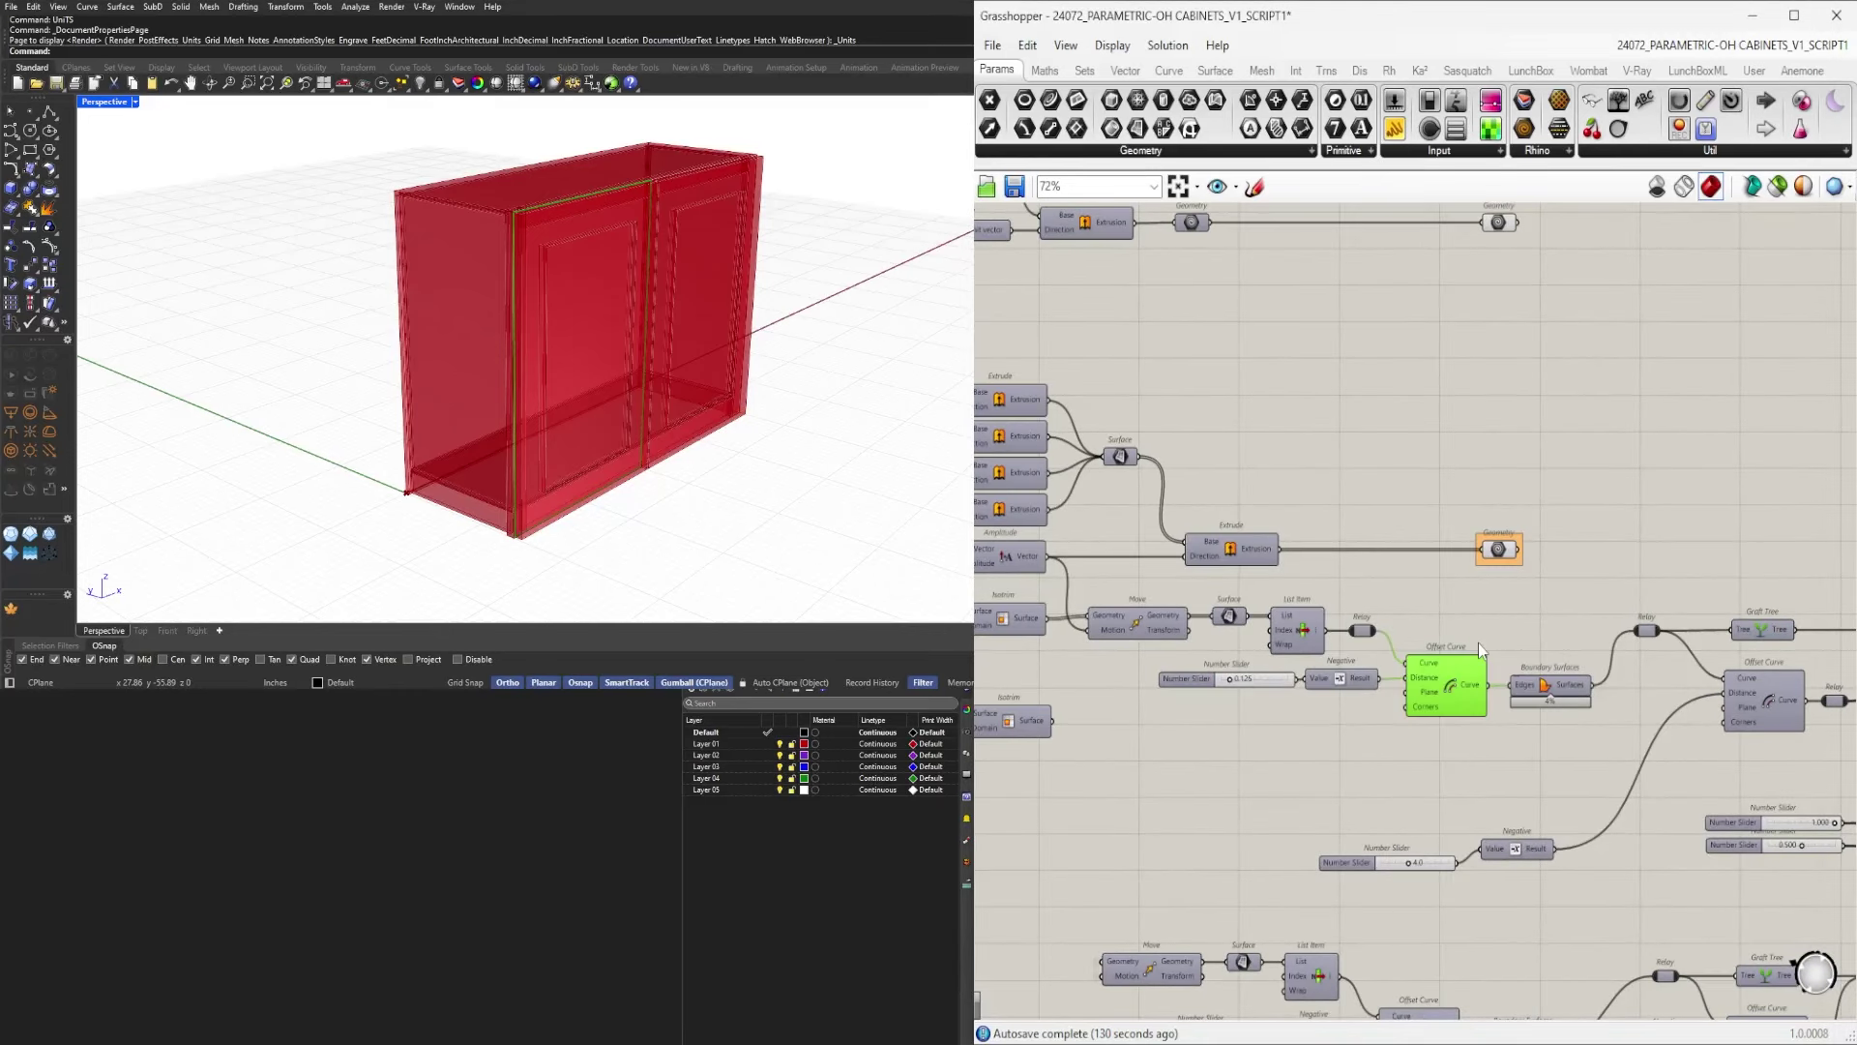
right_drag(580, 358, 345, 275)
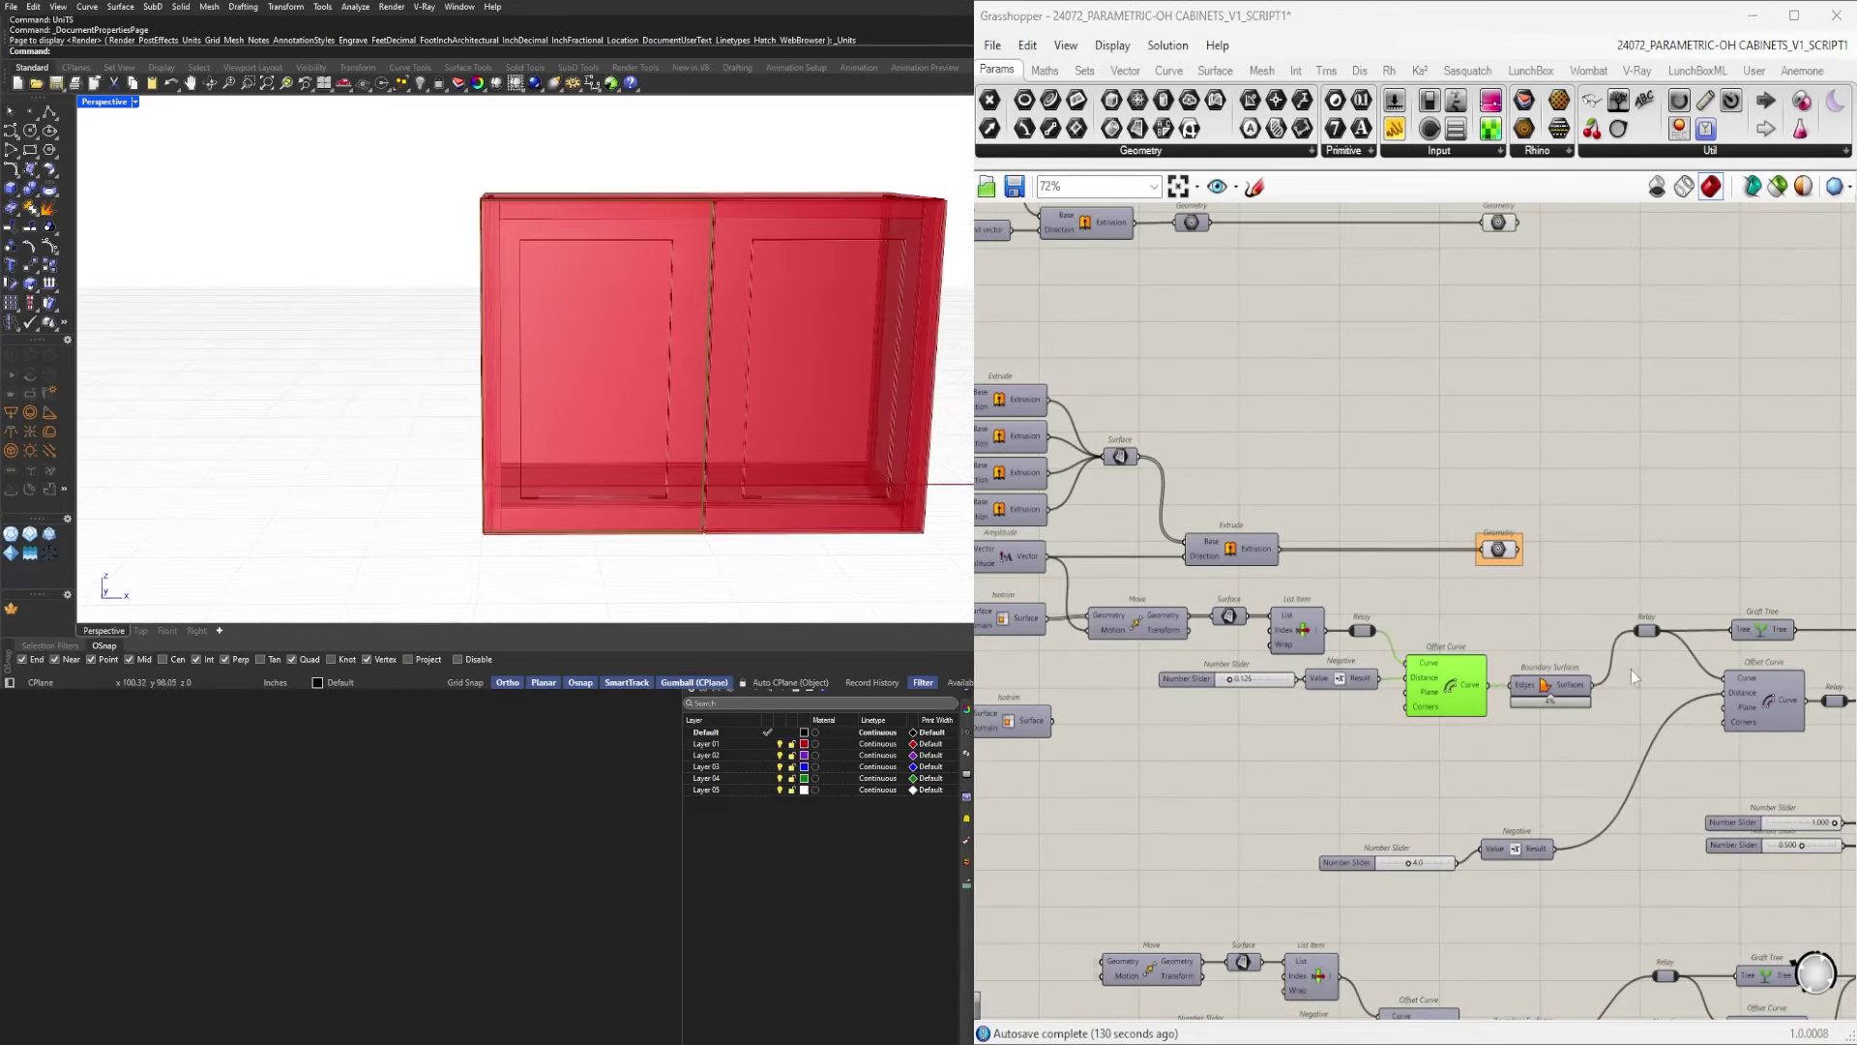
Turn on the preview of the Offset Curve driven by the 4.0 slider, which outlines the door's inner panel.
right_drag(1633, 677, 1477, 665)
click(1516, 650)
middle_click(1535, 649)
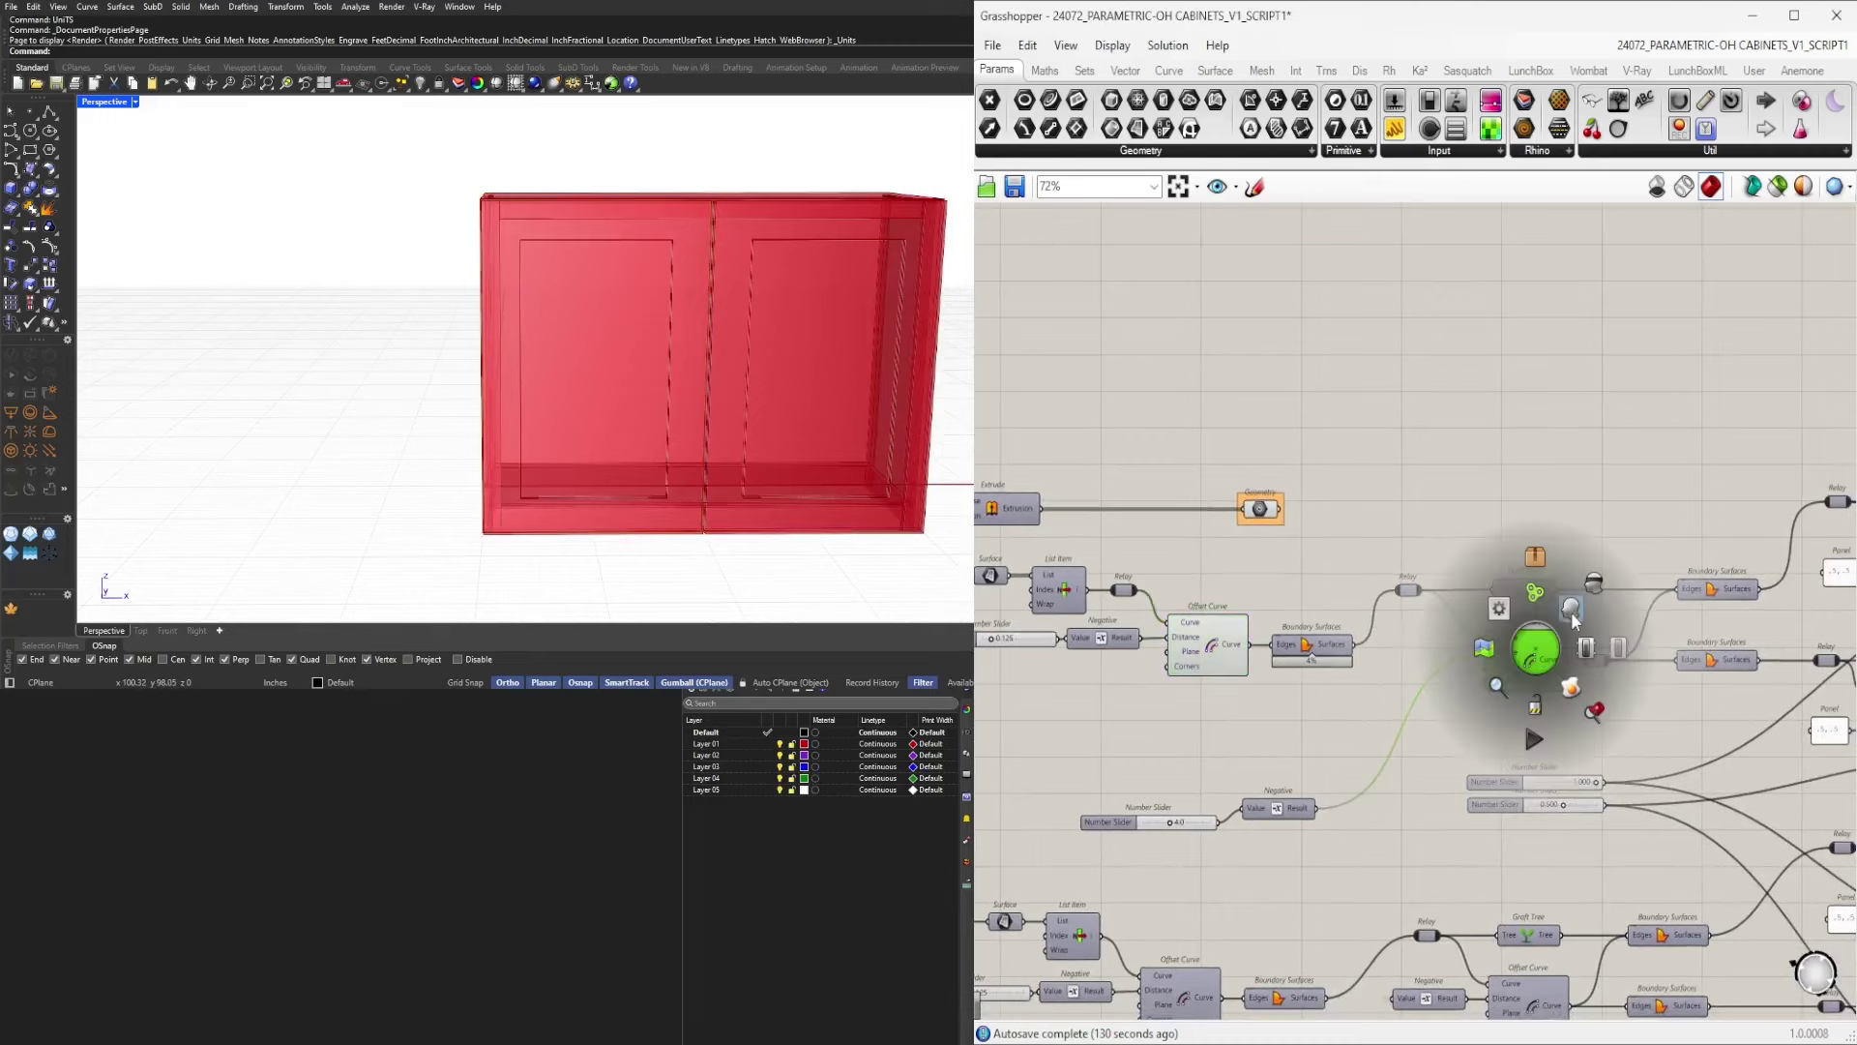
click(1571, 613)
scroll(1480, 704, up, 1)
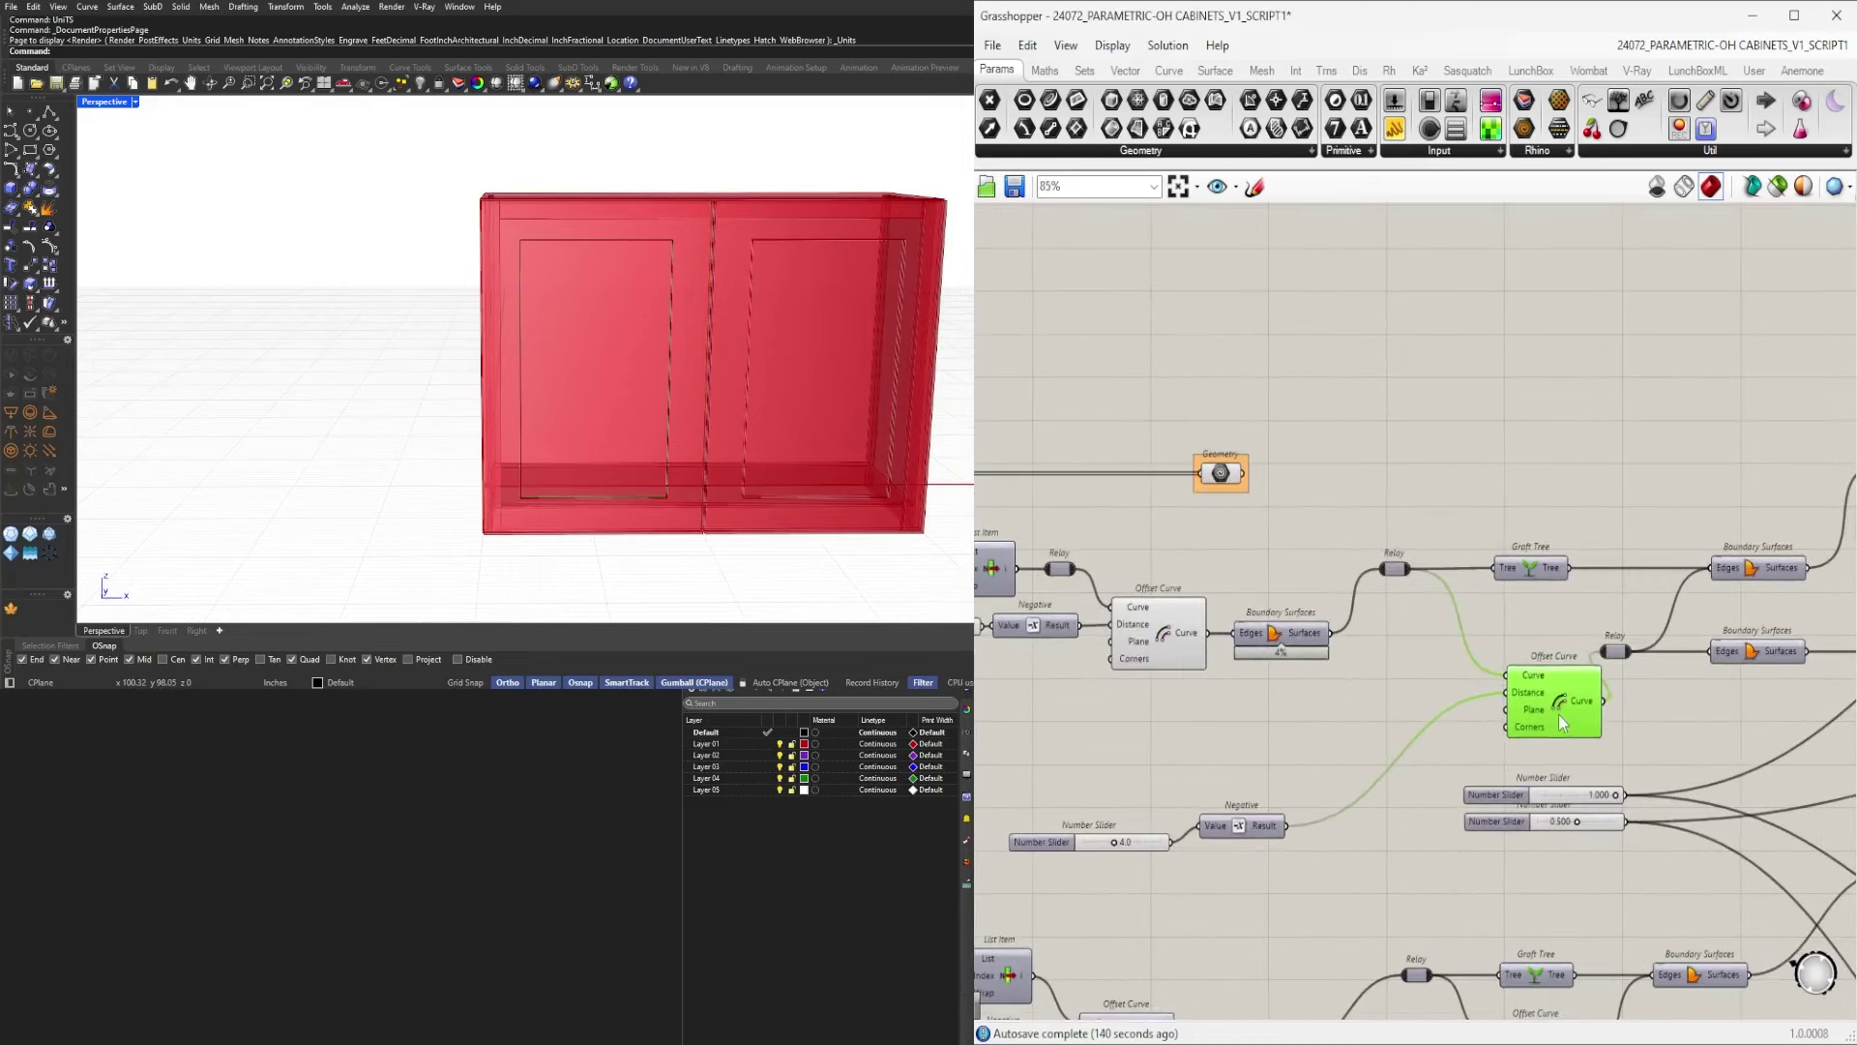
click(1616, 659)
scroll(1540, 658, down, 4)
scroll(1463, 635, up, 3)
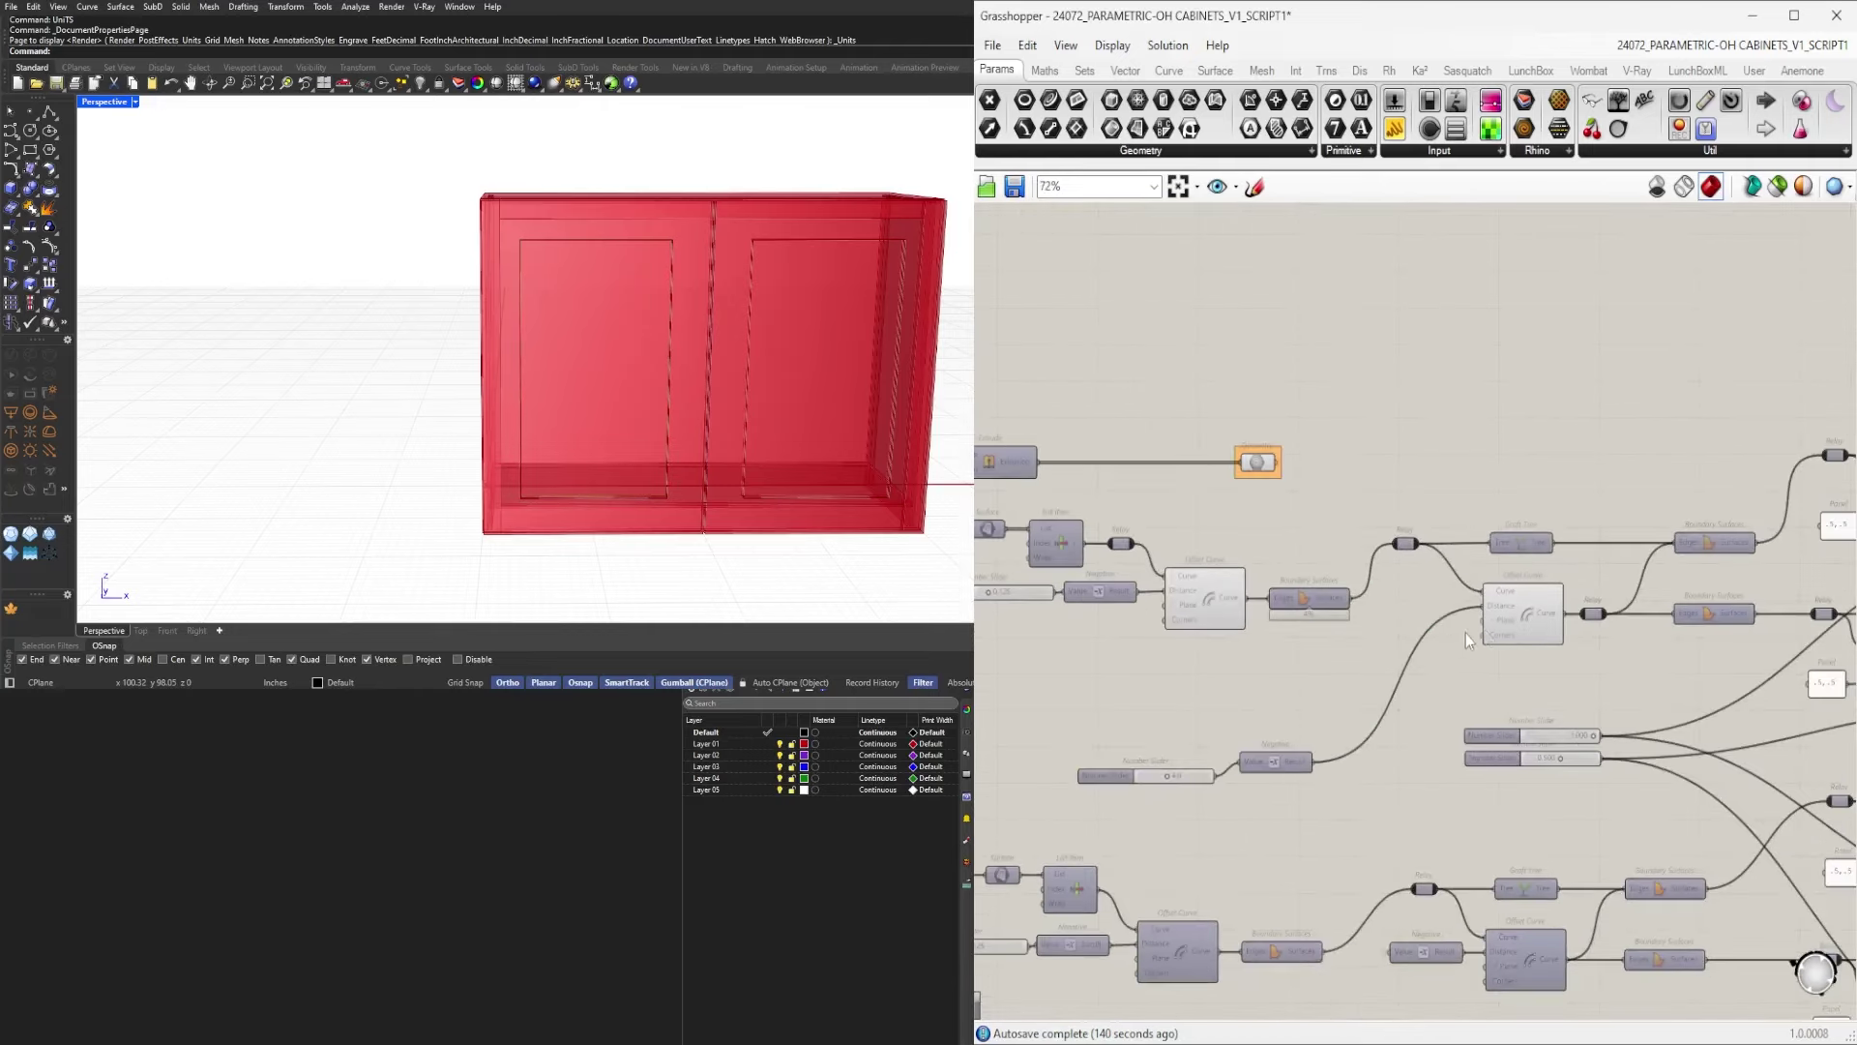
Duplicate the inner-panel Offset Curve with its input wires and place the copy below the lowest Evaluate Surface component.
right_drag(1466, 632, 1470, 529)
scroll(1445, 668, down, 4)
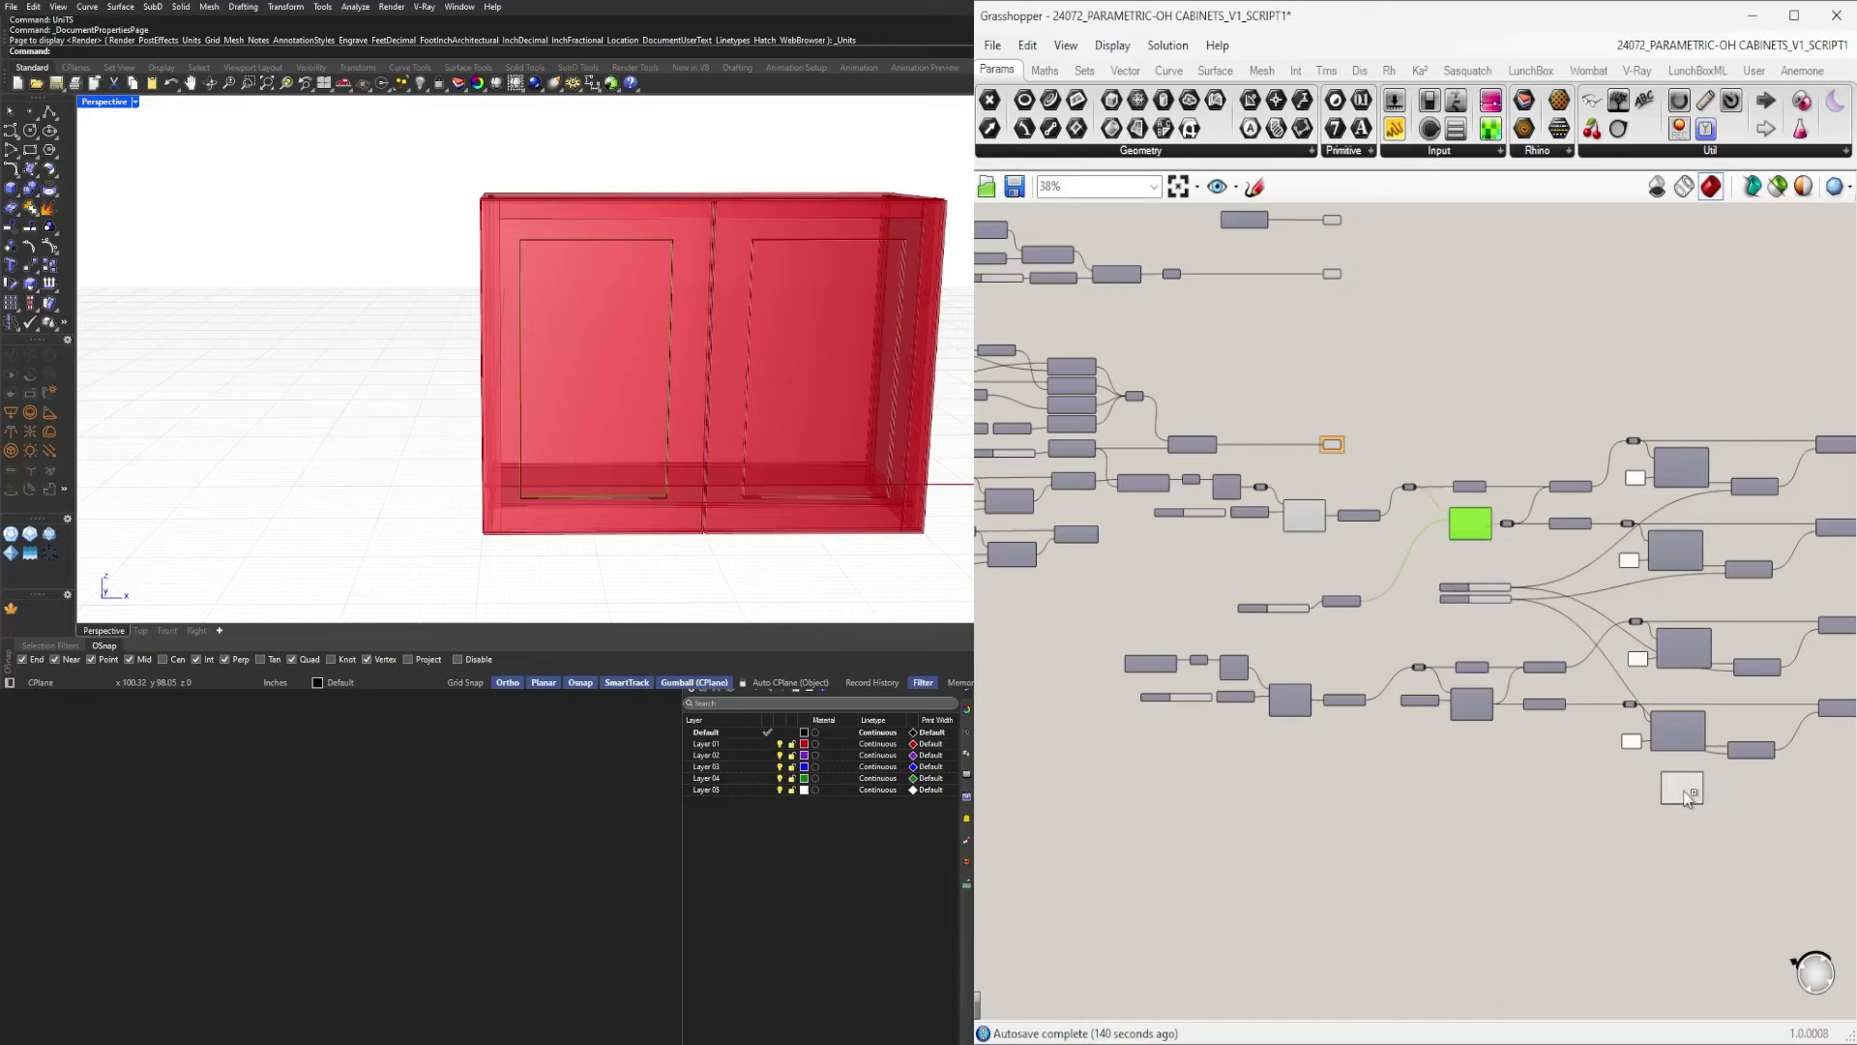
alt+drag(1684, 792, 1685, 792)
scroll(1690, 783, up, 6)
right_drag(1625, 771, 1441, 783)
click(1363, 800)
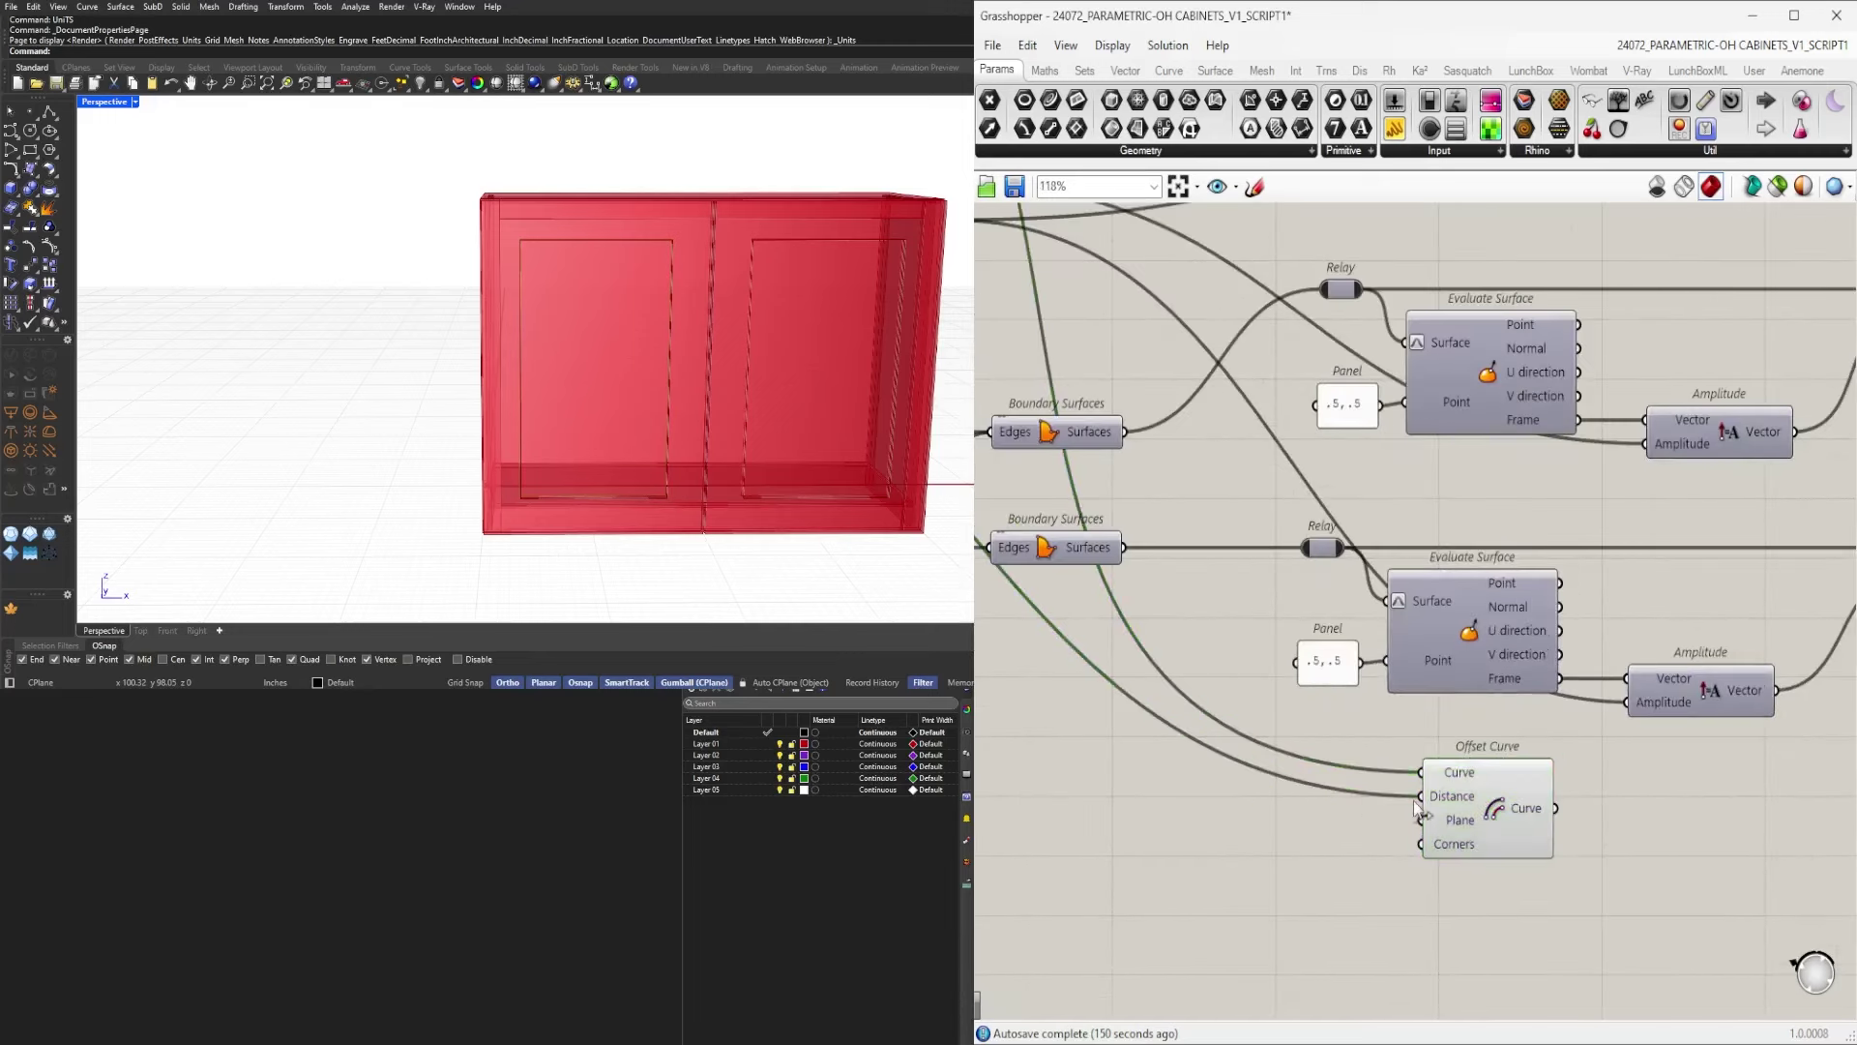
Insert a Division component between the distance source and the copied Offset Curve's Distance input, using input A, and place both components close together.
double_click(1372, 799)
drag(1372, 800, 1108, 803)
click(1263, 851)
double_click(1264, 851)
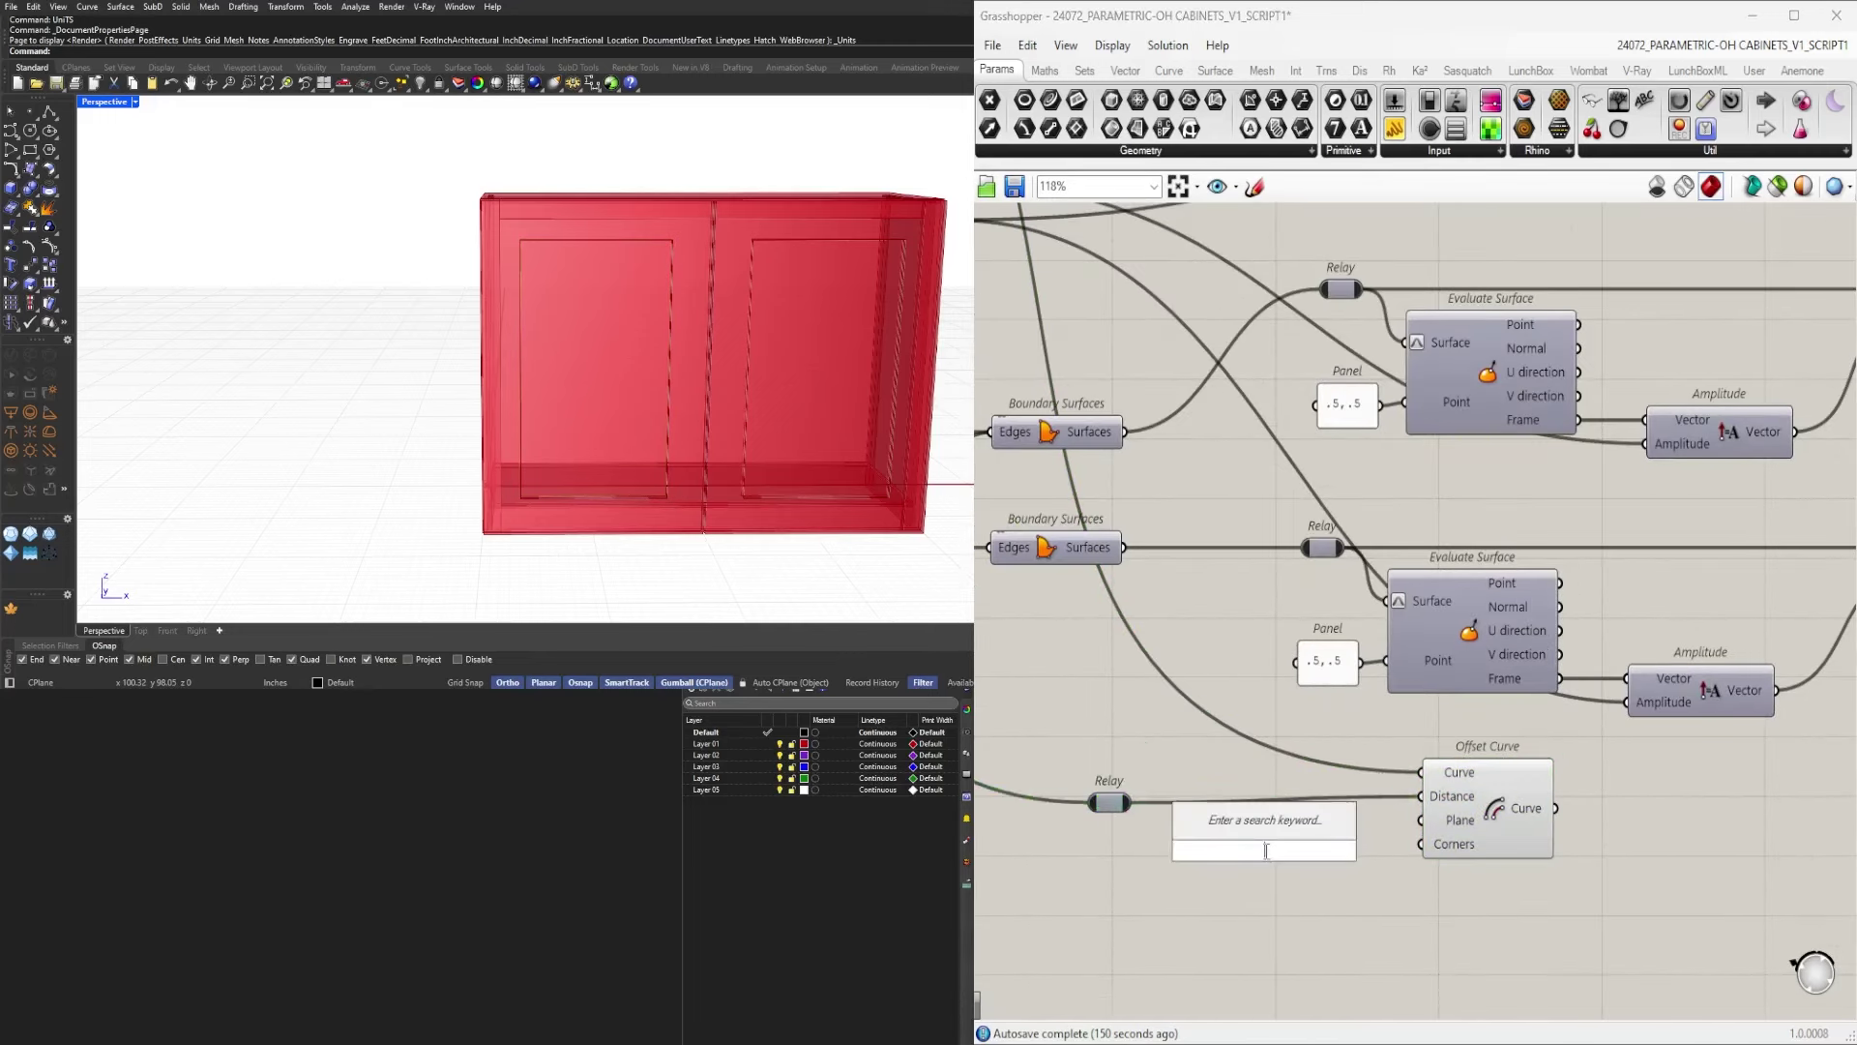
text(division)
key(Return)
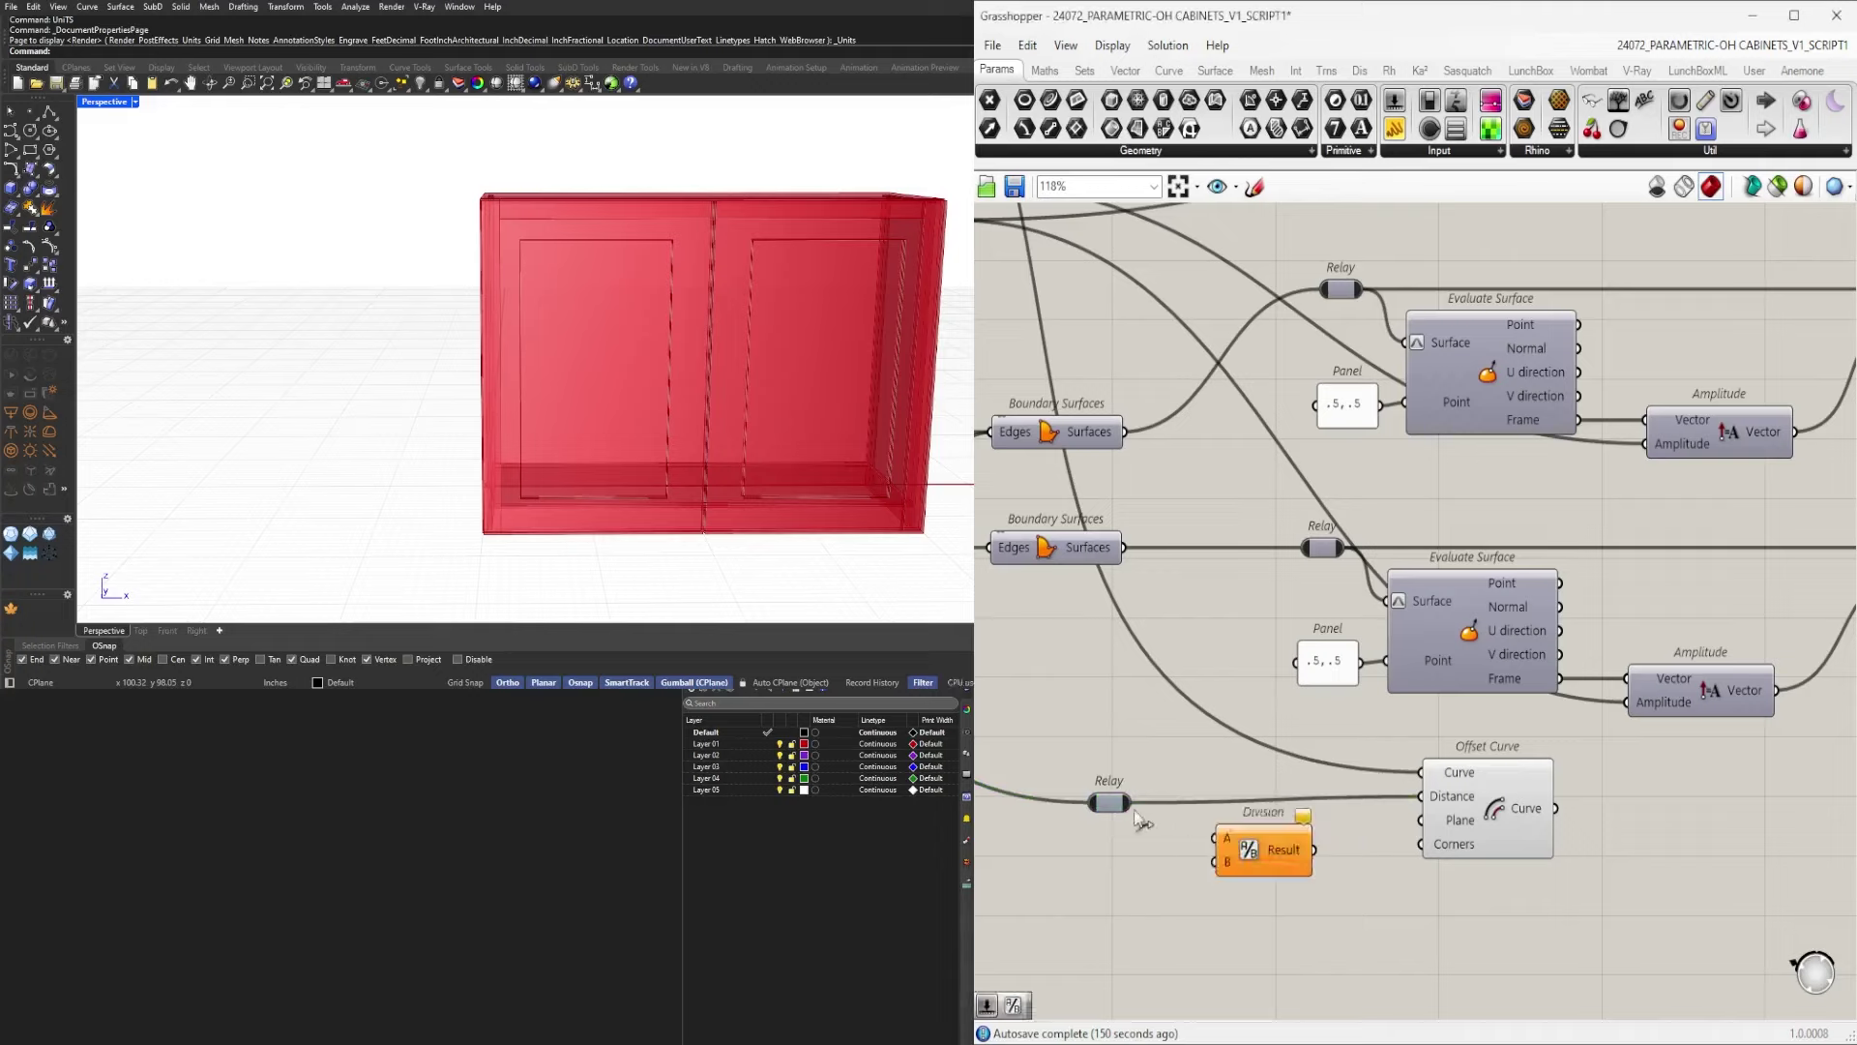
drag(1234, 838, 1234, 838)
drag(1431, 800, 1430, 801)
drag(1252, 853, 1230, 817)
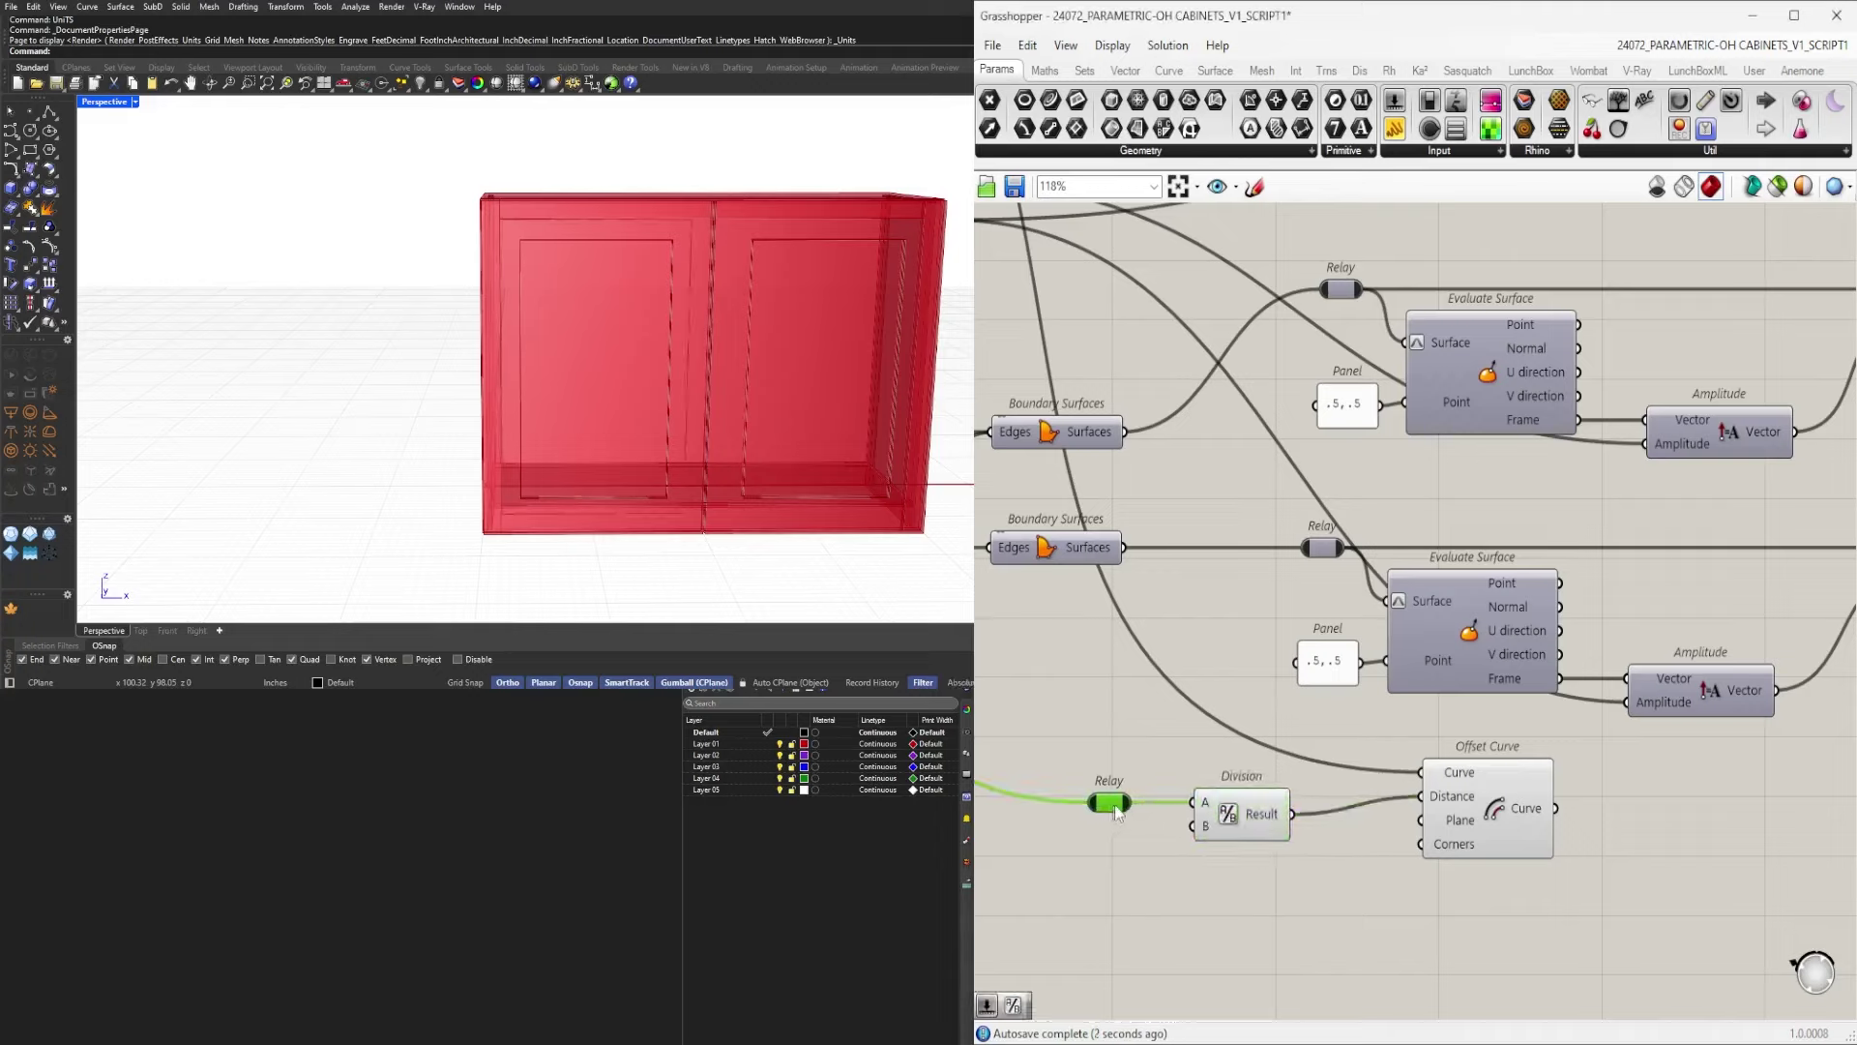
drag(1240, 815, 1245, 810)
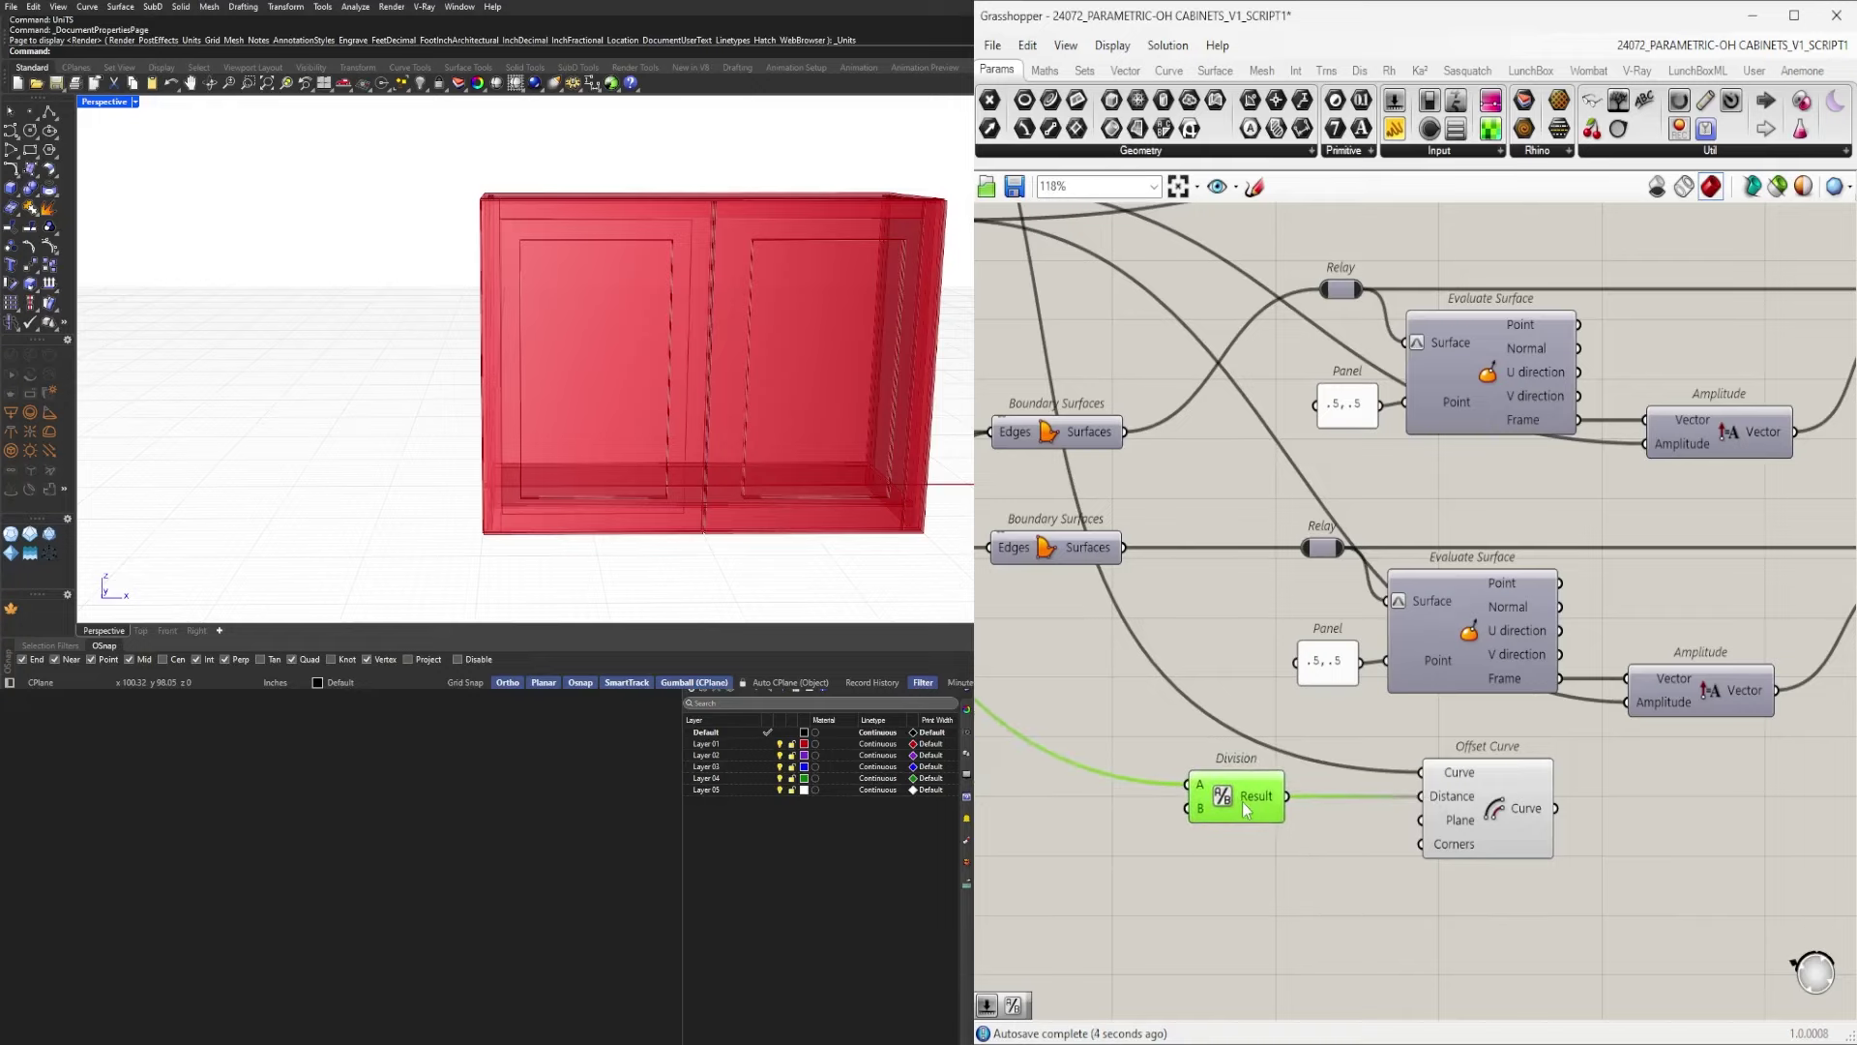
drag(1495, 808, 1391, 779)
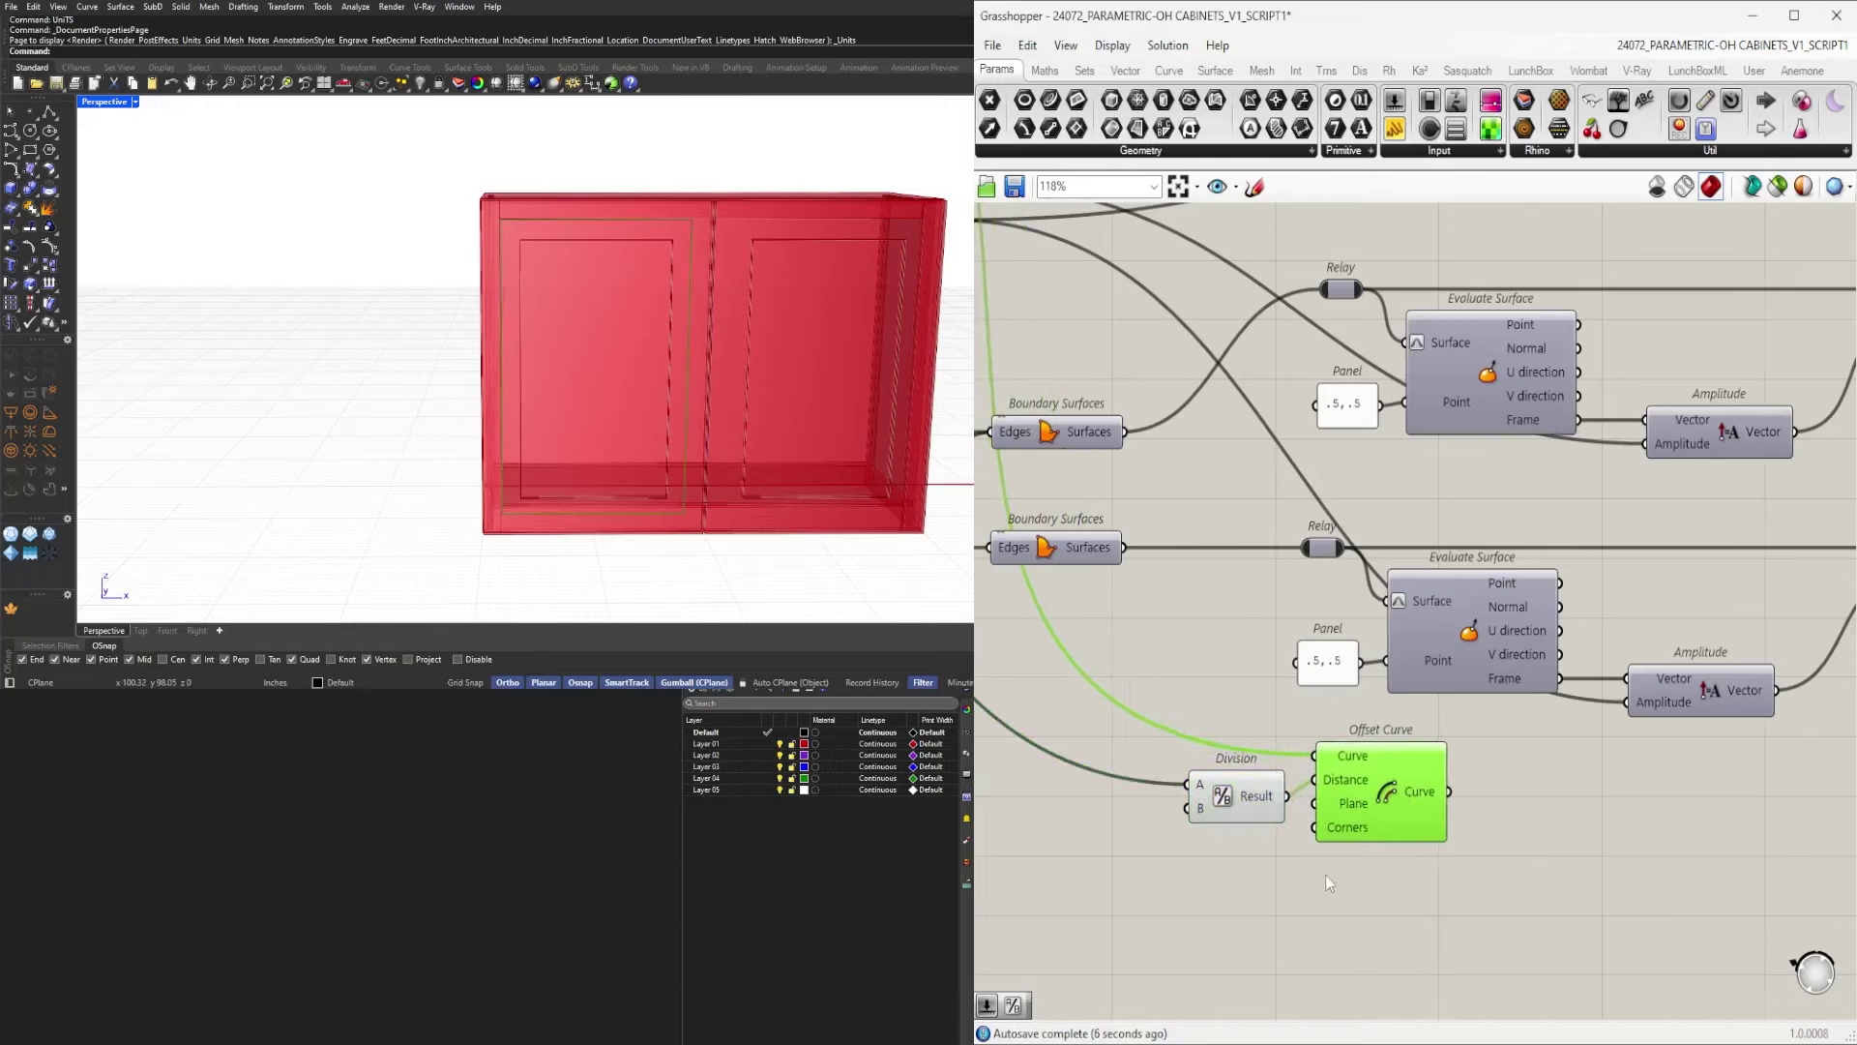
Hide the wires entering the Division's A input and the copied Offset Curve's Curve input, and adjust the Division's placement.
scroll(1377, 799, down, 3)
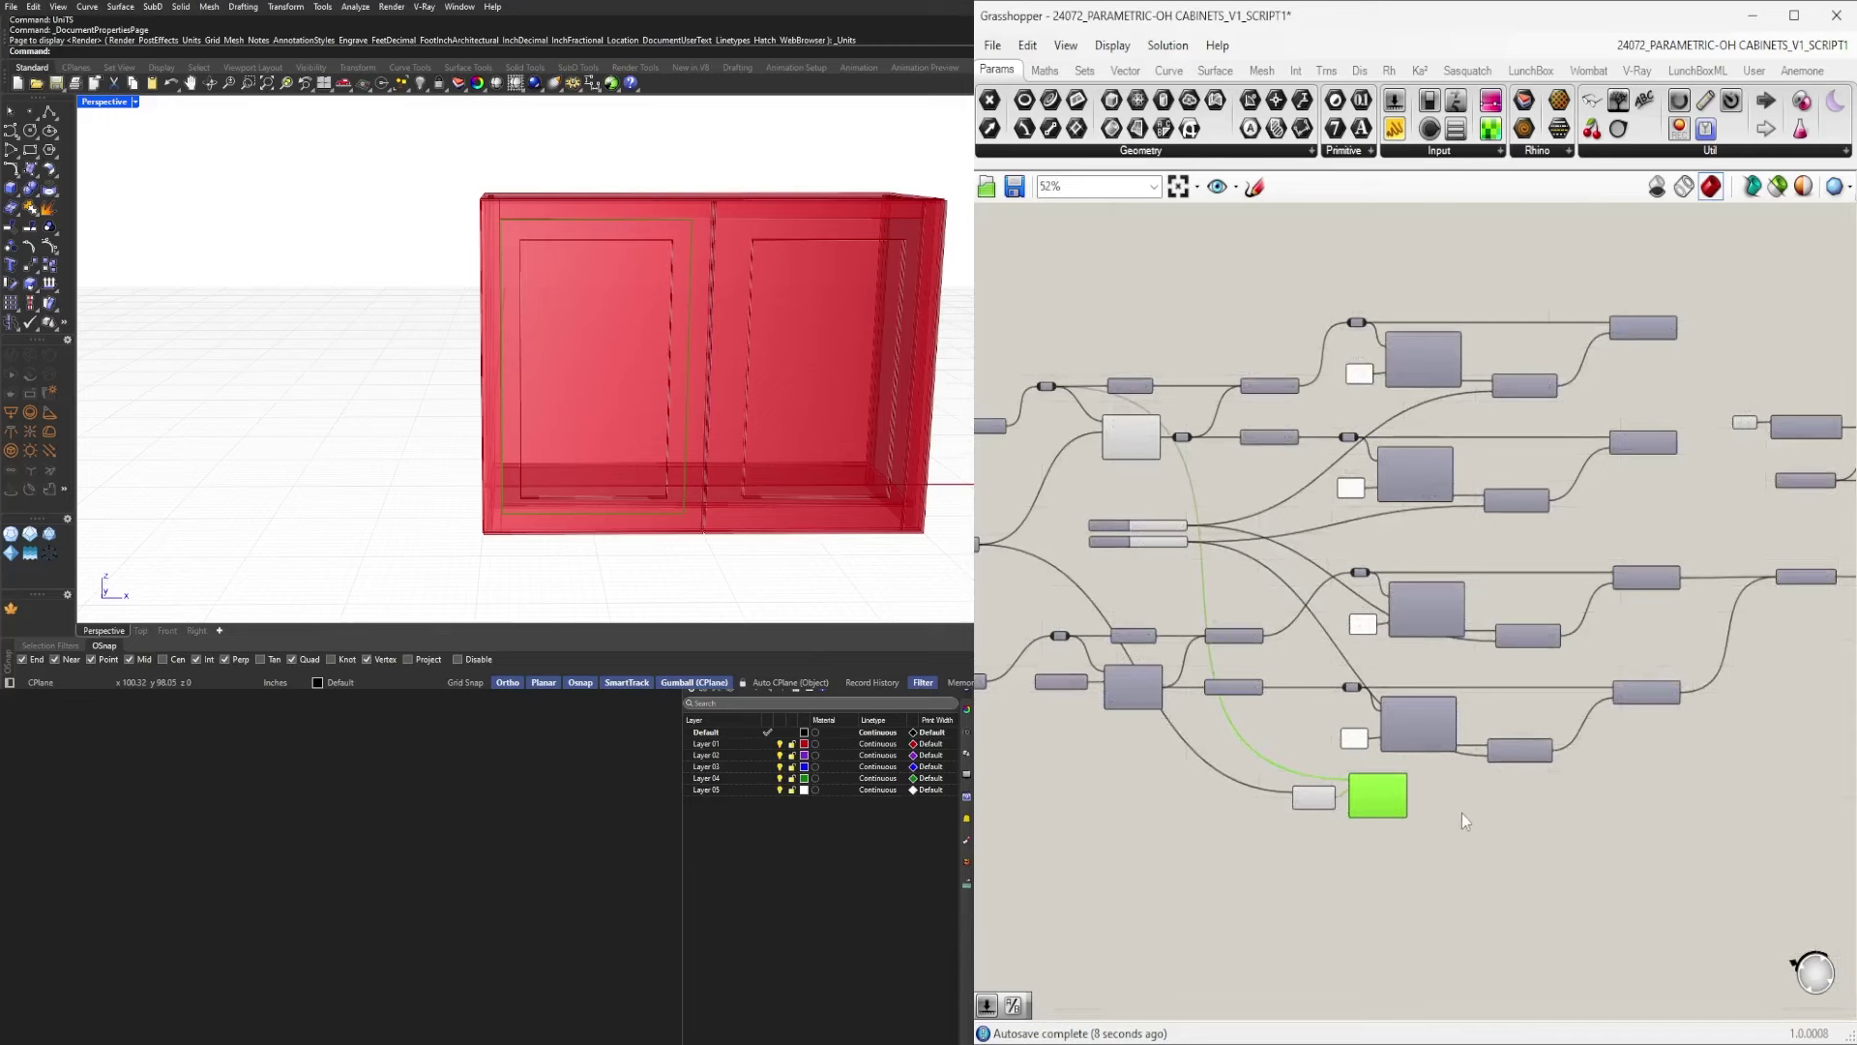
drag(1477, 903, 1355, 839)
scroll(1273, 796, up, 3)
right_click(1310, 779)
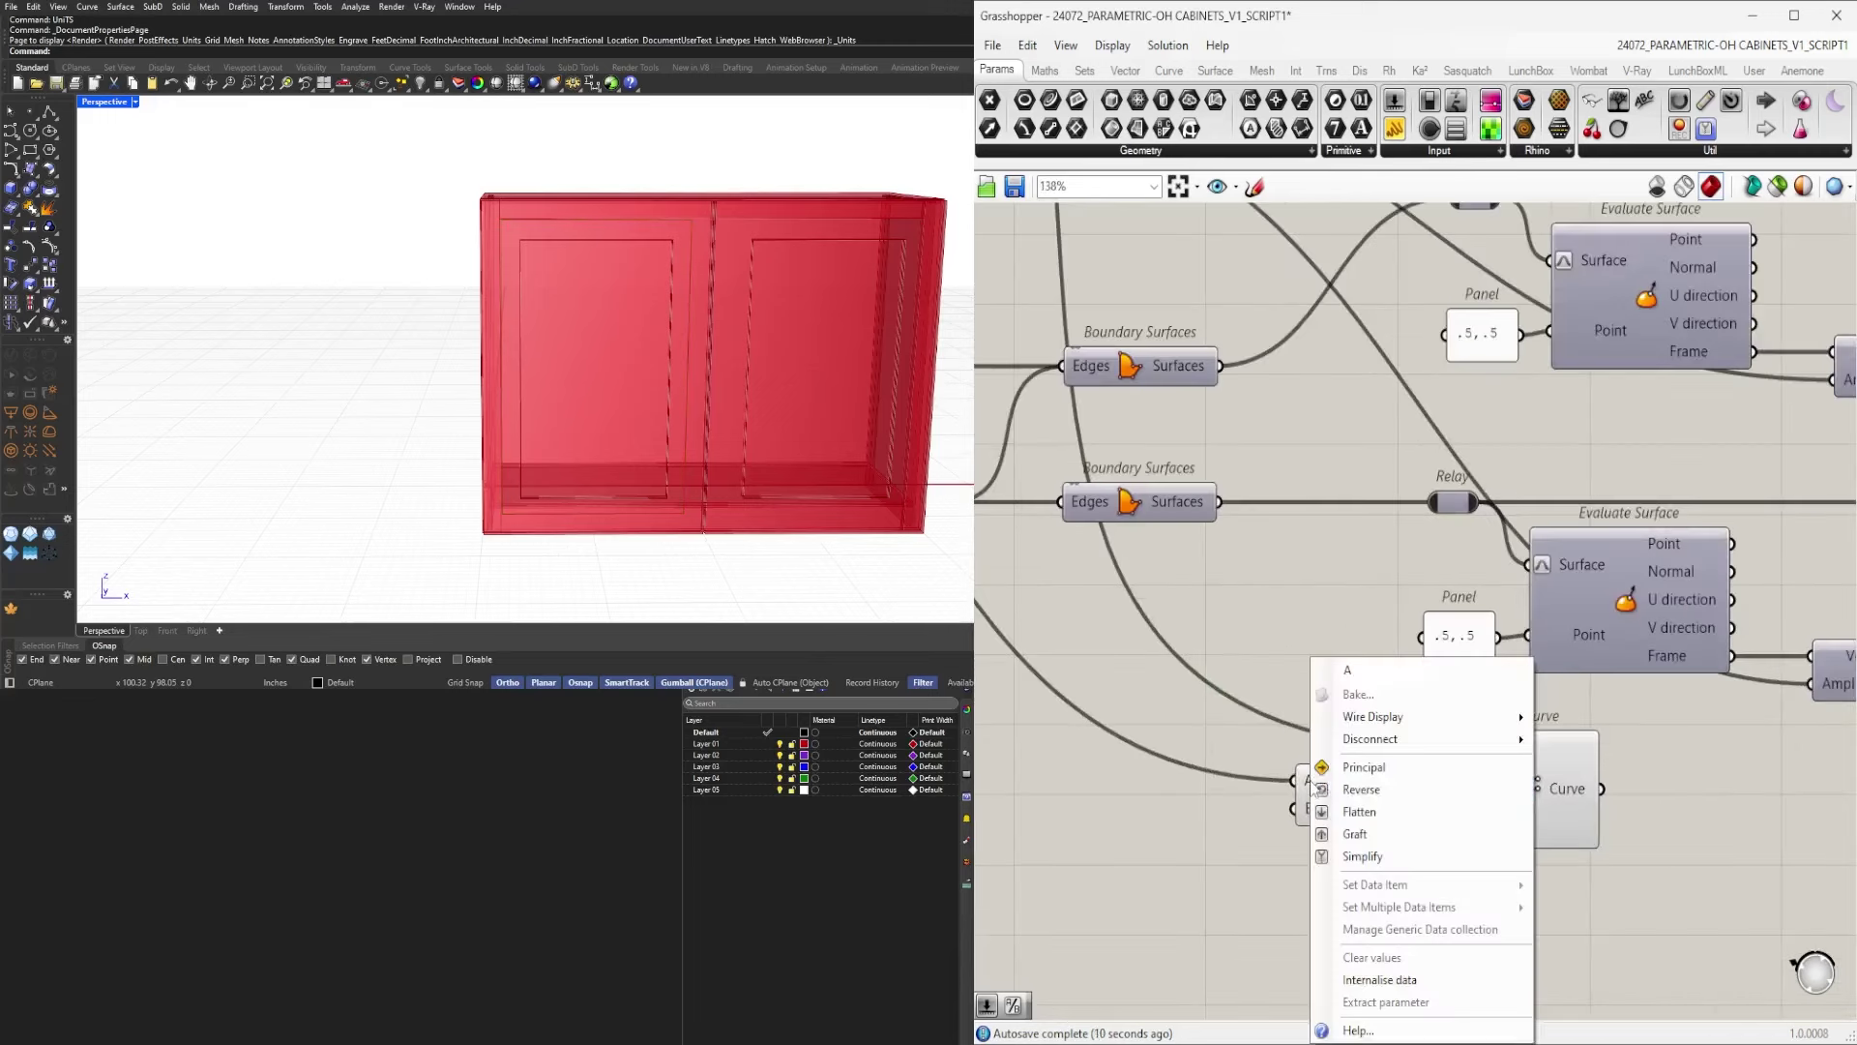
click(1582, 770)
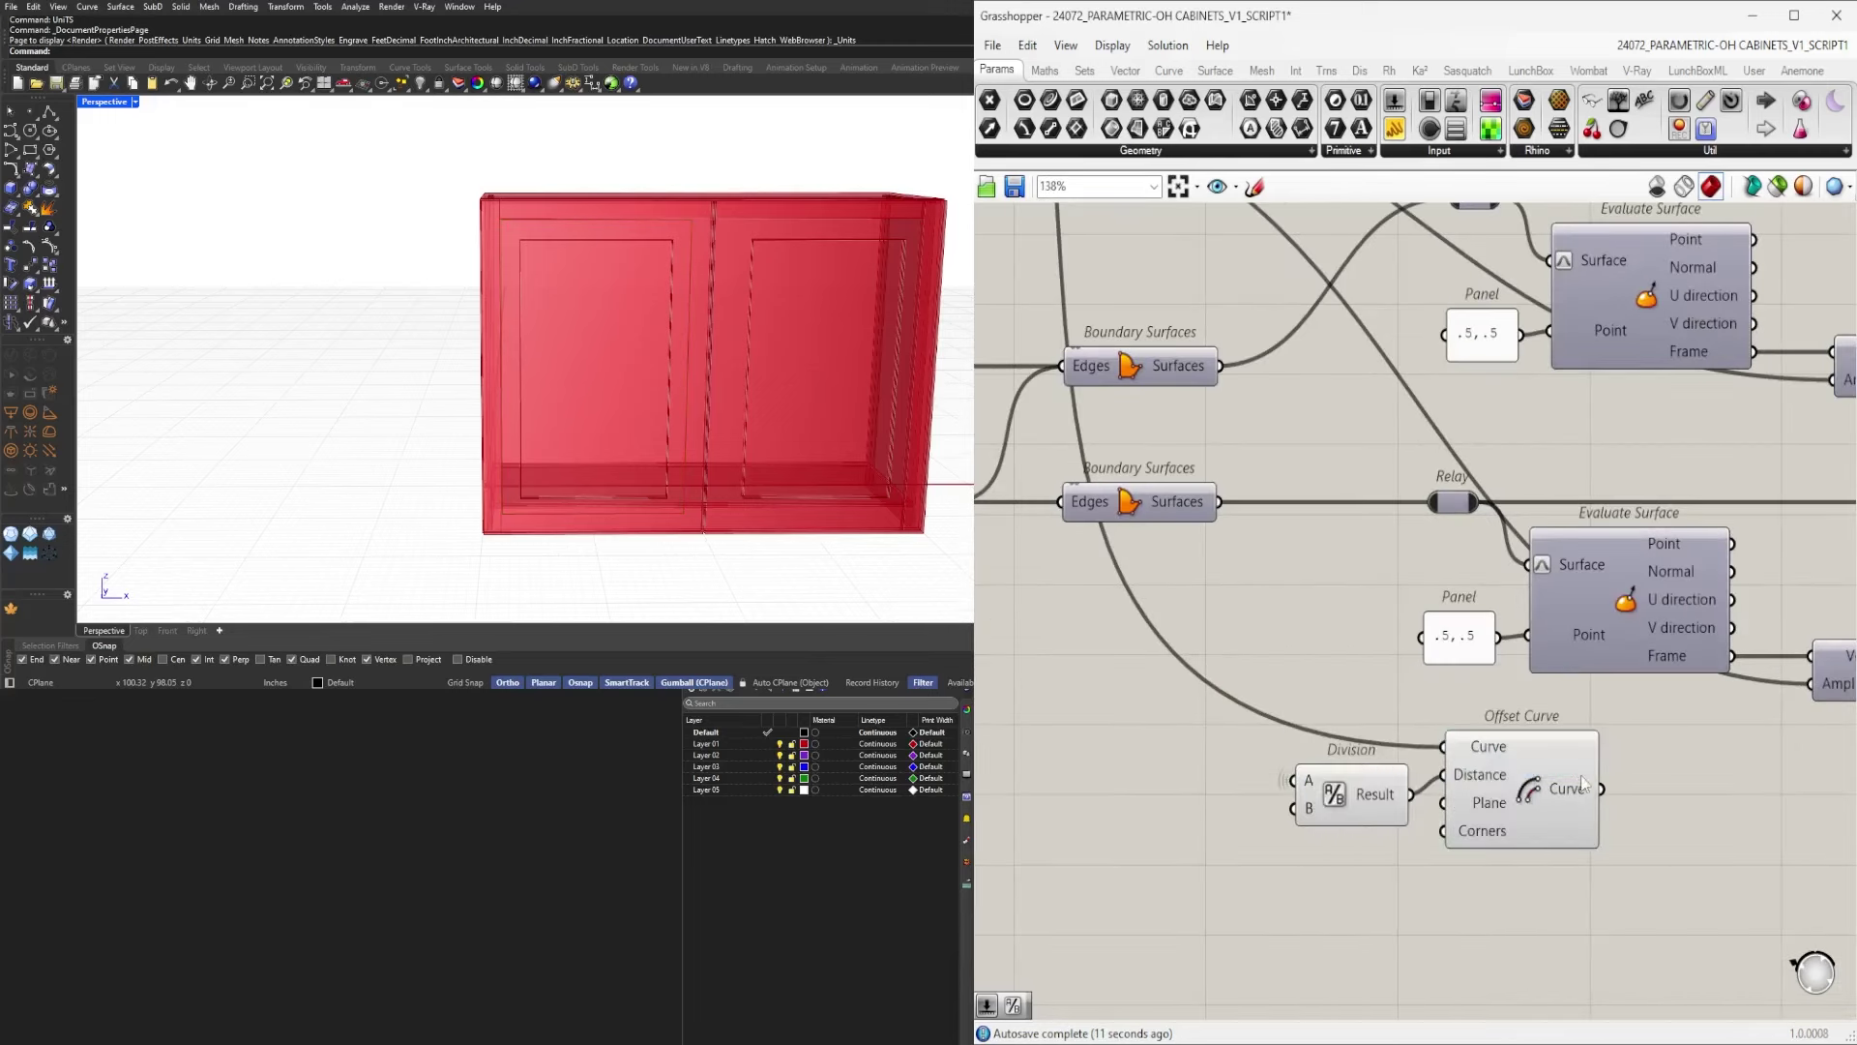
right_click(1491, 756)
mouse_move(1635, 695)
click(1747, 743)
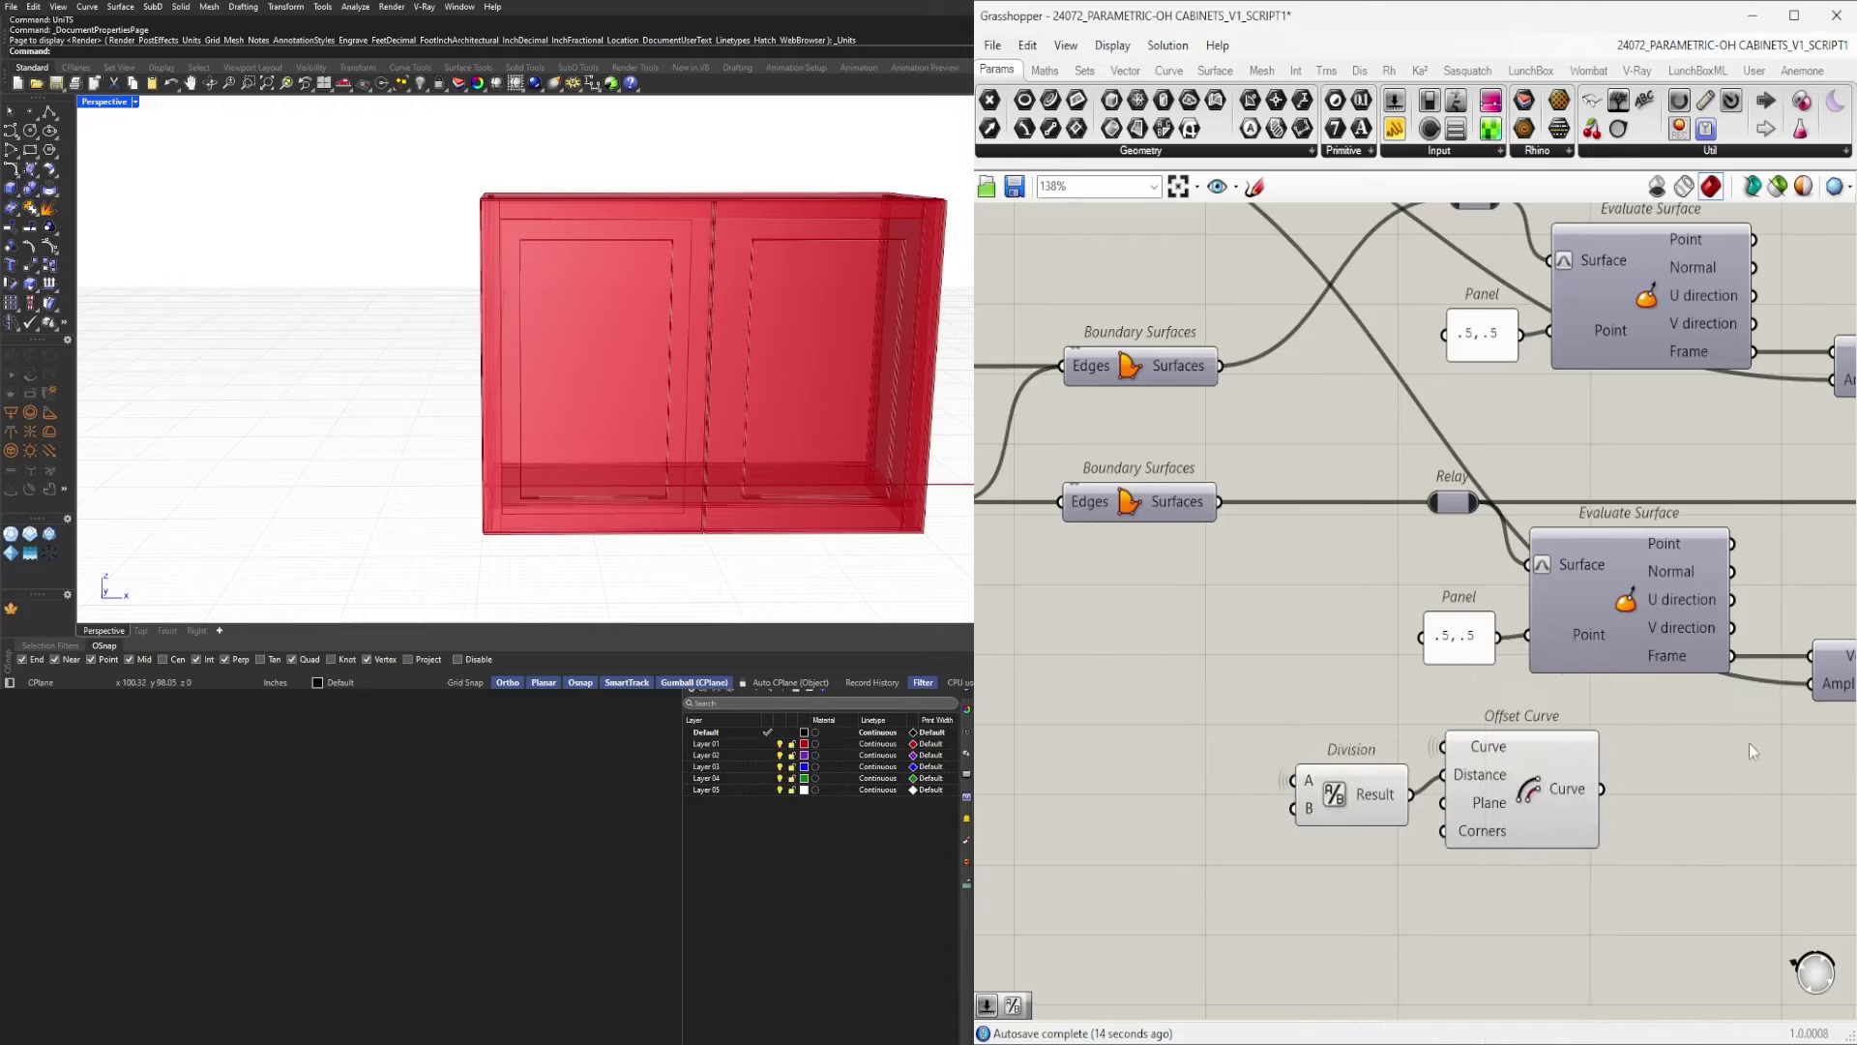
drag(1355, 821, 1351, 833)
click(1405, 890)
right_drag(1538, 822, 1402, 800)
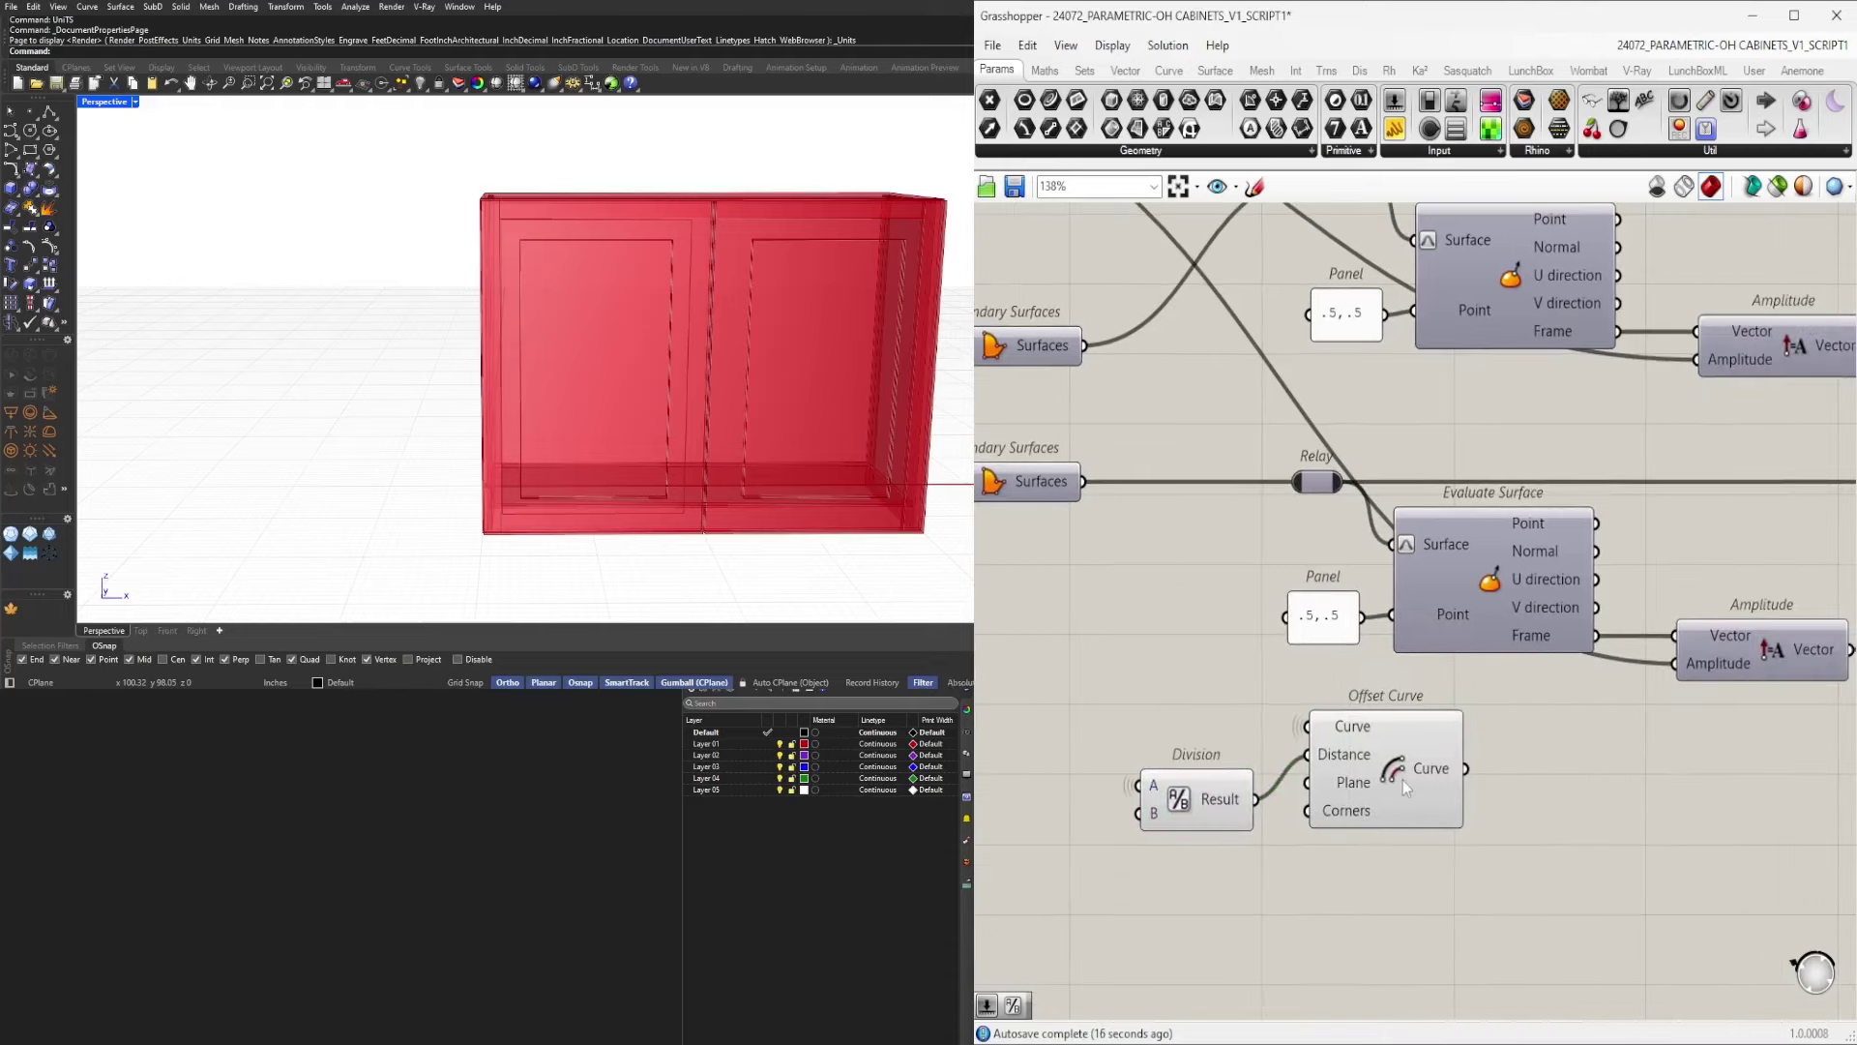
Add an Explode component beside the copied Offset Curve and feed it the offset curve.
click(1405, 784)
right_drag(1568, 835, 1295, 797)
double_click(1370, 790)
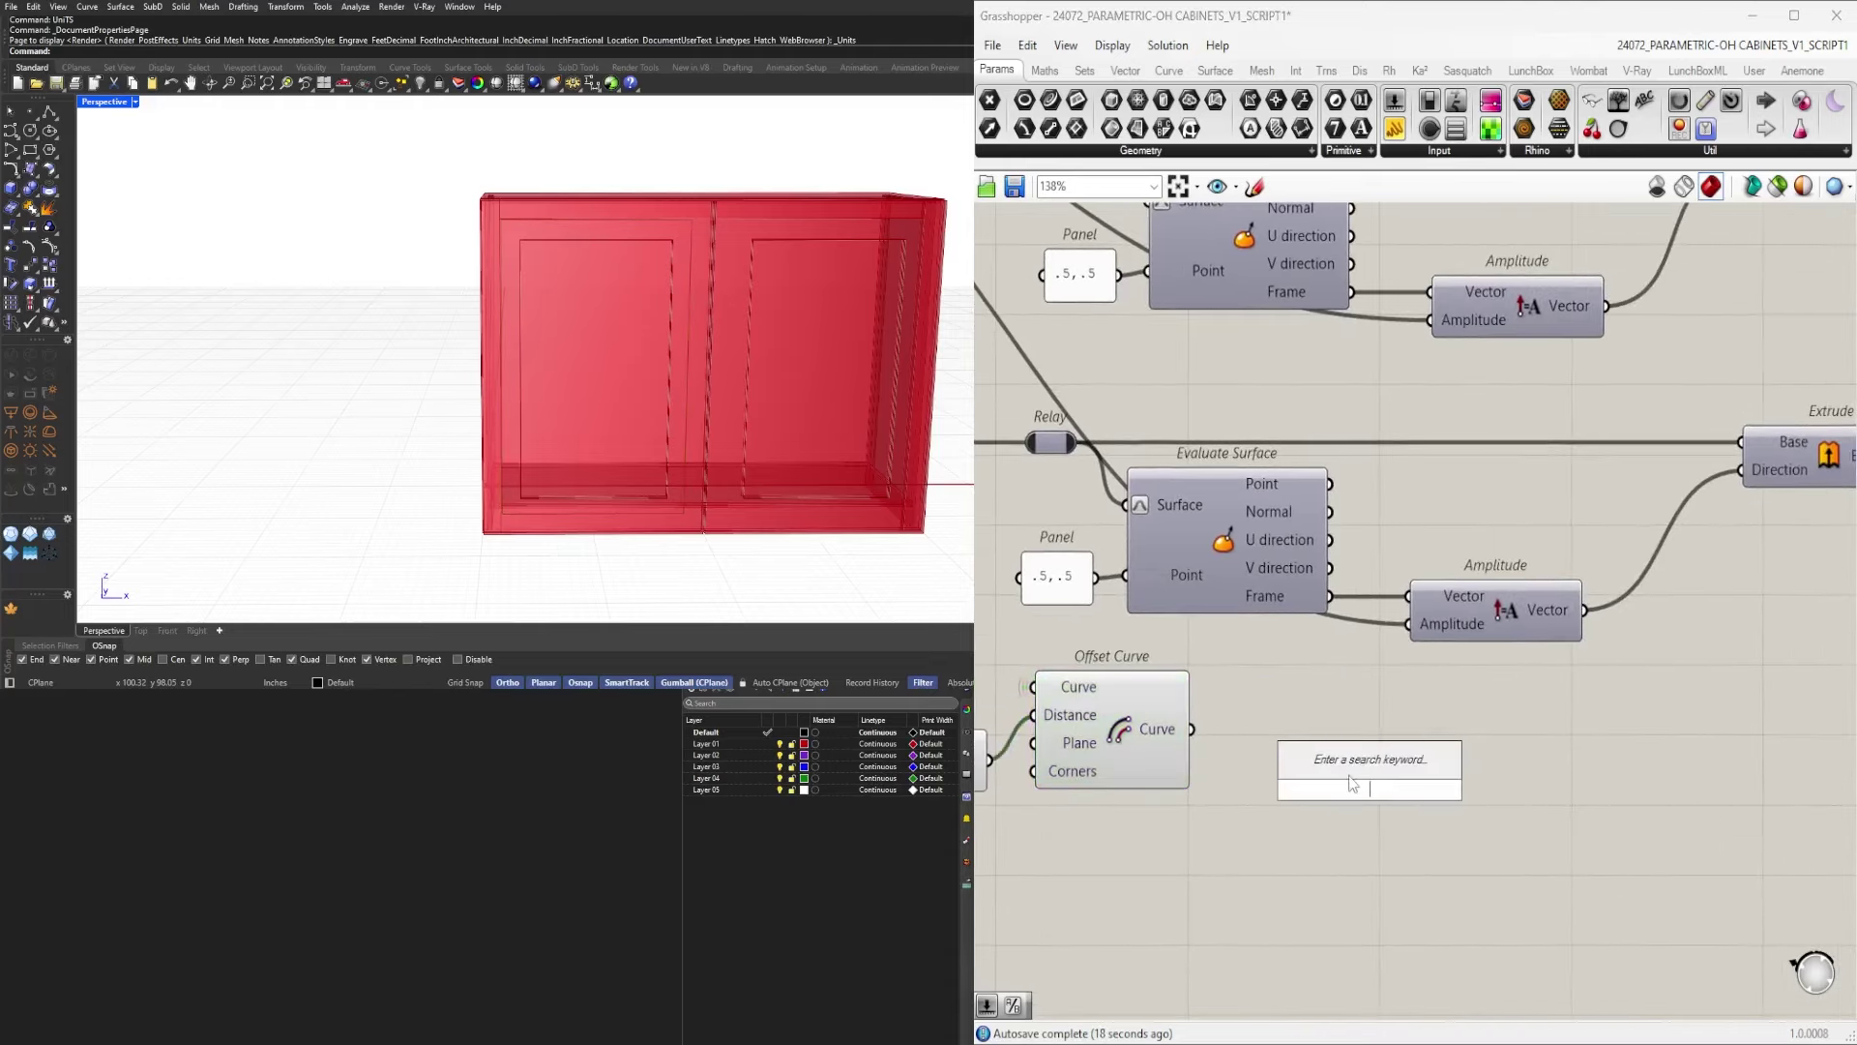
text(EXPL)
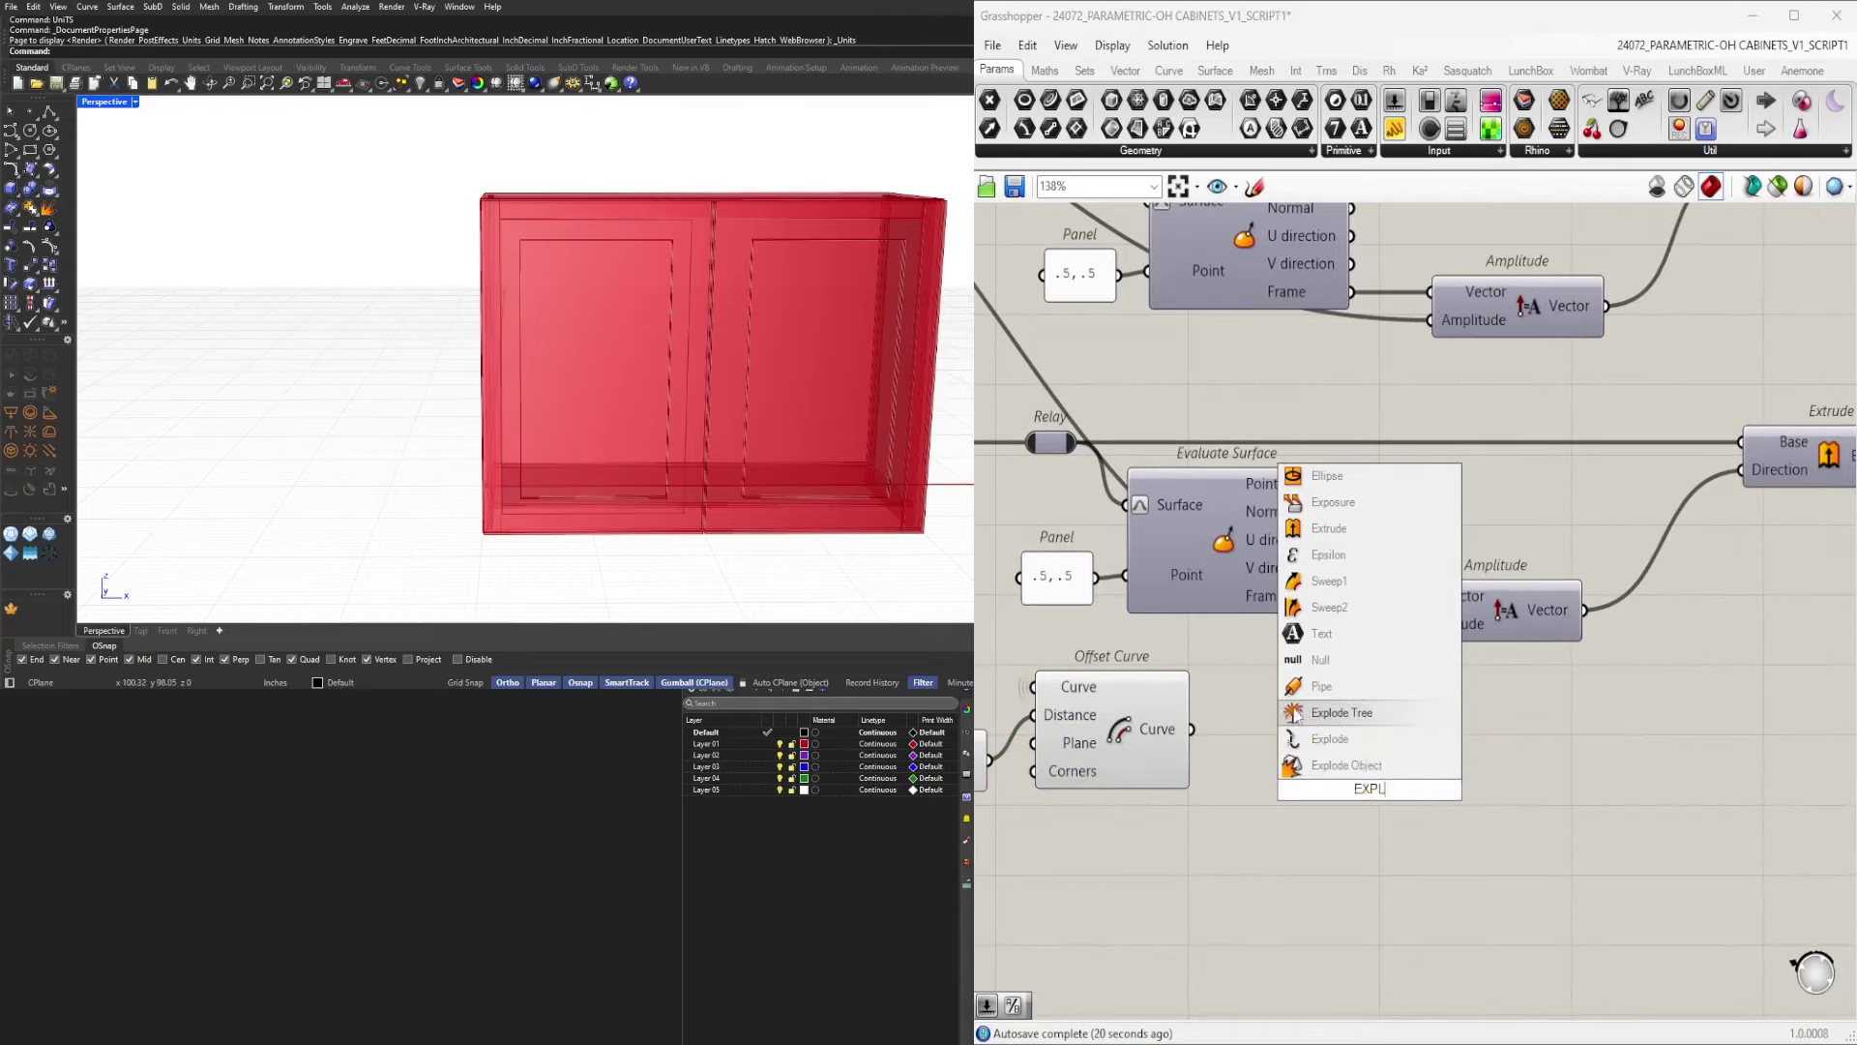
click(1325, 740)
drag(1171, 740, 1296, 737)
key(ctrl+z)
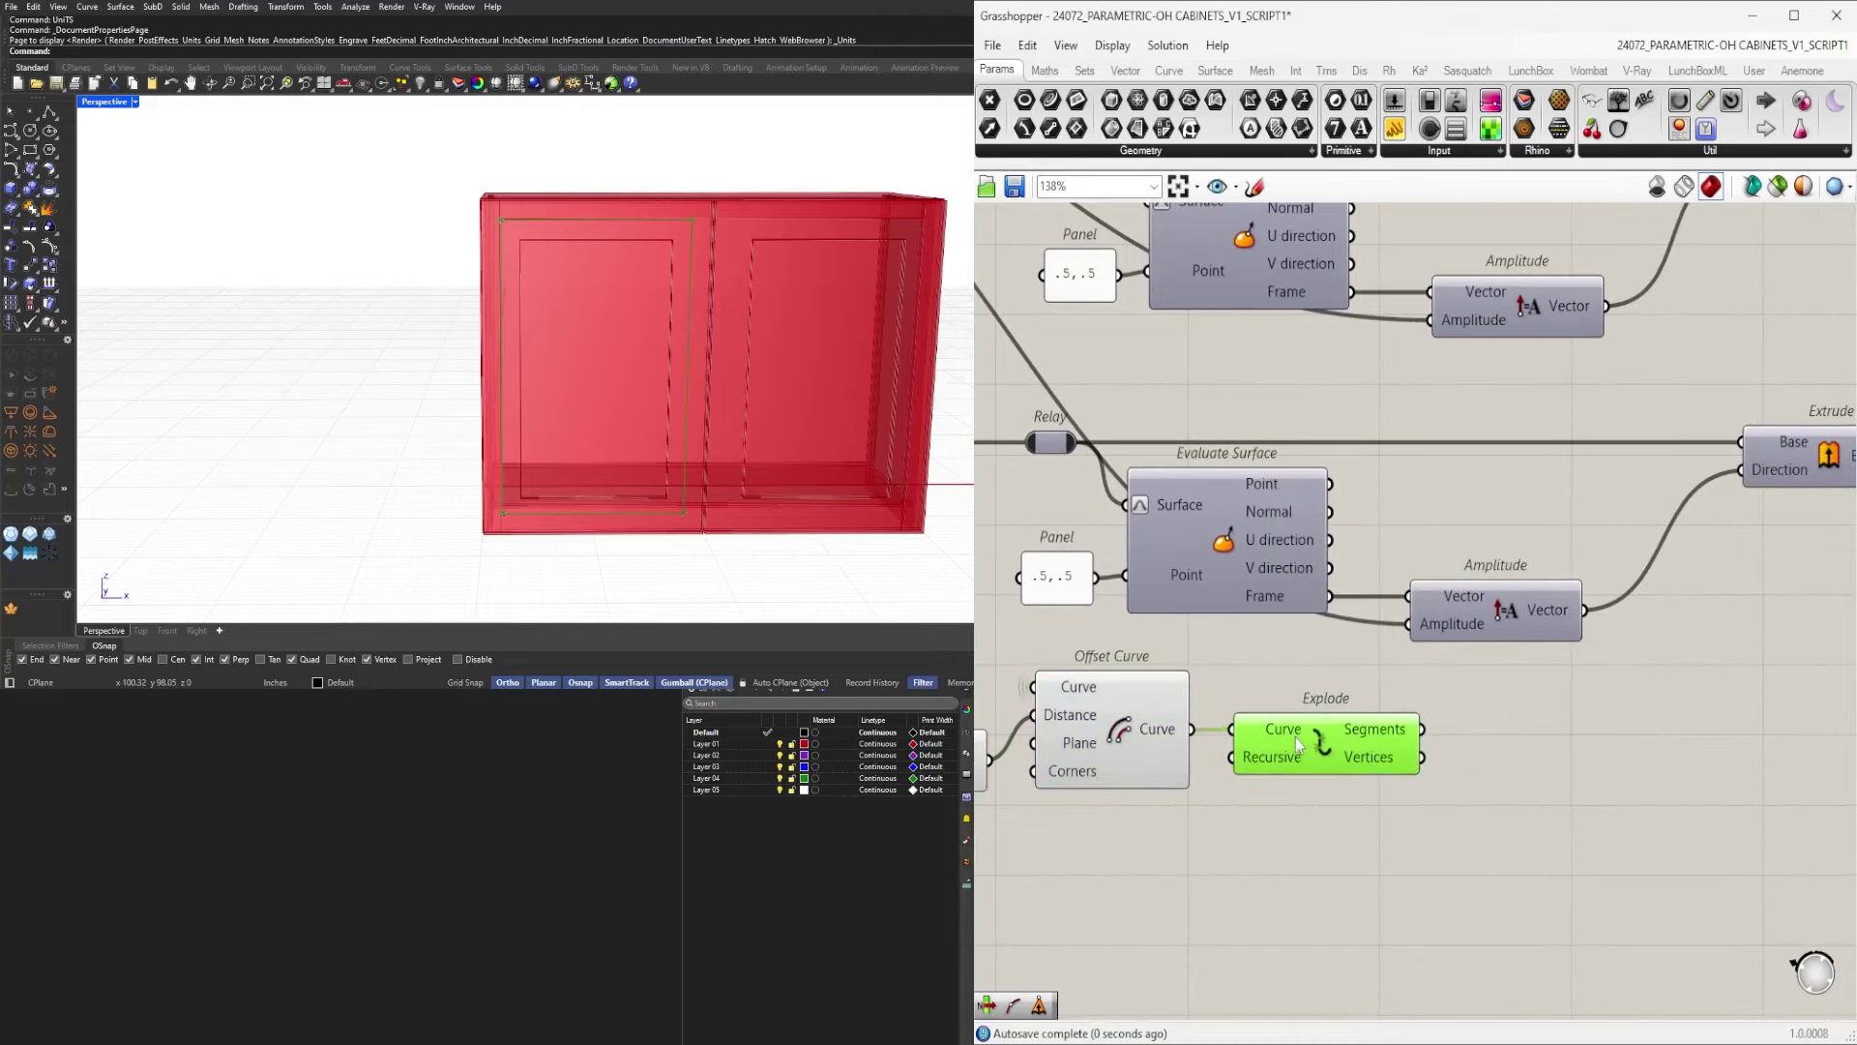
click(1475, 756)
Add a List Item component and connect Explode's Segments to its List input.
double_click(1561, 750)
text(item)
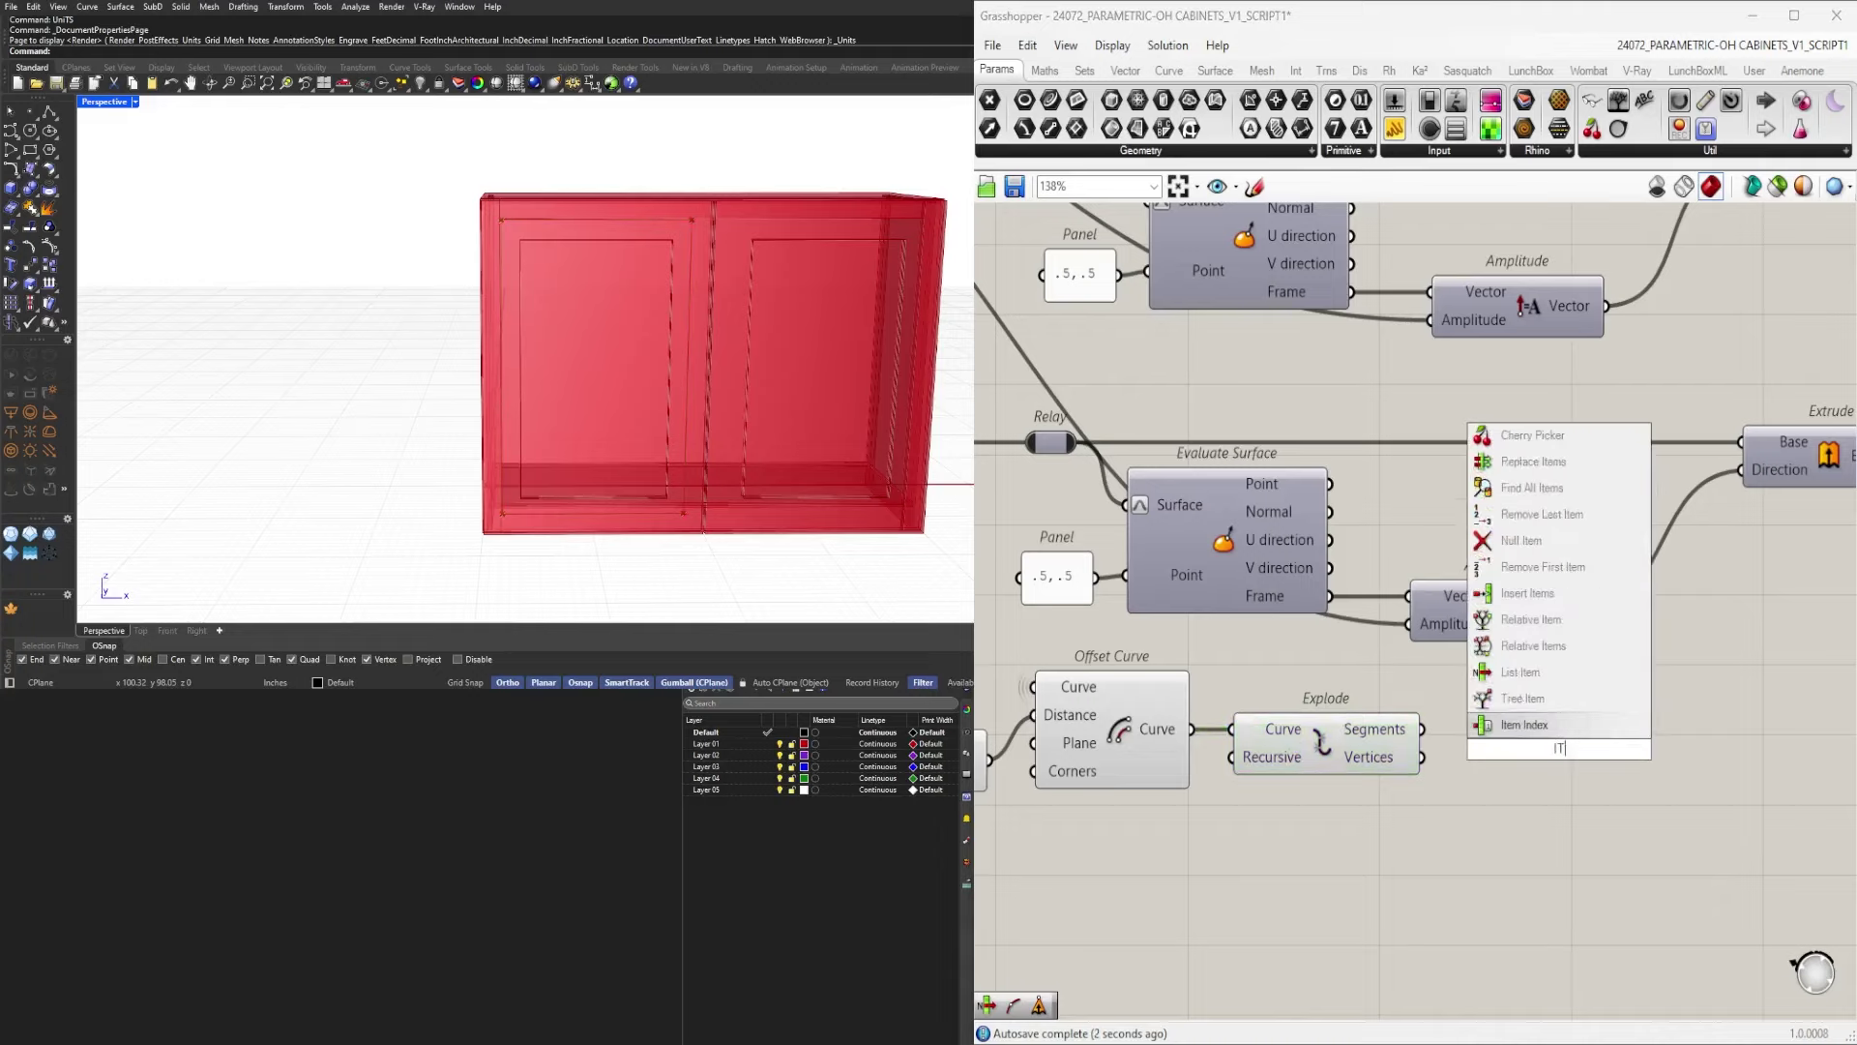
click(1536, 693)
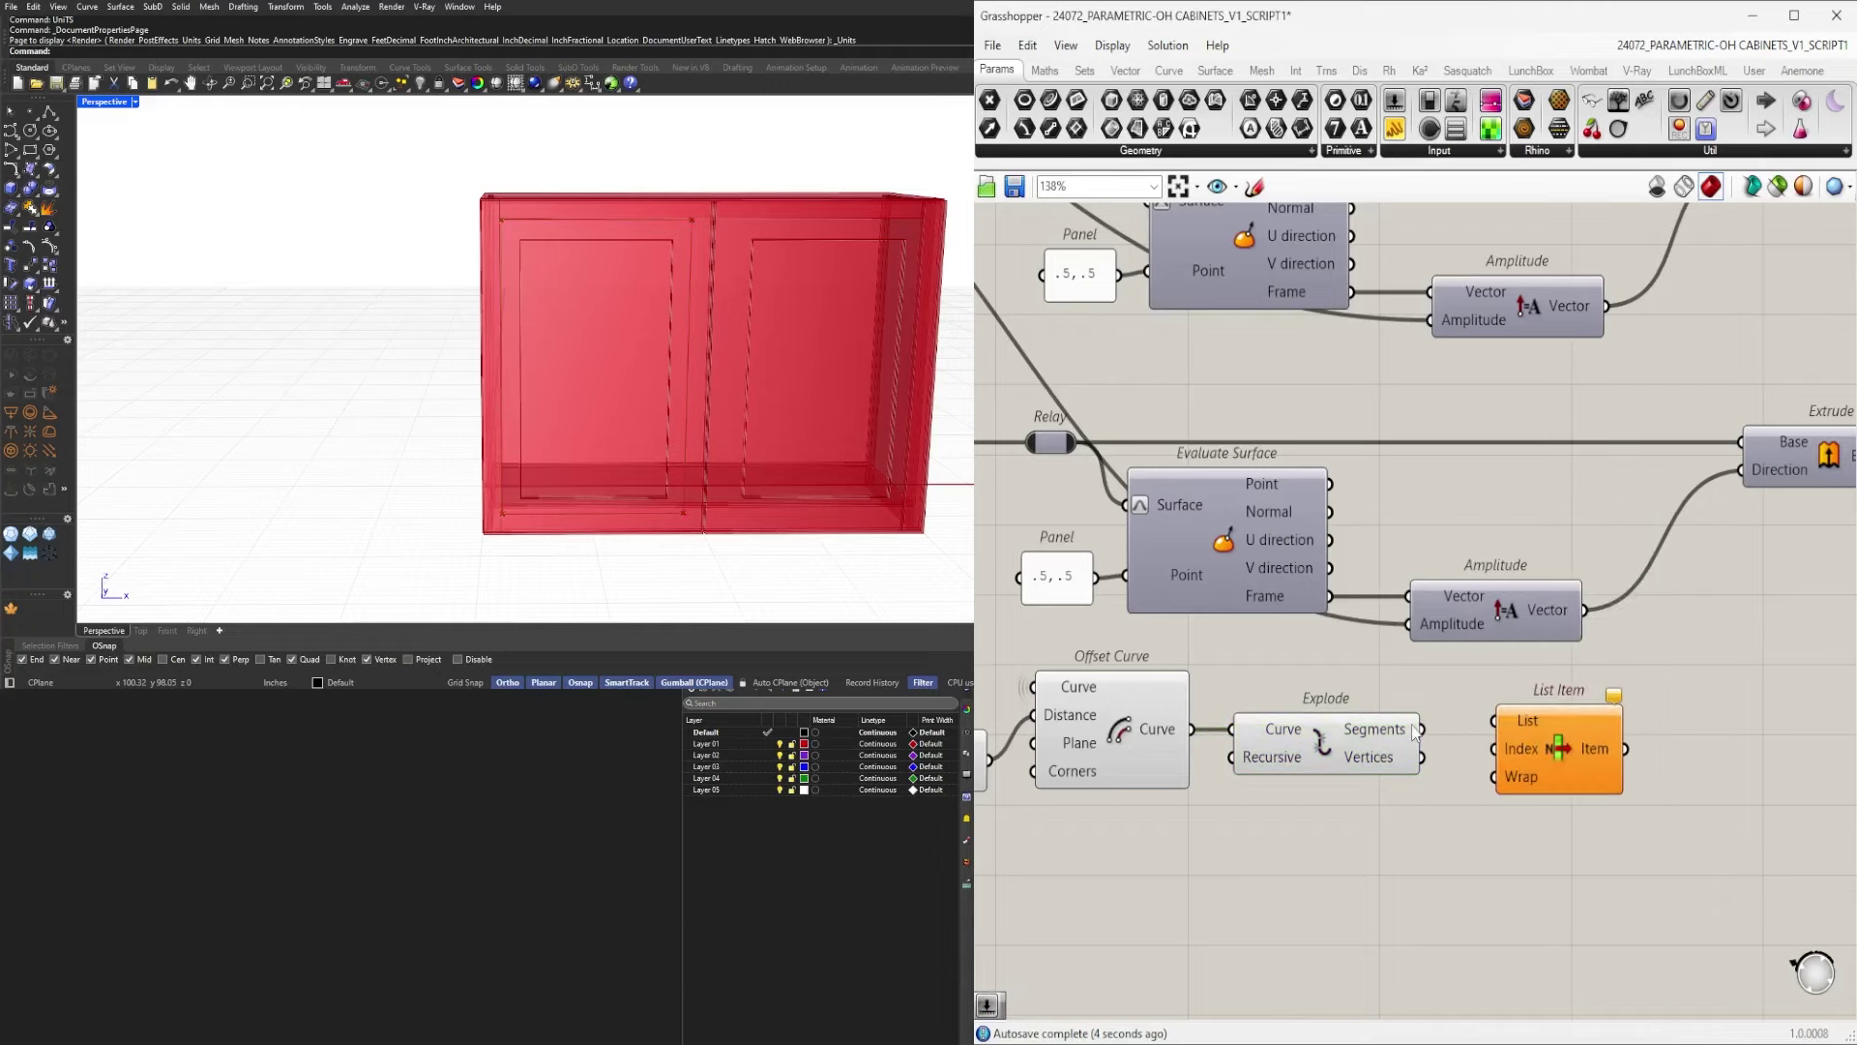
drag(1422, 729, 1538, 736)
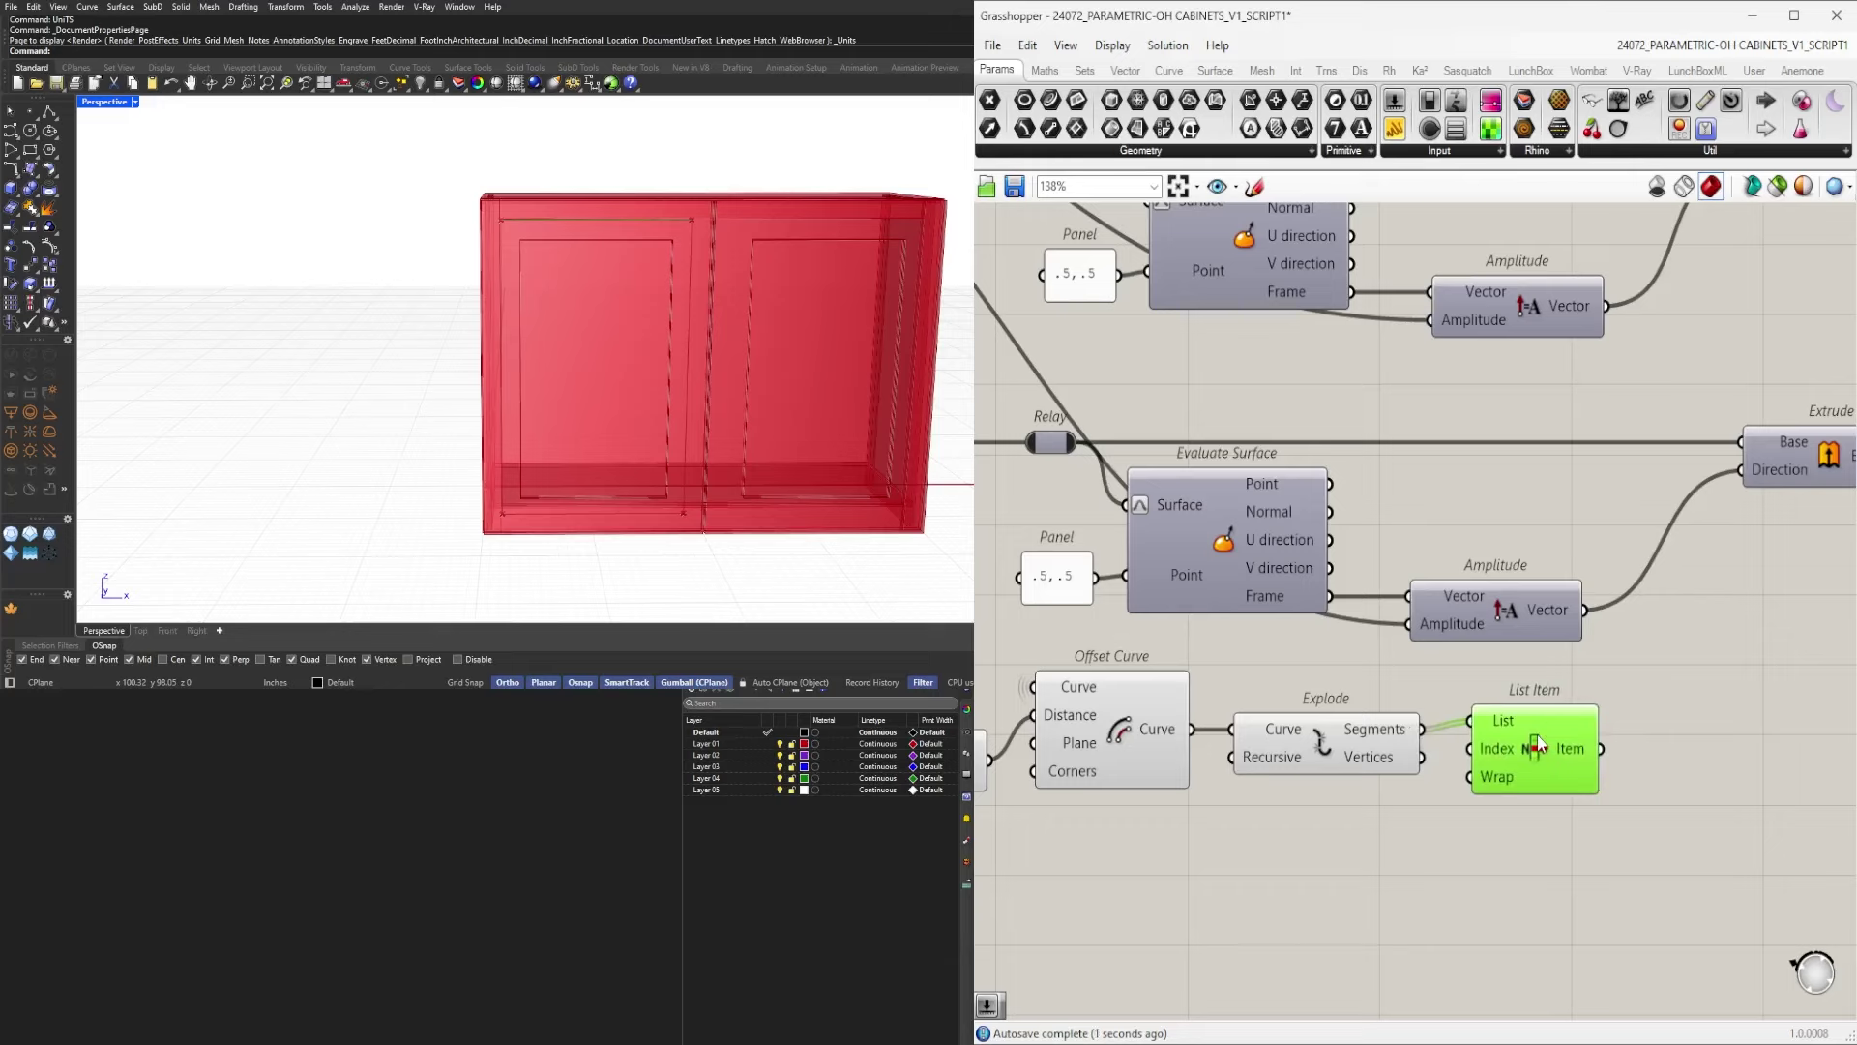
Try index 1 on the List Item to pick an edge of the offset outline.
scroll(1506, 718, up, 3)
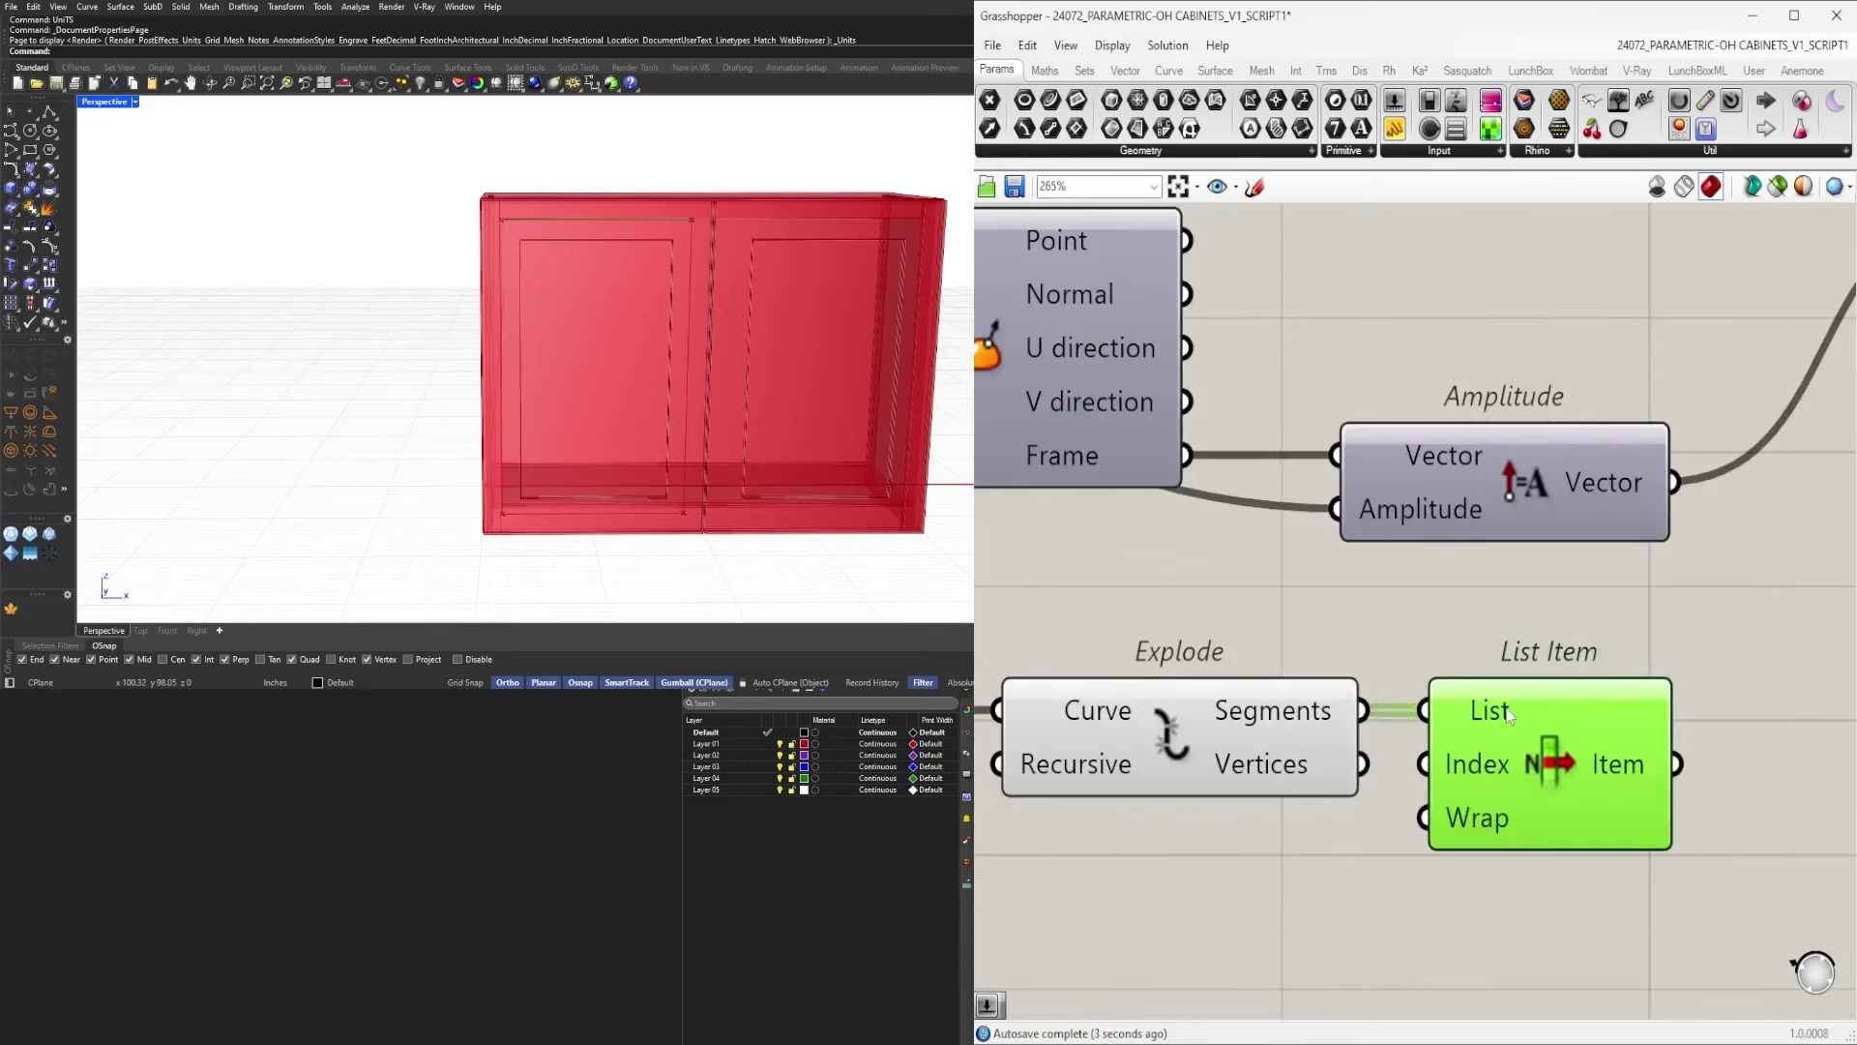
right_click(1481, 779)
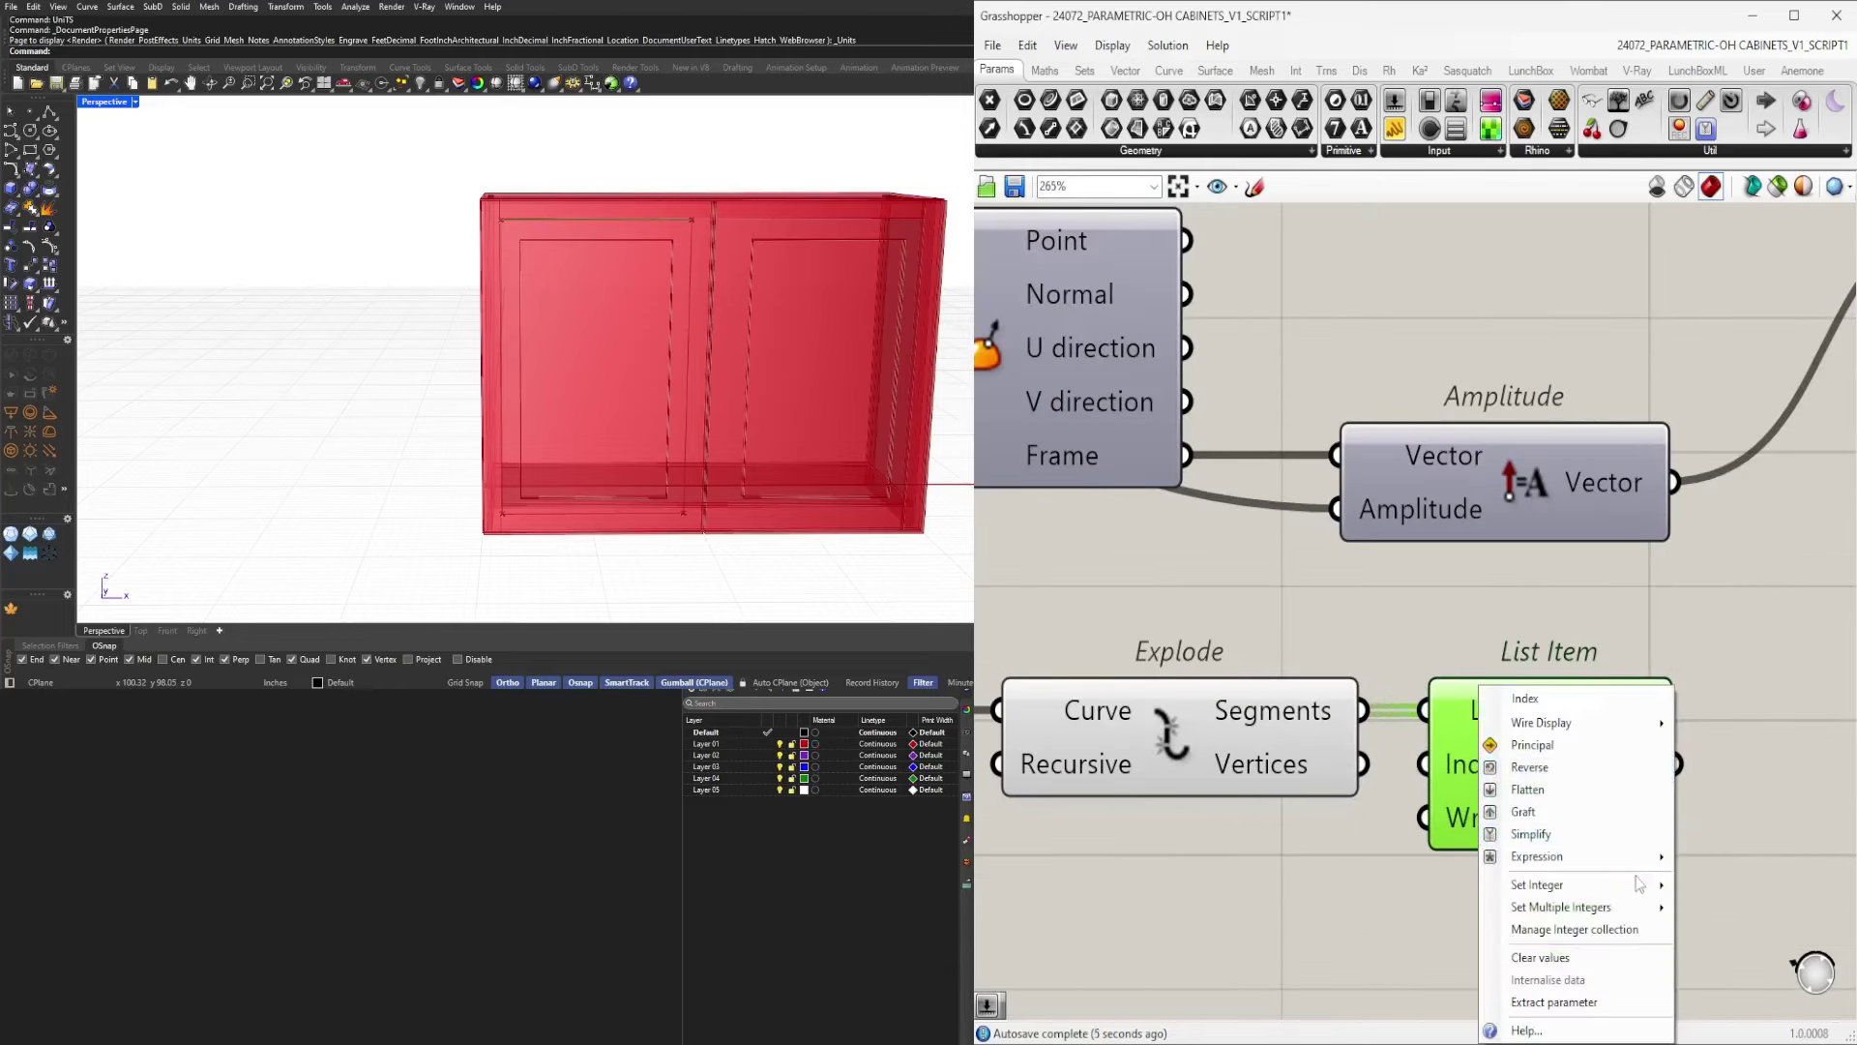
click(1710, 886)
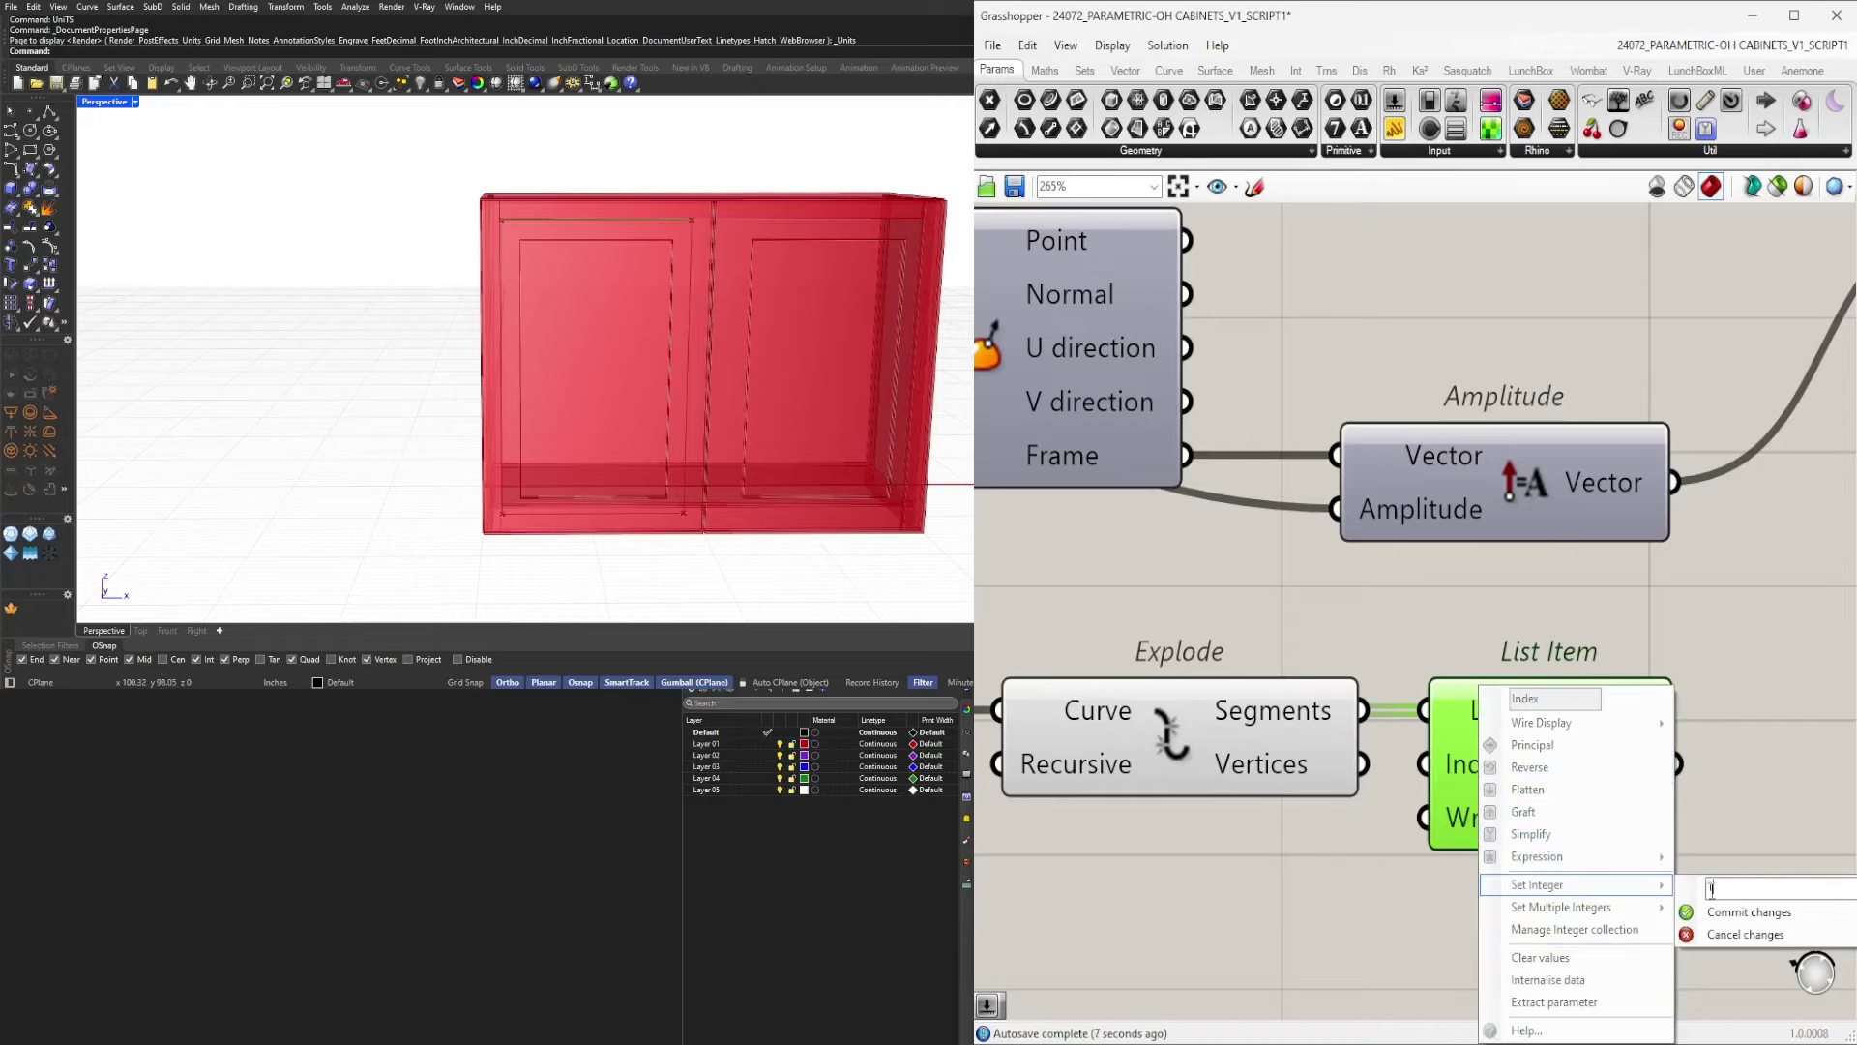
click(1724, 919)
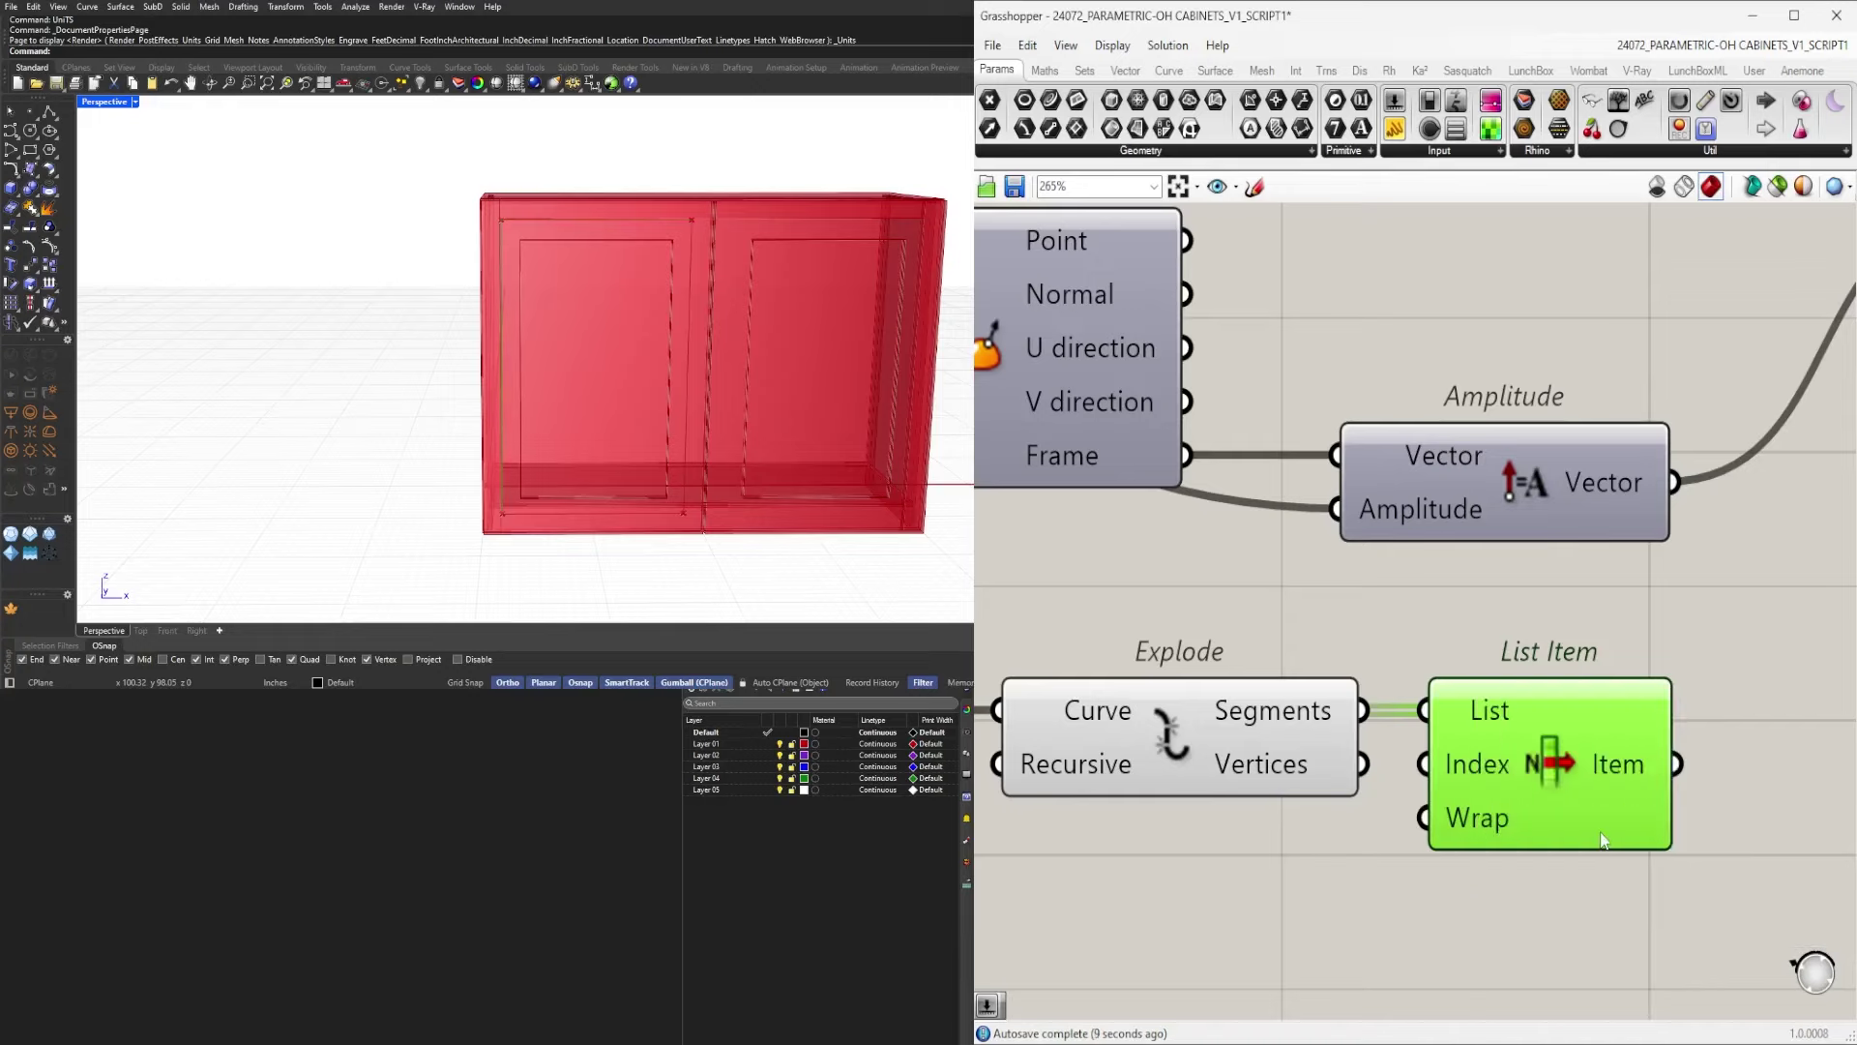
right_drag(1670, 833, 1590, 811)
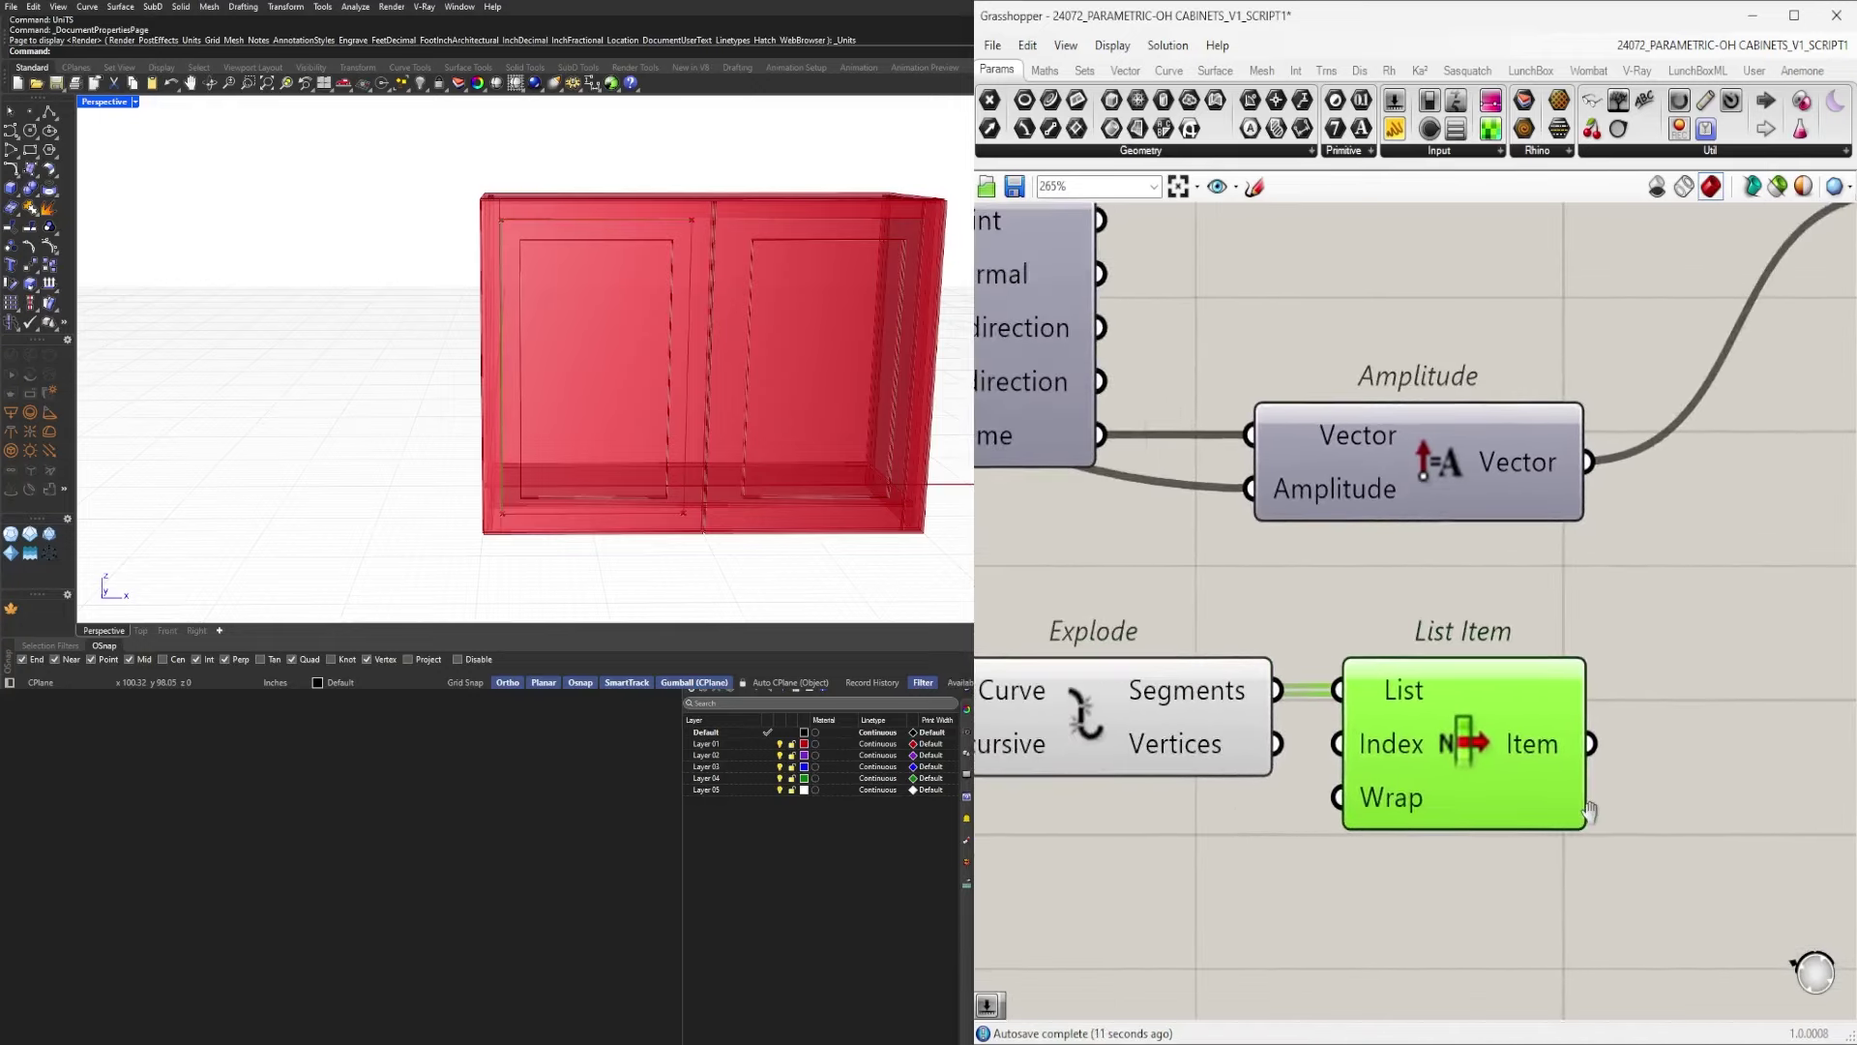
Set the List Item's index to 3 and select the component to highlight the chosen edge in the model.
right_click(1412, 755)
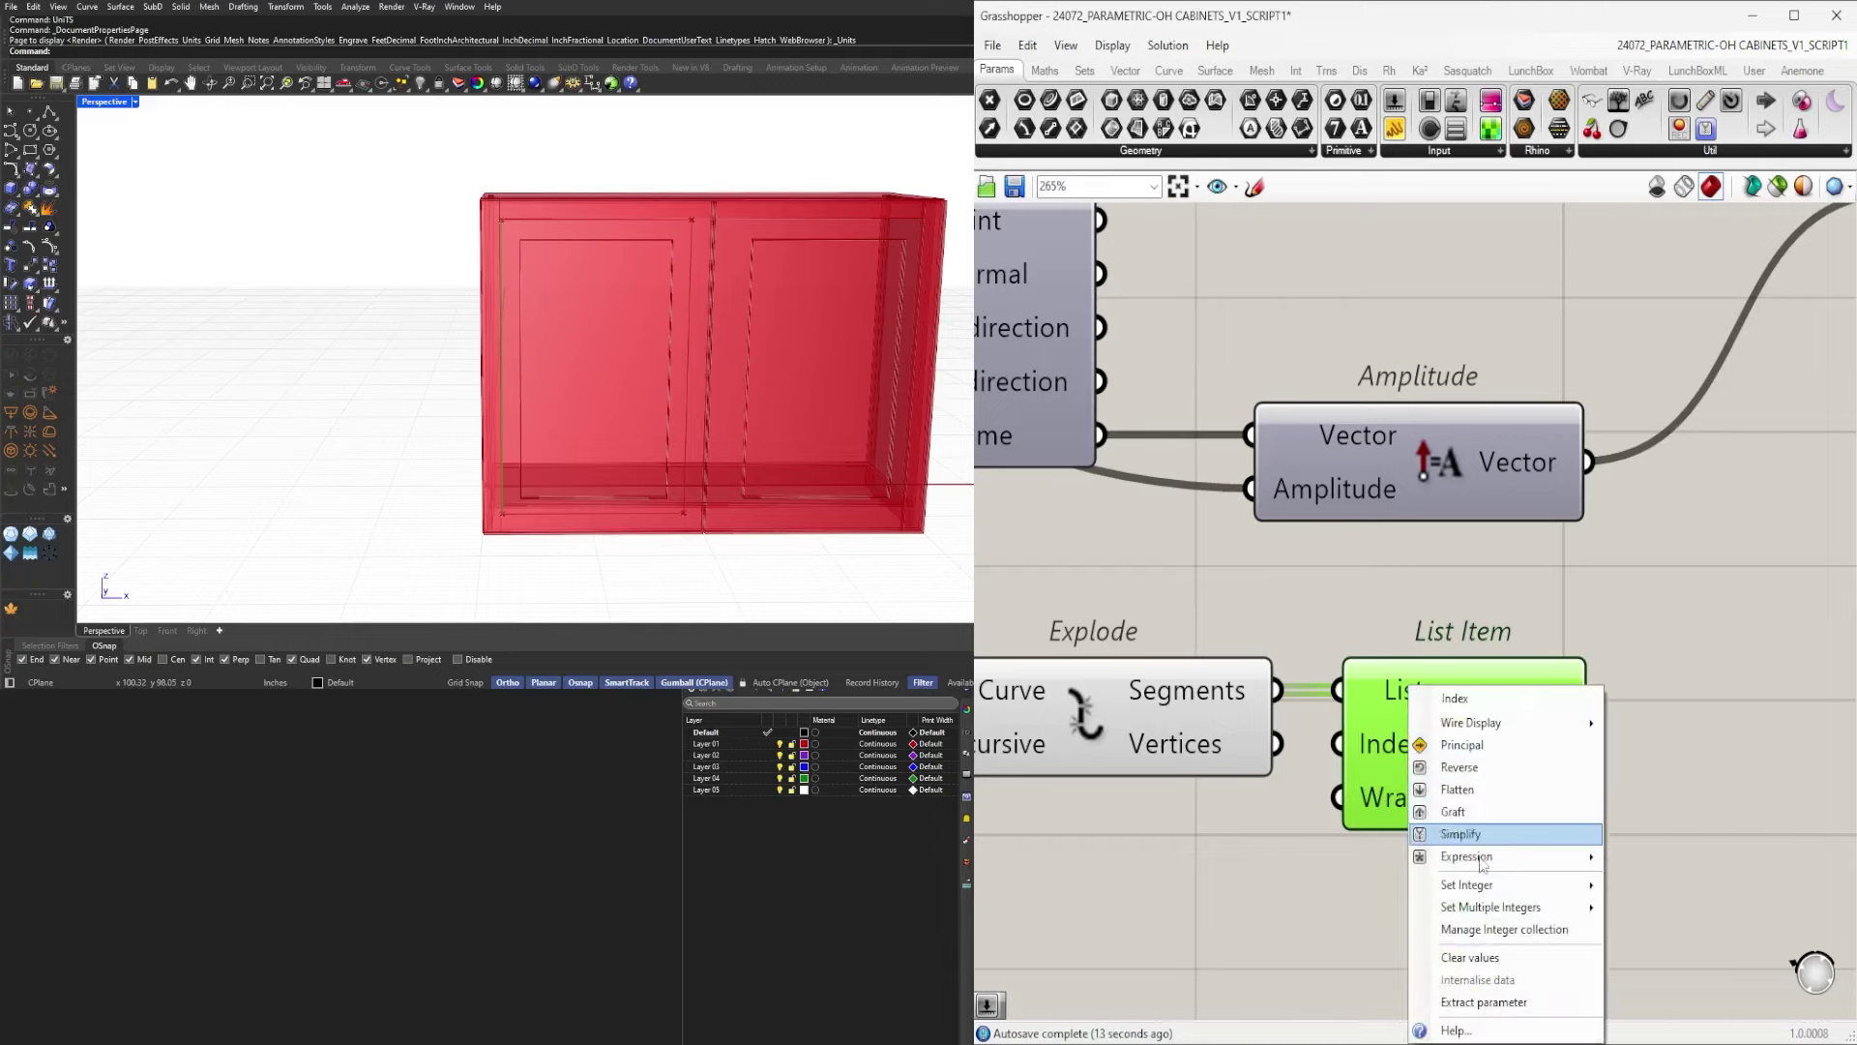
mouse_move(1486, 886)
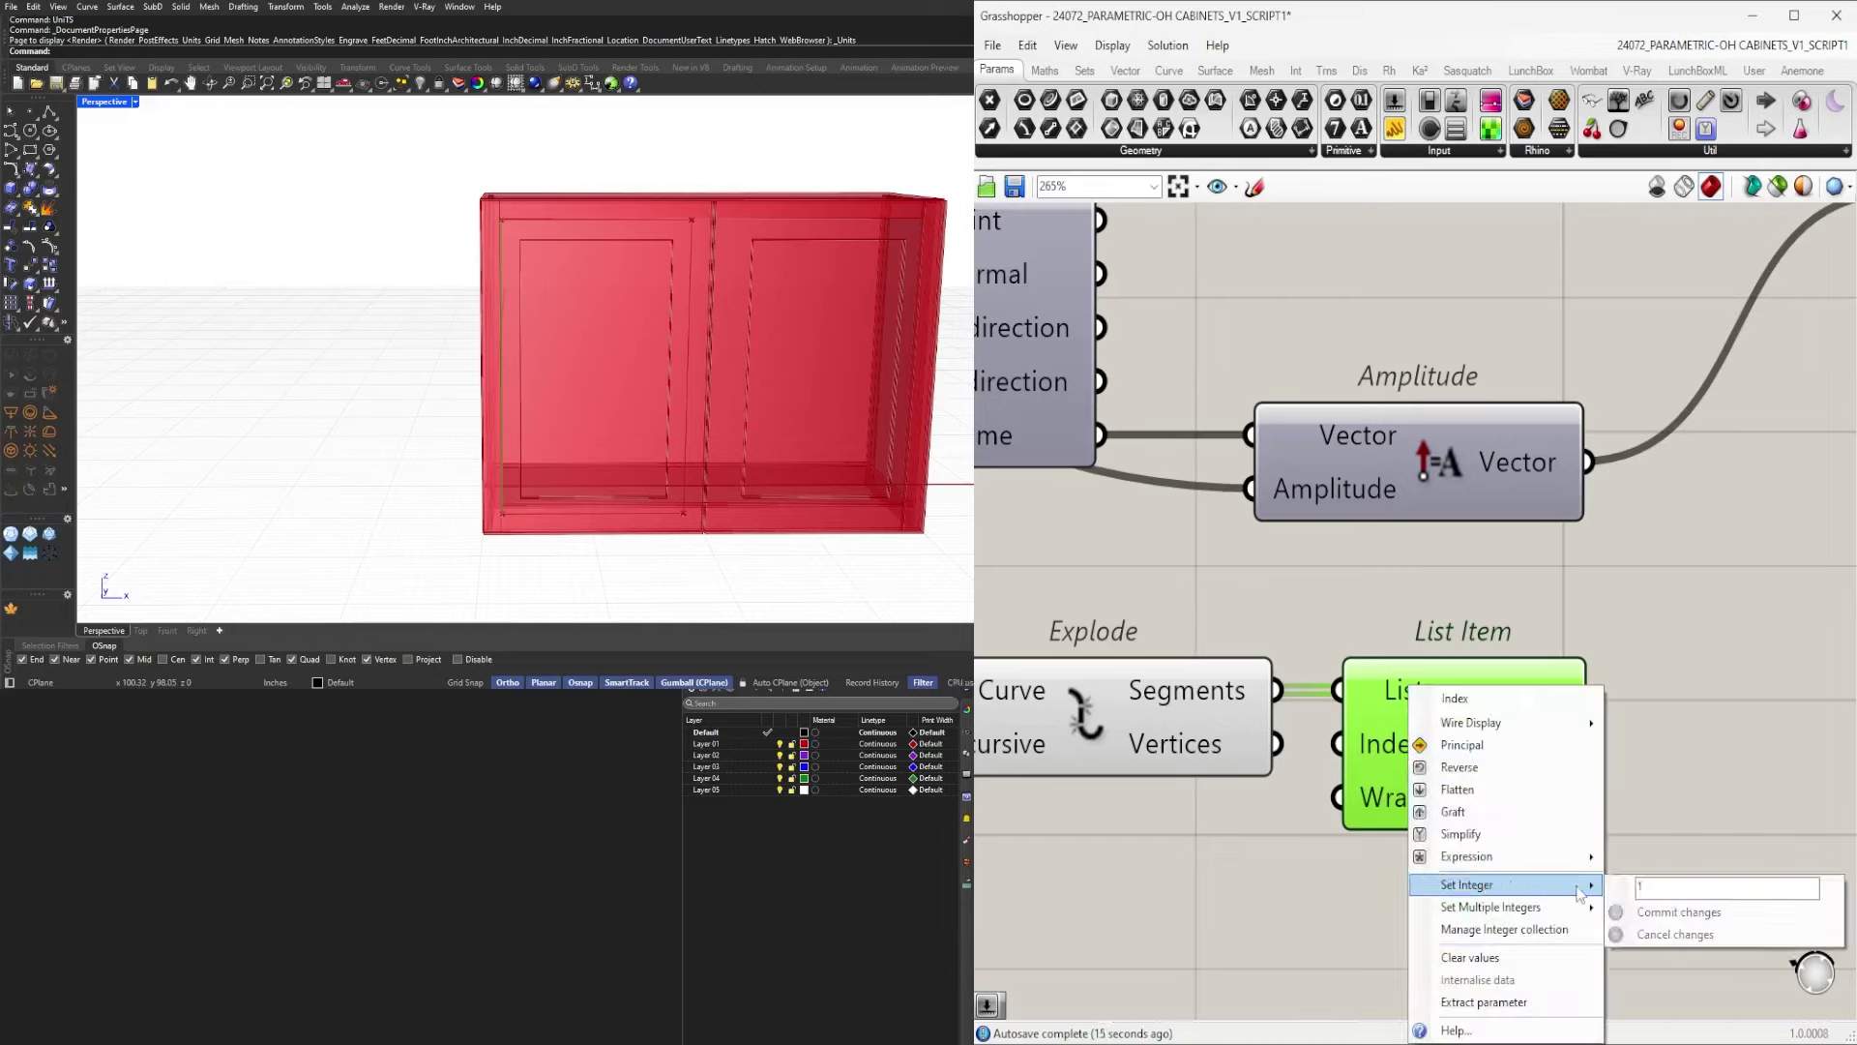
click(1691, 886)
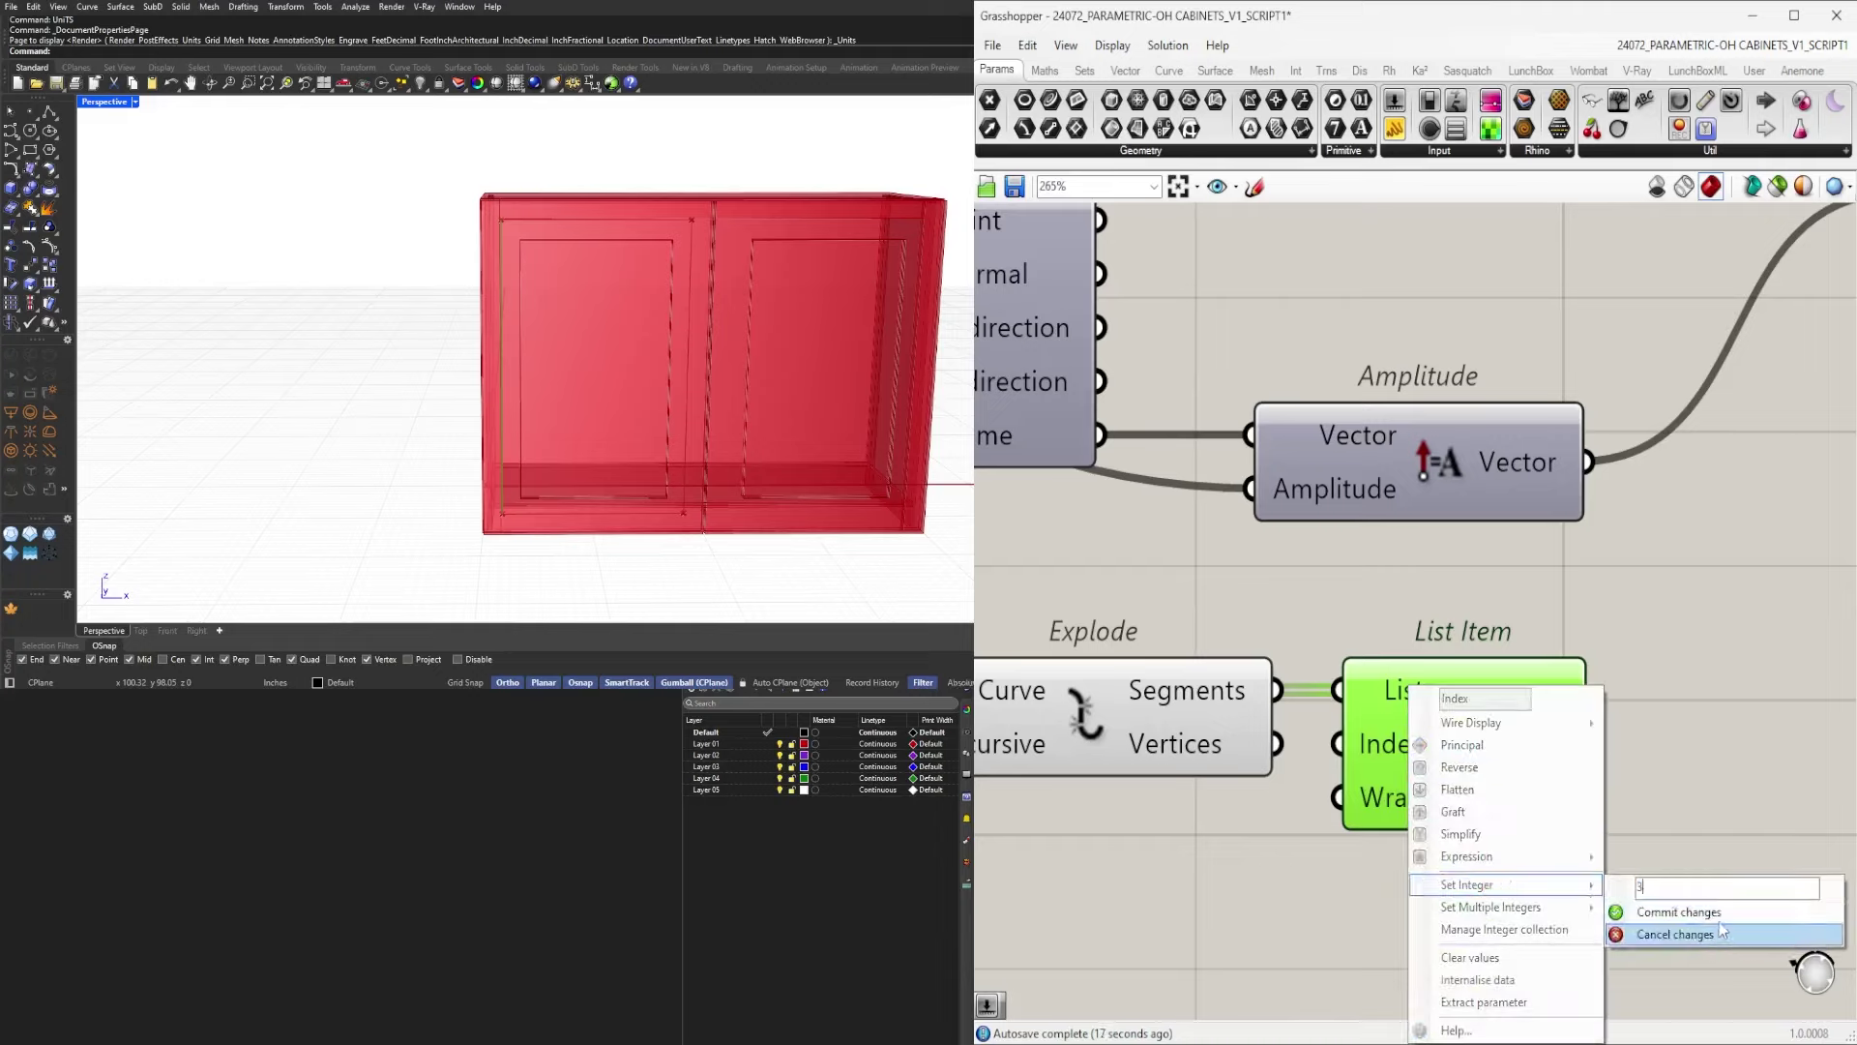
click(1683, 913)
right_drag(1676, 790, 1421, 768)
click(1406, 817)
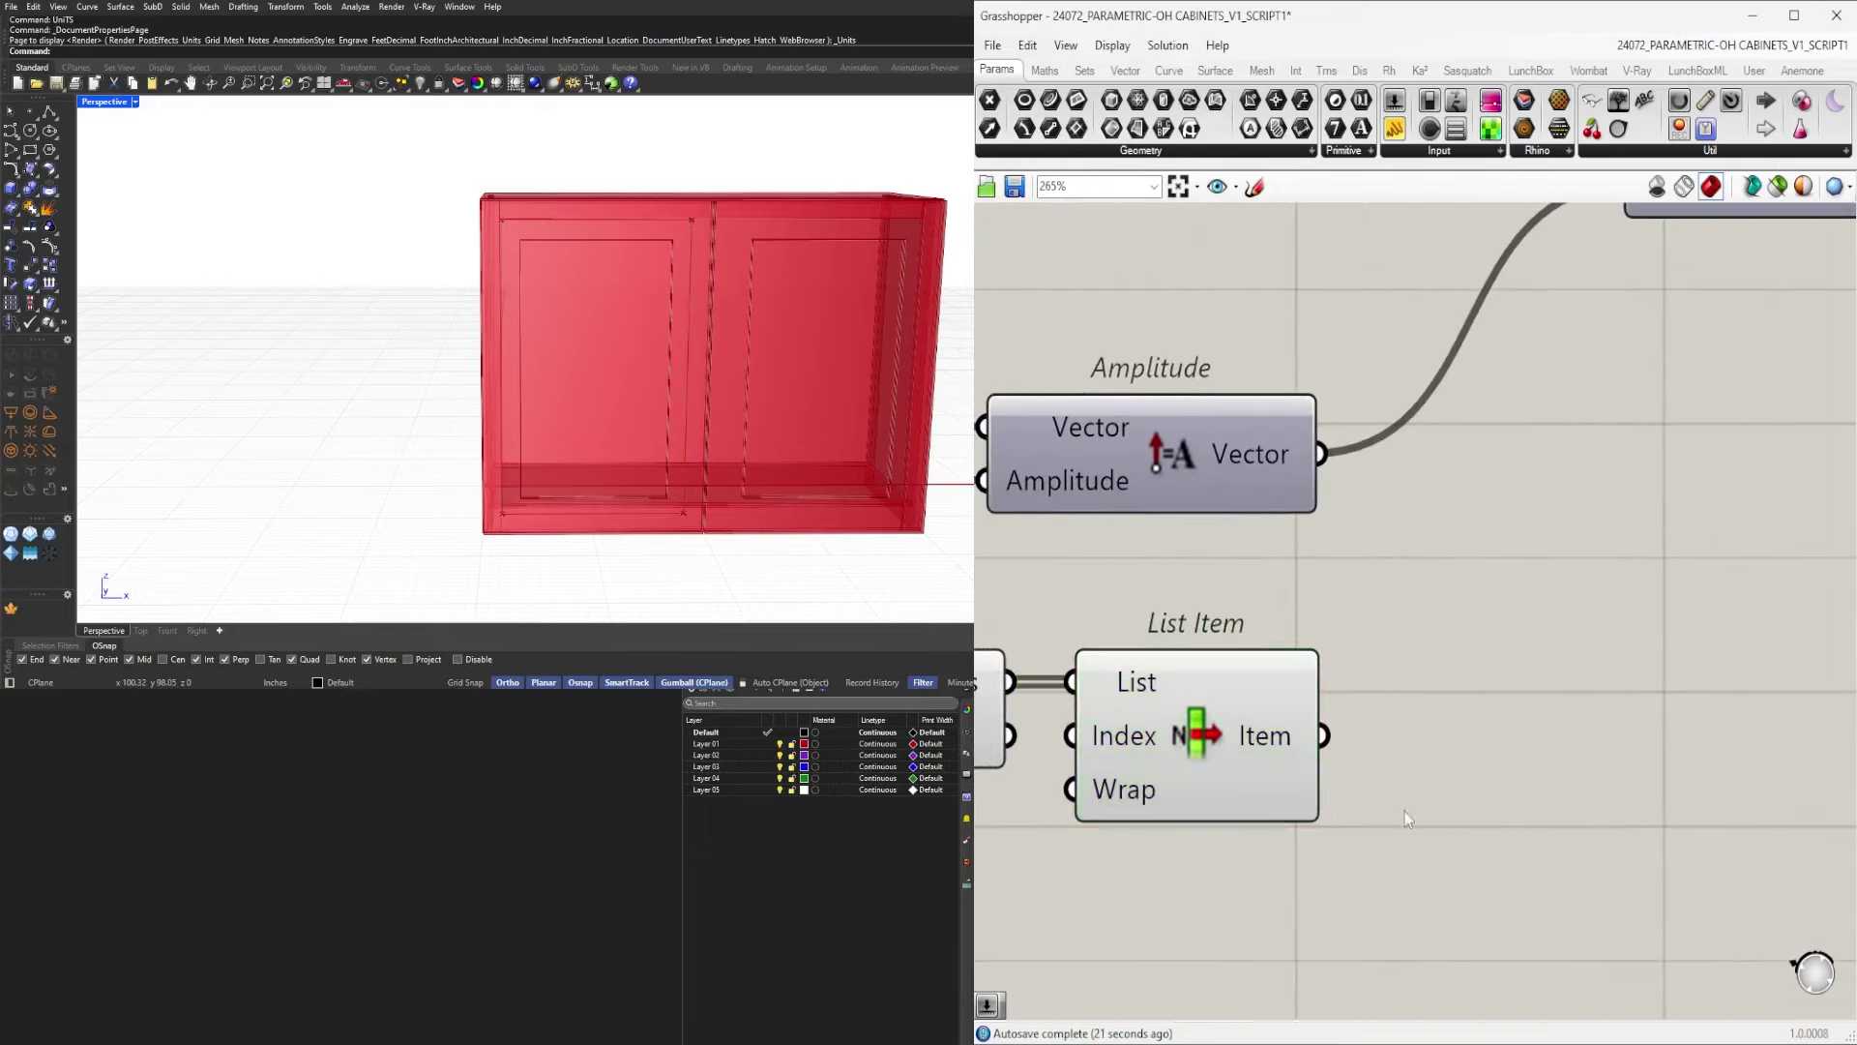
click(1208, 741)
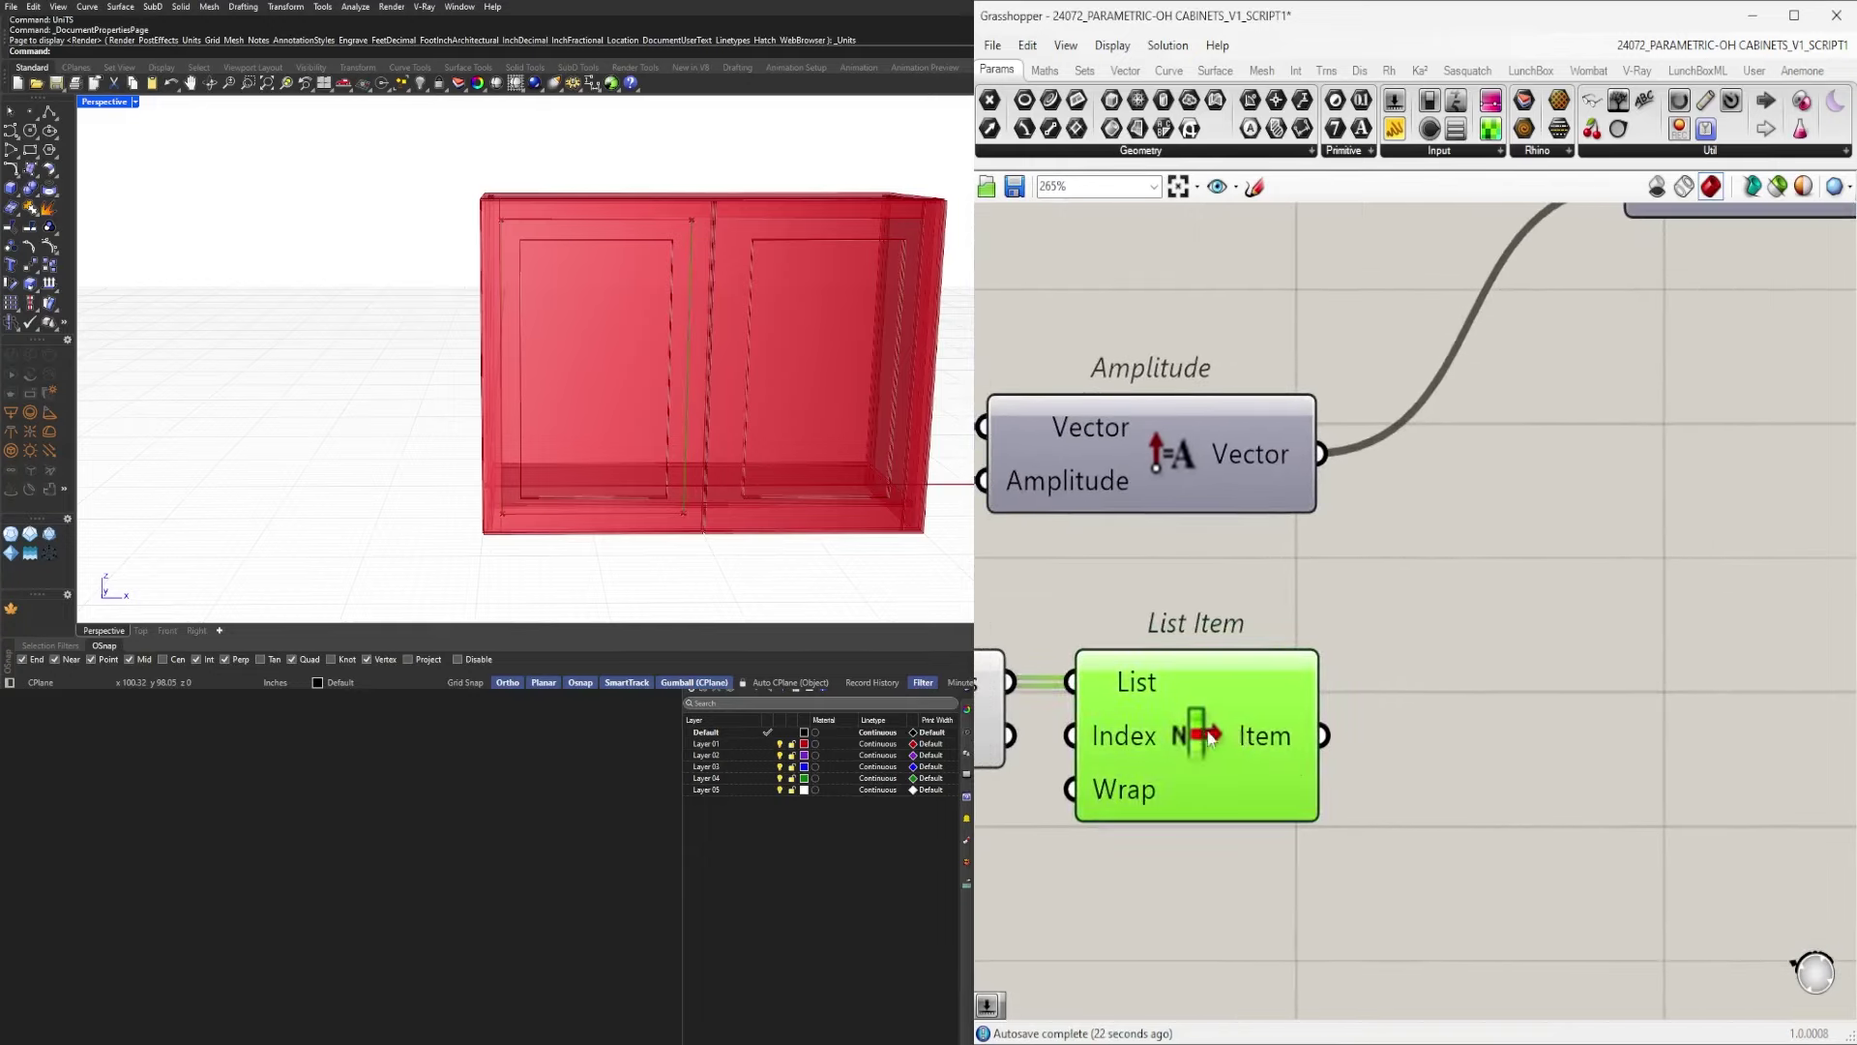
Add an End Points component and connect the List Item's Item output to its Curve input.
double_click(1482, 733)
text(END)
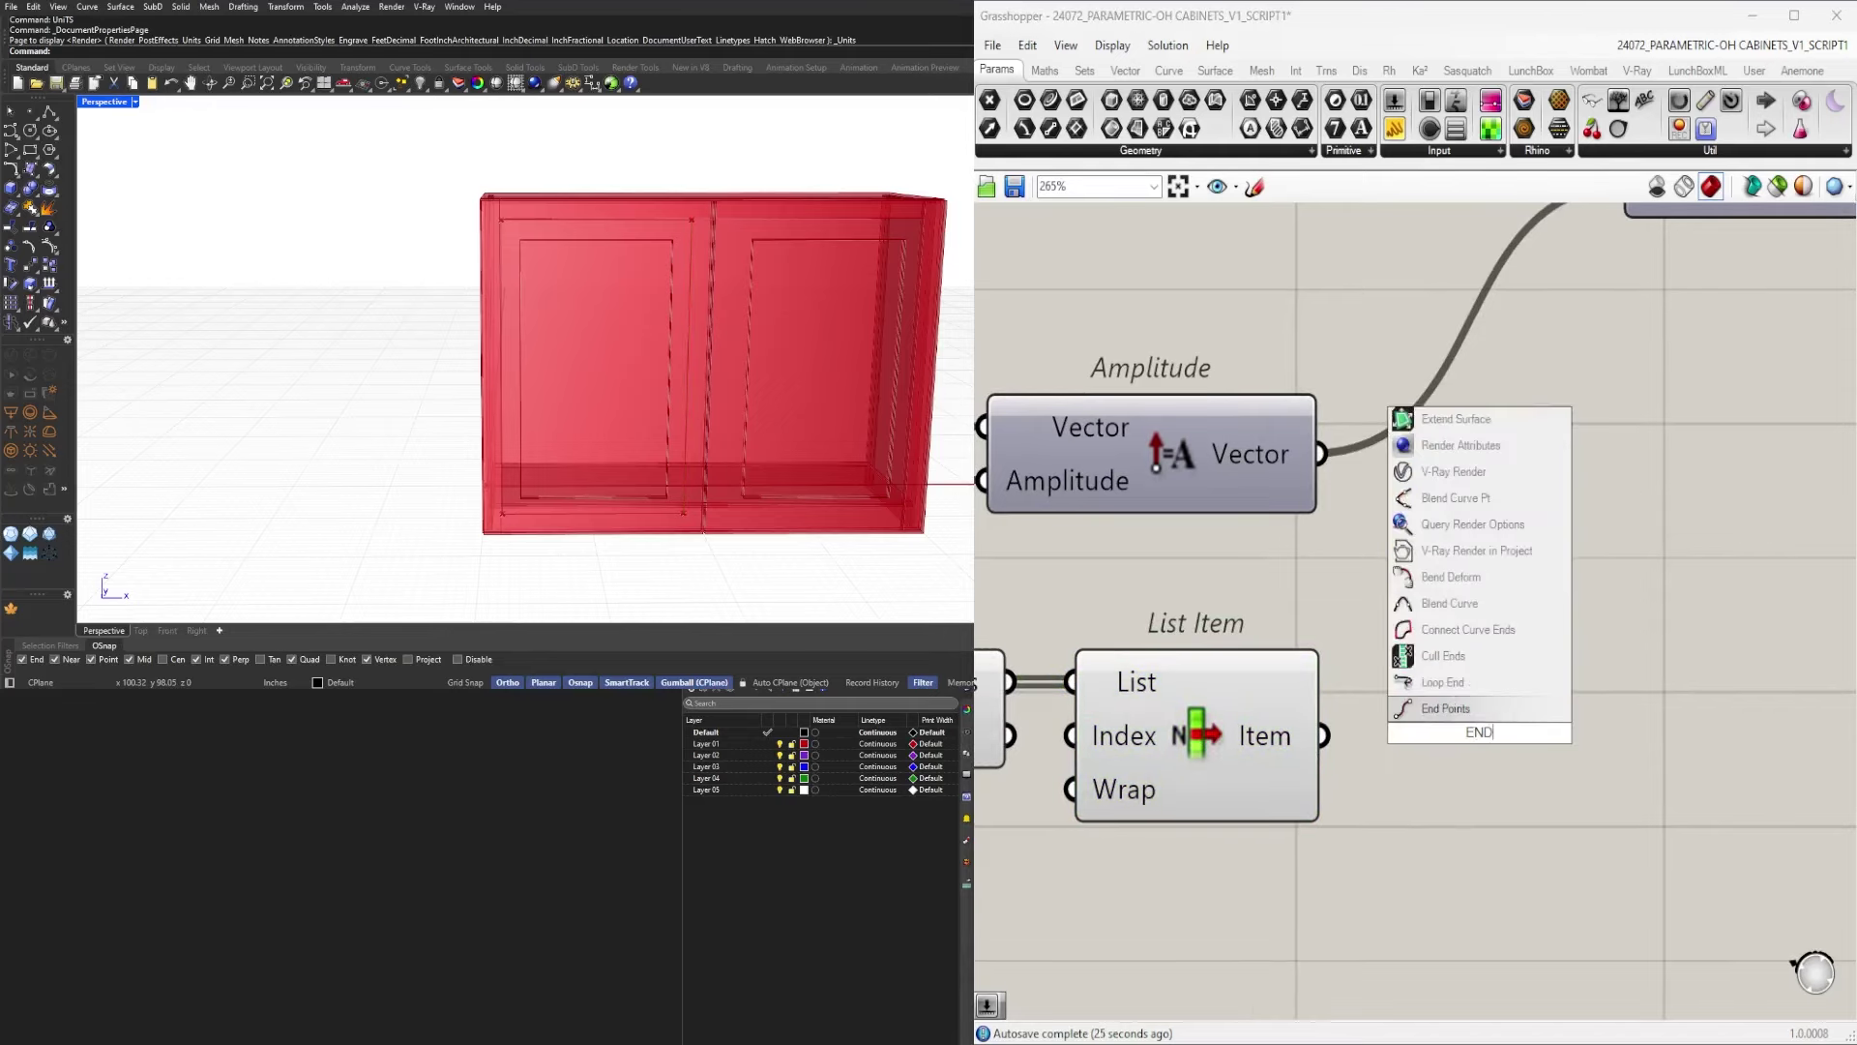
click(1431, 716)
drag(1325, 735, 1442, 734)
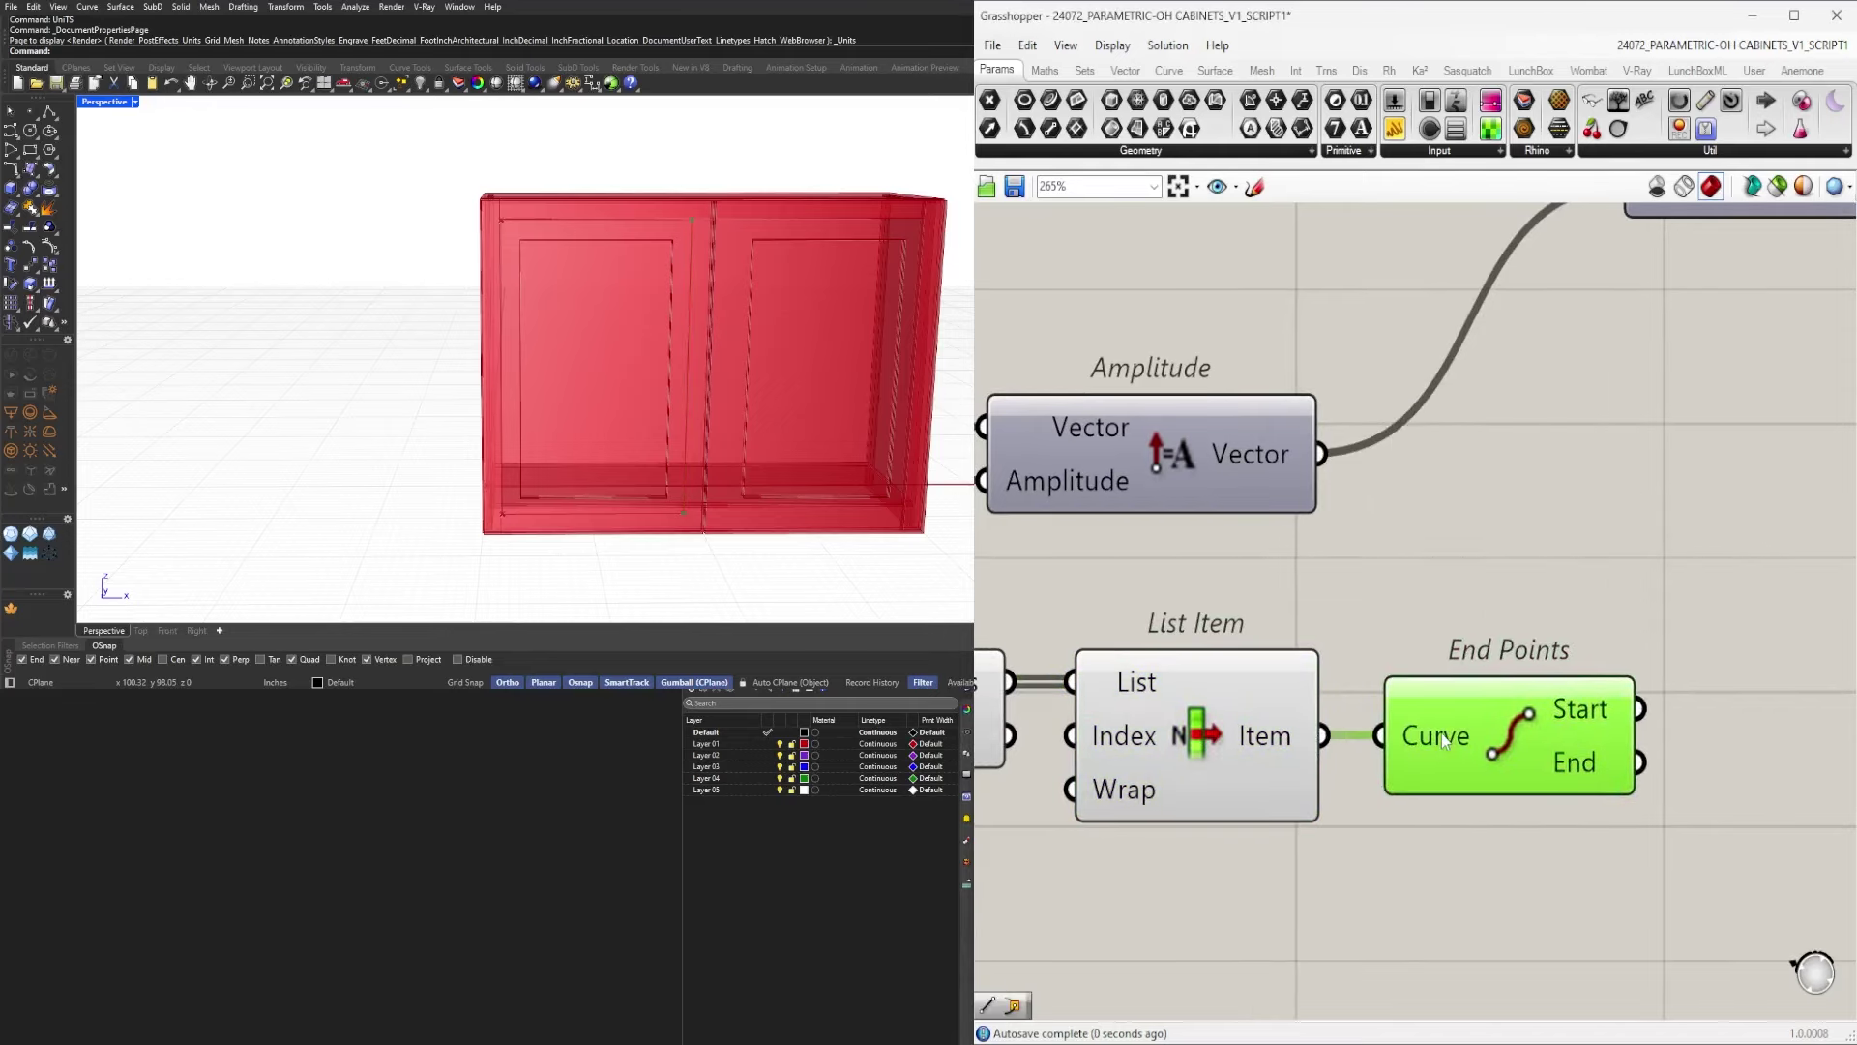
Turn off the preview of the Explode, the List Item and the copied Offset Curve.
right_drag(1431, 769, 1666, 723)
scroll(1666, 724, down, 1)
drag(1575, 864, 1258, 683)
middle_click(1235, 671)
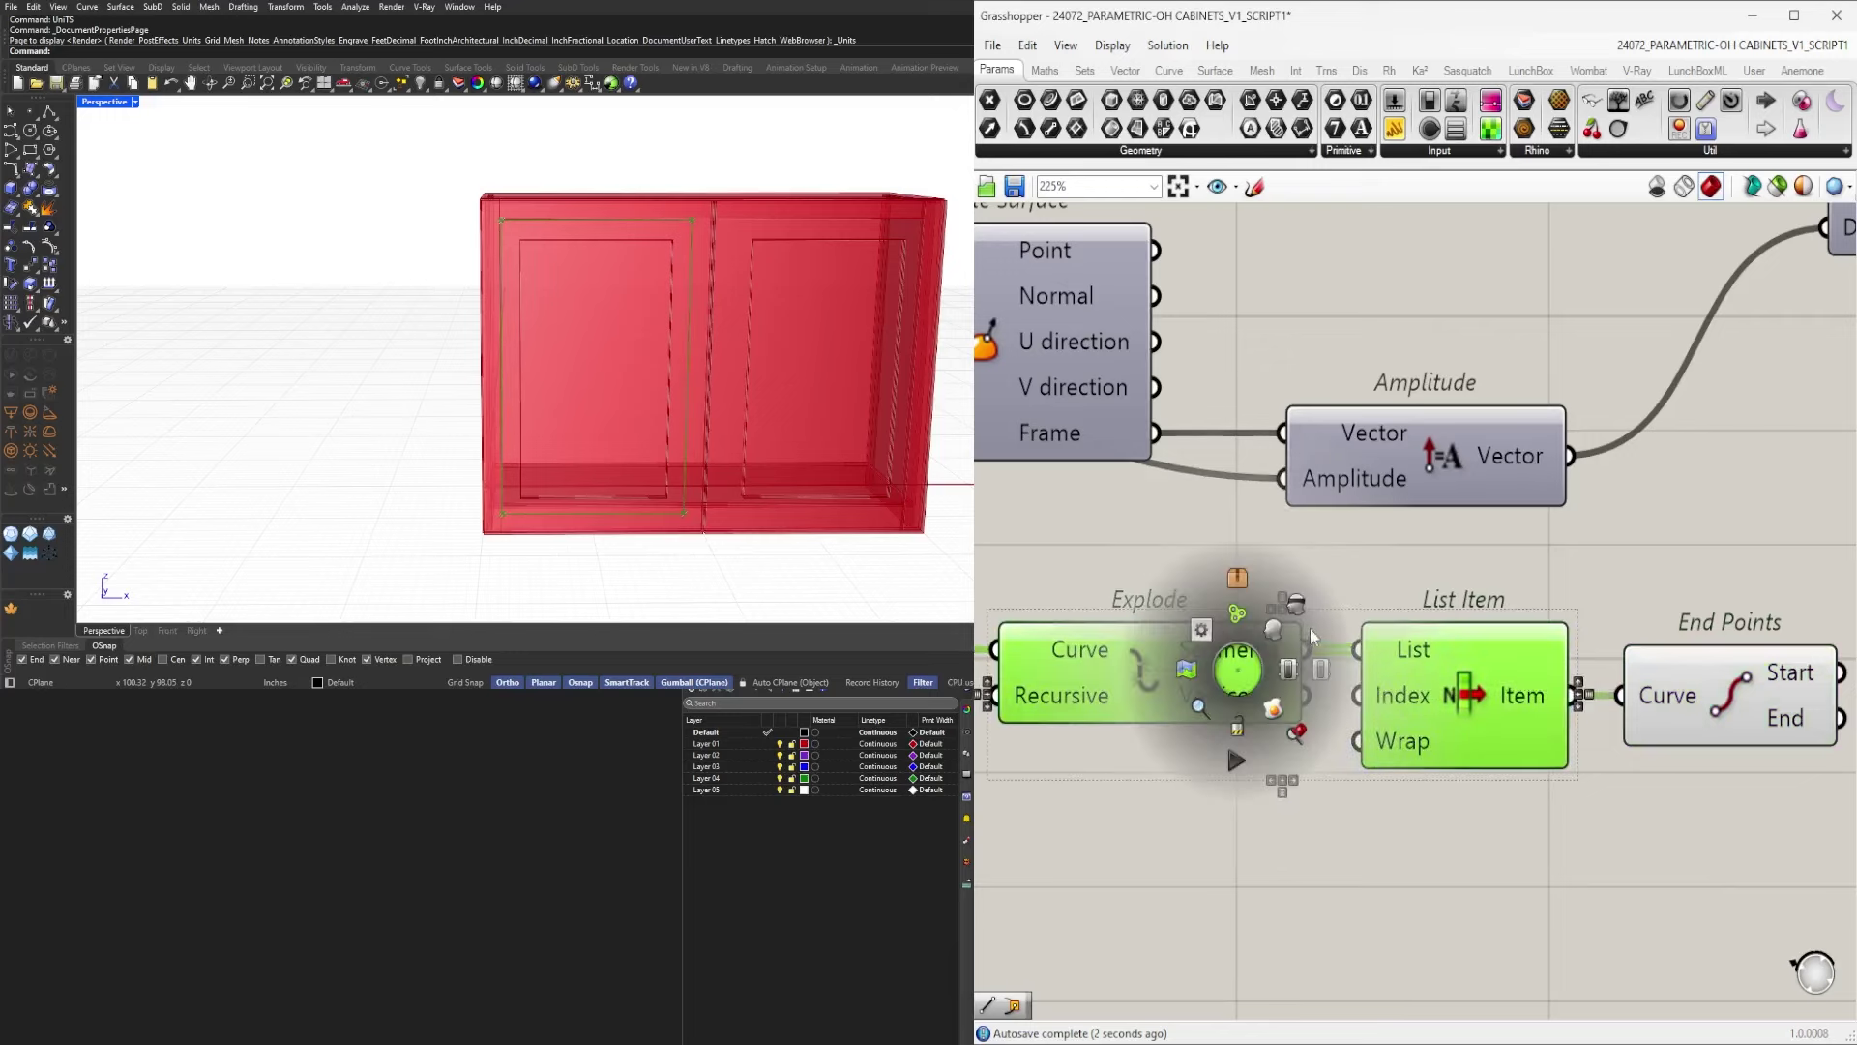
click(1311, 620)
scroll(1618, 688, down, 4)
click(1408, 677)
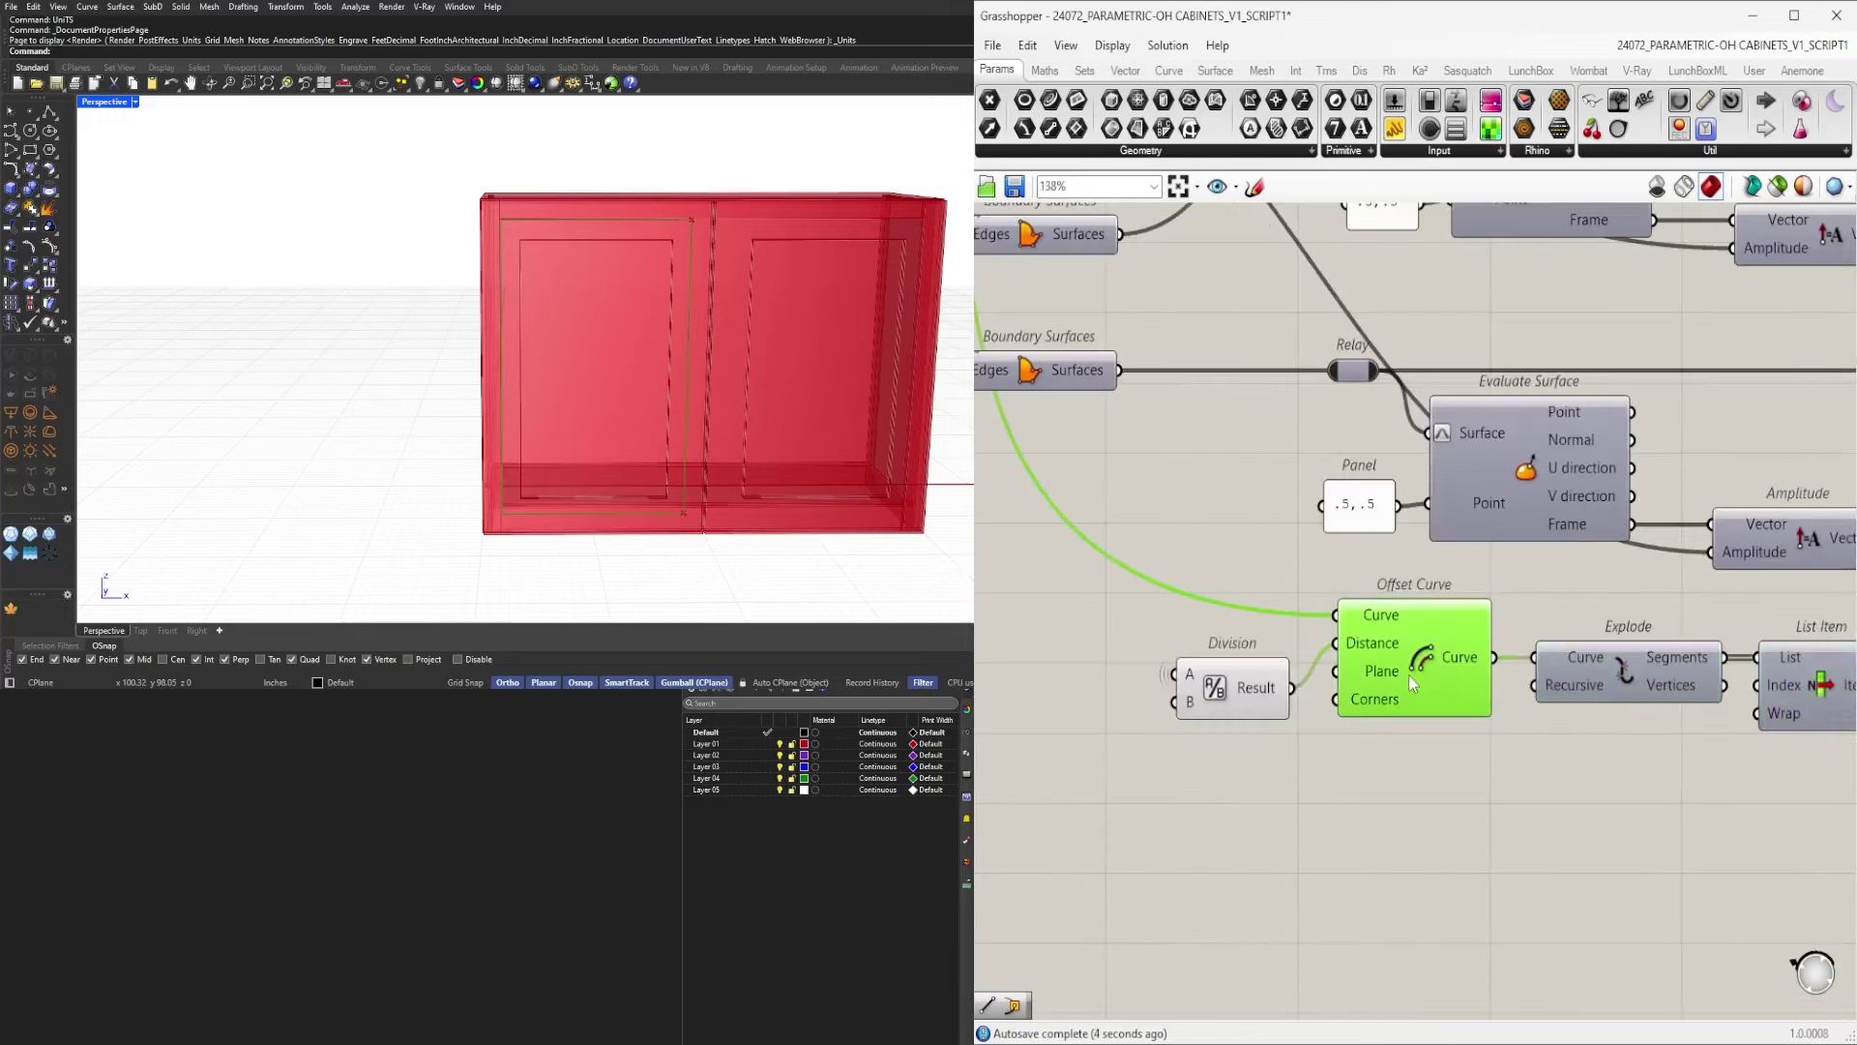
middle_click(1409, 675)
click(1466, 611)
right_drag(1676, 818, 1180, 798)
scroll(1409, 685, up, 4)
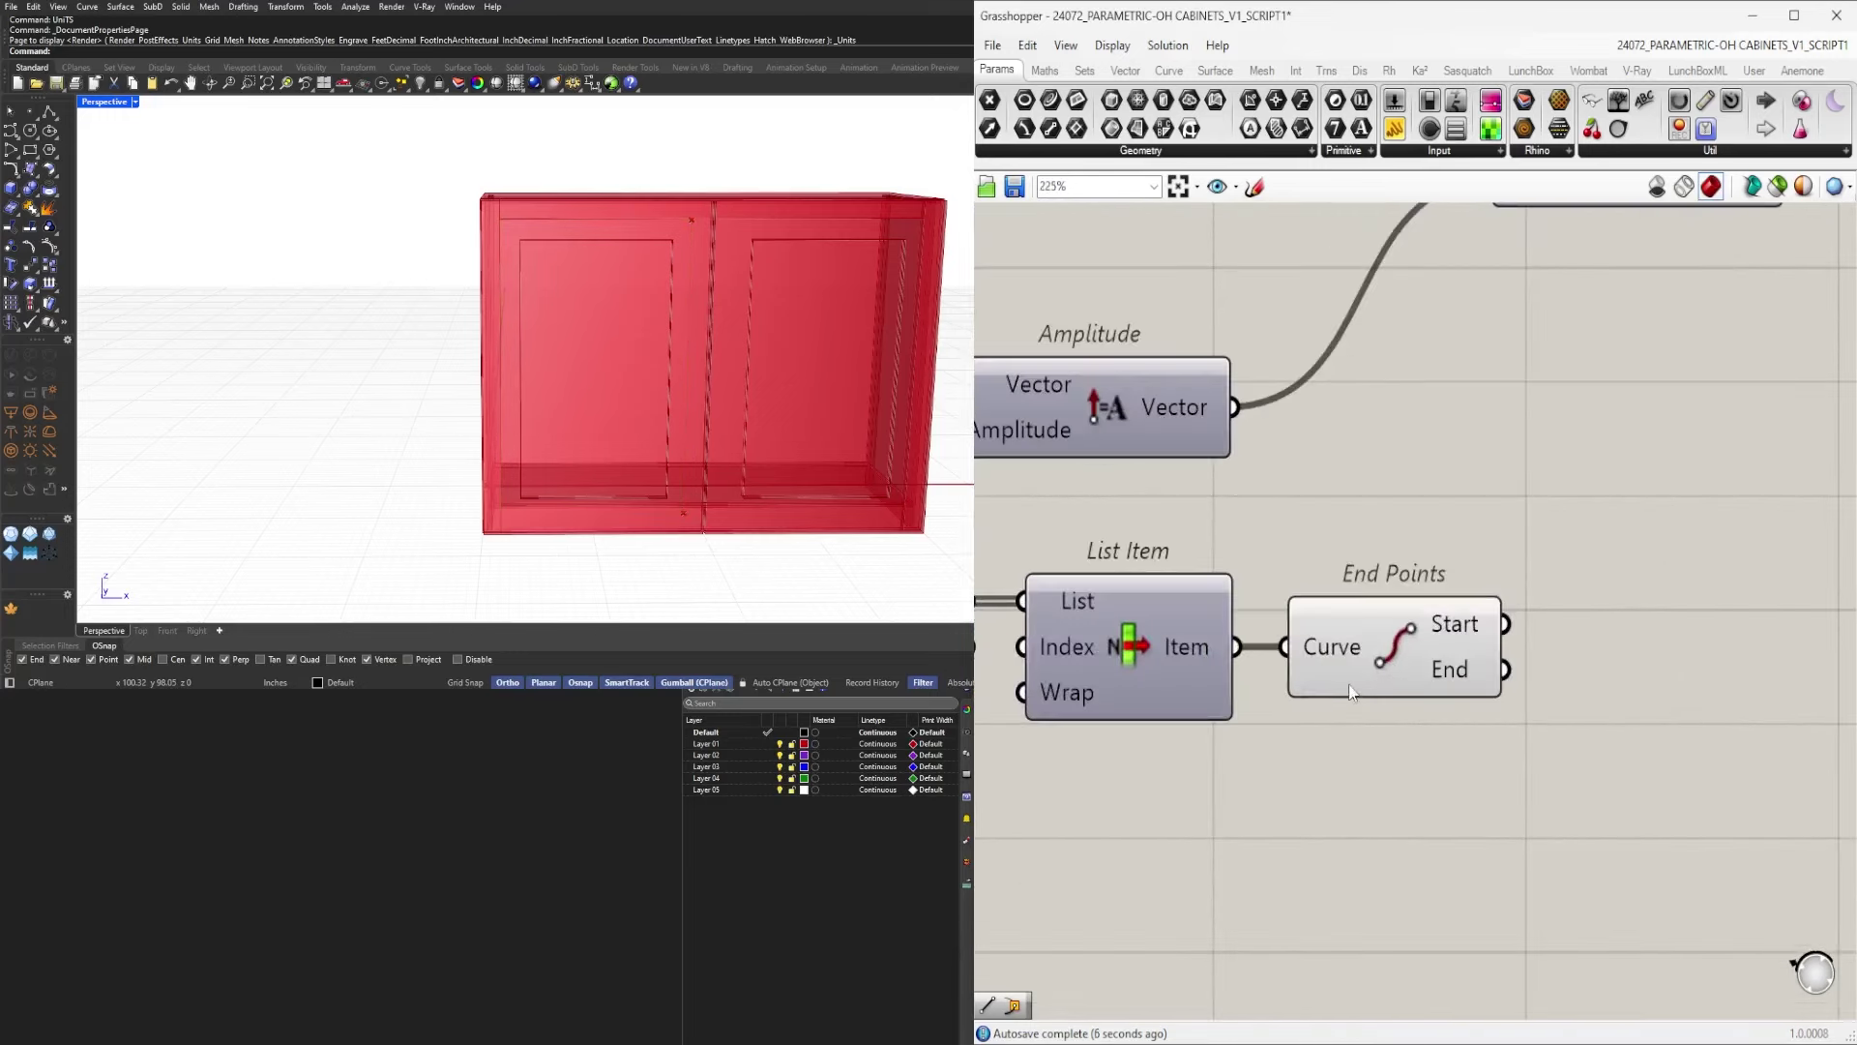
Add a Point parameter beside End Points and connect the Start output to it.
click(1355, 683)
right_drag(1701, 658, 1509, 658)
click(1509, 658)
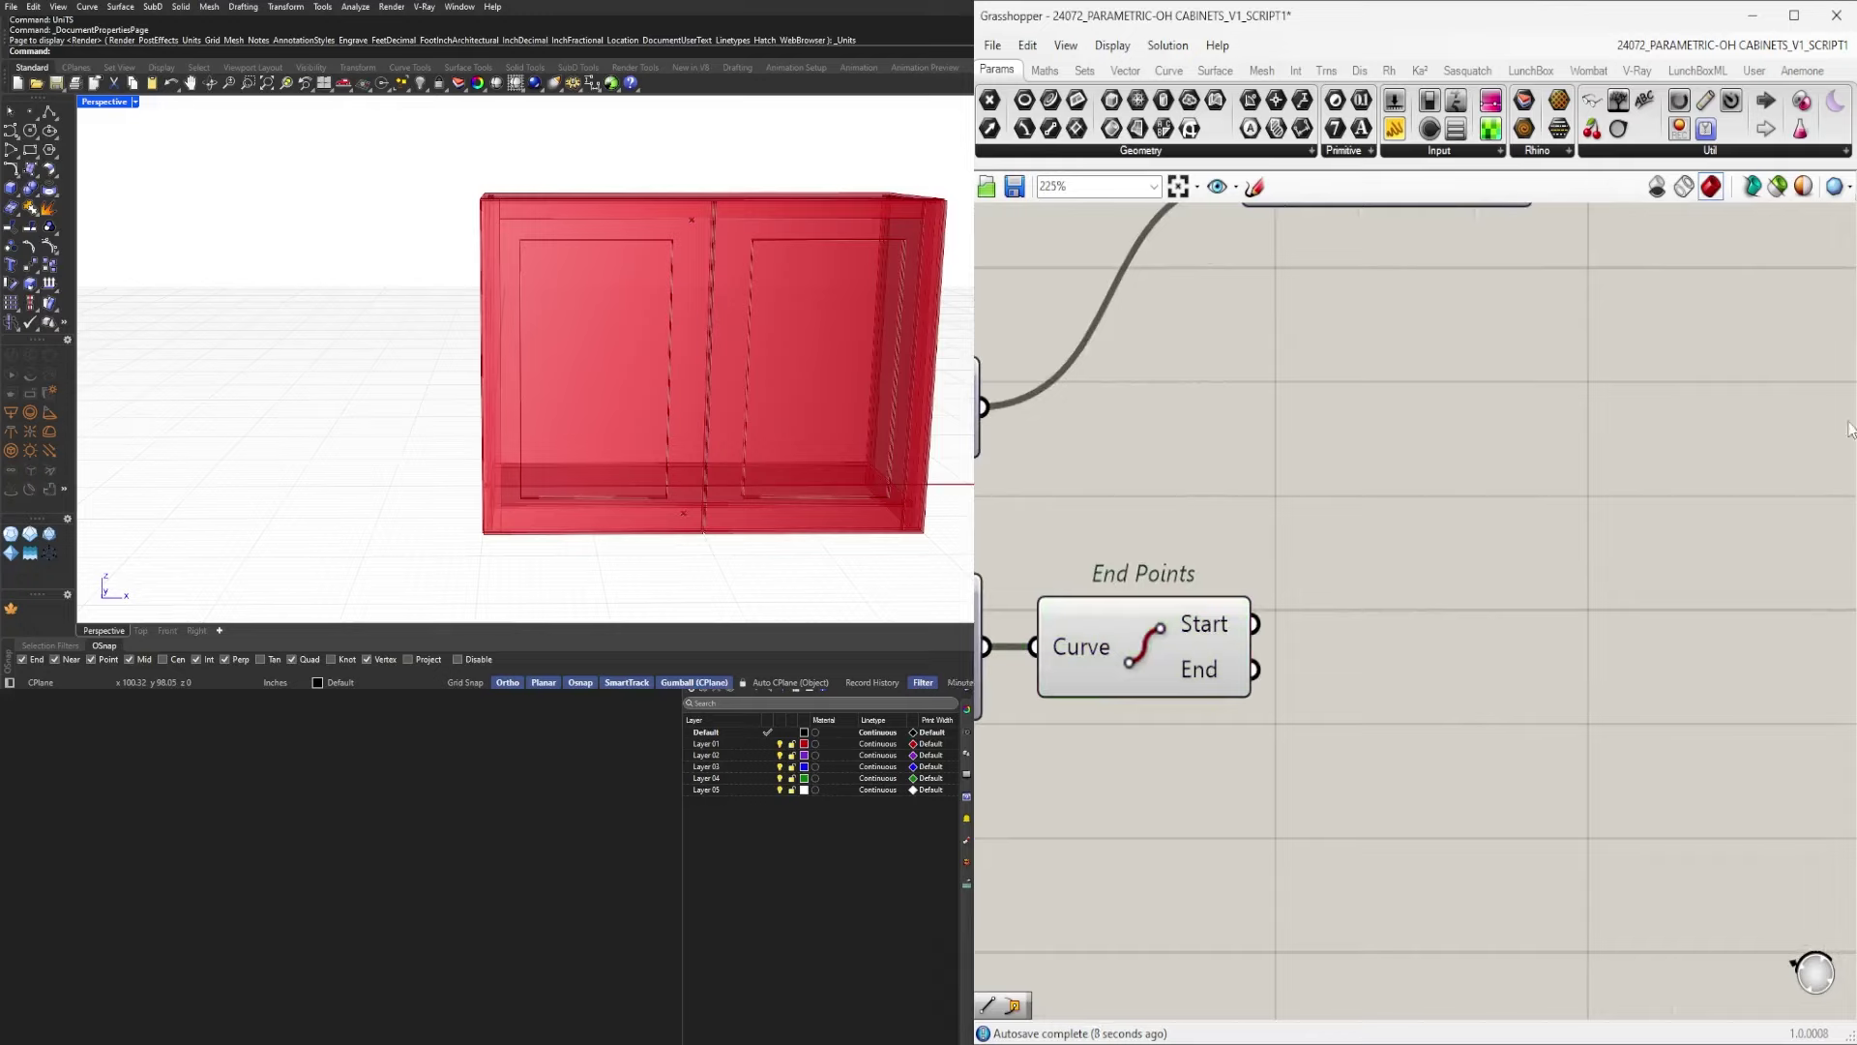
double_click(1418, 660)
text(POINT)
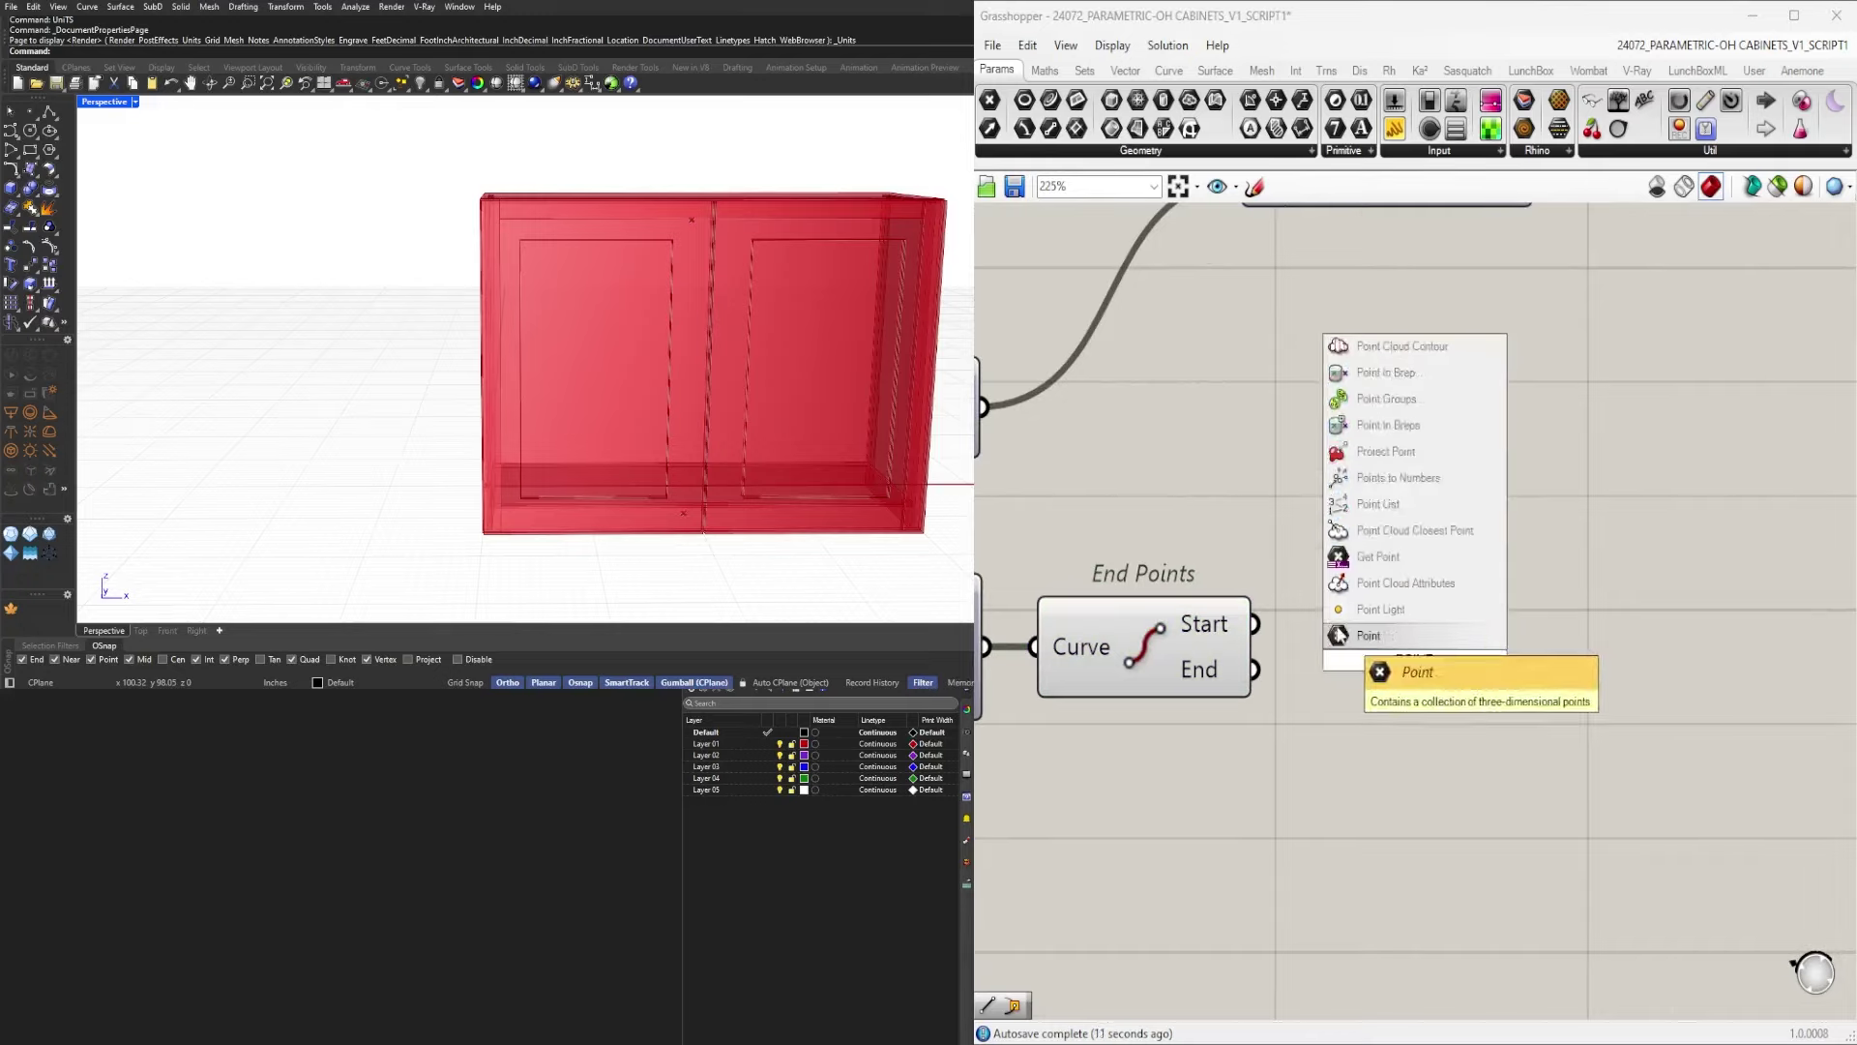
key(Return)
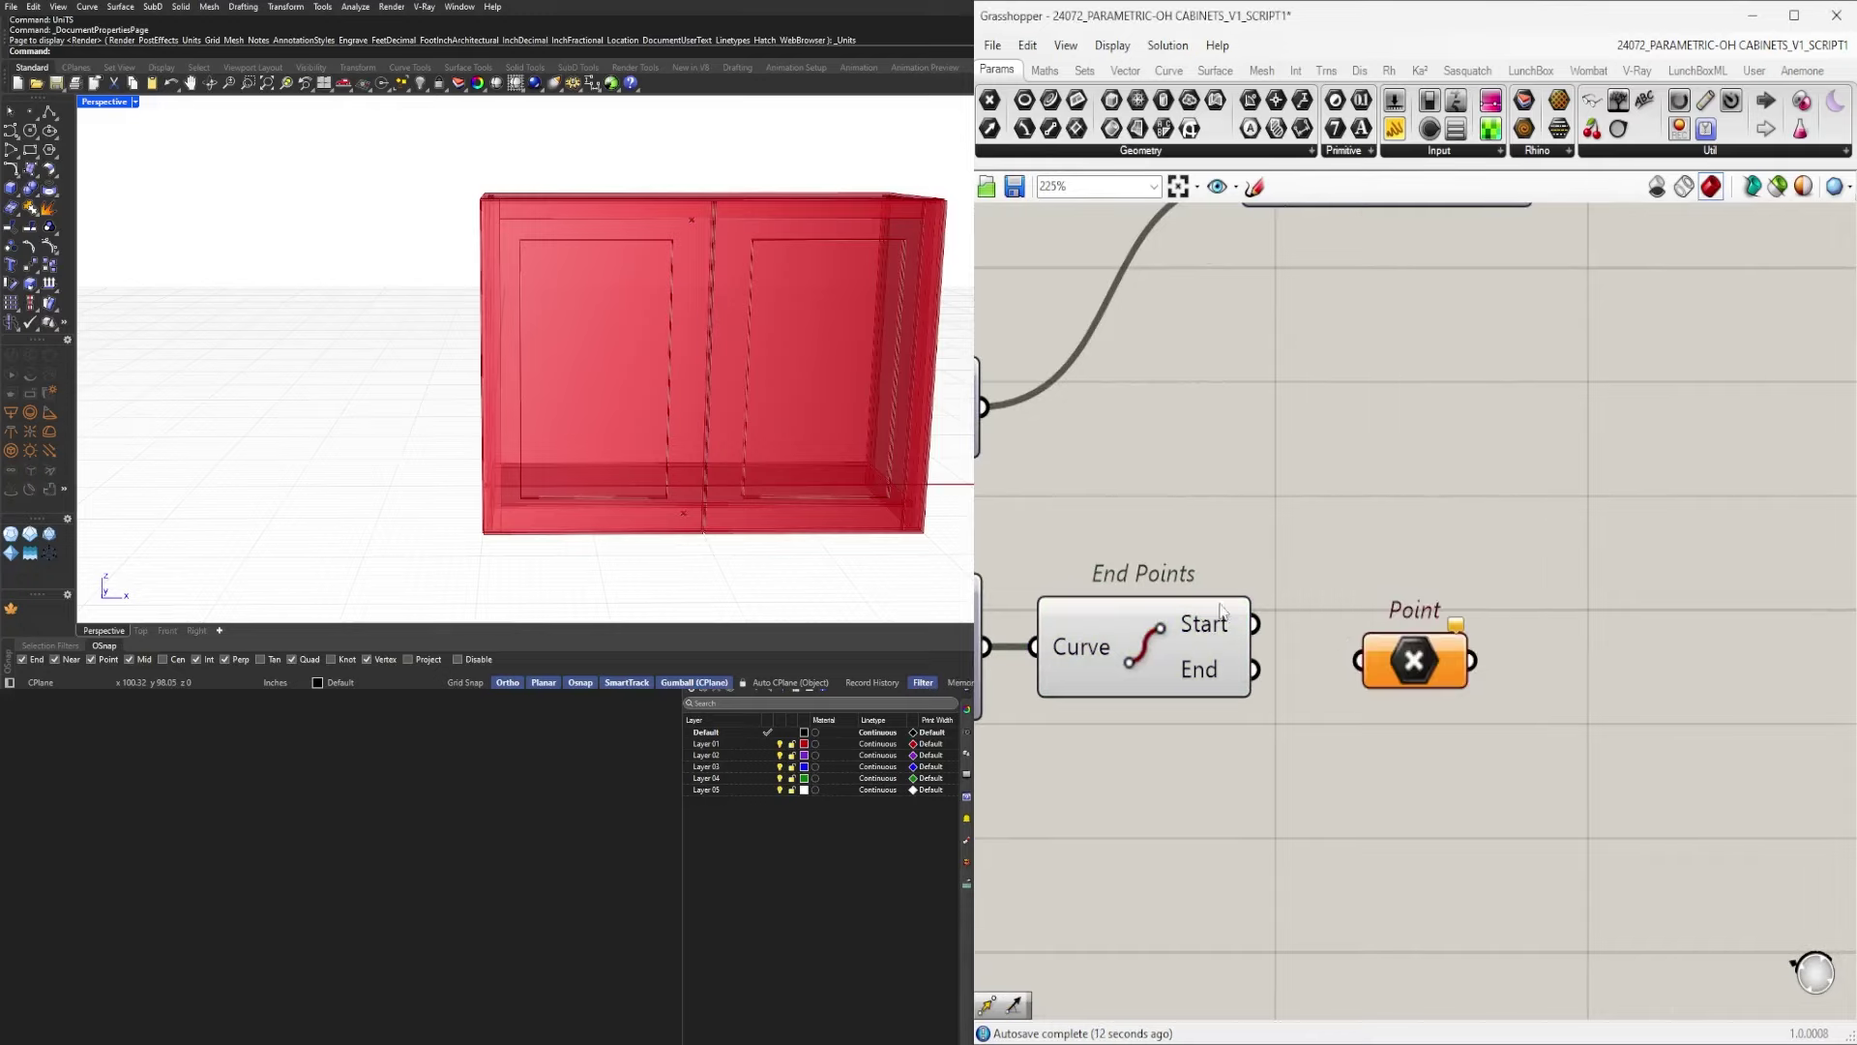
mouse_move(1337, 646)
mouse_down()
mouse_move(1367, 658)
mouse_move(1381, 629)
mouse_move(1366, 629)
mouse_up()
click(1125, 609)
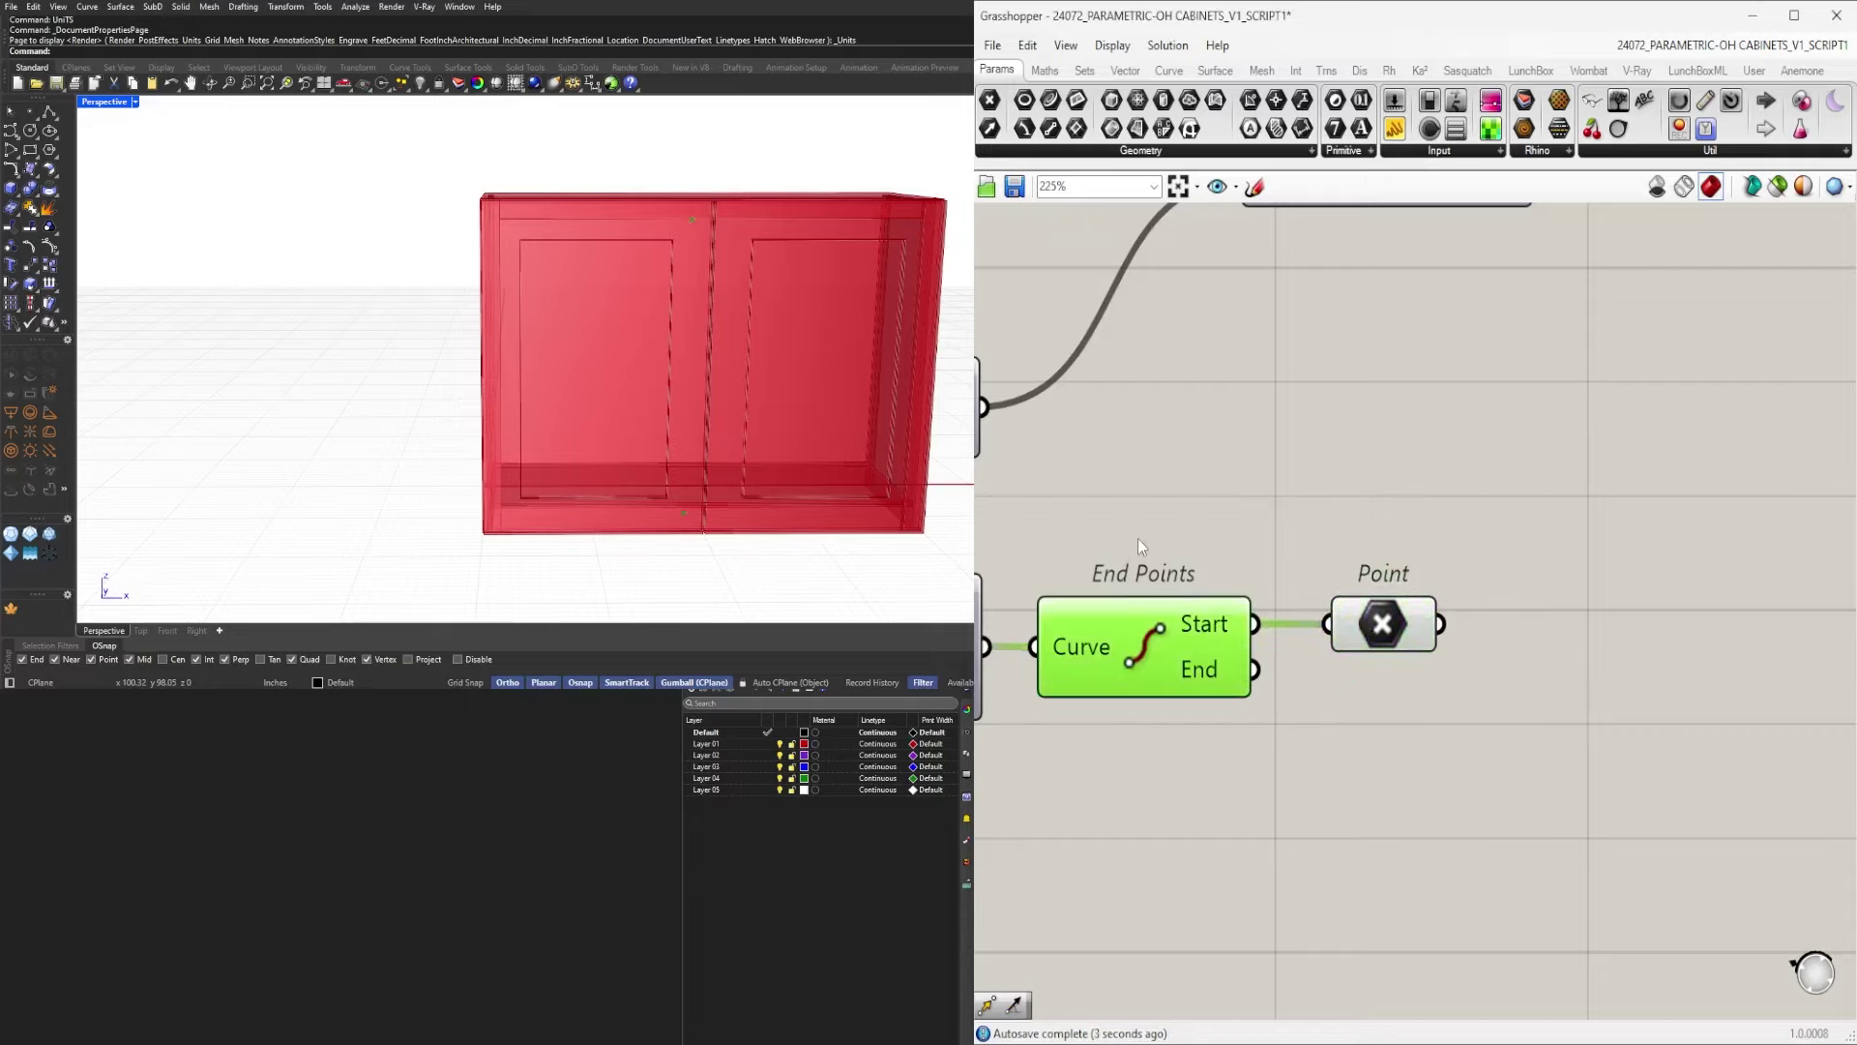
Turn off the preview of the End Points component.
middle_click(1139, 538)
click(1194, 490)
Add a Move component beside the Point parameter and connect the Point output to its Geometry input.
right_drag(1346, 546, 1224, 557)
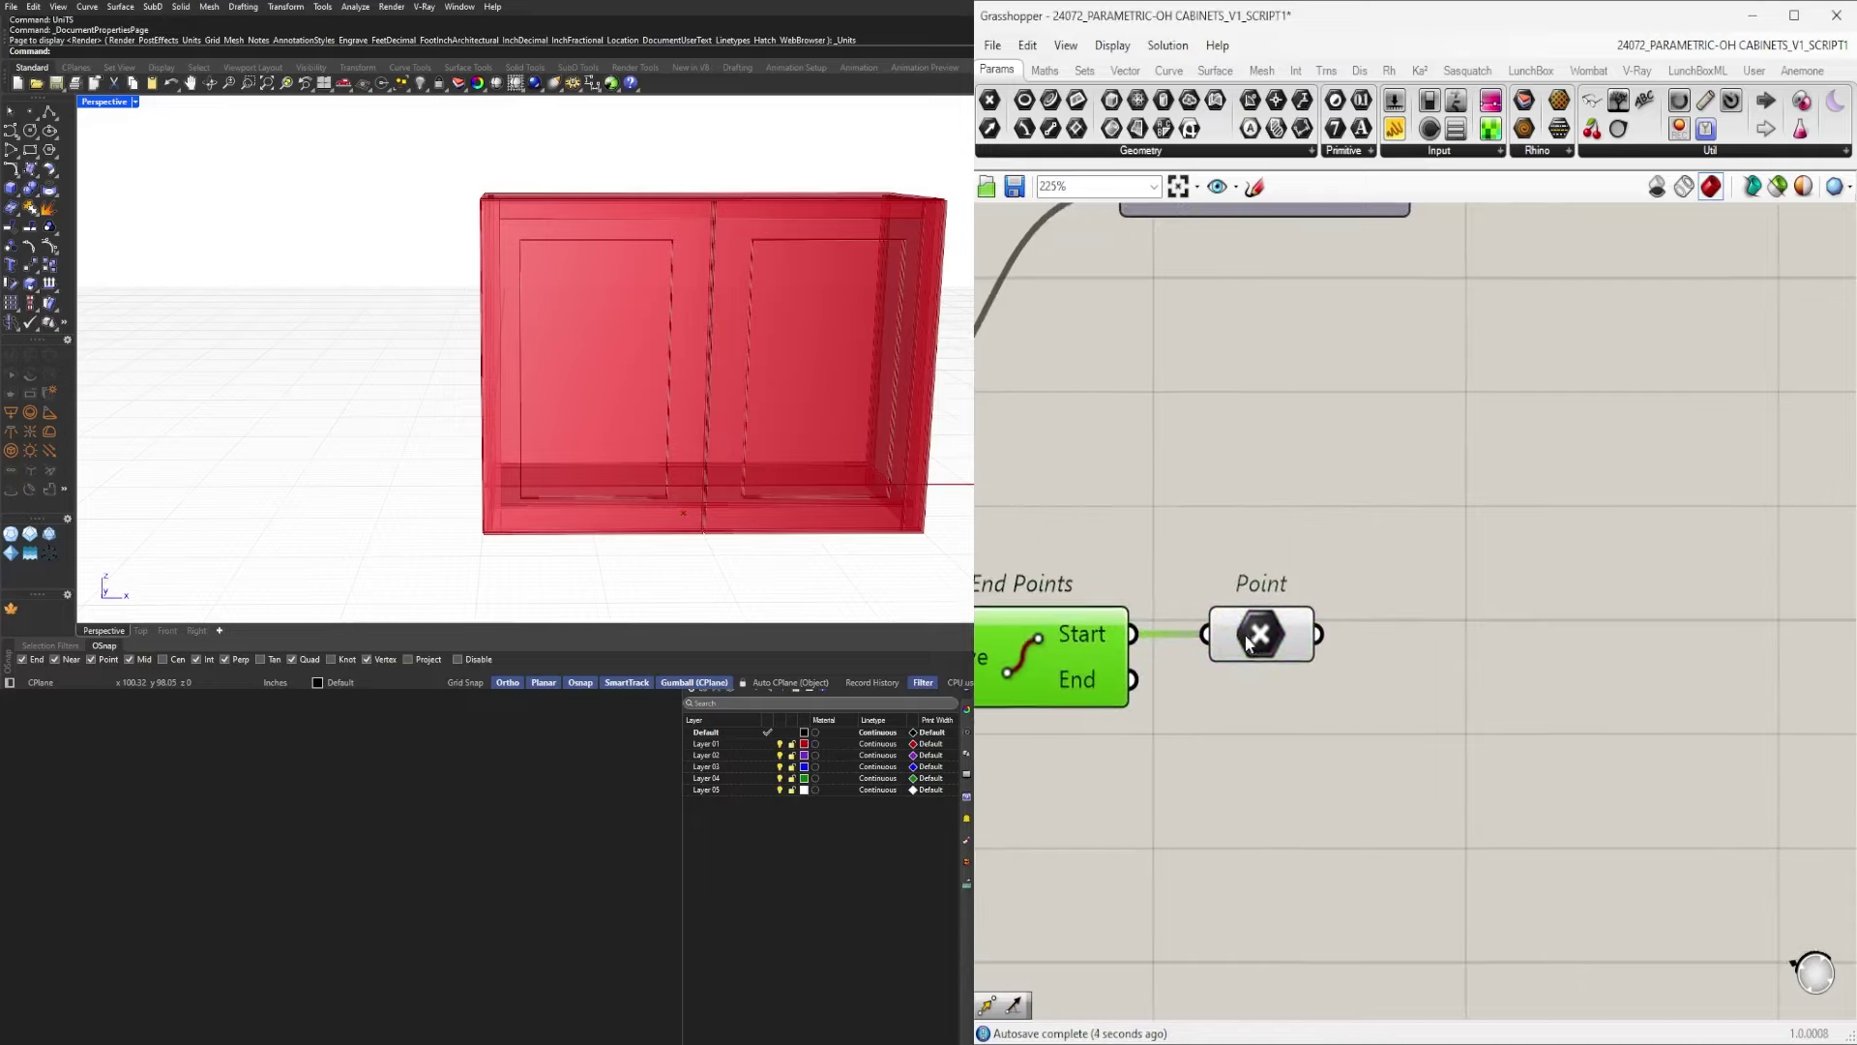
double_click(1443, 710)
text(MO)
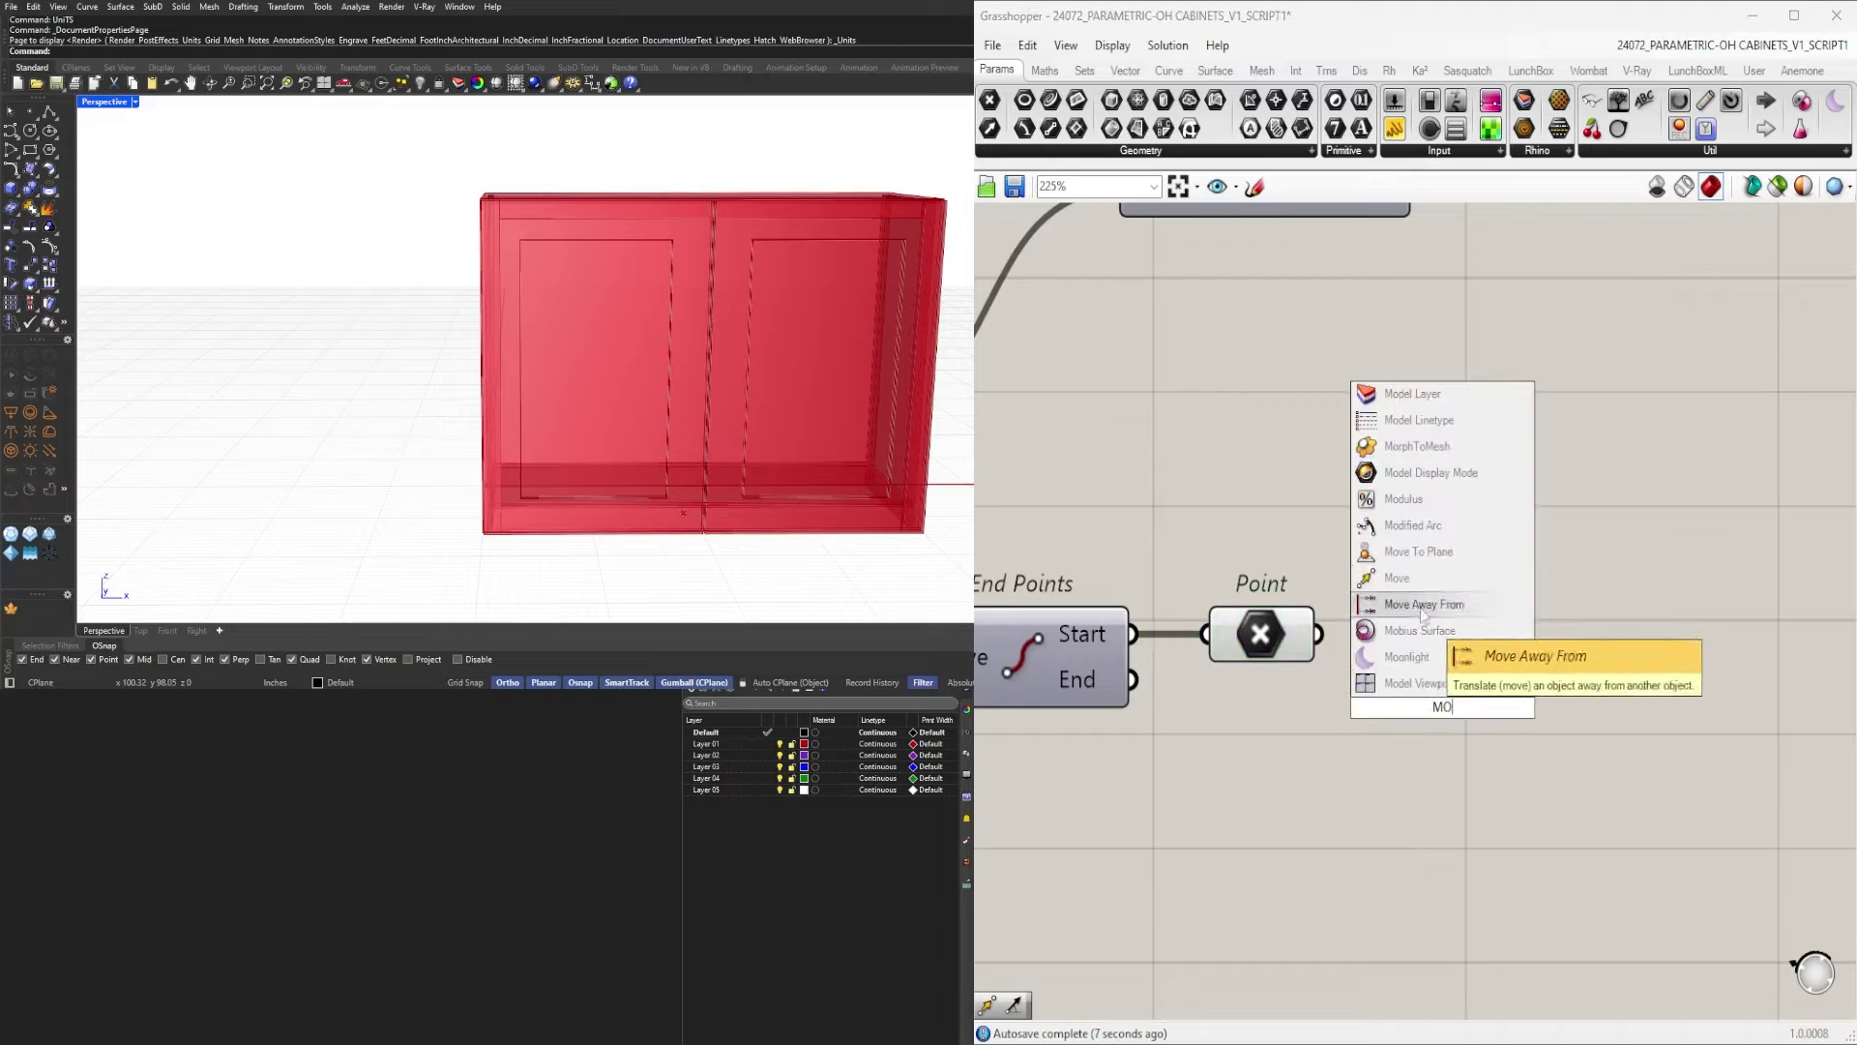
click(1395, 578)
drag(1298, 674, 1289, 683)
drag(1329, 703, 1540, 652)
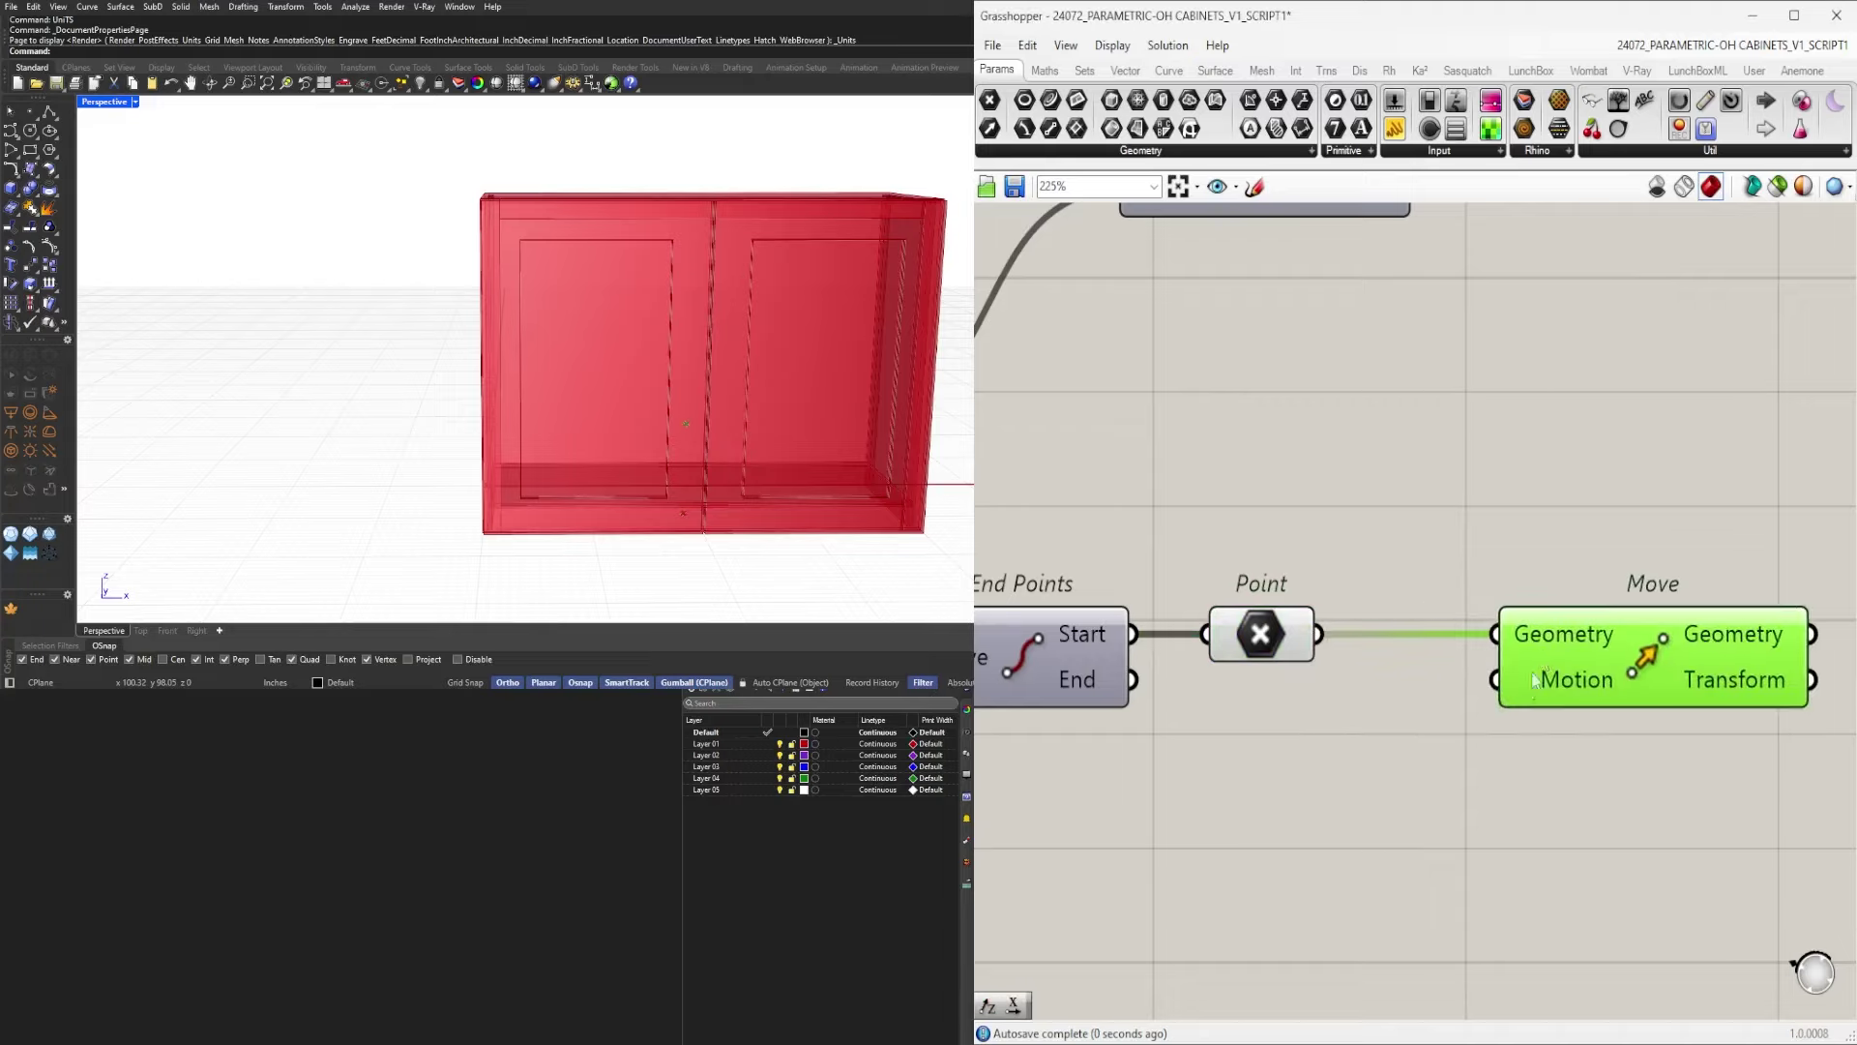
Add a Unit Z vector component below the Point parameter.
double_click(1364, 816)
text(z)
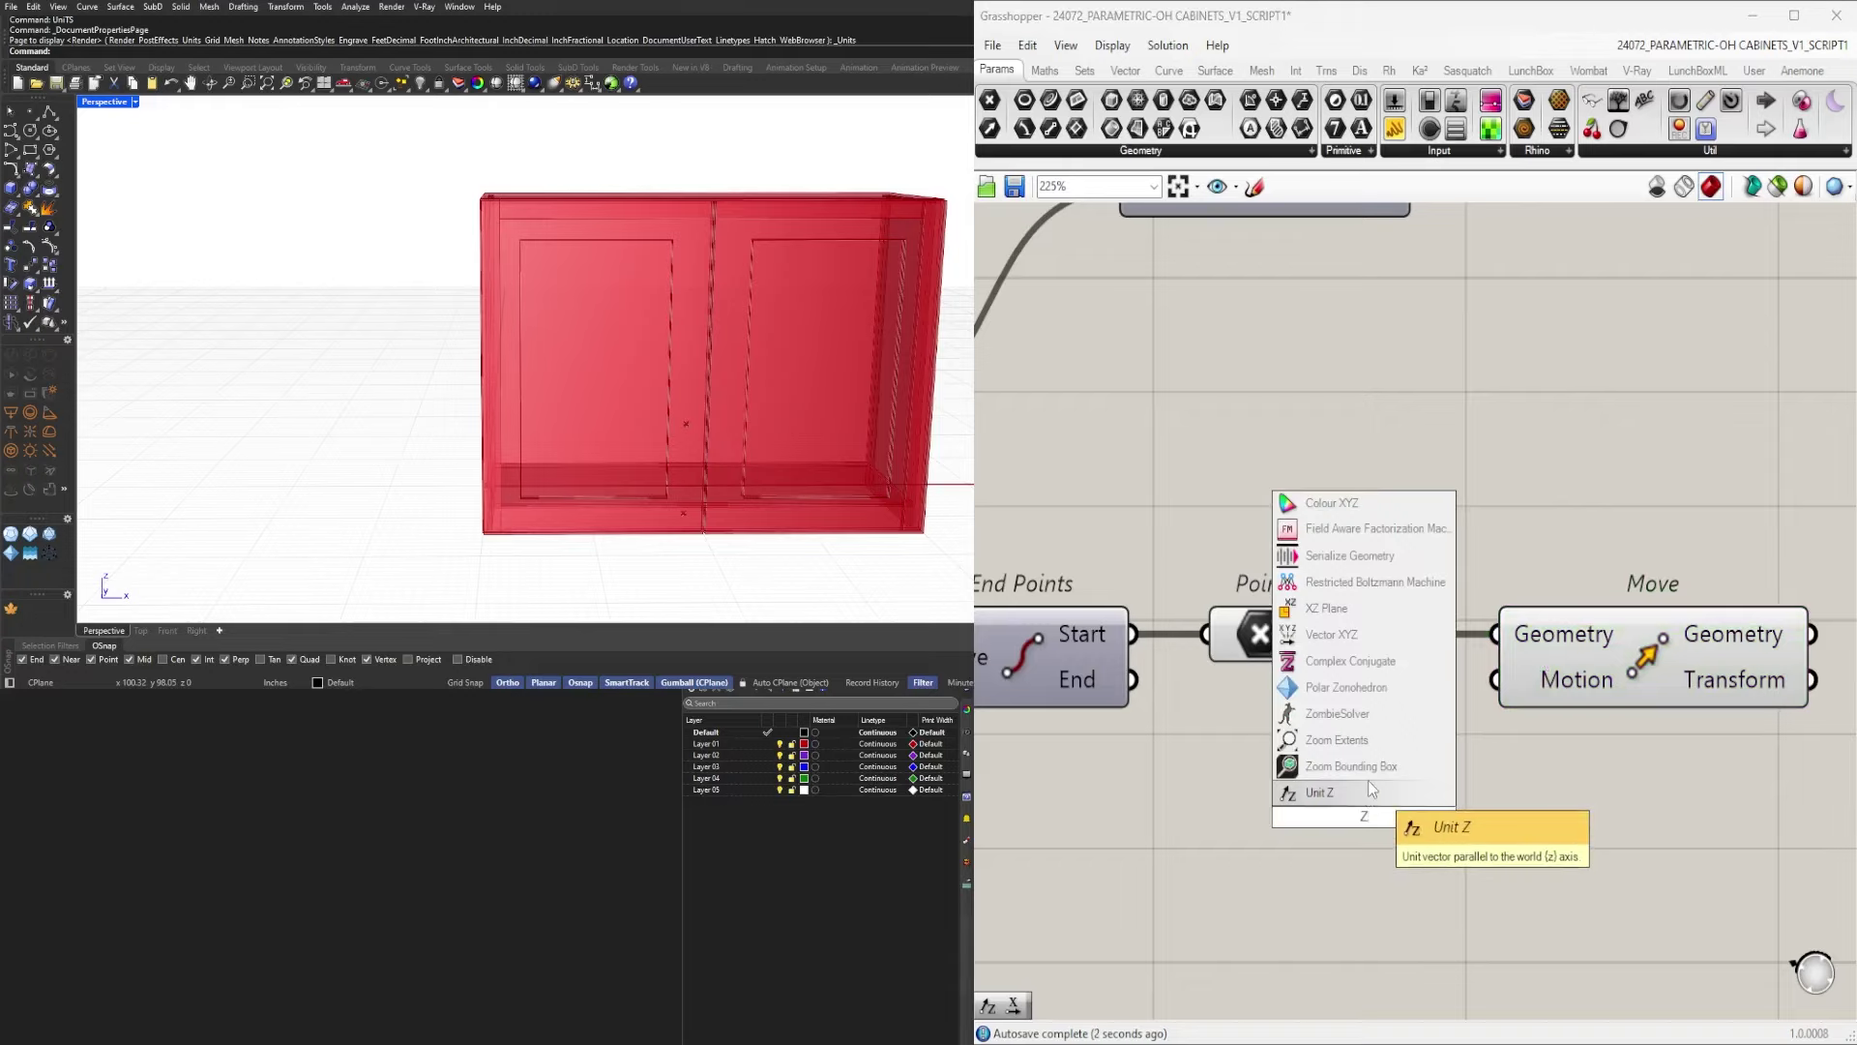
click(1368, 780)
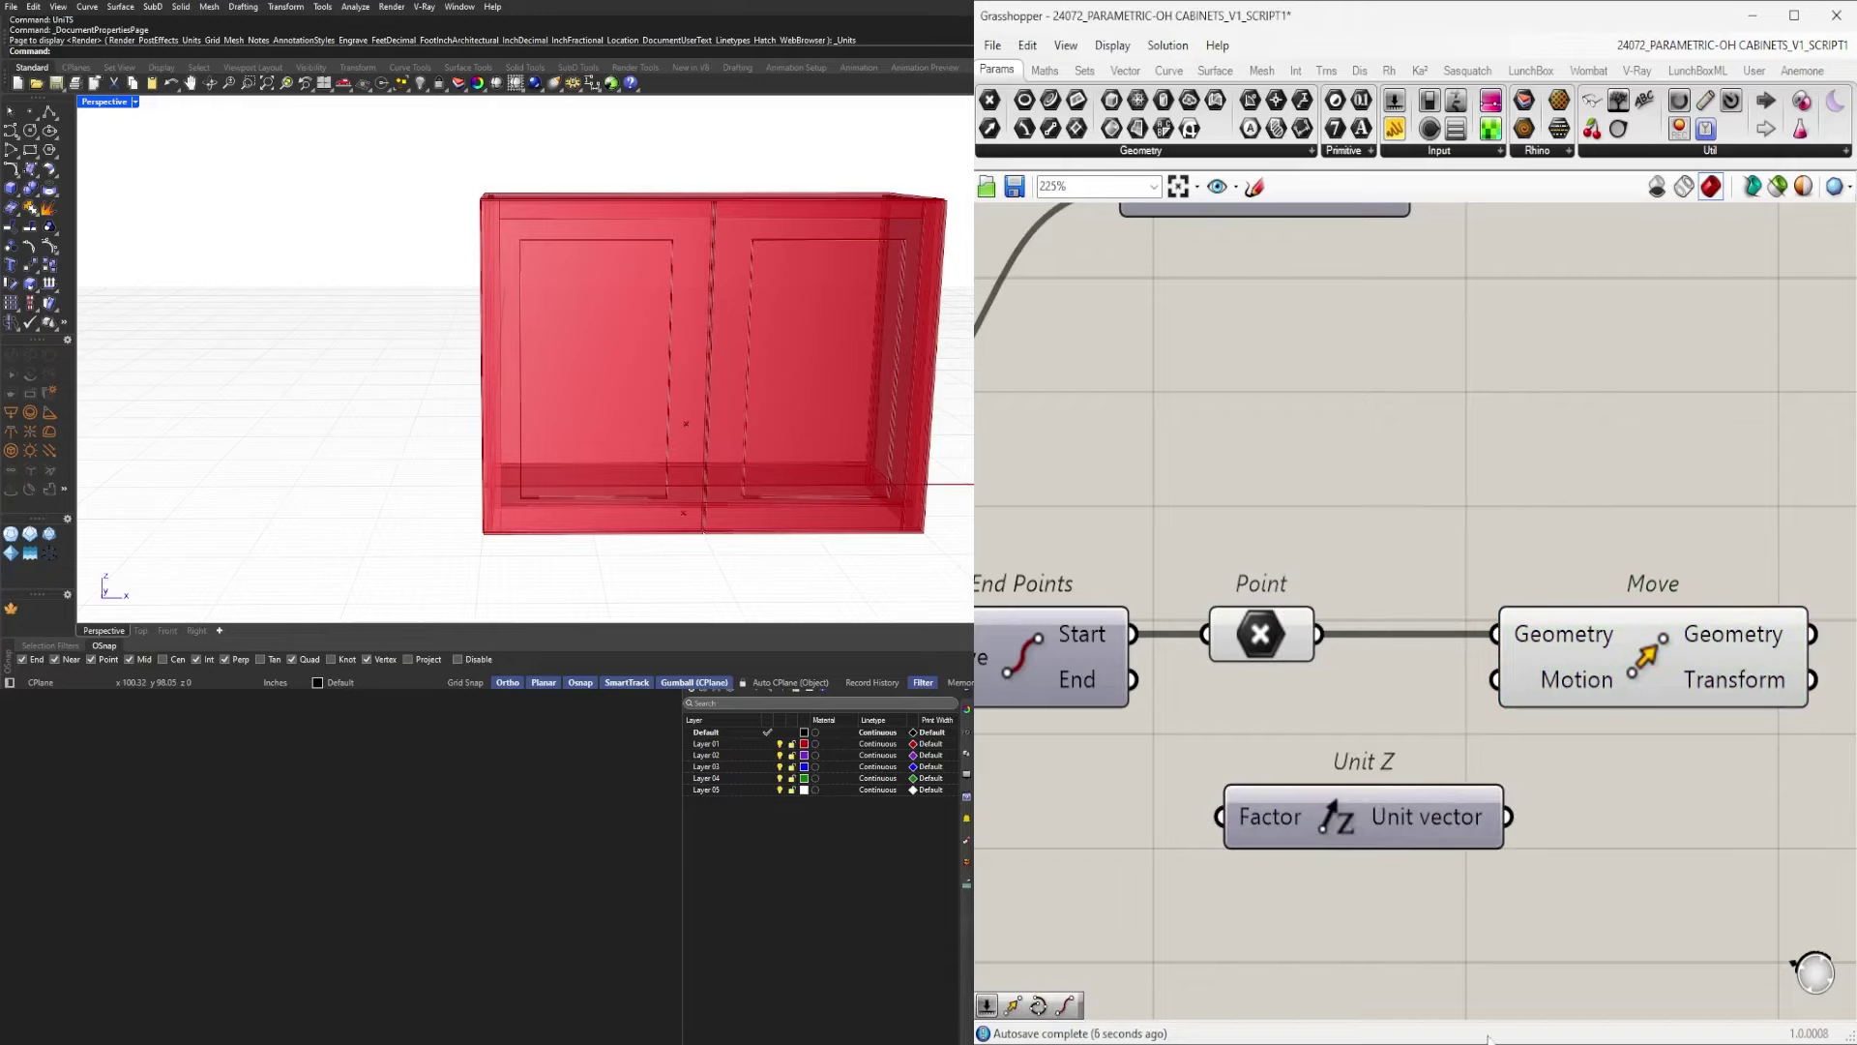
Add a 3.5 number slider feeding Unit Z's Factor input and connect the Unit vector output to the Move component's Motion input.
right_drag(1232, 929, 1438, 818)
double_click(1293, 795)
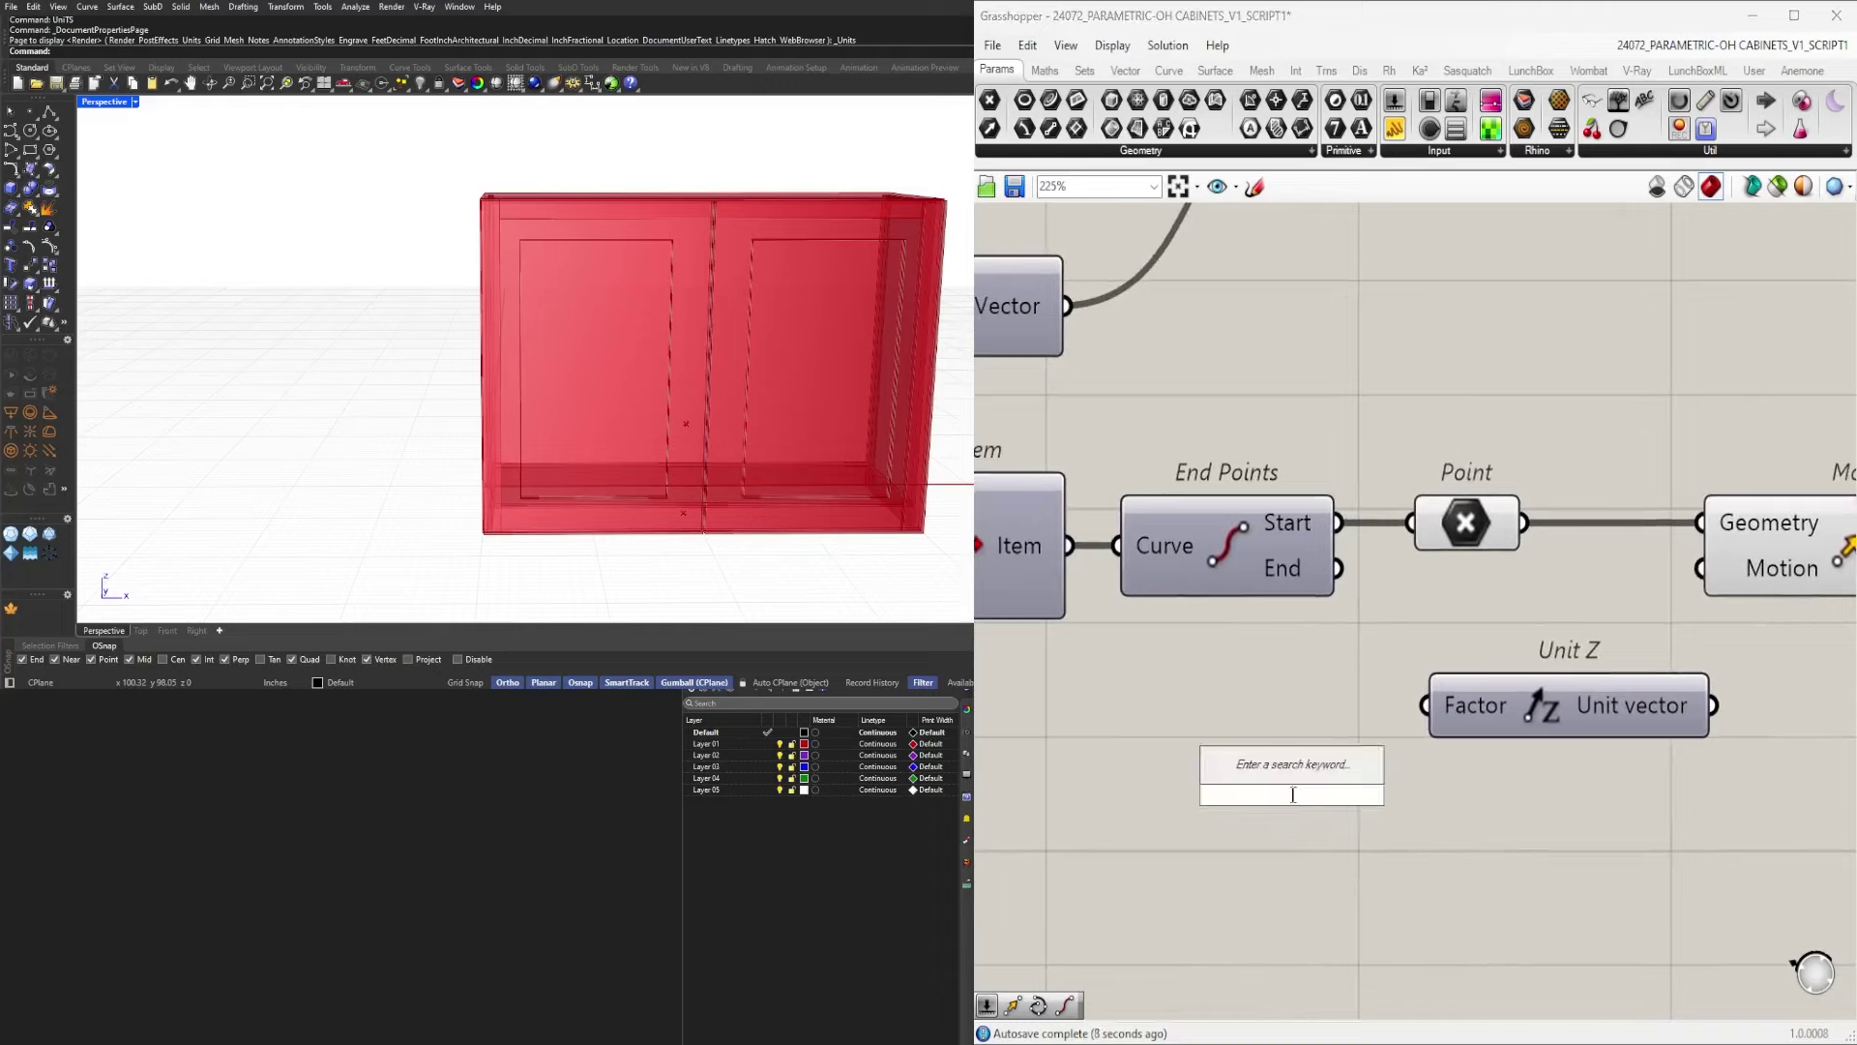
text(3.5)
key(Return)
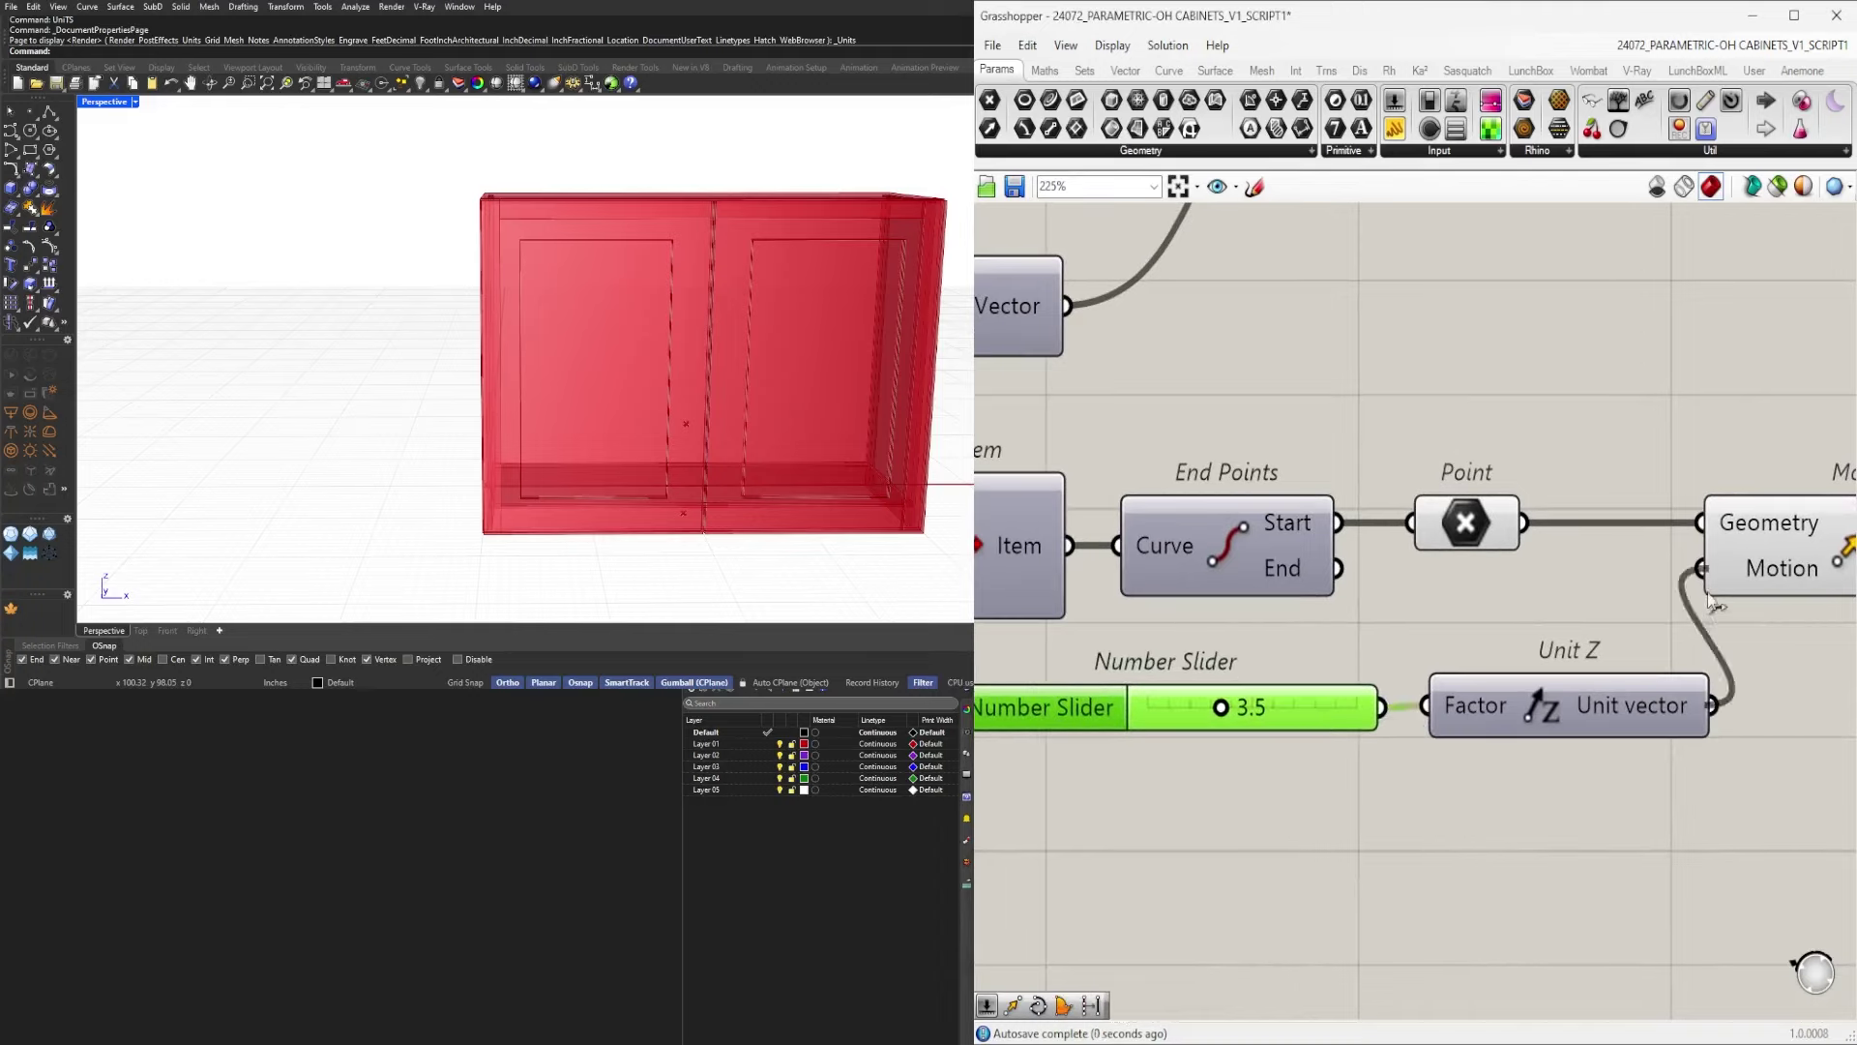
right_drag(1755, 642, 1468, 657)
drag(1713, 725, 1697, 560)
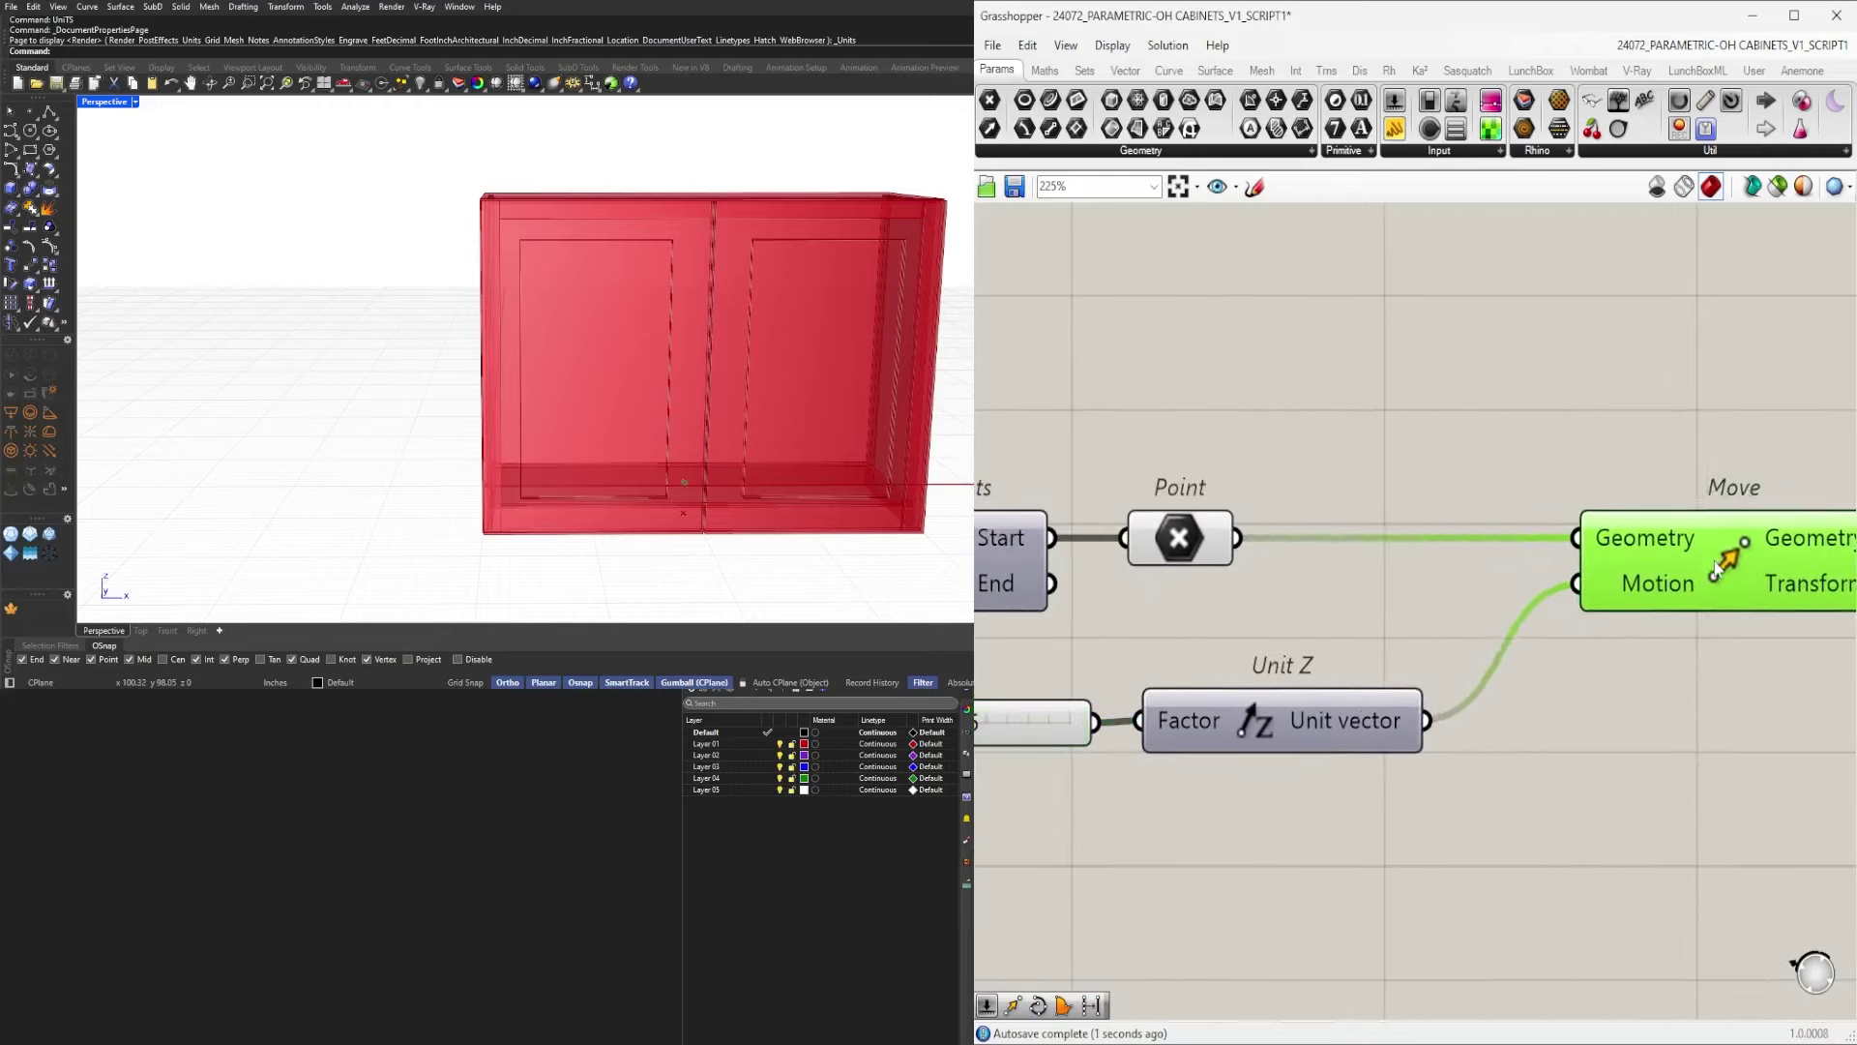
Open the value of the number slider feeding Unit Z's Factor for editing.
right_drag(1257, 619, 1570, 613)
double_click(1318, 743)
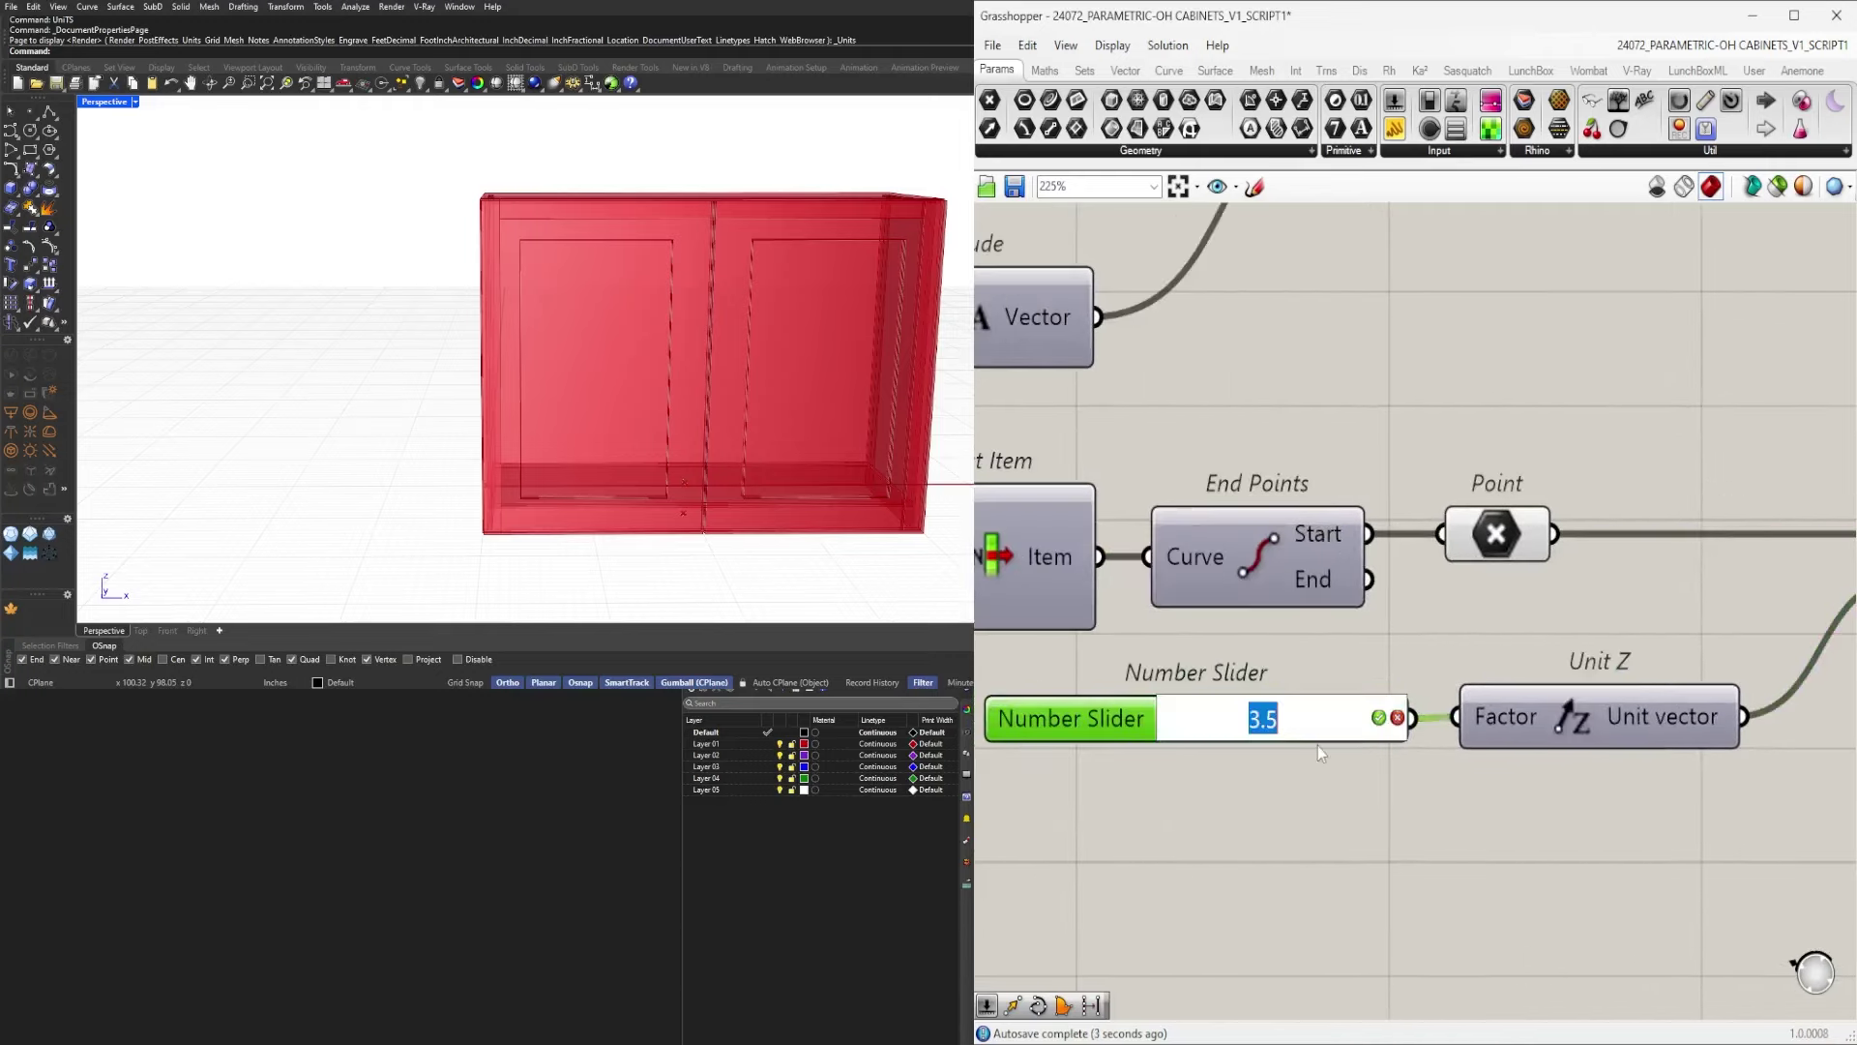
Set the number slider feeding the Unit Z factor to 4.0 and nudge it into line beside the component.
text(4)
key(Return)
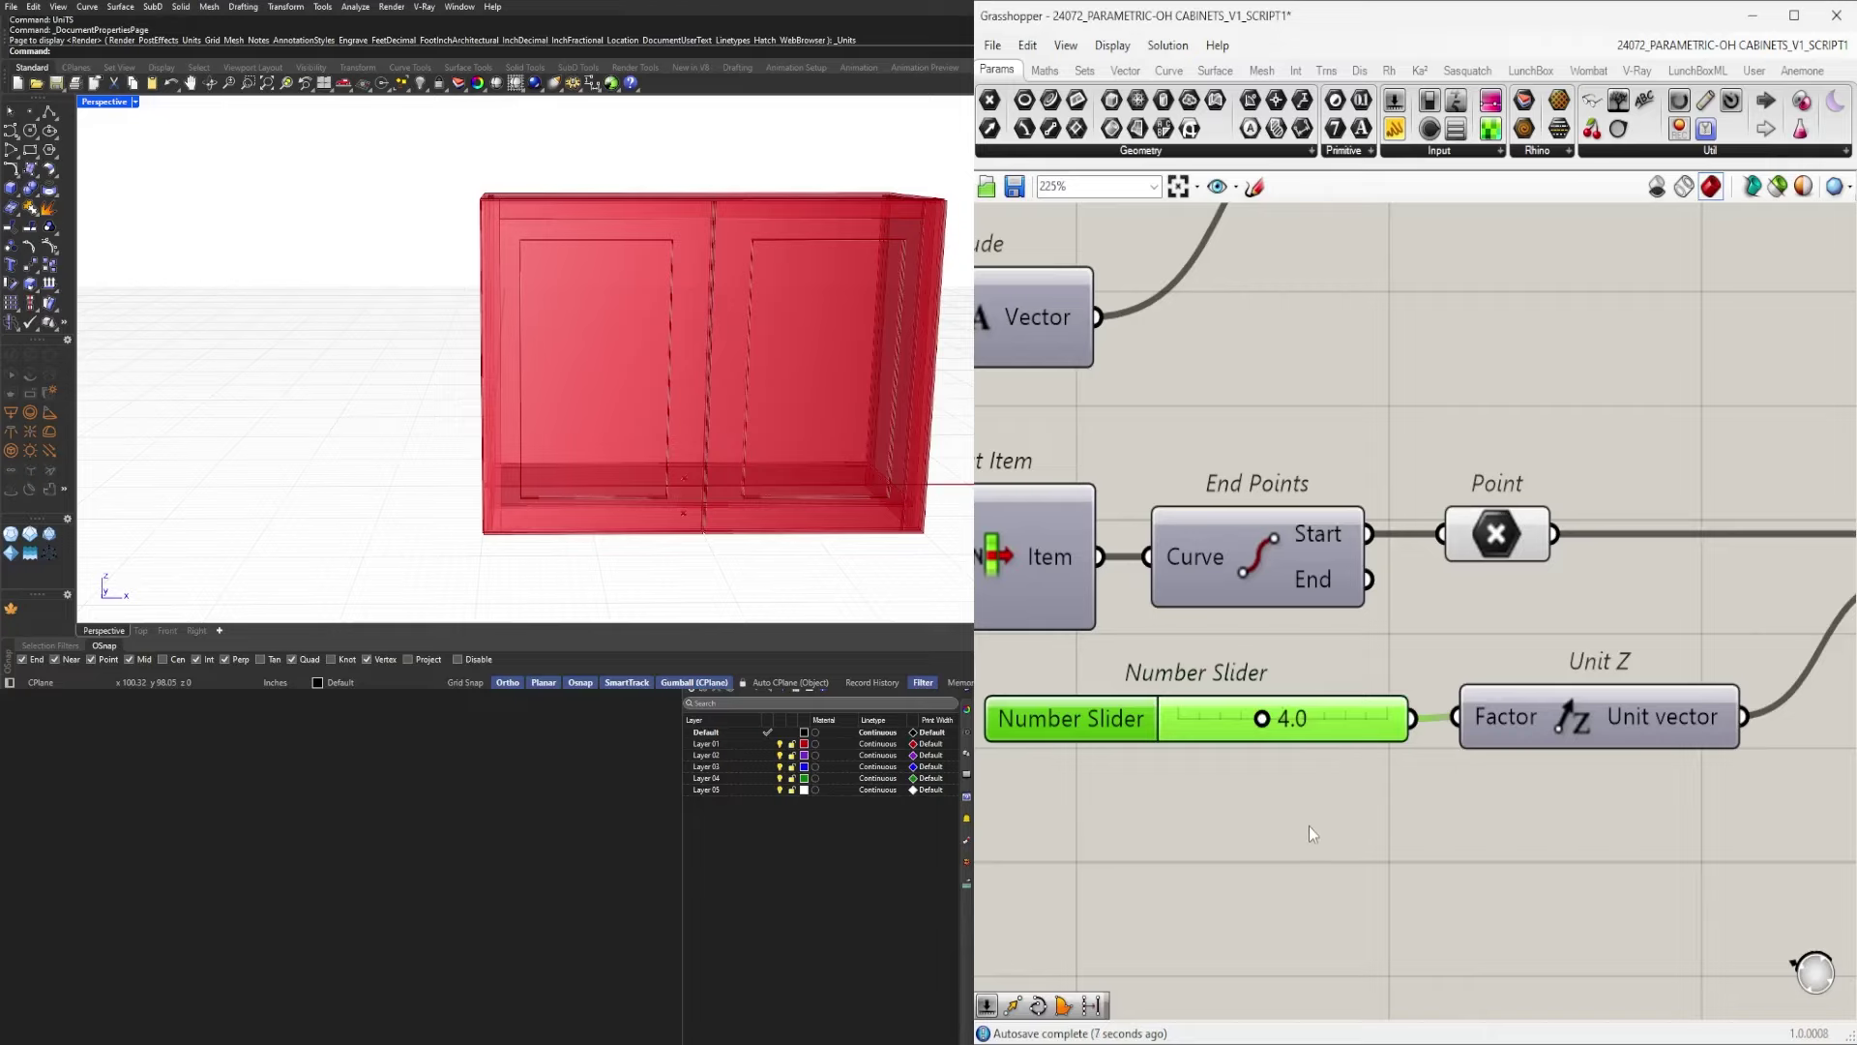
click(1451, 821)
scroll(1466, 817, down, 3)
click(1734, 661)
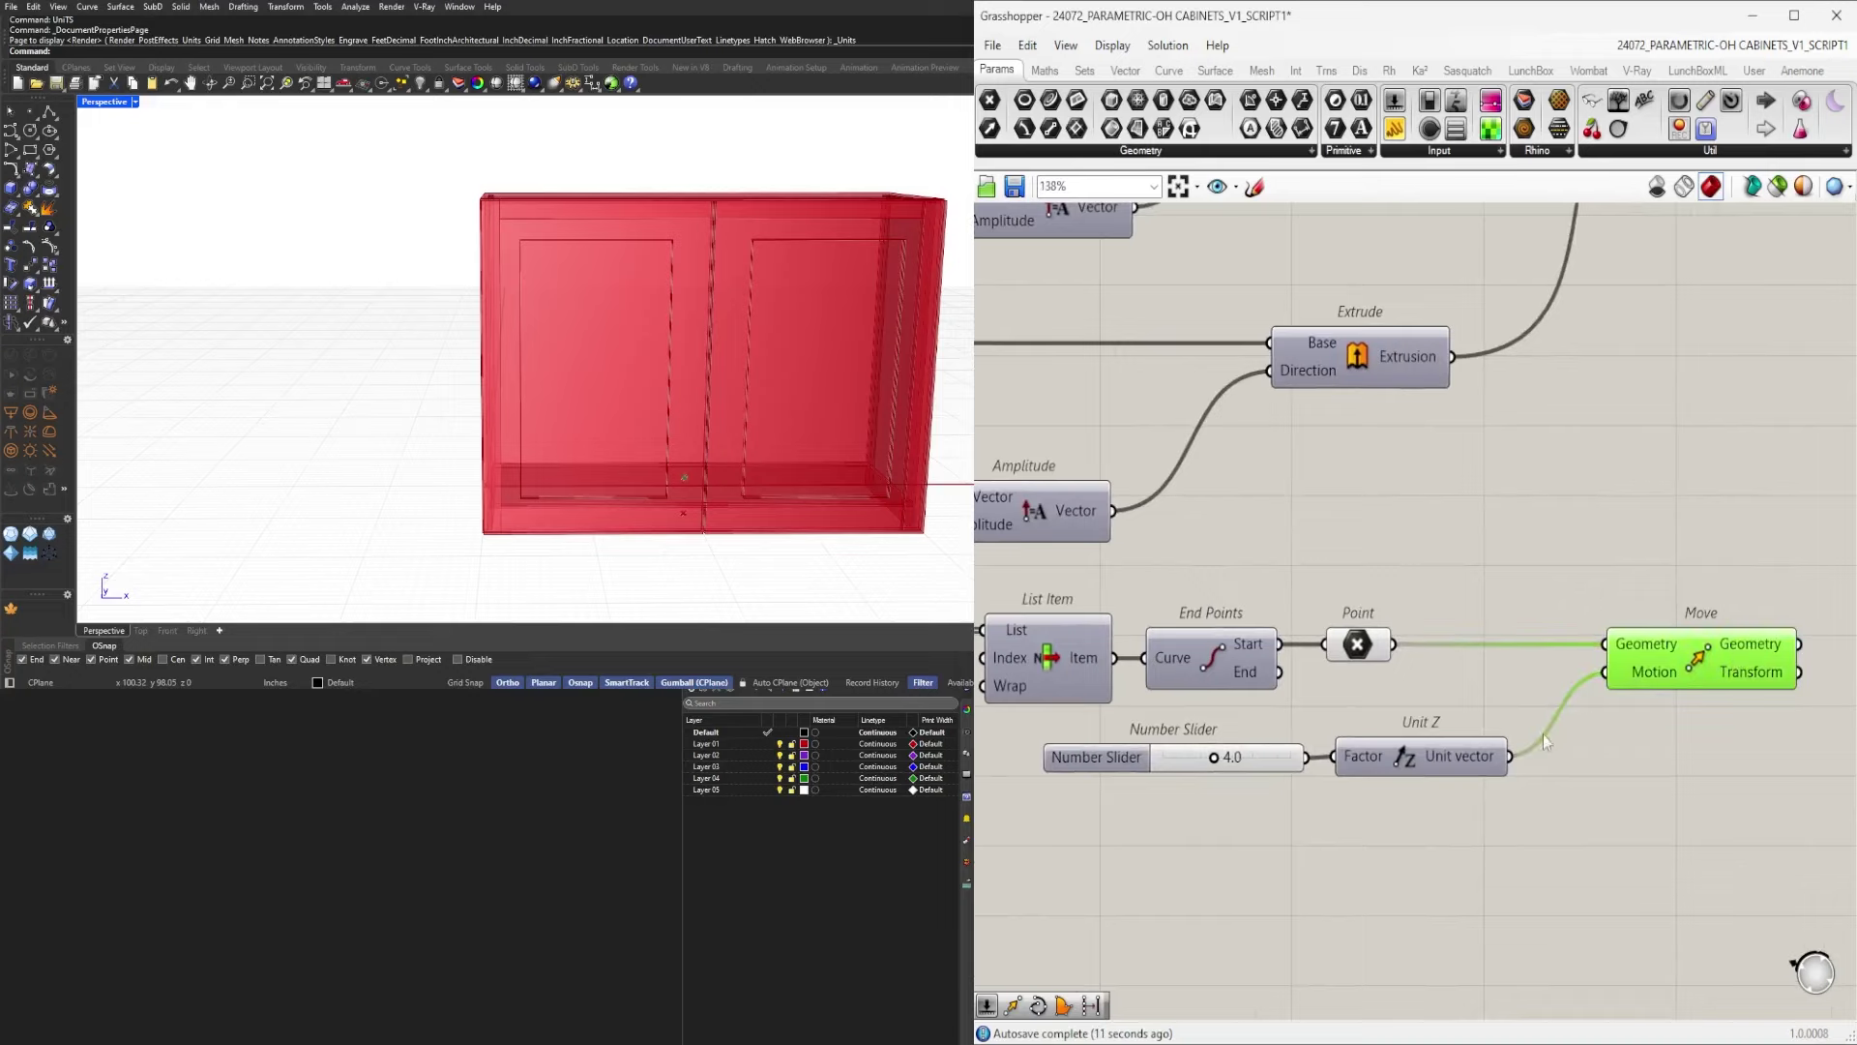
click(1129, 865)
drag(1101, 757, 1093, 753)
Add a second Move component to the canvas below and beyond the existing Move.
right_drag(1504, 795, 1327, 796)
click(1480, 685)
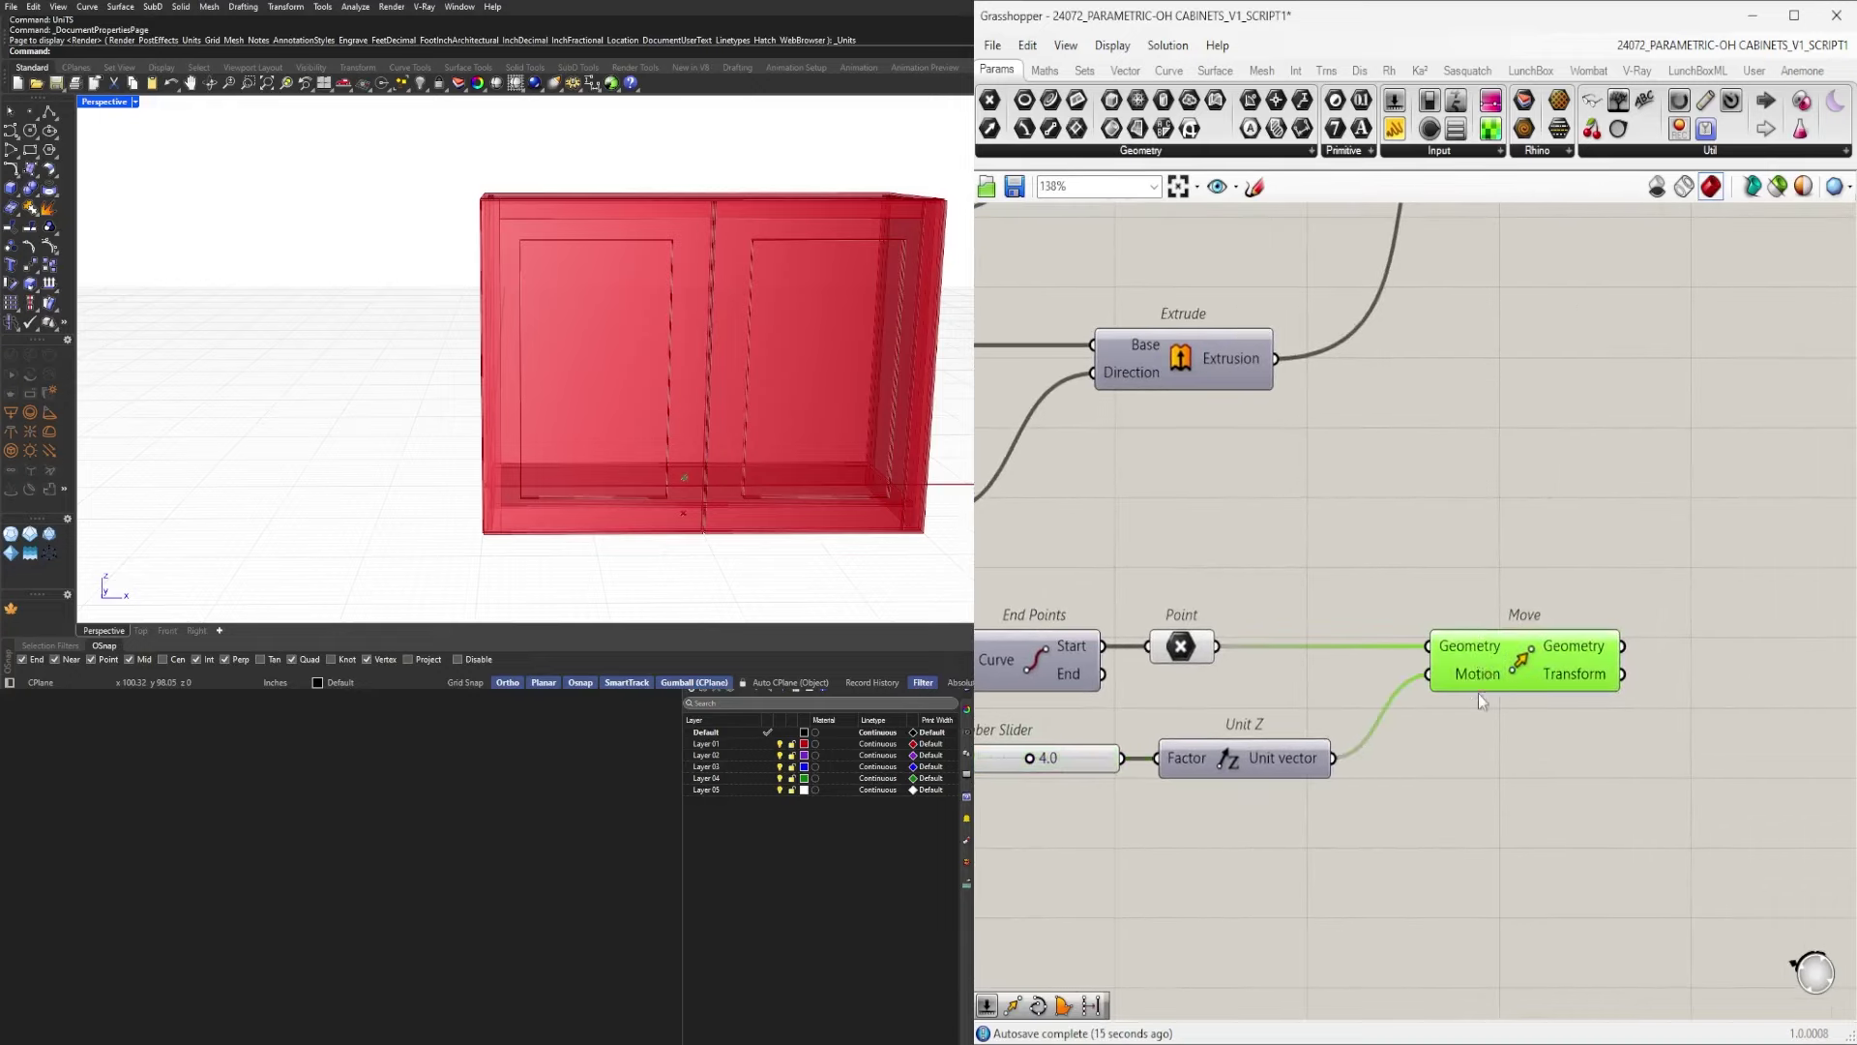
scroll(1591, 811, down, 2)
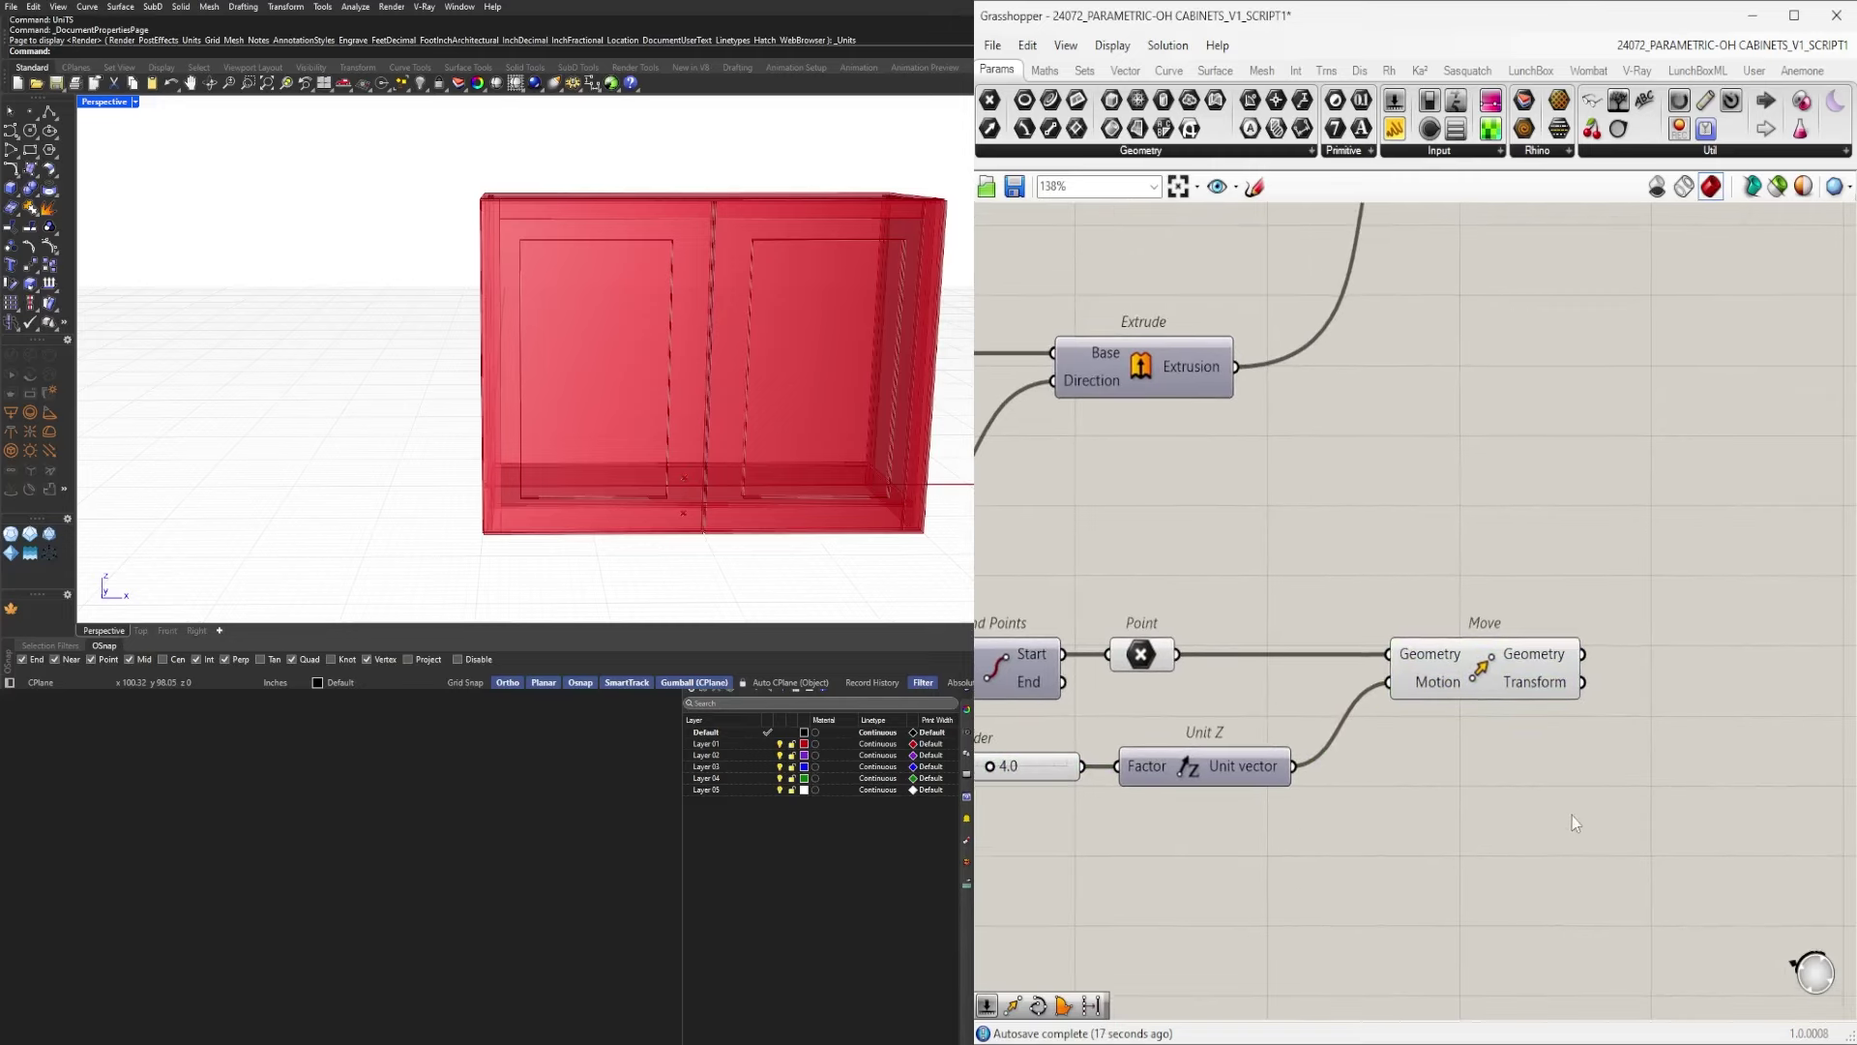
double_click(1703, 791)
text(mo)
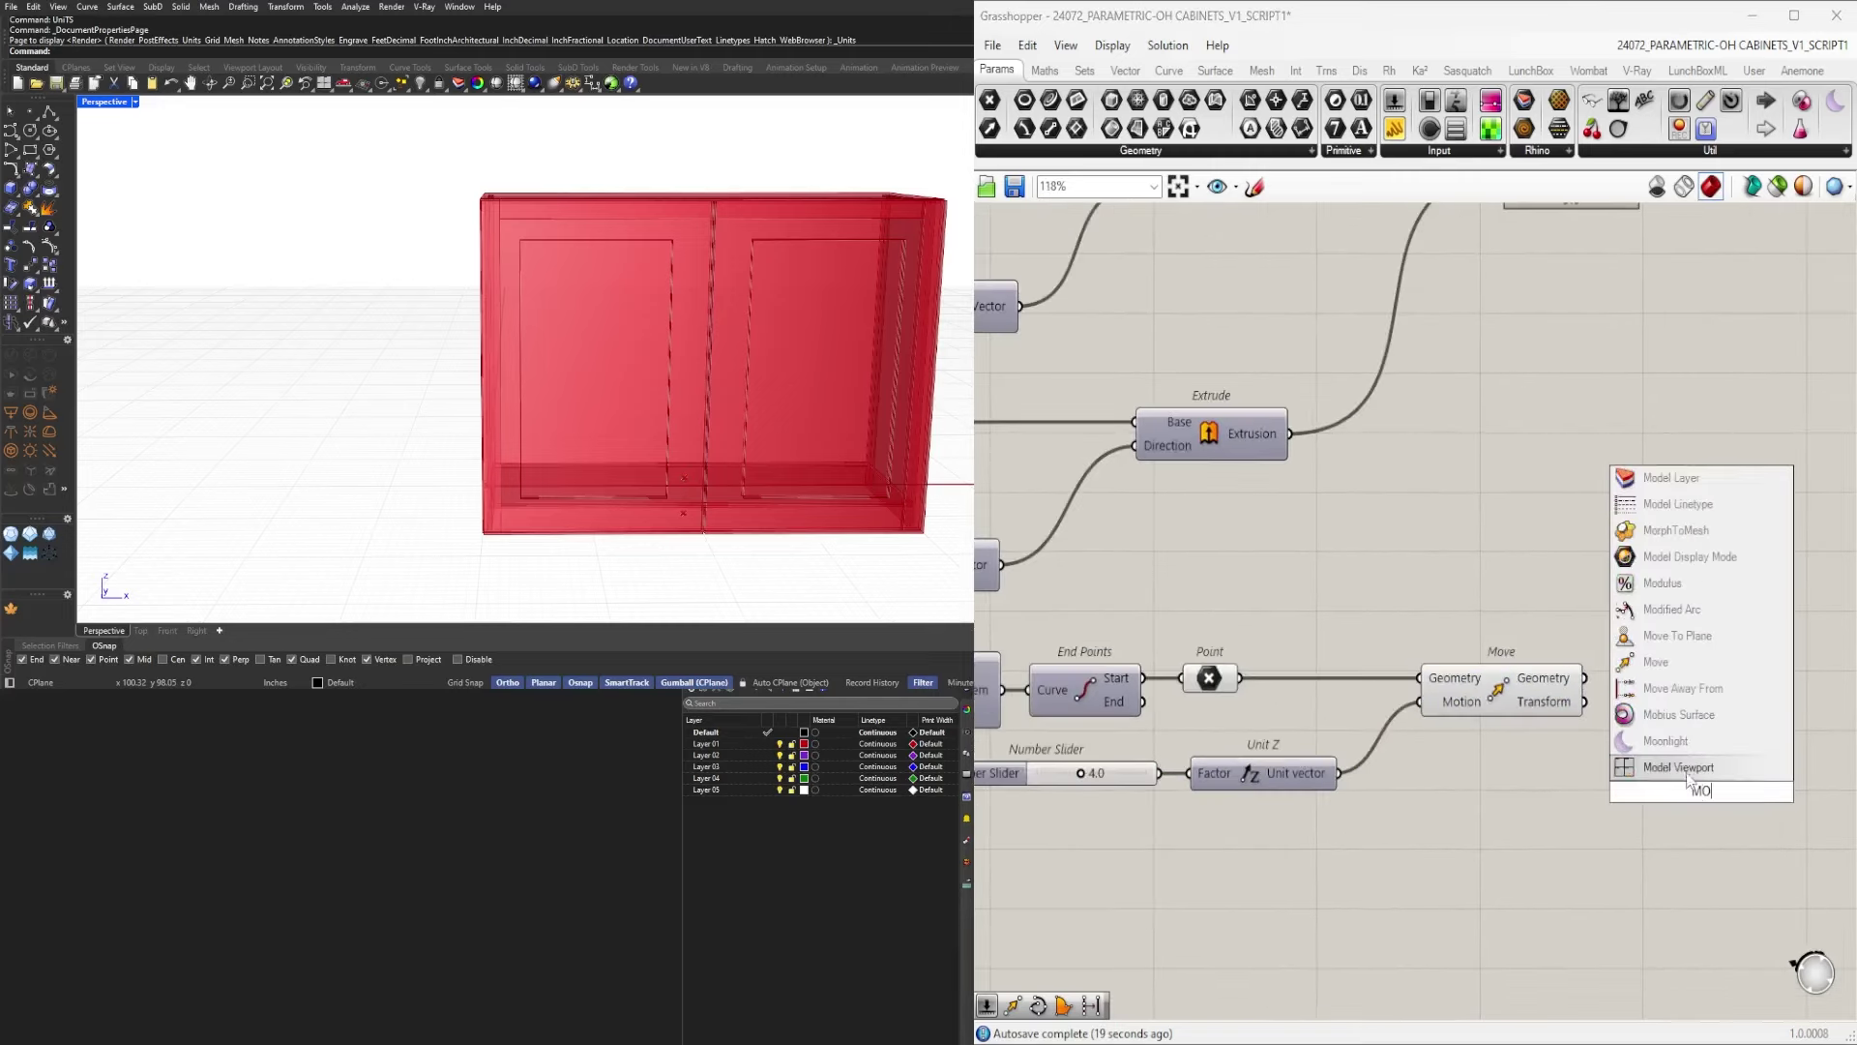
click(1637, 664)
Shift the End Points, Point, Unit Z, slider and Move components away from List Item to make room.
mouse_move(1333, 836)
right_down()
mouse_move(1625, 793)
mouse_move(1334, 838)
right_up()
right_drag(1122, 816, 1467, 804)
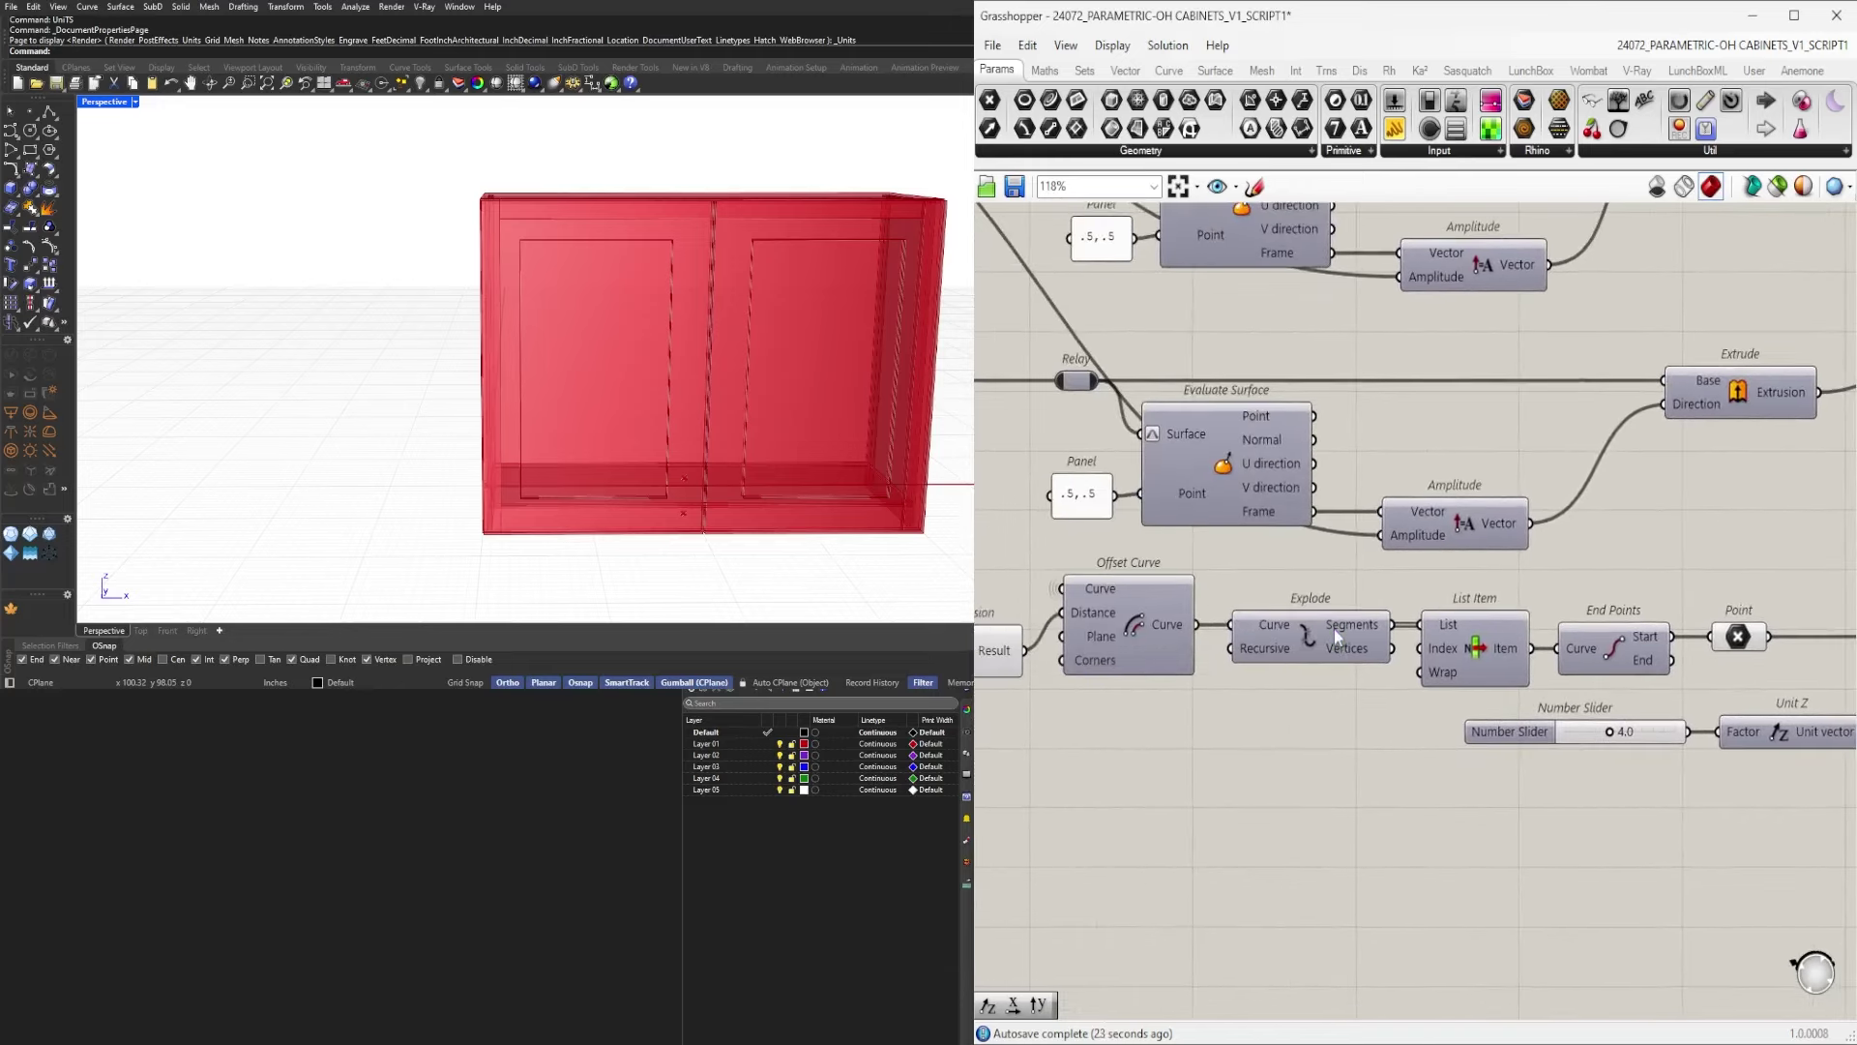
click(1339, 635)
scroll(1366, 698, down, 2)
right_drag(1671, 811, 1432, 745)
right_drag(1619, 780, 1430, 715)
drag(1629, 780, 1102, 532)
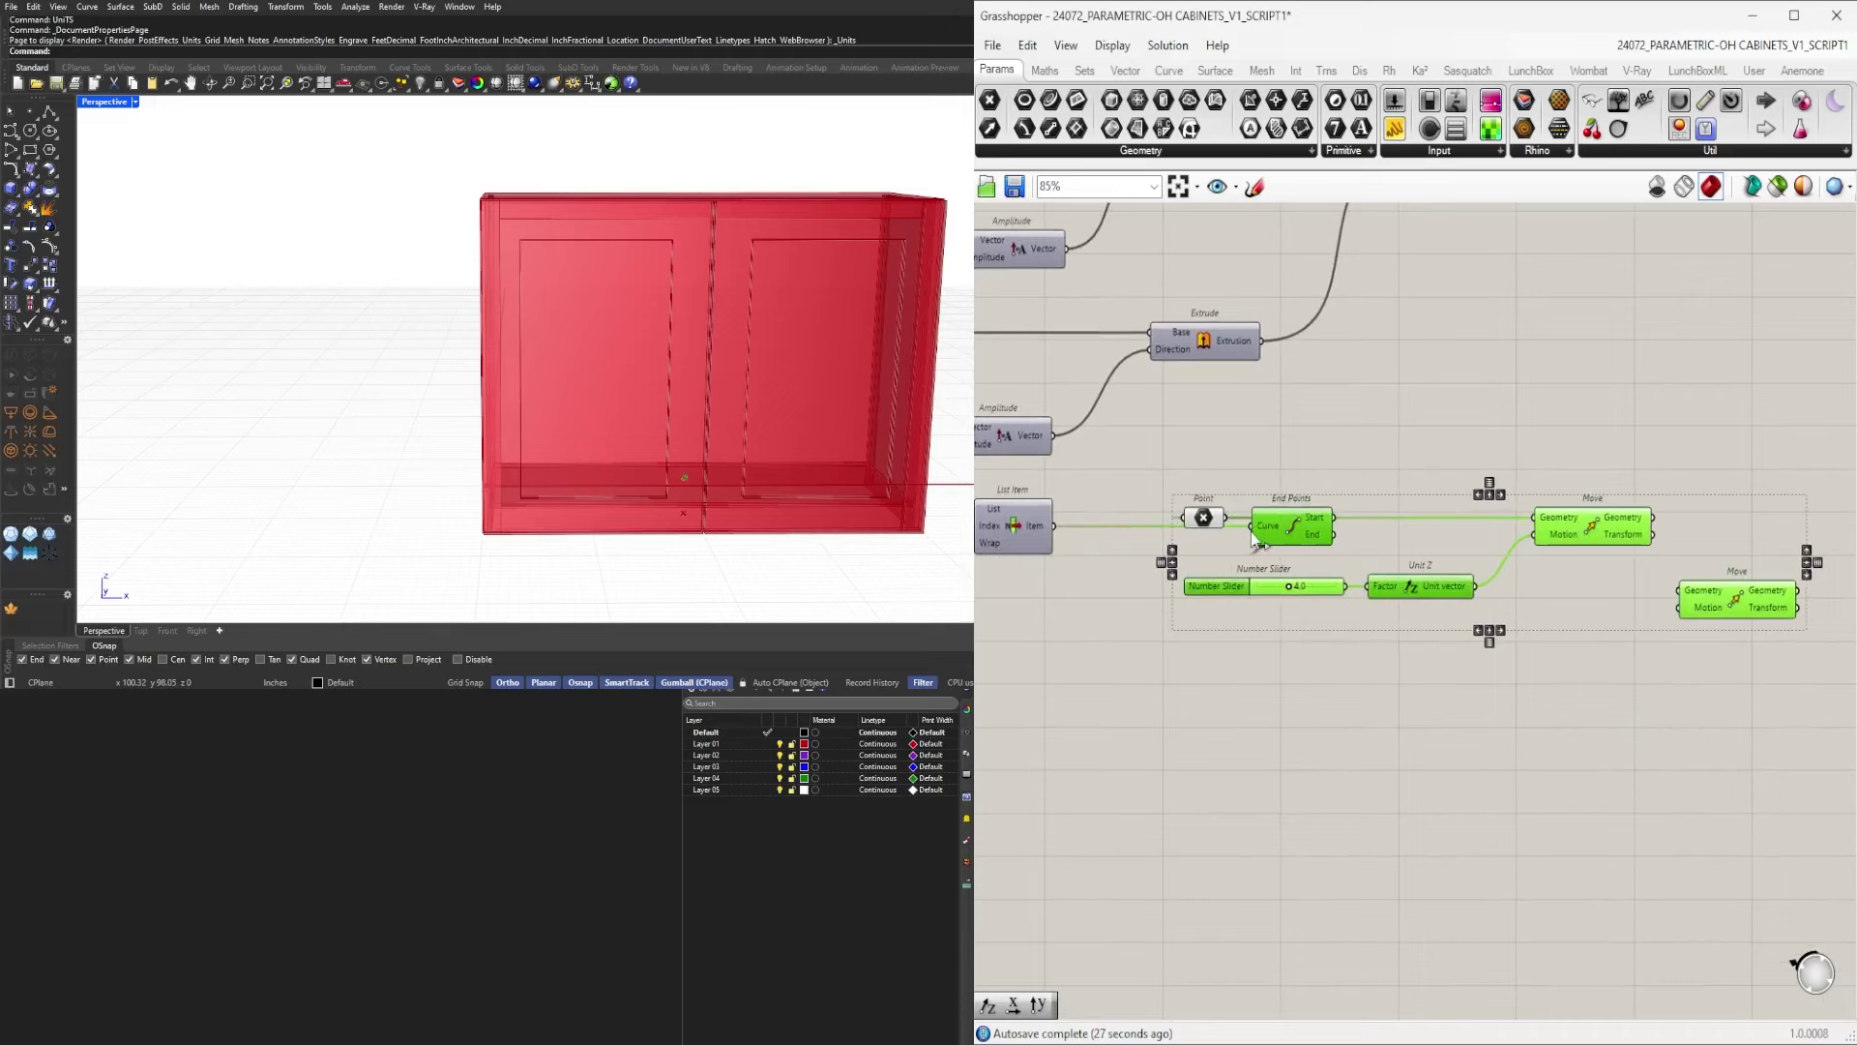
drag(1381, 599, 1204, 599)
key(ctrl+z)
scroll(1127, 555, up, 3)
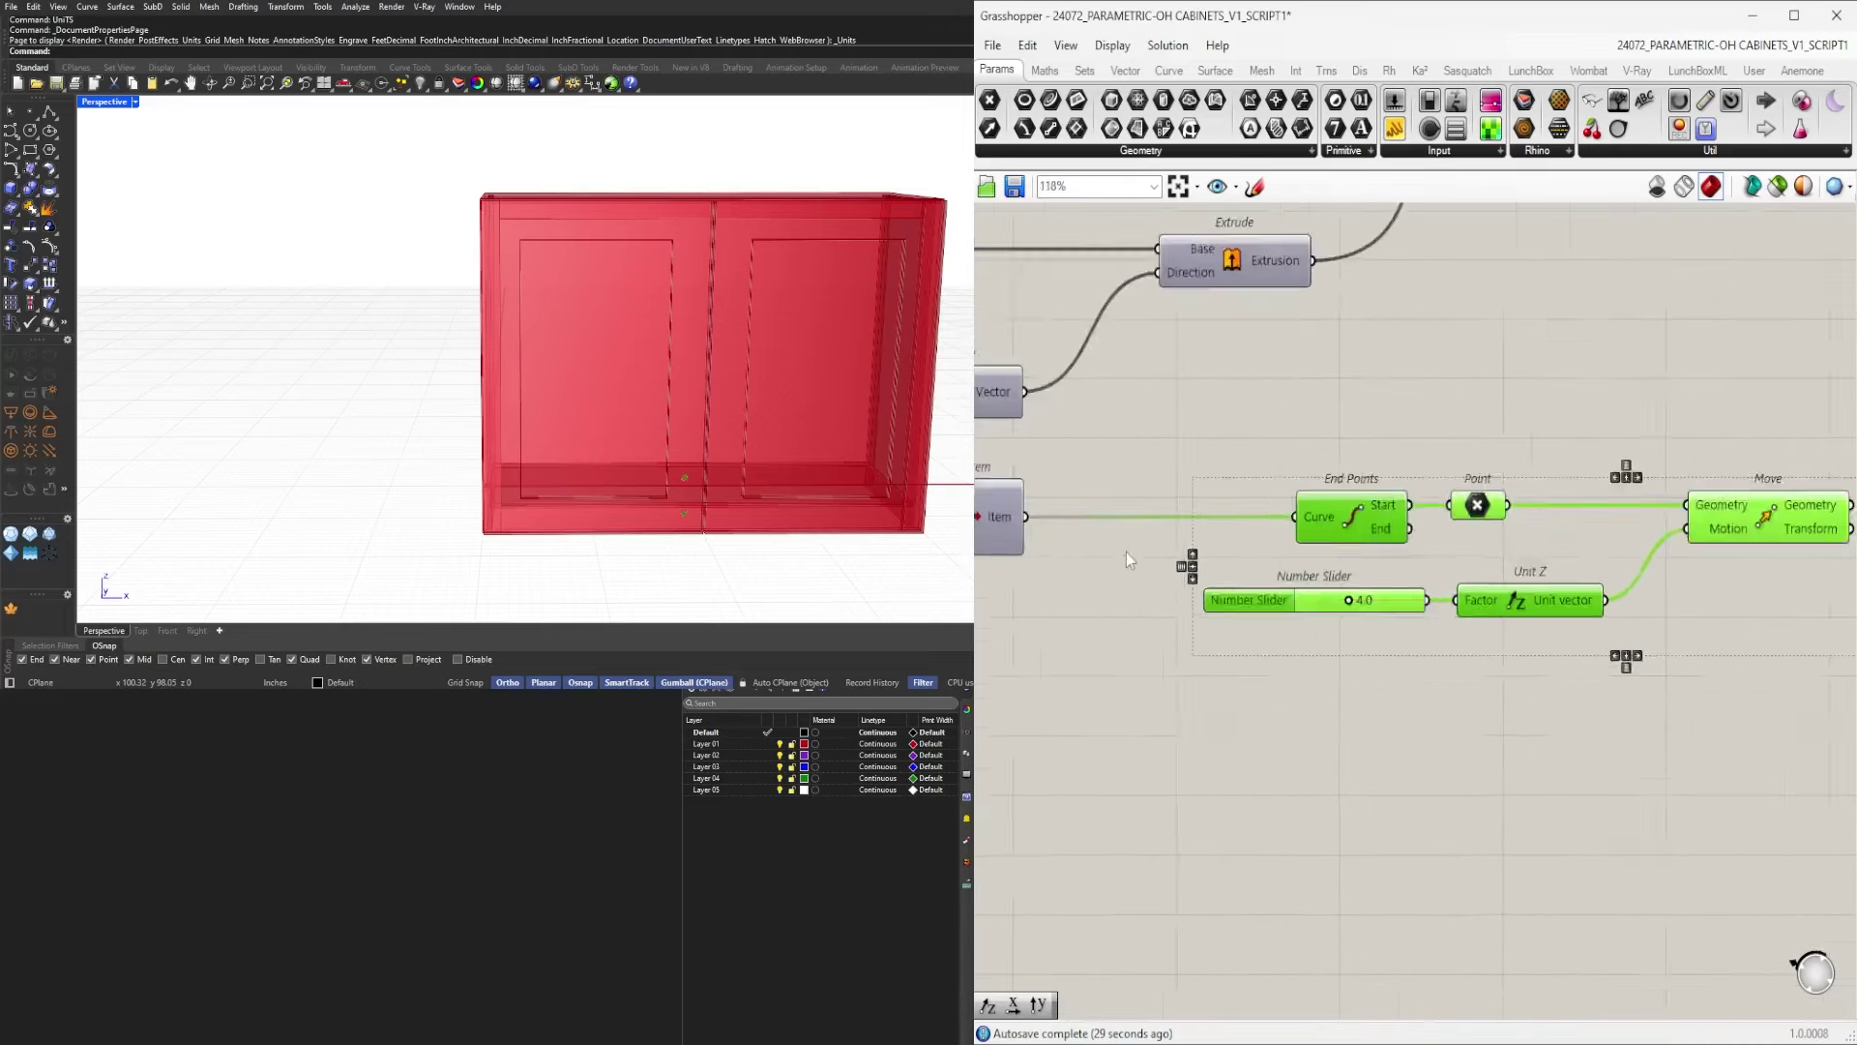
Add a Horizontal Frame component and connect the List Item's Item output to its Curve input.
right_drag(1095, 595, 1449, 666)
double_click(1449, 666)
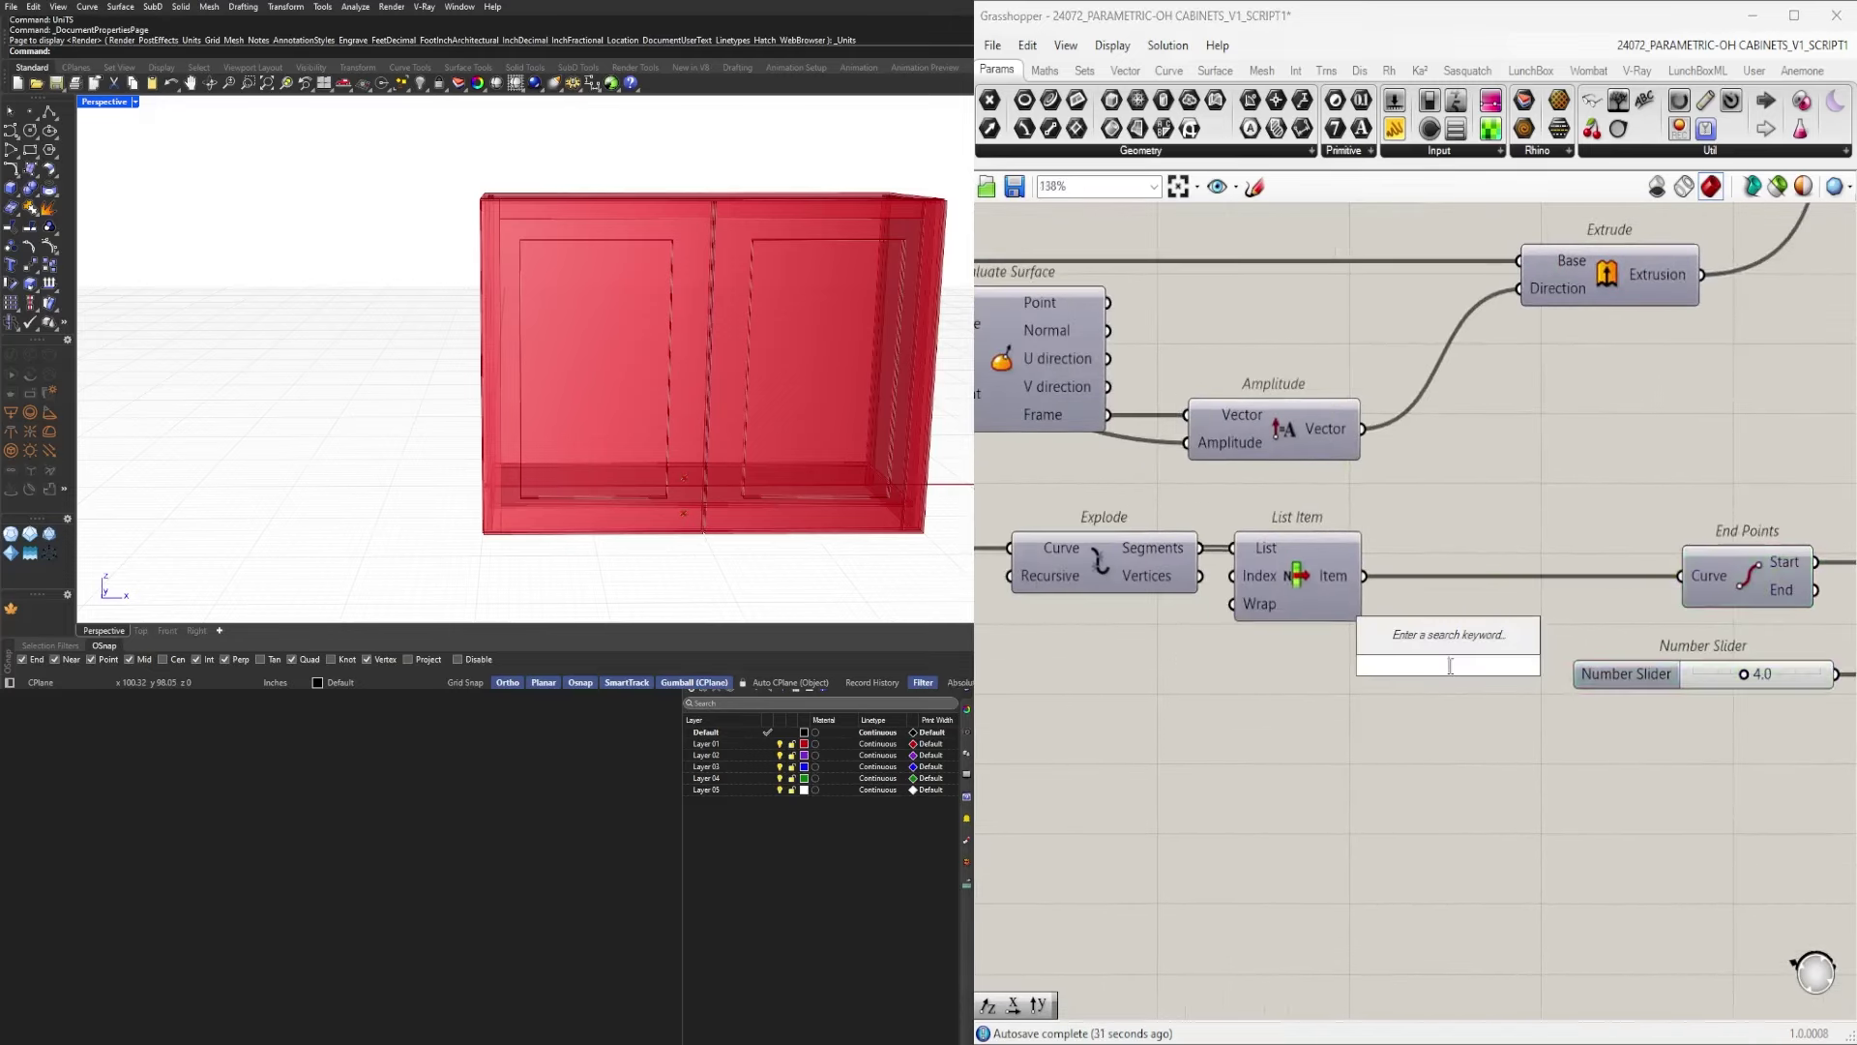
text(HOR)
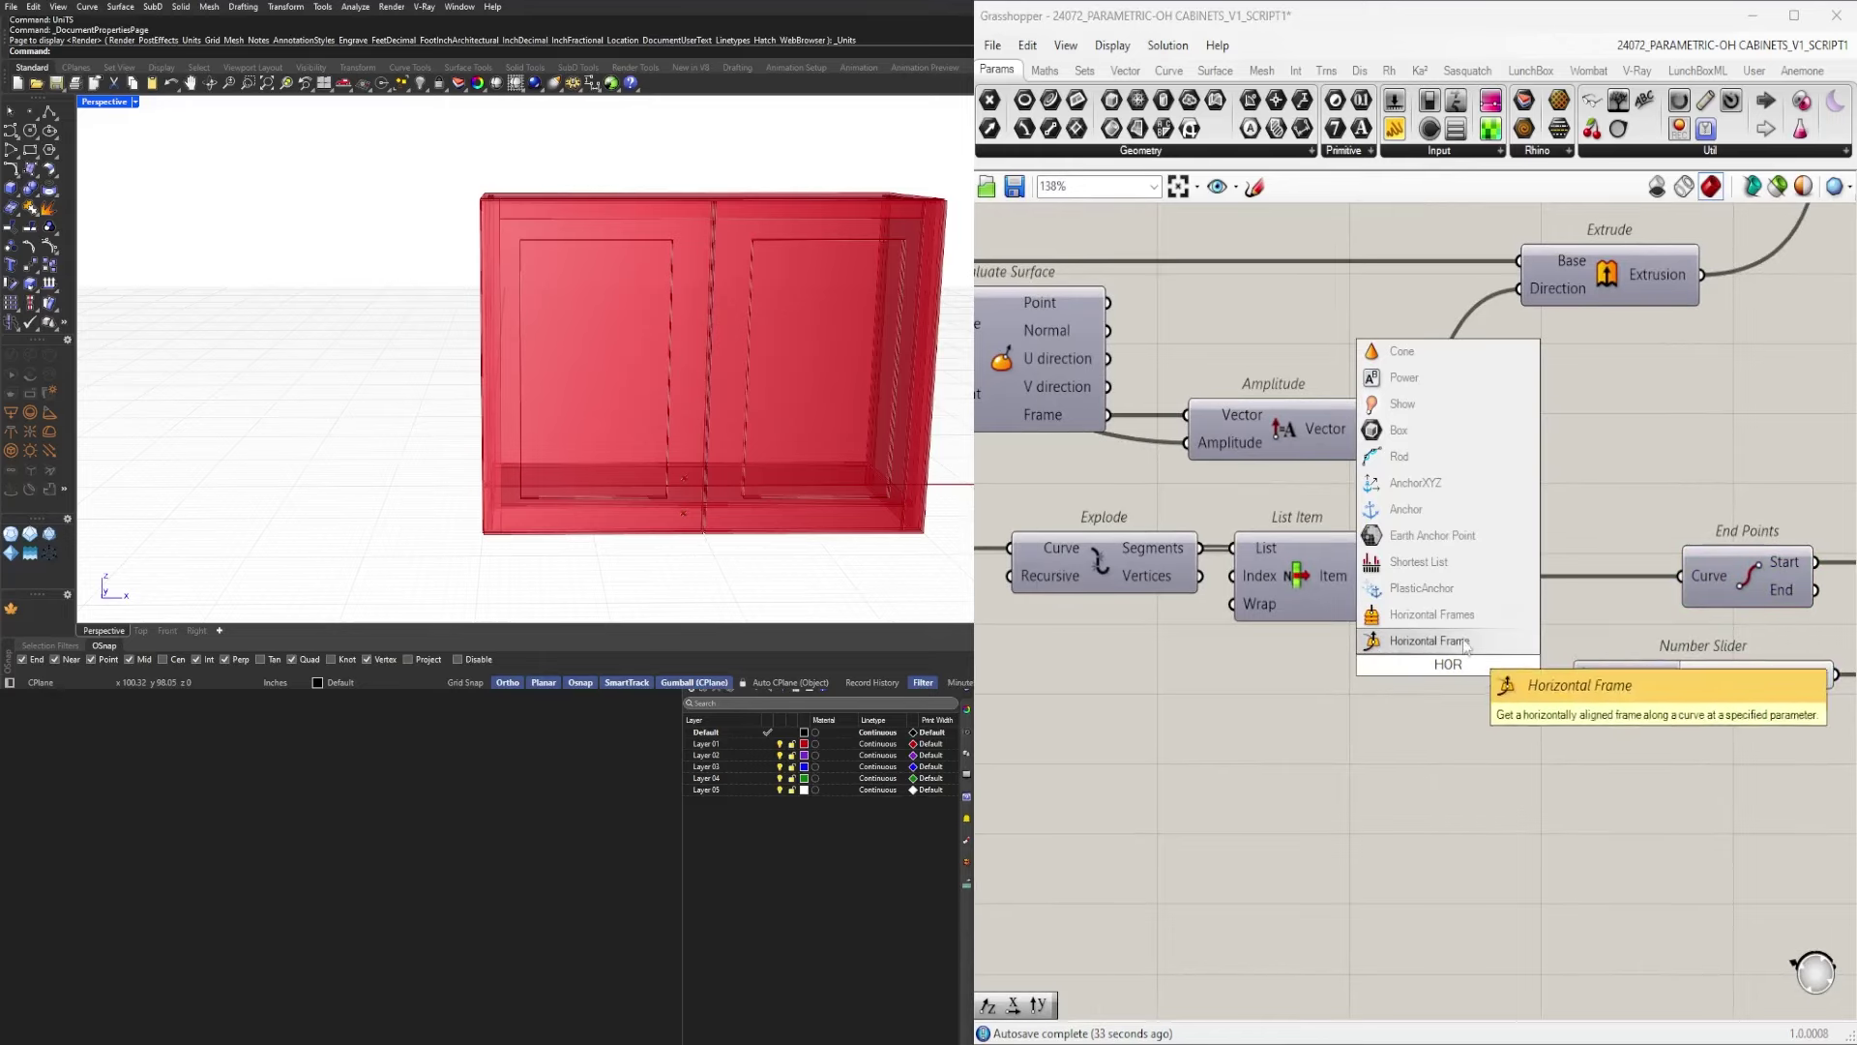
key(Return)
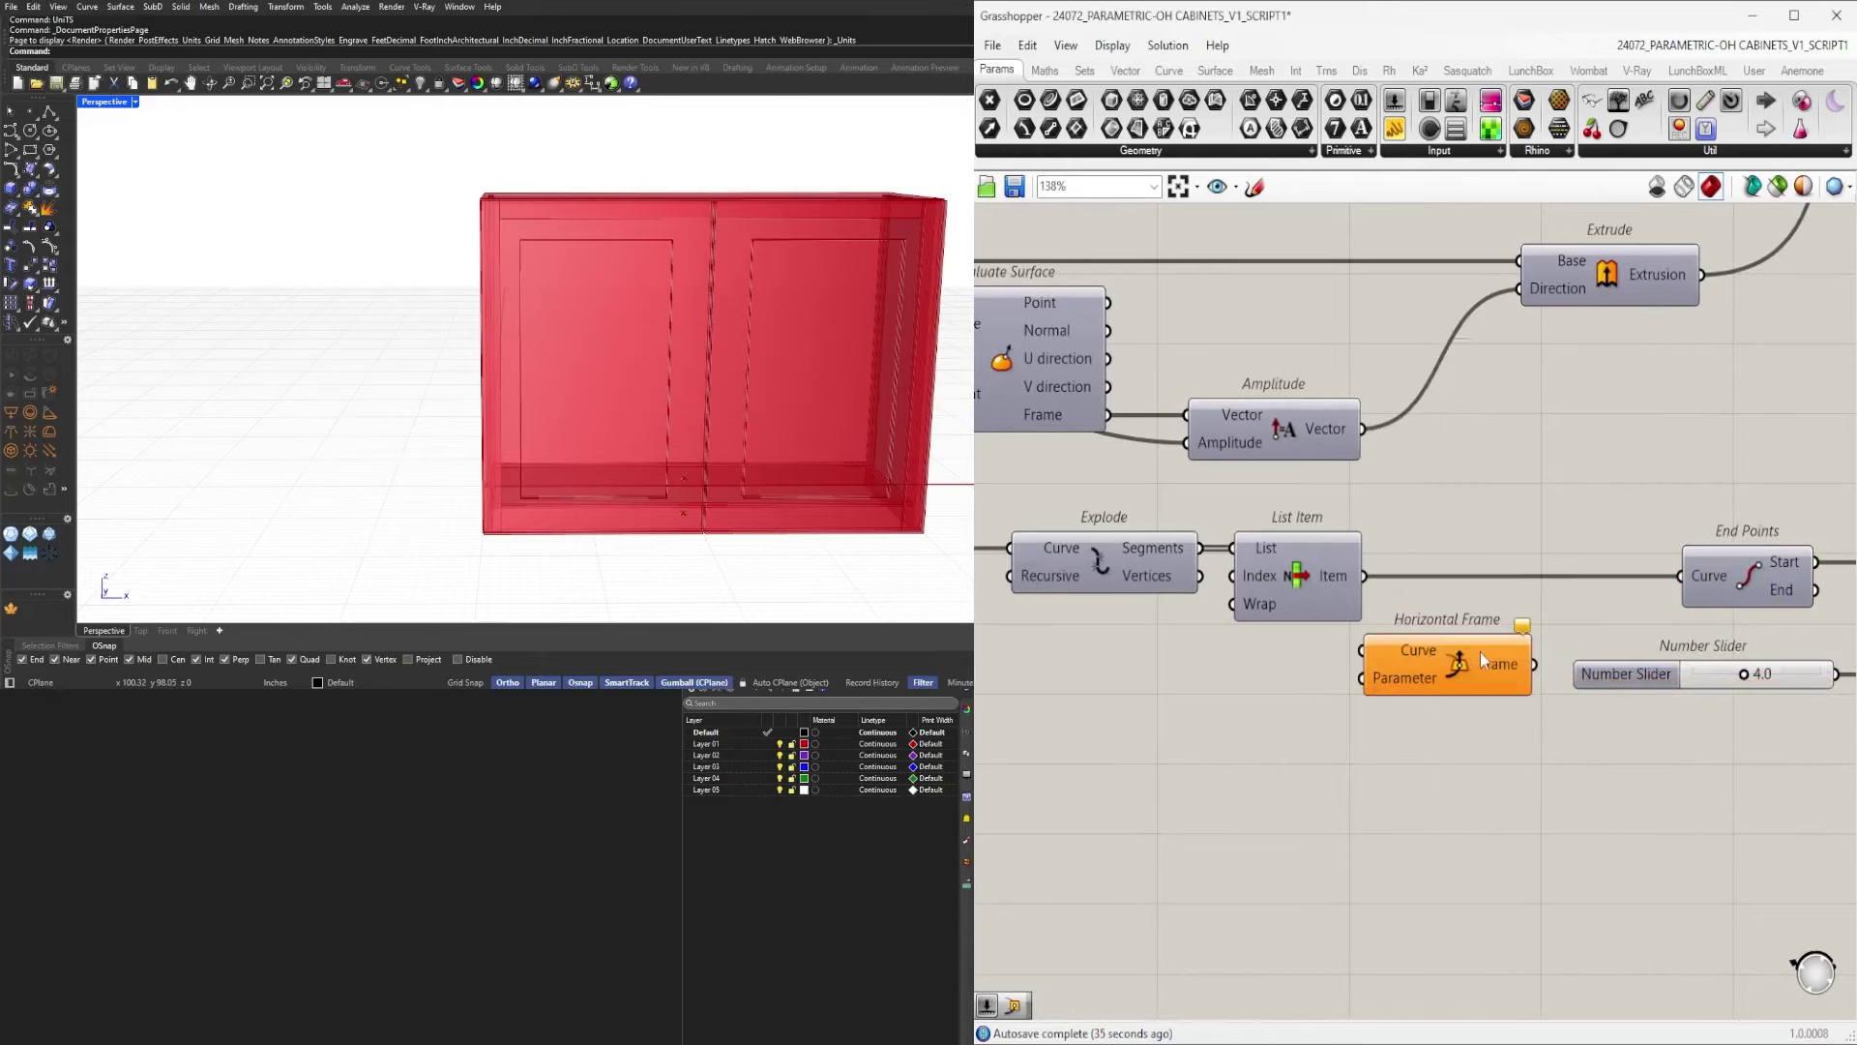
drag(1369, 625, 1365, 648)
Create a 0.5 number slider and connect it to the Horizontal Frame's Parameter input.
double_click(1237, 734)
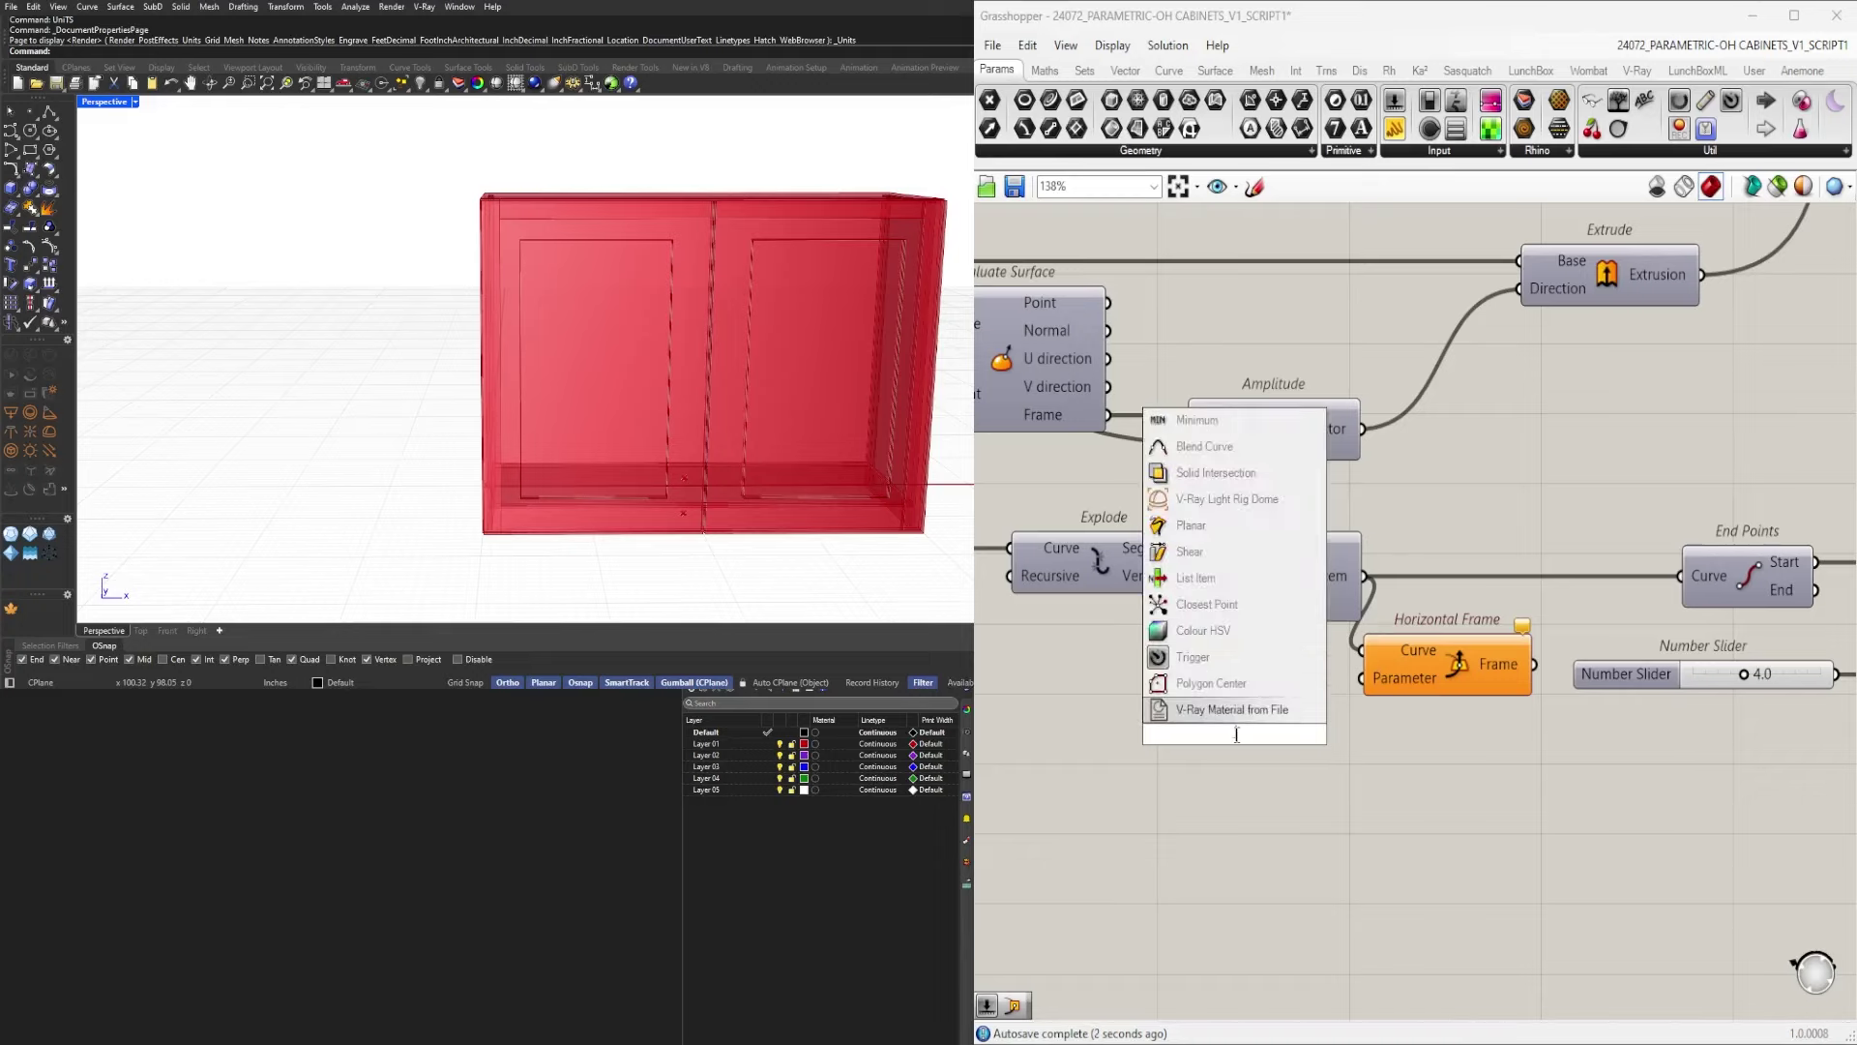
text(0.5)
key(Return)
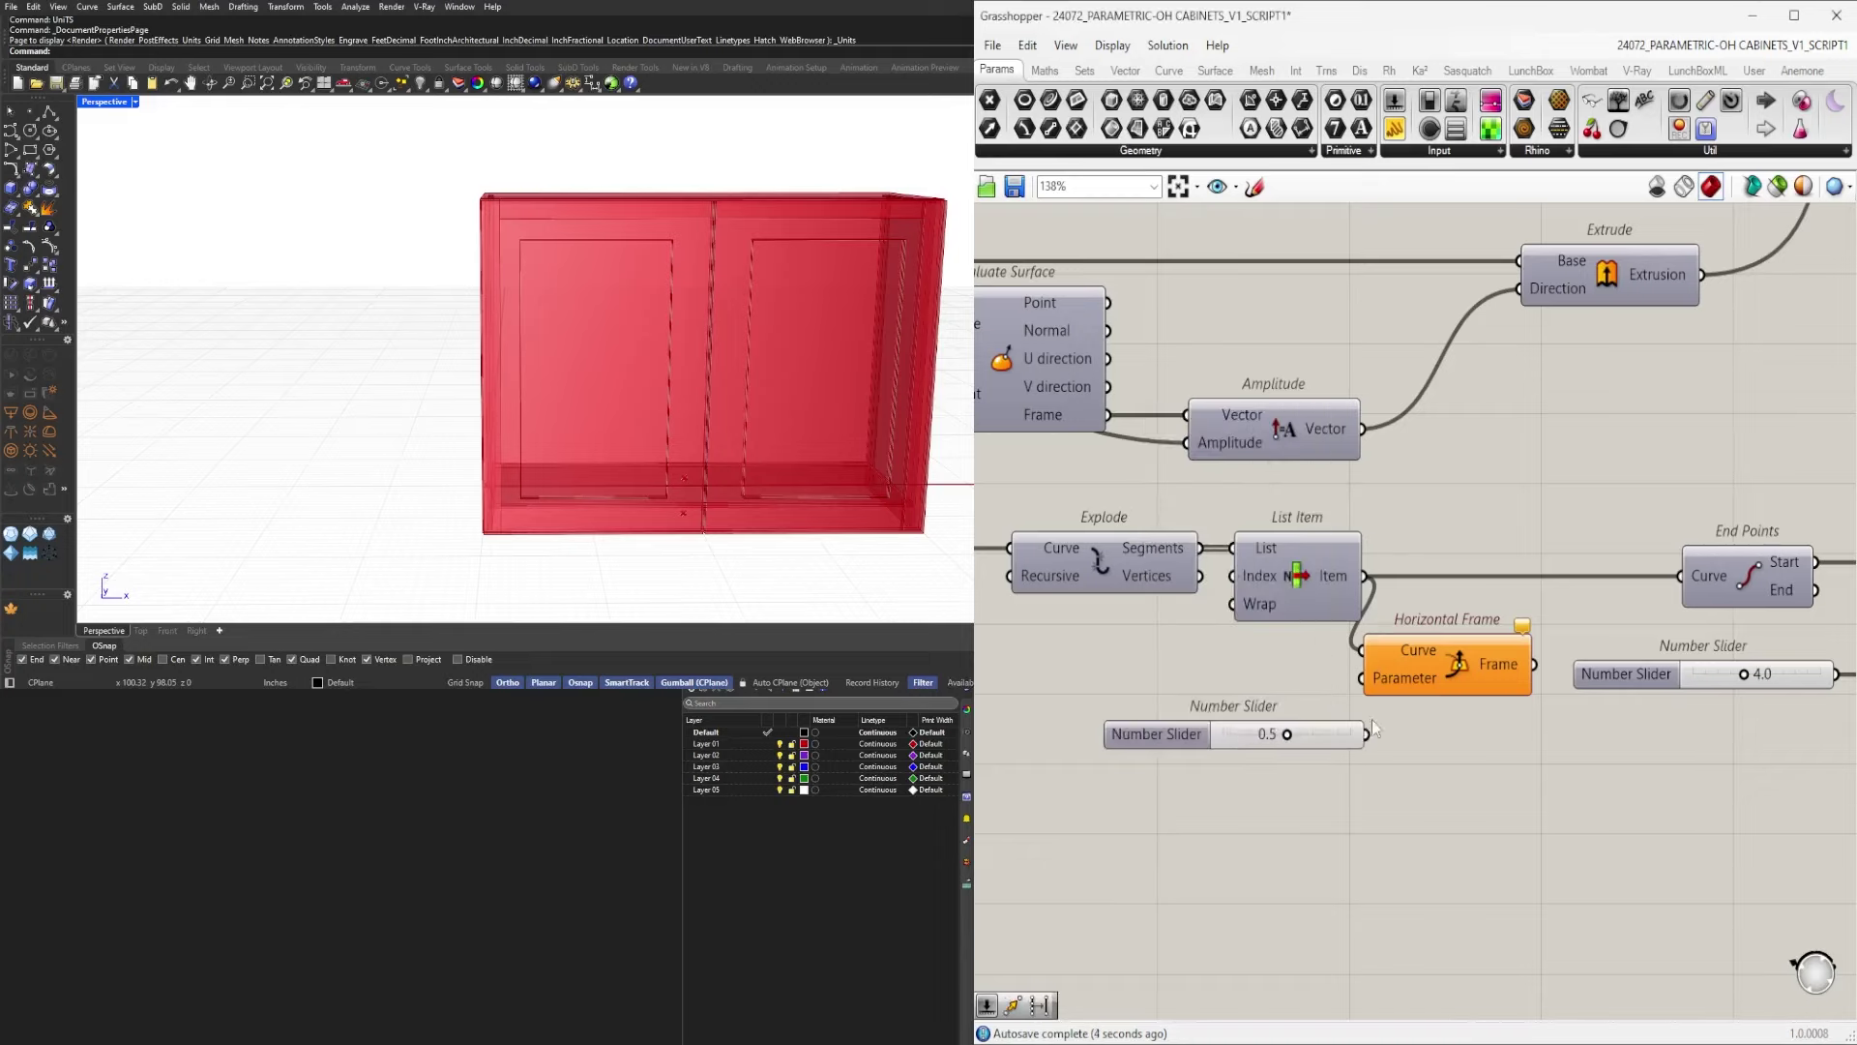
drag(1335, 744, 1301, 687)
click(1437, 664)
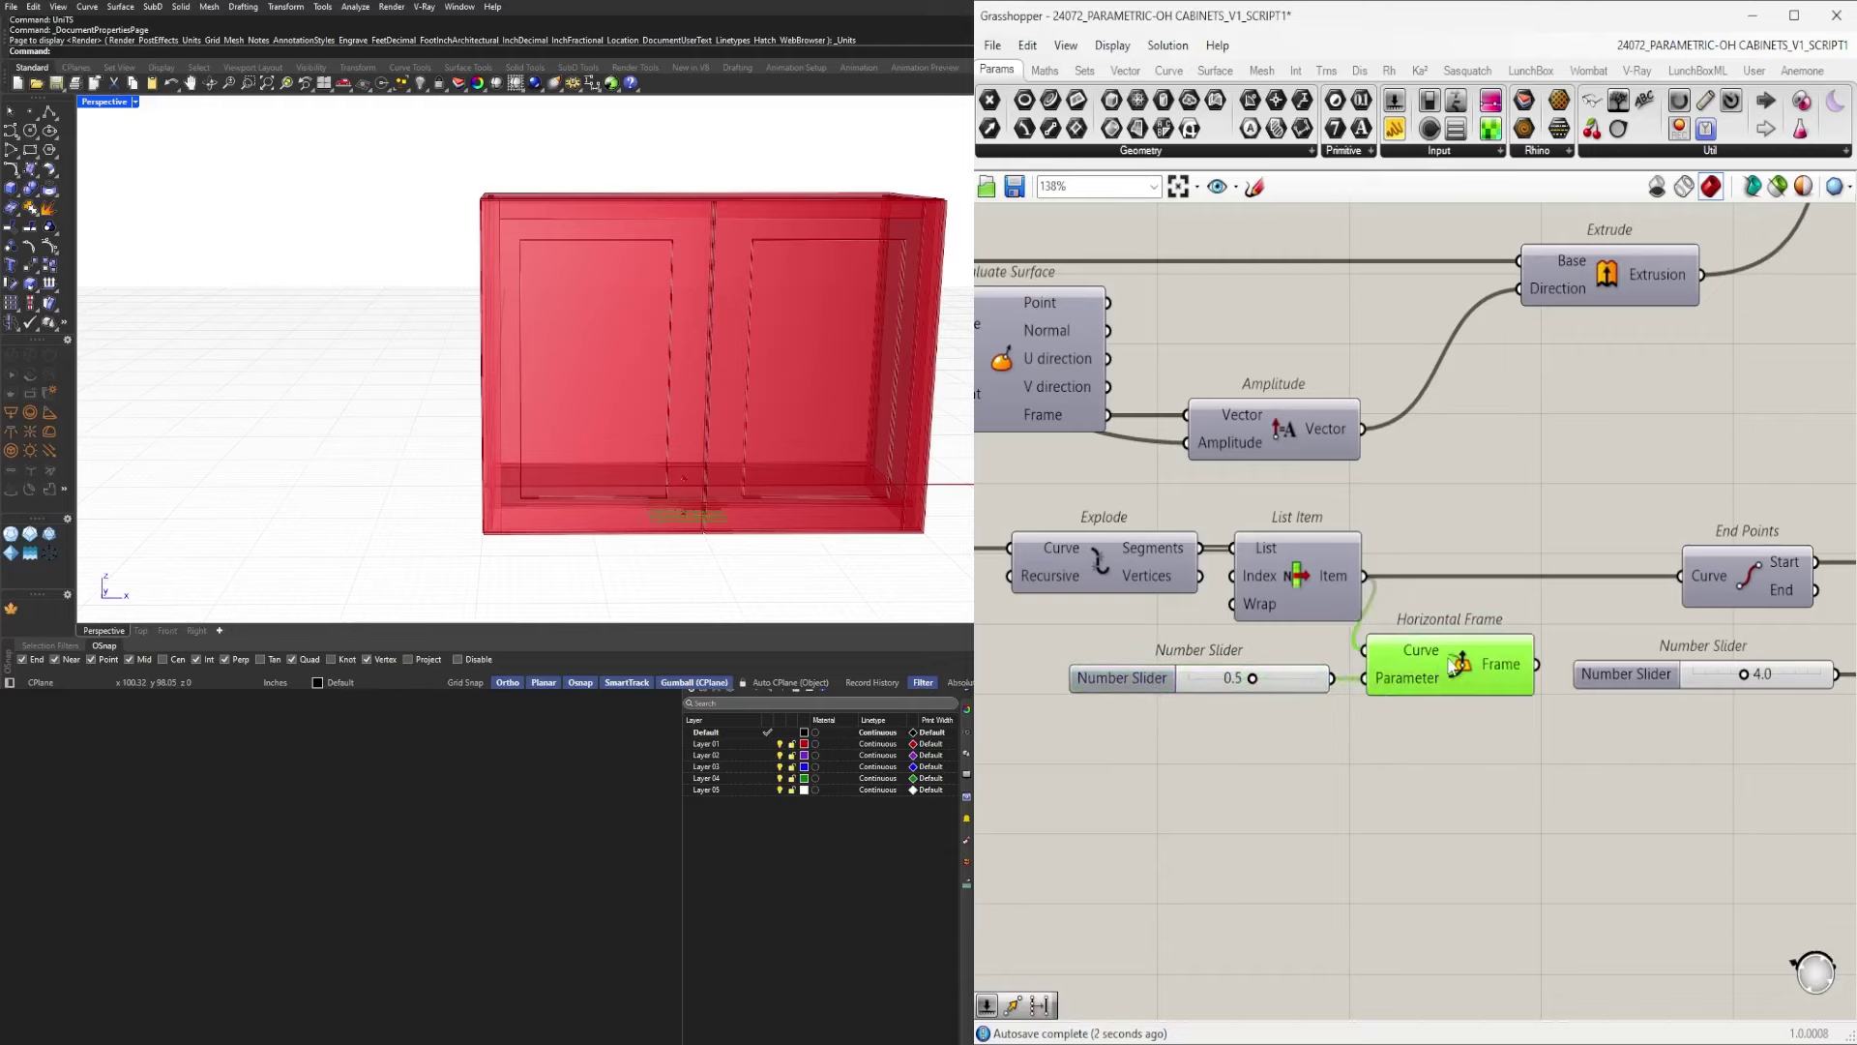
scroll(1430, 655, up, 2)
right_click(1425, 655)
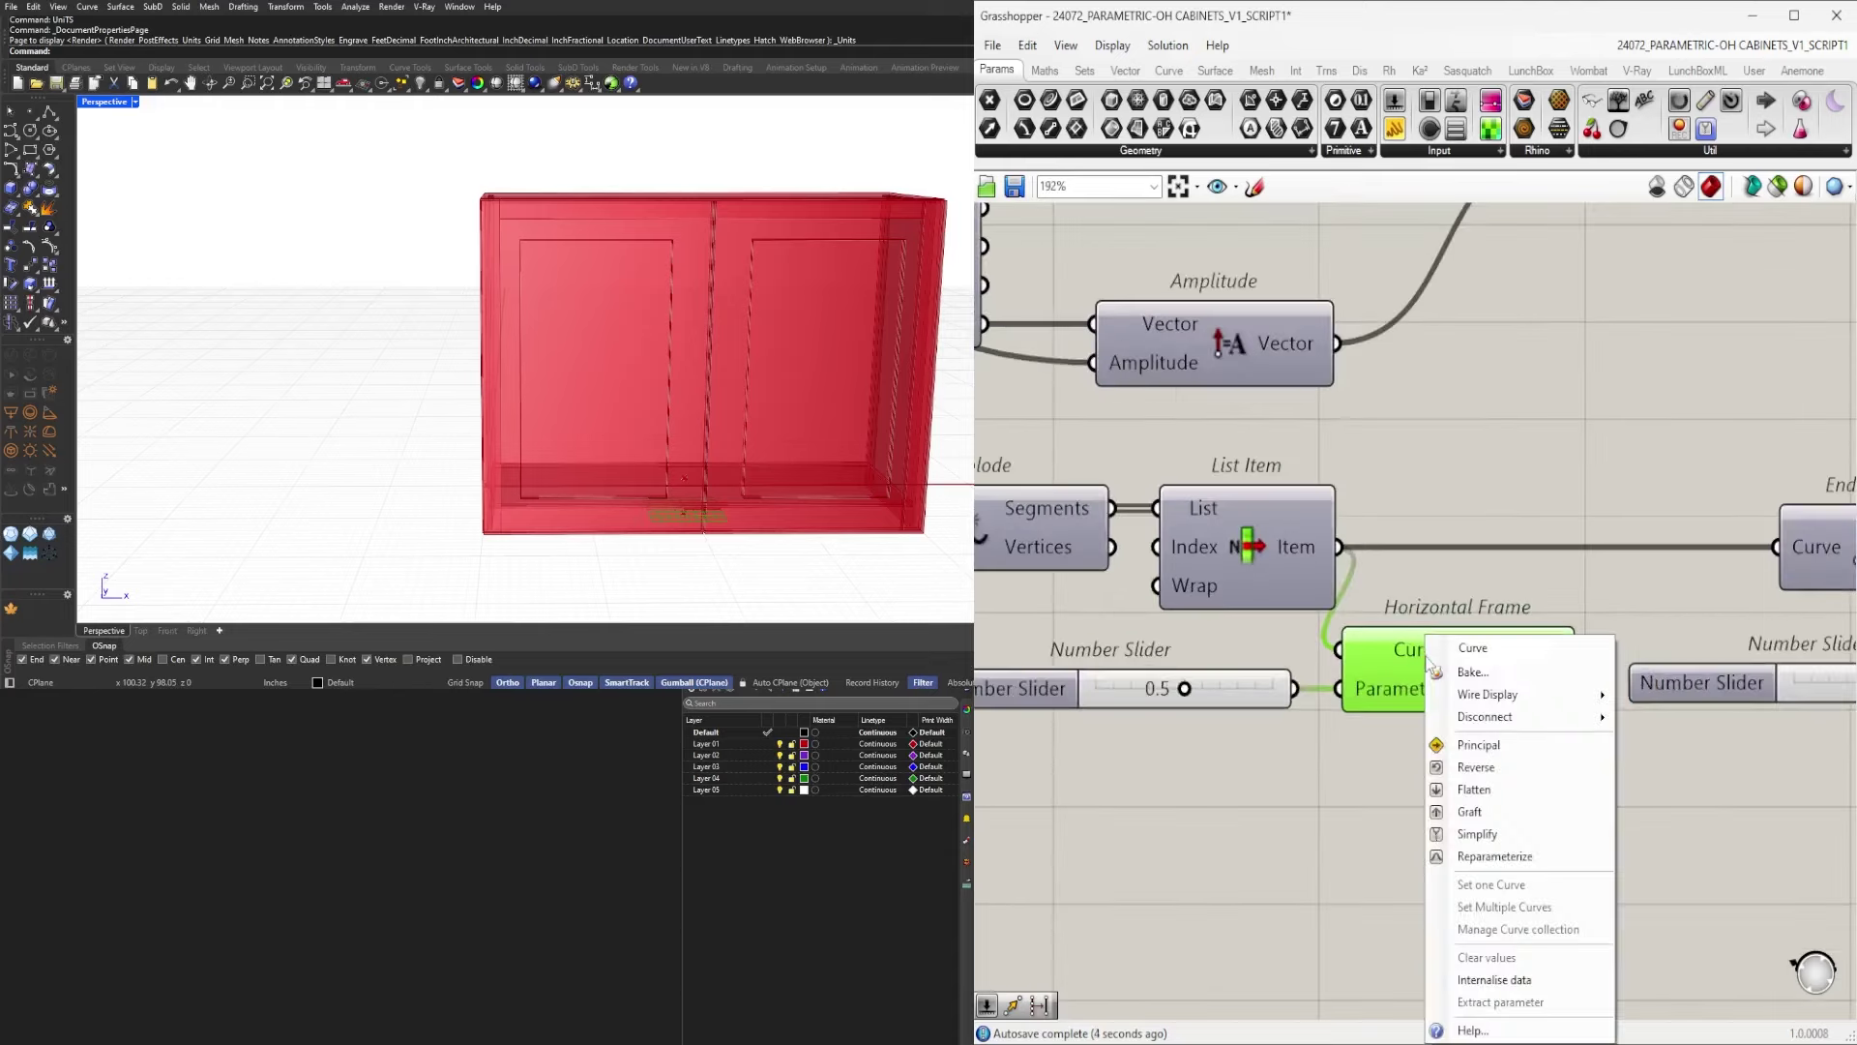
click(1415, 739)
right_drag(1428, 740, 1280, 759)
drag(1308, 703, 1329, 702)
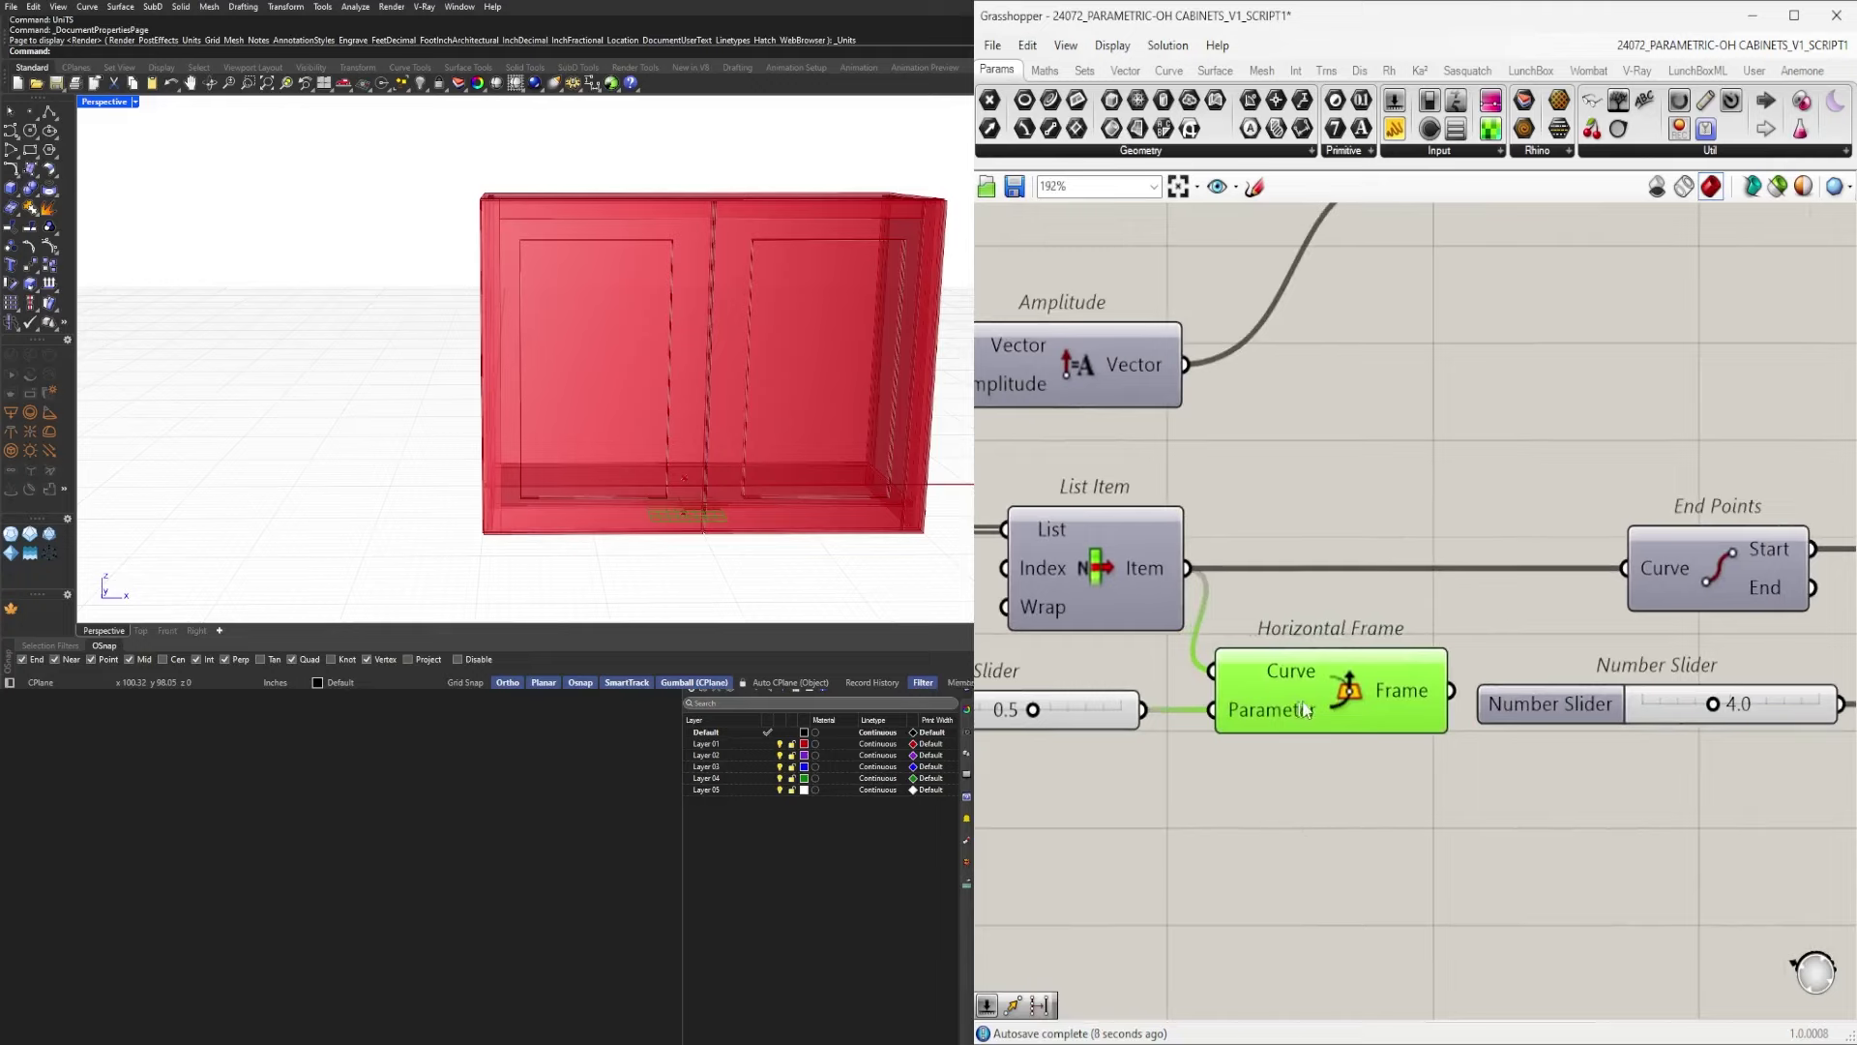
double_click(1304, 866)
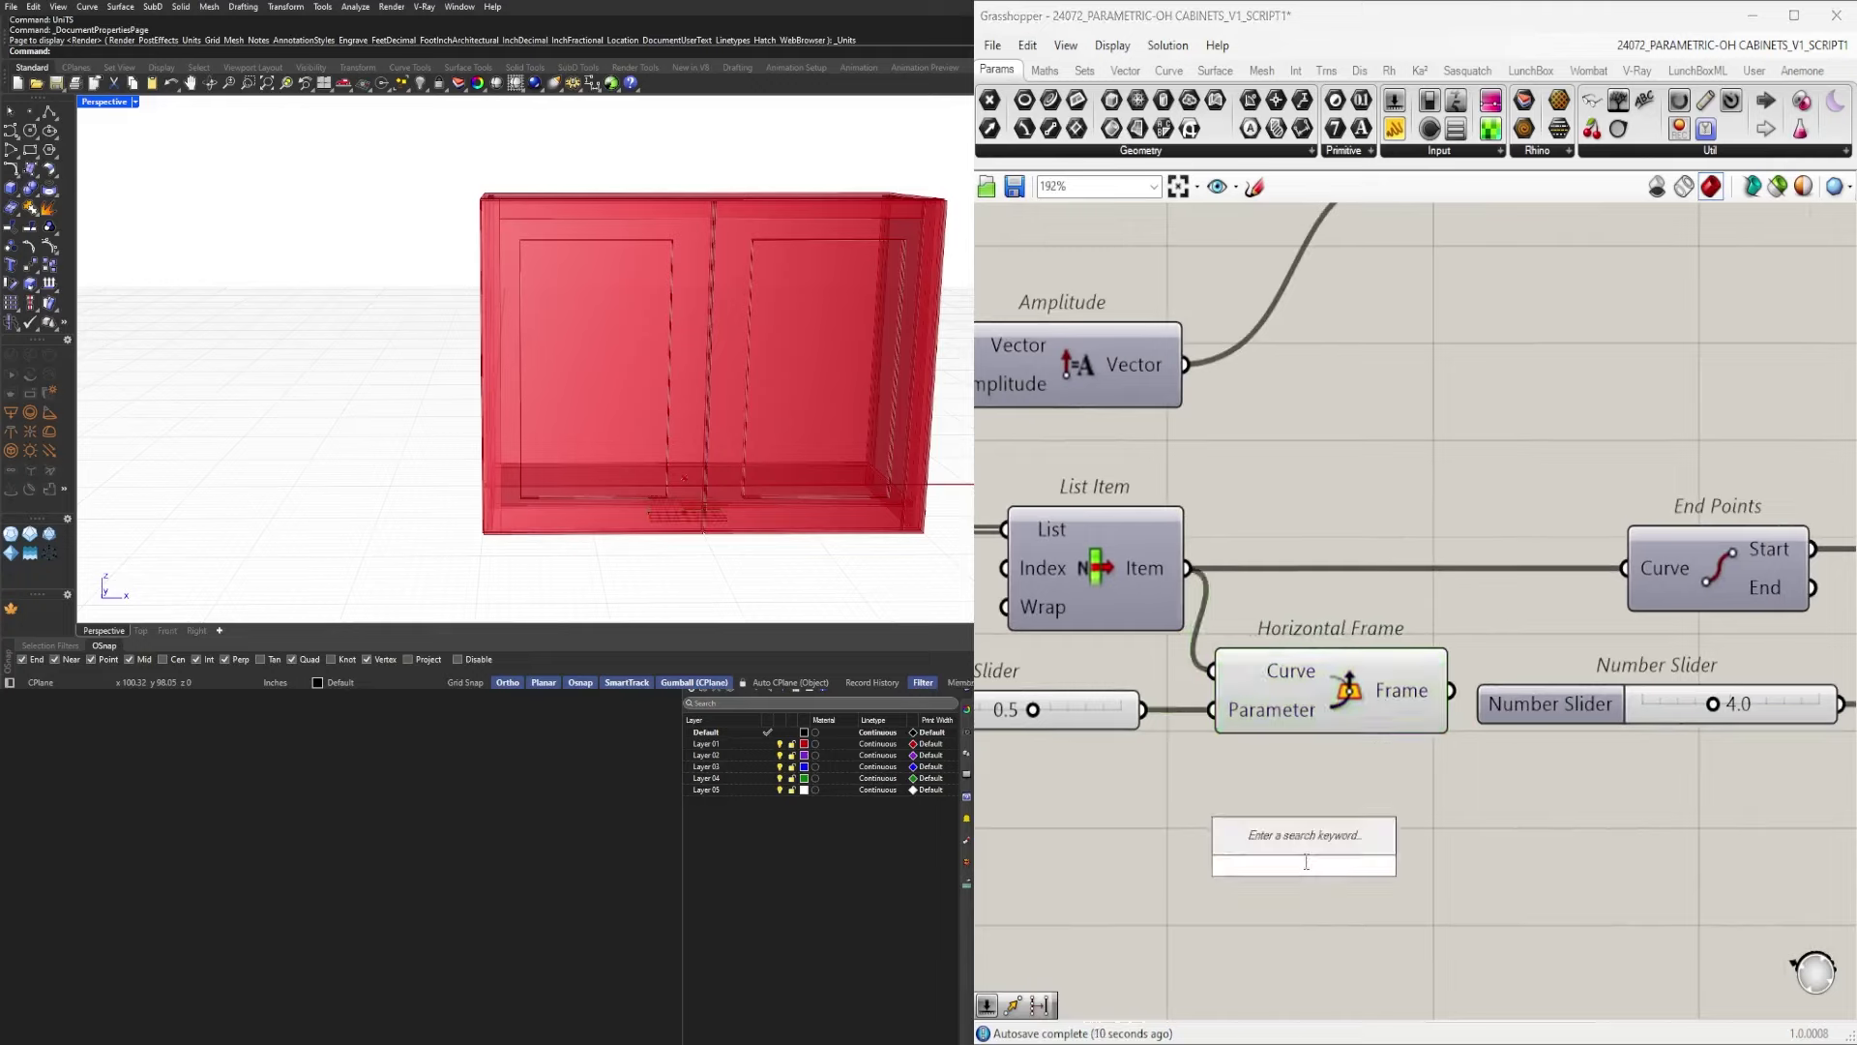
text(p)
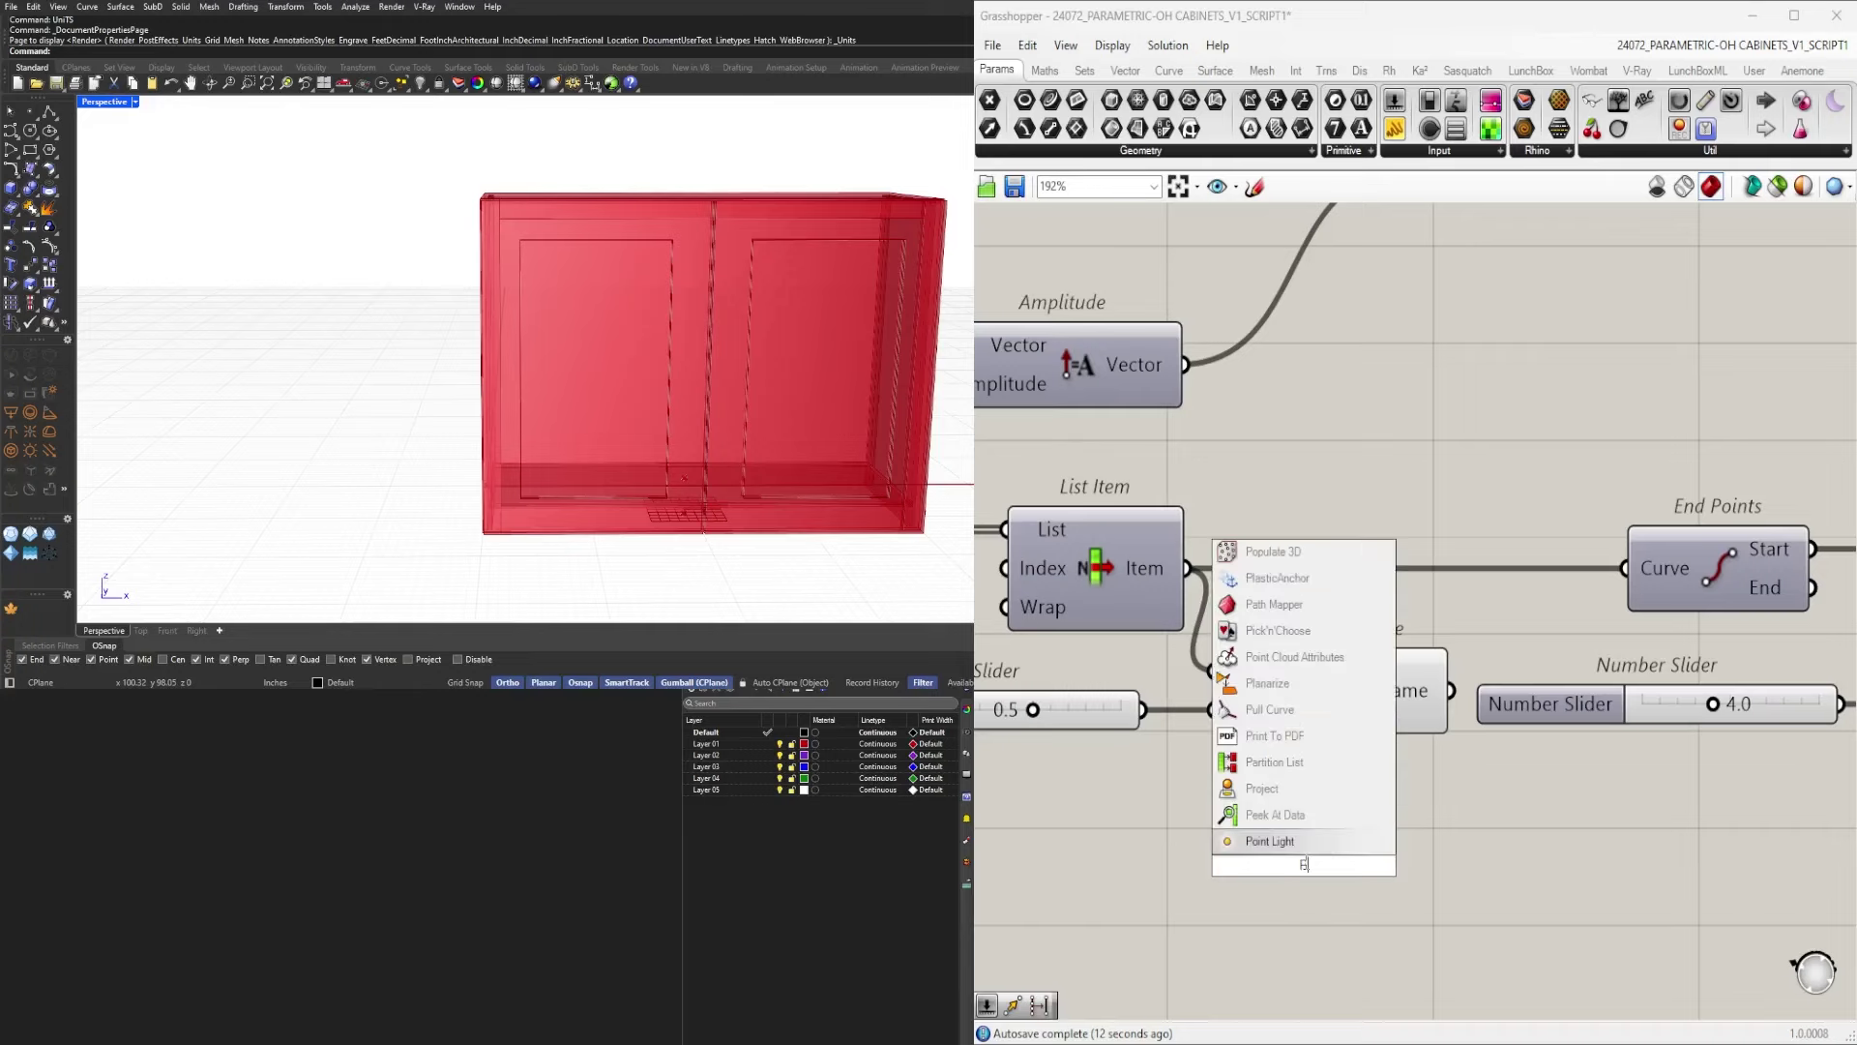
key(Escape)
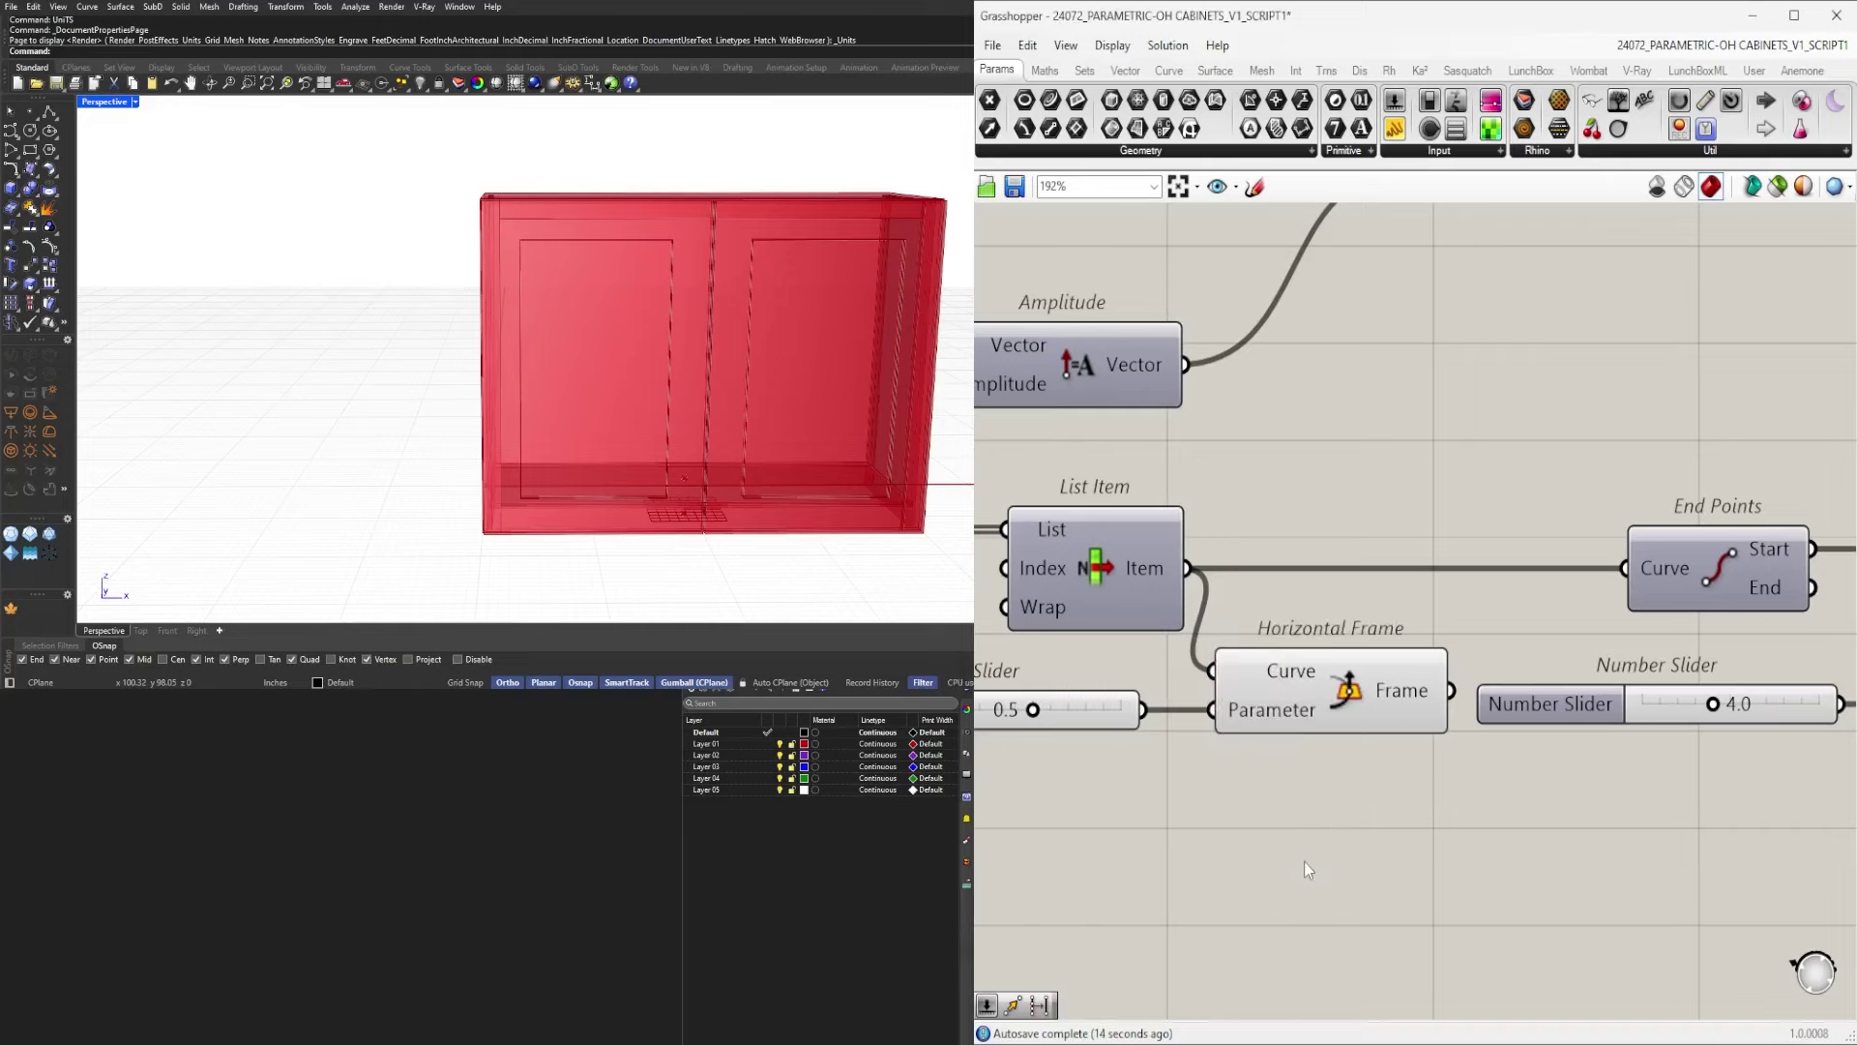
Move the End Points-to-Move component group further away from the Horizontal Frame to free up space.
click(1380, 723)
scroll(1380, 723, down, 5)
right_drag(1679, 859, 1280, 849)
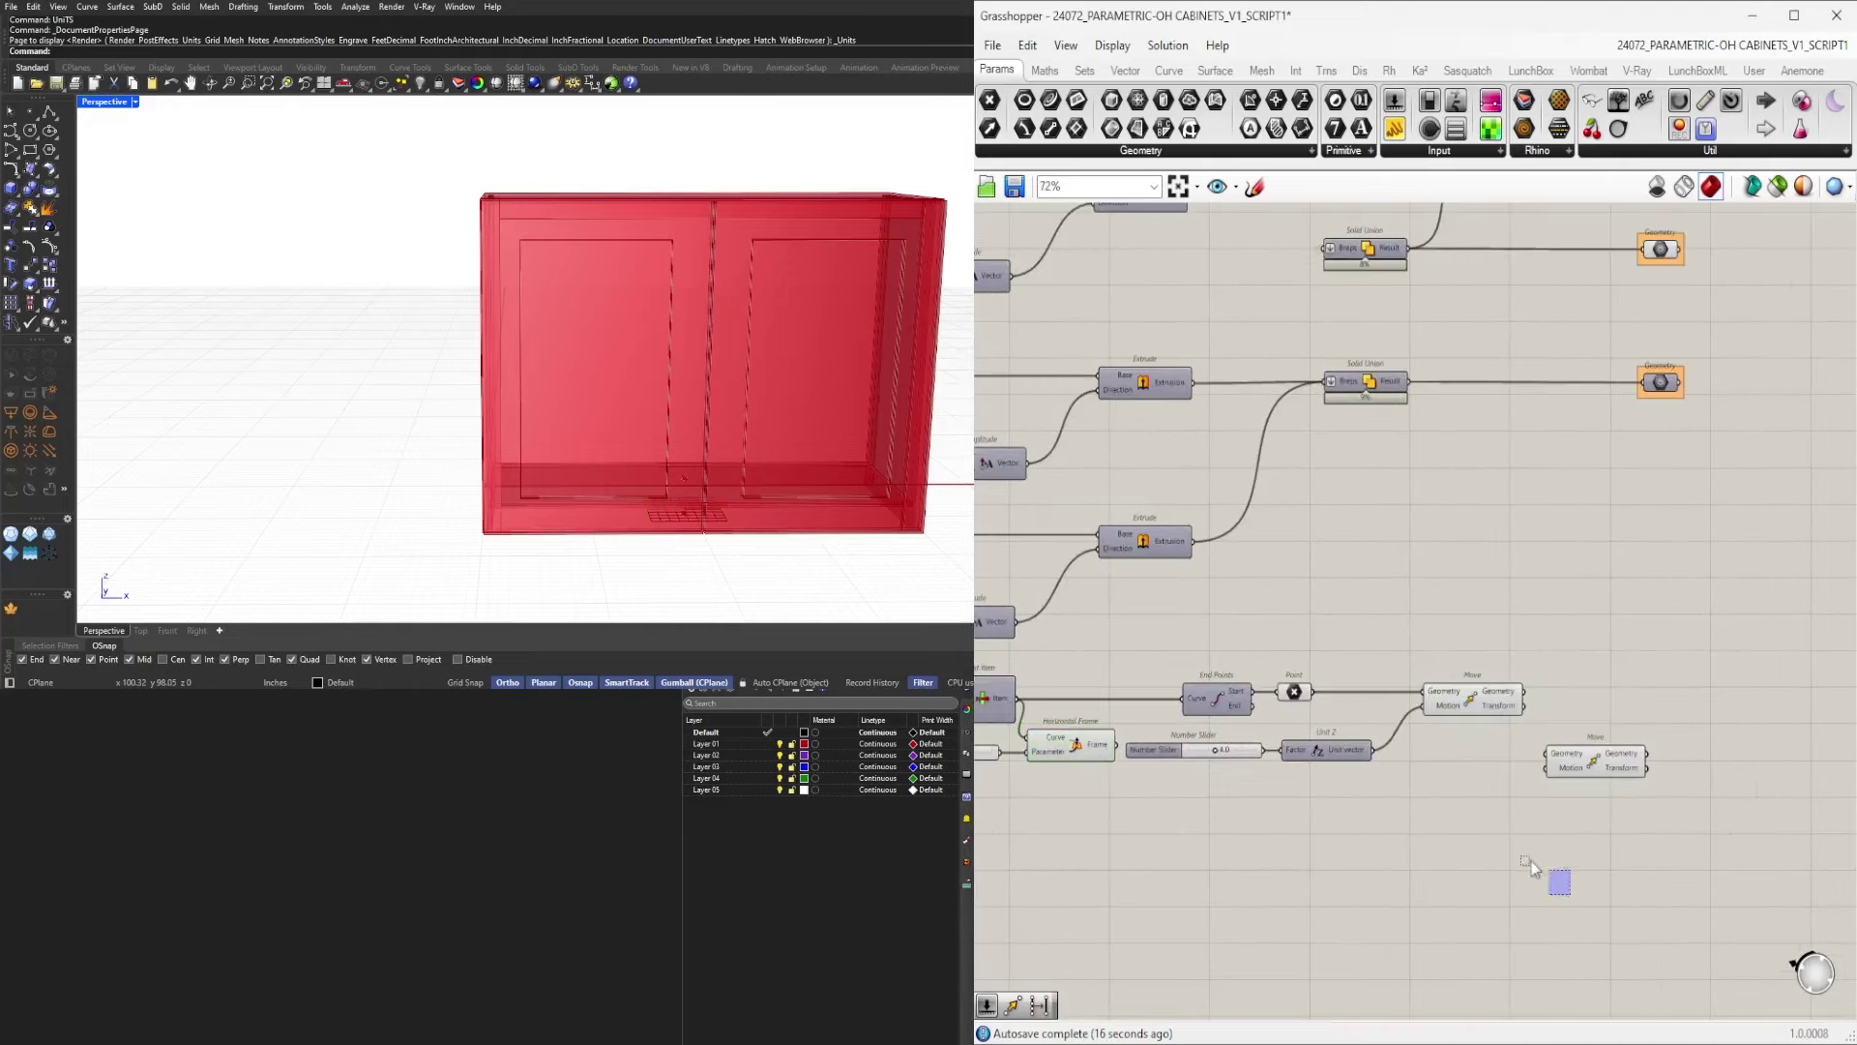
drag(1571, 894, 1389, 697)
scroll(1101, 771, up, 2)
right_drag(1101, 772, 1285, 772)
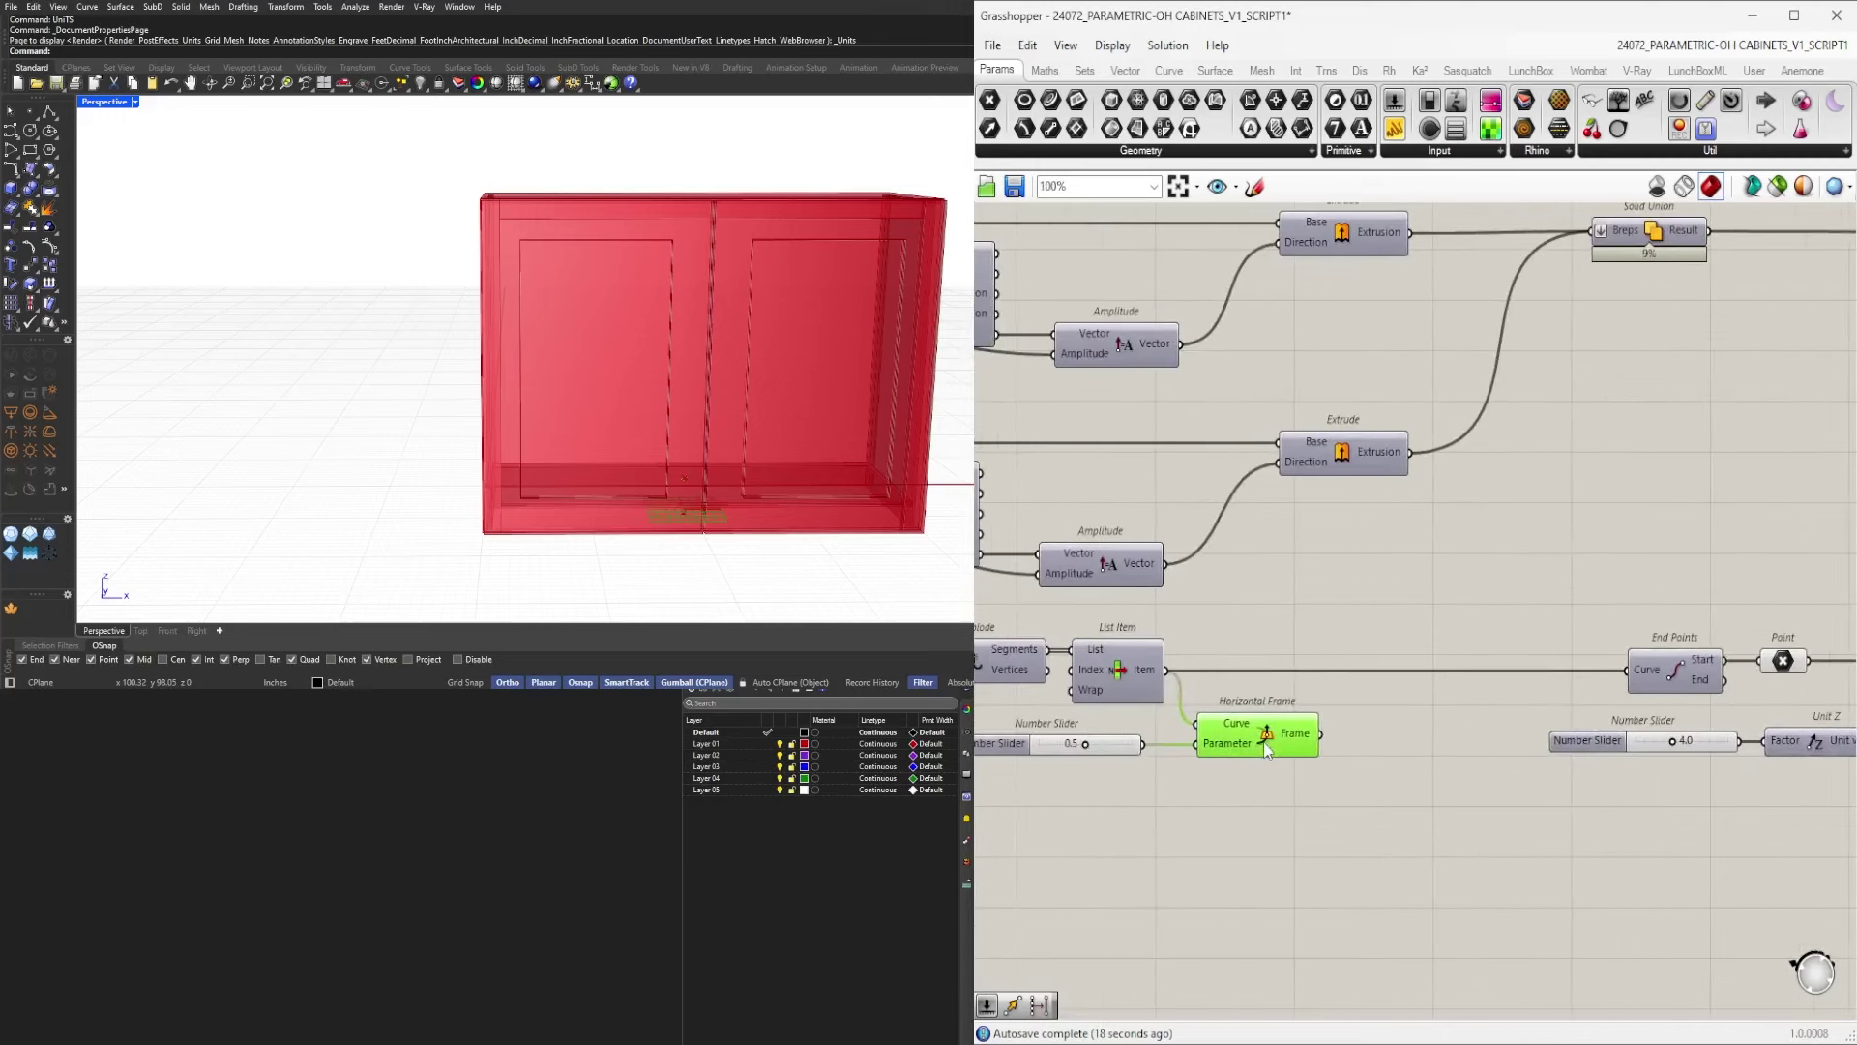
Add a Deconstruct Plane component beside the Horizontal Frame and connect the Frame output to its Plane input.
double_click(1414, 828)
text(DEC)
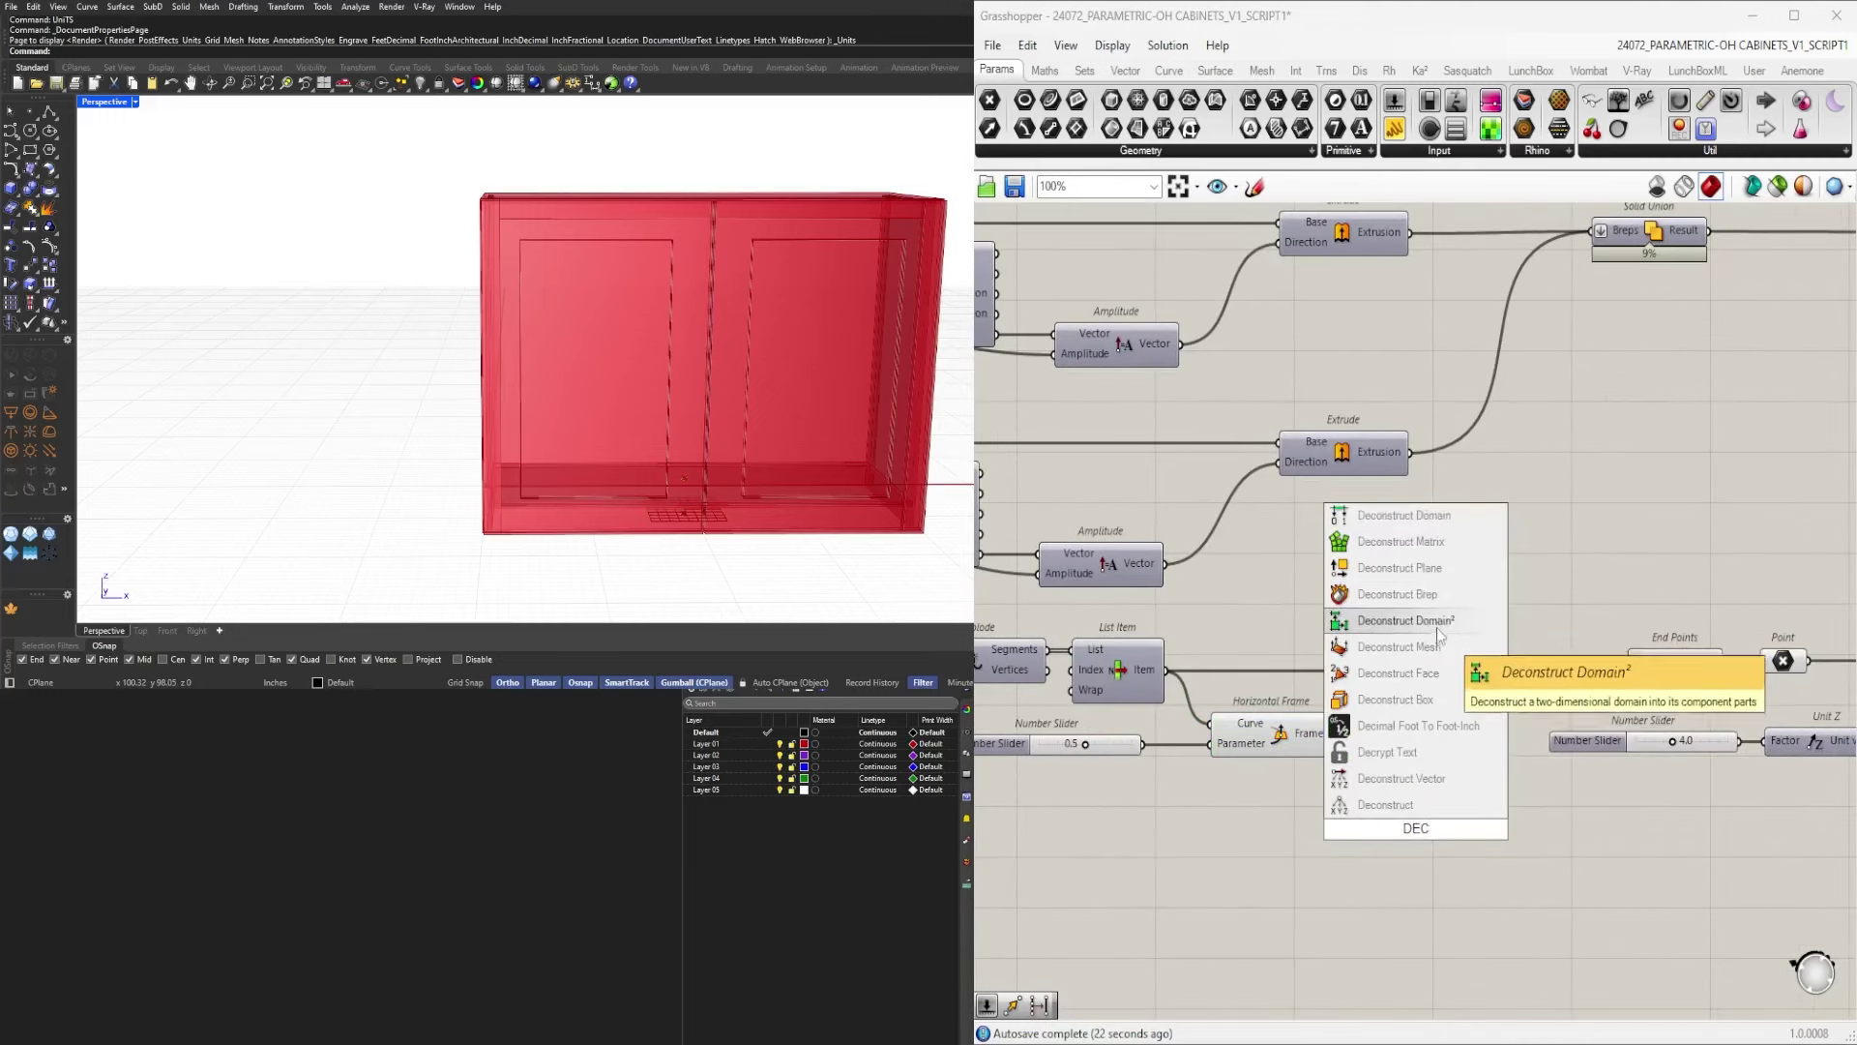
click(1418, 571)
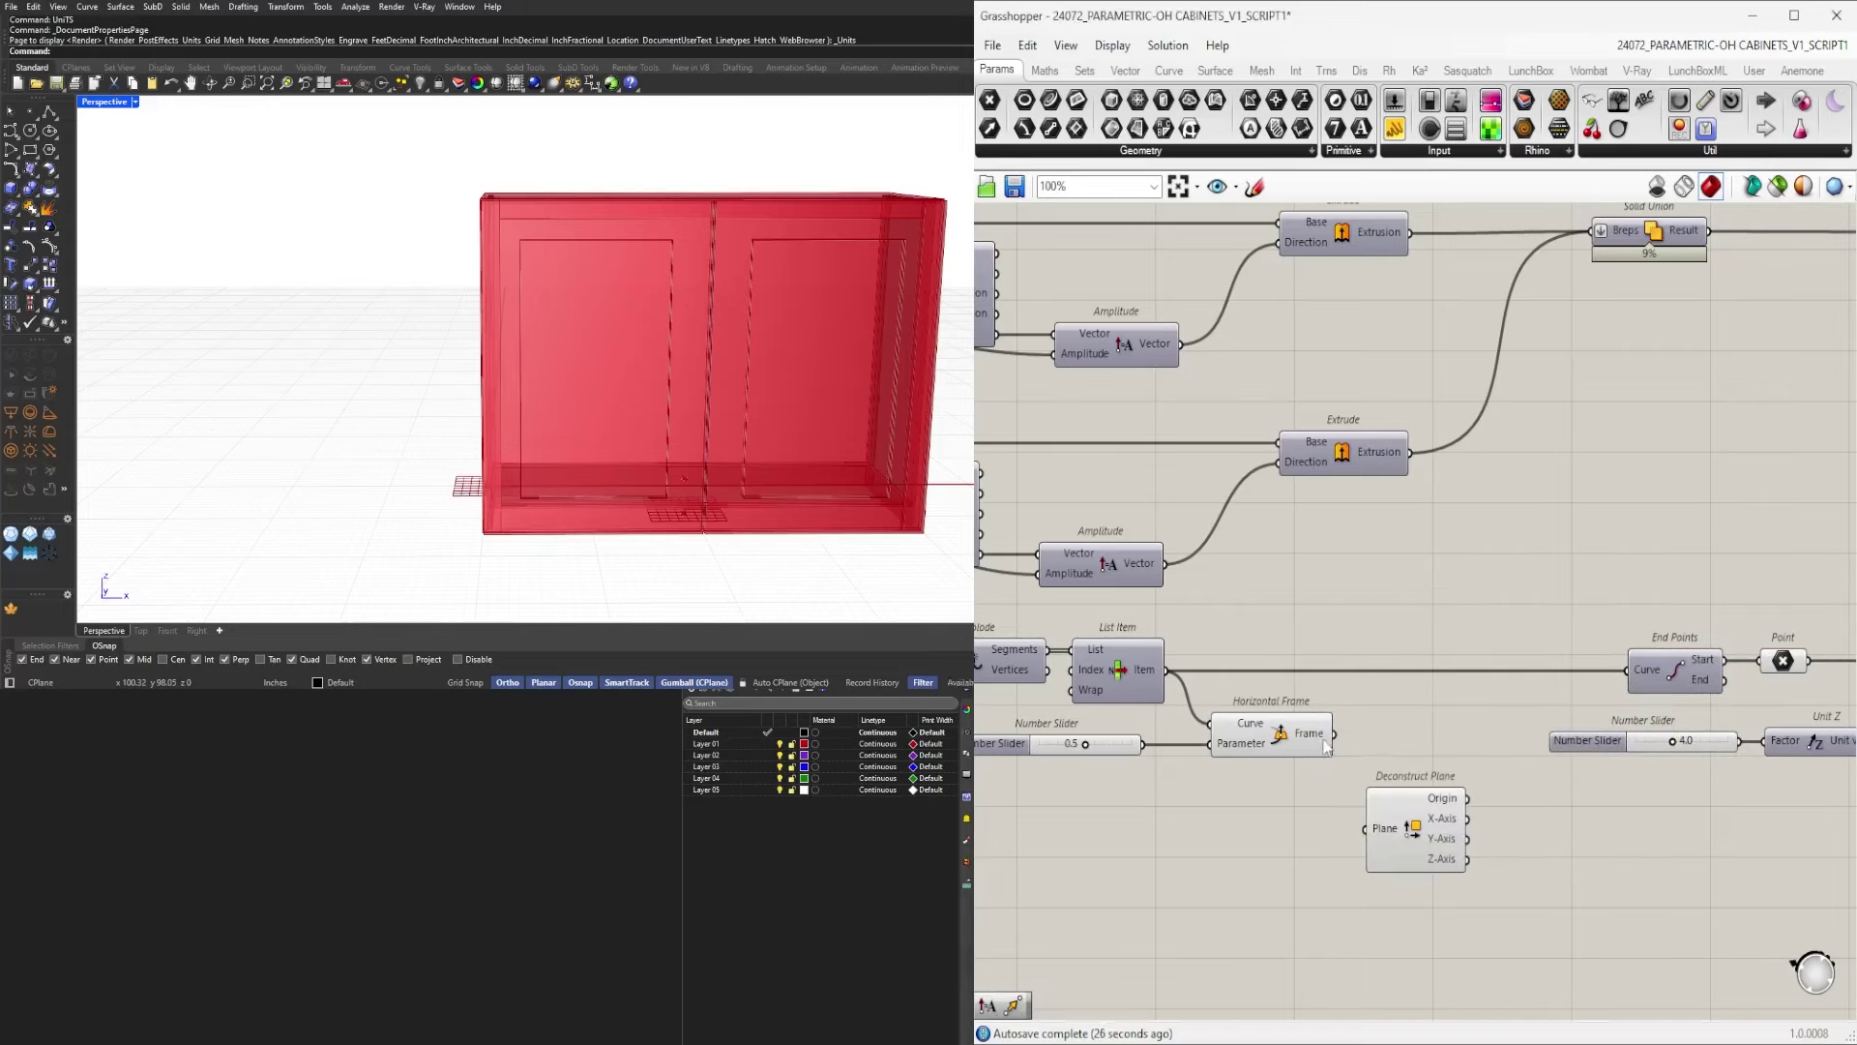
drag(1405, 830, 1393, 735)
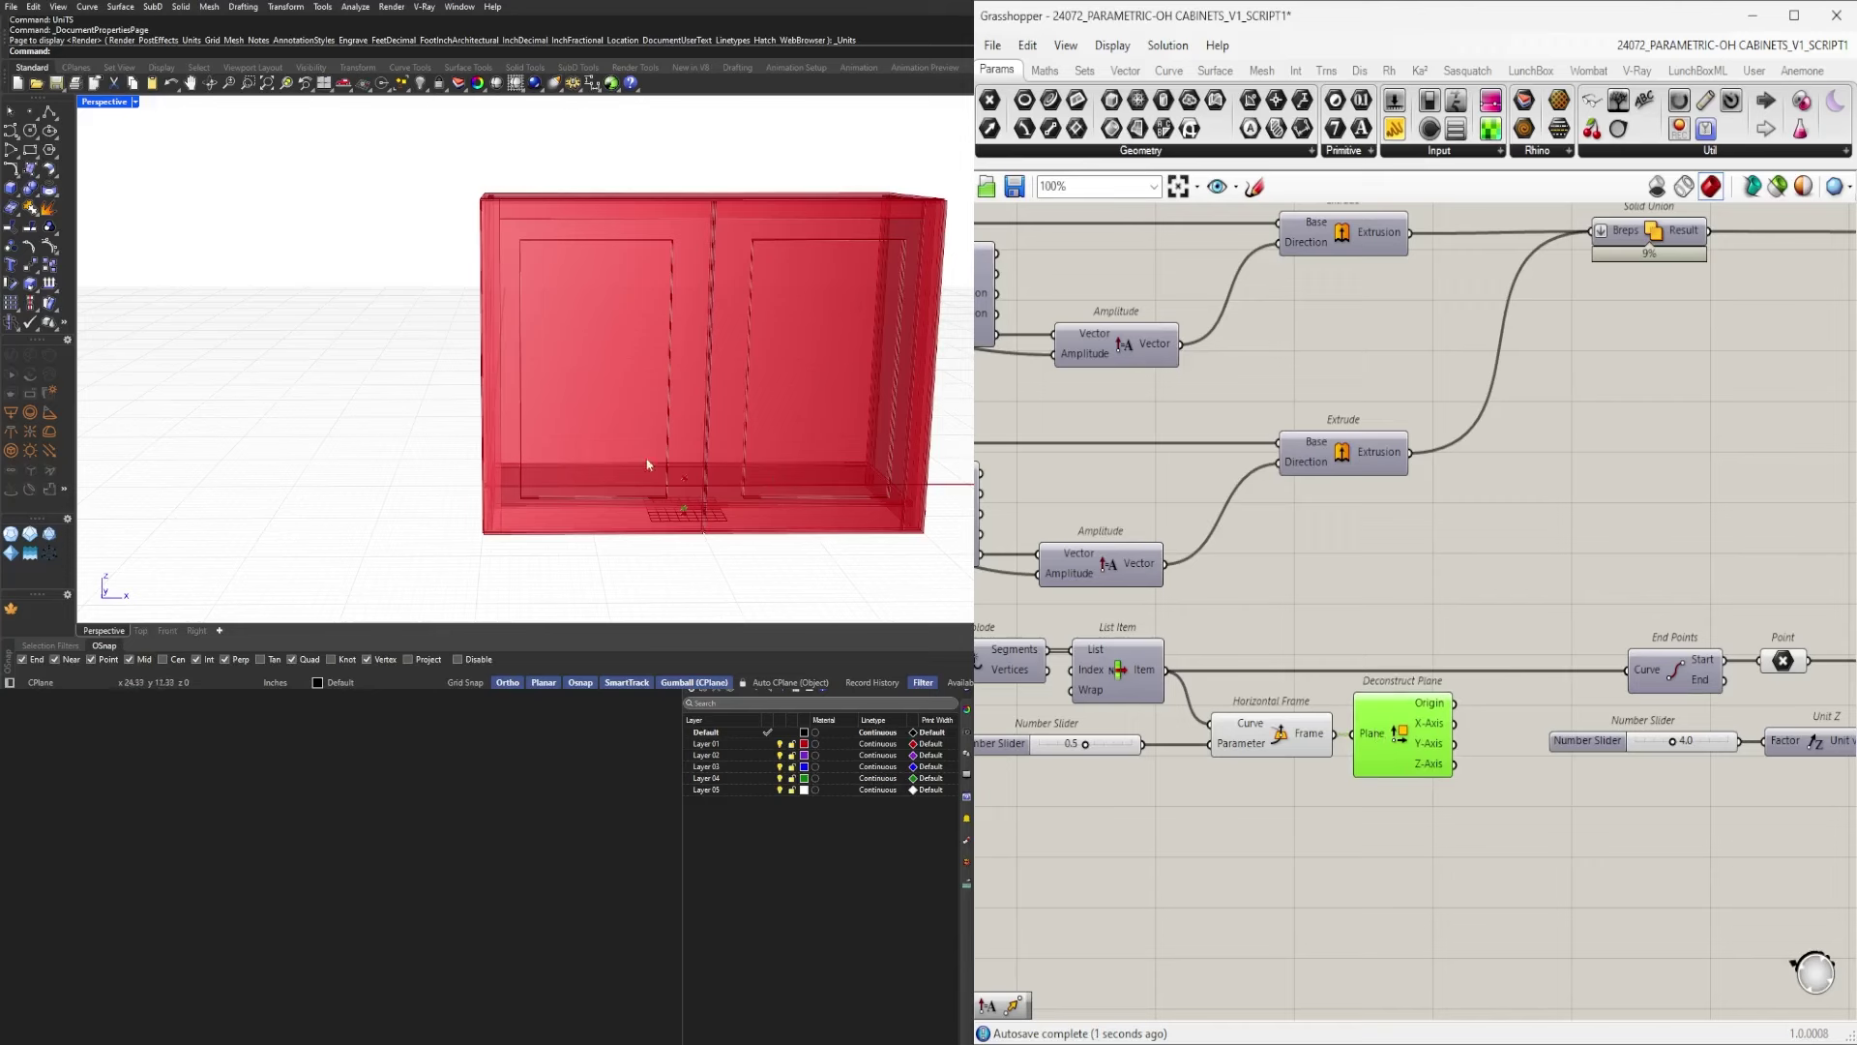
Examine the position and orientation of the horizontal frame's grid at the cabinet's lower front edge in the 3D view.
scroll(647, 464, up, 6)
click(1506, 952)
click(1436, 749)
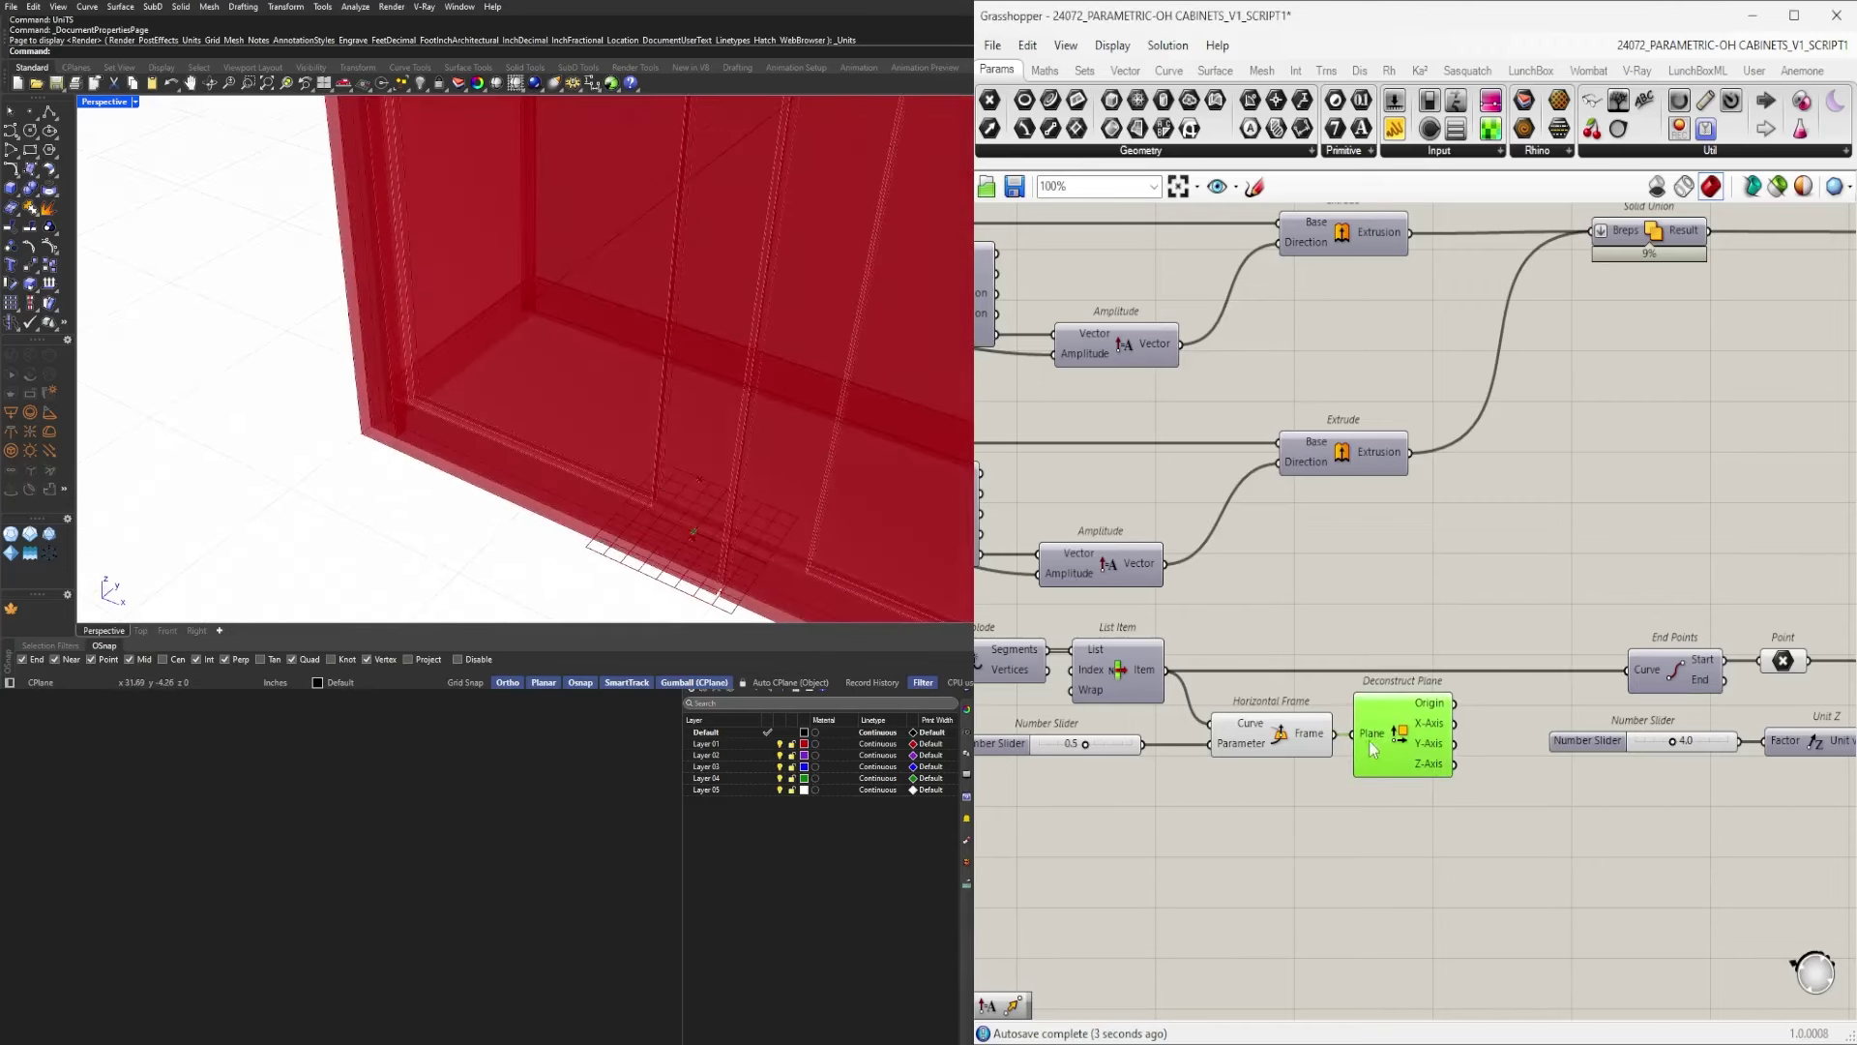
right_drag(1368, 743, 1273, 729)
click(1184, 731)
scroll(695, 558, up, 3)
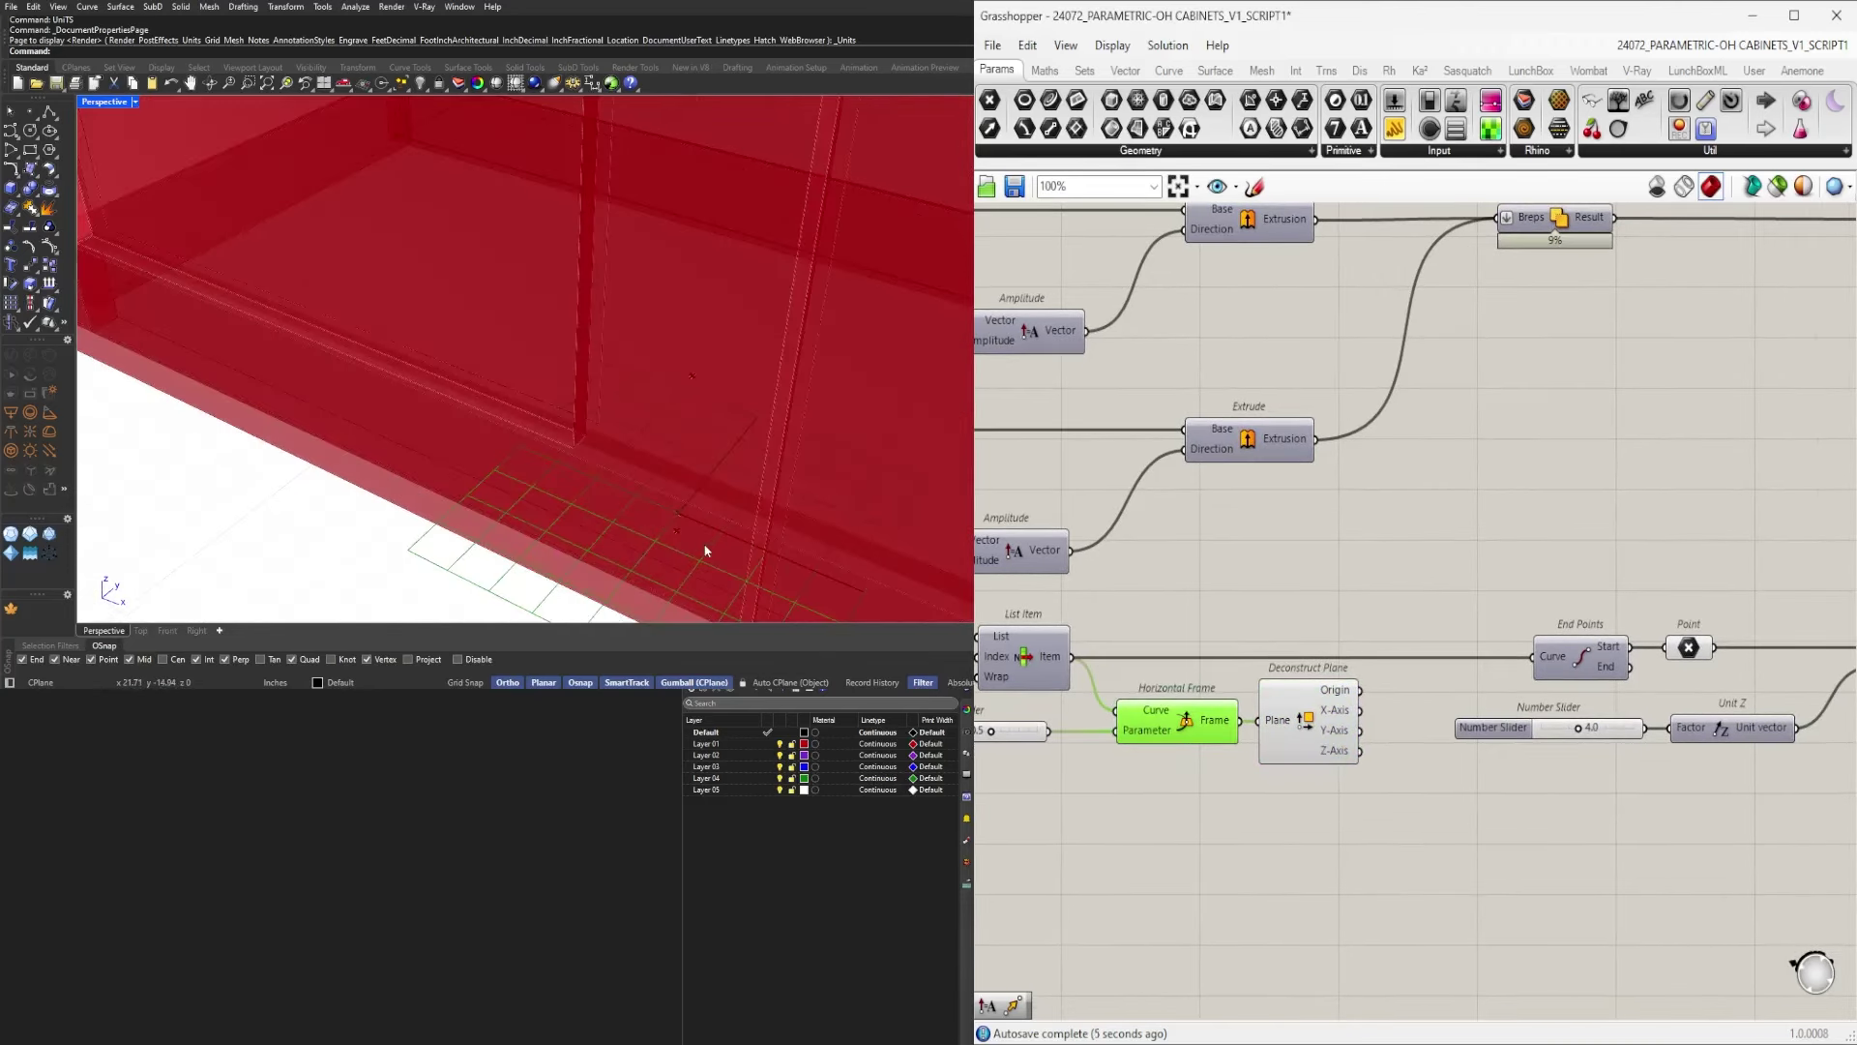
right_drag(895, 533, 593, 506)
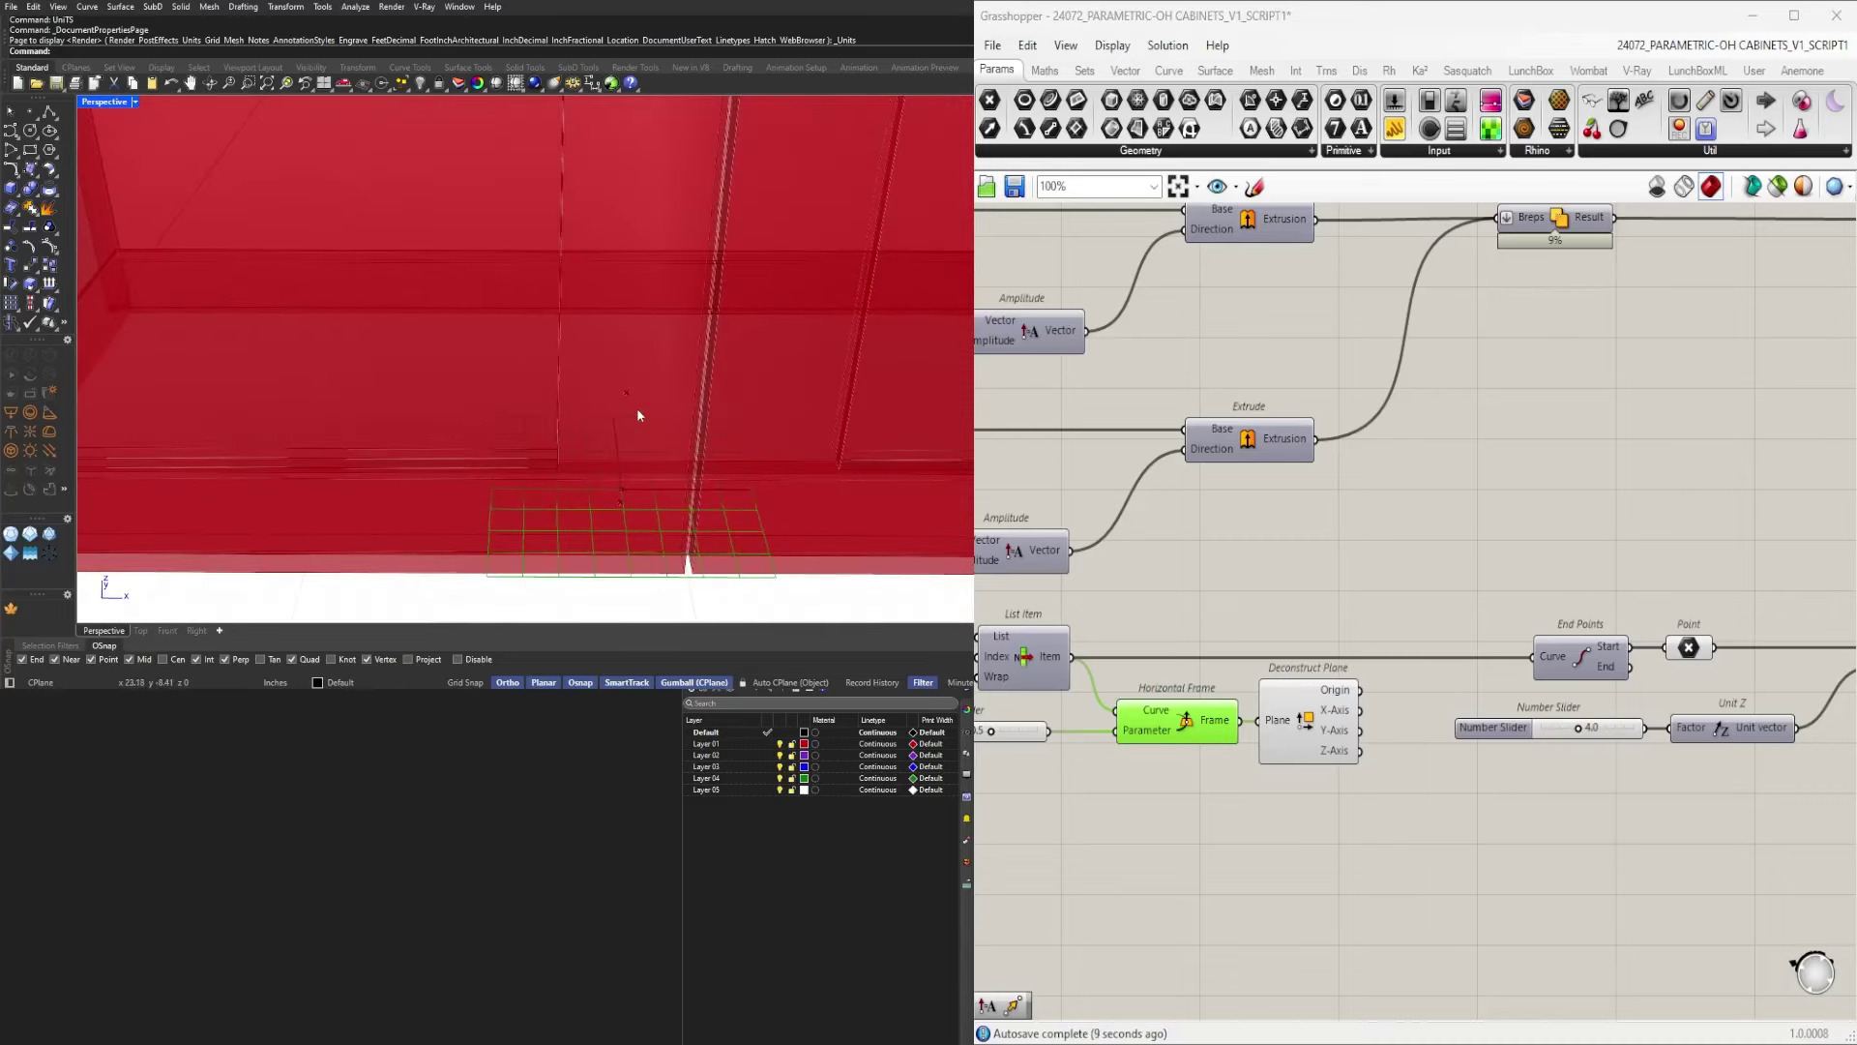
right_drag(637, 417, 636, 439)
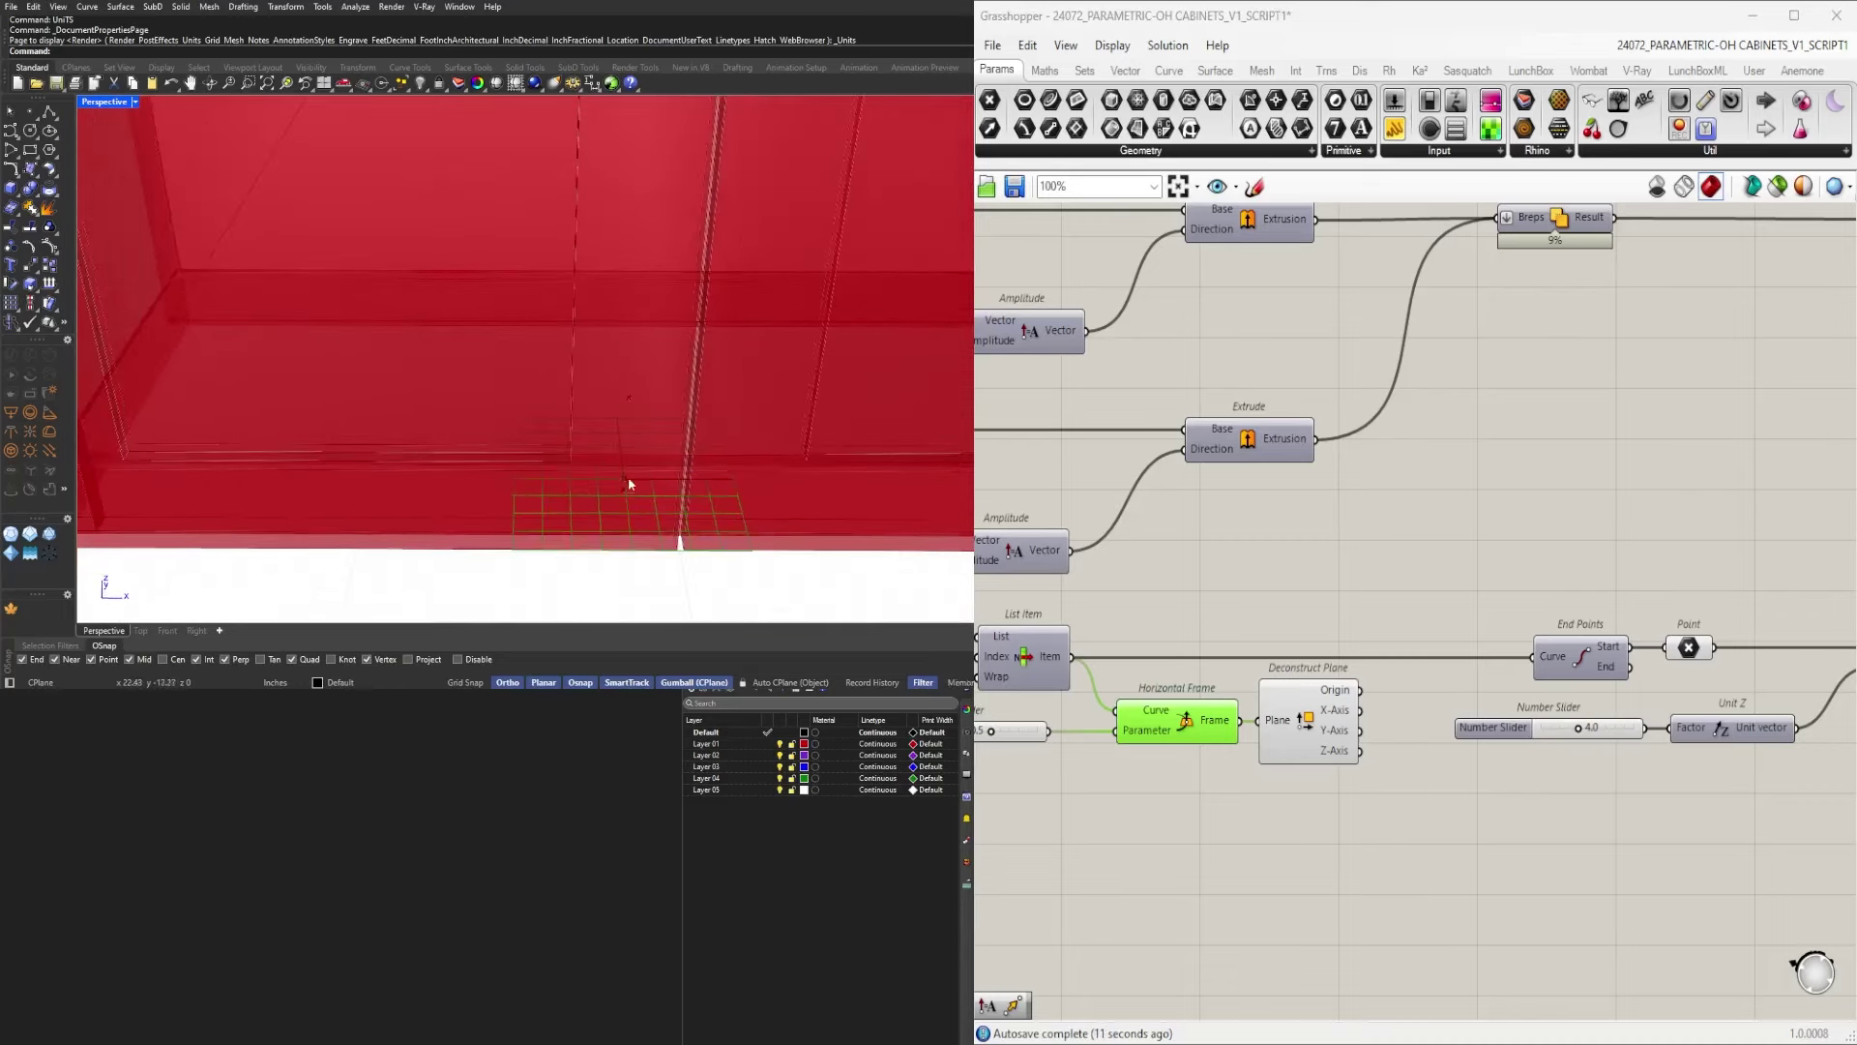
Move the End Points, Point, Unit Z, slider and both Move components further away from Deconstruct Plane.
click(1355, 864)
right_drag(1355, 864, 1032, 805)
scroll(1696, 870, down, 2)
right_drag(1697, 870, 1433, 812)
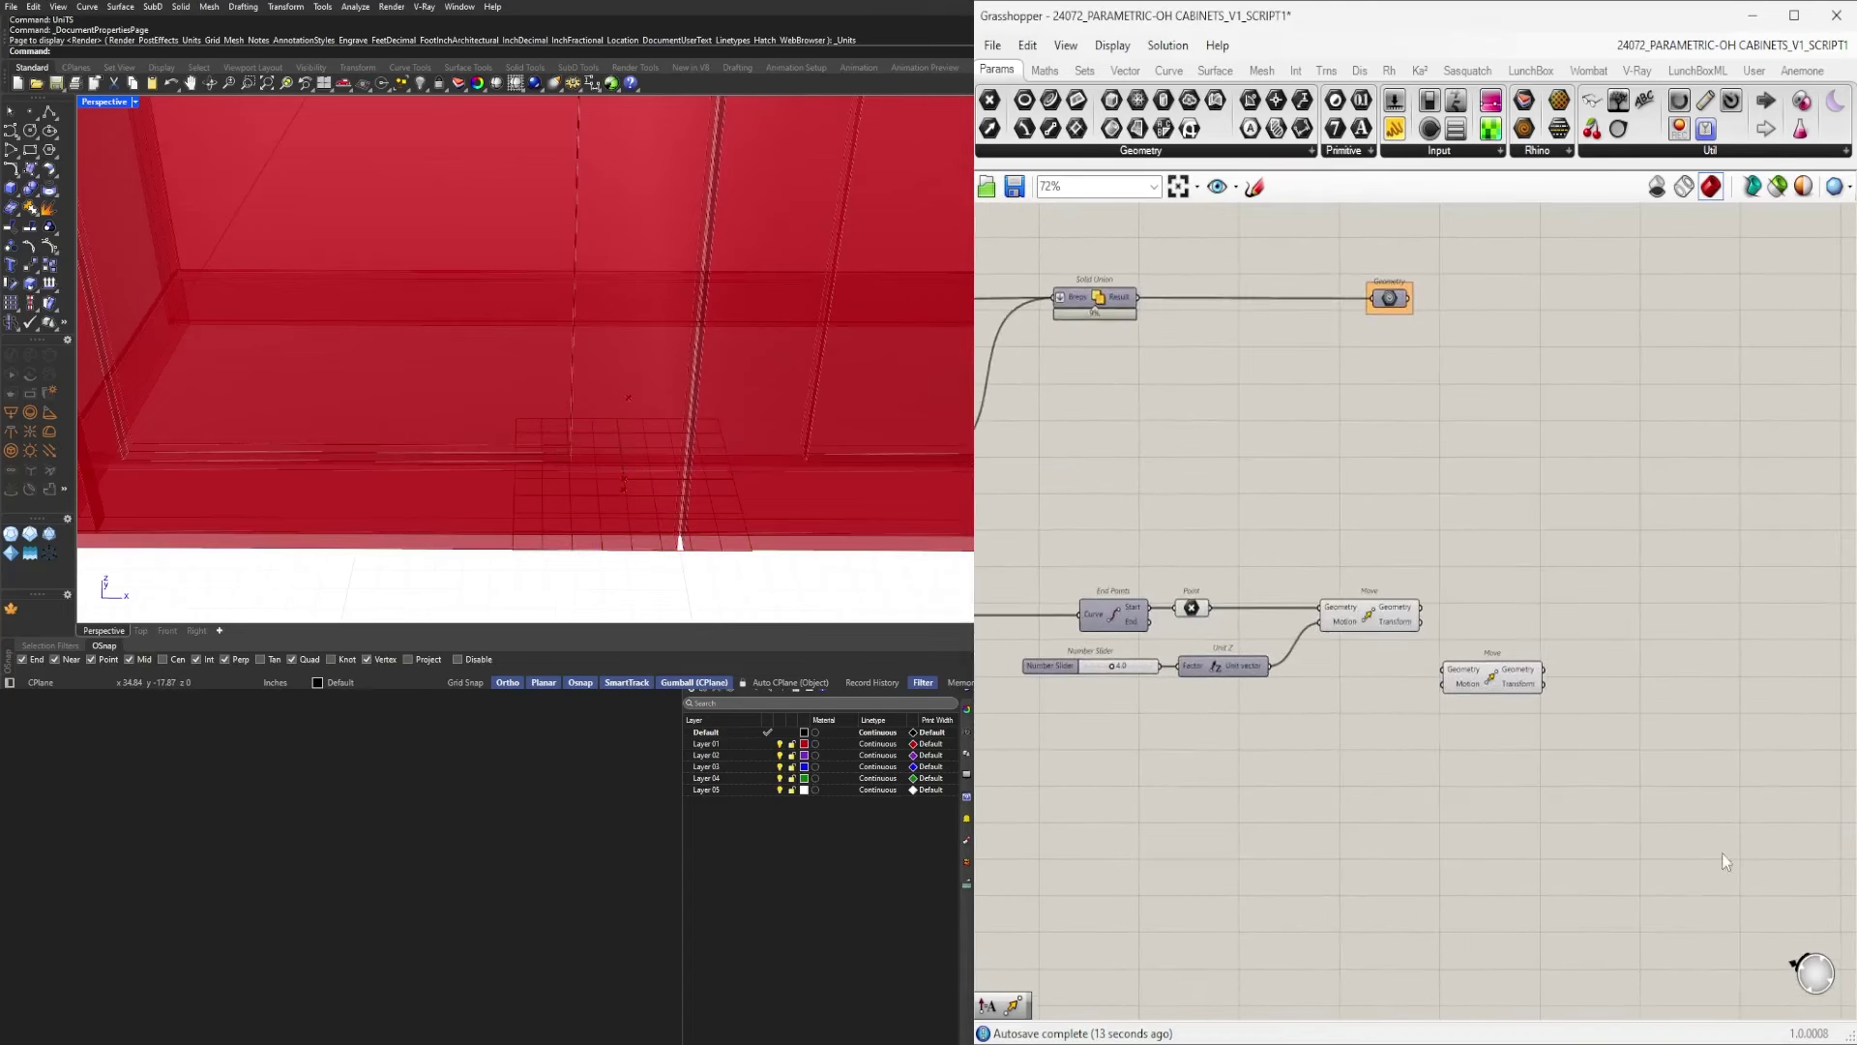
drag(1672, 839, 1124, 587)
drag(1119, 619, 1445, 619)
click(1403, 757)
right_drag(1403, 757, 1529, 756)
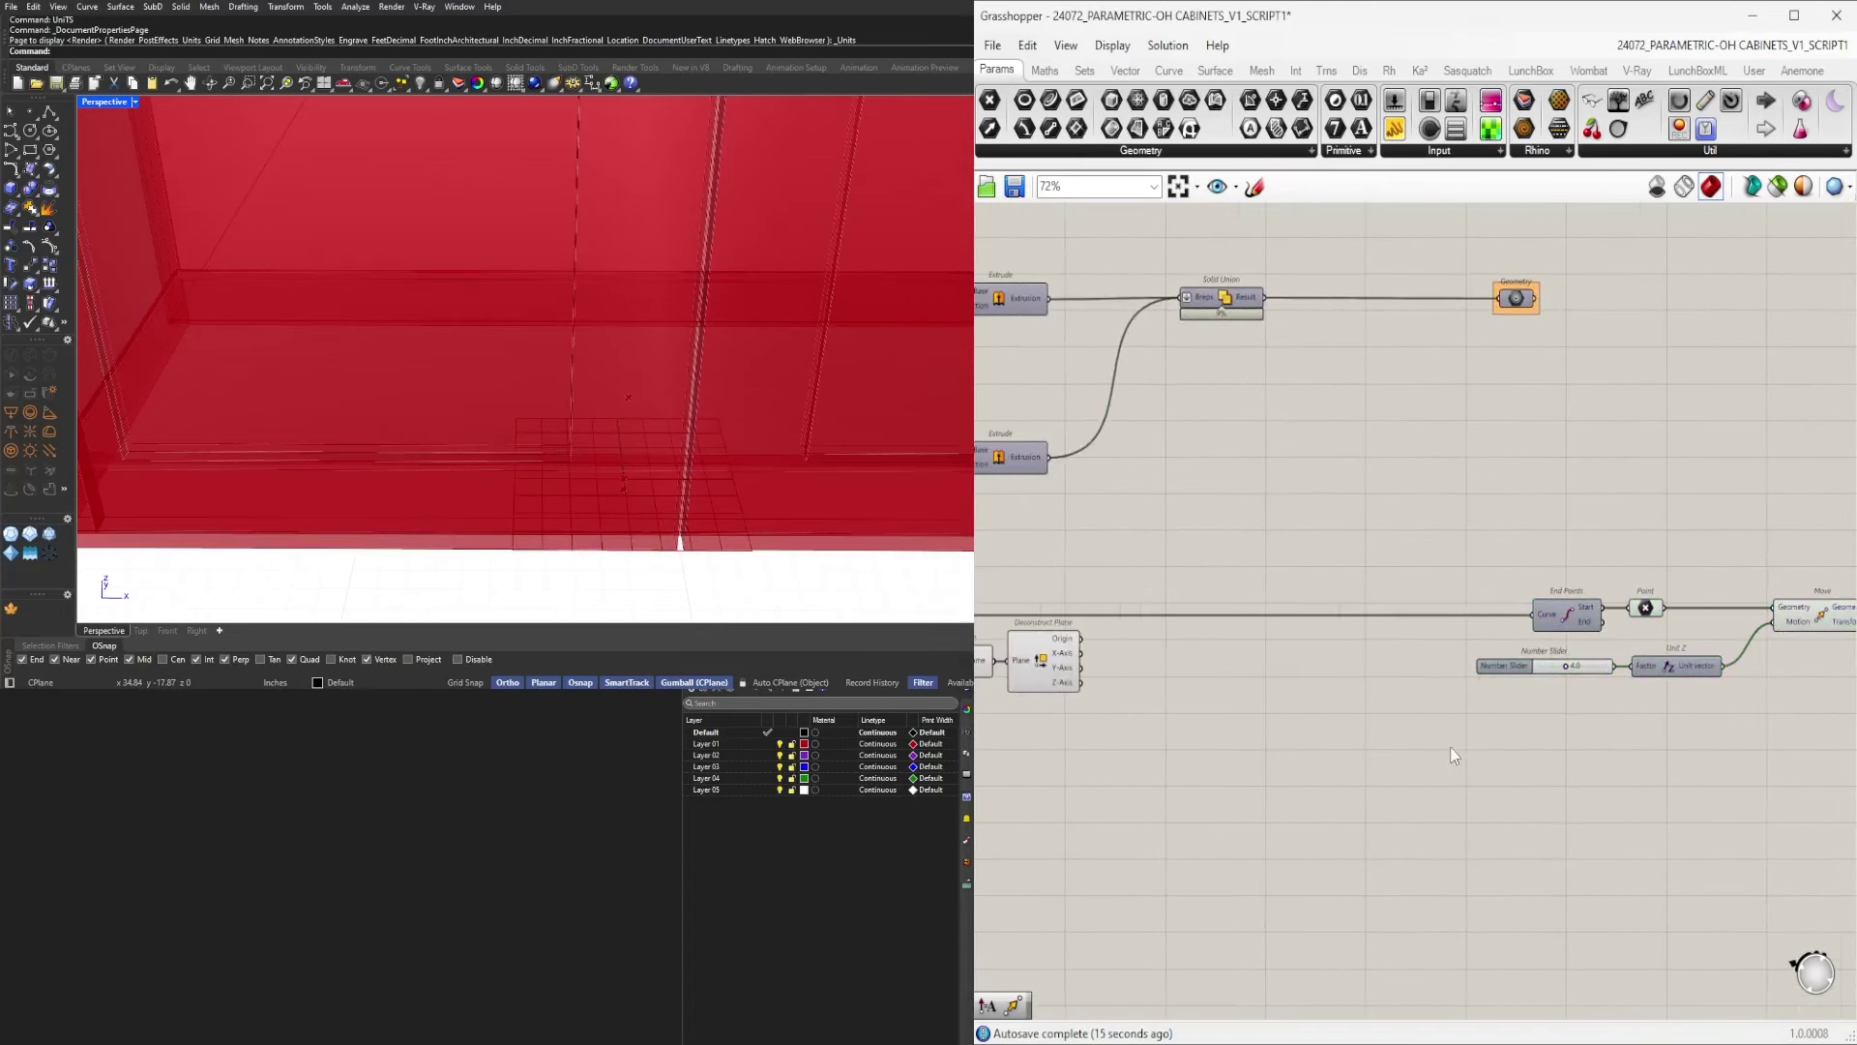
Add an Amplitude component and connect Deconstruct Plane's Y-Axis output to its Vector input.
double_click(1451, 746)
text(ampli)
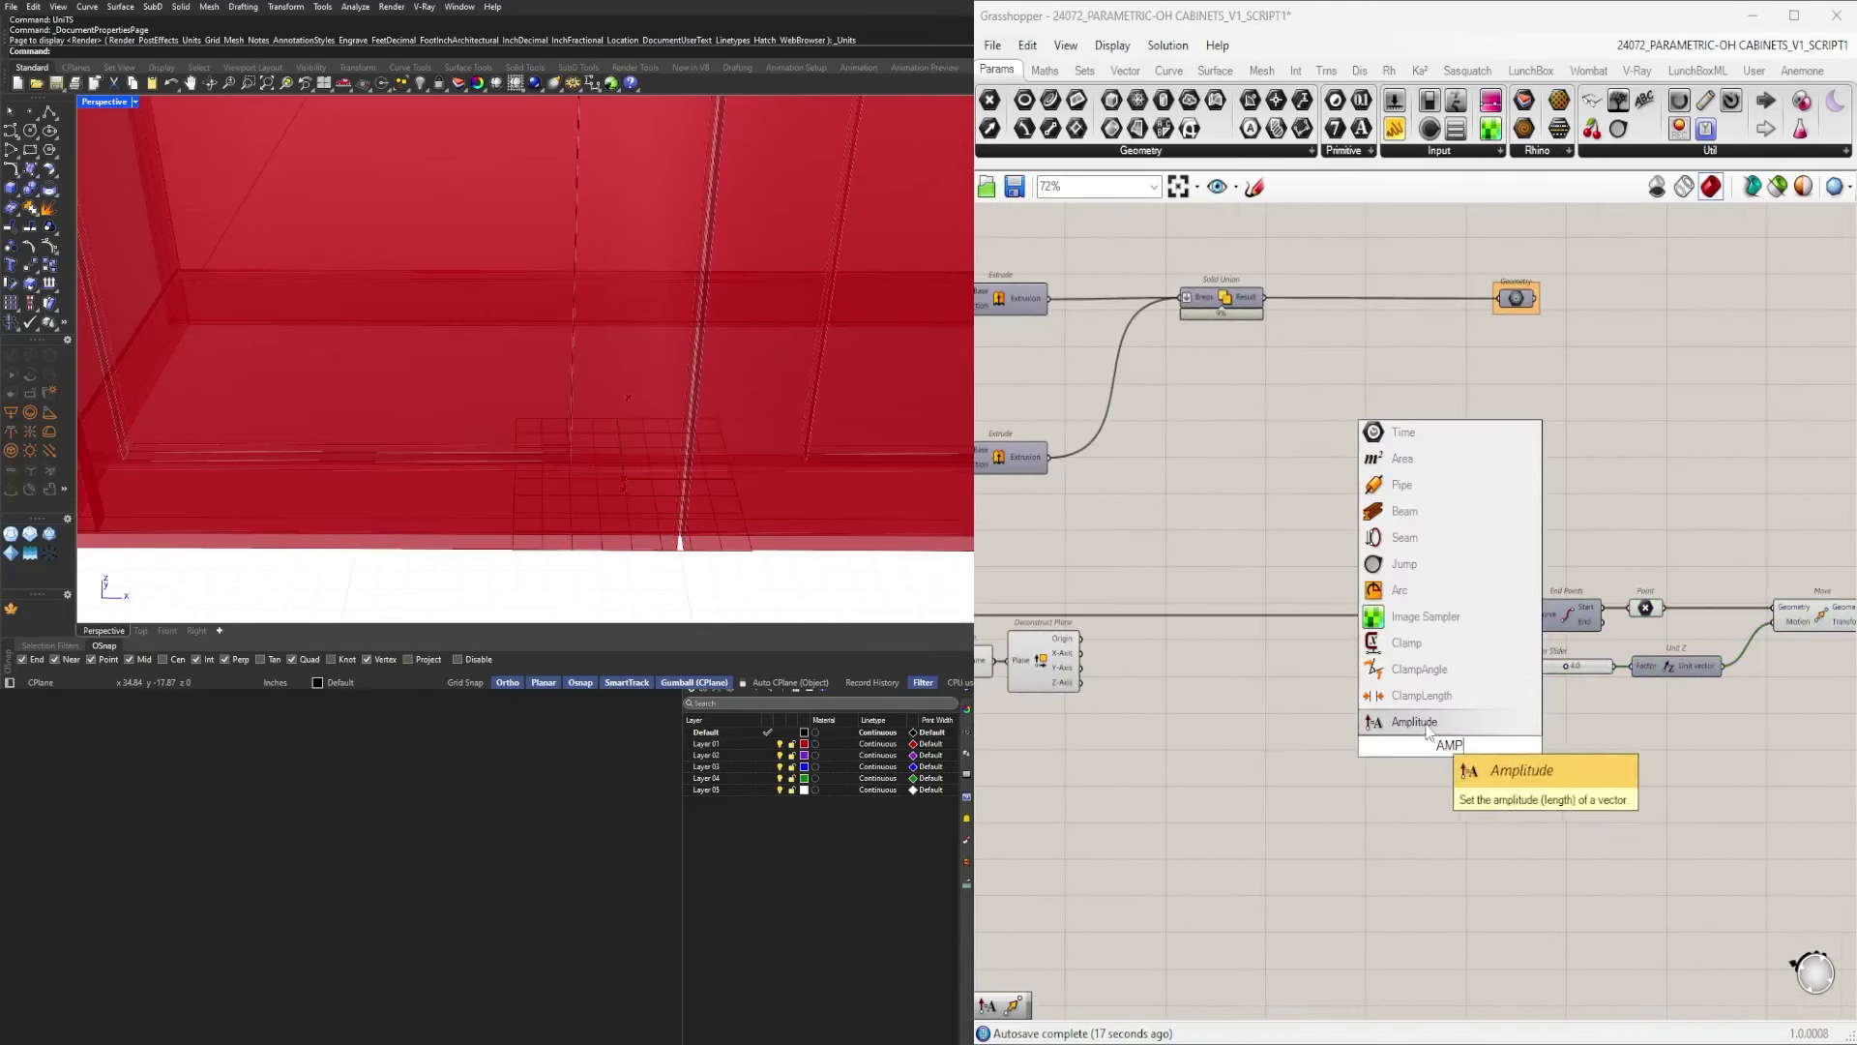
click(1411, 719)
drag(1082, 668, 1406, 740)
Create a 2.5 number slider and connect it to the Amplitude component's Amplitude input.
double_click(1261, 772)
text(2.5)
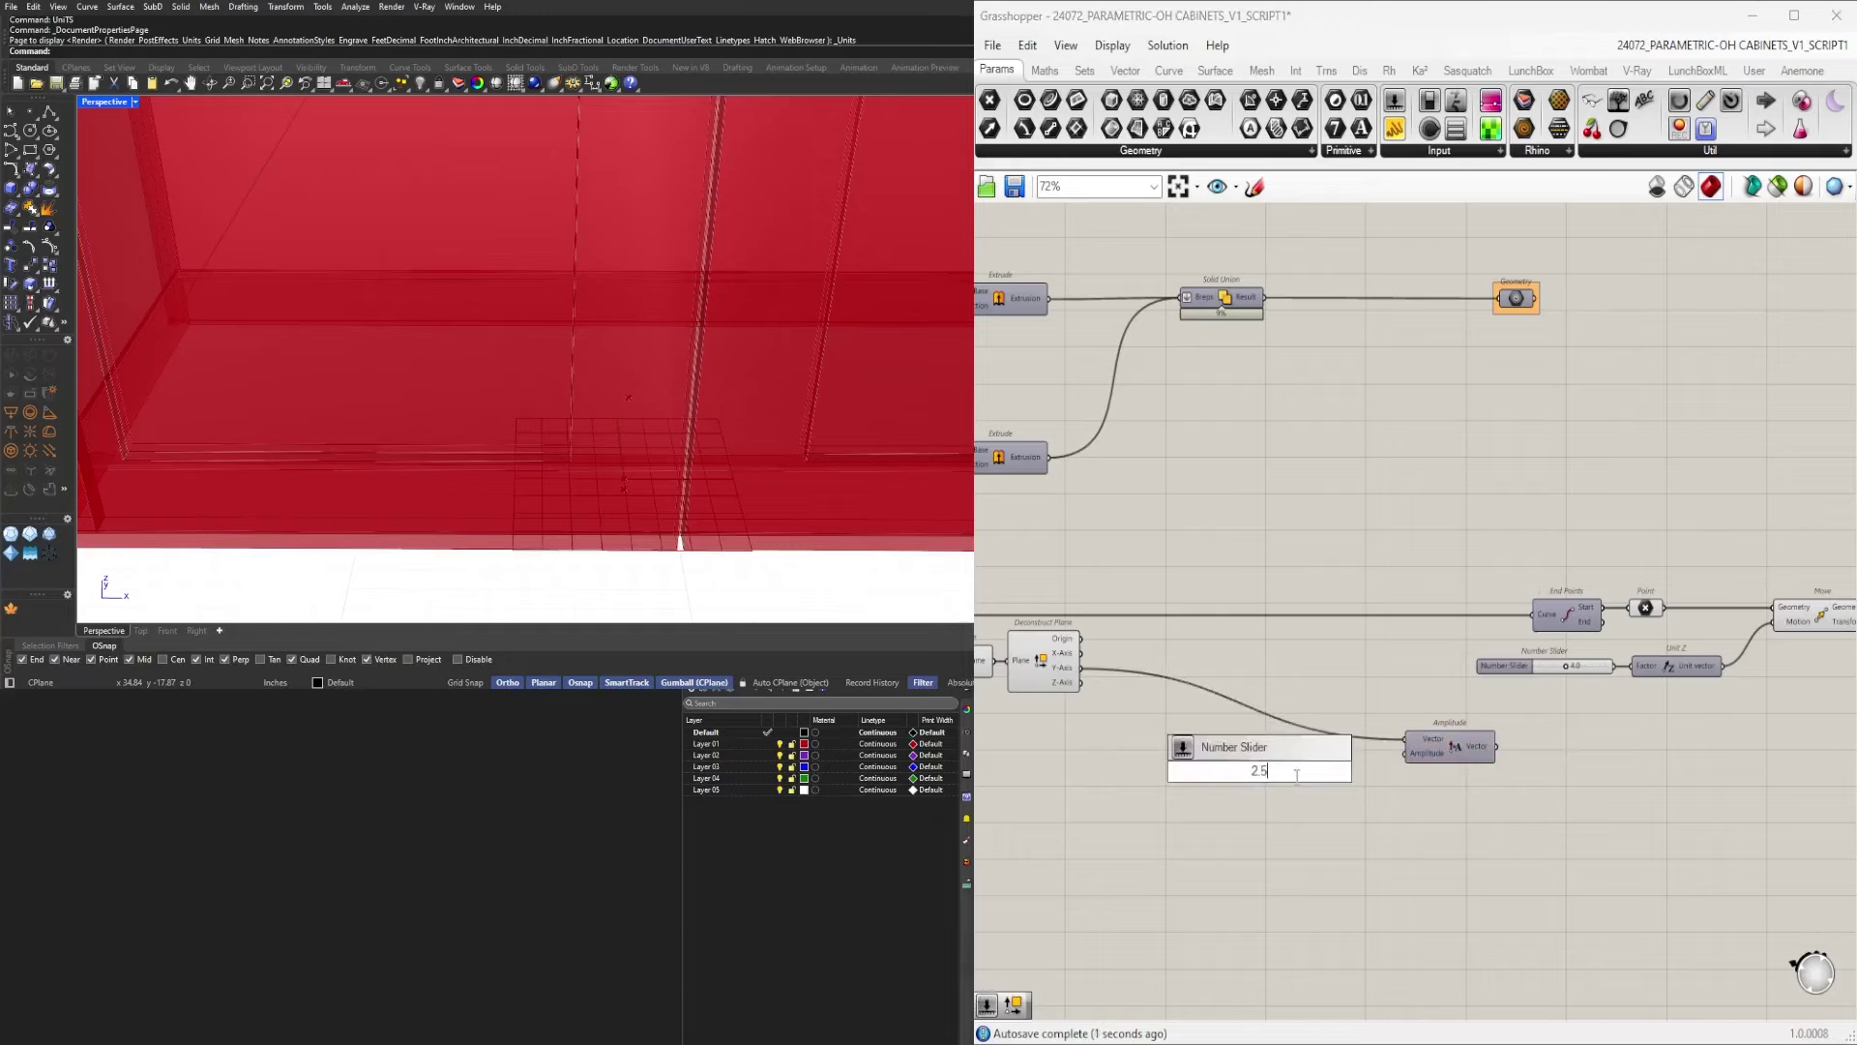
key(Return)
scroll(1333, 775, up, 2)
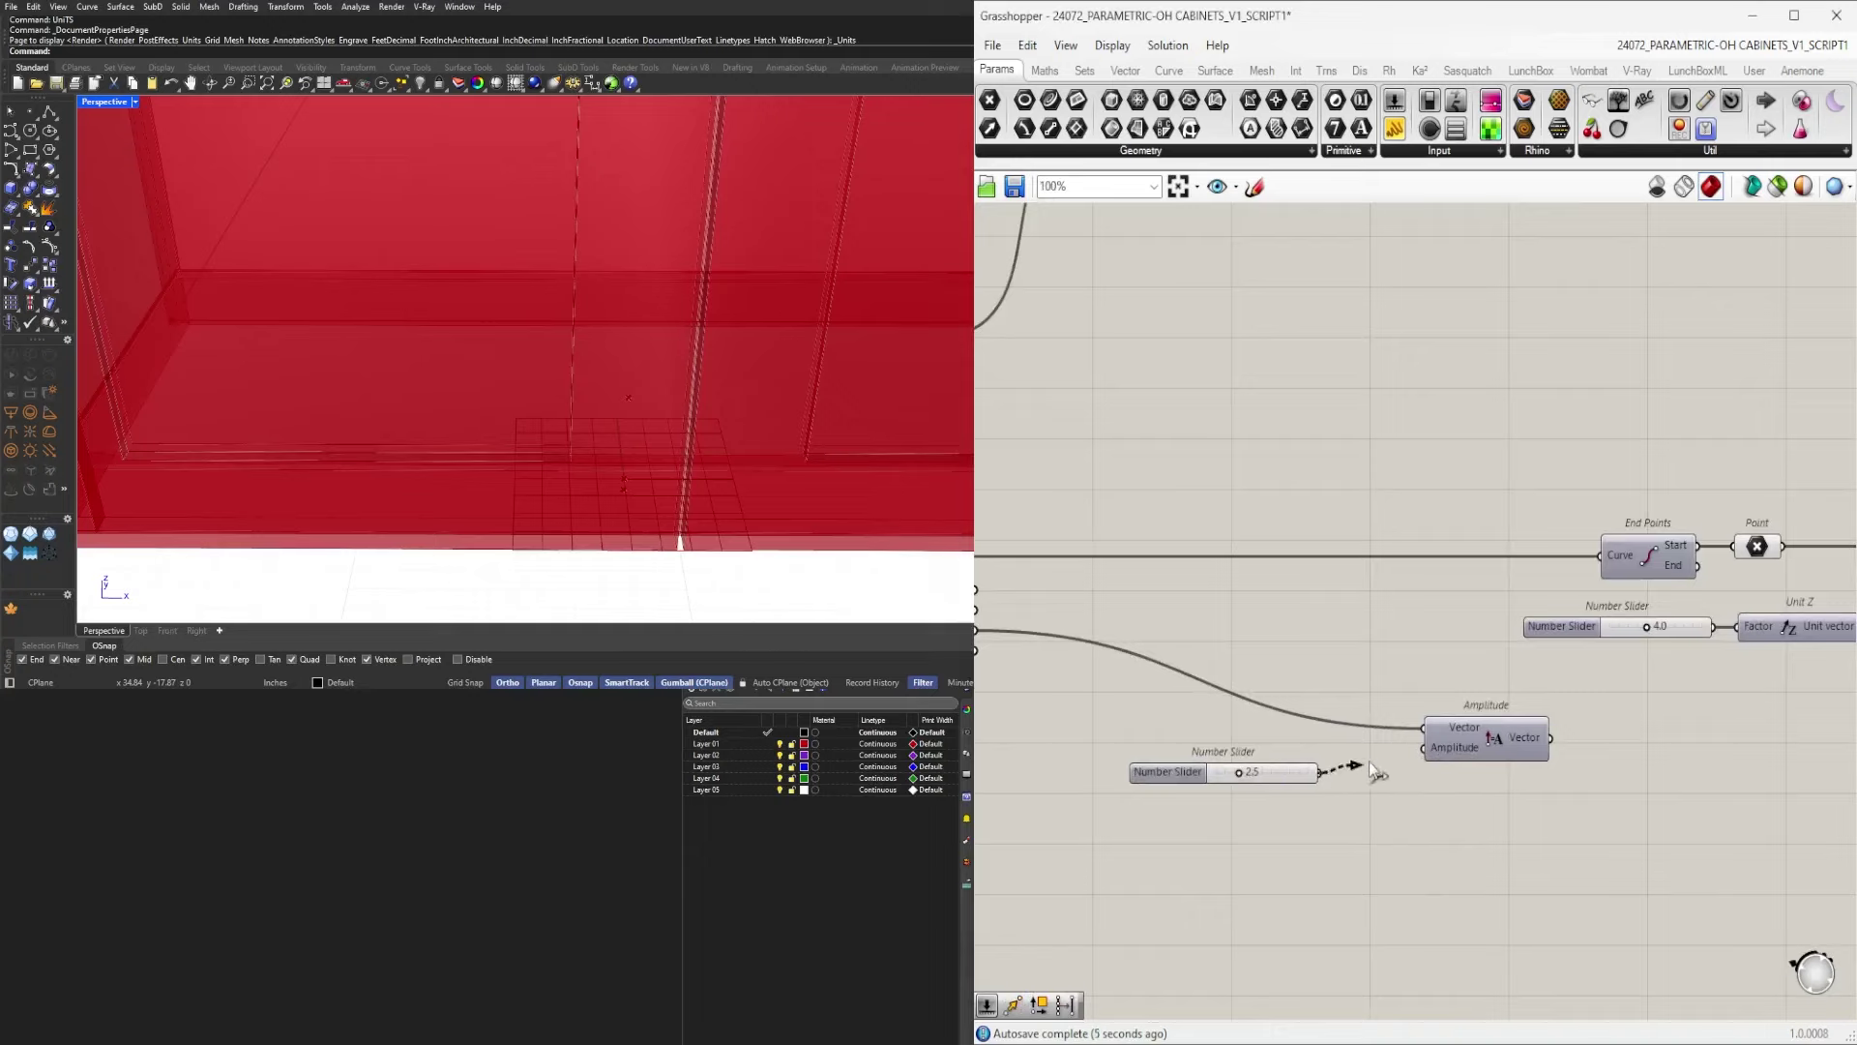
drag(1282, 776, 1345, 757)
Connect Point to the second Move component's Geometry input and Amplitude's Vector output to its Motion input.
scroll(1438, 776, down, 2)
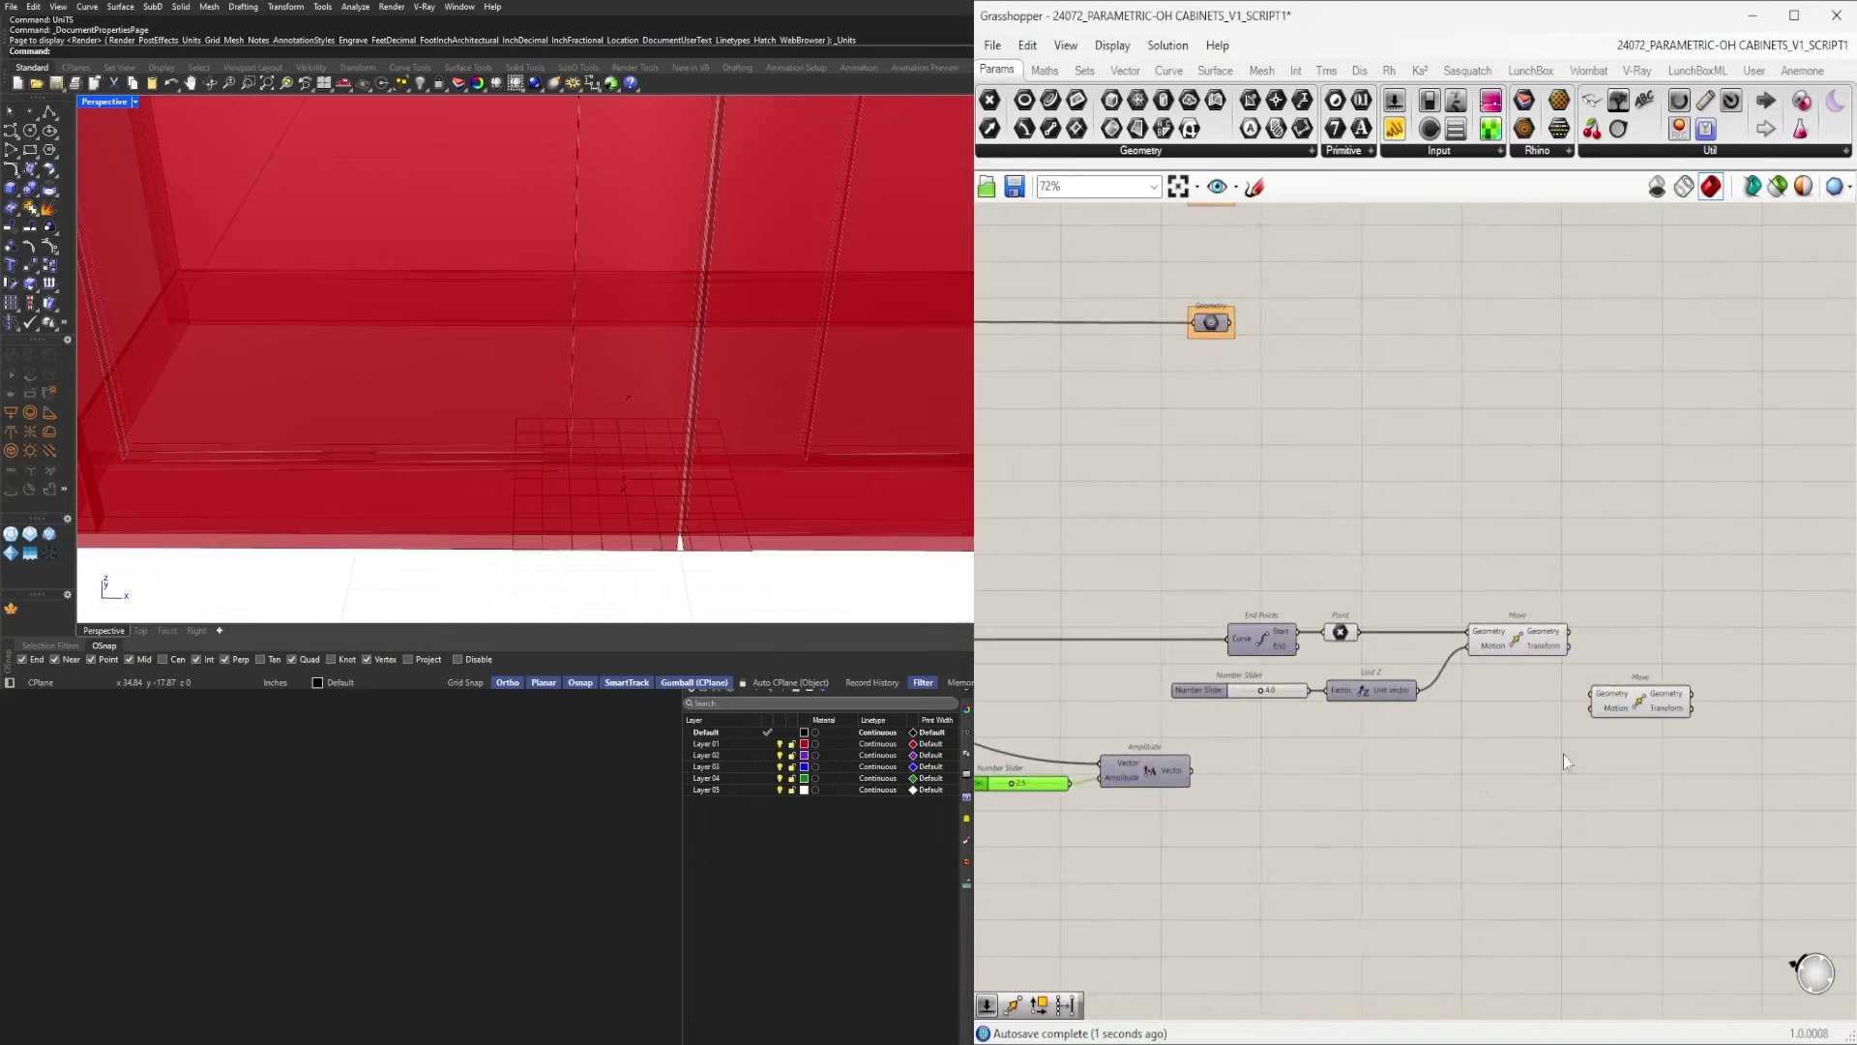
click(1540, 650)
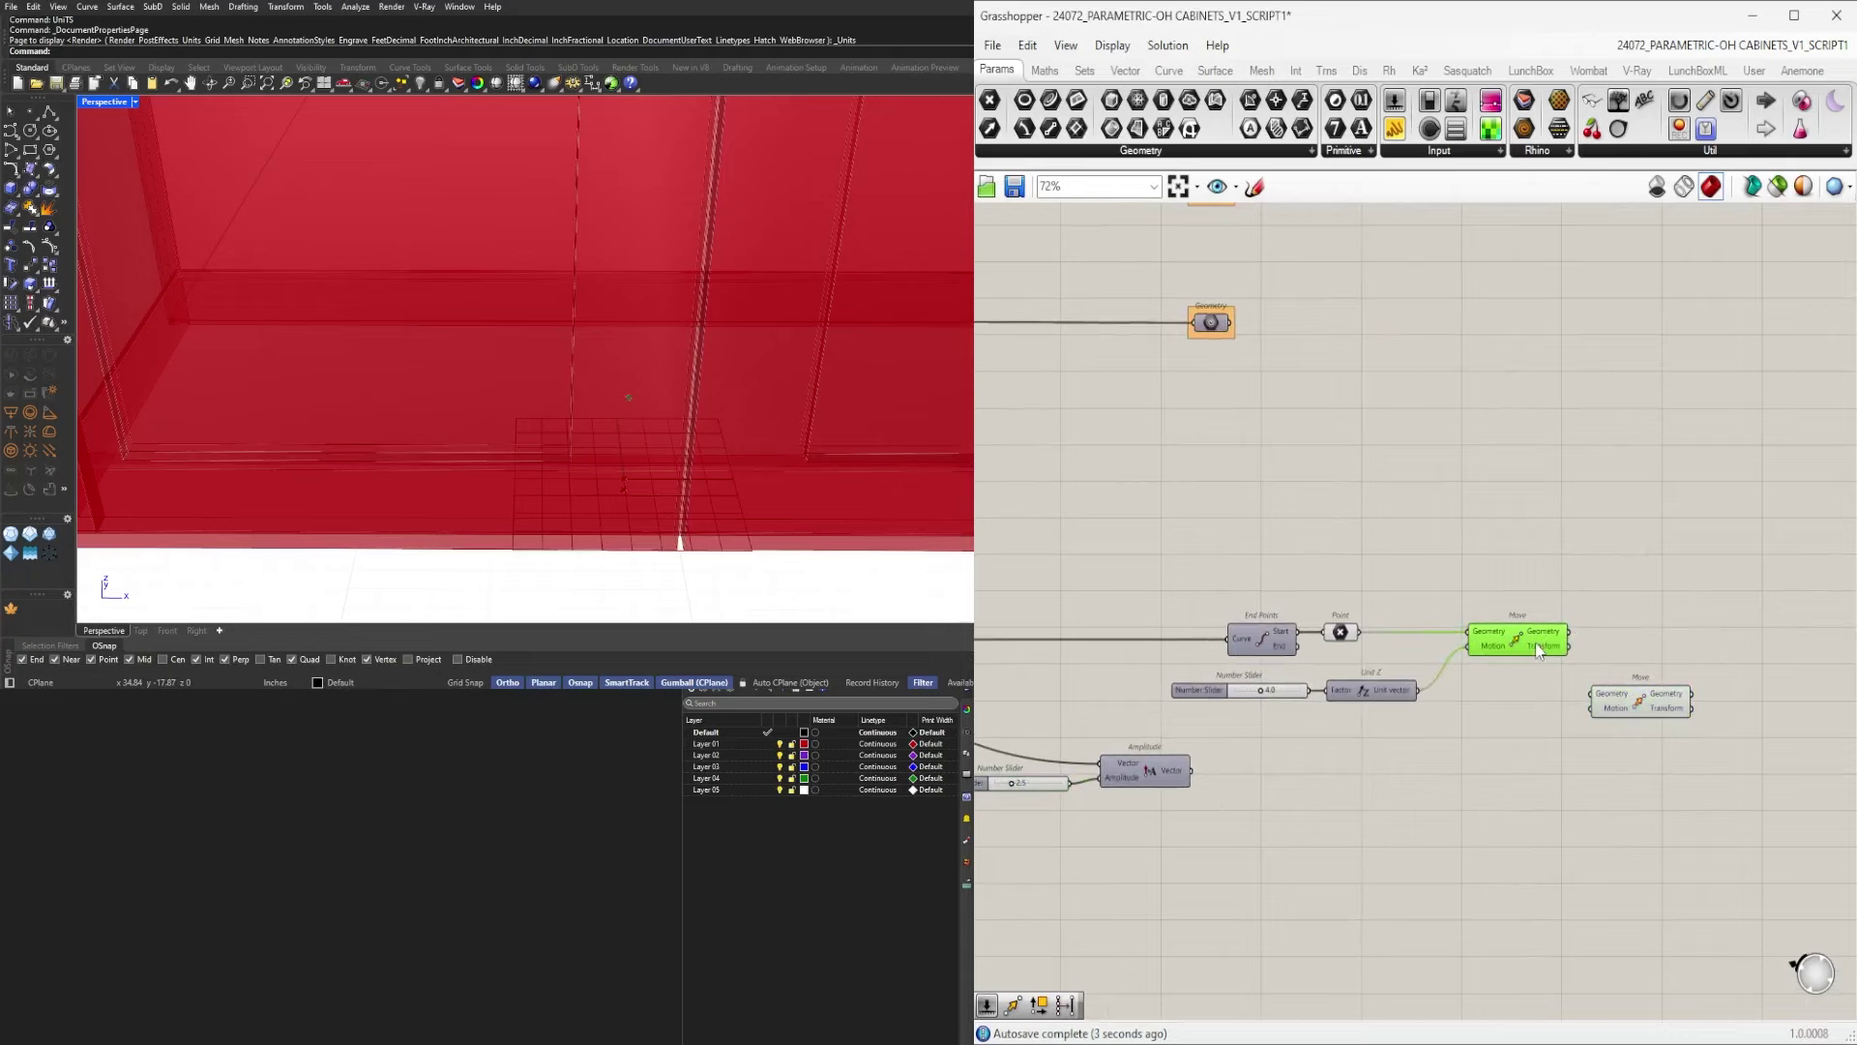
right_drag(1300, 786, 1390, 774)
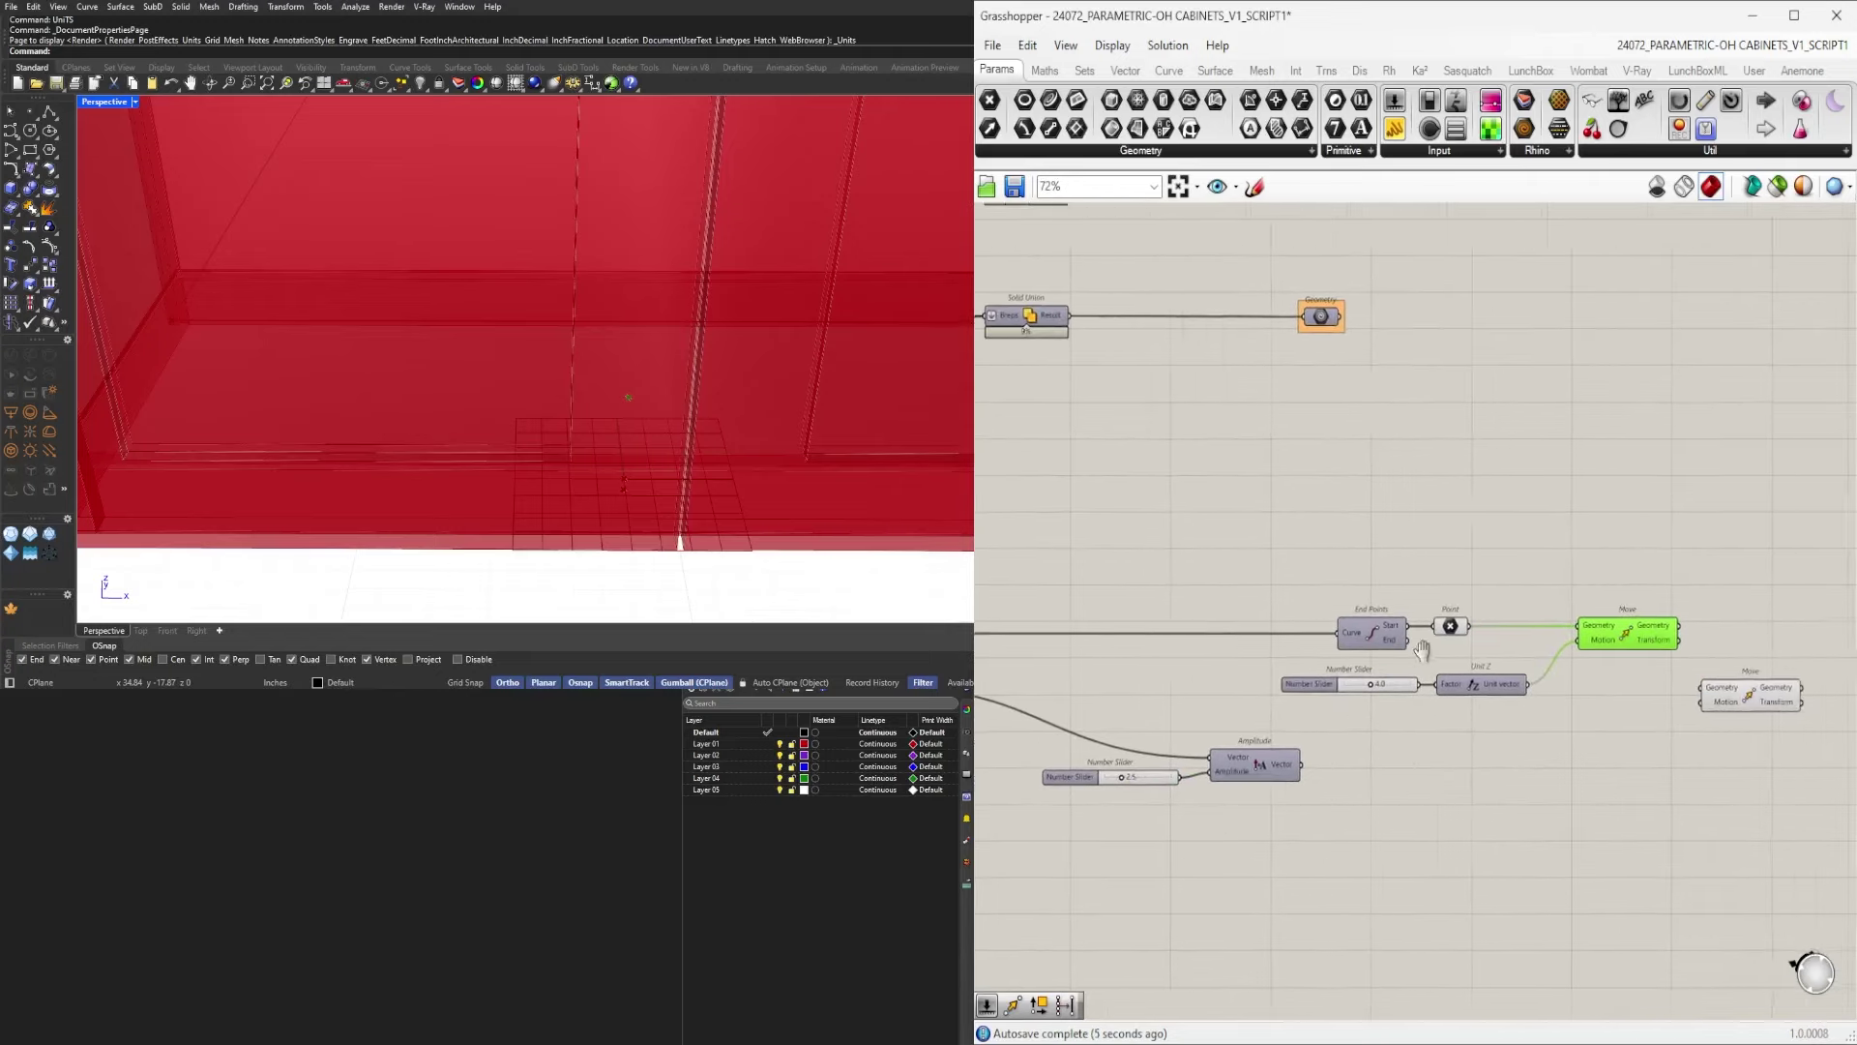
drag(1448, 620, 1709, 694)
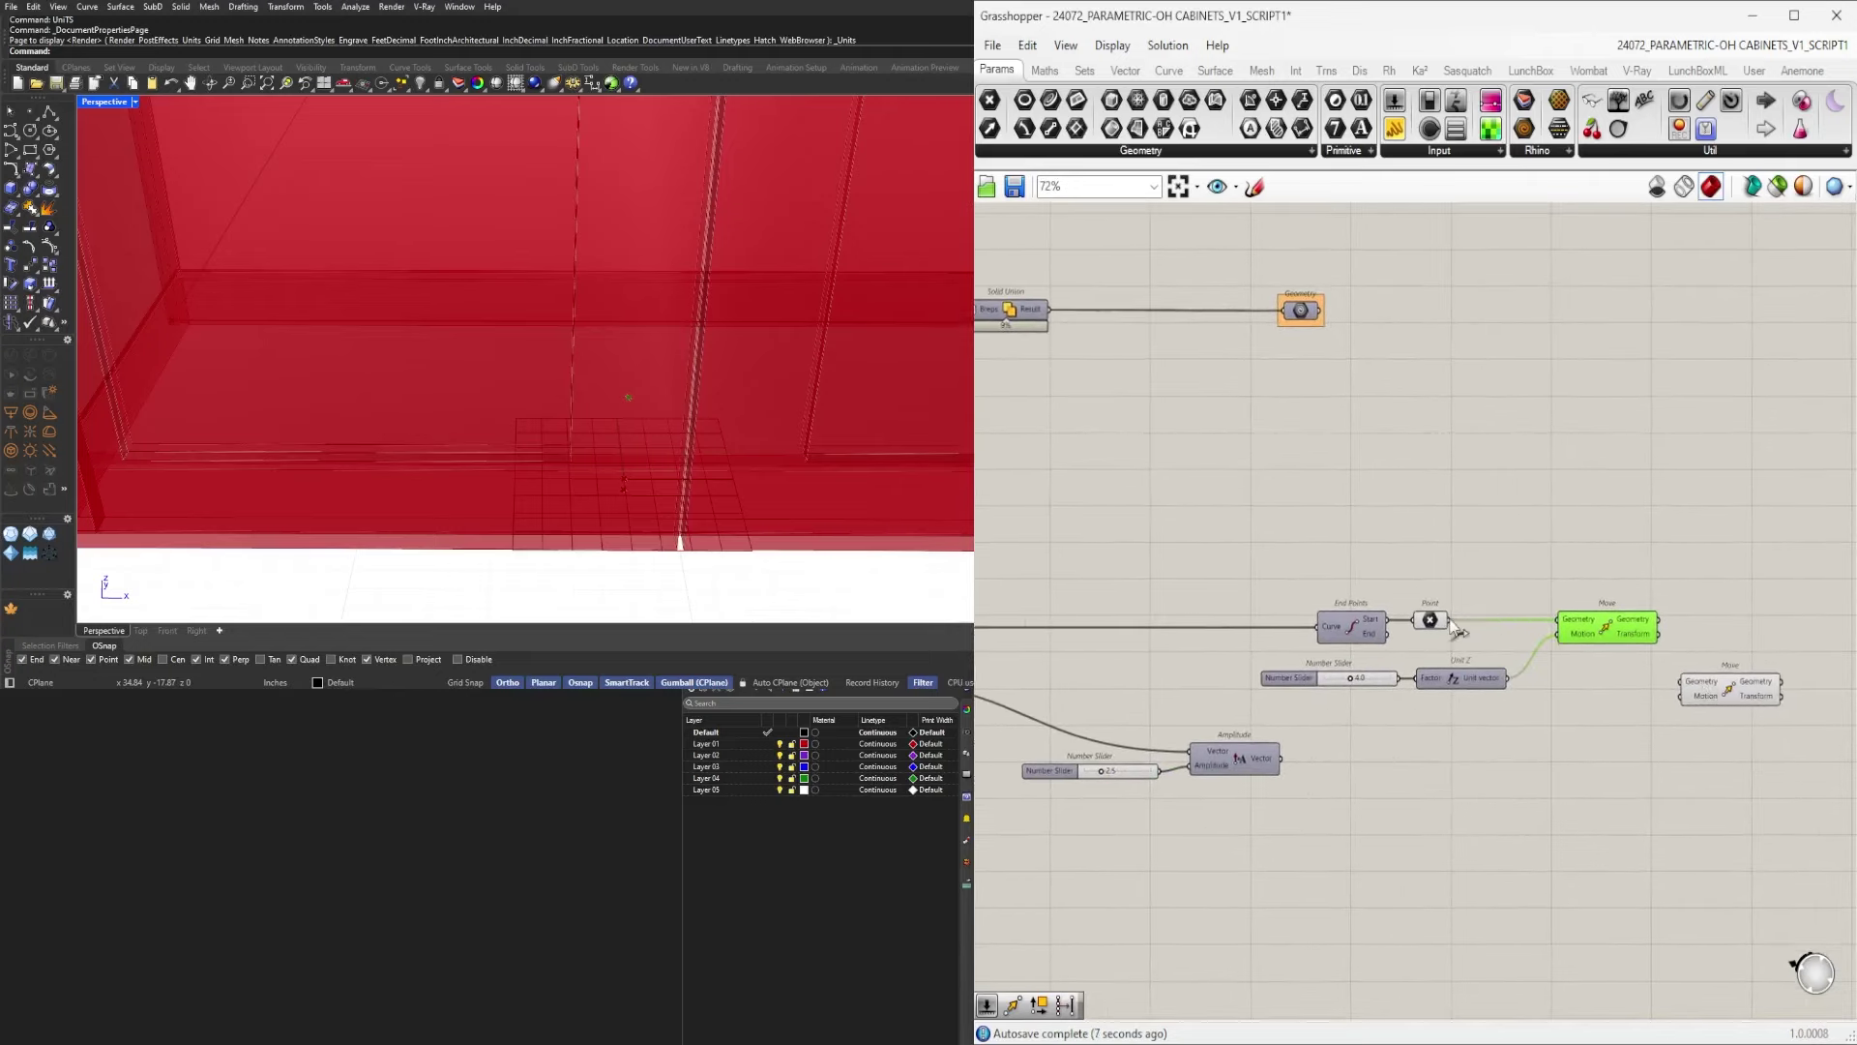
drag(1453, 627, 1656, 666)
drag(1754, 700, 1679, 723)
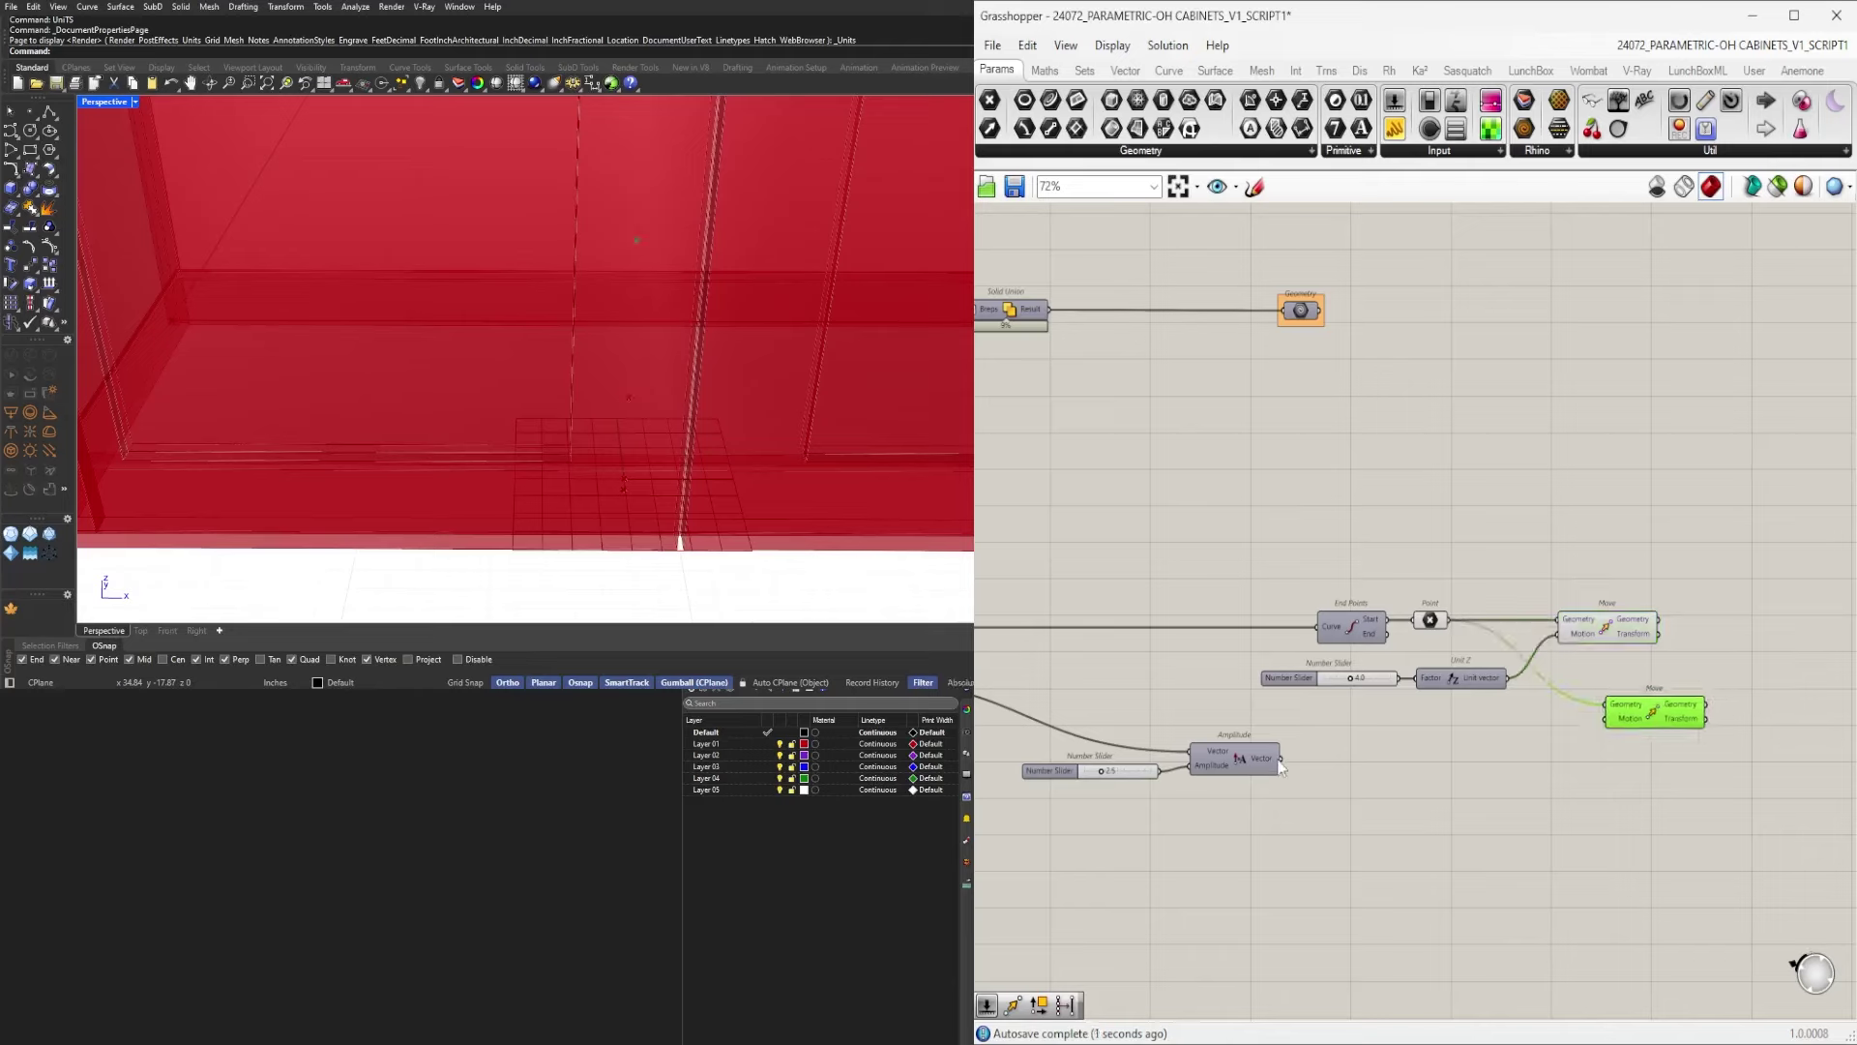
drag(1282, 760, 1601, 732)
Insert a Negative component between Amplitude's output and the second Move's Motion input, and shift the slider, Amplitude and Negative closer to the Move components.
right_drag(653, 467, 767, 435)
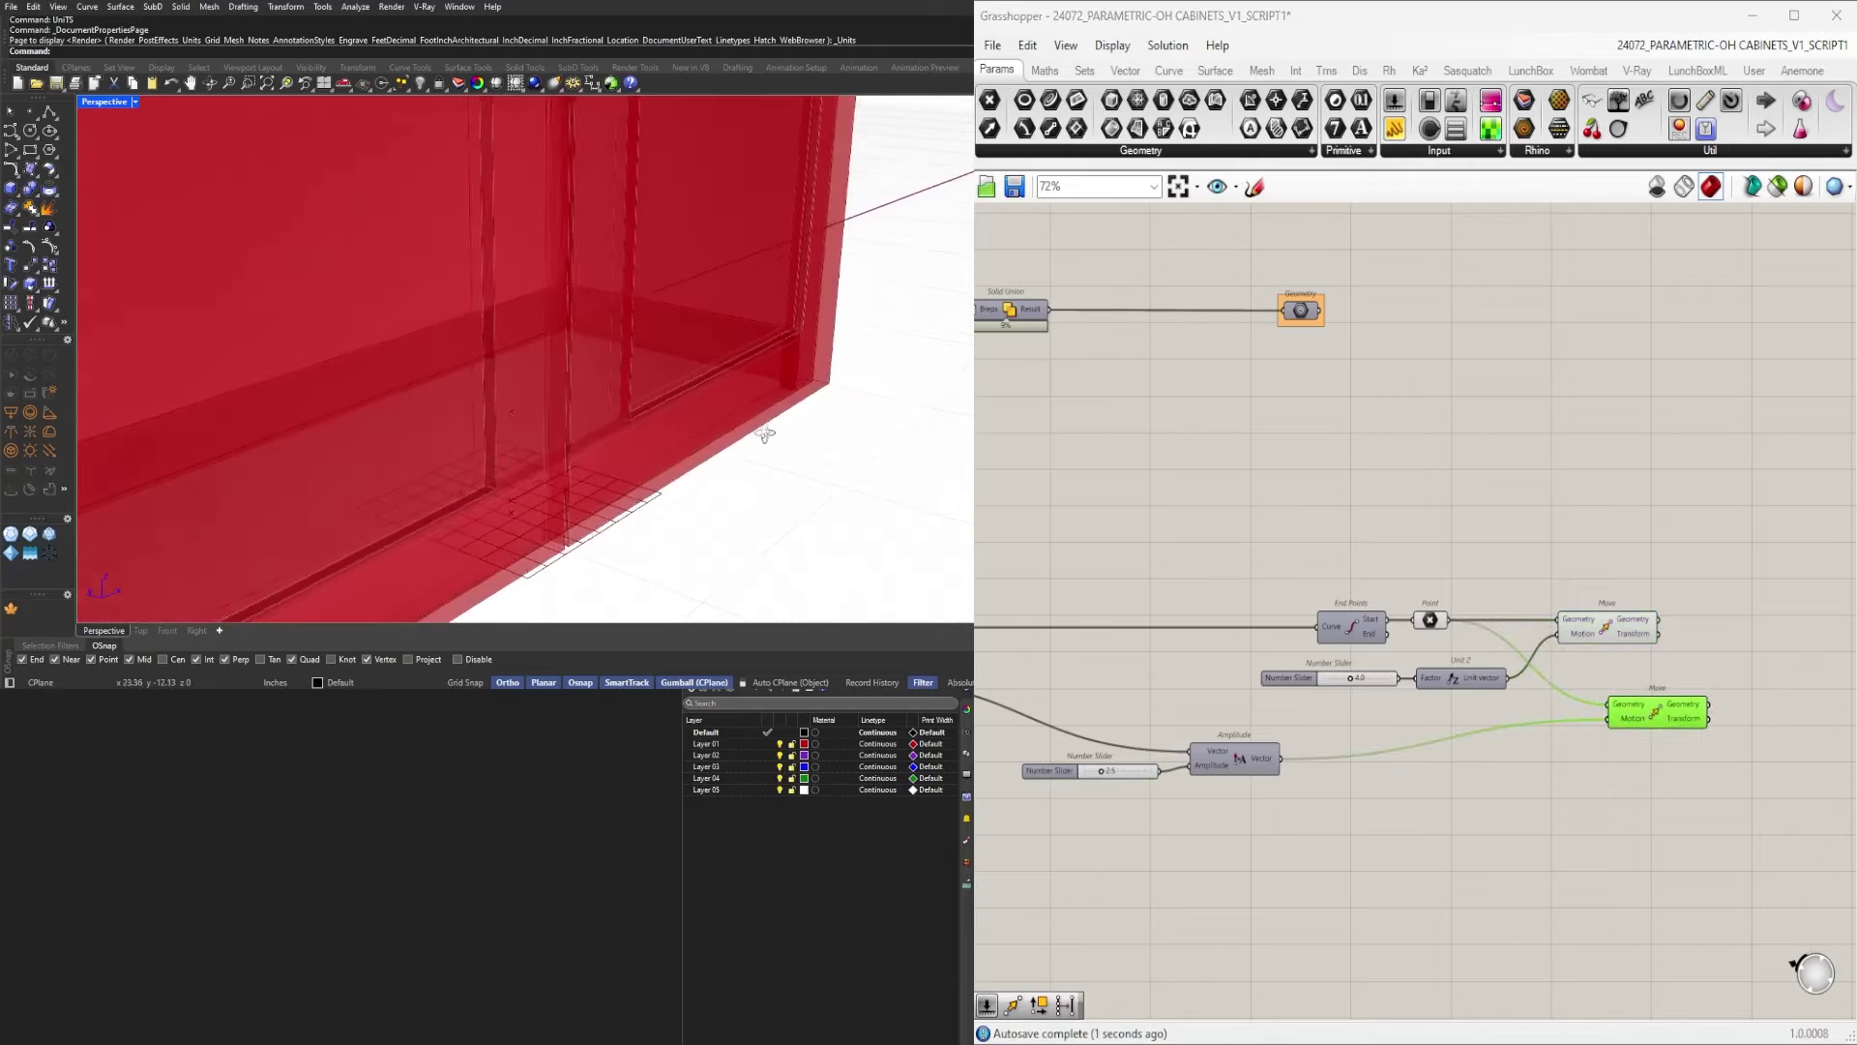
double_click(1391, 806)
text(neg)
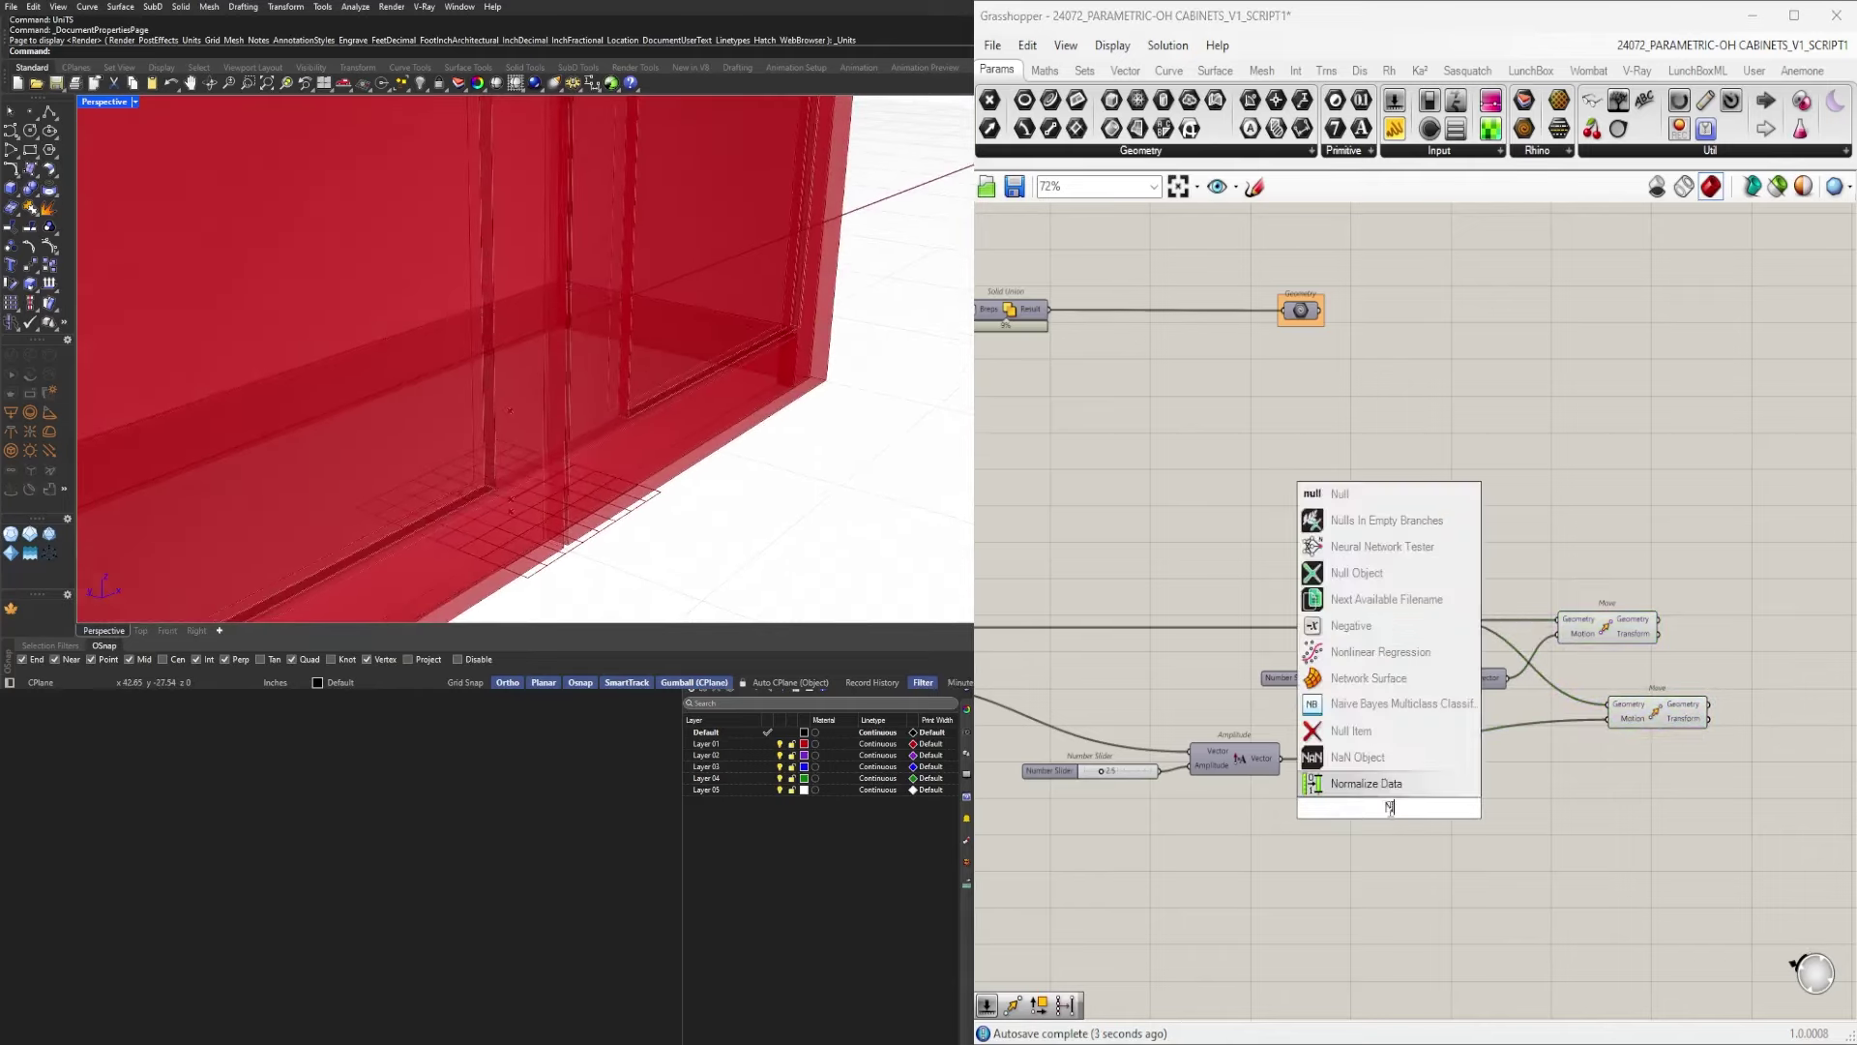
click(1359, 785)
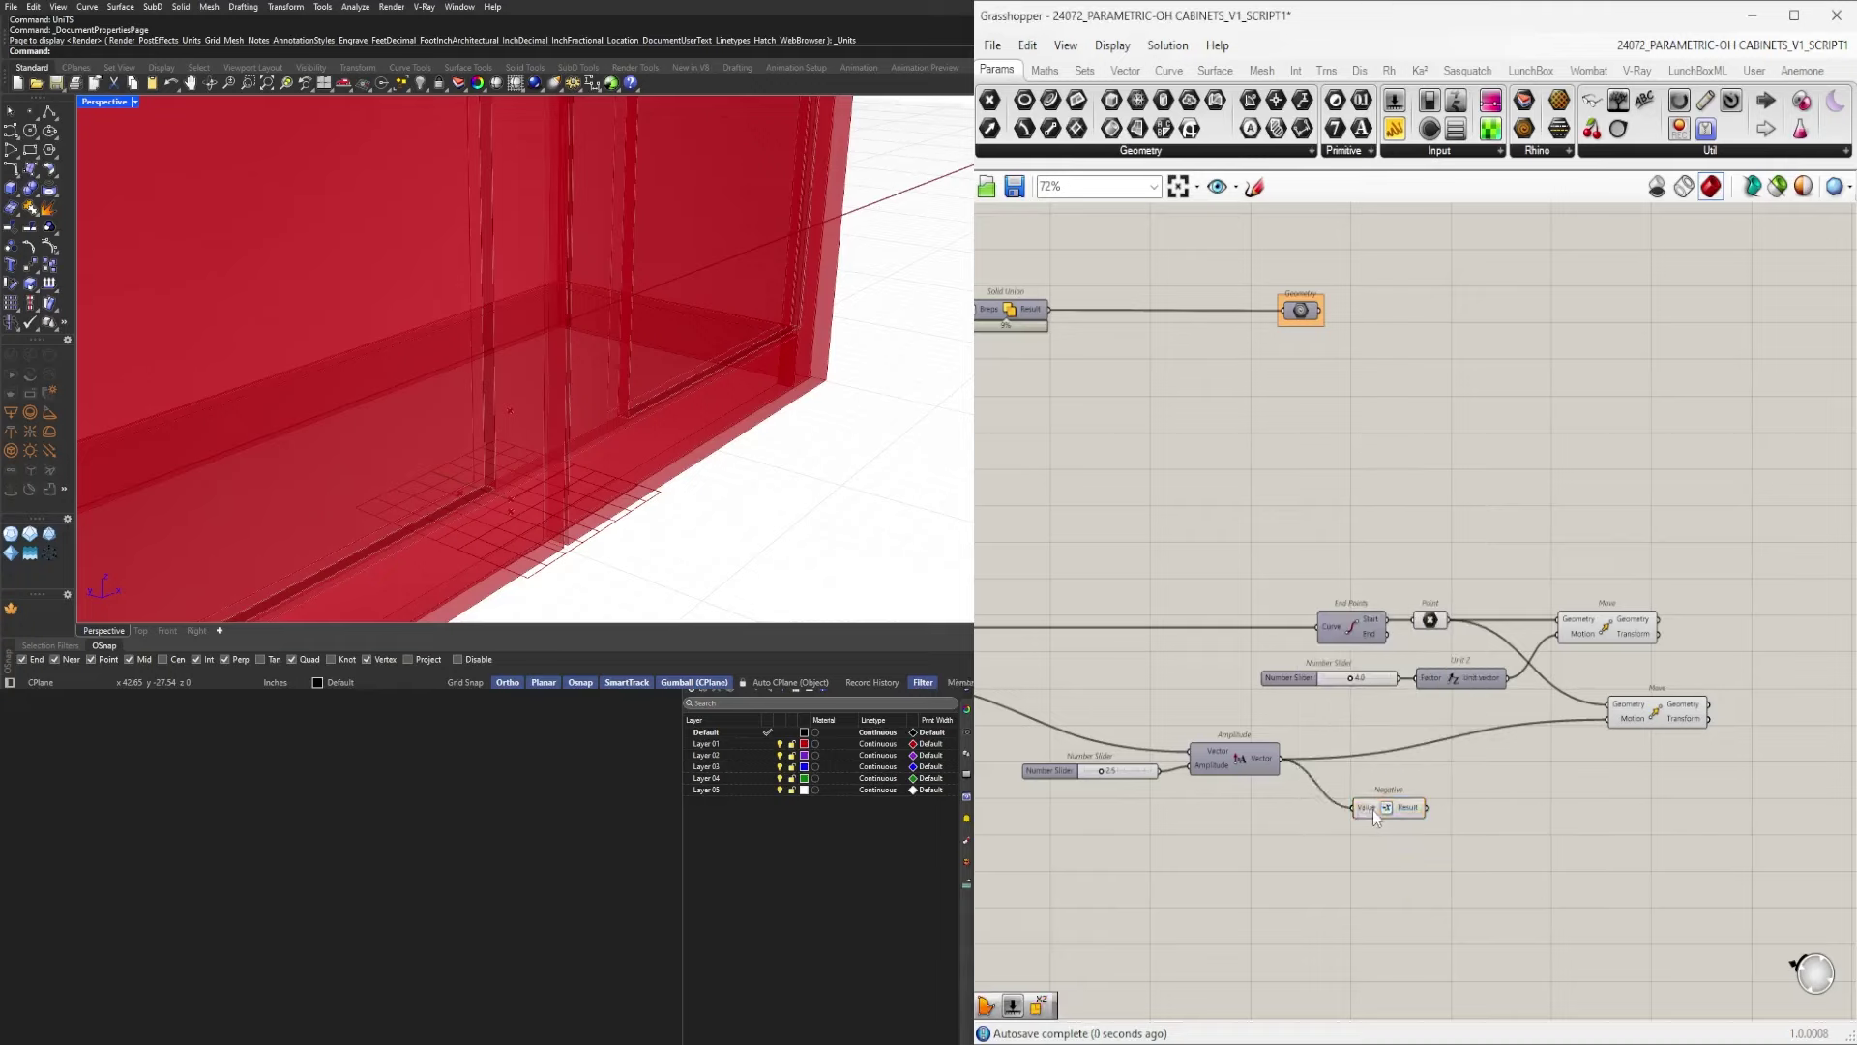
drag(1375, 809, 1328, 764)
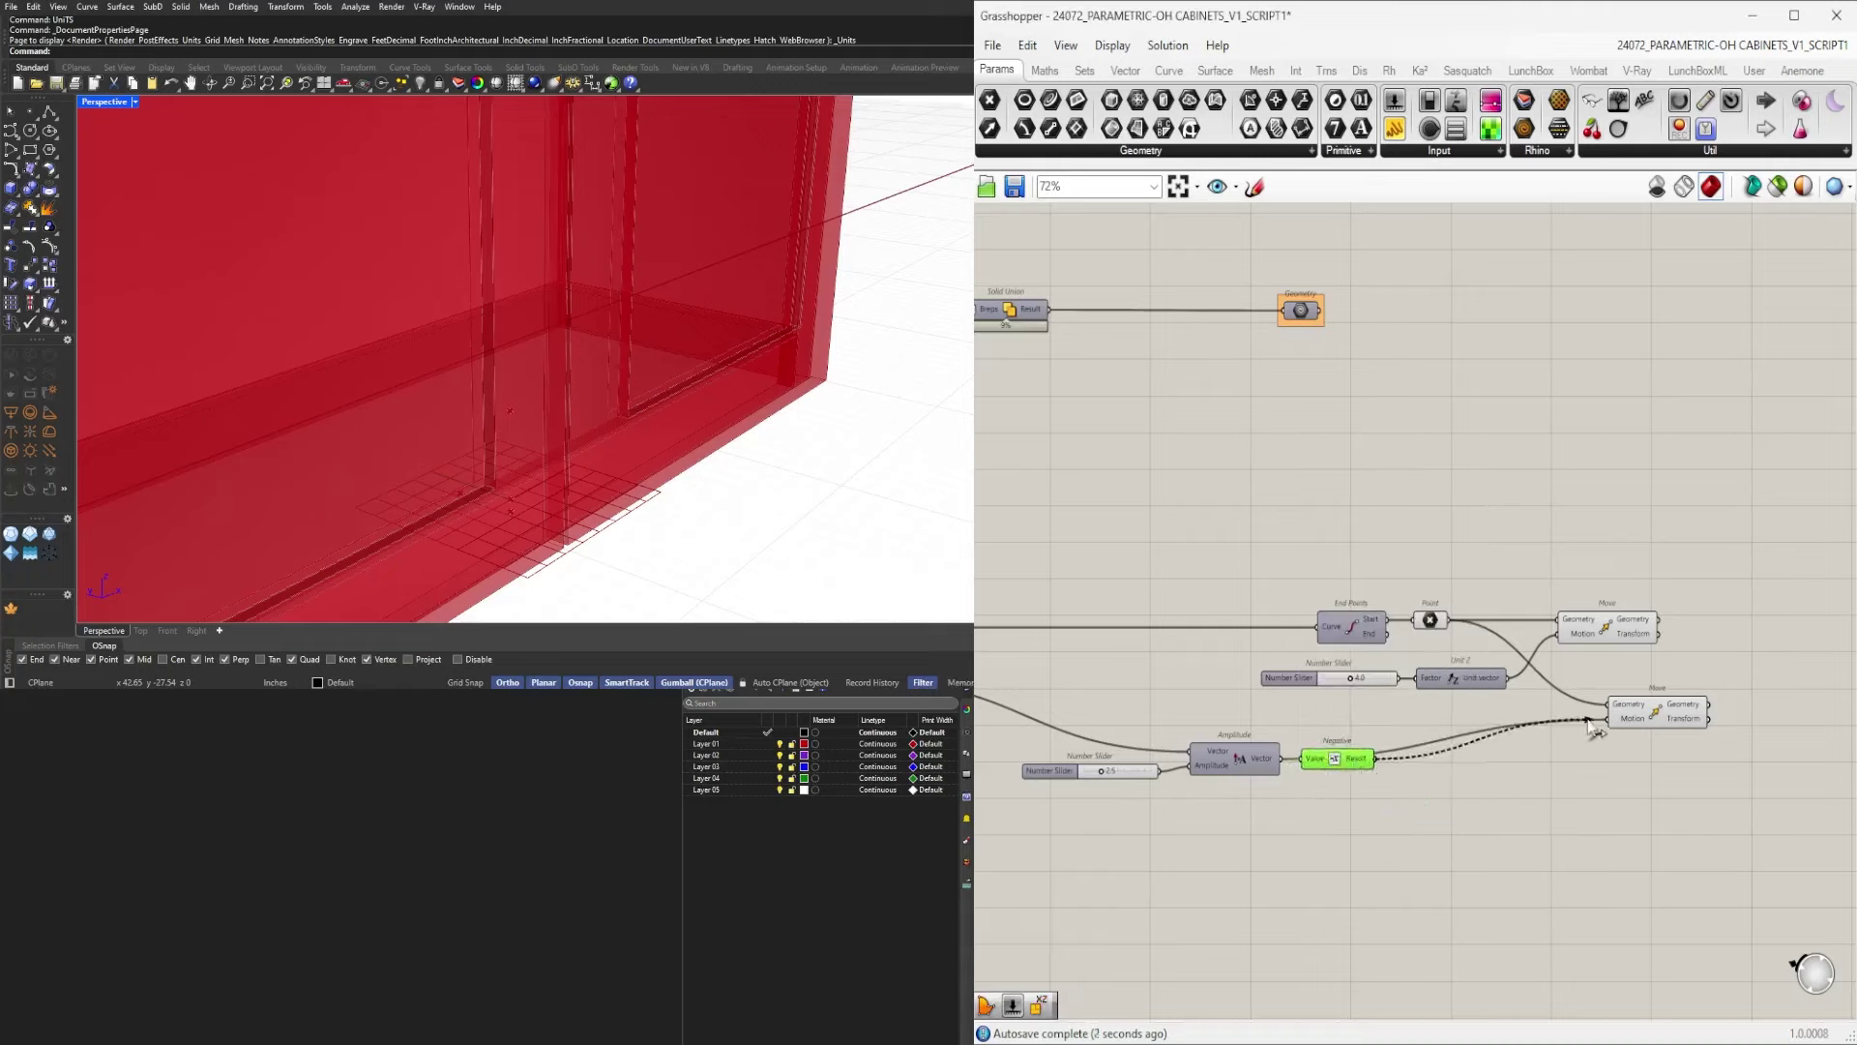
drag(1503, 811, 977, 696)
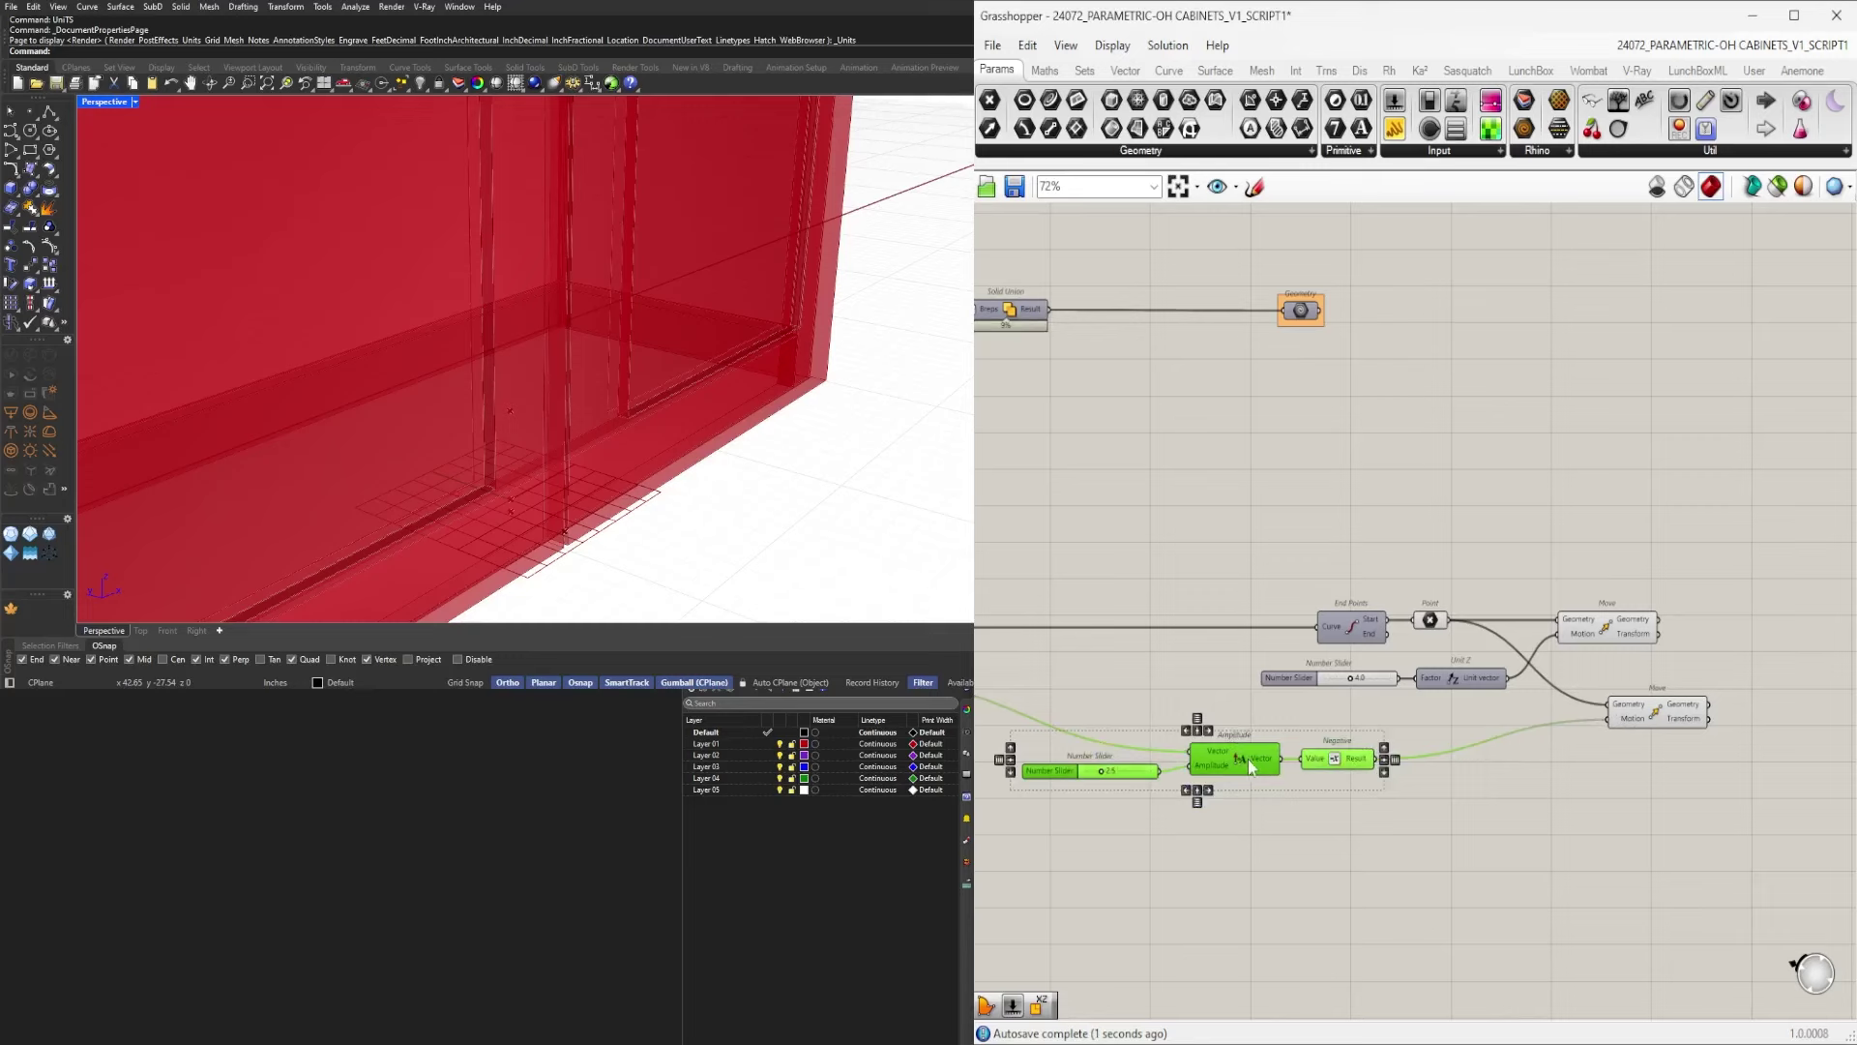
drag(1251, 765, 1369, 731)
Duplicate the second Move component and feed the copy's Geometry input from the first Move's Geometry output.
click(1672, 717)
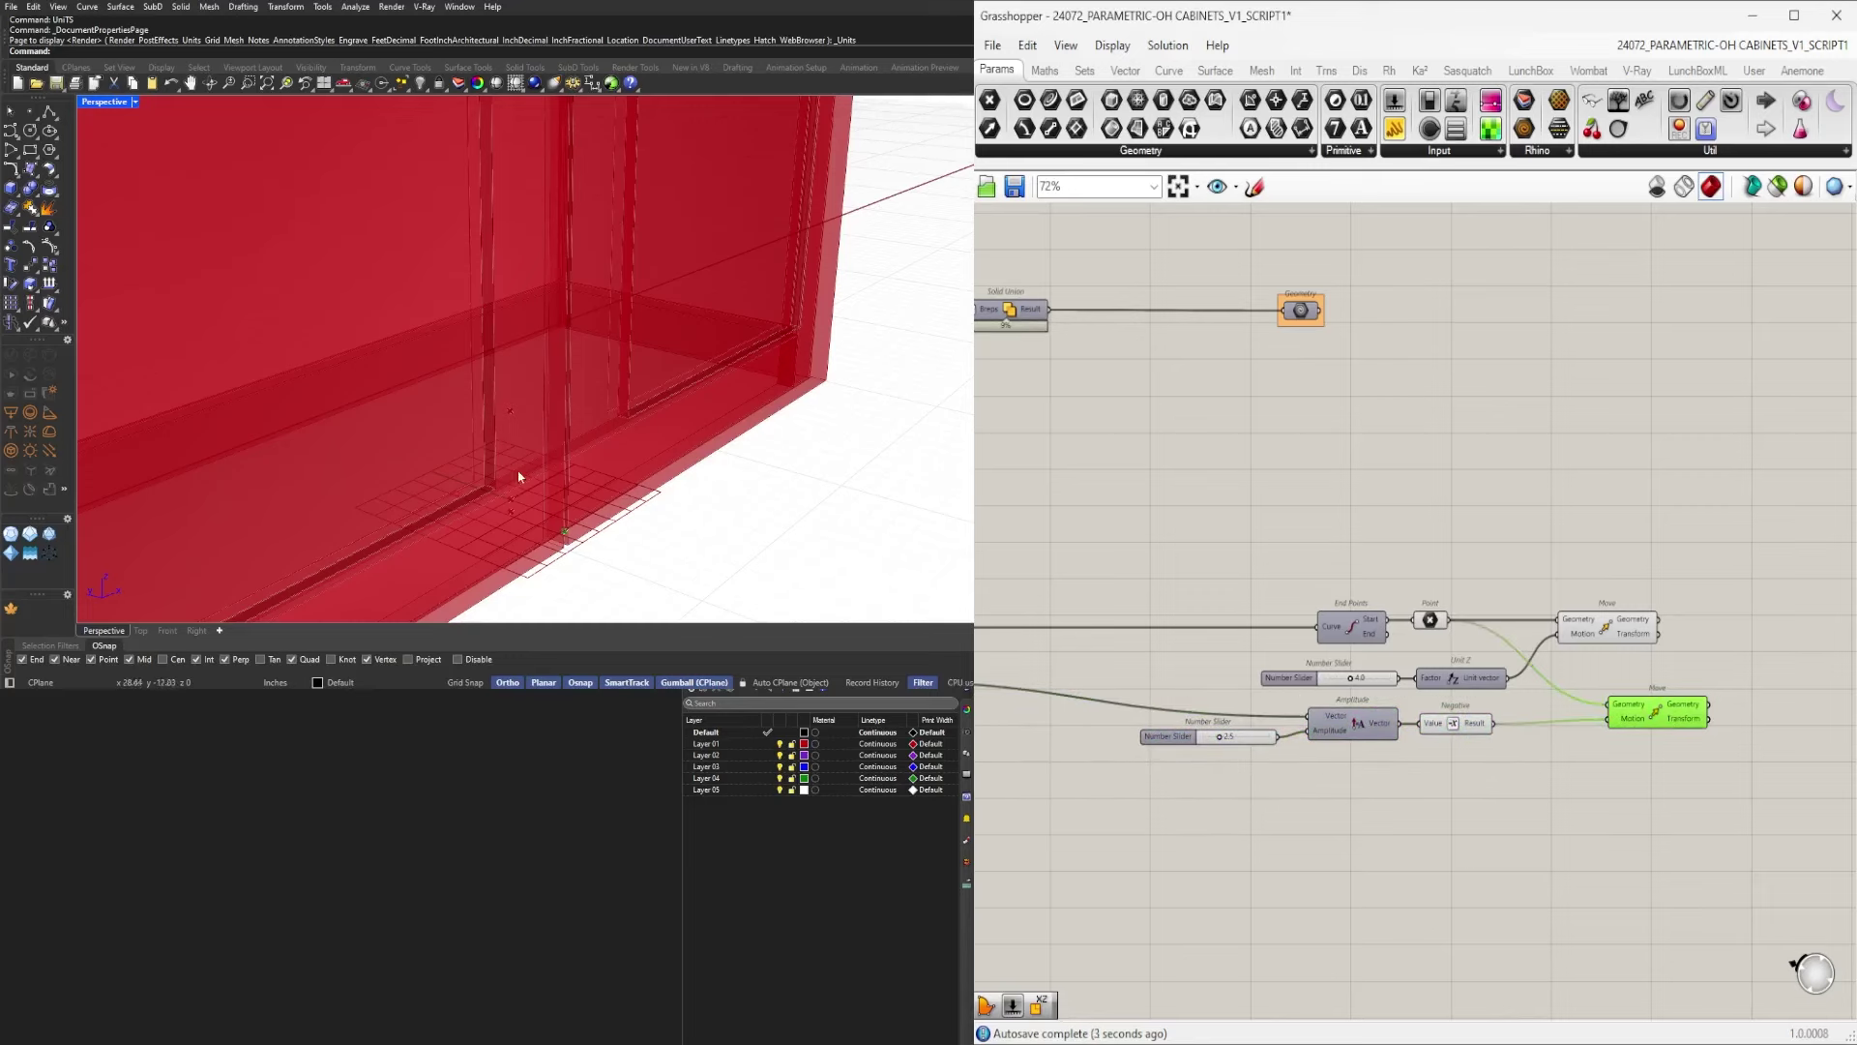
mouse_move(519, 477)
right_down()
mouse_move(622, 427)
mouse_move(527, 463)
right_up()
scroll(1673, 717, up, 1)
right_drag(1672, 717, 1641, 717)
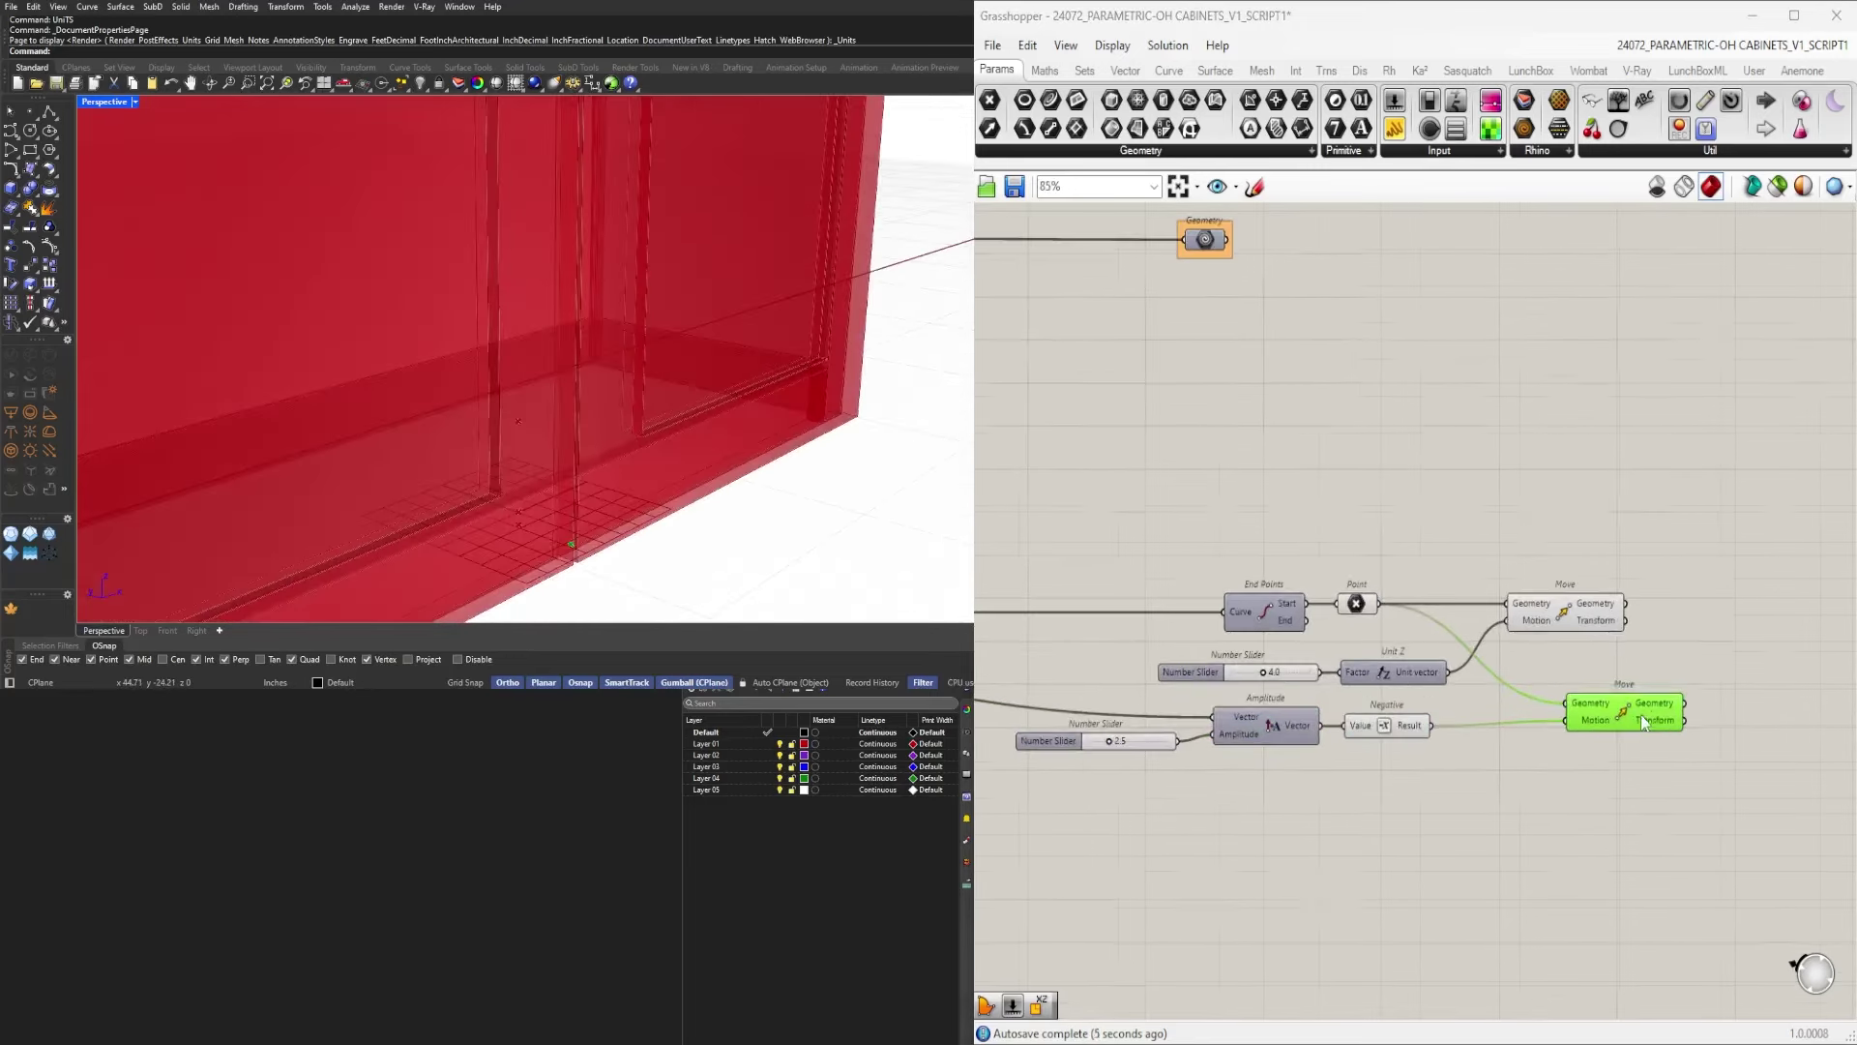
drag(1644, 720, 1694, 659)
right_drag(1842, 639, 1474, 629)
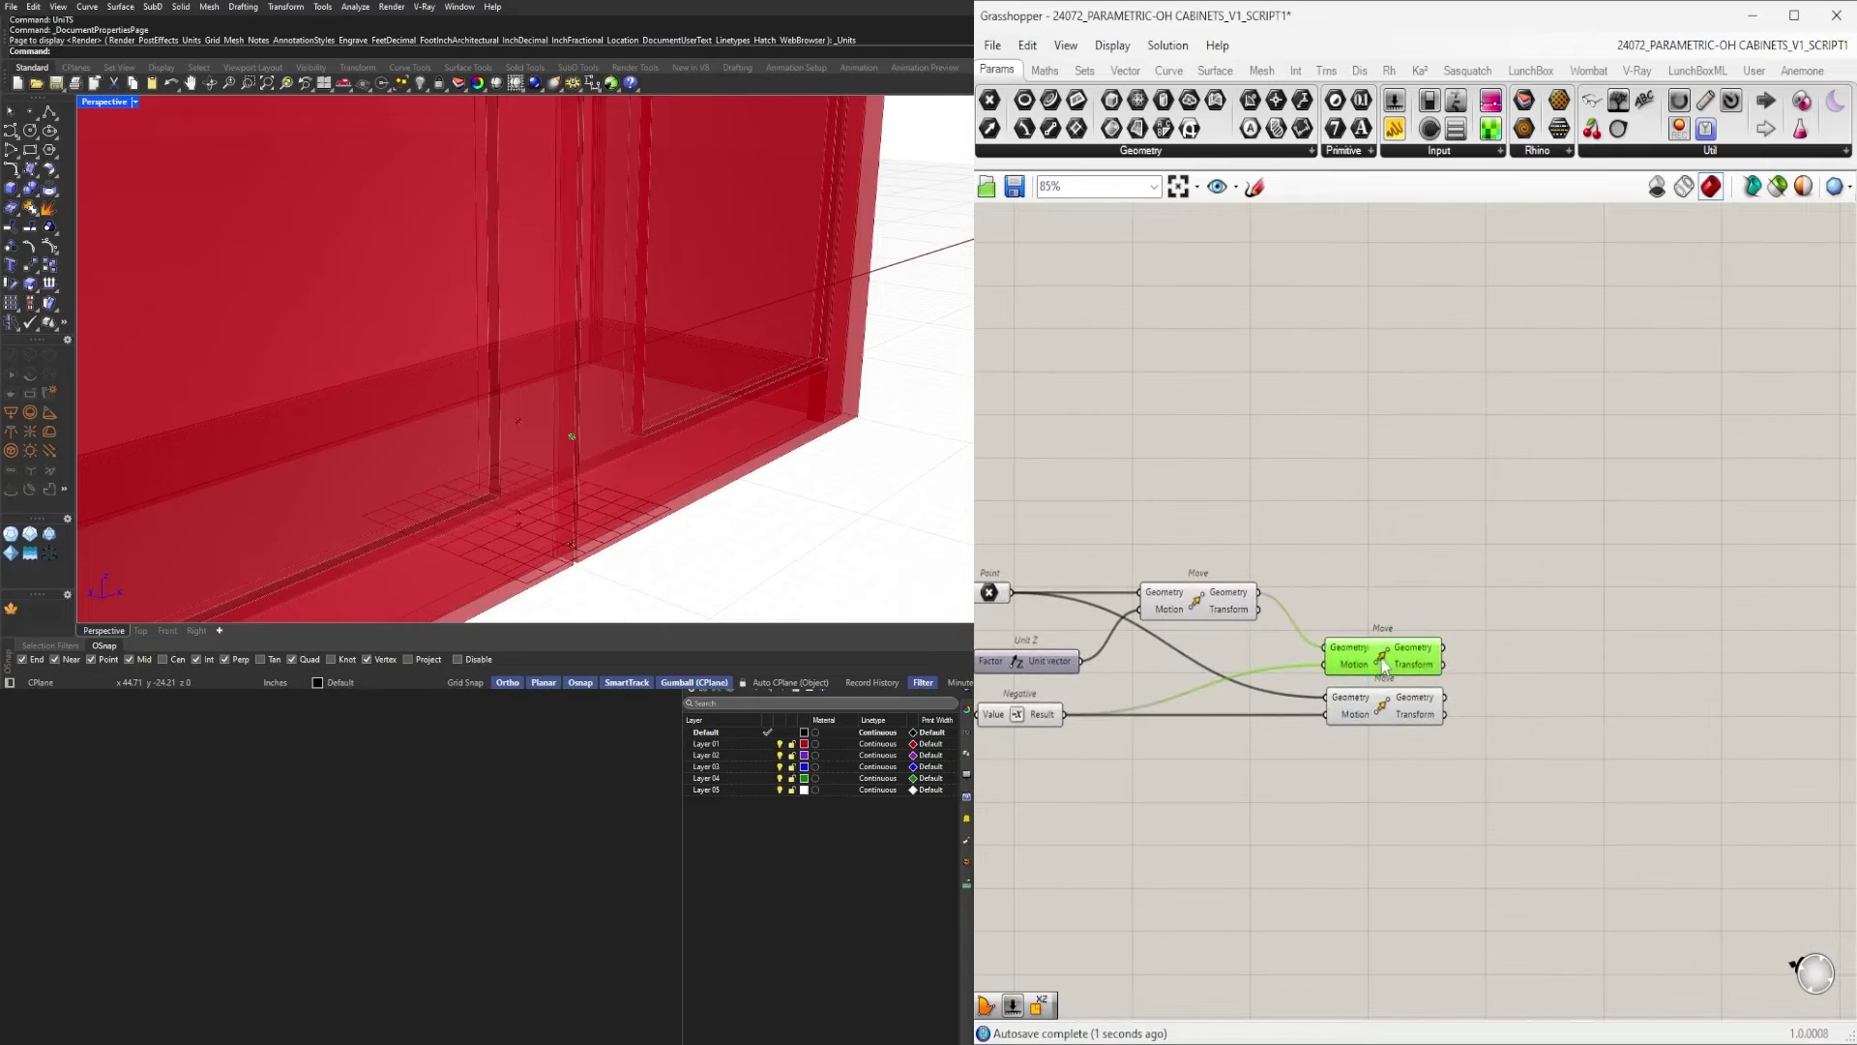
Add a PolyLine component above the Move components and flatten its Vertices input.
click(1561, 828)
scroll(1510, 828, down, 3)
scroll(692, 486, up, 3)
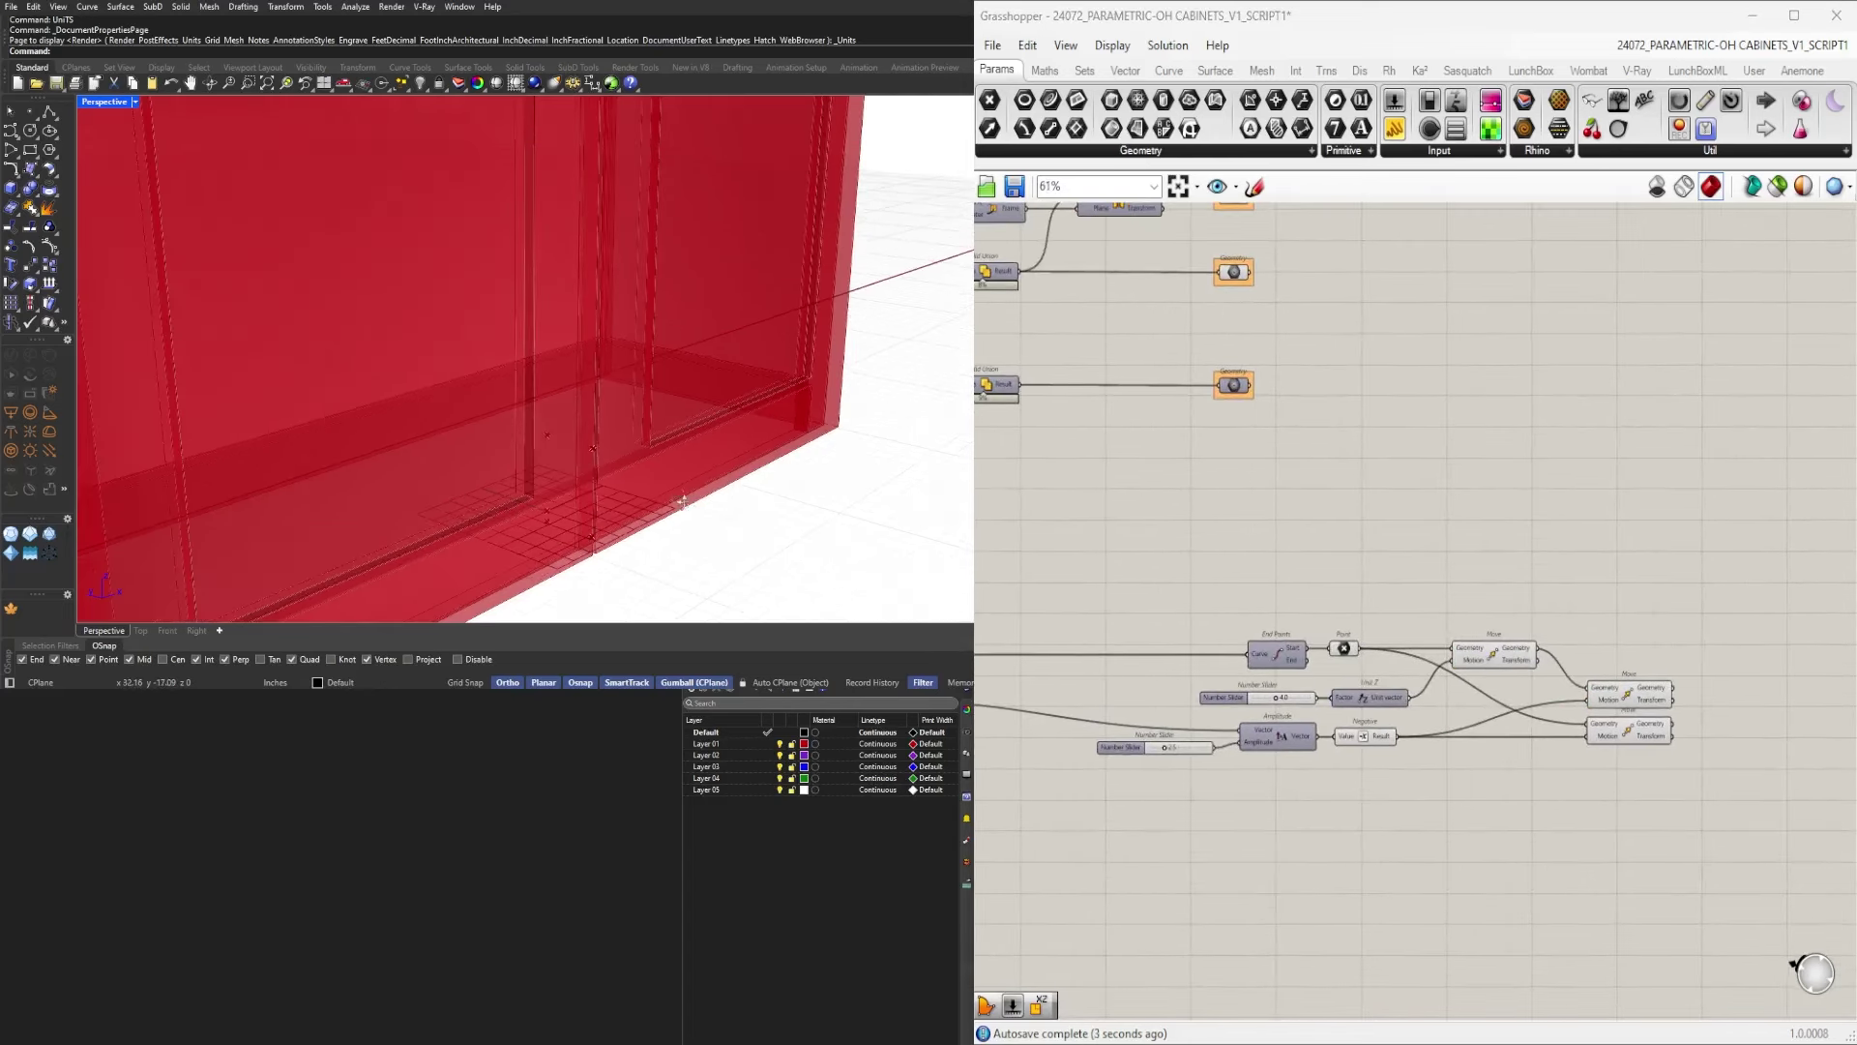
scroll(1522, 739, up, 3)
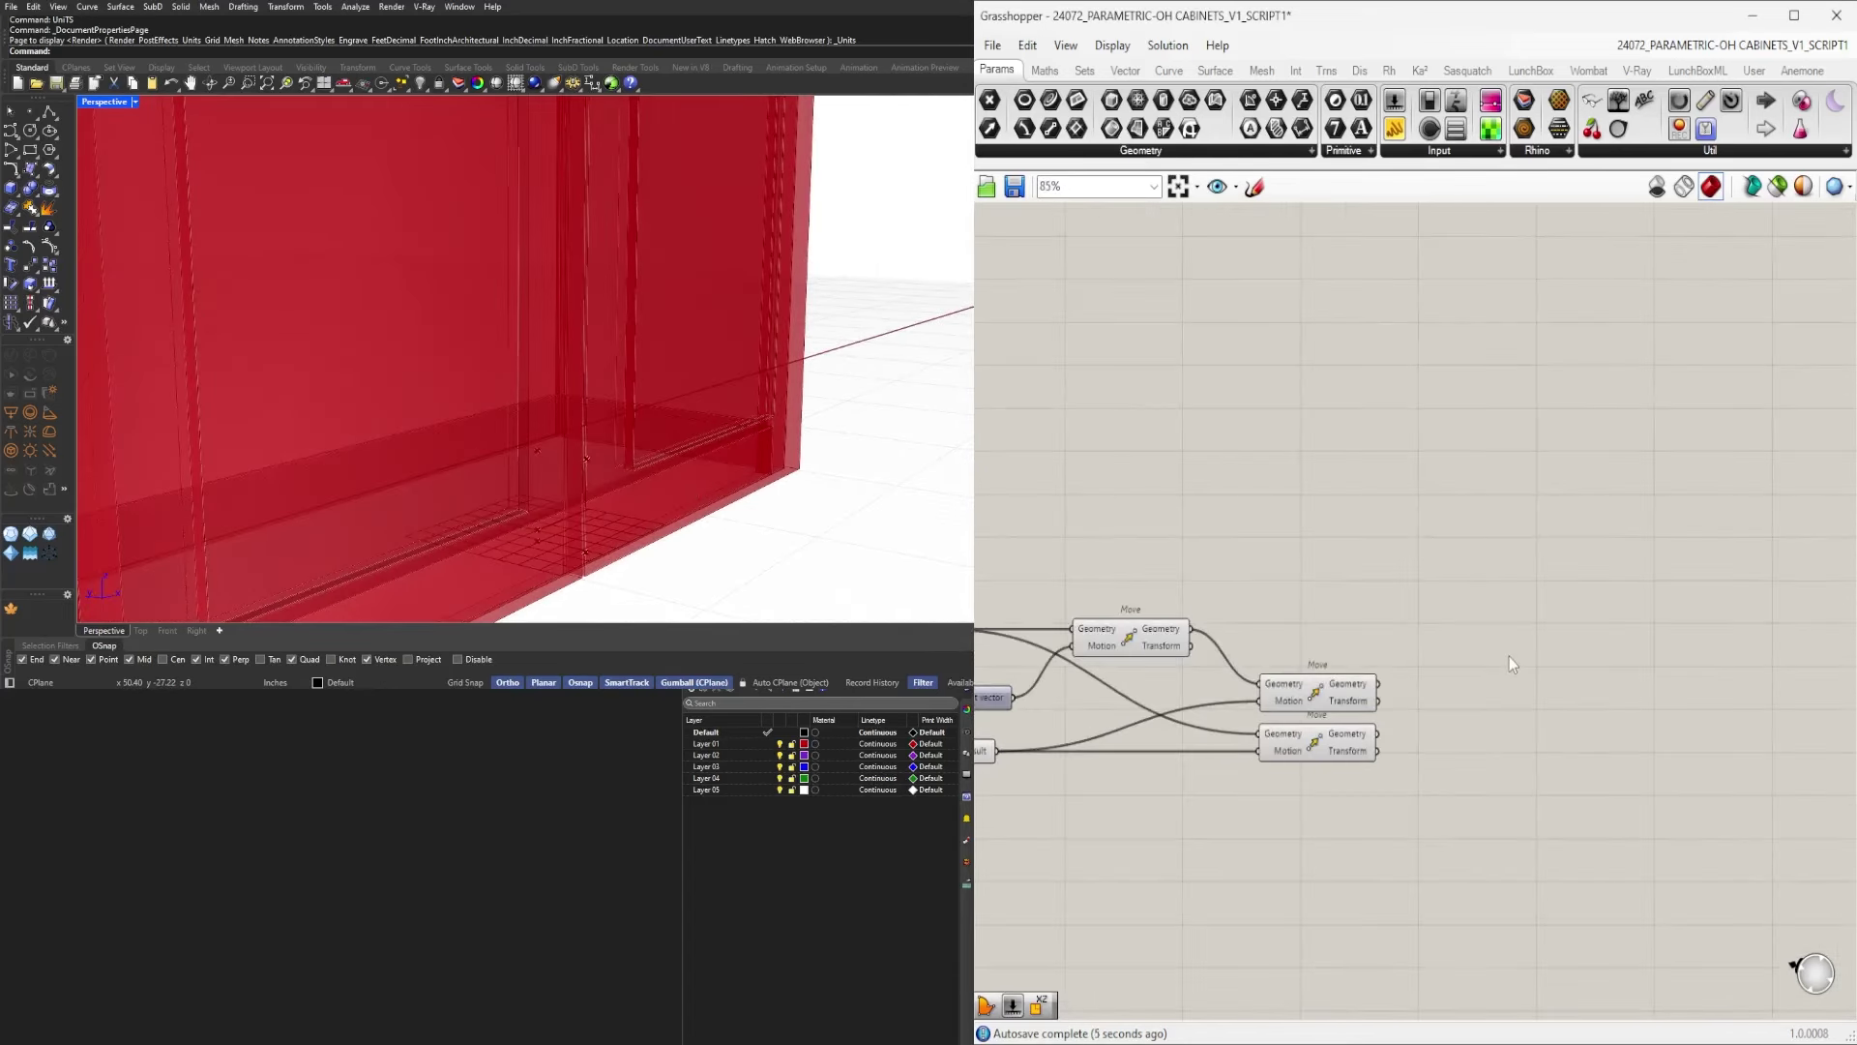
right_drag(1631, 666, 1714, 663)
mouse_move(1264, 658)
right_down()
mouse_move(1542, 654)
mouse_move(1262, 644)
right_up()
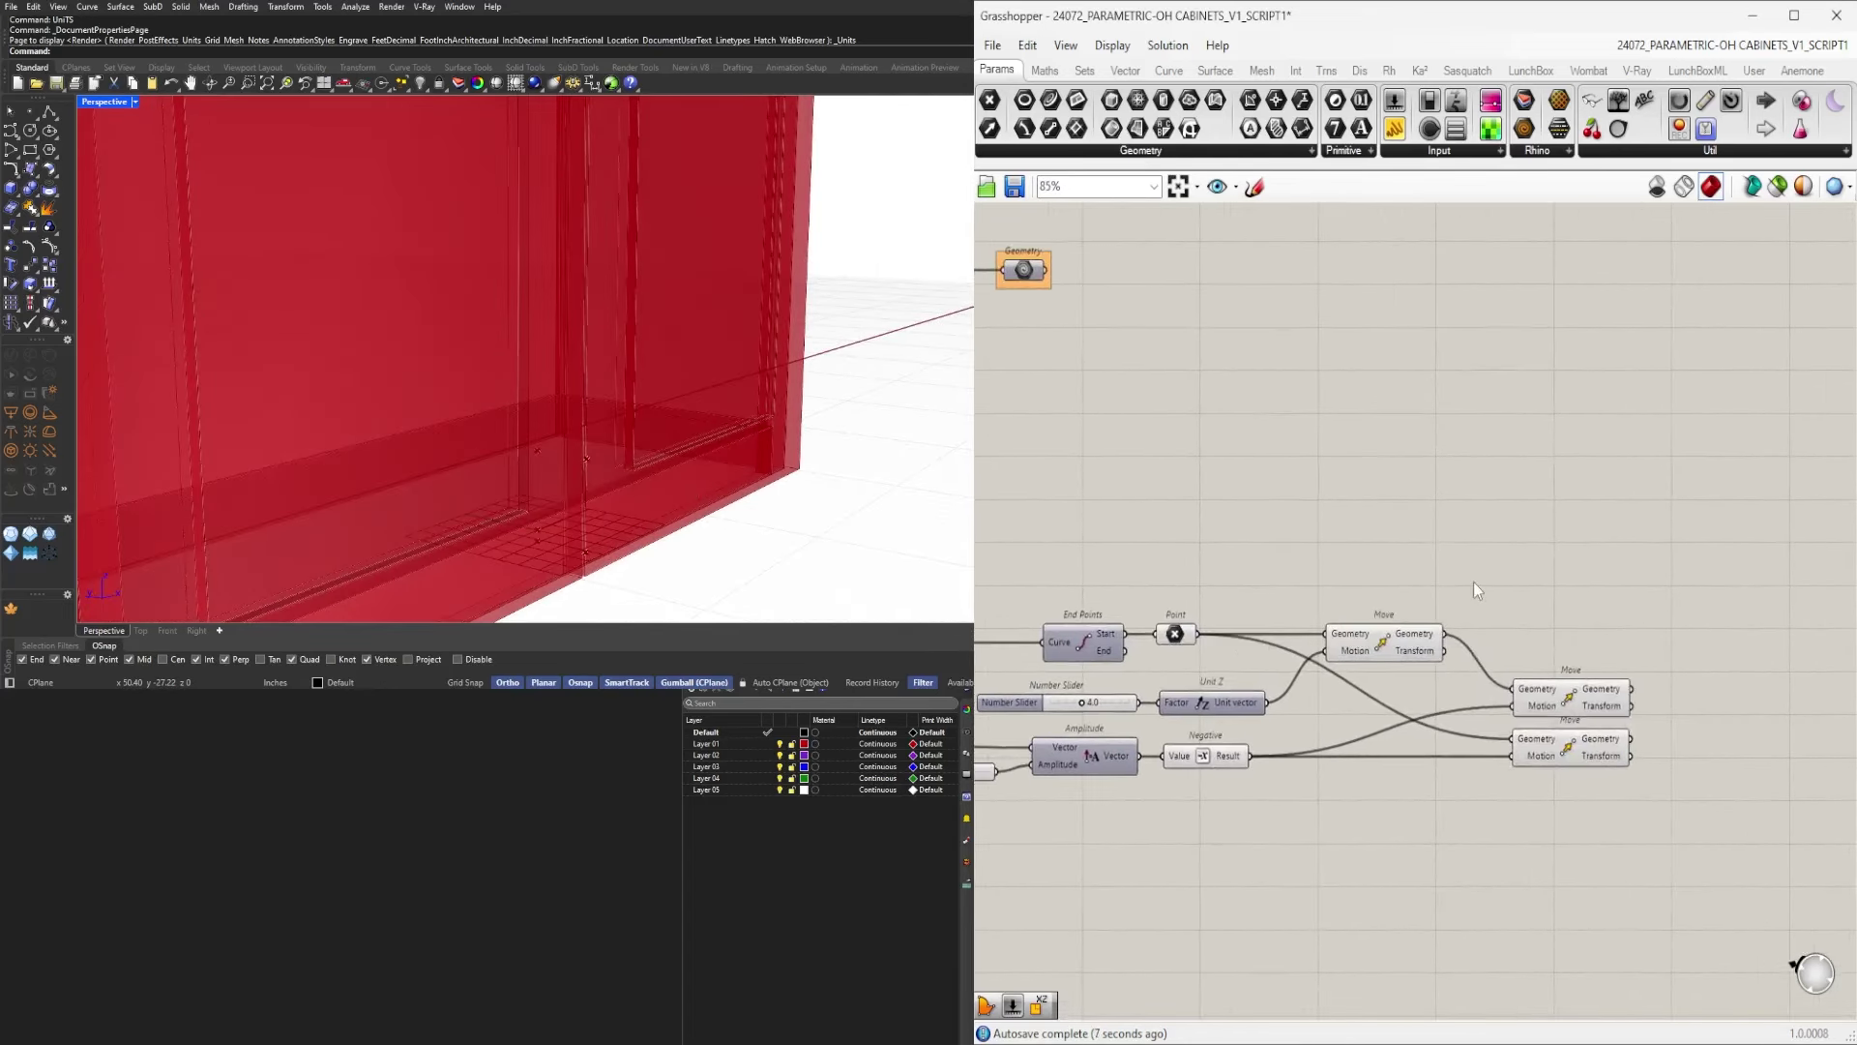
double_click(1473, 583)
text(POLYL)
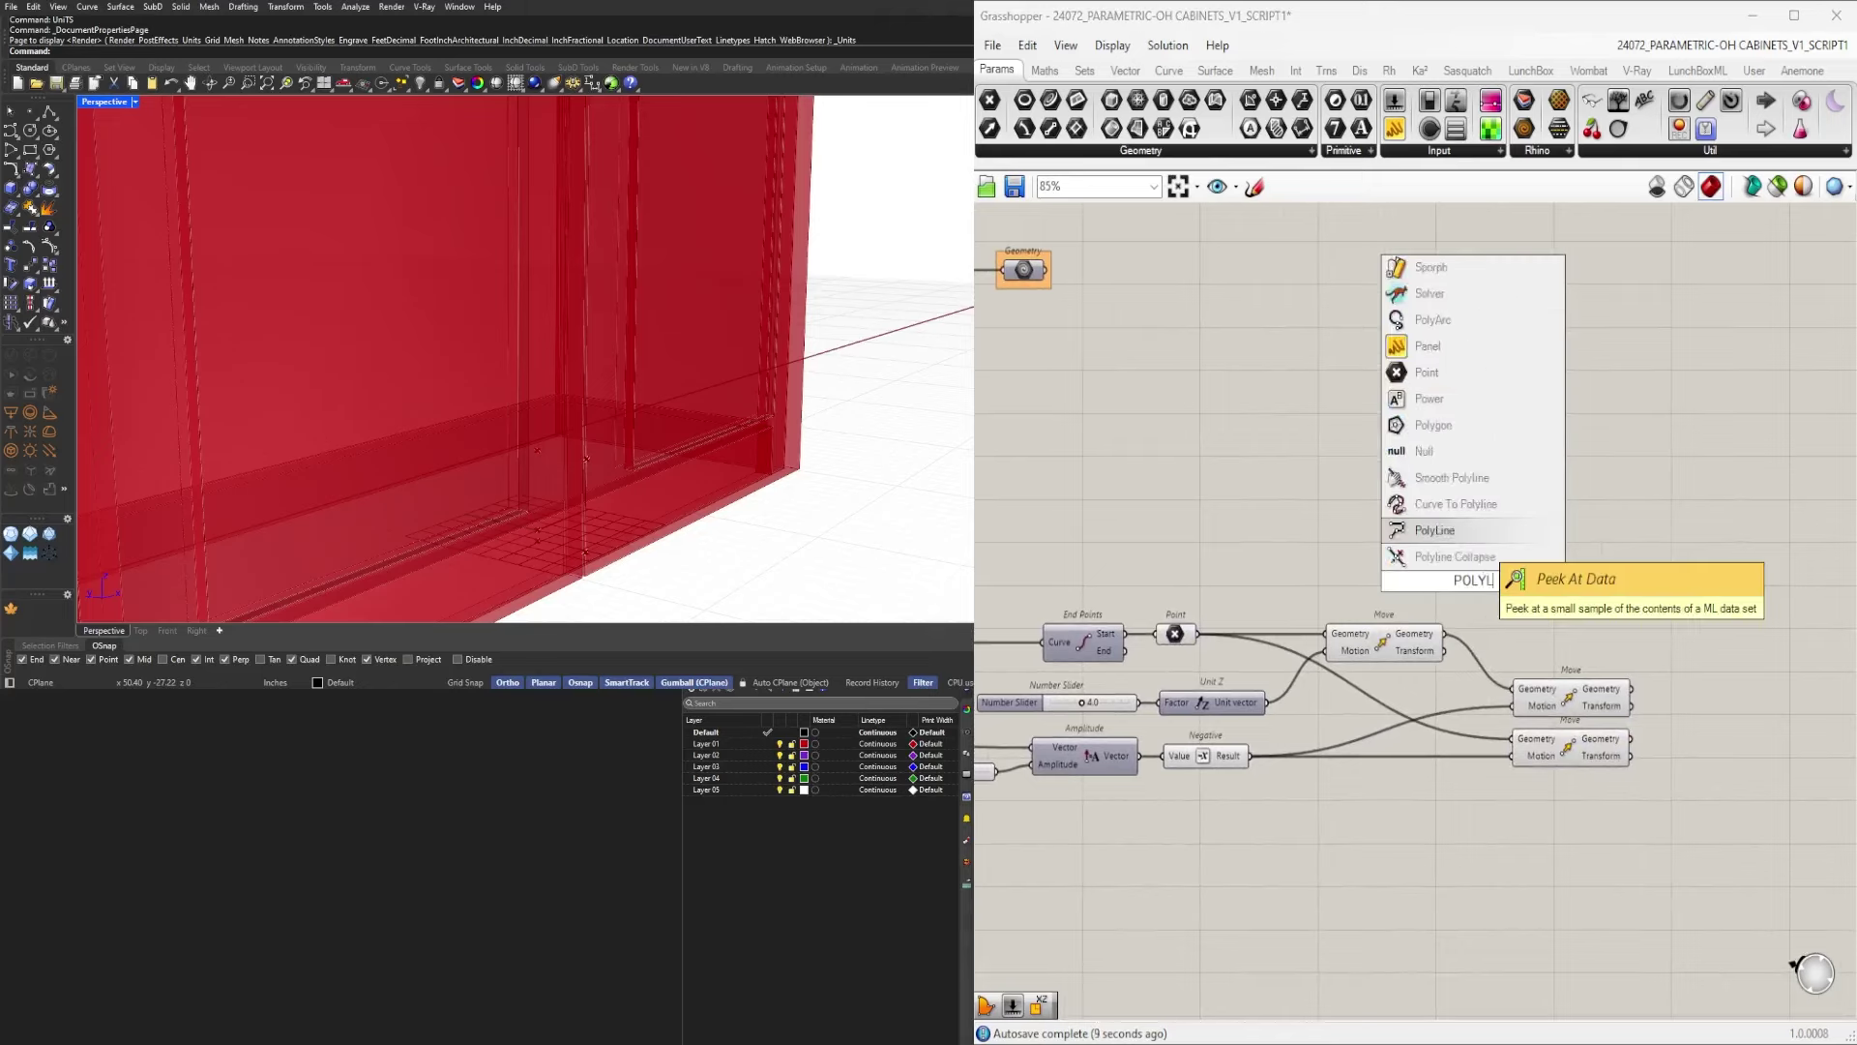
click(1456, 531)
right_click(1430, 576)
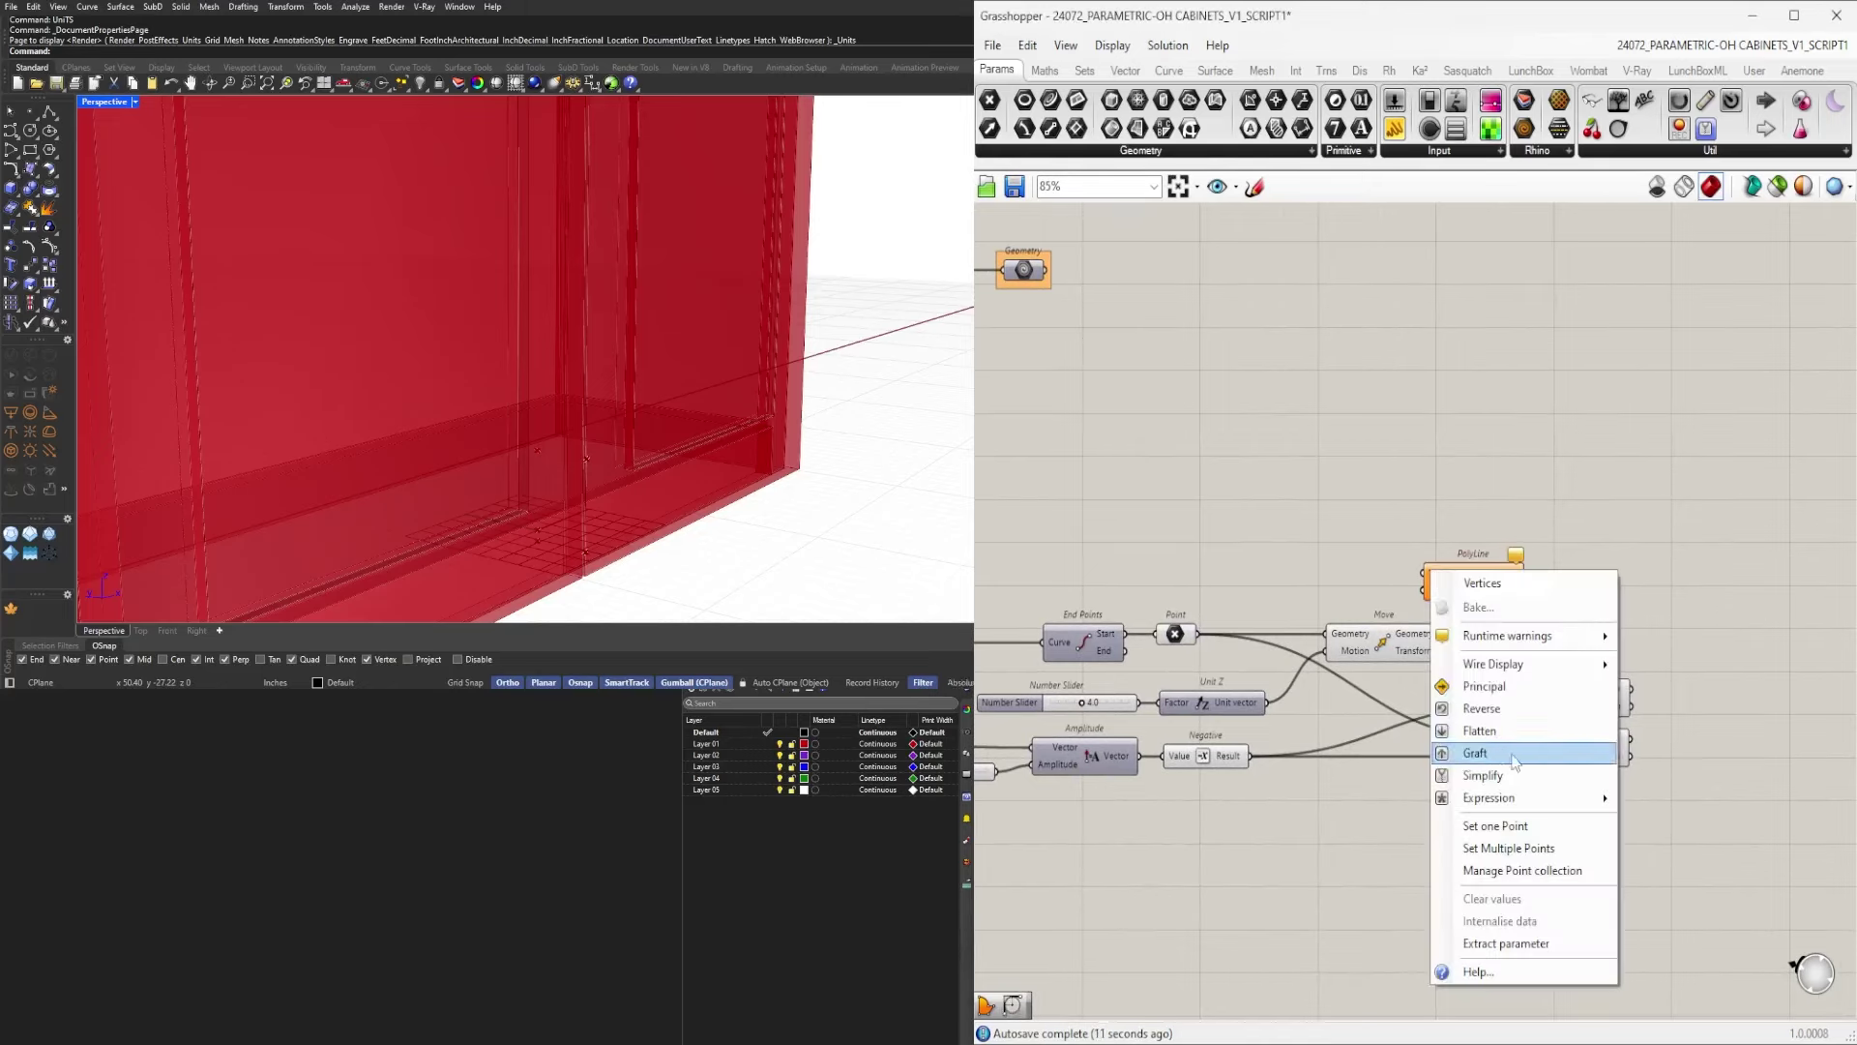
click(1509, 732)
Connect Point, the lower Move, the duplicated Move and the first Move to PolyLine's Vertices input in that order.
drag(1200, 634, 1654, 569)
click(1180, 634)
right_drag(1497, 643, 1346, 646)
click(1271, 646)
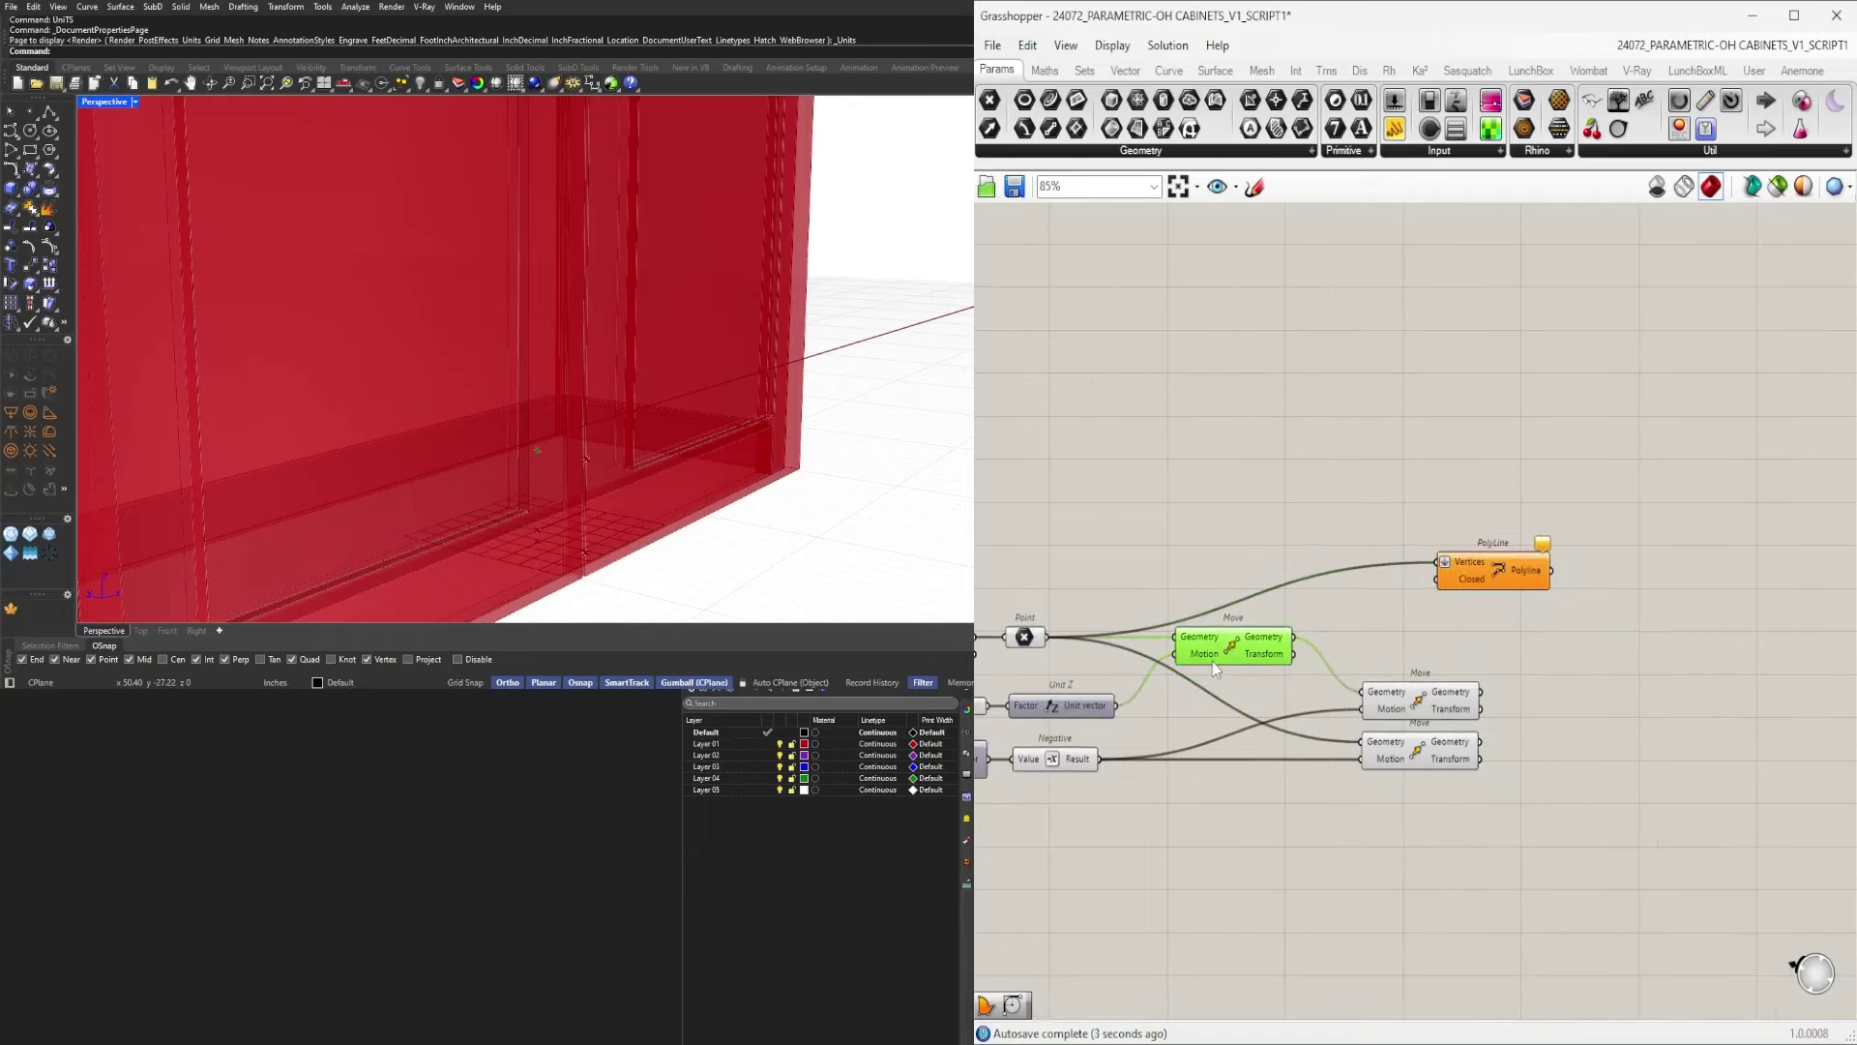
drag(1481, 578, 1587, 602)
click(1398, 705)
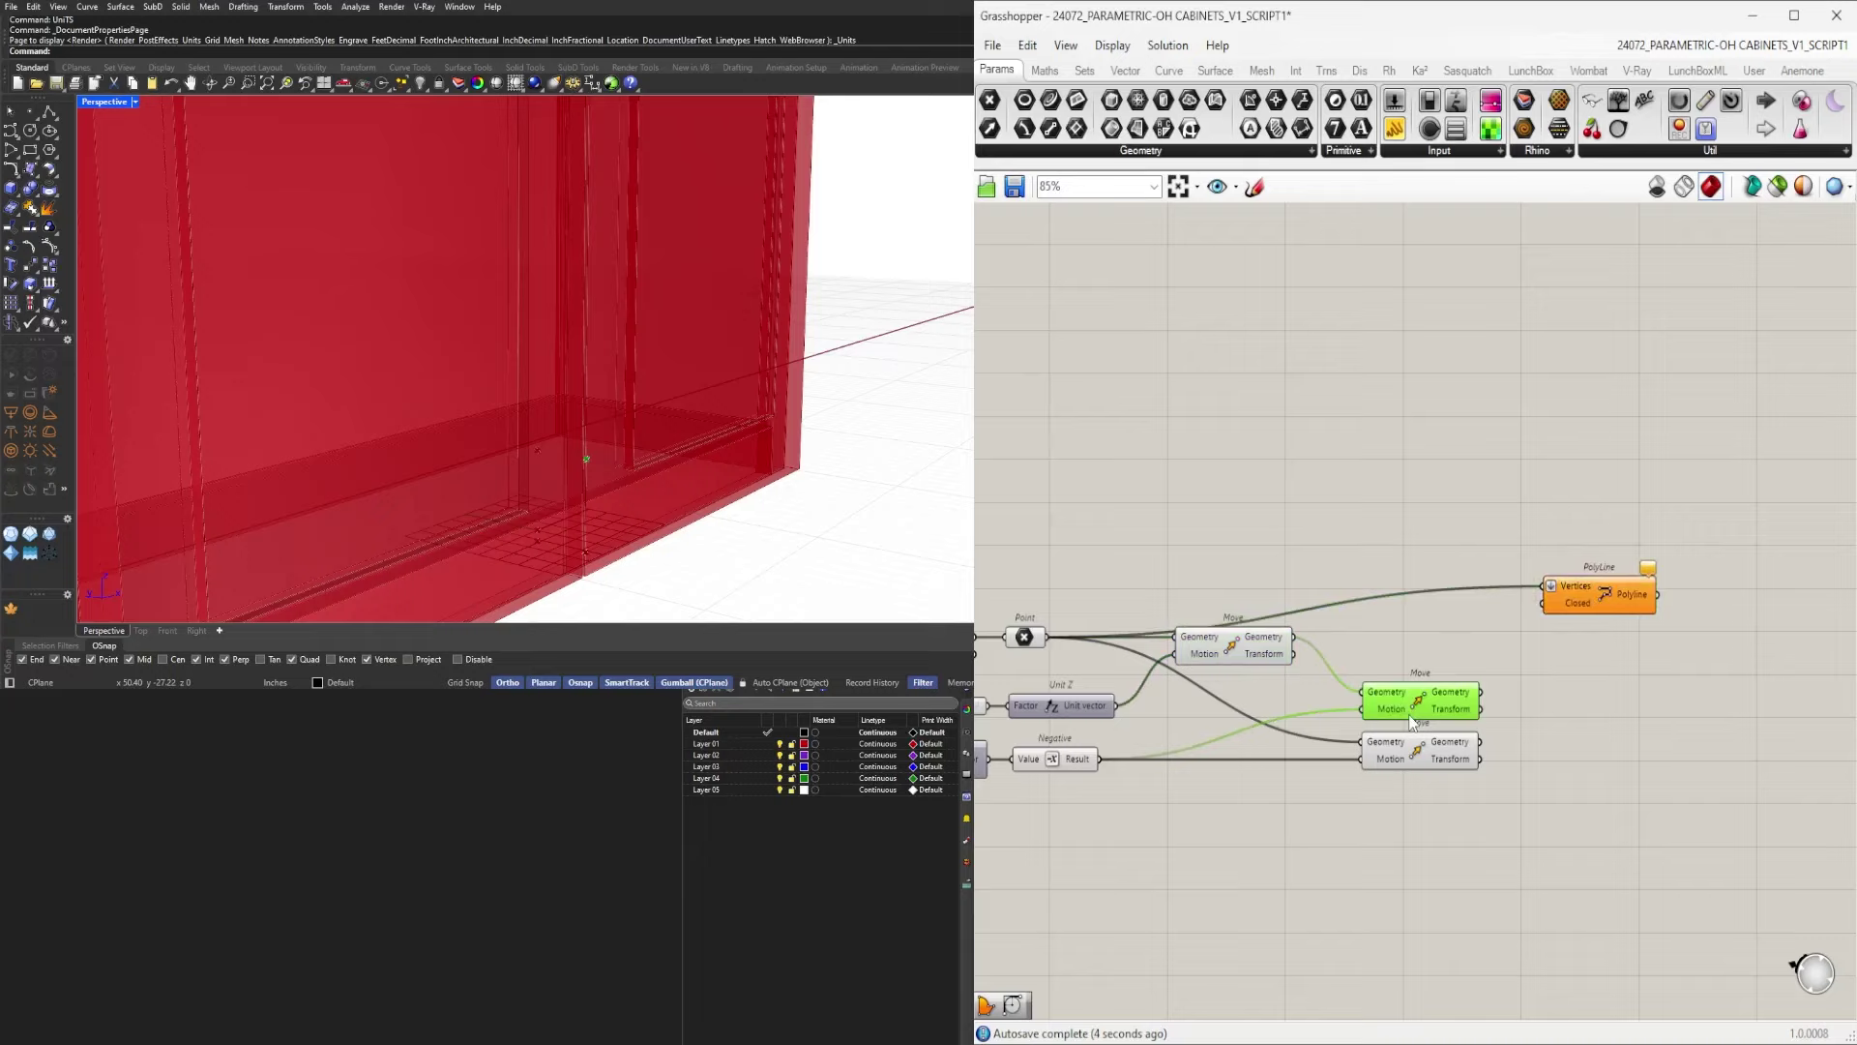
click(1396, 766)
shift+drag(1480, 742, 1545, 586)
shift+drag(1489, 701, 1545, 587)
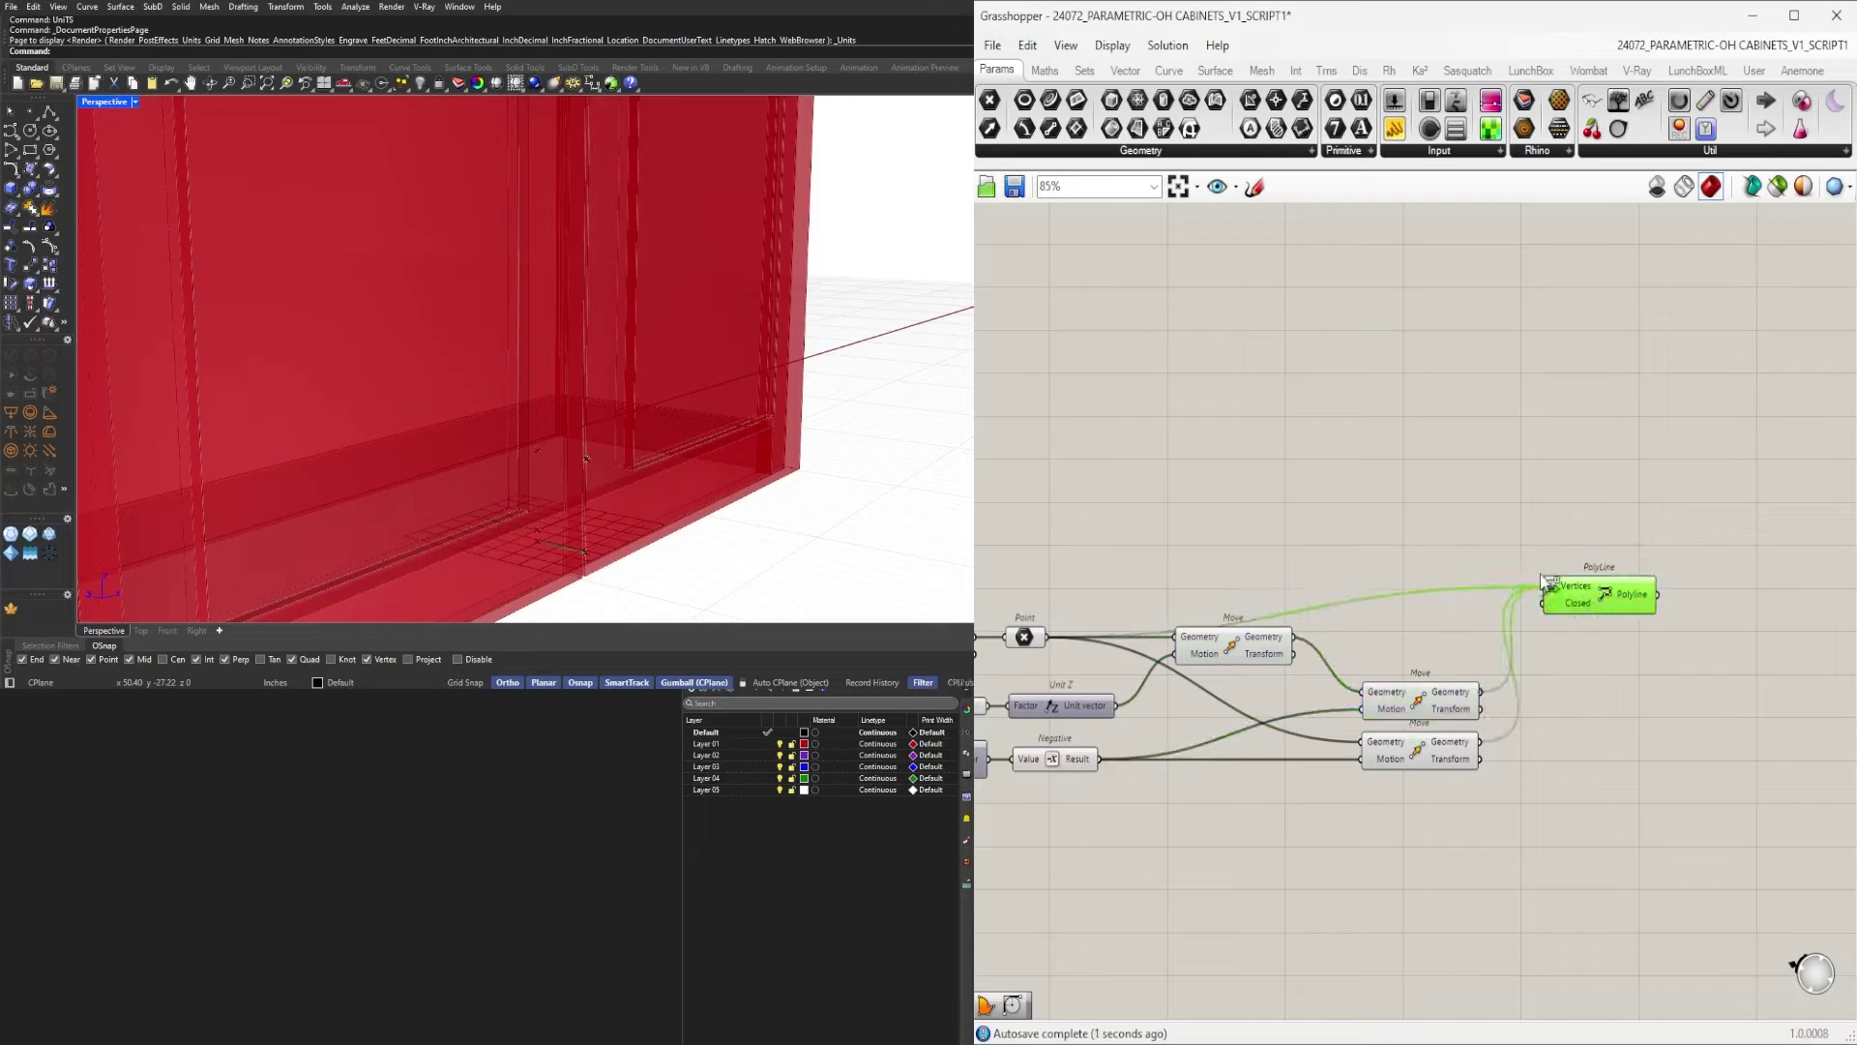
shift+drag(1295, 640, 1551, 586)
click(1362, 627)
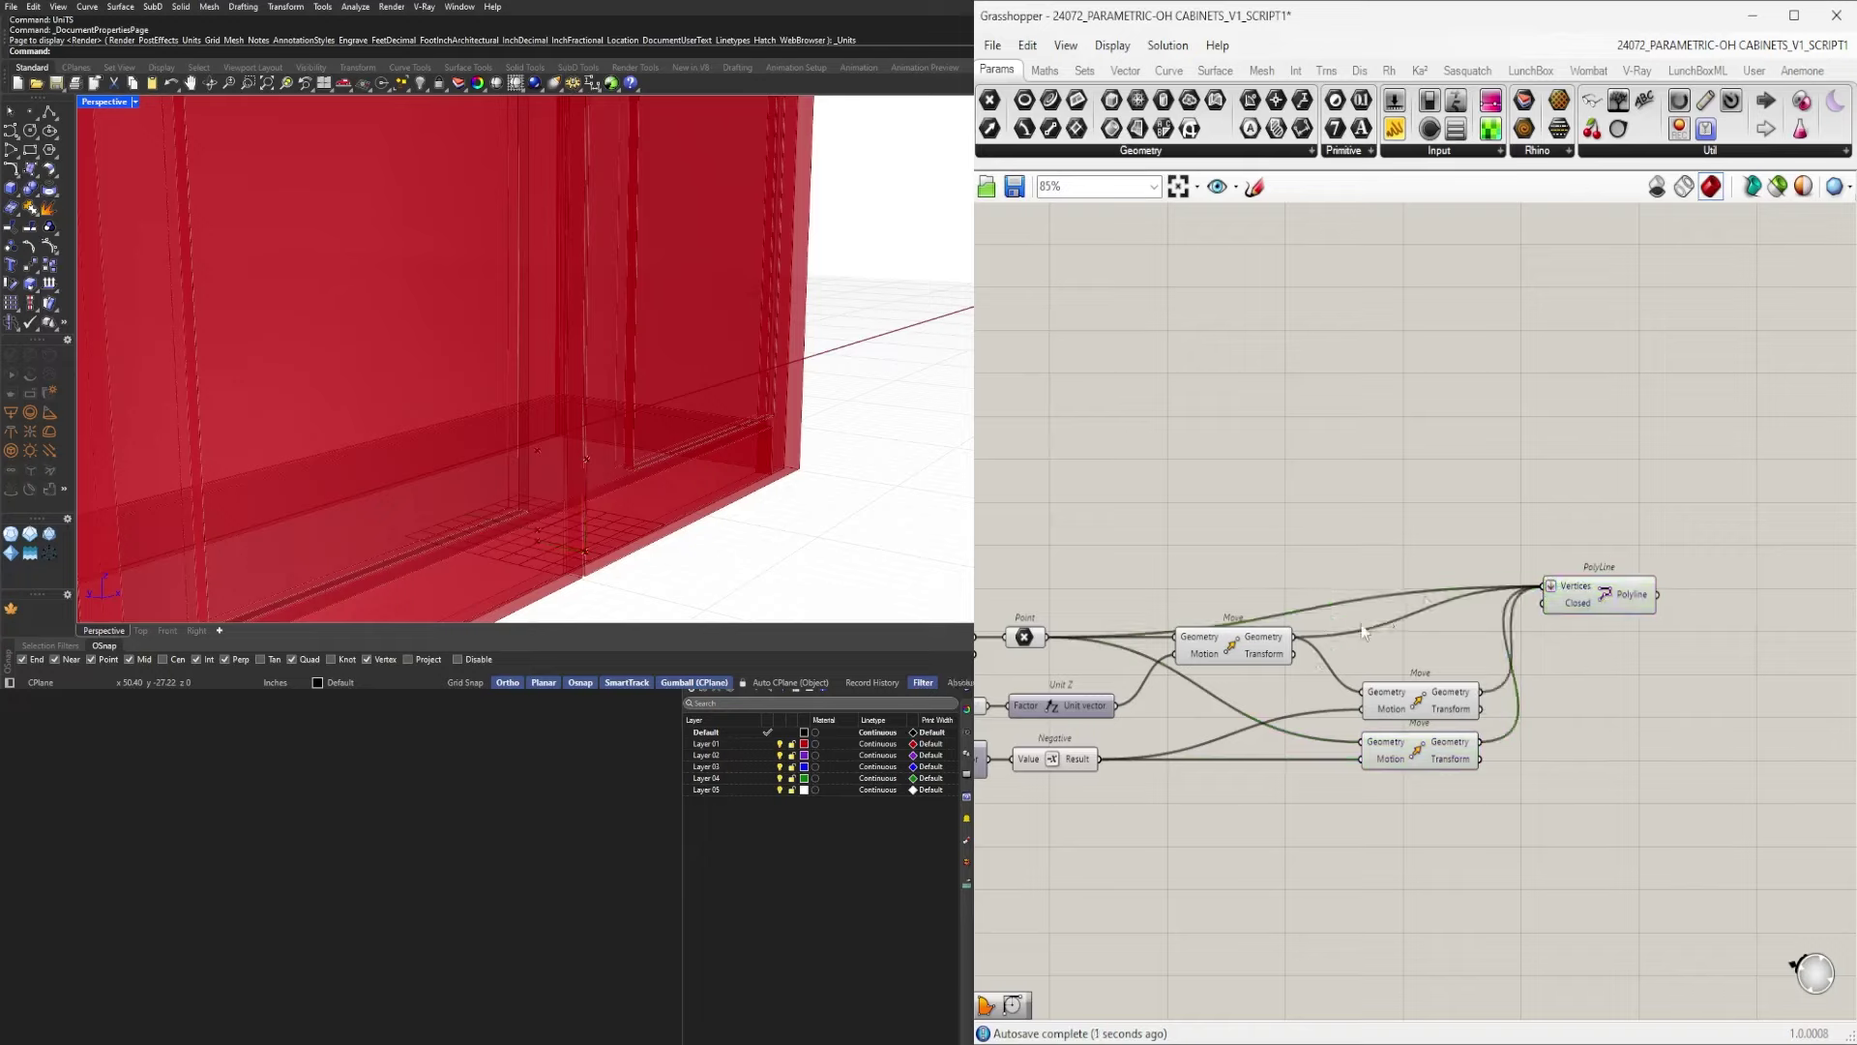
Reposition the first Move component and the PolyLine component to spread out their wires.
drag(1227, 652, 1262, 682)
click(1461, 613)
drag(1614, 587, 1619, 636)
right_drag(1766, 683, 1624, 689)
click(1625, 689)
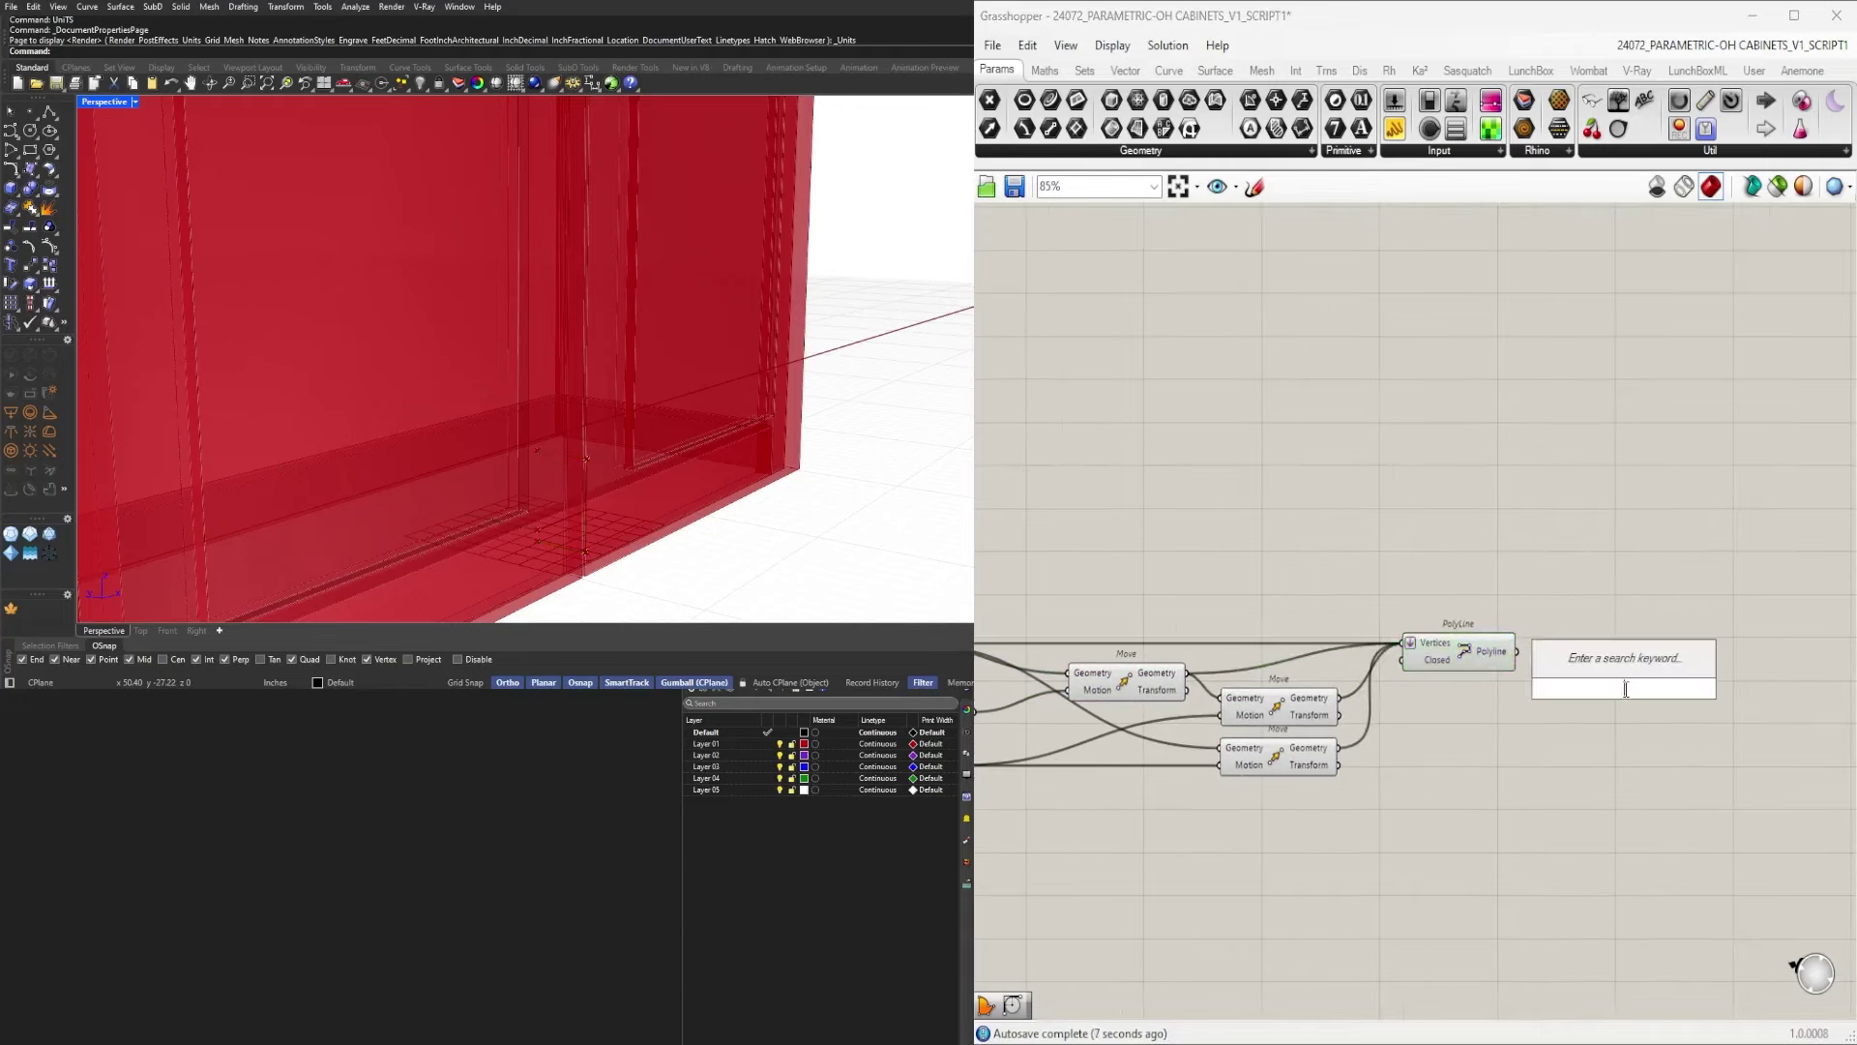
drag(1482, 665, 1523, 665)
Add a Fillet component beside PolyLine and connect the Polyline output to its Curve input.
click(1653, 672)
double_click(1653, 673)
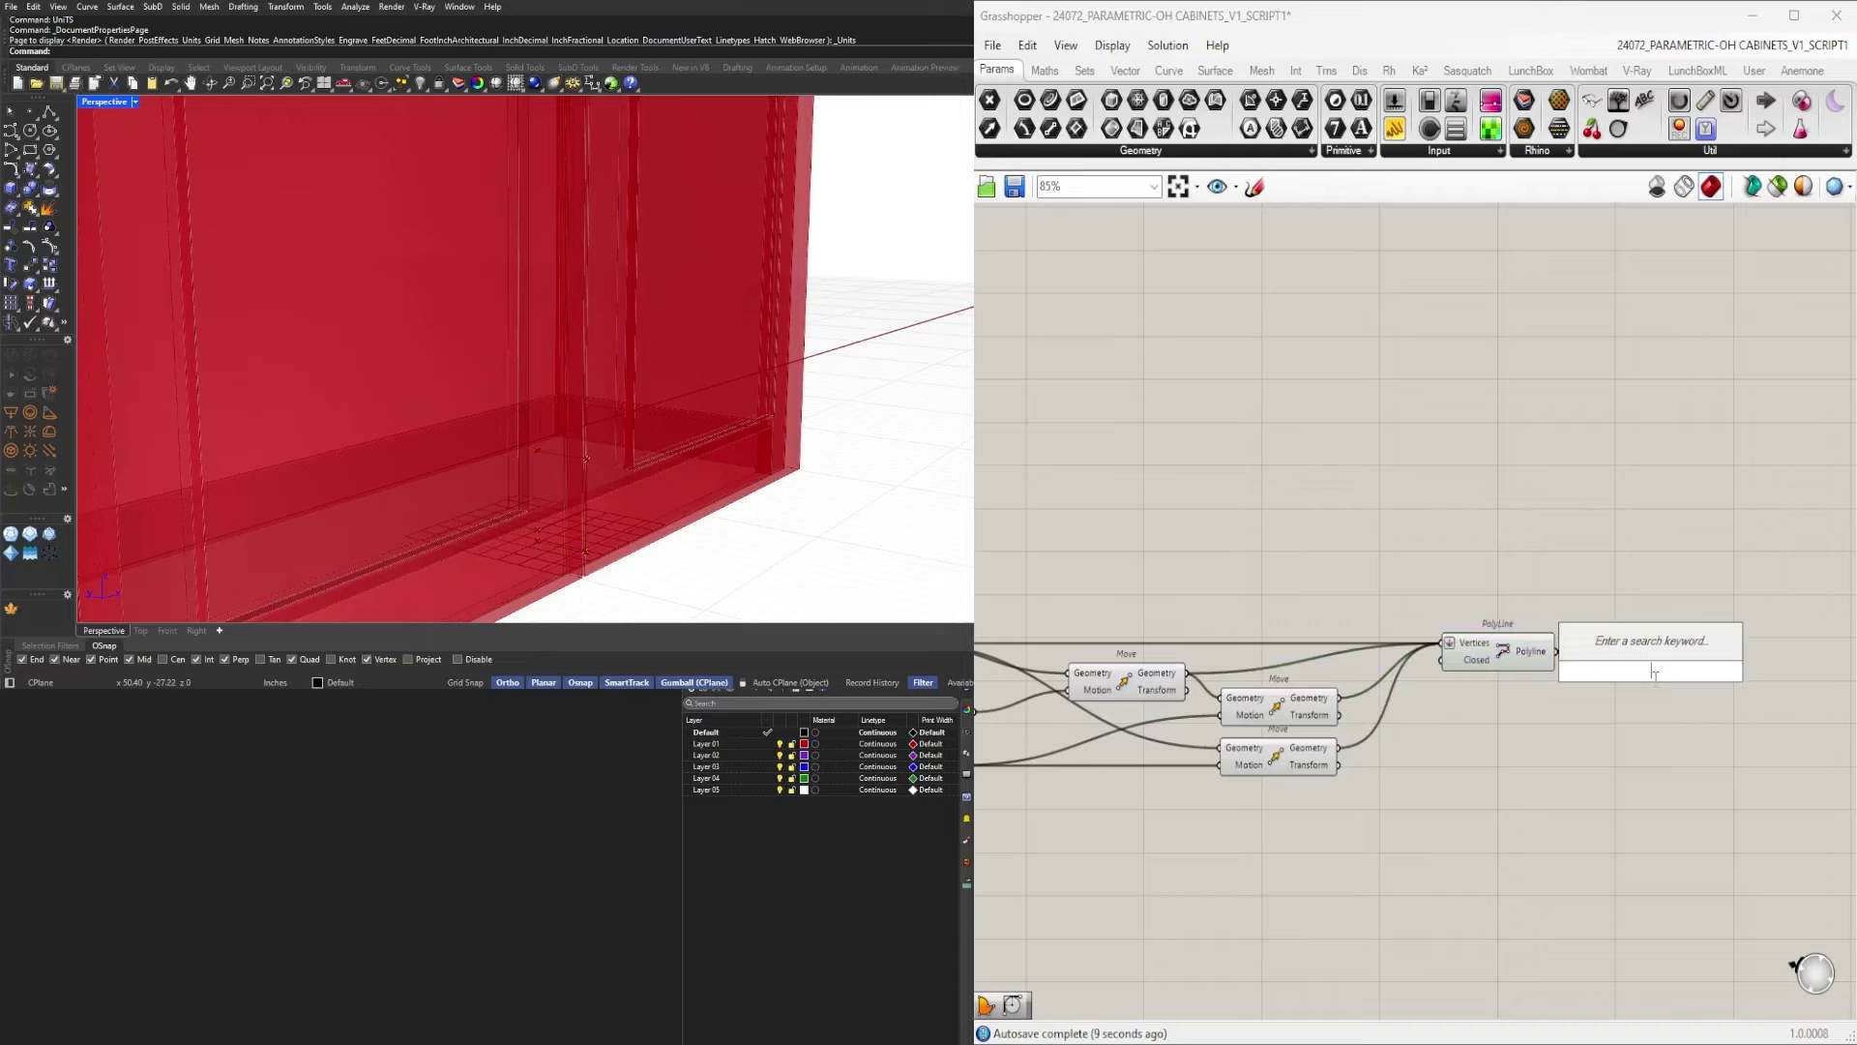
text(fil)
click(1587, 625)
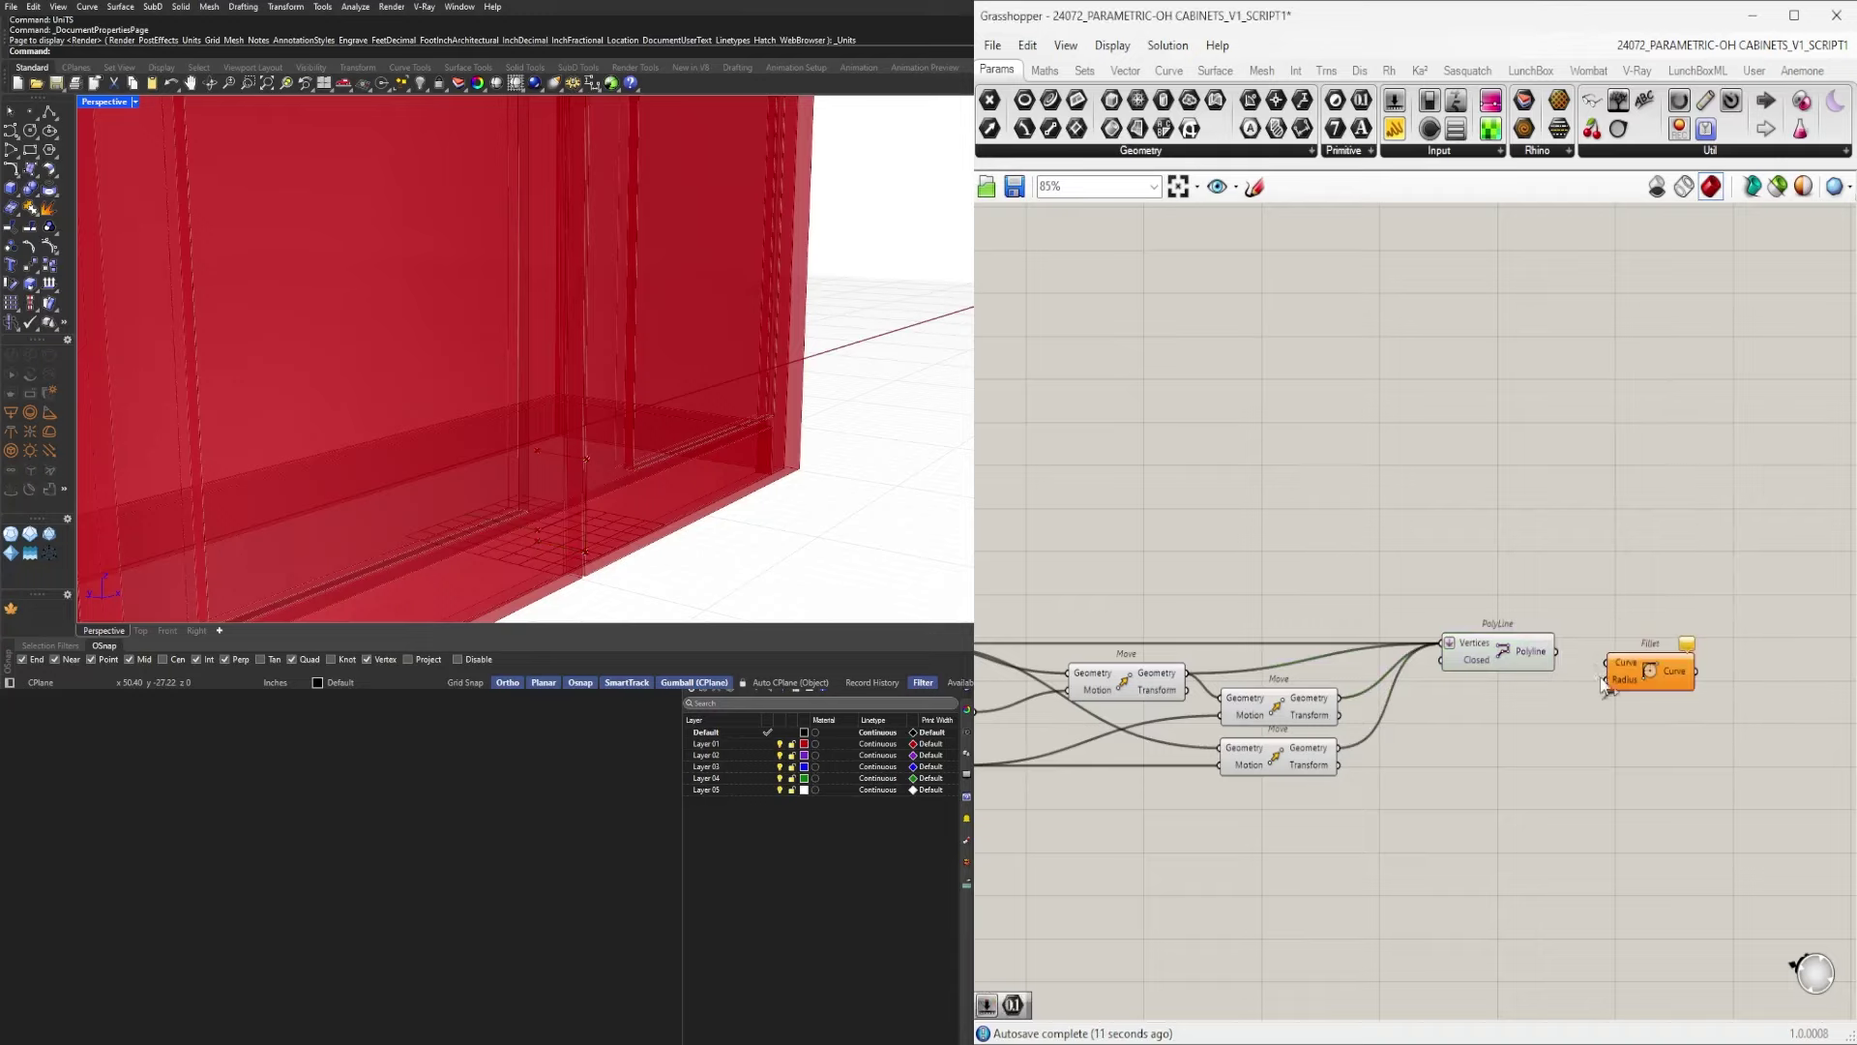
drag(1611, 669, 1643, 656)
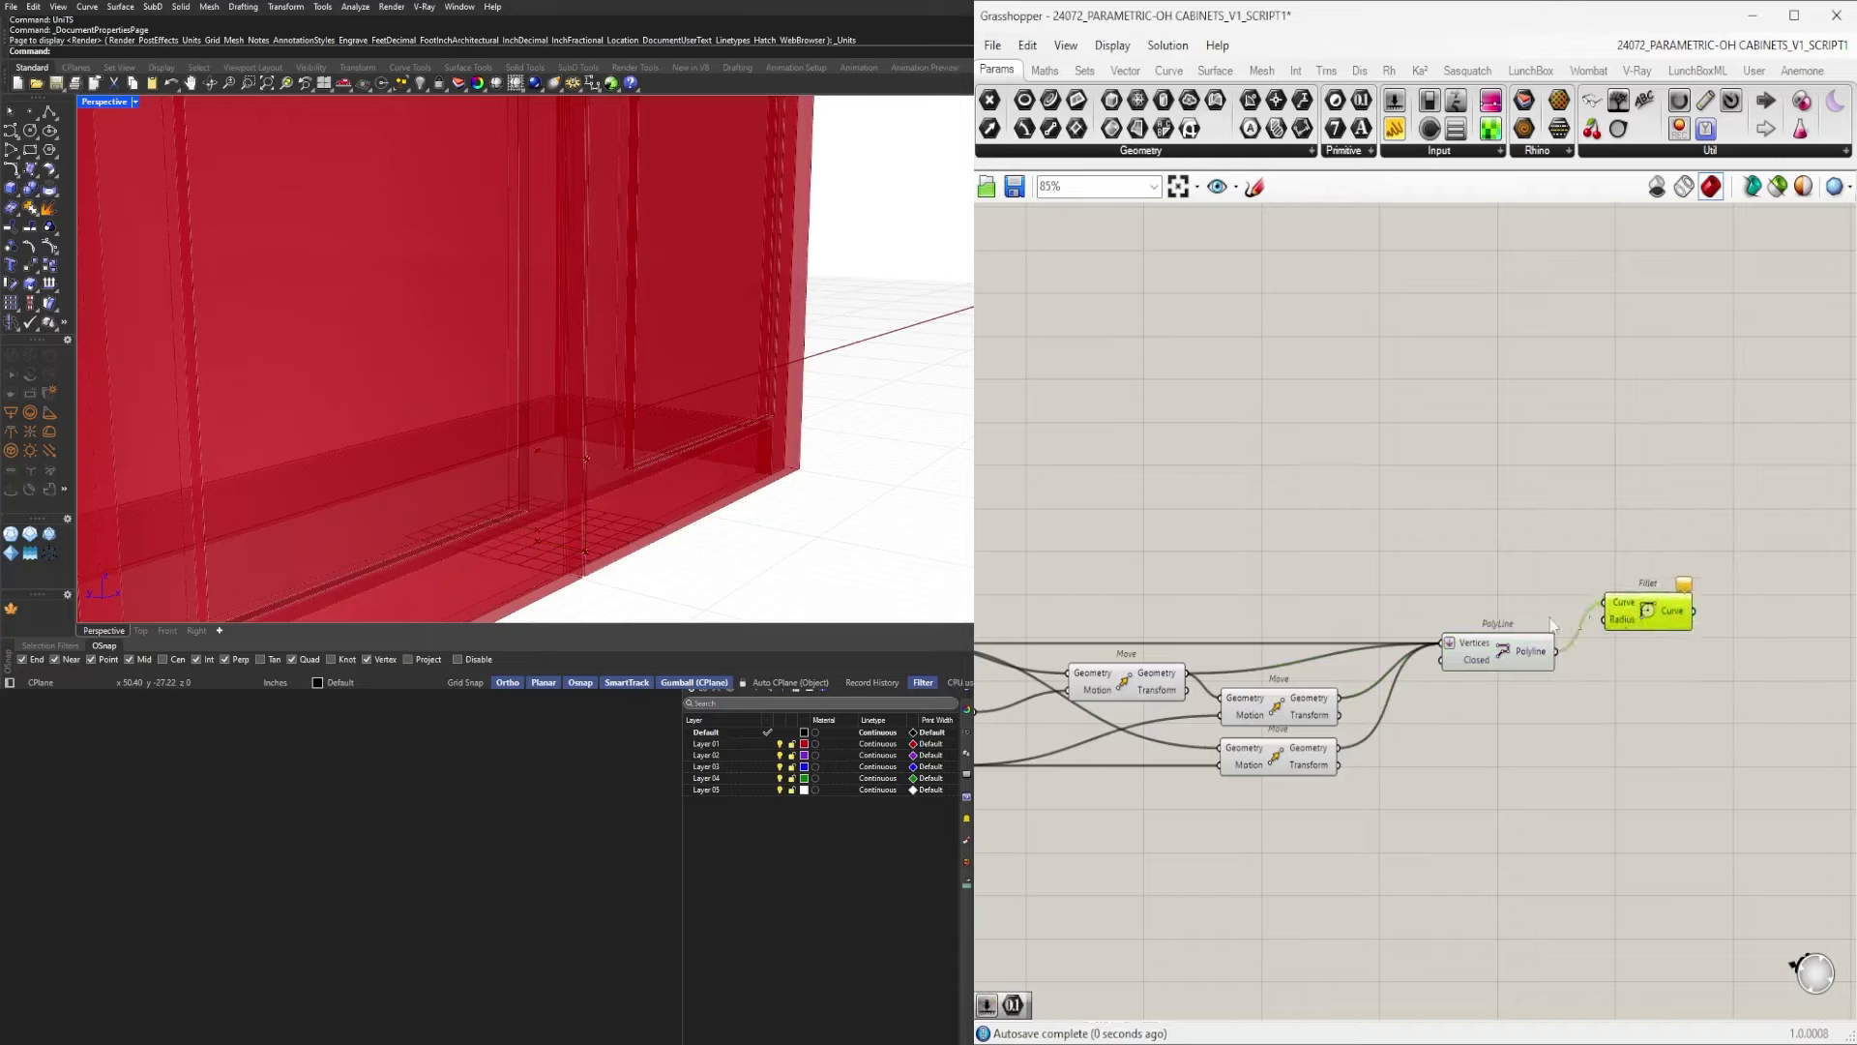
Create a 0.250 number slider and connect it to the Fillet component's Radius input.
double_click(1476, 600)
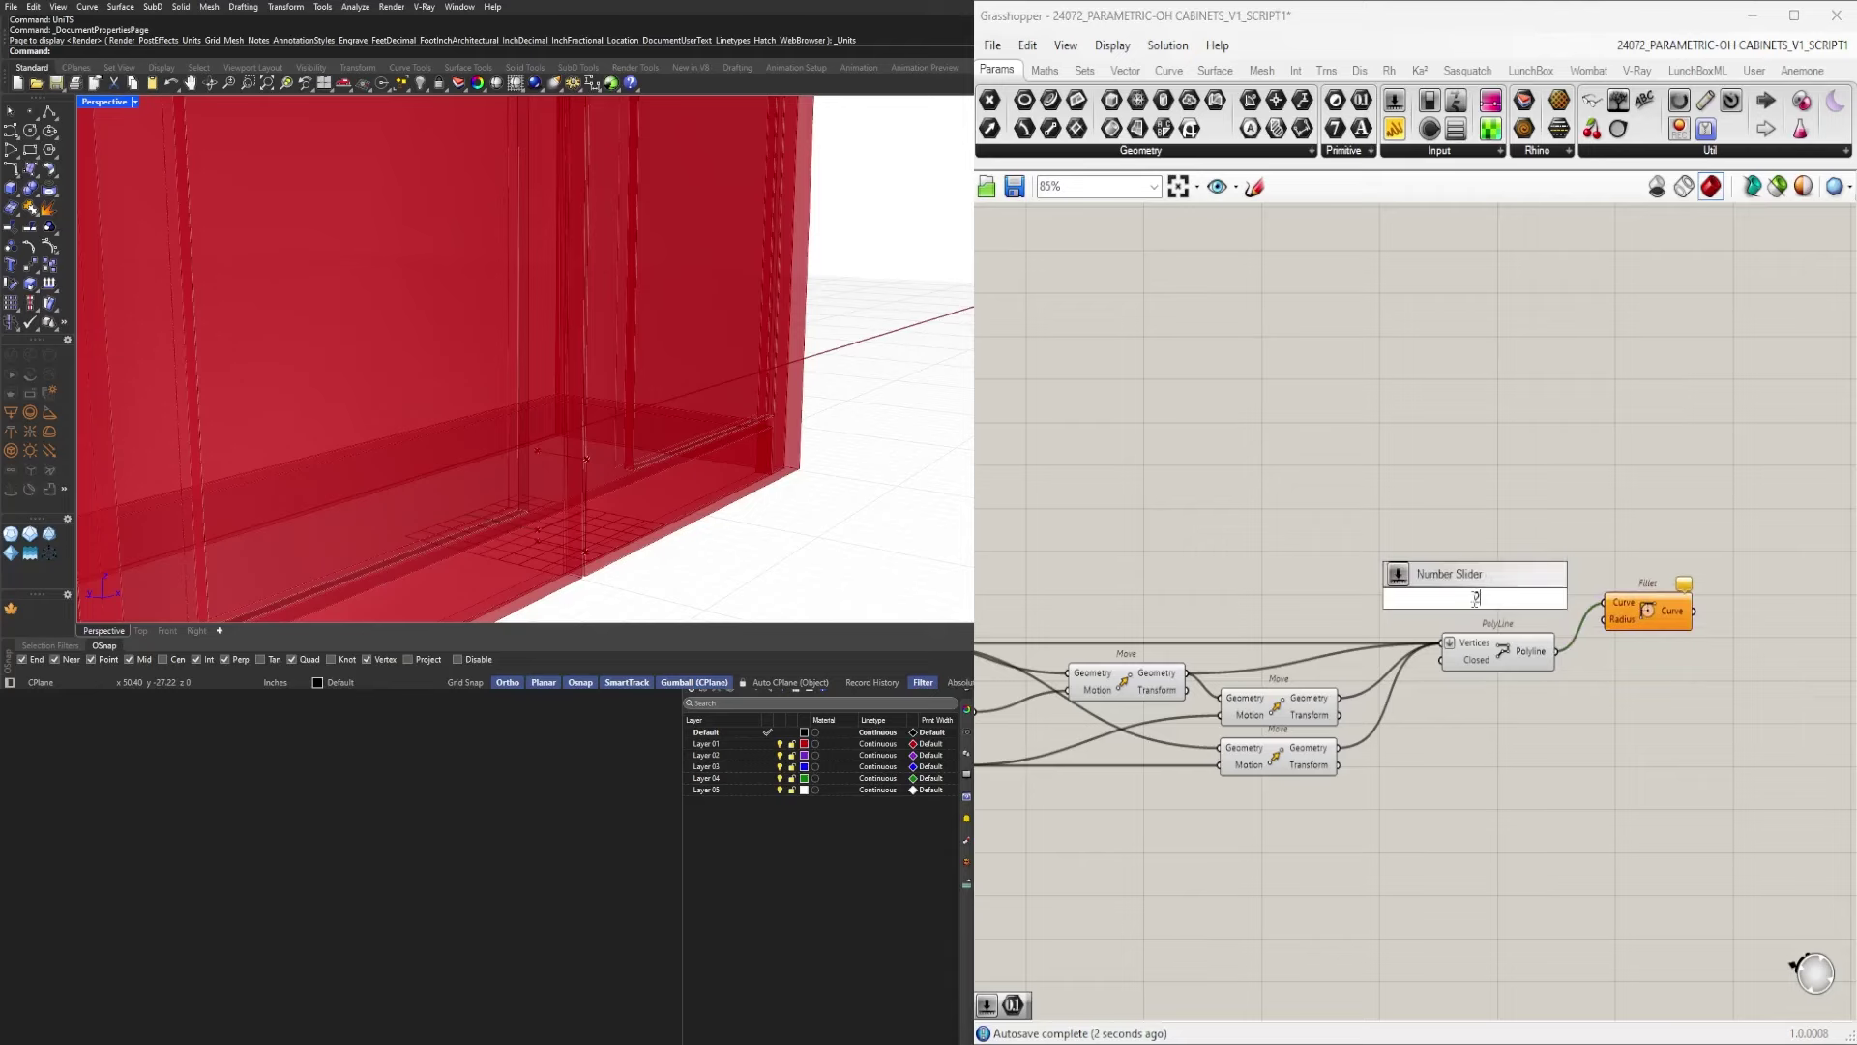
key(Return)
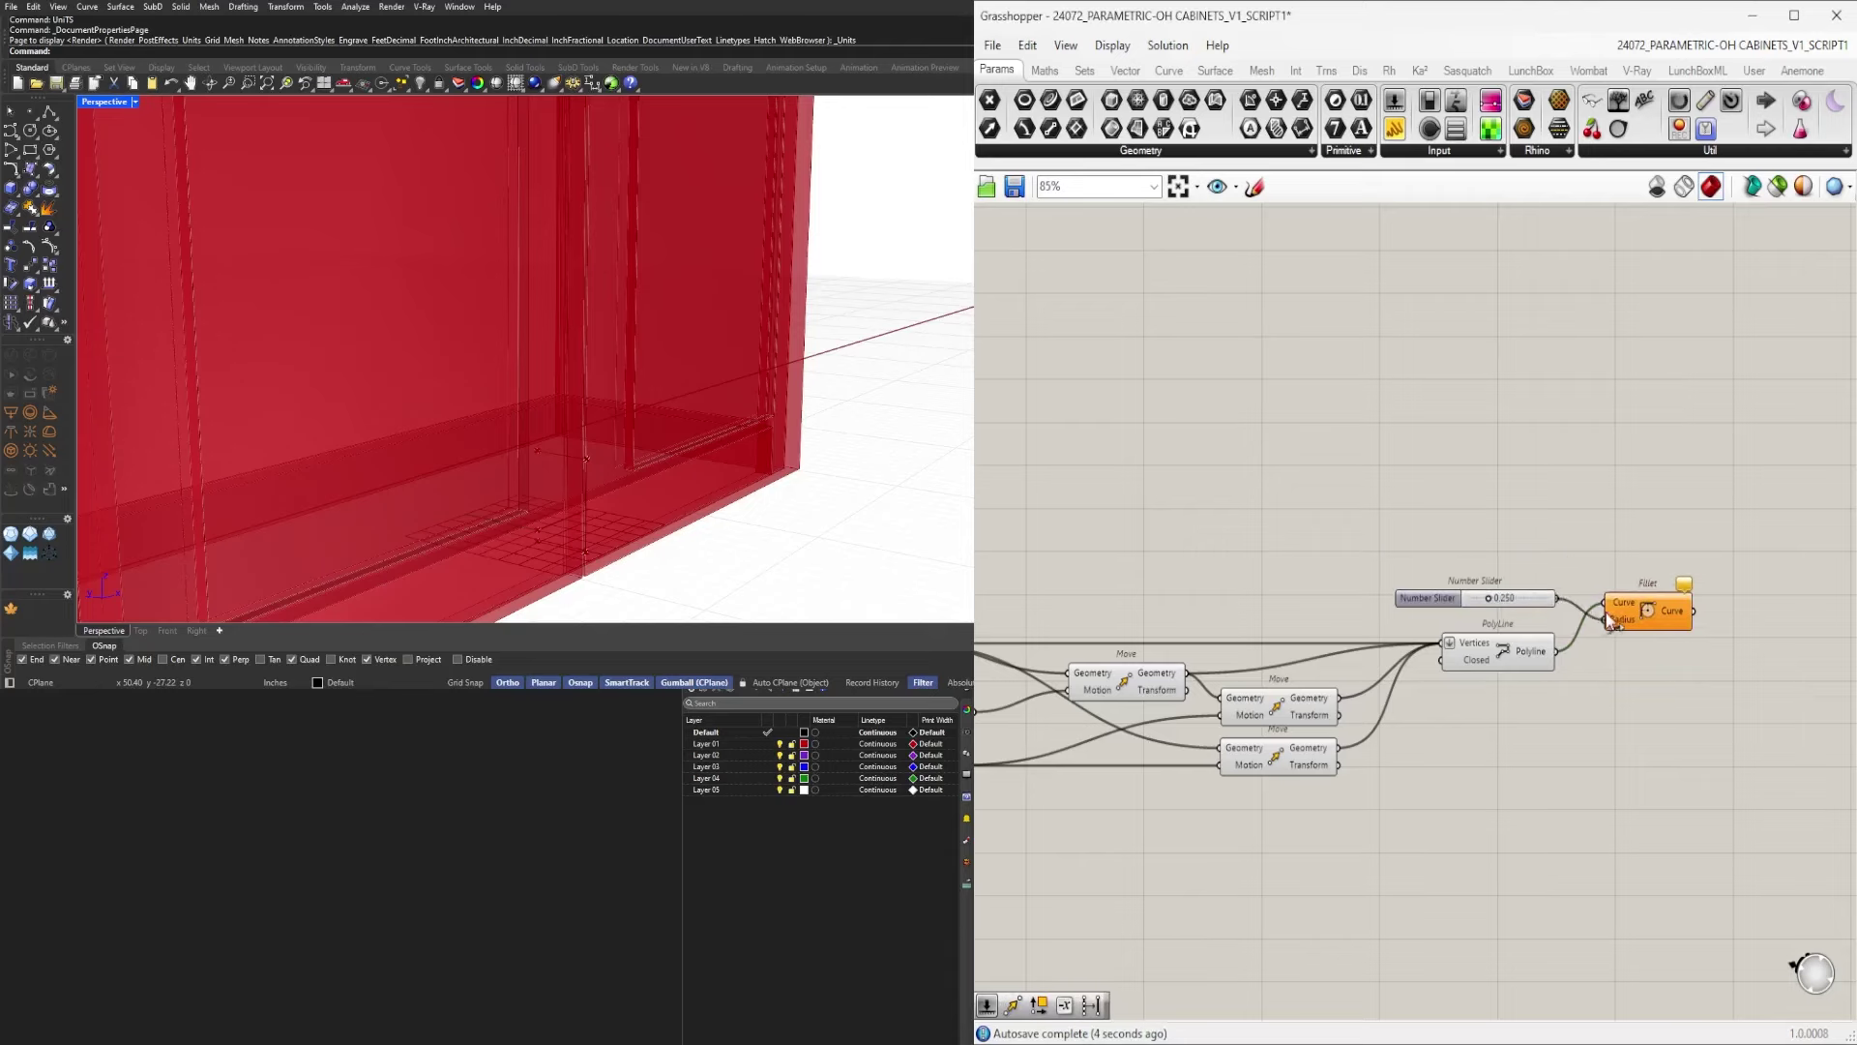
drag(1607, 614, 1606, 616)
drag(1628, 605, 1630, 577)
scroll(1427, 670, up, 1)
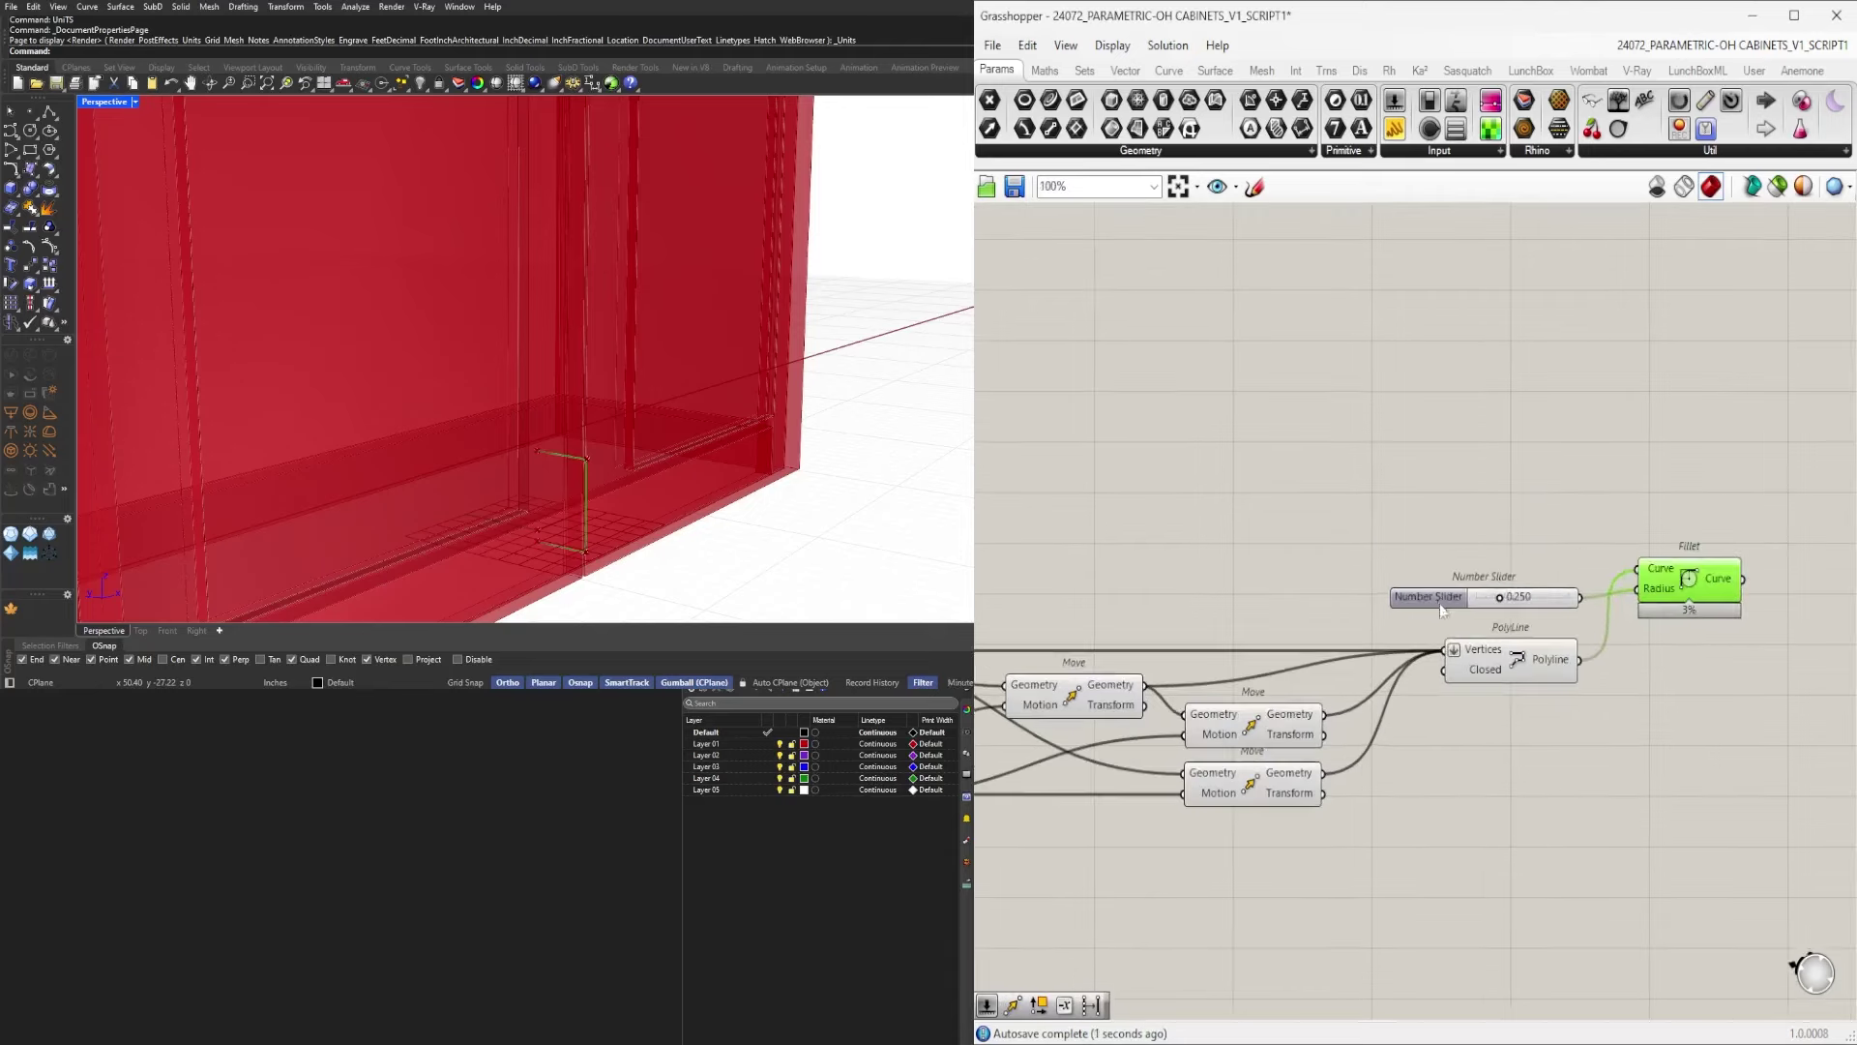
Set the number slider feeding the Amplitude component to 2.0 after trying 1.0.
scroll(1439, 603, down, 1)
right_drag(1250, 733, 1579, 651)
right_drag(1311, 658, 1522, 672)
scroll(1314, 647, up, 4)
scroll(1313, 646, up, 3)
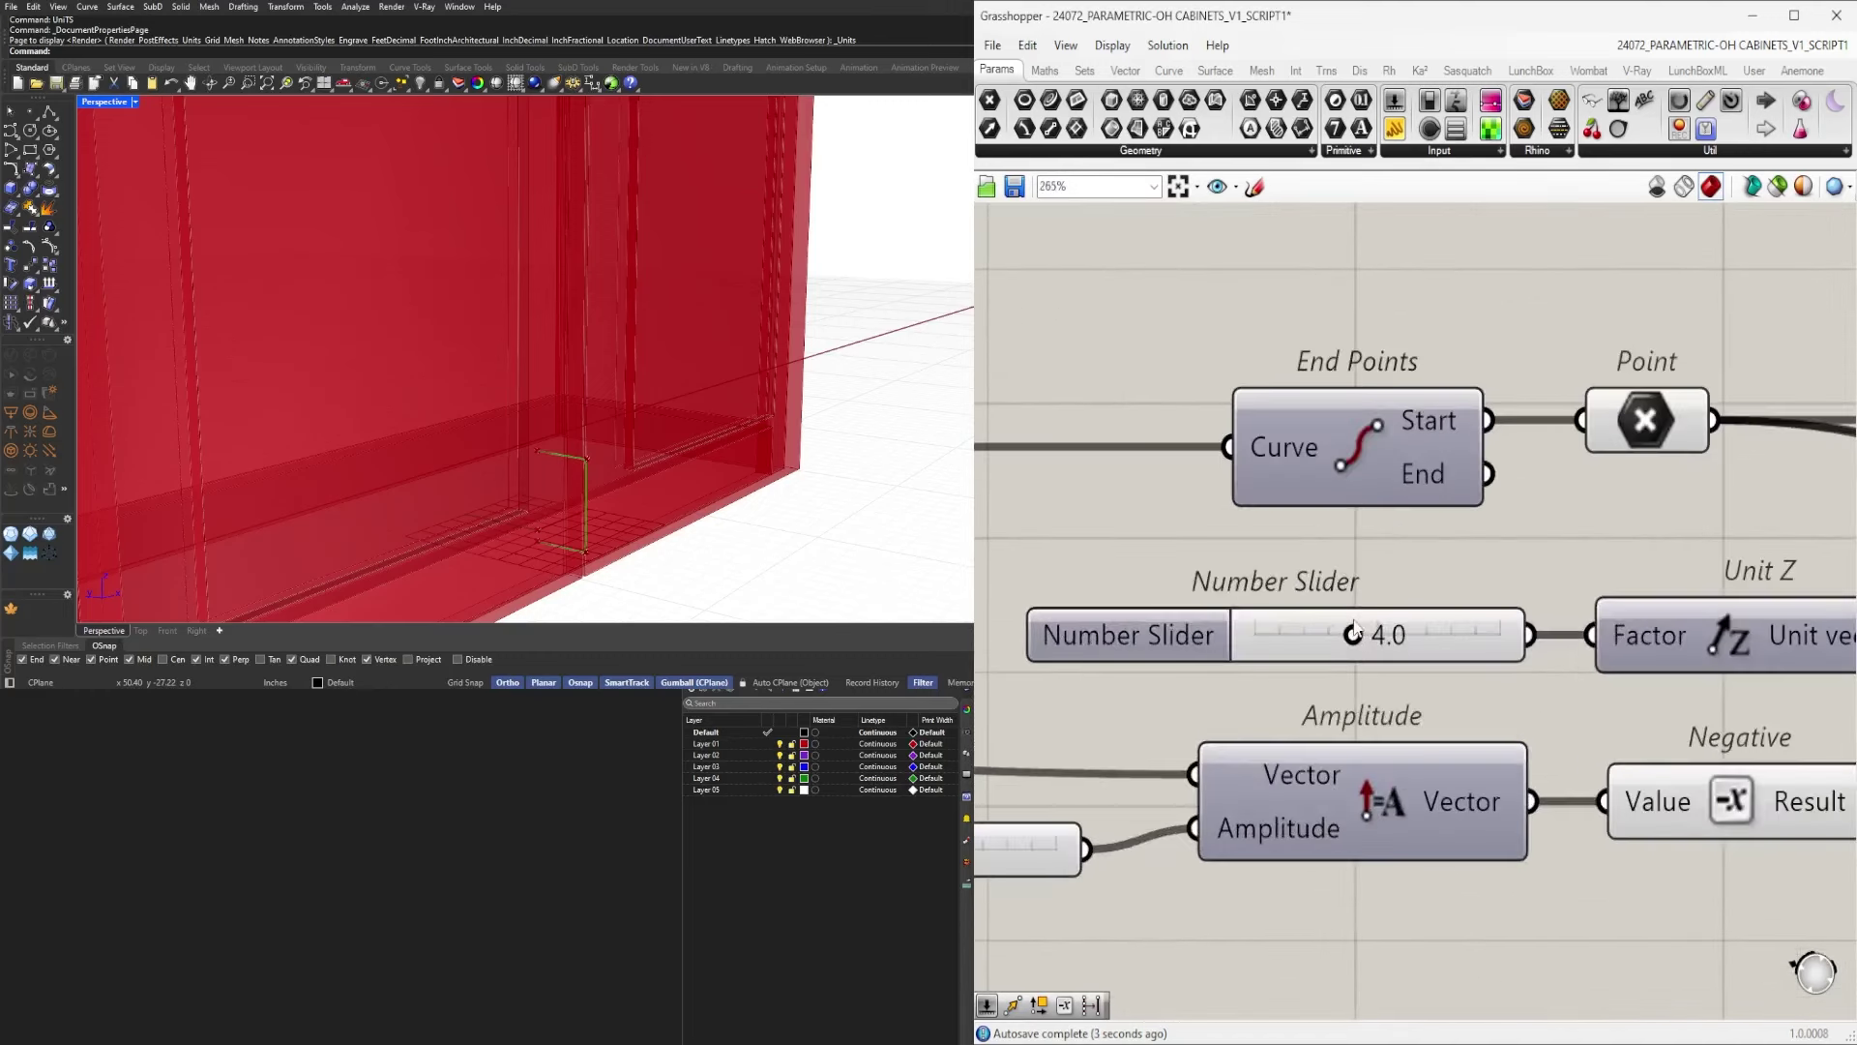
scroll(1378, 634, down, 3)
scroll(1486, 734, up, 3)
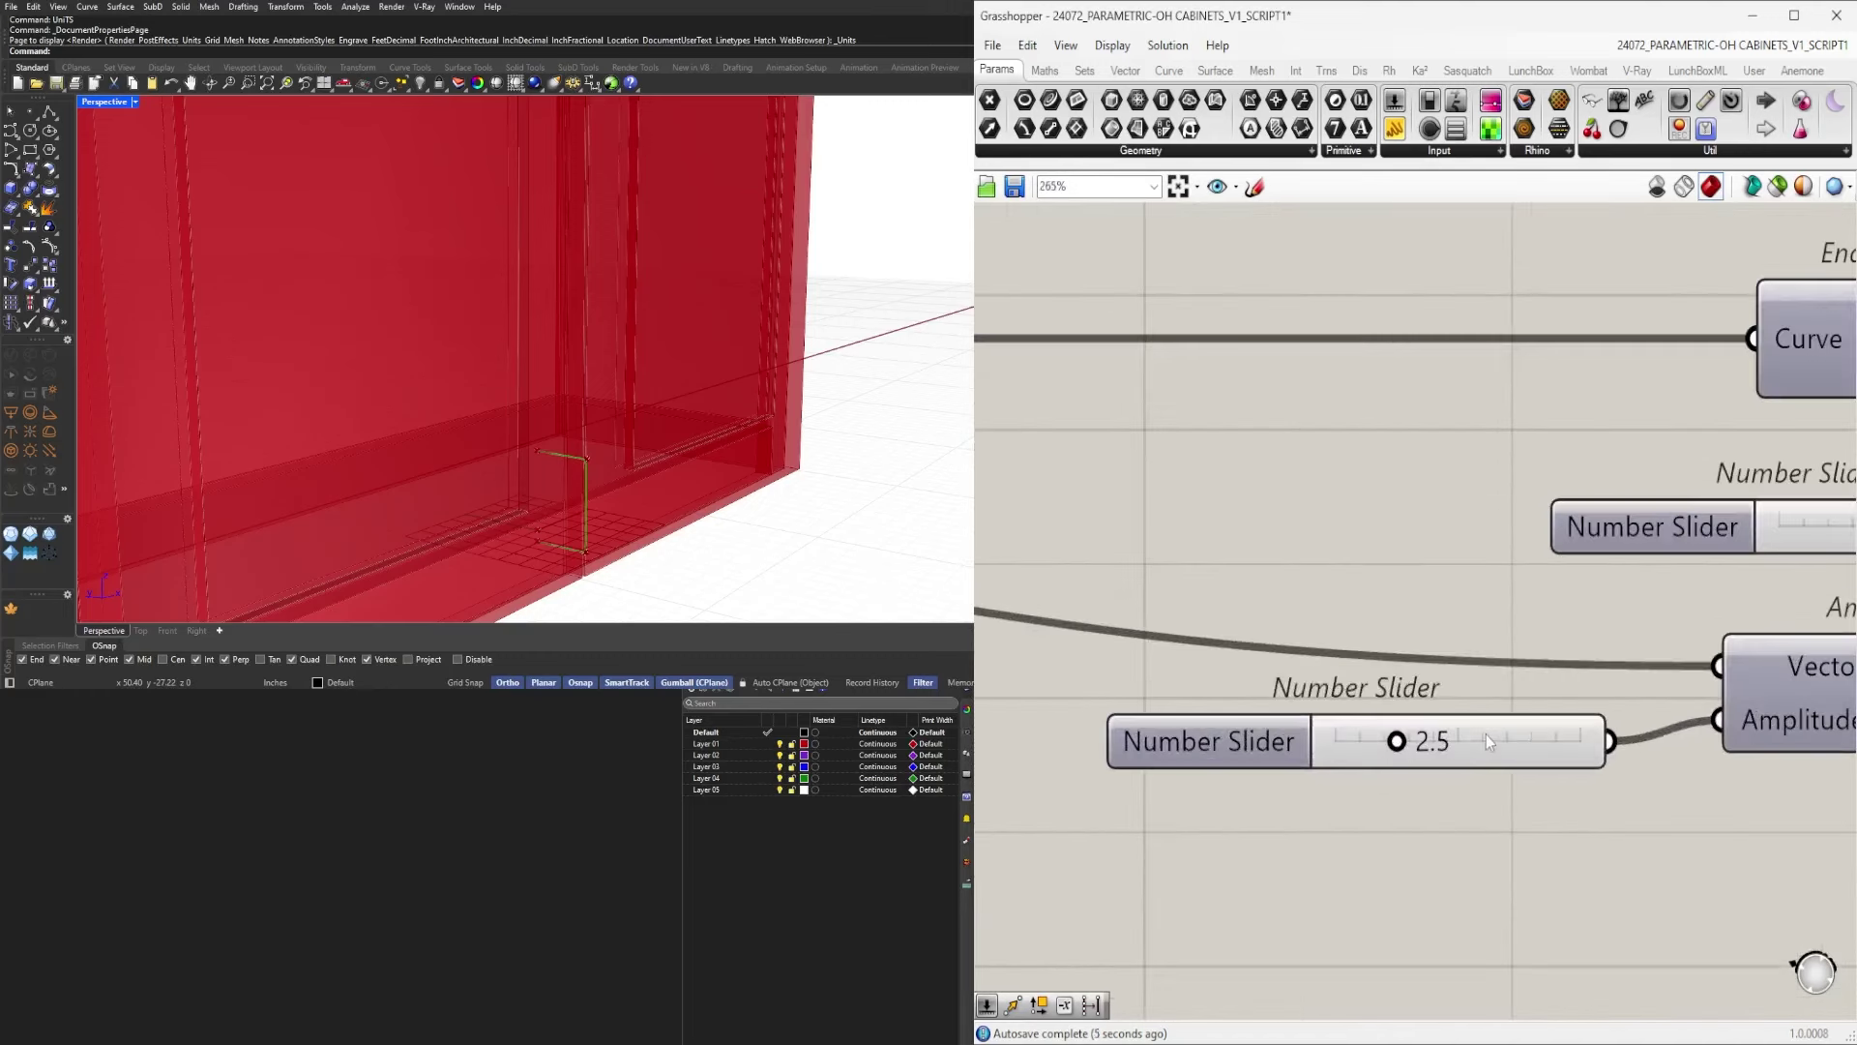
click(1429, 757)
double_click(1429, 758)
text(1)
key(Return)
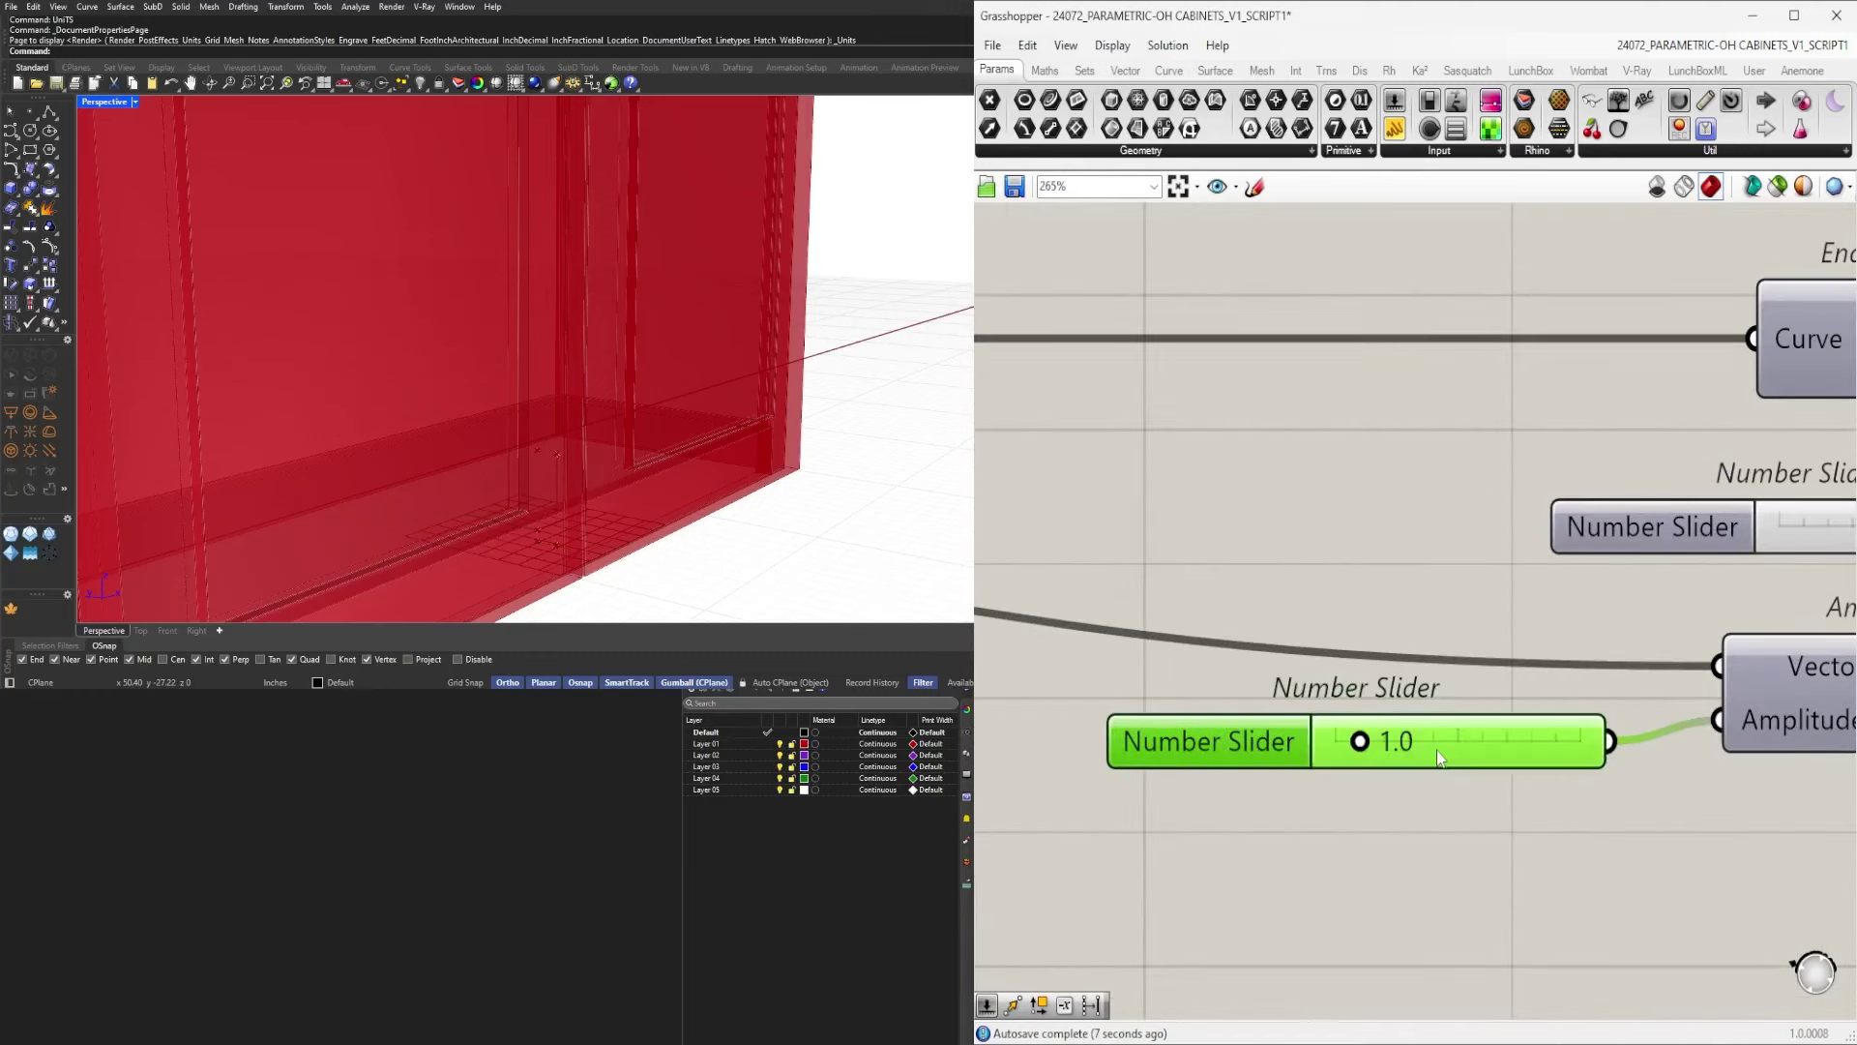
double_click(1437, 751)
text(2)
key(Return)
Set the number slider feeding the Unit Z component to 6.0.
scroll(1440, 757, down, 3)
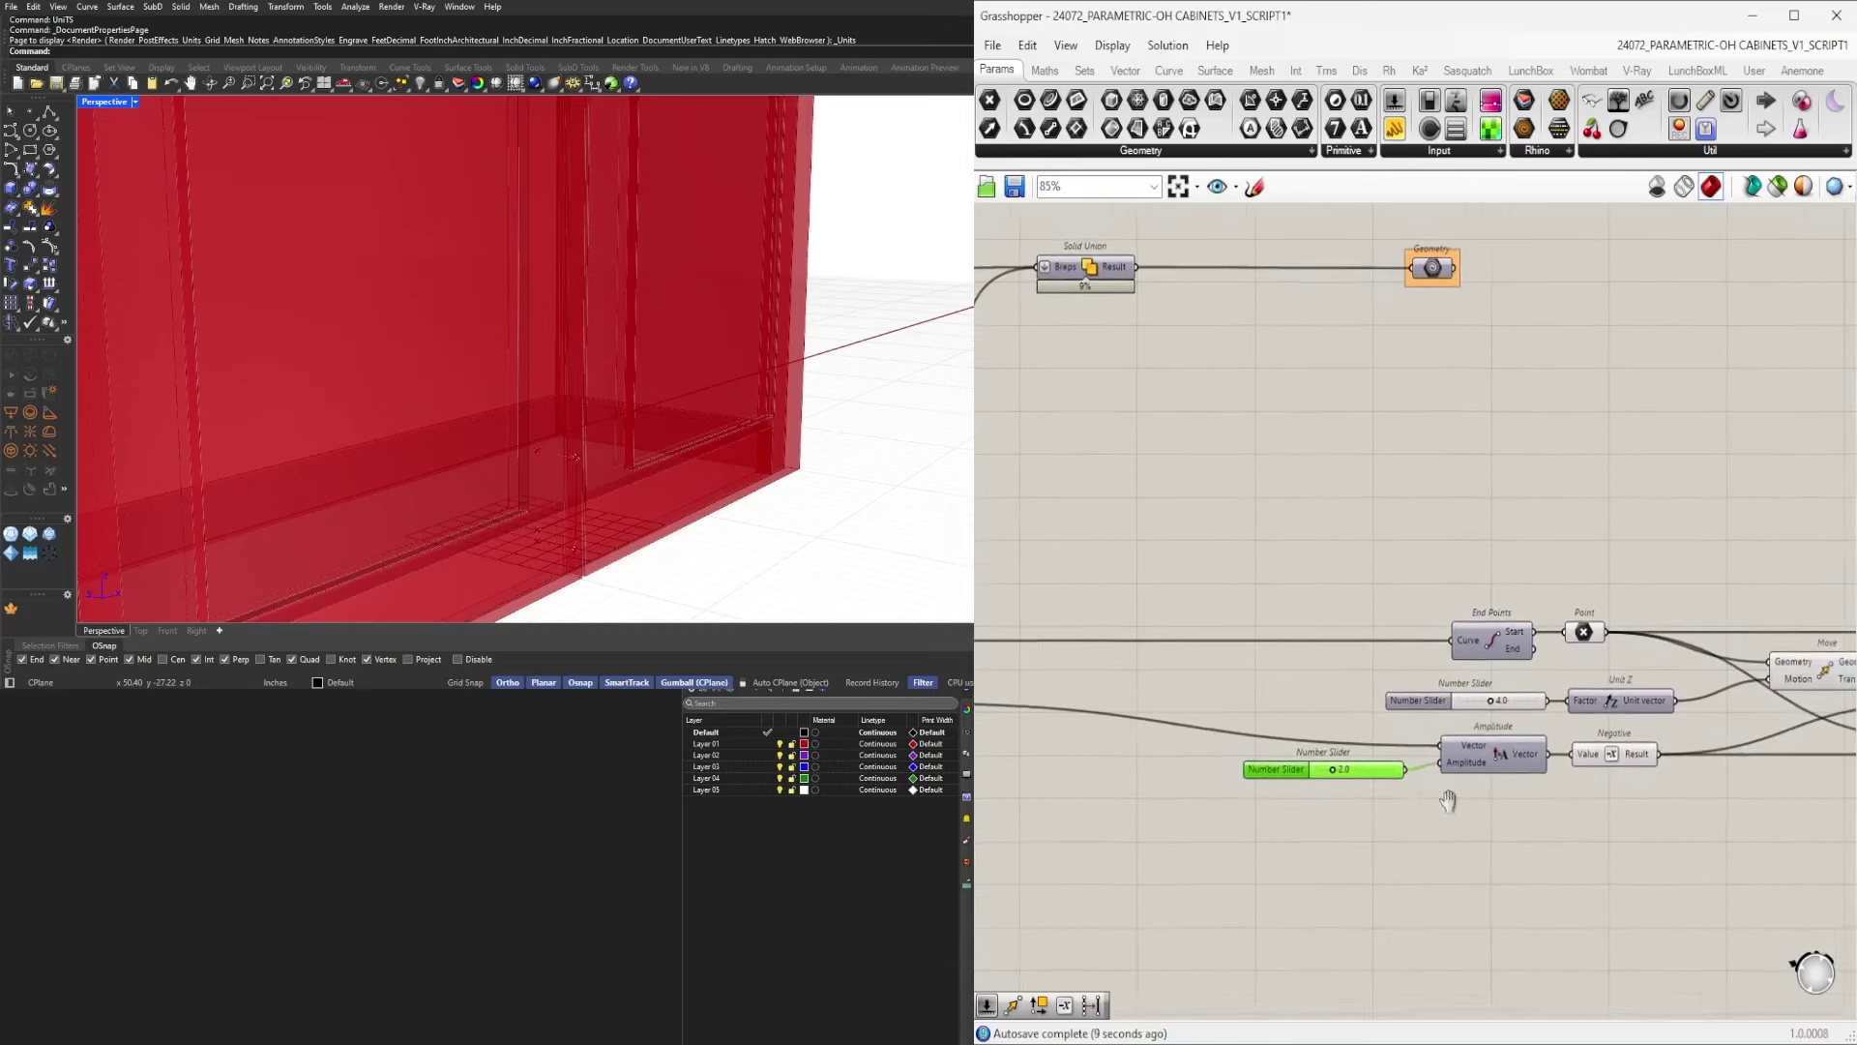
scroll(1441, 774, up, 3)
double_click(1471, 670)
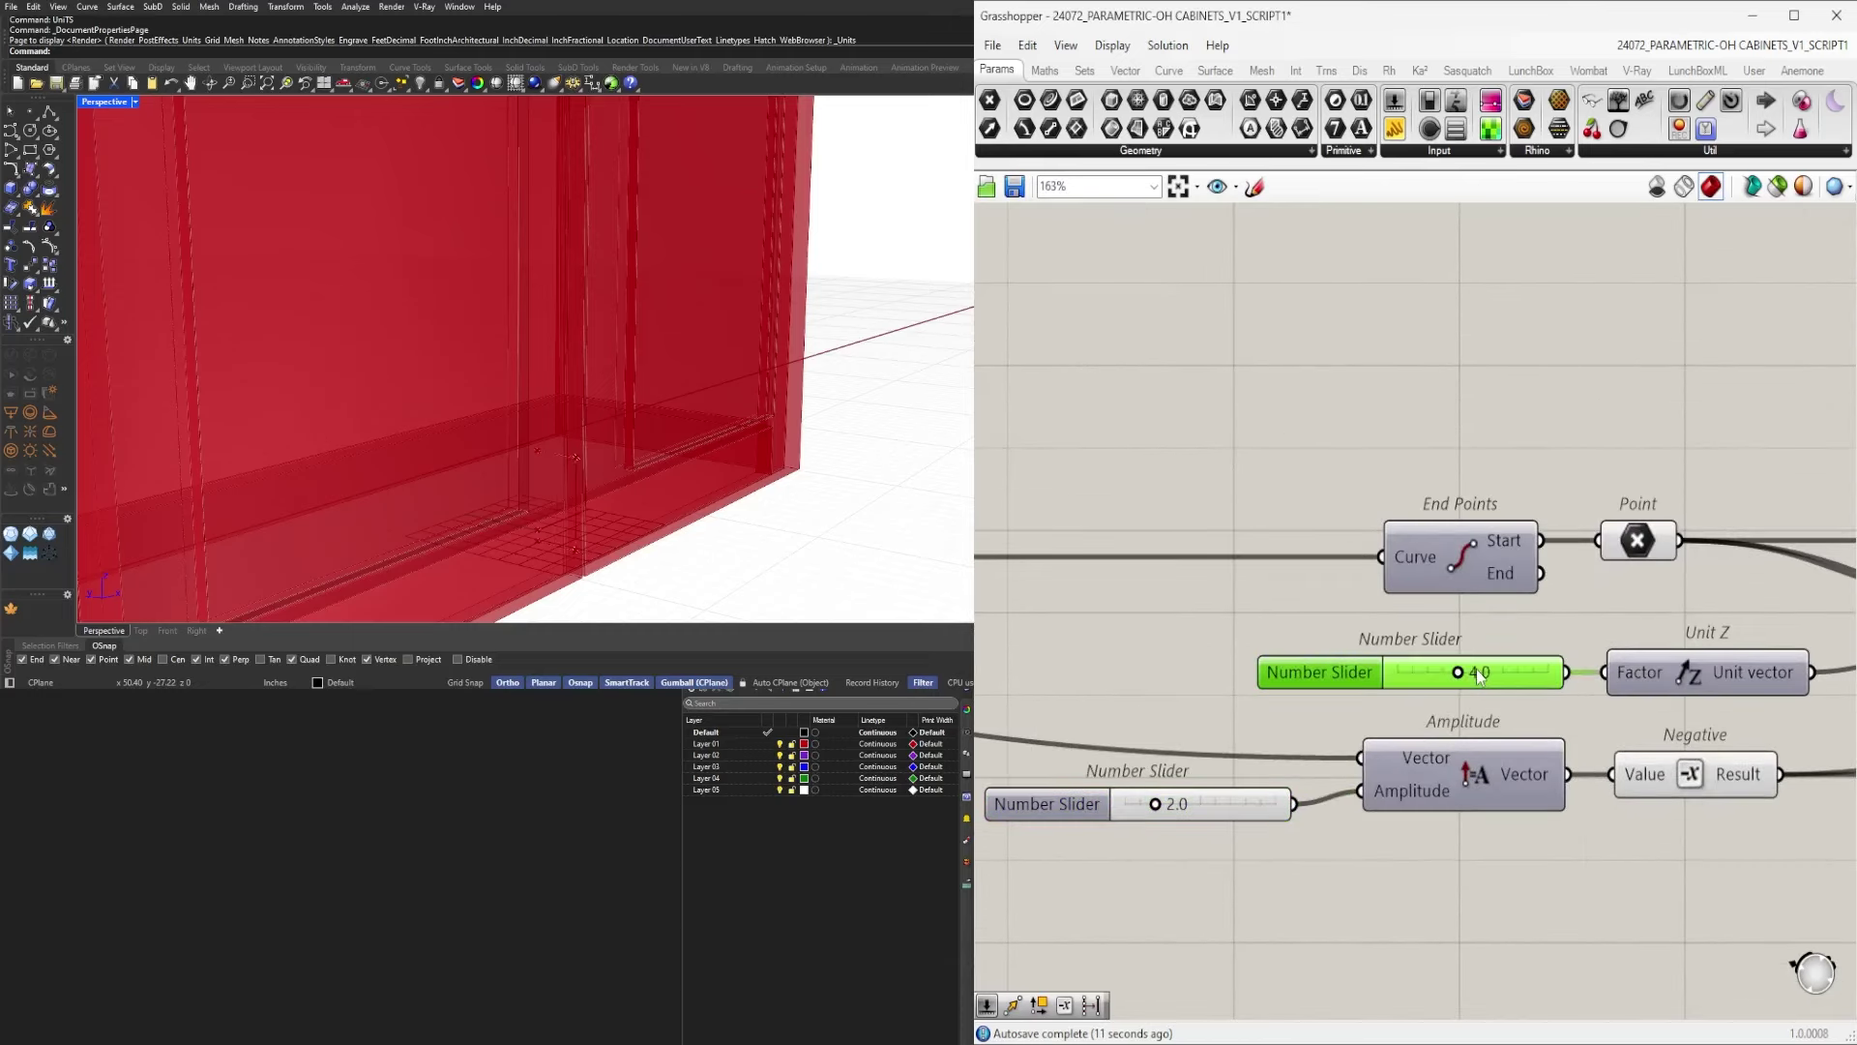
text(6)
key(Return)
scroll(866, 392, down, 4)
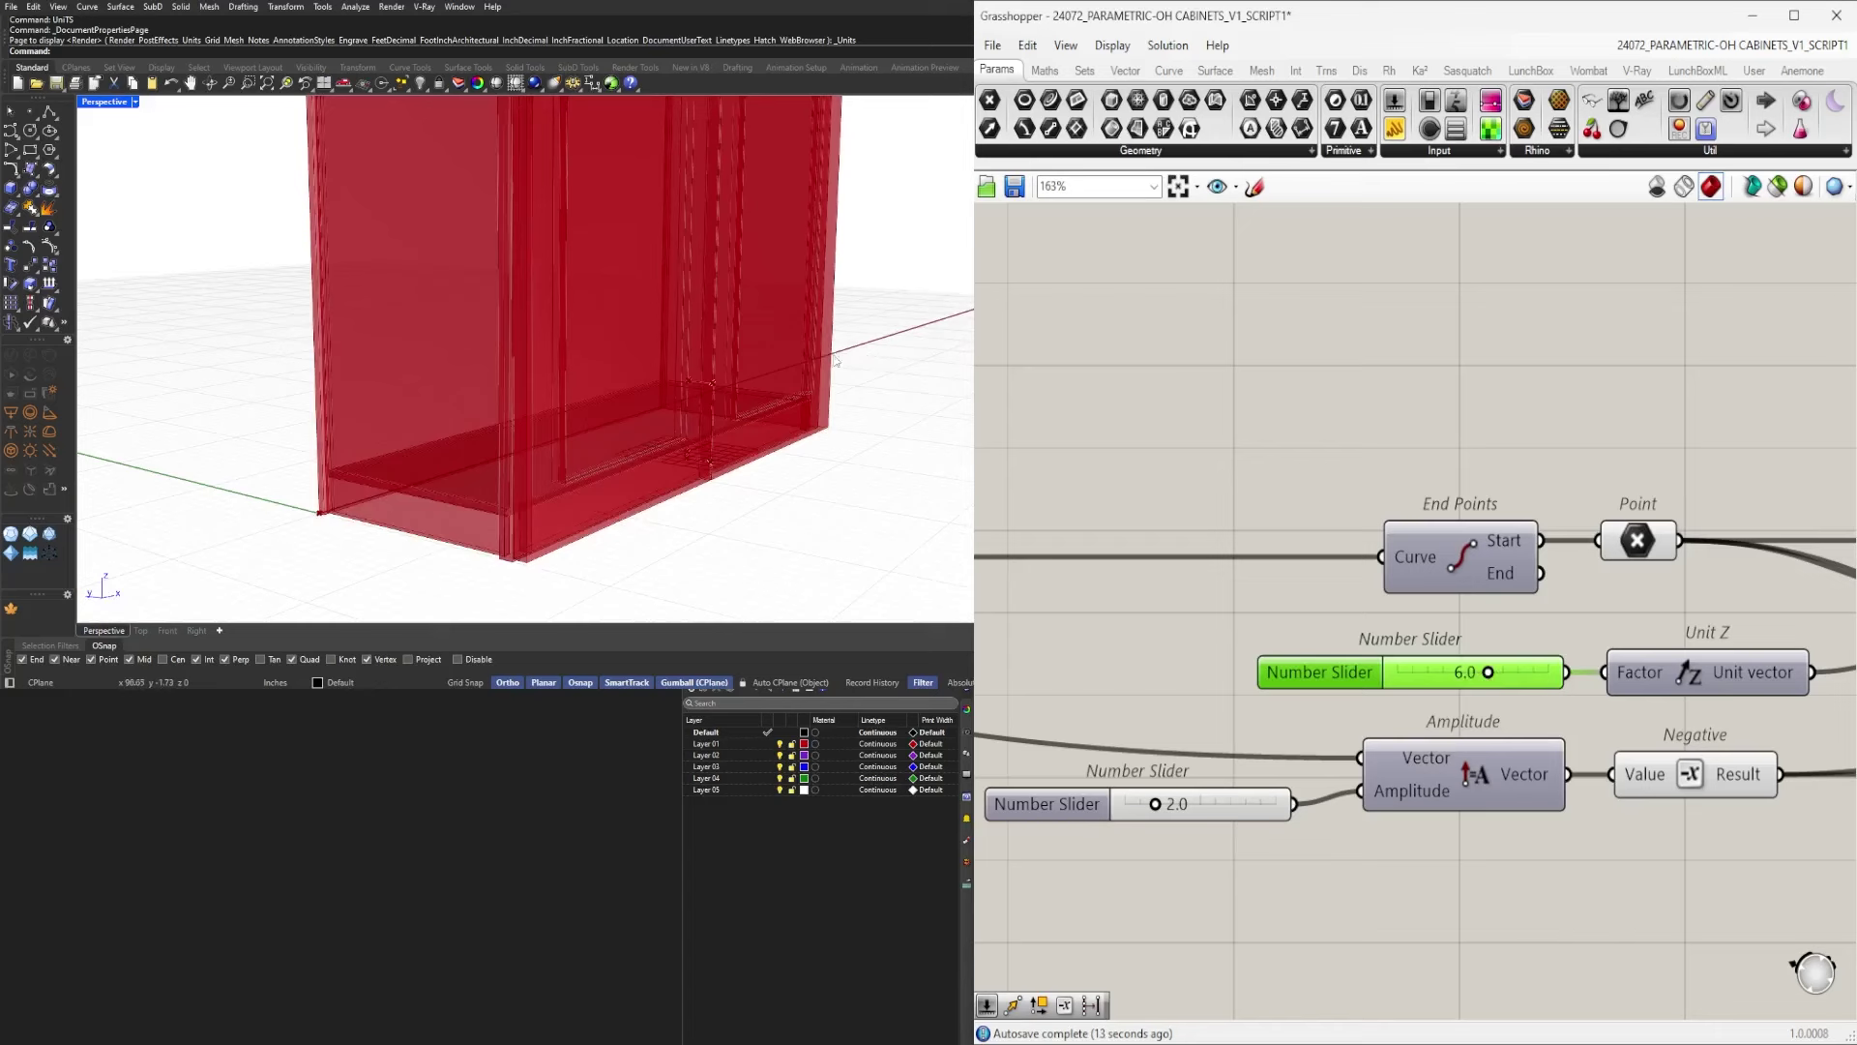
Set the number slider feeding the Fillet component's Radius input to 0.500 and inspect the rounded handle corner in the viewport.
right_drag(856, 387, 706, 332)
scroll(1482, 650, down, 5)
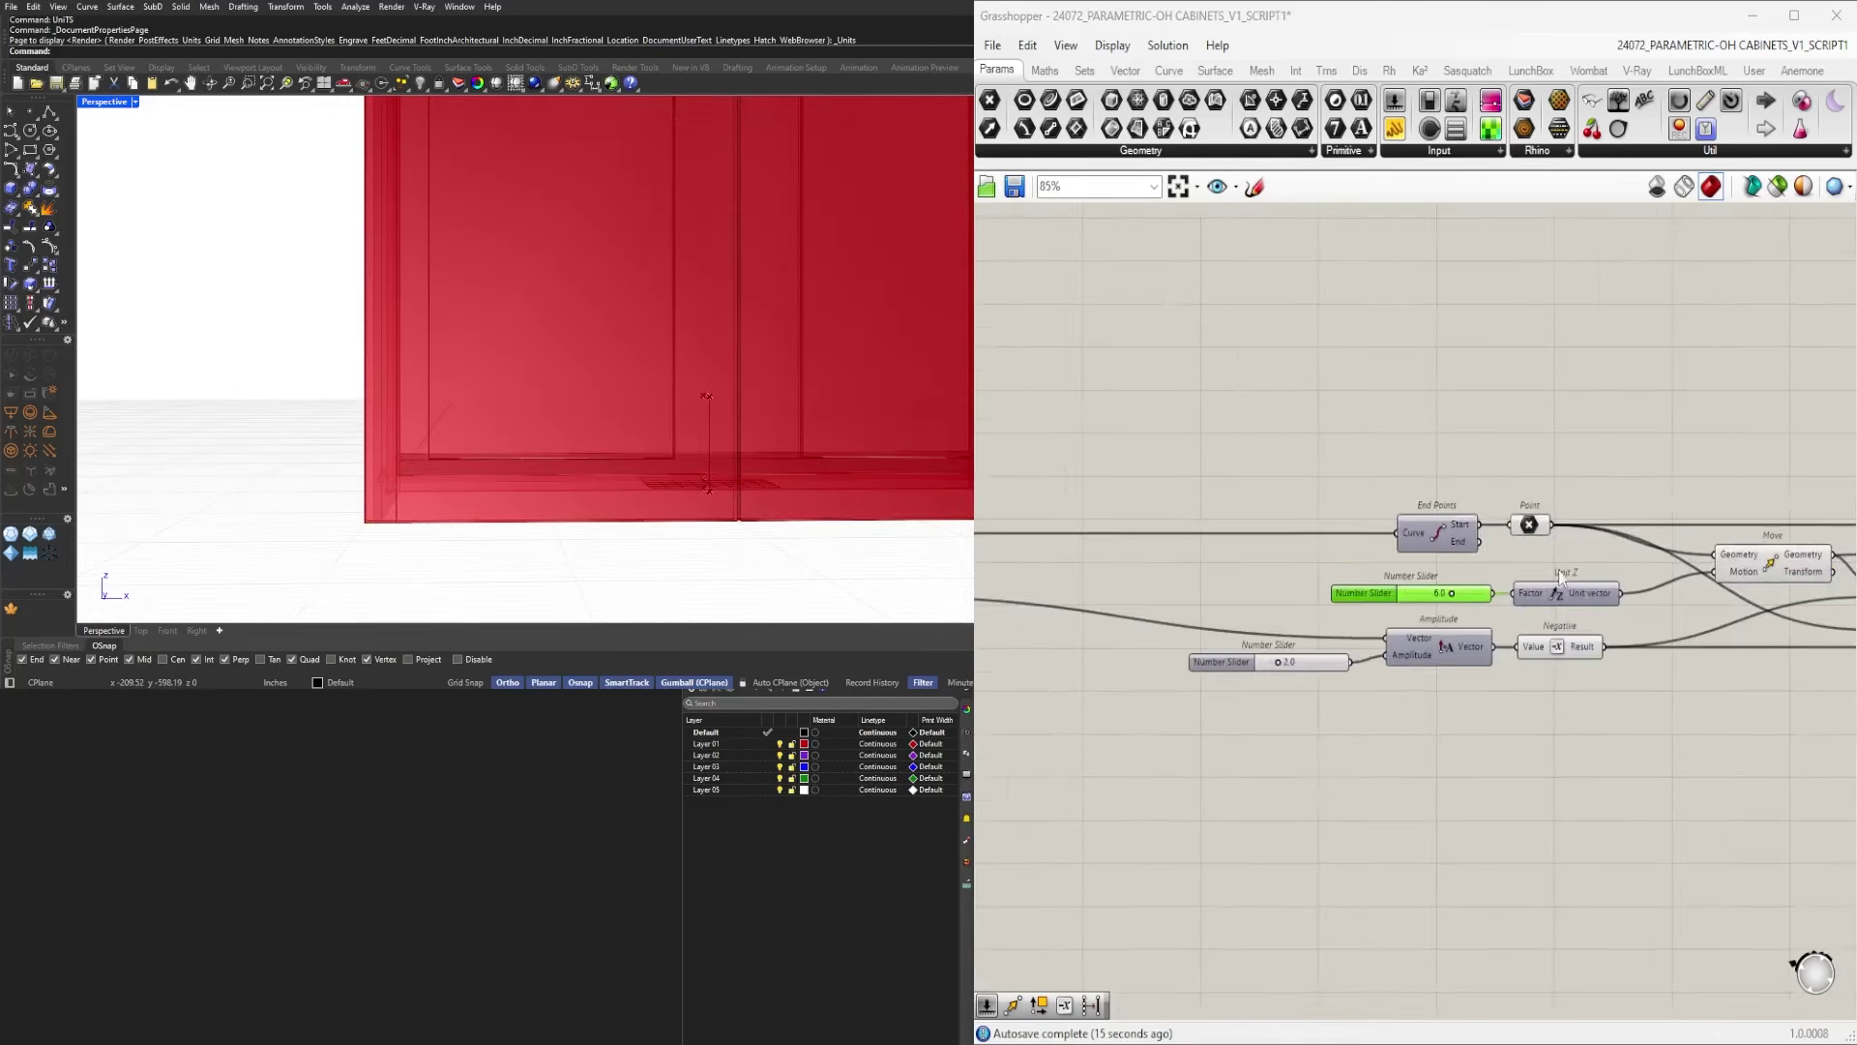
scroll(1482, 650, up, 1)
click(1480, 646)
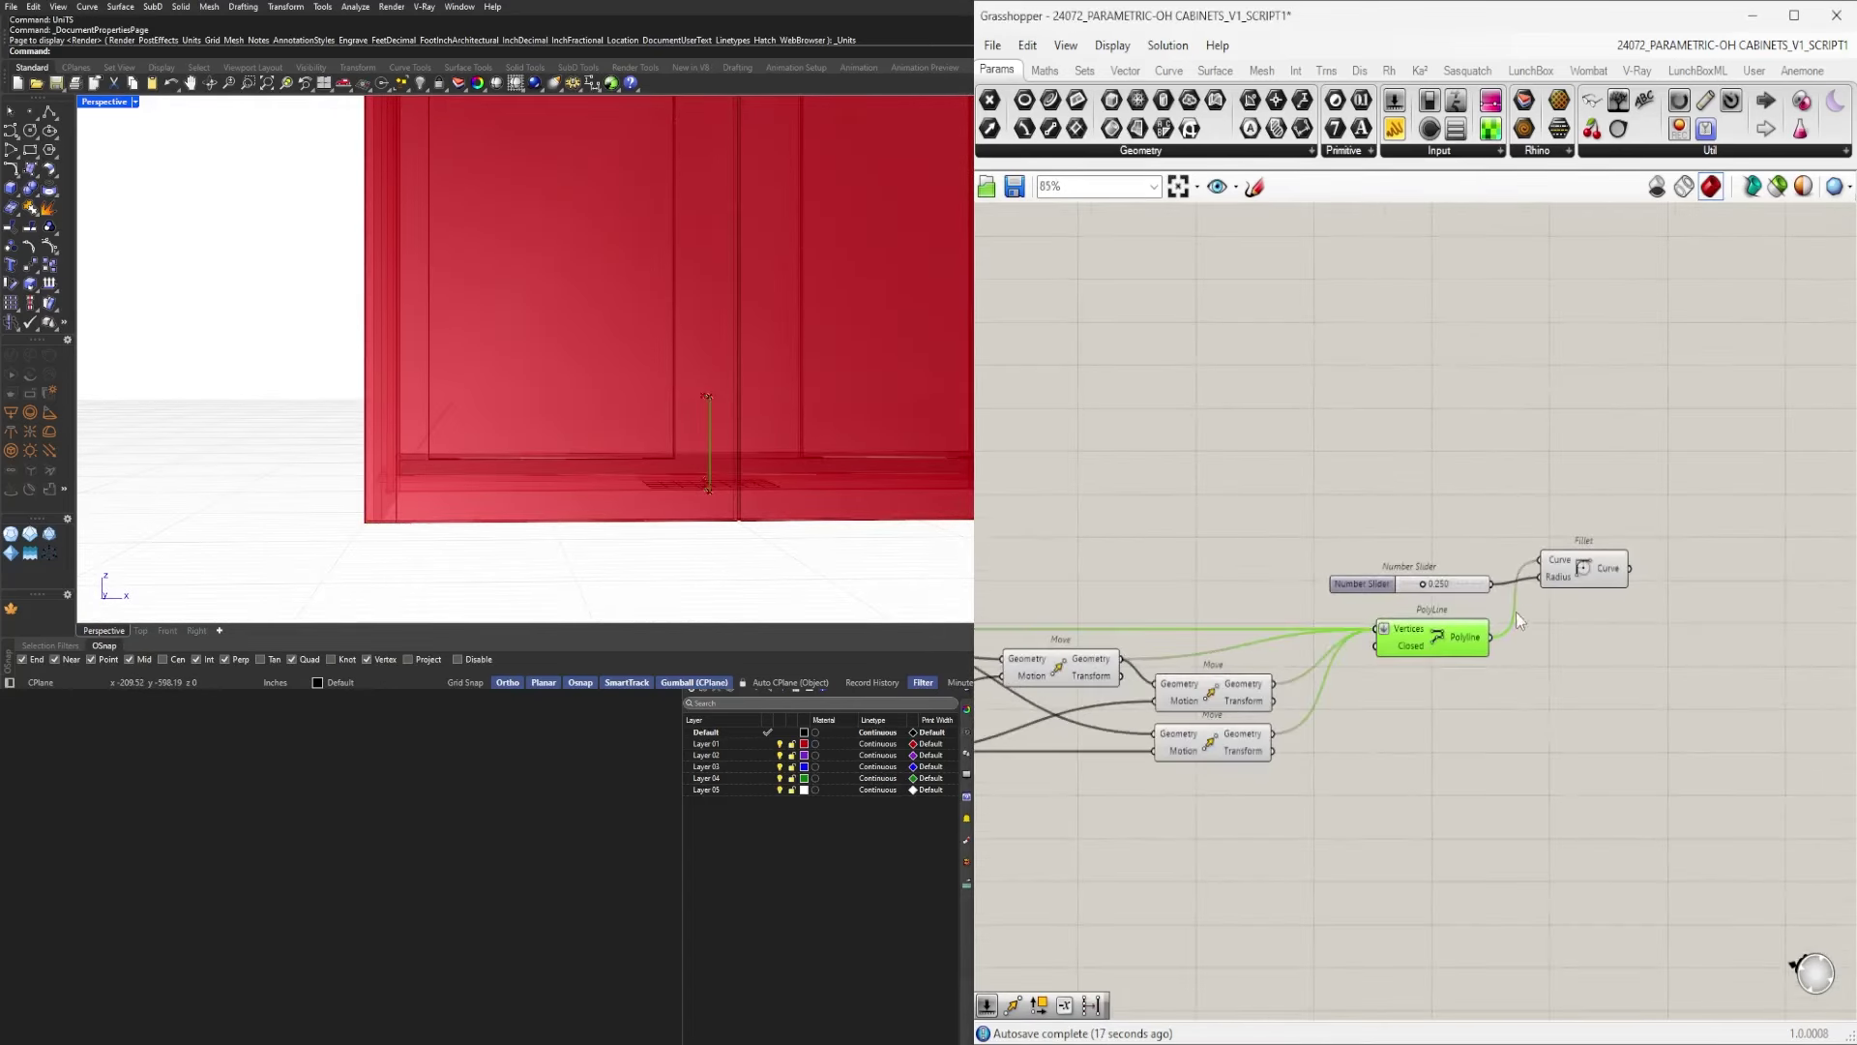
click(1580, 568)
scroll(1453, 581, up, 5)
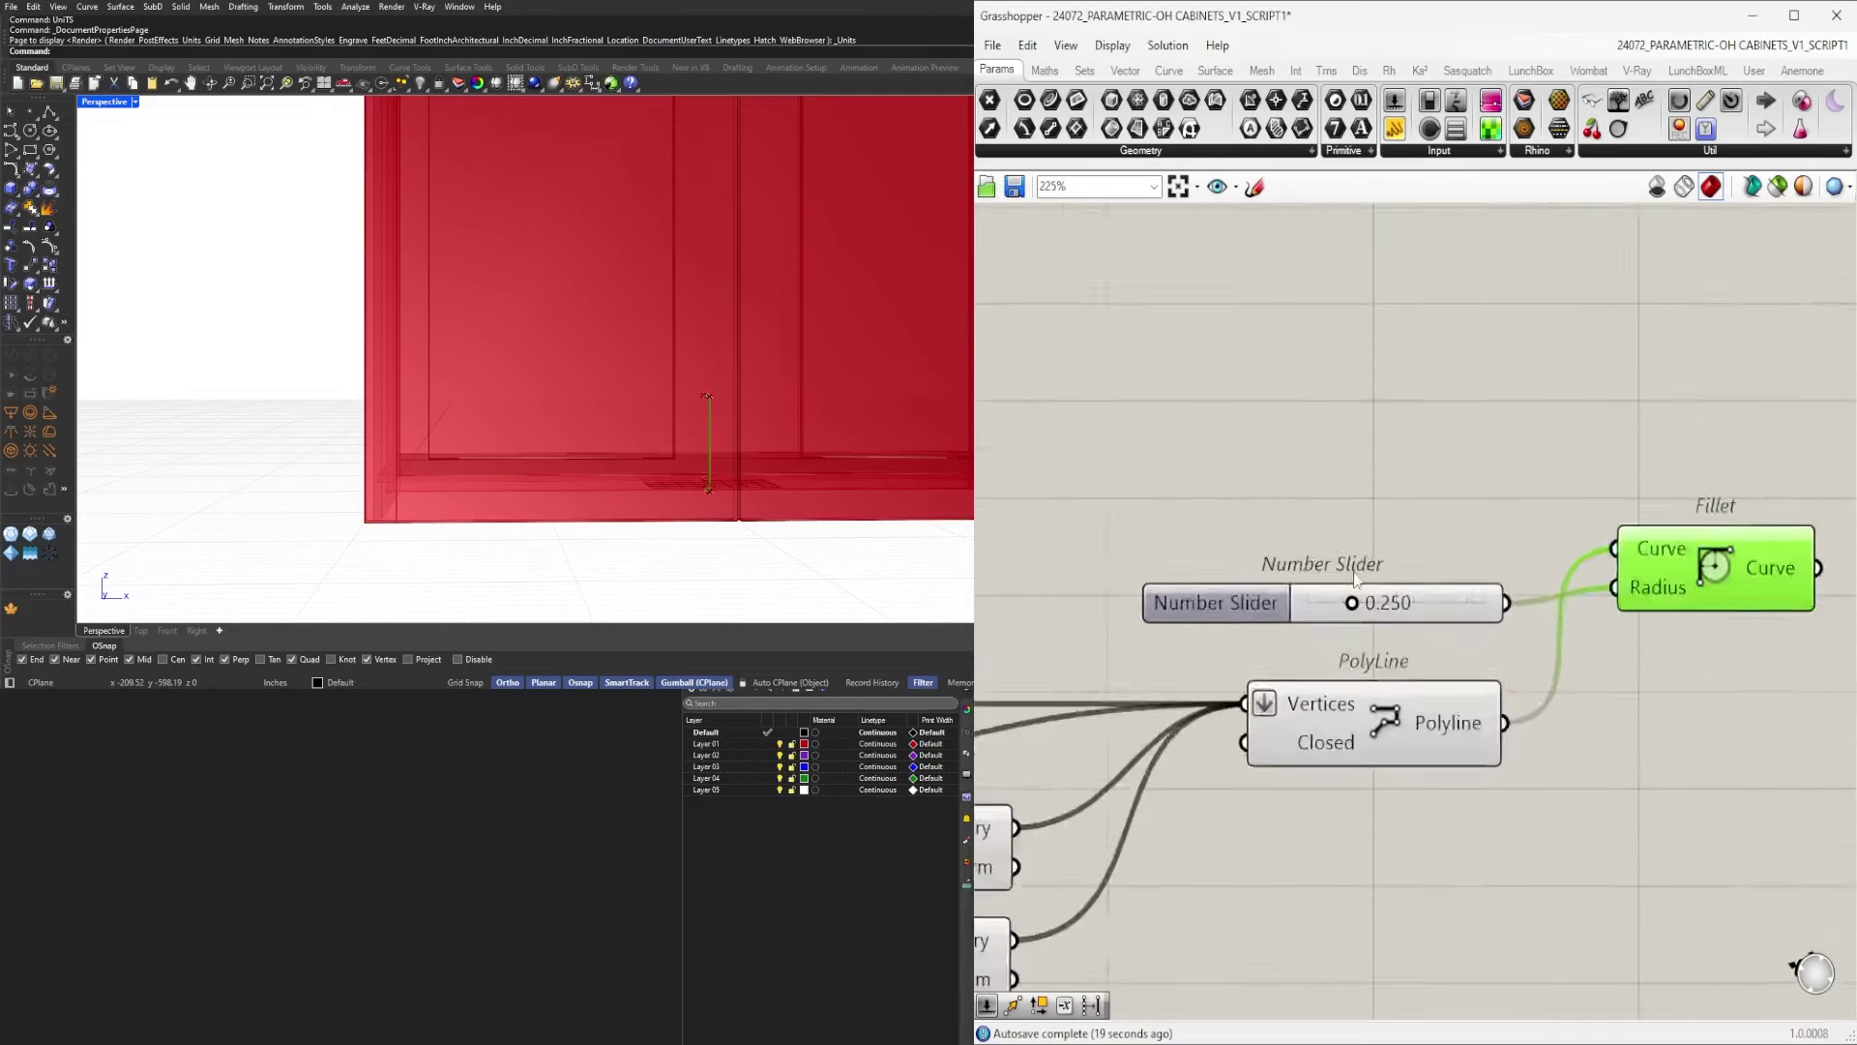
double_click(1432, 608)
text(.5)
key(Return)
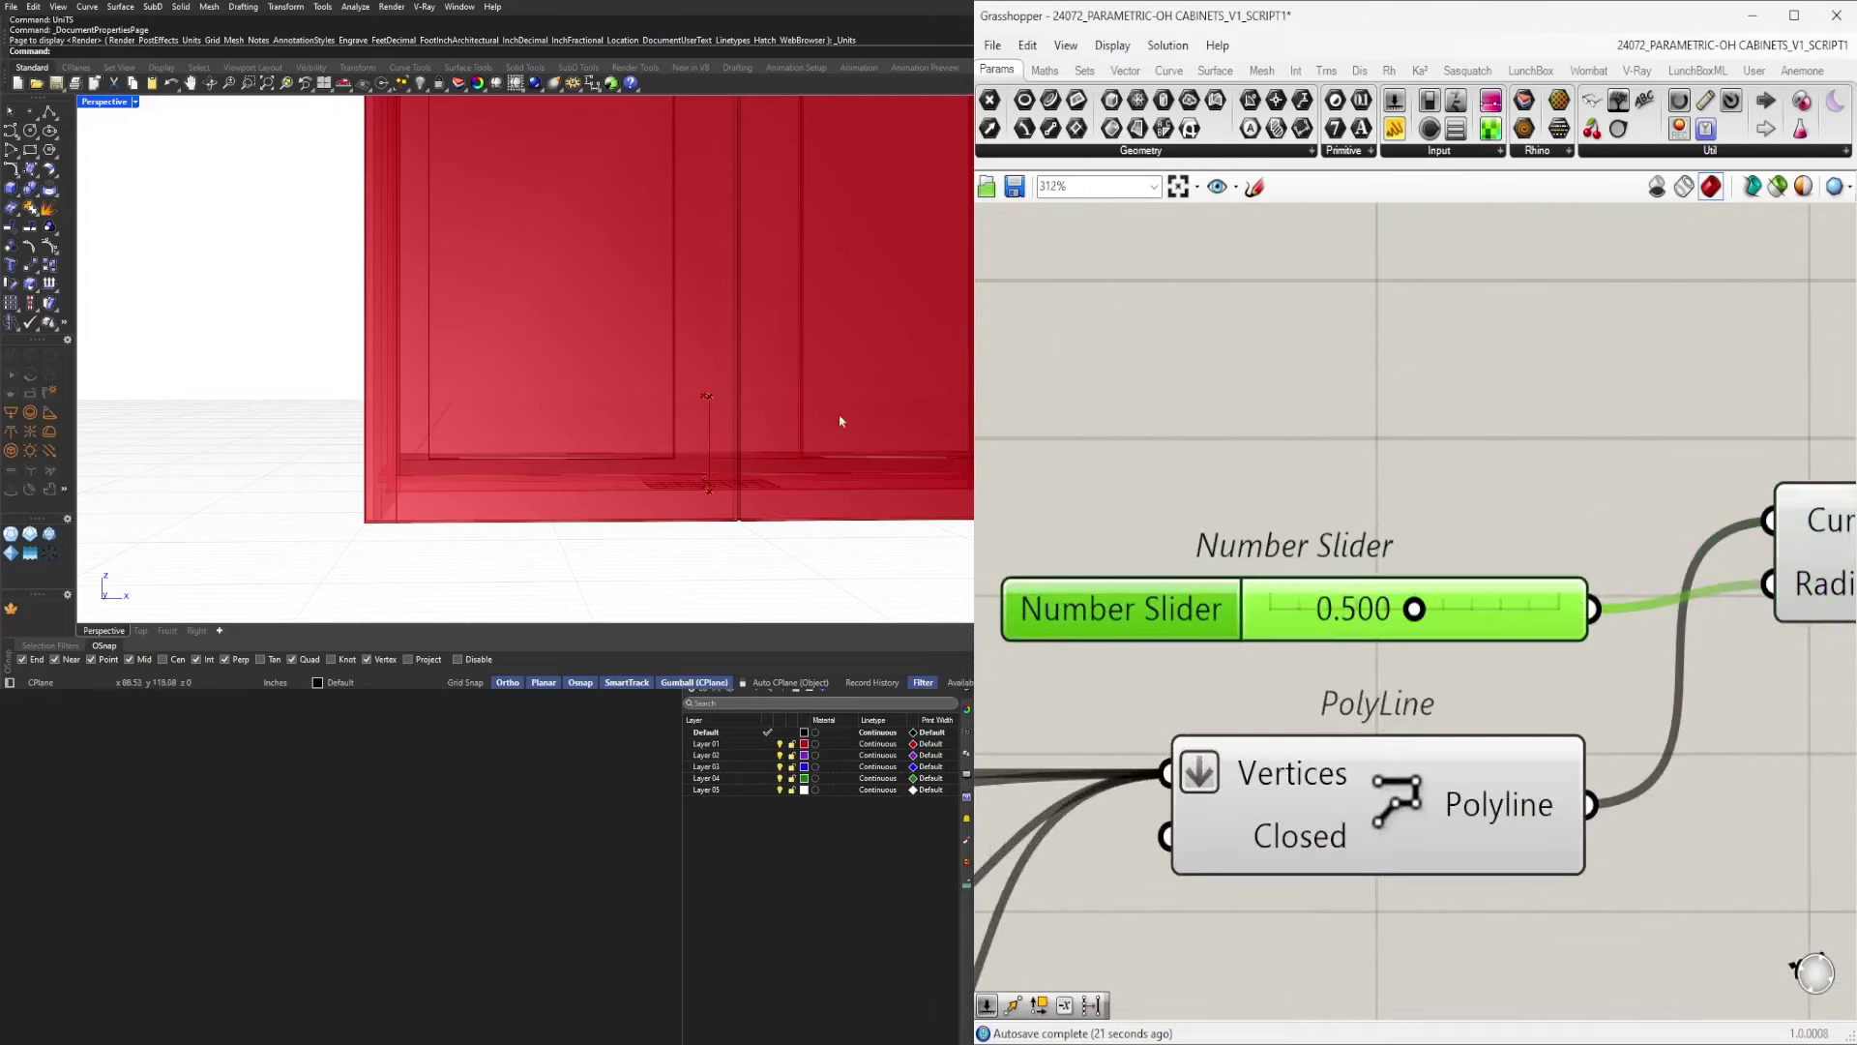
right_drag(624, 416, 709, 415)
scroll(711, 414, up, 5)
scroll(1505, 607, down, 4)
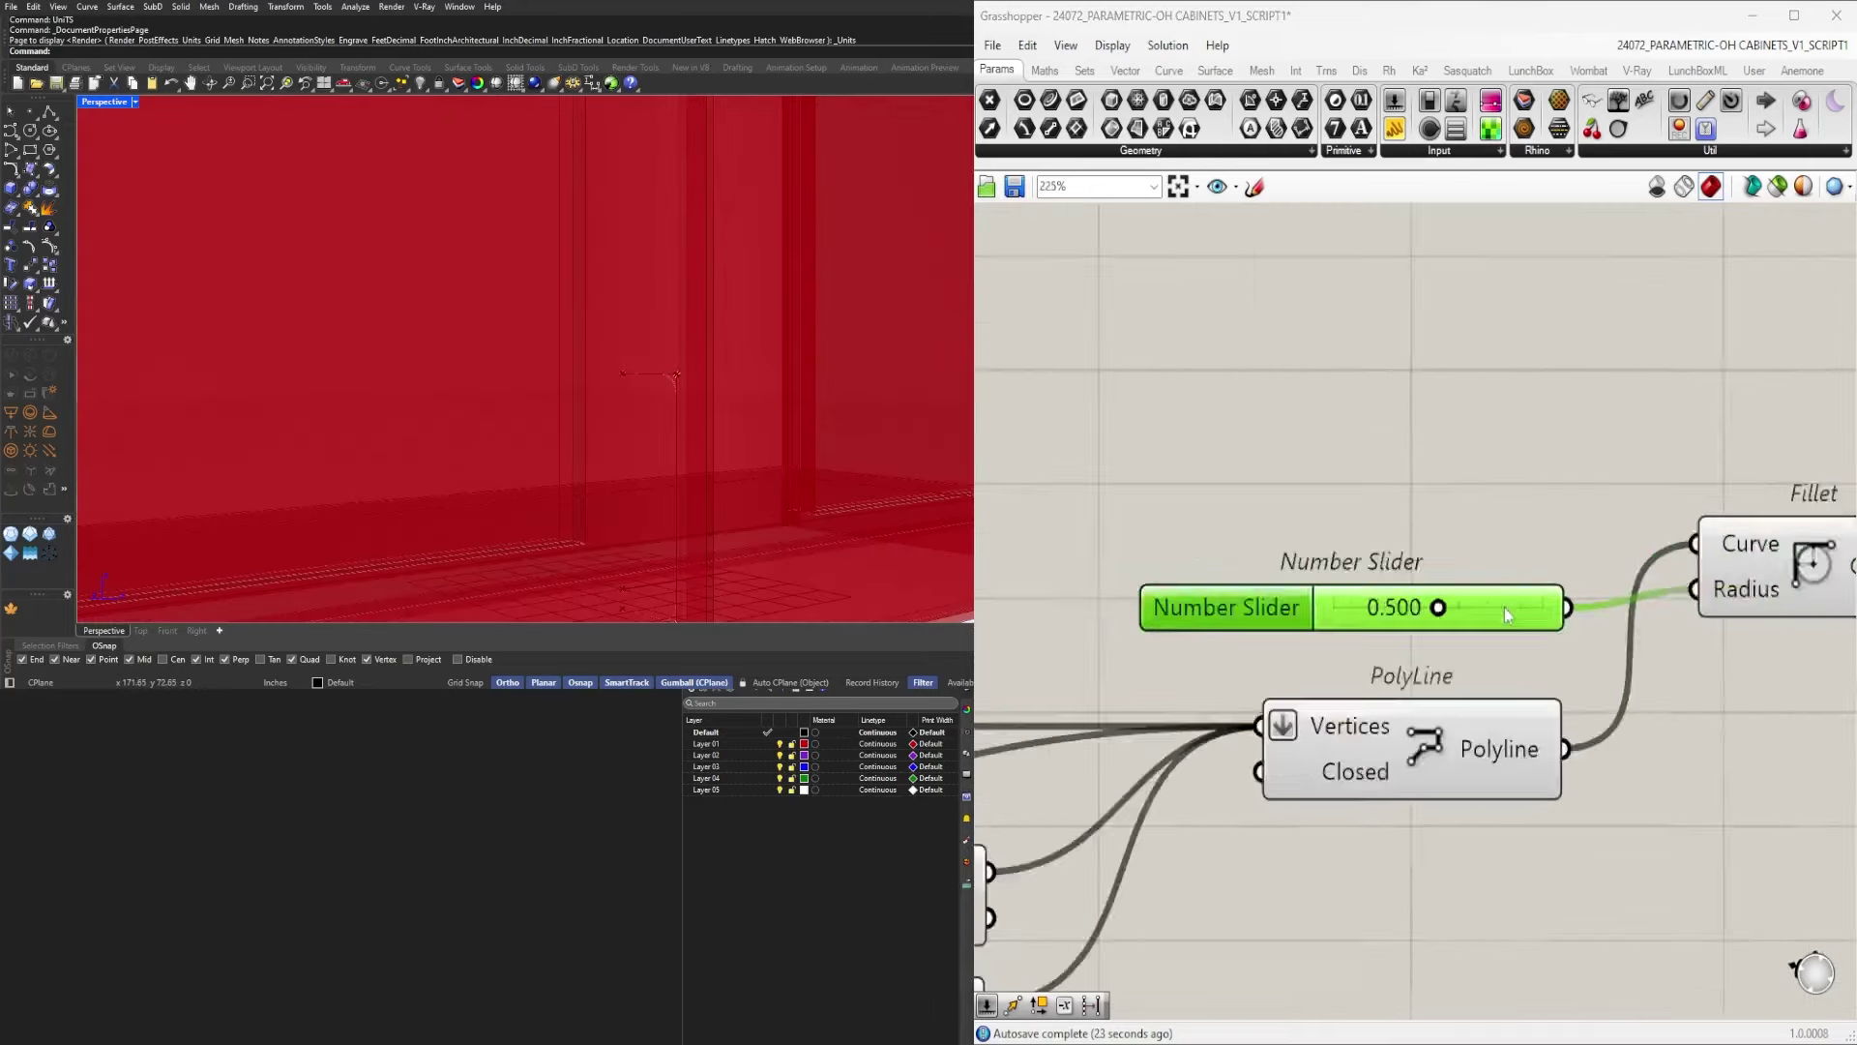
click(1395, 623)
right_drag(956, 419, 700, 425)
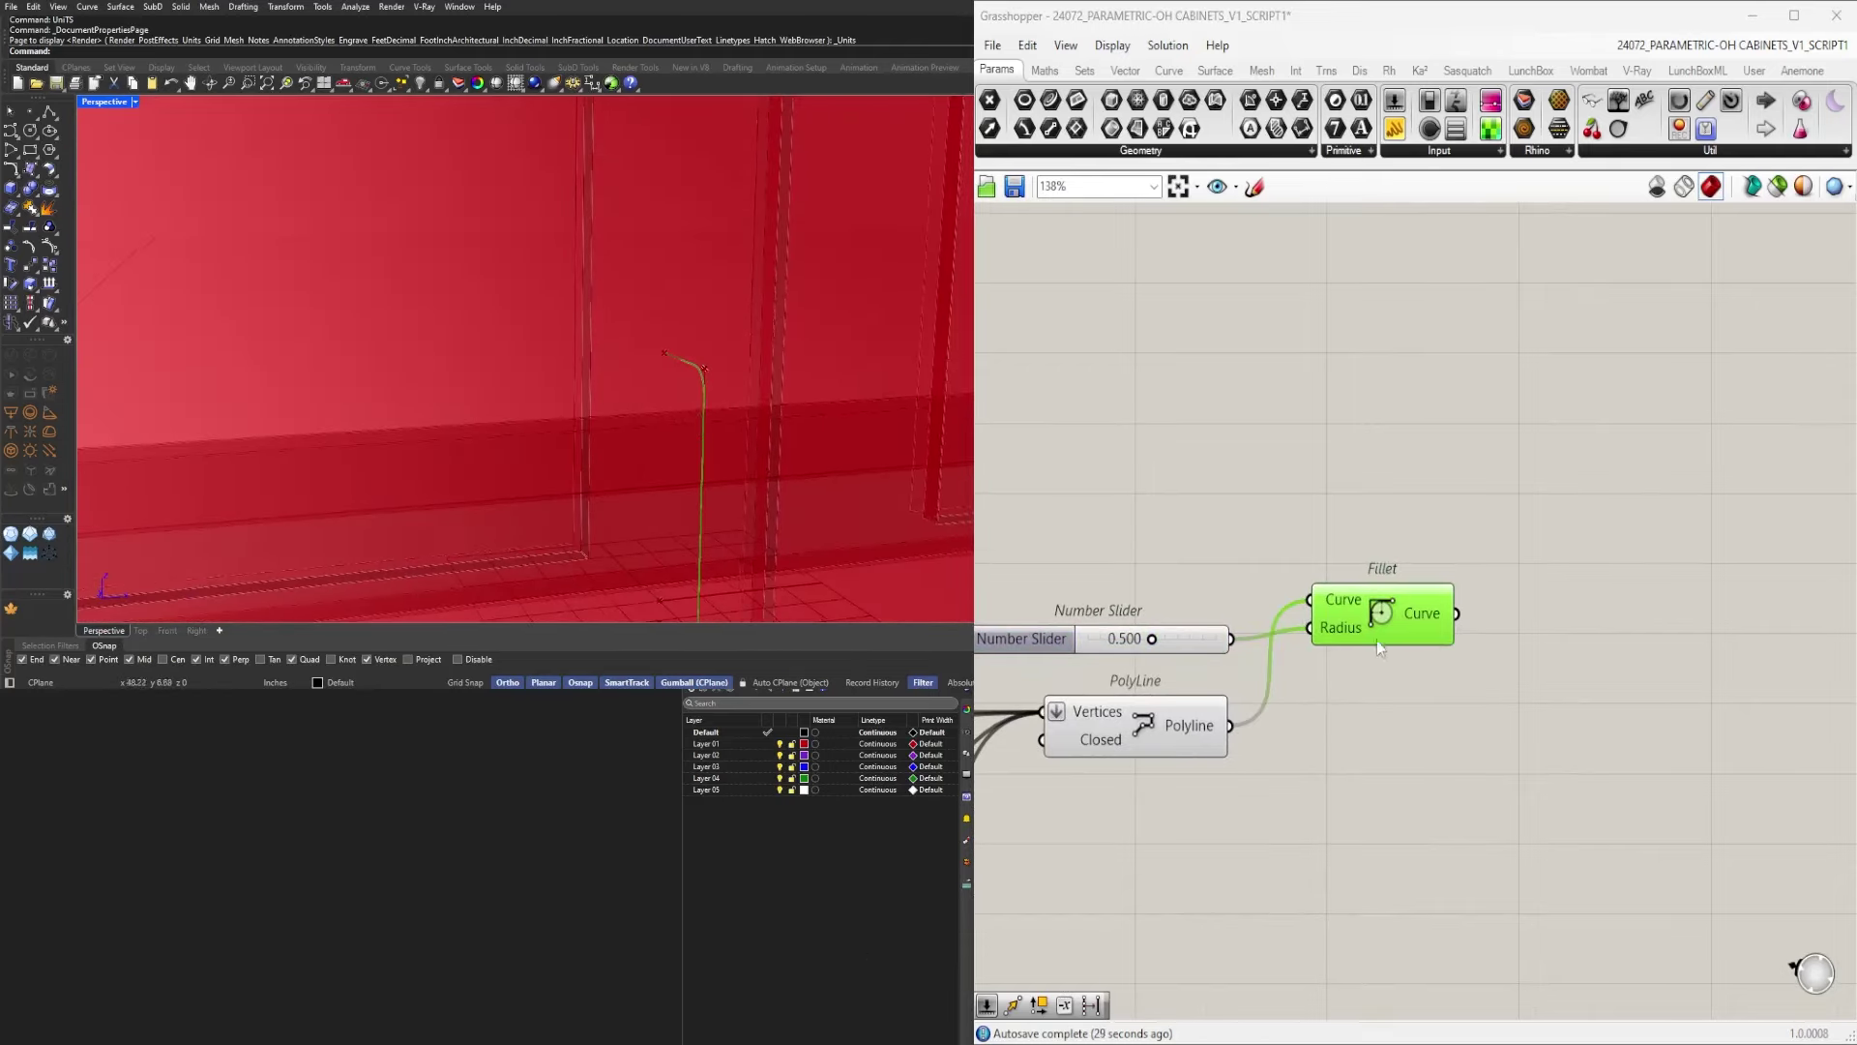
right_drag(1527, 629, 1414, 621)
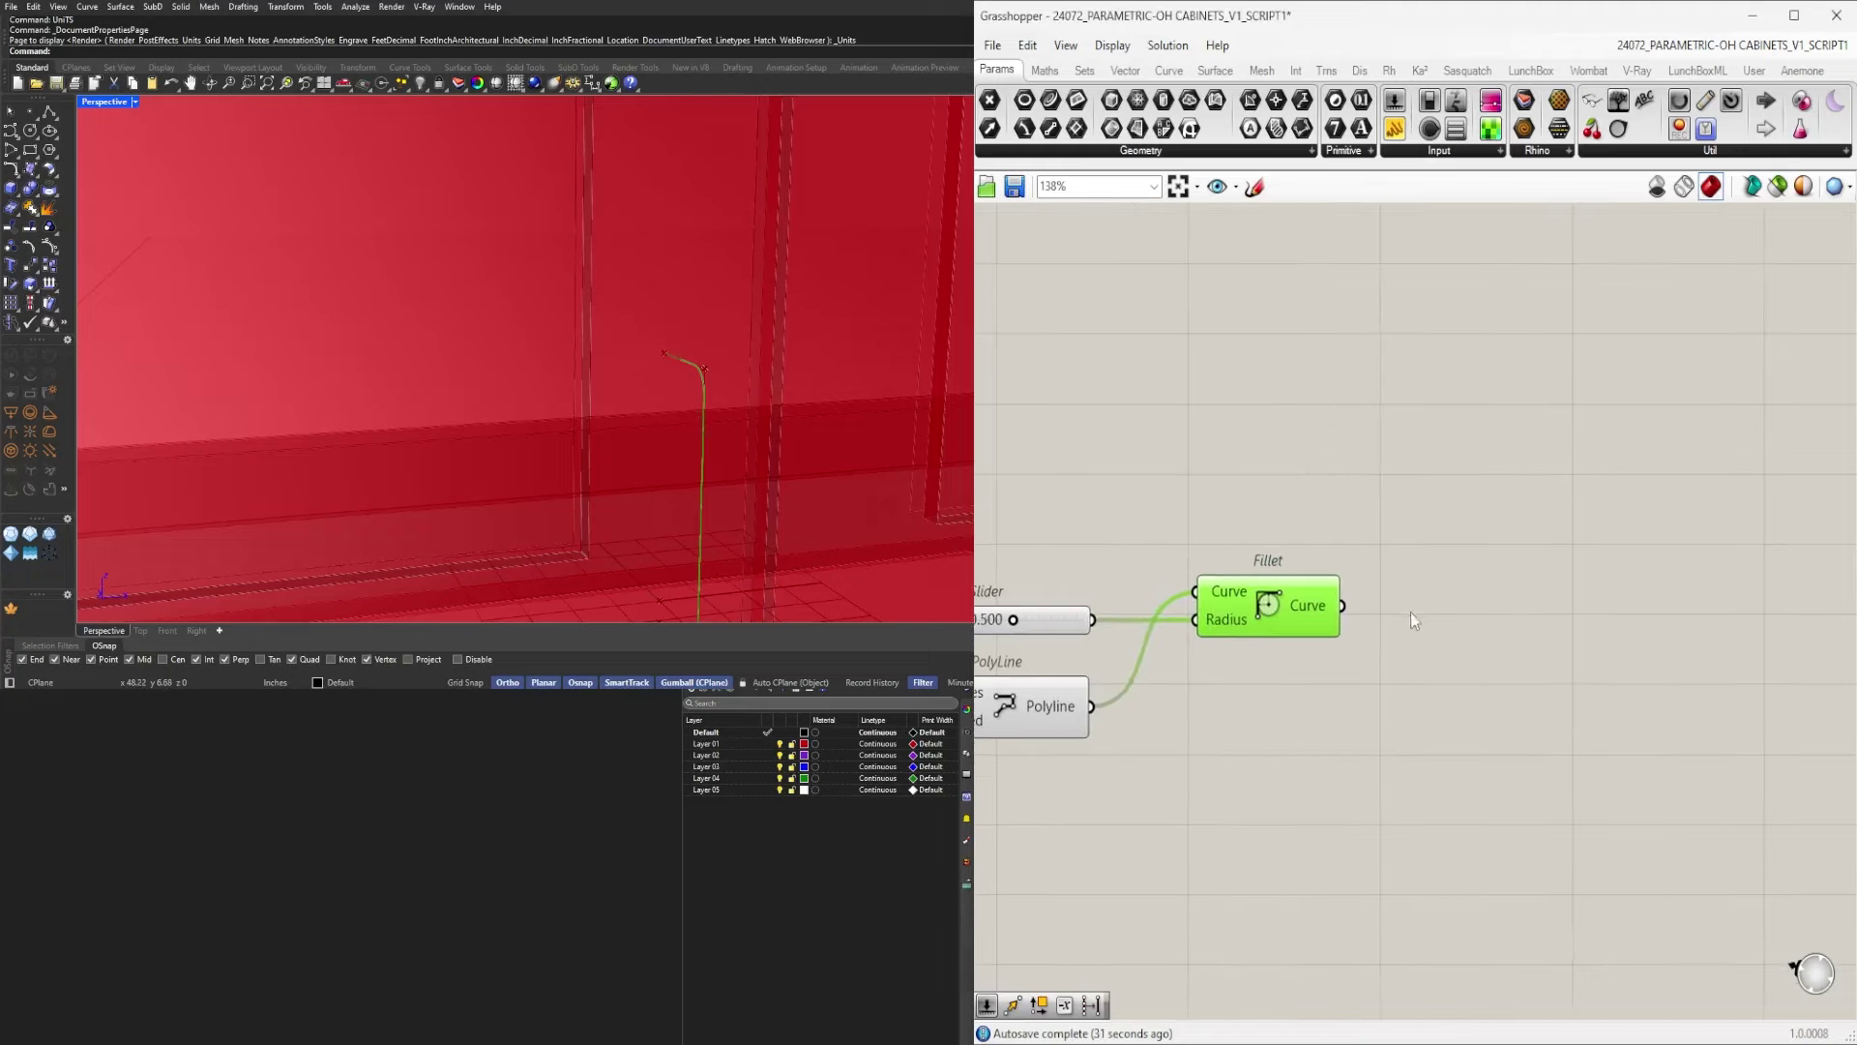
double_click(1477, 595)
text(EN)
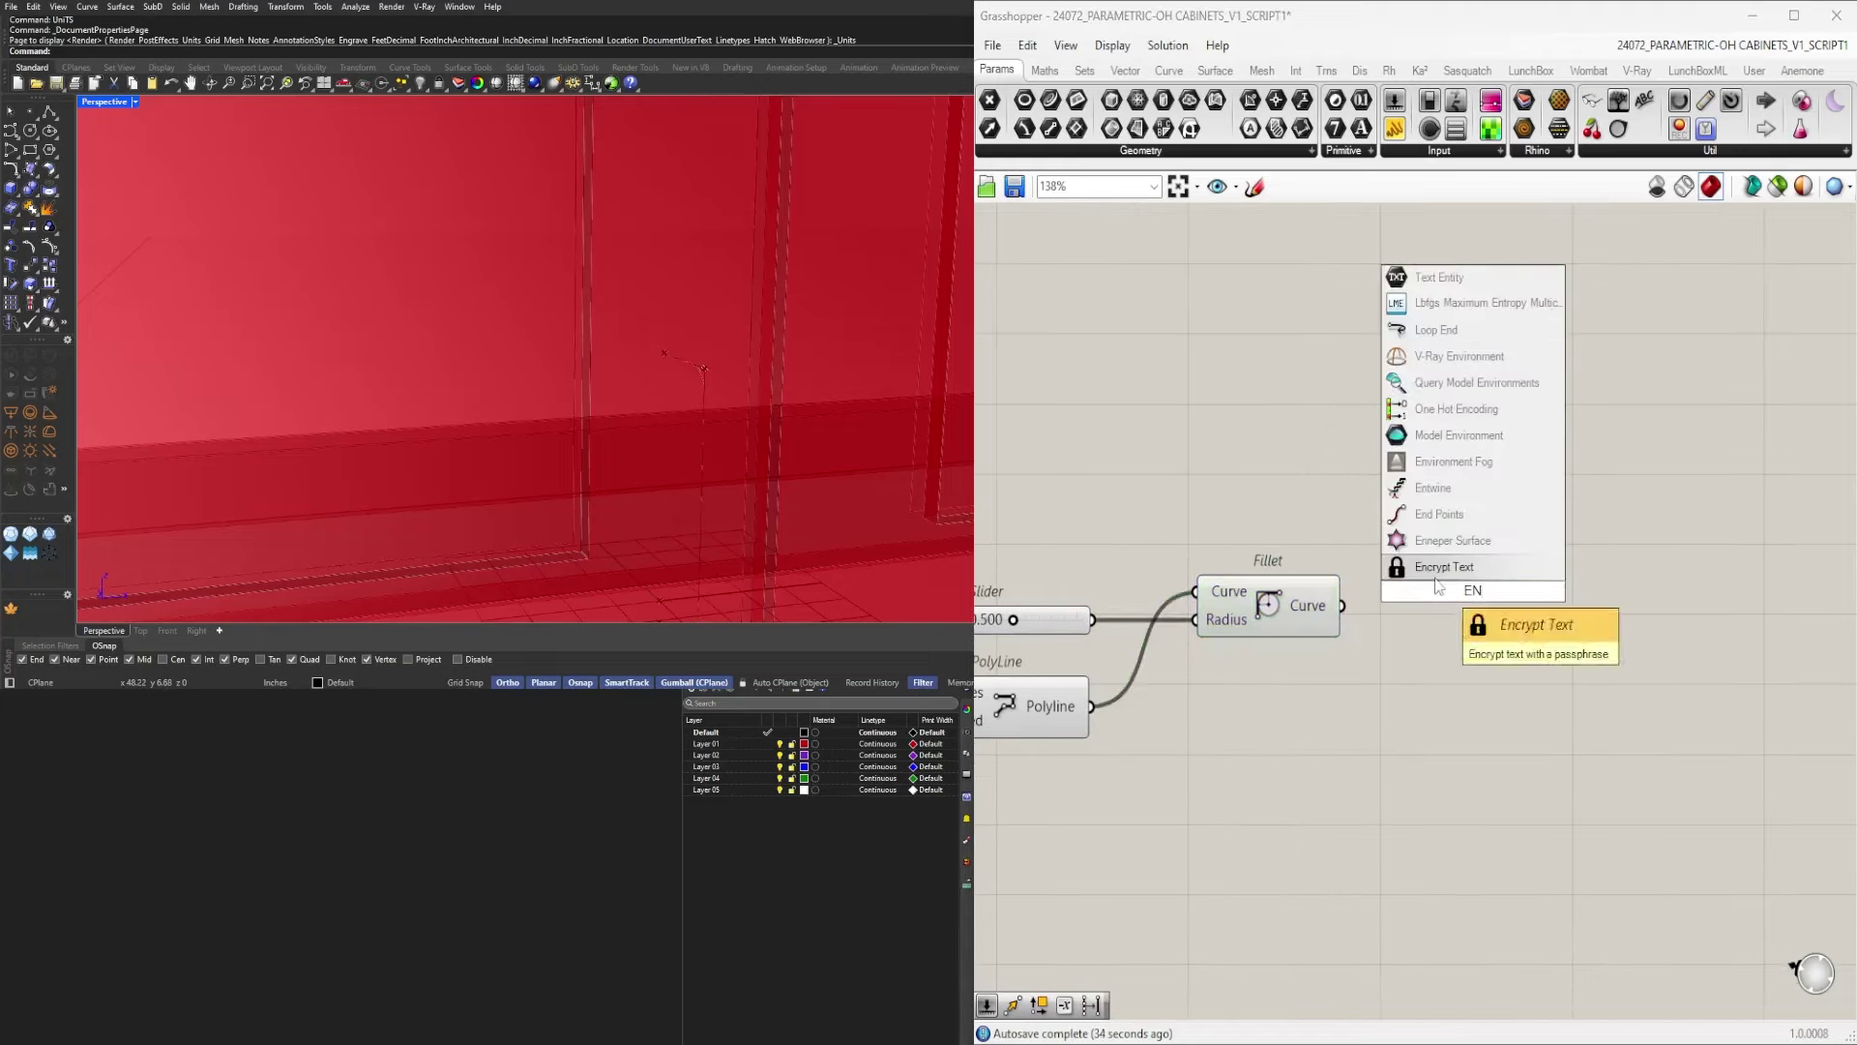
click(1587, 752)
scroll(1587, 753, down, 2)
right_drag(1285, 838, 1843, 792)
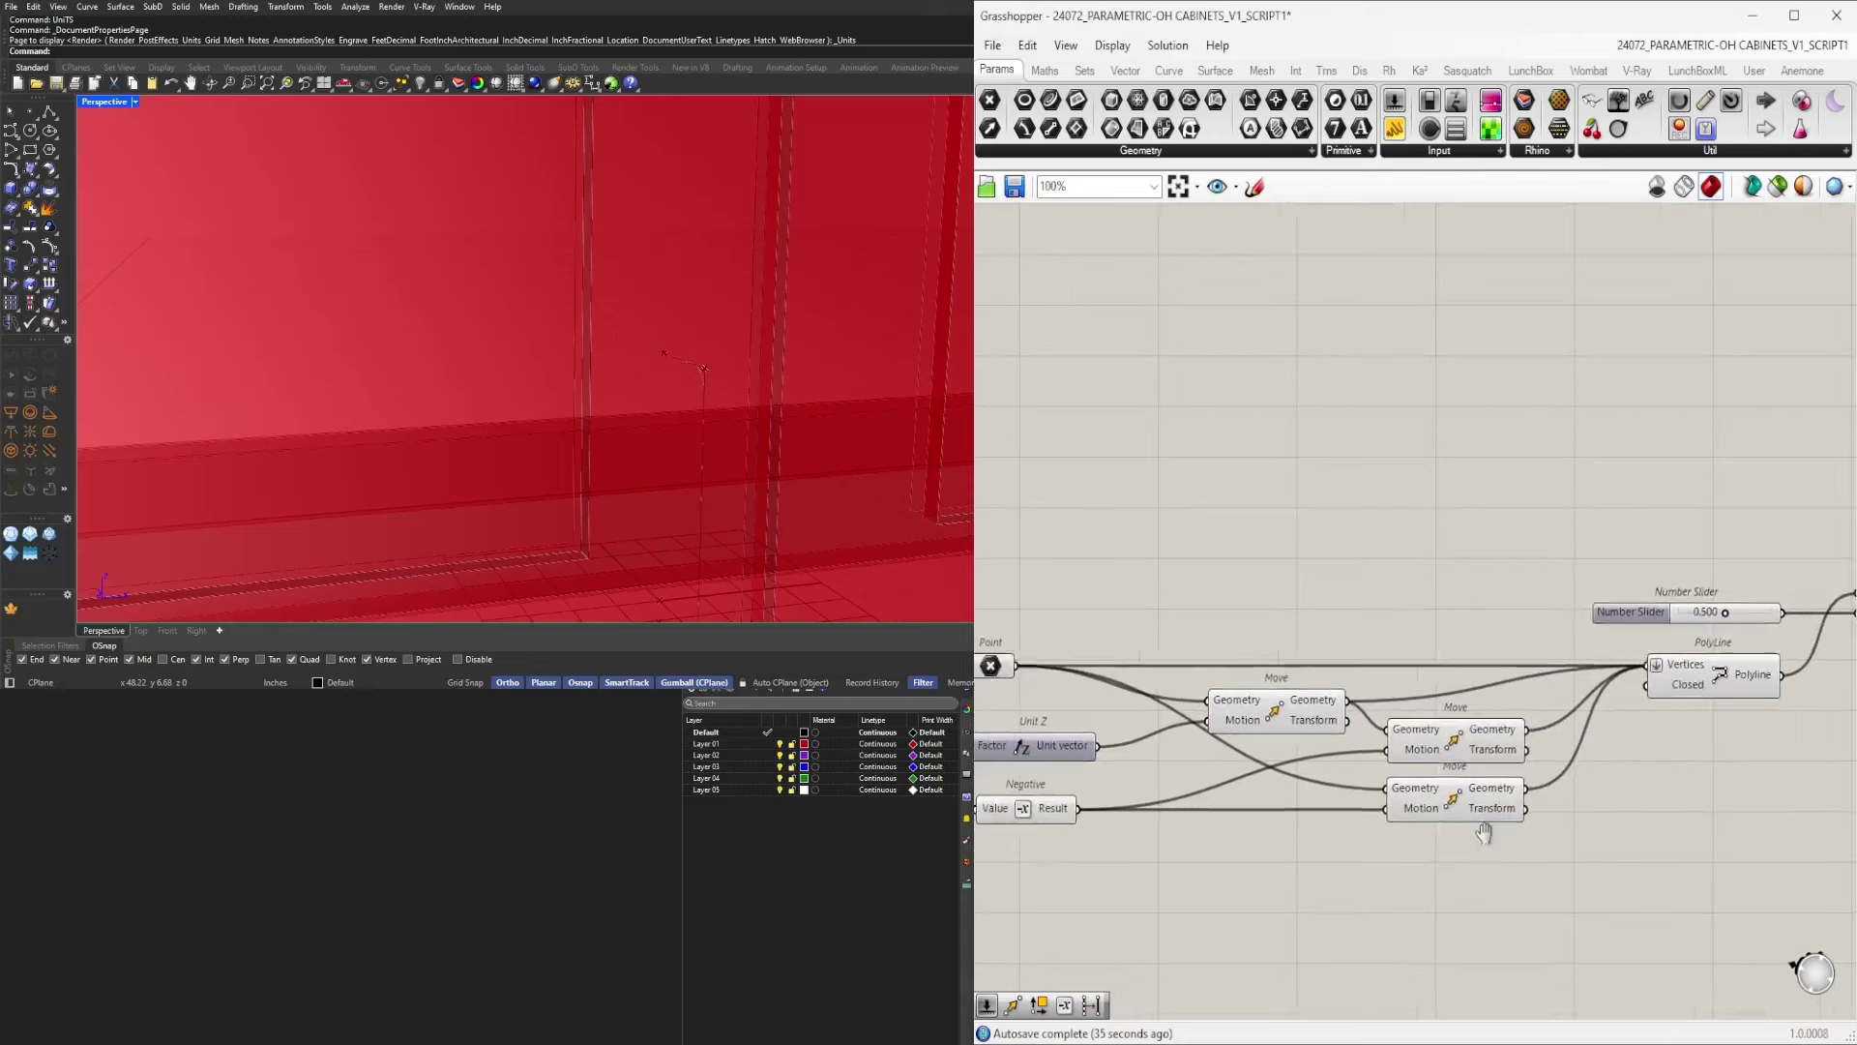
right_drag(1473, 830, 1852, 756)
right_drag(1490, 781, 1730, 804)
scroll(1629, 792, down, 1)
scroll(1443, 797, down, 3)
scroll(1302, 755, up, 5)
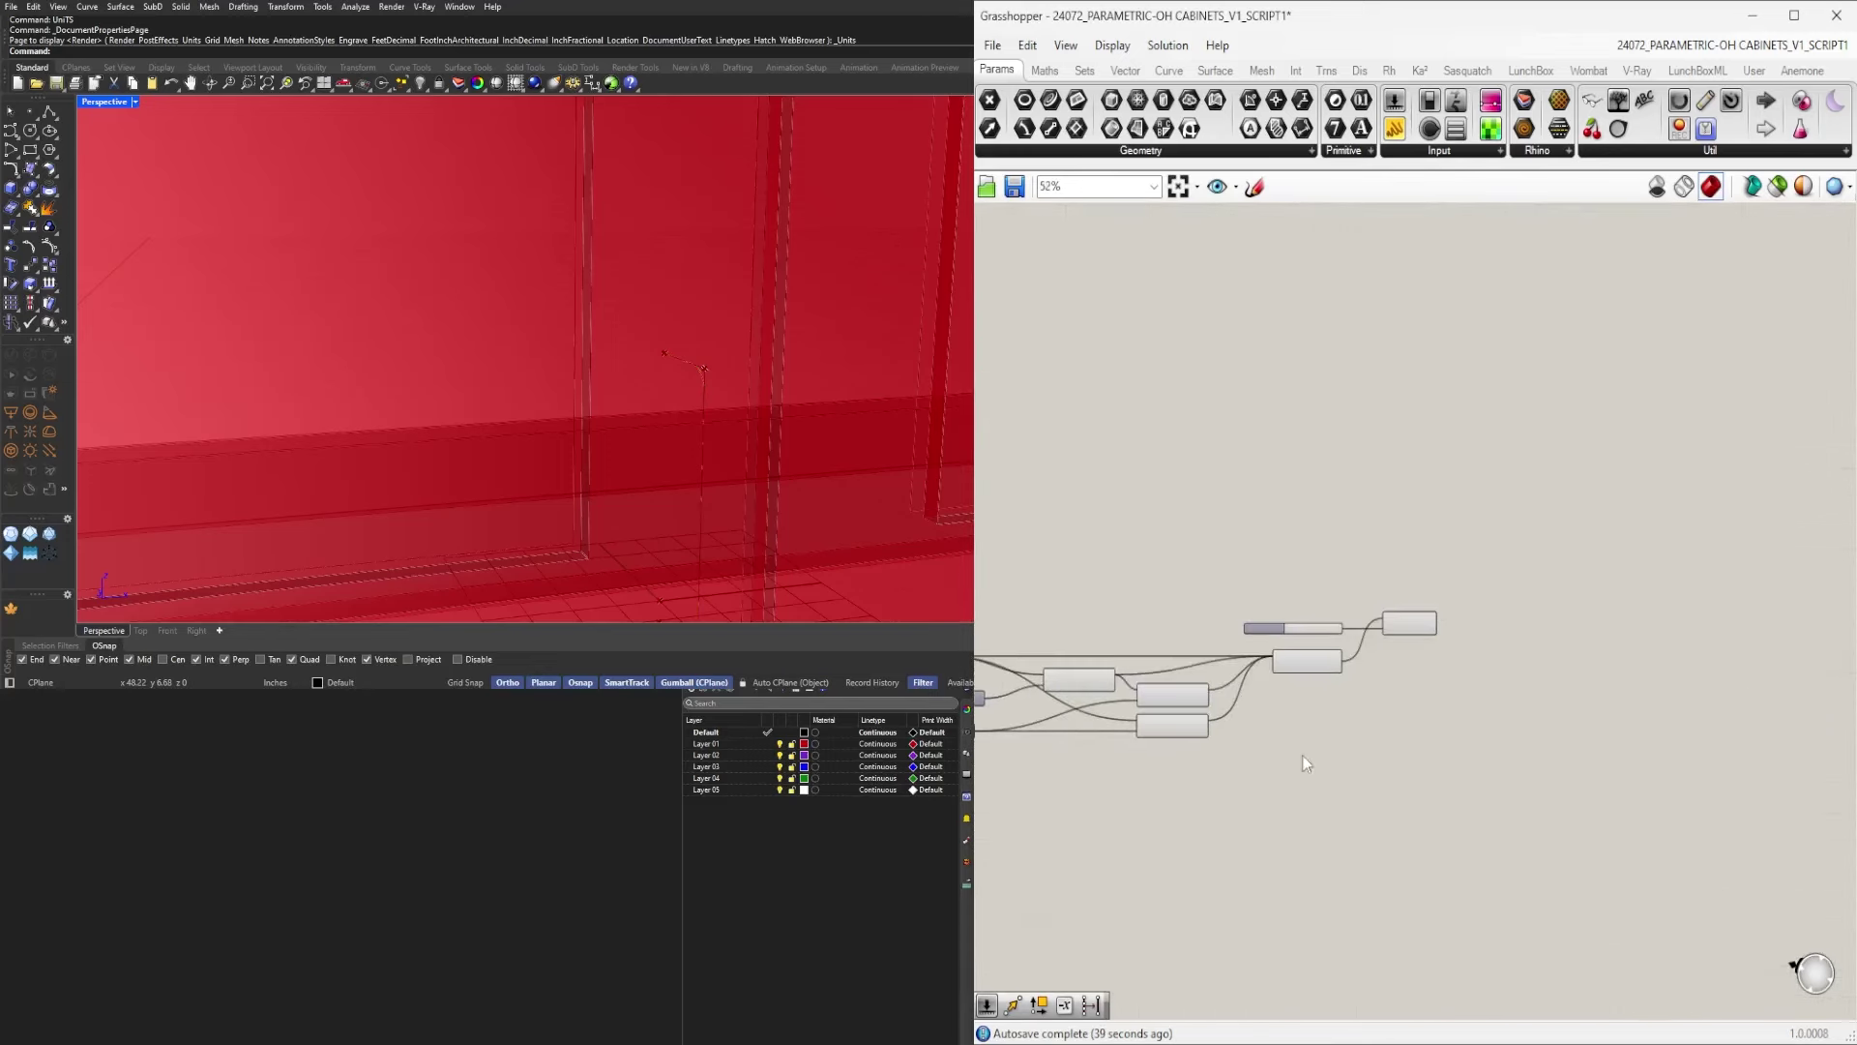
Add a Perp Frame component beside the Fillet component.
double_click(1571, 607)
text(PER)
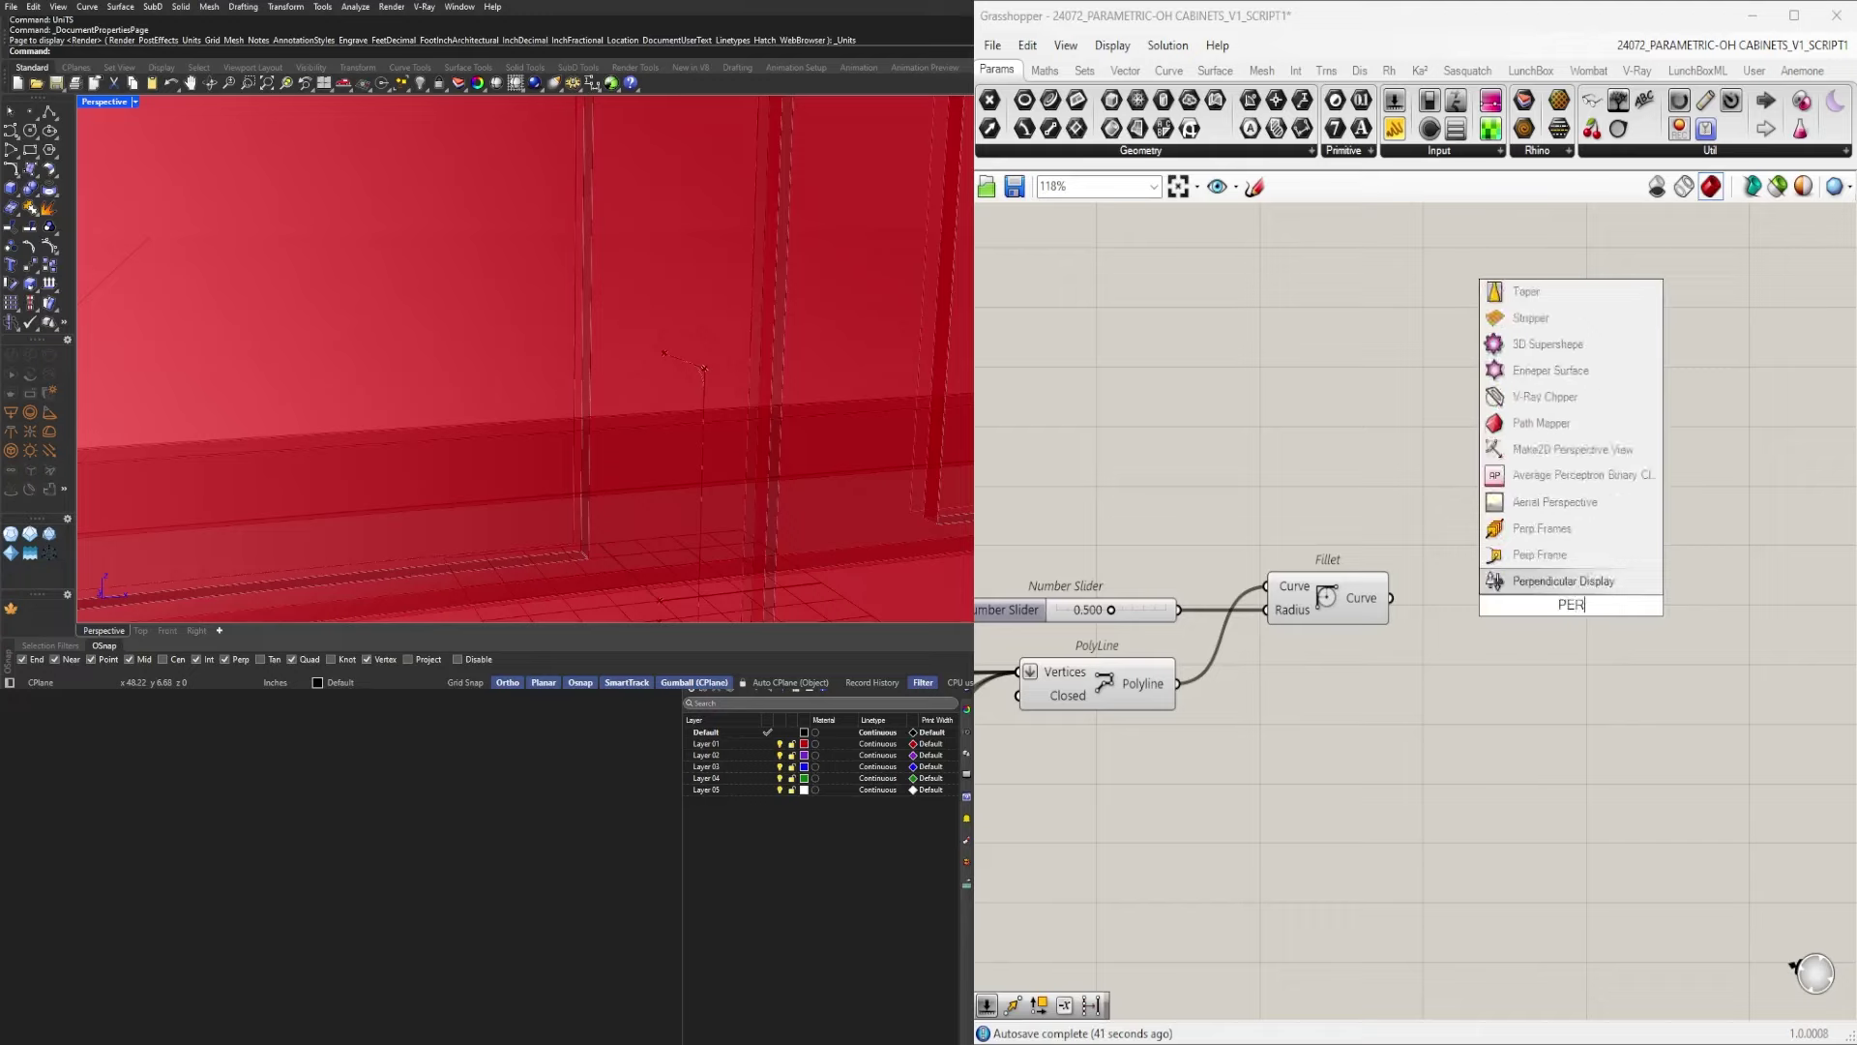
click(1538, 557)
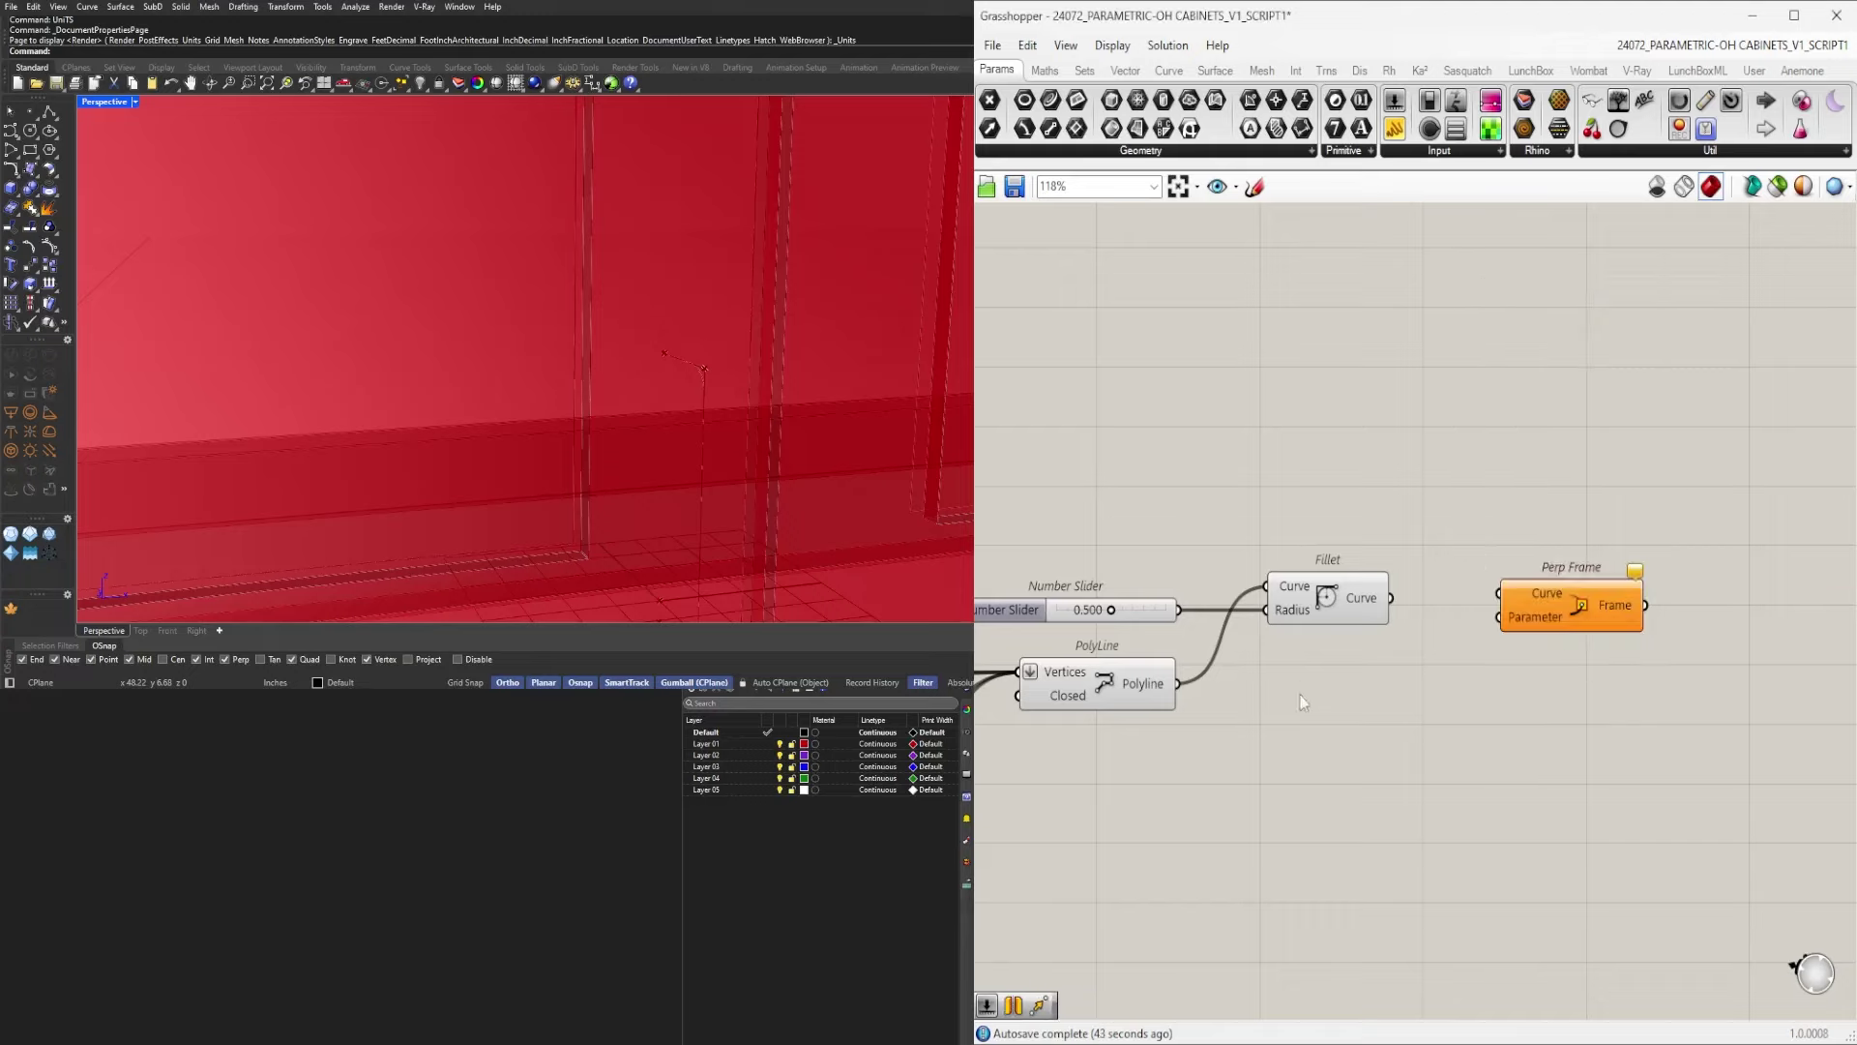
Create a 1.0 number slider for Perp Frame's Parameter input and connect the Fillet Curve output to its Curve input.
double_click(1278, 545)
text(1.0)
key(Return)
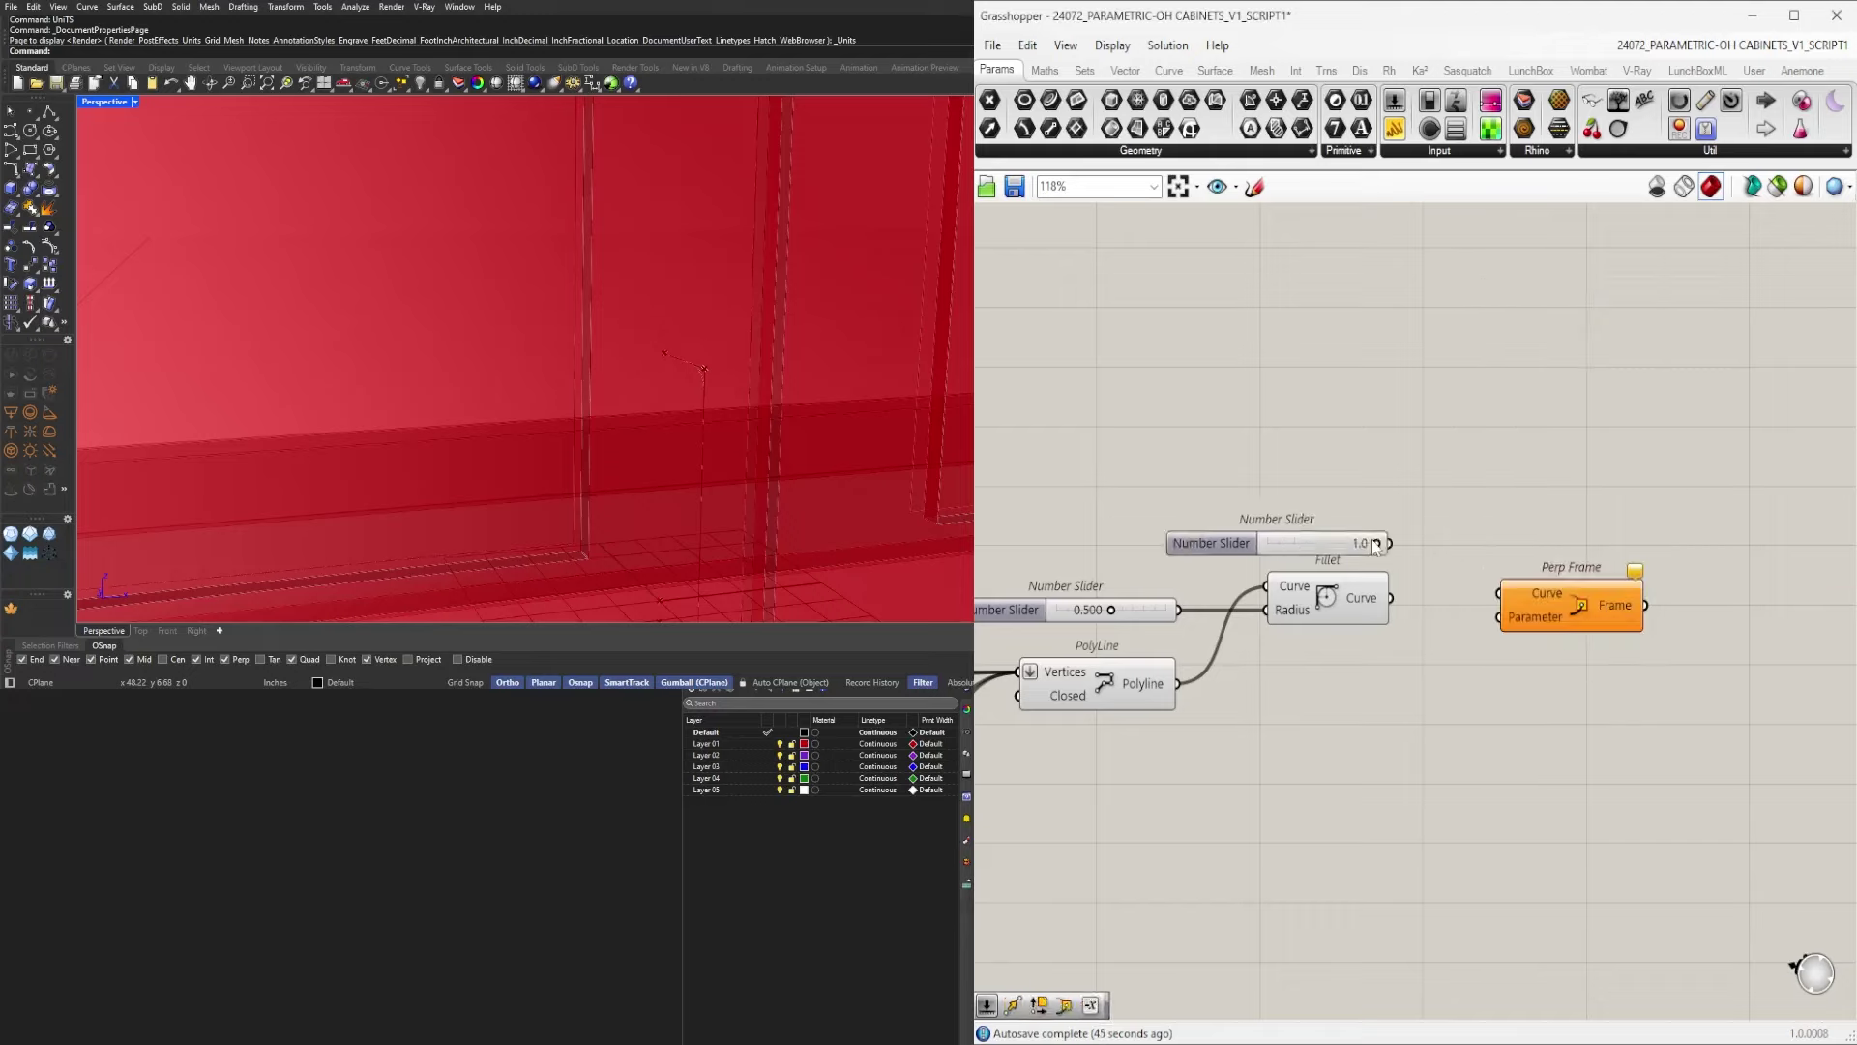
drag(1392, 544, 1505, 619)
scroll(1539, 607, down, 2)
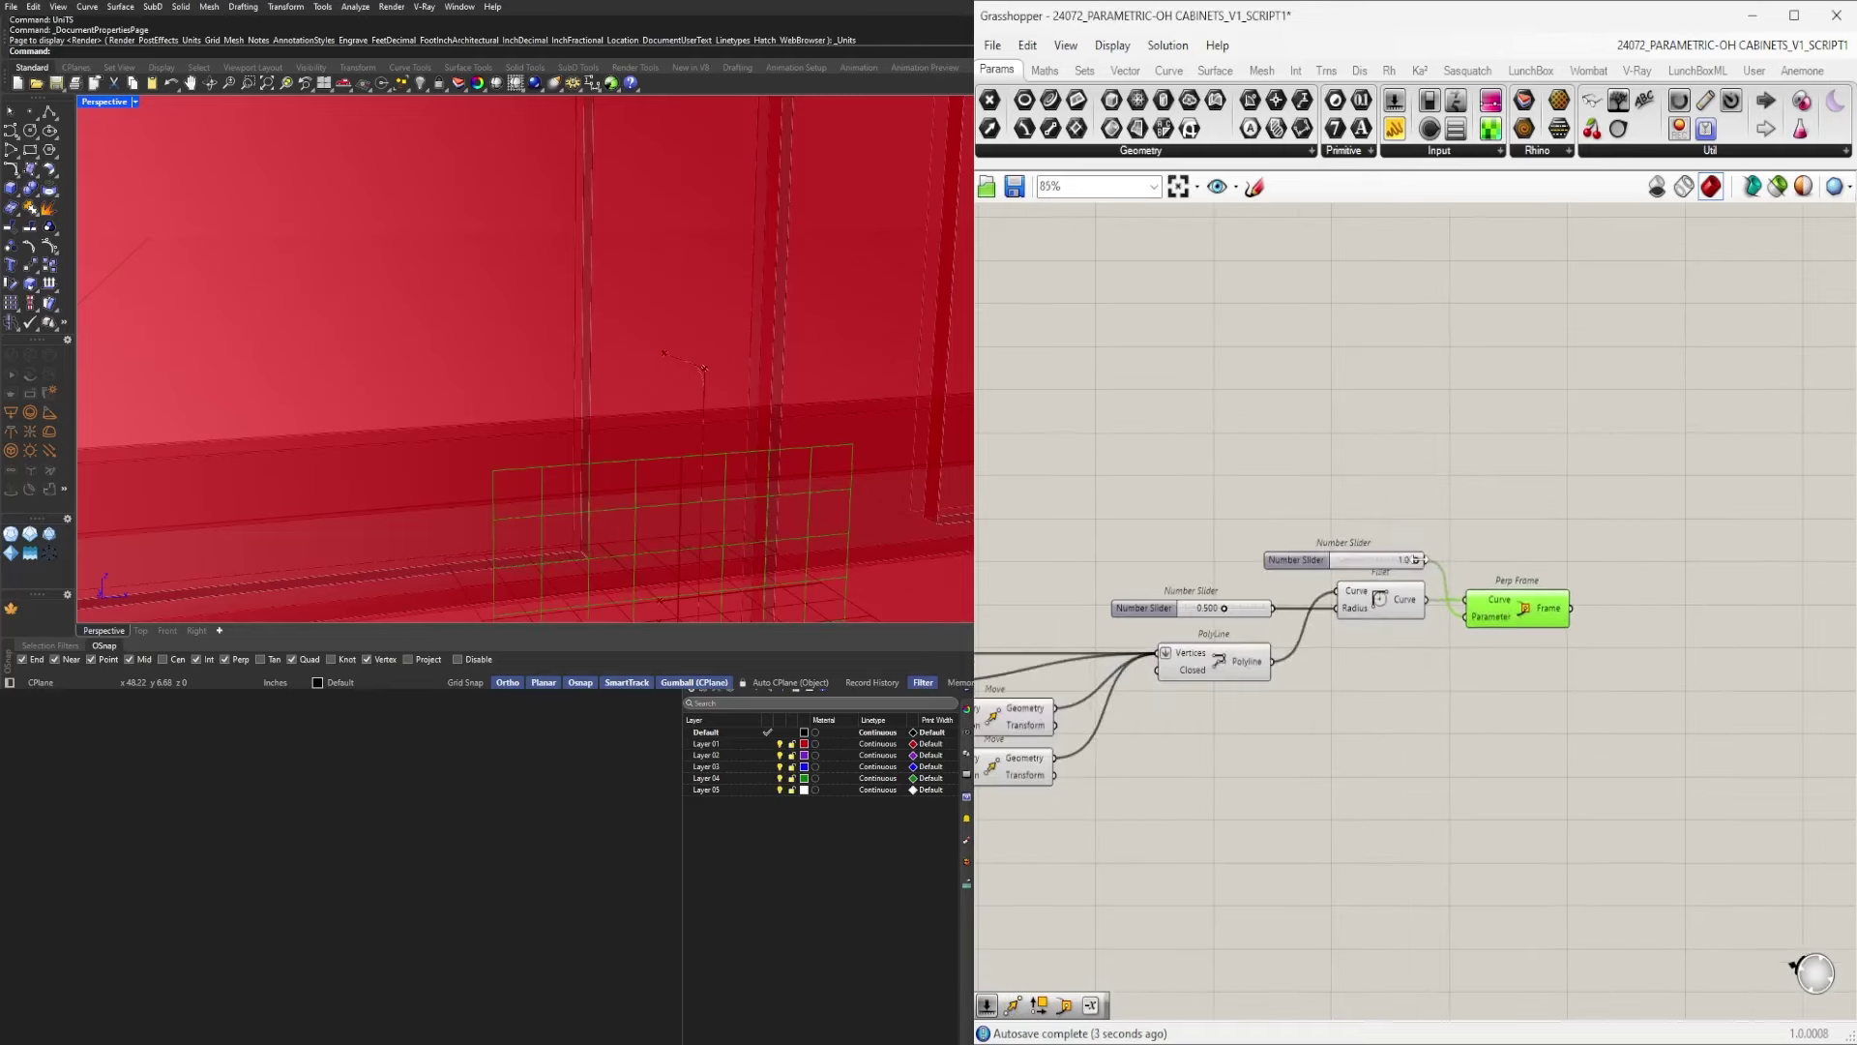
Set the Perp Frame parameter slider to 0.0 and reparameterize the component's Curve input.
drag(1414, 561, 1246, 573)
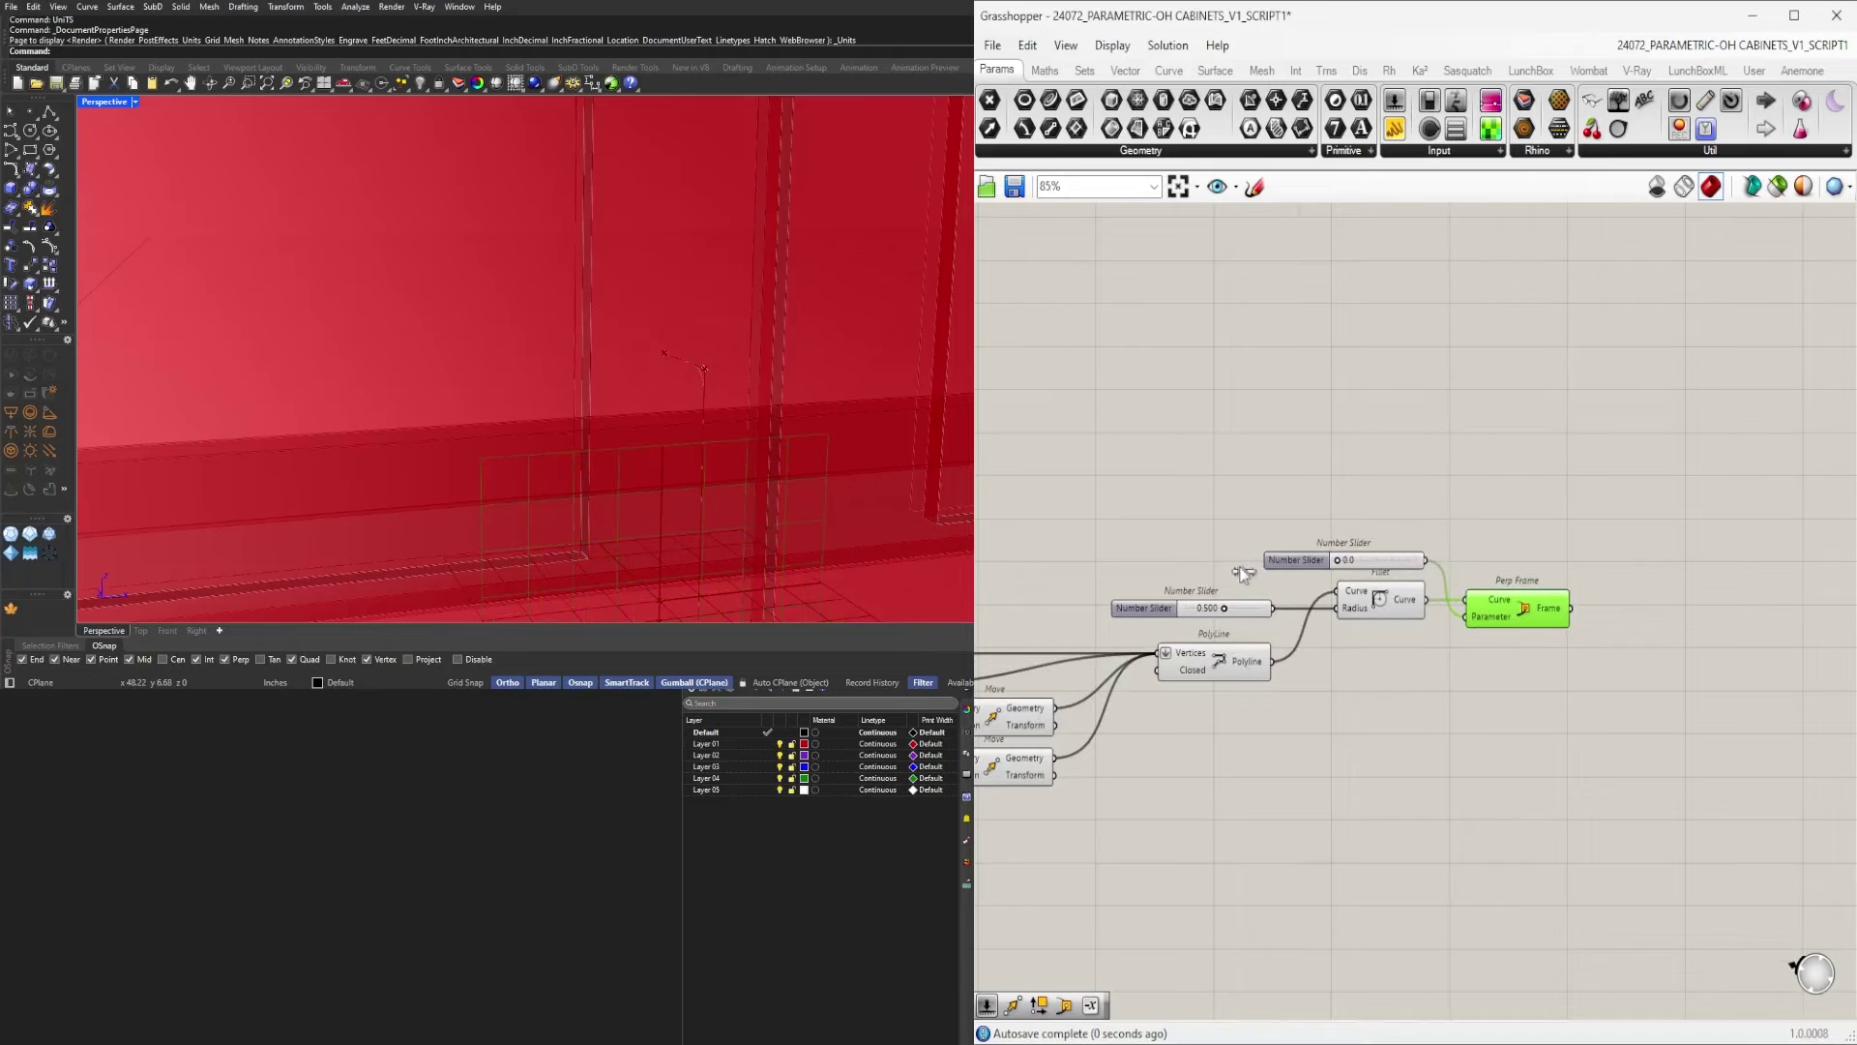
right_click(1498, 605)
click(1610, 822)
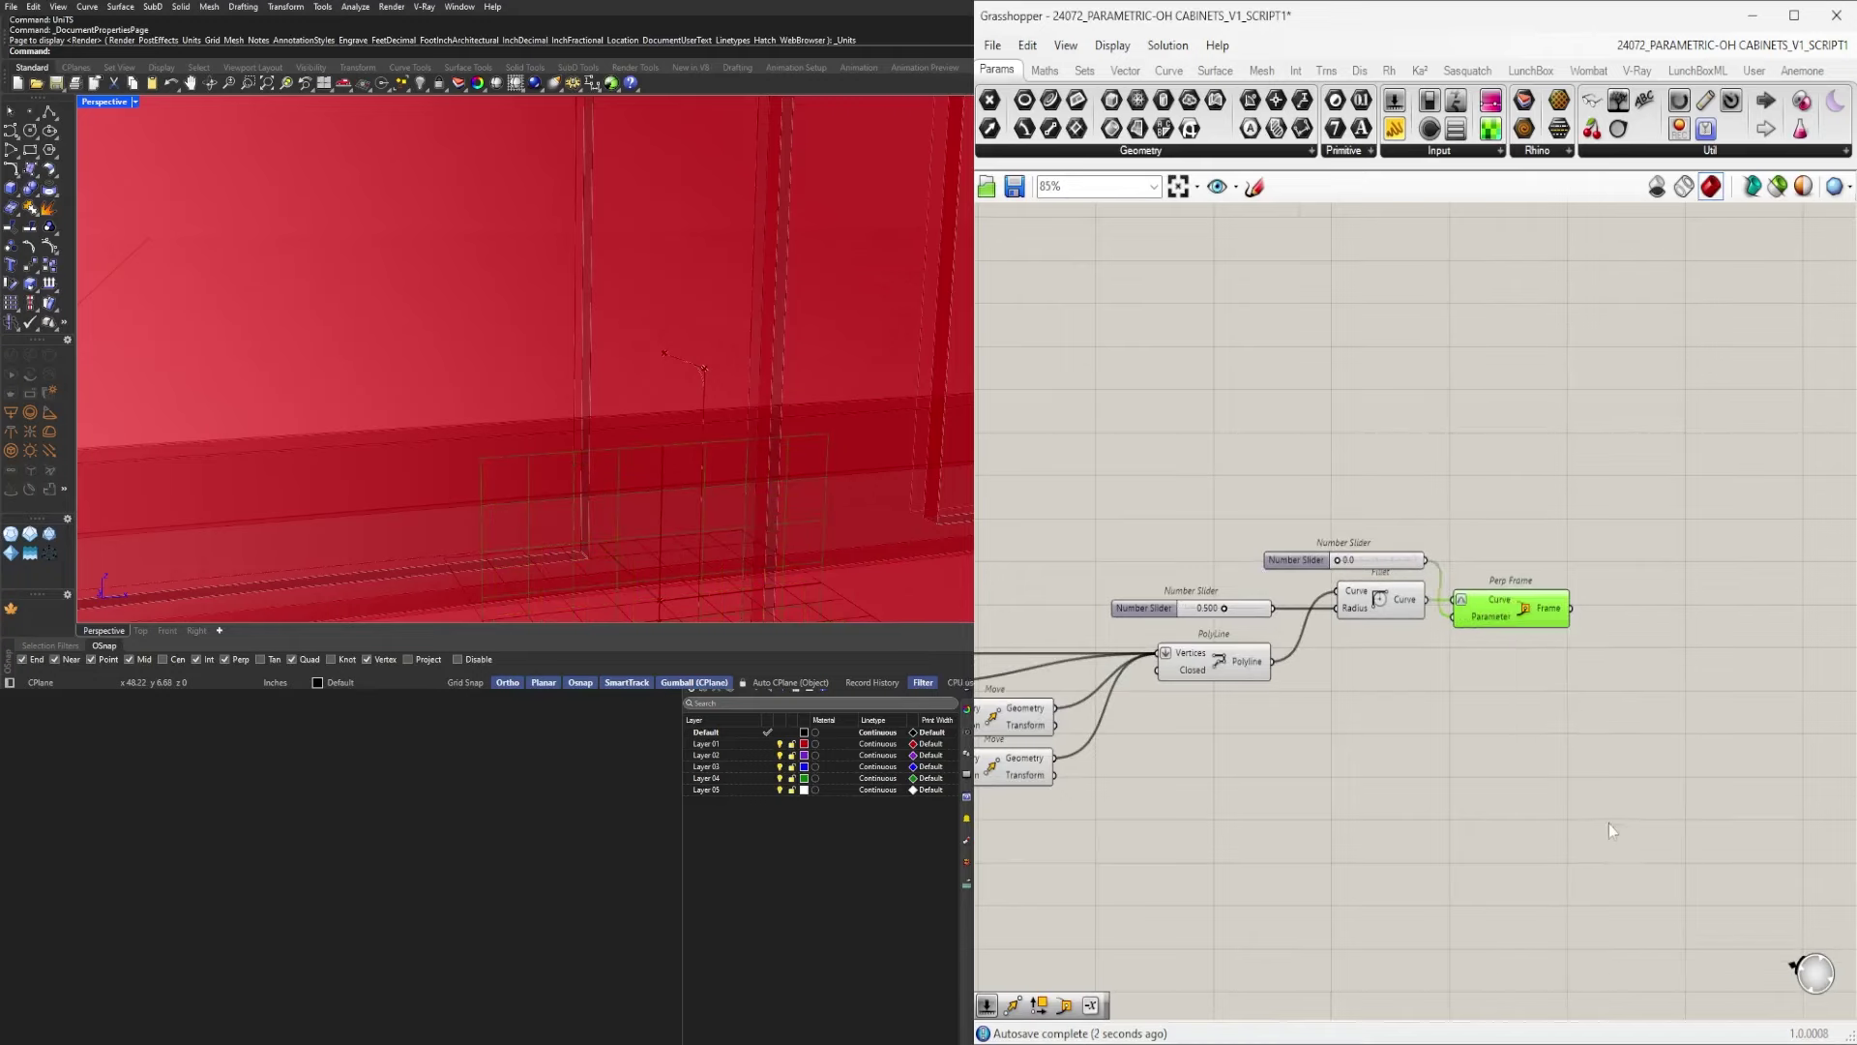
right_drag(1626, 626, 1513, 625)
double_click(1513, 625)
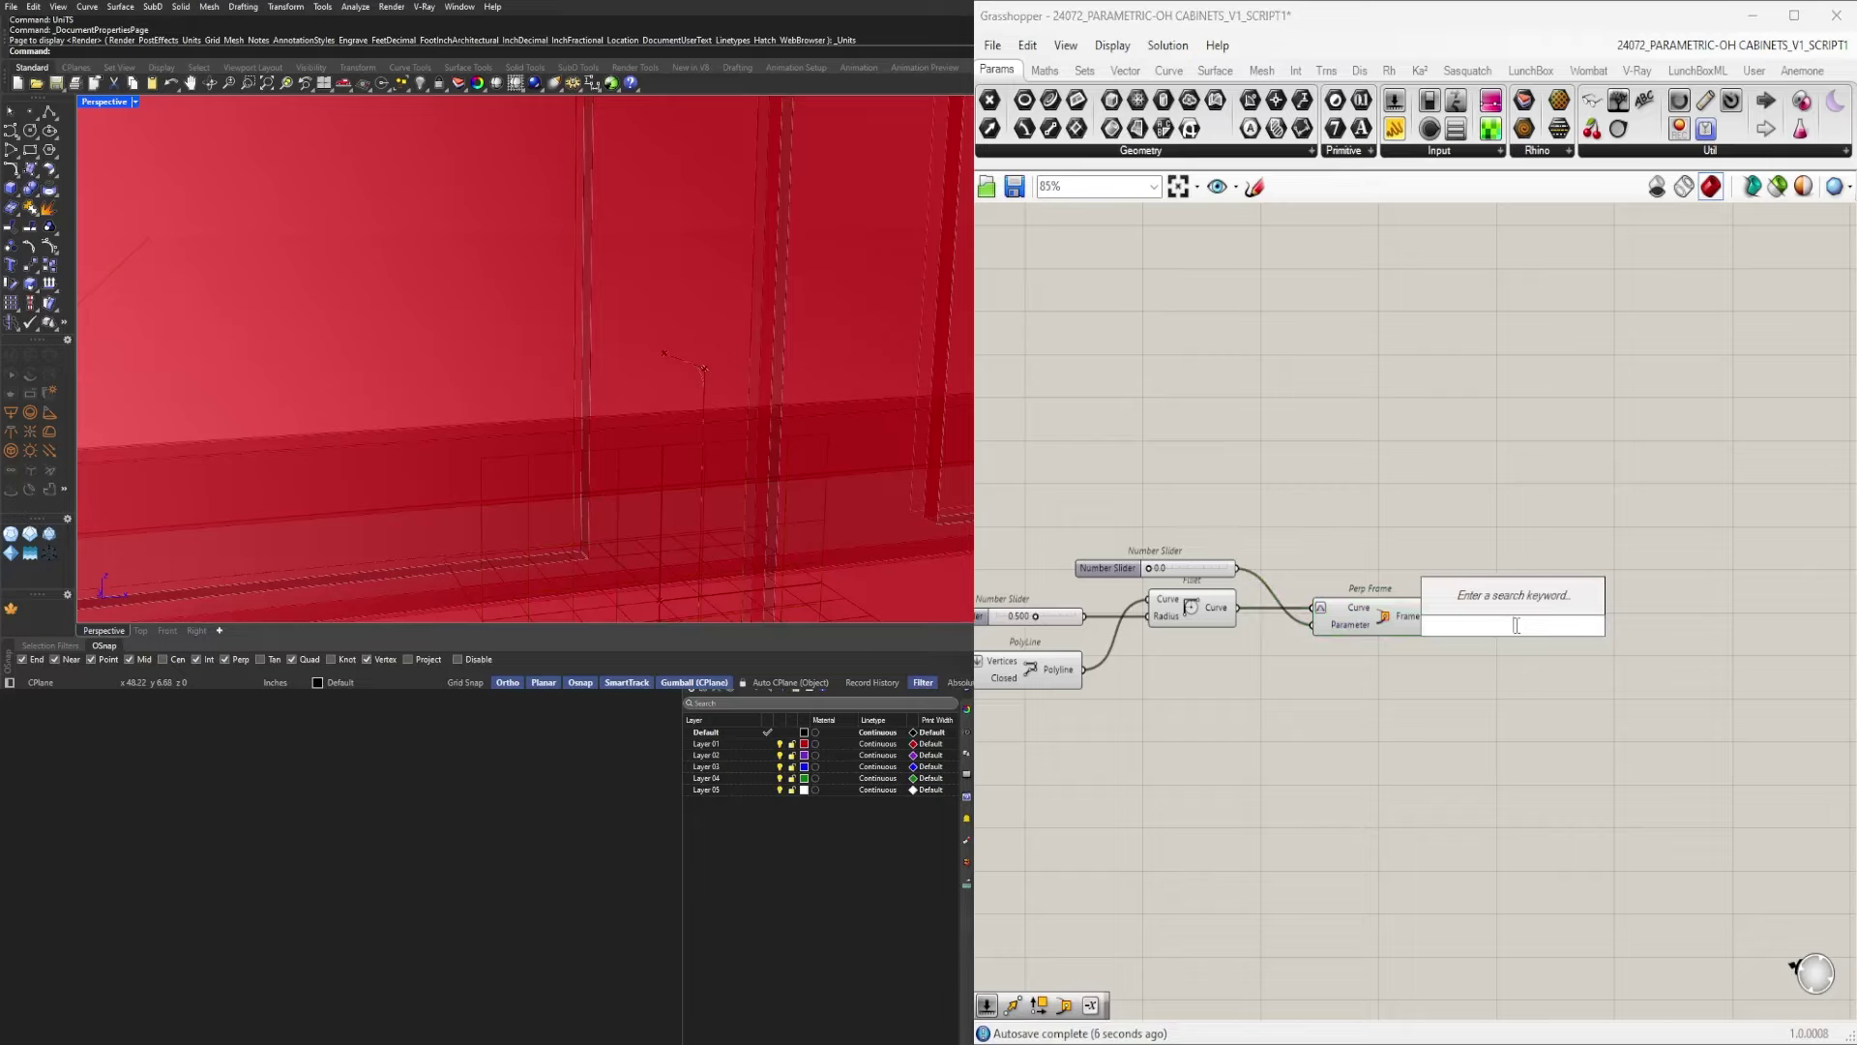
text(RECT)
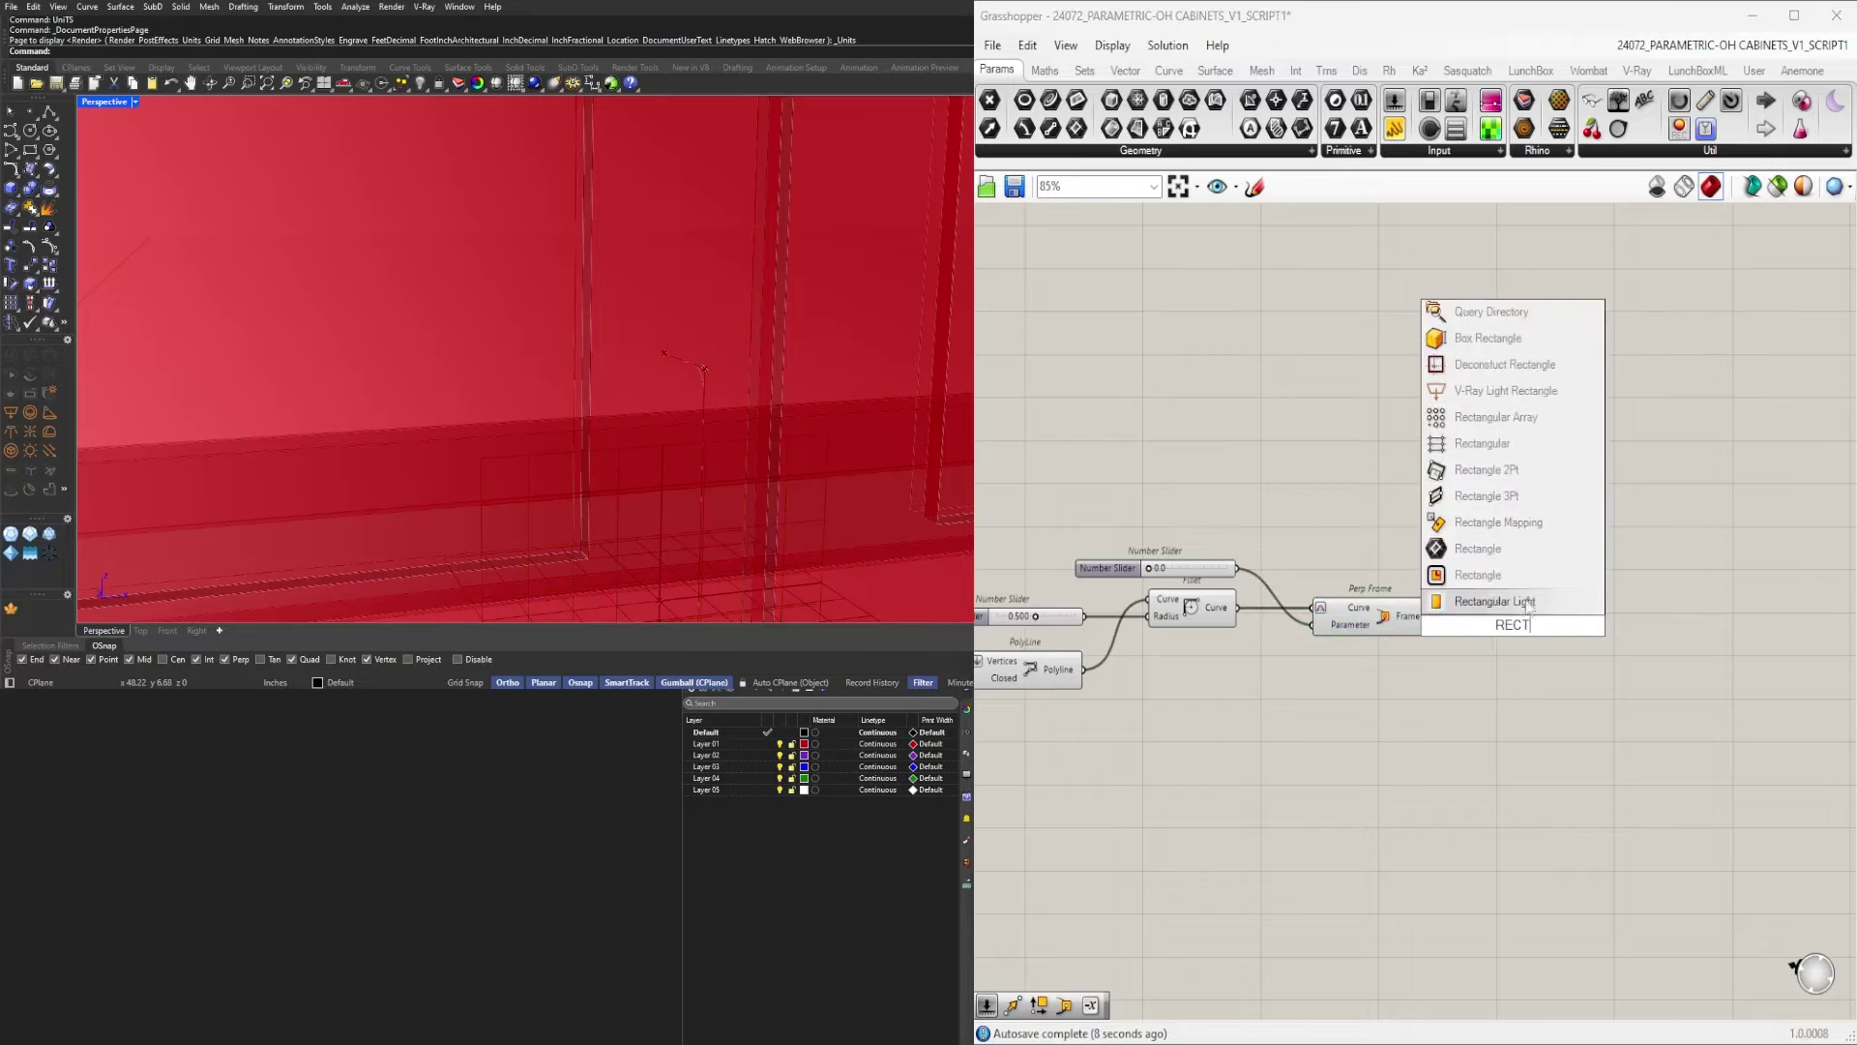
click(1540, 576)
scroll(1412, 646, up, 4)
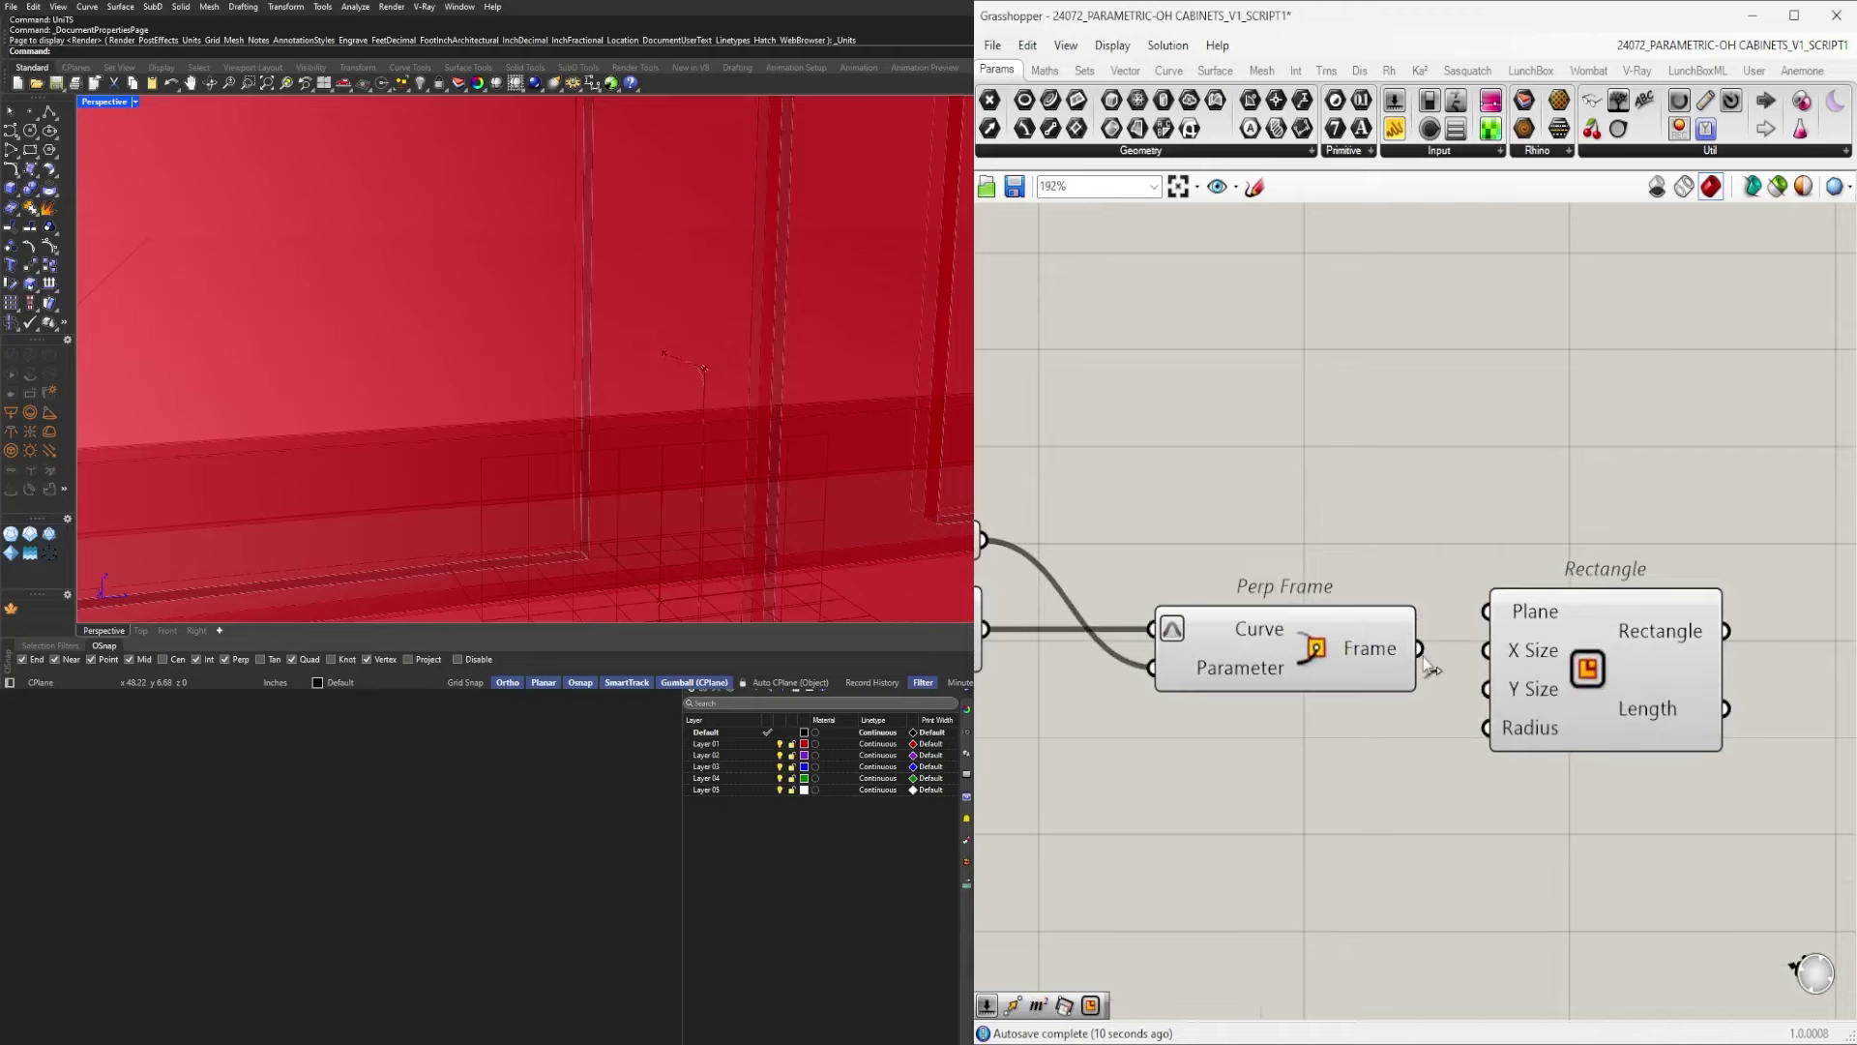
drag(1419, 649, 1451, 599)
click(1343, 635)
right_drag(1494, 700, 1279, 514)
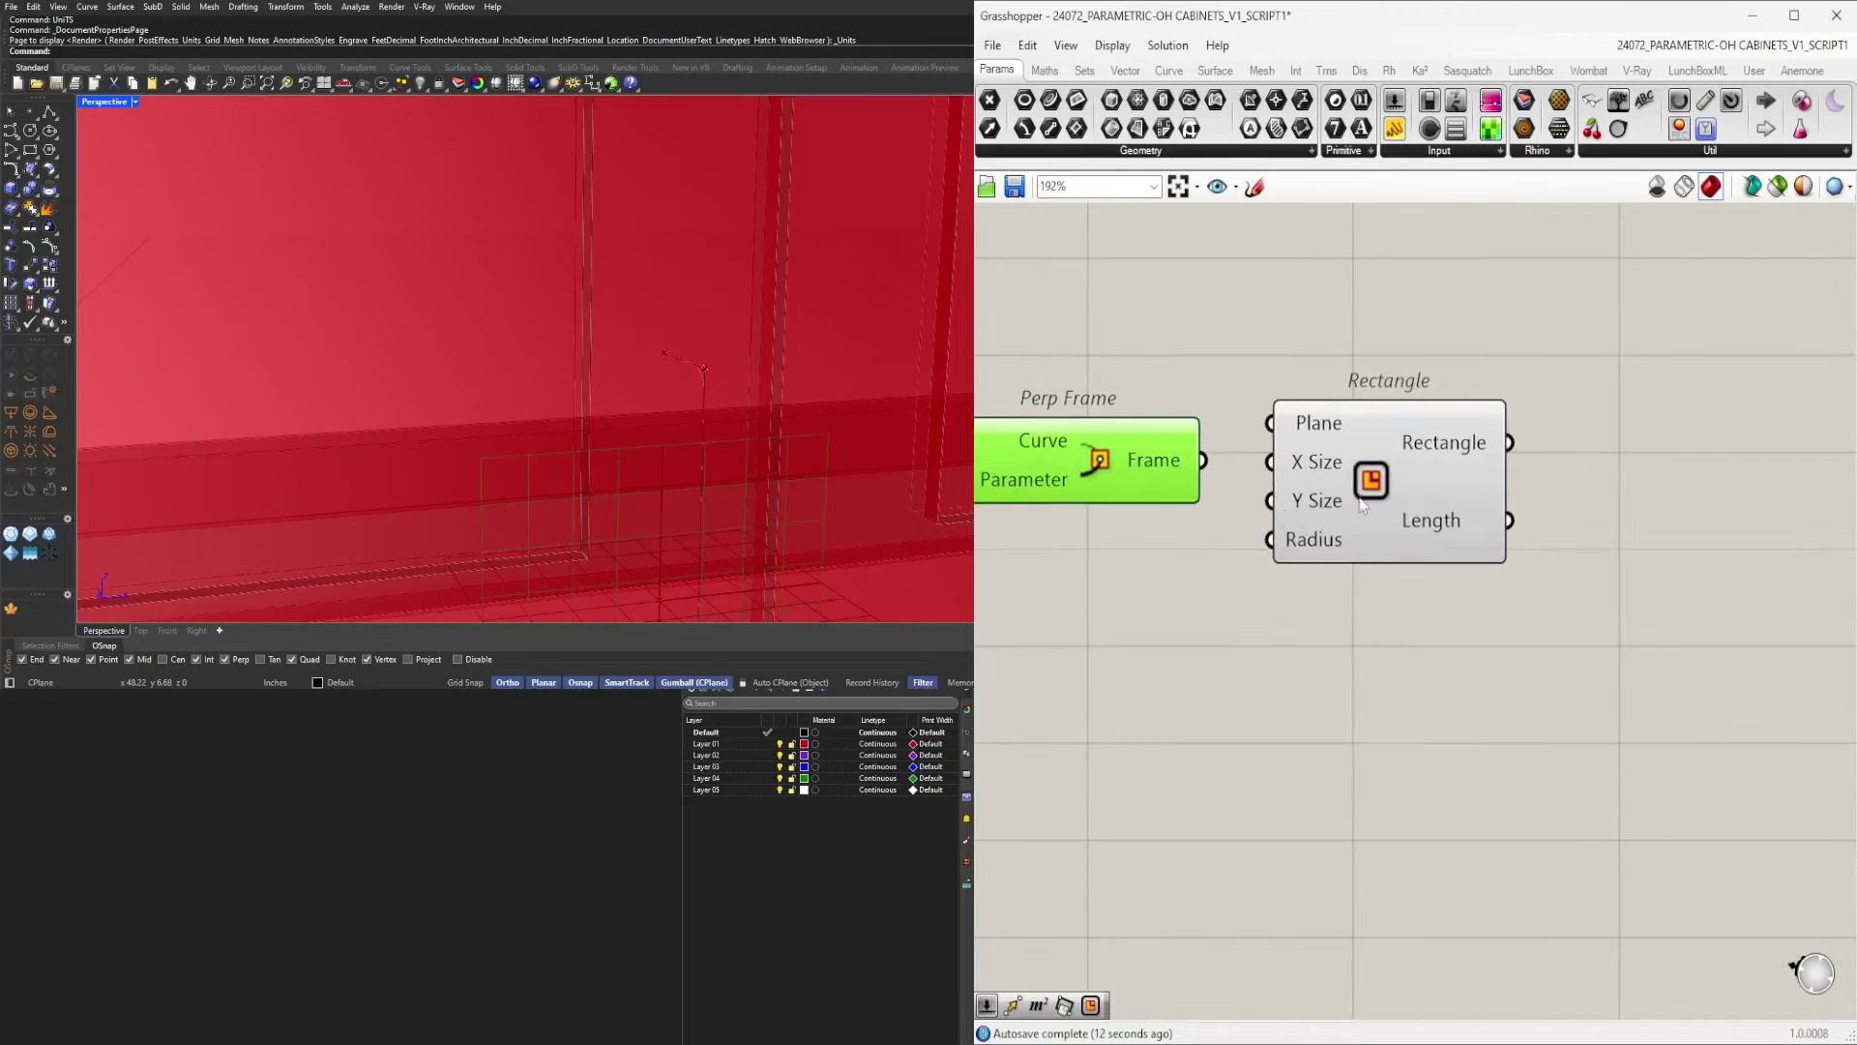
drag(1296, 488, 1541, 566)
scroll(1519, 567, down, 4)
key(Delete)
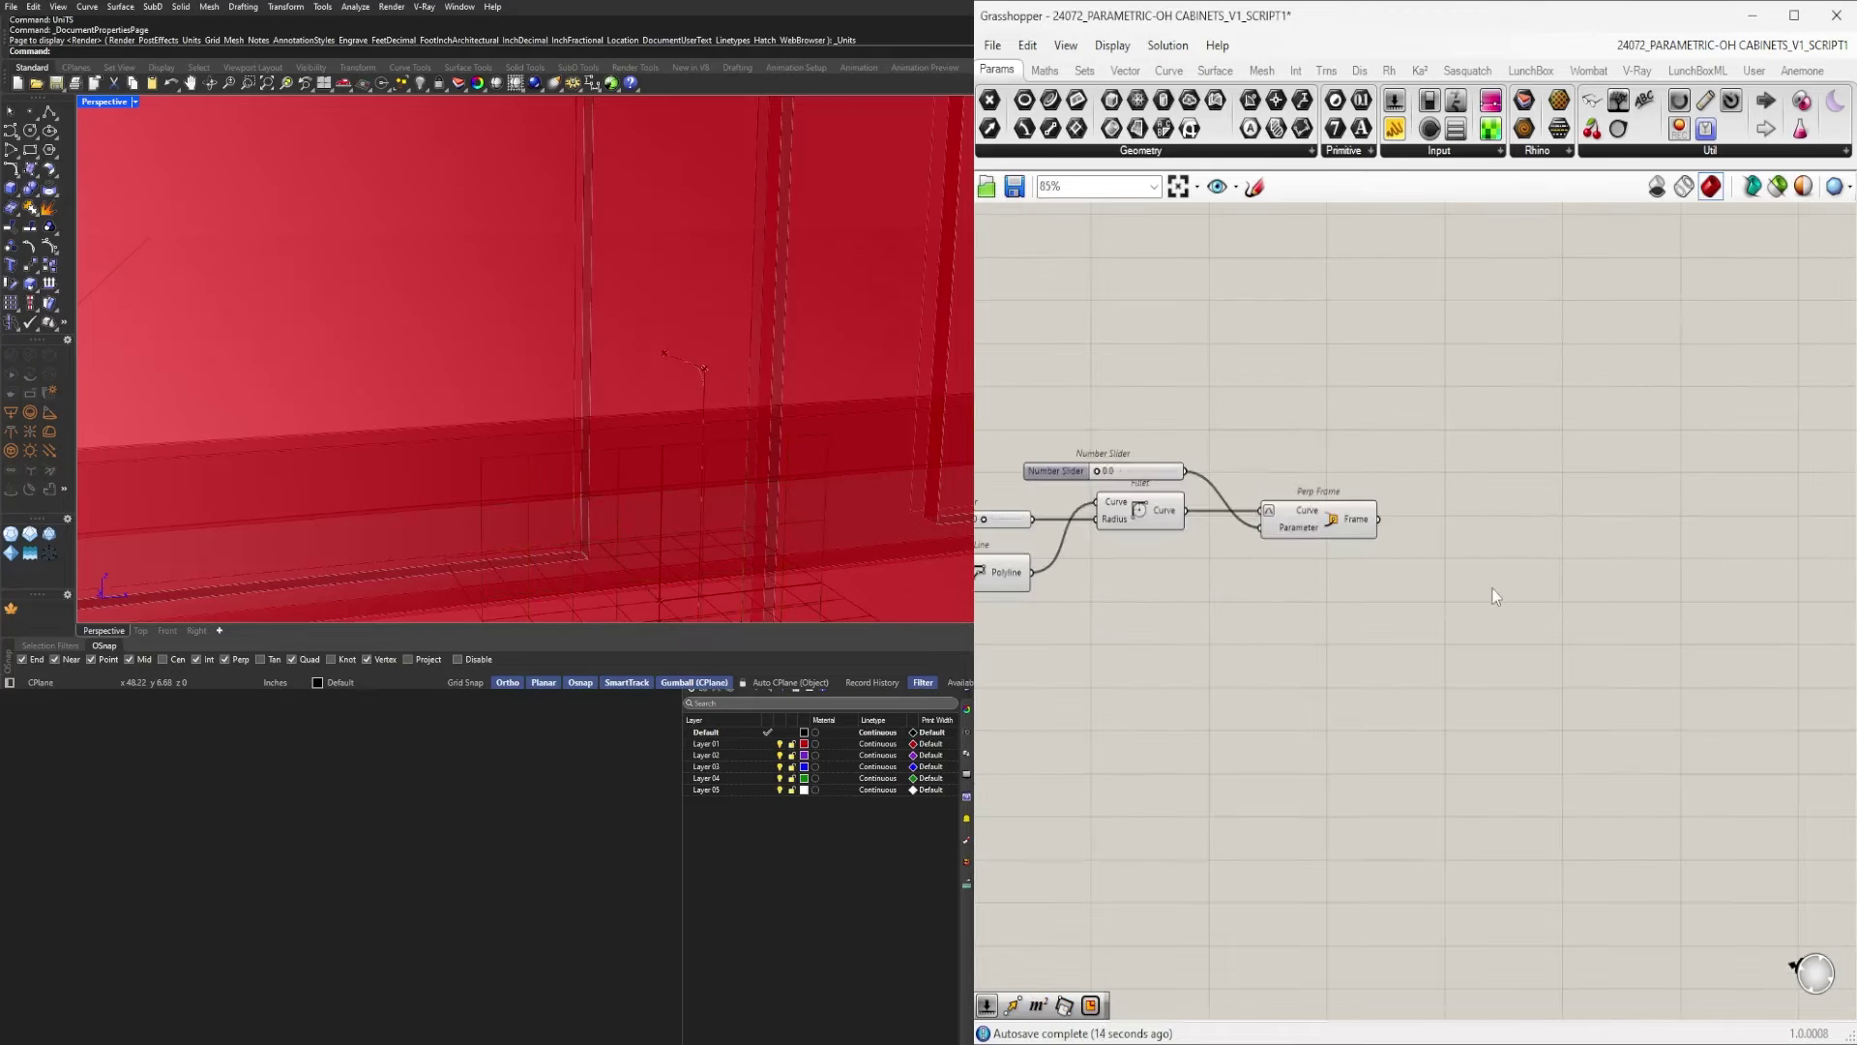
Add a Move component and connect the Perp Frame's Frame output to its Geometry input.
click(1339, 535)
right_drag(580, 415, 615, 435)
double_click(1470, 678)
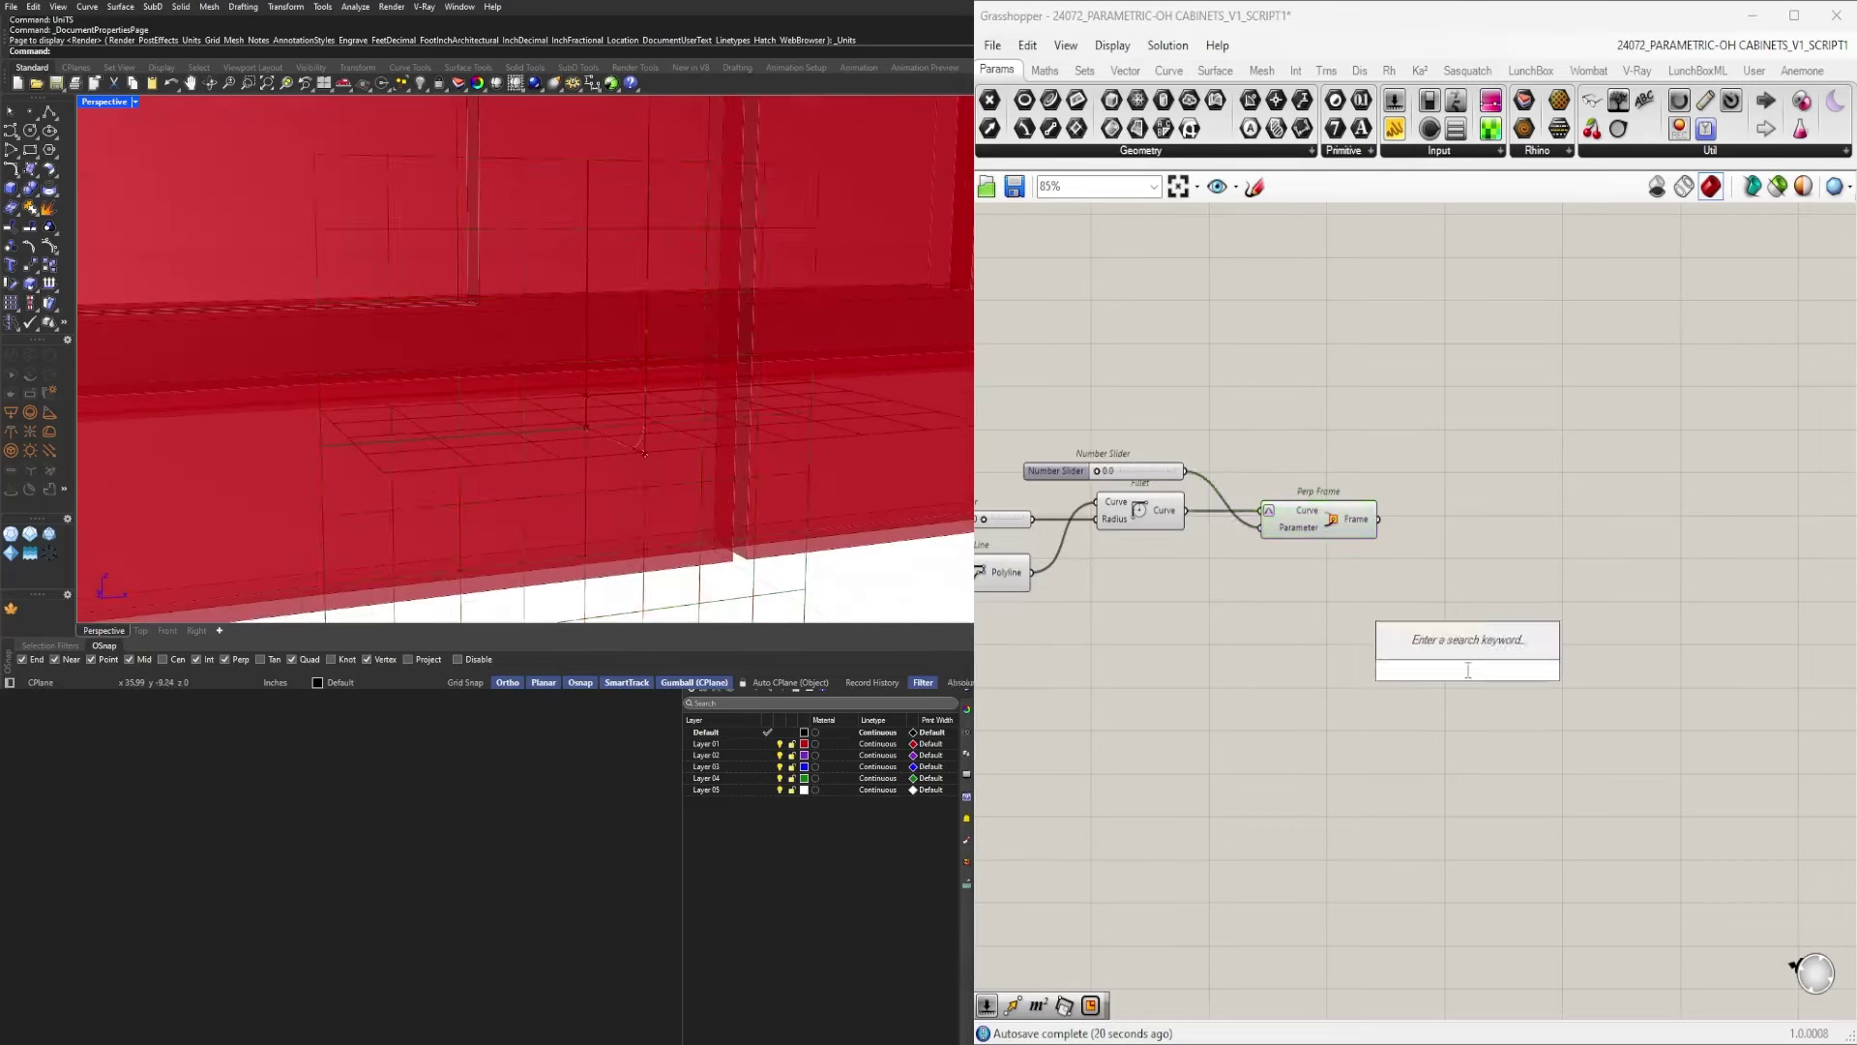
text(move)
key(Return)
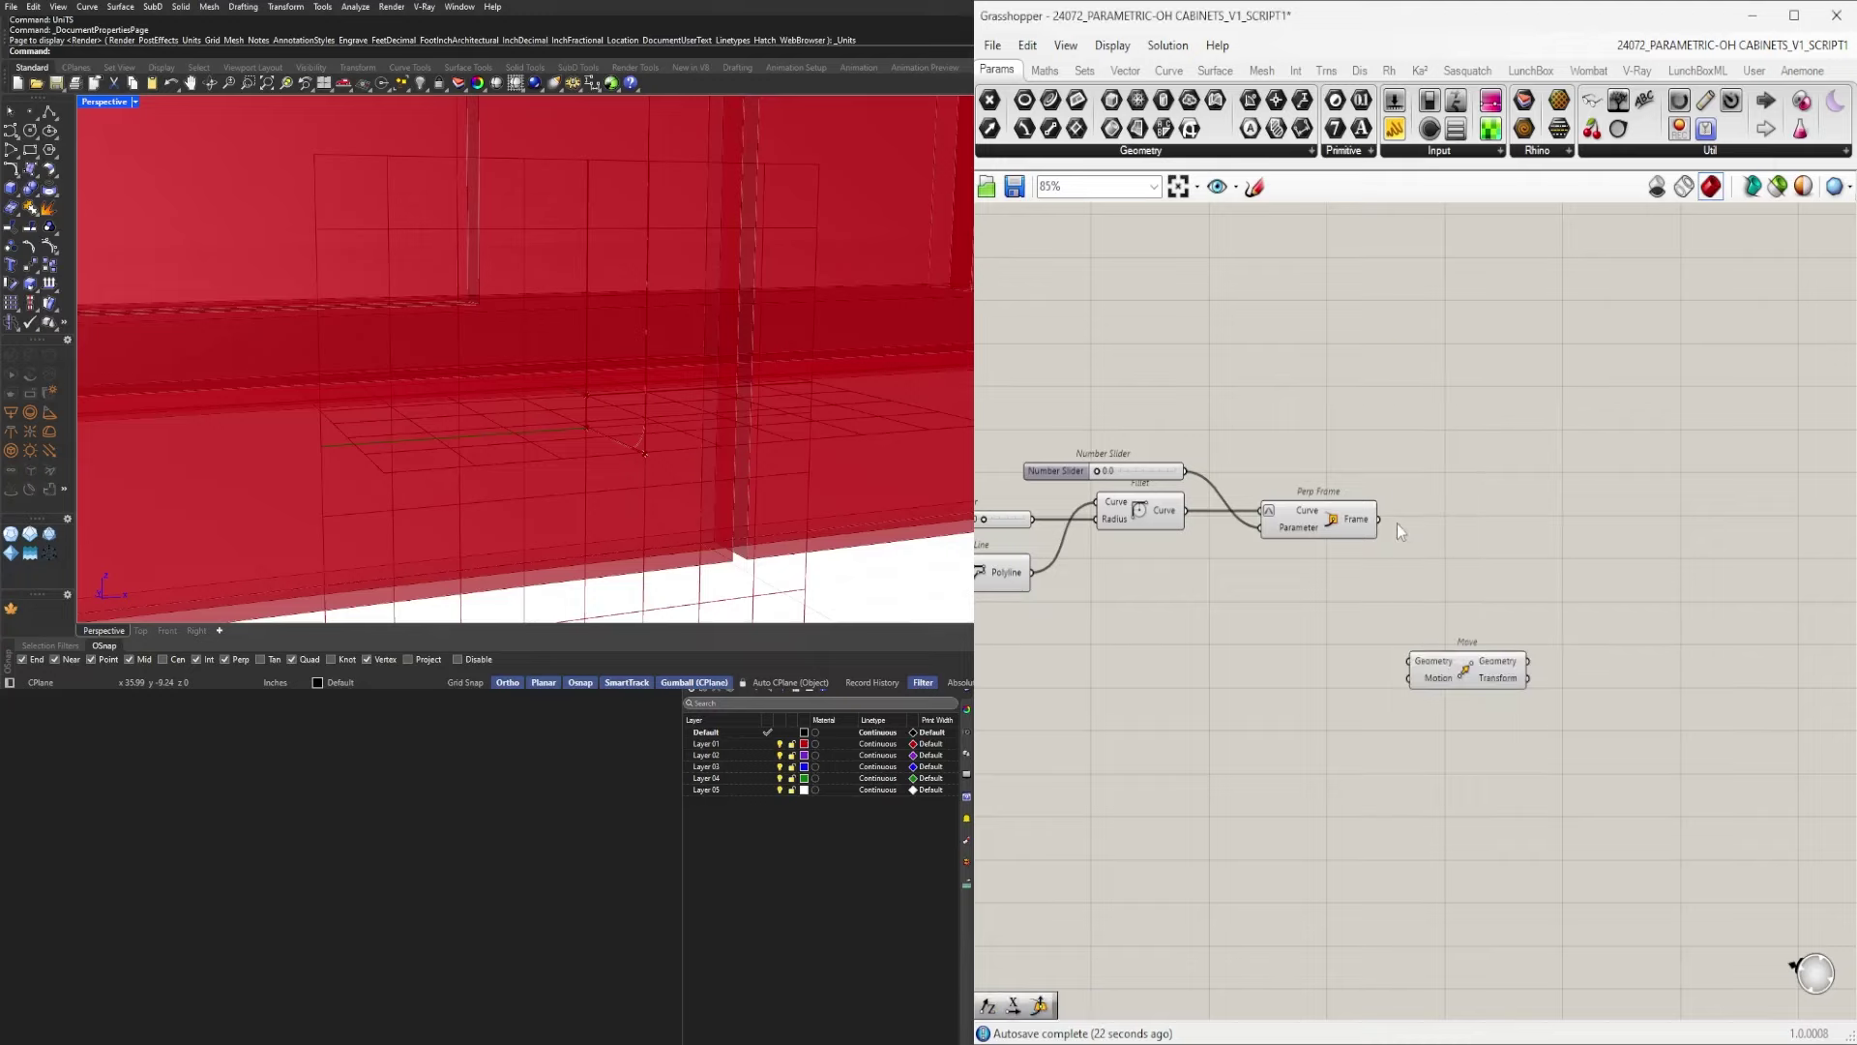
drag(1381, 520, 1728, 529)
Add an Amplitude component between Perp Frame and Move.
click(1555, 600)
double_click(1555, 600)
text(AMPL)
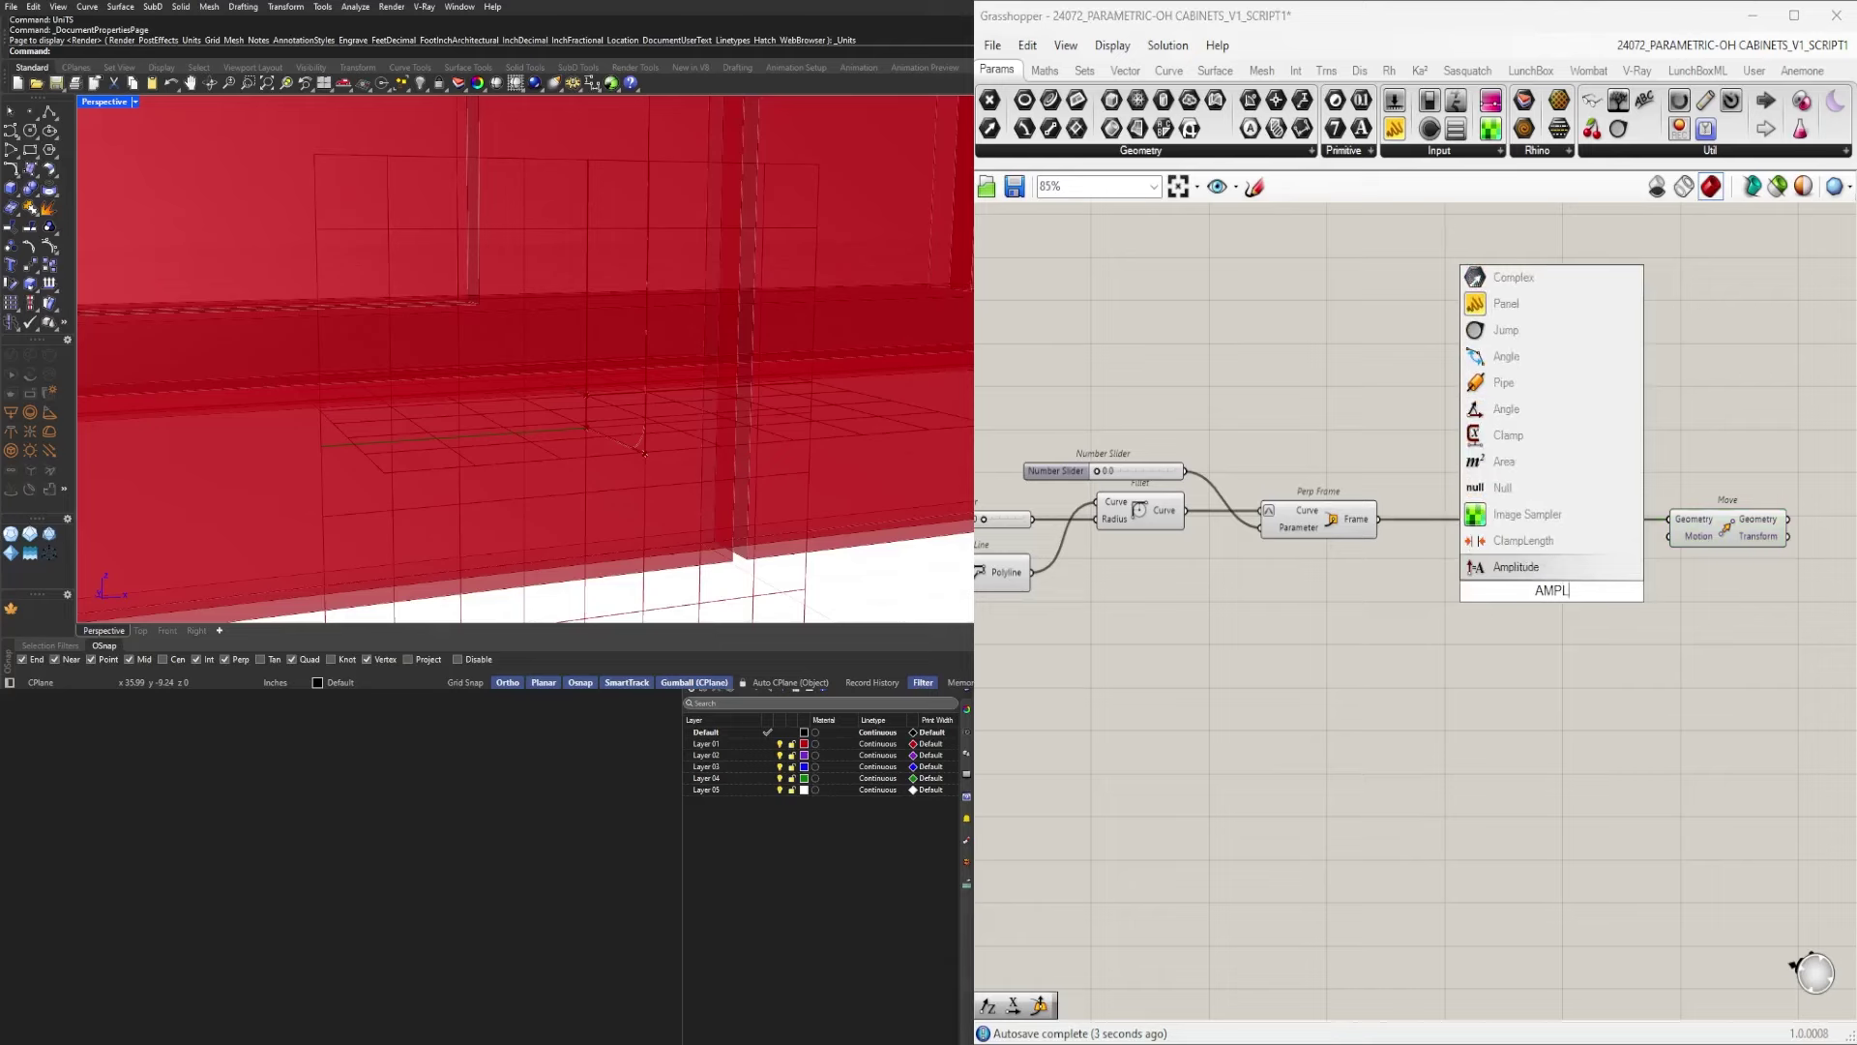
click(1524, 569)
scroll(1407, 519, up, 2)
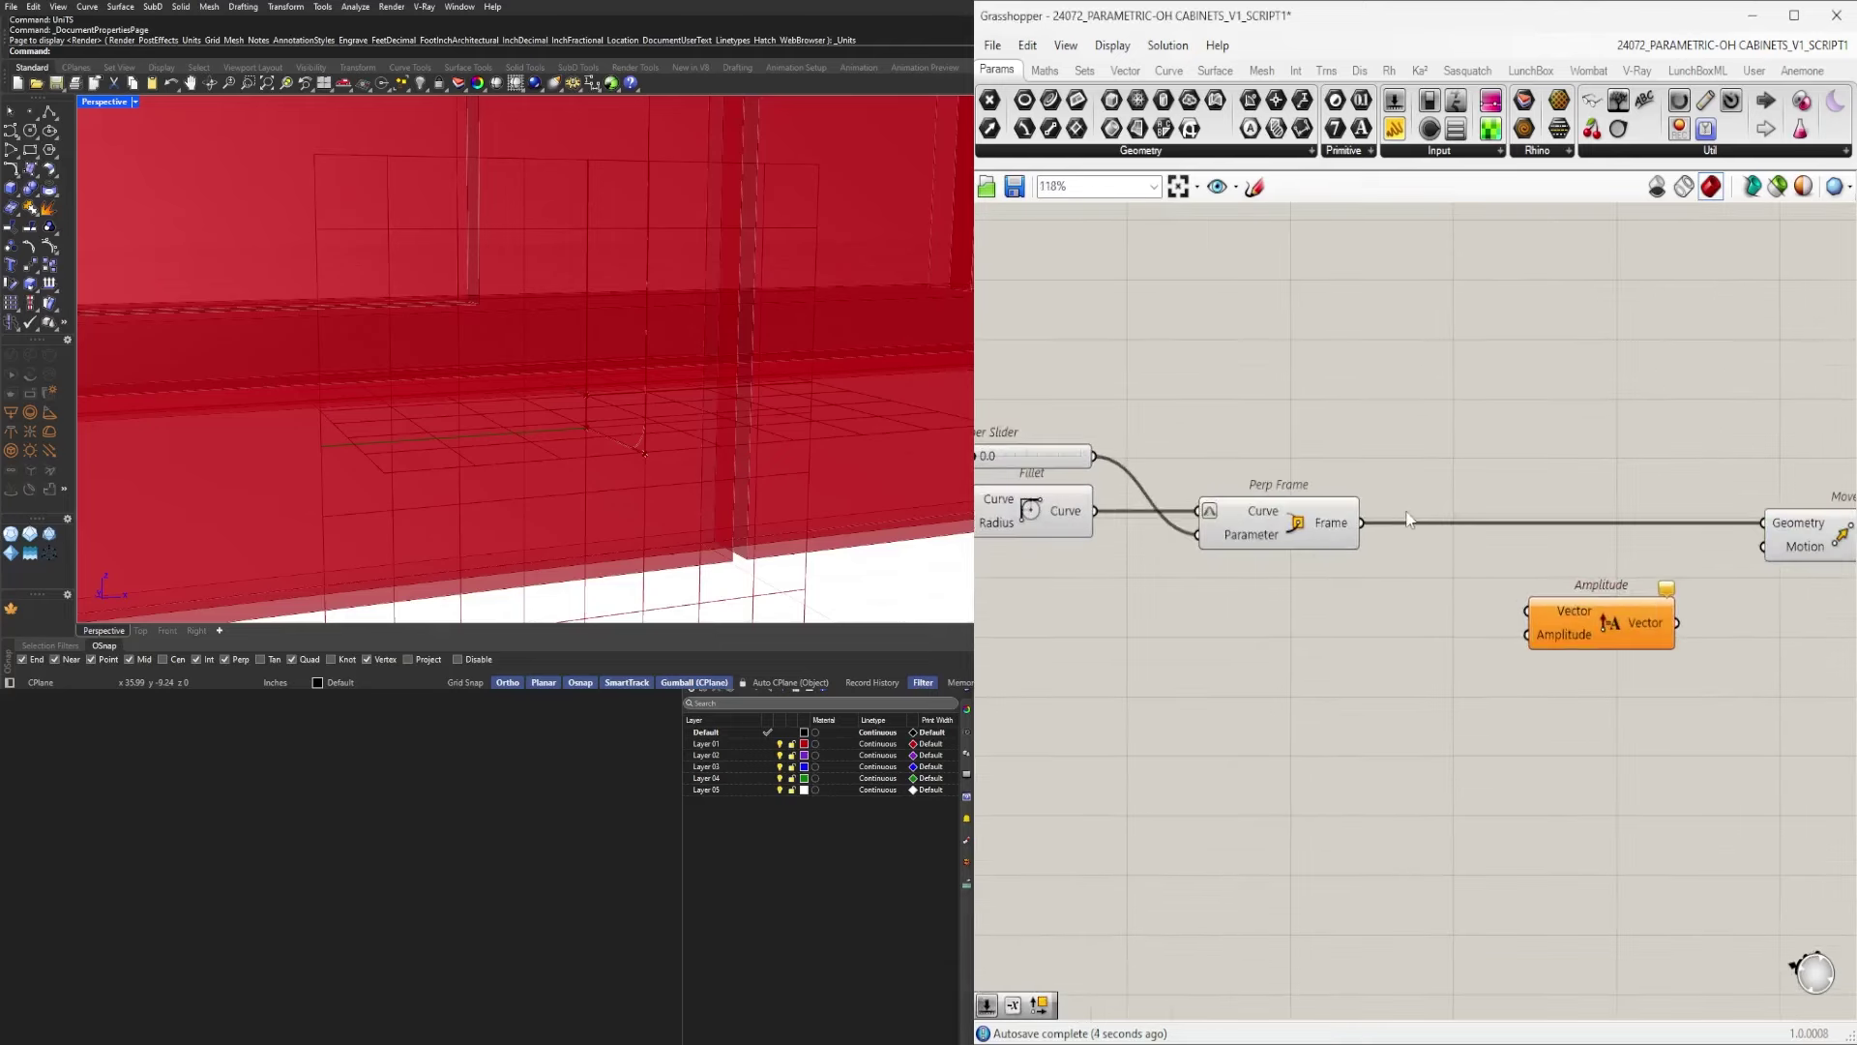
right_drag(1385, 545, 1279, 514)
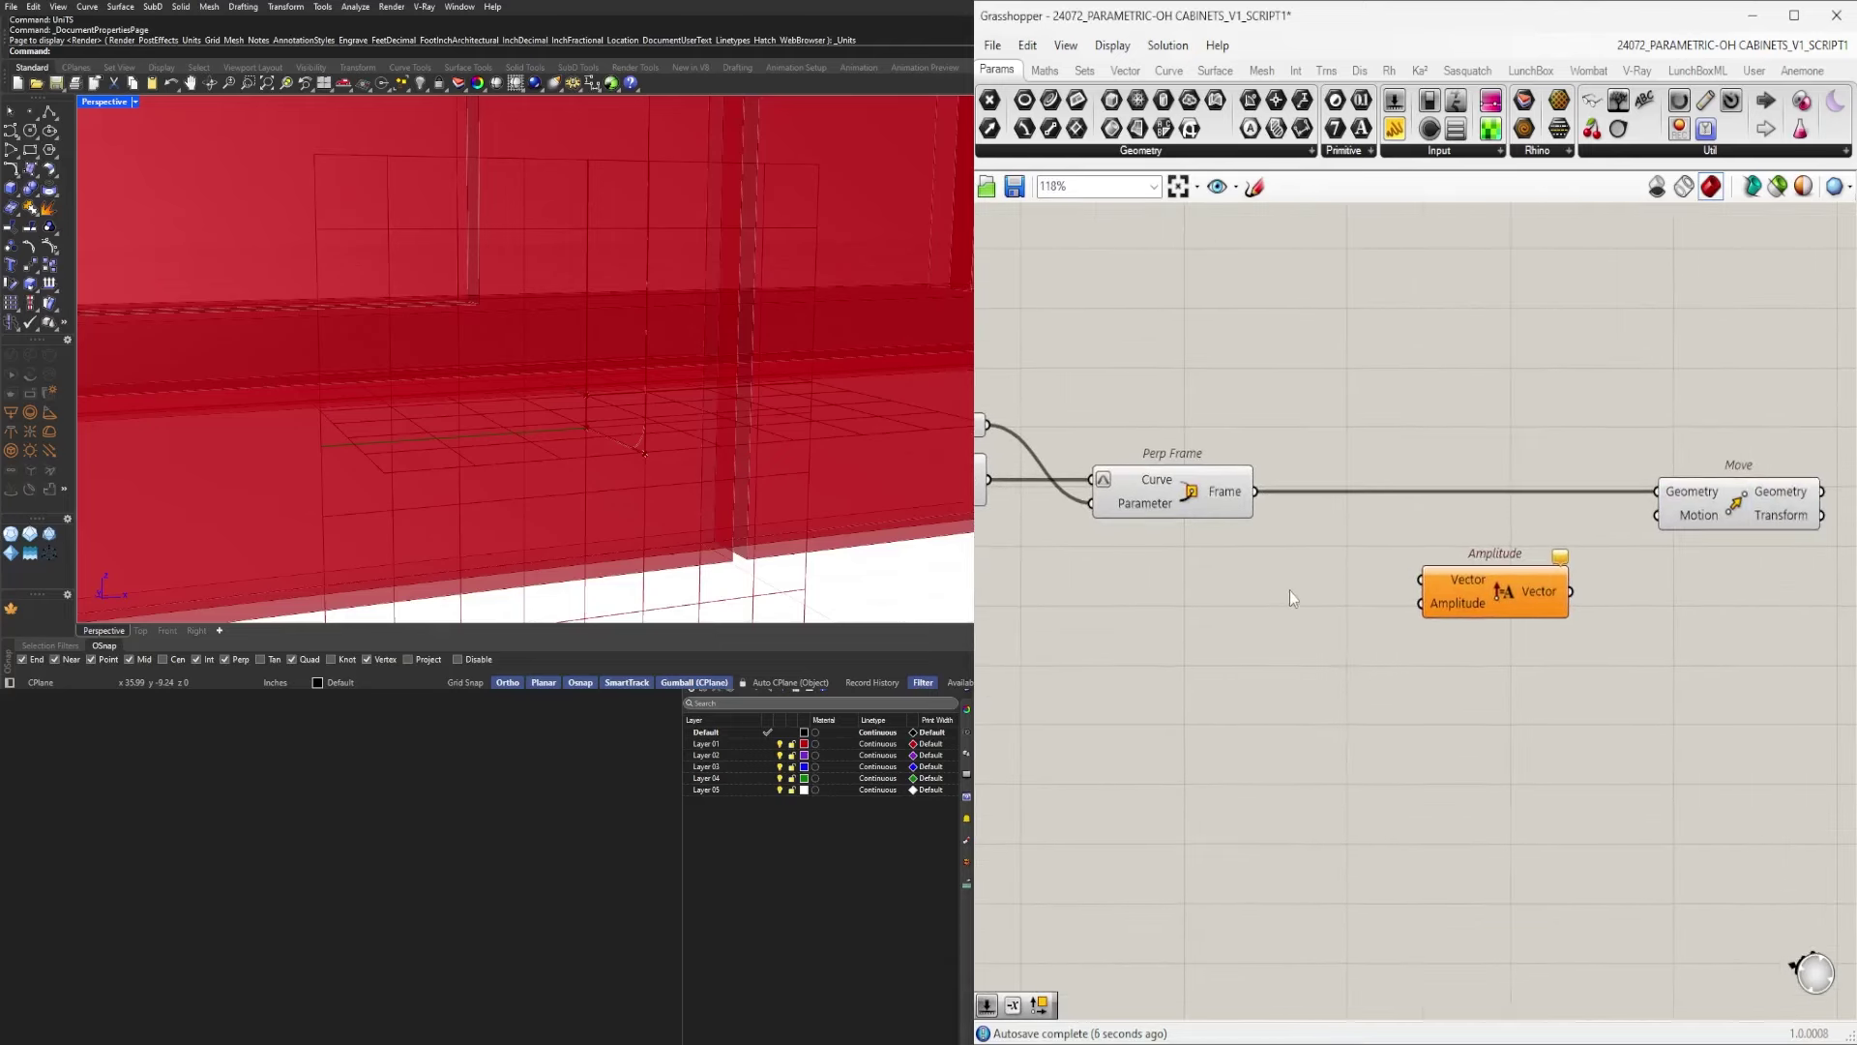
Add a Deconstruct Plane component fed by the Perp Frame's Frame output and make room for it before Amplitude.
double_click(1292, 592)
text(DEC)
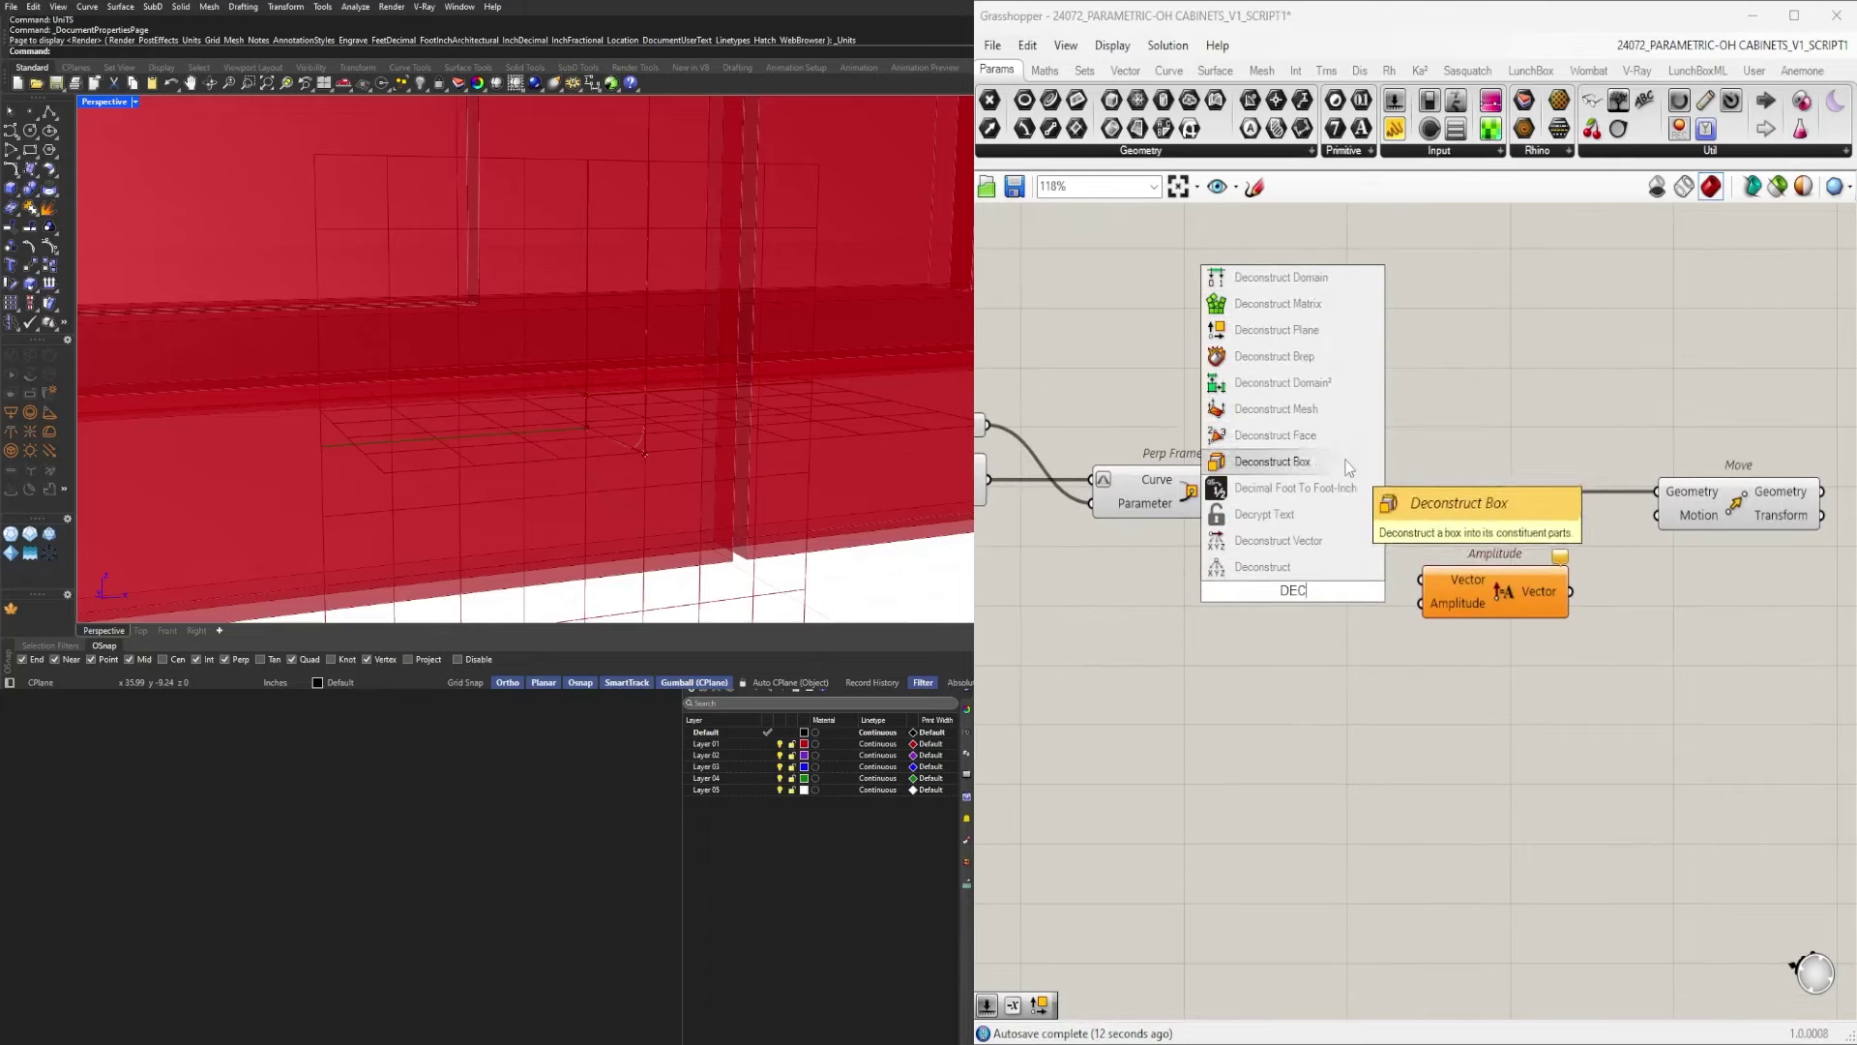
click(1338, 330)
drag(1256, 491, 1295, 573)
drag(1494, 592, 1557, 587)
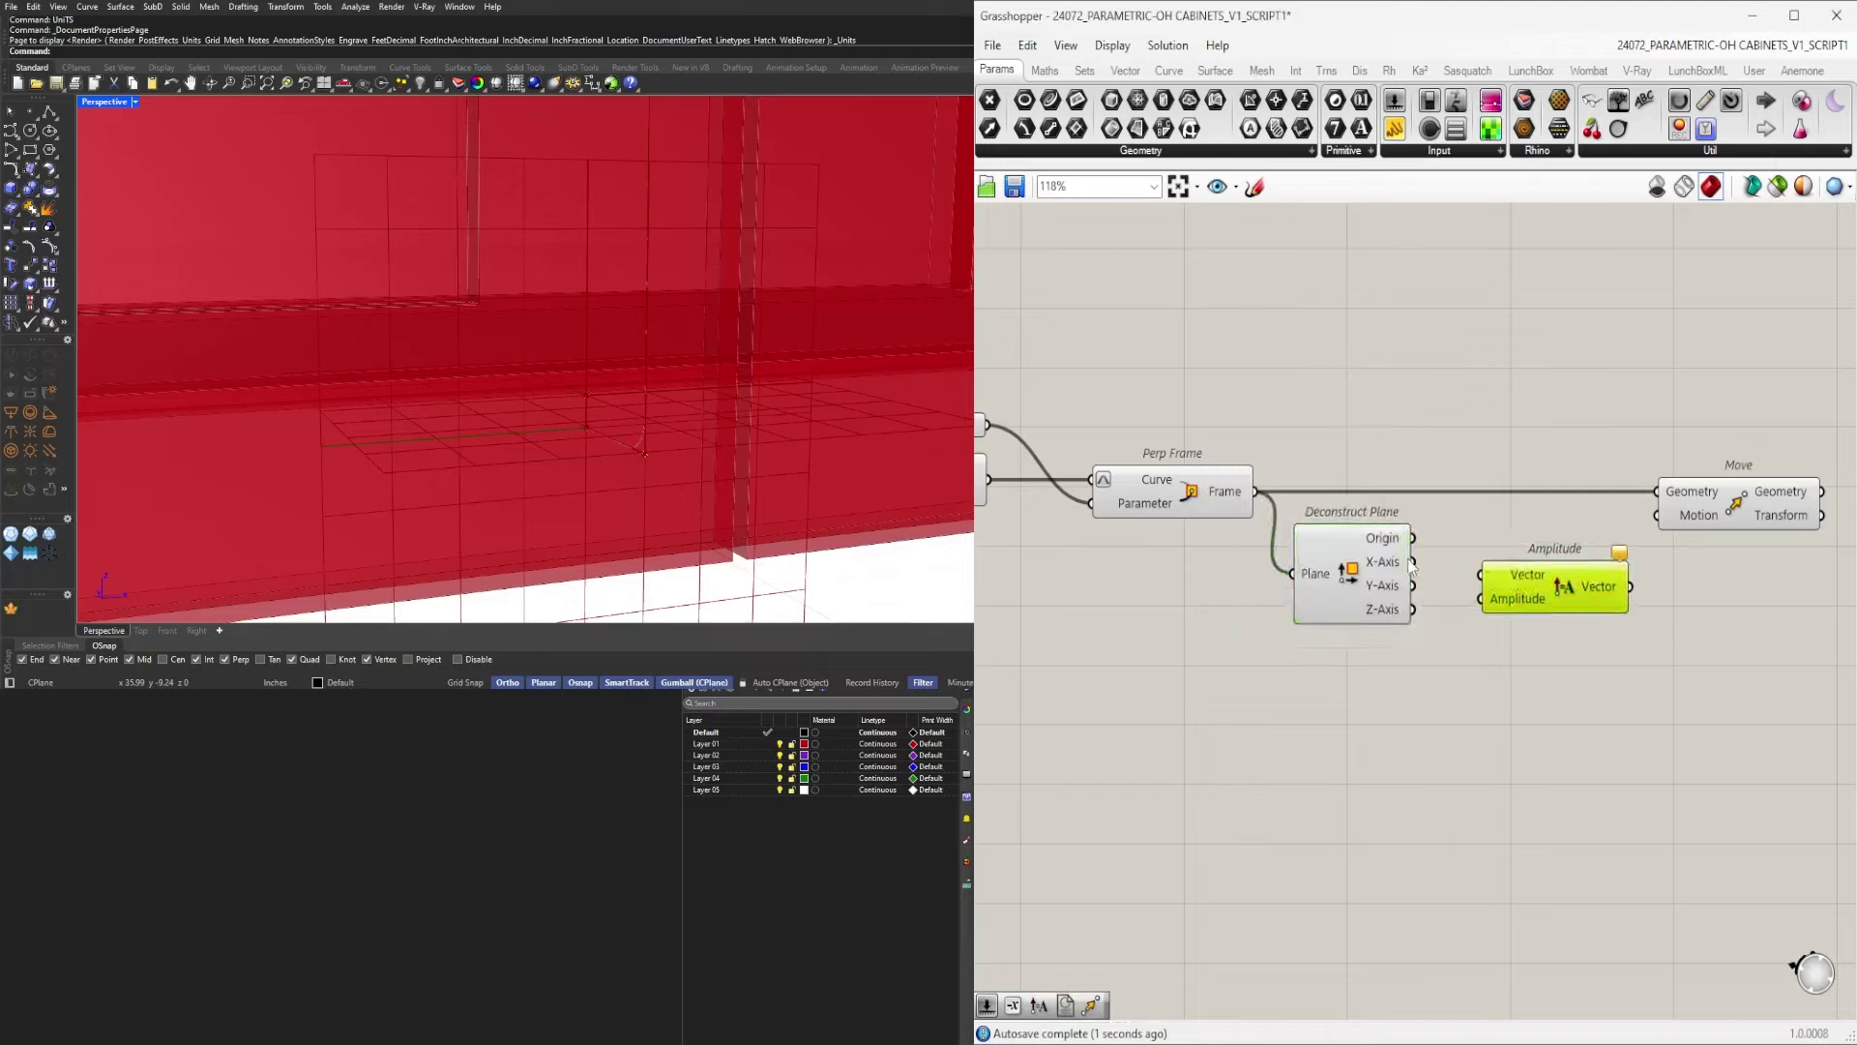
Connect Deconstruct Plane's X-Axis to Amplitude's Vector input and a new 1.5 number slider to its Amplitude input.
drag(1413, 561, 1495, 574)
double_click(1343, 695)
text(1.5)
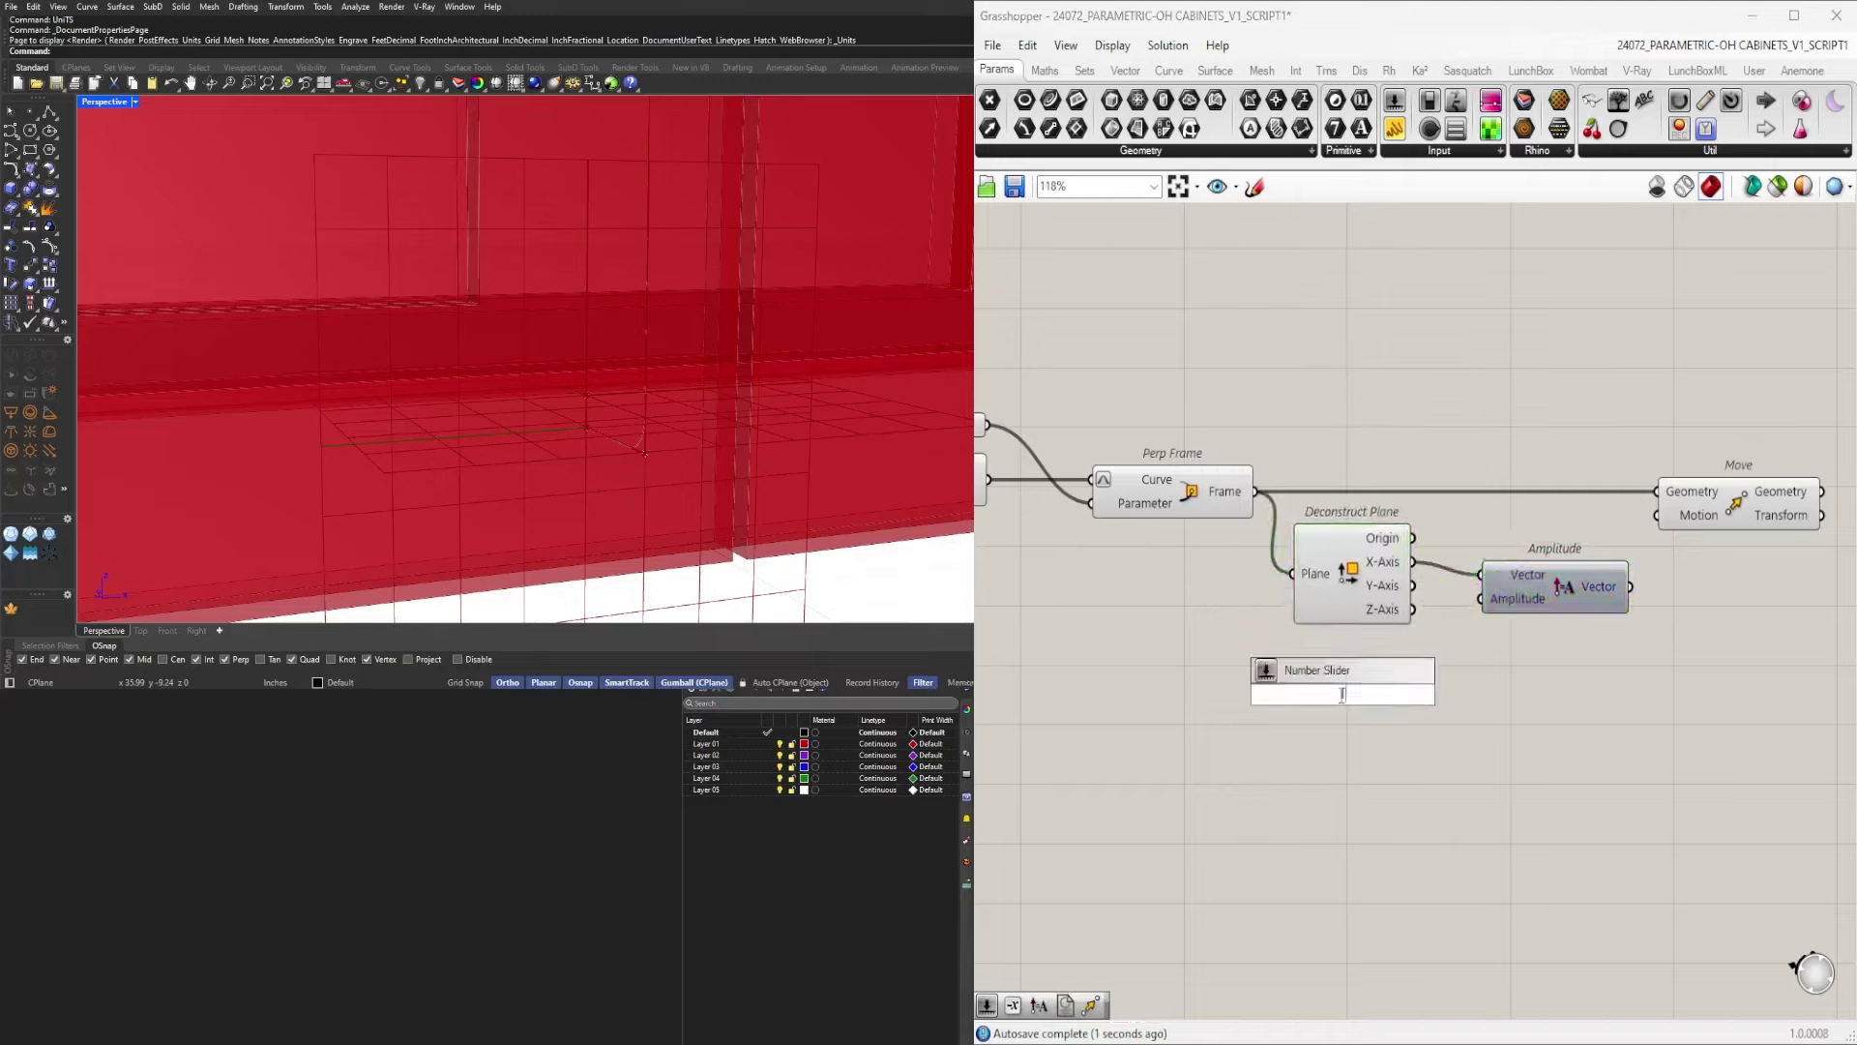
key(Return)
drag(1301, 698, 1558, 582)
Connect the Amplitude Vector output to the Motion input of the Move component.
right_drag(1587, 580, 1424, 578)
drag(1573, 505, 1675, 499)
drag(1487, 572, 1719, 500)
Duplicate the Amplitude component below the original and feed its Vector input from Deconstruct Plane's Y-Axis.
drag(1418, 573, 1468, 640)
drag(1251, 583, 1388, 626)
right_drag(1565, 624, 1460, 621)
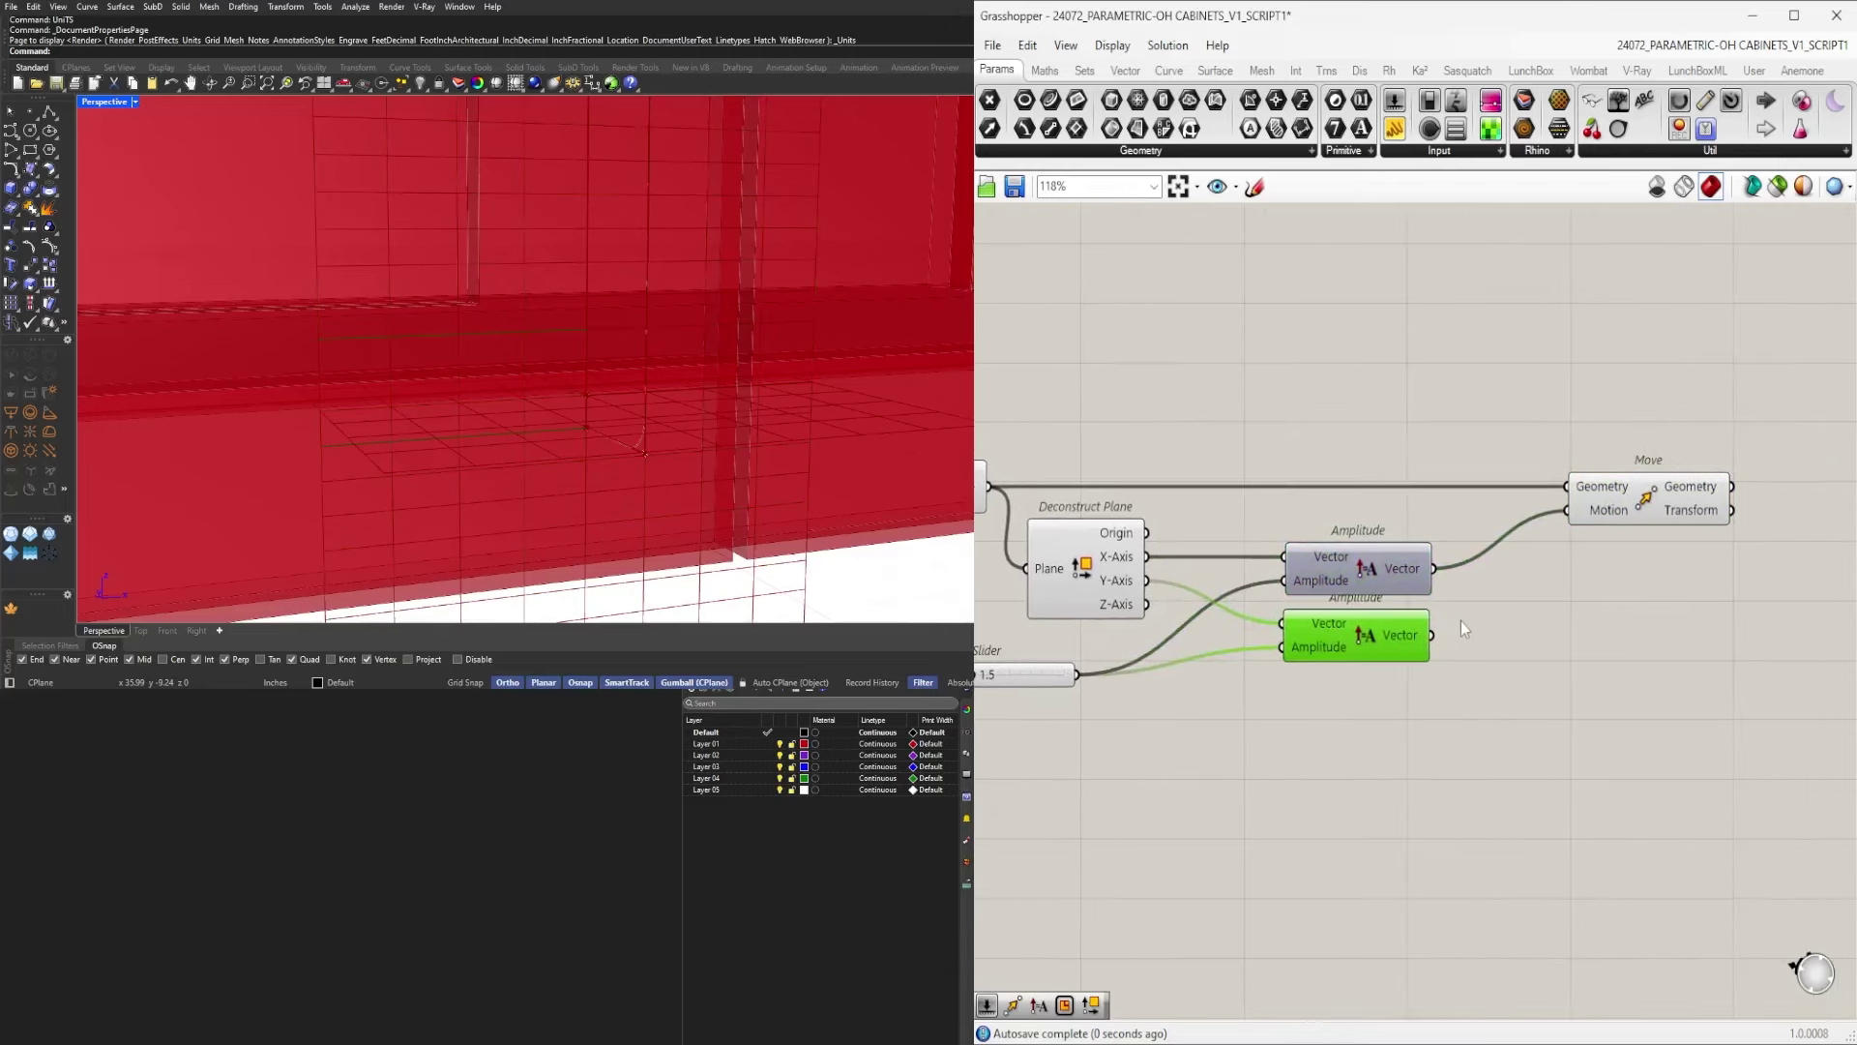
Add an Addition component that sums both Amplitude vectors and connect its Result to Move's Motion input.
double_click(1546, 614)
text(addition)
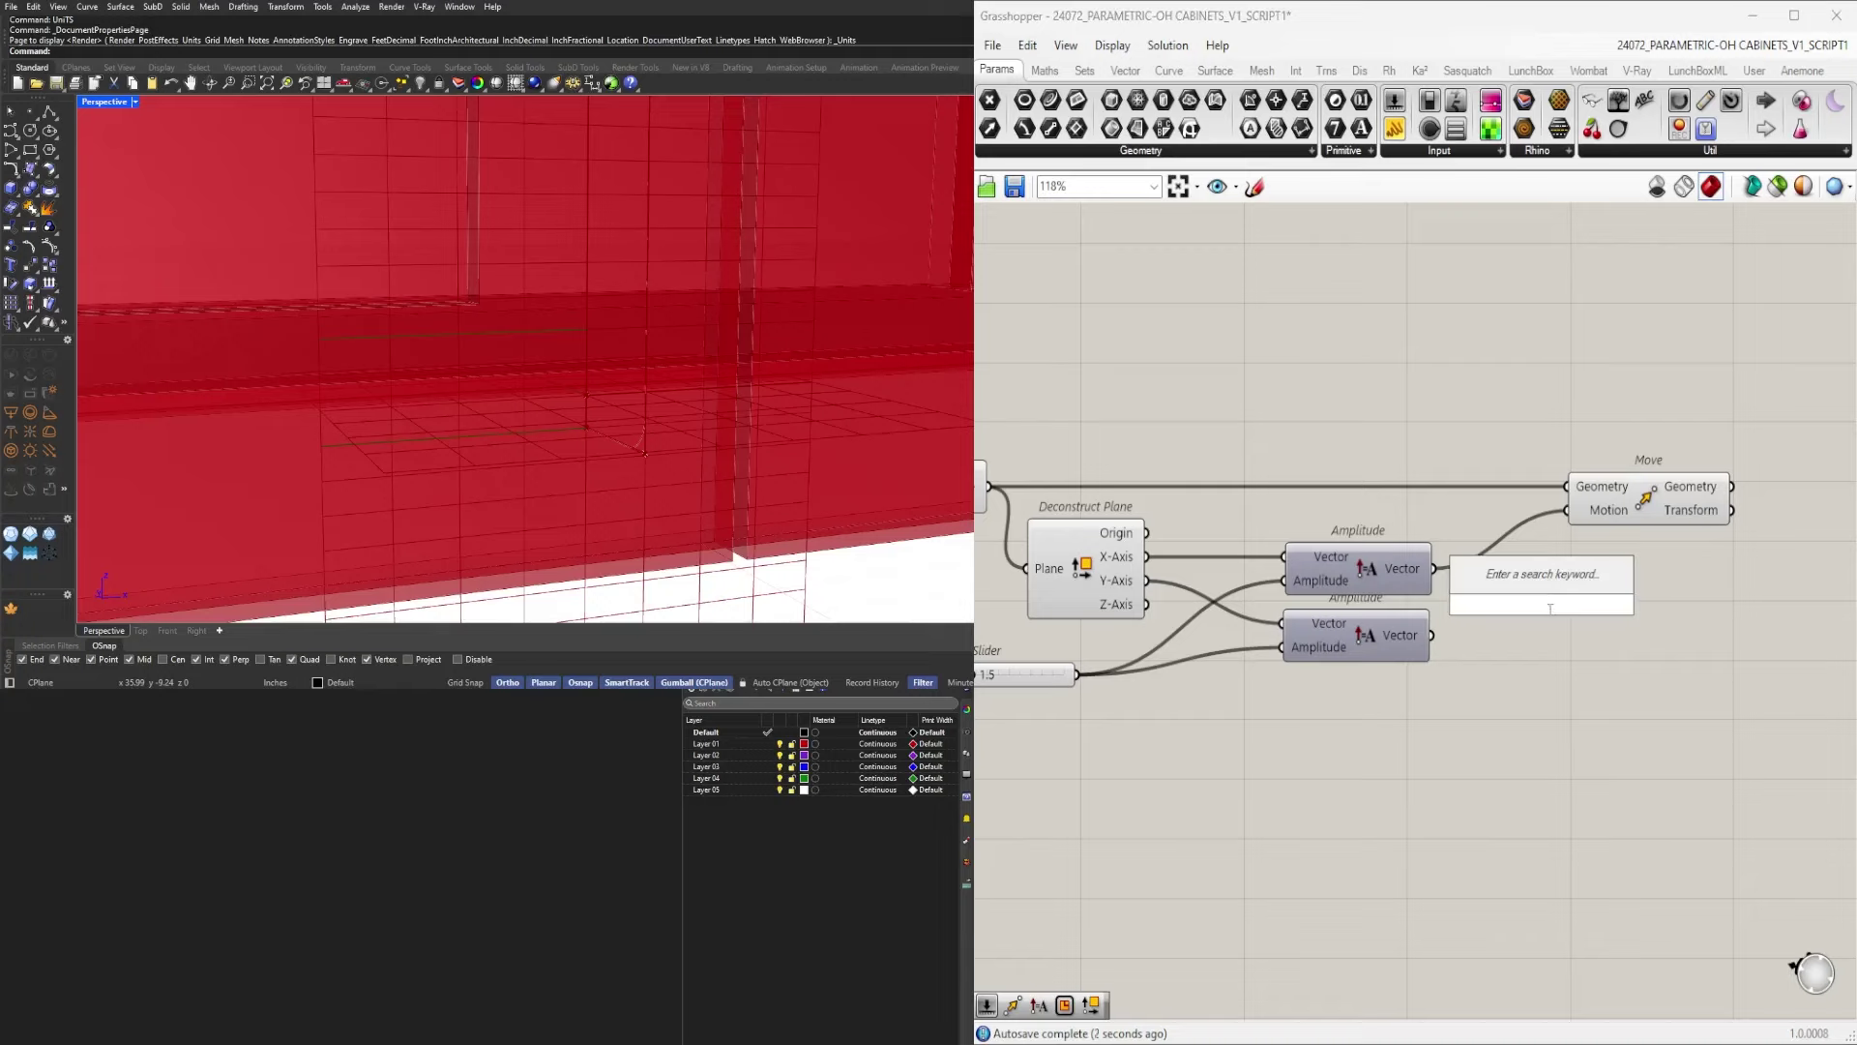
key(Return)
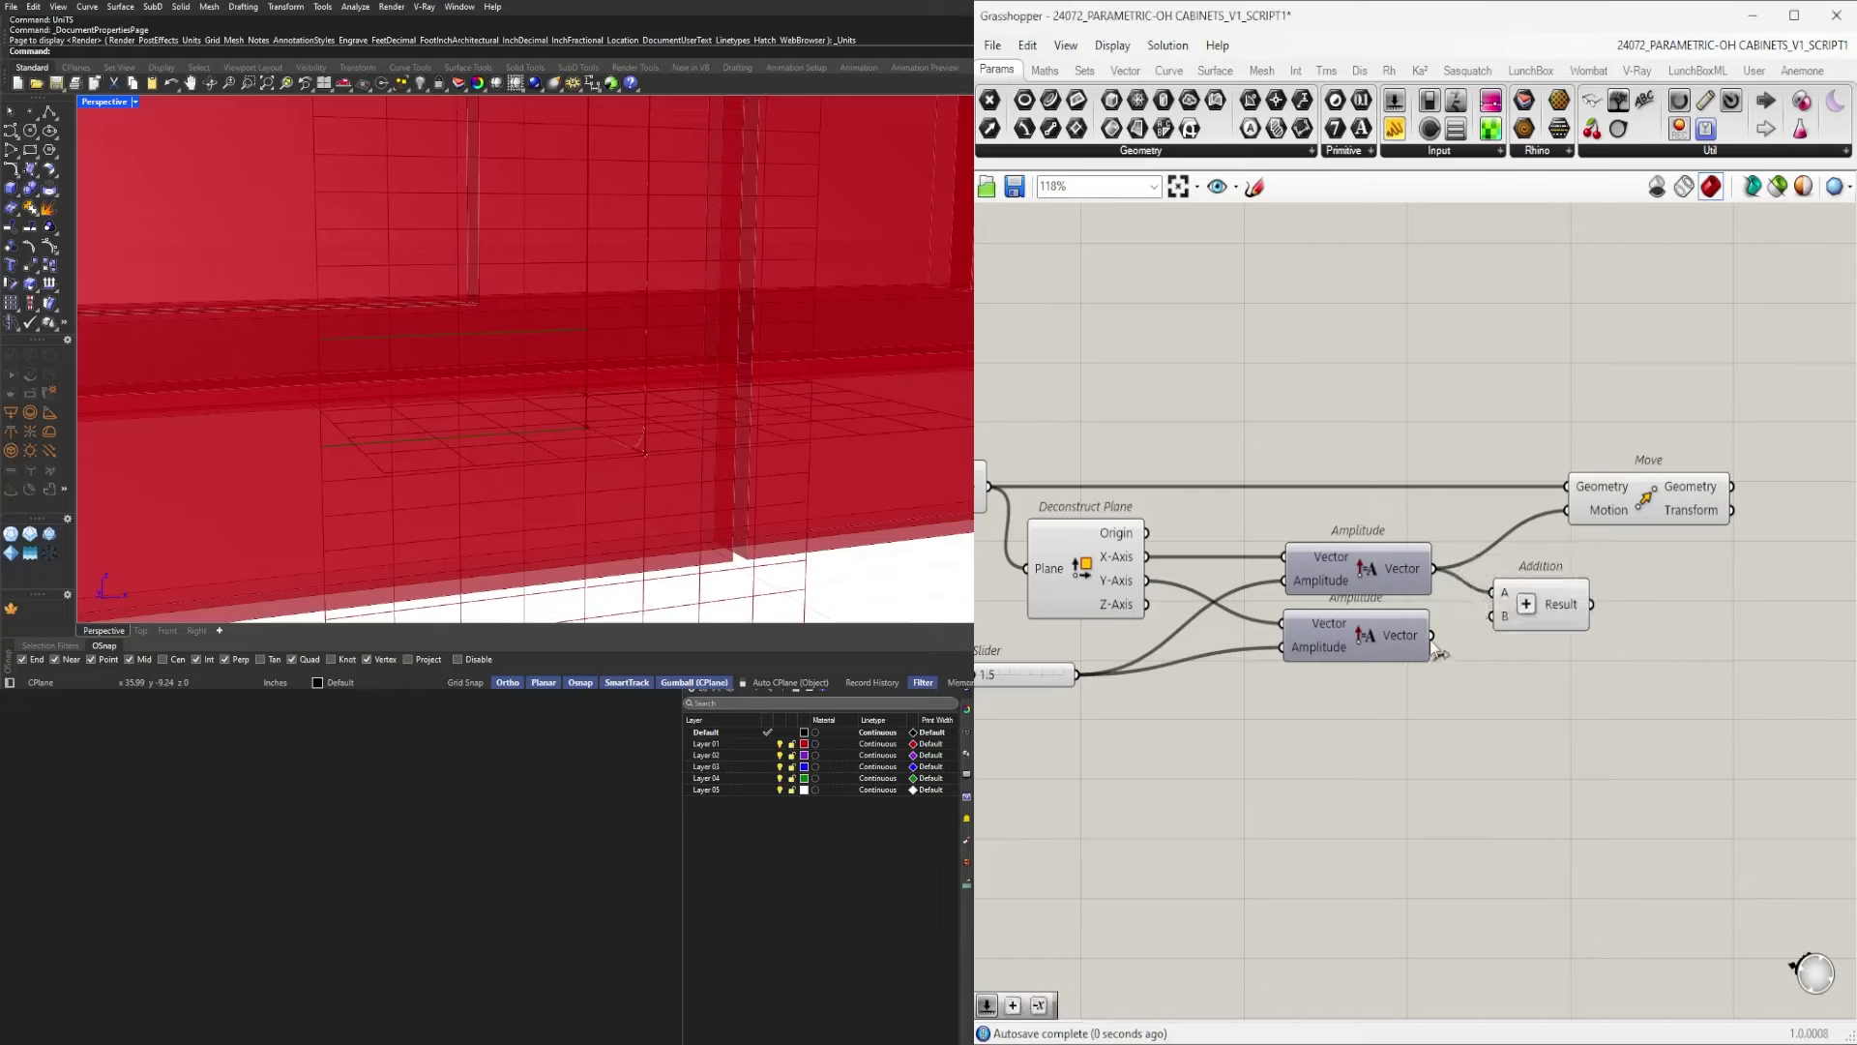
drag(1432, 636, 1567, 510)
drag(1617, 501, 1700, 501)
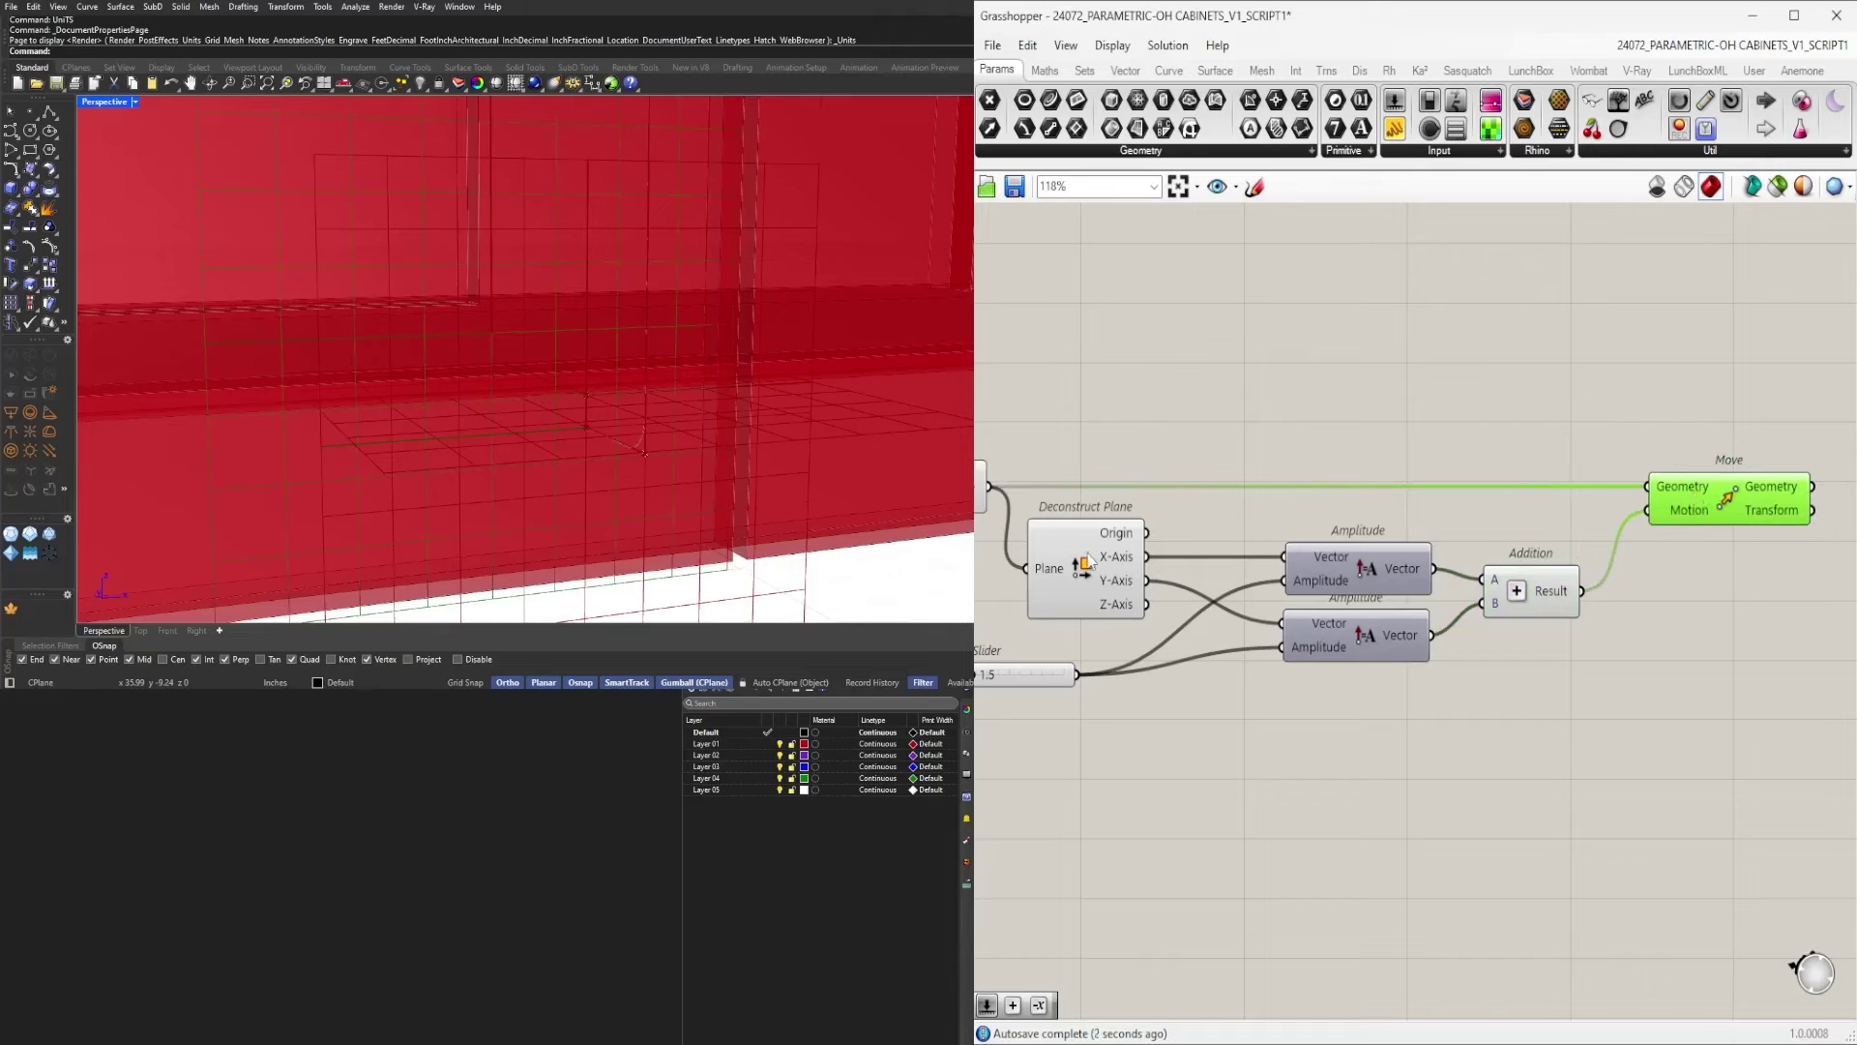
Replace the Geometry input of the Move component with Deconstruct Plane's Origin output and check the moved point.
shift+click(1090, 561)
click(1493, 508)
click(1676, 512)
click(1108, 553)
drag(1148, 533, 1661, 491)
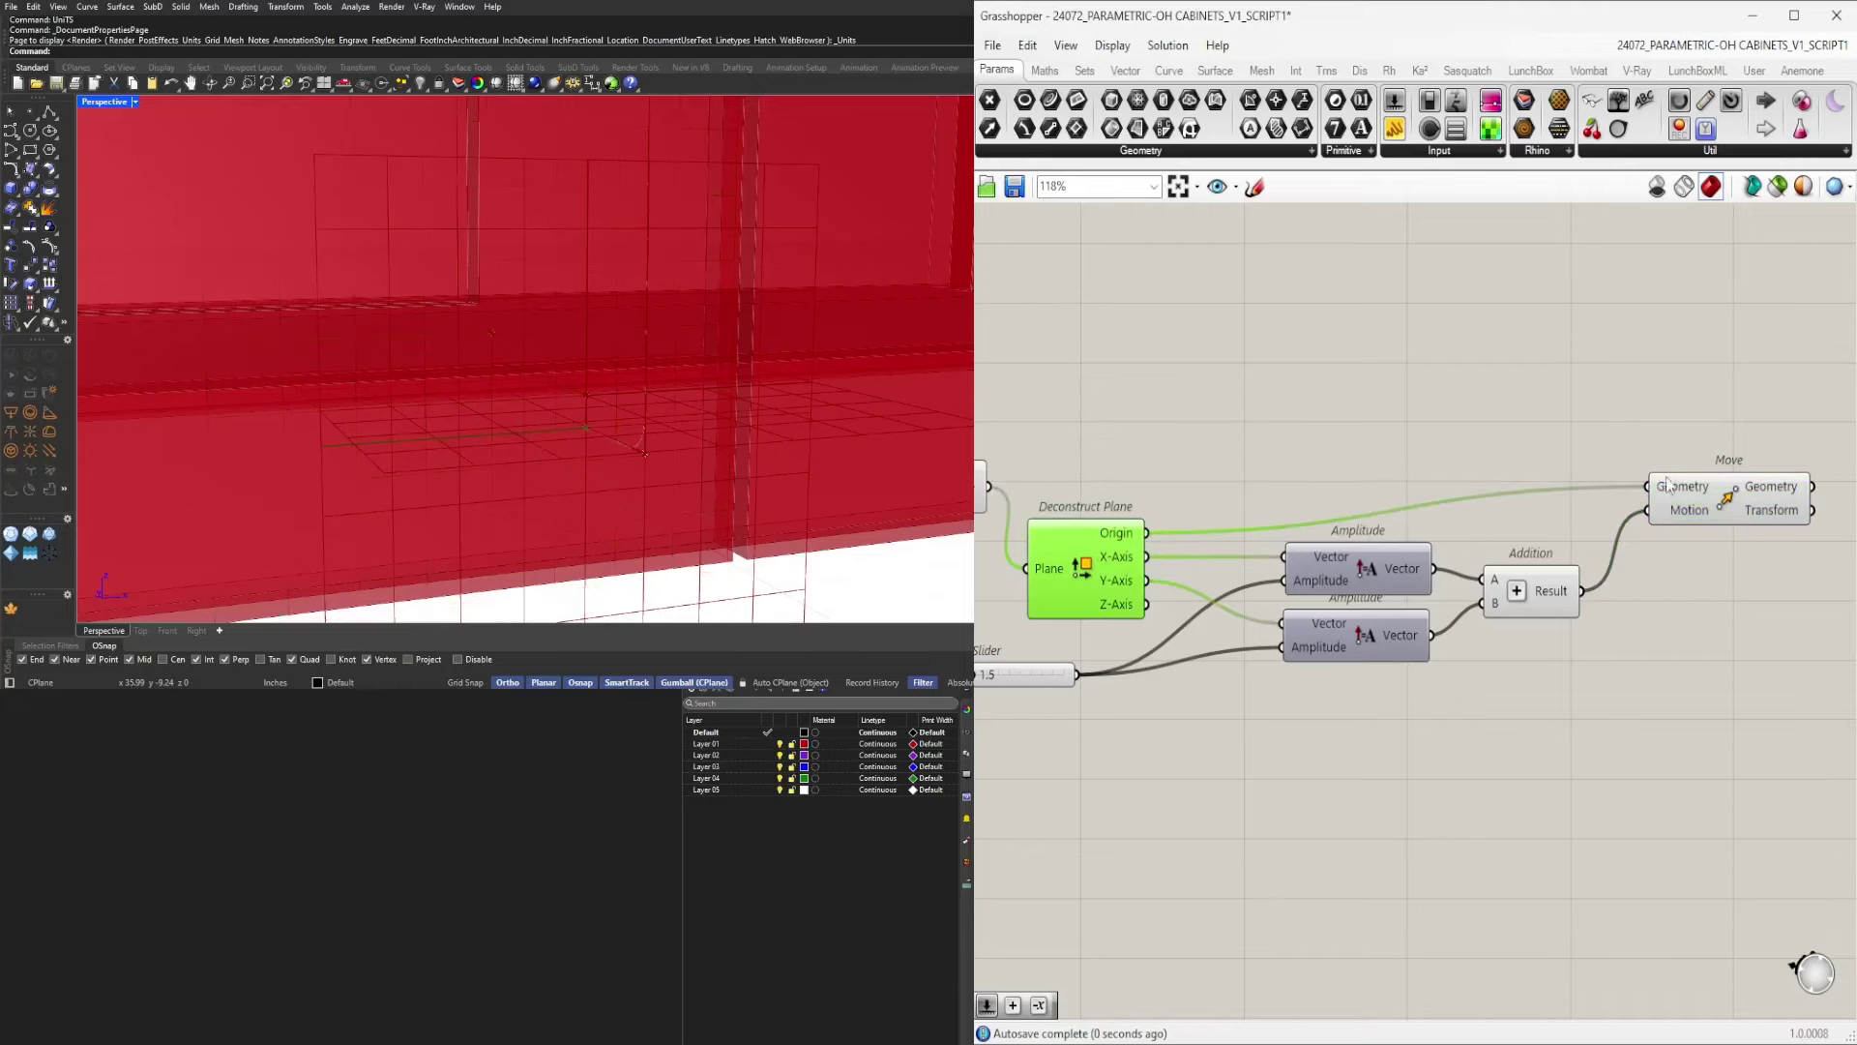
click(1708, 493)
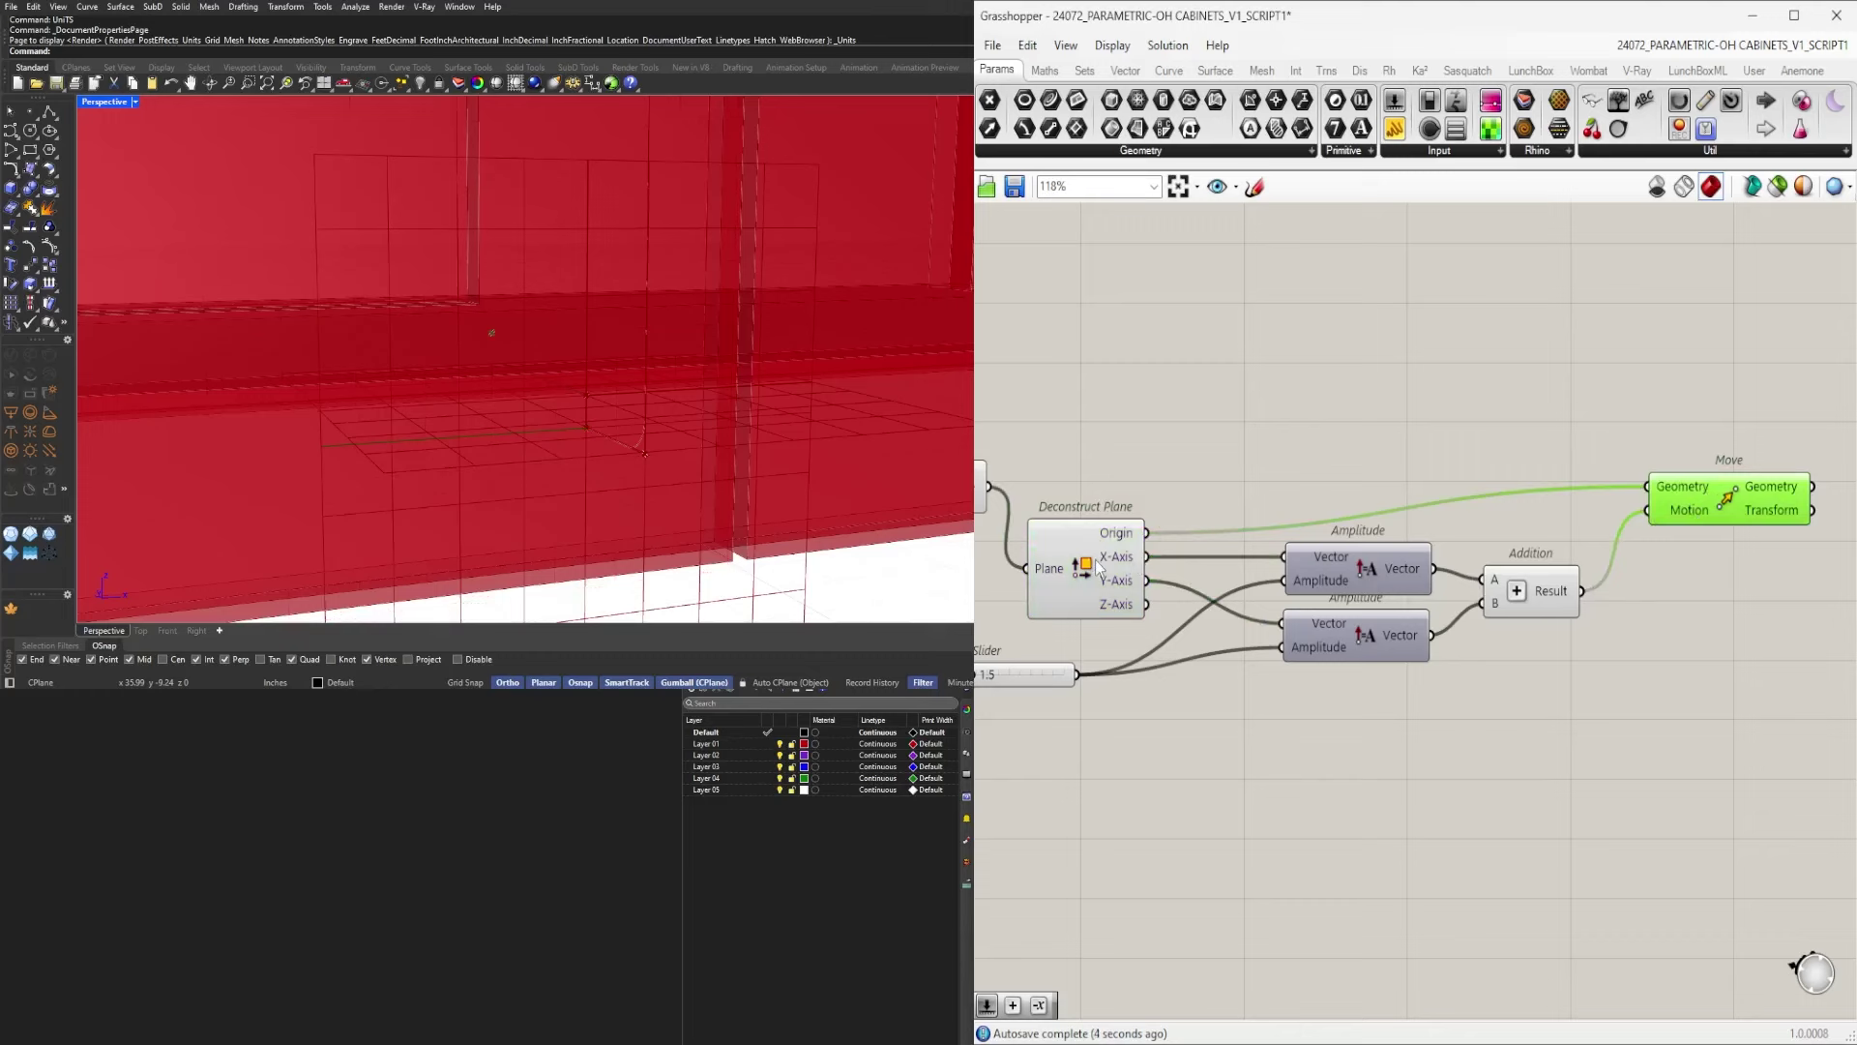
Add a Division component below Deconstruct Plane and connect the 1.5 Number Slider to its A input.
click(1099, 570)
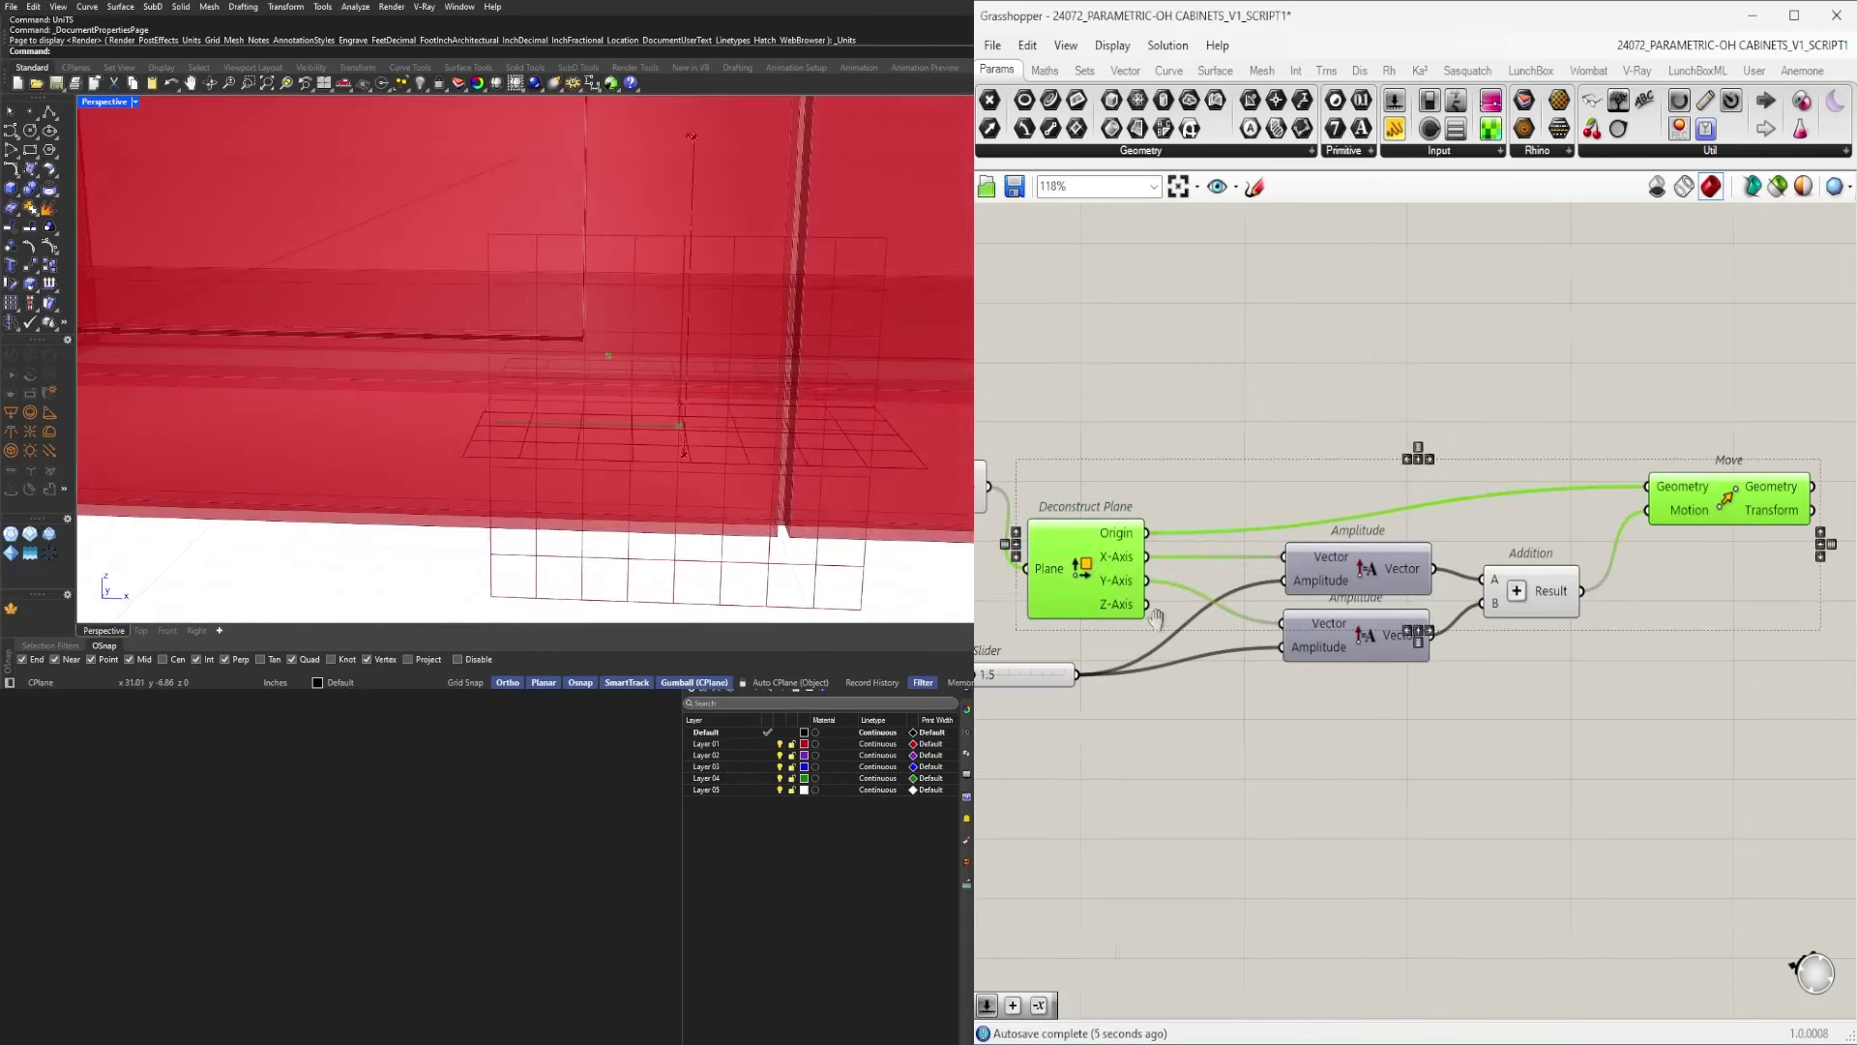
right_drag(1157, 619, 1472, 611)
click(1331, 717)
double_click(1488, 704)
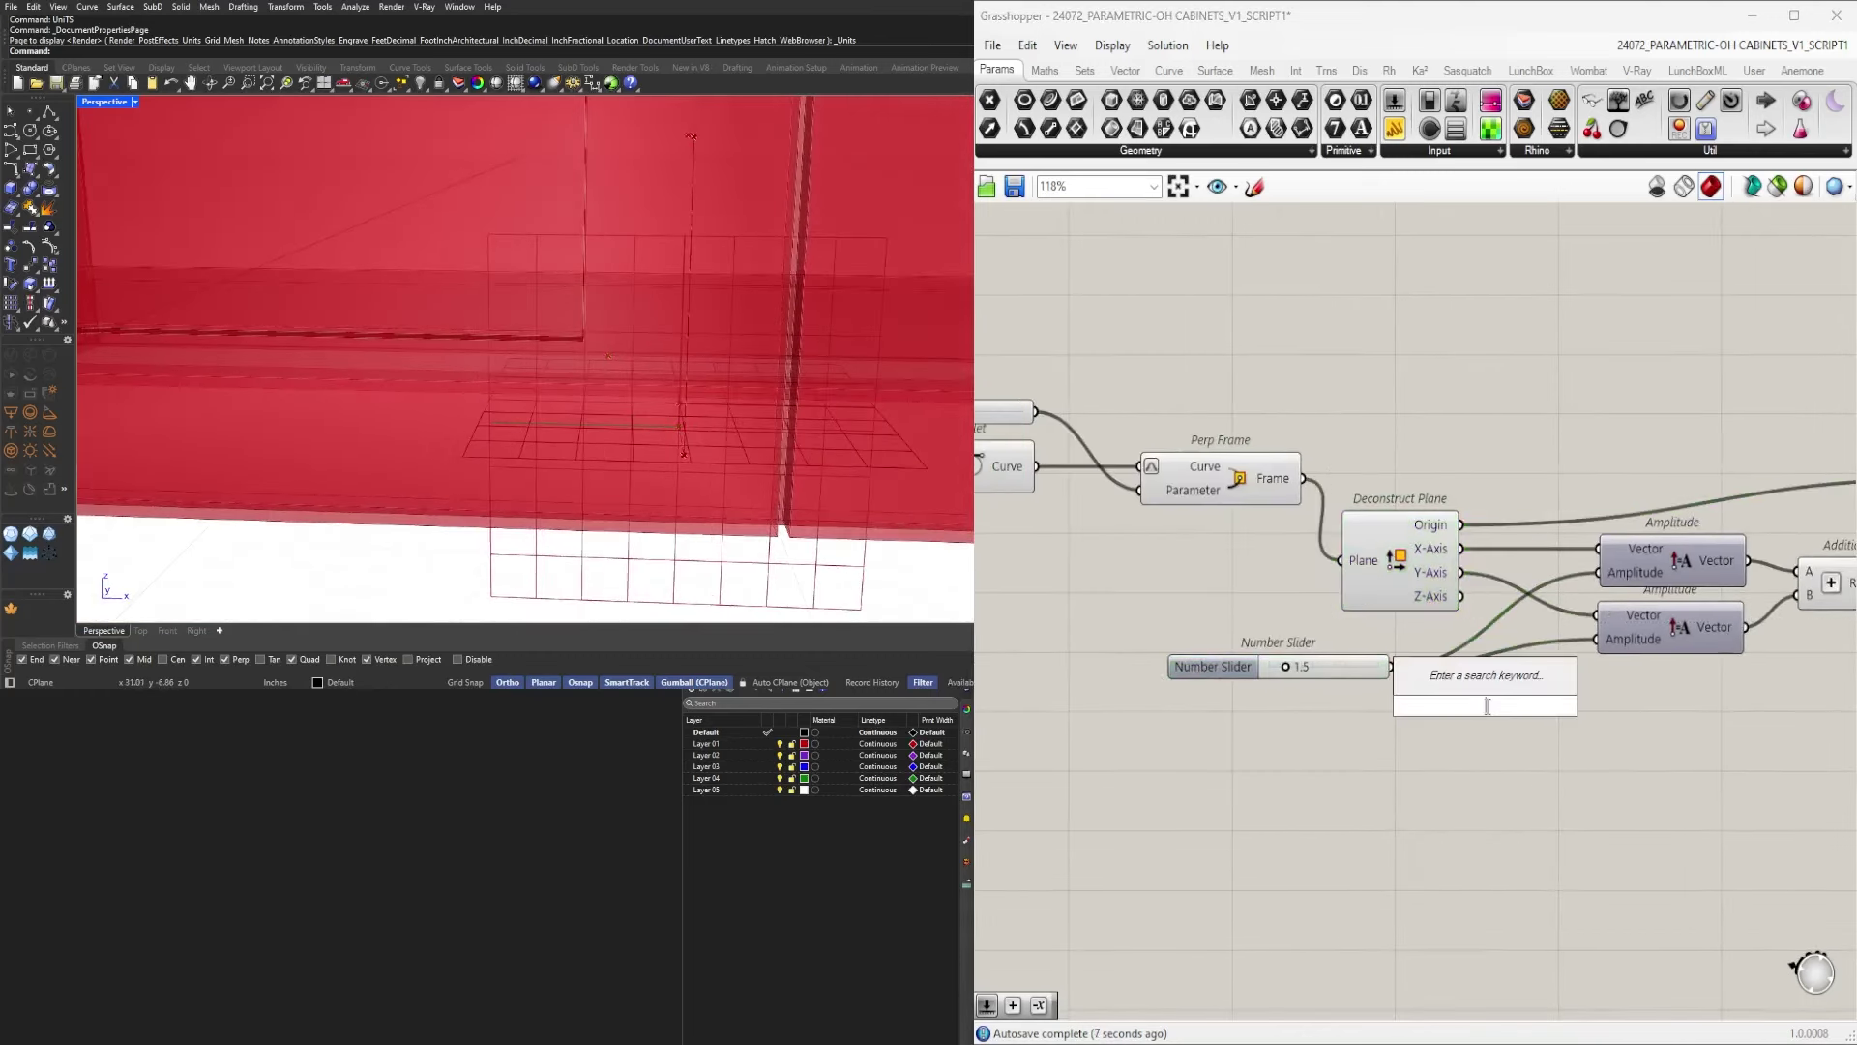
text(/)
key(Return)
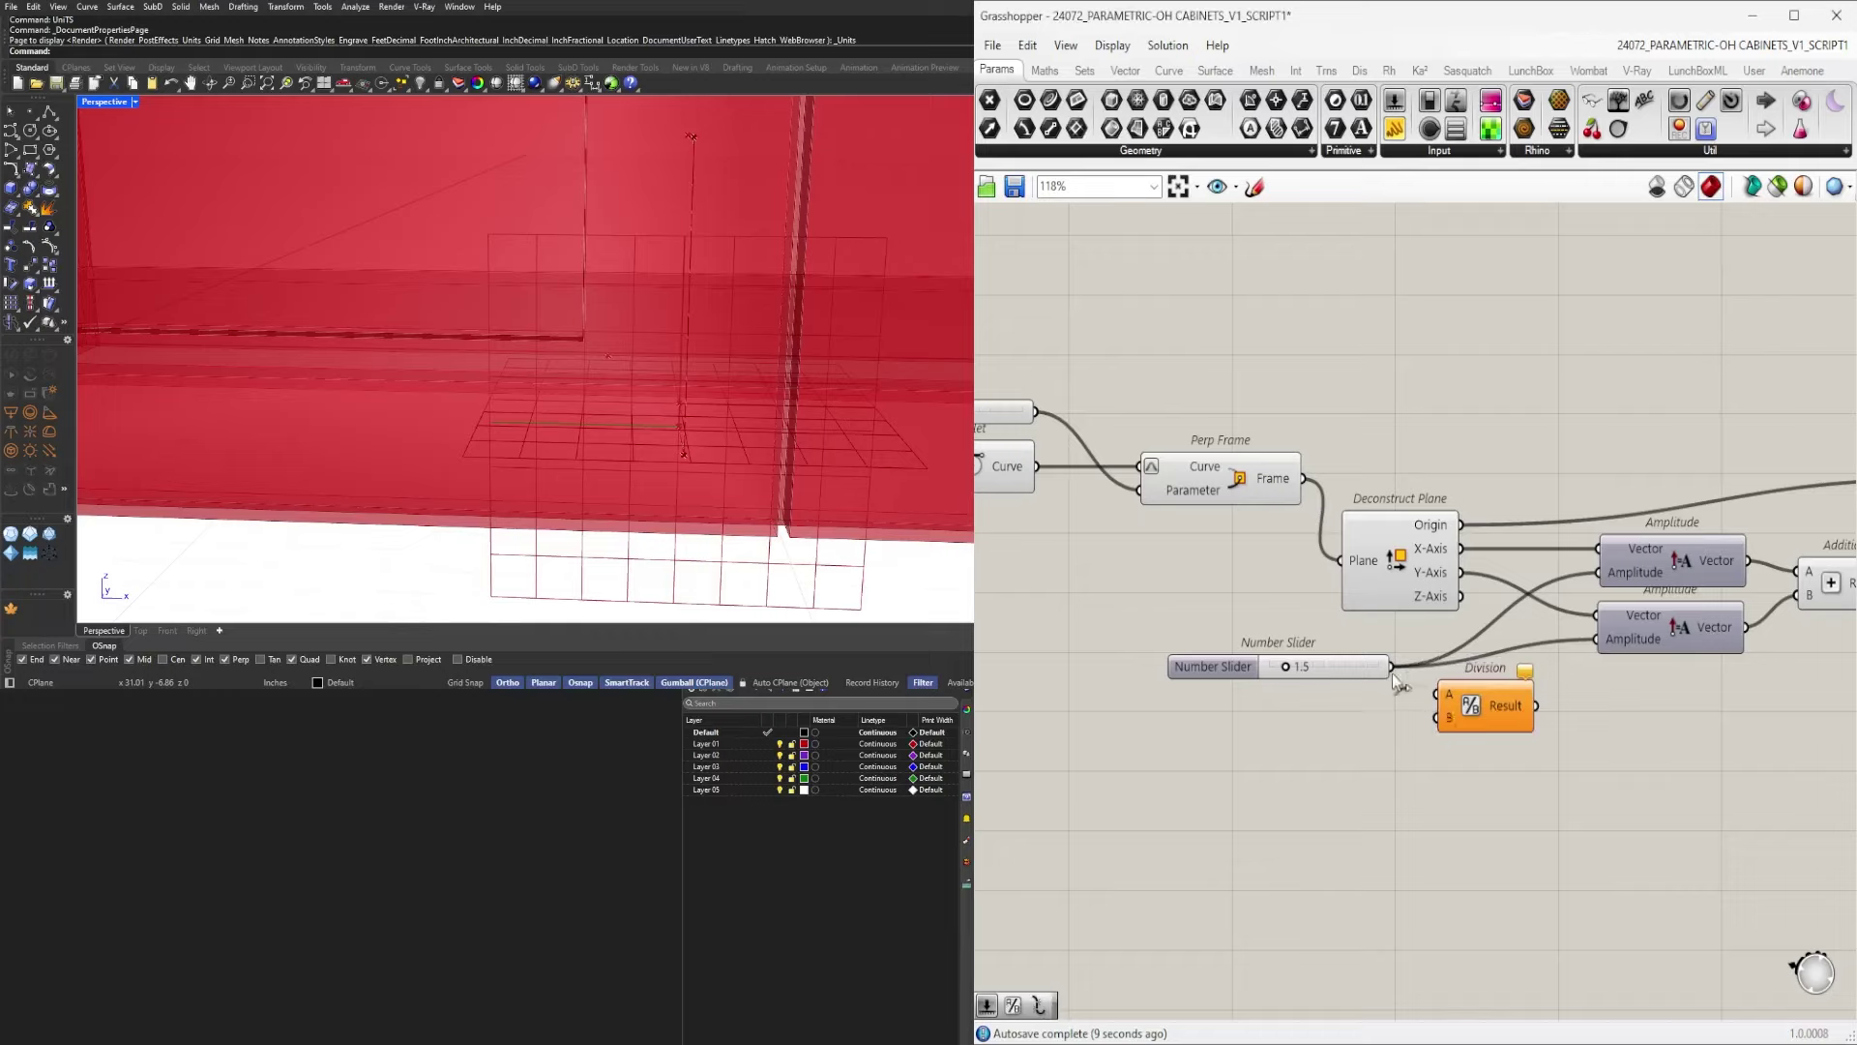
drag(1392, 668, 1439, 693)
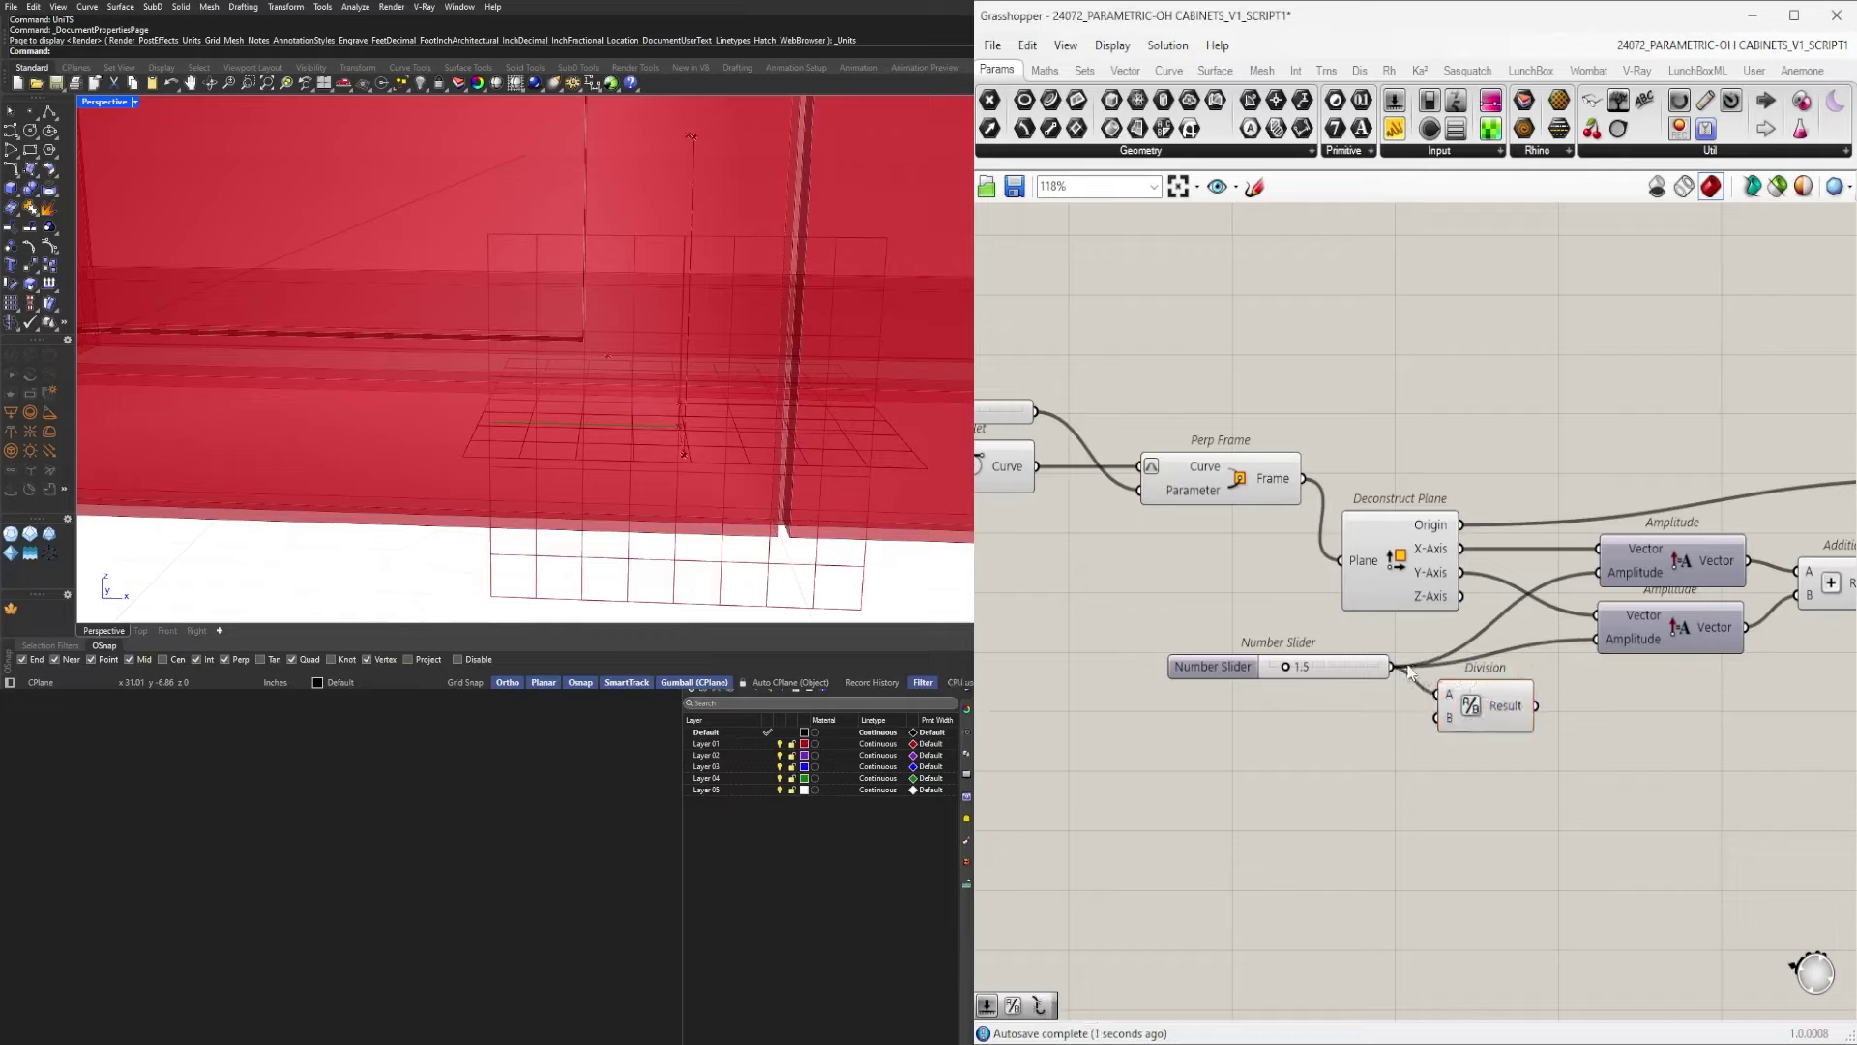
Insert a Relay on the Amplitude wires, feed it from Division's Result, and arrange the slider and Division in line before it.
double_click(1409, 669)
drag(1455, 673, 1557, 646)
drag(1472, 709, 1456, 682)
drag(1457, 717, 1526, 641)
click(1444, 692)
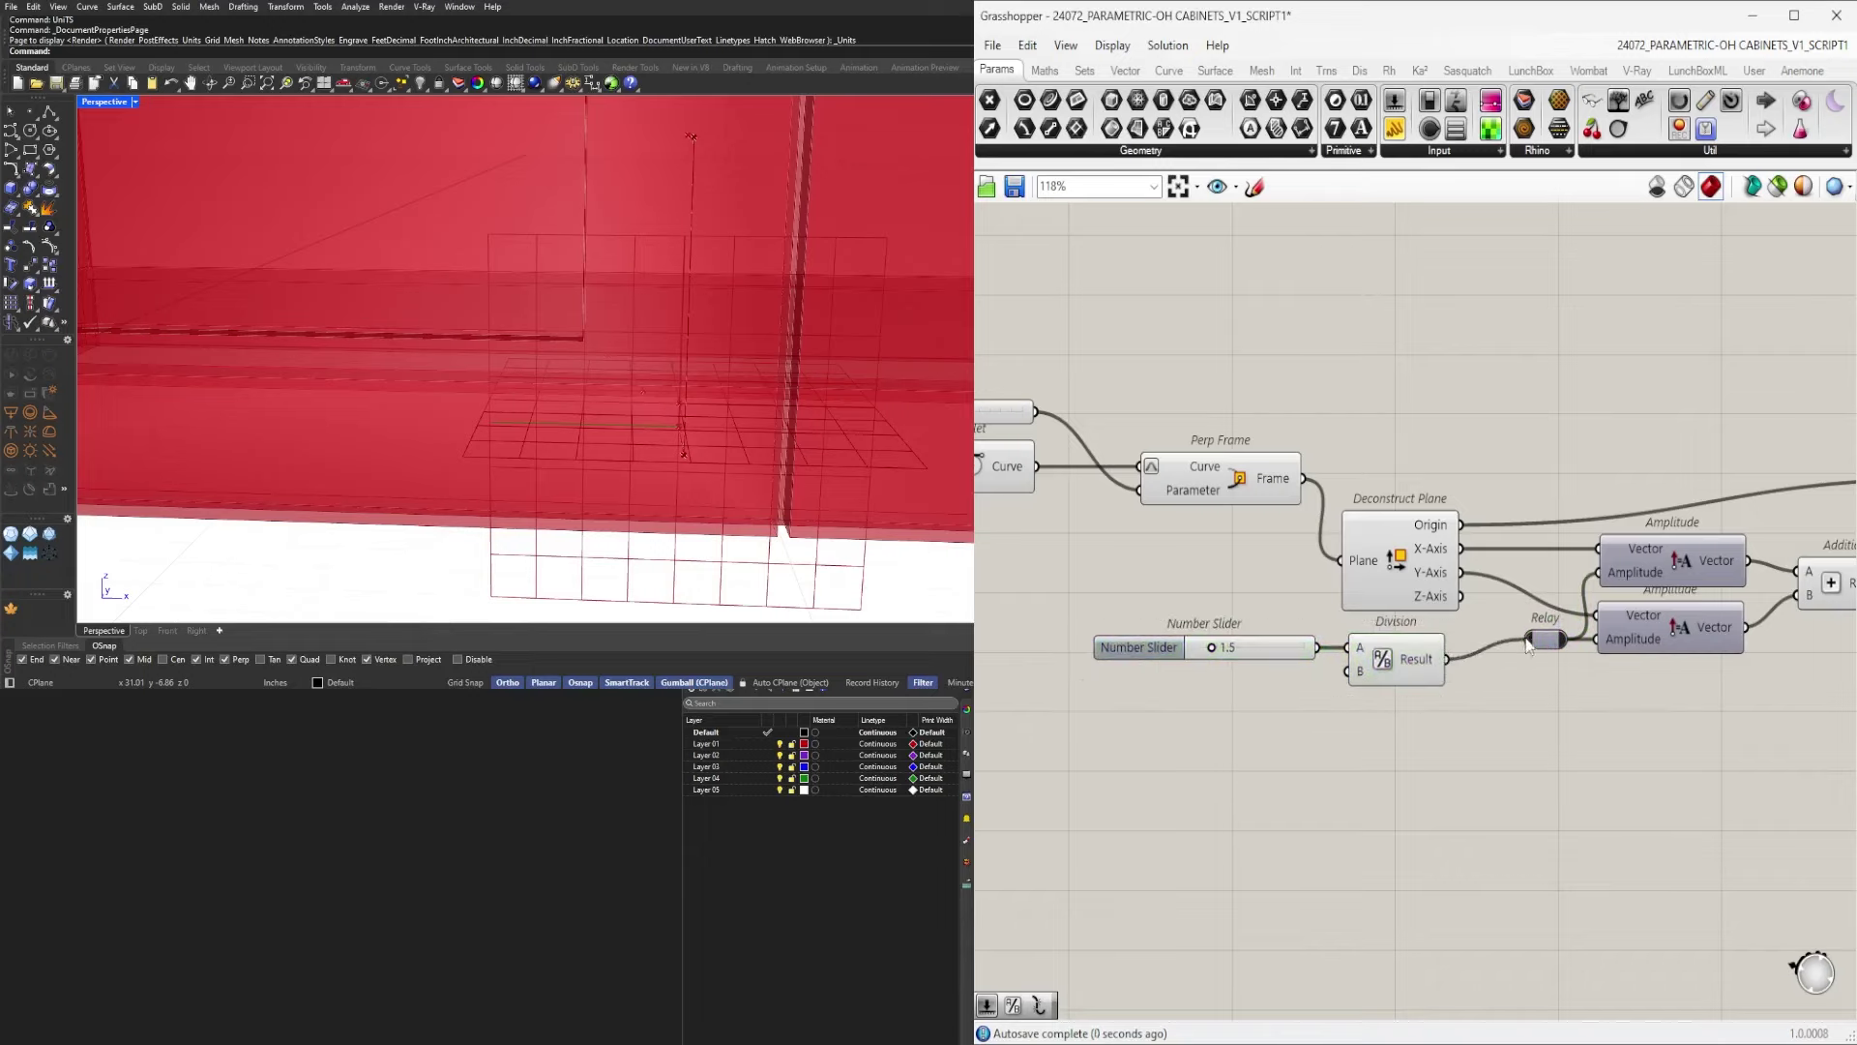
Align the Move component with Deconstruct Plane's Origin output and check its moved point in the viewport.
scroll(1660, 710, down, 3)
right_drag(1790, 724, 1440, 692)
drag(1502, 557, 1503, 586)
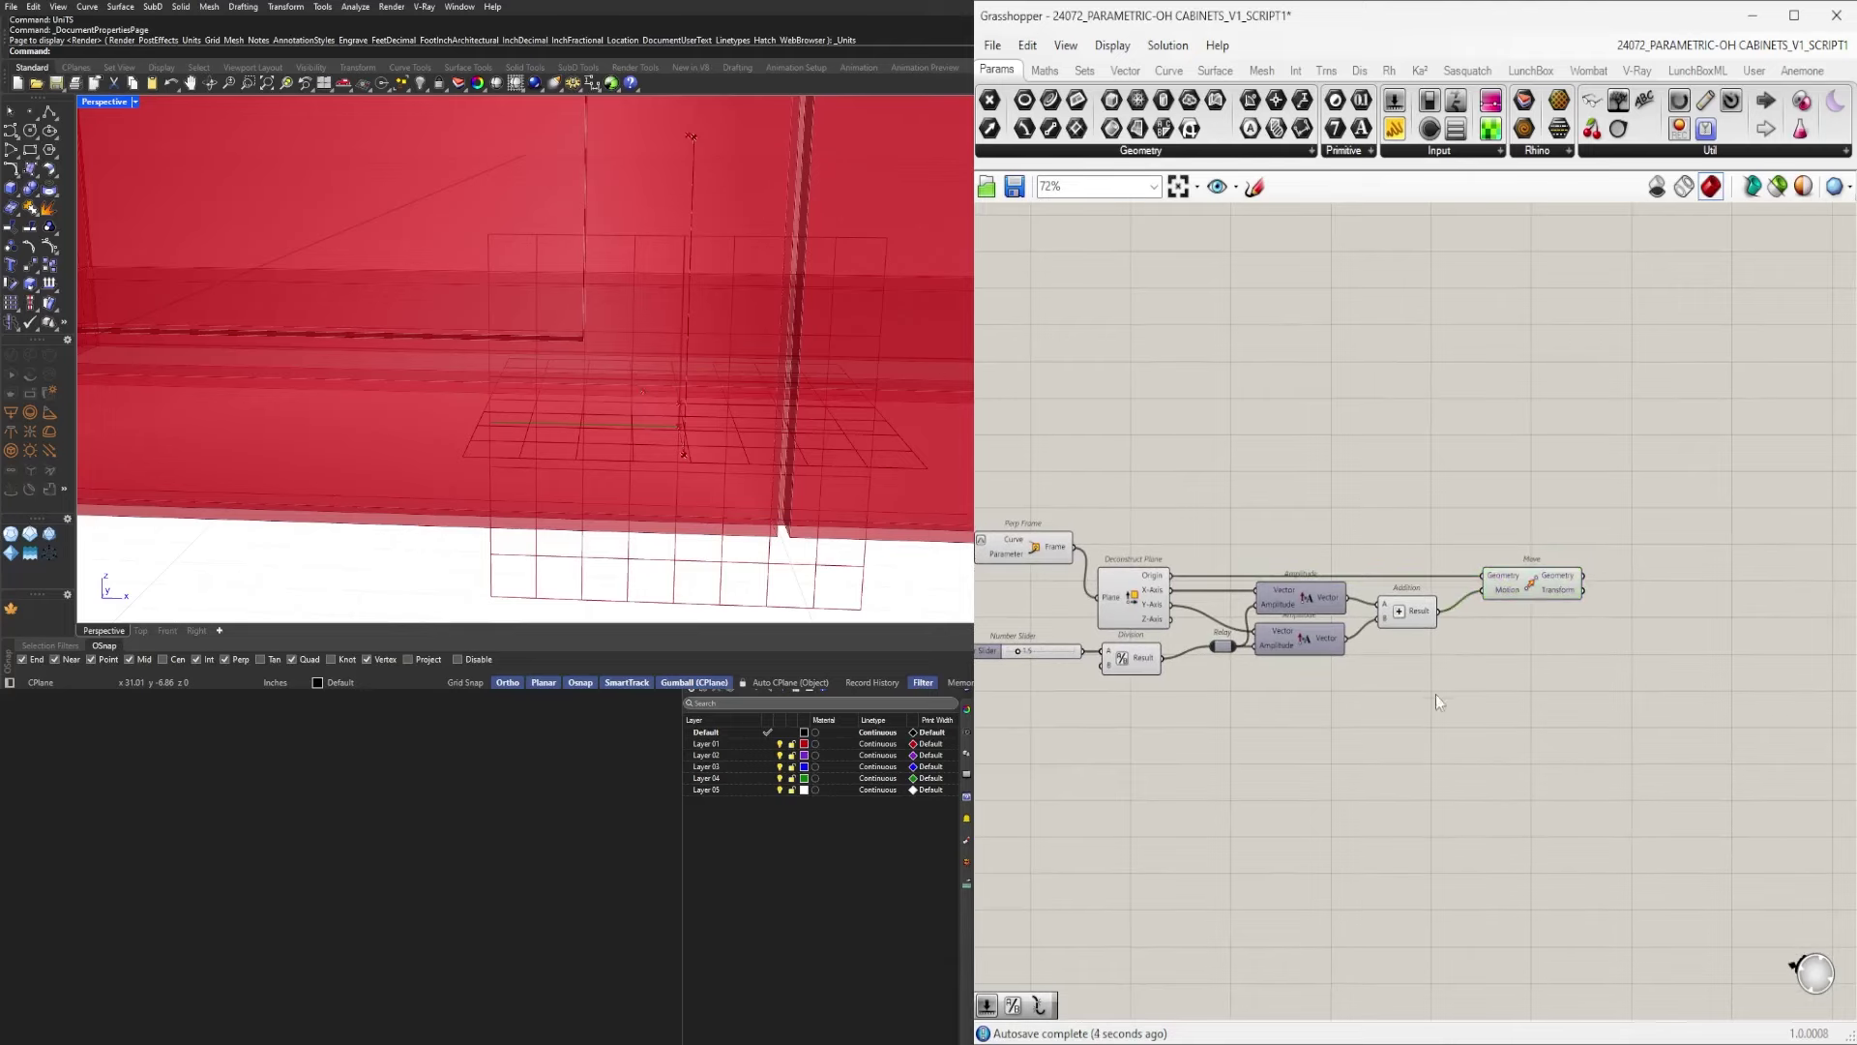
drag(1436, 692, 1194, 587)
scroll(1282, 613, up, 3)
click(1572, 571)
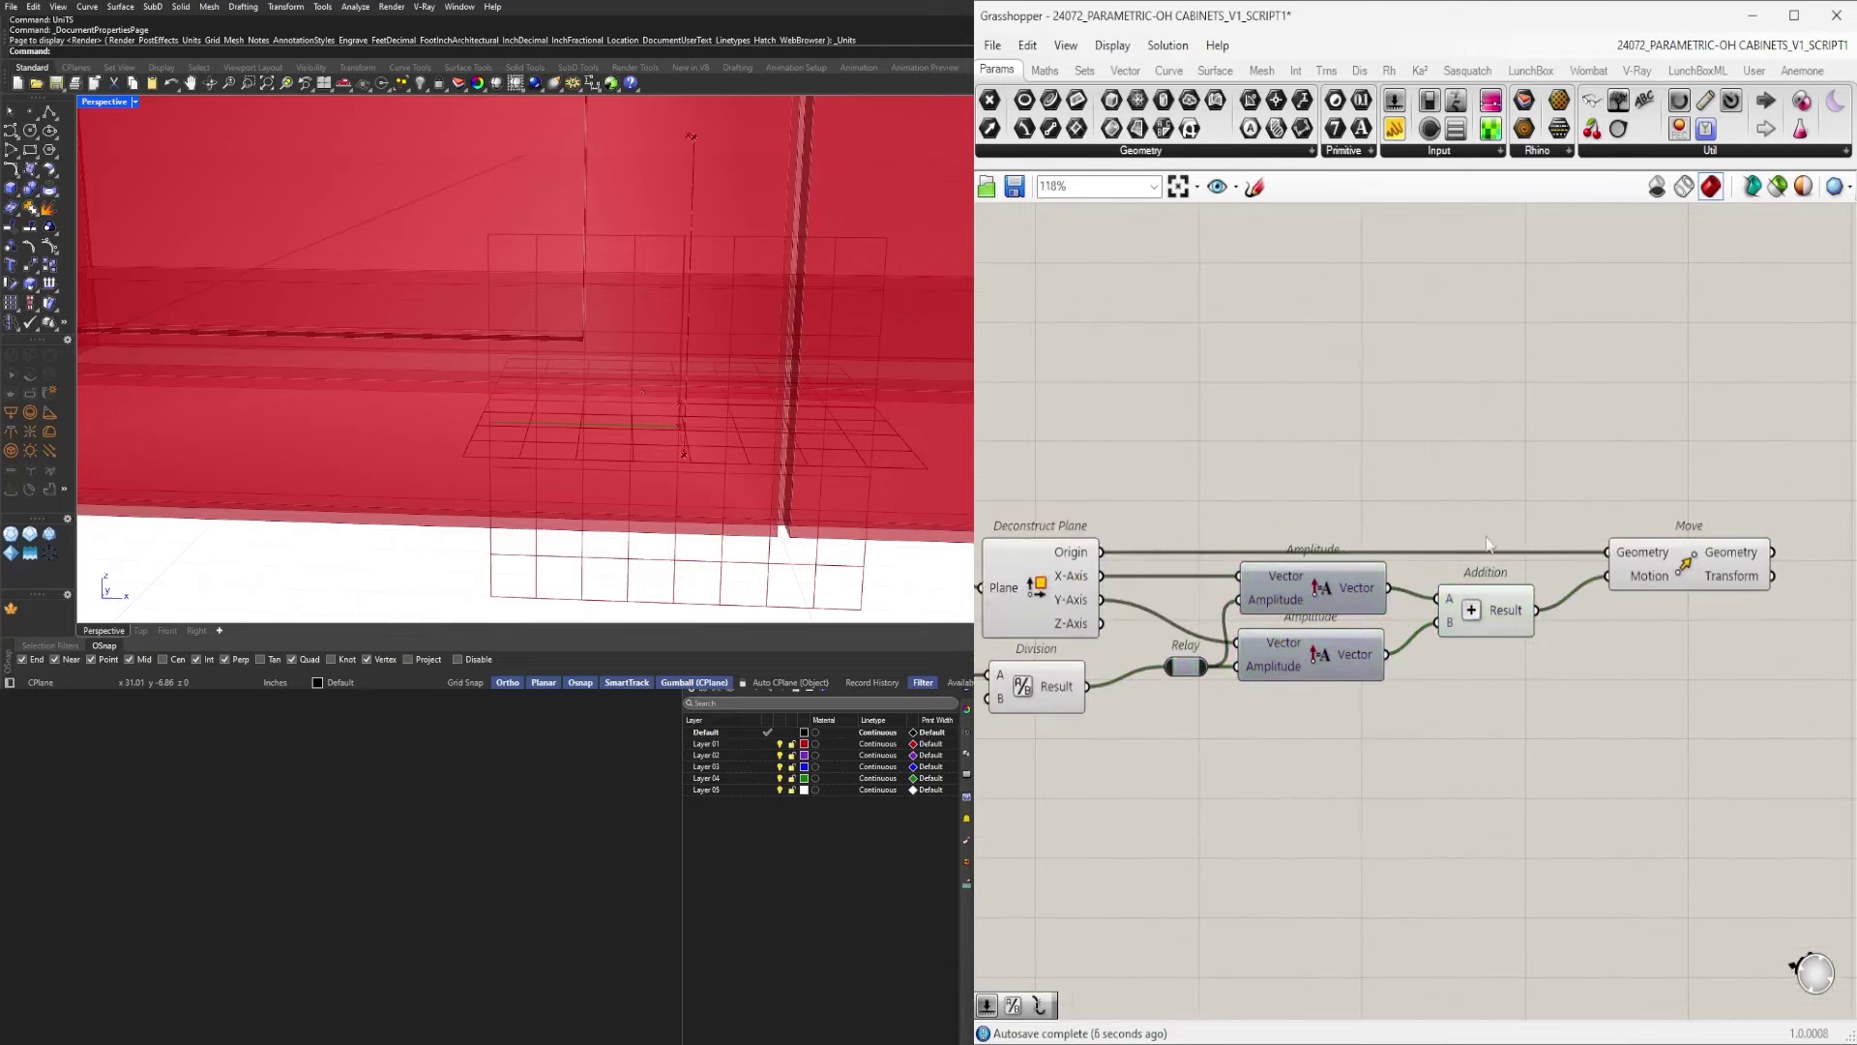
click(1684, 571)
scroll(1784, 595, down, 2)
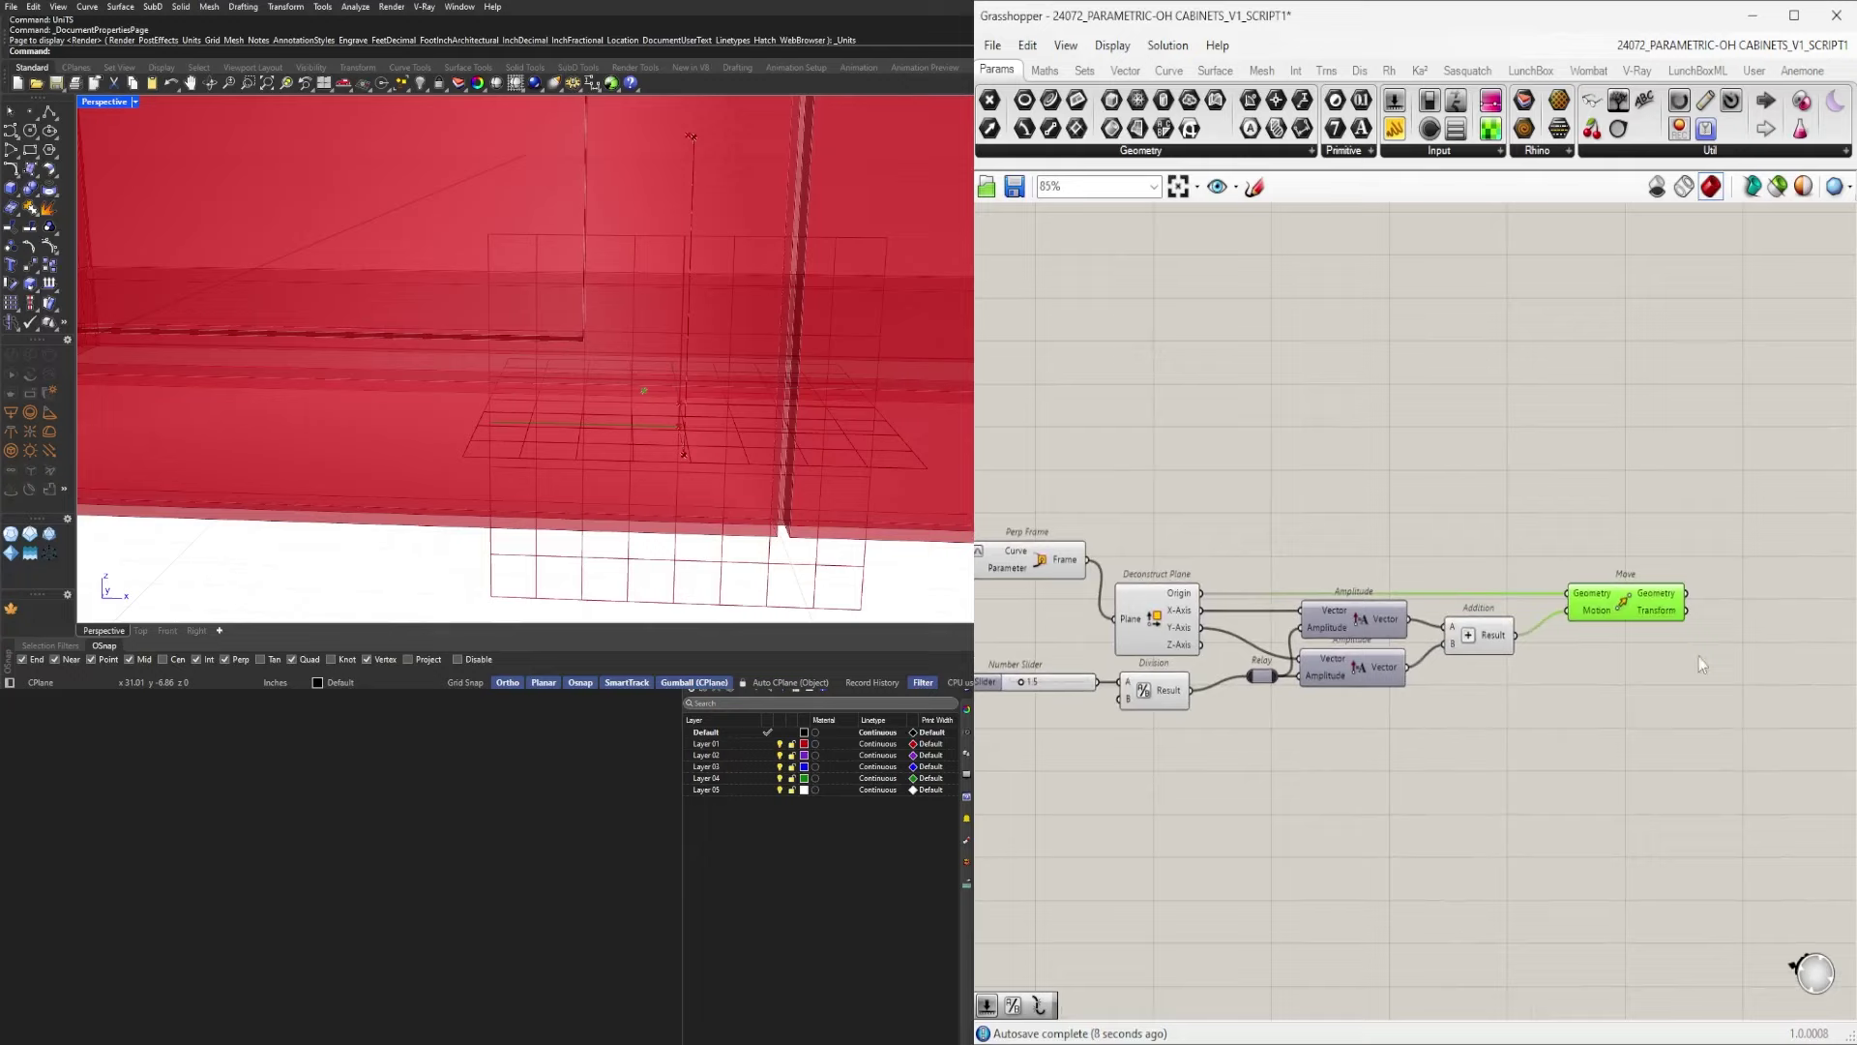
Shift Move aside and add a Negative component whose Value comes from Addition's Result.
drag(1625, 624, 1728, 624)
double_click(1606, 665)
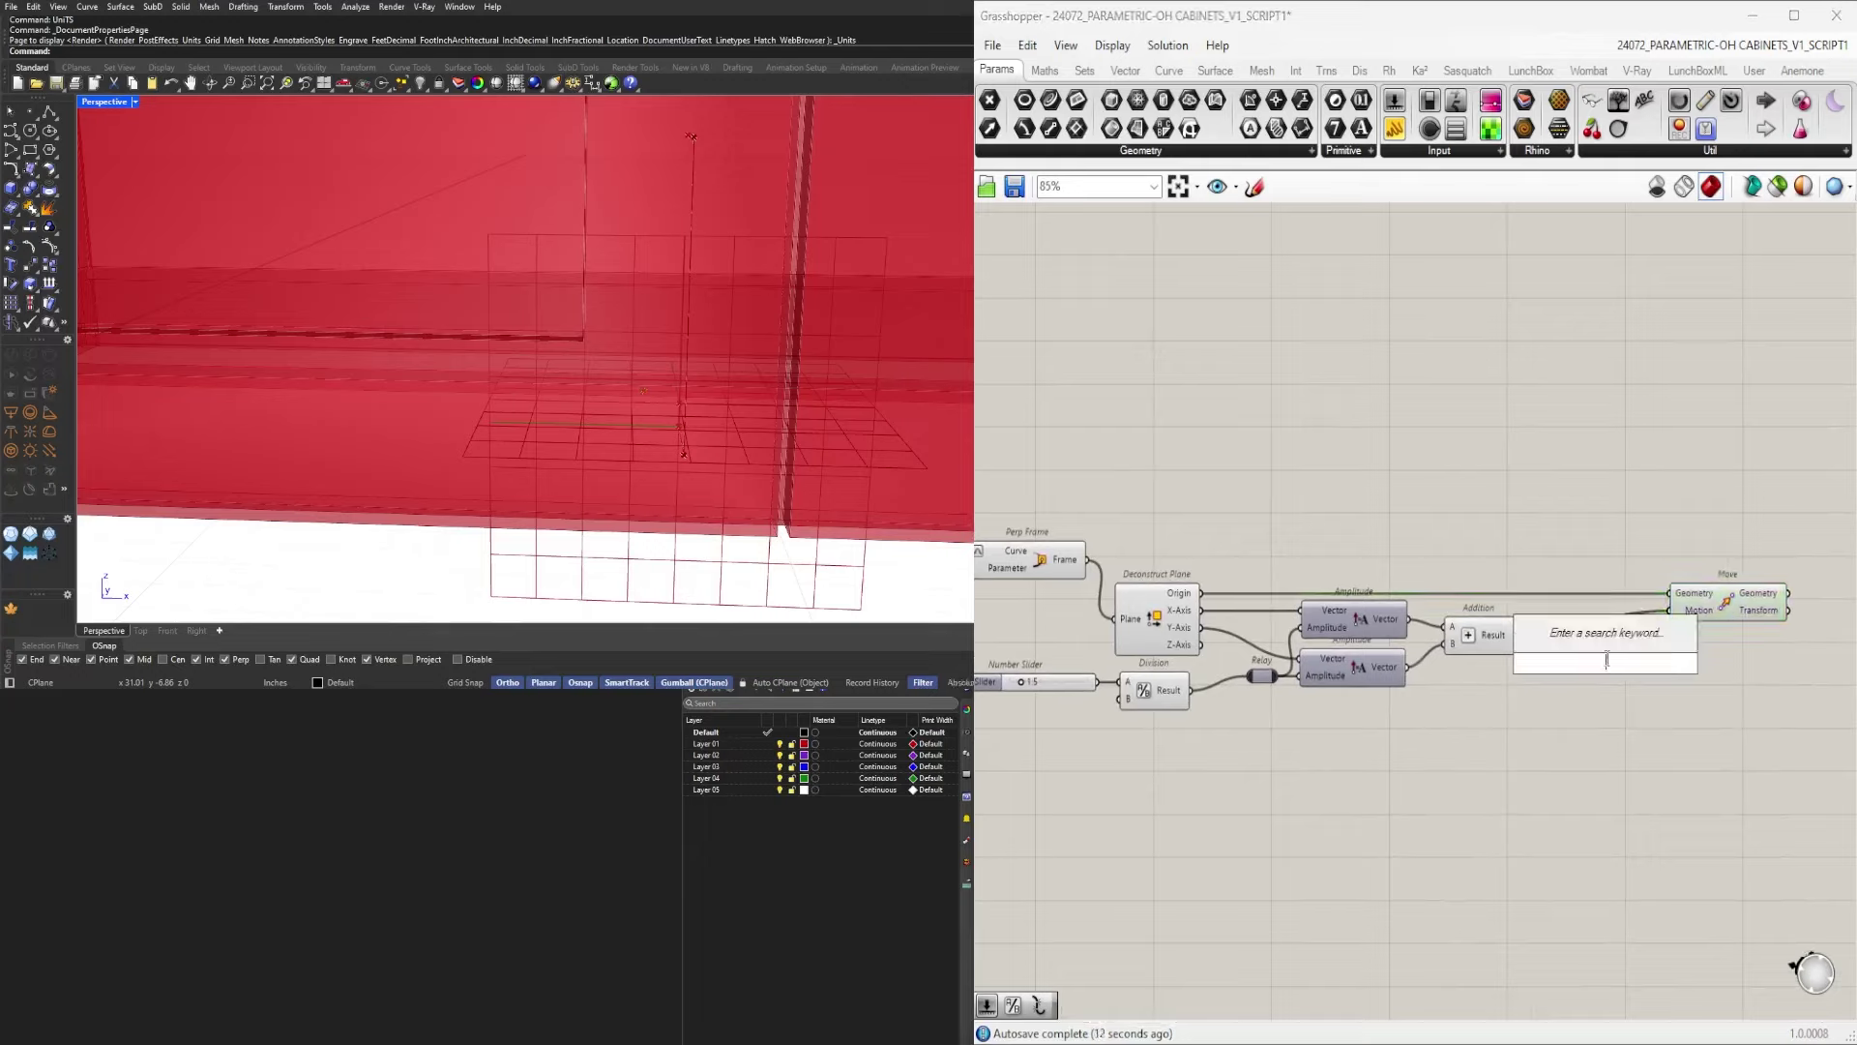
text(E)
text(RG)
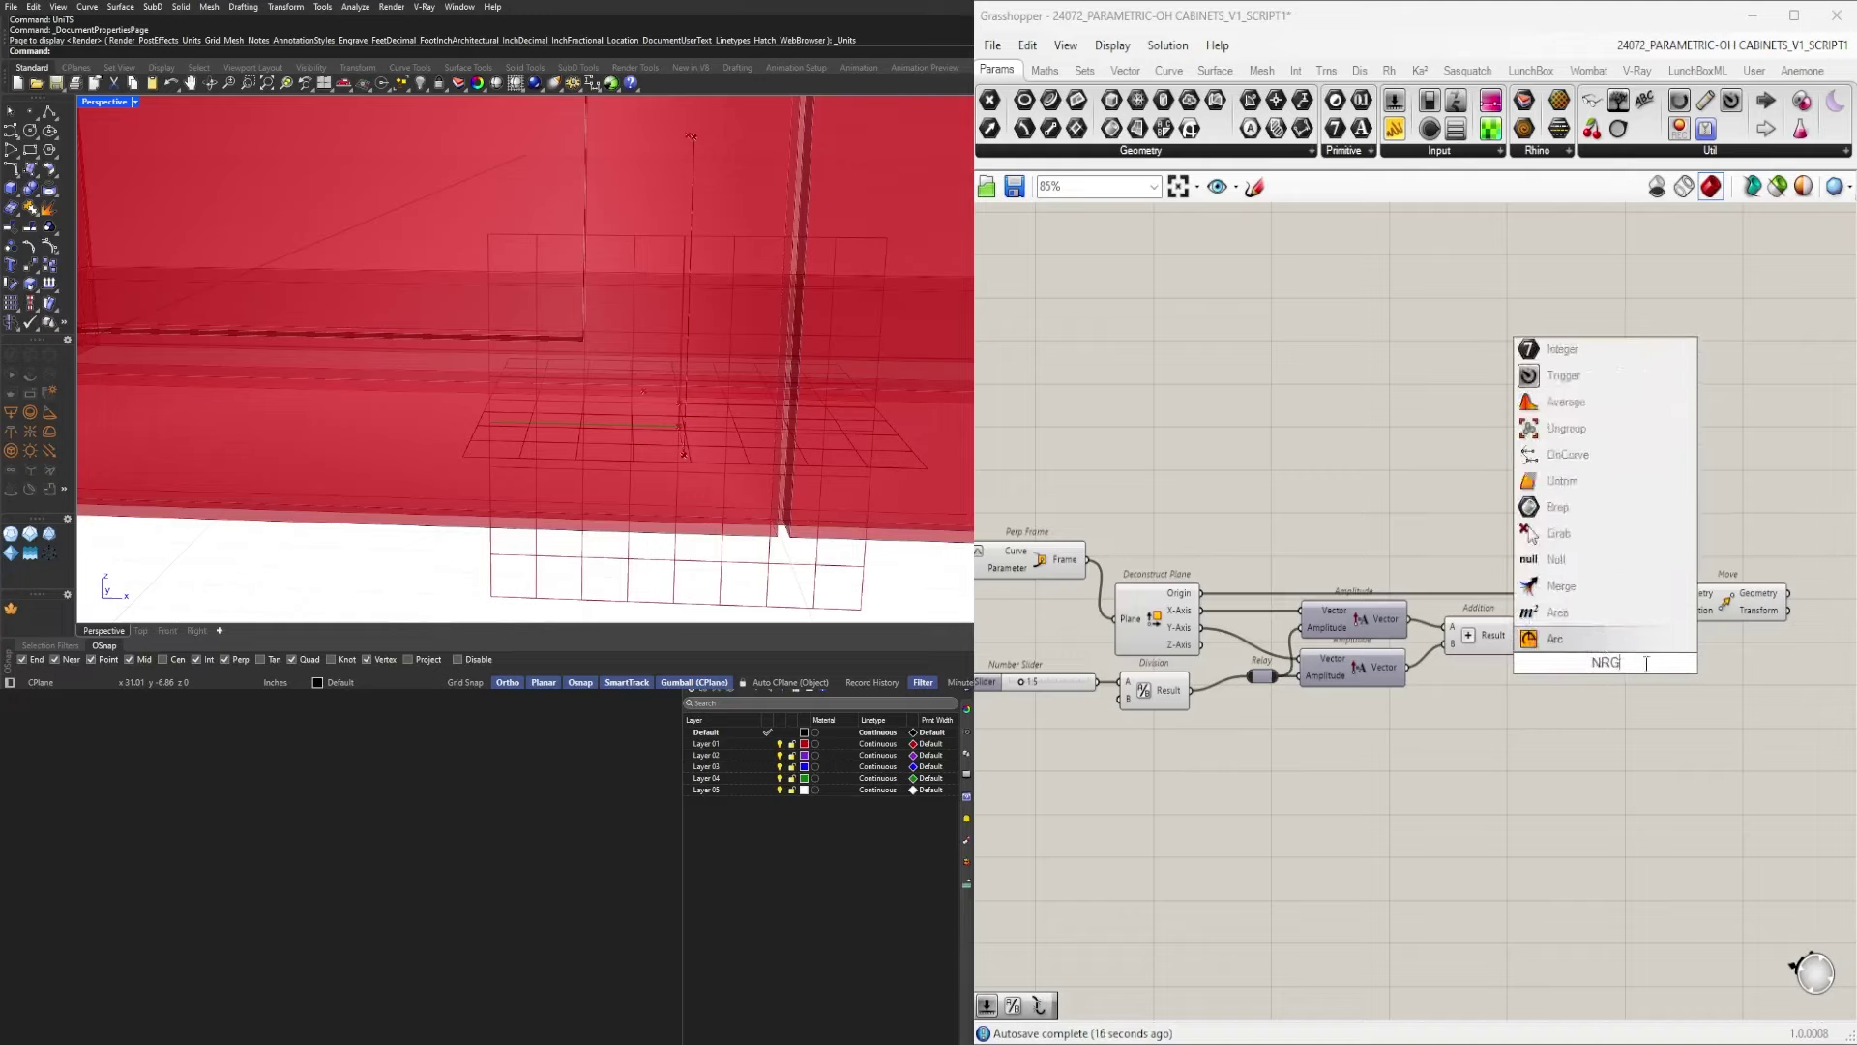
text(EG)
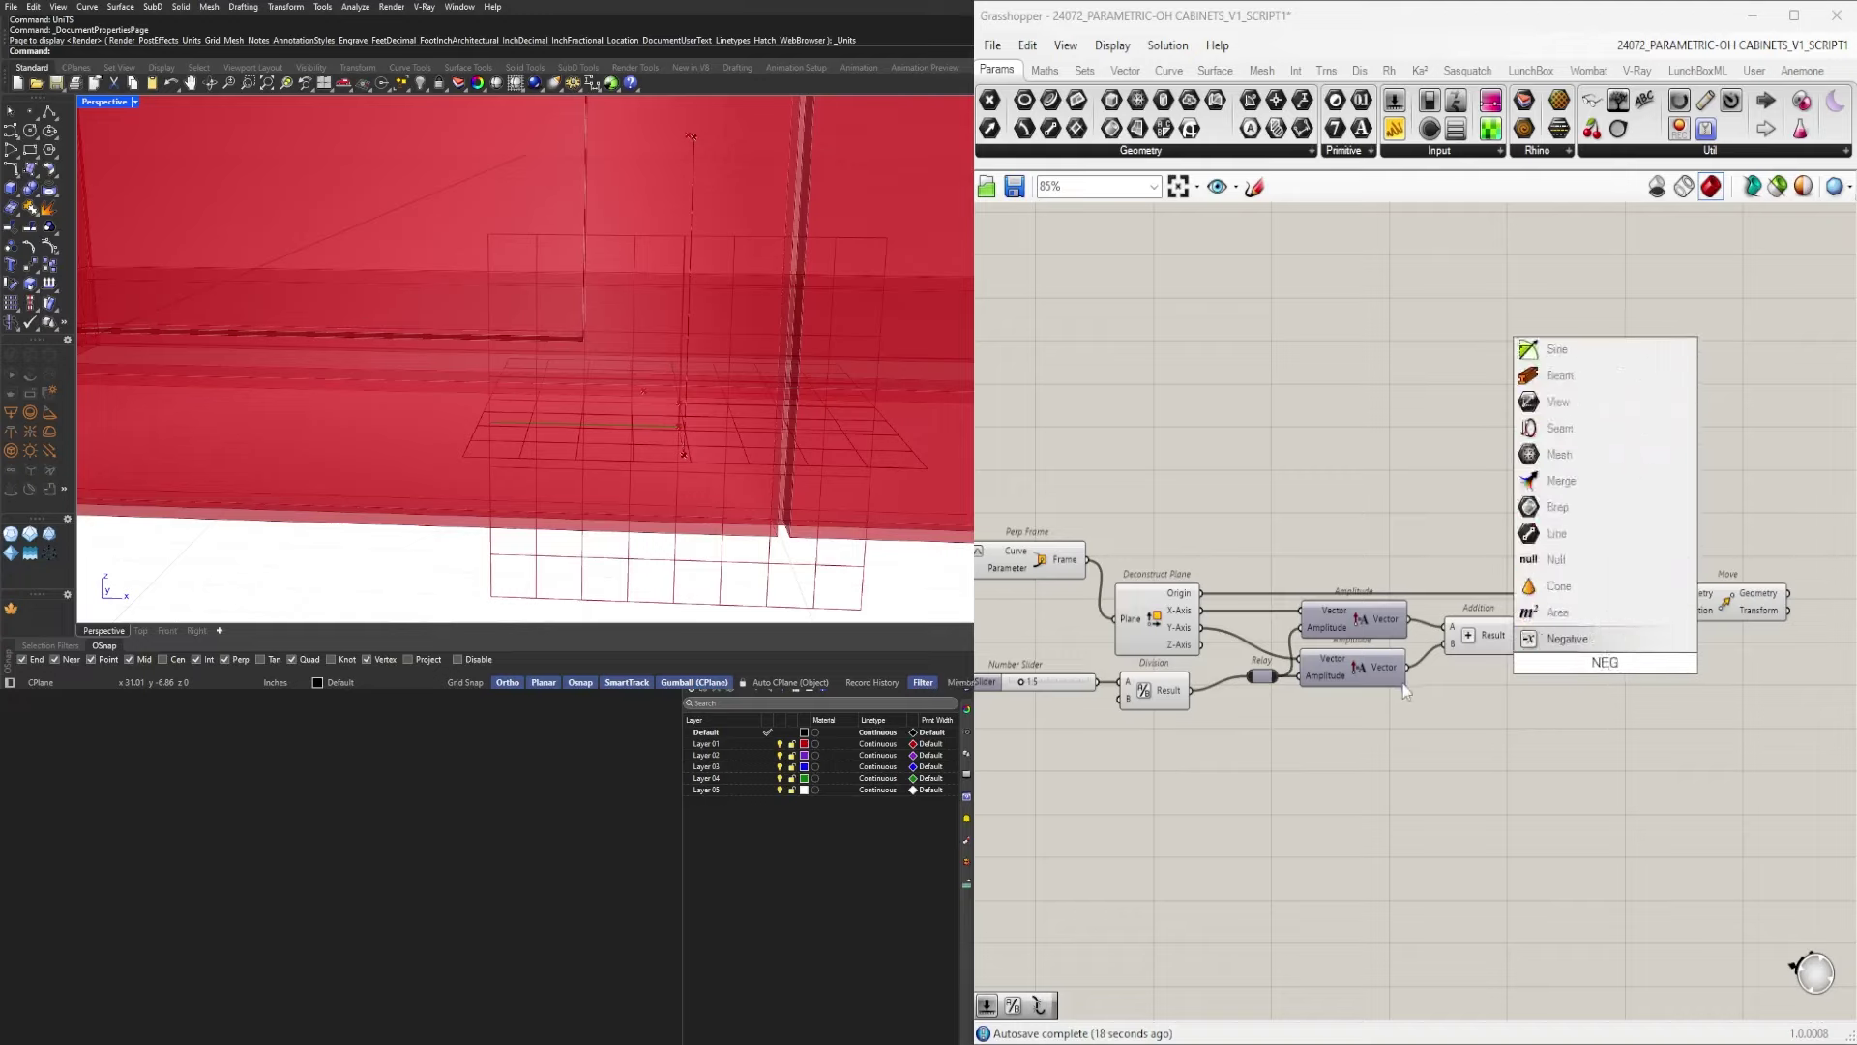
click(1527, 641)
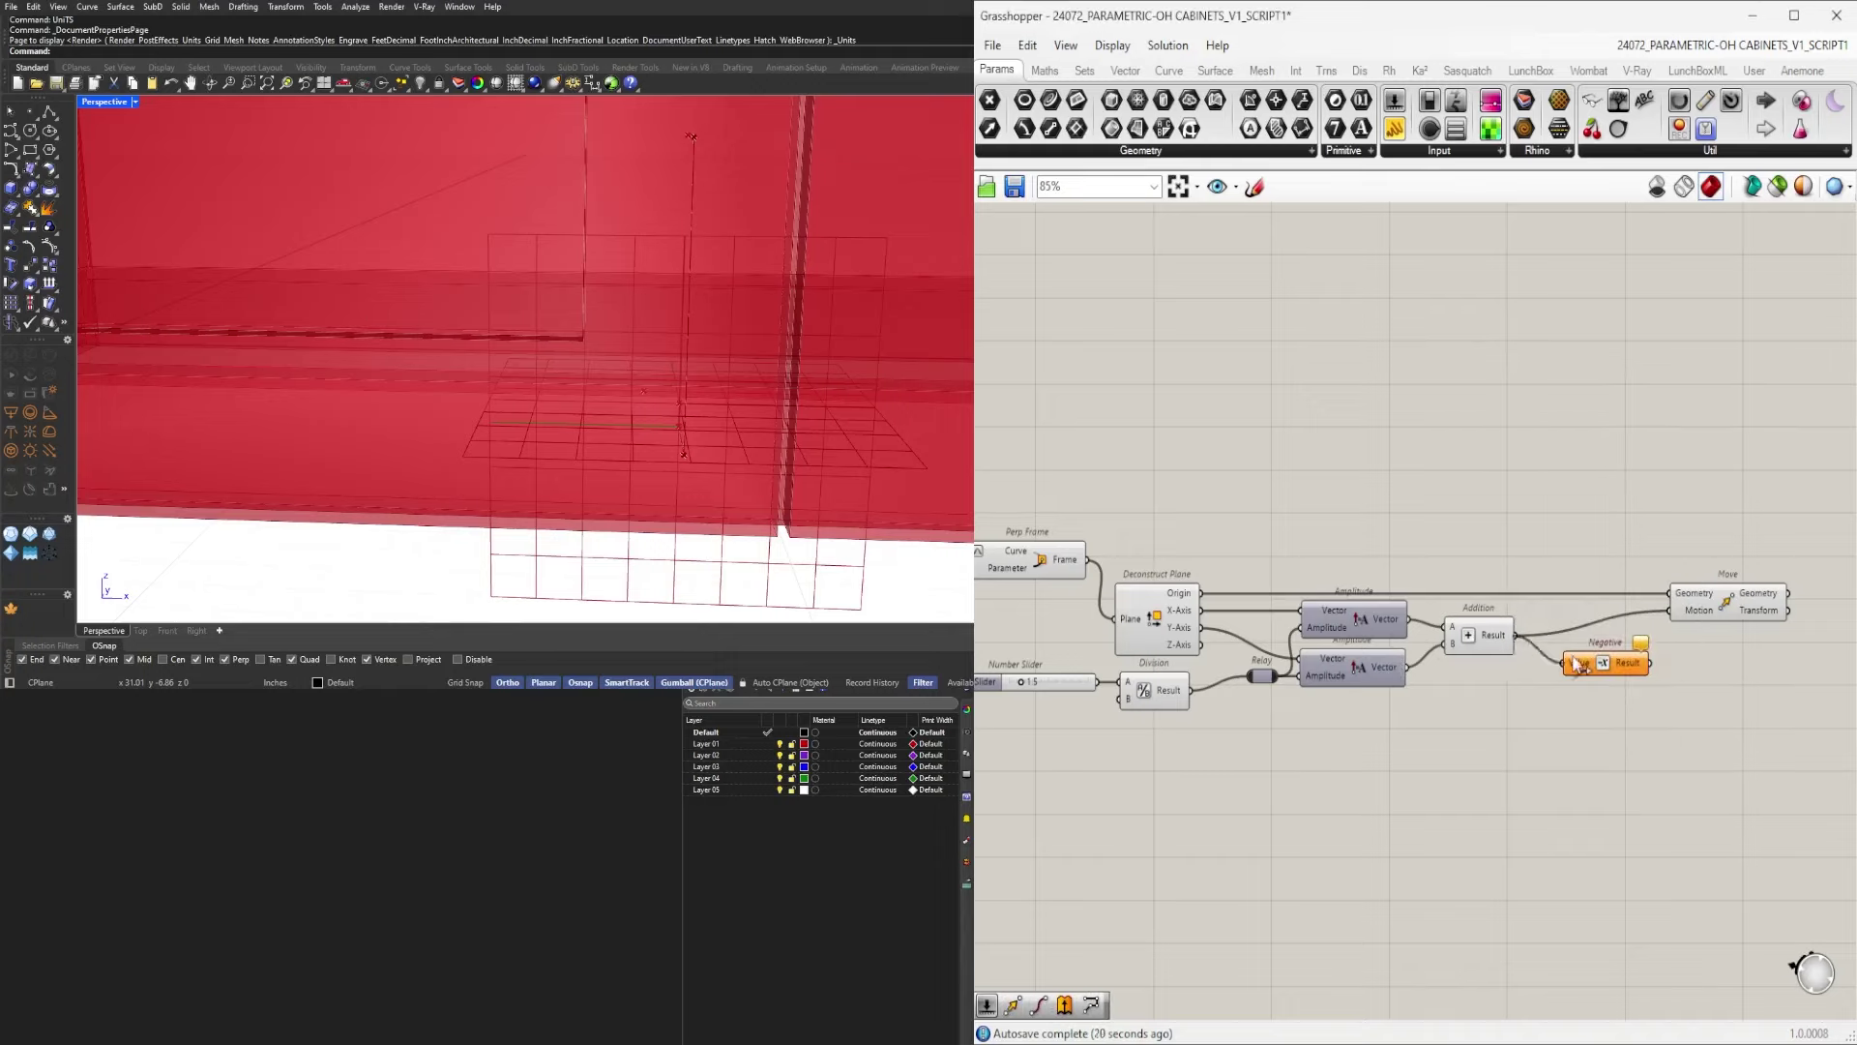
drag(1581, 666, 1584, 634)
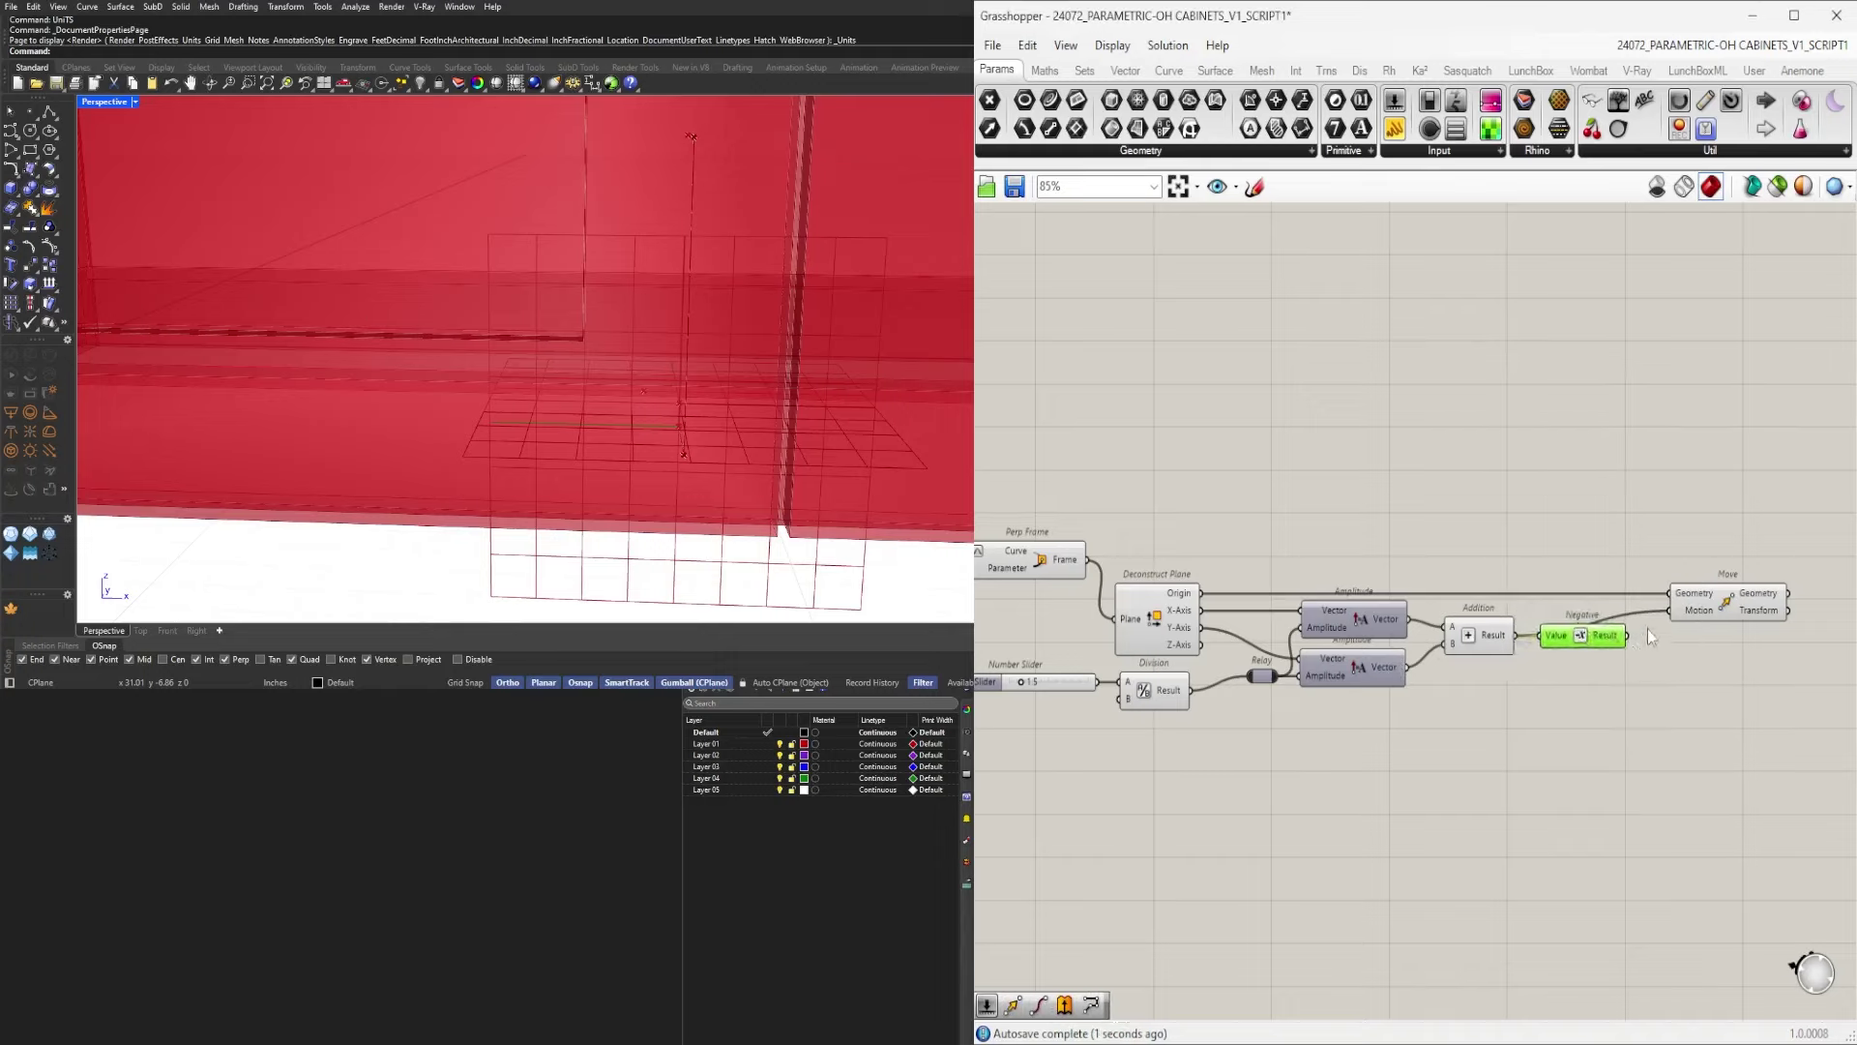
Duplicate the Move component below the original, feed its Motion from Negative's Result, and tidy the Addition and Negative components.
click(1711, 614)
drag(1716, 610, 1714, 657)
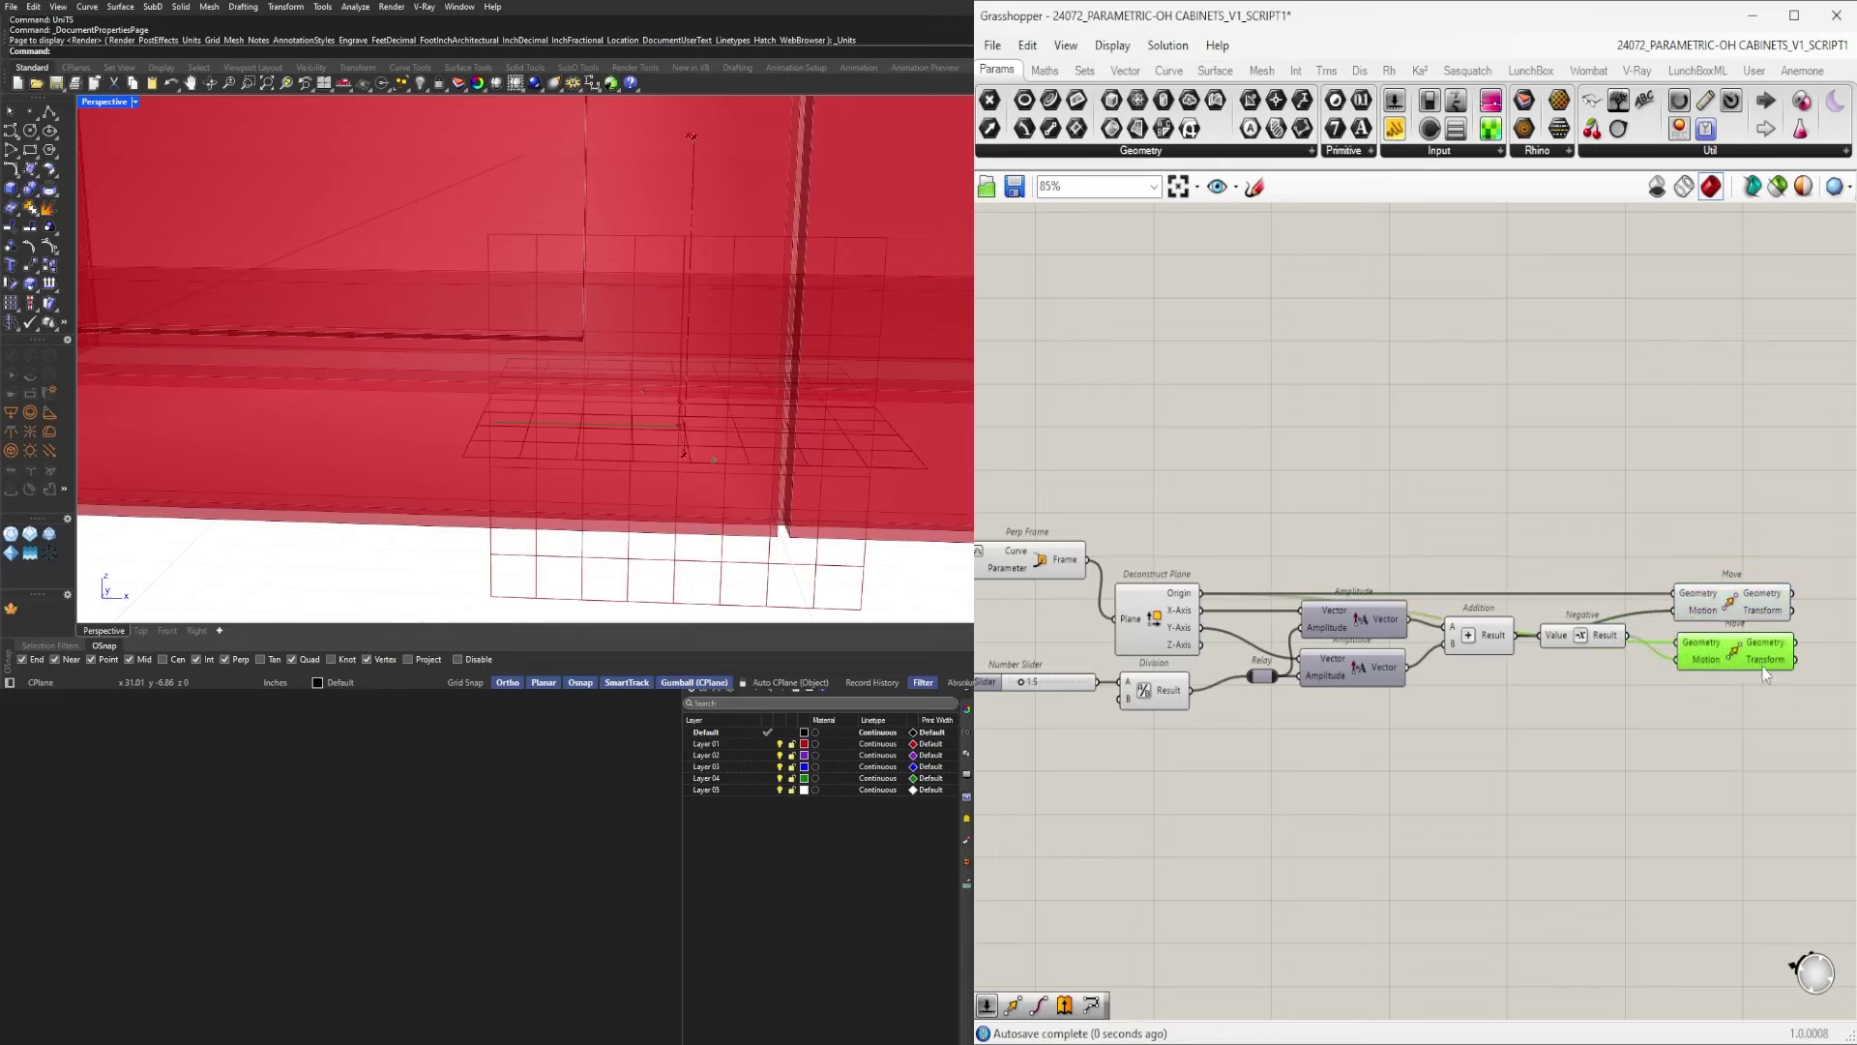
right_drag(1763, 666, 1480, 676)
scroll(1480, 675, up, 3)
click(1660, 648)
scroll(1625, 651, down, 4)
drag(1430, 686, 1307, 662)
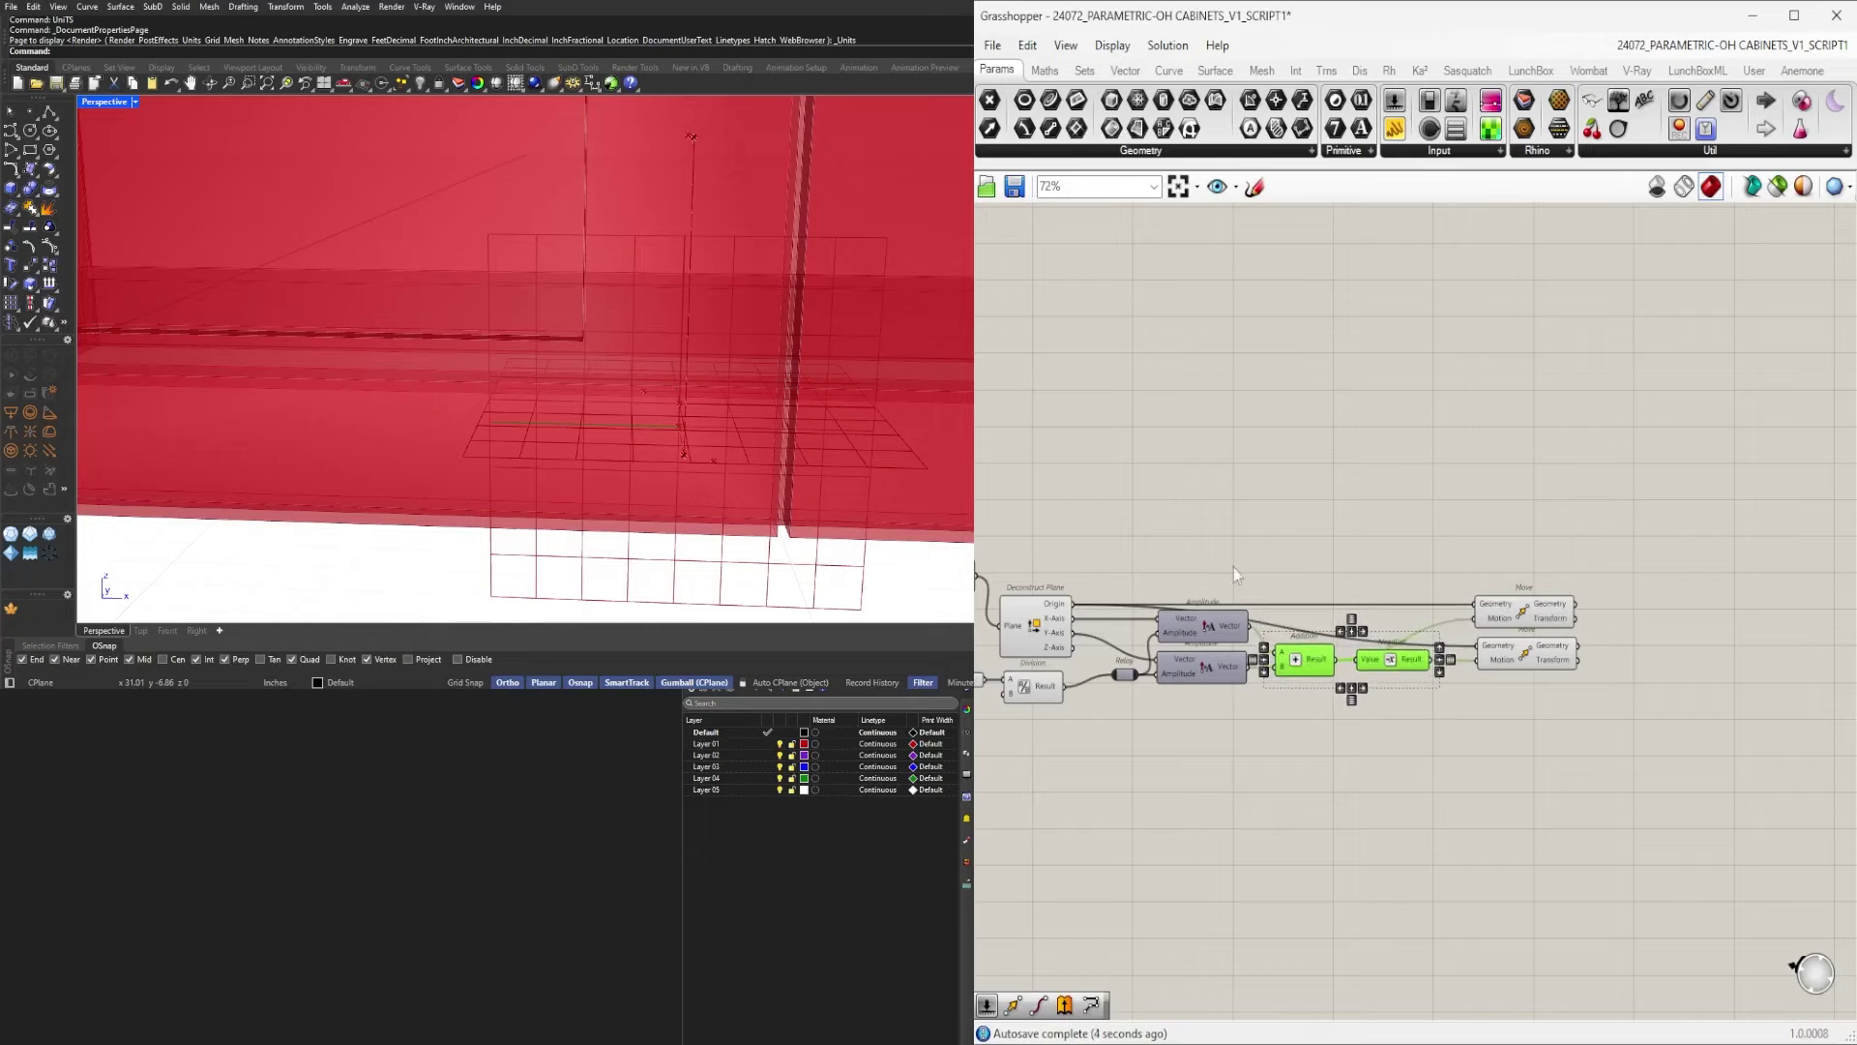
Add a Rectangle 2Pt component, connect Perp Frame's Frame to its Plane input, and place it after the Move components.
click(1201, 536)
double_click(1199, 529)
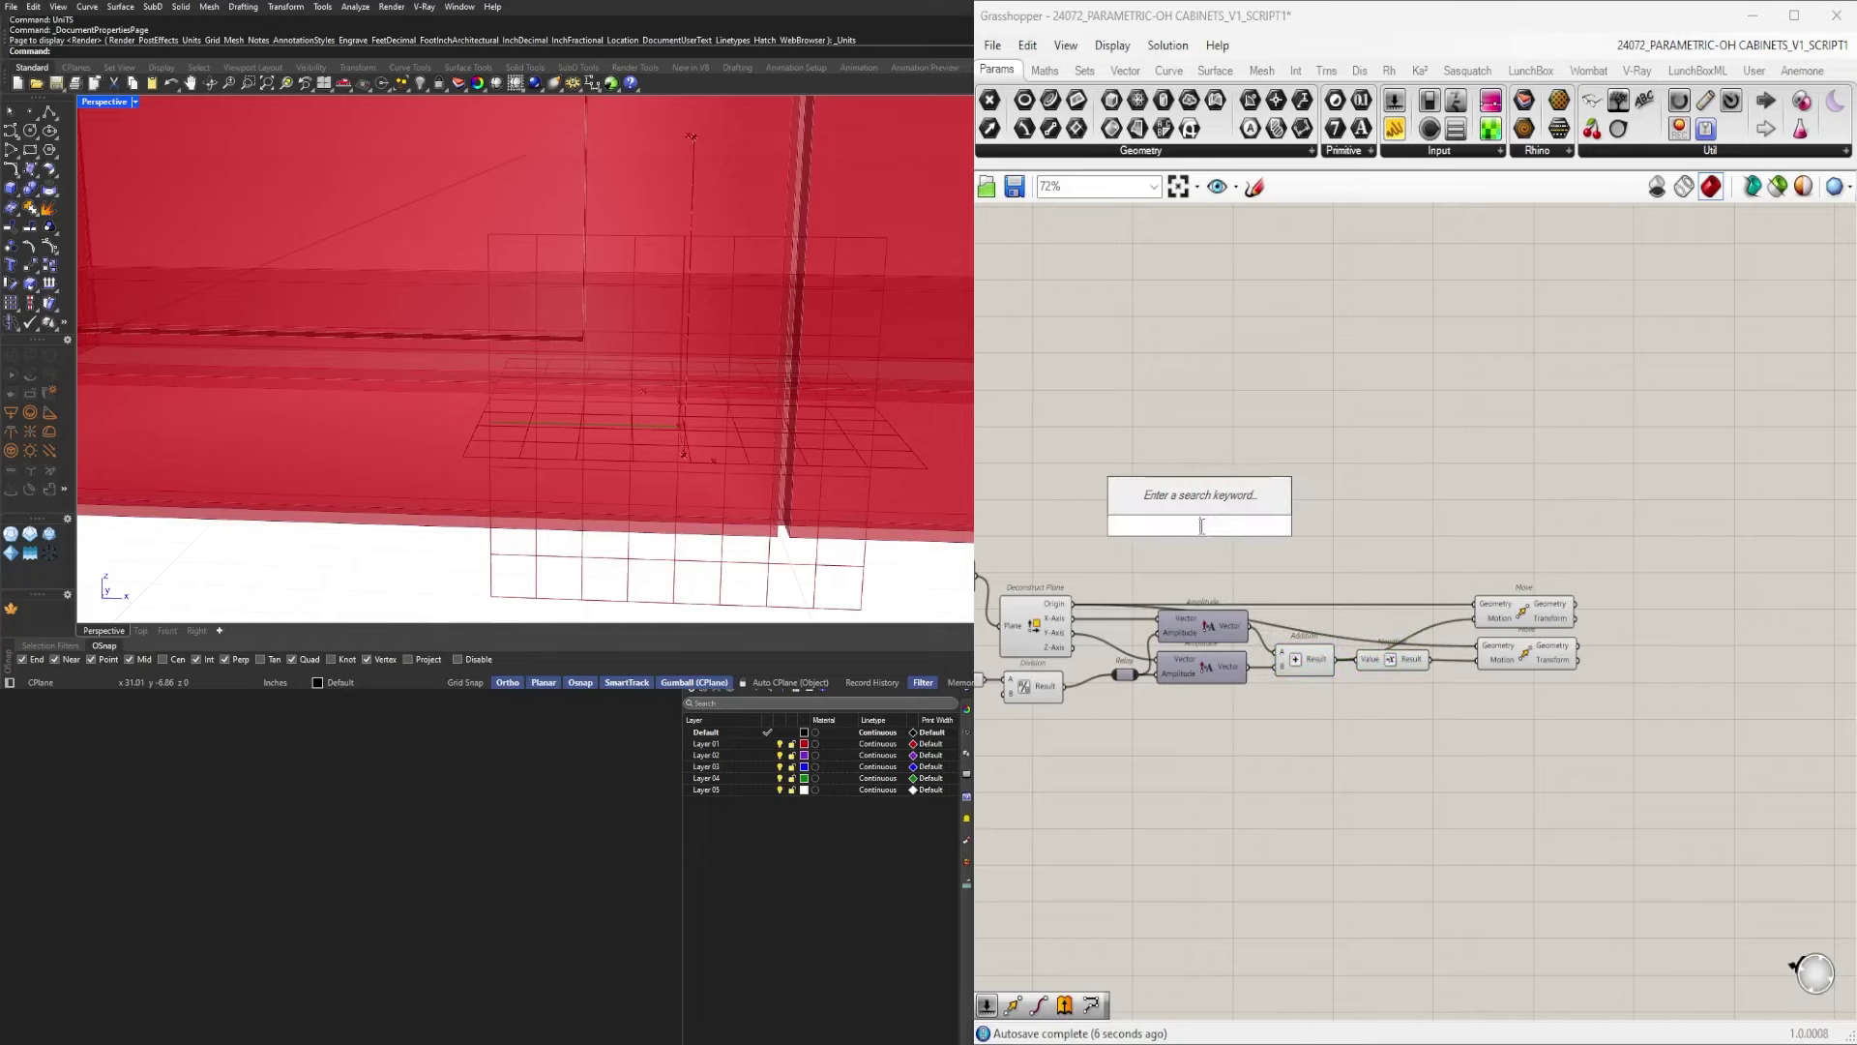
text(RECT)
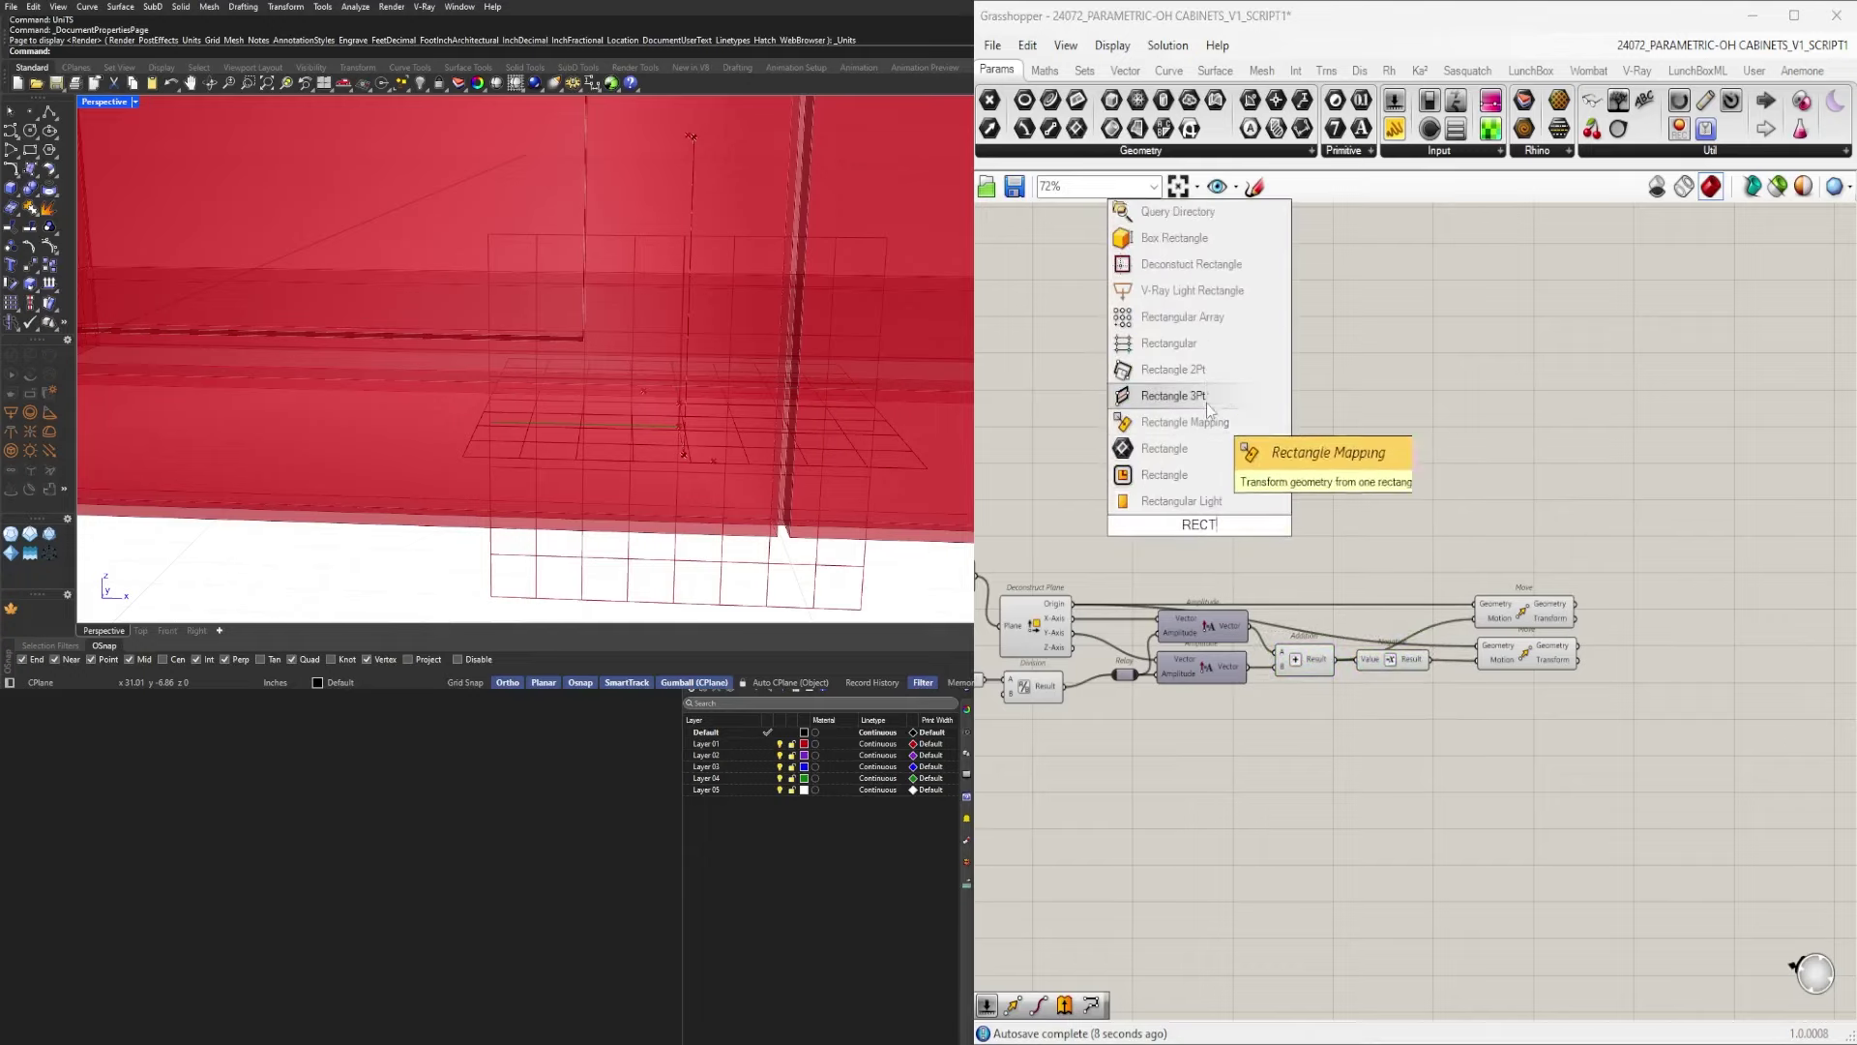
click(1205, 369)
right_drag(985, 543, 1286, 502)
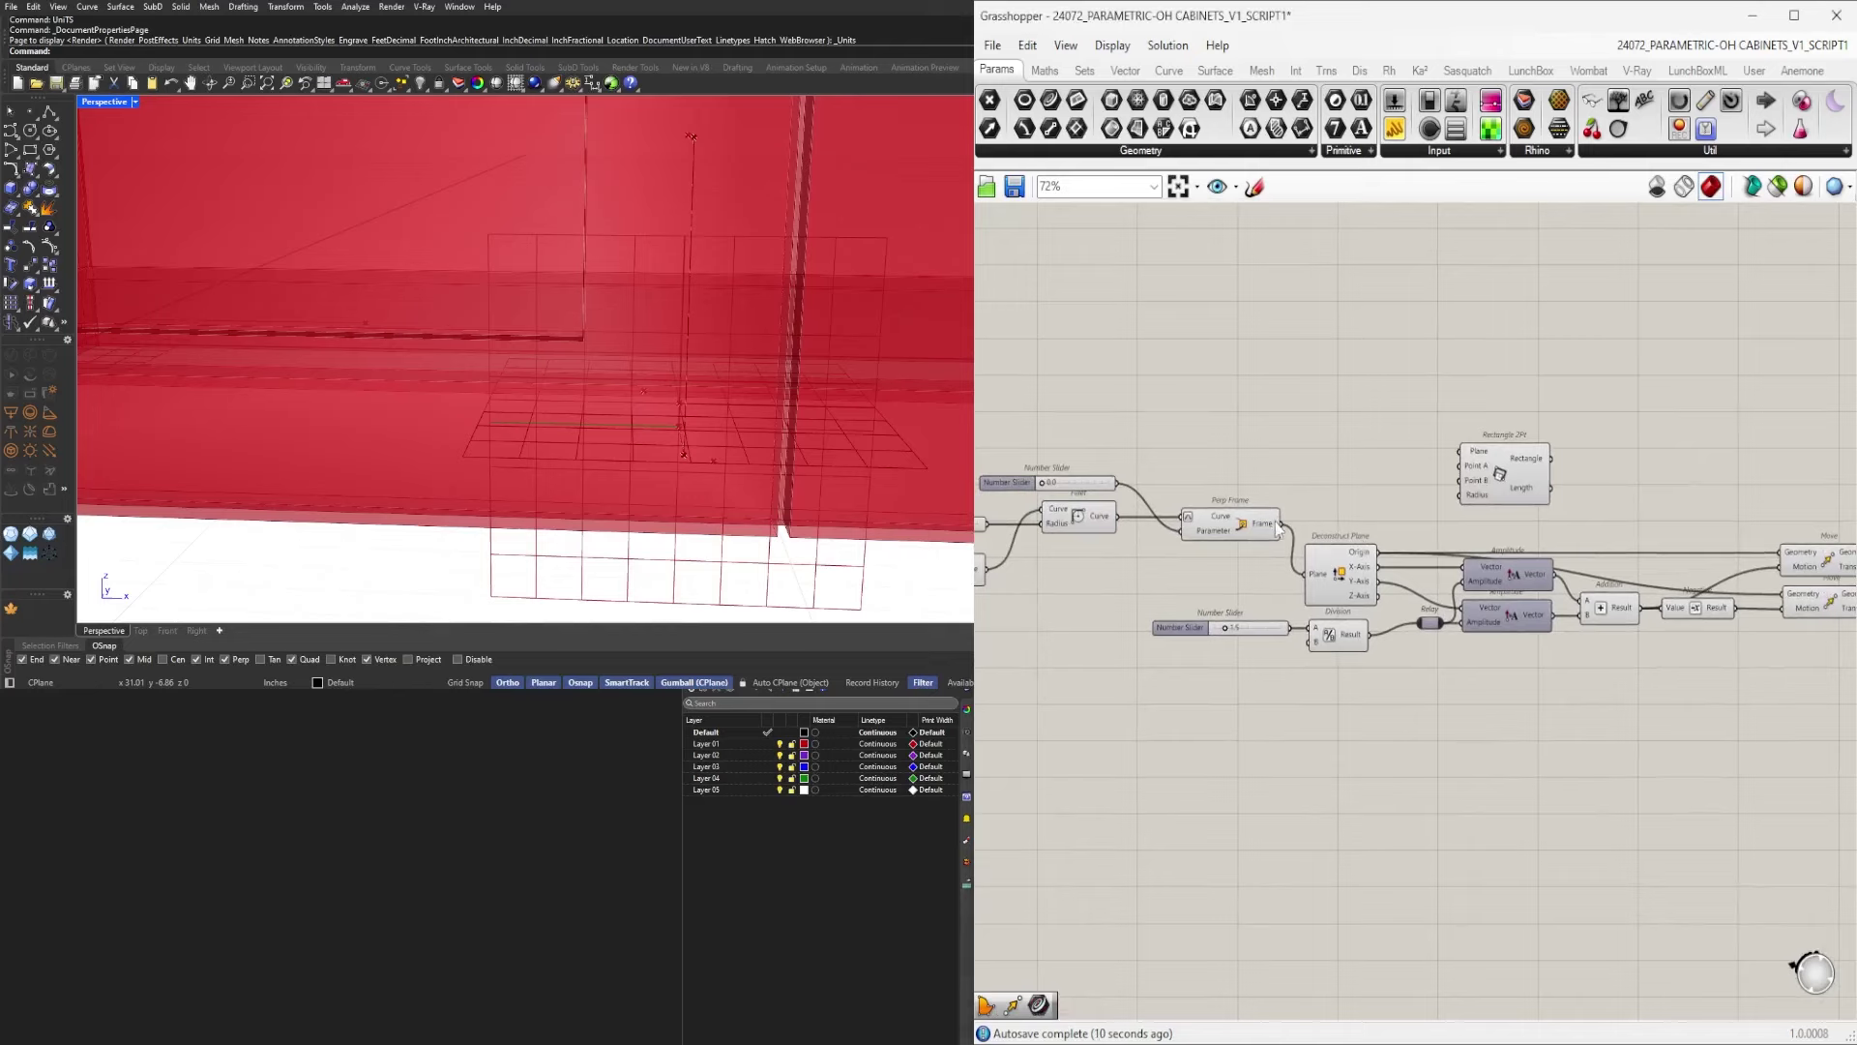
drag(1391, 495, 1462, 451)
right_drag(1582, 479, 1271, 487)
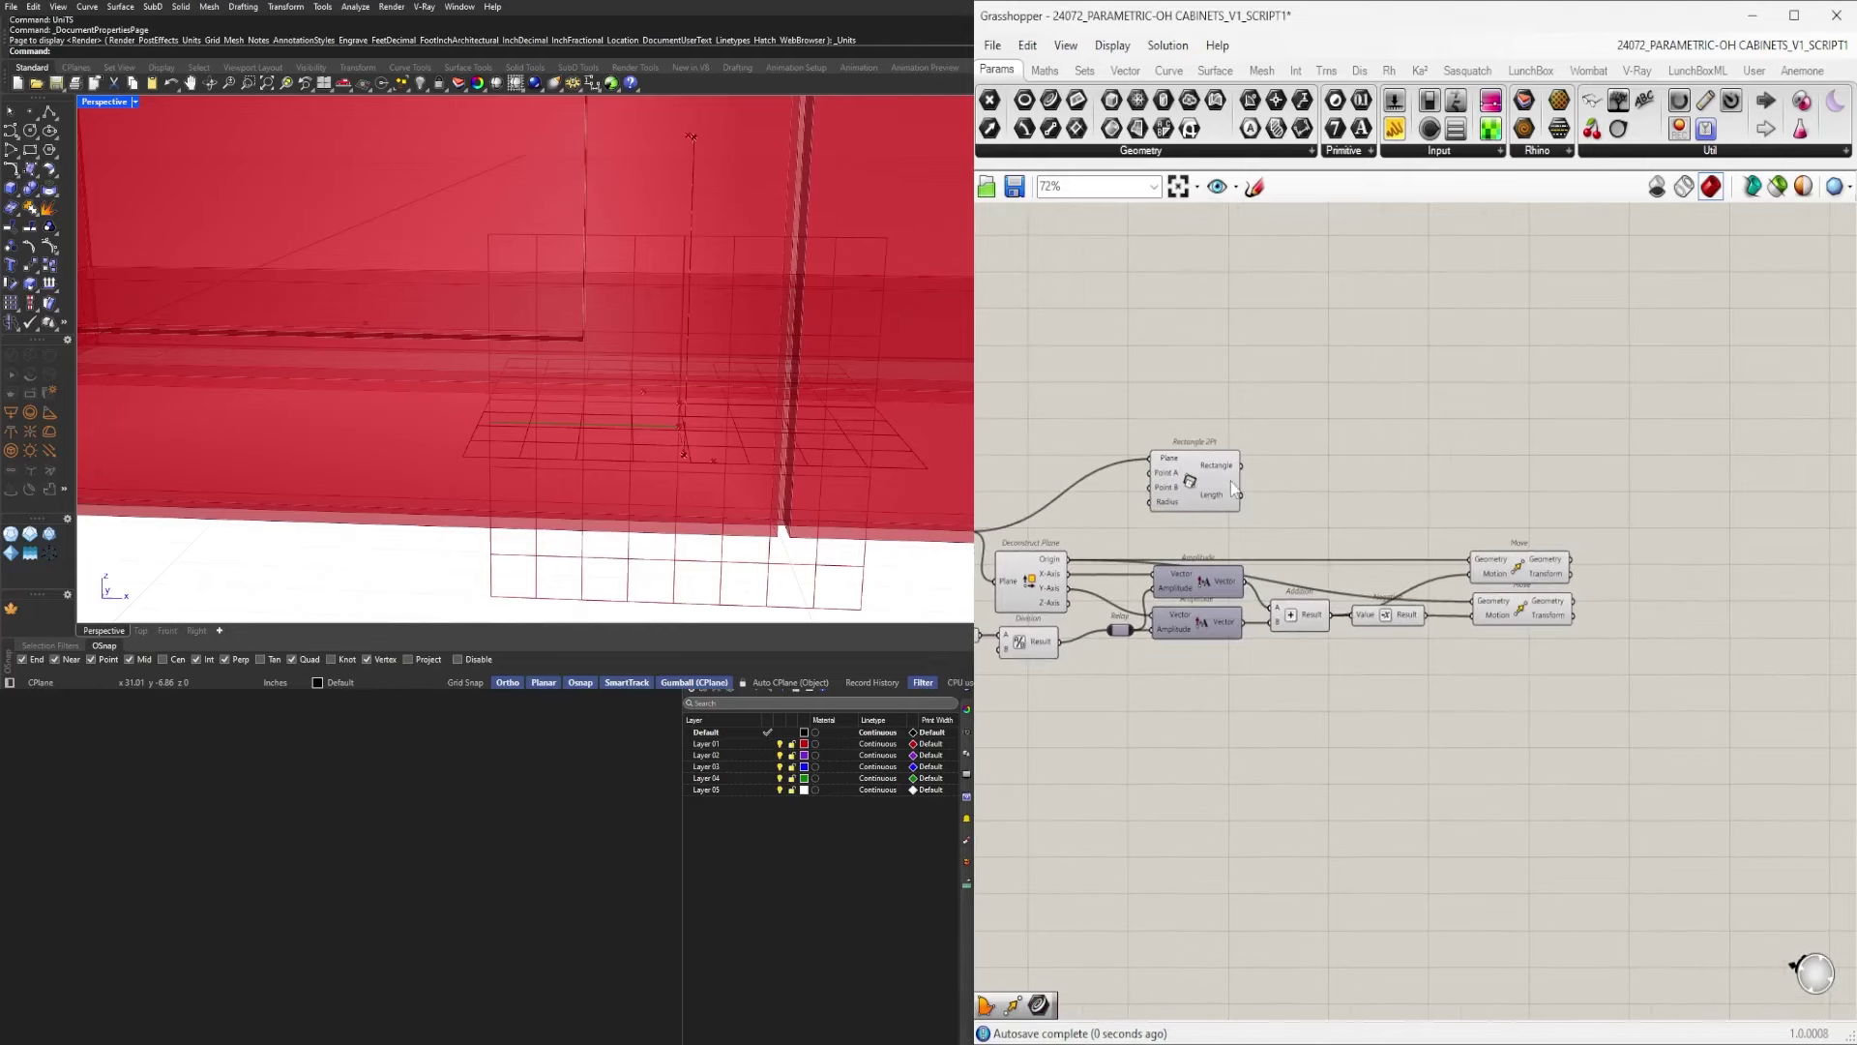
drag(1236, 494, 1722, 563)
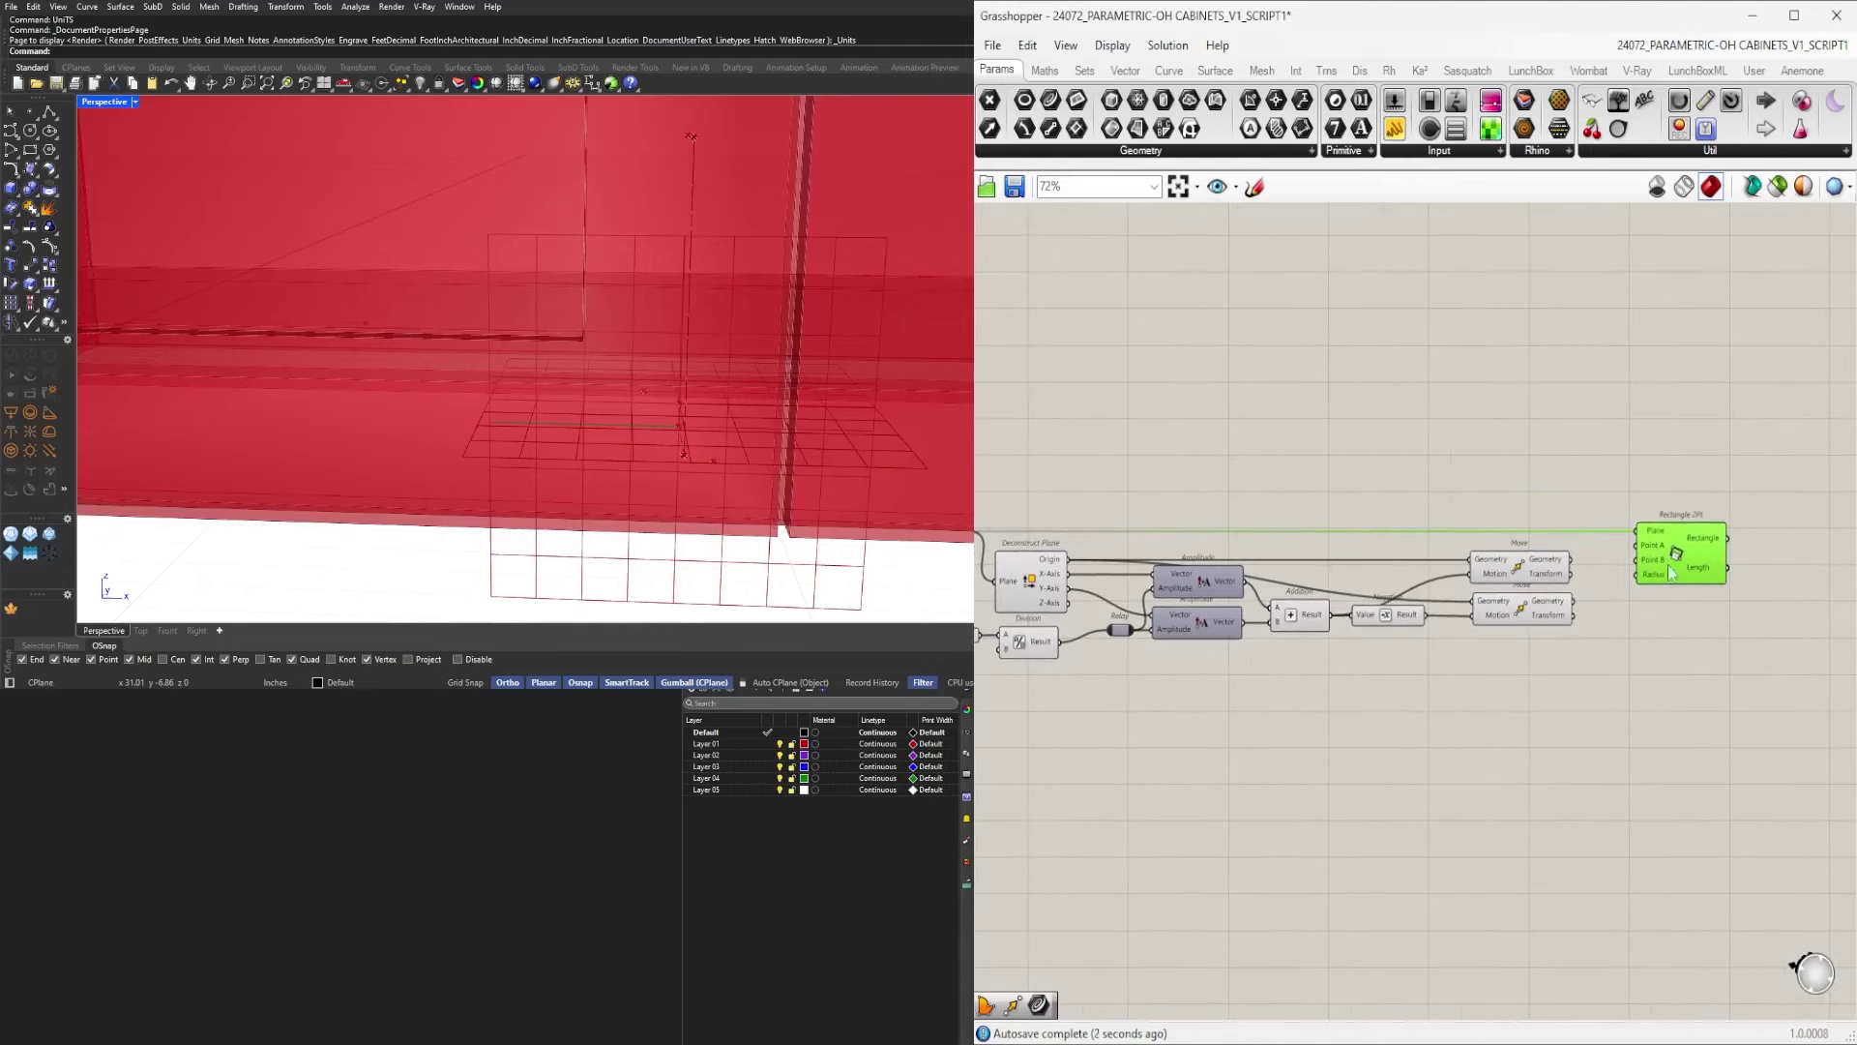
Connect the upper Move's Geometry to Rectangle 2Pt's Point A and the lower Move's Geometry to Point B, and check the rectangle.
click(1553, 594)
scroll(1553, 592, up, 3)
drag(1590, 542, 1695, 525)
drag(1650, 599, 1695, 543)
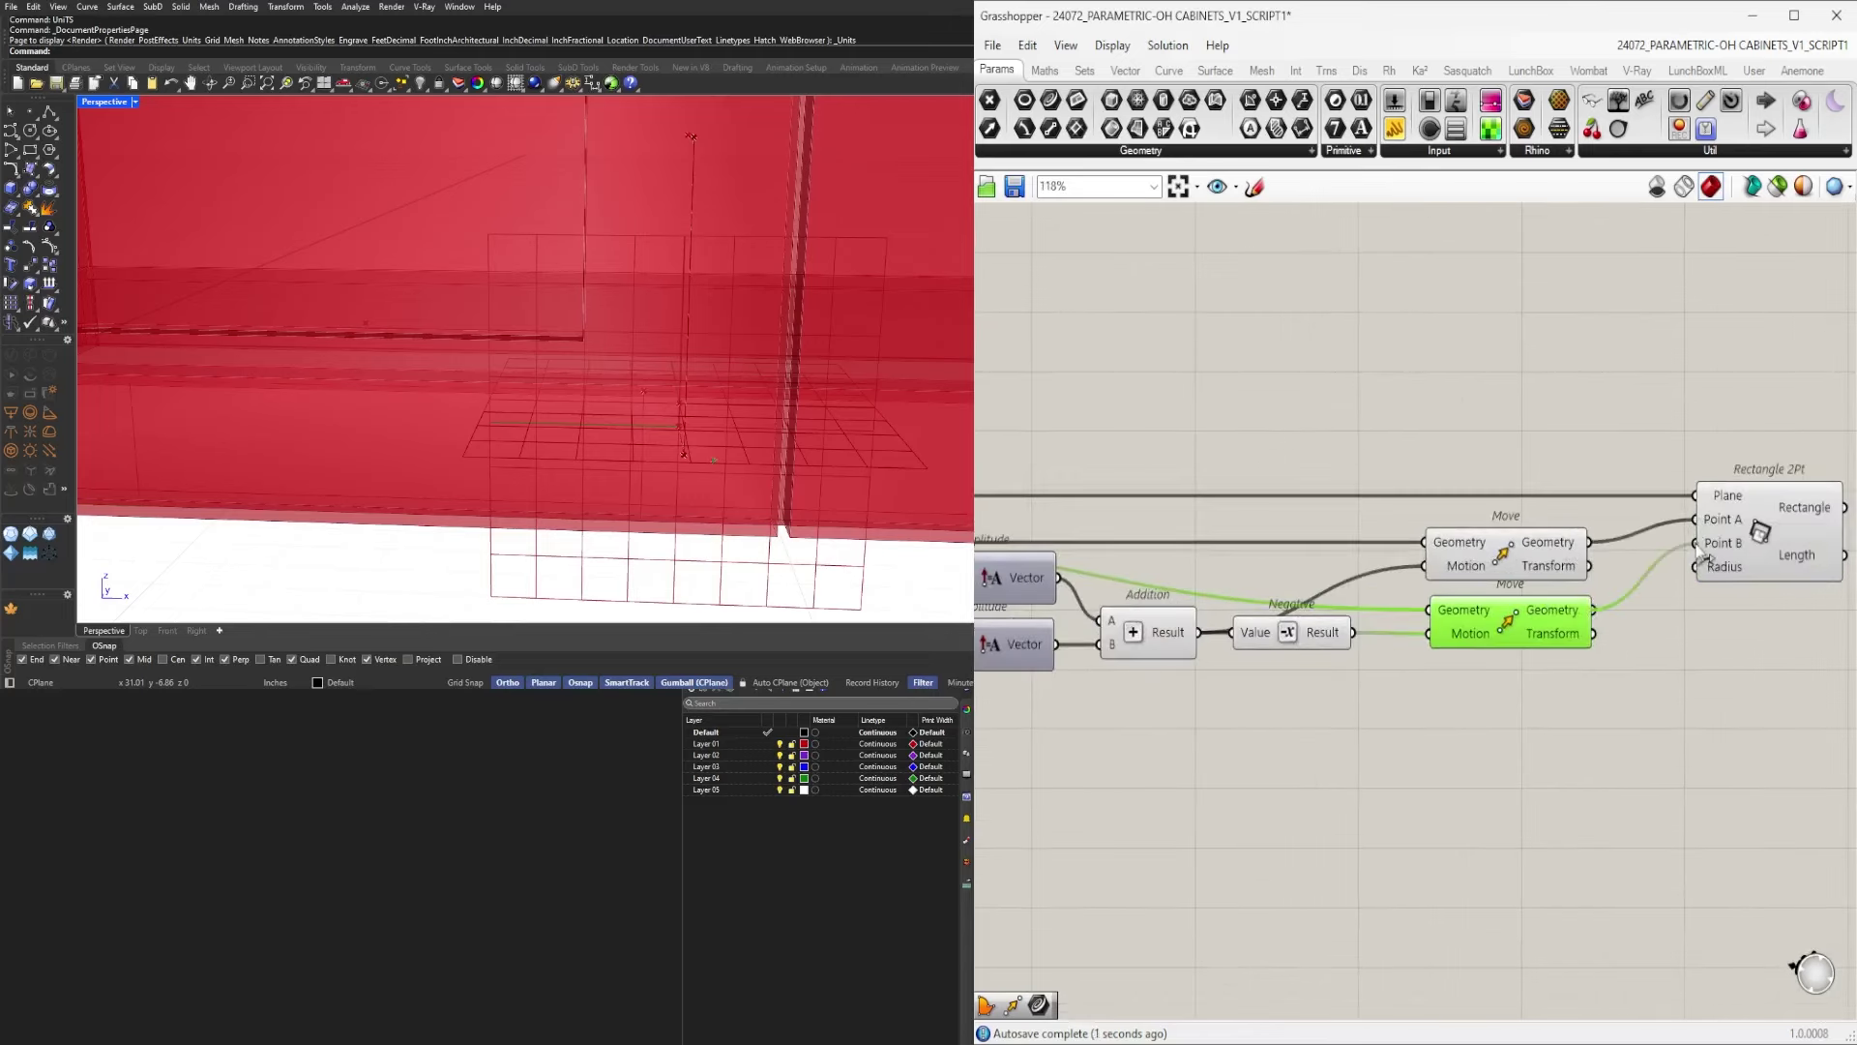
click(1727, 537)
scroll(1754, 531, down, 2)
drag(1502, 566, 1533, 566)
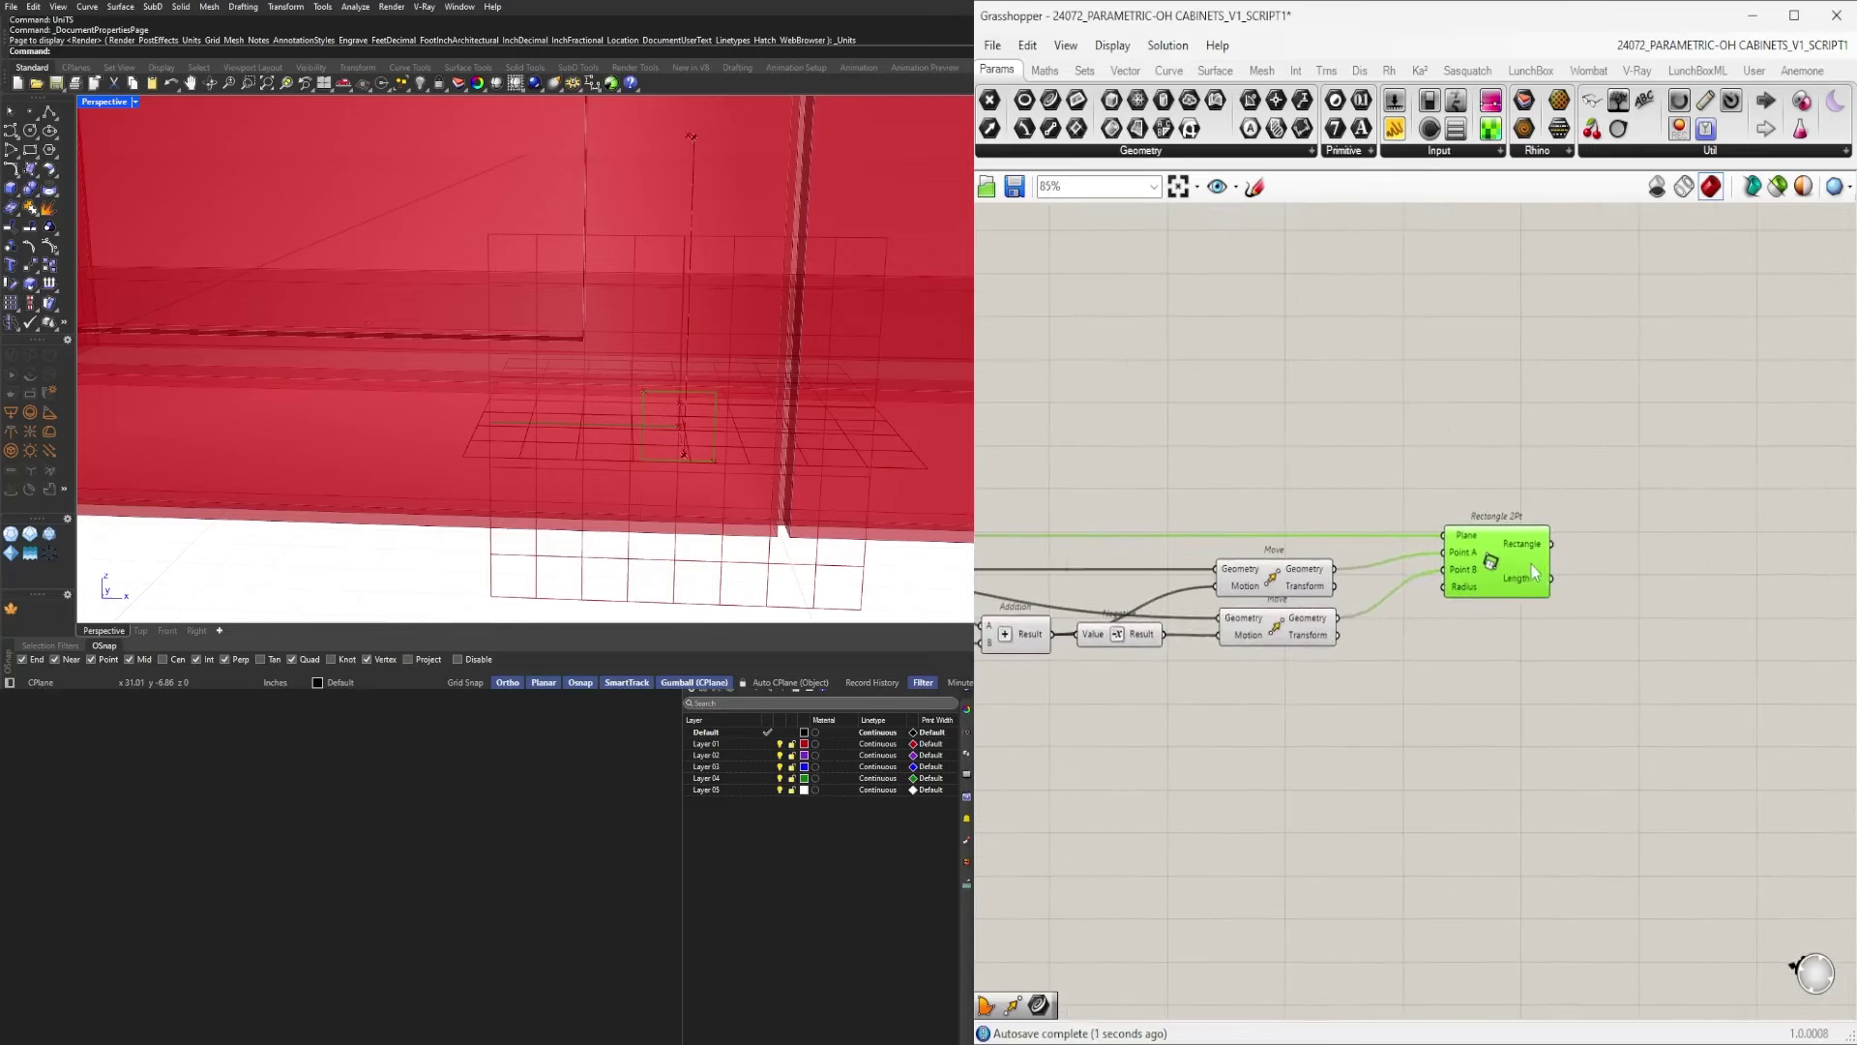
Add a 0.25 Number Slider below the Move components and connect it to Rectangle 2Pt's Radius input.
double_click(1321, 717)
text(0.25)
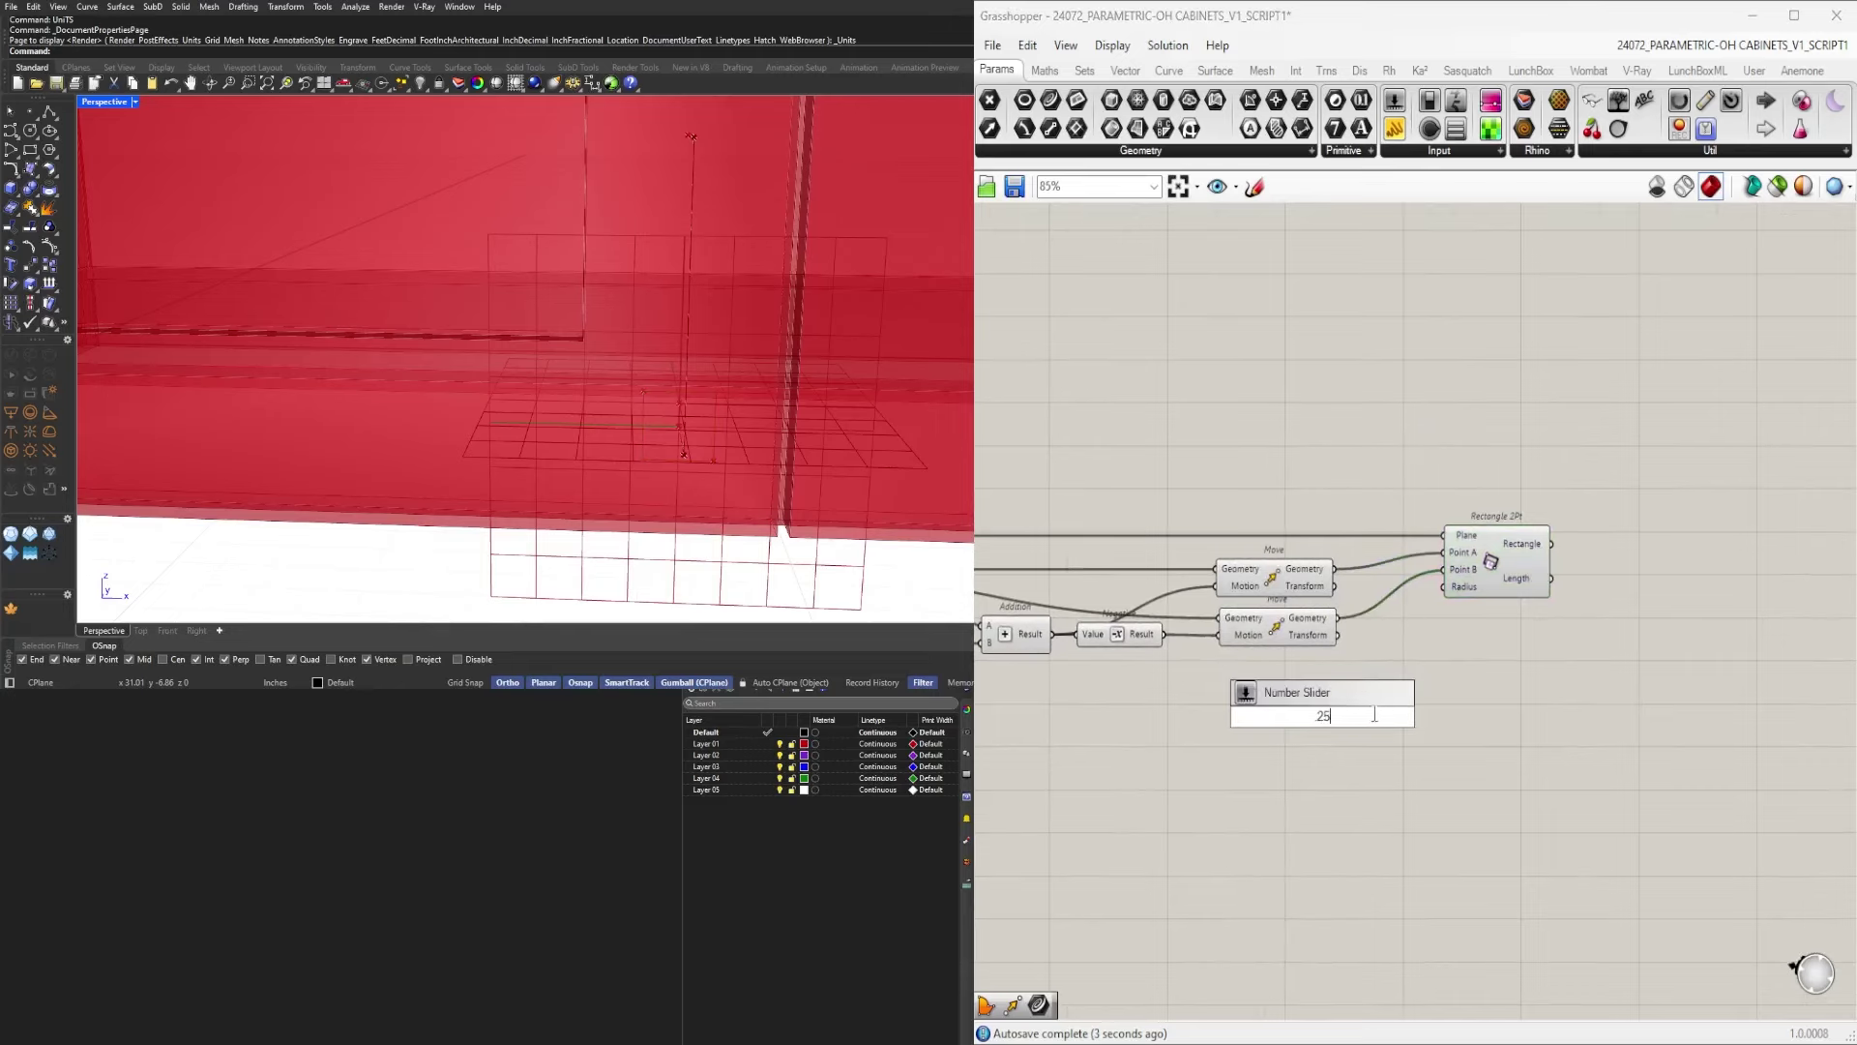
key(Return)
scroll(1278, 710, up, 3)
drag(1204, 670, 1208, 665)
drag(1401, 664, 1551, 514)
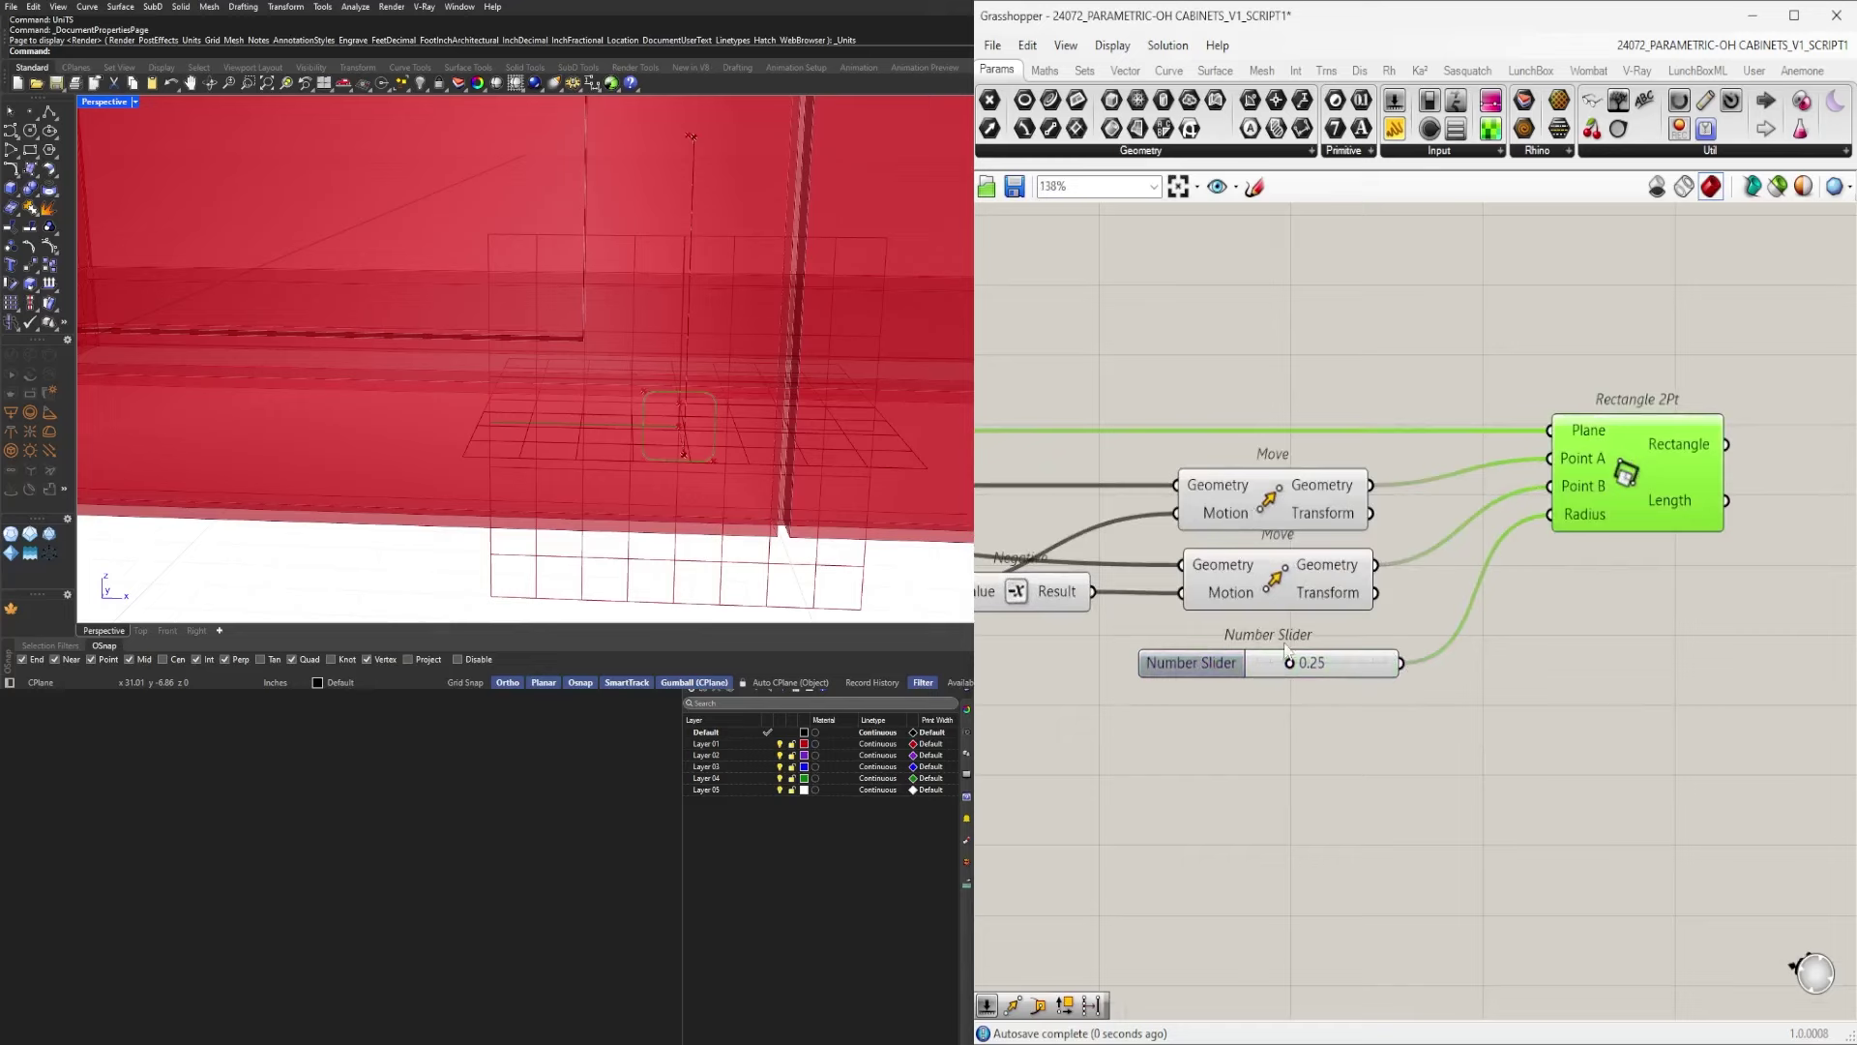
Set the rectangle's Radius slider to 0.37.
scroll(1287, 650, up, 5)
drag(1286, 676, 1345, 682)
scroll(1345, 682, down, 3)
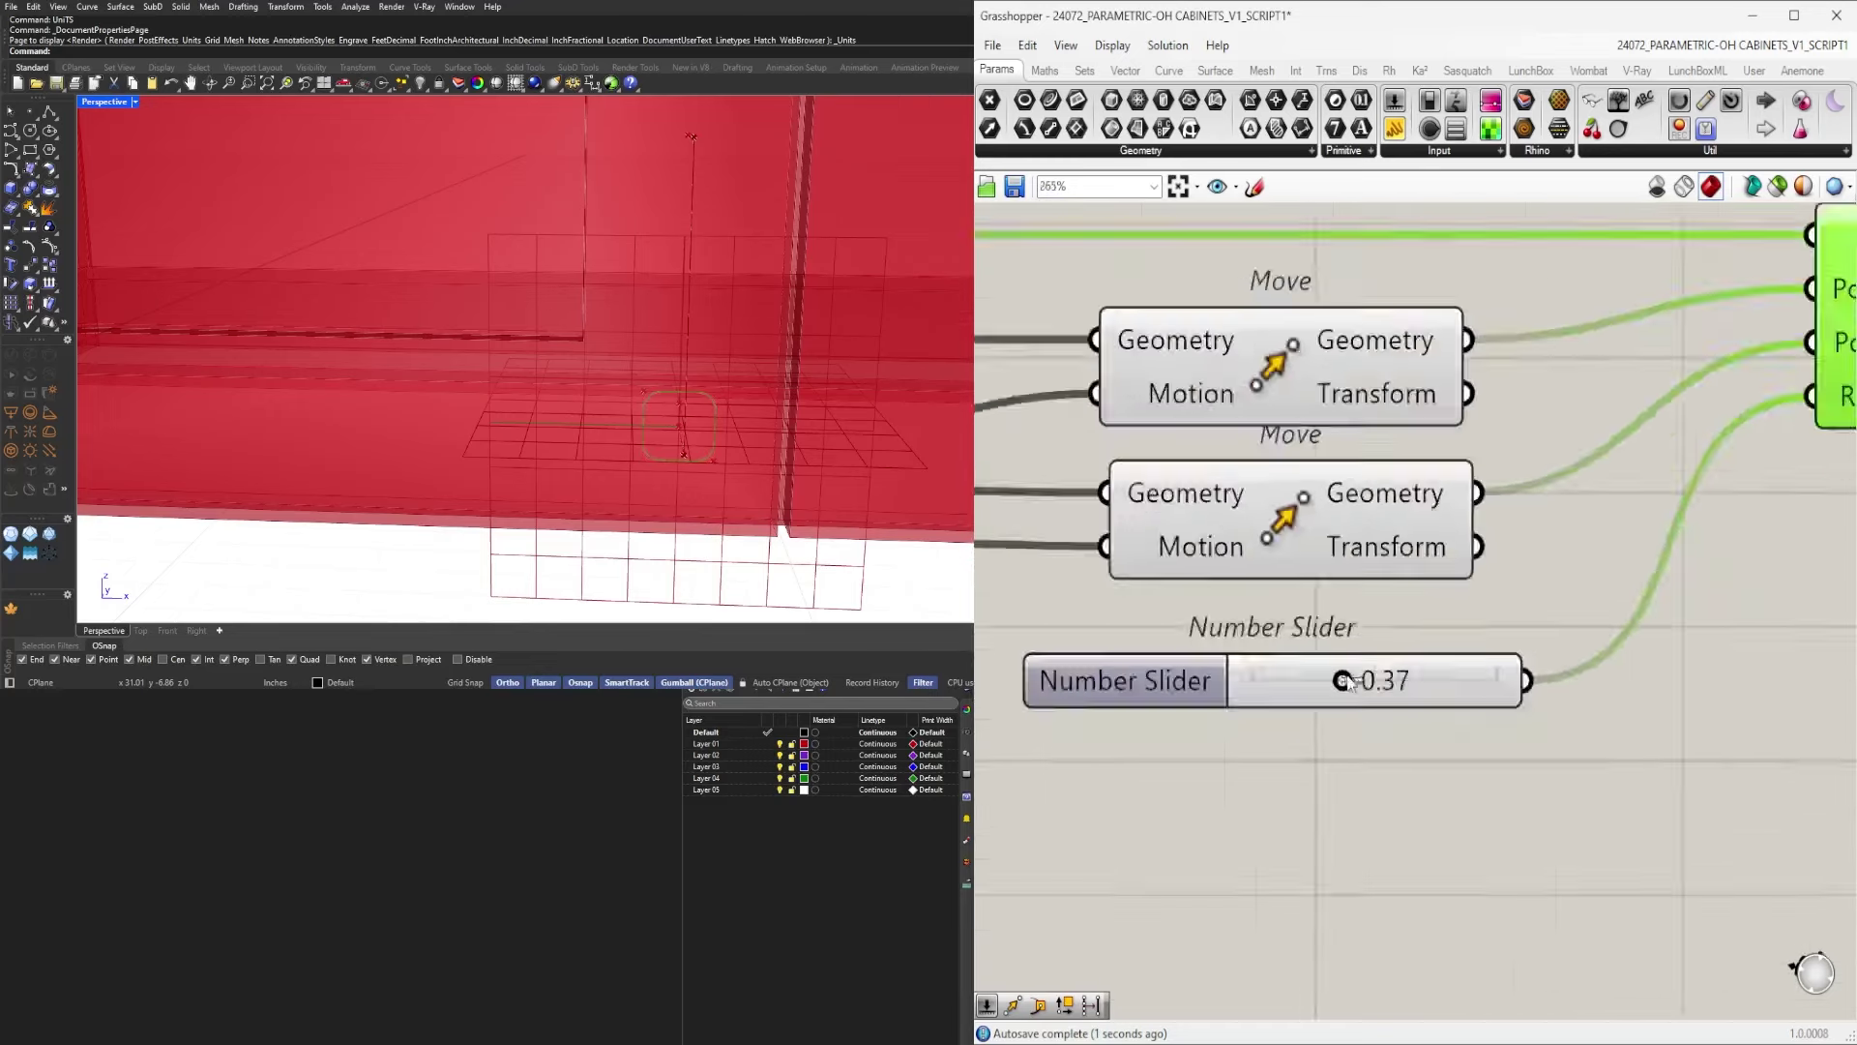
Move the Perp Frame's Parameter slider below Fillet and shift the profile components away from Fillet to free space beside it.
scroll(1345, 682, down, 5)
scroll(1325, 611, up, 3)
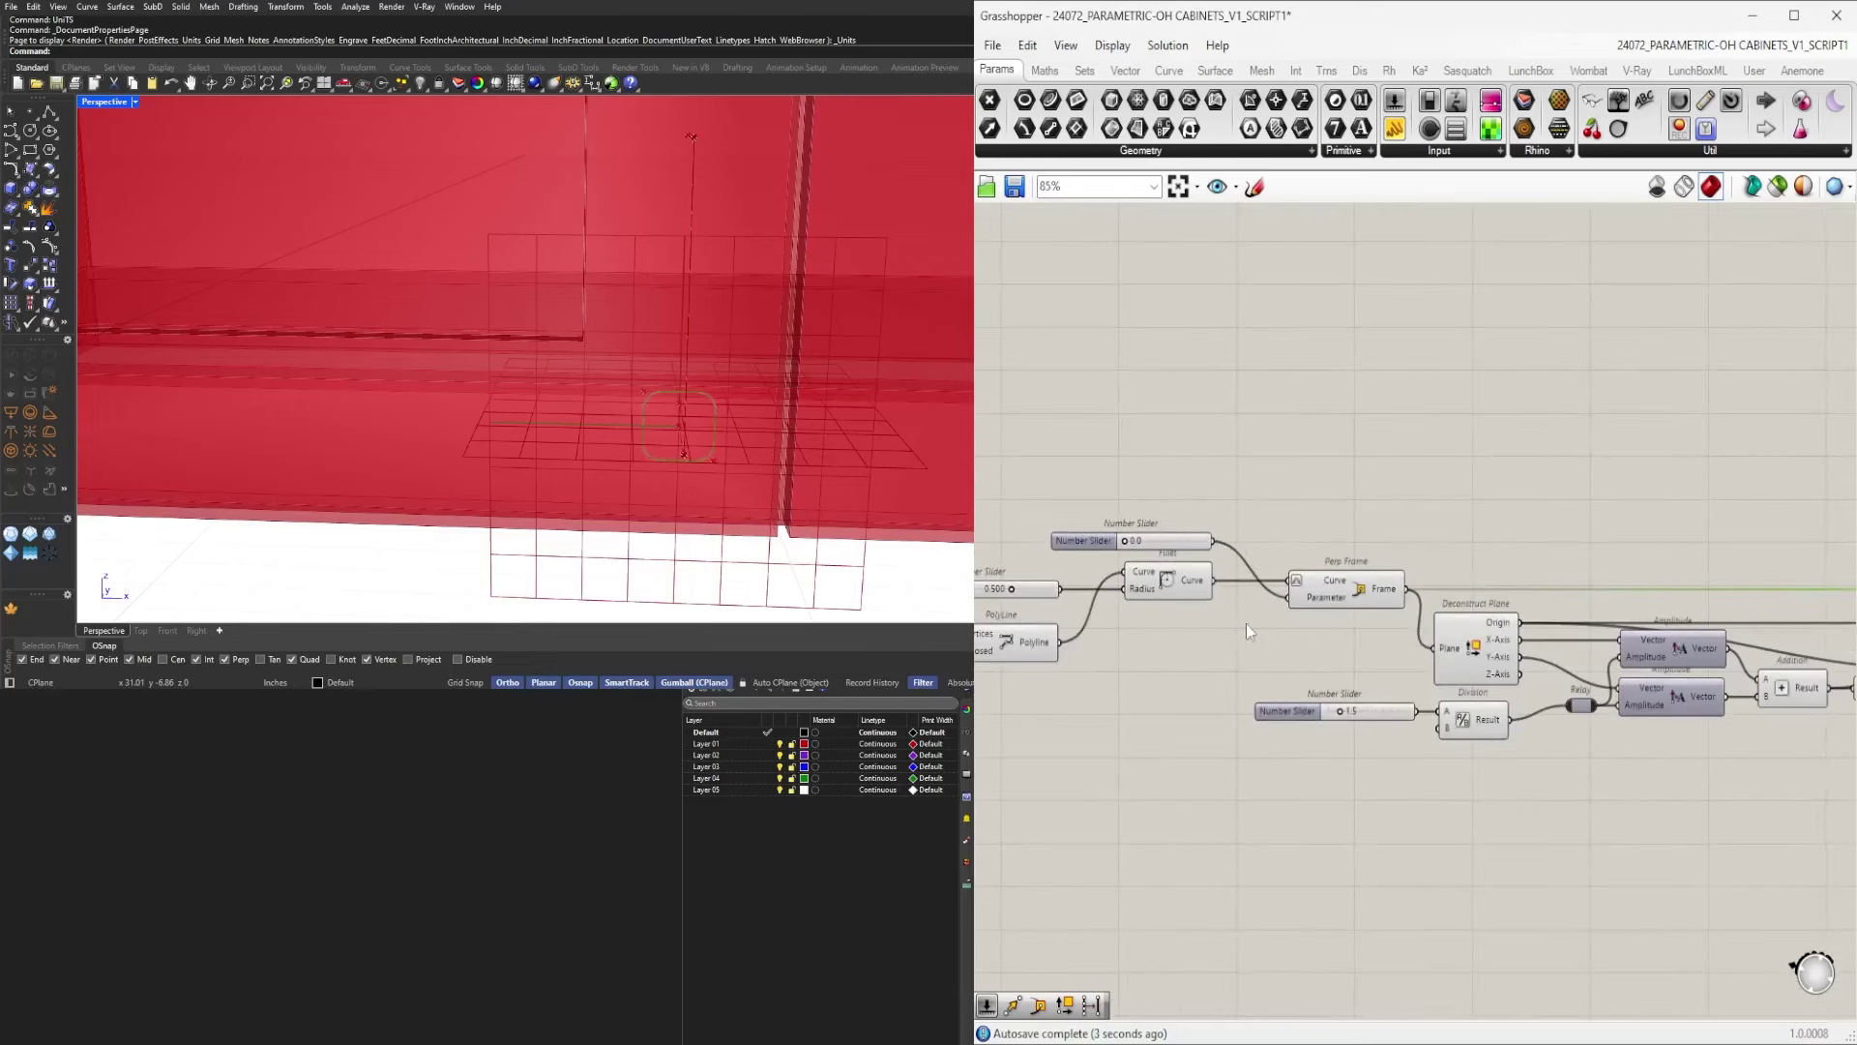
scroll(1246, 623, down, 3)
scroll(1298, 654, up, 4)
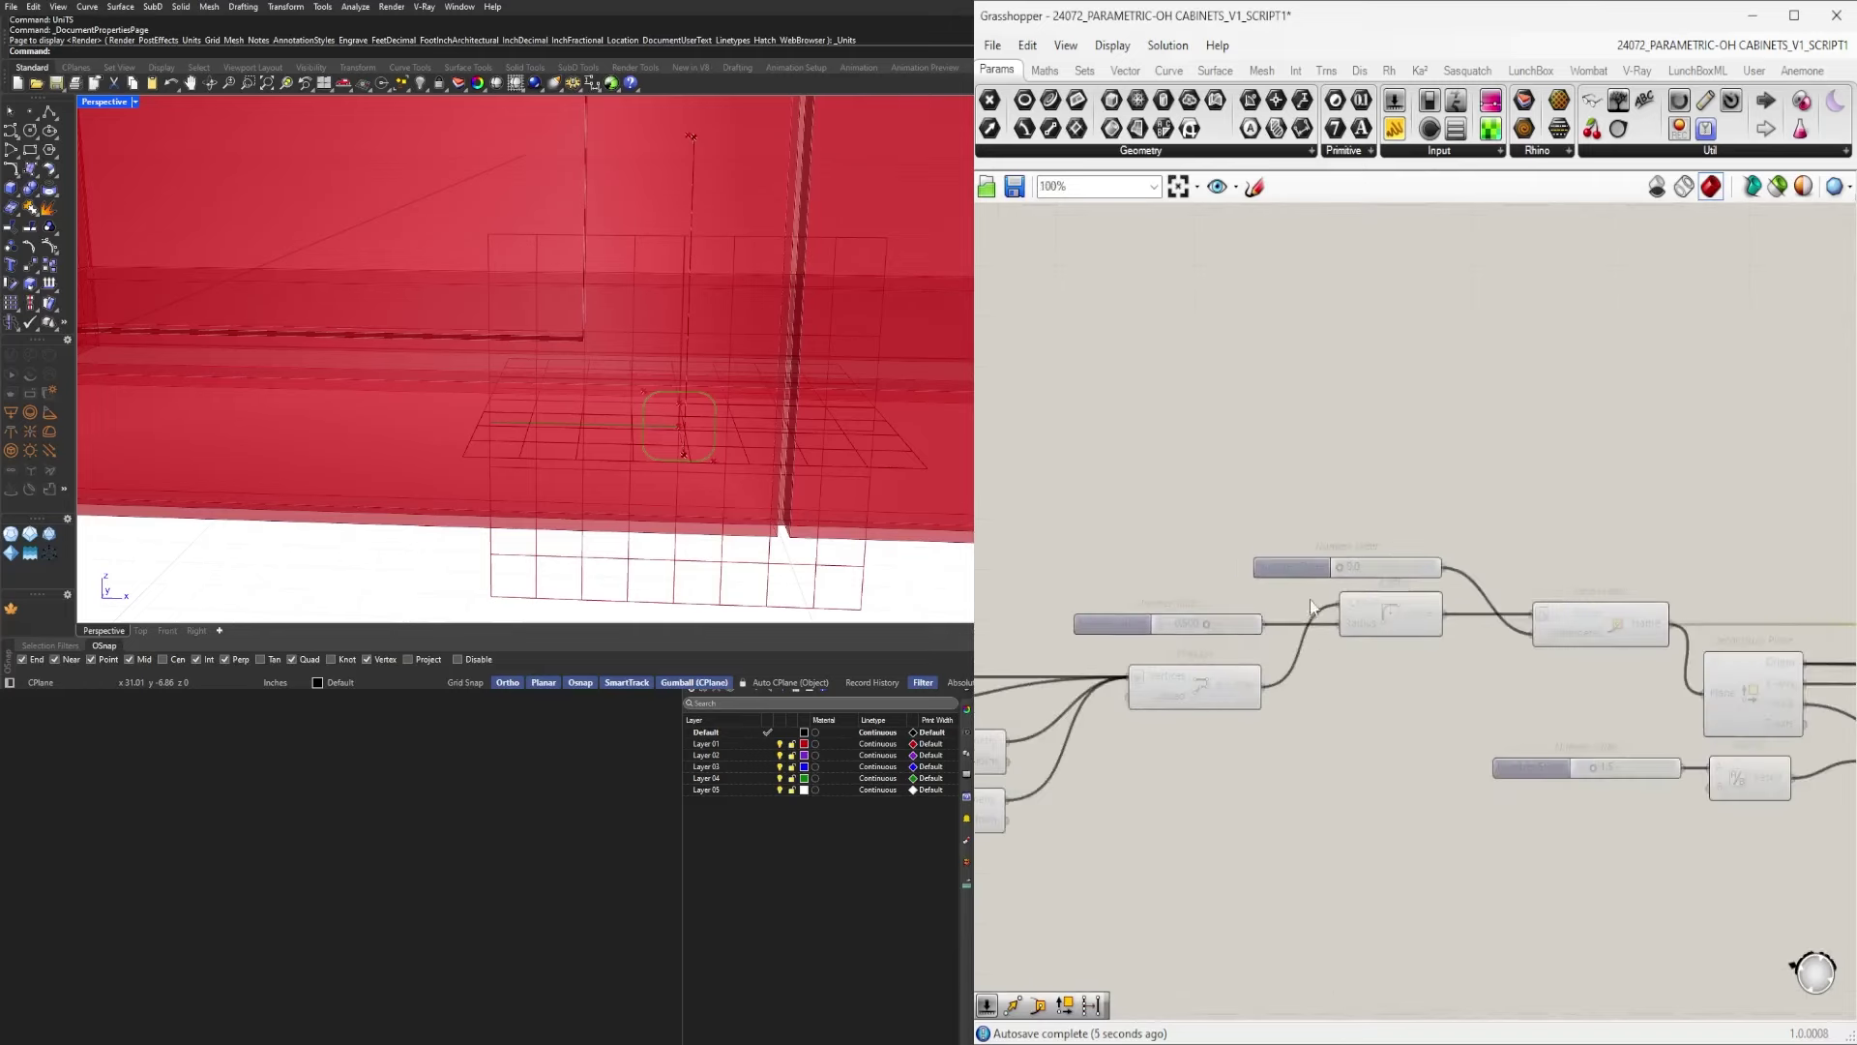
scroll(1314, 609, down, 2)
drag(1314, 608, 1332, 679)
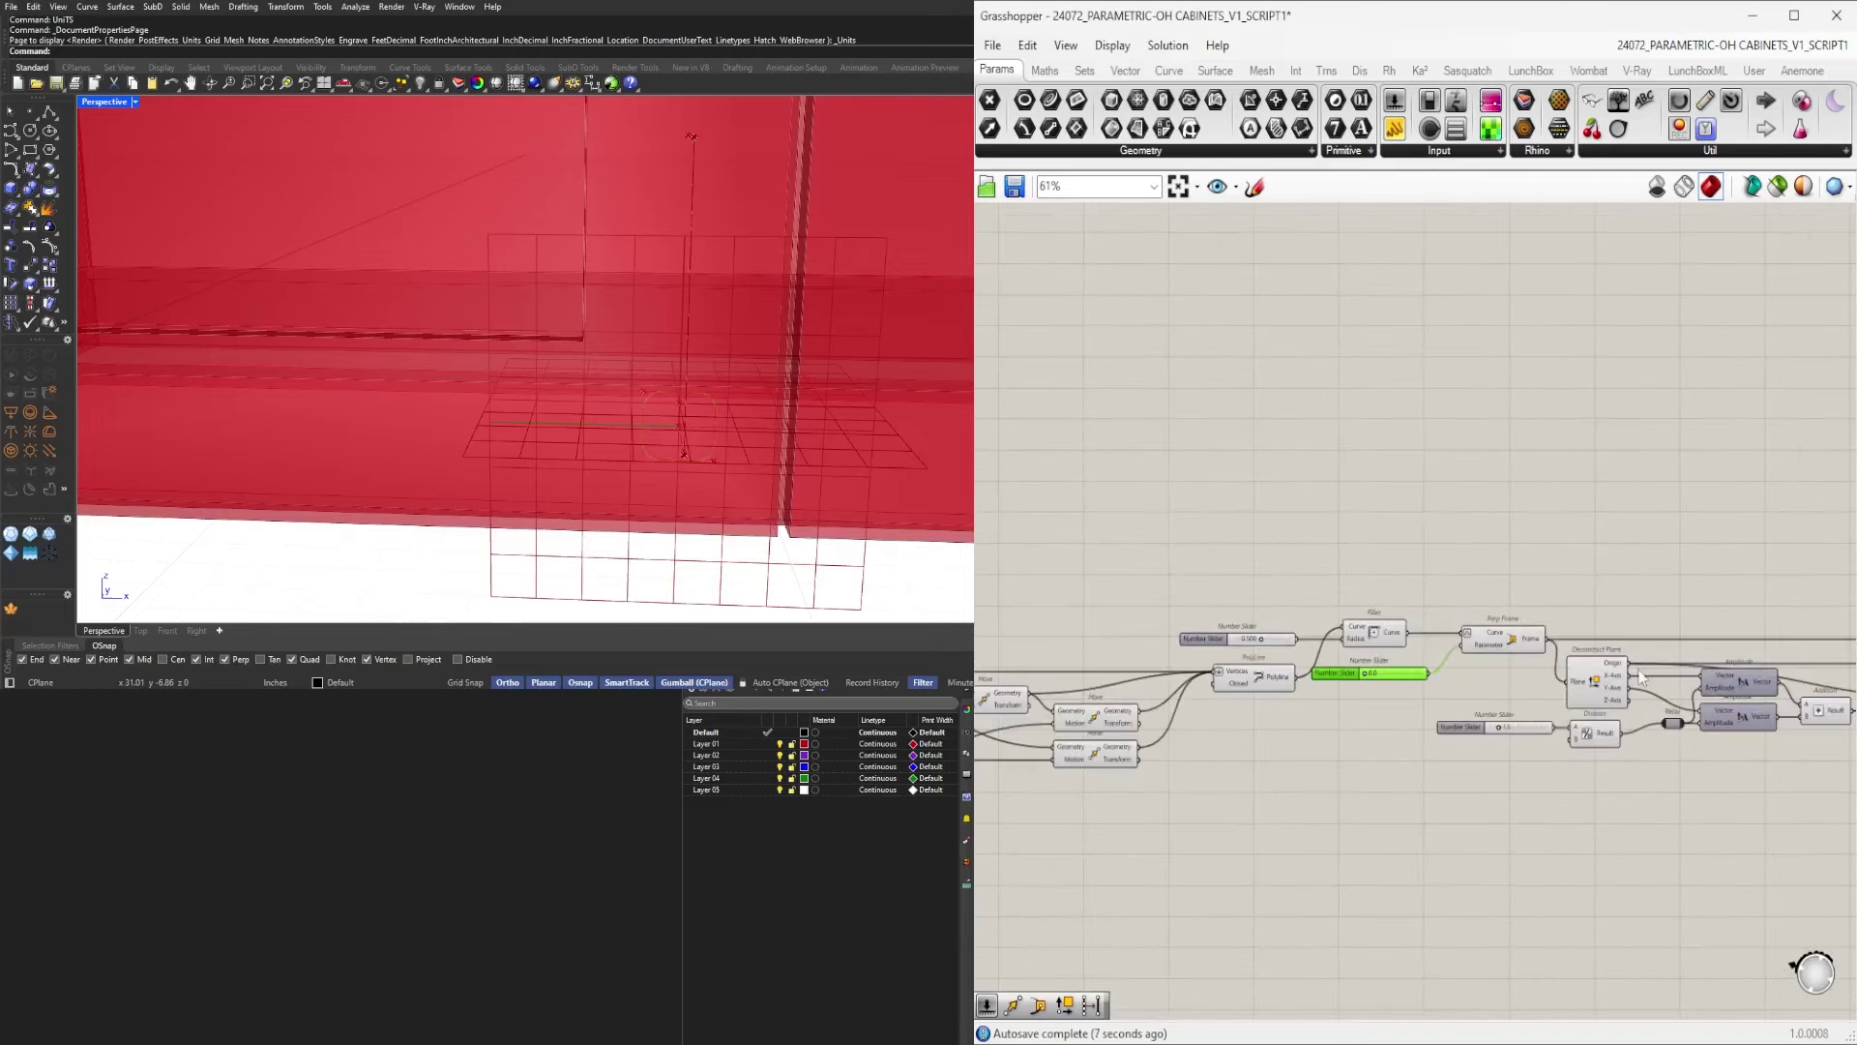
scroll(1597, 696, down, 2)
drag(1724, 779, 1274, 675)
scroll(1246, 595, up, 1)
Add a Sweep1 component and connect Fillet's Curve output to its Rail input.
double_click(1291, 616)
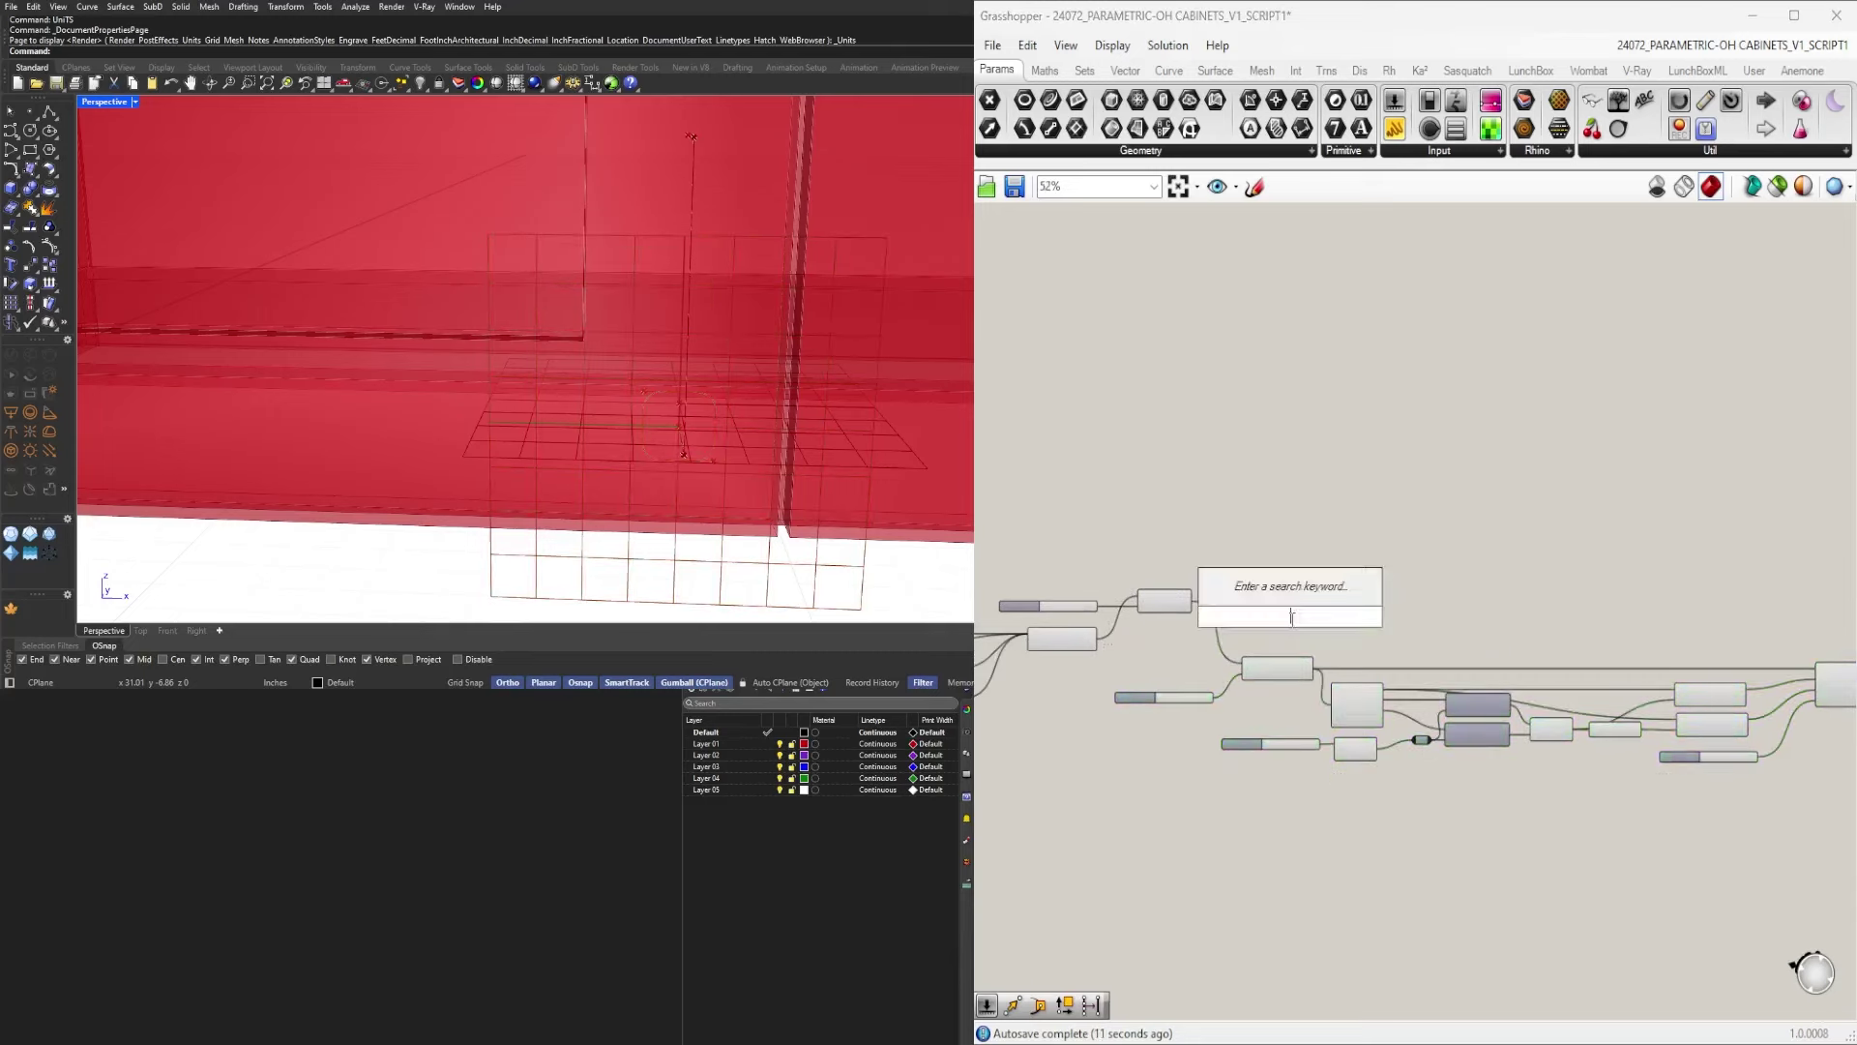
text(SW)
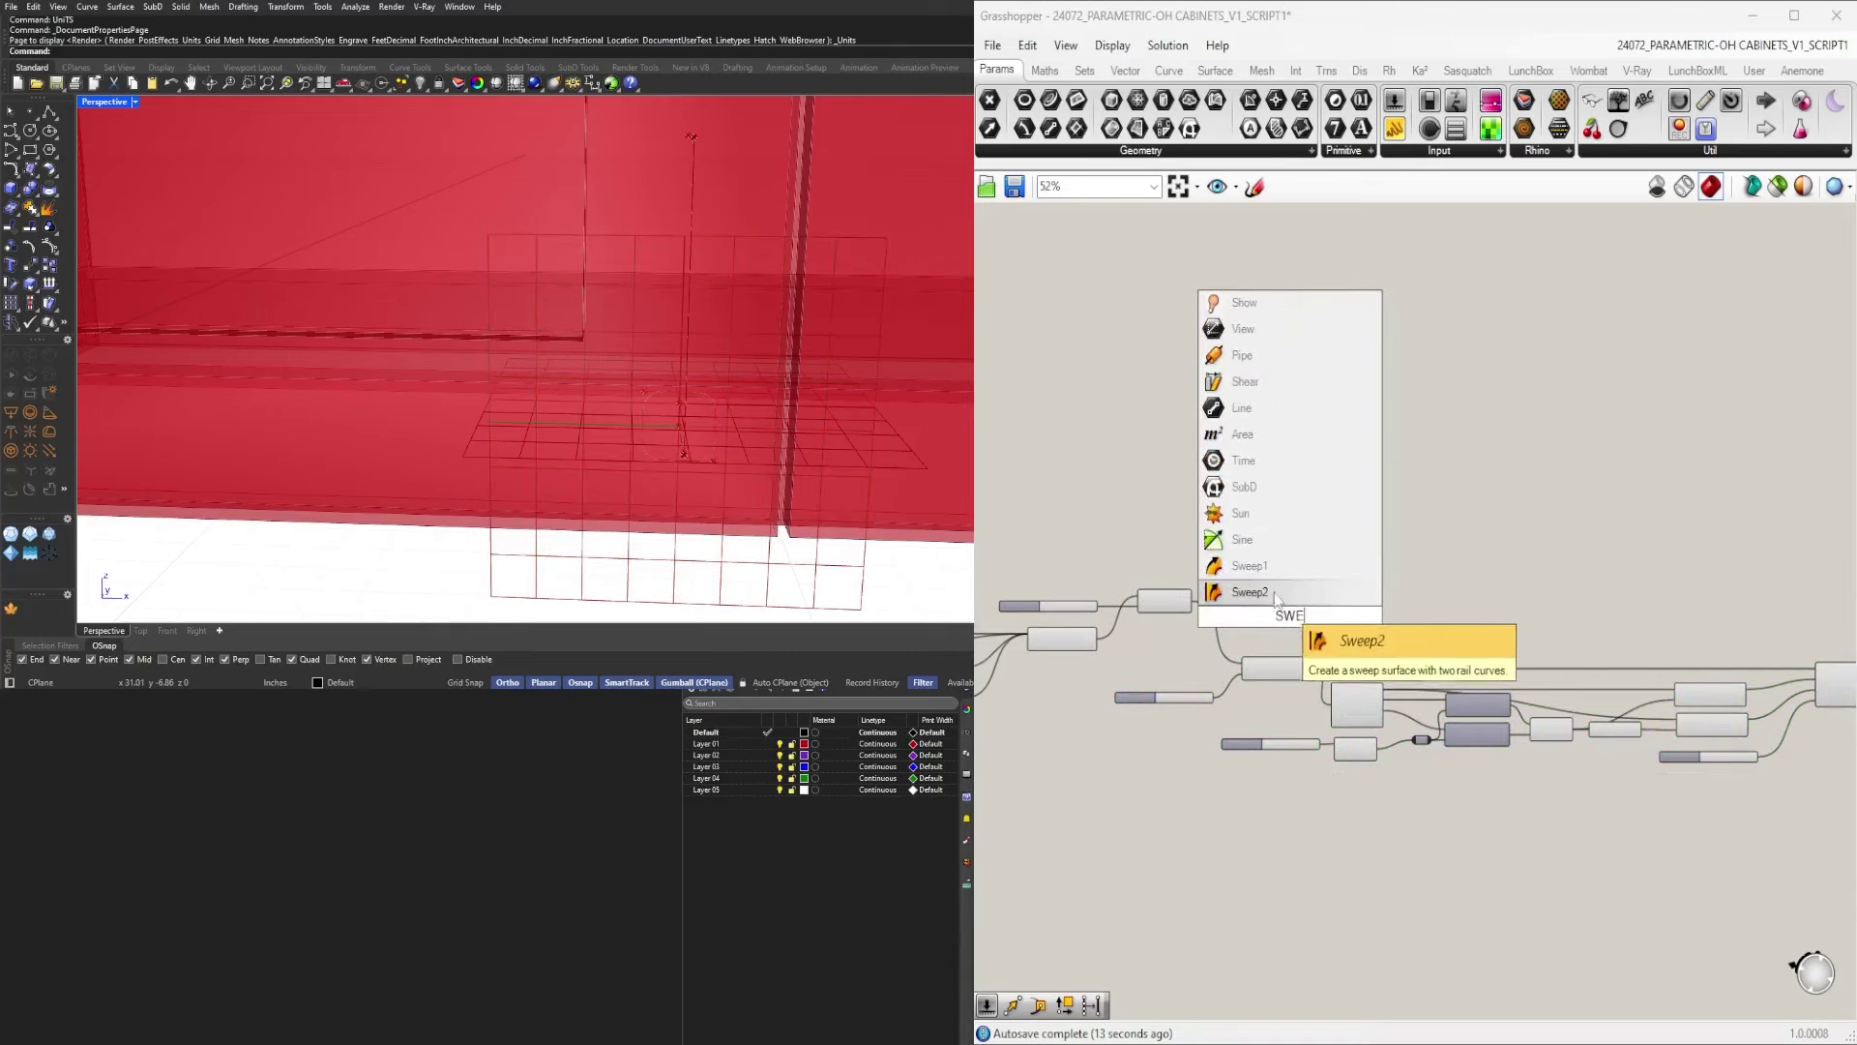
key(Return)
scroll(1256, 641, up, 3)
click(1101, 555)
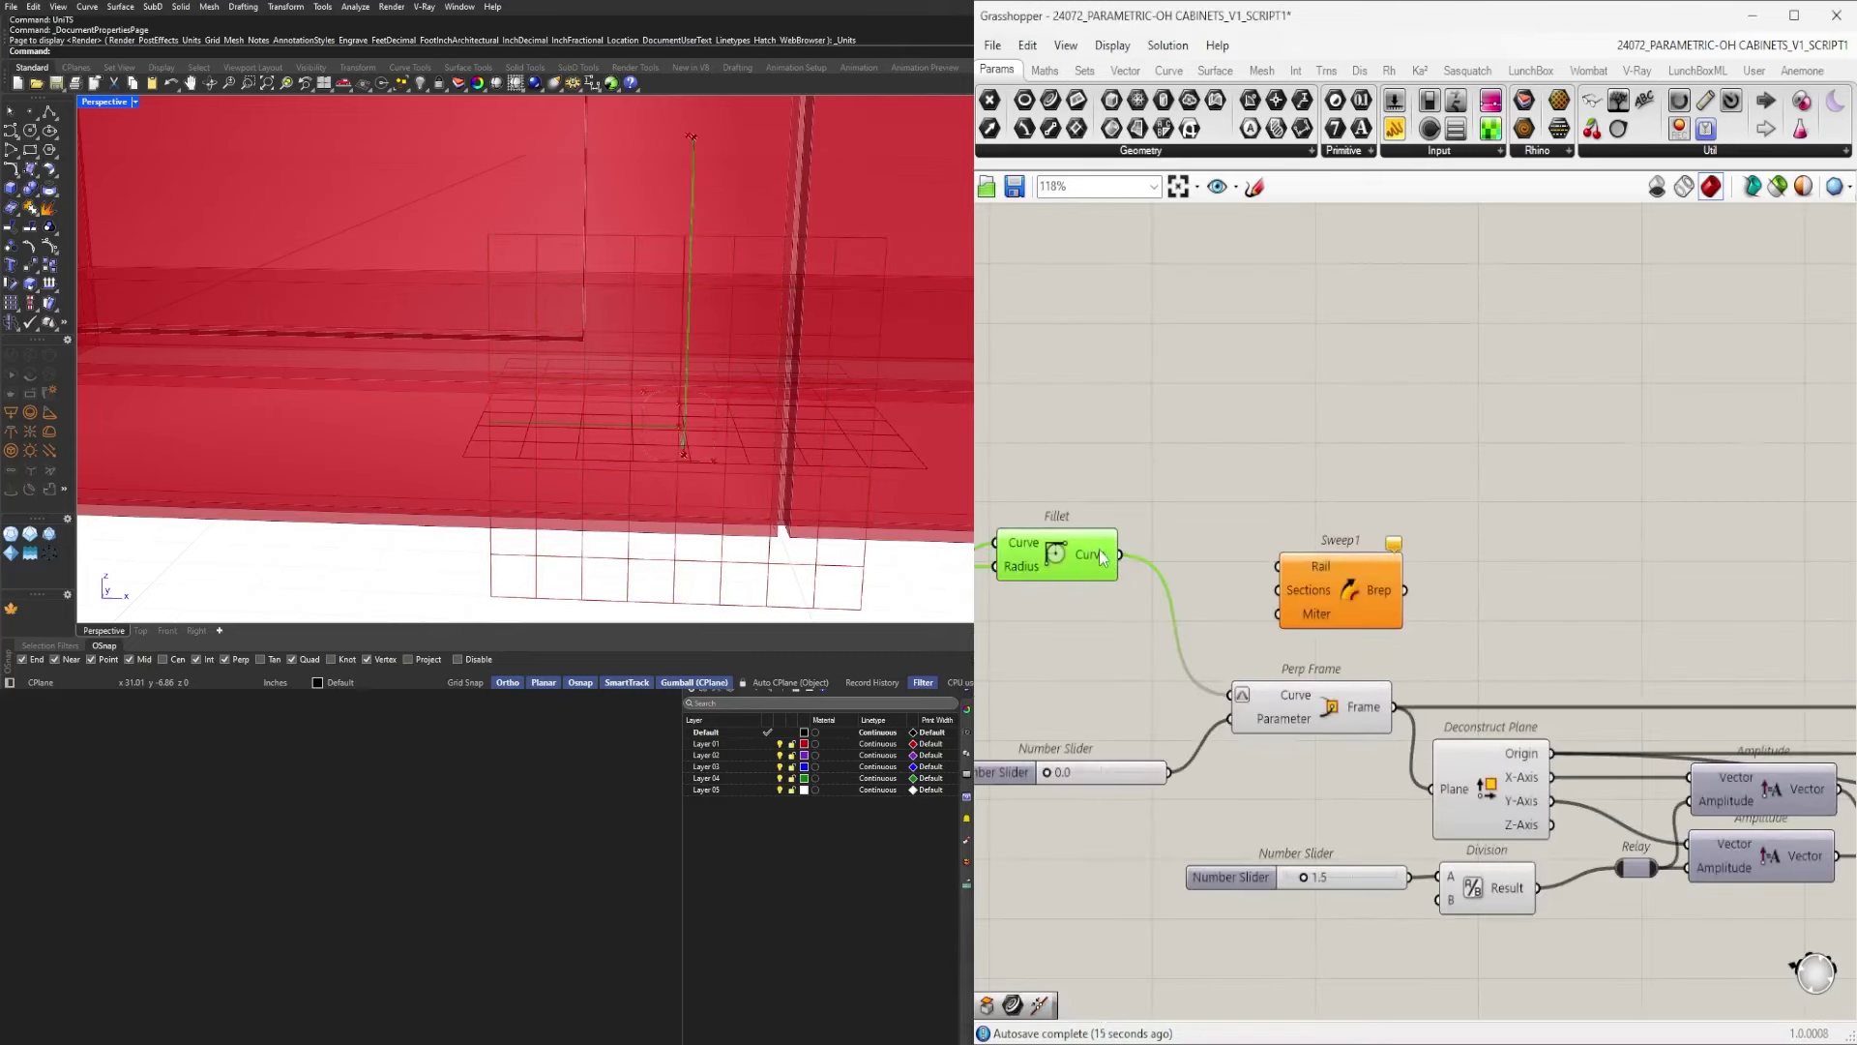
click(1307, 572)
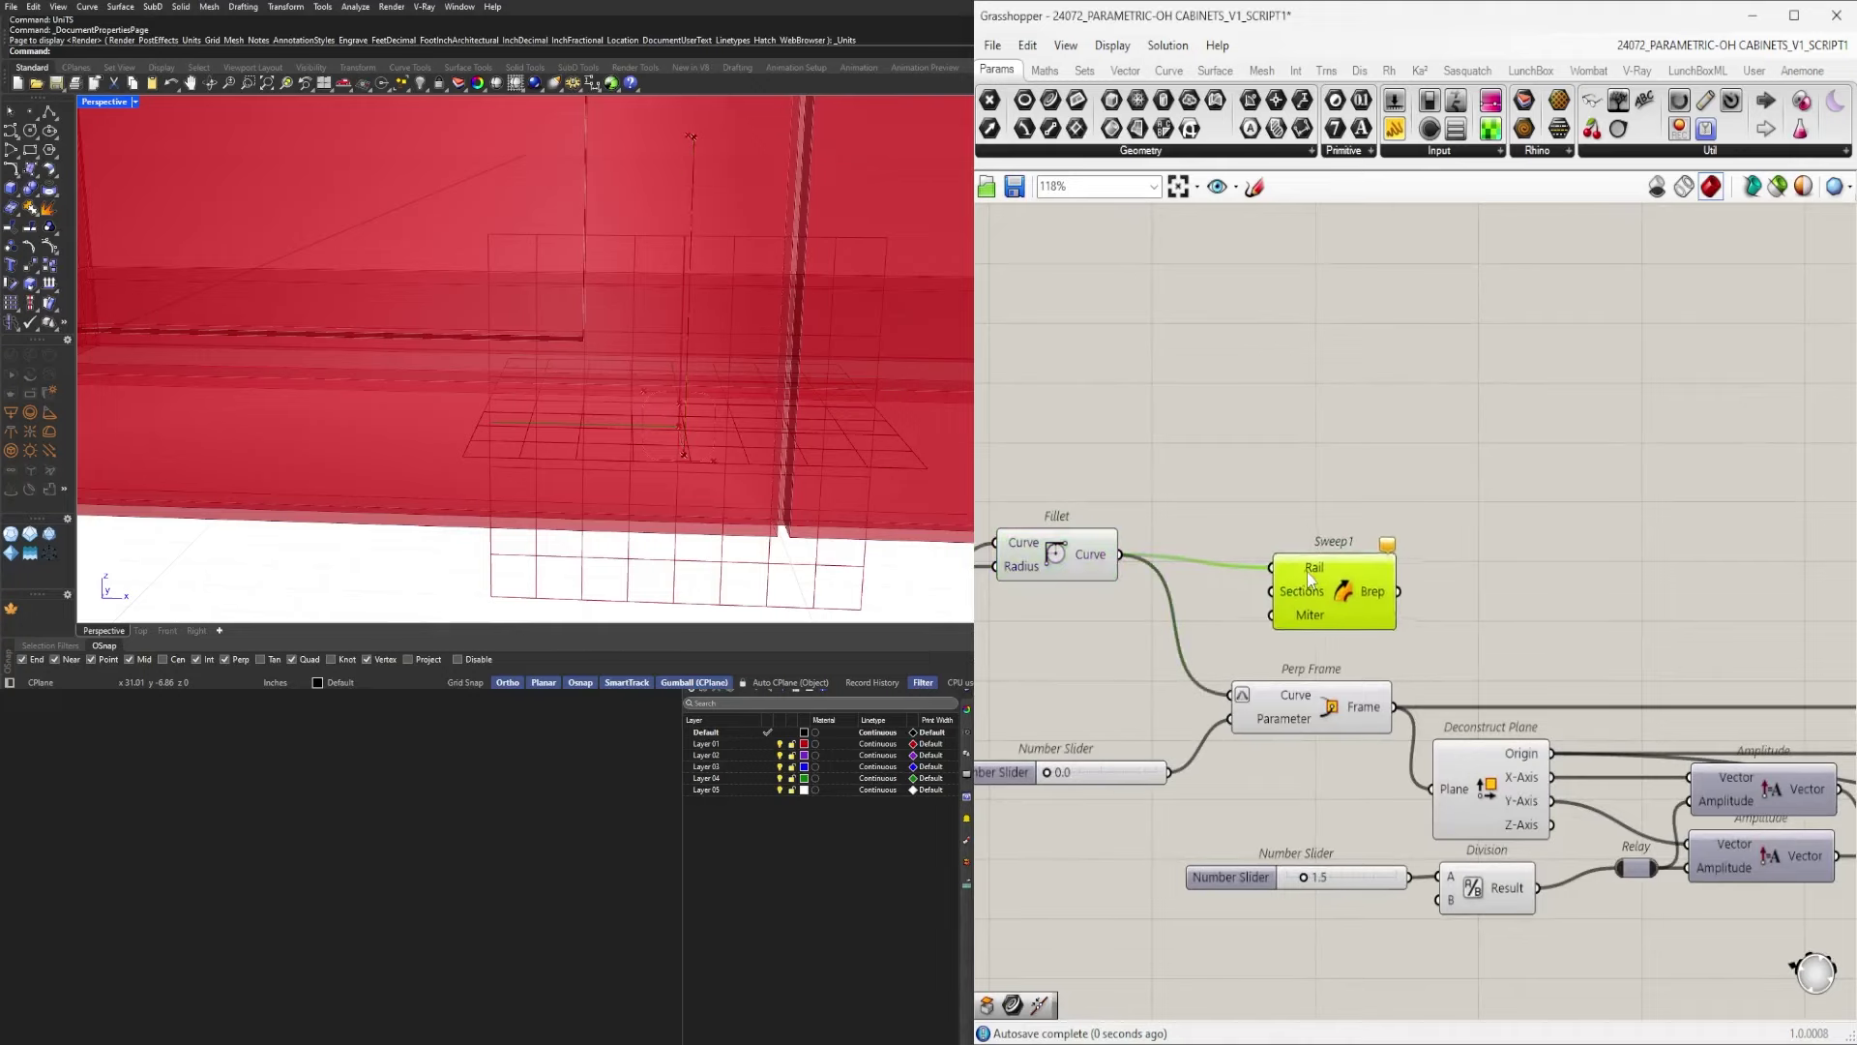
Place Sweep1 beyond Rectangle 2Pt, connect the Rectangle output to its Sections input, and inspect the swept handle in the viewport.
scroll(1307, 571, down, 4)
drag(1287, 600, 1560, 590)
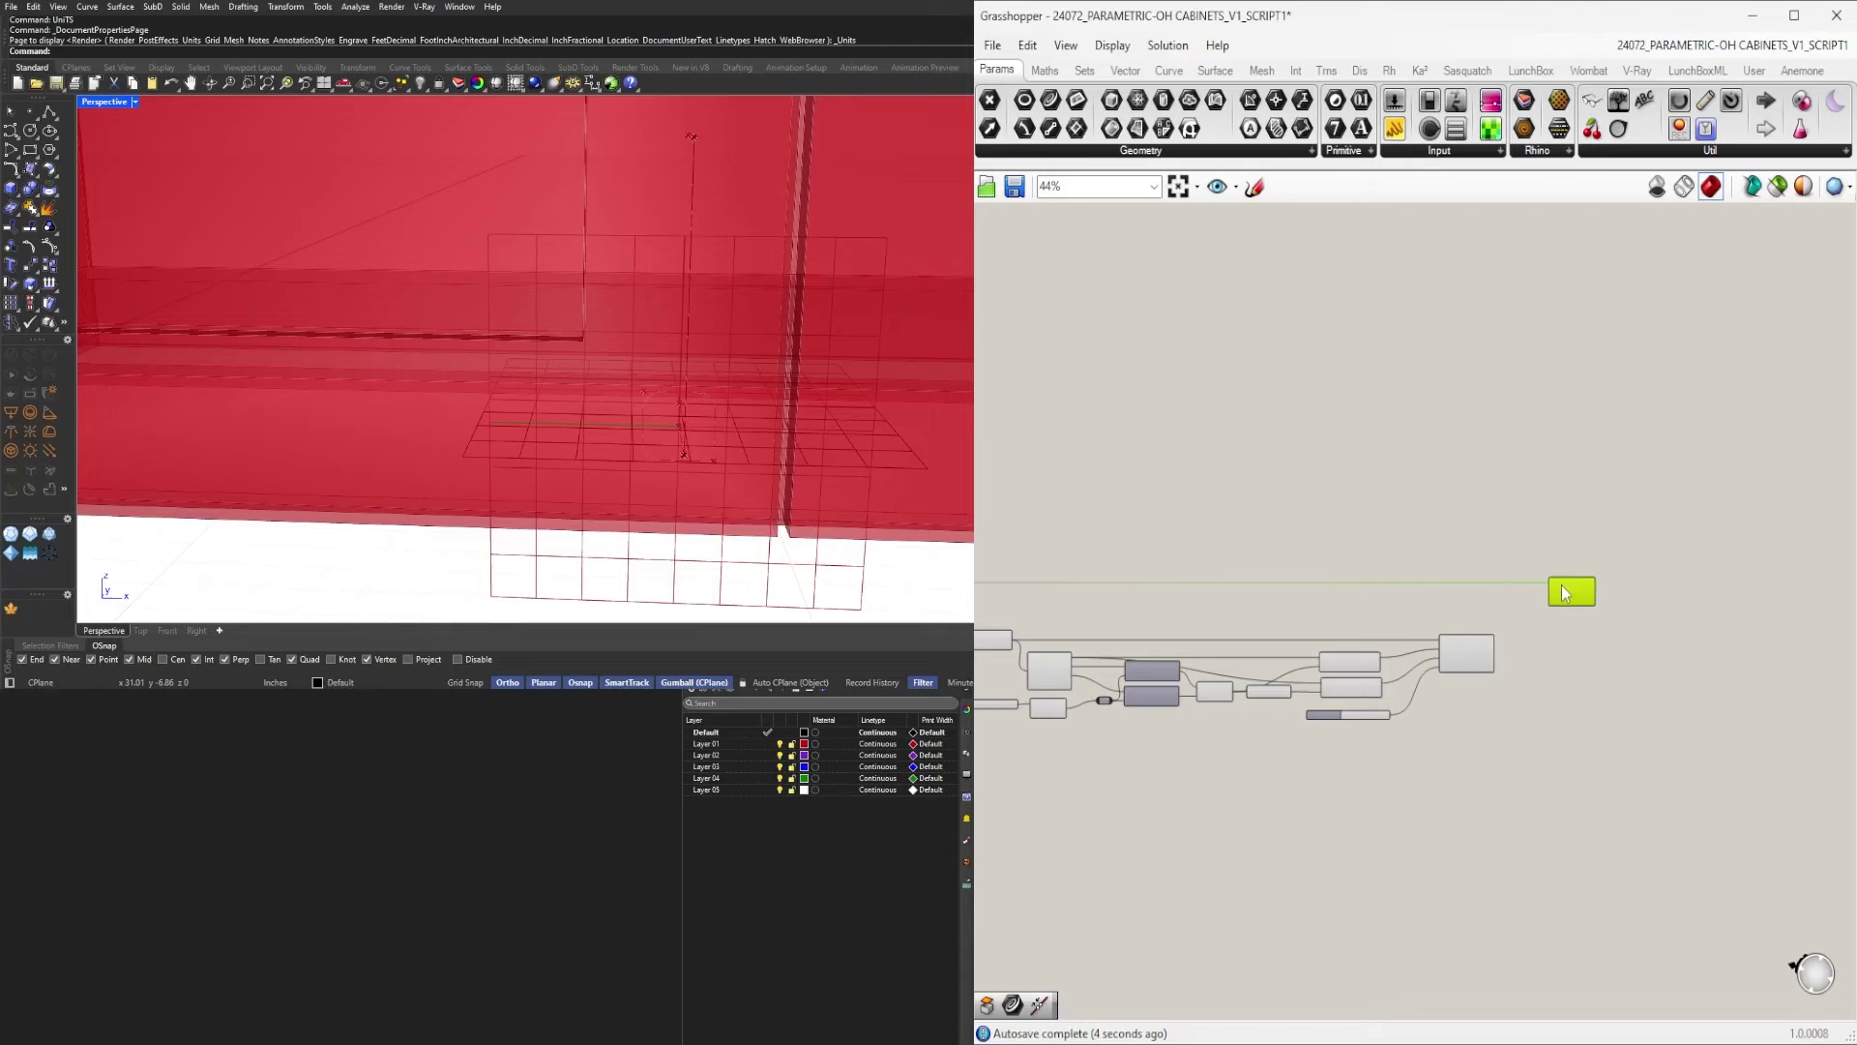
scroll(1554, 634, up, 4)
drag(1433, 659, 1577, 520)
scroll(626, 300, down, 8)
right_drag(626, 305, 651, 267)
scroll(651, 267, up, 8)
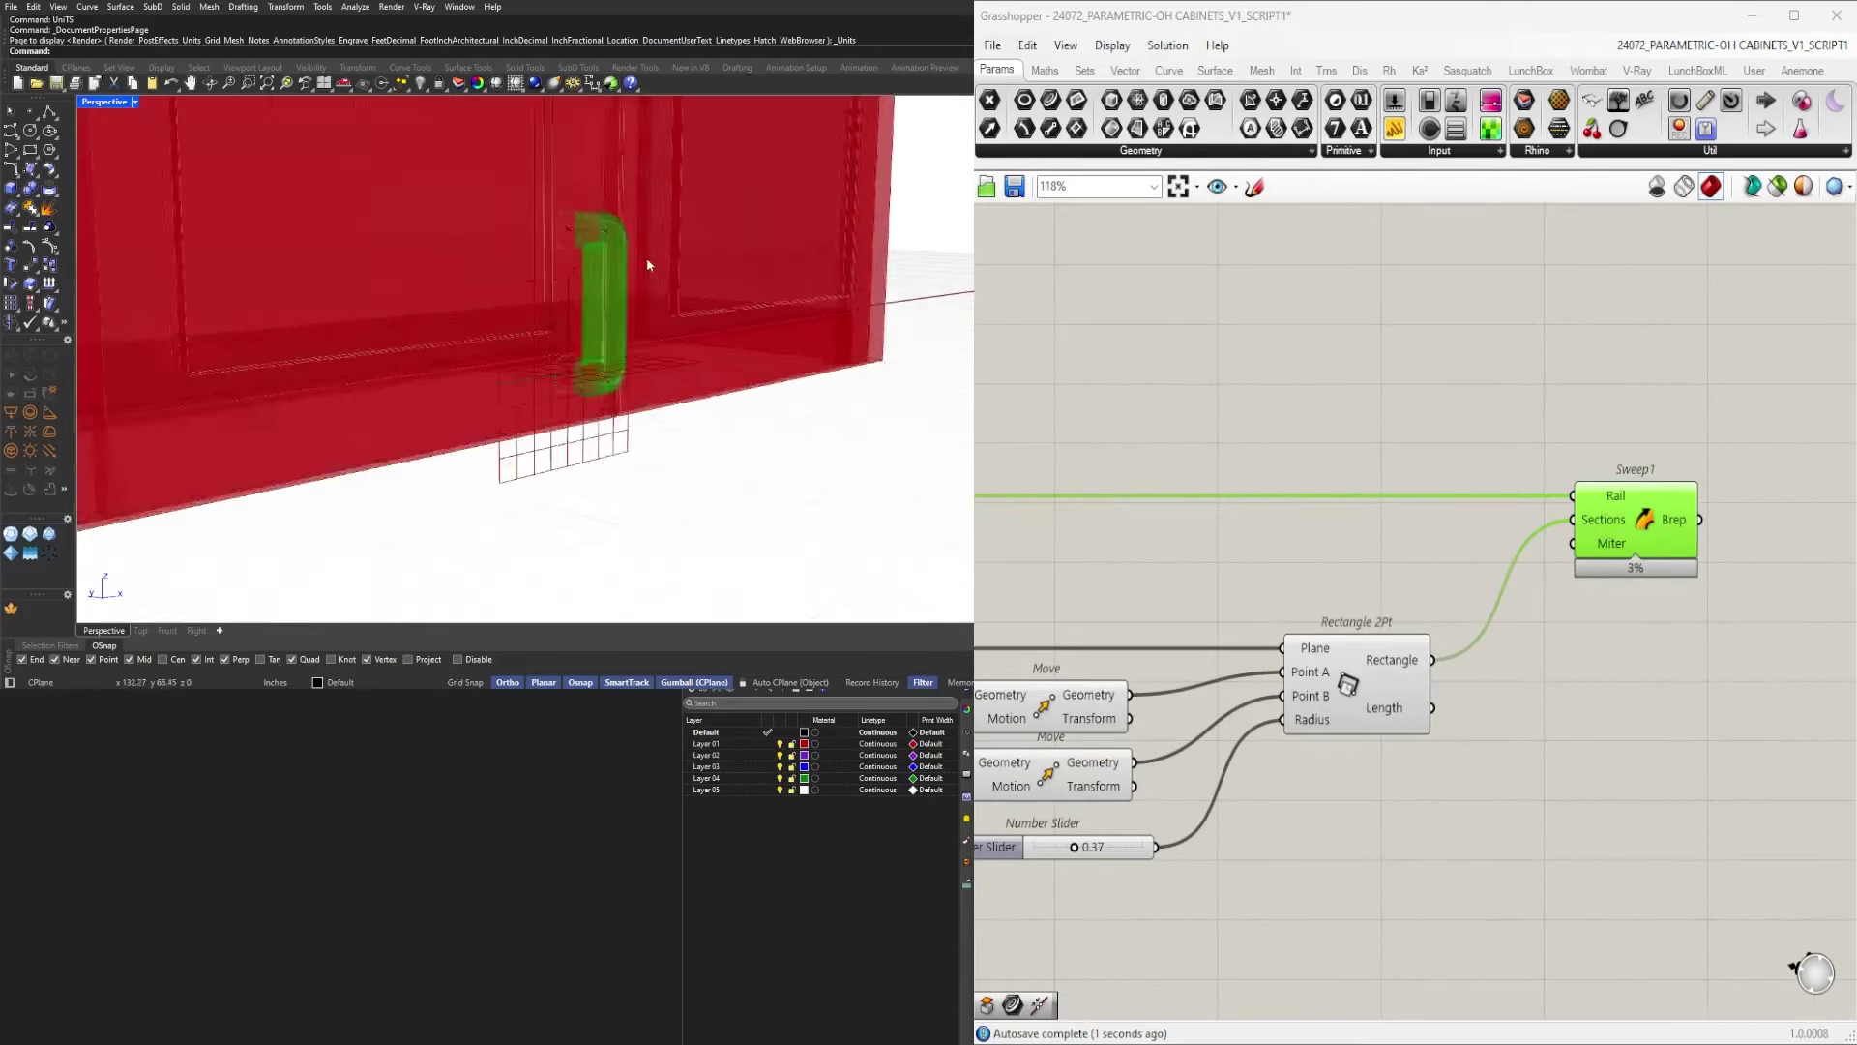
right_drag(842, 385, 578, 350)
scroll(748, 323, down, 4)
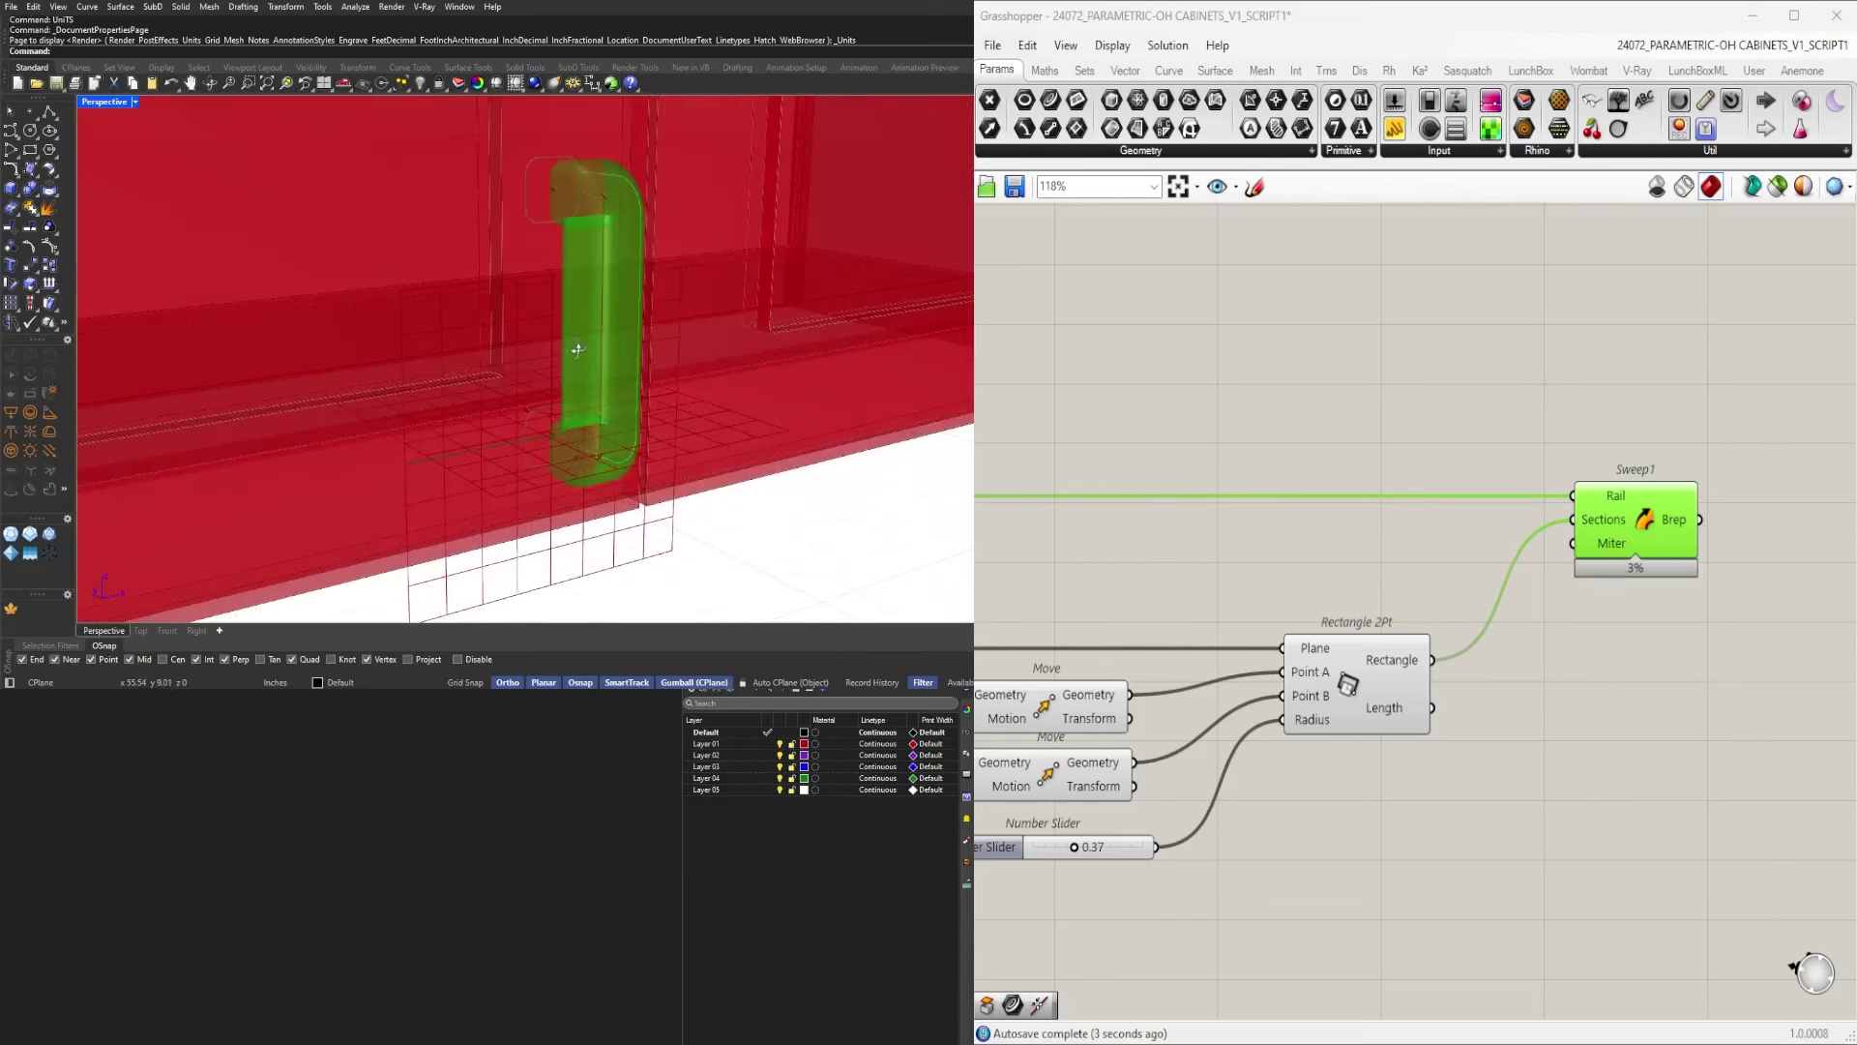
Set the Number Slider feeding Division's A input, which controls the handle profile size, to 0.3.
right_drag(1290, 649, 1603, 656)
scroll(1113, 662, down, 3)
right_drag(1120, 642, 1703, 604)
right_drag(1142, 629, 1349, 600)
click(1207, 495)
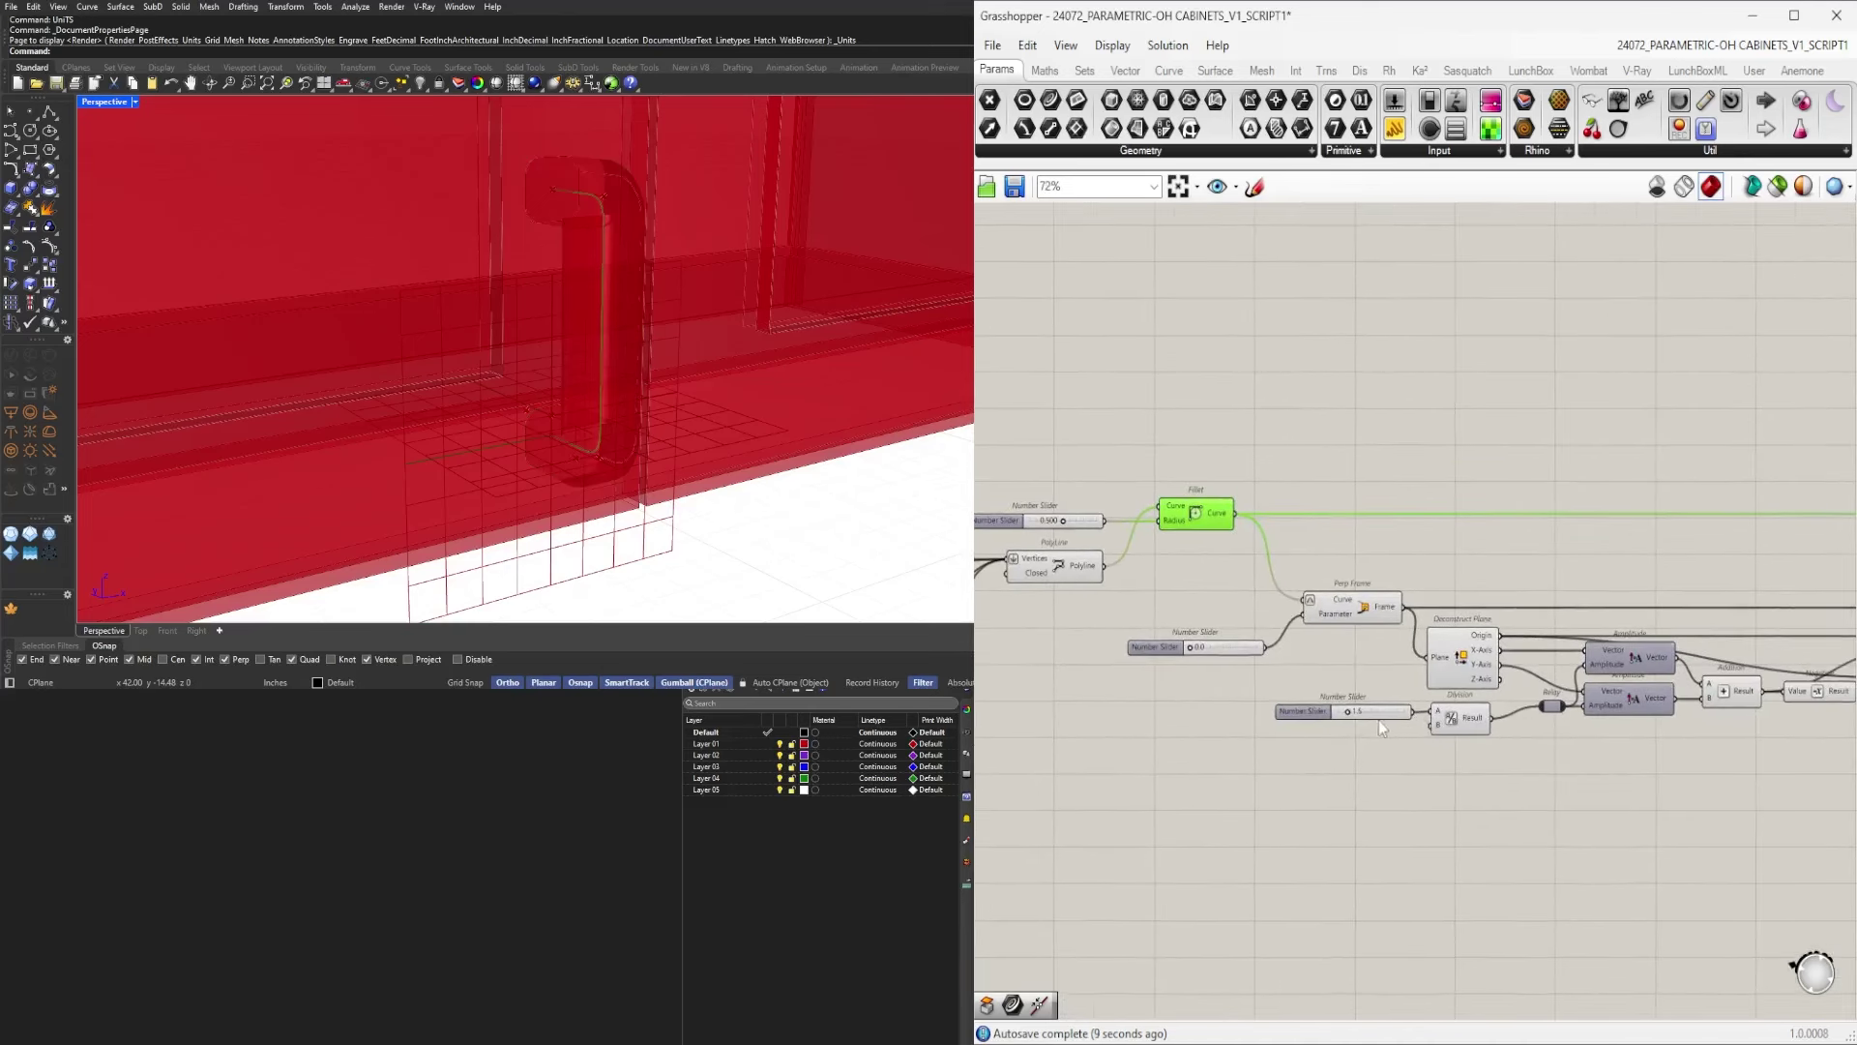
scroll(1377, 694, up, 5)
double_click(1329, 708)
text(.)
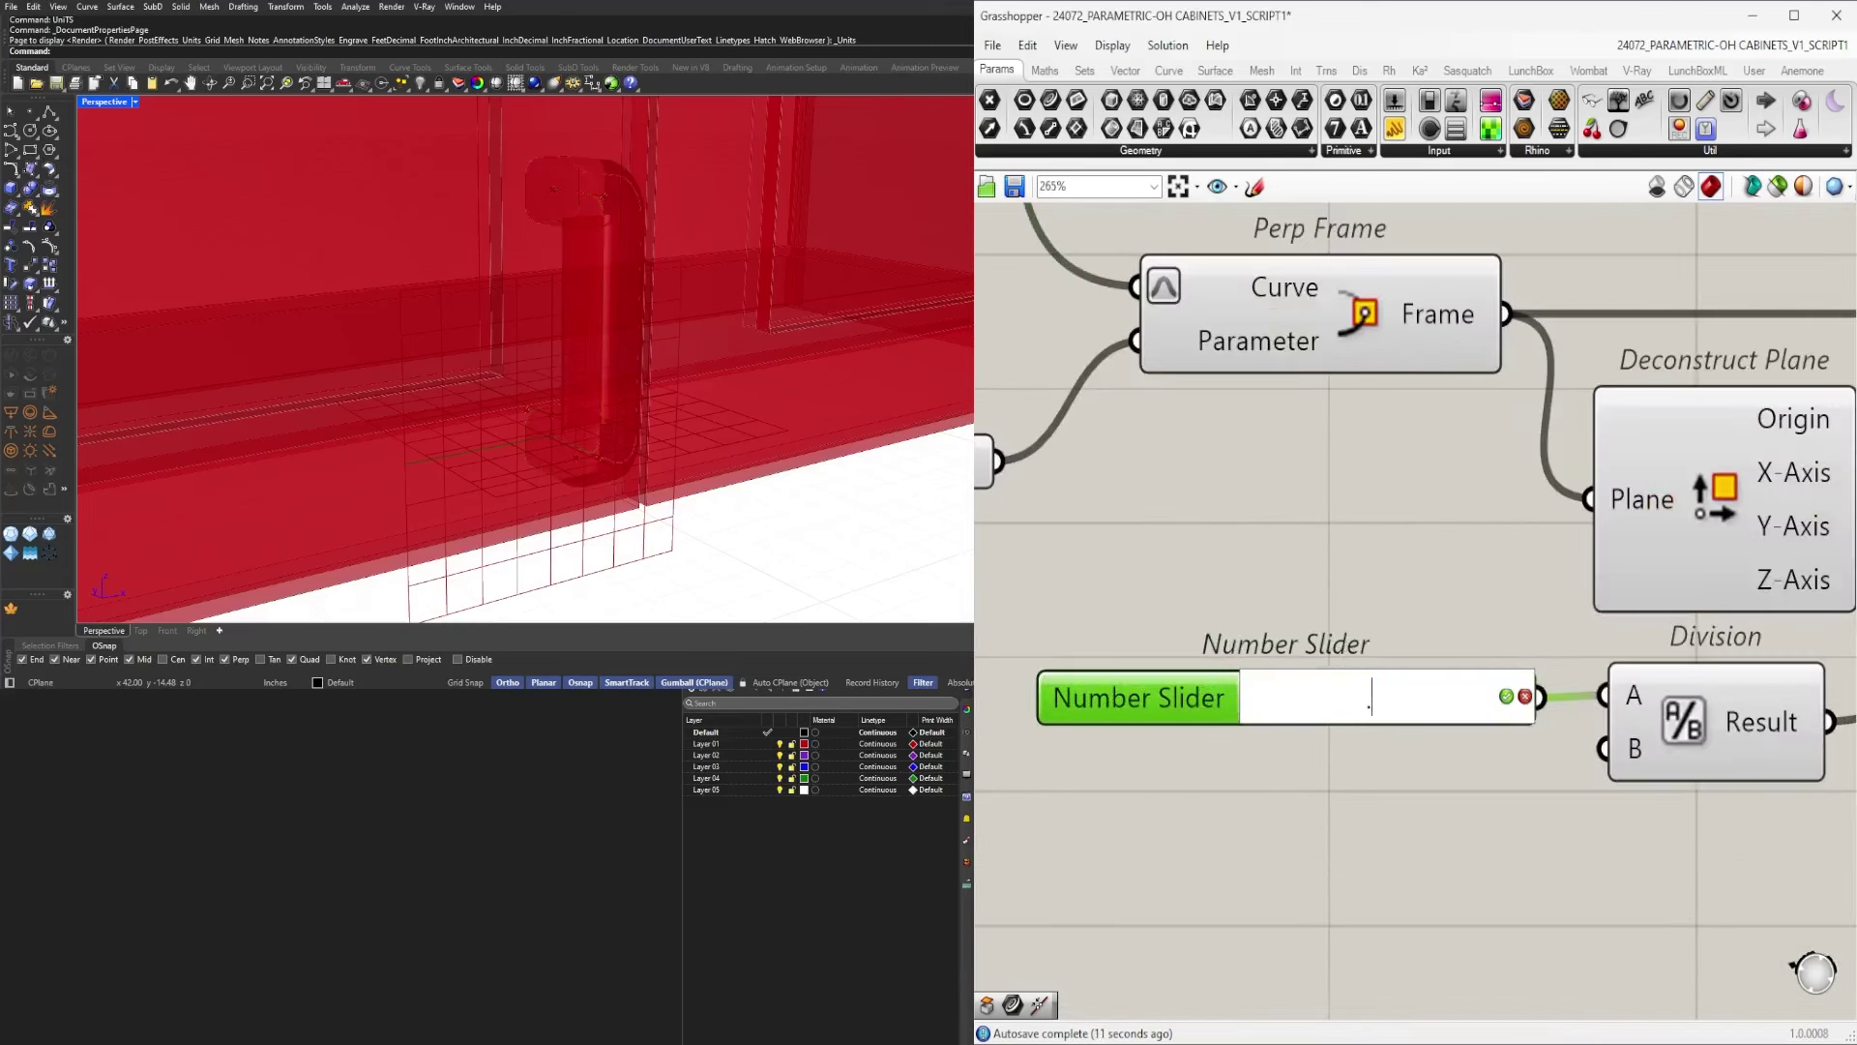
text(3)
key(Return)
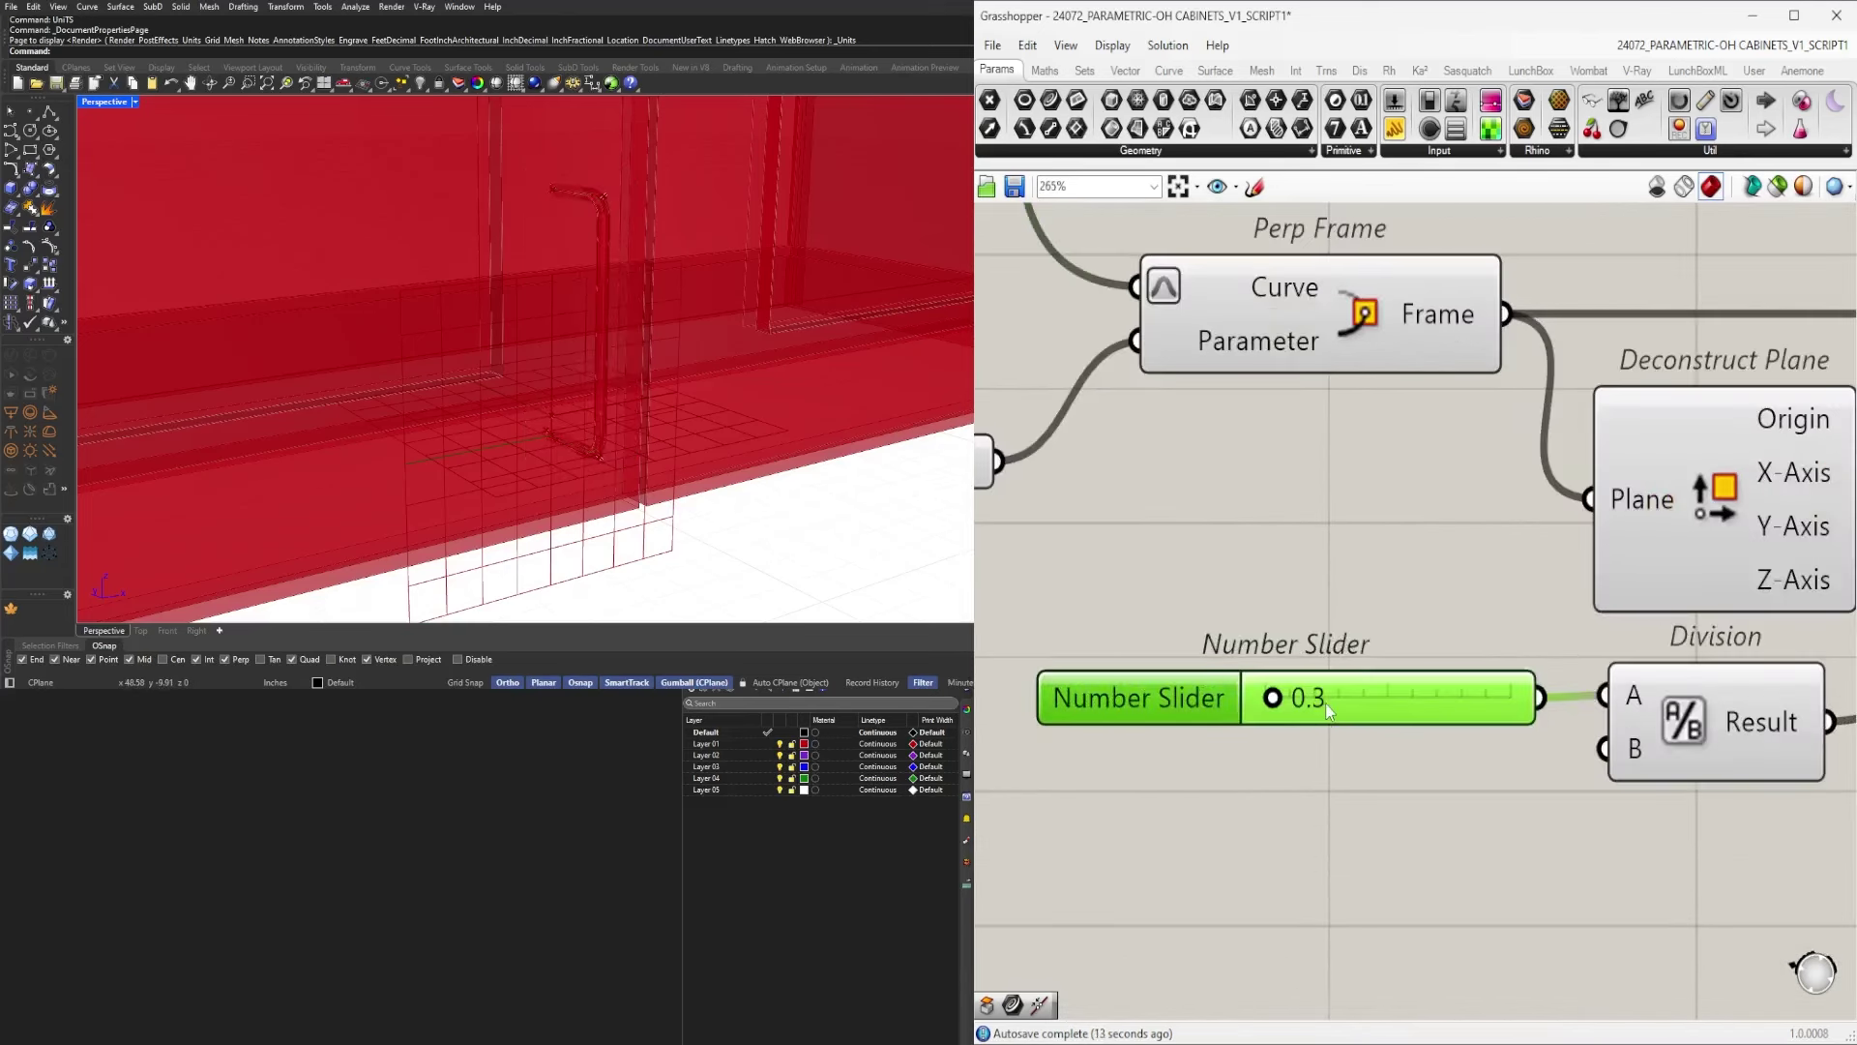
Give the profile size slider three decimal digits and set its value to 0.500.
double_click(1149, 693)
drag(1166, 666, 1188, 667)
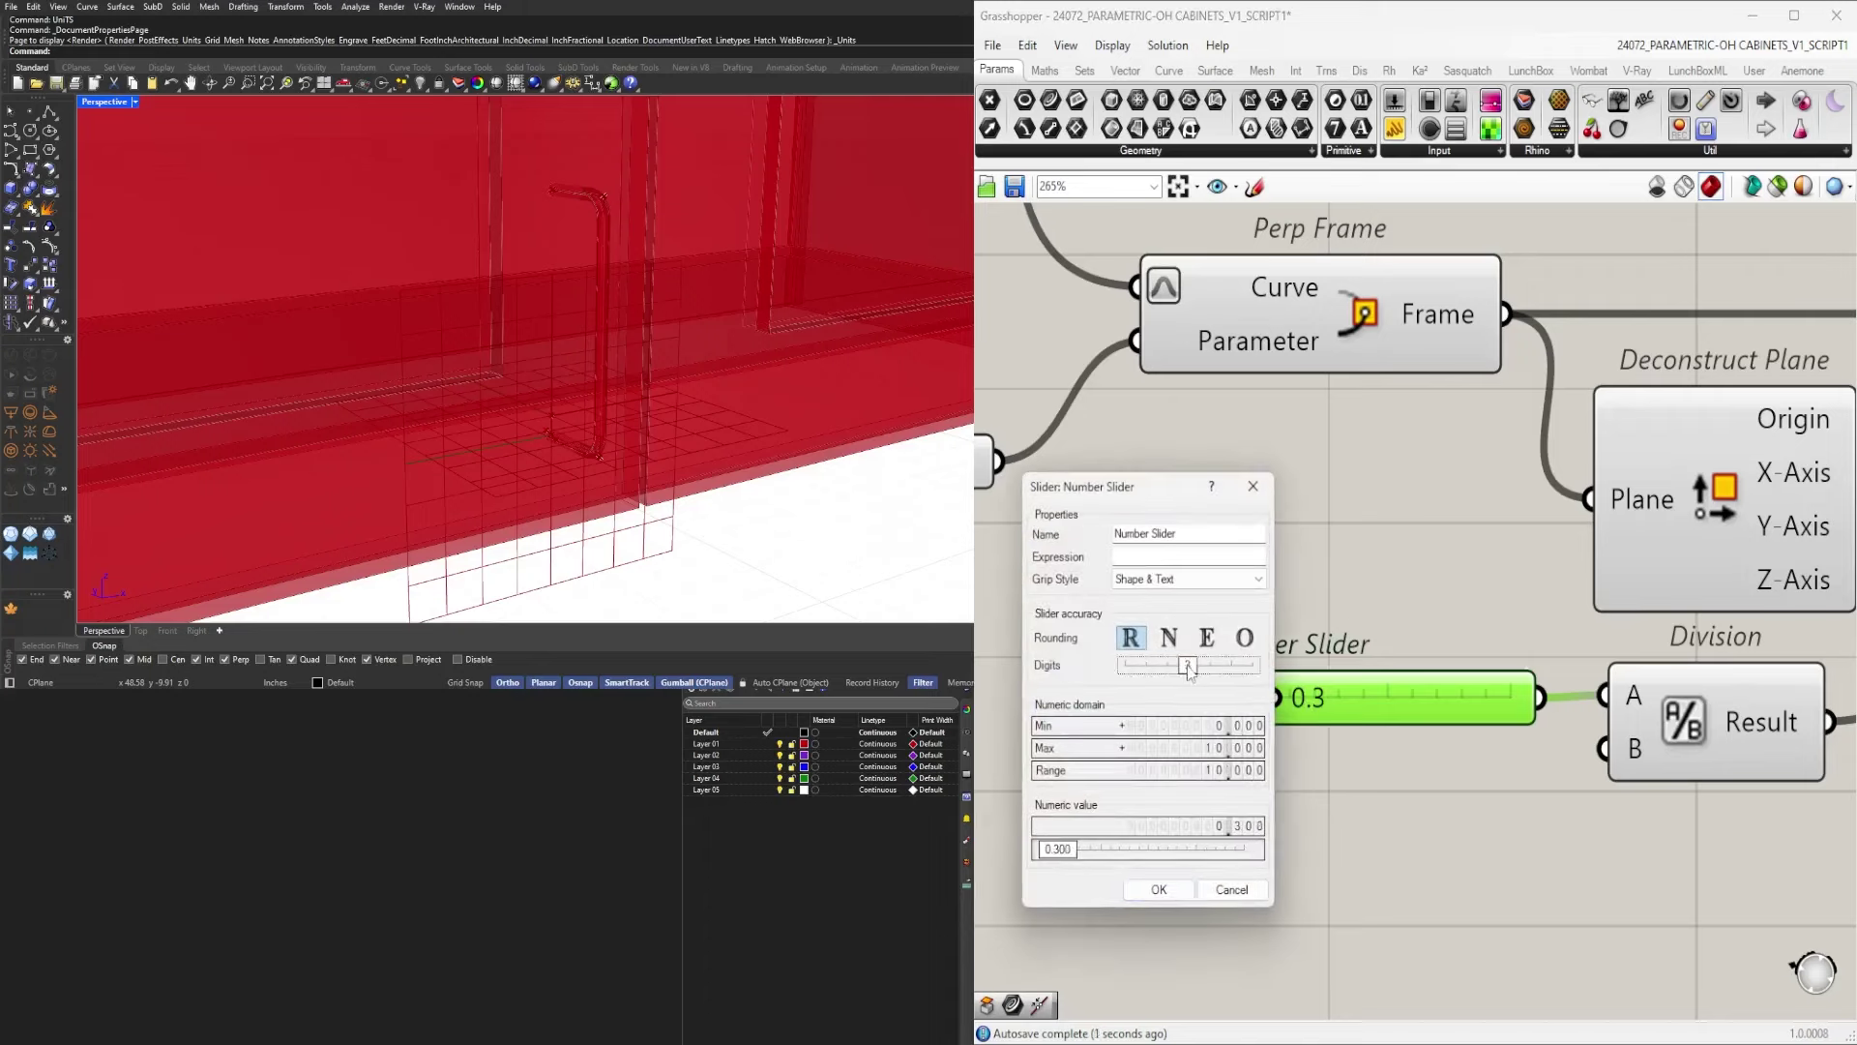
click(1159, 889)
double_click(1353, 696)
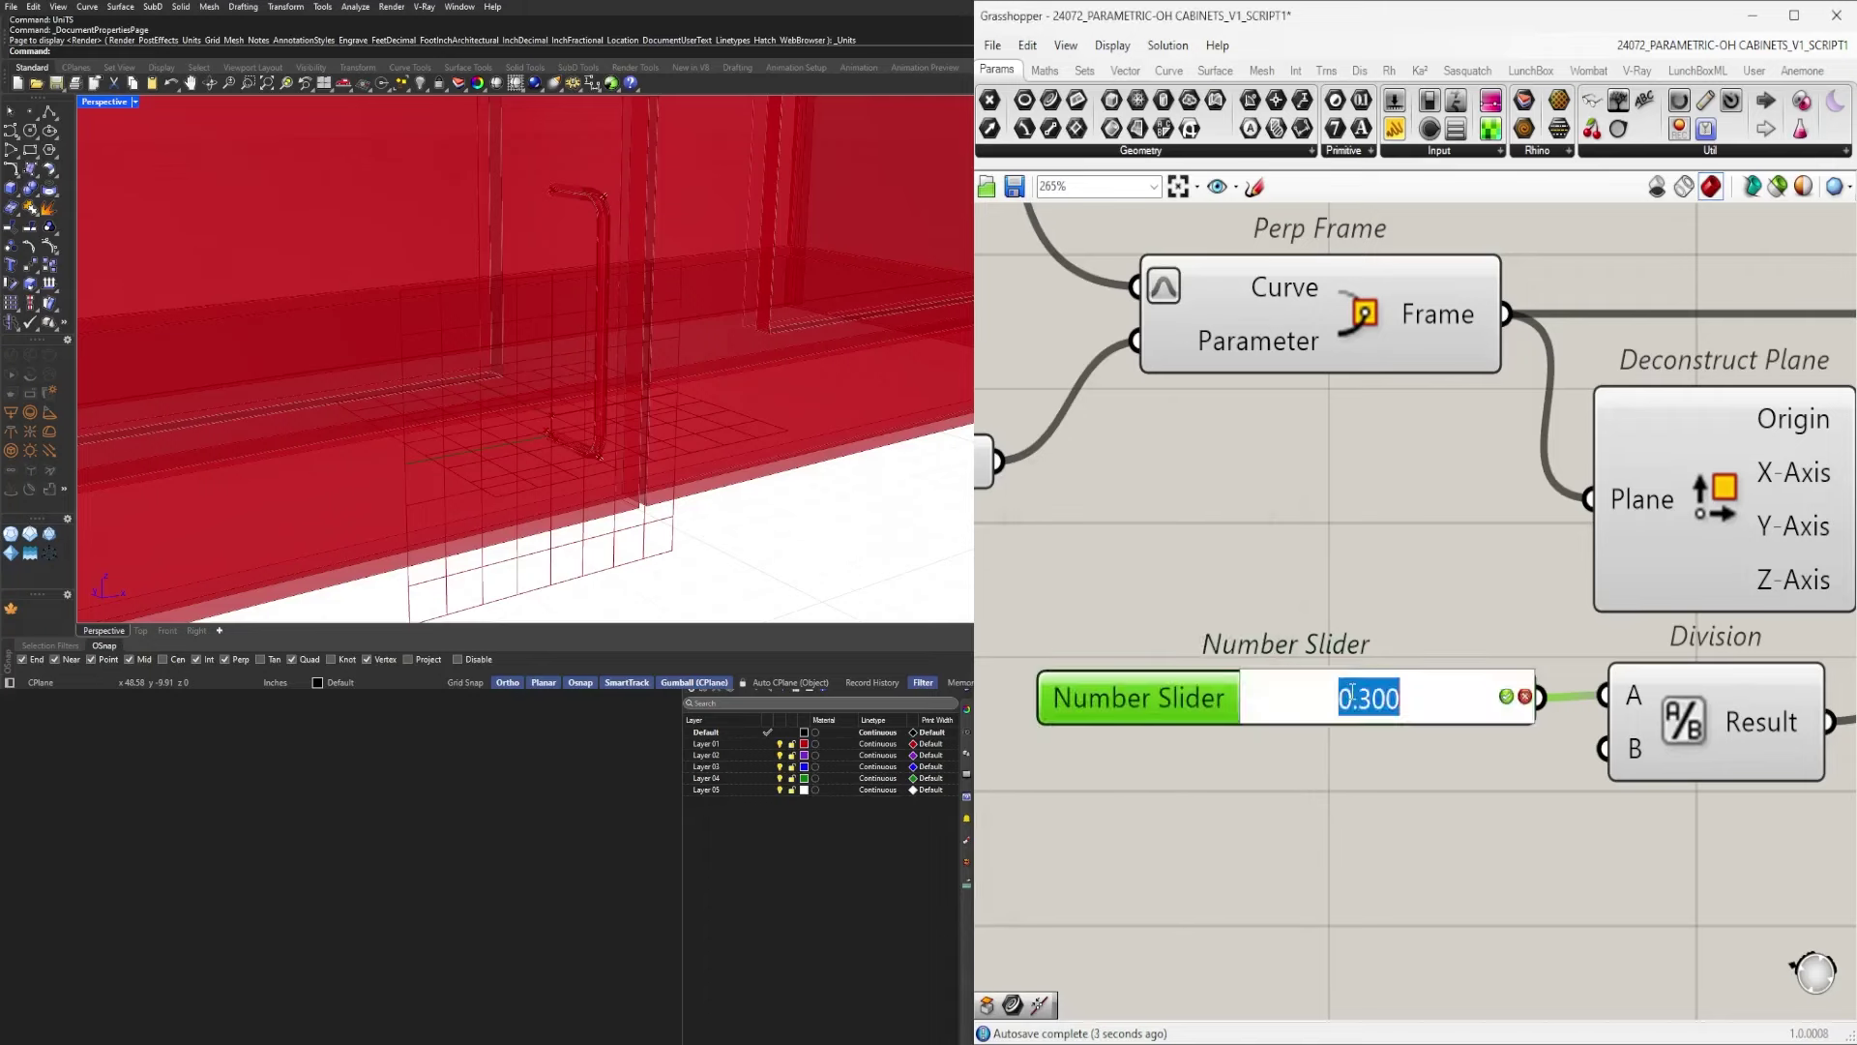
text(.5)
key(Return)
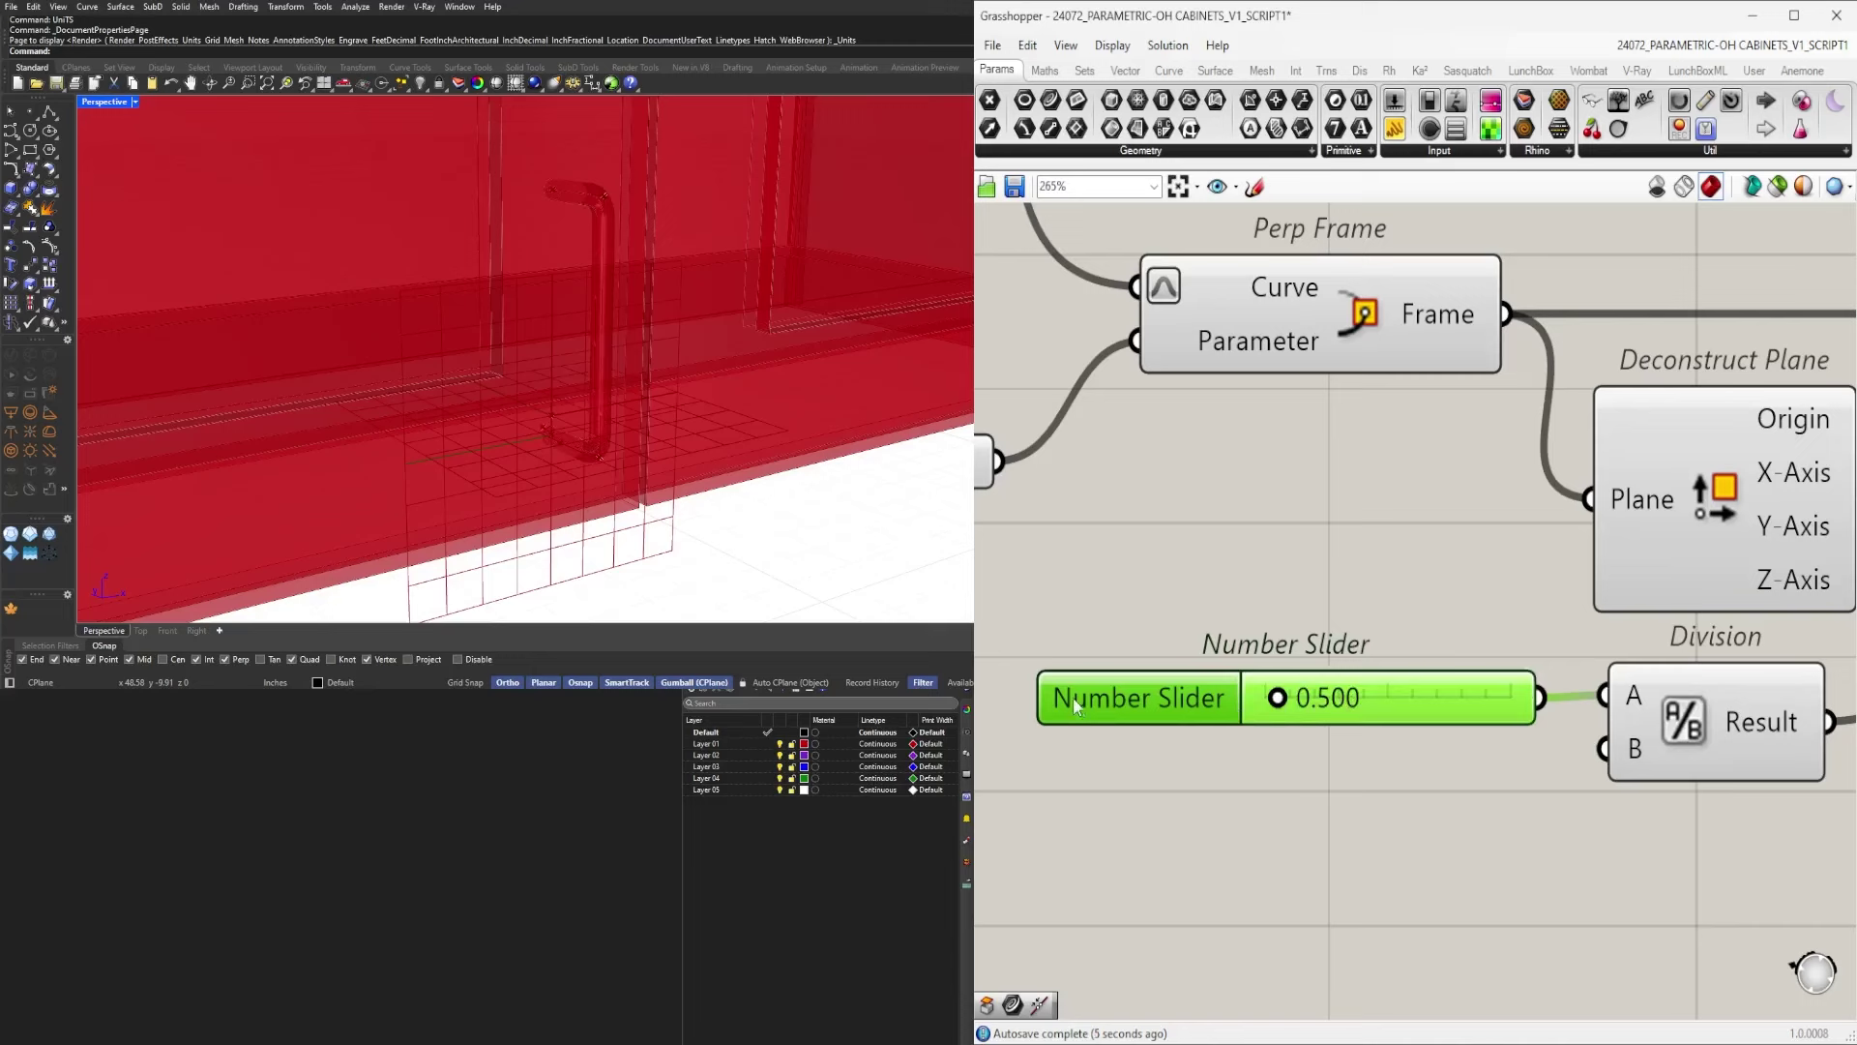
Set the rectangle's Radius slider to 0.10 and inspect the slimmer handle in the viewport.
scroll(1263, 654, down, 3)
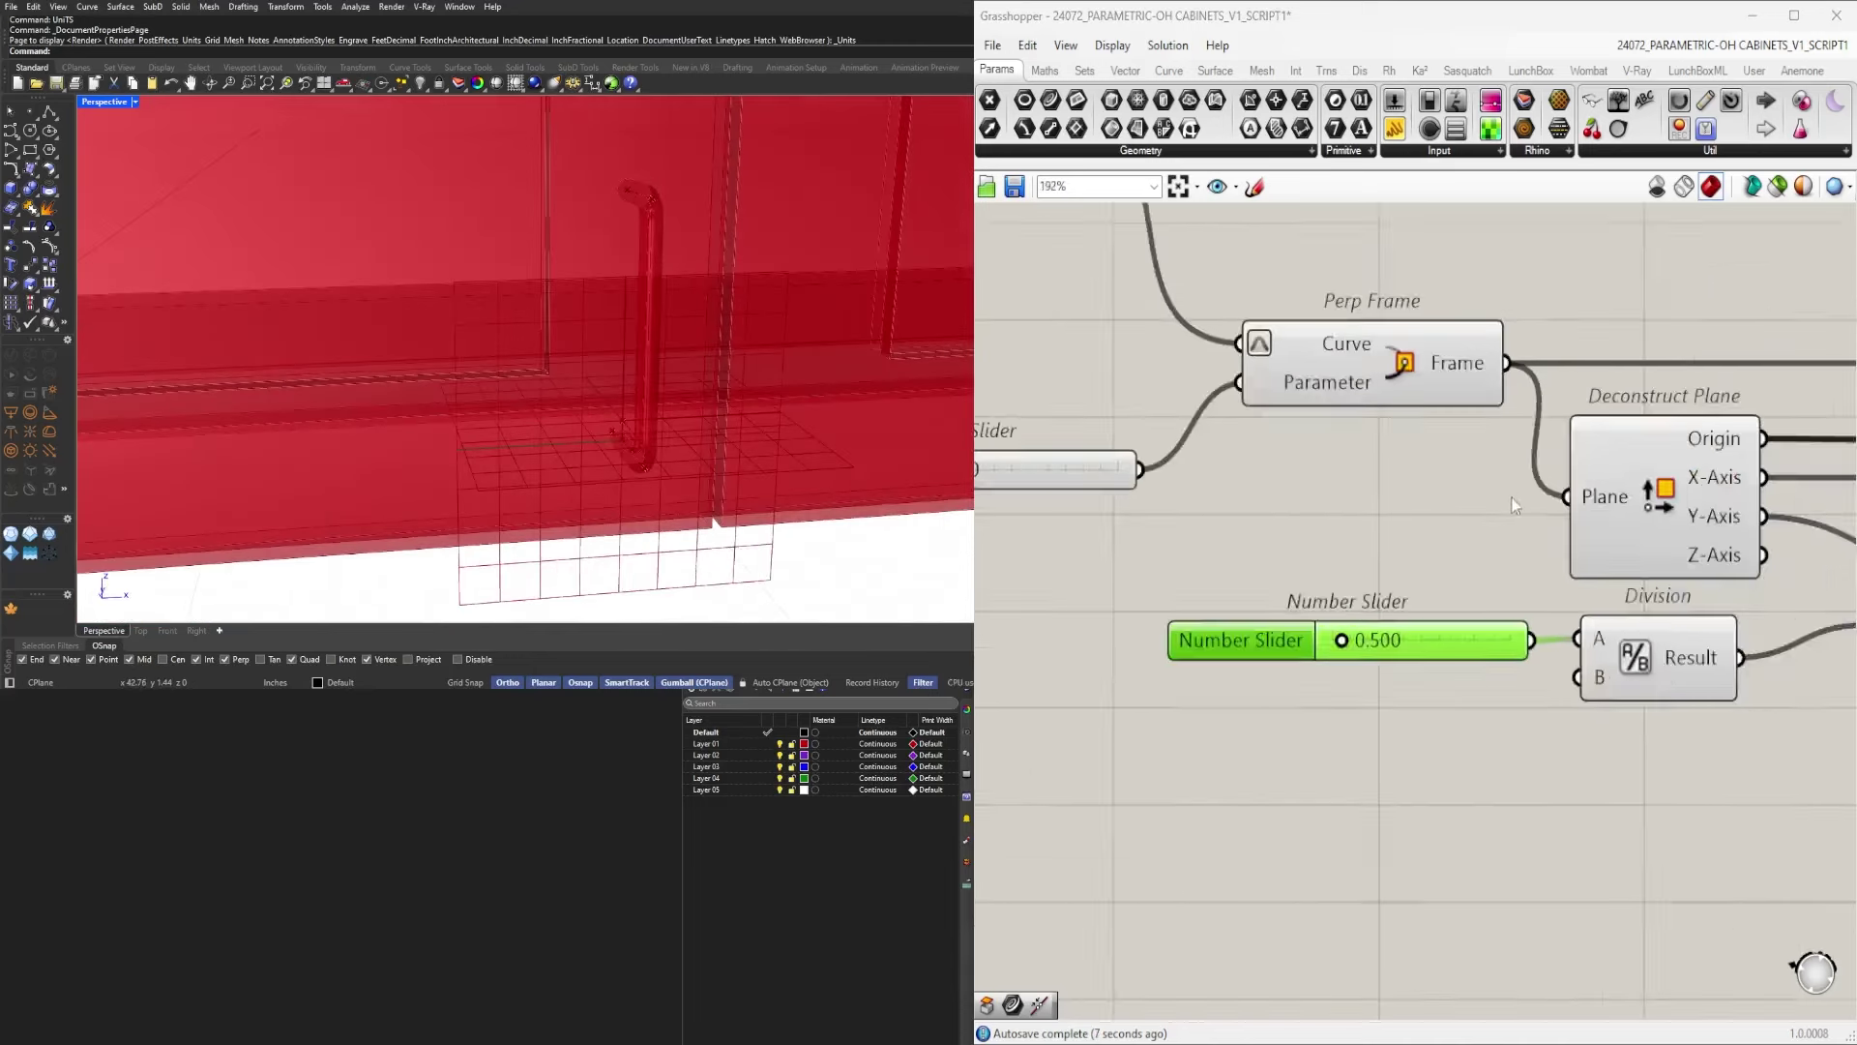
right_drag(1263, 654, 839, 665)
right_drag(1713, 703, 1322, 729)
scroll(1321, 730, up, 5)
double_click(1309, 790)
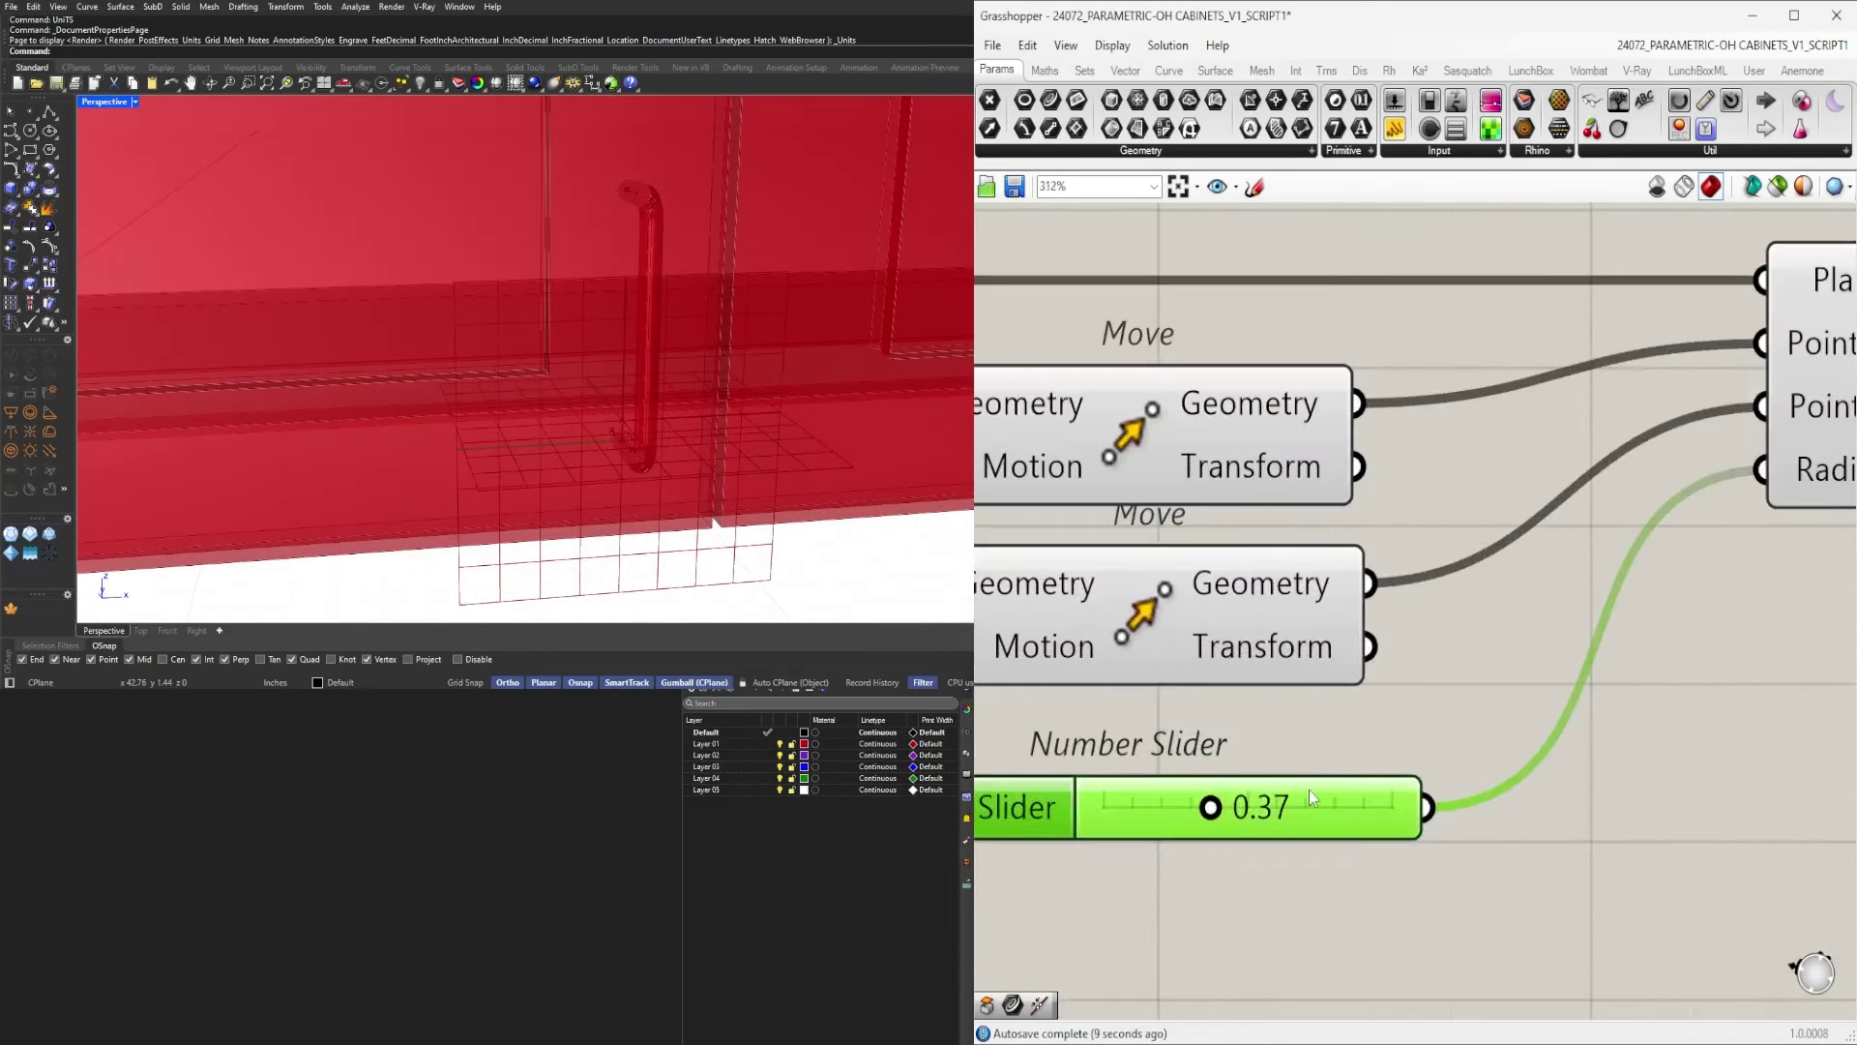
text(.1)
key(Return)
scroll(541, 207, up, 5)
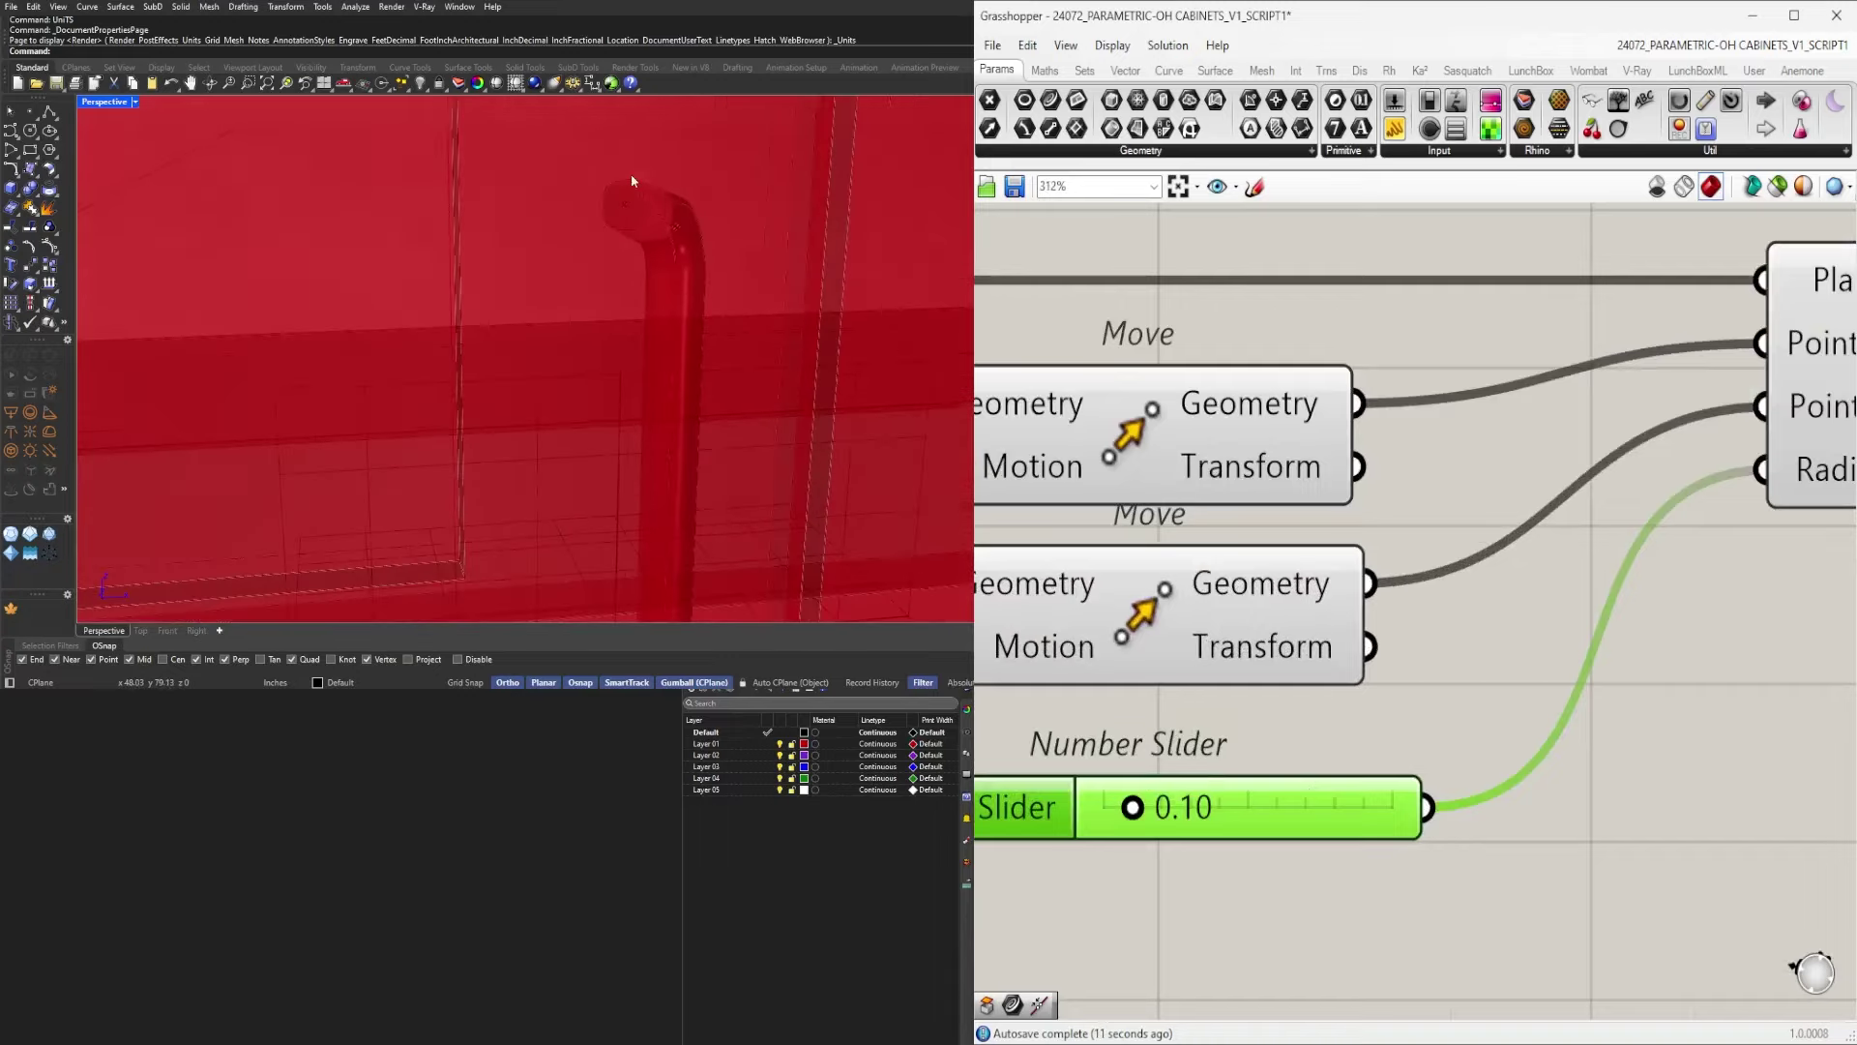
scroll(697, 216, down, 5)
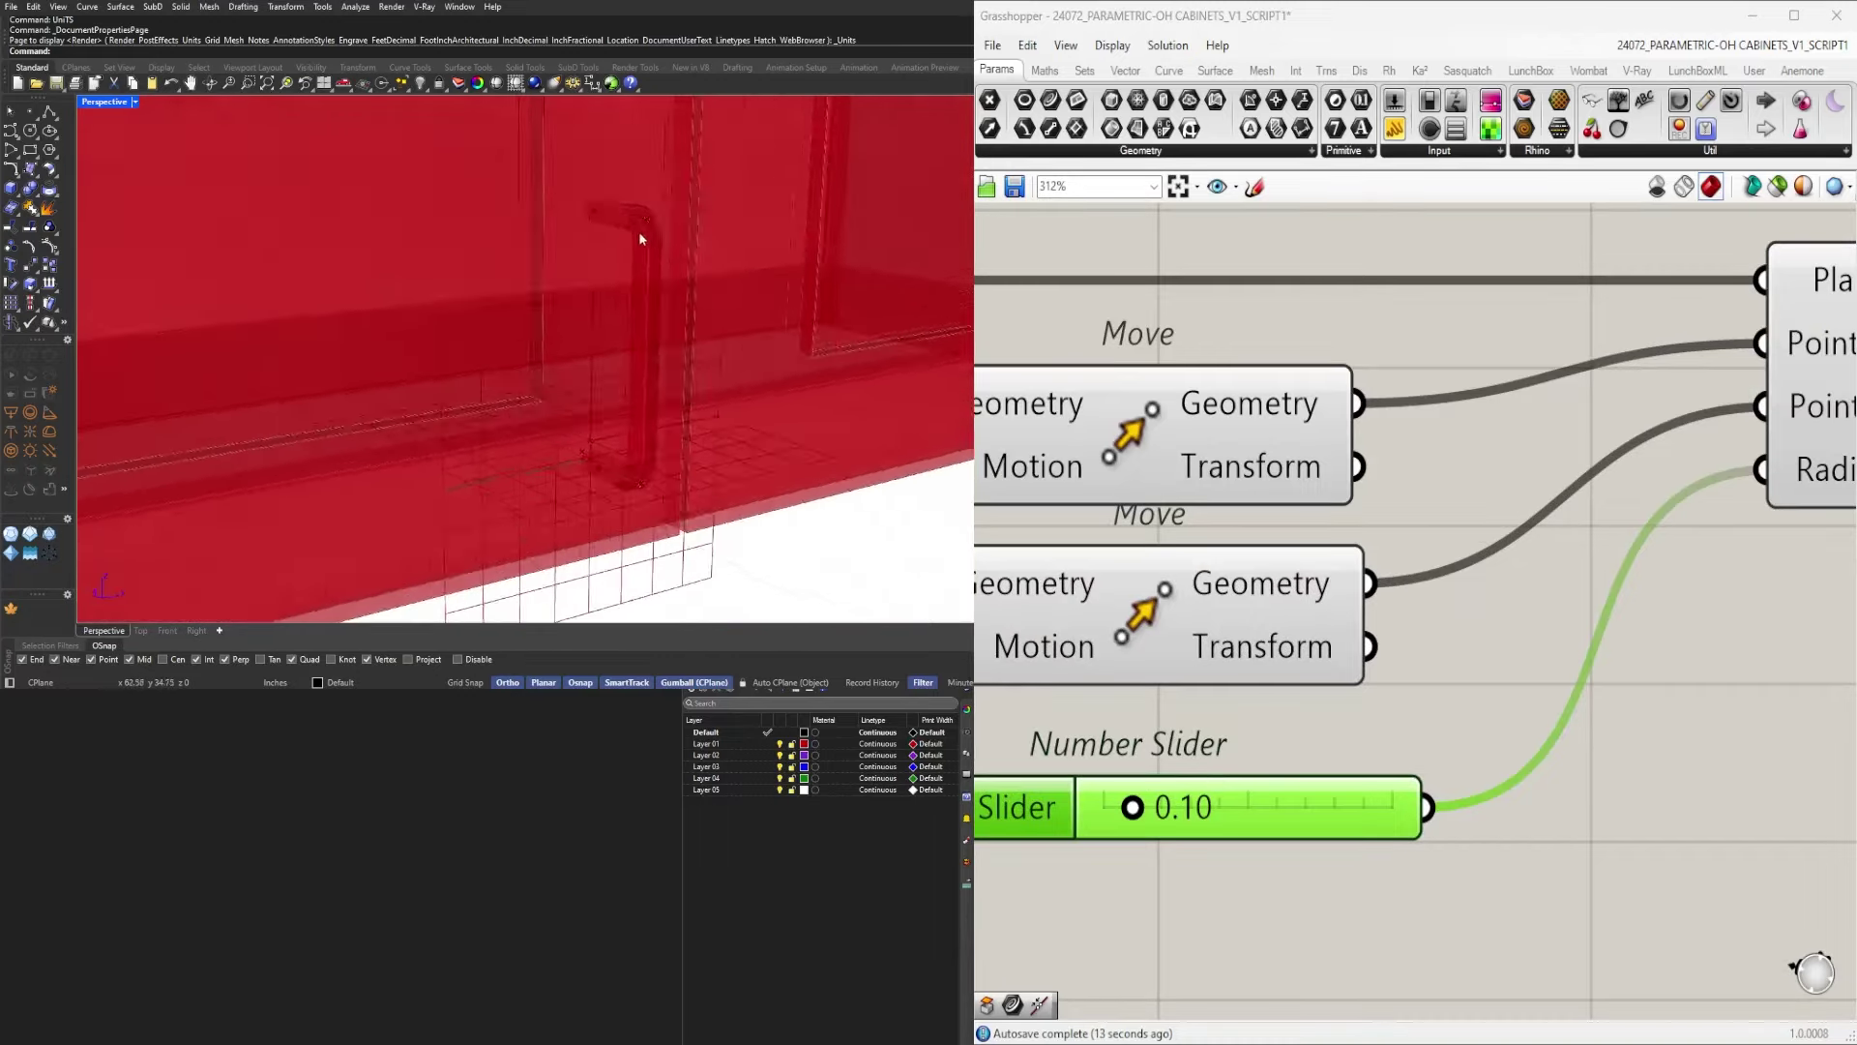
right_drag(698, 240, 505, 251)
right_drag(467, 253, 830, 242)
Add a Move component and place it in free space above the profile components.
scroll(1327, 322, down, 8)
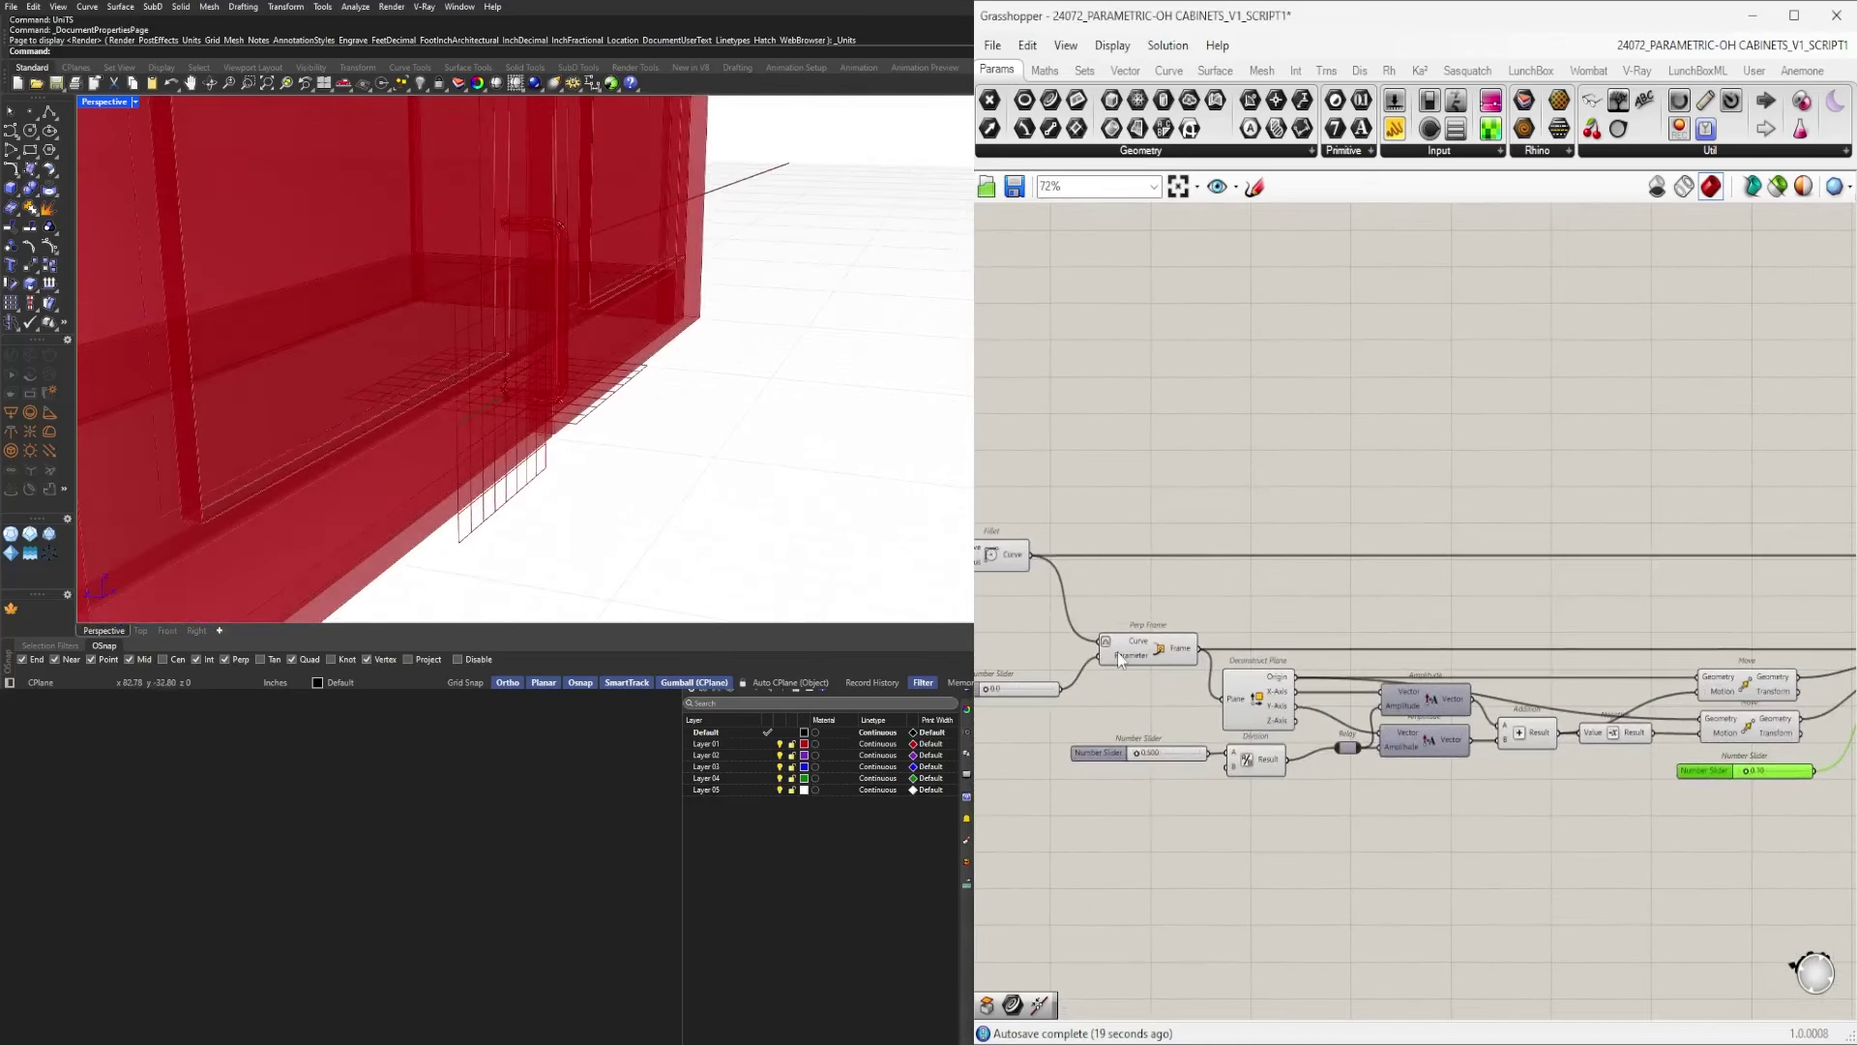
click(1169, 651)
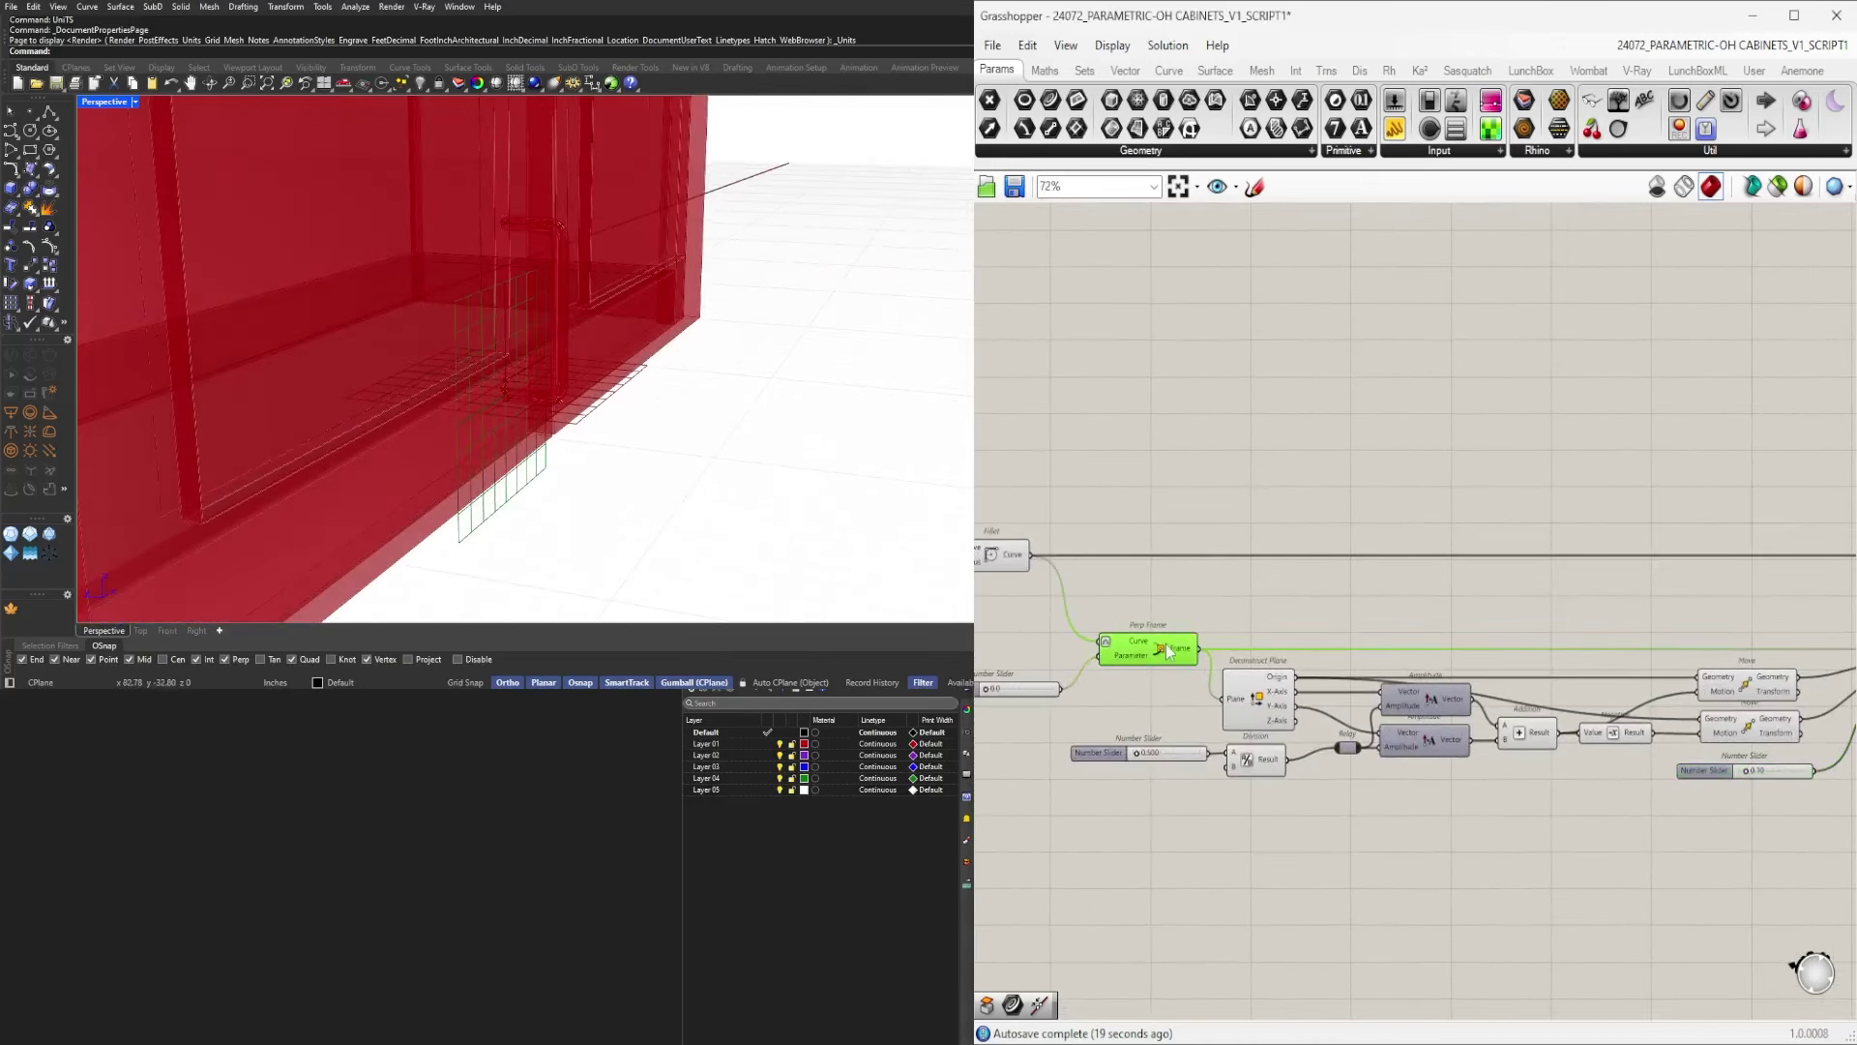
double_click(1243, 611)
text(MO)
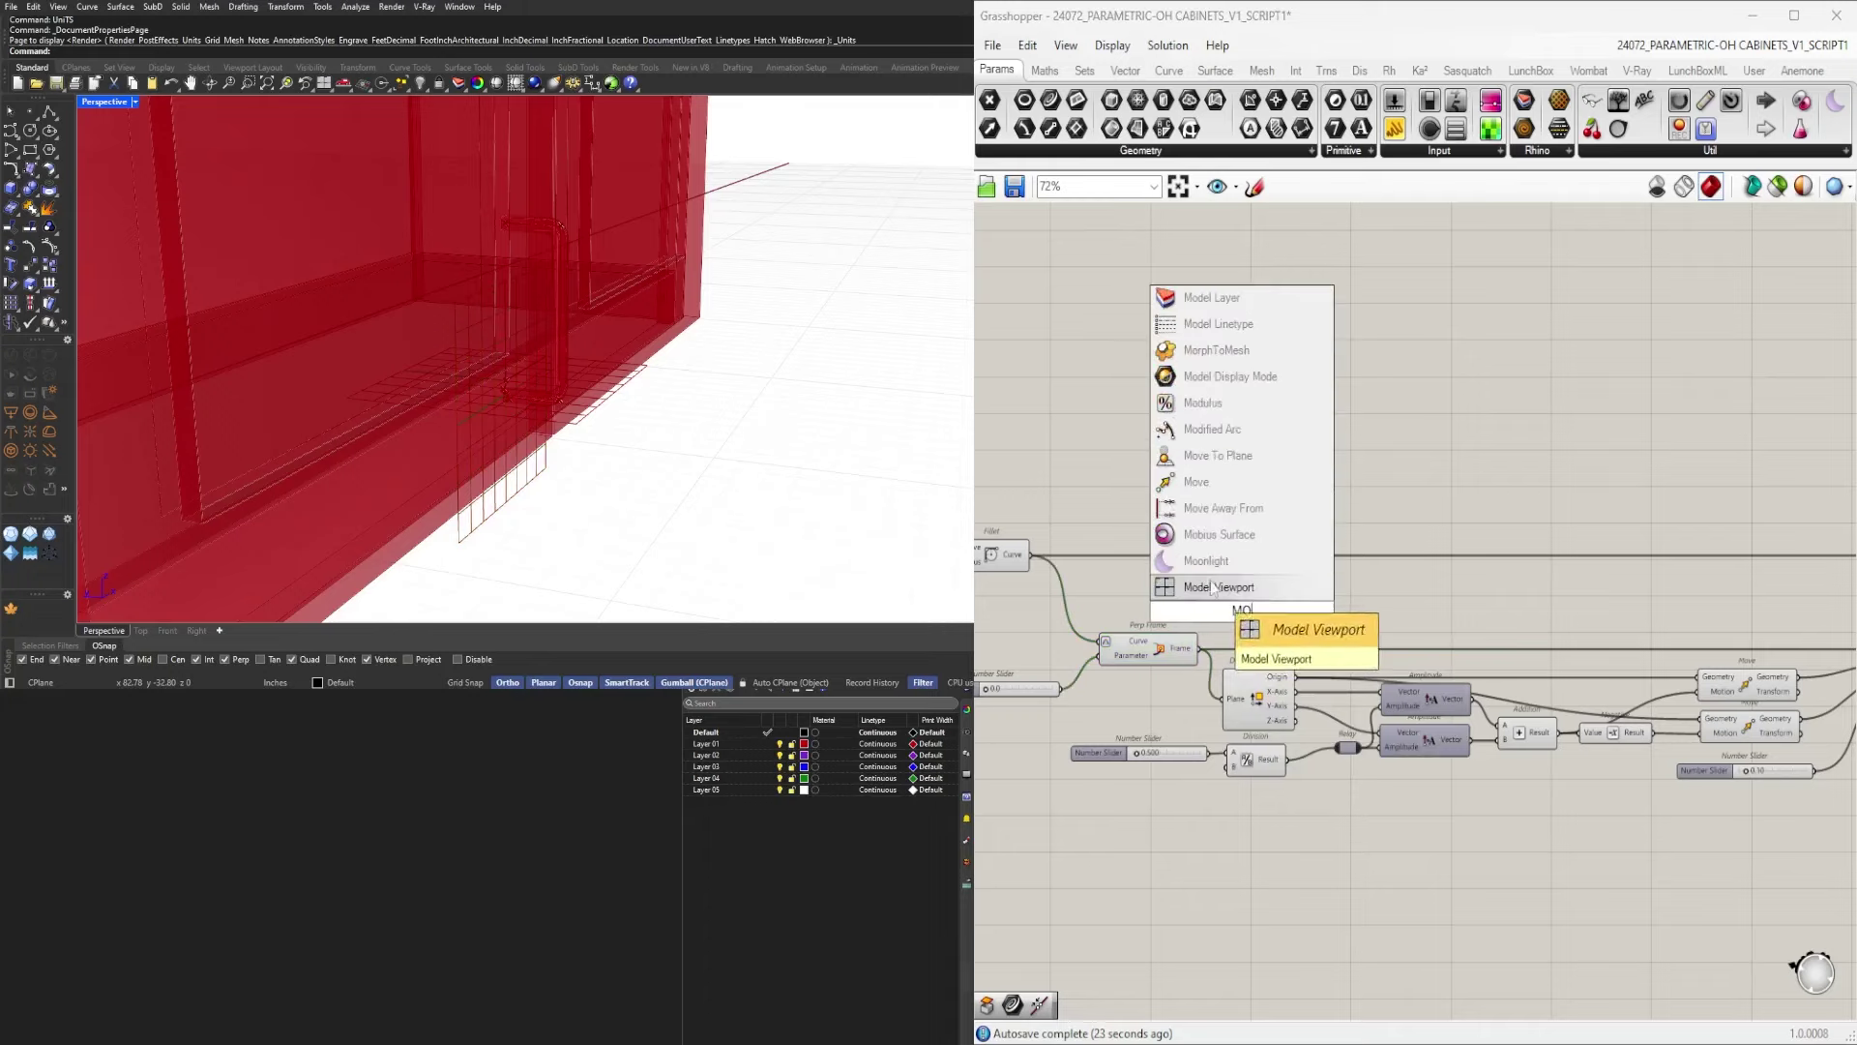
click(1236, 481)
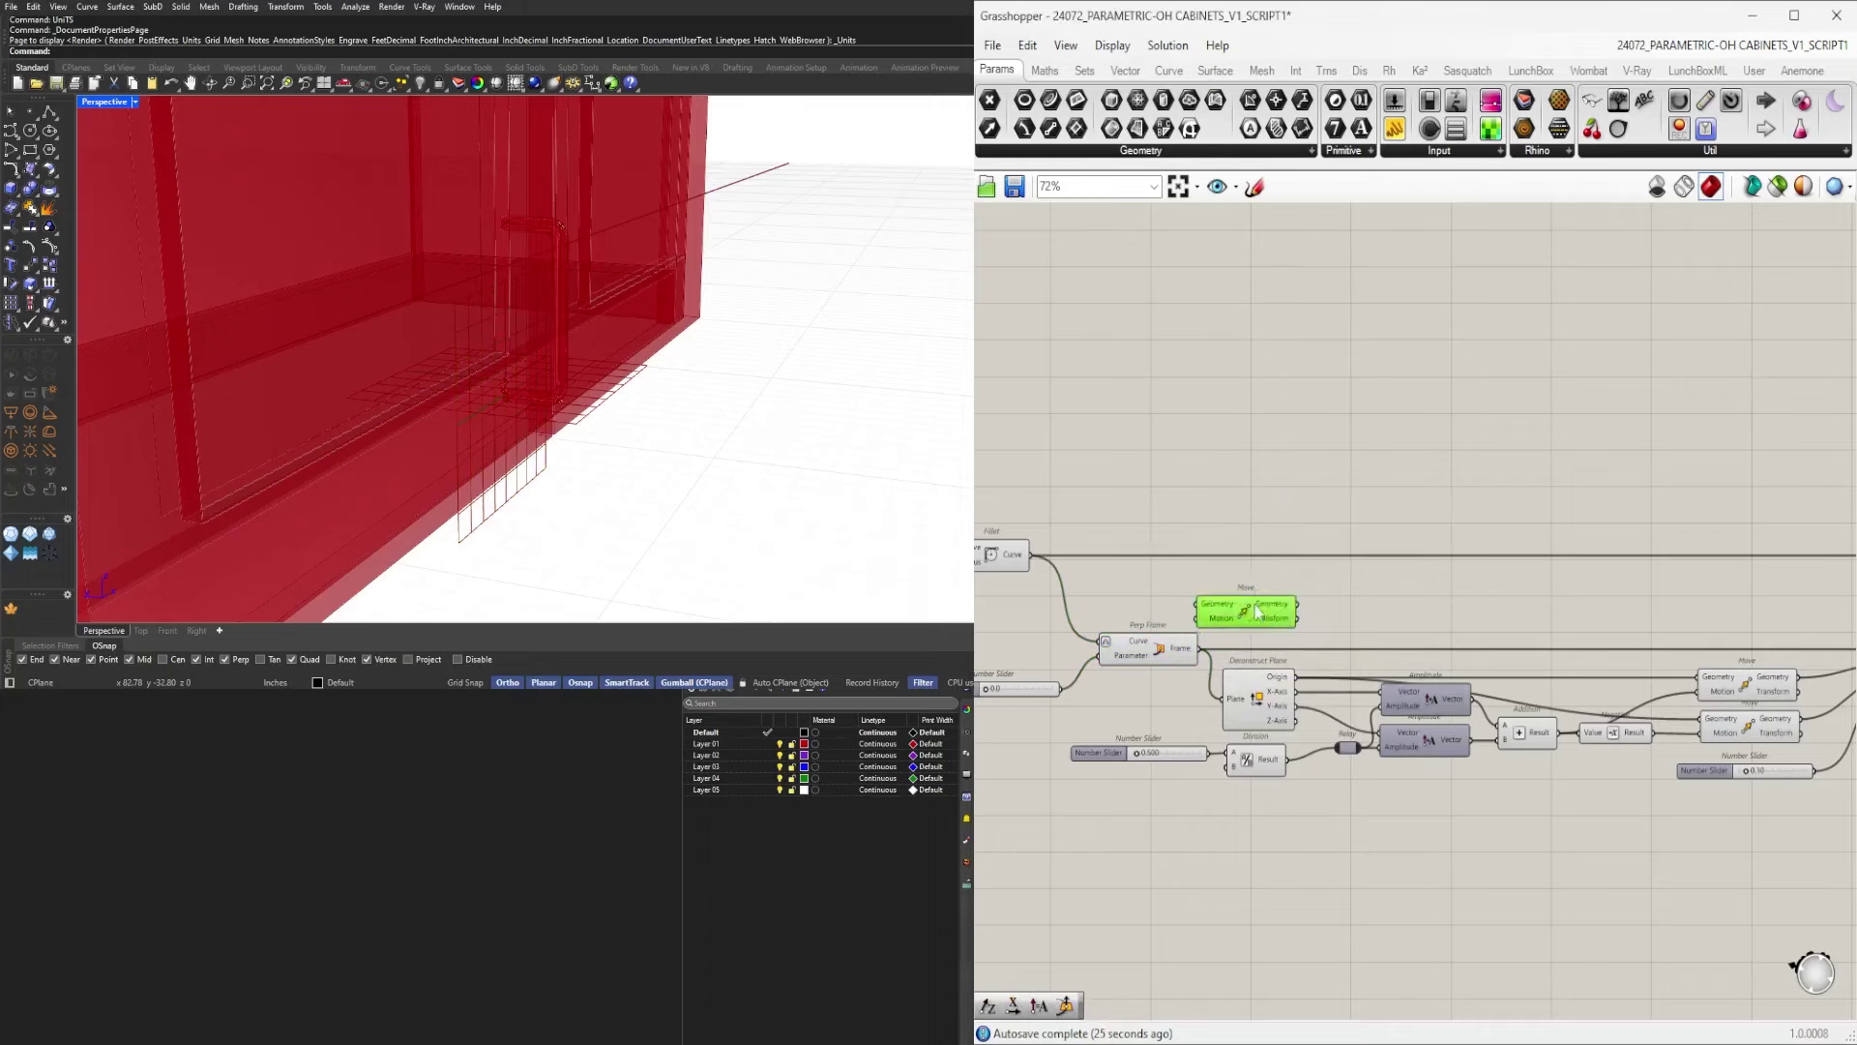
drag(1256, 611, 1576, 504)
Add an Amplitude component above Deconstruct Plane and connect the Z-Axis output to its Vector input.
double_click(1395, 594)
click(1465, 606)
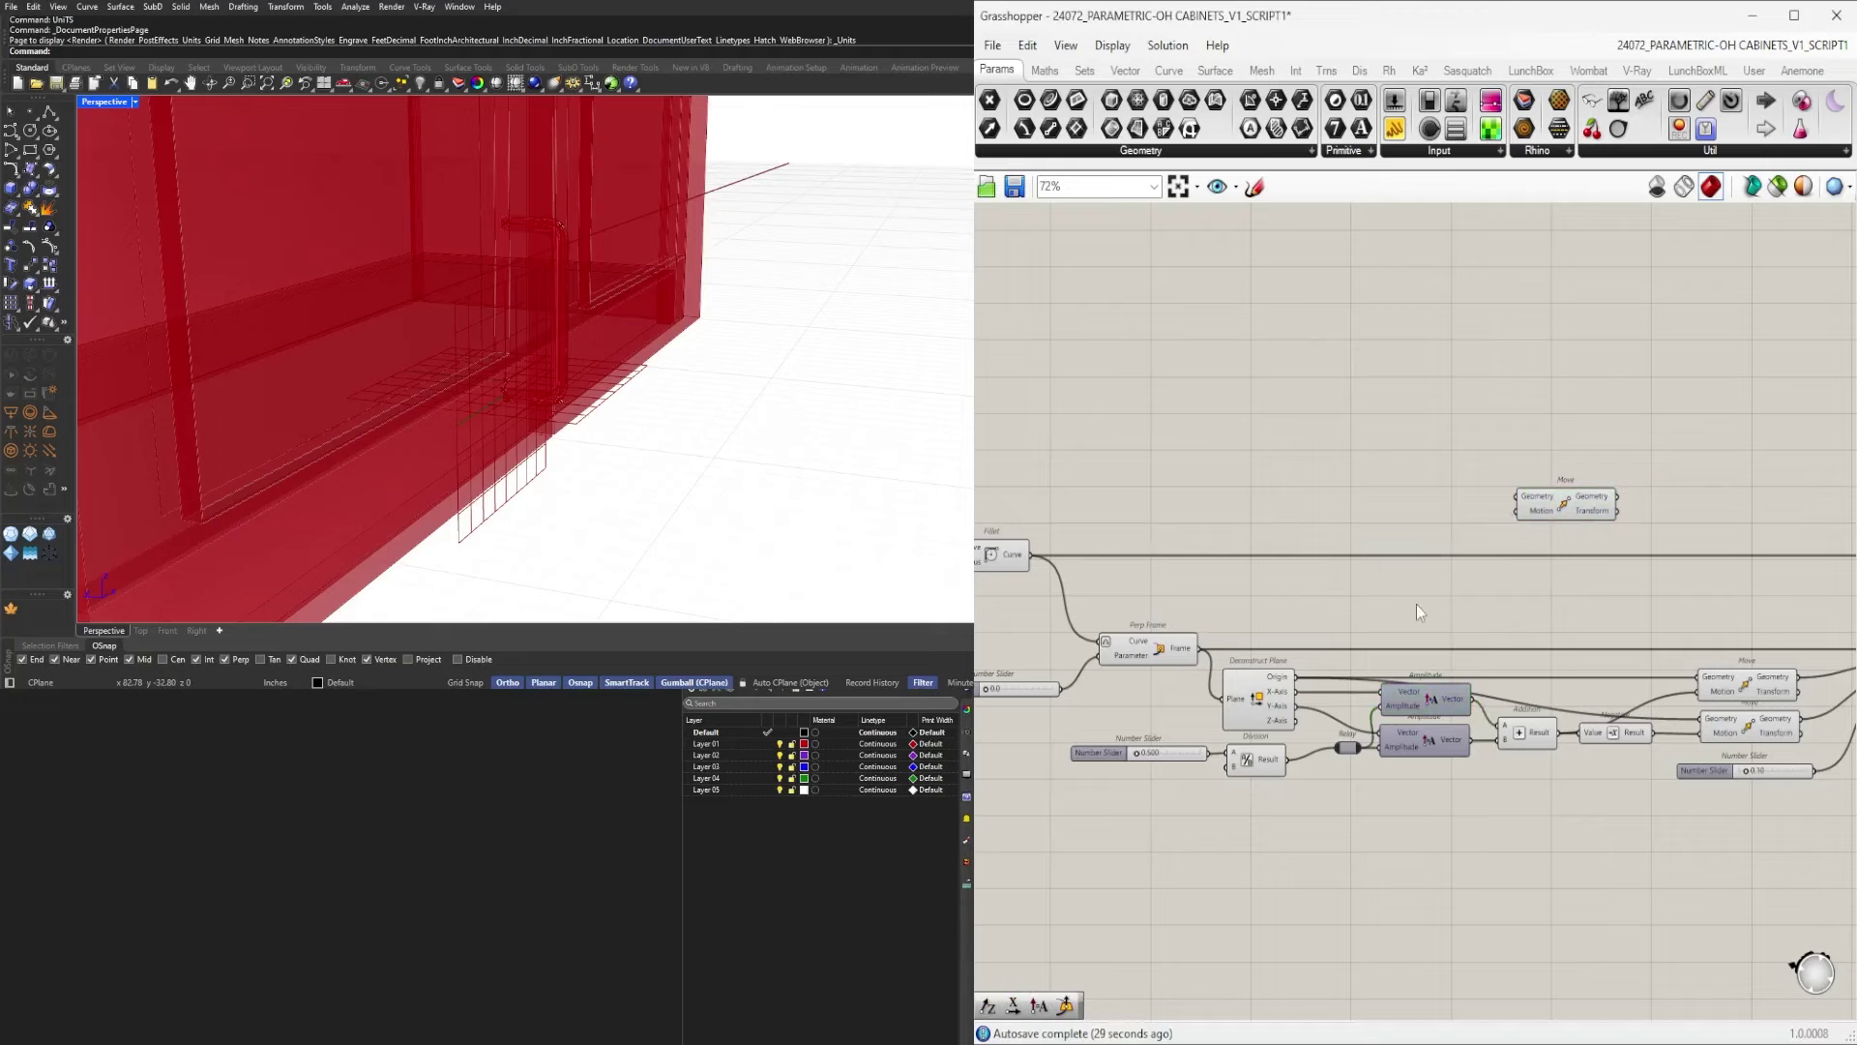
double_click(1419, 611)
text(AMPL)
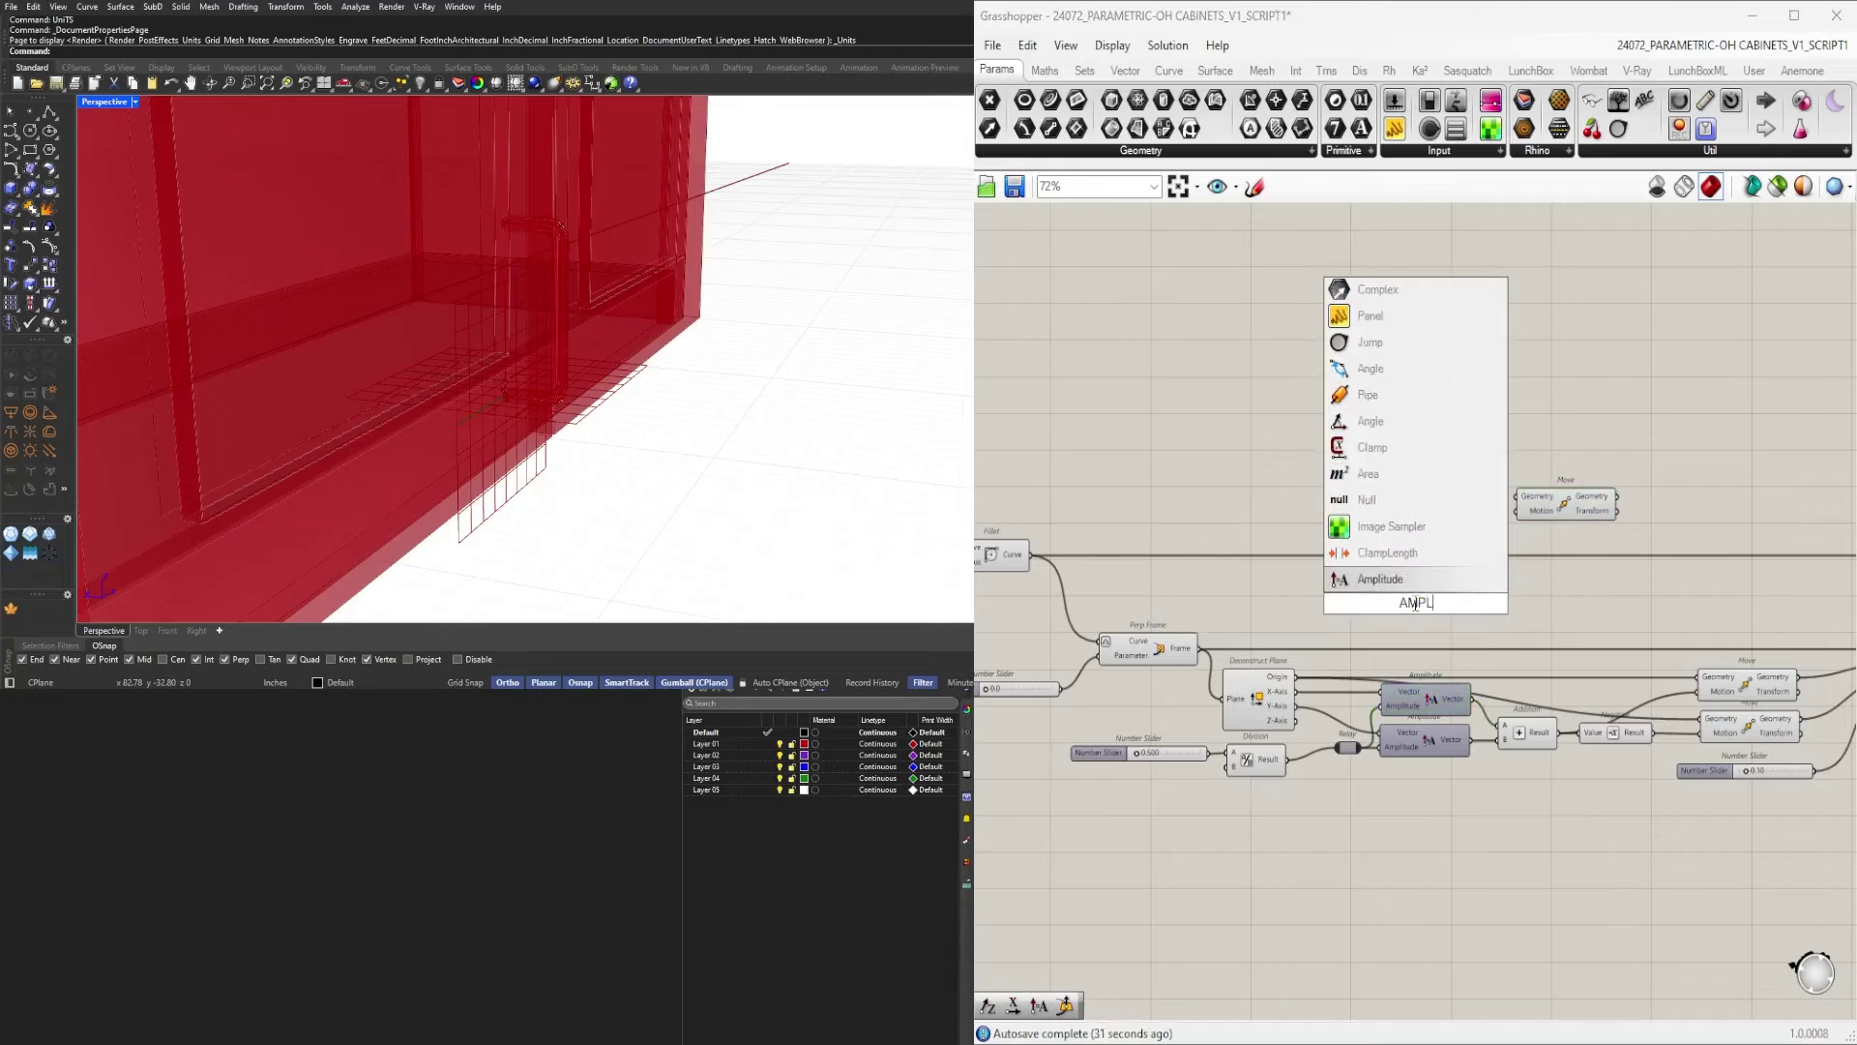
key(Return)
scroll(1345, 629, up, 3)
drag(1258, 773, 1373, 581)
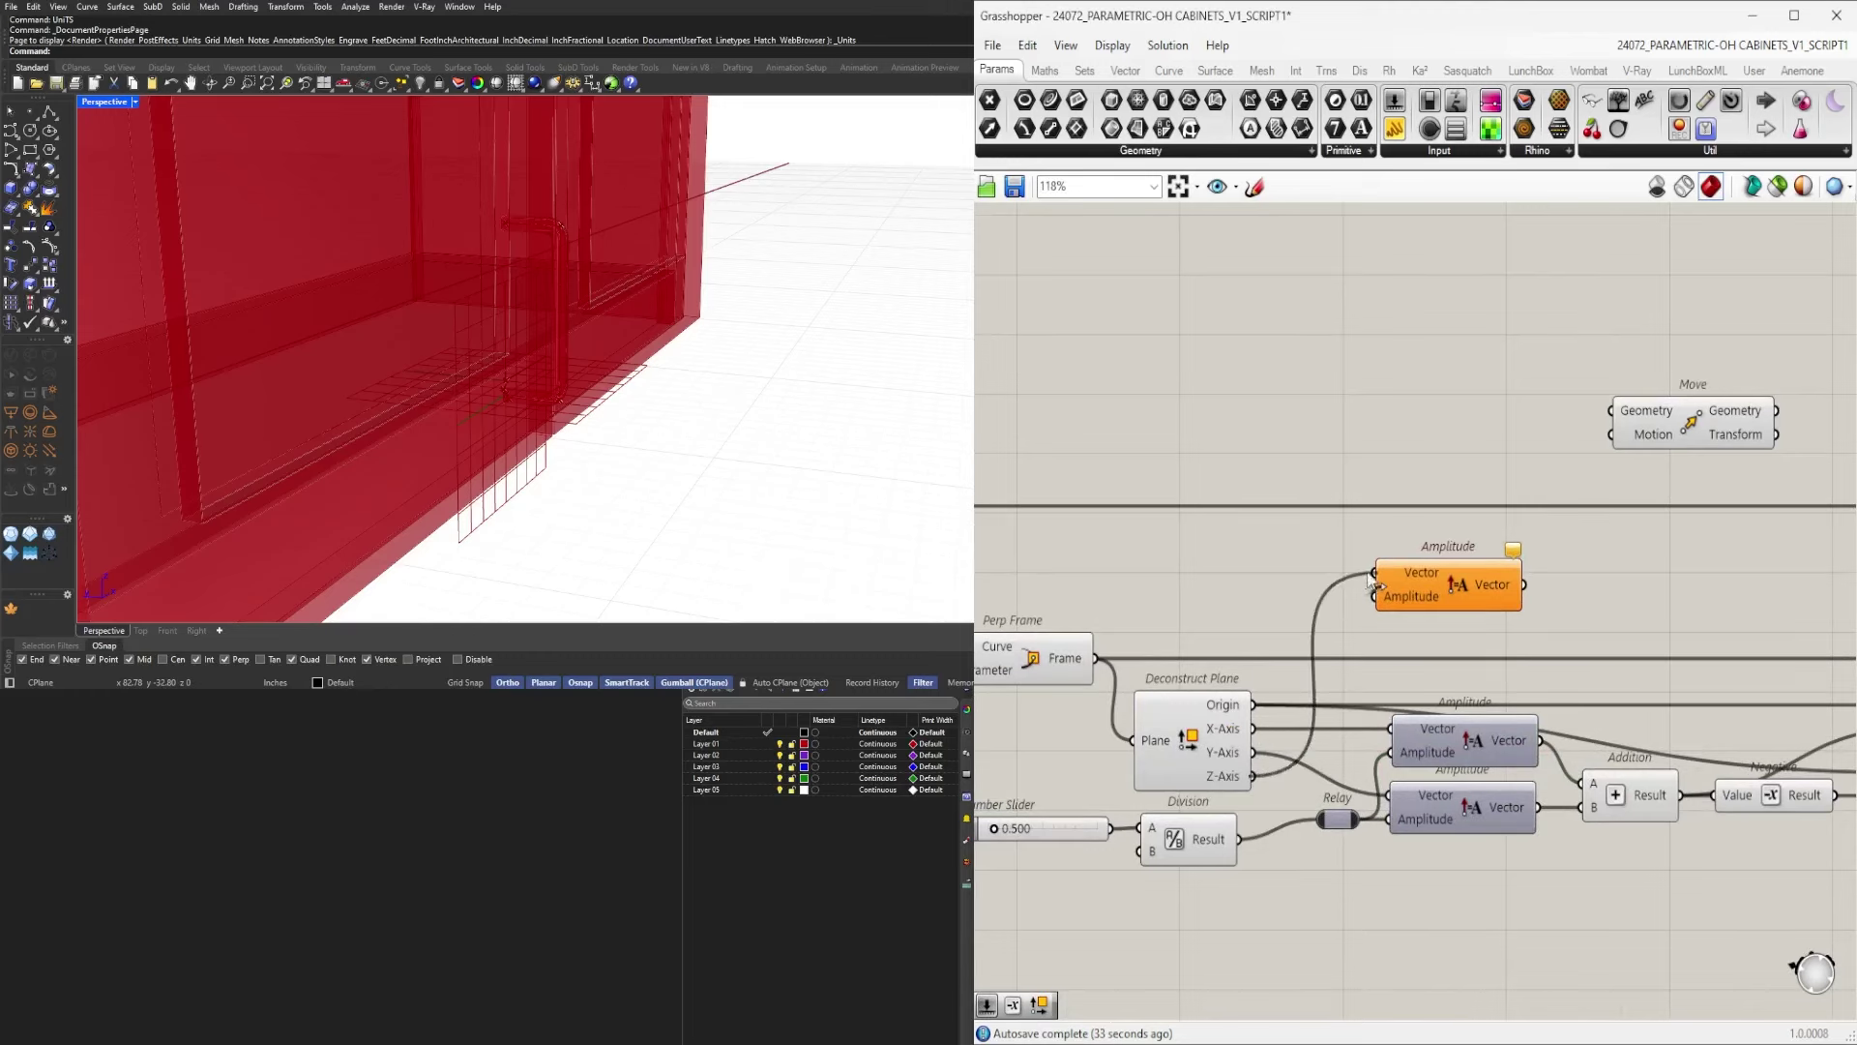
click(1454, 602)
Connect the new Amplitude's Vector to Move's Motion and Sweep1's Brep to Move's Geometry, placing Move beyond Sweep1.
scroll(1403, 609, down, 3)
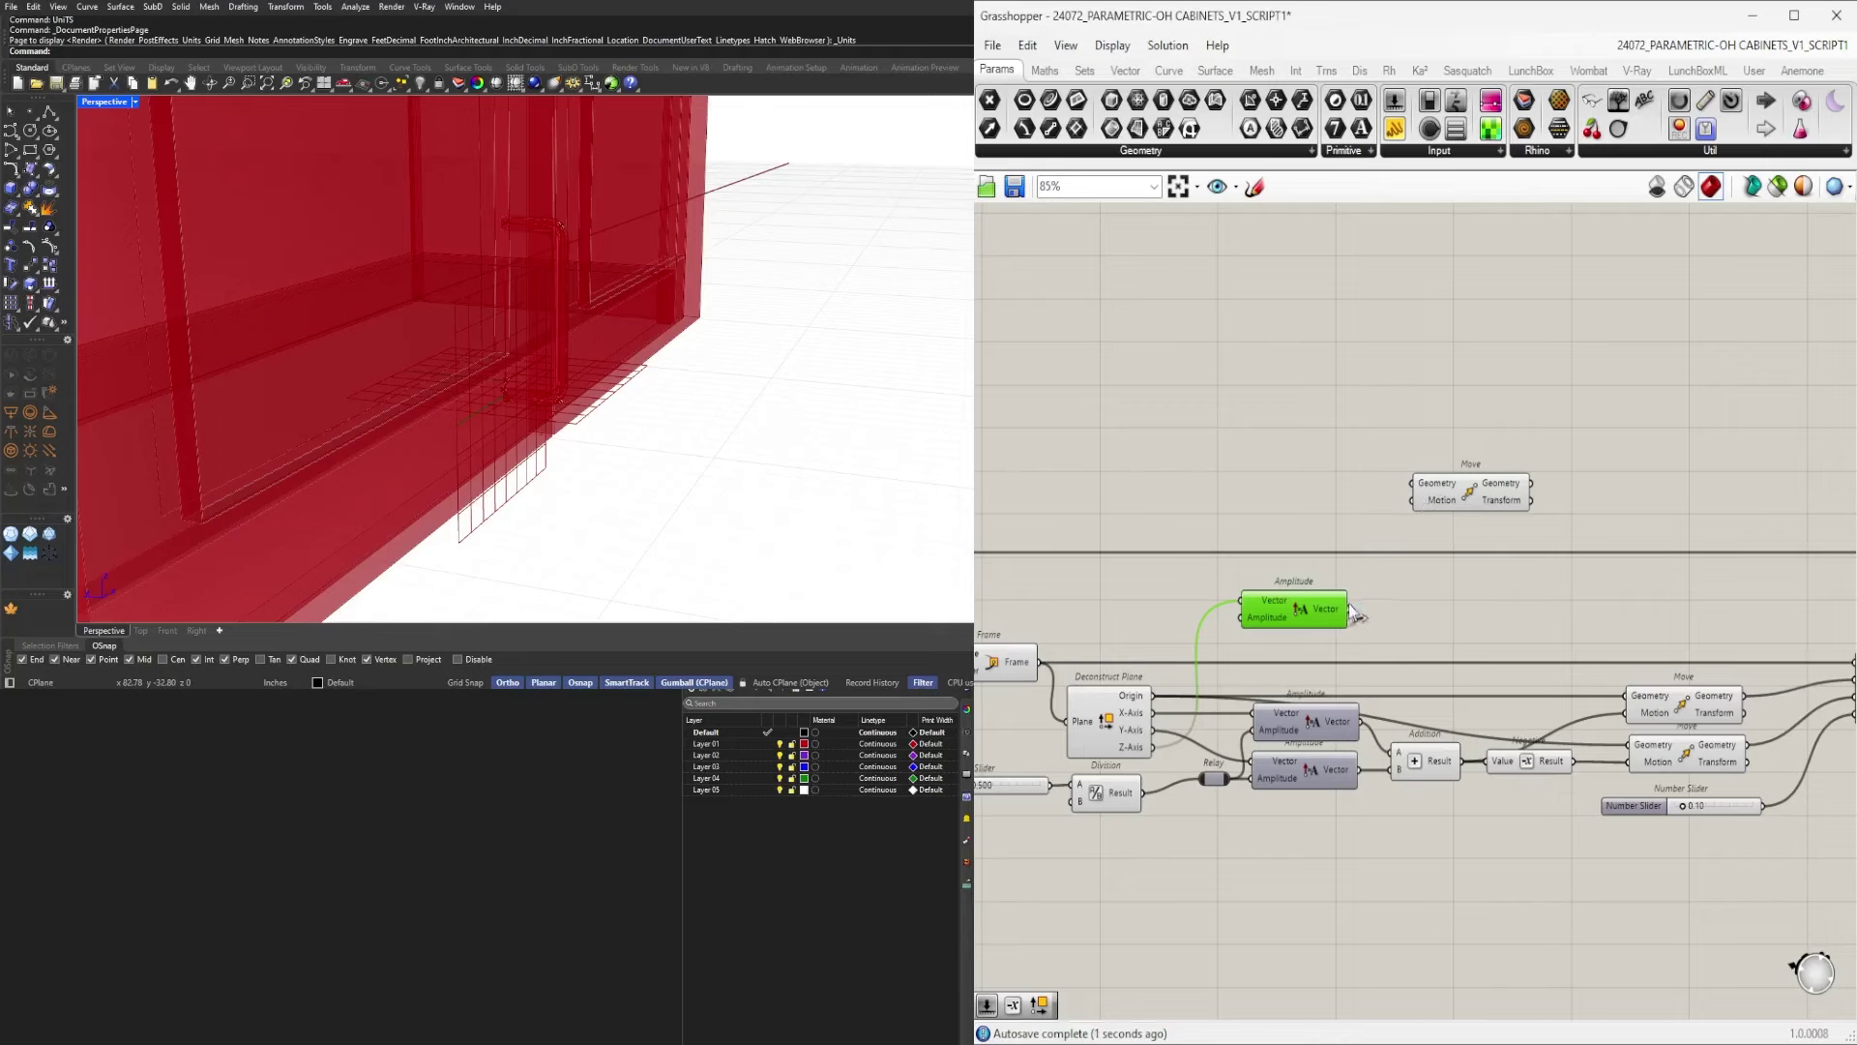
right_drag(1516, 505, 1114, 618)
scroll(1115, 618, down, 3)
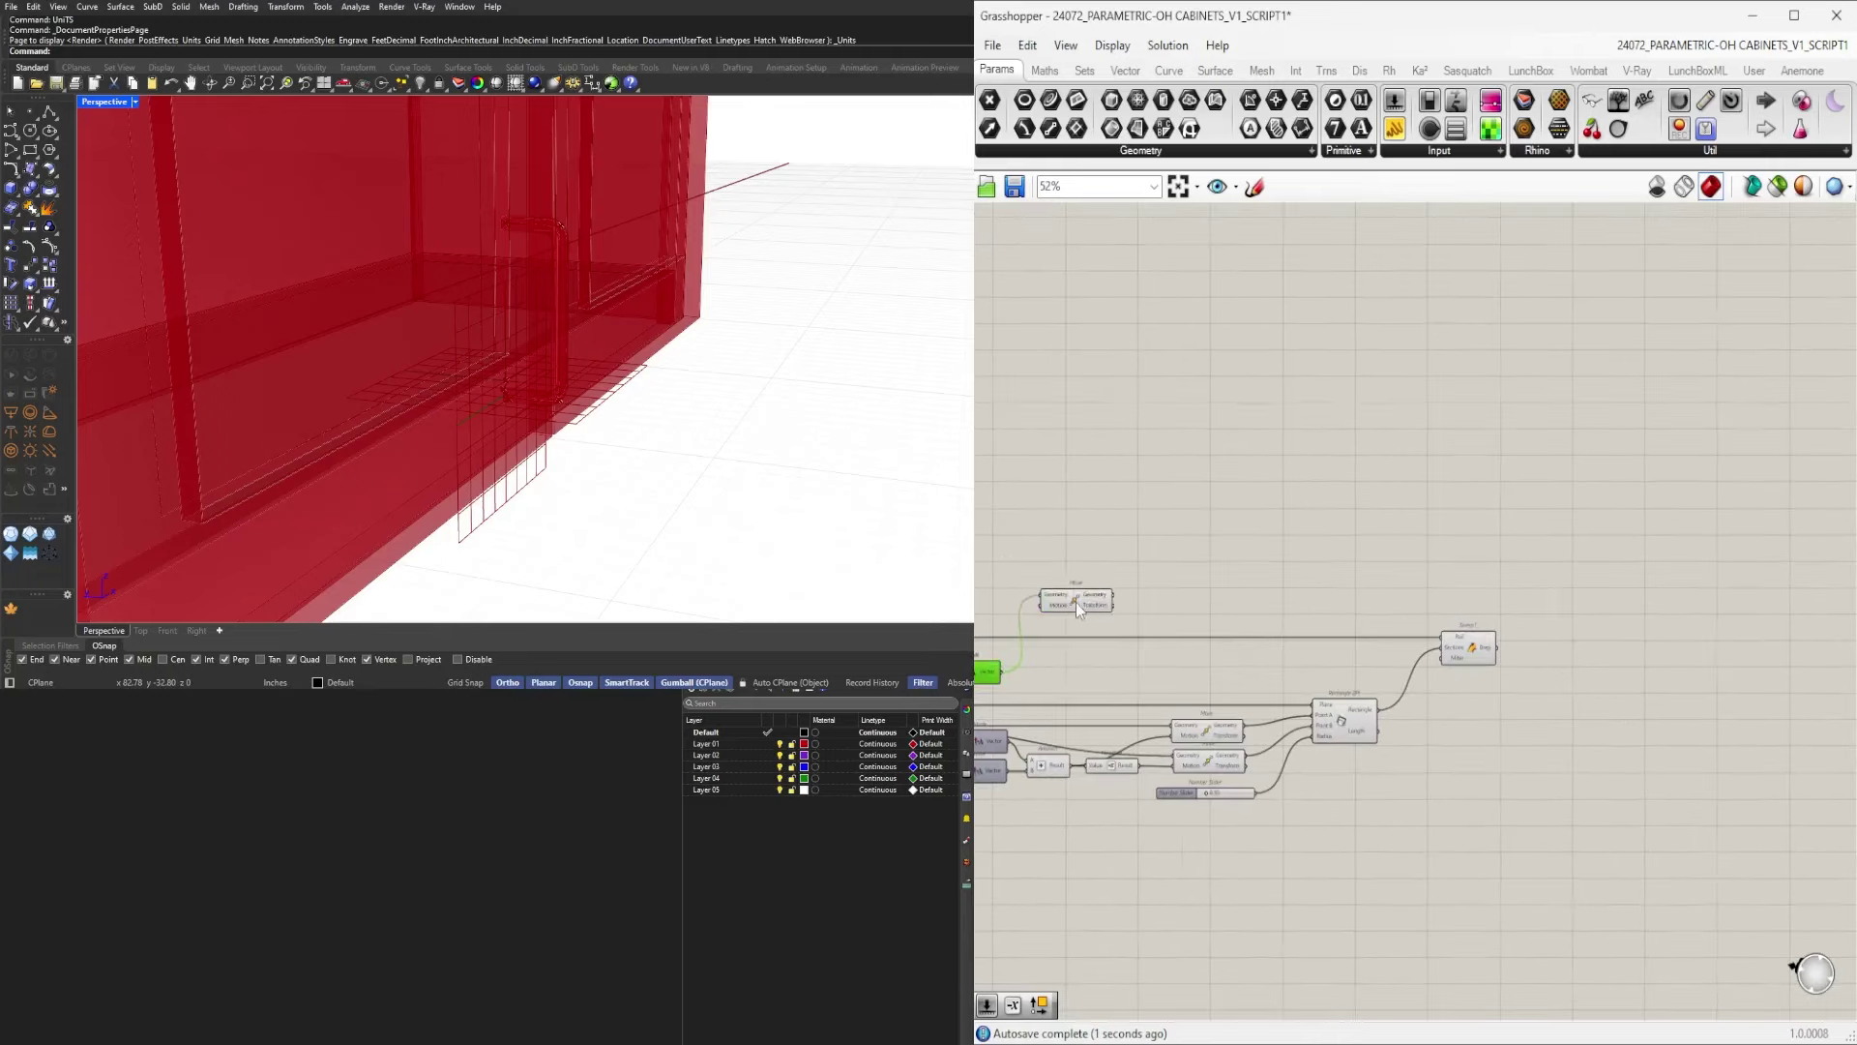
drag(1076, 602, 1613, 613)
scroll(1490, 656, up, 3)
scroll(1490, 659, up, 1)
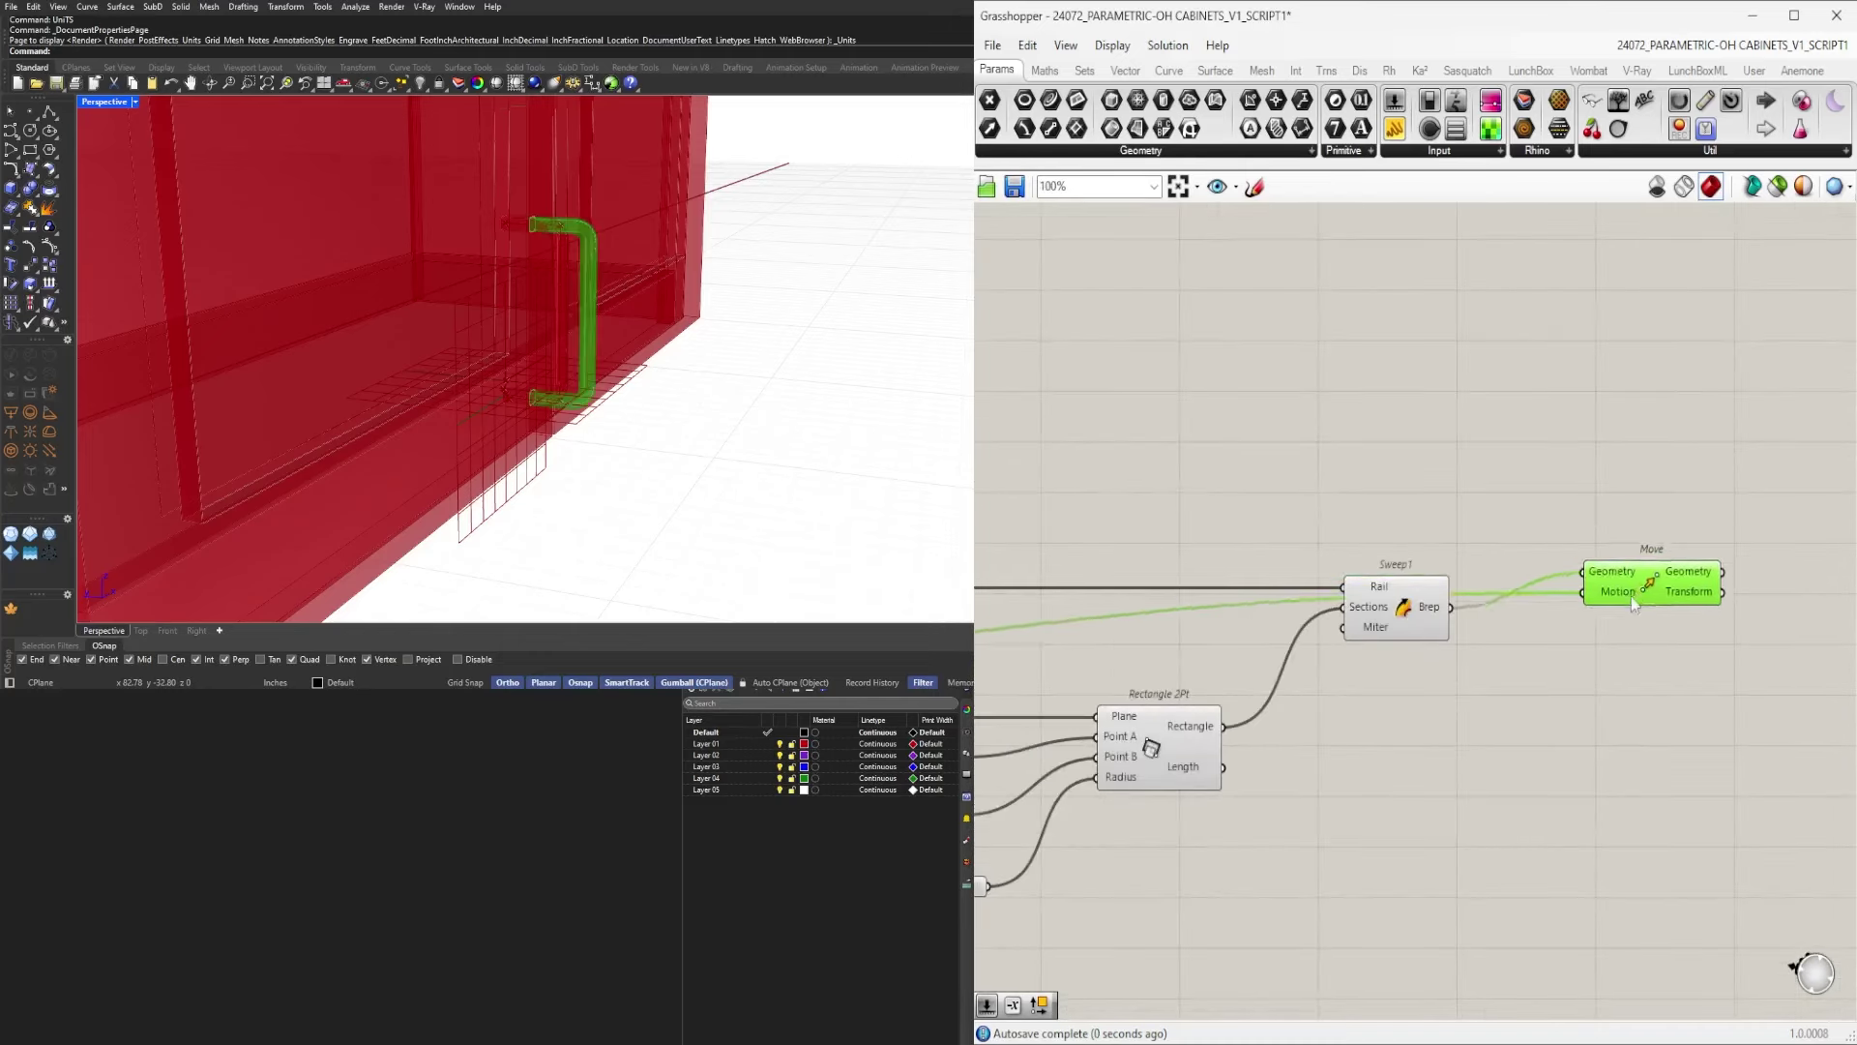
drag(1632, 596, 1620, 657)
Preview the lower Extrude feeding the door's Solid Union to identify its geometry, and hide it again.
scroll(1557, 685, down, 3)
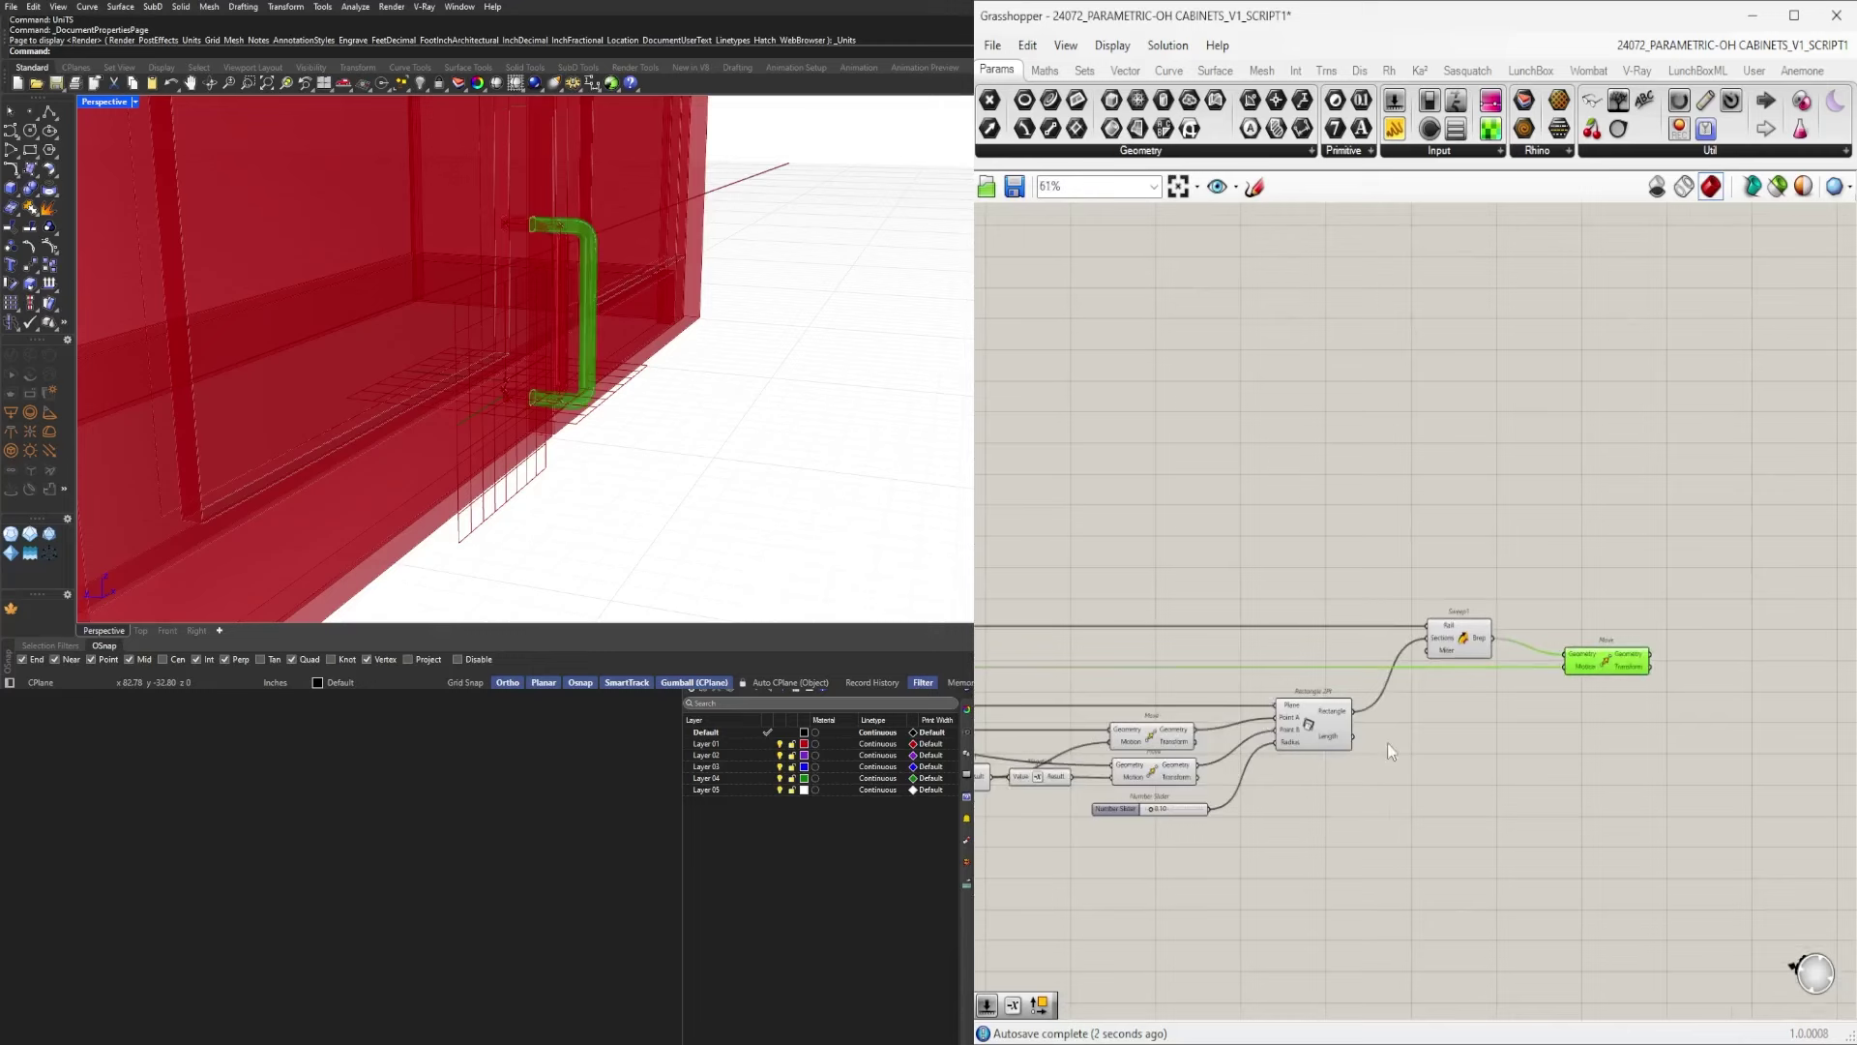
right_drag(1387, 741, 1773, 724)
right_drag(1124, 732, 1434, 694)
right_drag(1240, 658, 1668, 650)
right_drag(1179, 679, 1517, 669)
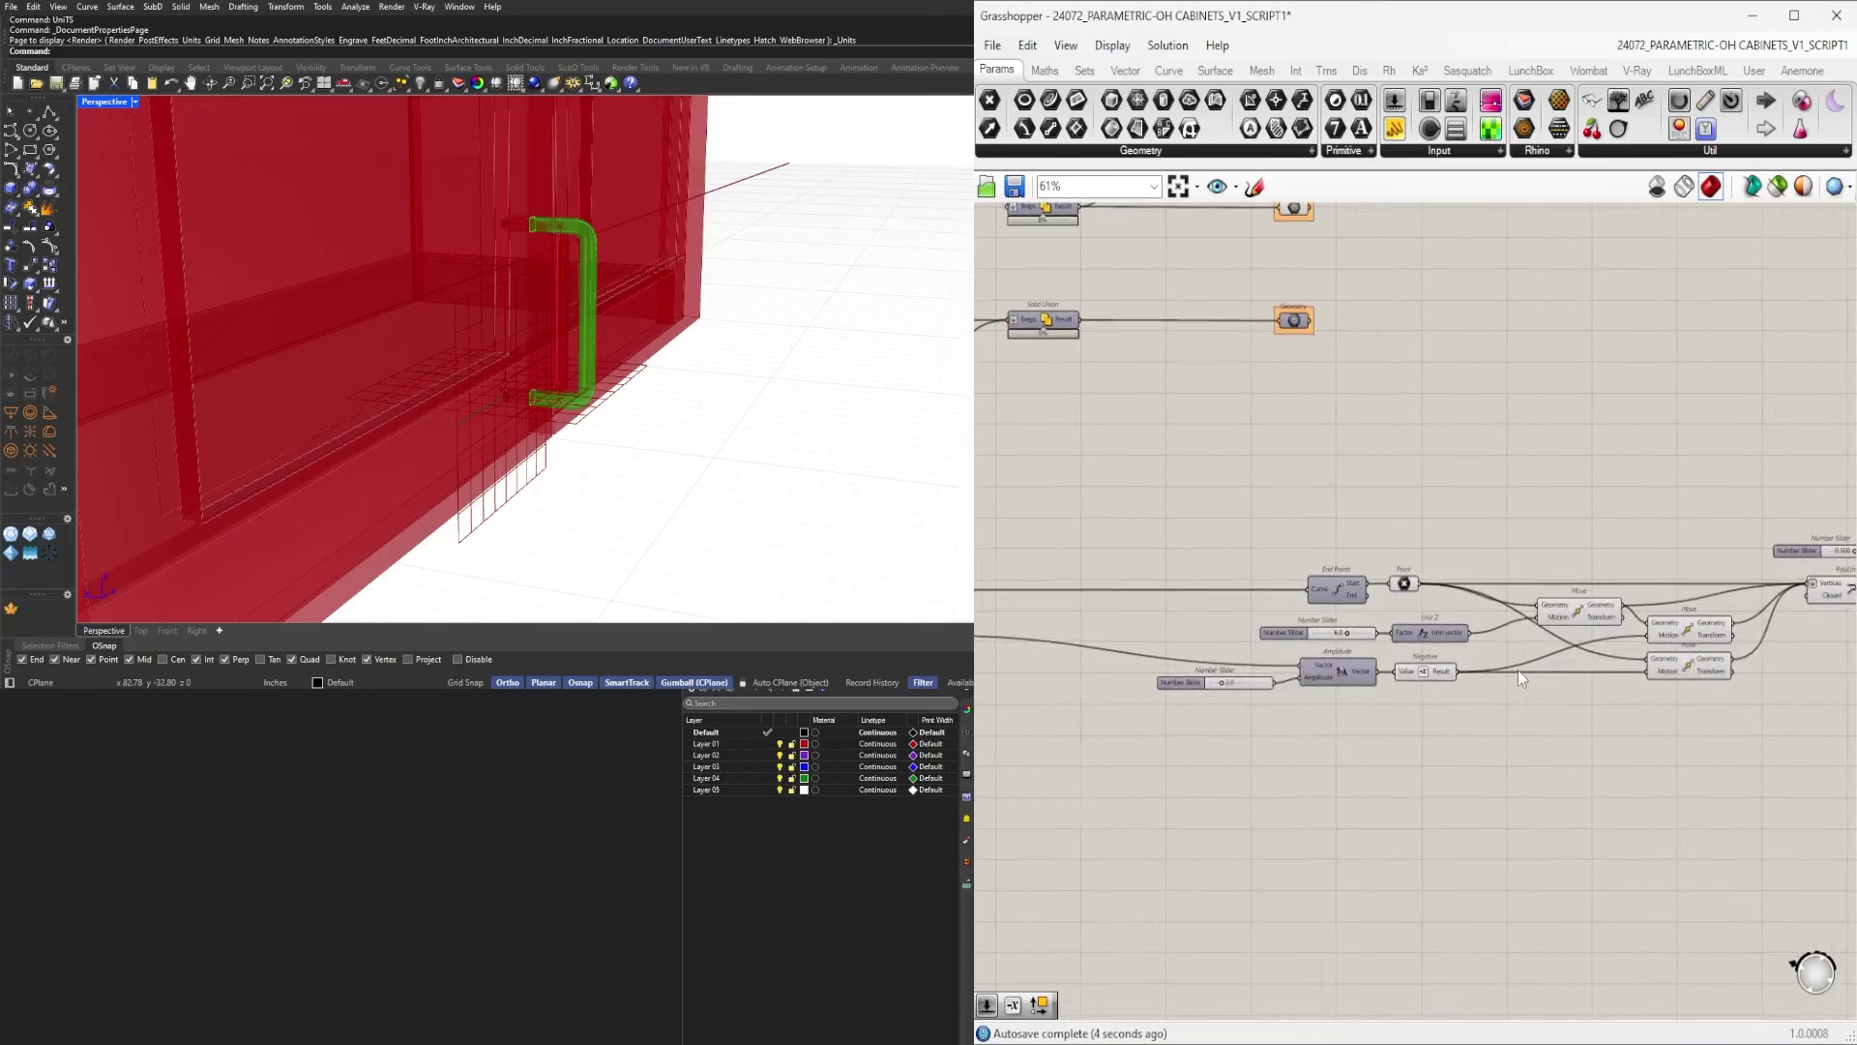
scroll(1466, 633, down, 5)
right_drag(1209, 672, 1455, 721)
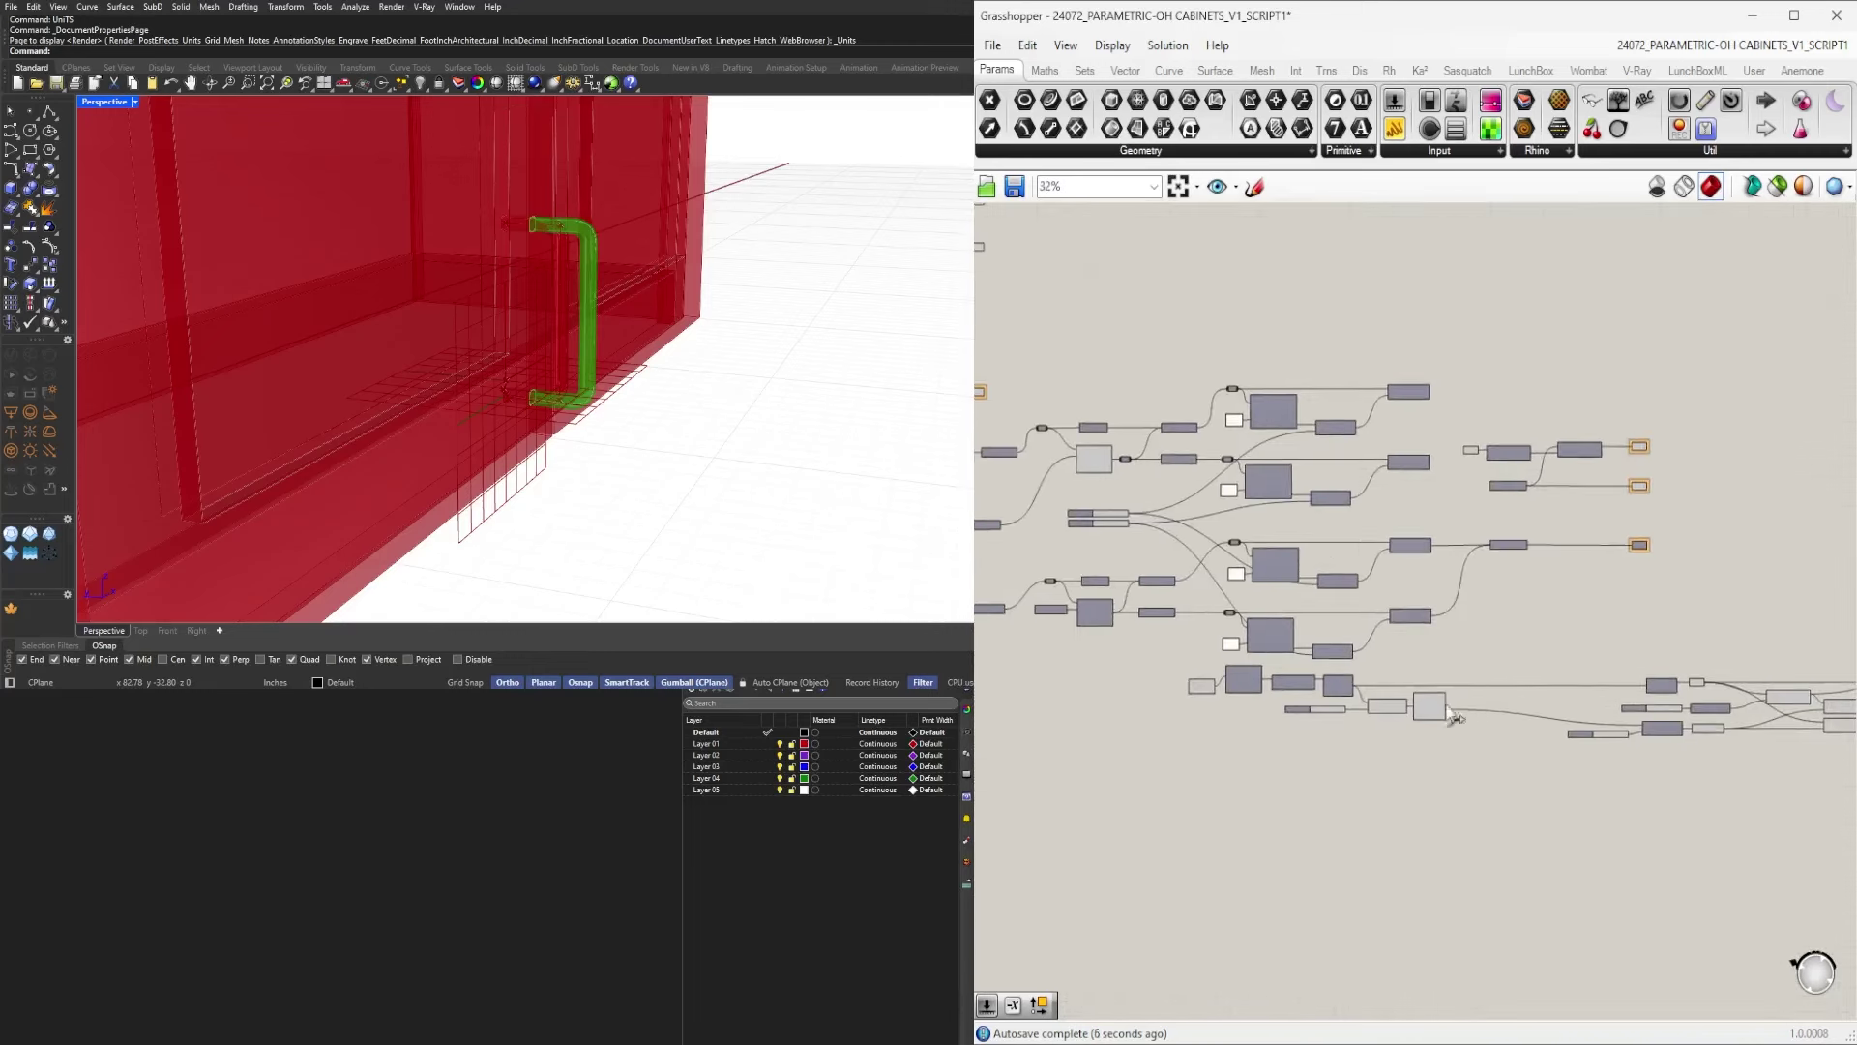
scroll(1455, 721, up, 7)
right_drag(1297, 723, 1641, 740)
right_drag(1720, 565, 1568, 709)
drag(1646, 705, 1599, 569)
middle_click(1599, 568)
click(1637, 529)
middle_click(1585, 561)
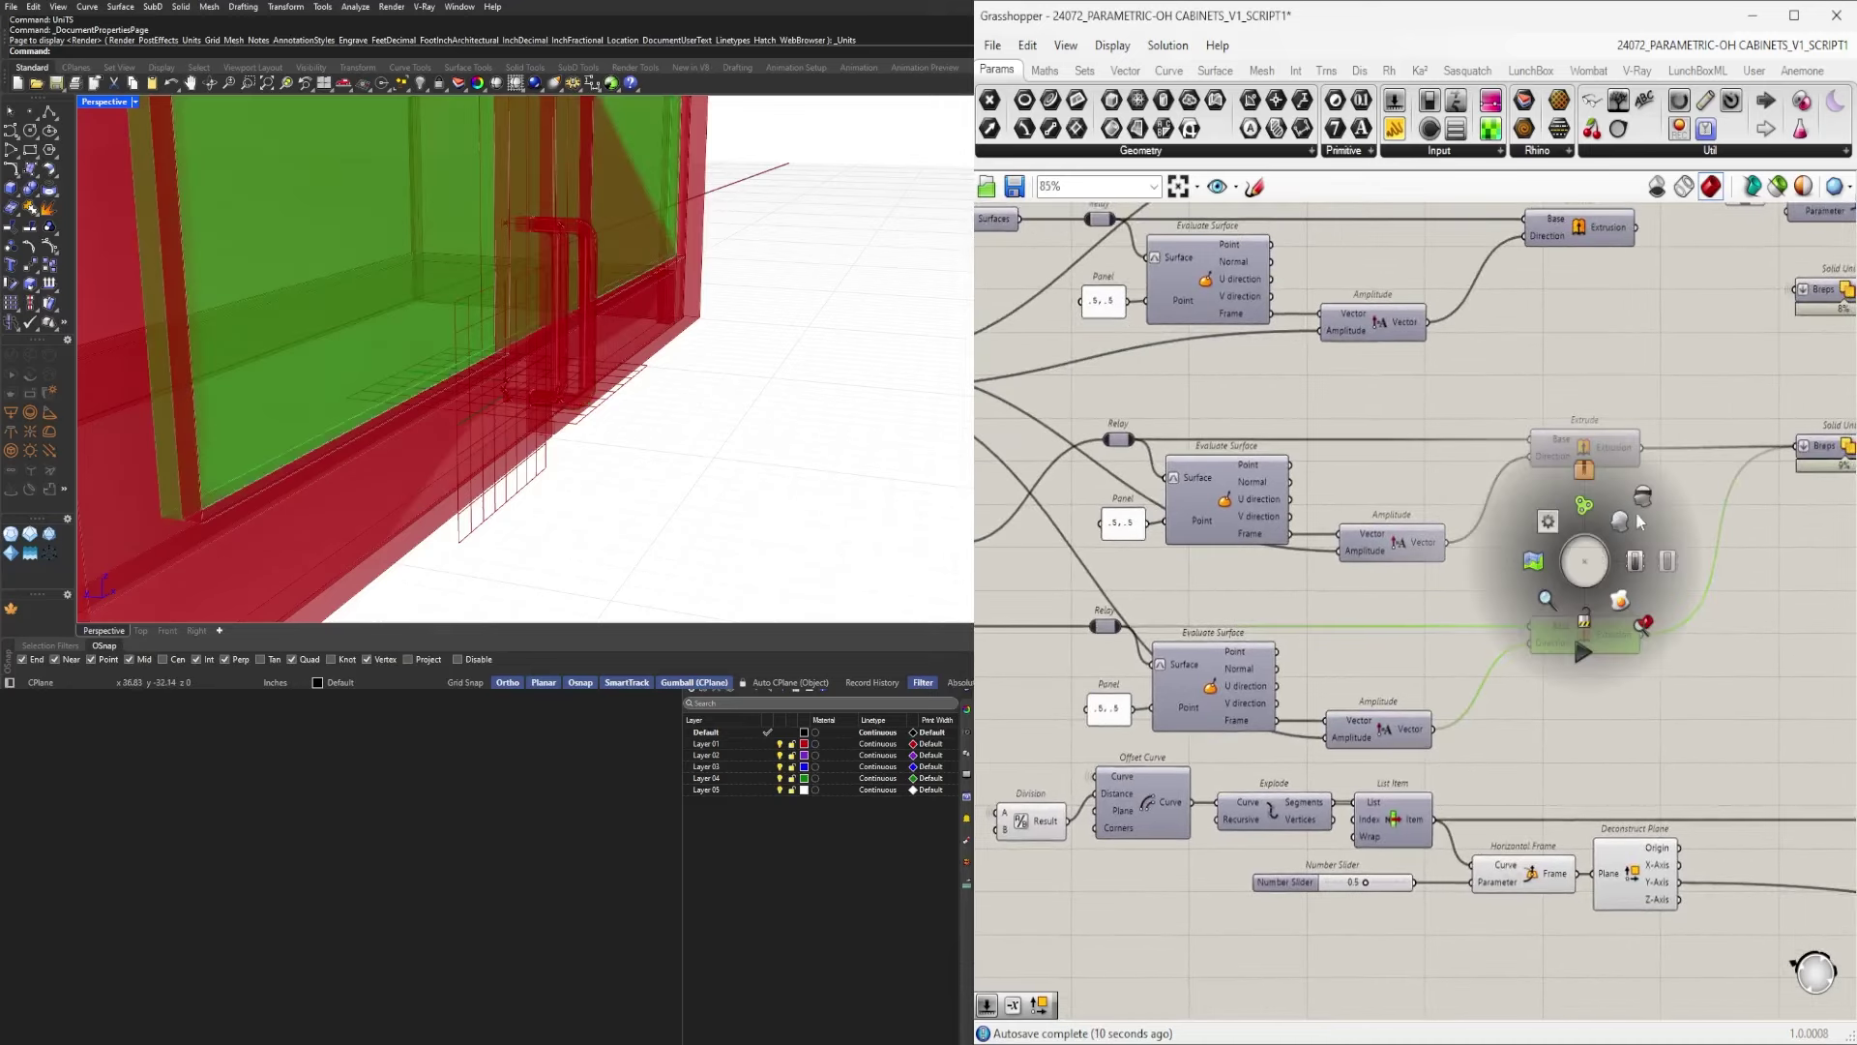
click(1642, 494)
Check the preview of the upper Extrude feeding the same Solid Union in the viewport.
click(1580, 435)
middle_click(1580, 436)
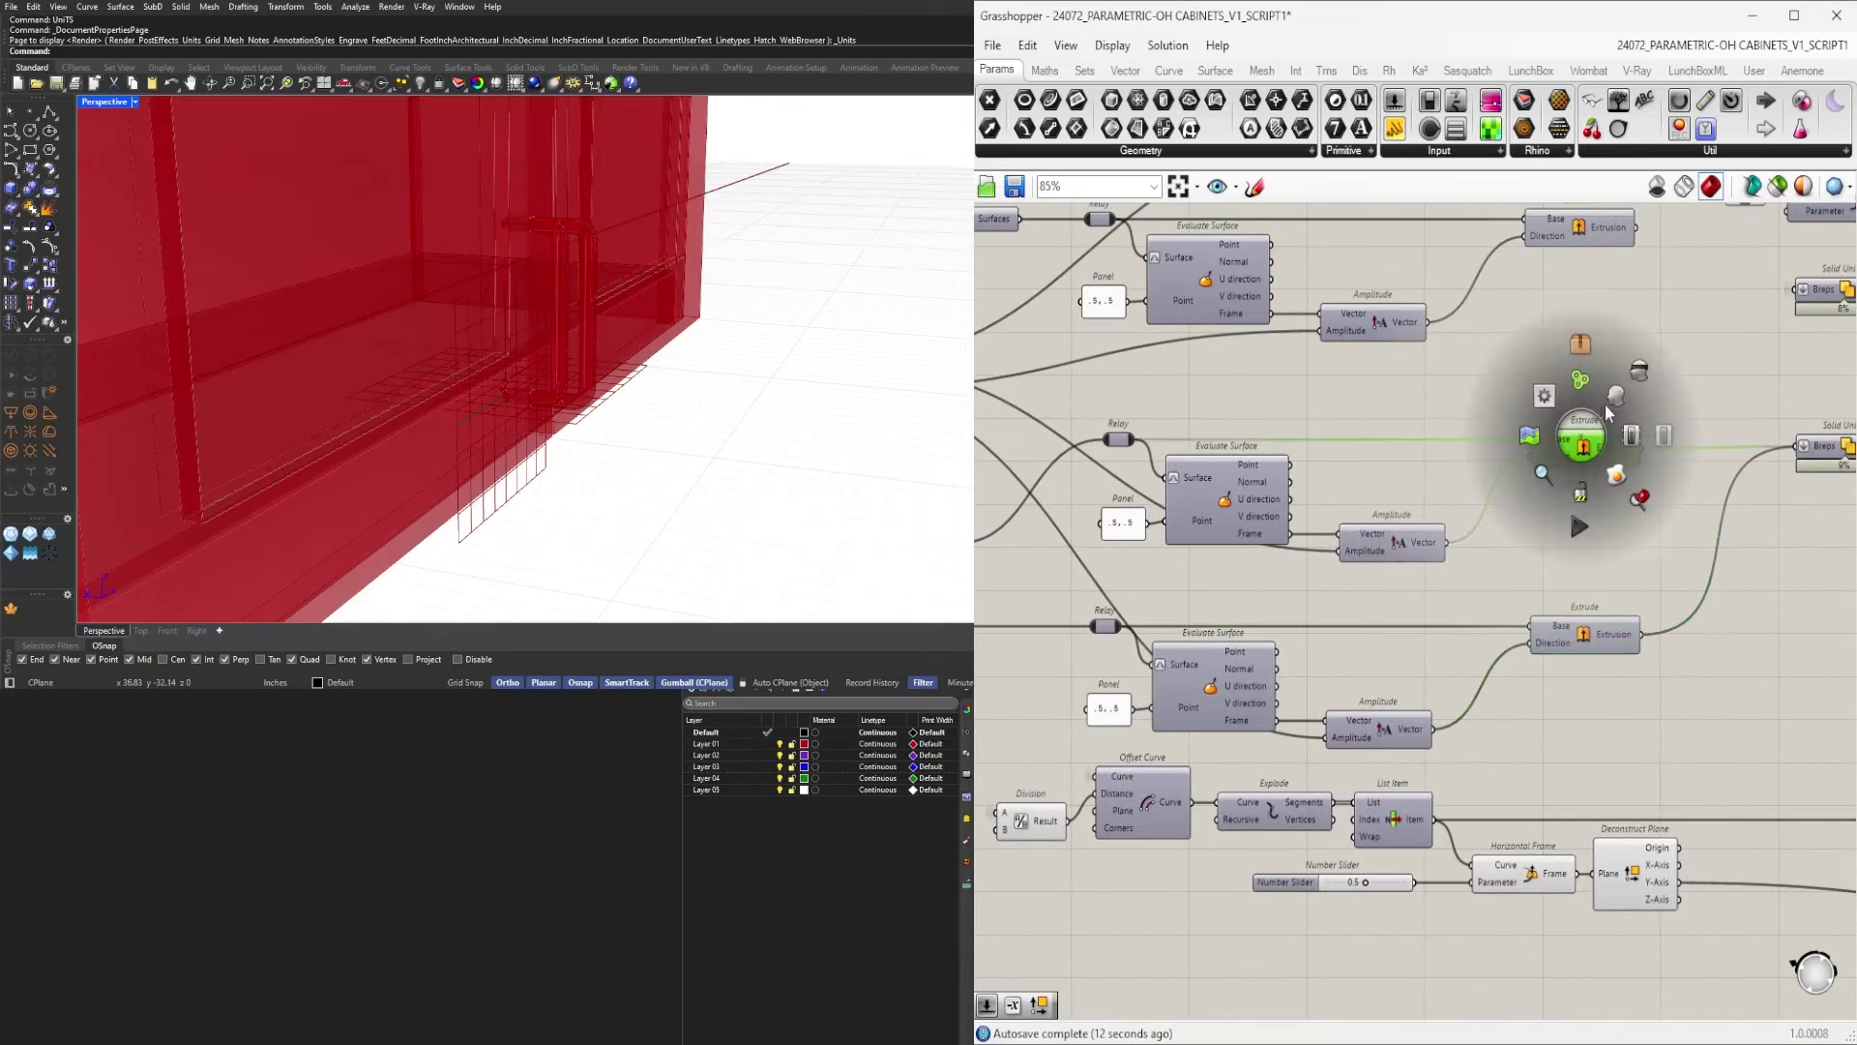
click(1613, 401)
middle_click(1610, 405)
click(1616, 466)
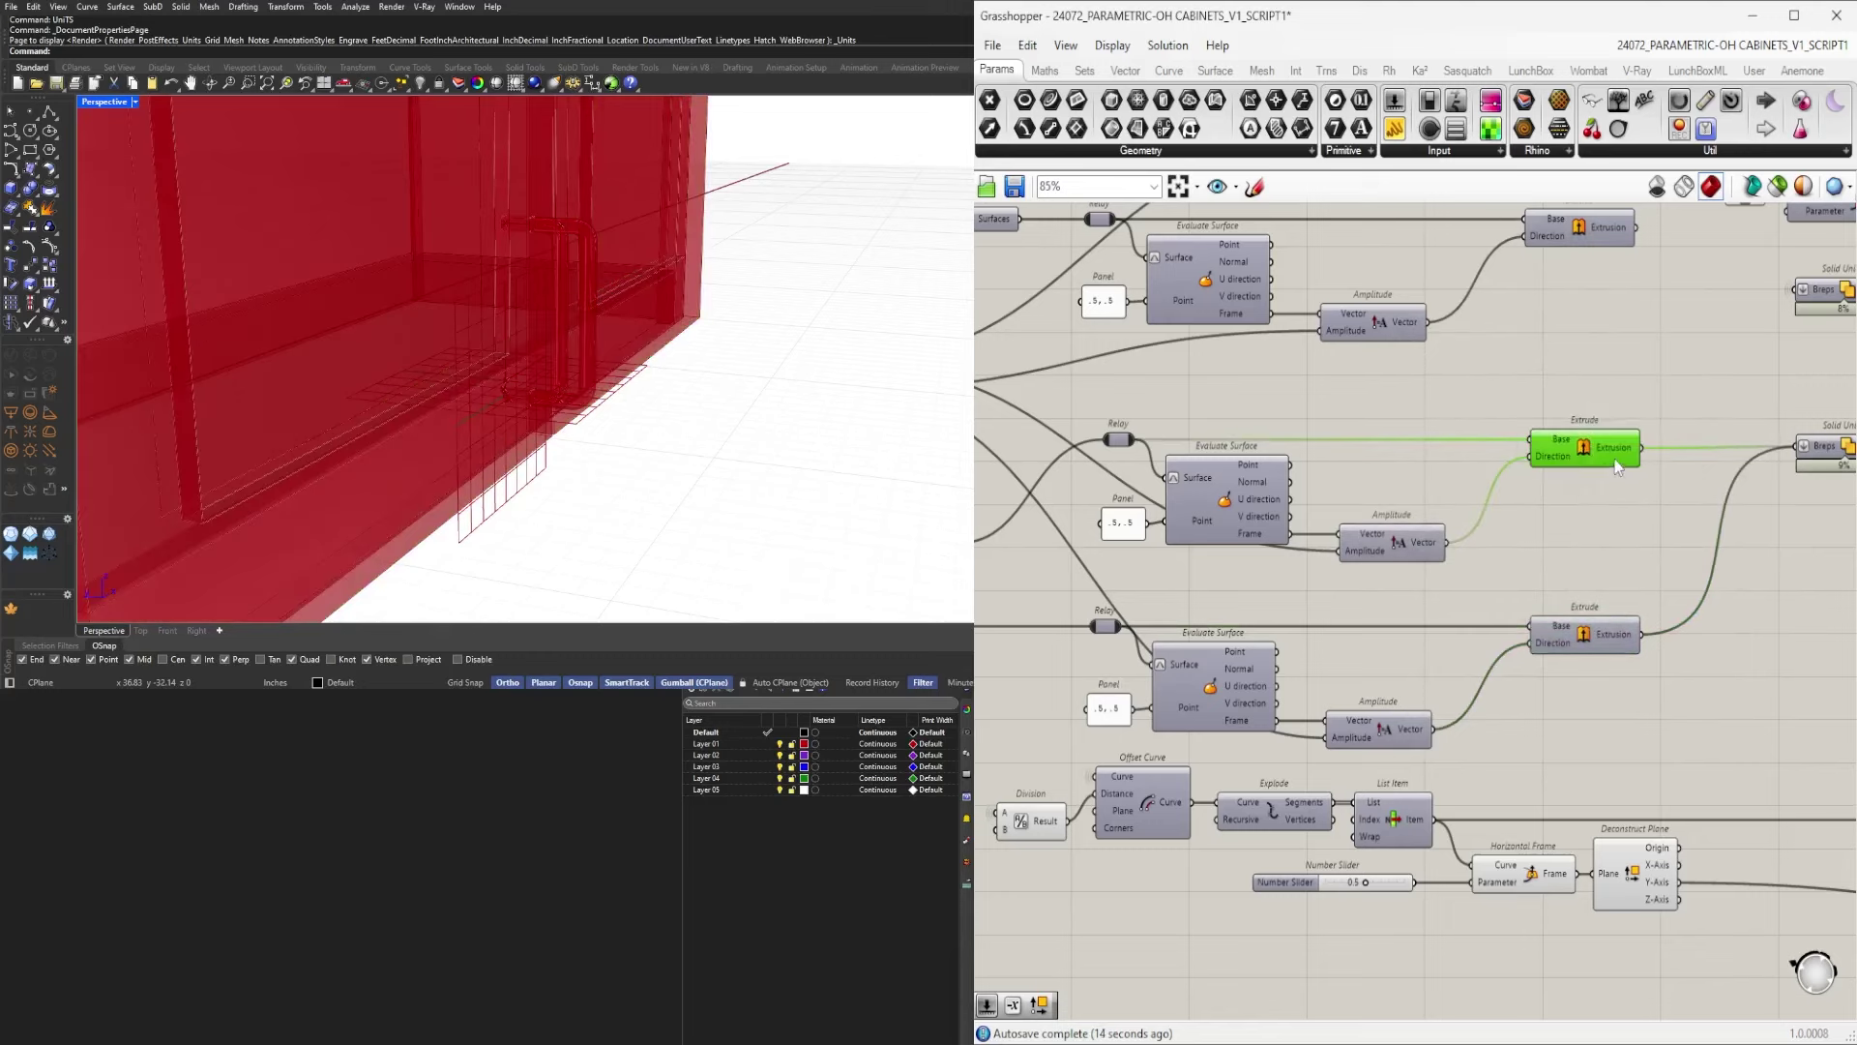
Connect the Number Slider driving the door's extrusion thickness to the Amplitude input of the handle's new Amplitude component.
click(1380, 555)
right_drag(1267, 559, 1677, 592)
scroll(1677, 592, down, 1)
scroll(1334, 449, up, 2)
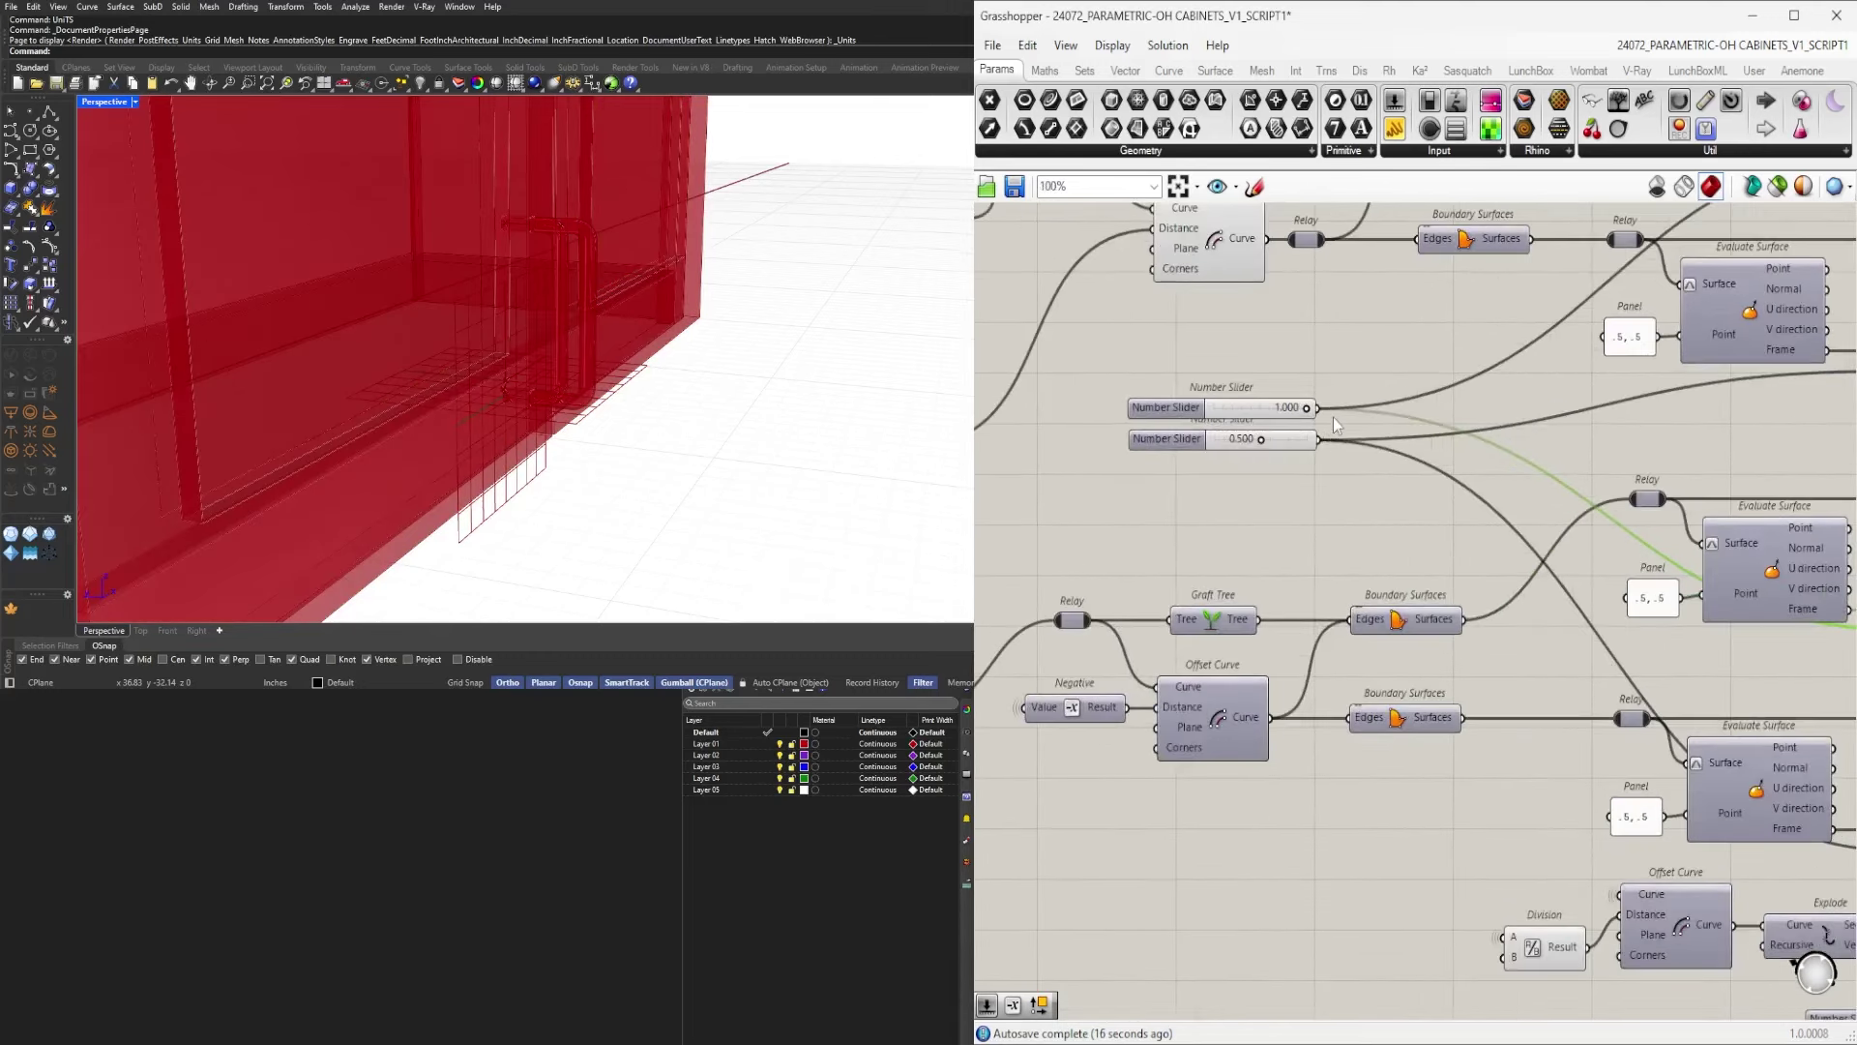
scroll(1319, 449, down, 5)
drag(1318, 440, 1453, 678)
scroll(1291, 477, down, 2)
scroll(1700, 516, up, 6)
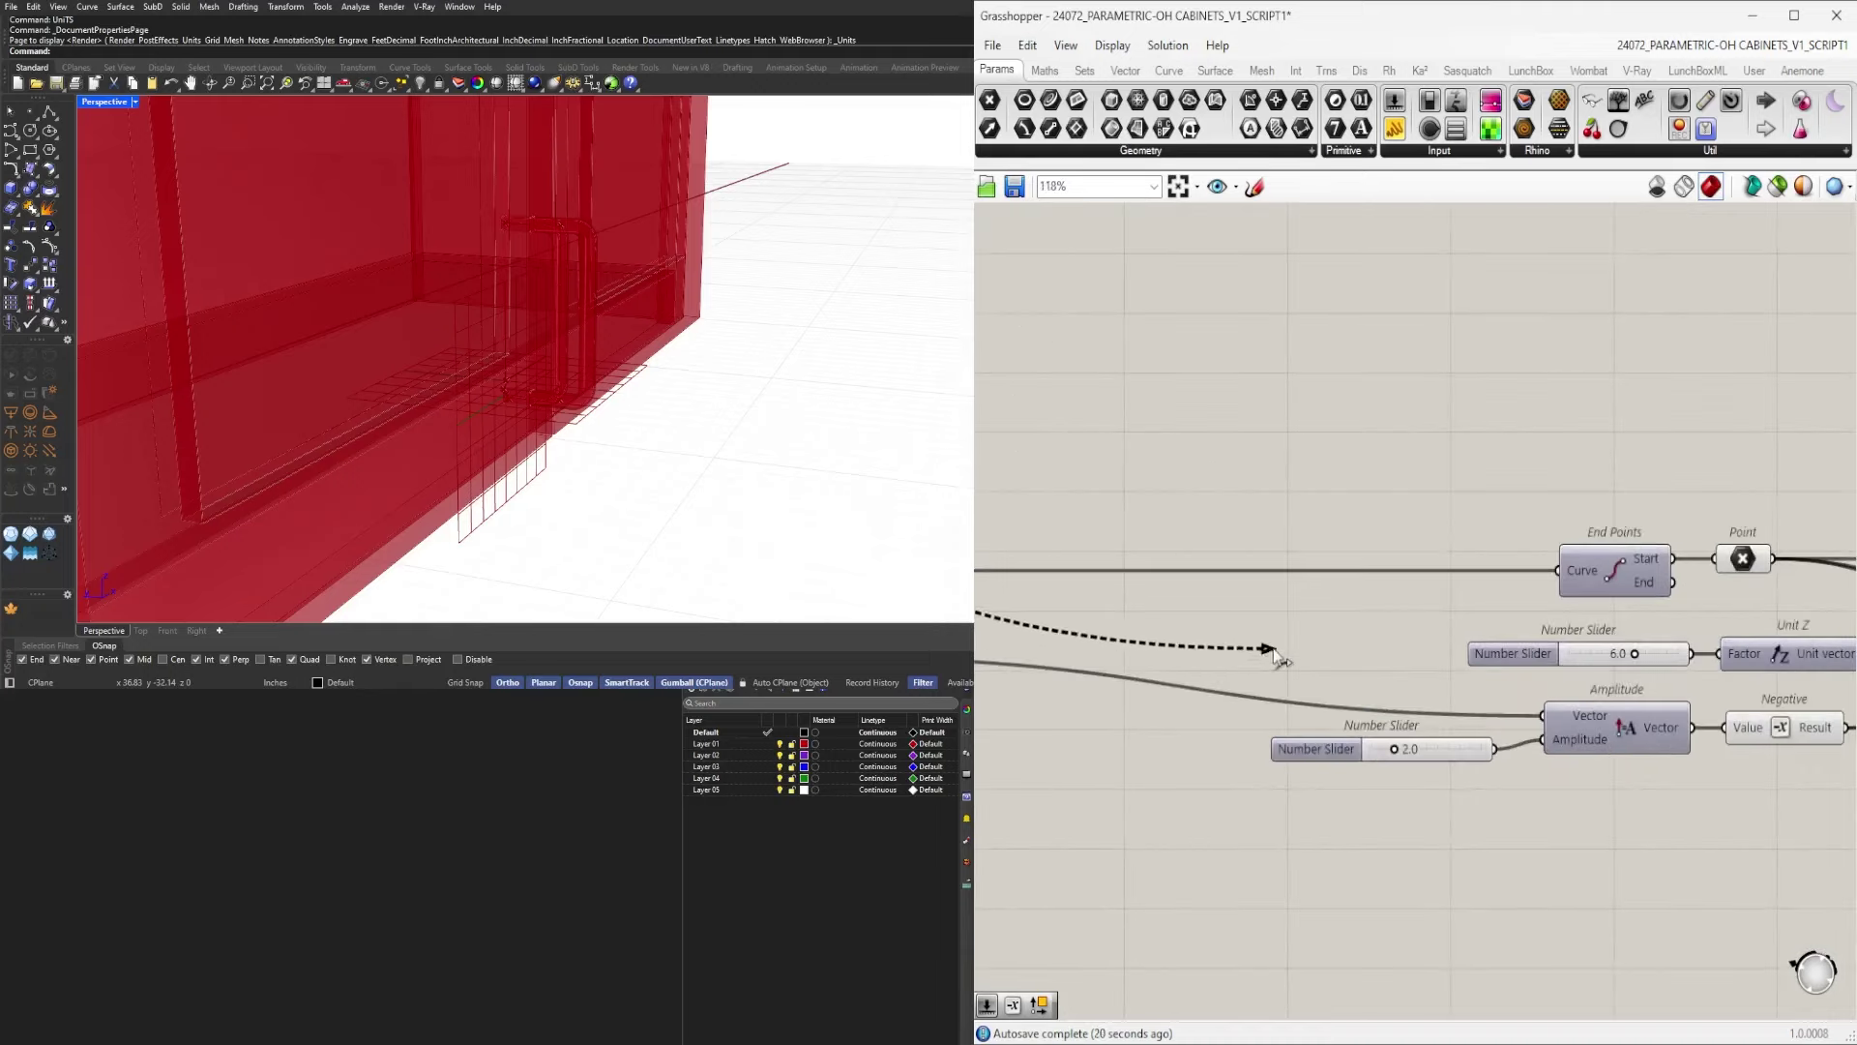
scroll(1292, 648, down, 3)
scroll(1617, 644, down, 3)
drag(1617, 644, 1308, 579)
scroll(1354, 658, down, 3)
scroll(1596, 671, up, 3)
scroll(1586, 678, up, 8)
scroll(1674, 691, down, 3)
scroll(1389, 664, up, 3)
scroll(1377, 664, down, 7)
scroll(1402, 629, up, 4)
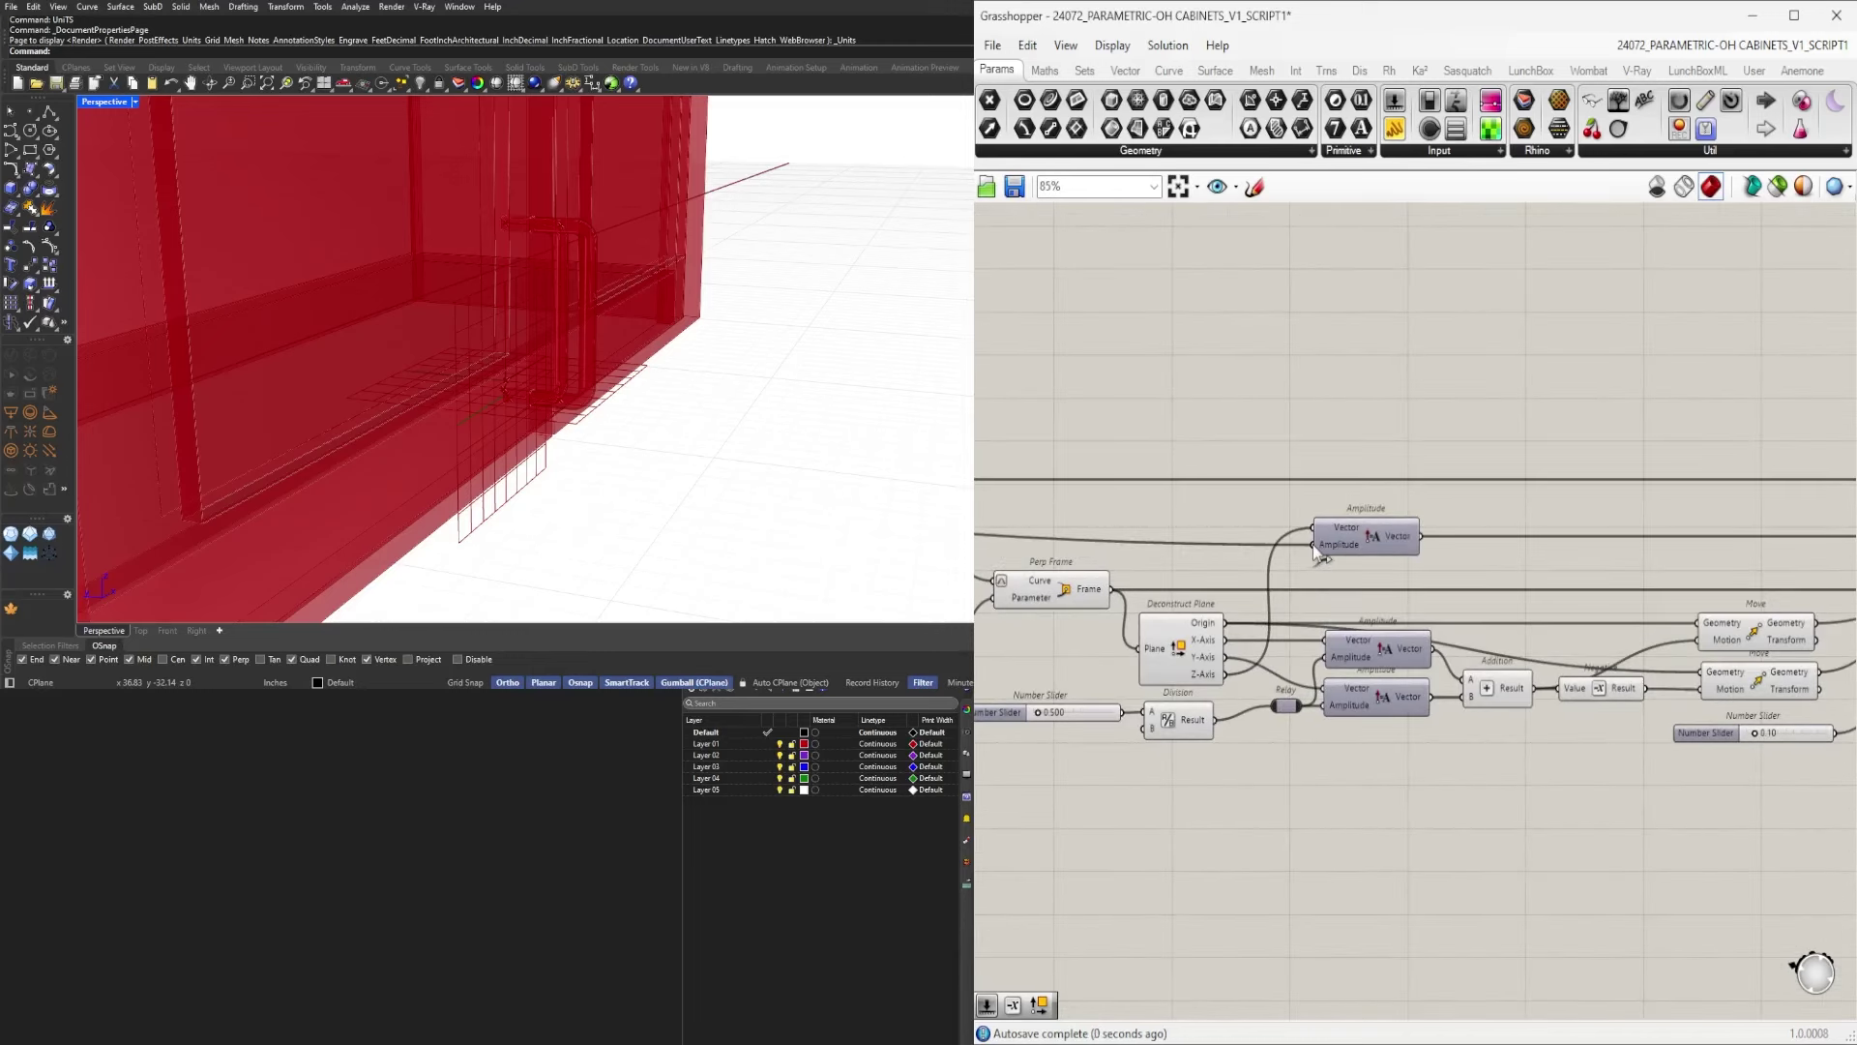
Check the moved handle by selecting the final Move component, and turn off Sweep1's preview.
scroll(1314, 544, down, 4)
right_drag(1664, 657, 1059, 791)
scroll(1151, 668, up, 3)
click(1223, 673)
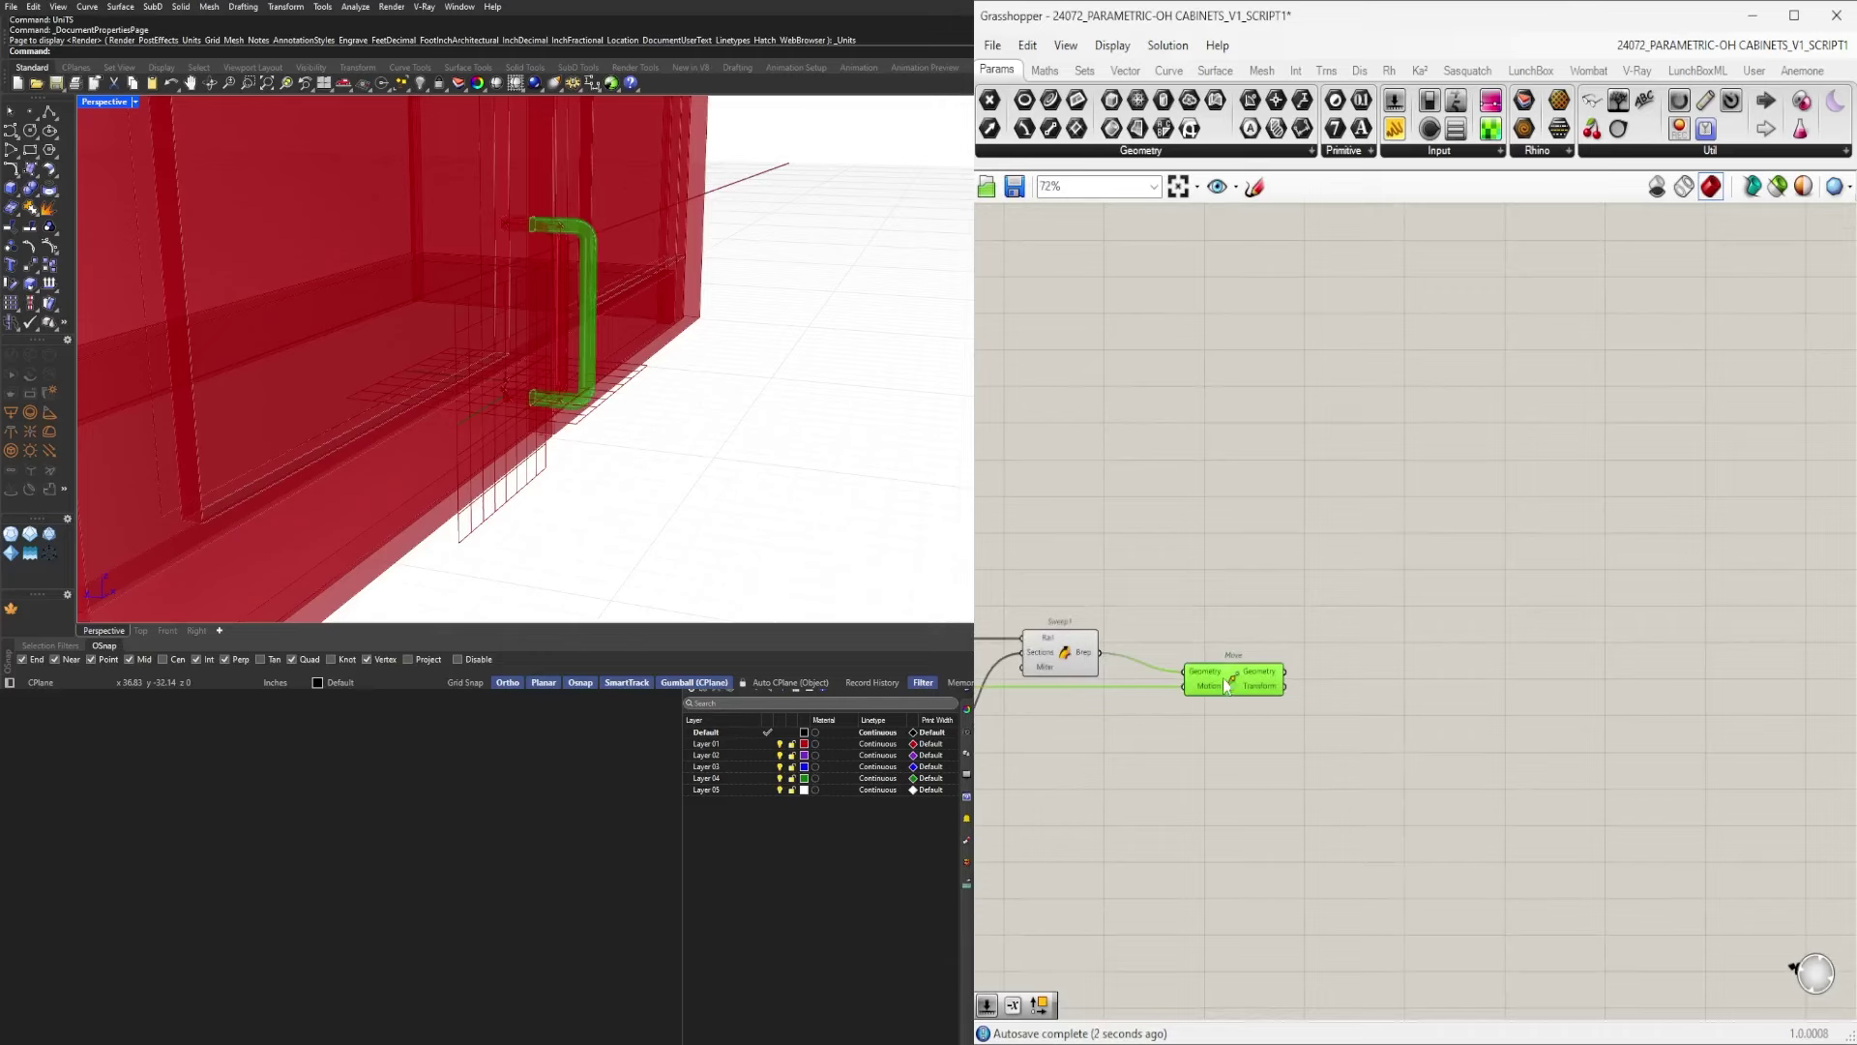
scroll(1222, 677, down, 1)
click(1094, 652)
middle_click(1095, 650)
click(1148, 609)
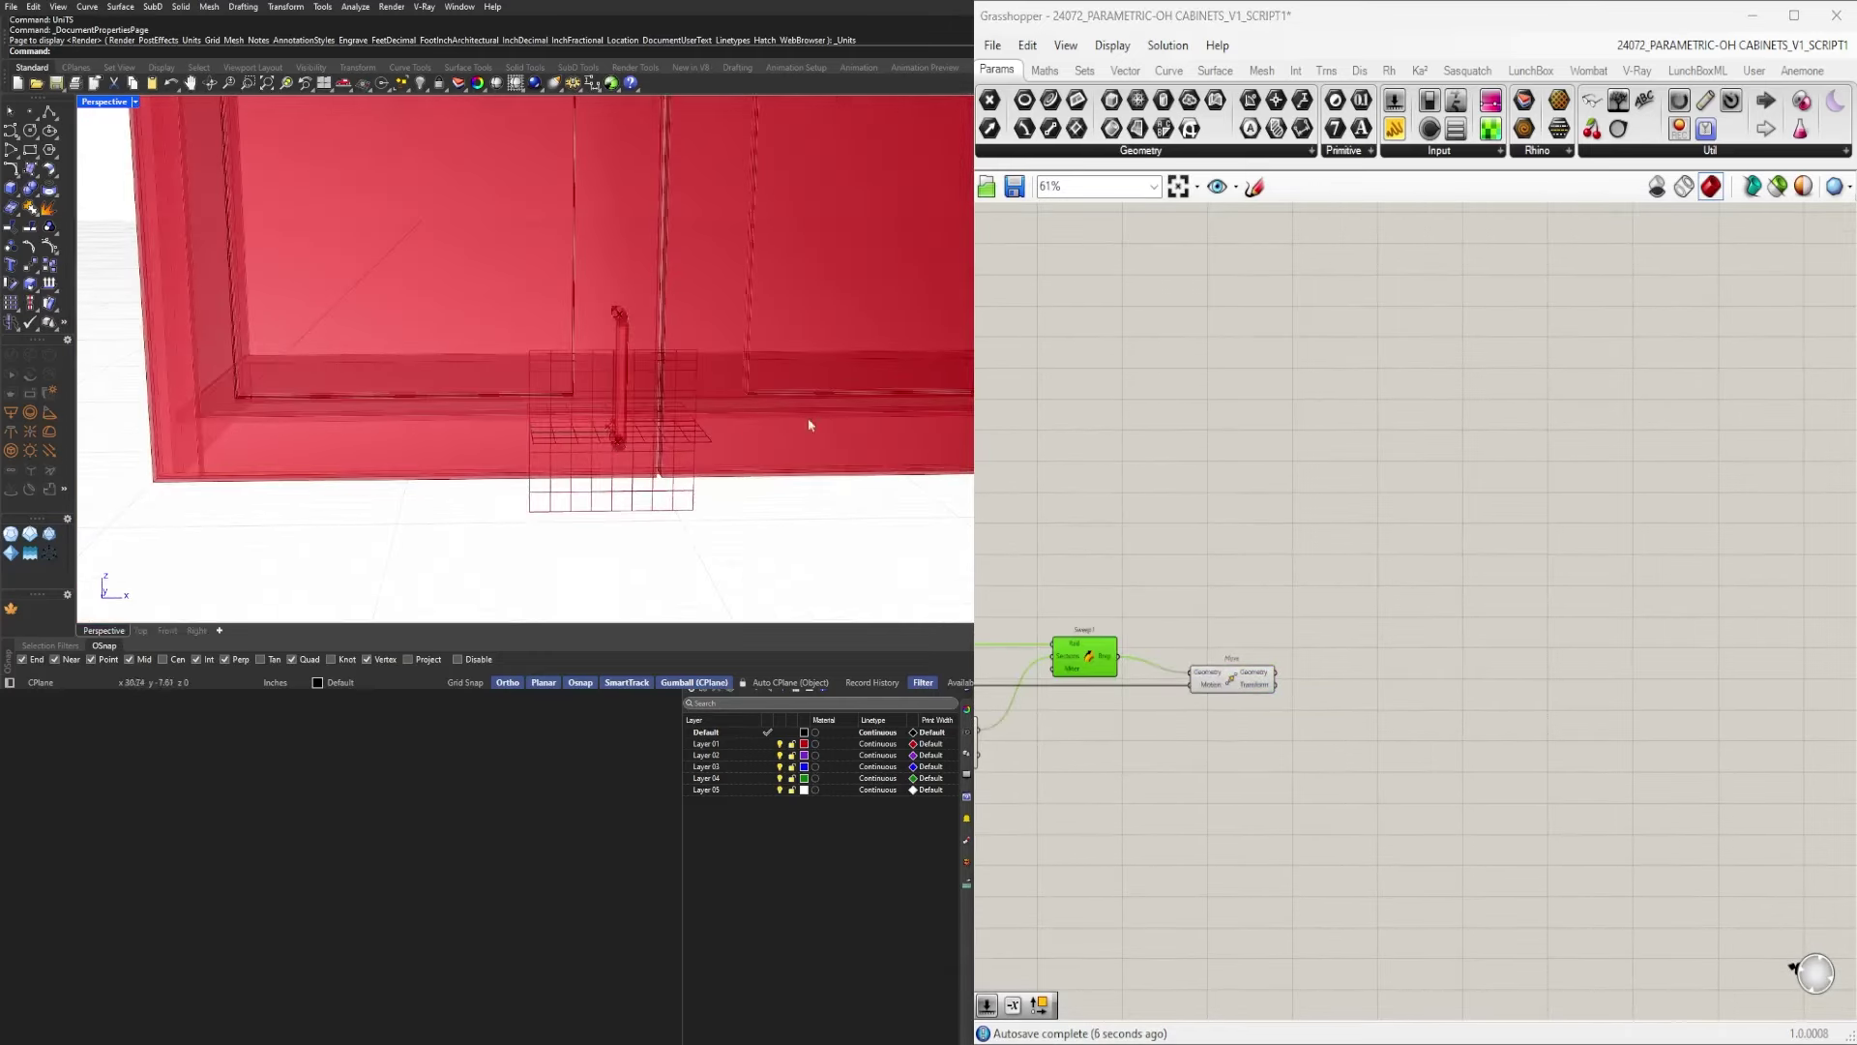
Set the door frame width slider, which feeds the Negative components of the inner Offset Curves, to 2.9.
right_drag(1337, 653, 1625, 614)
scroll(1625, 619, down, 3)
right_drag(1276, 704, 1536, 675)
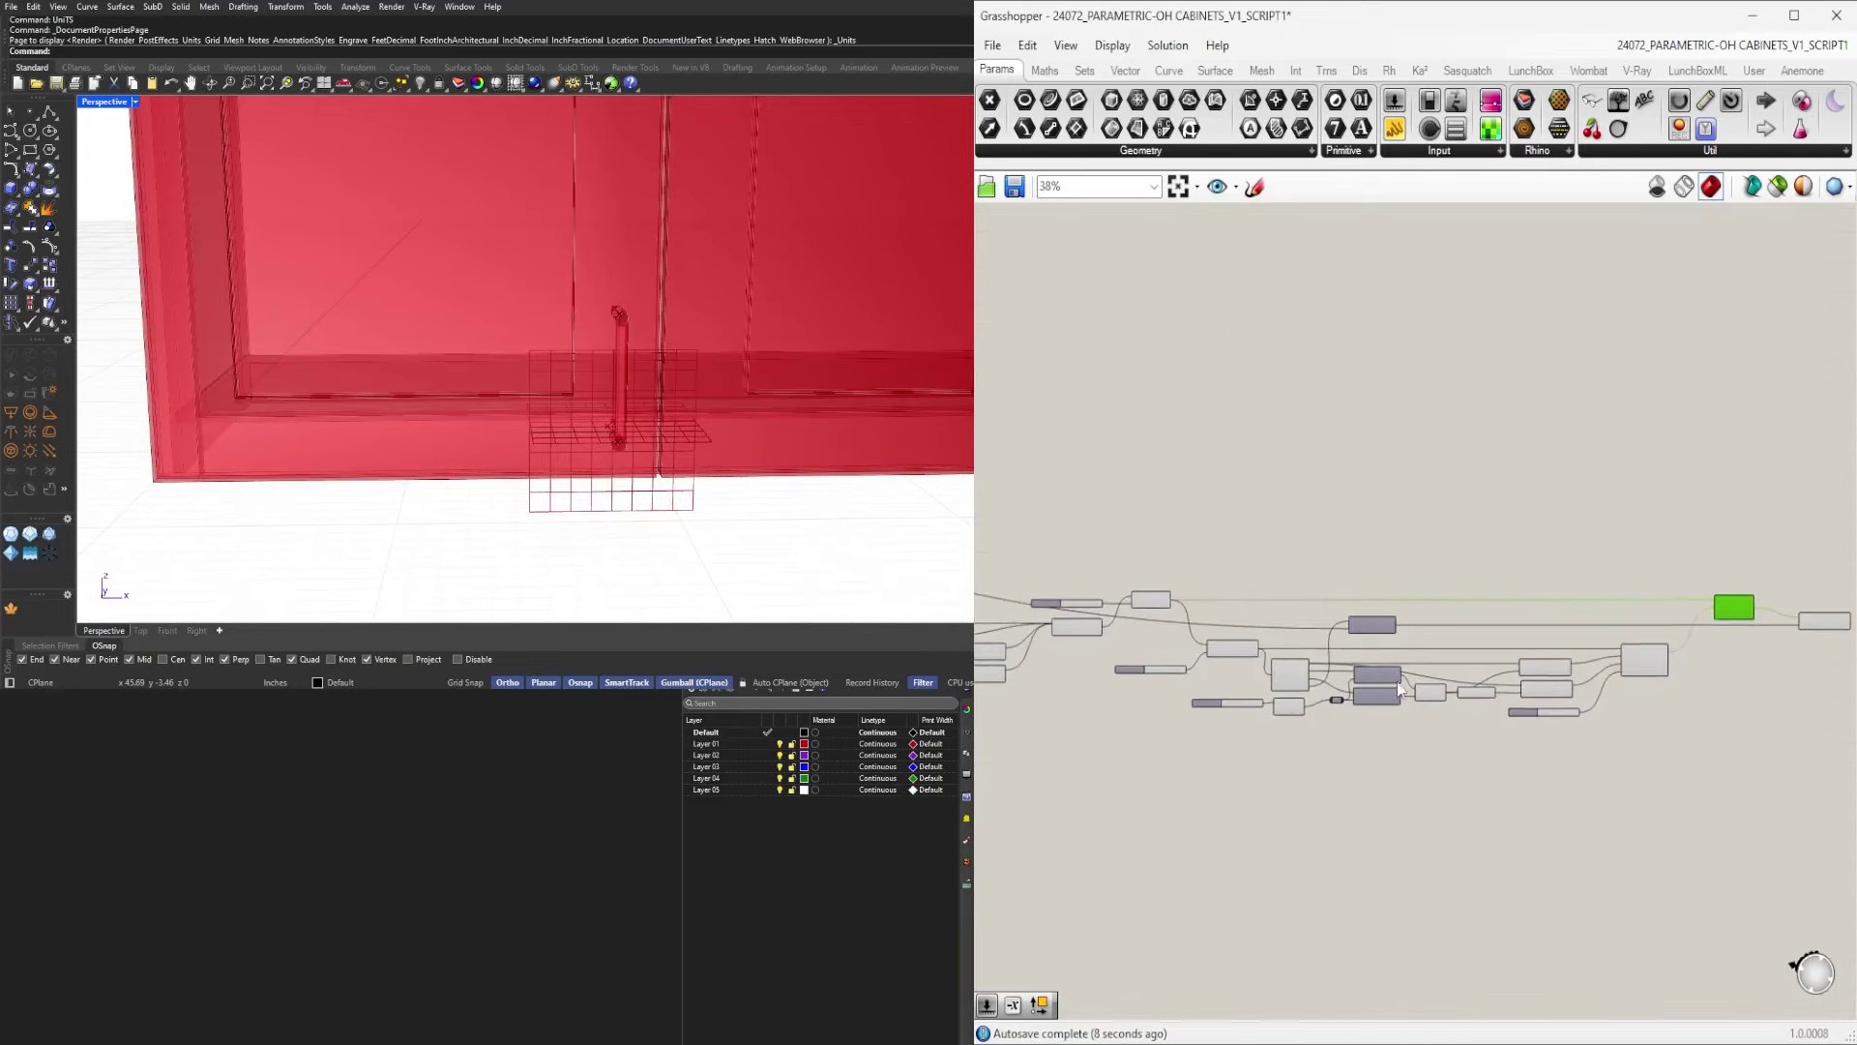
scroll(1408, 686, up, 1)
right_drag(1207, 680, 1648, 669)
scroll(1200, 650, up, 1)
right_drag(1199, 654, 1741, 648)
right_drag(1231, 411, 1462, 596)
scroll(1379, 579, up, 2)
right_drag(1246, 667, 1547, 651)
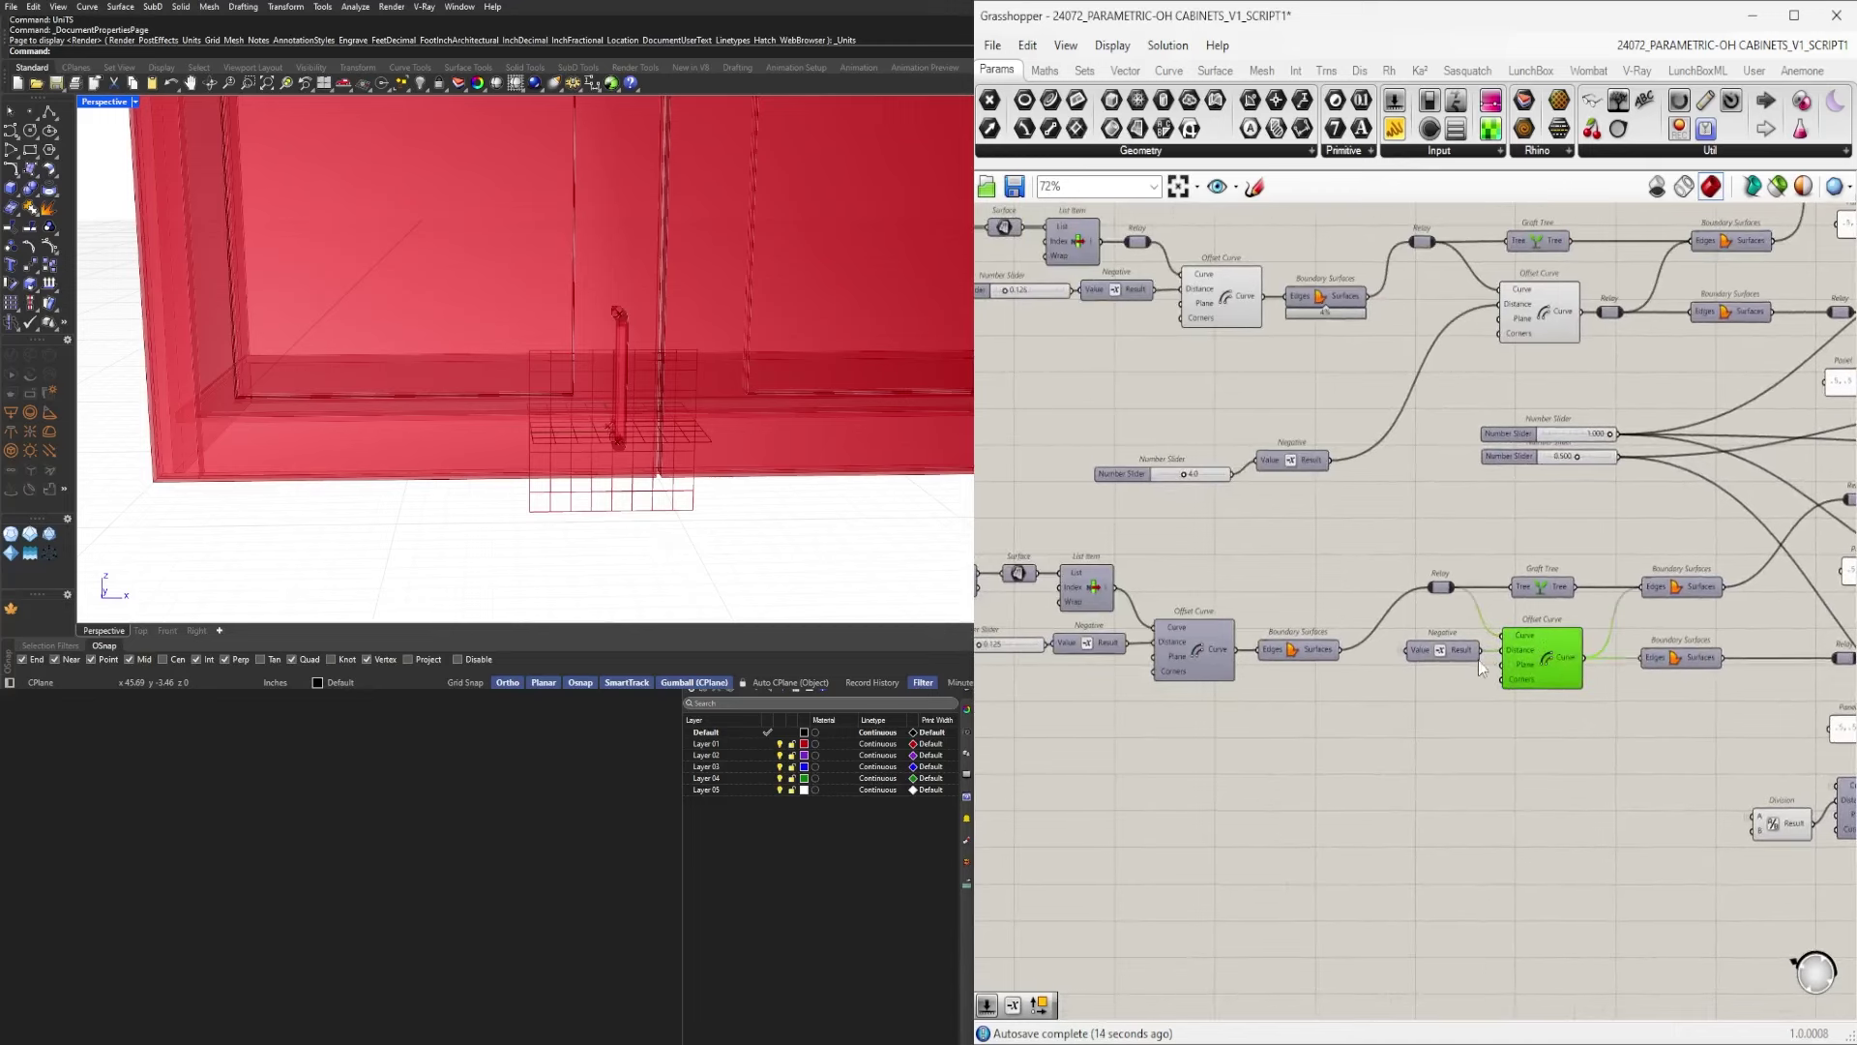
right_drag(1389, 642, 1433, 651)
scroll(1229, 503, up, 5)
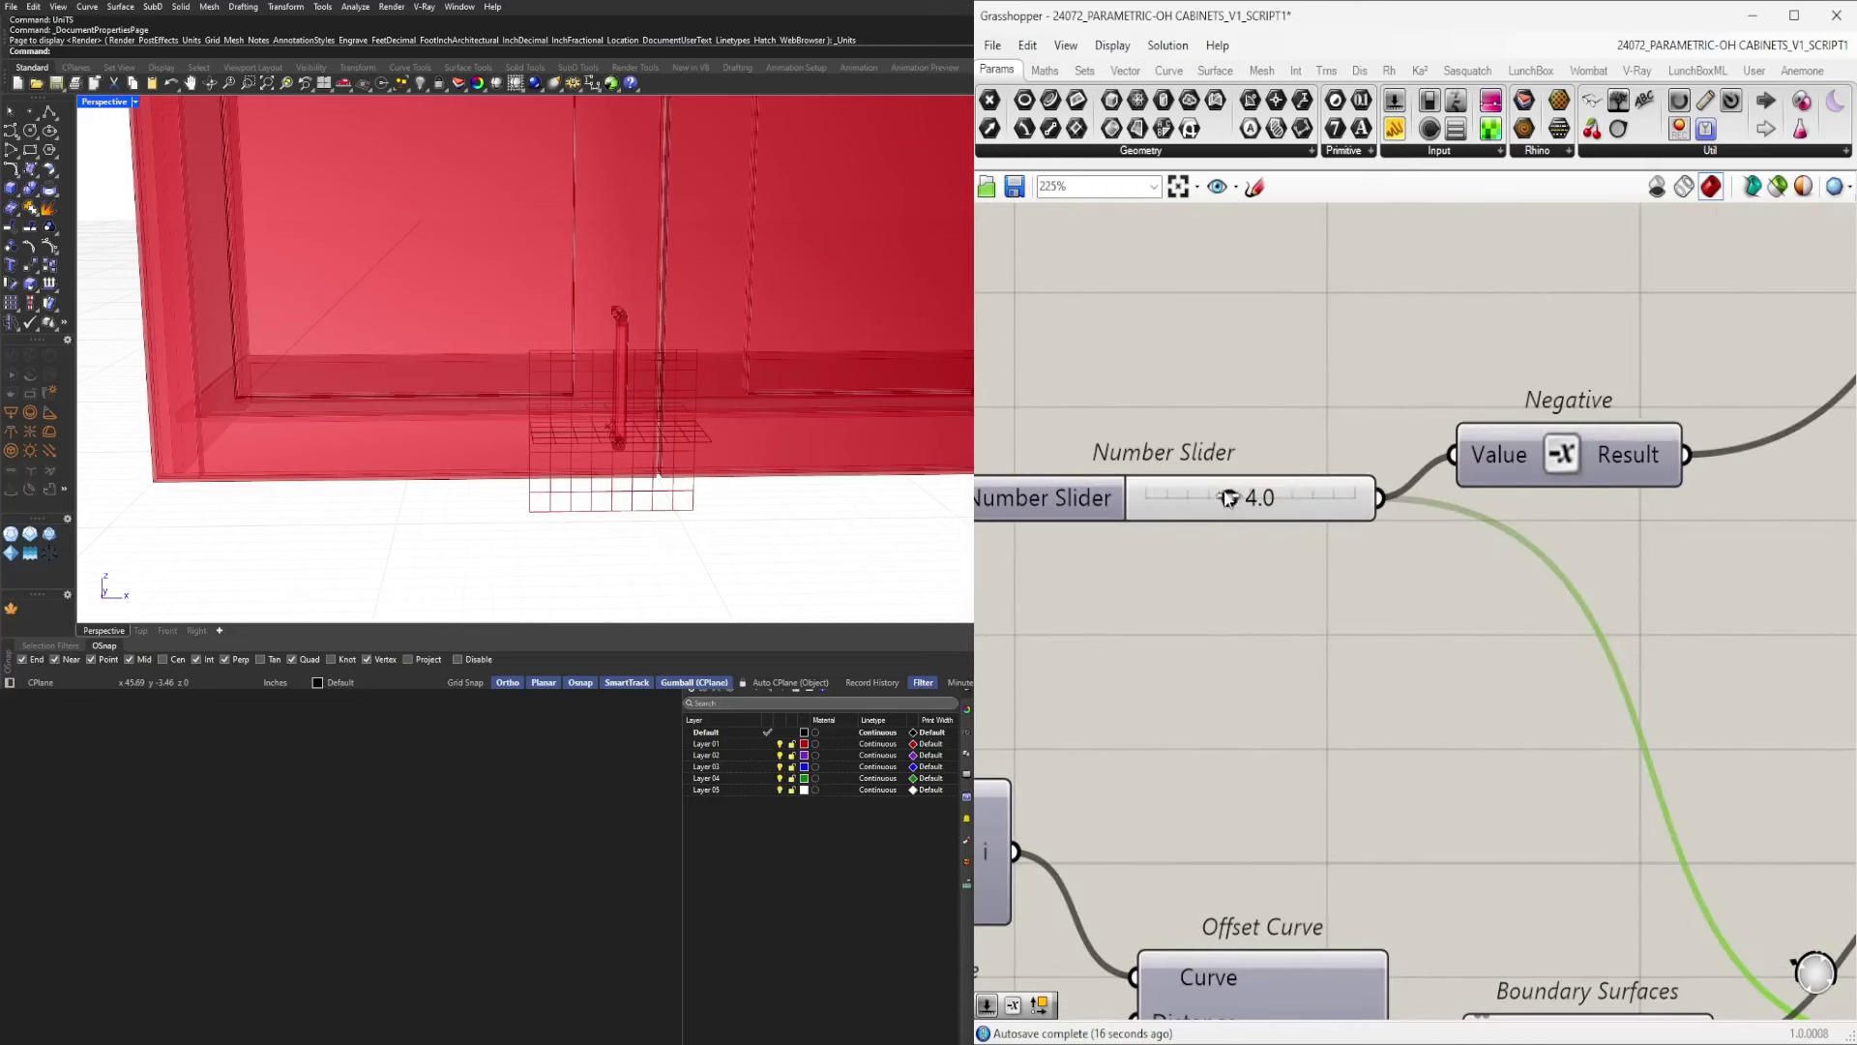
mouse_move(1229, 498)
mouse_down()
mouse_move(1182, 497)
mouse_move(1208, 481)
mouse_up()
scroll(1261, 480, down, 6)
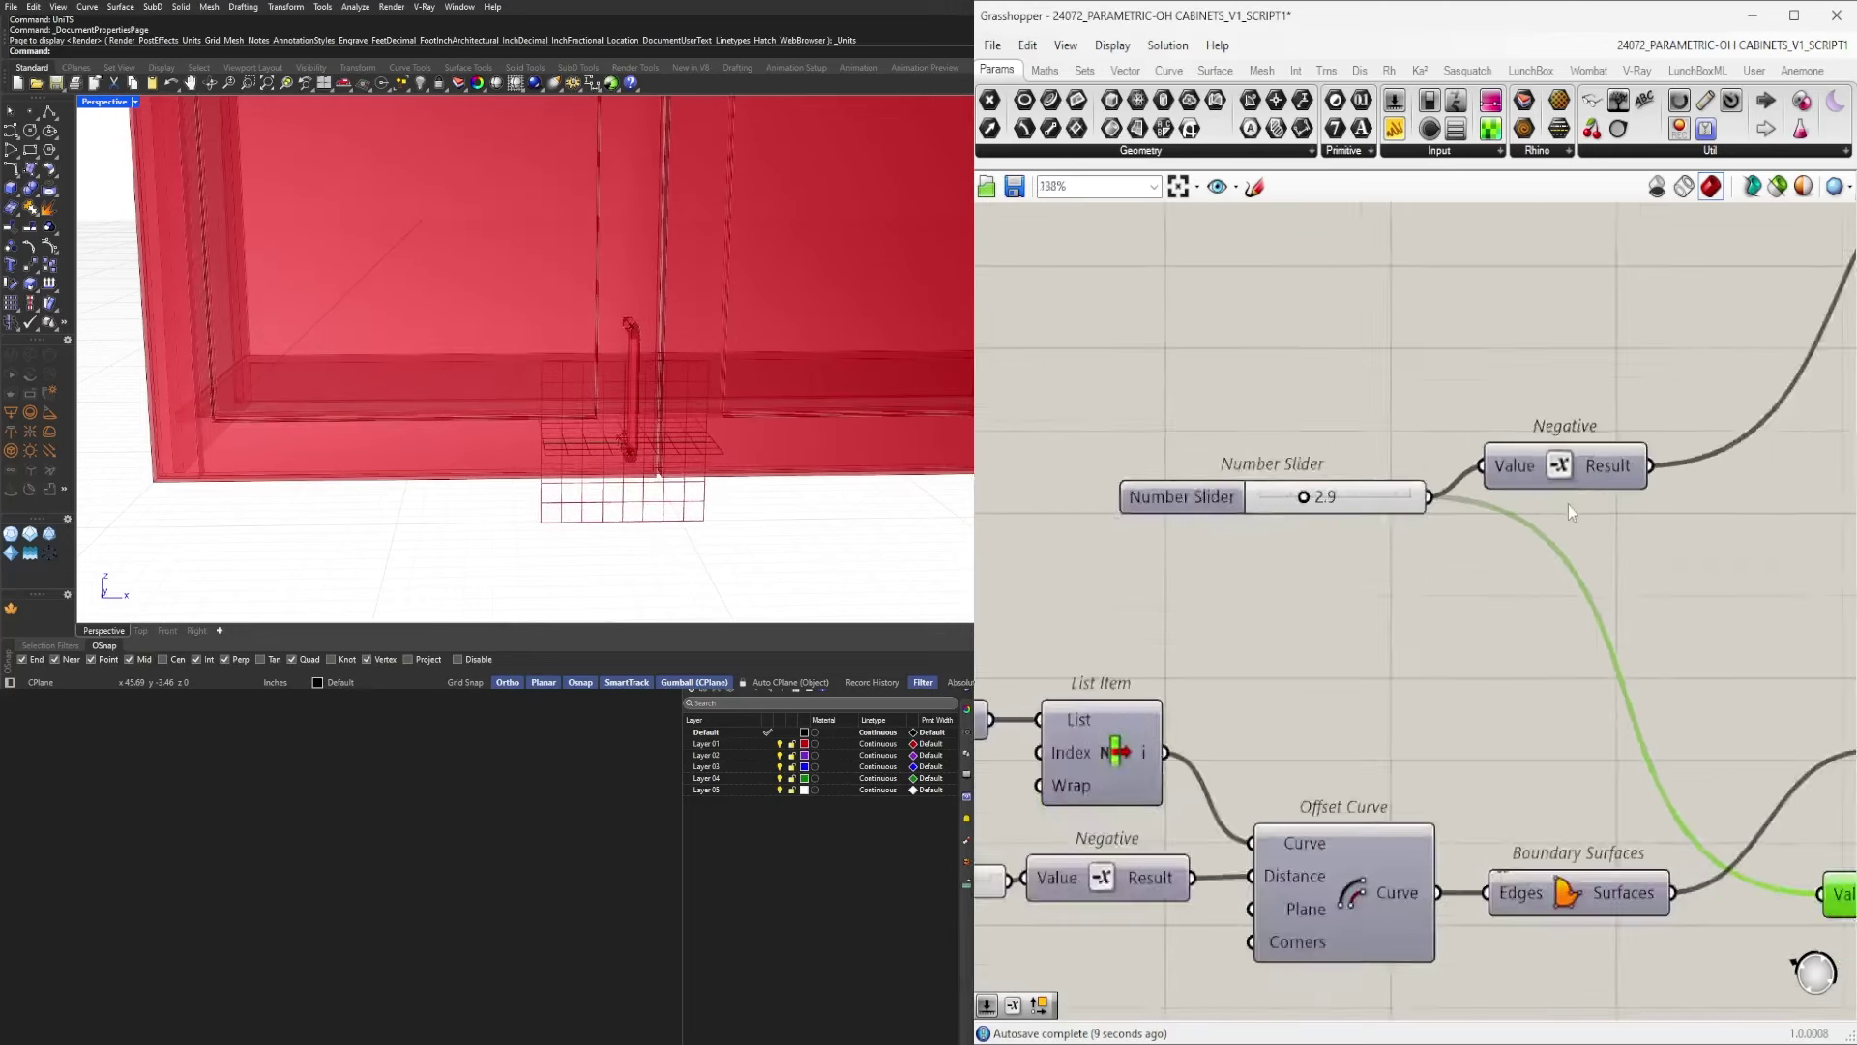
Turn on the preview of the handle chain's Offset Curve and check the offset curve on the door.
scroll(1411, 618, up, 2)
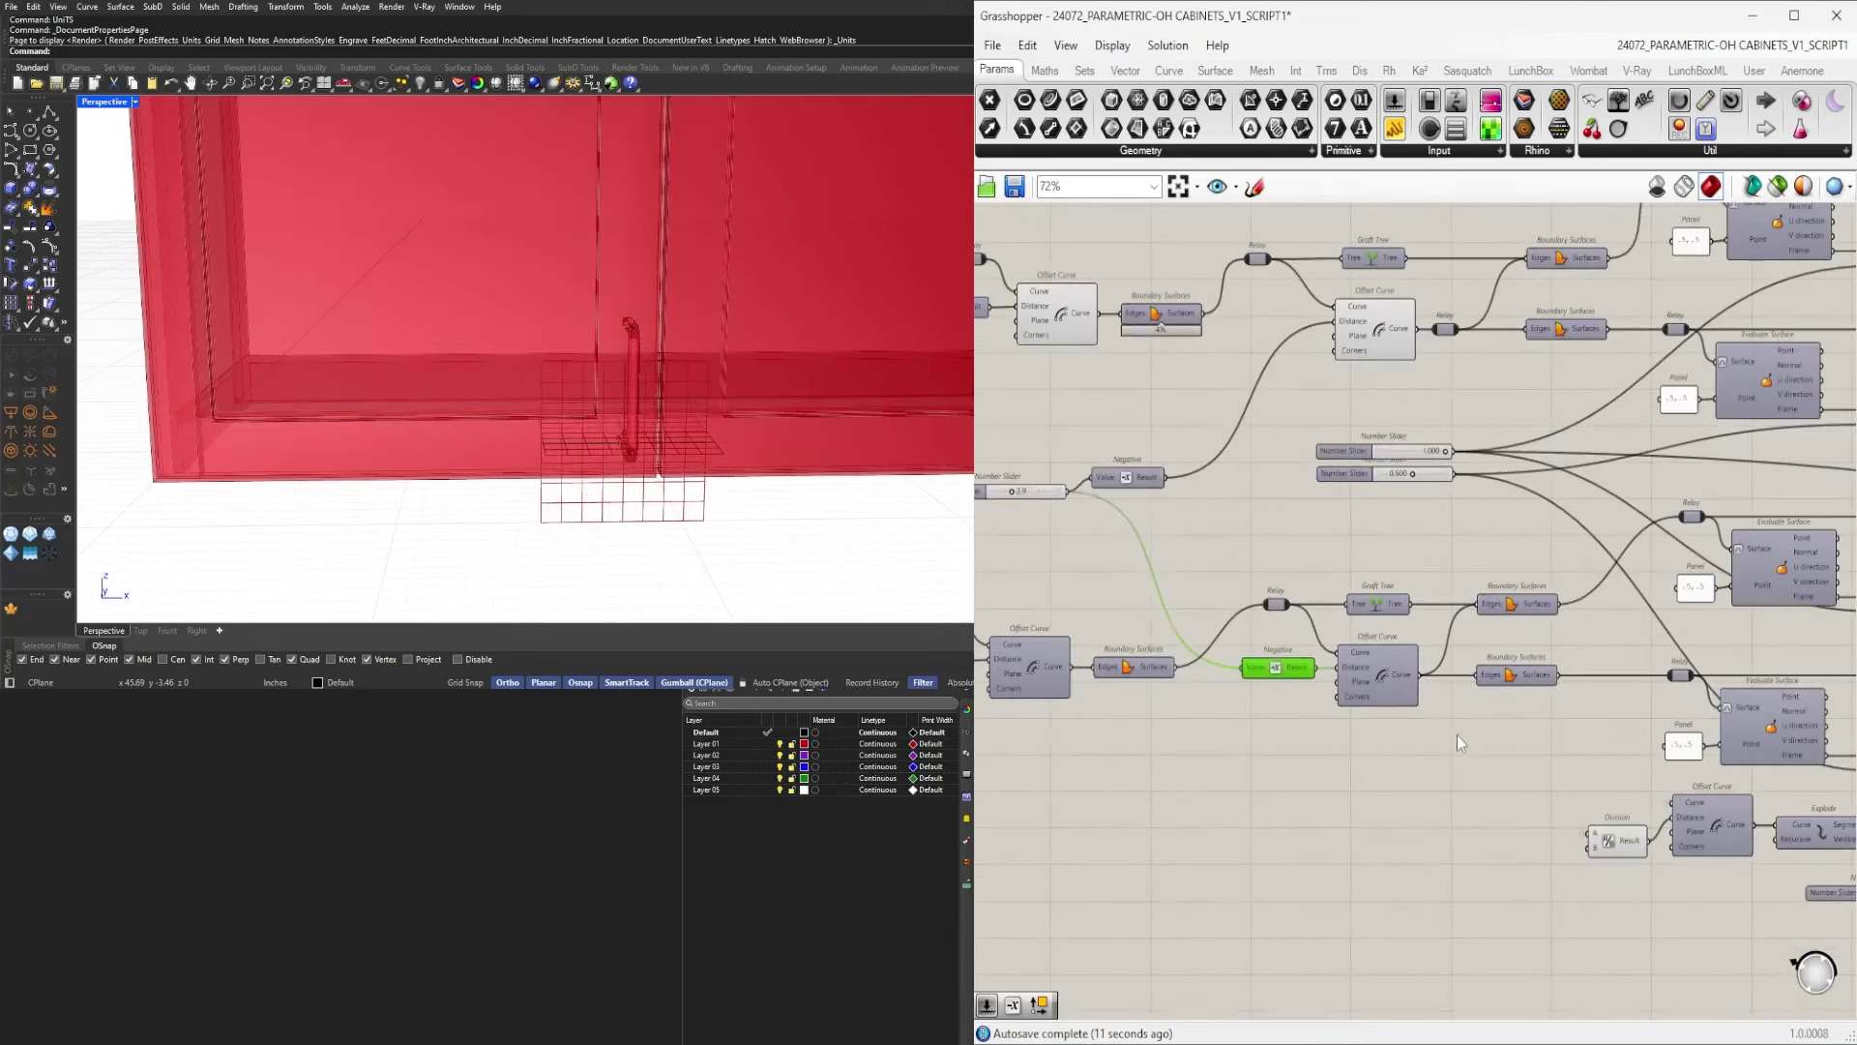
scroll(1435, 695, down, 1)
right_drag(1675, 804, 1344, 630)
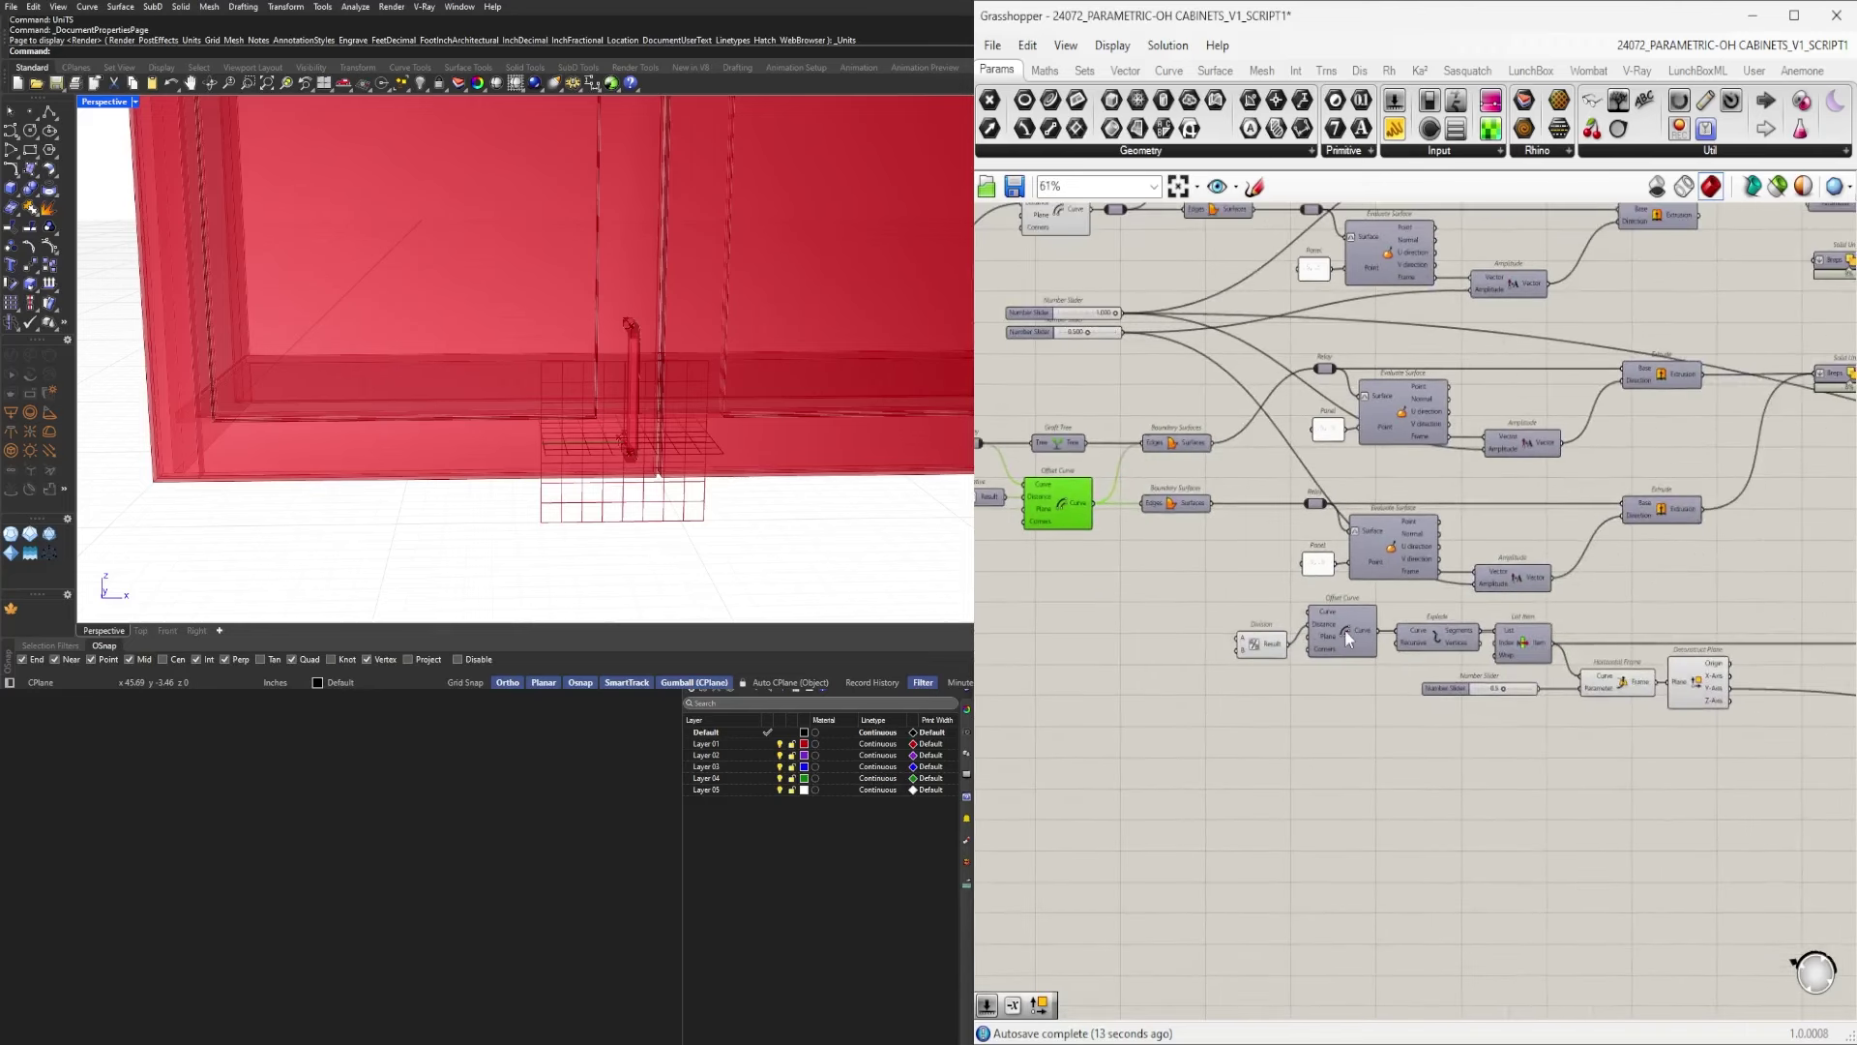
scroll(1344, 630, up, 2)
click(1344, 629)
scroll(1345, 629, up, 1)
middle_click(1346, 627)
click(1377, 592)
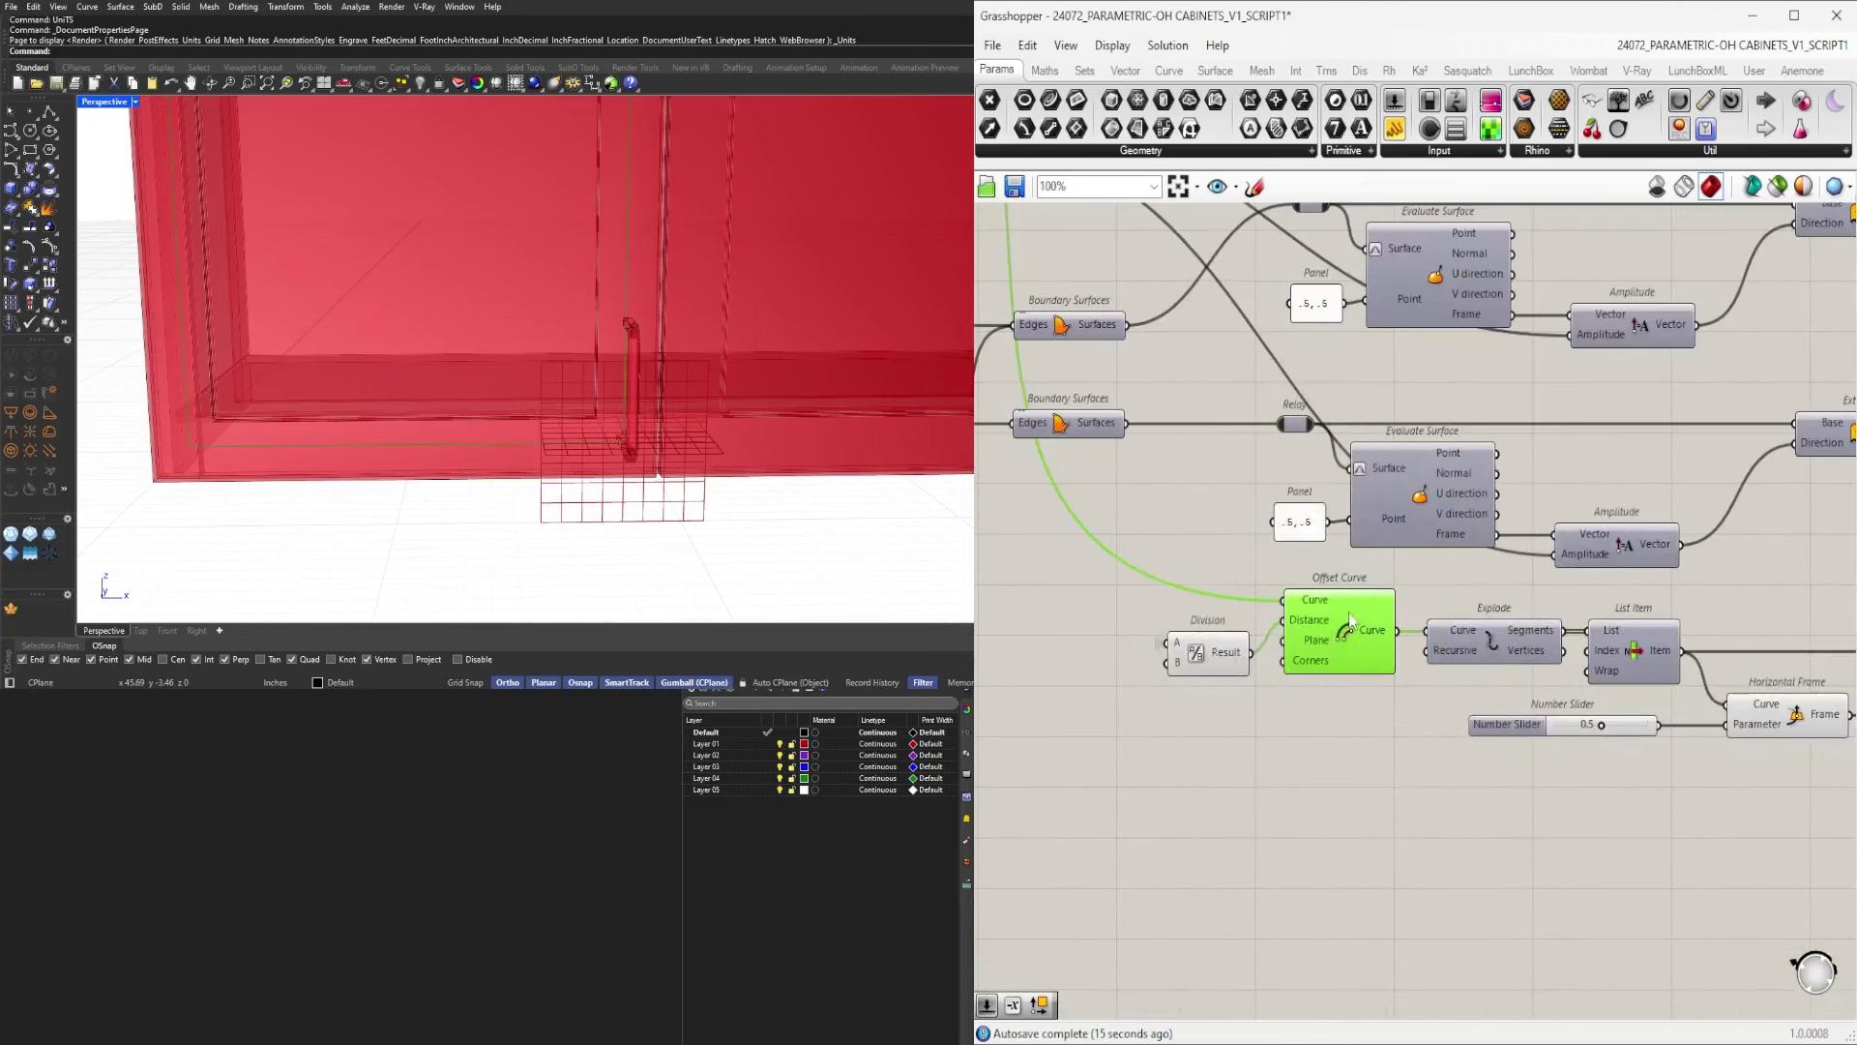
mouse_move(824, 459)
right_down()
mouse_move(883, 452)
mouse_move(843, 458)
right_up()
Check the handle chain's geometry by selecting Explode, Offset Curve, List Item and Horizontal Frame in turn.
click(1514, 649)
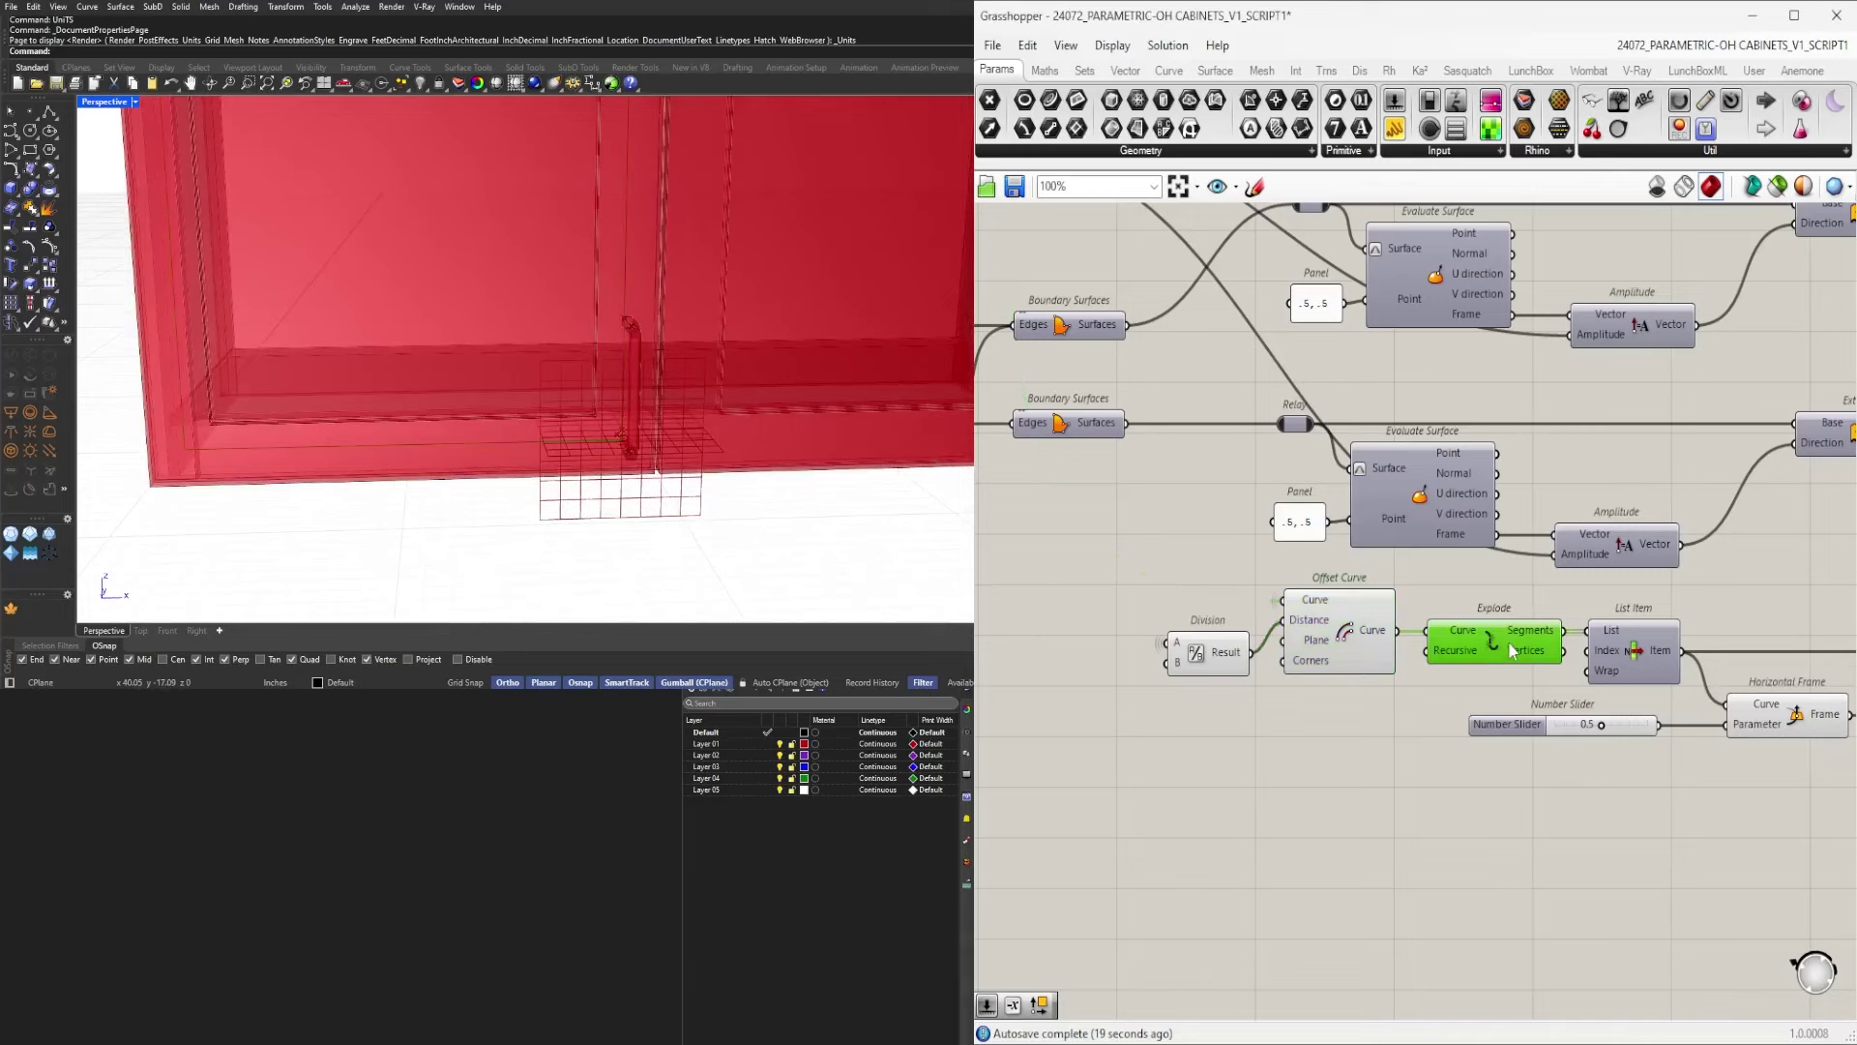
click(1354, 627)
right_drag(1532, 650, 1342, 666)
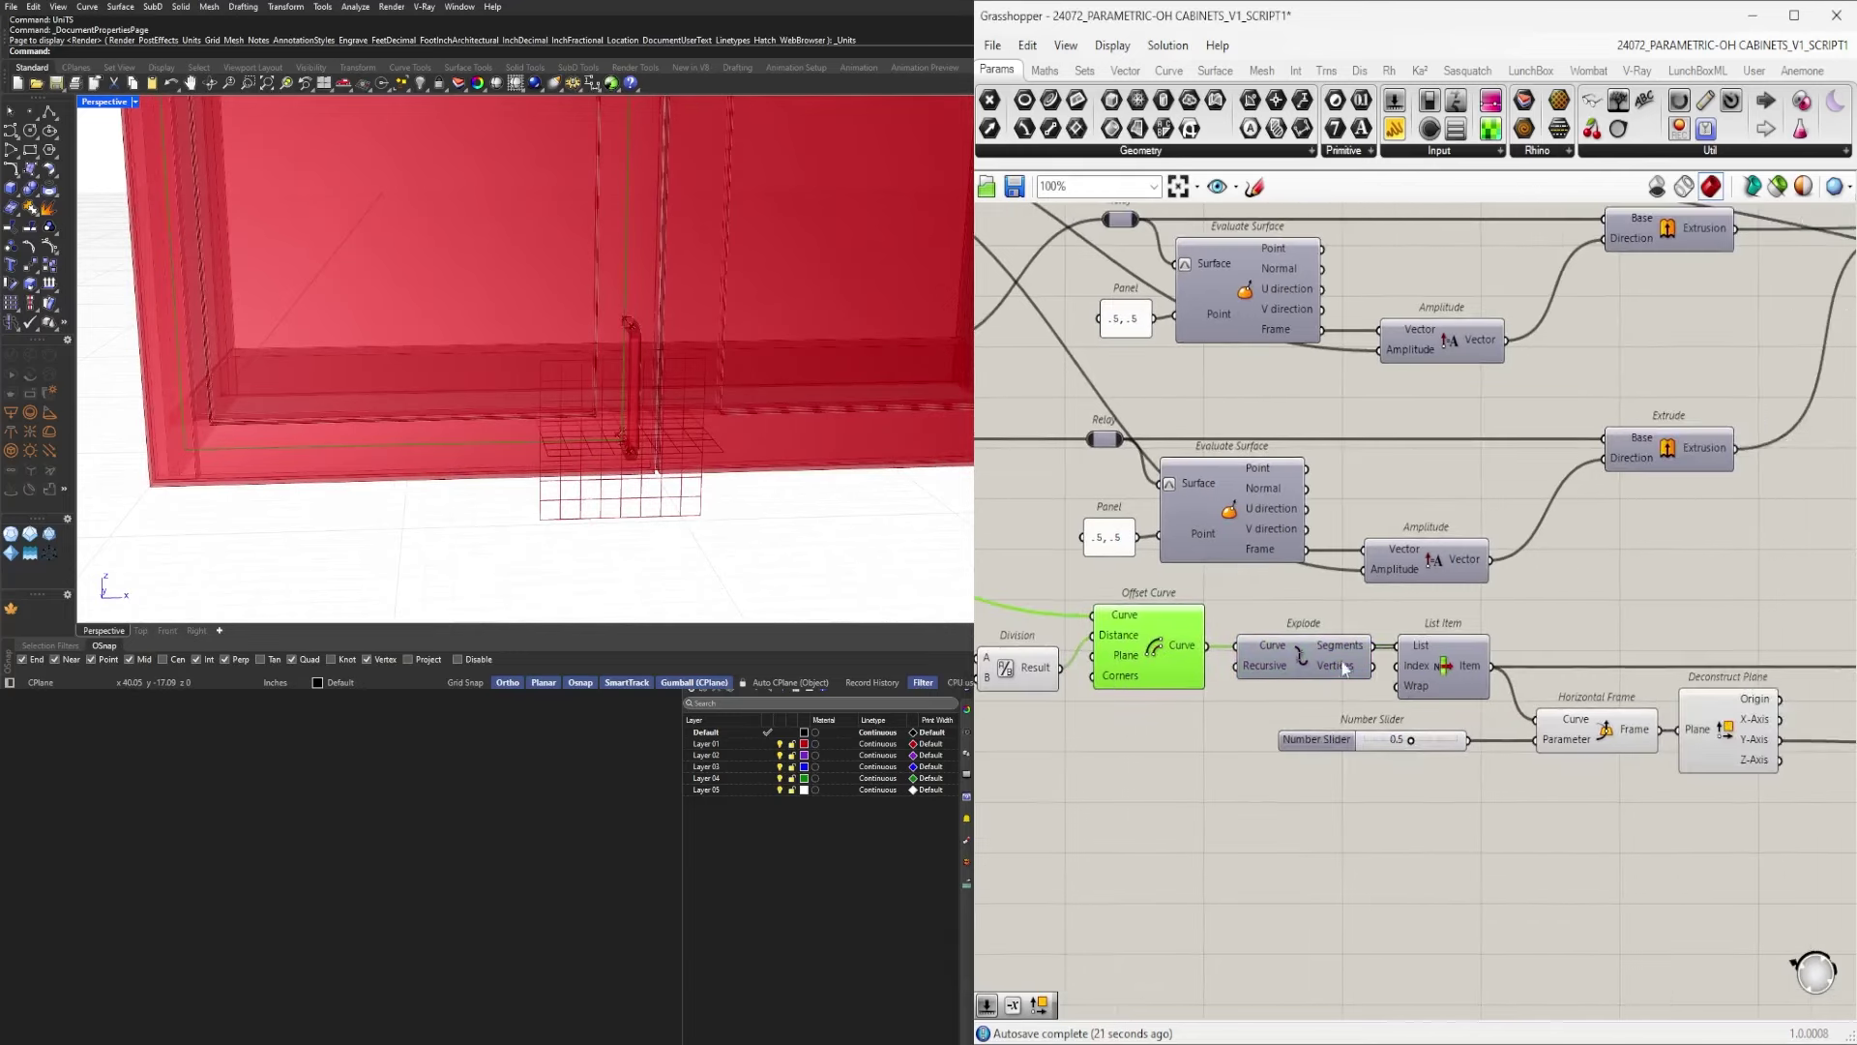
click(1341, 664)
click(1444, 664)
click(1569, 733)
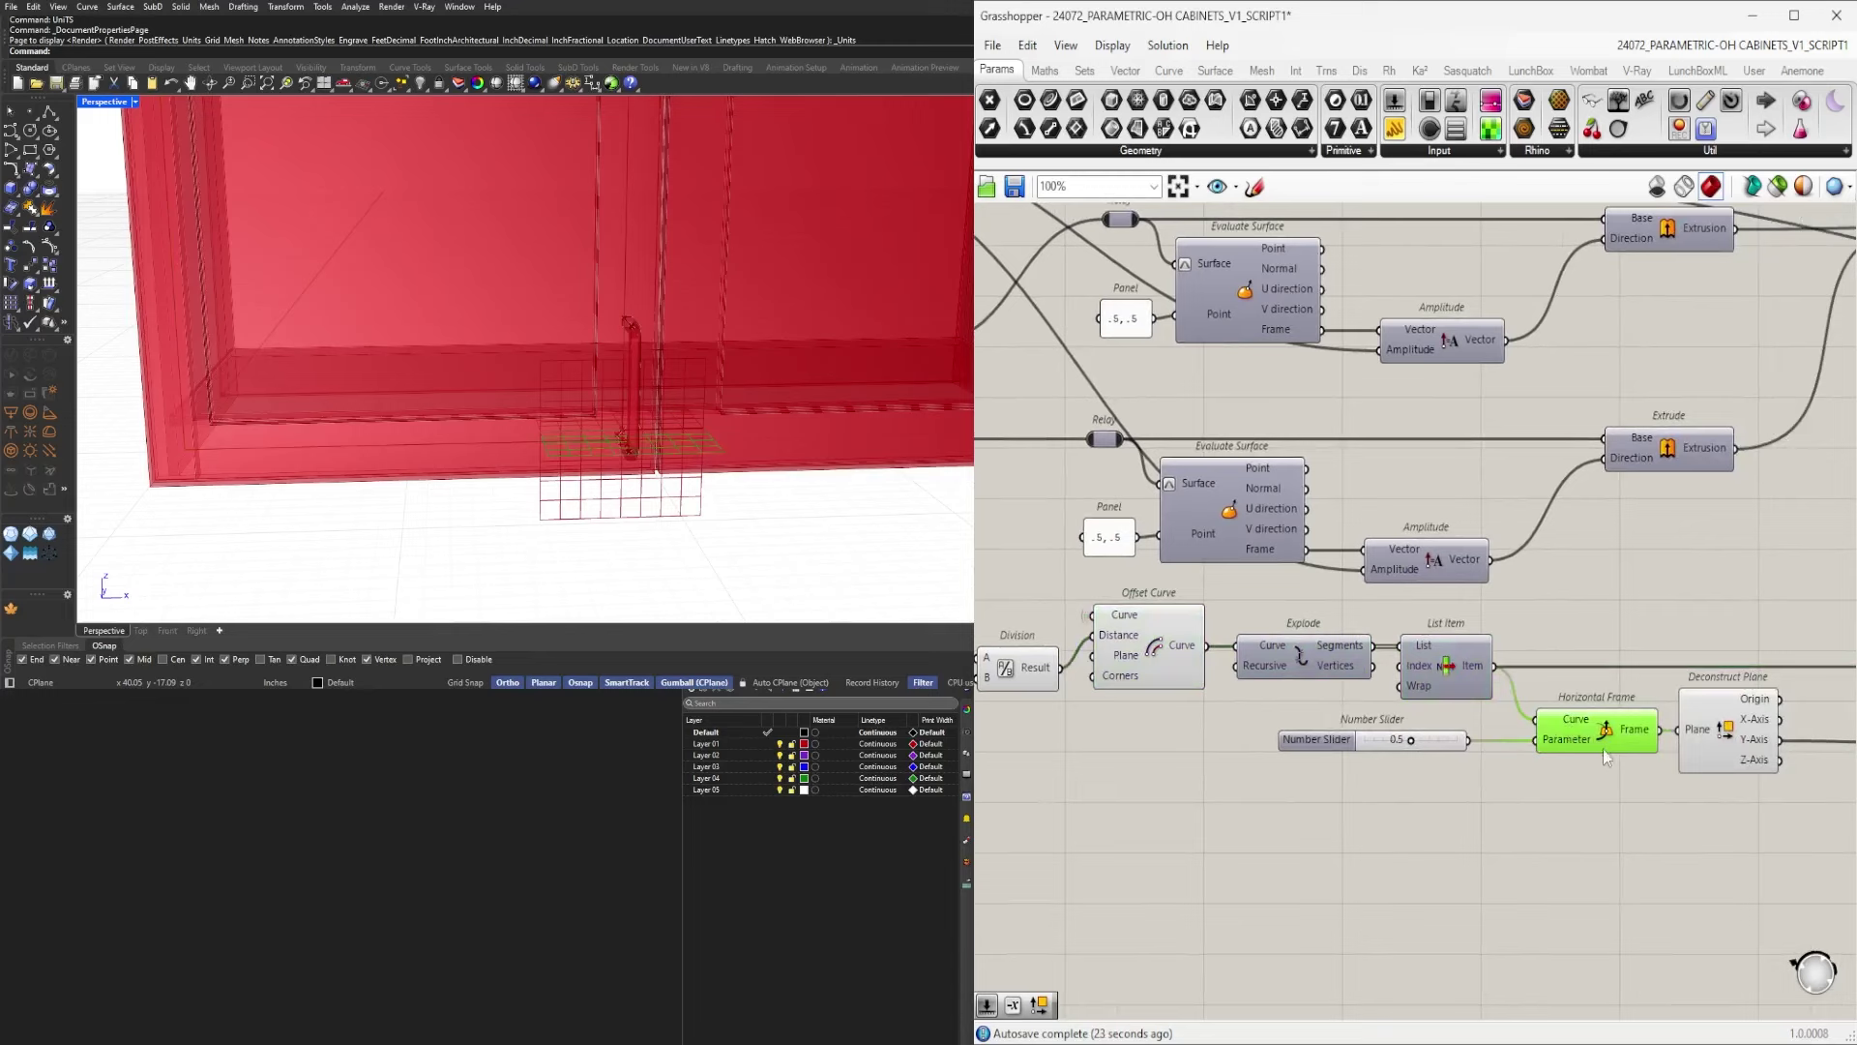
Add a Perp Frame component and connect the List Item's Item output and the 0.5 Number Slider to its Curve and Parameter inputs.
right_drag(1653, 770, 1501, 725)
double_click(1443, 752)
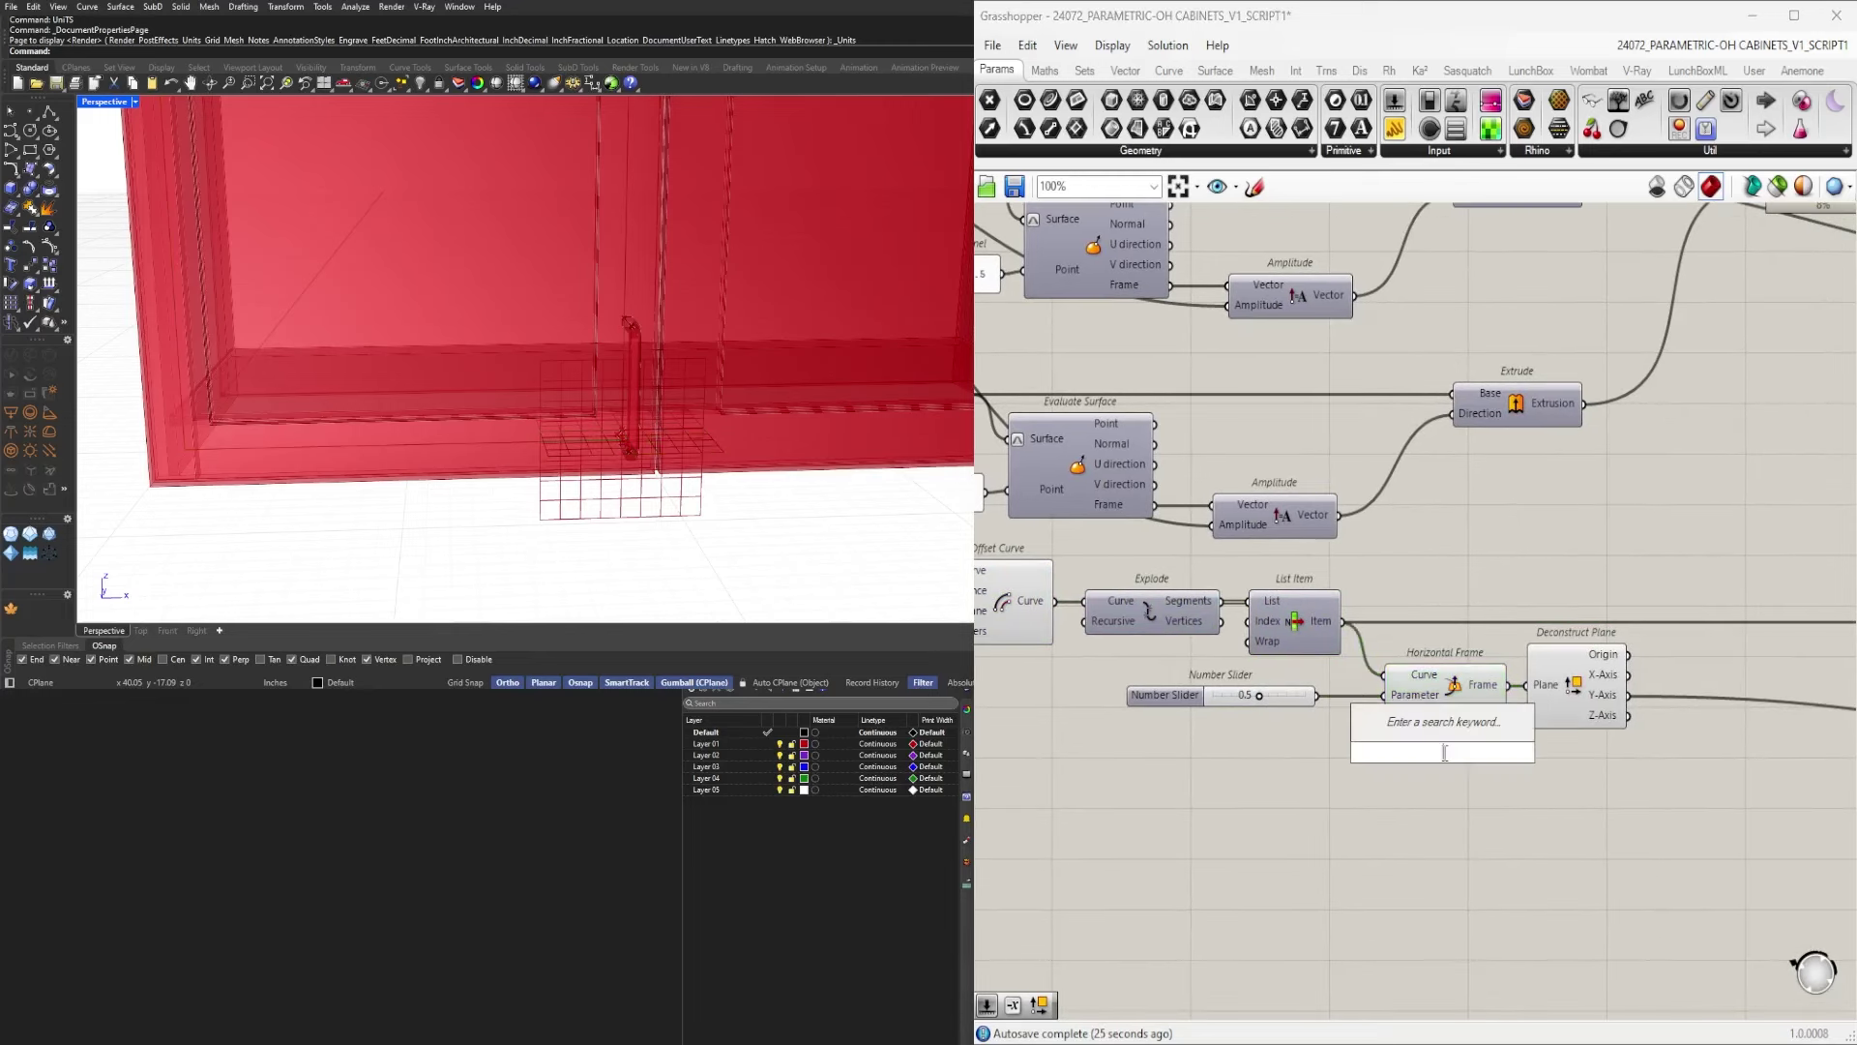
text(PER)
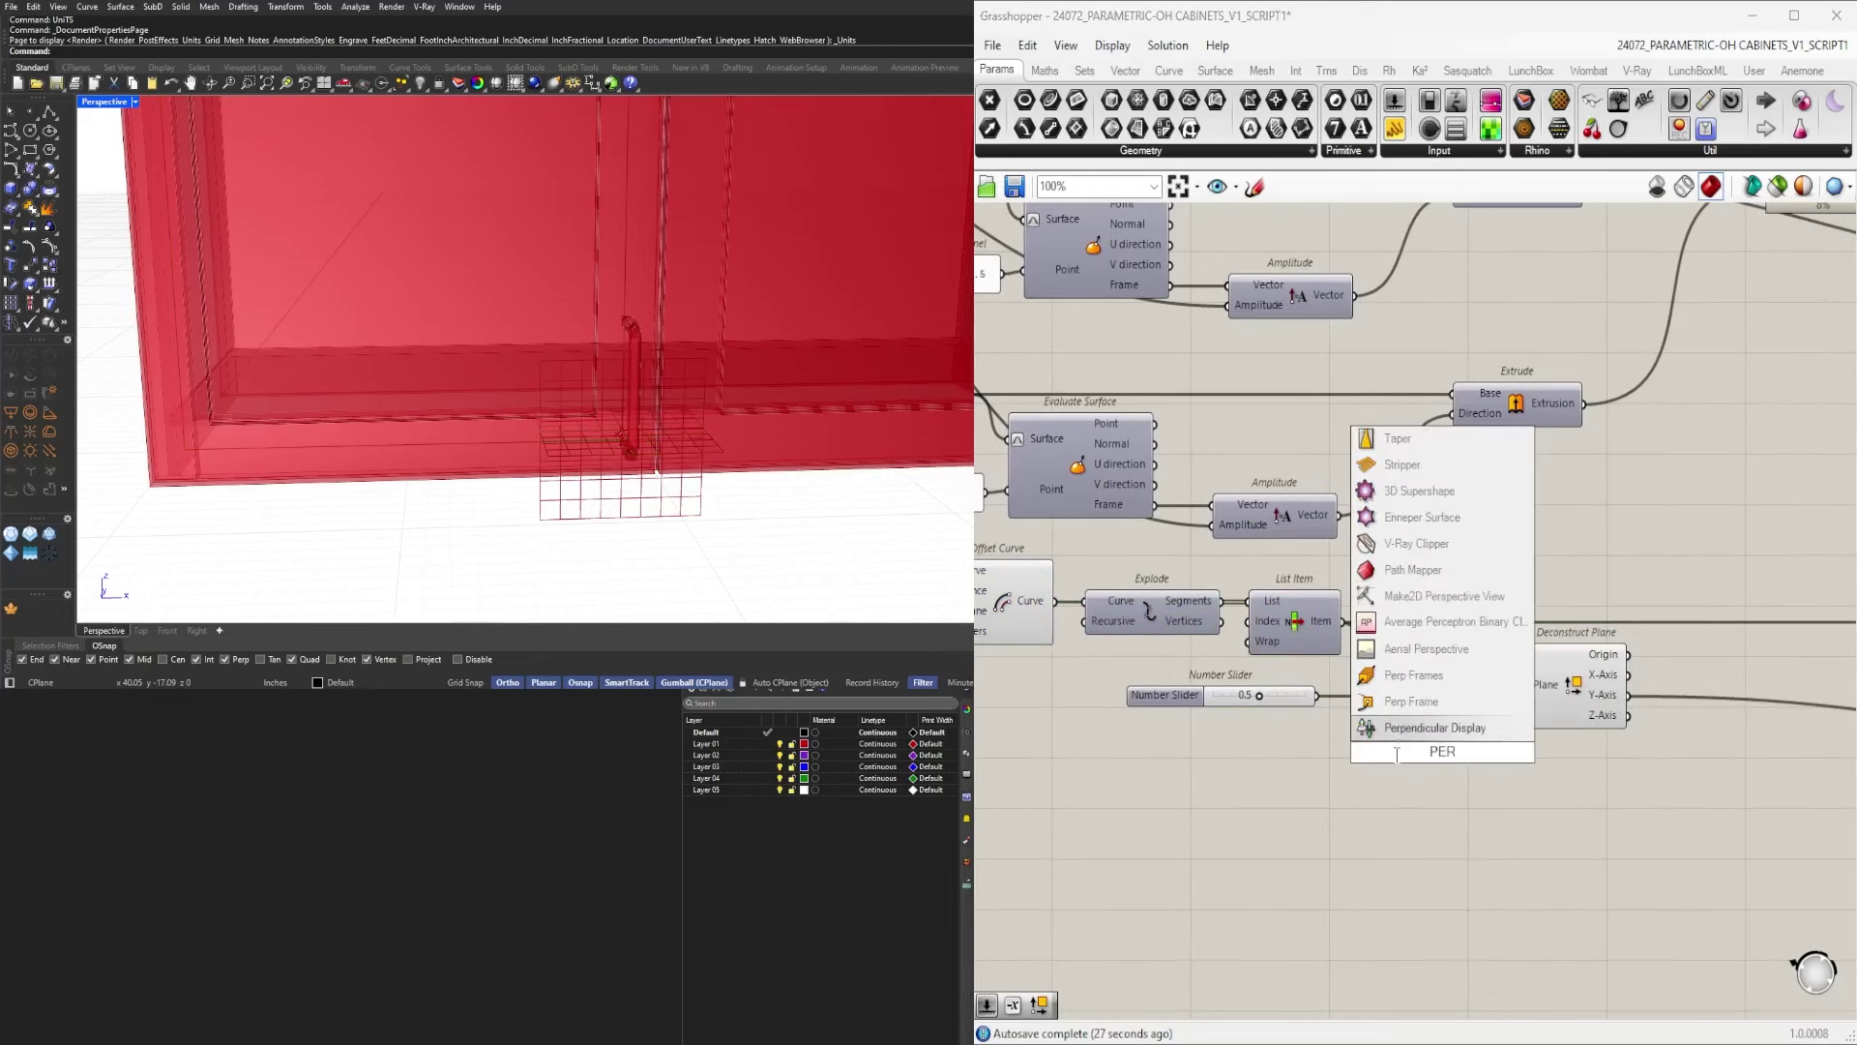
click(1408, 704)
click(1453, 695)
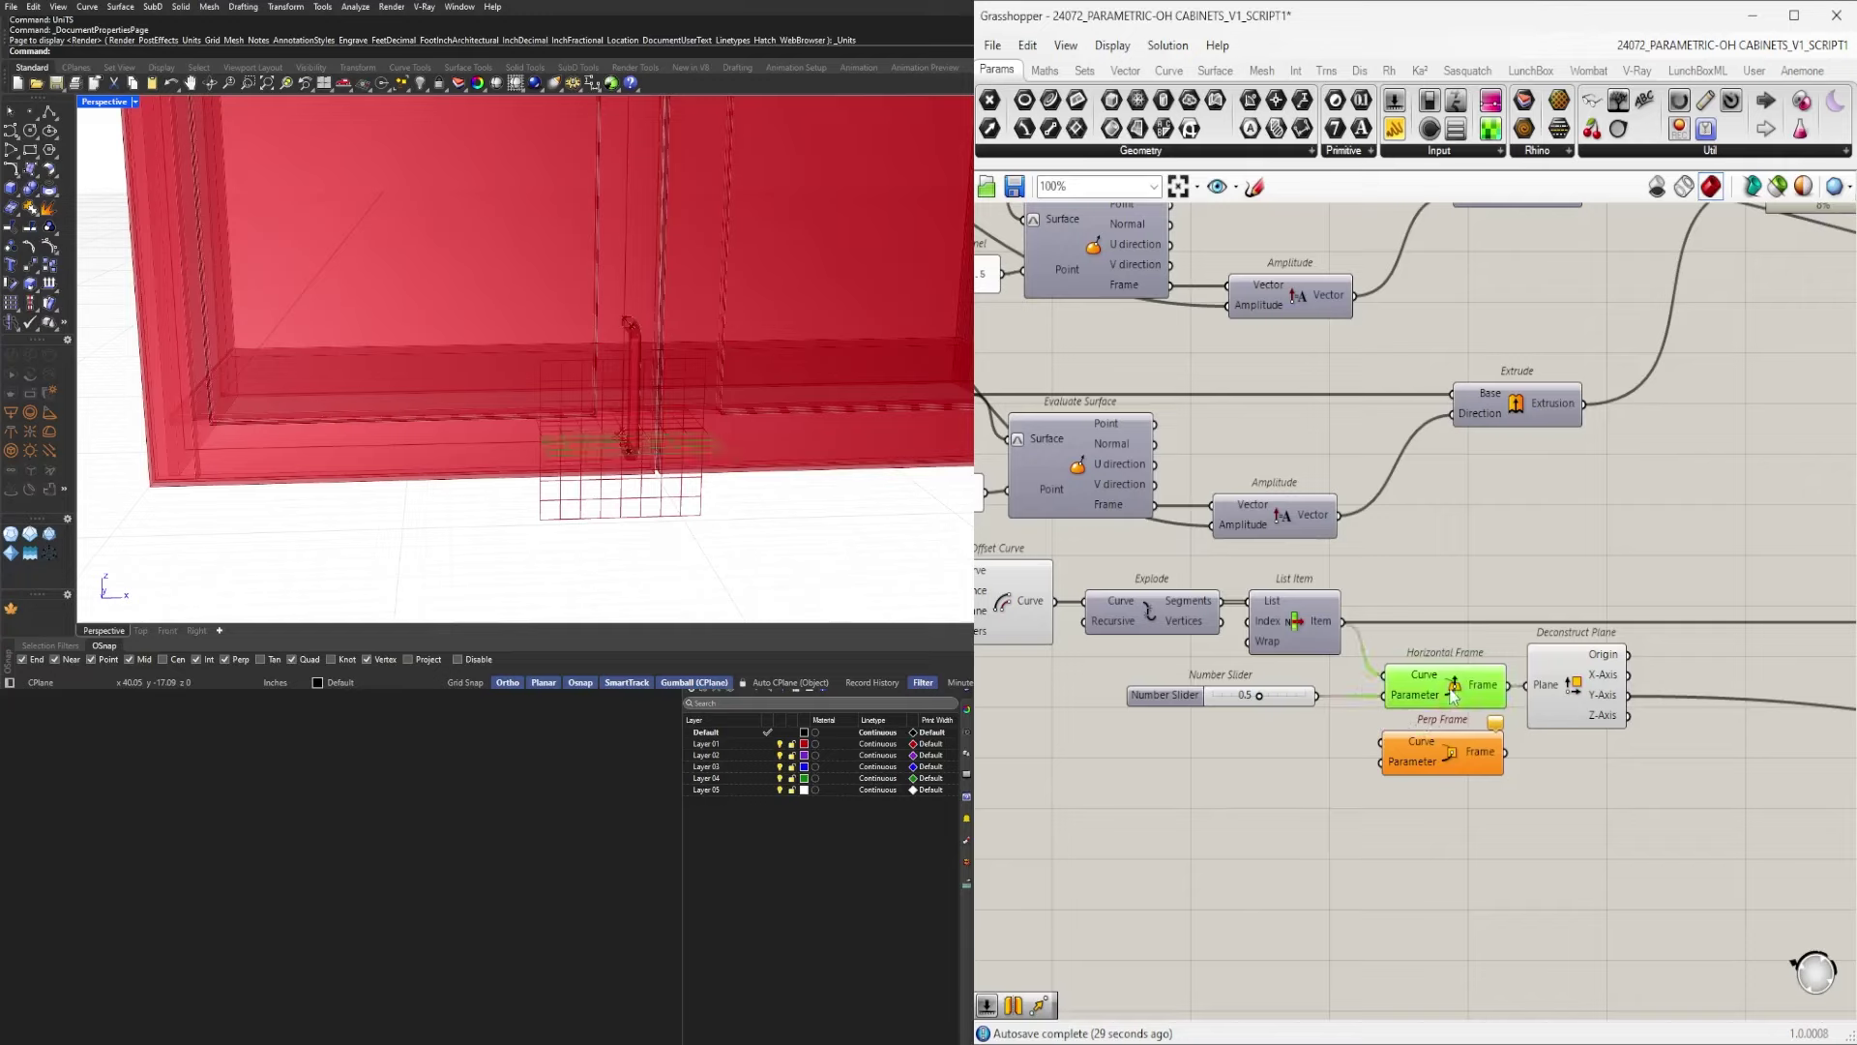
click(1448, 761)
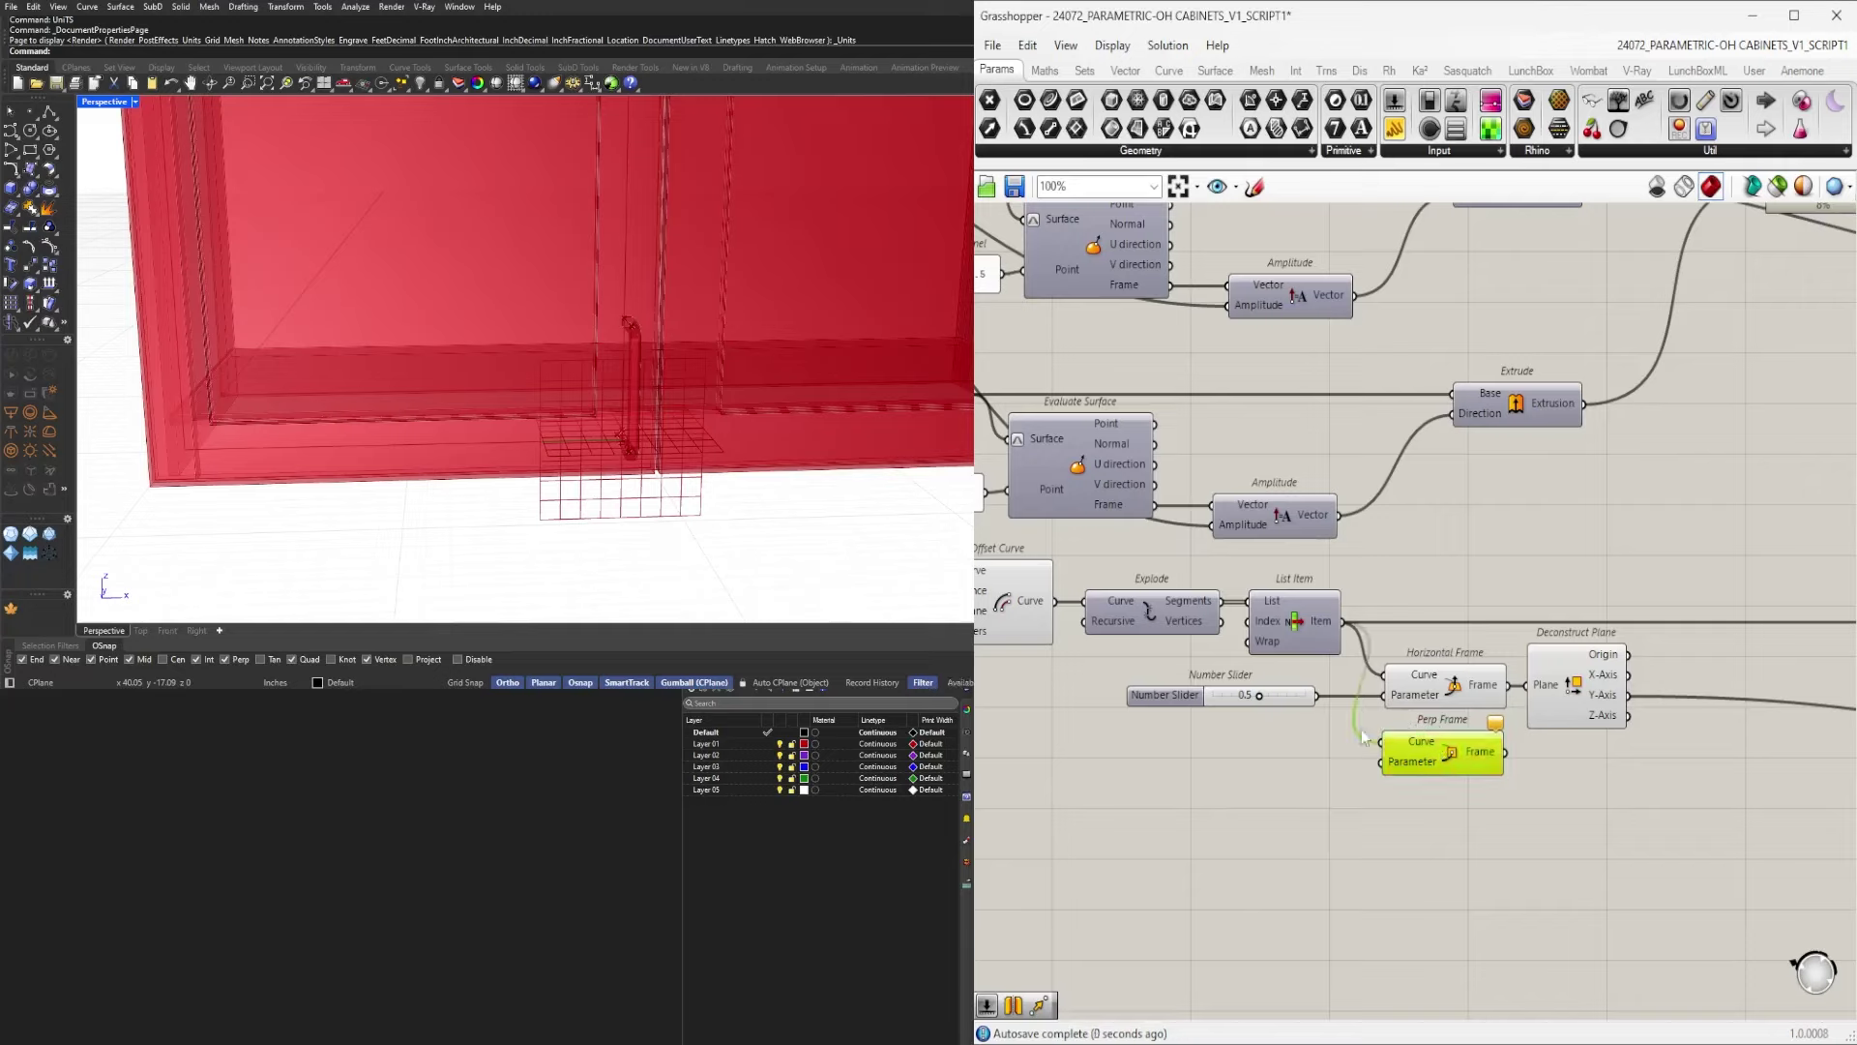
drag(1390, 769, 1385, 764)
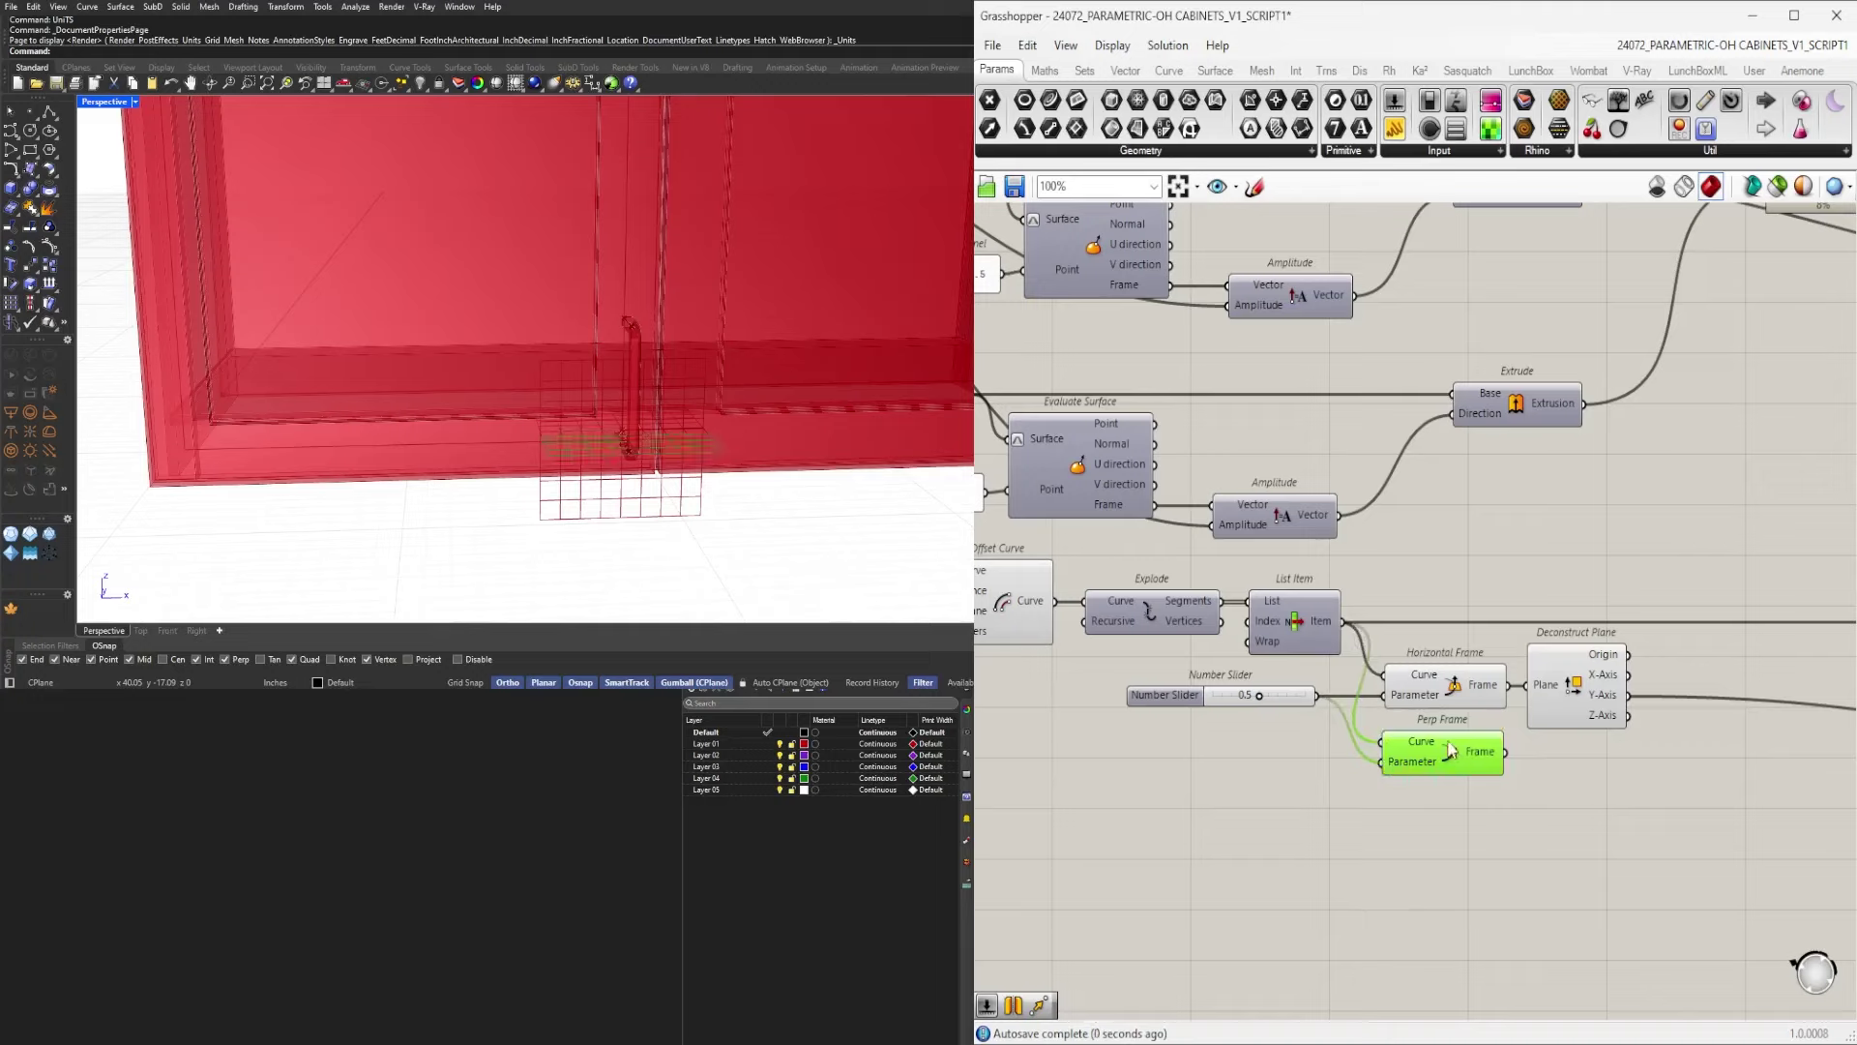
Reparameterize the Perp Frame's Curve input and compare its frame with that of the Horizontal Frame.
right_click(1428, 751)
click(1478, 818)
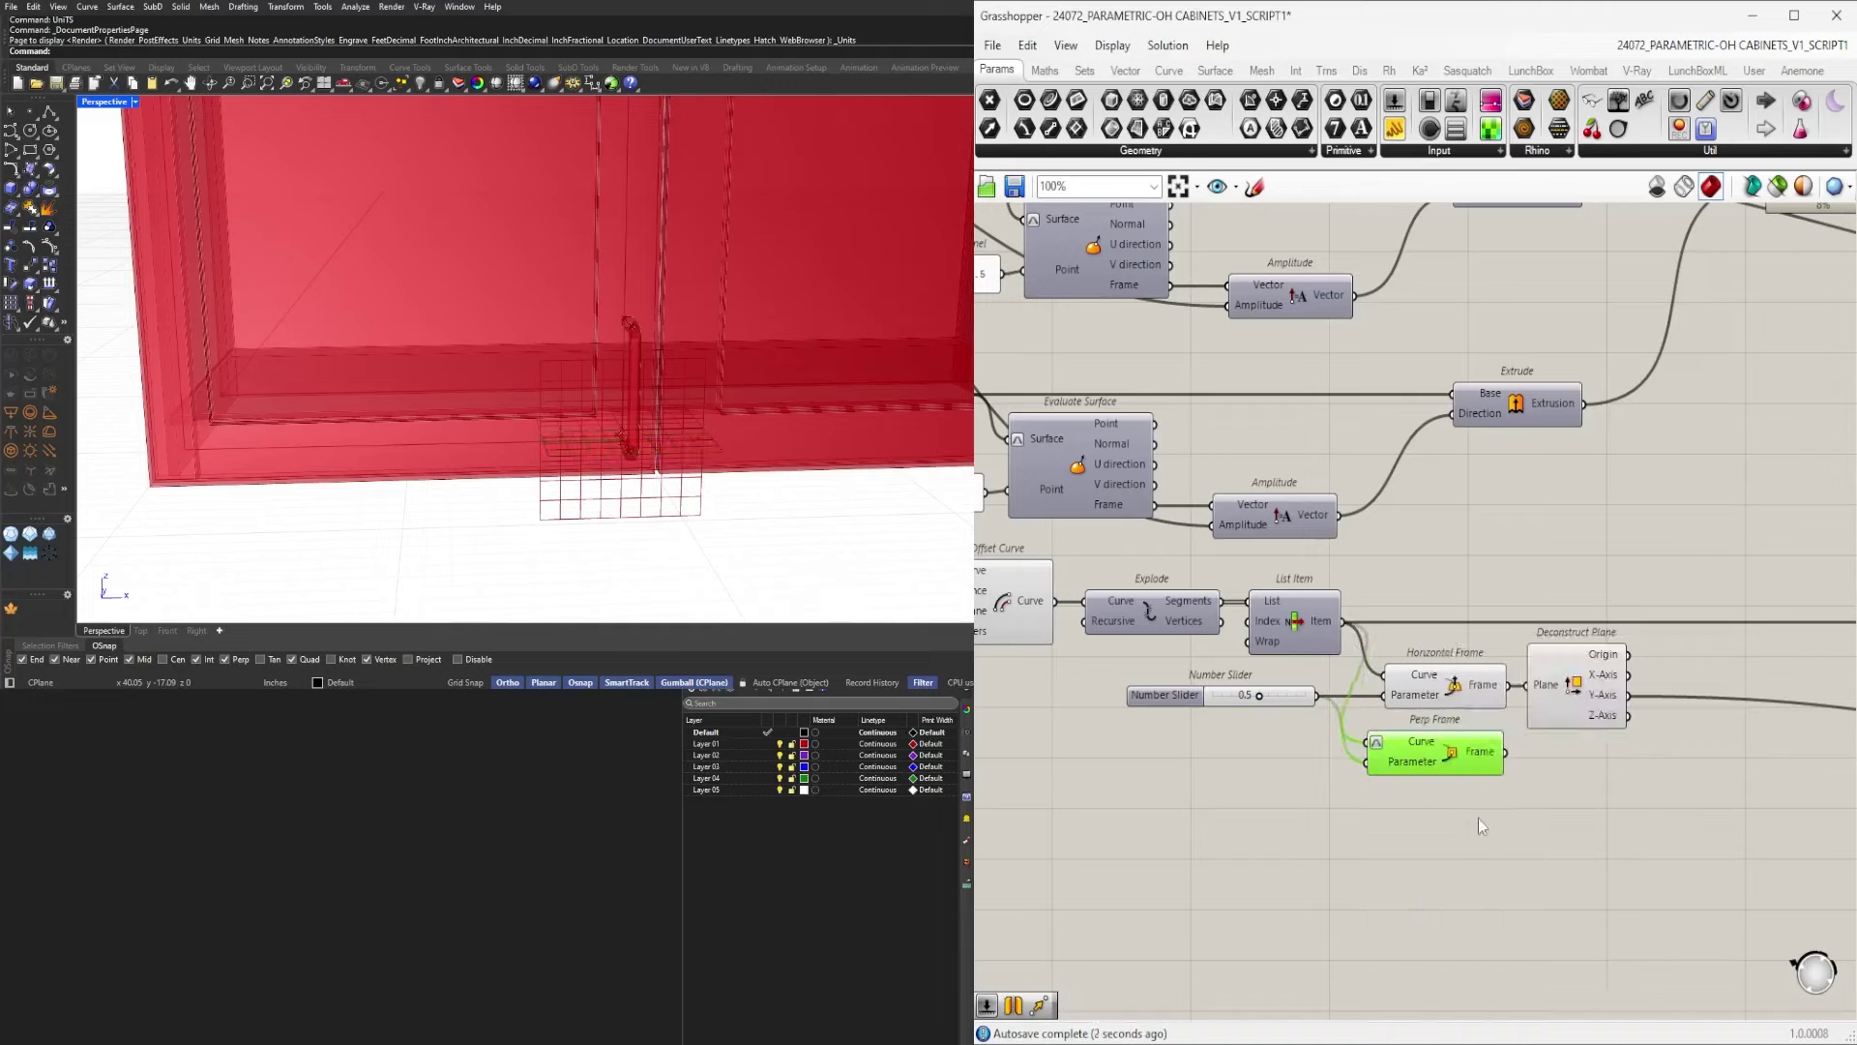
click(1450, 707)
click(1450, 760)
click(1451, 688)
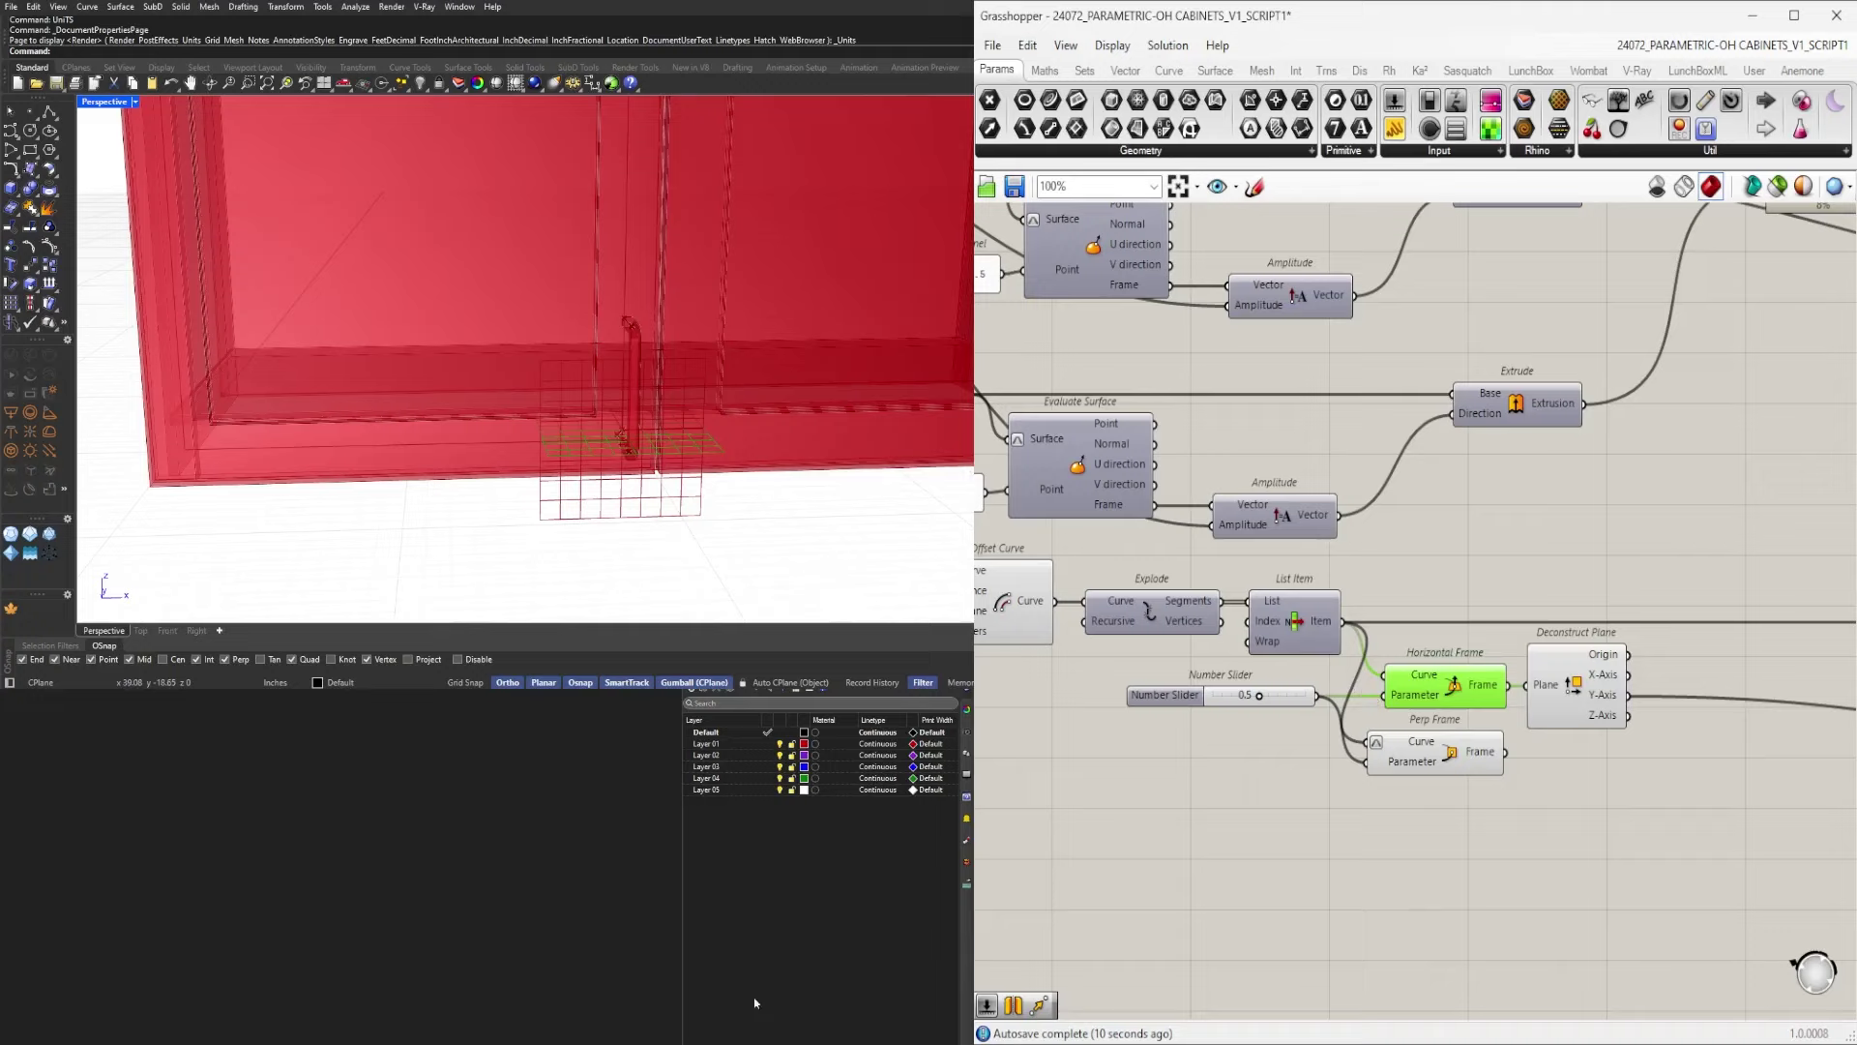
Set the frame parameter's Number Slider to 0.0 and reparameterize the Horizontal Frame's Curve input.
mouse_move(1399, 696)
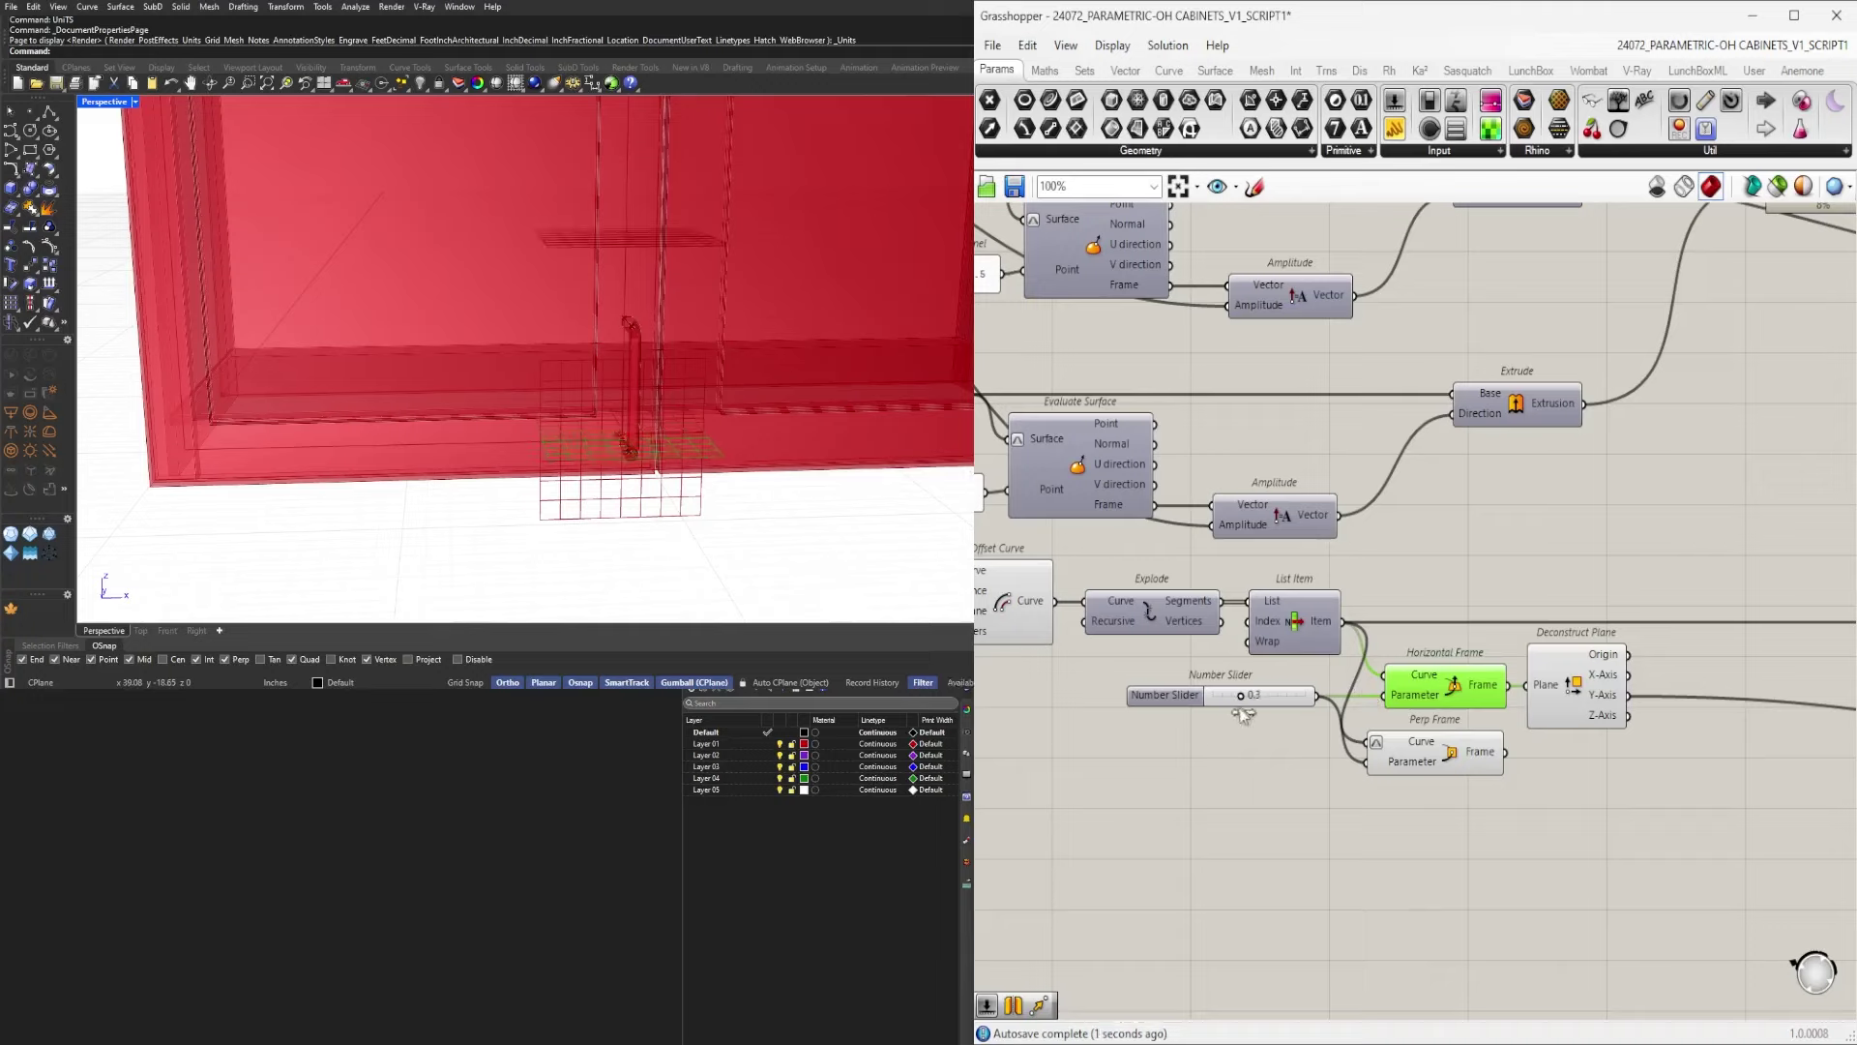
right_click(1410, 680)
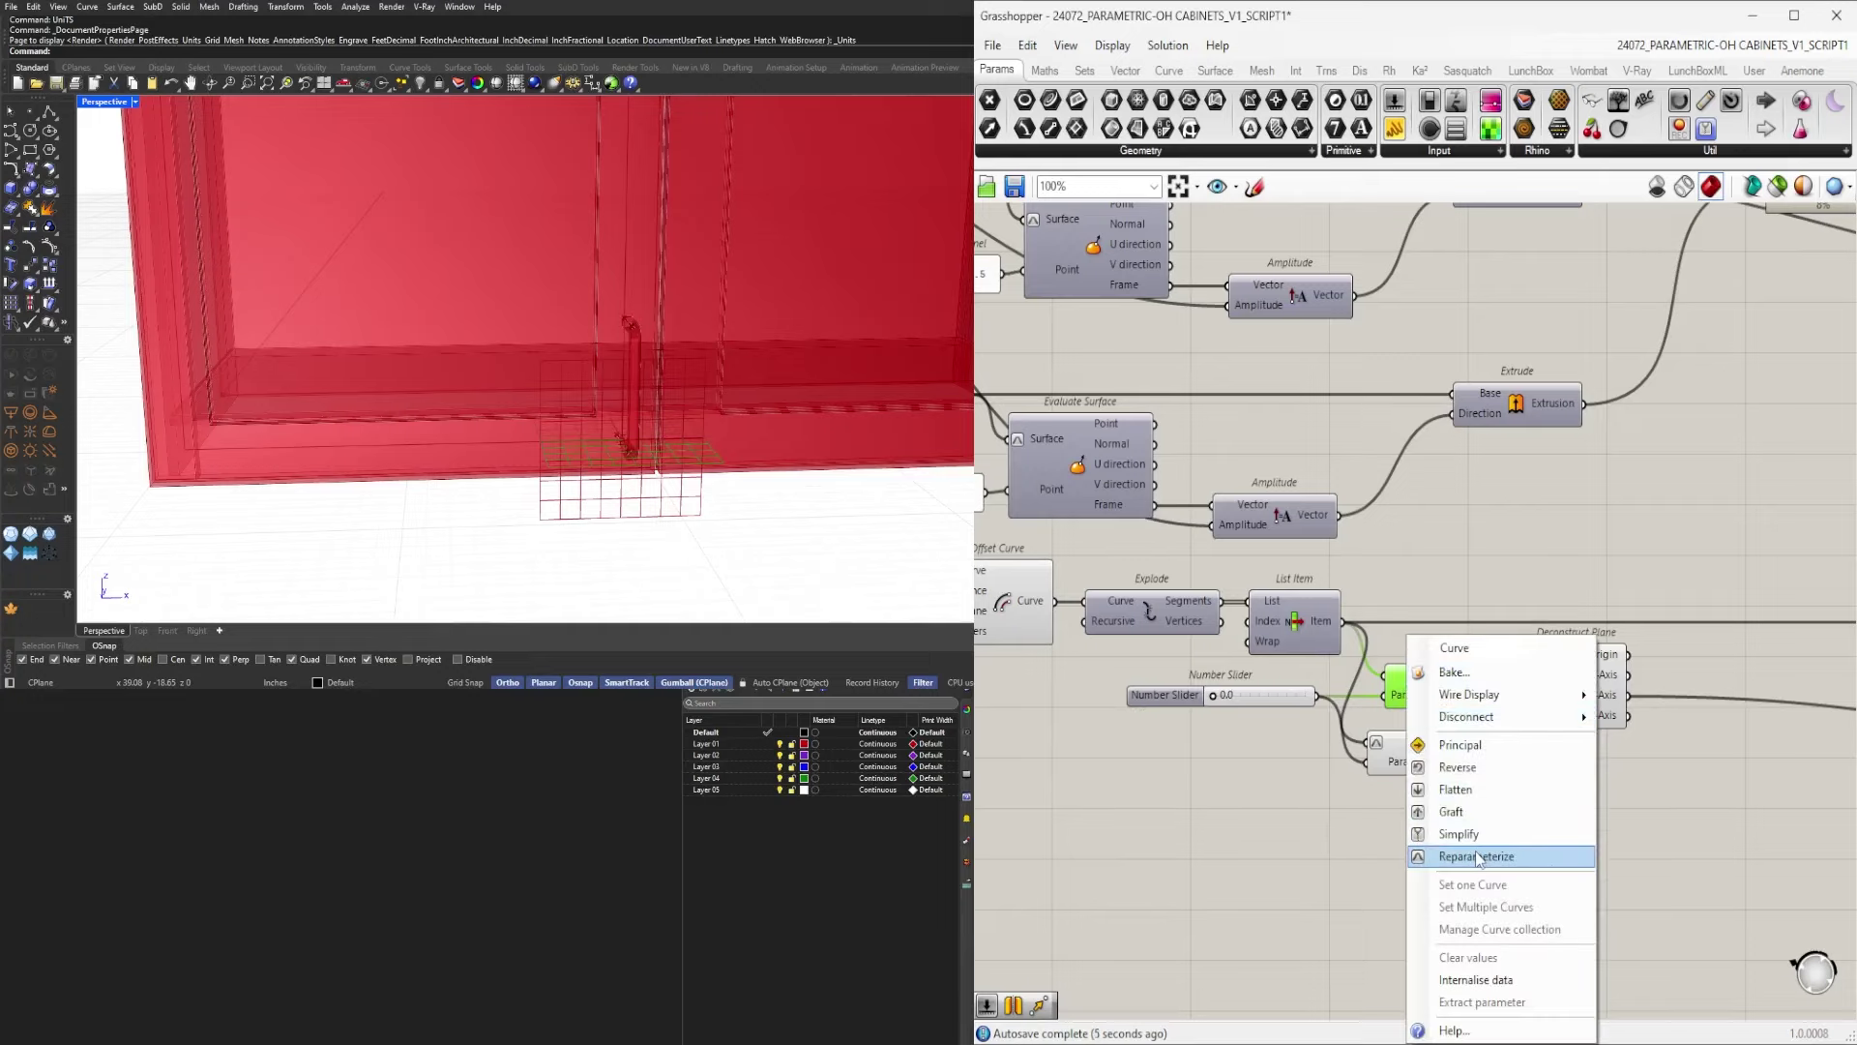
click(1432, 850)
Connect the Perp Frame's Frame output to the Deconstruct Plane's Plane input in place of the Horizontal Frame.
click(1419, 741)
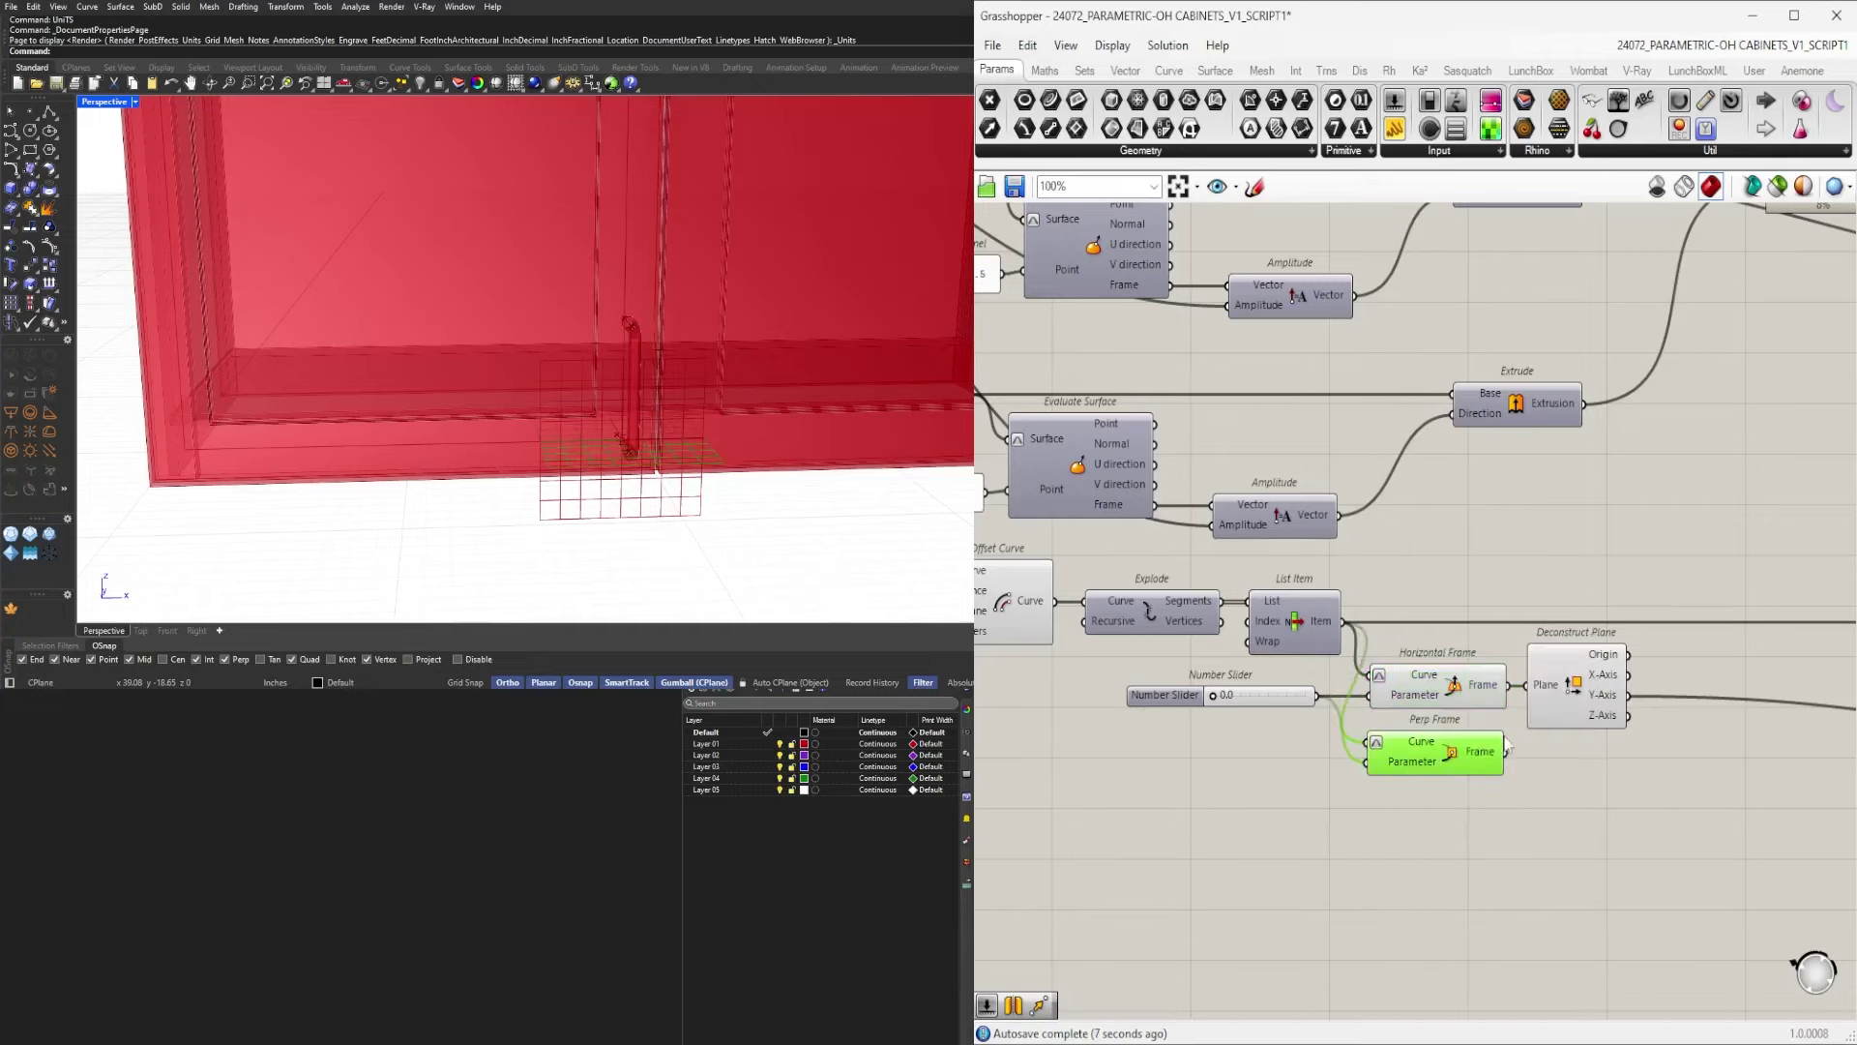
scroll(1506, 743, up, 2)
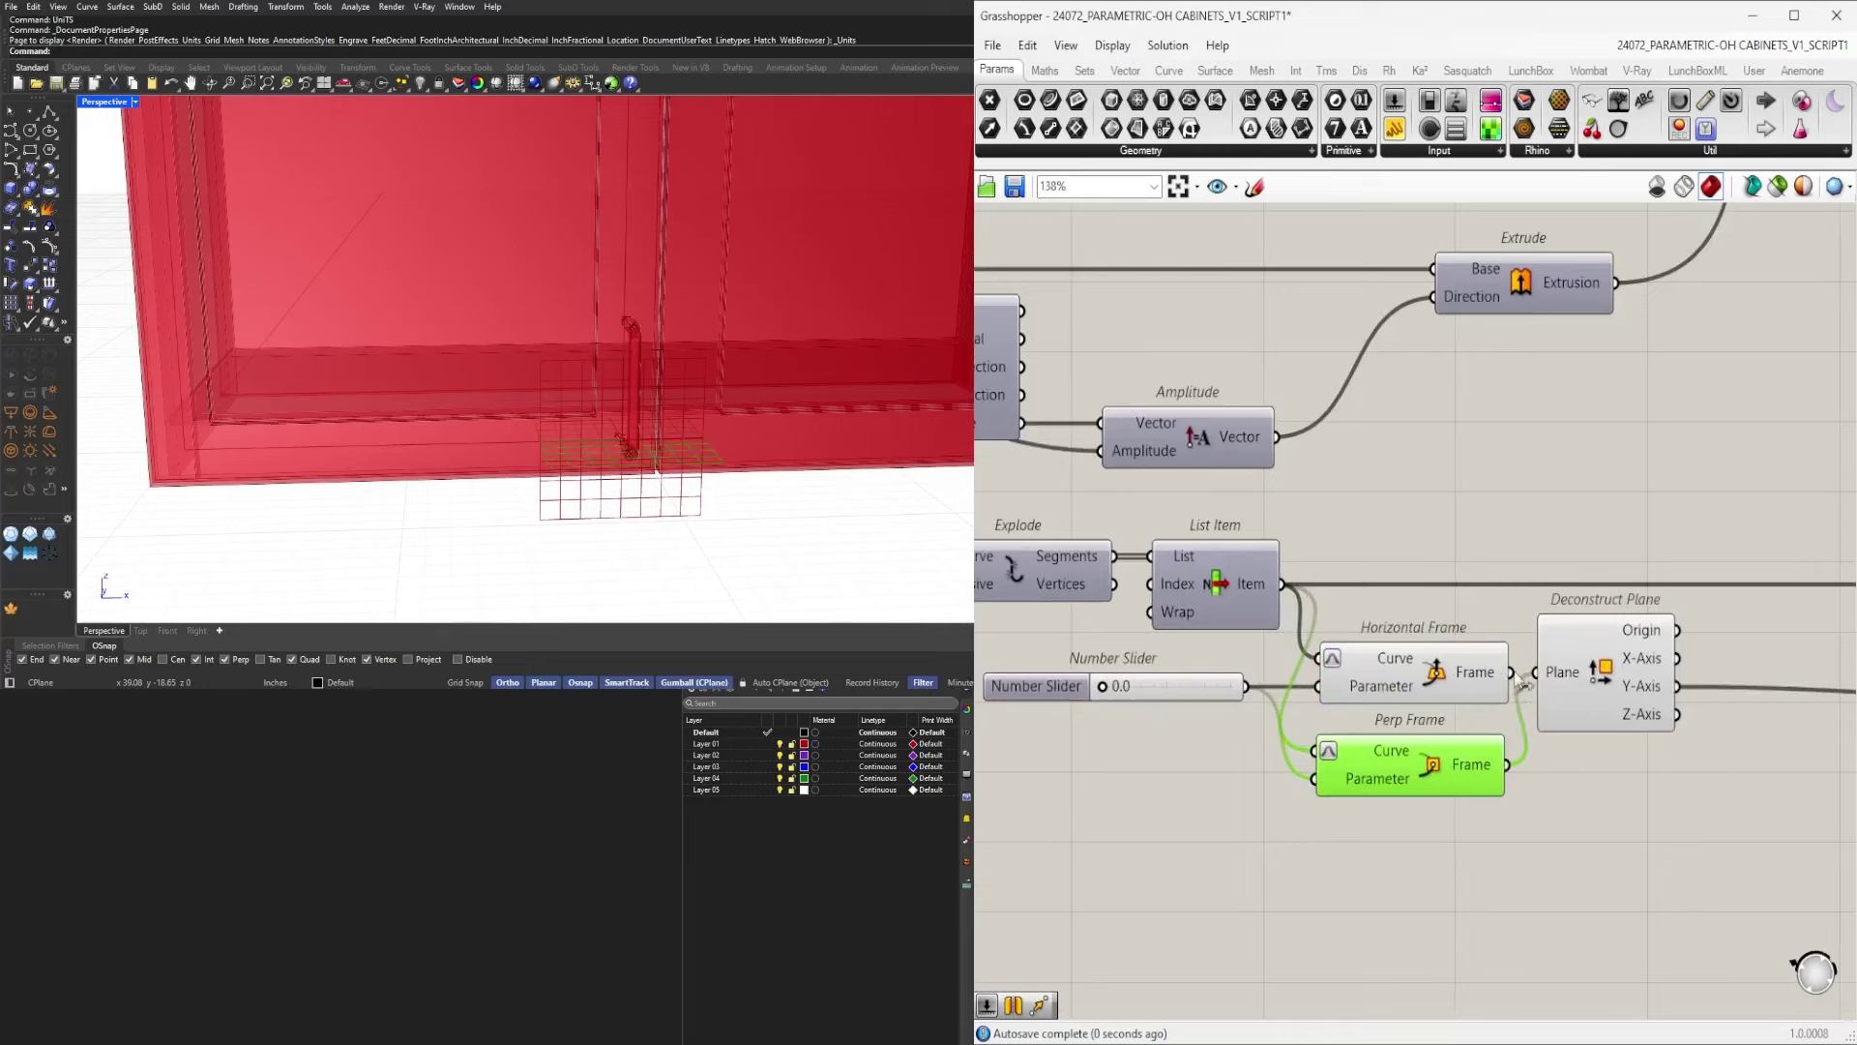
Set the door frame width Number Slider to 3.0 and check the handle's position on the cabinet door.
scroll(1494, 667, down, 3)
right_drag(1076, 669, 1436, 668)
right_drag(1298, 650, 1460, 670)
scroll(1495, 650, down, 1)
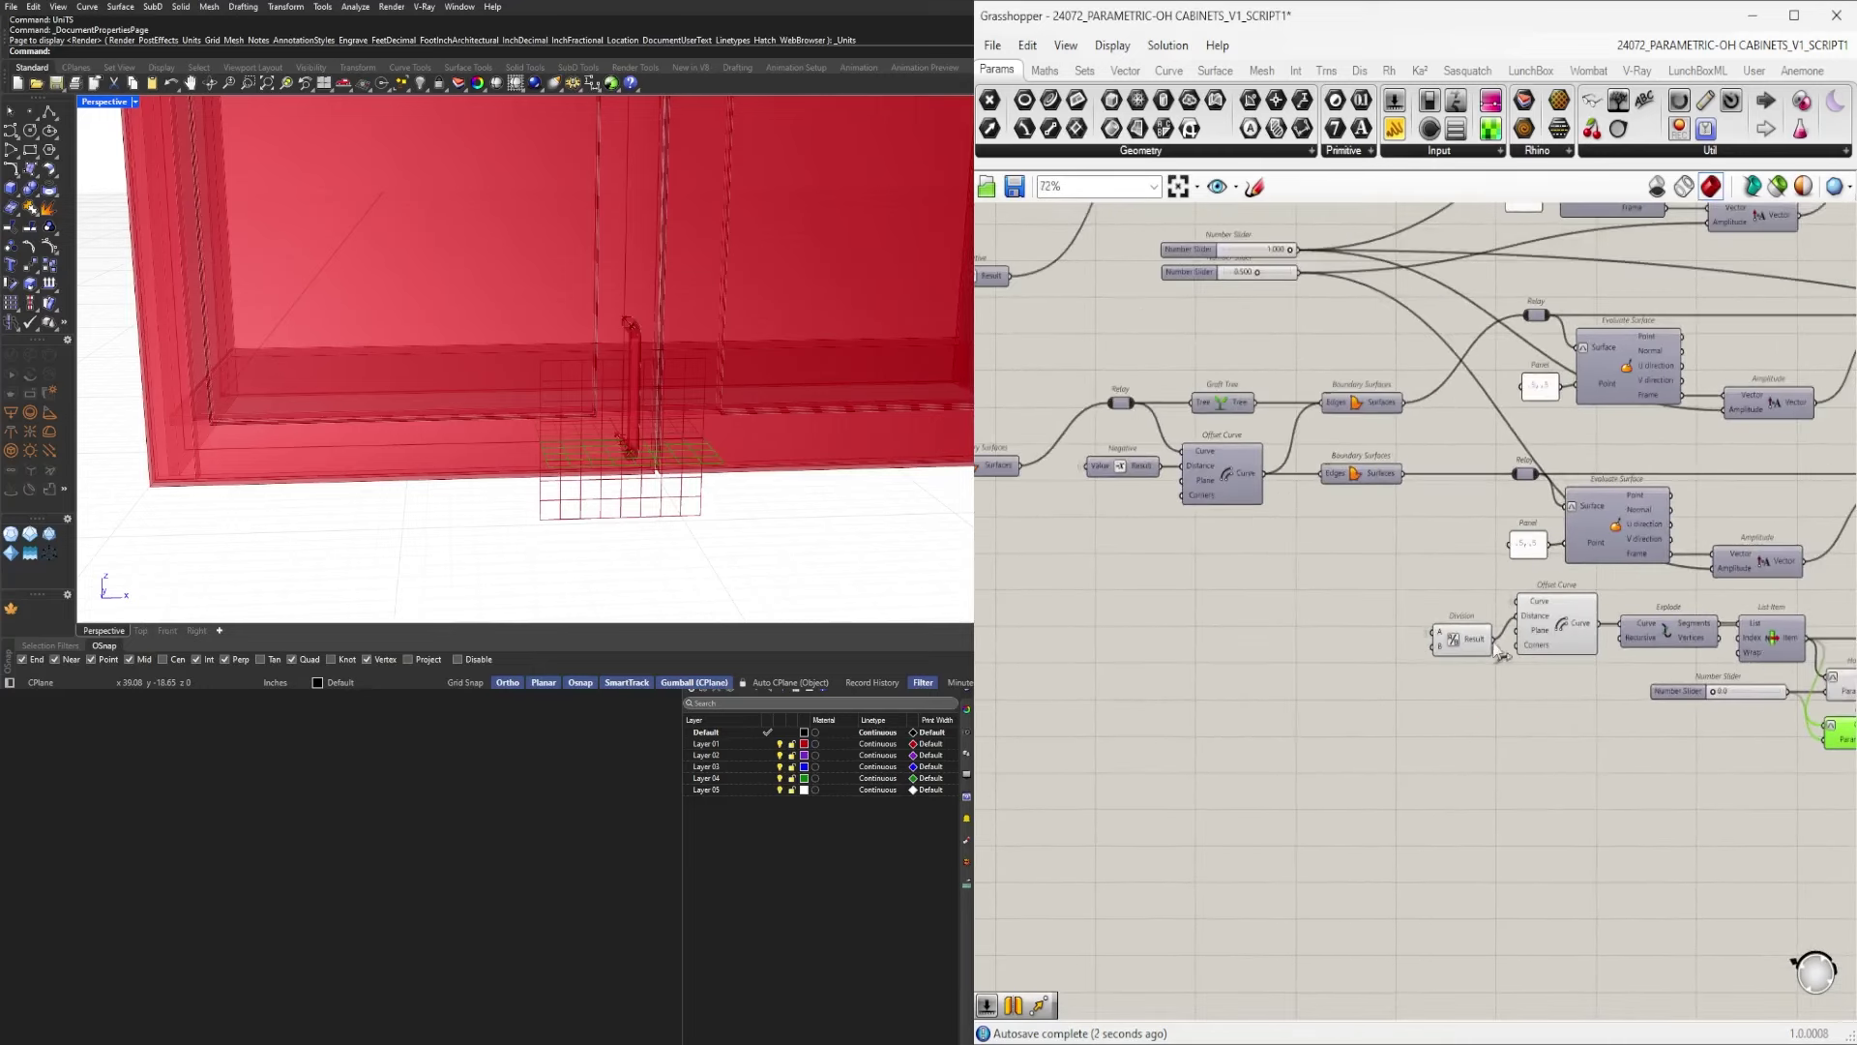
click(1465, 643)
scroll(1256, 647, down, 3)
right_drag(1010, 460, 1241, 490)
scroll(1267, 474, up, 9)
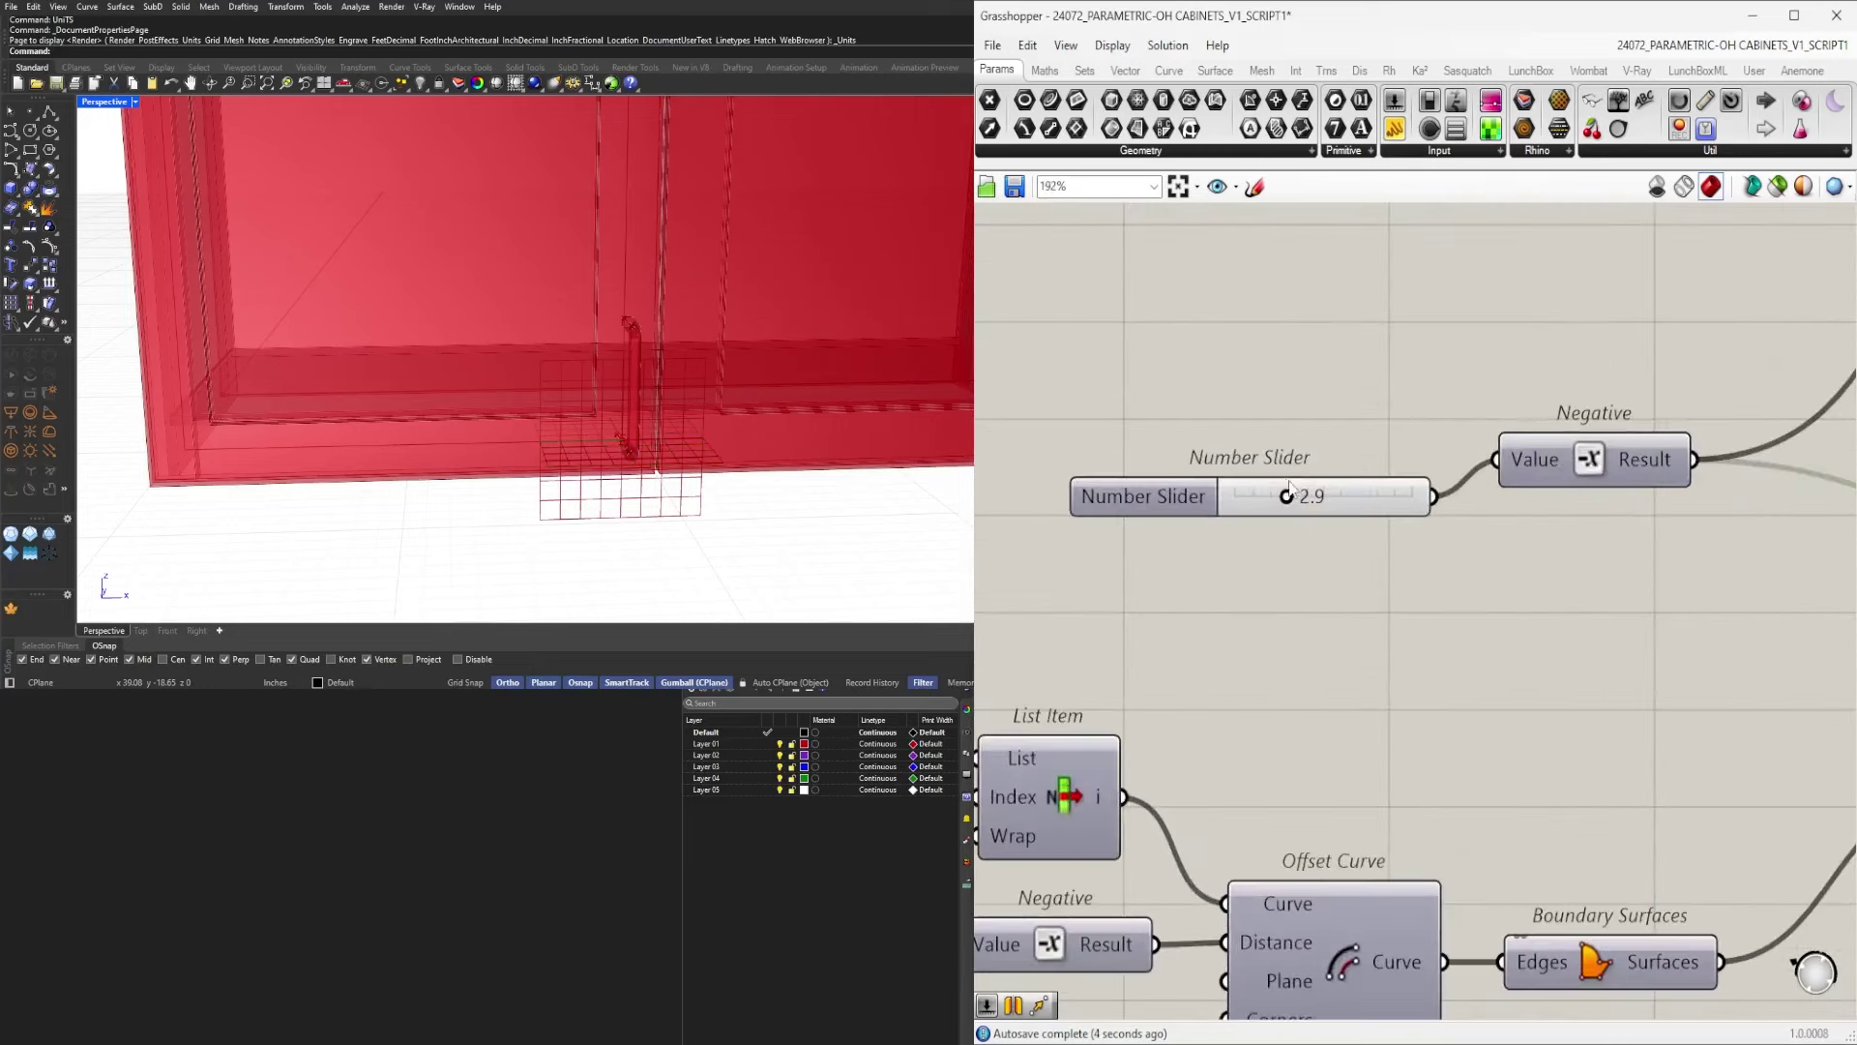
mouse_move(1290, 503)
mouse_down()
mouse_move(1273, 503)
mouse_move(1293, 506)
mouse_up()
click(1316, 499)
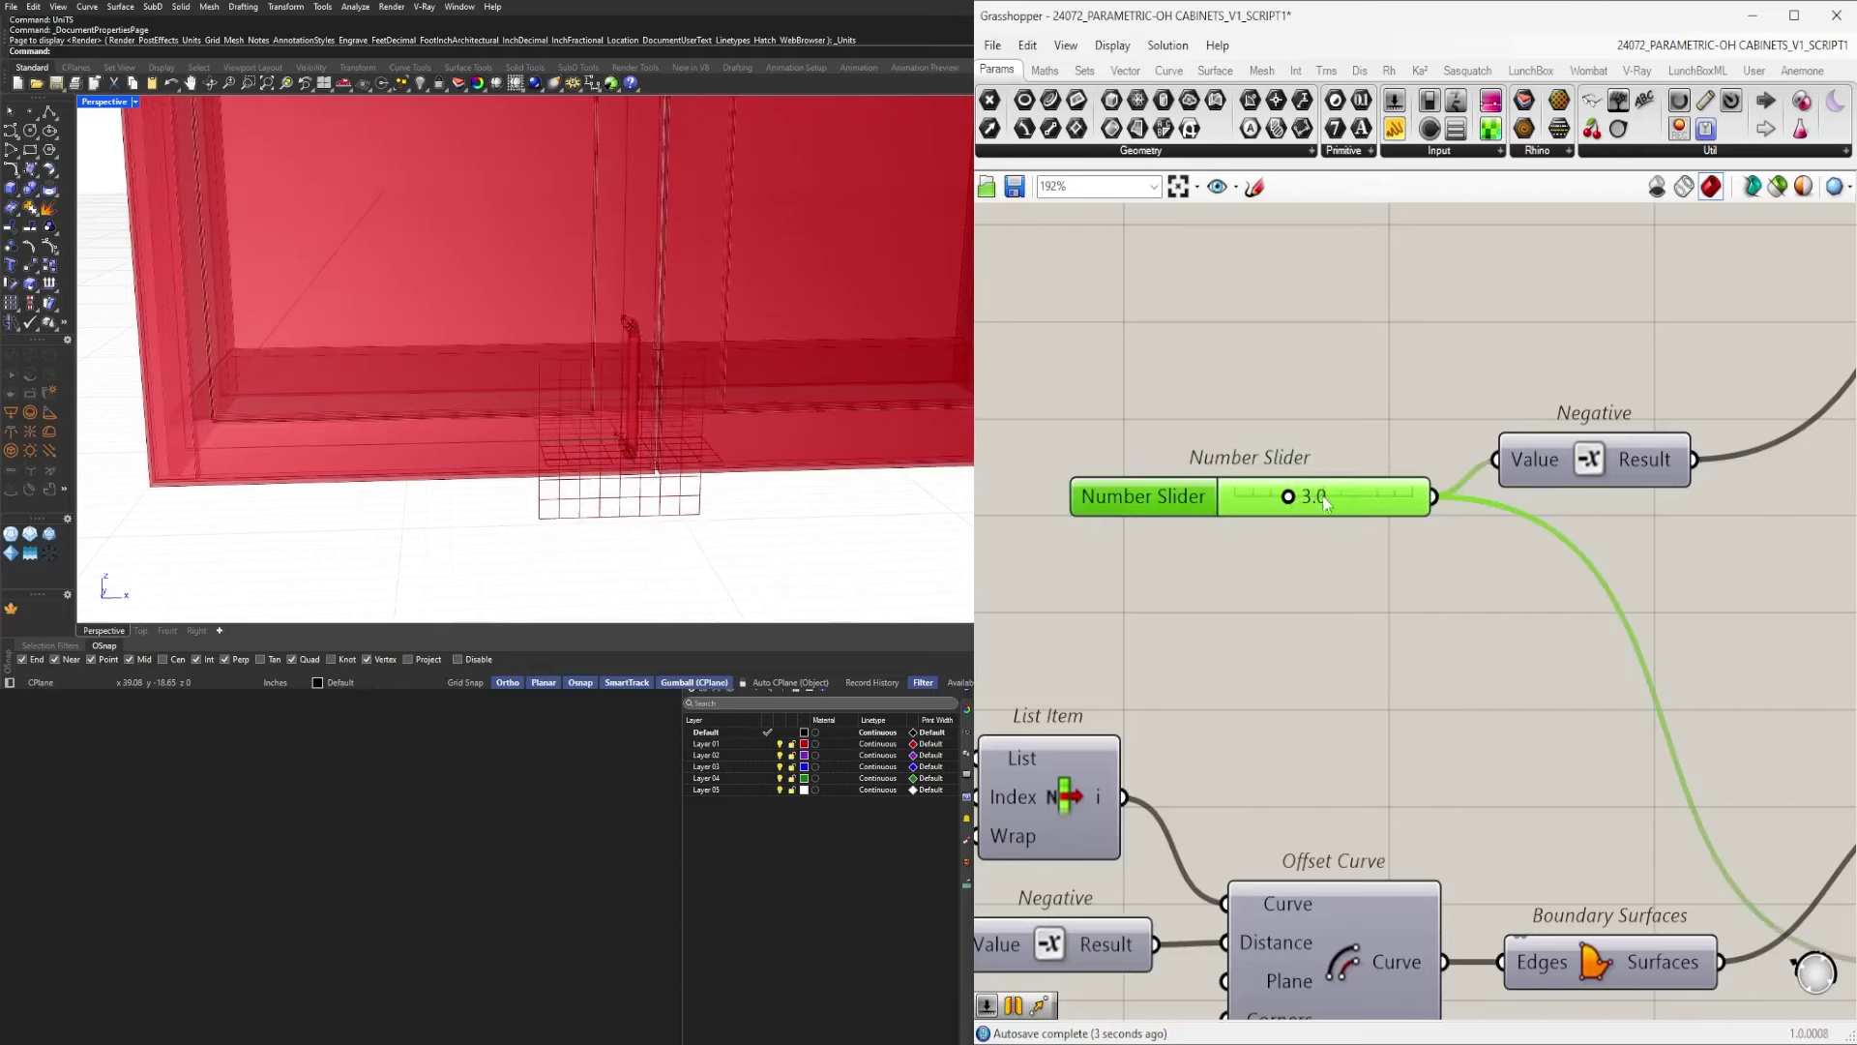
scroll(1354, 571, down, 6)
right_drag(861, 460, 757, 454)
scroll(750, 428, down, 7)
scroll(1326, 598, down, 3)
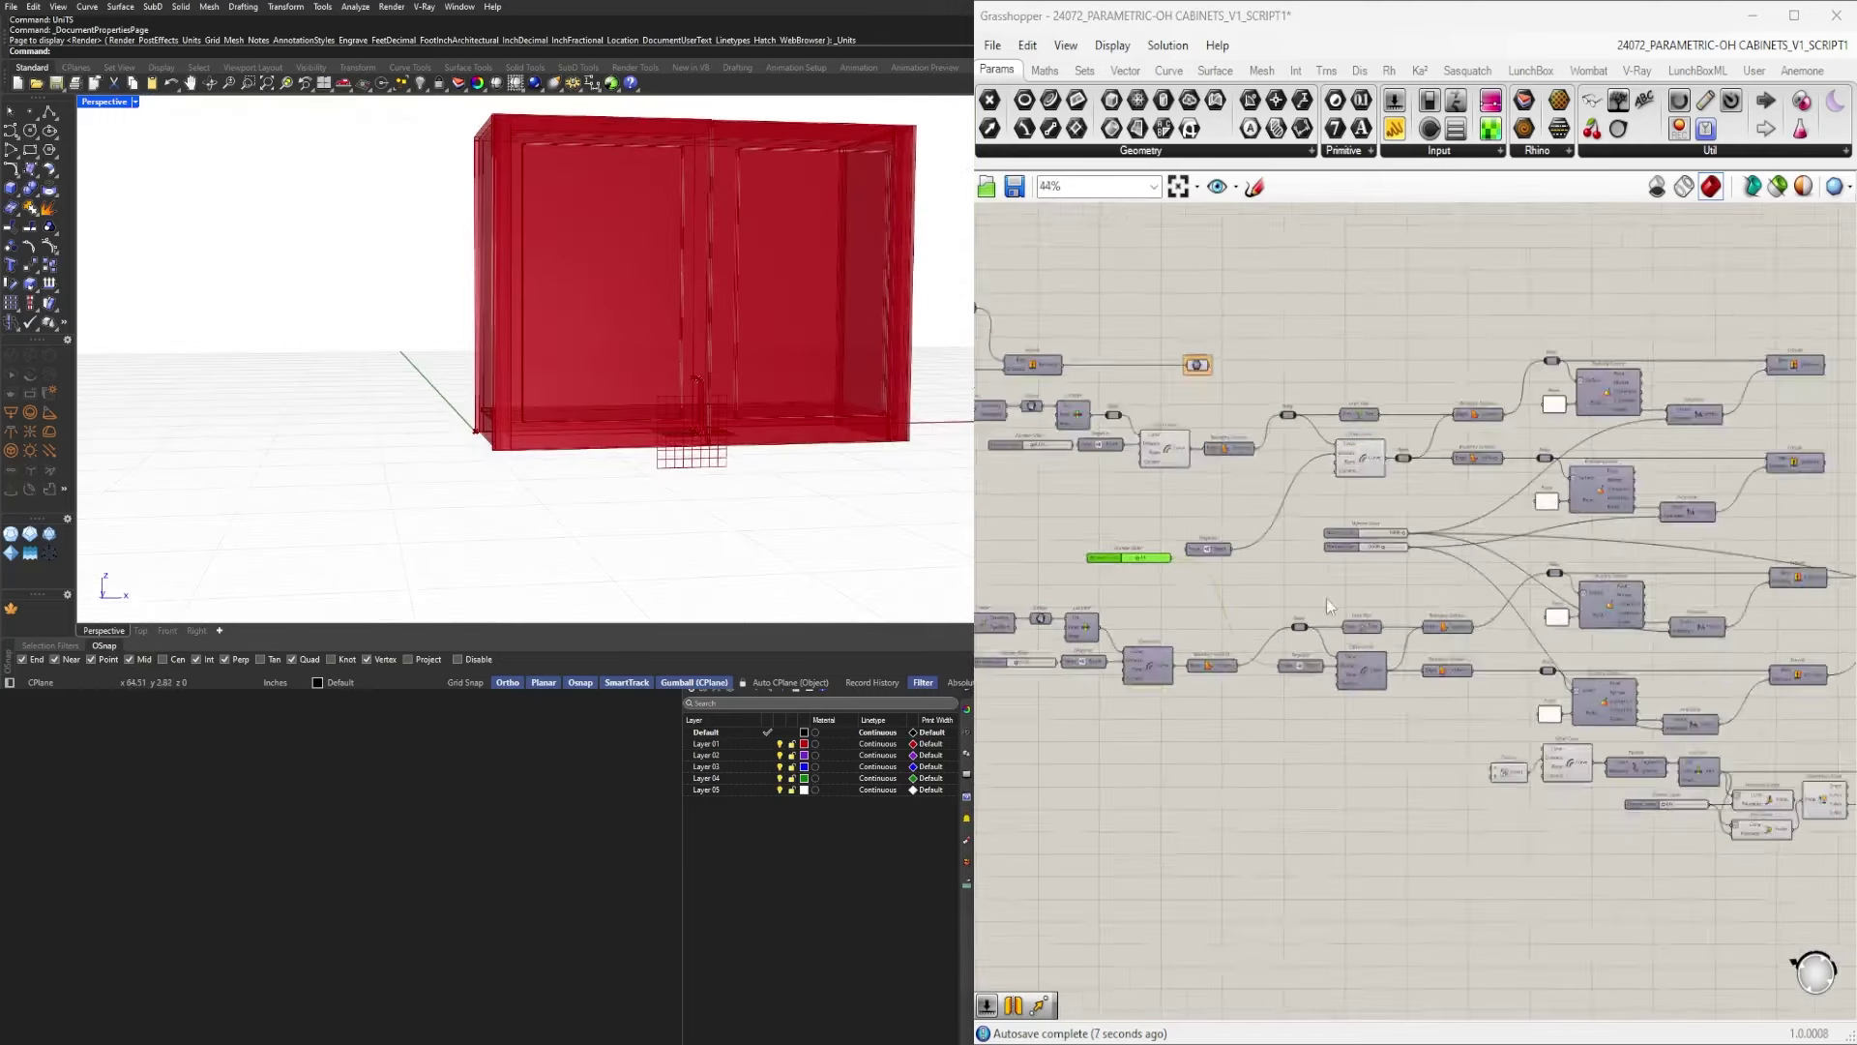
scroll(735, 414, up, 6)
scroll(559, 331, up, 1)
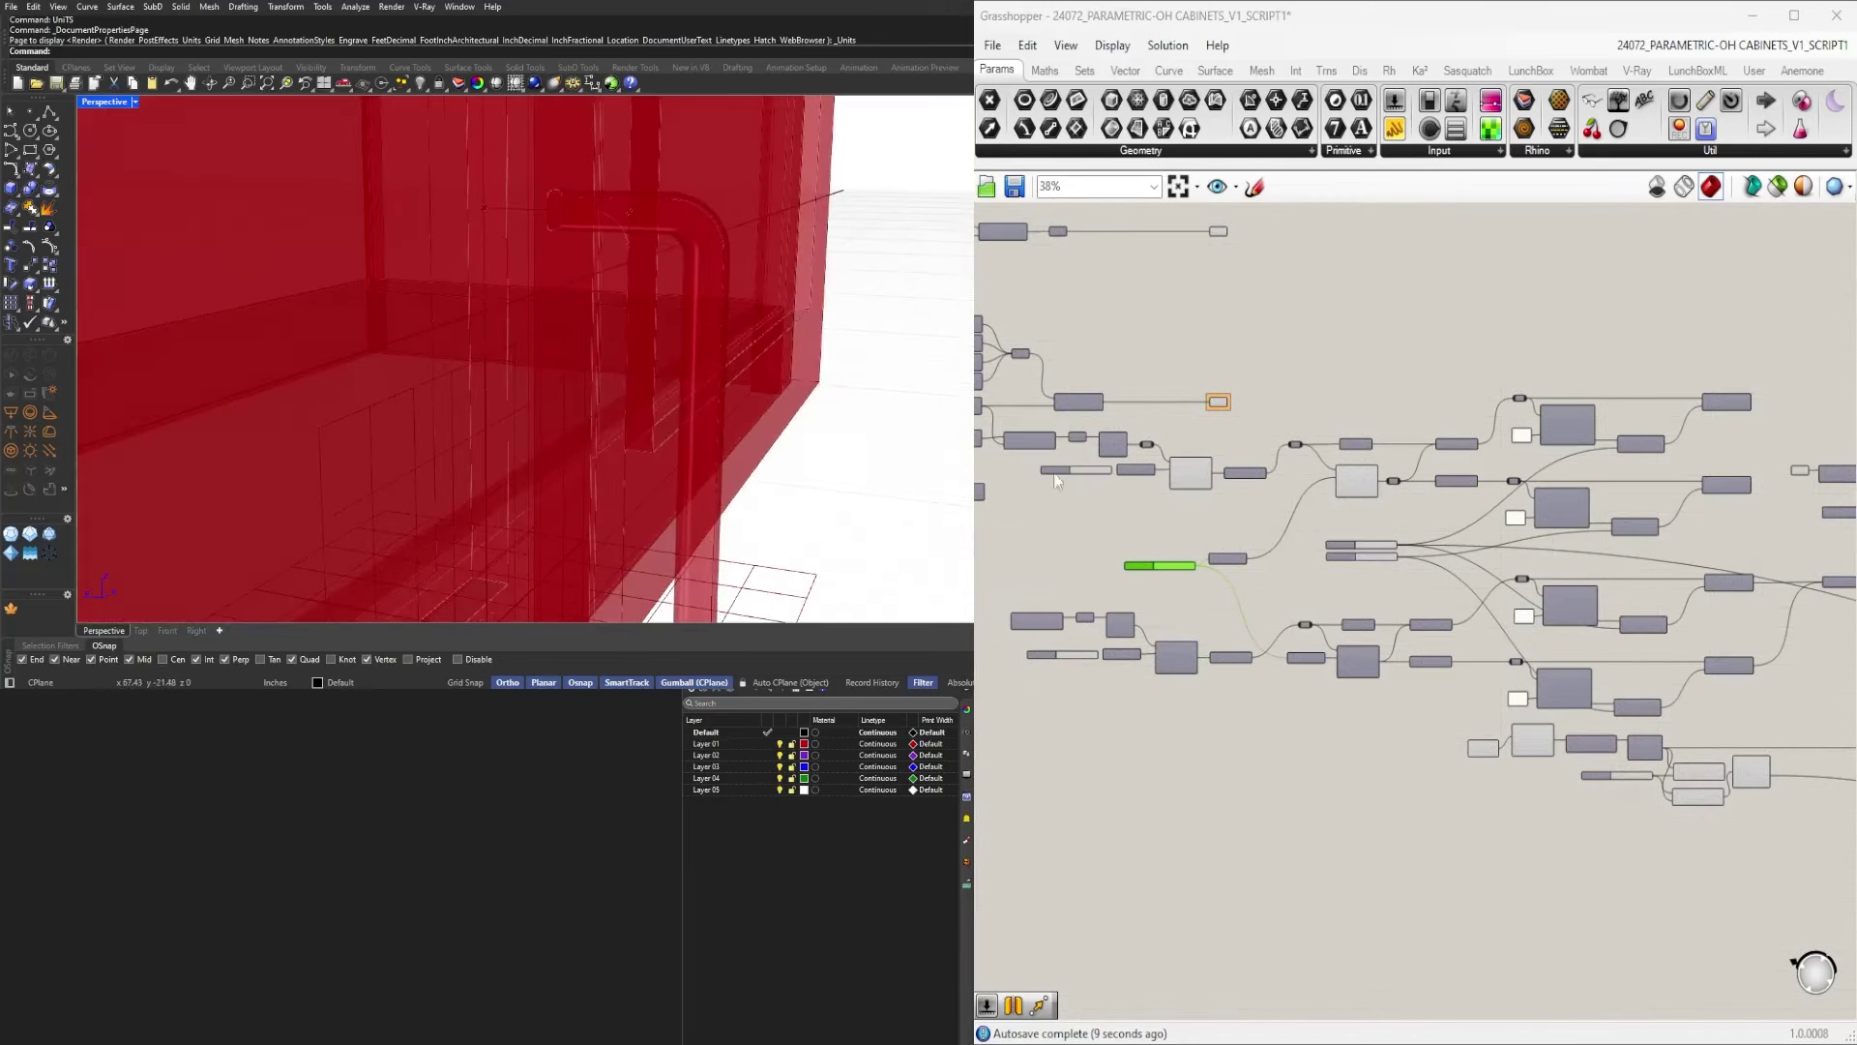
Move the frame parameter slider and Deconstruct Plane aside and delete the Horizontal Frame component.
scroll(1429, 762, down, 4)
scroll(1117, 733, up, 5)
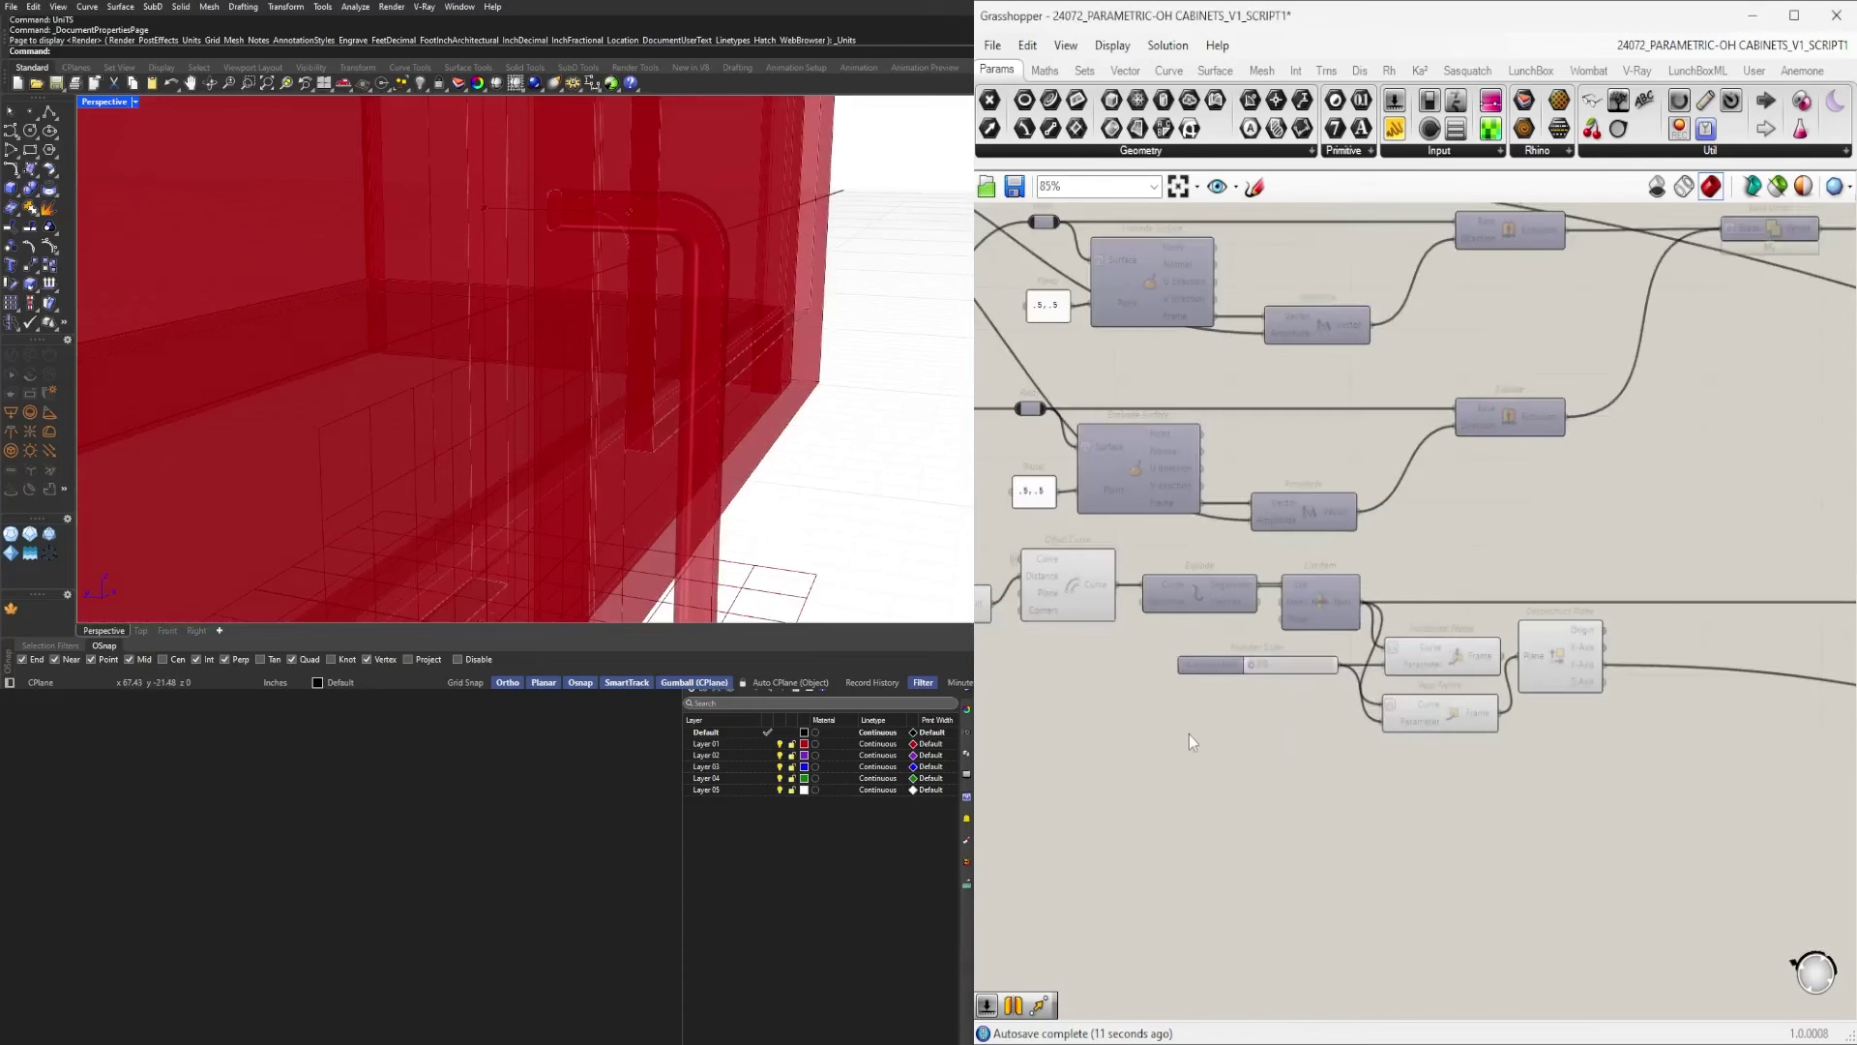
click(1209, 668)
drag(1195, 676, 1192, 677)
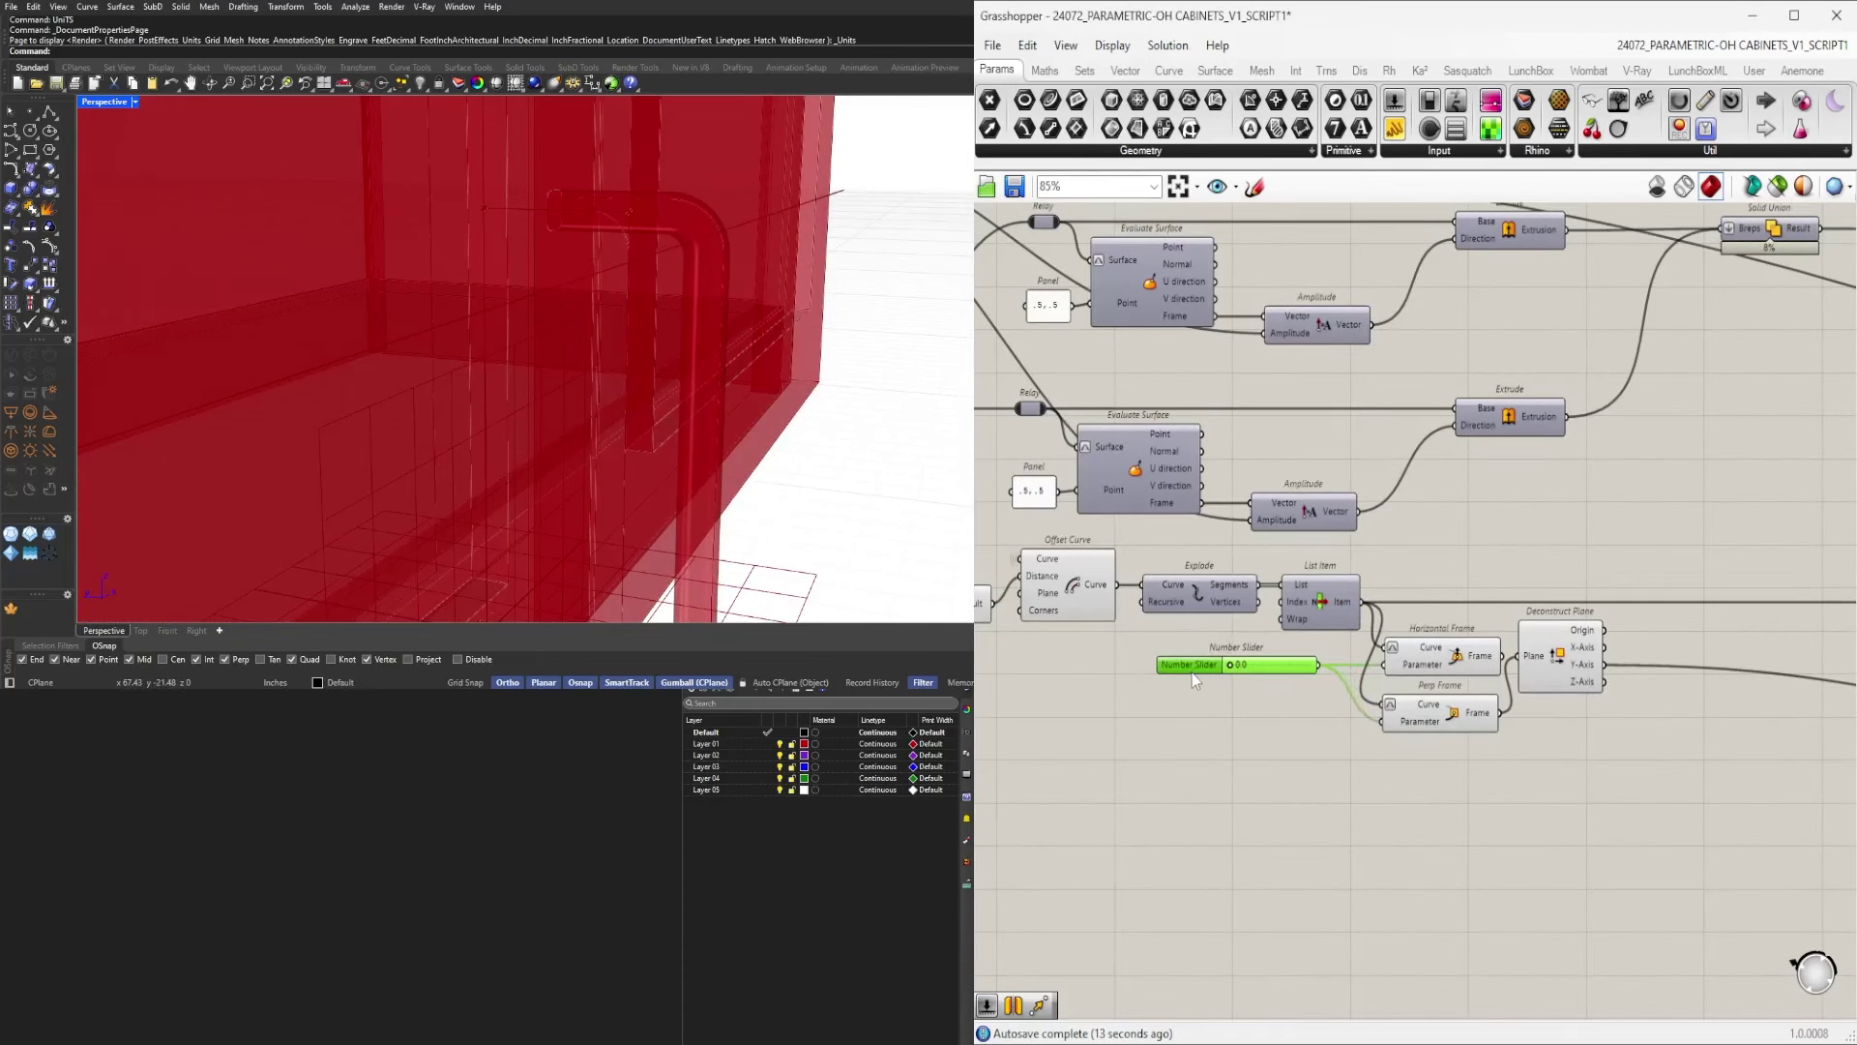
drag(1563, 655, 1592, 708)
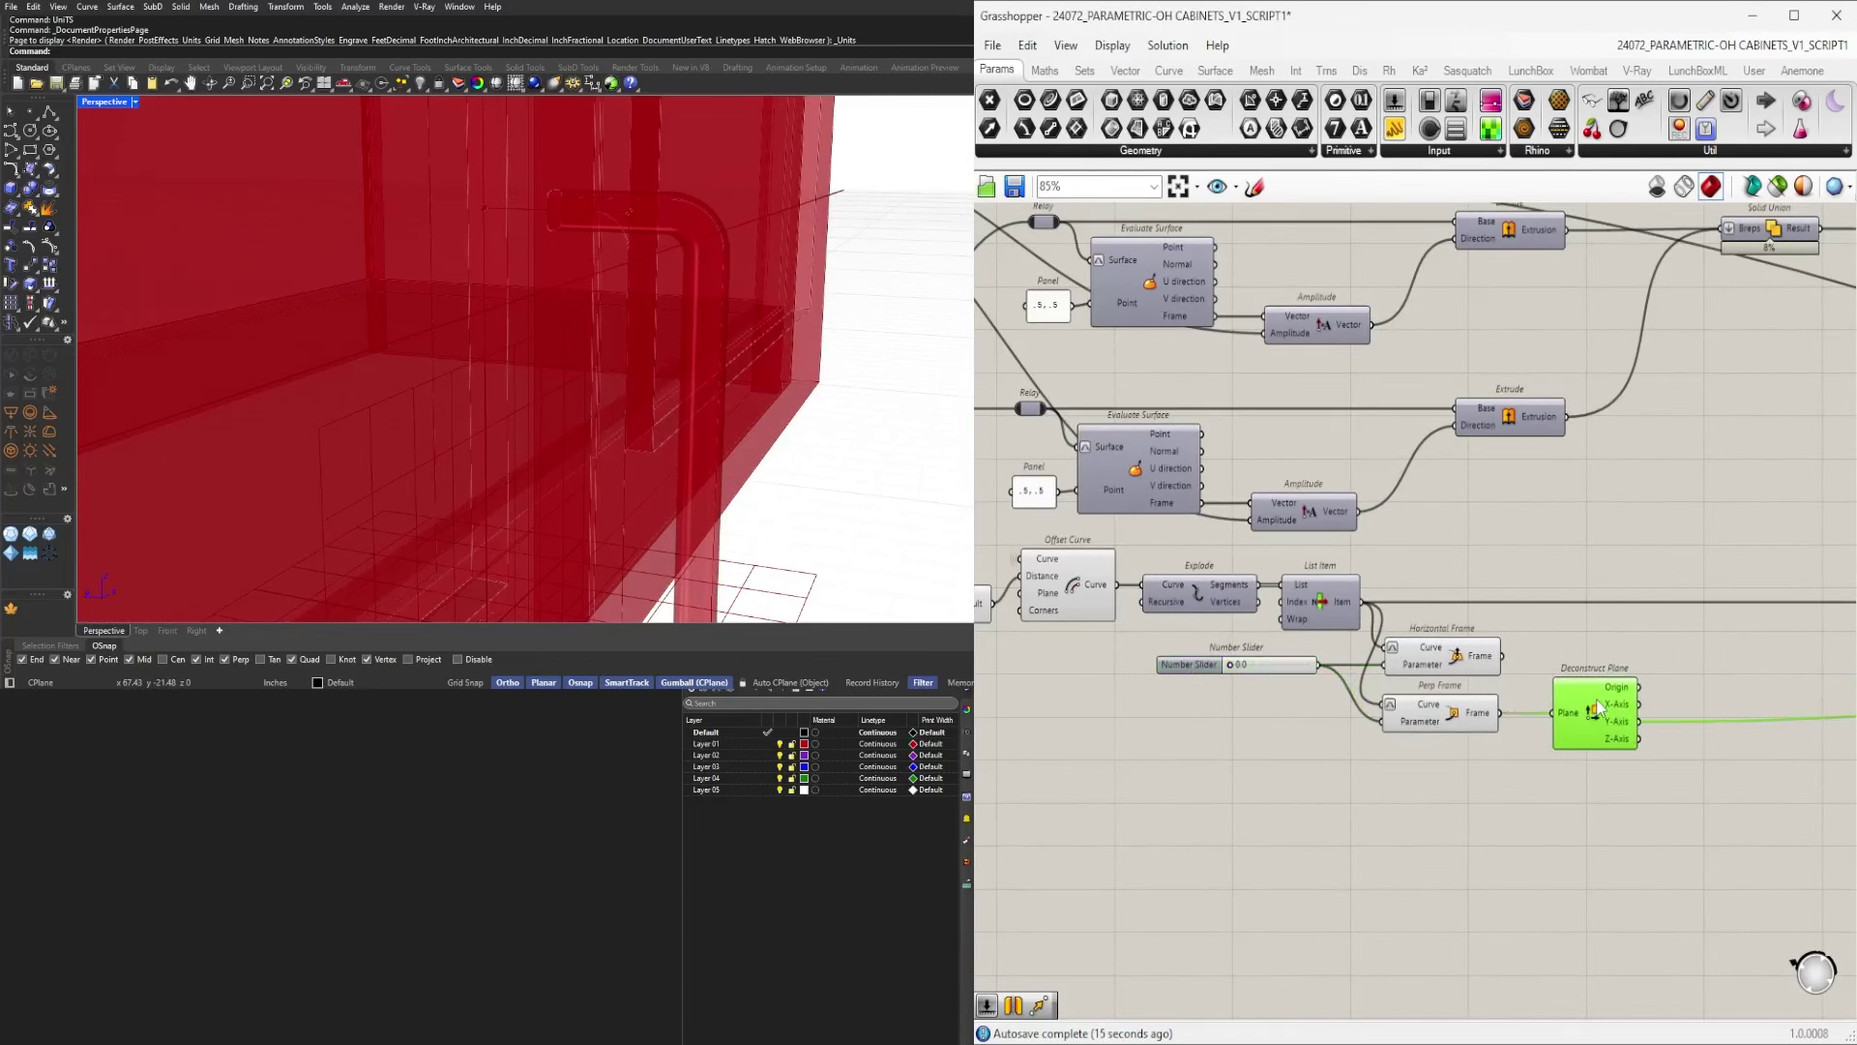
click(1515, 783)
click(1464, 664)
key(Delete)
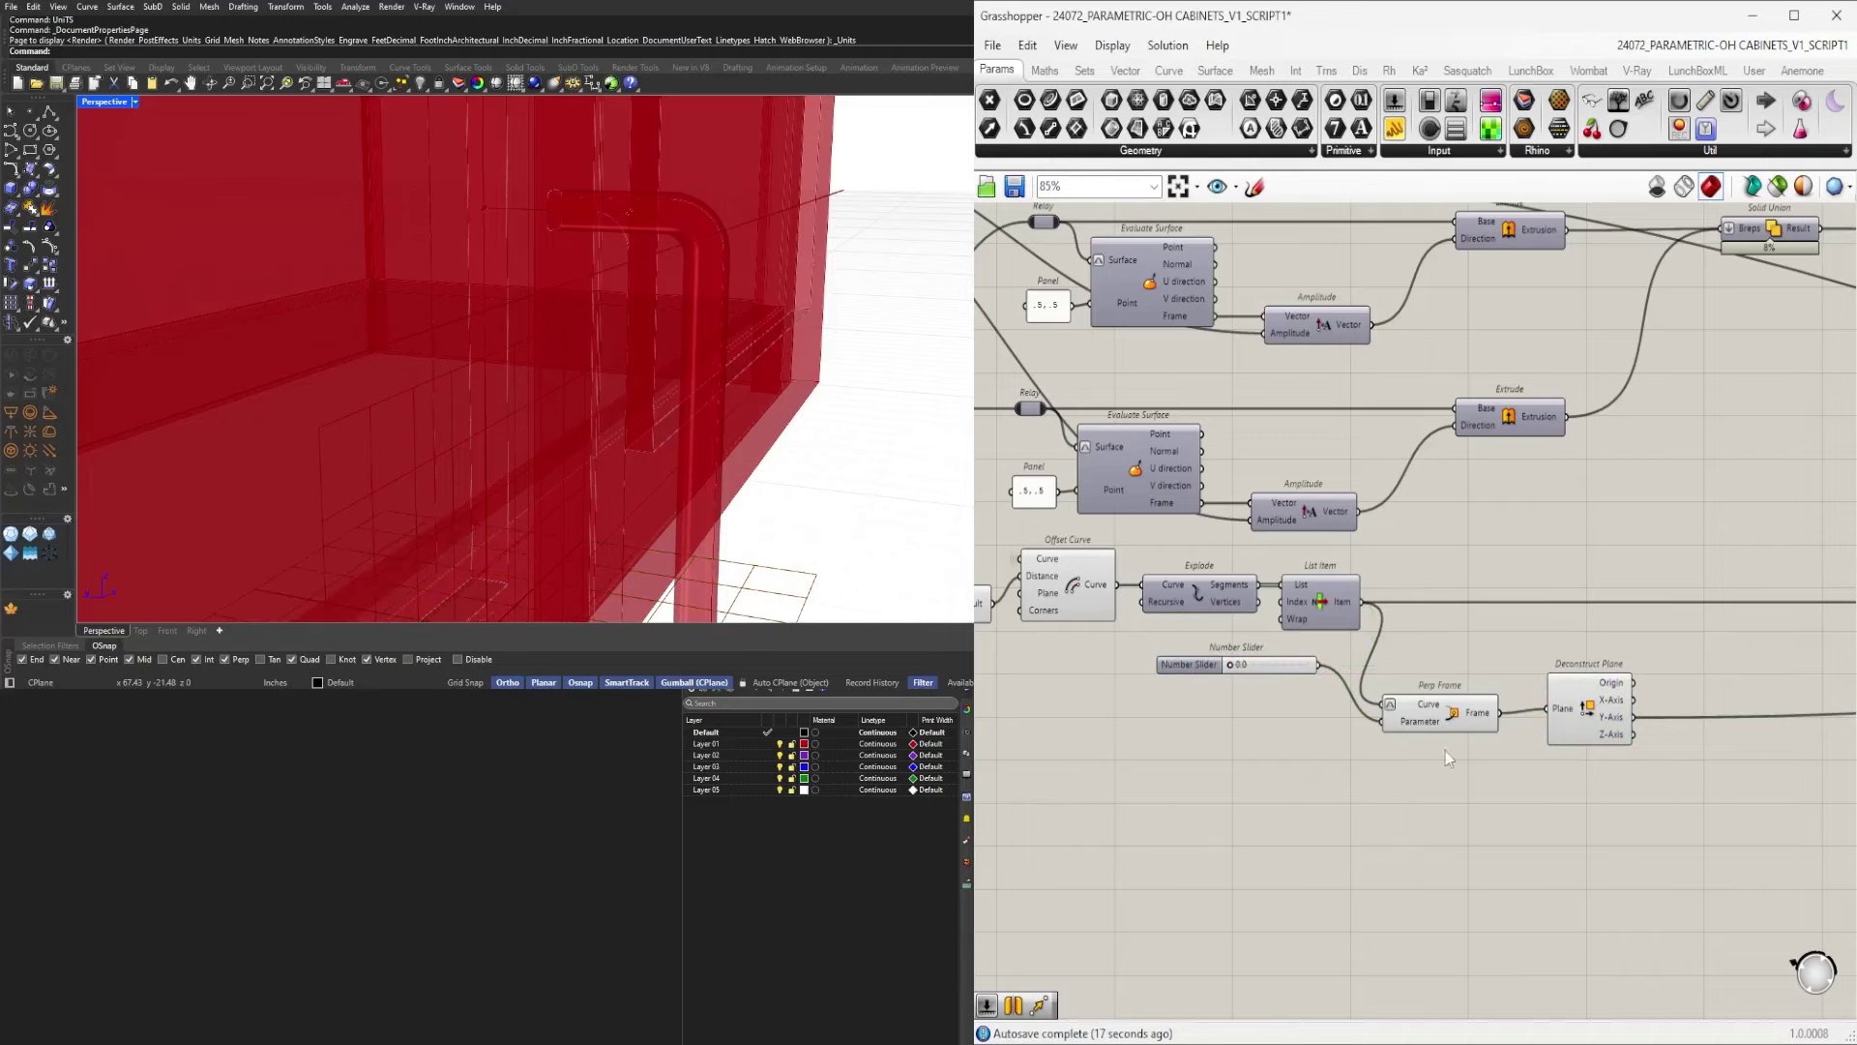
Line up Perp Frame and Deconstruct Plane beside the frame parameter slider, just below the List Item.
drag(1437, 717, 1460, 661)
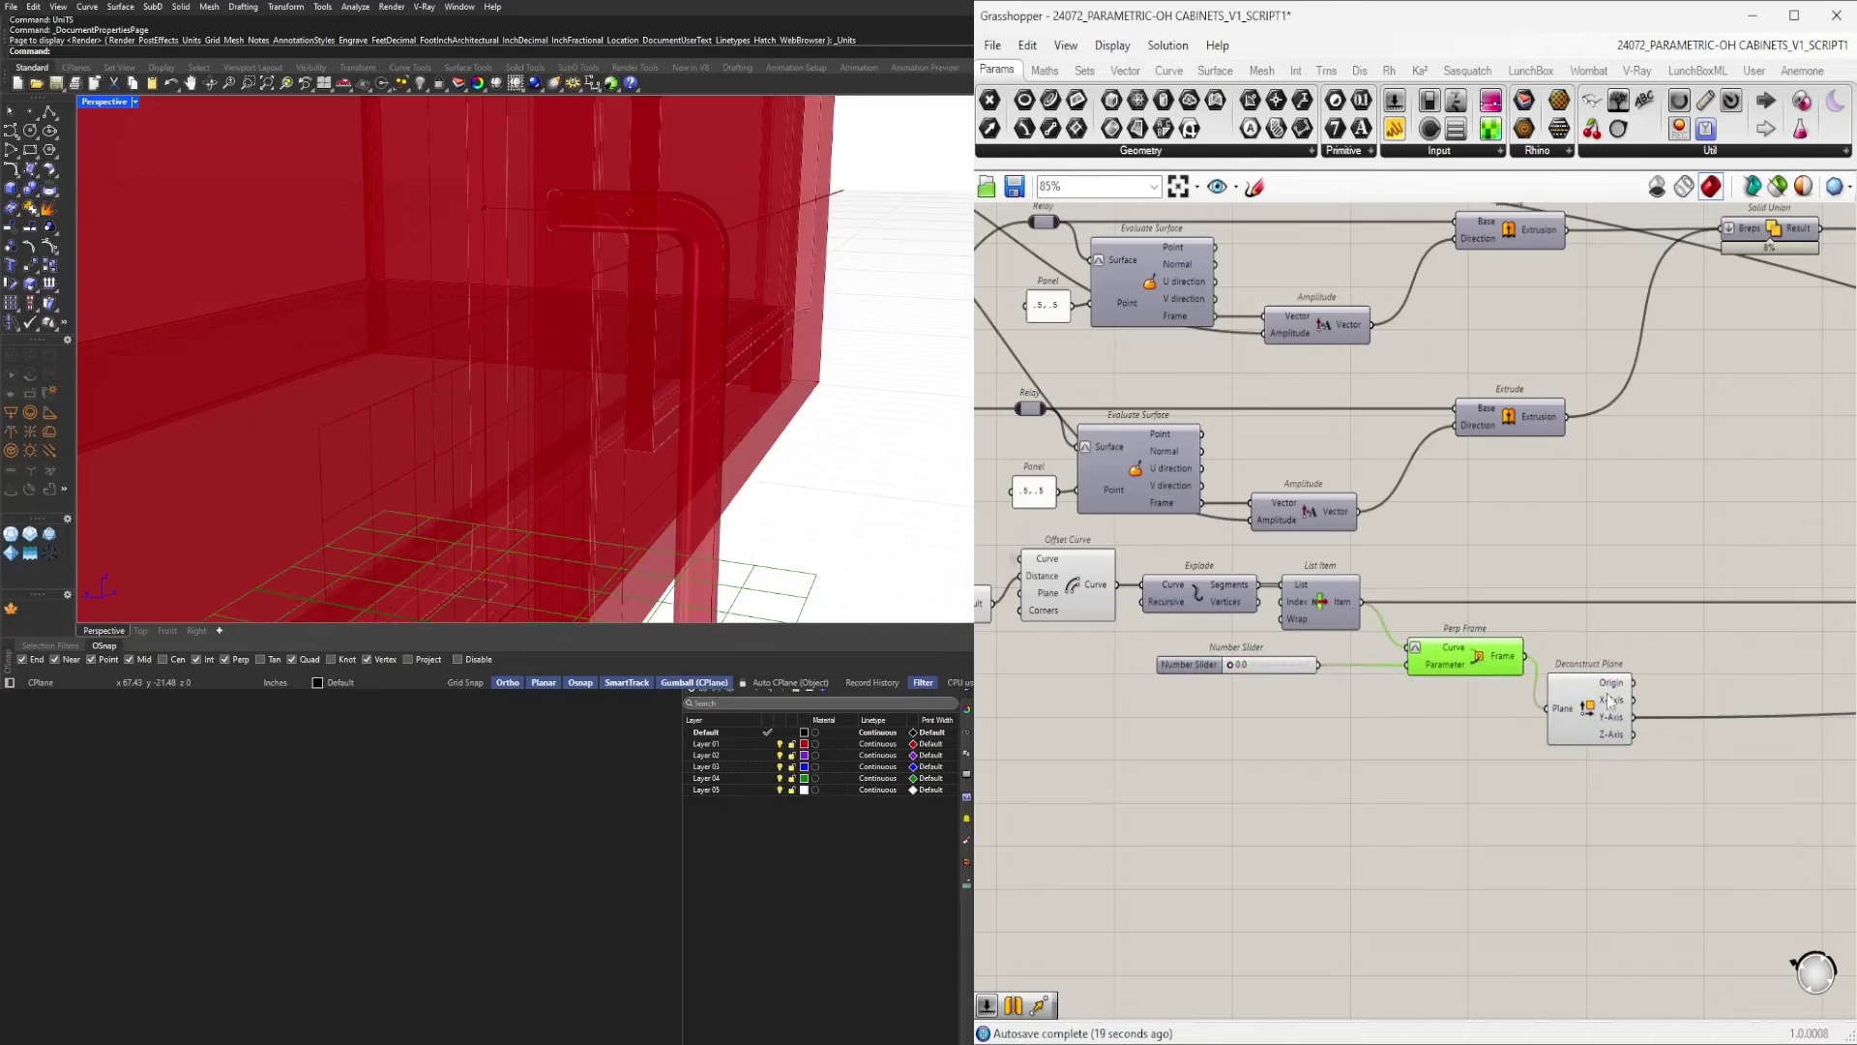
drag(1609, 701, 1600, 650)
click(1273, 680)
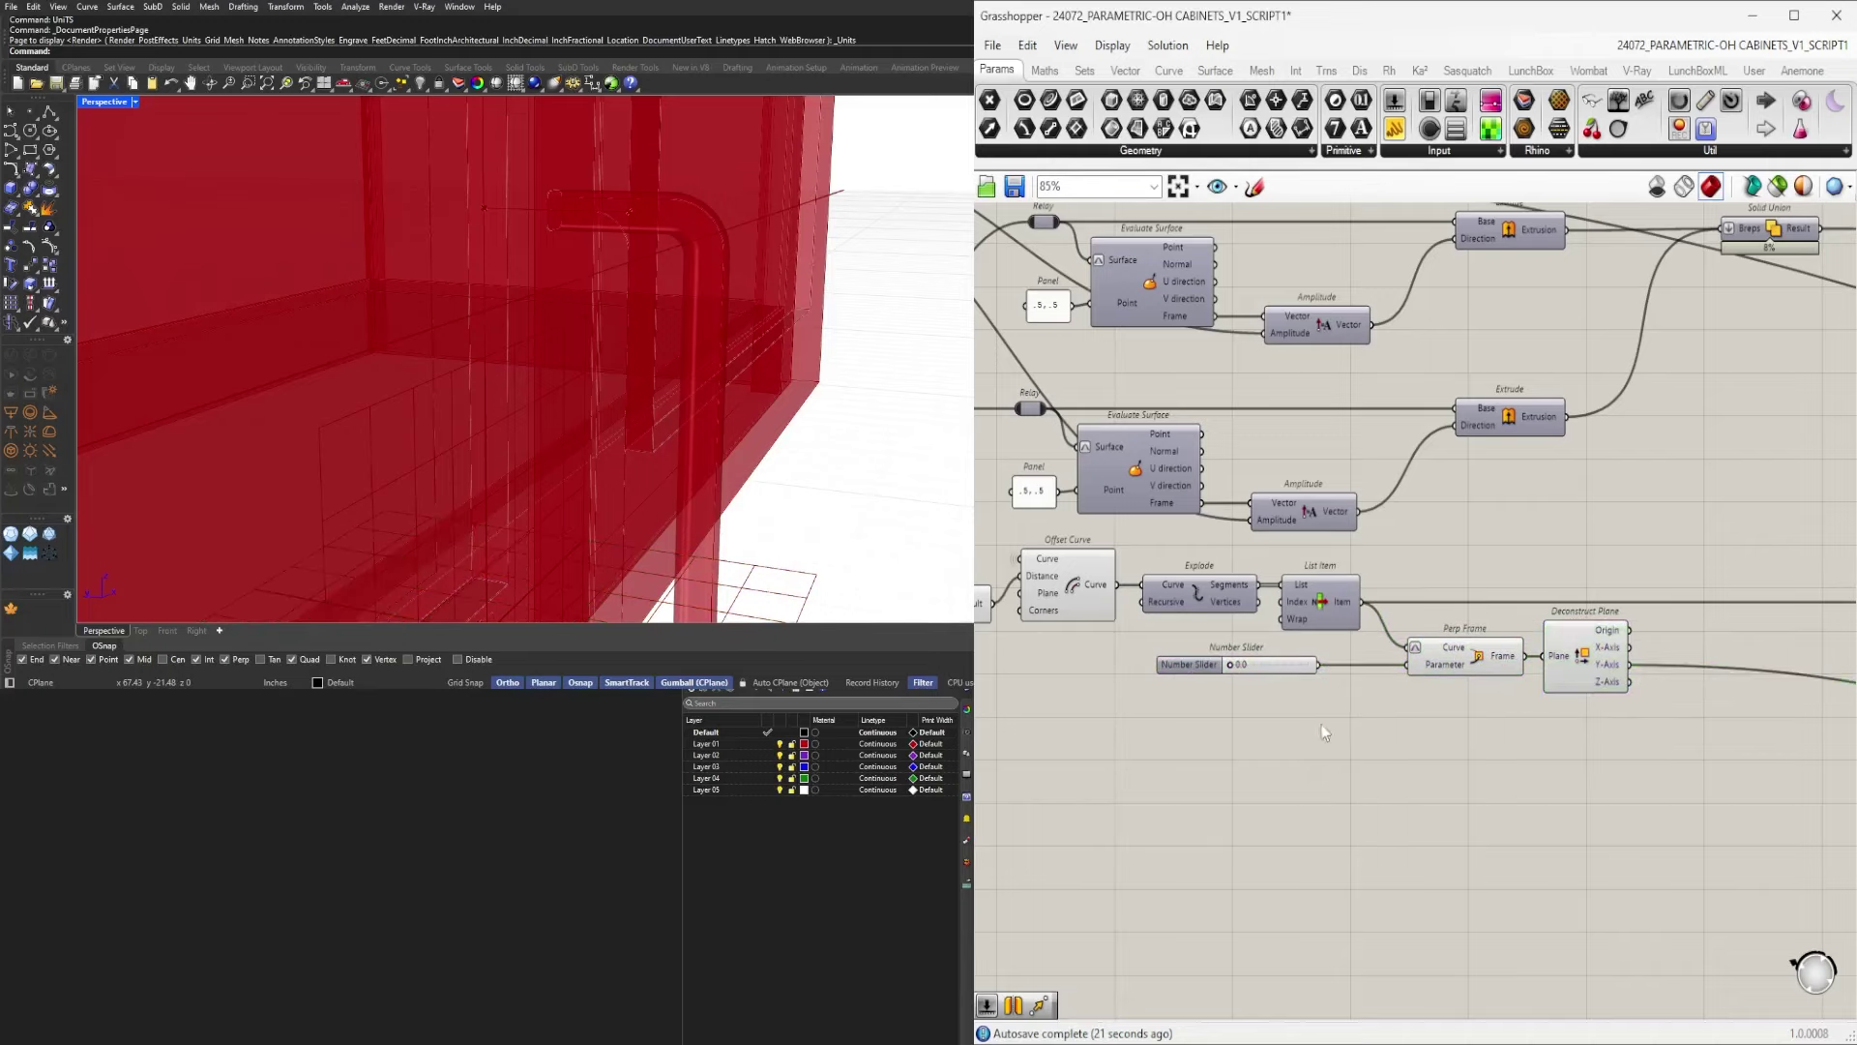
Internalise the data of the Perp Frame's Parameter input and delete the Number Slider that fed it.
scroll(1321, 730, down, 3)
right_drag(1624, 766, 1538, 729)
scroll(1184, 717, up, 2)
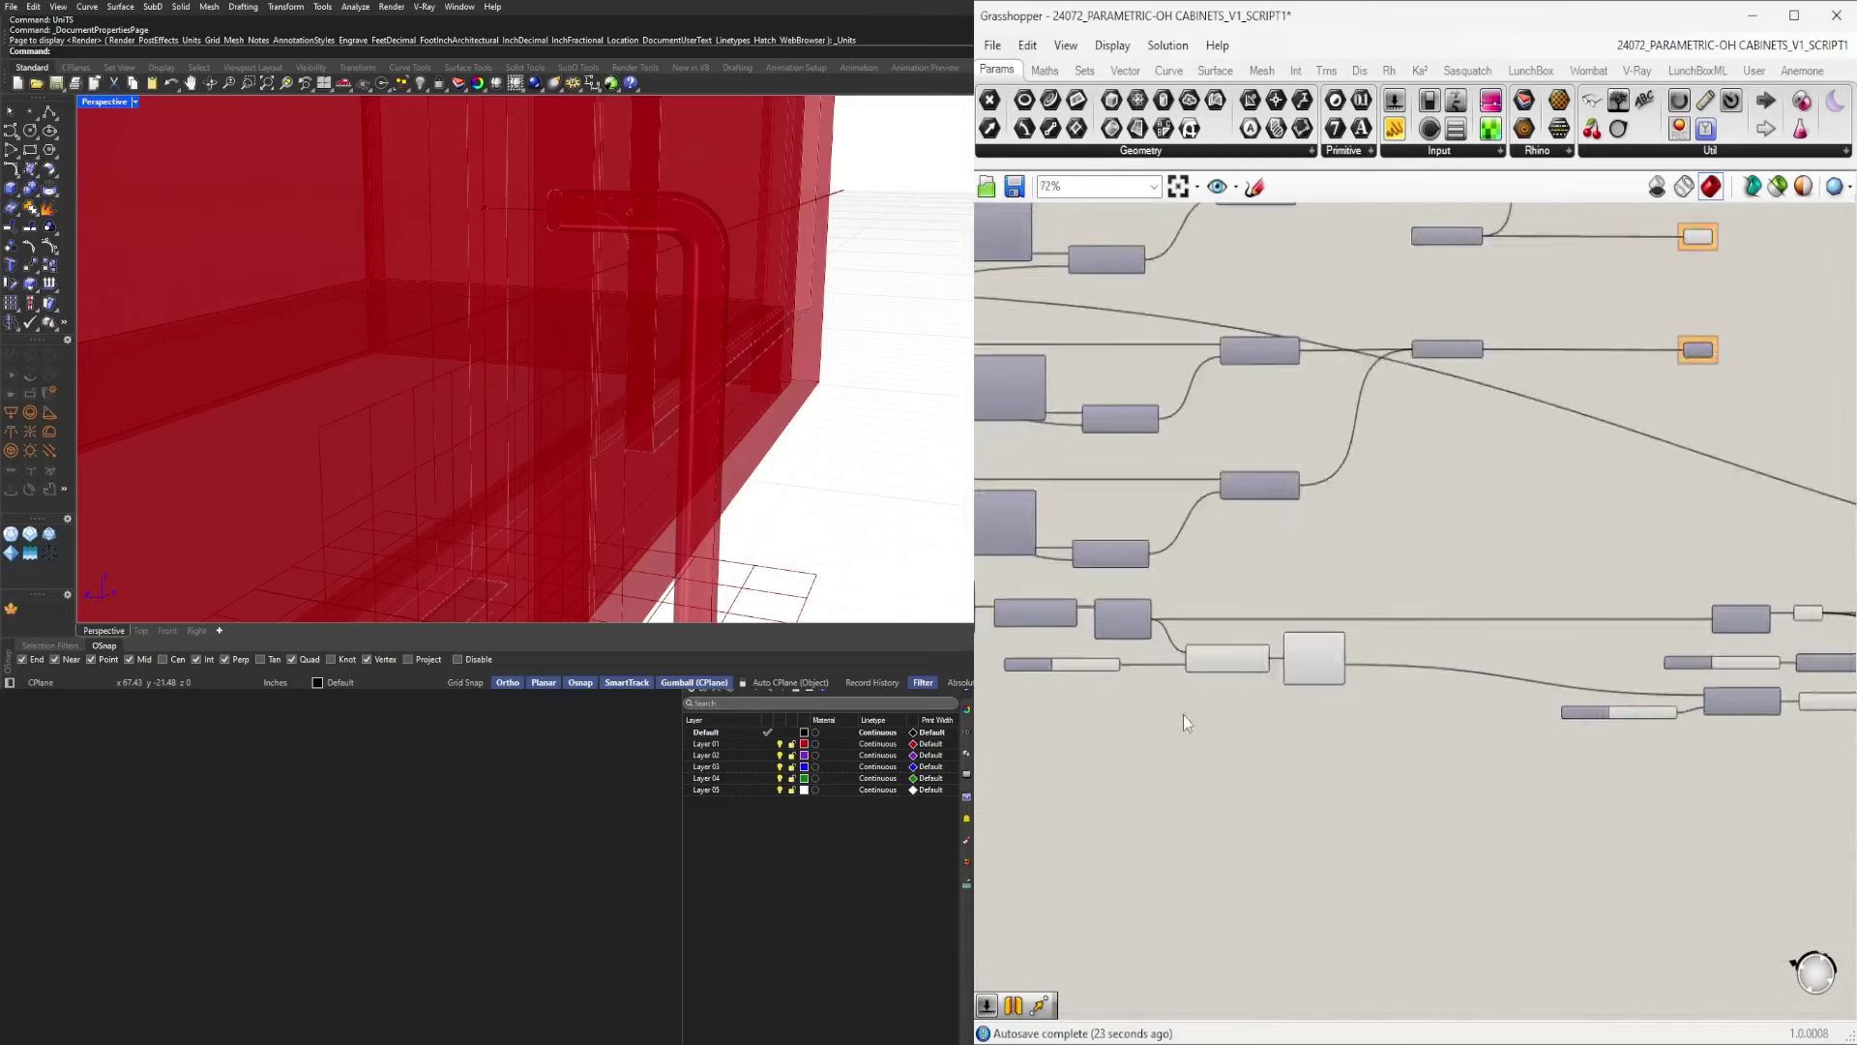
scroll(1182, 714, up, 4)
right_click(1212, 619)
click(1258, 934)
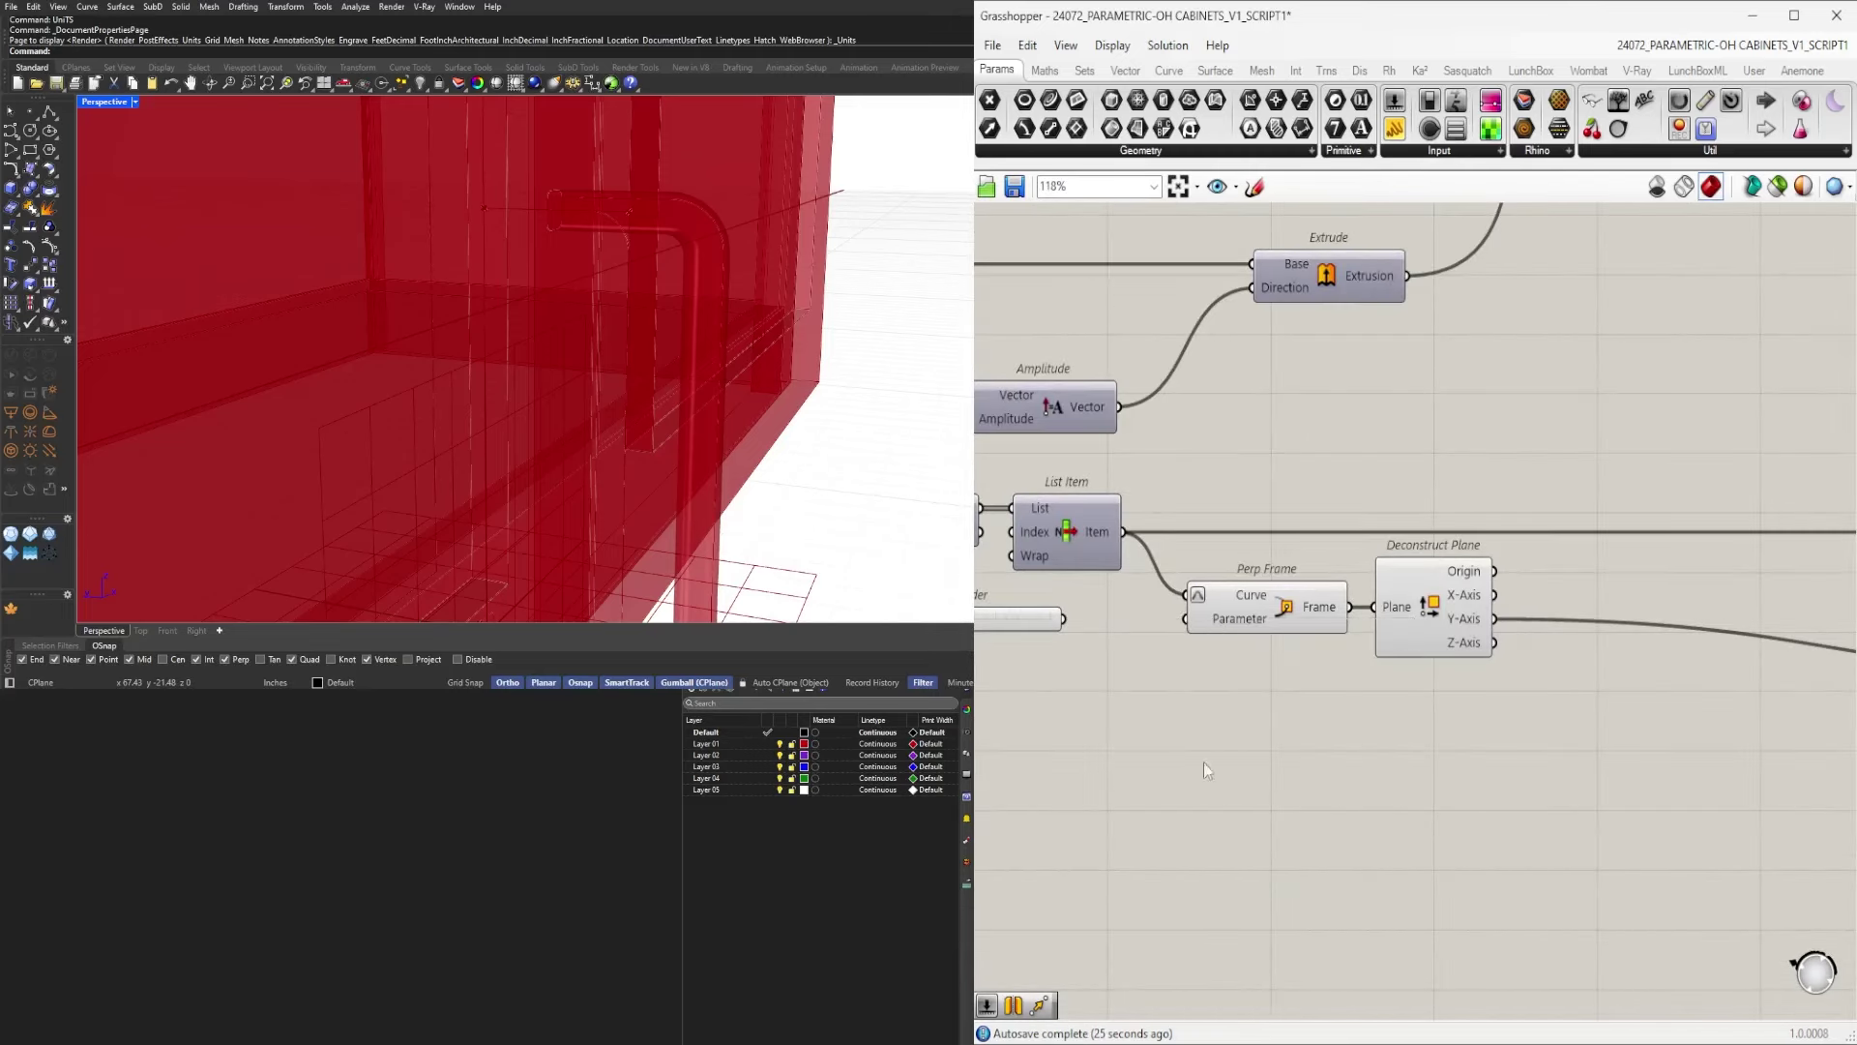
scroll(1301, 644, down, 5)
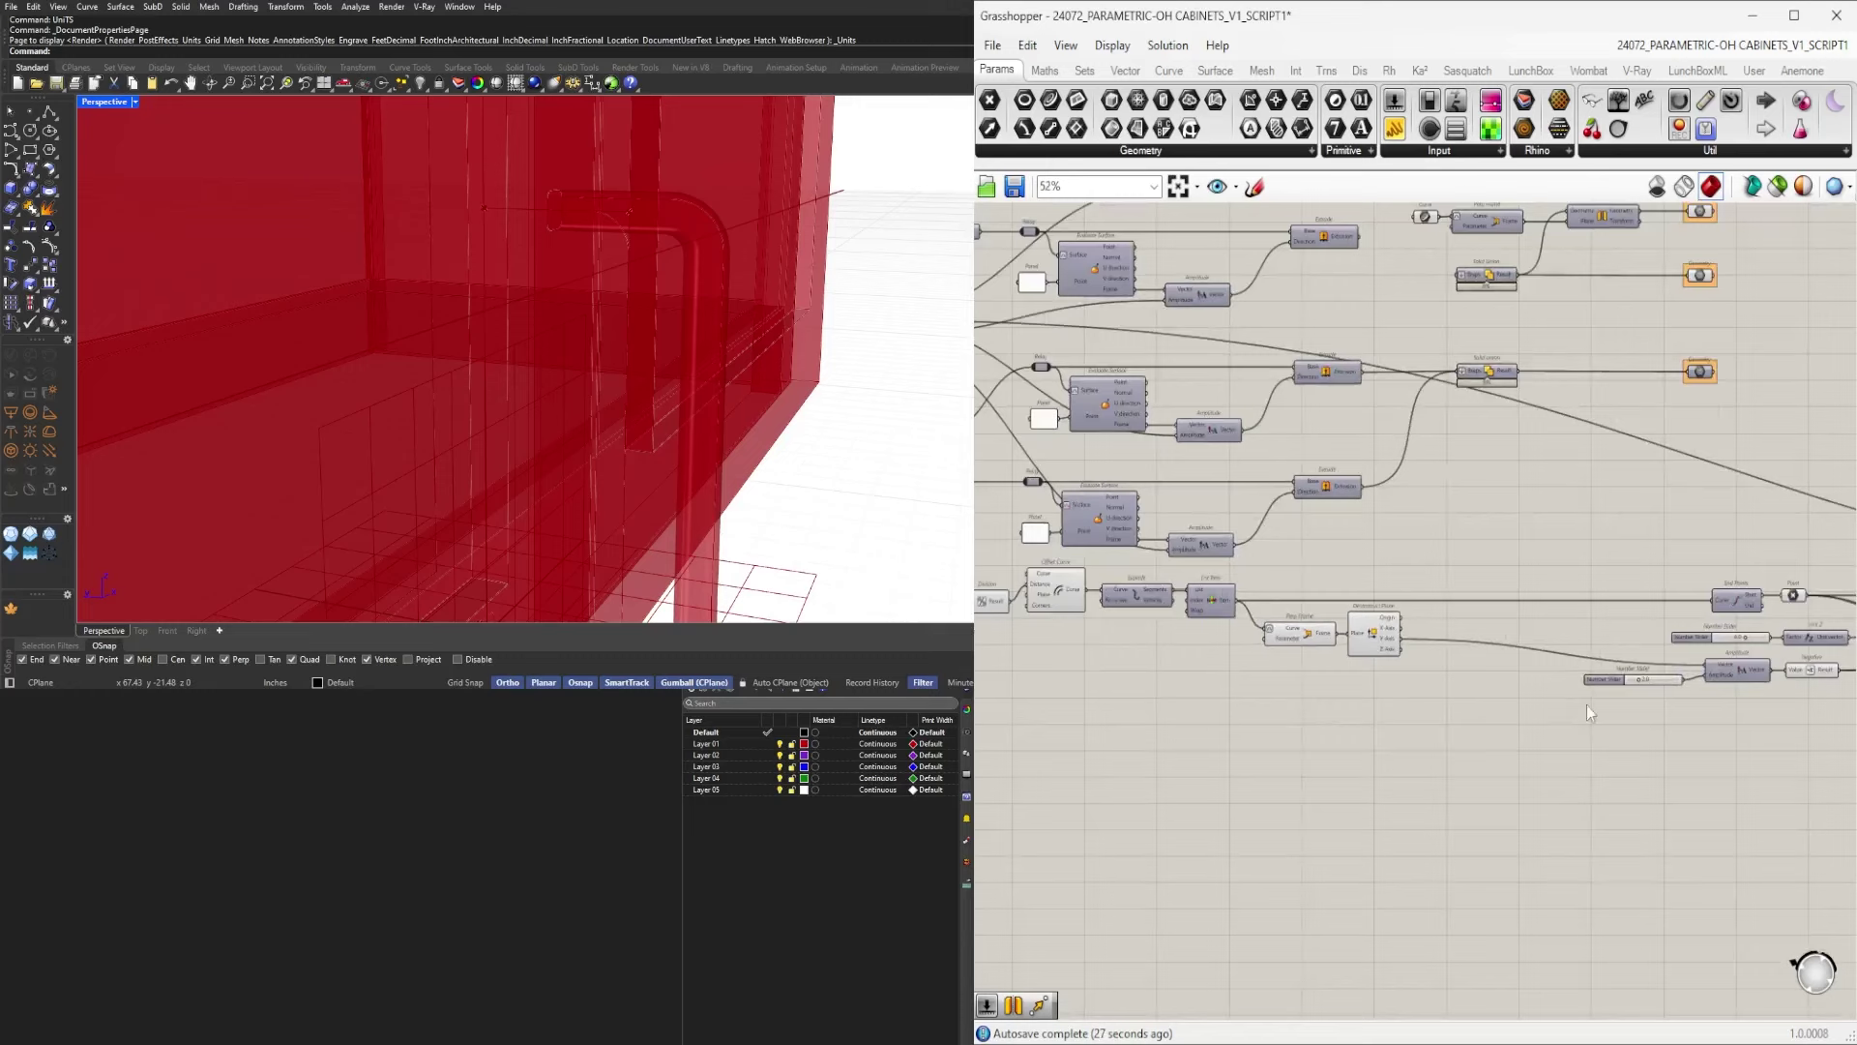
right_drag(1586, 705, 1323, 764)
right_drag(1186, 753, 1386, 755)
drag(1364, 782, 1211, 699)
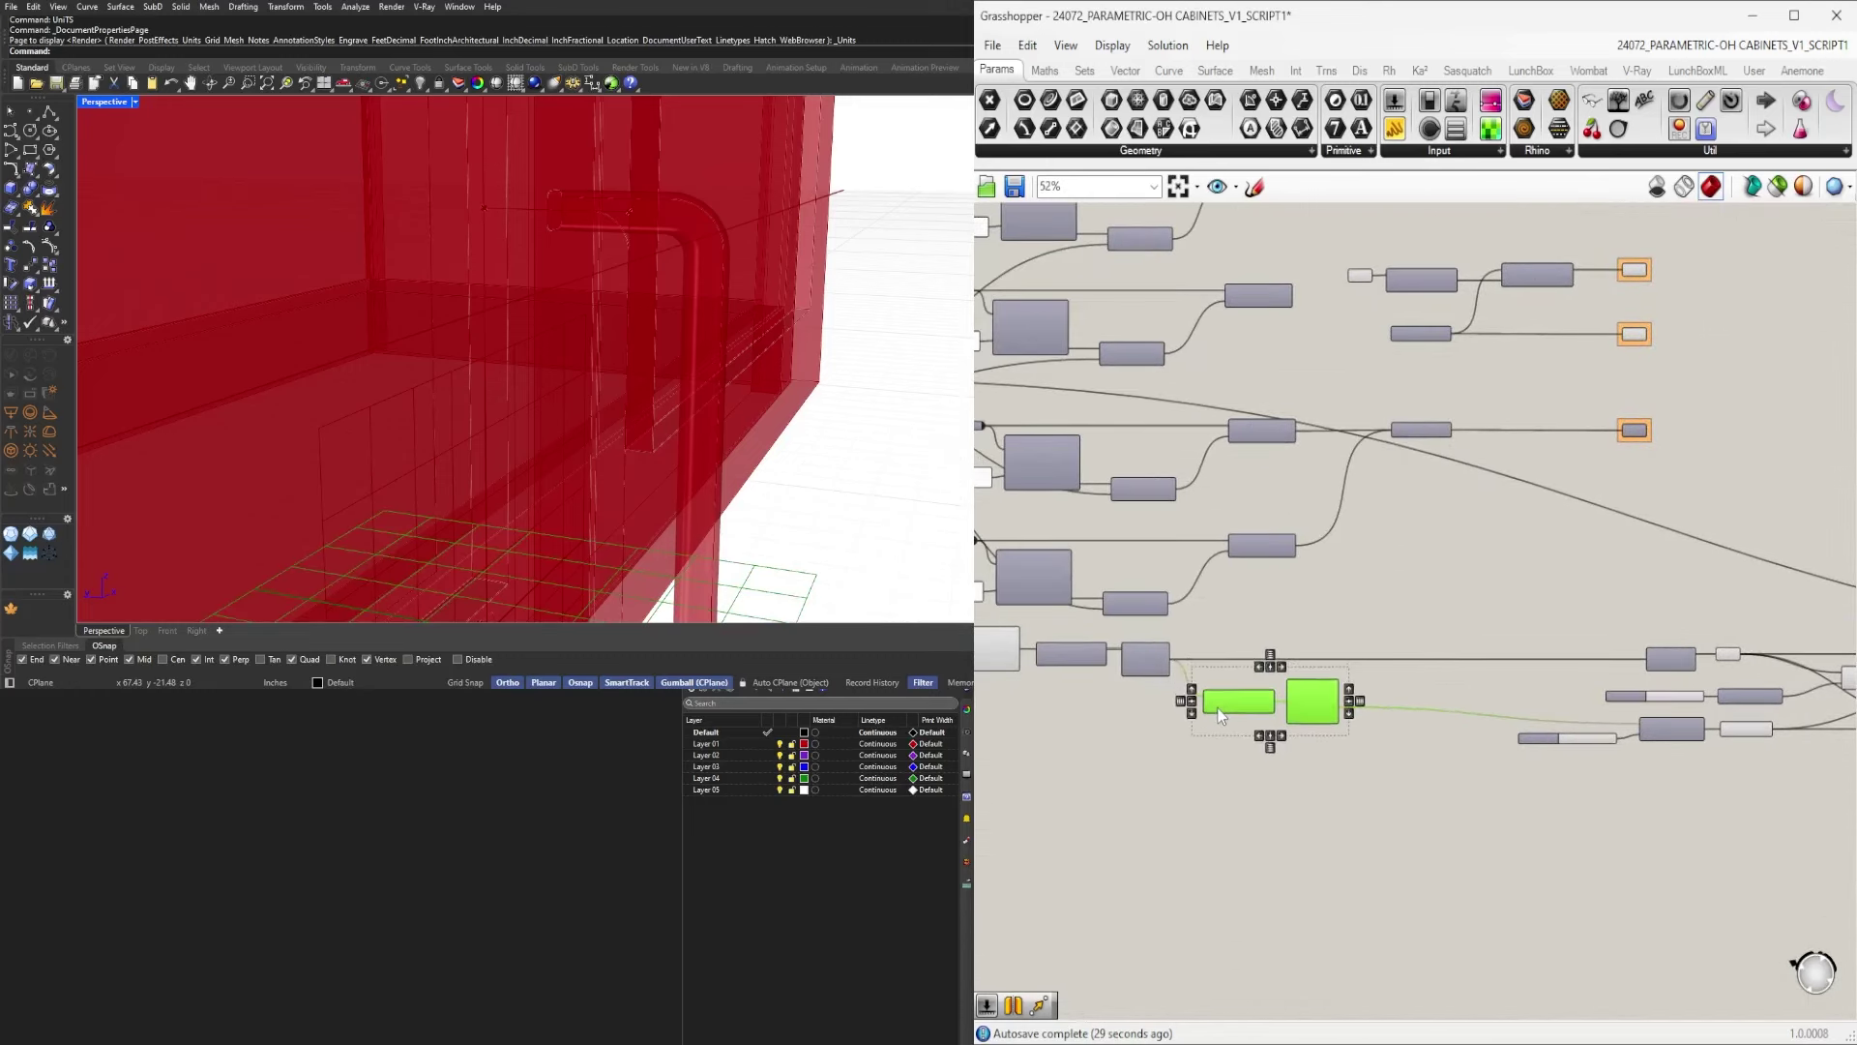
key(Delete)
scroll(1461, 764, up, 4)
drag(1461, 680, 1210, 655)
key(ctrl+z)
Tighten the handle chain's layout by moving the Unit Z and Amplitude components with their sliders up toward End Points.
scroll(1174, 679, up, 3)
click(1277, 711)
scroll(1294, 742, down, 4)
drag(1547, 848, 1065, 724)
scroll(1298, 750, up, 4)
drag(1343, 762, 1344, 718)
click(1425, 799)
Hide the wire feeding the Amplitude input of the upper Amplitude component beside the handle's Deconstruct Plane.
scroll(1431, 803, down, 4)
right_drag(1693, 822, 1366, 823)
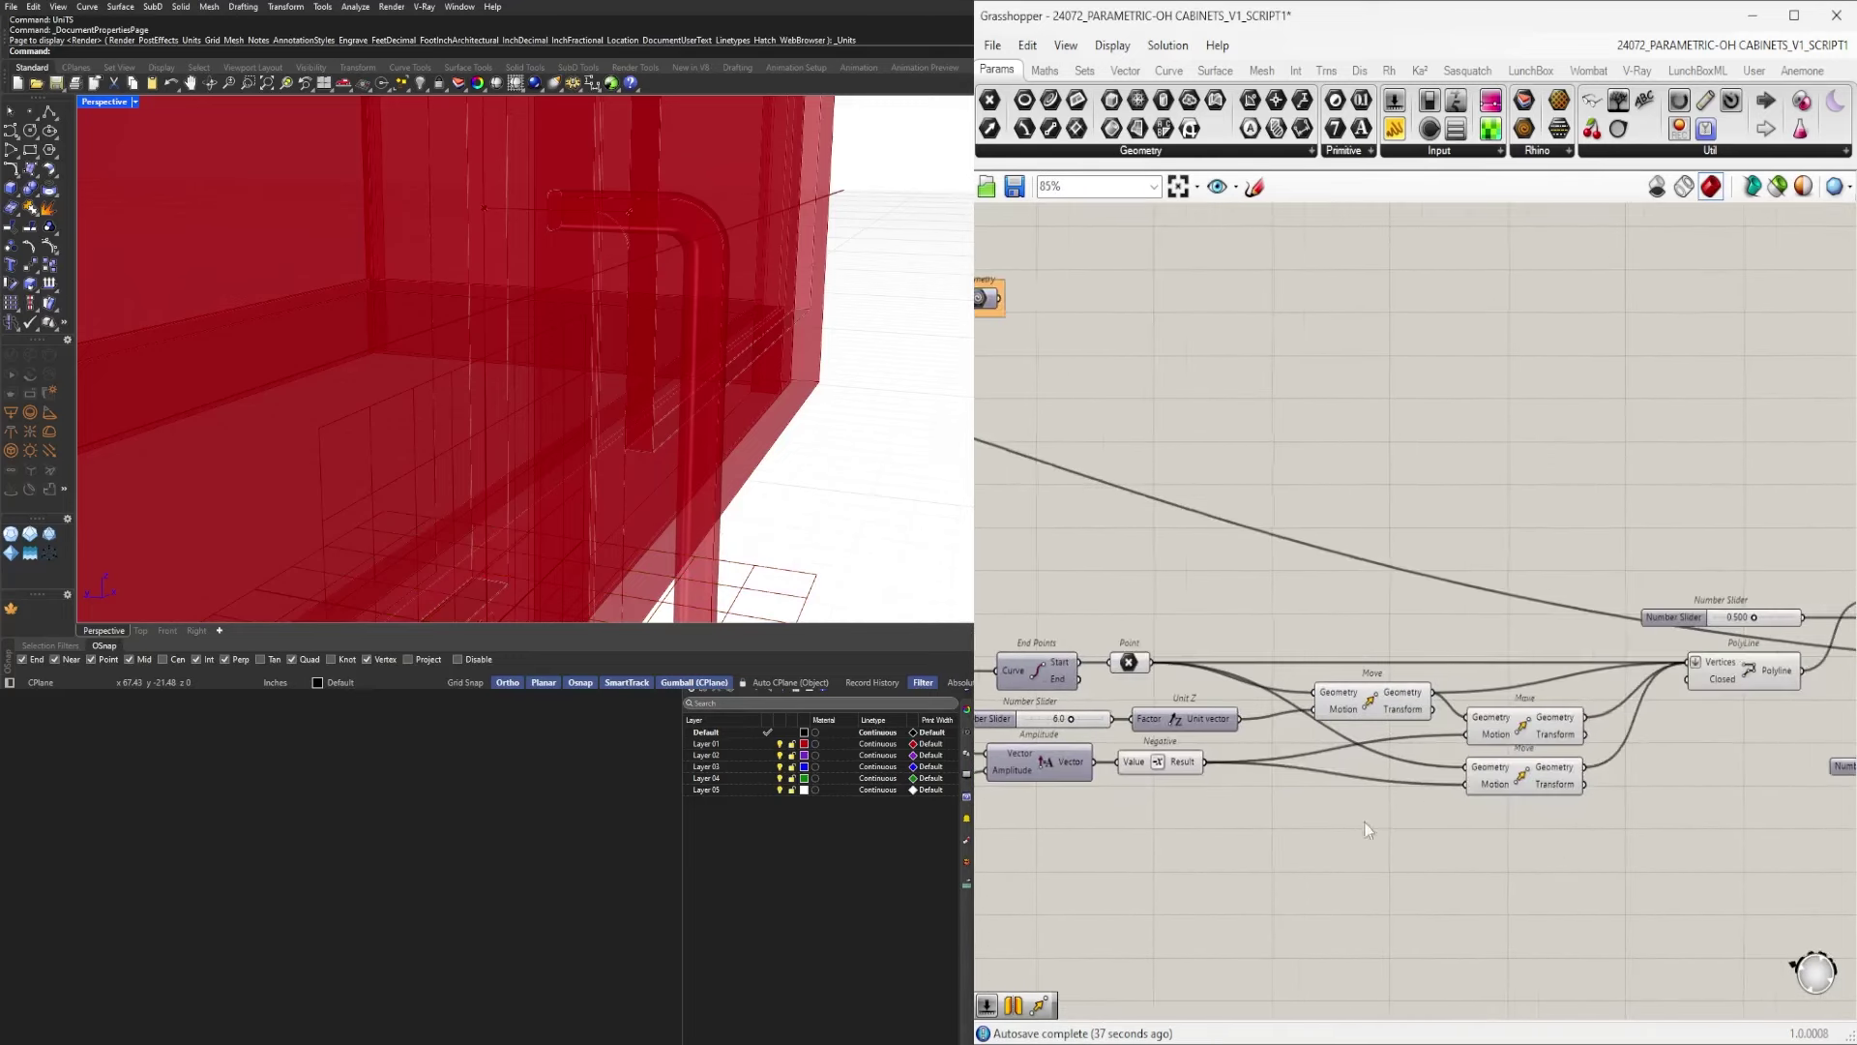
scroll(1355, 699, up, 2)
right_drag(1799, 818, 1368, 752)
scroll(1602, 650, down, 5)
right_drag(1644, 662, 1140, 674)
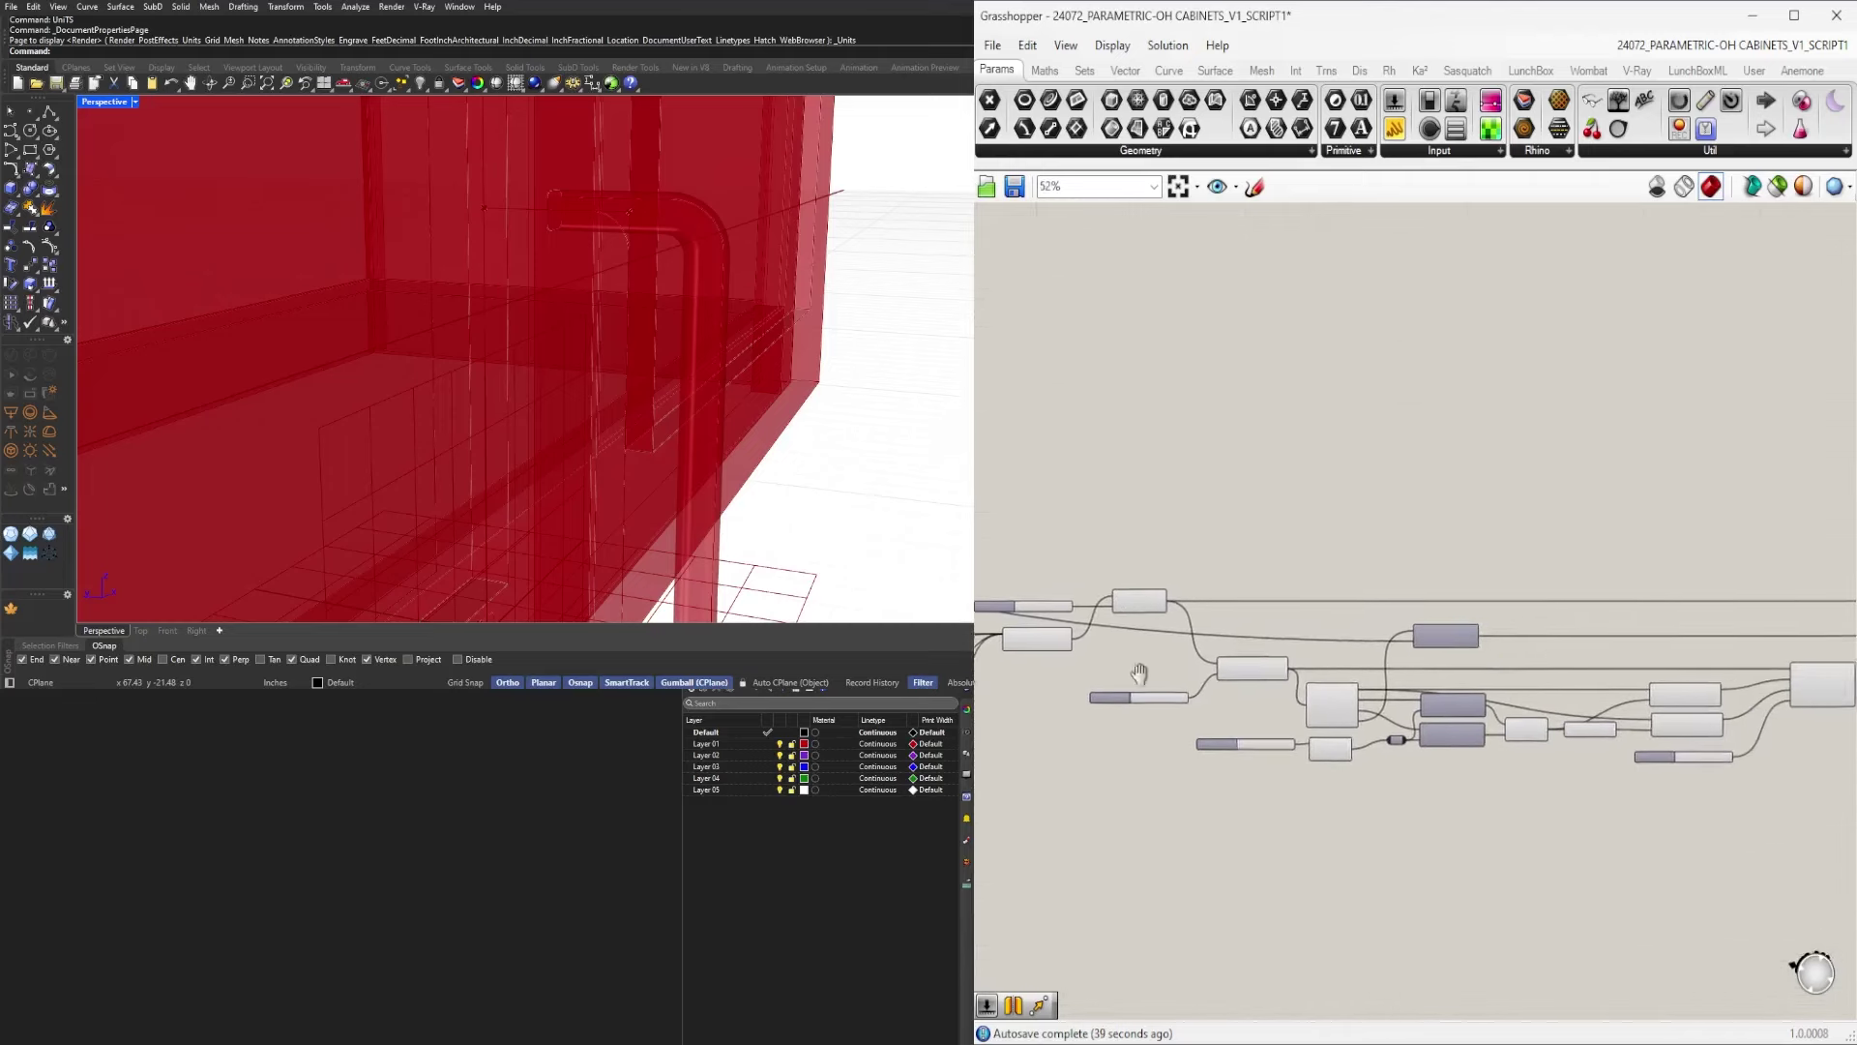
scroll(1441, 631, up, 5)
right_click(1435, 660)
mouse_move(1528, 694)
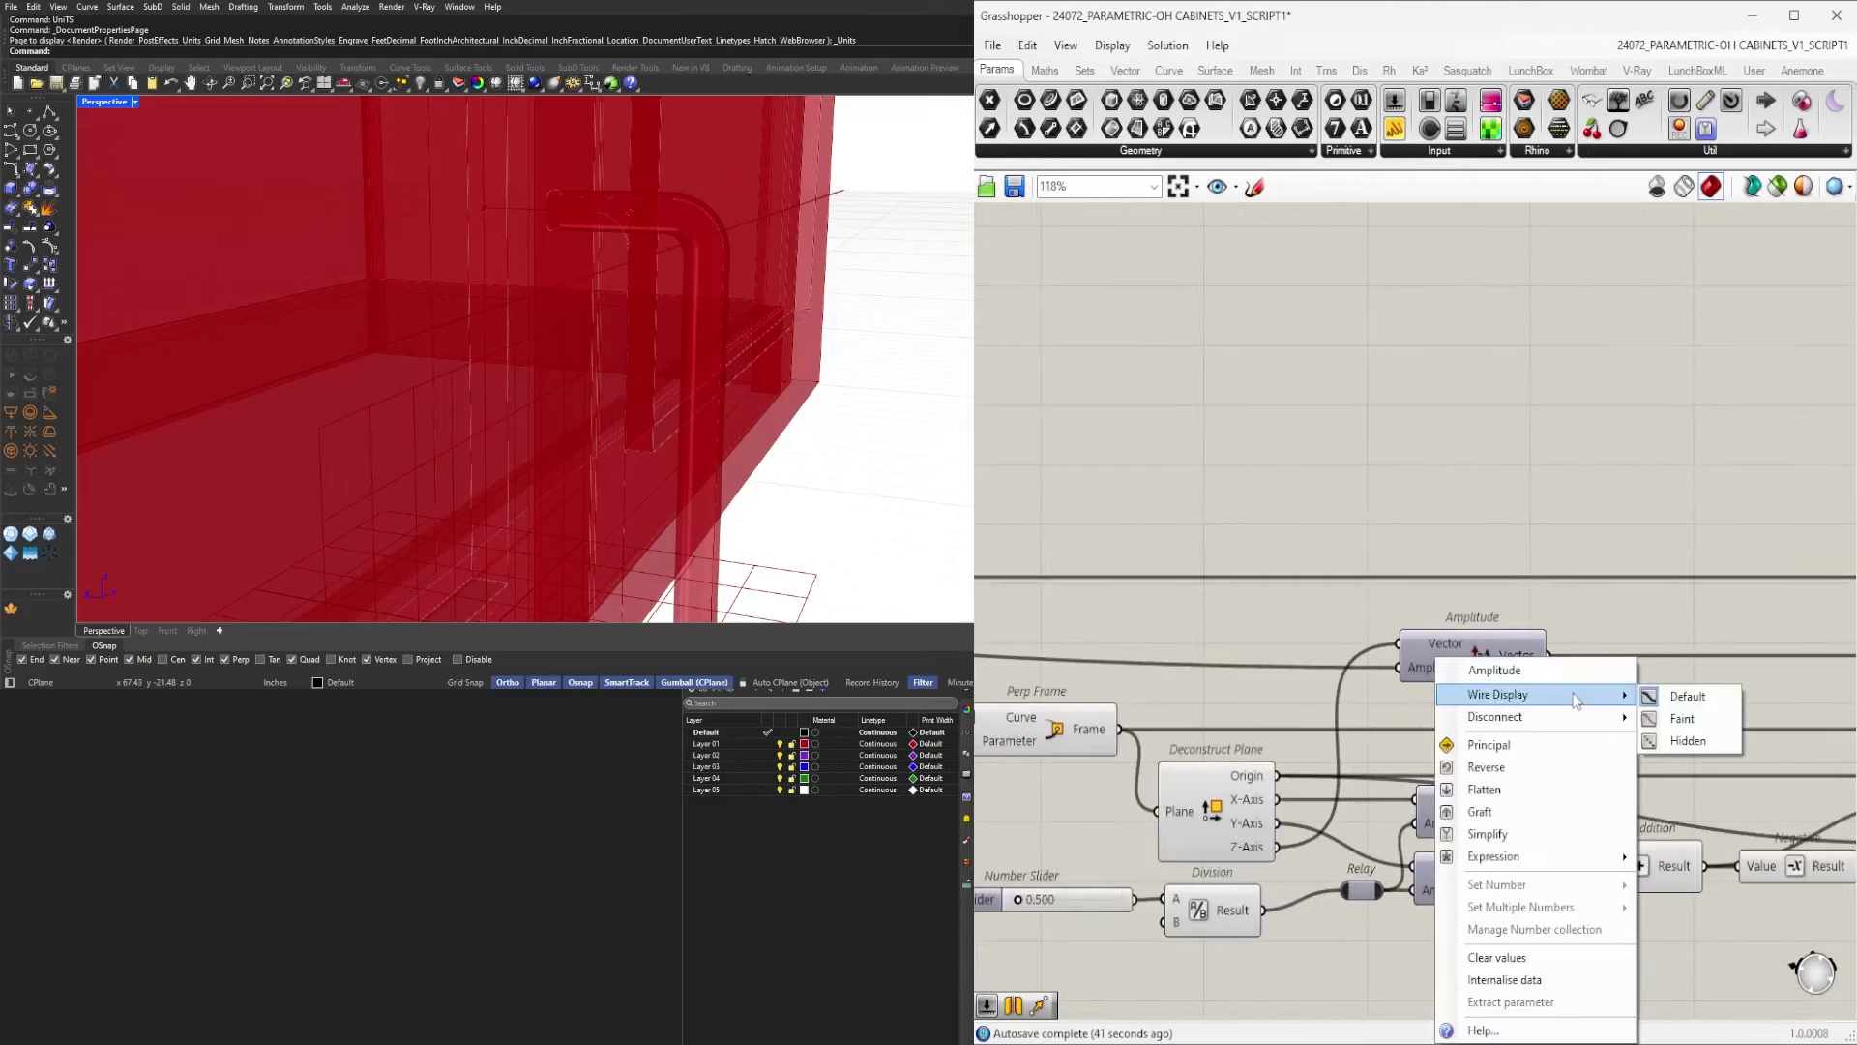
click(1706, 744)
Hide the wire feeding the Geometry input of the lower Move component ahead of Rectangle 2Pt.
scroll(1538, 585, down, 5)
right_drag(1320, 689, 1430, 701)
right_drag(1713, 713, 1420, 725)
scroll(1471, 705, up, 4)
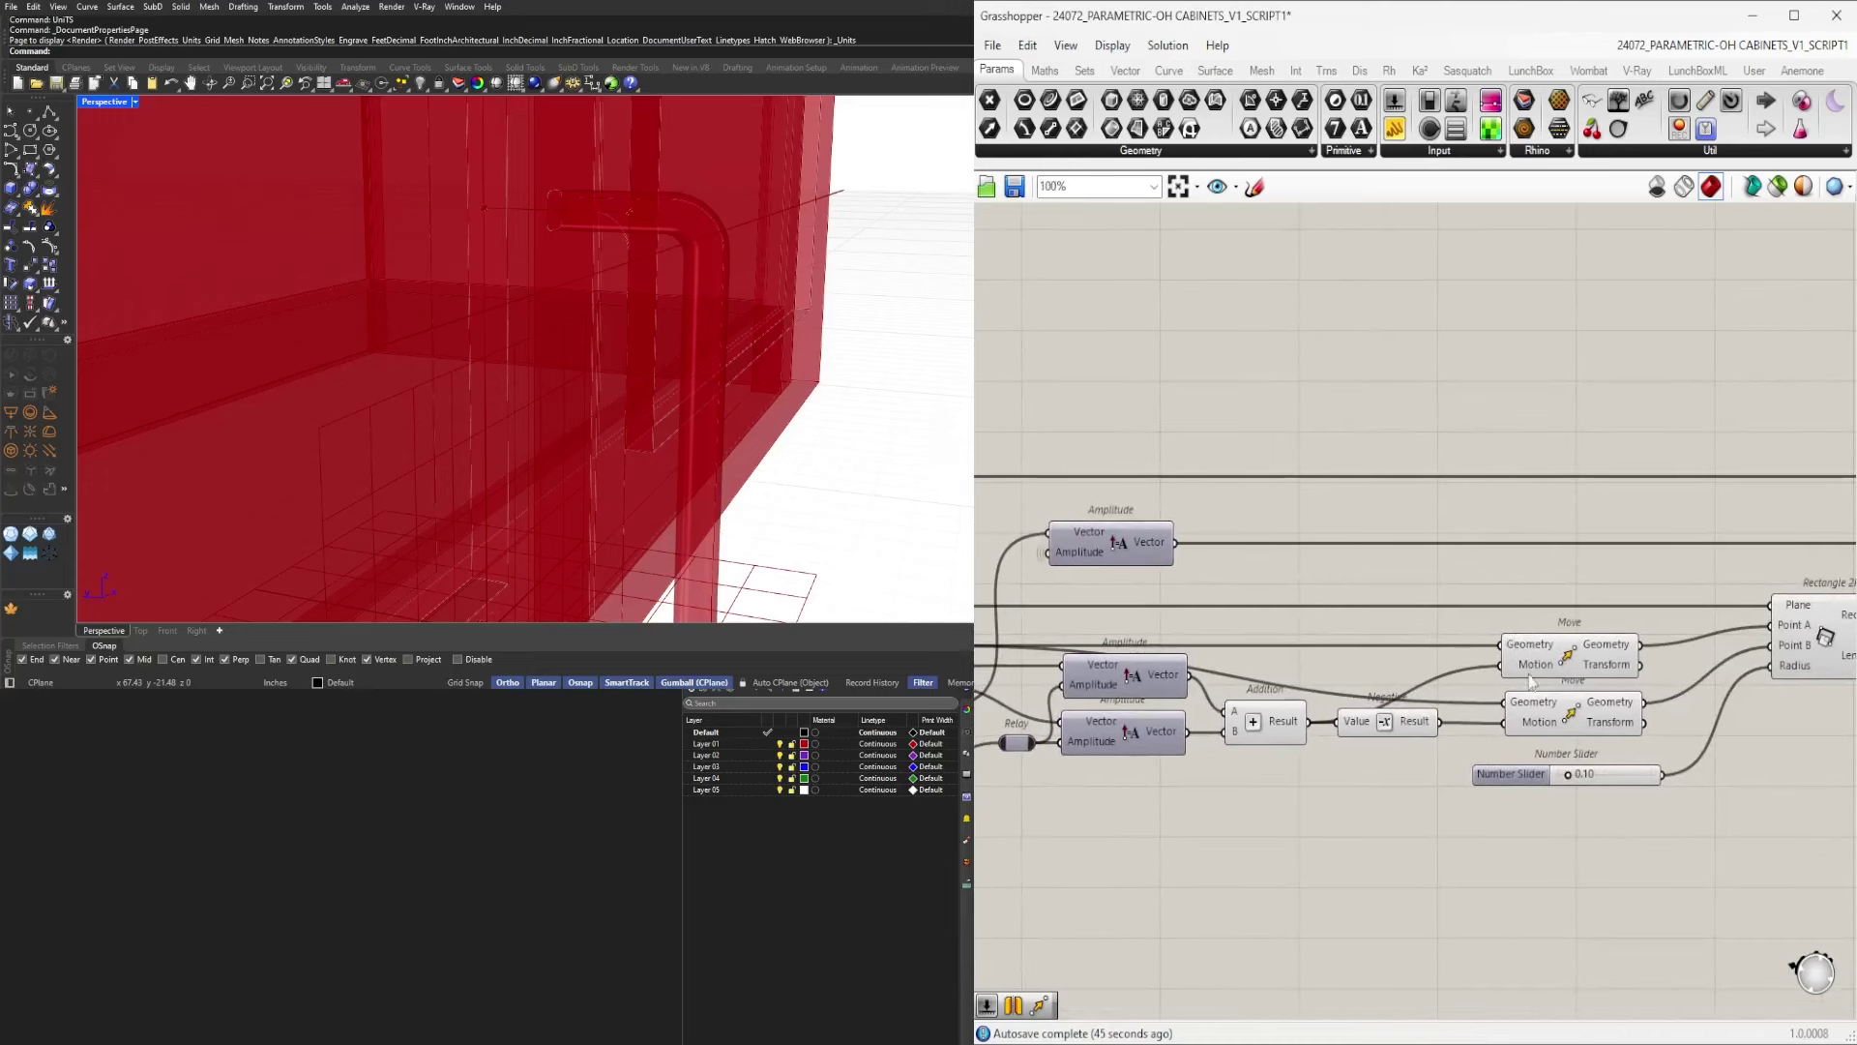
right_click(1536, 711)
mouse_move(1625, 713)
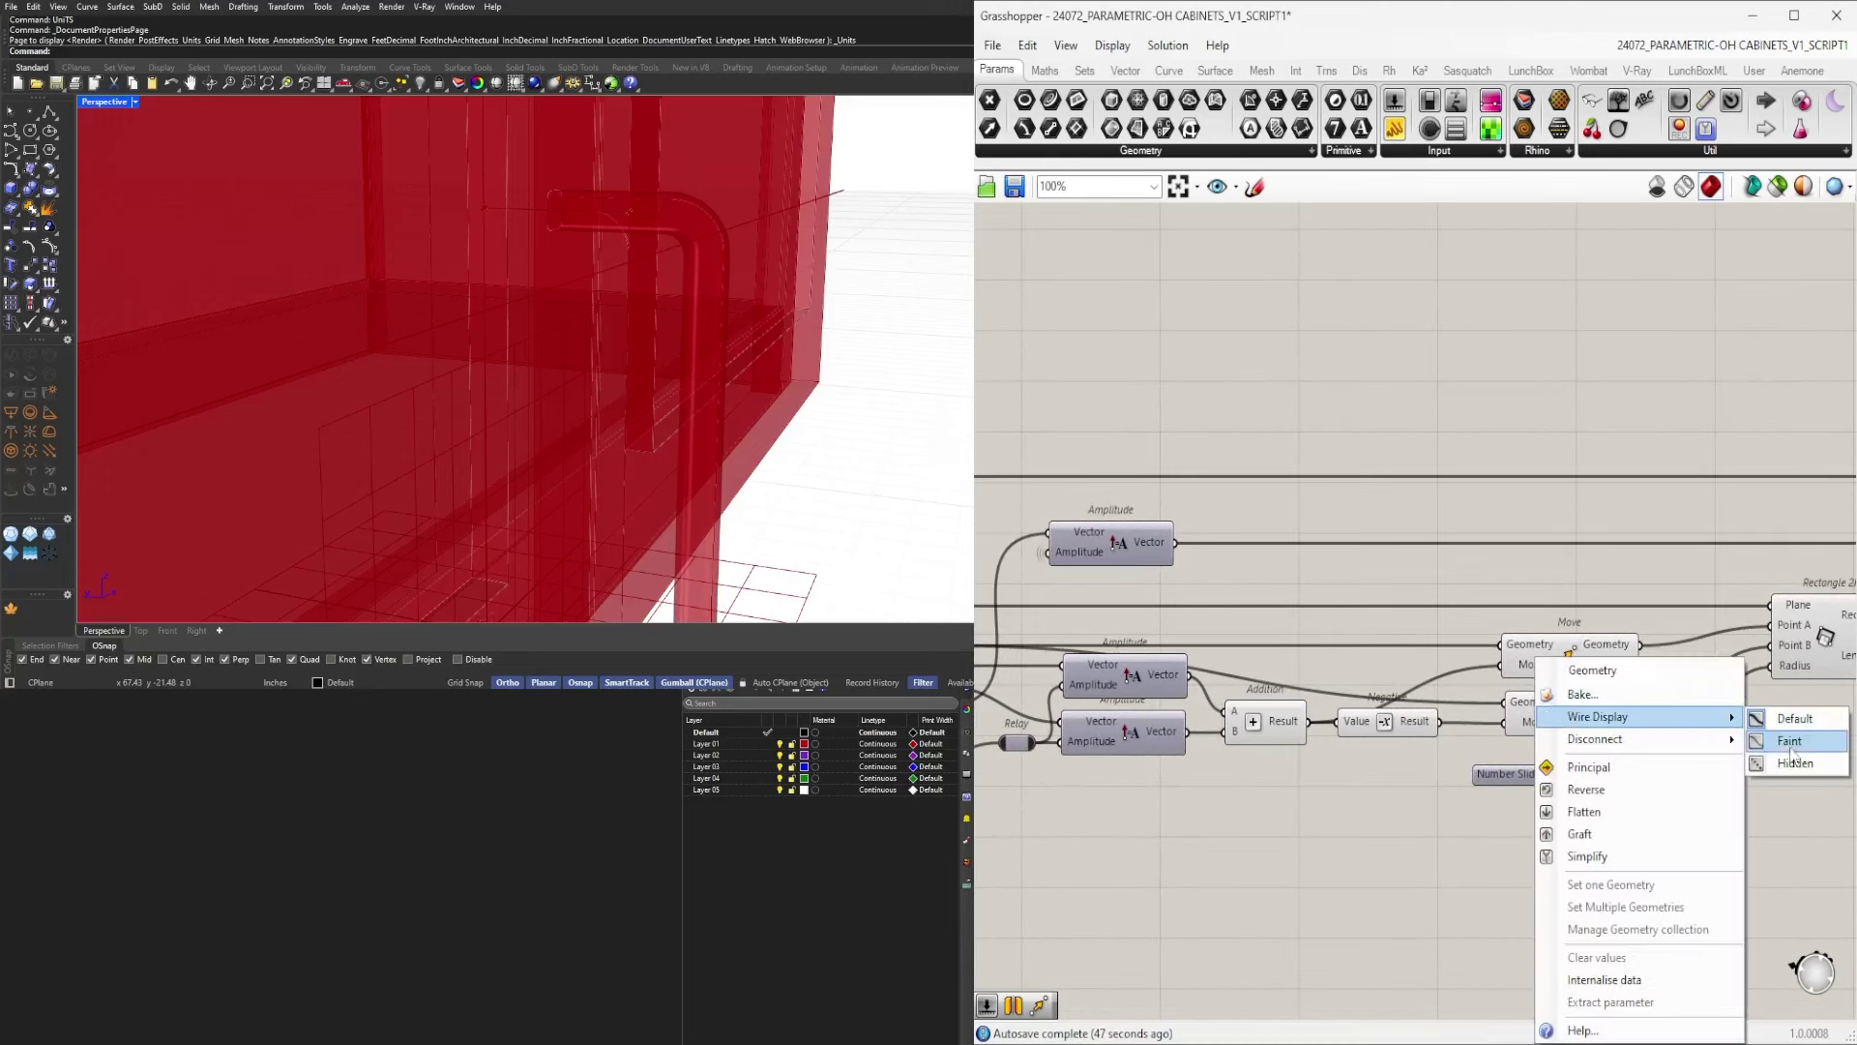
click(1782, 764)
Tidy the profile section by nudging the upper Move, lowering Negative and repositioning the Relay after Division.
right_drag(1536, 728, 1523, 729)
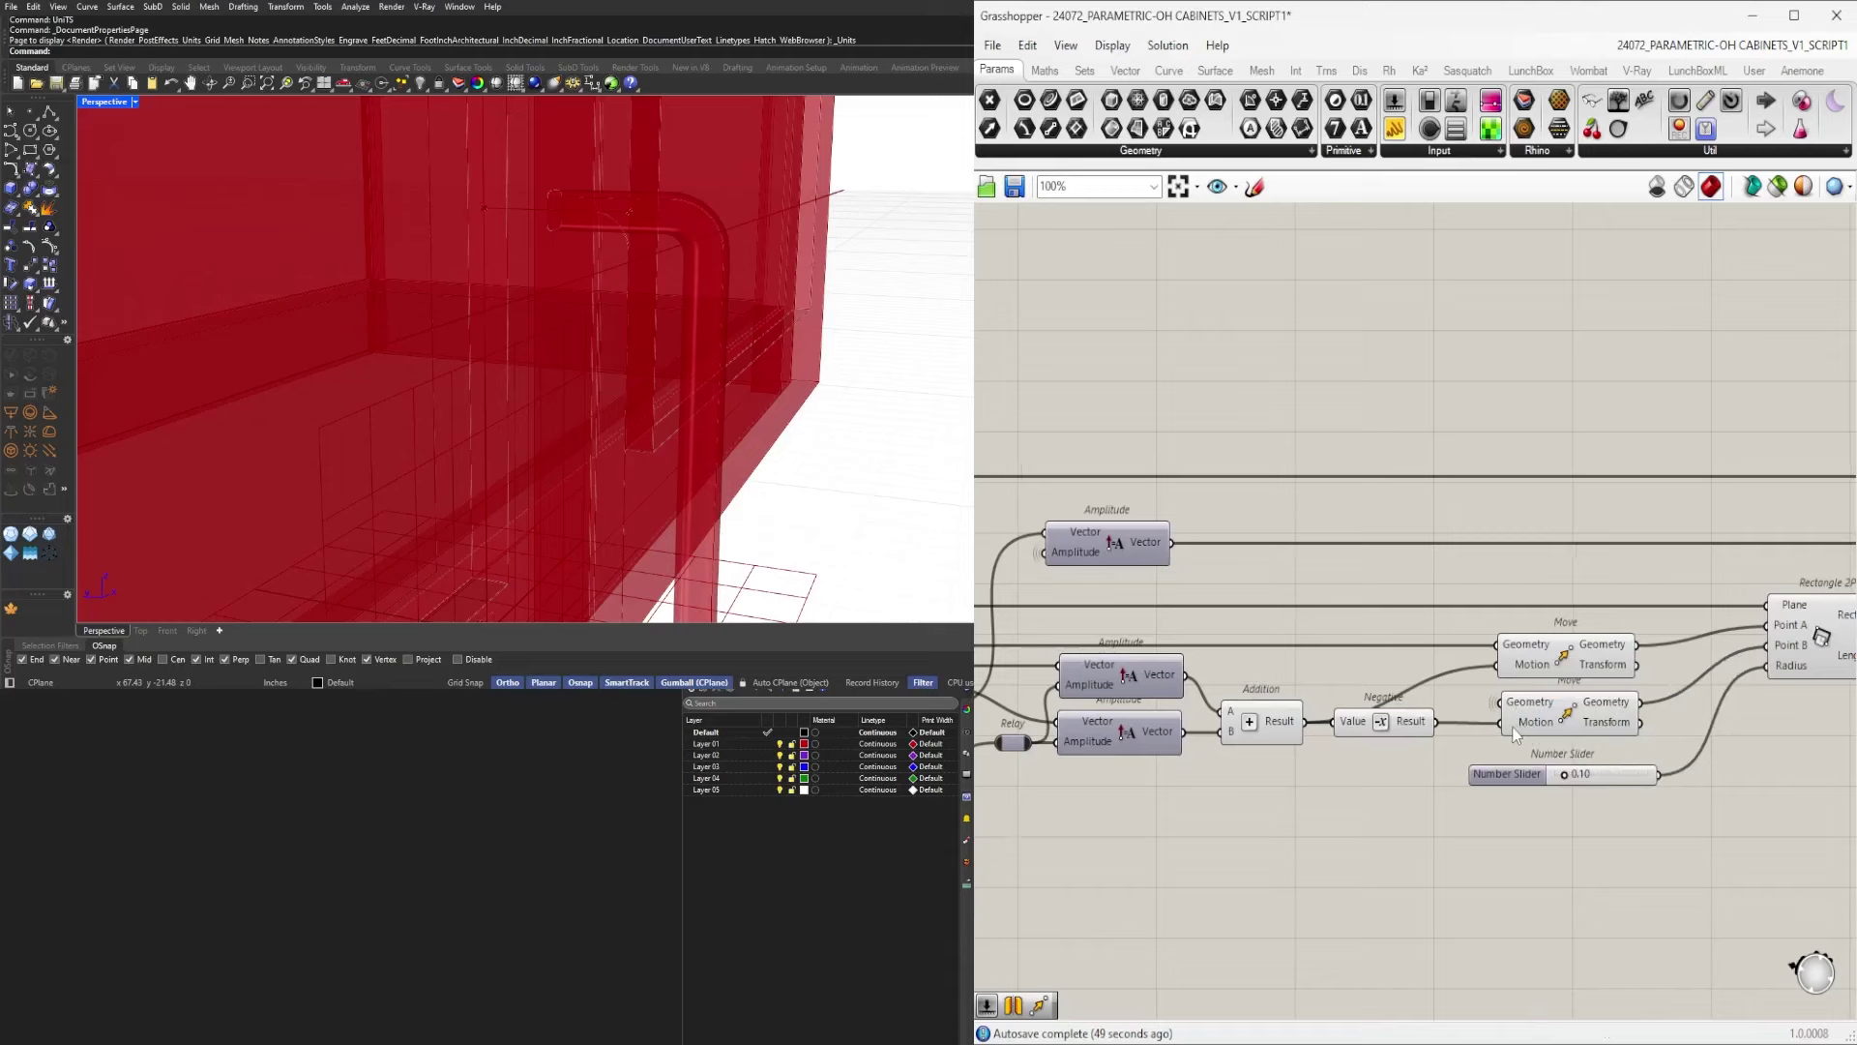
drag(1532, 653, 1539, 653)
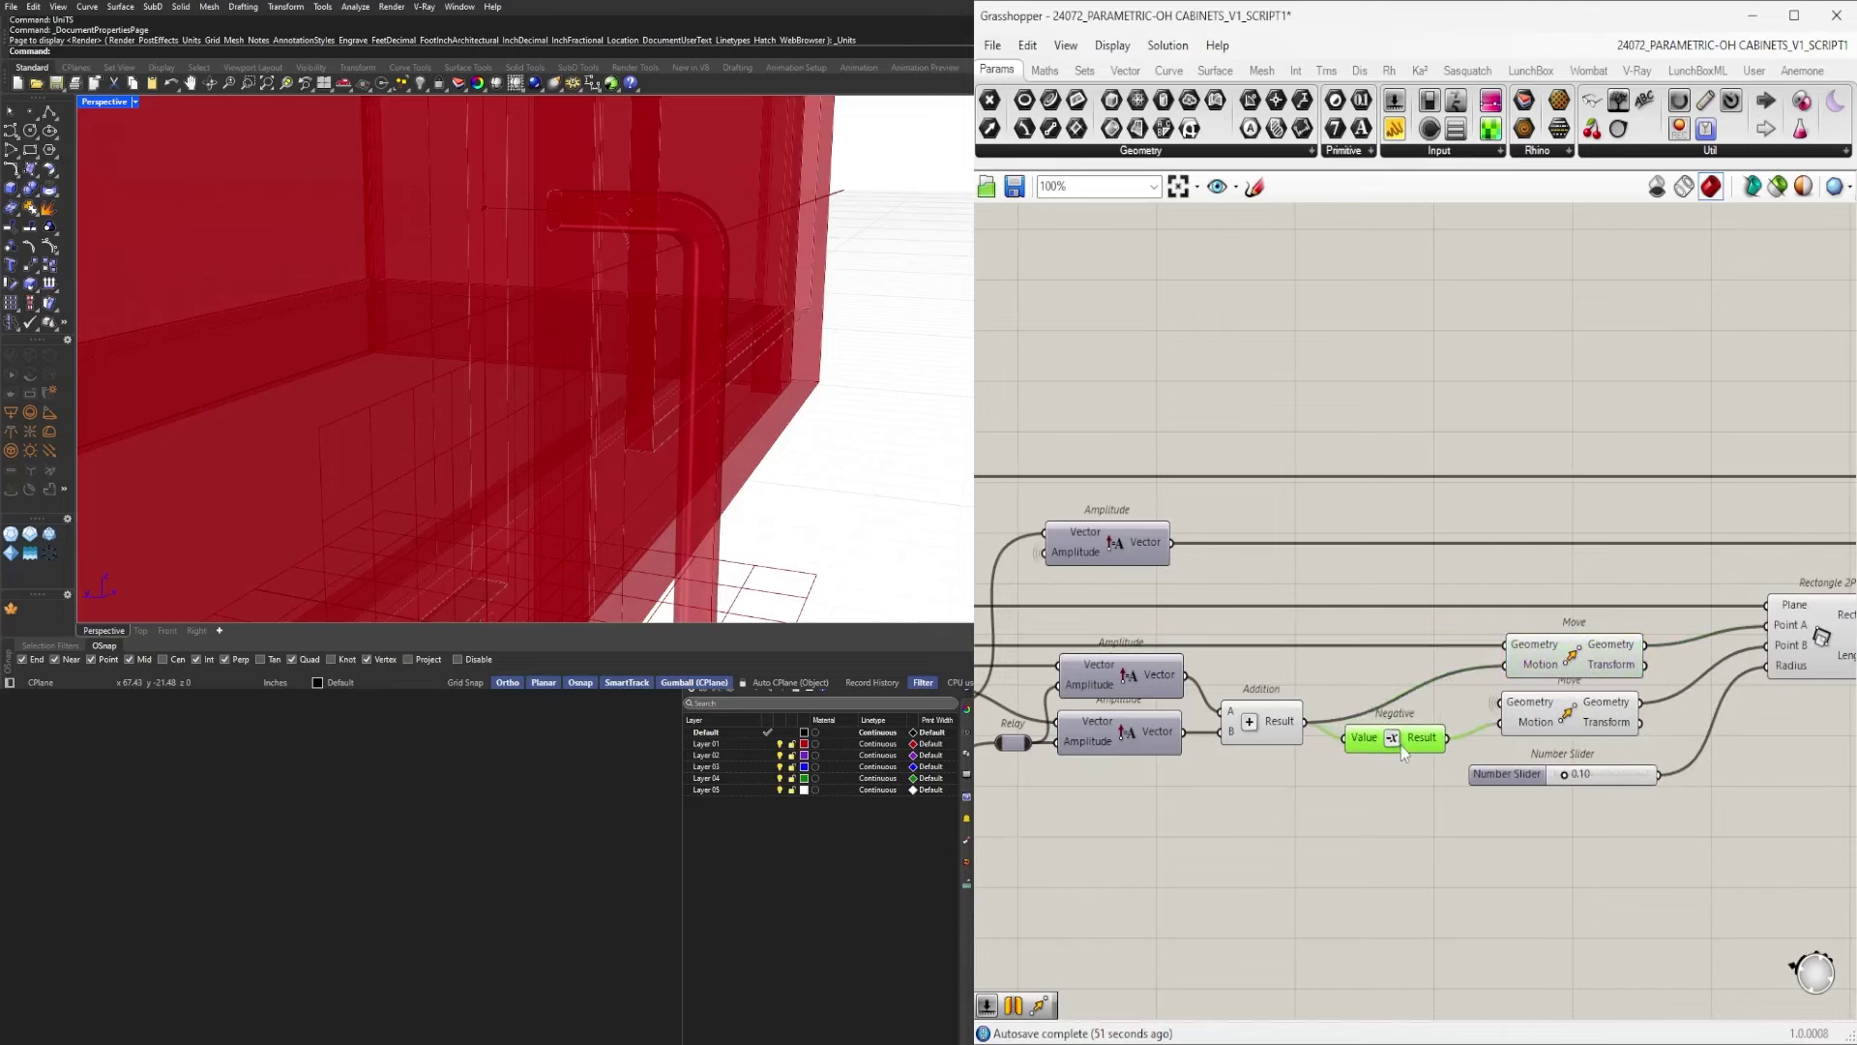
click(1365, 696)
scroll(1365, 700, down, 2)
right_drag(1022, 767, 1209, 754)
scroll(1211, 754, up, 2)
right_drag(1580, 755, 1526, 753)
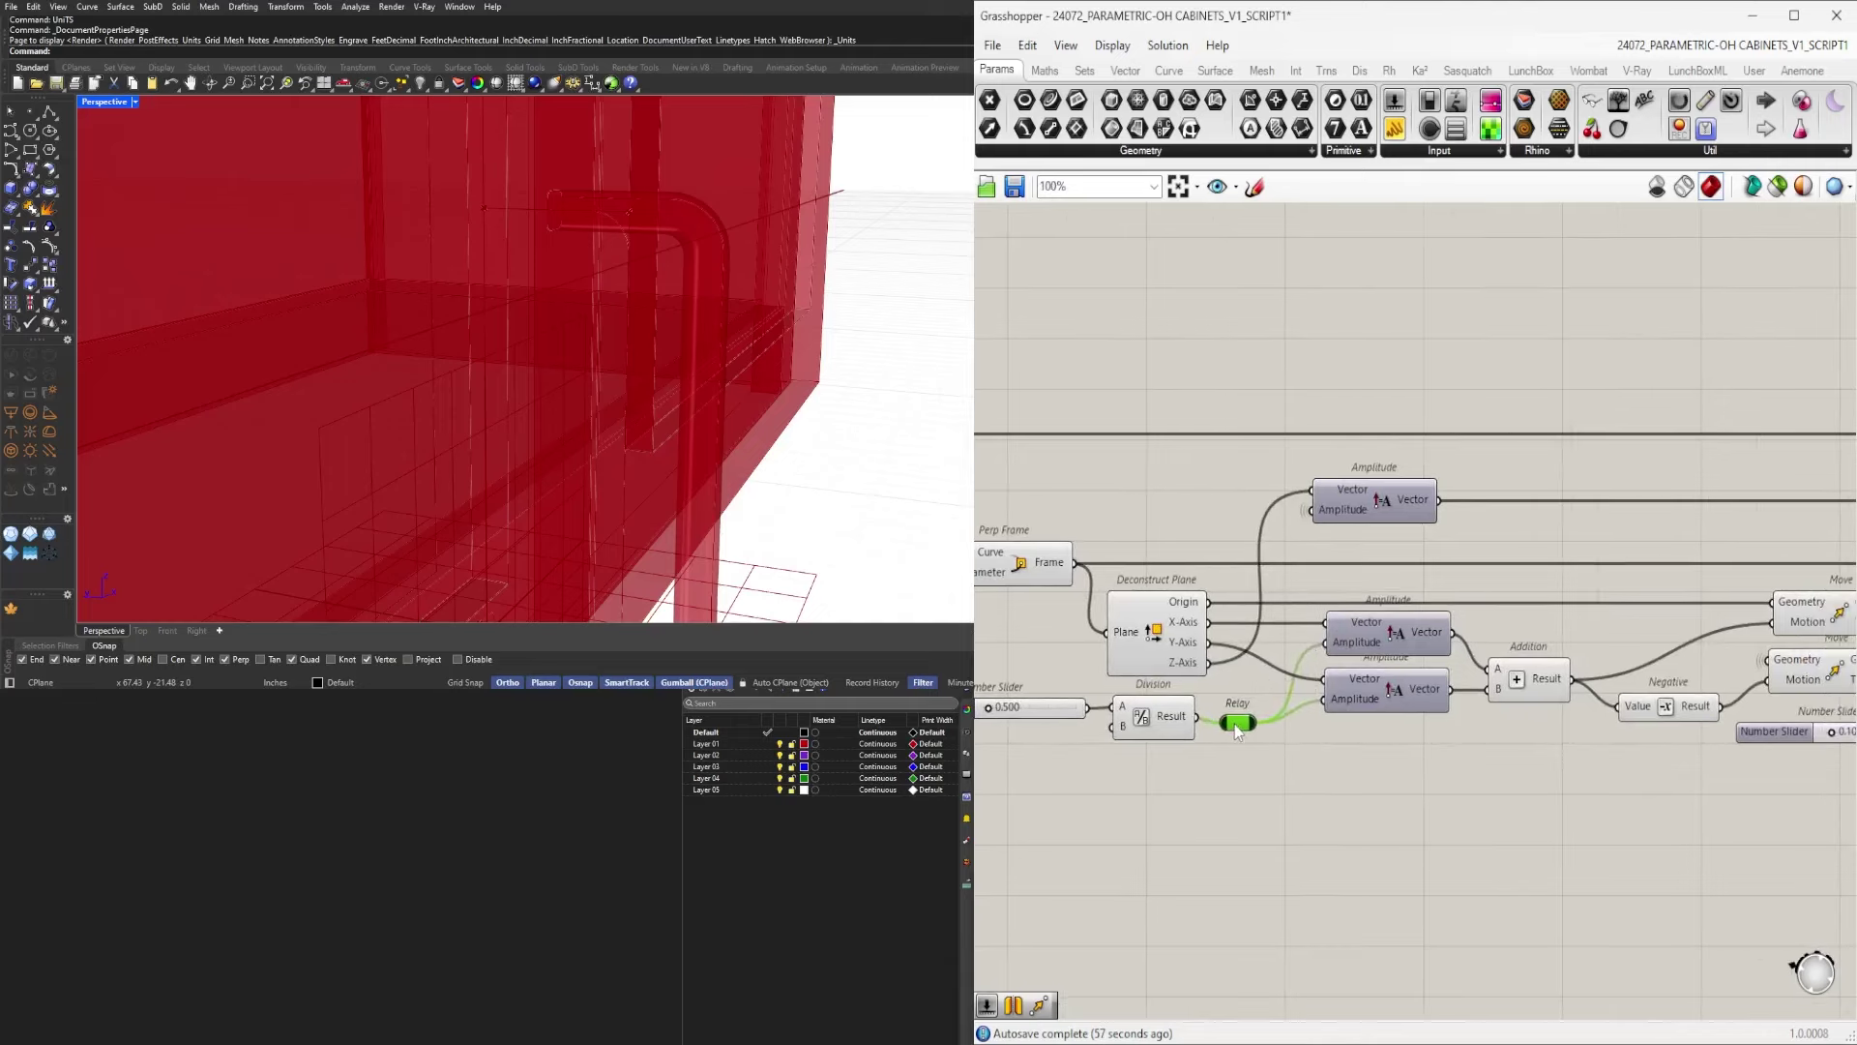
Bring the handle's final Move component closer to Sweep1.
scroll(1303, 749, down, 8)
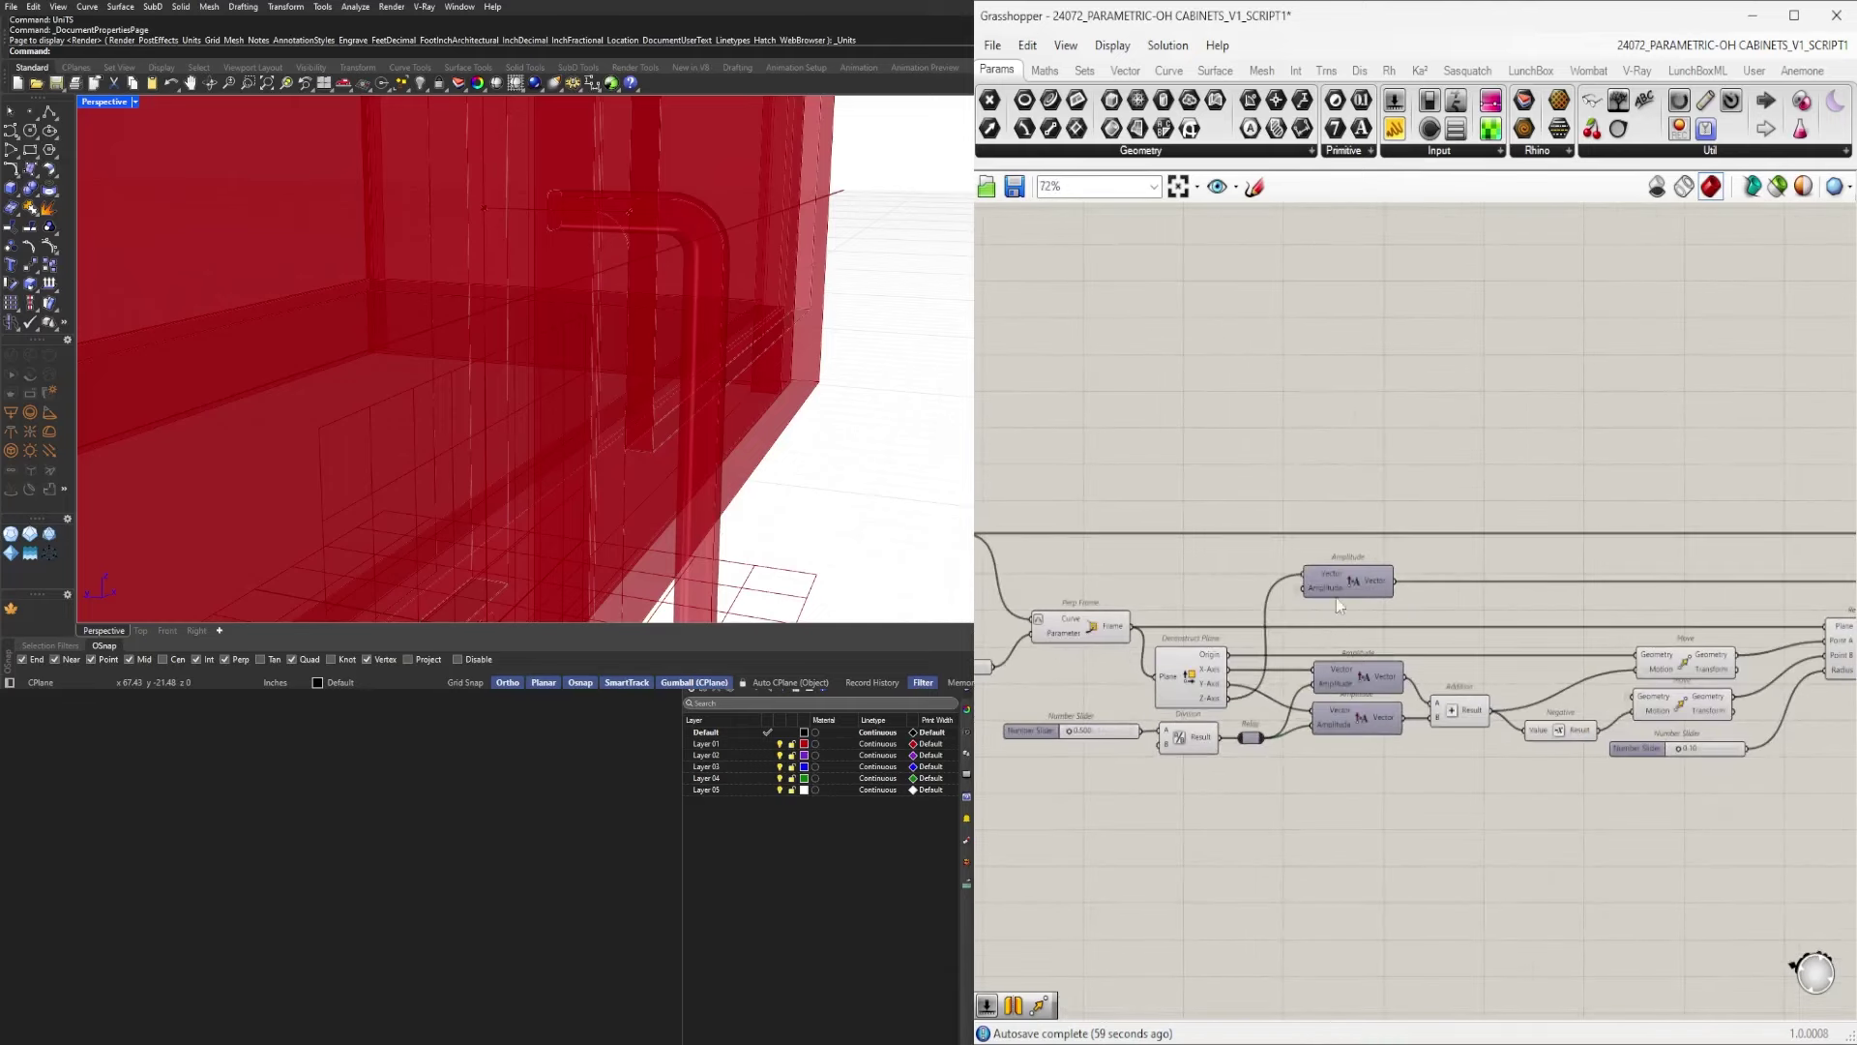
click(1550, 598)
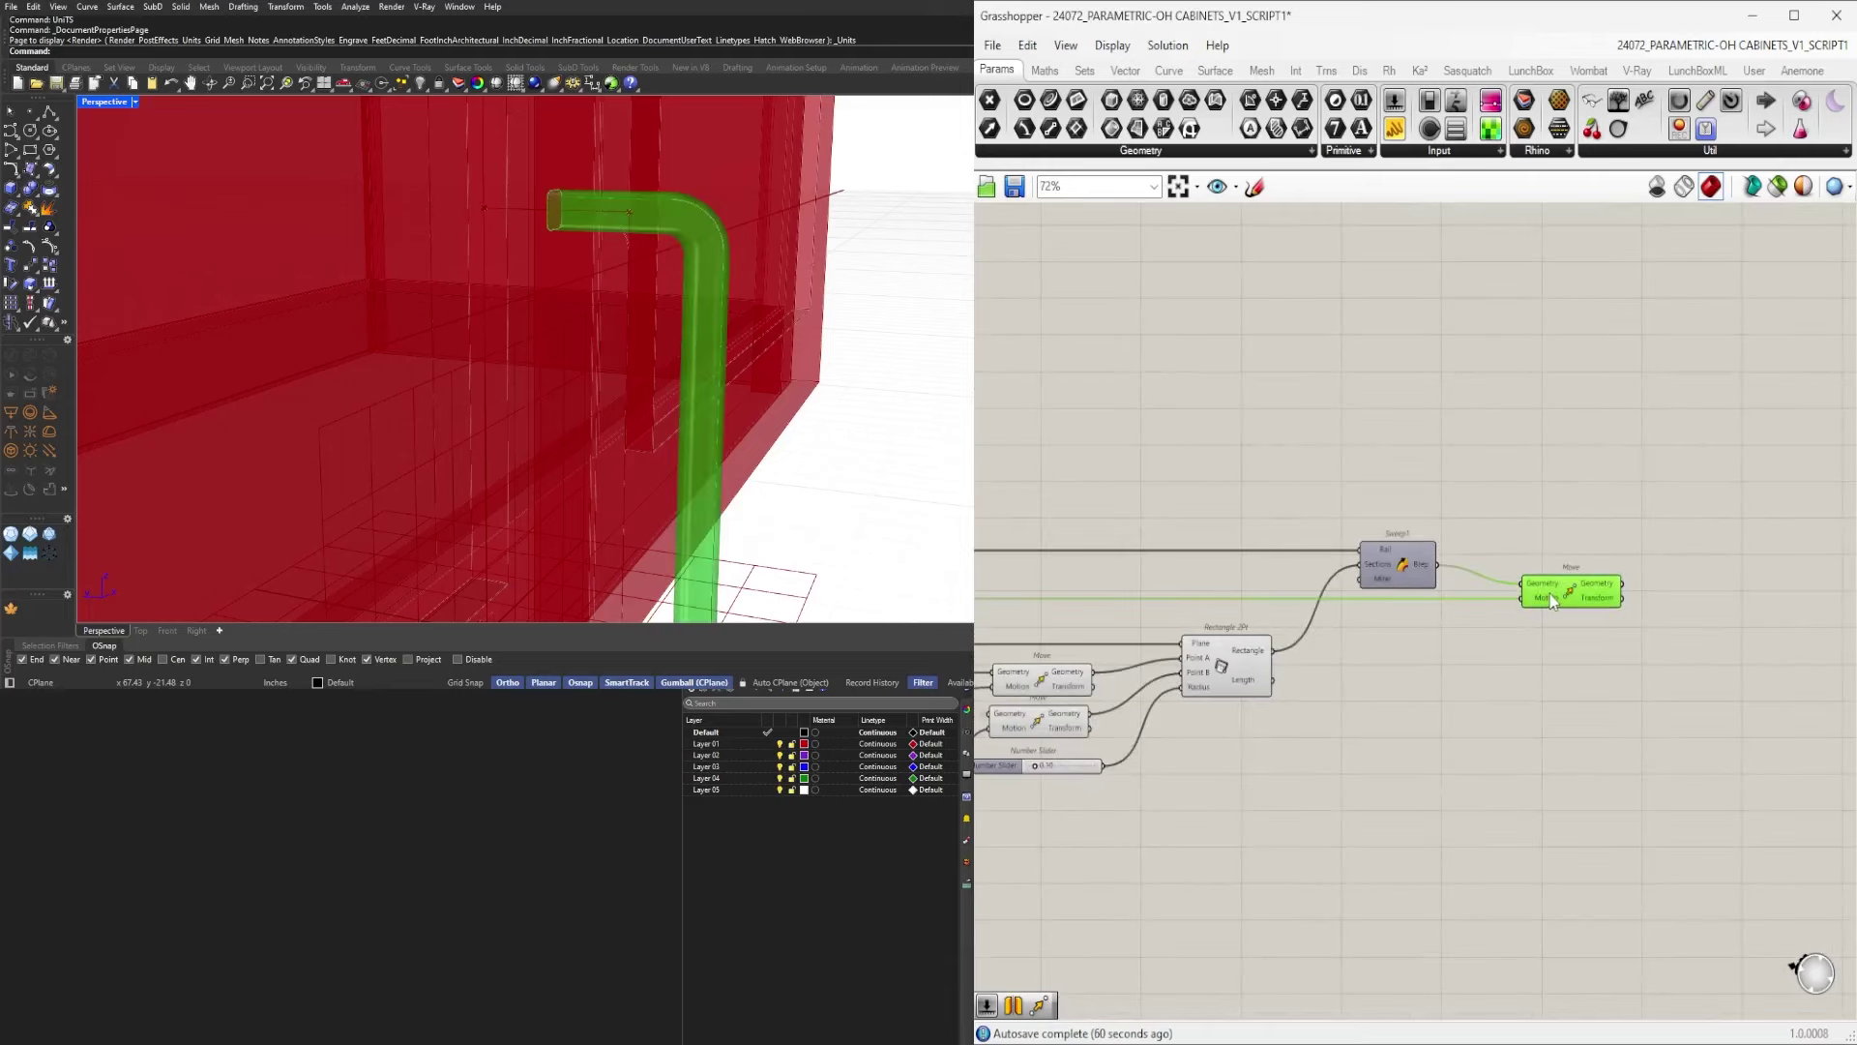
drag(1531, 602, 1525, 602)
click(1523, 556)
Review the cabinet from the front and trace the handle chain back to its first Perp Frame and Deconstruct Plane.
right_drag(823, 432, 643, 423)
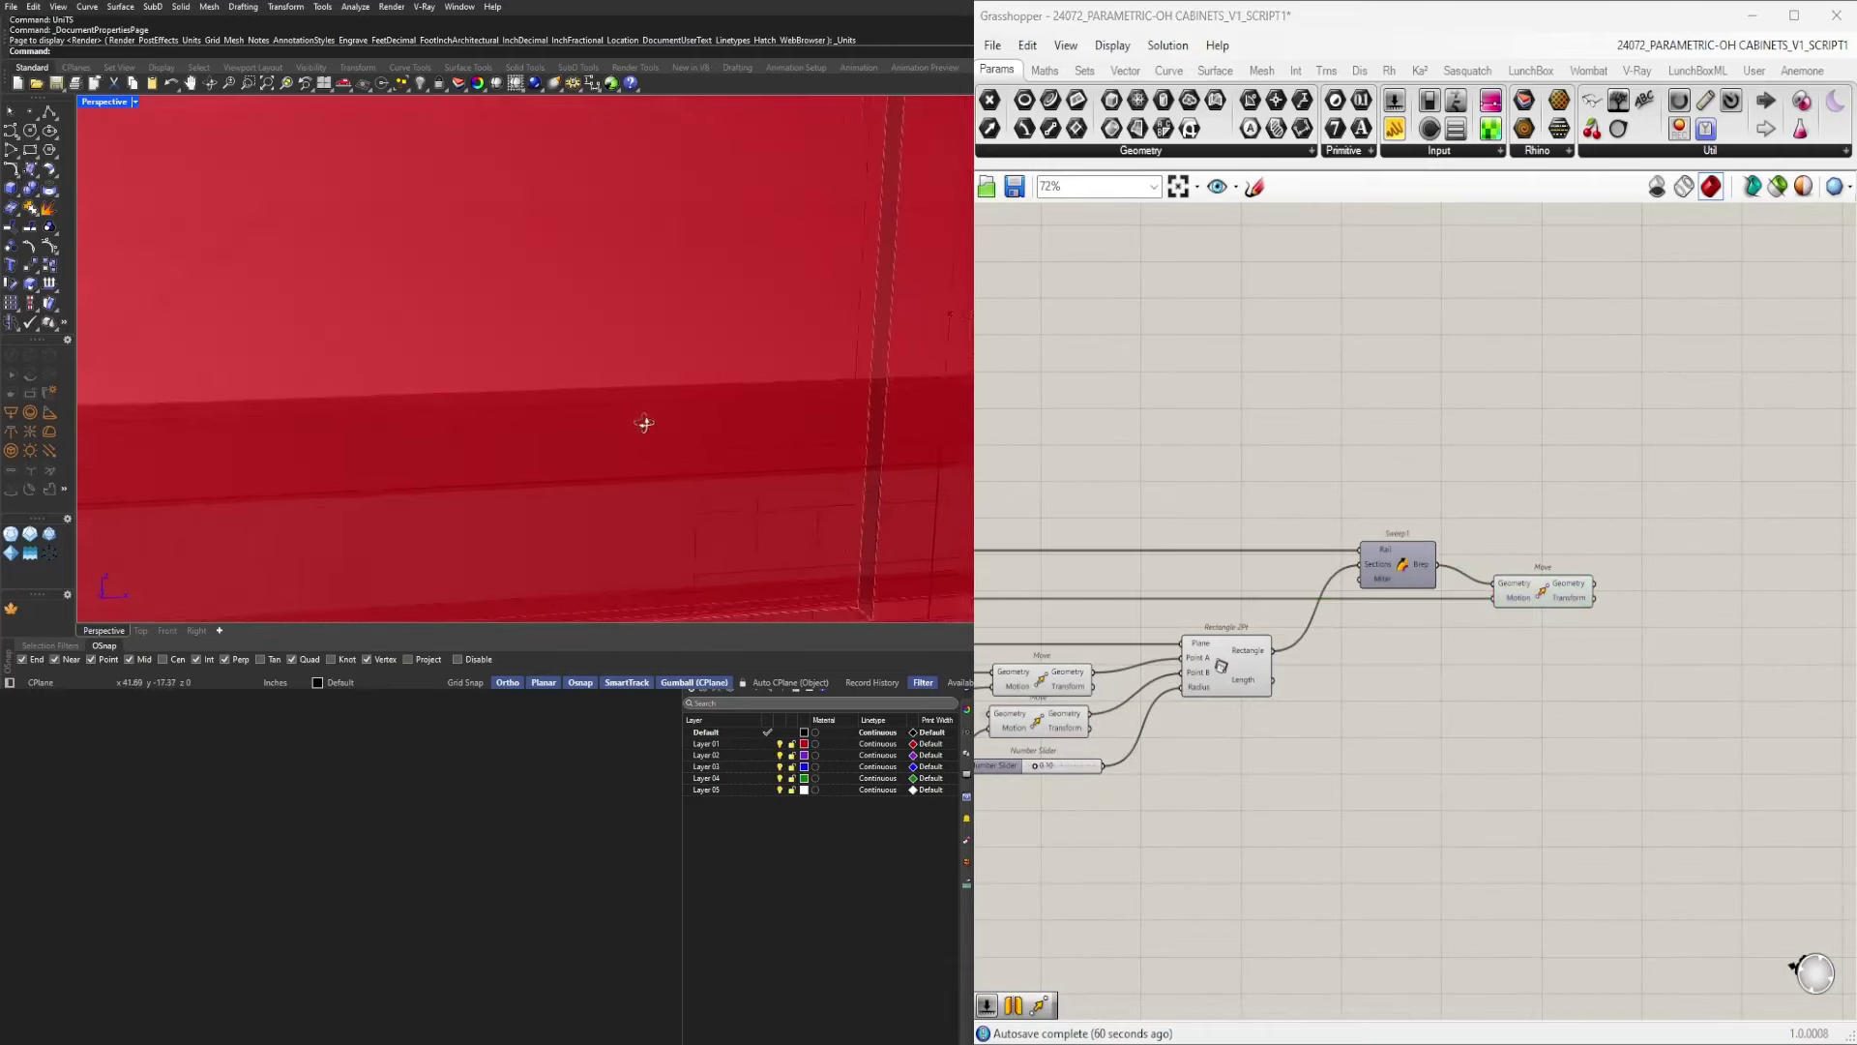
scroll(642, 423, down, 5)
shift+right_drag(787, 435, 679, 452)
scroll(680, 453, down, 6)
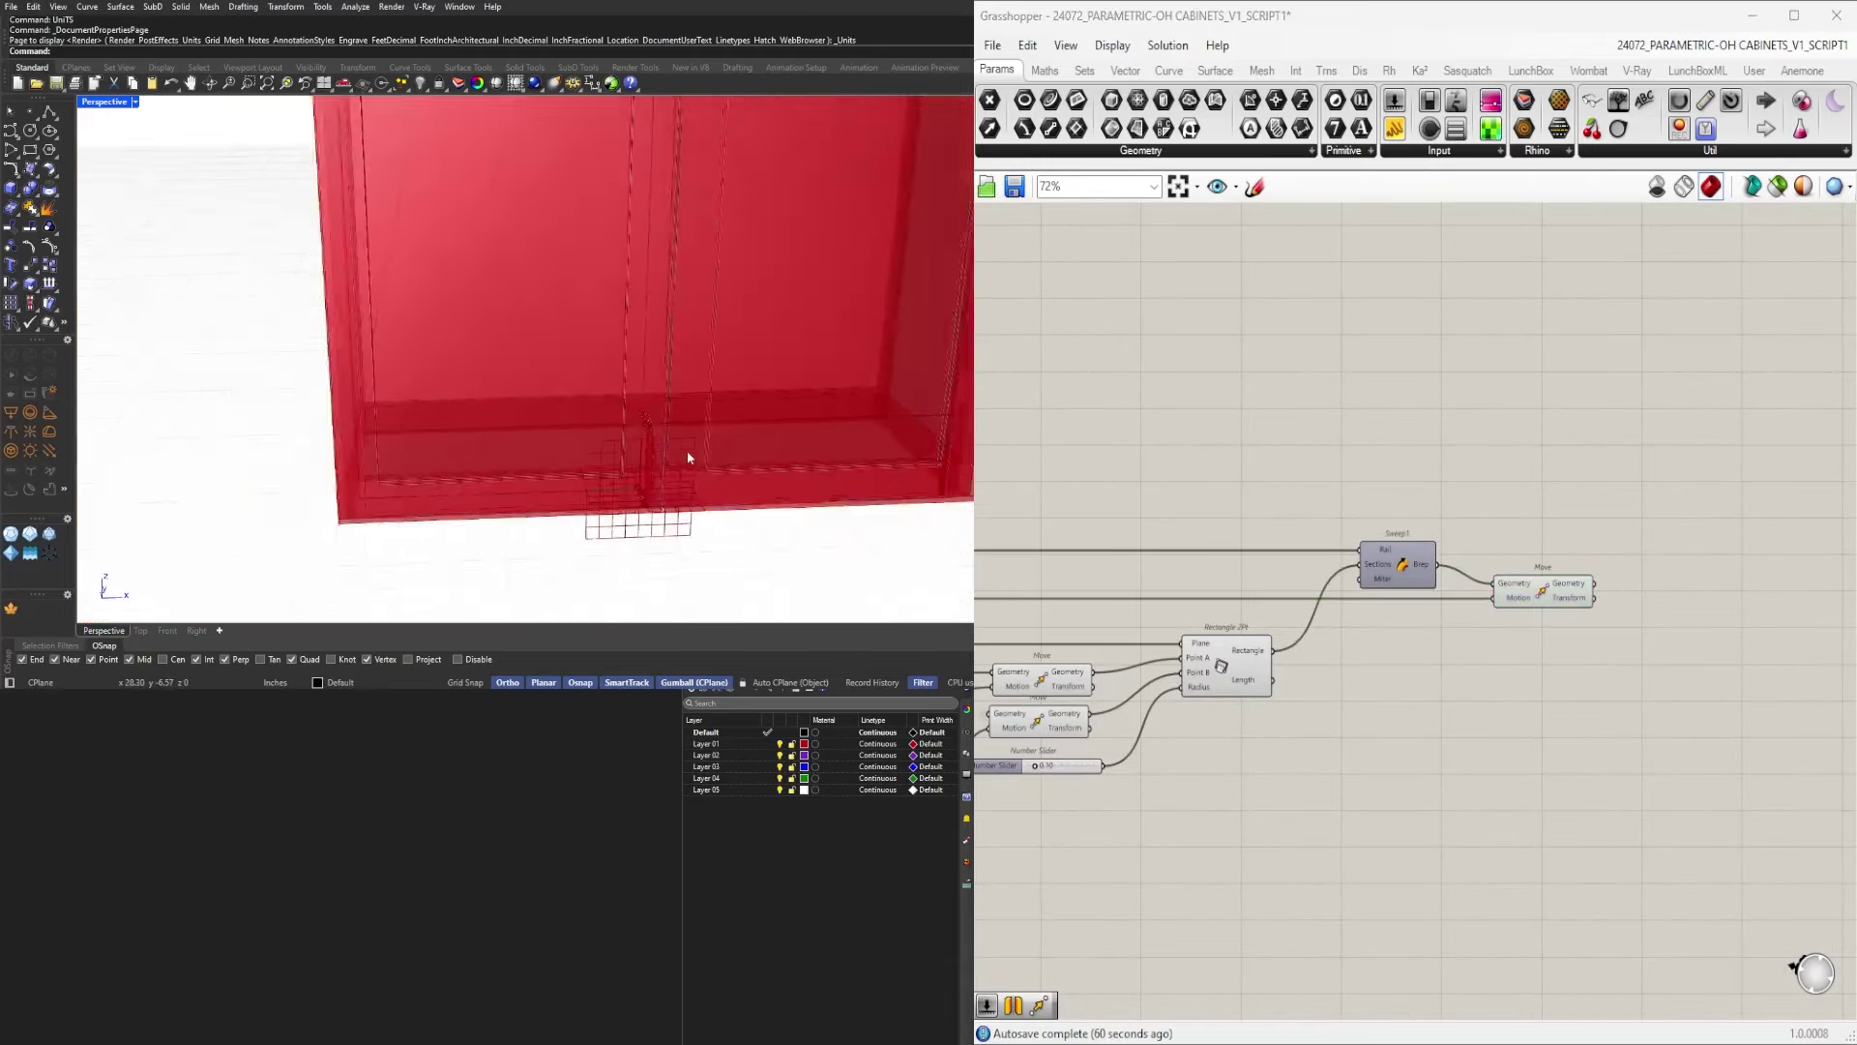
scroll(1228, 675, down, 4)
scroll(1228, 675, up, 5)
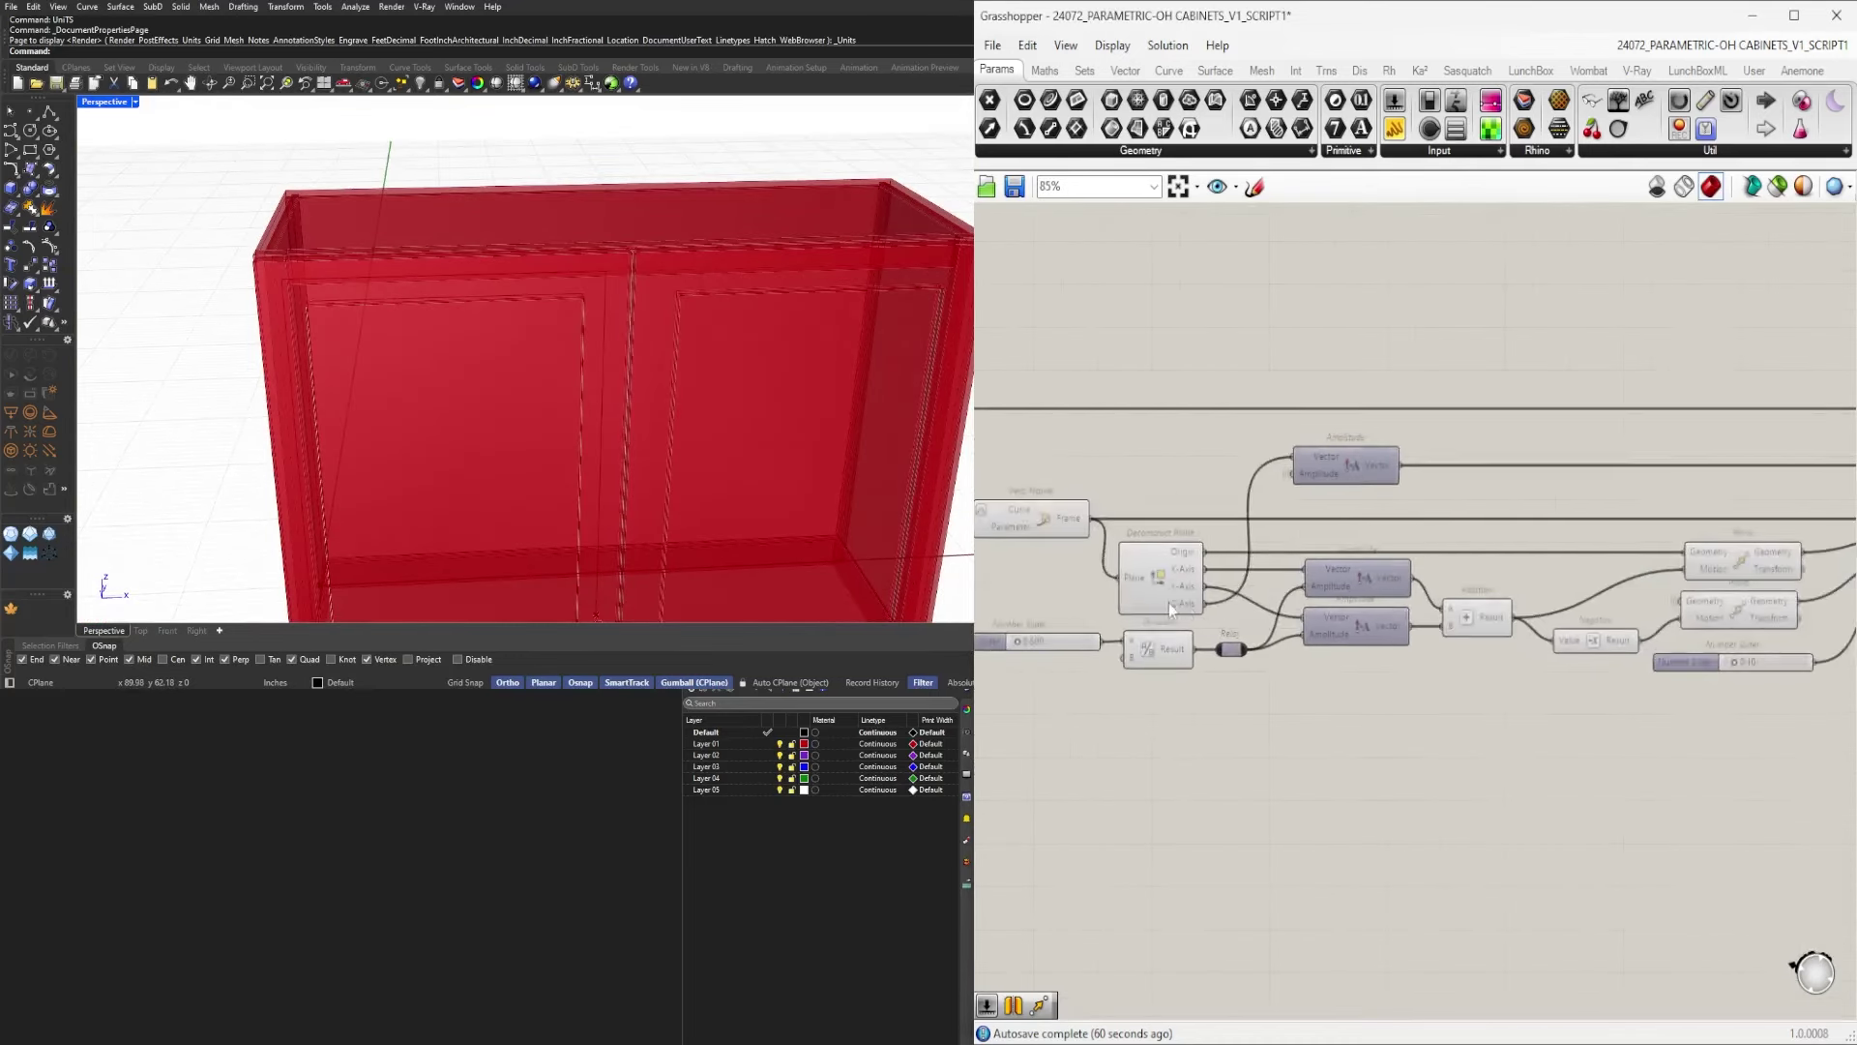
right_drag(1069, 629, 1495, 604)
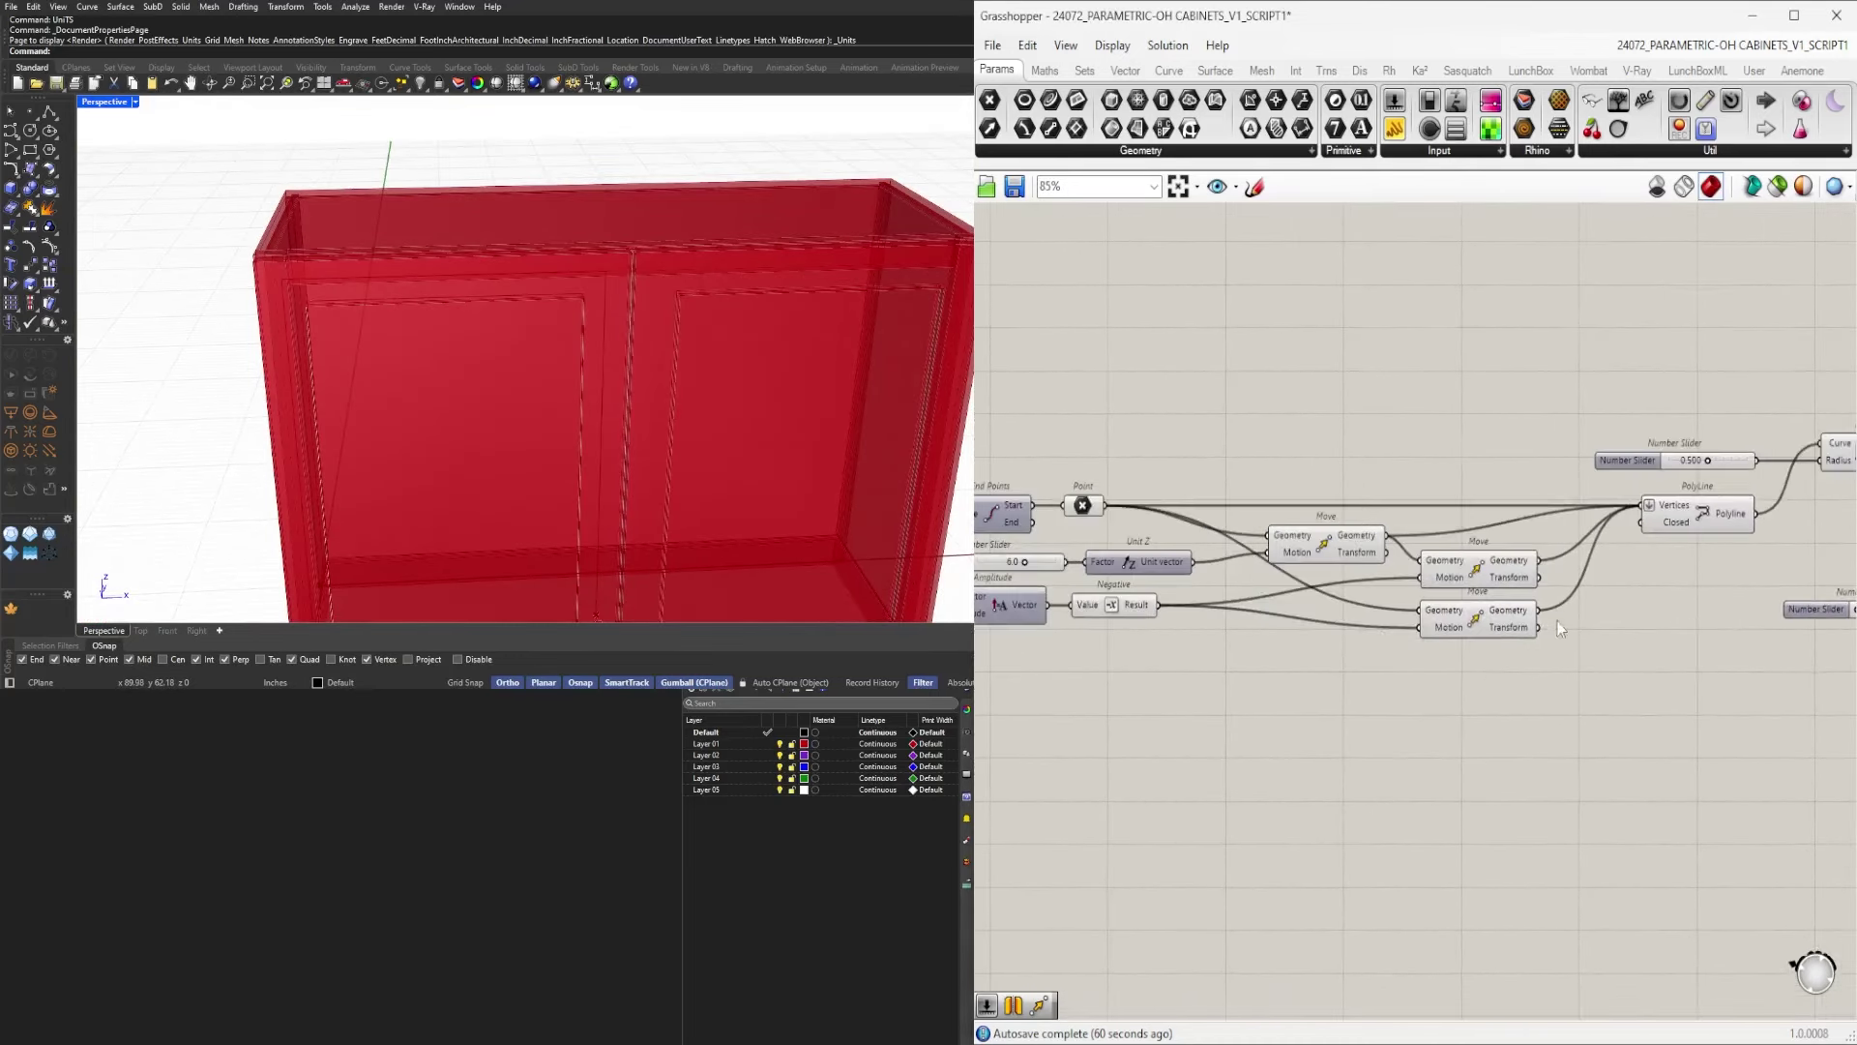
scroll(1495, 604, down, 3)
right_drag(1221, 658, 1645, 658)
scroll(1257, 594, up, 2)
right_drag(1157, 583, 1305, 597)
click(1305, 596)
scroll(658, 440, down, 6)
scroll(654, 459, up, 4)
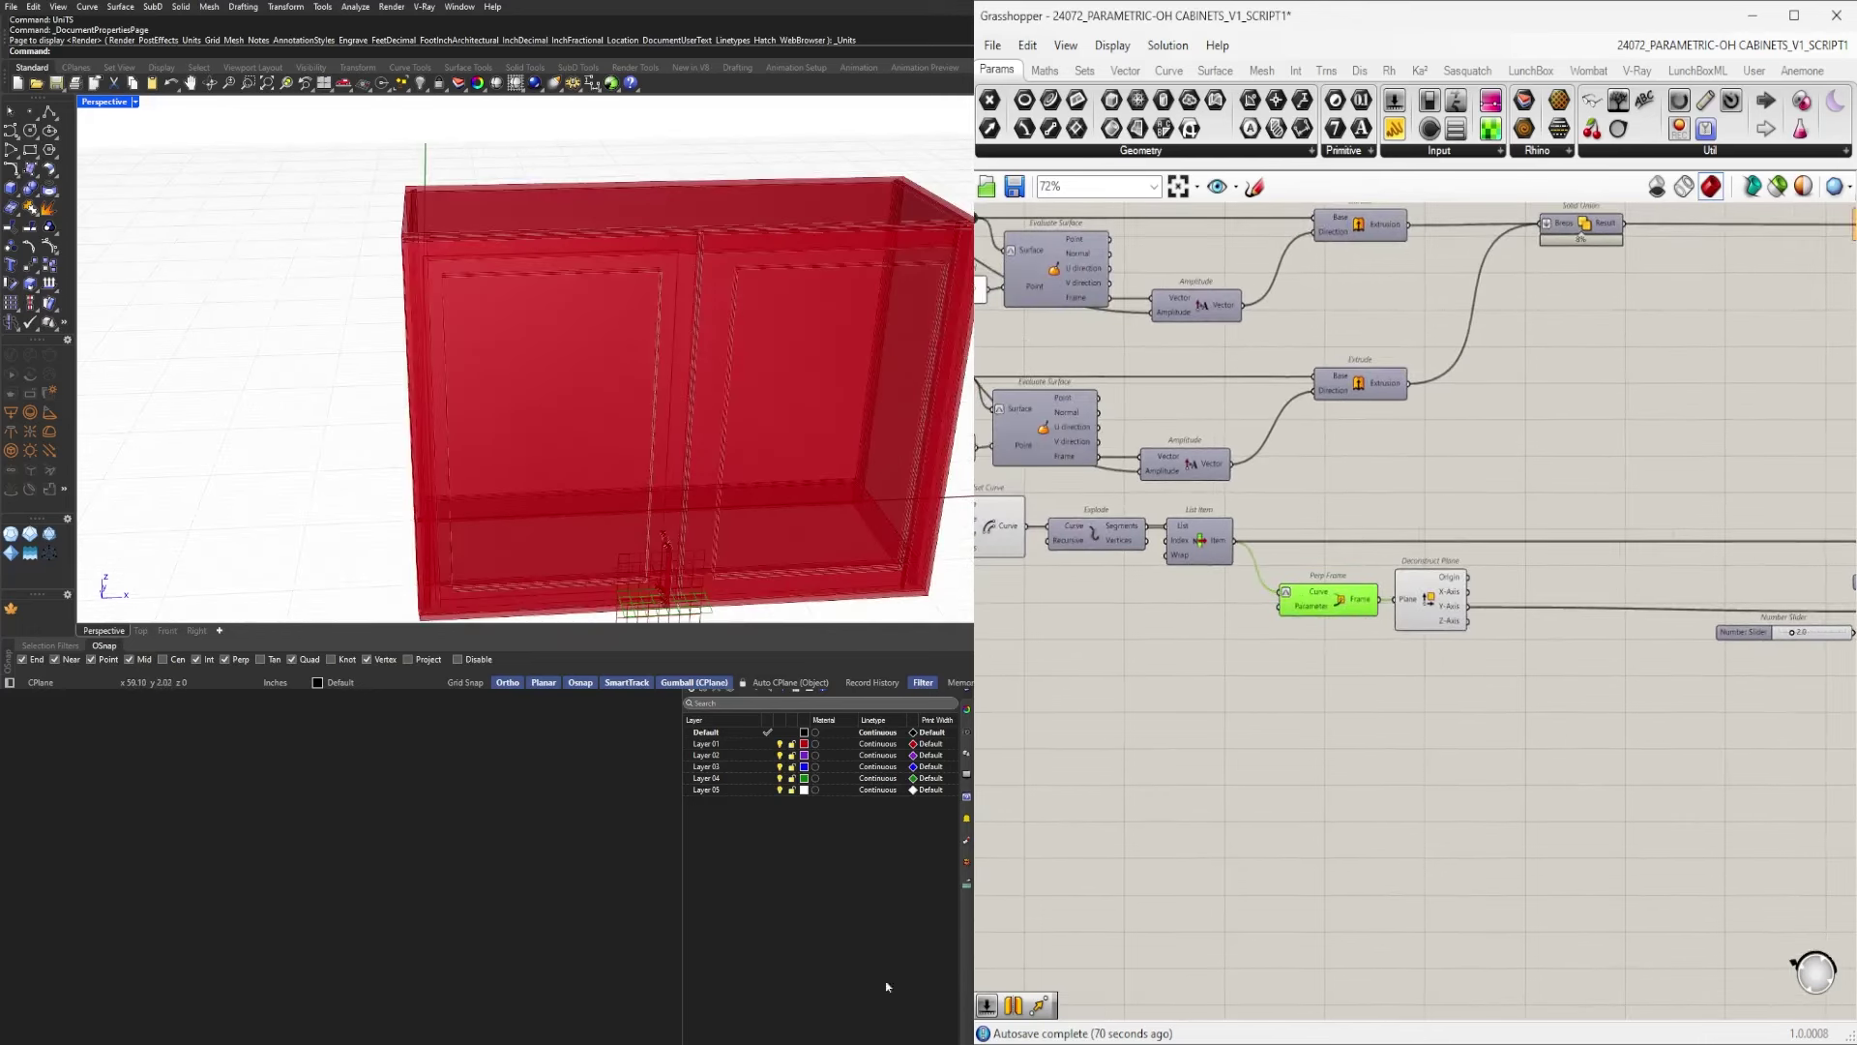
right_drag(1438, 669, 1475, 565)
click(1421, 613)
Examine which door outlines the Offset Curve components upstream of the handle chain produce.
right_drag(1174, 547, 1352, 577)
click(1204, 454)
scroll(1210, 455, down, 1)
right_drag(1103, 499, 1310, 648)
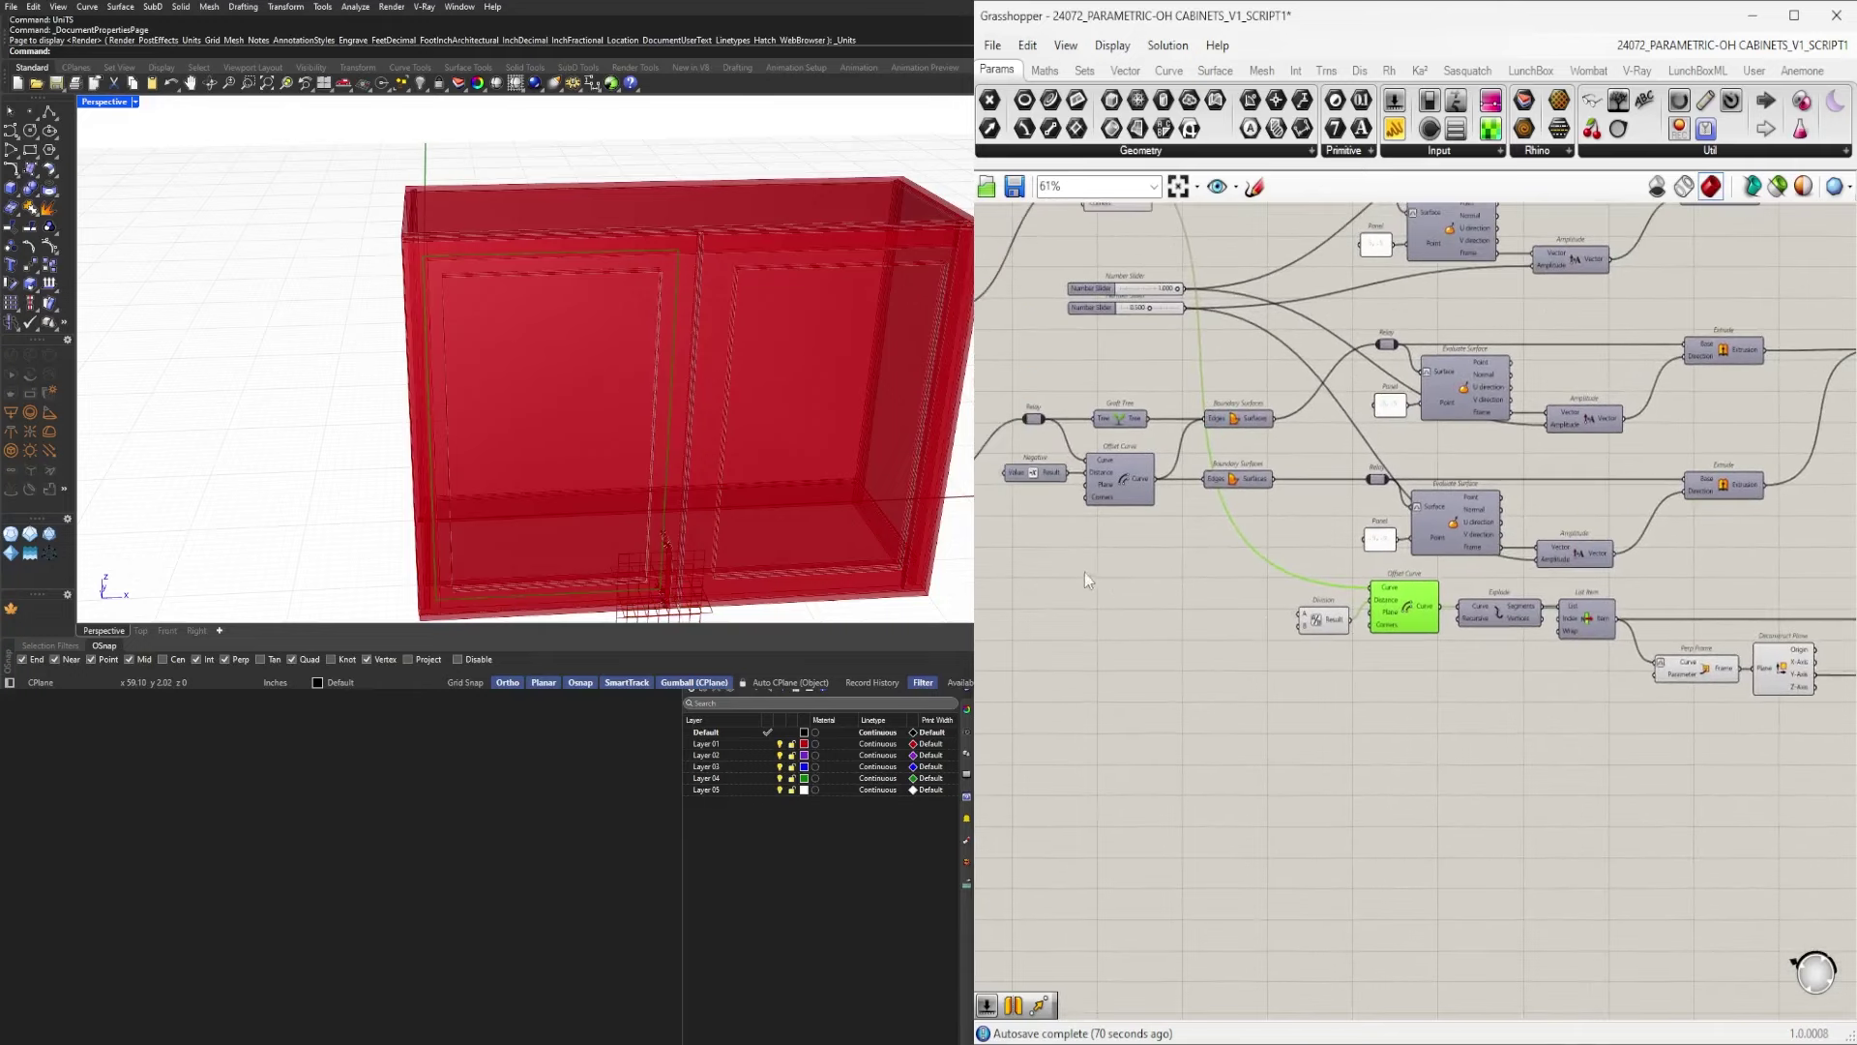
right_drag(1083, 572, 1277, 785)
right_drag(1251, 539, 1279, 617)
click(1340, 479)
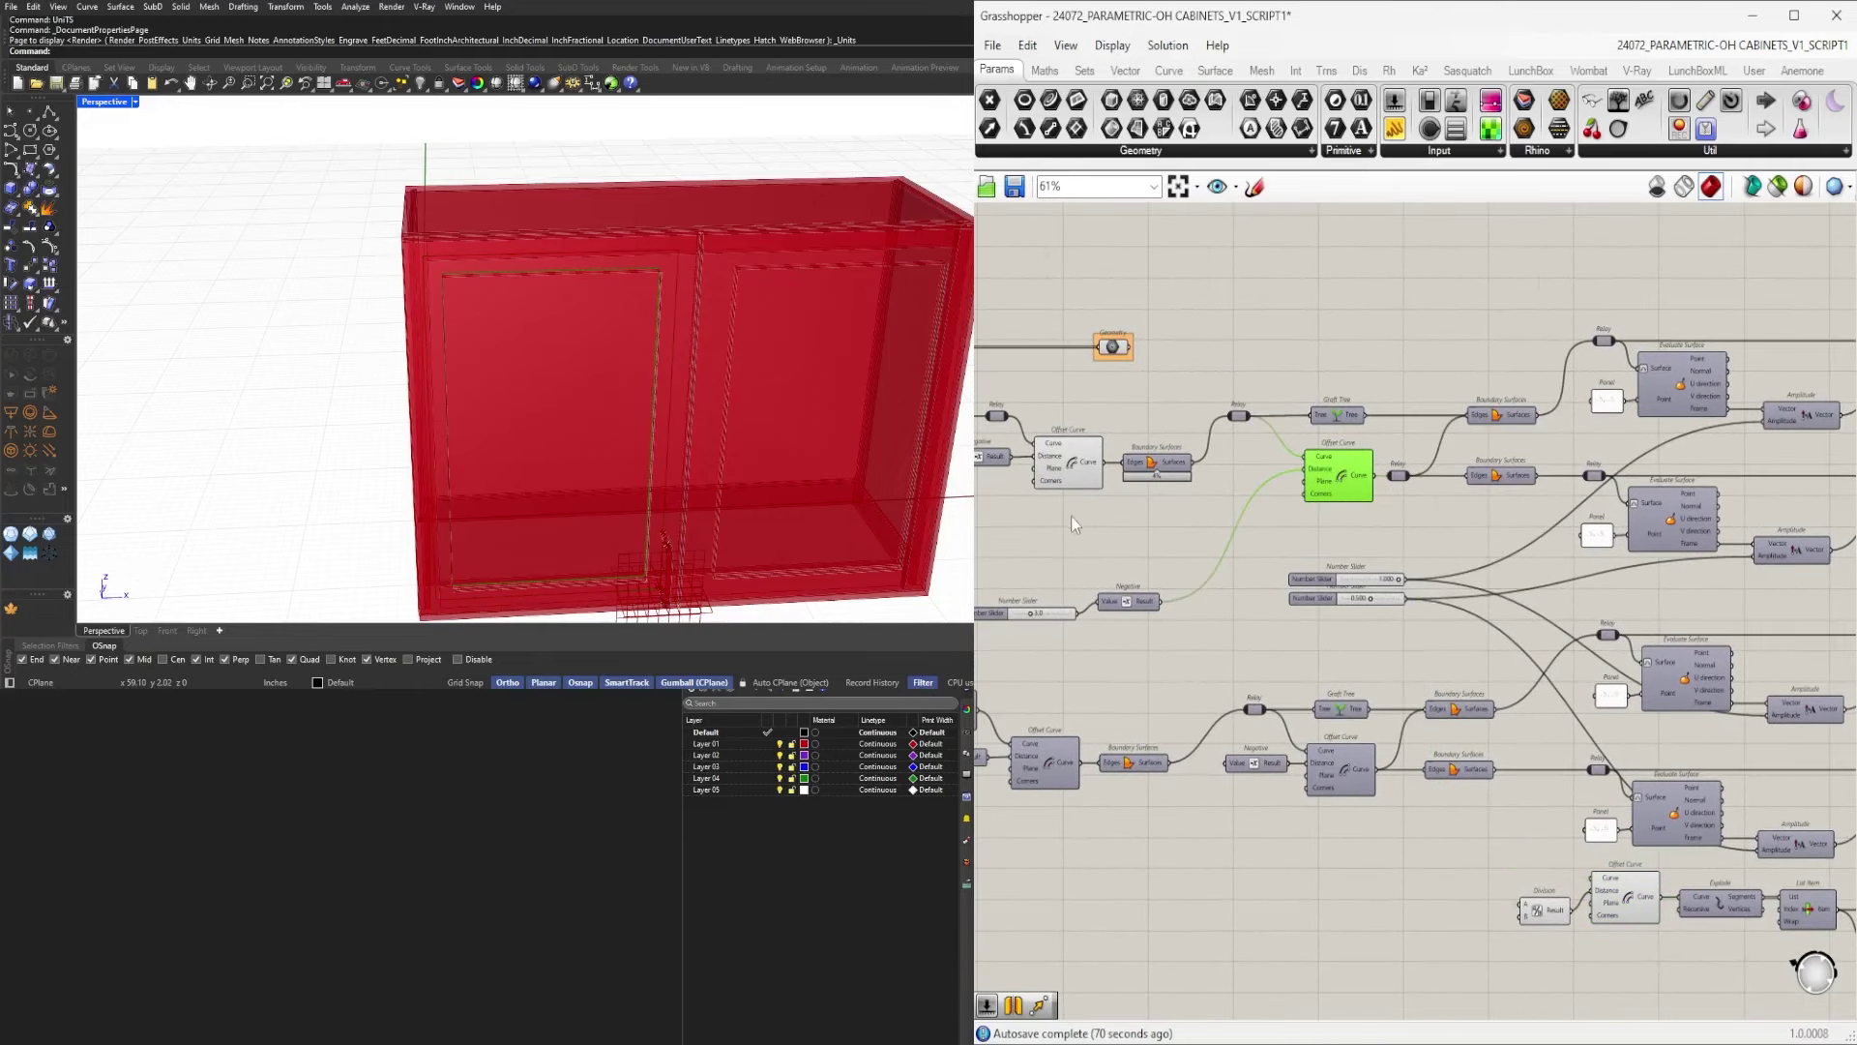
right_drag(1073, 525, 1269, 529)
click(1263, 470)
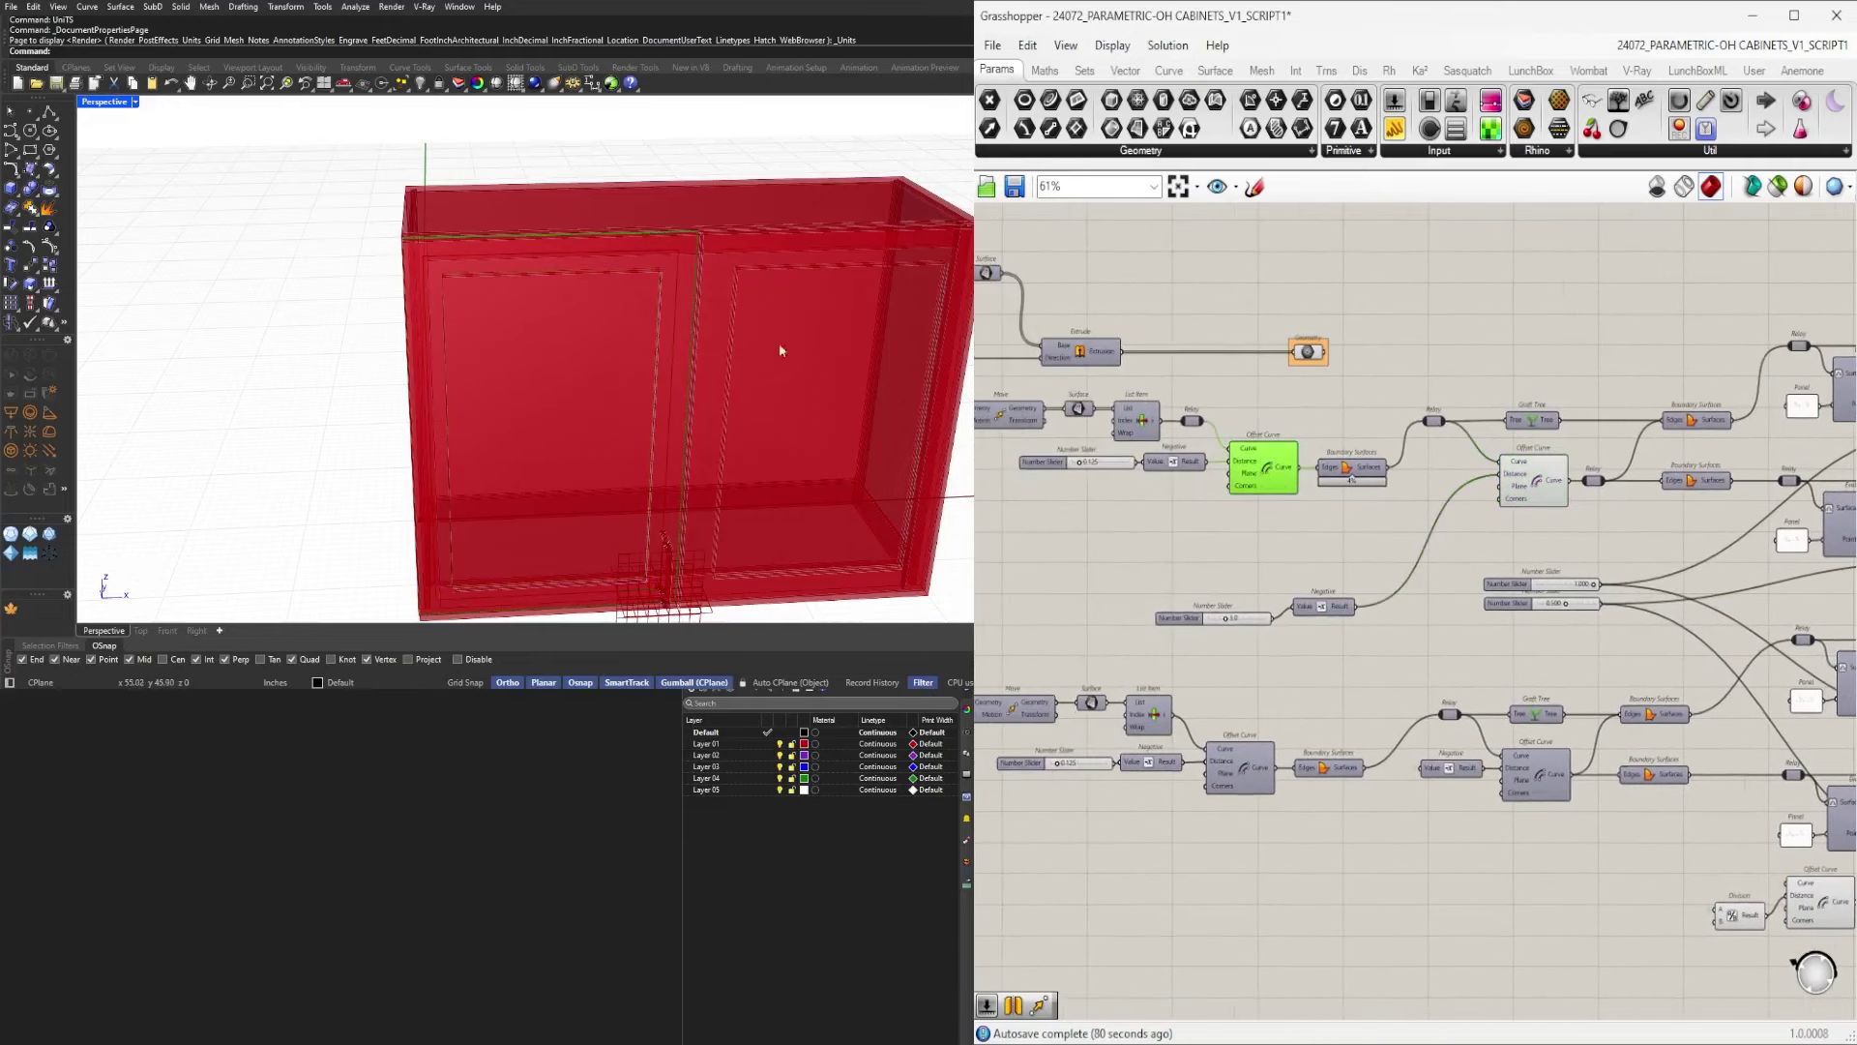
scroll(781, 350, up, 6)
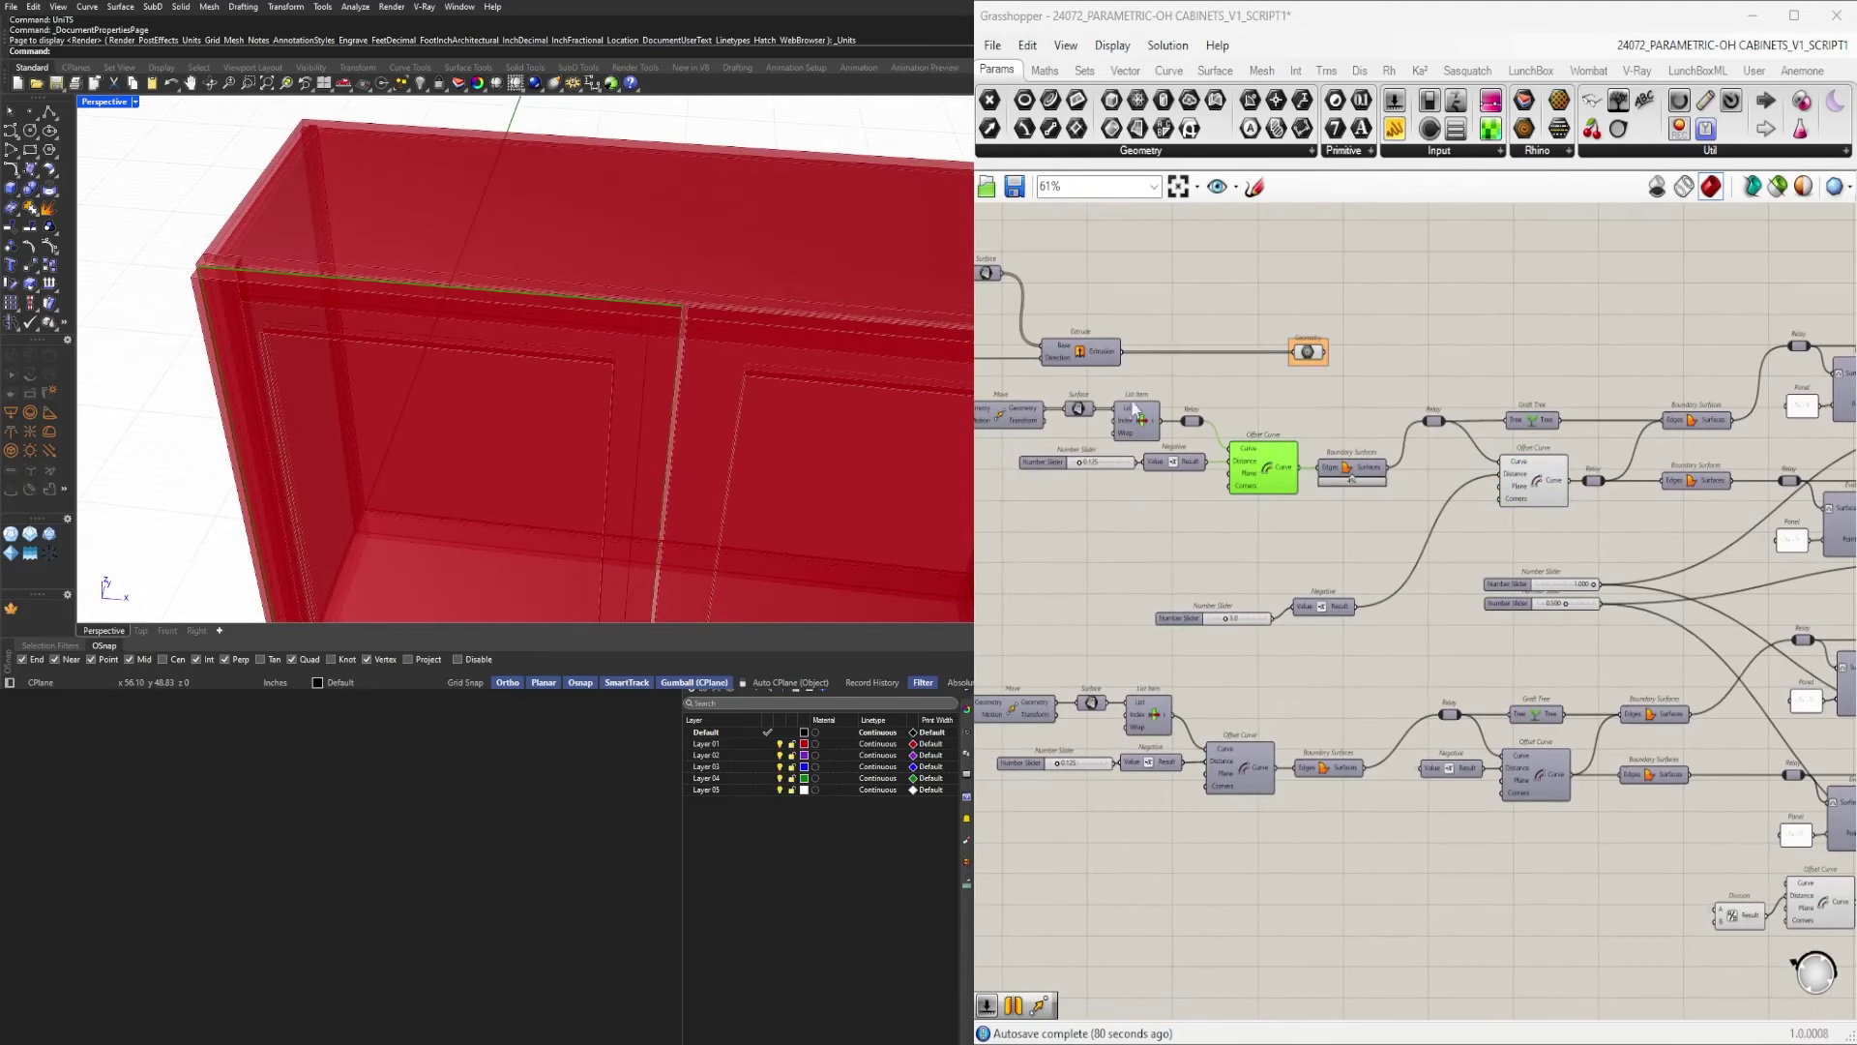
Enable the preview of the Surface component between the door Move and List Item and inspect the door panels.
right_drag(1131, 401, 1438, 540)
scroll(1437, 540, up, 1)
scroll(1461, 596, down, 4)
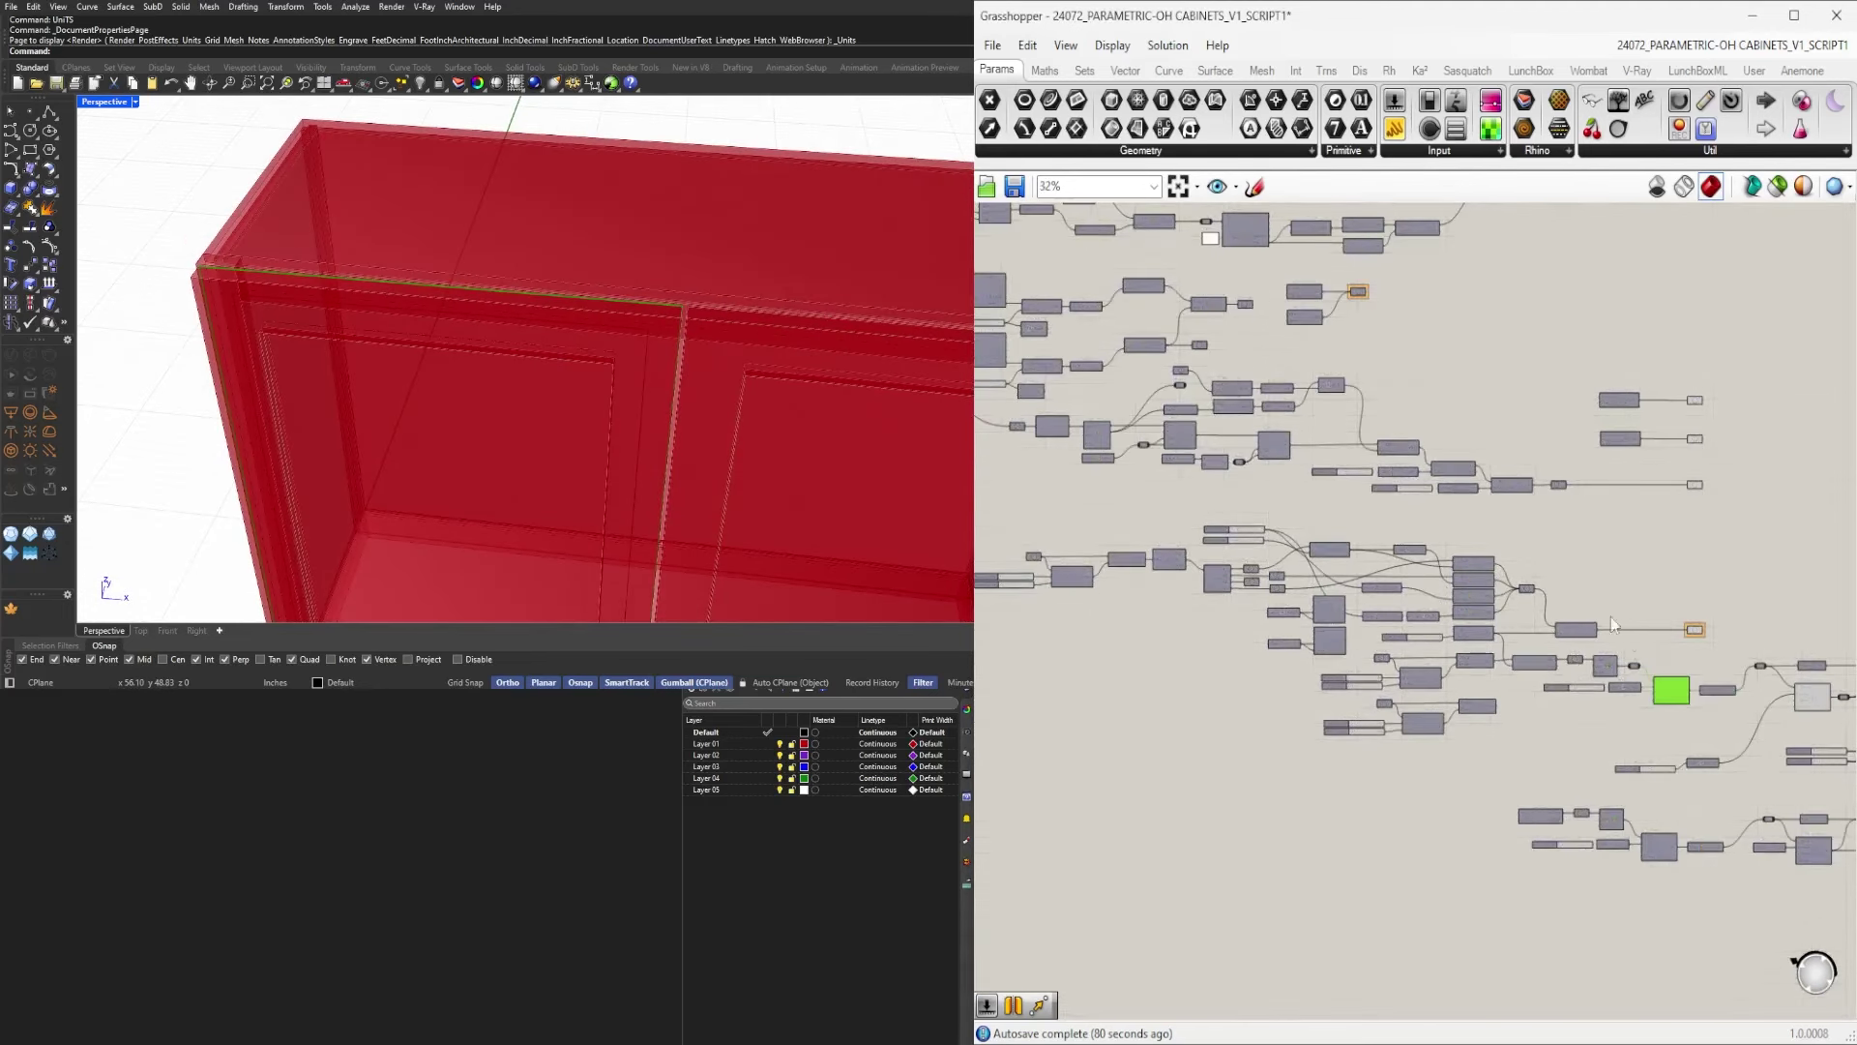
scroll(1611, 617, up, 5)
click(1366, 732)
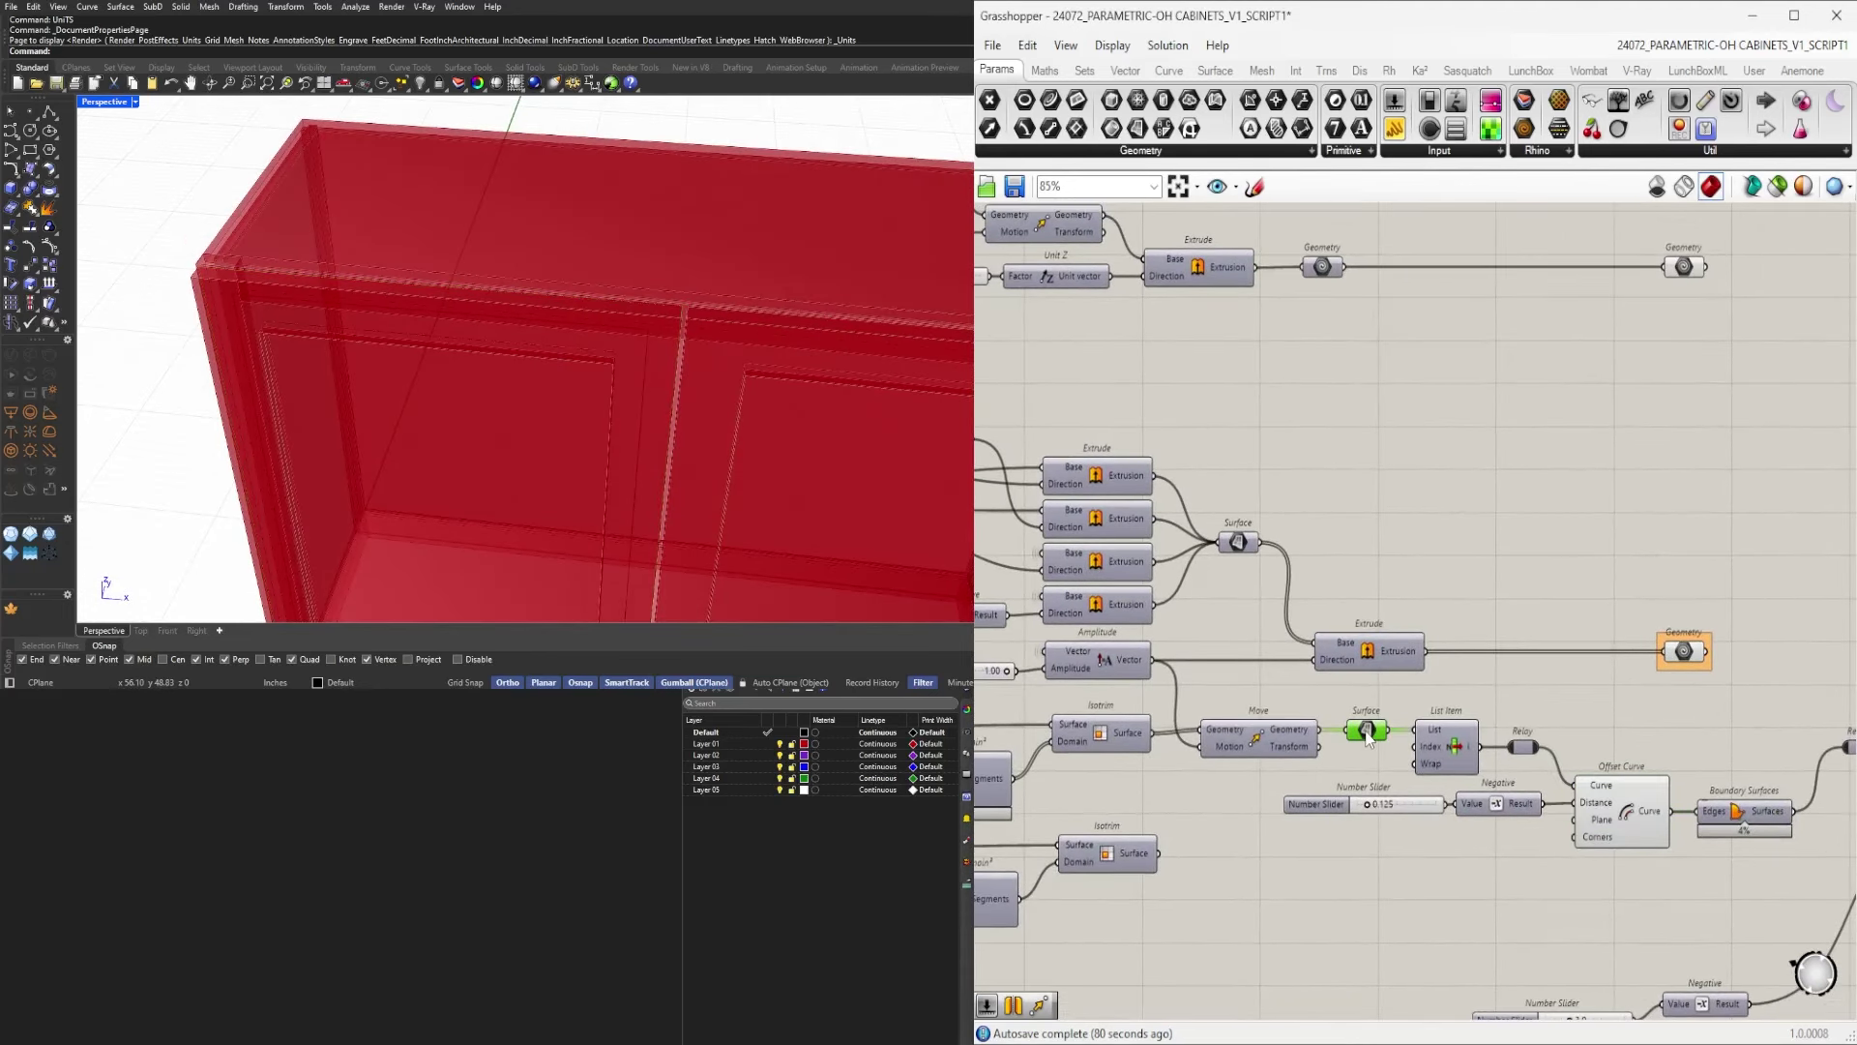
middle_click(1366, 735)
click(1400, 691)
right_drag(527, 469, 662, 316)
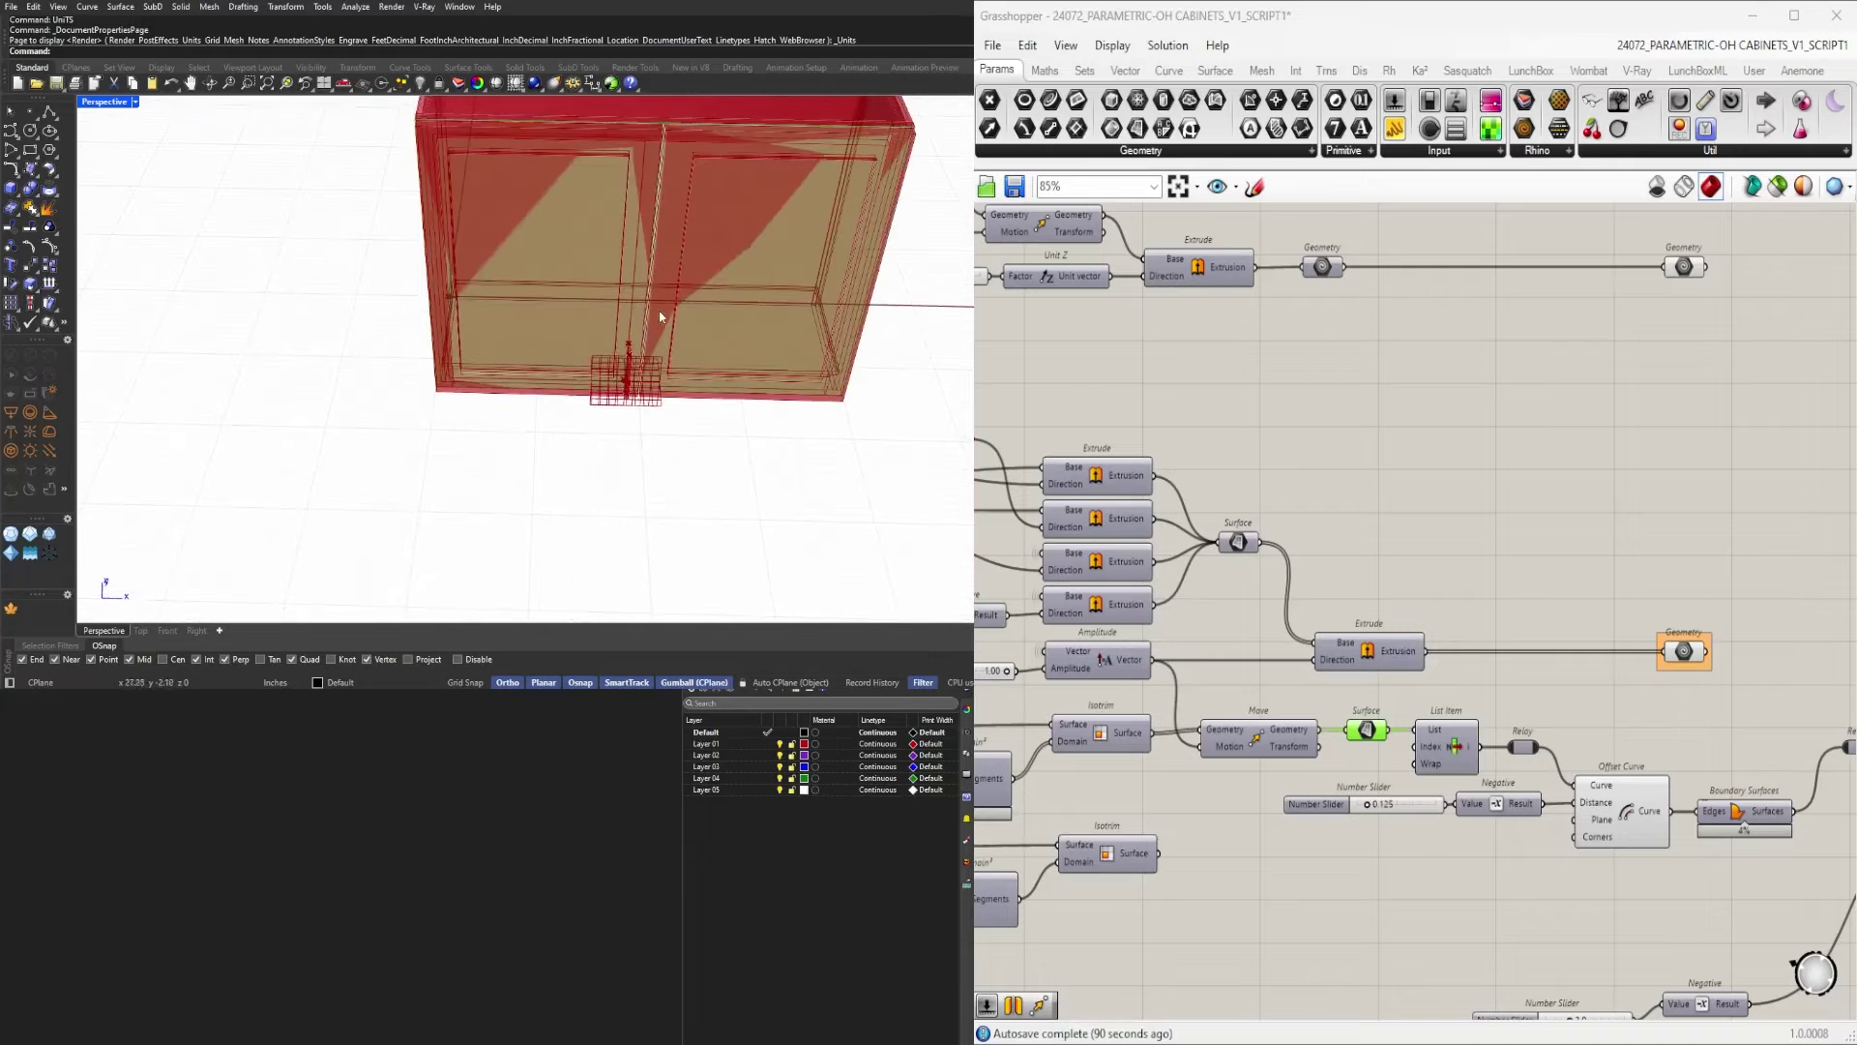
right_drag(639, 384, 680, 268)
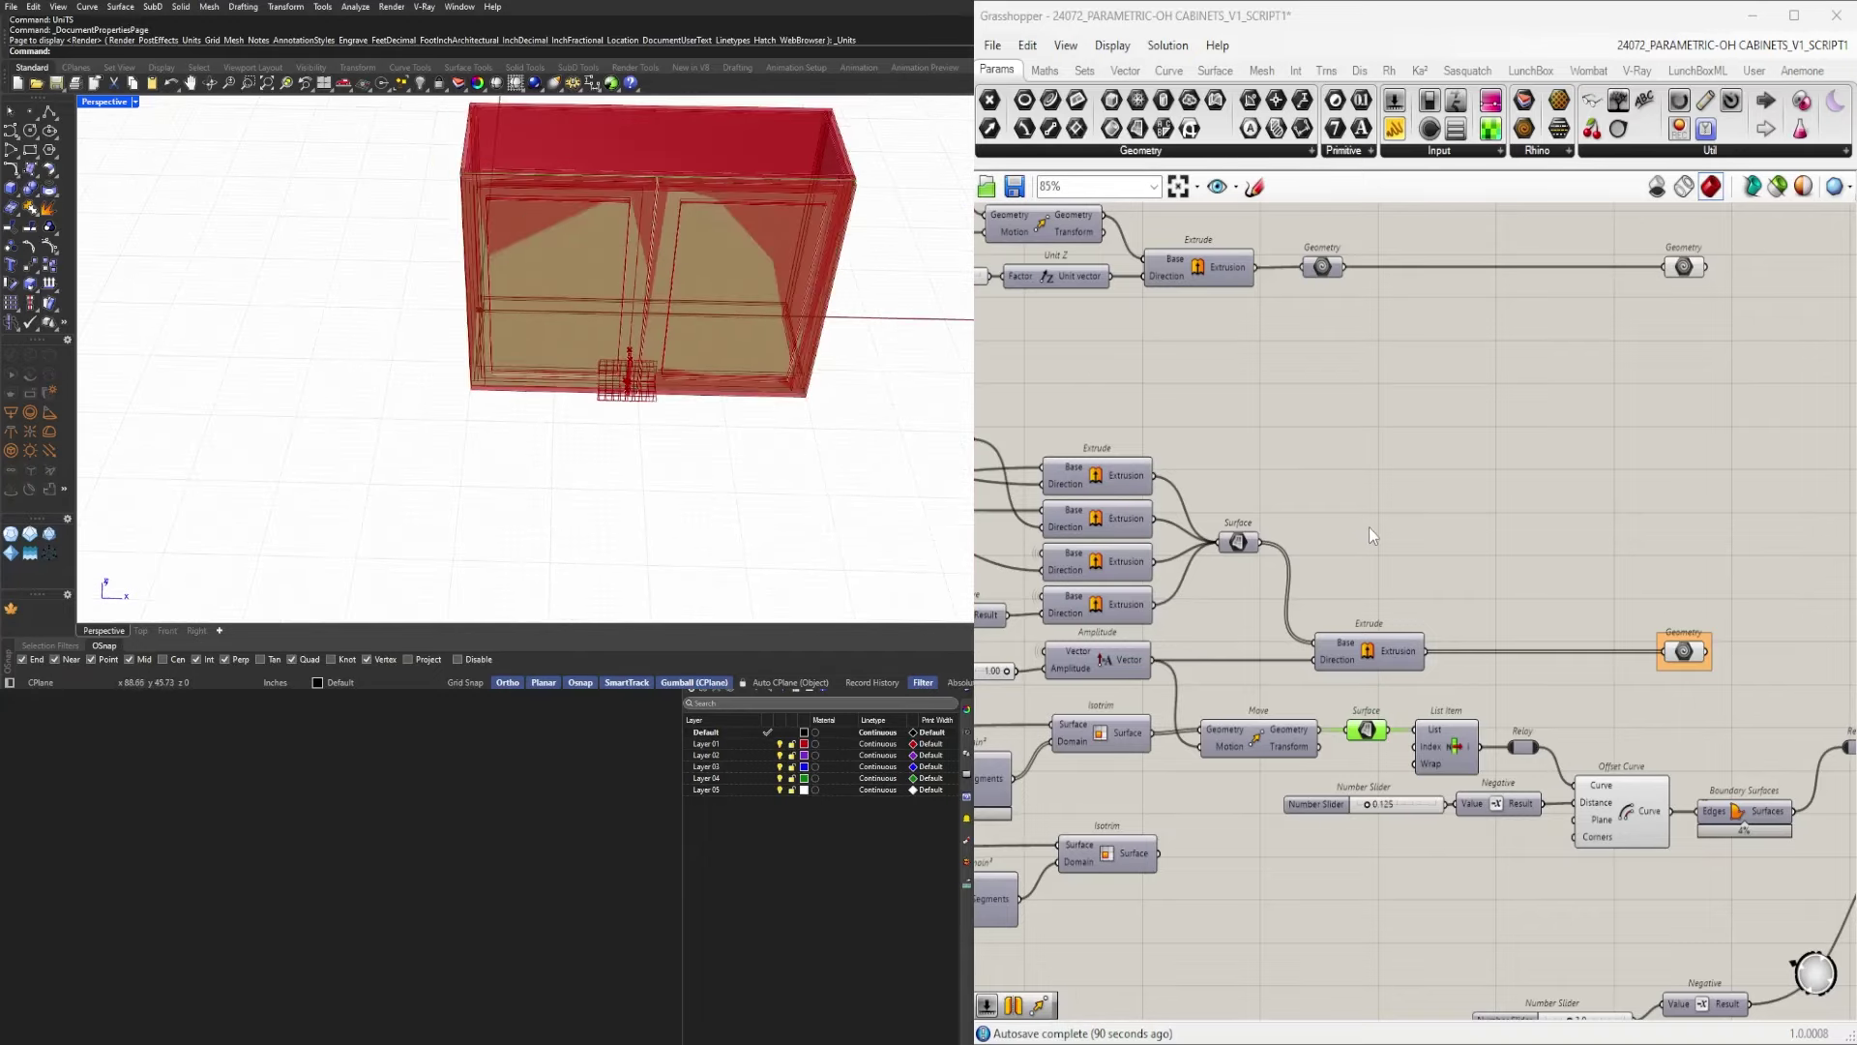
Preview the upper door chain's List Item to examine the panel it picks, and turn its preview off again.
scroll(1370, 528, down, 3)
scroll(1446, 633, up, 3)
middle_click(1415, 686)
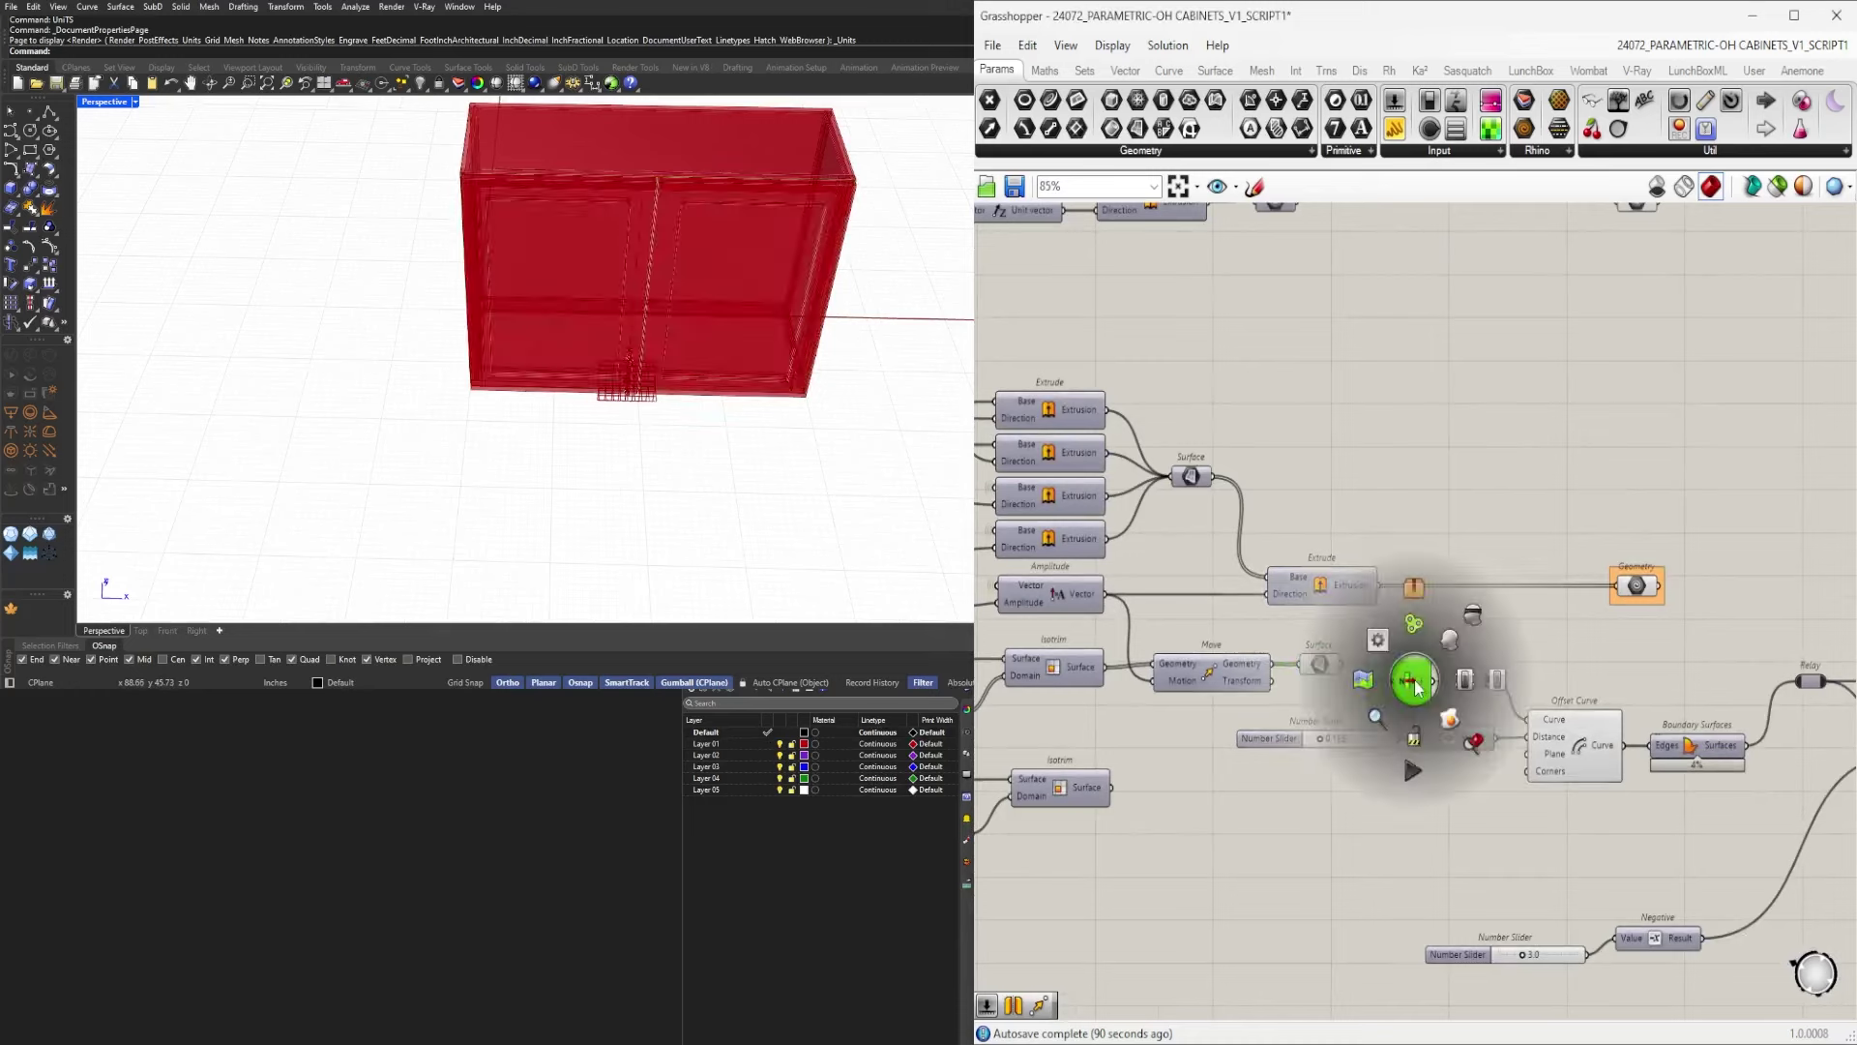
click(1449, 645)
mouse_move(737, 406)
right_down()
mouse_move(795, 339)
mouse_move(757, 393)
right_up()
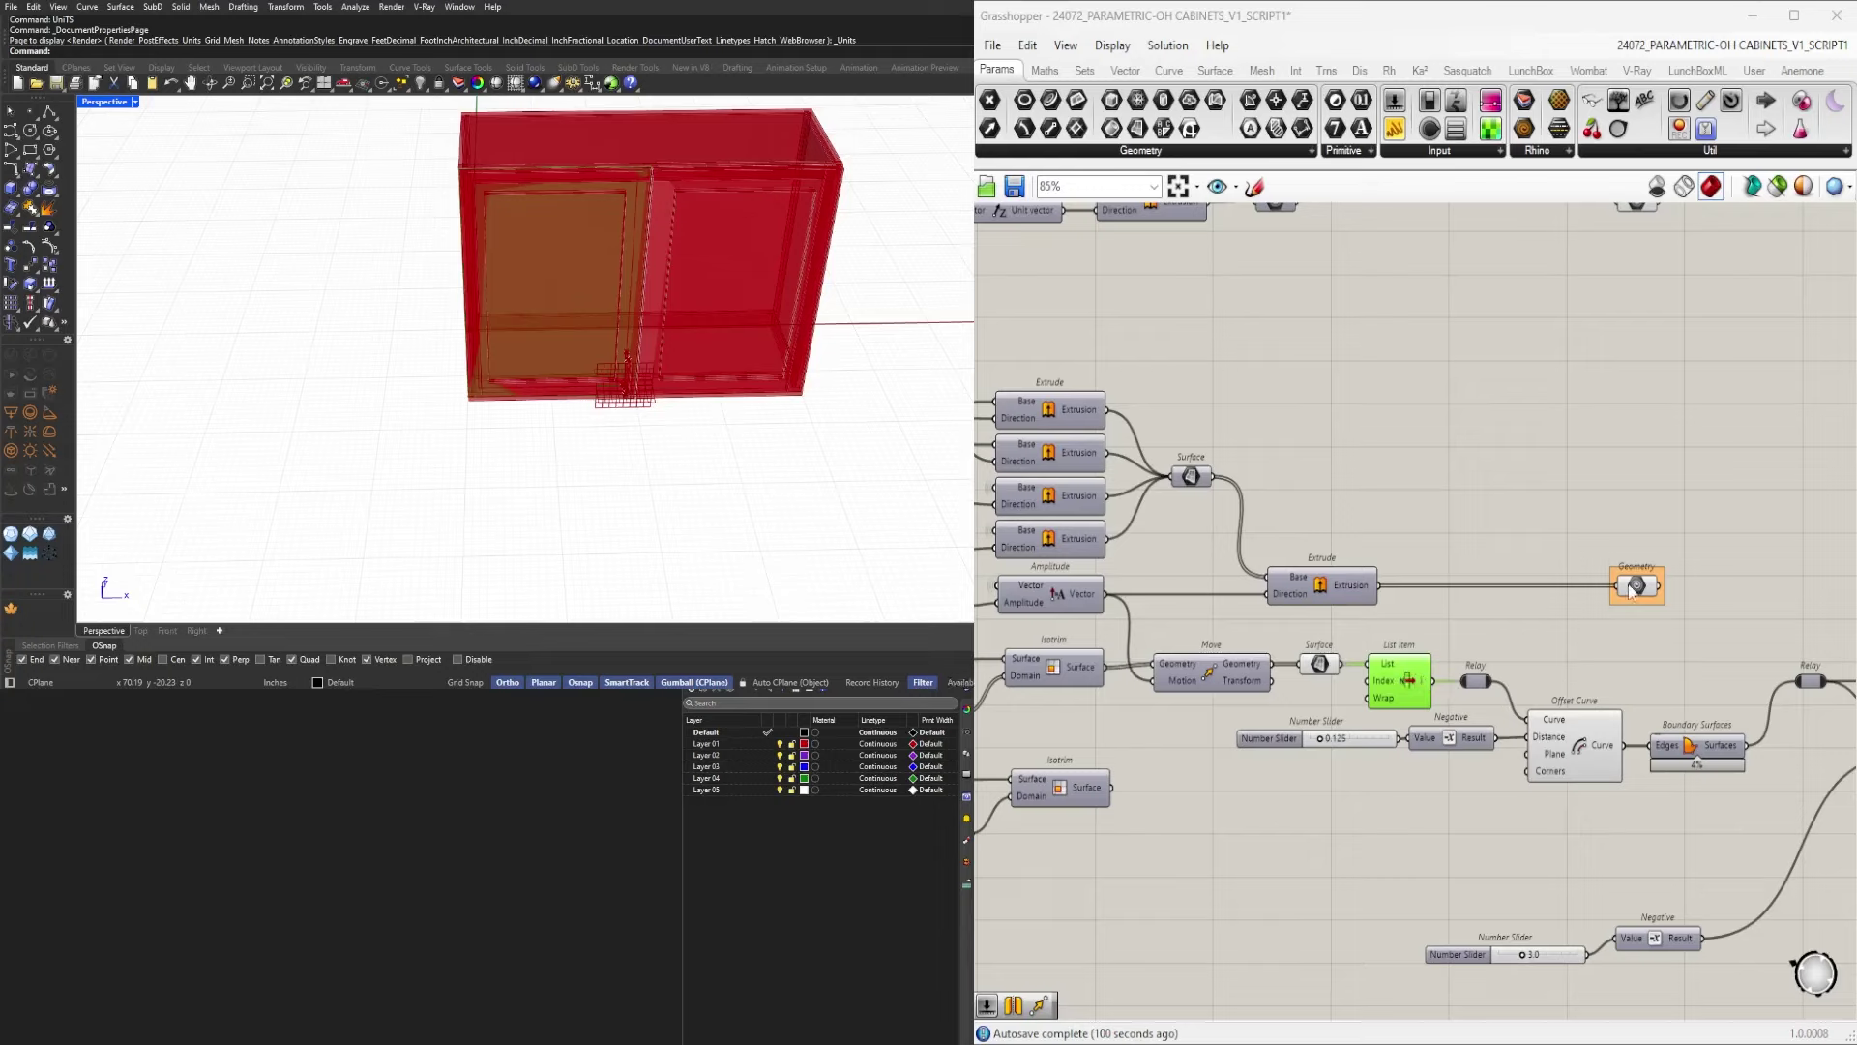
middle_click(1404, 682)
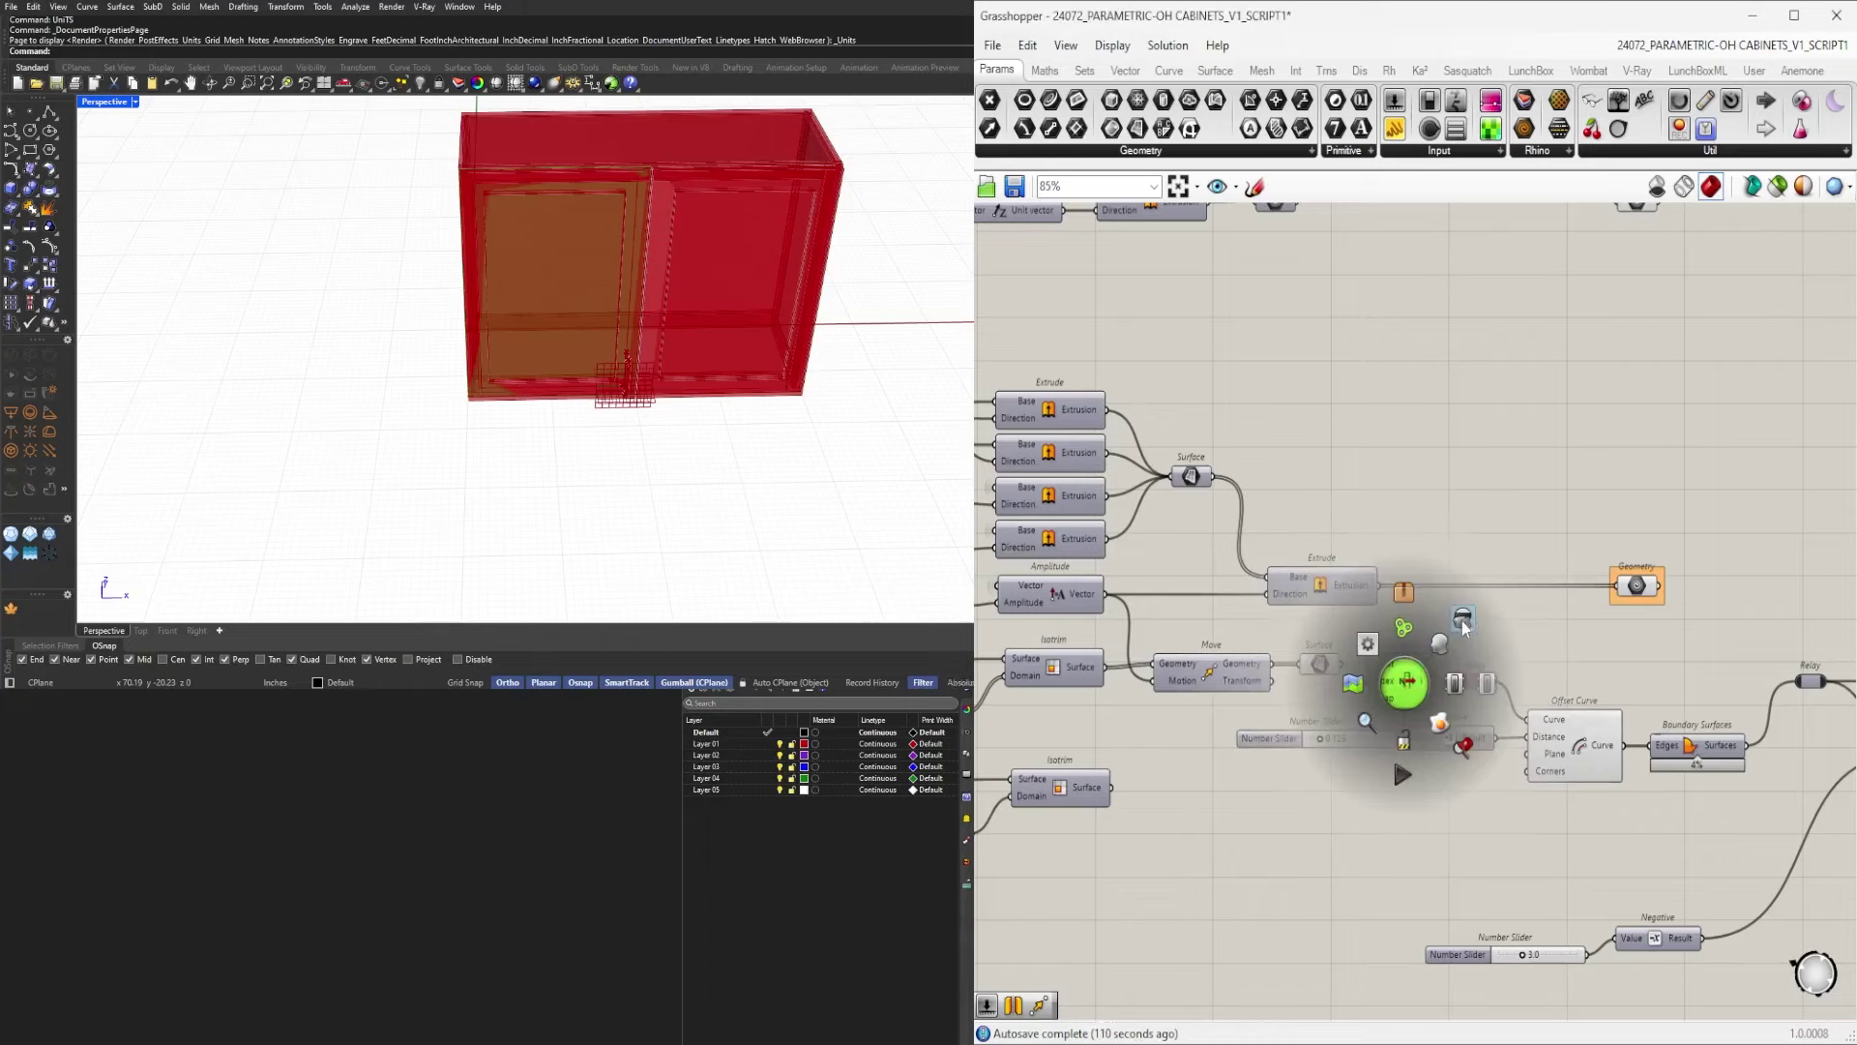
click(1463, 623)
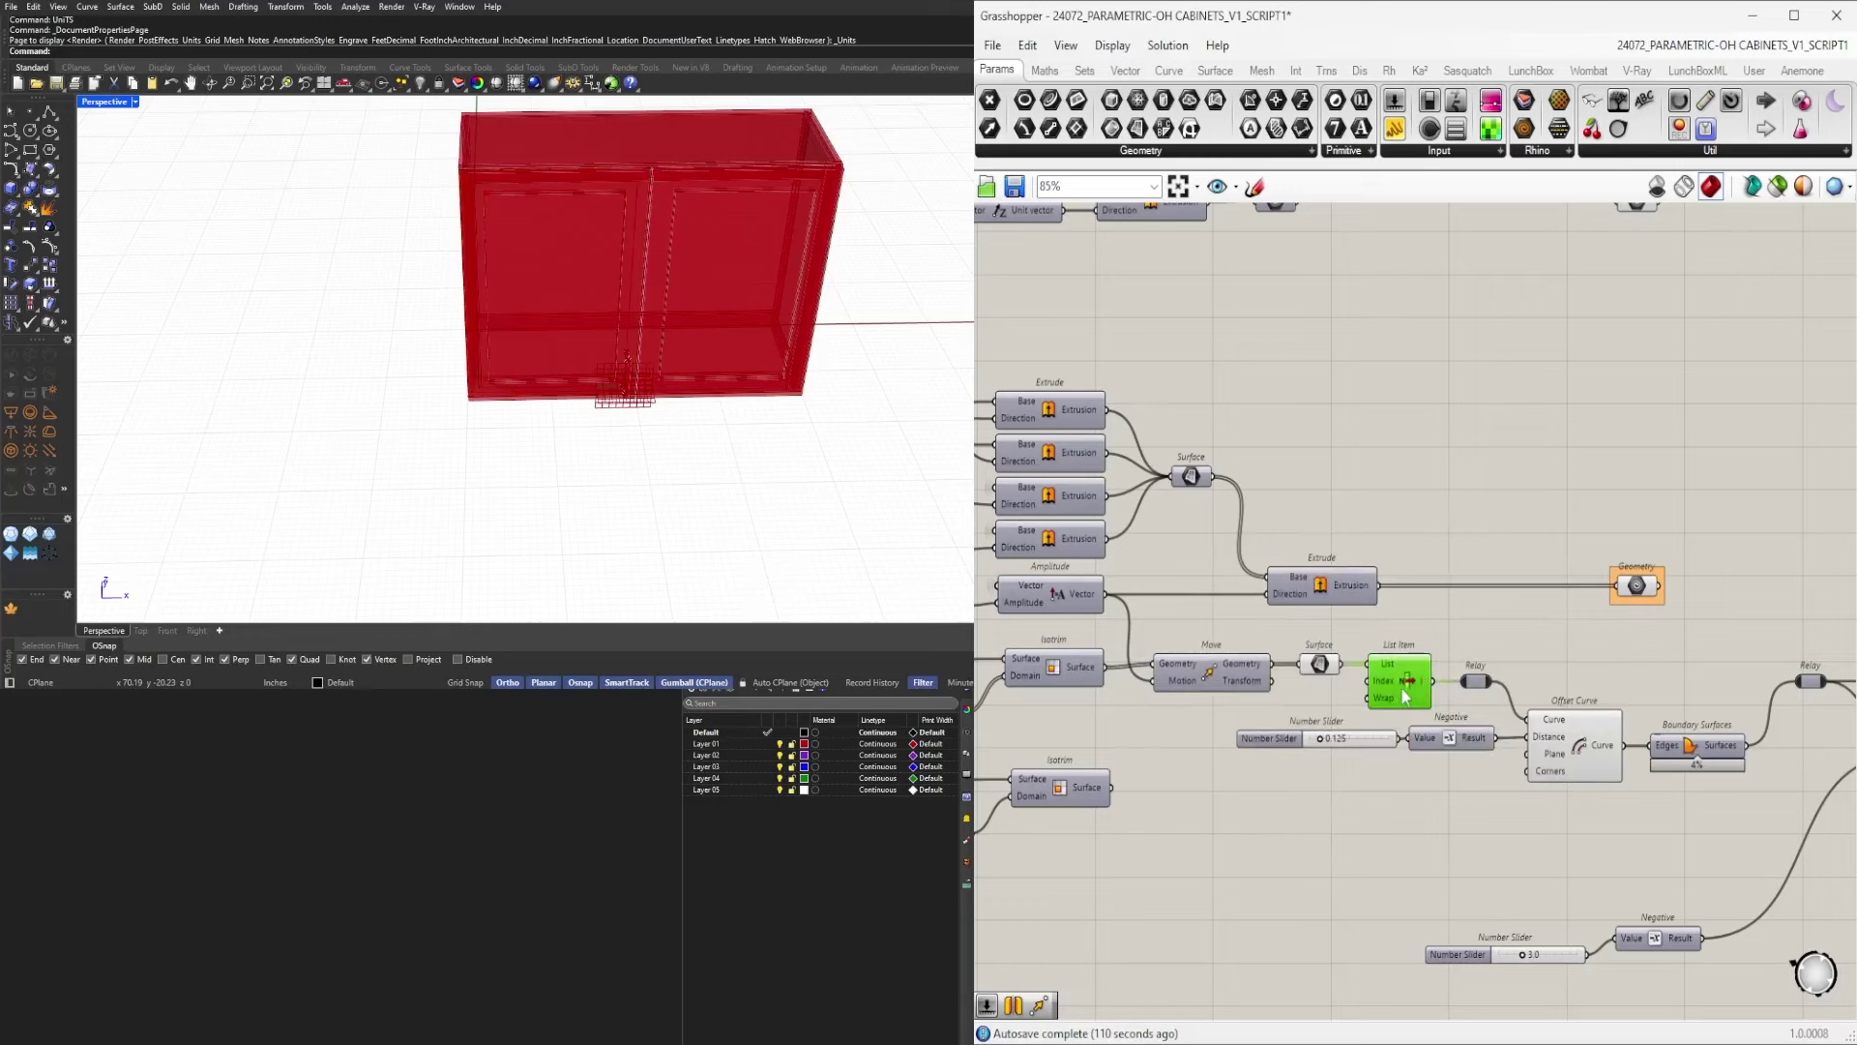
Preview the door Move component to examine its shifted panels, and turn its preview off again.
click(1322, 675)
click(1222, 677)
middle_click(1223, 677)
click(1267, 643)
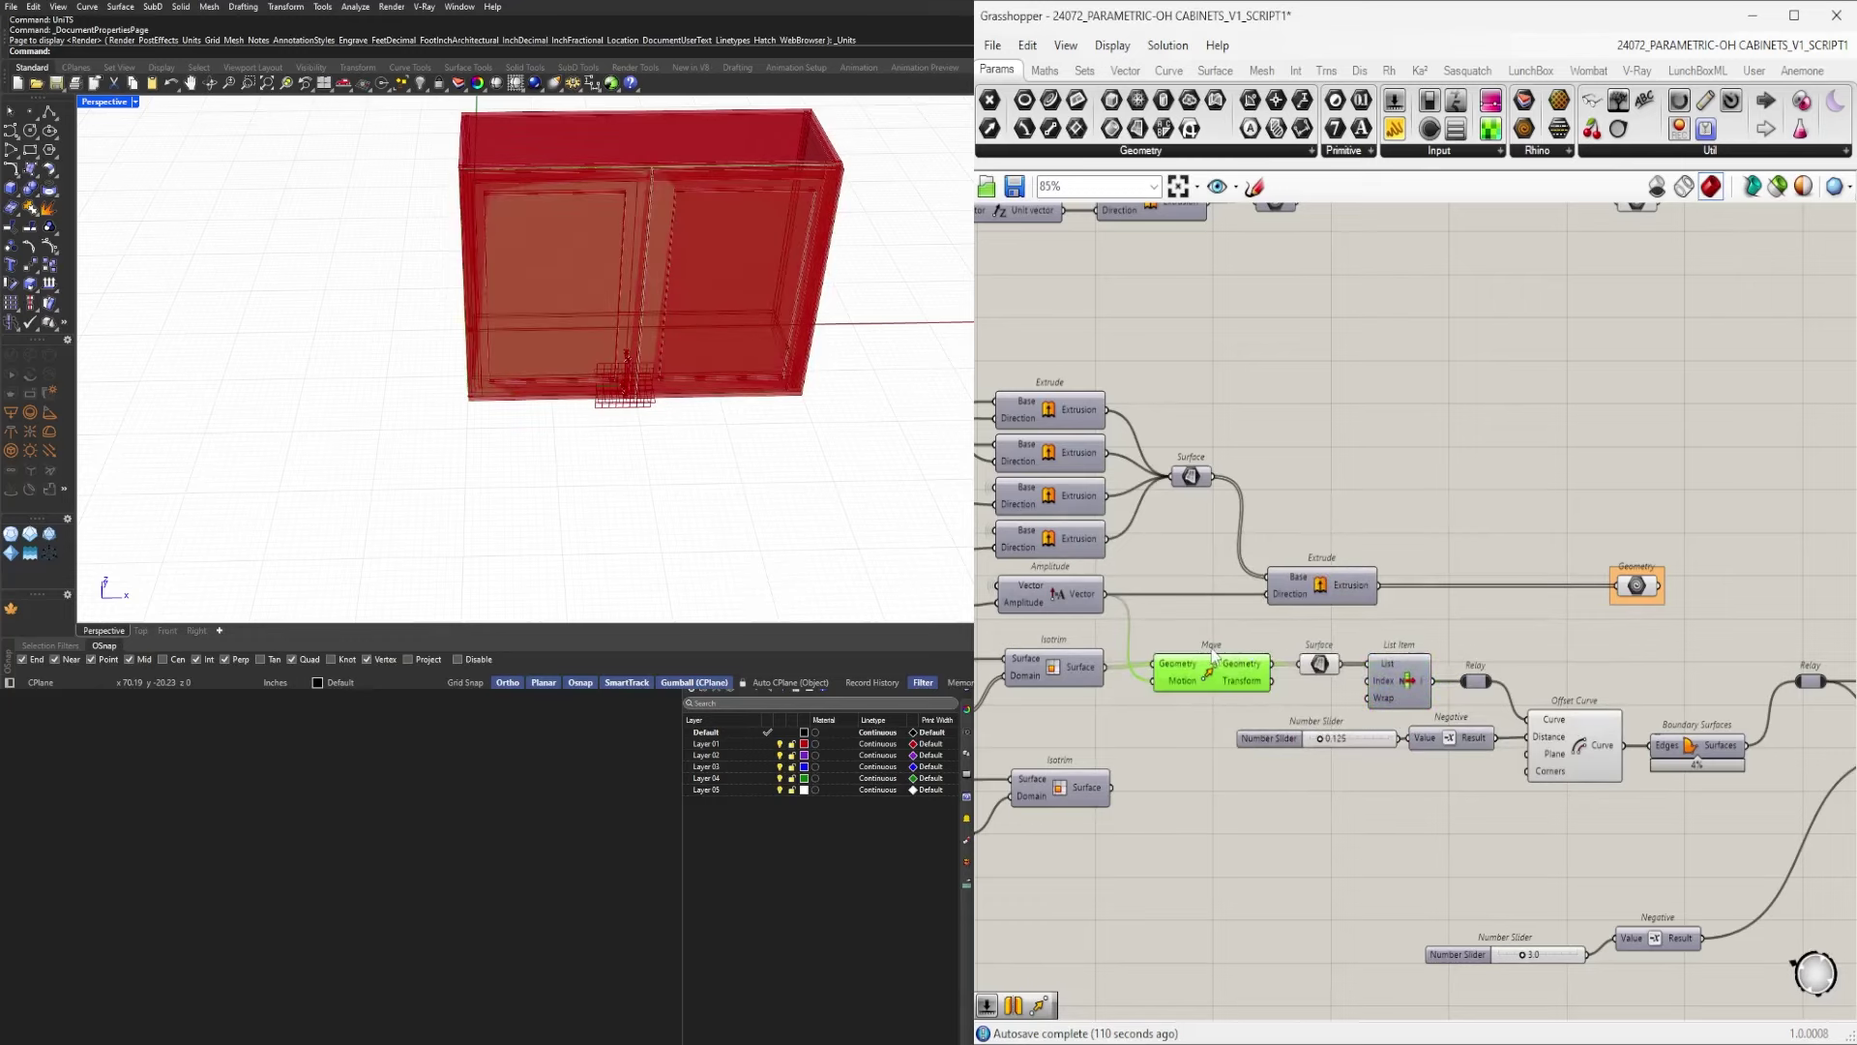
middle_click(1223, 675)
click(1283, 613)
Examine the door panels held by the Surface component just before the upper List Item.
right_drag(1295, 668, 1488, 636)
click(1512, 632)
right_drag(1791, 450, 1453, 478)
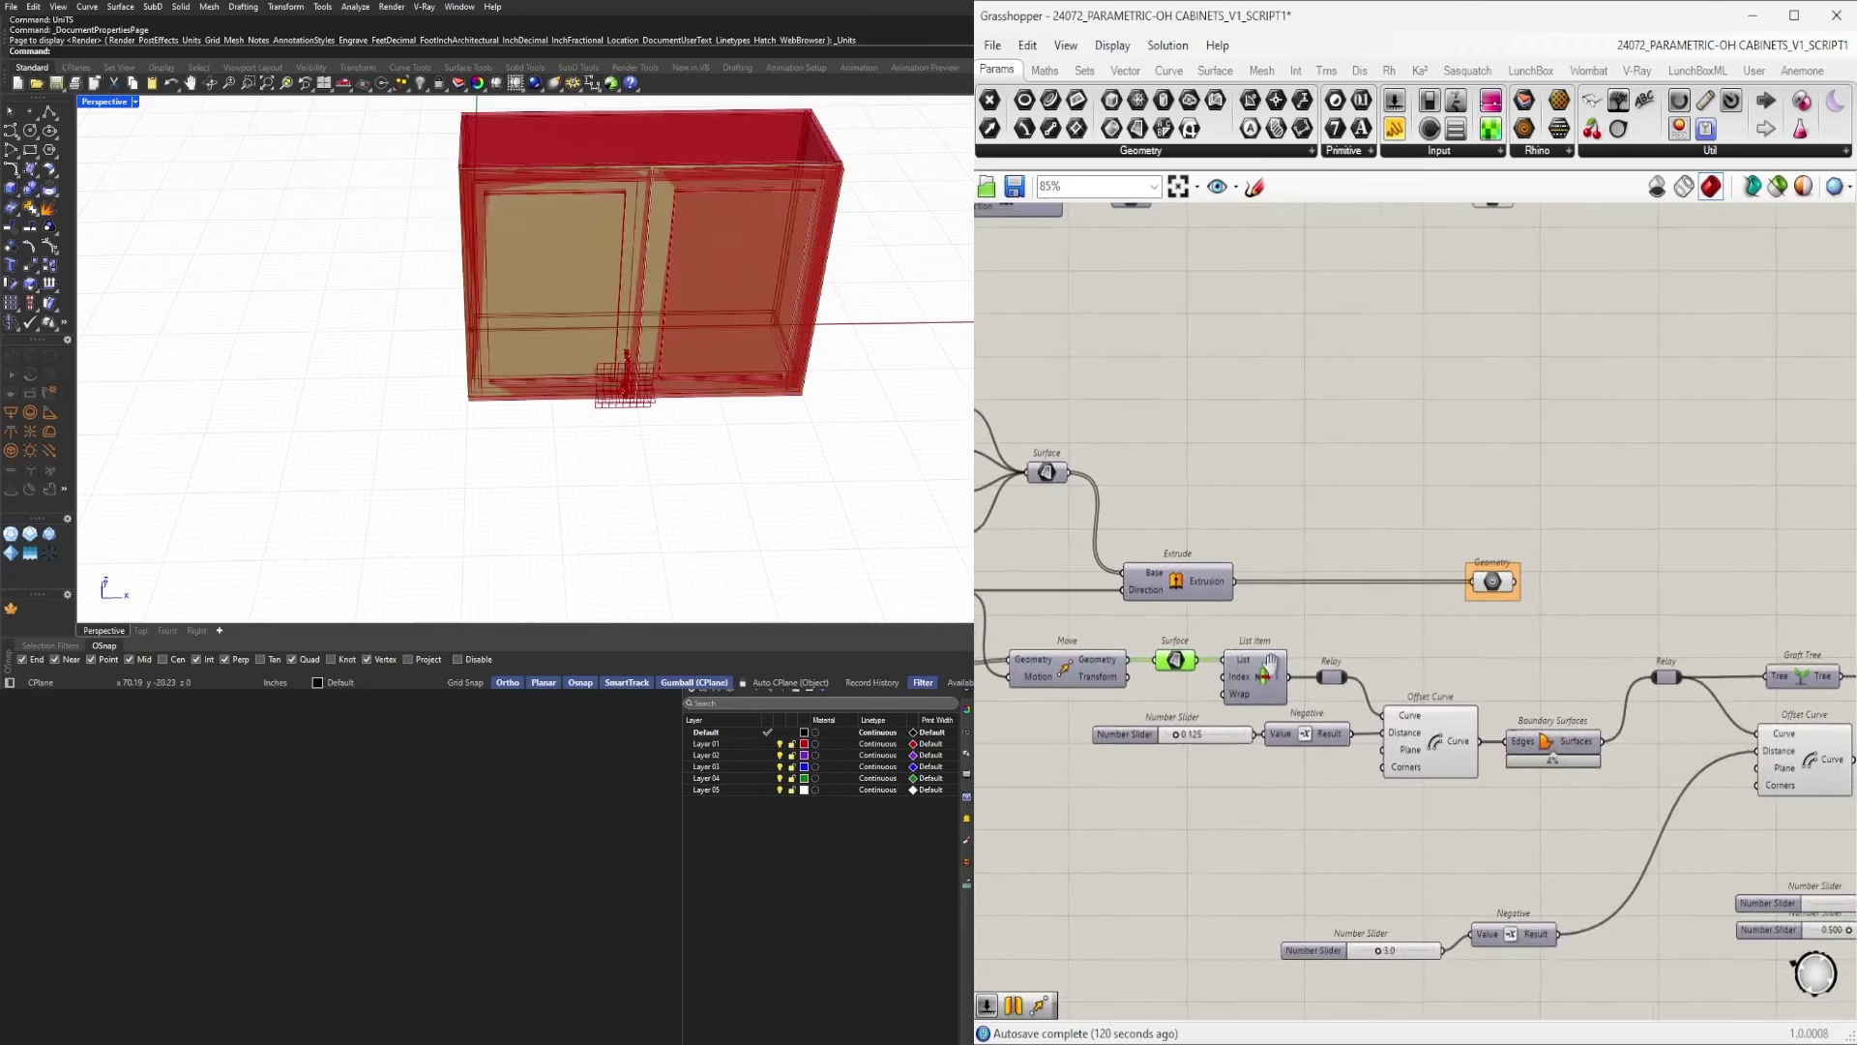
double_click(1429, 470)
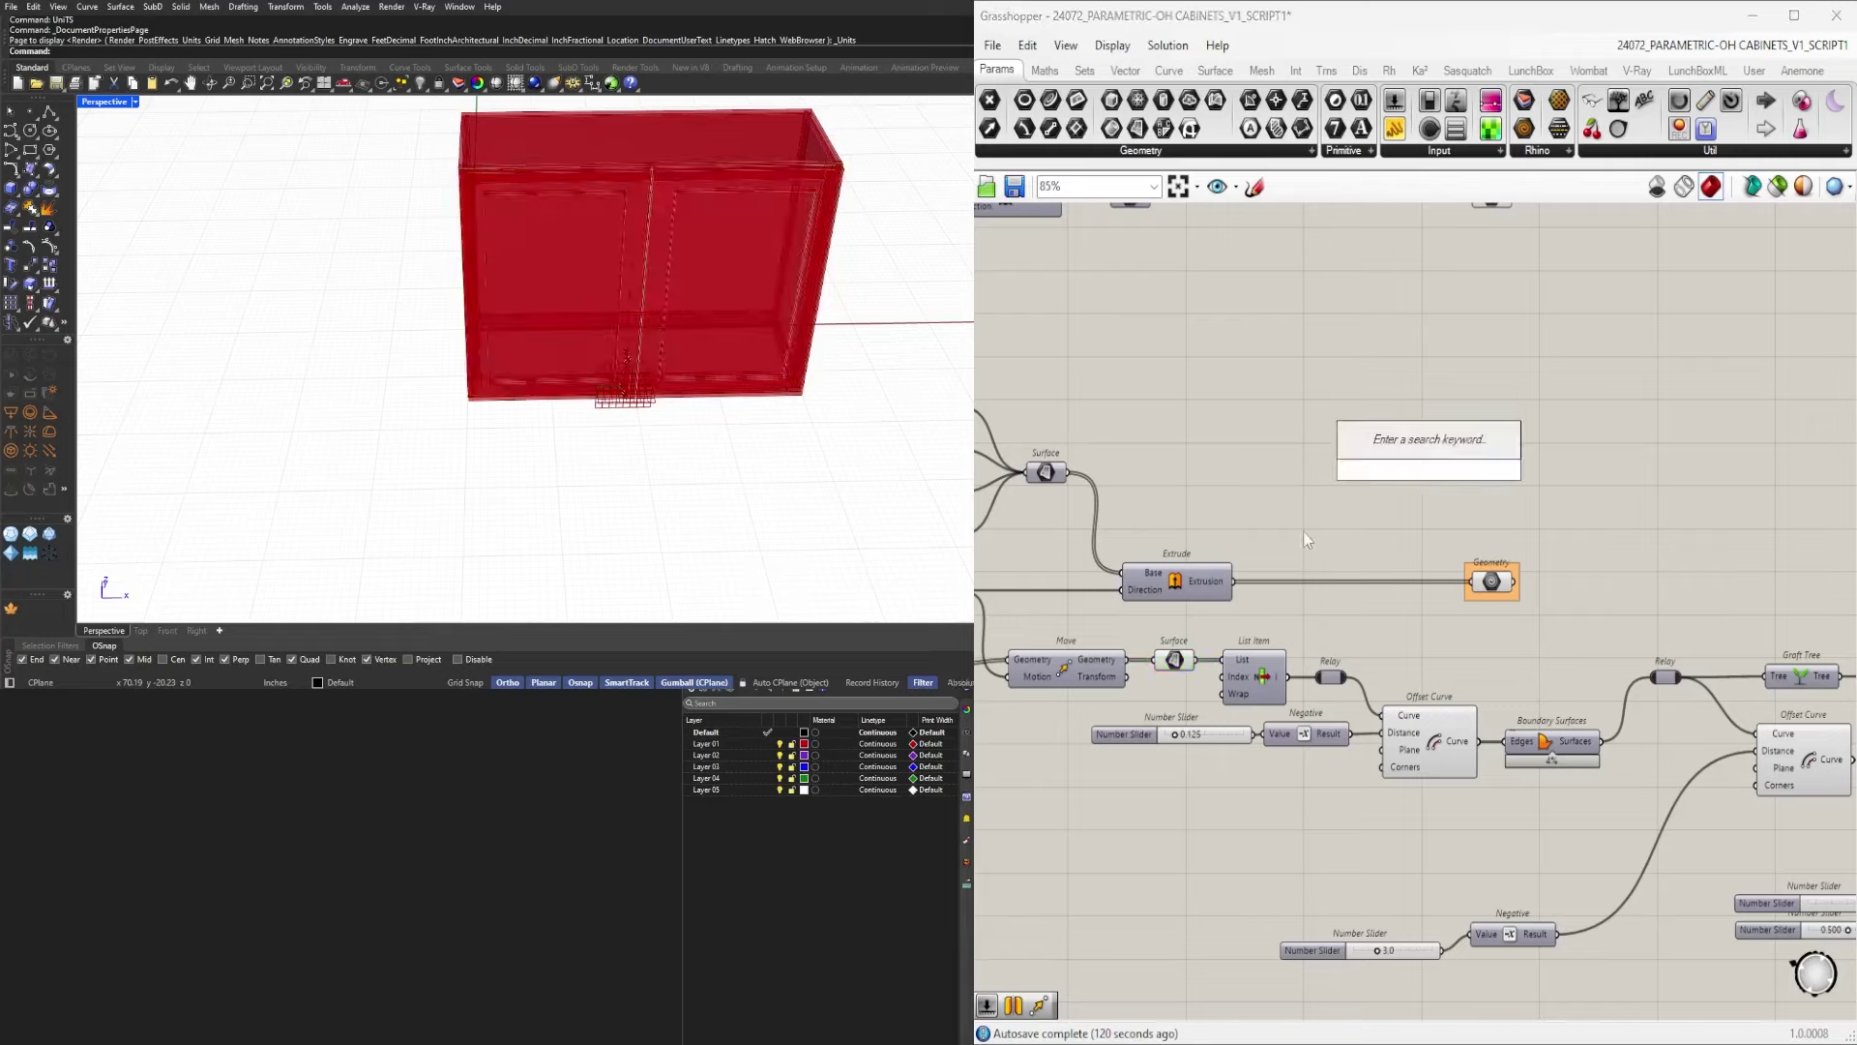
click(1177, 664)
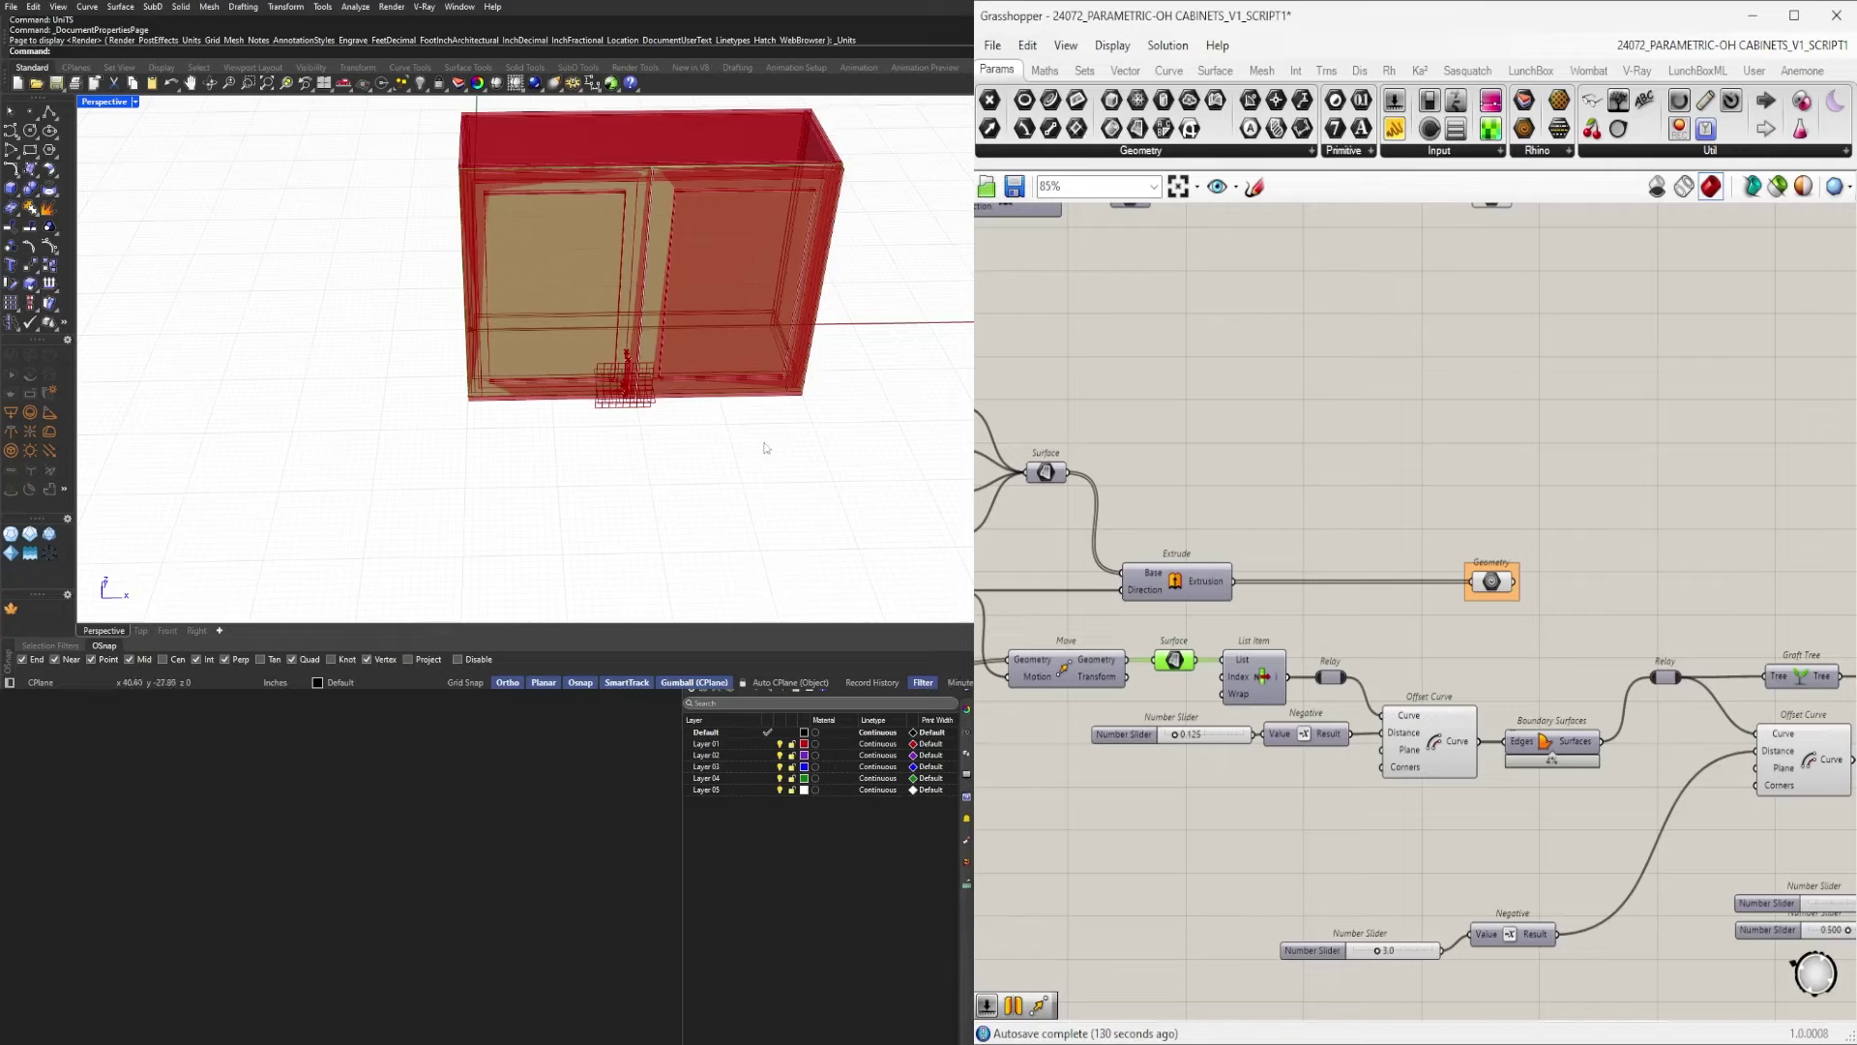
right_drag(767, 448, 682, 441)
Recheck the single door panel from the upper List Item by switching its preview on and off.
scroll(1402, 632, down, 2)
right_drag(1428, 724, 1293, 566)
click(1161, 513)
middle_click(1165, 520)
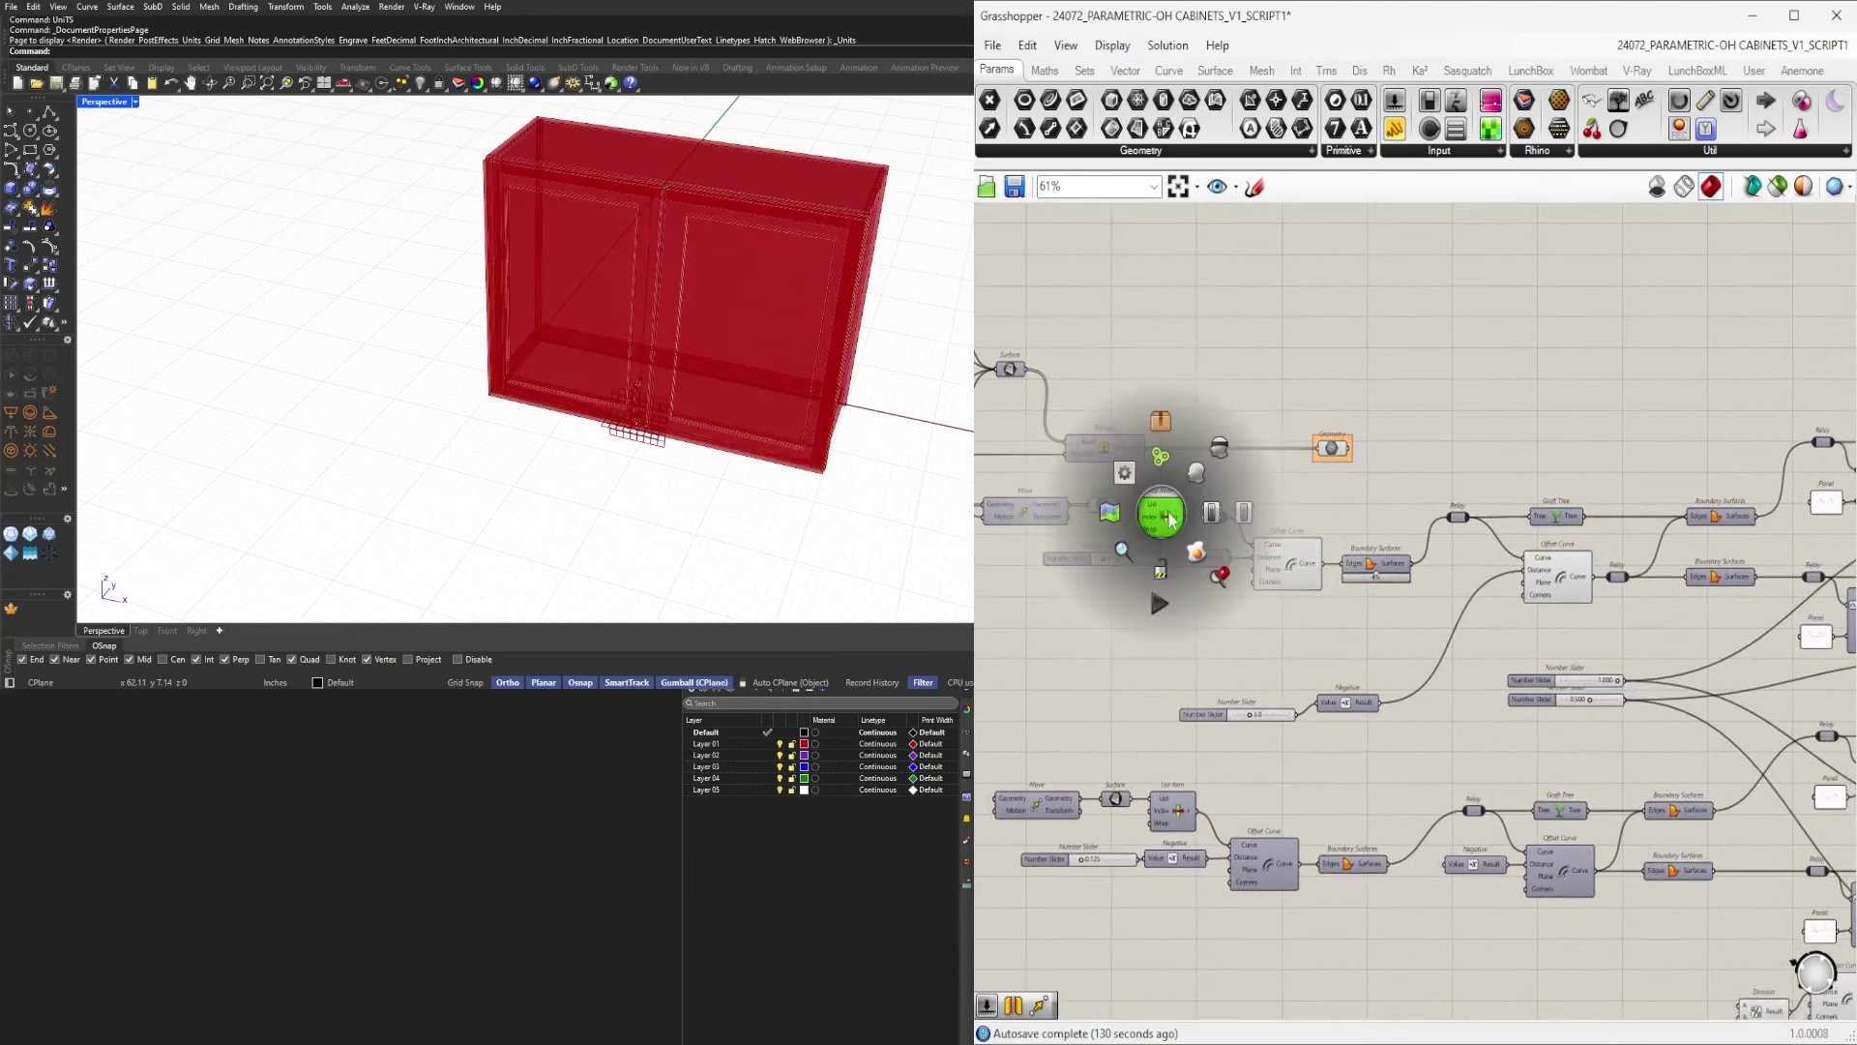
click(1188, 484)
middle_click(1160, 508)
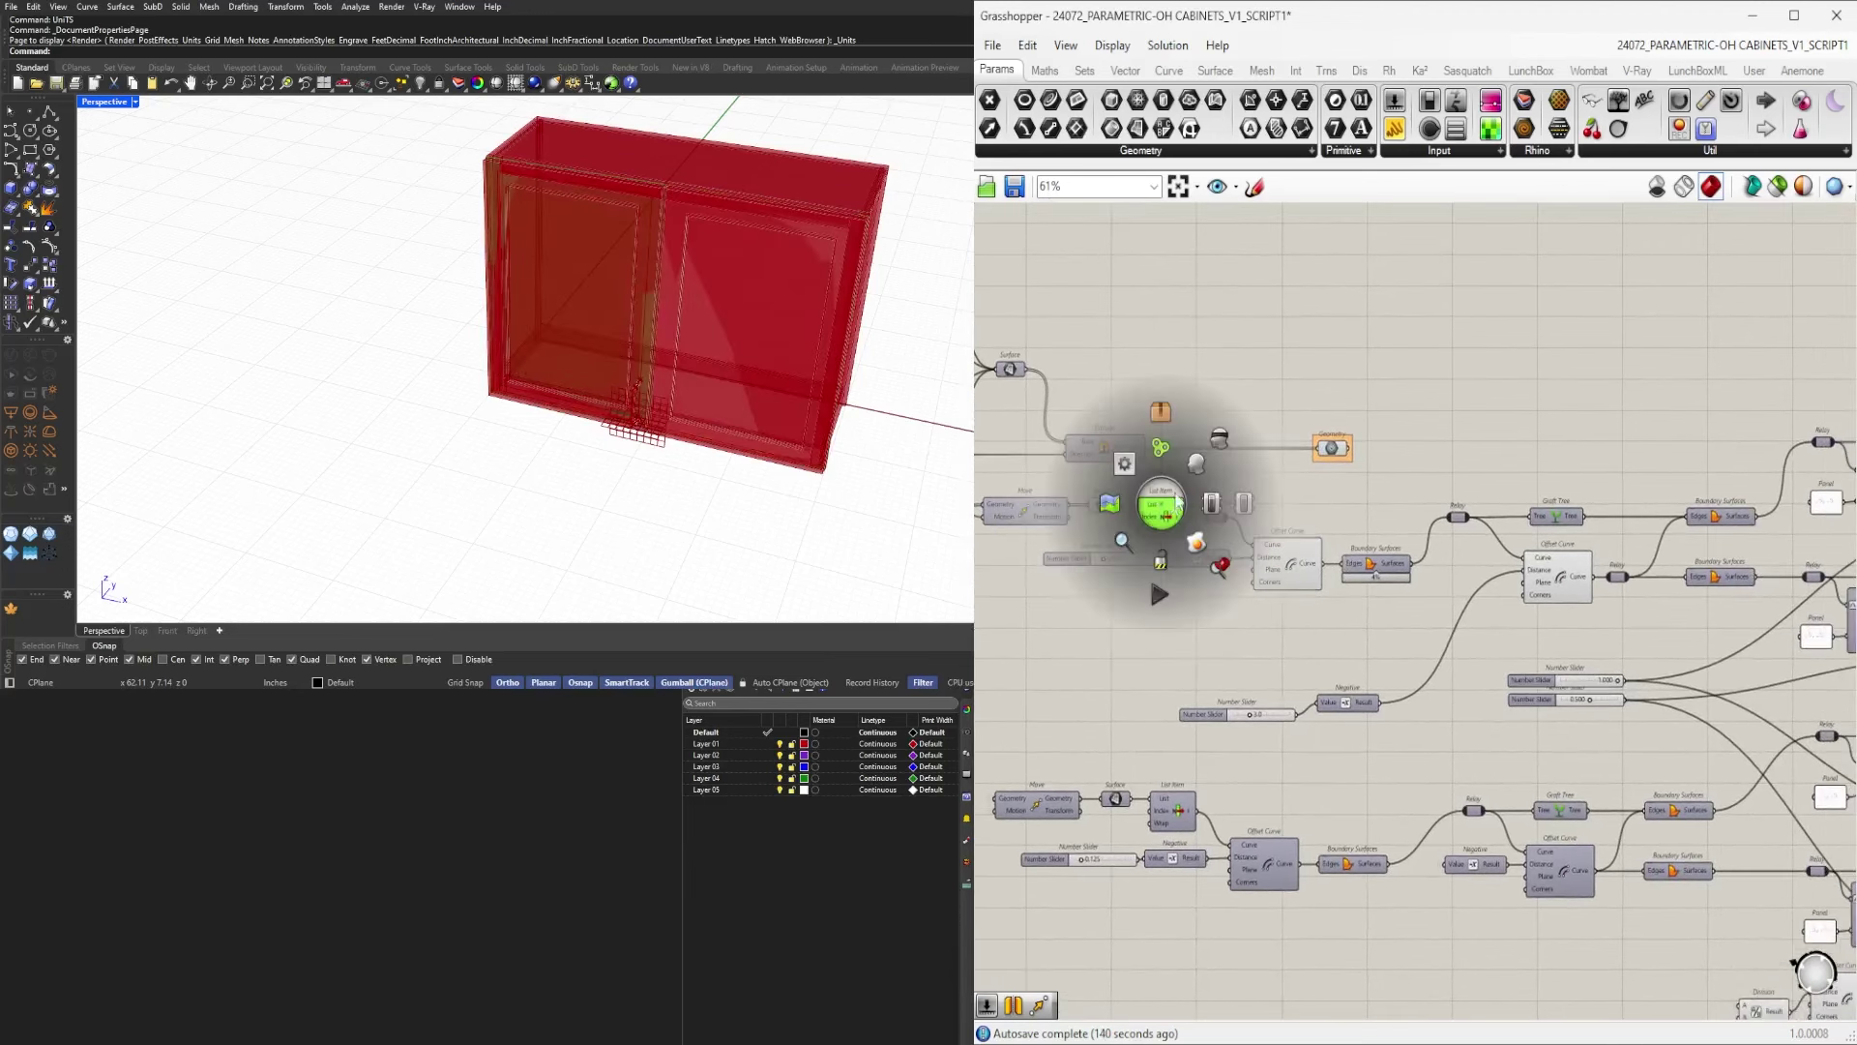
click(1217, 456)
Add a Deconstruct Brep component fed by the upper Surface component that precedes the door subdivision.
click(1105, 508)
right_drag(1105, 508, 1506, 583)
click(1552, 530)
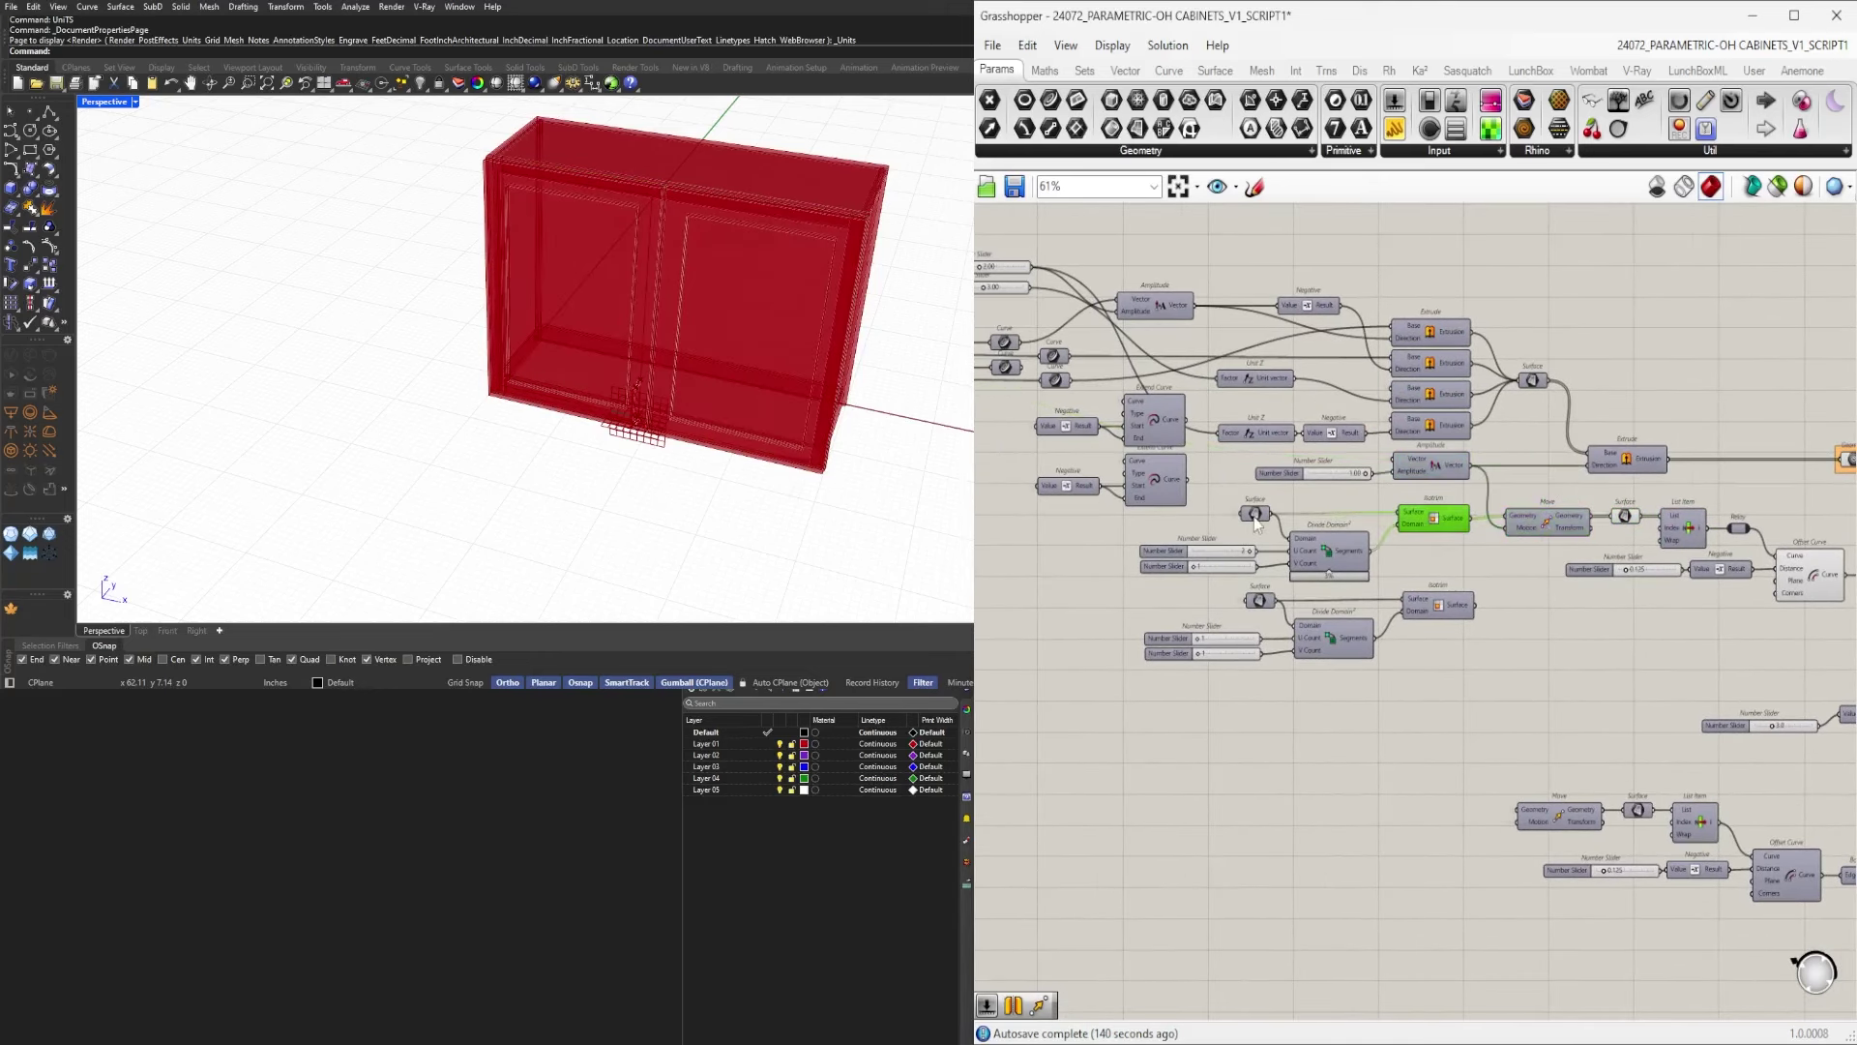
double_click(1379, 758)
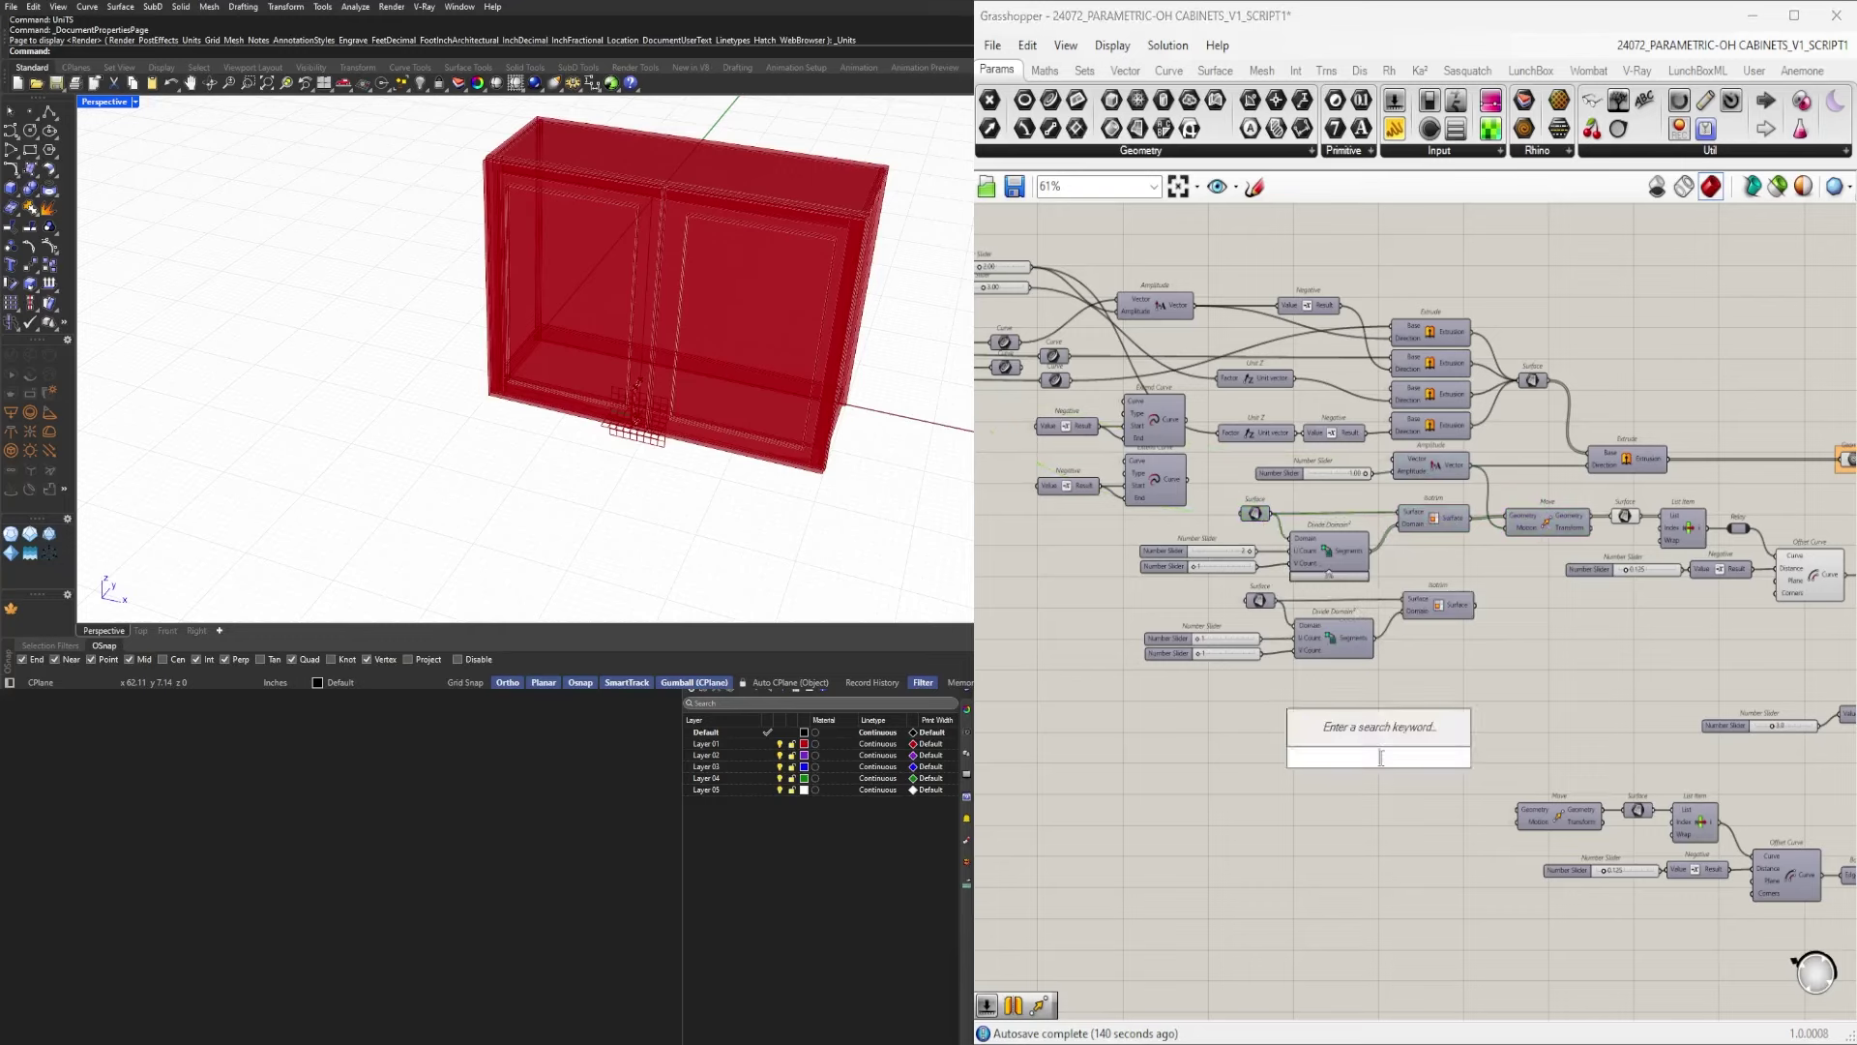
text(DEC)
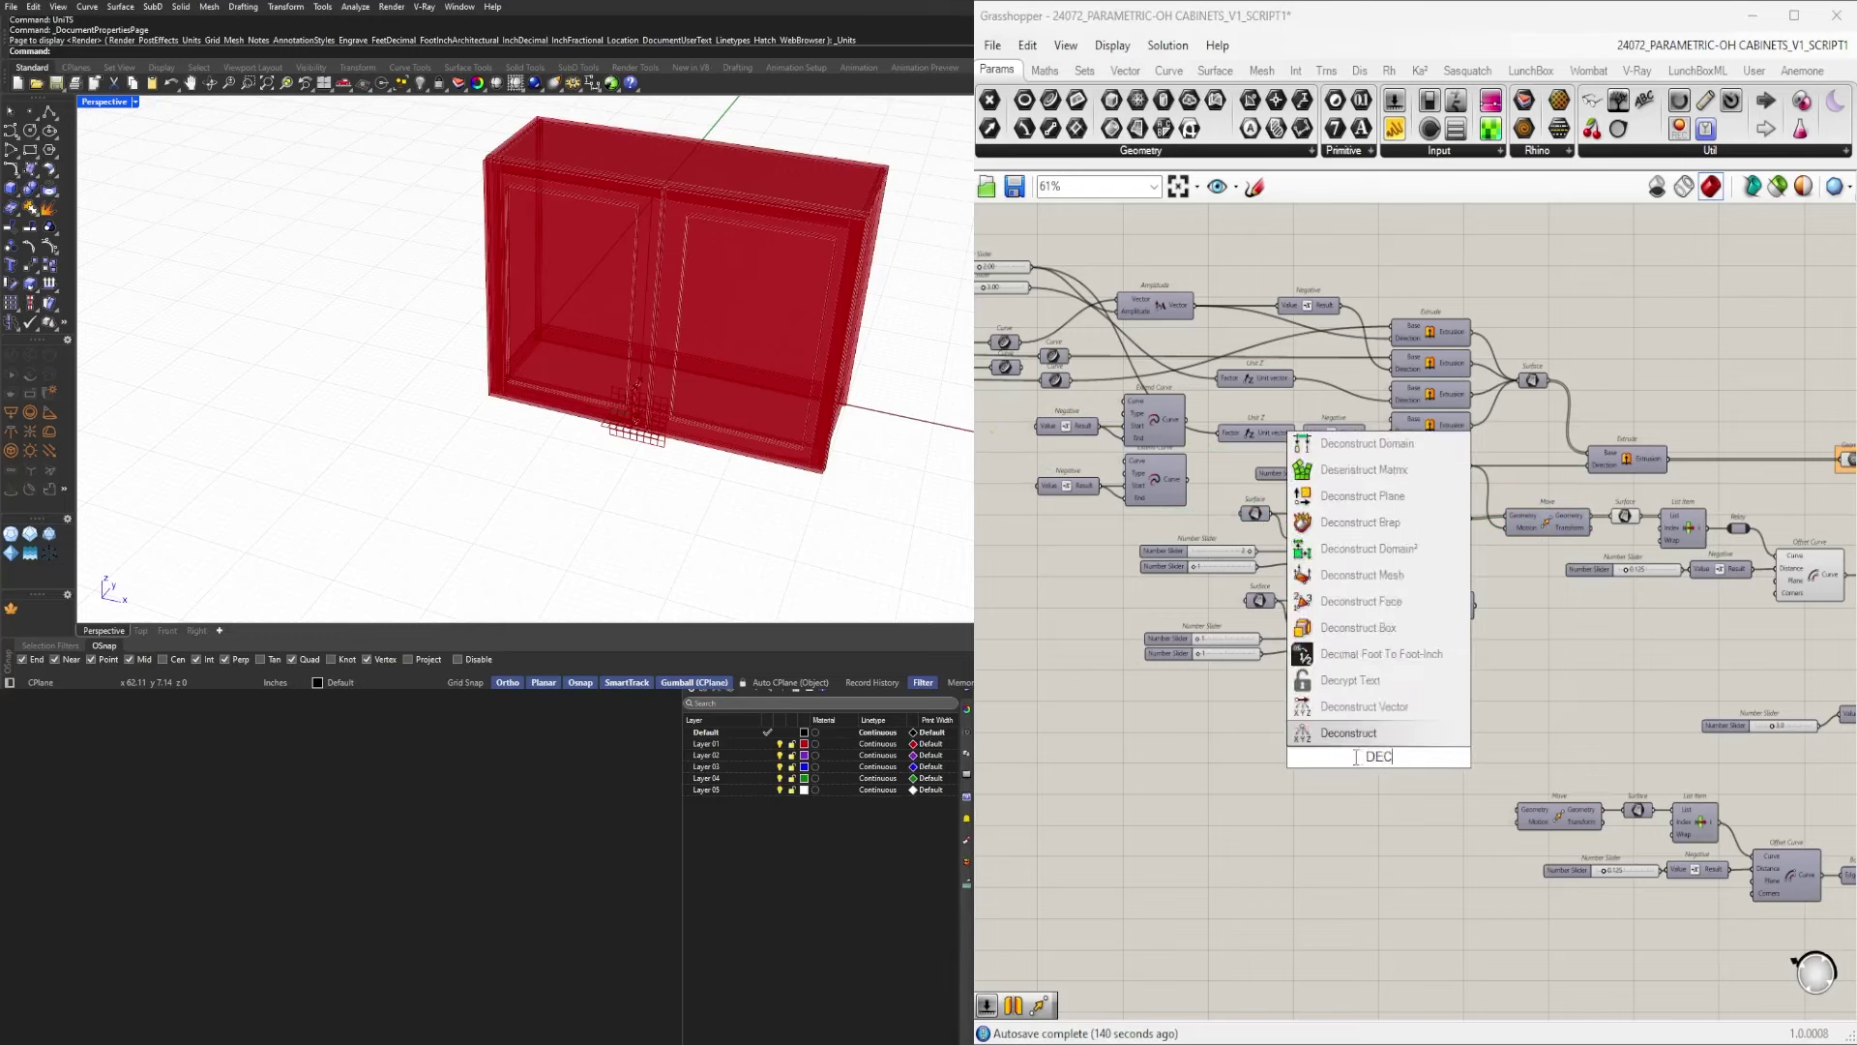
click(1335, 525)
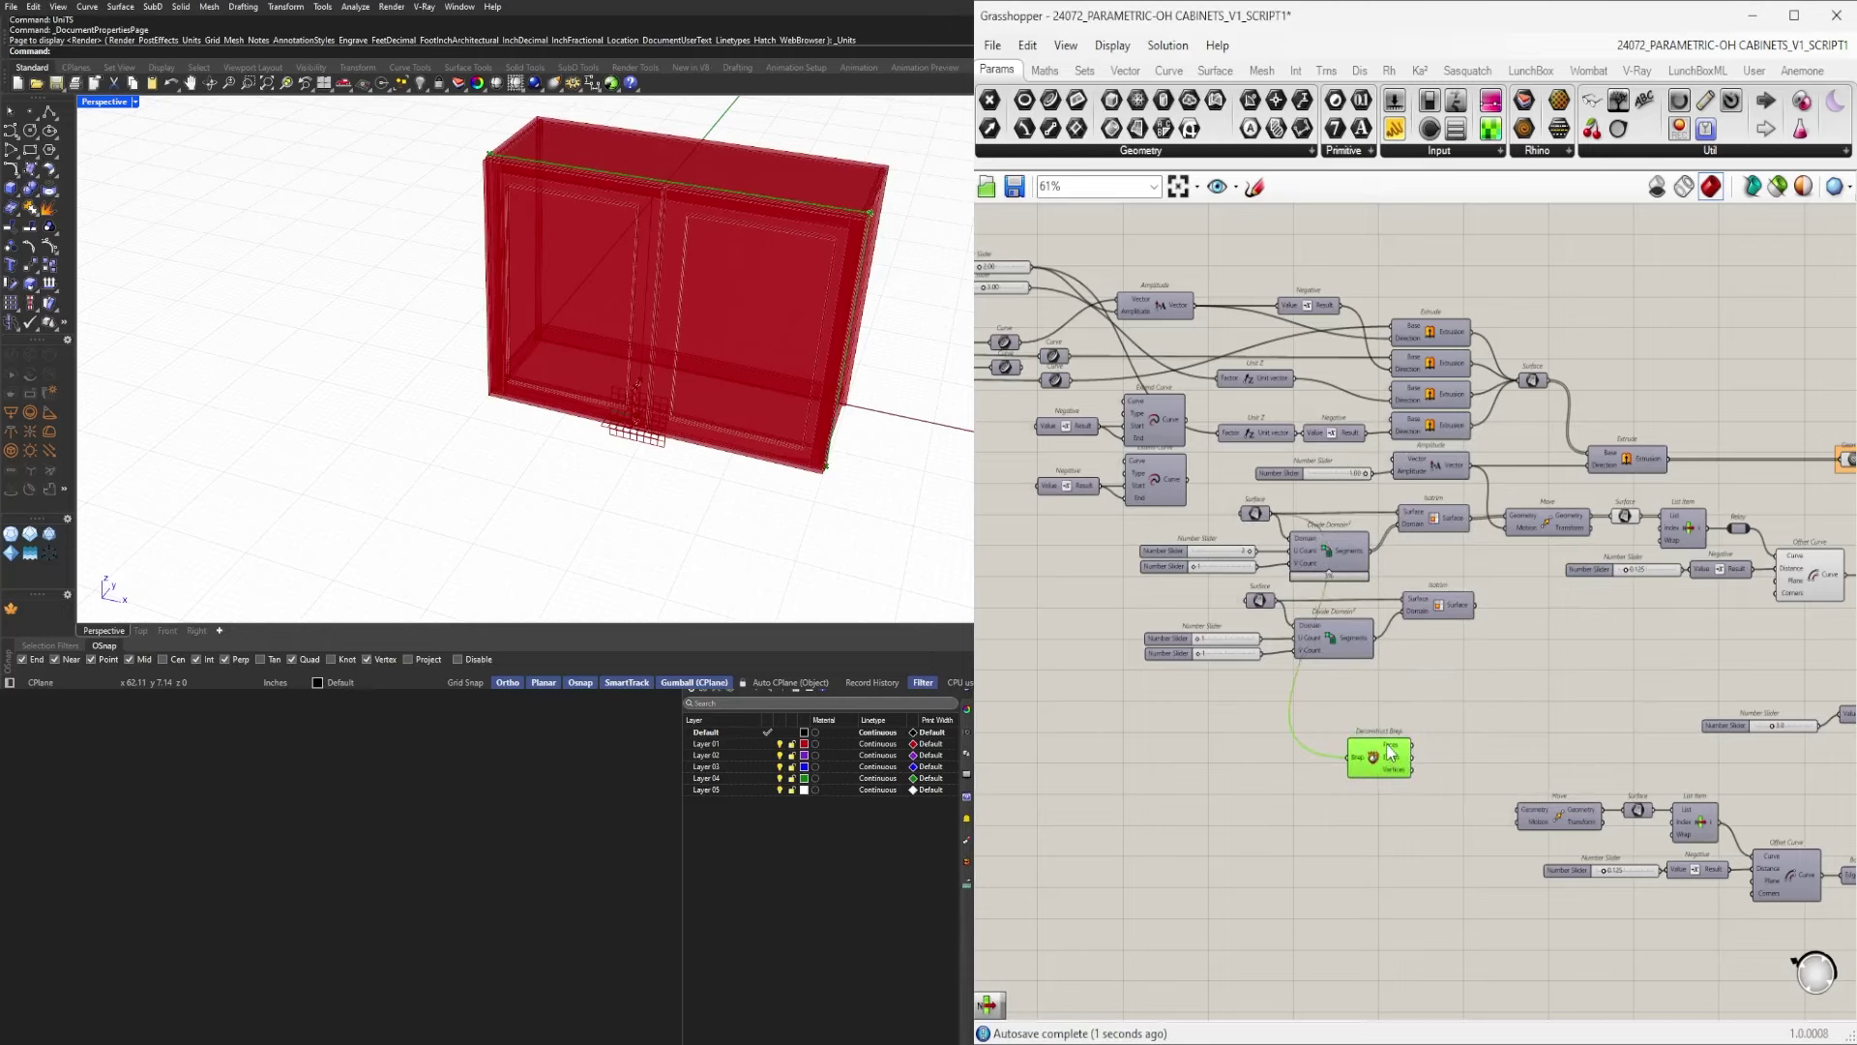
Relocate the Deconstruct Brep component to just below the handle's Move component at the end of the chain.
scroll(1340, 751, down, 5)
right_drag(1344, 758, 1086, 645)
scroll(1163, 700, down, 4)
drag(1090, 643, 1508, 786)
scroll(1177, 743, down, 4)
scroll(1577, 754, up, 11)
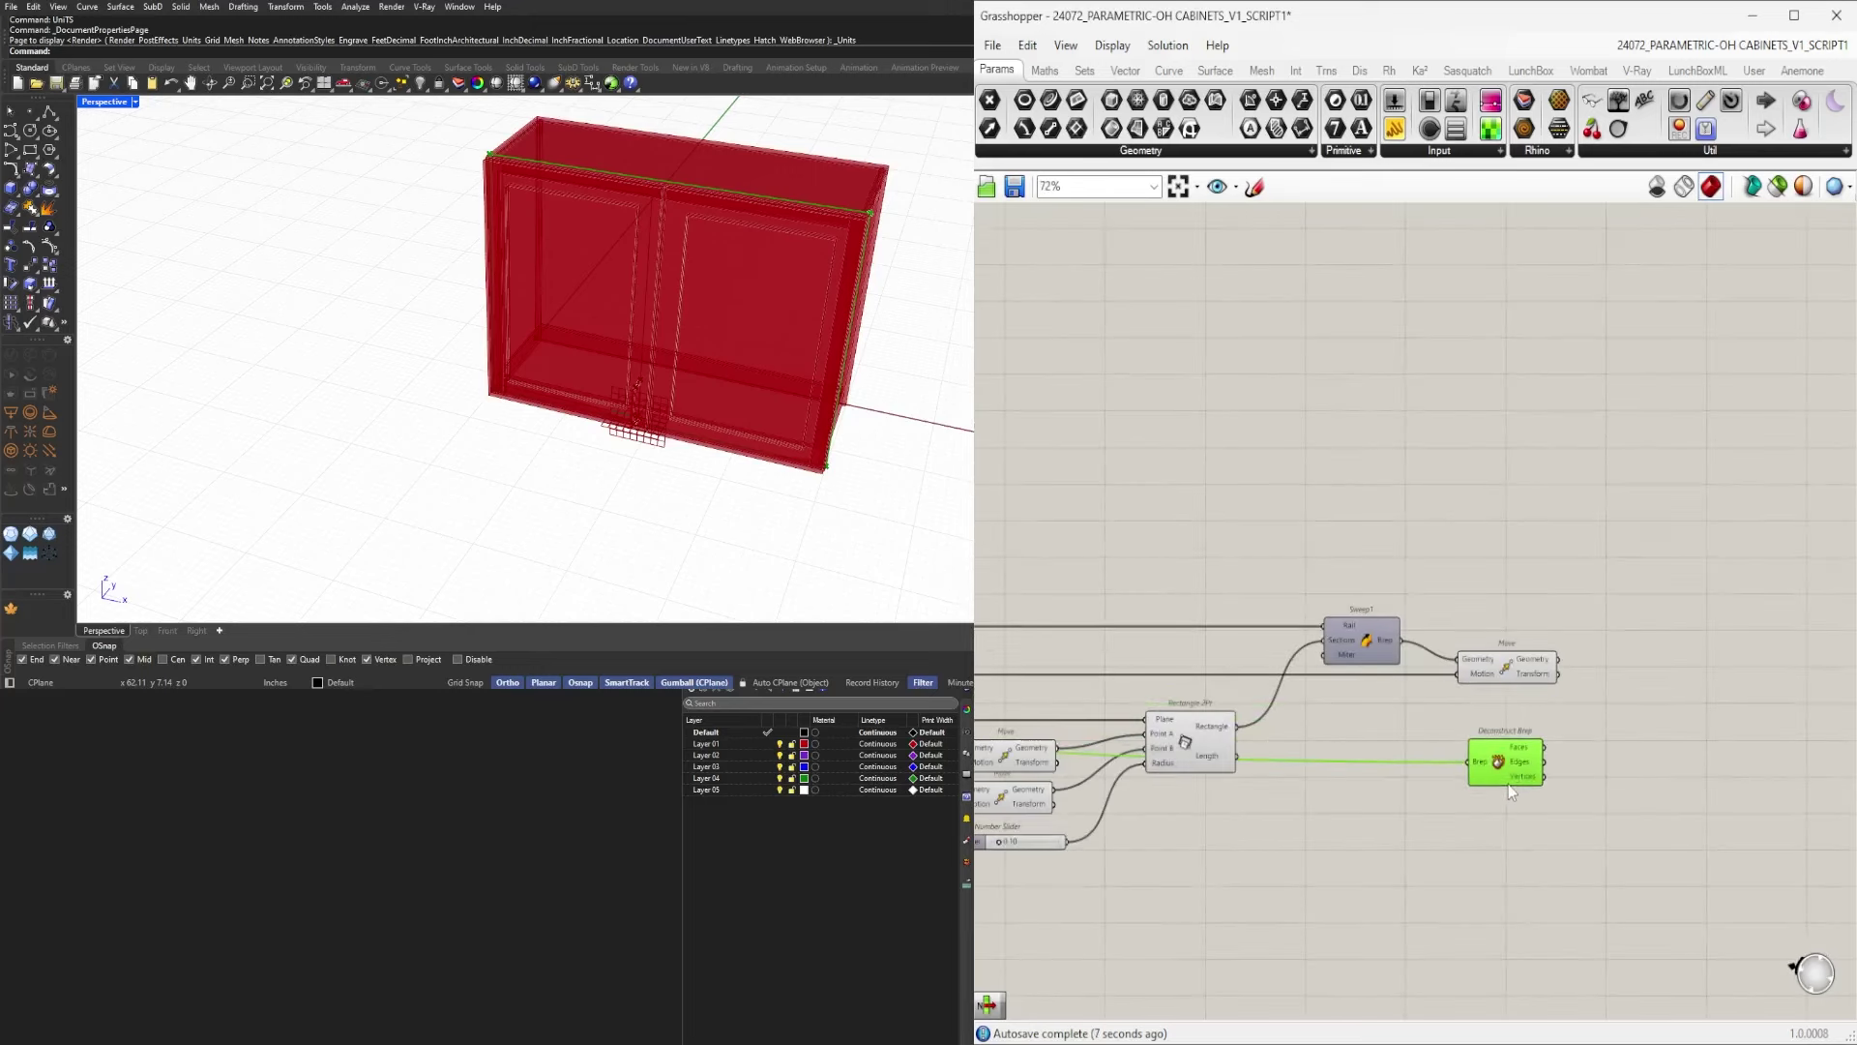
click(1499, 669)
scroll(1499, 669, up, 3)
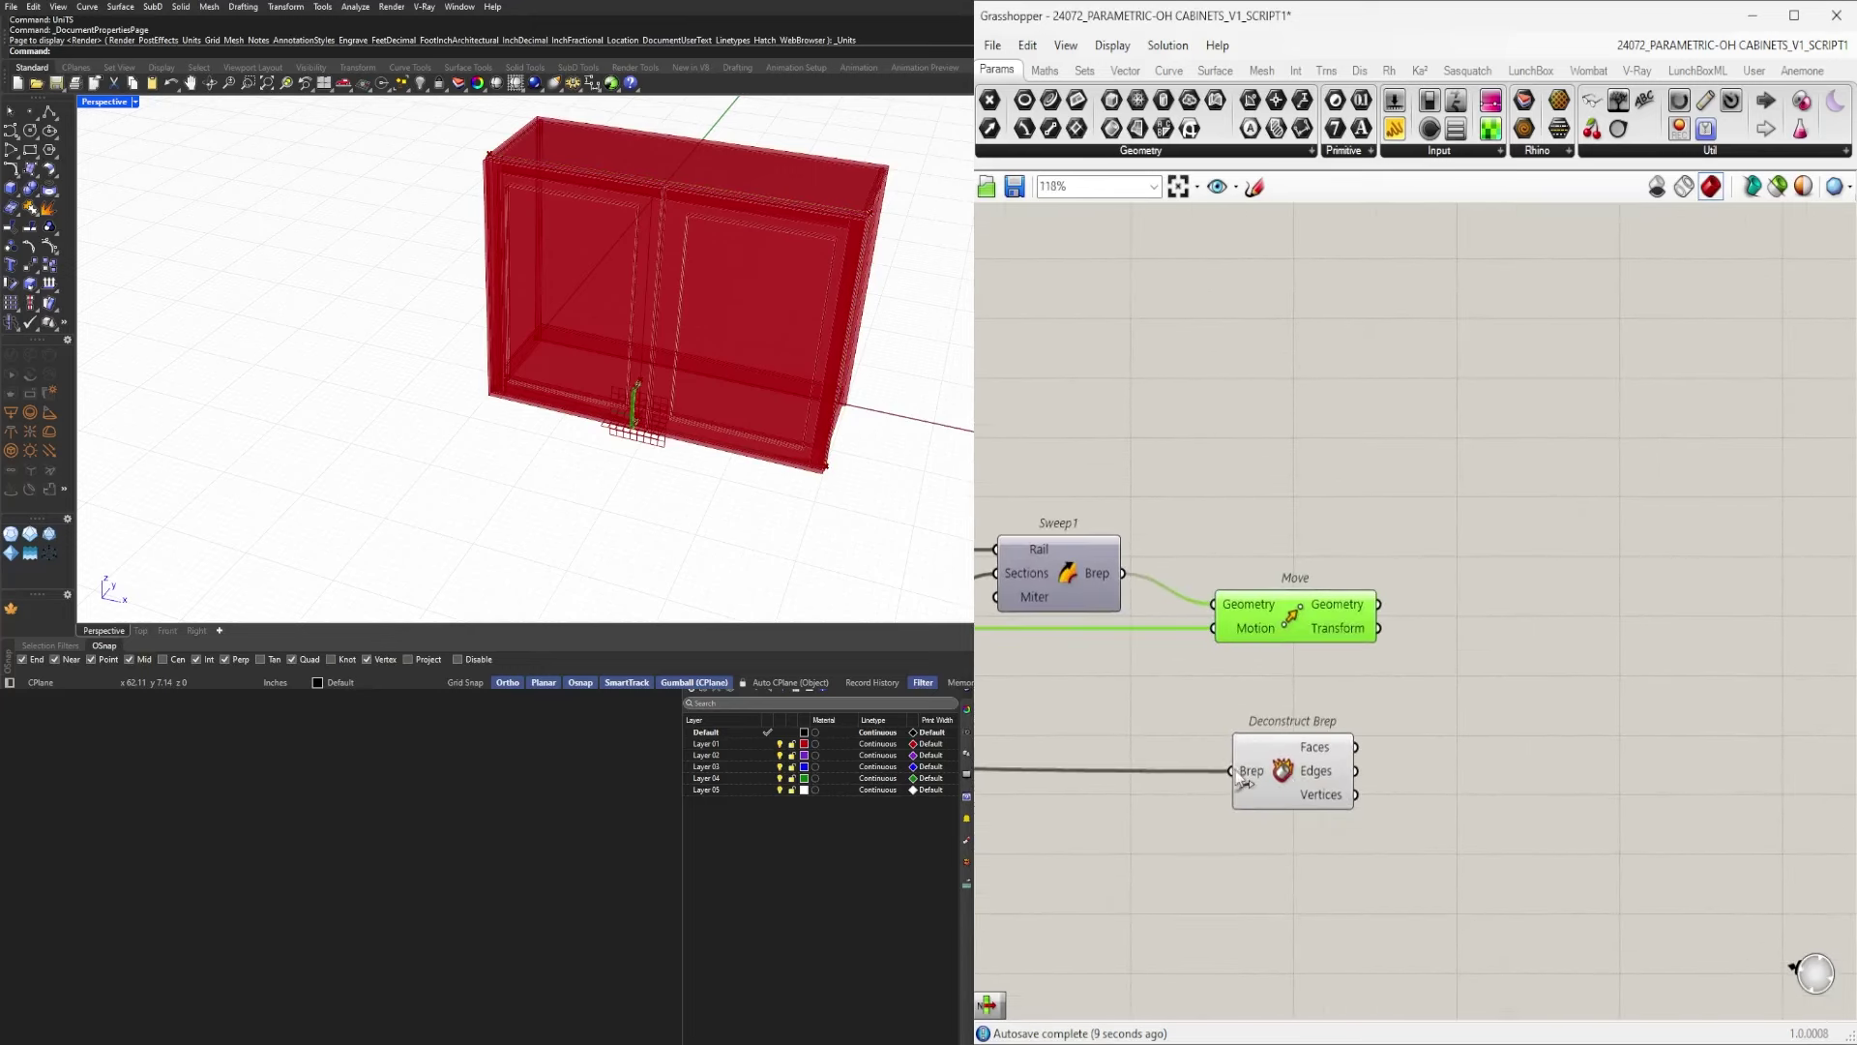
drag(1299, 769, 1240, 789)
Add a List Item component fed by the Edges of the Deconstruct Brep and check its edge on the cabinet.
double_click(1426, 772)
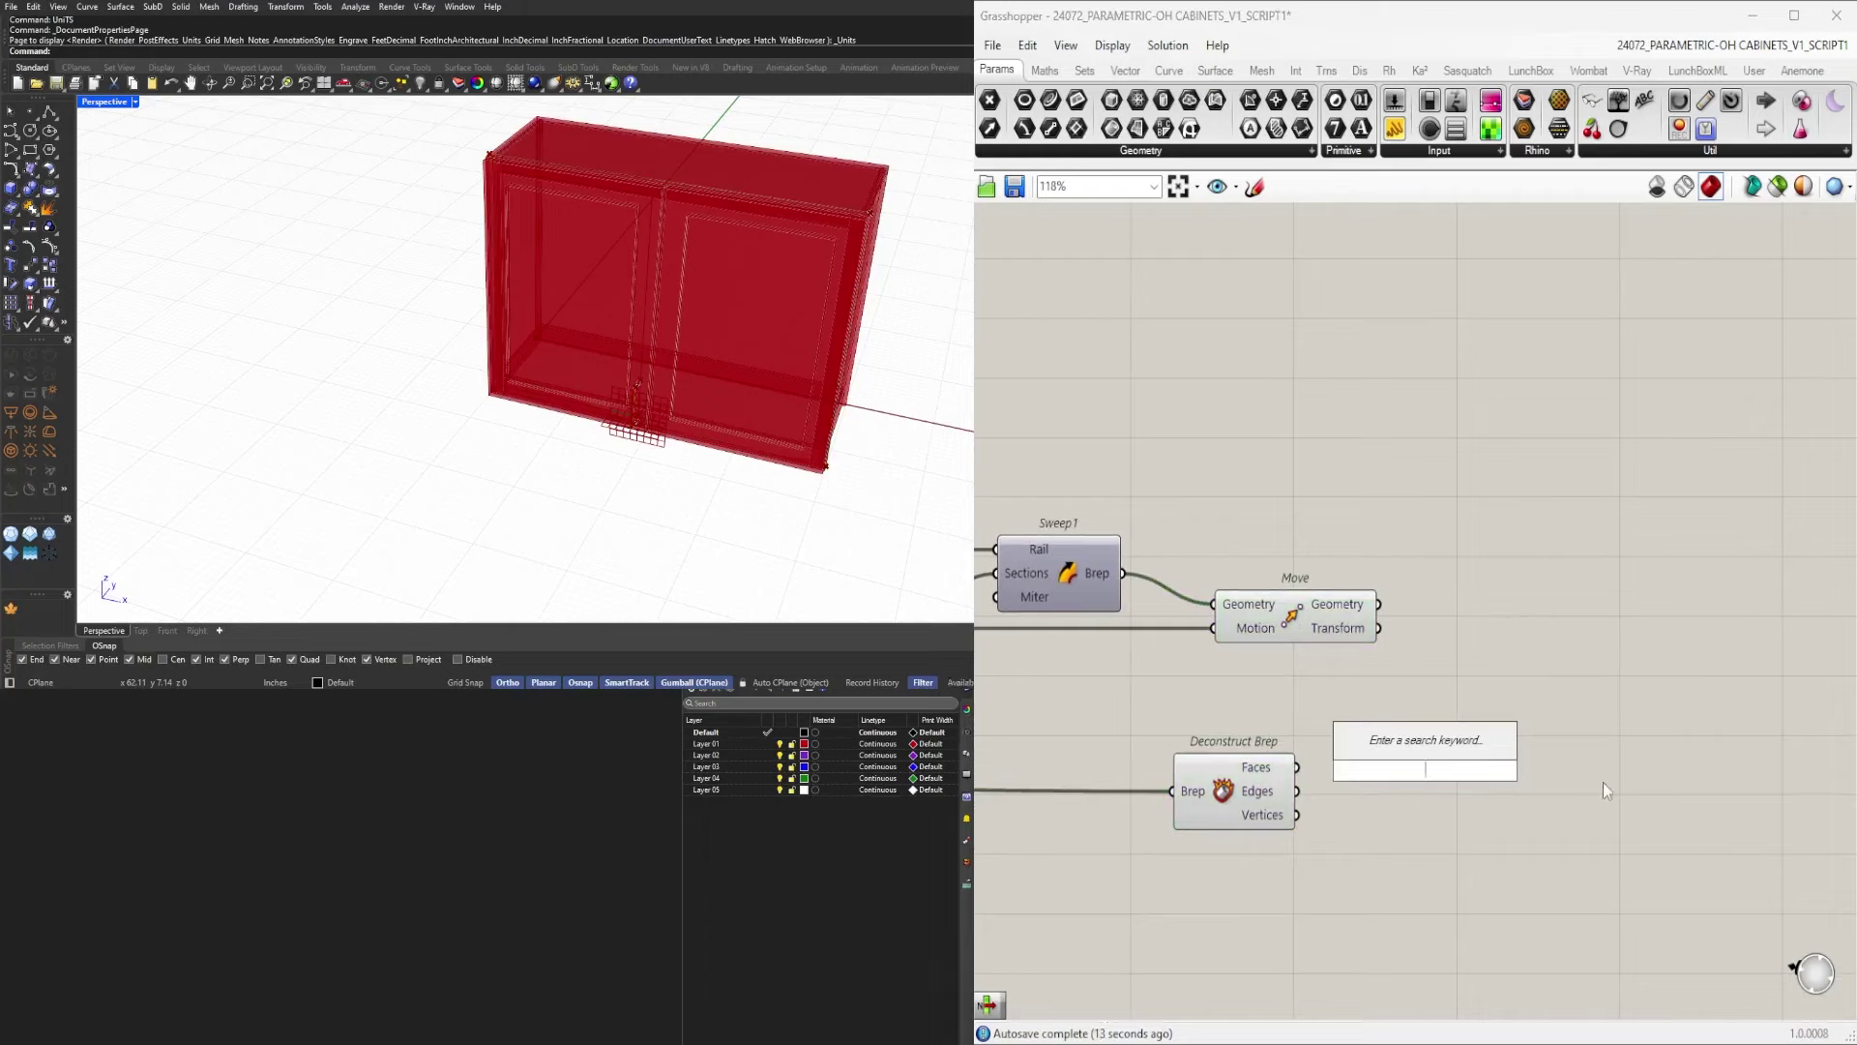
text(ITEM)
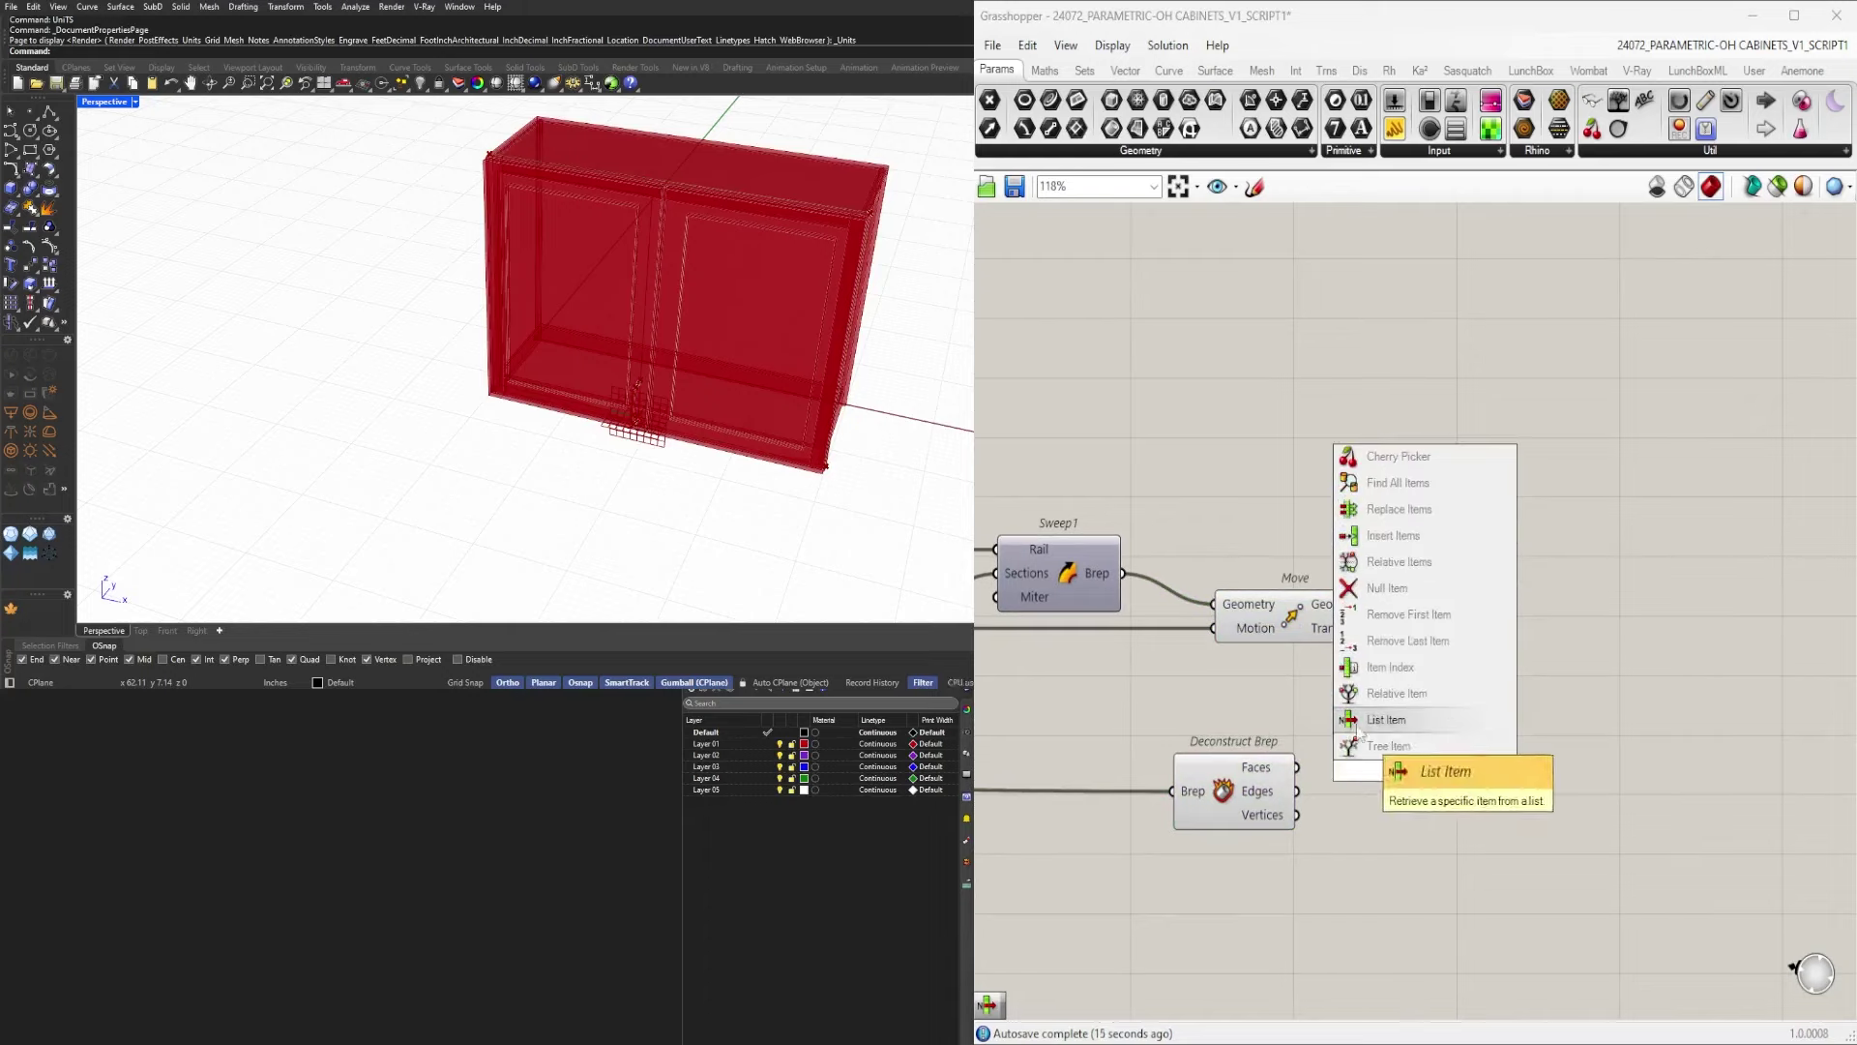
click(1385, 720)
drag(1351, 760, 1370, 747)
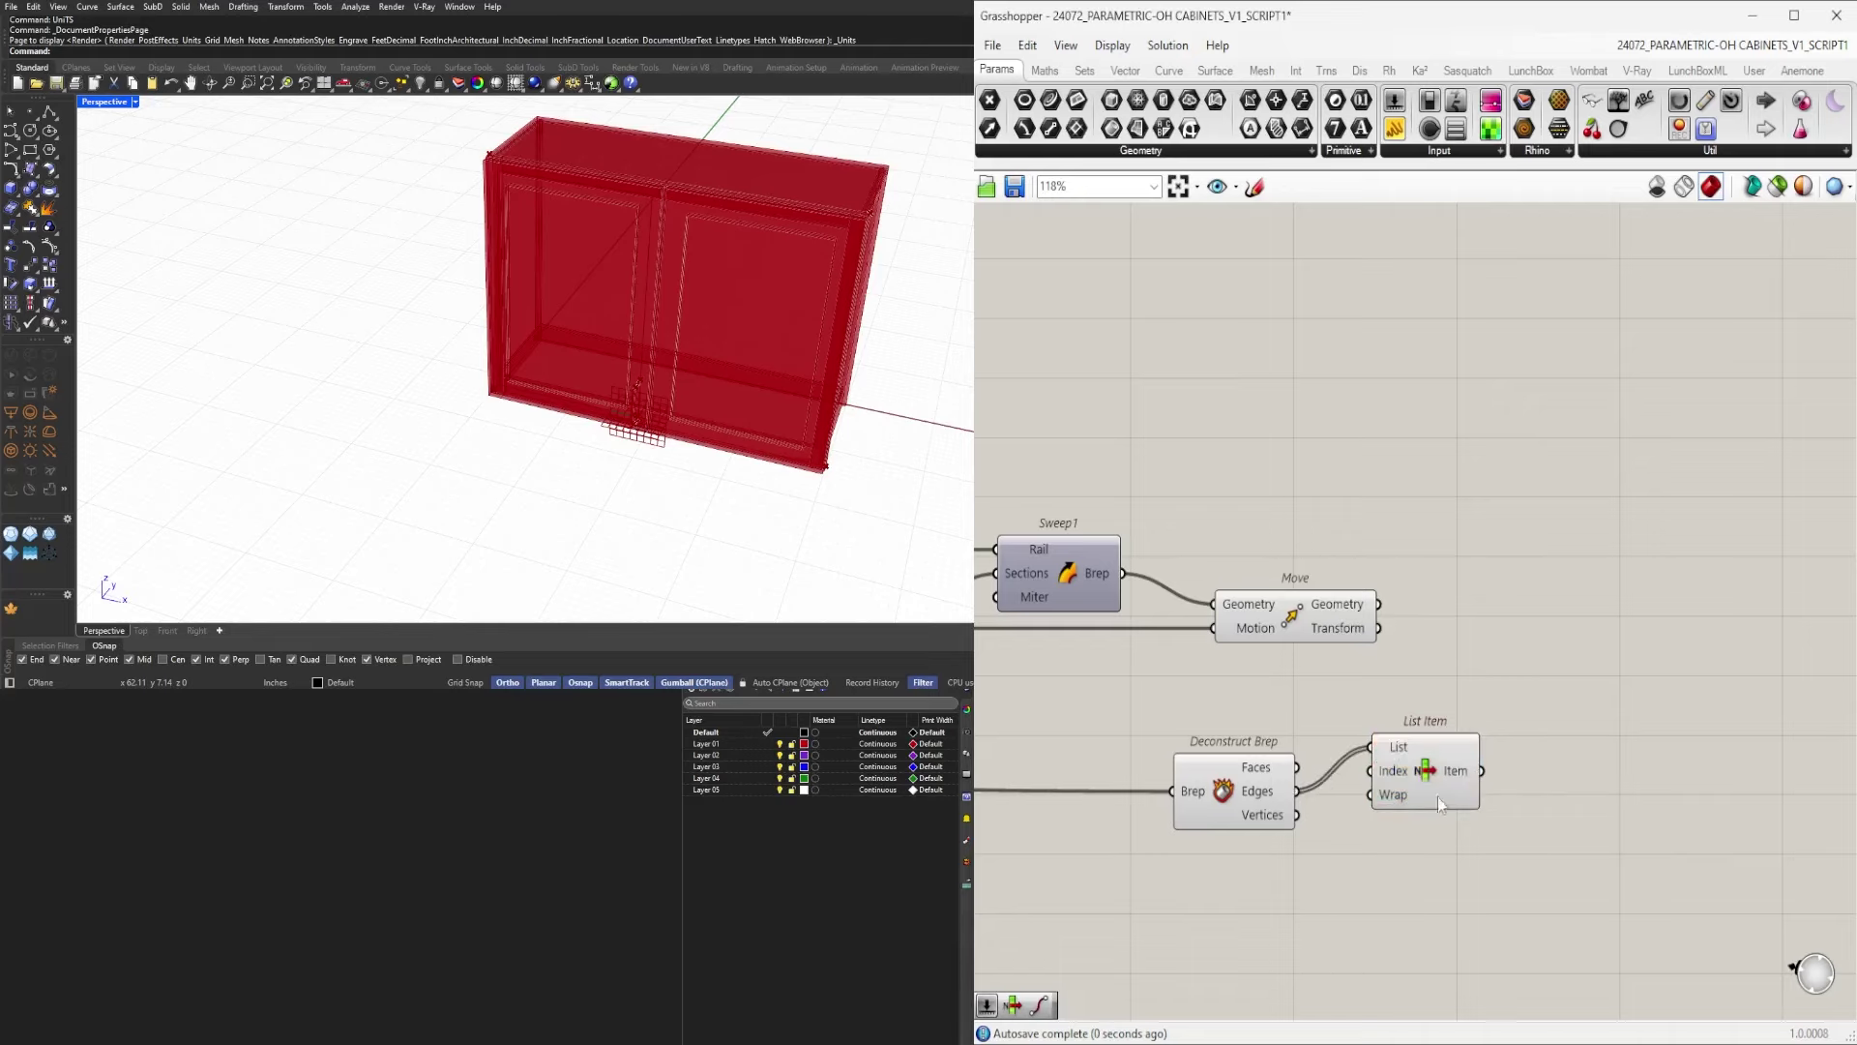
right_drag(847, 503, 684, 376)
scroll(1411, 822, up, 1)
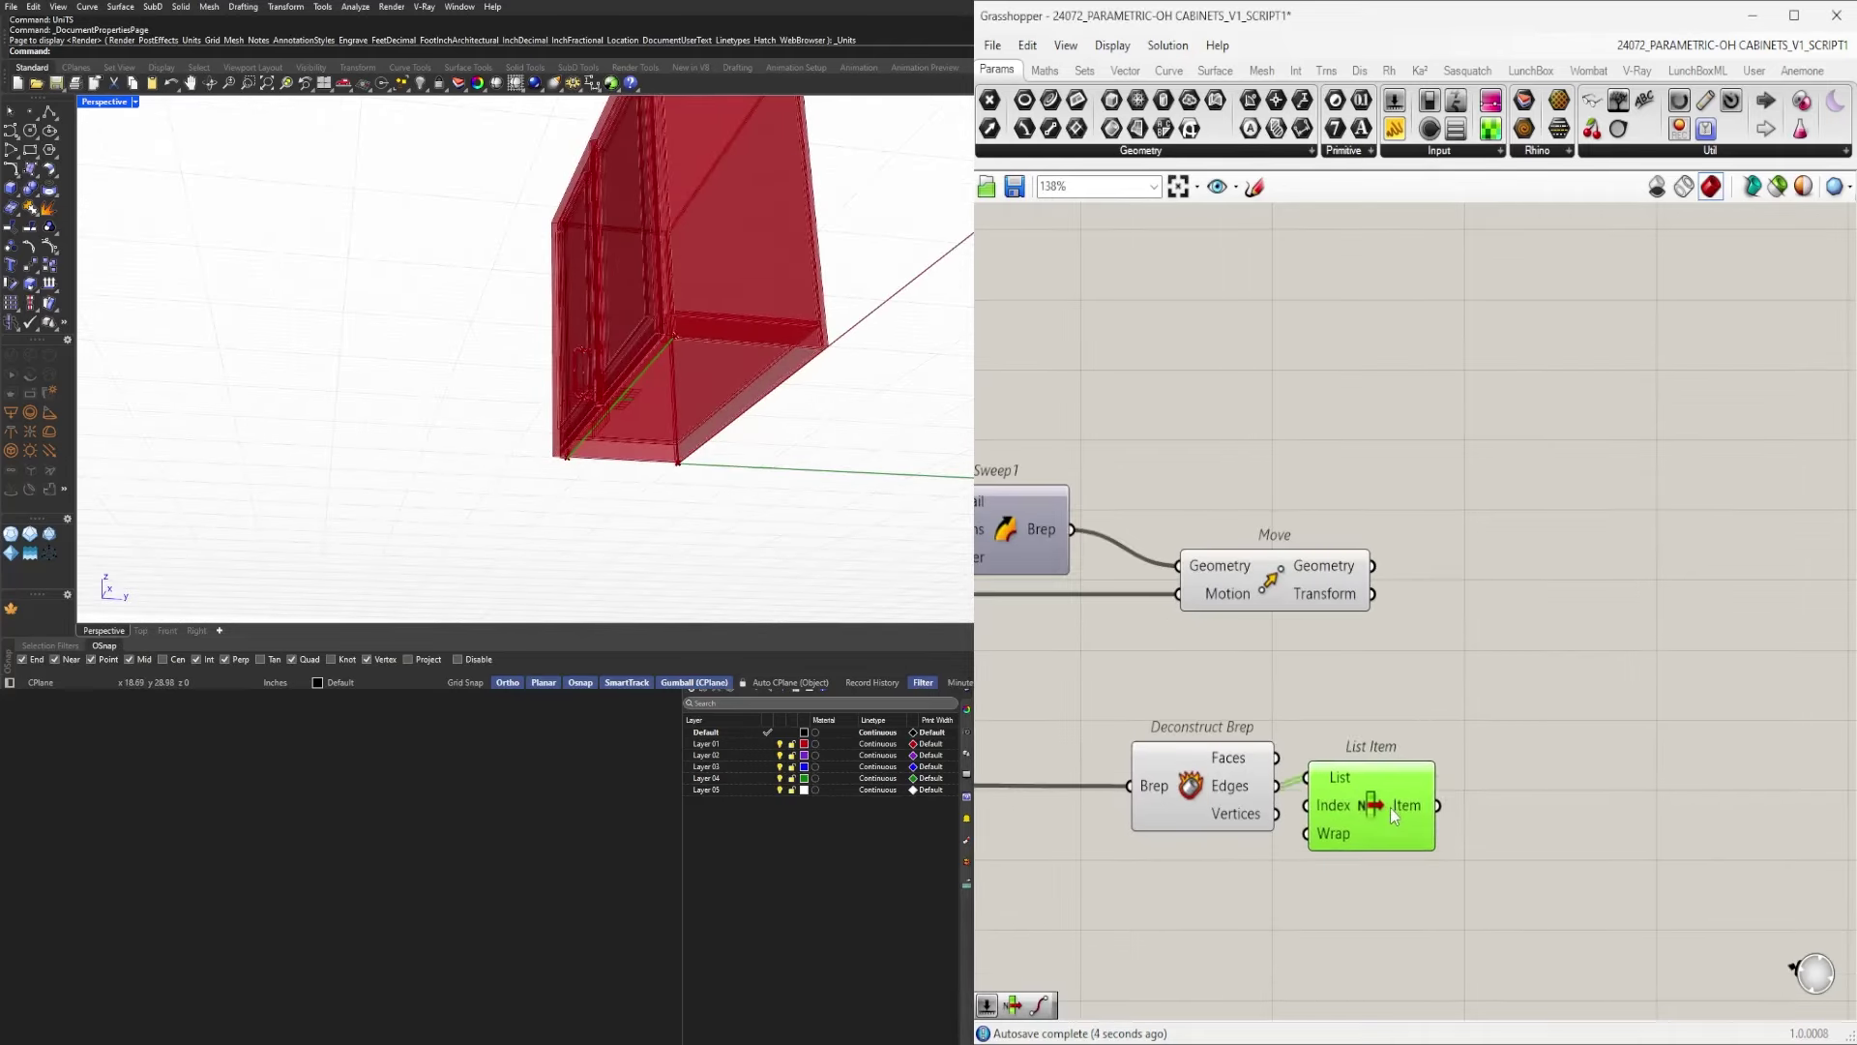
drag(1390, 809, 1370, 803)
Add a Perp Frame component and feed its Curve input from the List Item's edge.
click(1647, 812)
double_click(1646, 810)
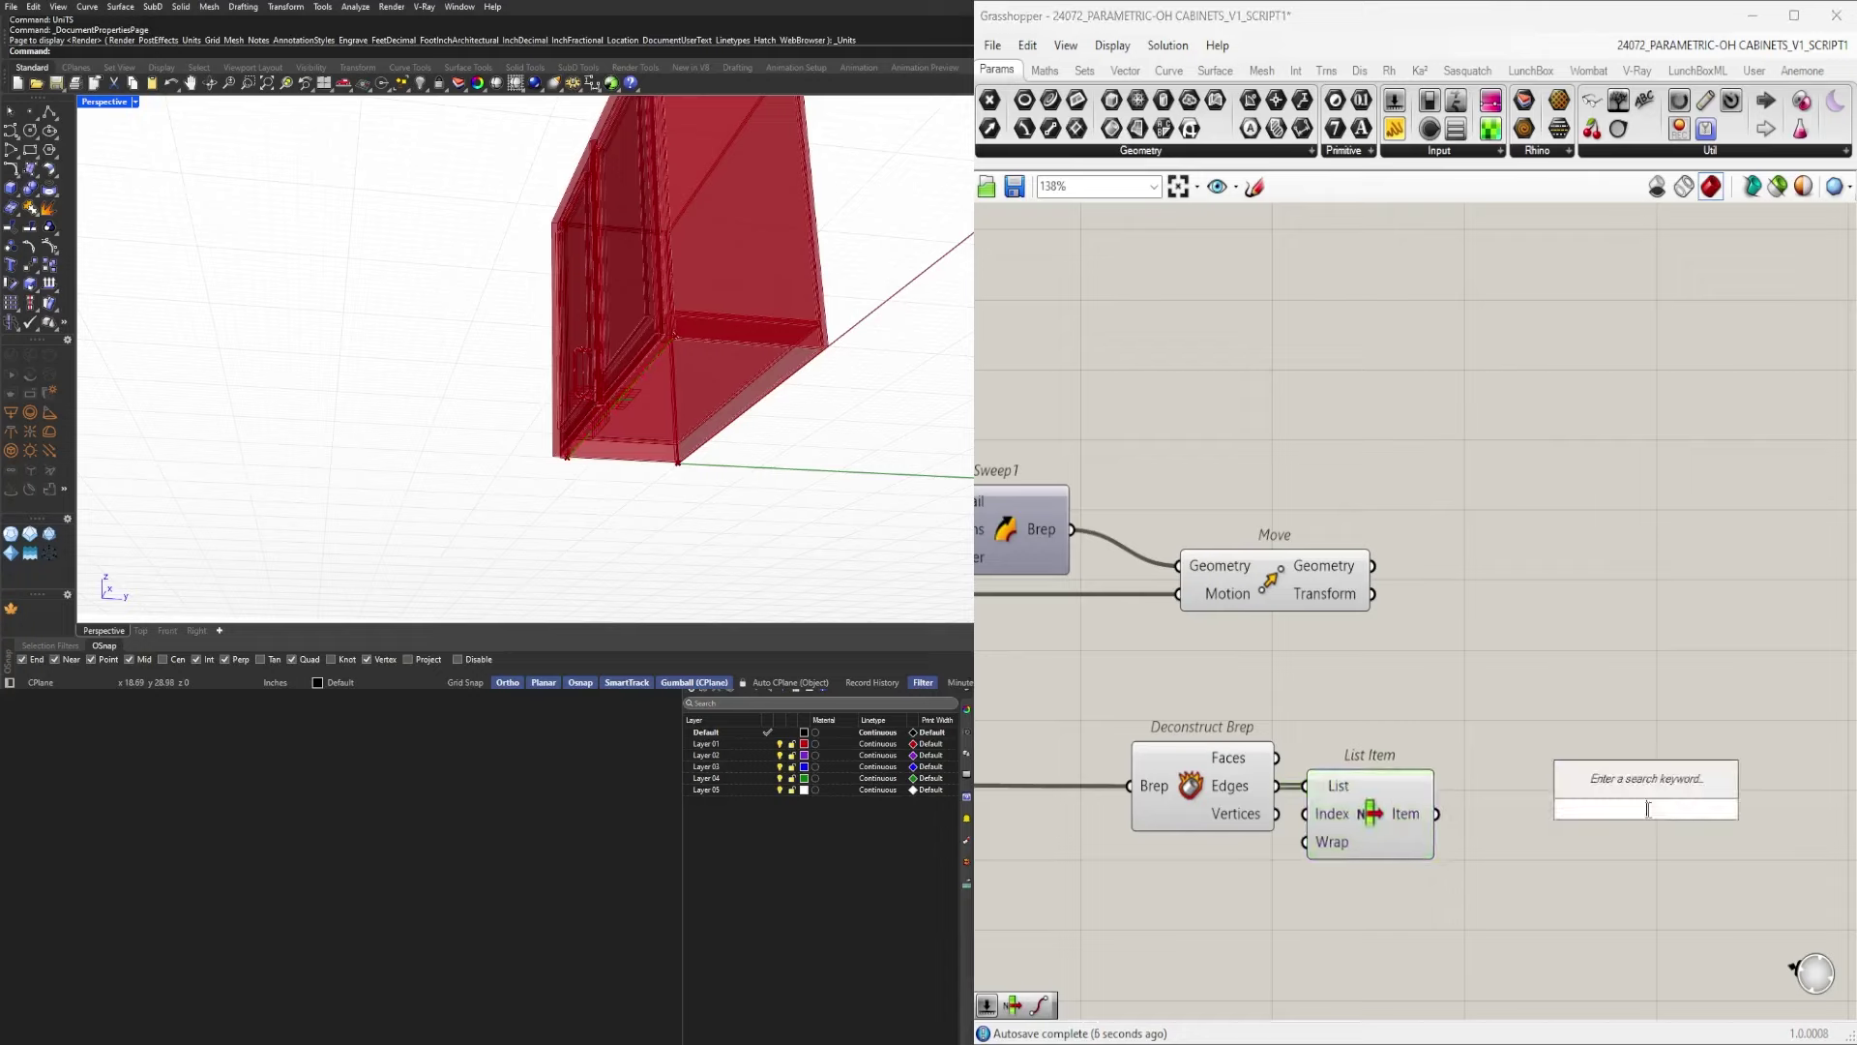
text(perp)
click(1620, 757)
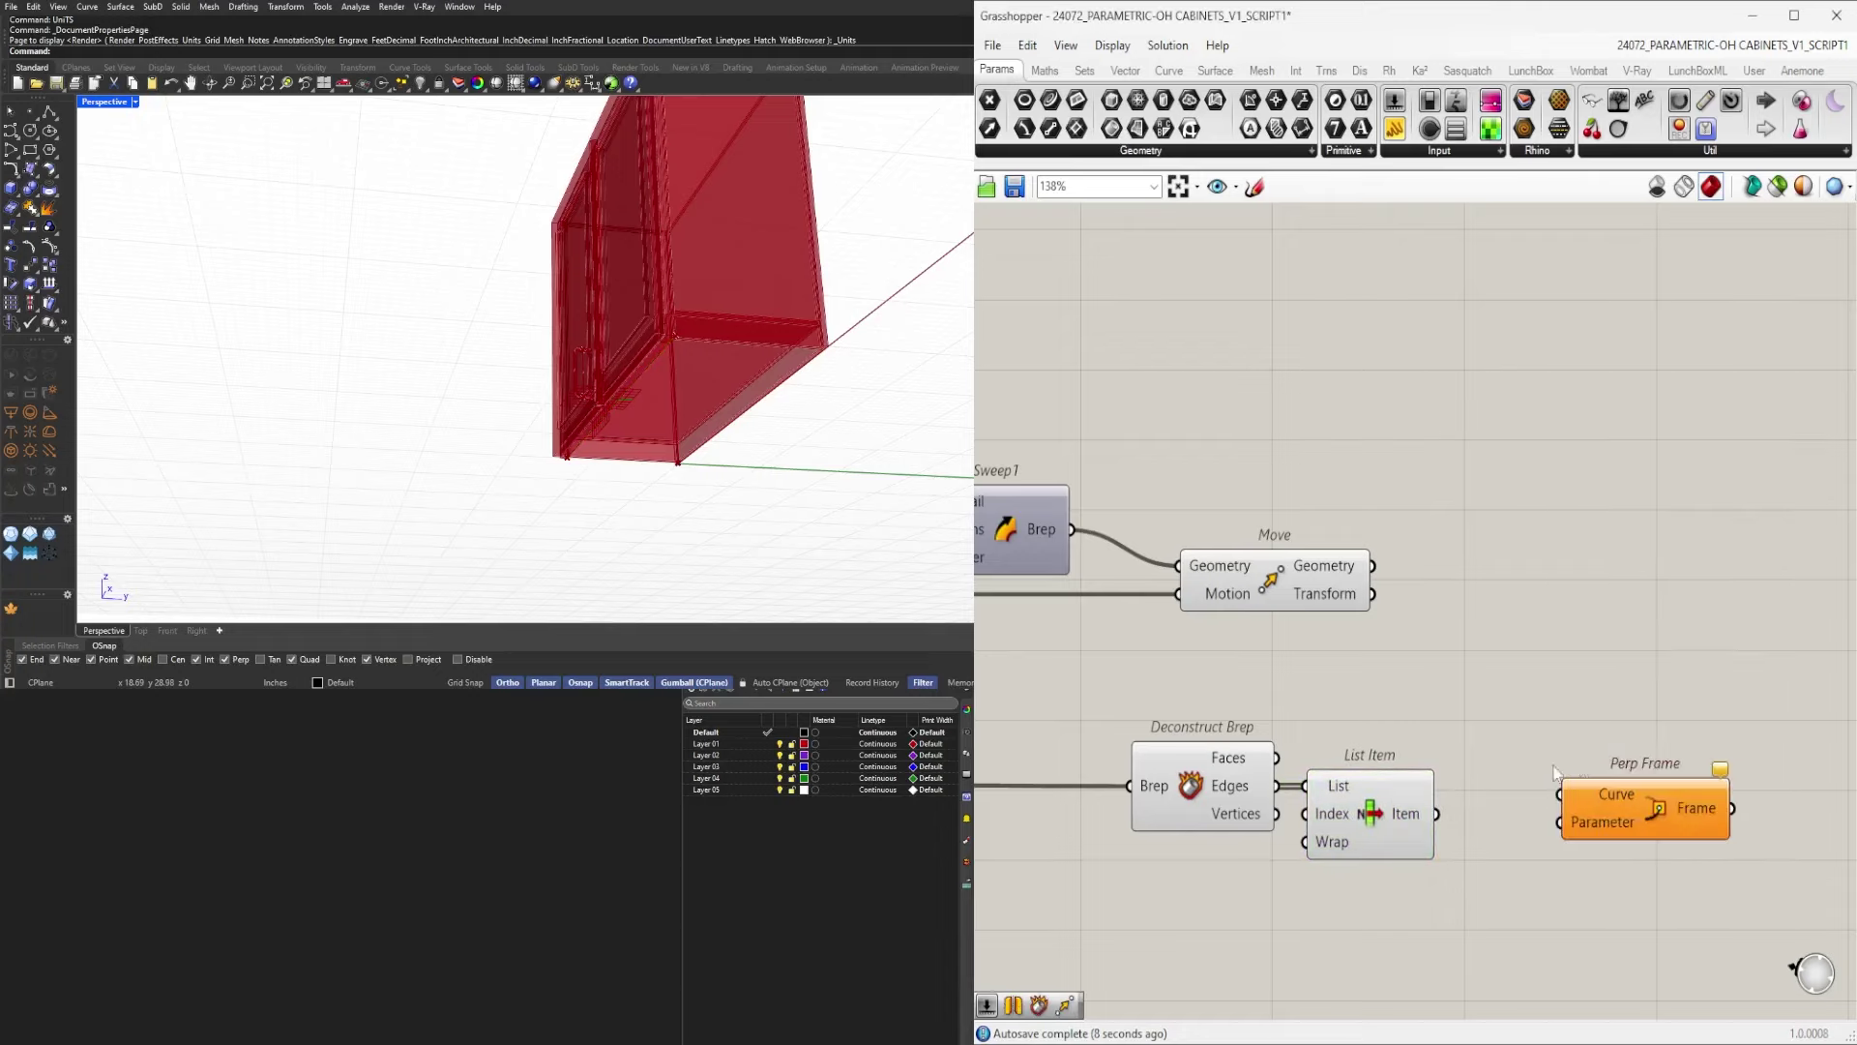
drag(1559, 809, 1508, 870)
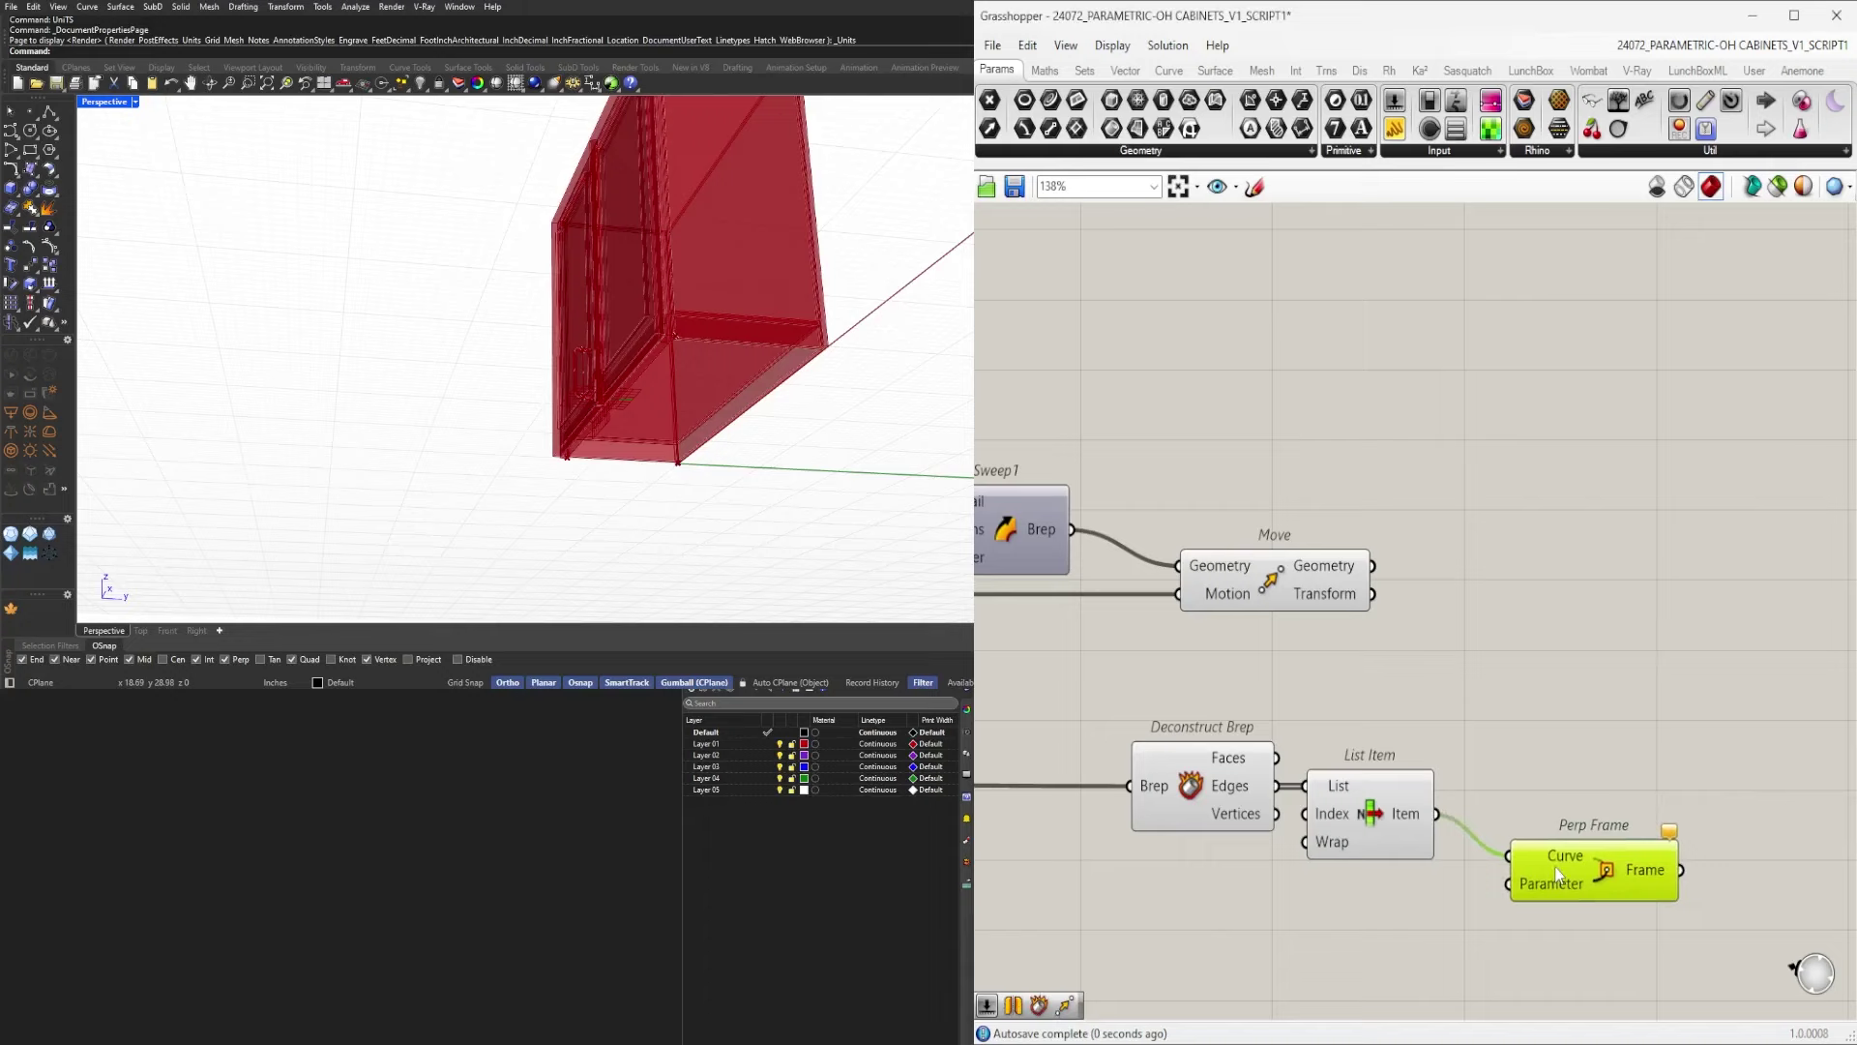
Feed the Perp Frame's Parameter with a 0.5 number slider and reparameterize its Curve input.
double_click(1360, 913)
text(0.5)
key(Return)
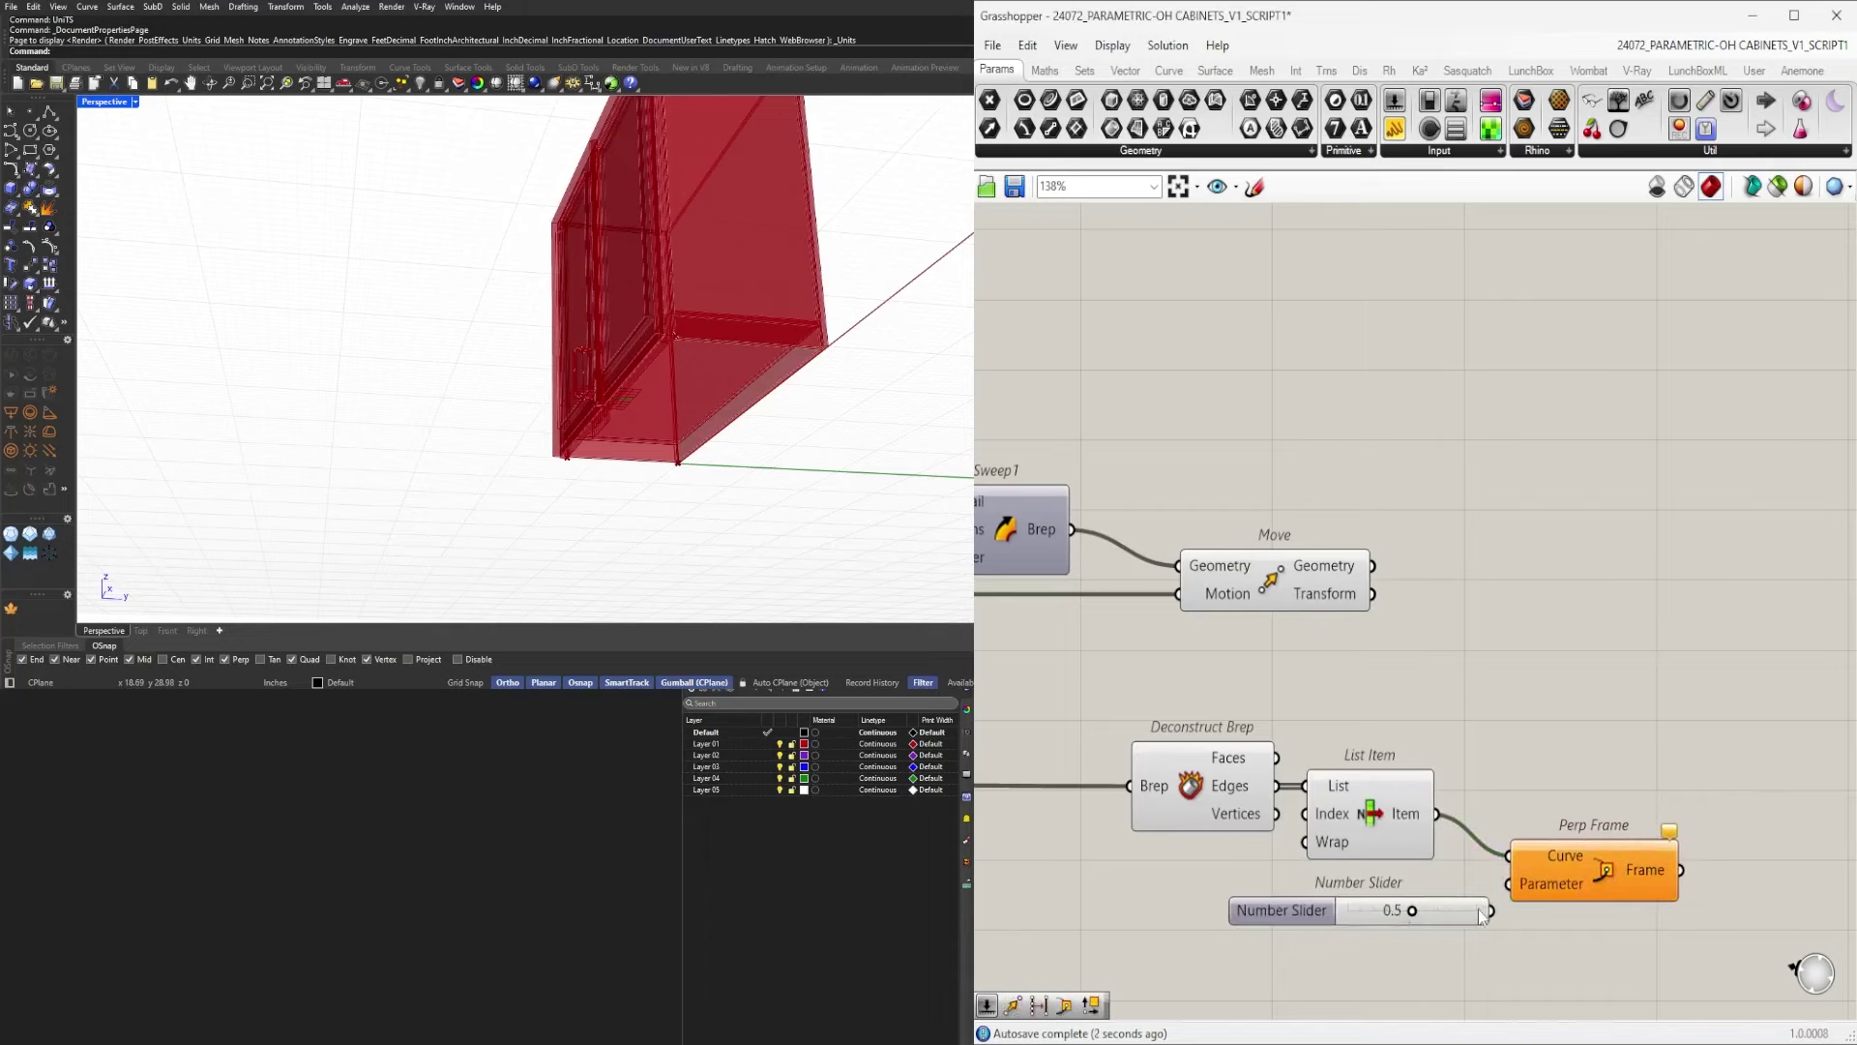
right_click(1547, 856)
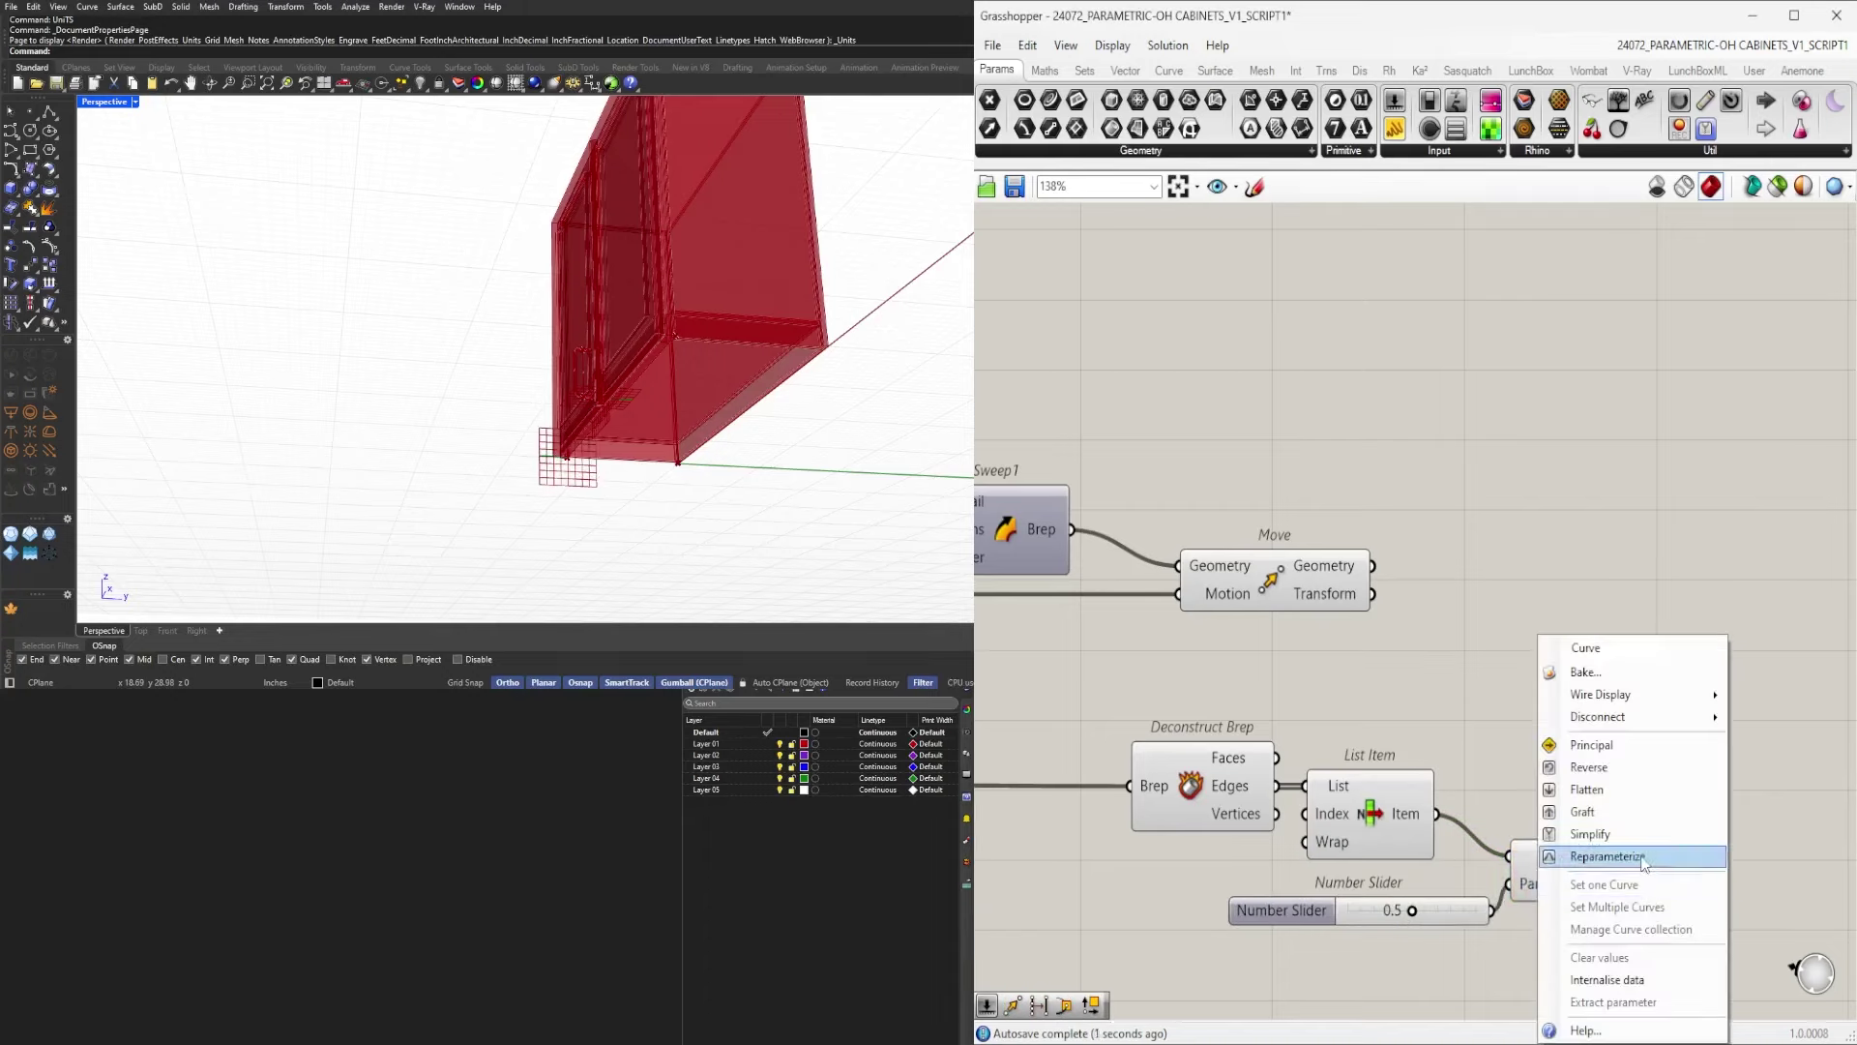
click(1645, 885)
drag(1561, 874, 1592, 894)
shift+click(1410, 902)
click(1677, 792)
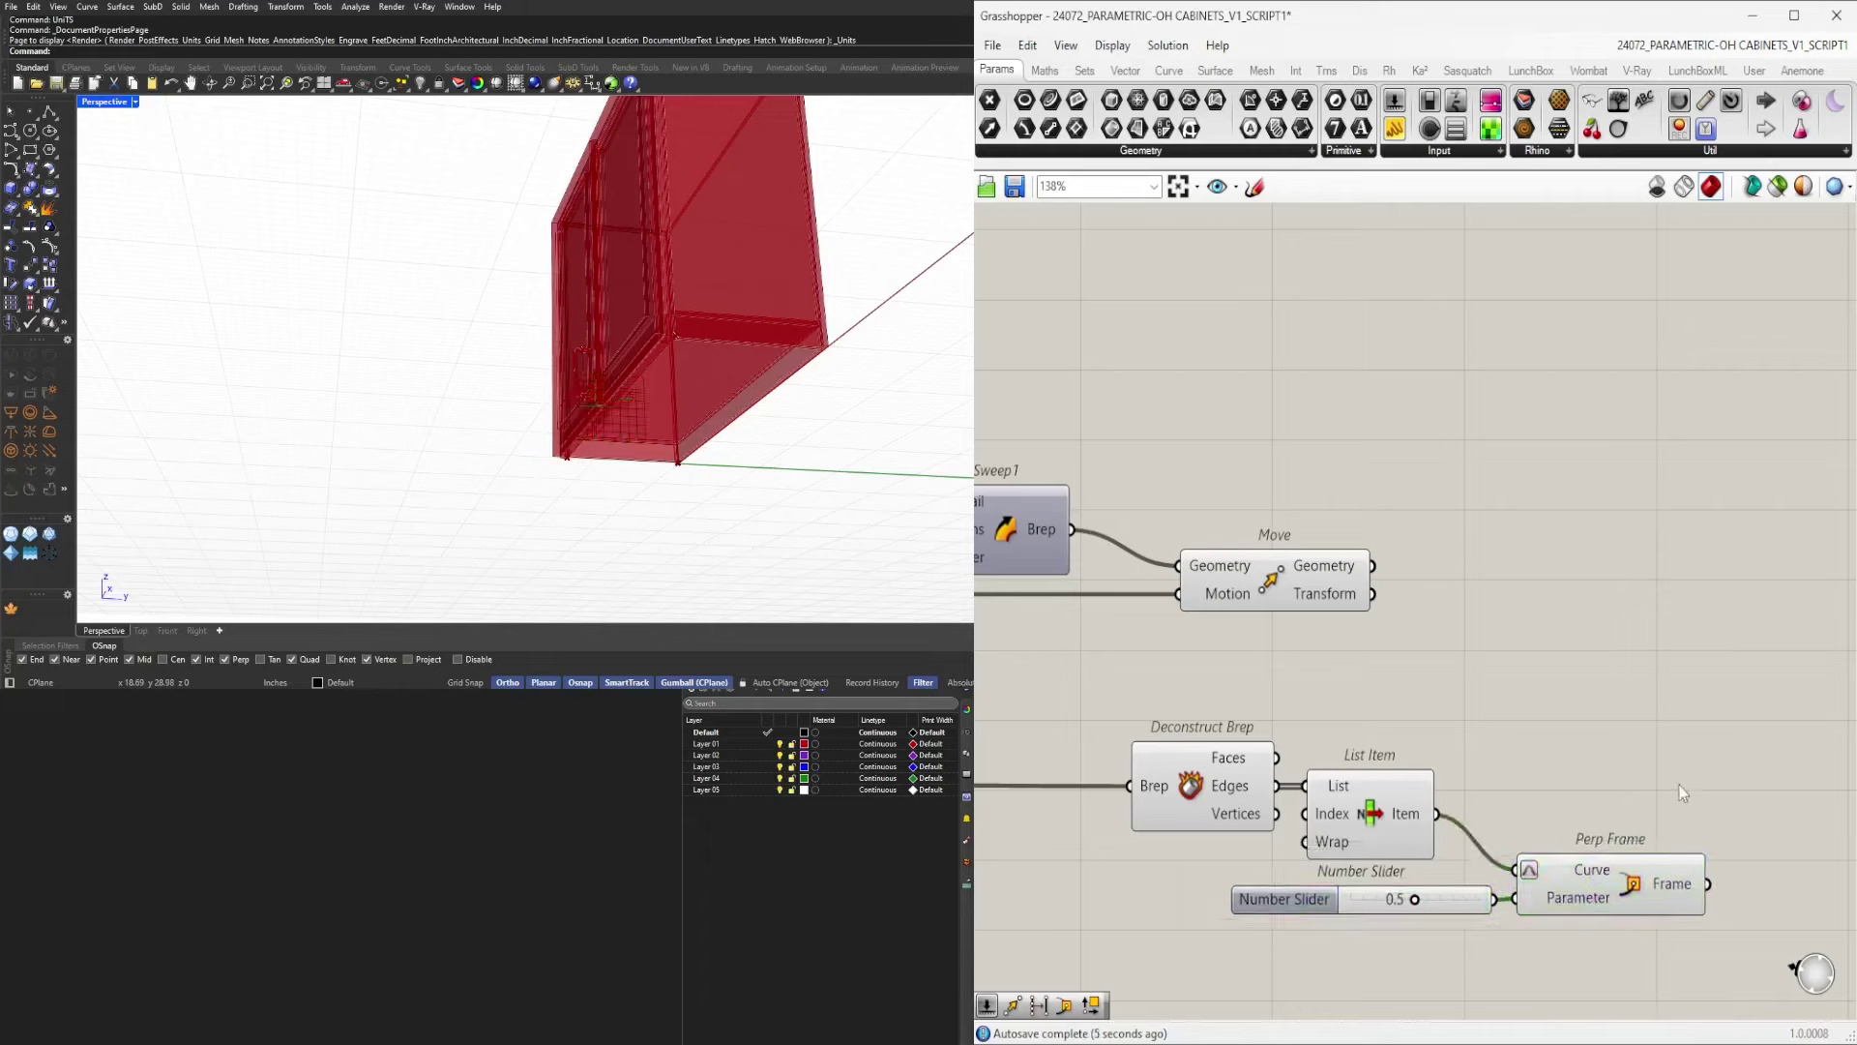
Add a Mirror component and connect the Perp Frame's Frame to its Plane input.
double_click(1683, 793)
text(mirror)
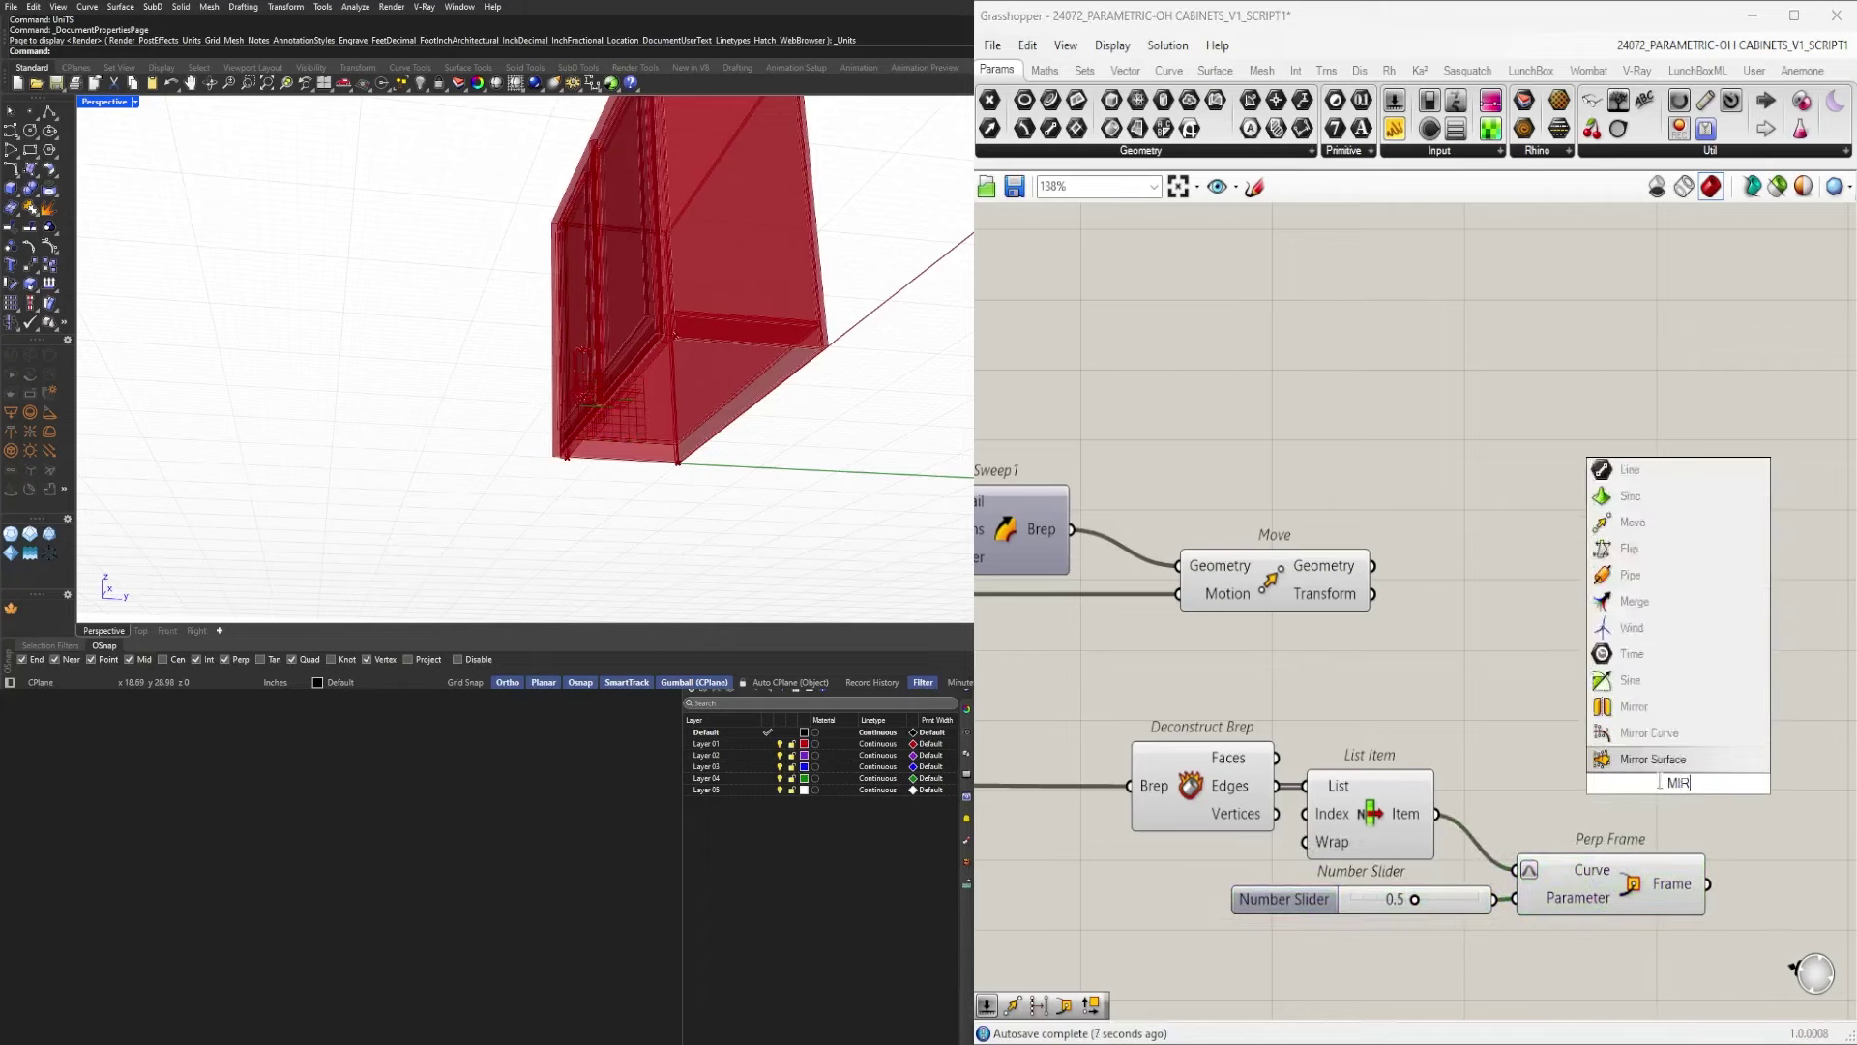
key(Return)
right_drag(1583, 799, 1333, 775)
drag(1393, 772, 1561, 780)
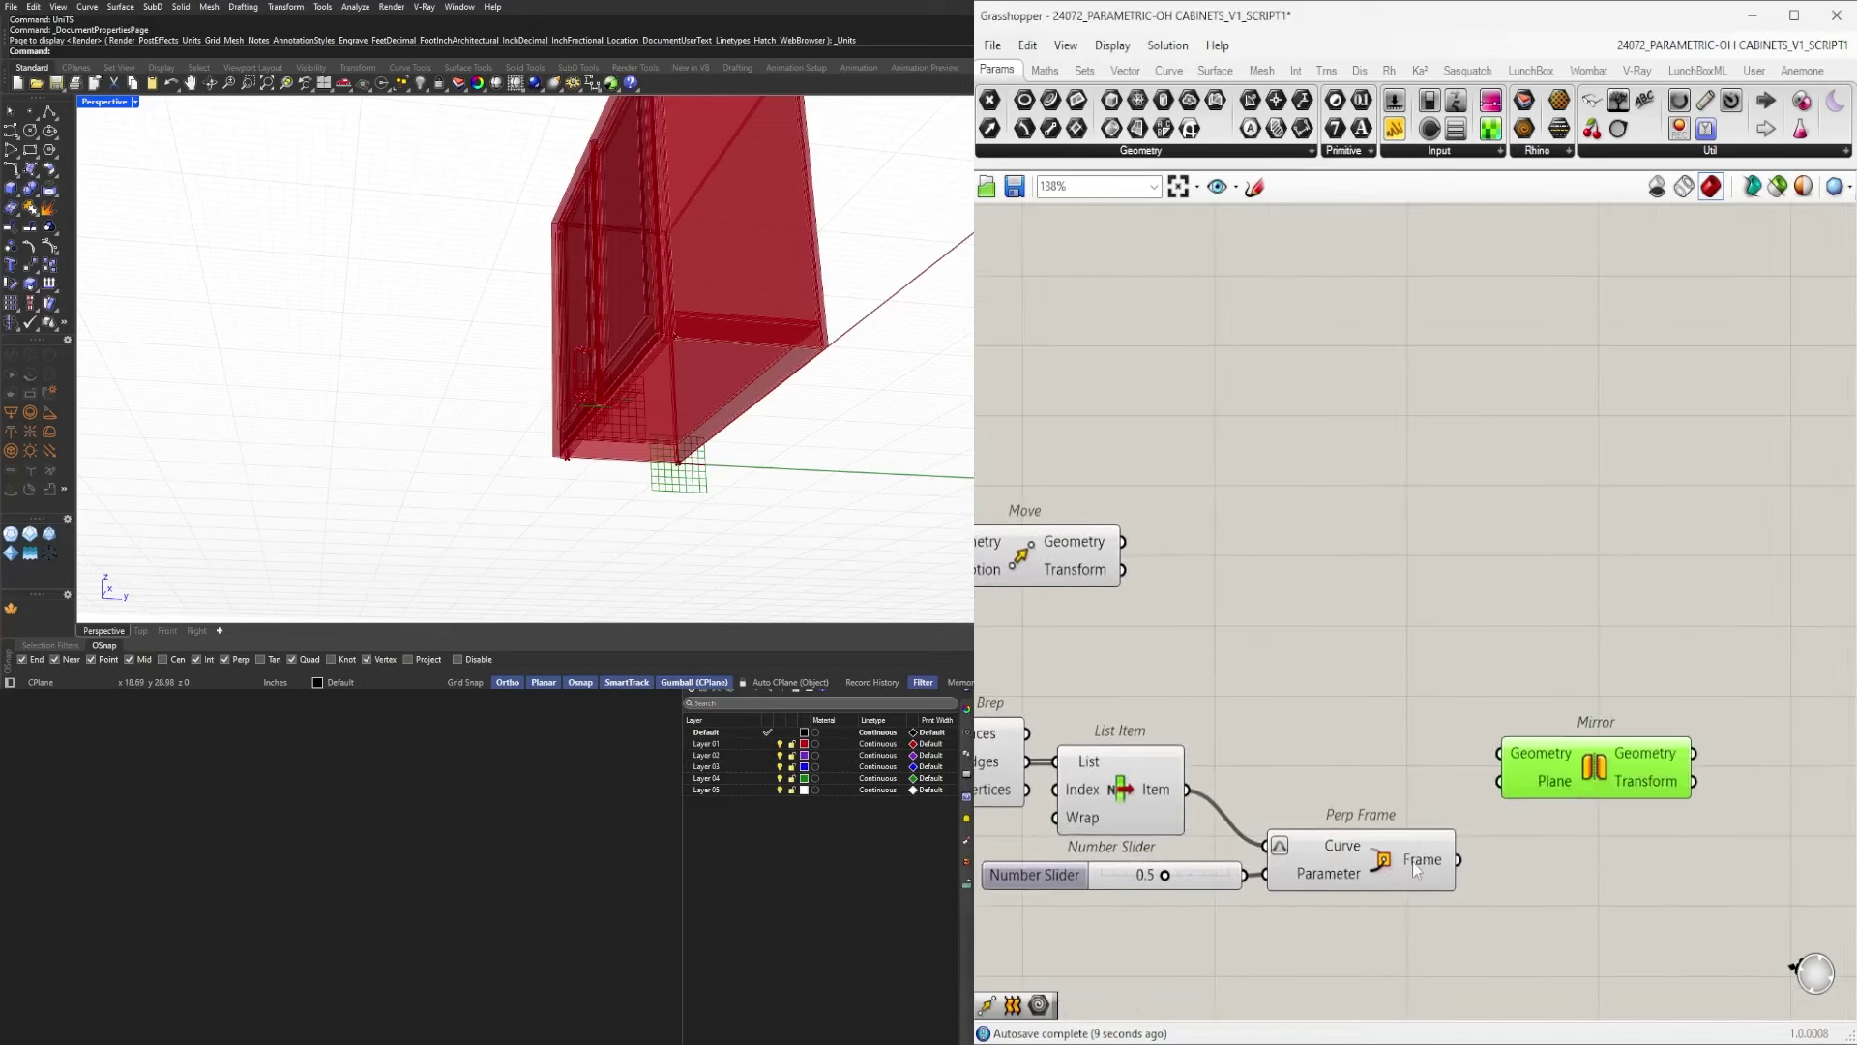
click(1417, 864)
click(1548, 769)
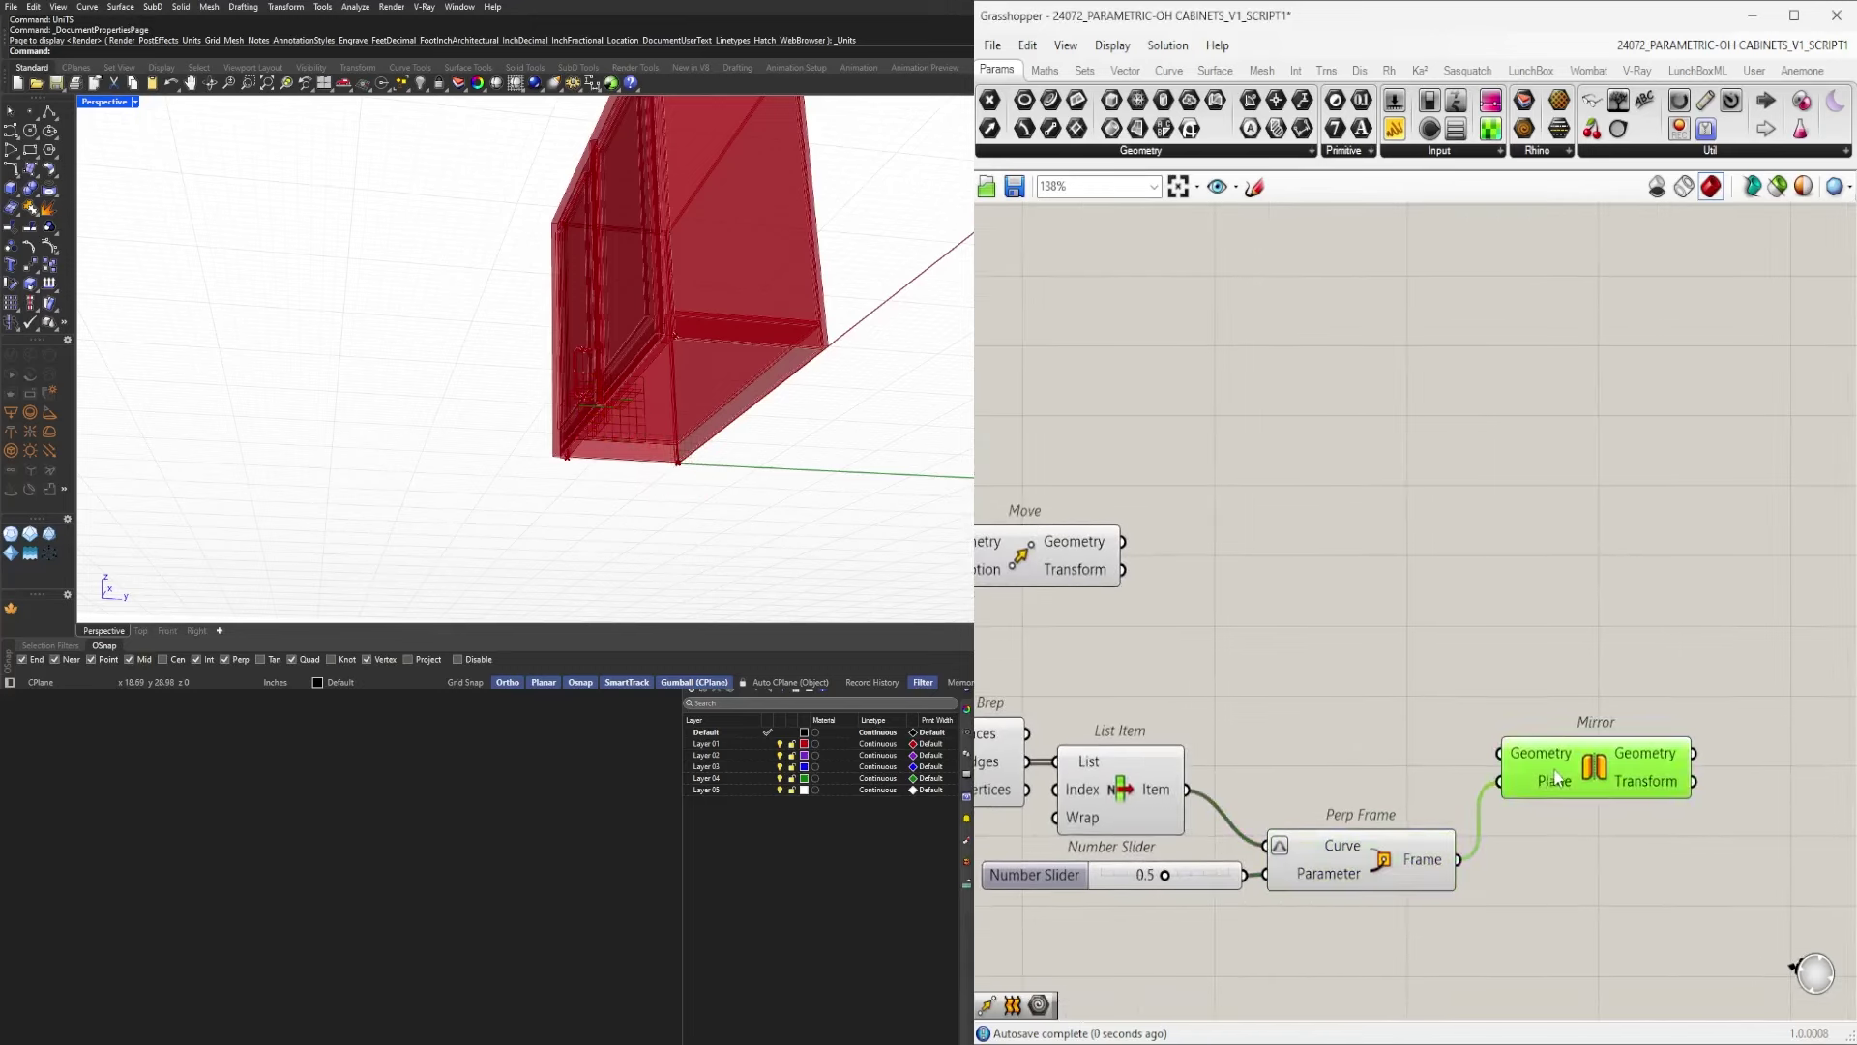
Connect the handle Move component's Geometry output to the Mirror's Geometry input.
click(1103, 785)
right_drag(1035, 780, 1142, 764)
click(1084, 743)
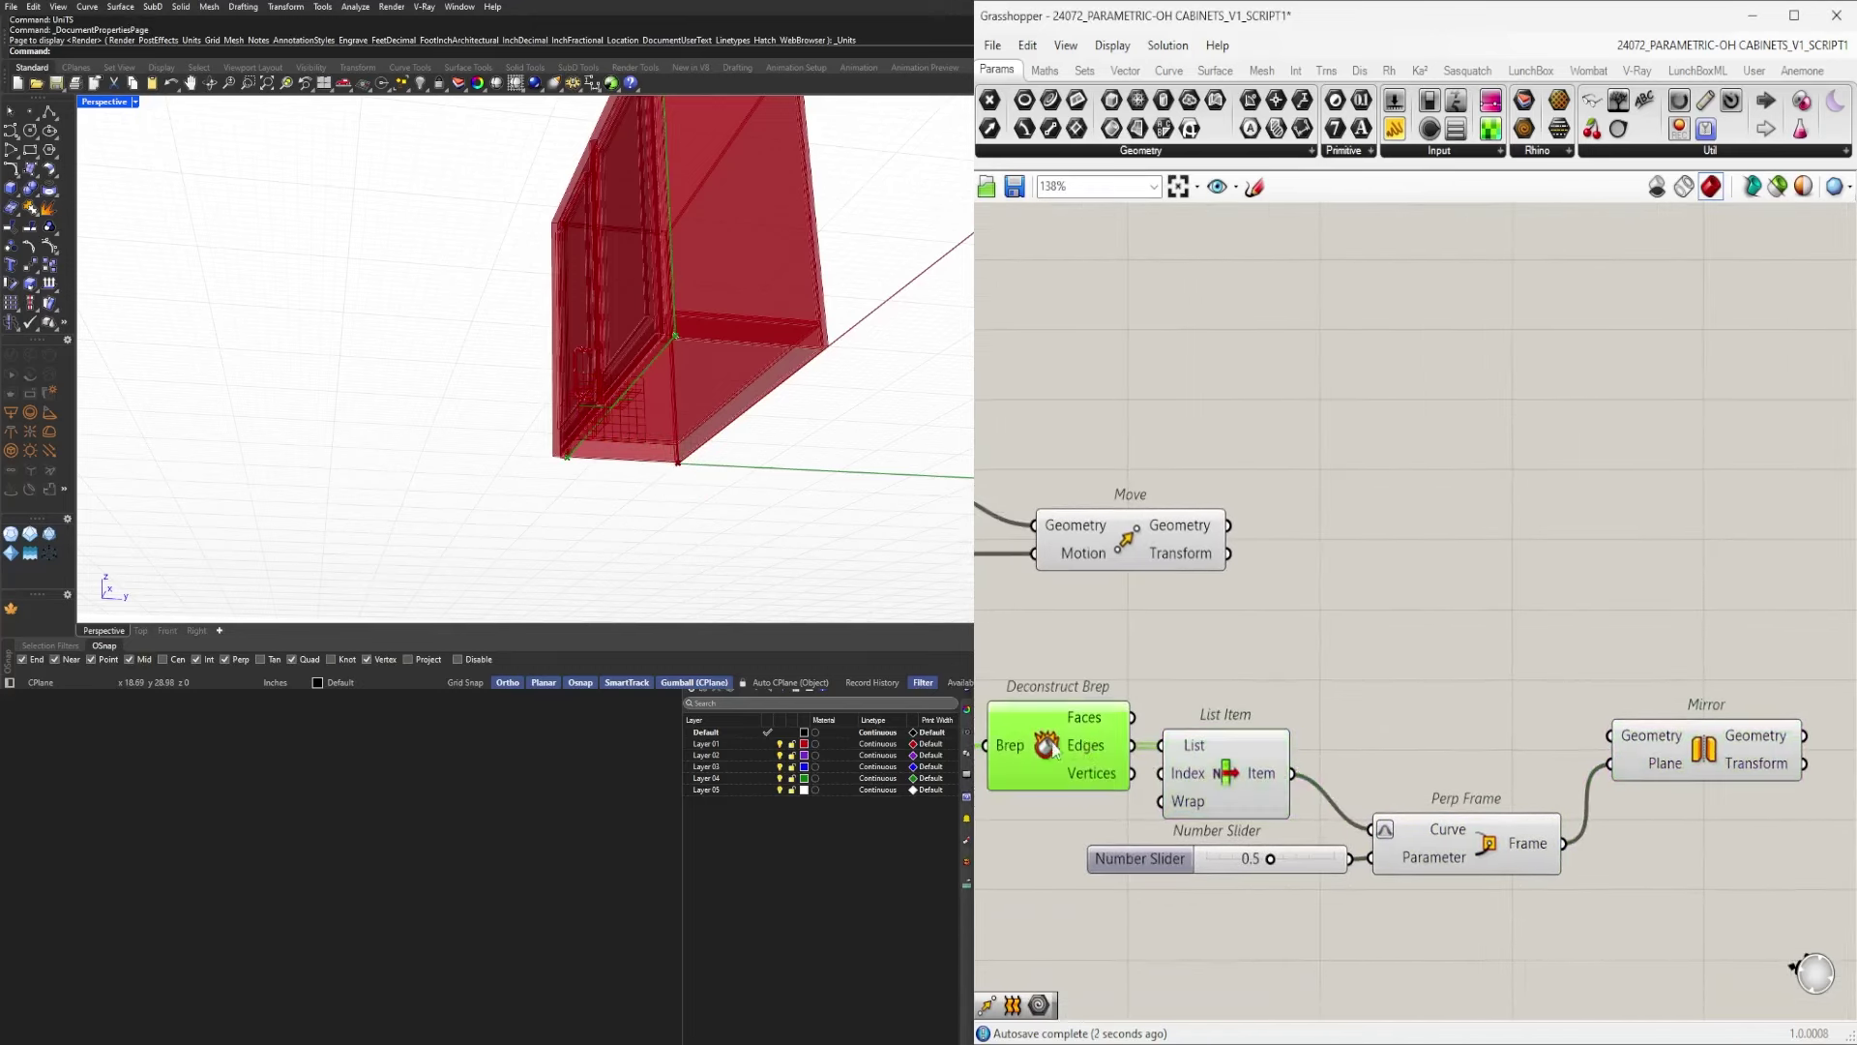
right_drag(1054, 619, 1351, 611)
click(1413, 532)
right_drag(1610, 596, 1331, 620)
scroll(1332, 620, down, 1)
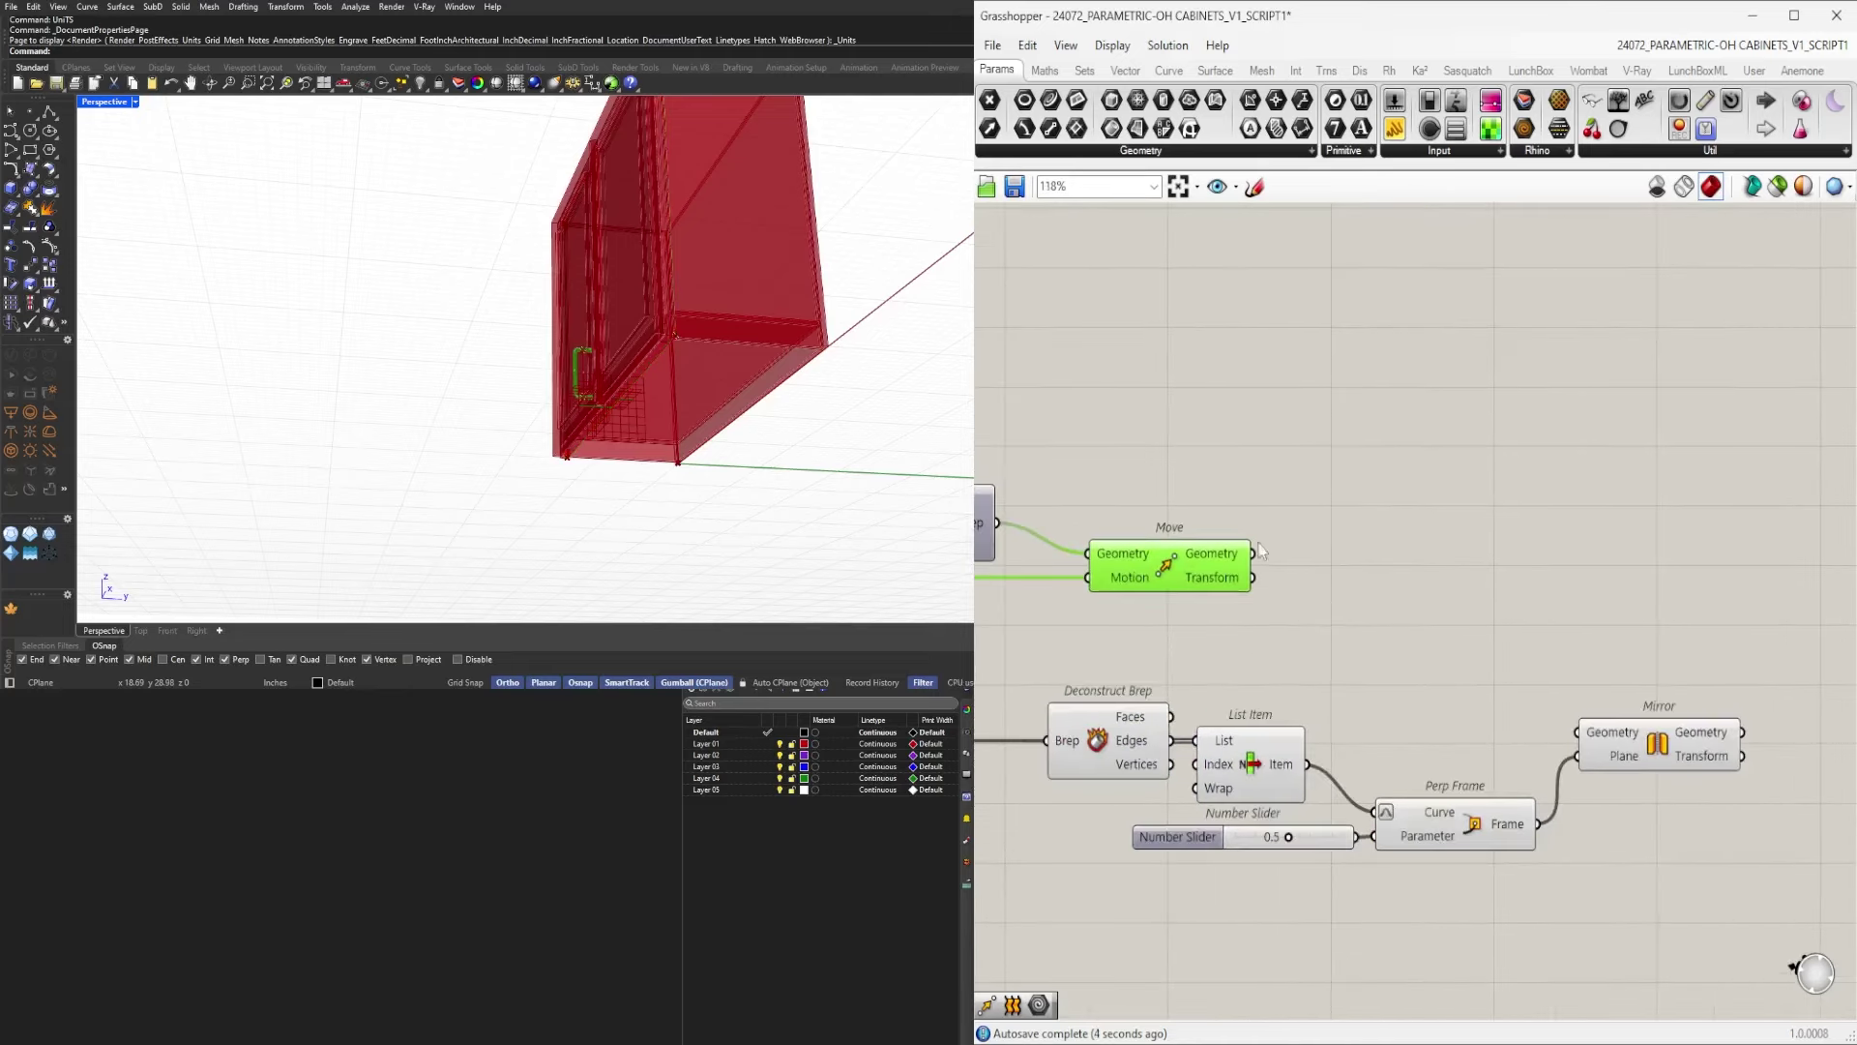
drag(1560, 727, 1664, 767)
Add a Geometry component that collects both the mirrored handle and the original moved handle.
right_drag(1664, 767, 1355, 685)
double_click(1575, 619)
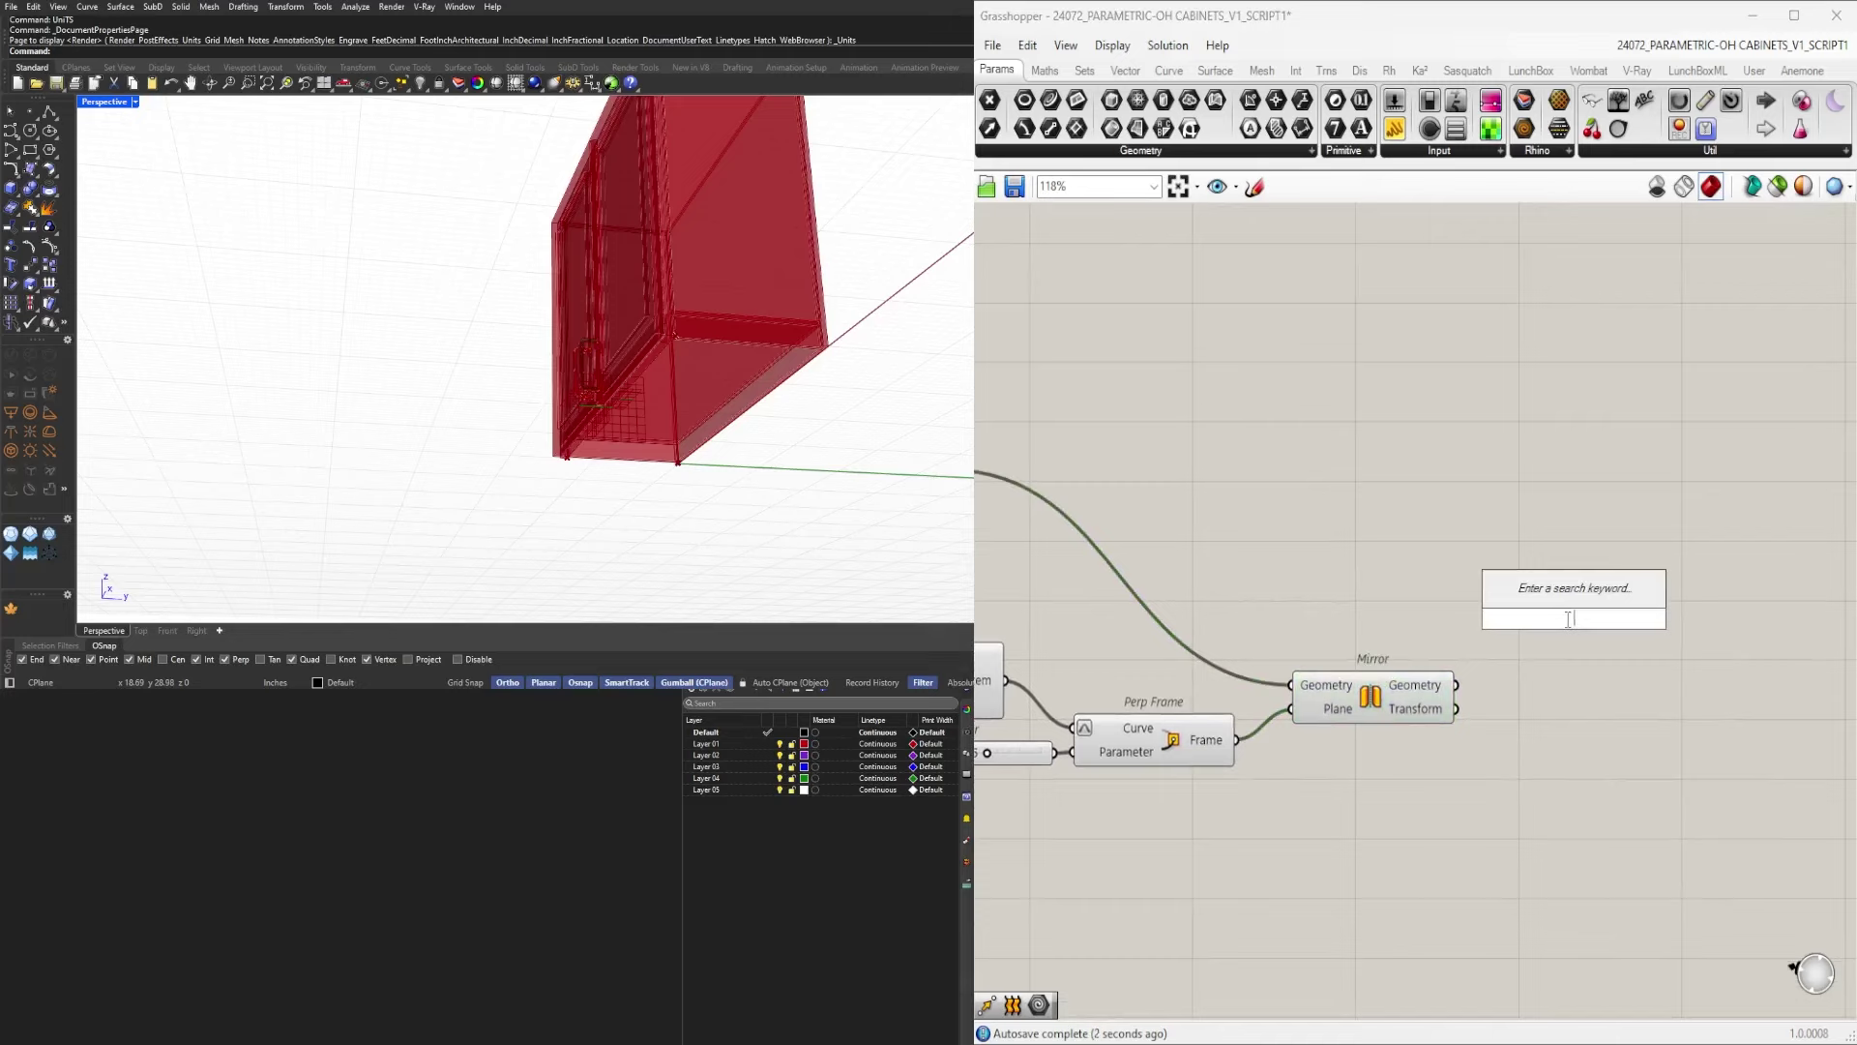
text(geo)
click(1545, 597)
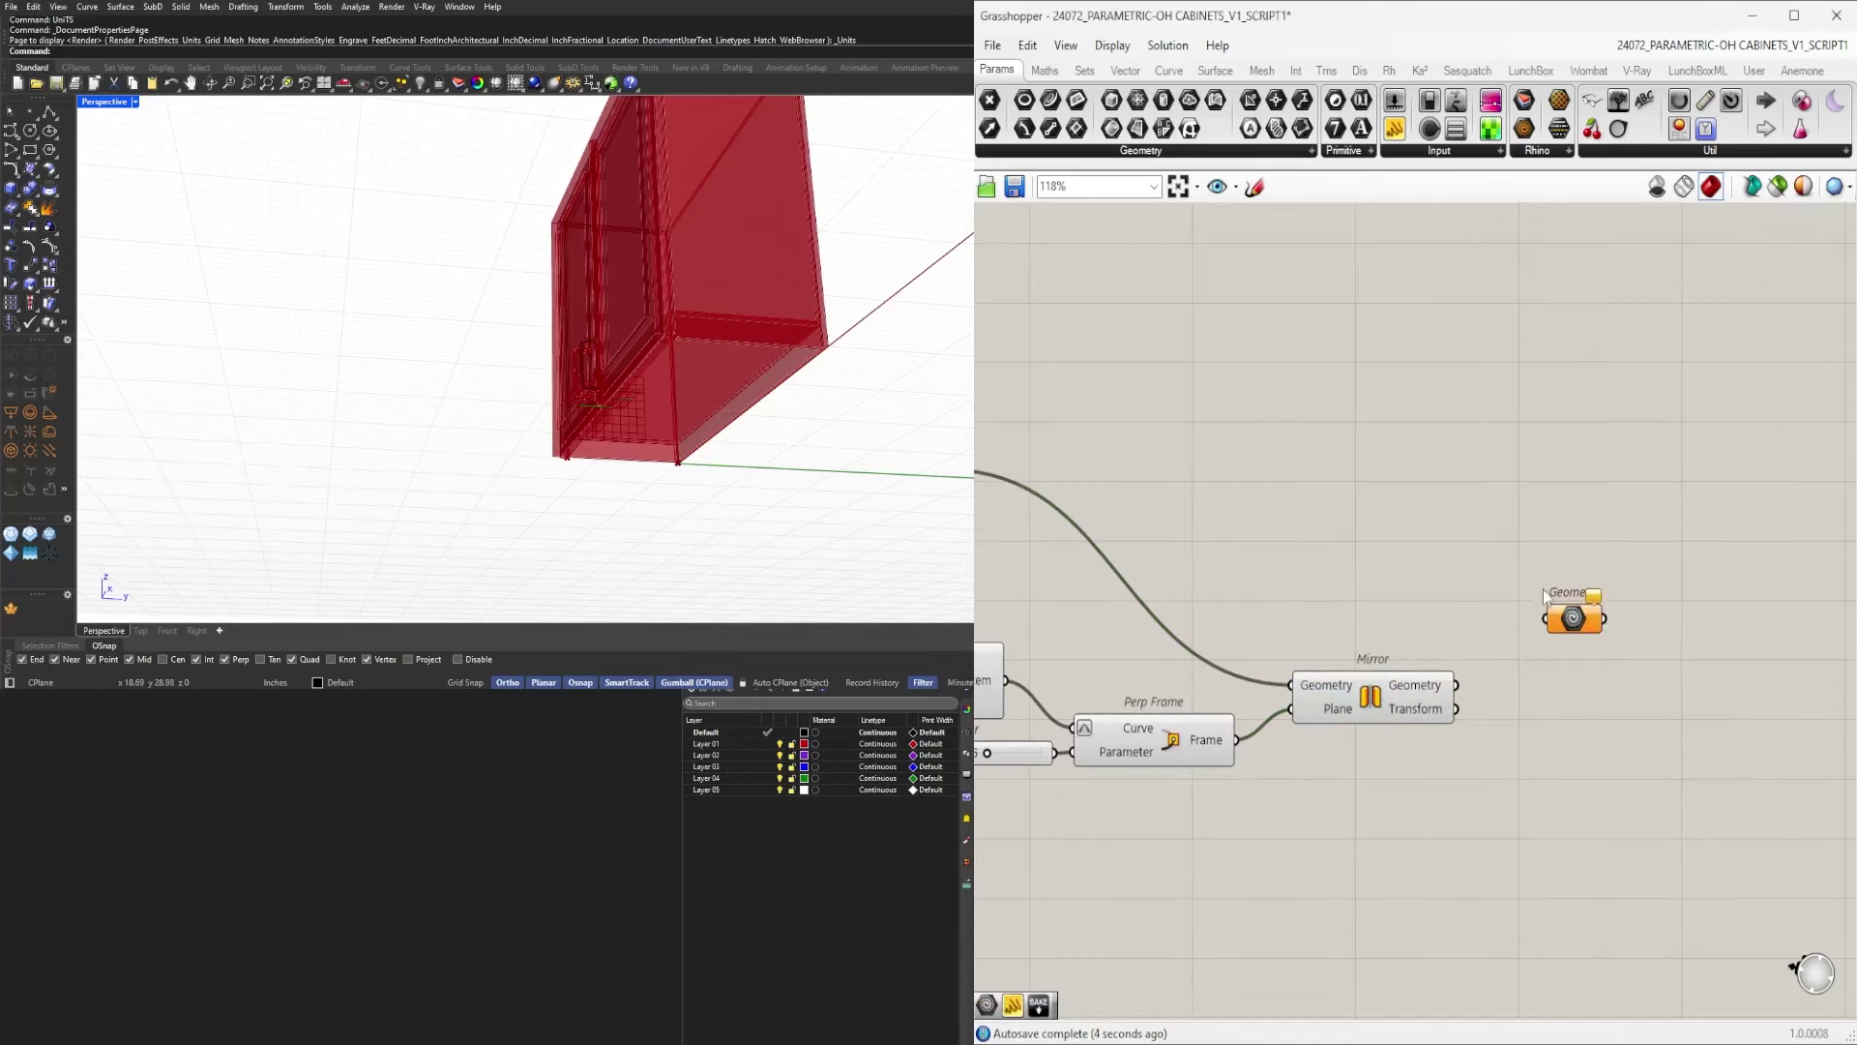
scroll(1528, 626, down, 2)
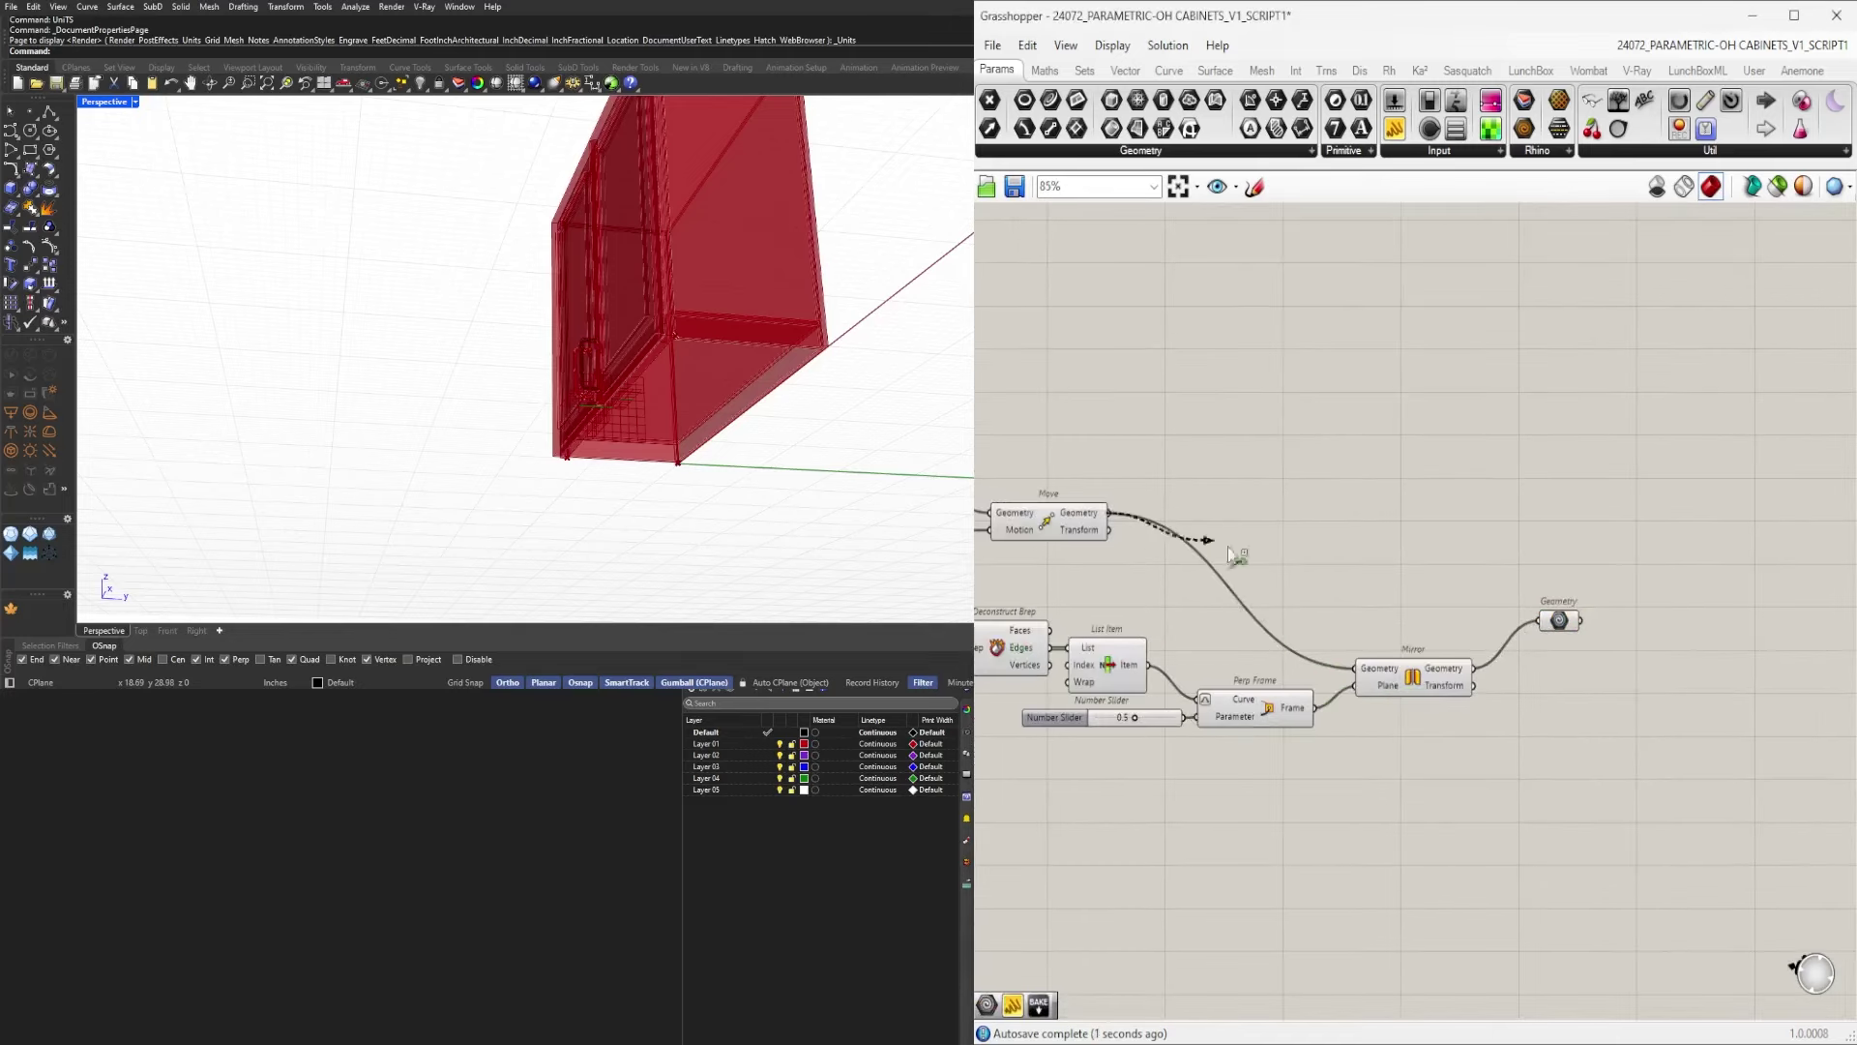
shift+drag(1229, 554, 1596, 529)
click(1594, 609)
Shift the mirror chain up beneath the handle's Move component and add a second Geometry component fed by the first.
right_drag(1594, 609, 1853, 581)
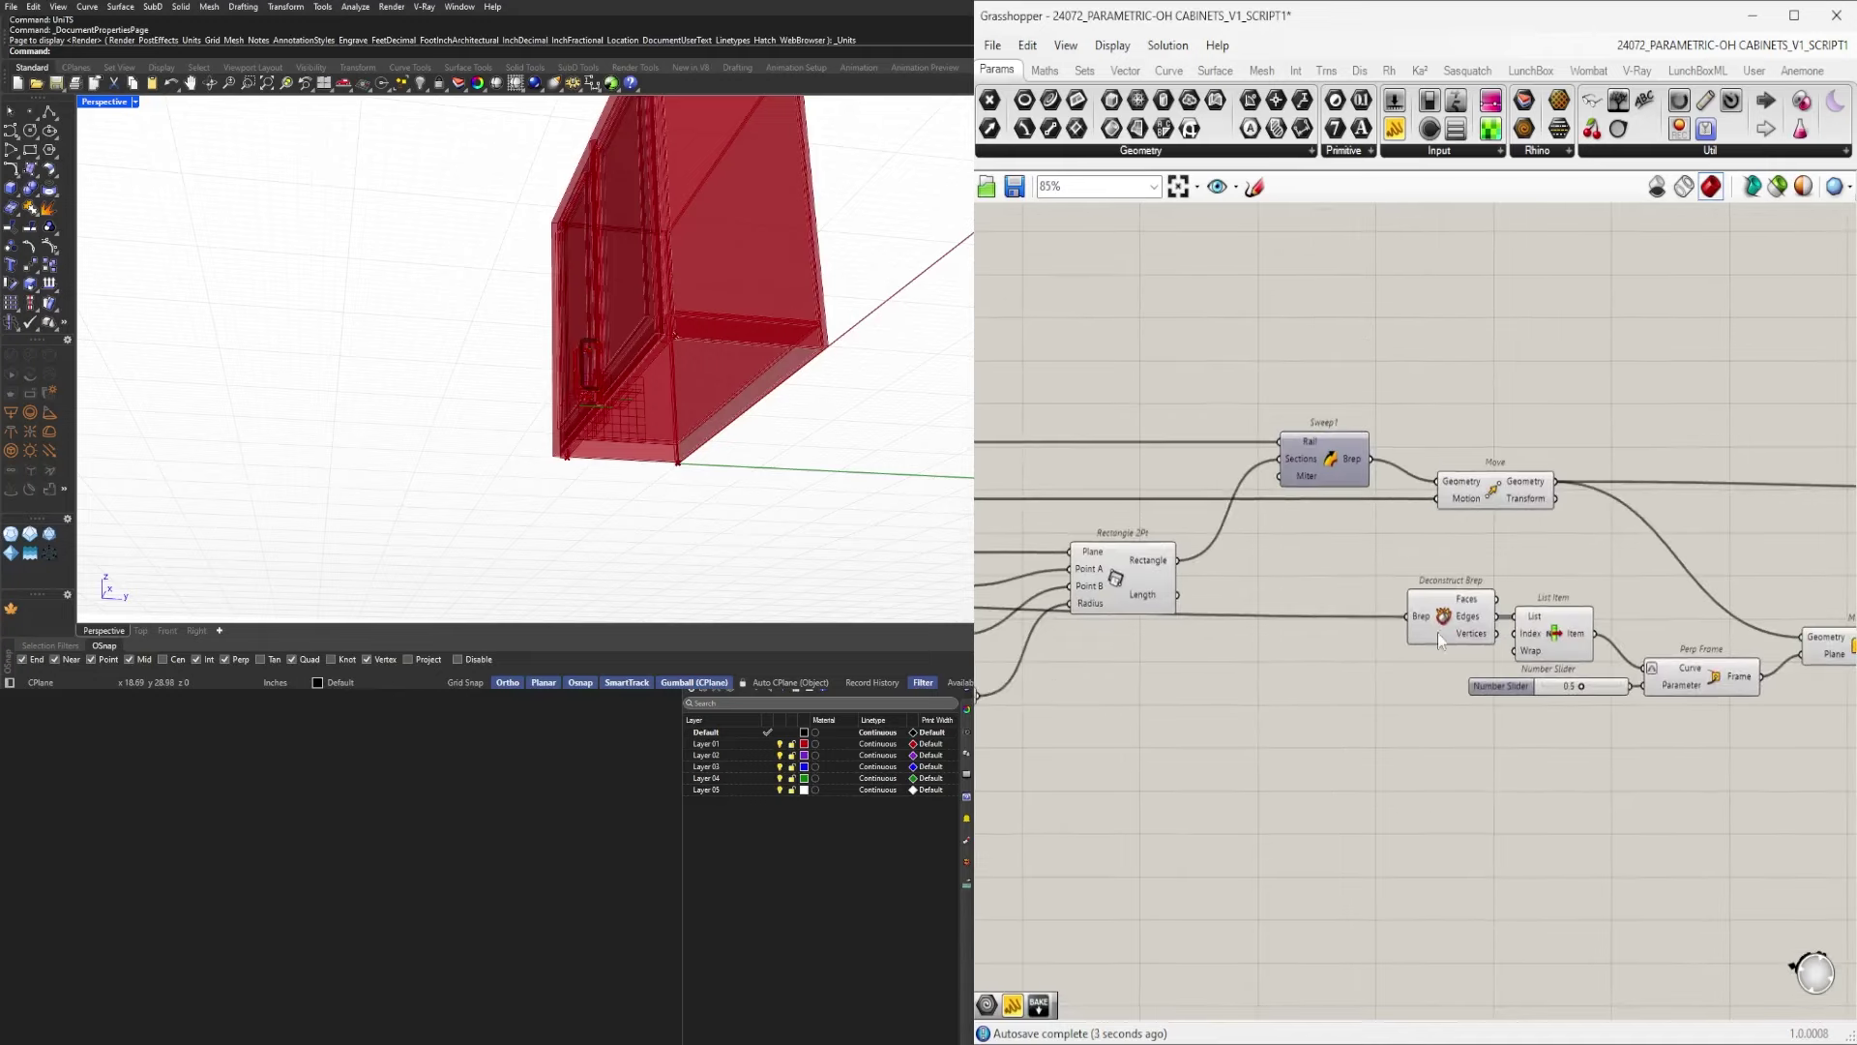
drag(1465, 788, 1120, 670)
scroll(1186, 687, up, 2)
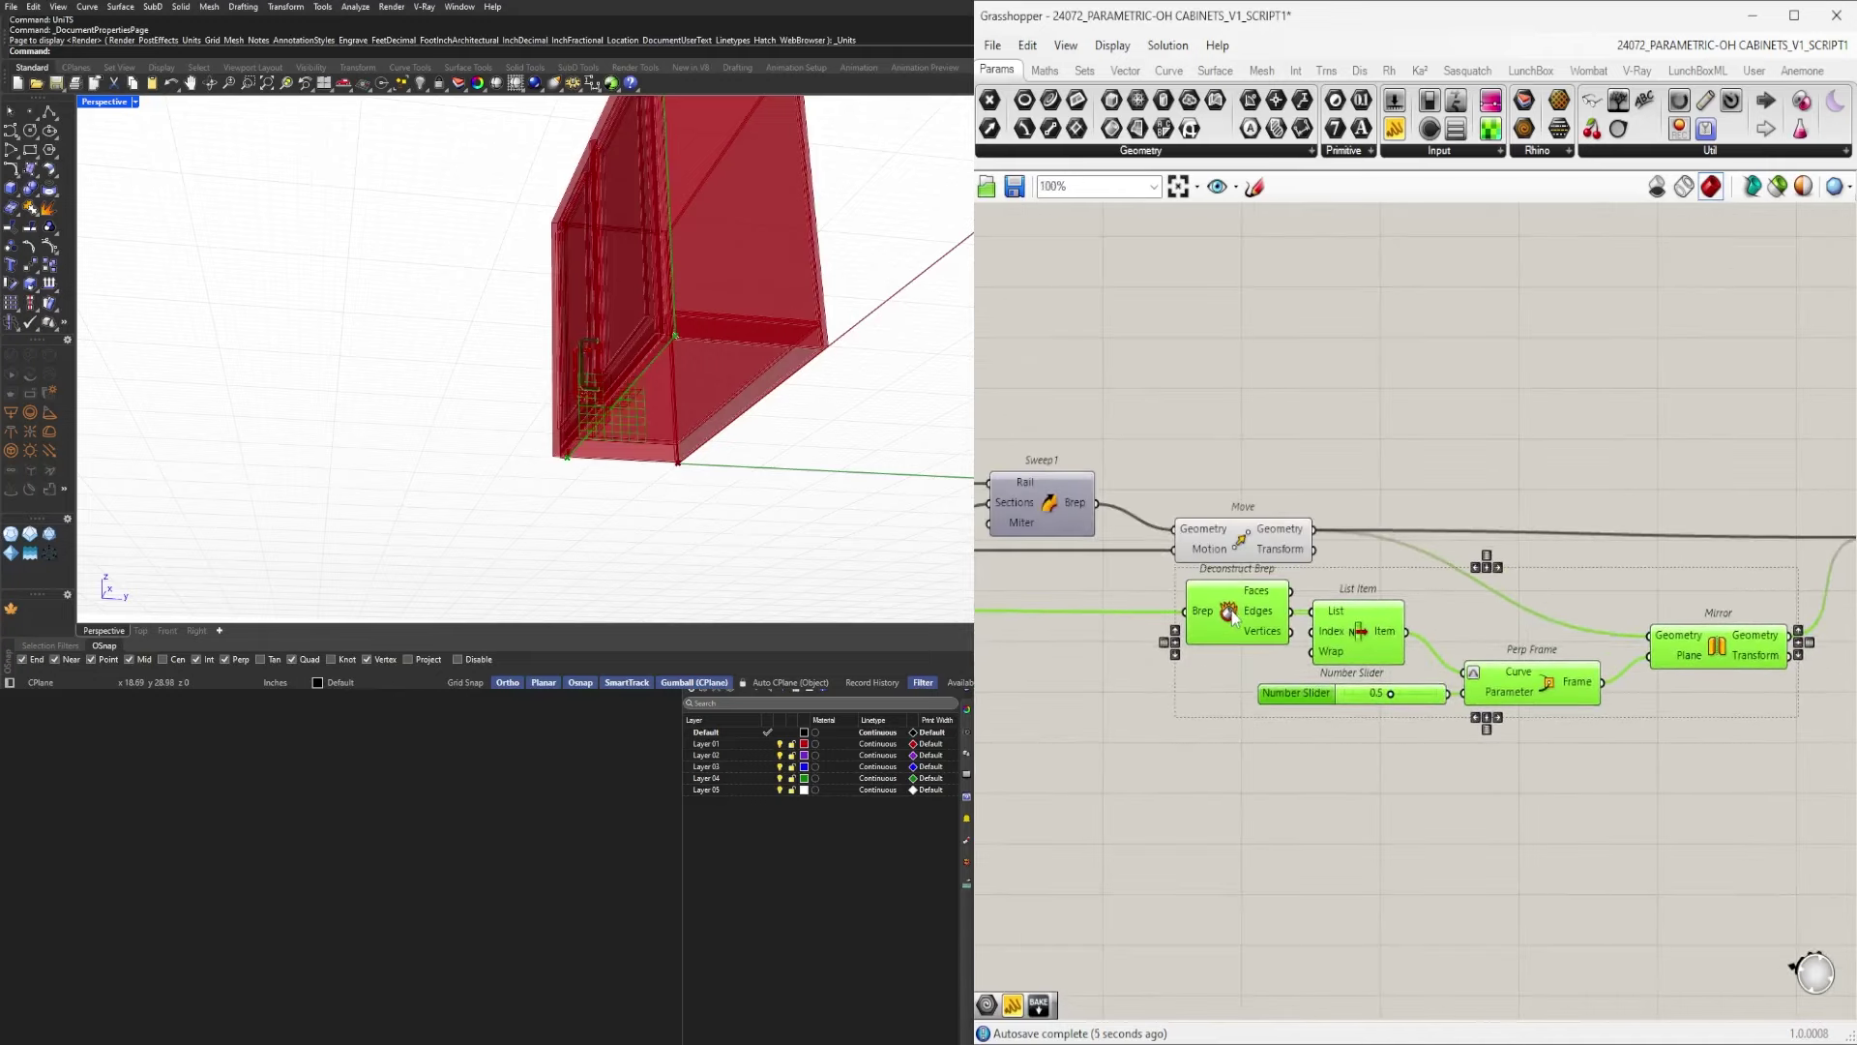
click(1275, 765)
right_drag(1733, 642, 1506, 668)
right_drag(1608, 706, 1483, 714)
alt+drag(1536, 572, 1672, 573)
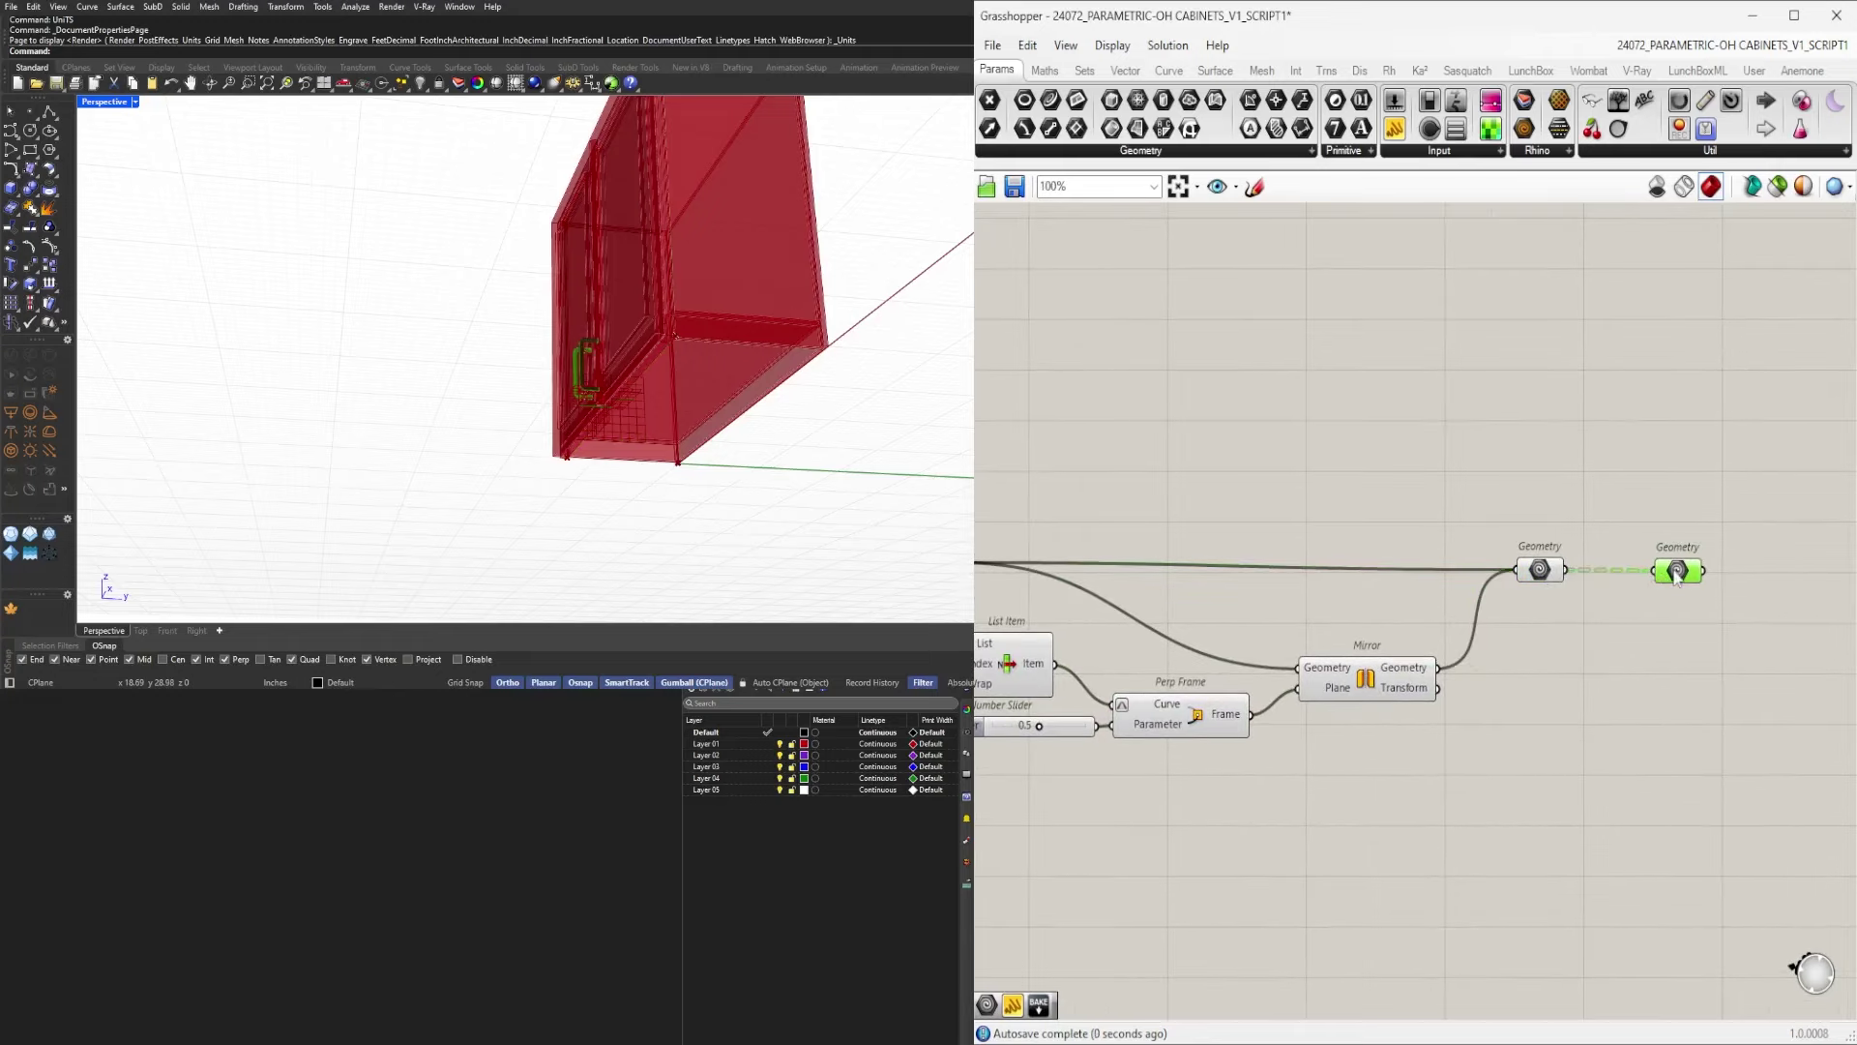
Turn off the preview of the mirror chain and the first Geometry component, keeping the last Geometry component previewed.
scroll(1583, 643, down, 4)
drag(1505, 726, 1199, 580)
middle_click(1203, 548)
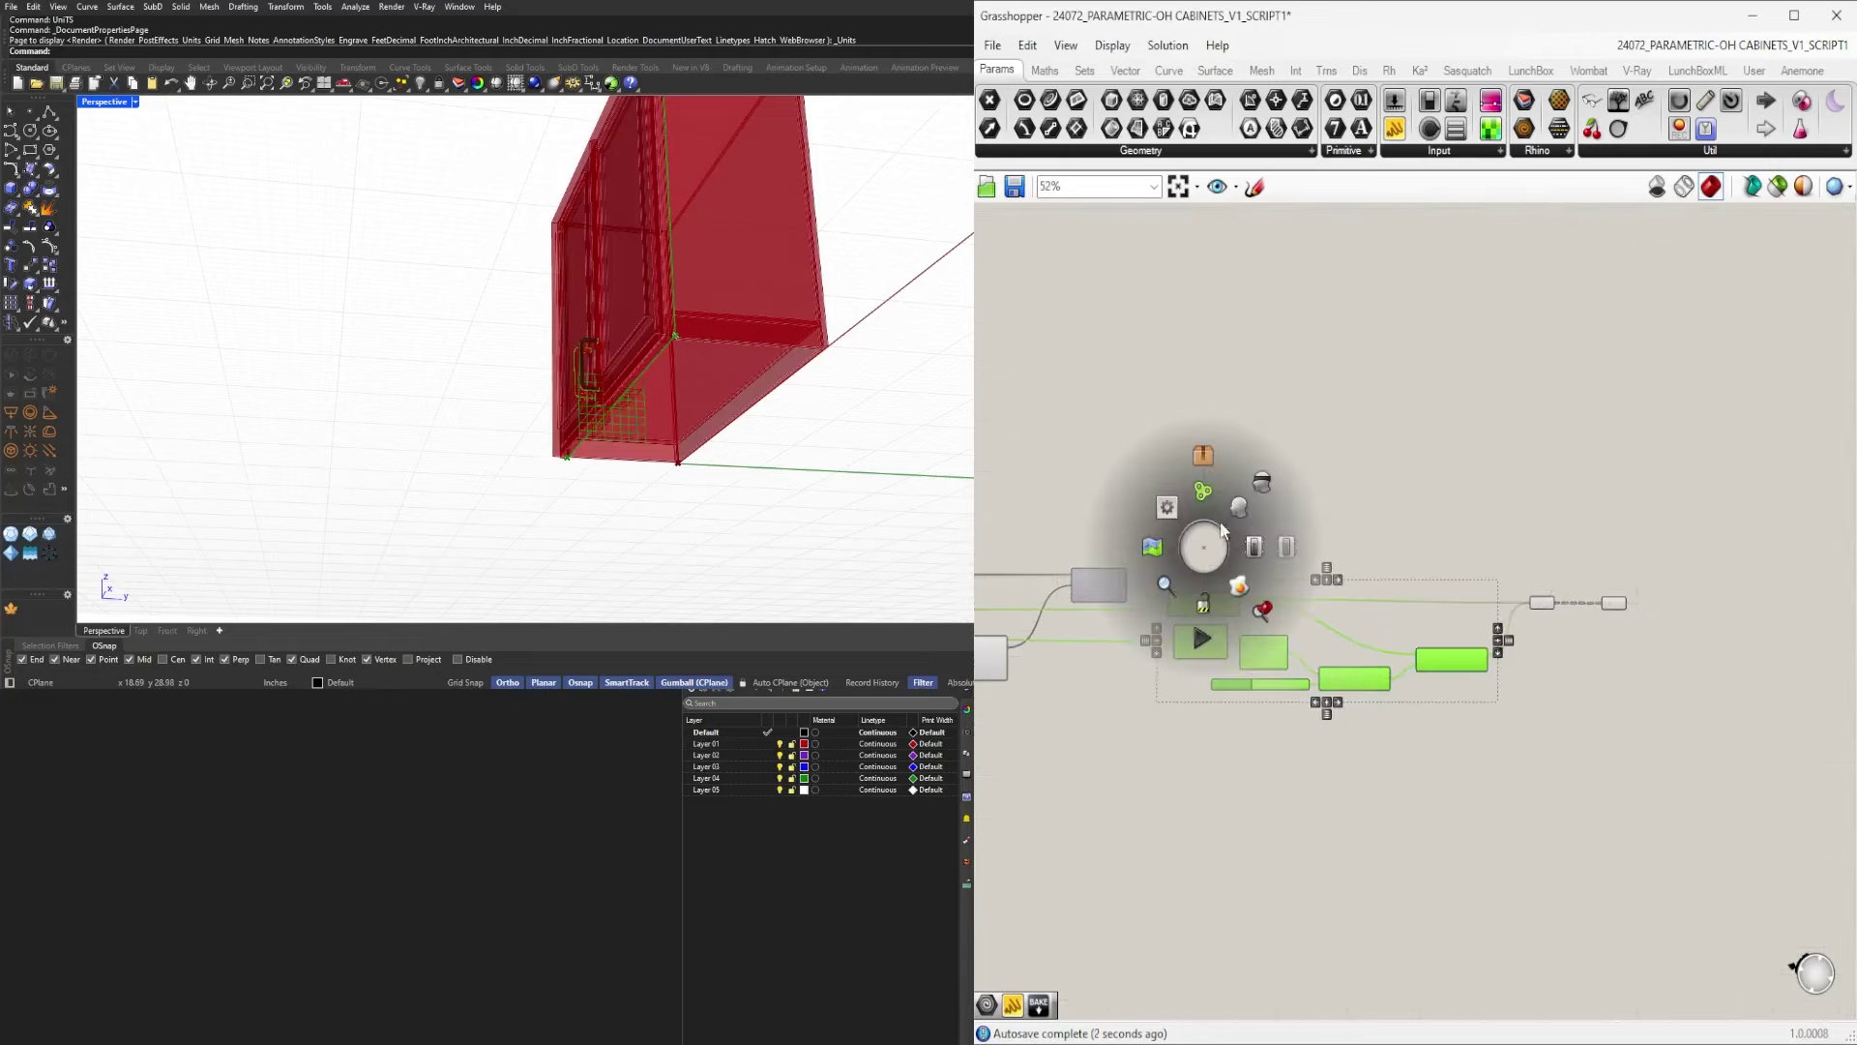
click(1262, 481)
drag(1688, 664, 1612, 556)
right_drag(614, 350, 871, 397)
middle_click(1501, 506)
click(1556, 453)
click(1630, 477)
Examine the pair of handles at the lower meeting edges of the doors, with the last Geometry component highlighted.
scroll(658, 416, up, 6)
right_drag(707, 424, 786, 431)
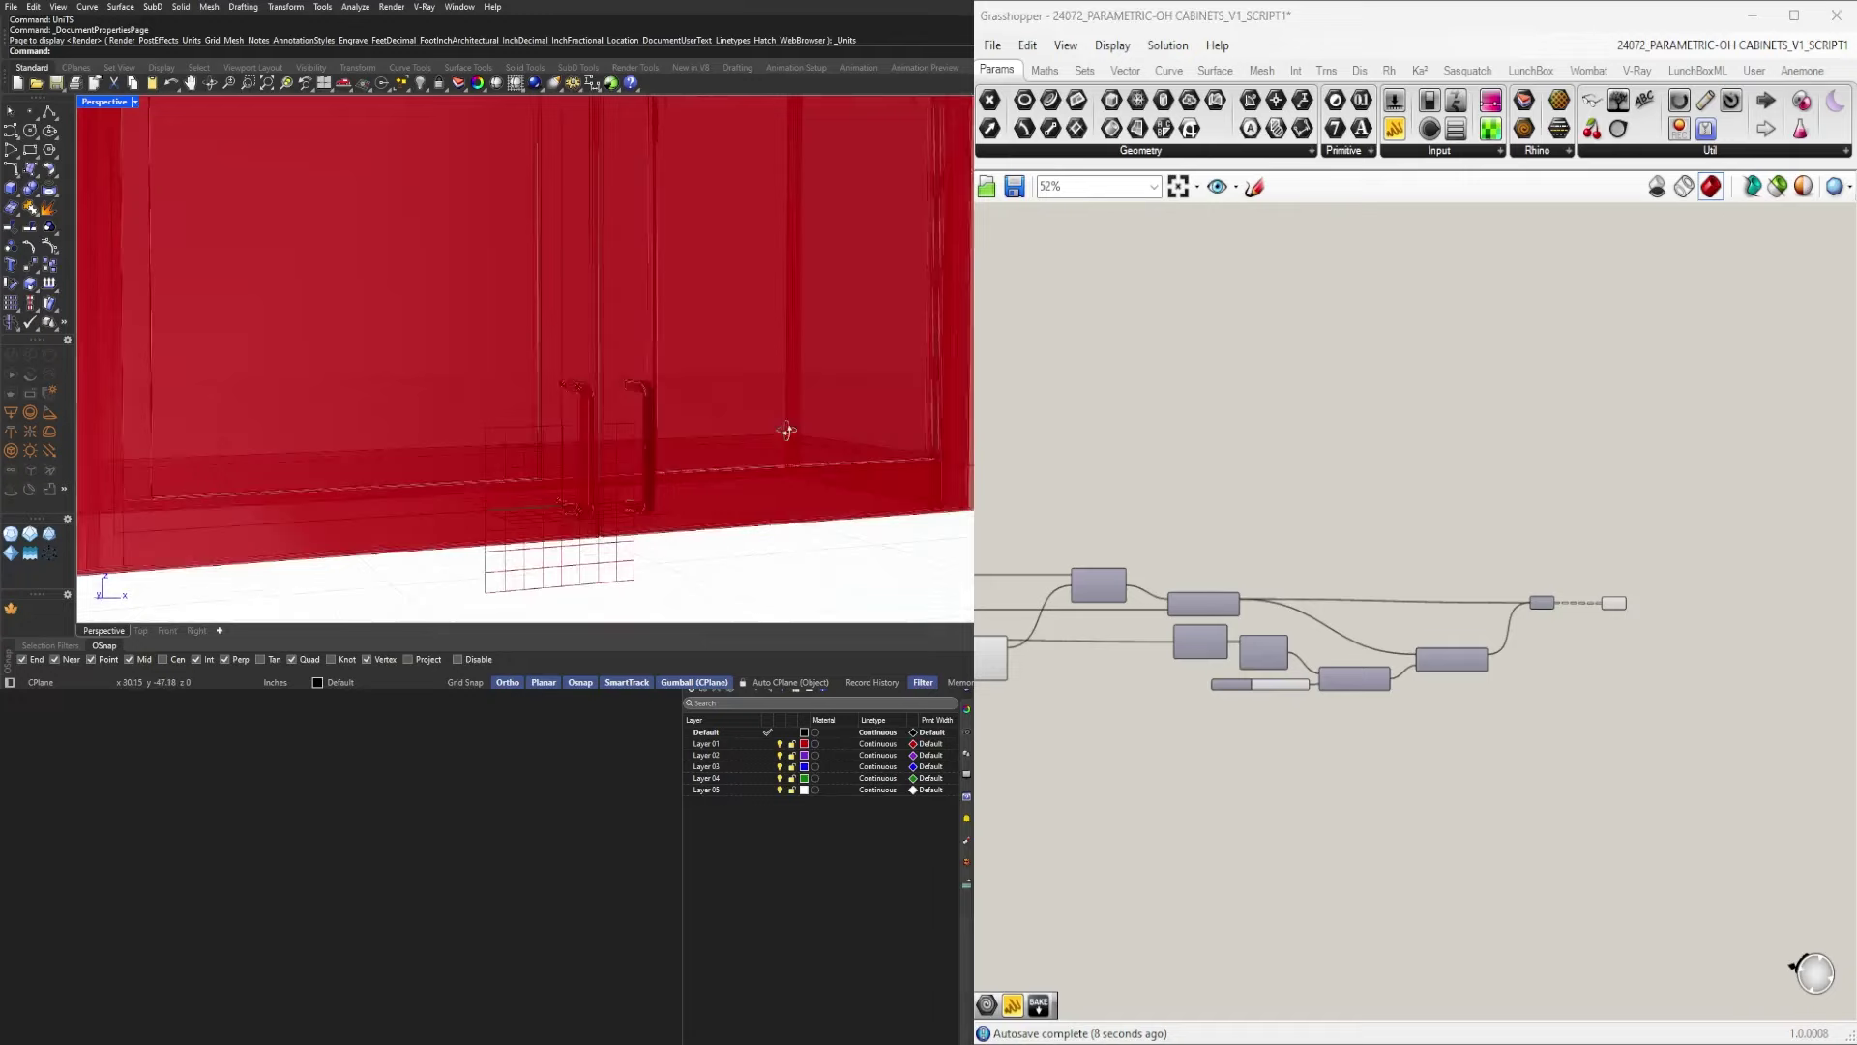
scroll(787, 431, down, 8)
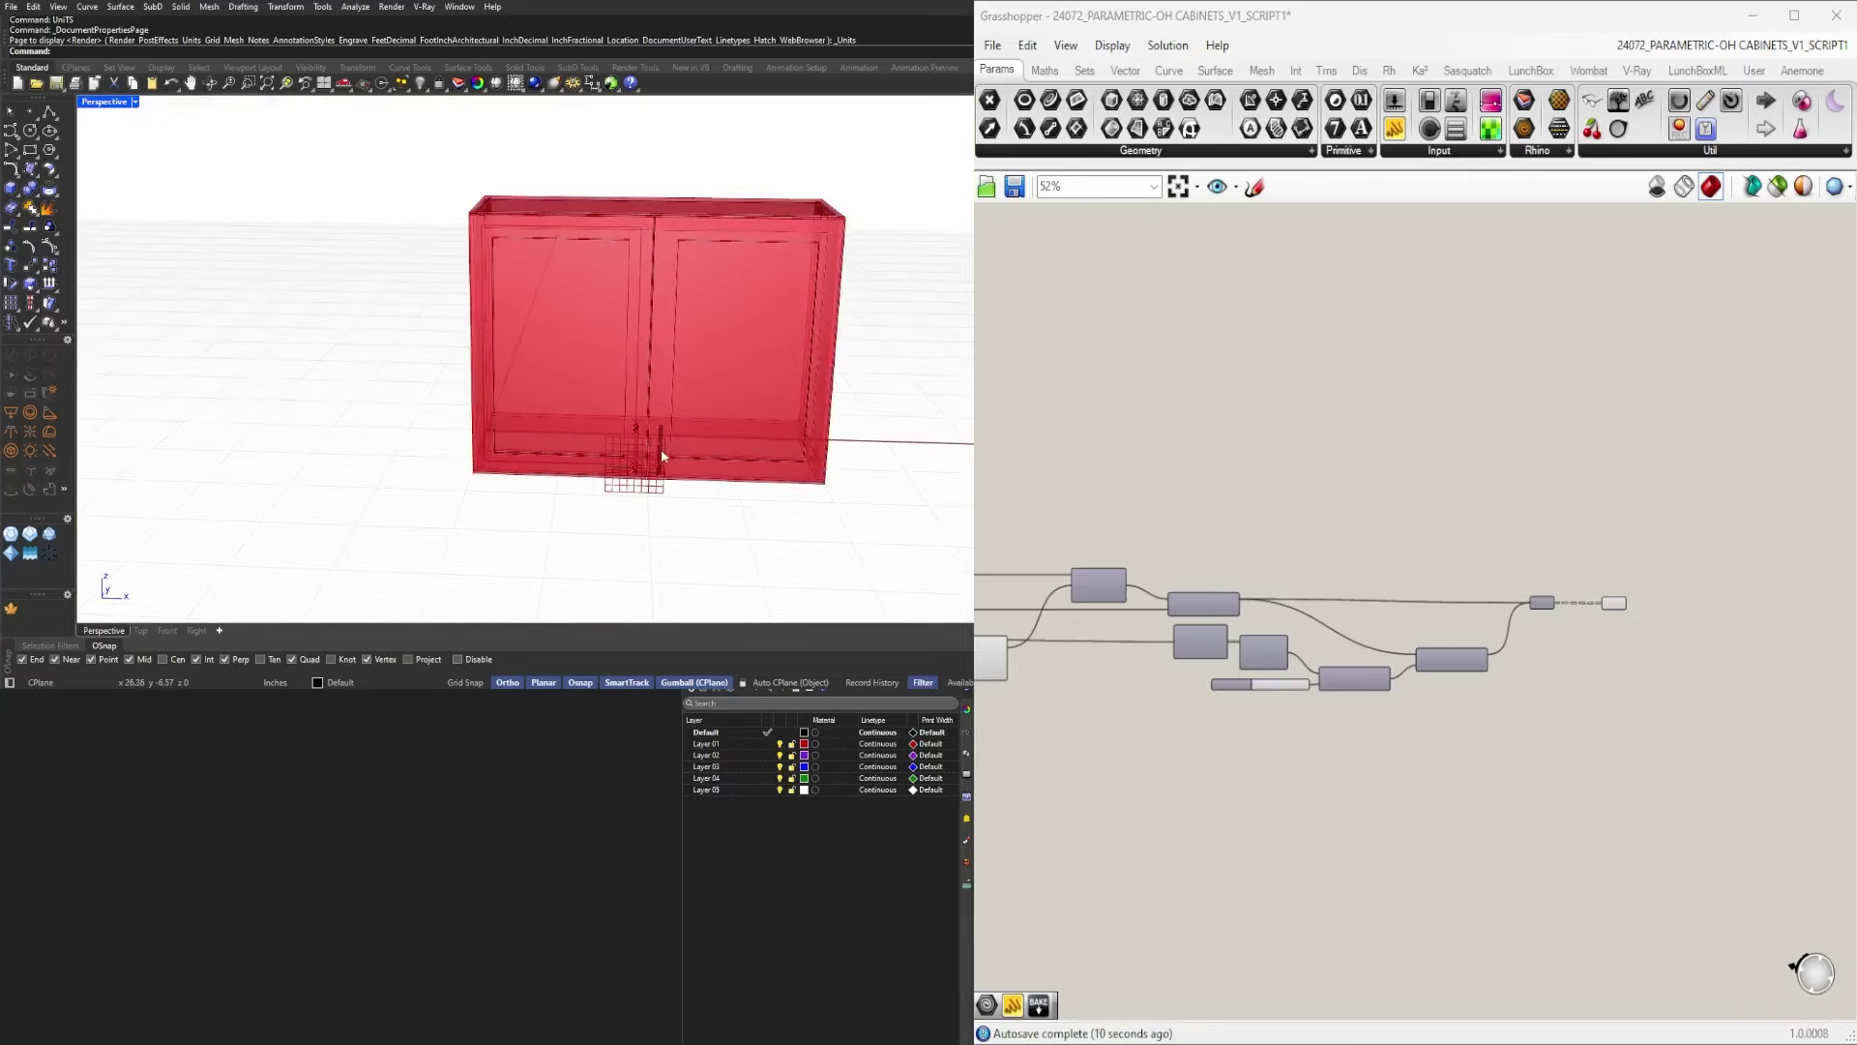
scroll(1534, 612, up, 3)
drag(1526, 697, 1431, 572)
scroll(584, 470, up, 5)
right_drag(583, 470, 581, 392)
scroll(605, 348, down, 3)
scroll(612, 429, up, 3)
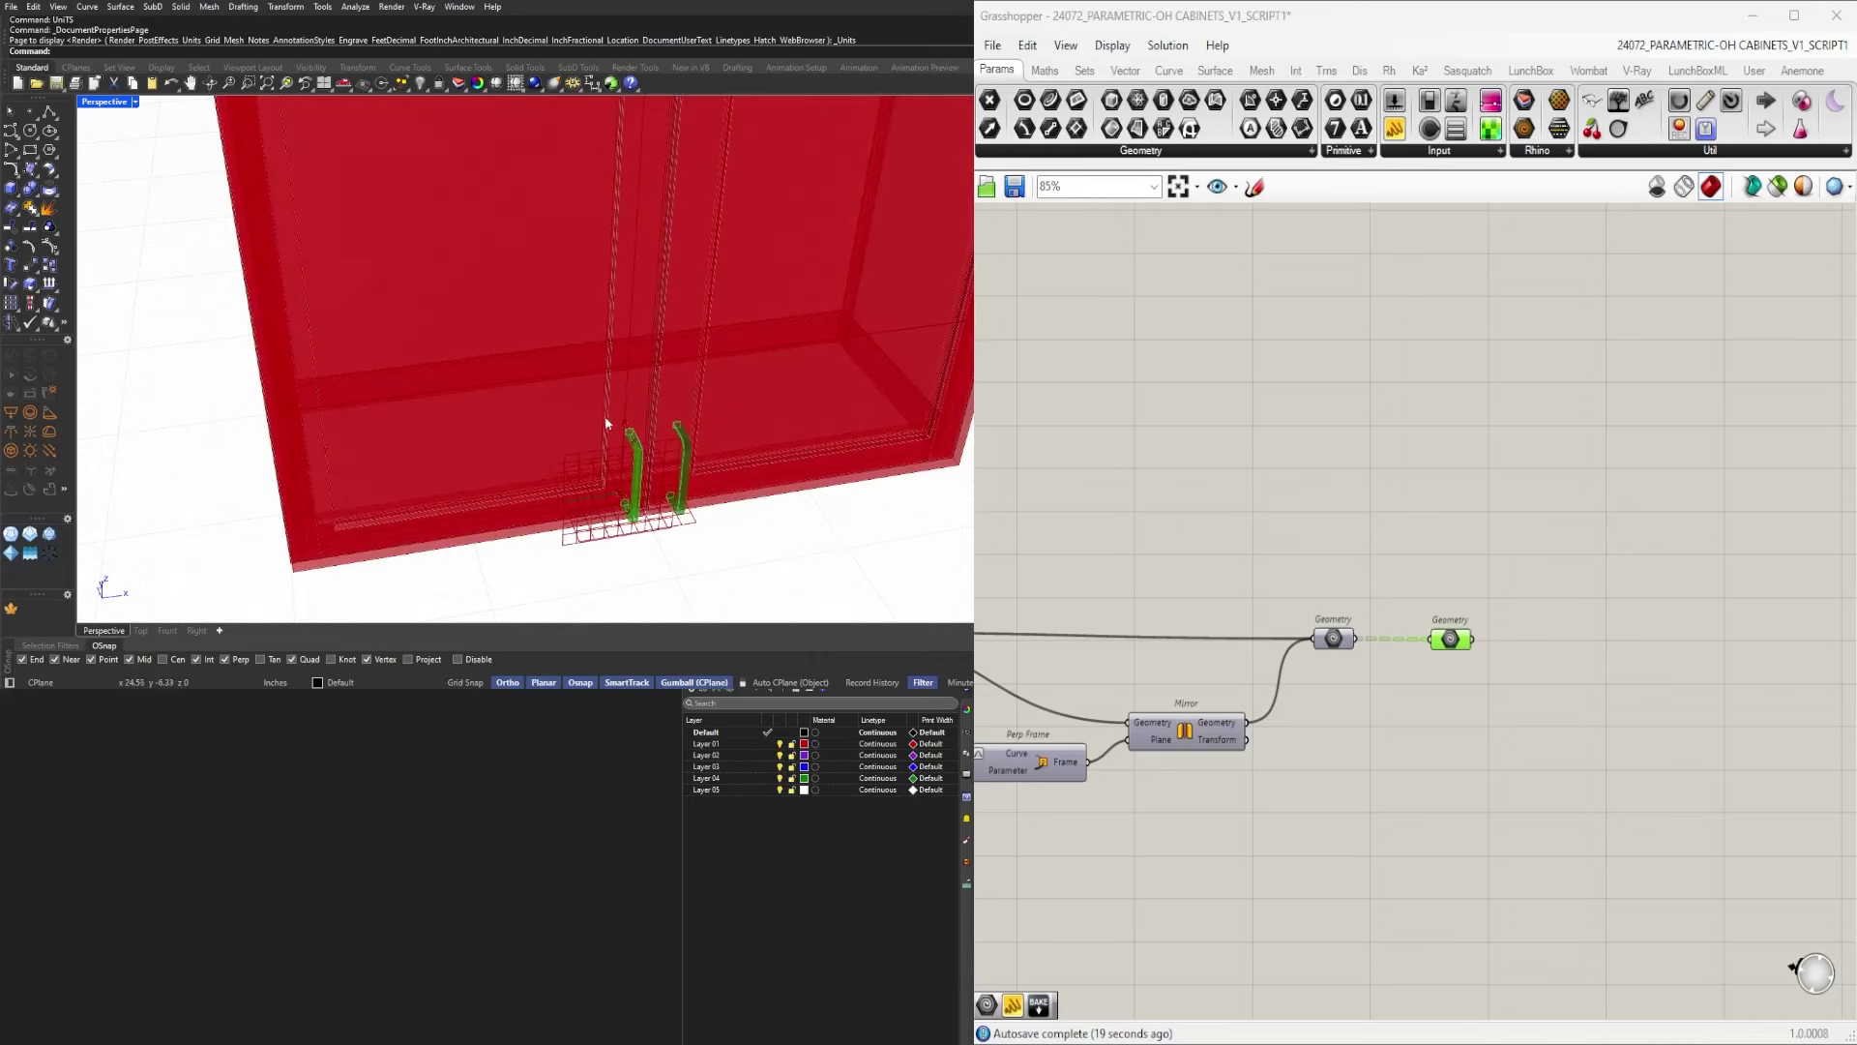
Lower the number slider that feeds the Amplitude component at the start of the handle chain.
click(1357, 718)
right_drag(1151, 735, 1576, 621)
scroll(1576, 621, down, 5)
right_drag(1128, 674, 1602, 660)
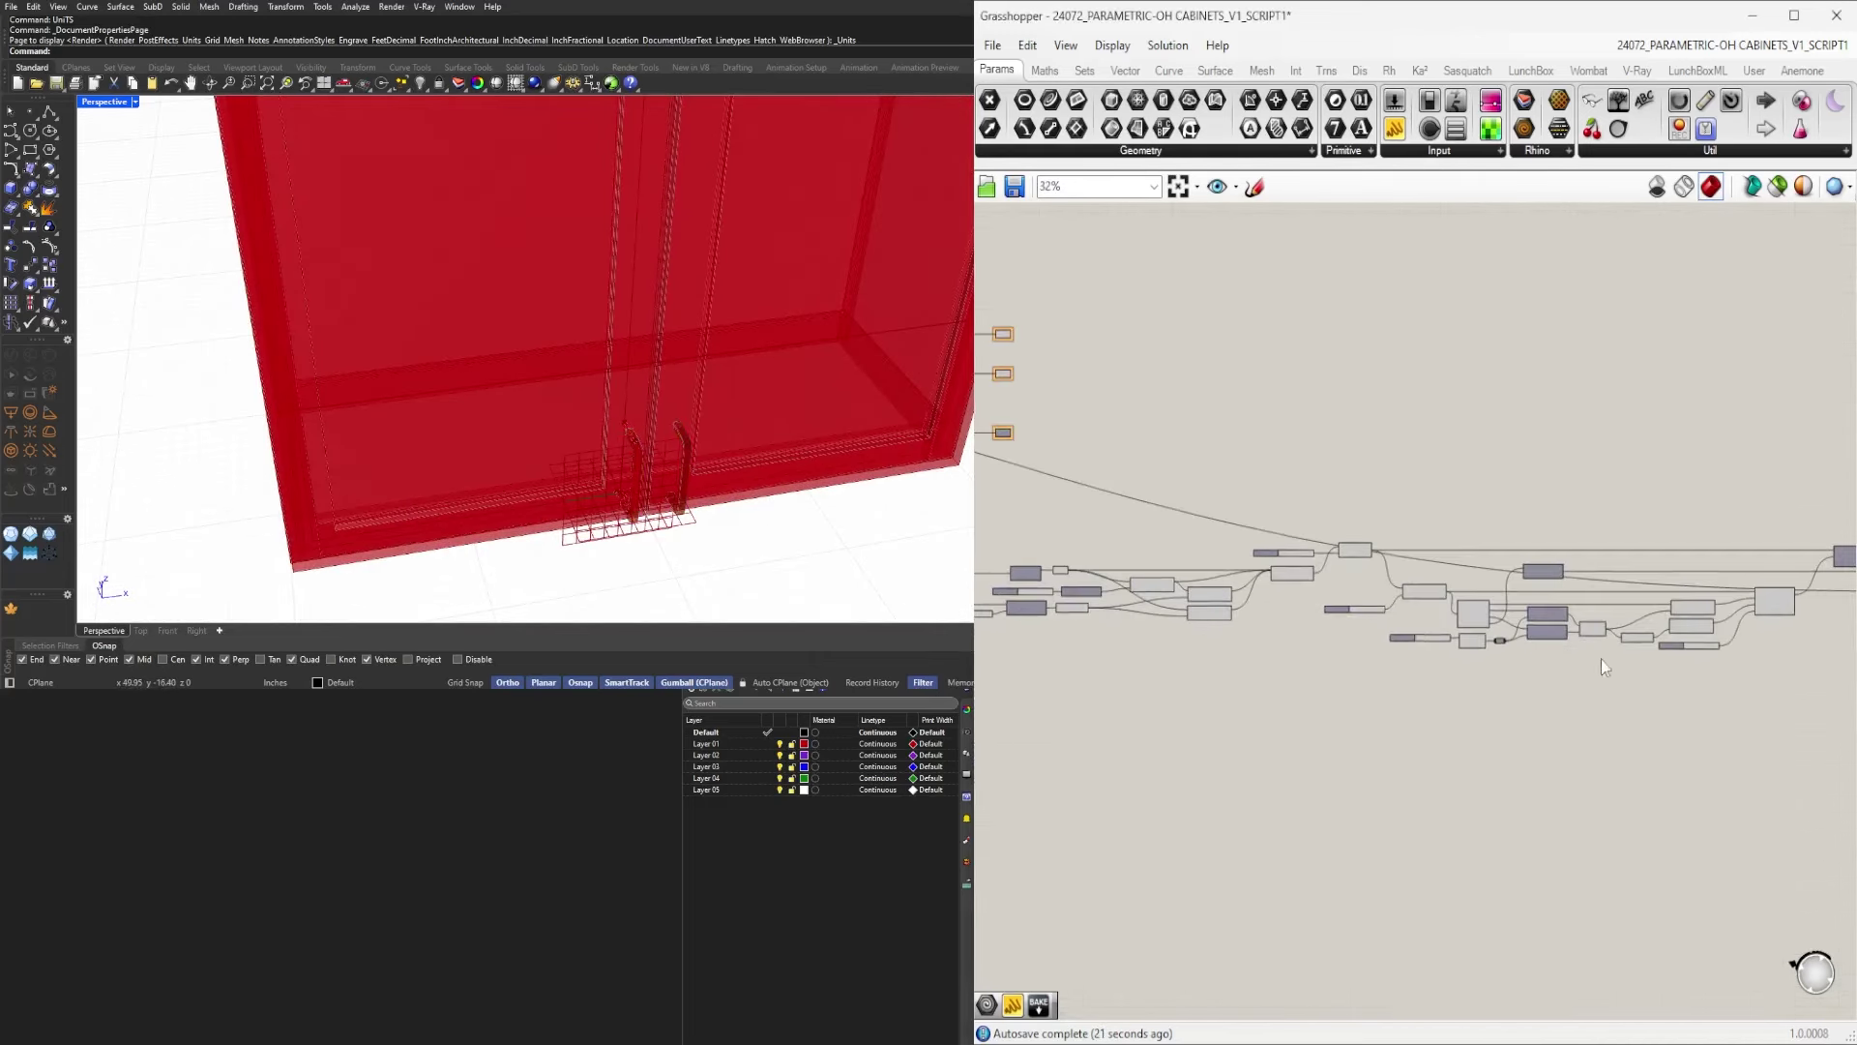
right_drag(1247, 697, 1694, 704)
scroll(1452, 611, up, 11)
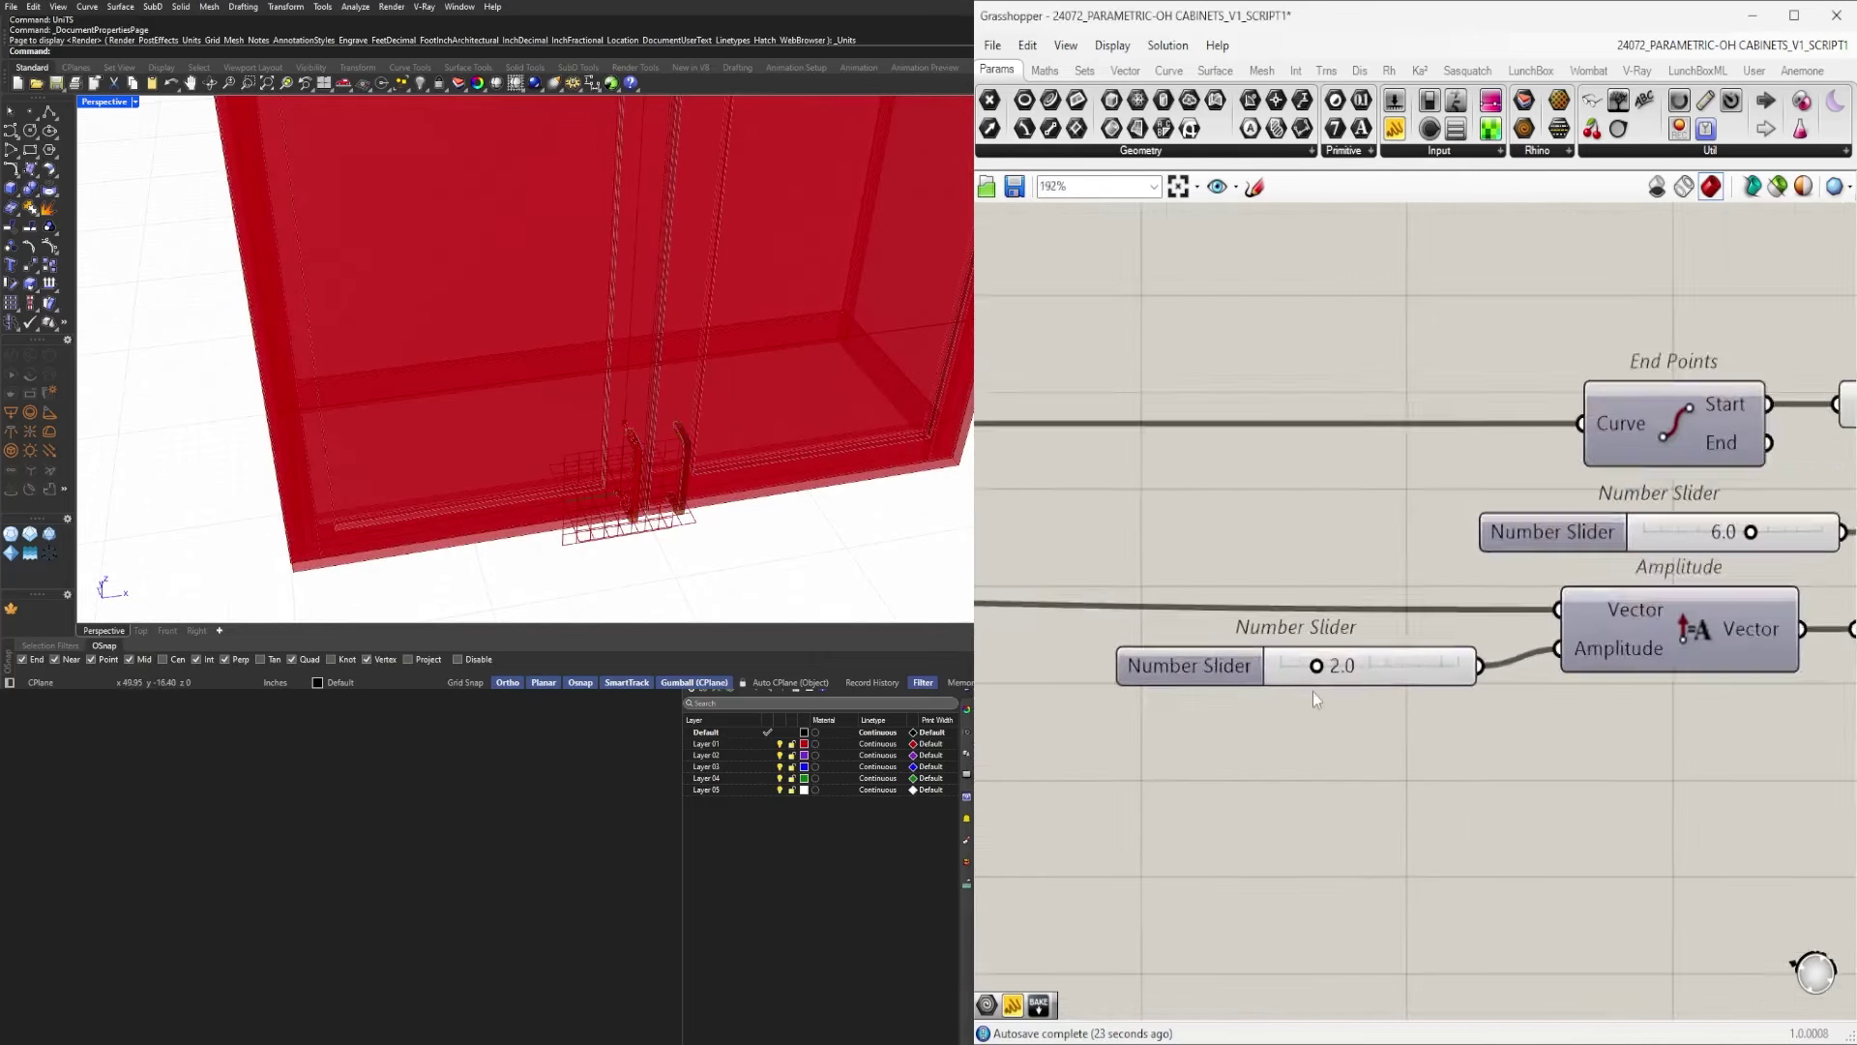
scroll(1314, 694, up, 2)
mouse_move(1318, 644)
mouse_down()
mouse_move(1364, 643)
mouse_move(1298, 654)
mouse_up()
Test the slider feeding the Unit Z factor at 10, and set it back to 6.
scroll(1301, 658, down, 3)
right_drag(1490, 598, 1373, 638)
right_drag(1629, 510, 1451, 581)
scroll(1451, 581, up, 4)
drag(1490, 630, 1644, 625)
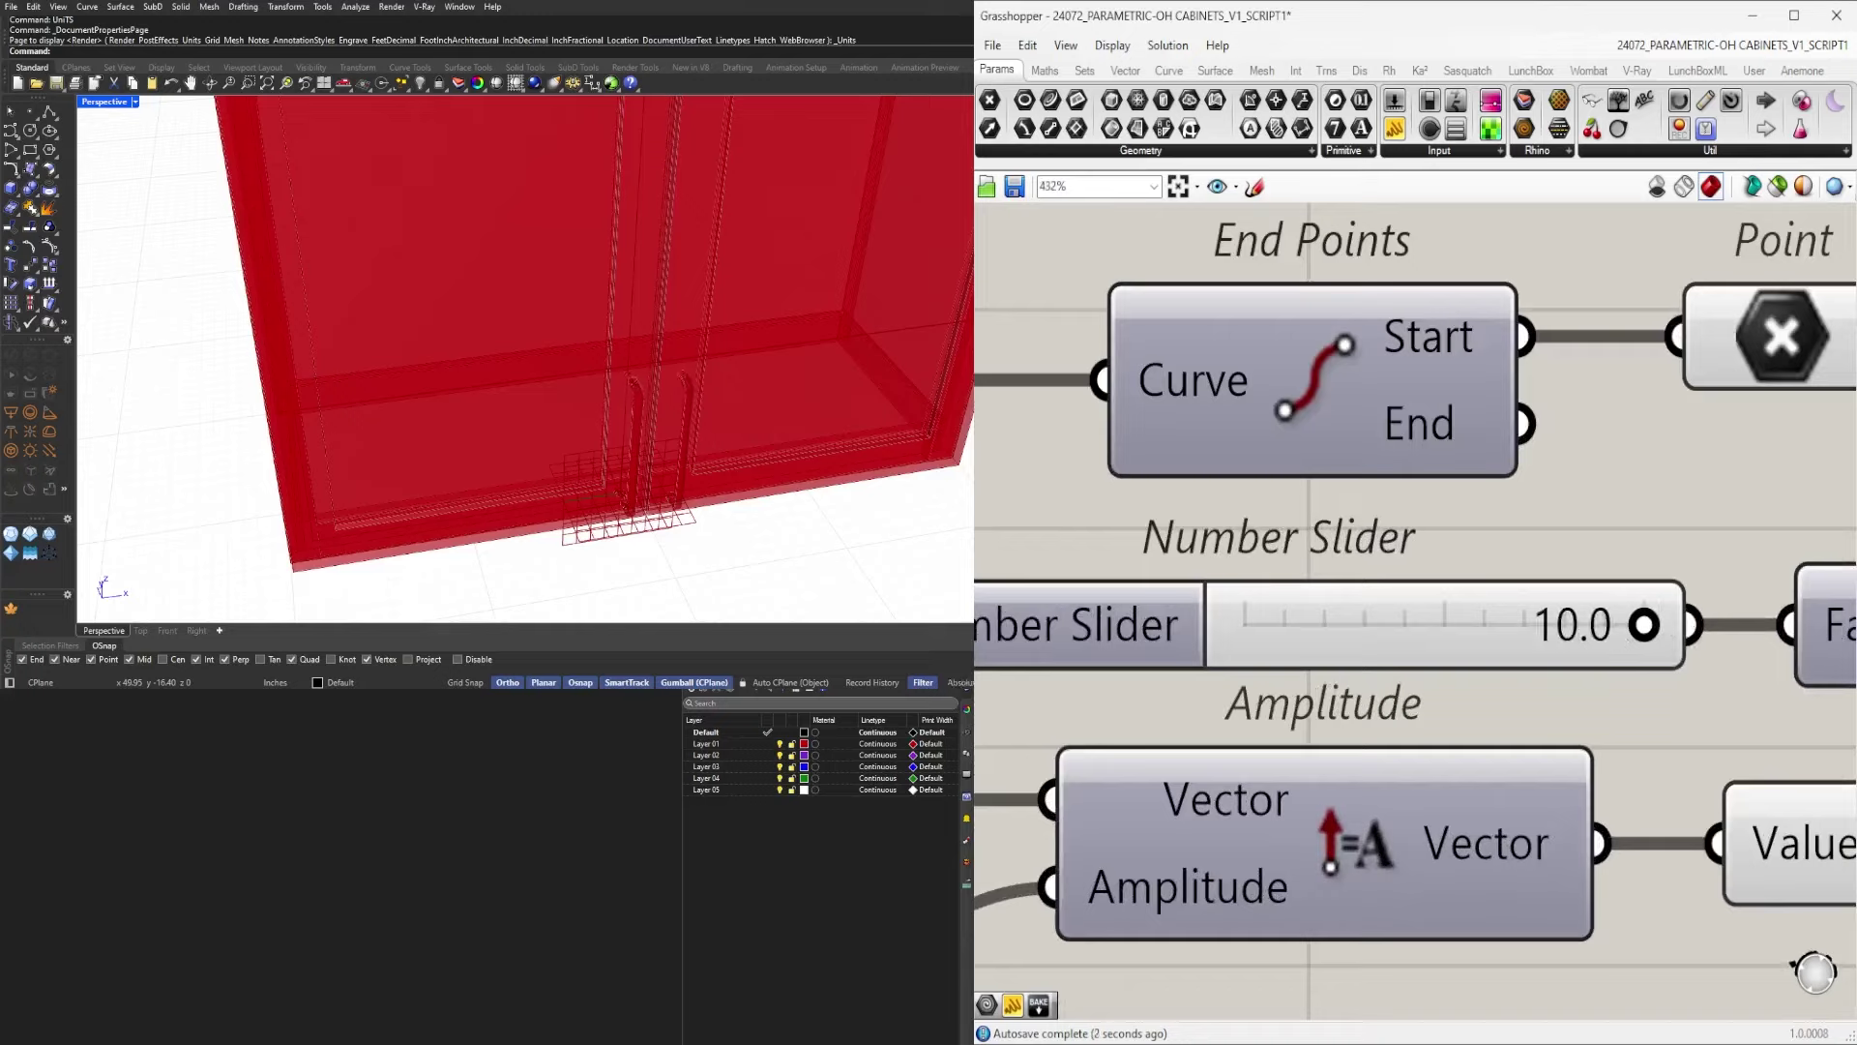
click(1553, 637)
double_click(1553, 637)
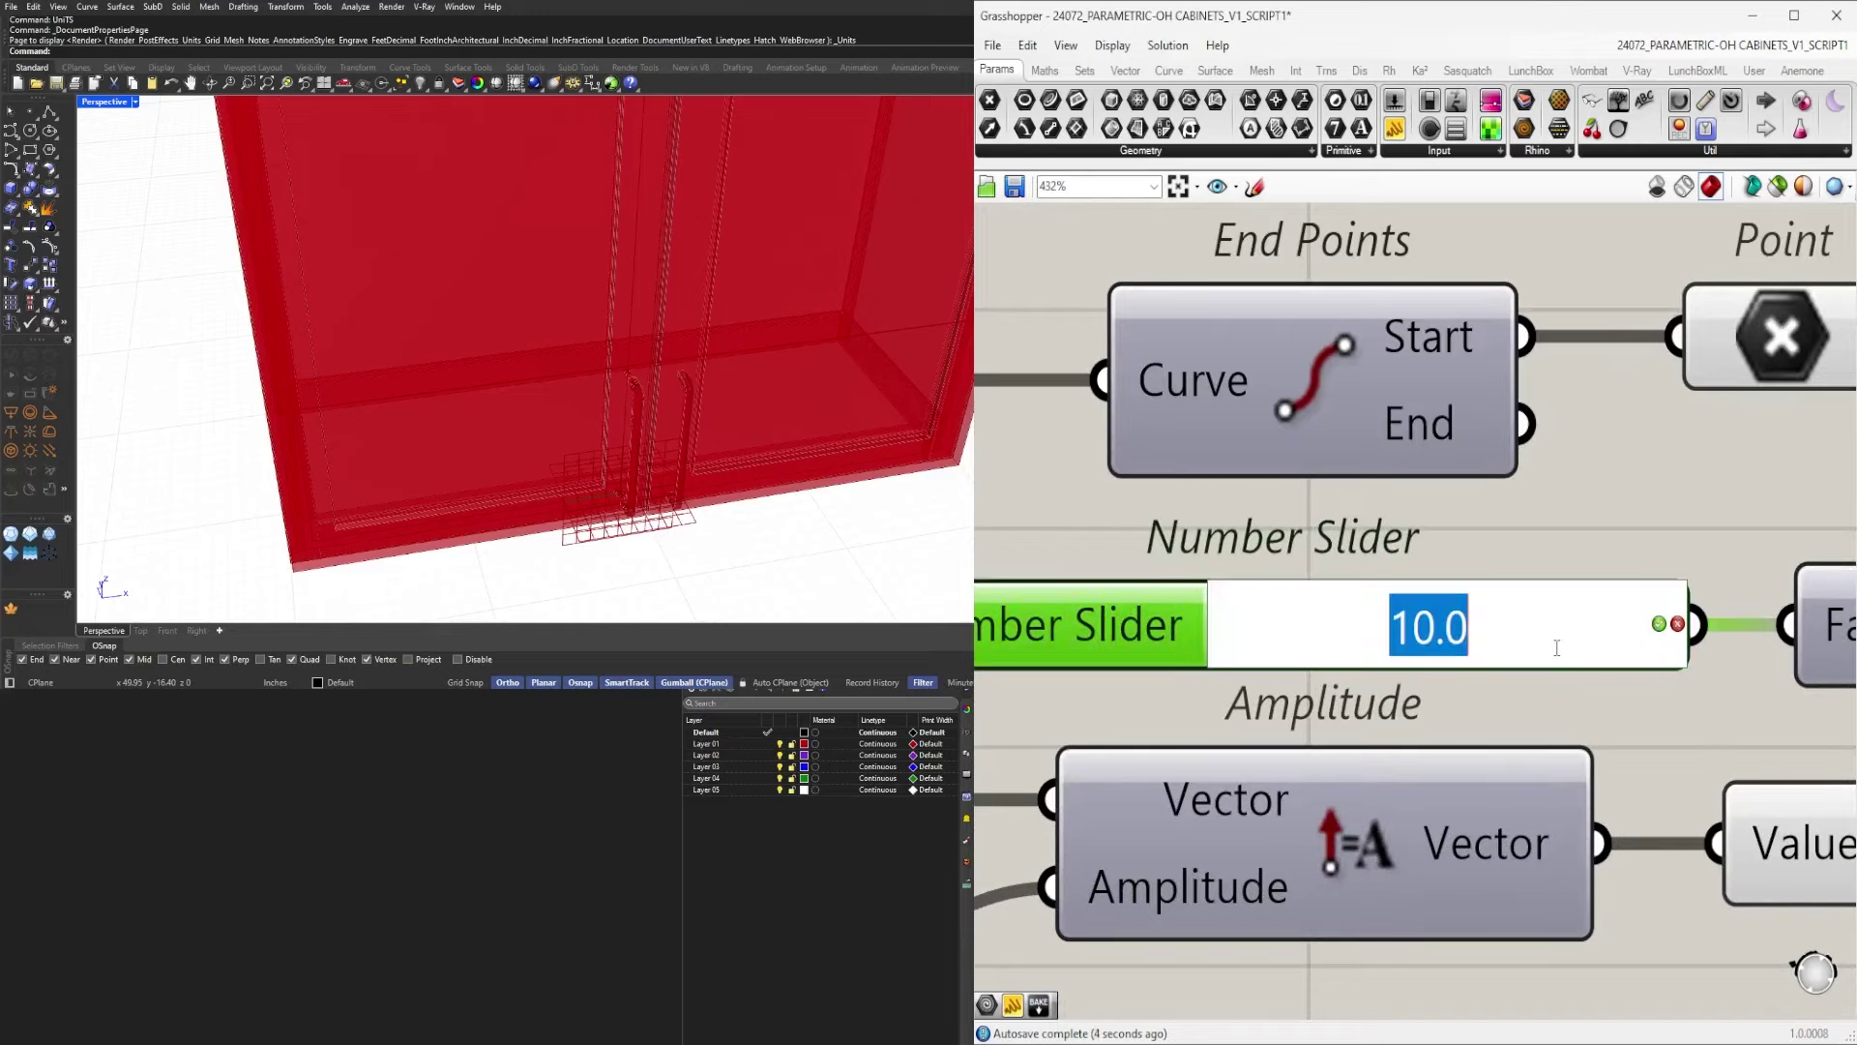
text(6)
key(Return)
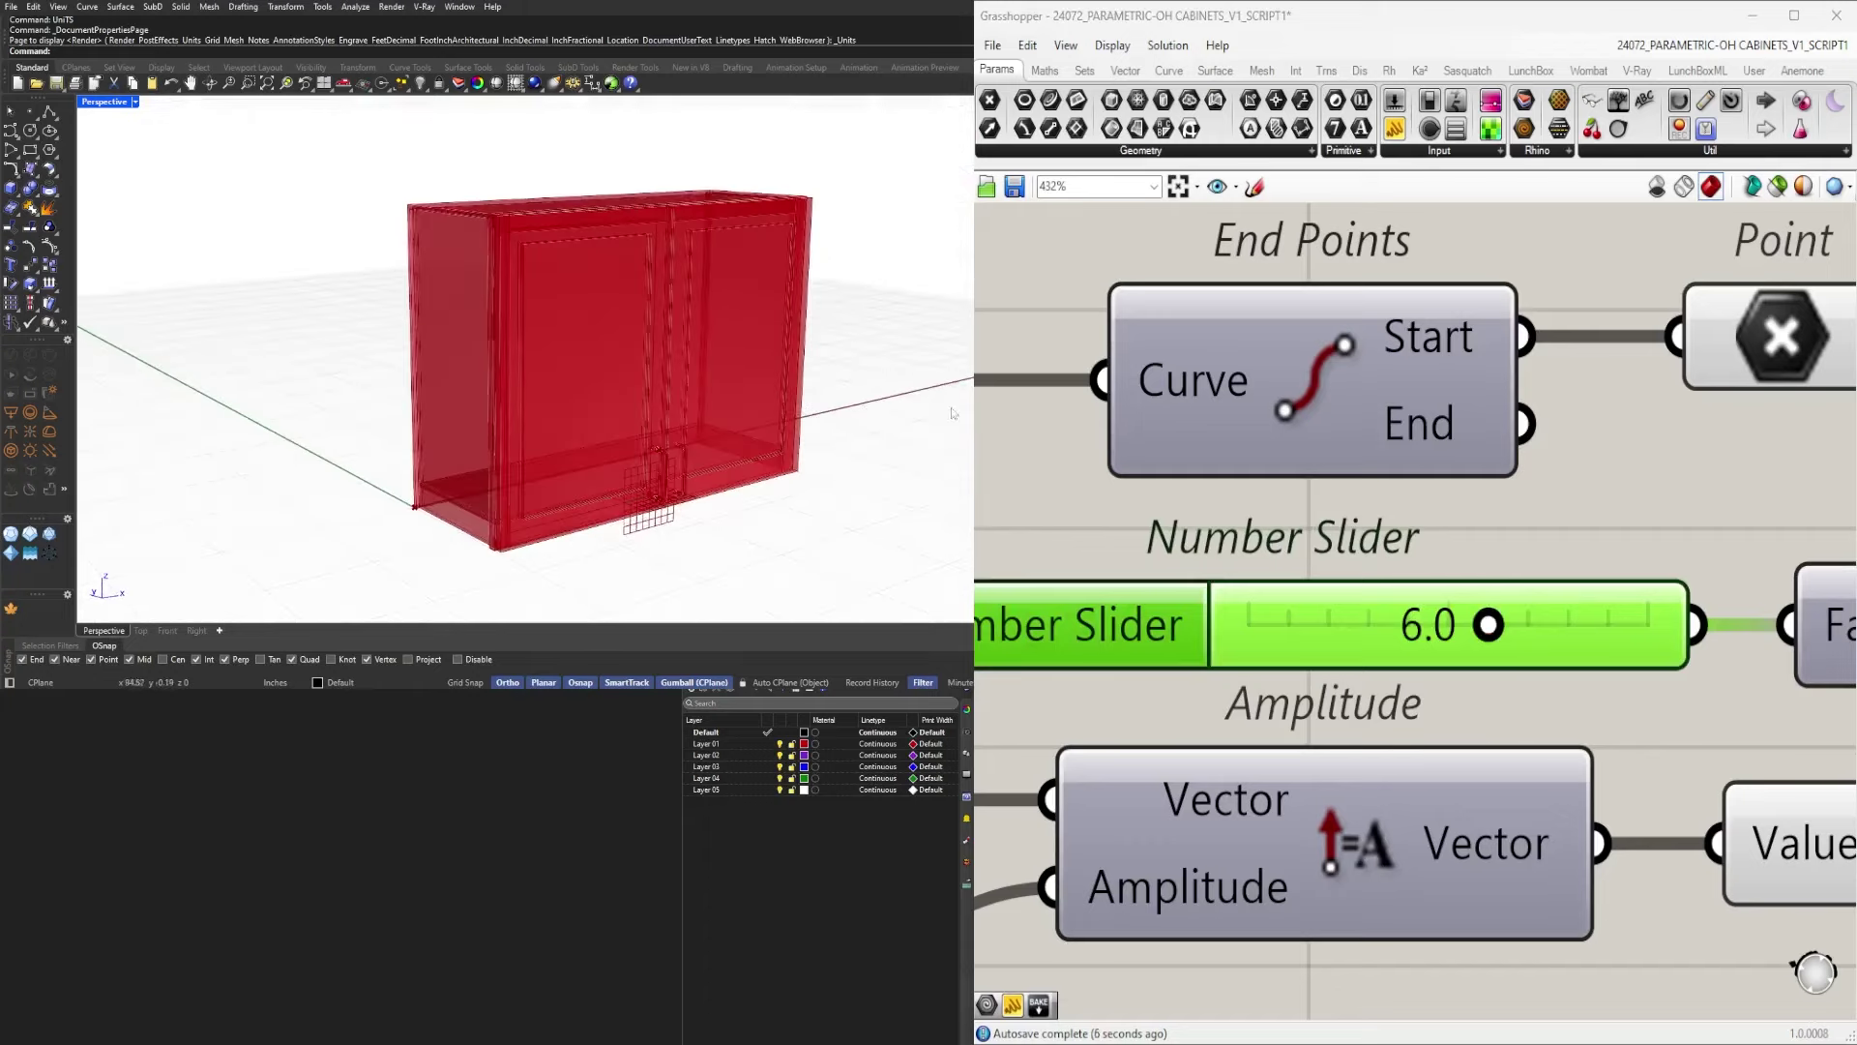
Raise the number slider feeding the Fillet component's radius to 1.000.
scroll(1243, 602, down, 5)
scroll(1243, 602, down, 4)
right_drag(1683, 619, 1447, 644)
scroll(1447, 644, up, 4)
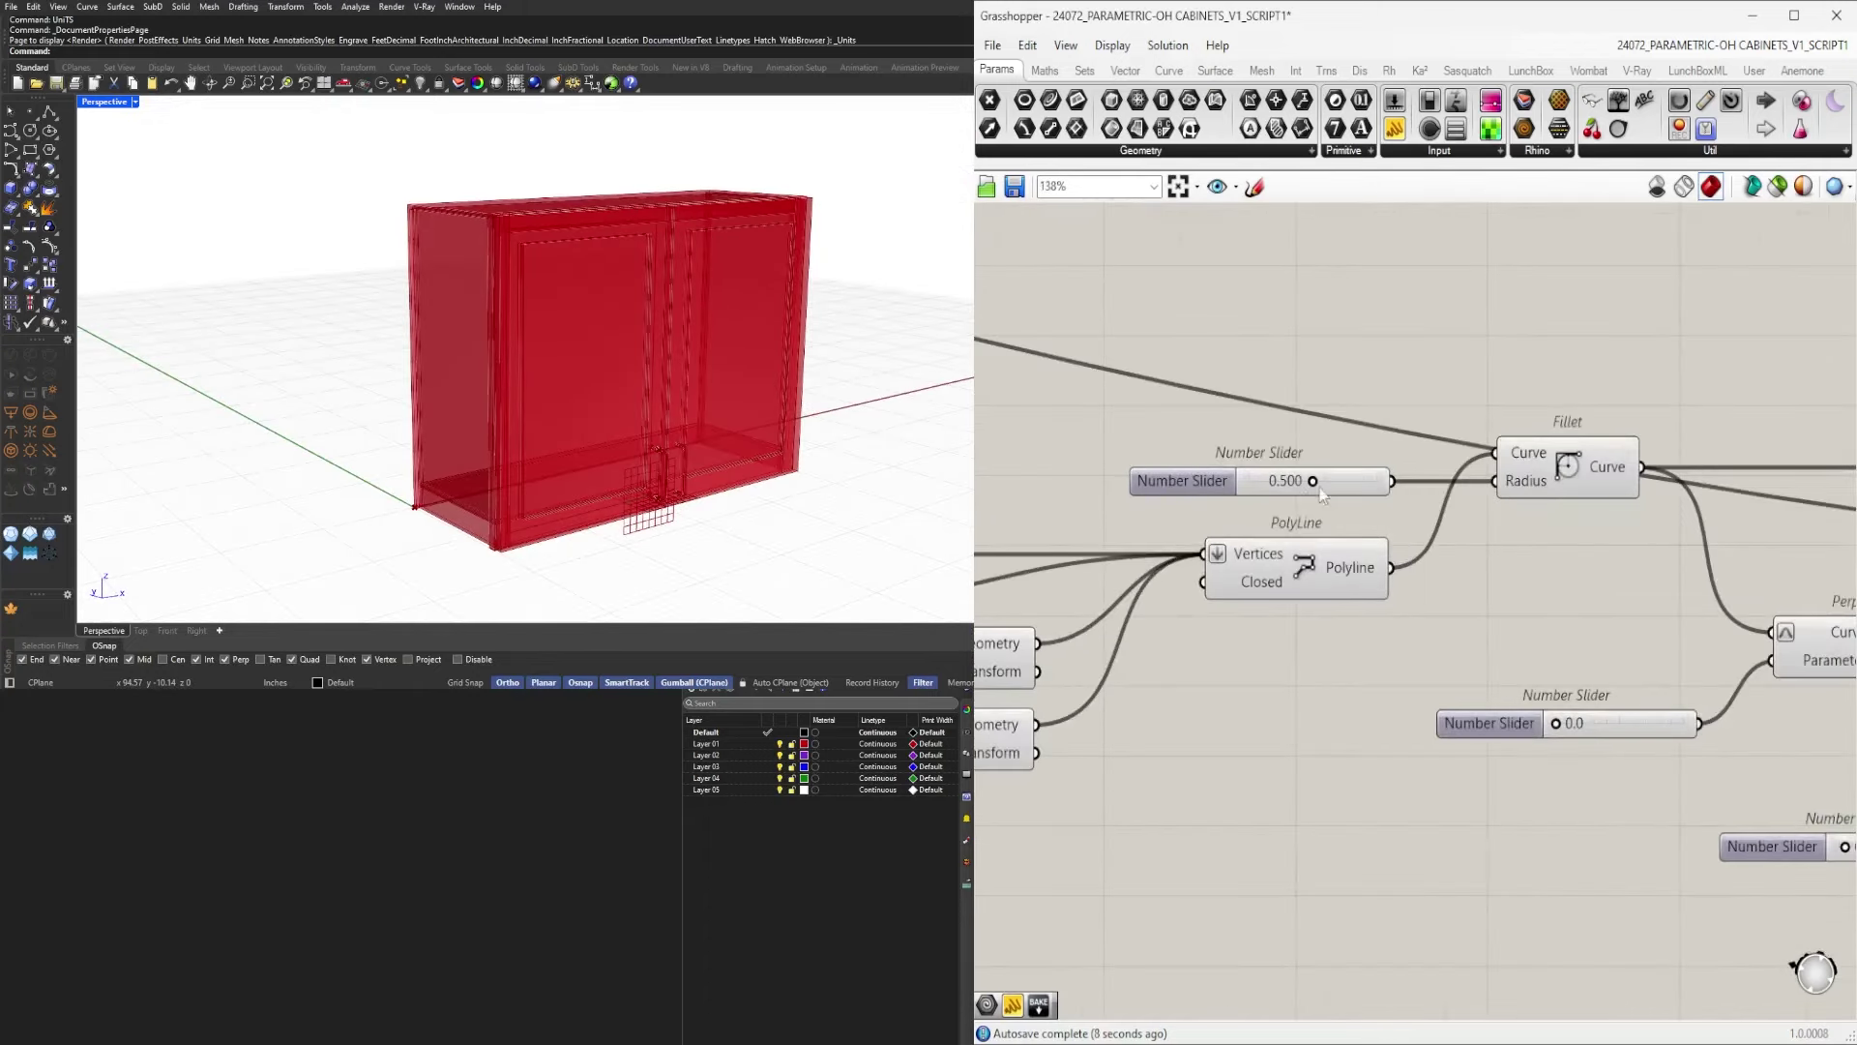
scroll(1301, 487, up, 6)
scroll(1356, 493, up, 1)
drag(1393, 474, 1479, 486)
scroll(545, 500, up, 5)
scroll(544, 500, up, 3)
drag(1606, 479, 1731, 438)
scroll(1710, 429, down, 6)
right_drag(1761, 590, 1255, 531)
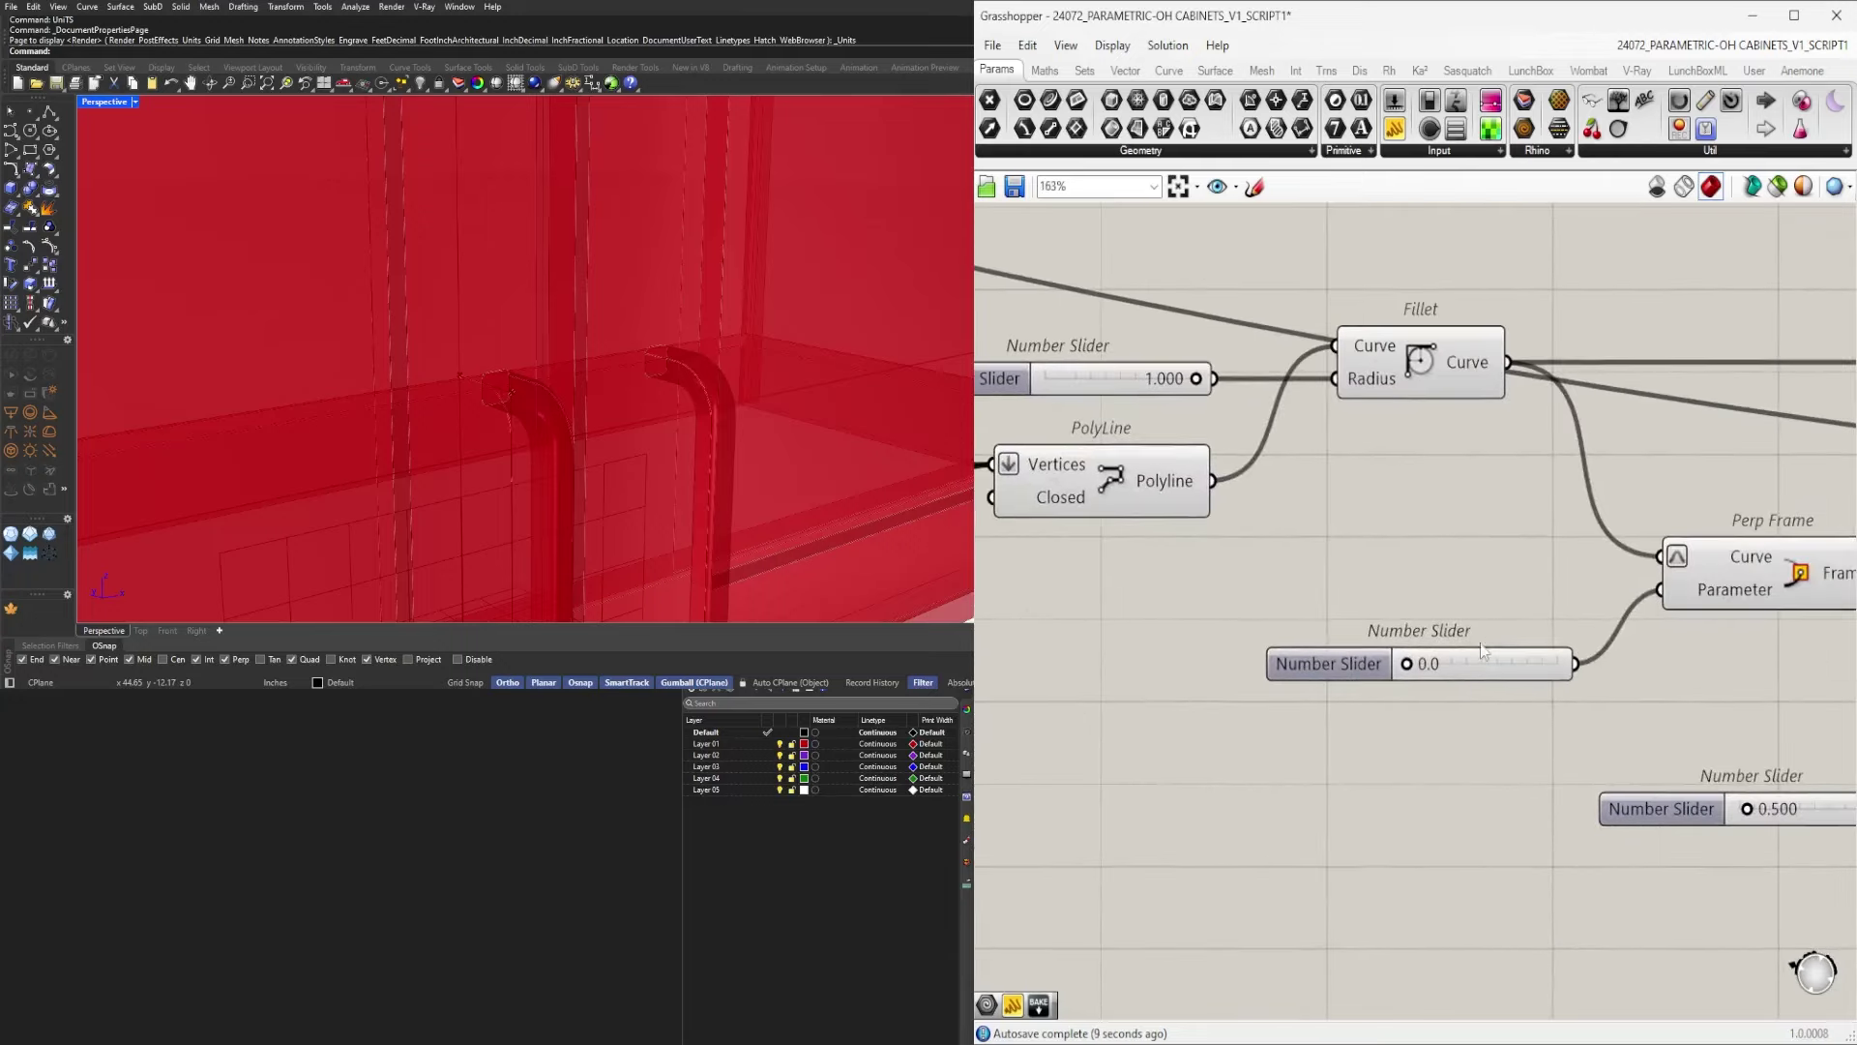
Test the slider feeding the Division component's A input at 0.25, and set it back to 0.5.
scroll(1470, 658, up, 4)
scroll(1436, 687, down, 3)
scroll(1478, 714, down, 2)
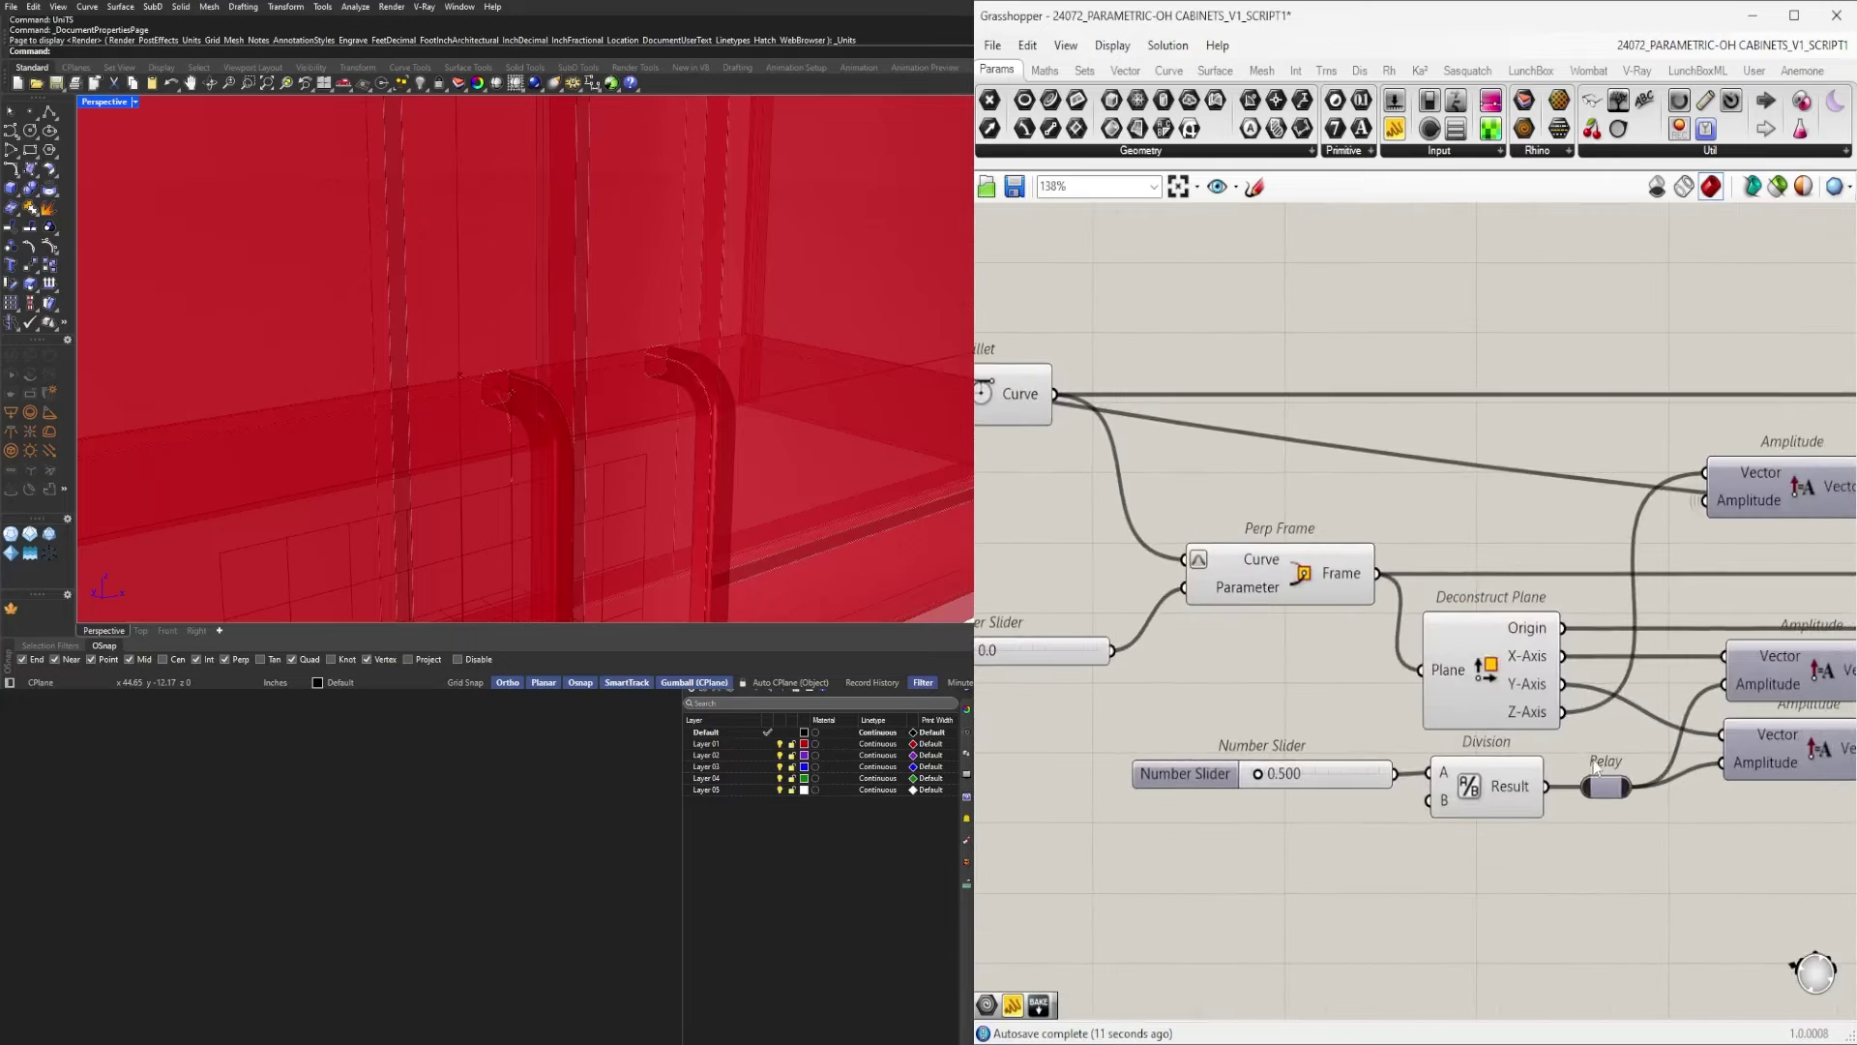
mouse_move(1596, 767)
right_down()
mouse_move(1267, 753)
mouse_move(1606, 754)
right_up()
scroll(1281, 755, up, 4)
click(1208, 761)
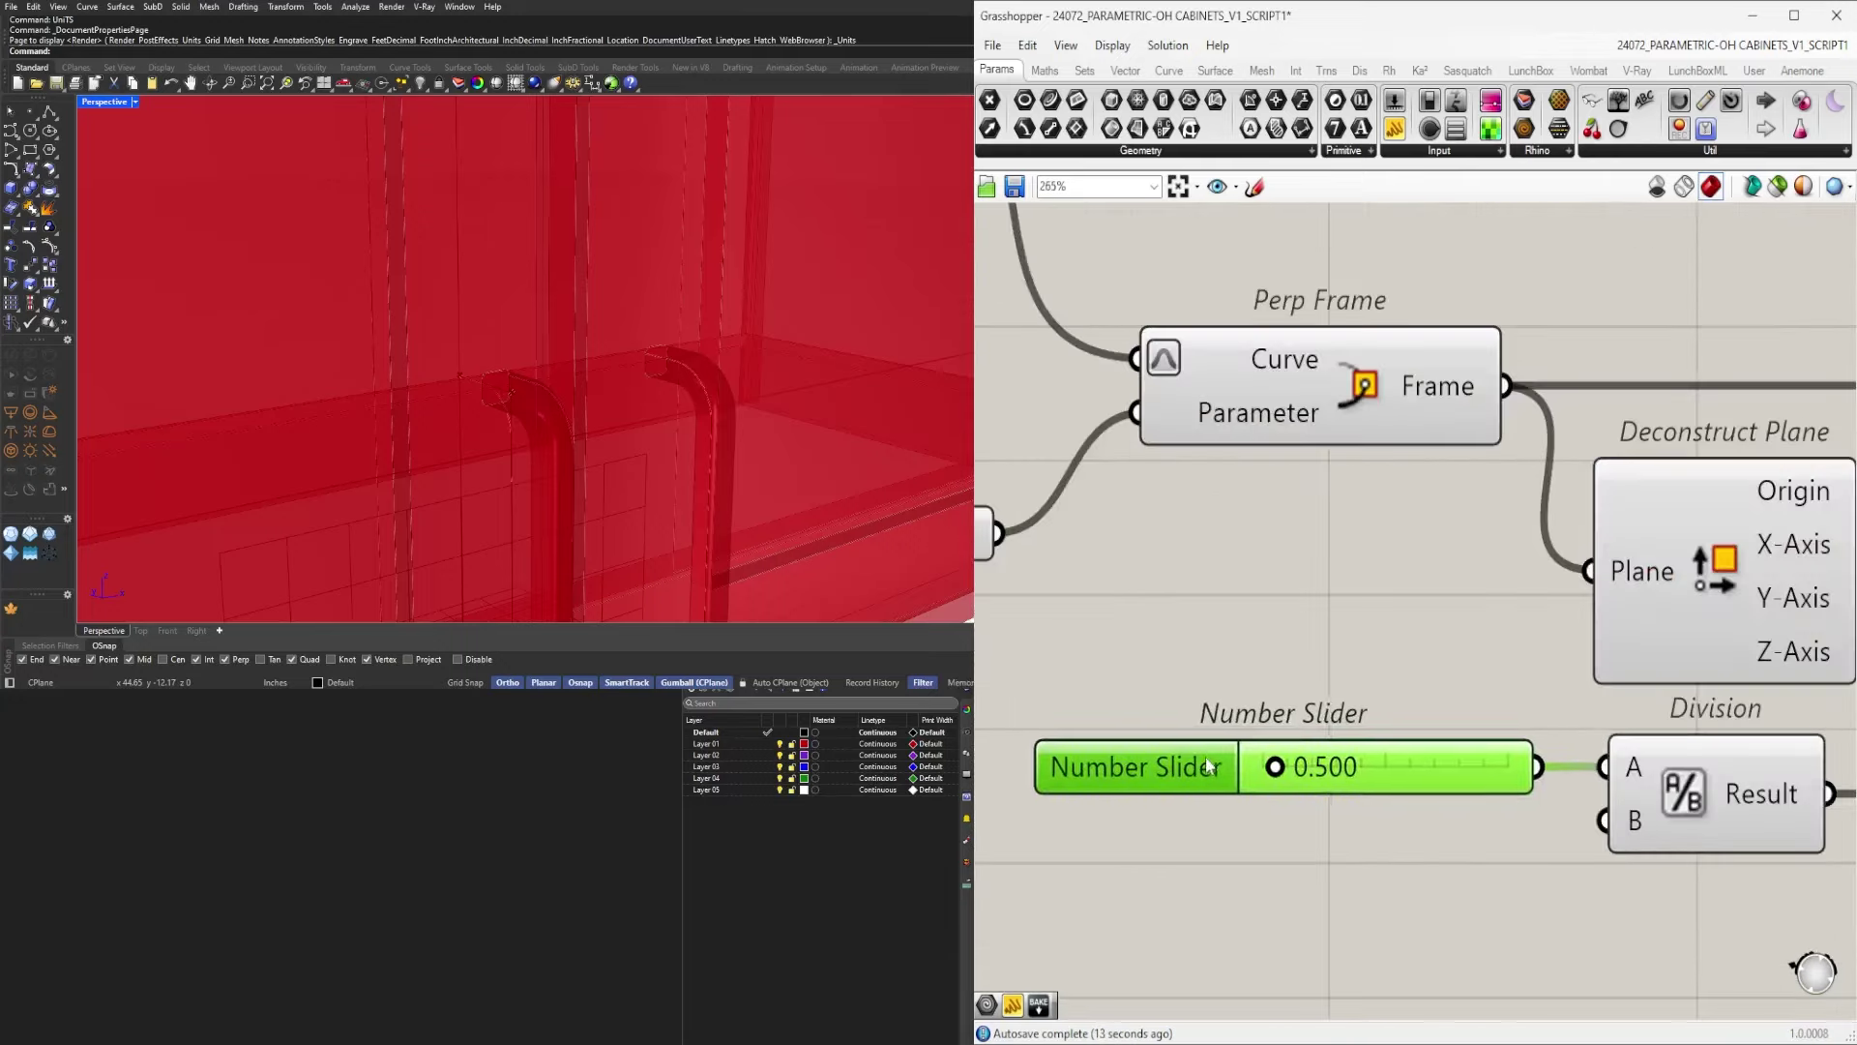
drag(1279, 766, 1290, 768)
double_click(1291, 768)
text(.25)
key(Return)
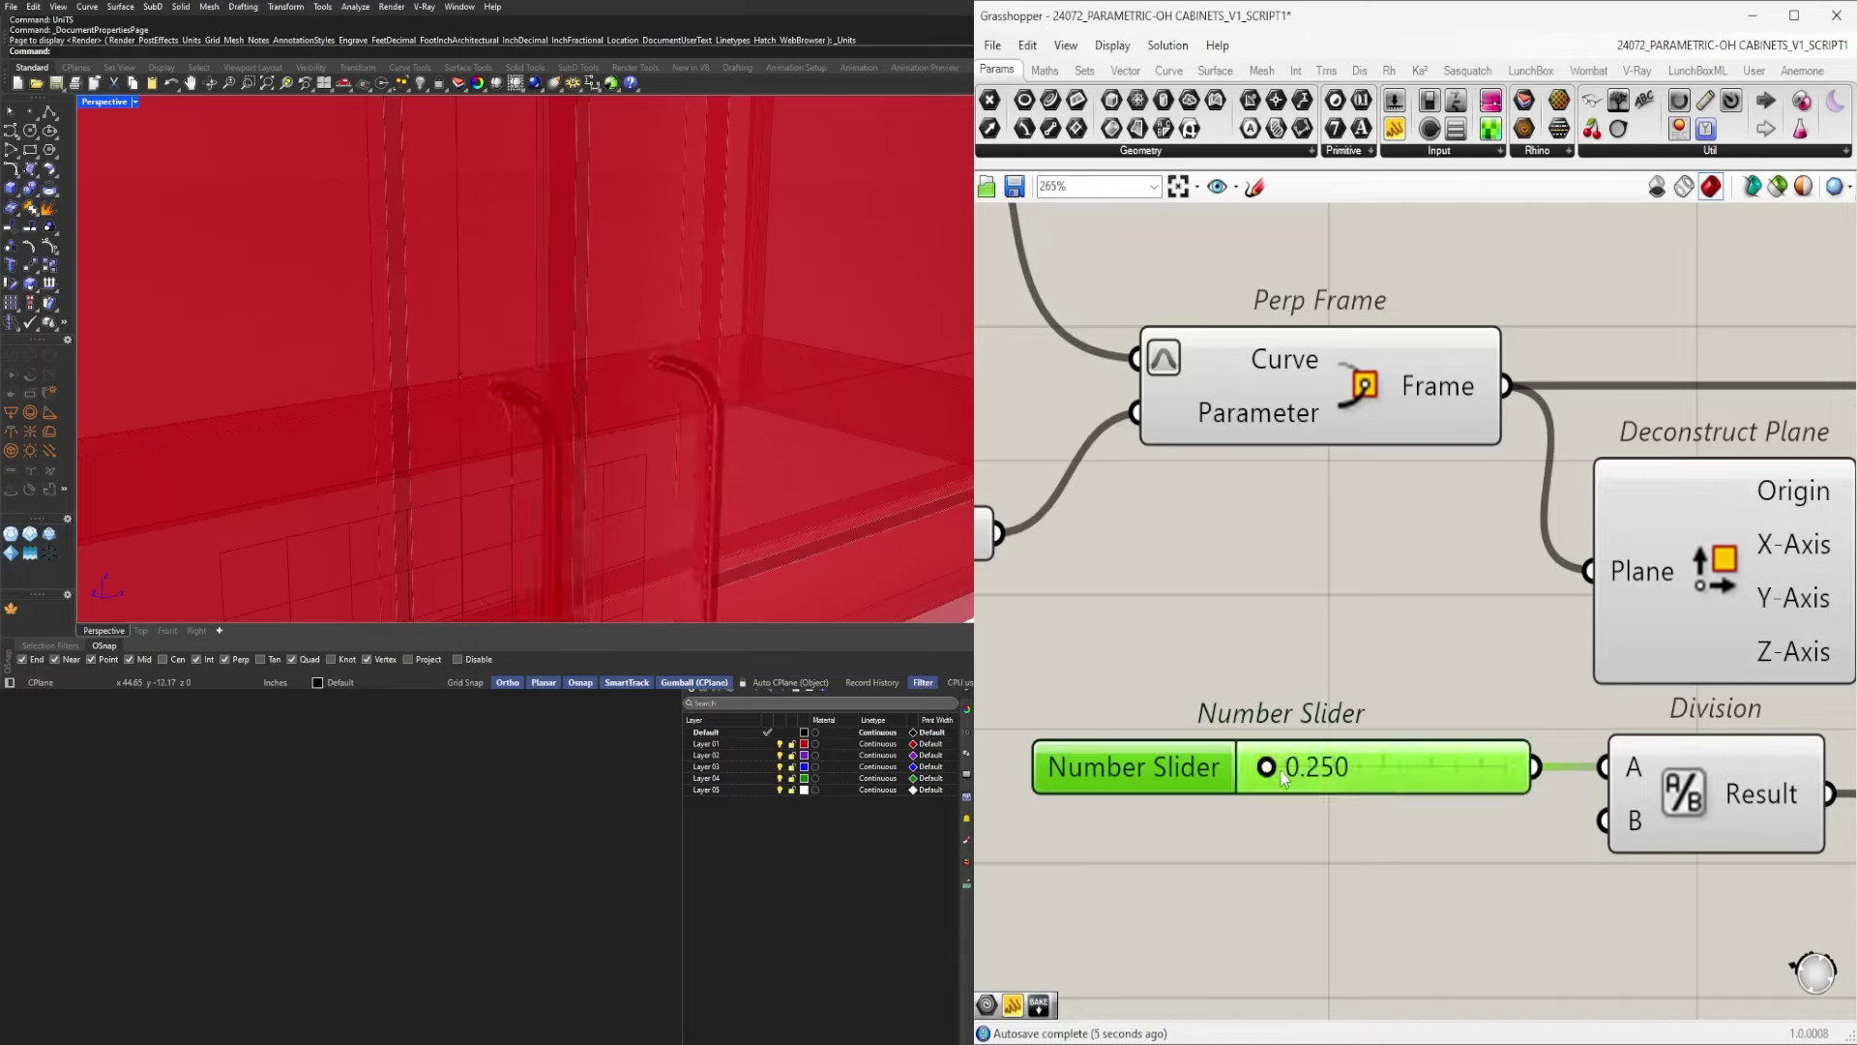
double_click(1282, 770)
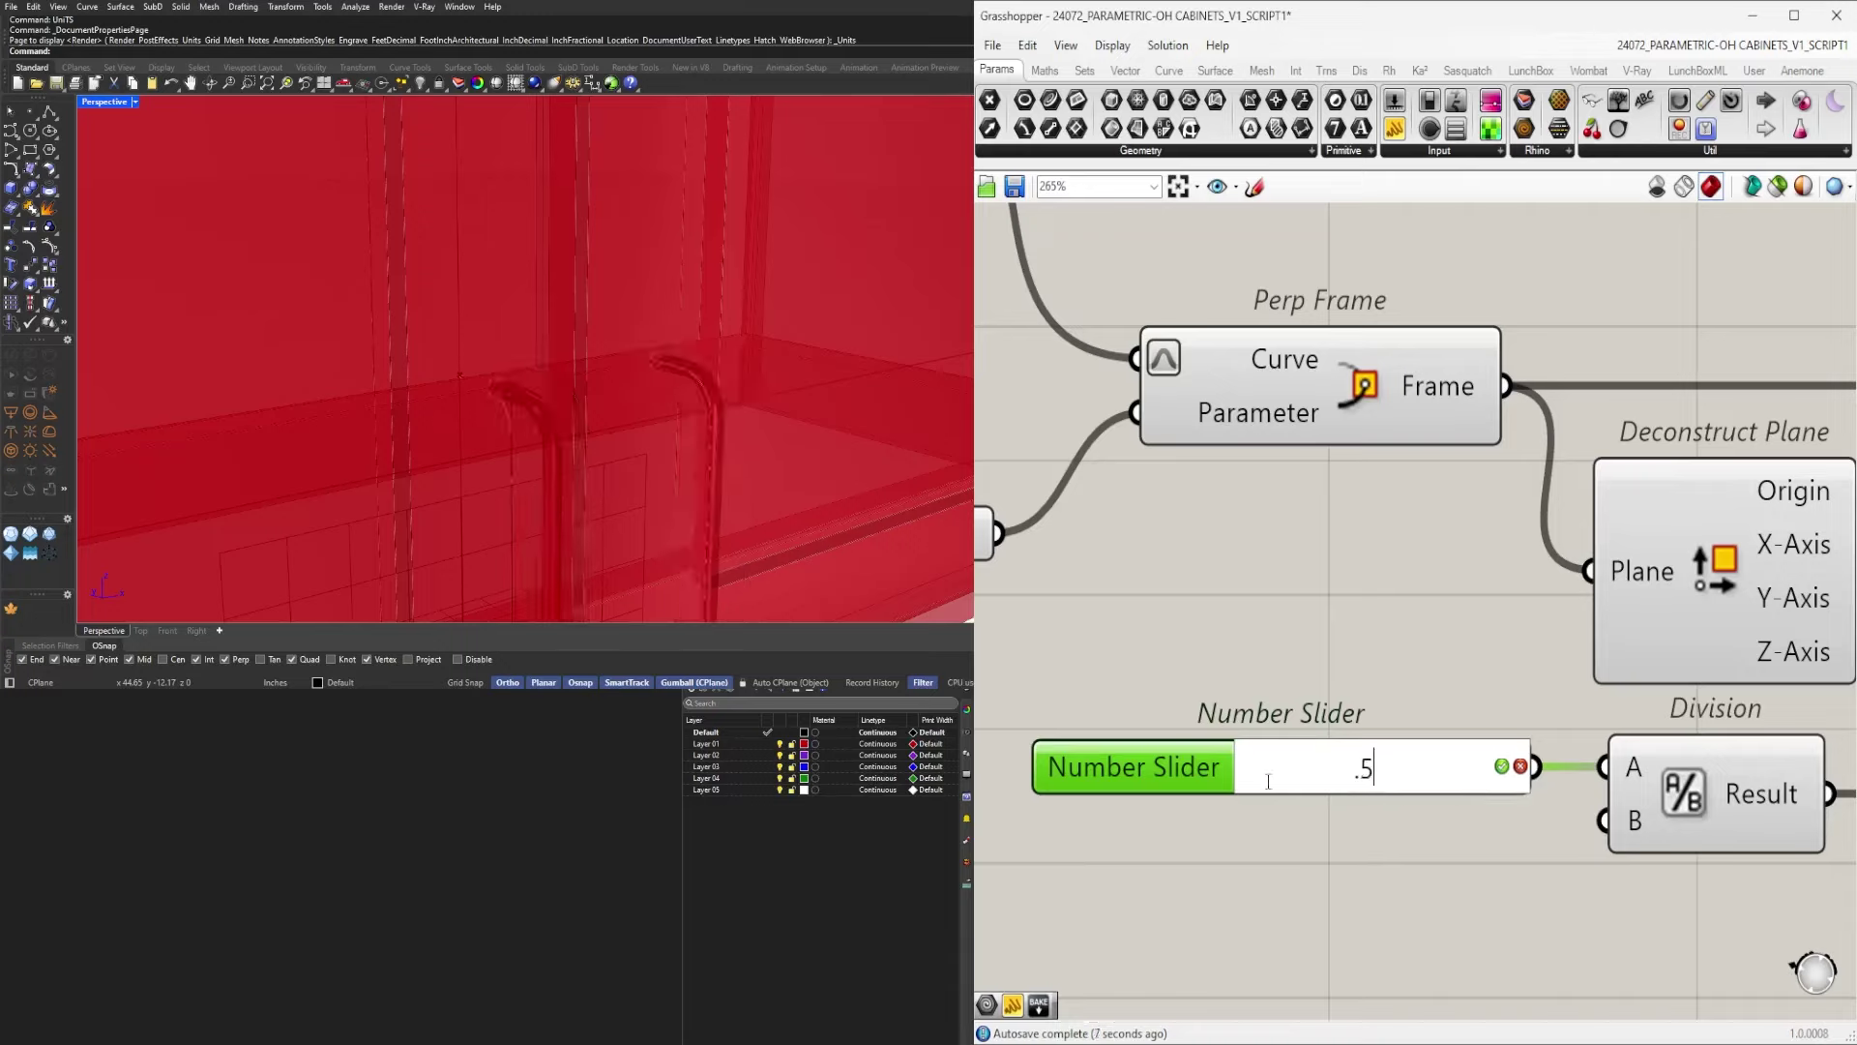
key(Return)
Turn off the preview of the handle-building components and of the components at the start of the handle chain.
scroll(513, 474, up, 3)
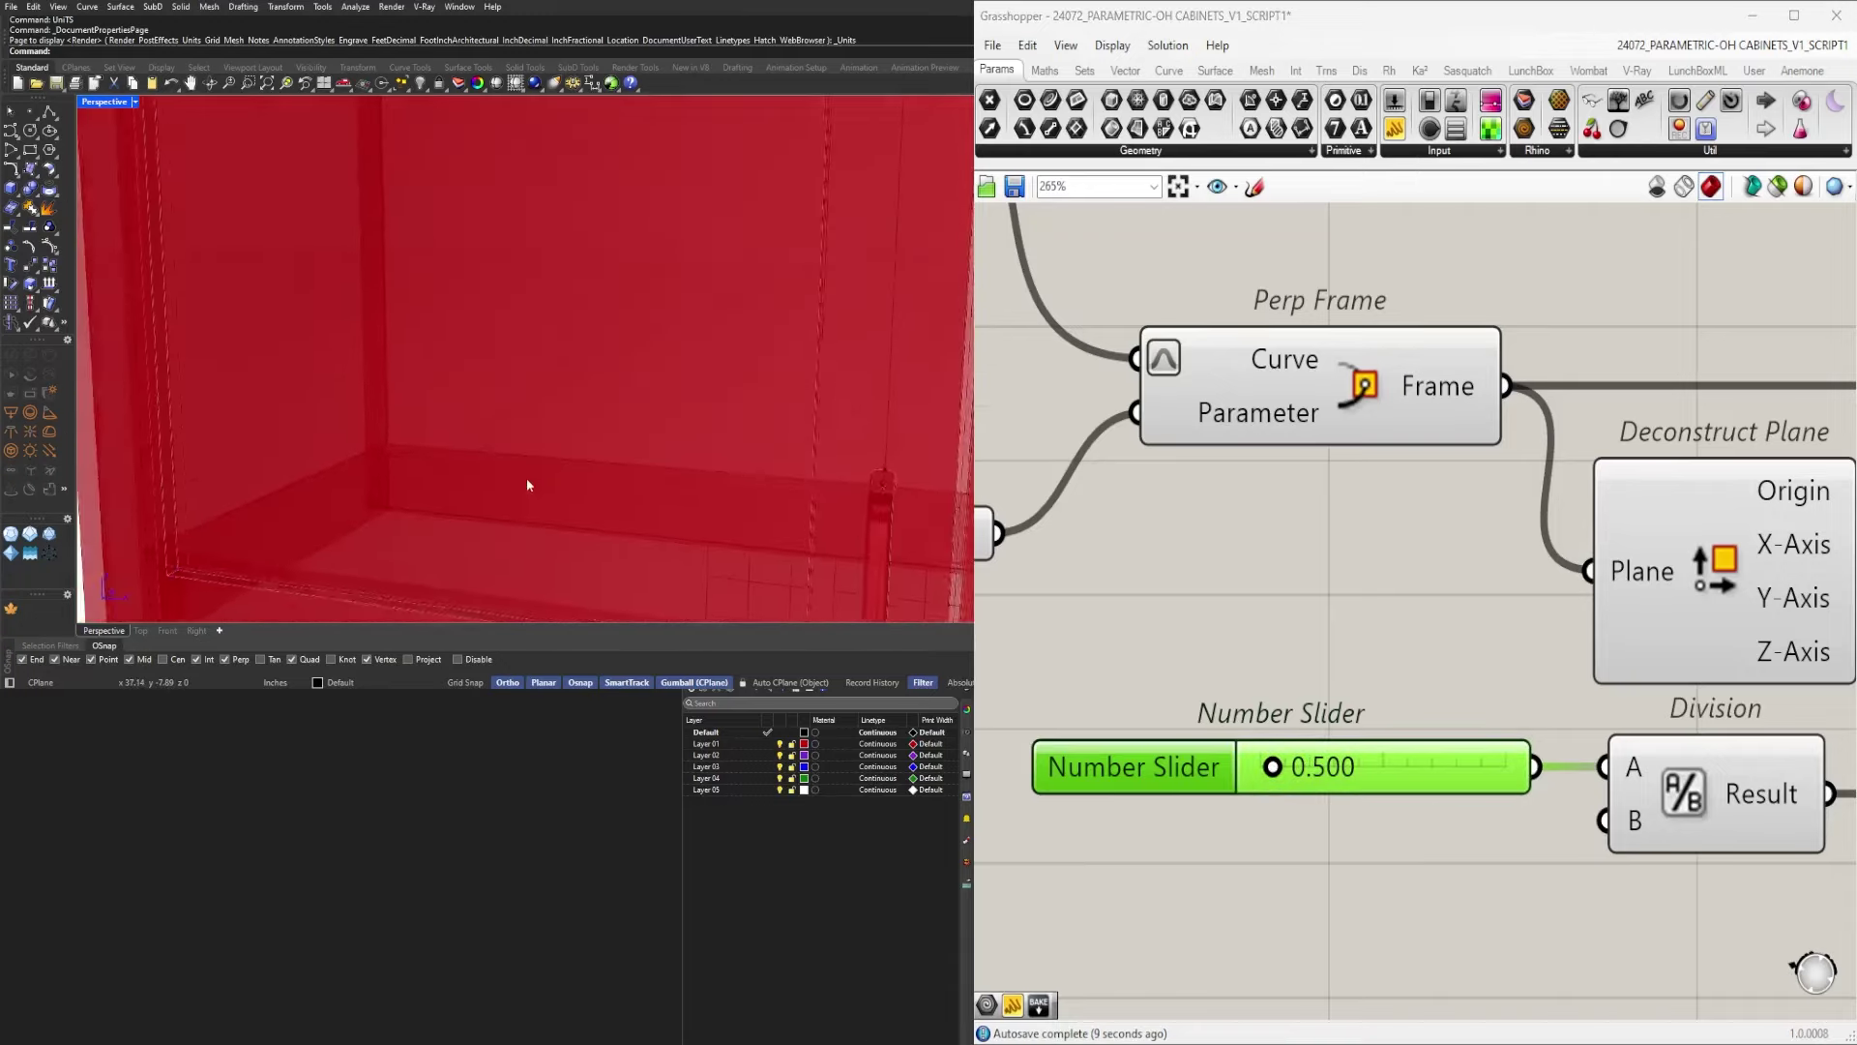
scroll(528, 484, down, 4)
scroll(1352, 695, down, 10)
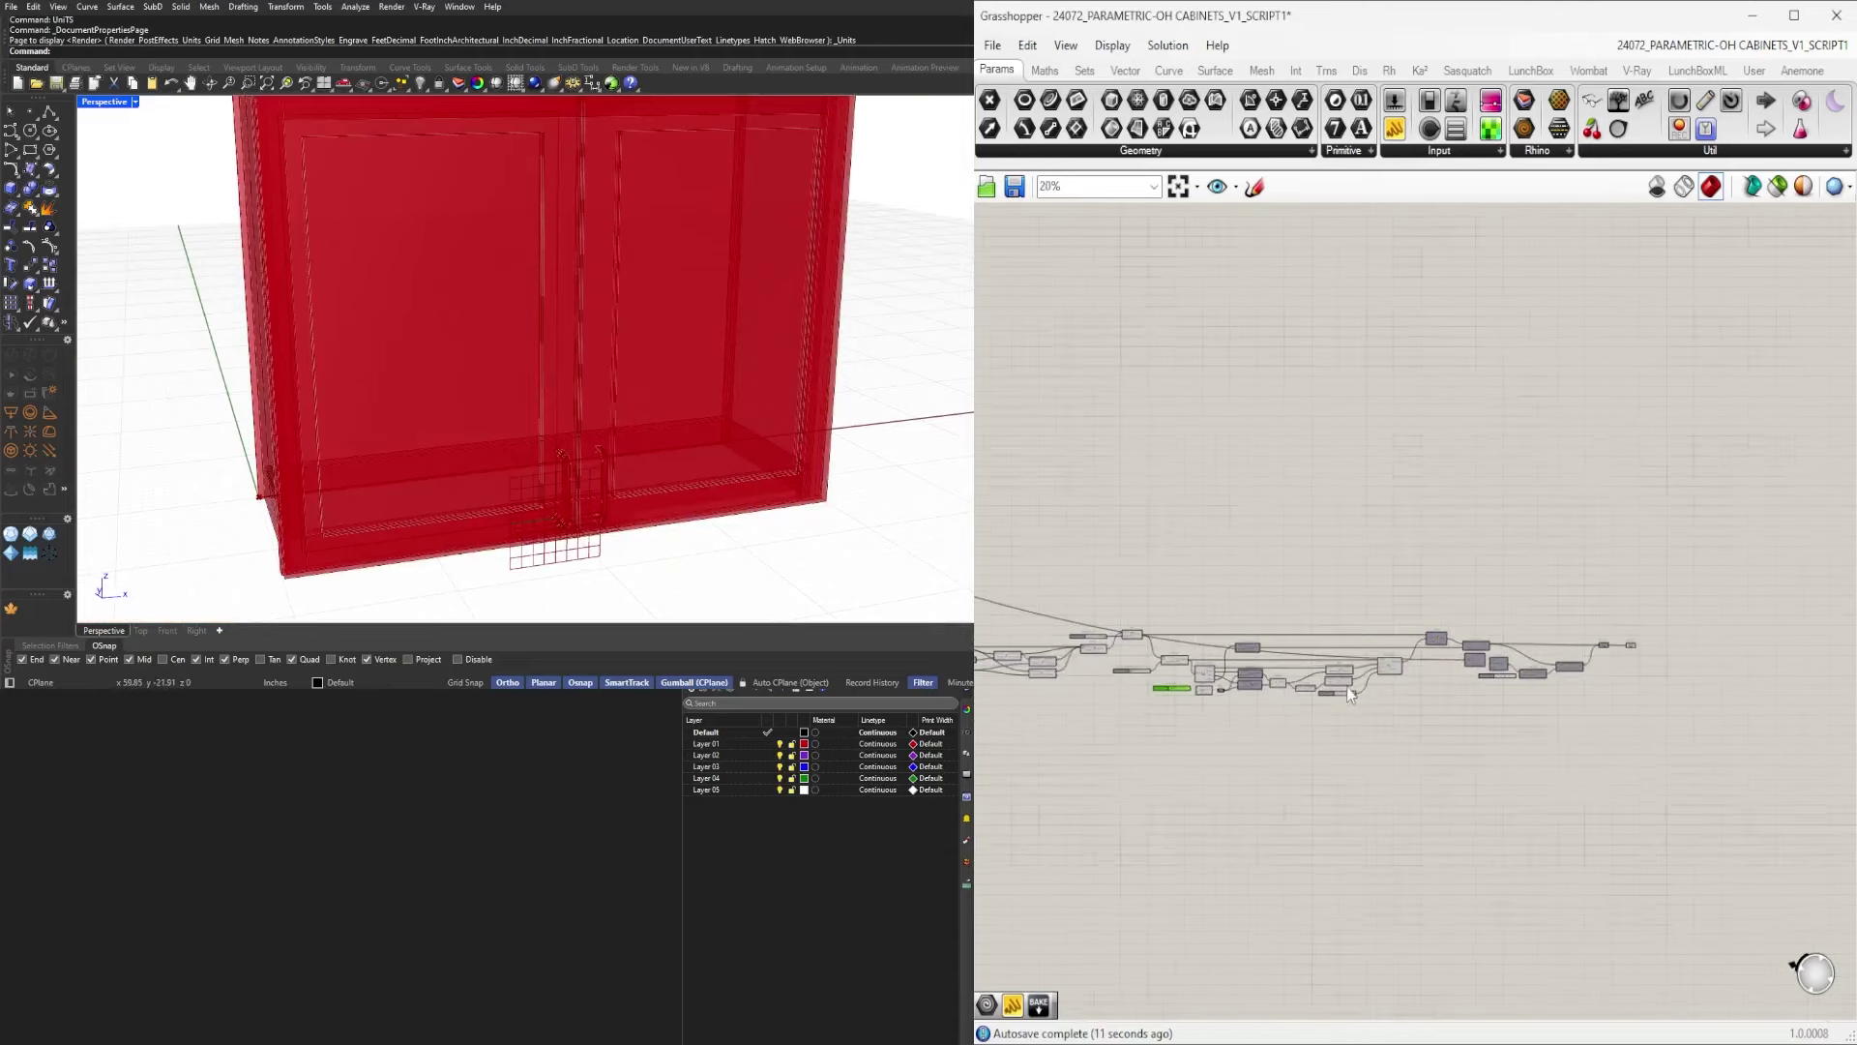
scroll(1515, 677, up, 5)
right_drag(1217, 716, 1473, 721)
scroll(1474, 722, down, 5)
scroll(1517, 804, down, 1)
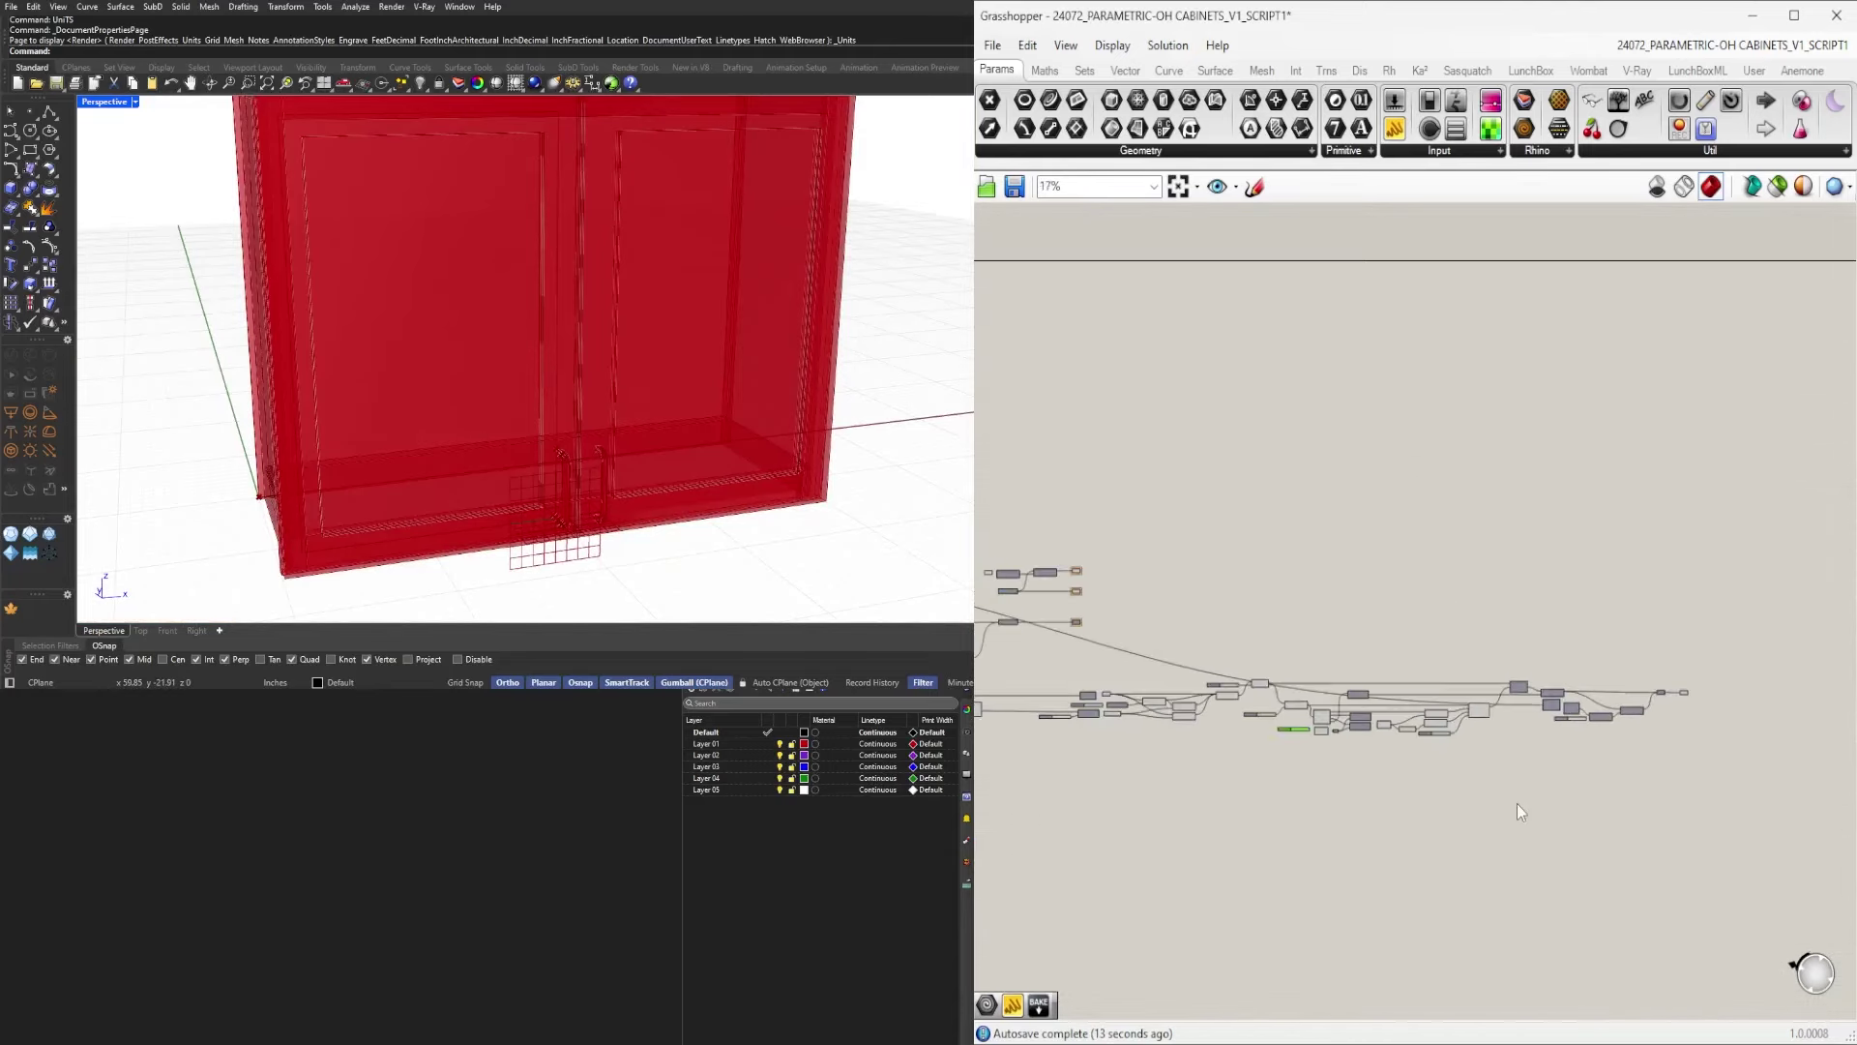
drag(1564, 814, 1054, 662)
middle_click(1063, 663)
click(1119, 595)
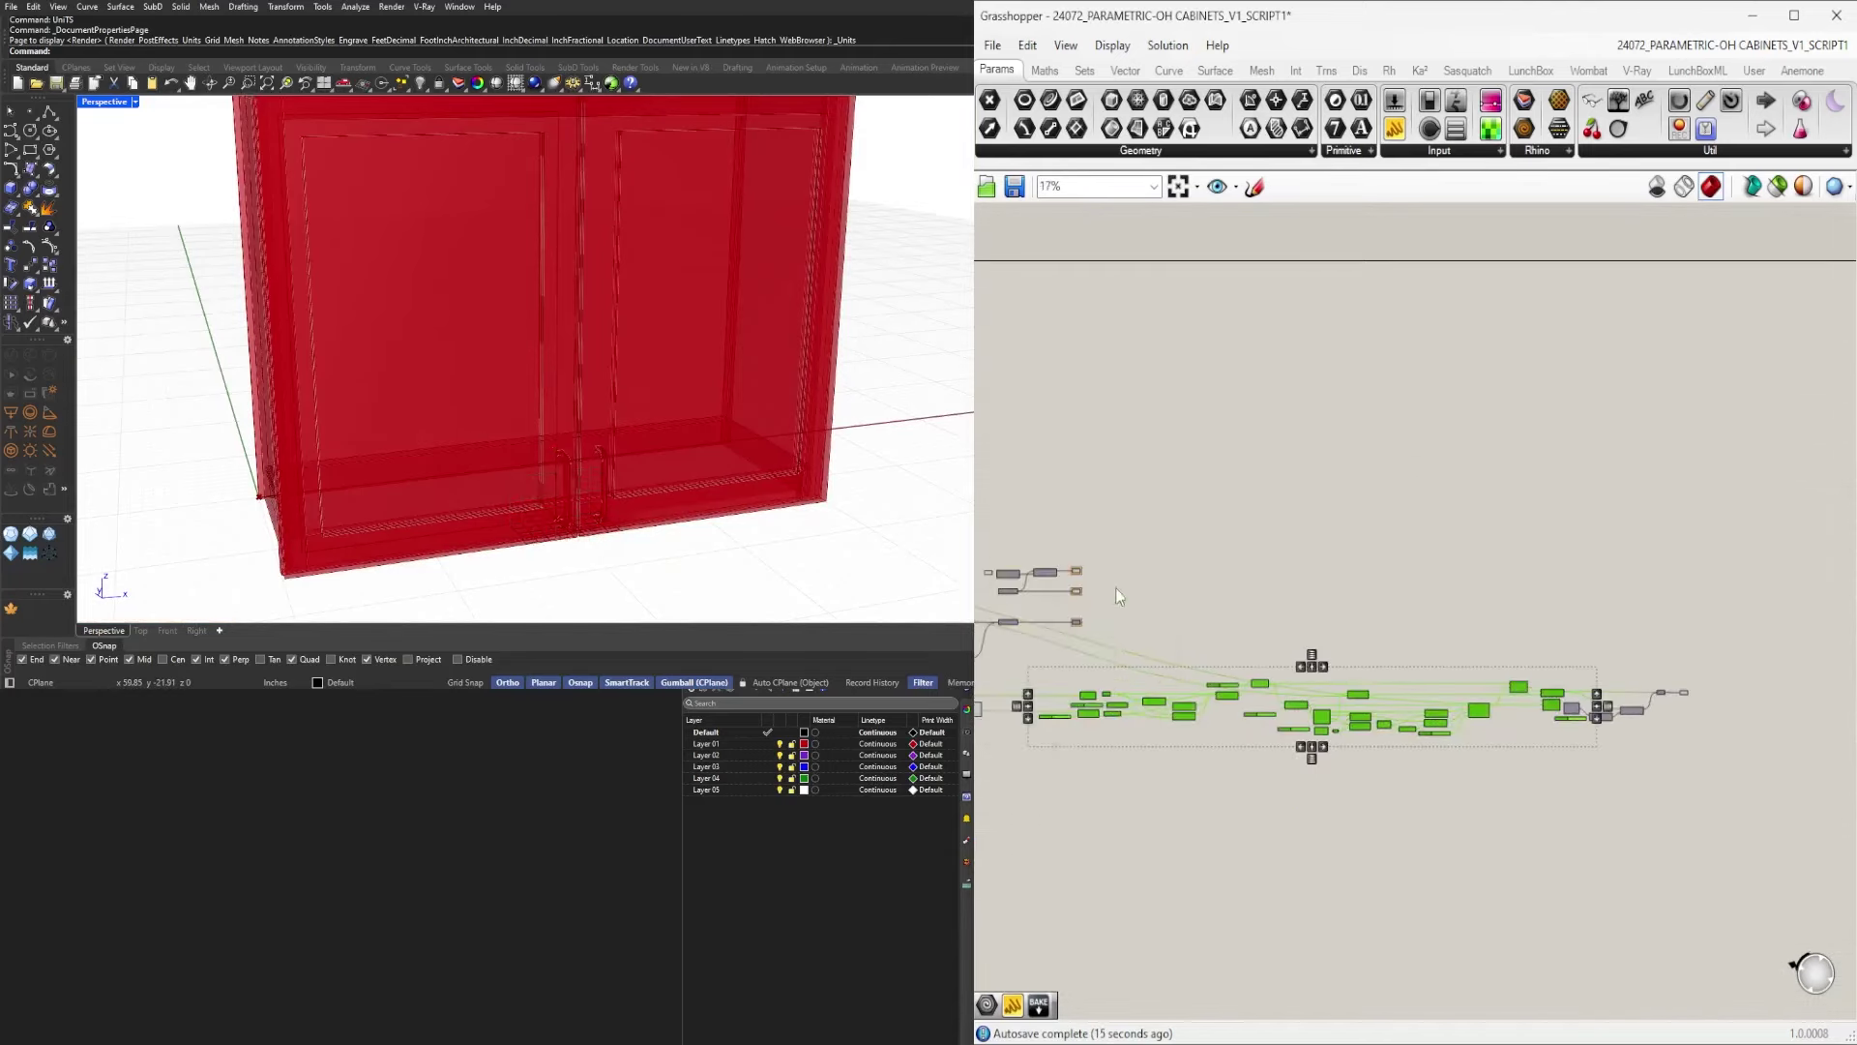
scroll(1120, 595, down, 3)
drag(1551, 787, 1295, 667)
middle_click(1290, 704)
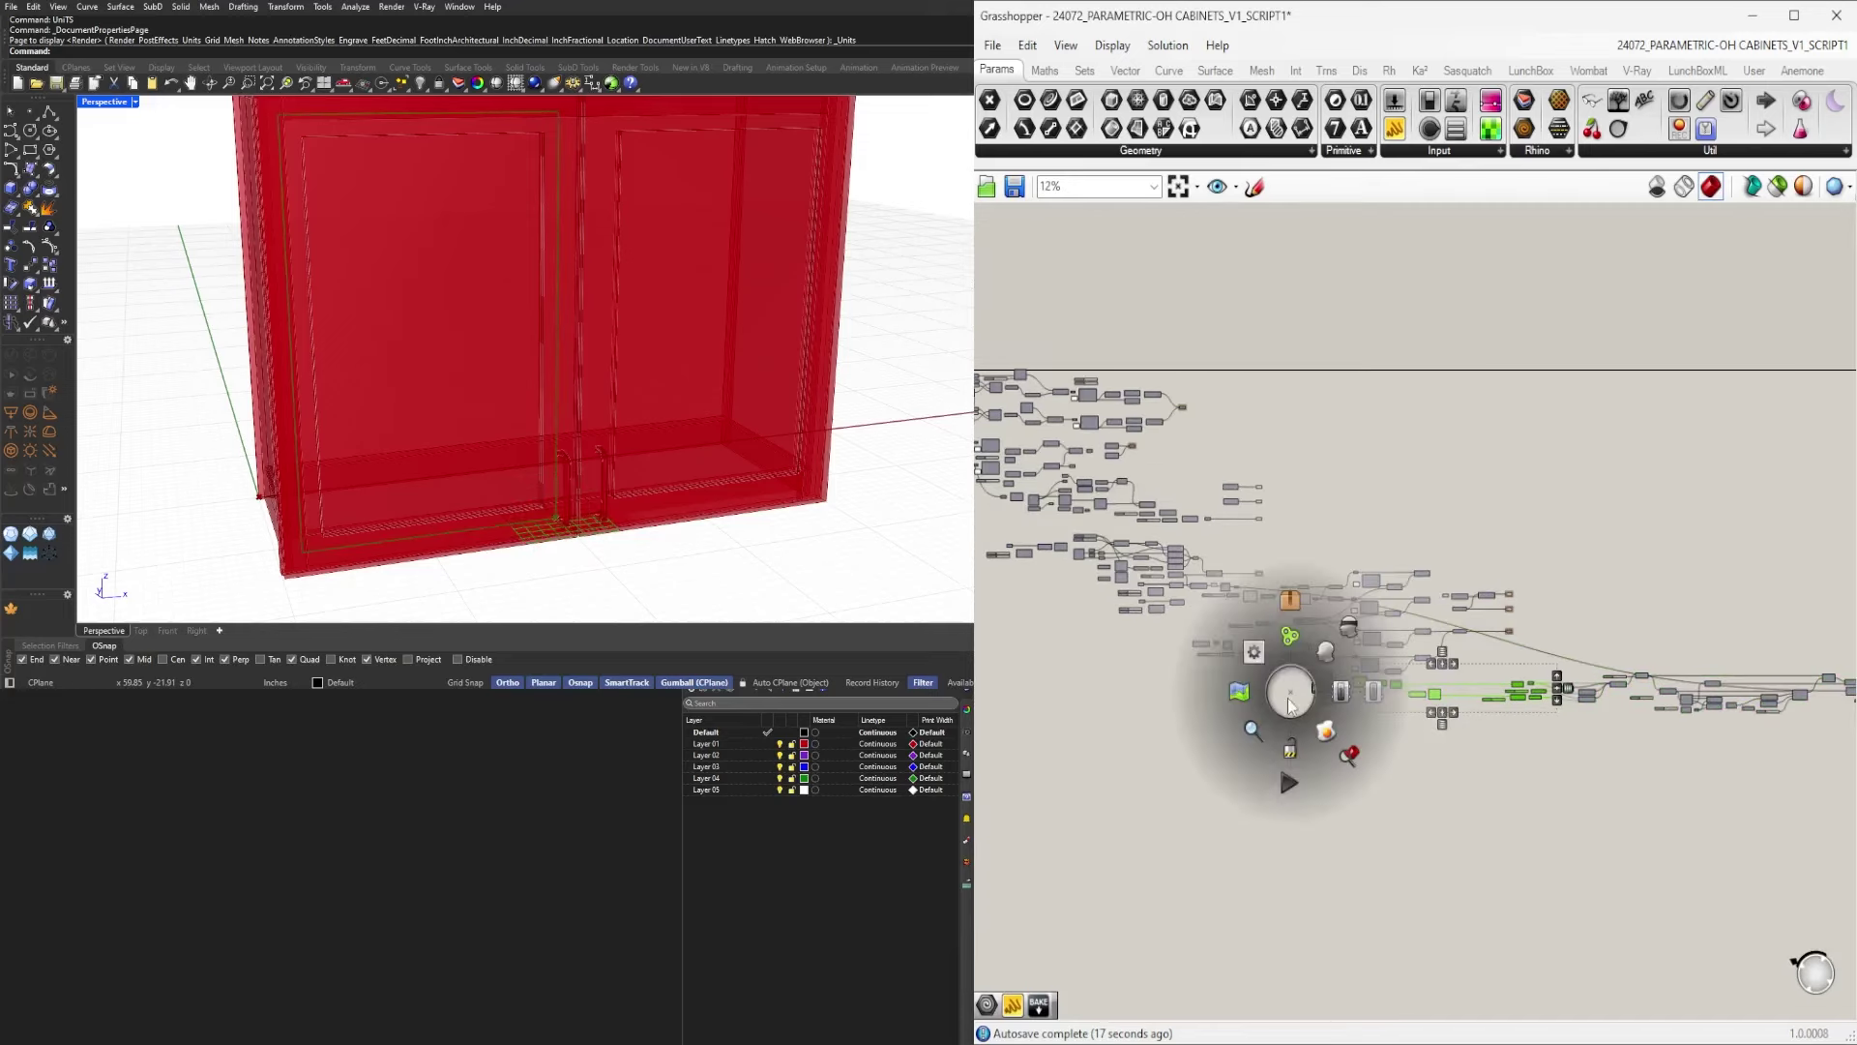
click(1353, 629)
Examine the previews of the last Geometry component and of the handle chain's Fillet, PolyLine, End Points and Point components.
scroll(1391, 625, up, 10)
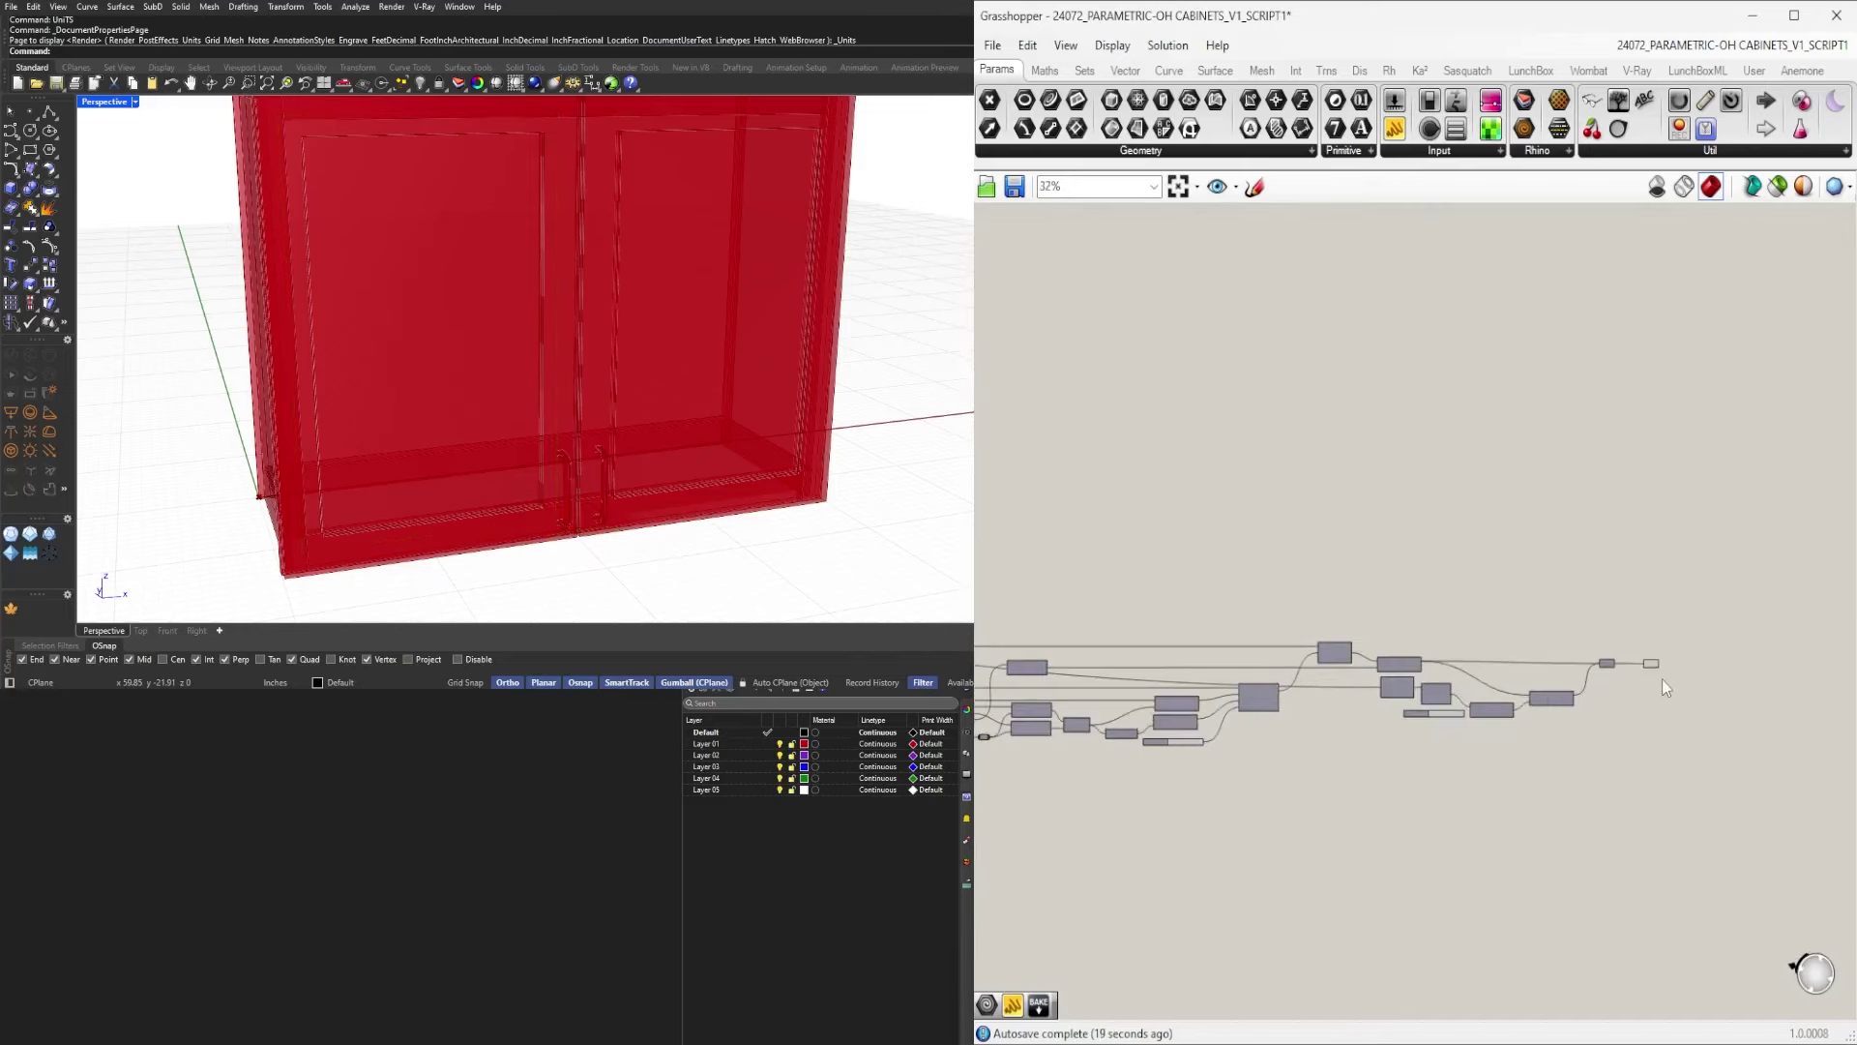
drag(1738, 721, 1539, 518)
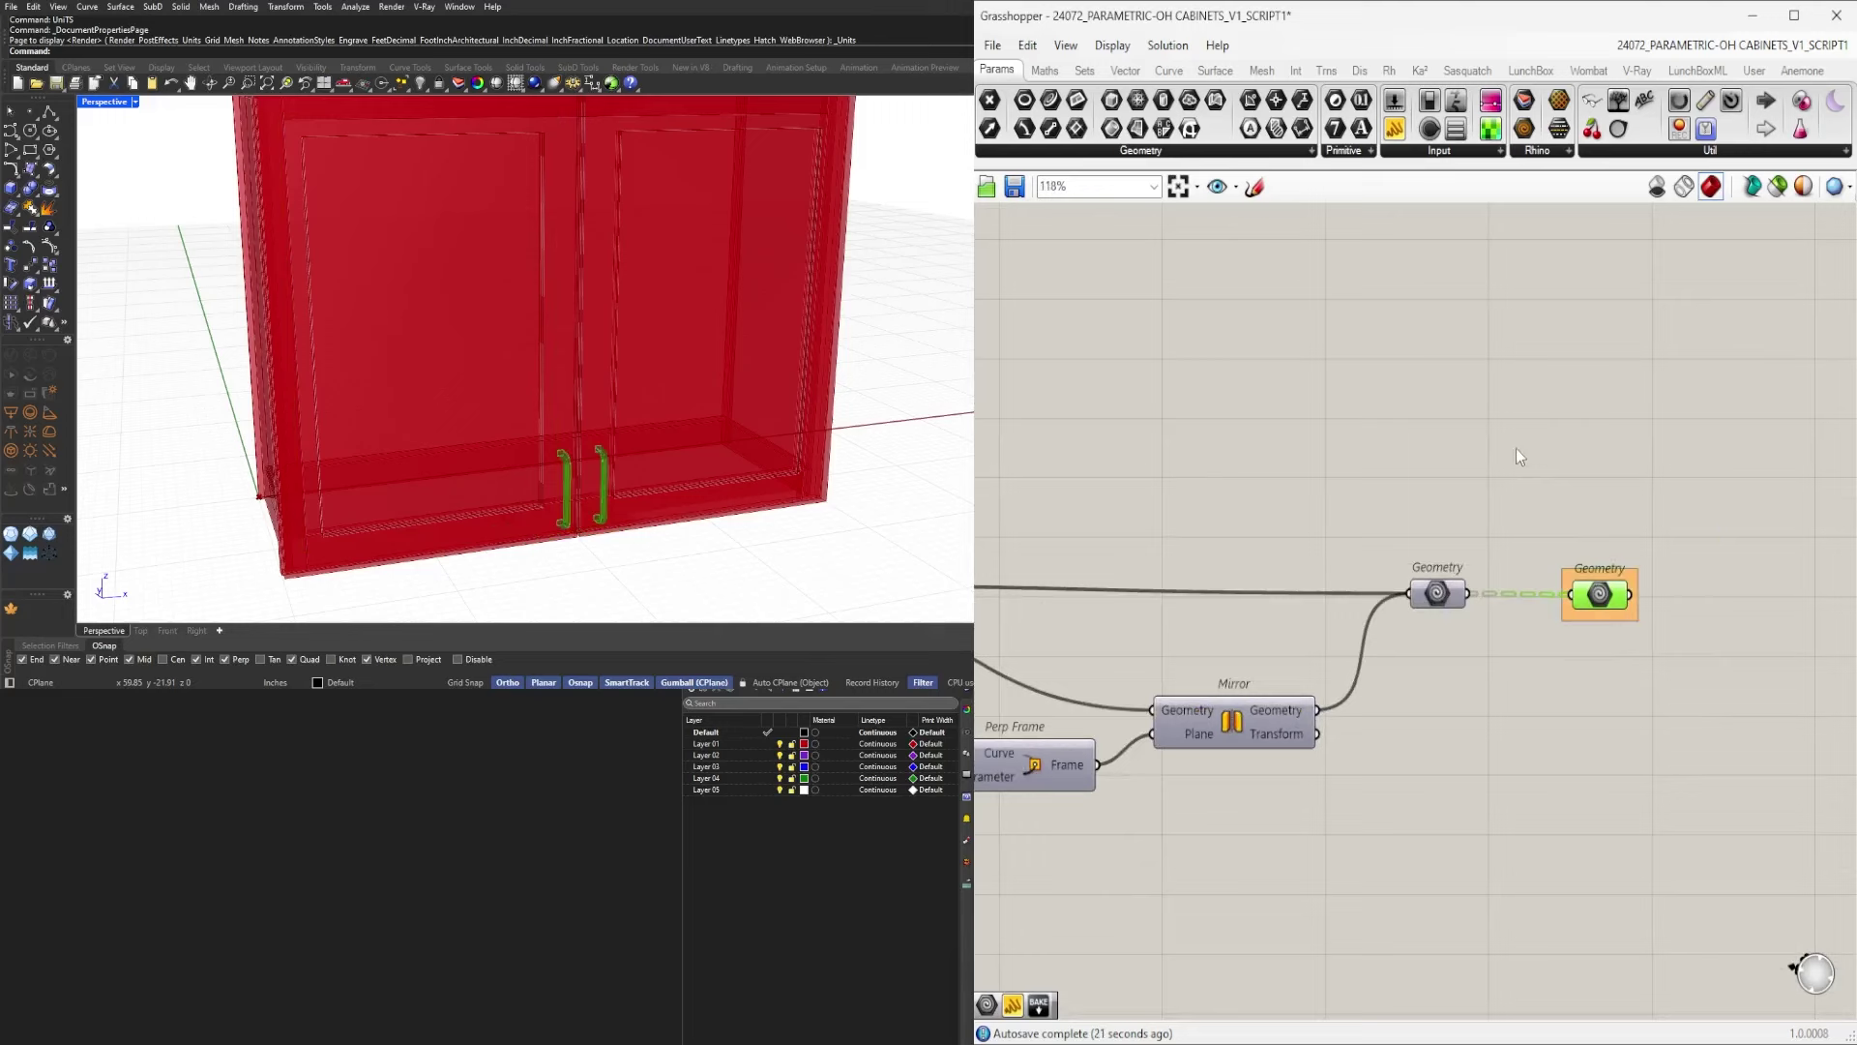
scroll(1517, 455, down, 10)
scroll(1296, 614, up, 8)
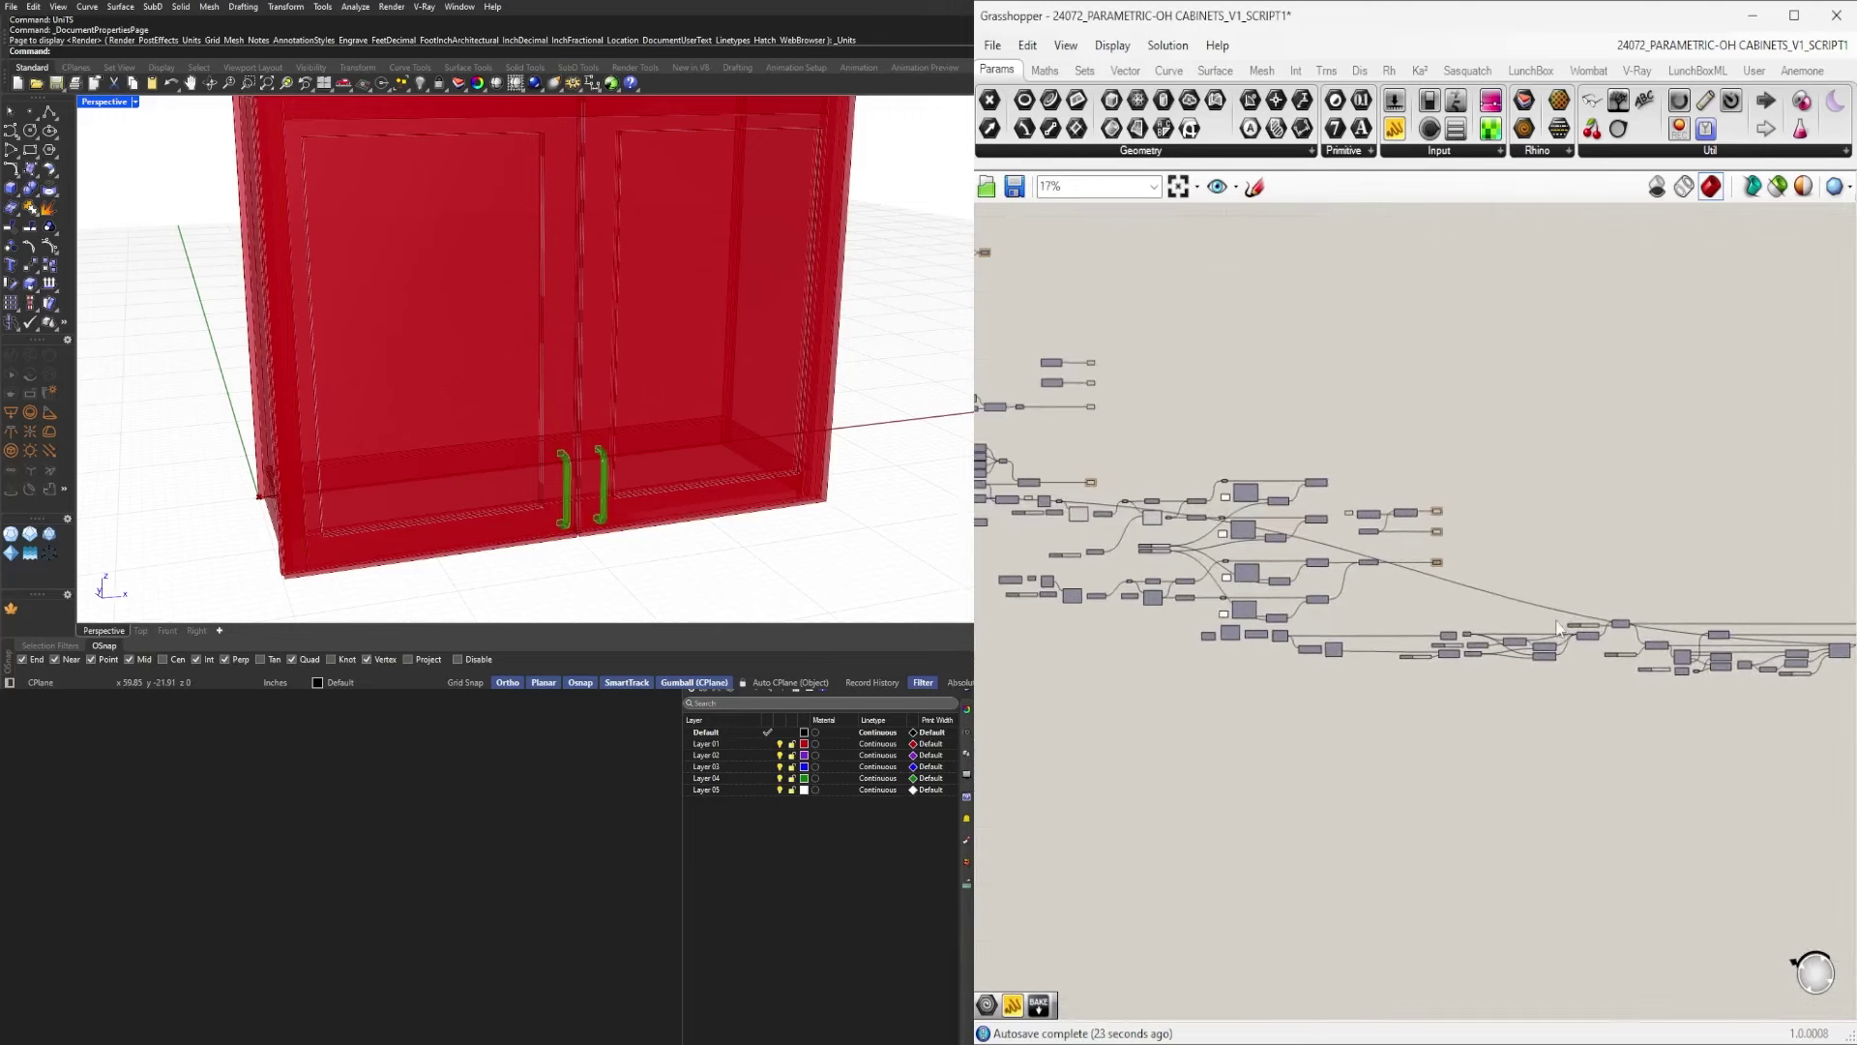
right_drag(1237, 676, 1423, 665)
click(1169, 532)
scroll(1142, 571, down, 2)
right_drag(1008, 617, 1500, 629)
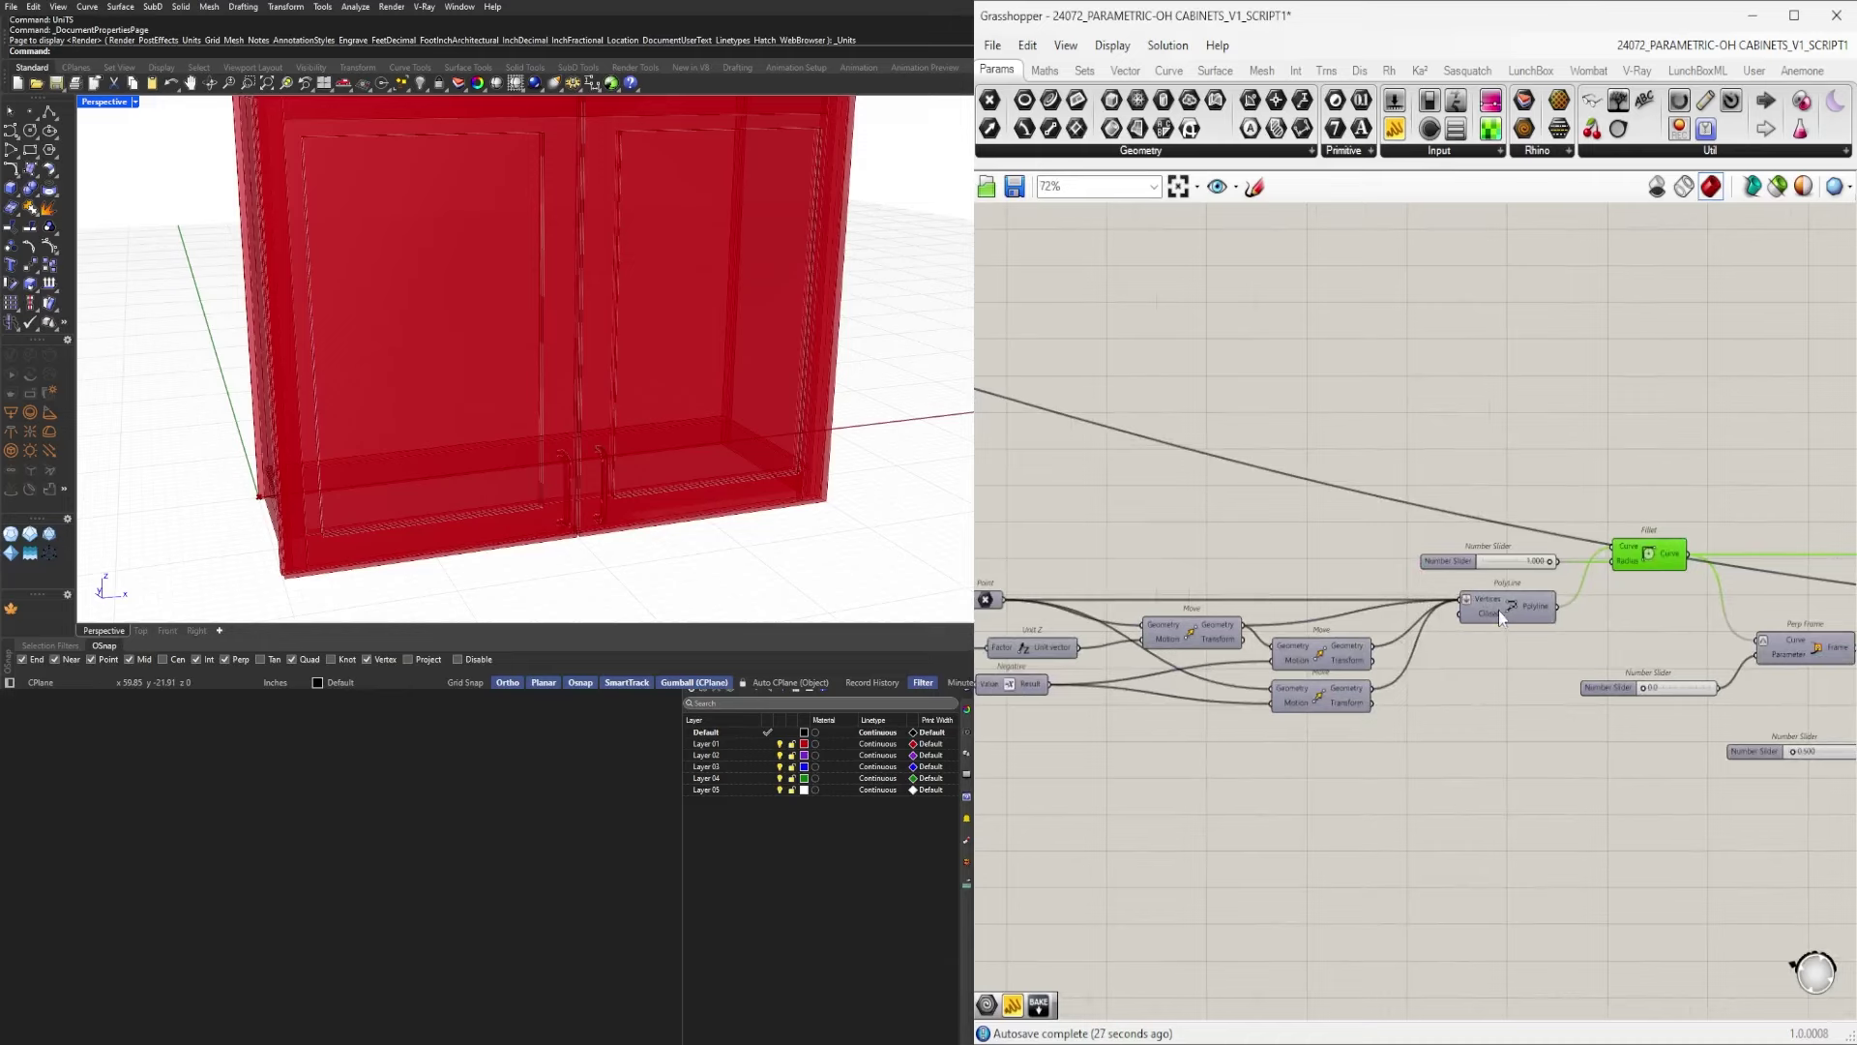
click(1501, 613)
right_drag(1085, 652, 1479, 663)
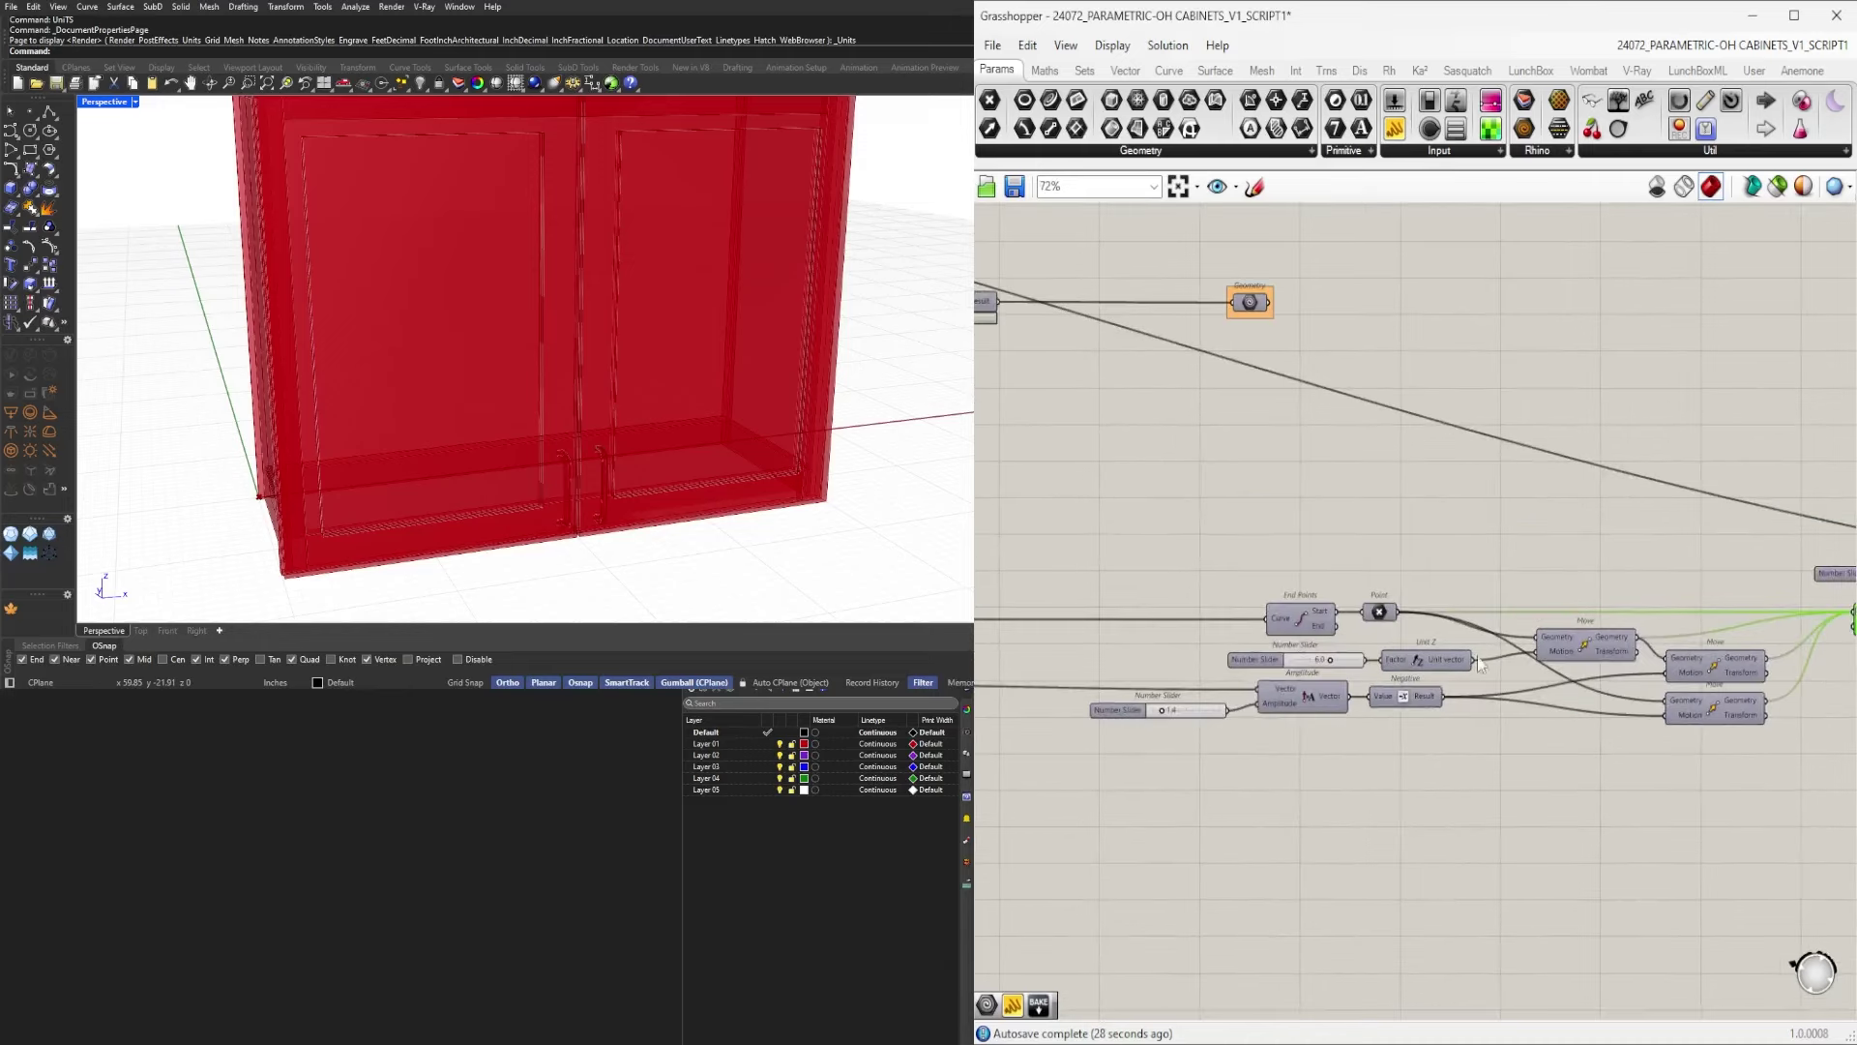
click(1381, 612)
click(1305, 616)
click(1375, 613)
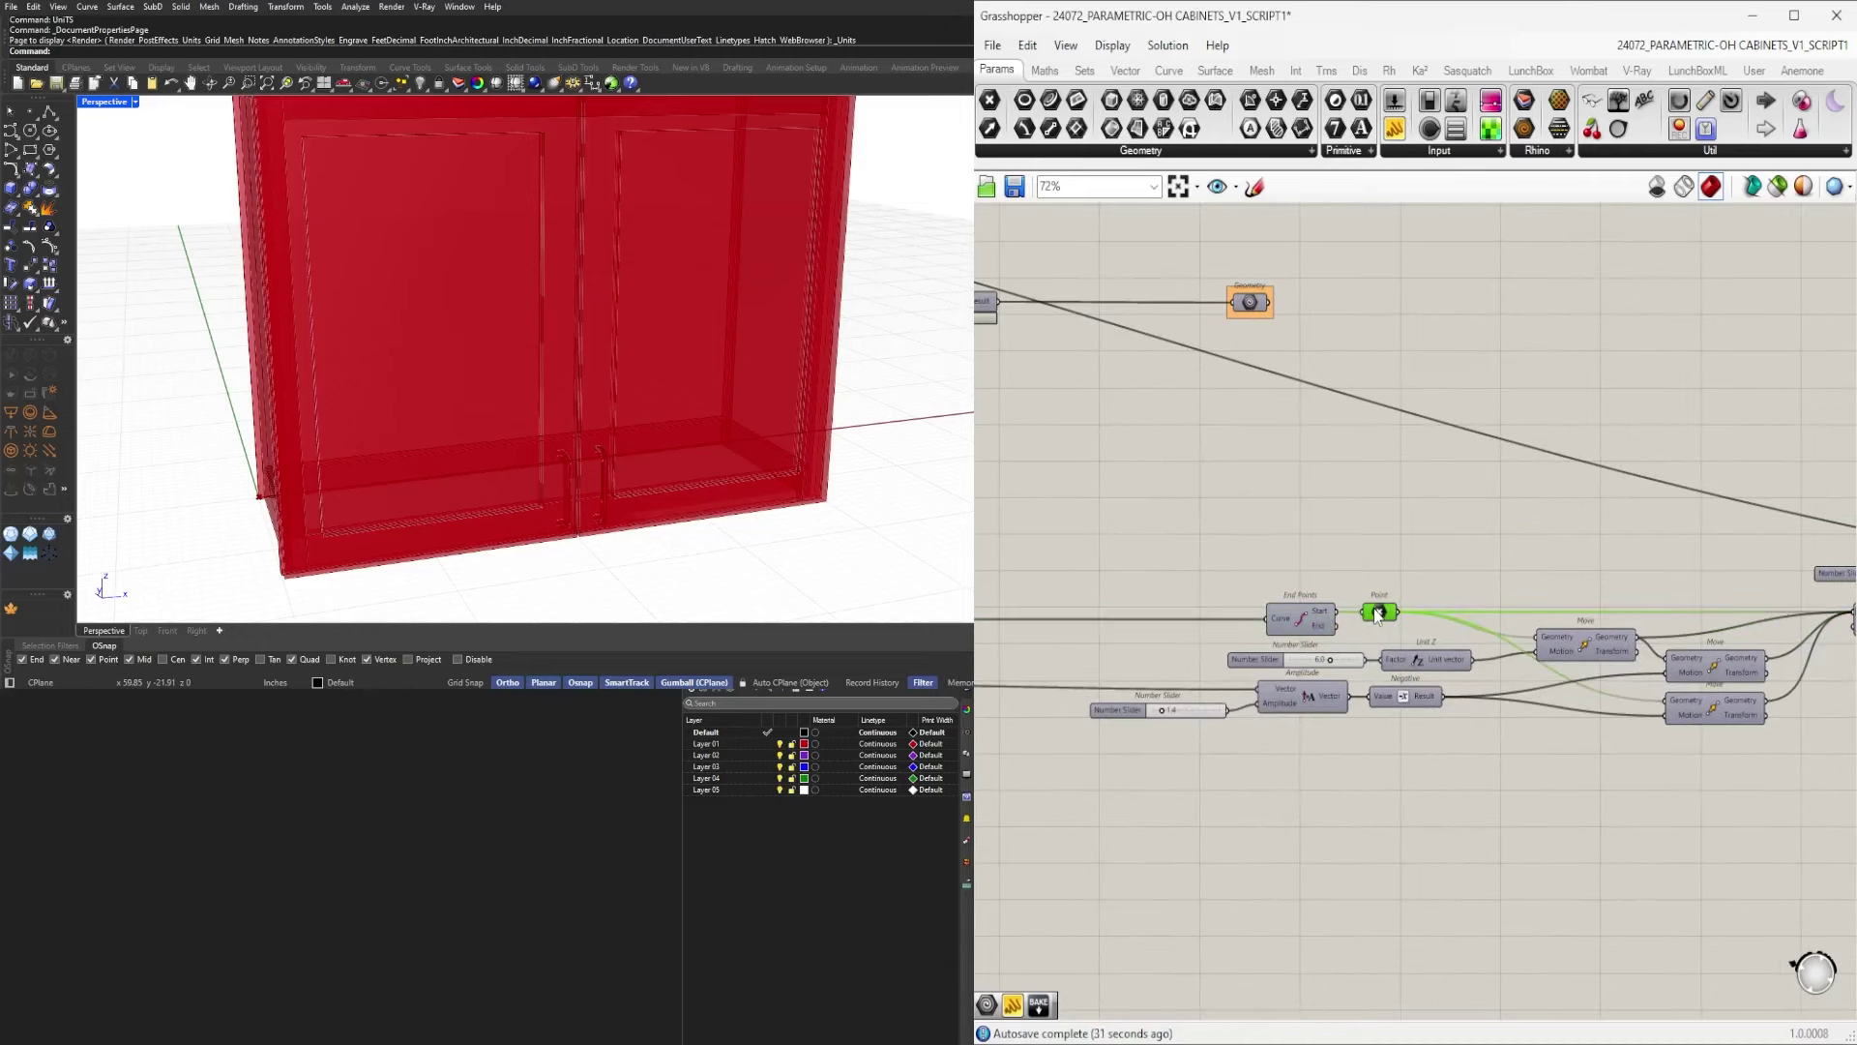
Shift the Point component further away from End Points, closer to the Move components it feeds.
drag(1379, 616, 1427, 616)
right_drag(1231, 668, 1306, 664)
click(1374, 689)
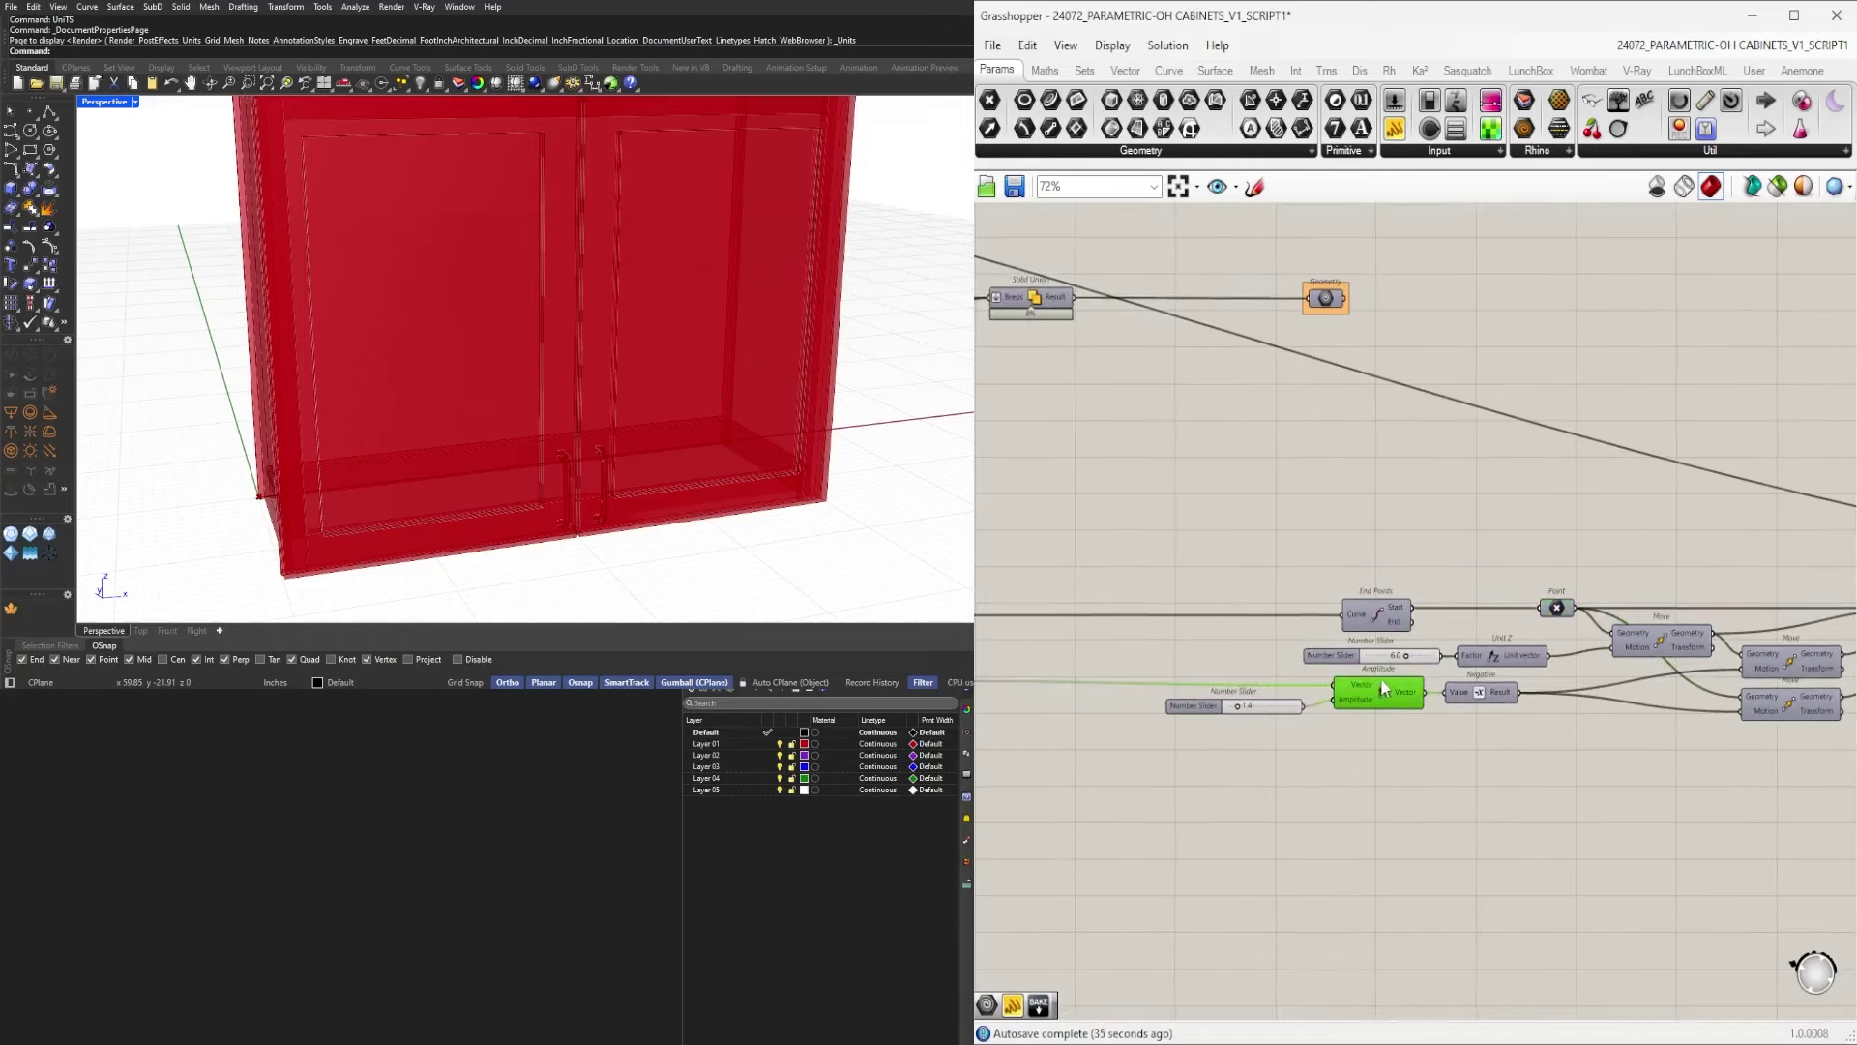
middle_click(1384, 682)
Move the Perp Frame and Deconstruct Plane components together next to the slider that feeds the Amplitude component.
scroll(1391, 706, down, 5)
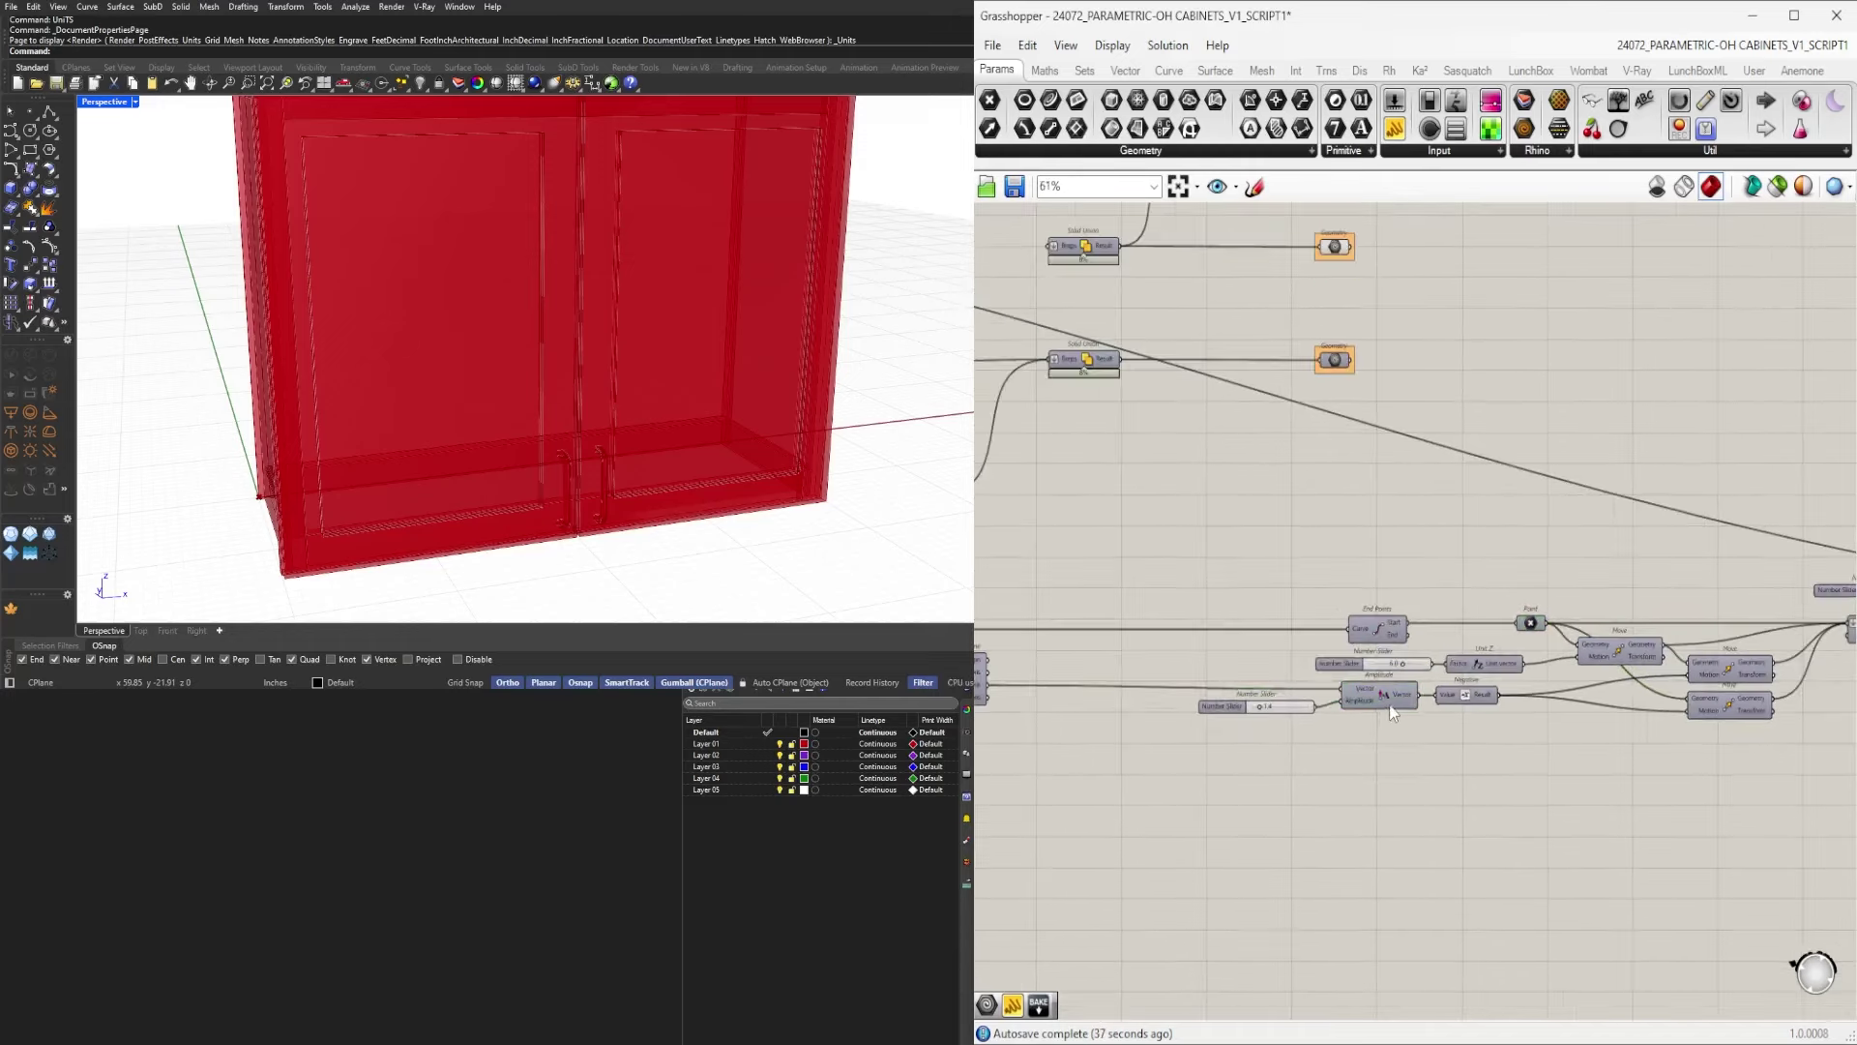
right_drag(1154, 740, 1303, 727)
scroll(1303, 725, up, 4)
scroll(1304, 696, up, 5)
drag(1339, 720, 1134, 624)
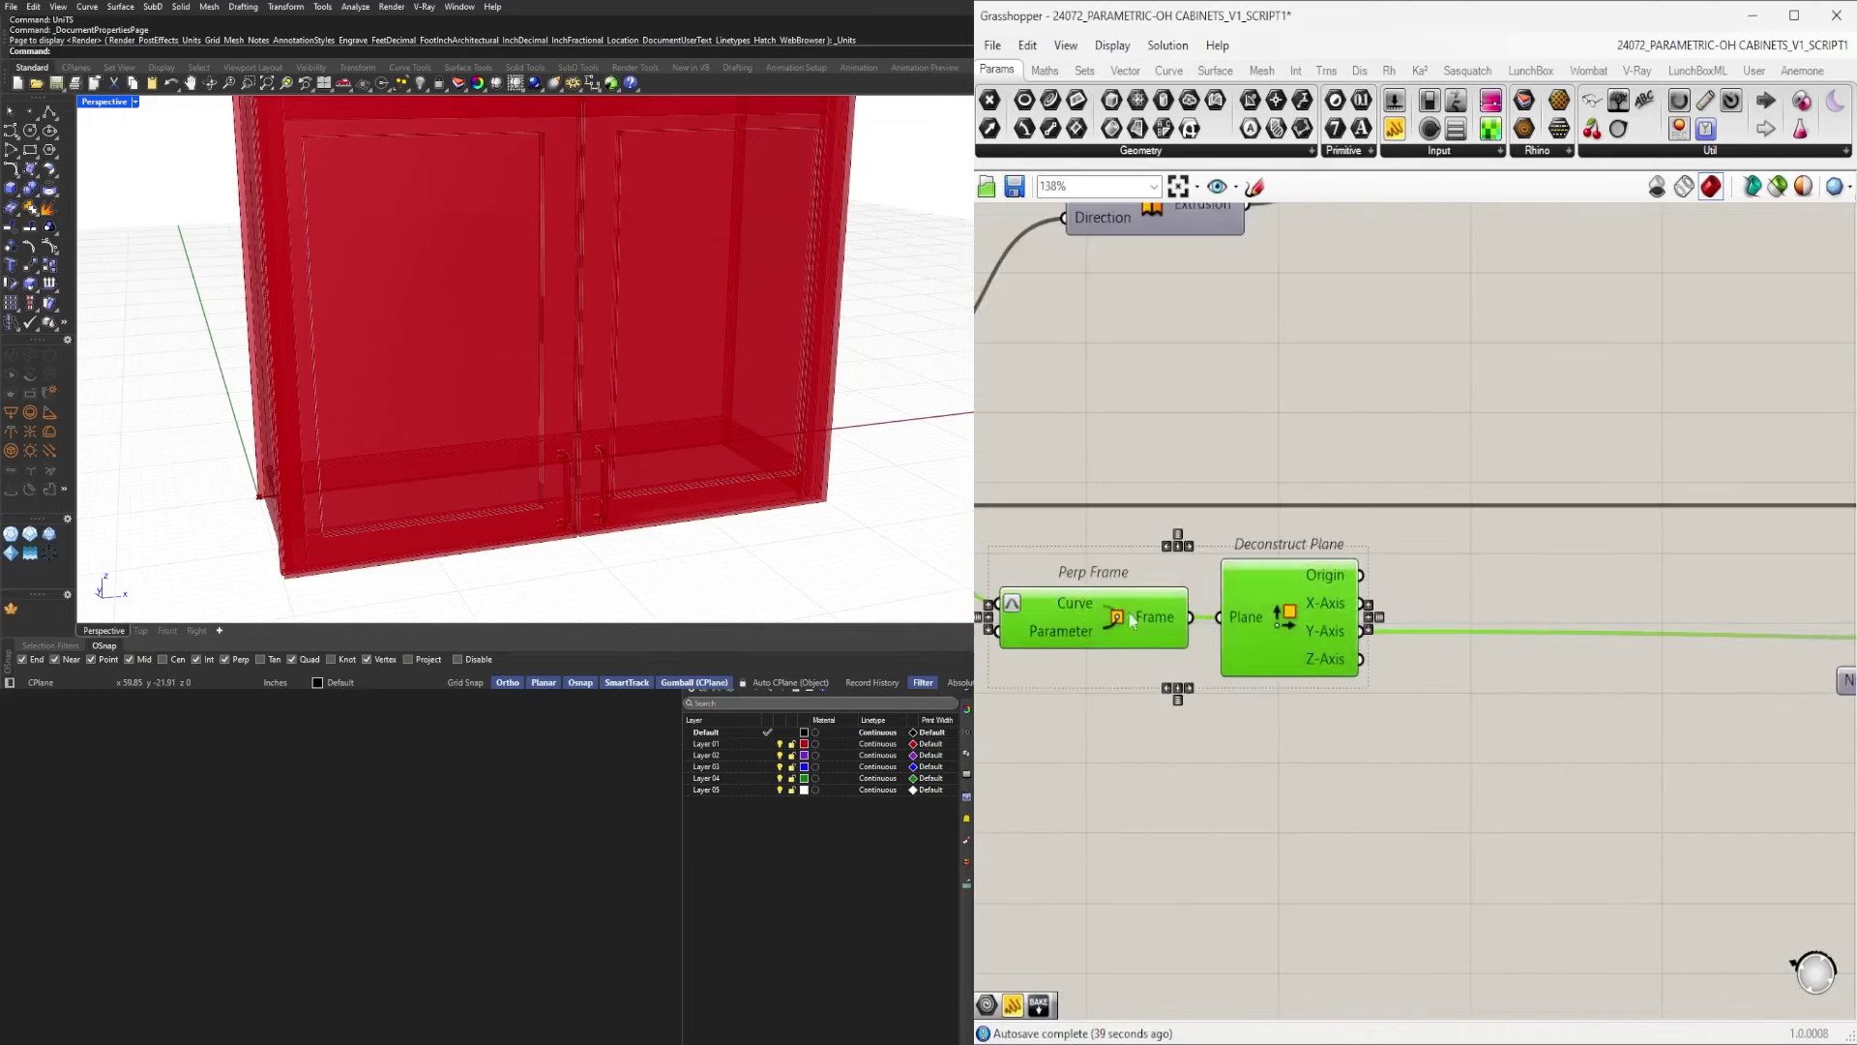
scroll(1149, 636, down, 4)
click(1152, 646)
drag(1284, 708, 1323, 629)
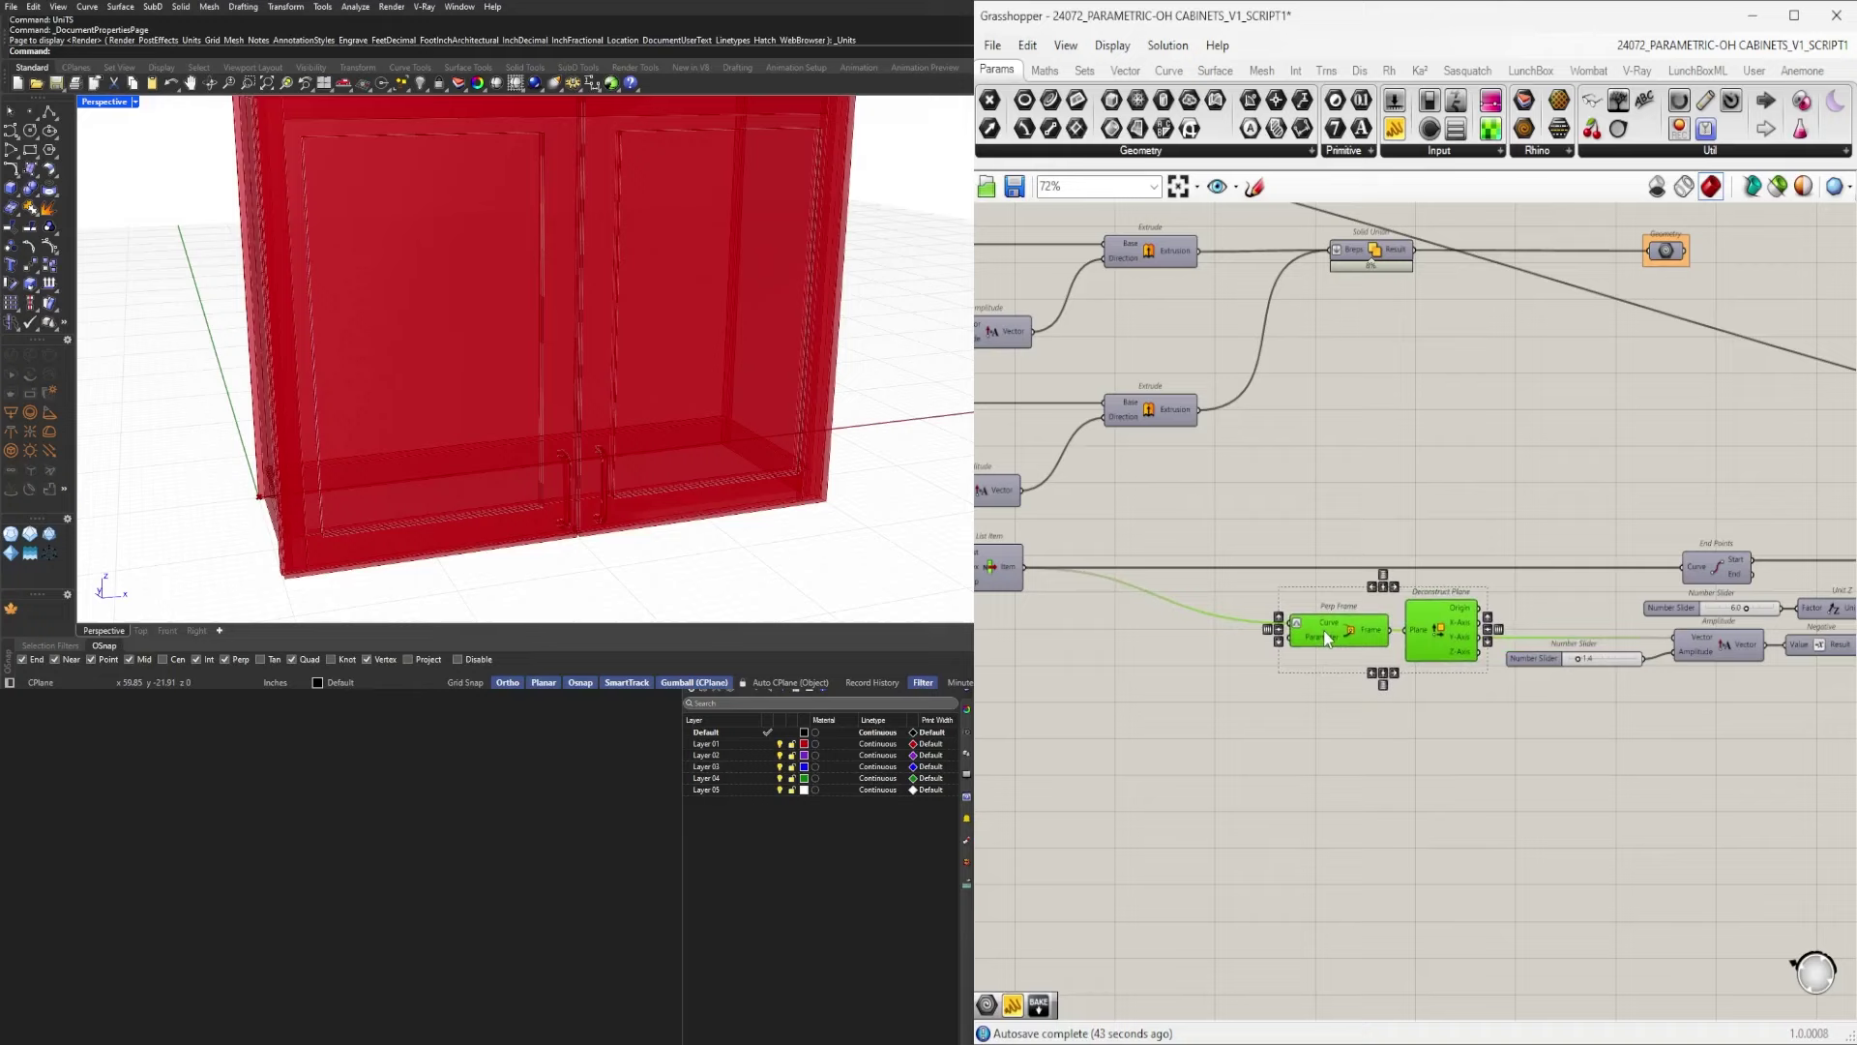
Insert a Relay on the List Item output wire so that it feeds both End Points and Perp Frame.
click(1215, 718)
click(997, 567)
middle_click(996, 565)
click(1027, 531)
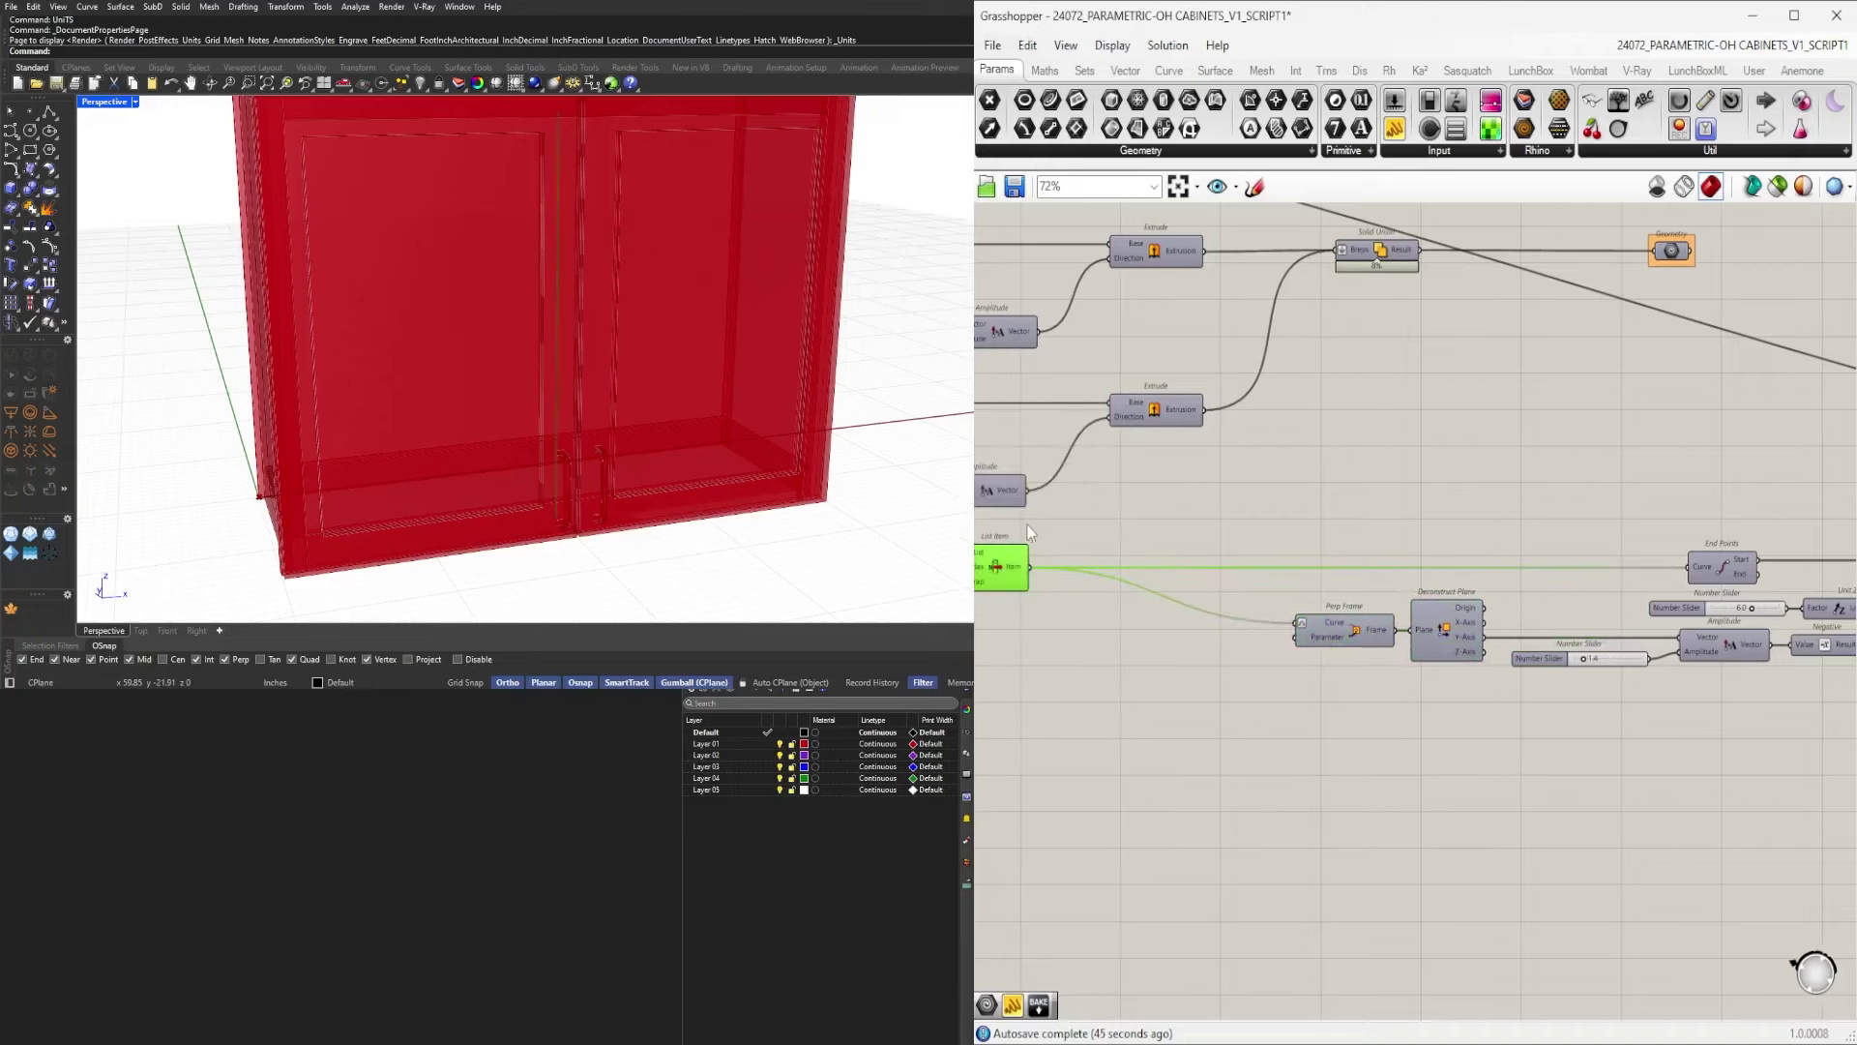
middle_click(1012, 585)
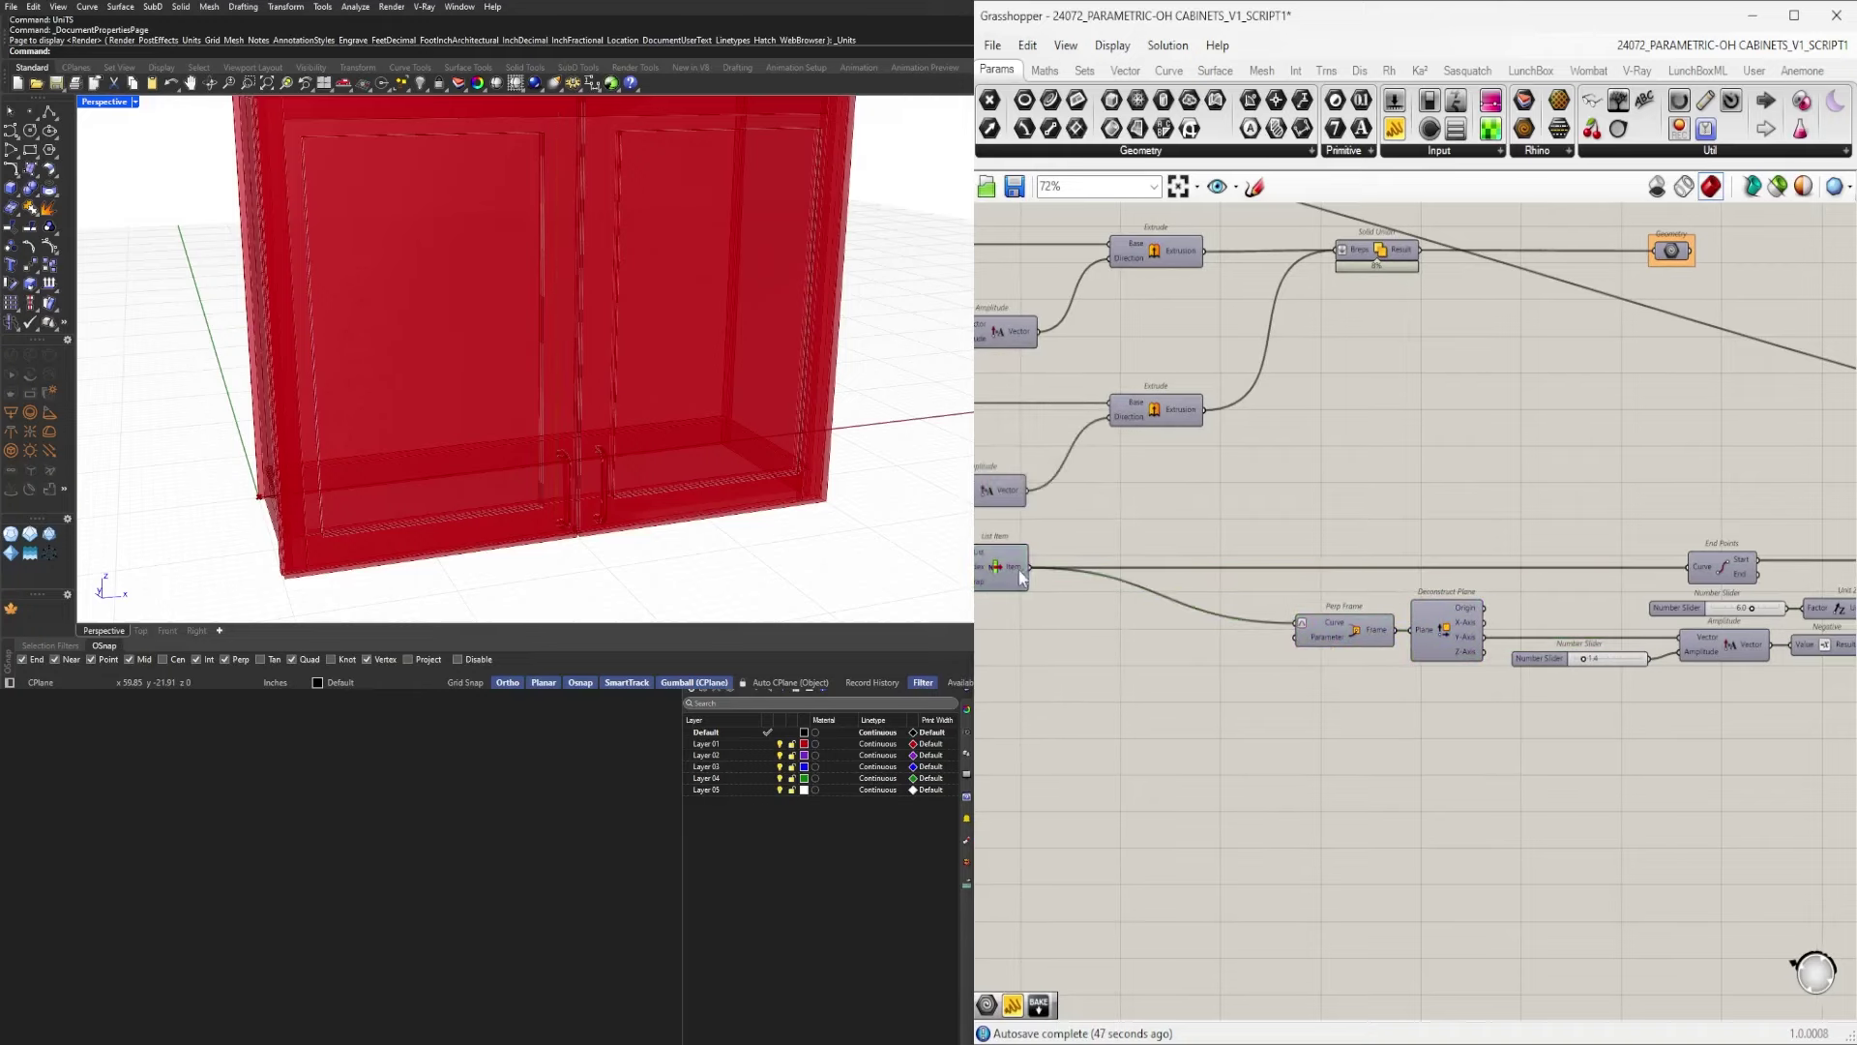
drag(1058, 567, 1227, 571)
right_drag(1632, 588, 1441, 589)
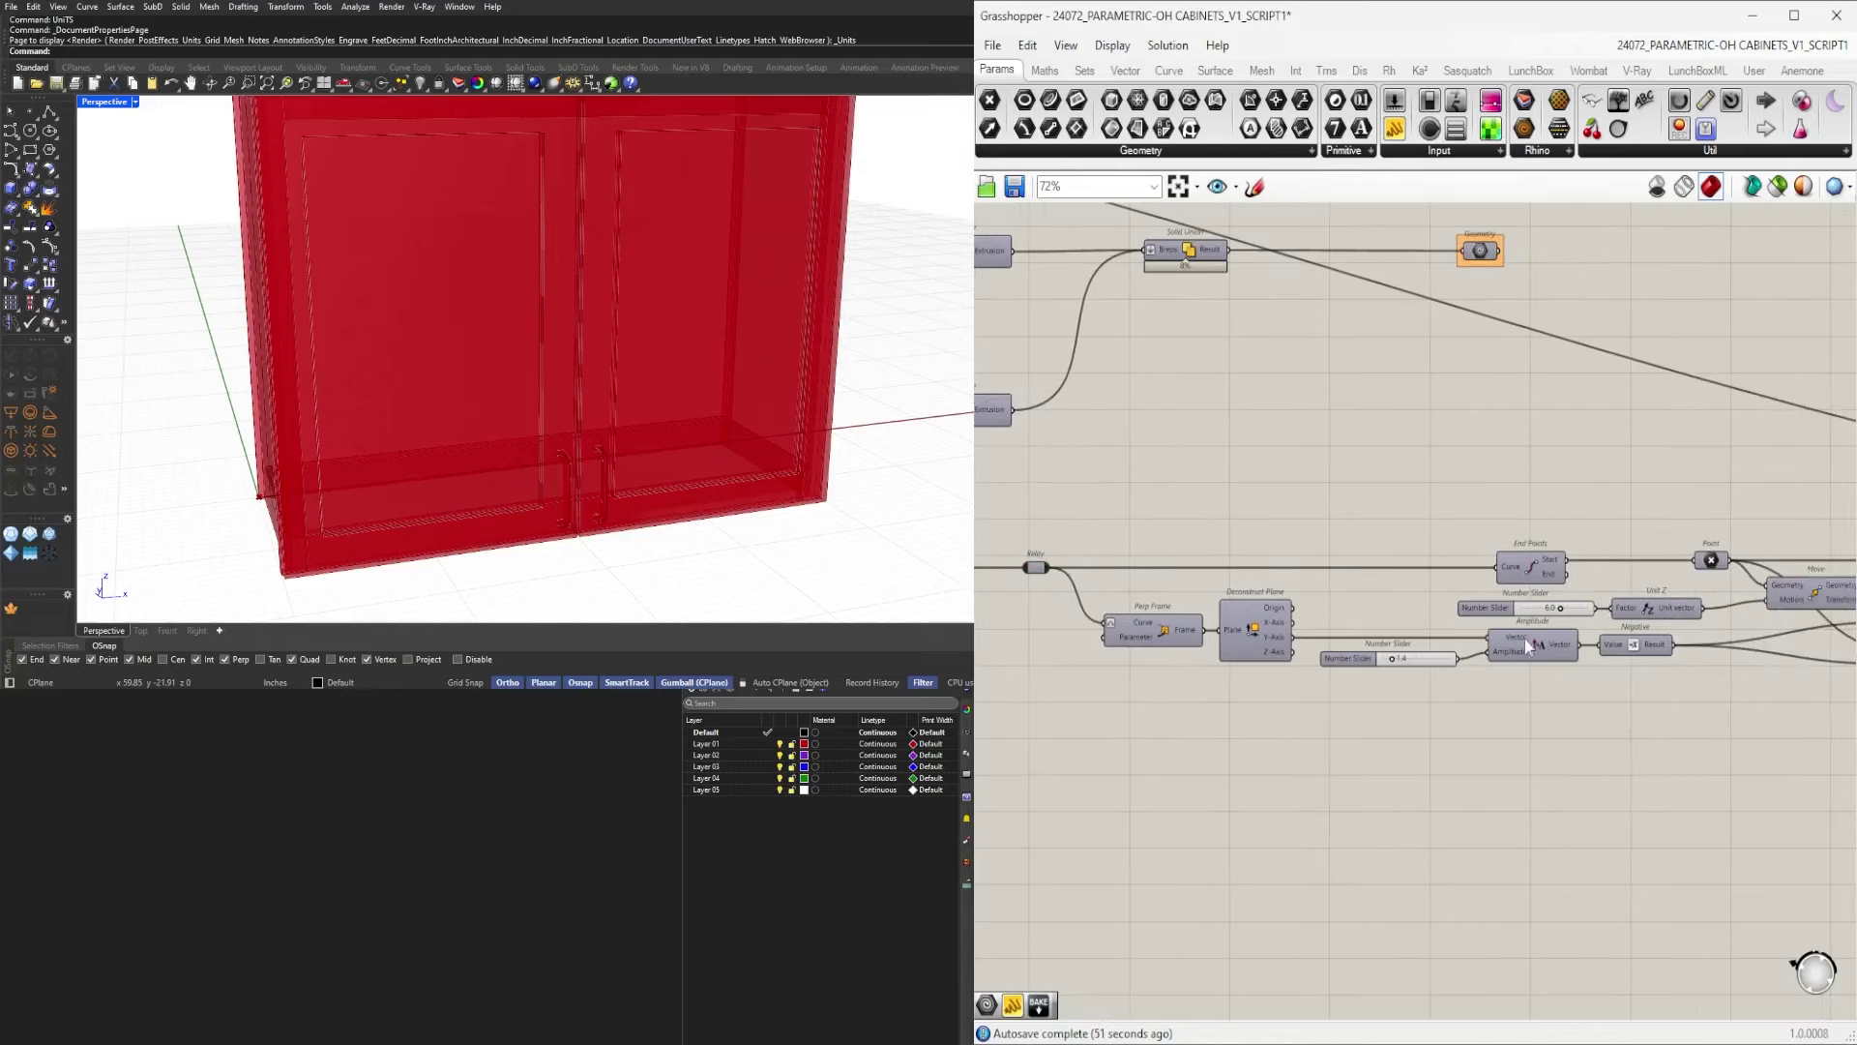
Set the wire display of the Deconstruct Brep component's Brep input to Hidden.
scroll(1560, 662, down, 3)
right_drag(1565, 670, 1042, 643)
right_drag(1327, 671, 1149, 646)
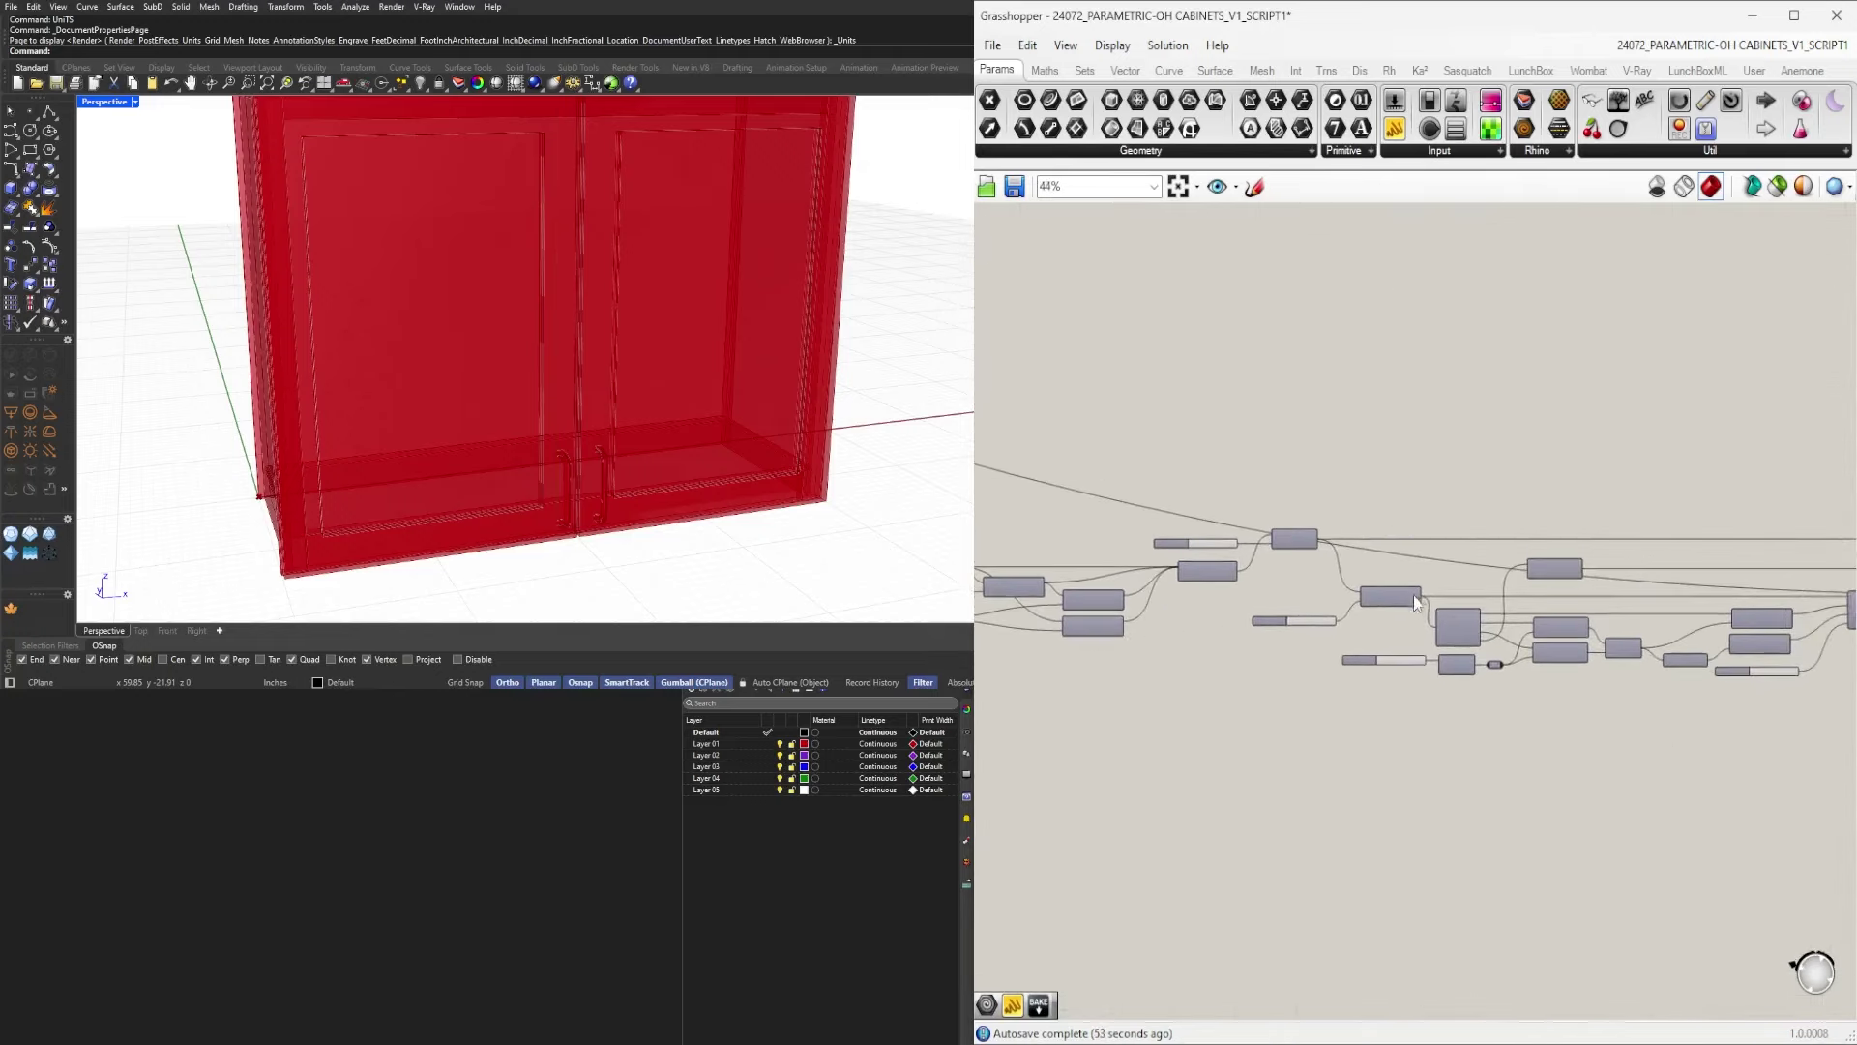
scroll(1414, 602, up, 2)
scroll(1413, 601, down, 4)
right_drag(1584, 608, 1378, 615)
scroll(1496, 609, up, 5)
right_drag(1496, 608, 1345, 629)
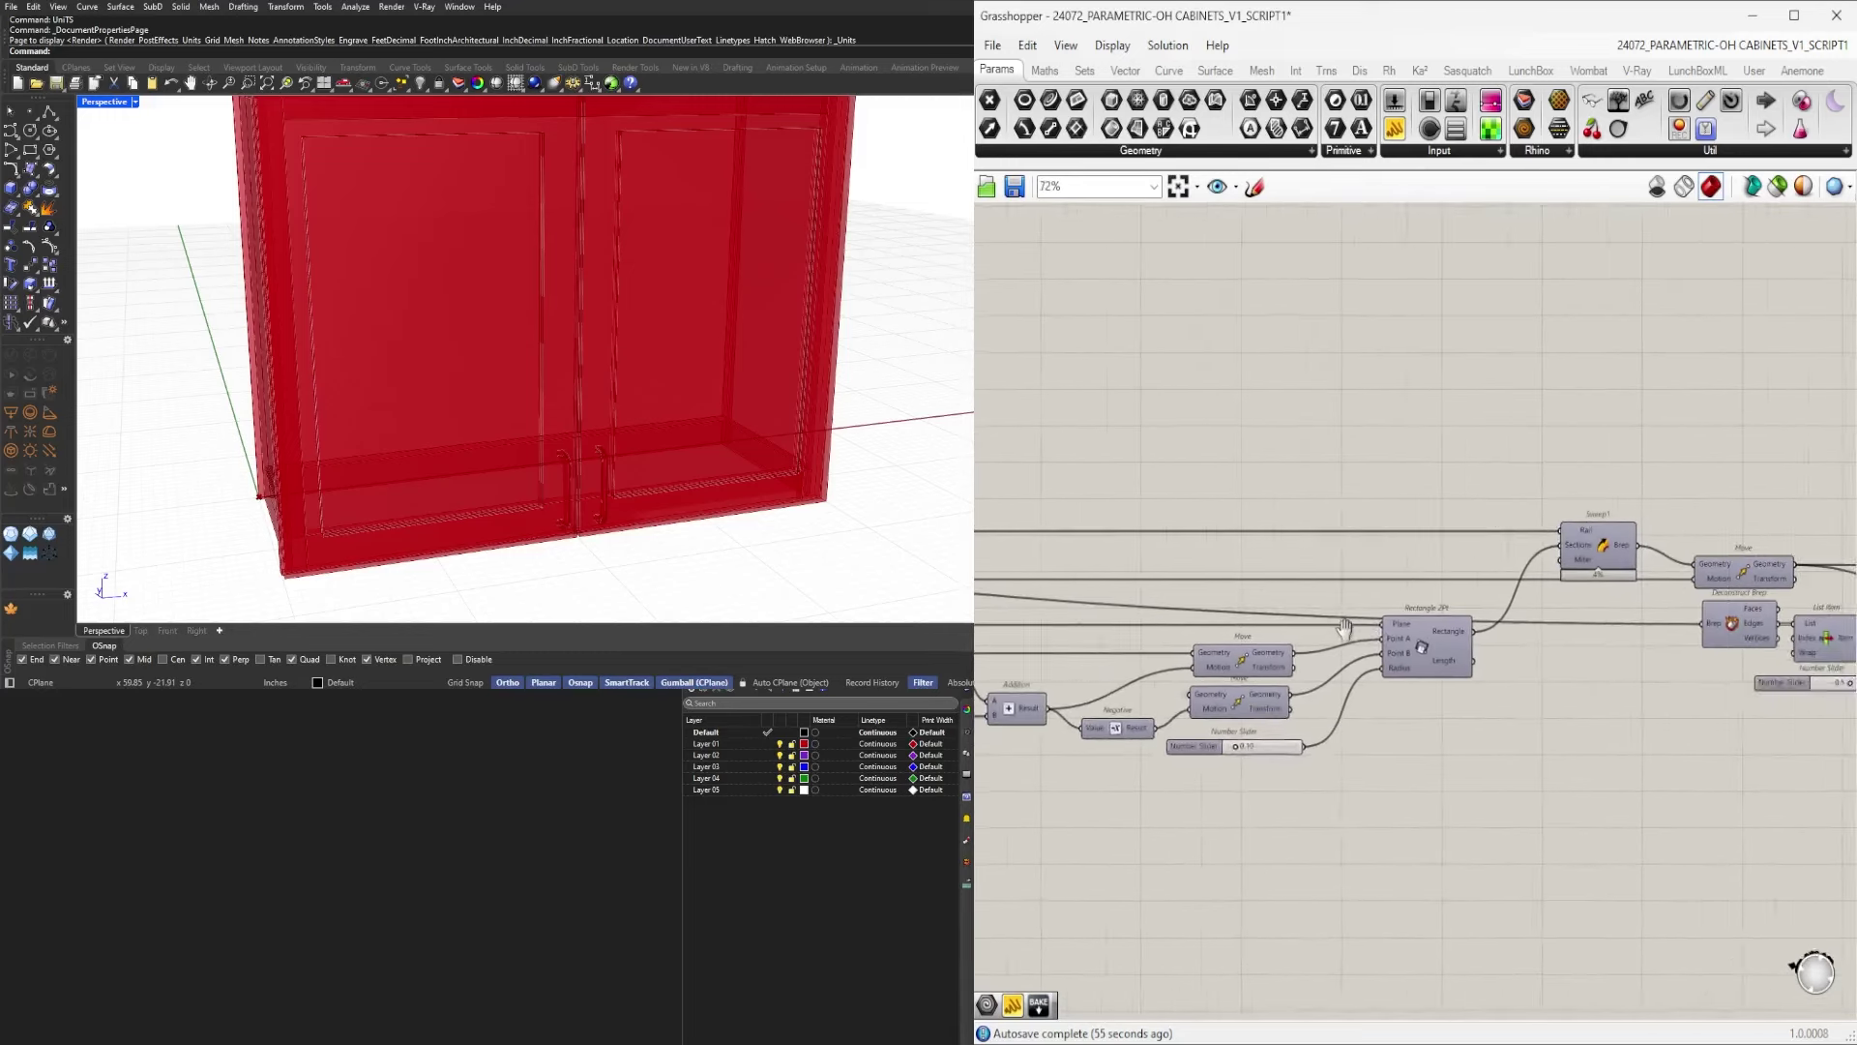
right_drag(1769, 618, 1339, 624)
scroll(1340, 624, up, 4)
right_click(1242, 631)
mouse_move(1407, 690)
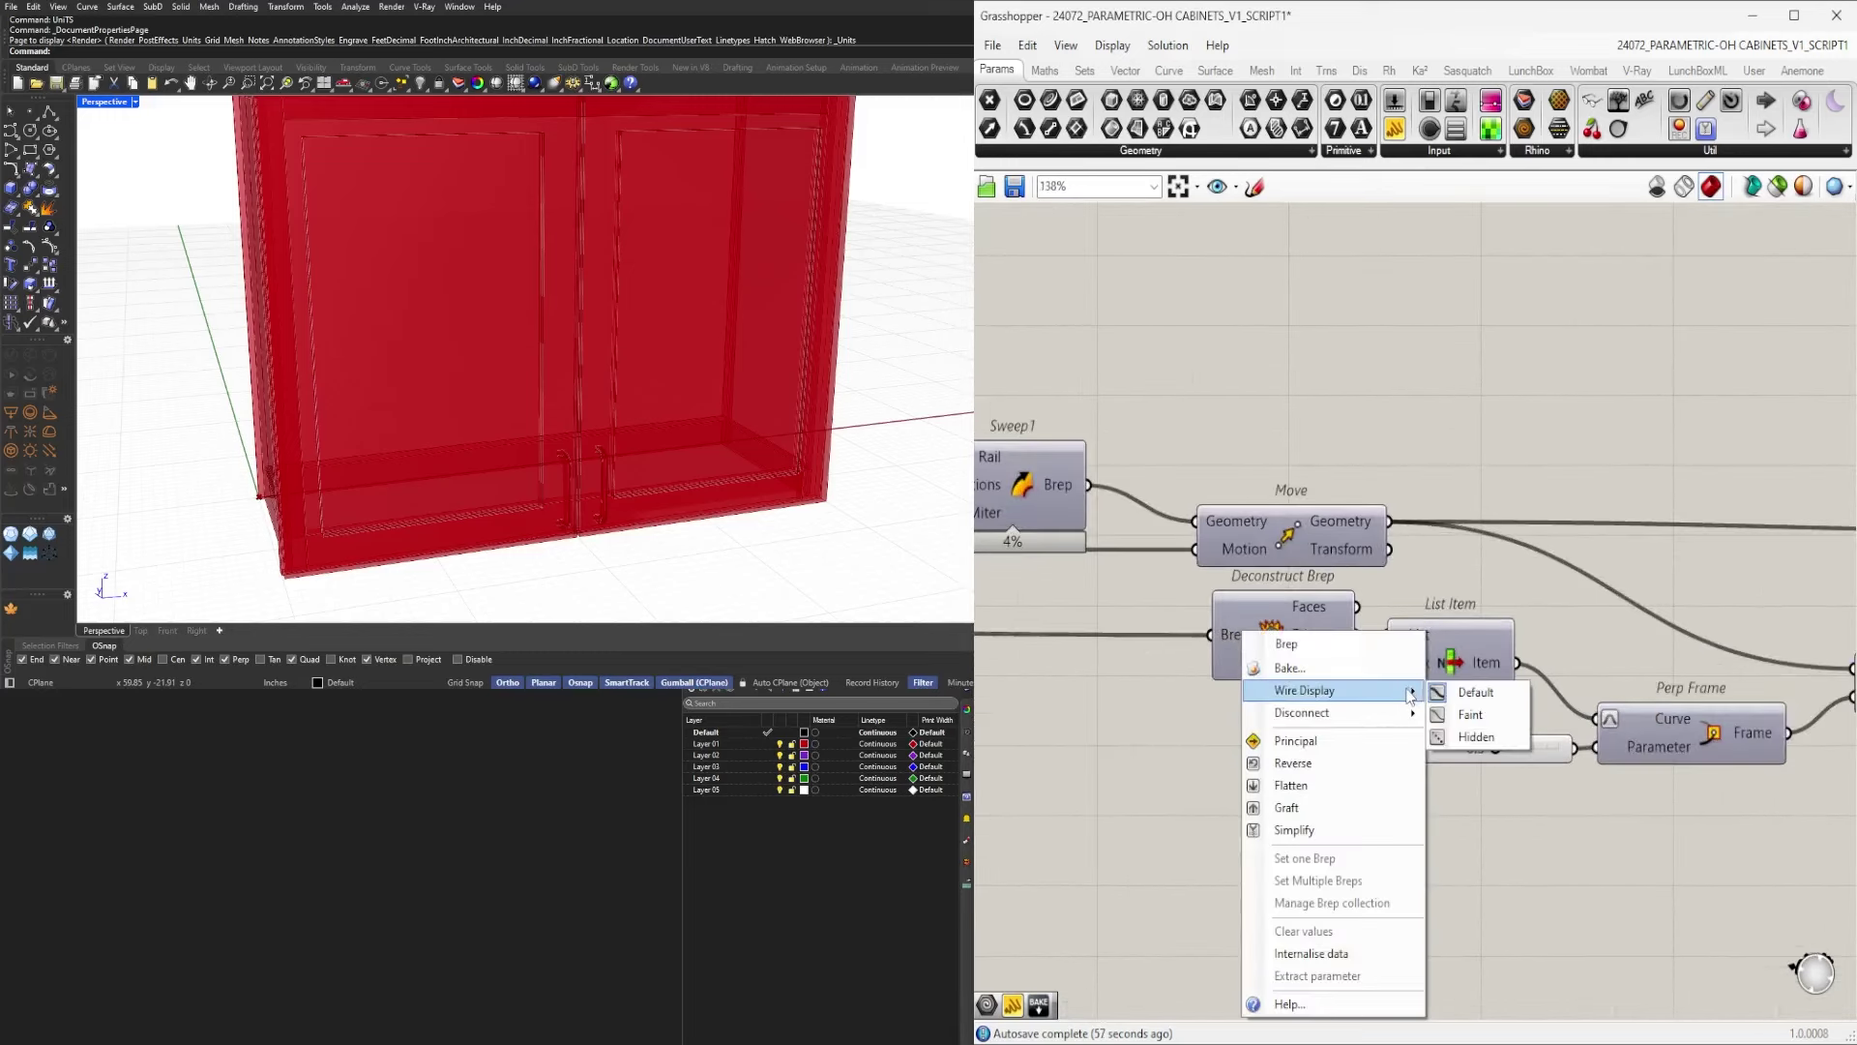
click(1474, 736)
Set the wire display of the PolyLine component's Vertices input to Hidden.
scroll(1560, 666, down, 7)
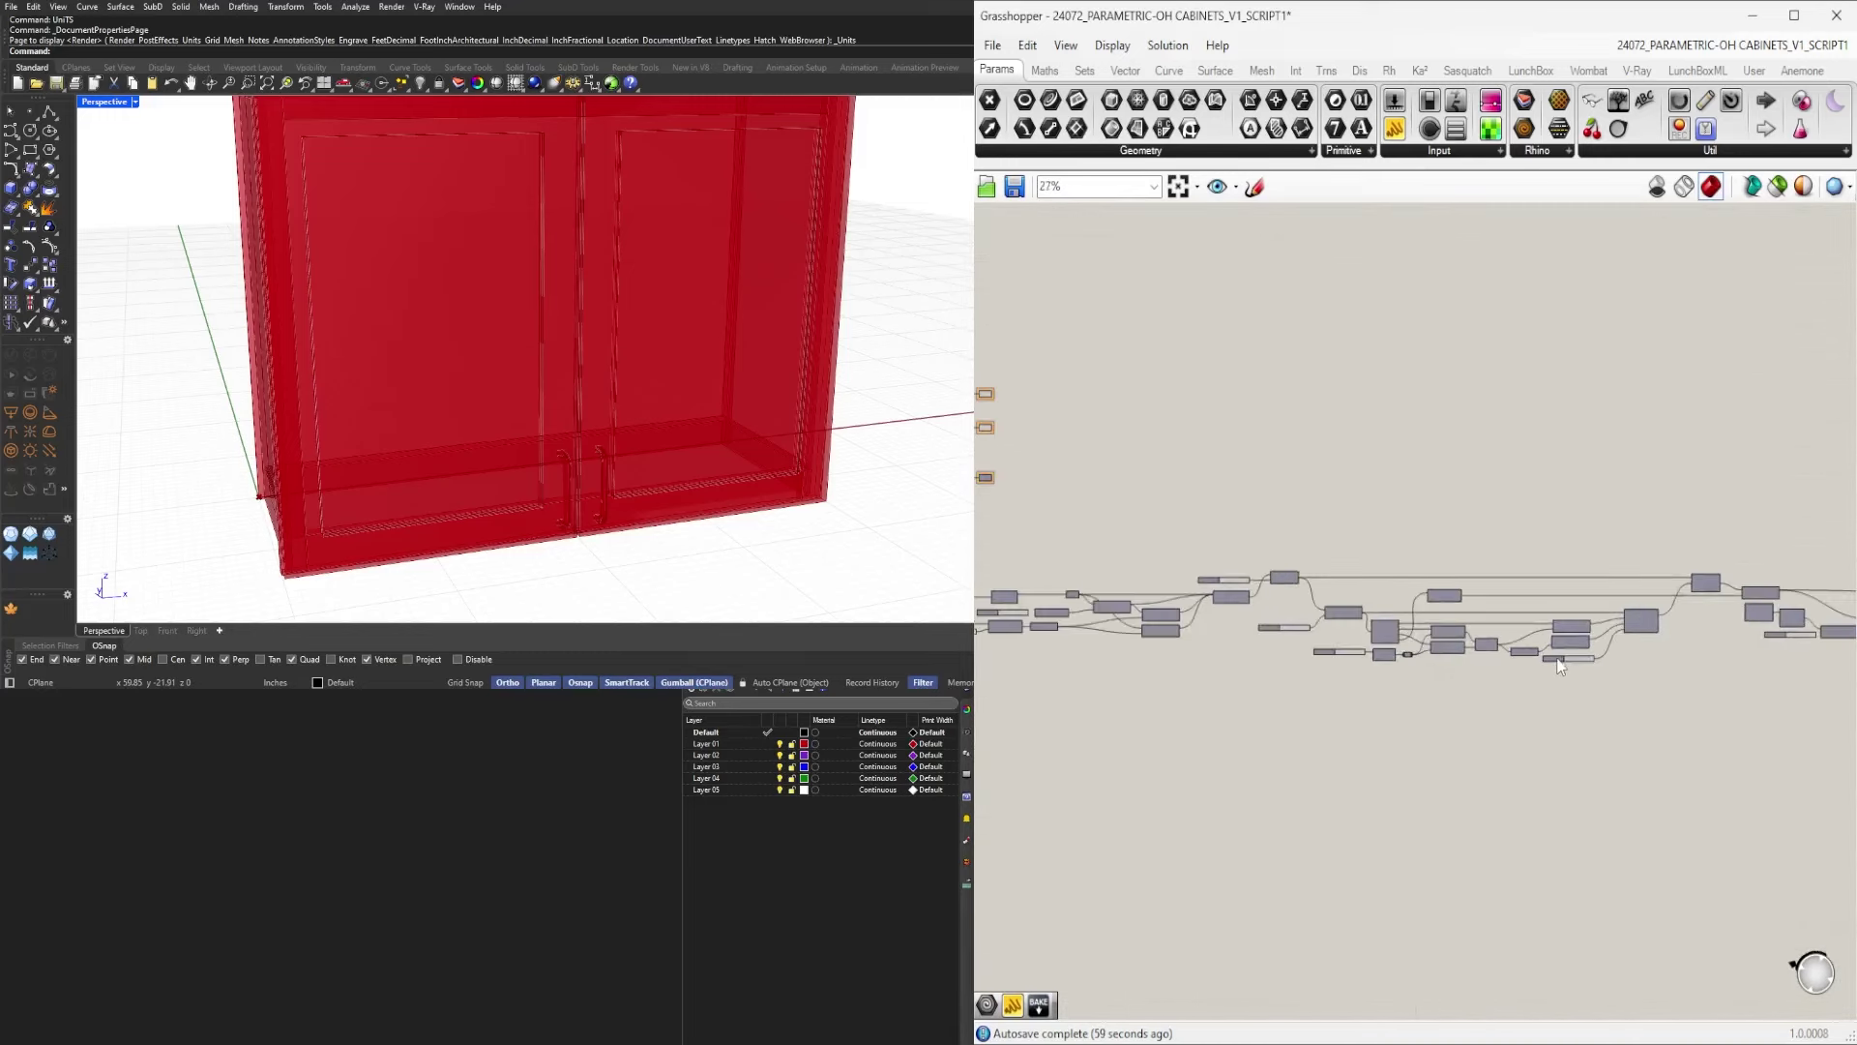
scroll(1461, 664, up, 7)
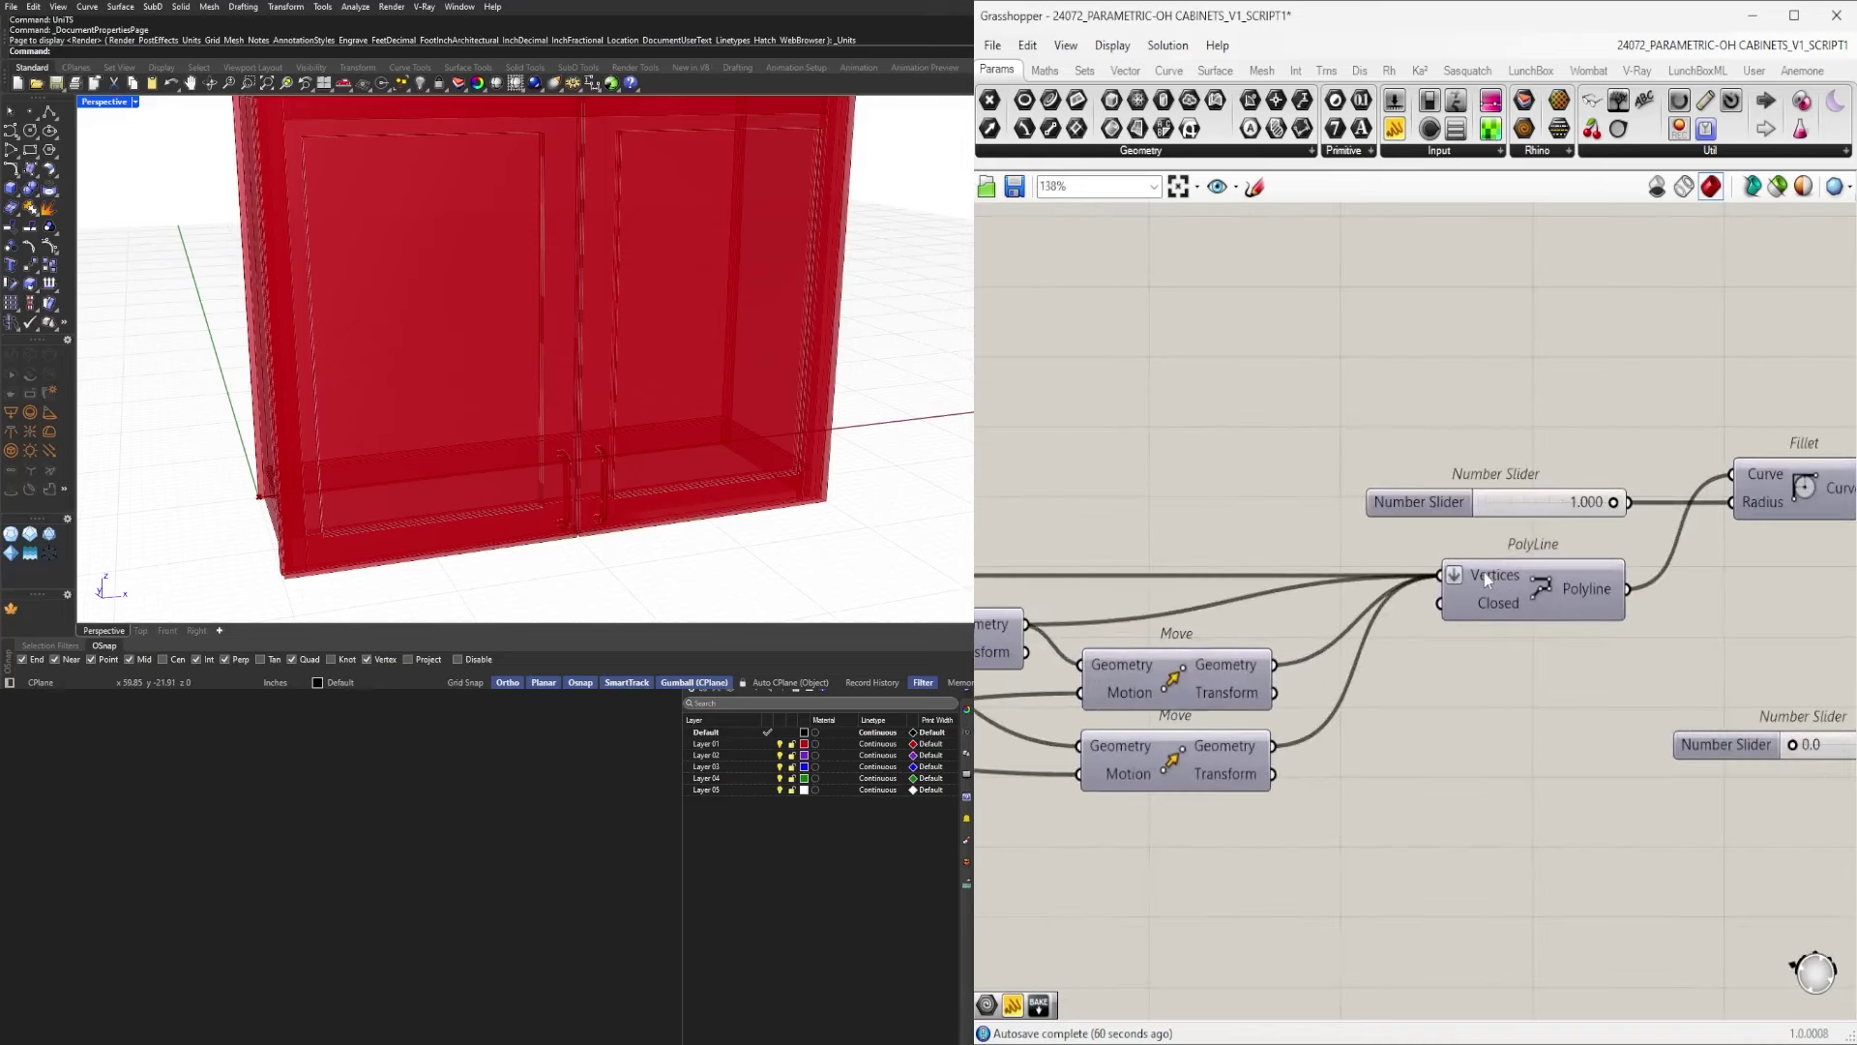
right_click(1484, 573)
mouse_move(1621, 635)
click(1722, 675)
Set the wire display to Hidden for the Geometry input of the lower Move component fed by the Point.
scroll(1616, 520, down, 4)
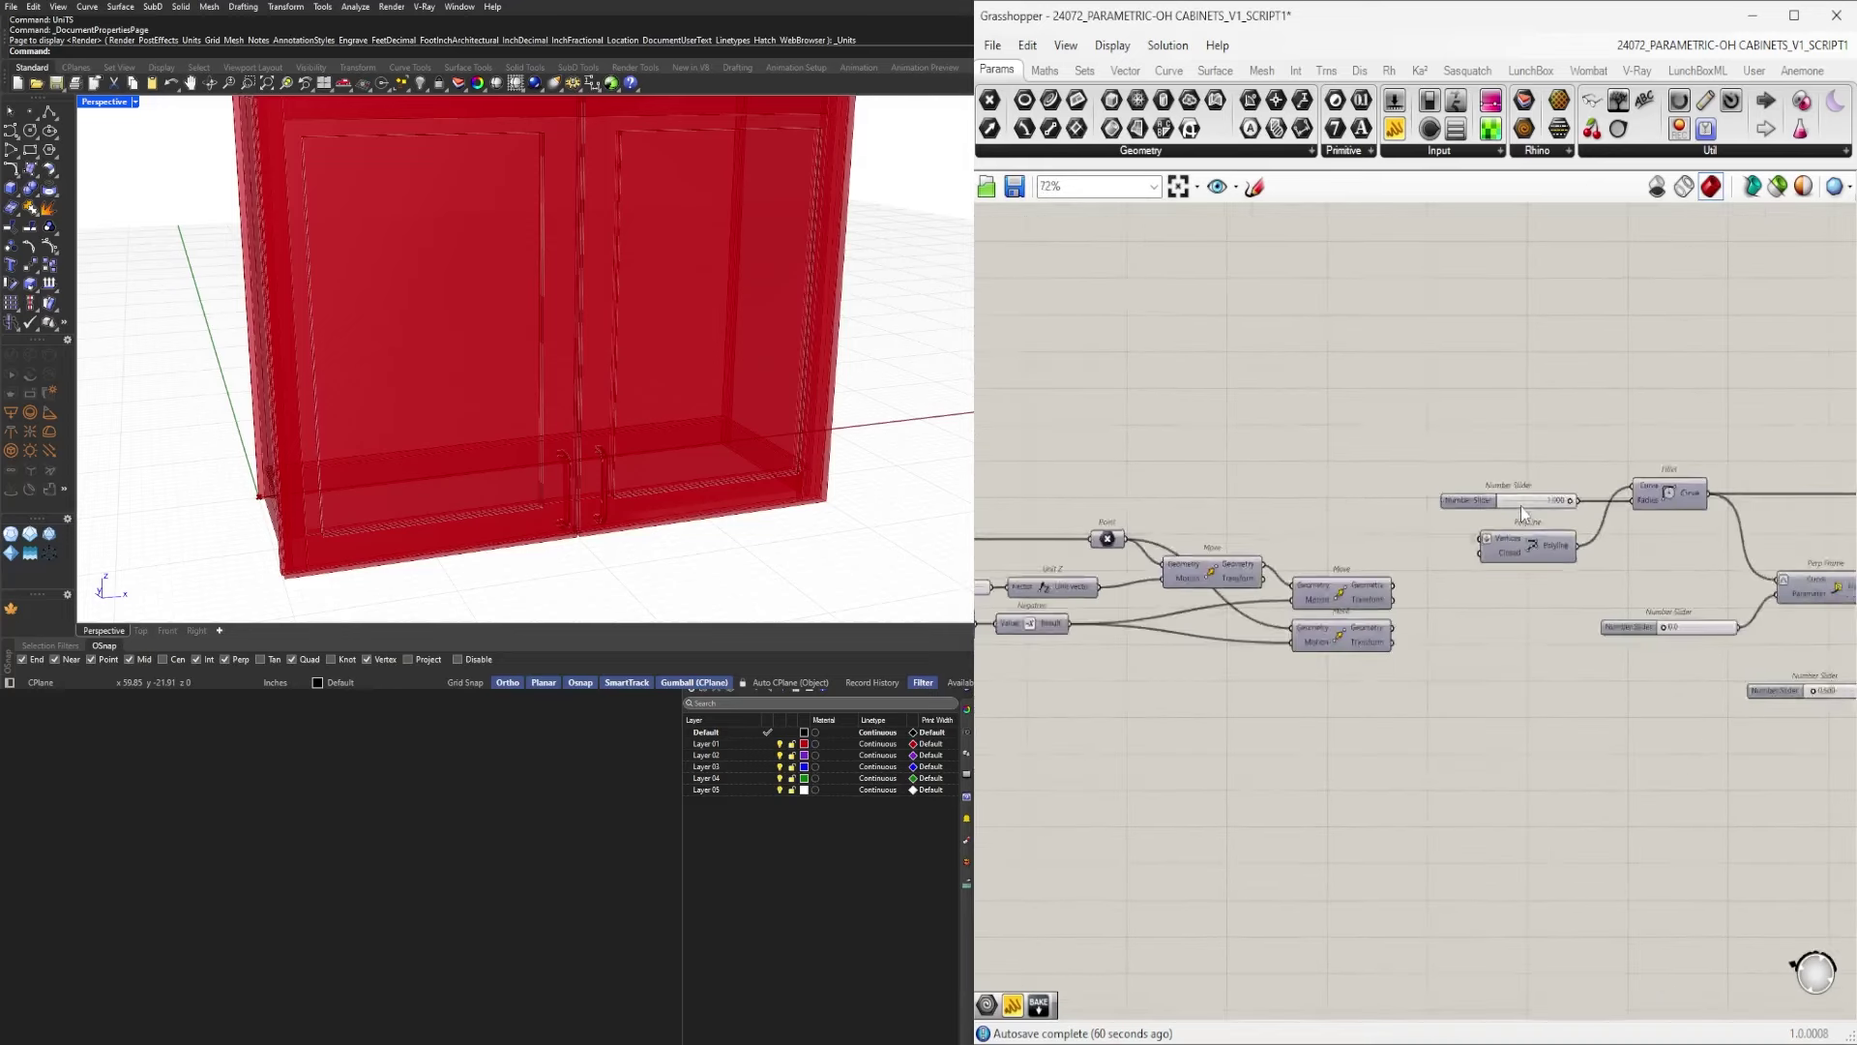
scroll(1300, 592, up, 3)
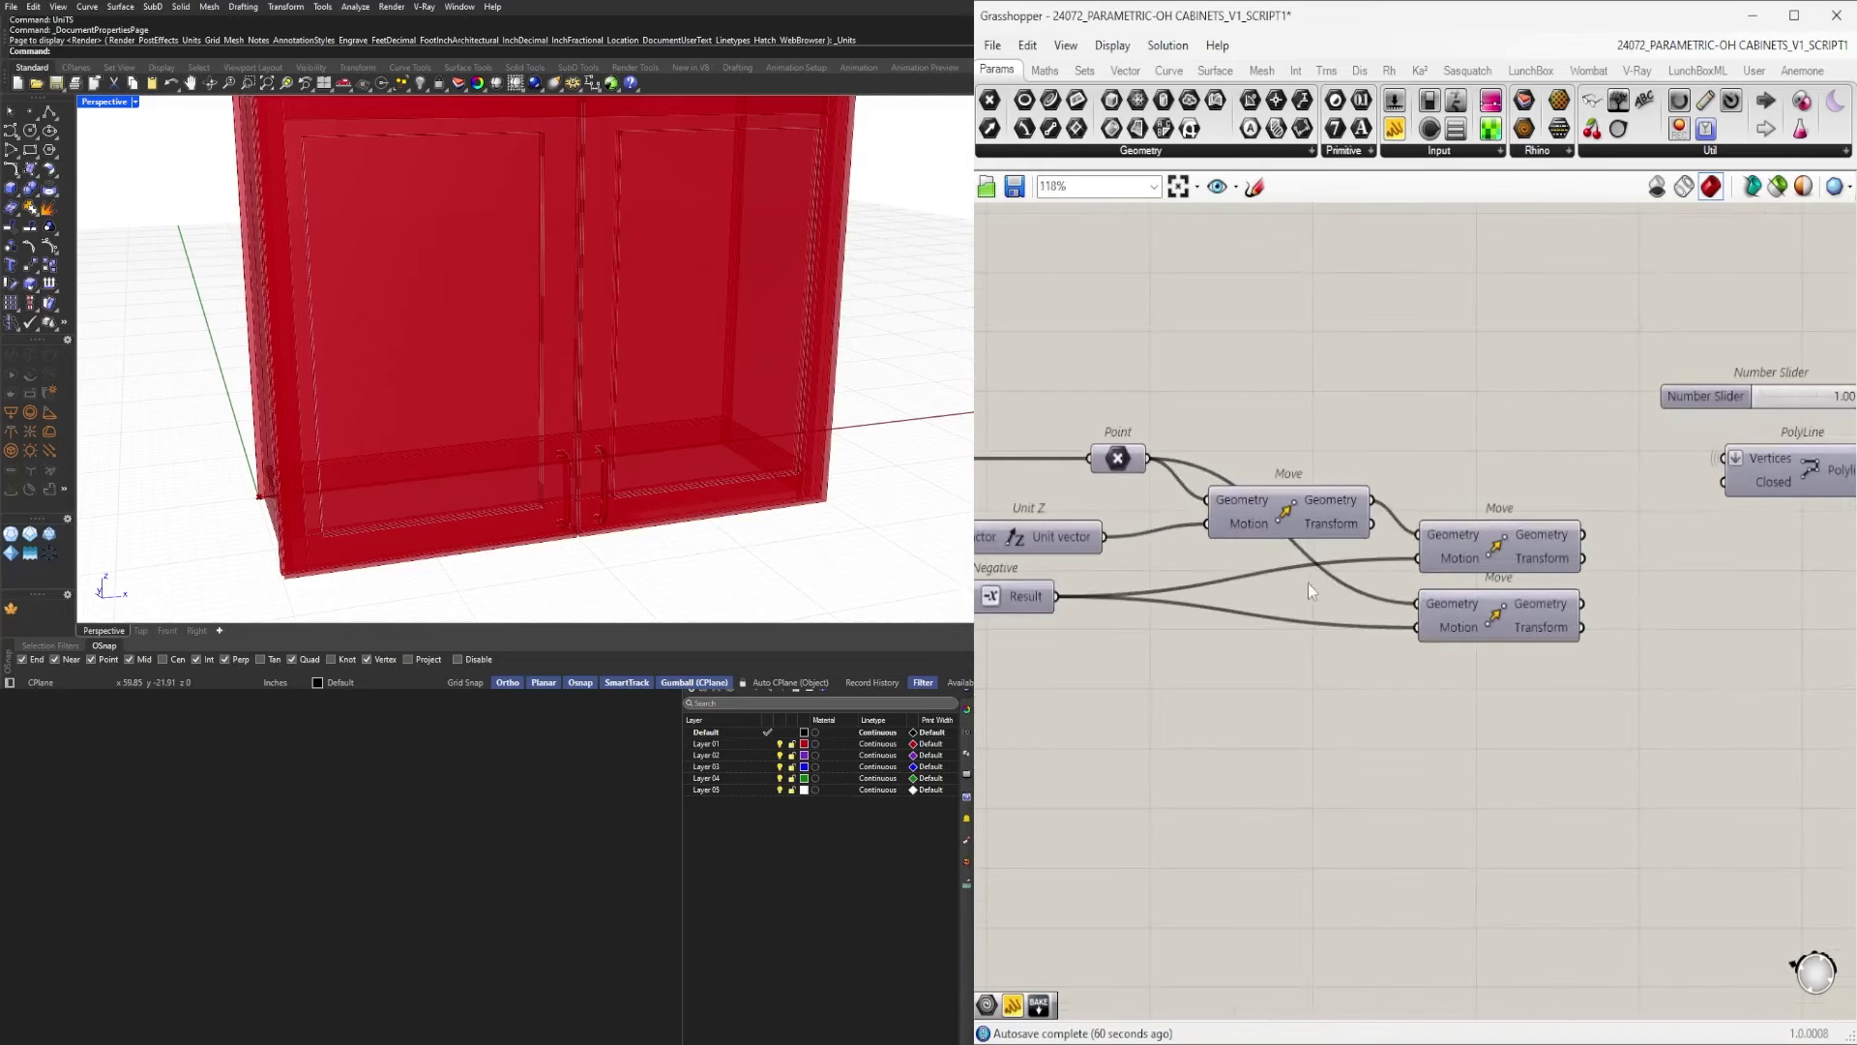
right_click(1438, 608)
mouse_move(1509, 660)
click(1693, 713)
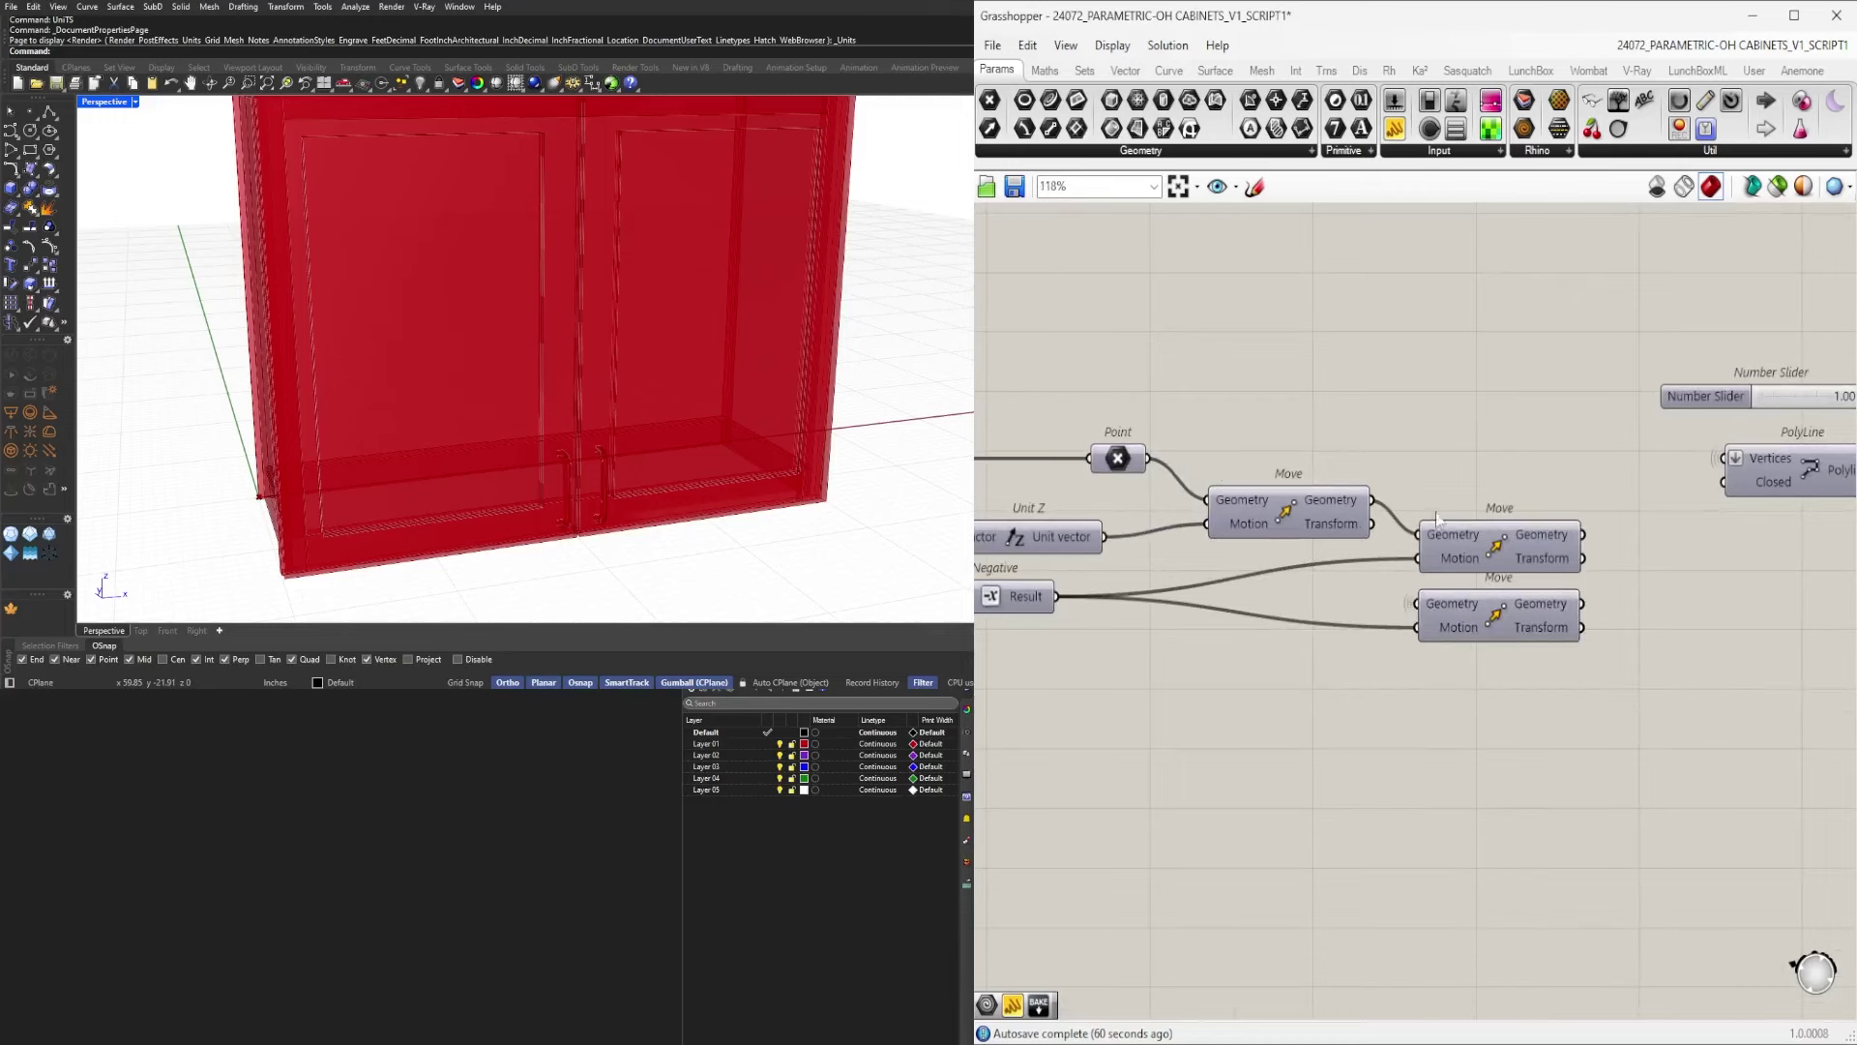
Move the two stacked Move components up and align the first Move component with the upper one so their connecting wire runs straight.
drag(1577, 688, 1471, 514)
click(1332, 485)
click(1310, 502)
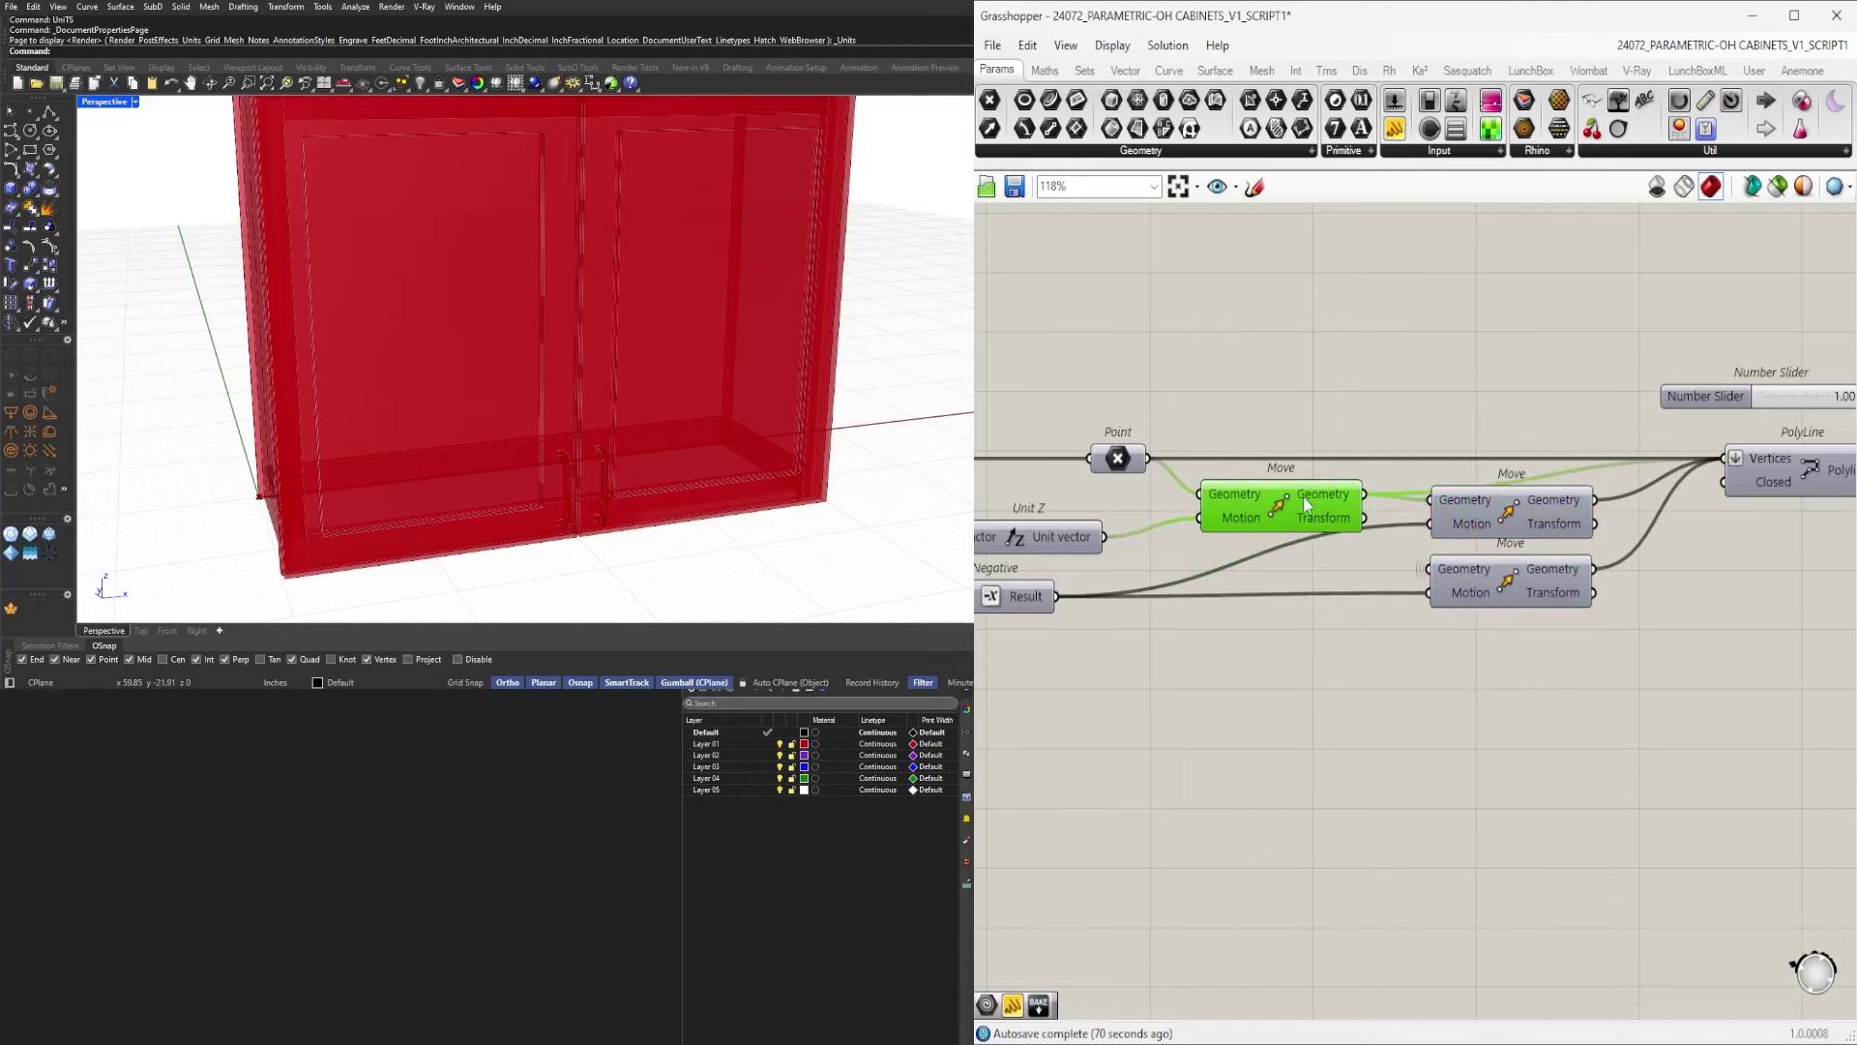
drag(1317, 505, 1321, 505)
click(1320, 434)
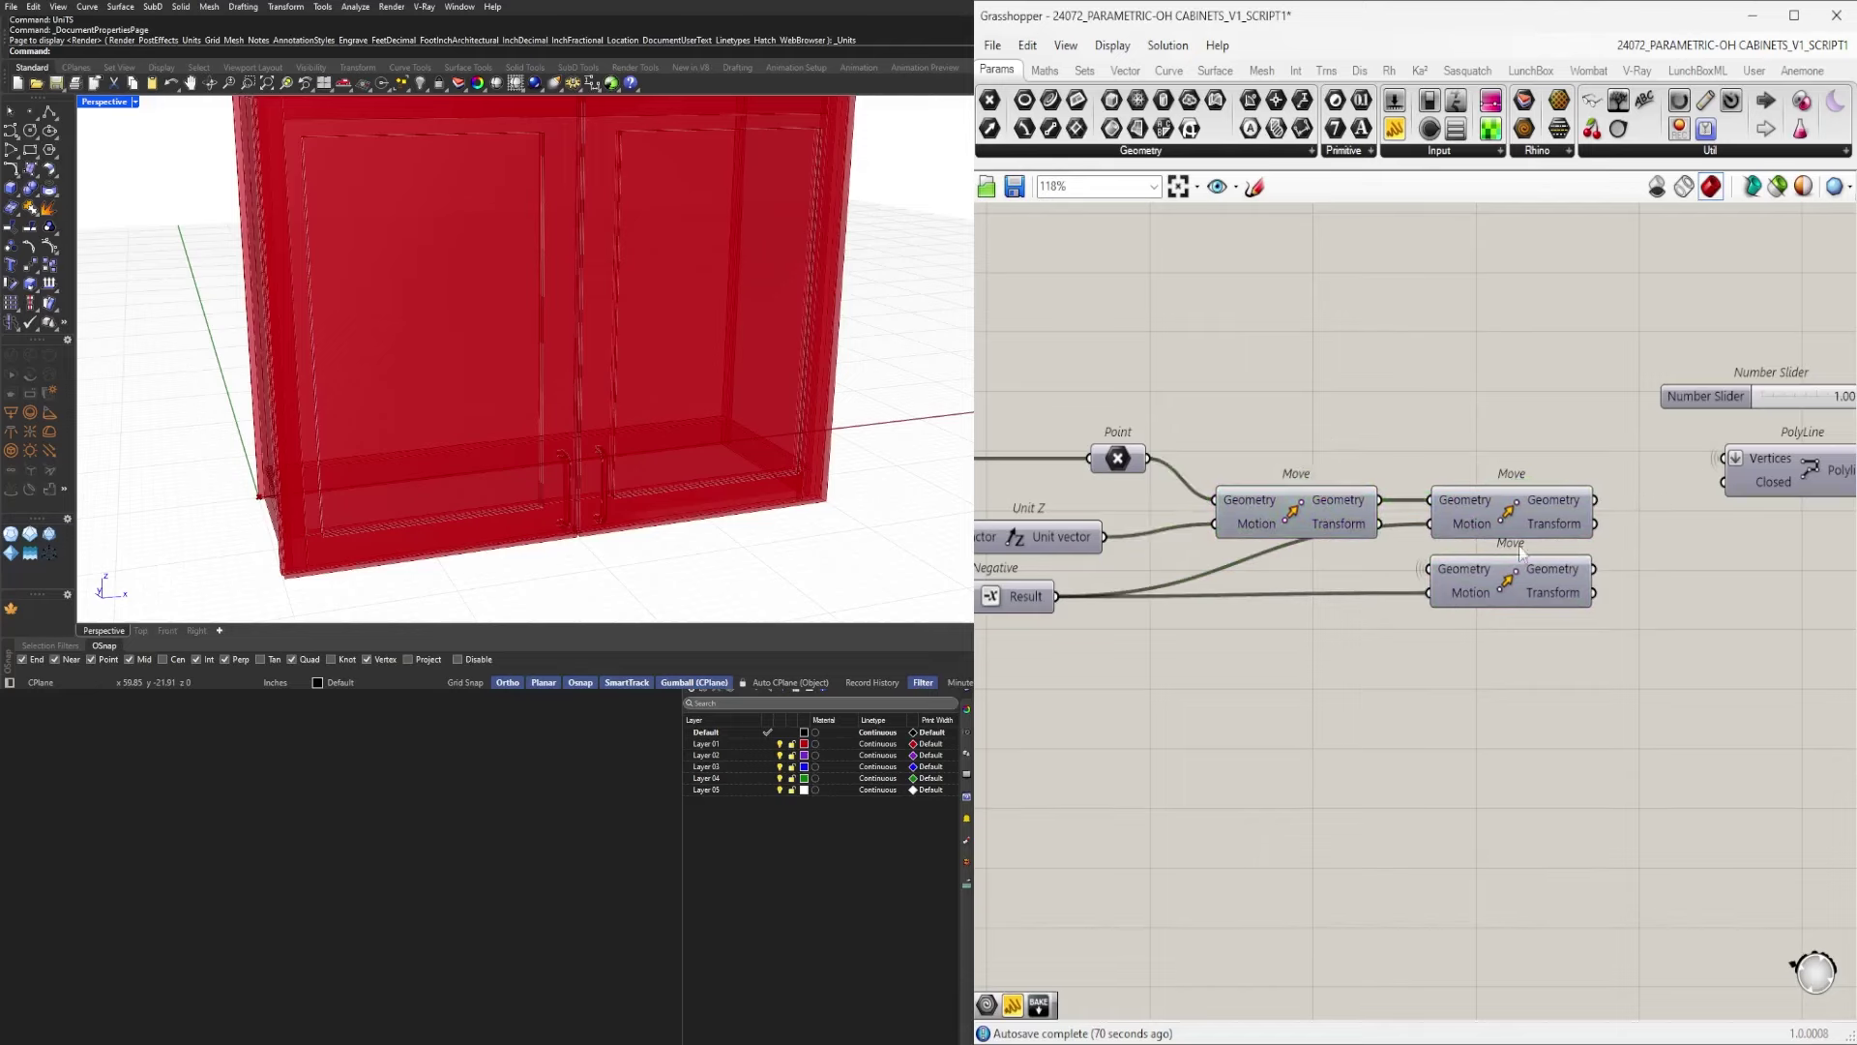
Shift all handle components from PolyLine onward to the right, leaving more space after the Move components.
scroll(1517, 708, down, 10)
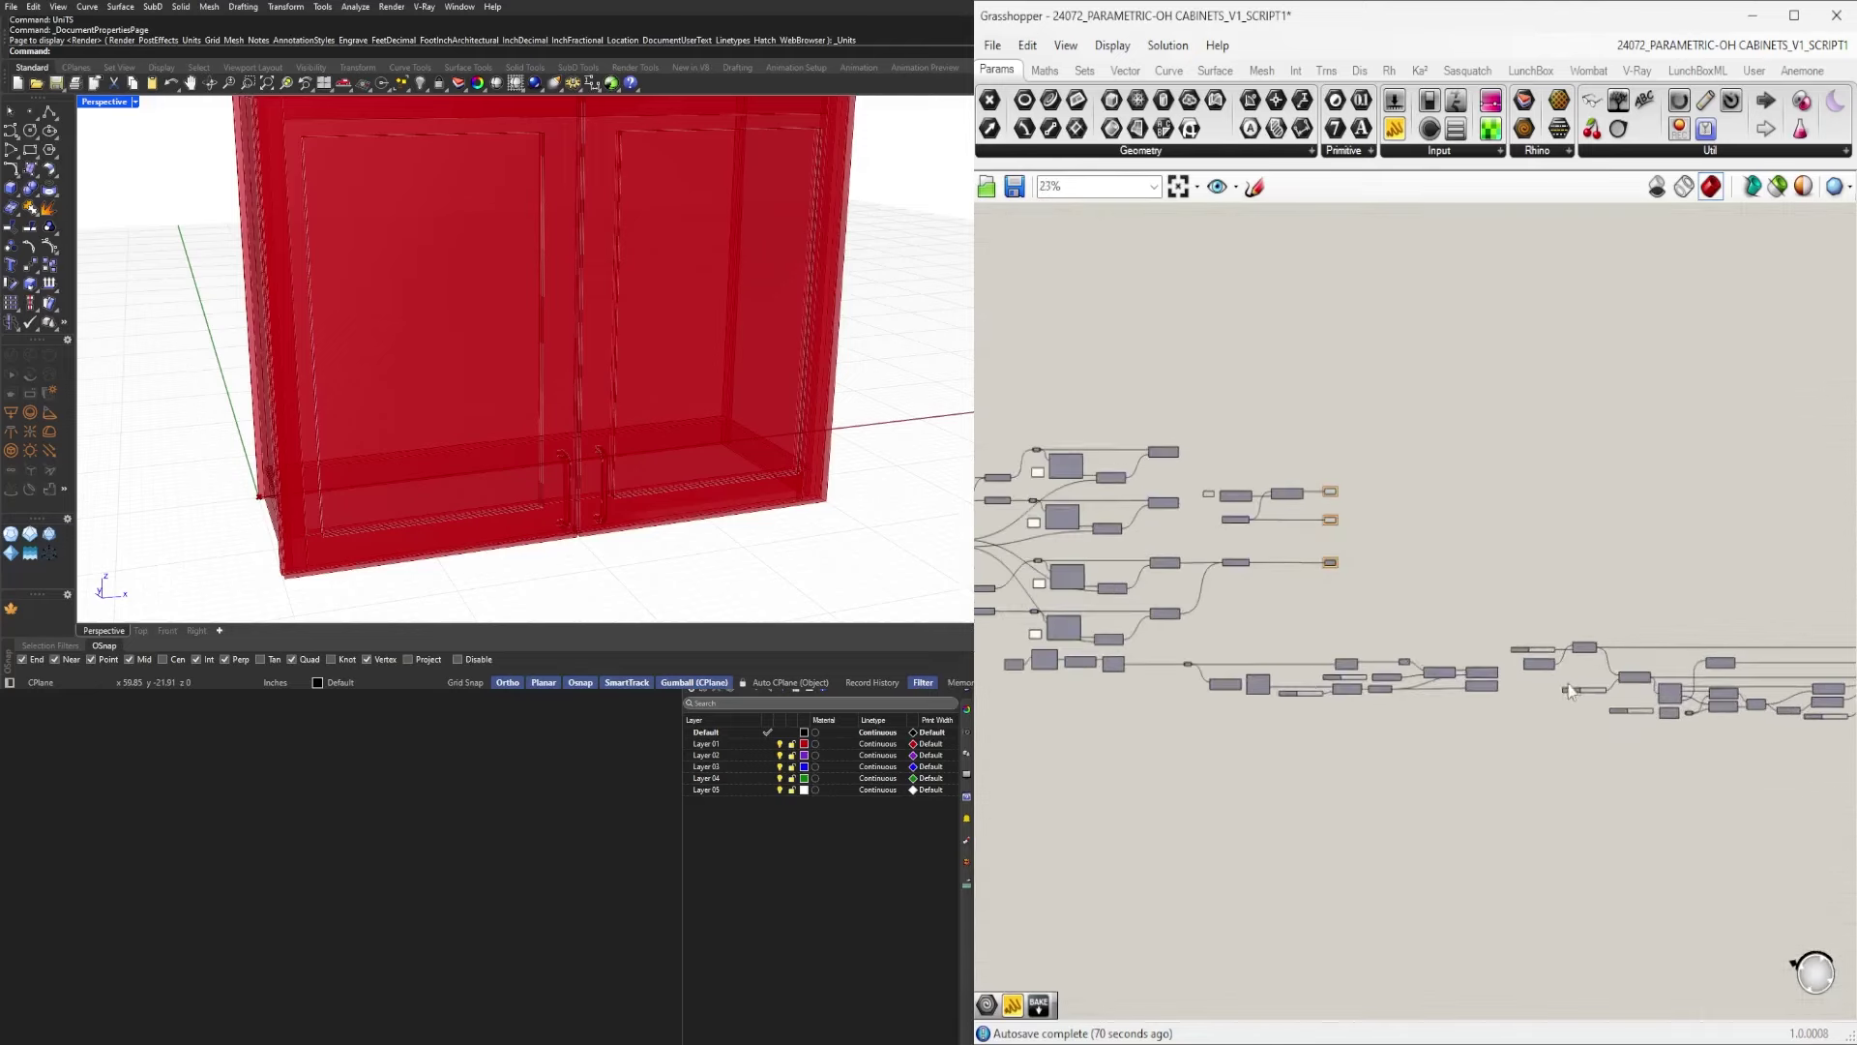
right_drag(1569, 689, 1381, 713)
scroll(1380, 713, down, 3)
drag(1671, 735, 1314, 594)
scroll(1325, 668, up, 4)
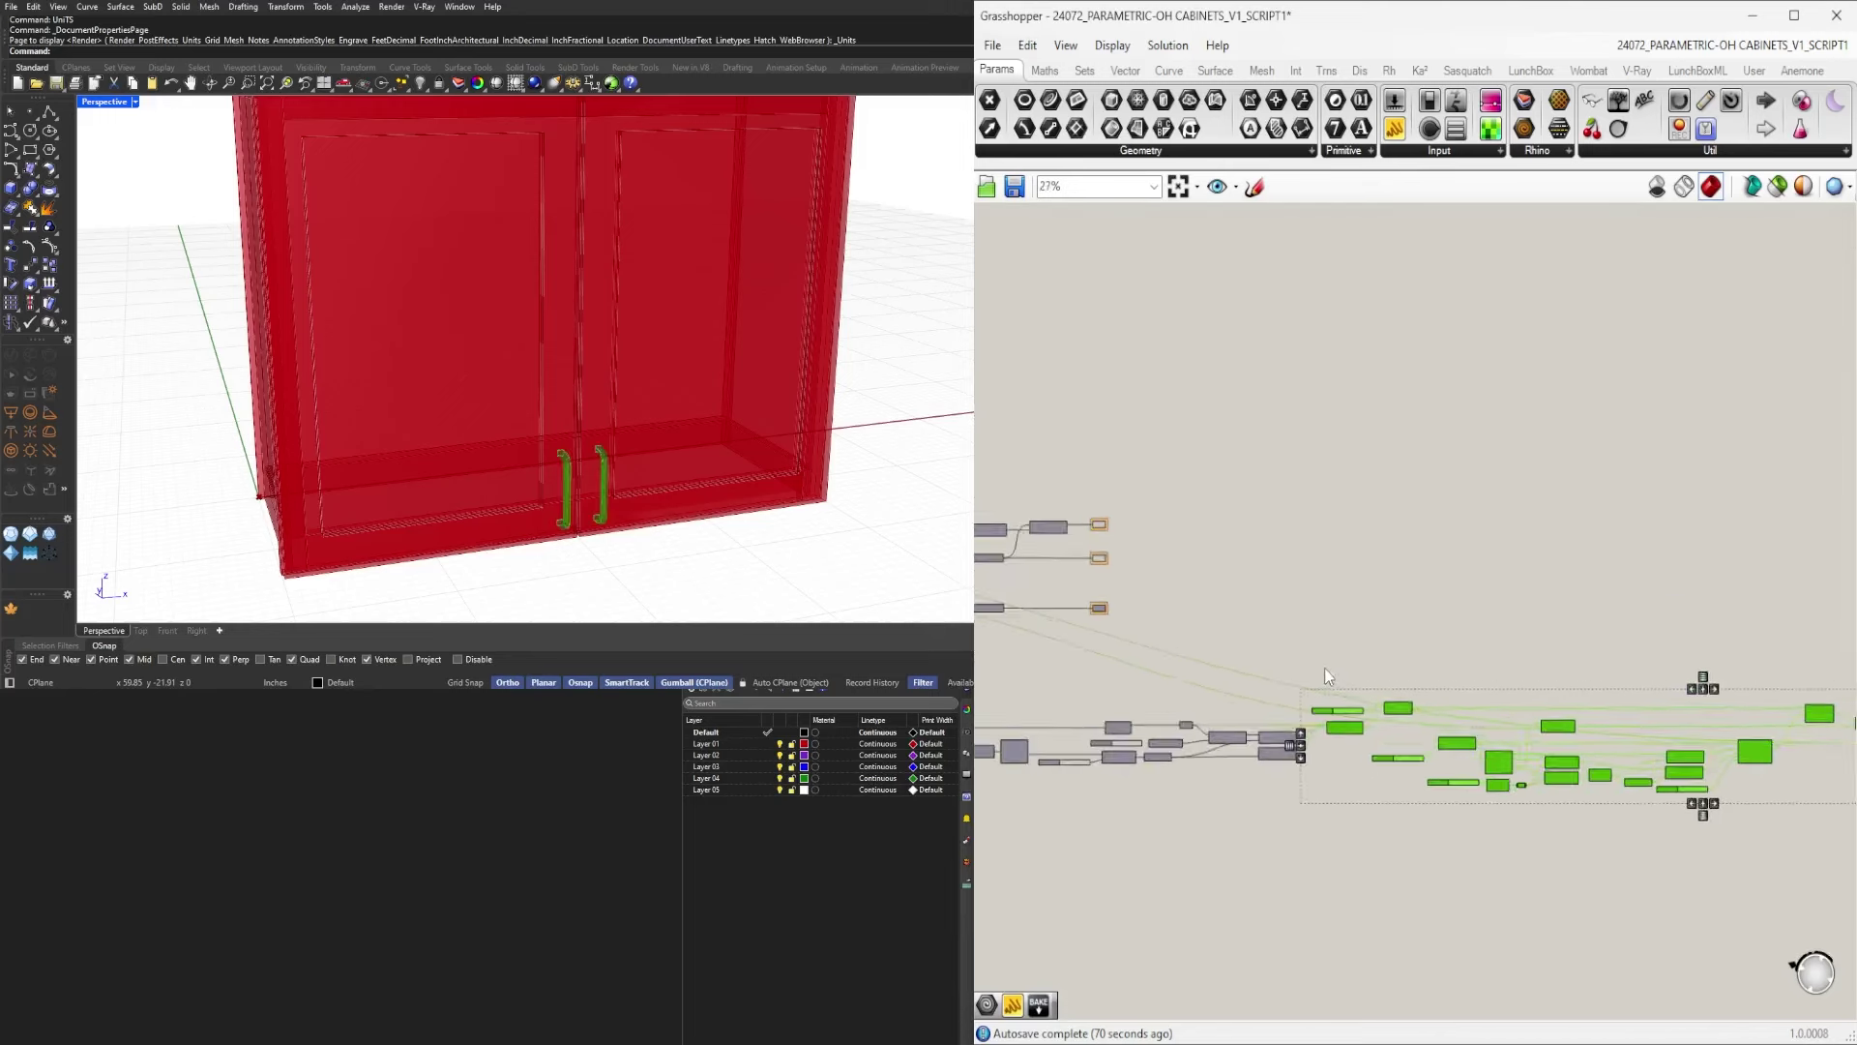
scroll(1326, 676, up, 6)
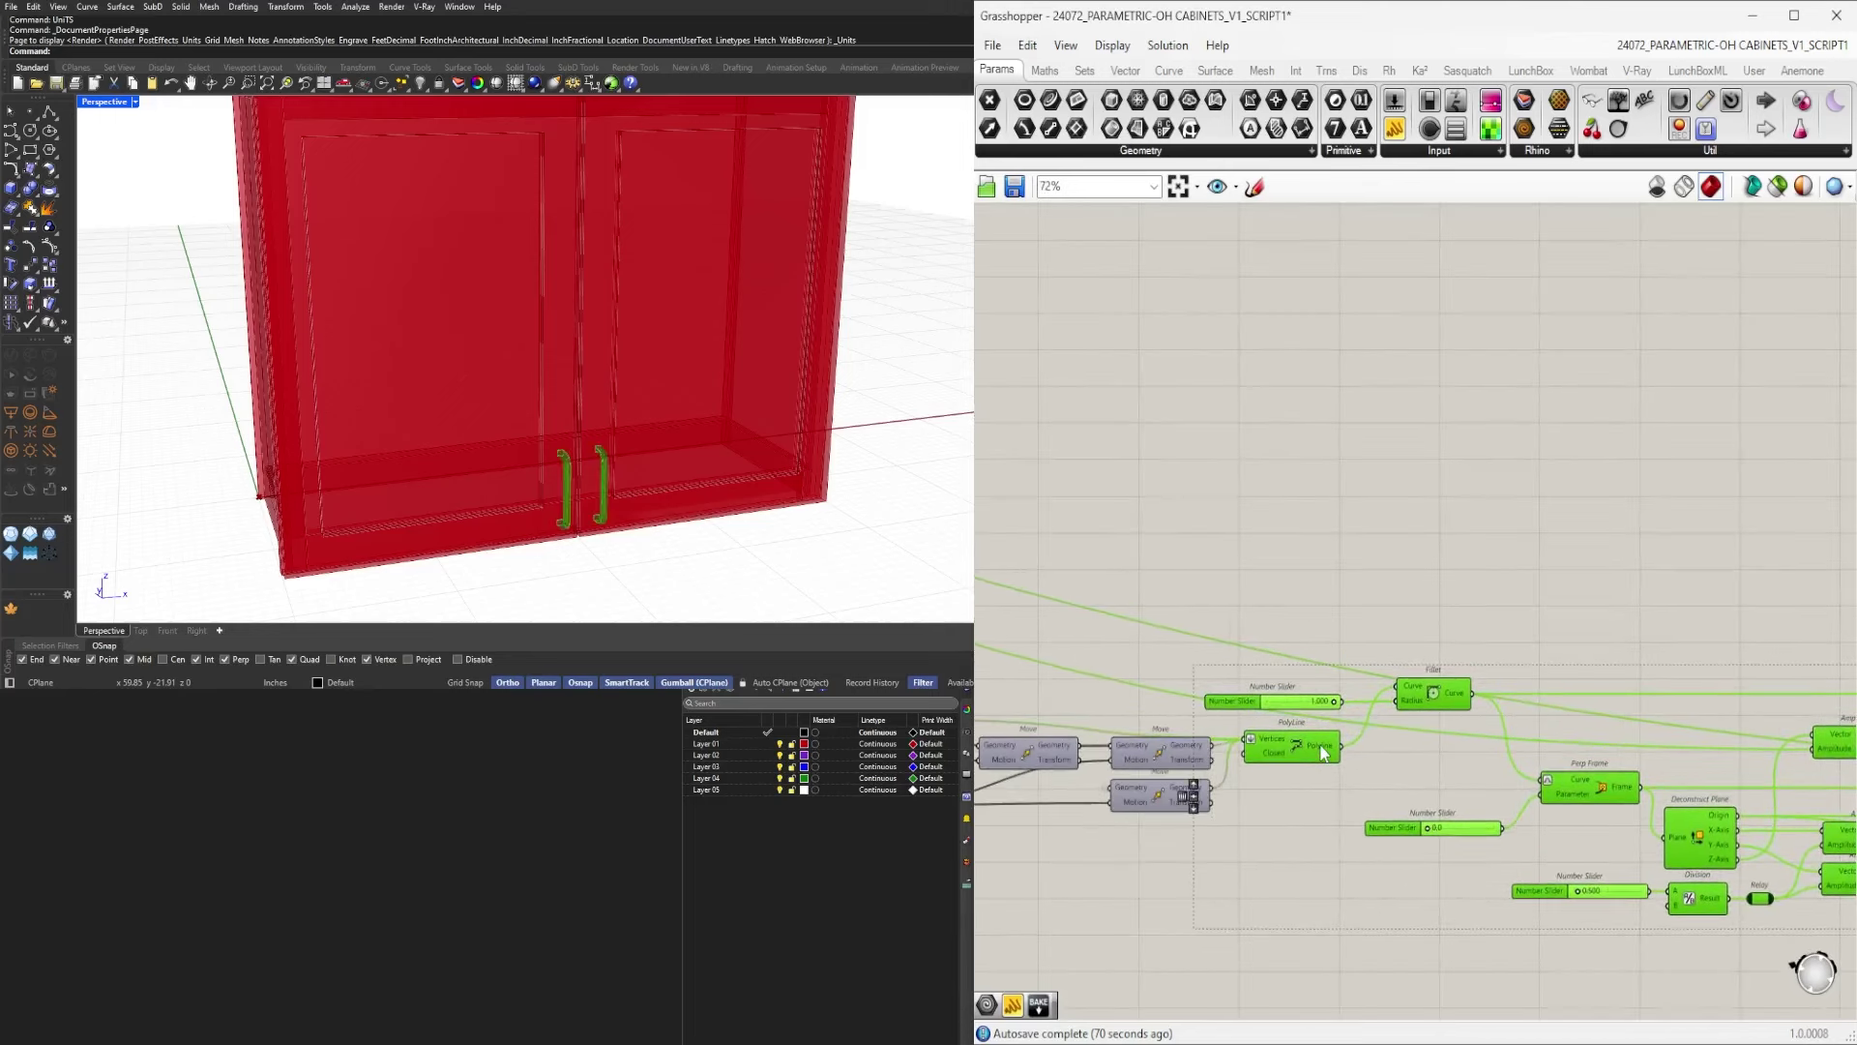
drag(1325, 754, 1372, 757)
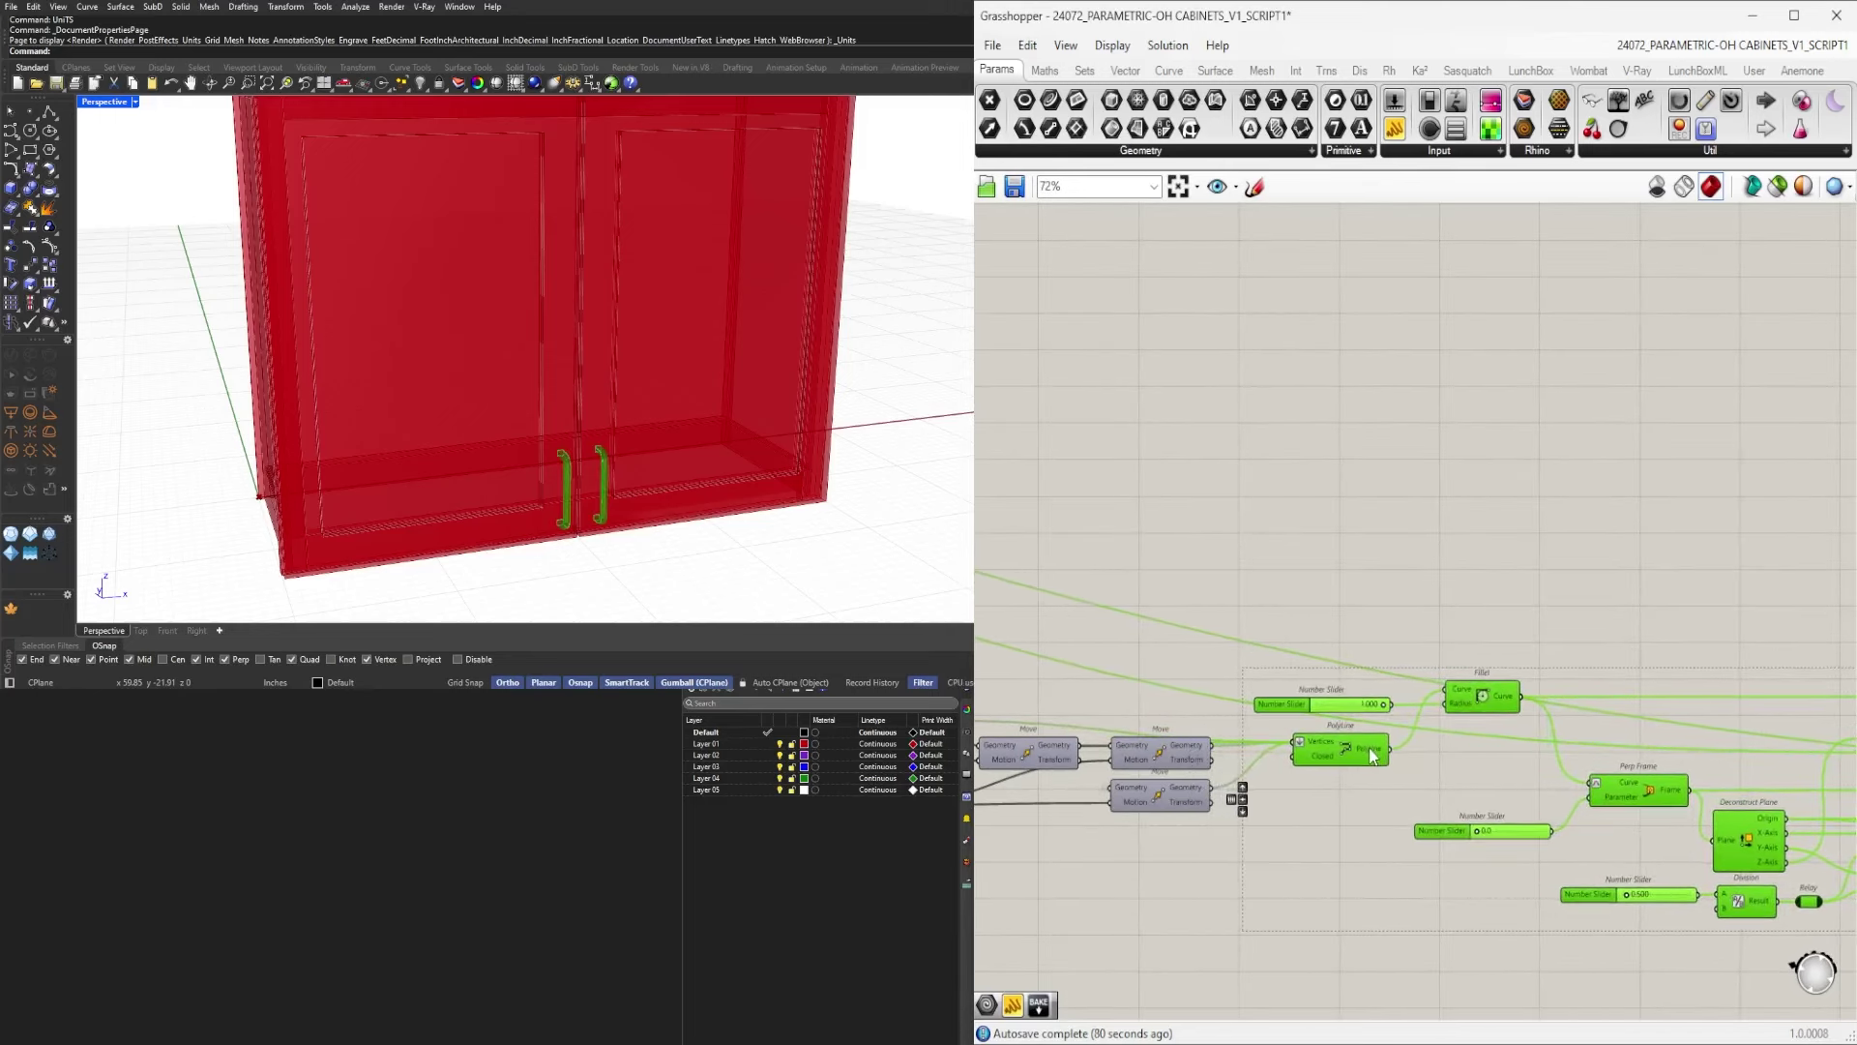
click(1454, 536)
Shift the Relay after List Item slightly to the right, keeping it level with the Item output.
scroll(1454, 536, down, 9)
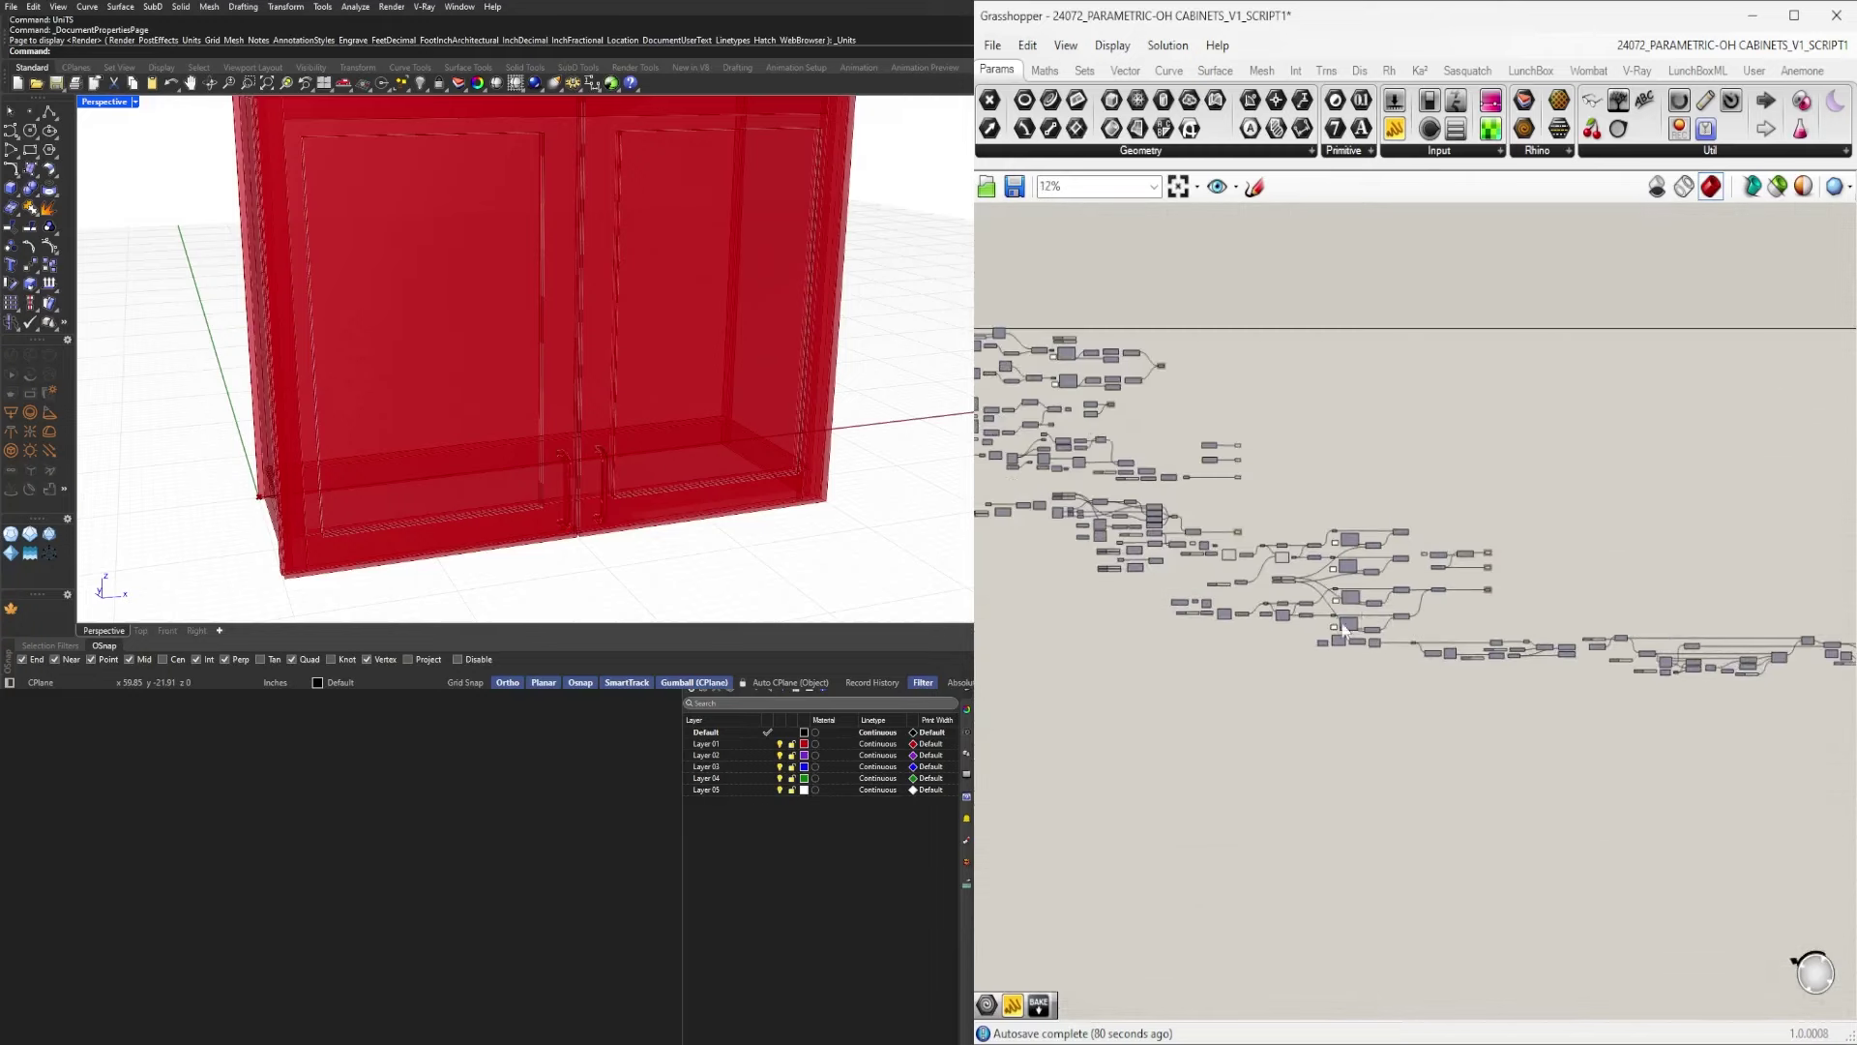
scroll(1391, 648, up, 3)
scroll(1413, 624, down, 3)
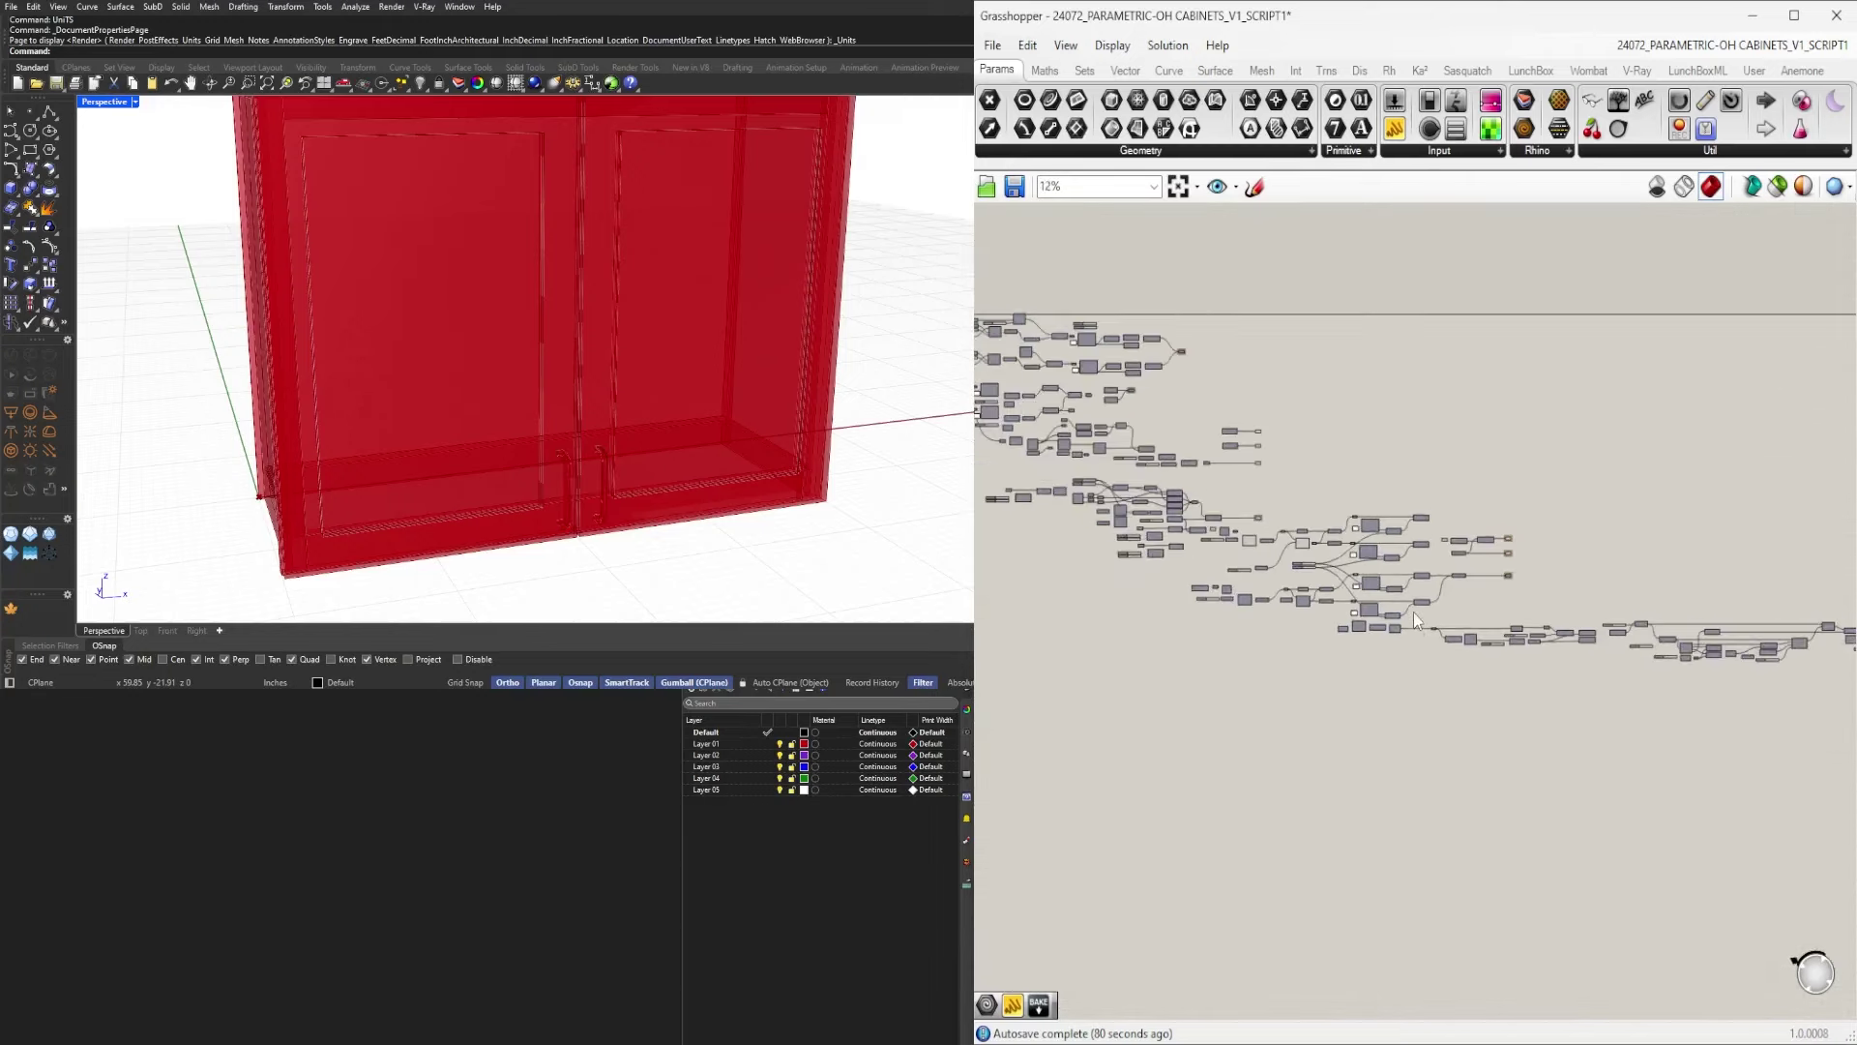
drag(1446, 613, 1651, 673)
scroll(1582, 636, up, 8)
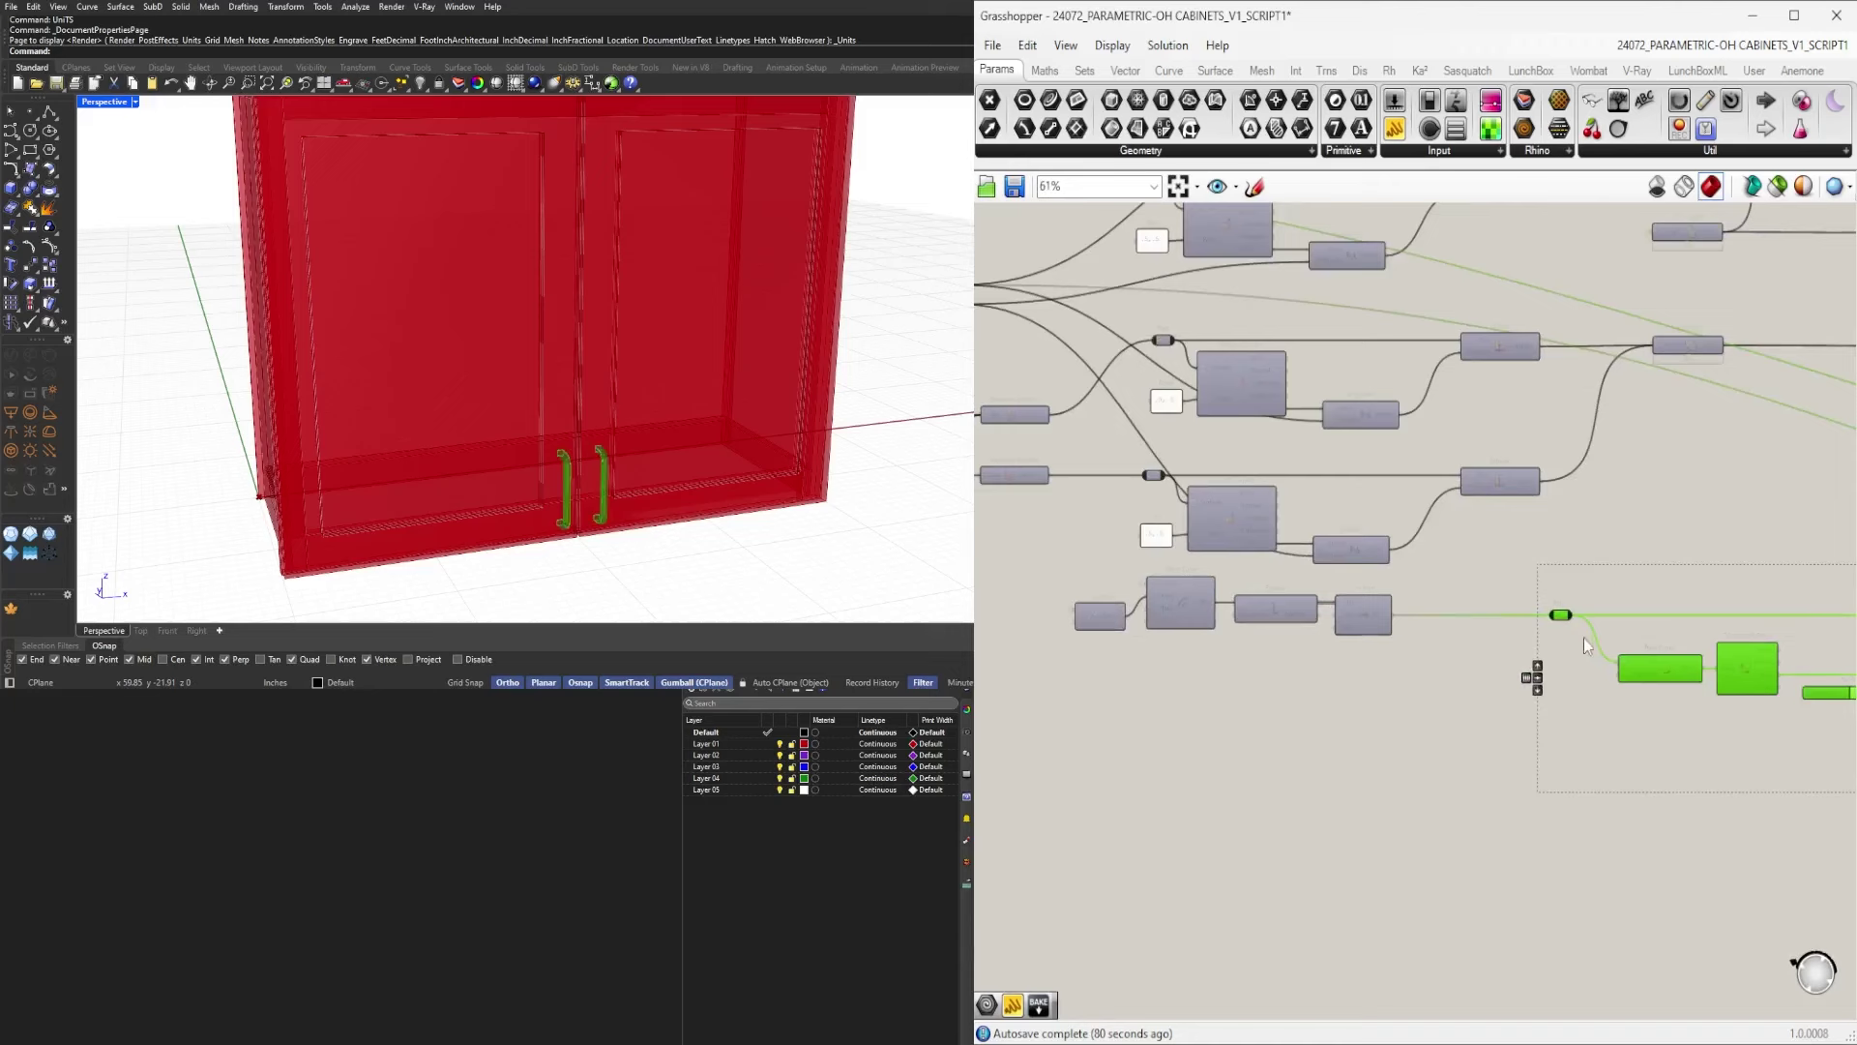
click(1428, 557)
scroll(1364, 650, up, 5)
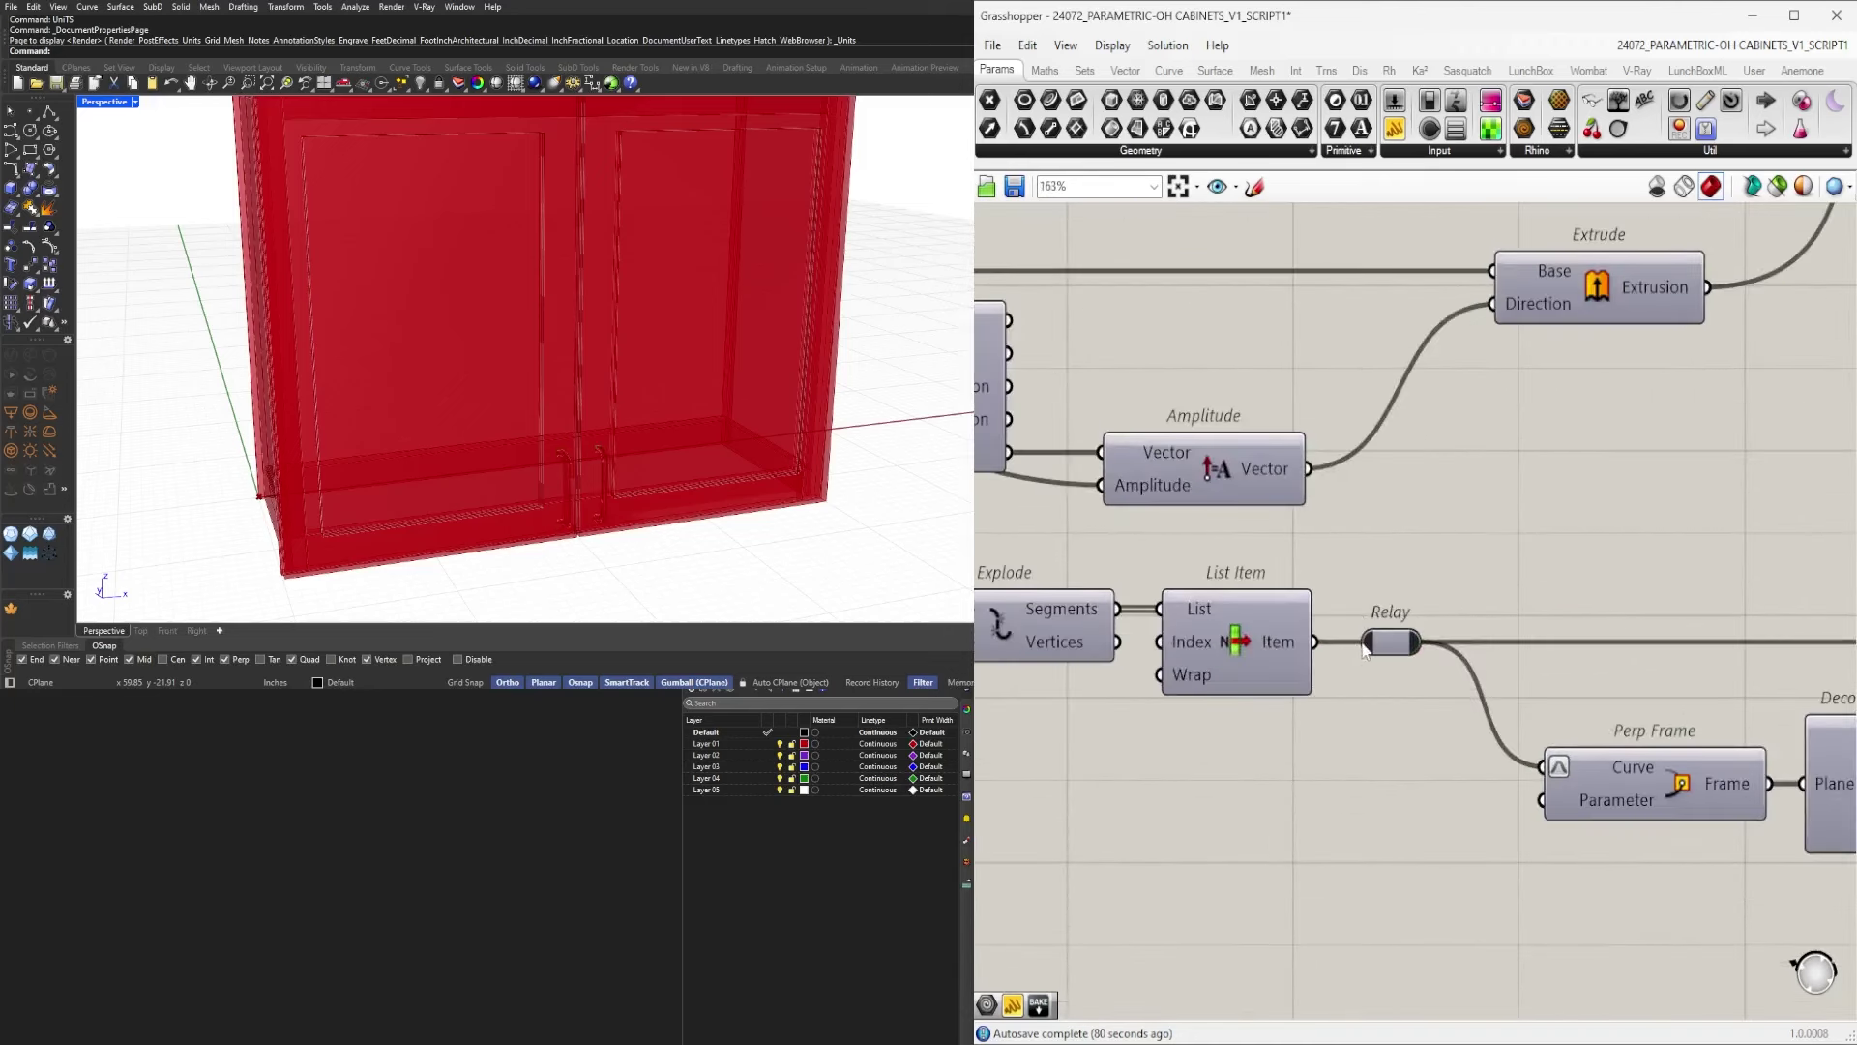
drag(1422, 645, 1438, 651)
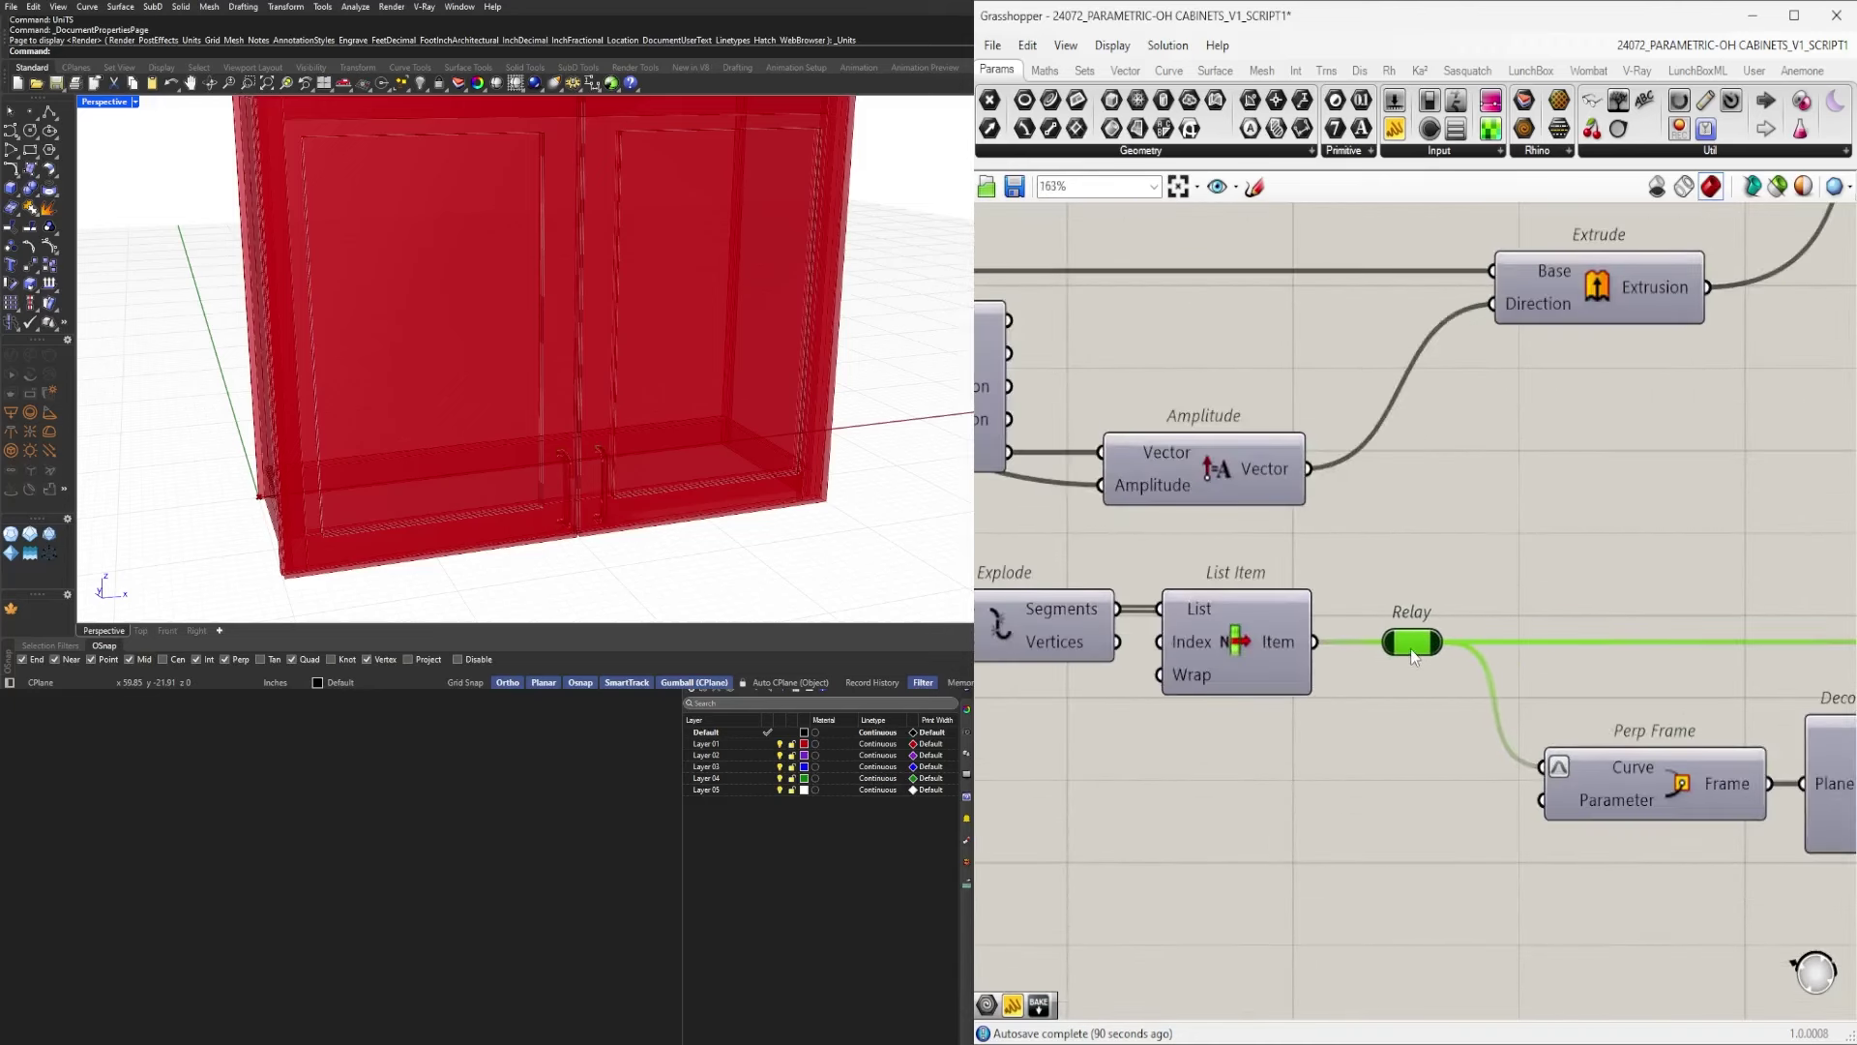
click(1441, 538)
Set the wire display to Hidden for the Amplitude inputs of the two lowest Amplitude components in the door extrusion chains.
scroll(1447, 534, down, 5)
scroll(1375, 544, up, 4)
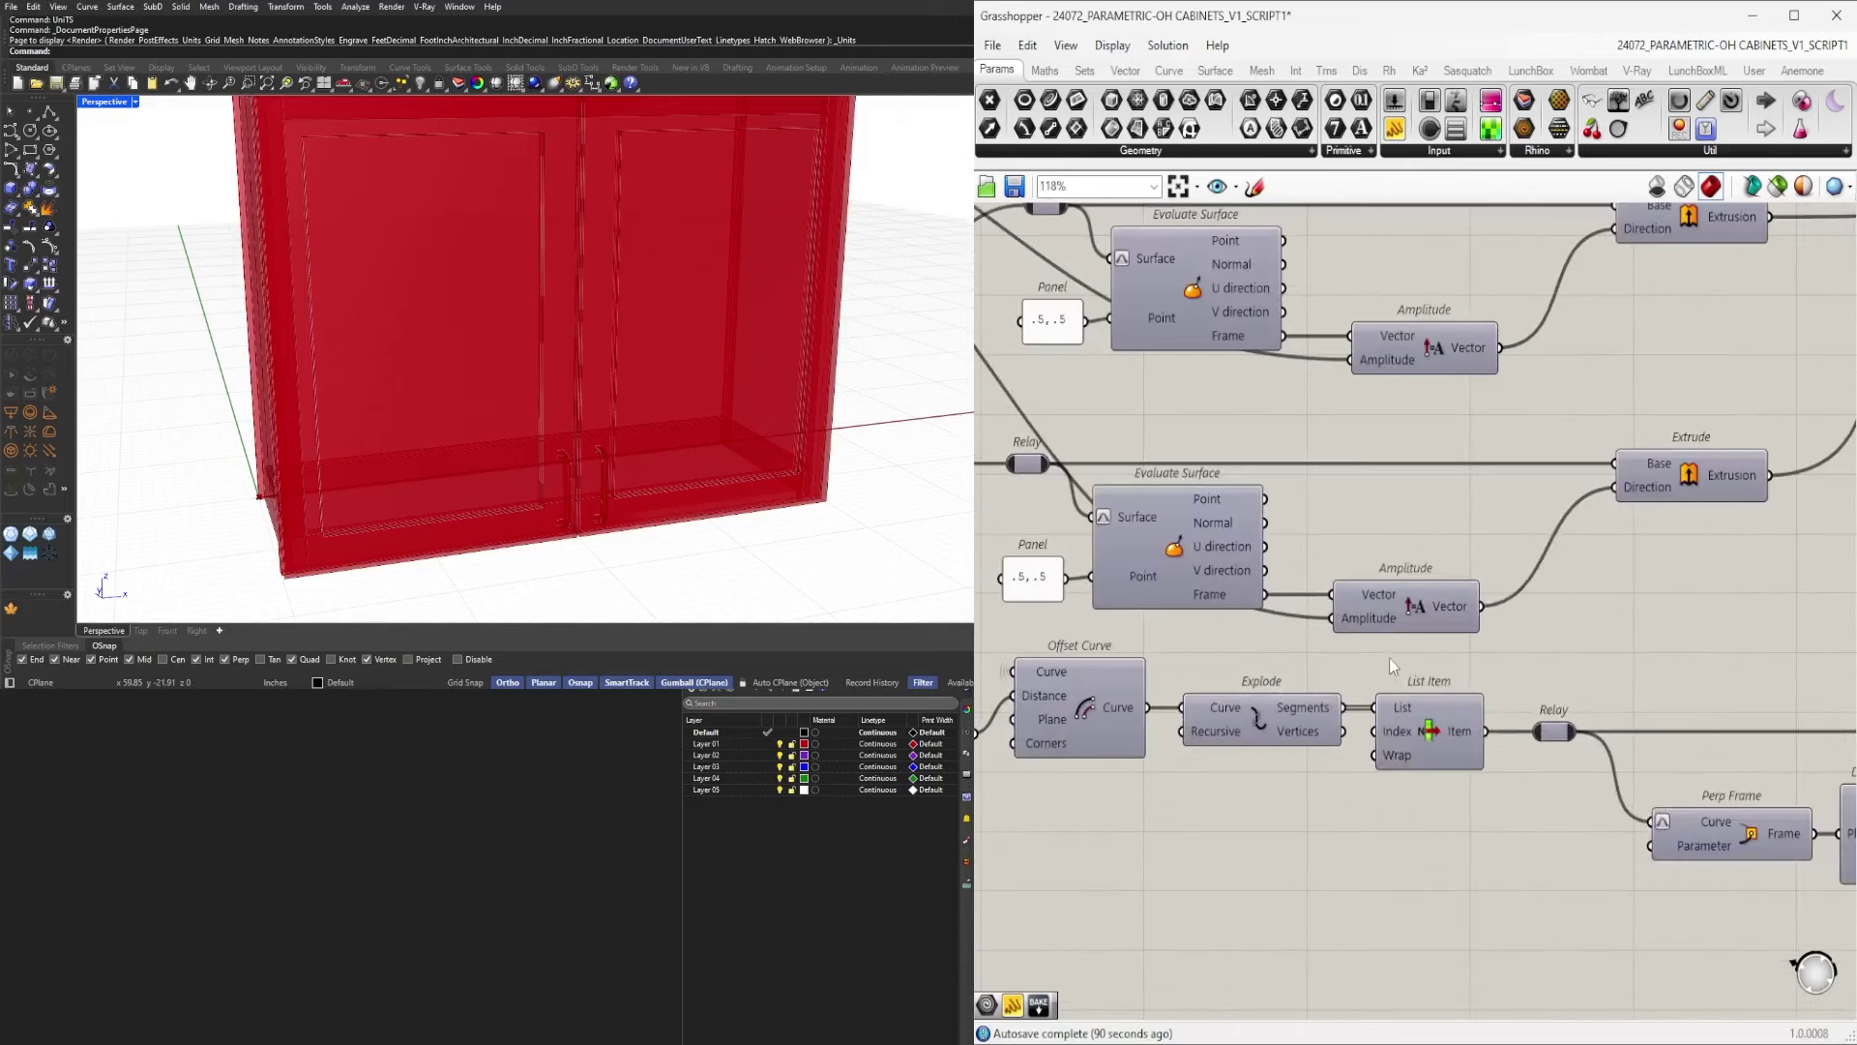
right_click(1389, 619)
mouse_move(1451, 655)
click(1641, 699)
scroll(1500, 654, down, 4)
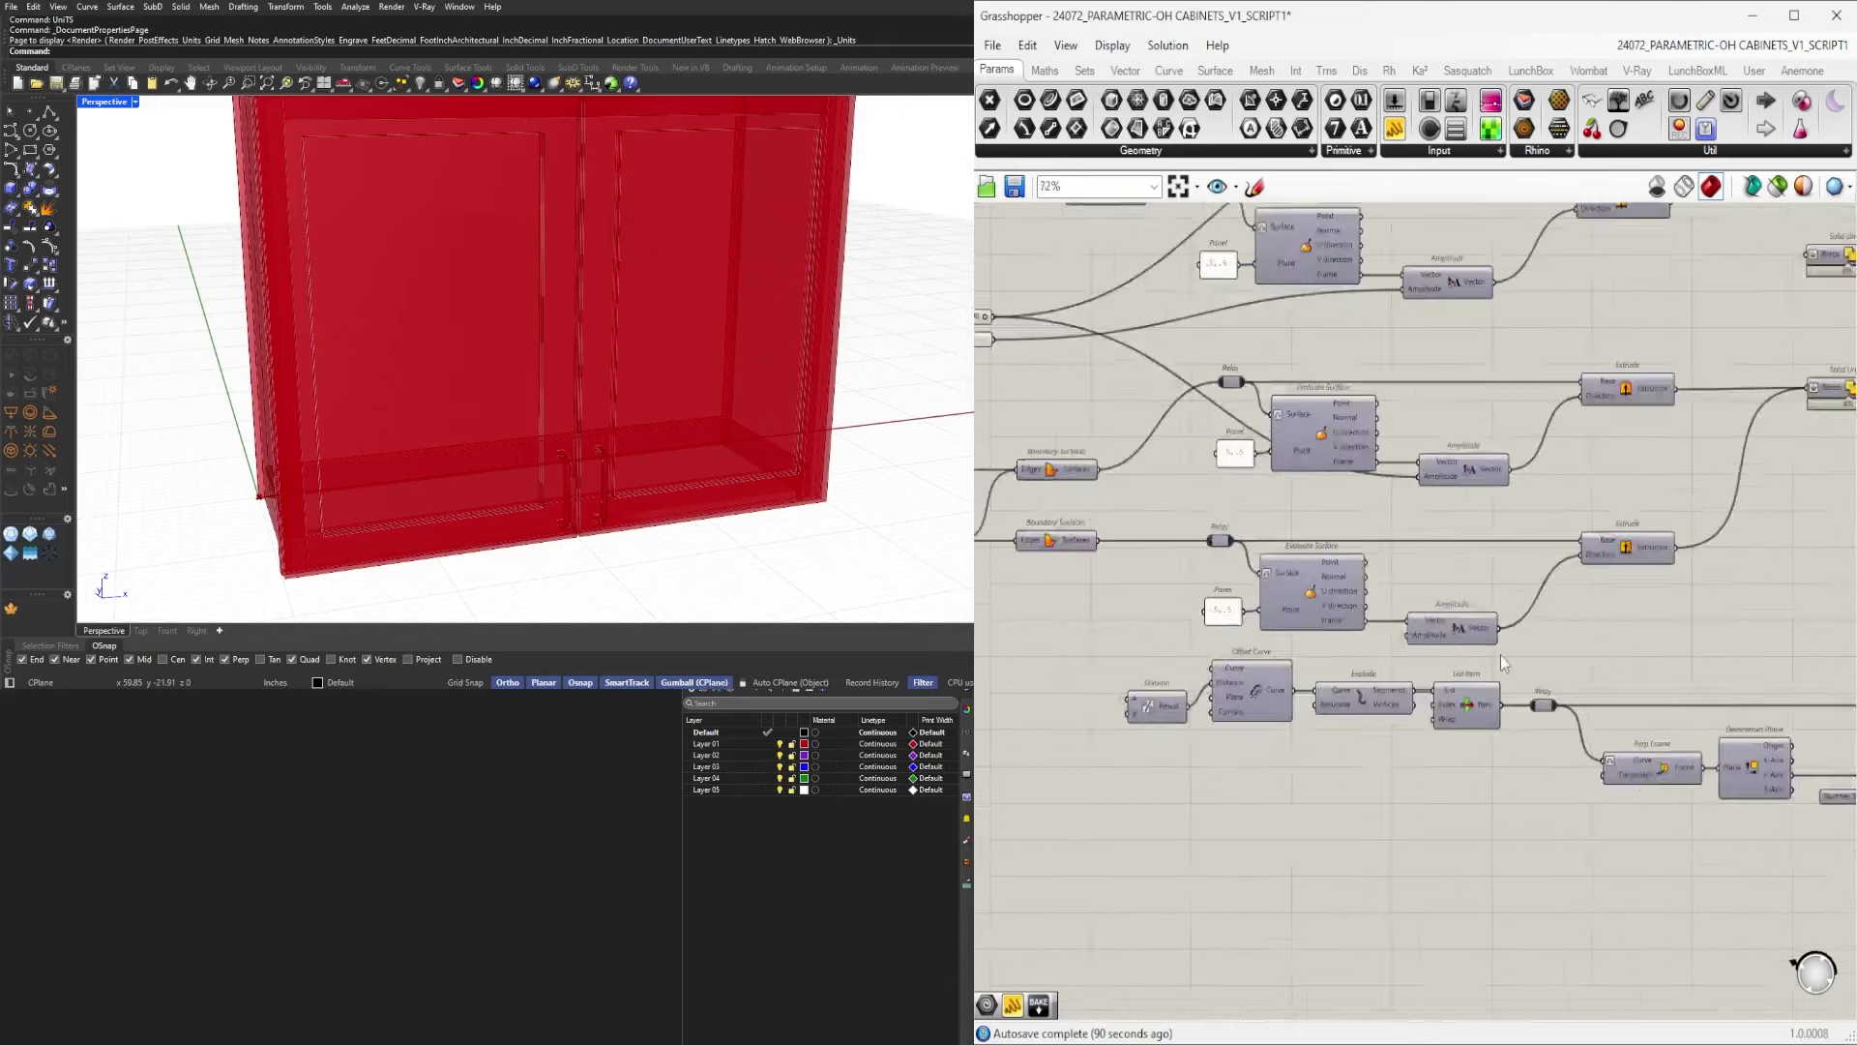
scroll(1345, 681, up, 4)
right_click(1451, 657)
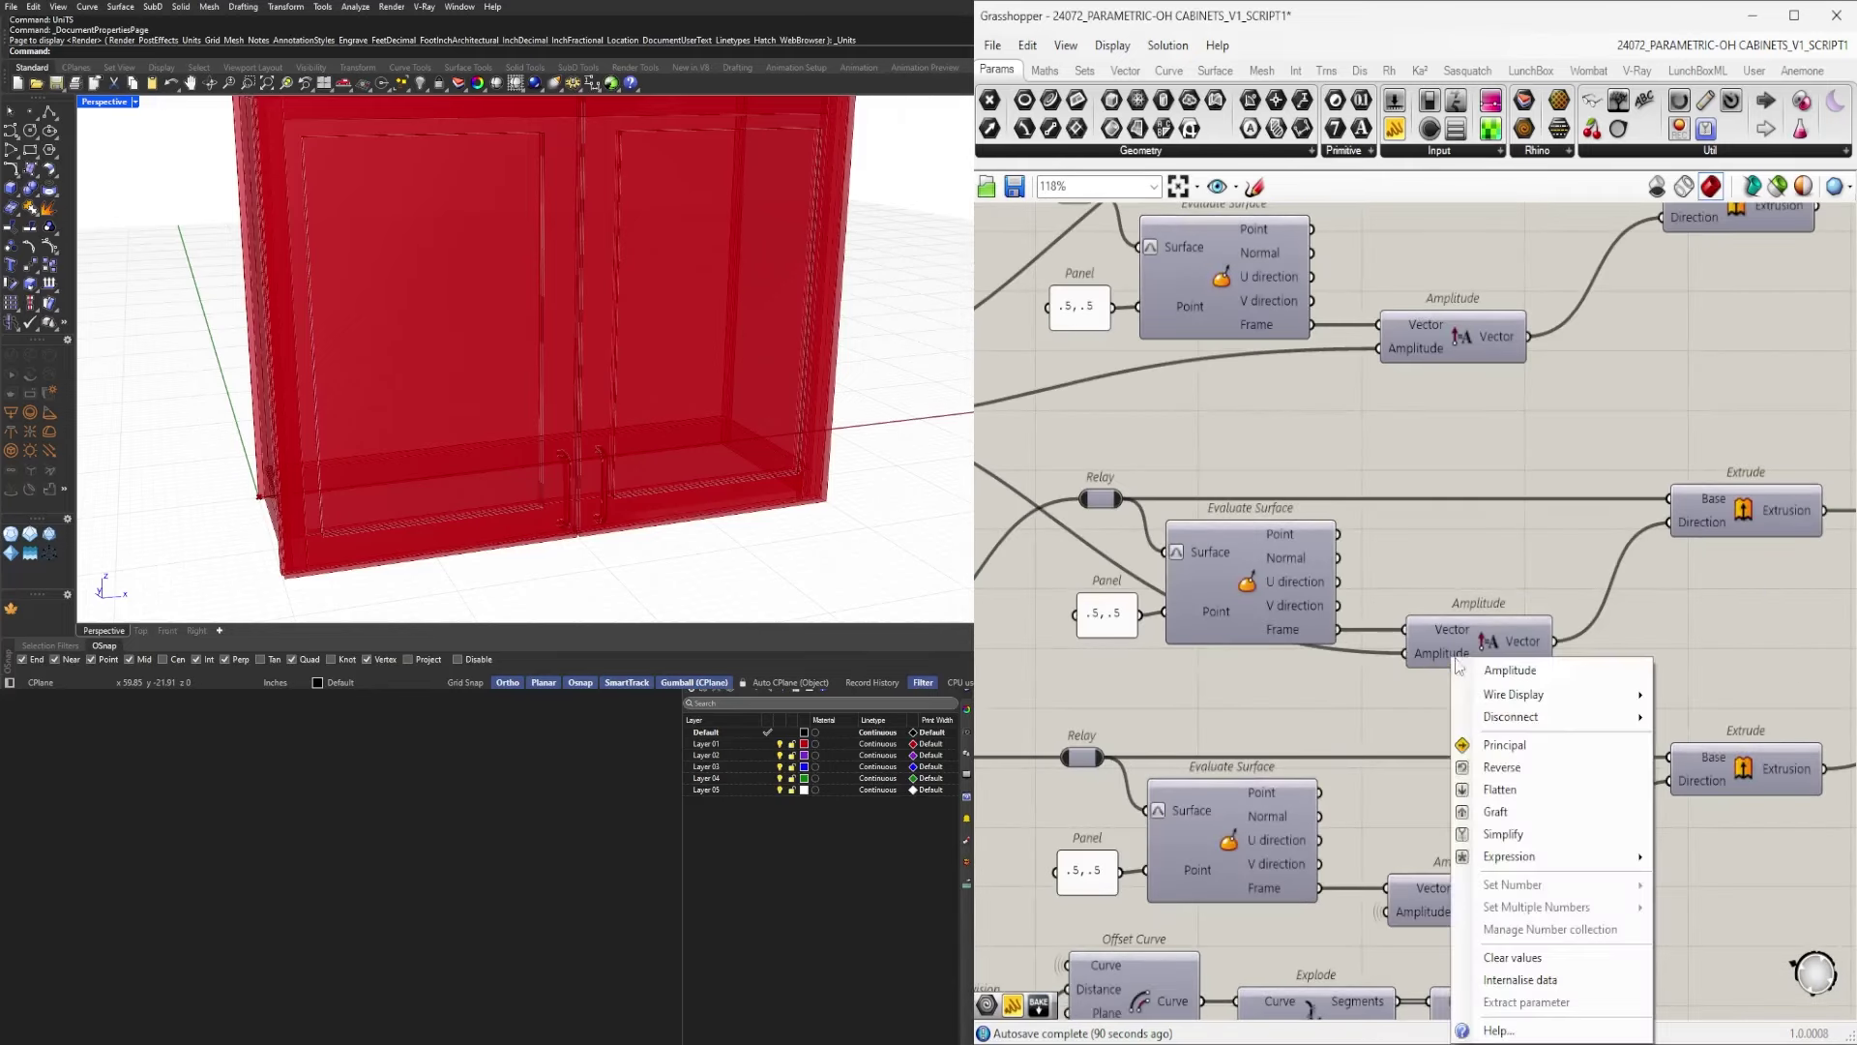
mouse_move(1561, 697)
click(1679, 742)
Set the wire display to Hidden for the Amplitude inputs of the two upper Amplitude components in the door extrusion chains.
right_drag(1443, 956, 1413, 722)
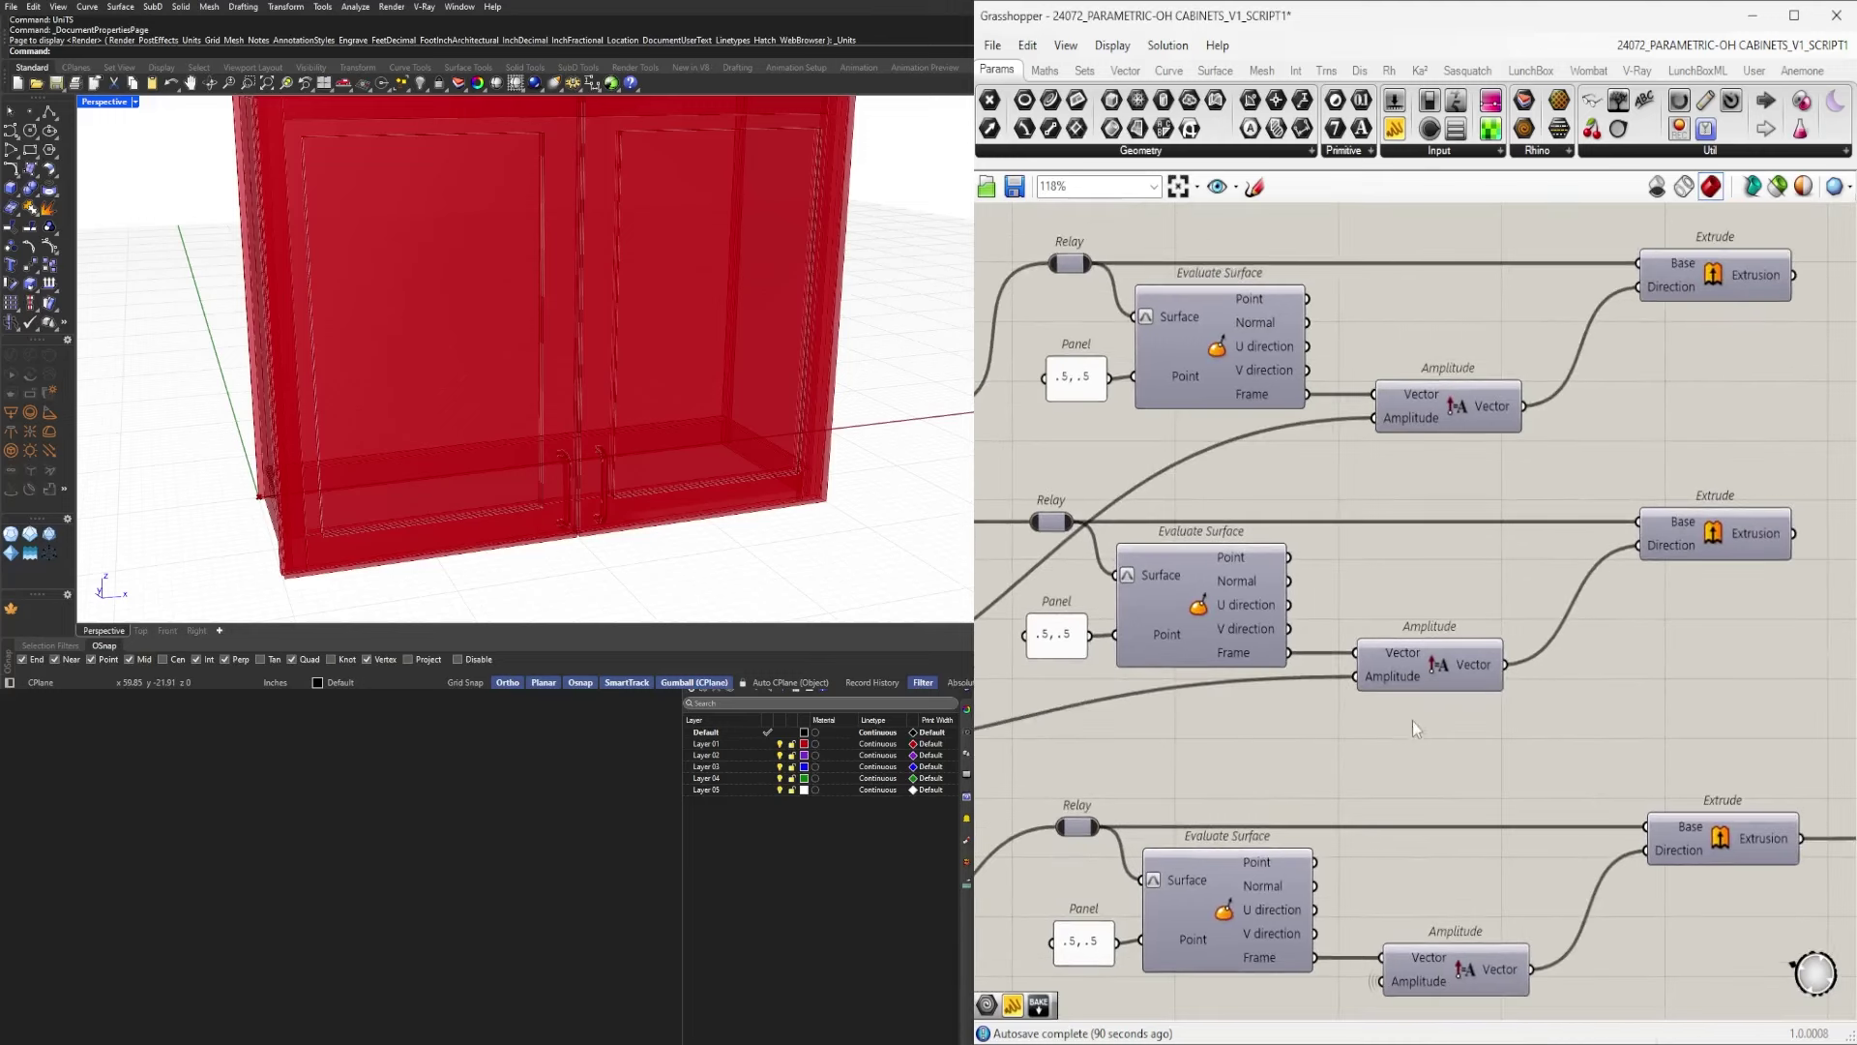
right_click(1396, 679)
mouse_move(1501, 695)
click(1644, 741)
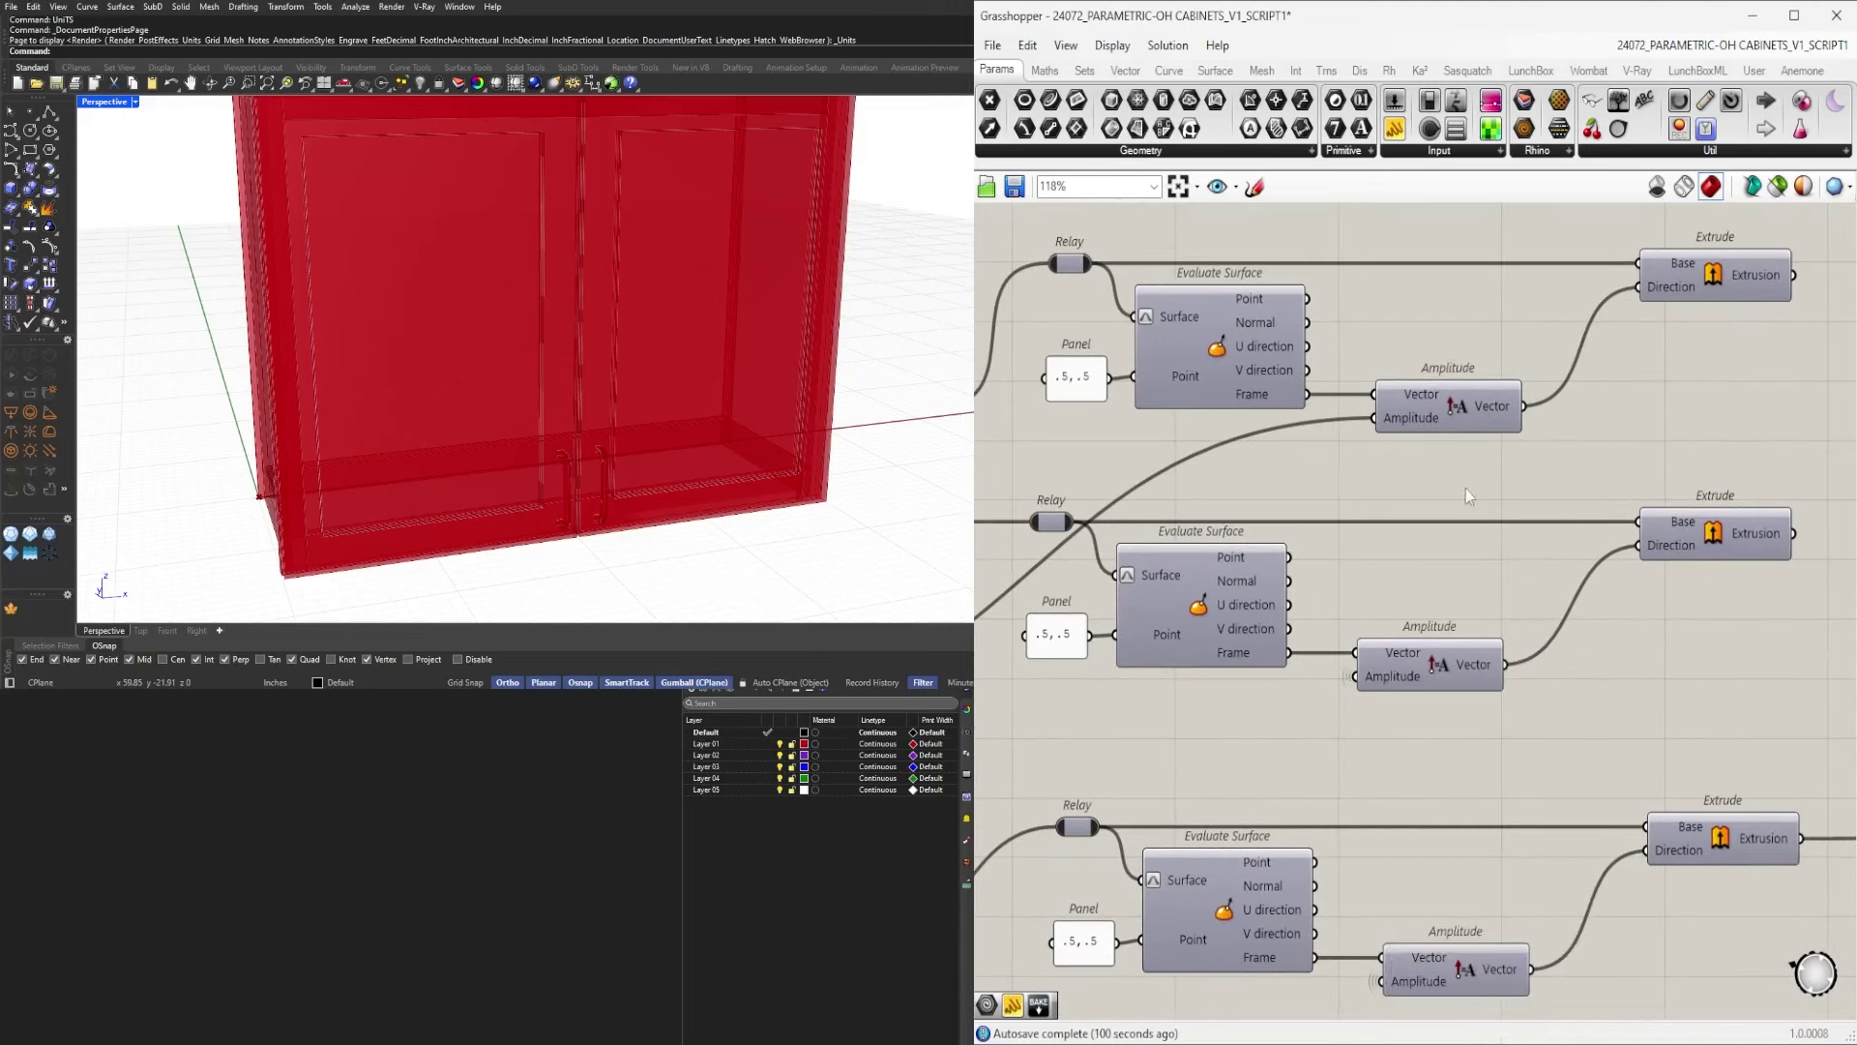
right_click(1403, 425)
mouse_move(1509, 458)
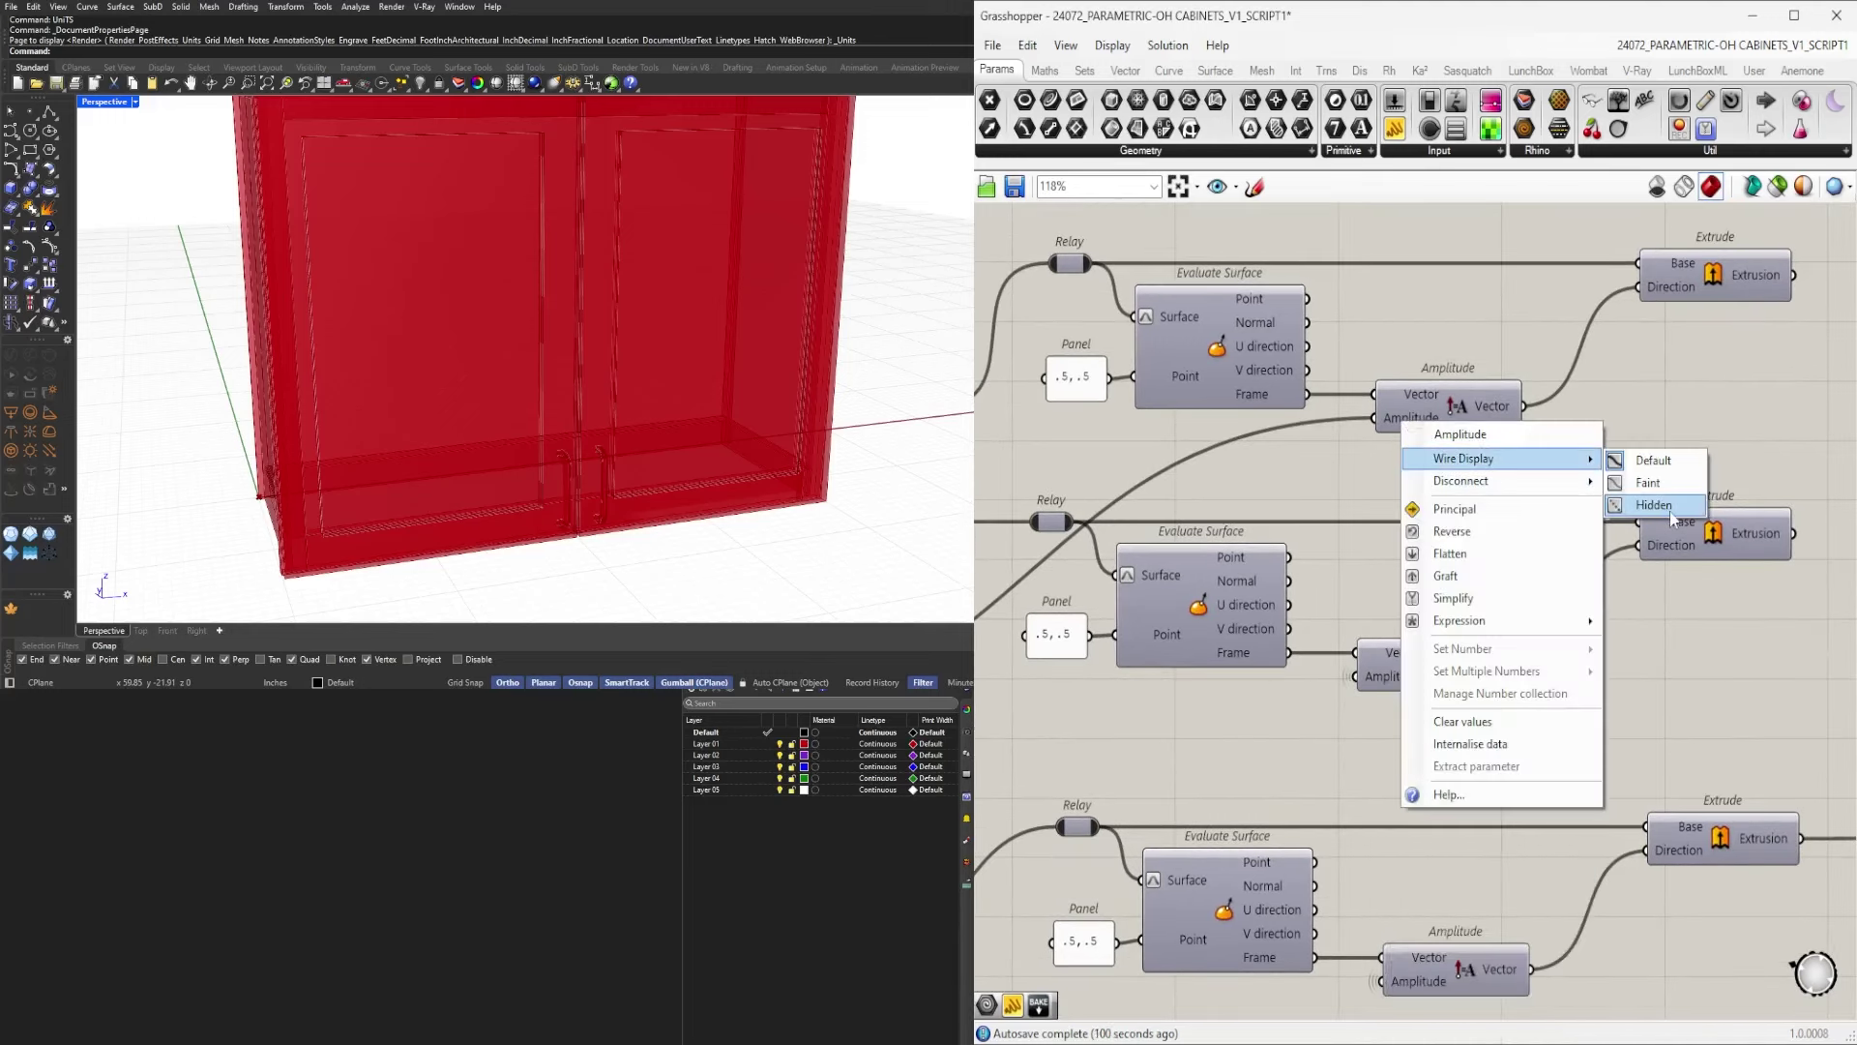
click(1654, 505)
Examine the hidden connections of the two stacked number sliders, the cabinet model and the overall layout of the definition.
scroll(1576, 415, down, 6)
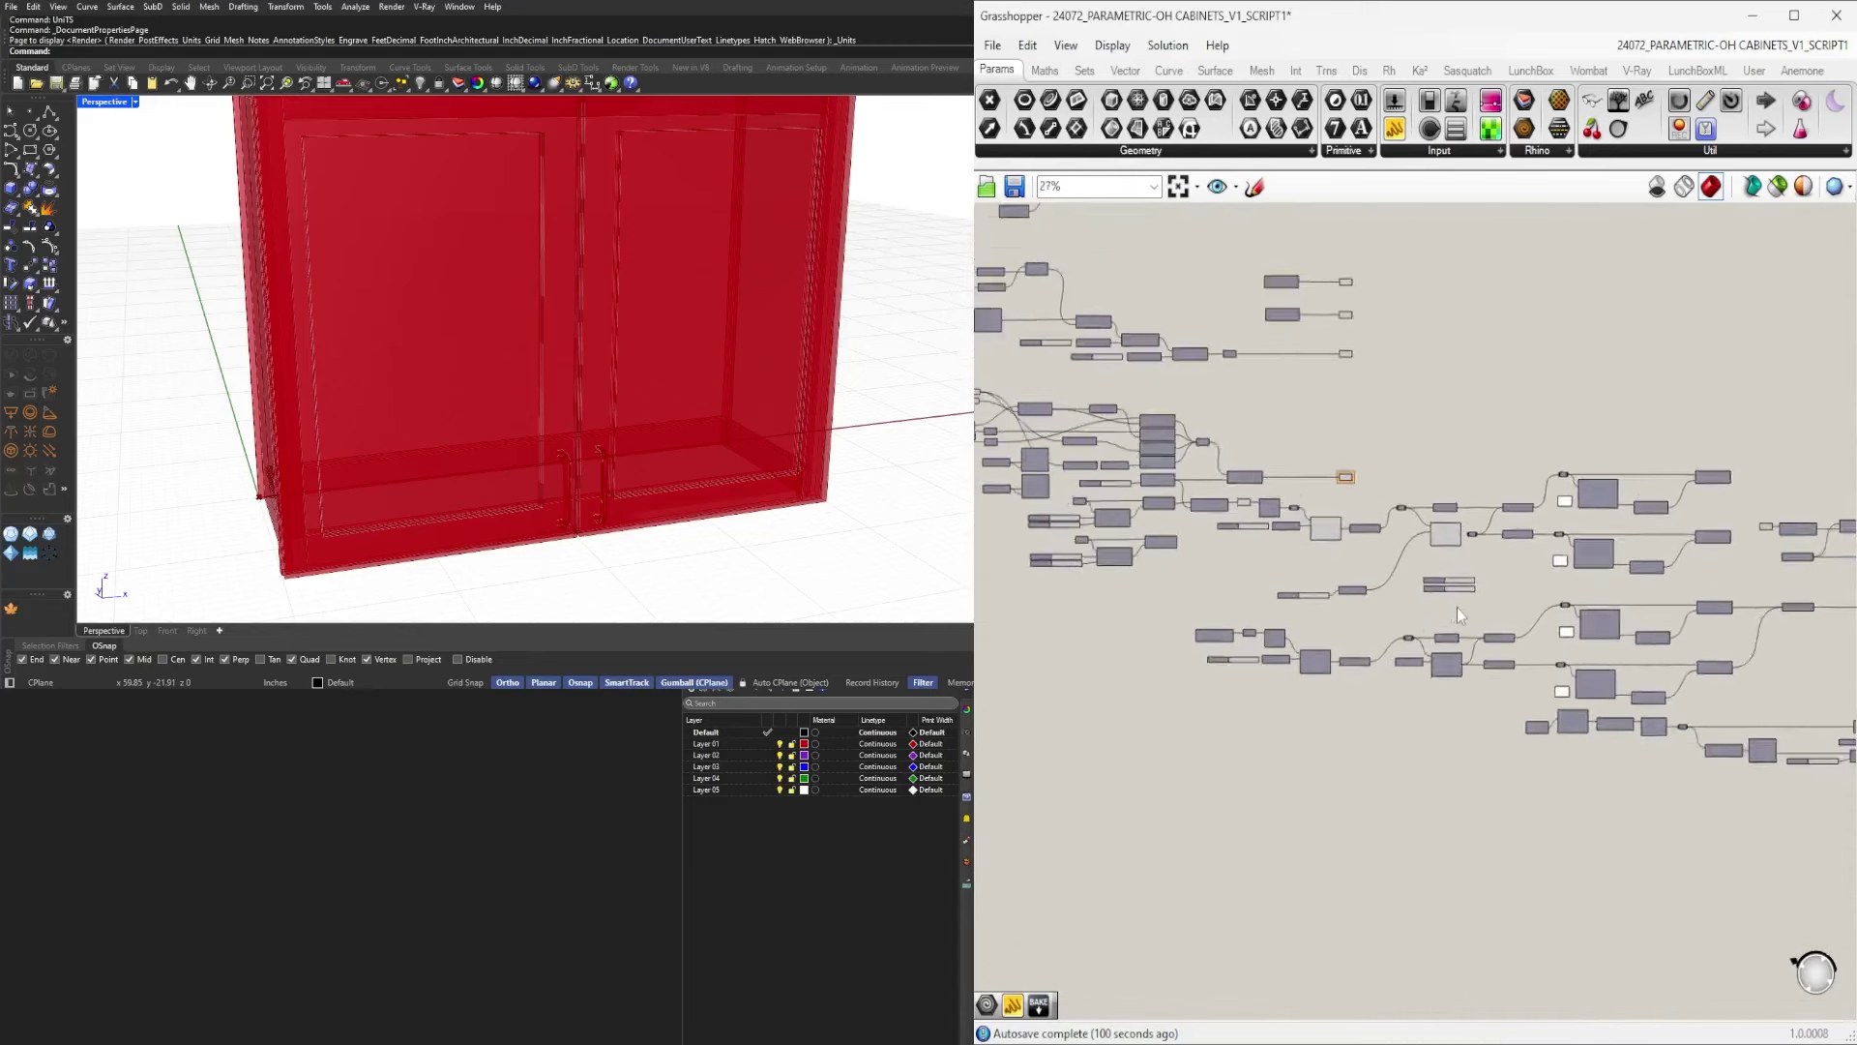
scroll(1456, 608, up, 3)
scroll(1435, 526, up, 4)
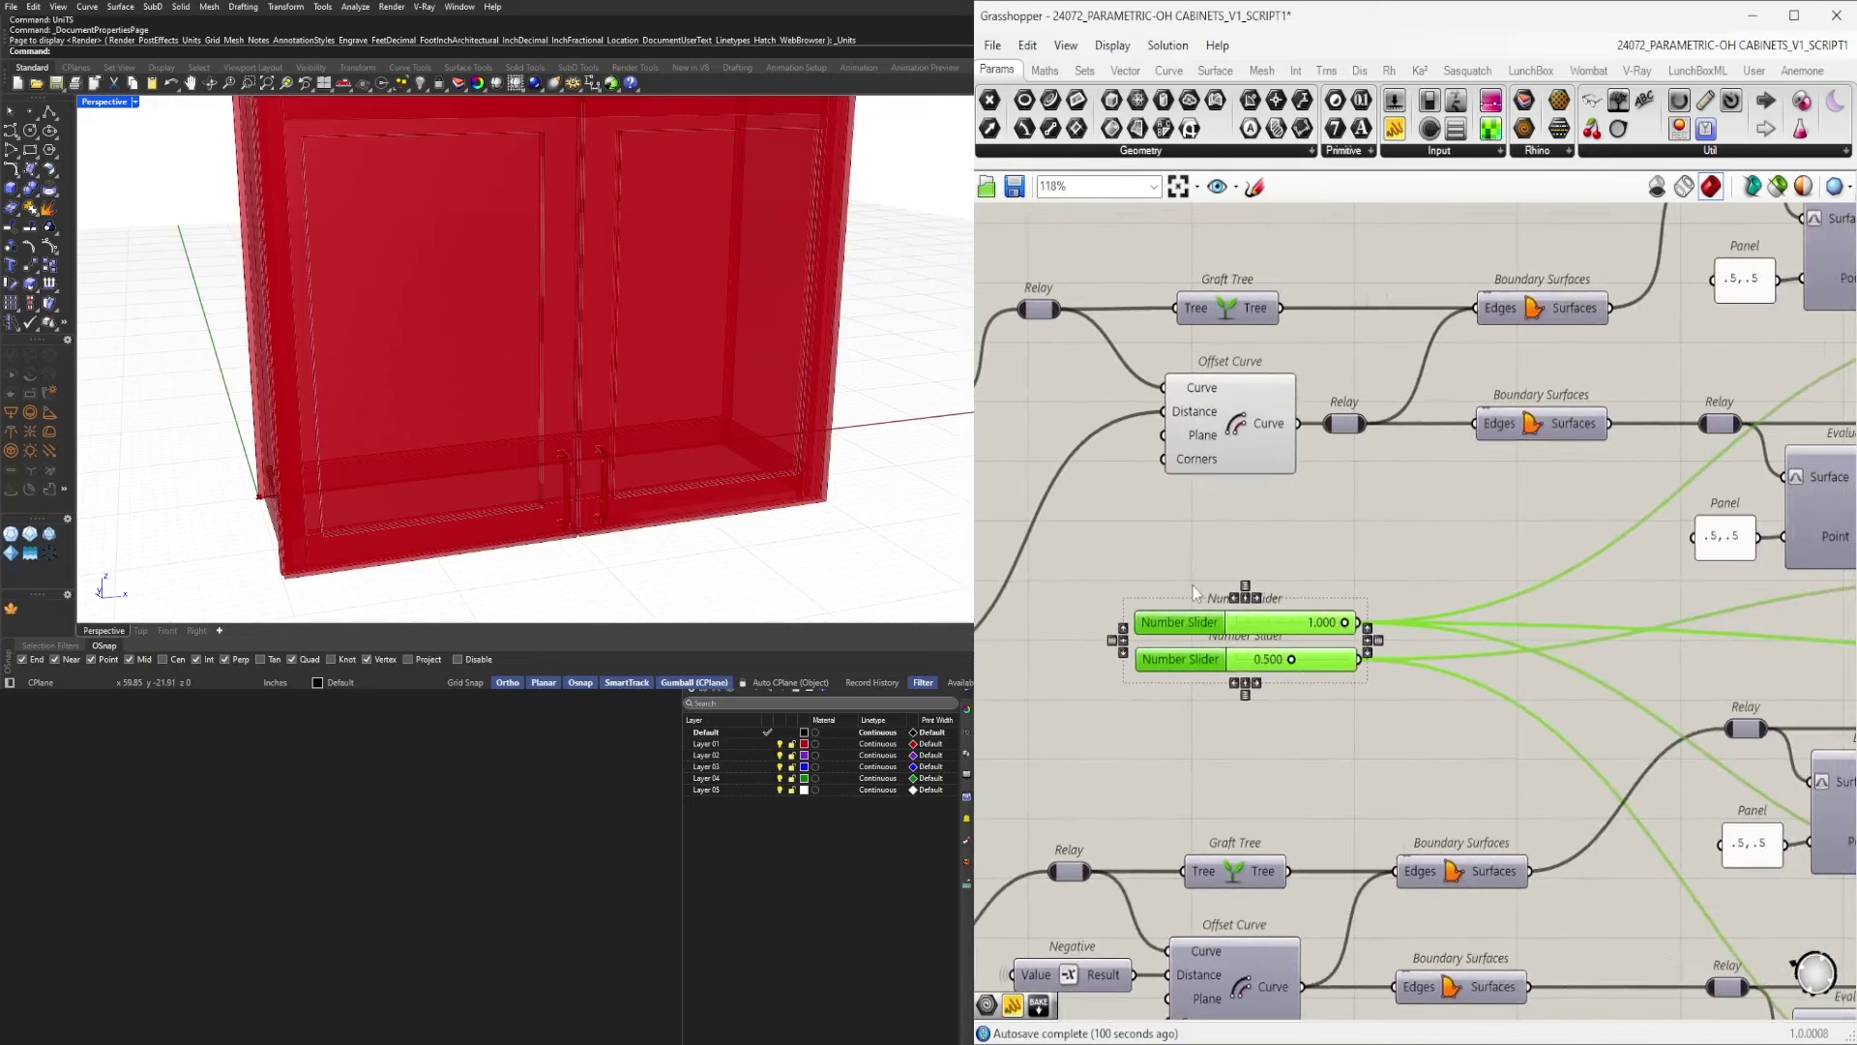
click(1196, 580)
click(1208, 620)
click(1277, 576)
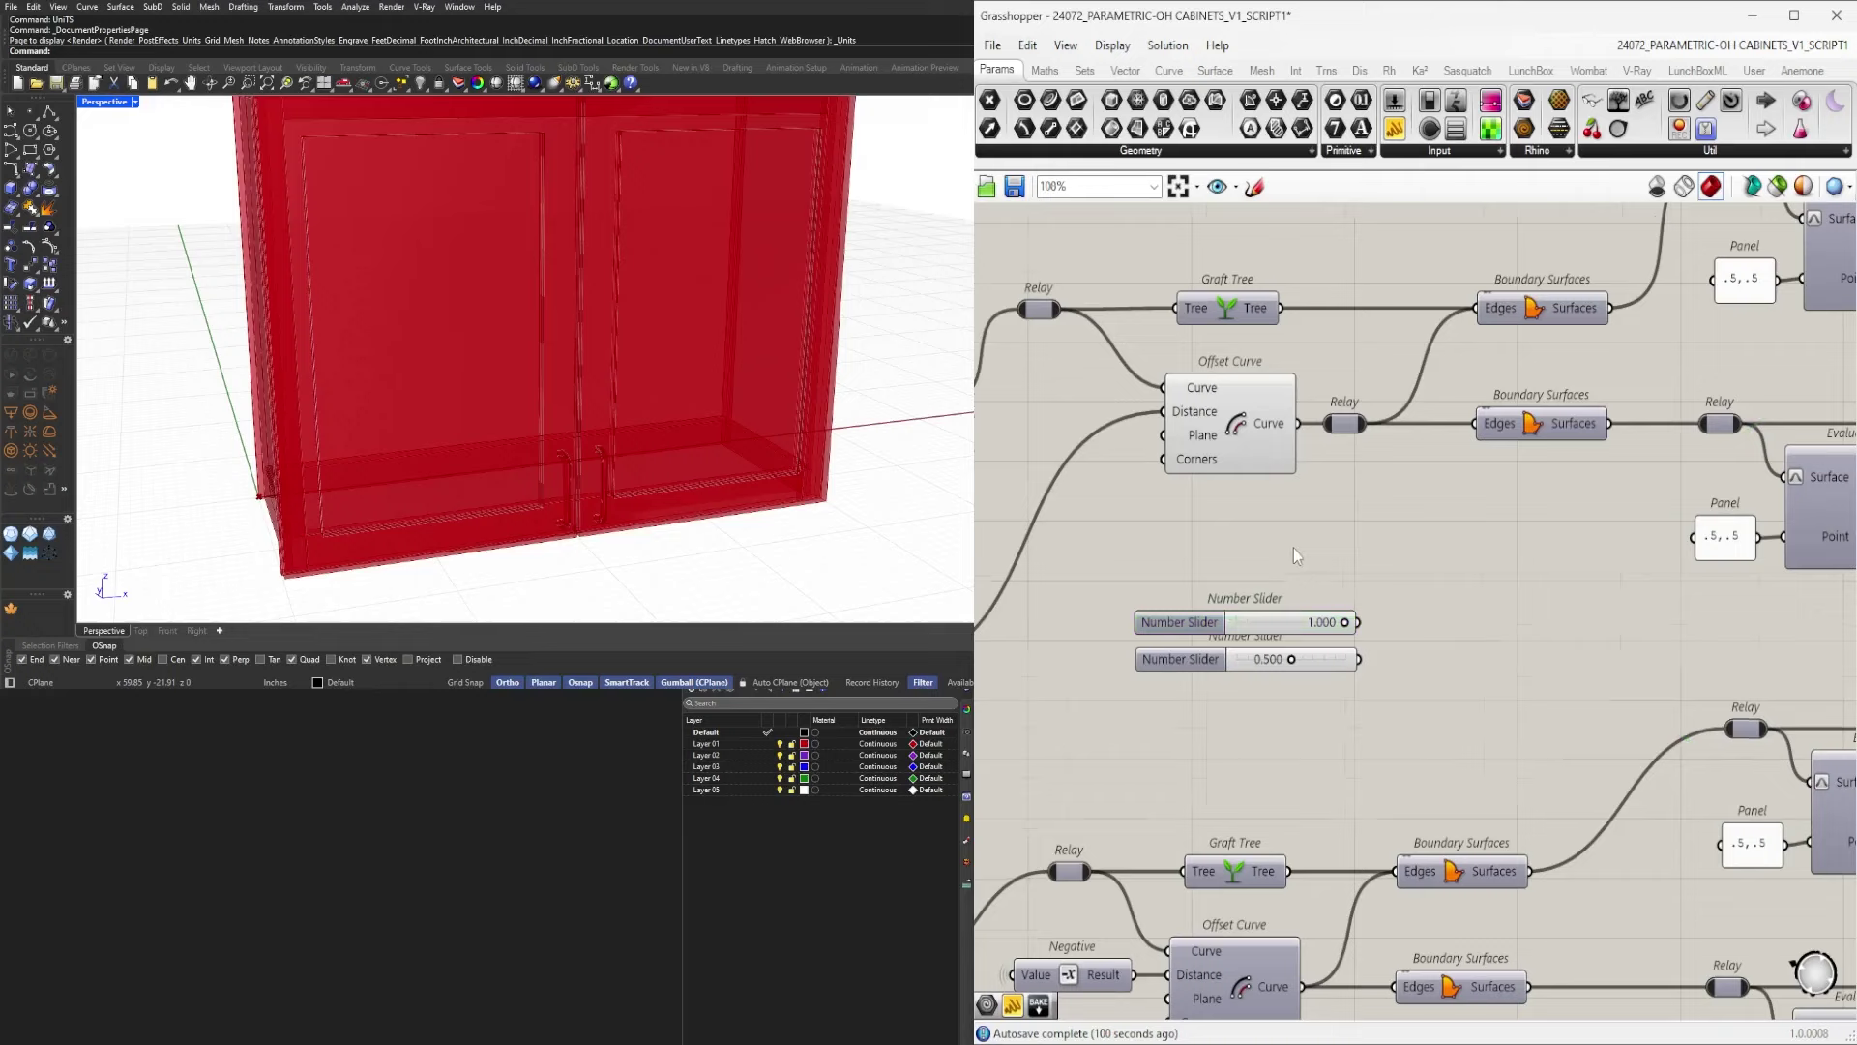
scroll(1264, 602, down, 8)
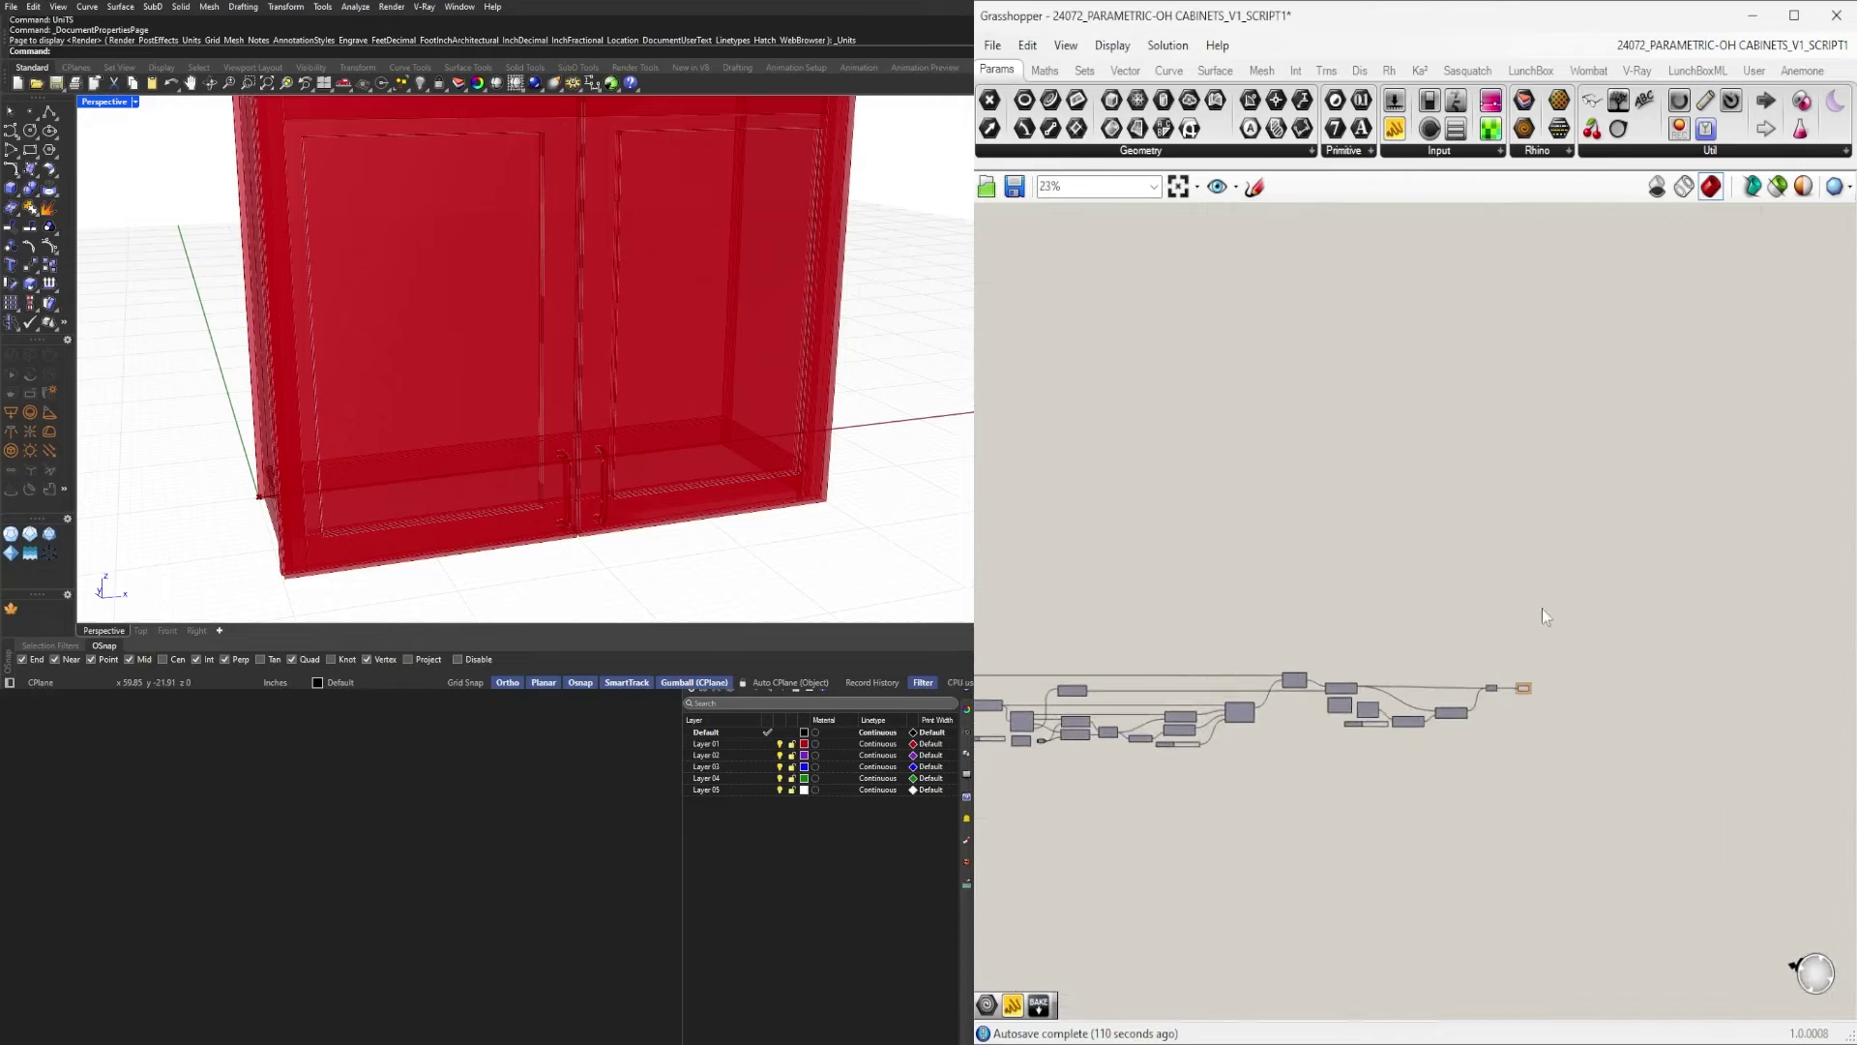
scroll(655, 390, down, 2)
right_drag(655, 390, 485, 194)
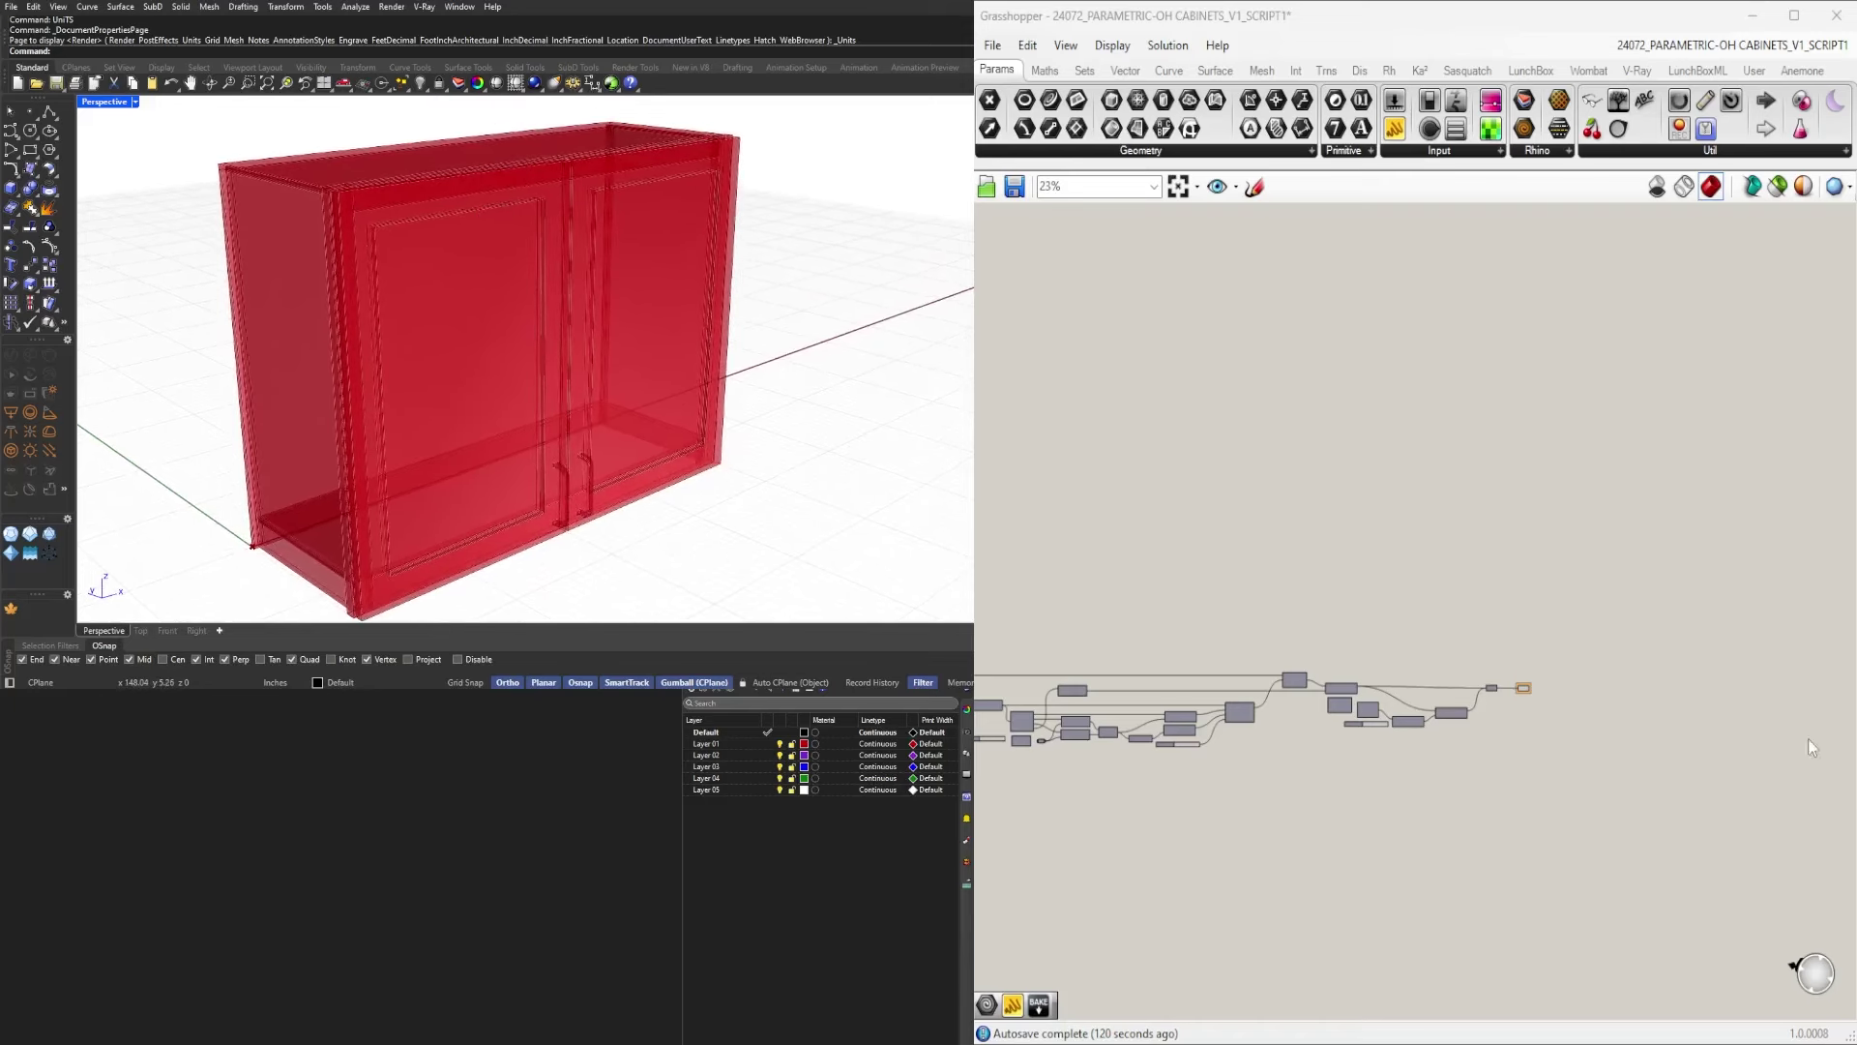
click(1543, 784)
scroll(1490, 800, down, 2)
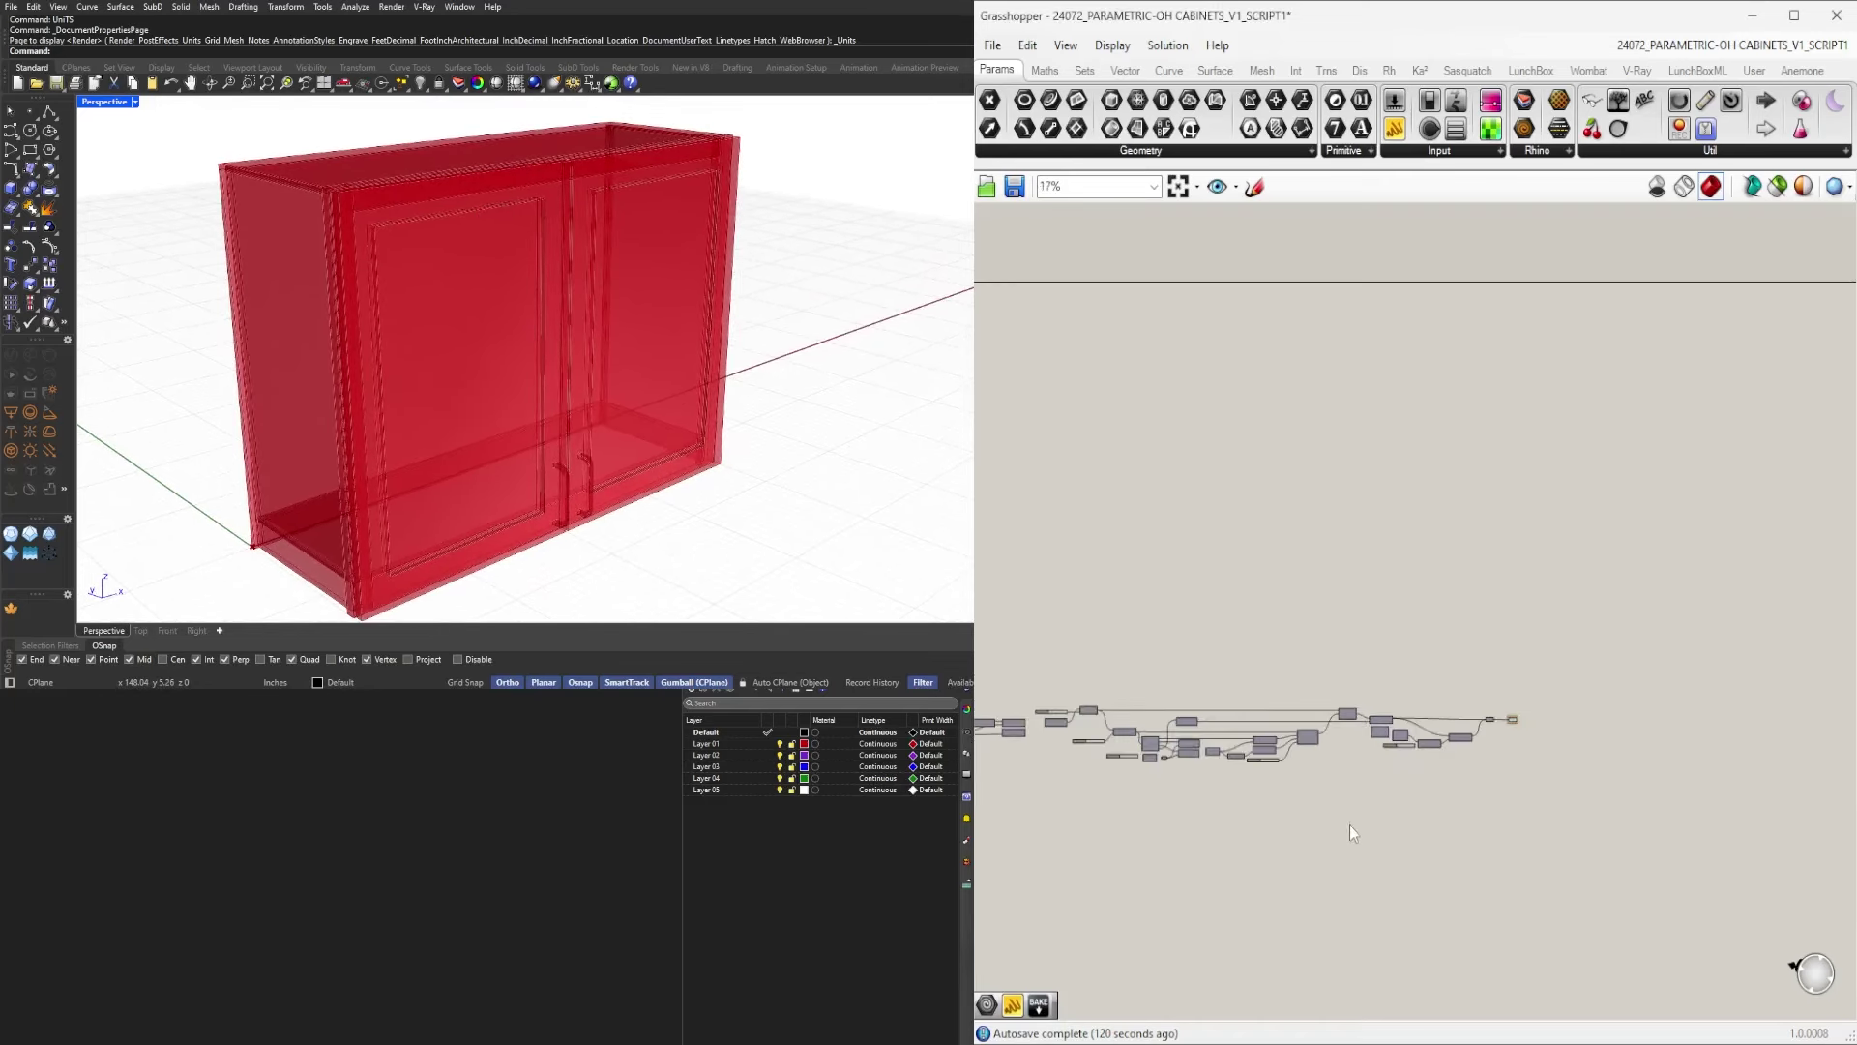
right_drag(1350, 824, 1489, 711)
click(1176, 189)
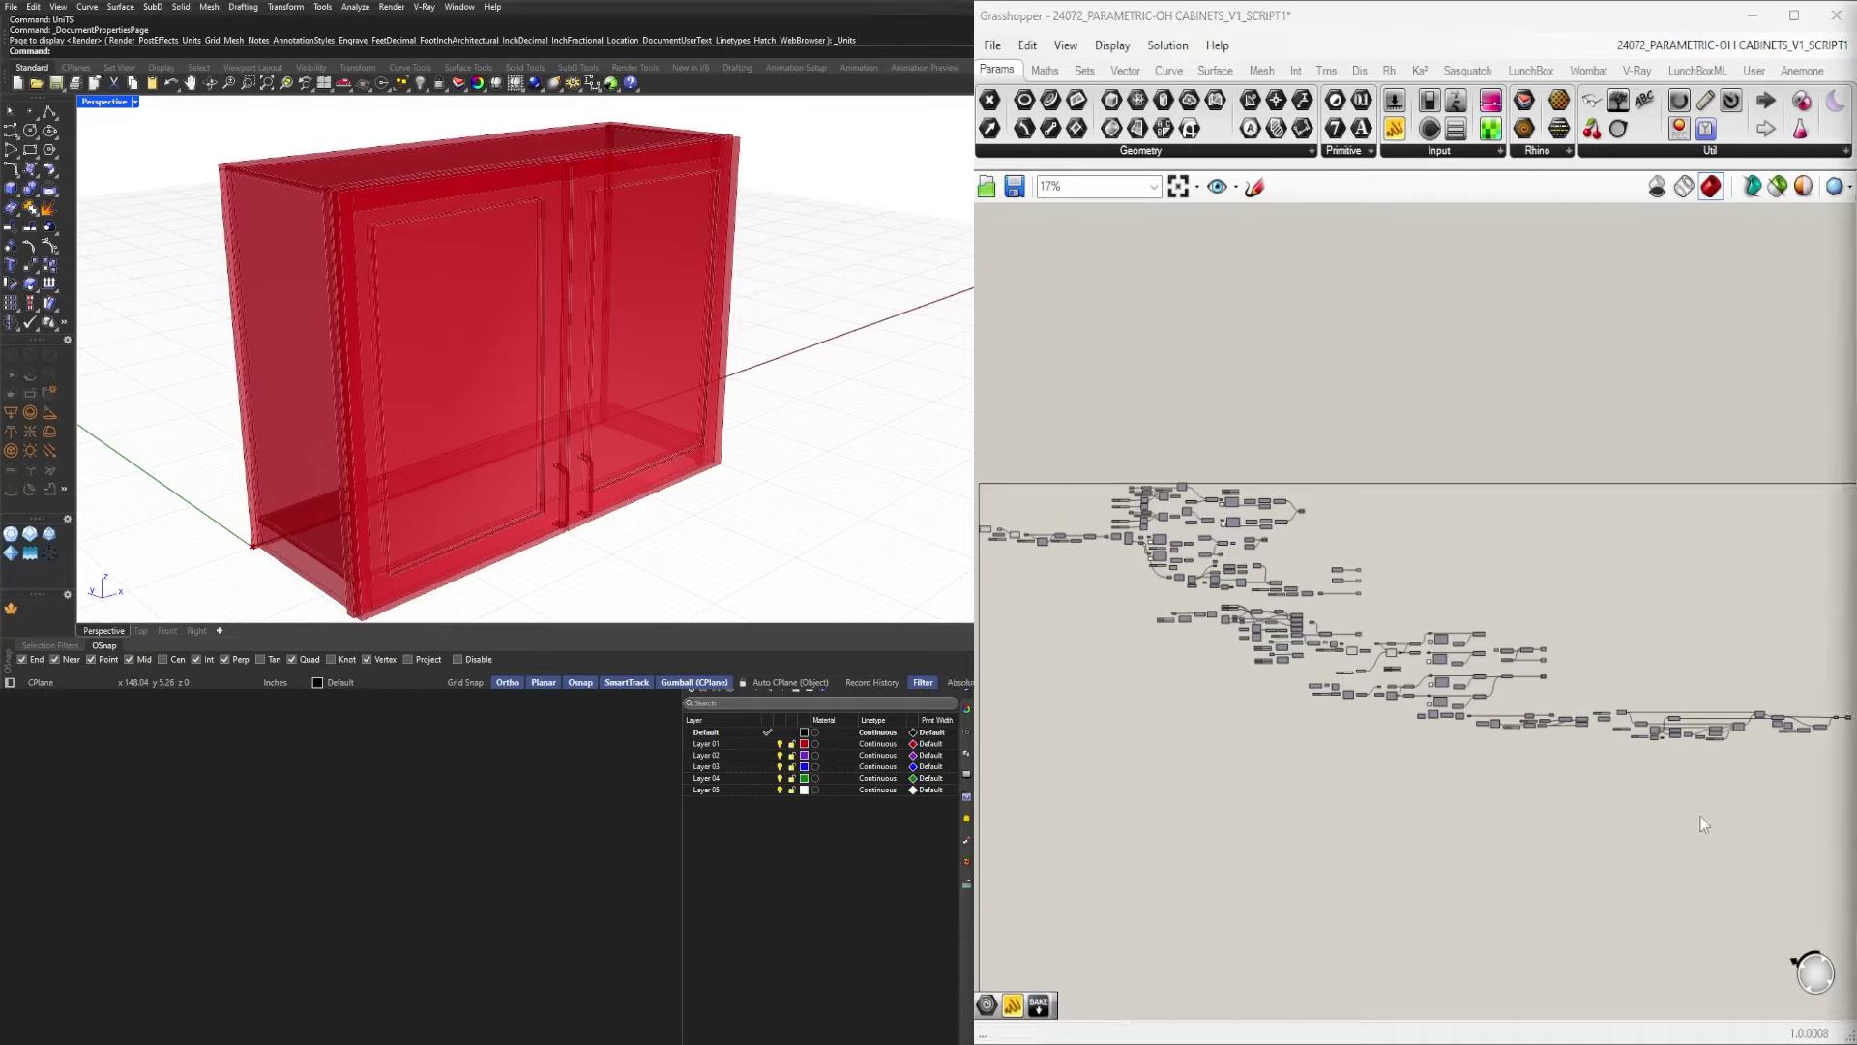
Rename the slider feeding the Line SDL Length input as LENGTH and enclose it in a group.
scroll(1635, 588, up, 5)
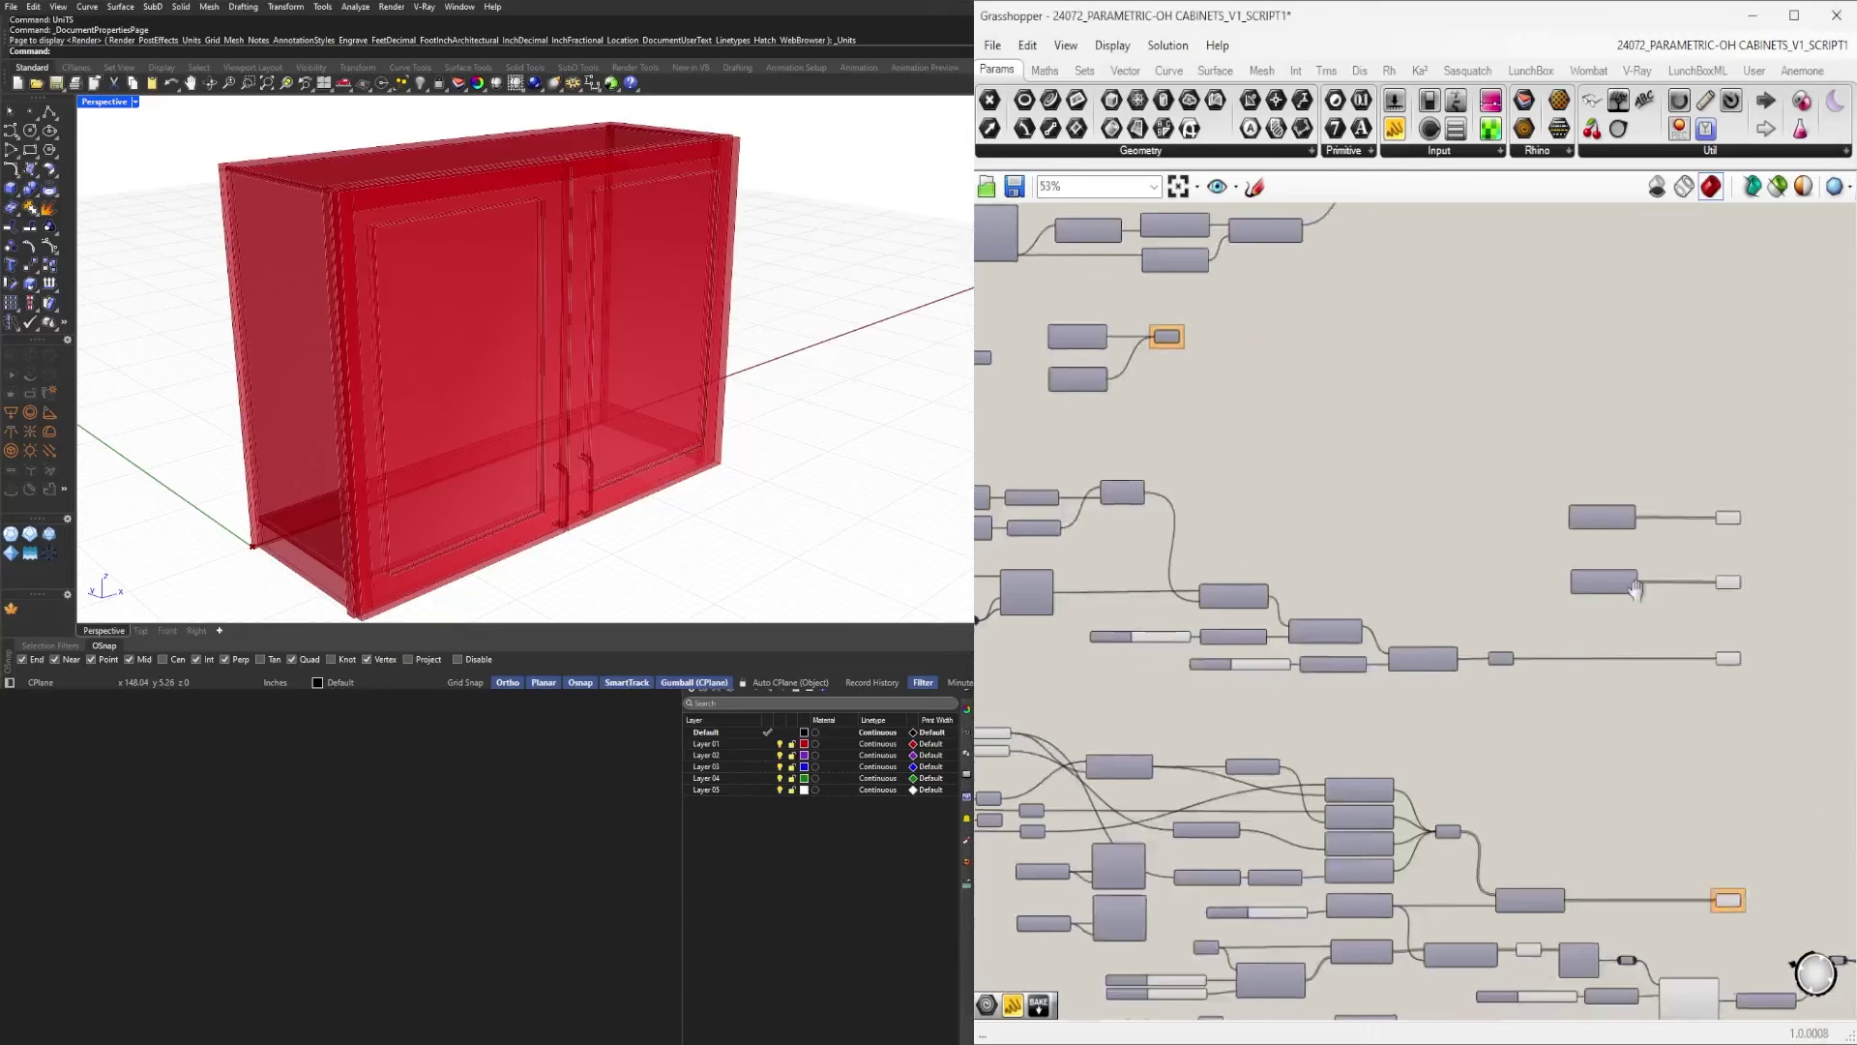
right_drag(1635, 588, 1691, 591)
scroll(1691, 591, down, 5)
right_drag(1374, 585, 1718, 584)
scroll(1246, 511, up, 6)
right_drag(1118, 495, 1688, 527)
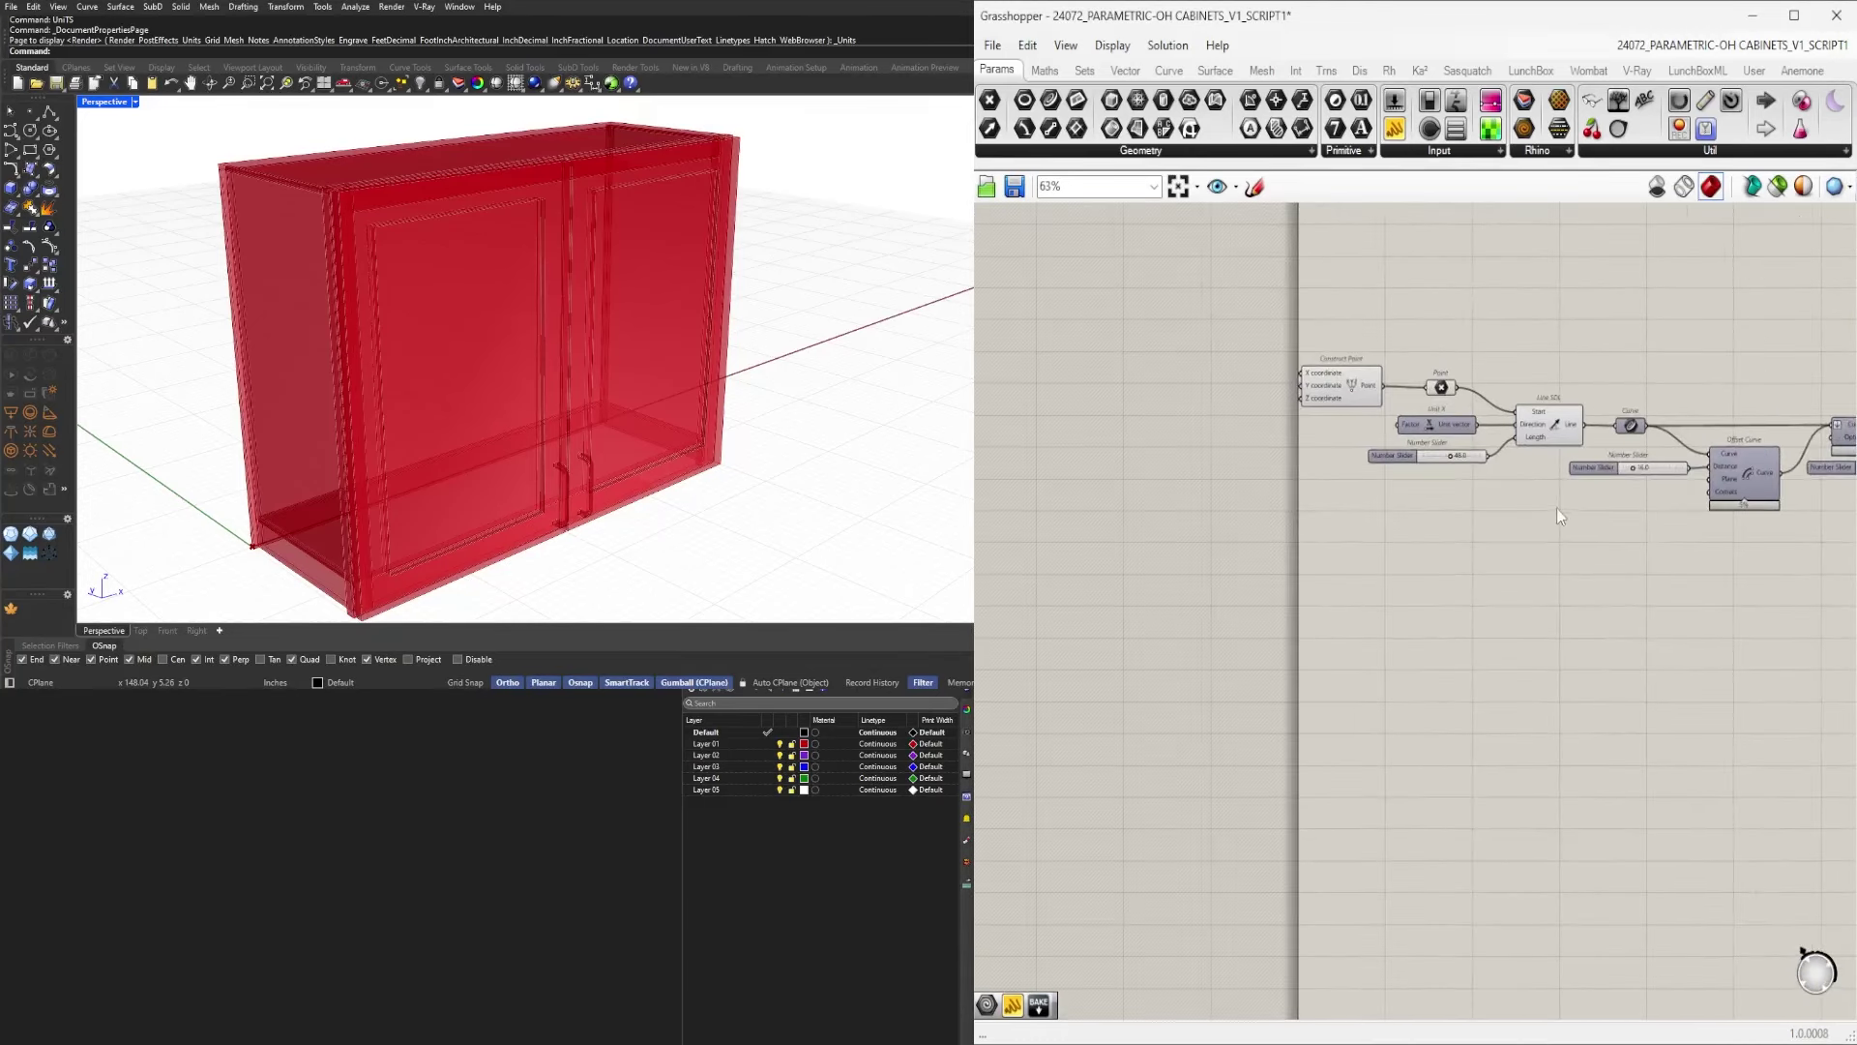
scroll(1558, 508, up, 4)
right_click(1224, 555)
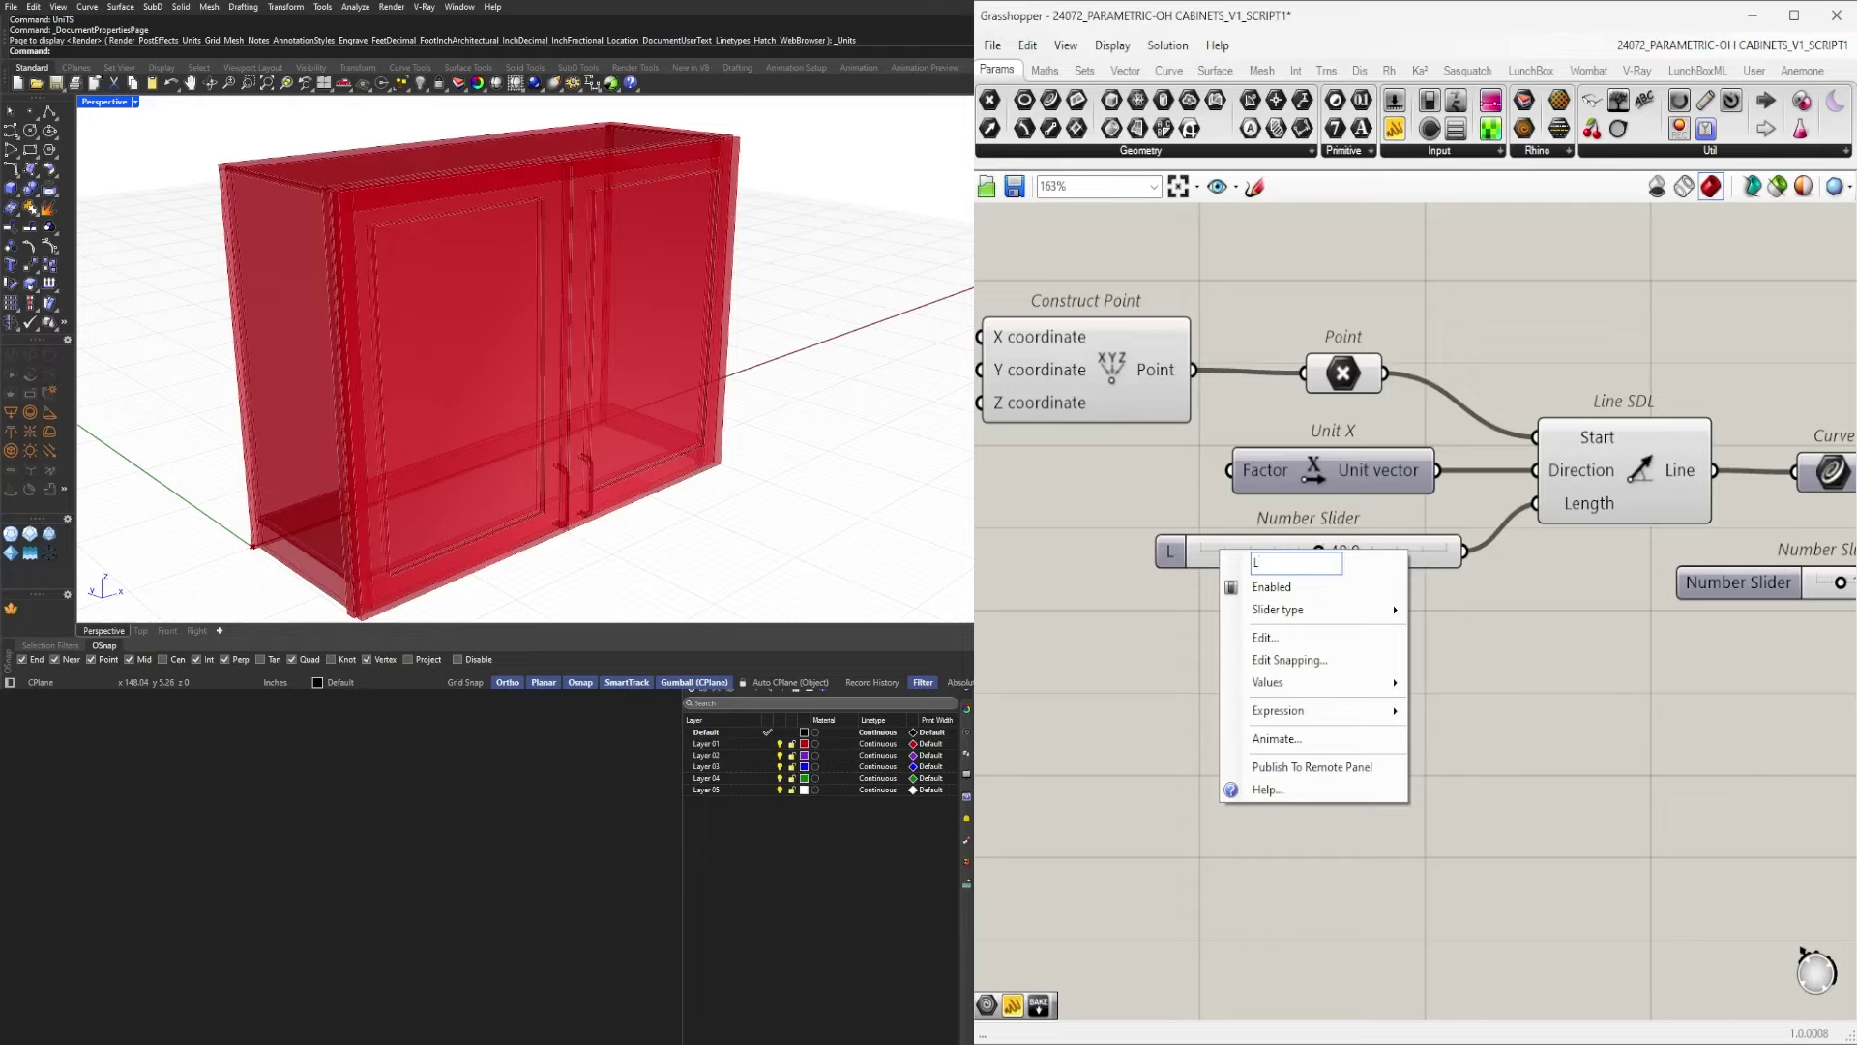
key(Return)
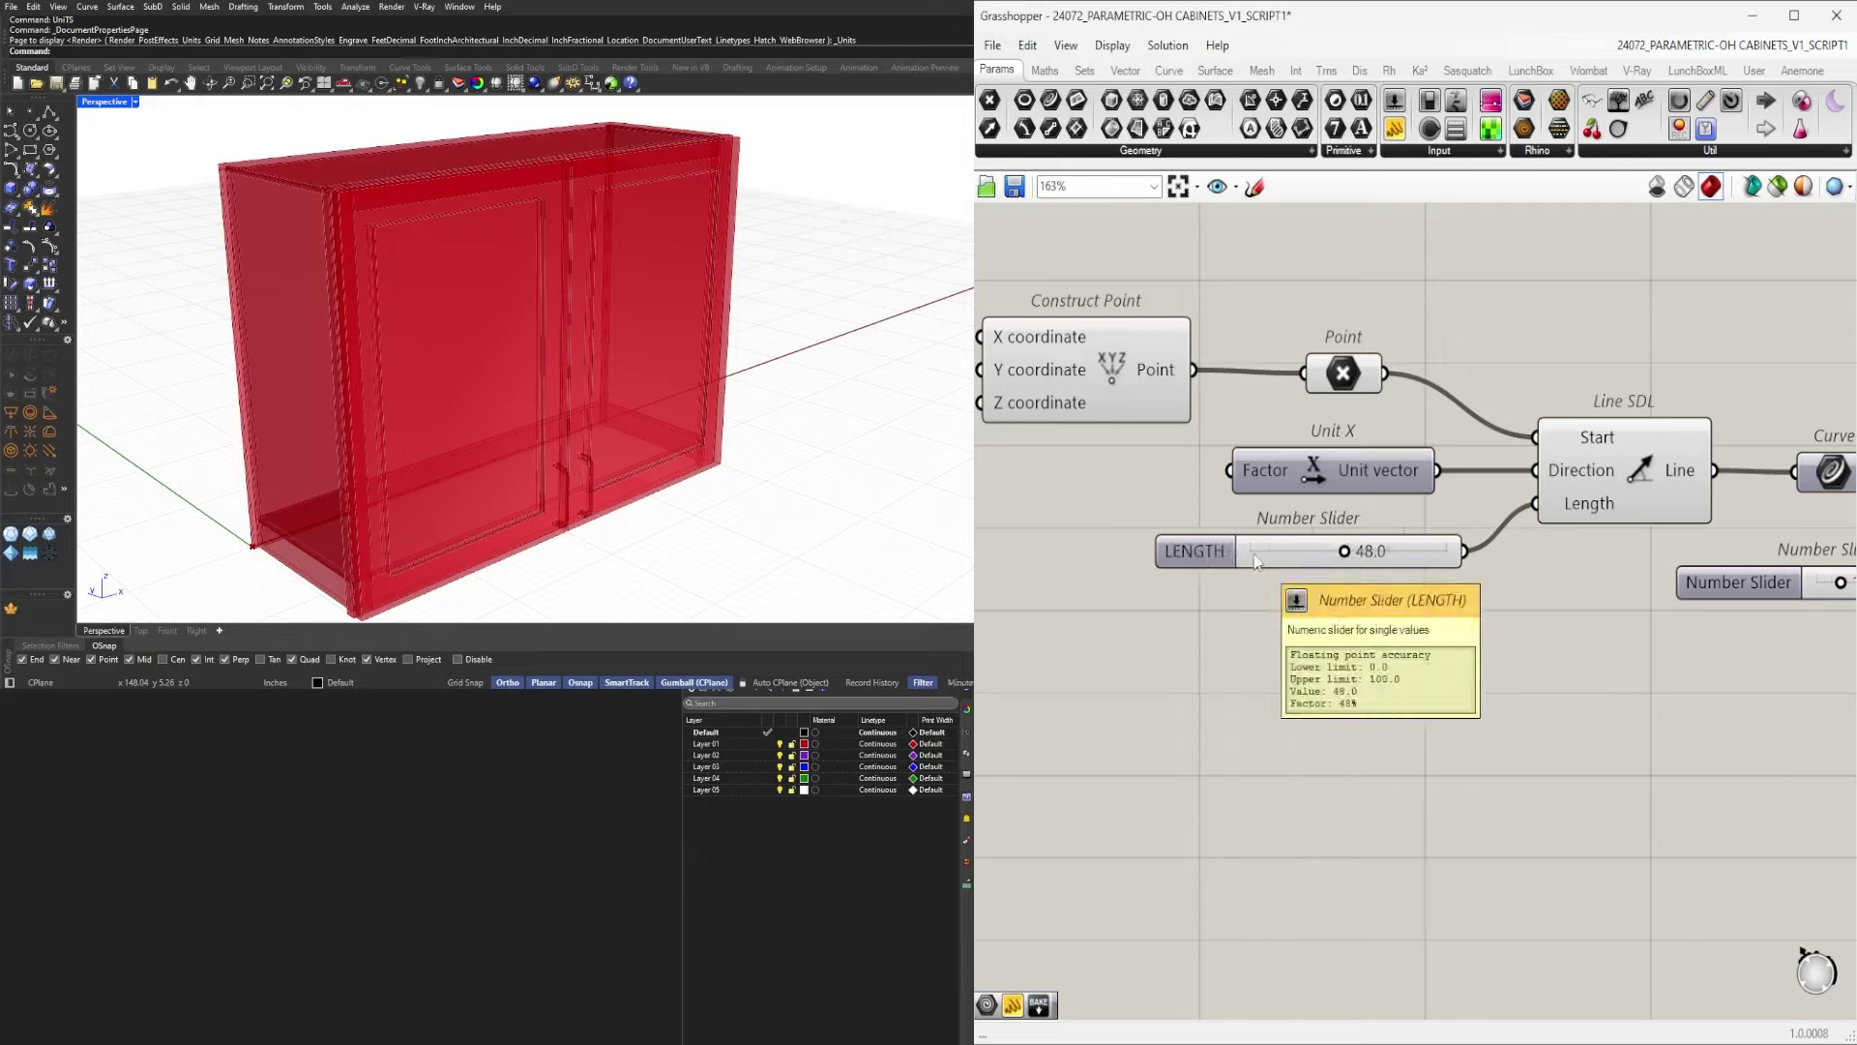
click(1192, 559)
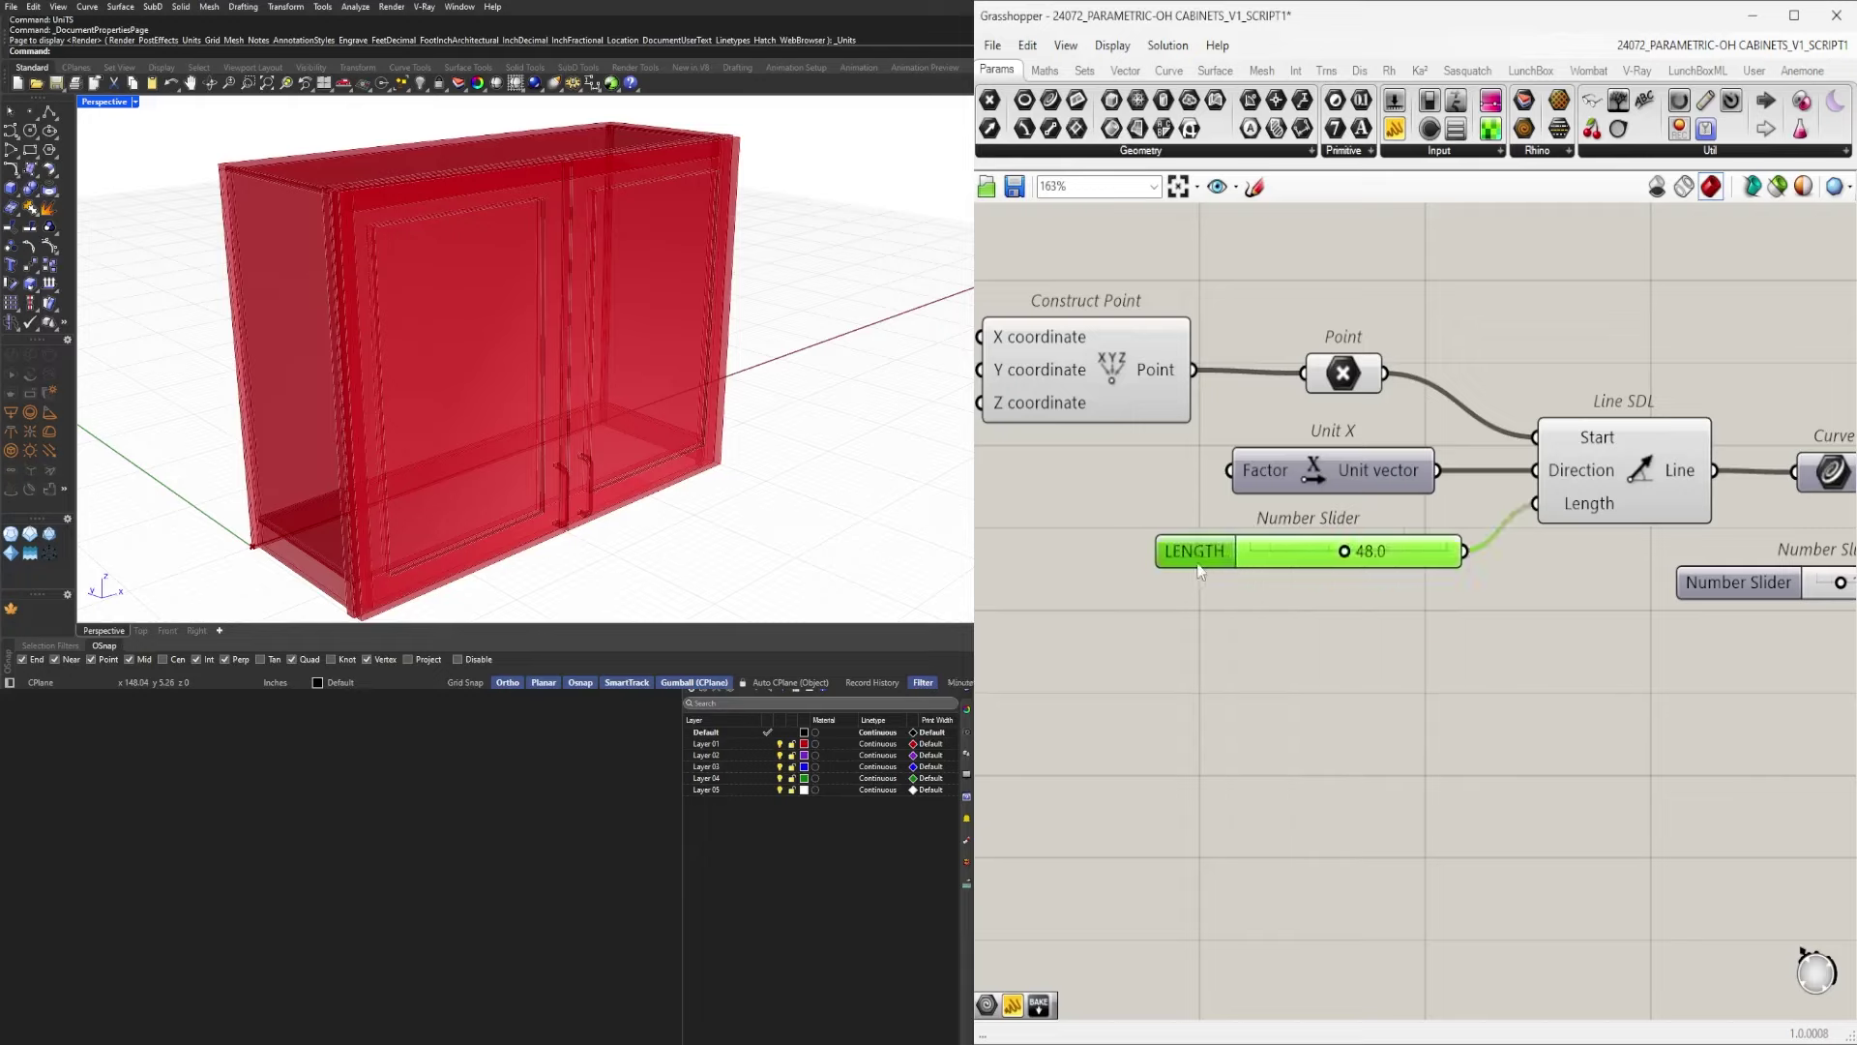
key(ctrl+g)
click(1442, 309)
Rename the slider feeding the first Offset Curve's Distance input as DEPTH.
scroll(1446, 315, down, 4)
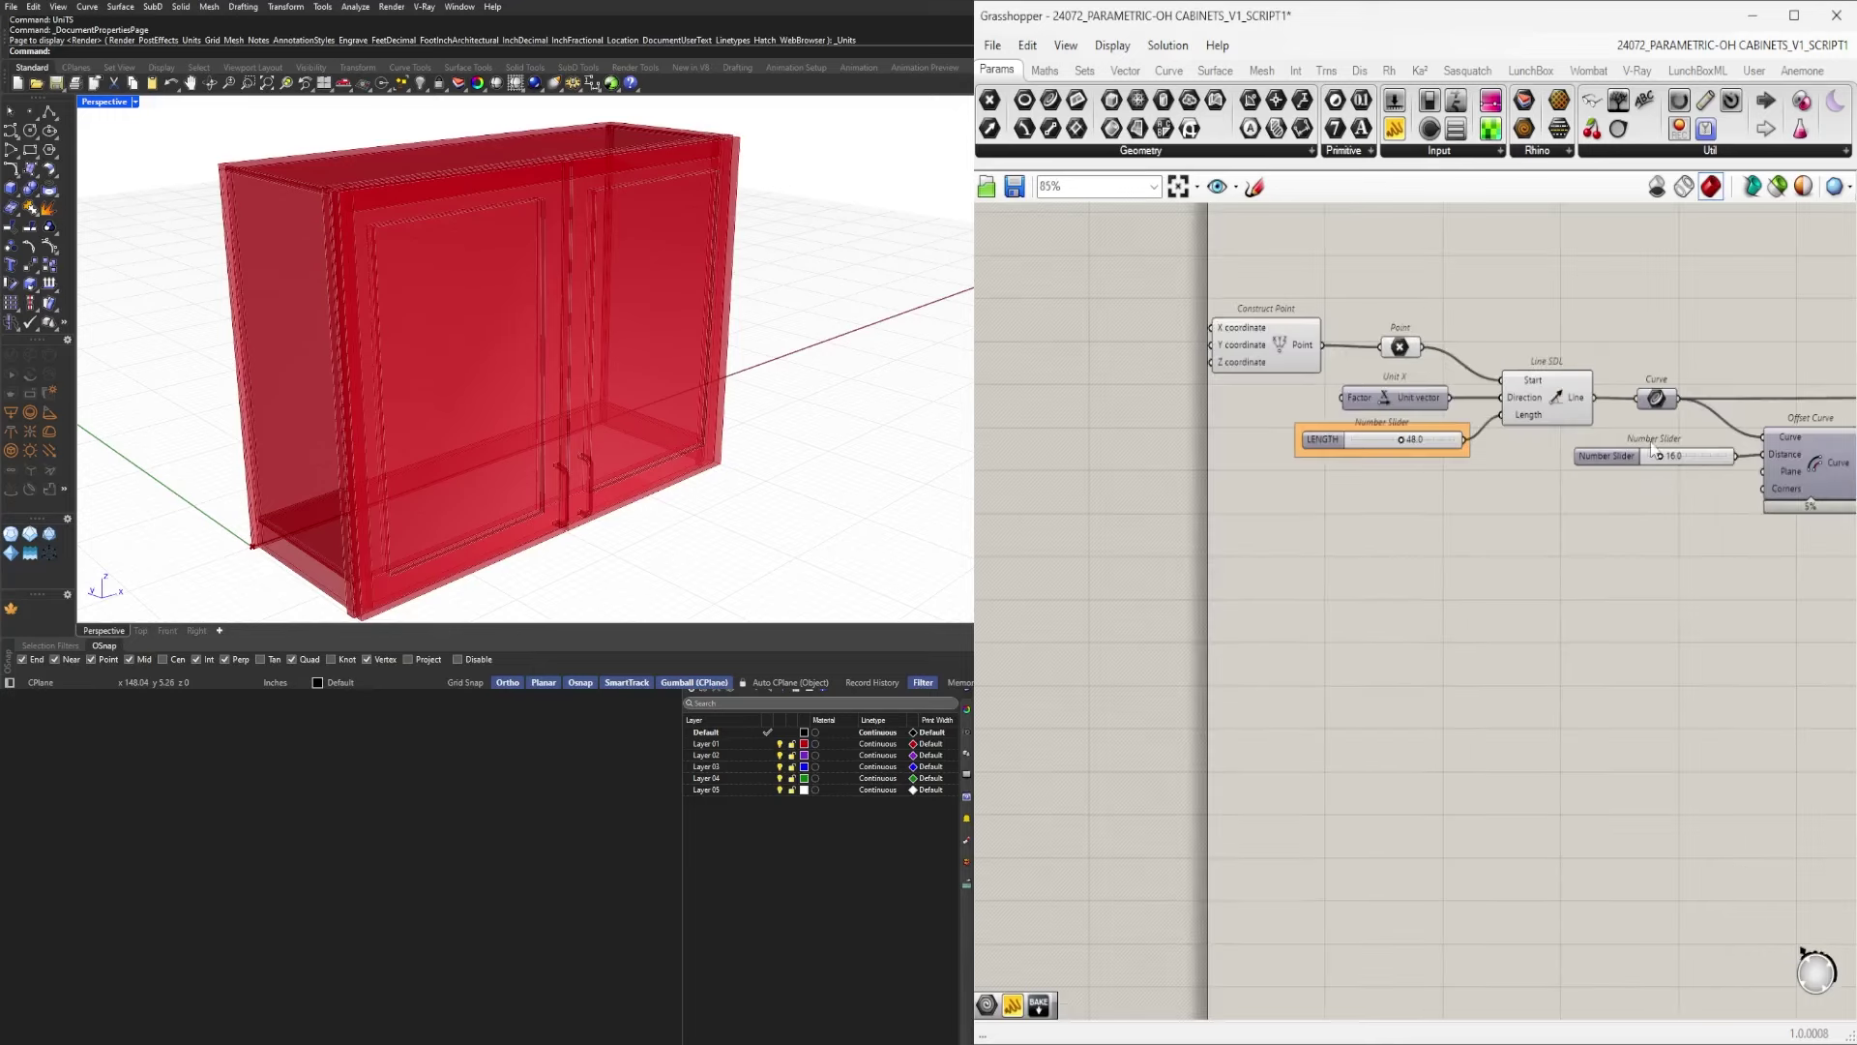
right_drag(1691, 491, 1403, 559)
scroll(1403, 560, up, 3)
click(1308, 532)
scroll(1308, 532, up, 2)
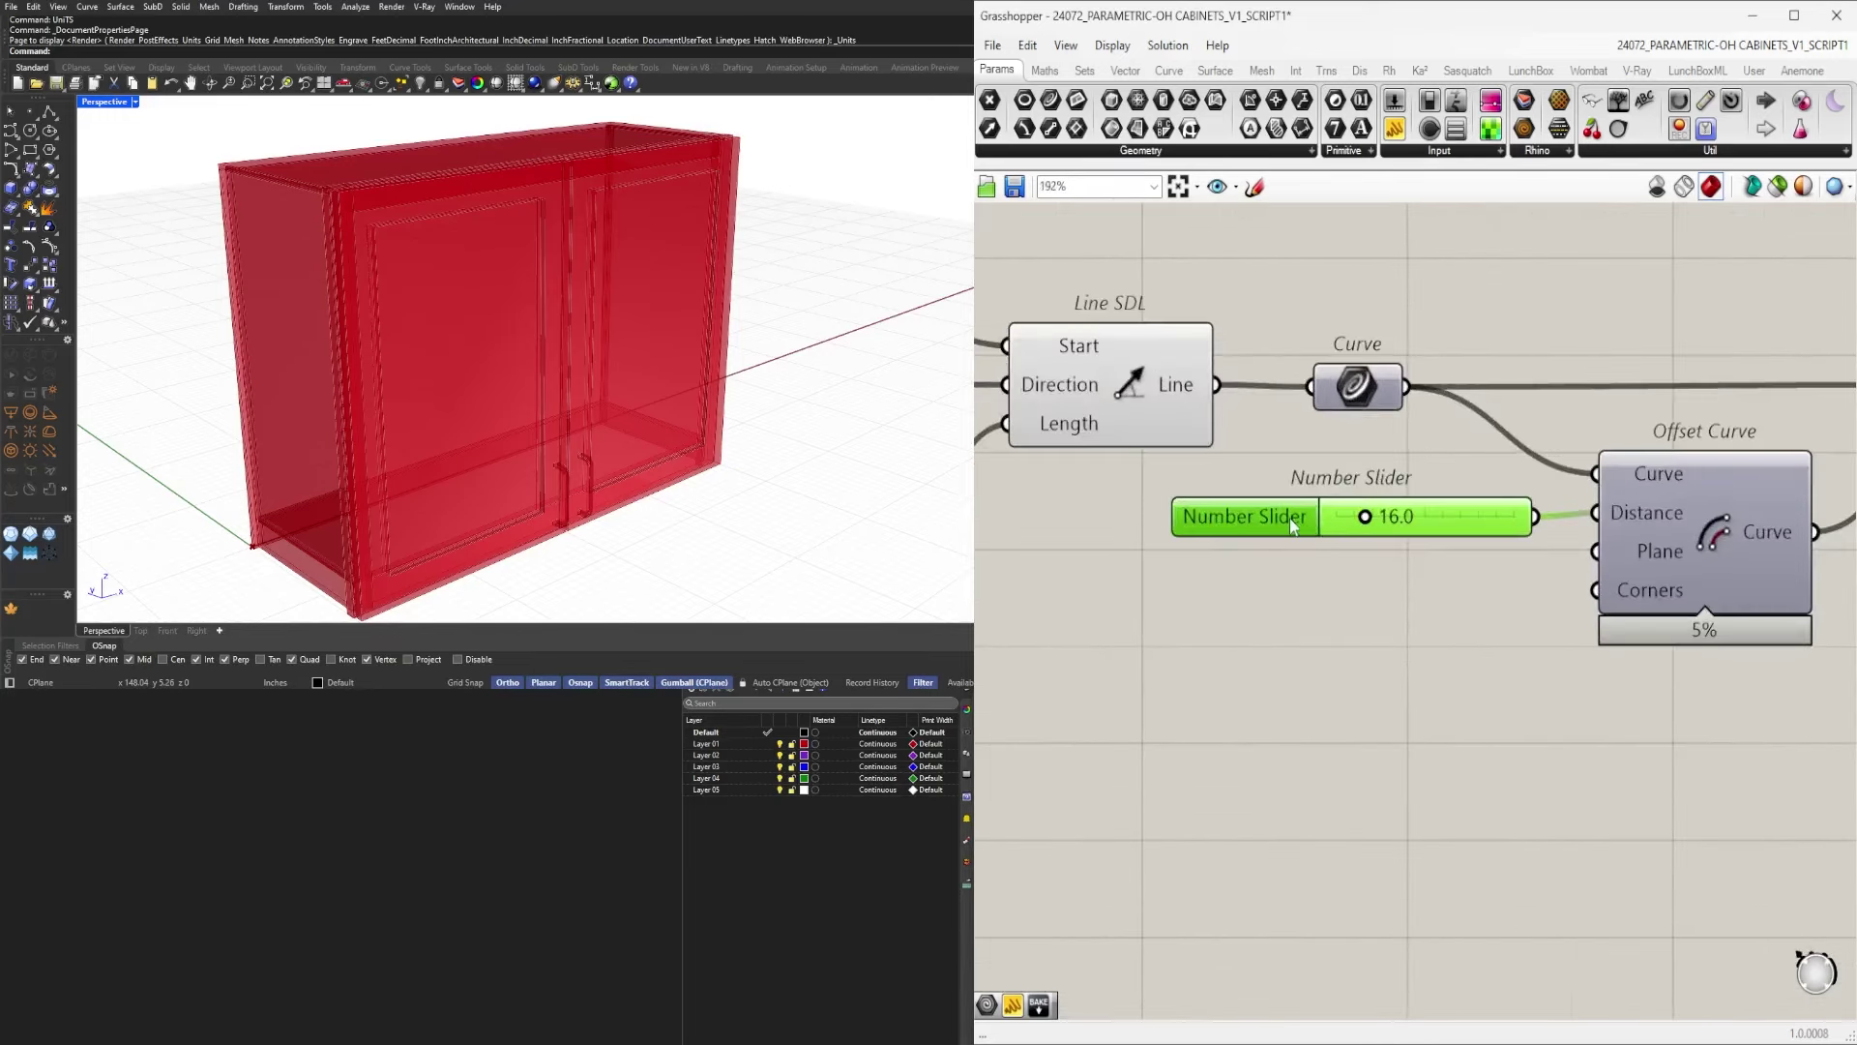
right_click(1295, 521)
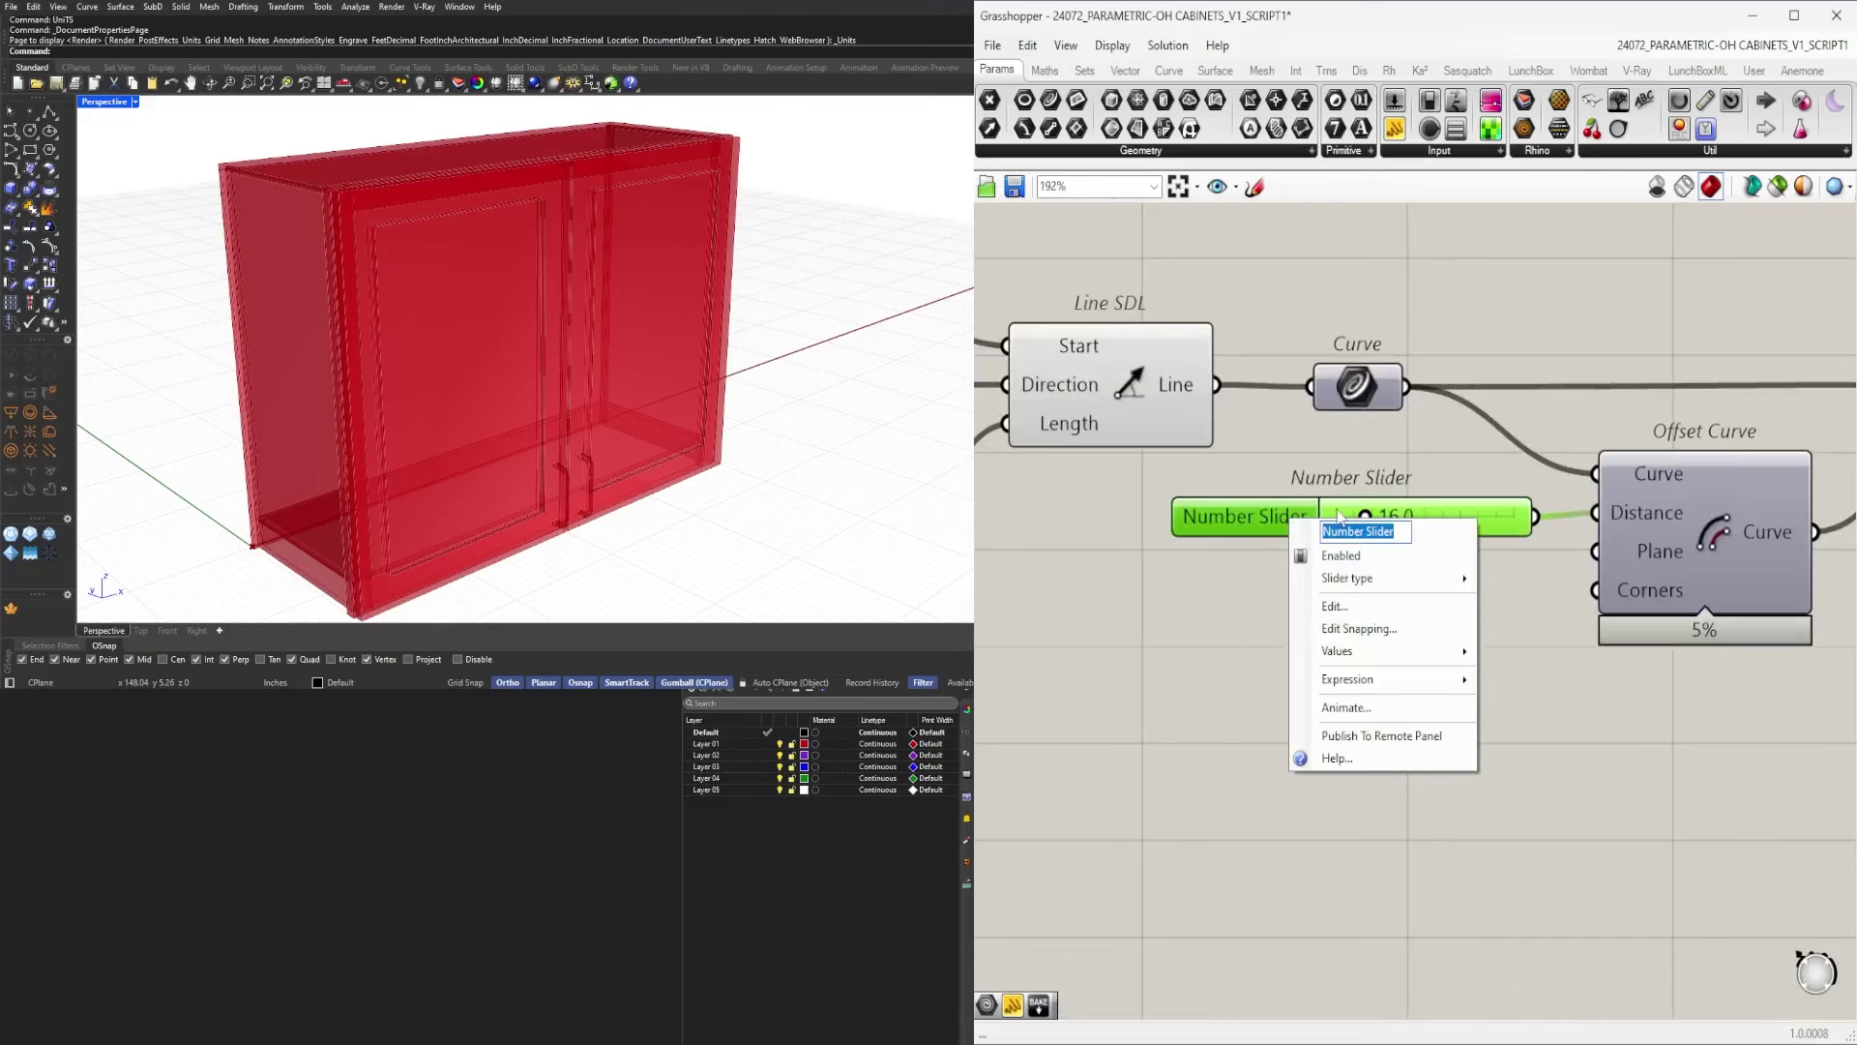
text(DEPTH)
key(Return)
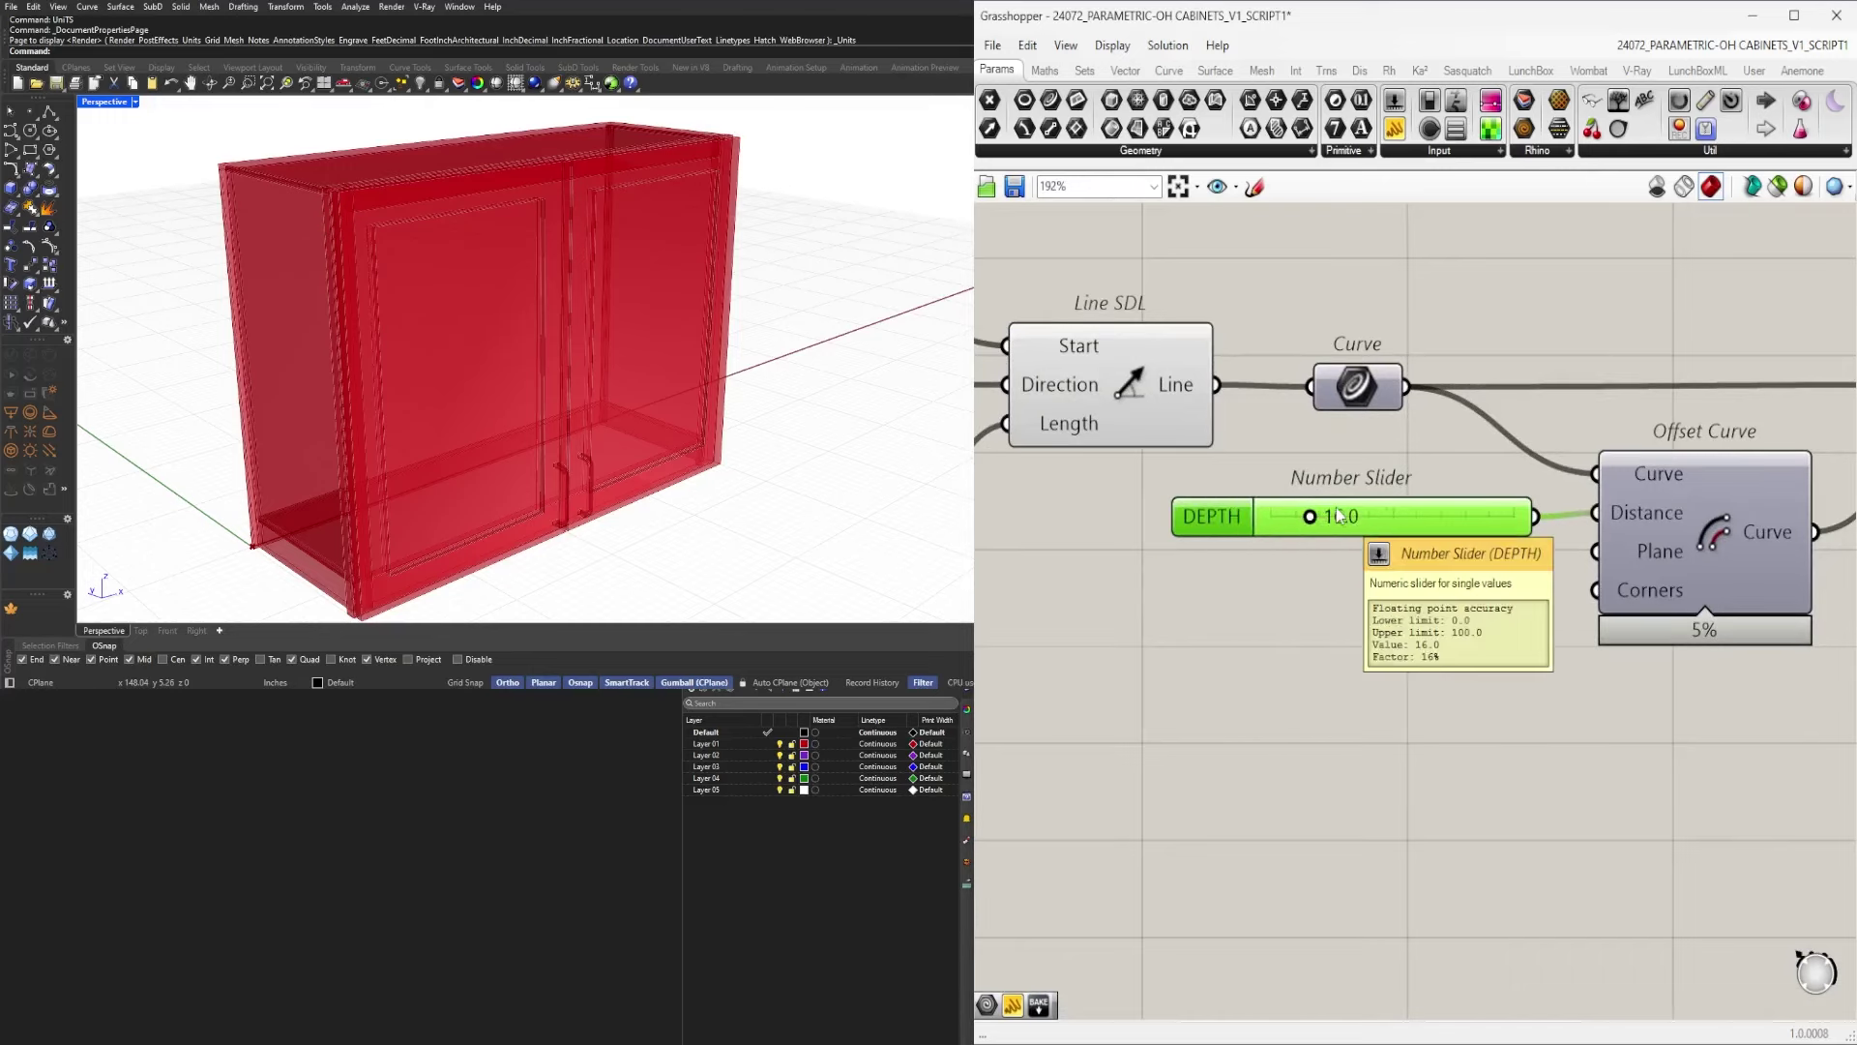
Rename the slider feeding the Unit Z Factor input as HEIGHT and enclose it in a group.
scroll(1380, 677, down, 5)
right_drag(1379, 678, 1585, 767)
scroll(1644, 564, up, 4)
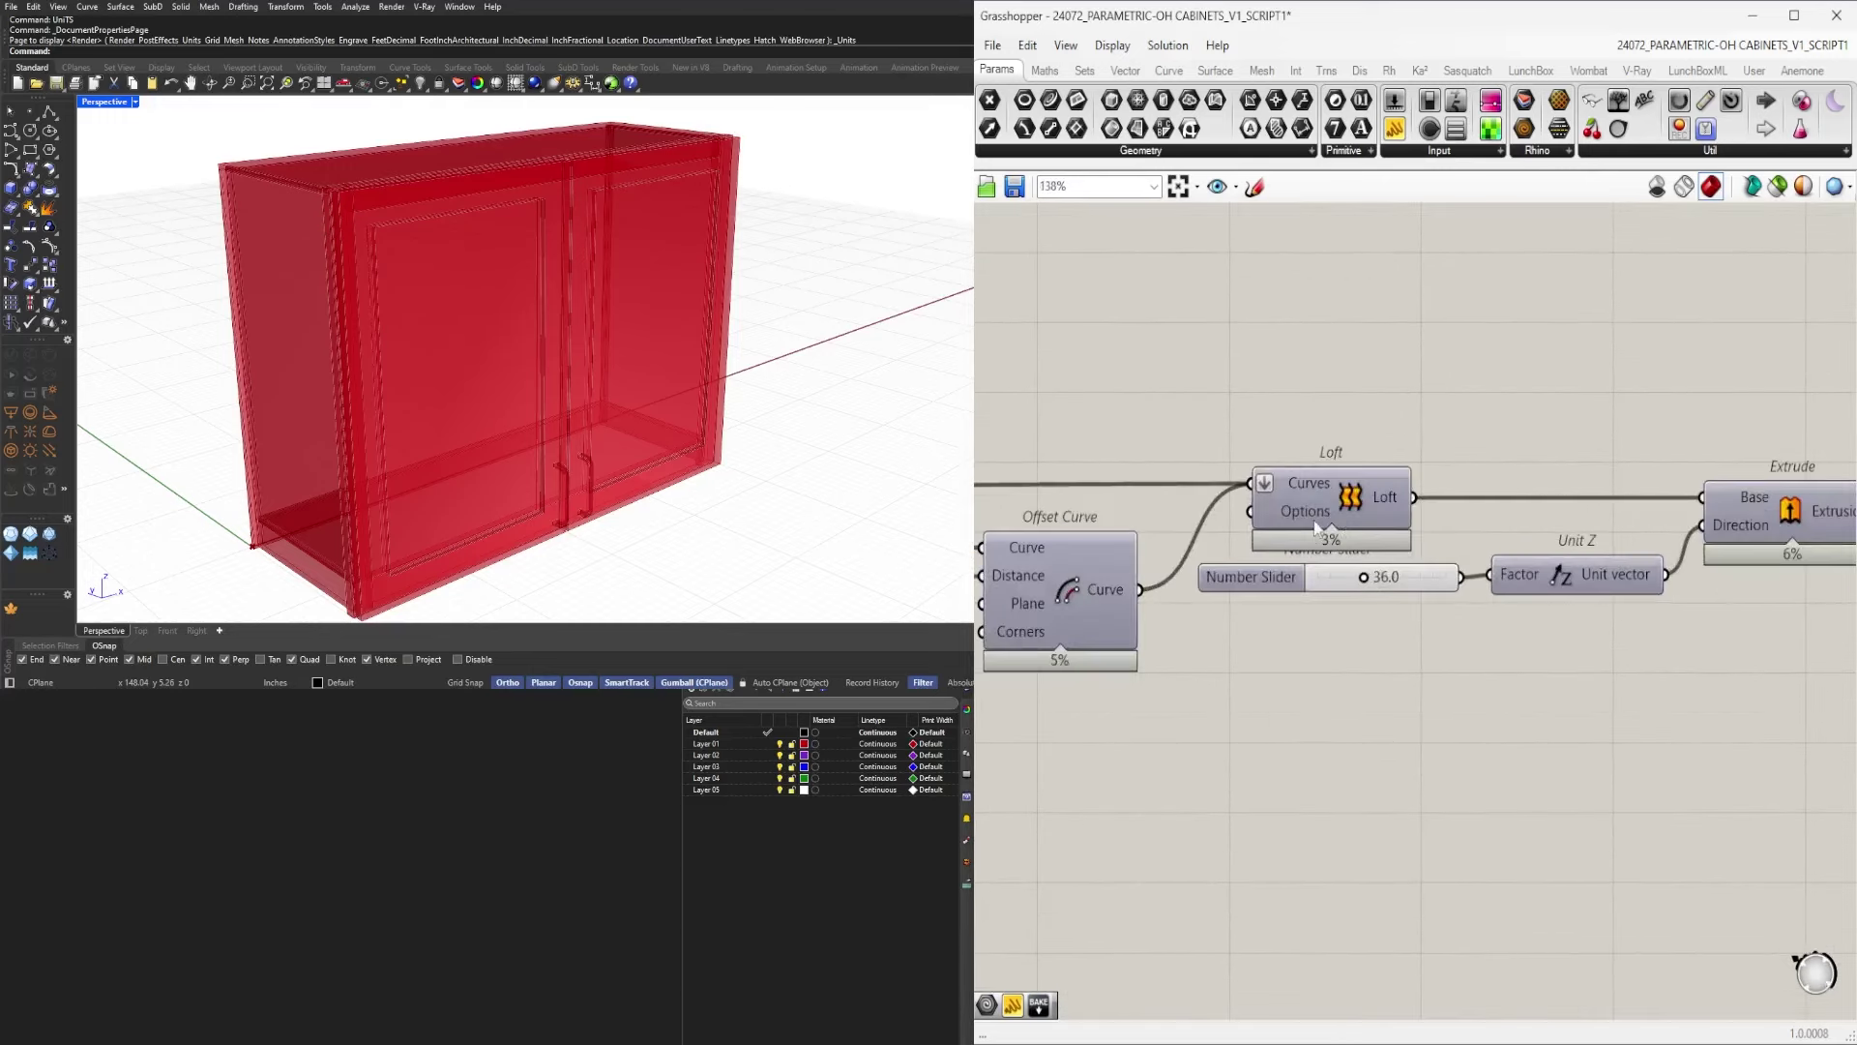
click(1275, 578)
right_click(1267, 579)
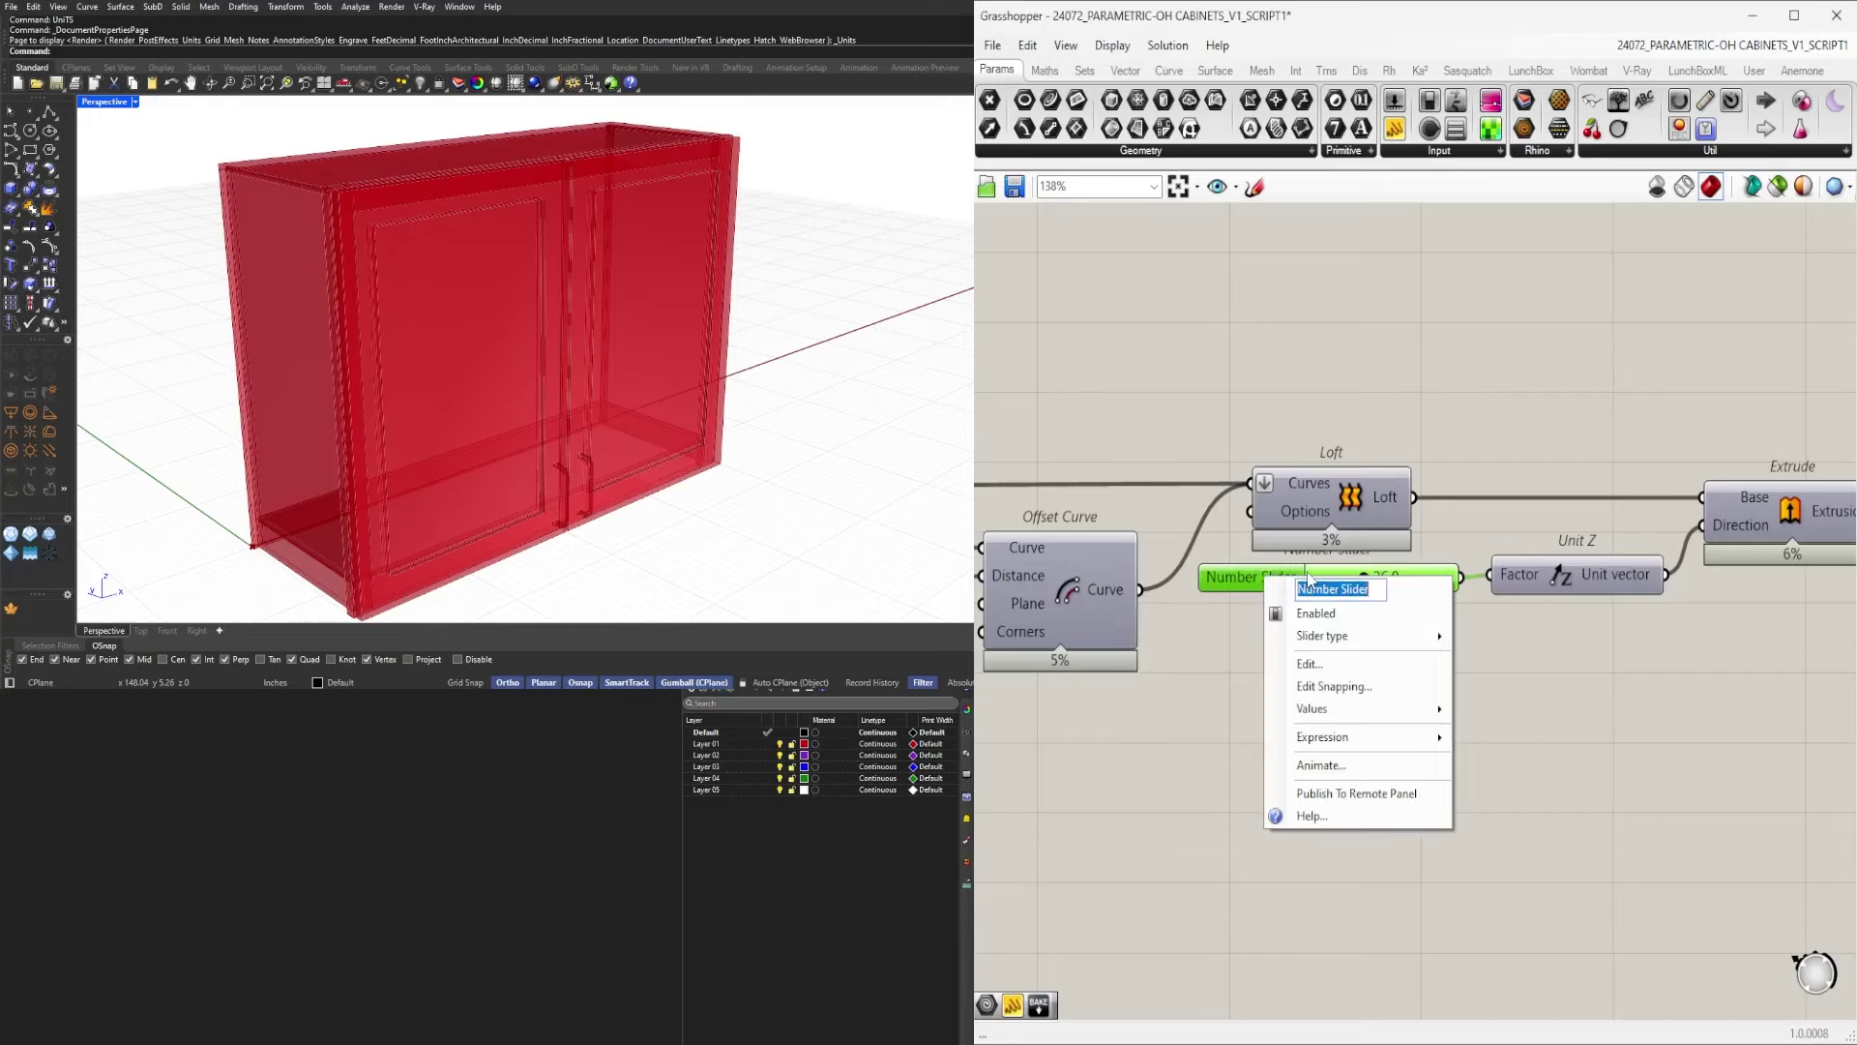
text(HEIGHT)
key(Return)
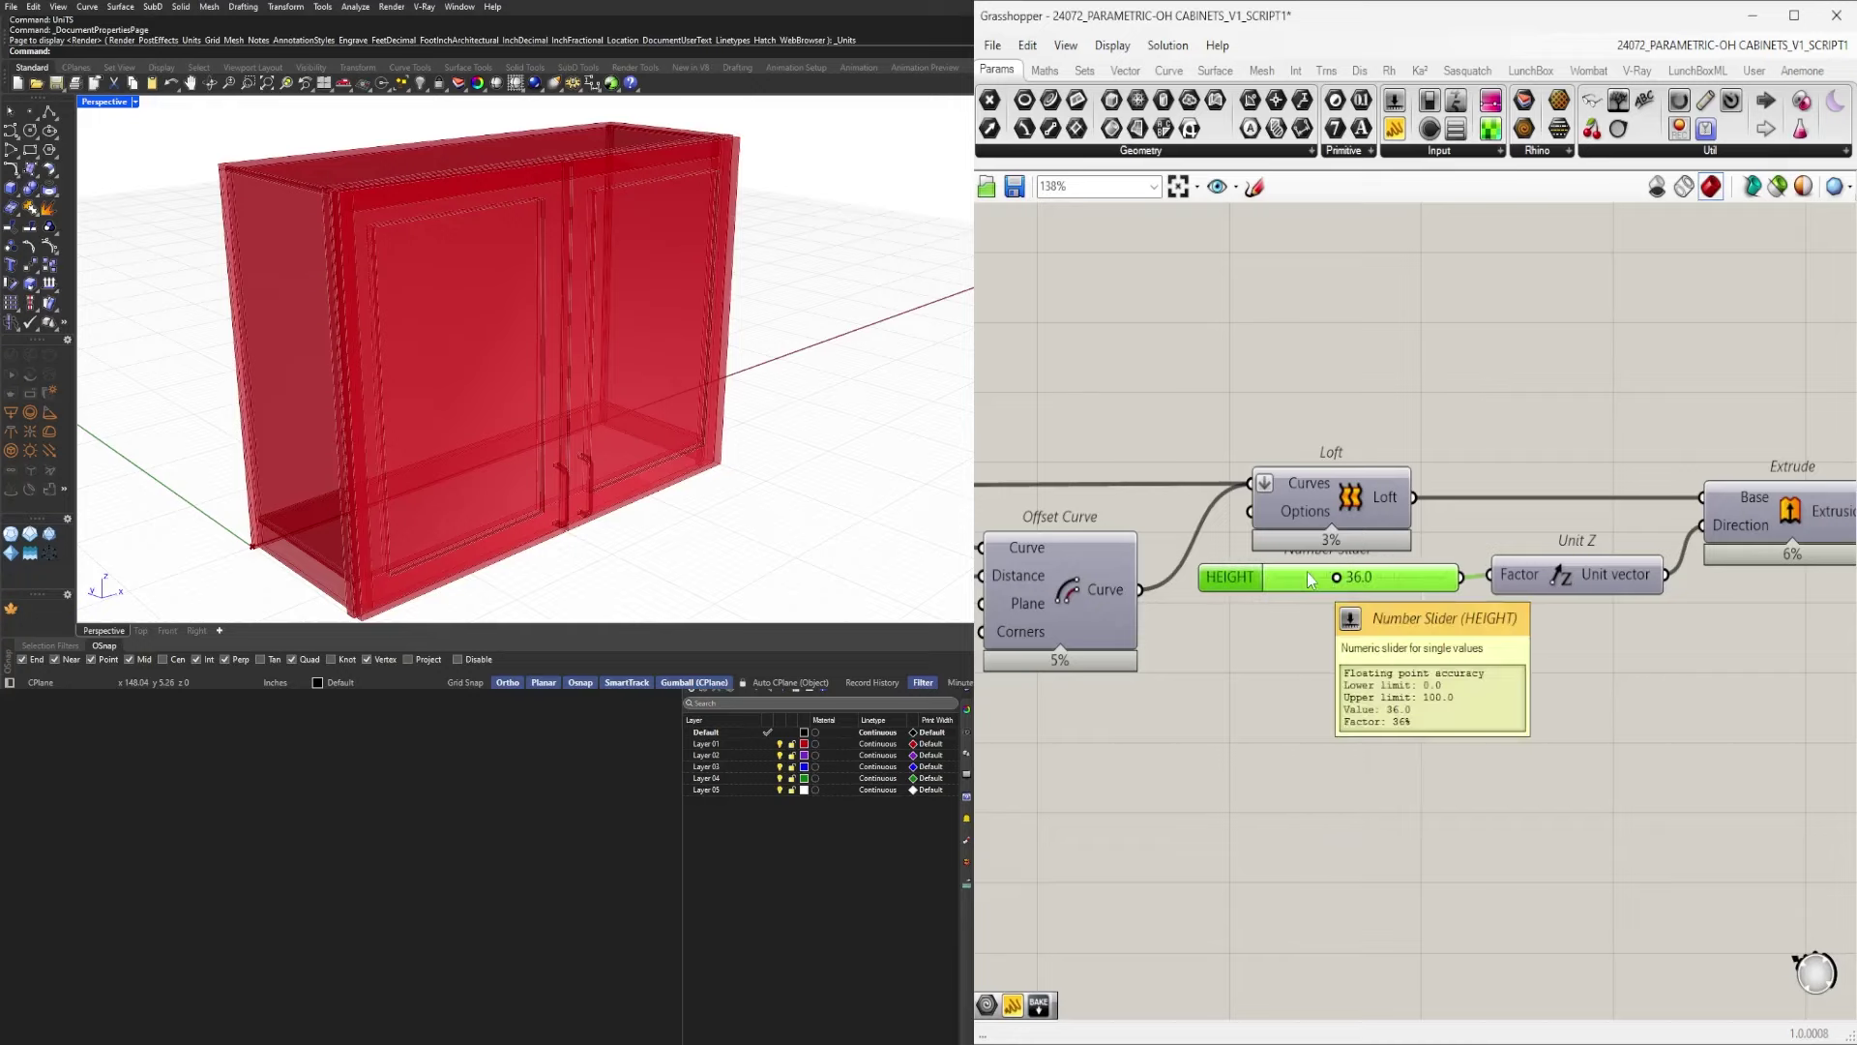
click(1431, 761)
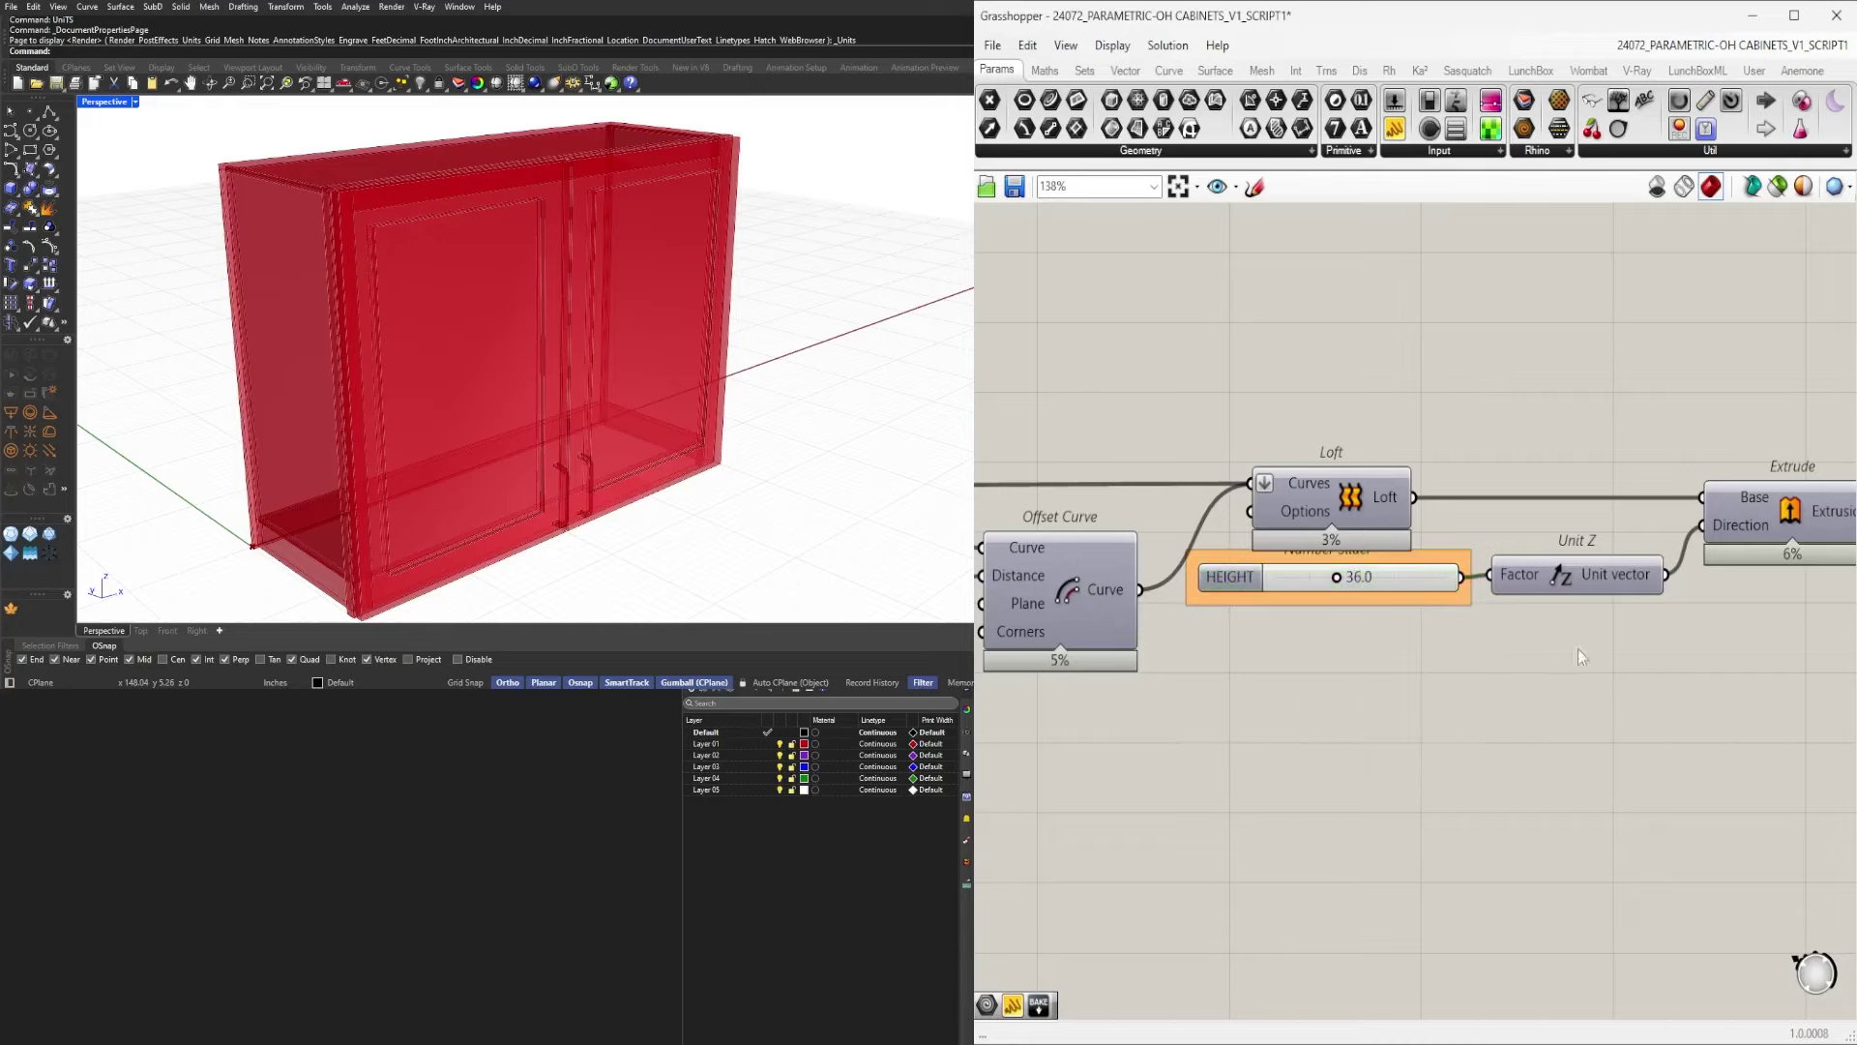
Nudge the grouped HEIGHT slider and its Unit Z component into a slightly different position below the Loft.
scroll(1567, 592, up, 1)
mouse_move(1565, 580)
mouse_down()
mouse_move(1387, 559)
mouse_move(1581, 596)
mouse_up()
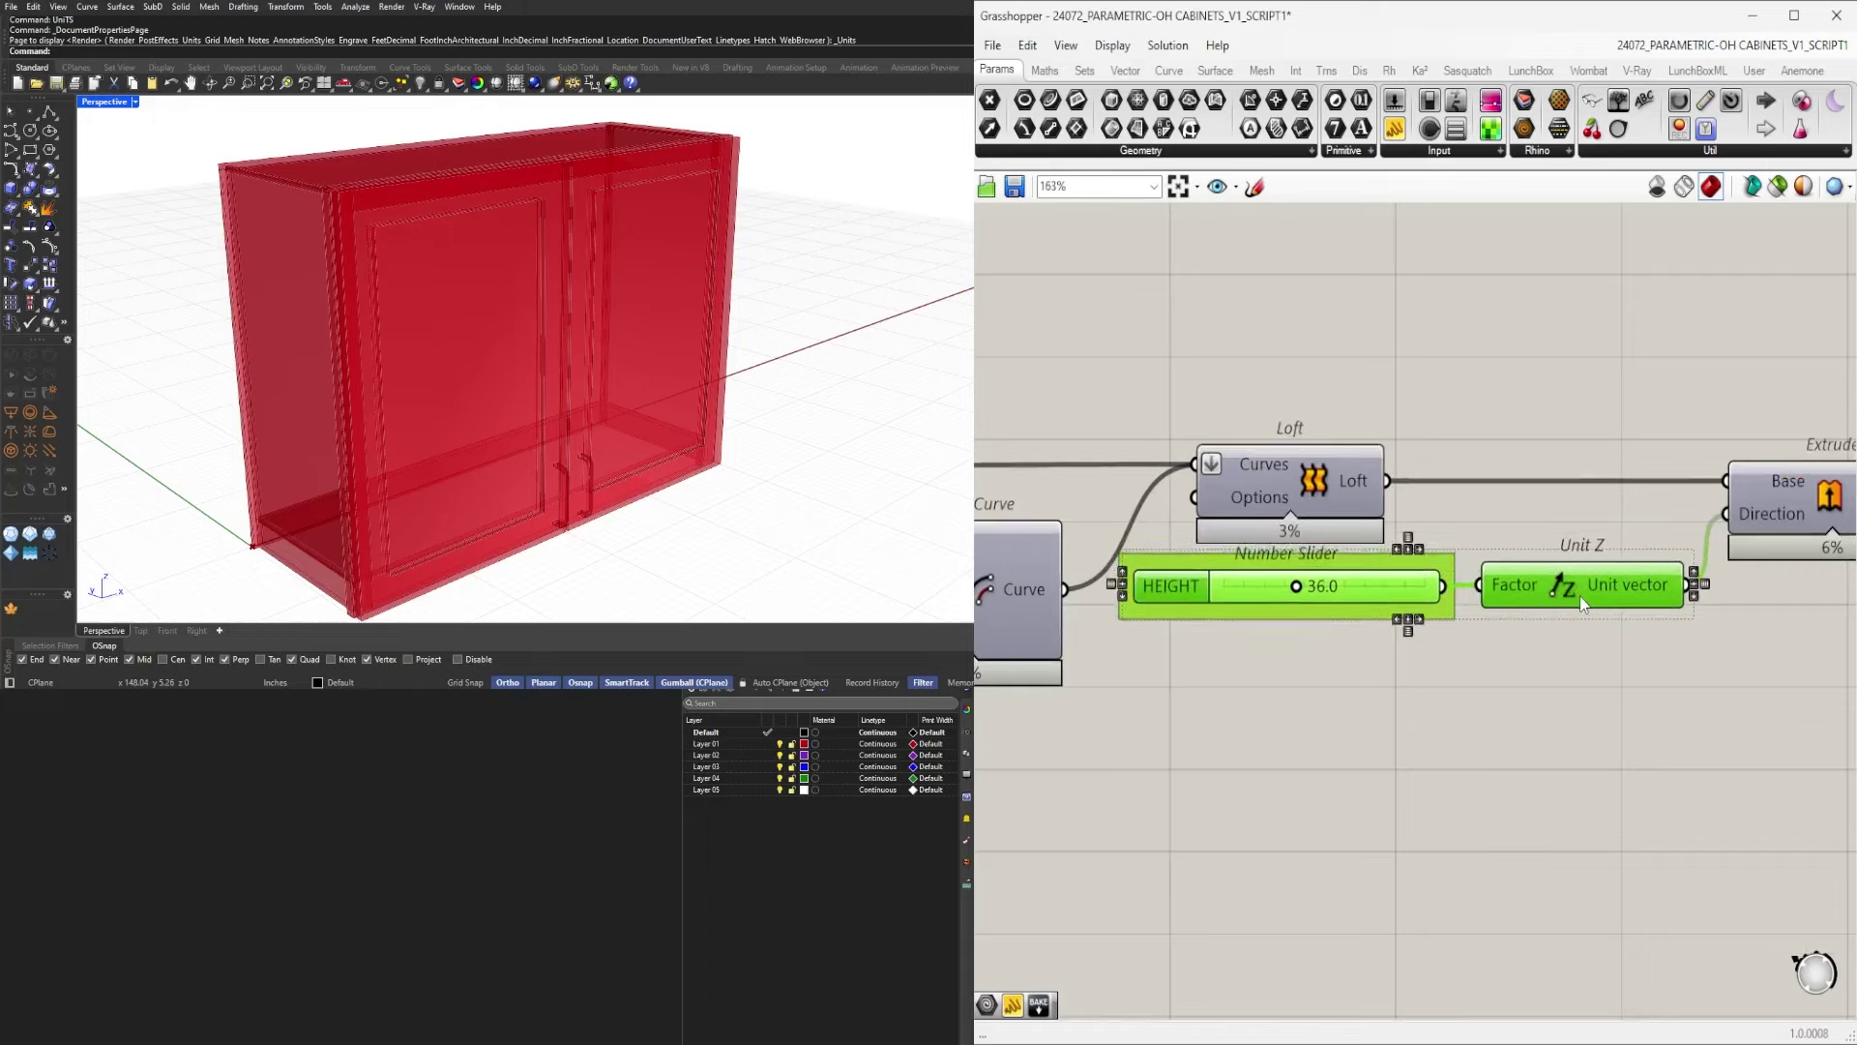
click(1606, 701)
Set the wire display to Hidden for the Surface parameter feeding the lower Deconstruct Brep.
scroll(1401, 743, down, 10)
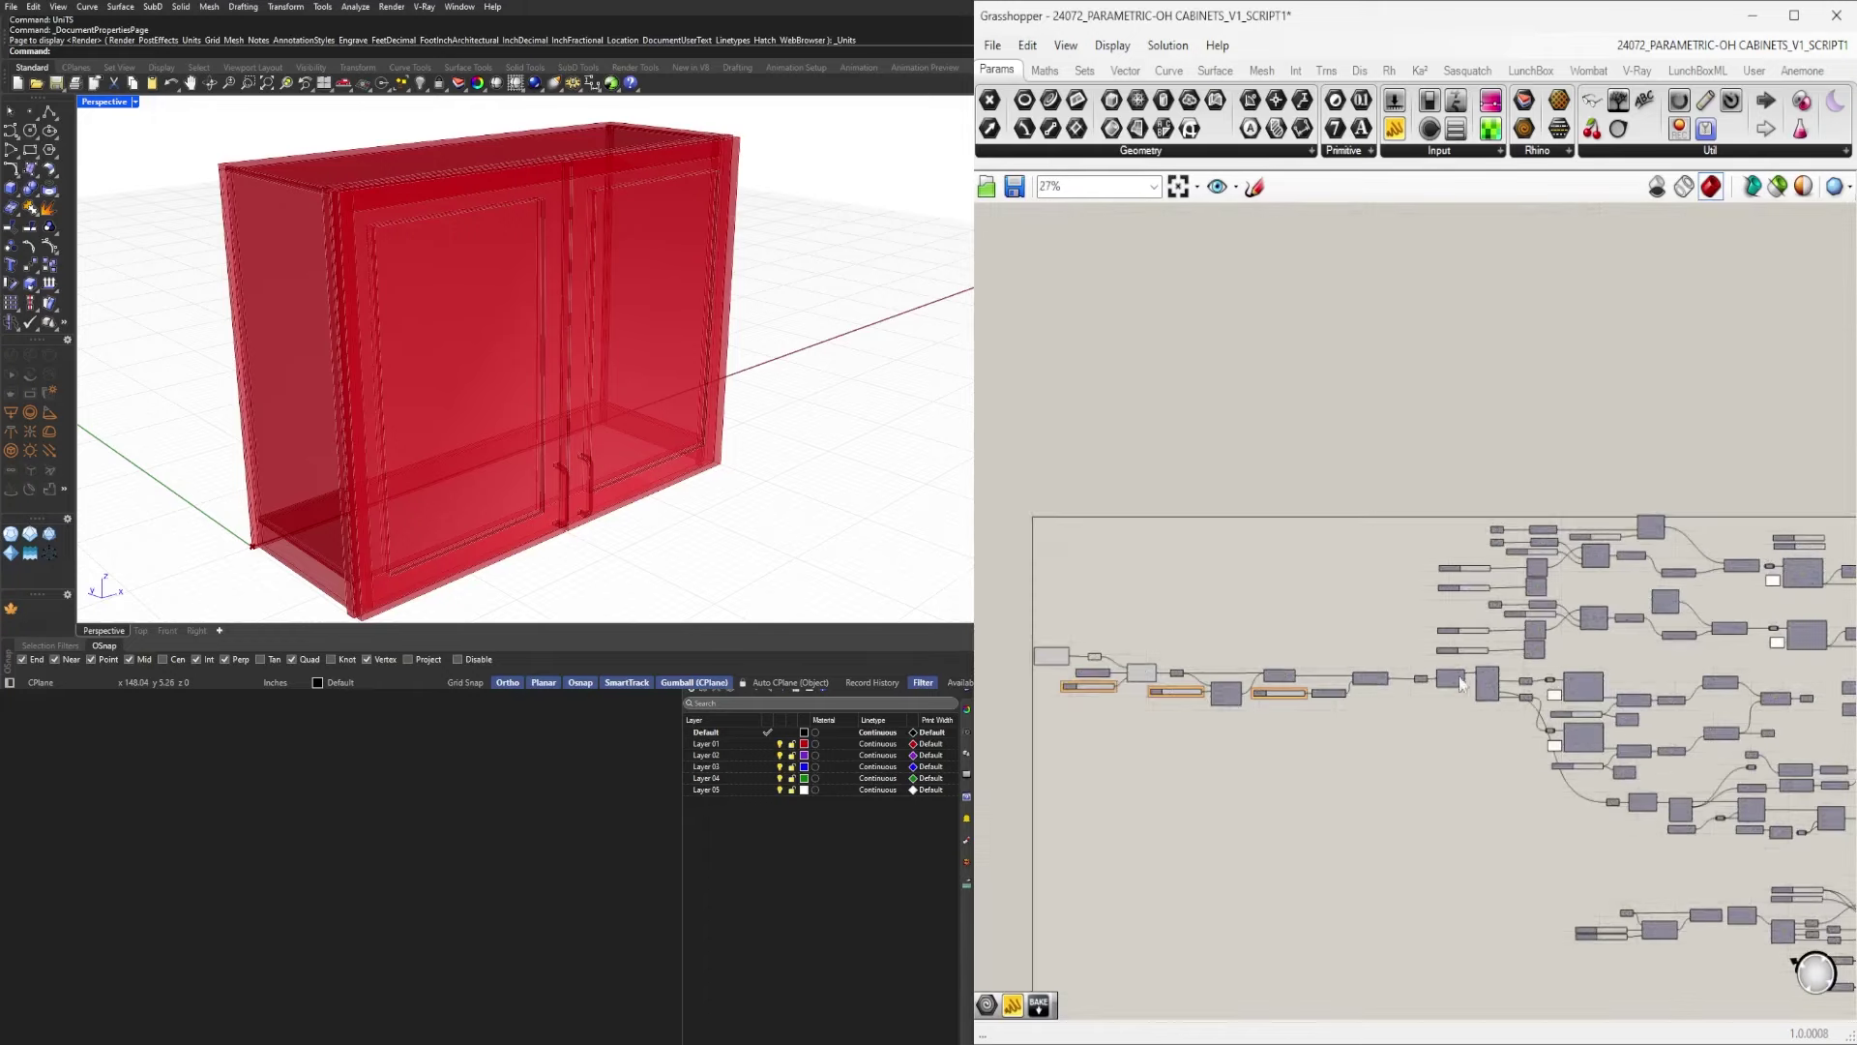
scroll(1549, 694, up, 9)
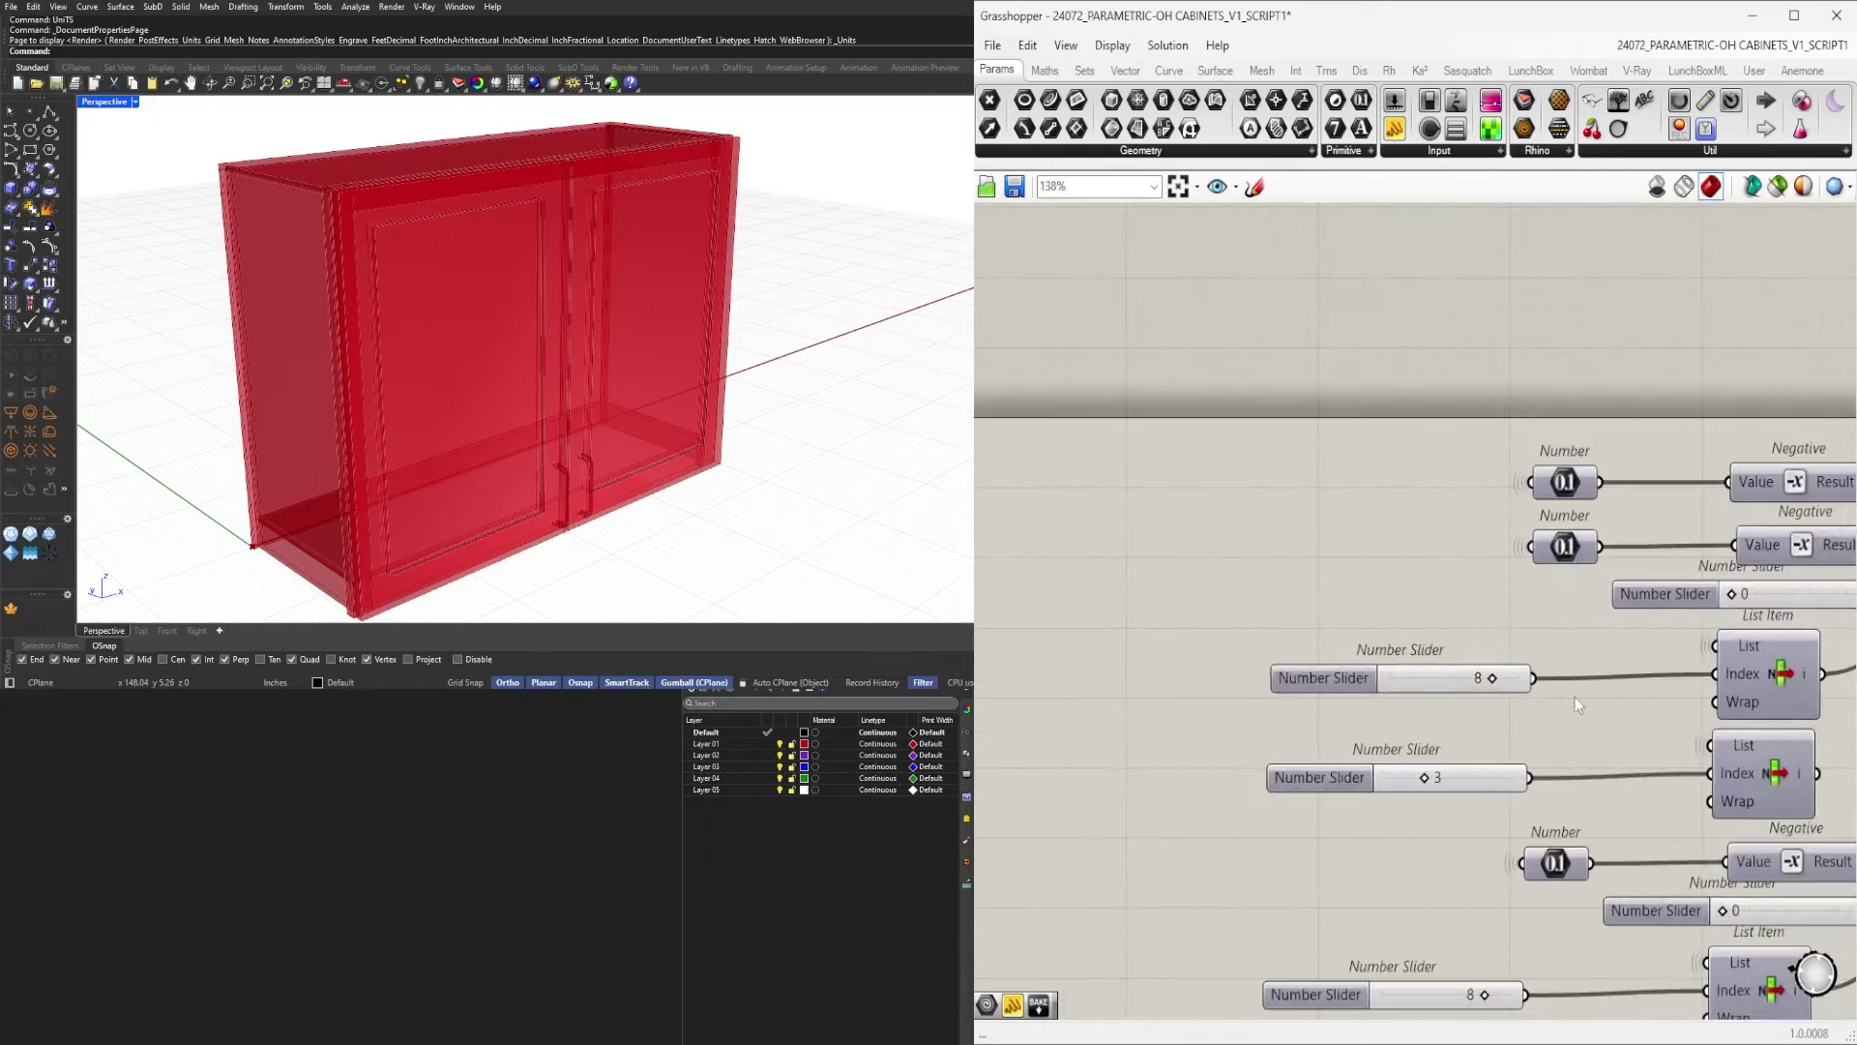
scroll(1315, 518, down, 5)
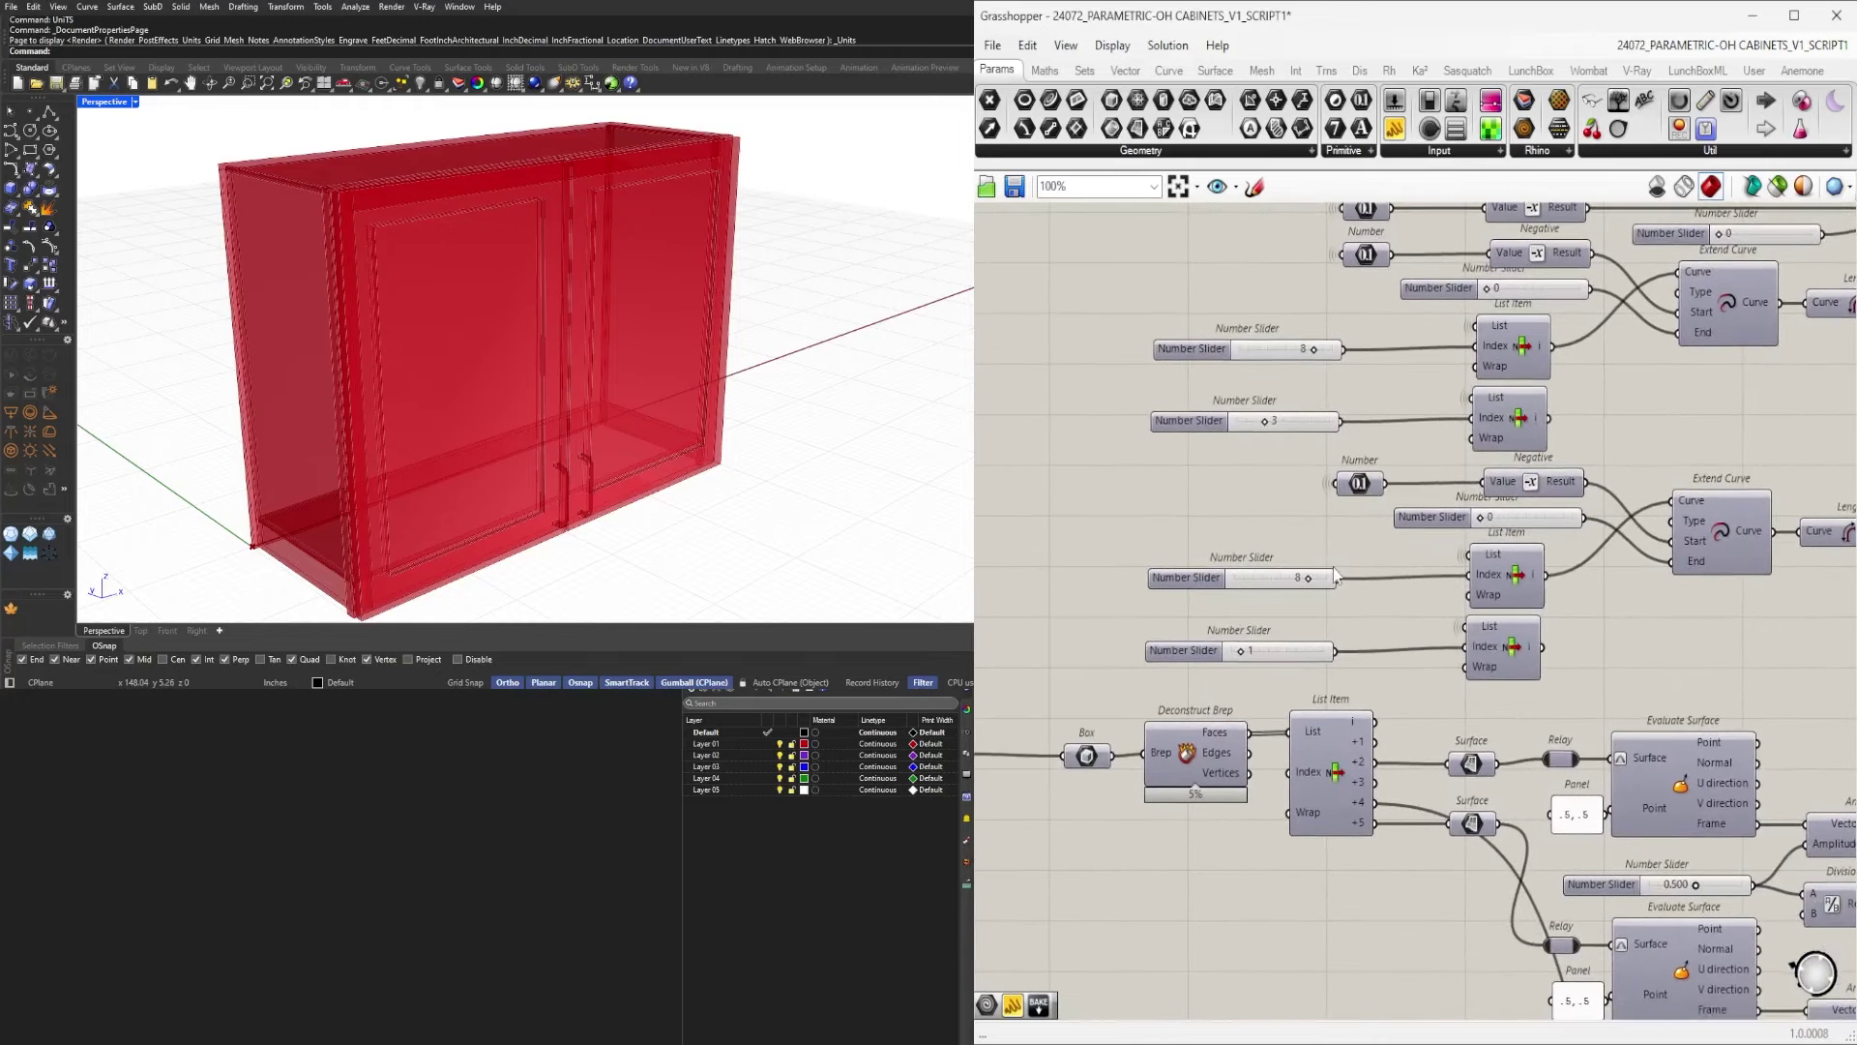
scroll(1364, 801, up, 1)
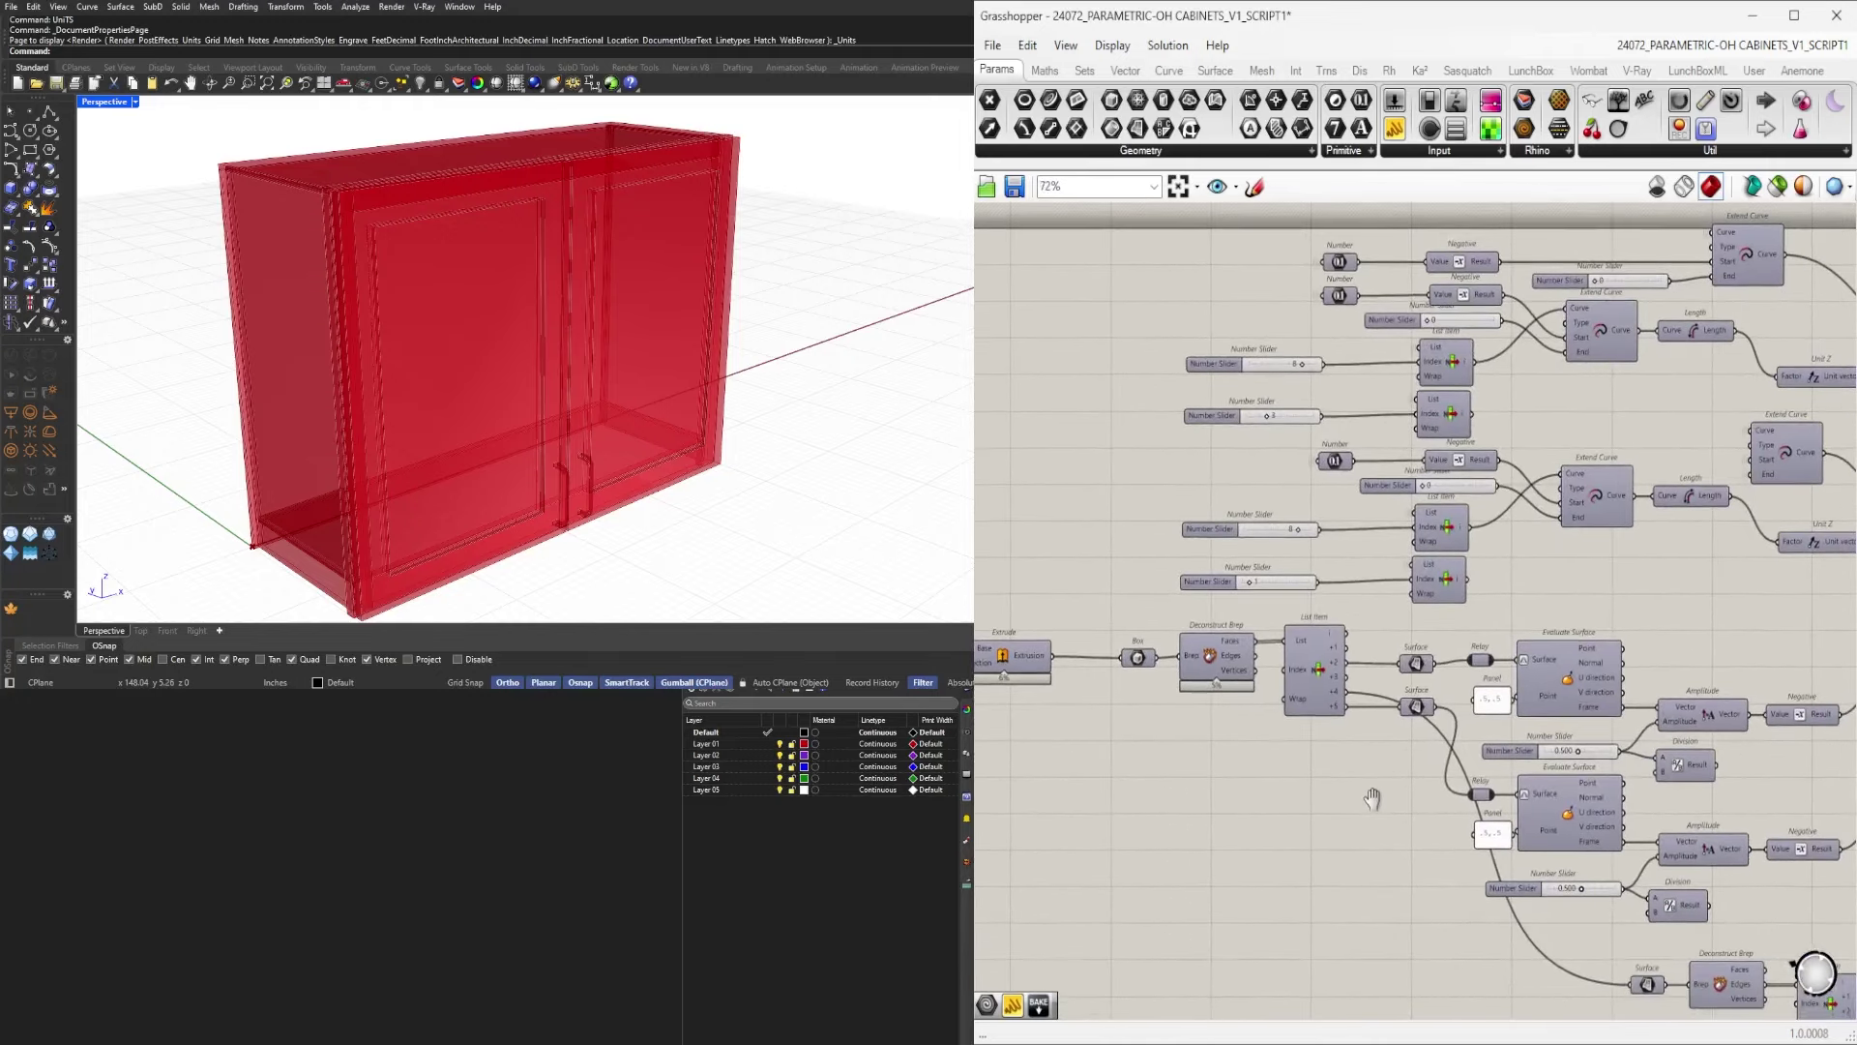
right_drag(1364, 801, 1349, 663)
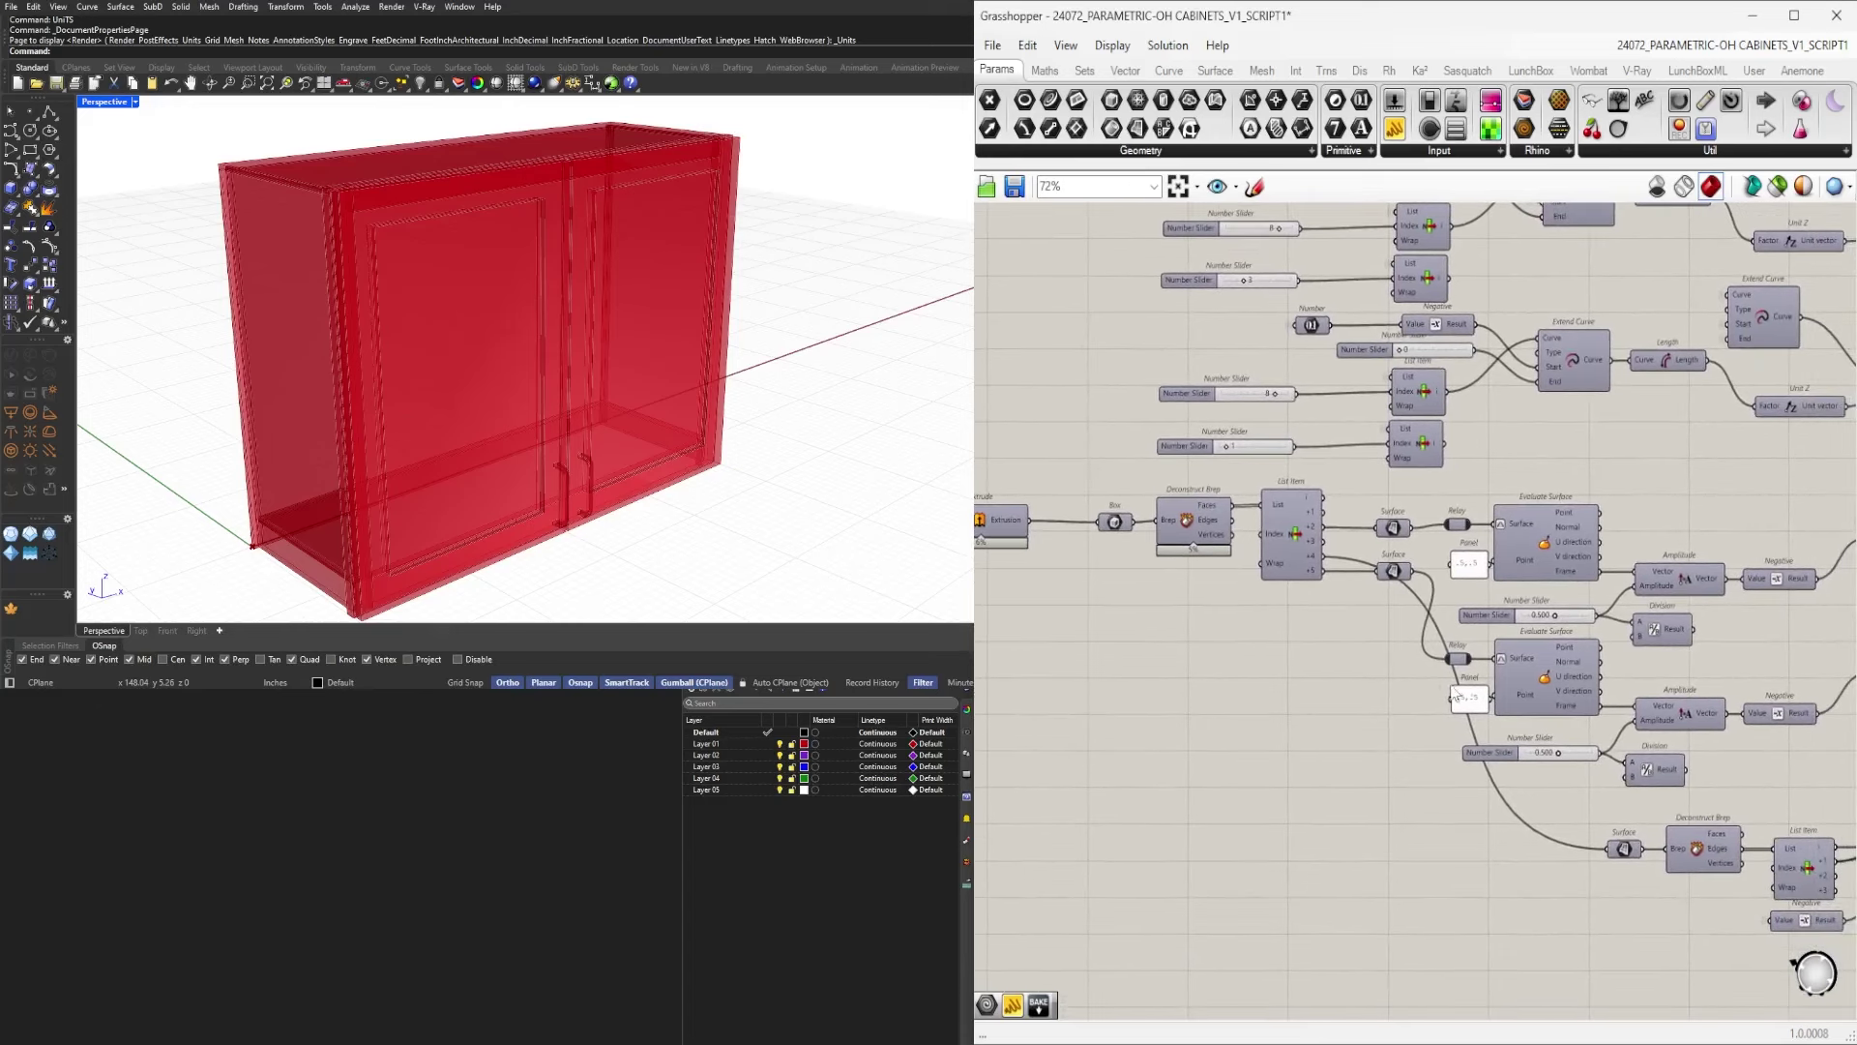
right_drag(1617, 861, 1506, 837)
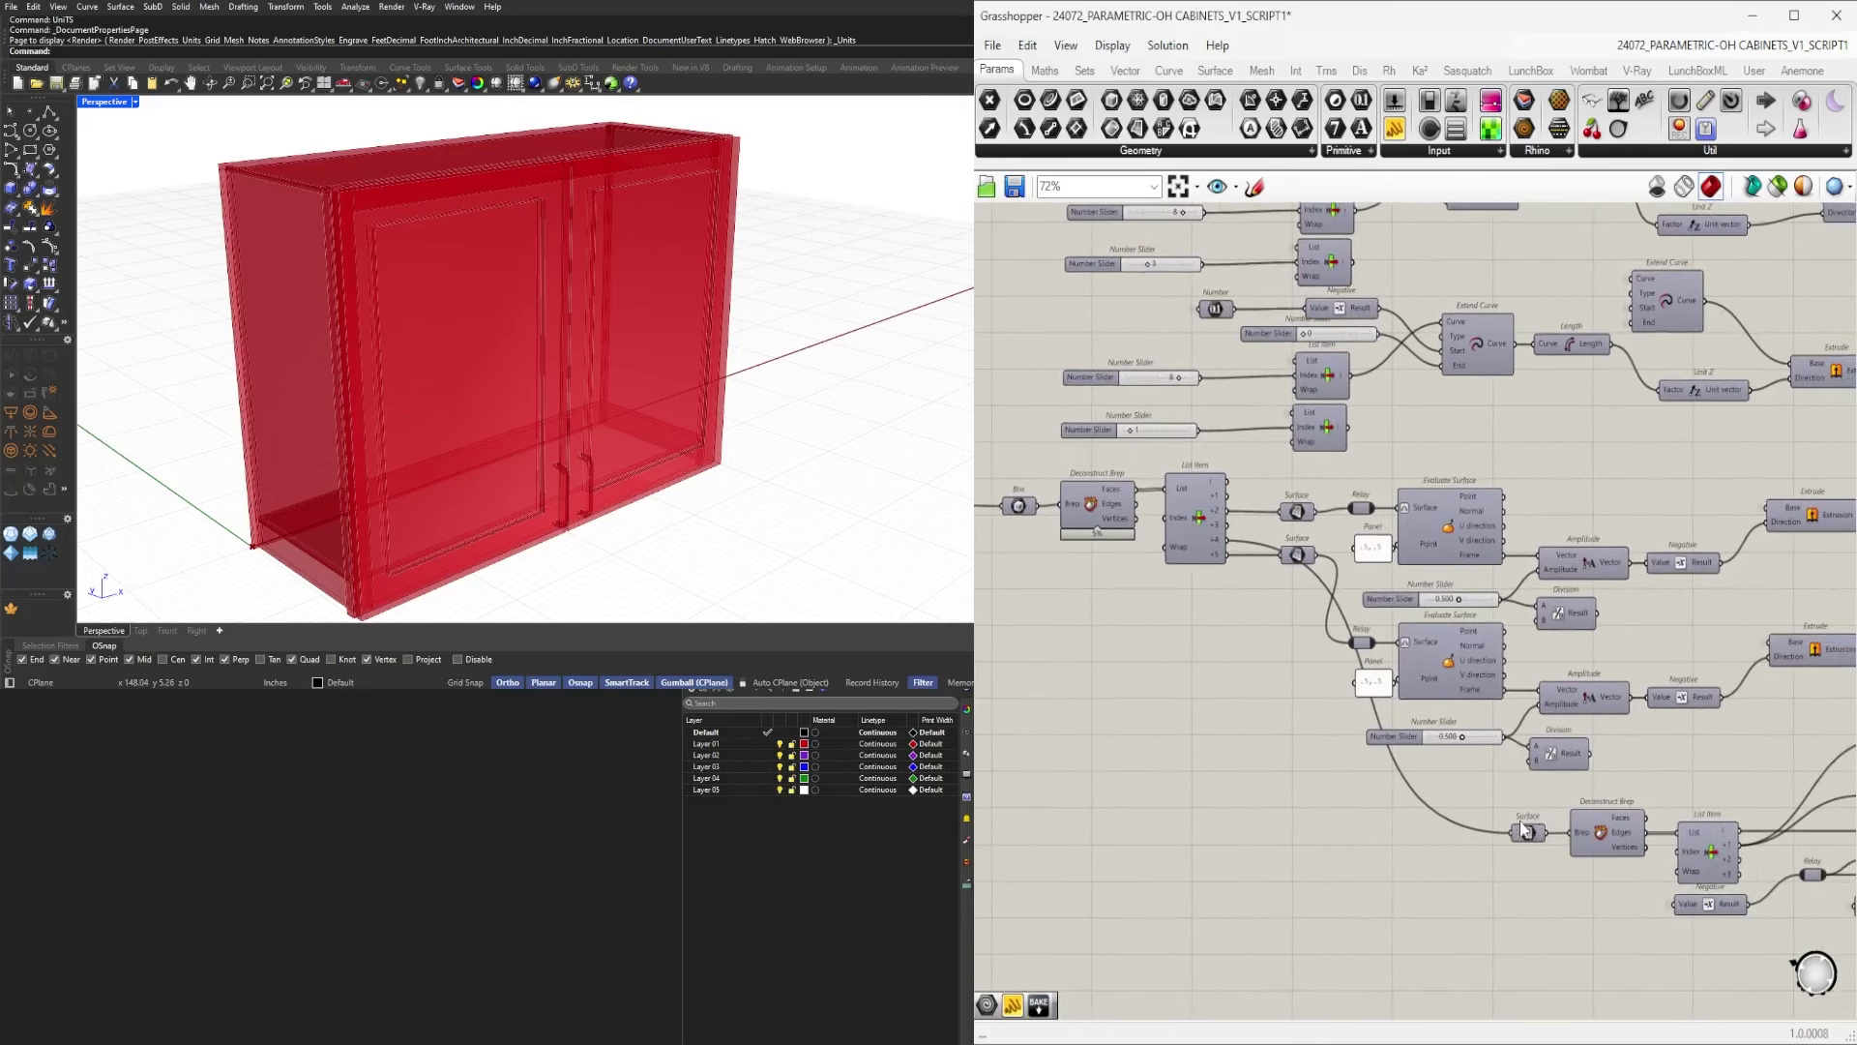
right_click(1516, 836)
mouse_move(1645, 716)
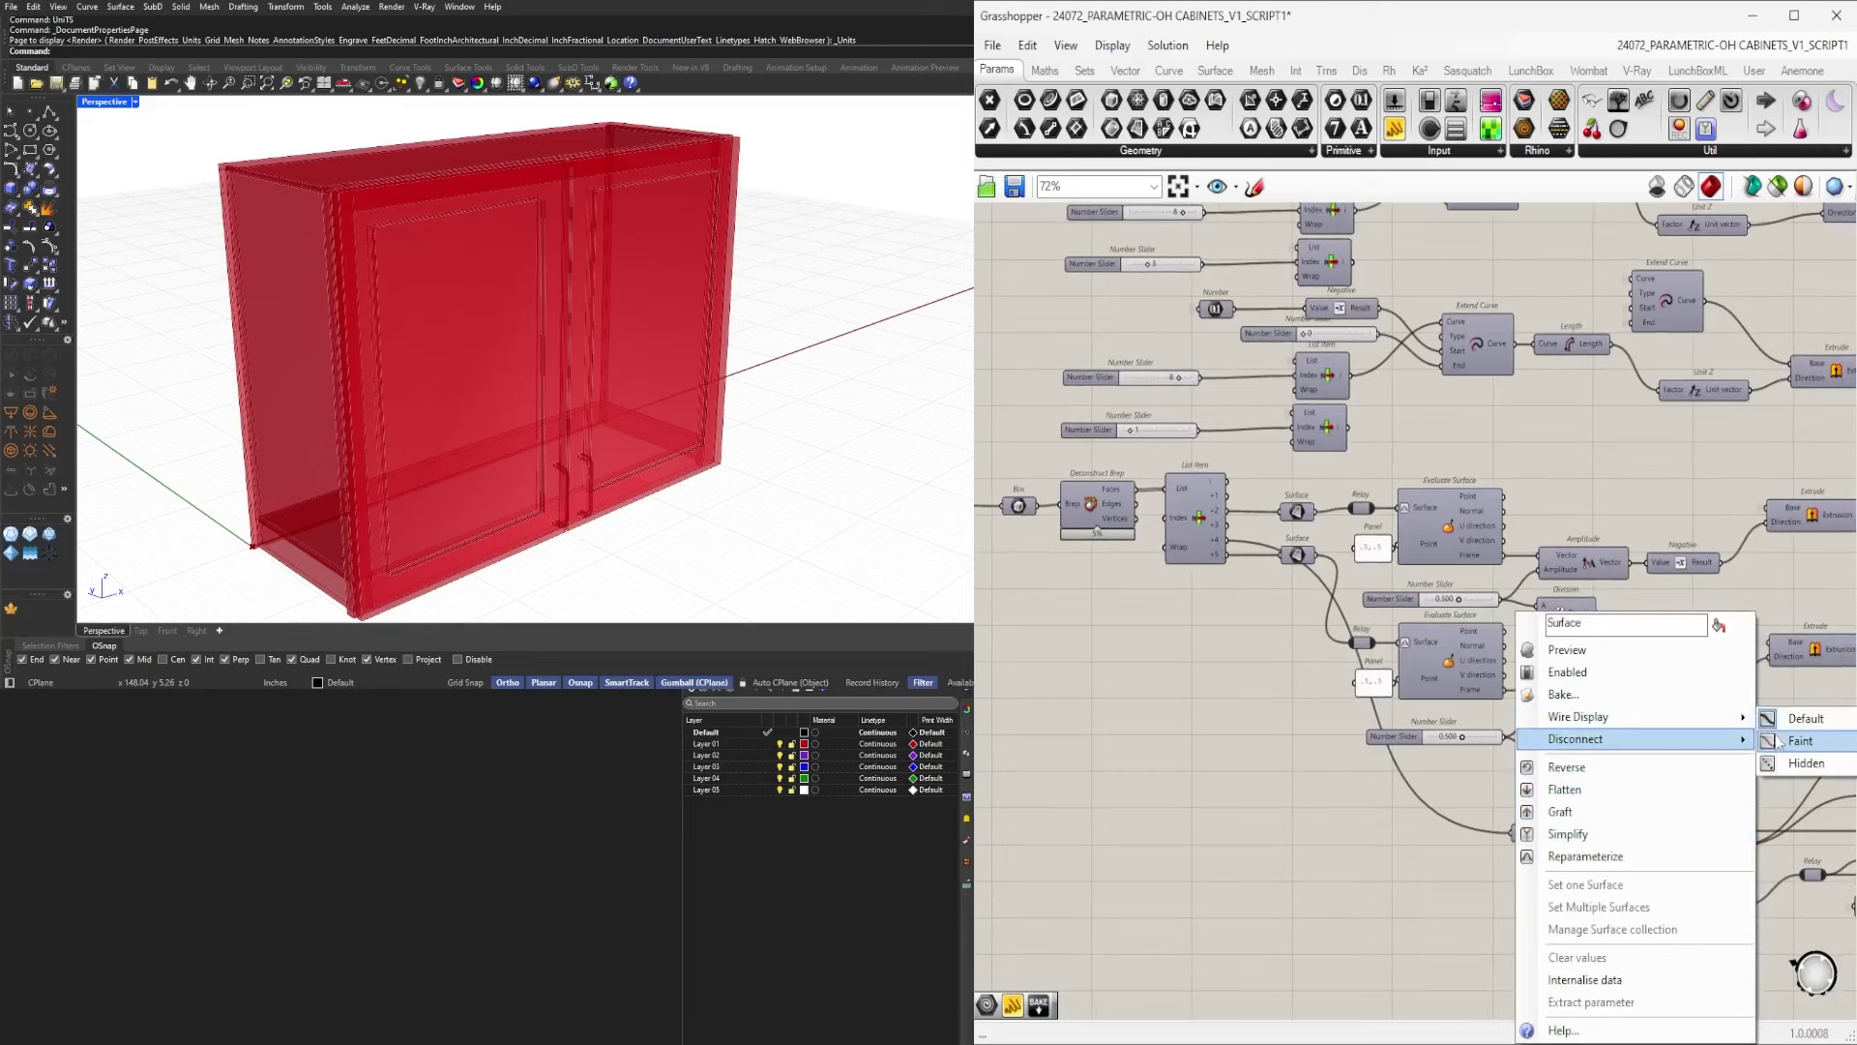
click(1800, 763)
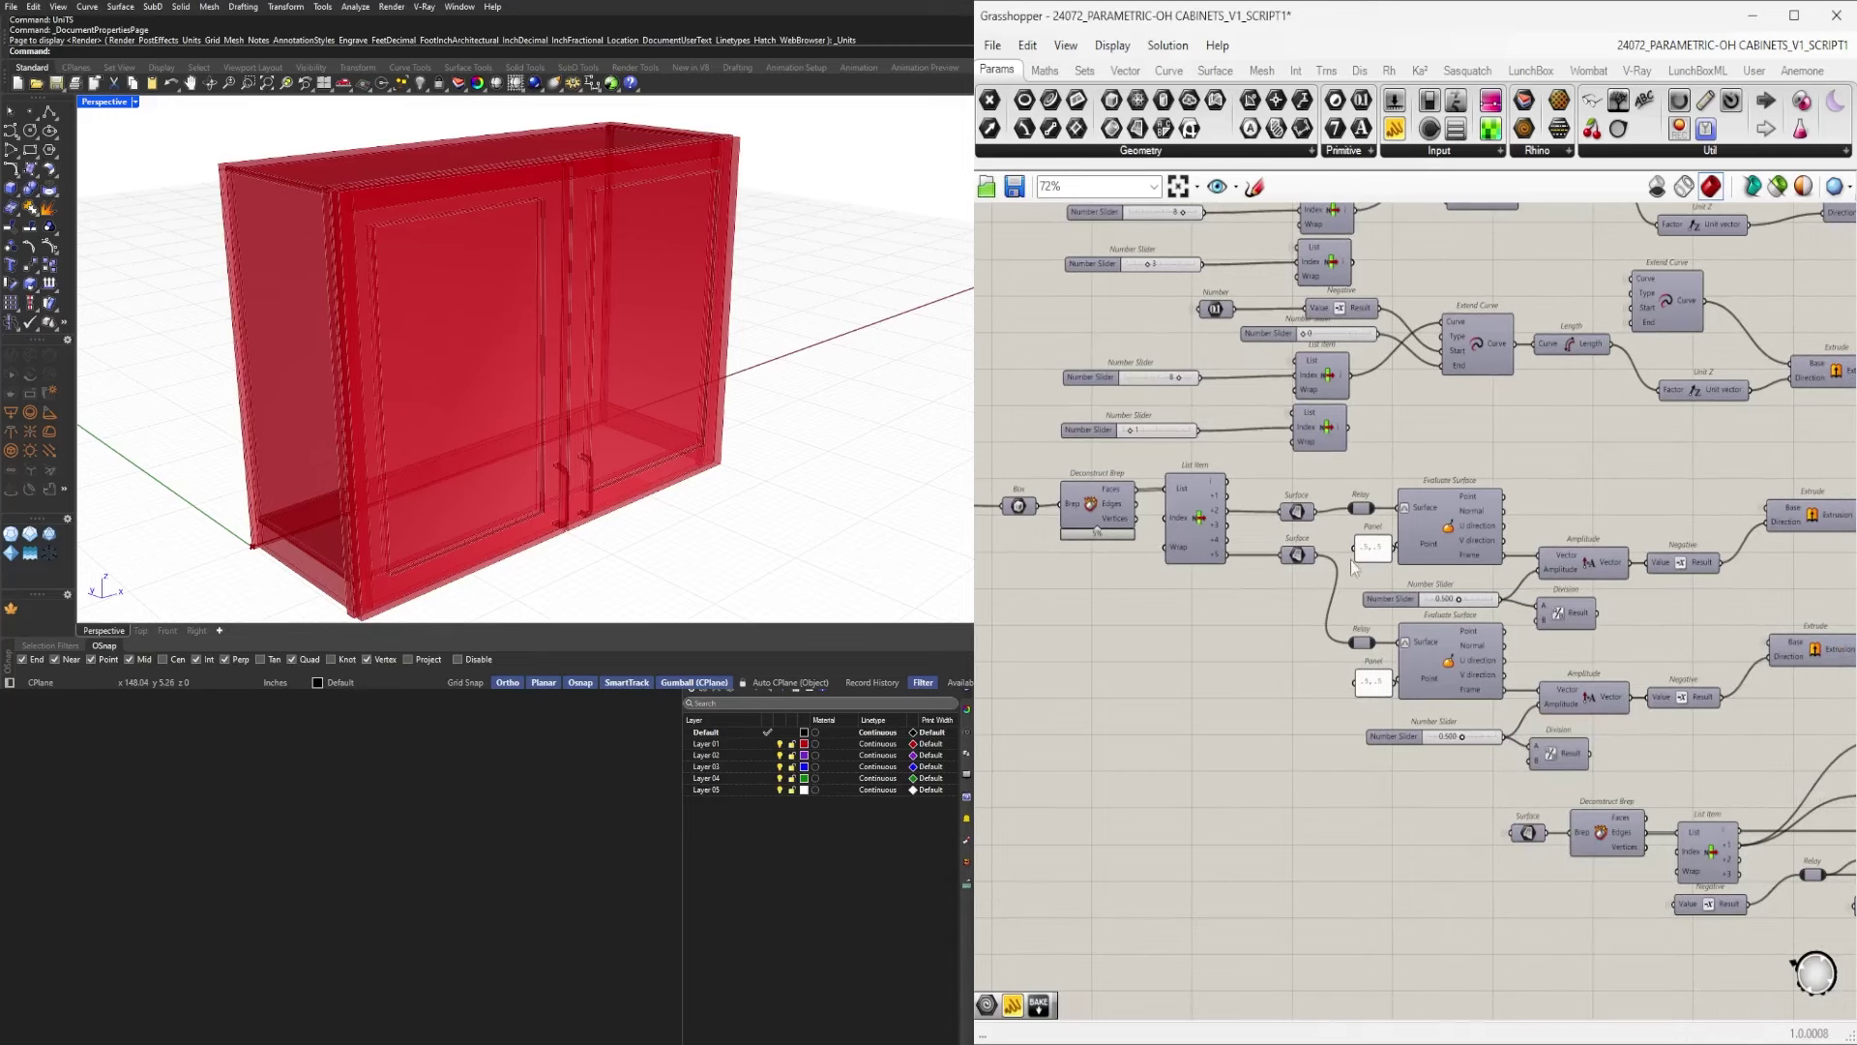
Move the two Surface parameters between the List Item and the Relays closer to the List Item outputs.
drag(1340, 604, 1273, 472)
scroll(1366, 498, up, 3)
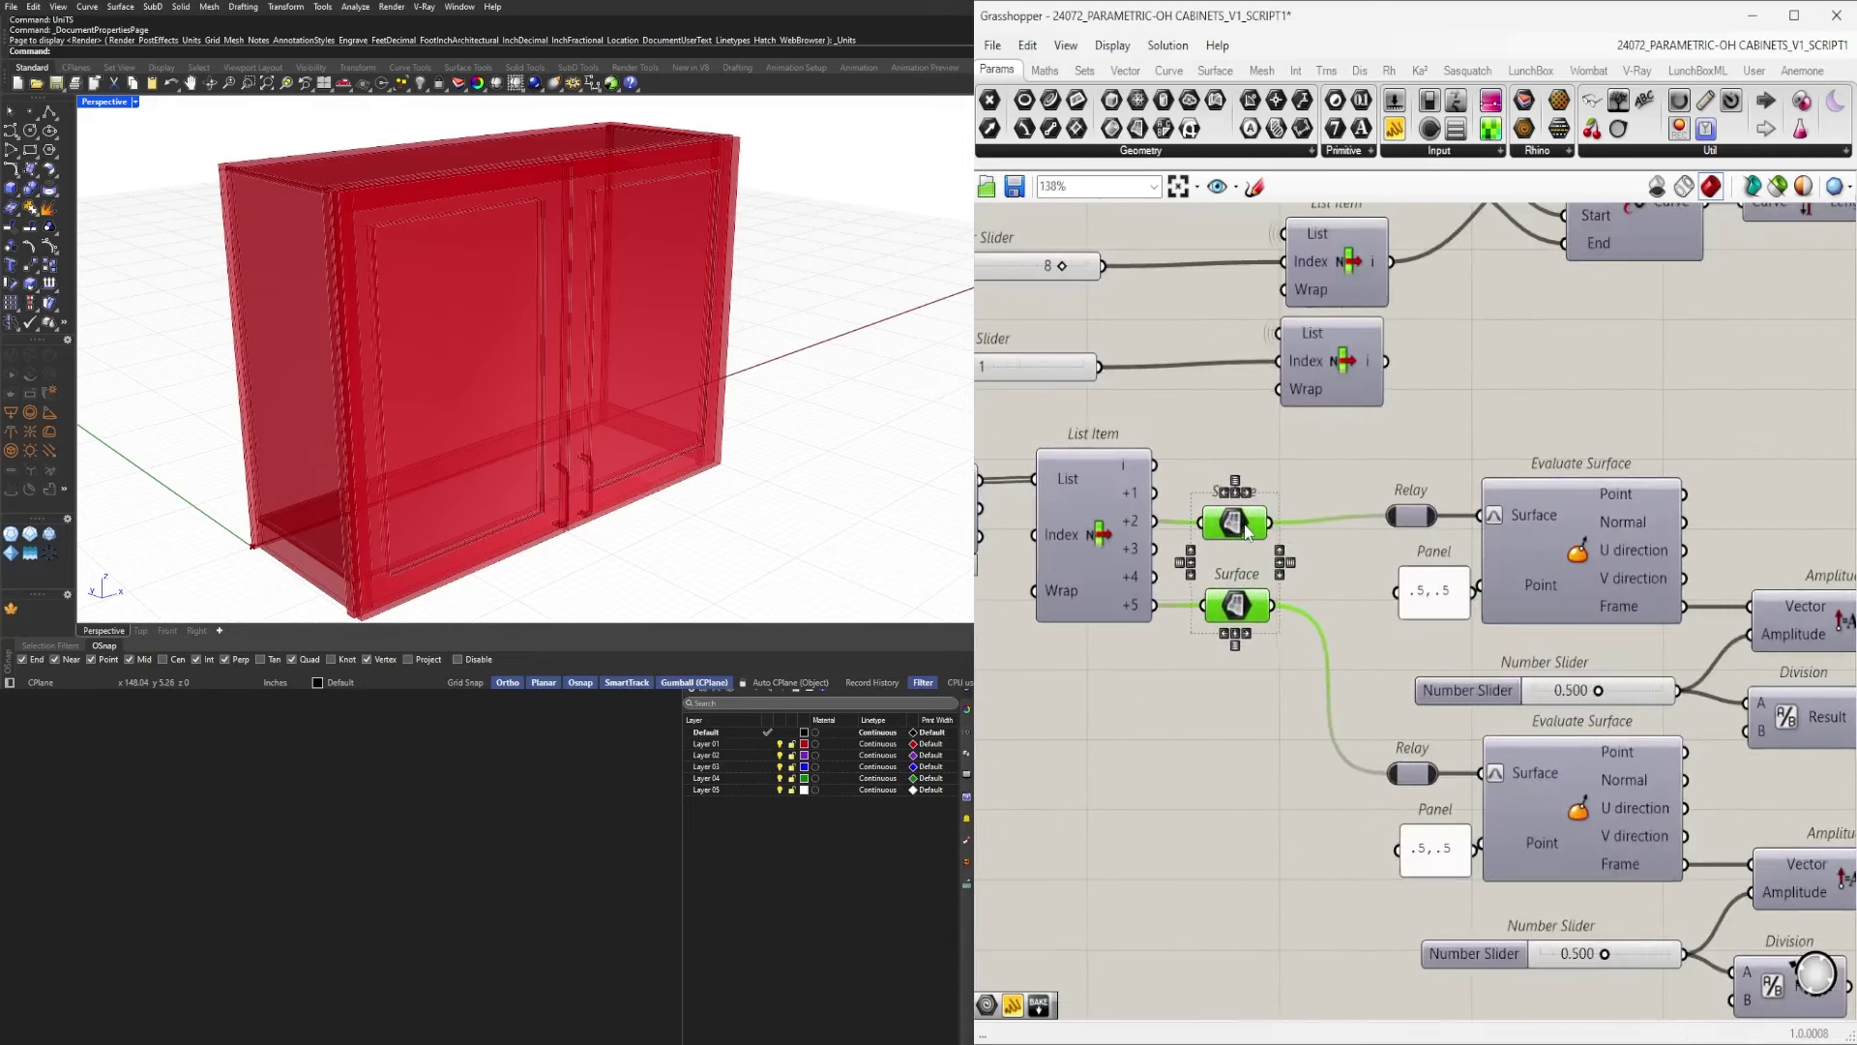
click(1273, 489)
scroll(1341, 636, down, 3)
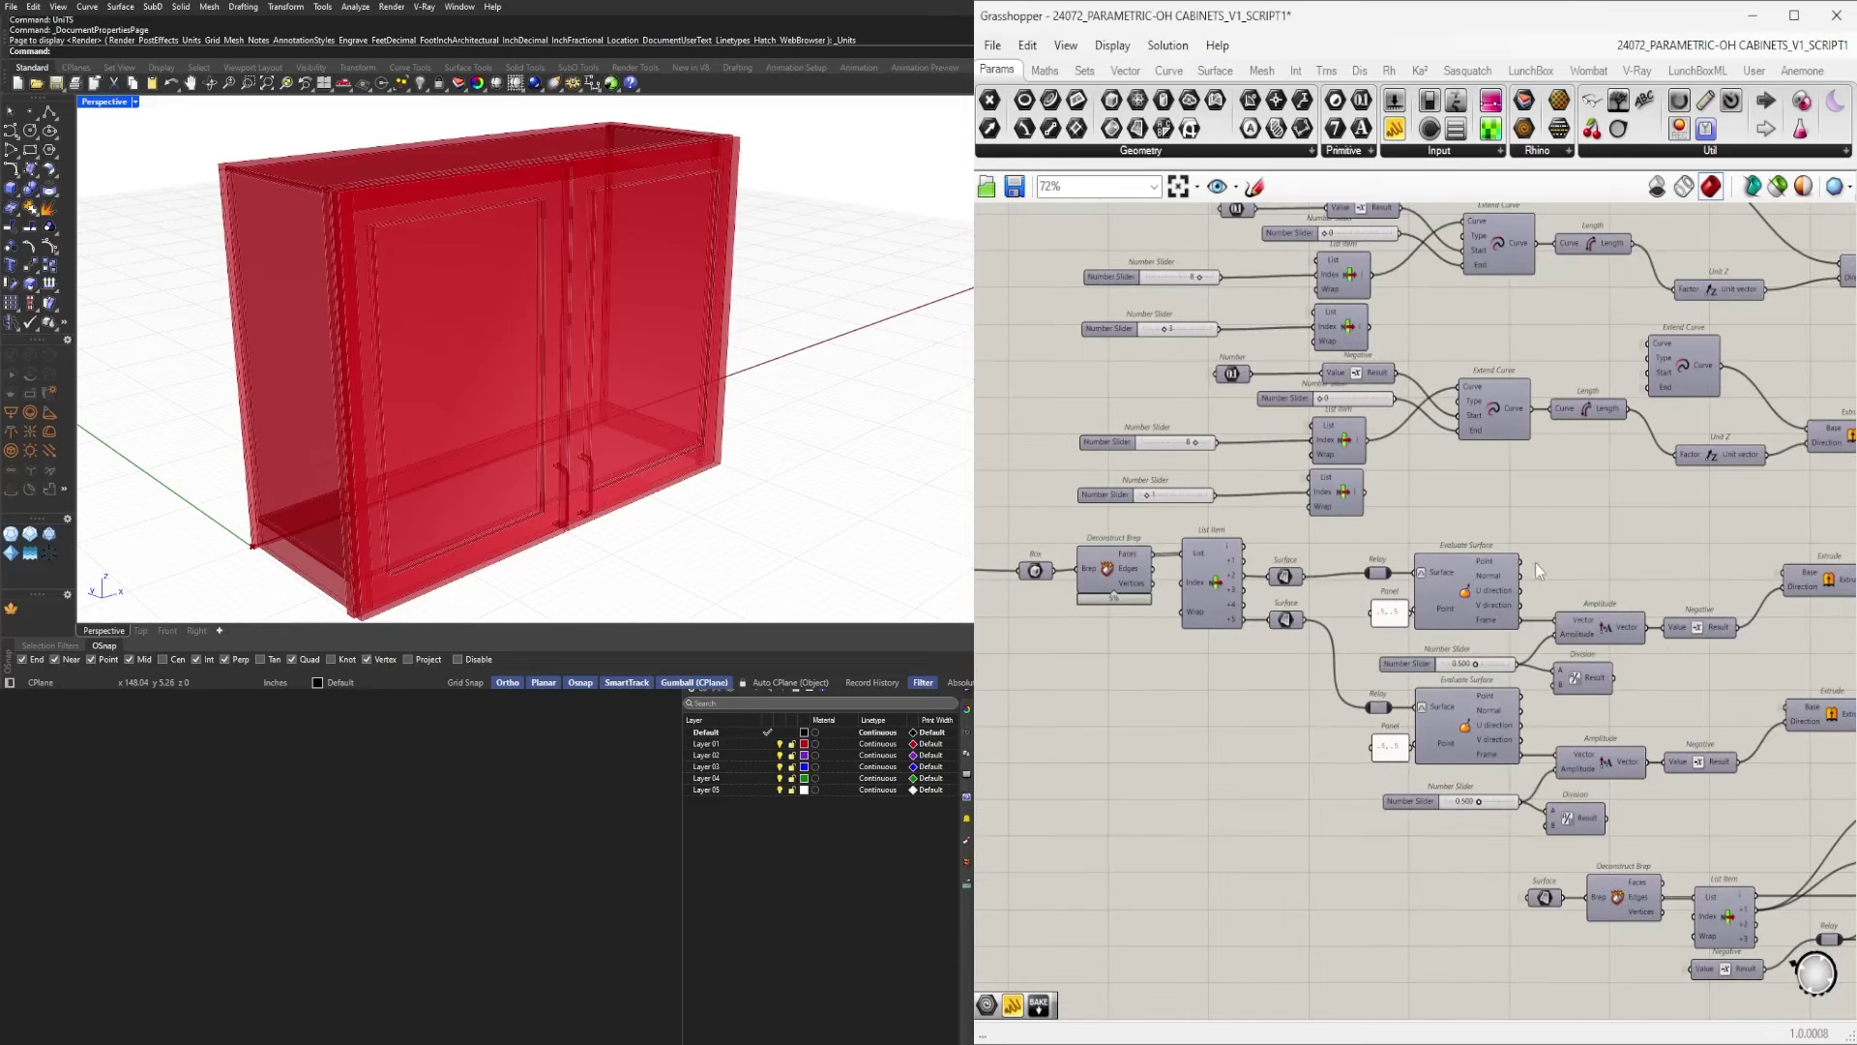
scroll(1302, 578, up, 4)
click(1265, 580)
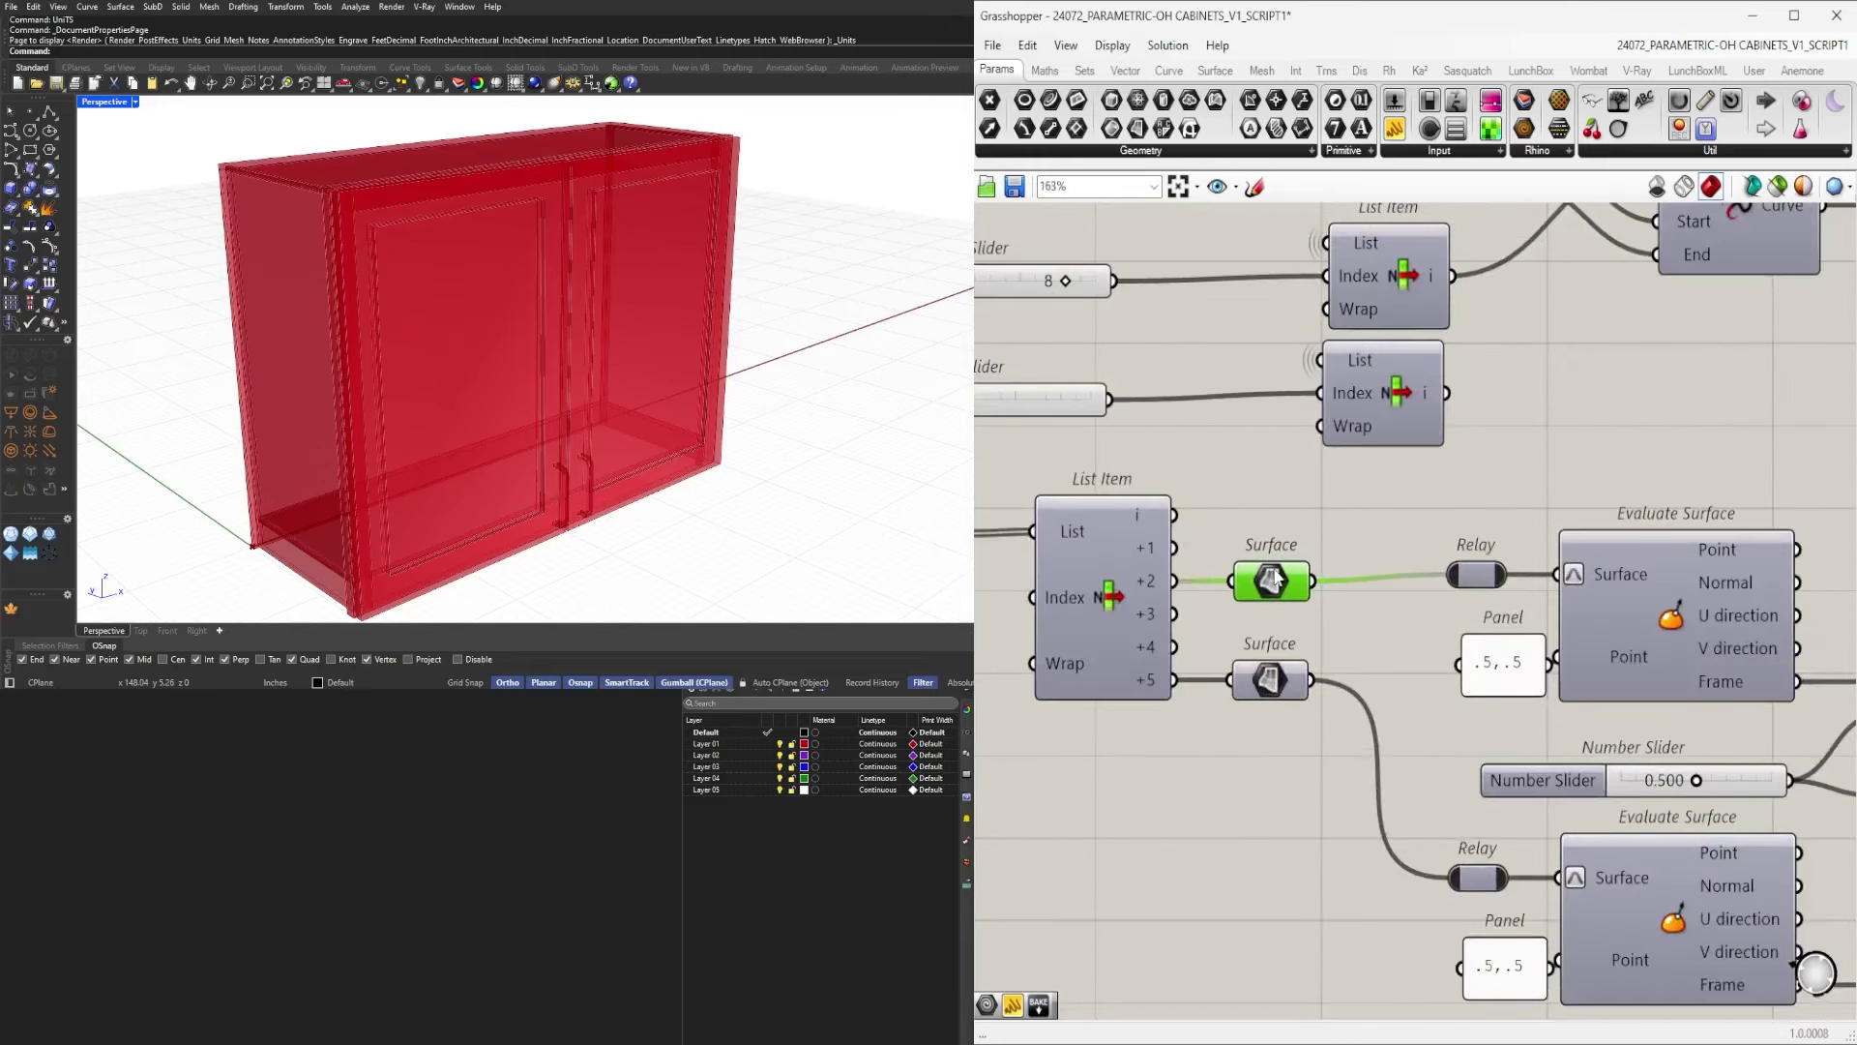
Trace the hidden connection of the Number parameter feeding the lower Extend Curve chain's Negative component.
right_drag(1511, 571, 1345, 558)
scroll(1452, 492, down, 4)
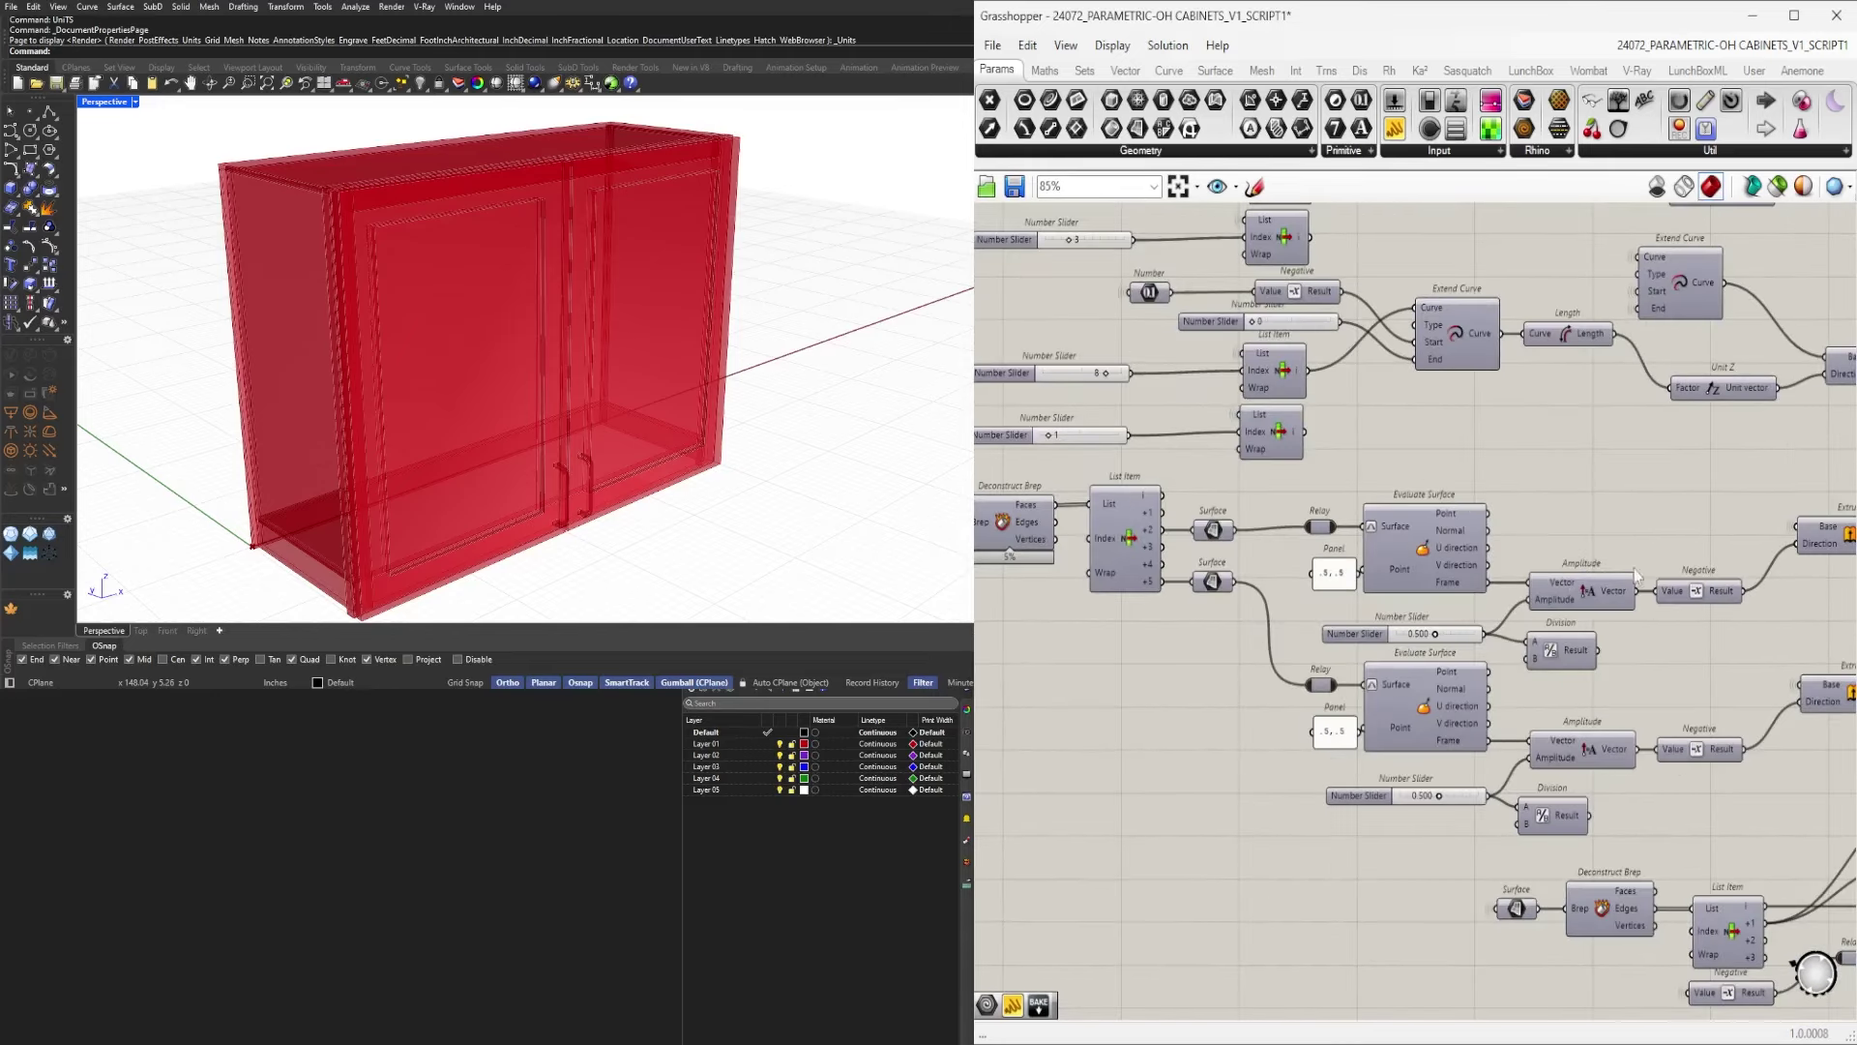
right_drag(1452, 491, 1311, 567)
scroll(1311, 567, down, 3)
scroll(1211, 561, up, 3)
right_drag(1228, 494, 1489, 589)
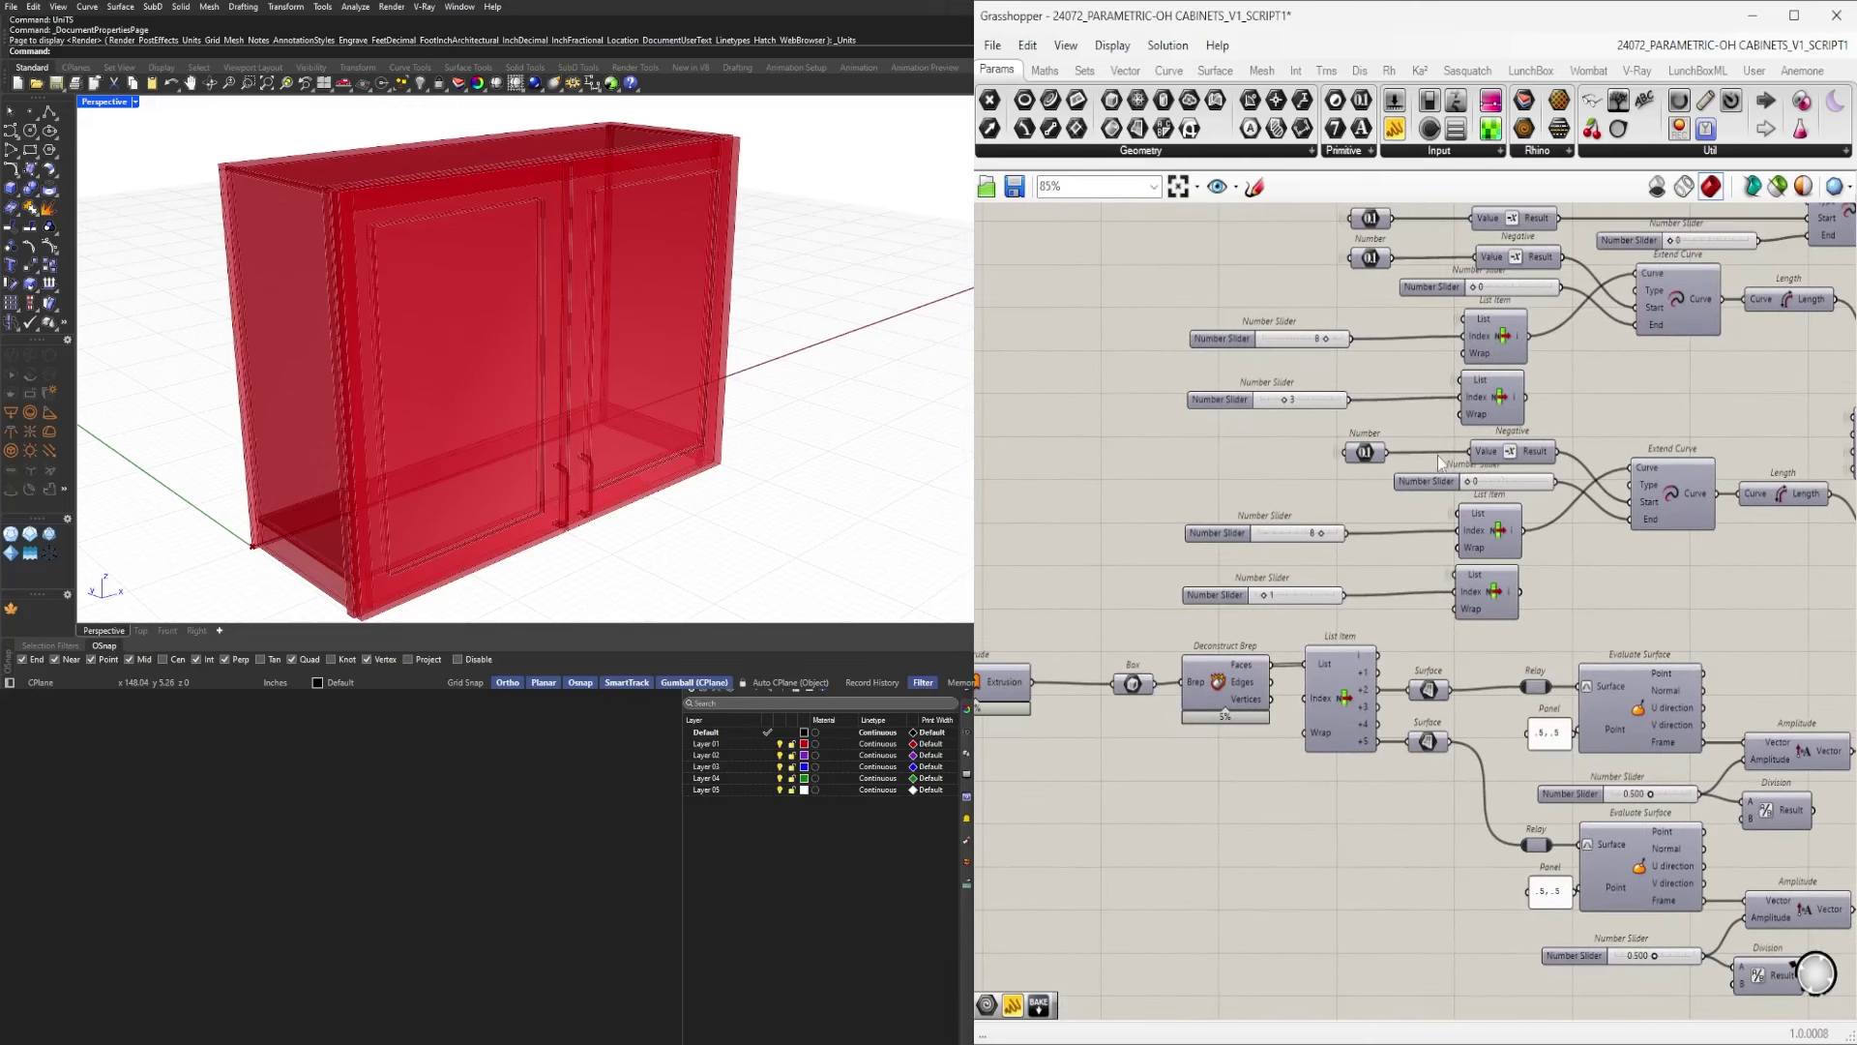
click(1683, 488)
click(1379, 457)
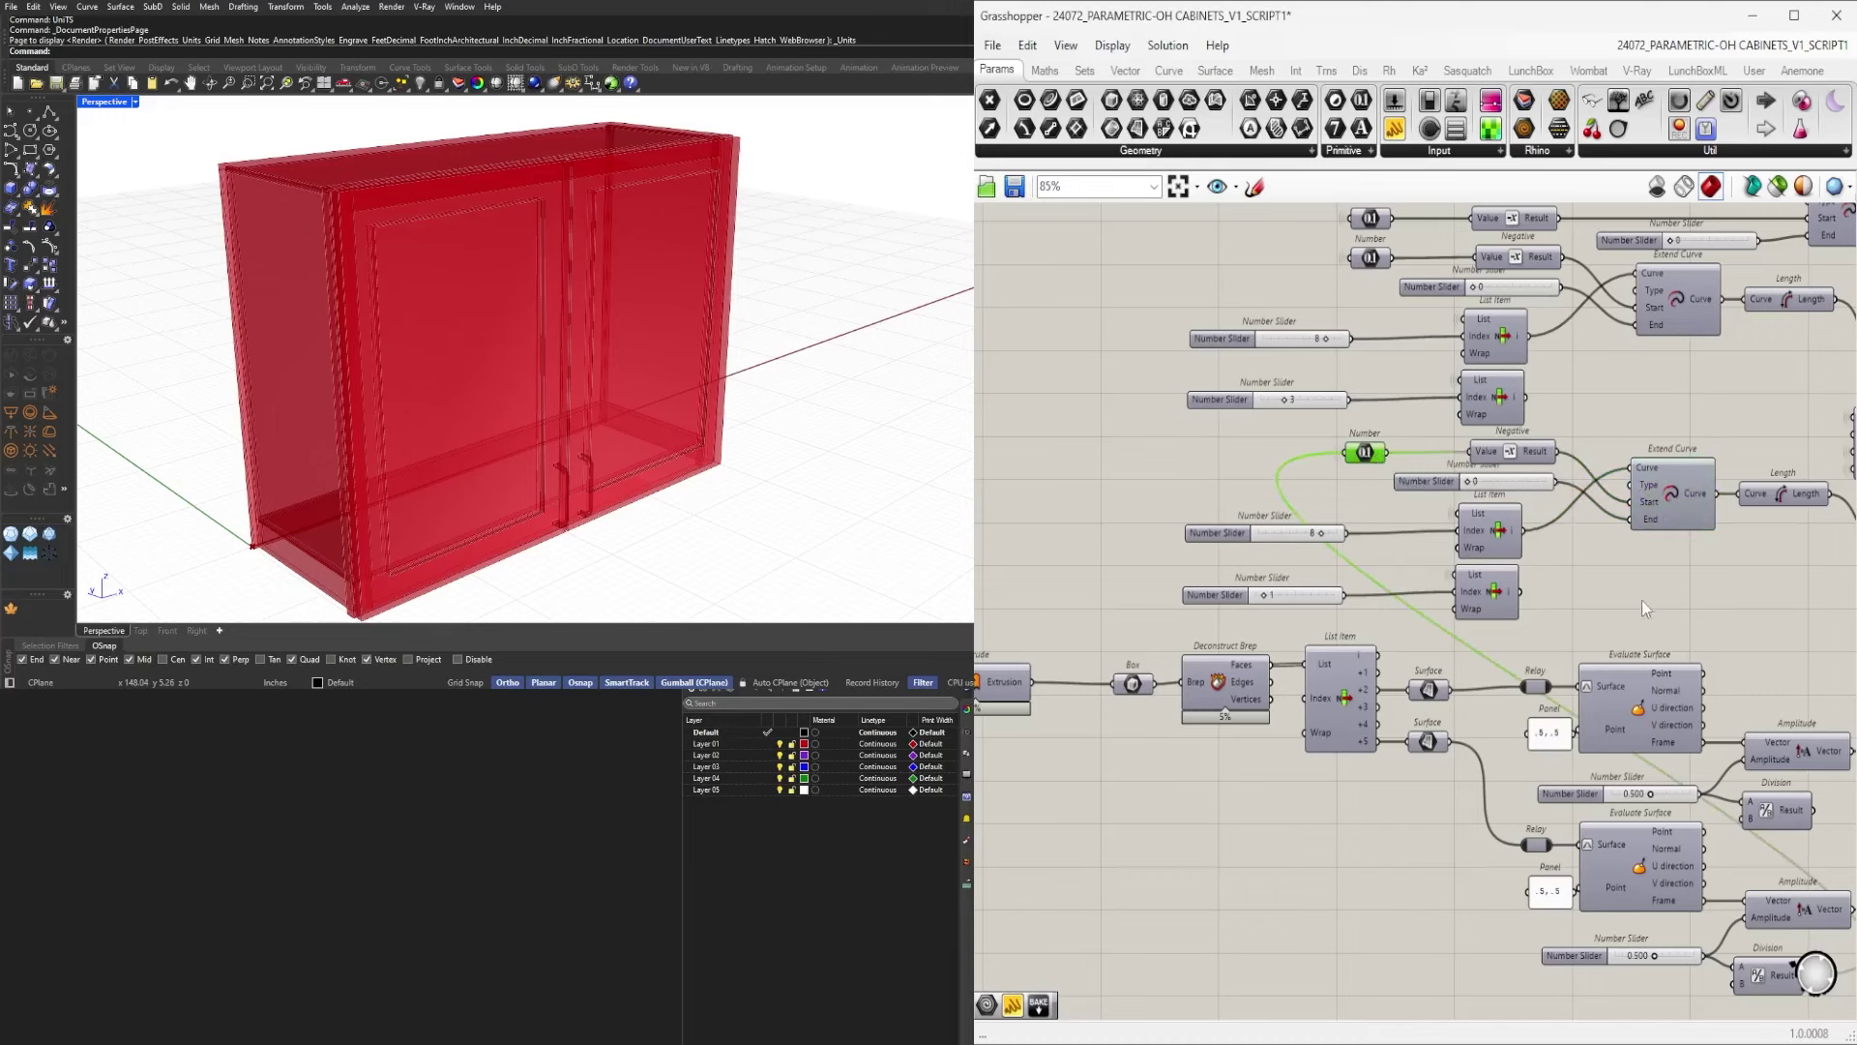
right_drag(1645, 607, 1351, 383)
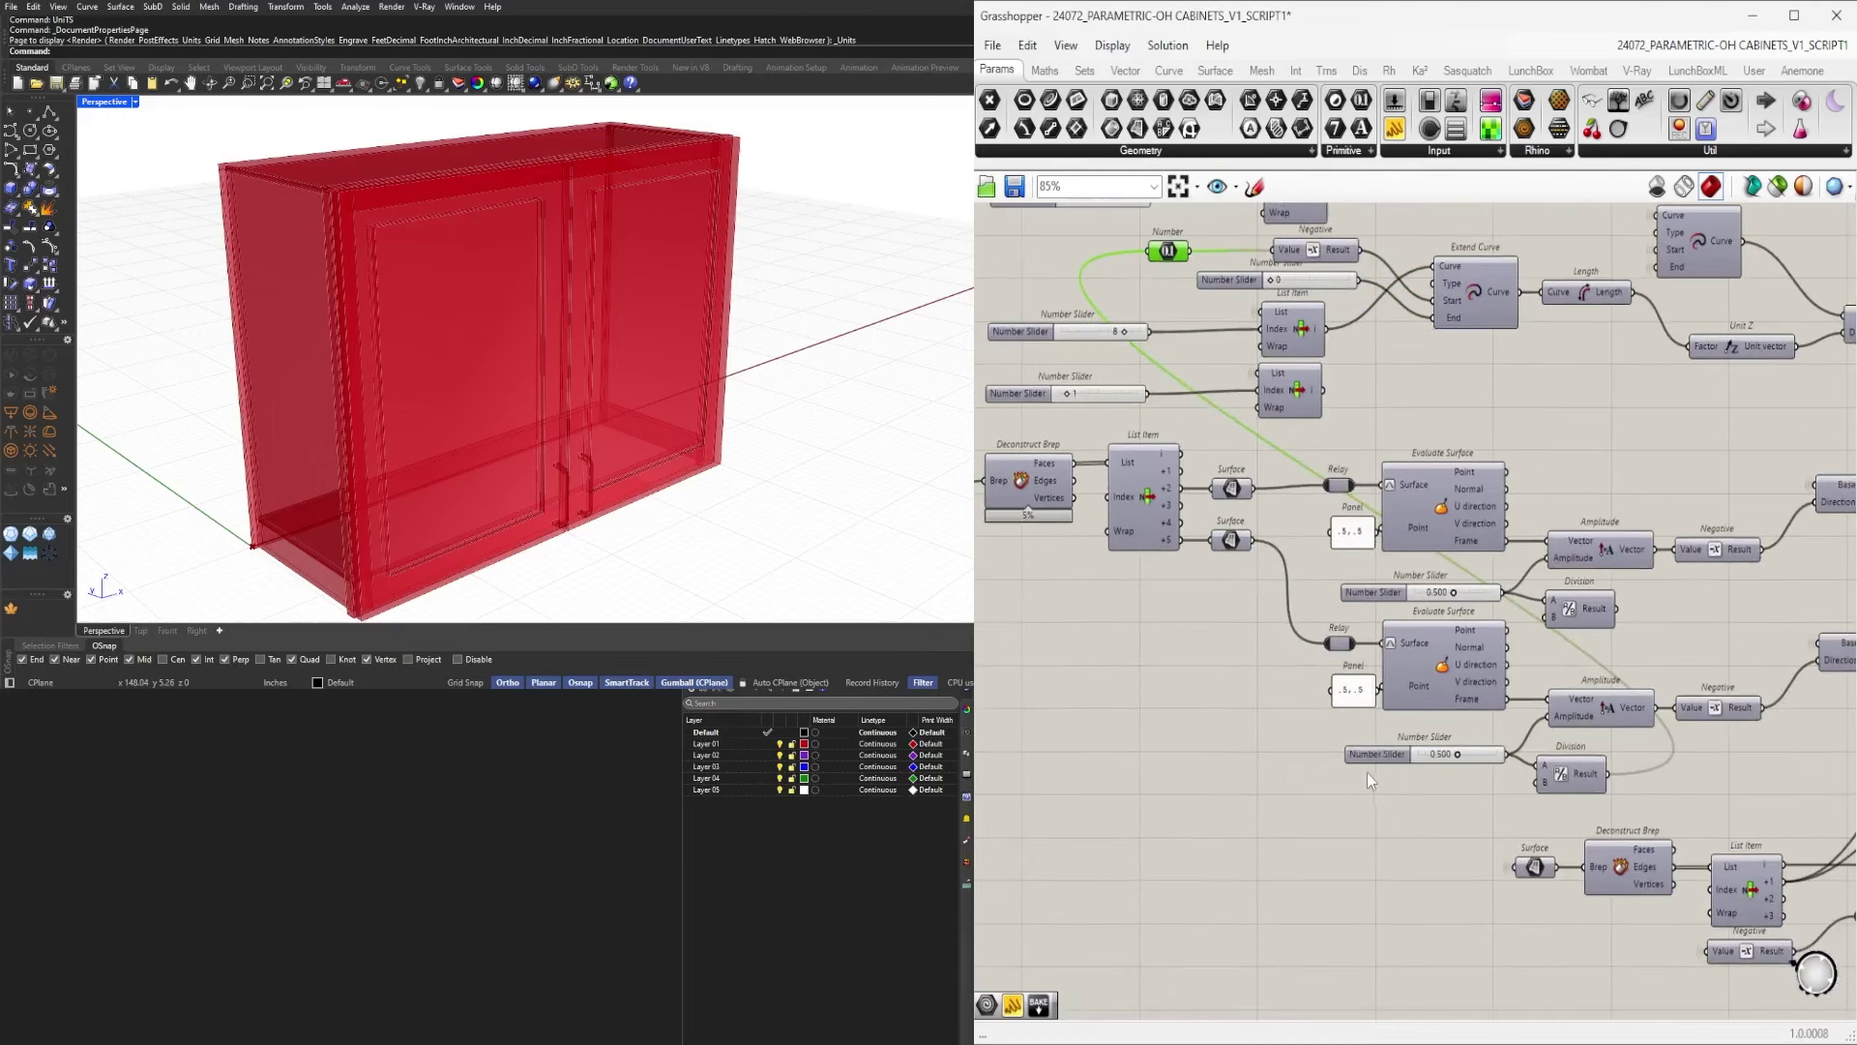
click(1209, 720)
right_drag(1209, 720, 1237, 771)
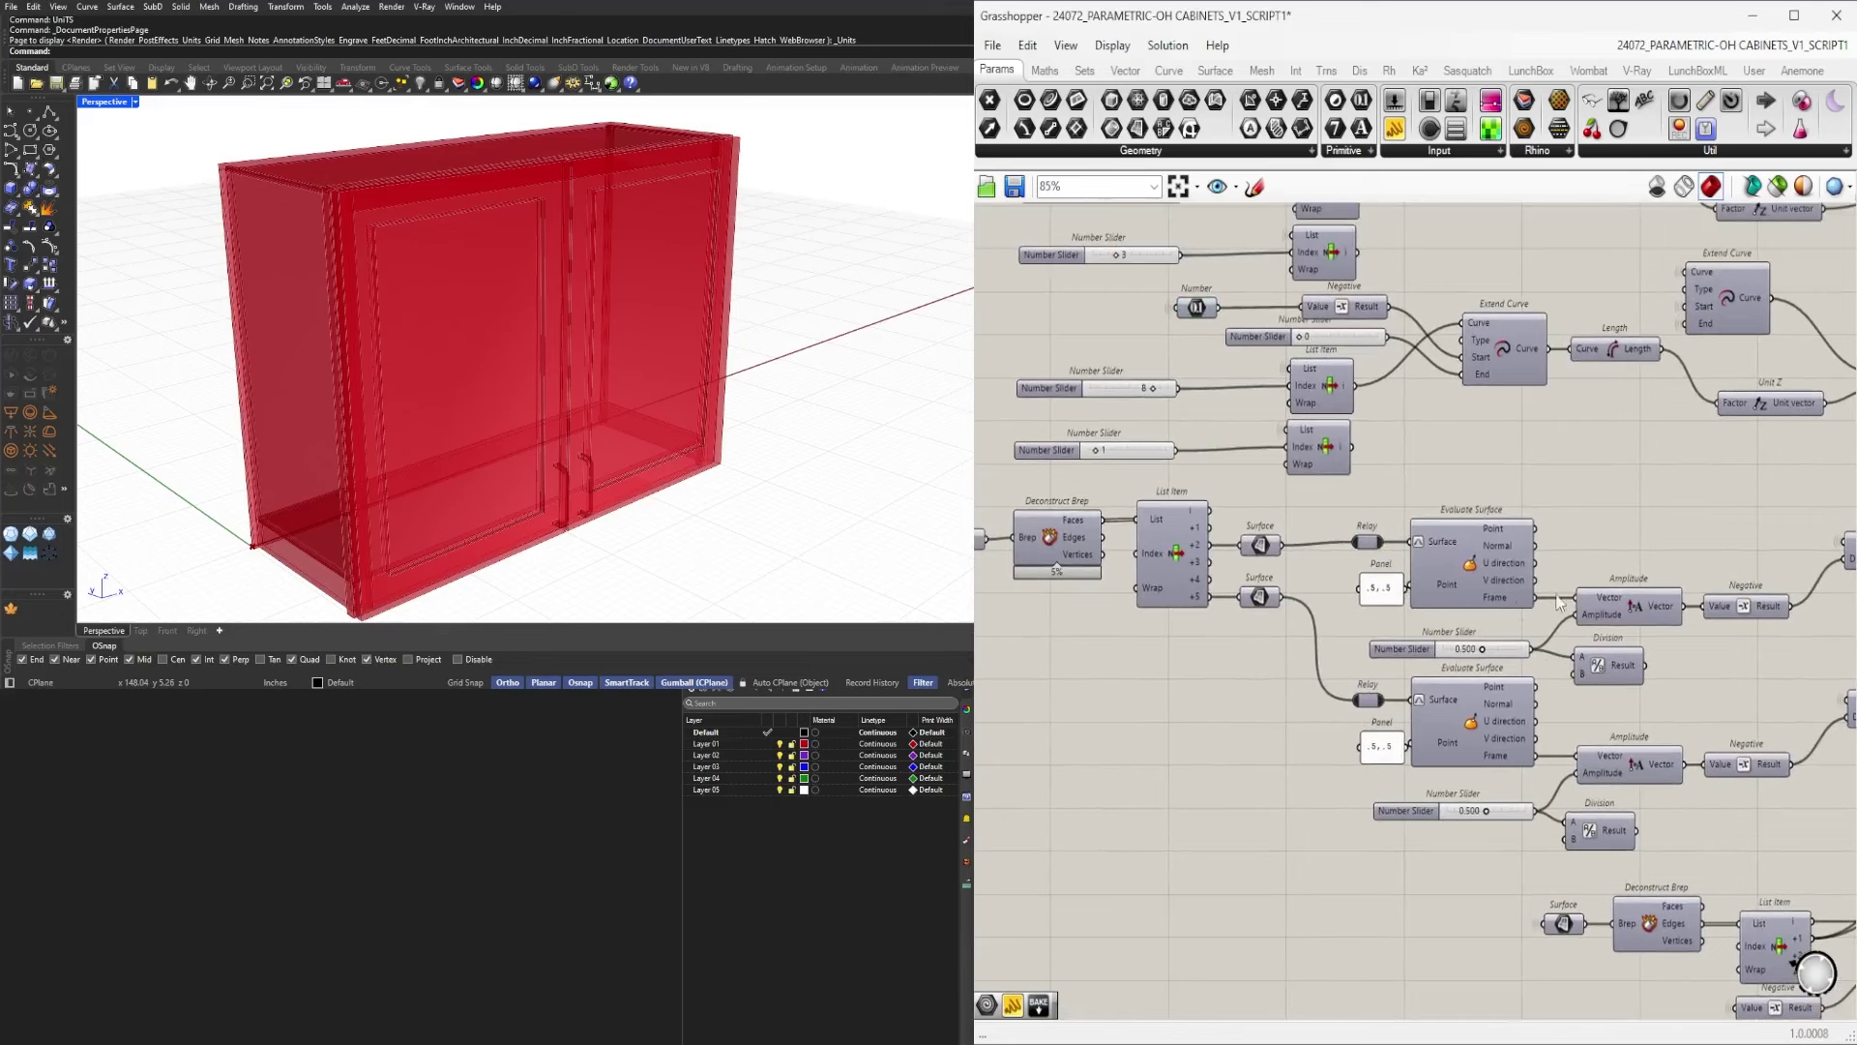
Toggle the preview of the Extrude in the upper Evaluate Surface chain and orbit the cabinet to identify its panel.
right_drag(1560, 602, 1456, 573)
click(1700, 537)
middle_click(1732, 518)
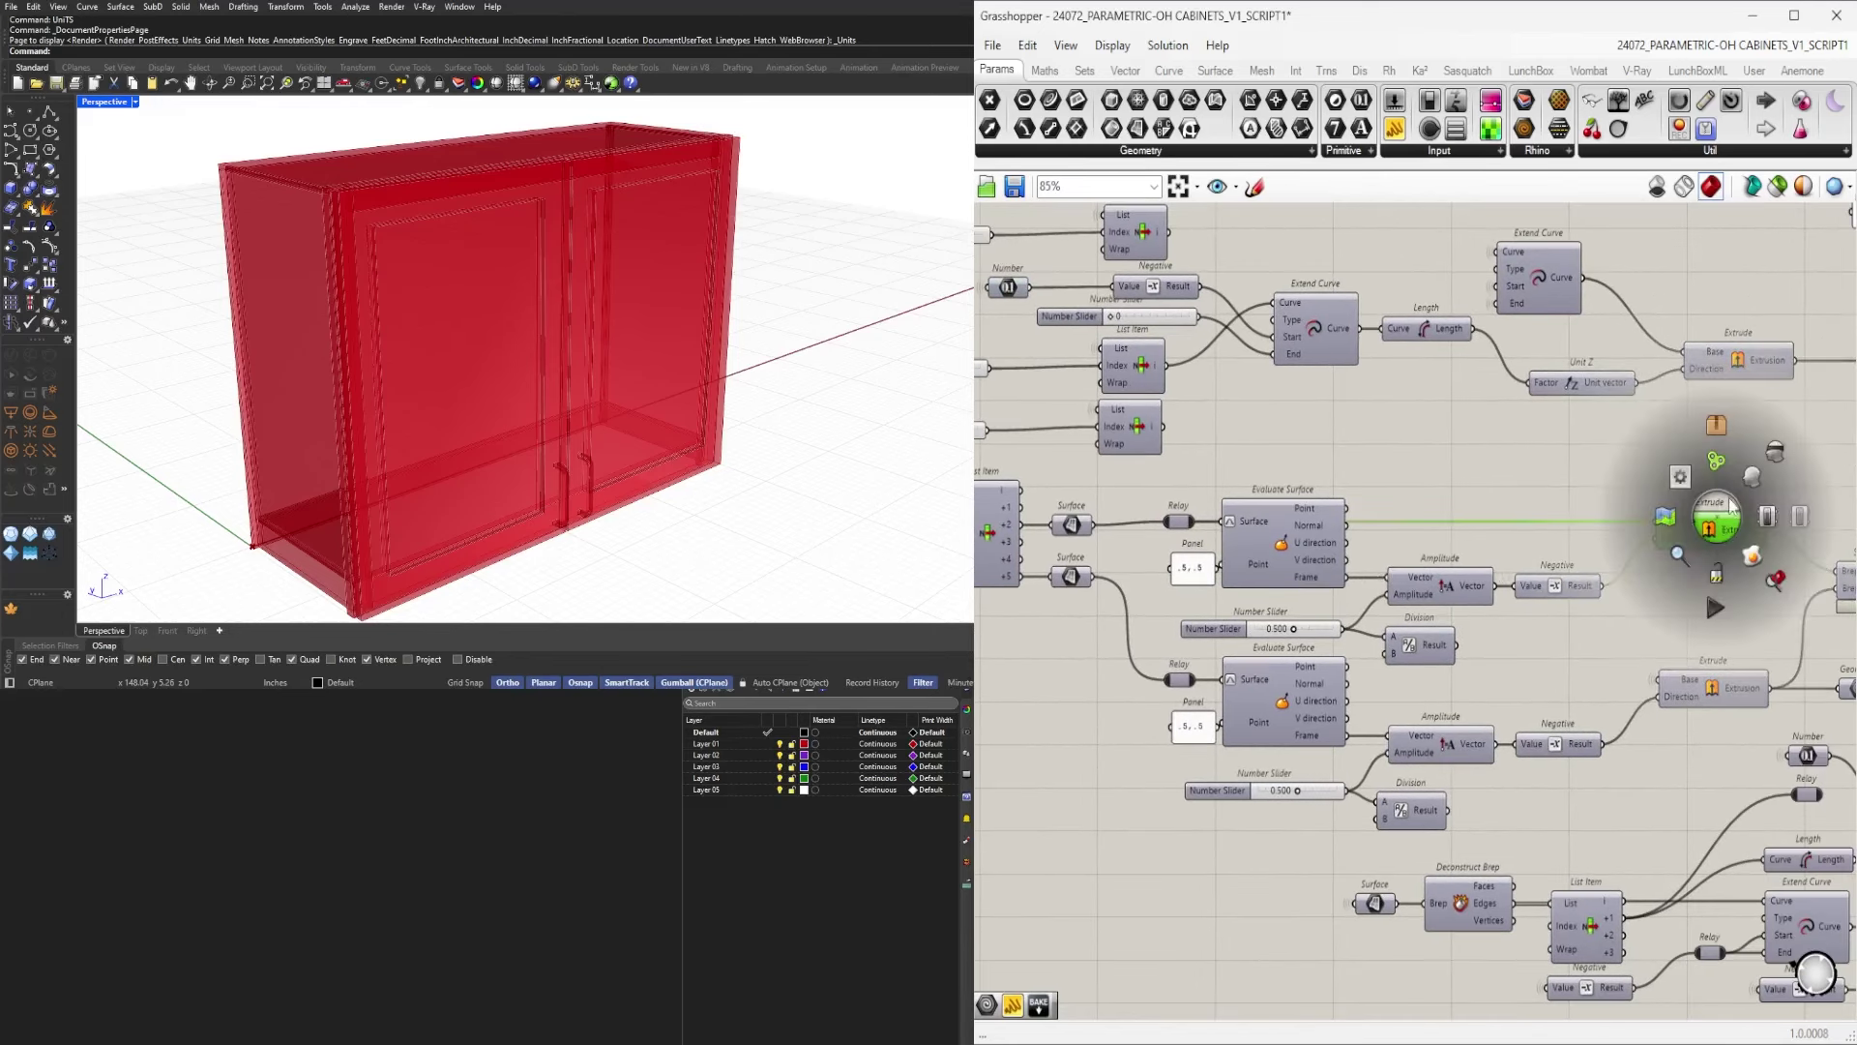
right_drag(427, 310, 696, 319)
middle_click(1670, 532)
click(1767, 456)
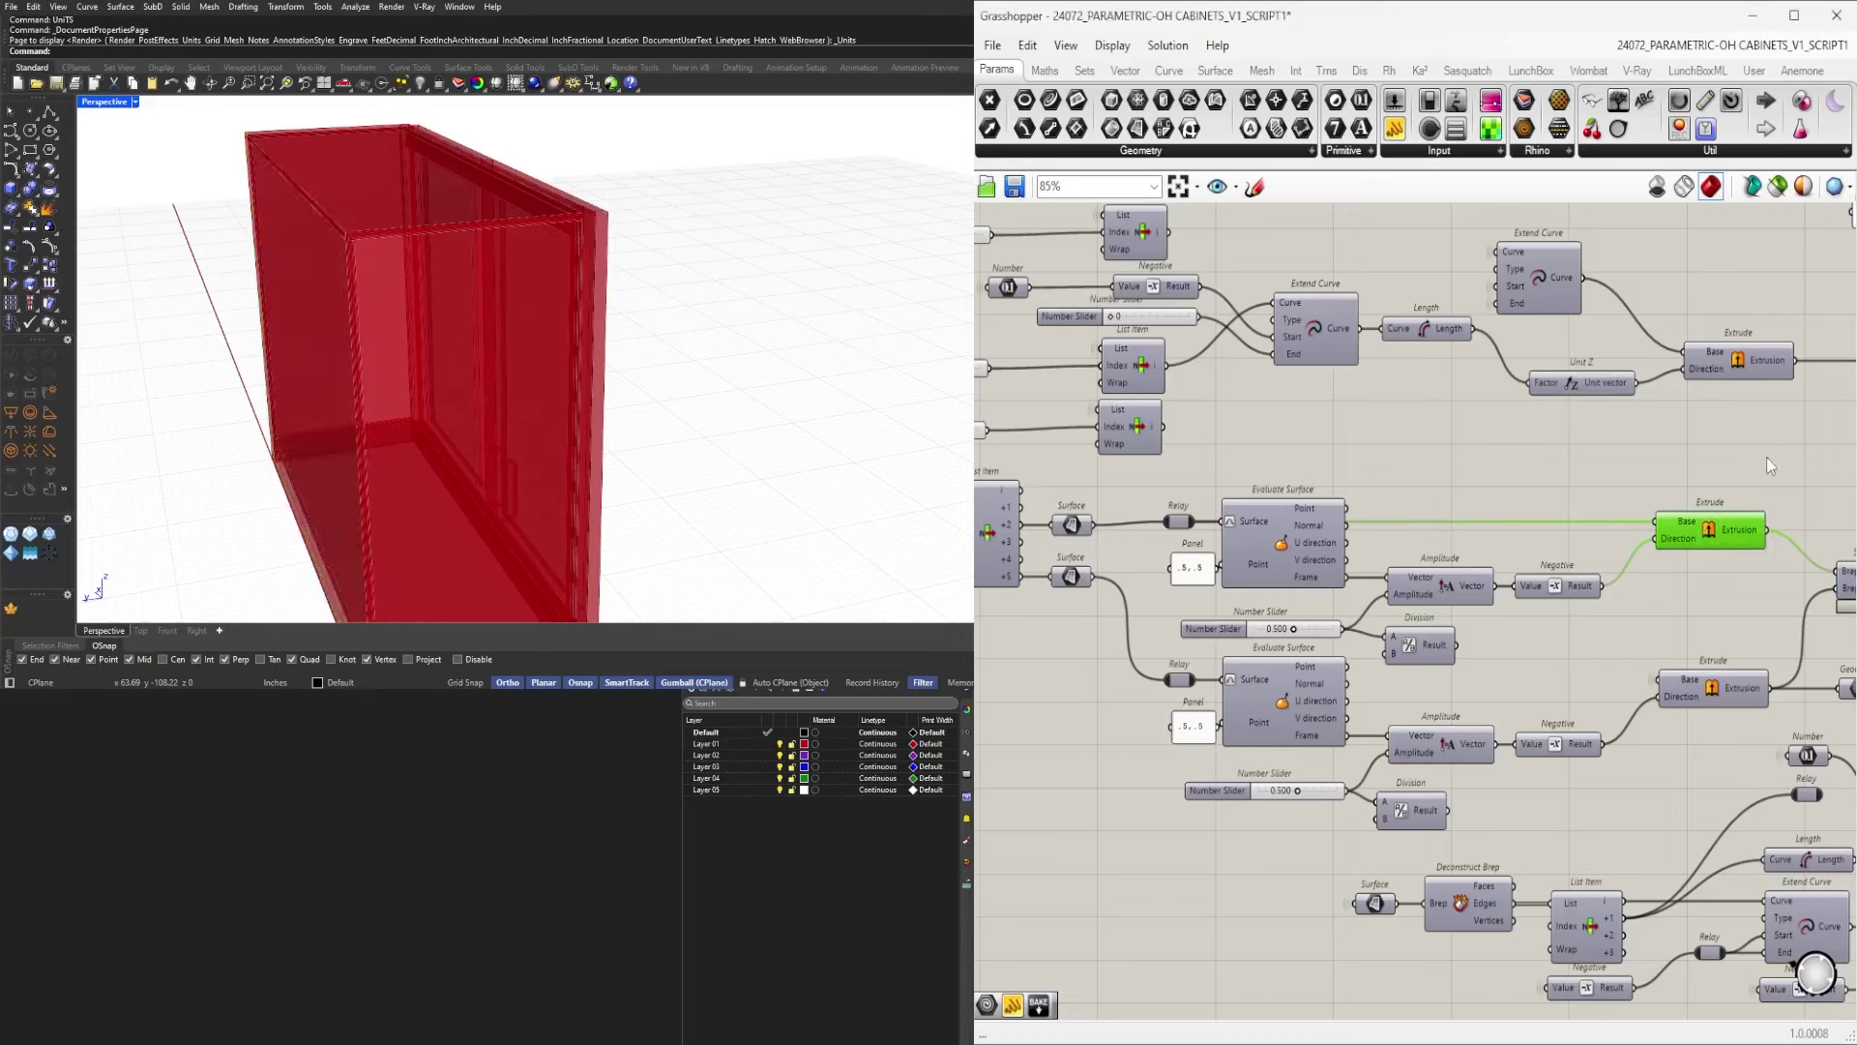
Rename the slider feeding the upper chain's Amplitude and Division as BACK MATERIAL and enclose it in a group.
click(1259, 601)
right_click(1229, 631)
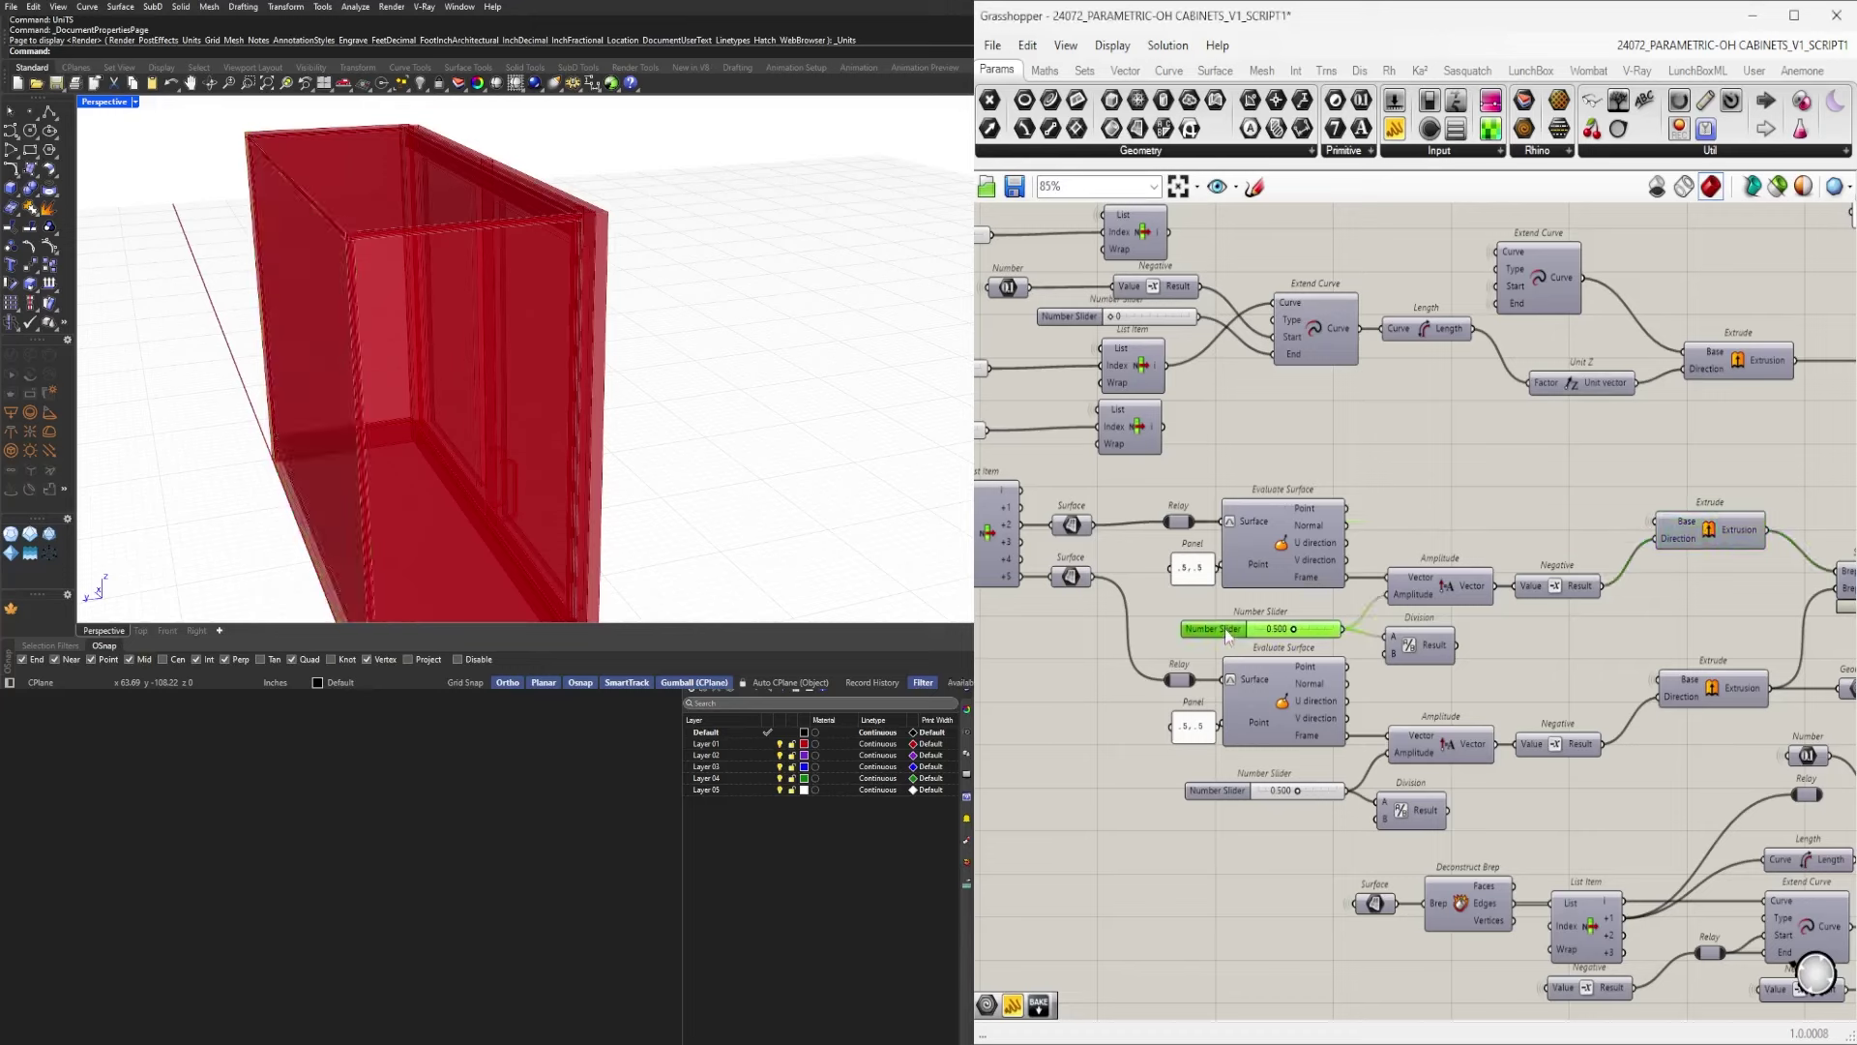
key(ctrl+a)
text(BA)
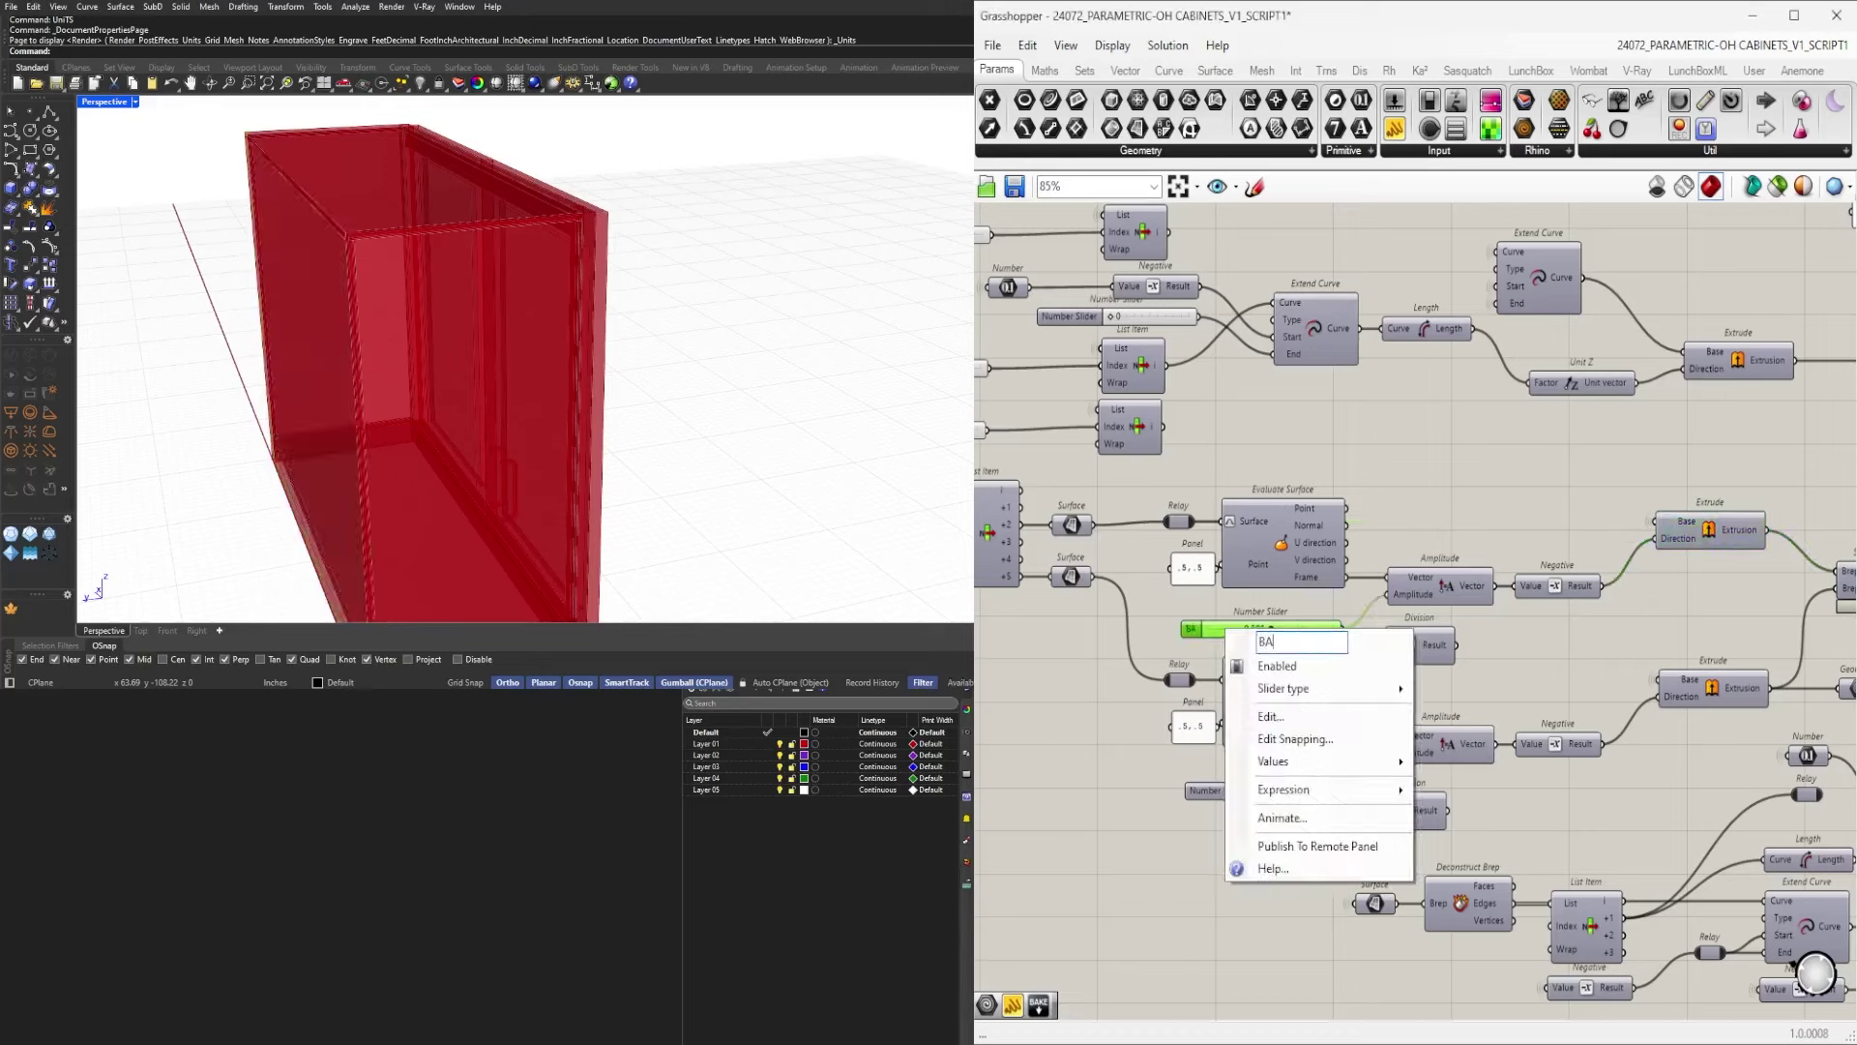
text(CK MATERIAL)
key(Return)
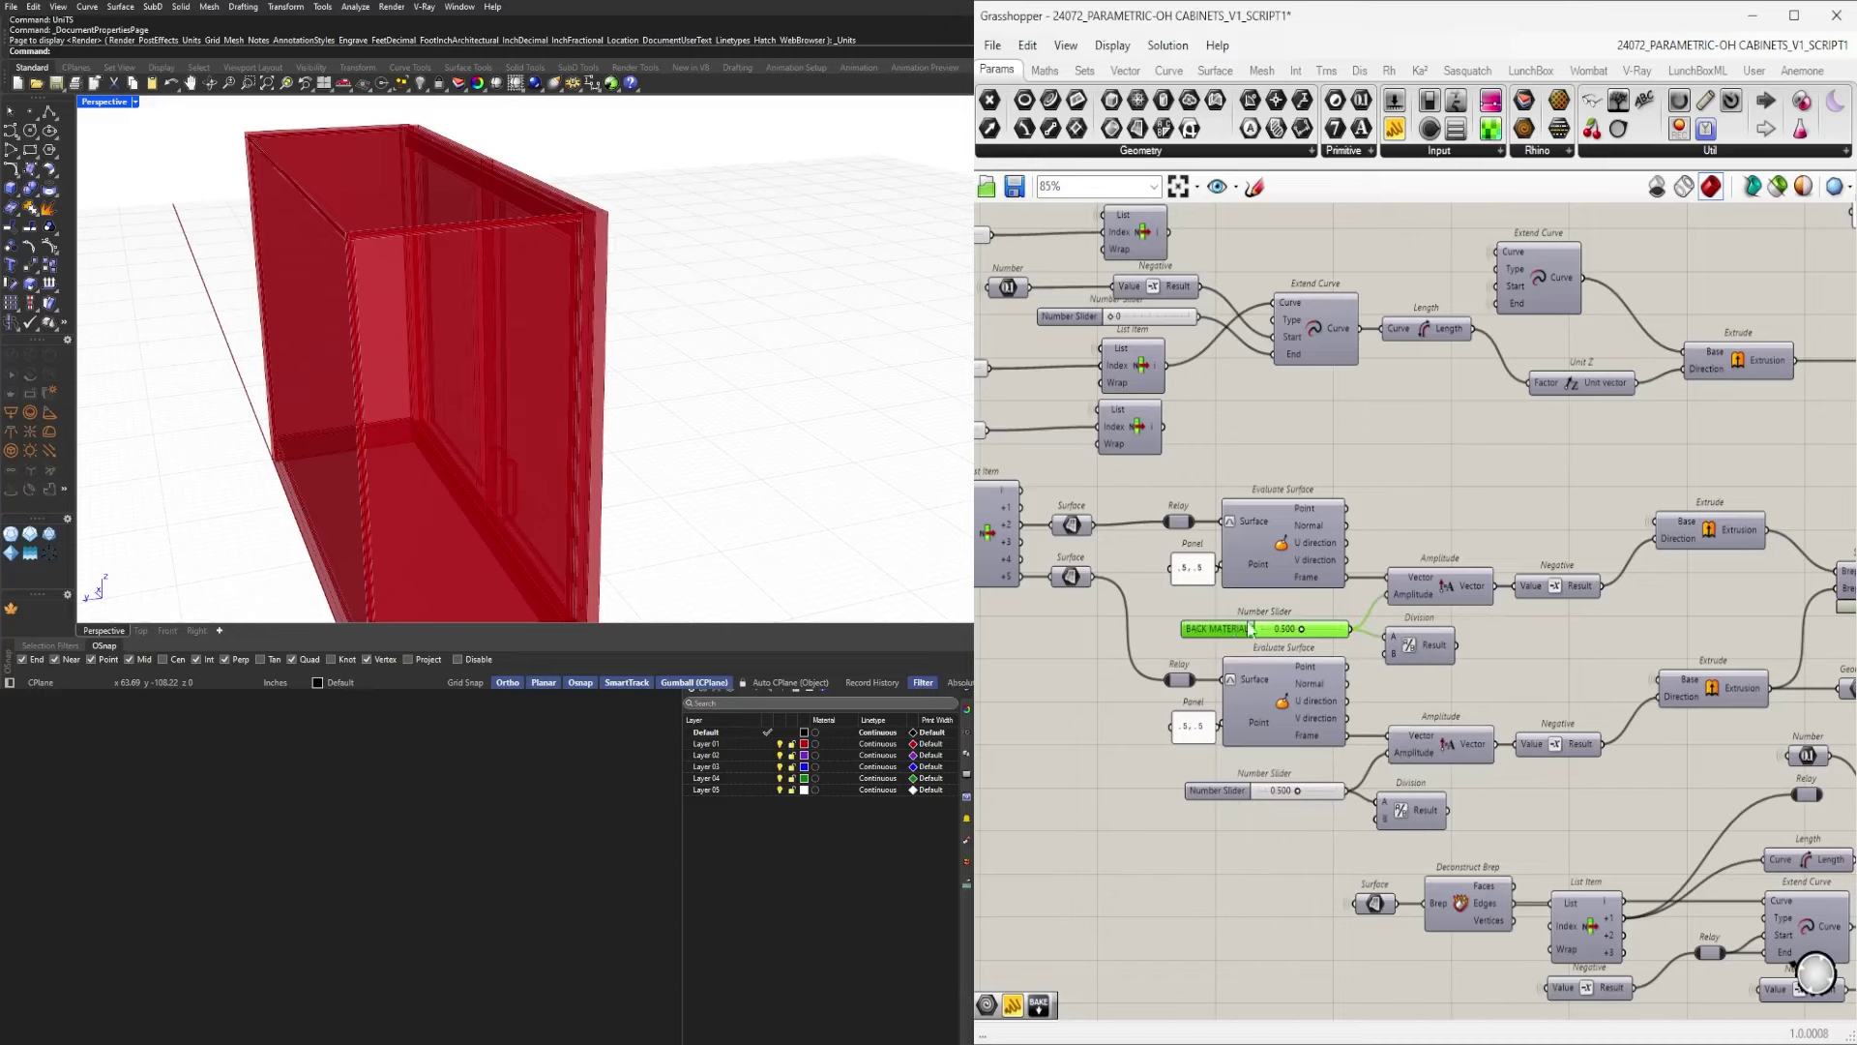
key(ctrl+g)
click(1489, 496)
Toggle the preview of the Extrude in the lower Evaluate Surface chain to identify which cabinet panel it forms.
right_drag(1512, 726, 1439, 625)
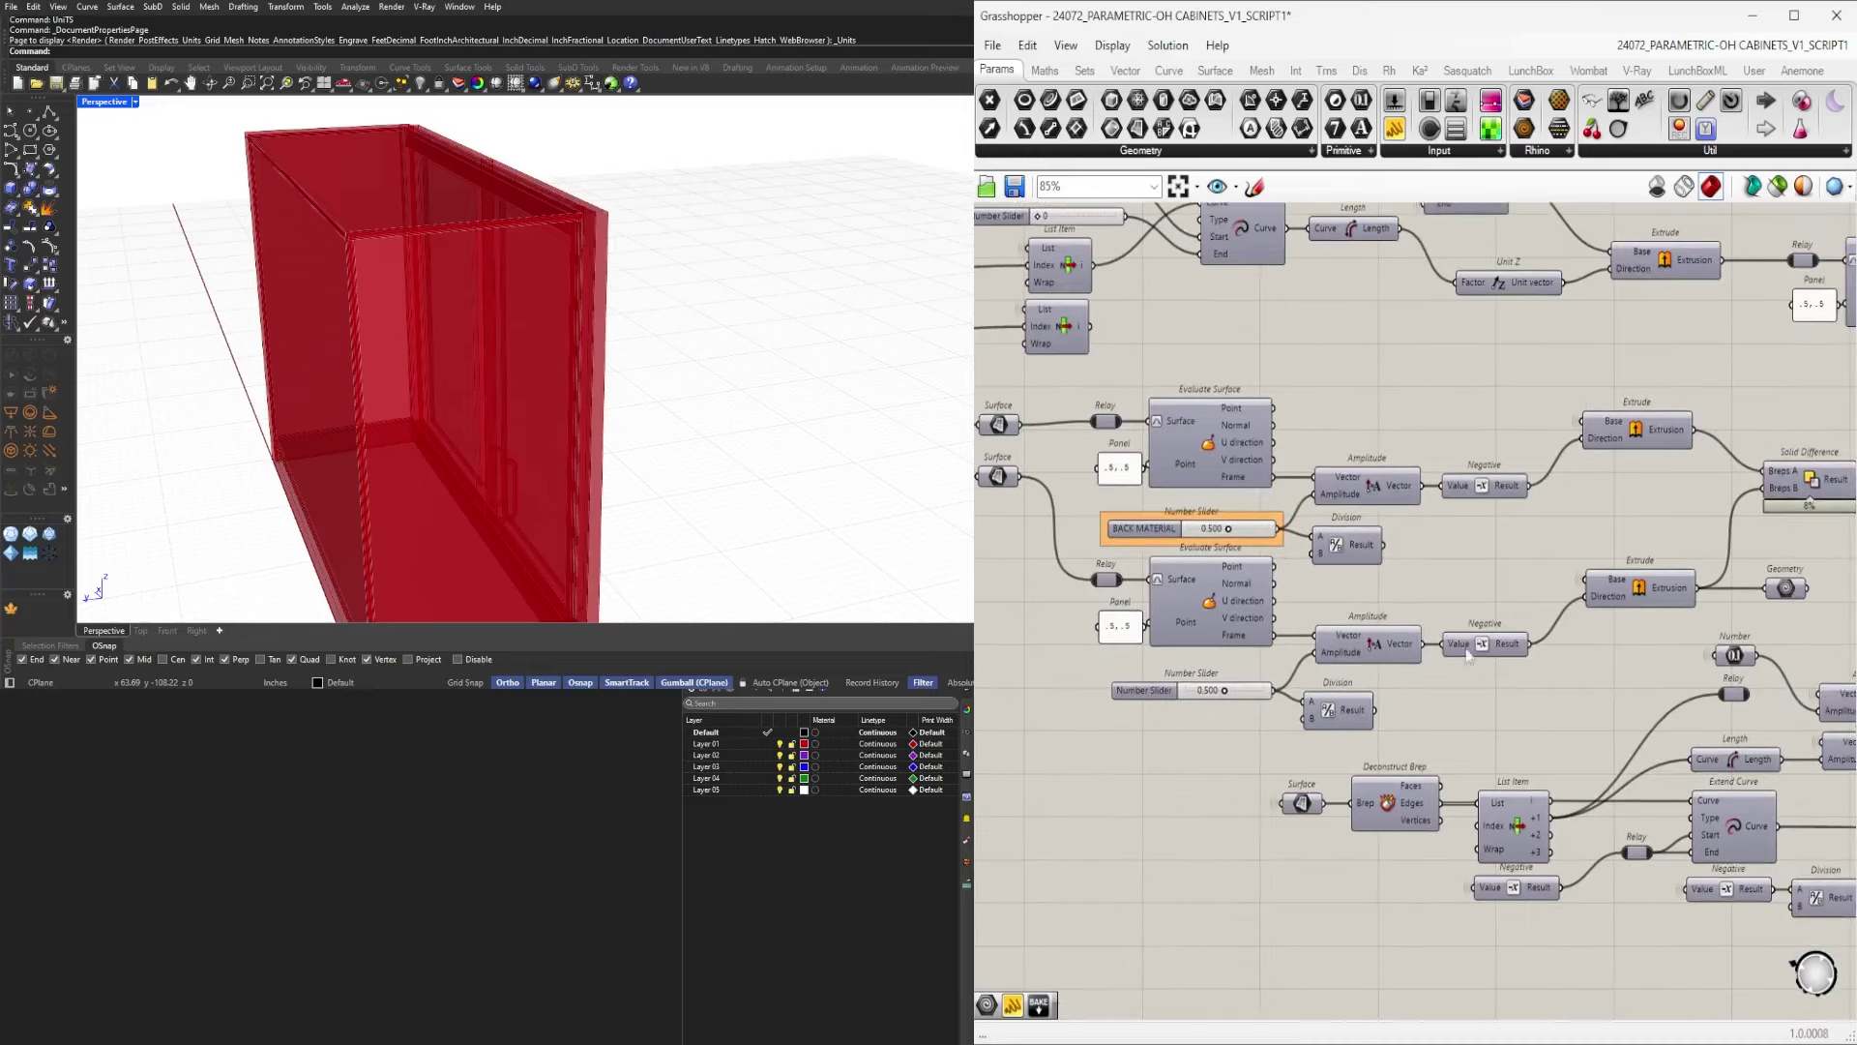
click(1649, 588)
middle_click(1649, 588)
click(1677, 554)
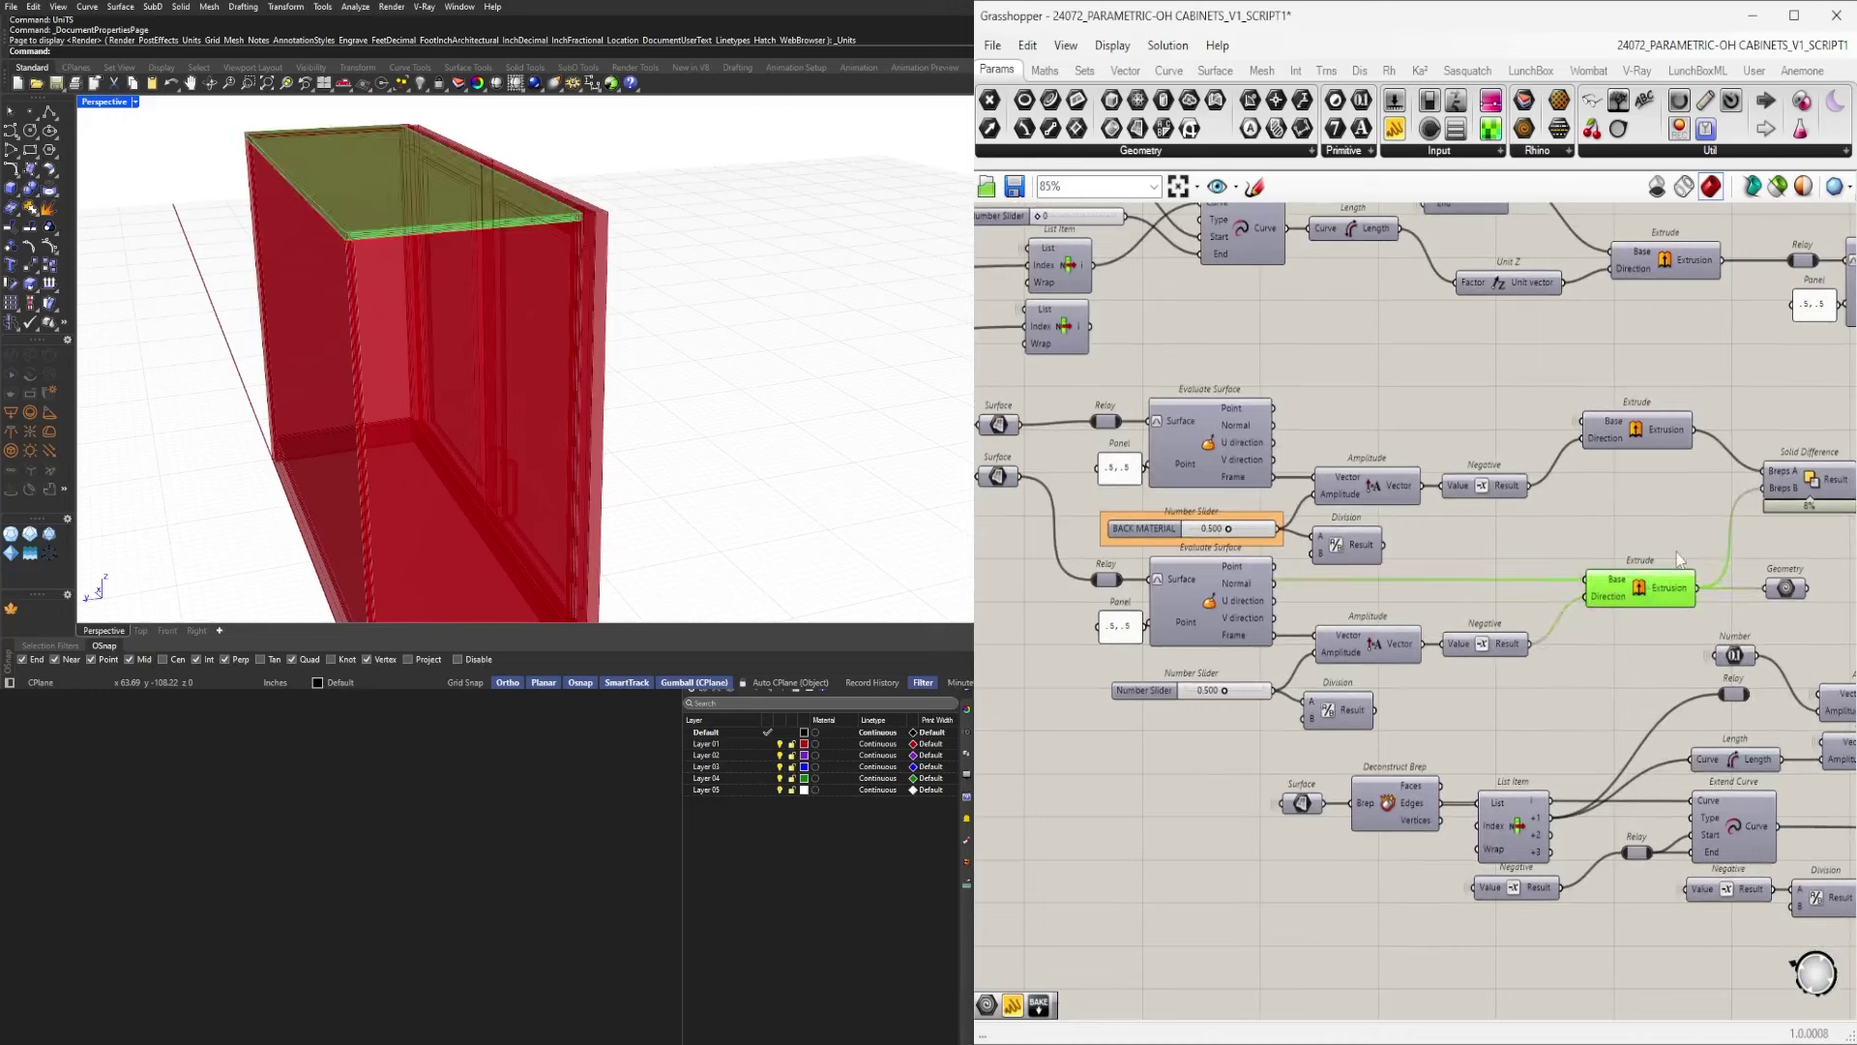
middle_click(1634, 593)
click(1242, 769)
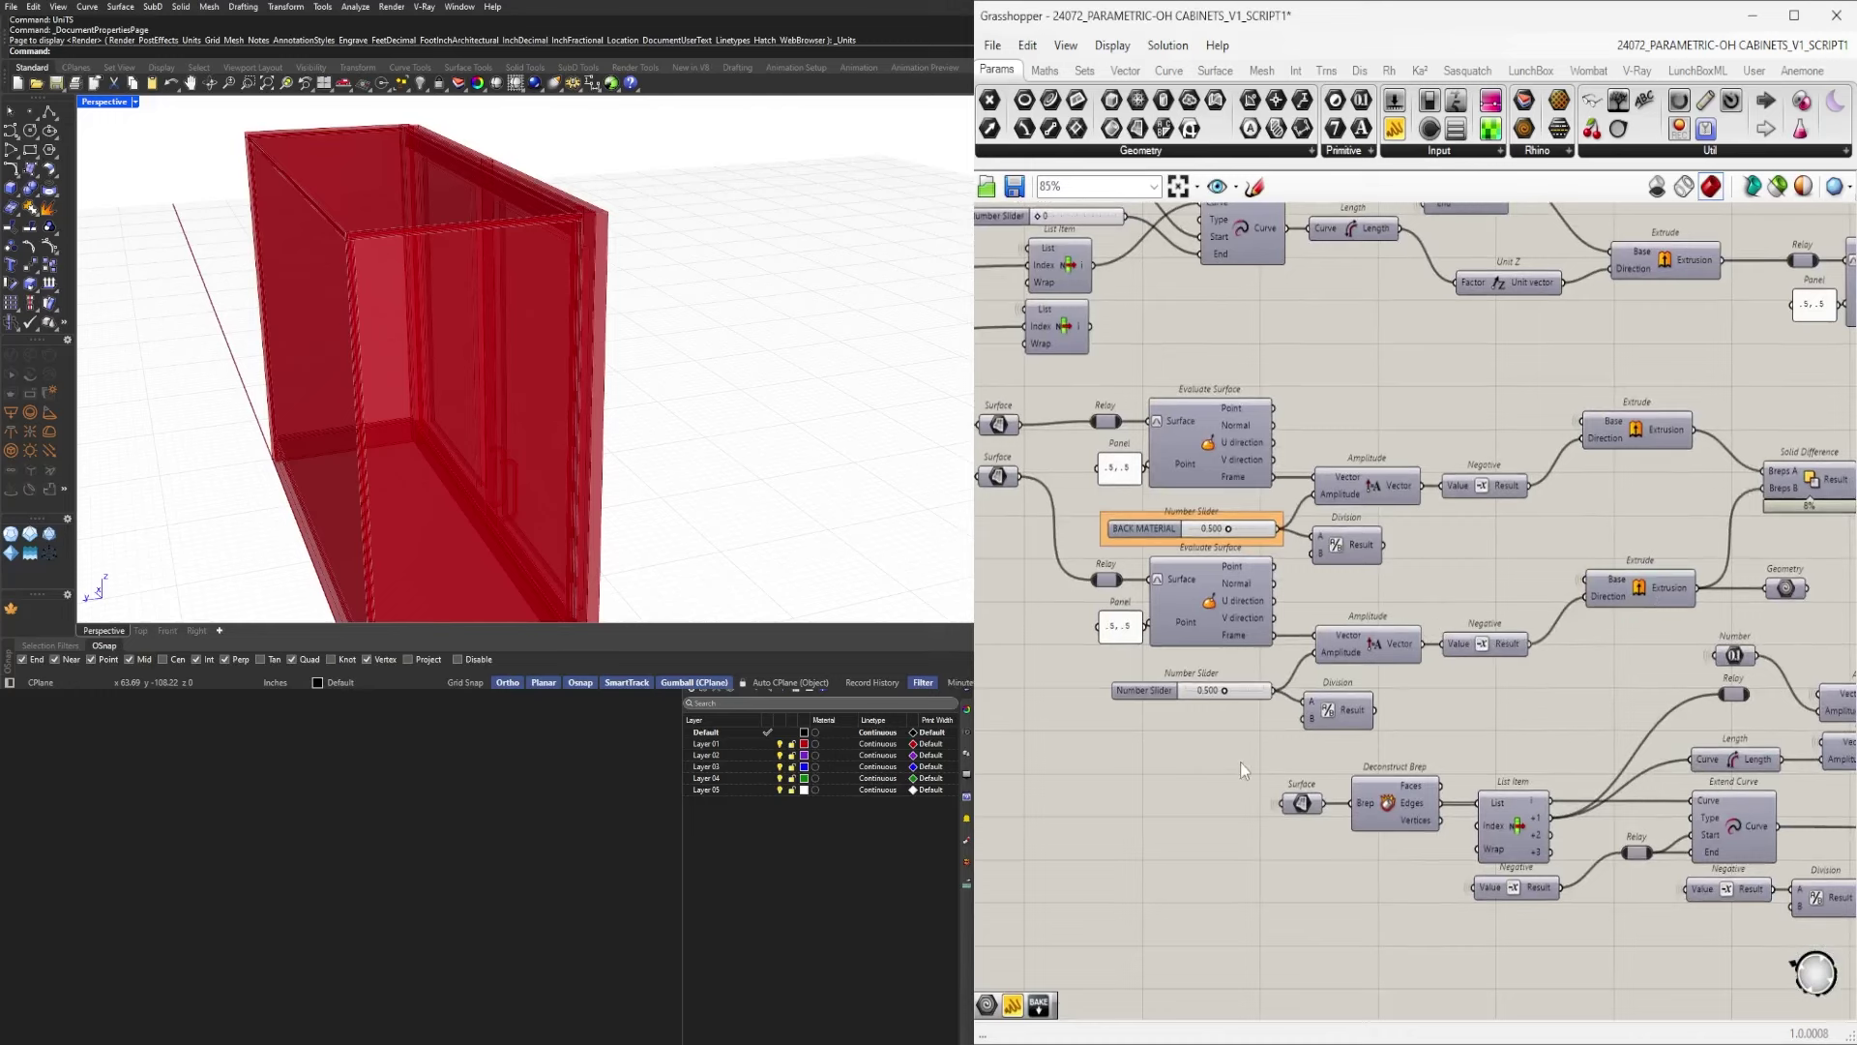
Rename the slider feeding the lower chain's Amplitude and Division as TOP.
right_click(1146, 687)
key(ctrl+a)
text(TO)
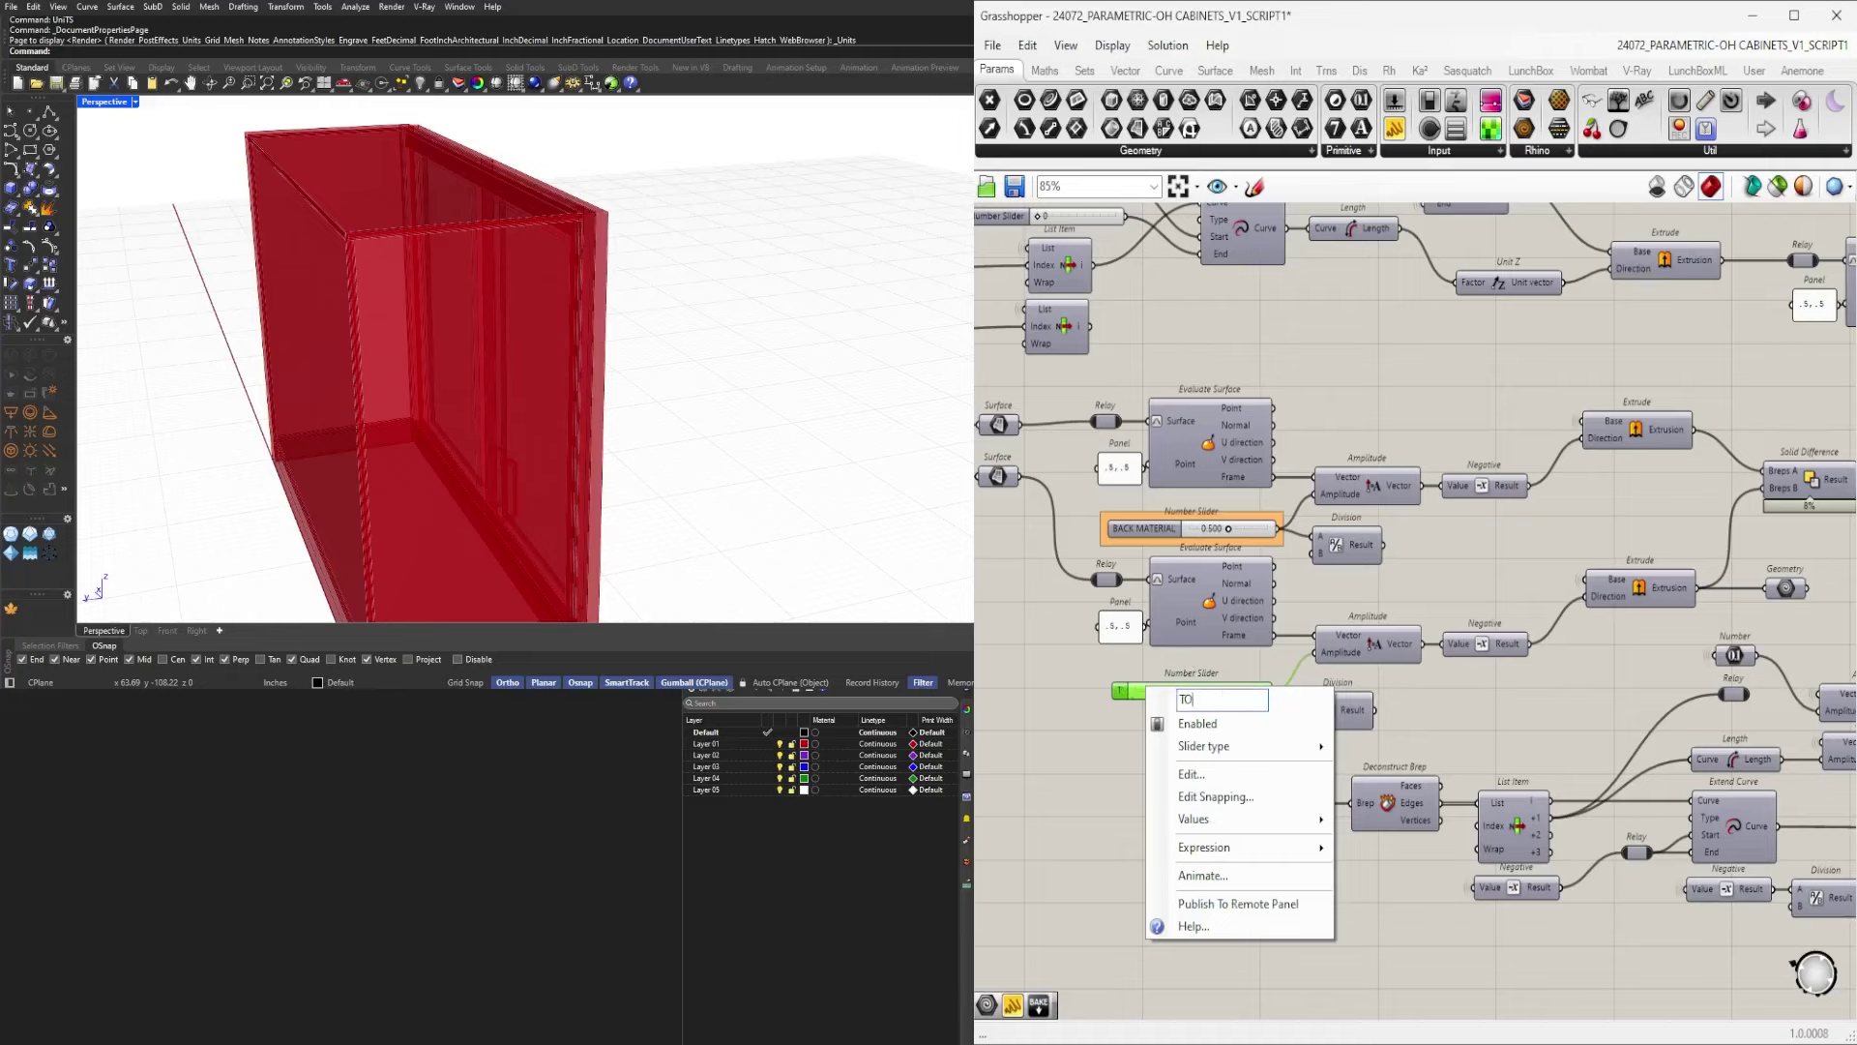
key(Return)
Examine the connections around the TOP slider and trace where its Division result leads.
click(1677, 587)
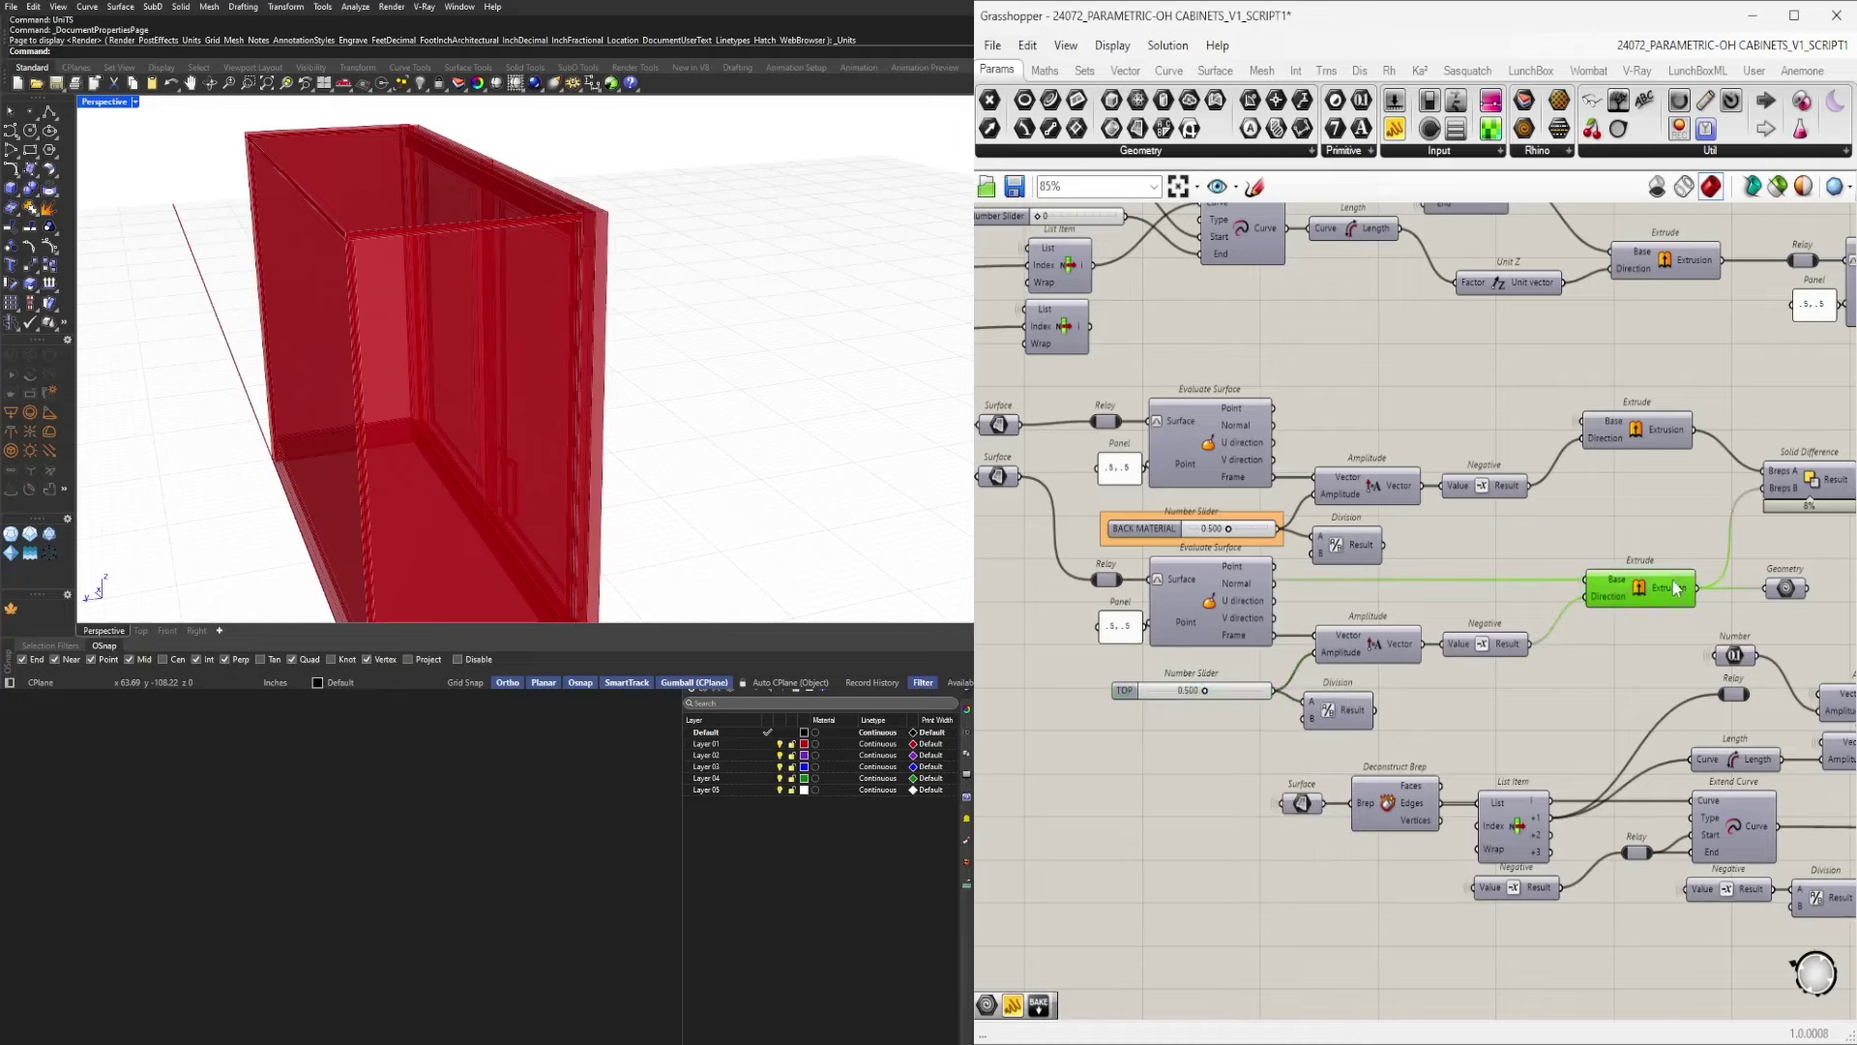
click(1230, 695)
click(1342, 649)
click(1328, 706)
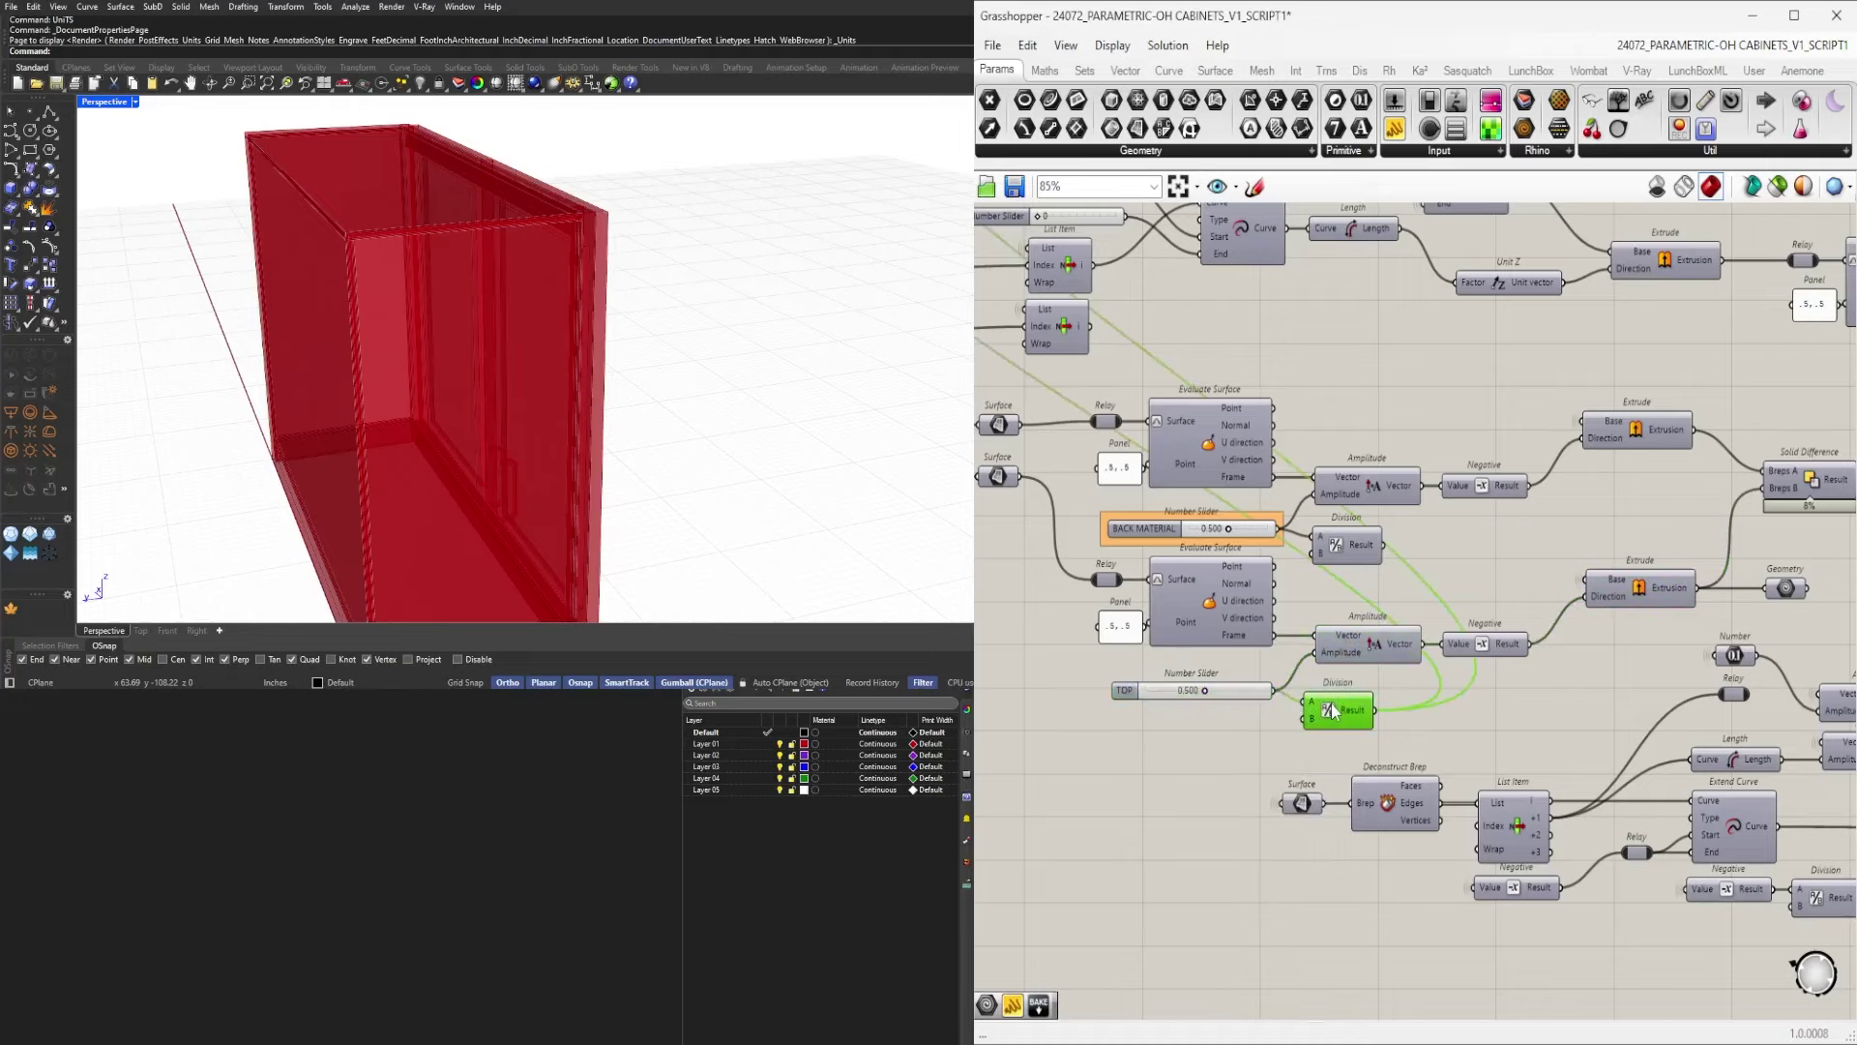
scroll(1324, 663, down, 3)
scroll(1340, 446, up, 3)
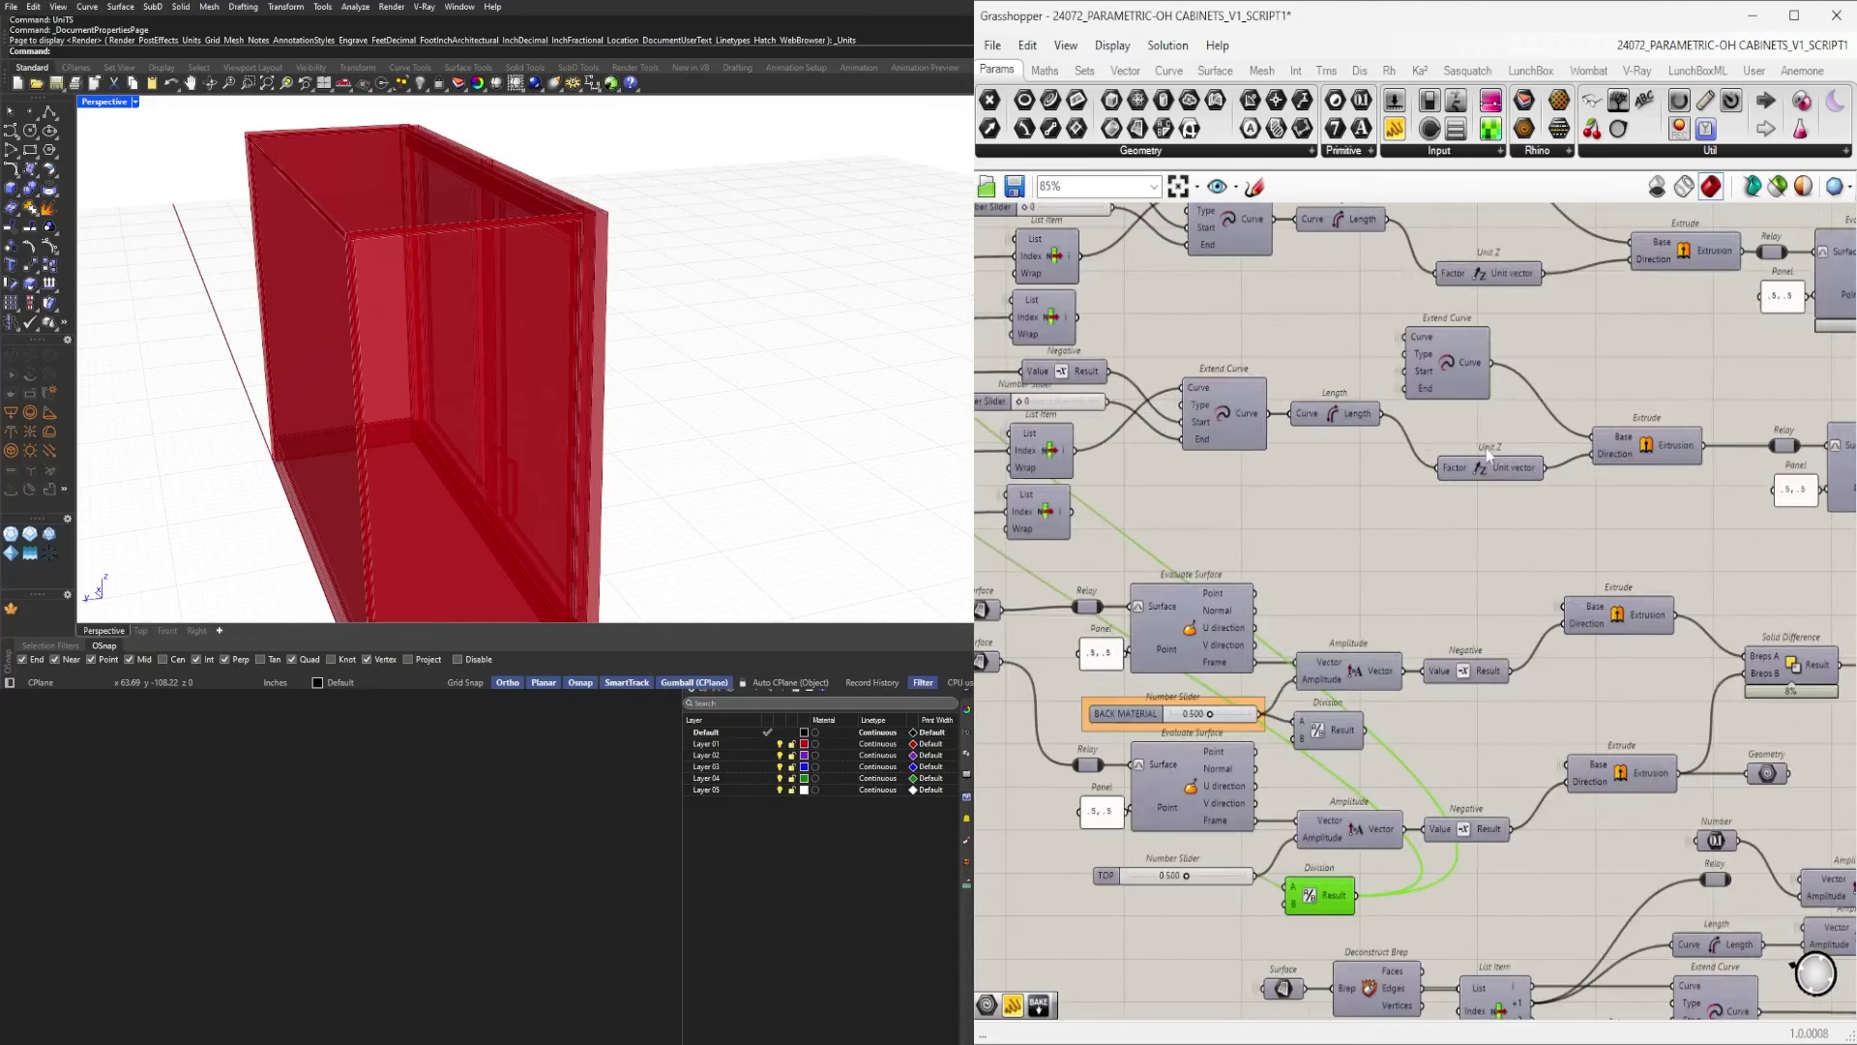
Turn on the preview of the two upper Extrude components and inspect which cabinet panels they form.
right_drag(1699, 462, 1318, 498)
drag(1333, 564, 1274, 242)
middle_click(1319, 368)
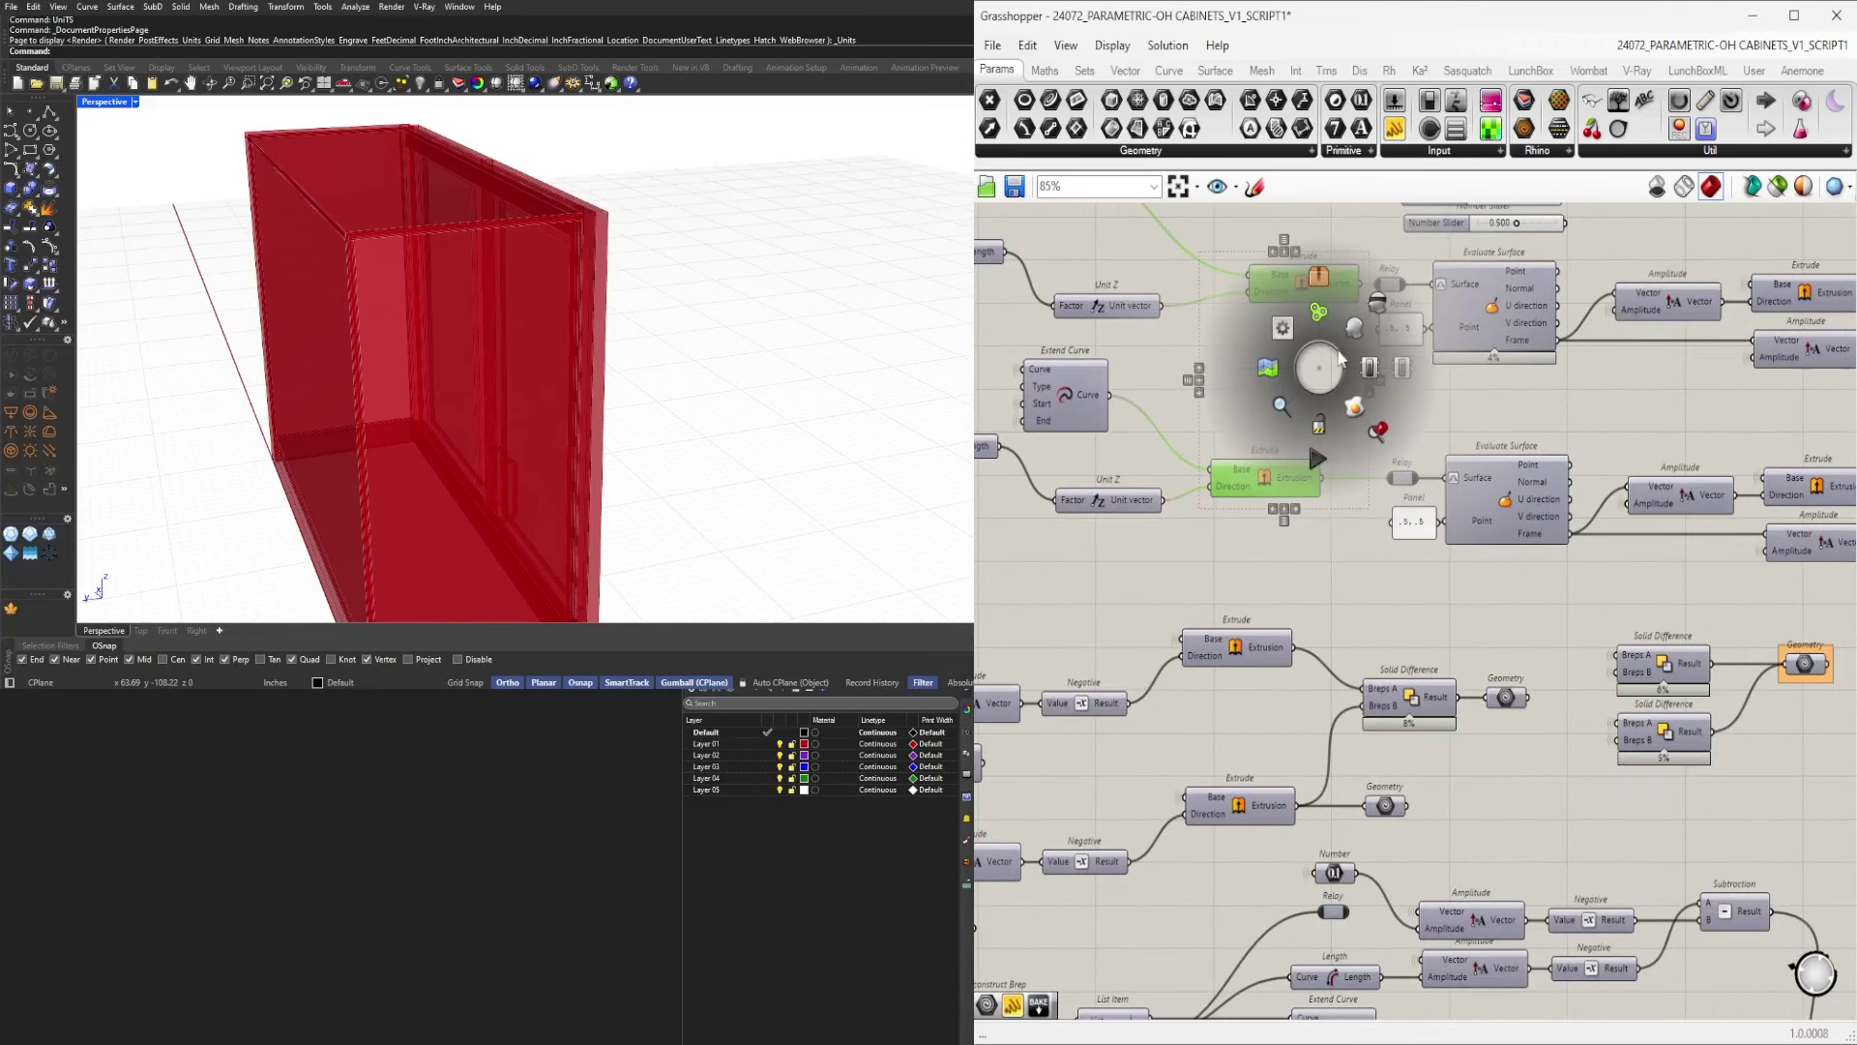
click(1377, 304)
right_drag(619, 319, 580, 257)
scroll(572, 253, up, 6)
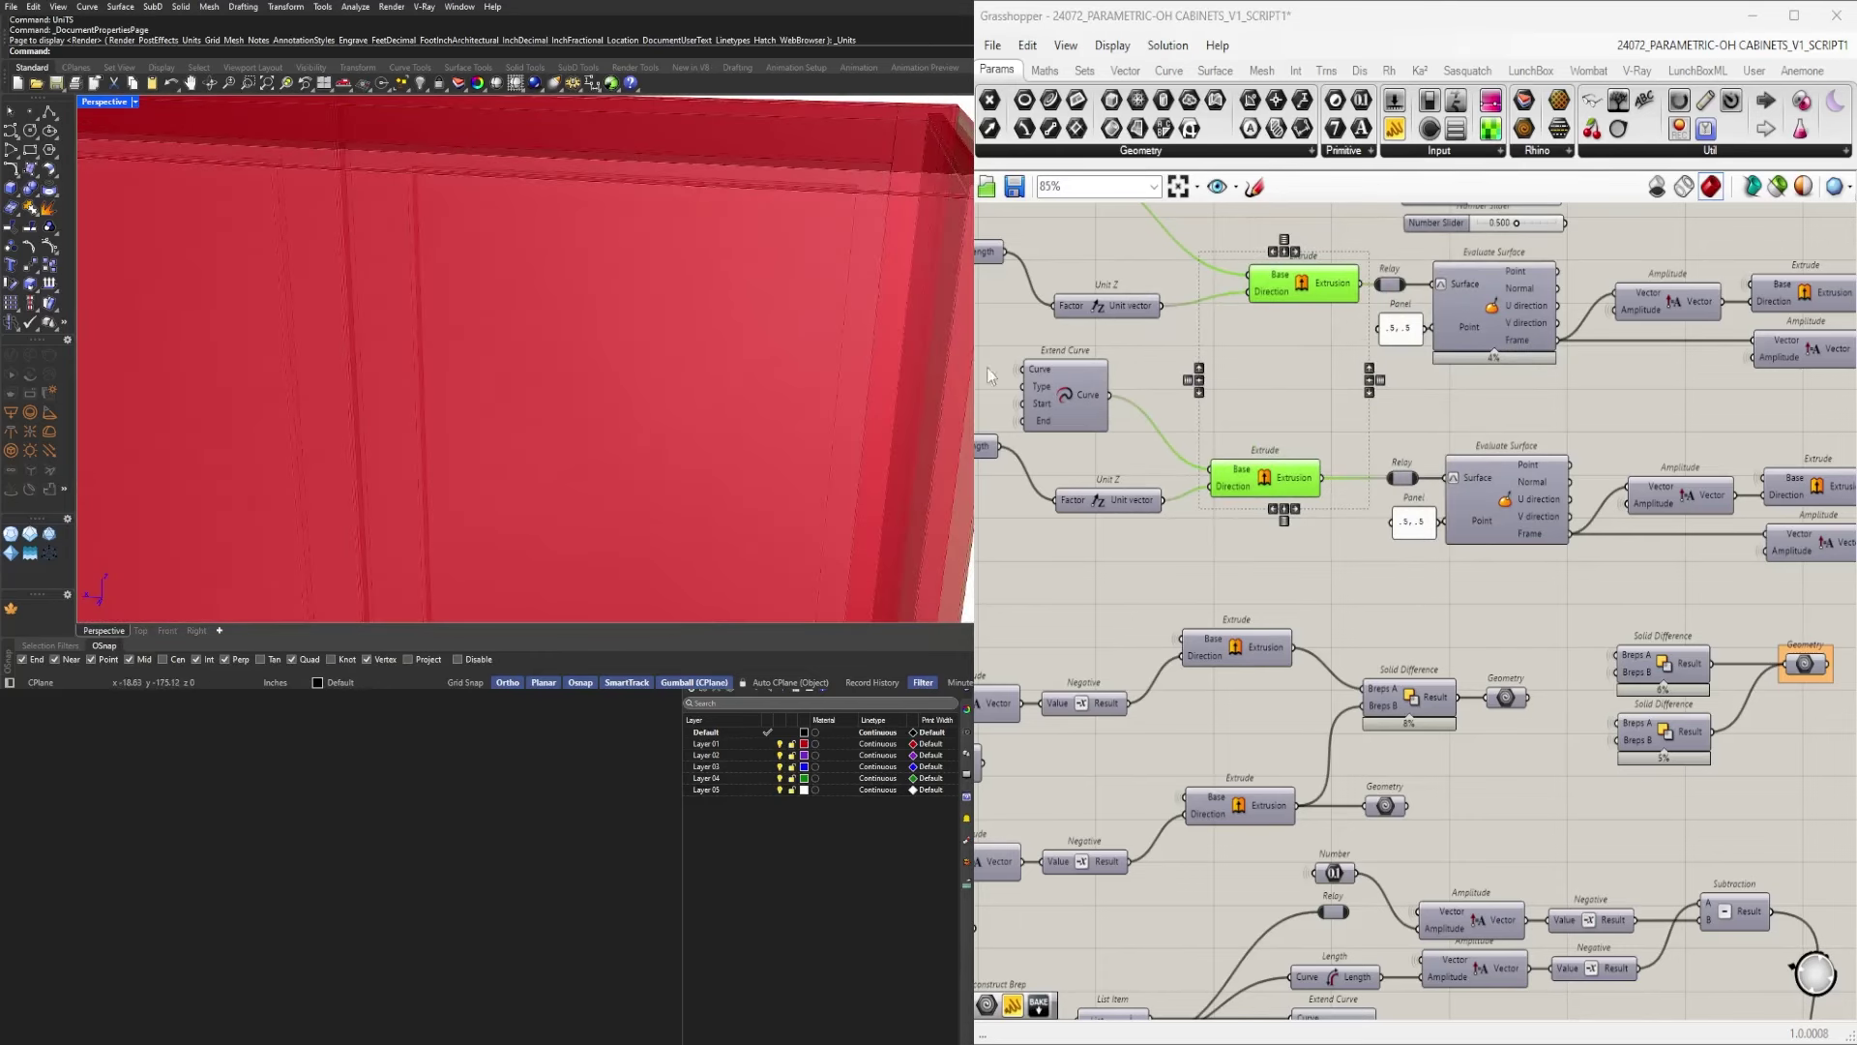
scroll(796, 310, down, 4)
scroll(1422, 364, down, 2)
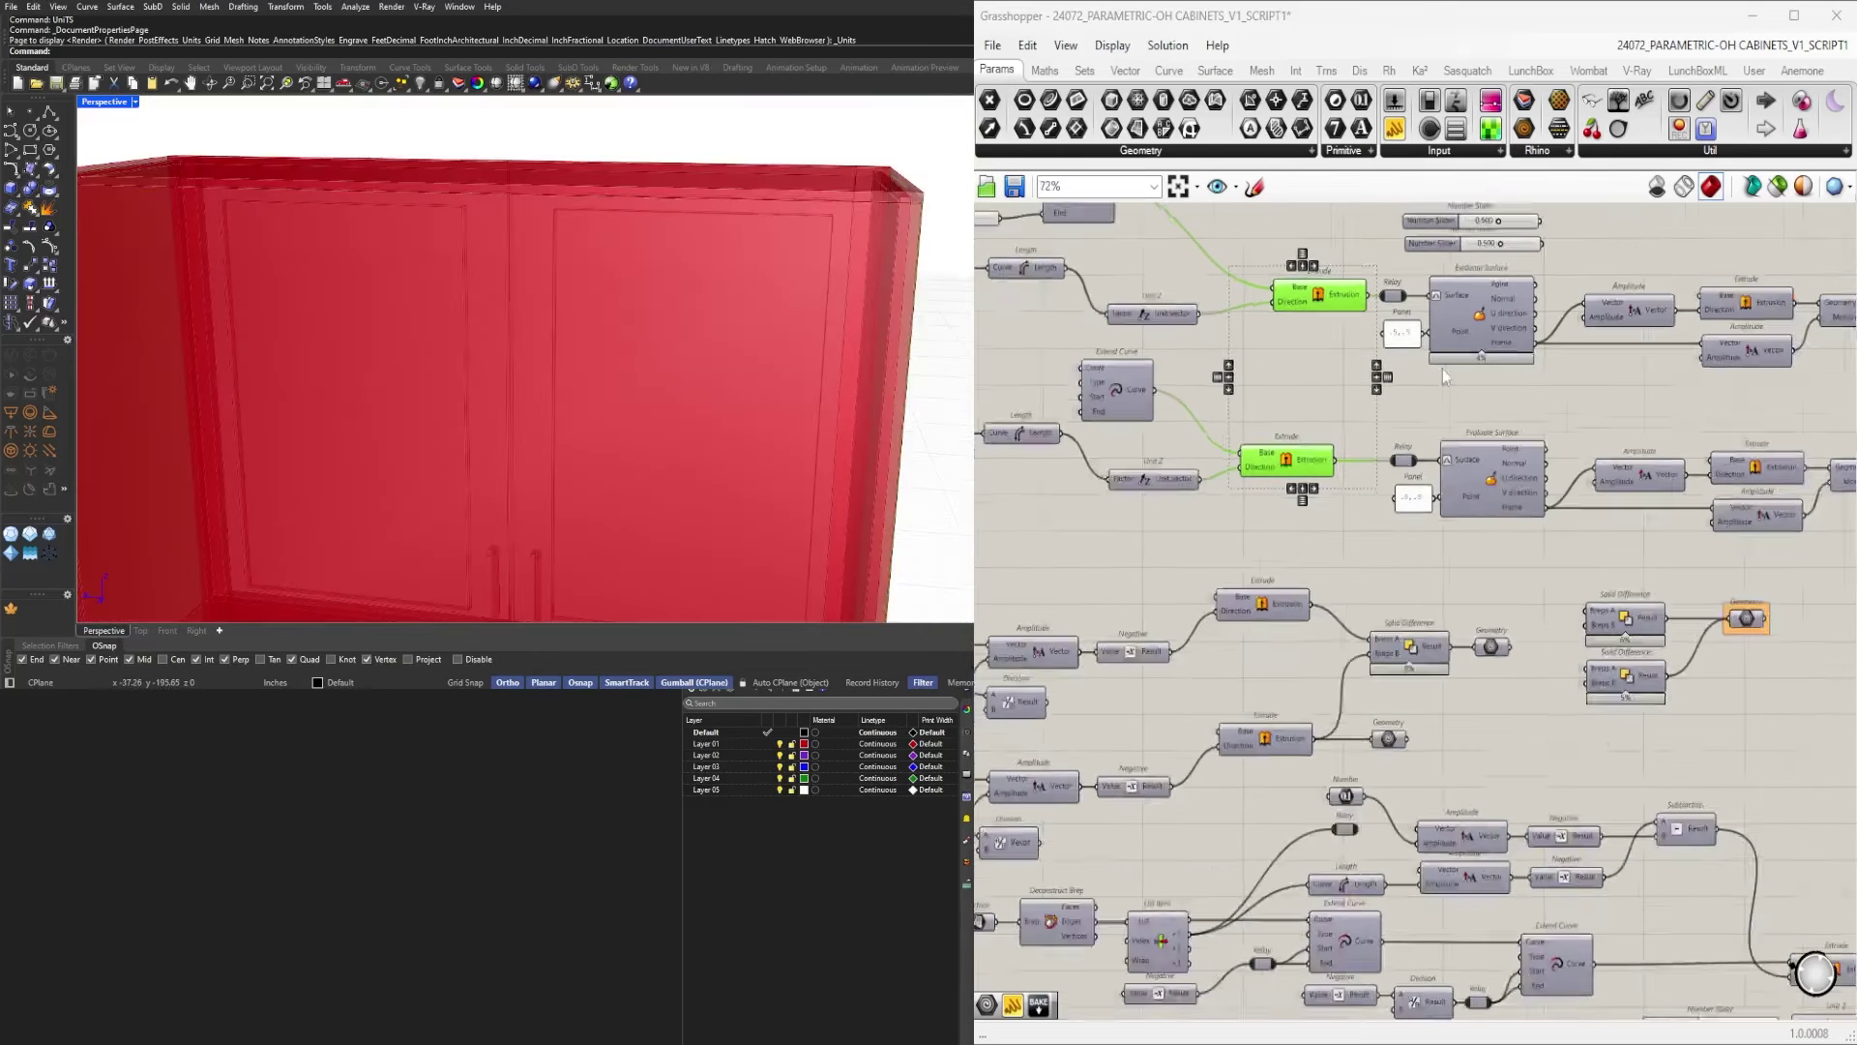
Select the Amplitude components that drive the extrusion directions in the two upper chains and trace which slider feeds them.
right_drag(1708, 396, 1552, 425)
scroll(1551, 426, up, 1)
click(1449, 501)
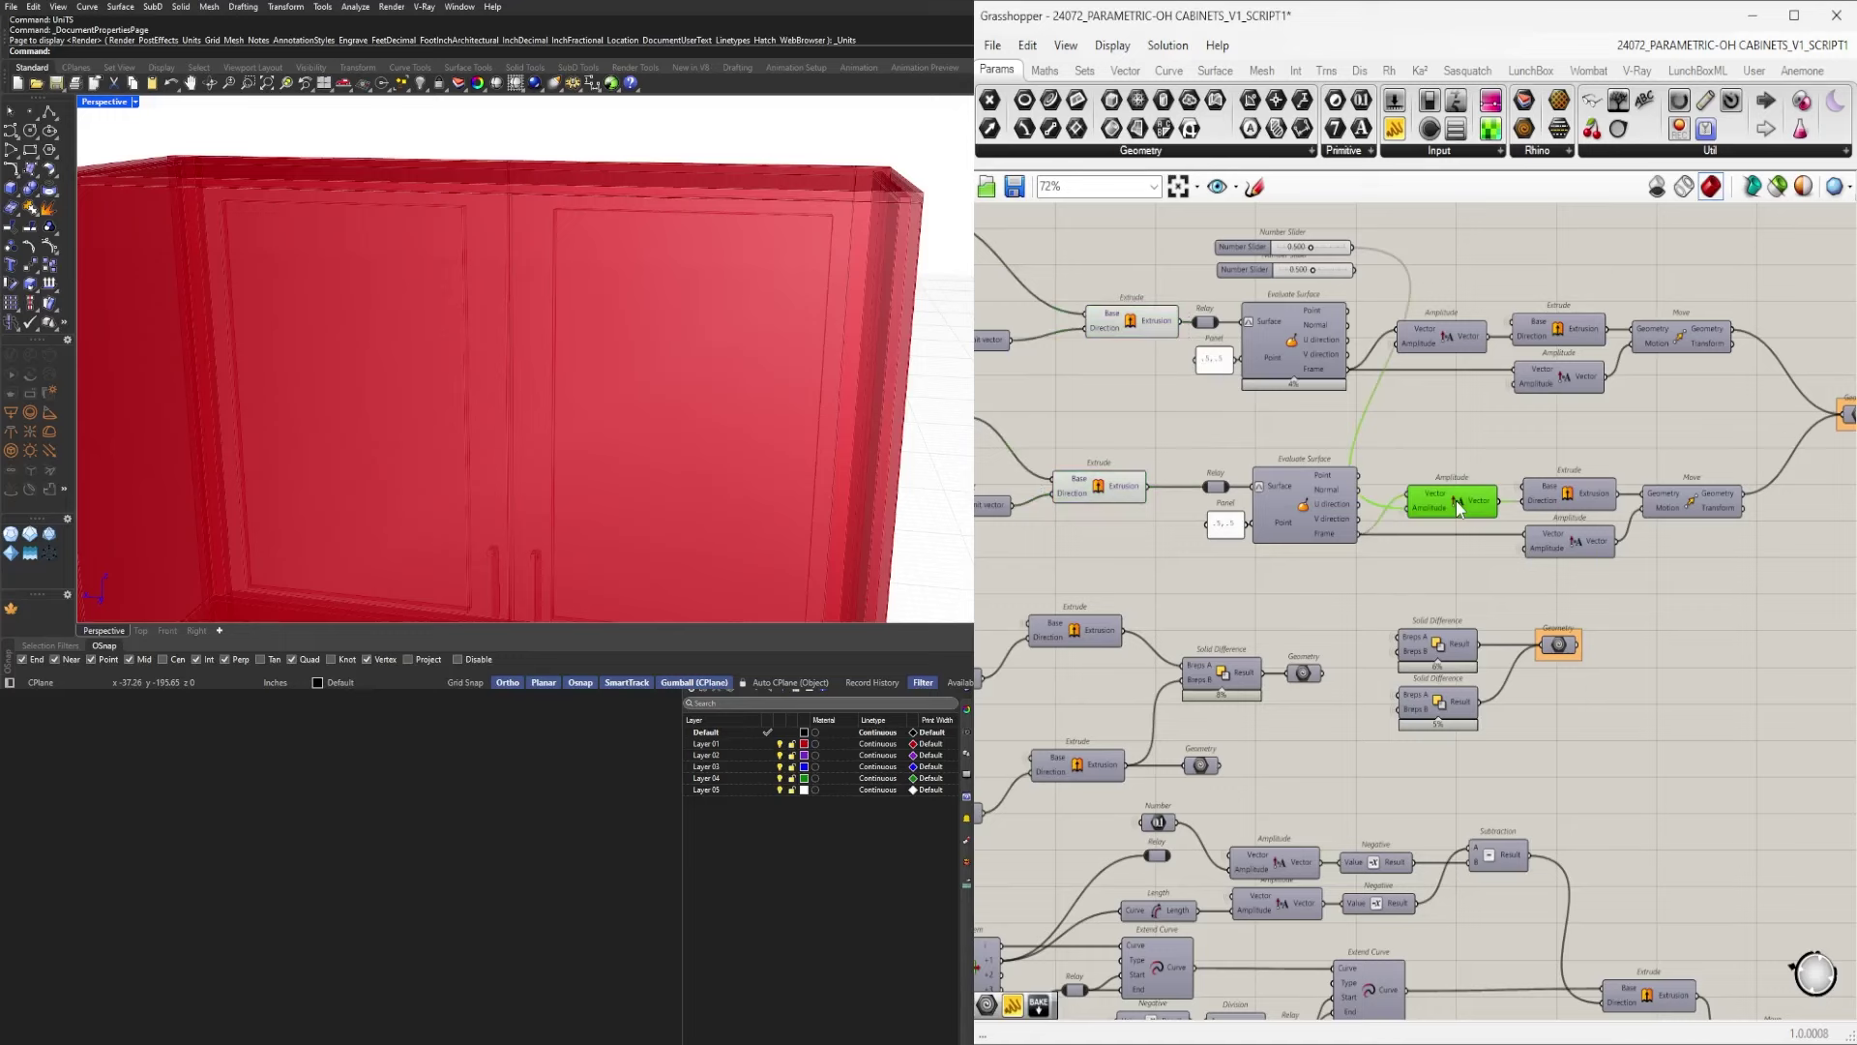
shift+click(1438, 328)
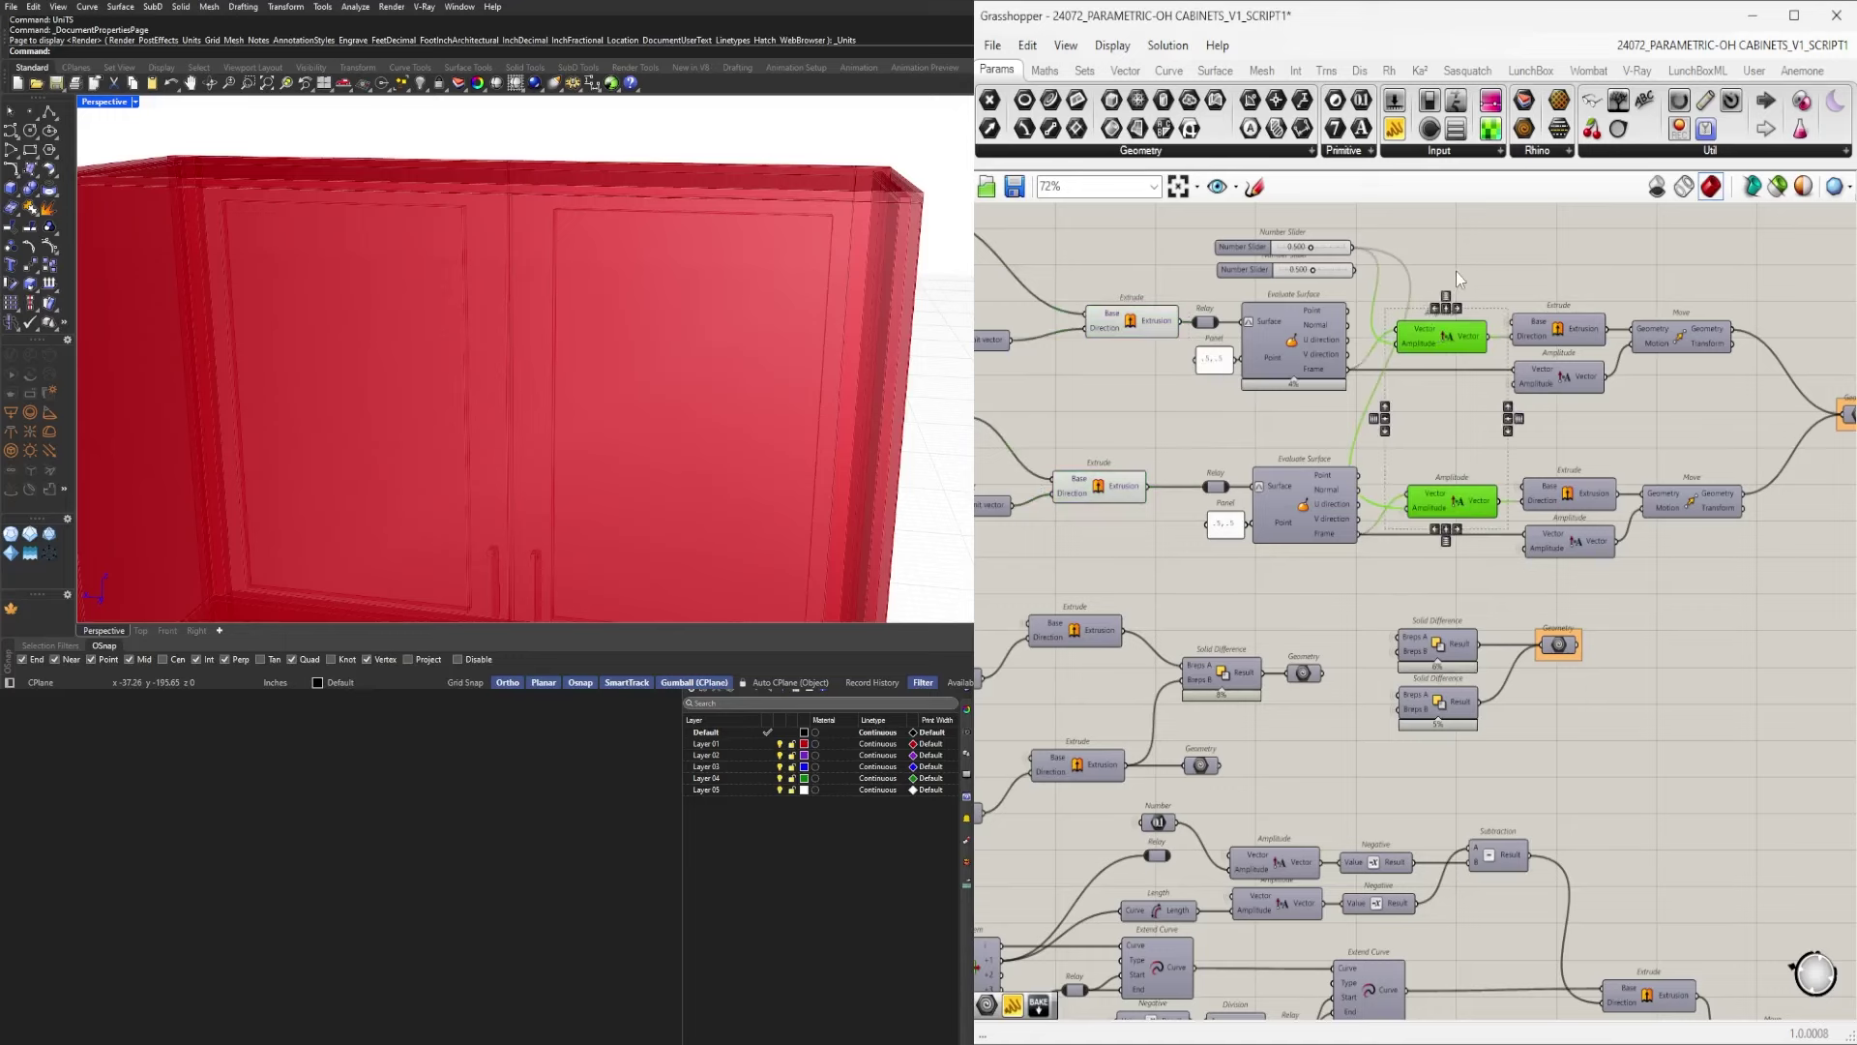
scroll(1455, 271, down, 3)
click(1267, 697)
scroll(1167, 542, up, 2)
right_drag(1168, 544, 1509, 565)
scroll(1369, 564, down, 1)
scroll(1684, 435, up, 1)
right_drag(1666, 426, 1478, 667)
Turn off the preview of the two upper Extrude components after checking their panels from another angle.
drag(1478, 669, 1440, 457)
right_drag(919, 348, 875, 265)
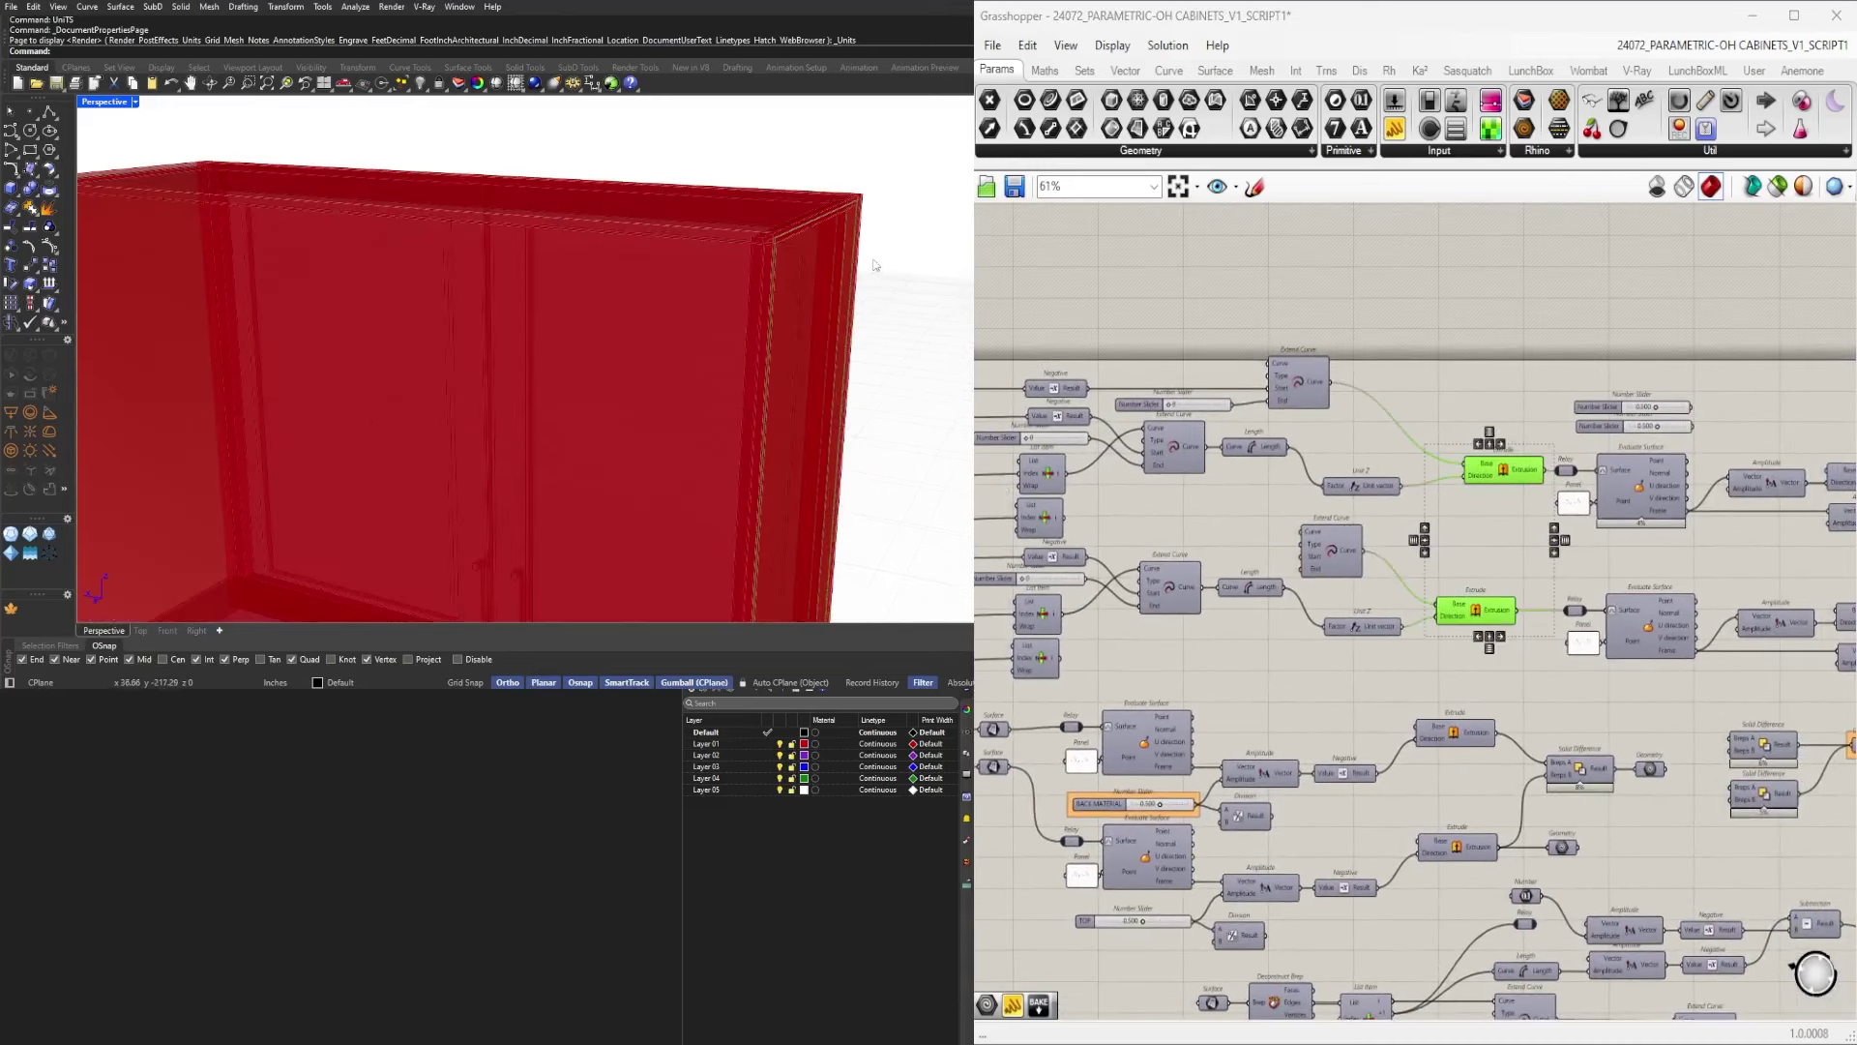
scroll(1252, 400, up, 1)
middle_click(1252, 399)
click(1390, 320)
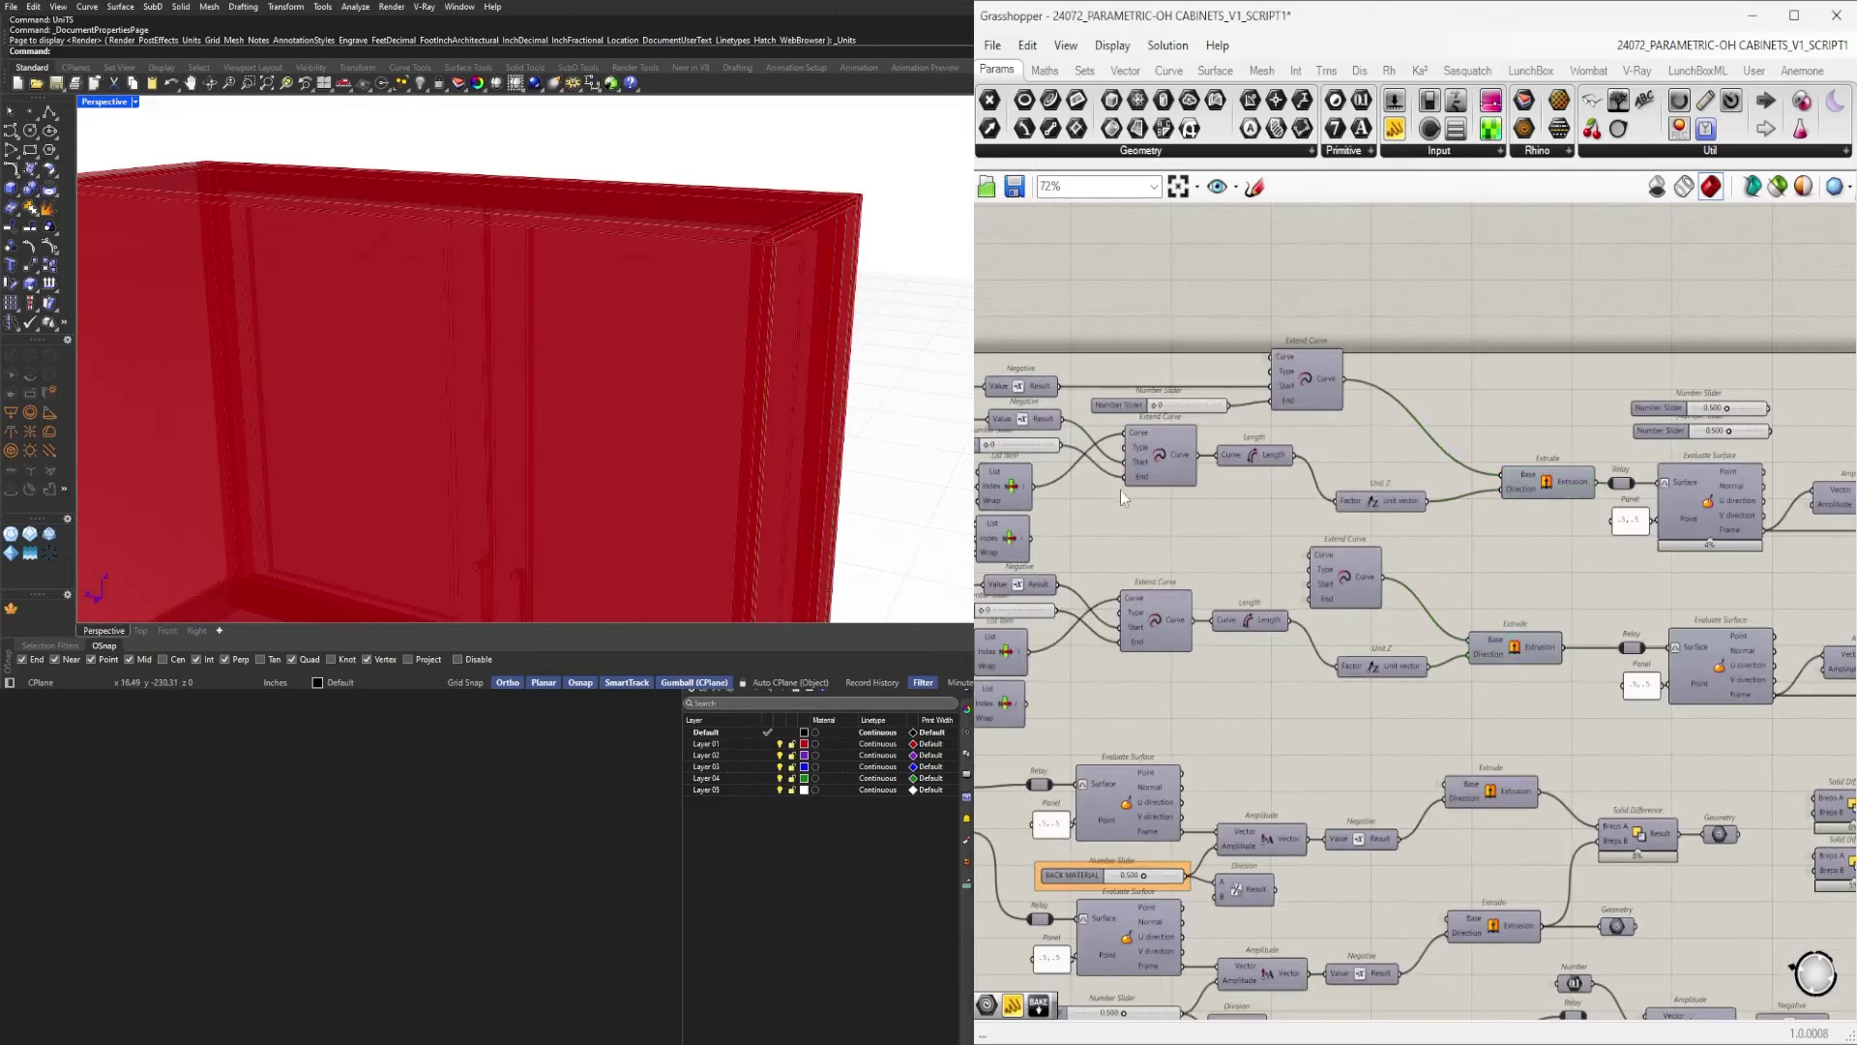
Enclose the TOP slider in a group.
right_drag(1116, 535, 1297, 380)
scroll(1258, 870, up, 3)
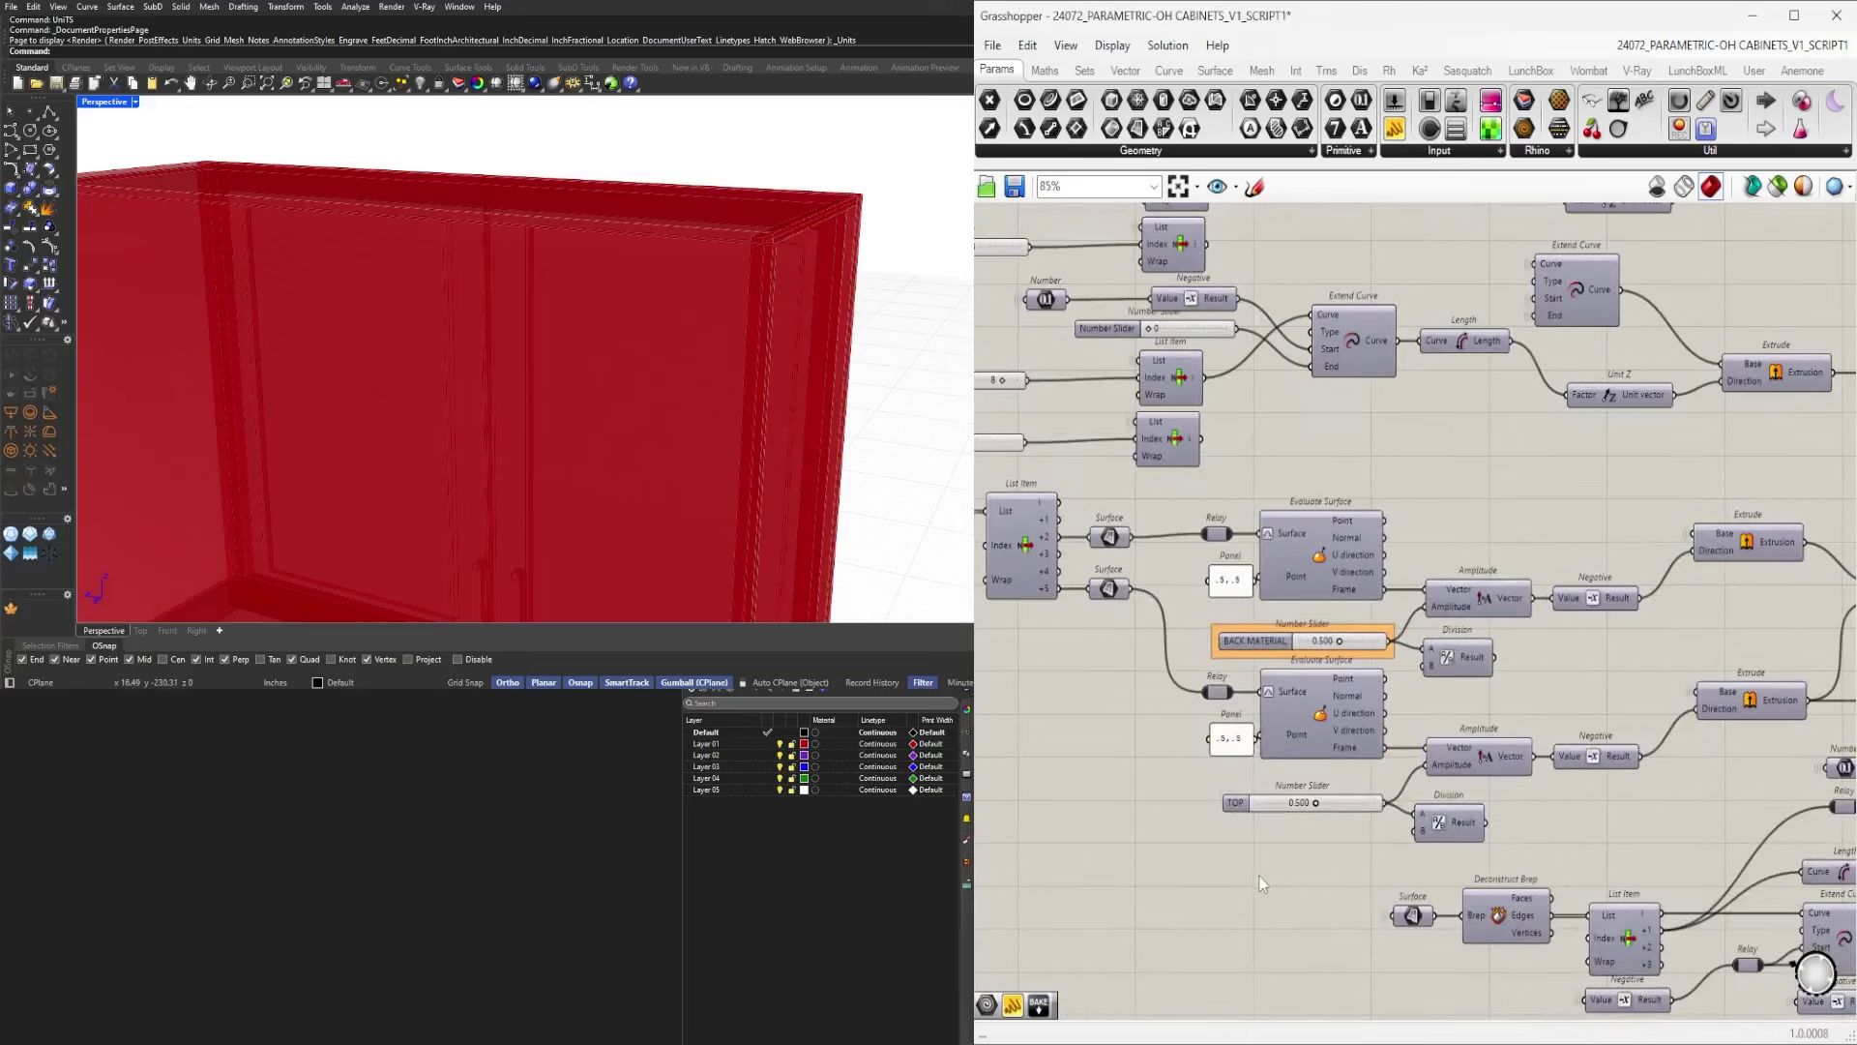
click(1245, 803)
scroll(1245, 774, down, 3)
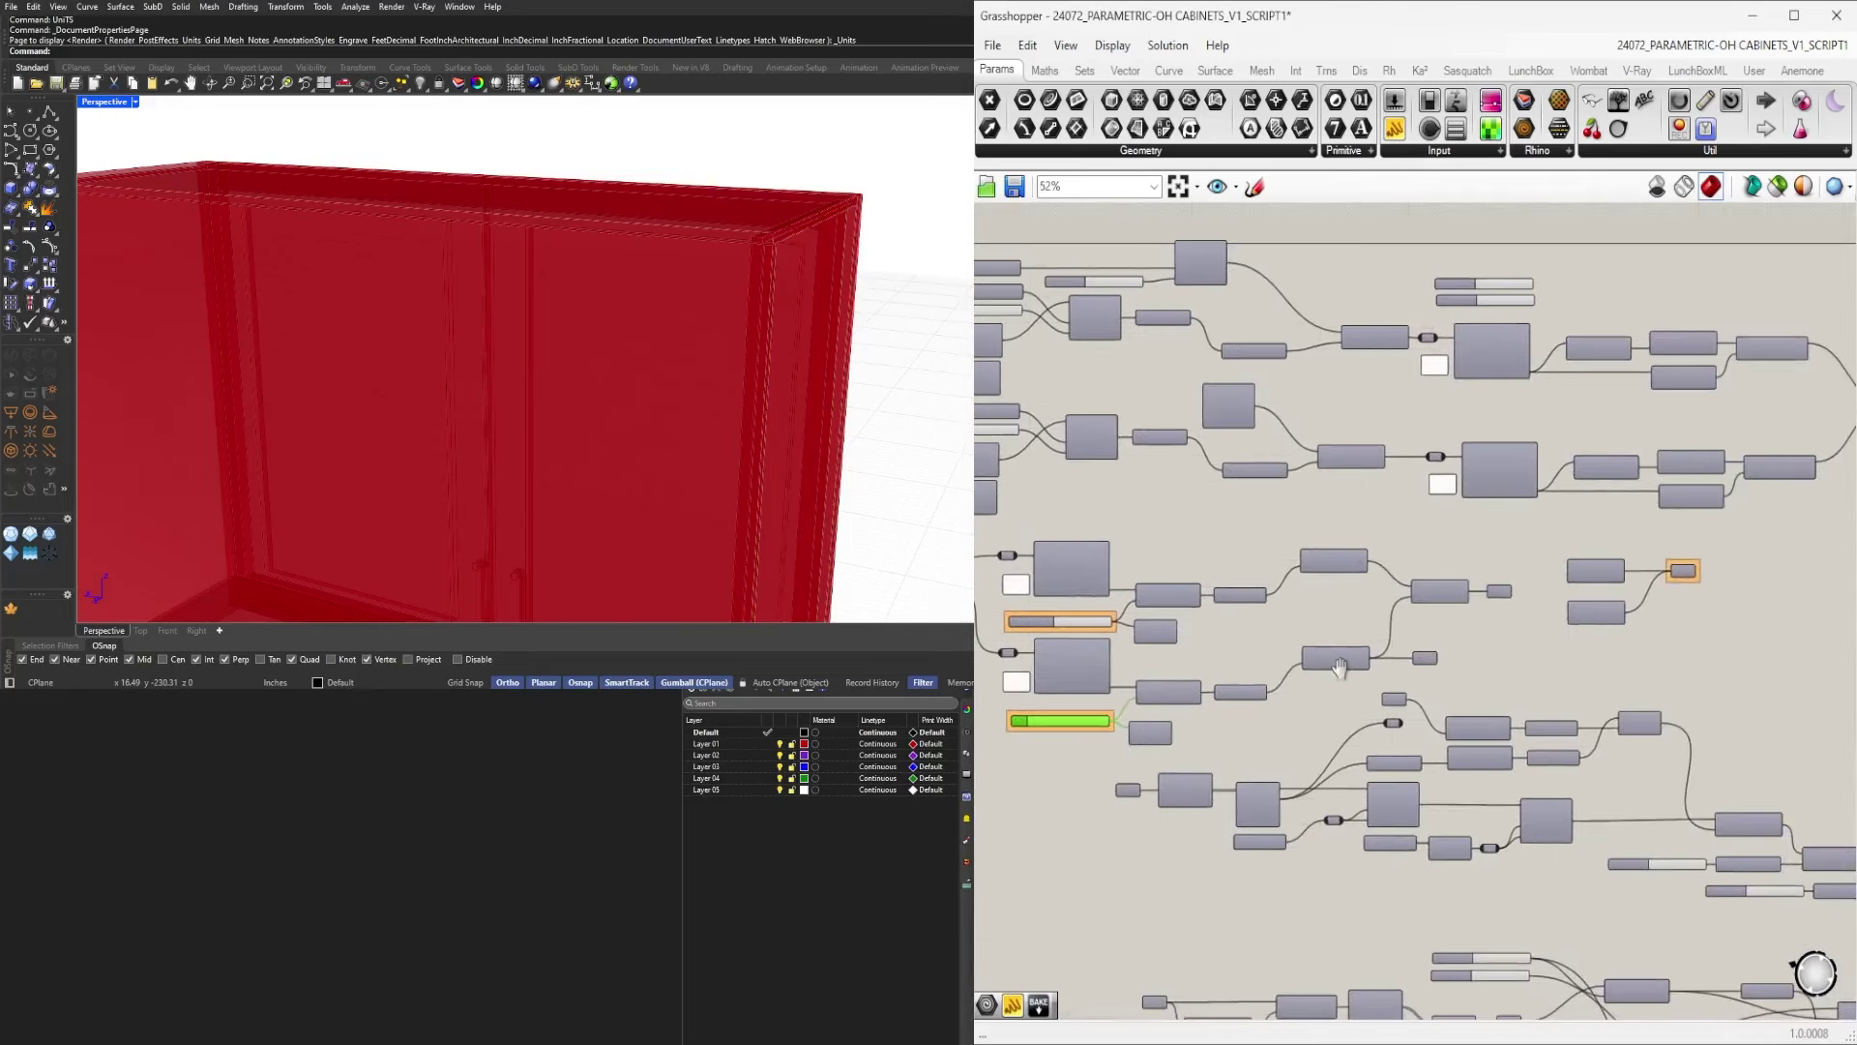
Select the lower of the two unnamed sliders above the upper Evaluate Surface and trace which Amplitude components it feeds.
scroll(1246, 732, up, 8)
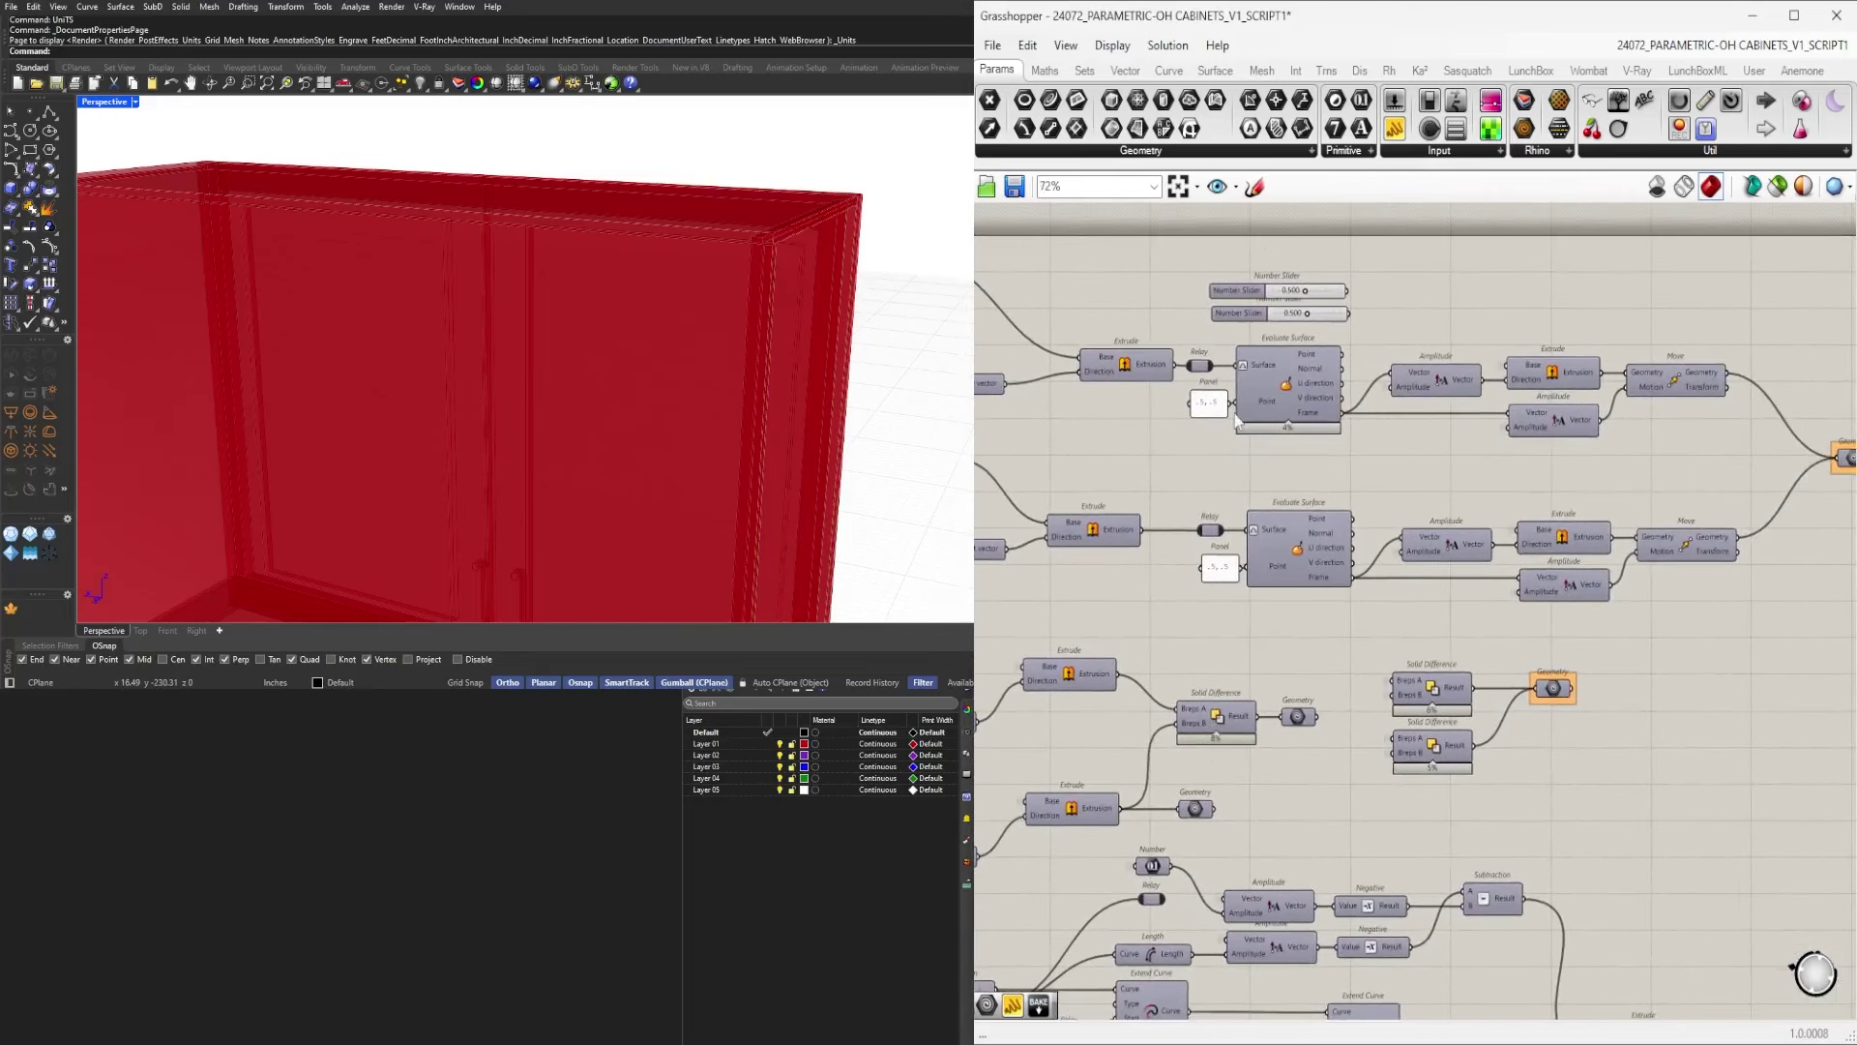
scroll(1257, 316, up, 3)
right_drag(1258, 316, 1226, 442)
drag(1222, 452, 1219, 457)
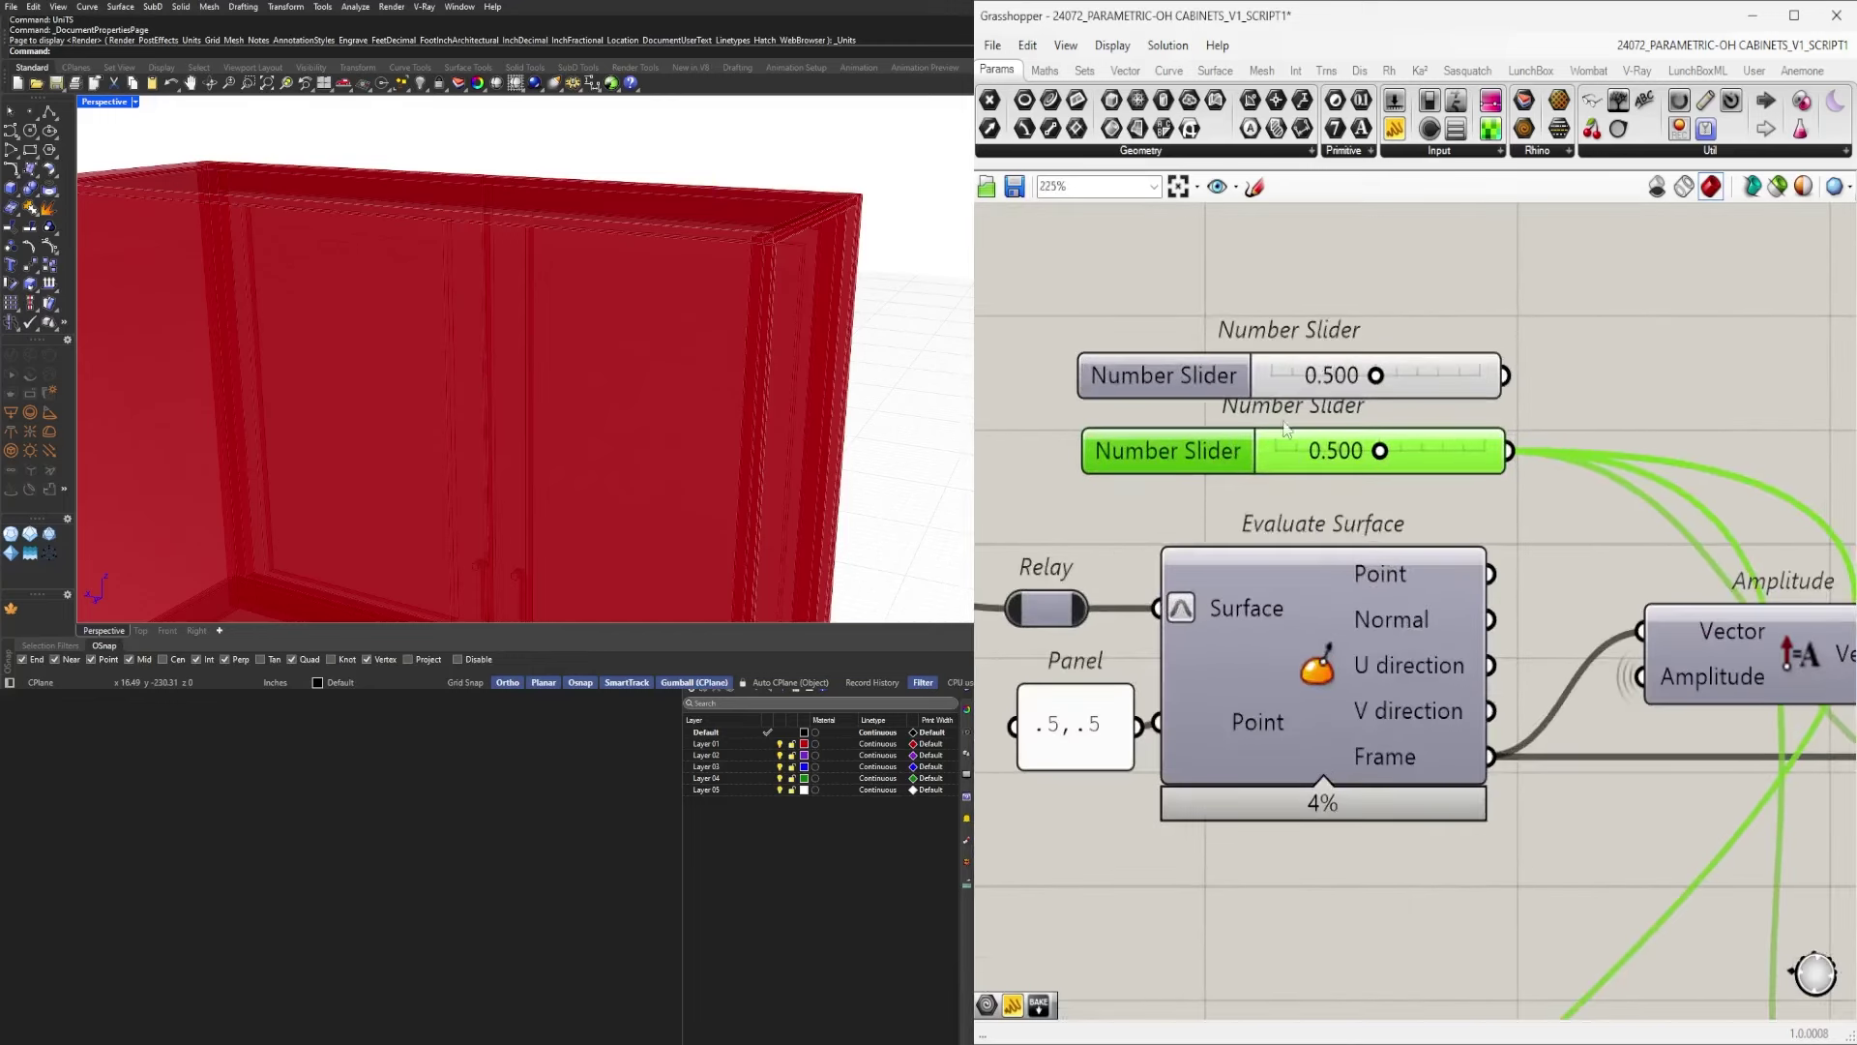
scroll(1295, 429, down, 4)
right_drag(1485, 538, 1302, 533)
right_drag(1593, 493, 1669, 462)
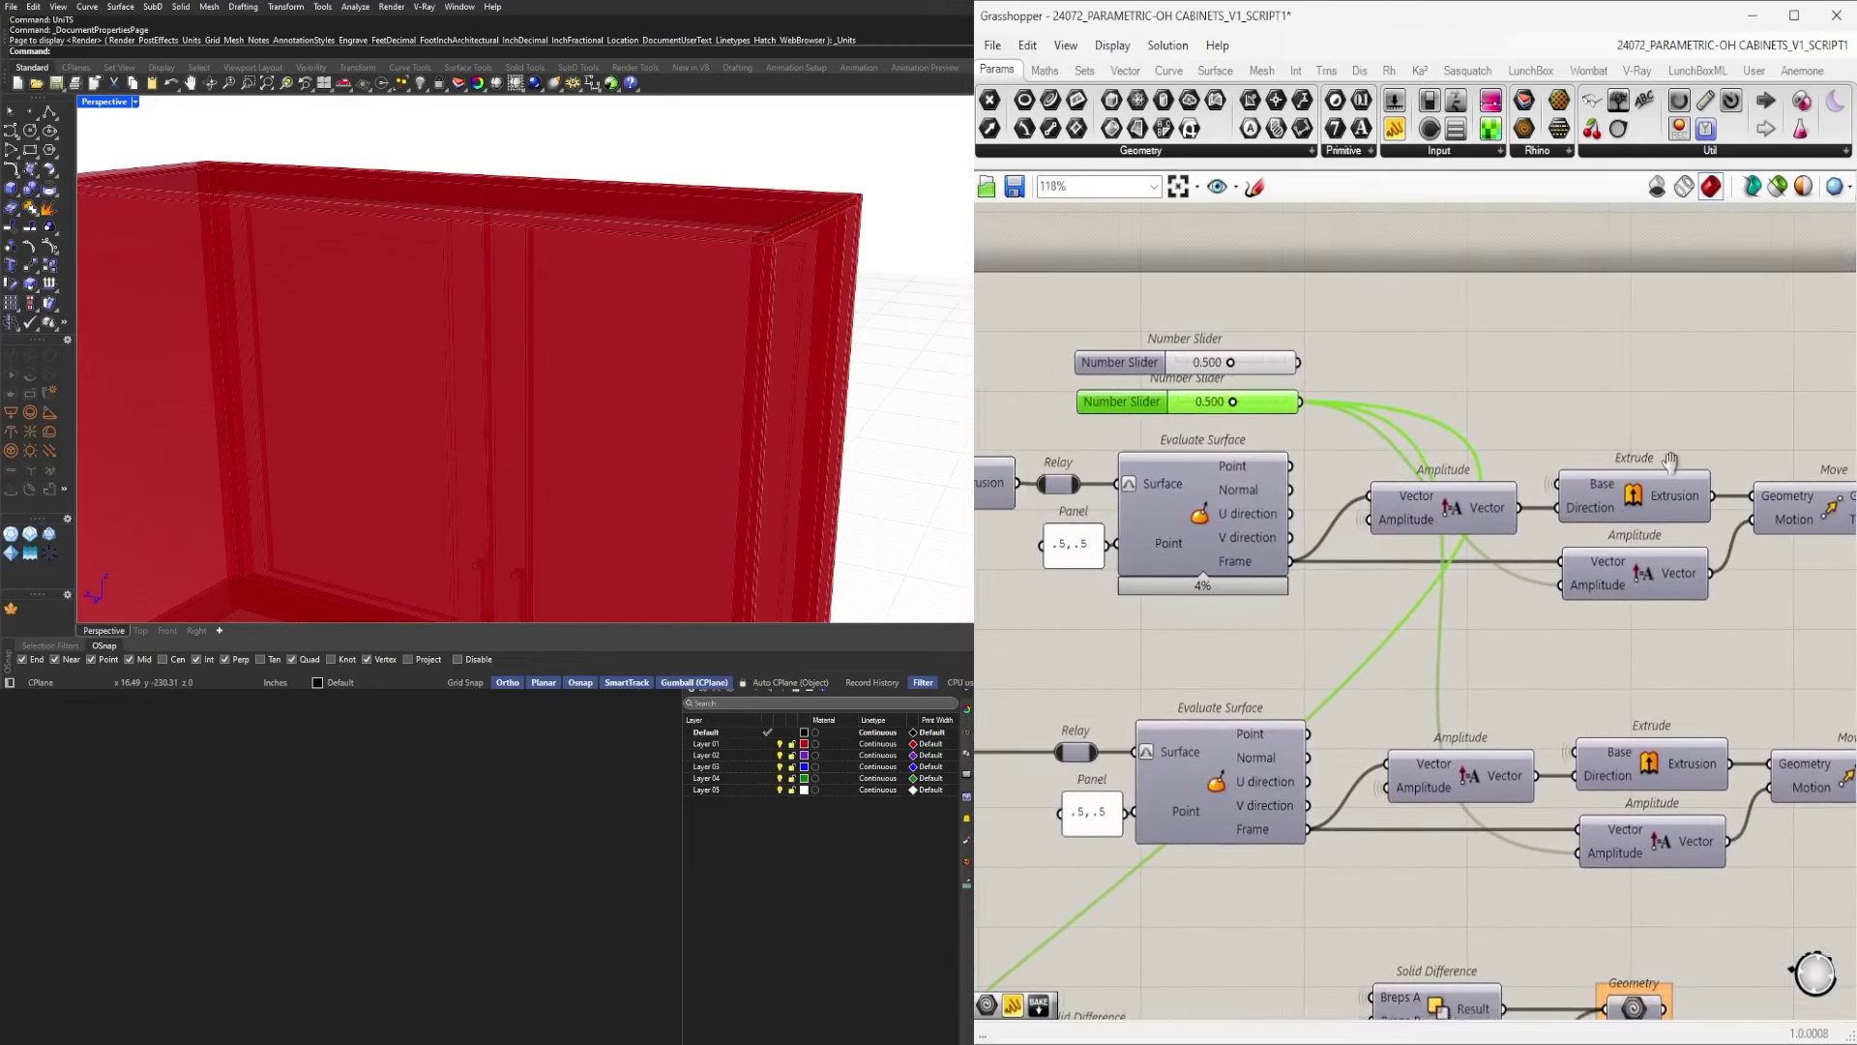
Turn on the preview of the upper and lower side-panel Extrude components.
click(1627, 501)
click(1160, 375)
shift+click(1138, 408)
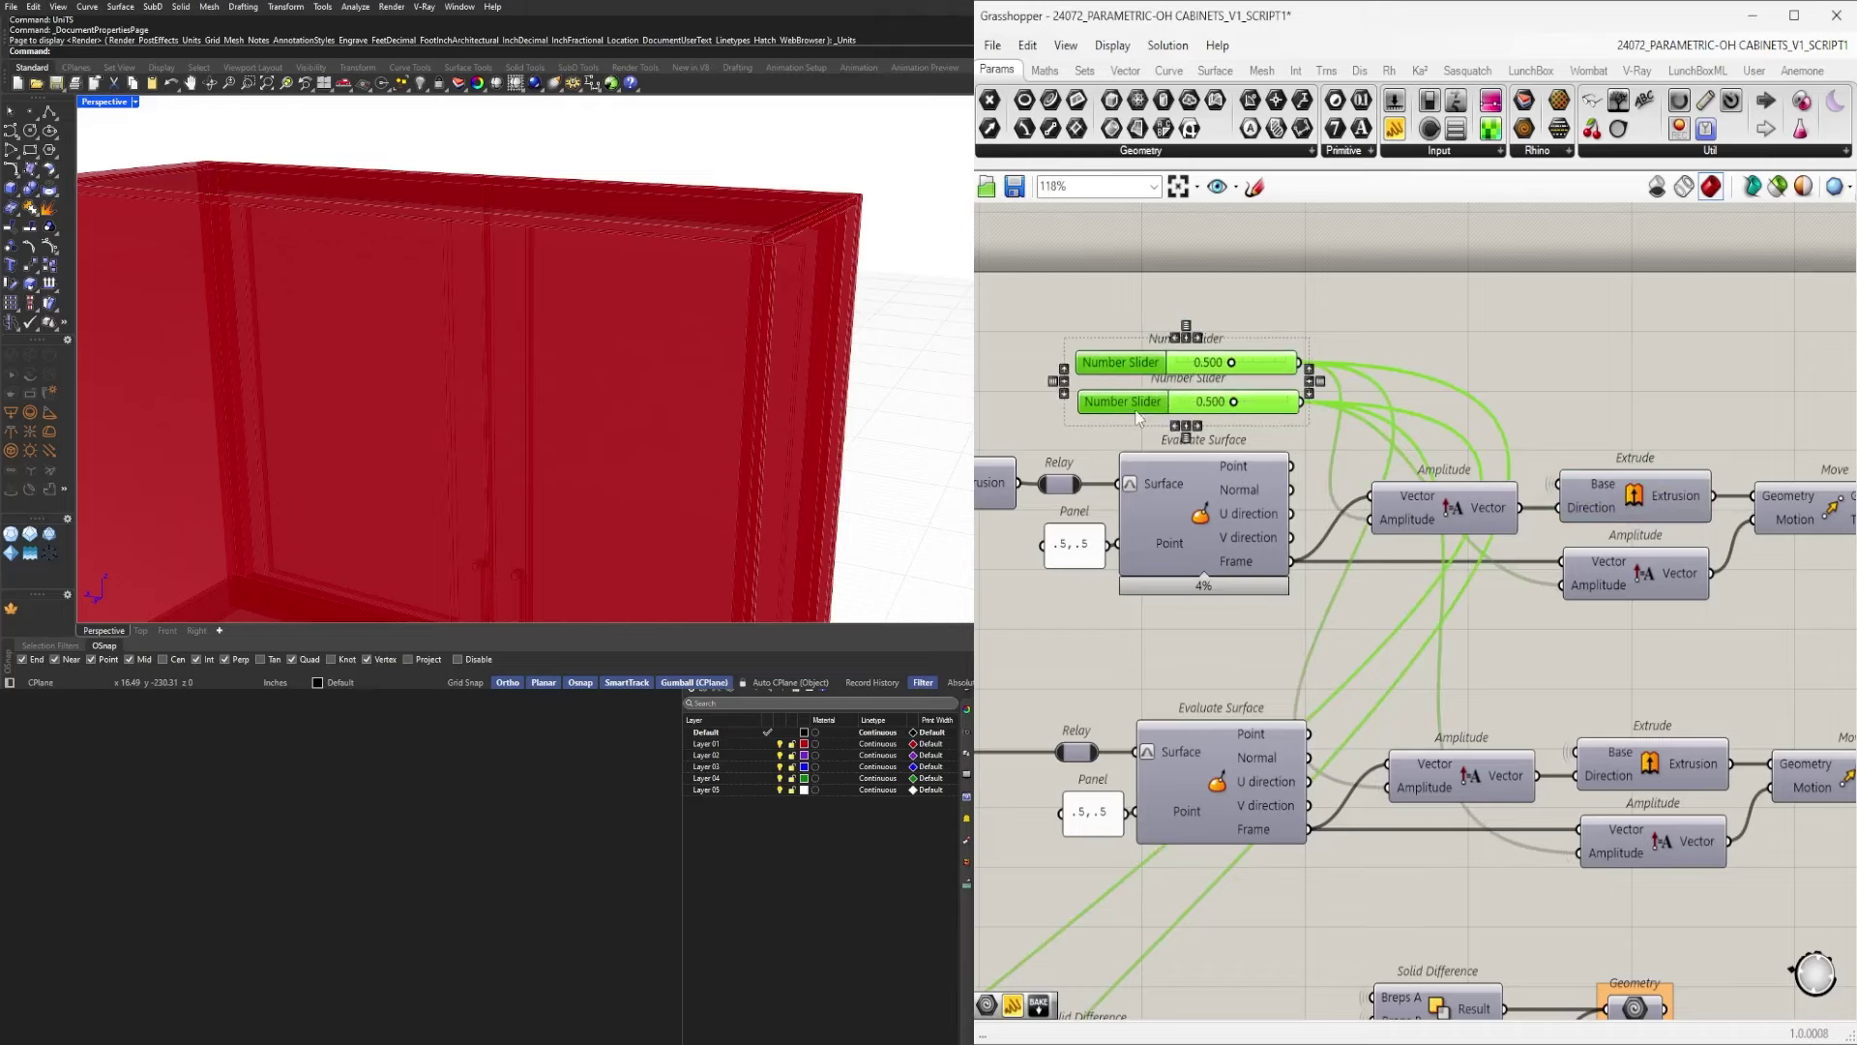
click(1565, 404)
click(1645, 482)
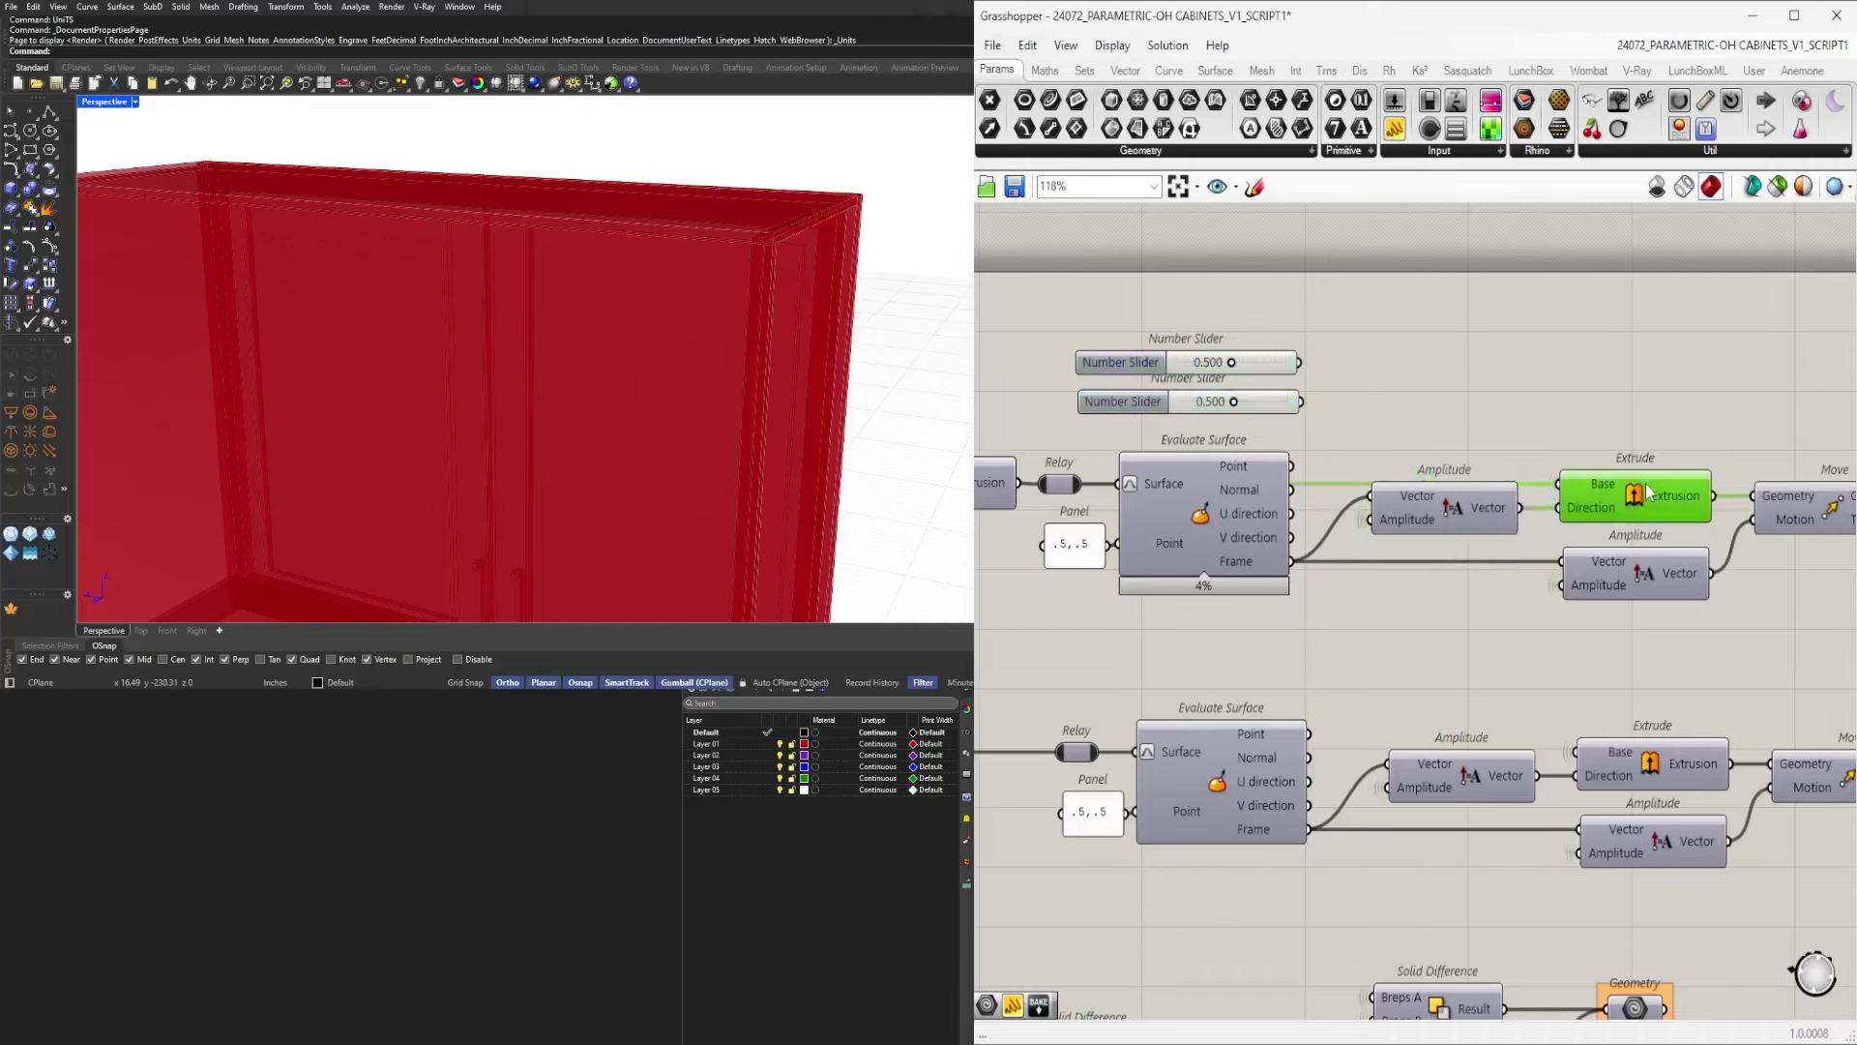
middle_click(1645, 482)
click(1676, 444)
click(1649, 766)
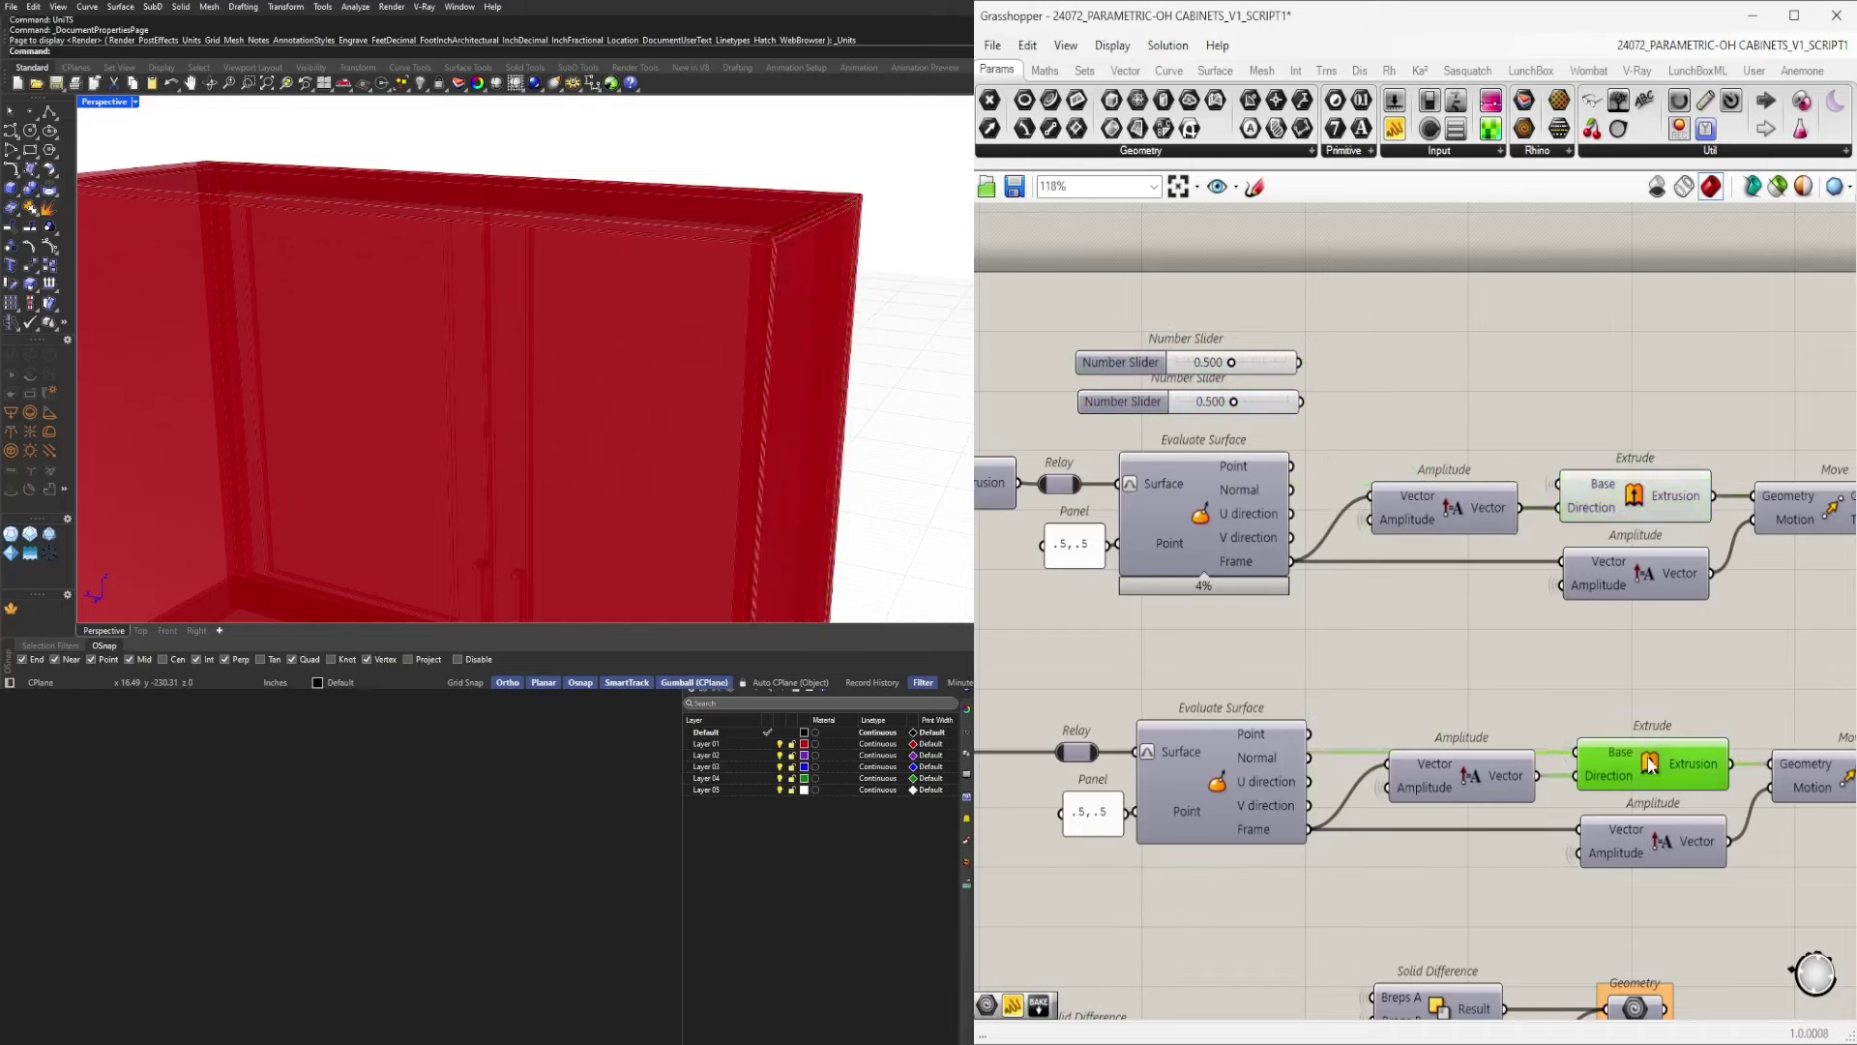
middle_click(1649, 762)
click(1684, 717)
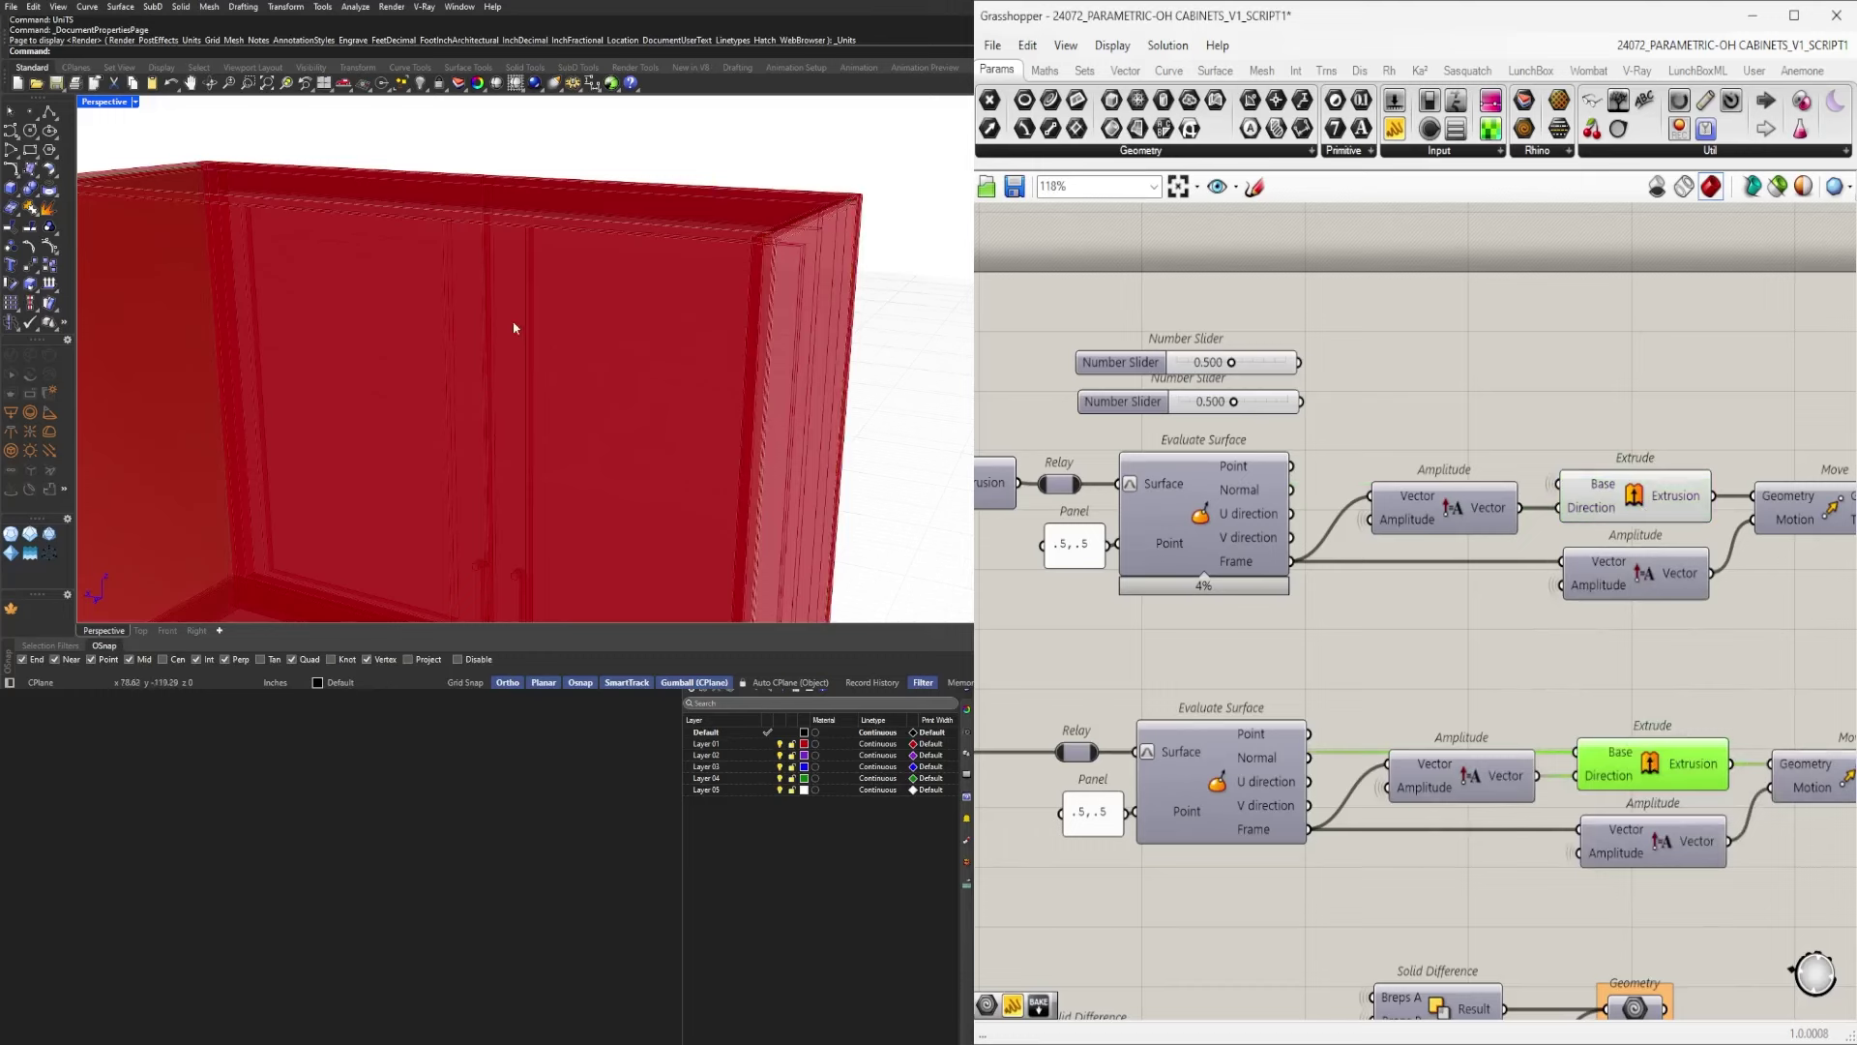
Set the upper number slider to 0.442 and inspect the cabinet's side panels in the perspective view.
scroll(514, 328, down, 5)
right_drag(514, 328, 668, 331)
scroll(506, 278, up, 5)
right_drag(506, 278, 537, 290)
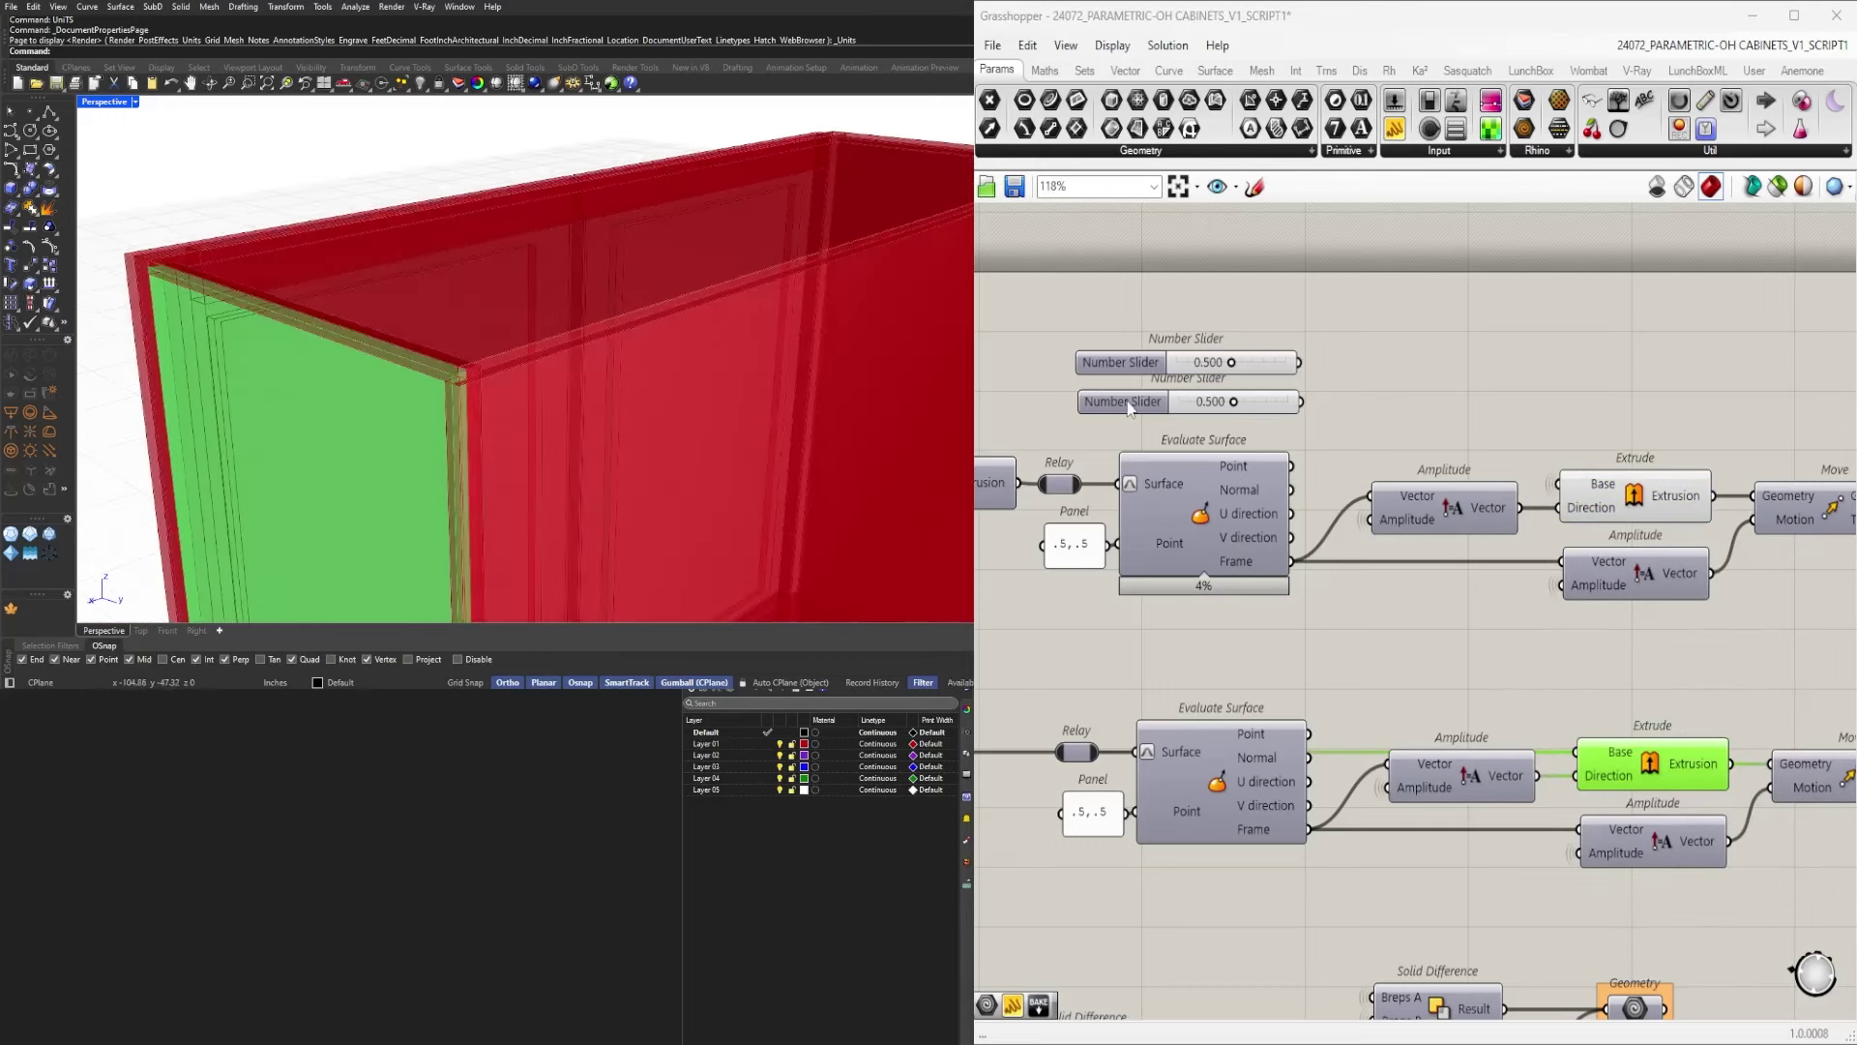
scroll(1215, 365, up, 6)
drag(1282, 356, 1254, 356)
scroll(570, 274, down, 4)
right_drag(570, 274, 416, 278)
scroll(655, 277, up, 5)
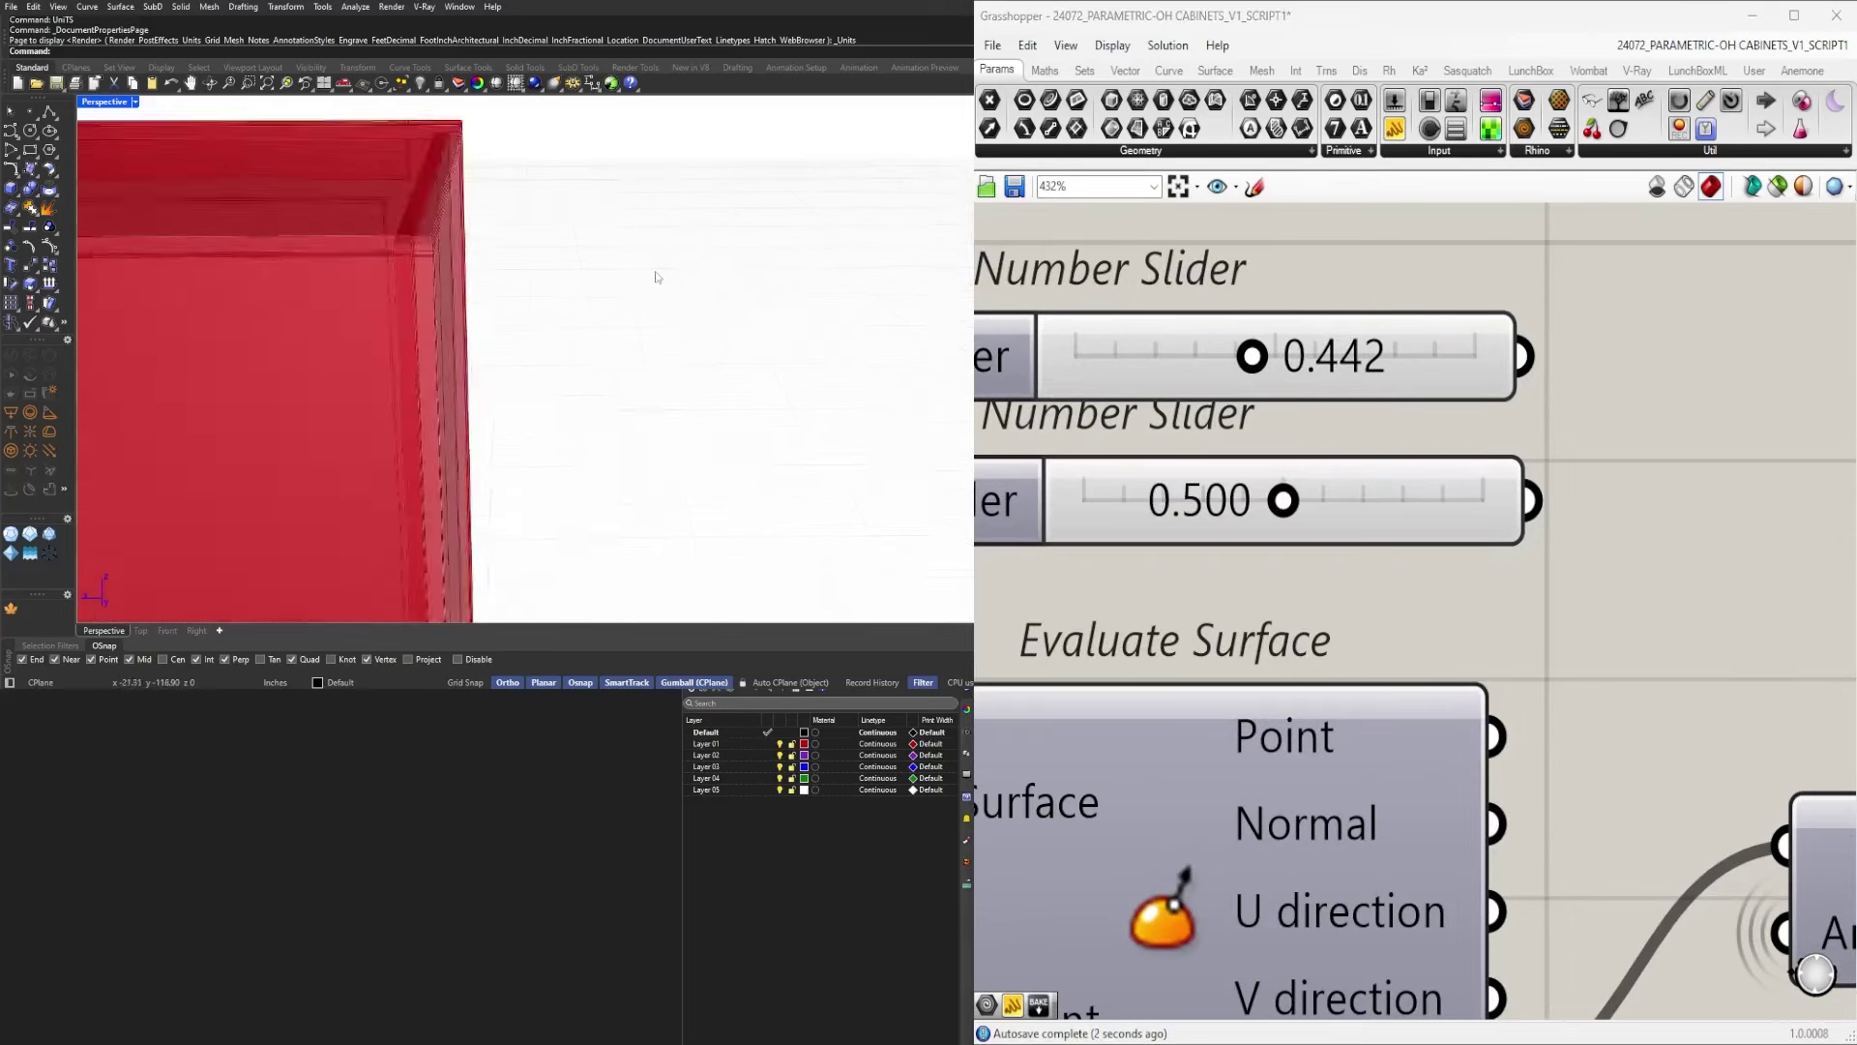
Raise the upper number slider to 1.000 and the lower one to 0.708 to test the side panels.
drag(1253, 356, 1410, 356)
scroll(855, 272, down, 5)
drag(1613, 366, 1672, 373)
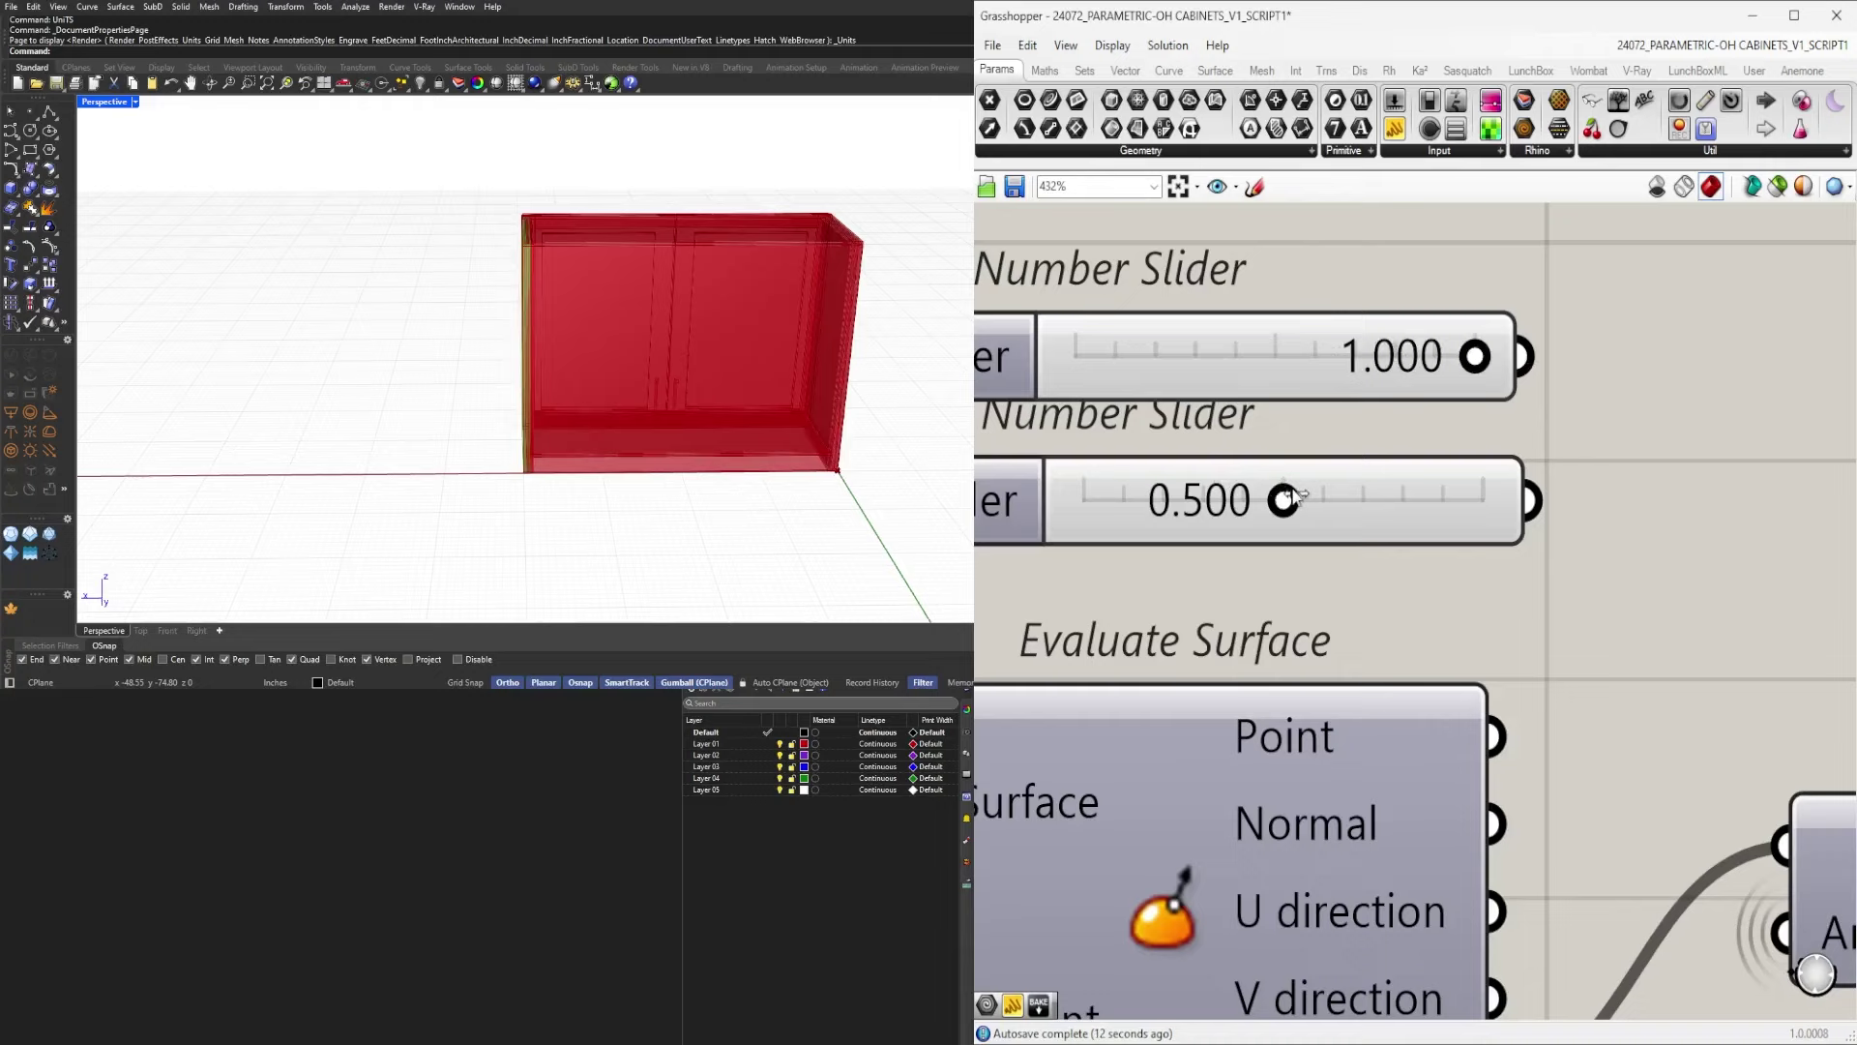
drag(1299, 496, 1368, 499)
Set the upper number slider to 0.5 and check the cabinet's side panel.
click(1455, 372)
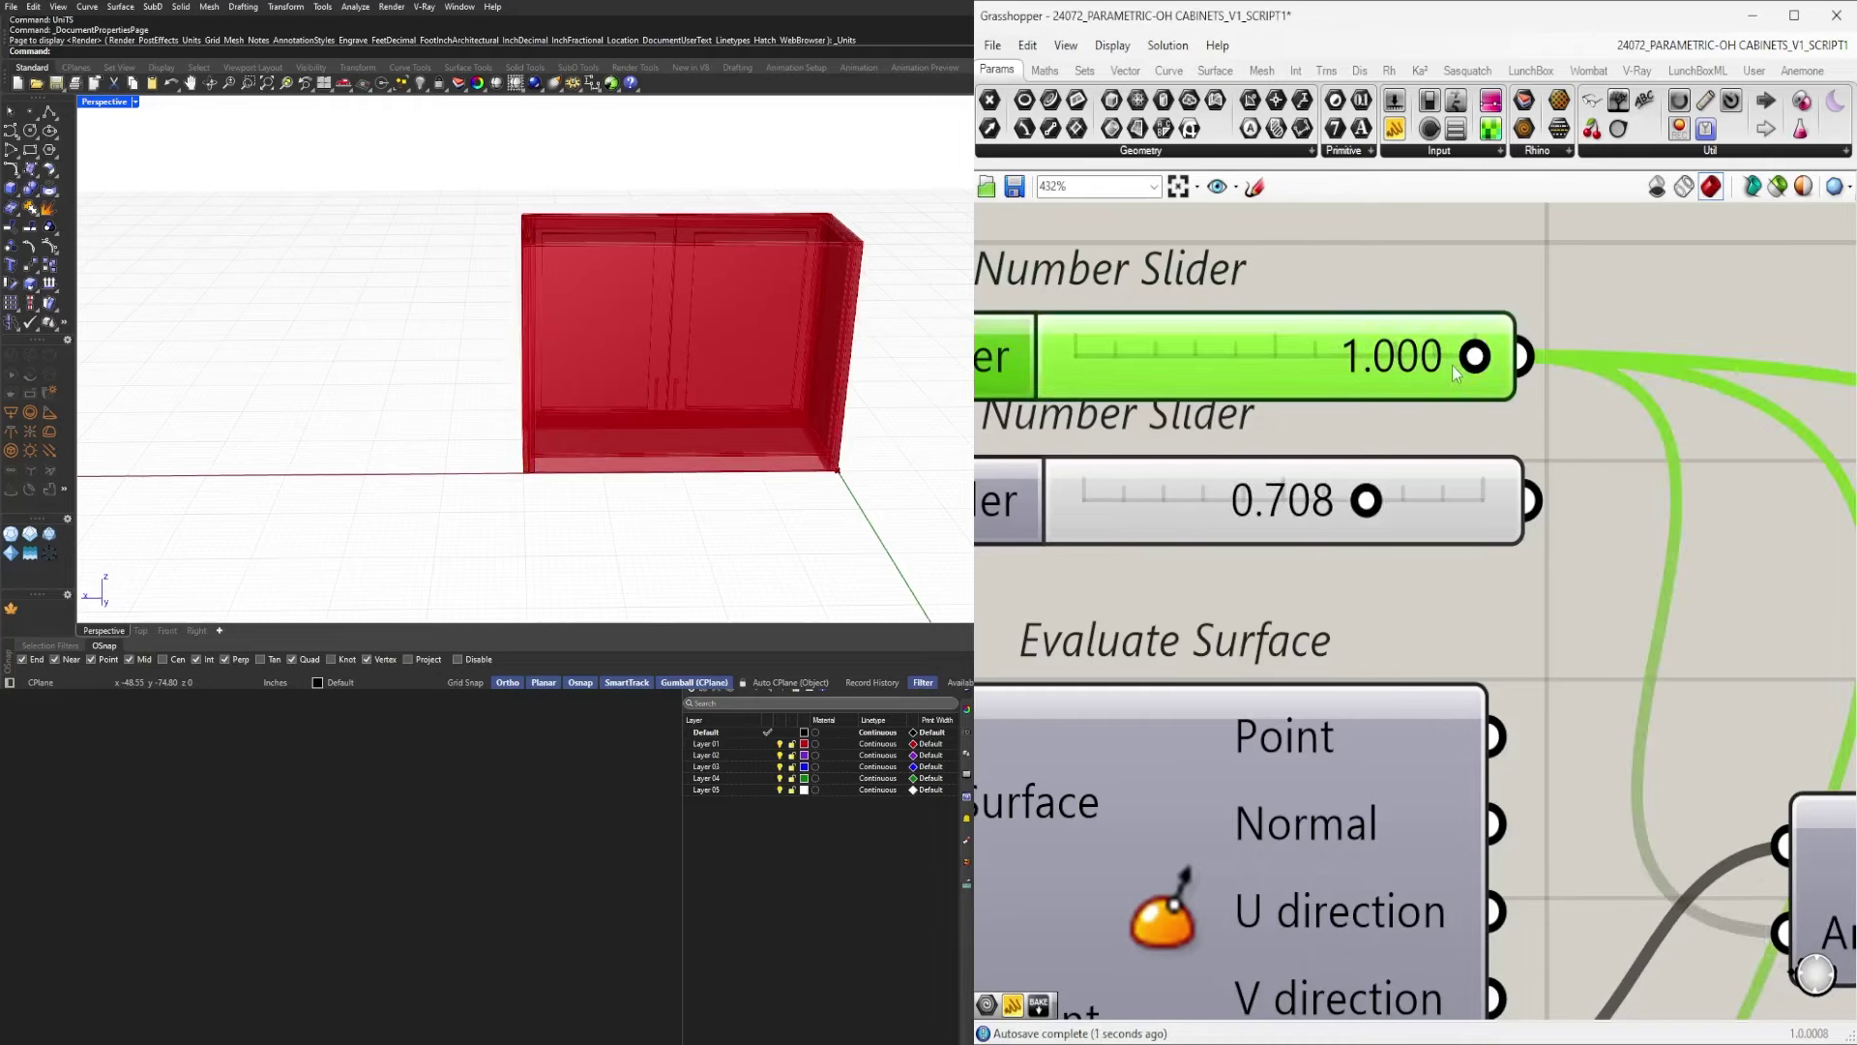
double_click(1453, 363)
text(.5)
key(Return)
scroll(610, 283, up, 5)
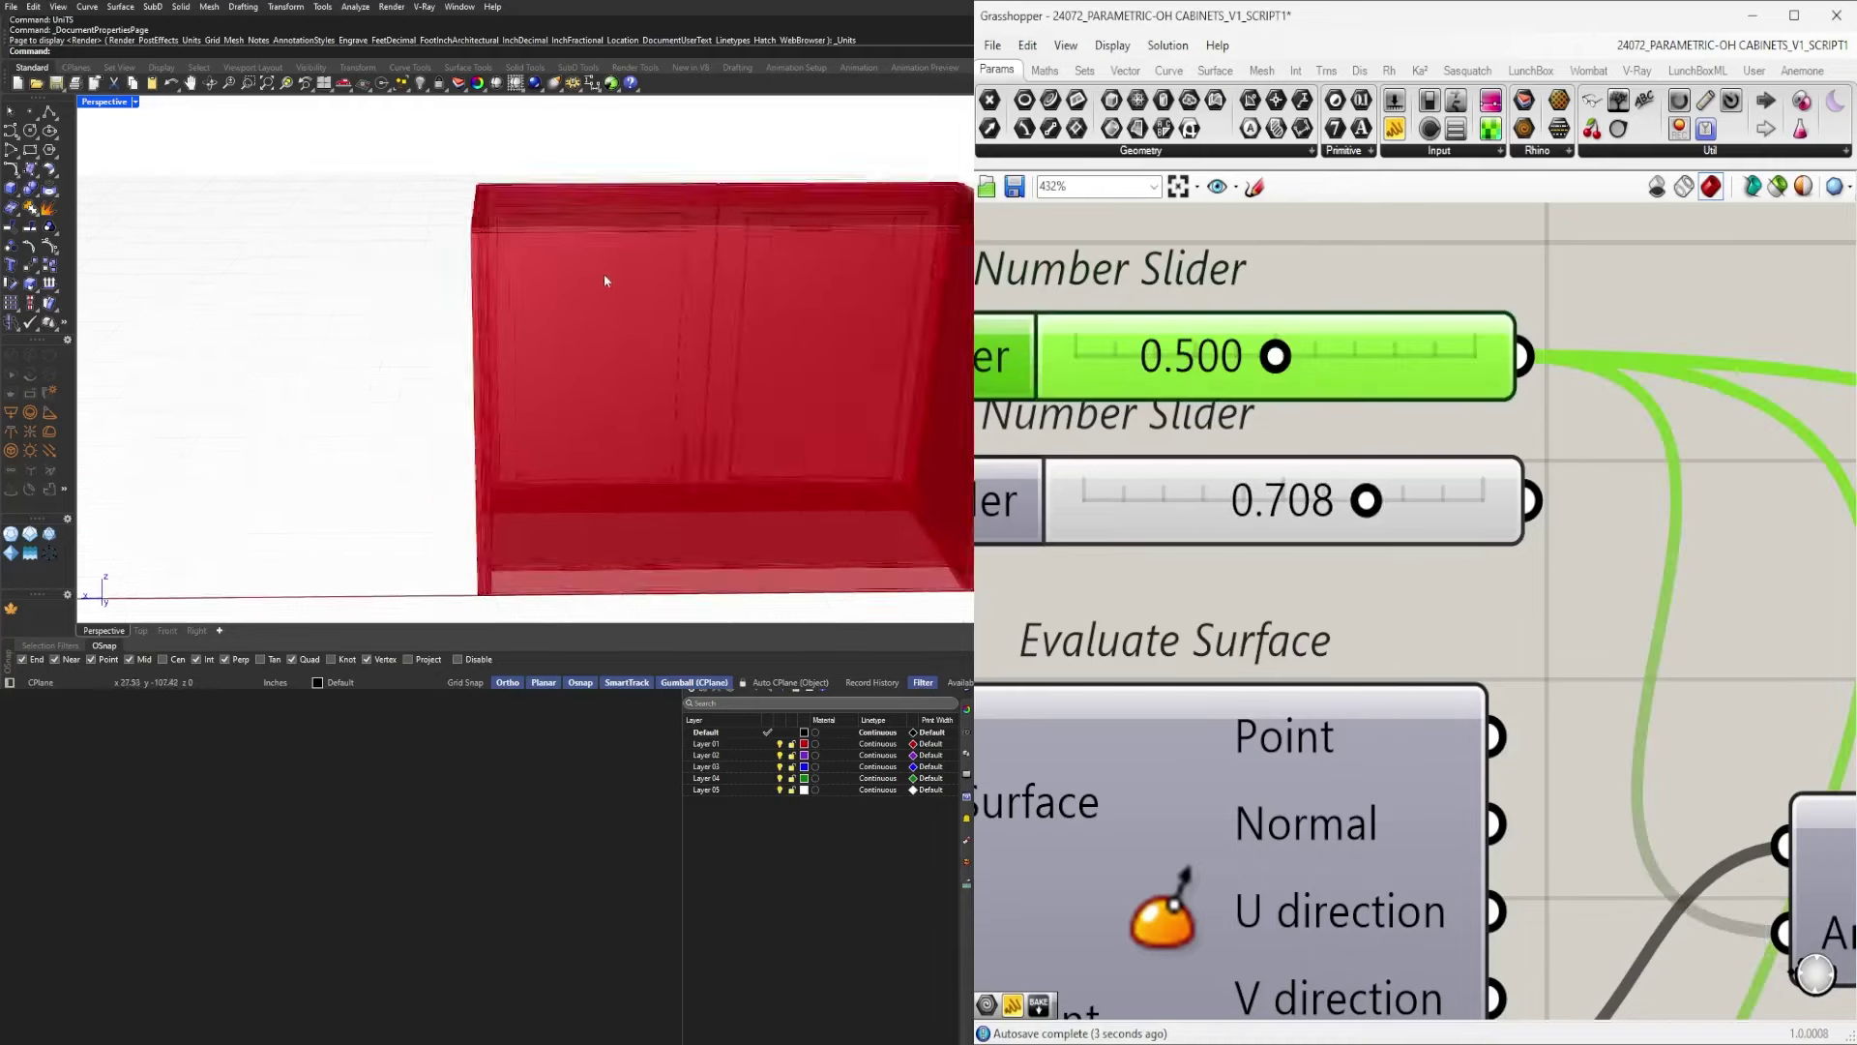
scroll(1556, 344, down, 3)
Select both side-panel Extrude components and examine their highlighted geometry on the cabinet from several angles and up close.
scroll(1310, 457, down, 6)
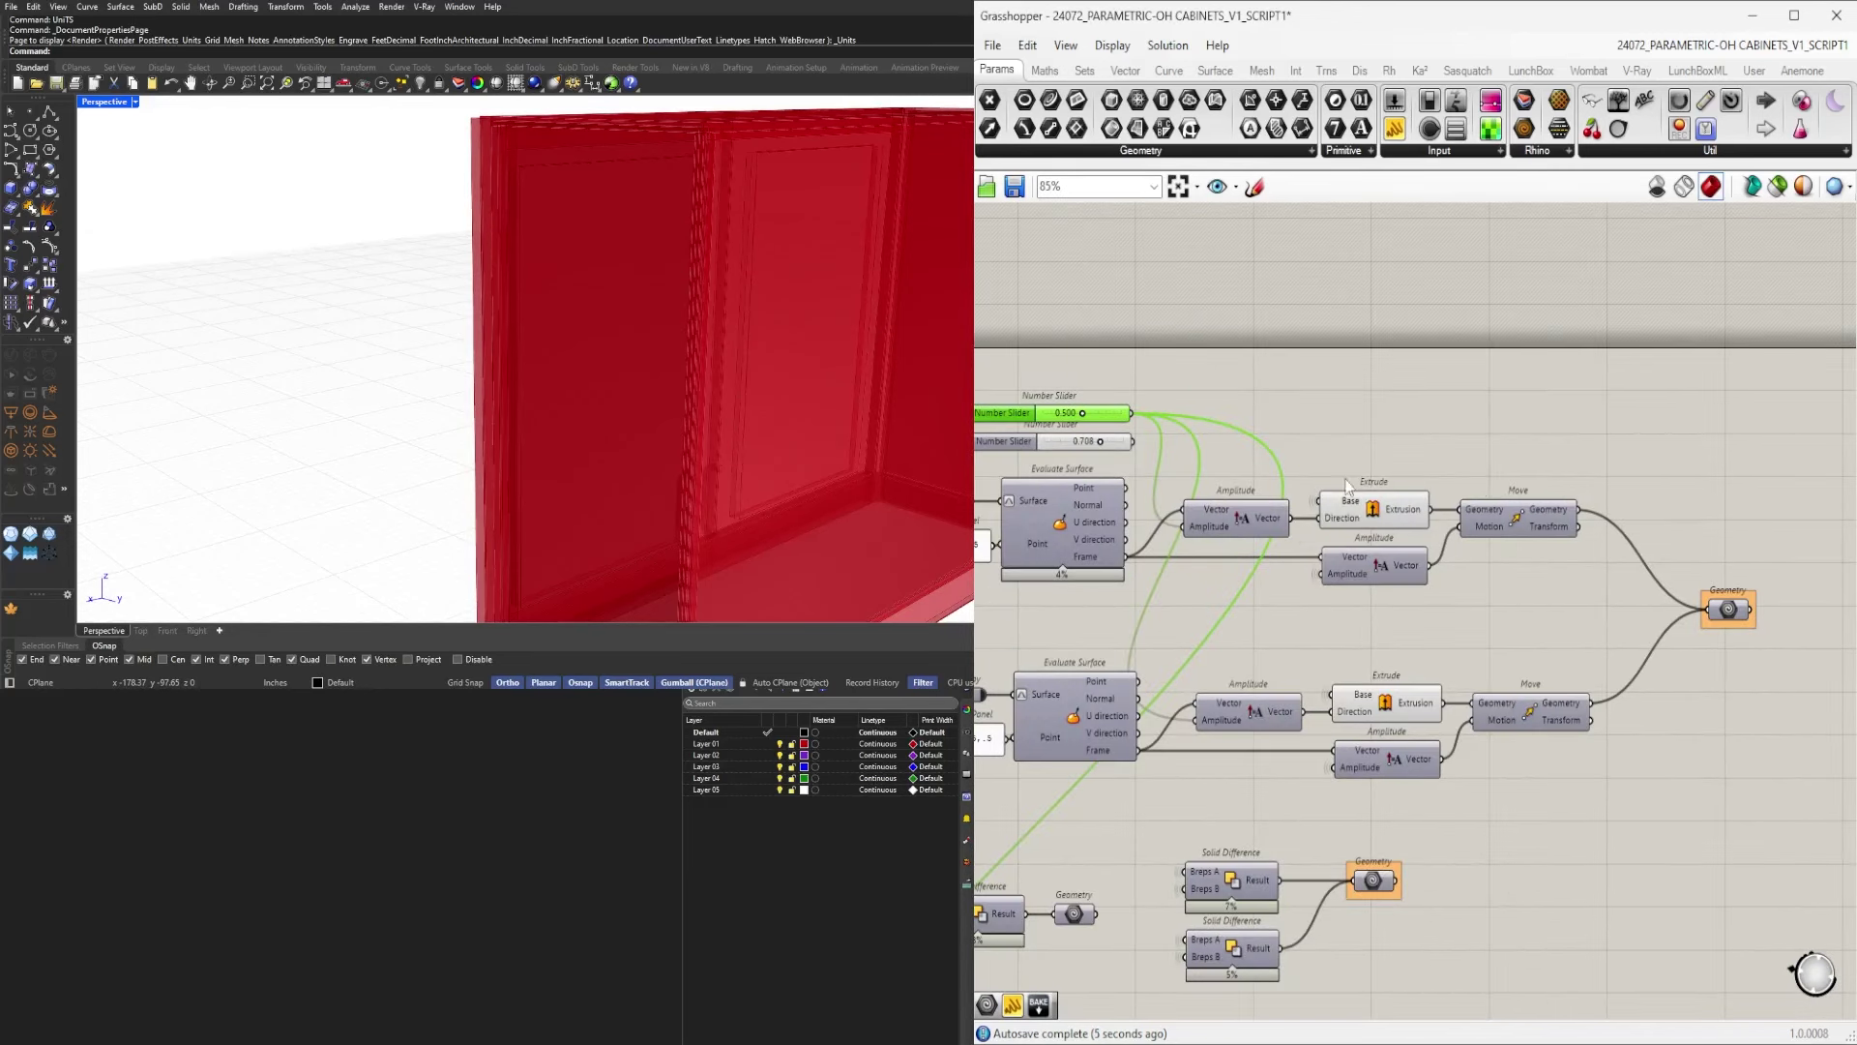
scroll(1384, 522, up, 3)
click(1383, 523)
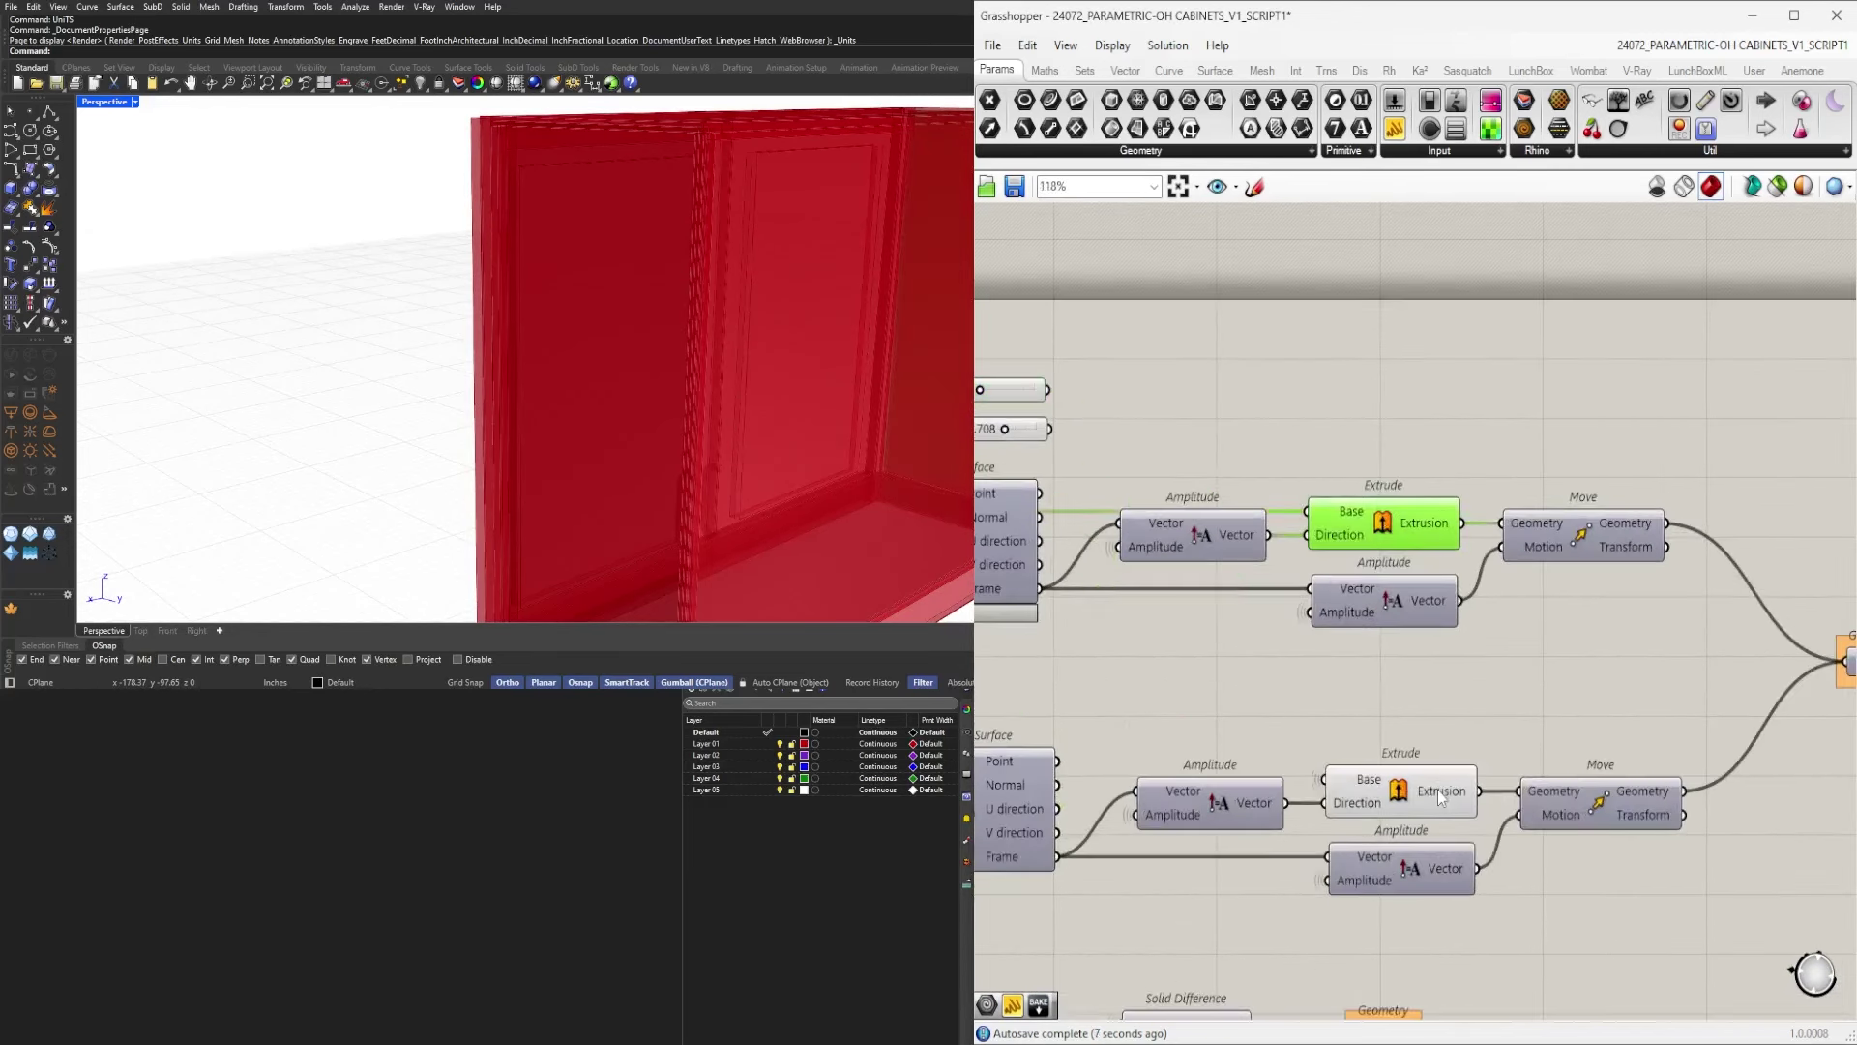
mouse_move(1442, 796)
shift+click(1434, 794)
scroll(341, 360, down, 5)
right_drag(341, 360, 396, 374)
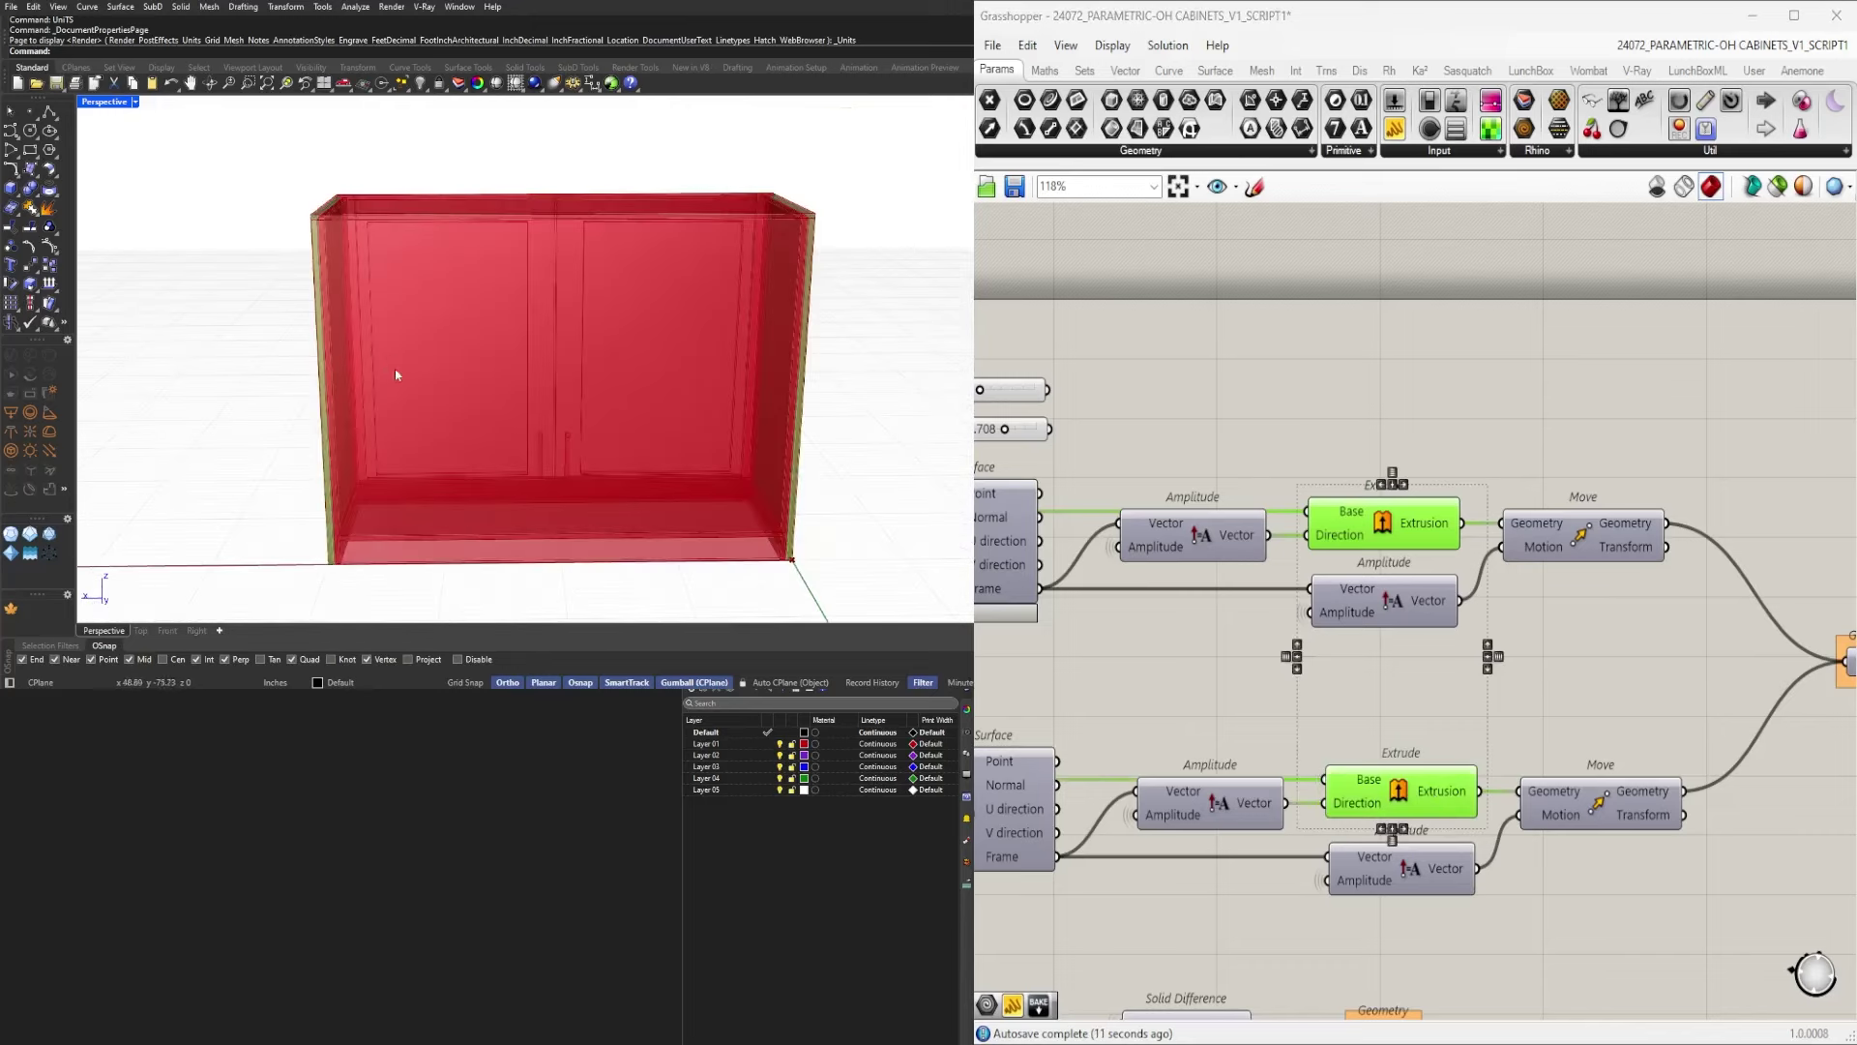
right_click(1355, 607)
right_drag(1276, 548, 1672, 543)
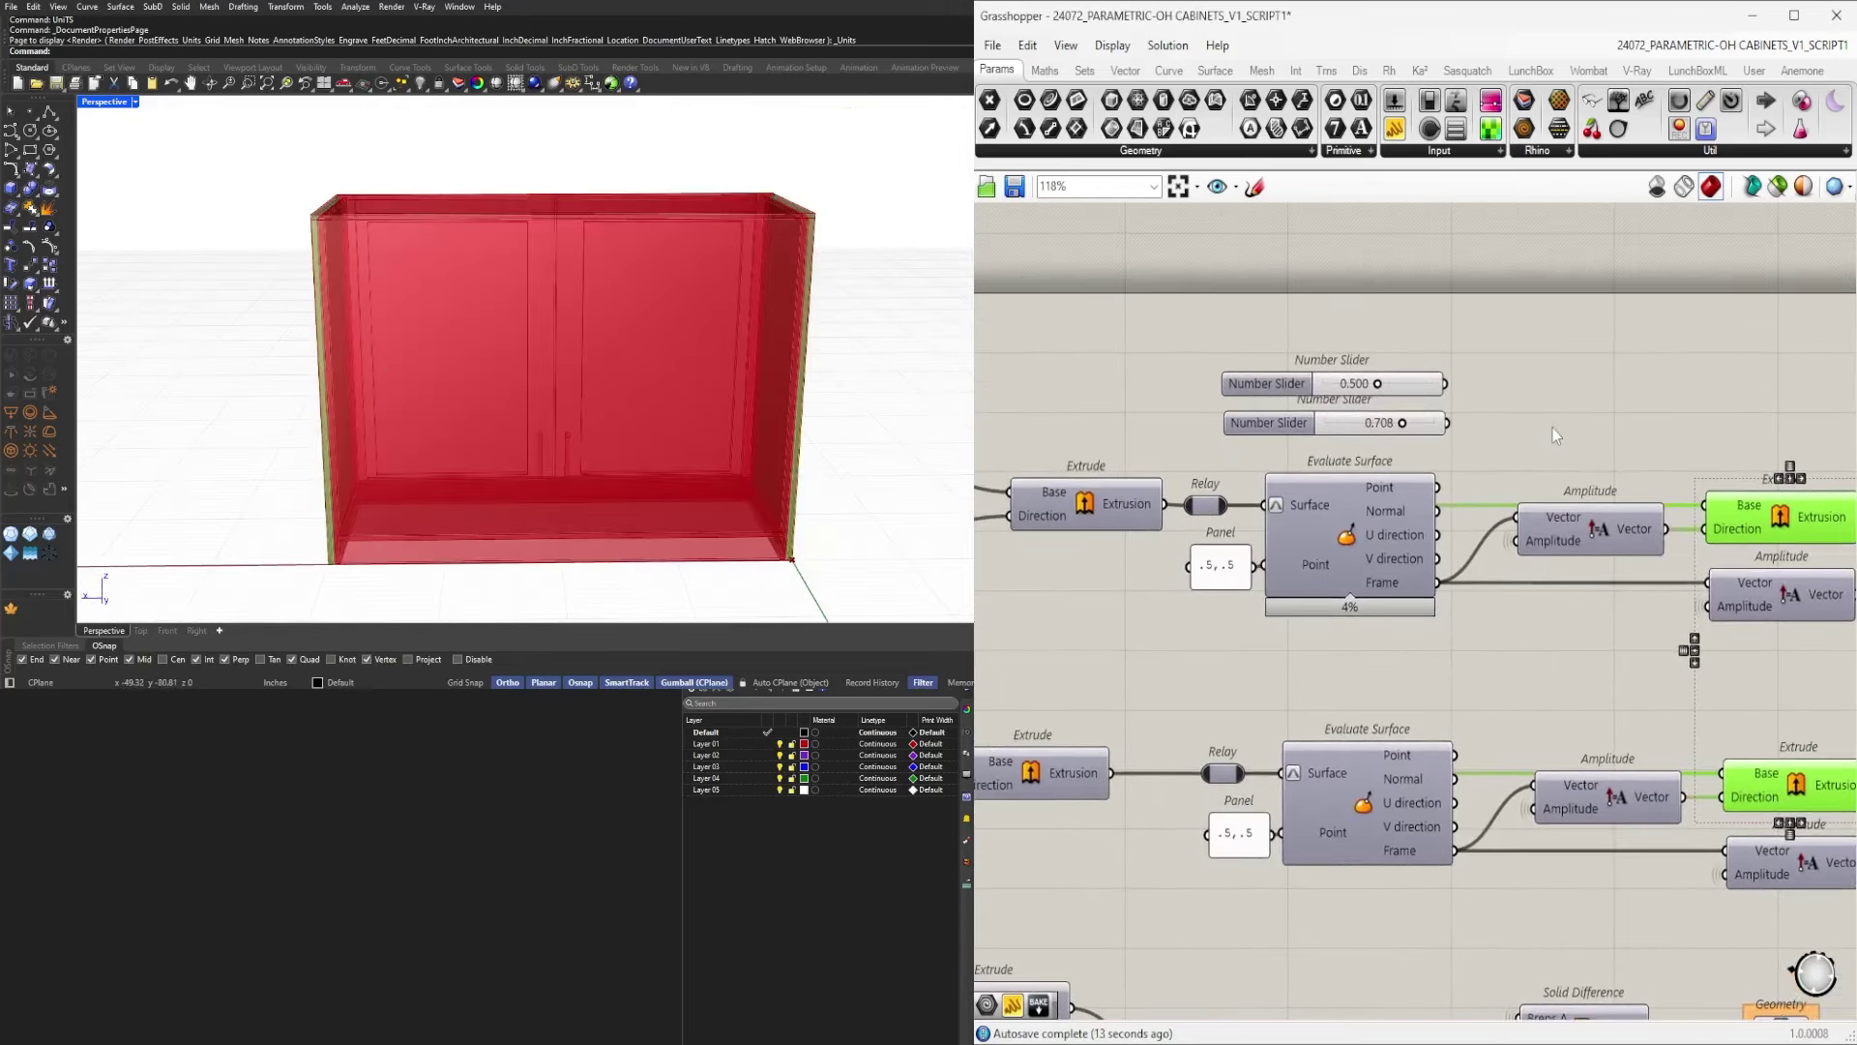
right_drag(1600, 424, 1564, 427)
right_drag(605, 261, 658, 334)
scroll(589, 138, up, 4)
scroll(595, 342, up, 4)
scroll(687, 379, down, 5)
scroll(553, 343, up, 3)
Try the upper number slider at 0.338 to test its effect on the side panels.
scroll(1342, 382, up, 5)
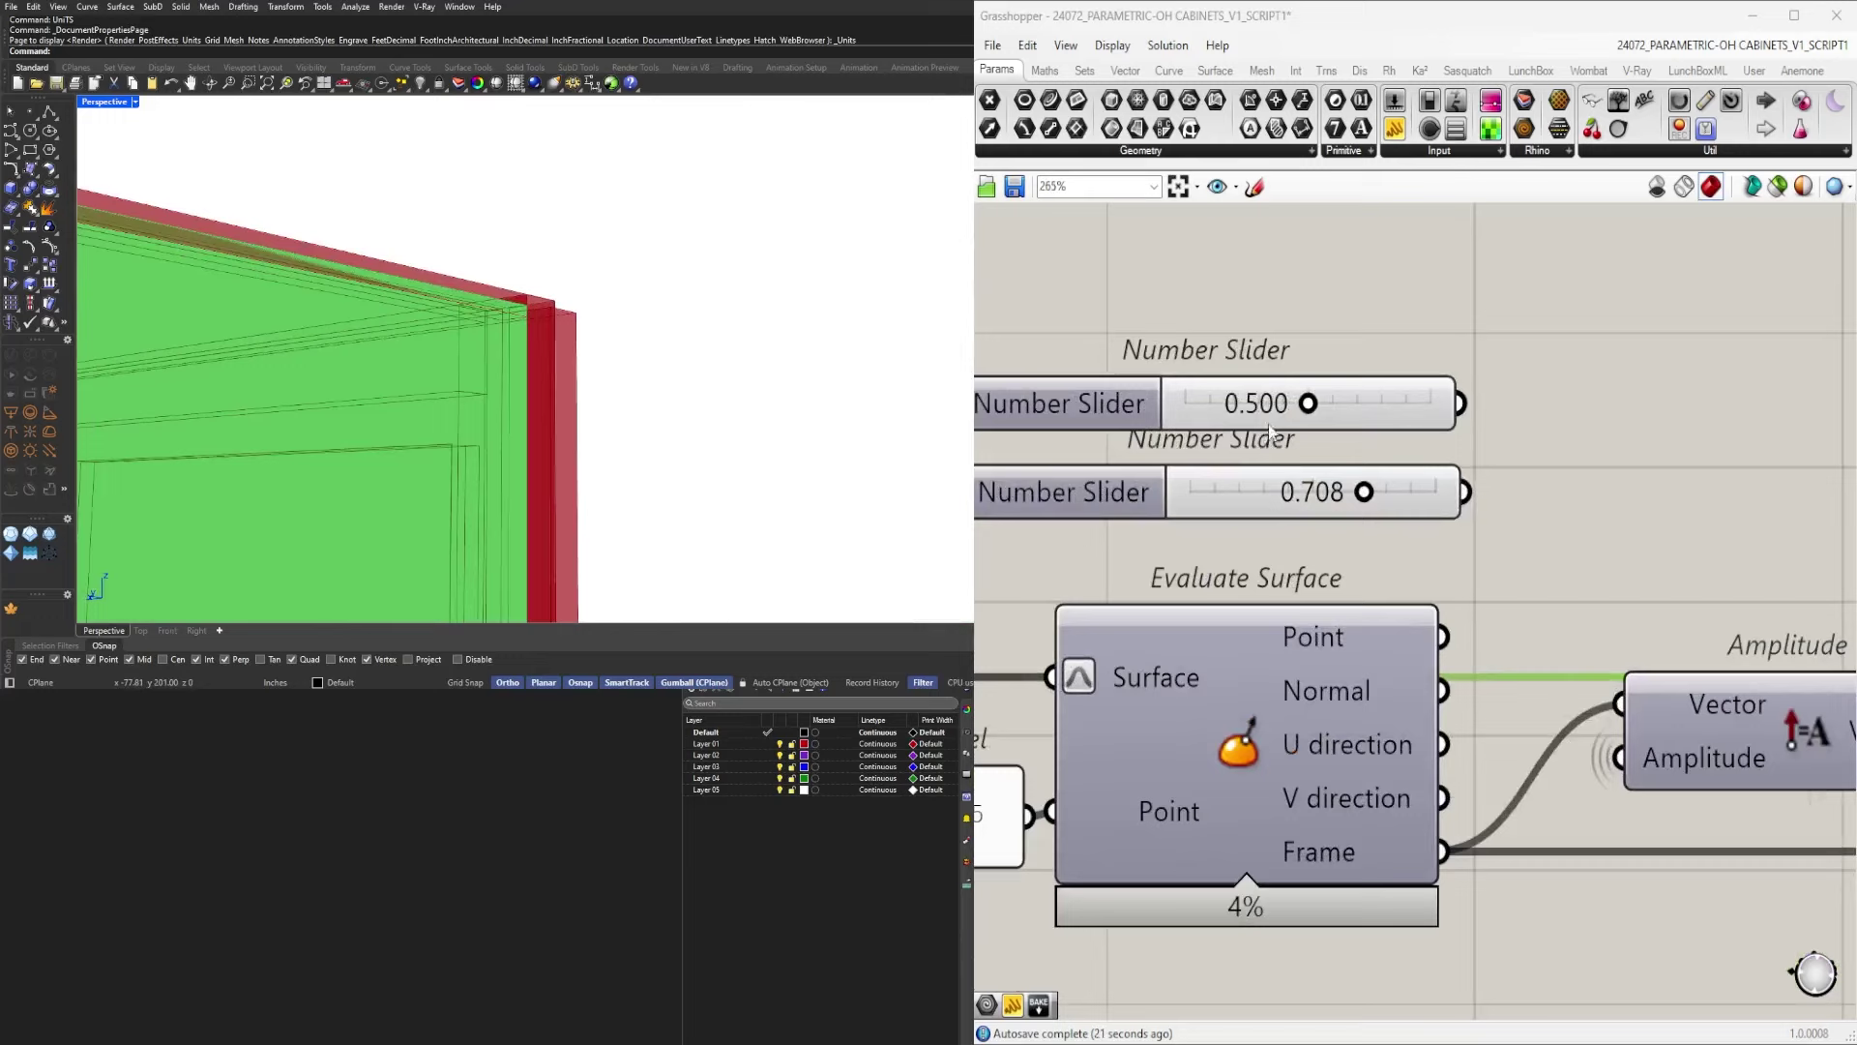
mouse_move(1308, 405)
mouse_down()
mouse_move(1261, 410)
mouse_move(1310, 412)
mouse_move(1283, 416)
mouse_up()
click(1360, 498)
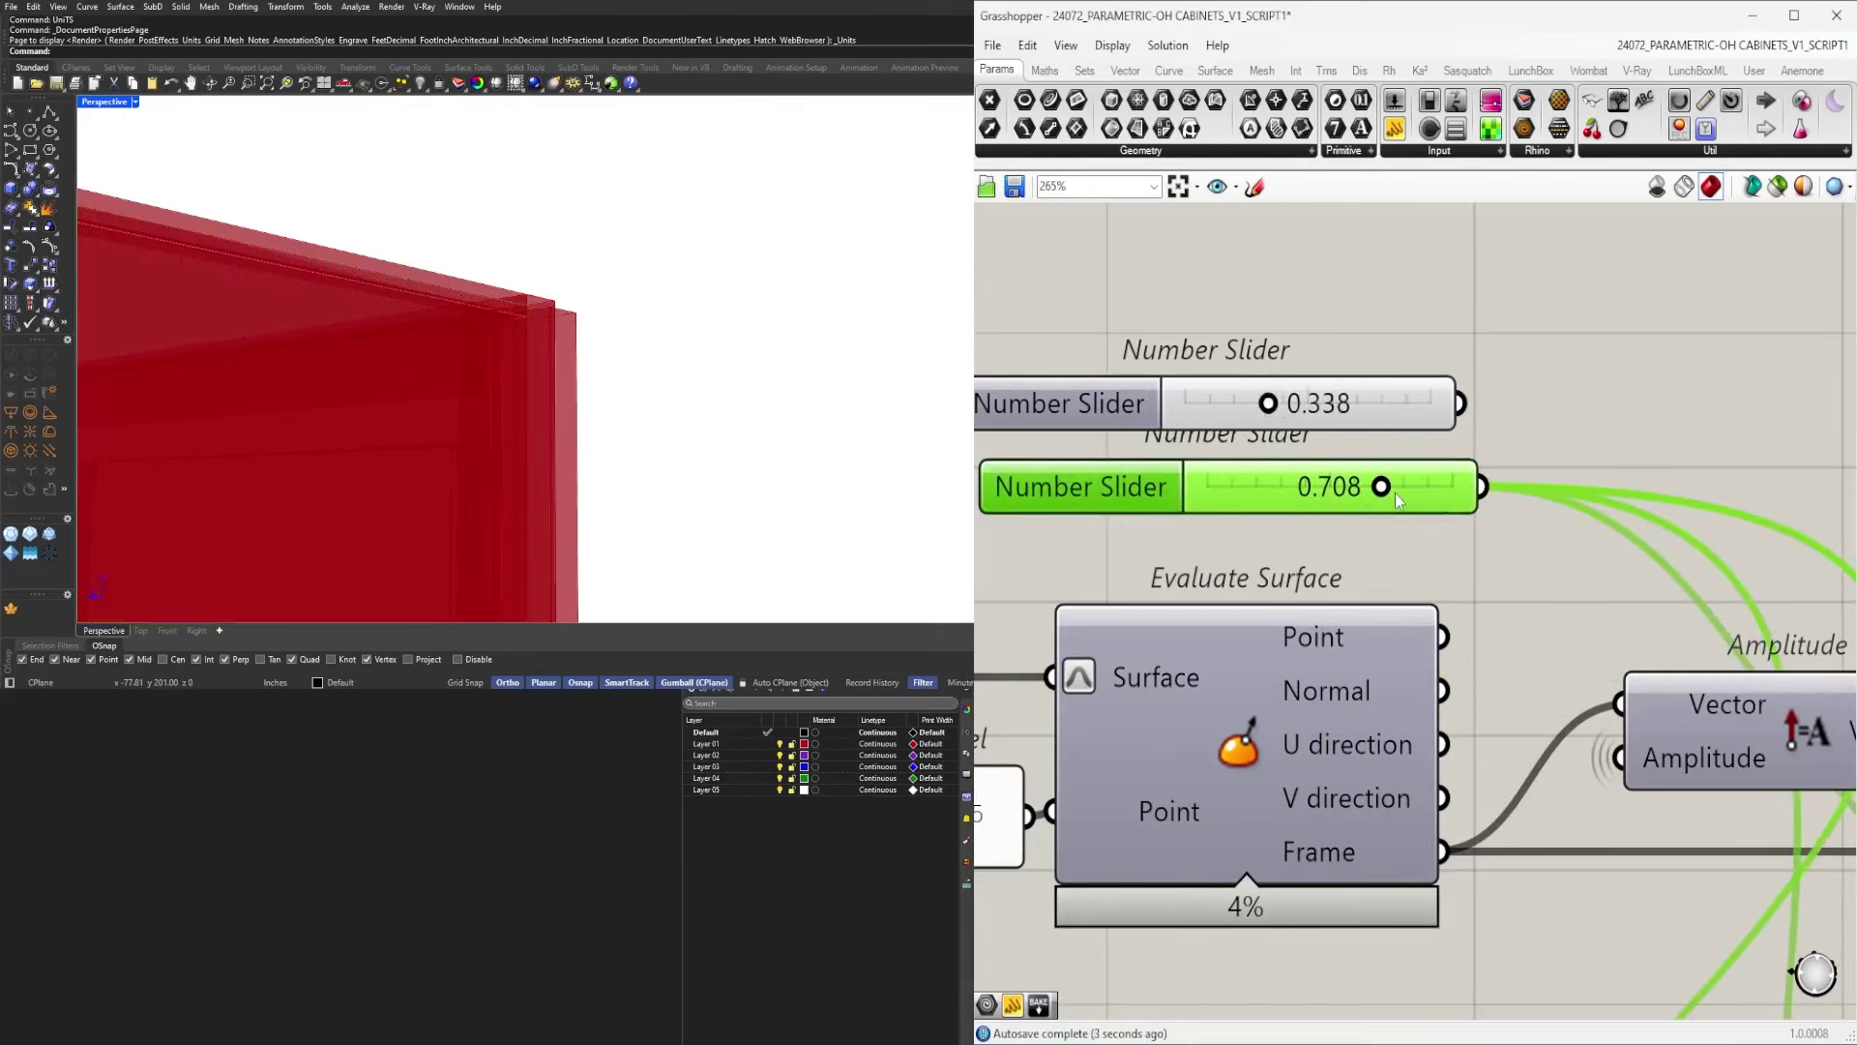
Select both side-panel Extrude components, turn off their preview and check the cabinet's upper corner.
scroll(1385, 549, down, 4)
scroll(1386, 548, down, 1)
click(1664, 587)
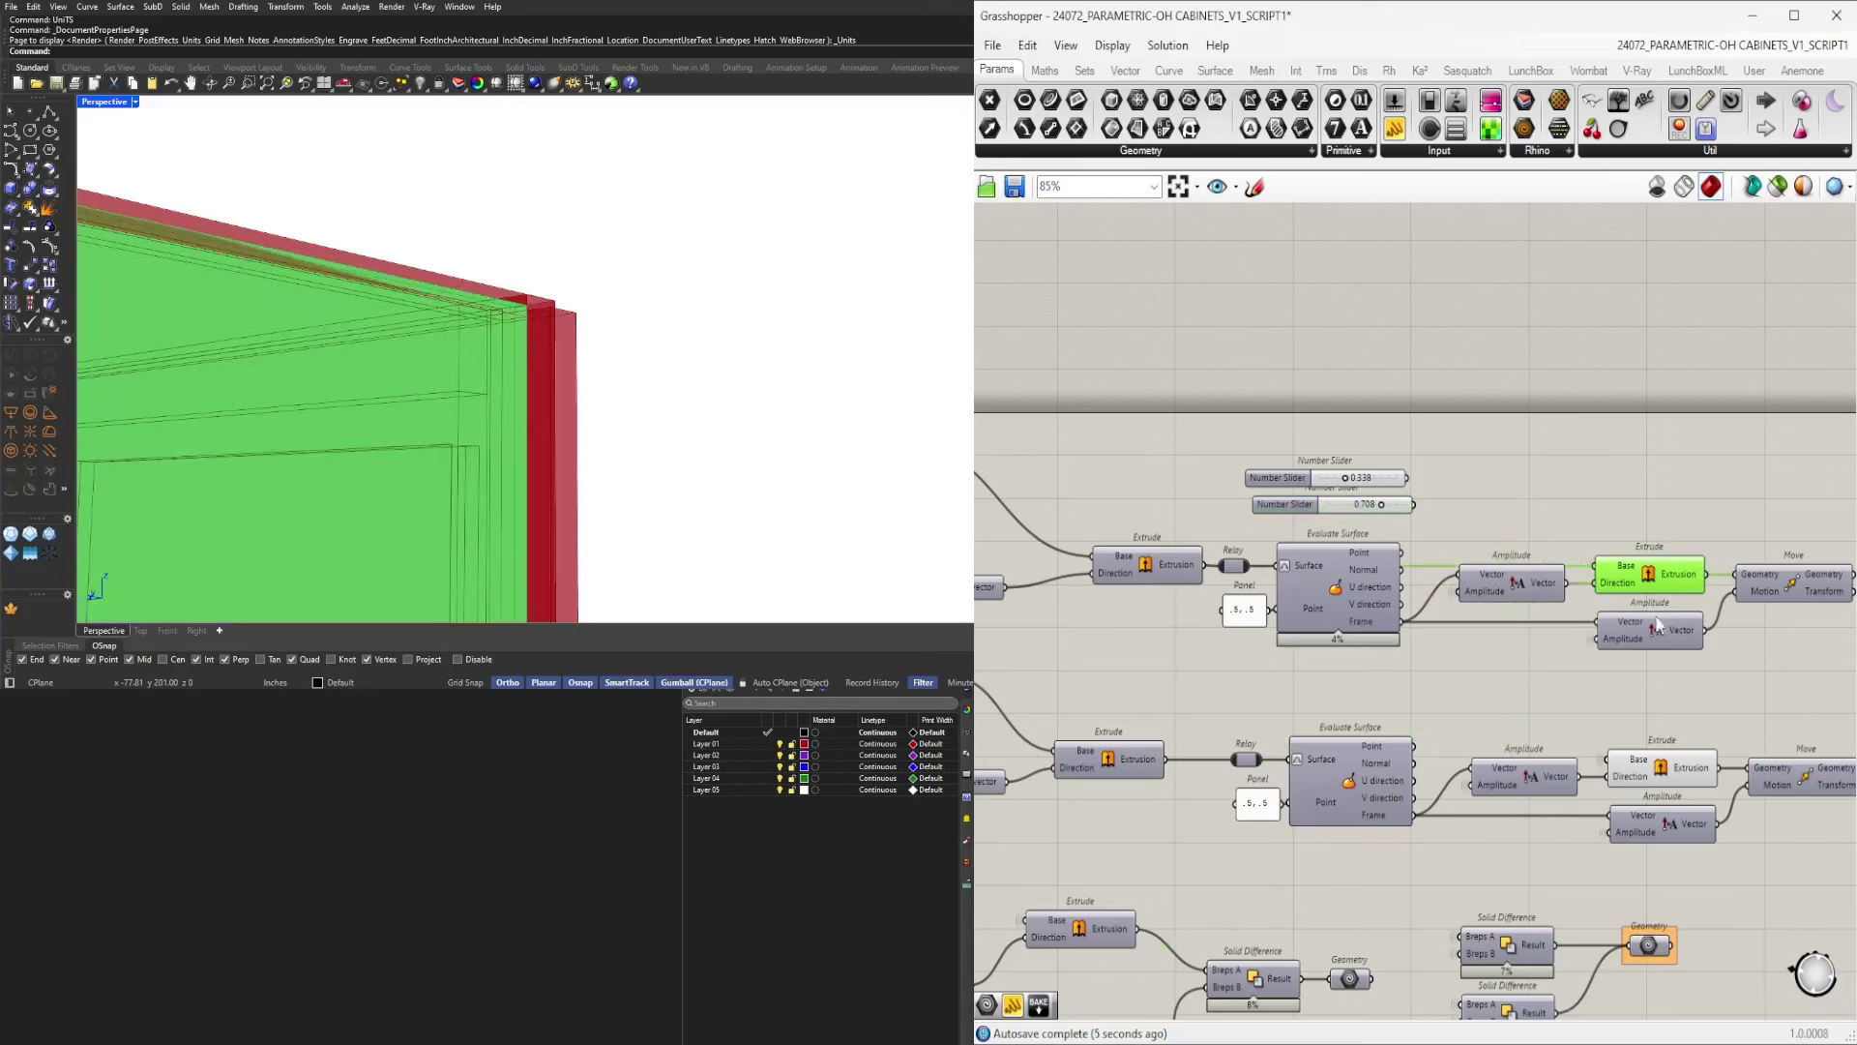
middle_click(1666, 740)
scroll(1665, 740, up, 1)
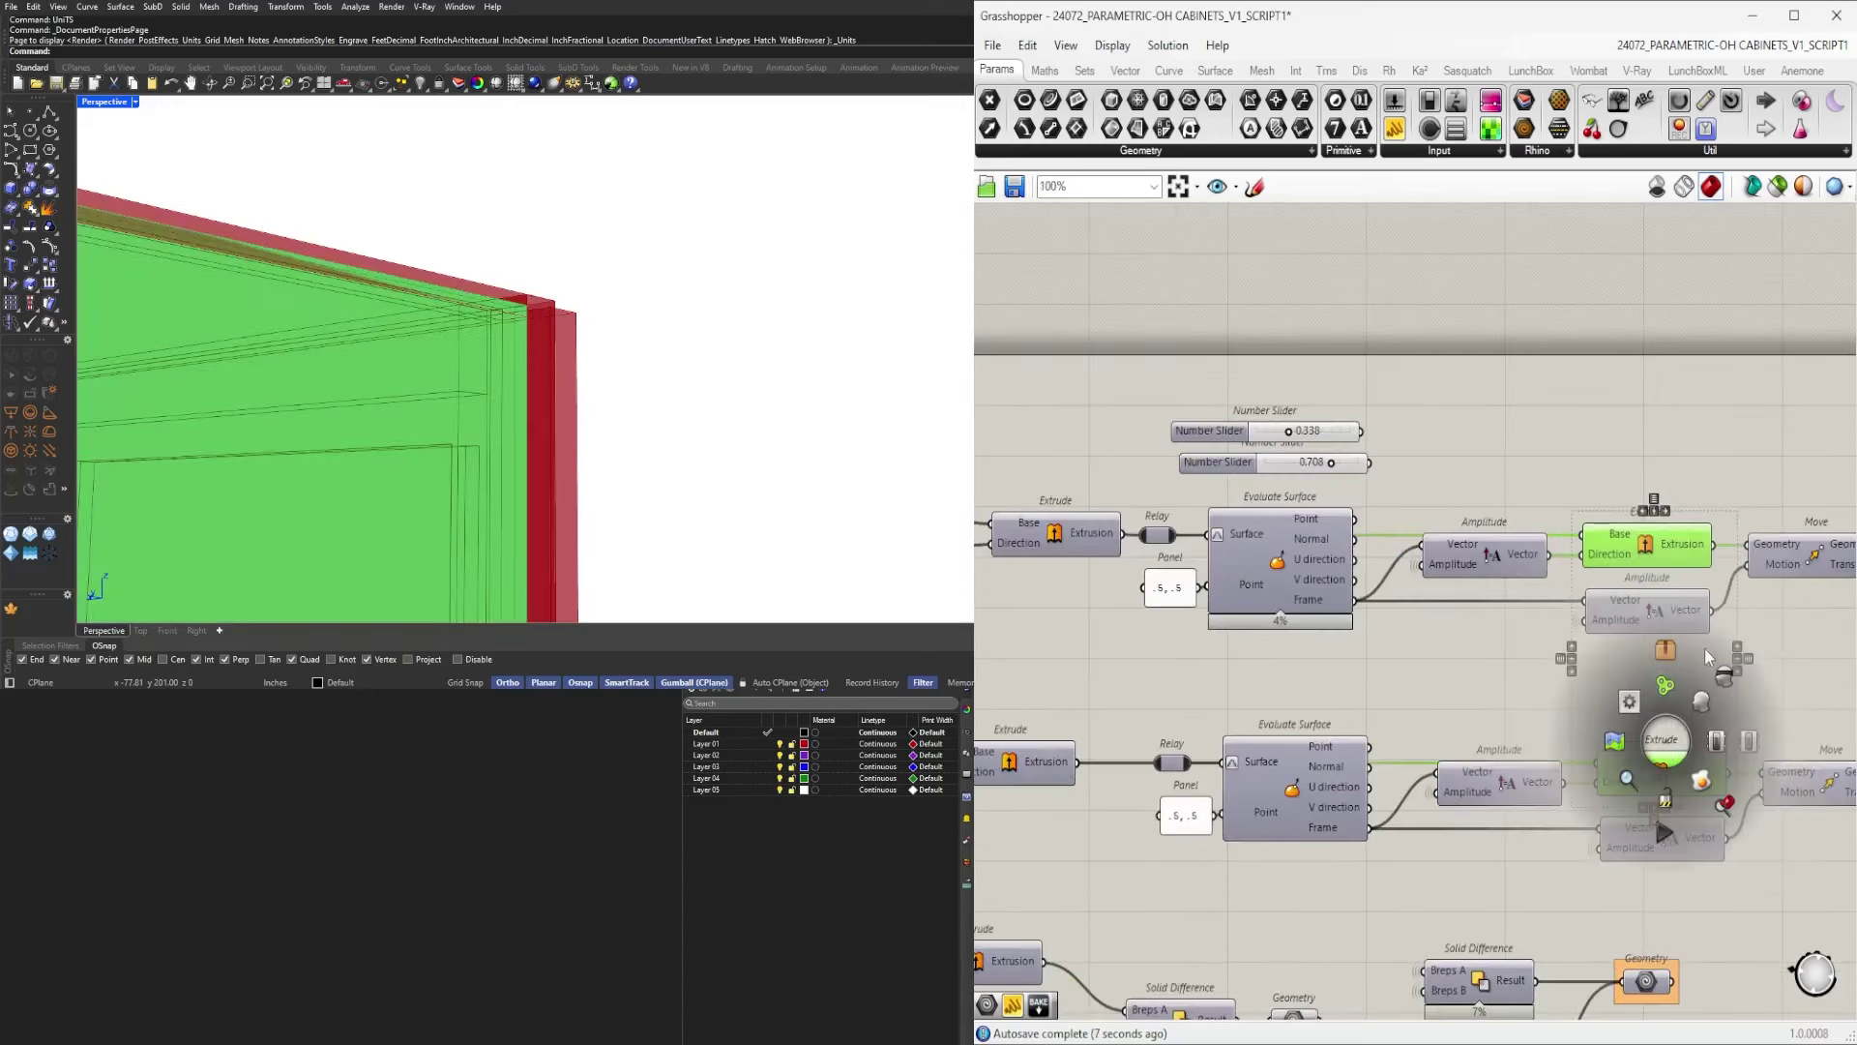
click(1723, 675)
right_drag(581, 407, 694, 384)
scroll(694, 382, down, 1)
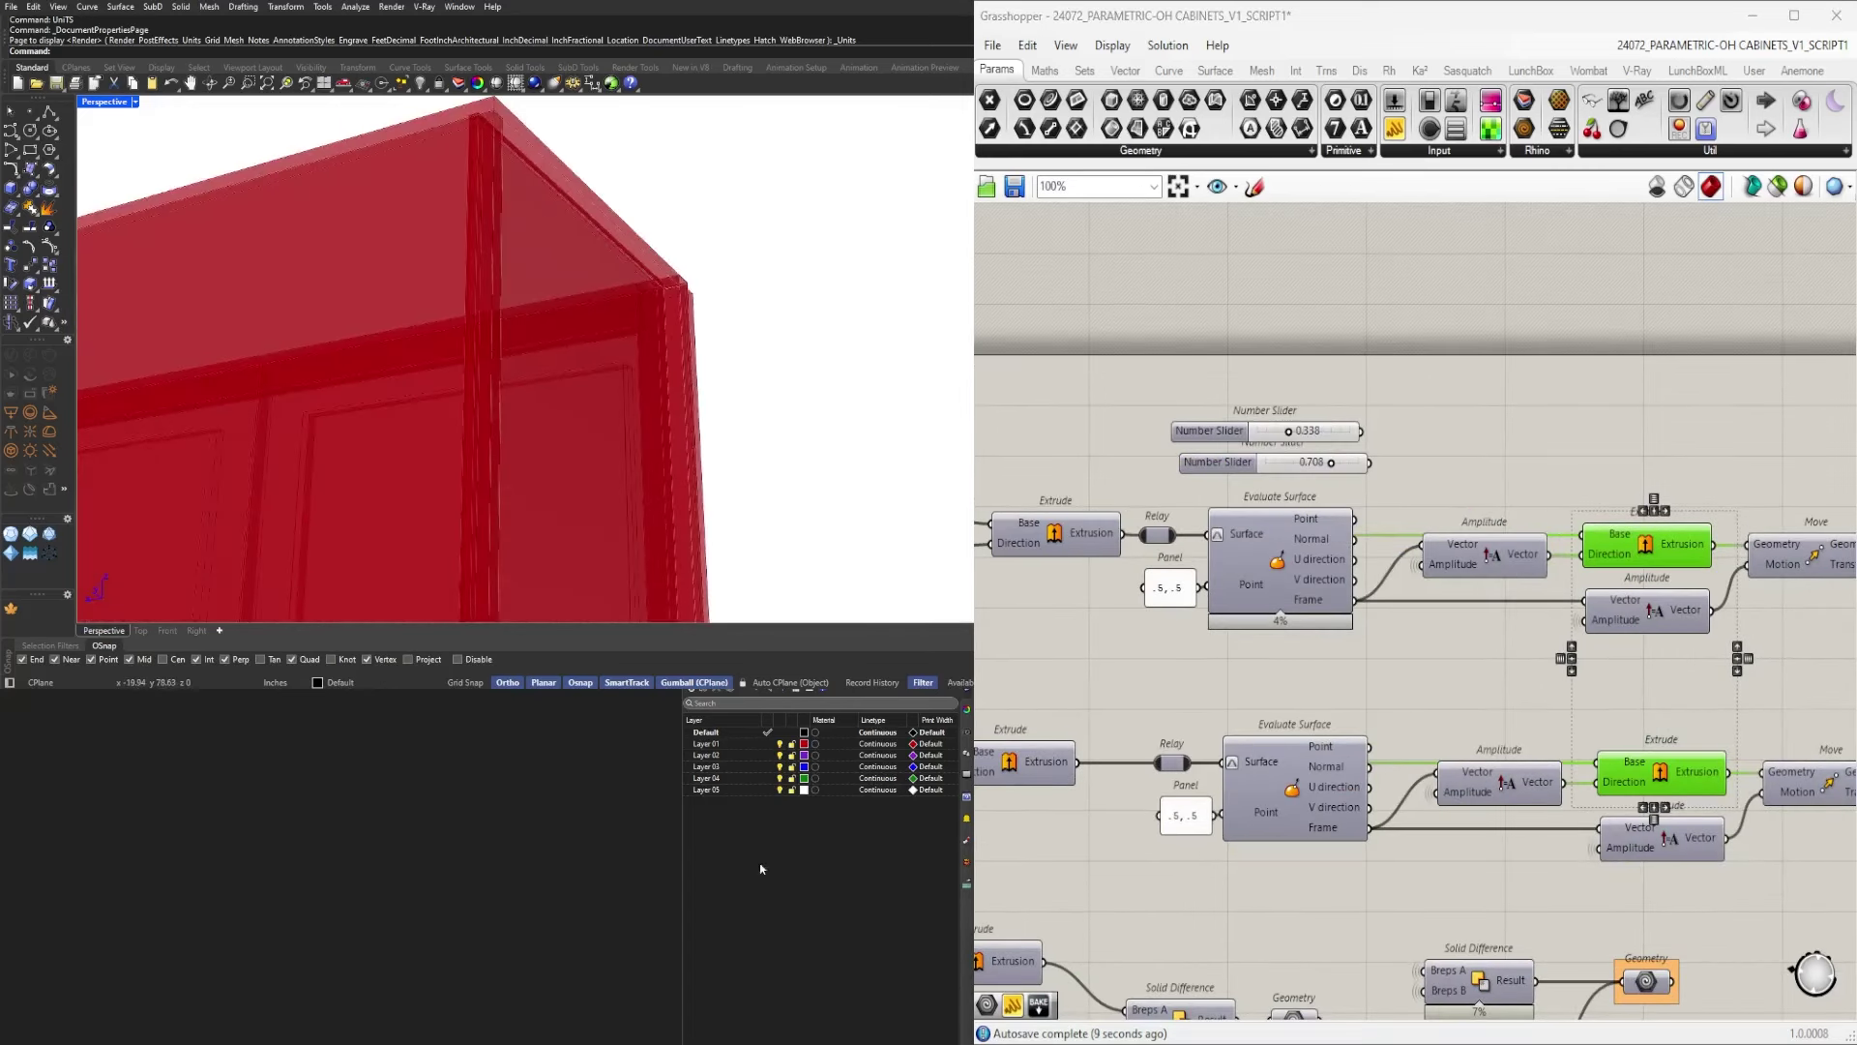
Set both number sliders above the upper Evaluate Surface component to 0.5.
scroll(1294, 439, up, 5)
double_click(1298, 428)
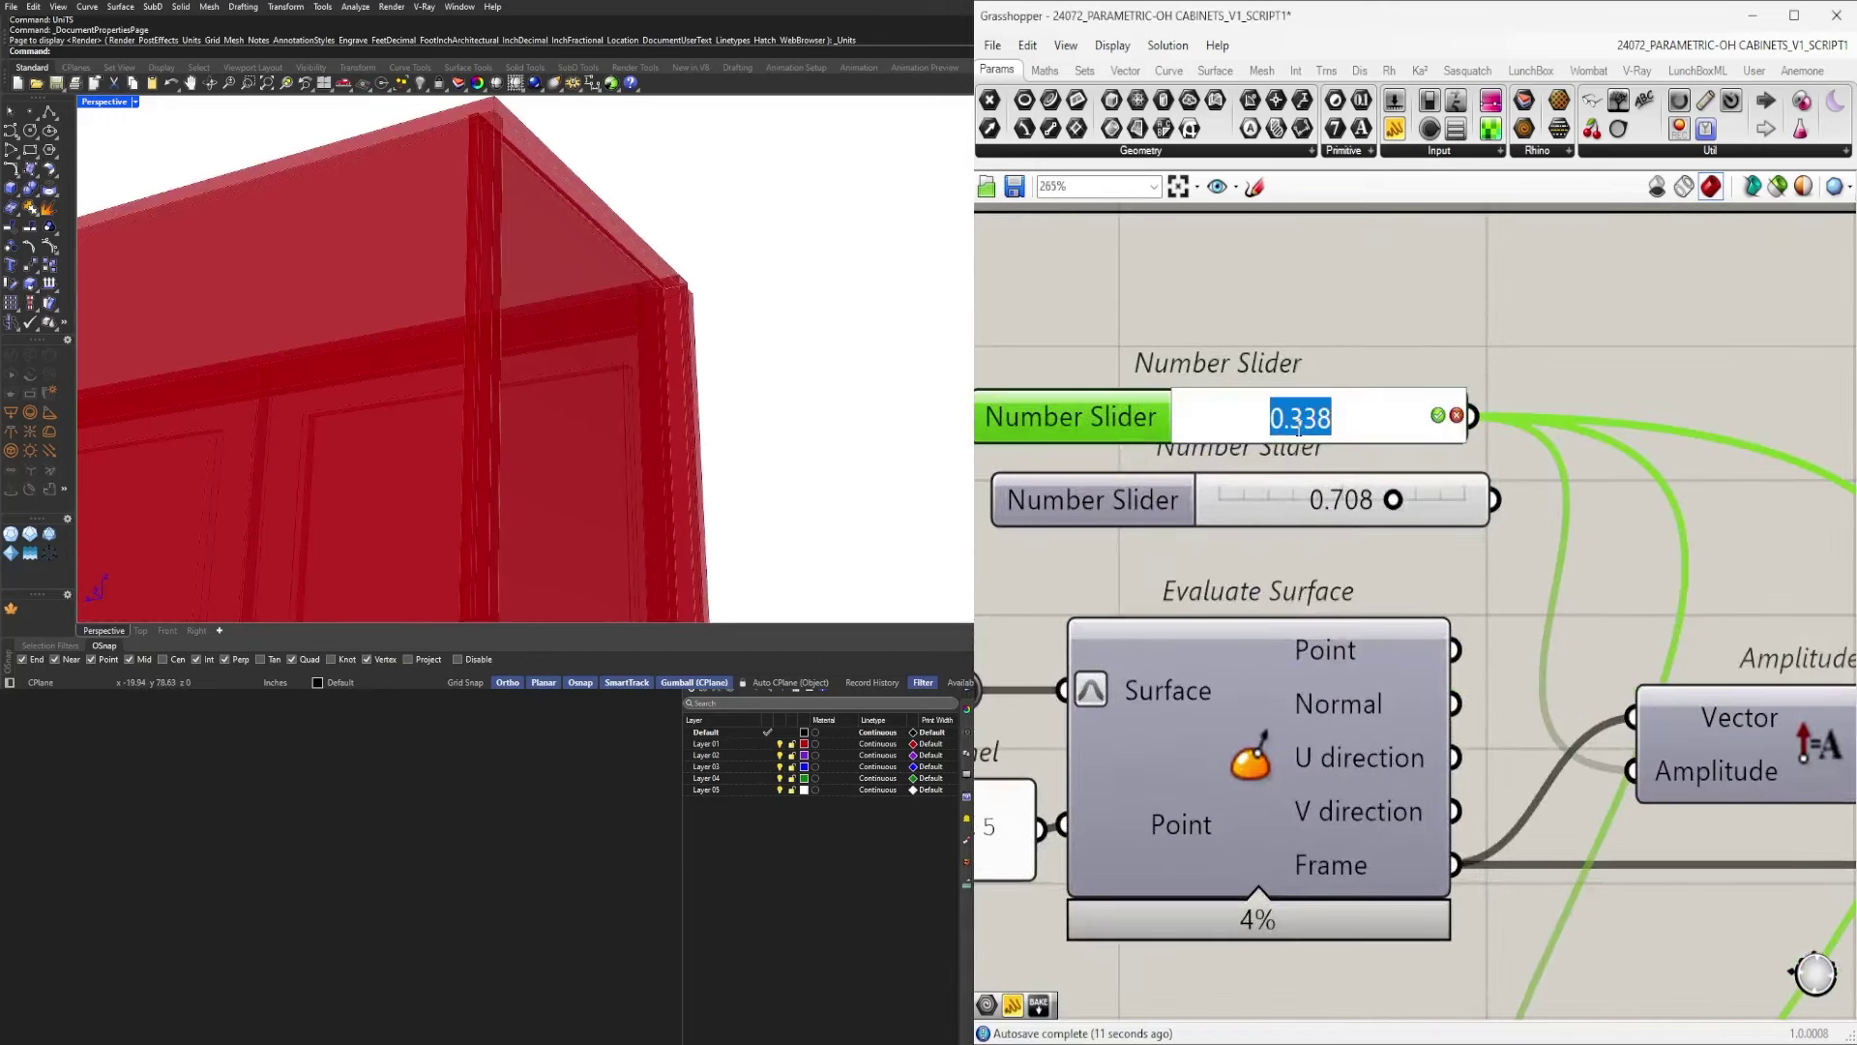
text(0.5)
key(Return)
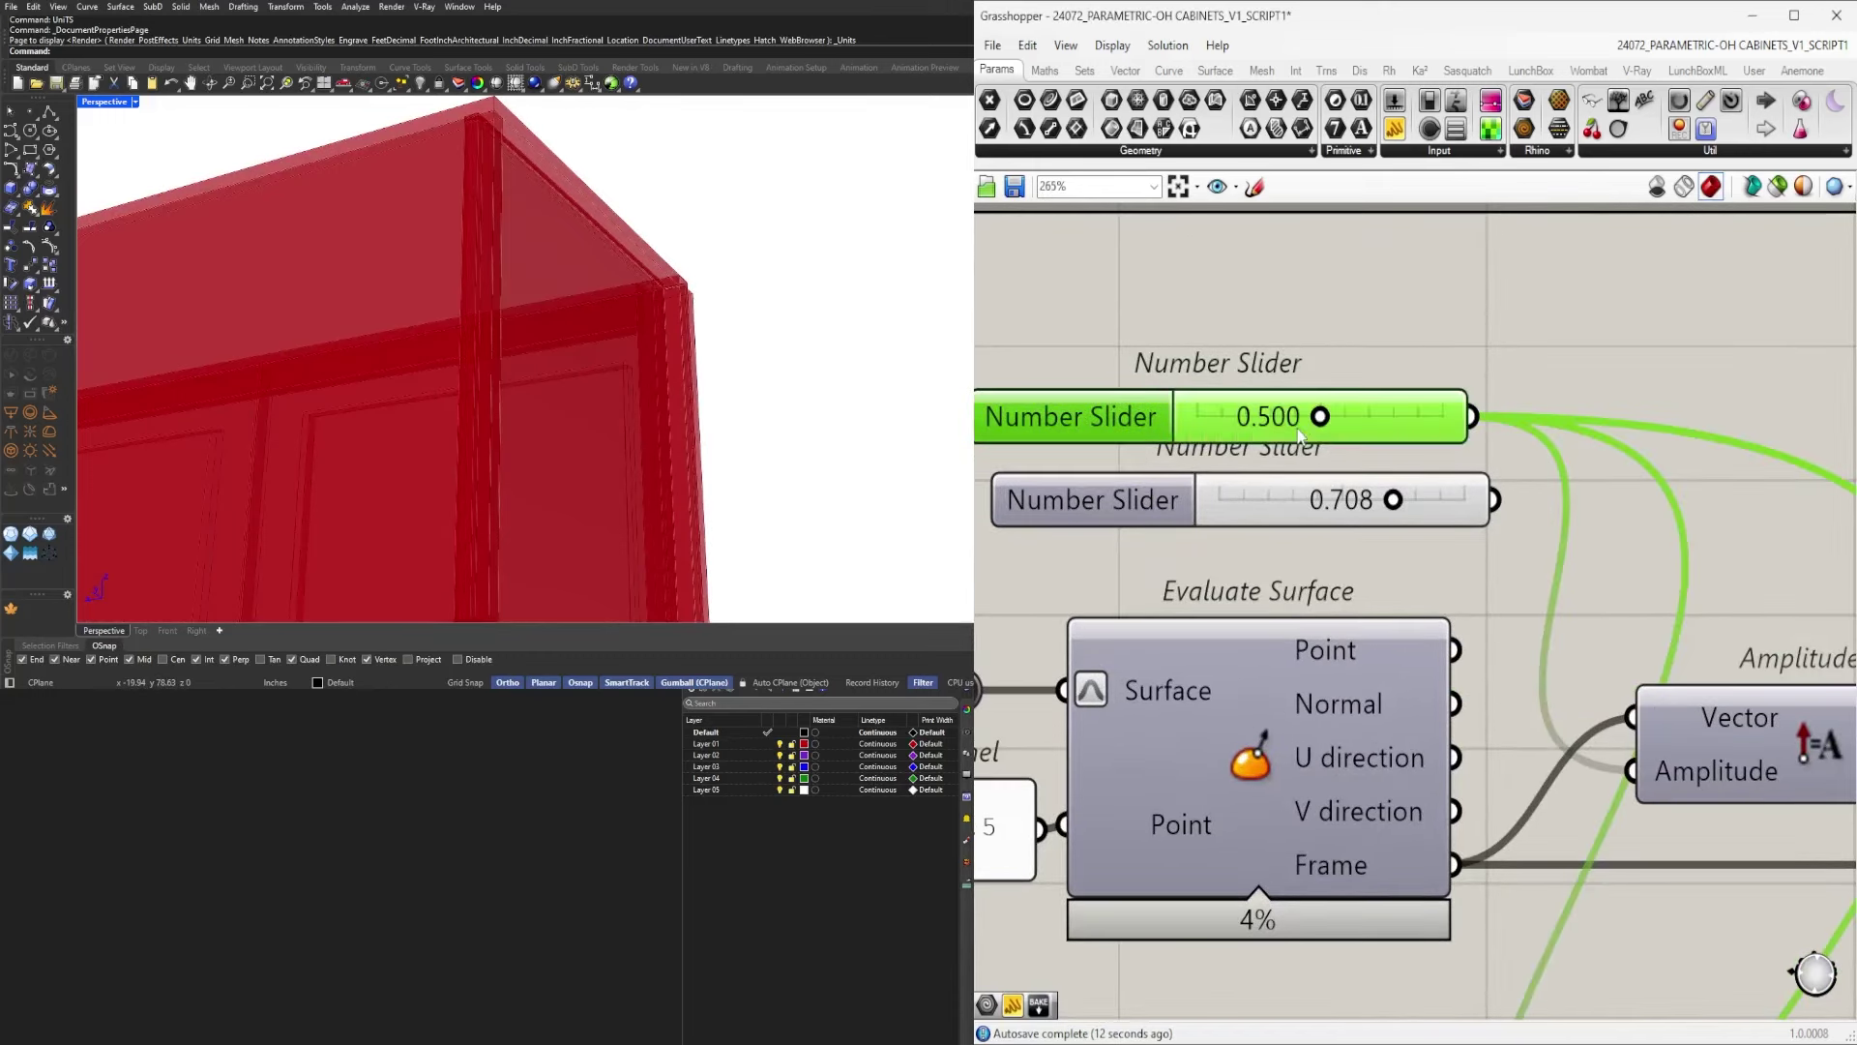
double_click(1347, 510)
text(.5)
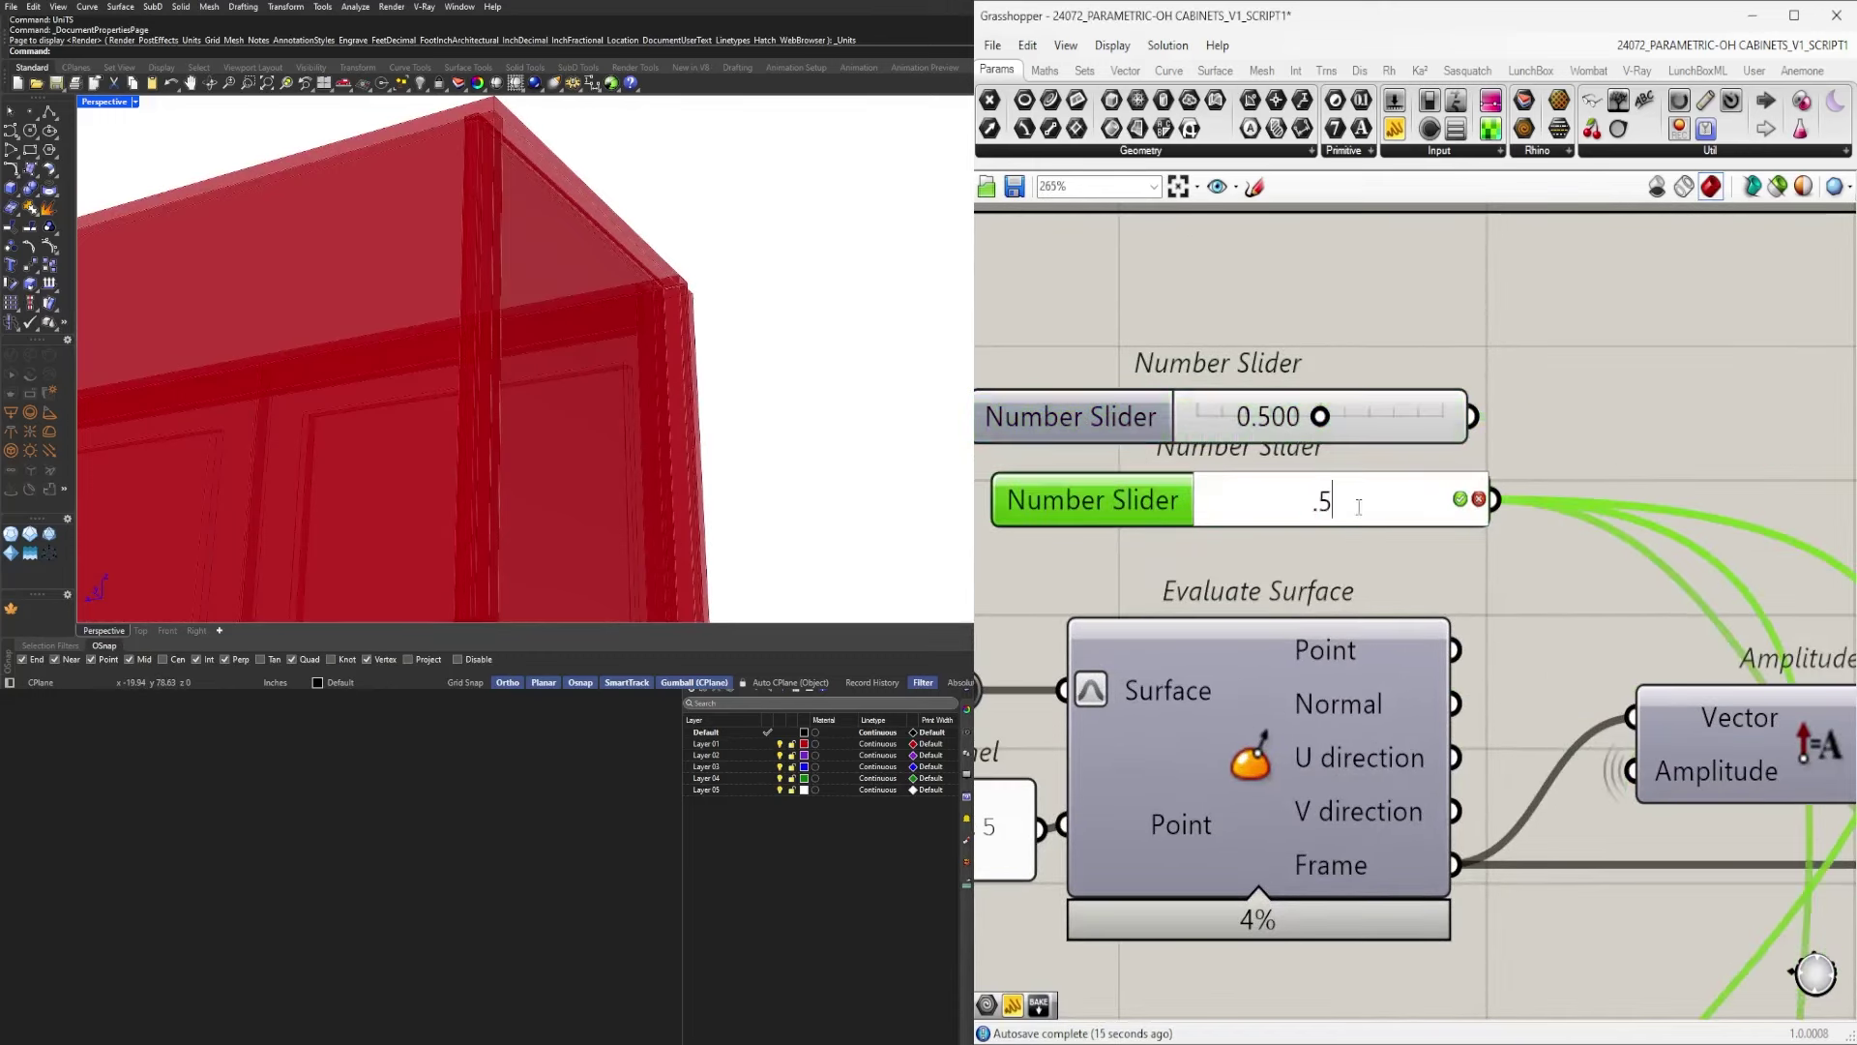
key(Return)
Rename the upper number slider as SIDE MATERIAL.
scroll(1365, 508, down, 3)
scroll(1267, 483, up, 2)
drag(1189, 446, 1206, 444)
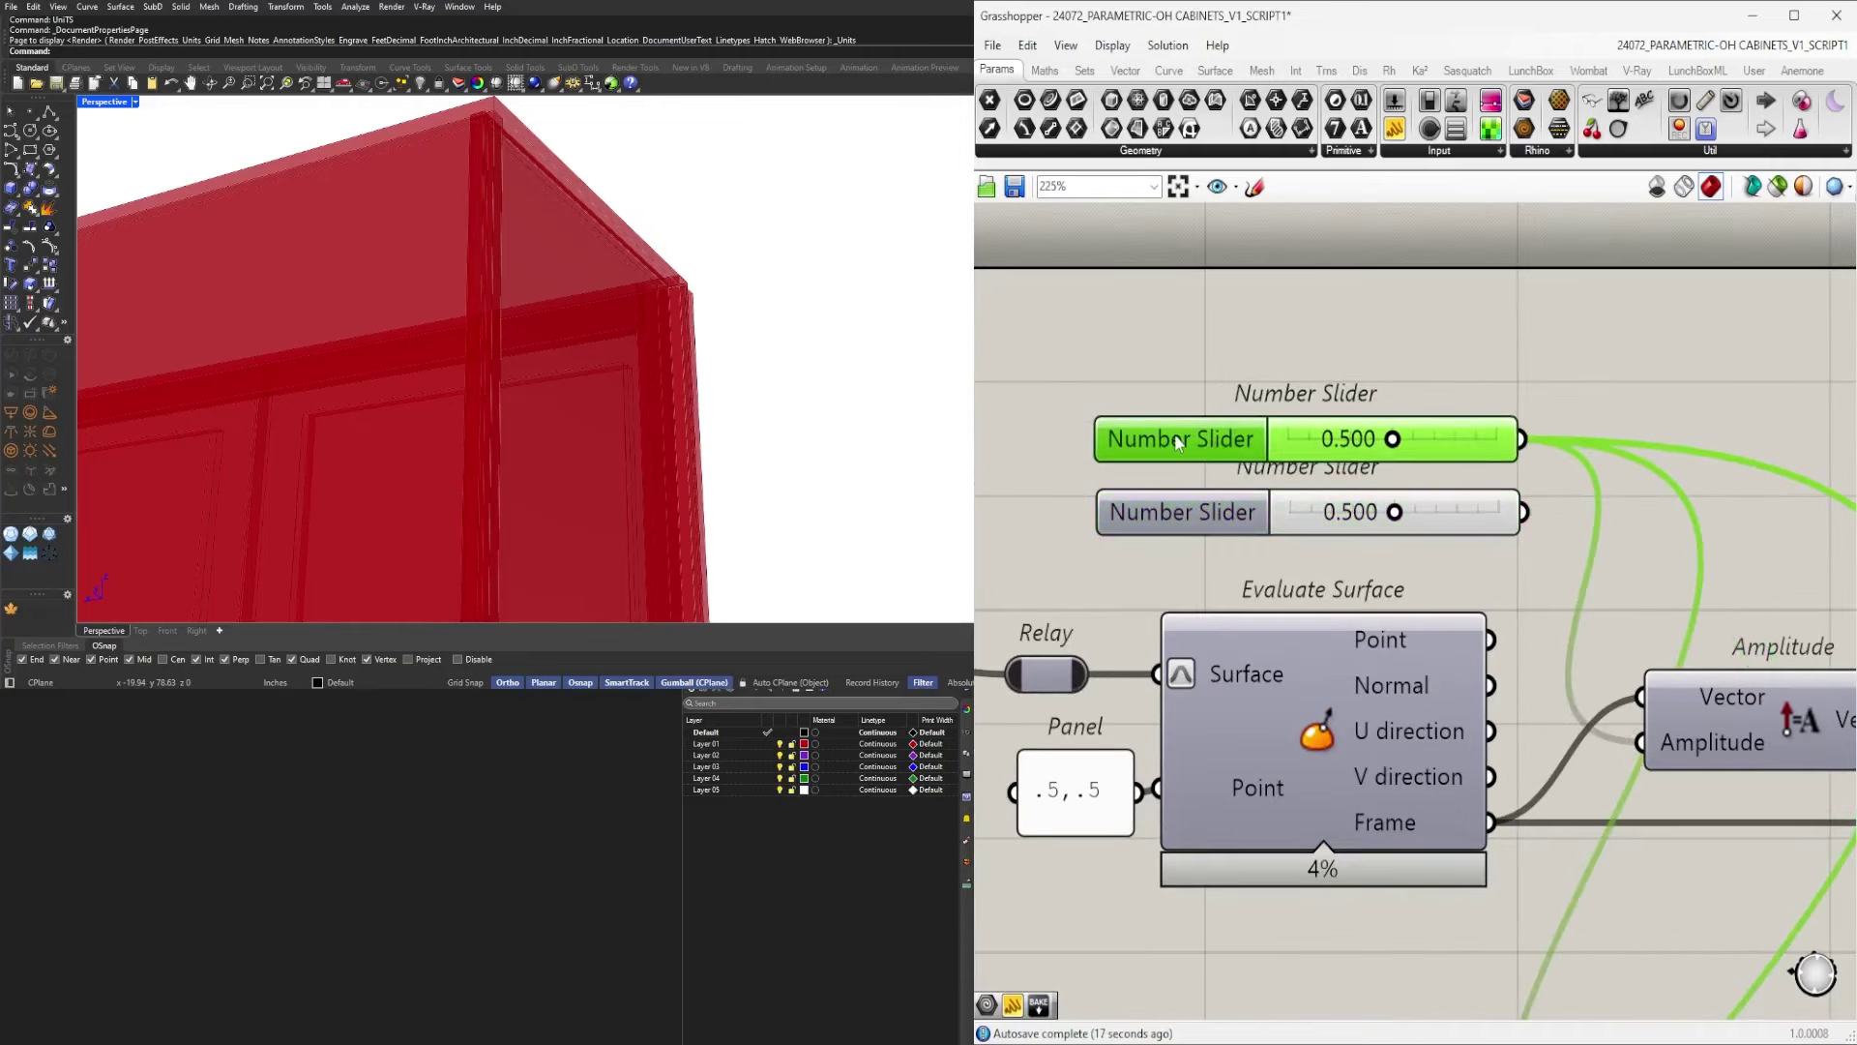
right_click(1179, 443)
text(SIDE MATERIAL)
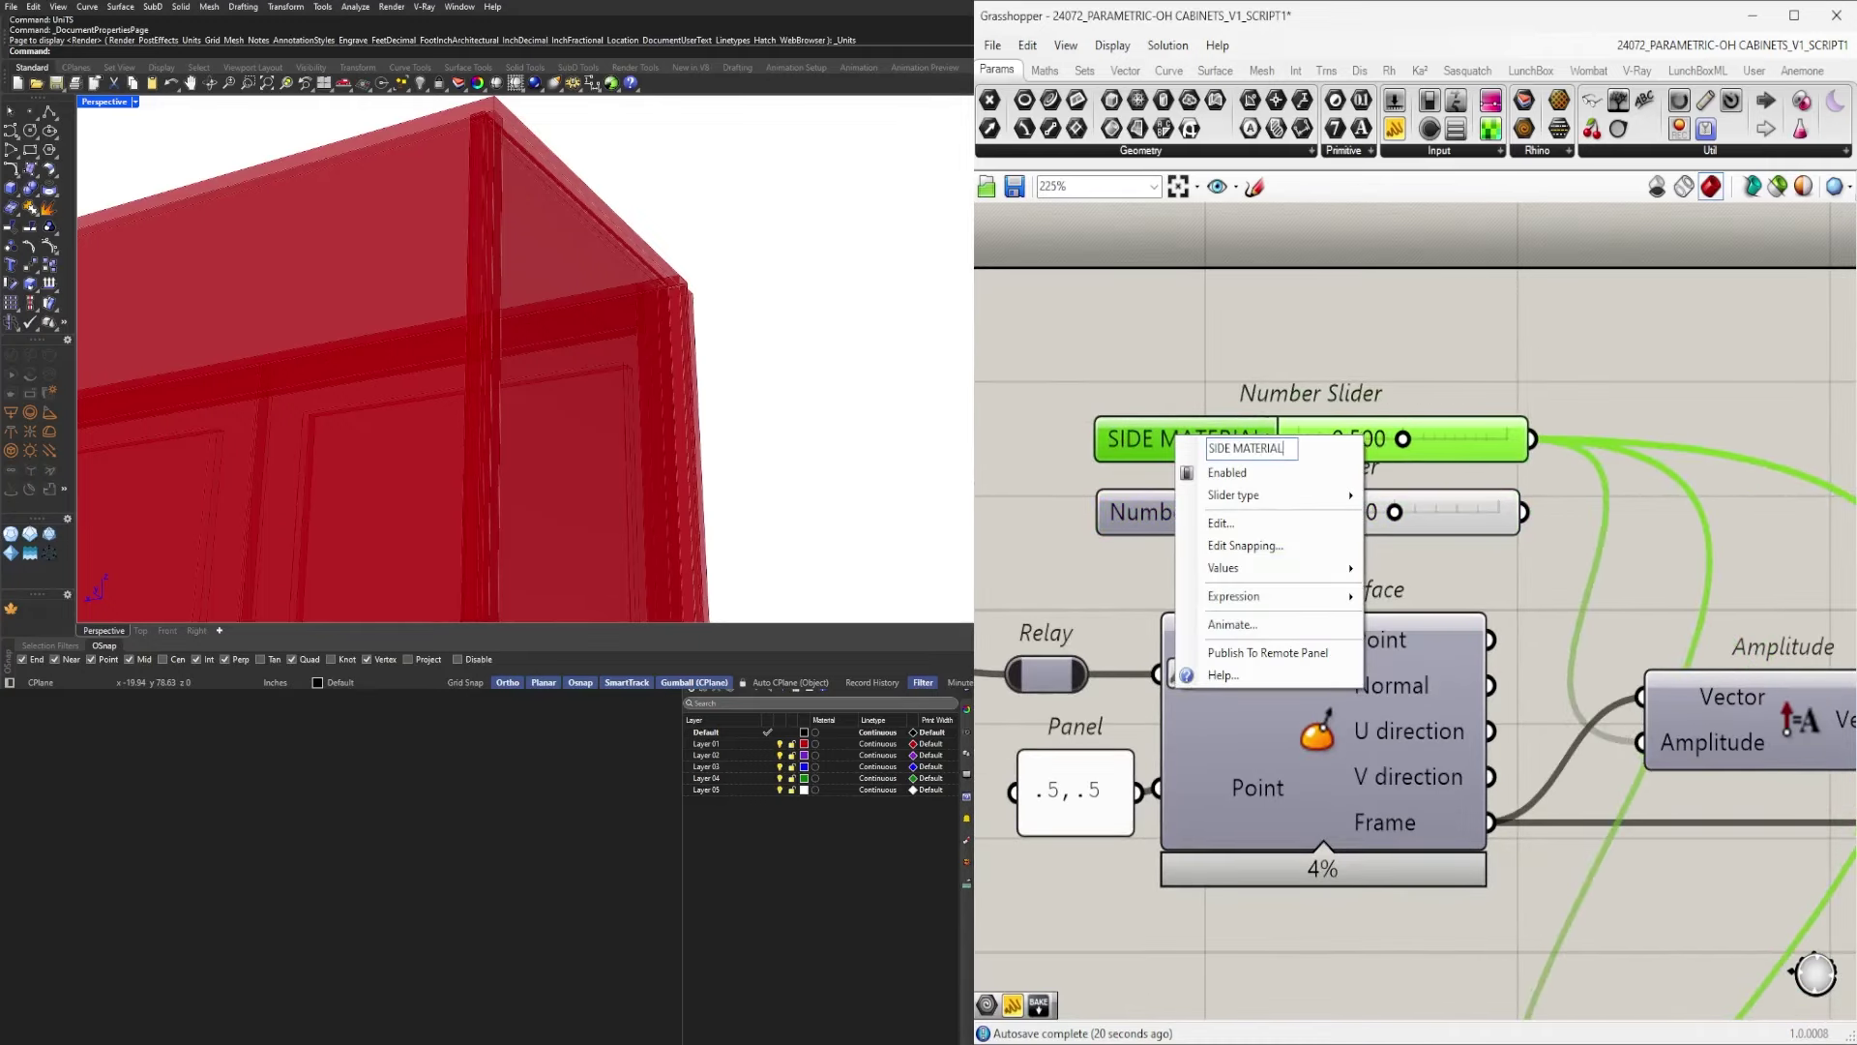
key(Return)
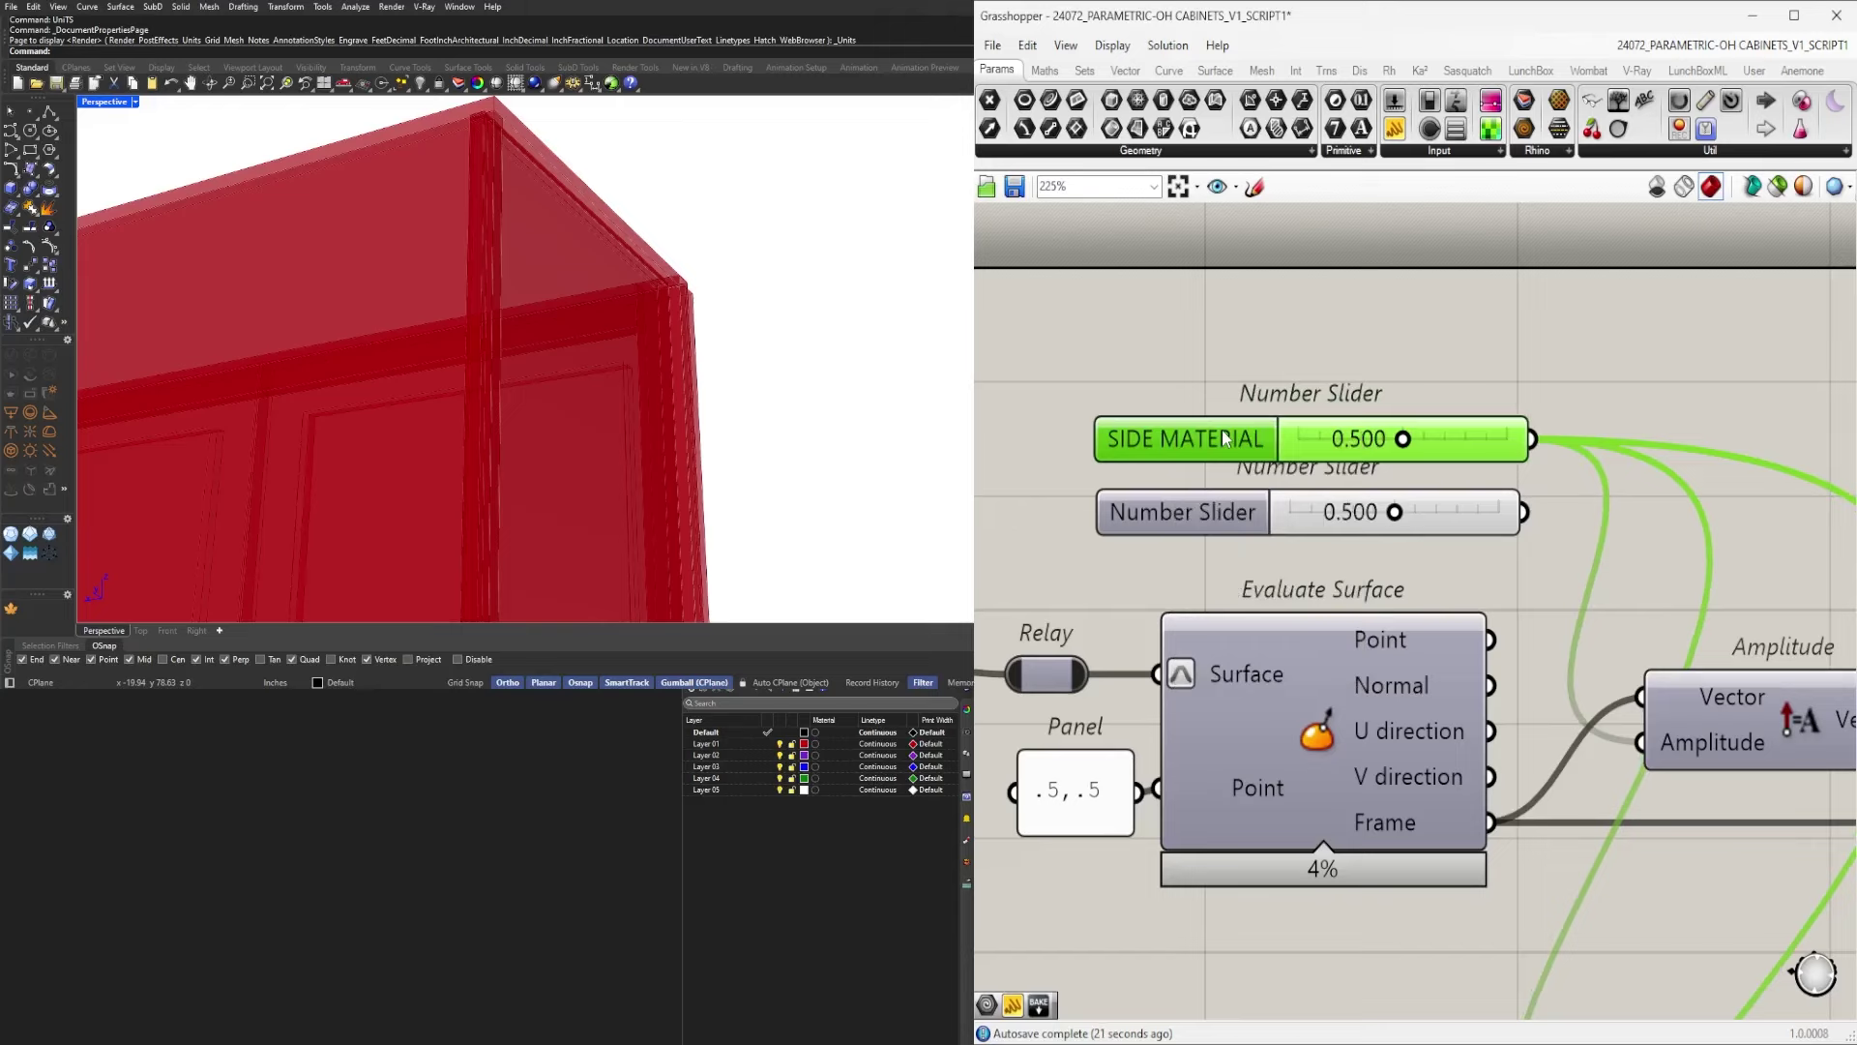
Rename the lower number slider as OFFSET.
click(1196, 513)
right_click(1195, 510)
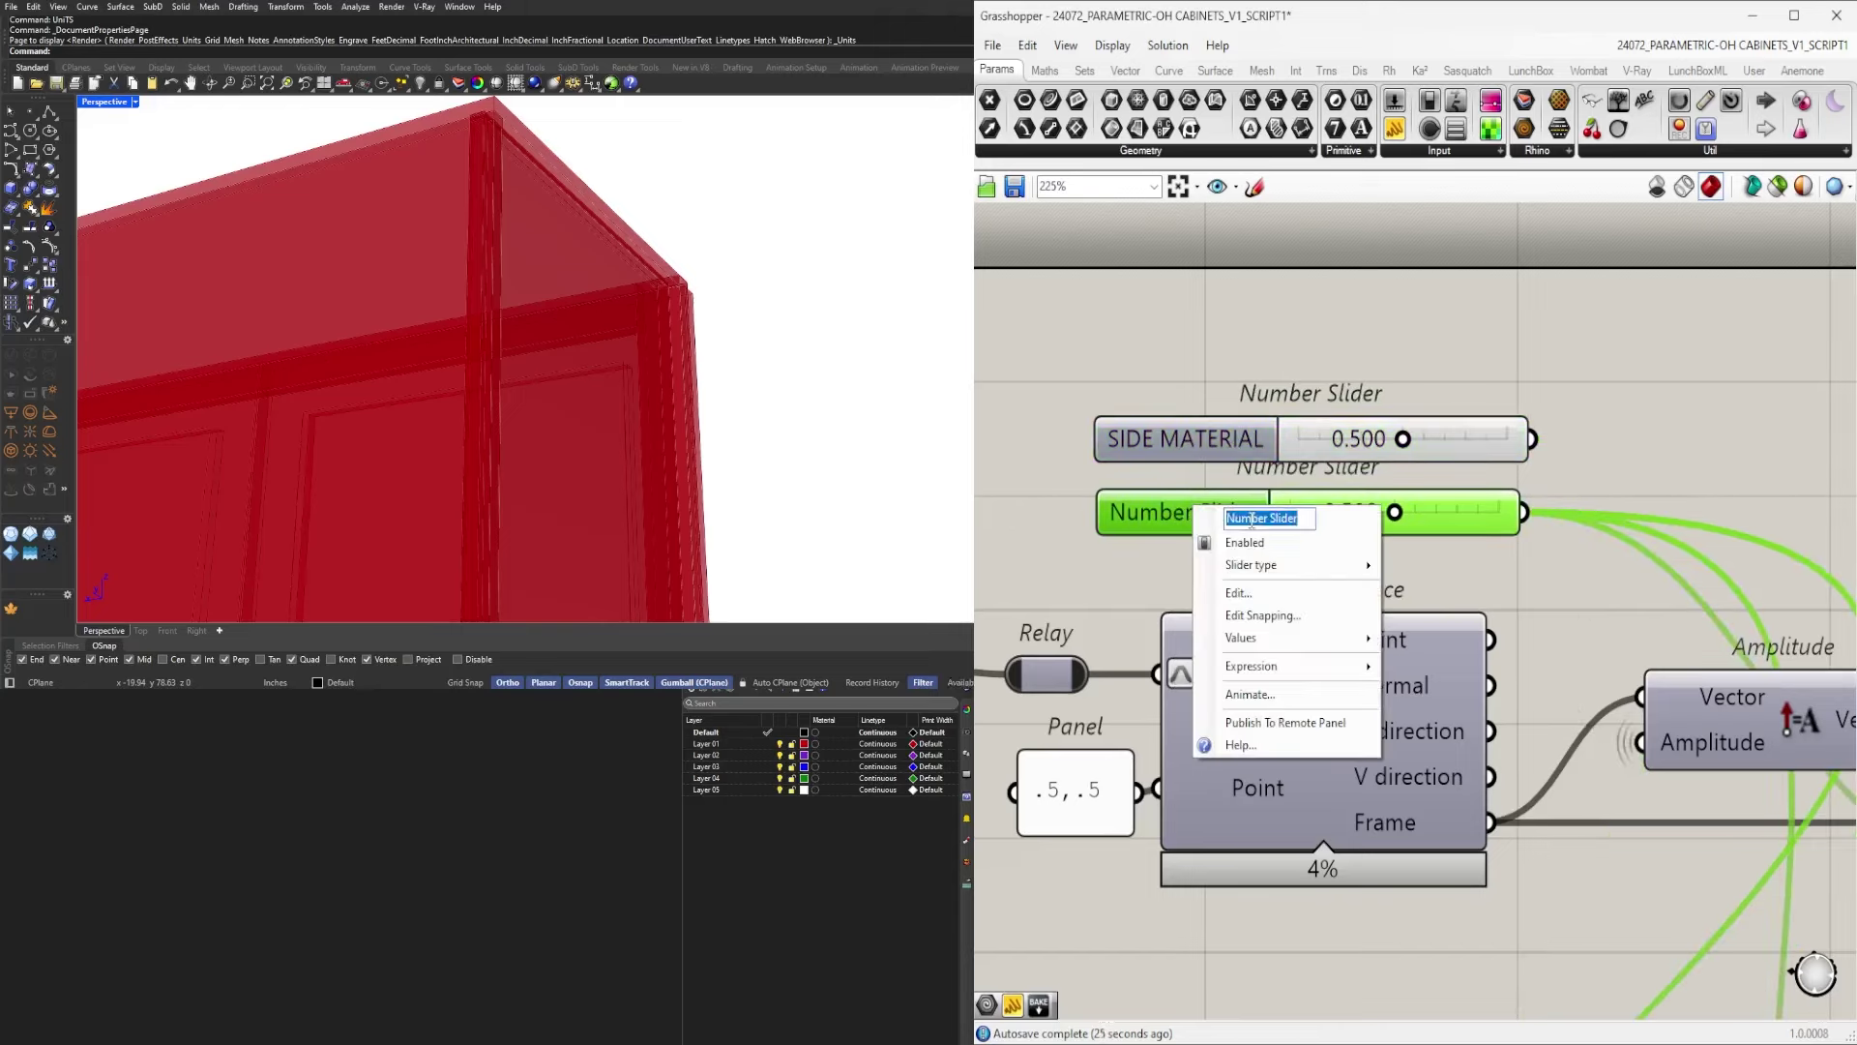
text(OFF)
key(BackSpace)
key(BackSpace)
key(BackSpace)
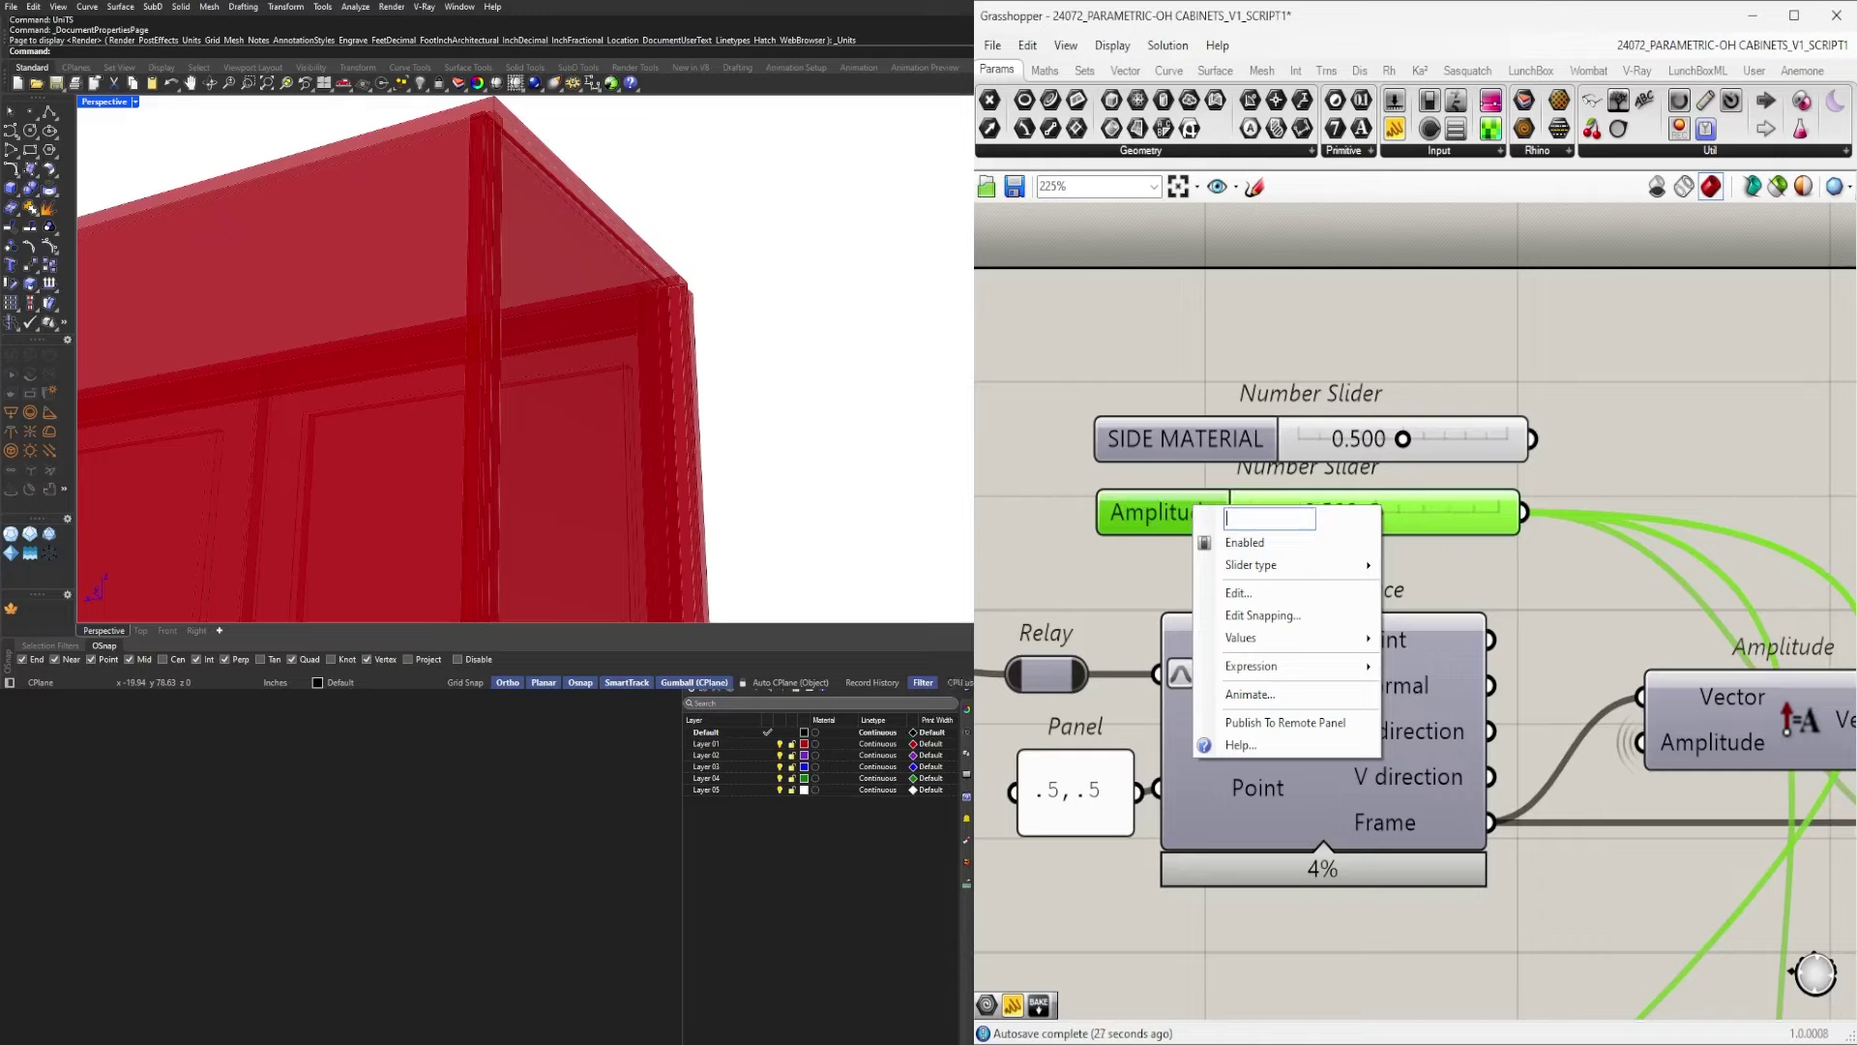
text(OFFSET)
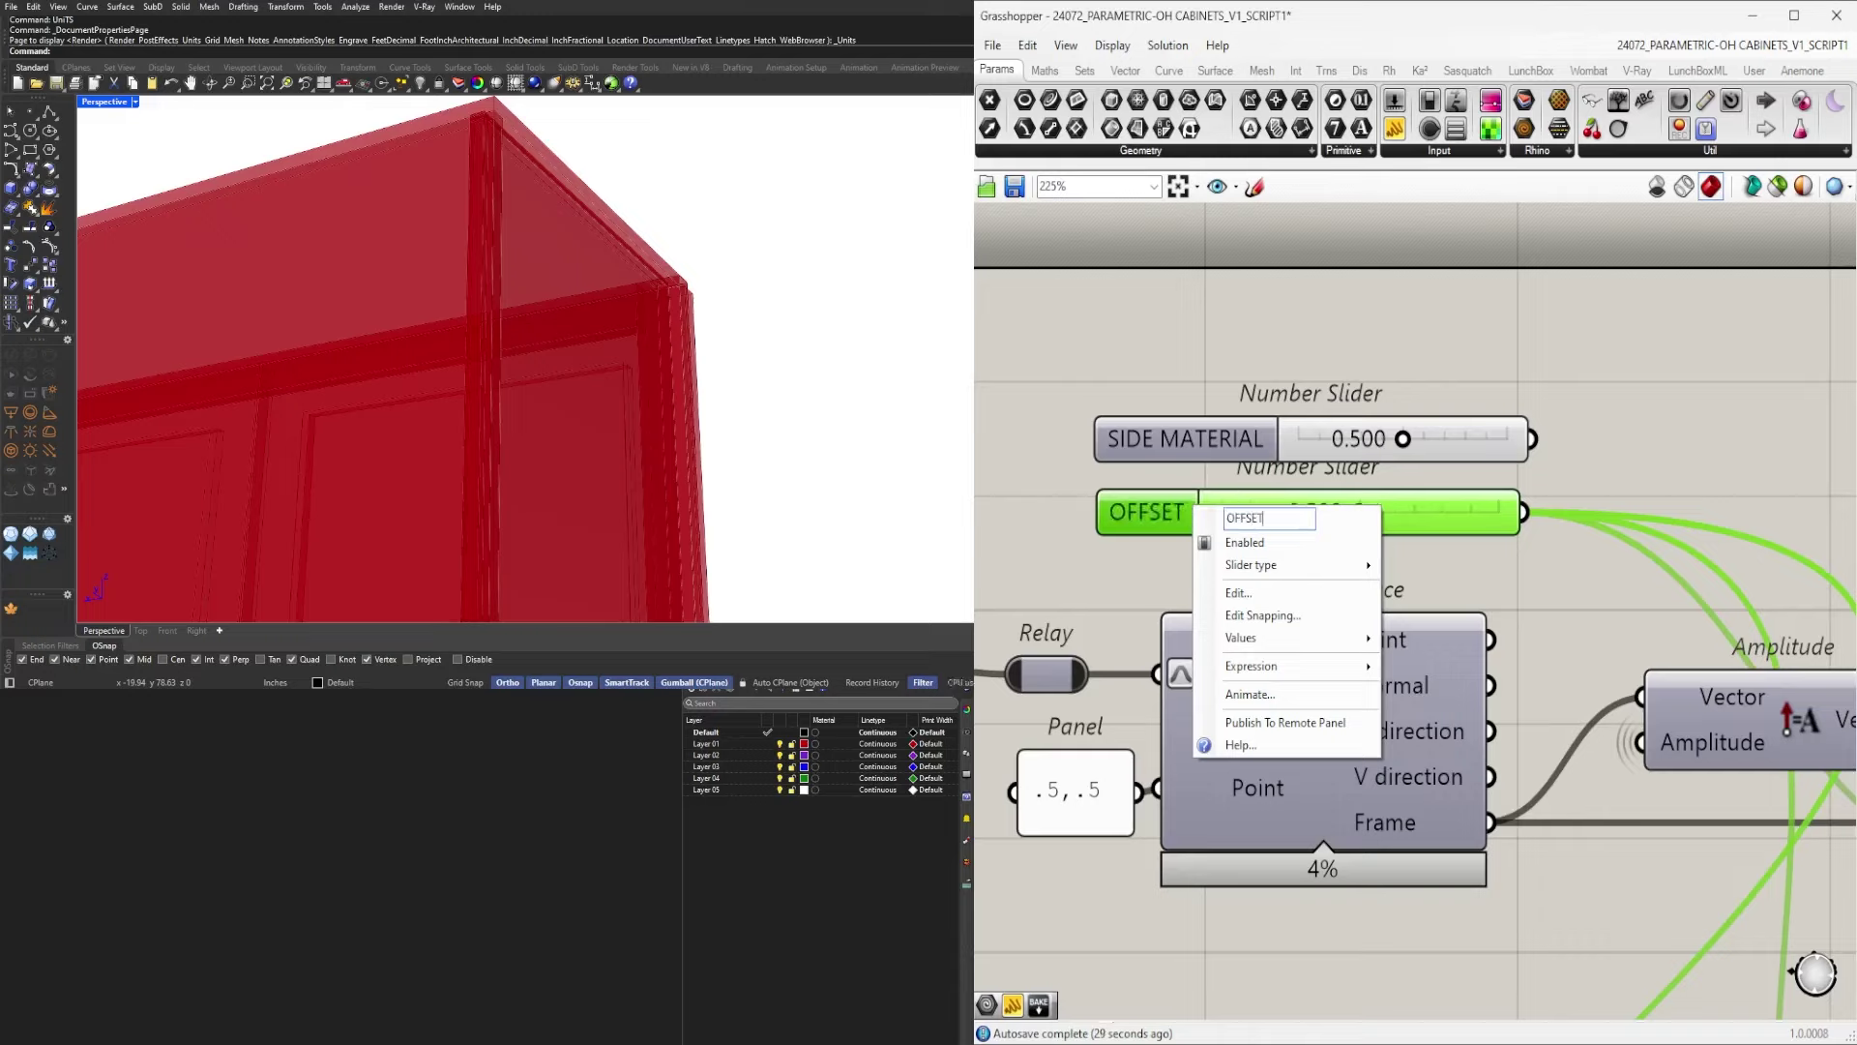
key(Return)
click(1251, 542)
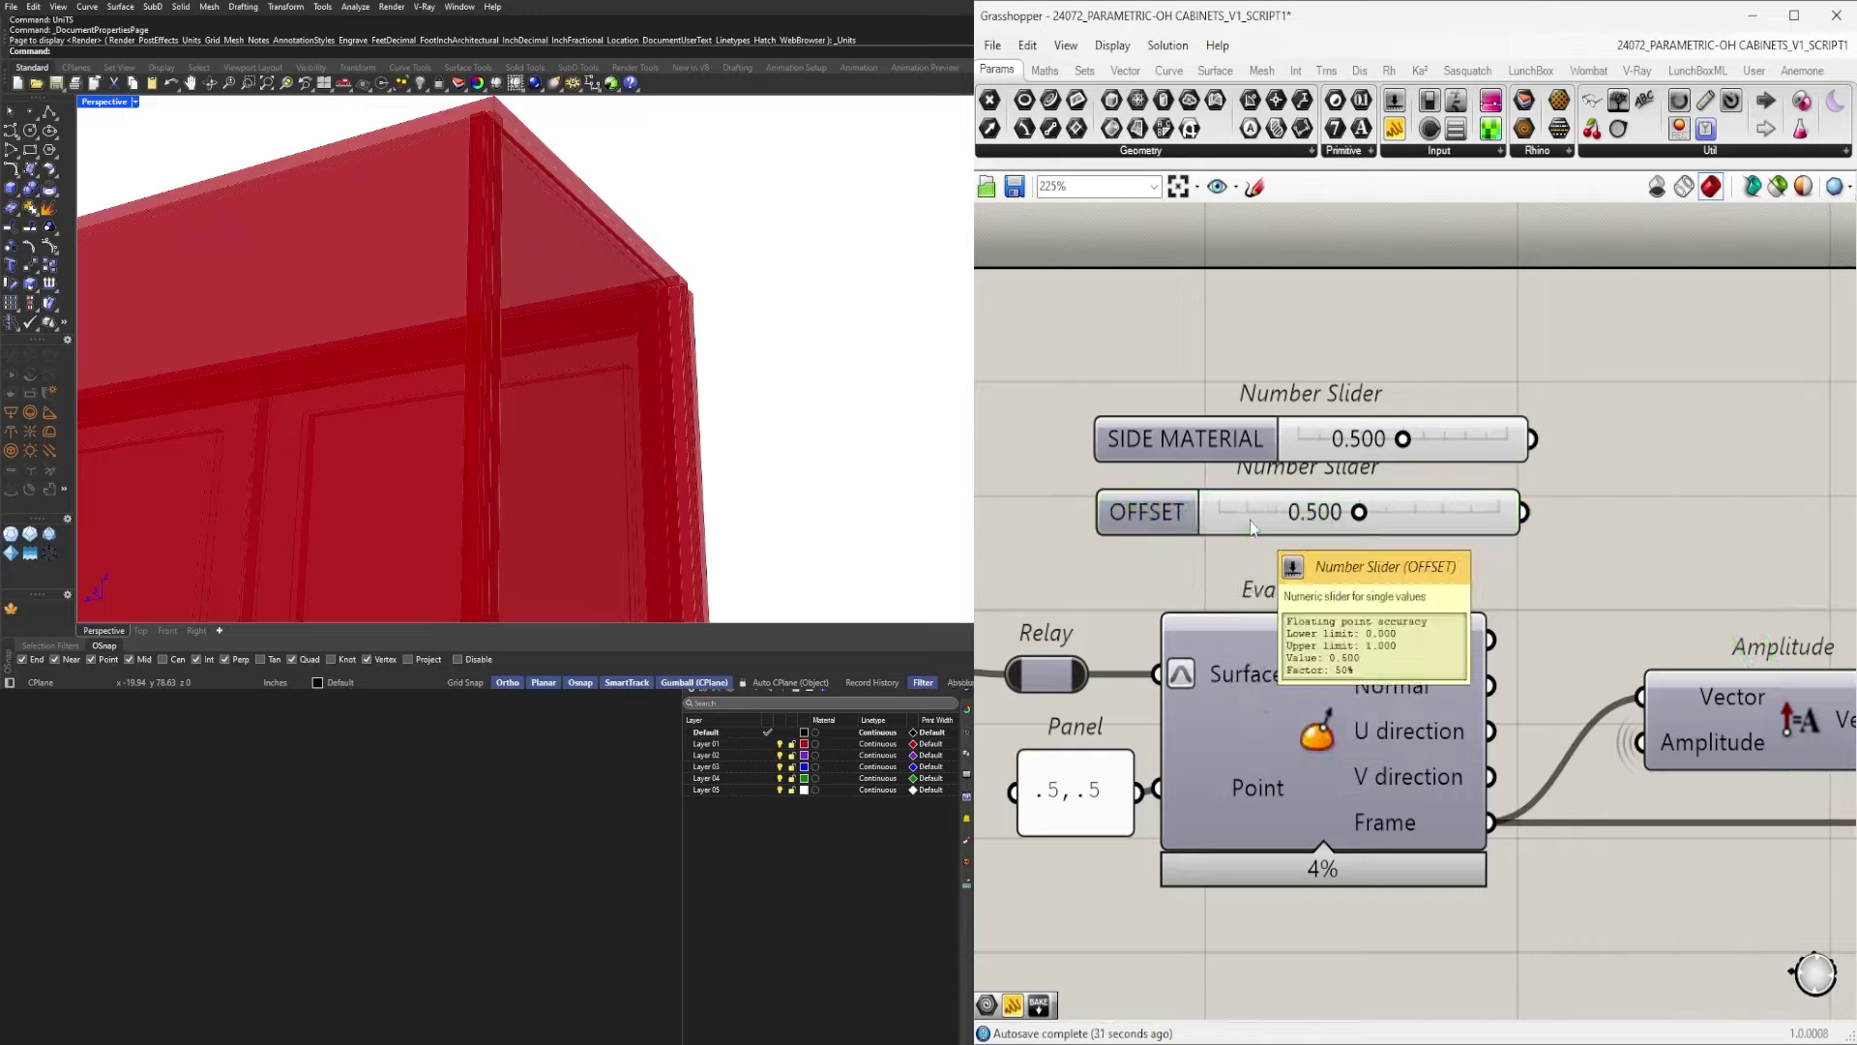
Space the SIDE MATERIAL slider farther above the OFFSET slider and put each slider in its own group.
right_drag(789, 327, 664, 396)
scroll(619, 382, up, 5)
right_drag(542, 360, 759, 346)
click(1277, 337)
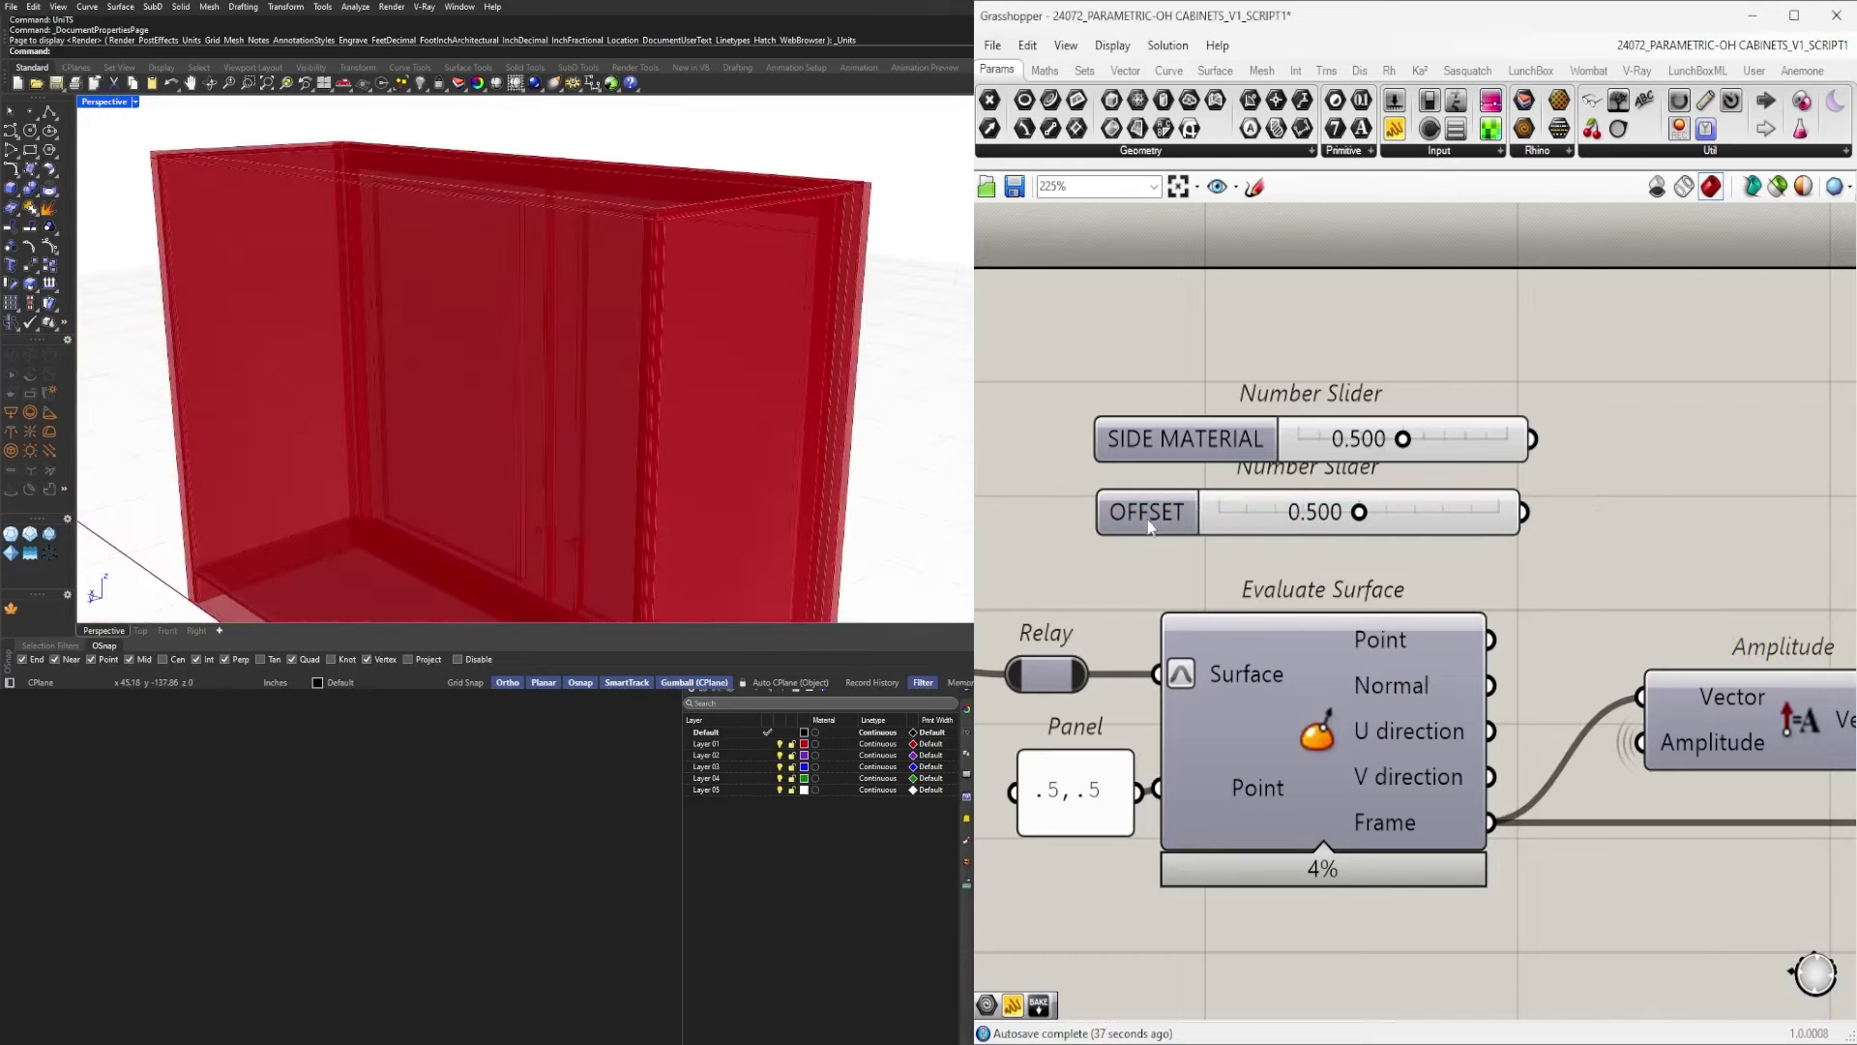
drag(1197, 454, 1188, 403)
key(ctrl+g)
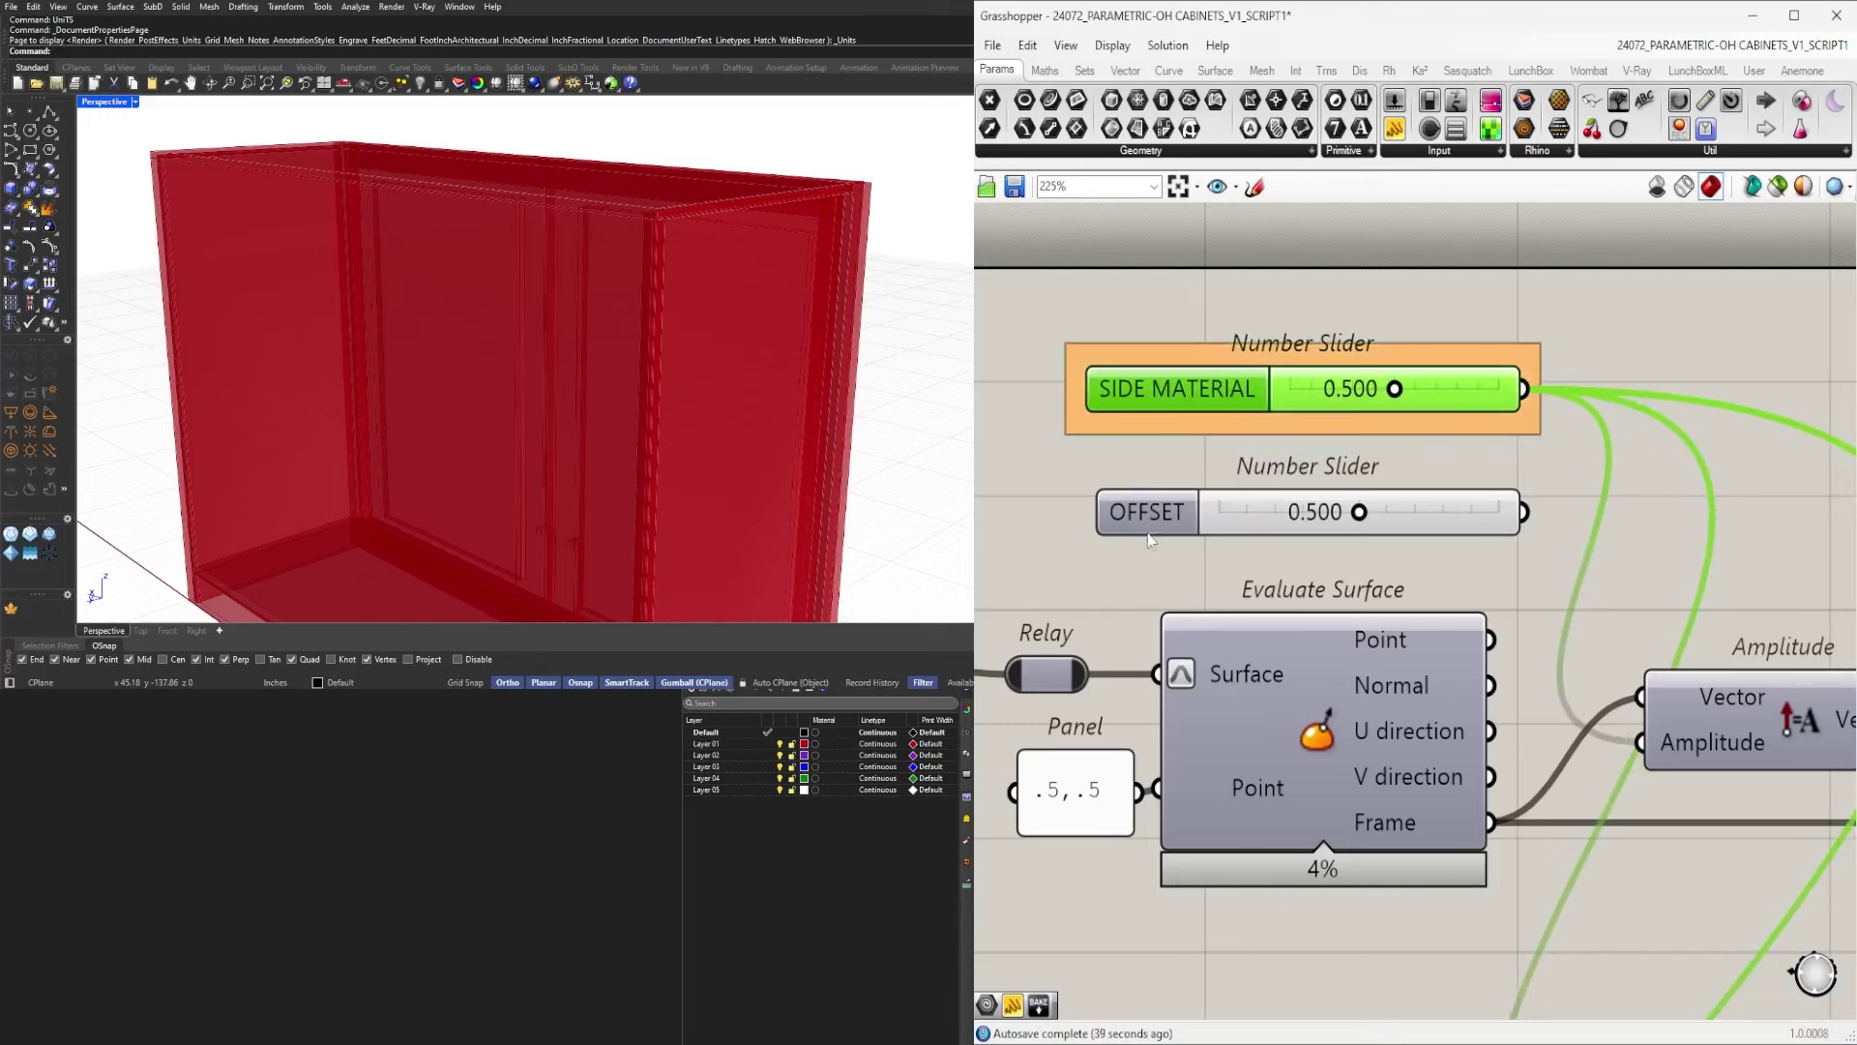
click(1154, 512)
key(ctrl+g)
drag(1221, 563, 1168, 341)
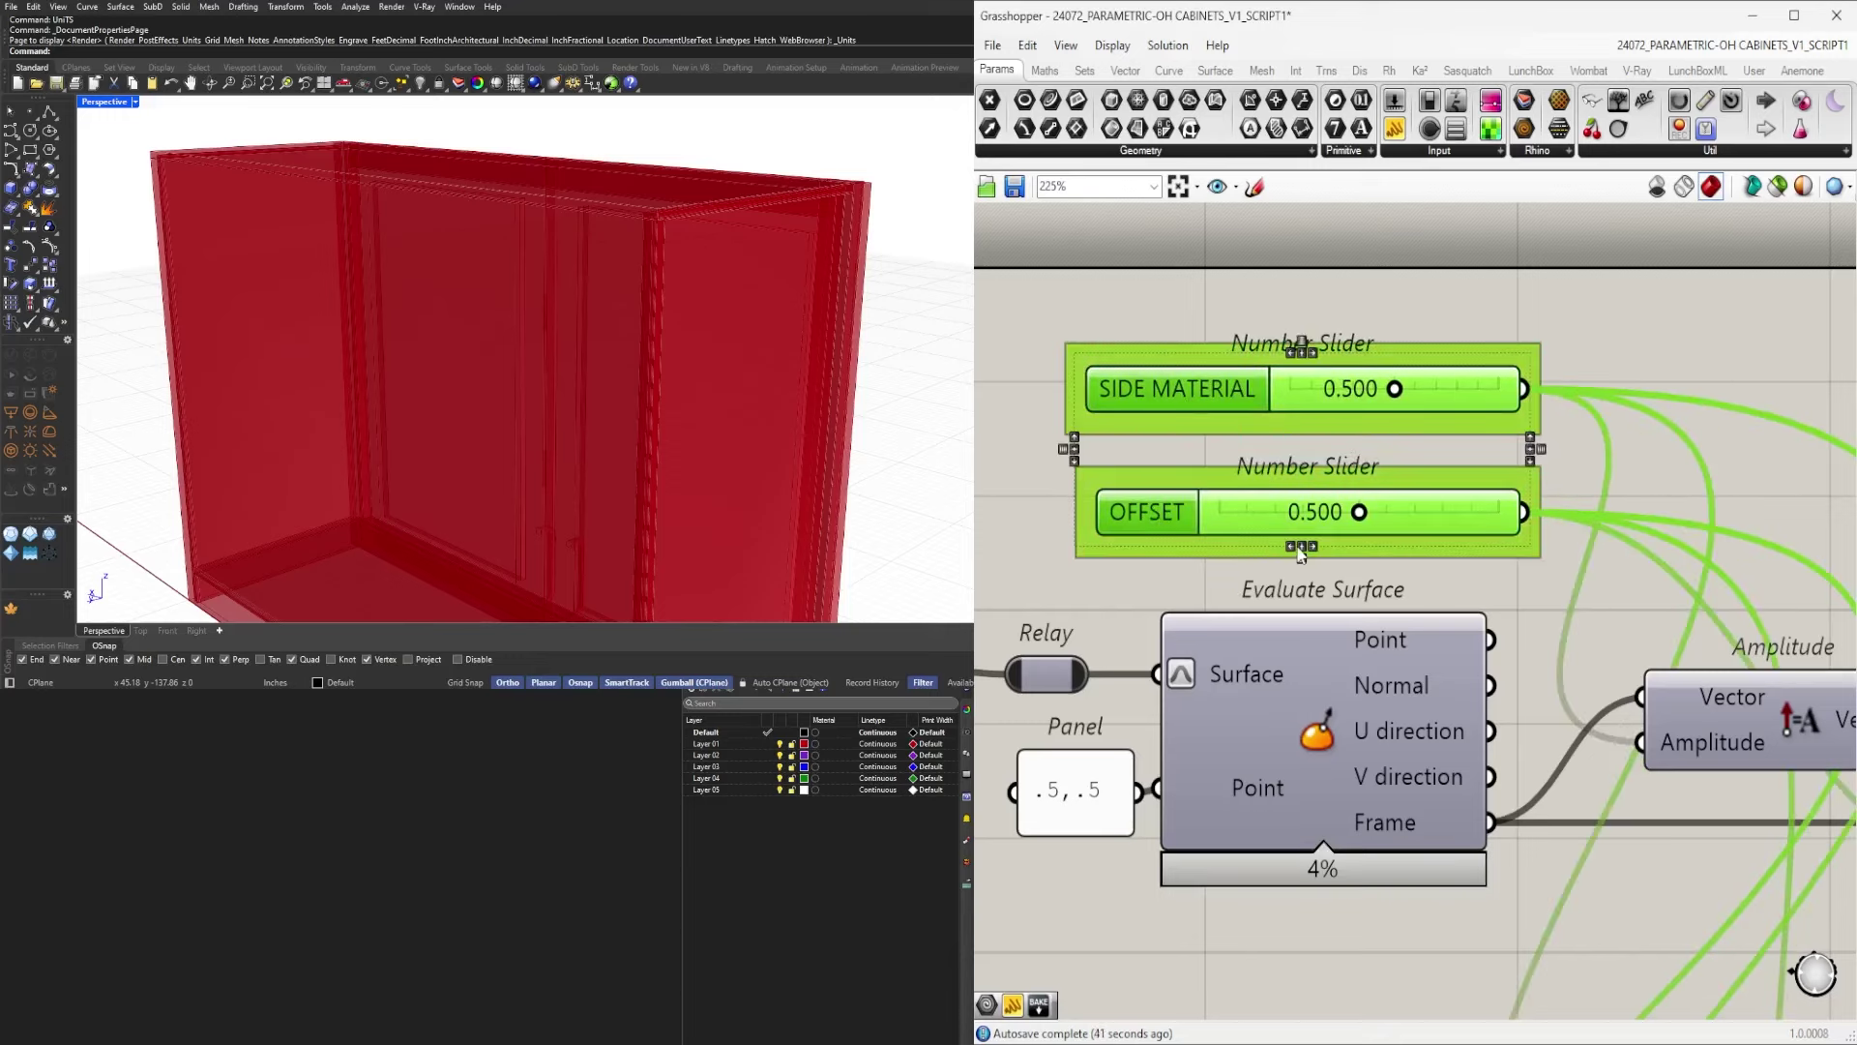
Look over the rest of the definition and select the Move component fed by the 2.50 slider's Unit Z vector.
scroll(1363, 610, down, 7)
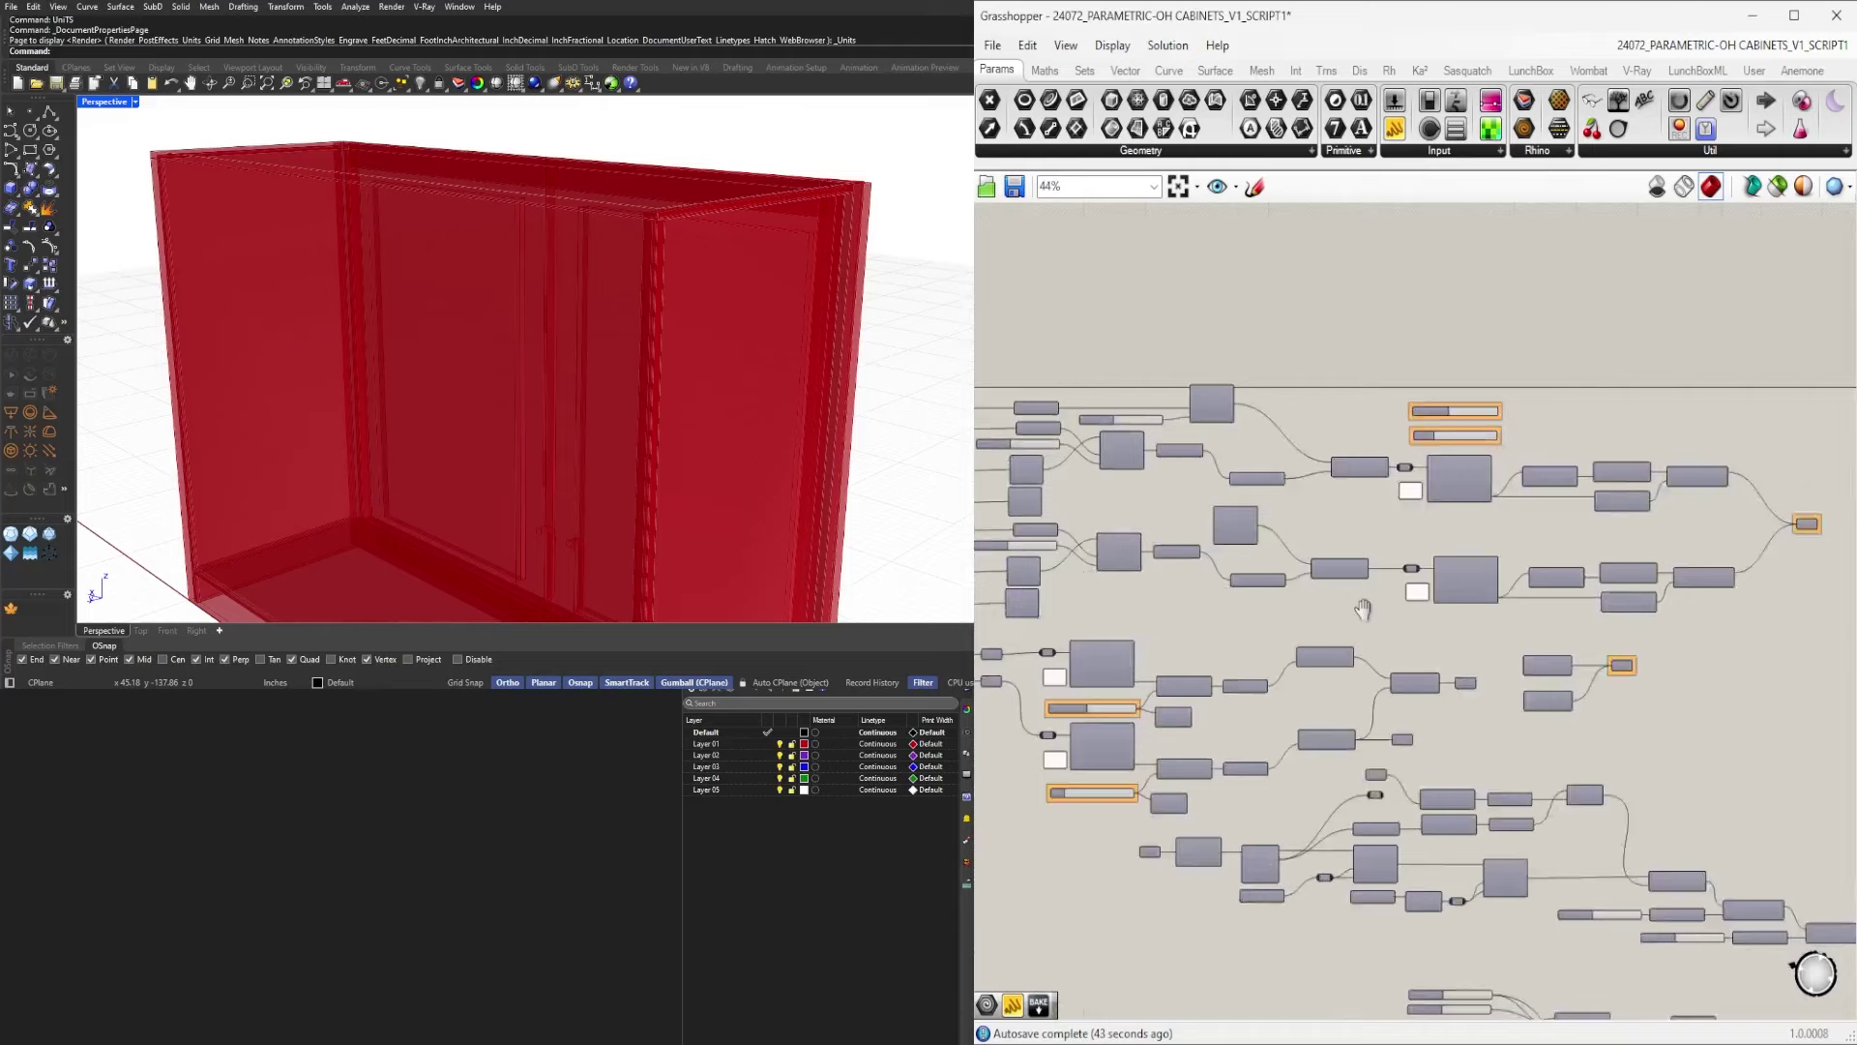
right_drag(1363, 609, 1448, 614)
right_drag(1553, 726, 1388, 582)
right_drag(1624, 609, 1705, 559)
scroll(1474, 649, down, 3)
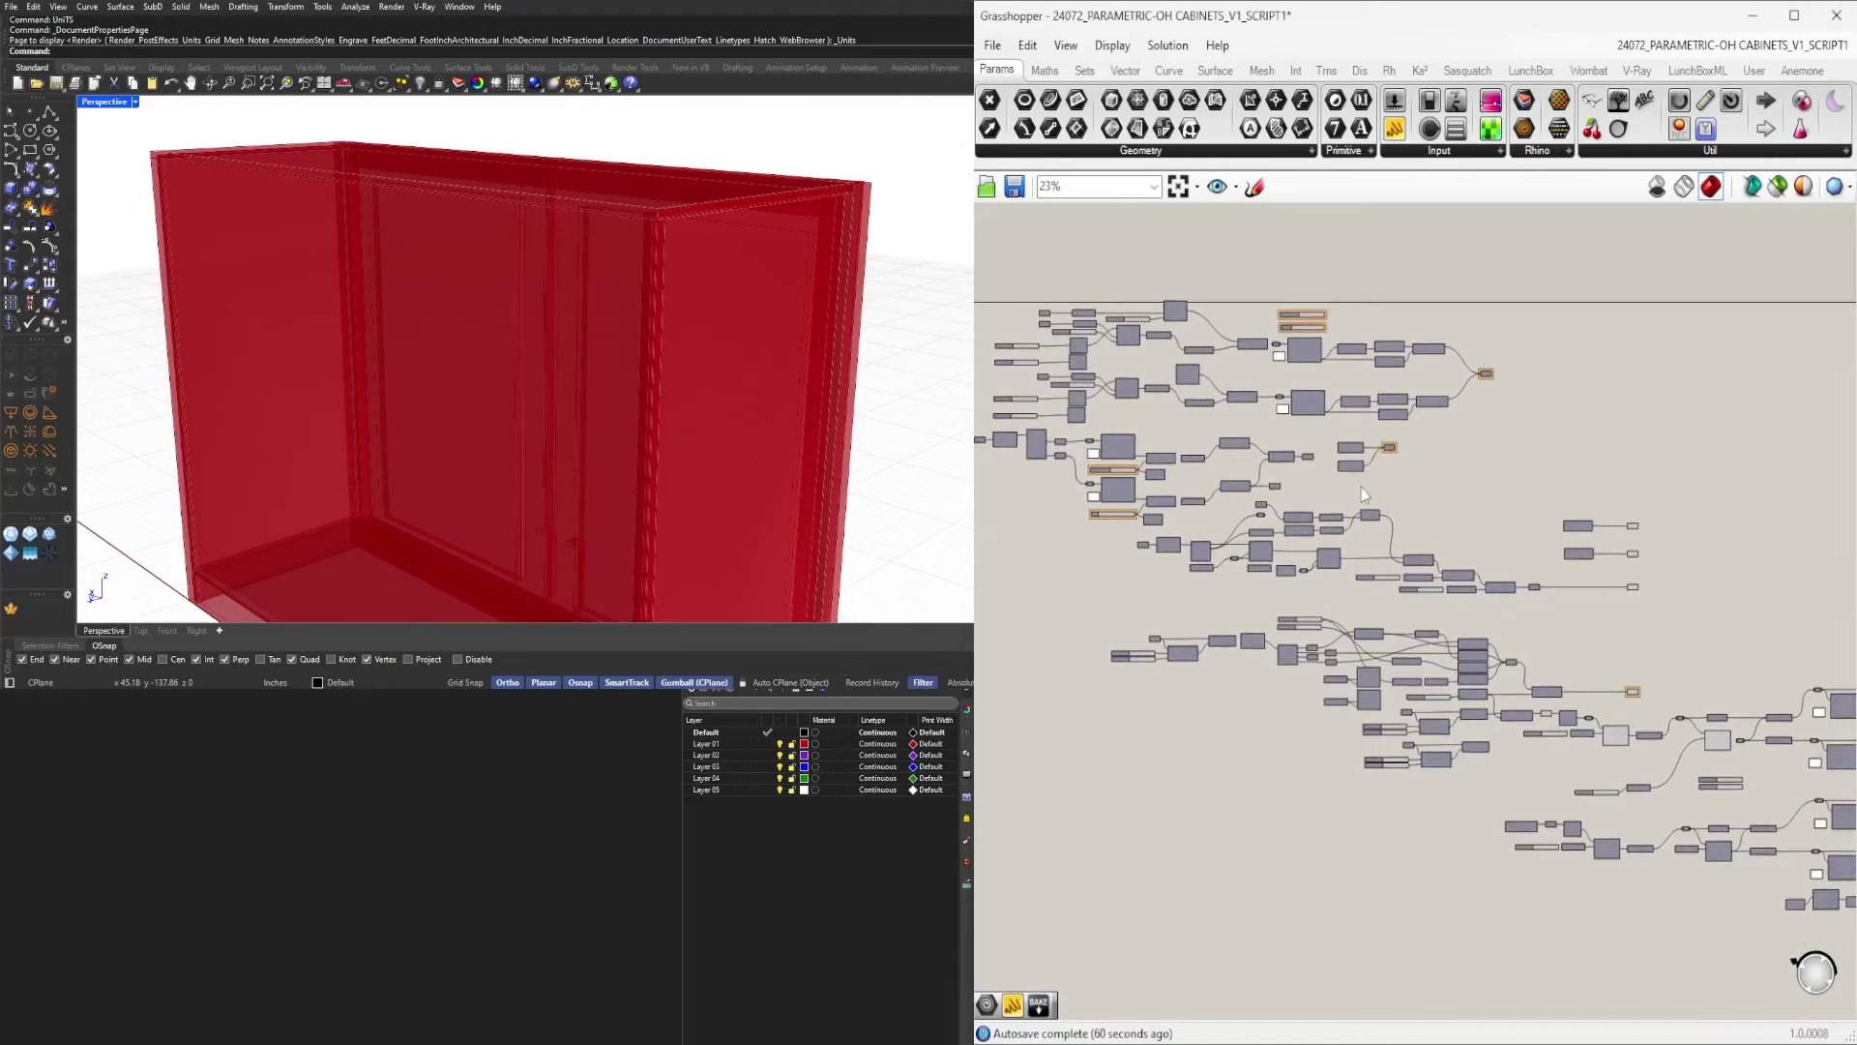
scroll(1361, 488, up, 7)
right_drag(1655, 759, 1123, 581)
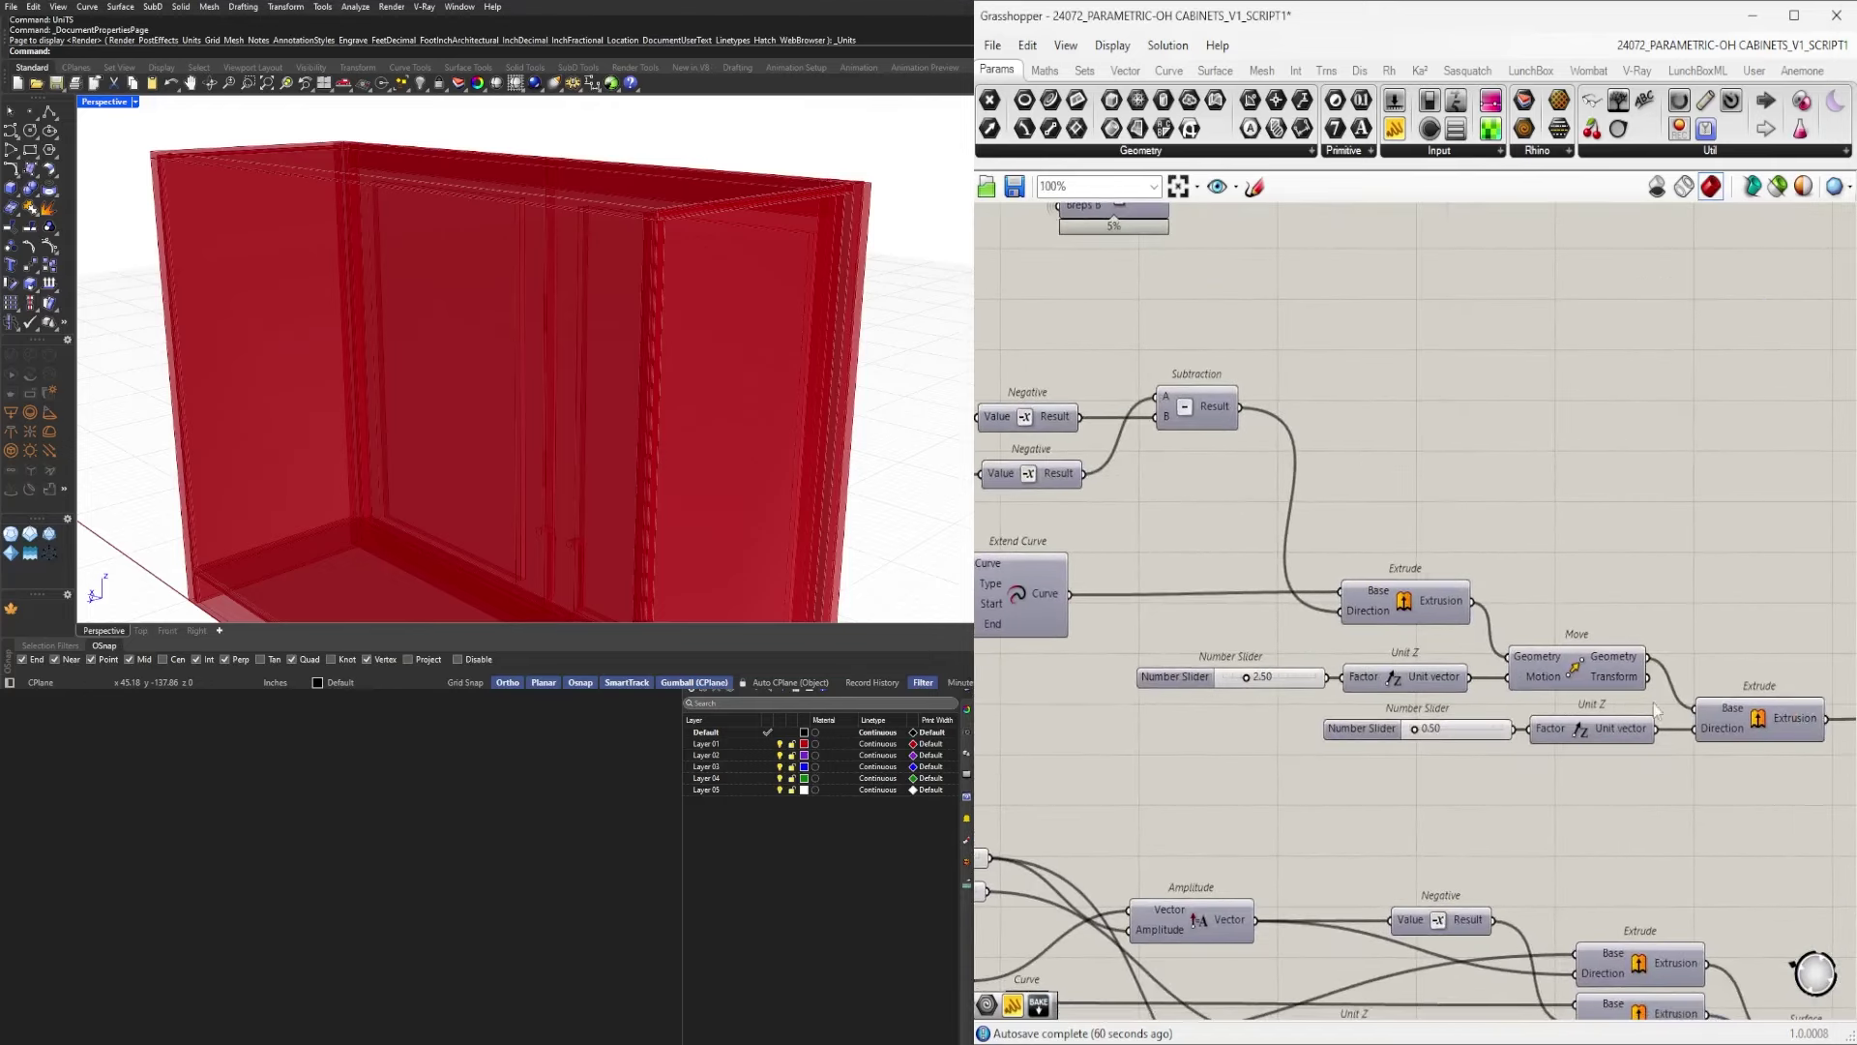
right_drag(1683, 697, 1506, 657)
right_drag(1561, 604, 1657, 597)
click(1517, 613)
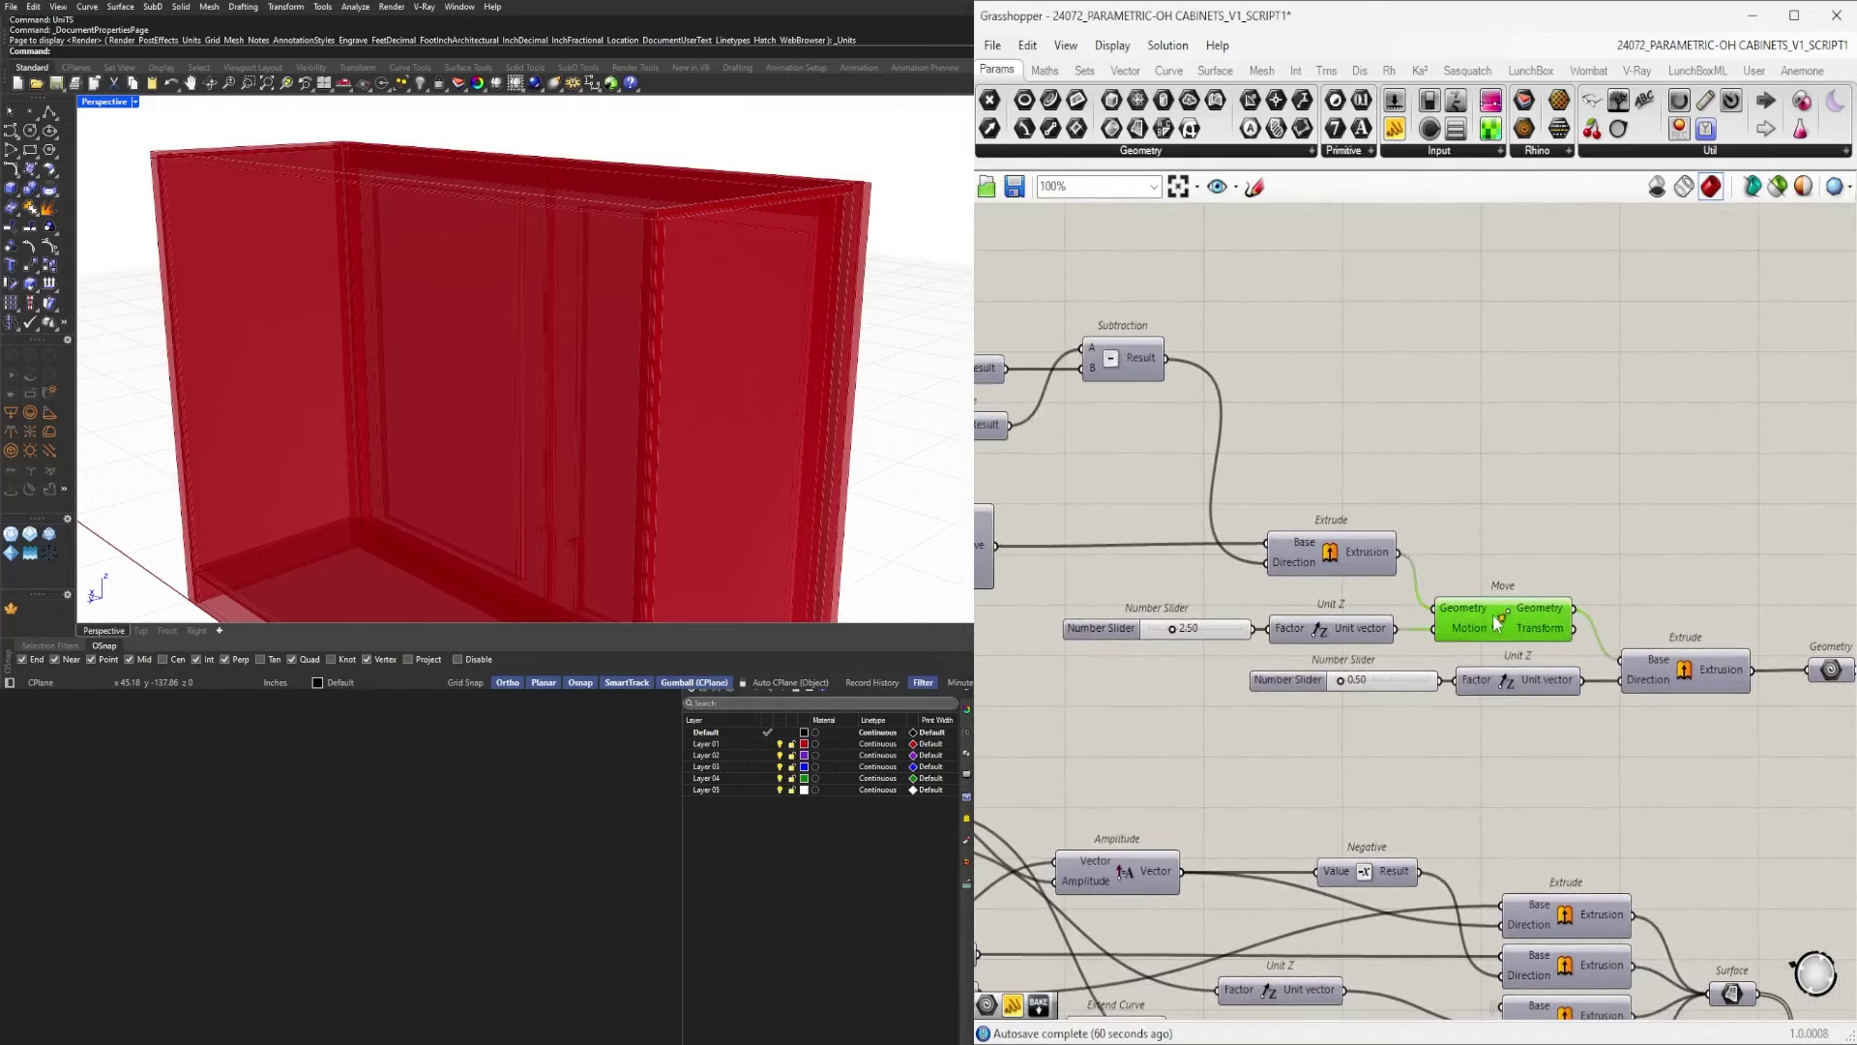
Turn on the preview of the Move component fed by the 2.50 slider.
key(space)
click(1522, 575)
right_drag(692, 450, 822, 244)
middle_click(628, 399)
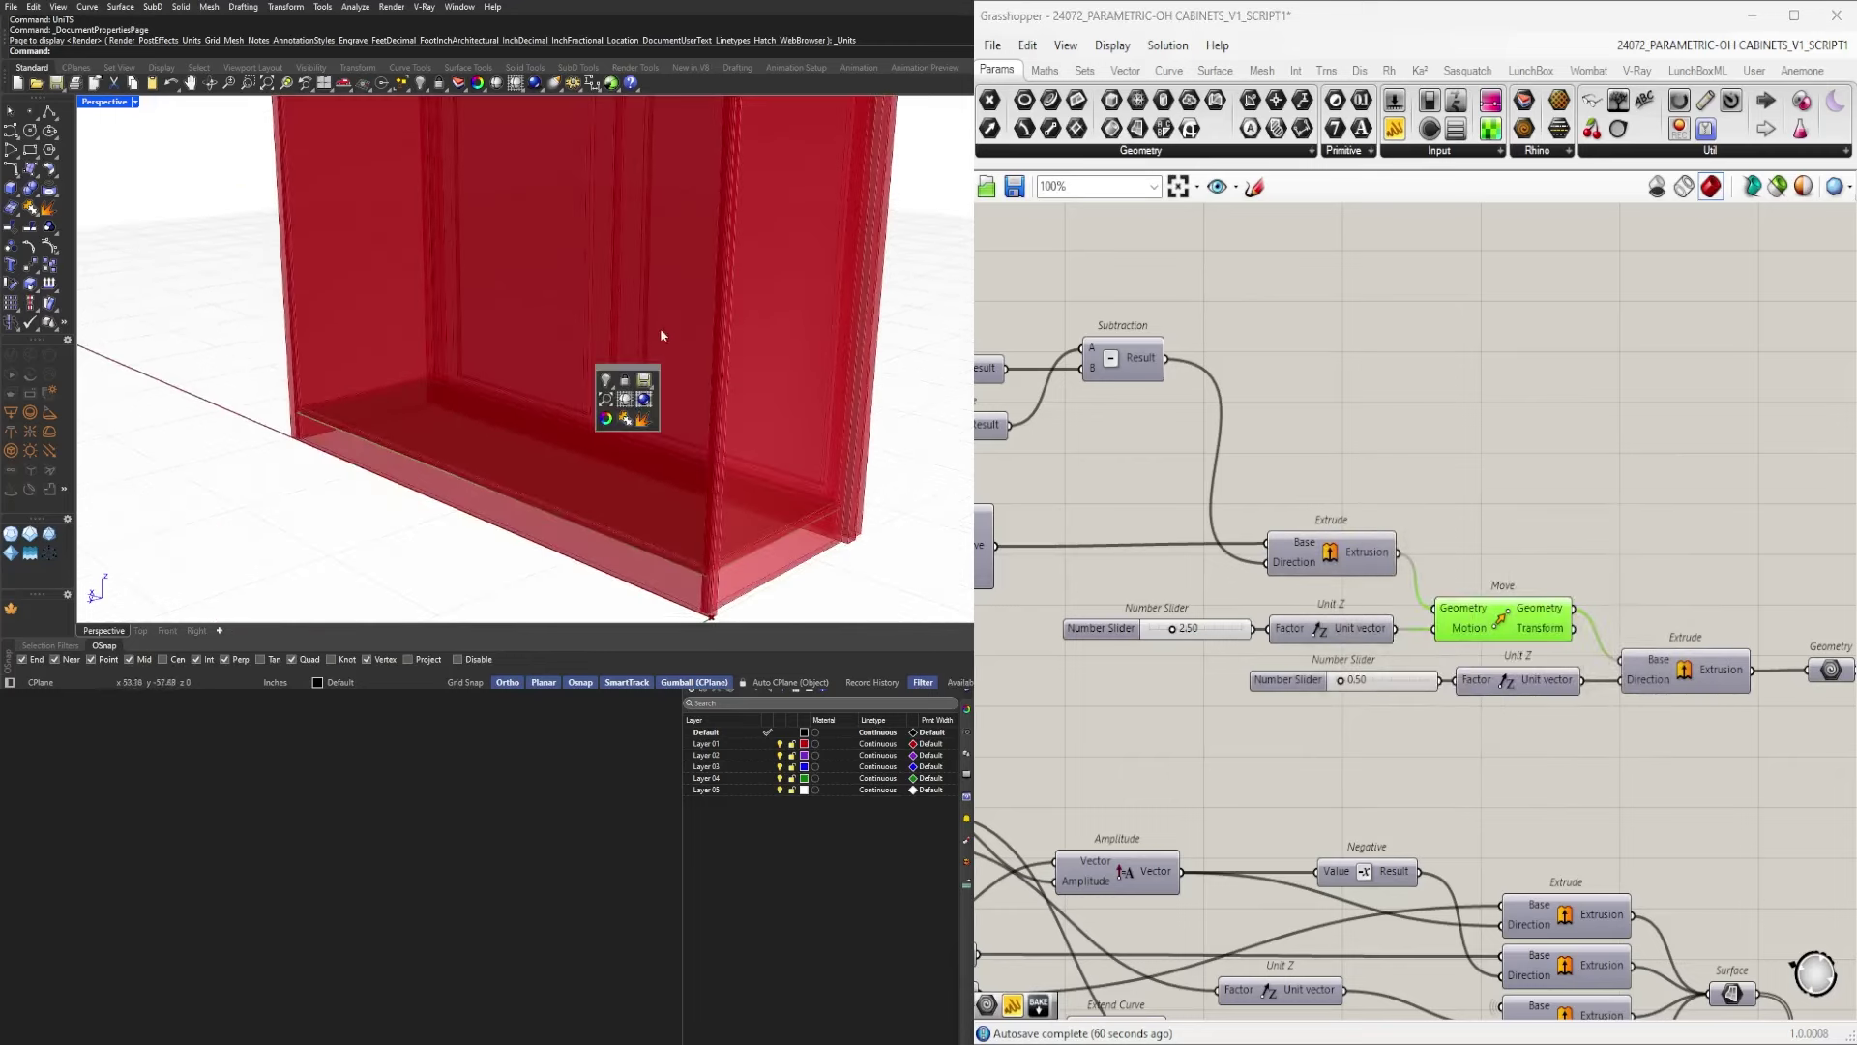
click(1473, 746)
Test values of 1 and 1.5 on the slider that drives the Move component's Unit Z vector.
scroll(1171, 638, up, 2)
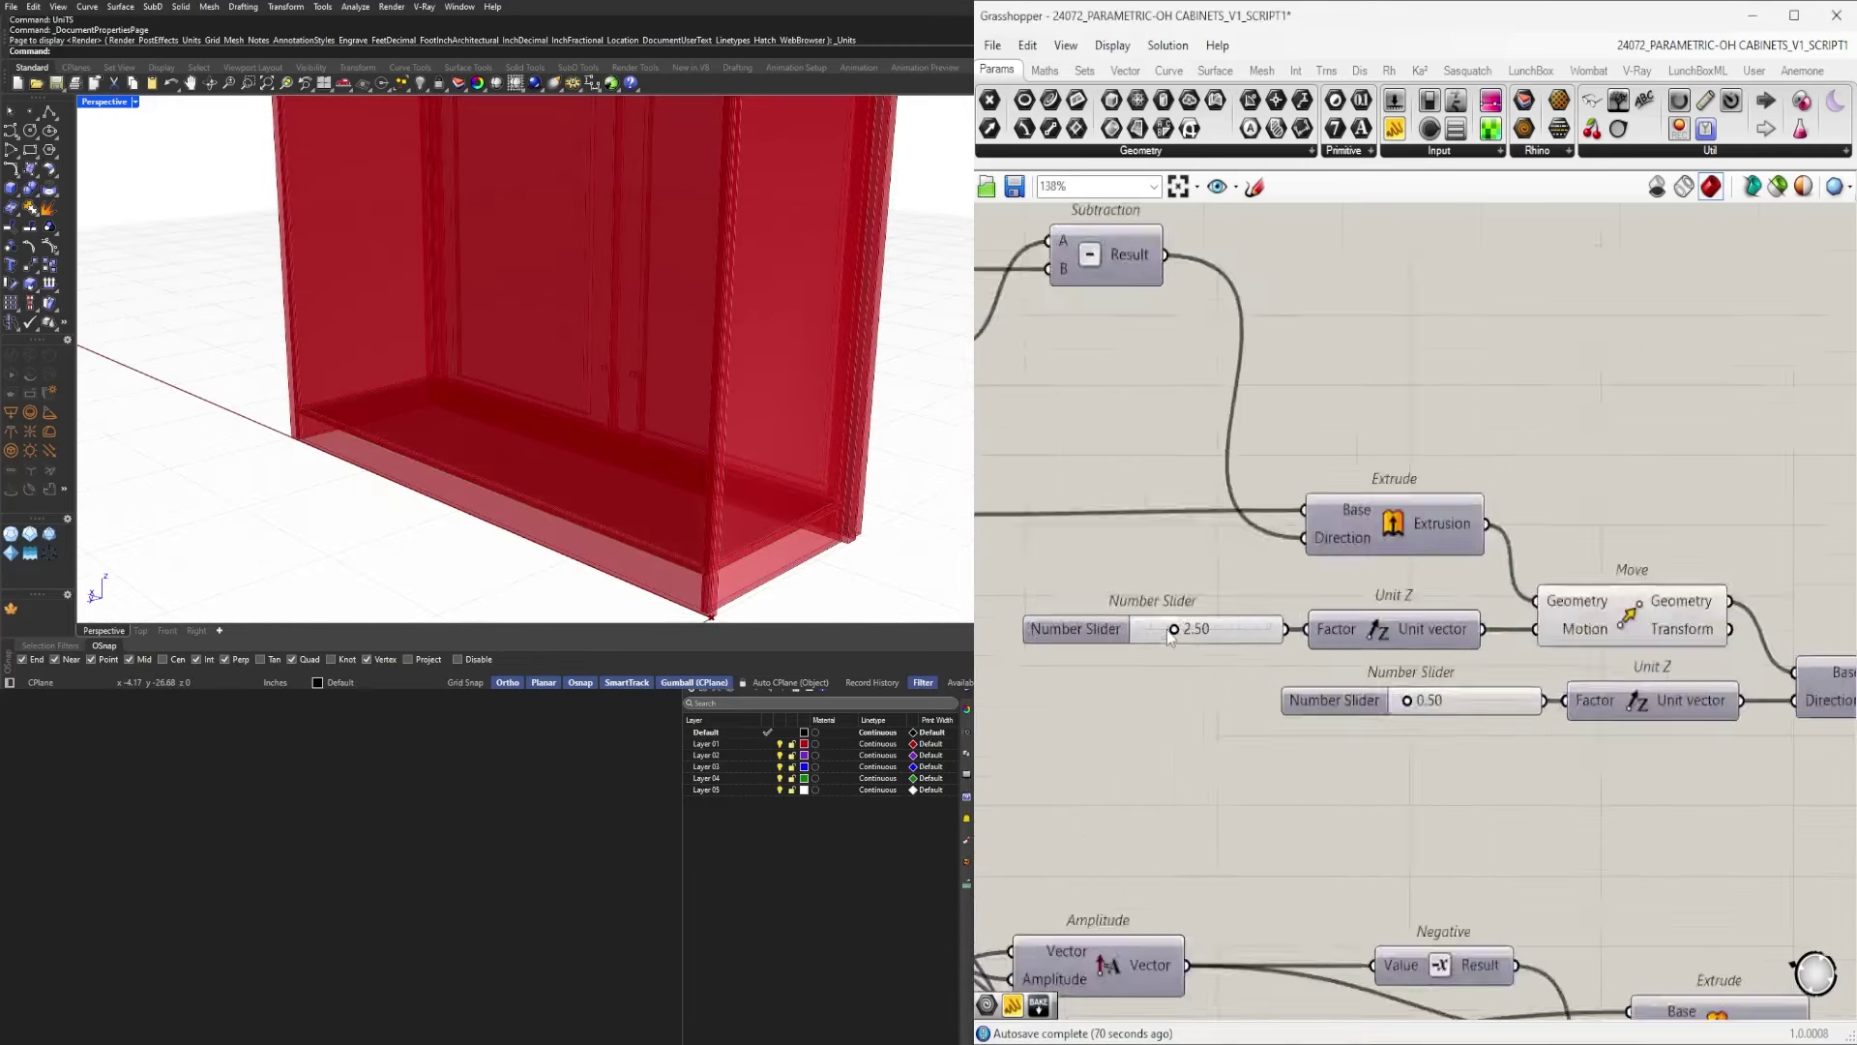
scroll(1170, 634, up, 3)
click(1204, 628)
double_click(1203, 629)
text(1)
key(Return)
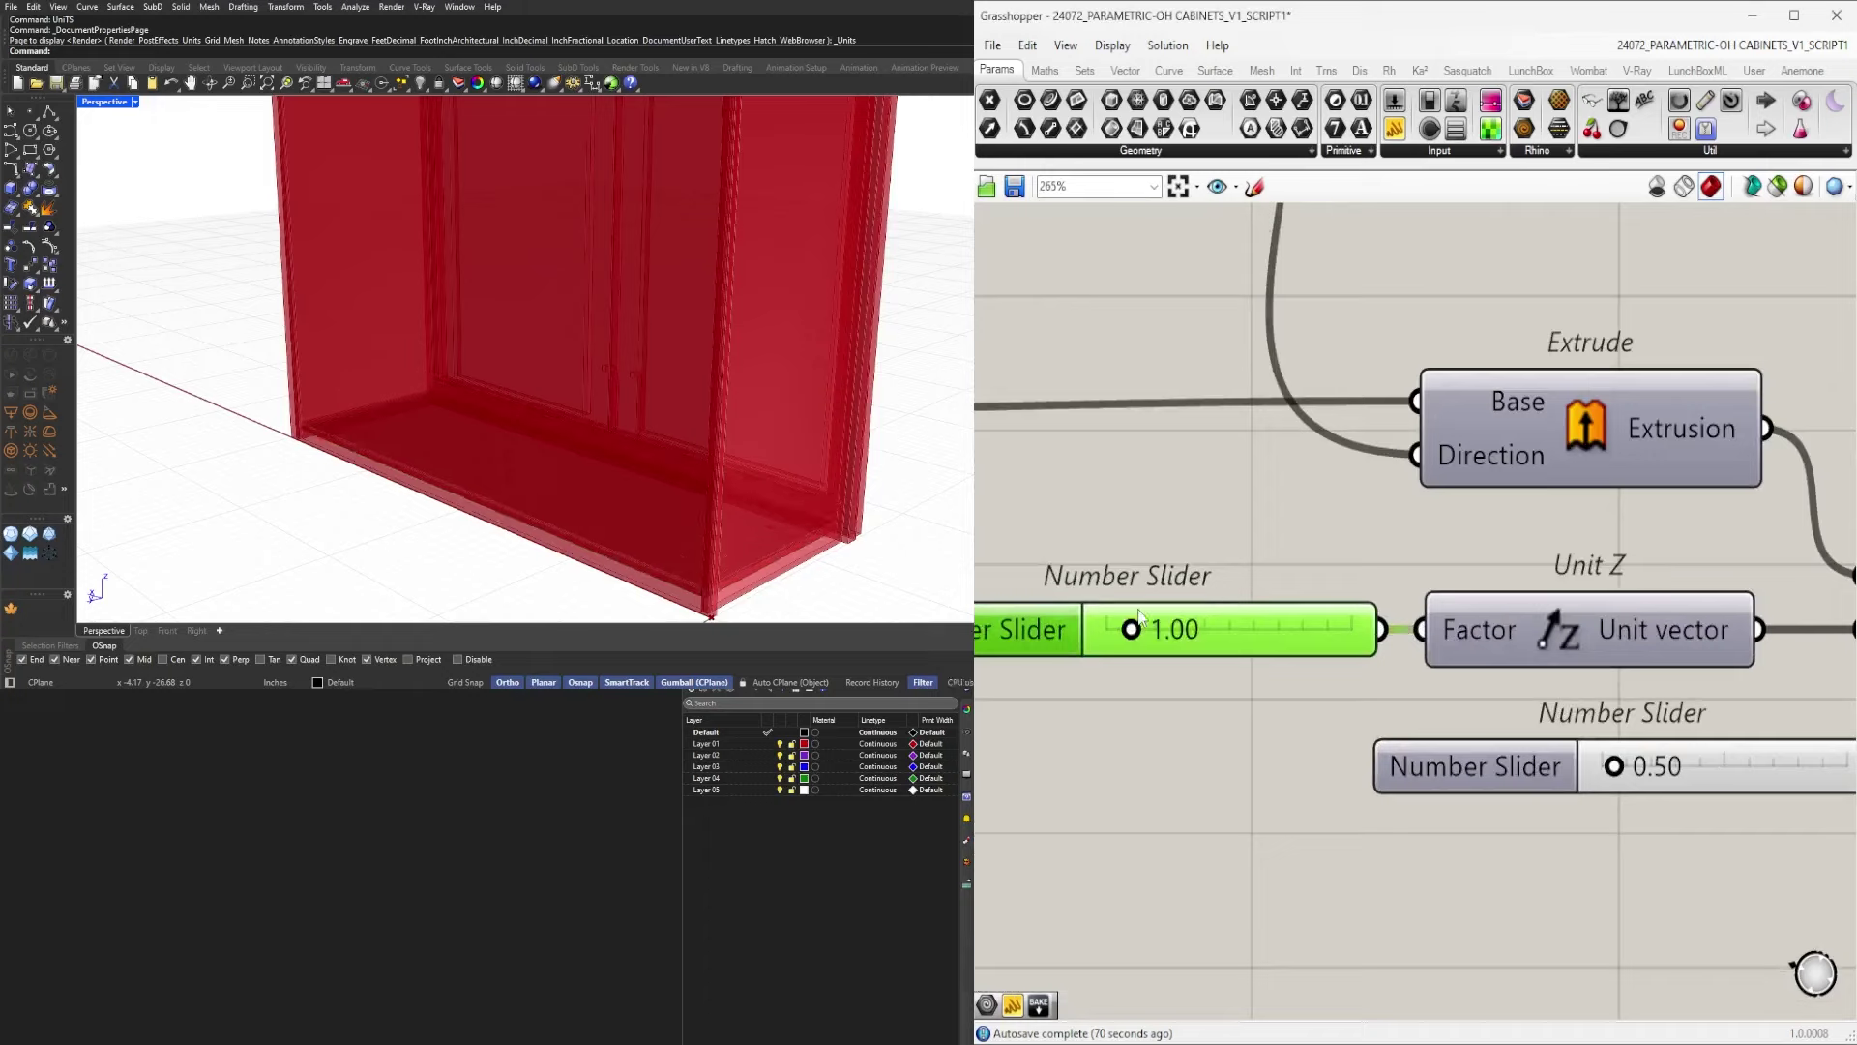
double_click(1168, 648)
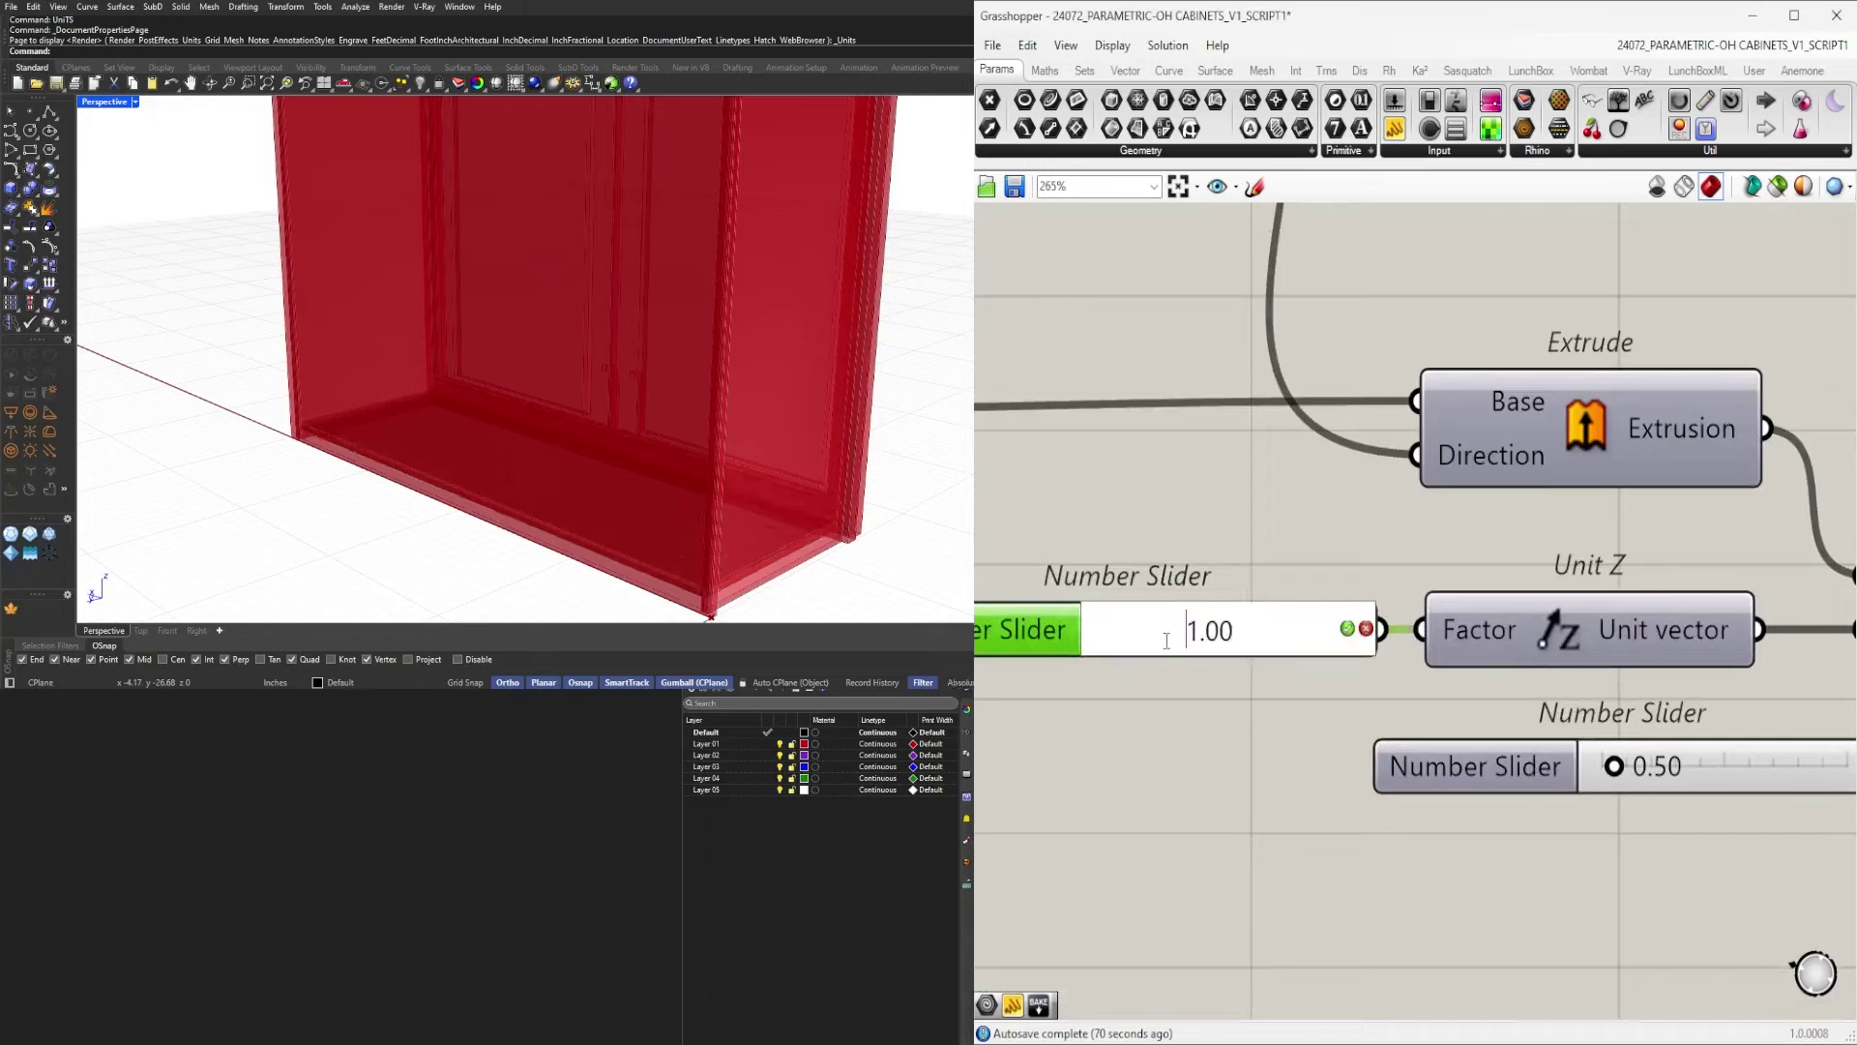
text(1.5)
key(Return)
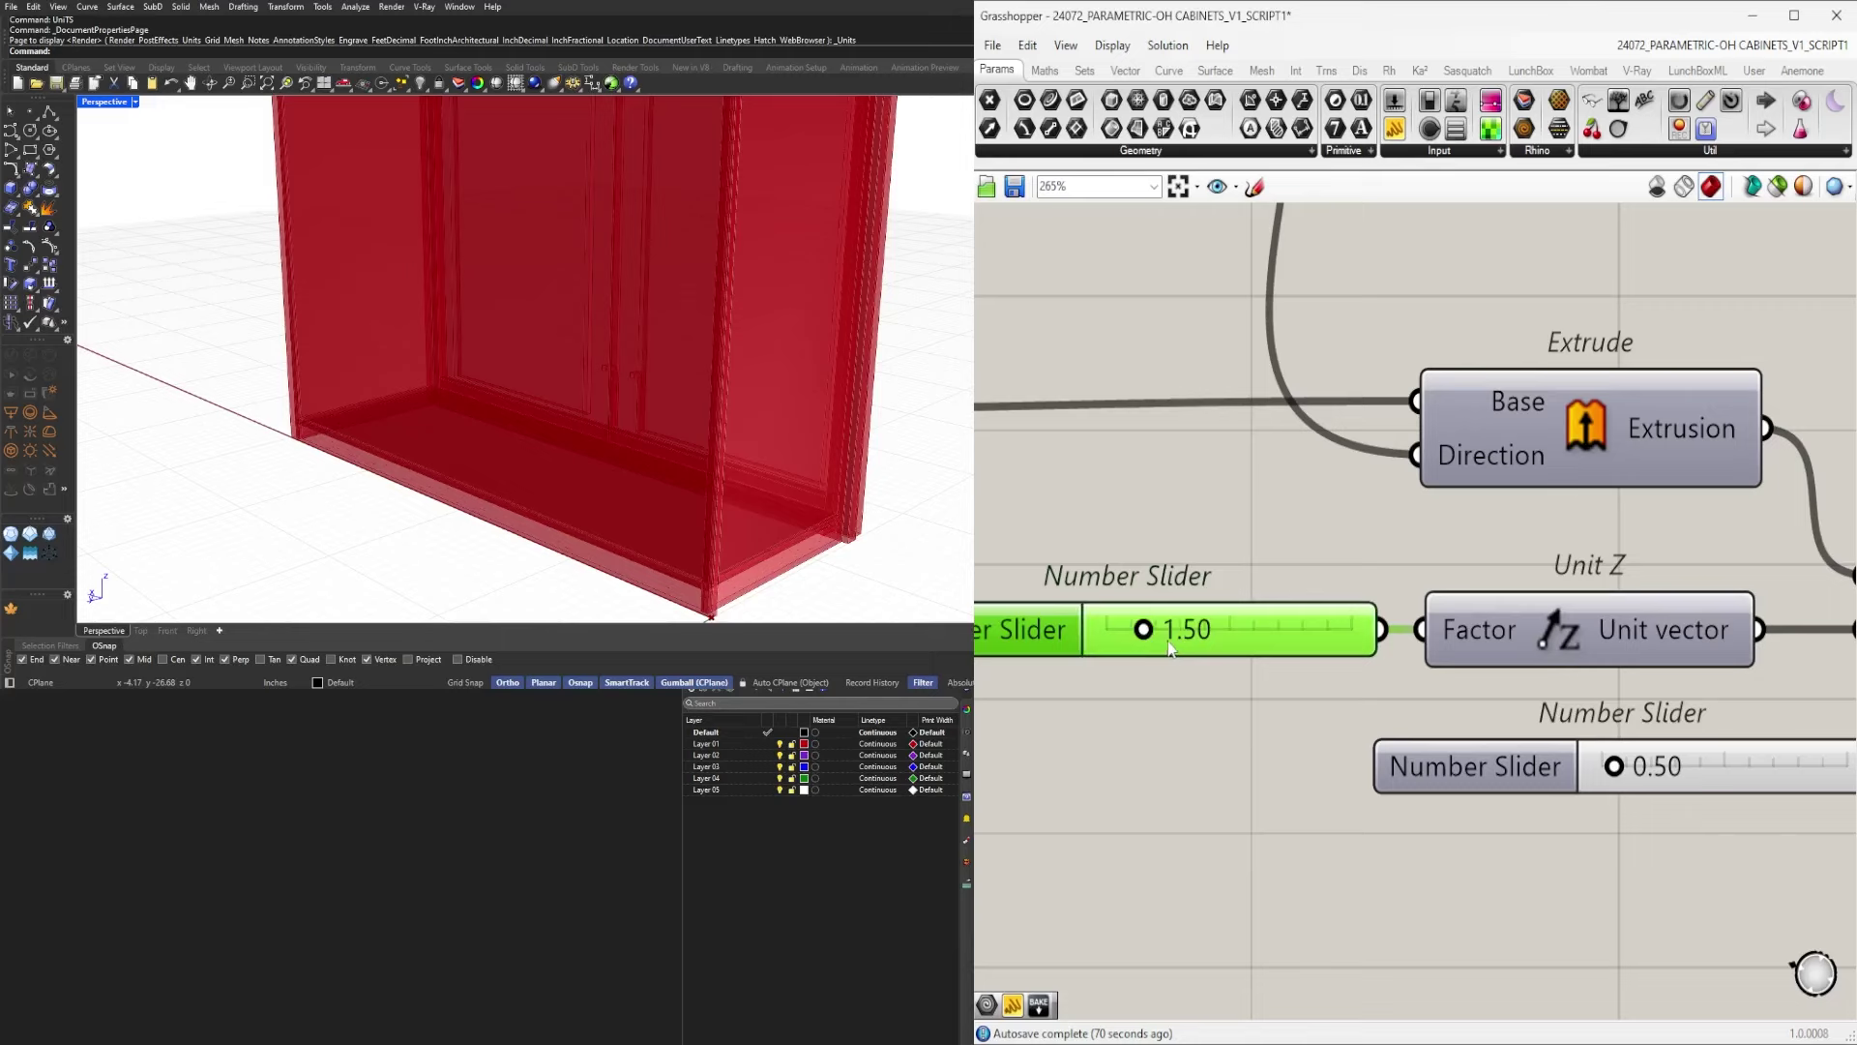
Set the slider that drives the Move component's vertical distance to 2.
double_click(1169, 648)
text(2)
key(Return)
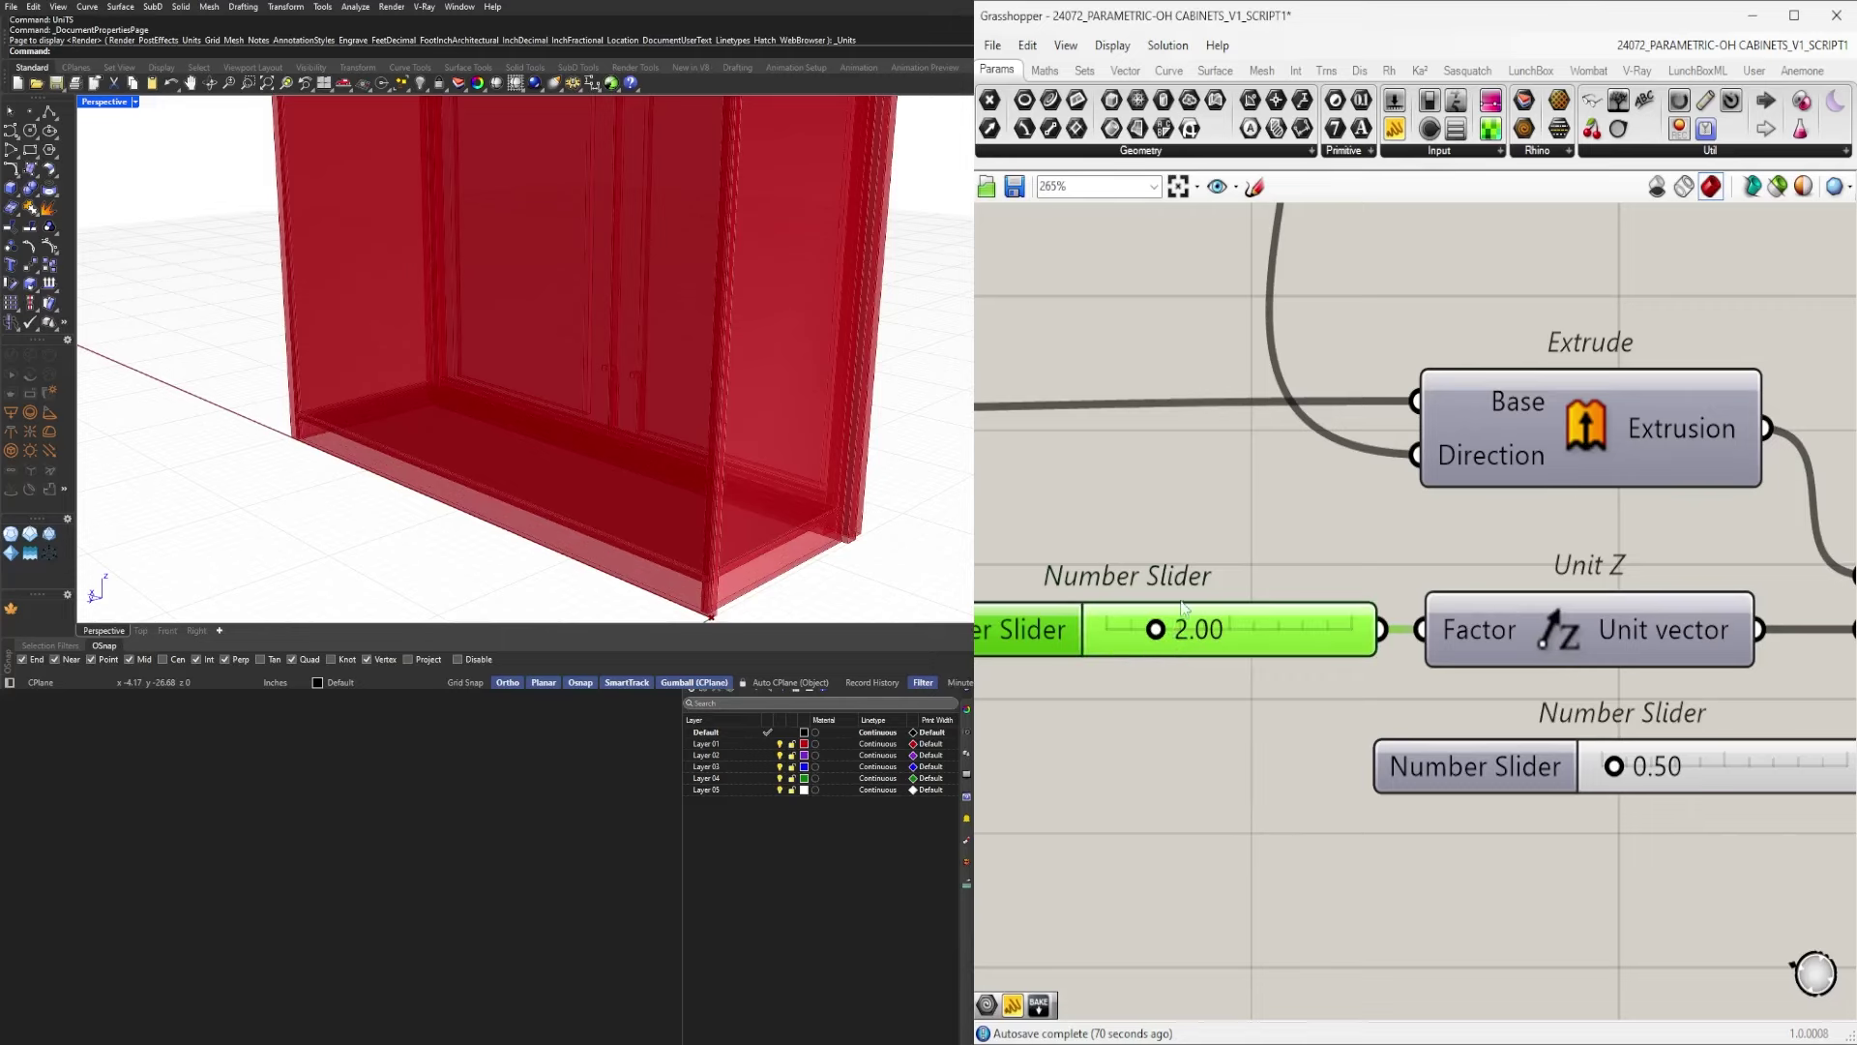
click(1226, 557)
Test the 0.50 slider behind the second extrusion at 0 and 1, and restore it to 0.5.
scroll(1227, 555, down, 4)
right_drag(1234, 643, 1100, 561)
scroll(1209, 585, up, 3)
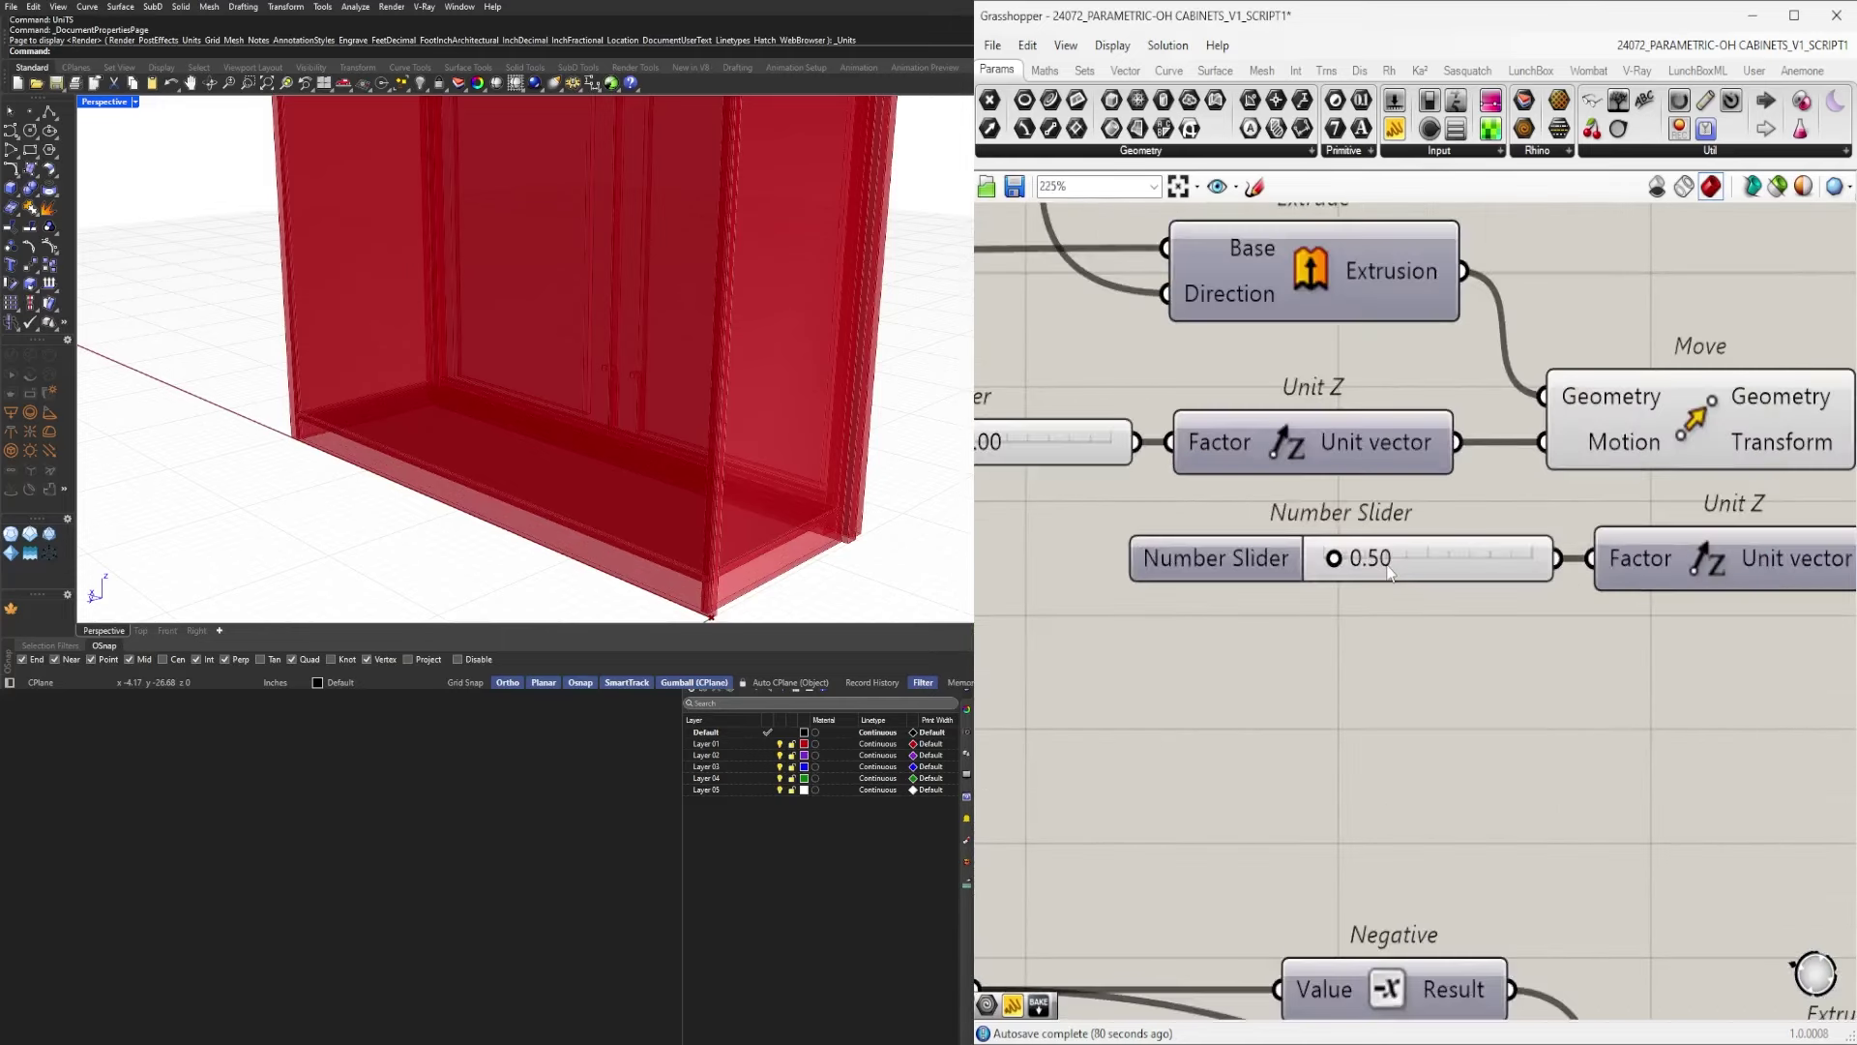
scroll(1389, 570, up, 2)
double_click(1389, 569)
text(0)
key(Return)
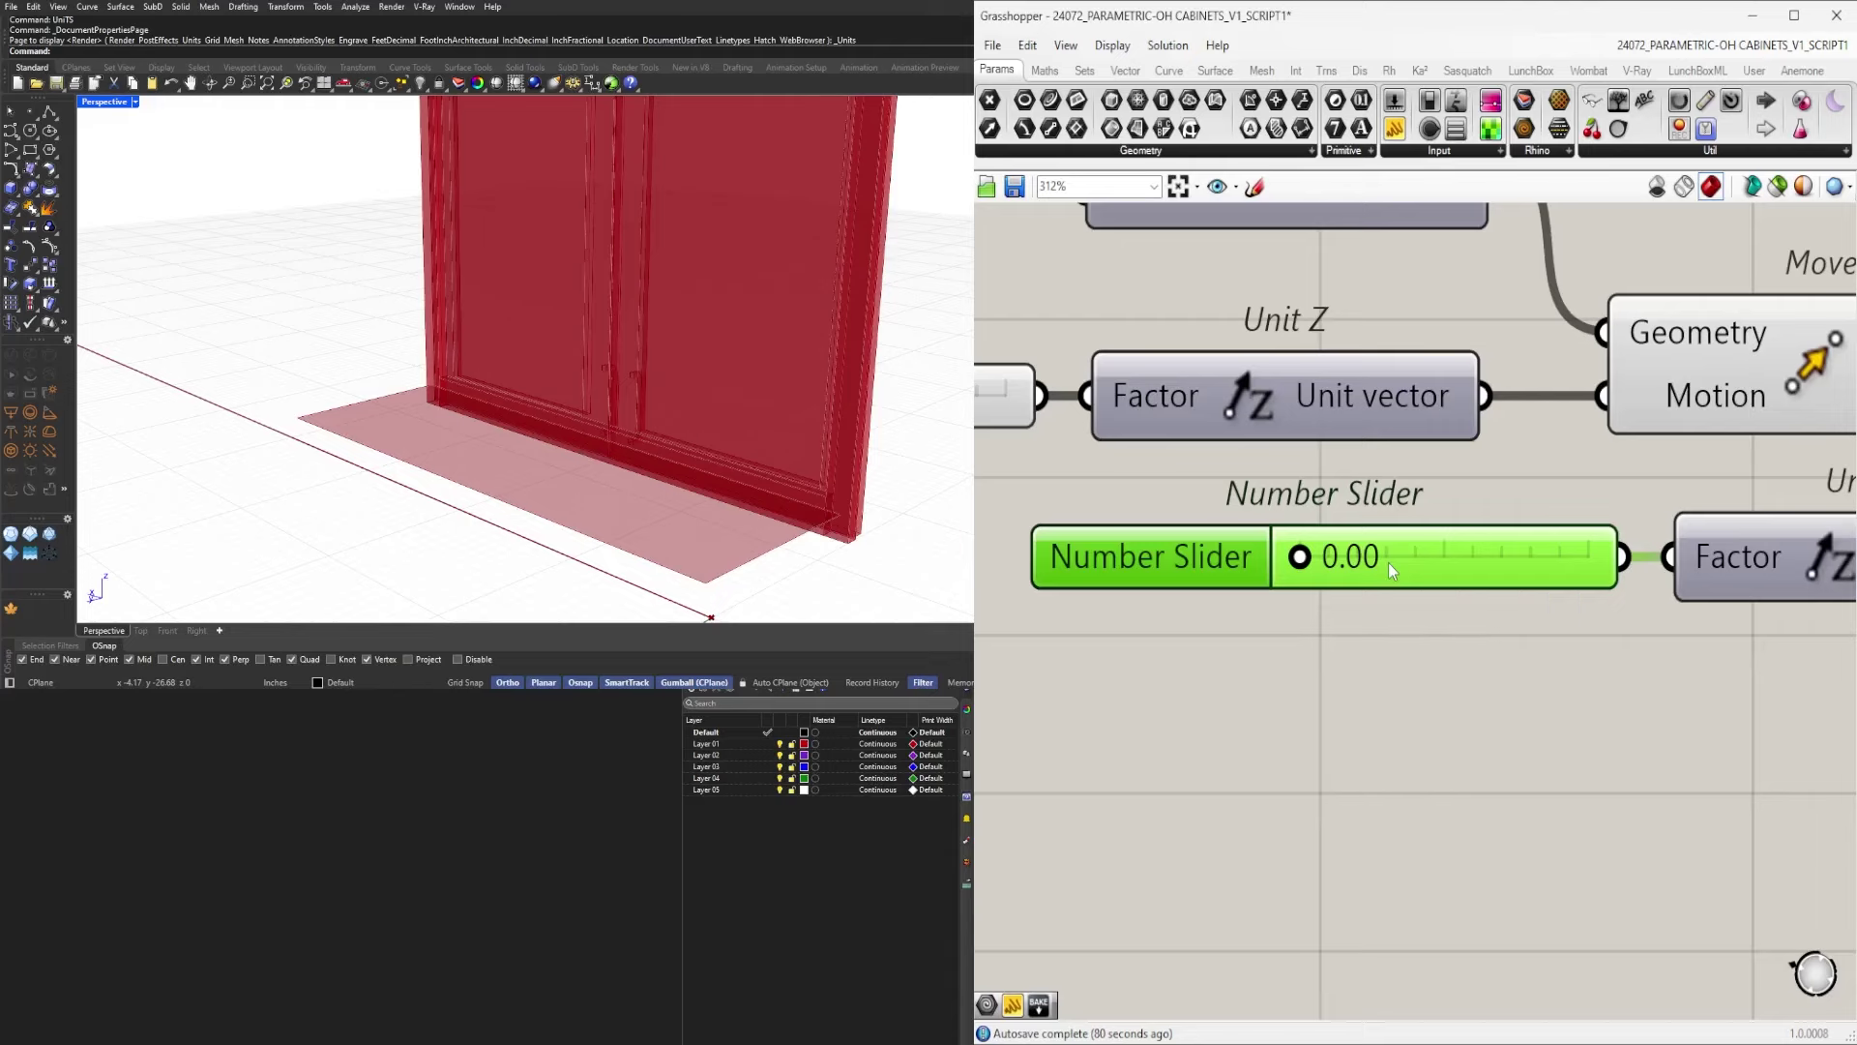
double_click(1389, 561)
text(1)
key(Return)
double_click(1389, 563)
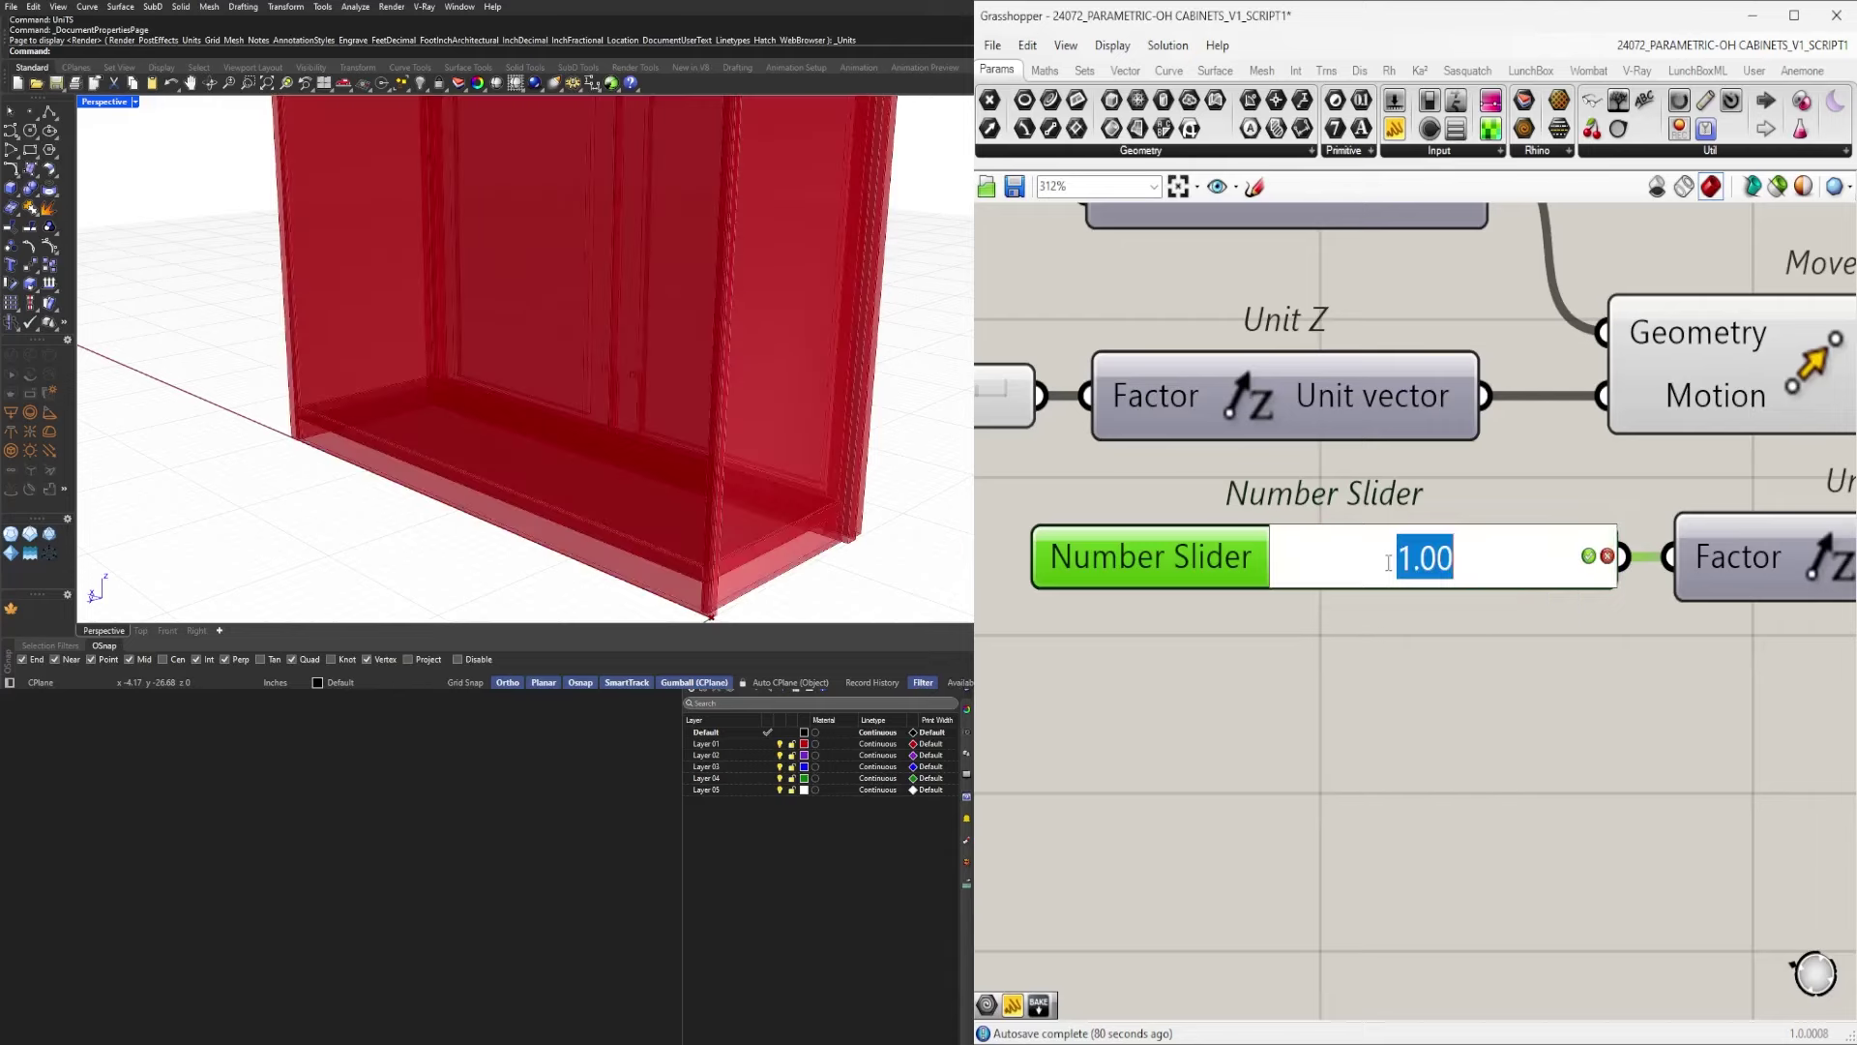
text(.5)
key(Return)
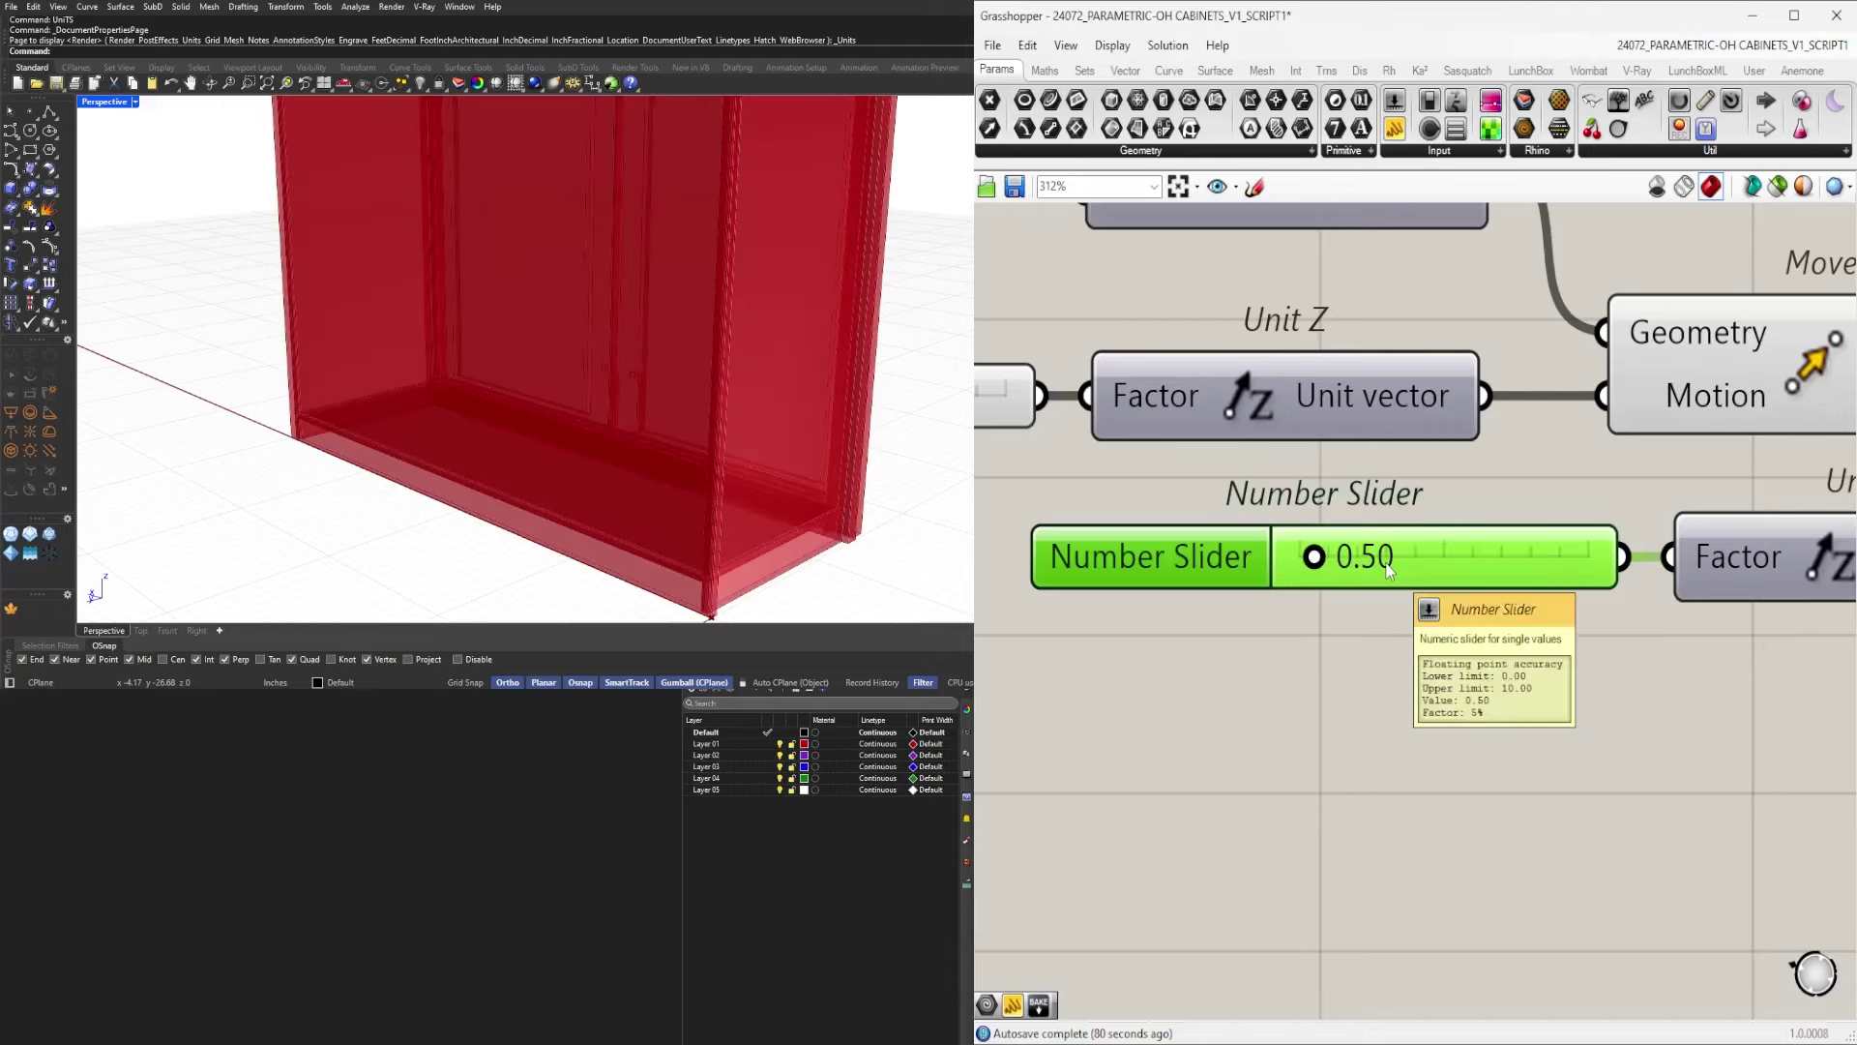
Rename the 2.00 slider feeding the Move's Unit Z as BASE OFFSET and put it in its own group.
scroll(1354, 646, down, 4)
click(1442, 544)
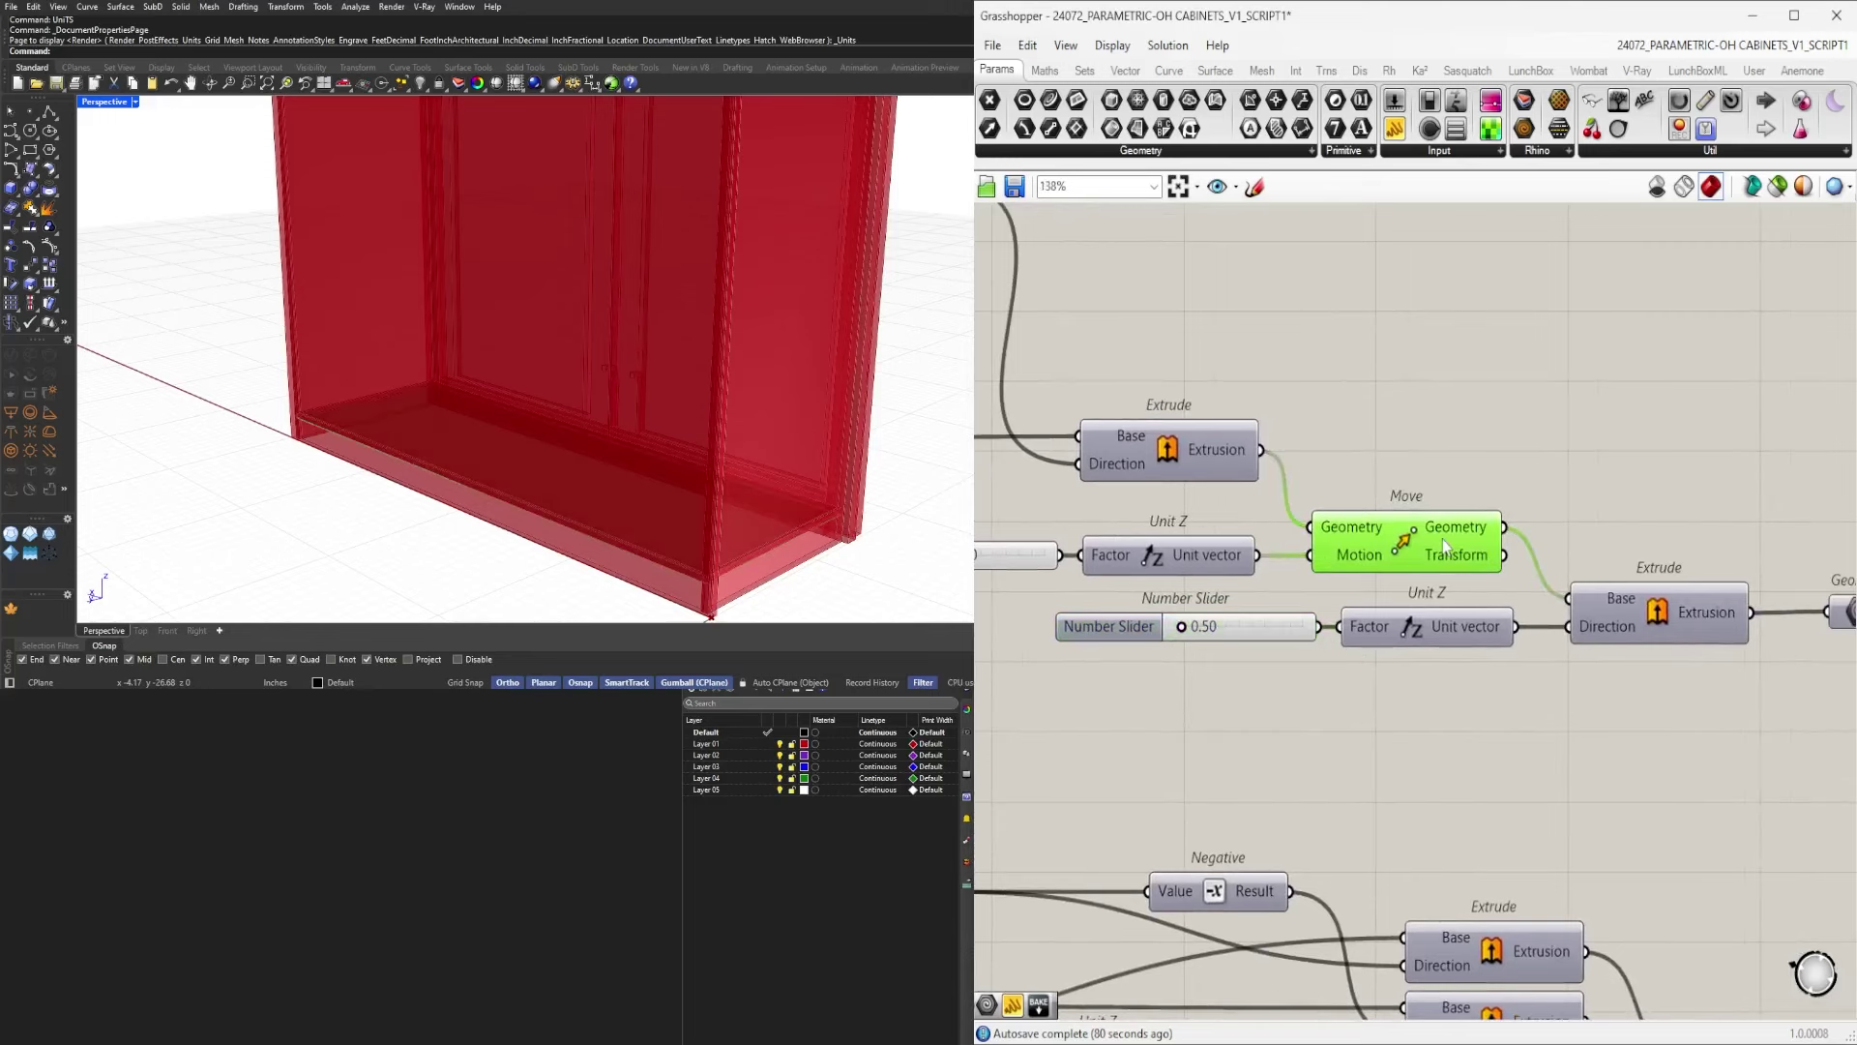
right_drag(1000, 557, 1327, 558)
right_click(1196, 557)
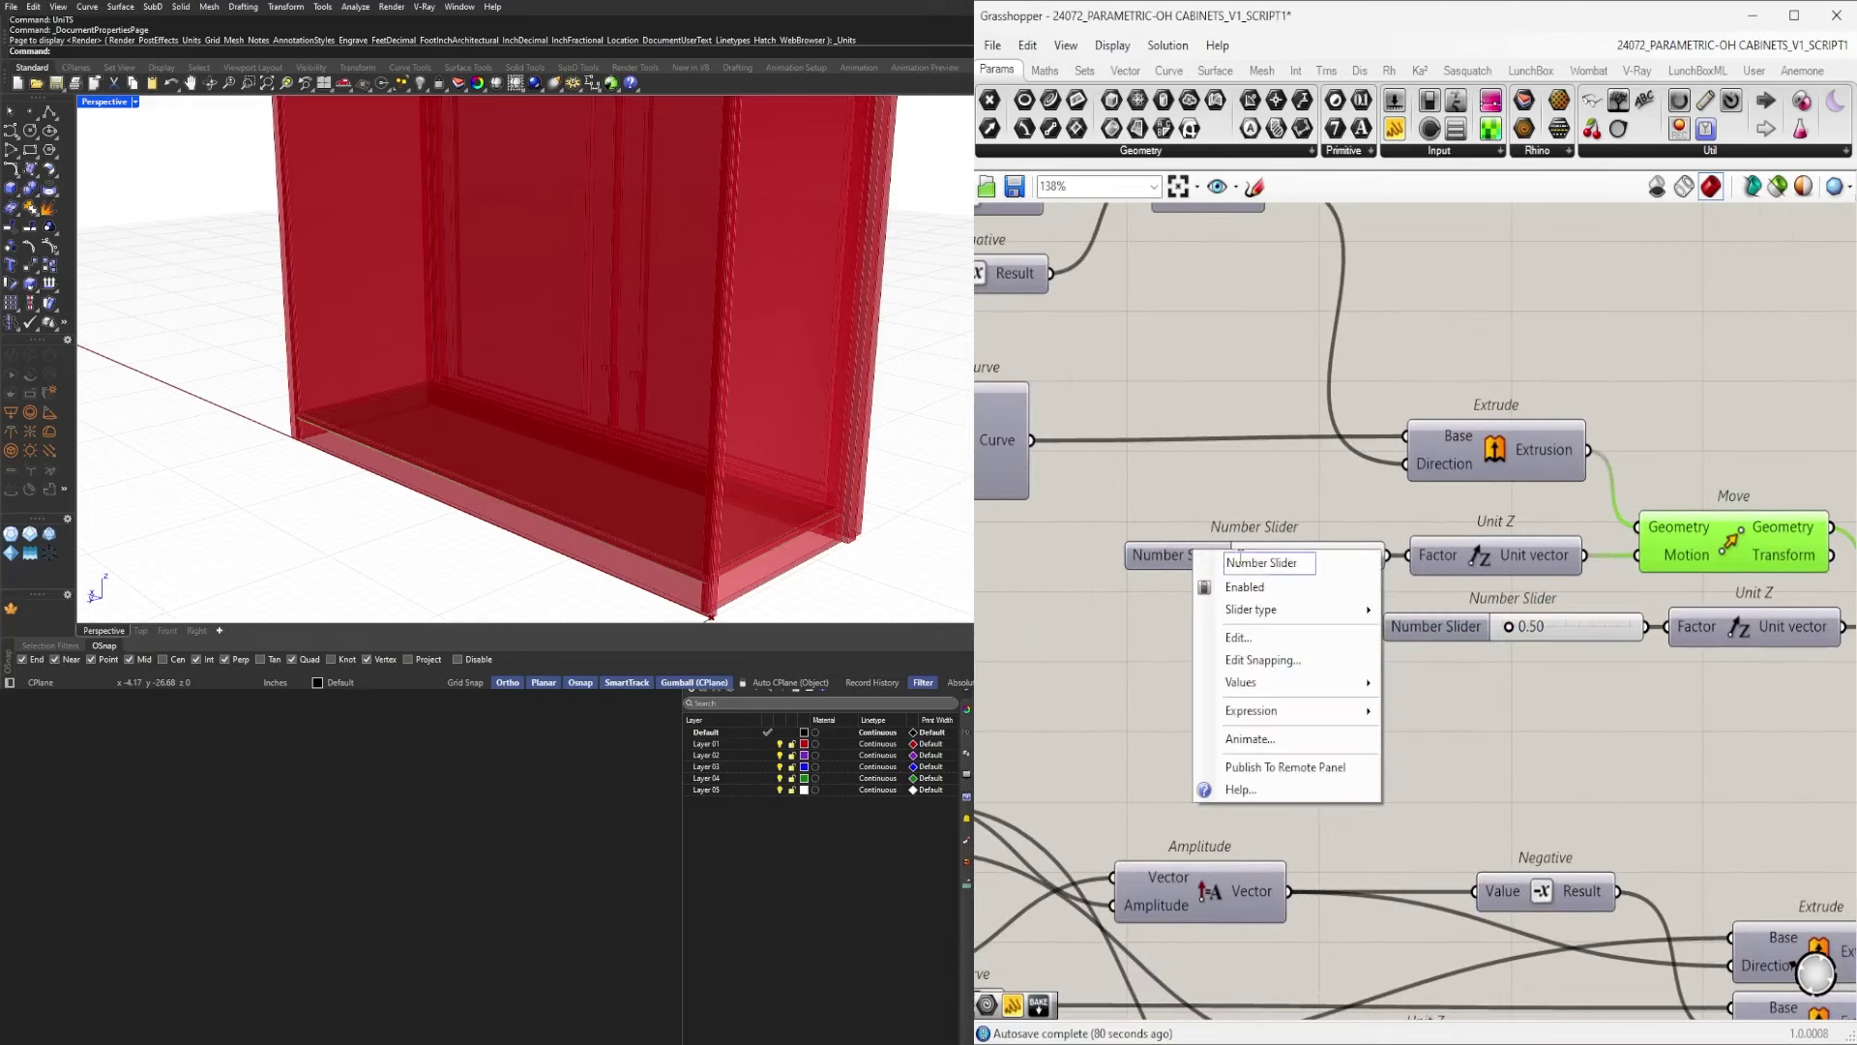
text(BASE OFFSET)
key(Return)
click(1178, 558)
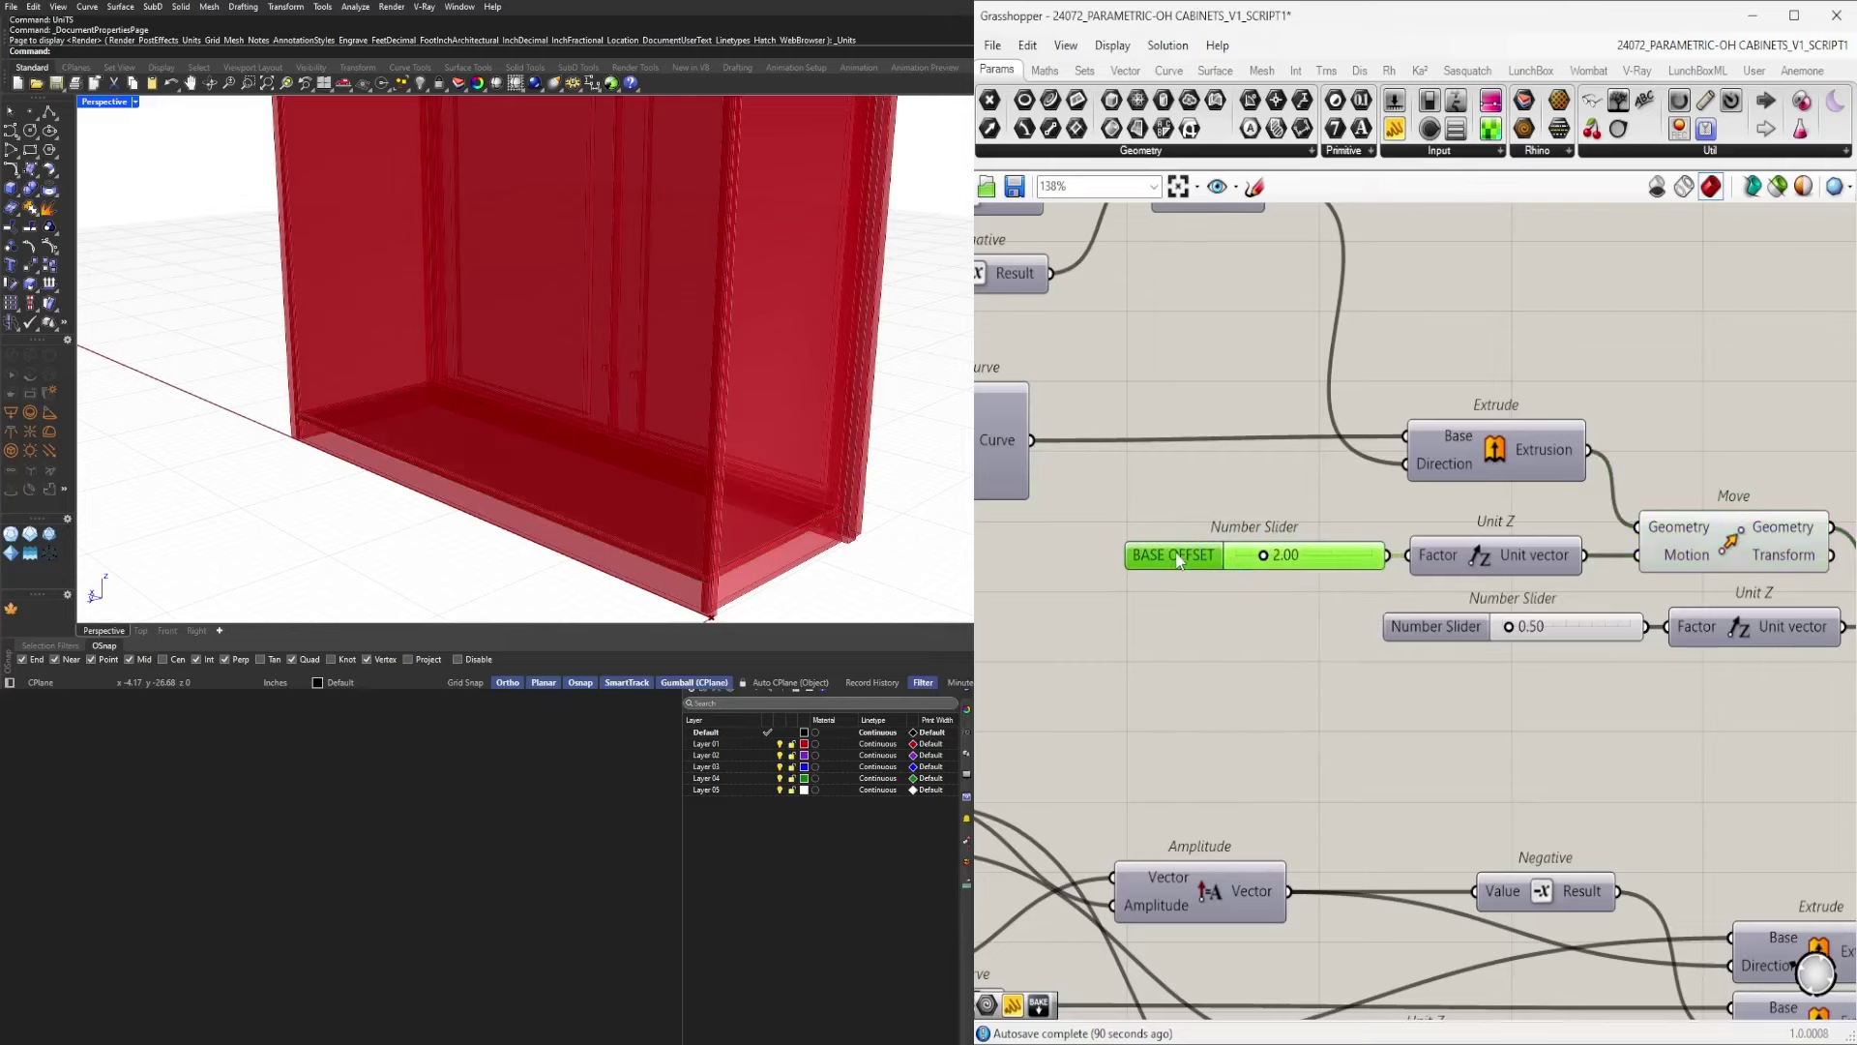
key(ctrl+g)
Rename the 0.50 slider feeding the second extrusion's Unit Z as BASE MATERIAL and put it in its own group.
click(1344, 638)
right_drag(1344, 638, 1062, 598)
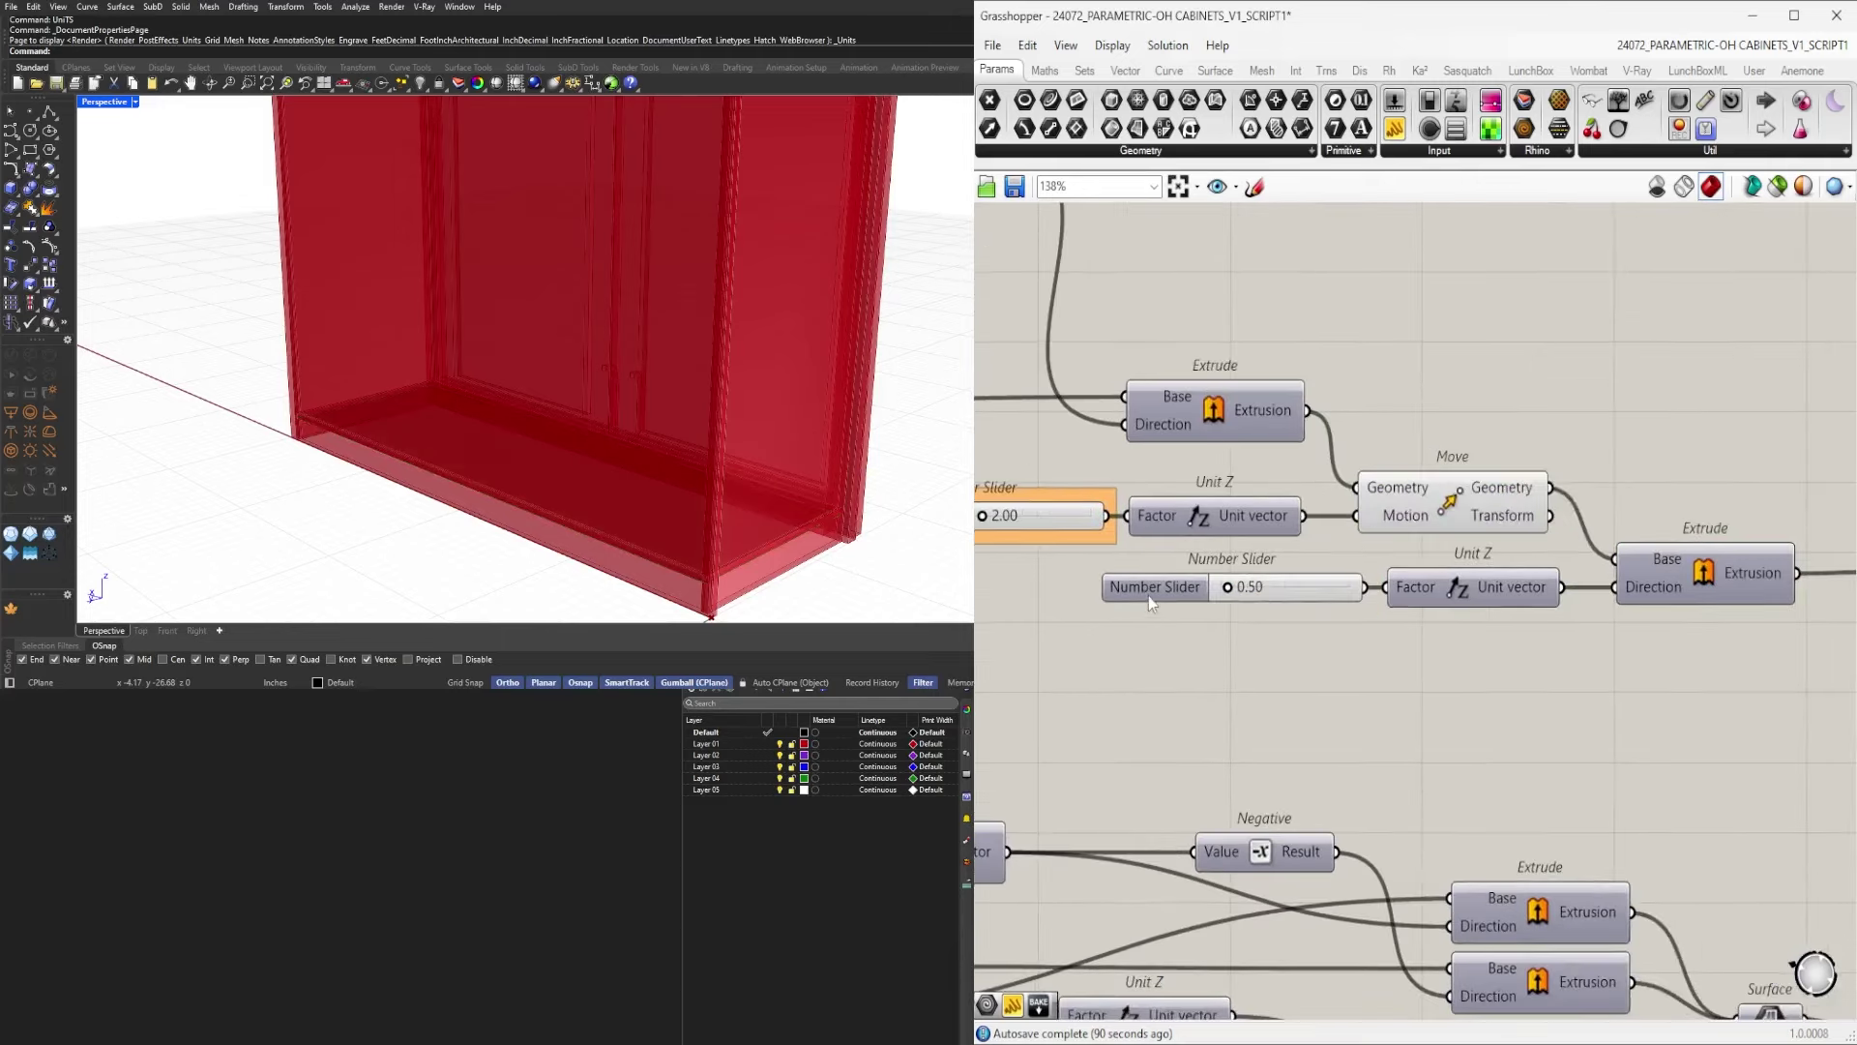
click(1165, 593)
scroll(1167, 598, up, 3)
right_click(1197, 588)
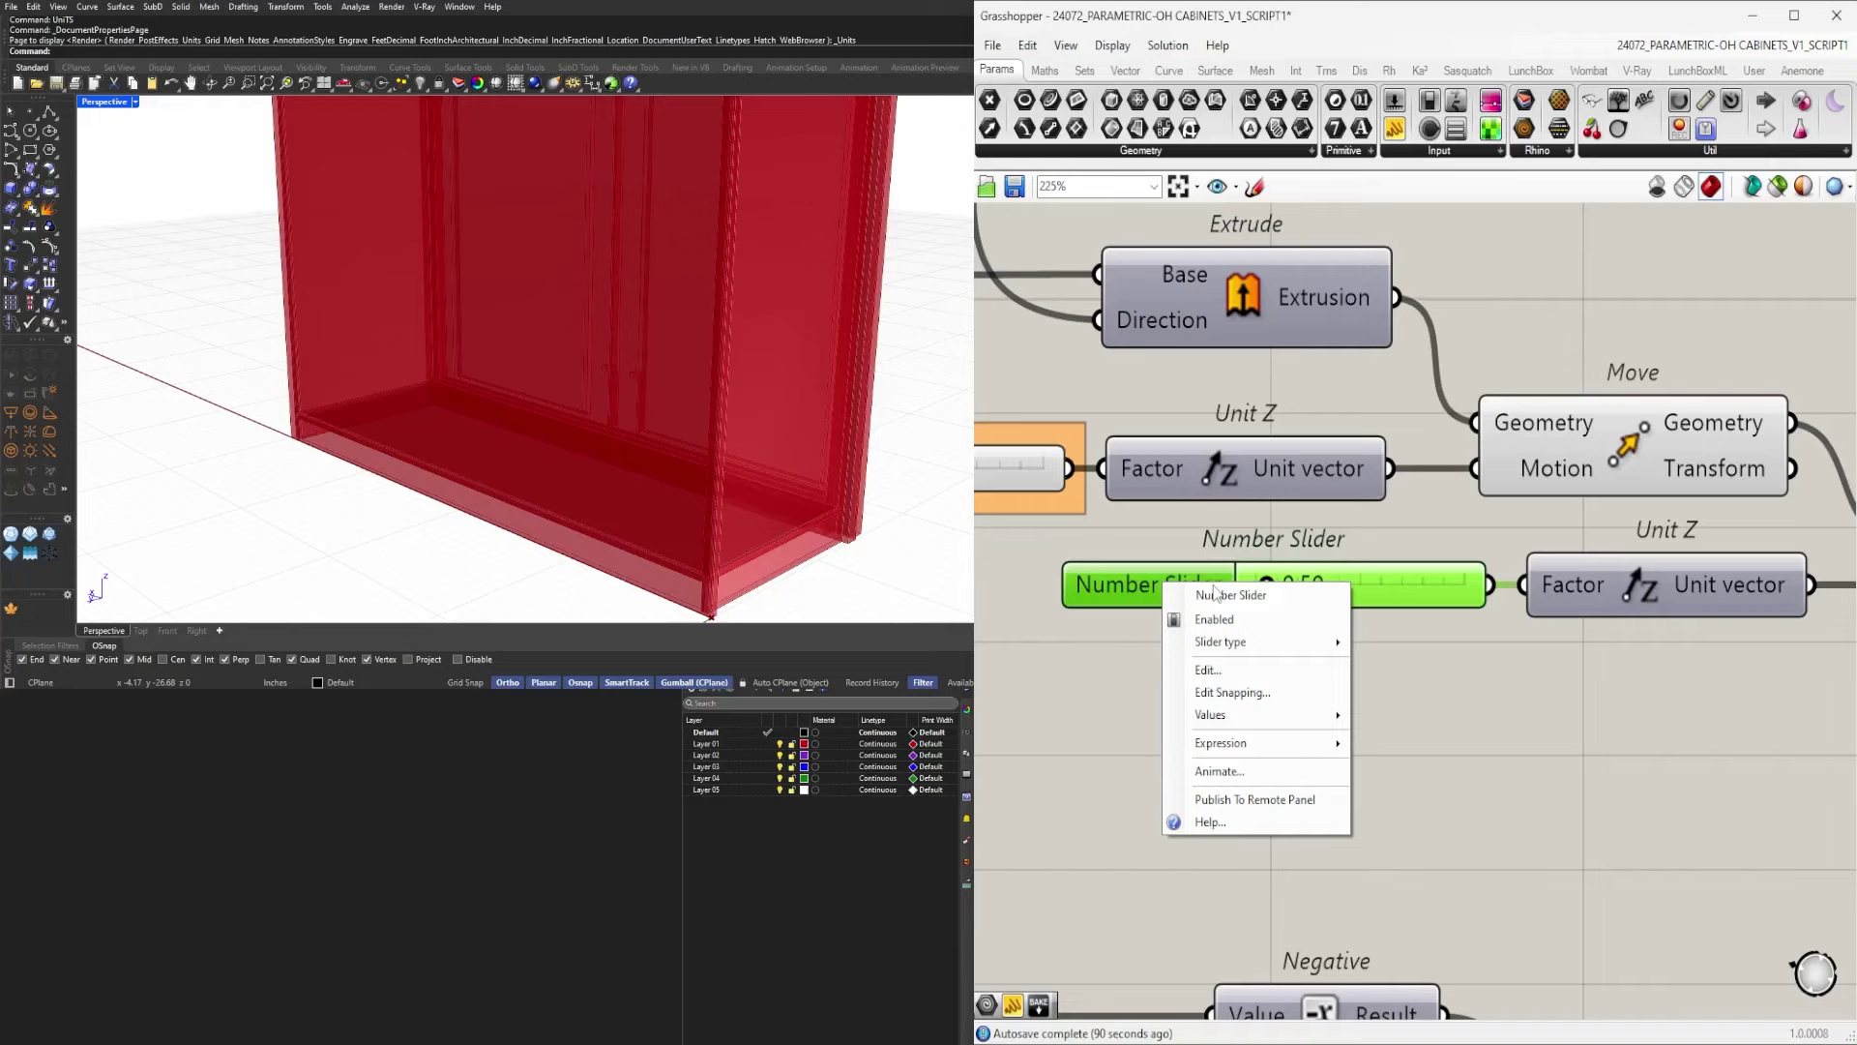
text(BASE MATERIAL)
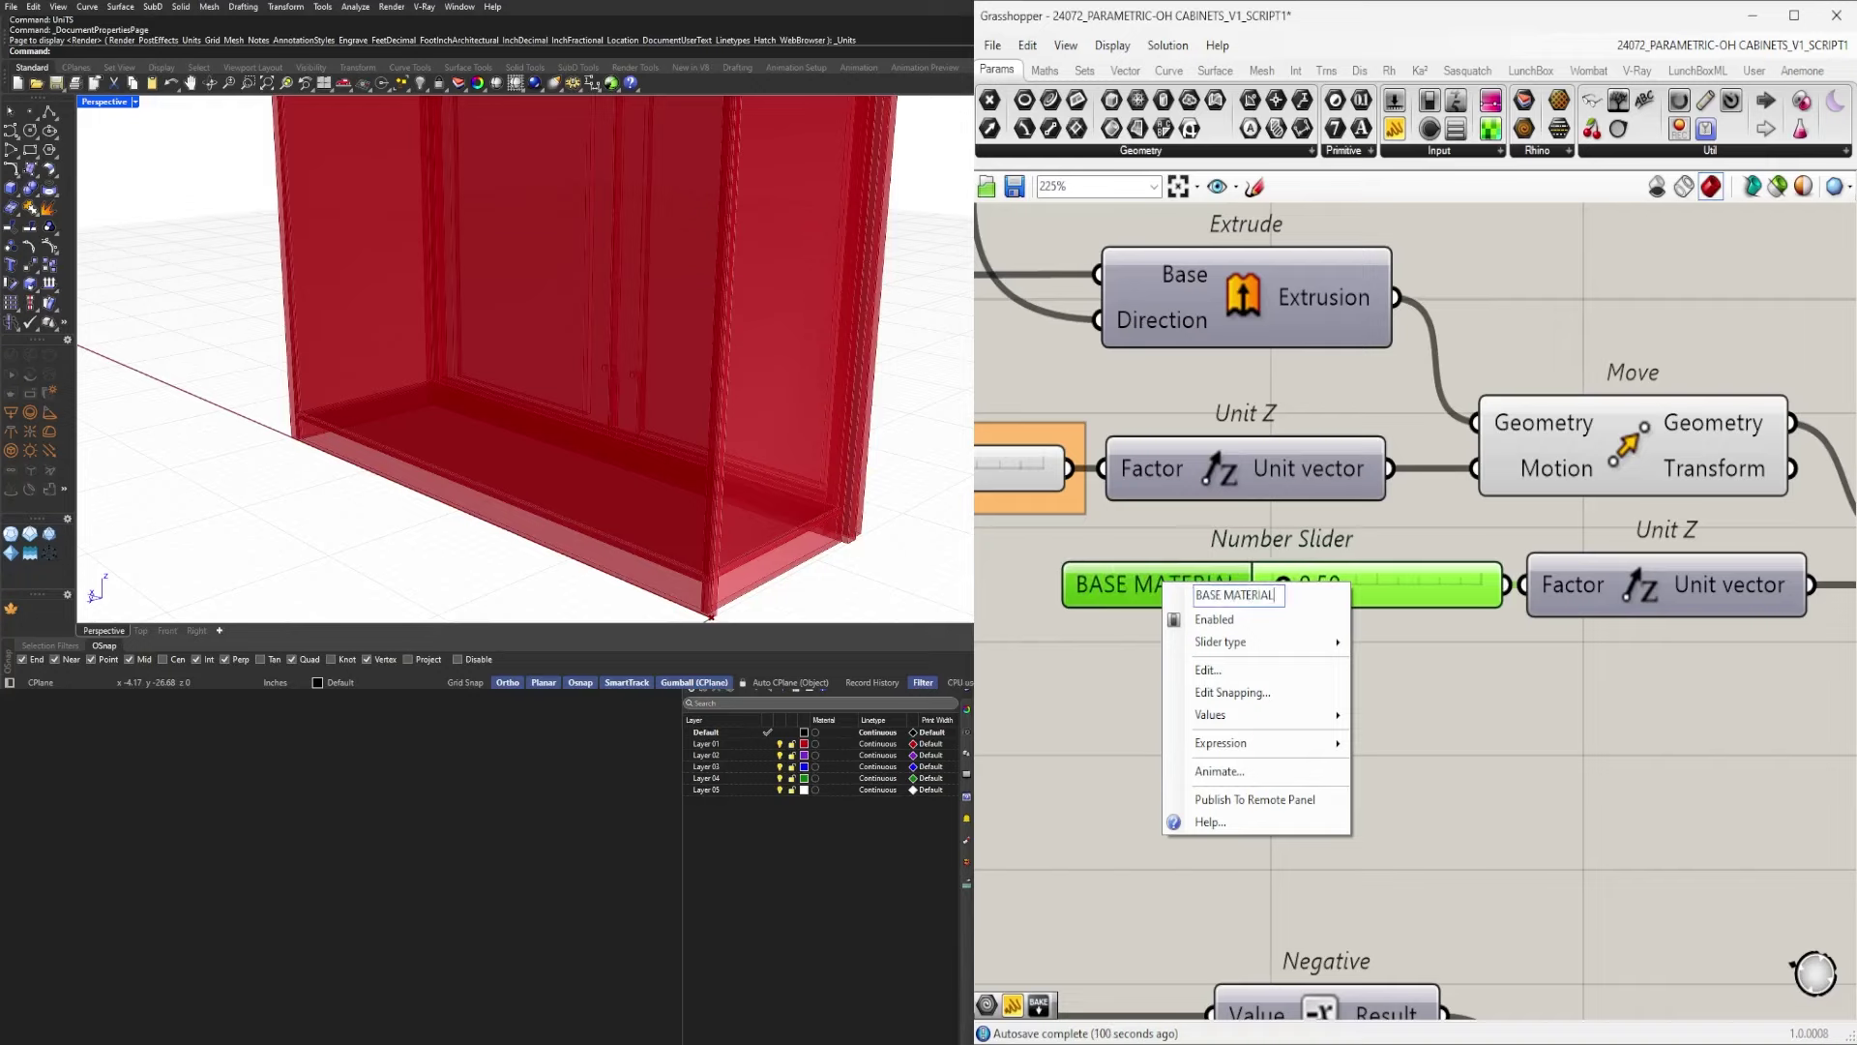
key(Return)
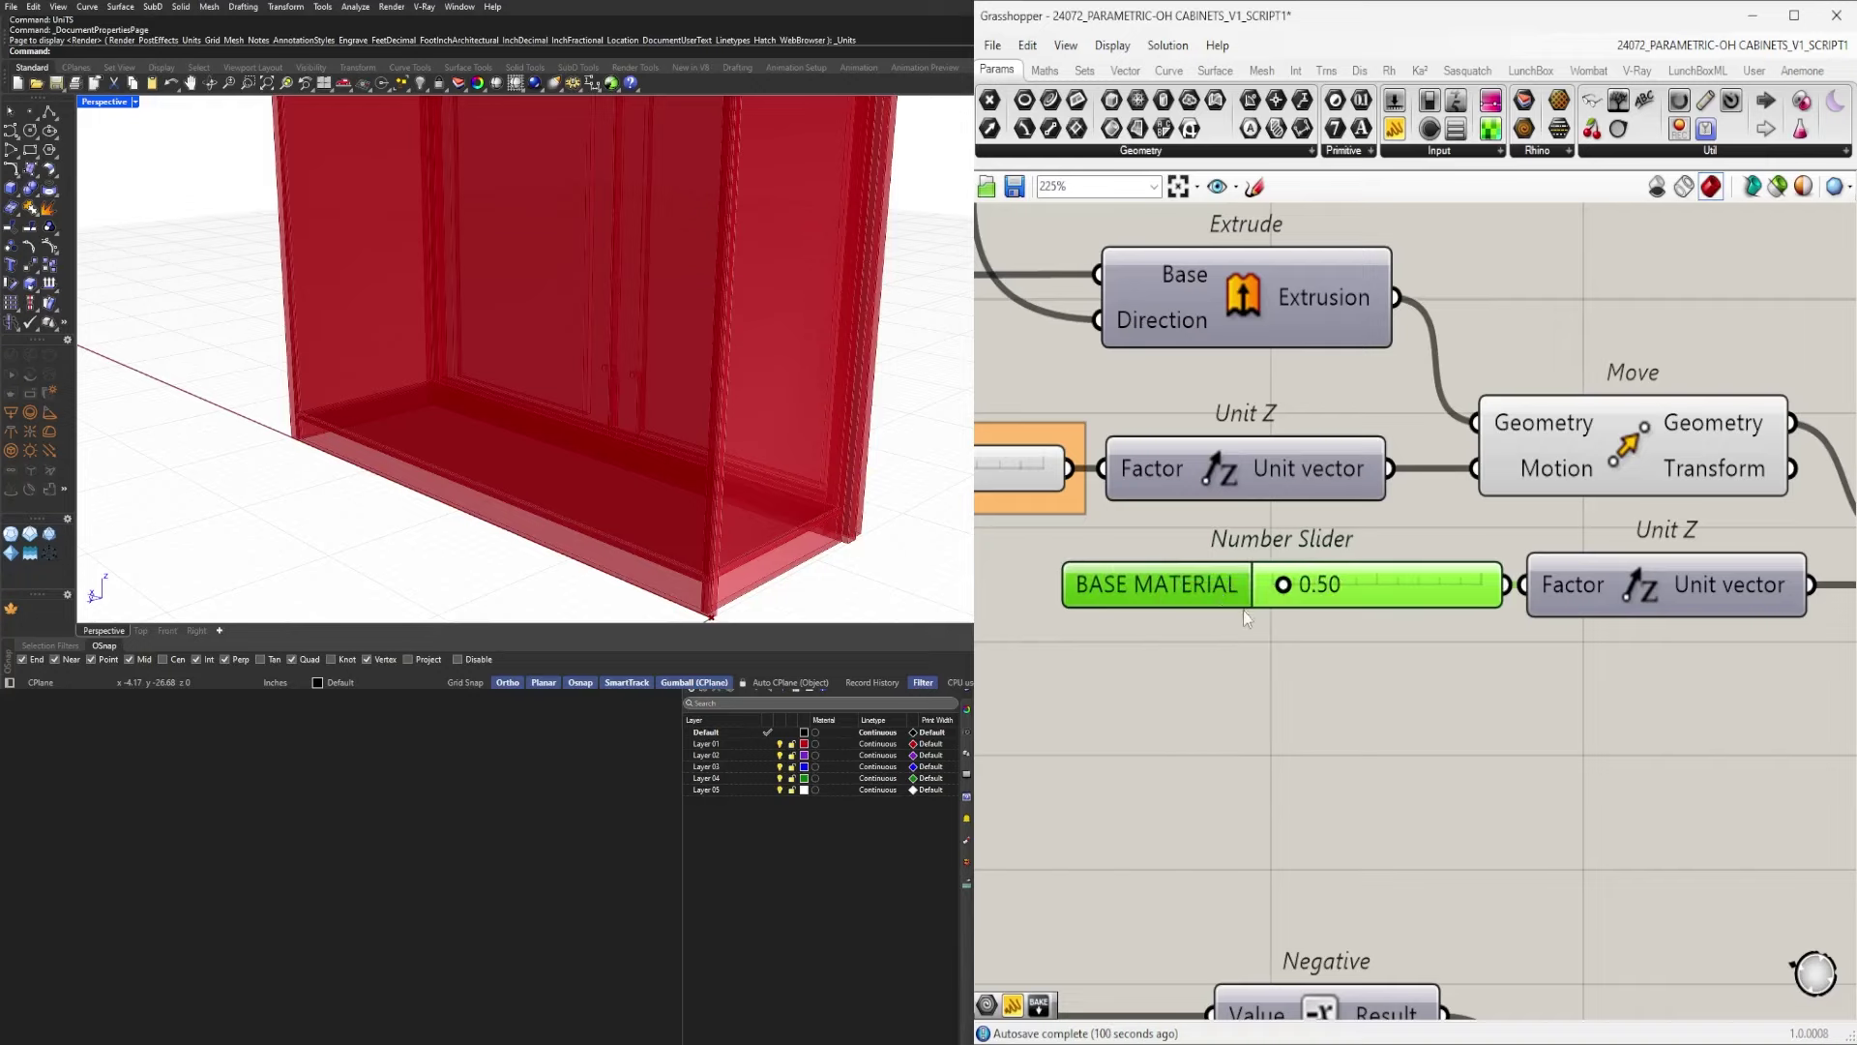
click(1199, 585)
scroll(1339, 702, down, 4)
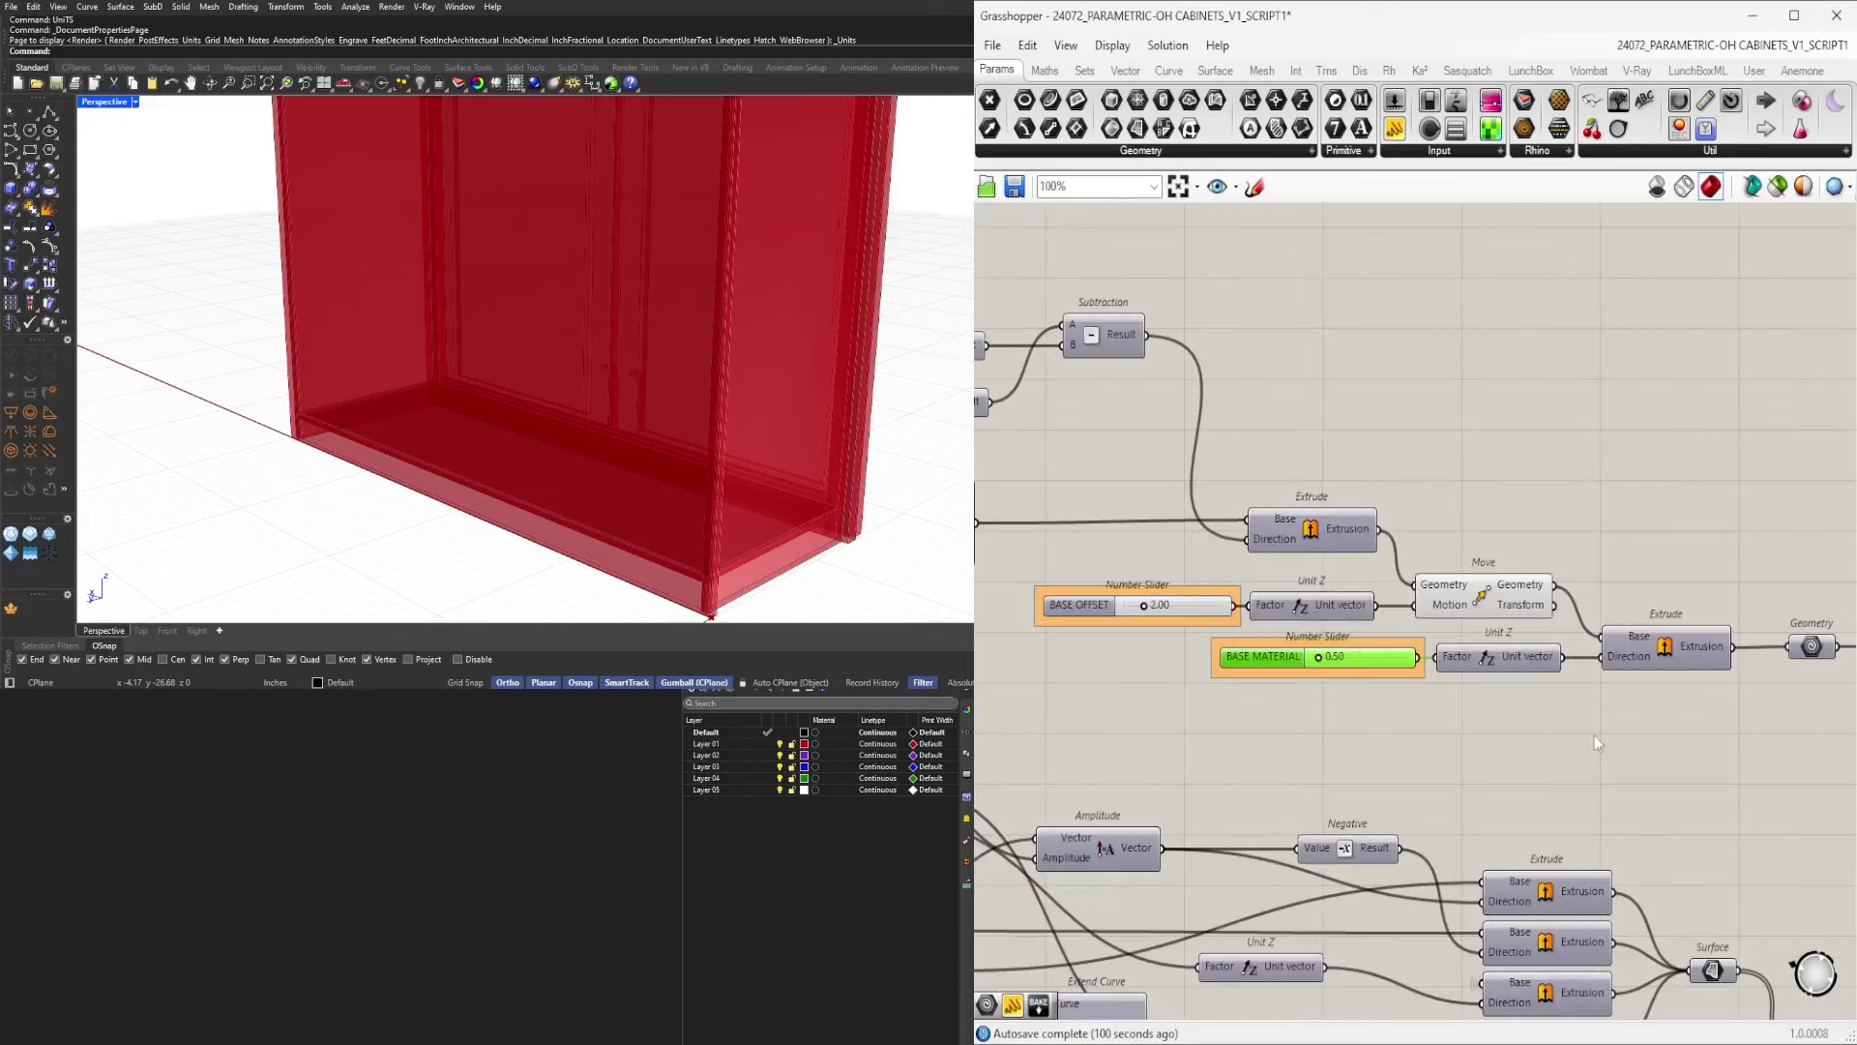
Turn off the preview of the Move component in the base branch.
right_drag(1583, 643, 1263, 640)
click(1184, 577)
middle_click(1191, 582)
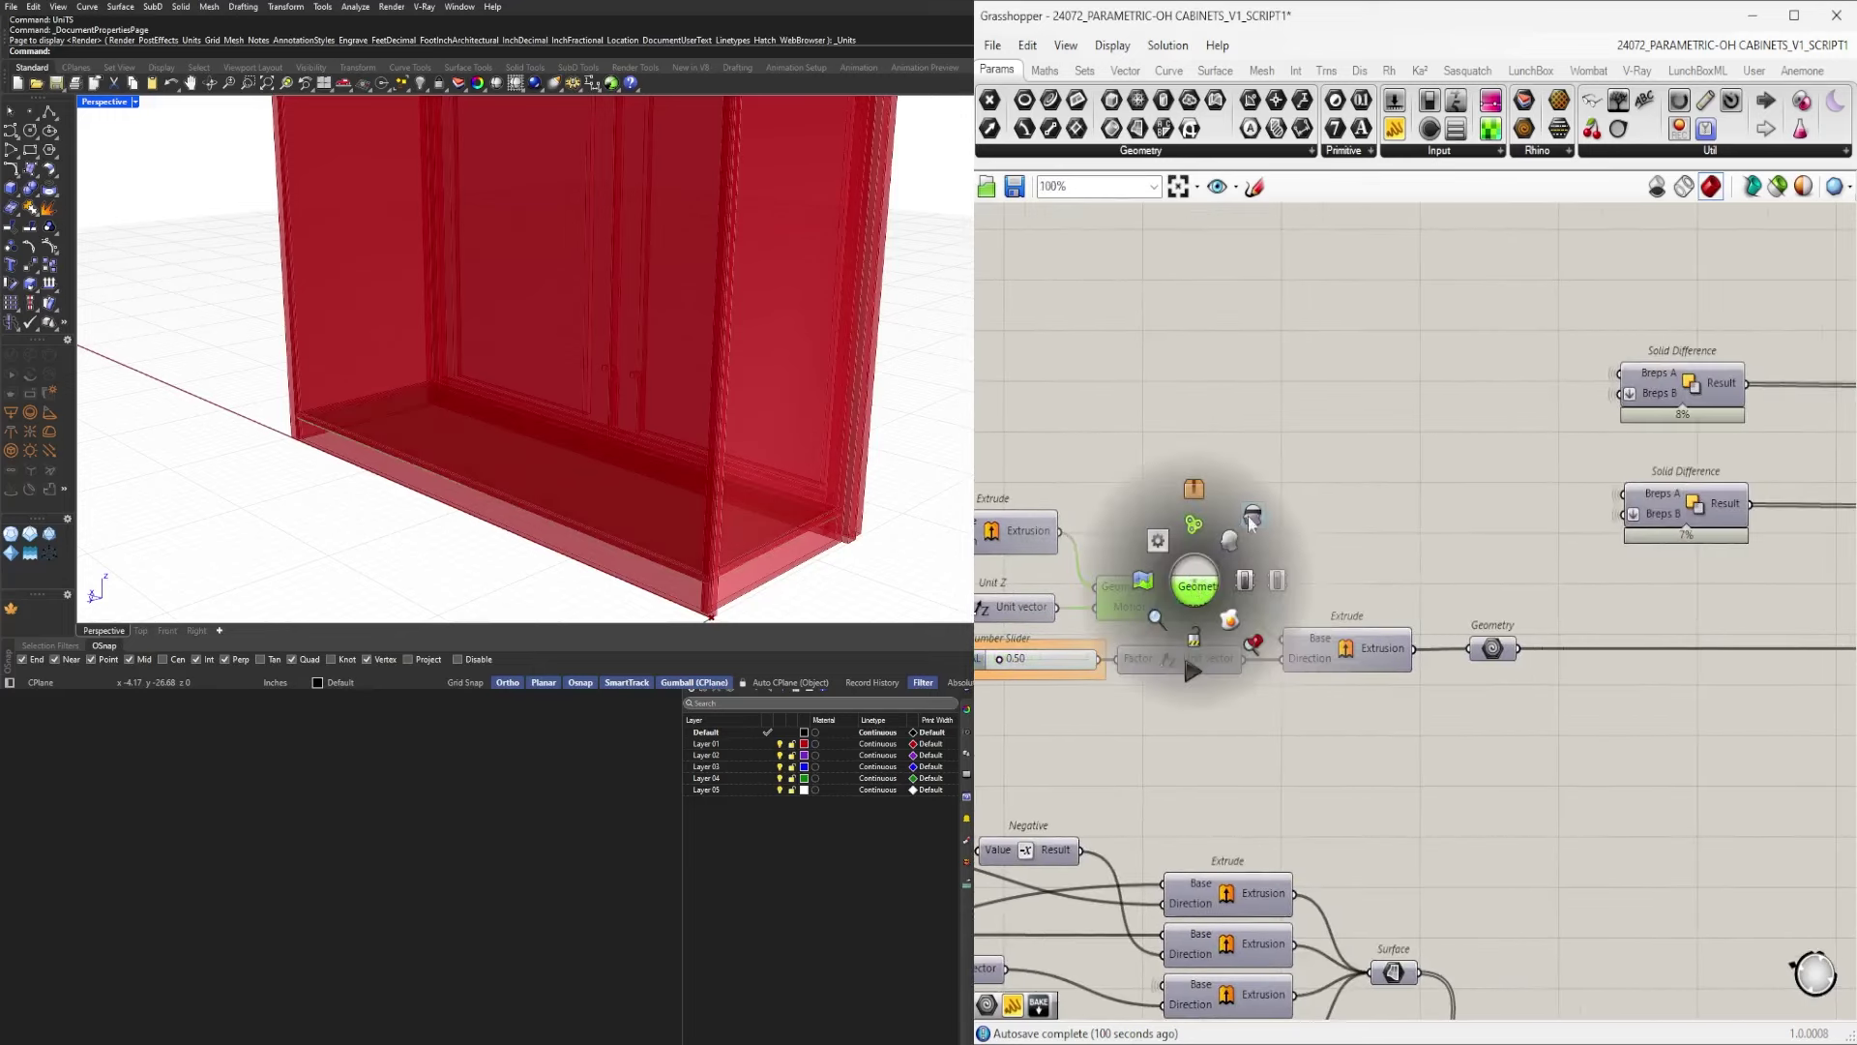
click(1246, 520)
click(1305, 488)
Examine the branch below the base, from its Surface and Divide Domain² sliders to Isotrim and Deconstruct Brep.
scroll(1306, 487, down, 4)
right_drag(1298, 726, 1615, 677)
right_drag(1279, 677, 1519, 683)
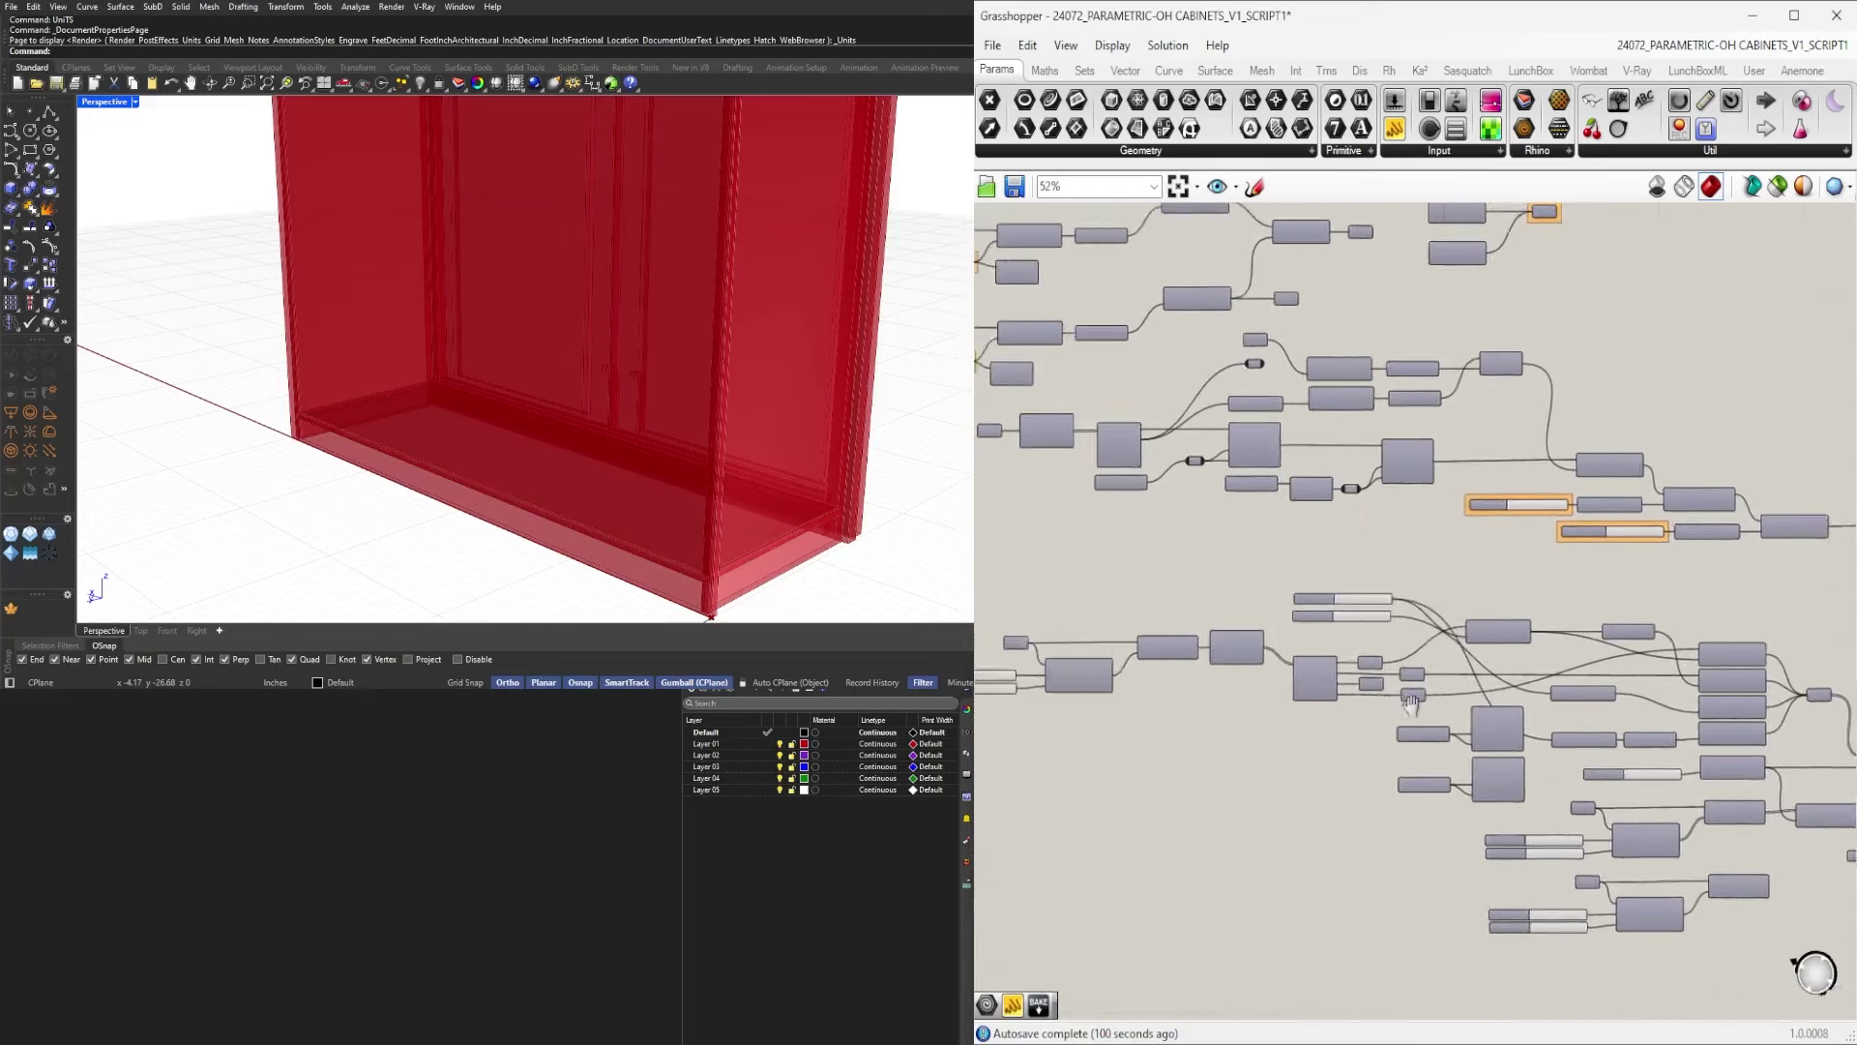
scroll(1466, 716, down, 3)
scroll(1297, 714, up, 5)
scroll(1413, 680, up, 4)
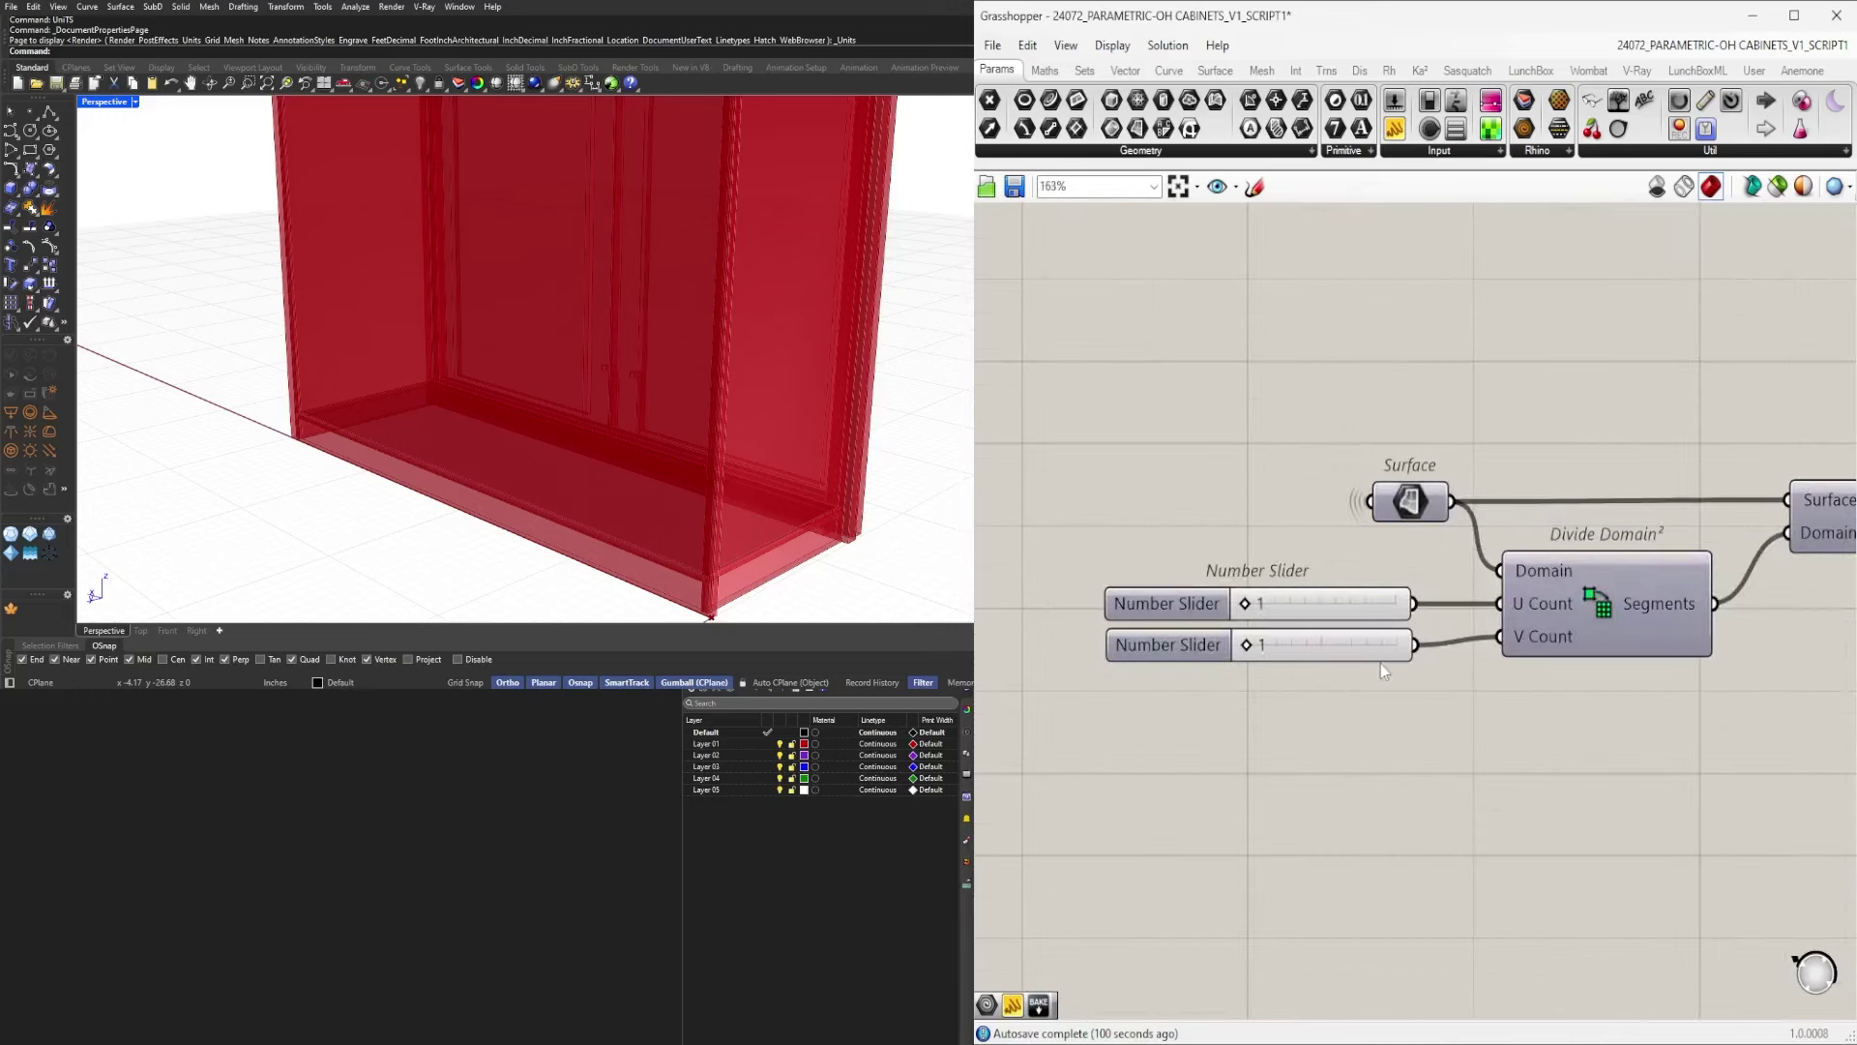
scroll(1379, 643, down, 3)
scroll(1579, 623, up, 1)
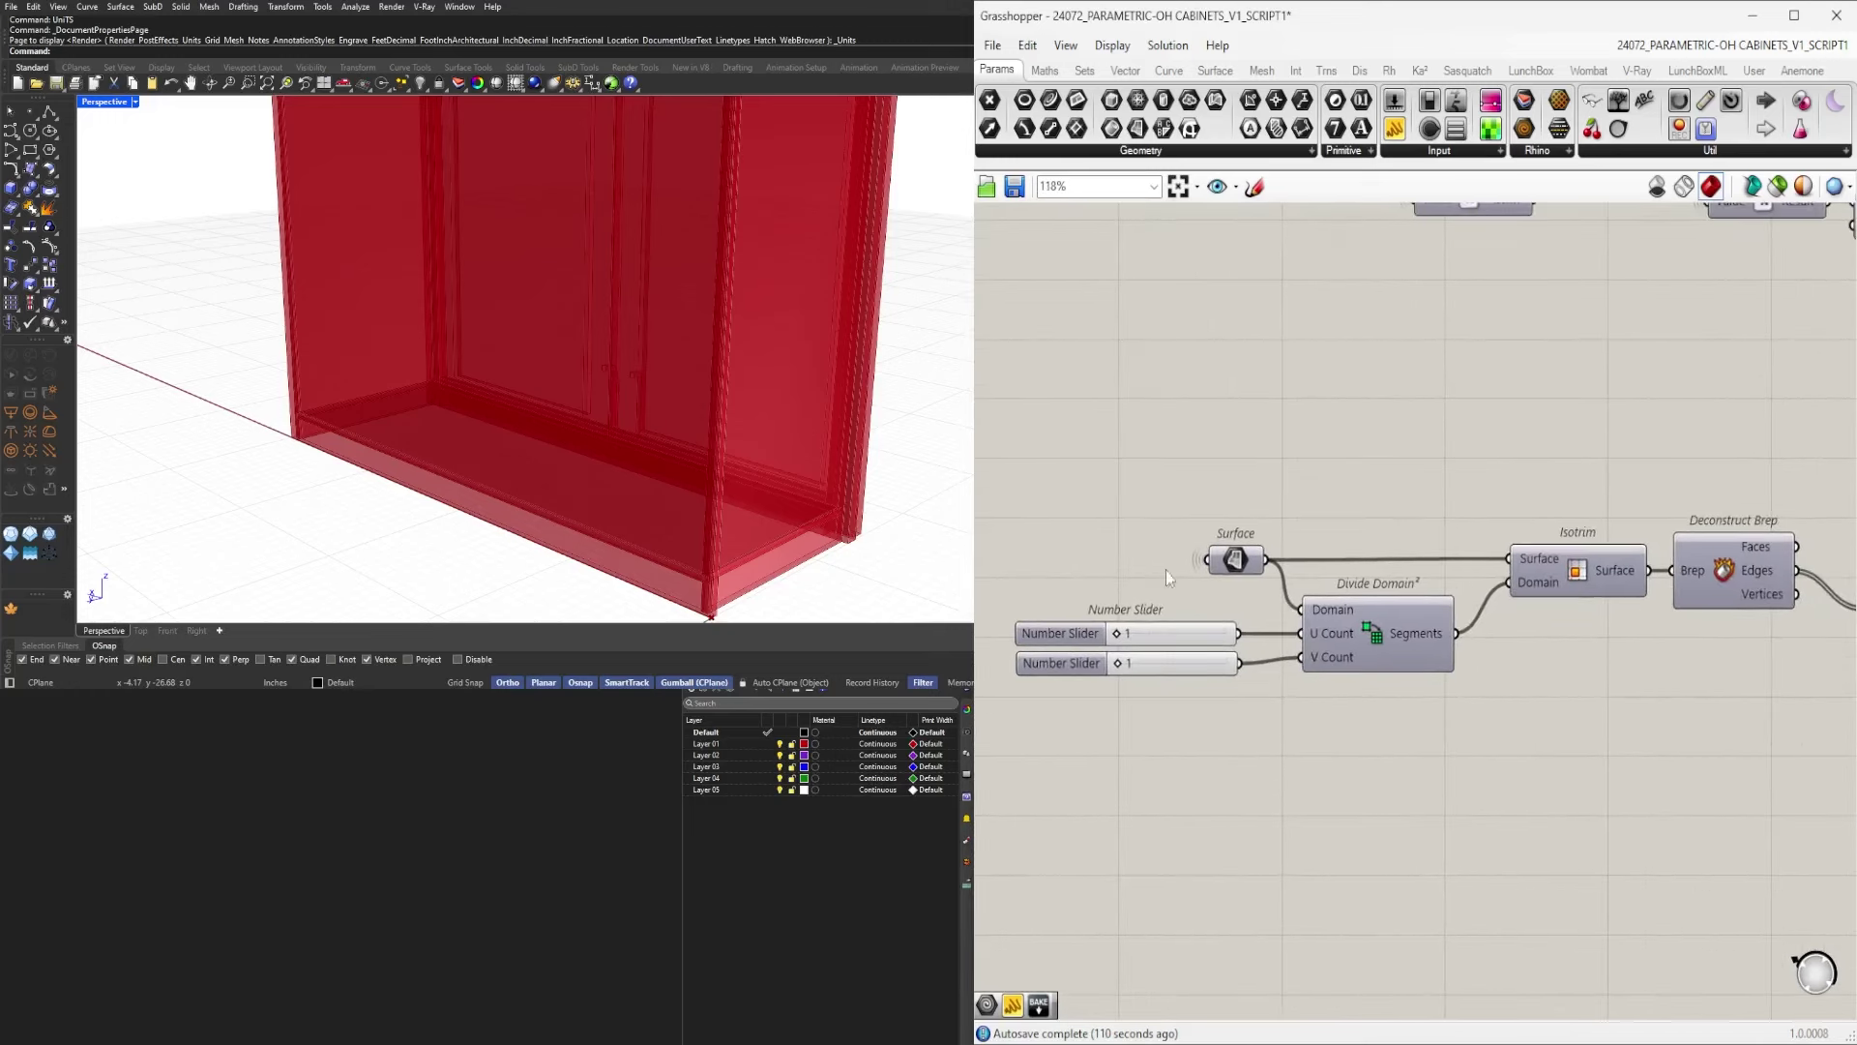
scroll(1355, 643, down, 2)
right_drag(1548, 684, 1263, 688)
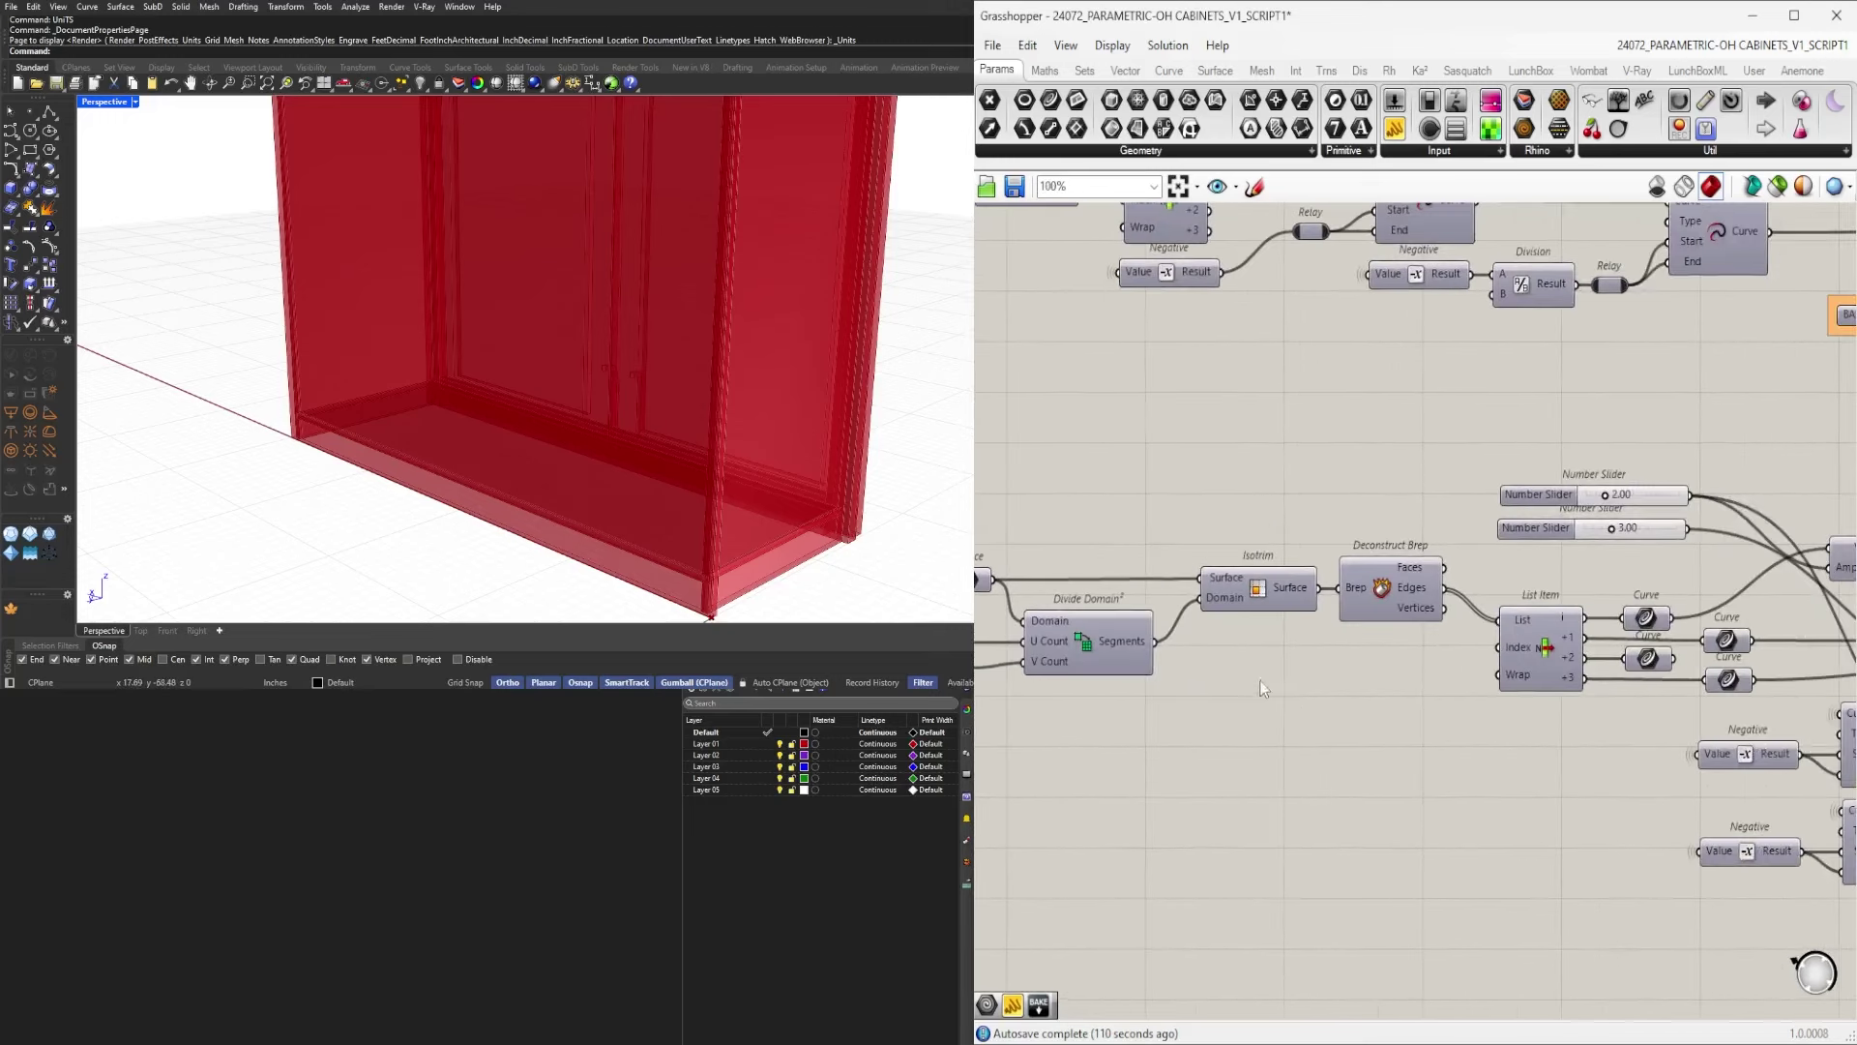
Turn on the preview of the Isotrim component before Deconstruct Brep and inspect its surface on the cabinet front.
middle_click(1275, 515)
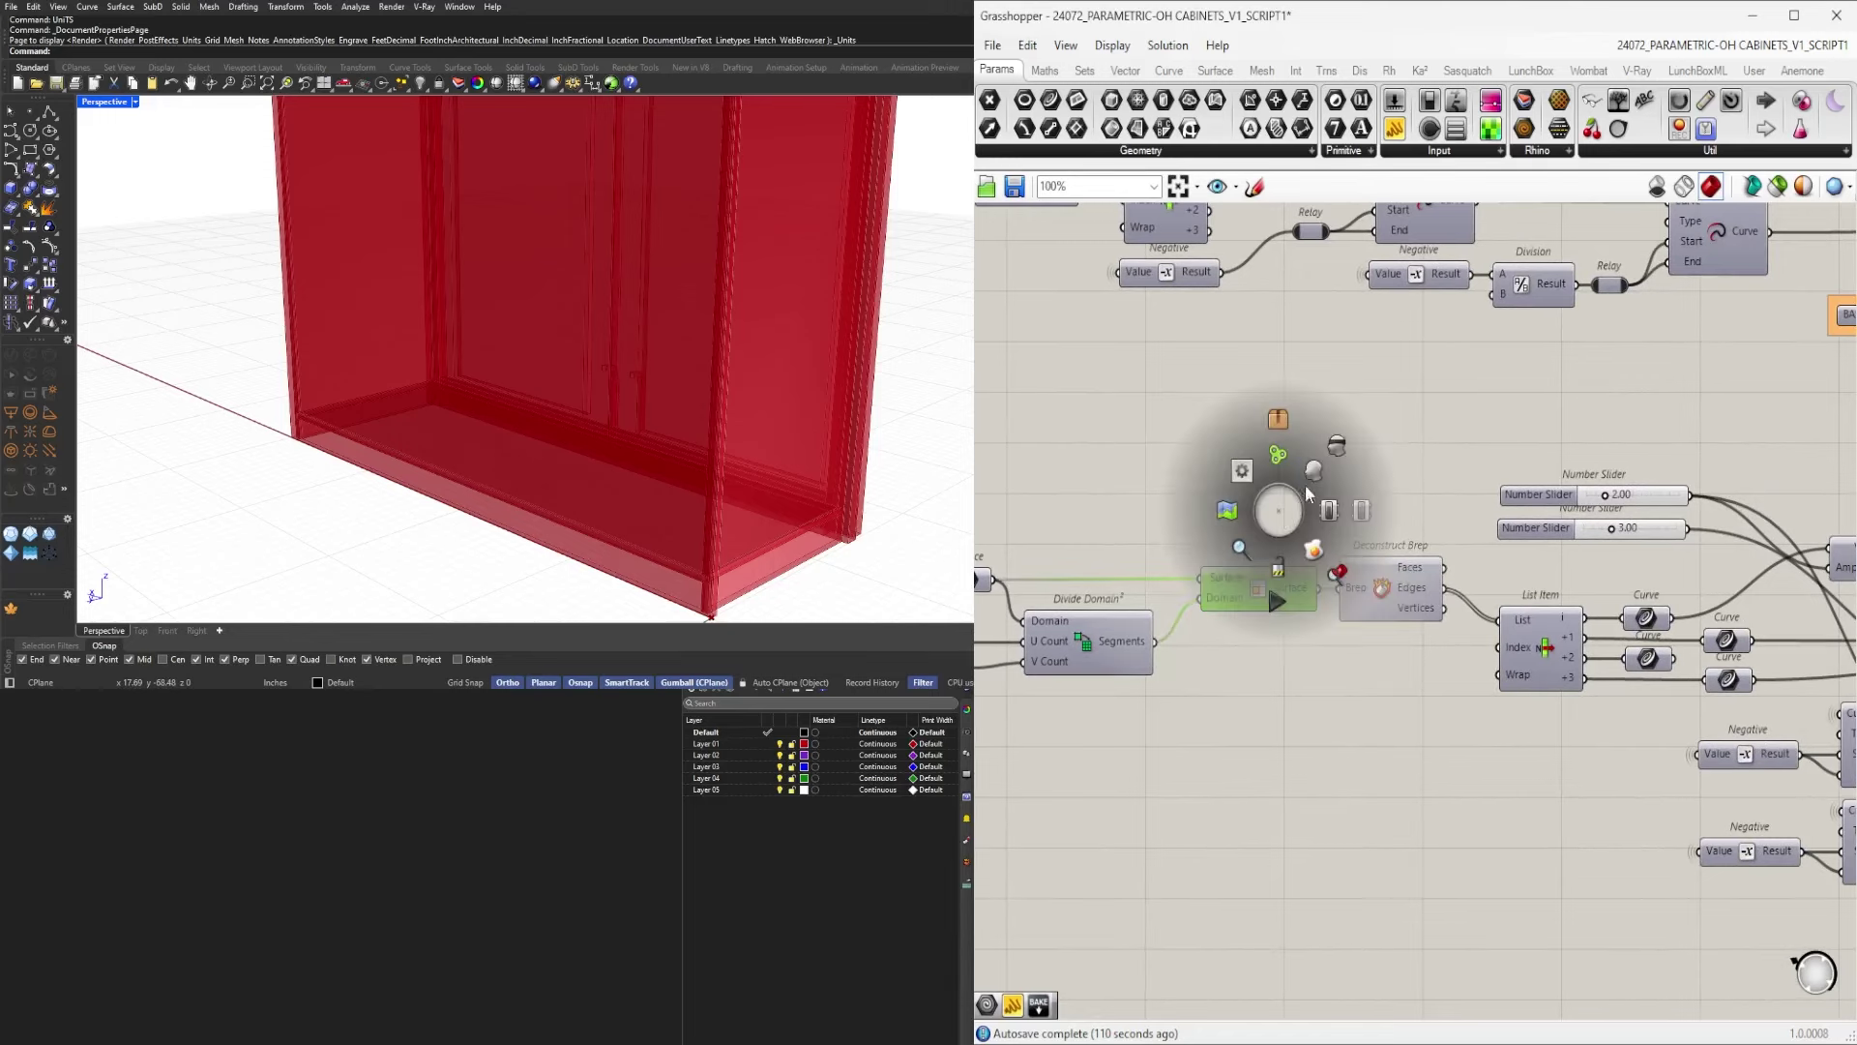
click(1308, 482)
right_drag(732, 375, 464, 383)
scroll(664, 401, down, 4)
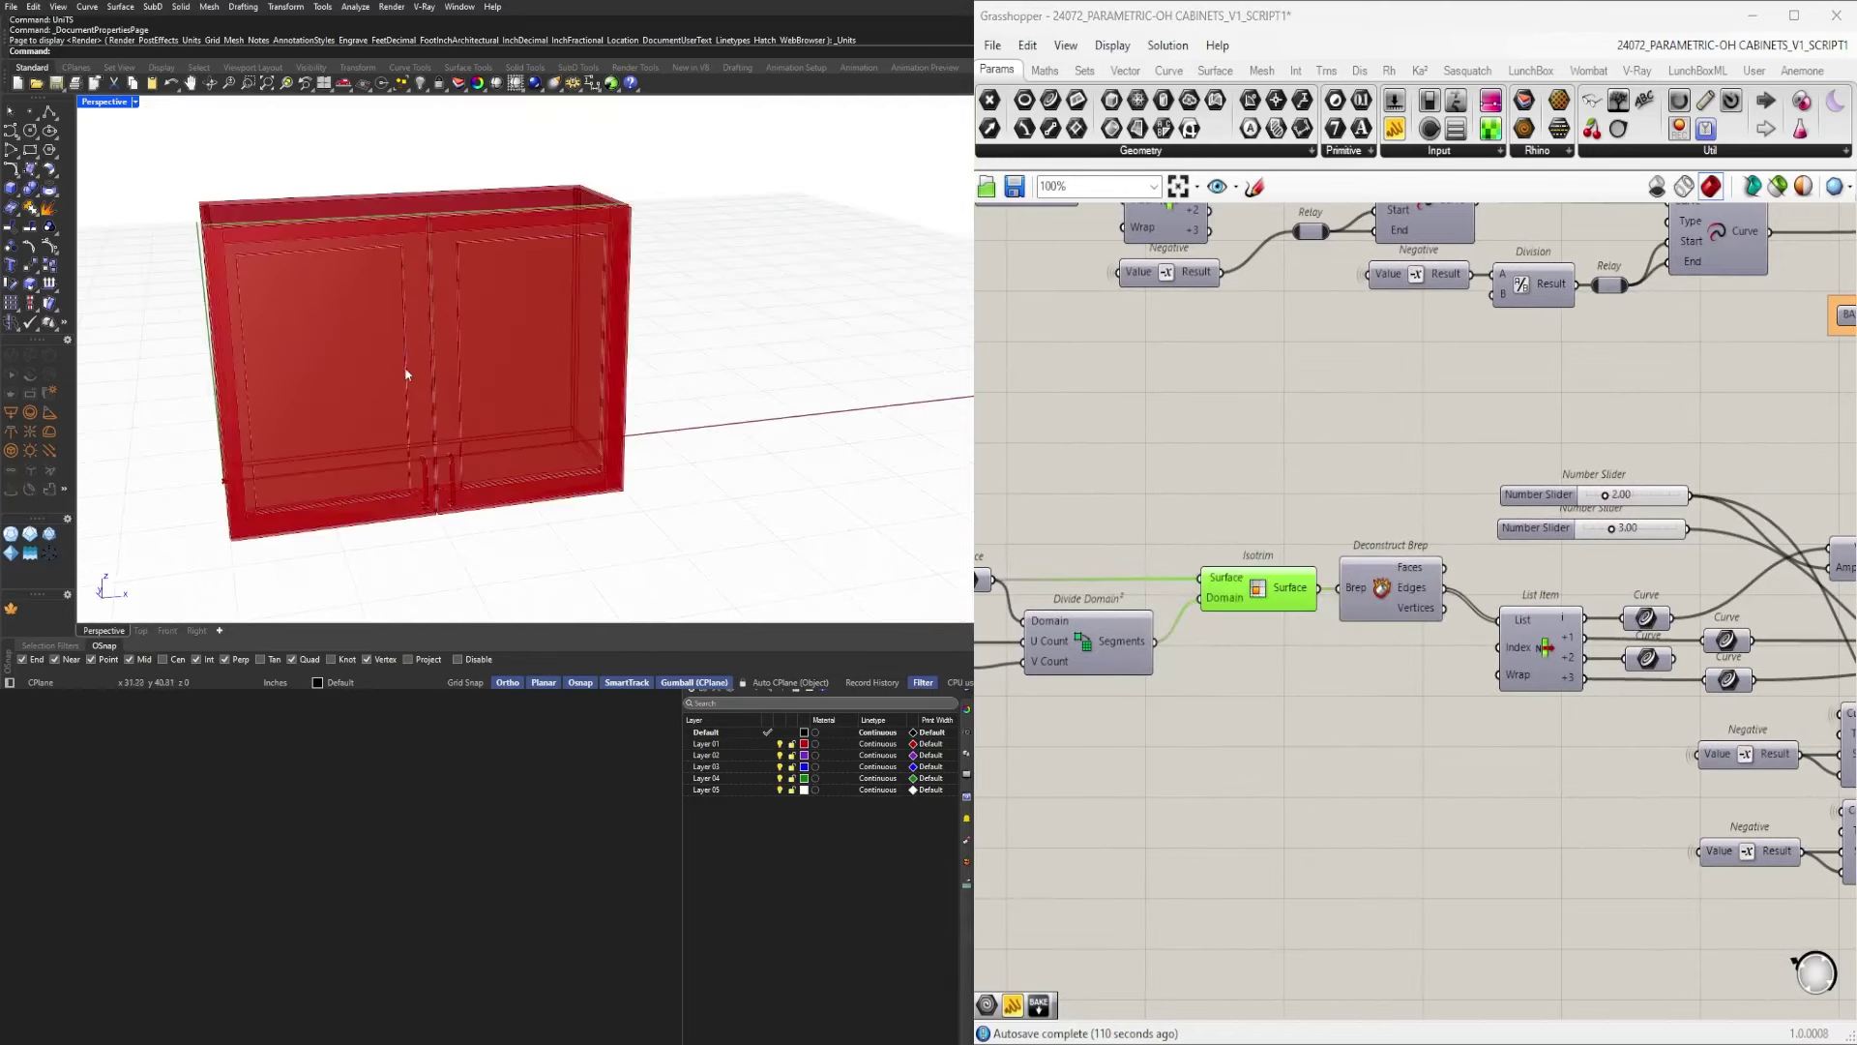
scroll(381, 303, up, 3)
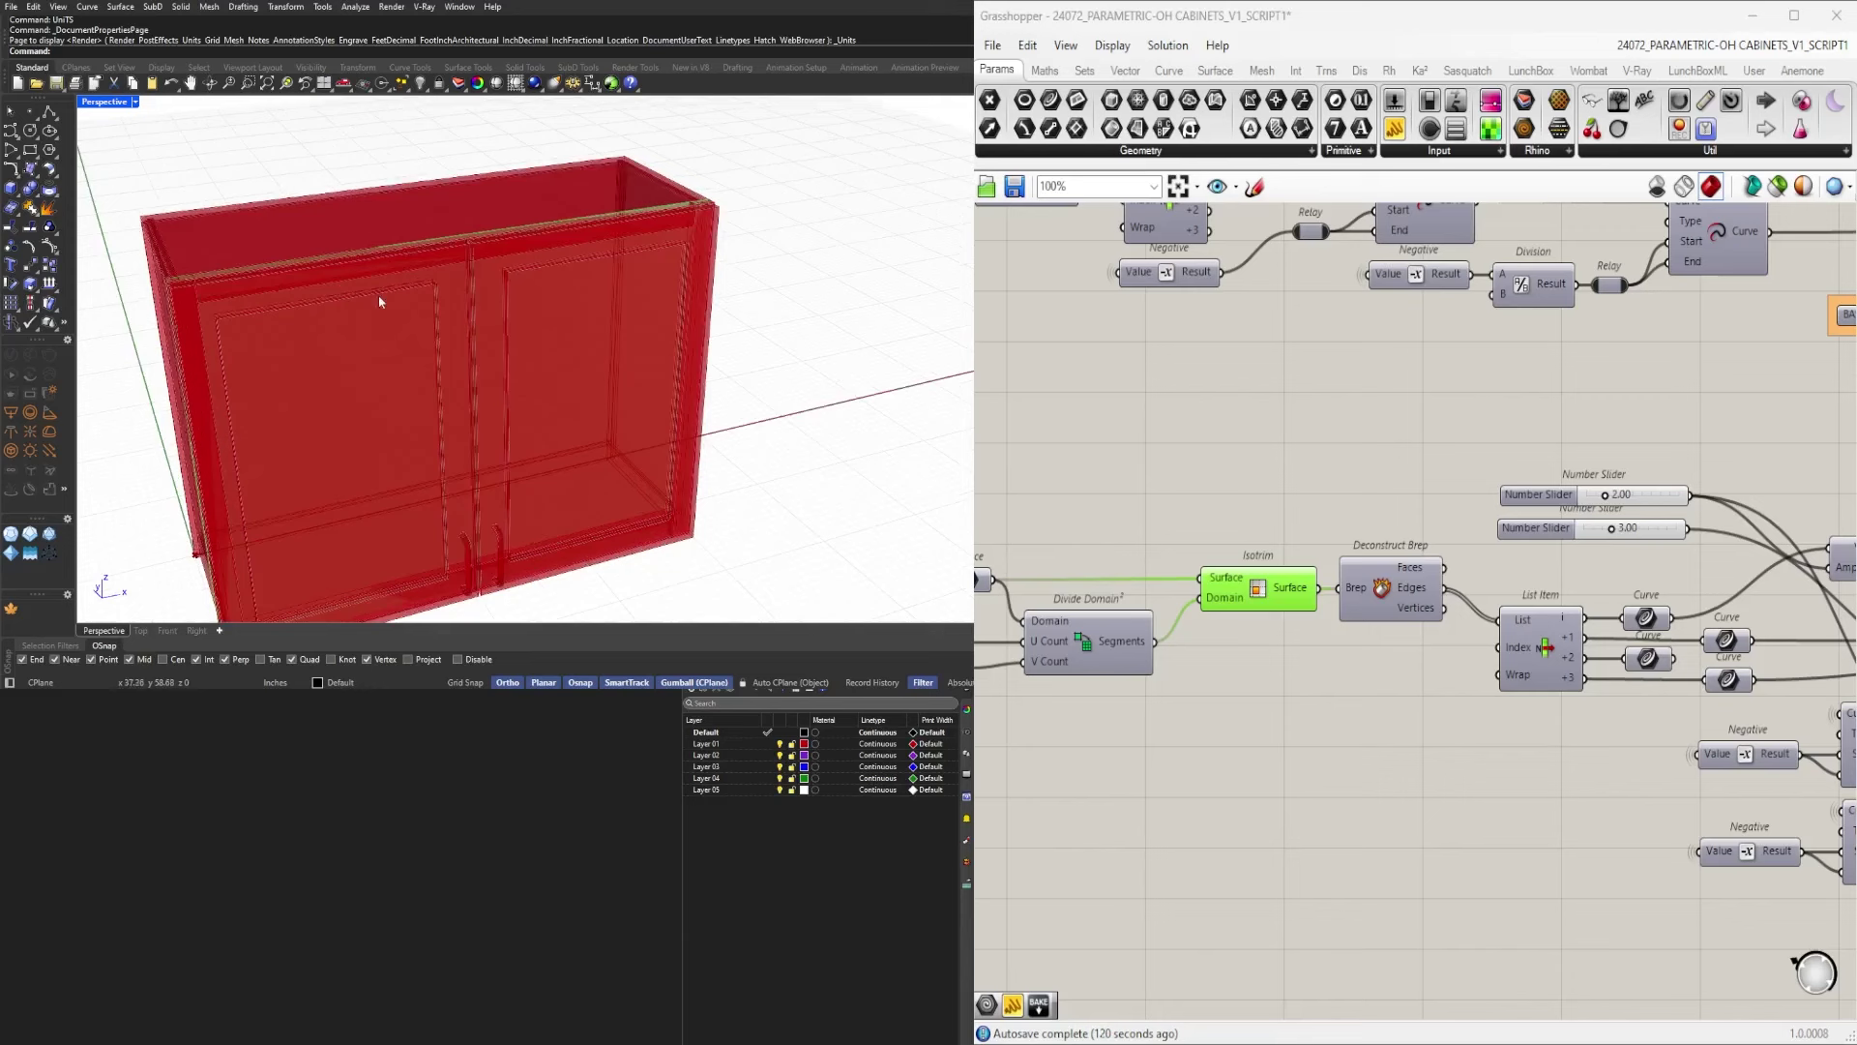
scroll(439, 323, down, 1)
scroll(1204, 518, up, 2)
Bake the Isotrim surface into the Rhino model and delete the baked surface.
middle_click(1303, 511)
click(1337, 547)
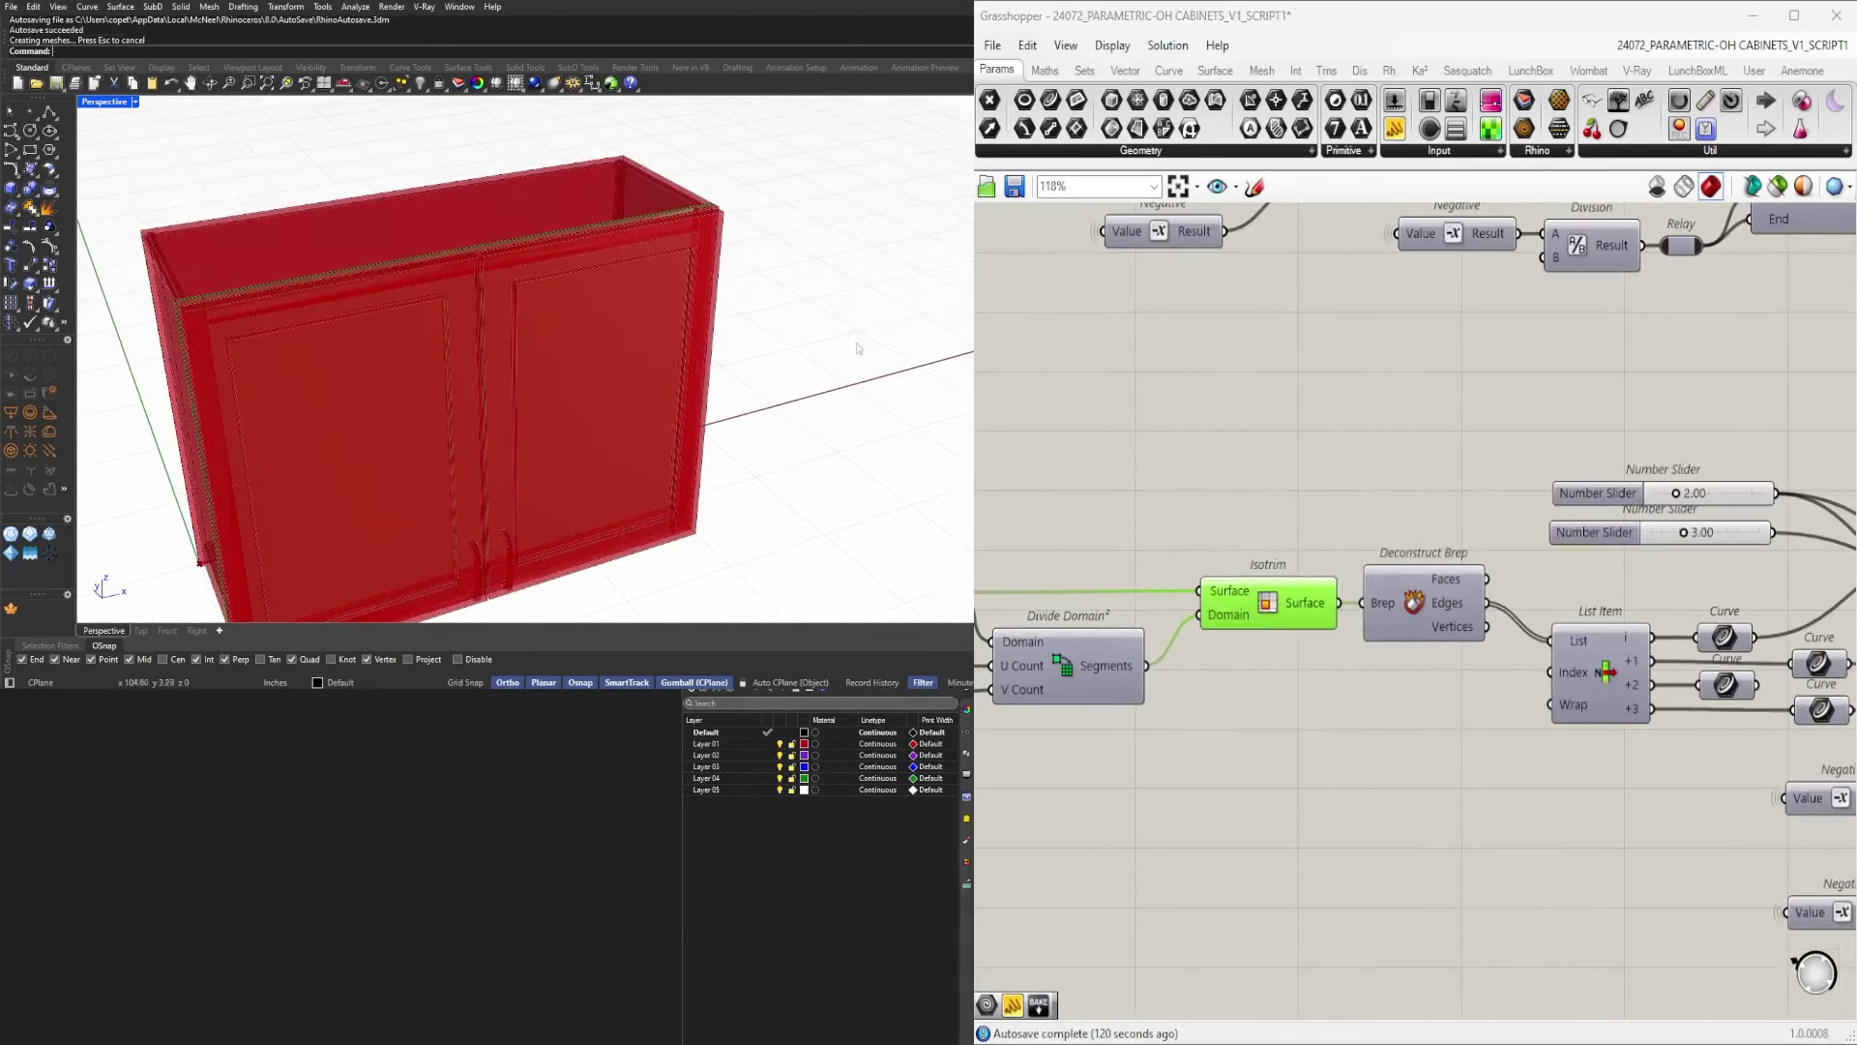
scroll(522, 342, down, 2)
click(520, 345)
key(Delete)
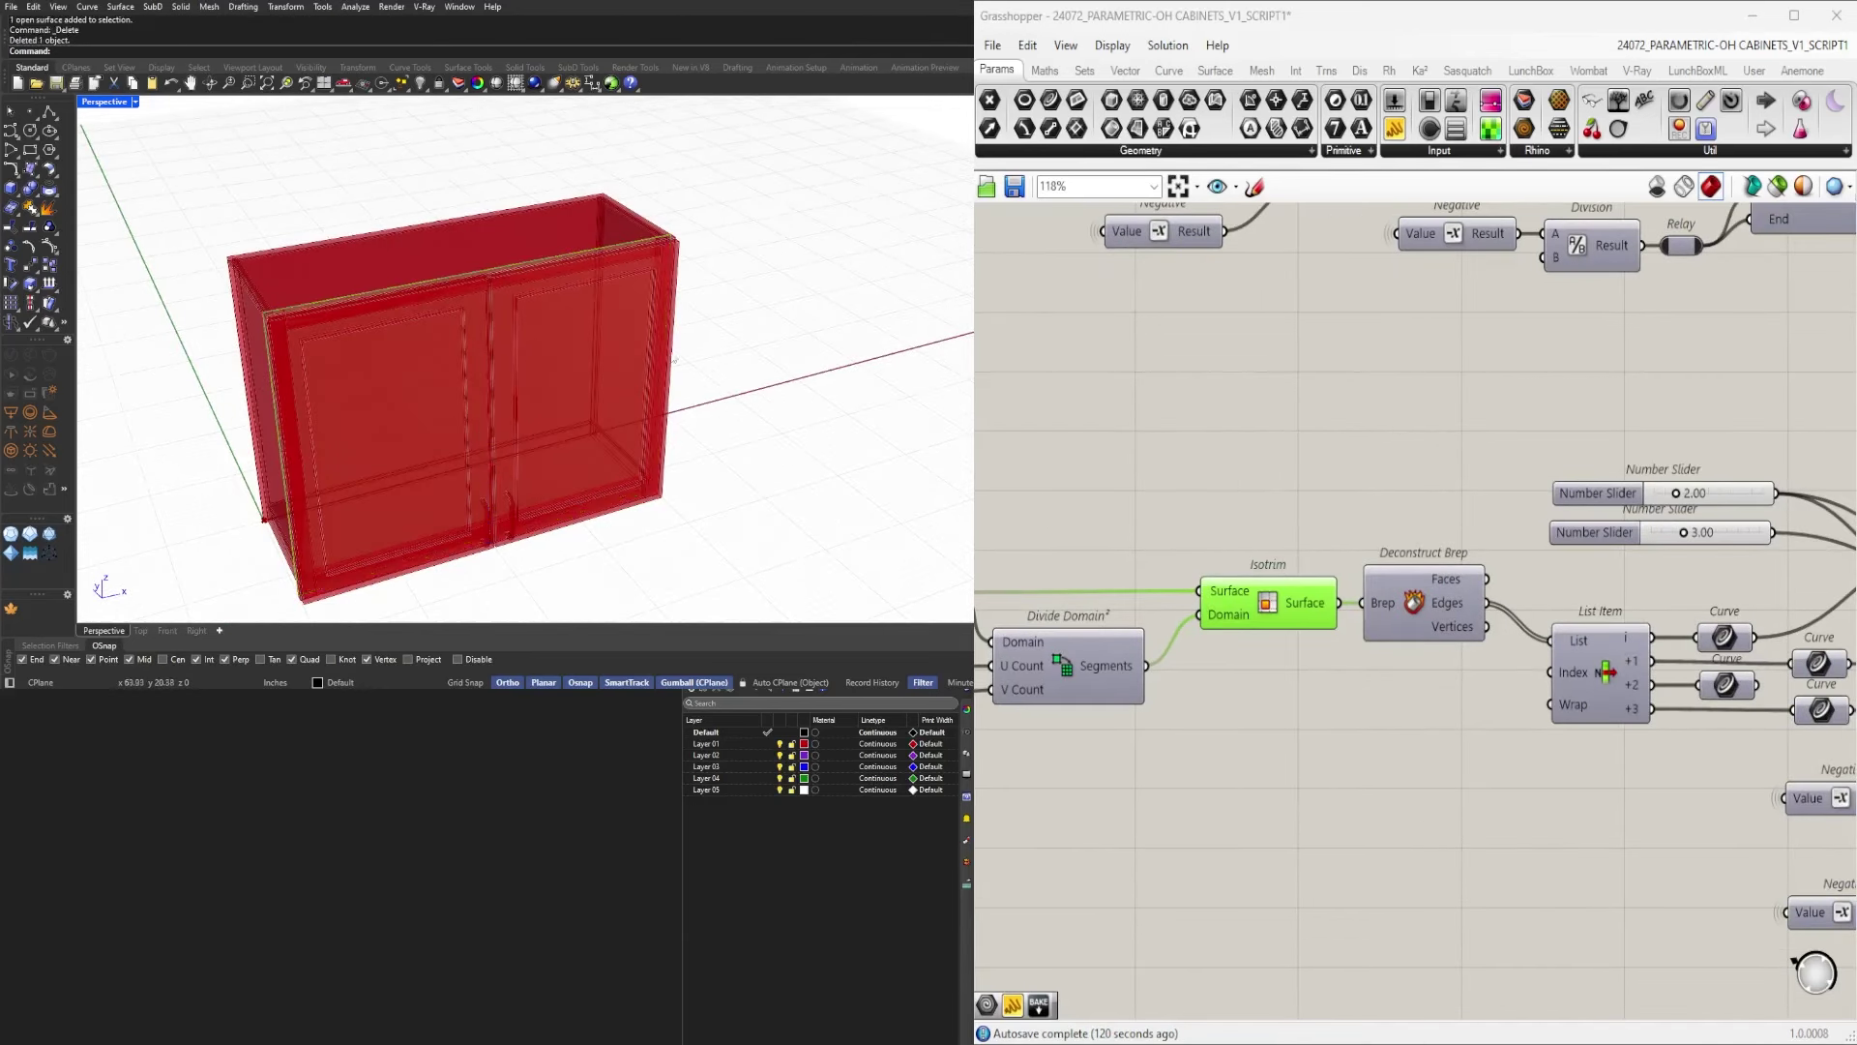
Check the two Isotrim components below the stacked extrusions, toggling the preview of the upper one.
scroll(1463, 555, down, 3)
scroll(1342, 594, down, 3)
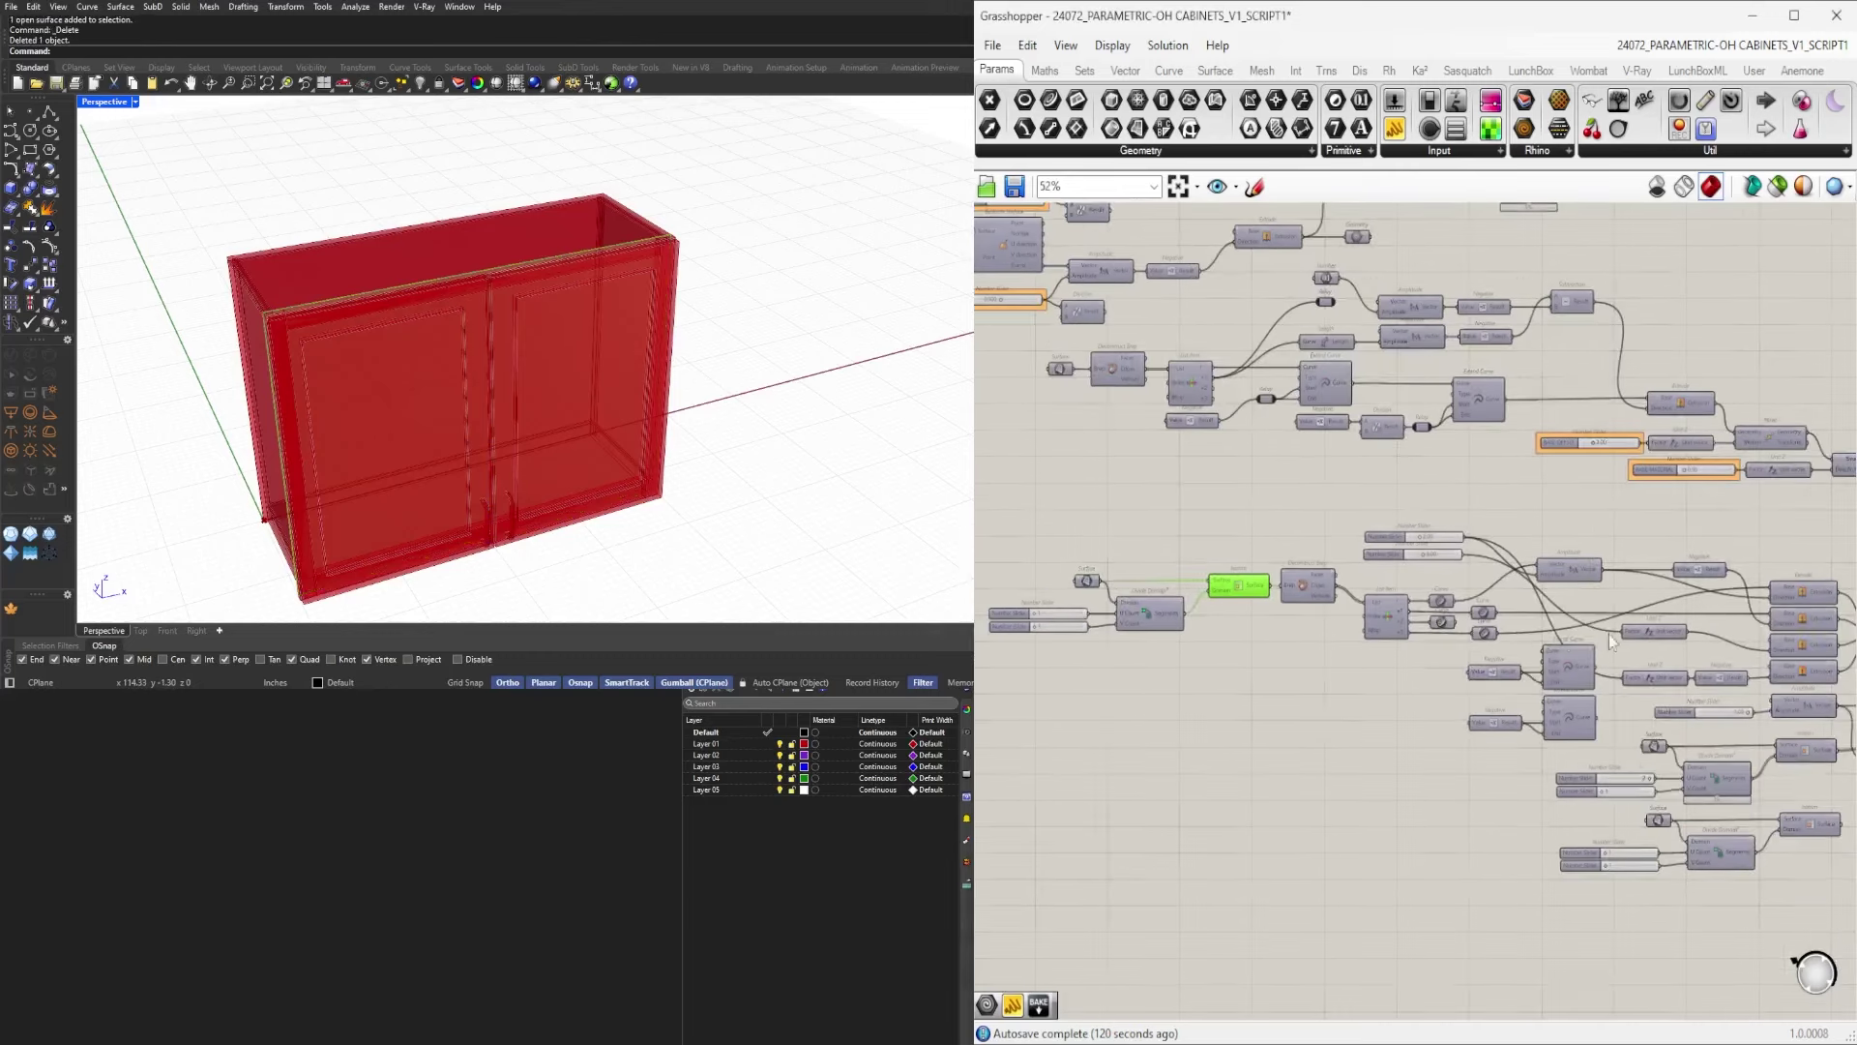
right_drag(1661, 630, 1418, 625)
scroll(1418, 624, up, 1)
right_drag(1366, 739, 1380, 663)
click(1598, 693)
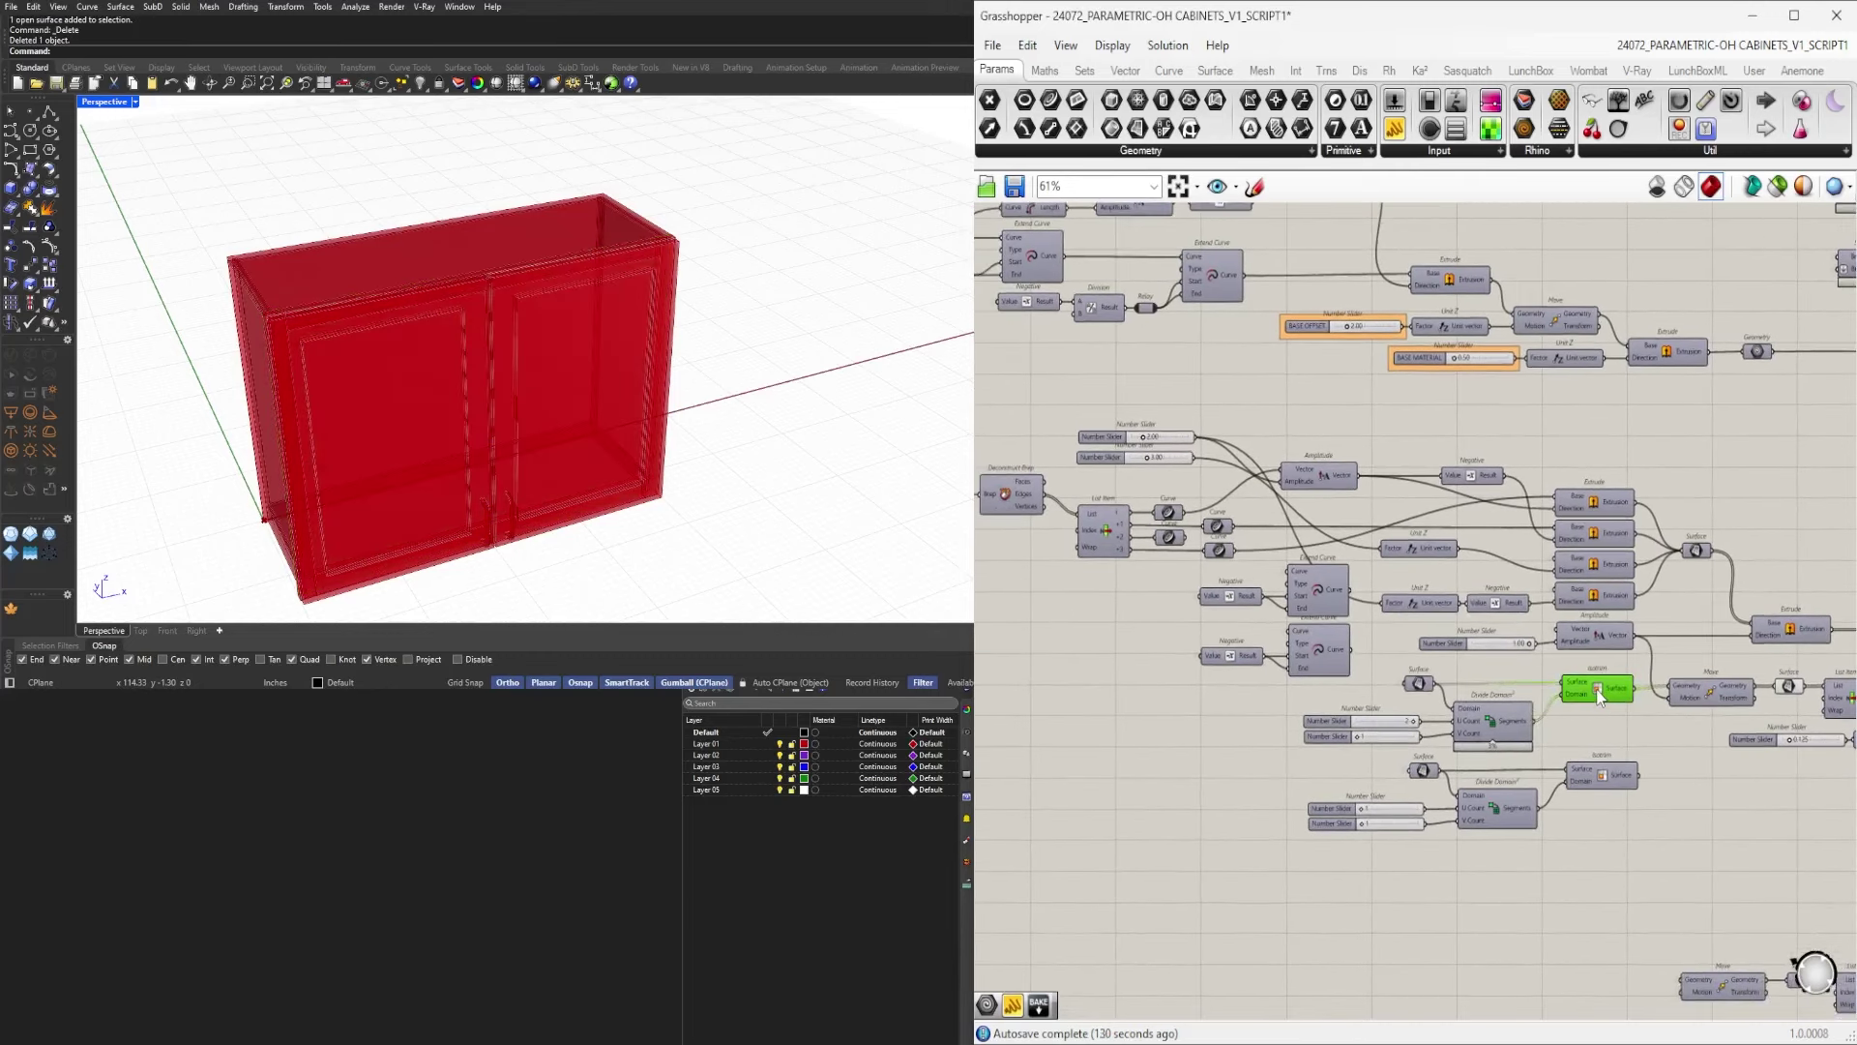
middle_click(1629, 658)
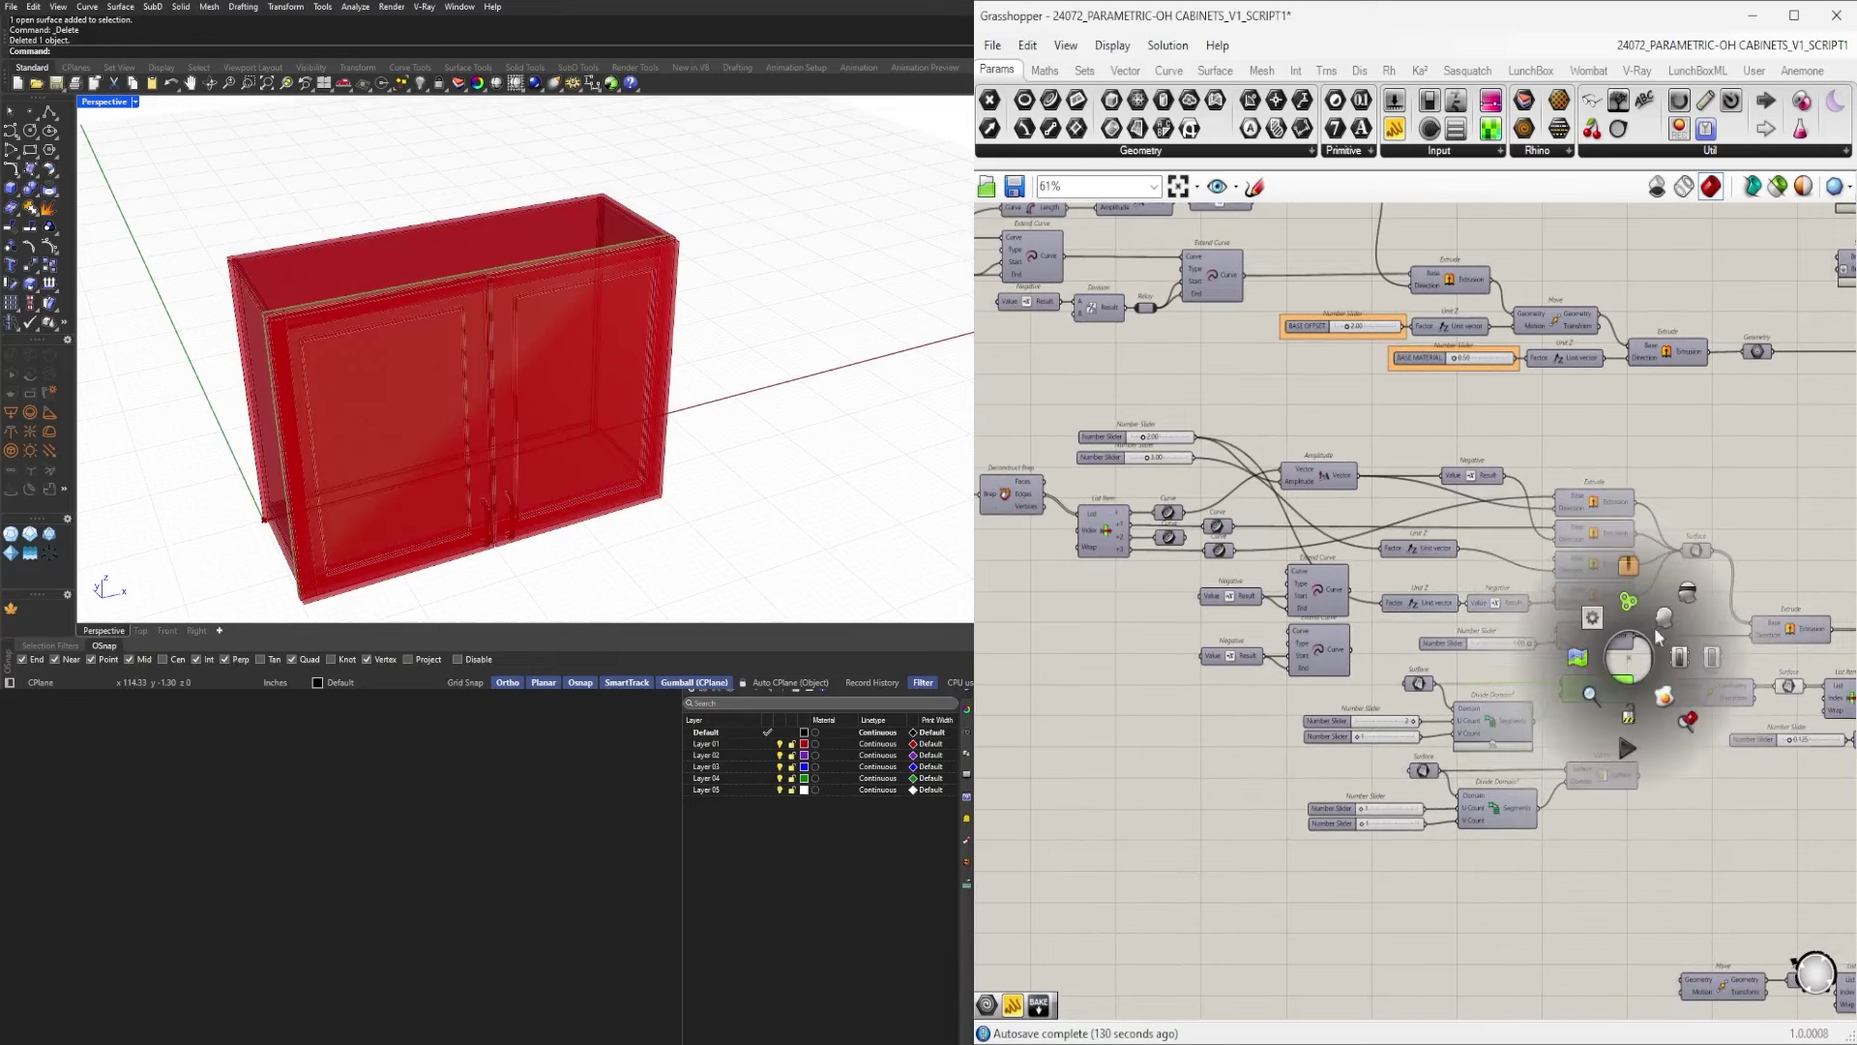
click(1679, 609)
click(1657, 780)
middle_click(1610, 779)
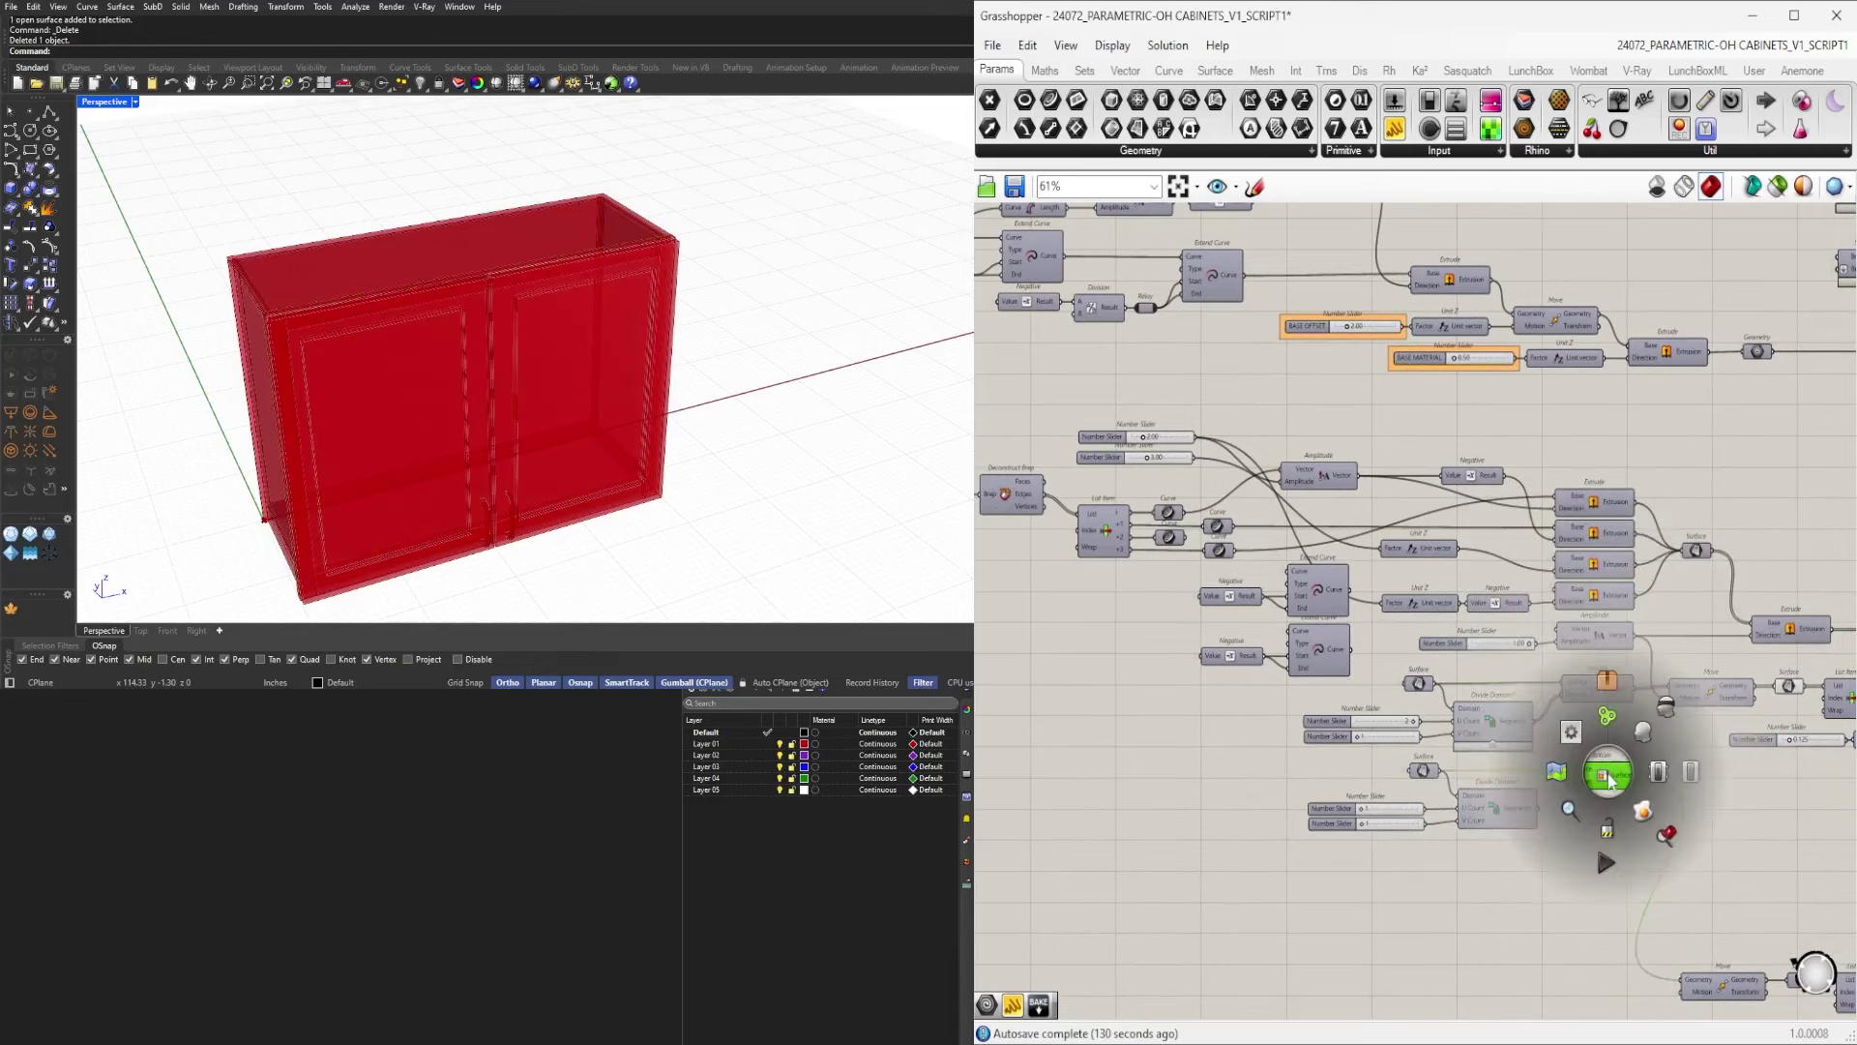
Look over the Offset Curve and Boundary Surfaces branches downstream of the two Isotrim components.
scroll(1640, 744, down, 1)
right_drag(1786, 809, 1489, 645)
scroll(1543, 715, up, 1)
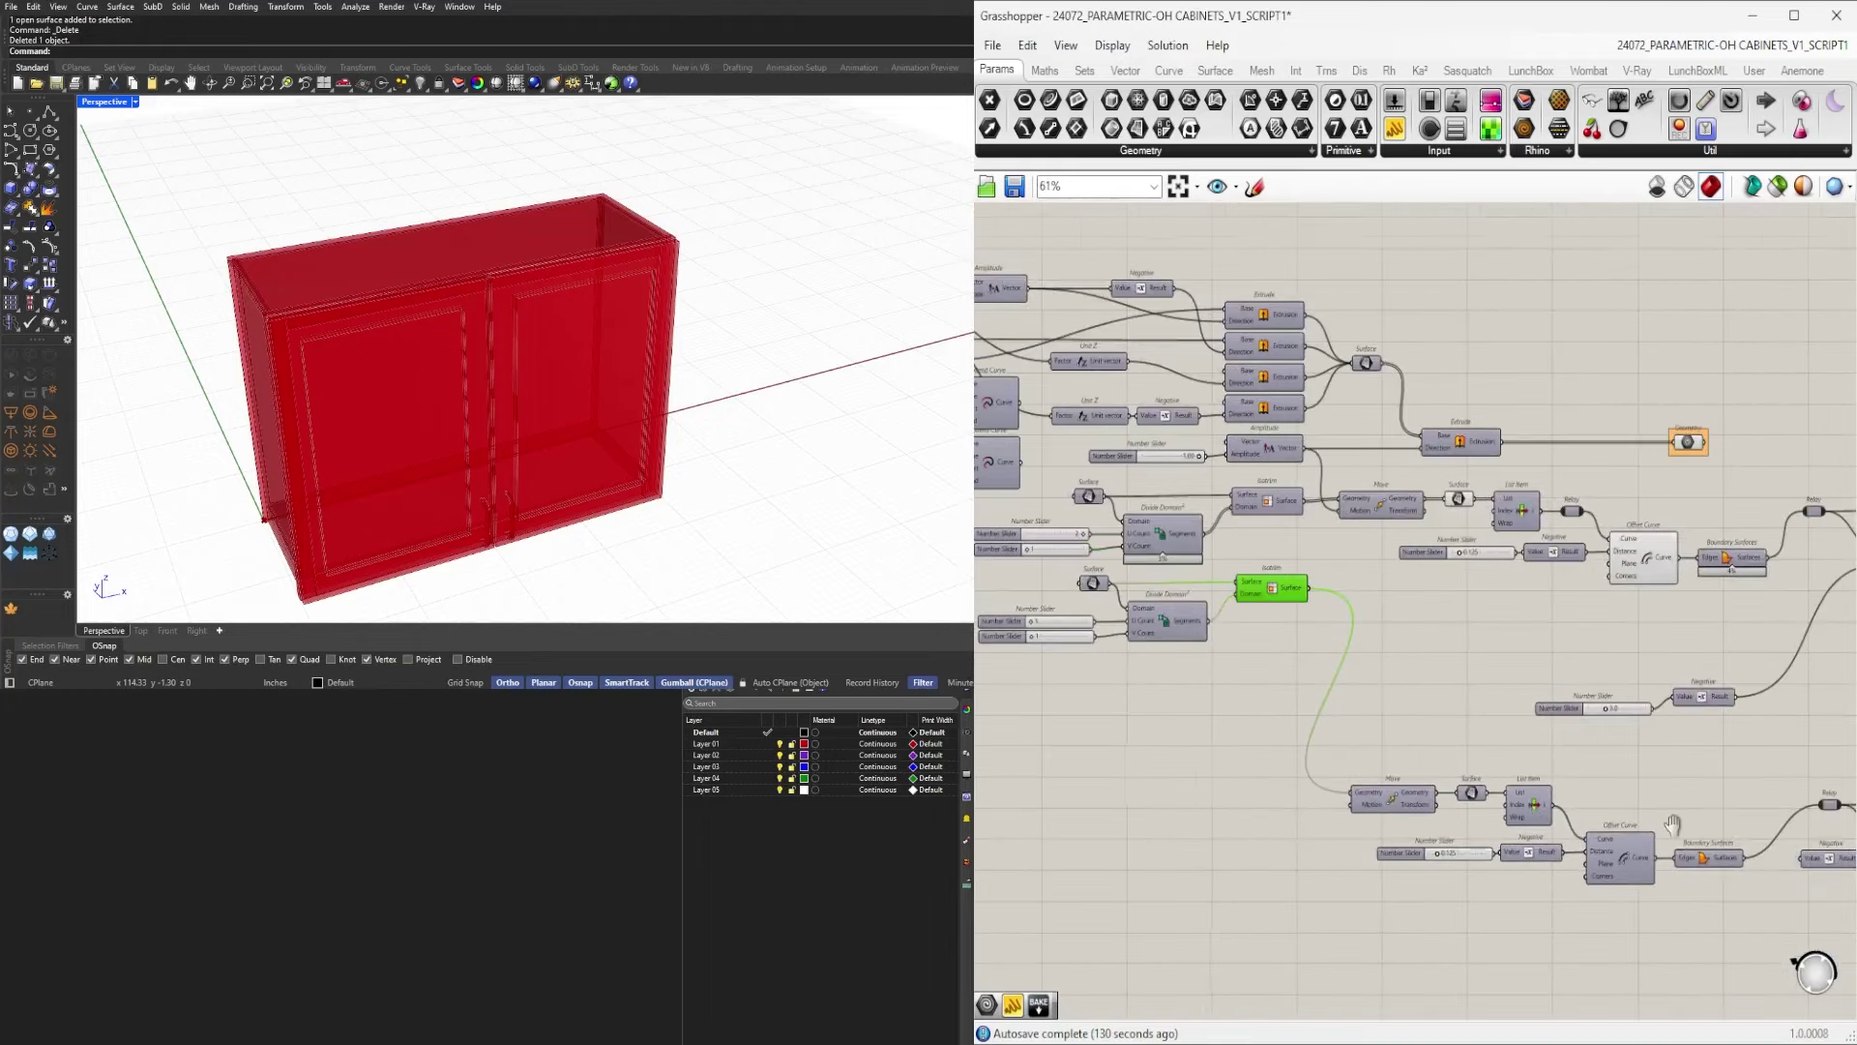
right_drag(1690, 831, 1102, 721)
right_drag(1356, 761, 1575, 761)
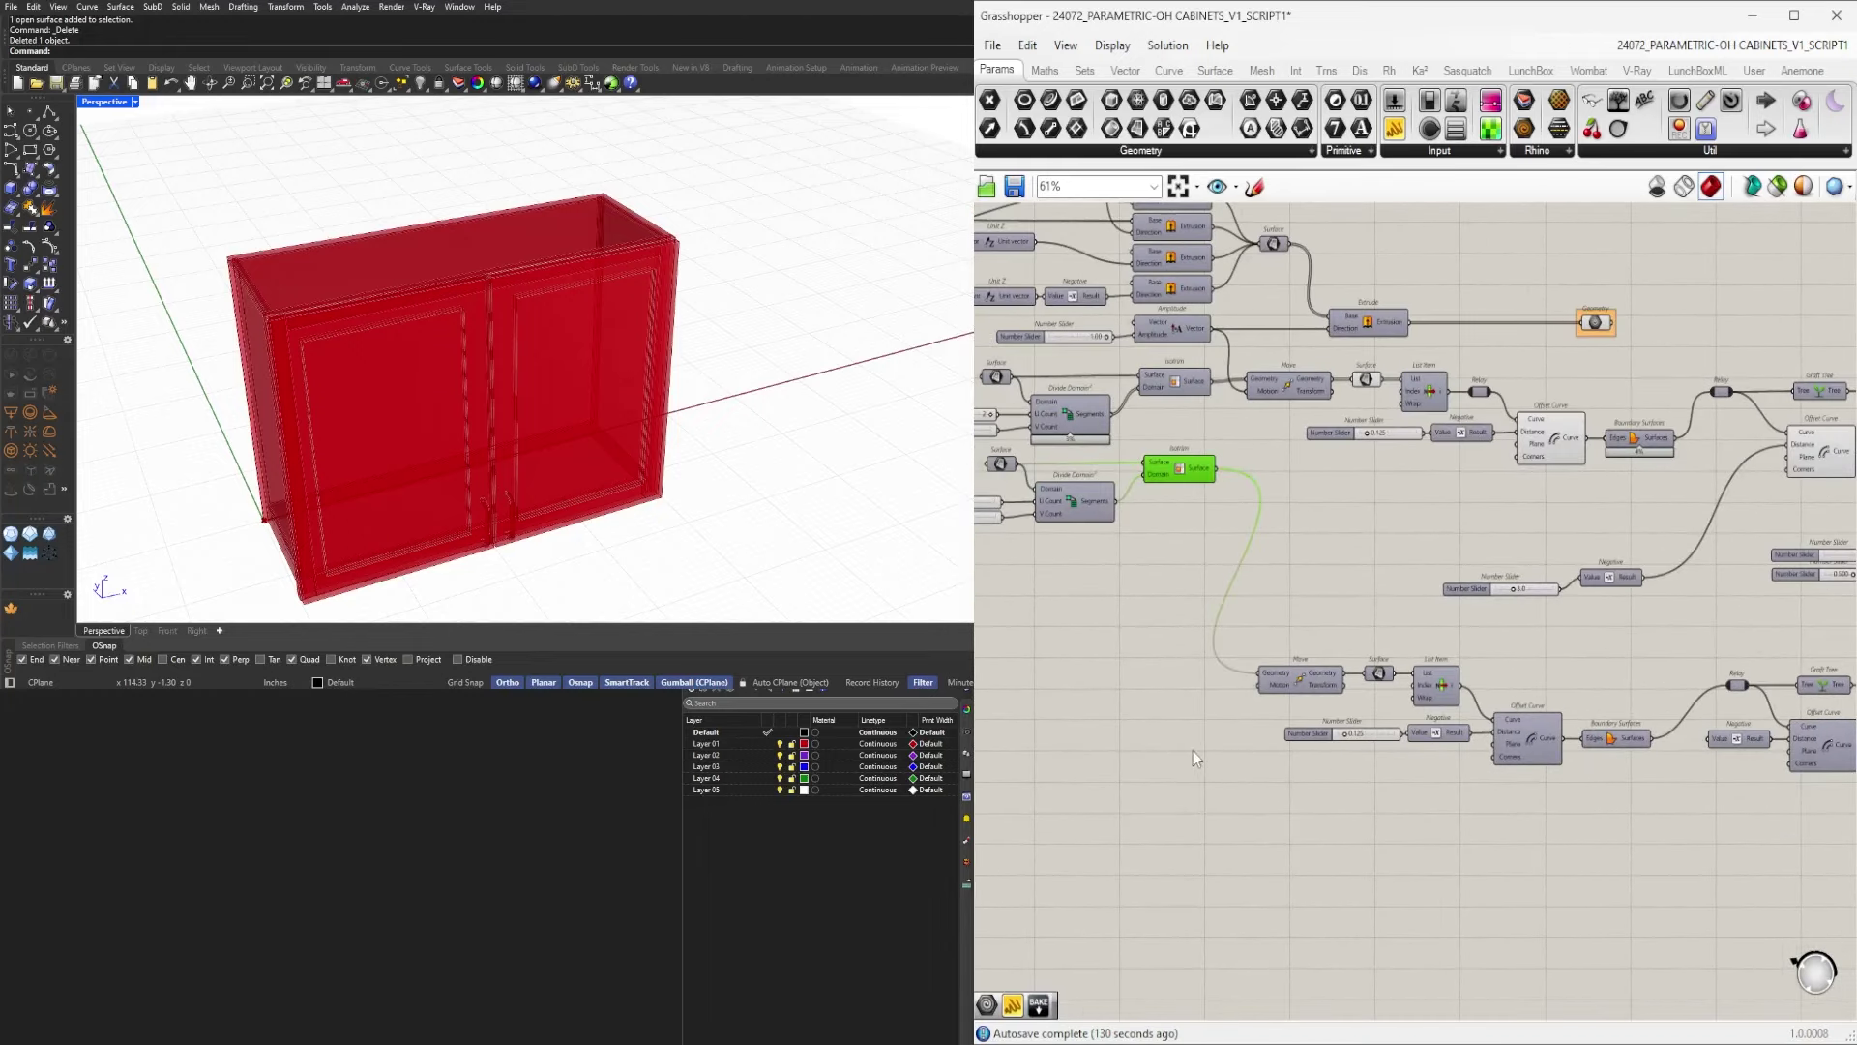
right_drag(1193, 751, 1422, 710)
scroll(1491, 669, down, 3)
right_drag(1789, 808, 1194, 710)
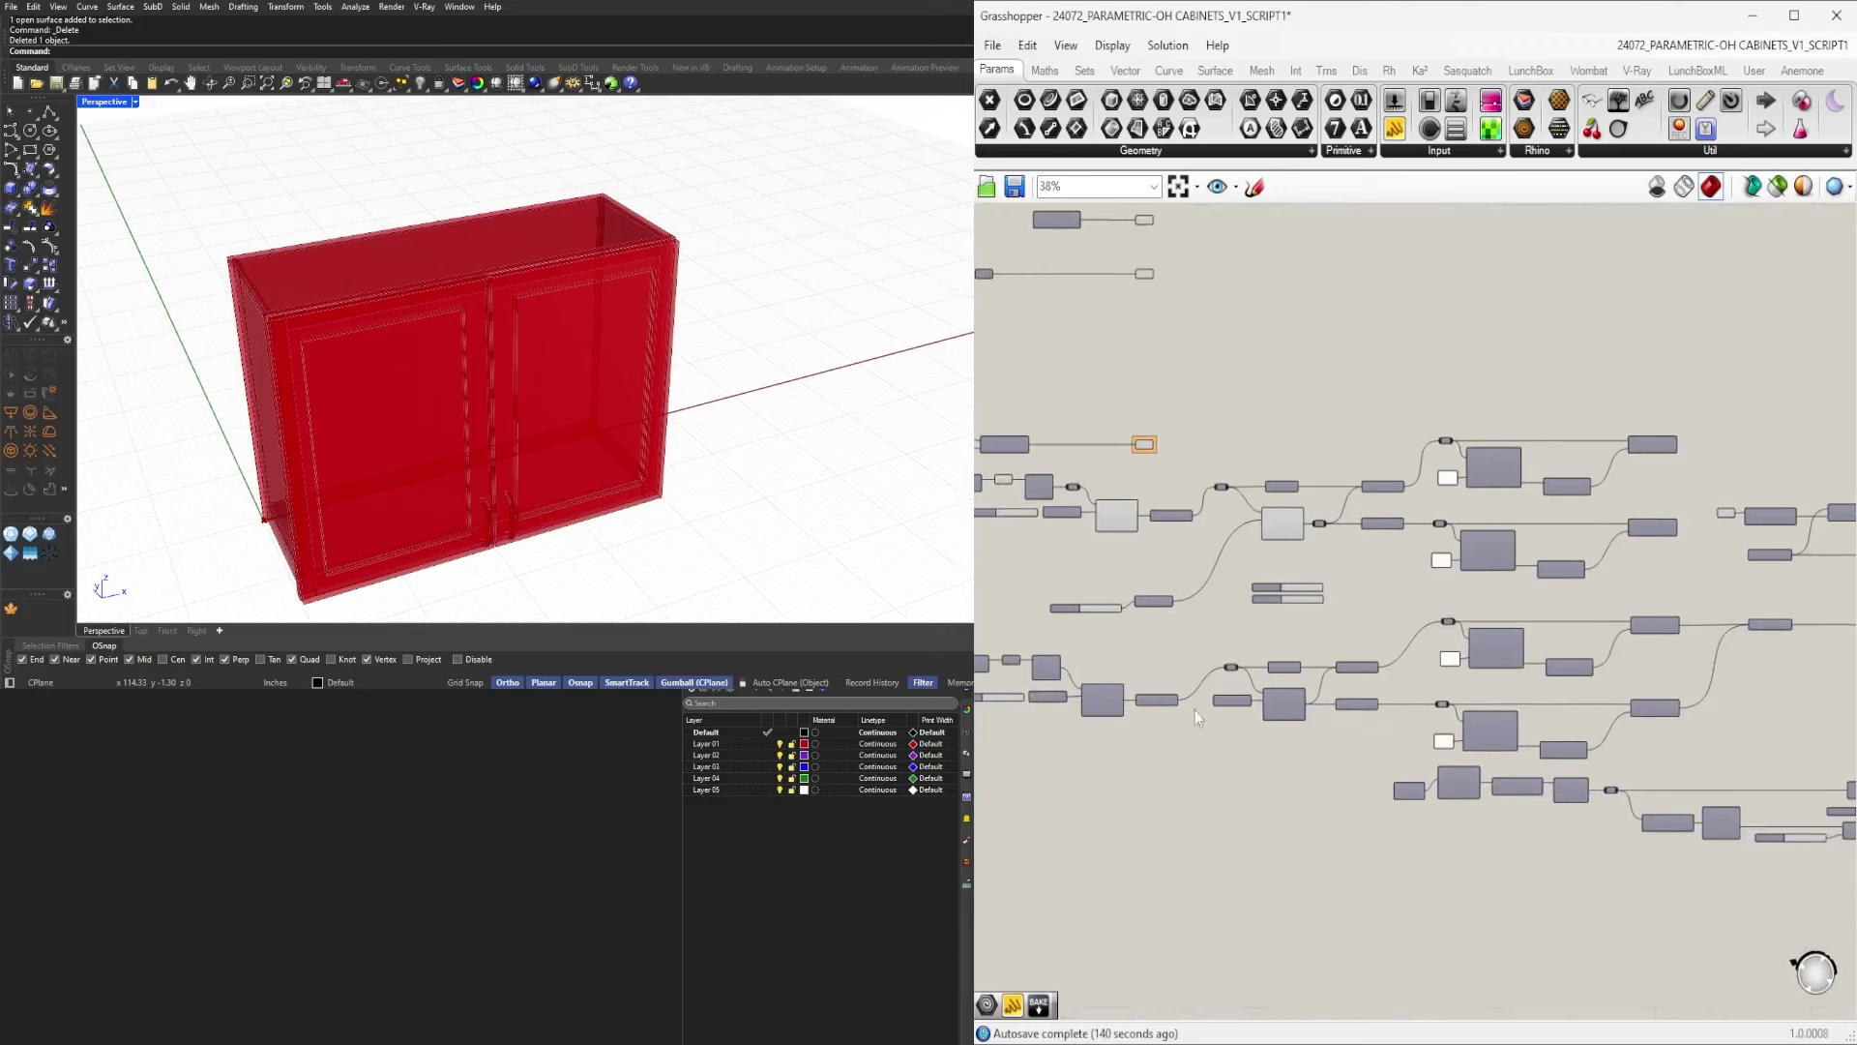
Check the Geometry outputs of the Mirror and Solid Union branches against the cabinet fronts in the model.
scroll(1445, 707, up, 3)
right_drag(1629, 665, 1428, 662)
click(1635, 616)
scroll(1682, 575, up, 1)
middle_click(1682, 576)
click(1730, 573)
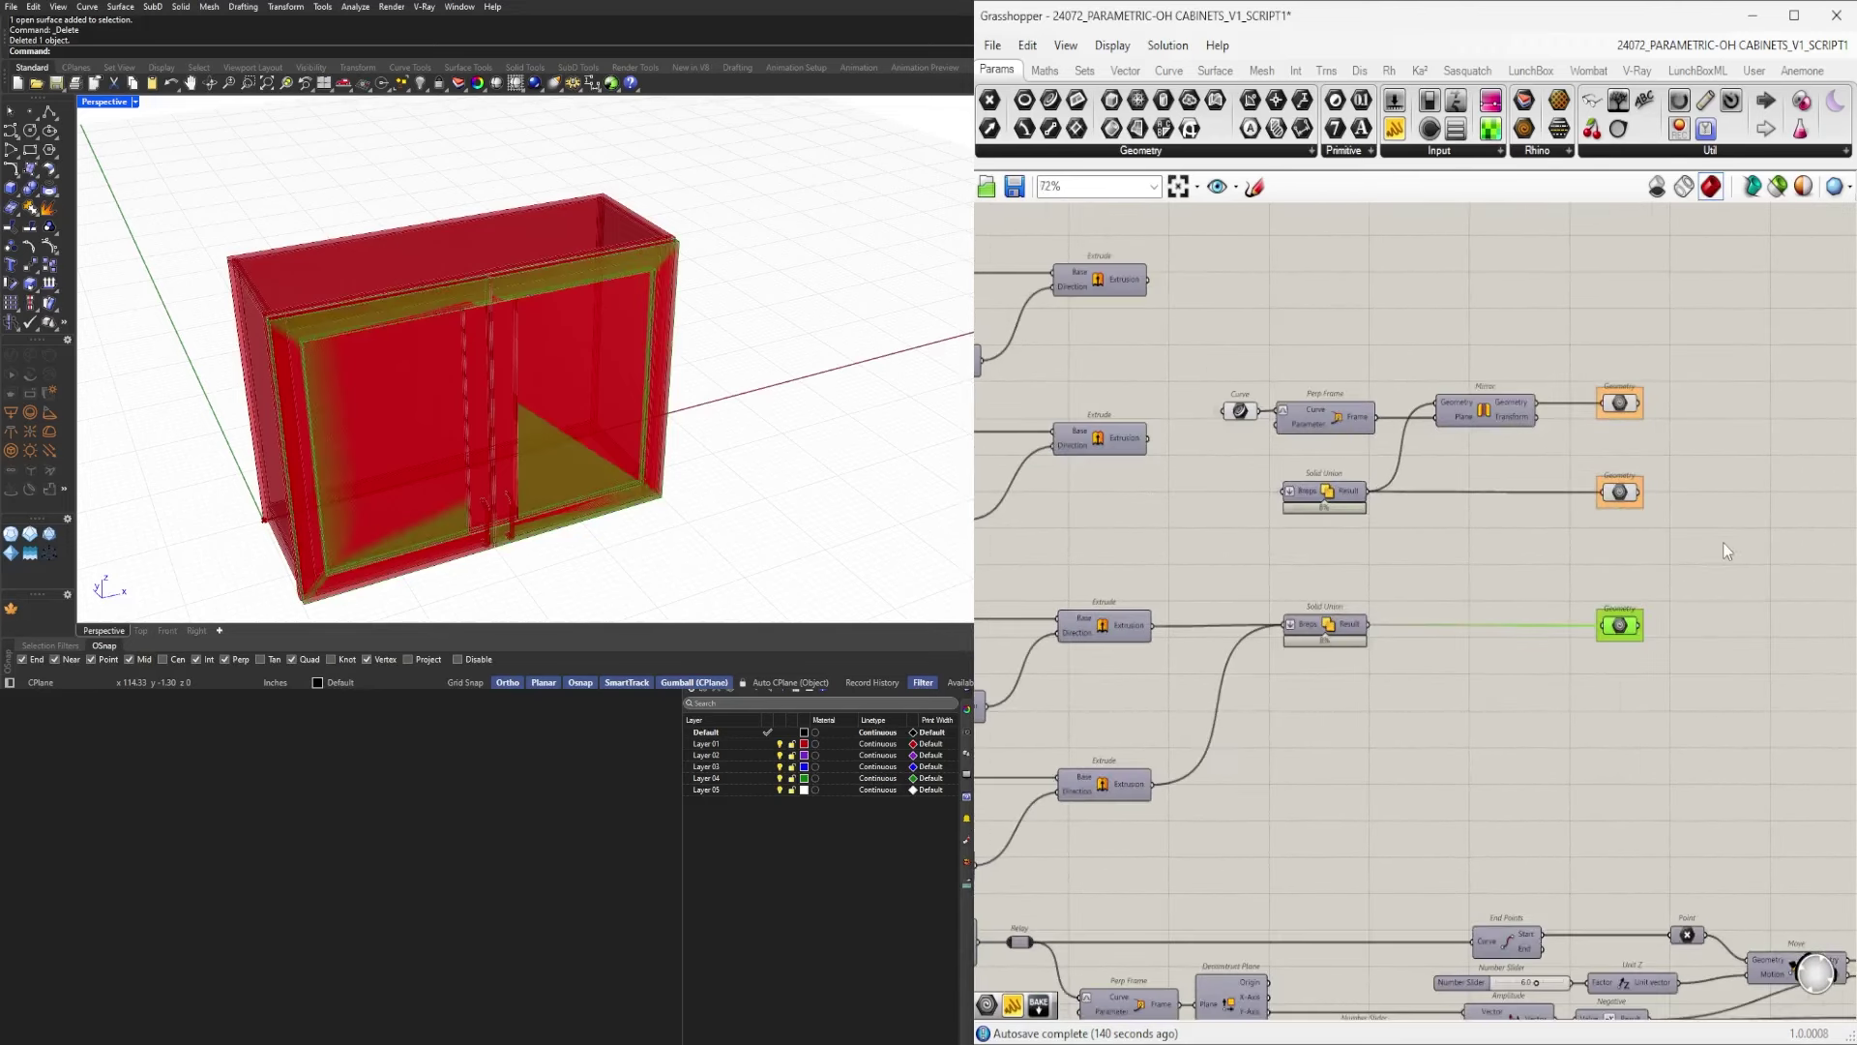
drag(1700, 544, 1606, 404)
scroll(1625, 404, up, 3)
right_drag(1662, 418, 1500, 539)
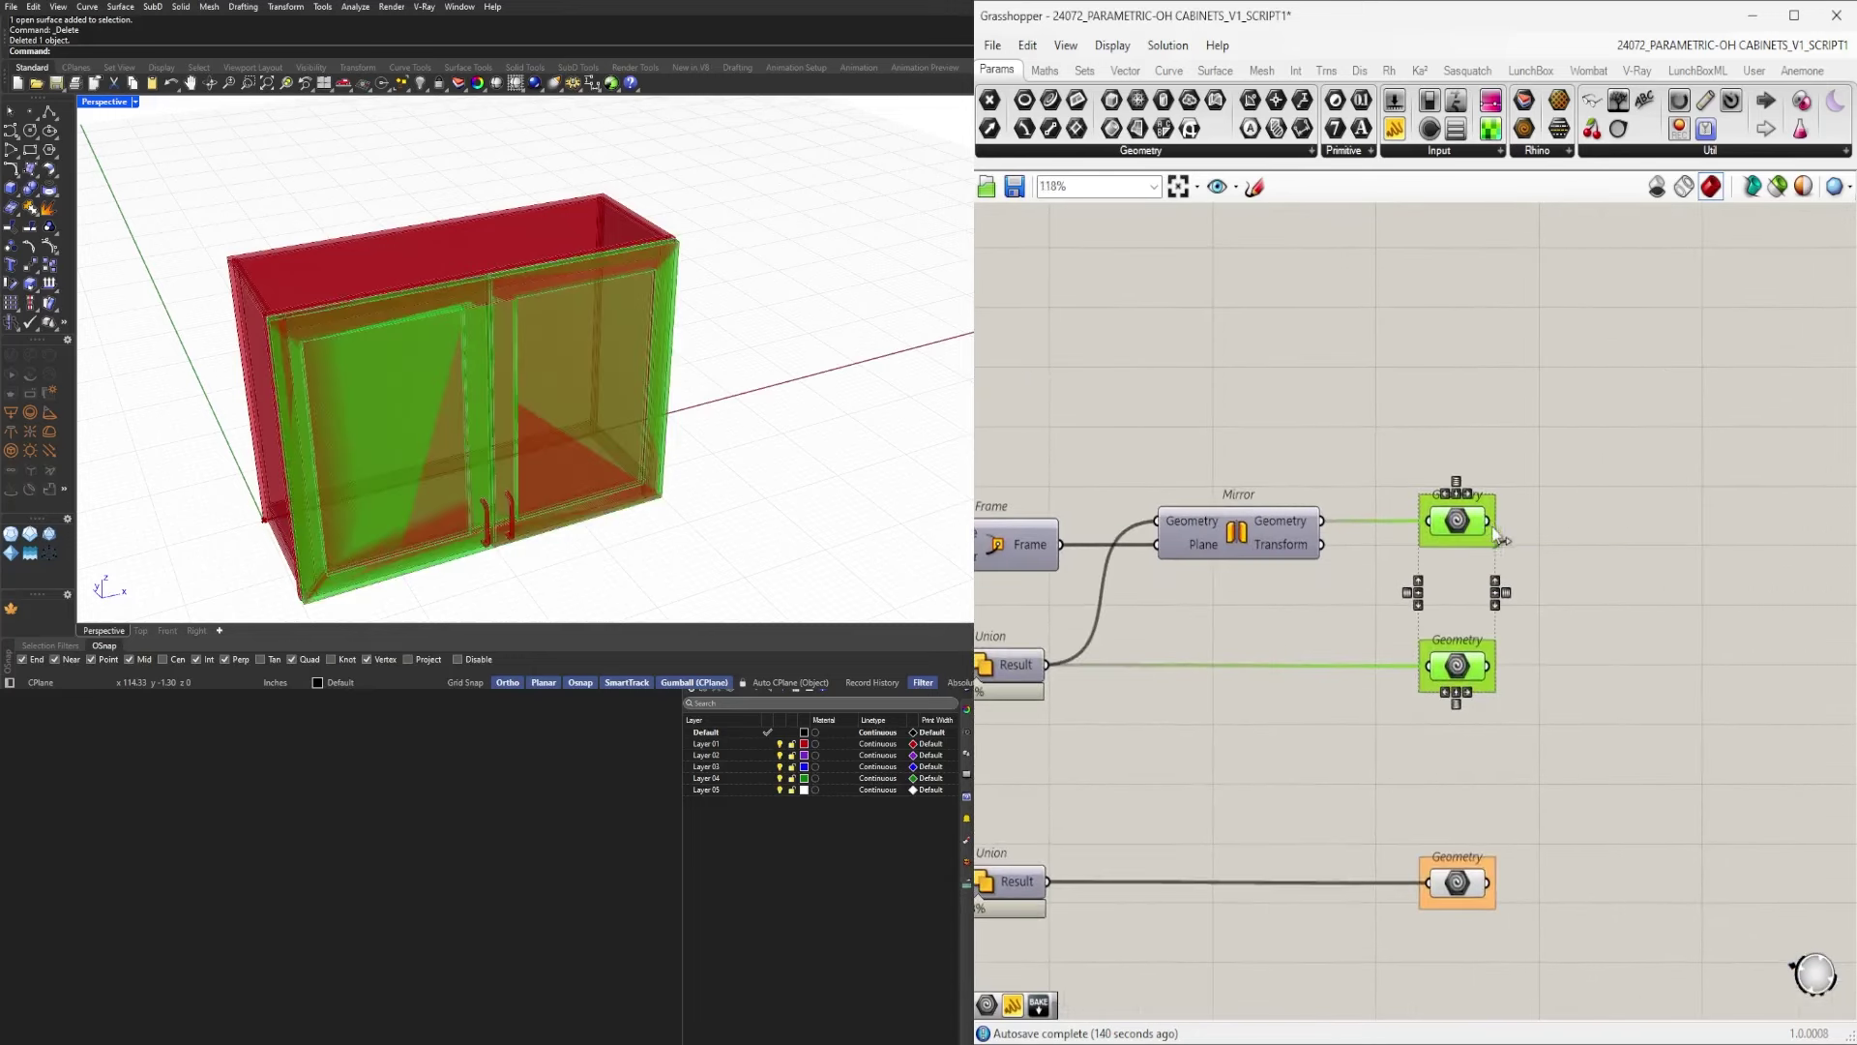
Change the group colour of the Geometry output after Mirror to hue 80.
click(1597, 501)
right_click(1478, 501)
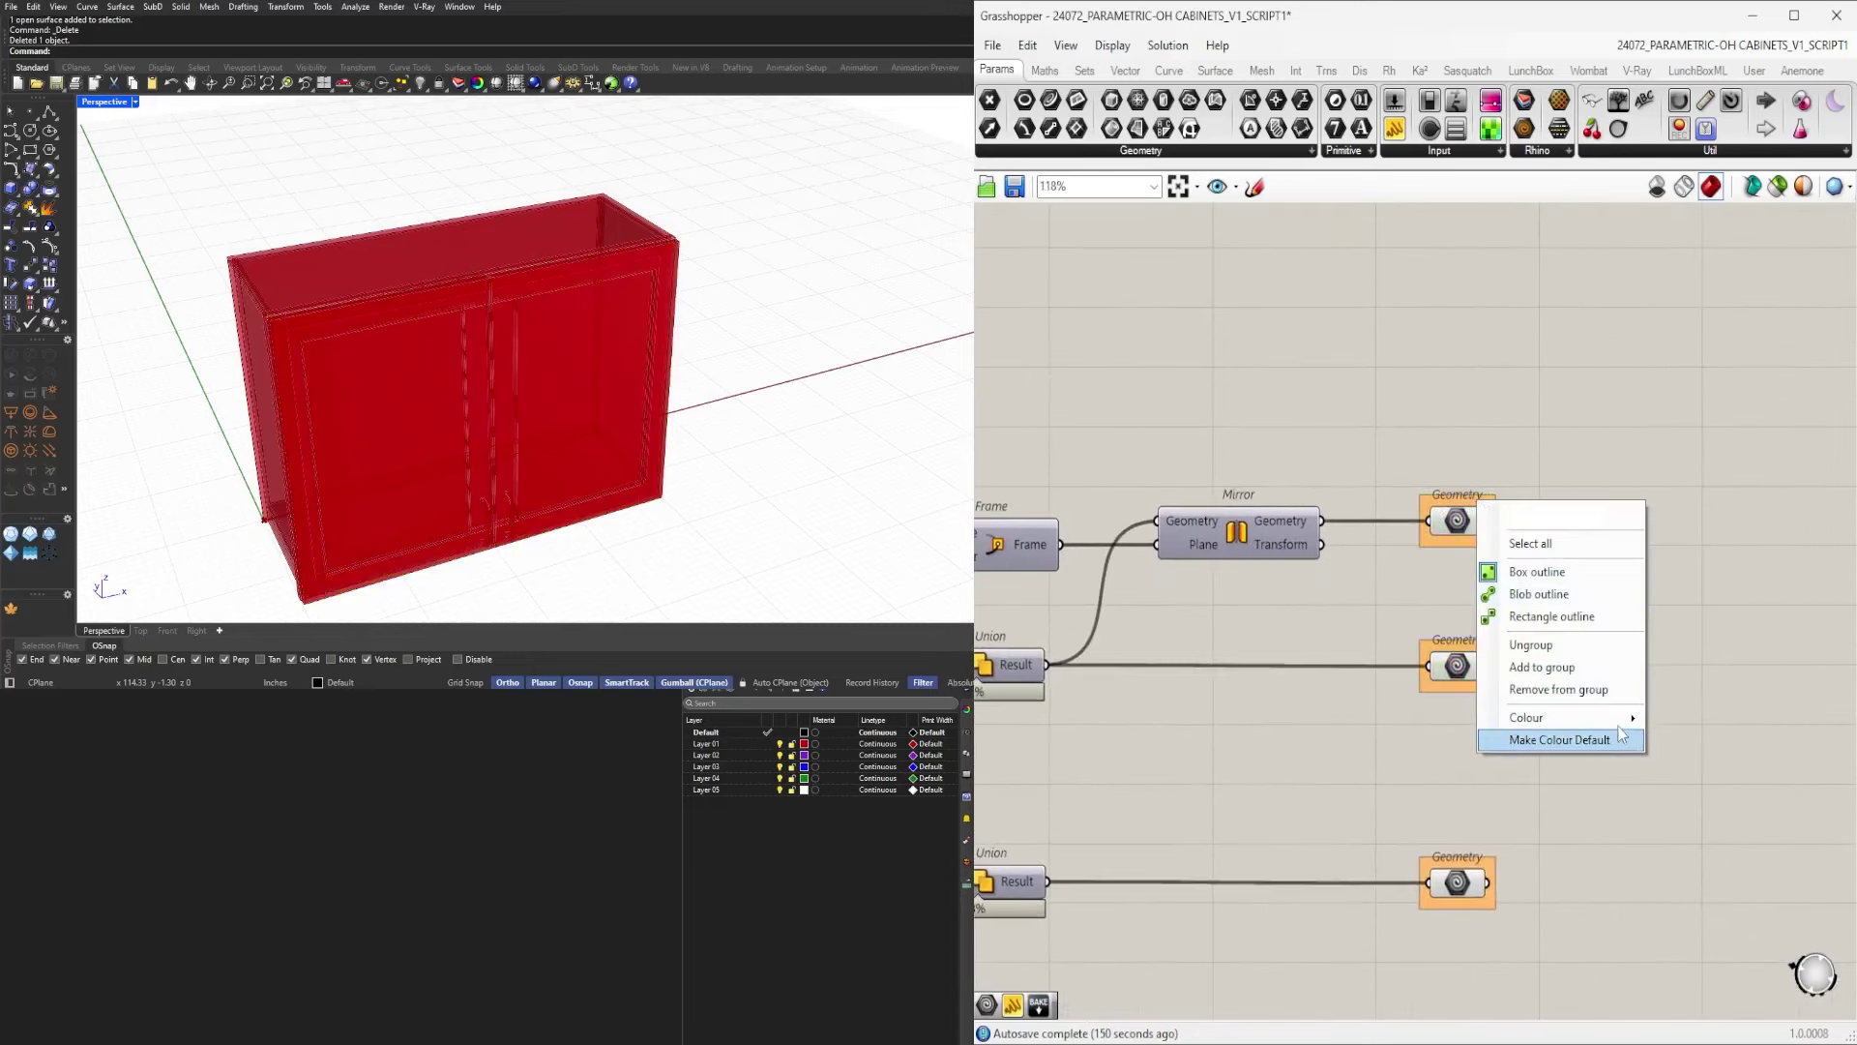
mouse_move(1558, 717)
double_click(1738, 919)
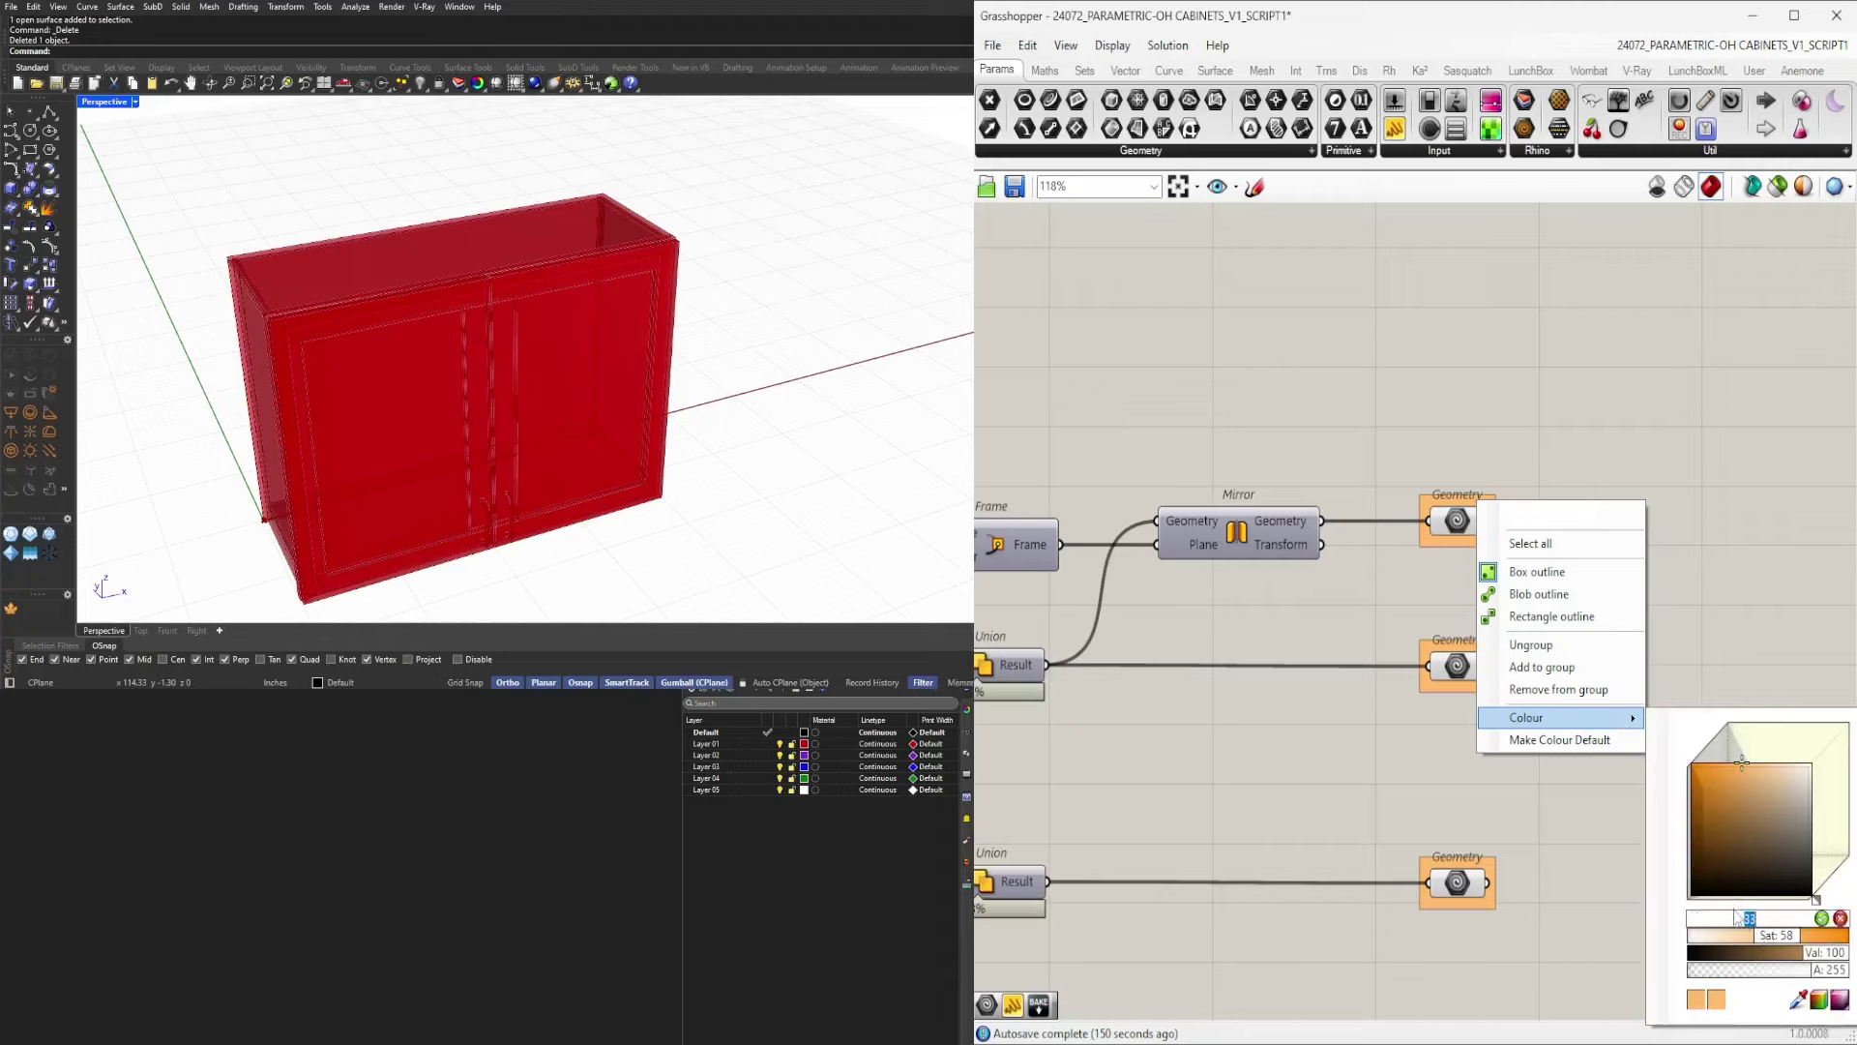
key(Return)
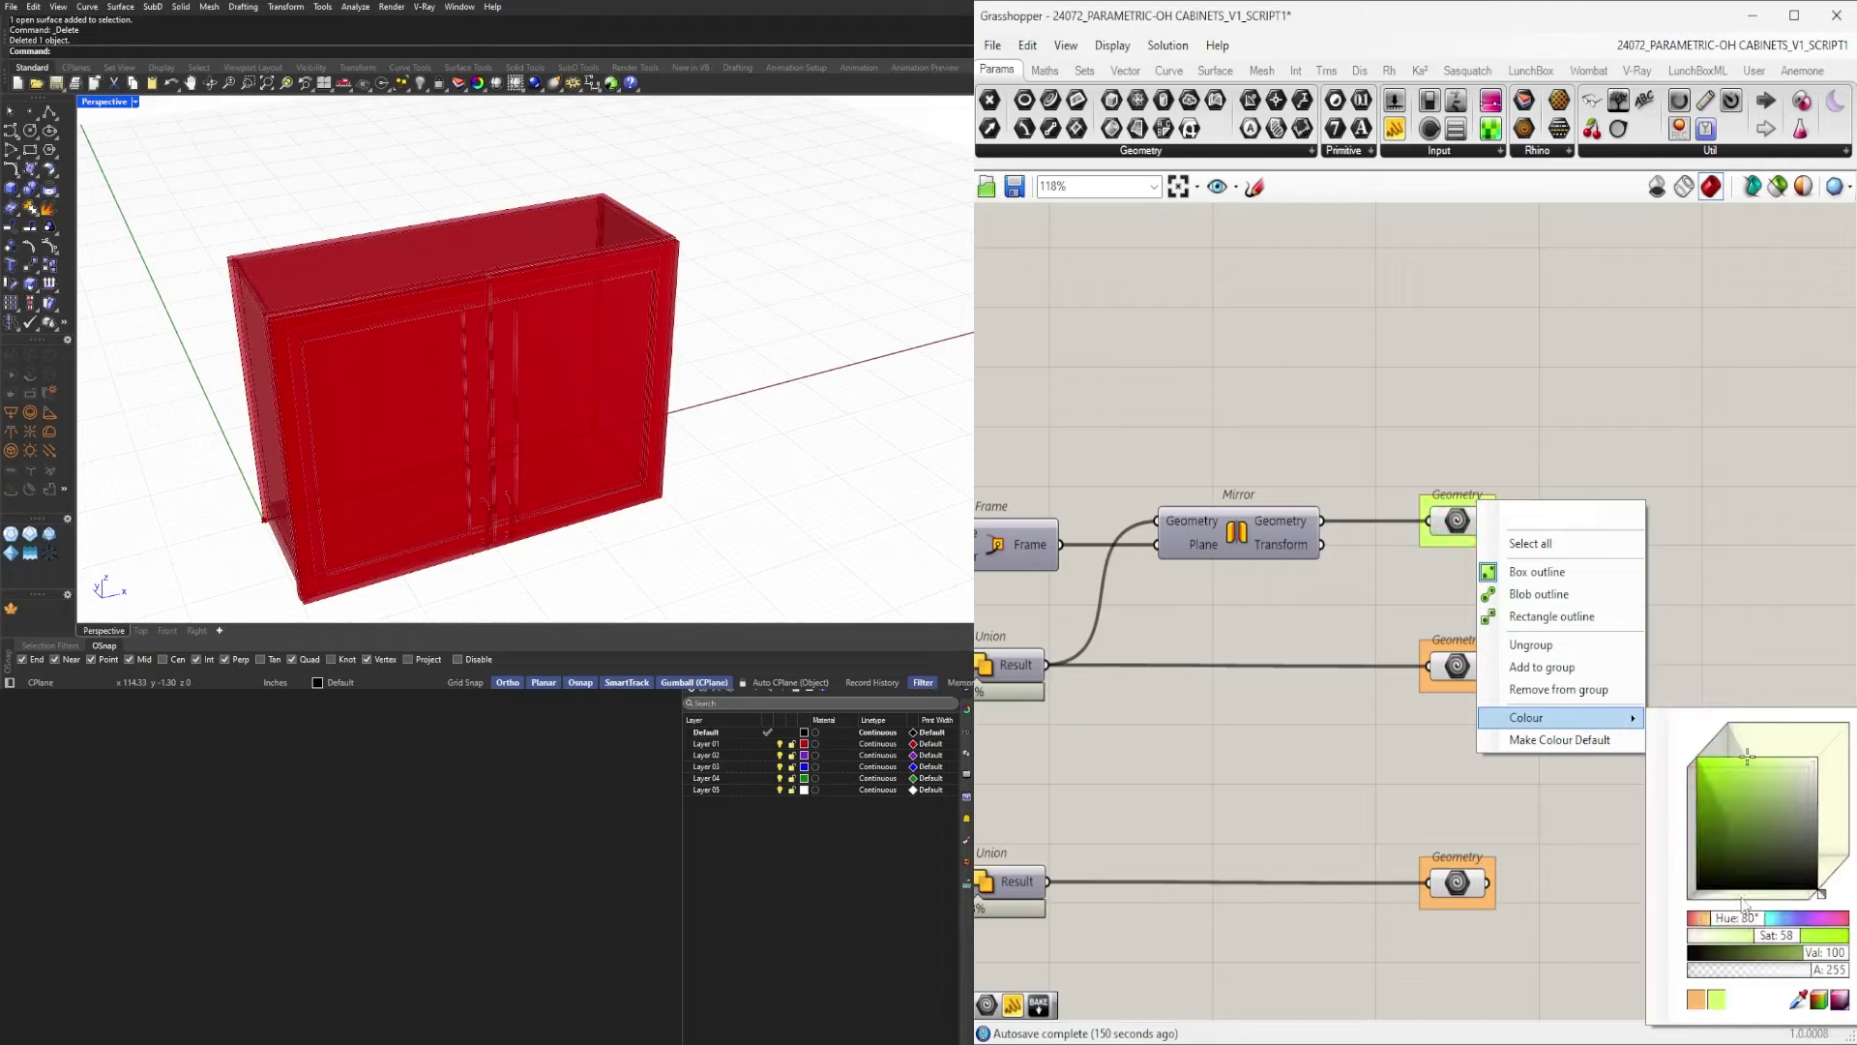
click(1771, 514)
Change the group colour of the Geometry output after the upper Solid Union to hue 80.
right_click(1475, 685)
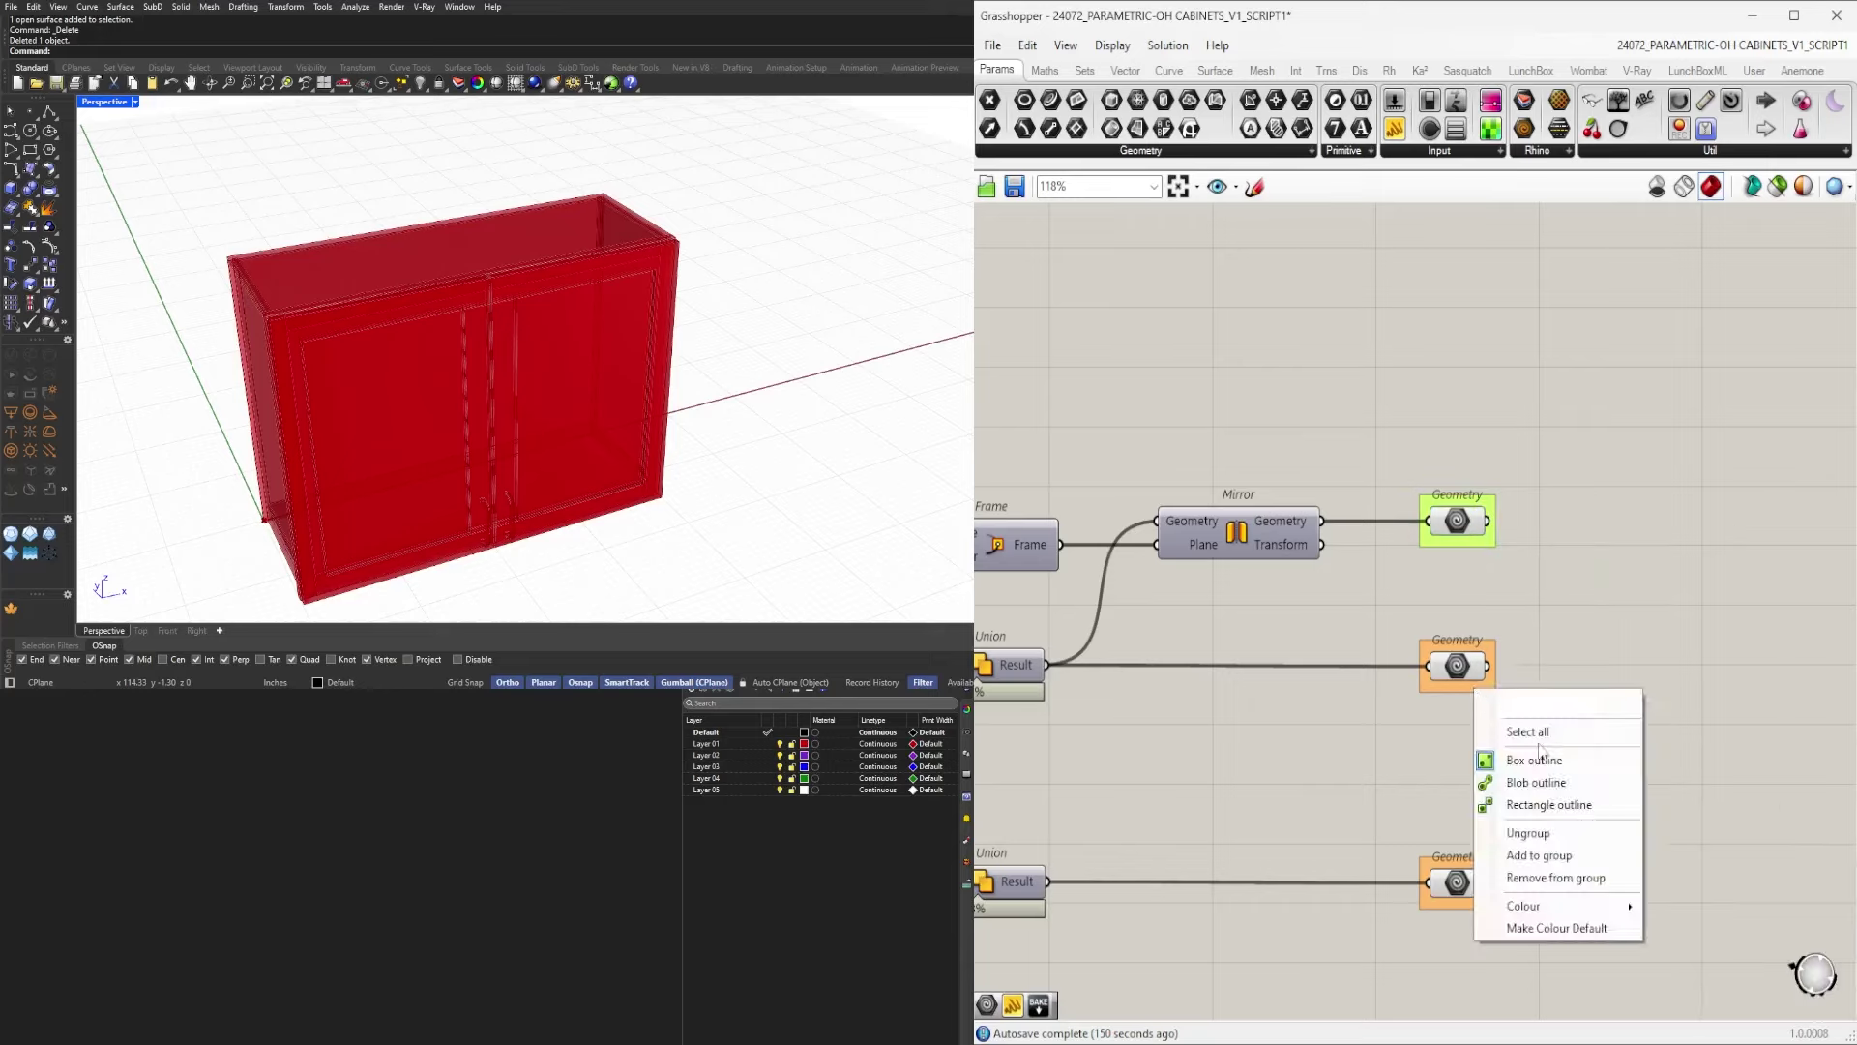
mouse_move(1587, 905)
double_click(1735, 936)
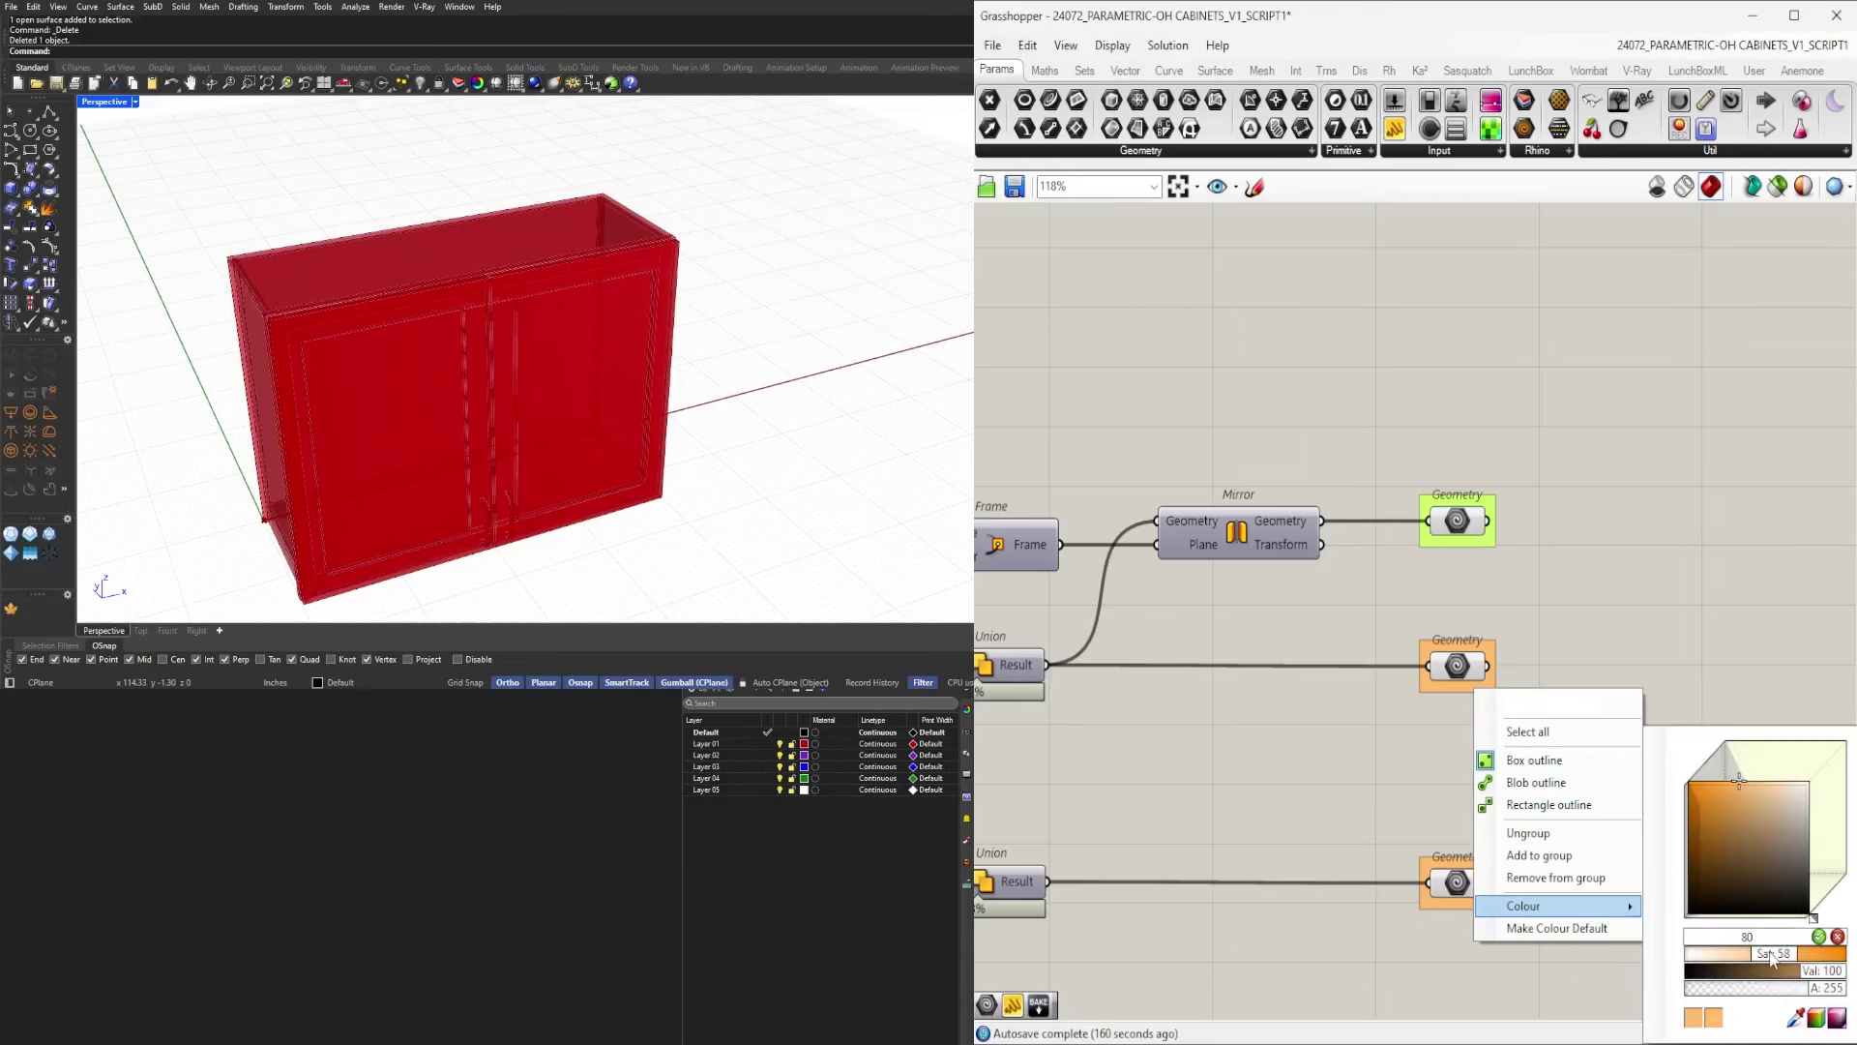
key(Return)
click(1679, 648)
Check the two recoloured door Geometry outputs and the Curve parameter feeding Perp Frame in the model.
scroll(1518, 648, down, 2)
drag(1549, 710, 1479, 509)
right_drag(1500, 462, 1683, 465)
scroll(1685, 500, down, 3)
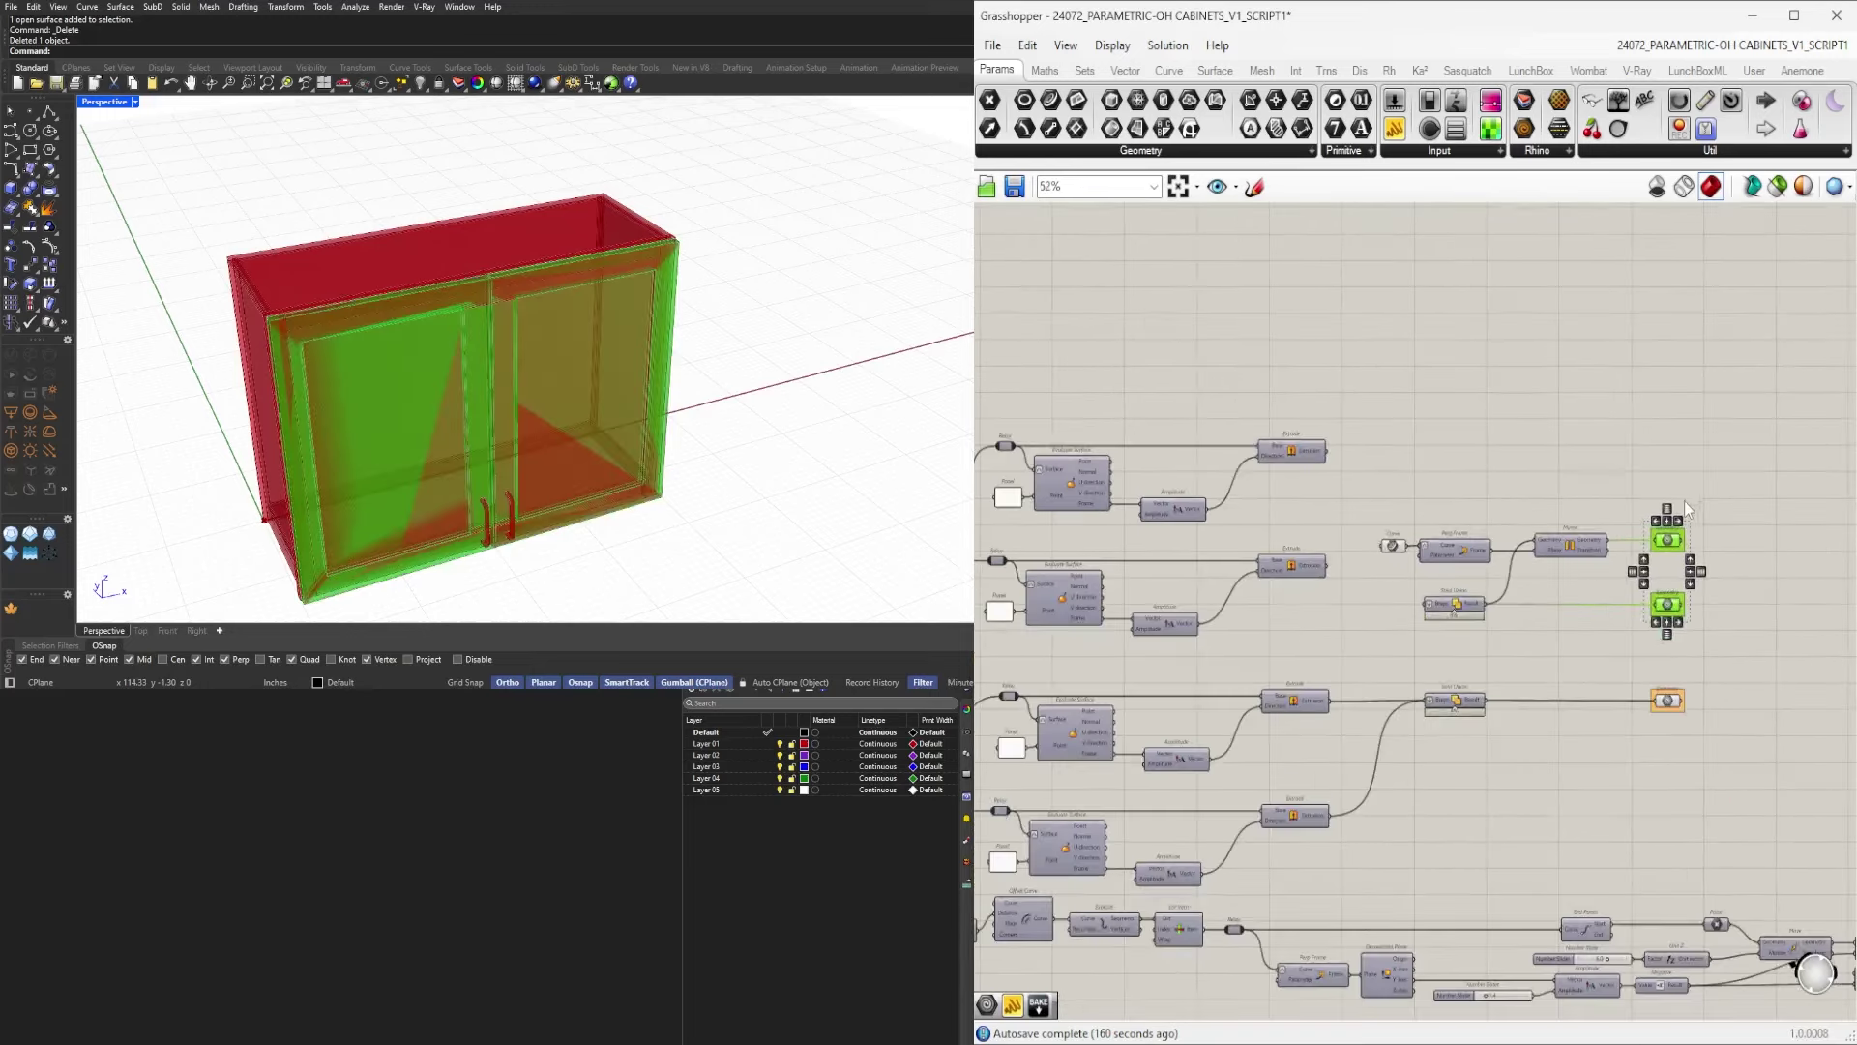
scroll(1494, 501, up, 3)
click(1328, 569)
scroll(1331, 479, up, 1)
middle_click(1331, 478)
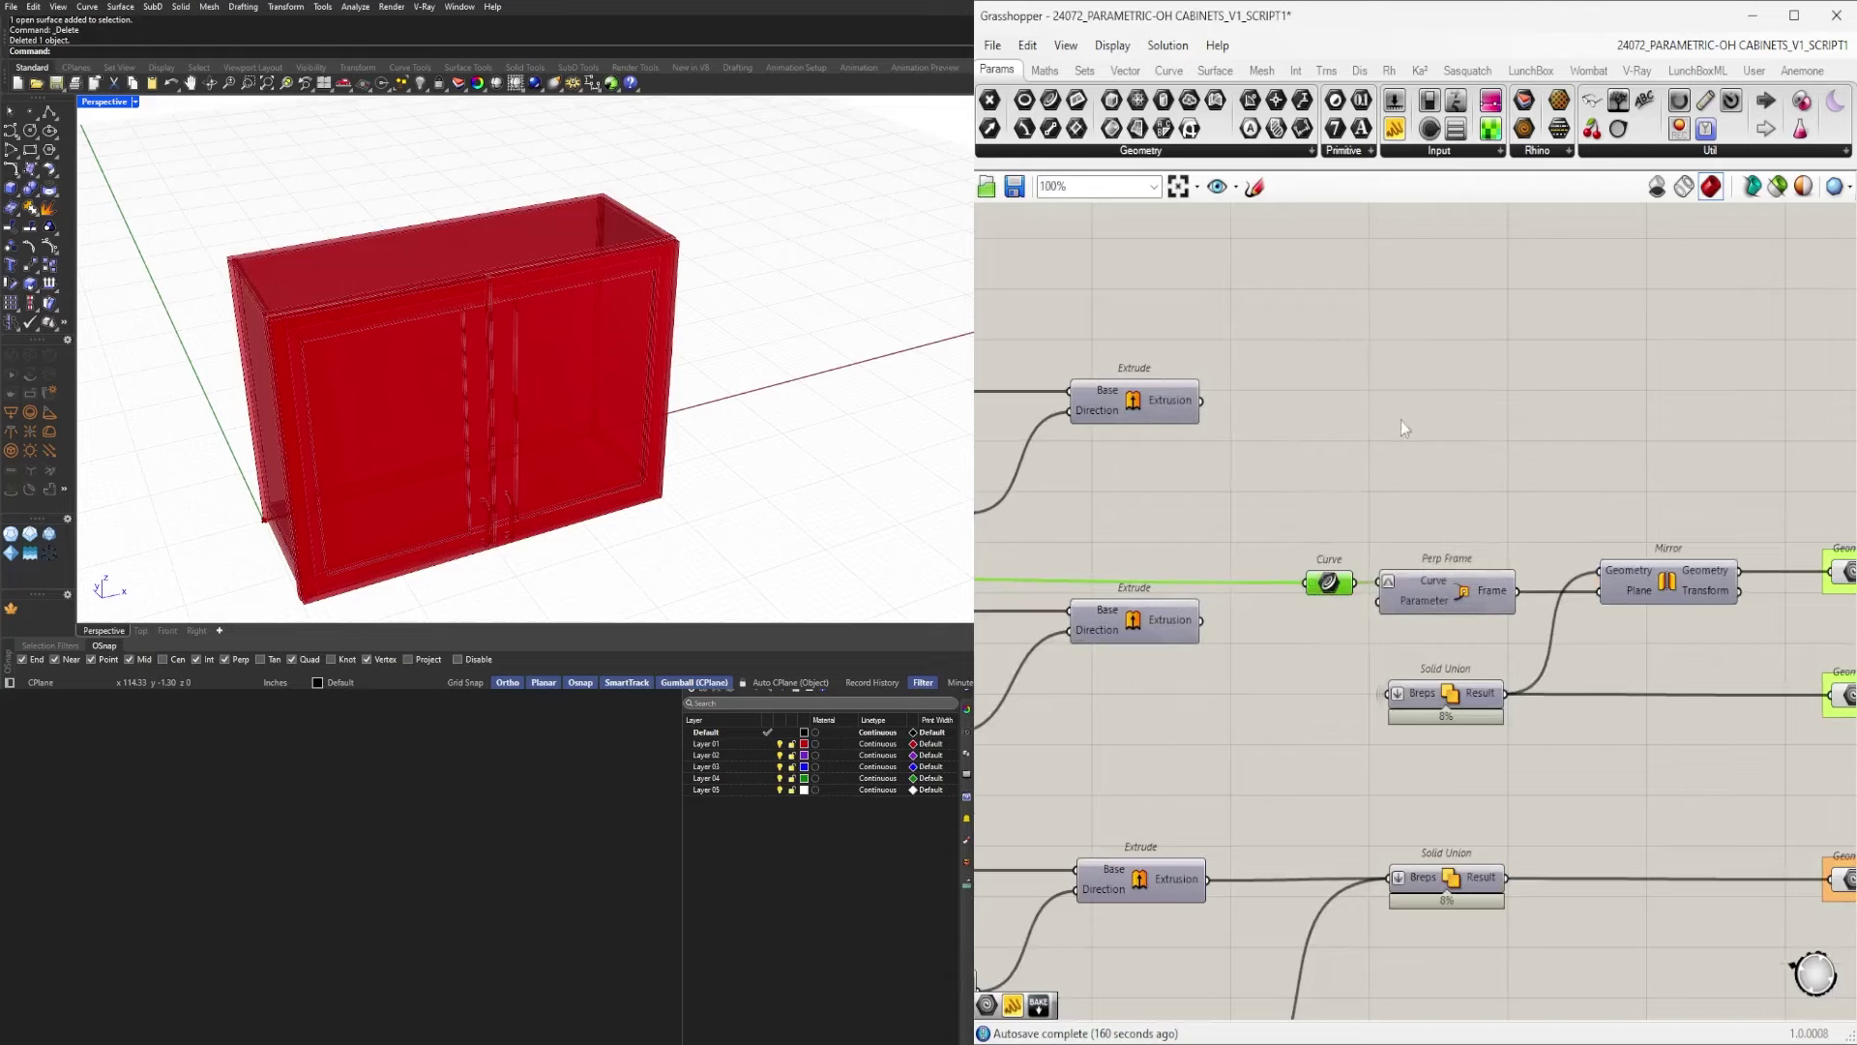
Change the group colour of the handle Geometry output at the end of the definition to hue 80.
scroll(1546, 431, down, 10)
right_drag(1636, 682, 1455, 667)
scroll(1809, 758, up, 3)
right_drag(1809, 757, 1194, 741)
scroll(1194, 741, down, 4)
scroll(1712, 725, up, 4)
scroll(1655, 720, up, 4)
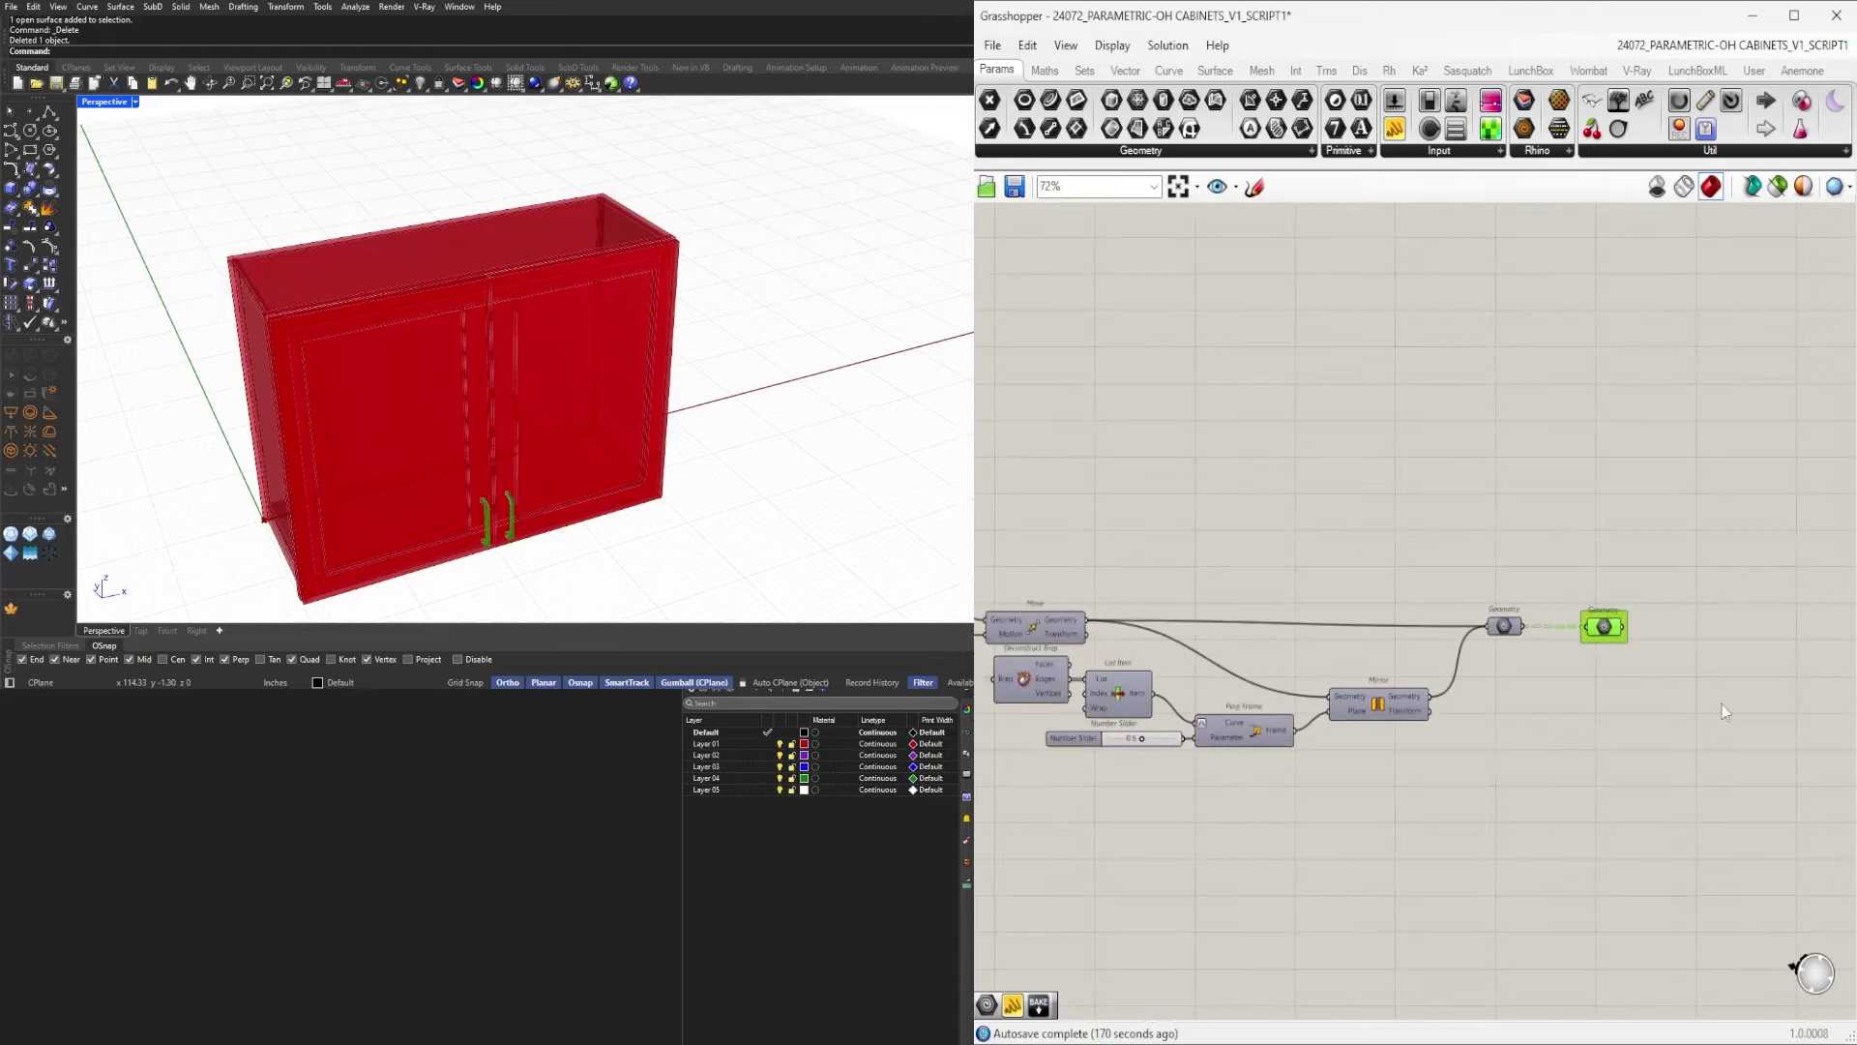
scroll(1689, 675, up, 8)
right_click(1572, 589)
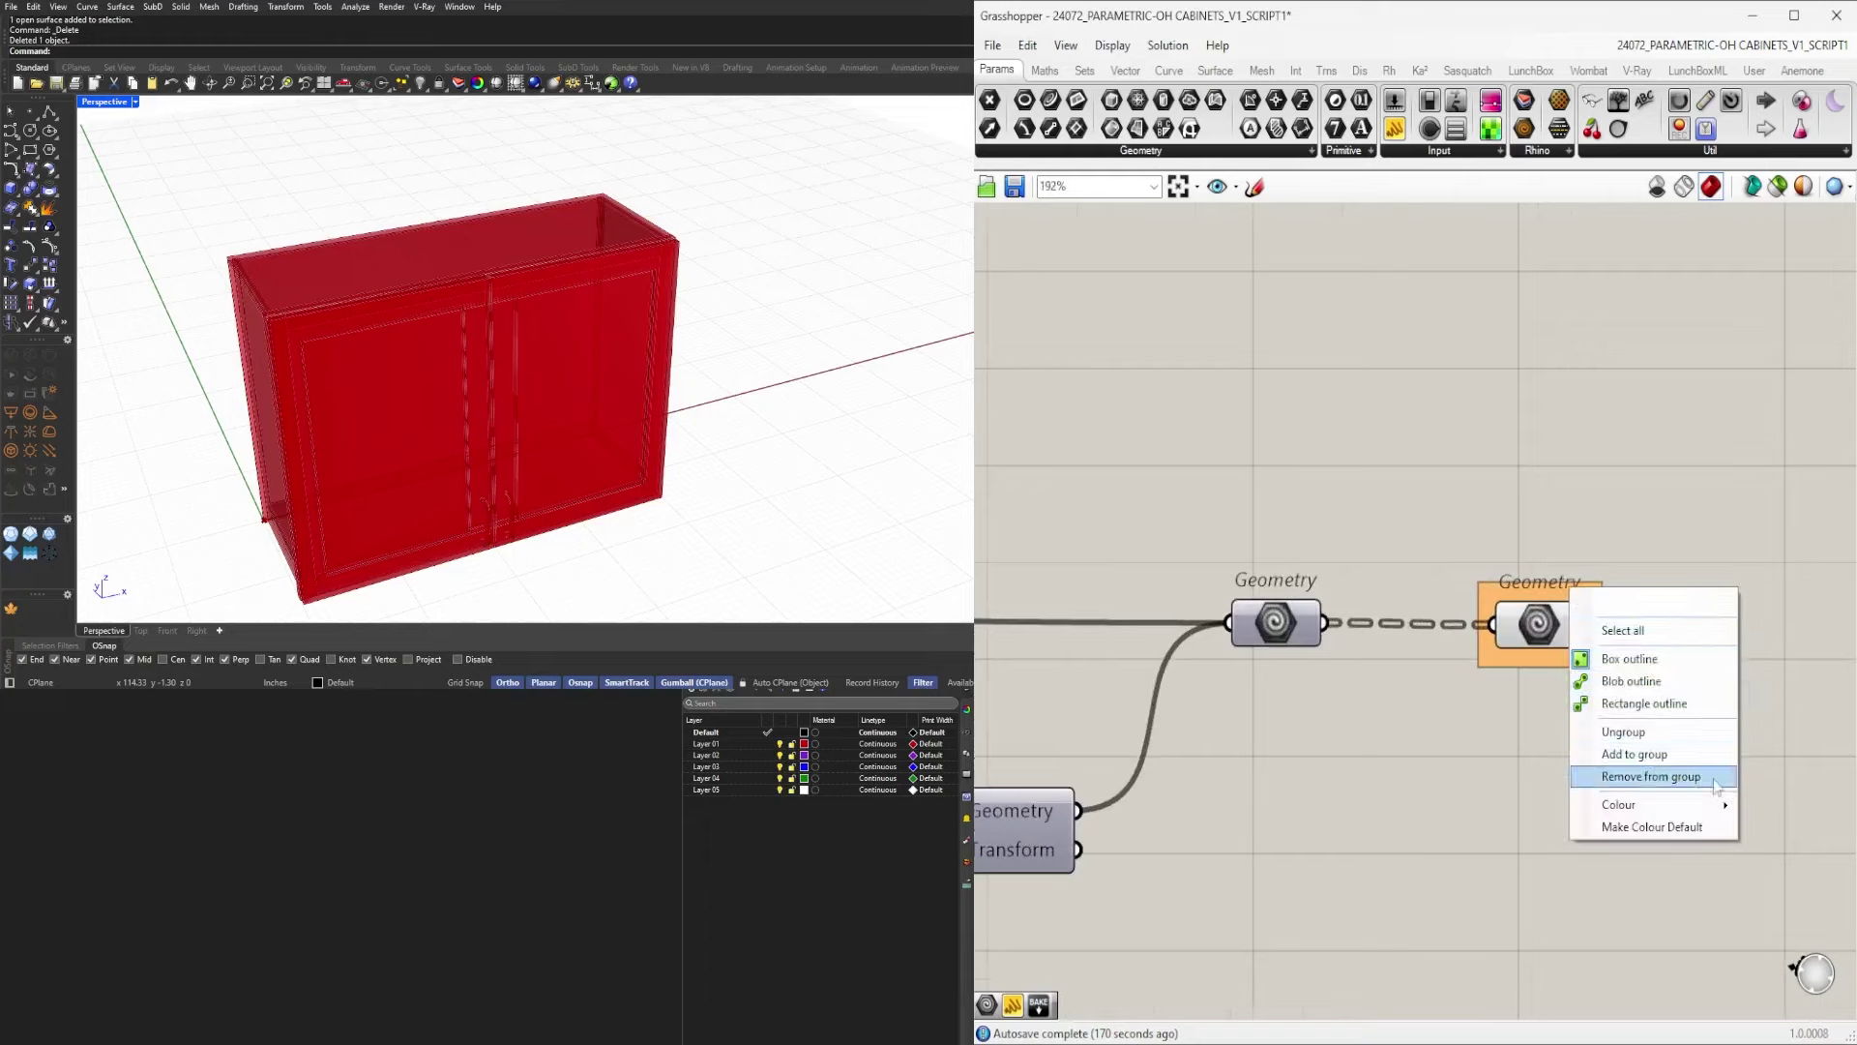
mouse_move(1645, 804)
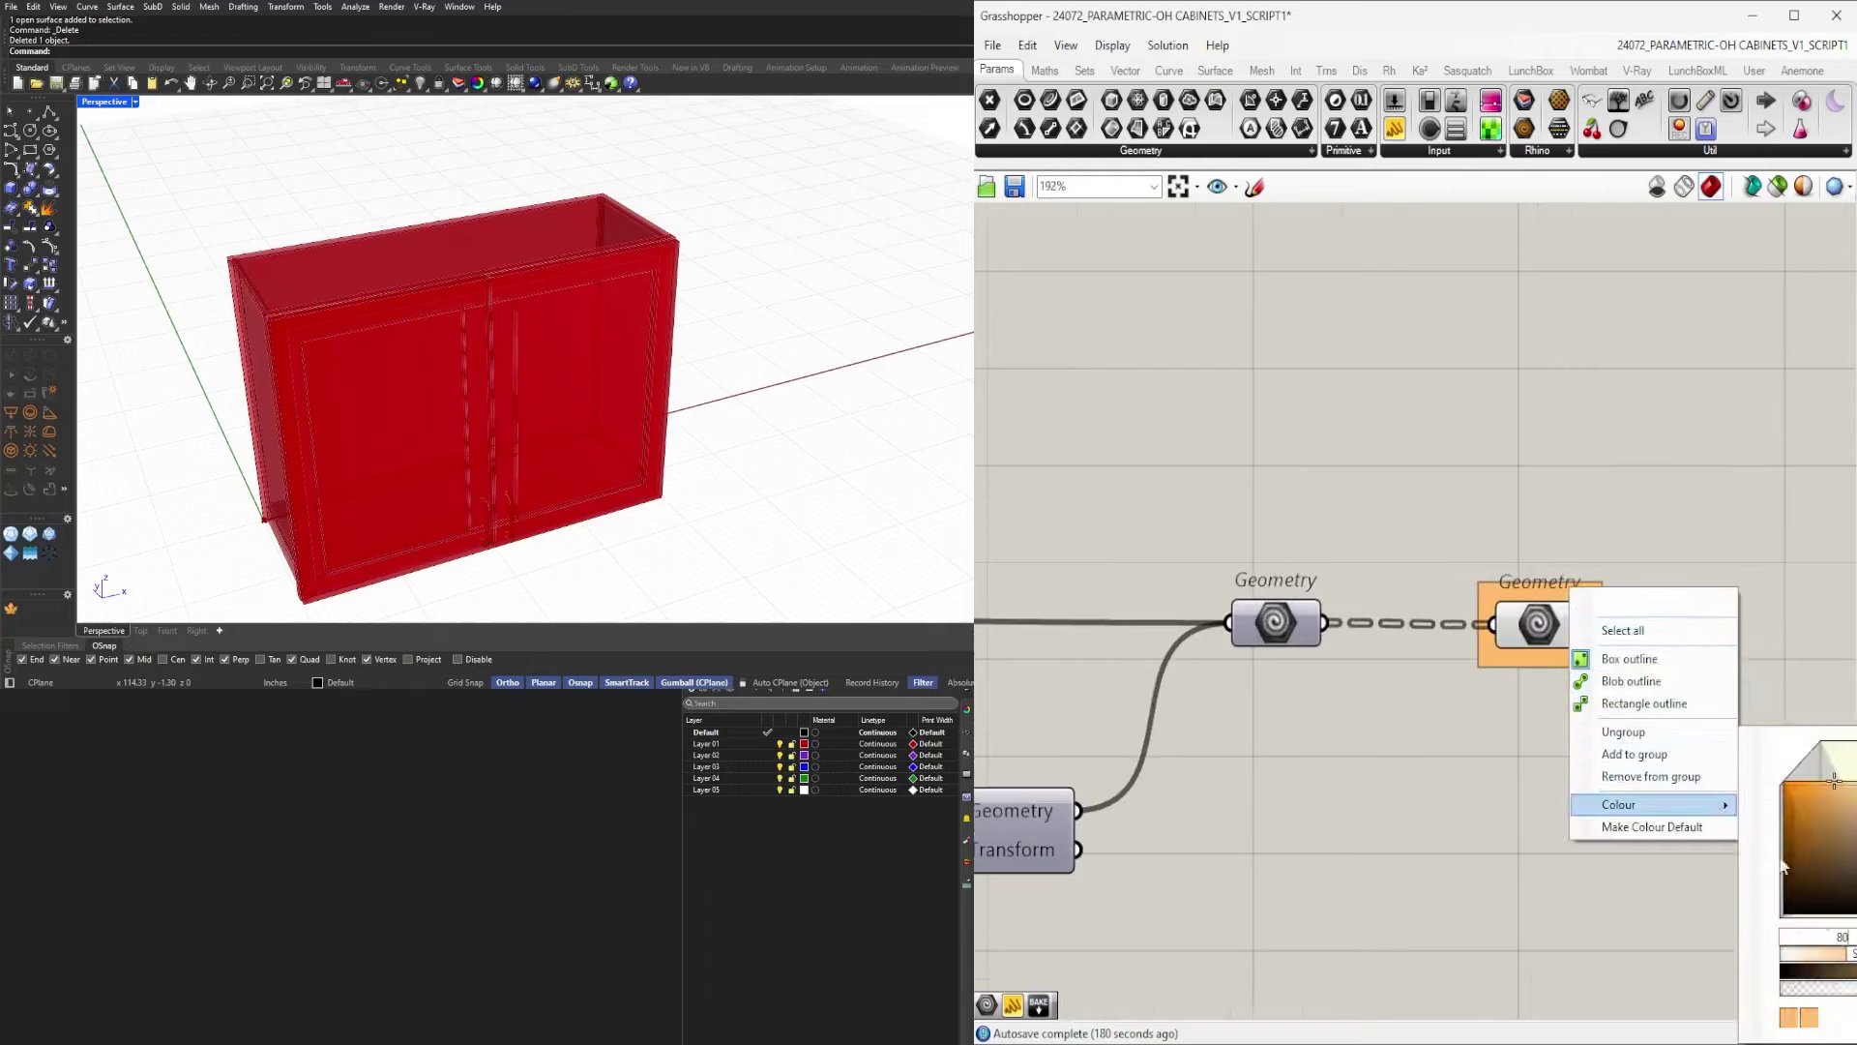
key(Return)
click(1443, 468)
Turn off the preview of the handle Geometry output and the two double-door Geometry outputs.
scroll(1455, 489, down, 4)
scroll(1478, 544, up, 3)
scroll(1475, 554, down, 7)
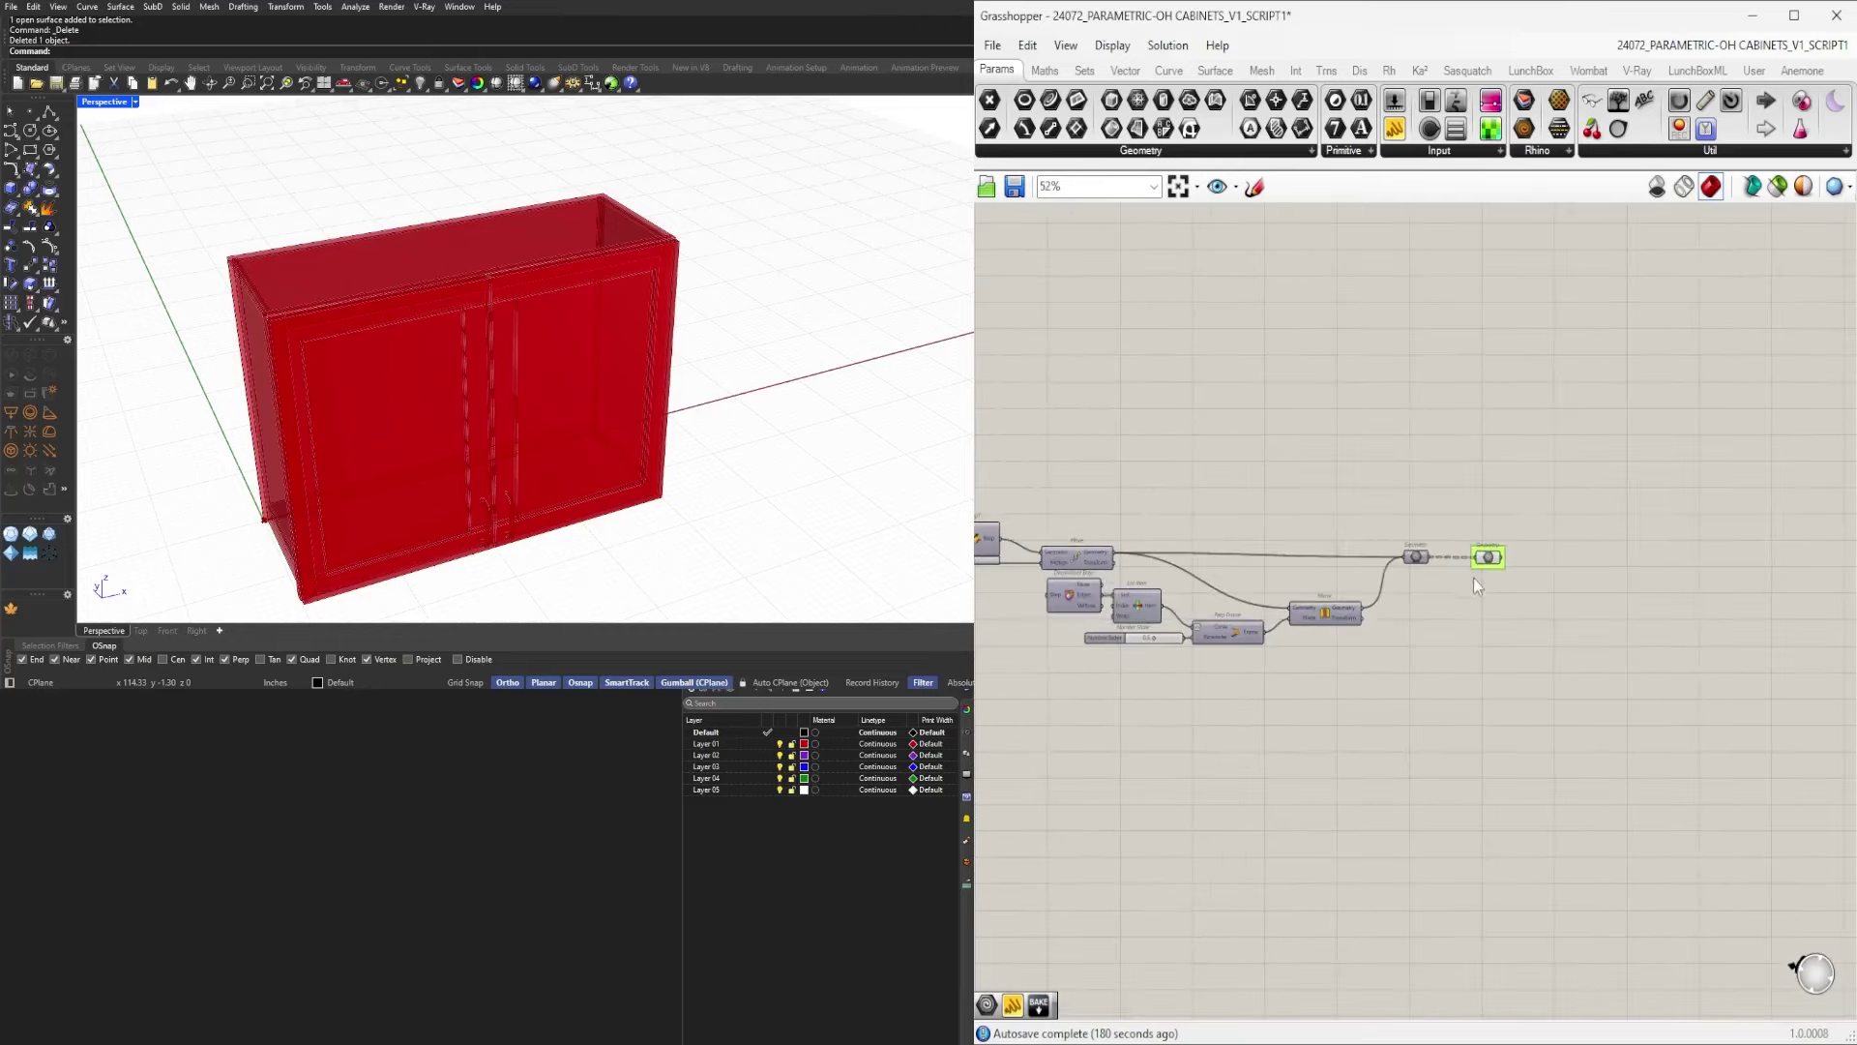
drag(1544, 631, 1483, 487)
scroll(1345, 601, down, 6)
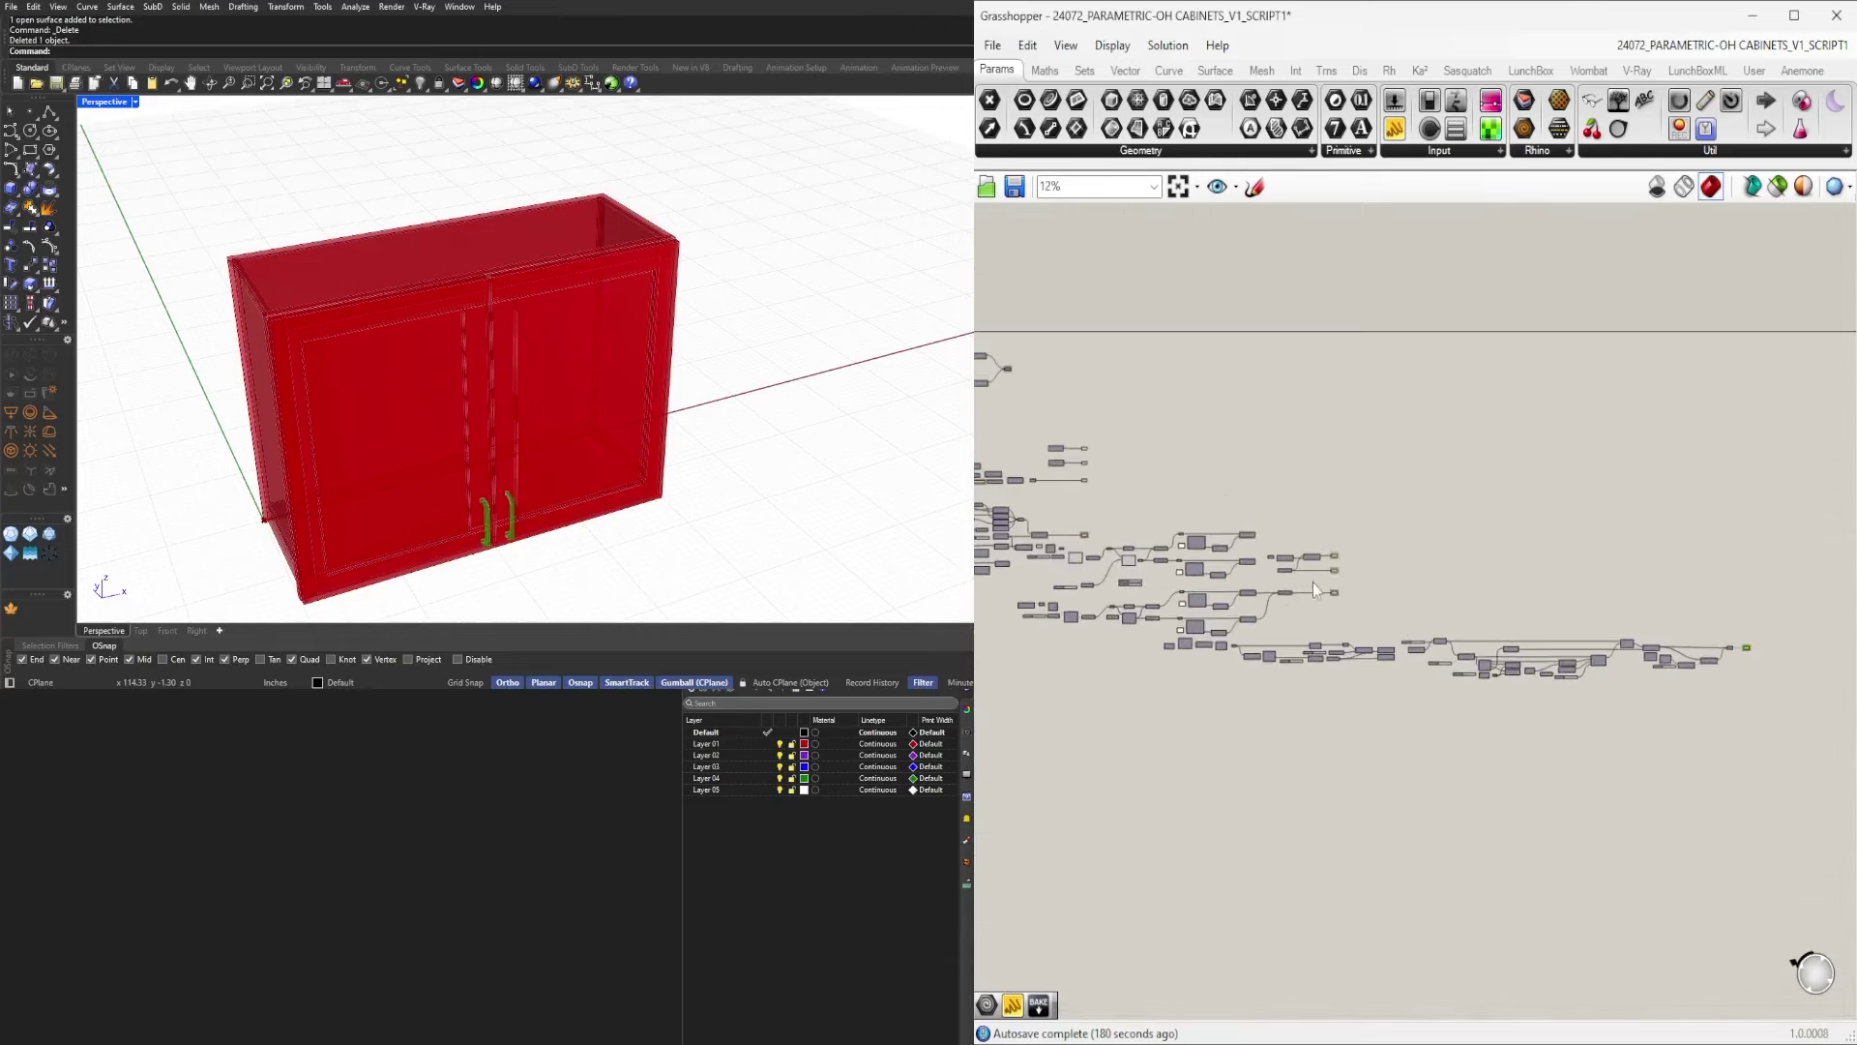
scroll(1326, 585, up, 7)
shift+drag(1399, 544, 1354, 387)
middle_click(1353, 363)
click(1419, 300)
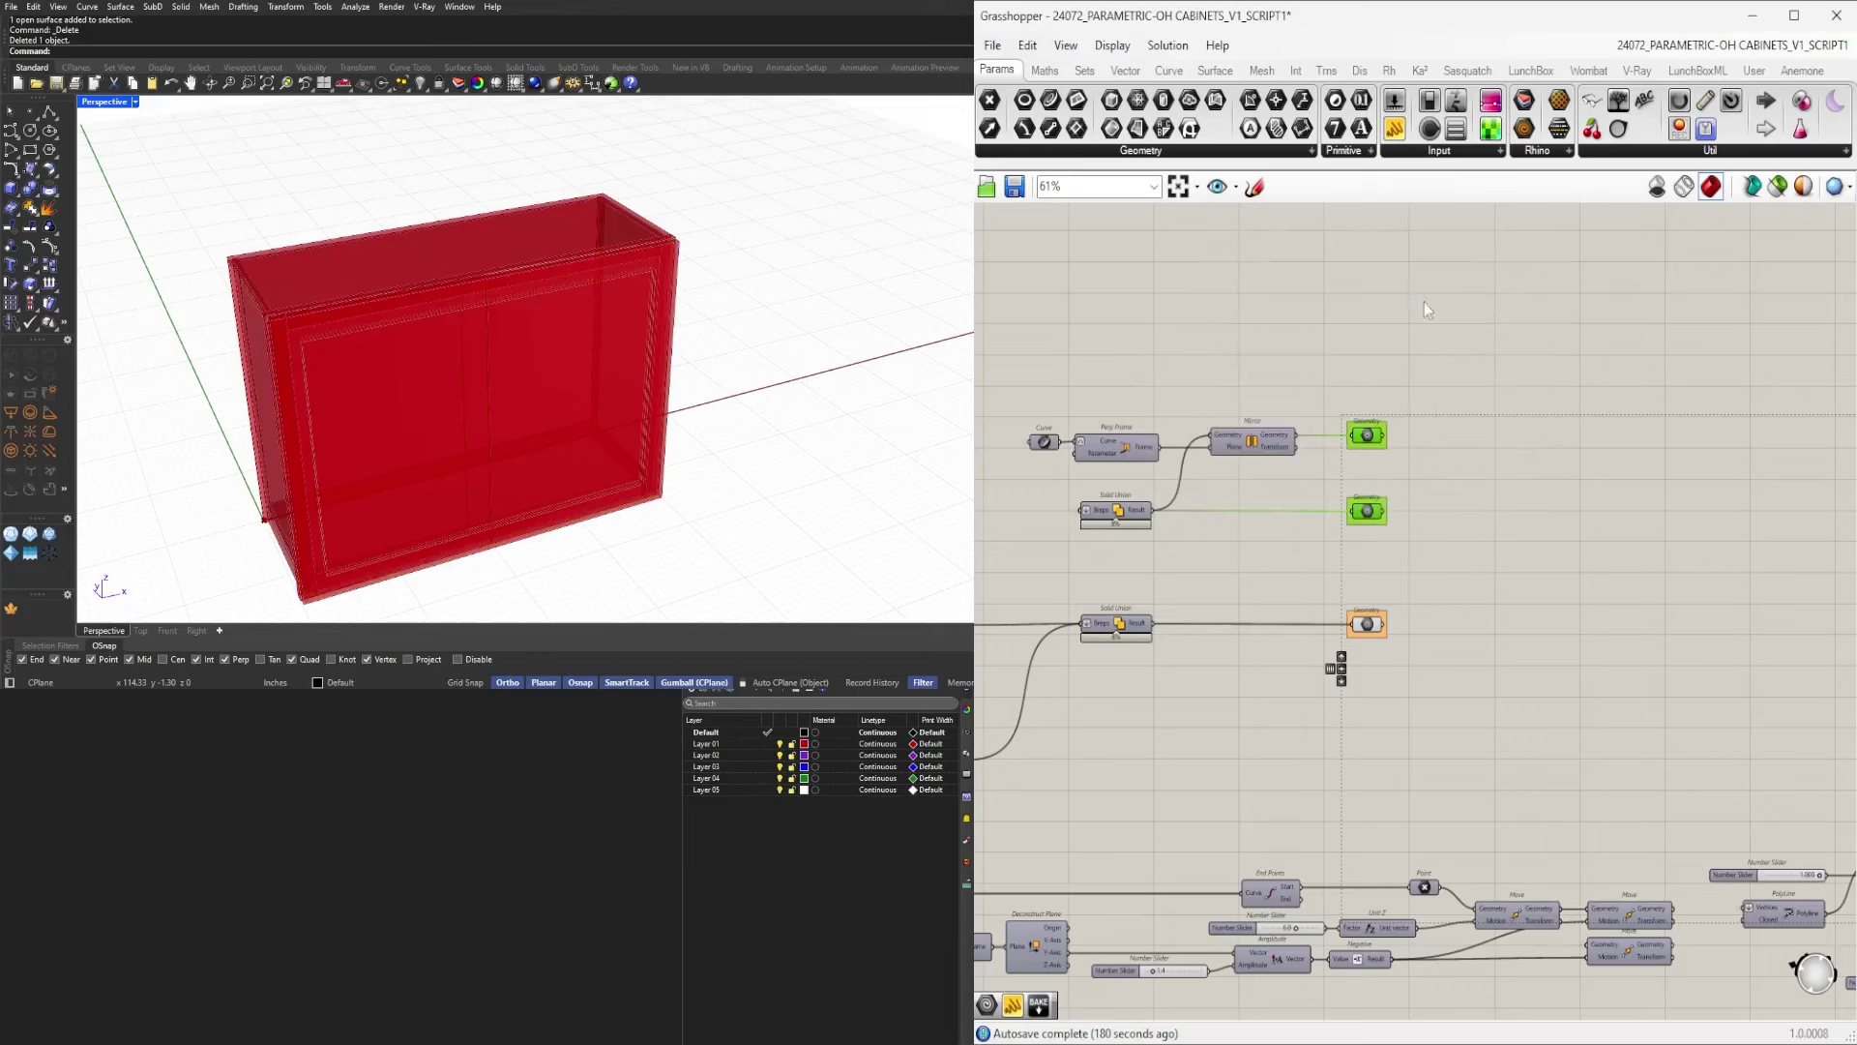
Inspect the single front panel through the Geometry output of the lower Solid Union.
click(1388, 554)
right_drag(1388, 554, 1583, 513)
drag(1667, 644, 1560, 575)
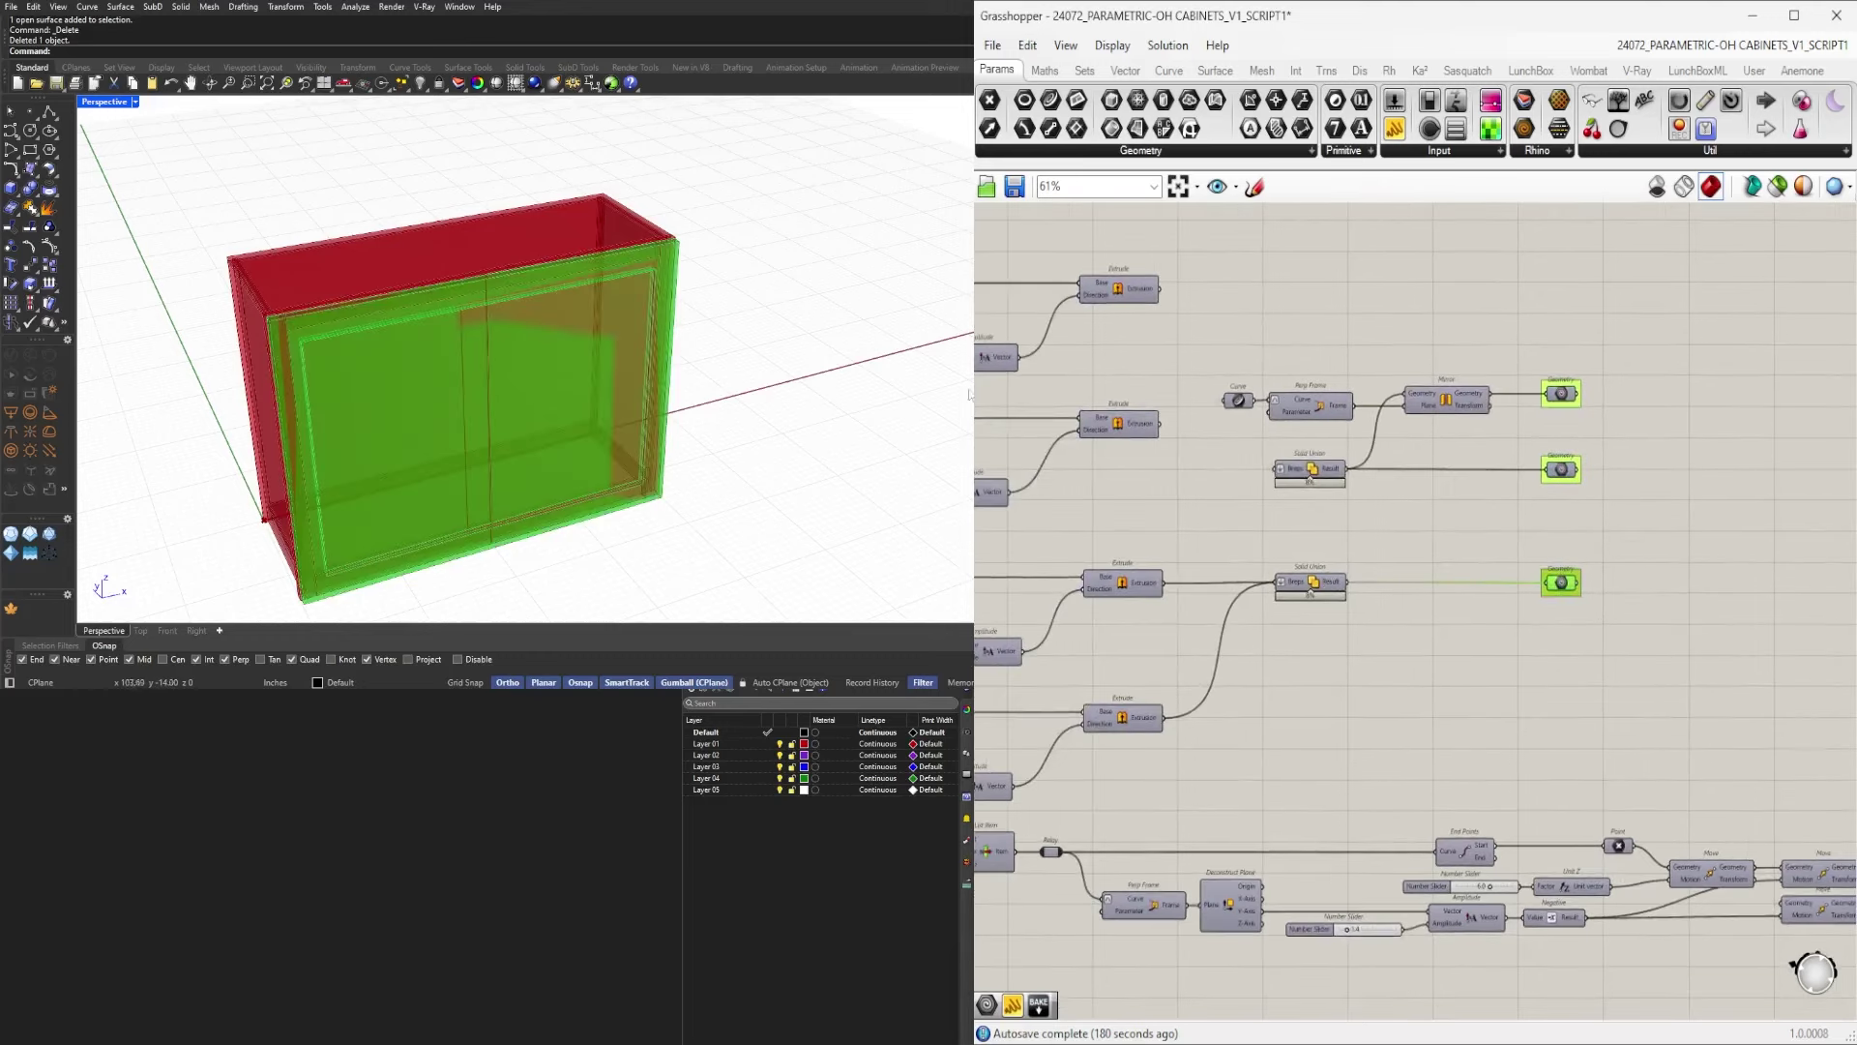
Turn off the preview of the upper branch's Offset Curve, Boundary Surfaces, Relay and Graft Tree components.
scroll(1329, 517, down, 2)
right_drag(1329, 517, 1622, 513)
right_drag(1167, 635, 1569, 615)
scroll(1403, 472, up, 4)
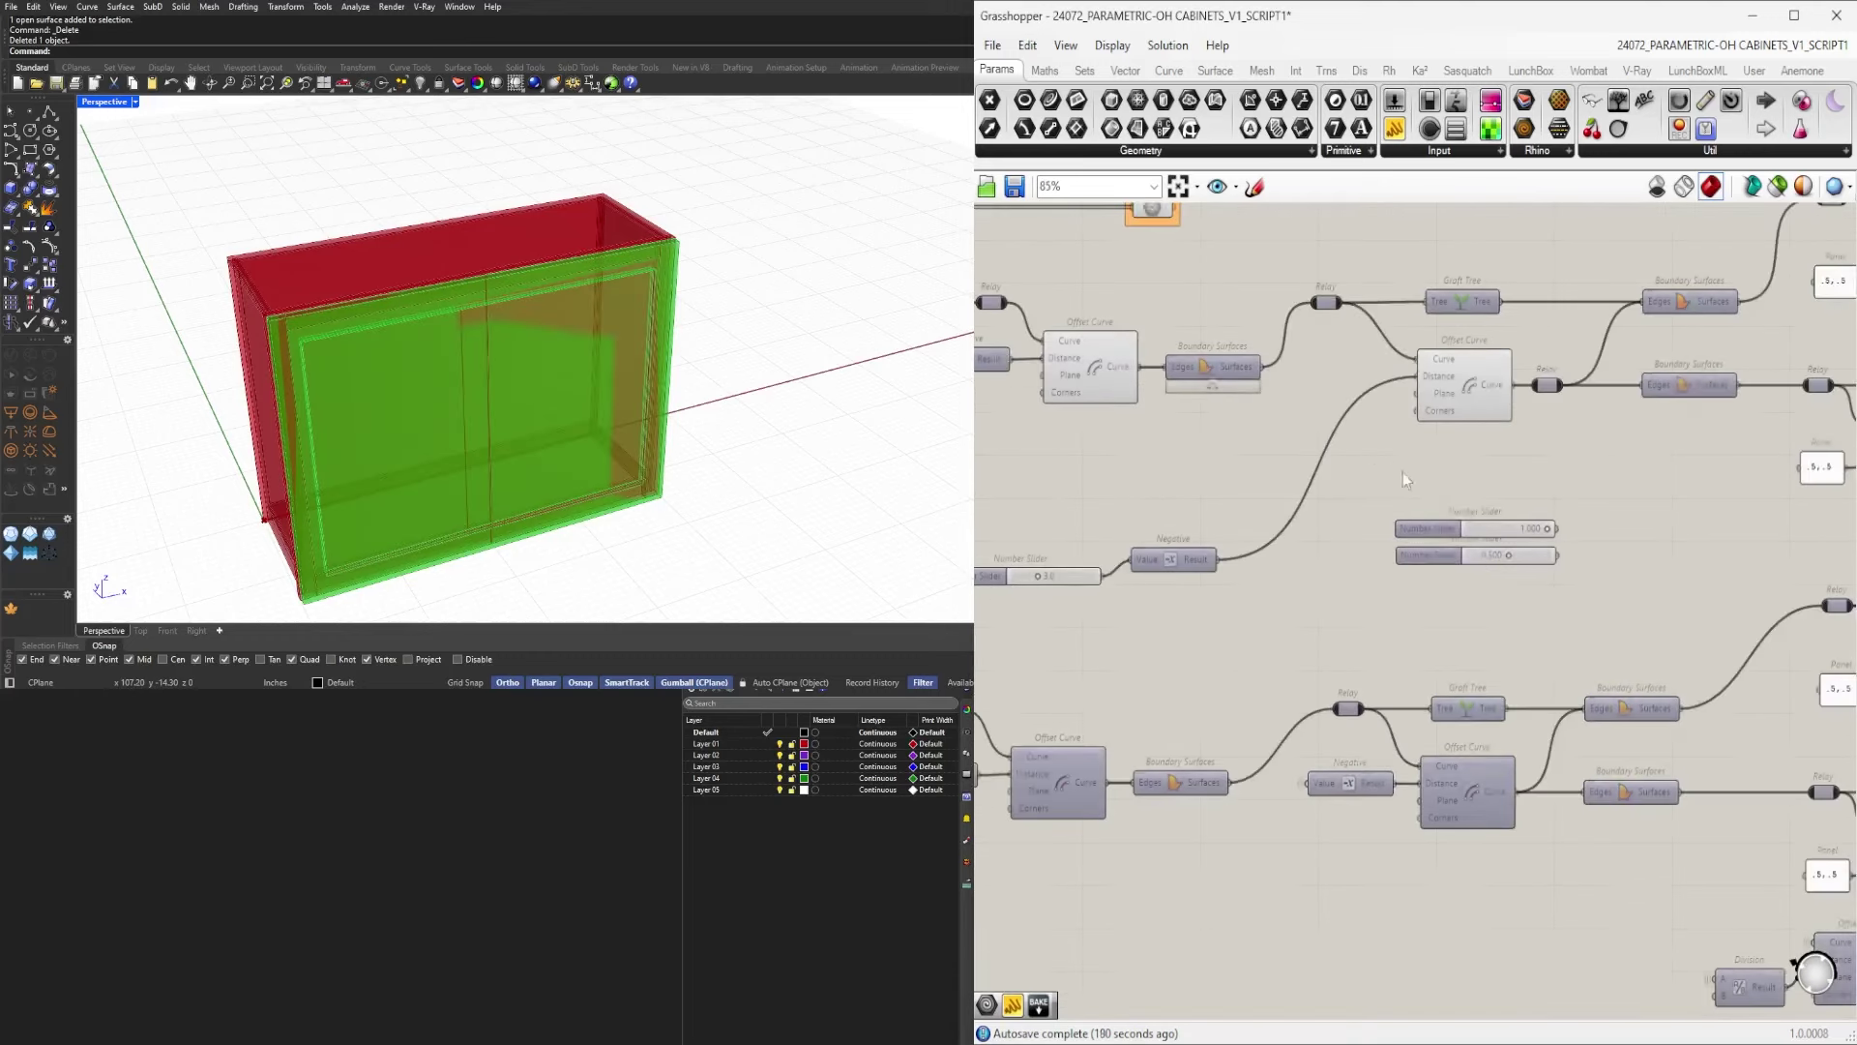
scroll(1529, 501, down, 1)
right_drag(1529, 501, 1692, 601)
drag(1675, 560, 1304, 388)
middle_click(1306, 382)
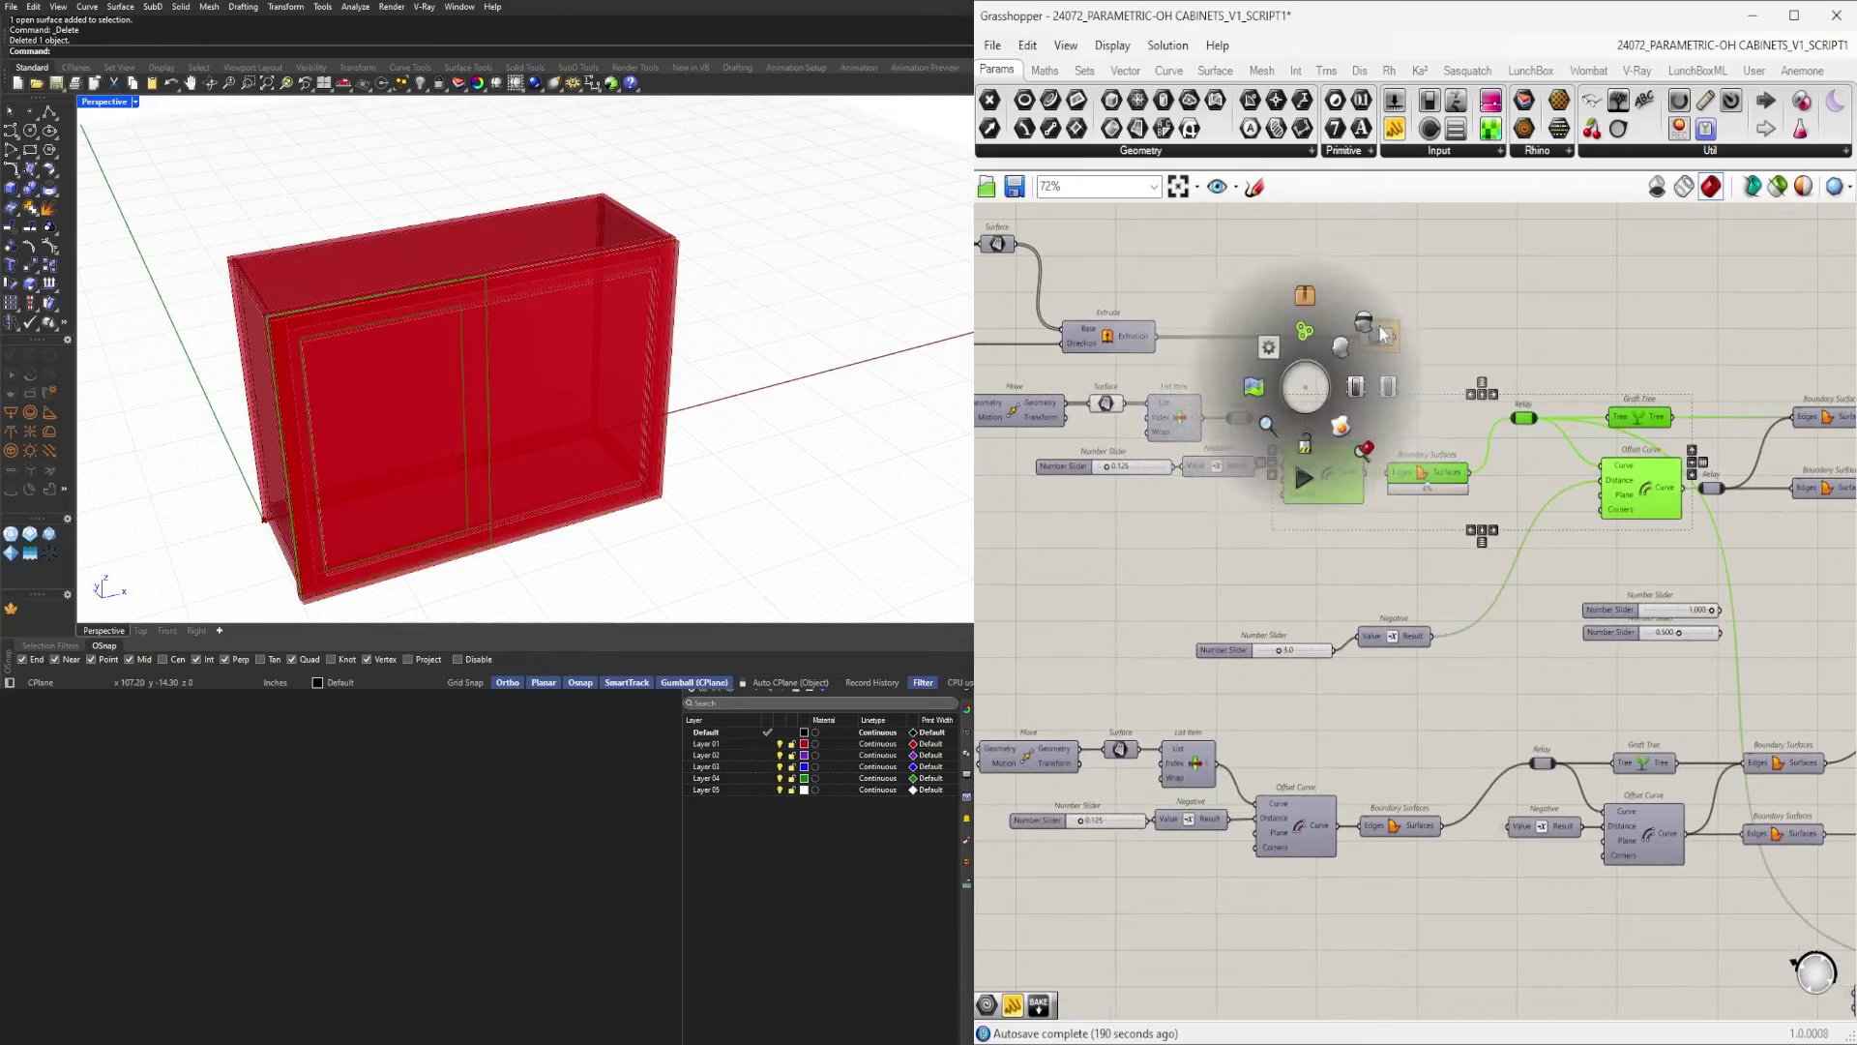
click(1368, 319)
Recheck the single front panel through the lower Solid Union's Geometry output with the upper branch hidden.
scroll(1444, 389, down, 3)
right_drag(1606, 436, 1158, 434)
right_drag(1606, 591, 1216, 583)
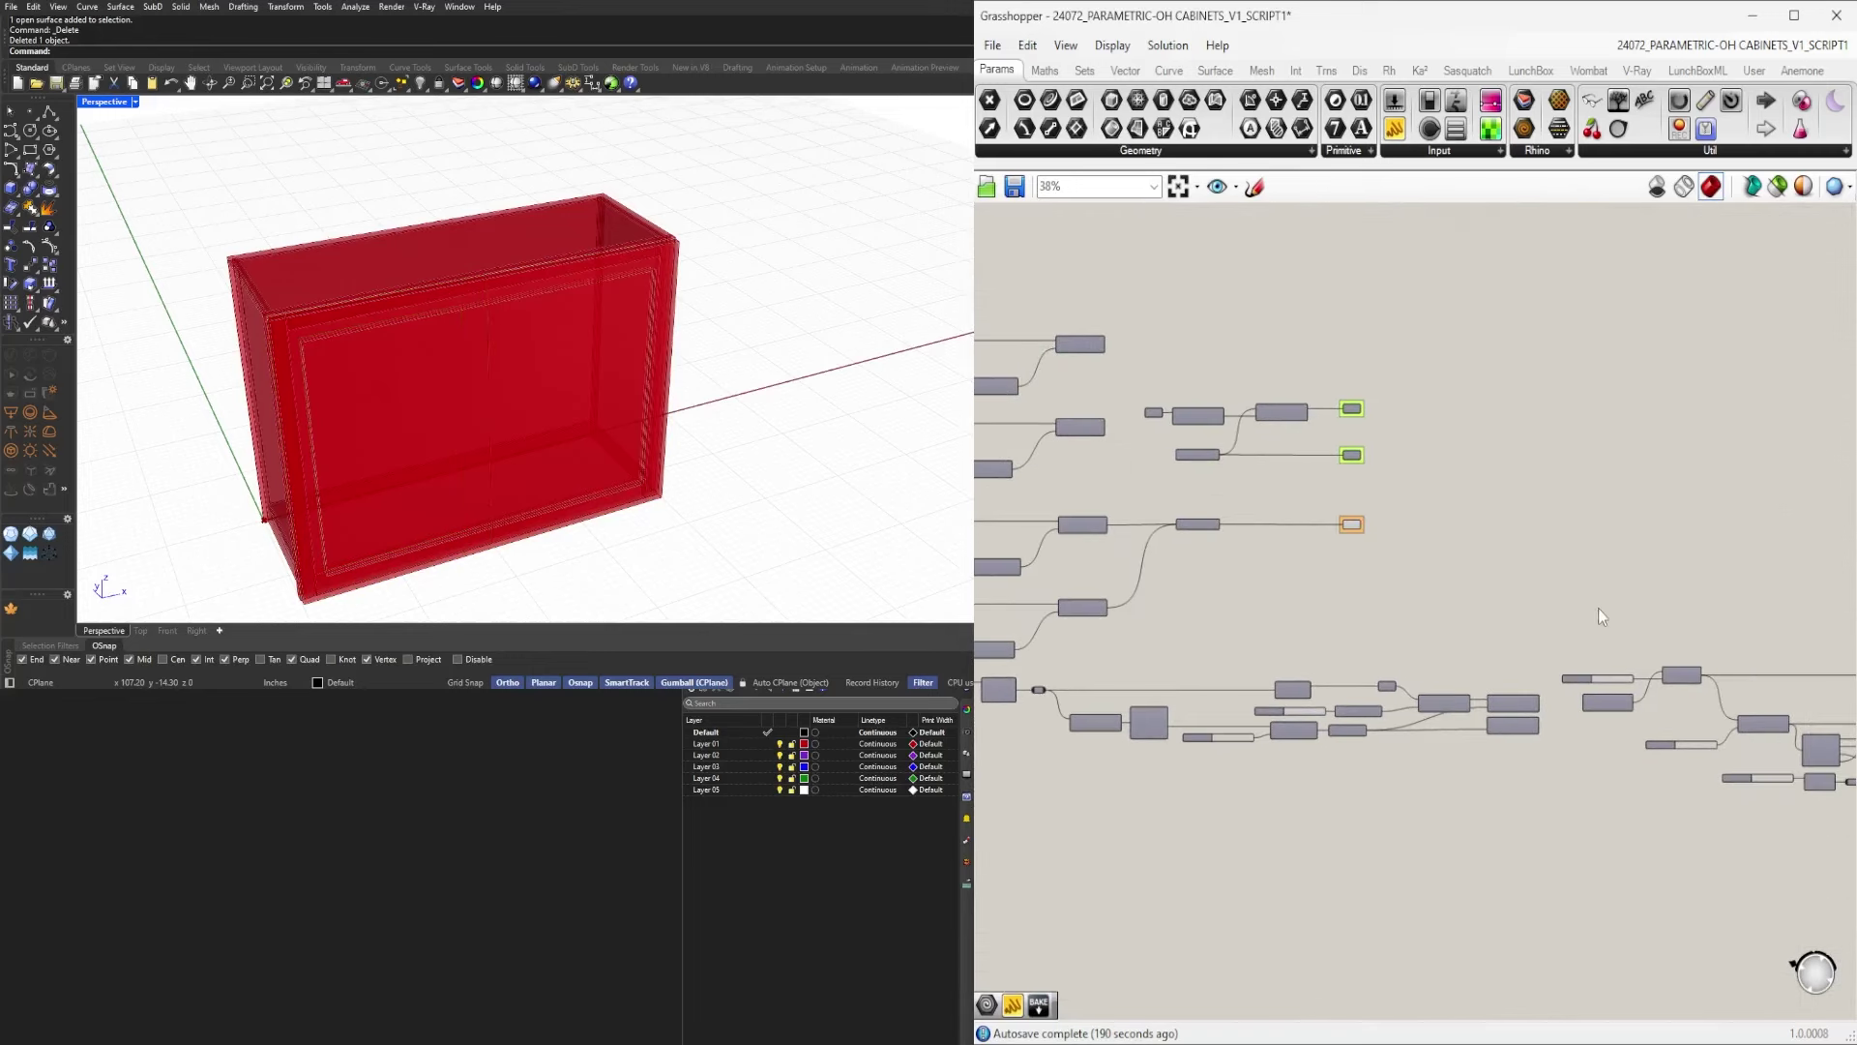
mouse_move(1509, 561)
right_down()
mouse_move(1258, 563)
mouse_move(1728, 636)
right_up()
scroll(1238, 538, up, 4)
drag(1658, 711, 1286, 530)
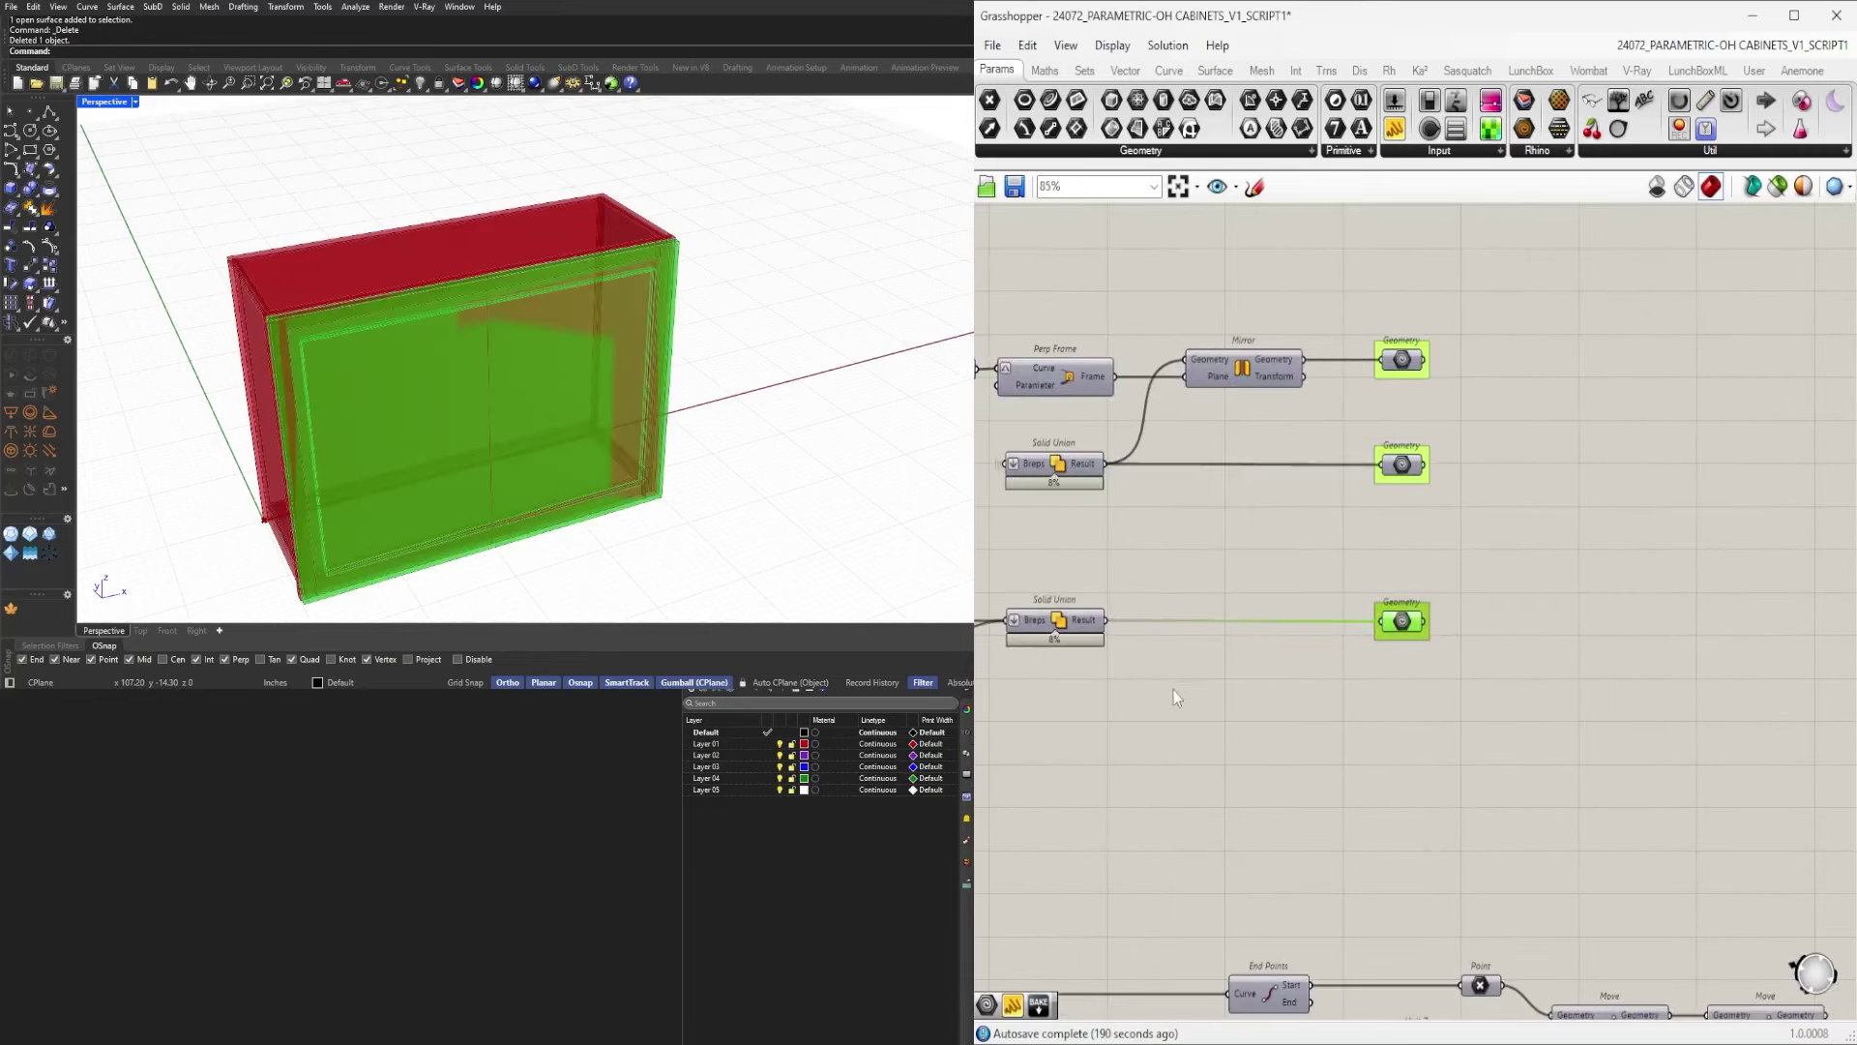
right_drag(1175, 689, 1622, 679)
click(1623, 679)
Turn on the preview of the lower branch's second Offset Curve and view its outline on the cabinet front.
right_drag(1322, 658, 1762, 621)
scroll(1762, 621, down, 2)
right_drag(1137, 683, 1605, 685)
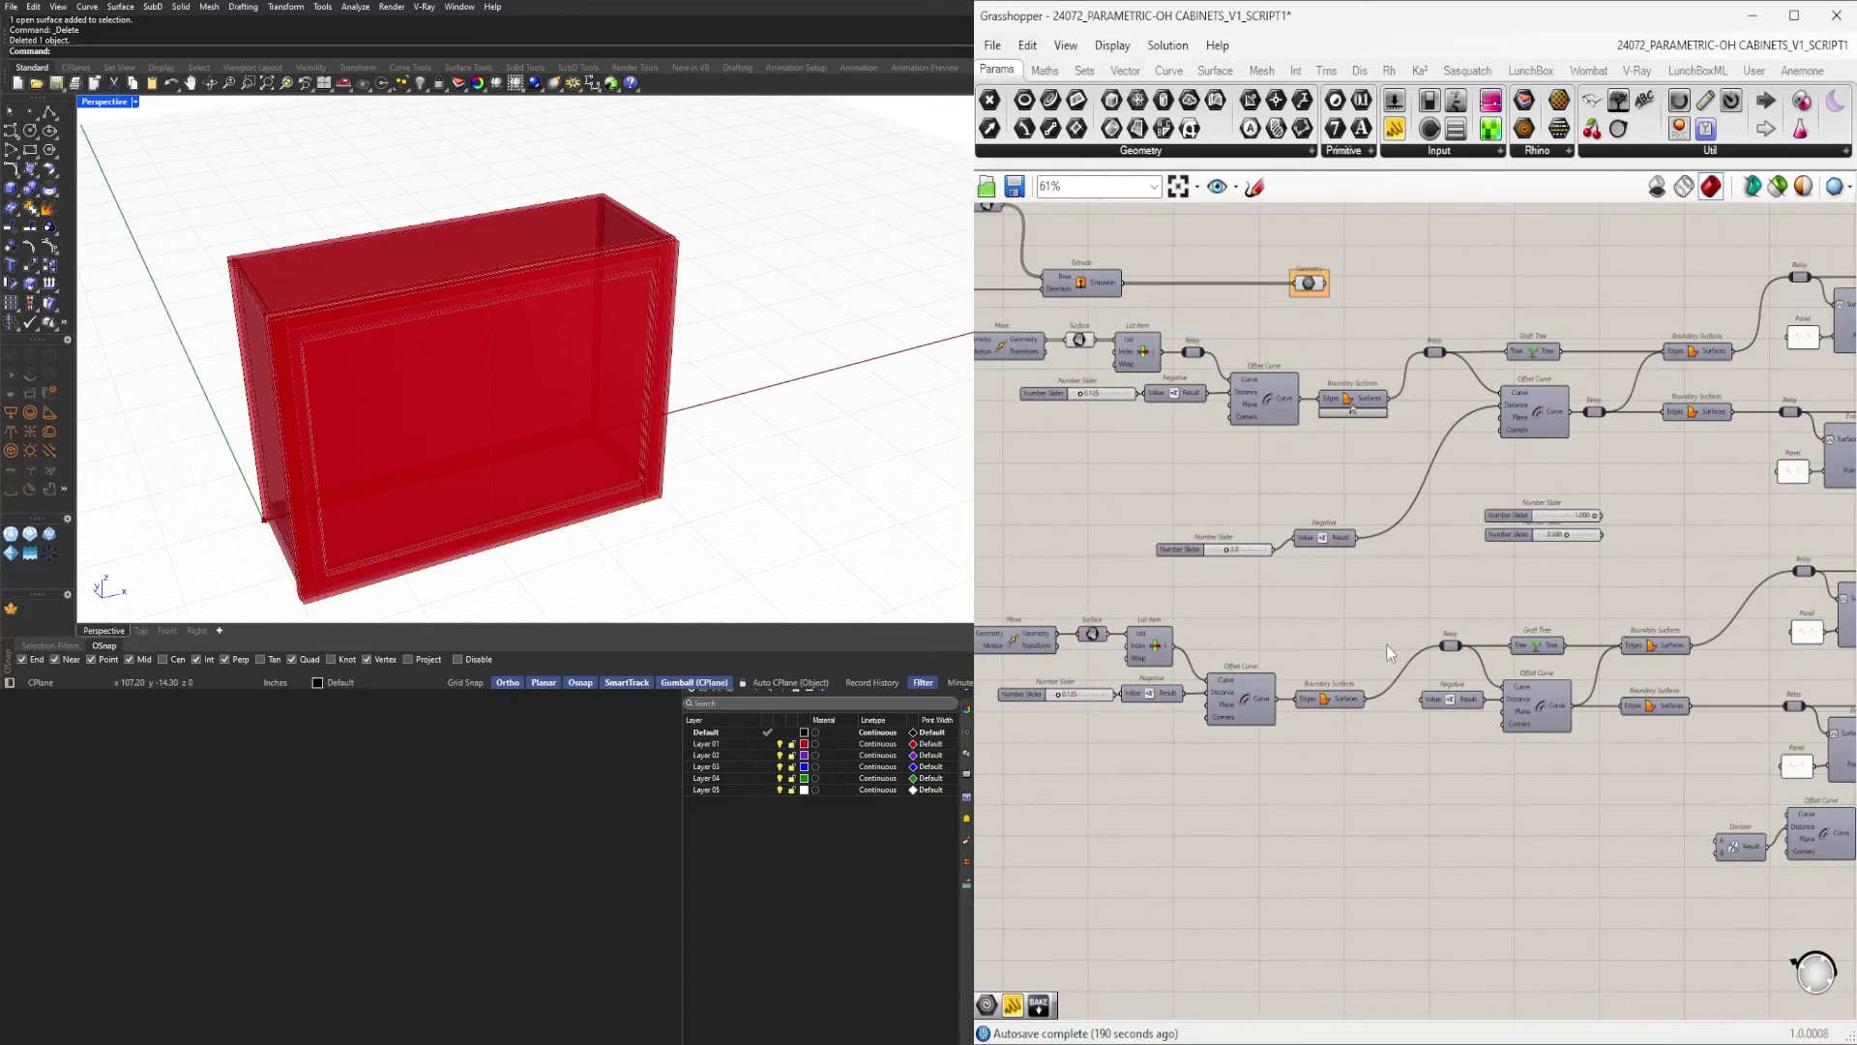
right_drag(1476, 572, 1011, 568)
right_drag(1215, 671, 1586, 592)
scroll(1539, 605, up, 3)
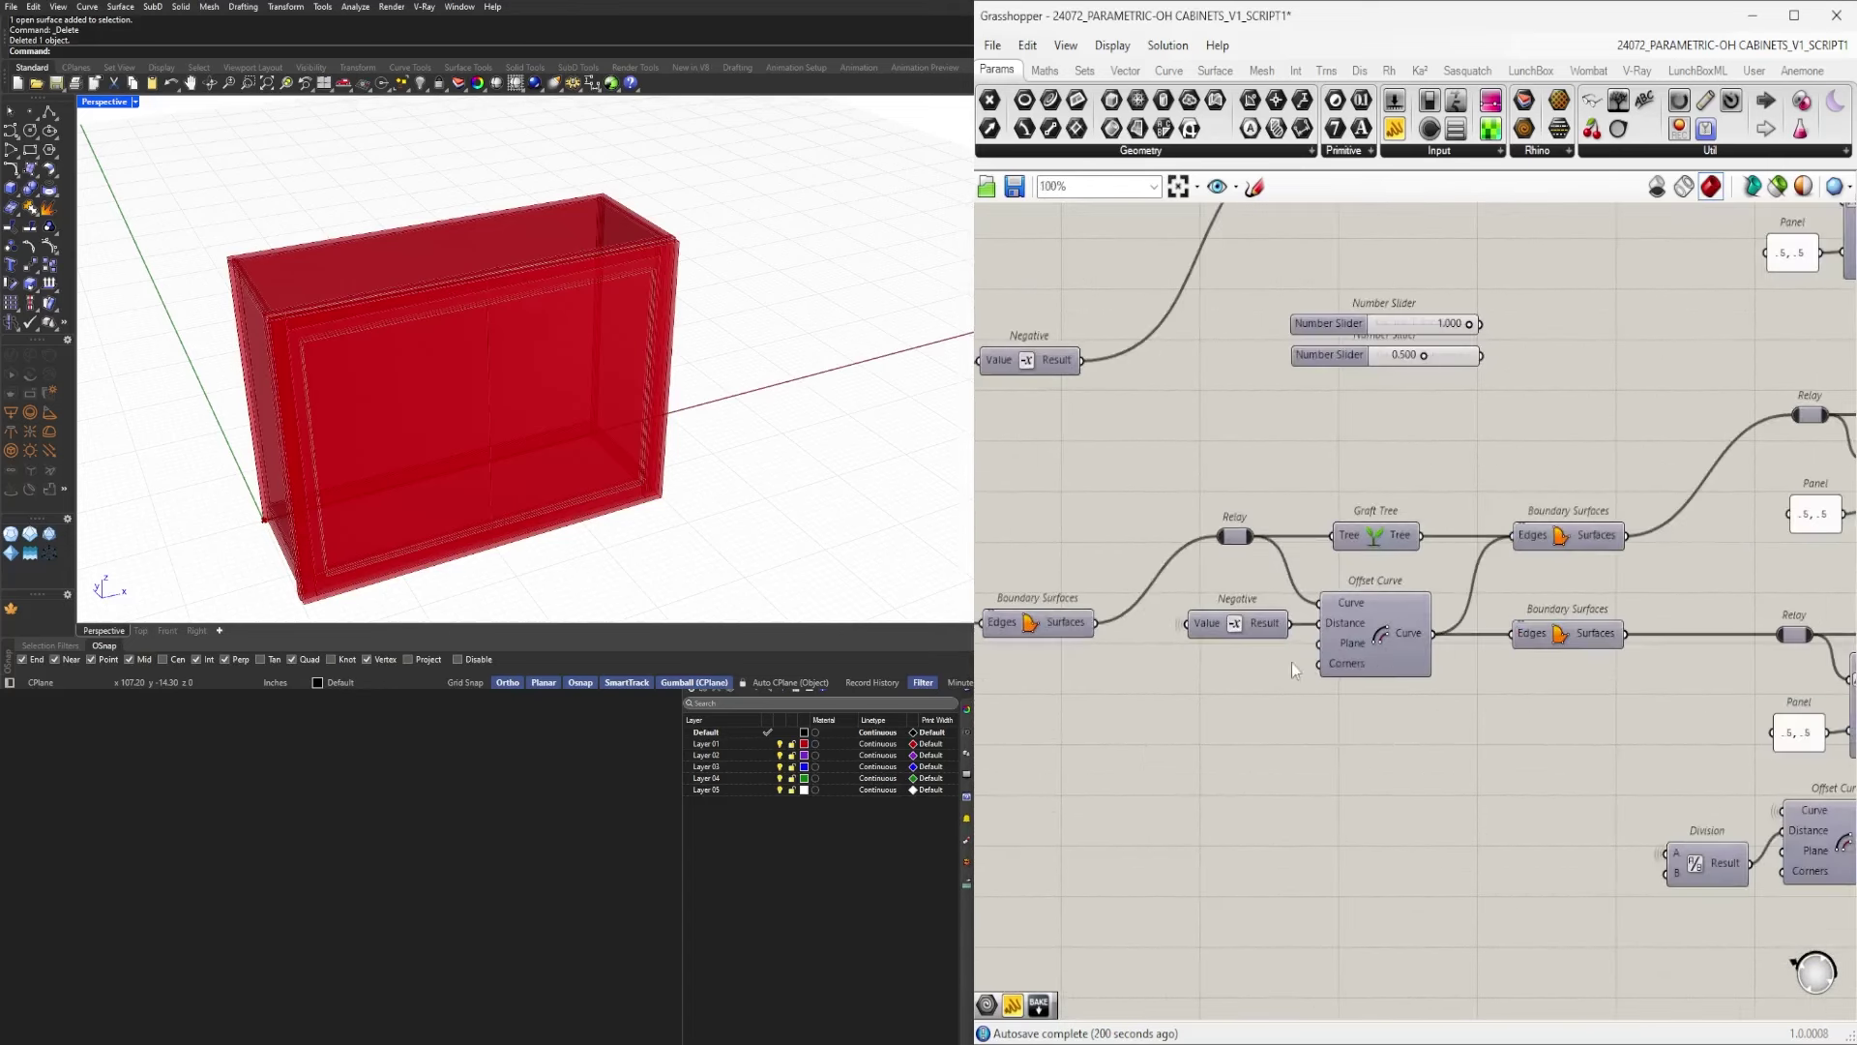
click(1385, 629)
scroll(1385, 629, up, 1)
middle_click(1386, 629)
click(1410, 590)
right_drag(743, 476, 701, 398)
Duplicate the lower branch's second Offset Curve directly below it, keeping its input connections.
scroll(1486, 764, down, 2)
right_drag(1486, 764, 1705, 709)
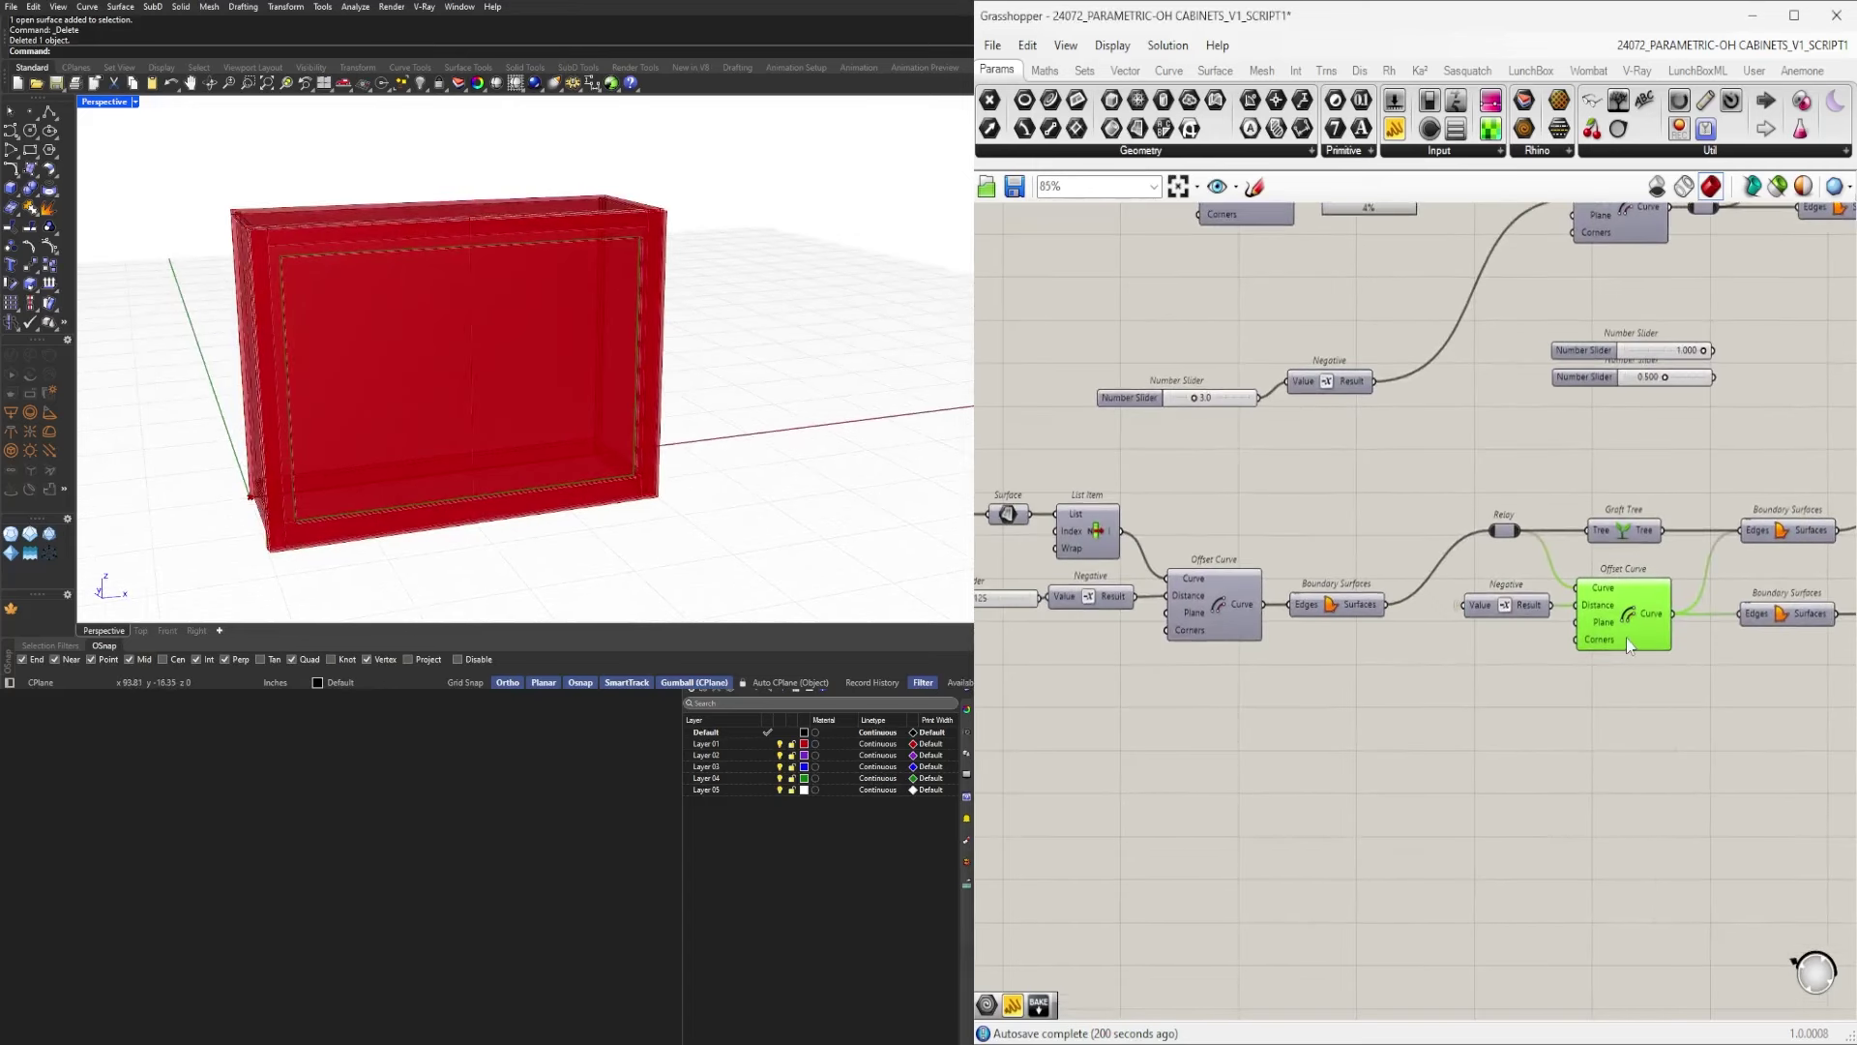
alt+drag(1628, 636, 1627, 730)
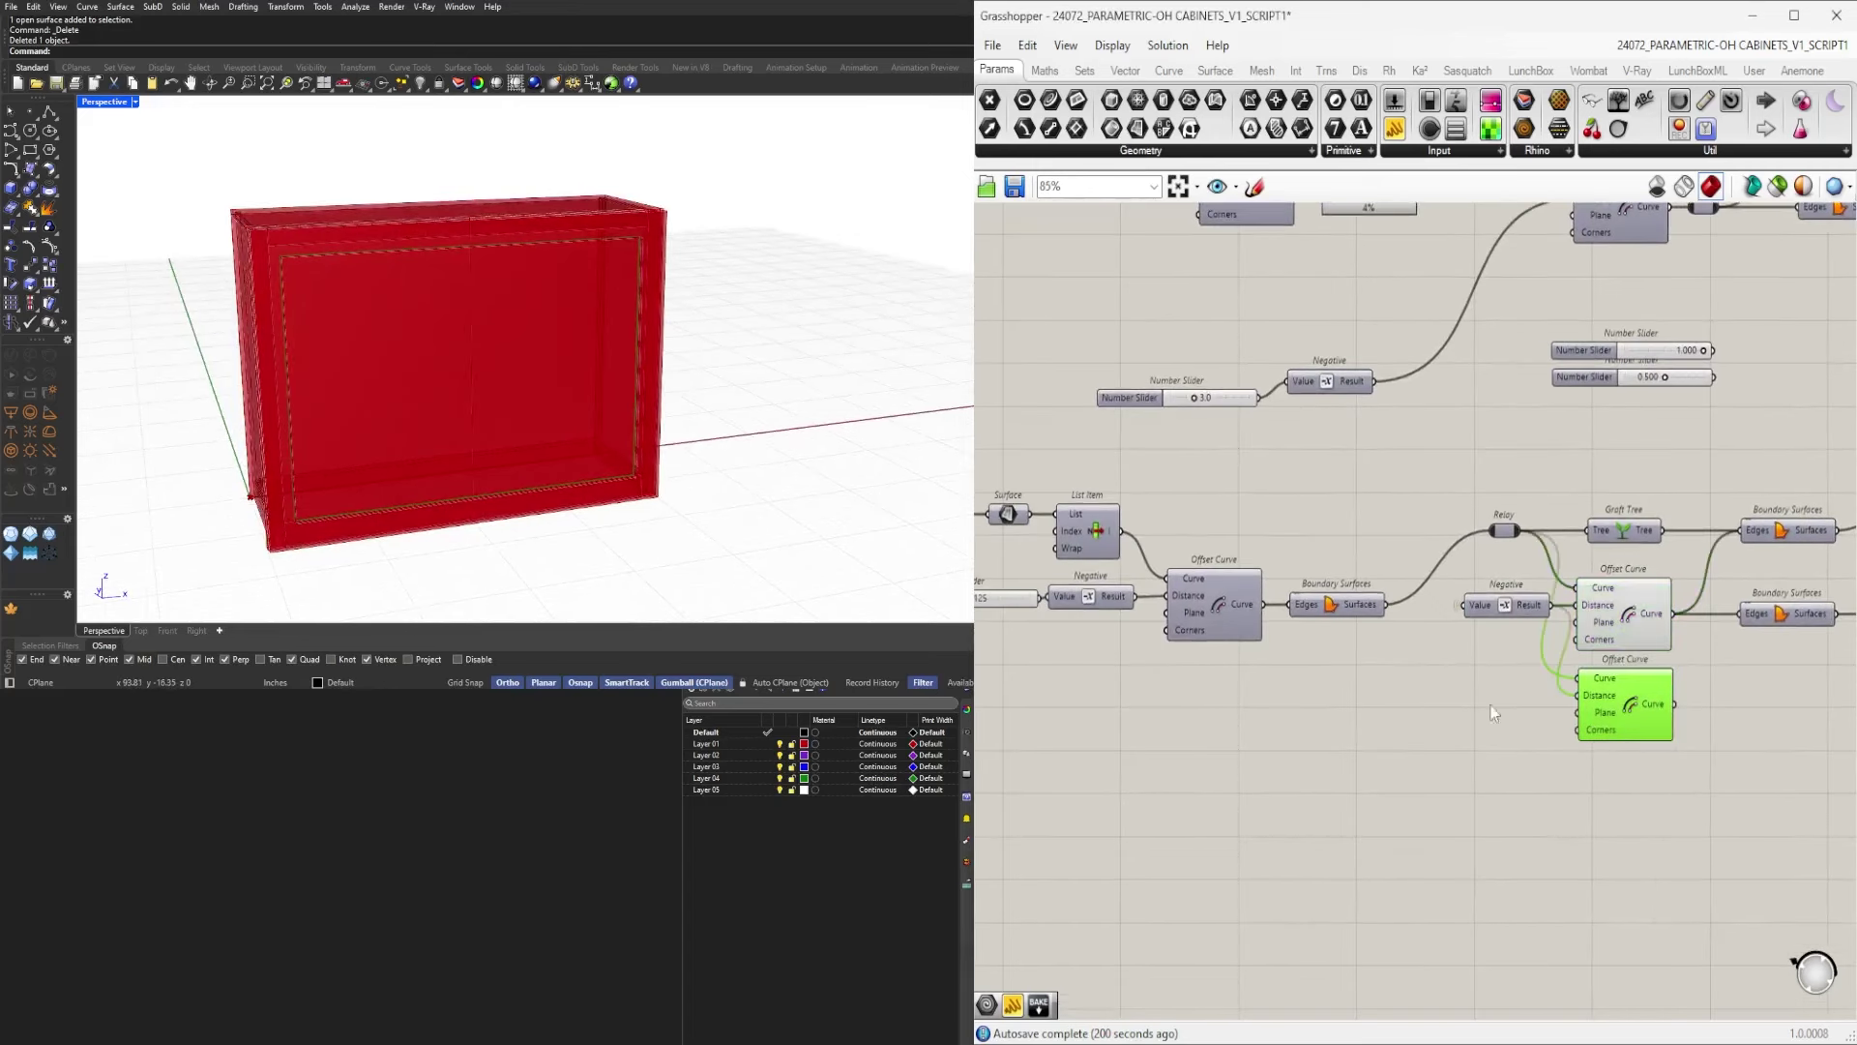
Add a Division component beside the duplicated Offset Curve.
double_click(1499, 740)
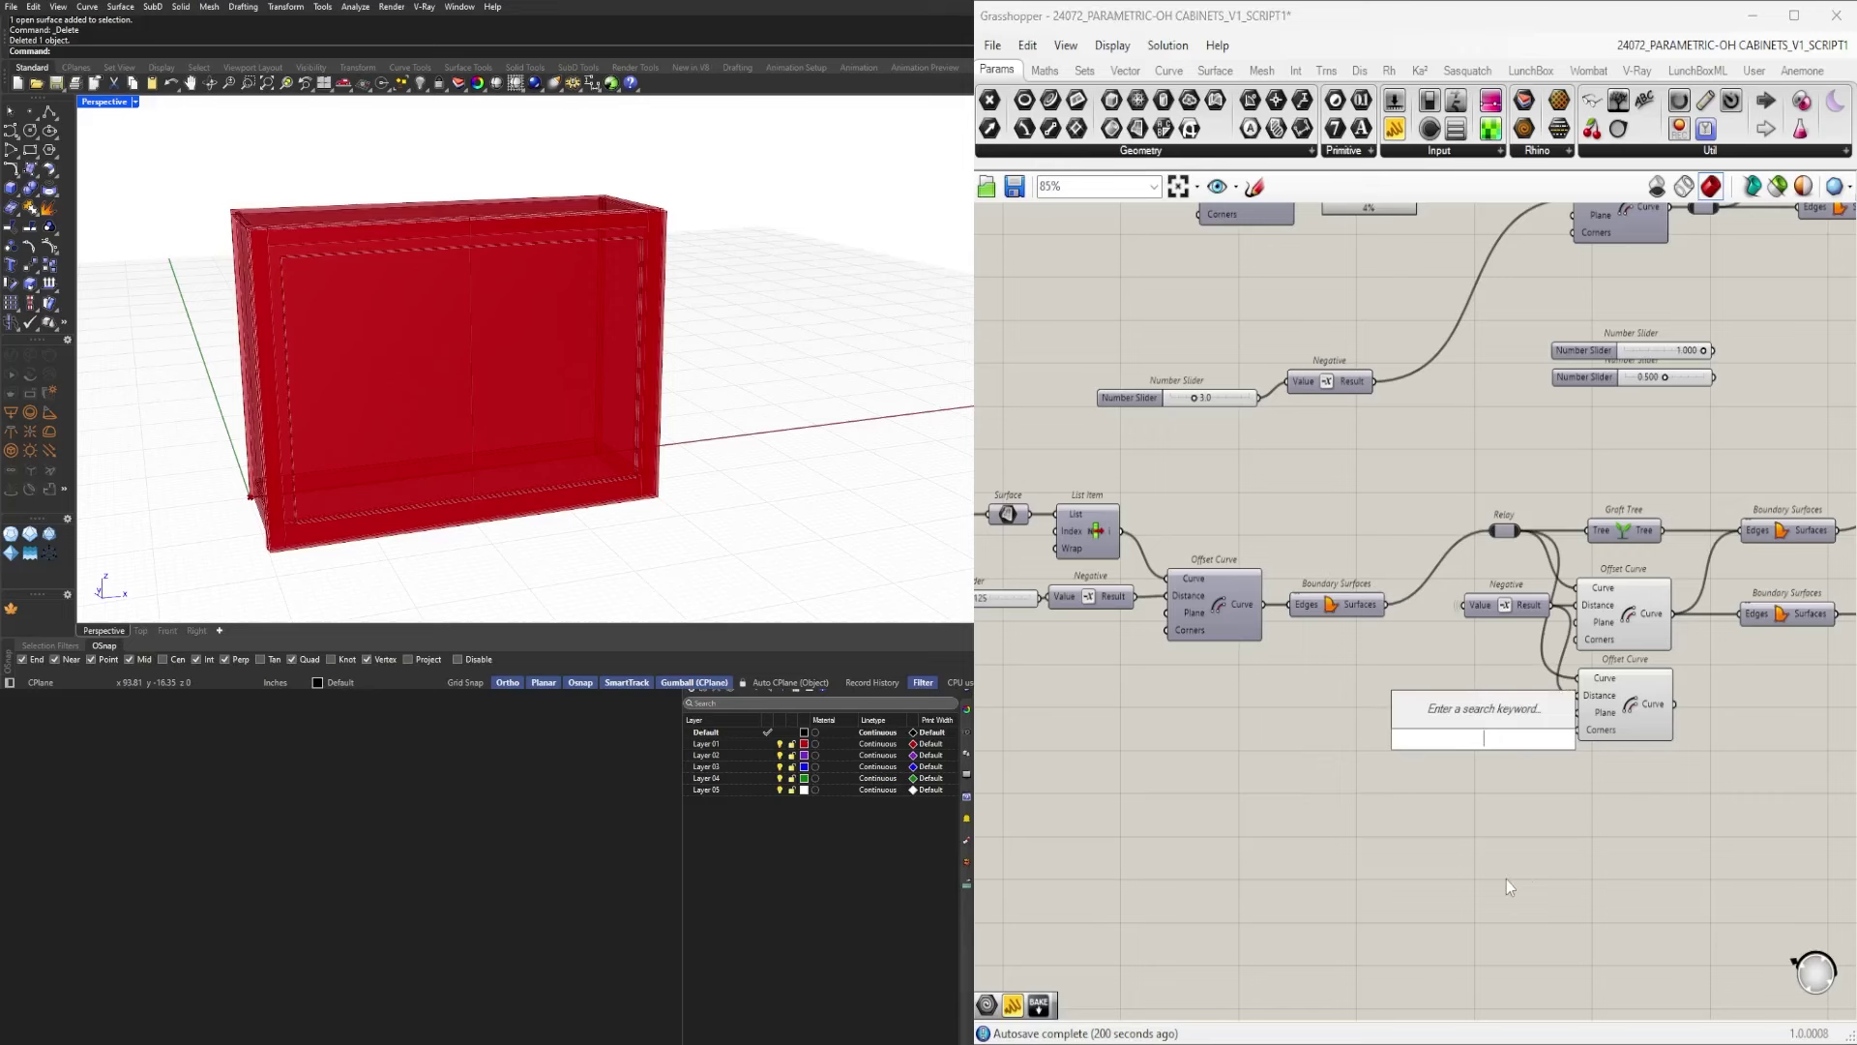
text(division)
key(Return)
scroll(1403, 597, up, 3)
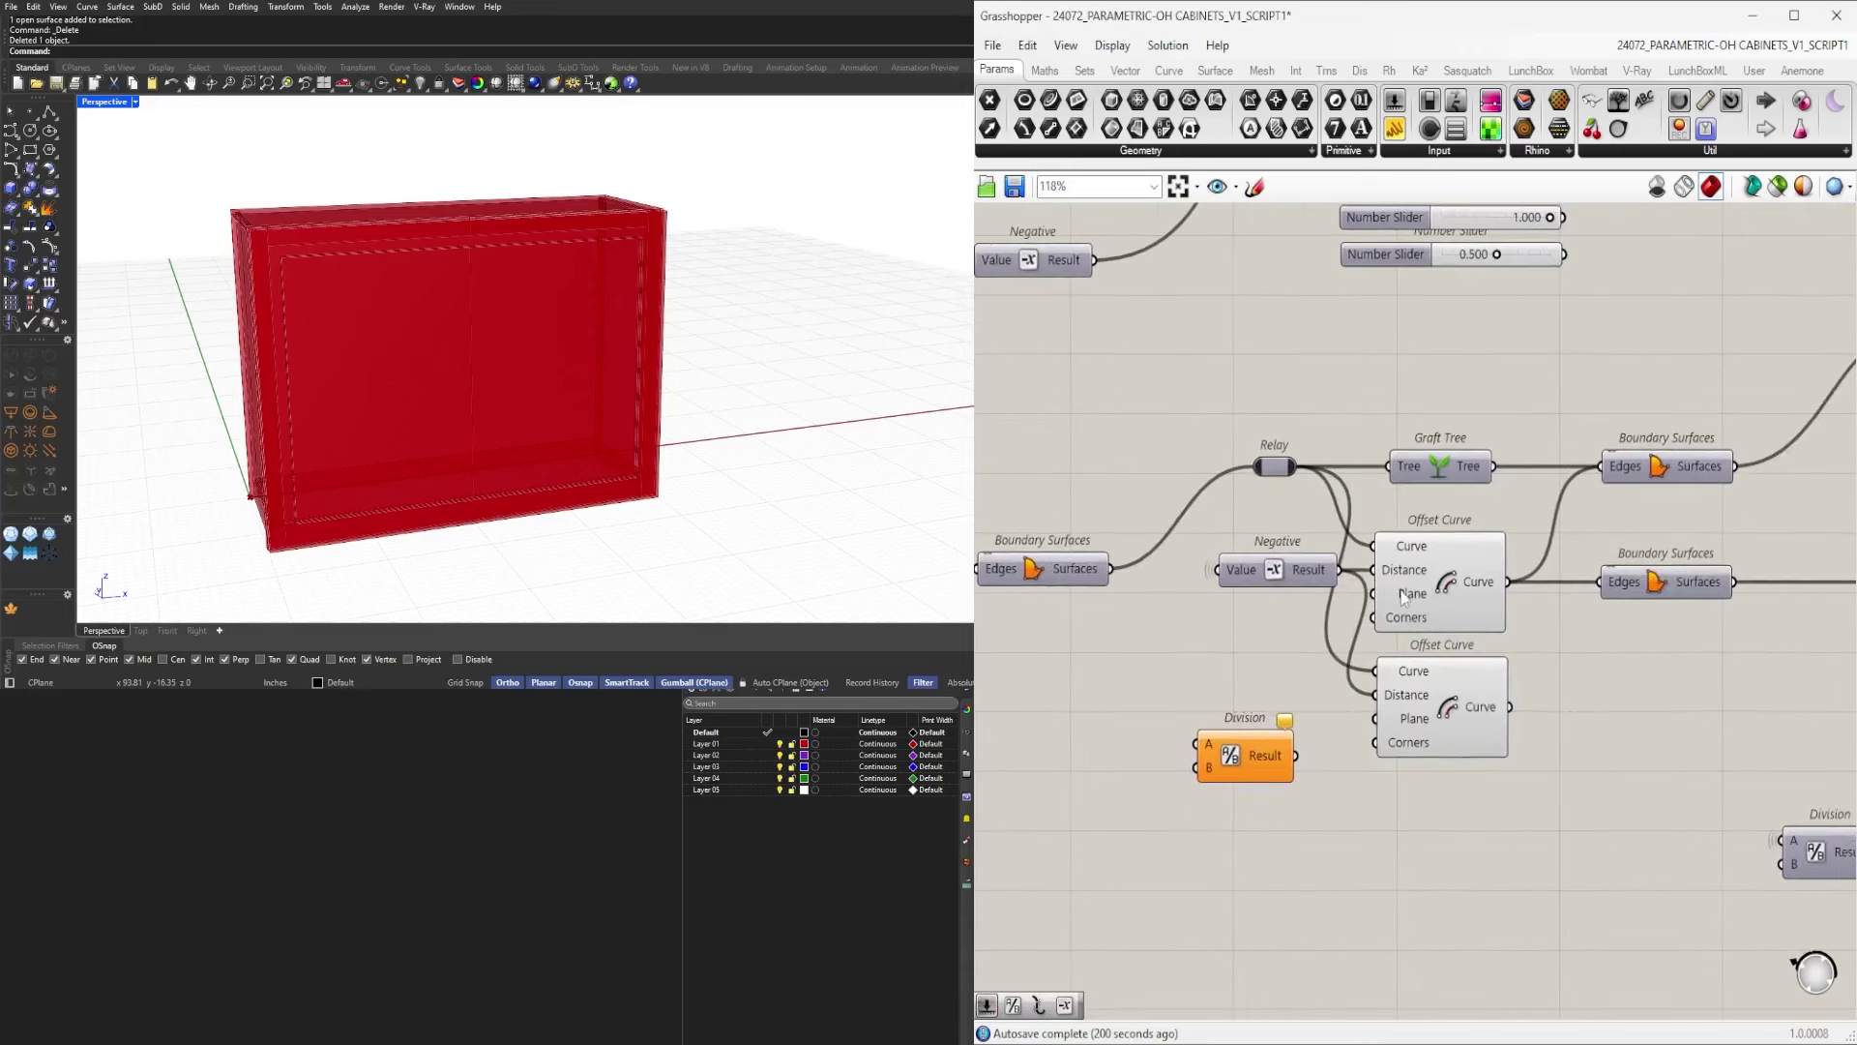
scroll(1404, 597, down, 6)
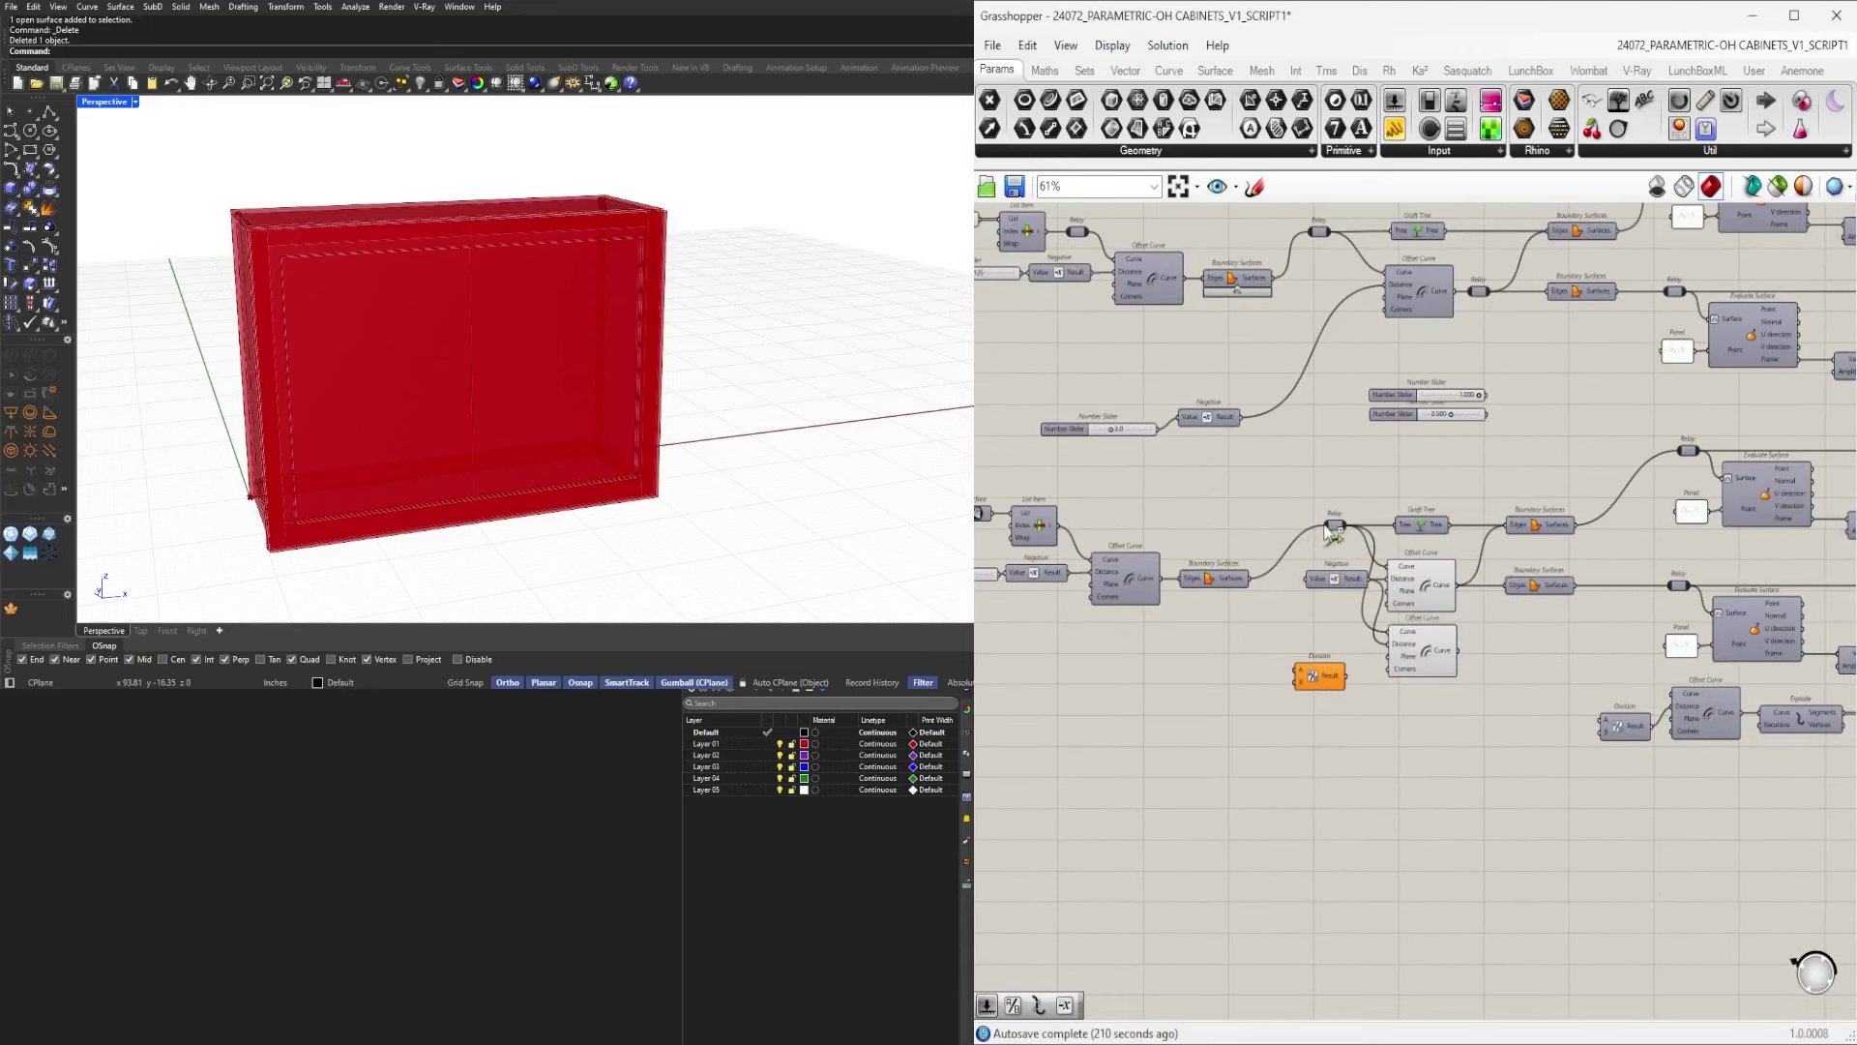
Move the lower branch's Relay and Negative components farther from the Offset Curves to make room between them.
drag(1337, 532, 1312, 533)
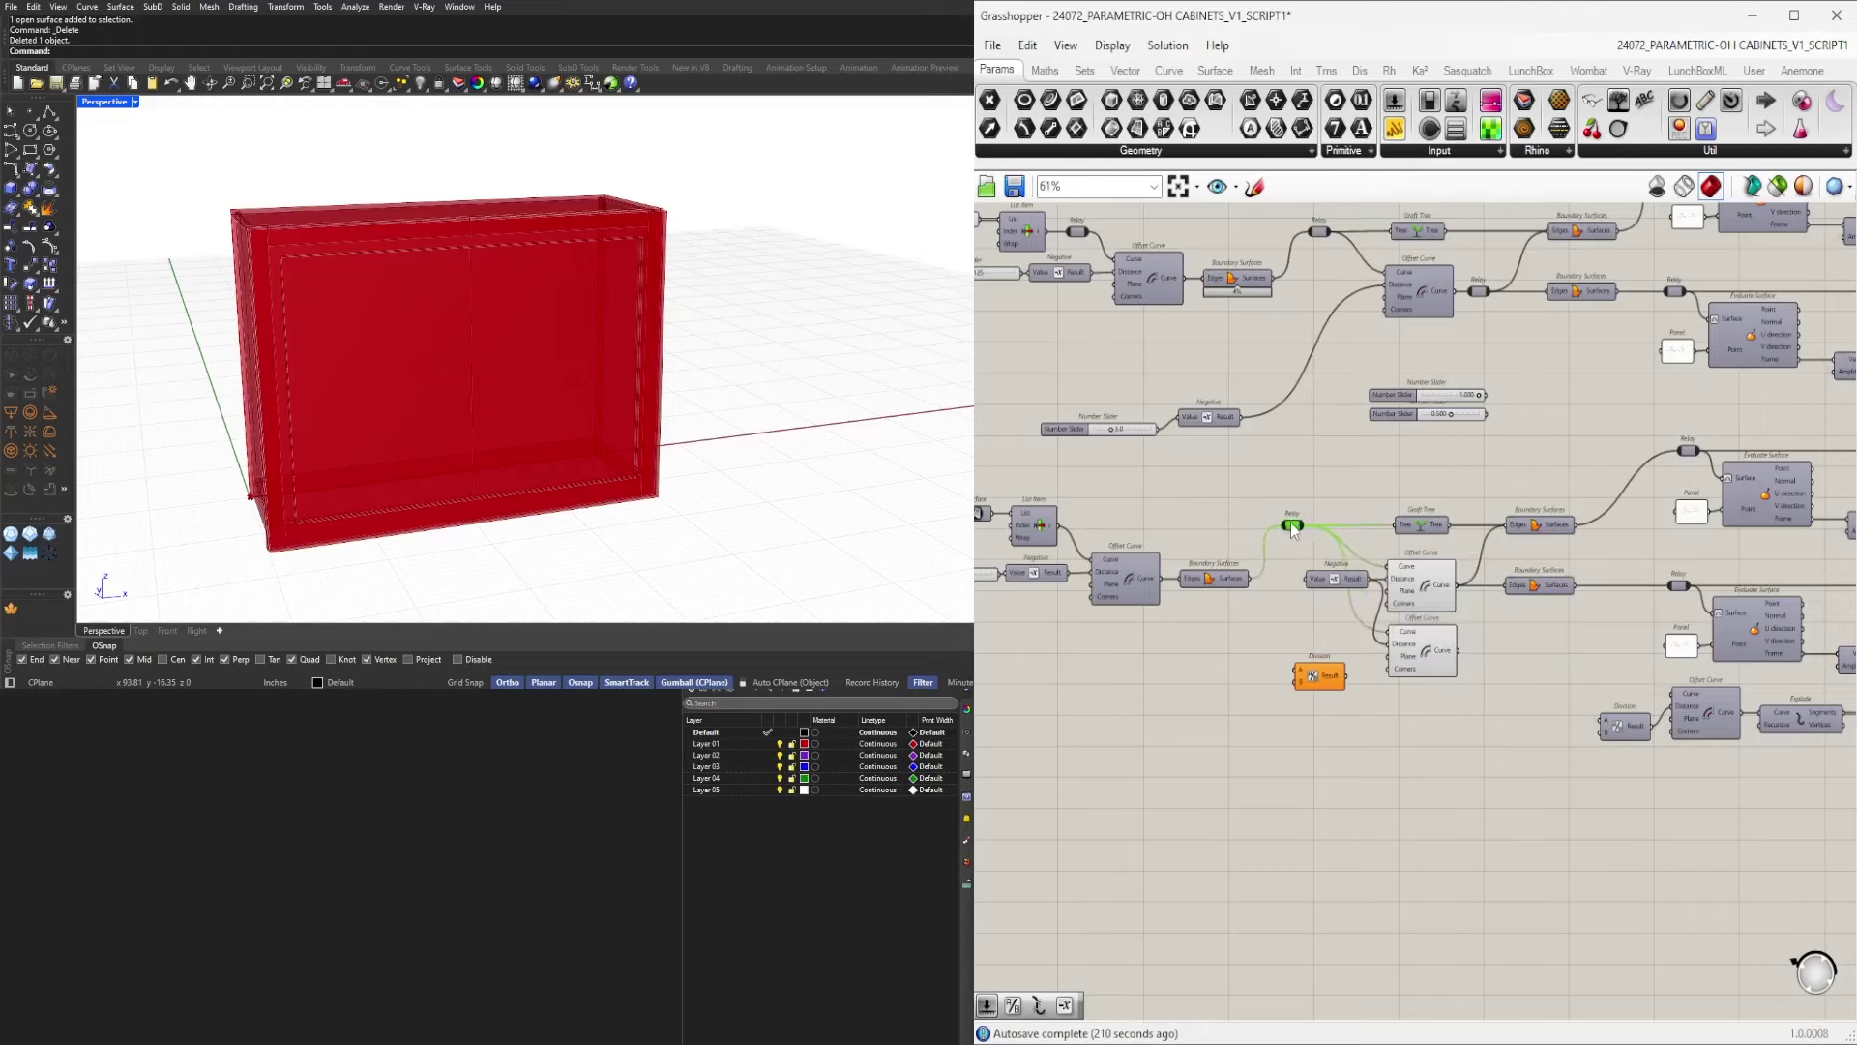
drag(1565, 704, 1481, 531)
click(1400, 553)
scroll(1398, 575, up, 3)
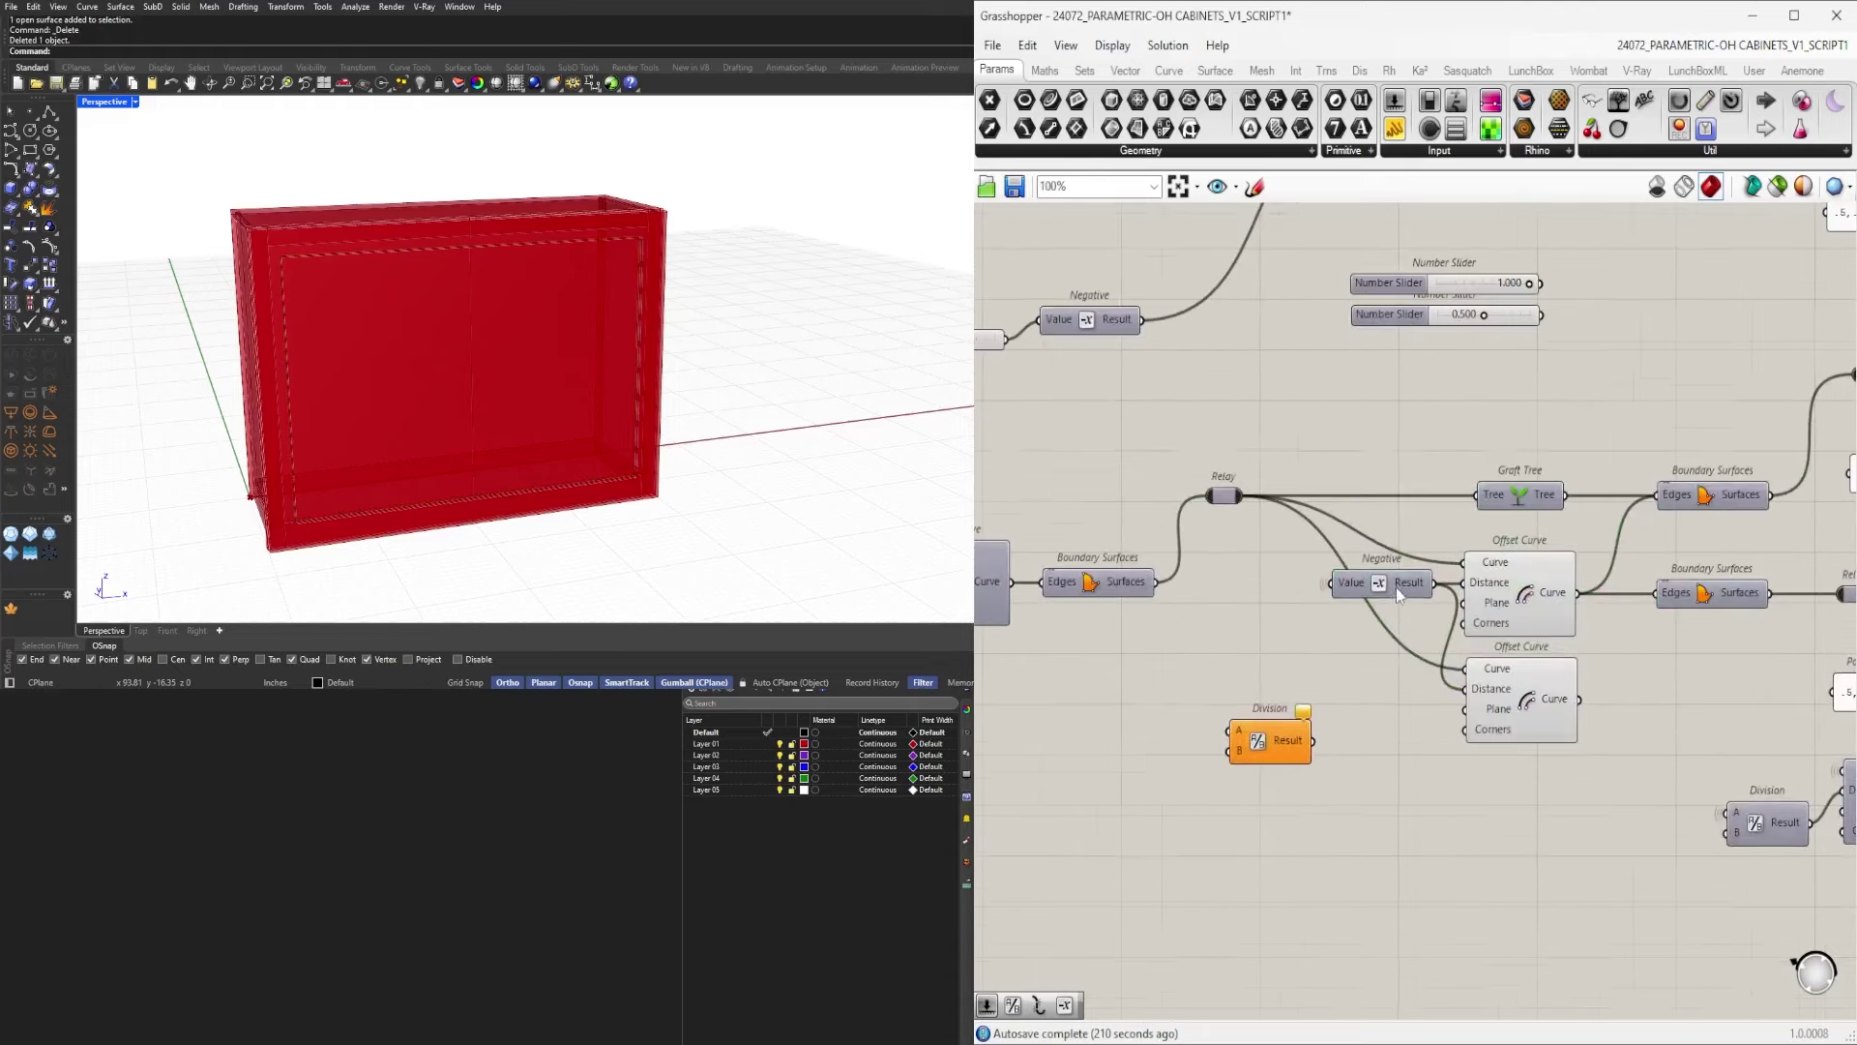
drag(1395, 588, 1270, 588)
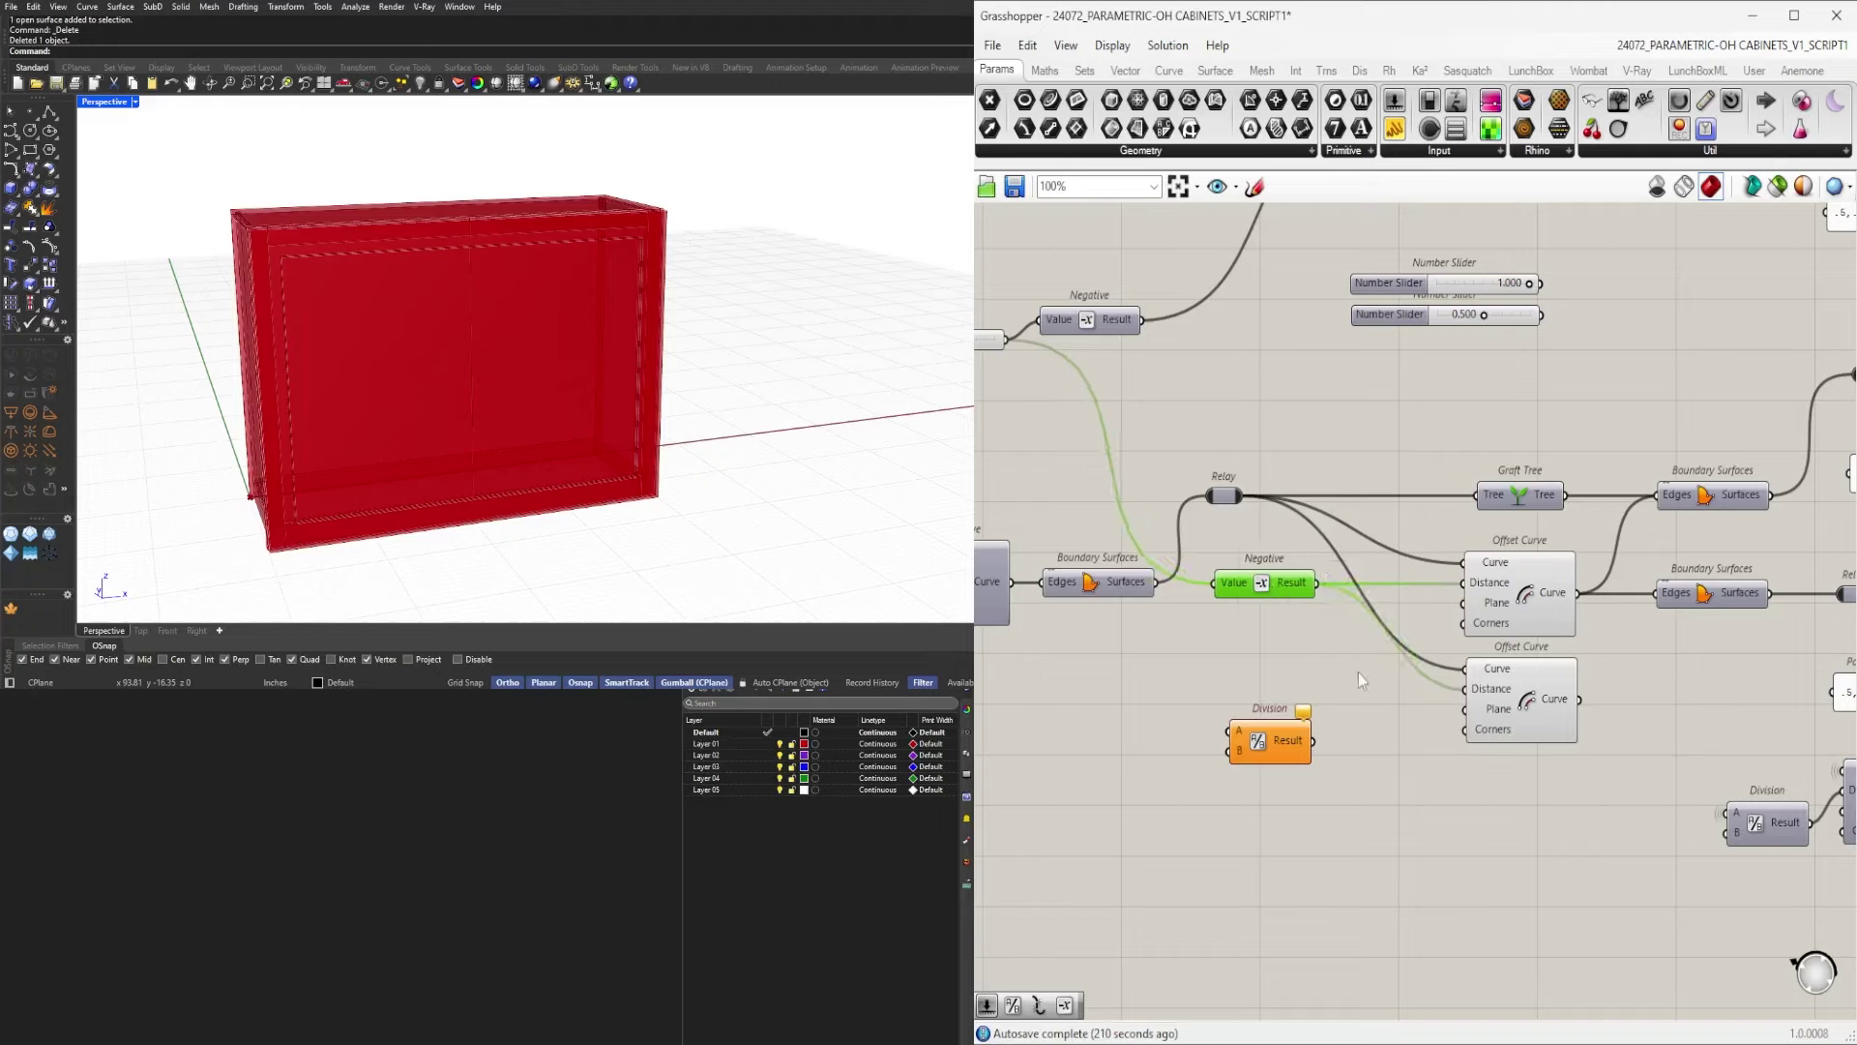
Insert a Division component between the Negative result and the duplicated Offset Curve's Distance input.
double_click(1382, 726)
text(division)
key(Return)
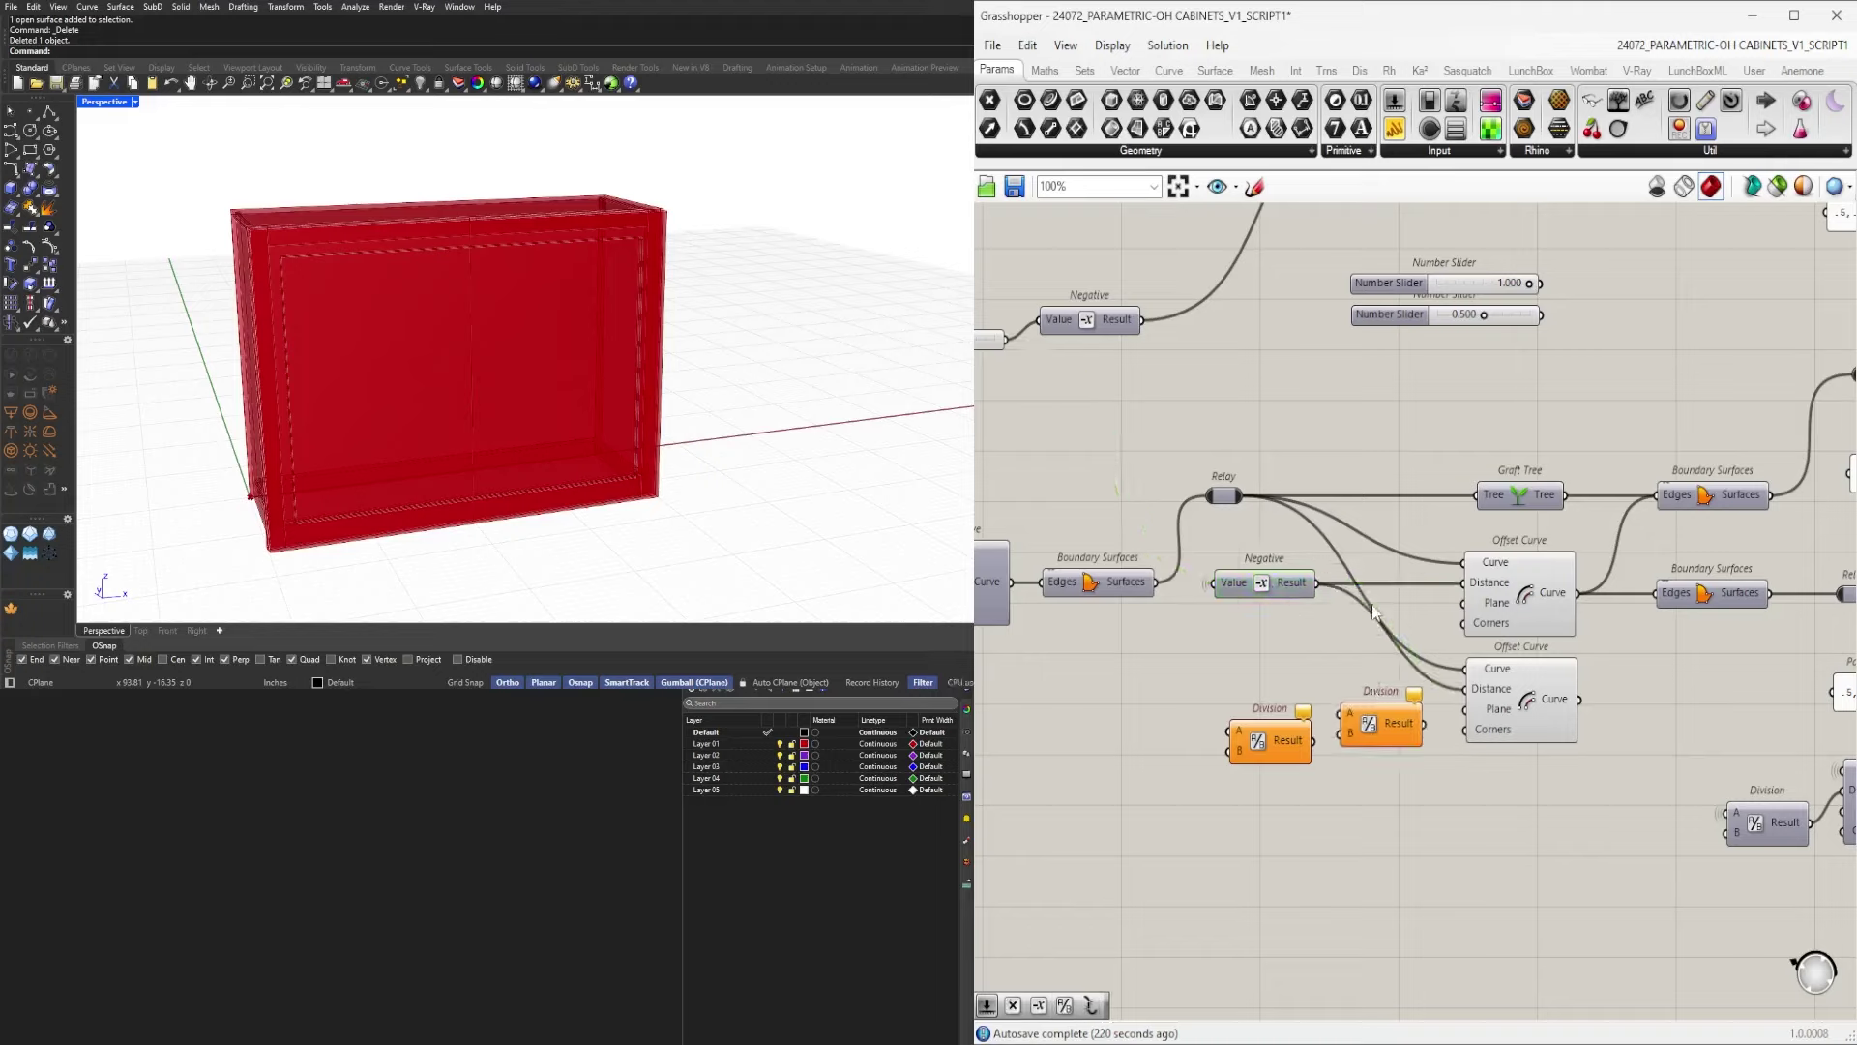
drag(1355, 696, 1398, 701)
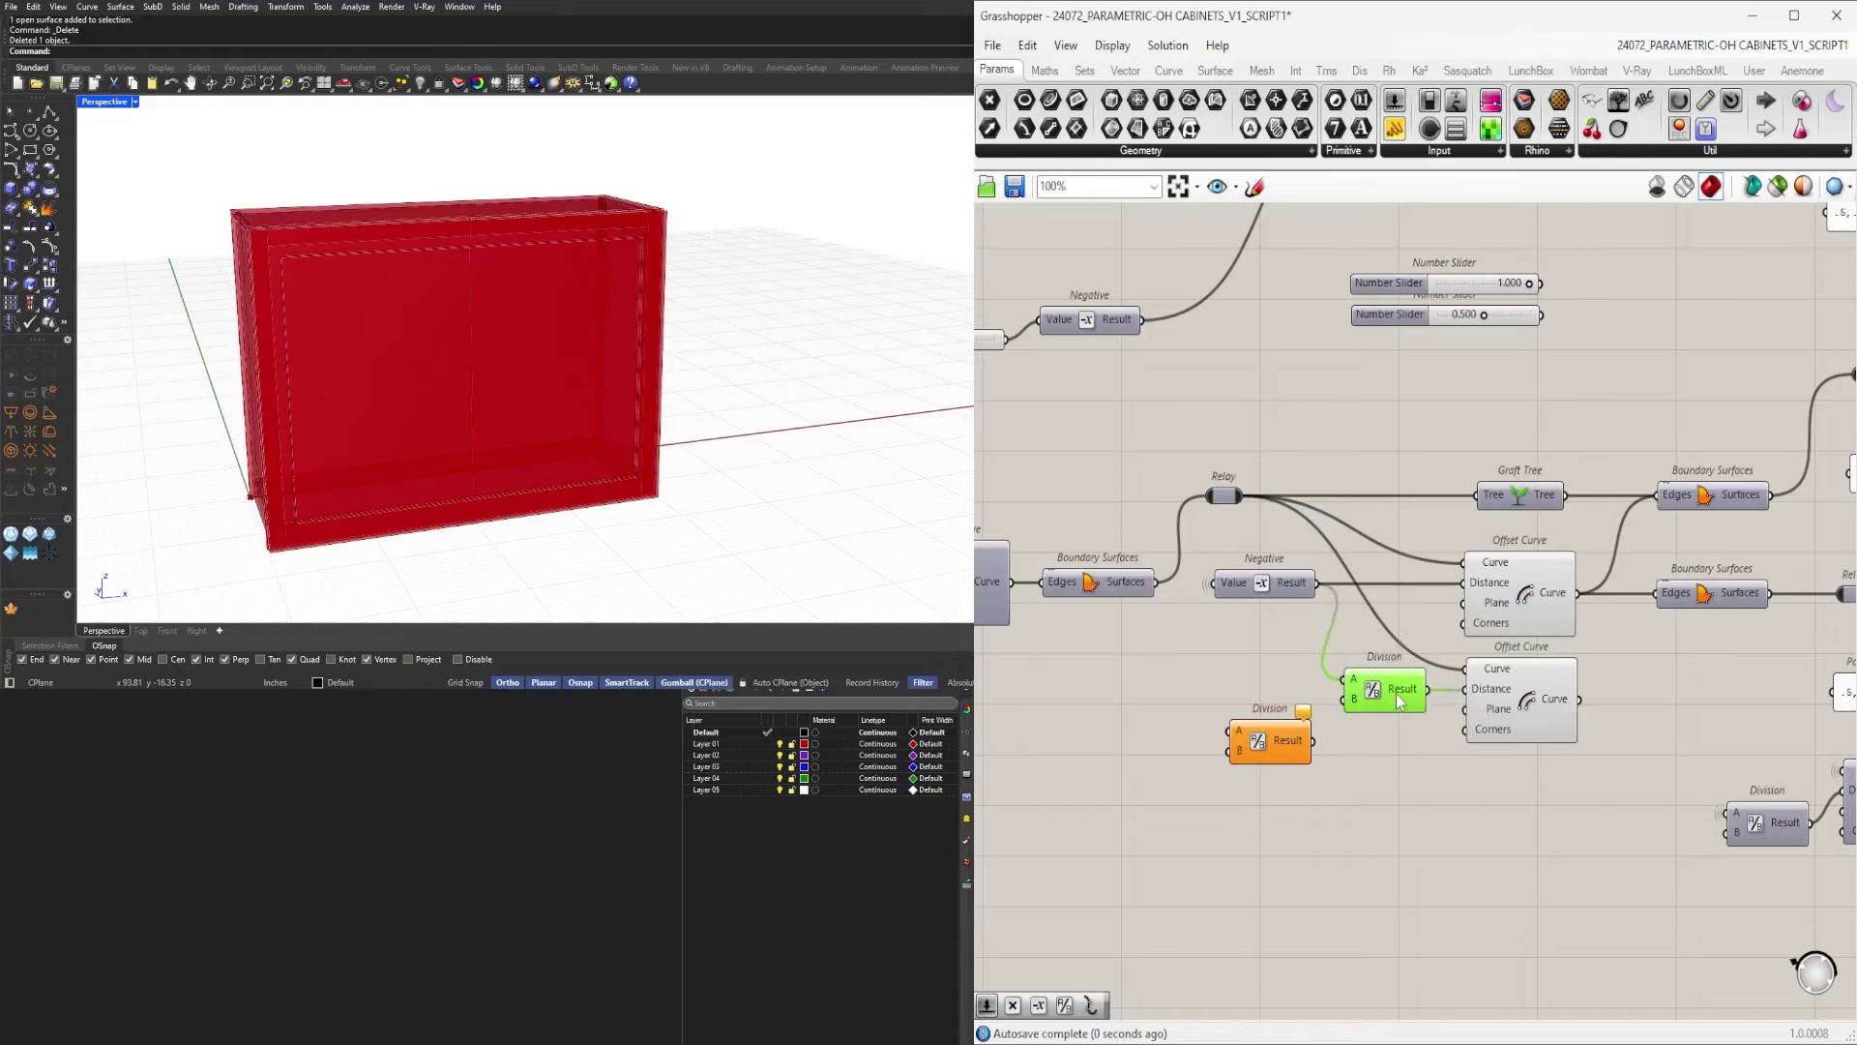
Delete the unconnected spare Division component.
click(1505, 690)
drag(1269, 805, 1206, 654)
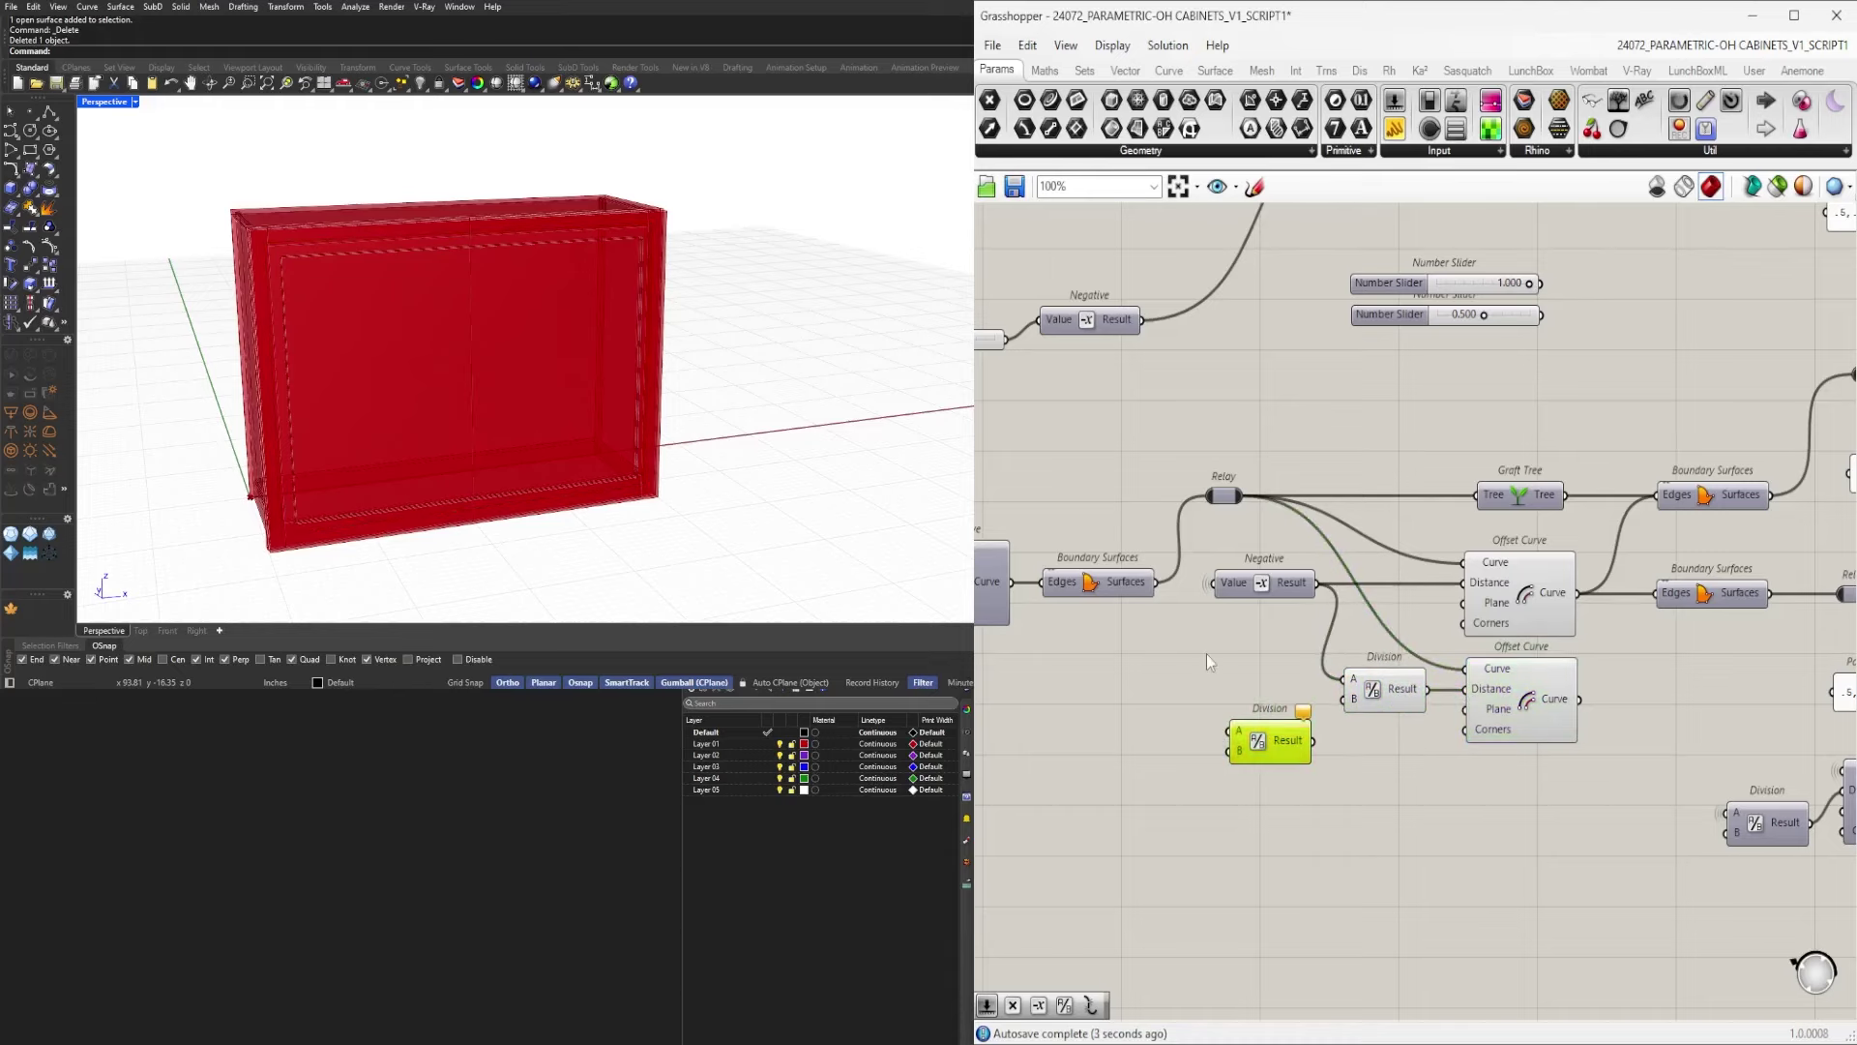
key(Delete)
Check which Negative components the 3.0 Number Slider feeds in the upper and lower front branches.
scroll(1519, 652, down, 3)
click(1541, 692)
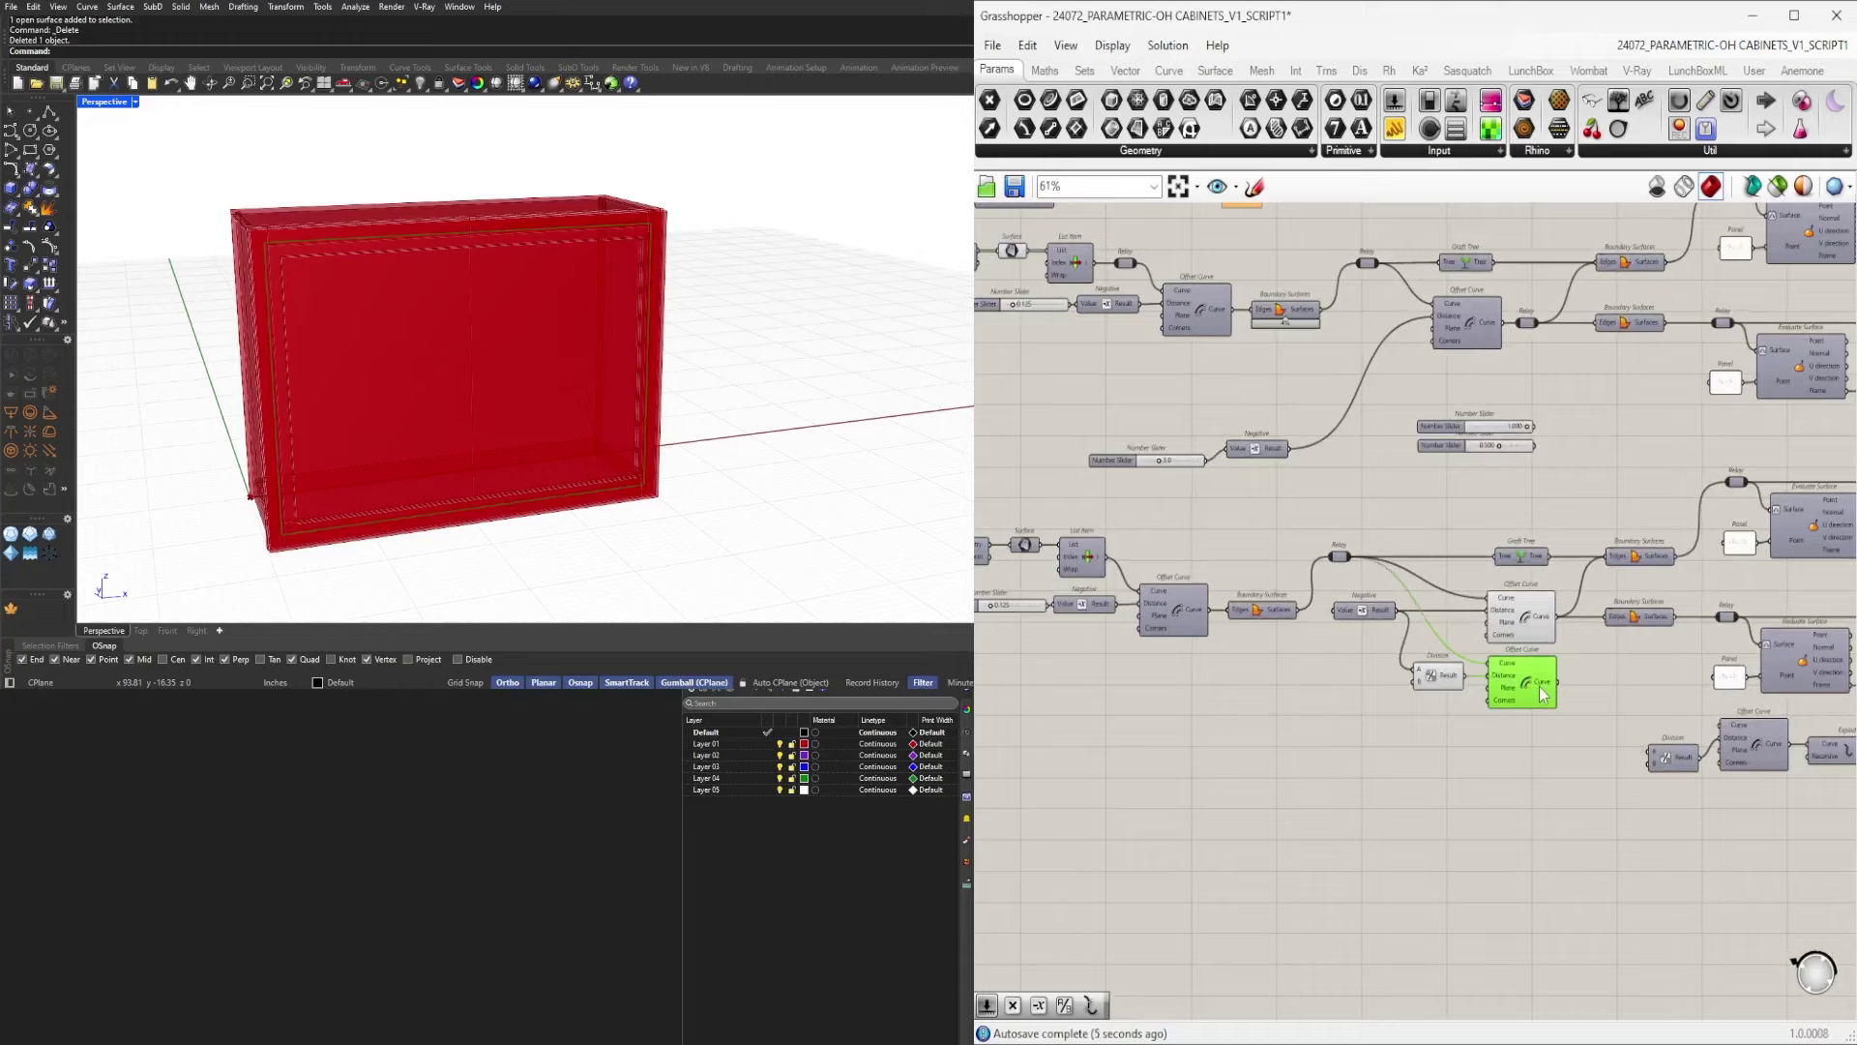
scroll(1541, 691, down, 1)
right_drag(1301, 572, 1356, 669)
scroll(1357, 667, up, 2)
drag(1346, 631, 1259, 621)
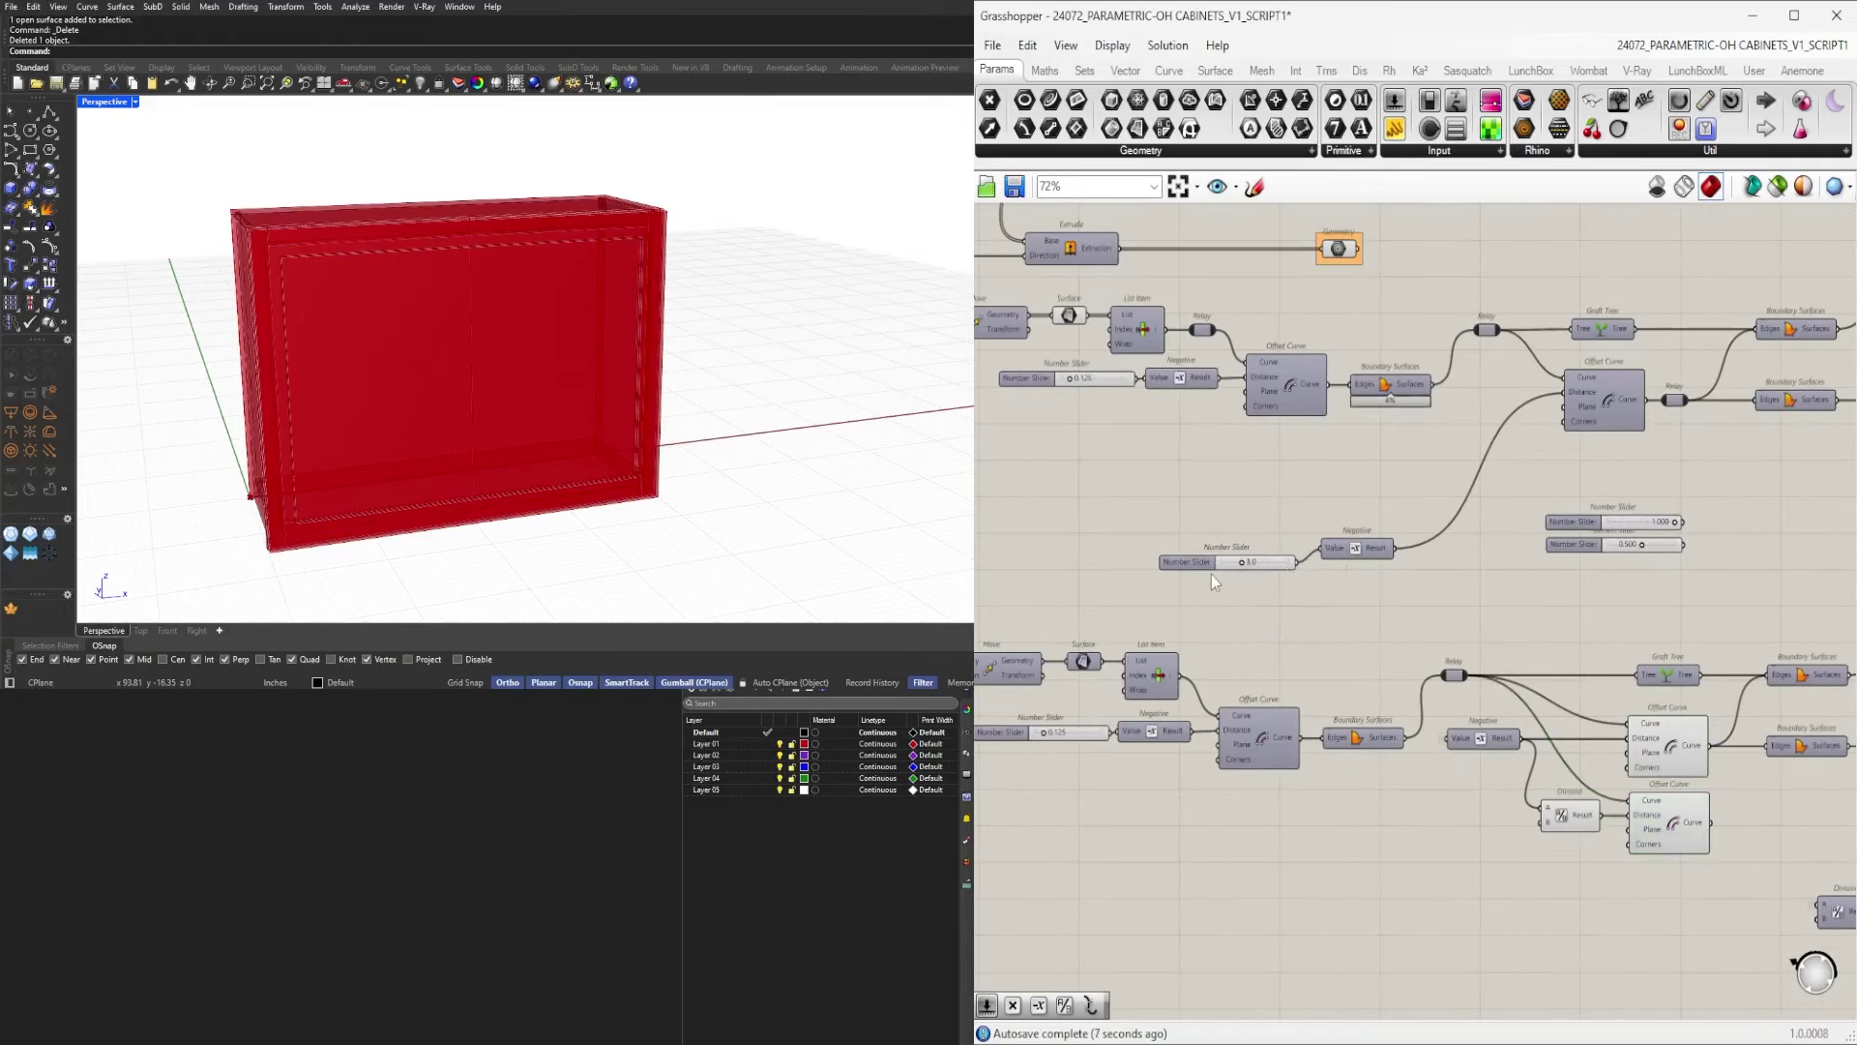
drag(1195, 563, 1195, 549)
scroll(1195, 576, down, 5)
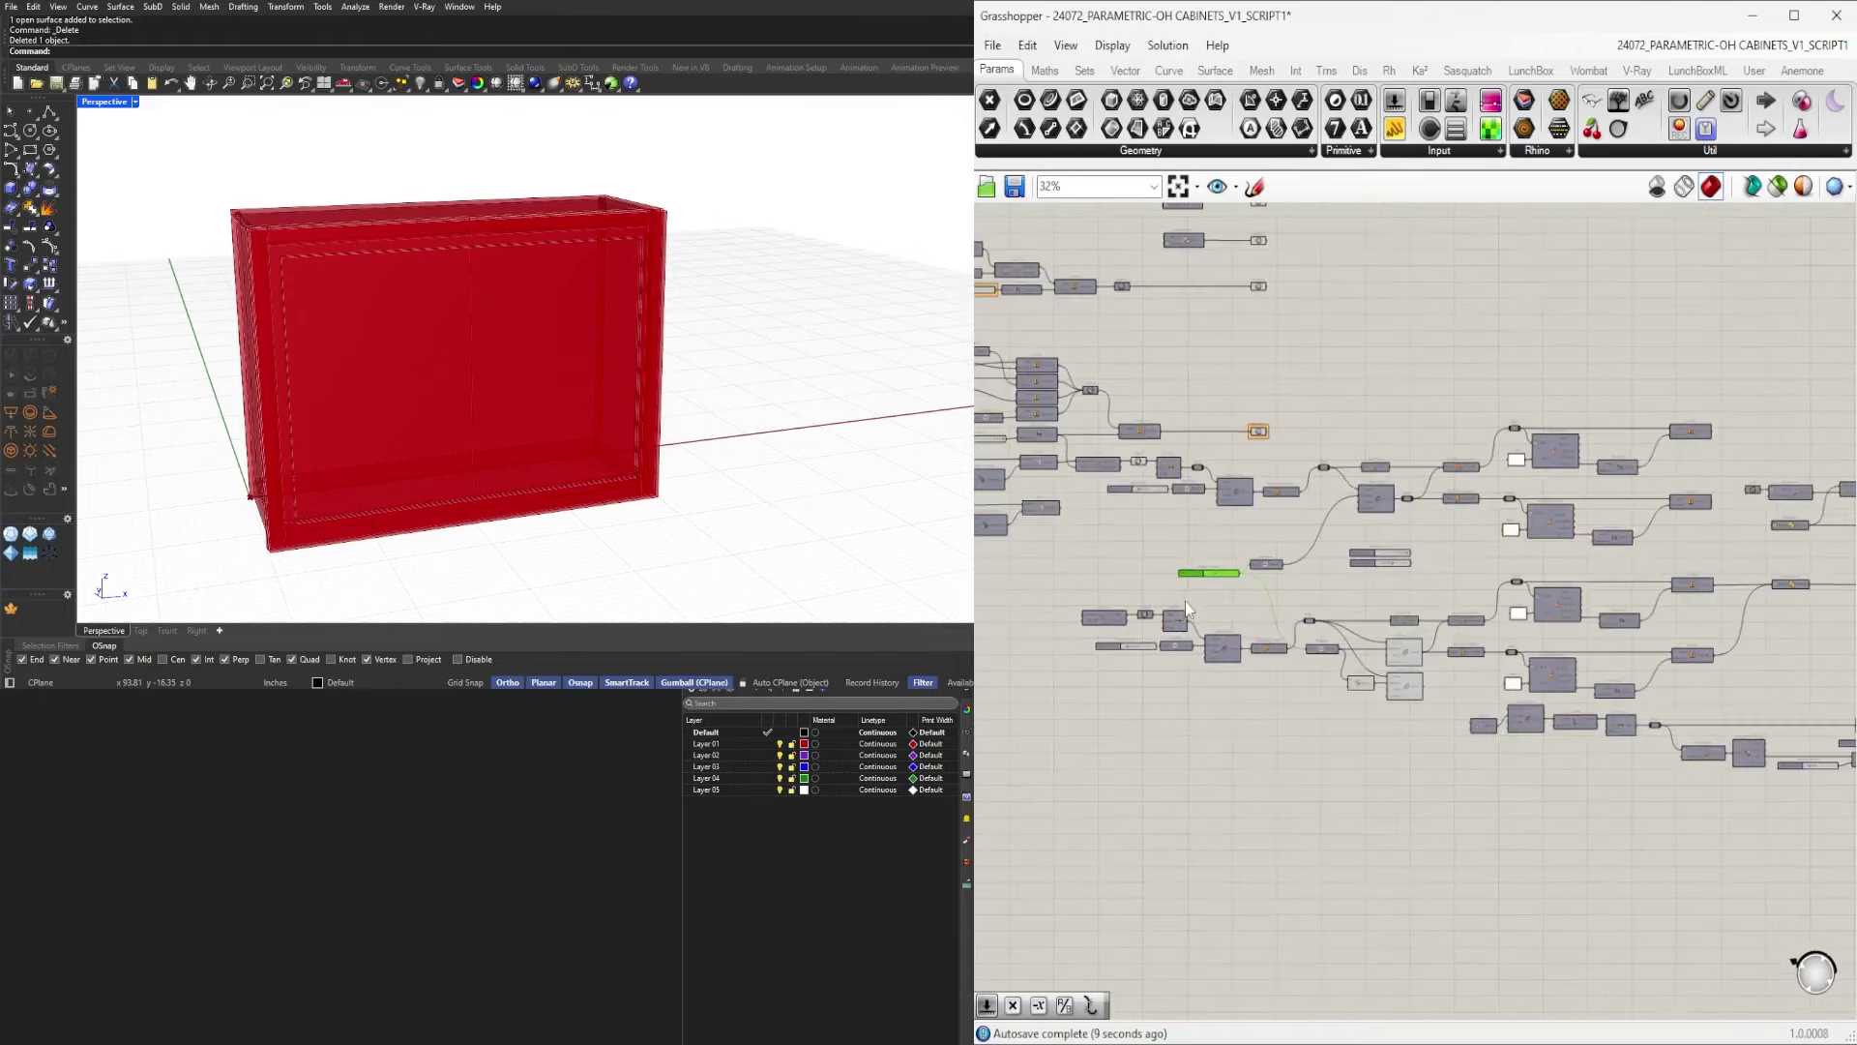
right_drag(1188, 602, 1524, 815)
scroll(1199, 719, up, 4)
right_drag(1233, 716, 1065, 670)
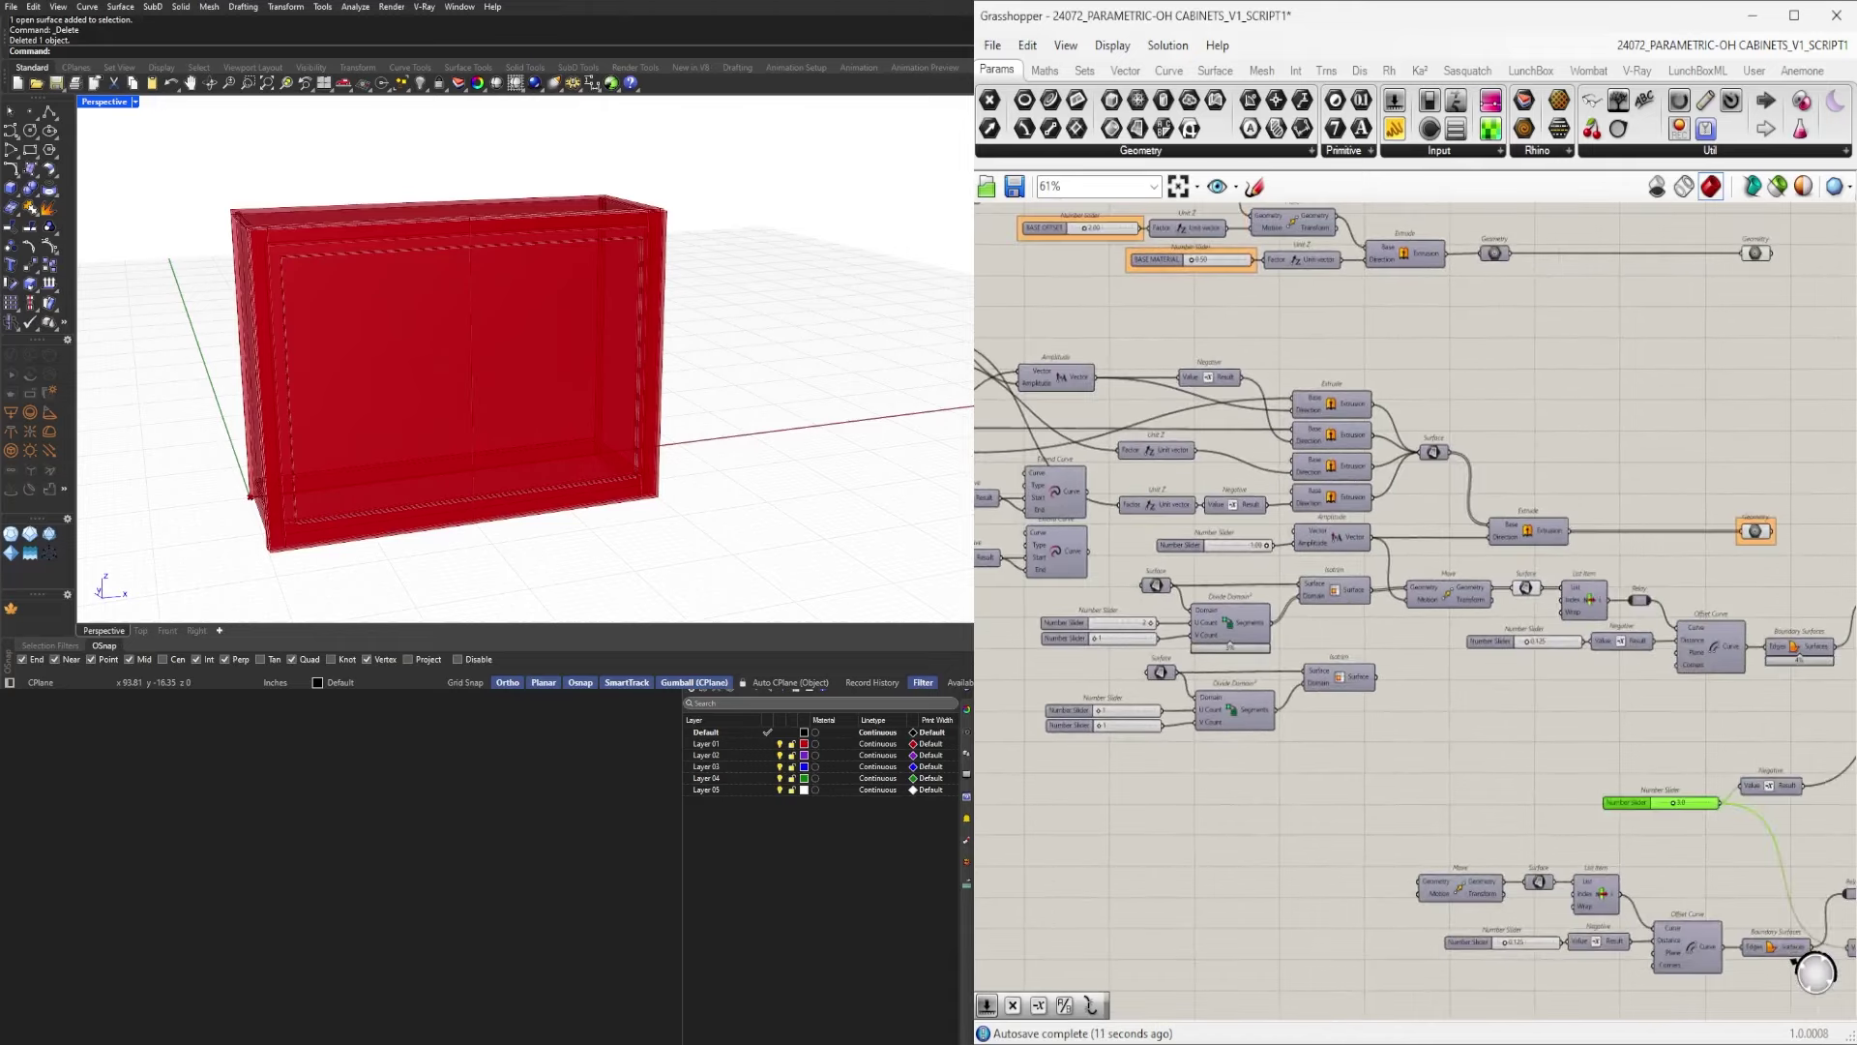
right_drag(1749, 668, 1424, 688)
scroll(1722, 670, up, 2)
scroll(1424, 688, down, 1)
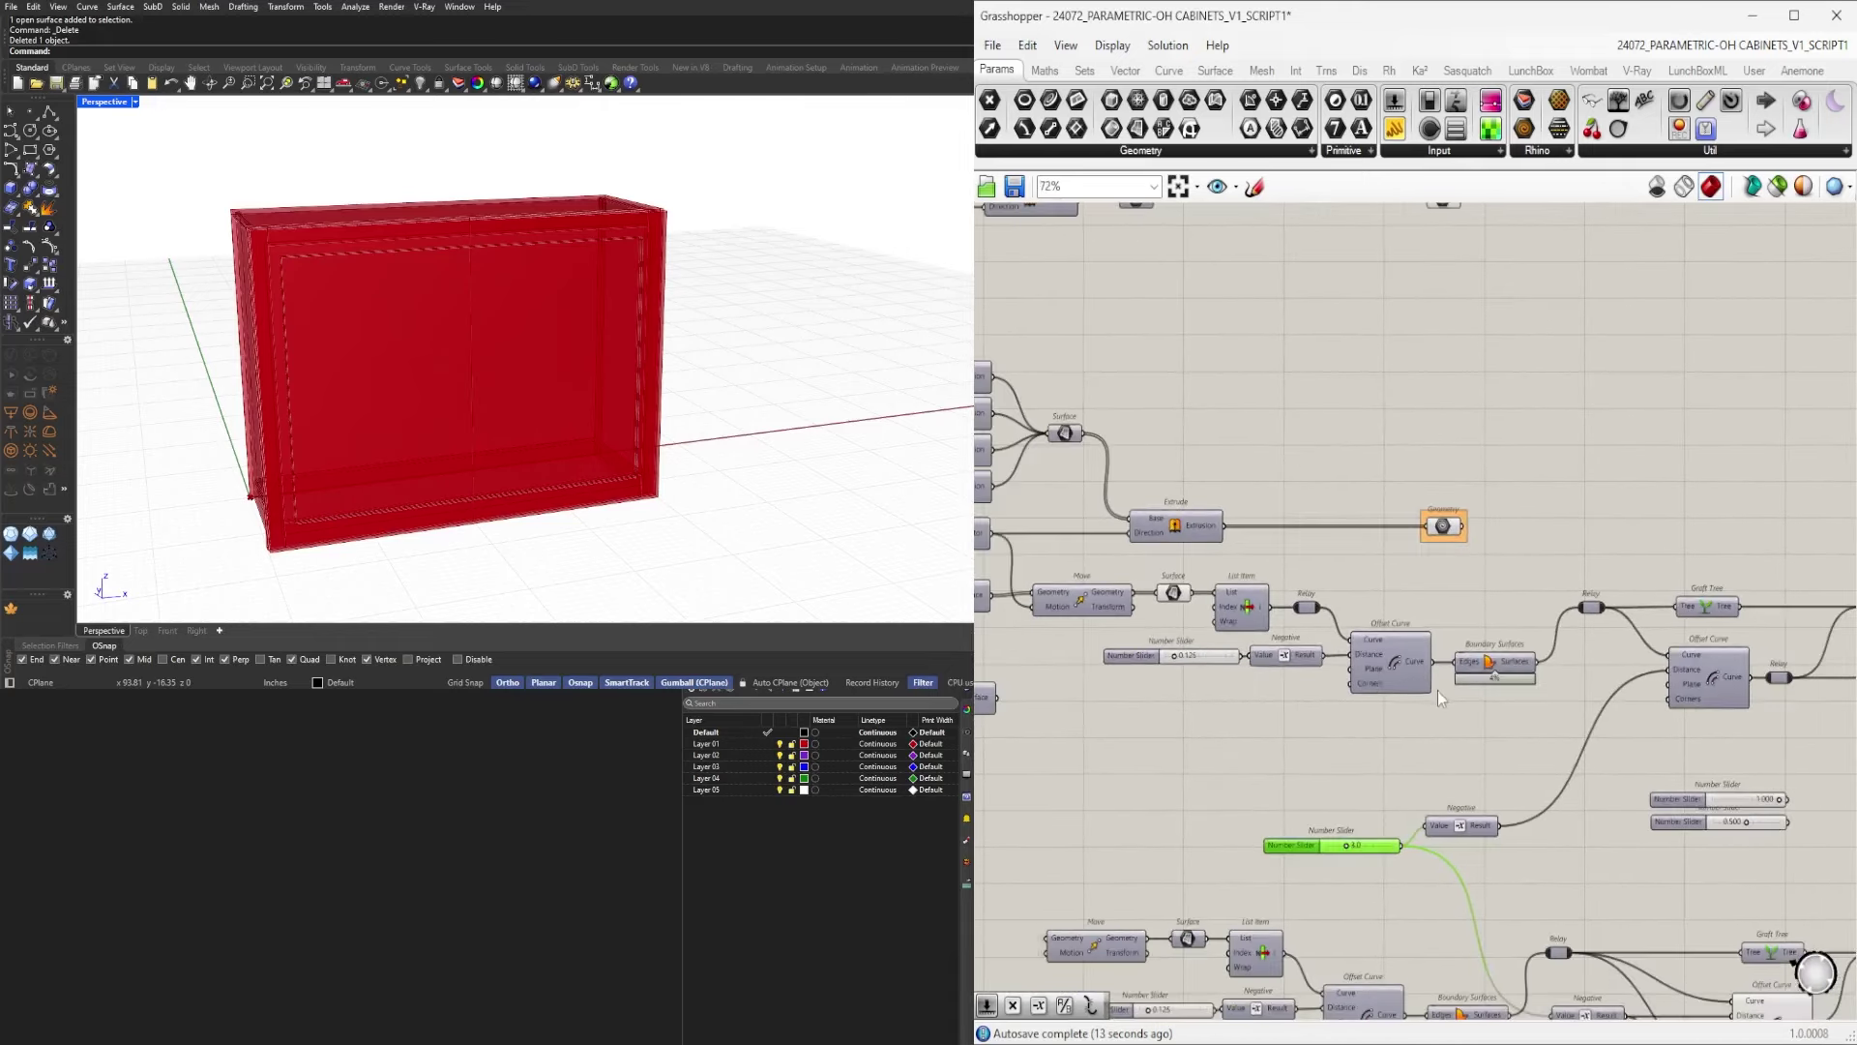
Compare the previews of the upper Offset Curve and the duplicated lower one, and review the existing handle chain's Explode and List Item.
click(1426, 687)
right_drag(1703, 701, 1362, 604)
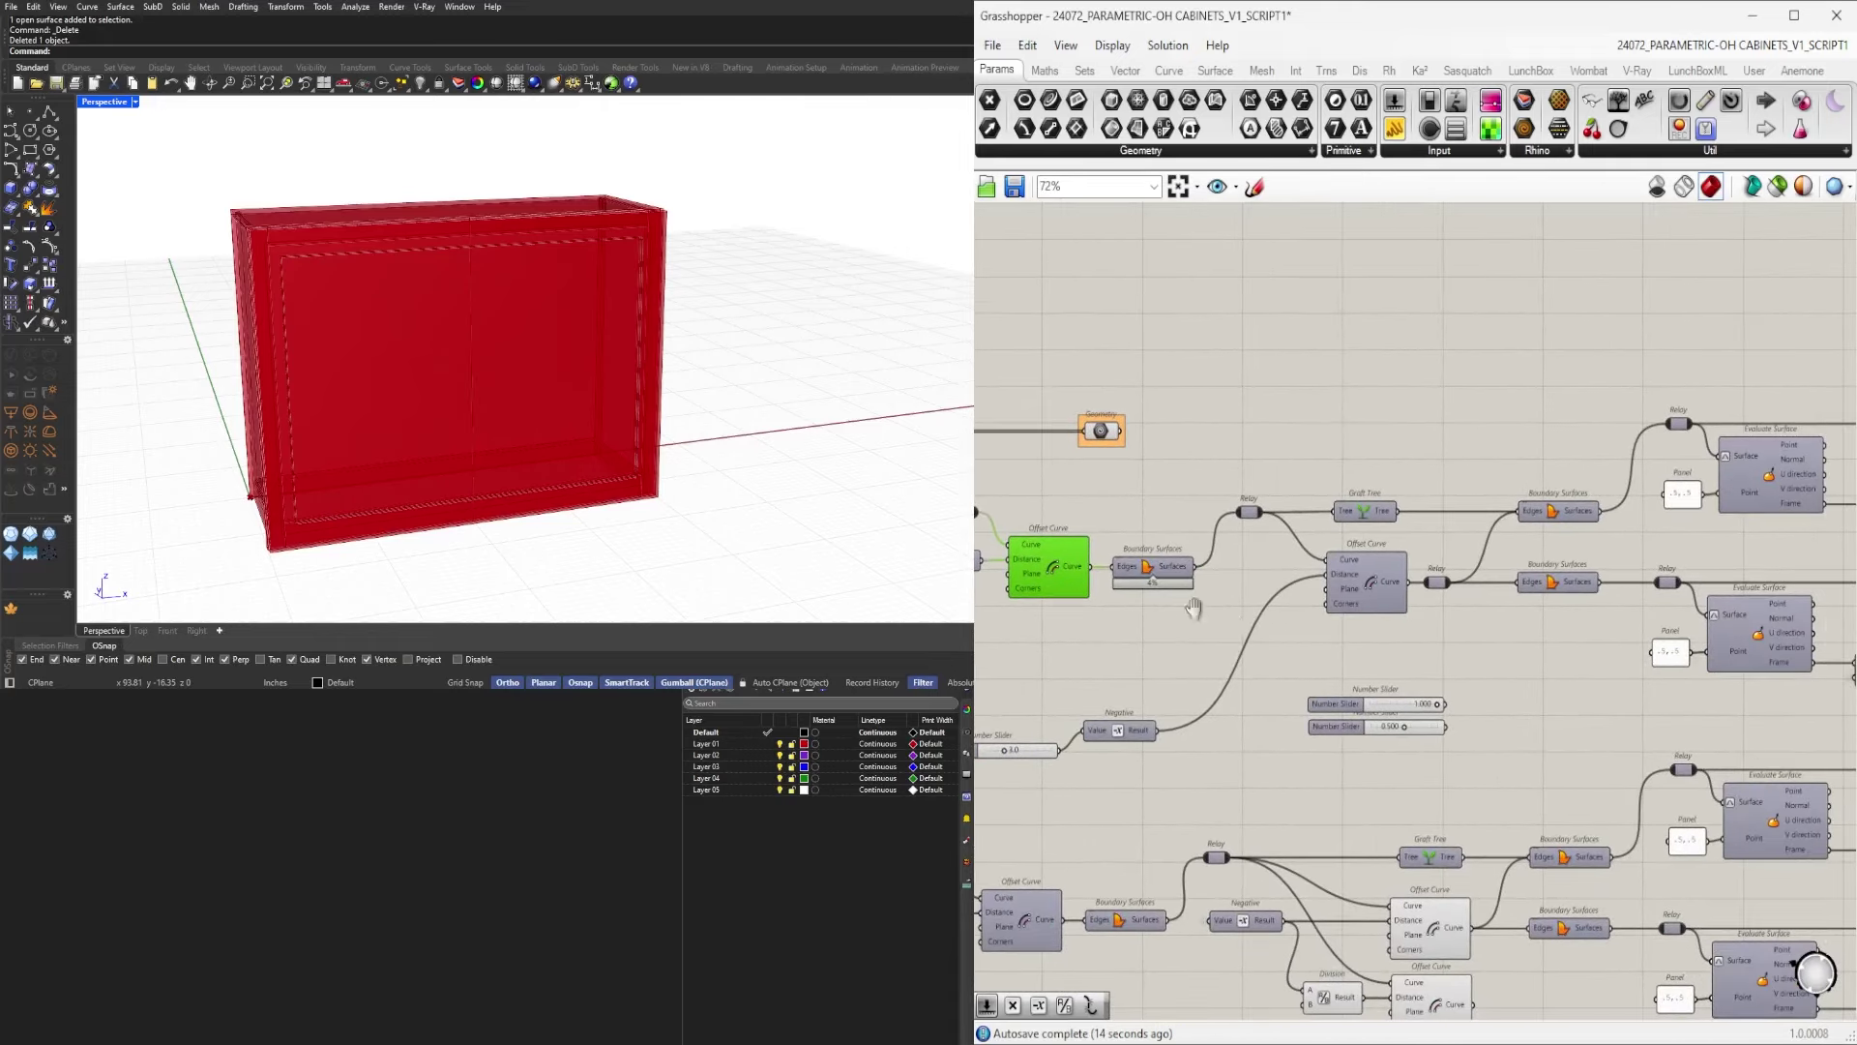
scroll(1194, 607, down, 2)
scroll(1254, 883, up, 3)
click(1323, 759)
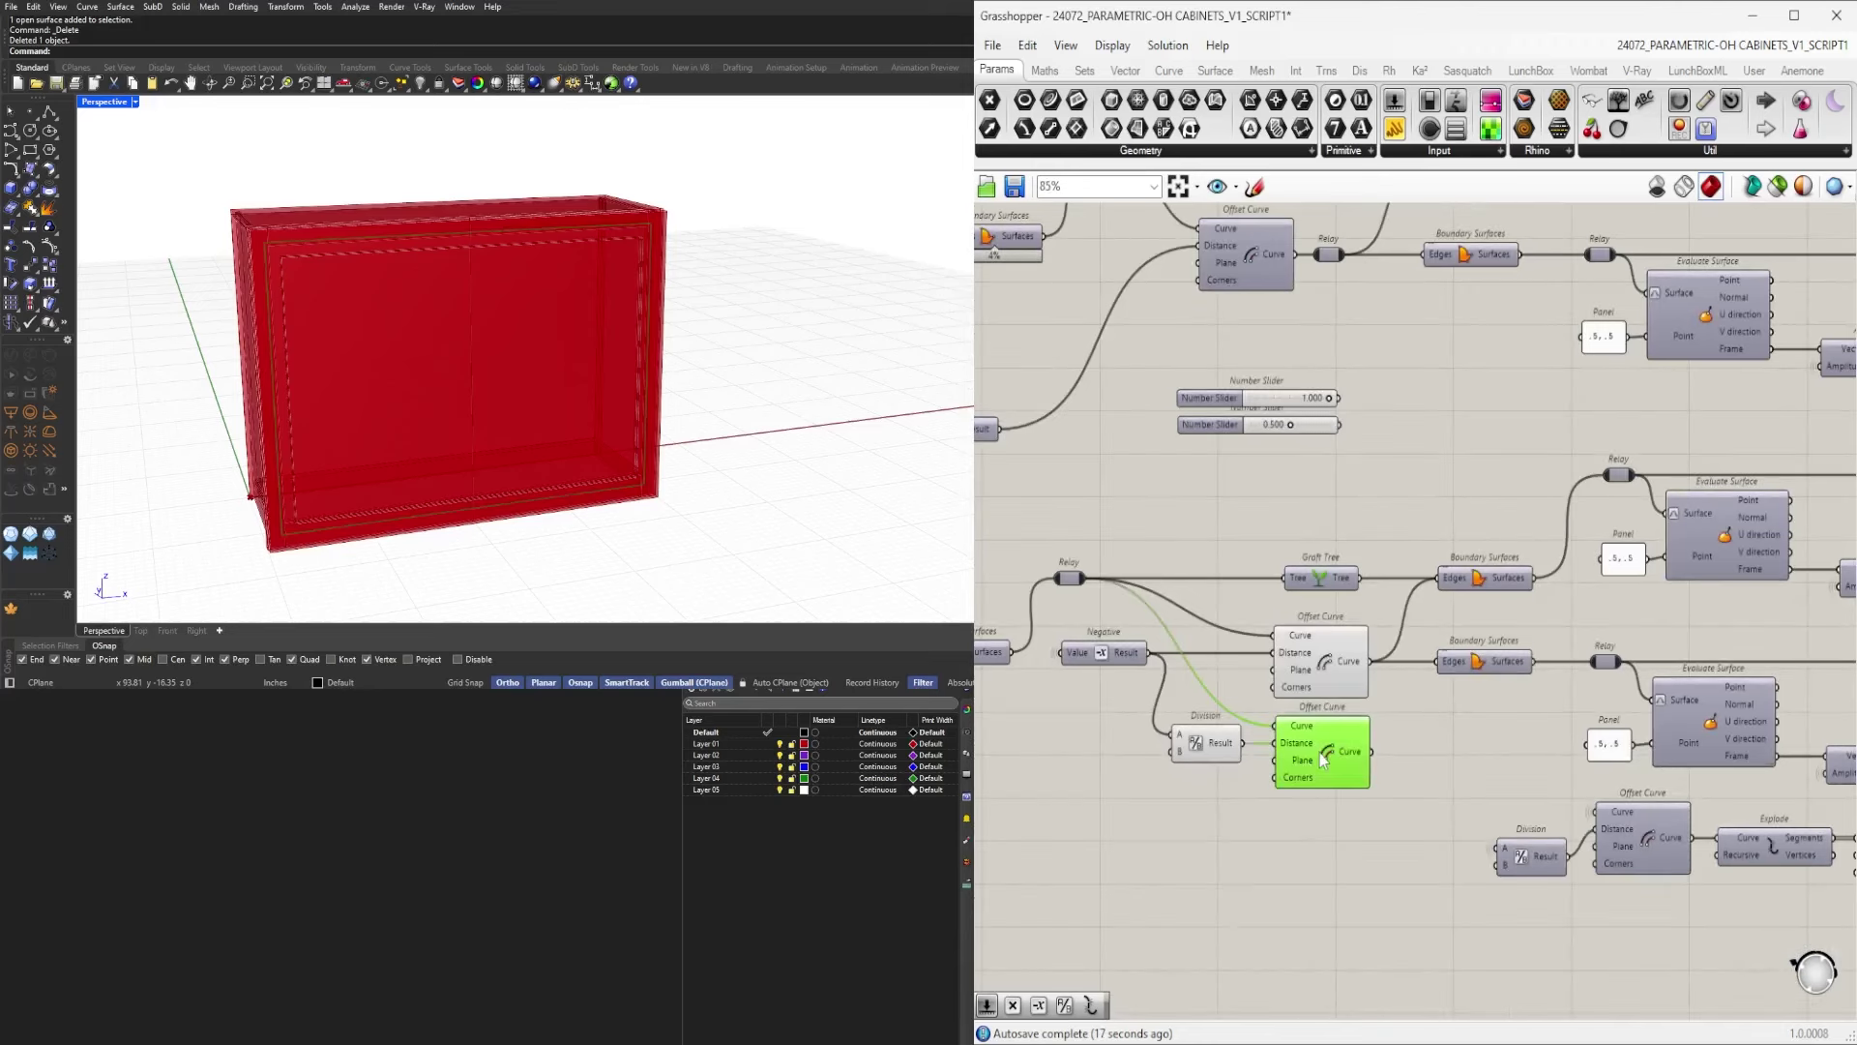
scroll(1320, 752, down, 5)
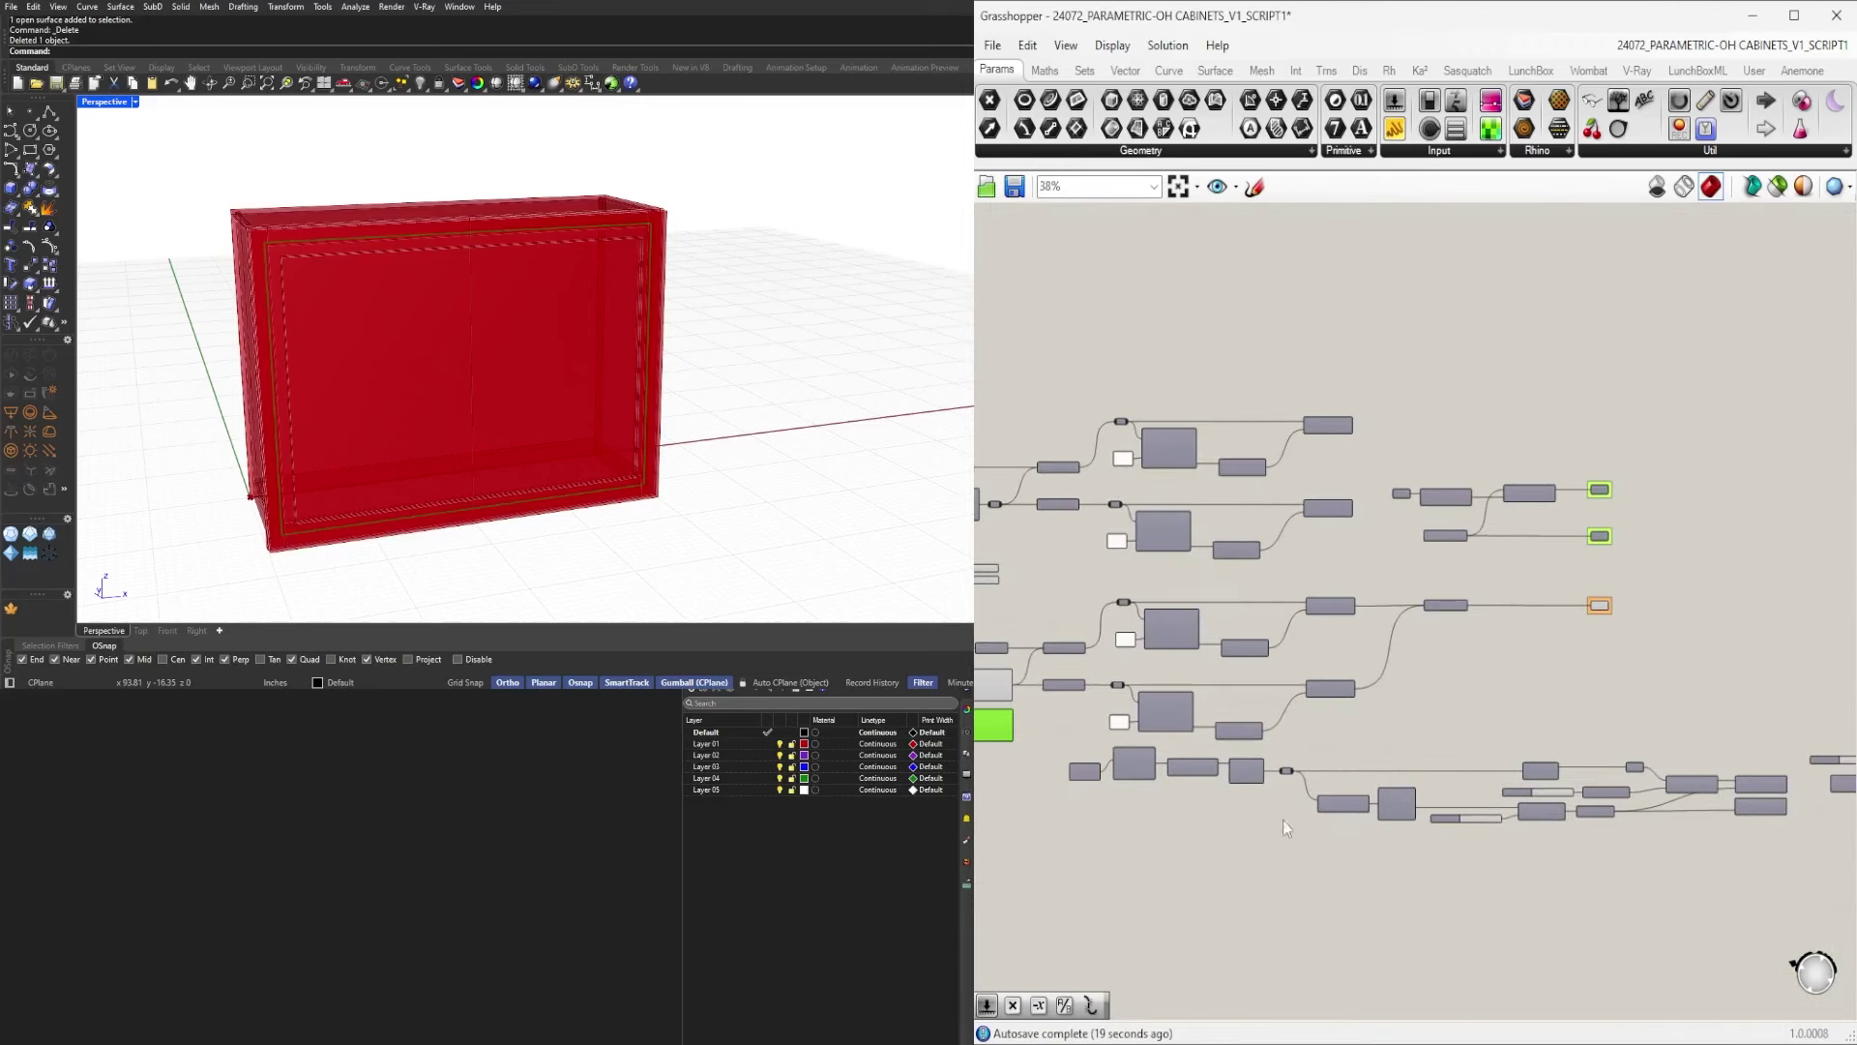
scroll(1283, 821, up, 2)
scroll(1362, 821, up, 1)
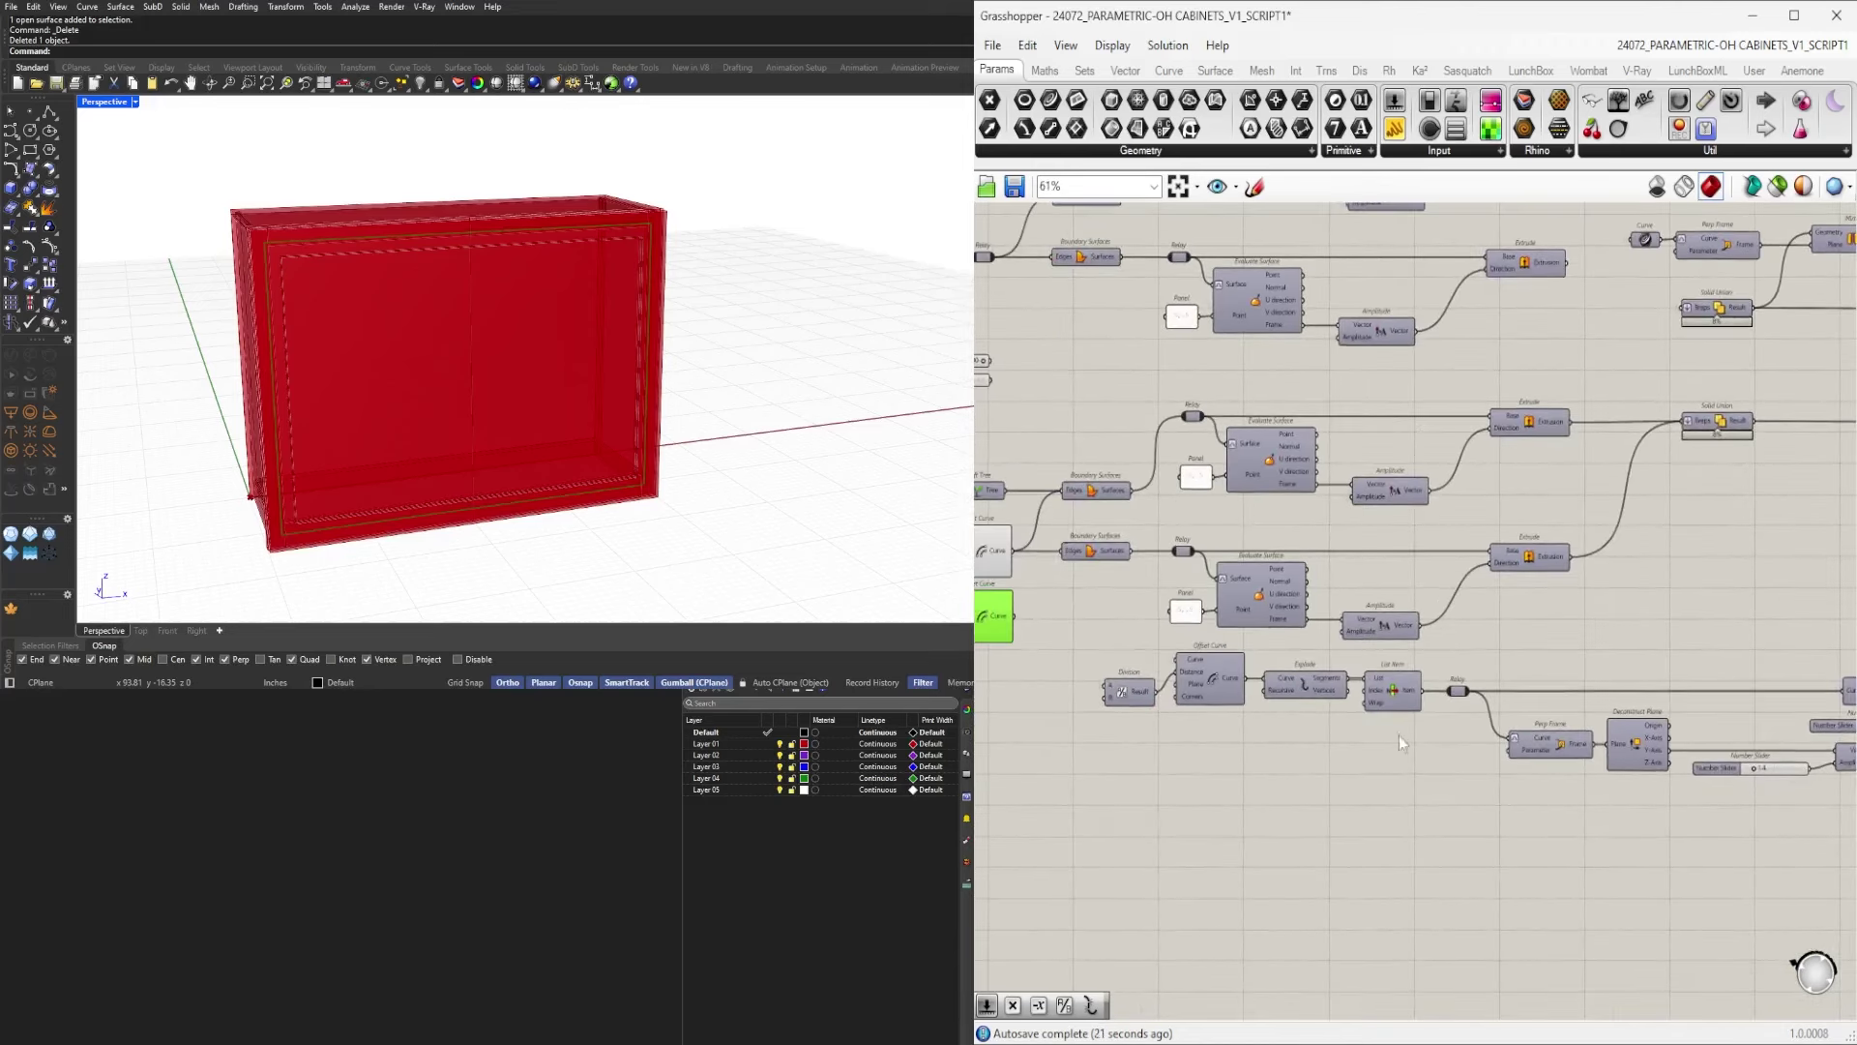
right_drag(1372, 679, 1593, 578)
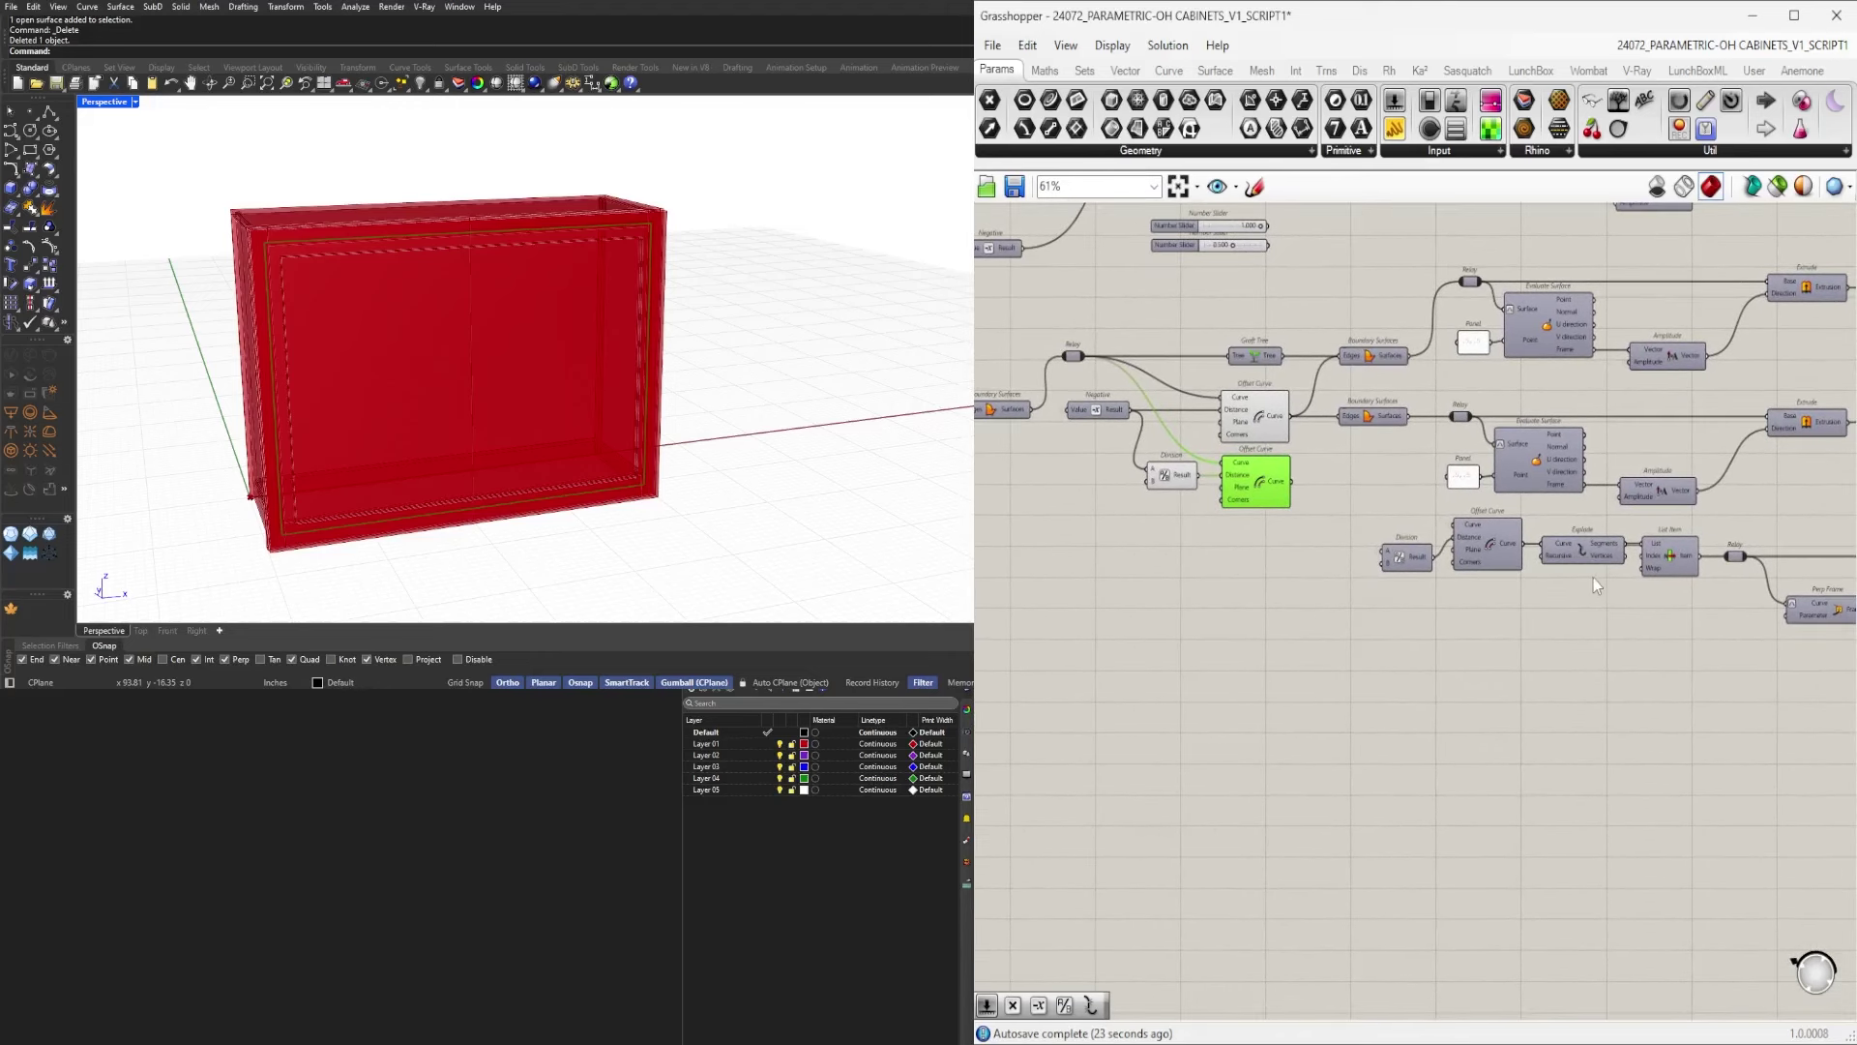
right_drag(1470, 657, 1294, 677)
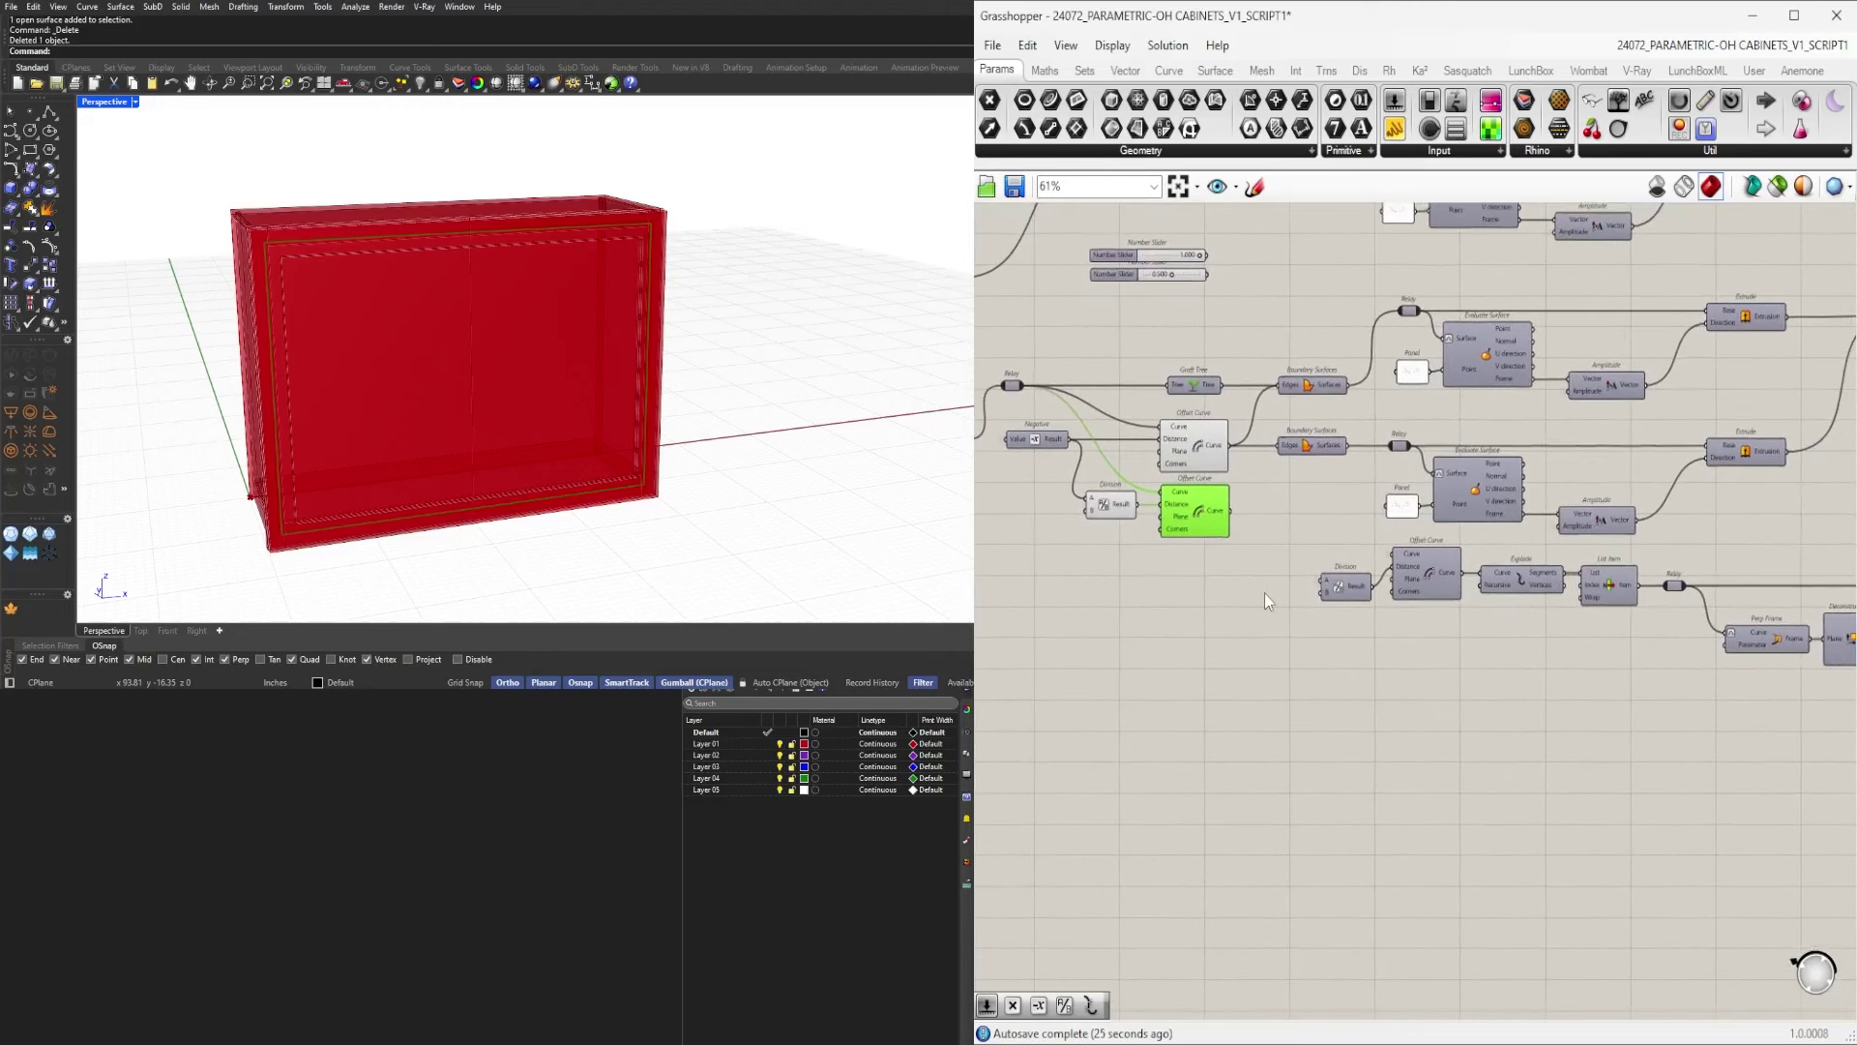
Duplicate the handle chain's List Item and connect the duplicated Offset Curve's output to the copy's List input.
alt+drag(1622, 584, 1375, 719)
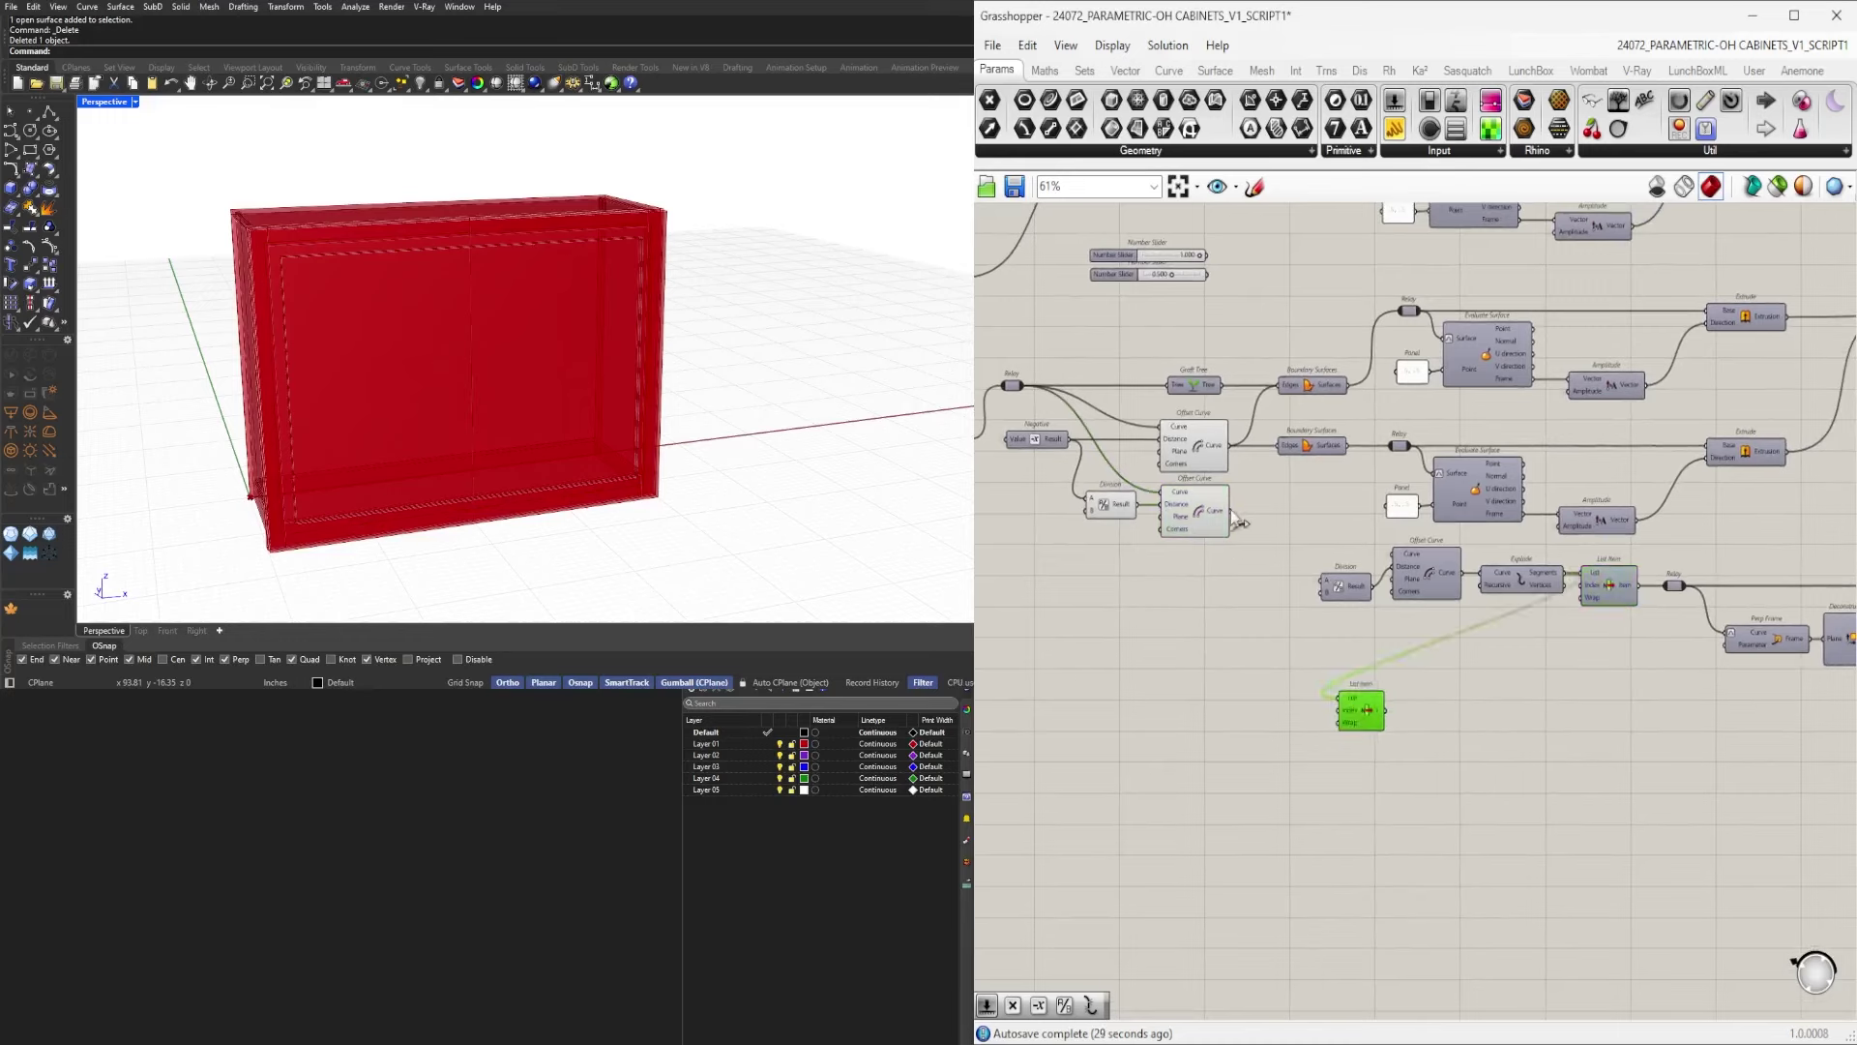
drag(1229, 510, 1341, 698)
drag(1221, 609, 1221, 611)
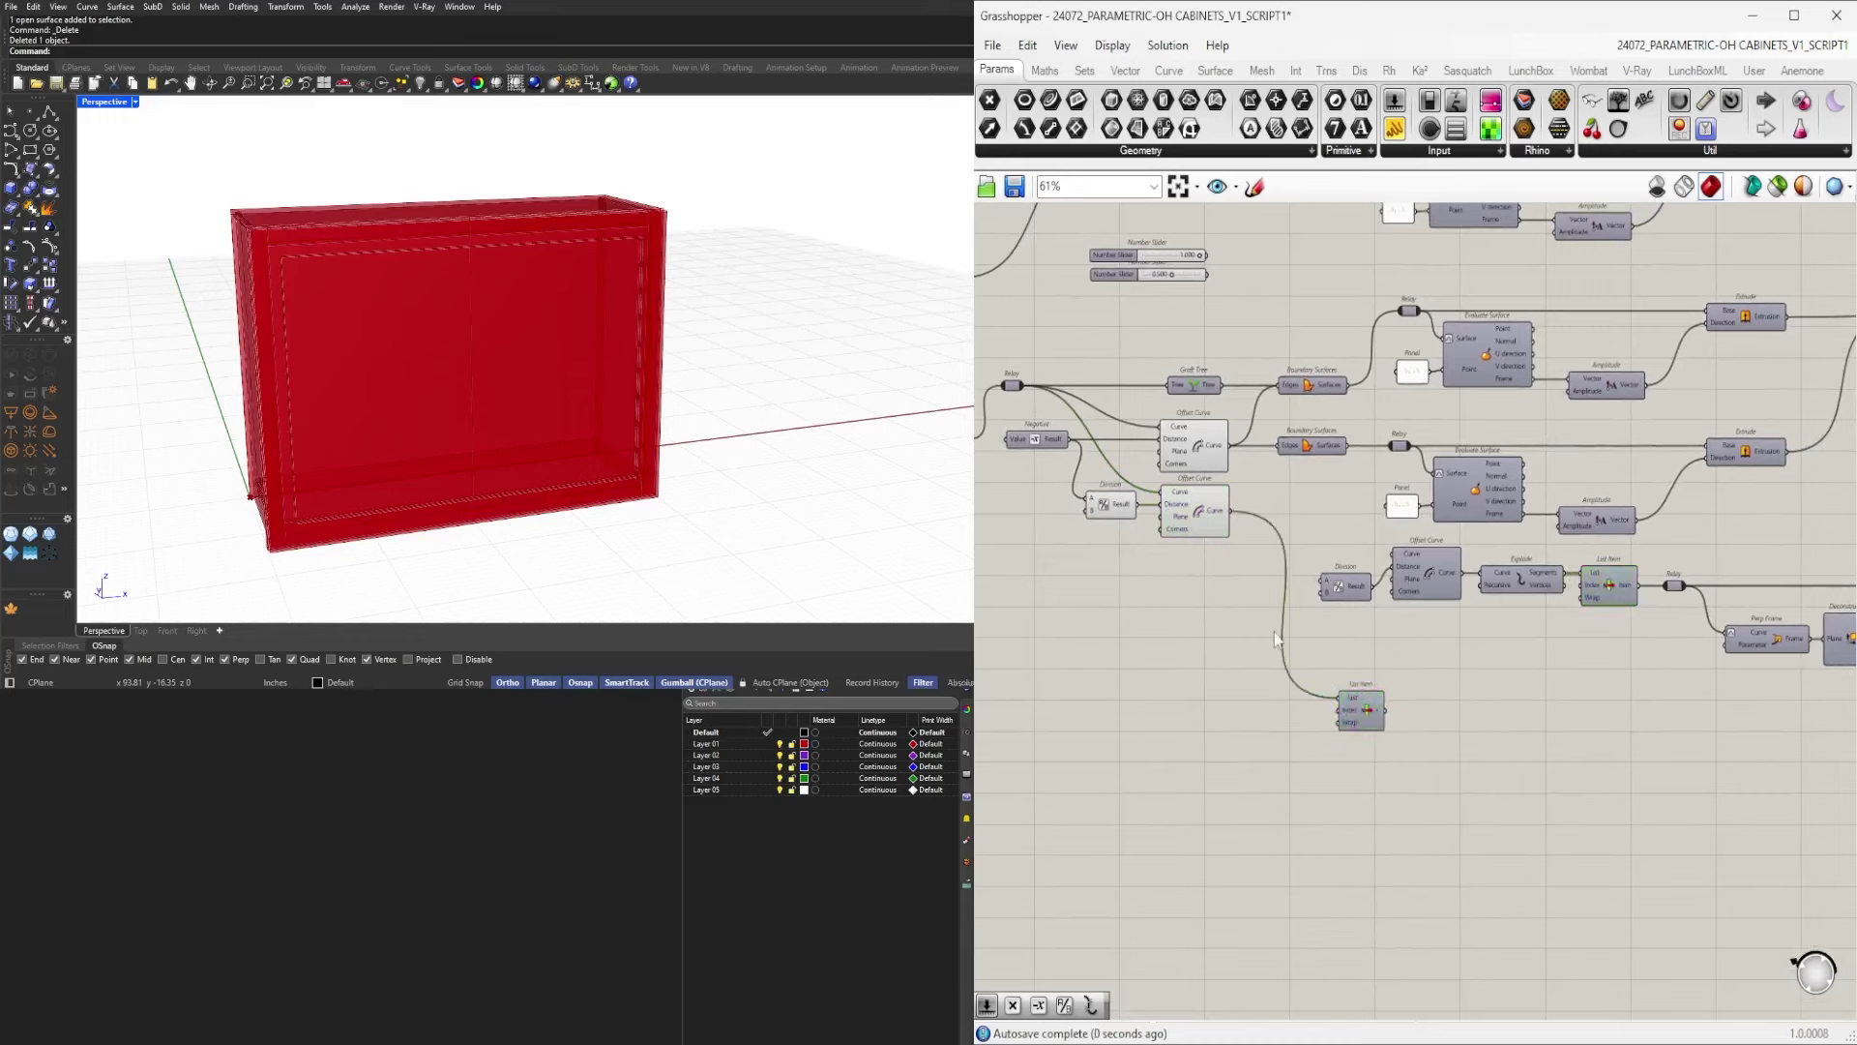
Turn on the copied List Item's preview and select the component to check which geometry it returns.
click(1369, 712)
middle_click(1369, 712)
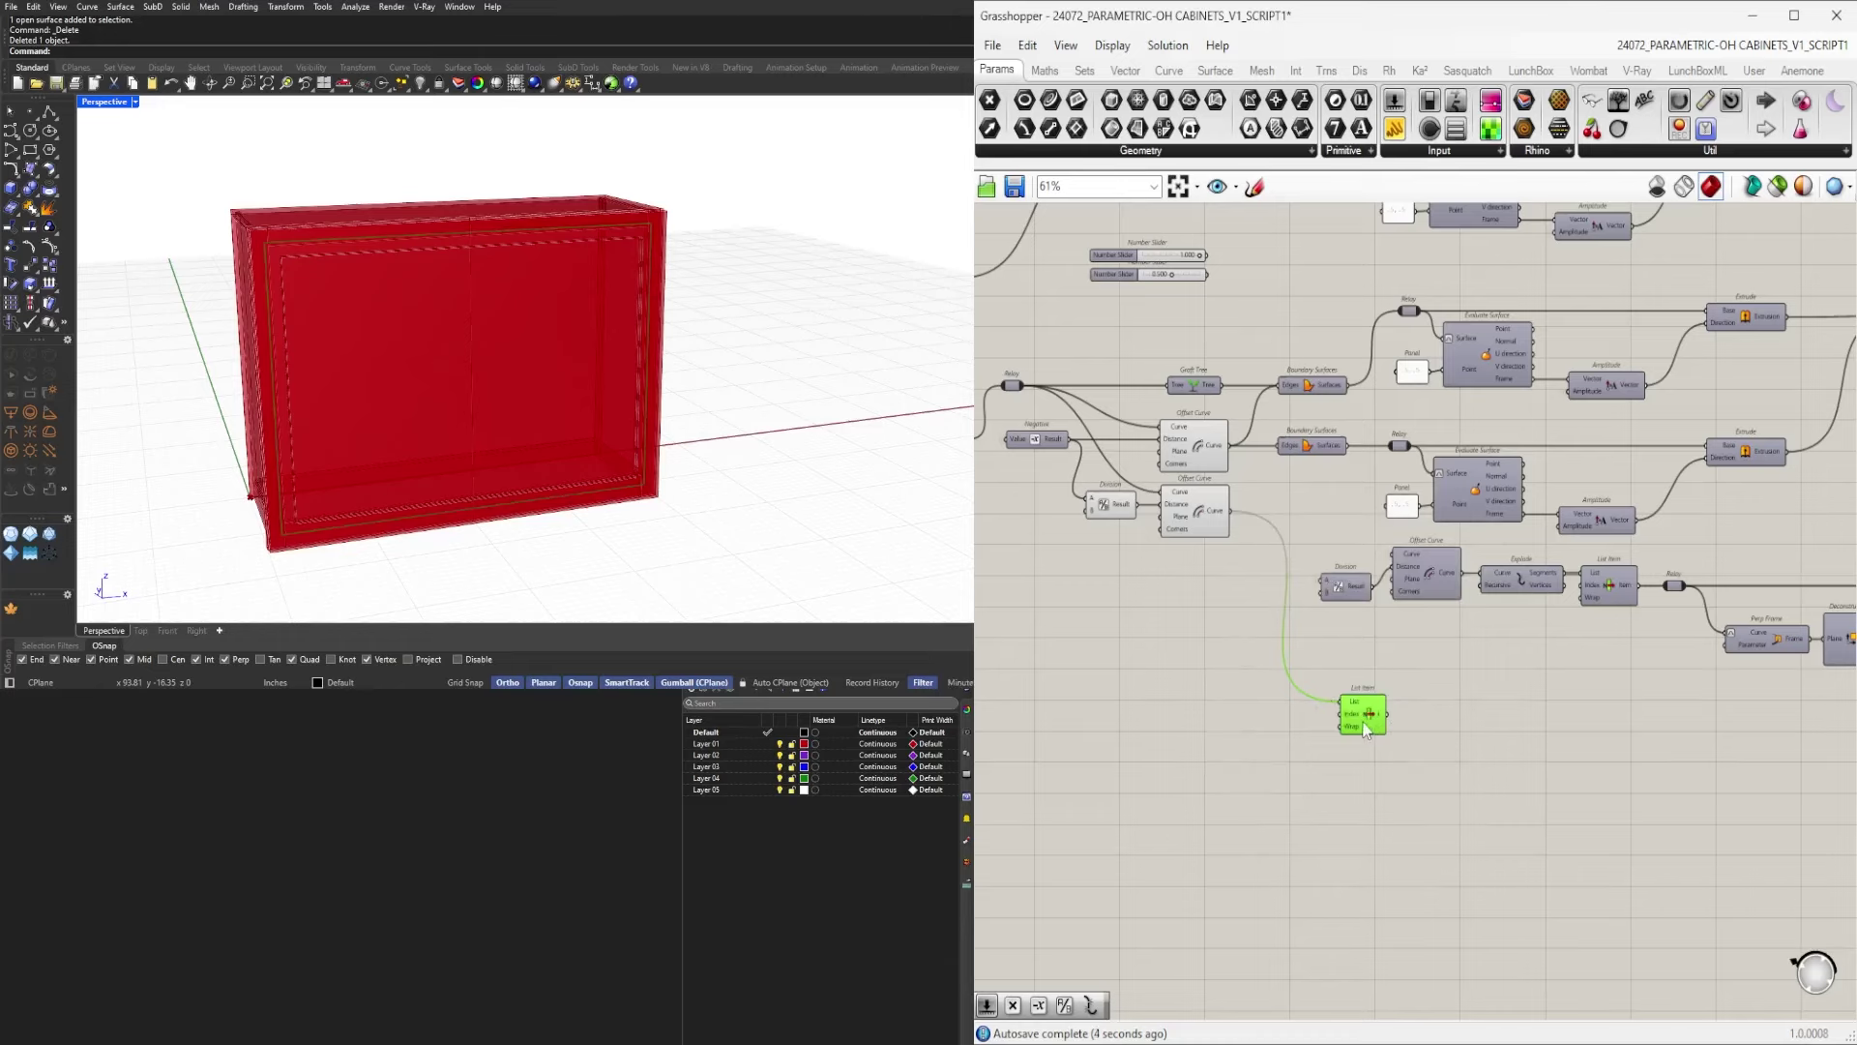
scroll(1365, 722, up, 4)
click(1473, 718)
scroll(1476, 709, down, 3)
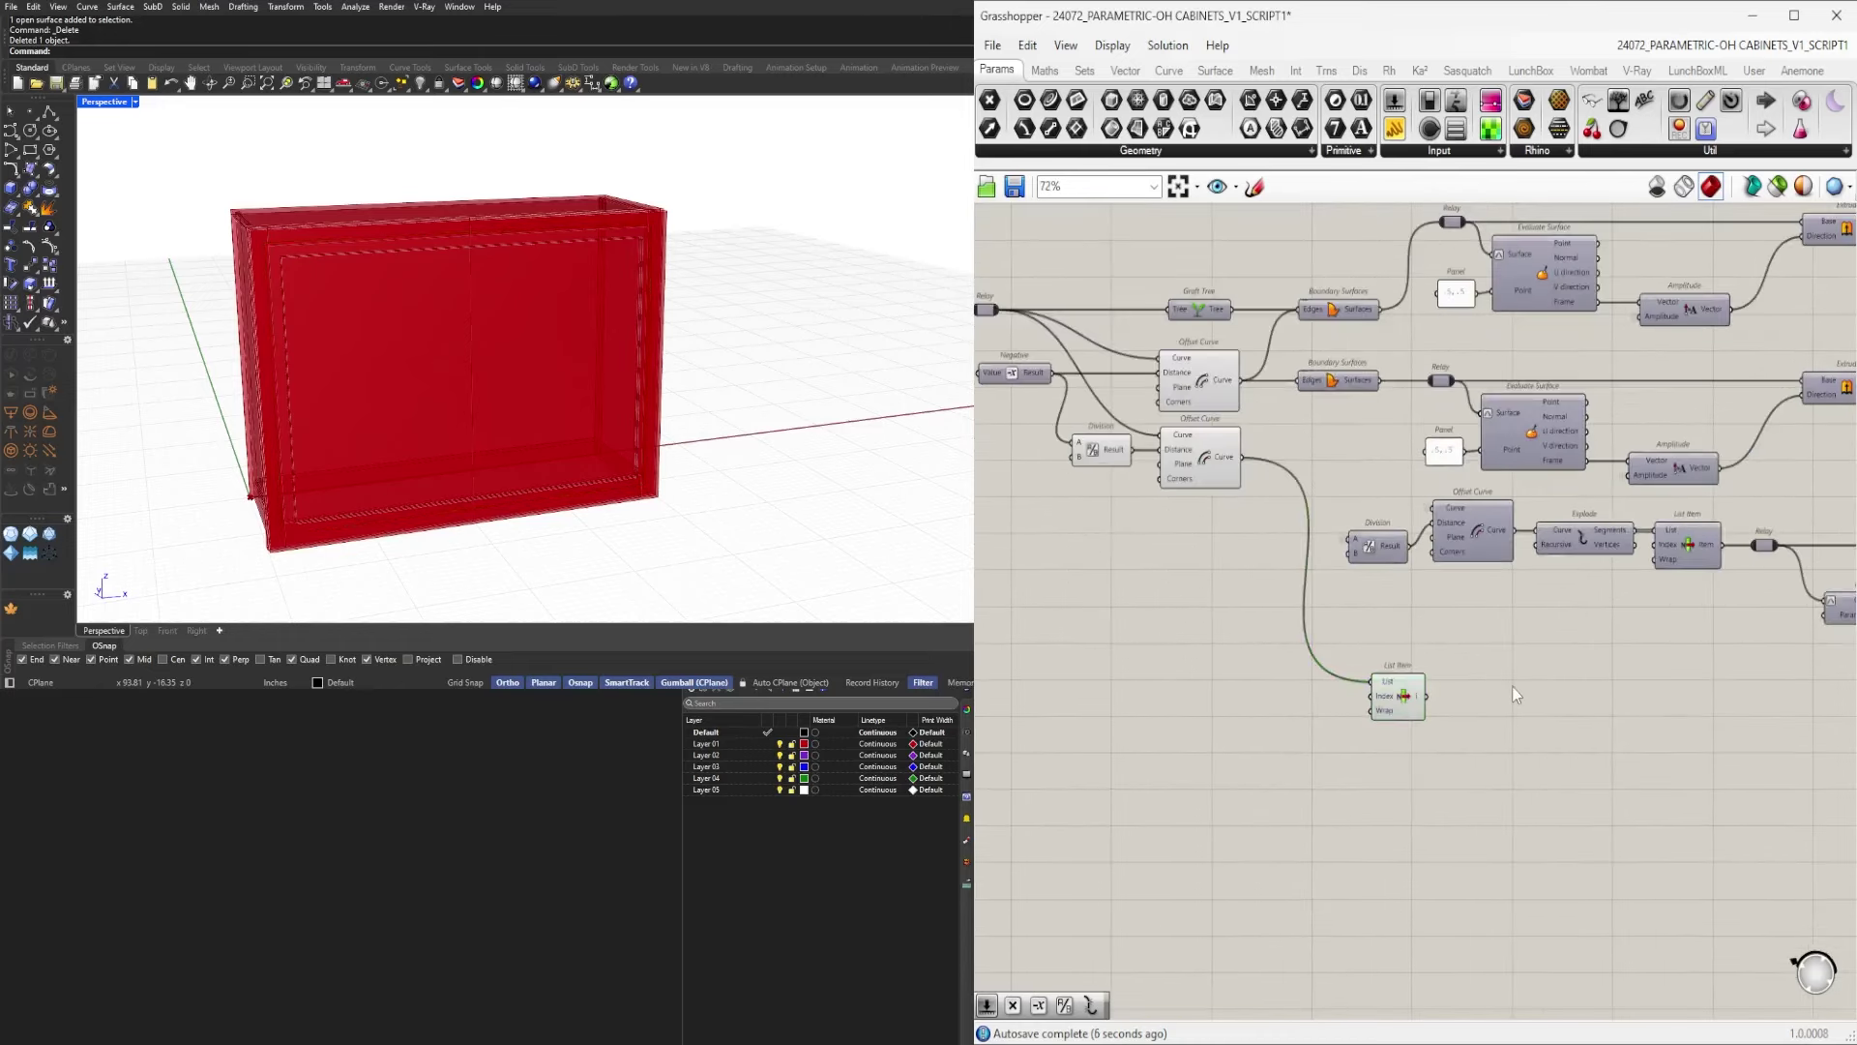
click(1405, 702)
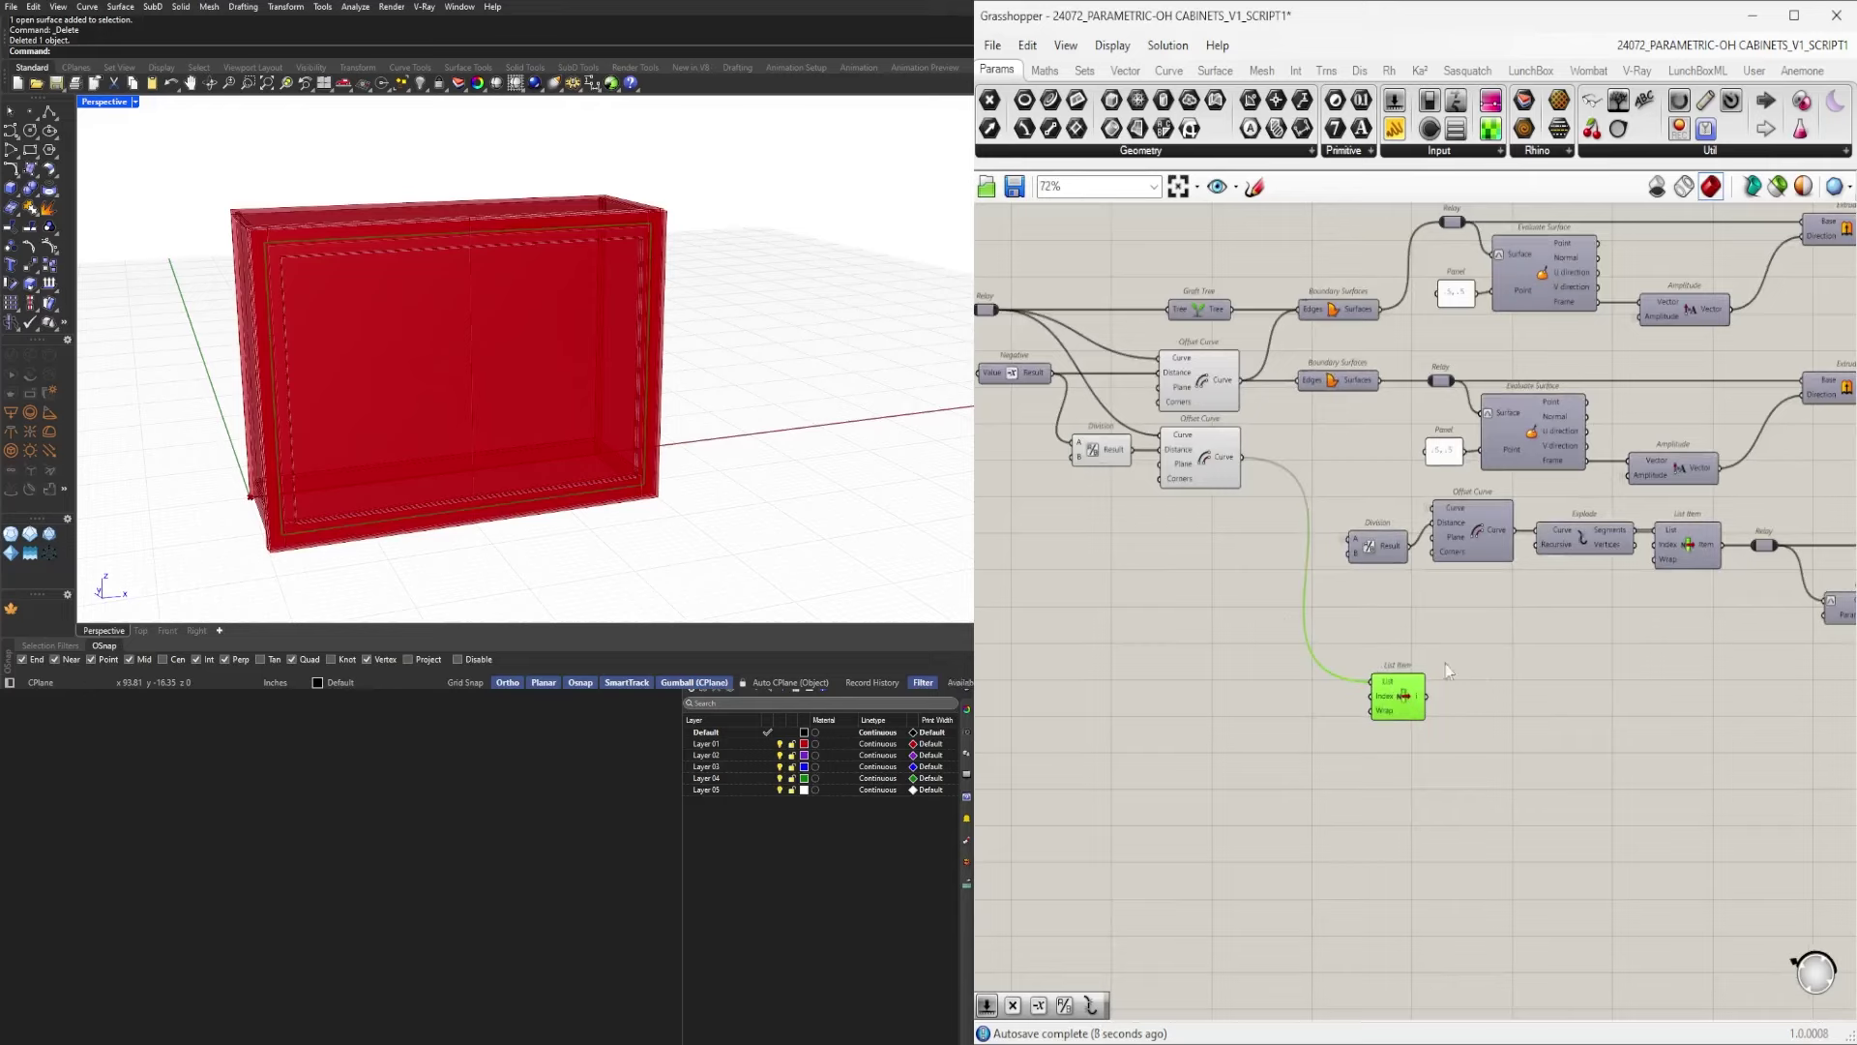
Insert a copied Explode between the duplicated Offset Curve and the copied List Item, and move the pair below the existing handle chain.
key(ctrl+shift+v)
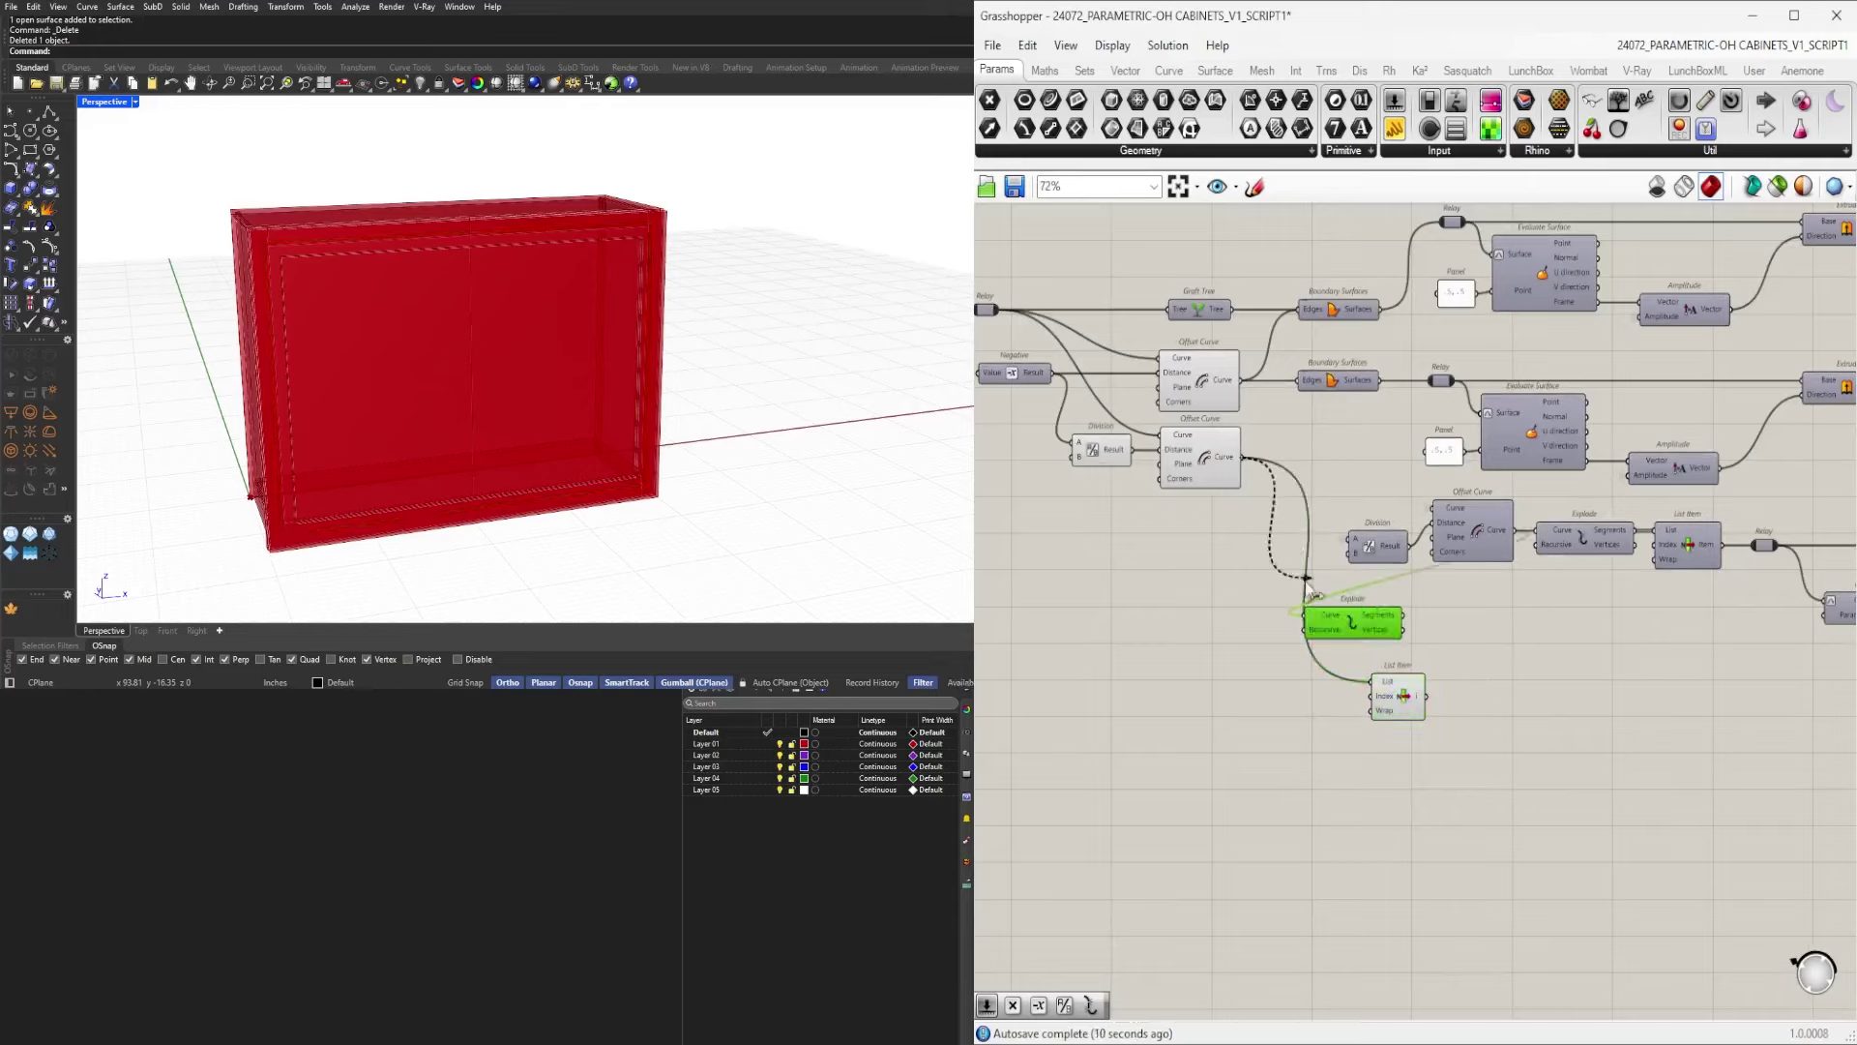
drag(1390, 683, 1483, 663)
drag(1354, 620, 1398, 655)
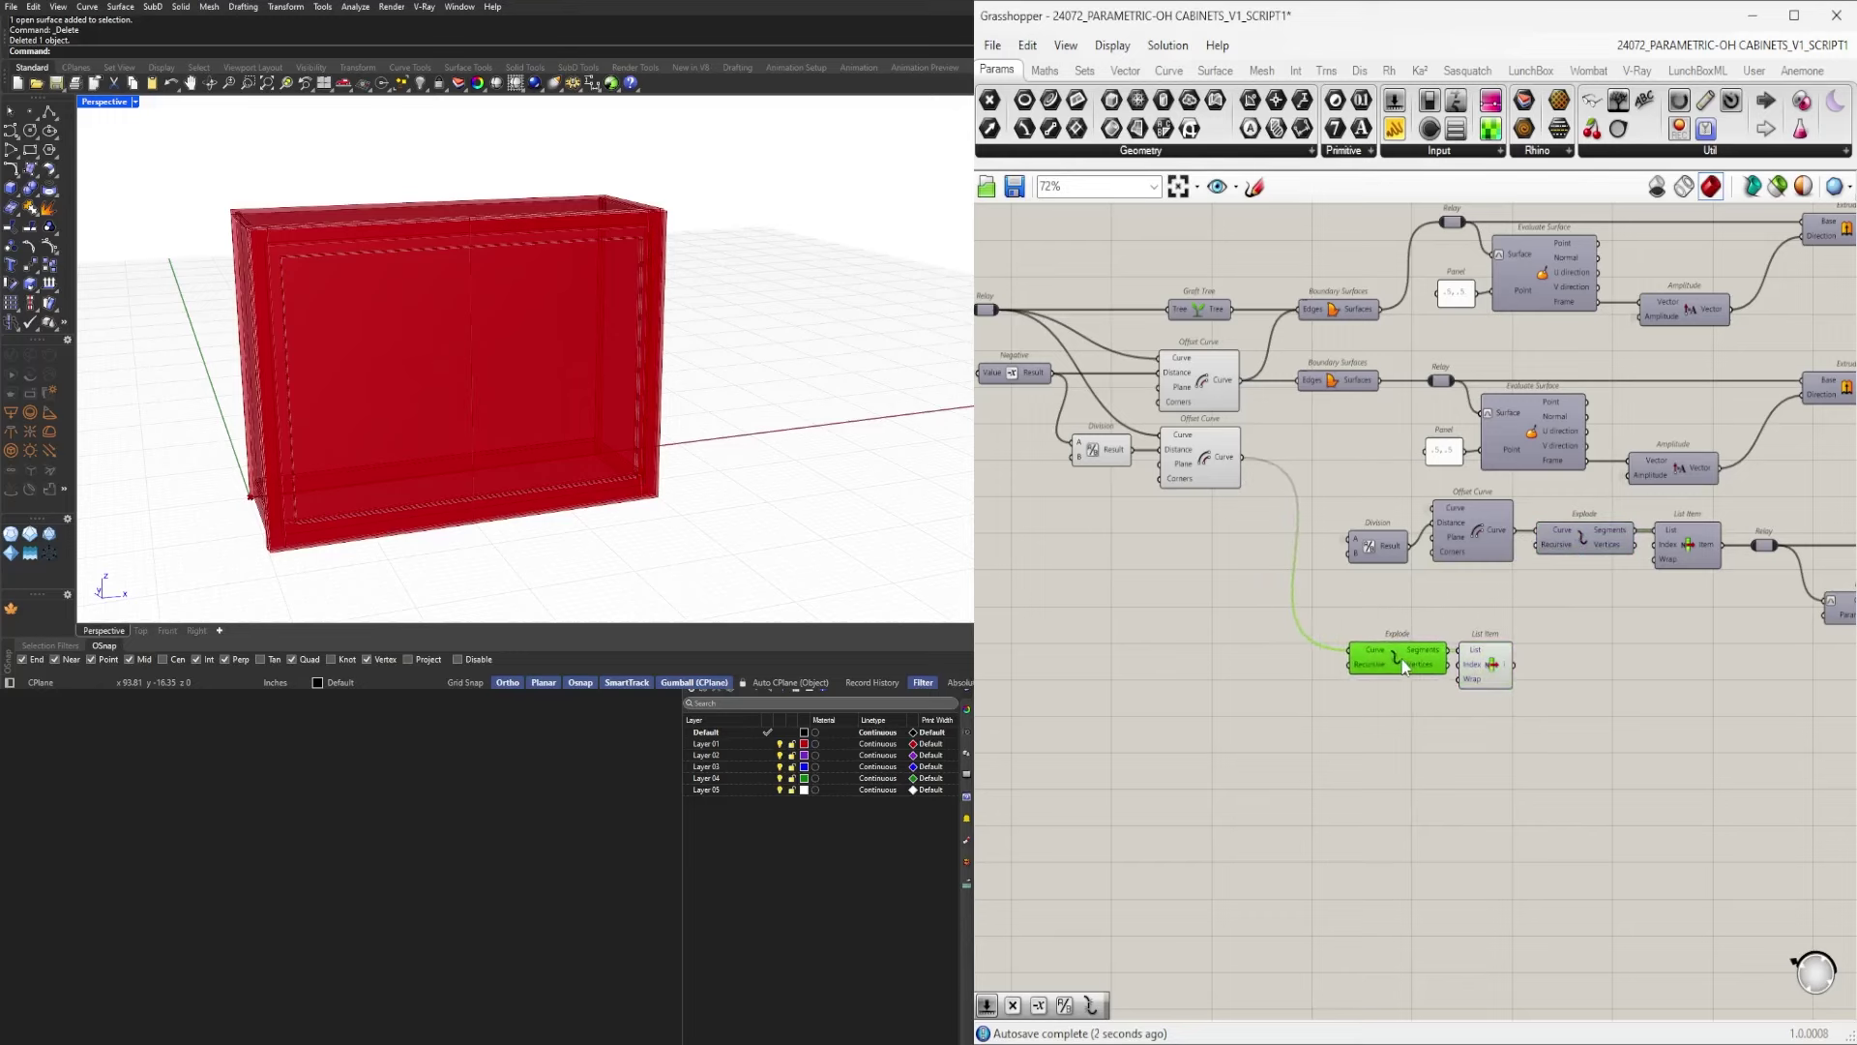
right_drag(1565, 691, 1427, 716)
drag(1477, 783, 1442, 741)
click(1464, 886)
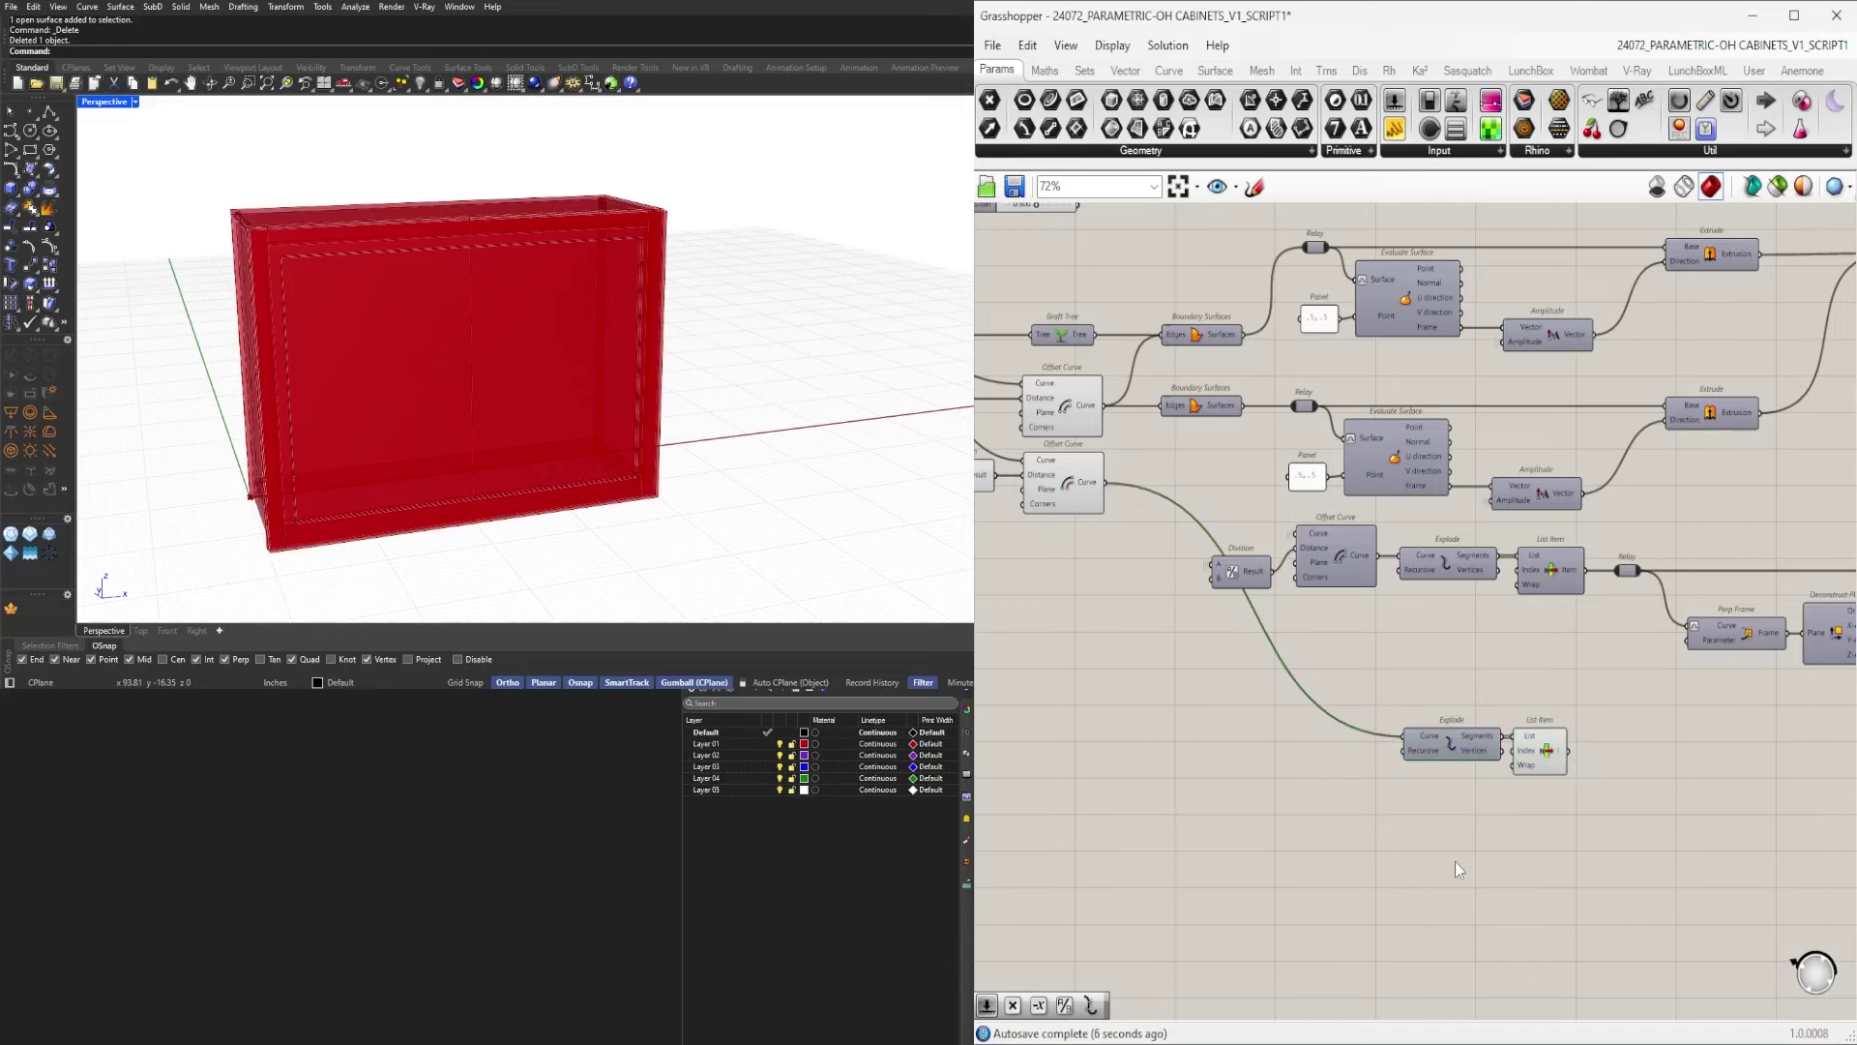
Examine the existing handle chain from the Relay after its List Item through the Move and Polyline components to its end.
right_drag(1217, 705, 1633, 822)
scroll(1550, 800, down, 3)
scroll(1228, 665, up, 2)
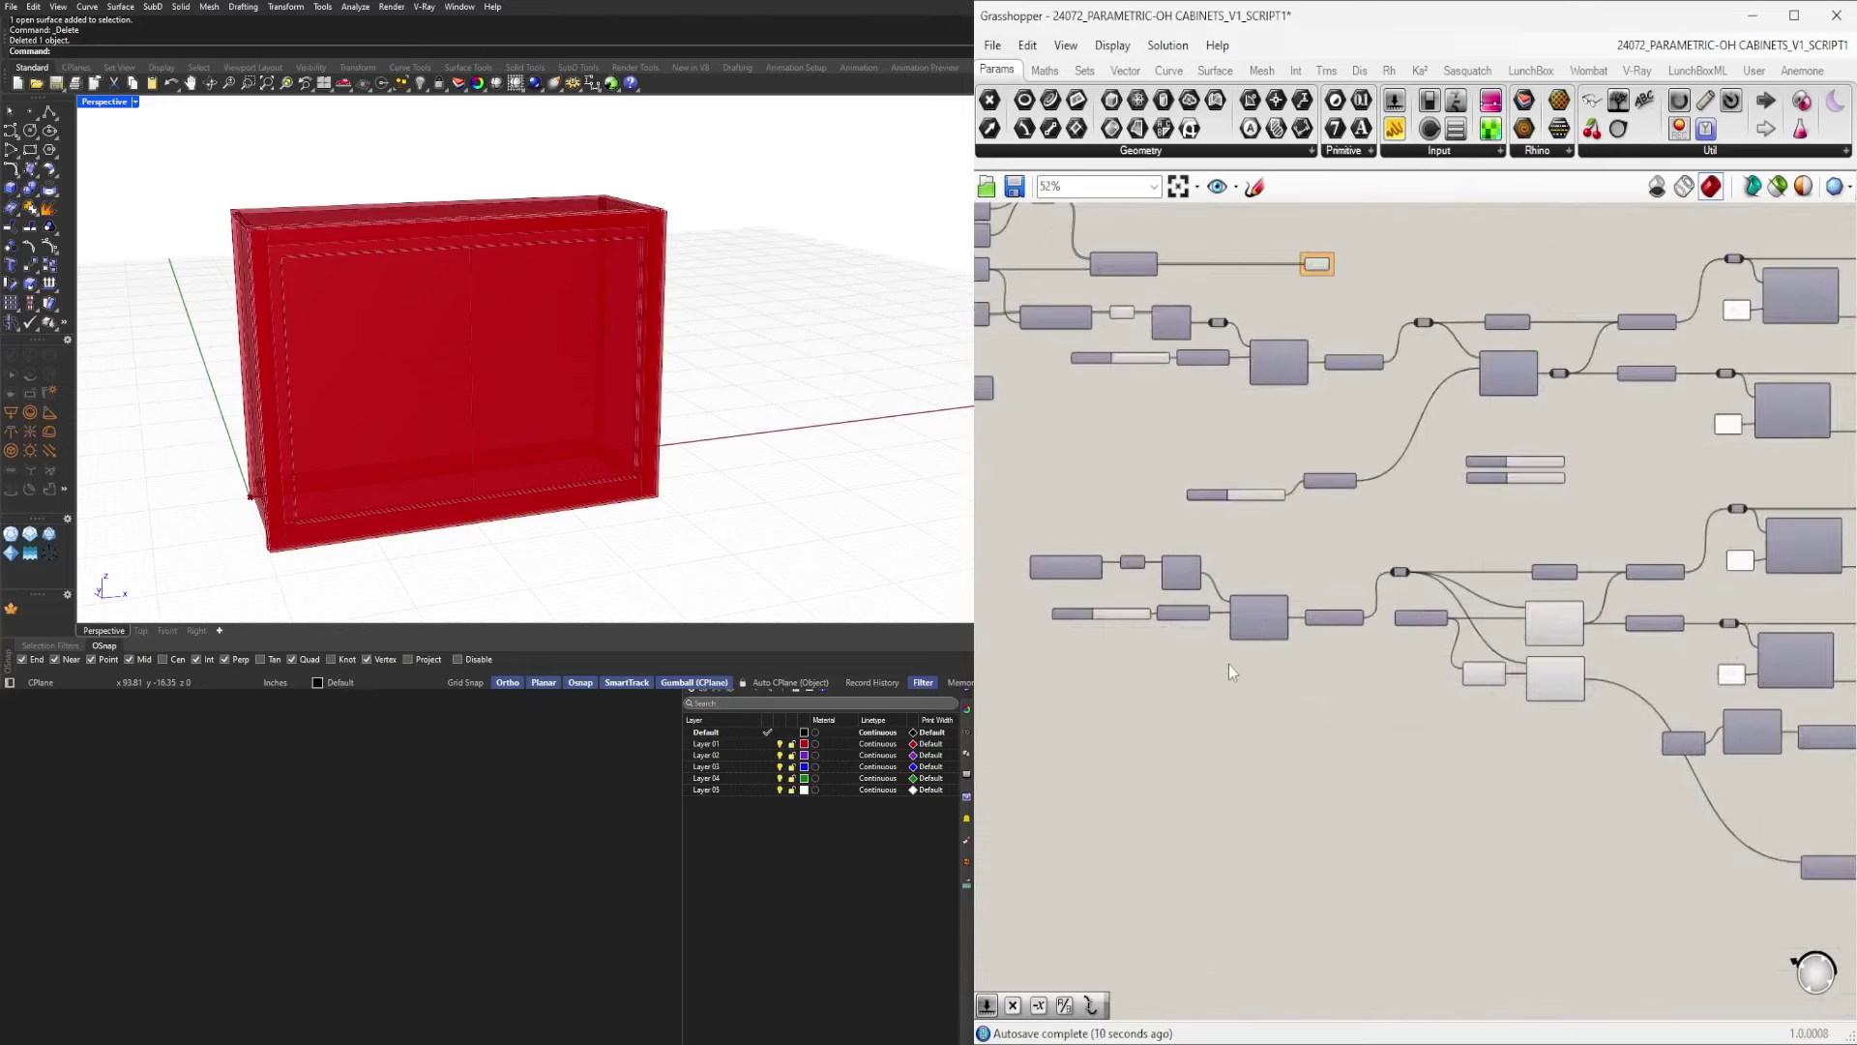
scroll(1228, 664, down, 1)
right_drag(1617, 742, 1245, 623)
scroll(1451, 745, up, 2)
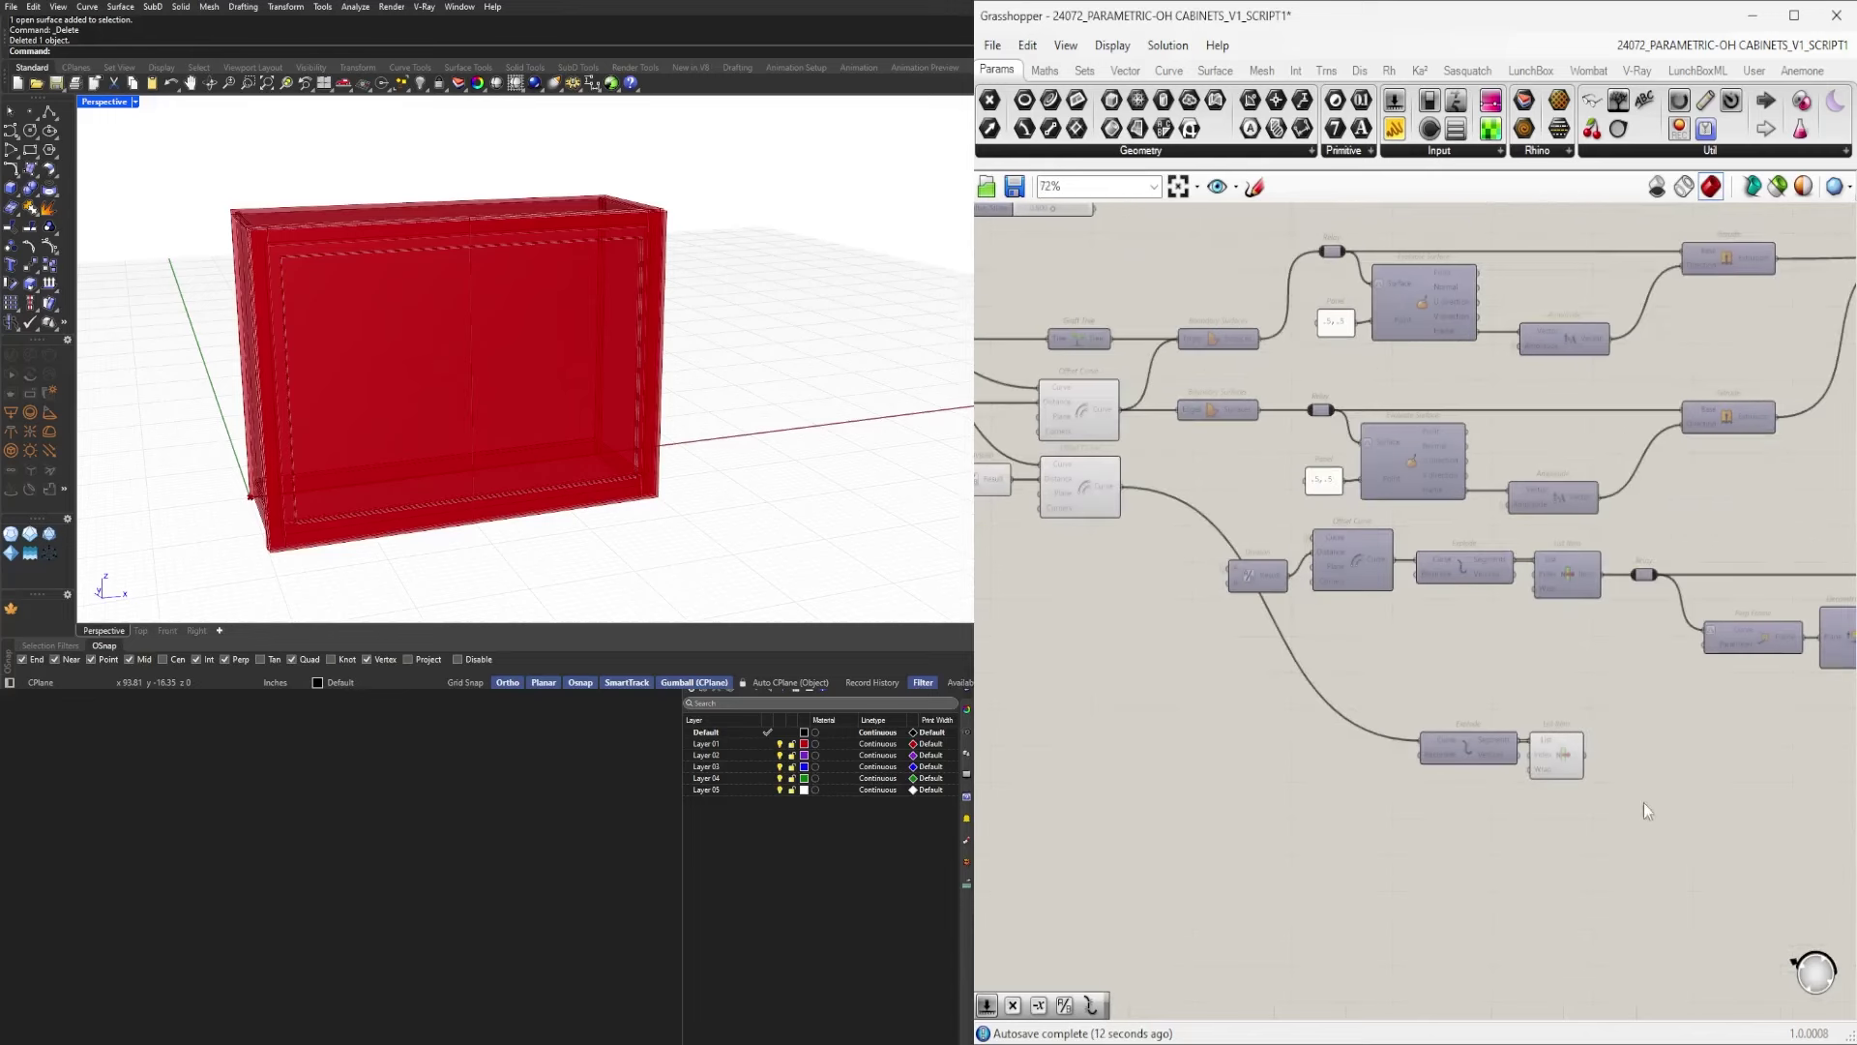
drag(1705, 794, 1575, 718)
scroll(1294, 748, down, 1)
right_drag(1613, 762, 1284, 747)
scroll(1285, 646, down, 5)
right_drag(1548, 663, 1626, 617)
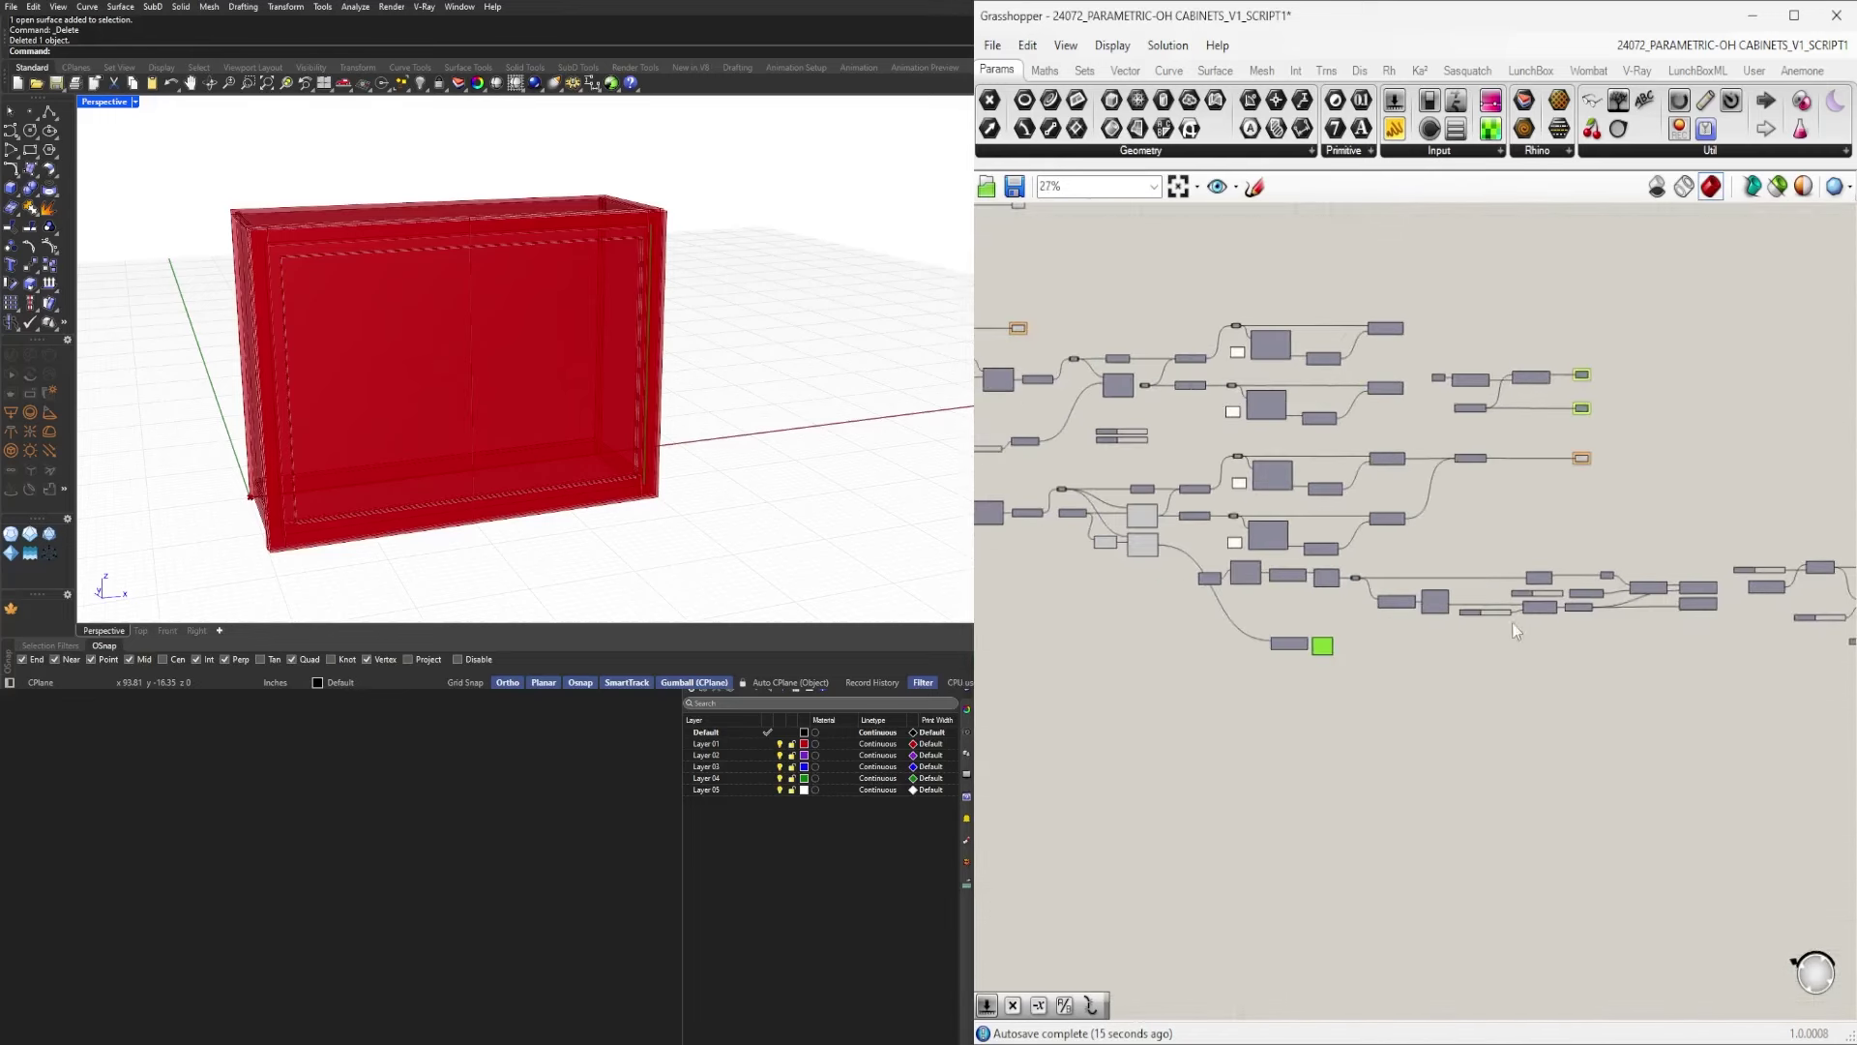
scroll(1395, 621, up, 3)
scroll(1323, 660, up, 2)
scroll(1366, 659, down, 5)
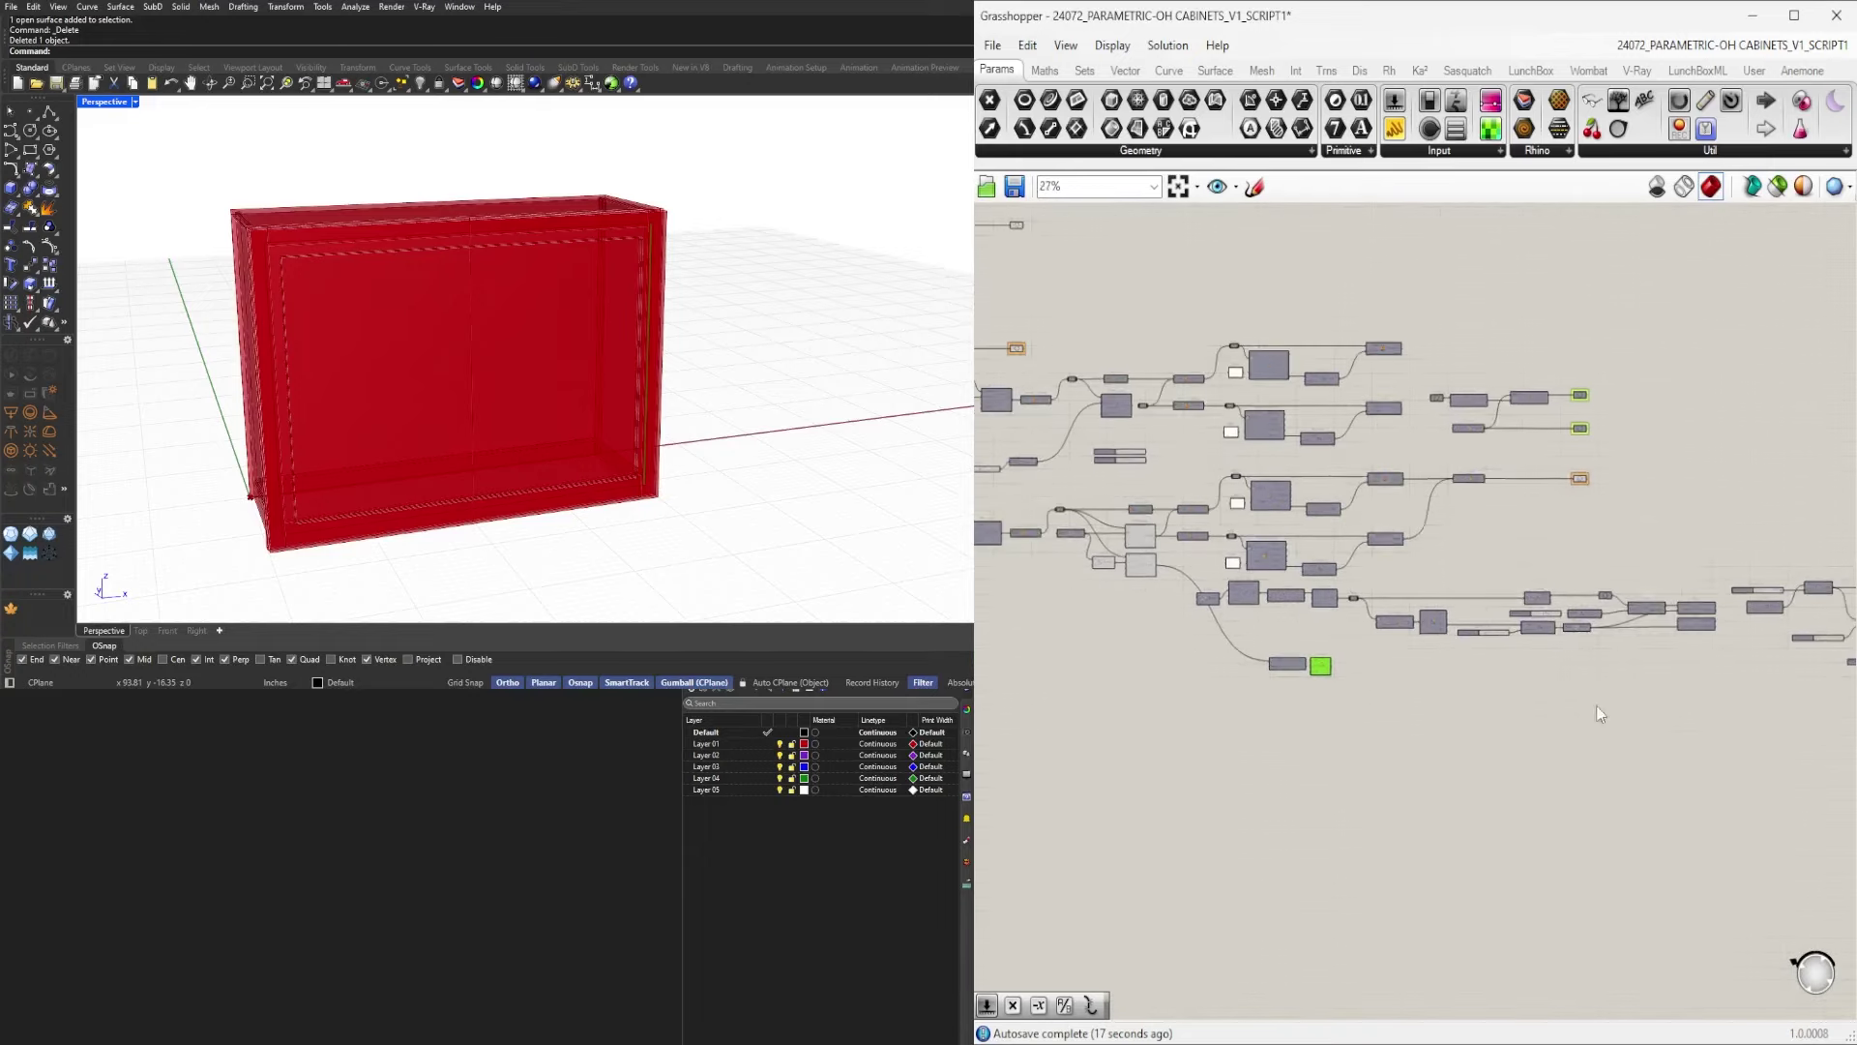
right_drag(1614, 704, 1192, 658)
scroll(1201, 664, down, 2)
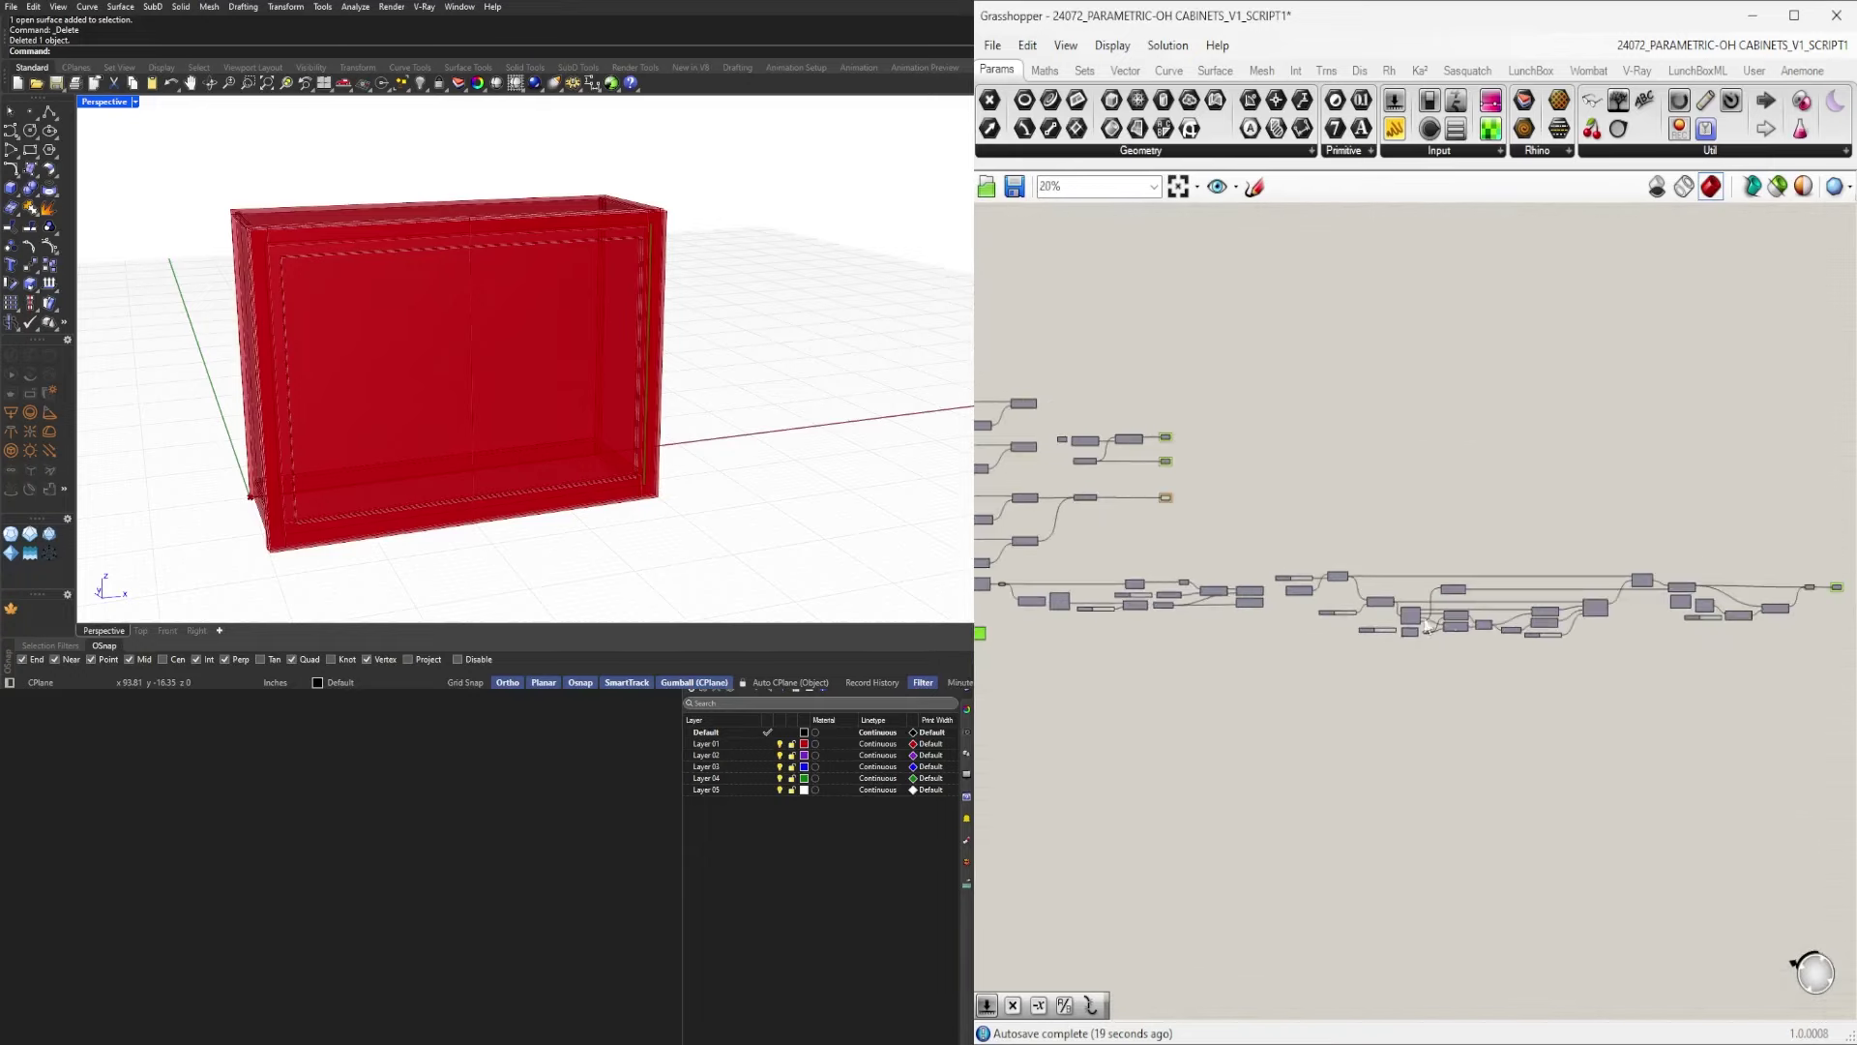
scroll(1429, 627, up, 7)
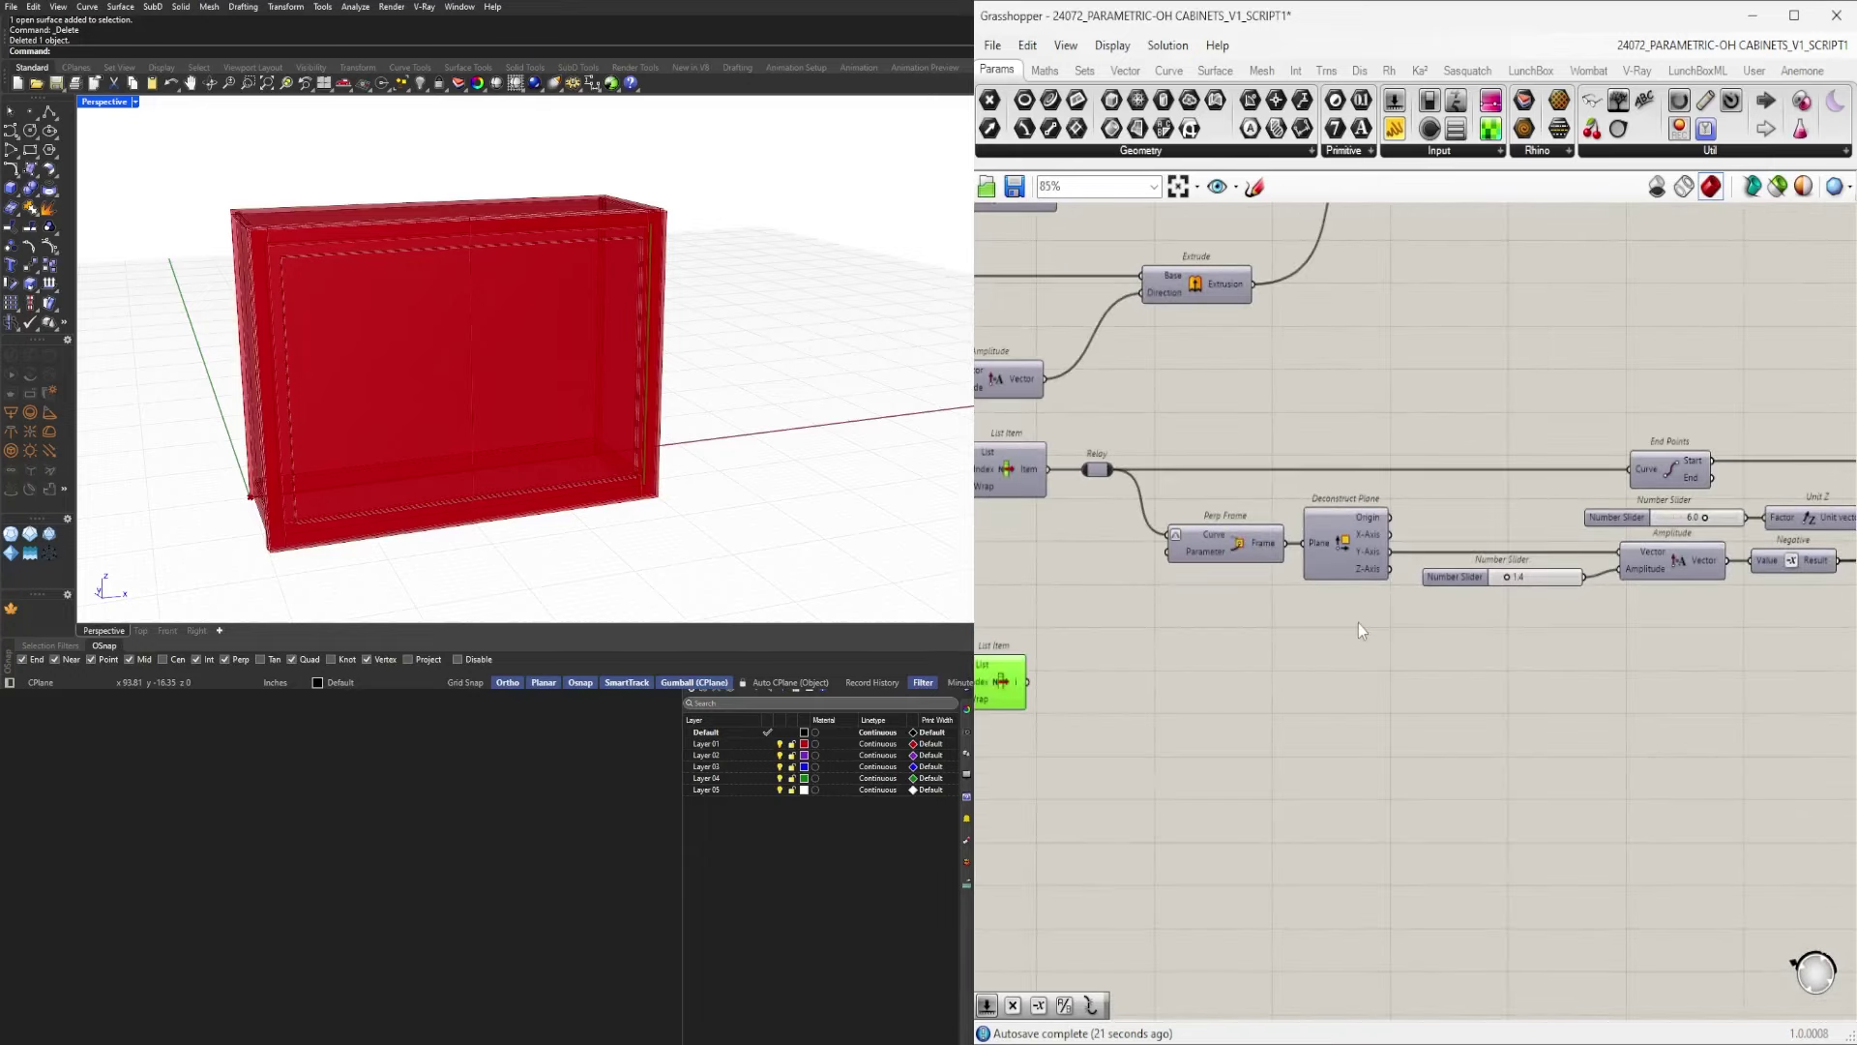
scroll(1359, 623, down, 1)
right_drag(1598, 637, 1141, 675)
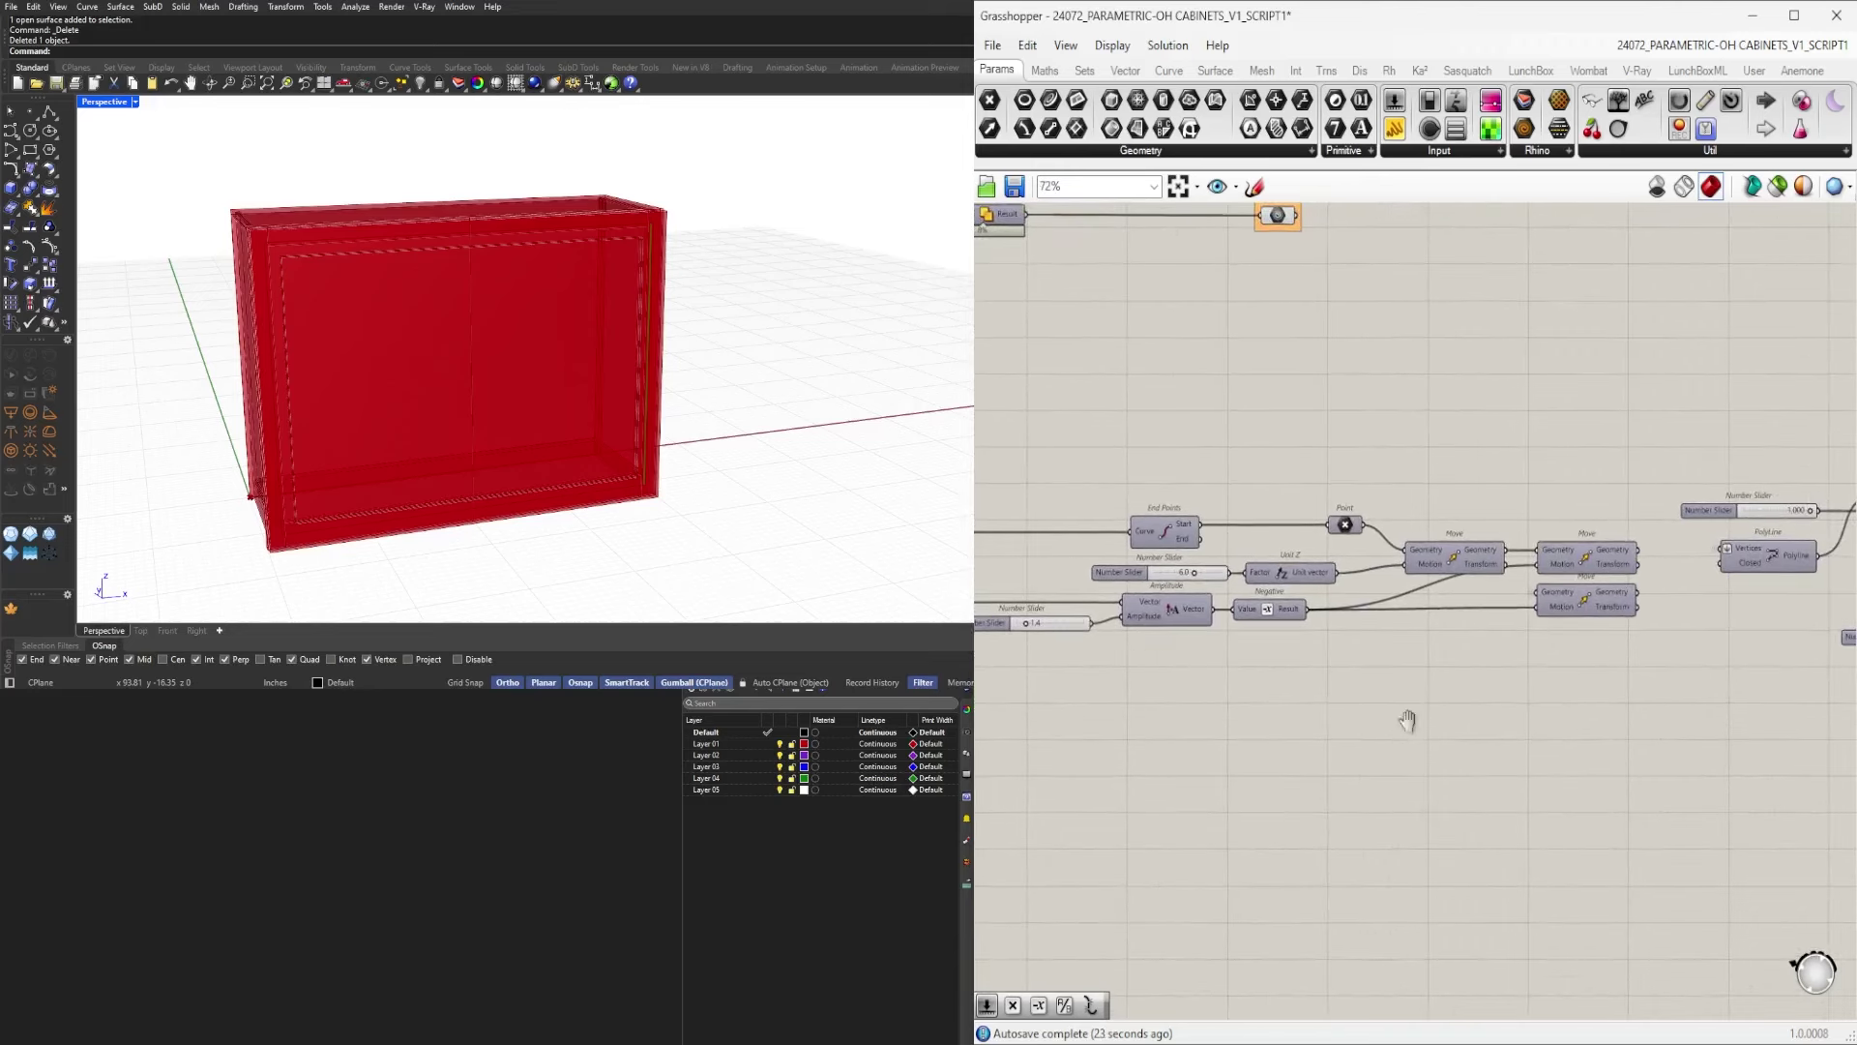
right_drag(1408, 721, 1738, 695)
right_drag(1390, 624, 1529, 631)
Select the entire existing handle chain from the Relay after its List Item to the final output.
drag(1238, 548, 1225, 499)
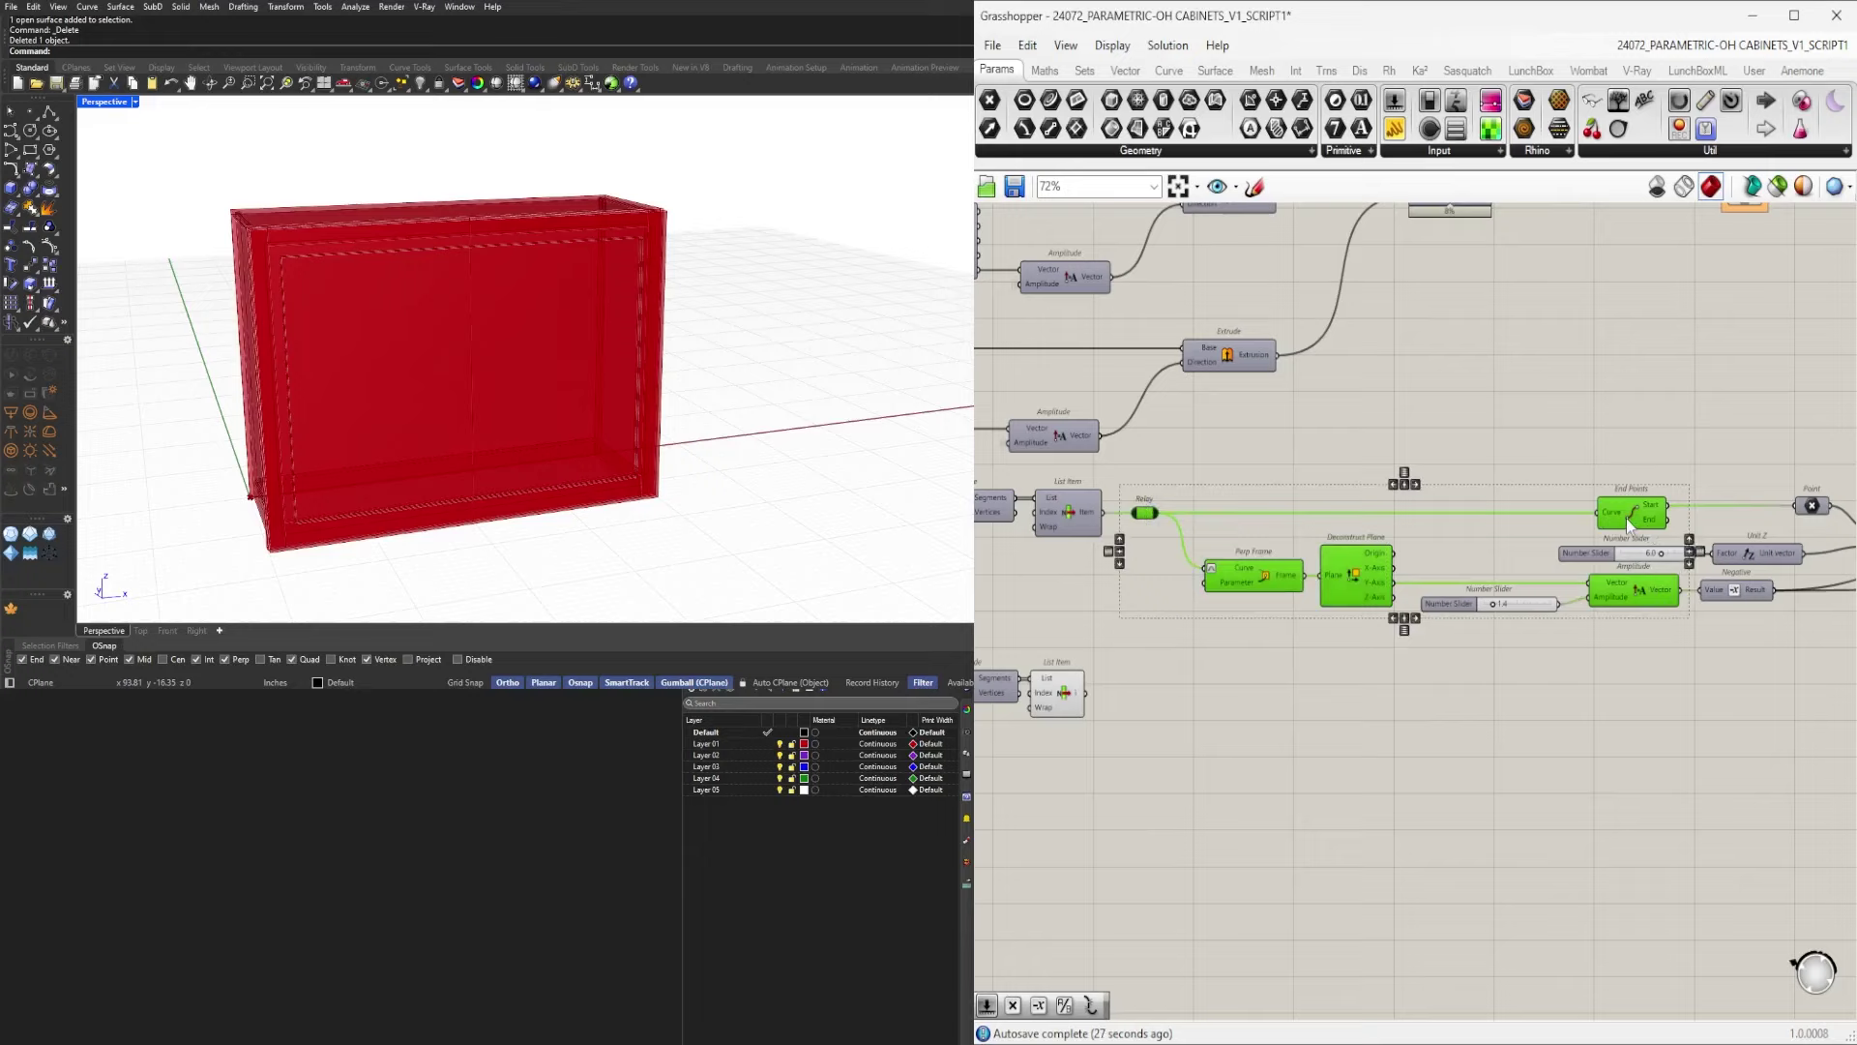
shift+drag(1737, 624, 1704, 592)
right_drag(1742, 650, 1117, 663)
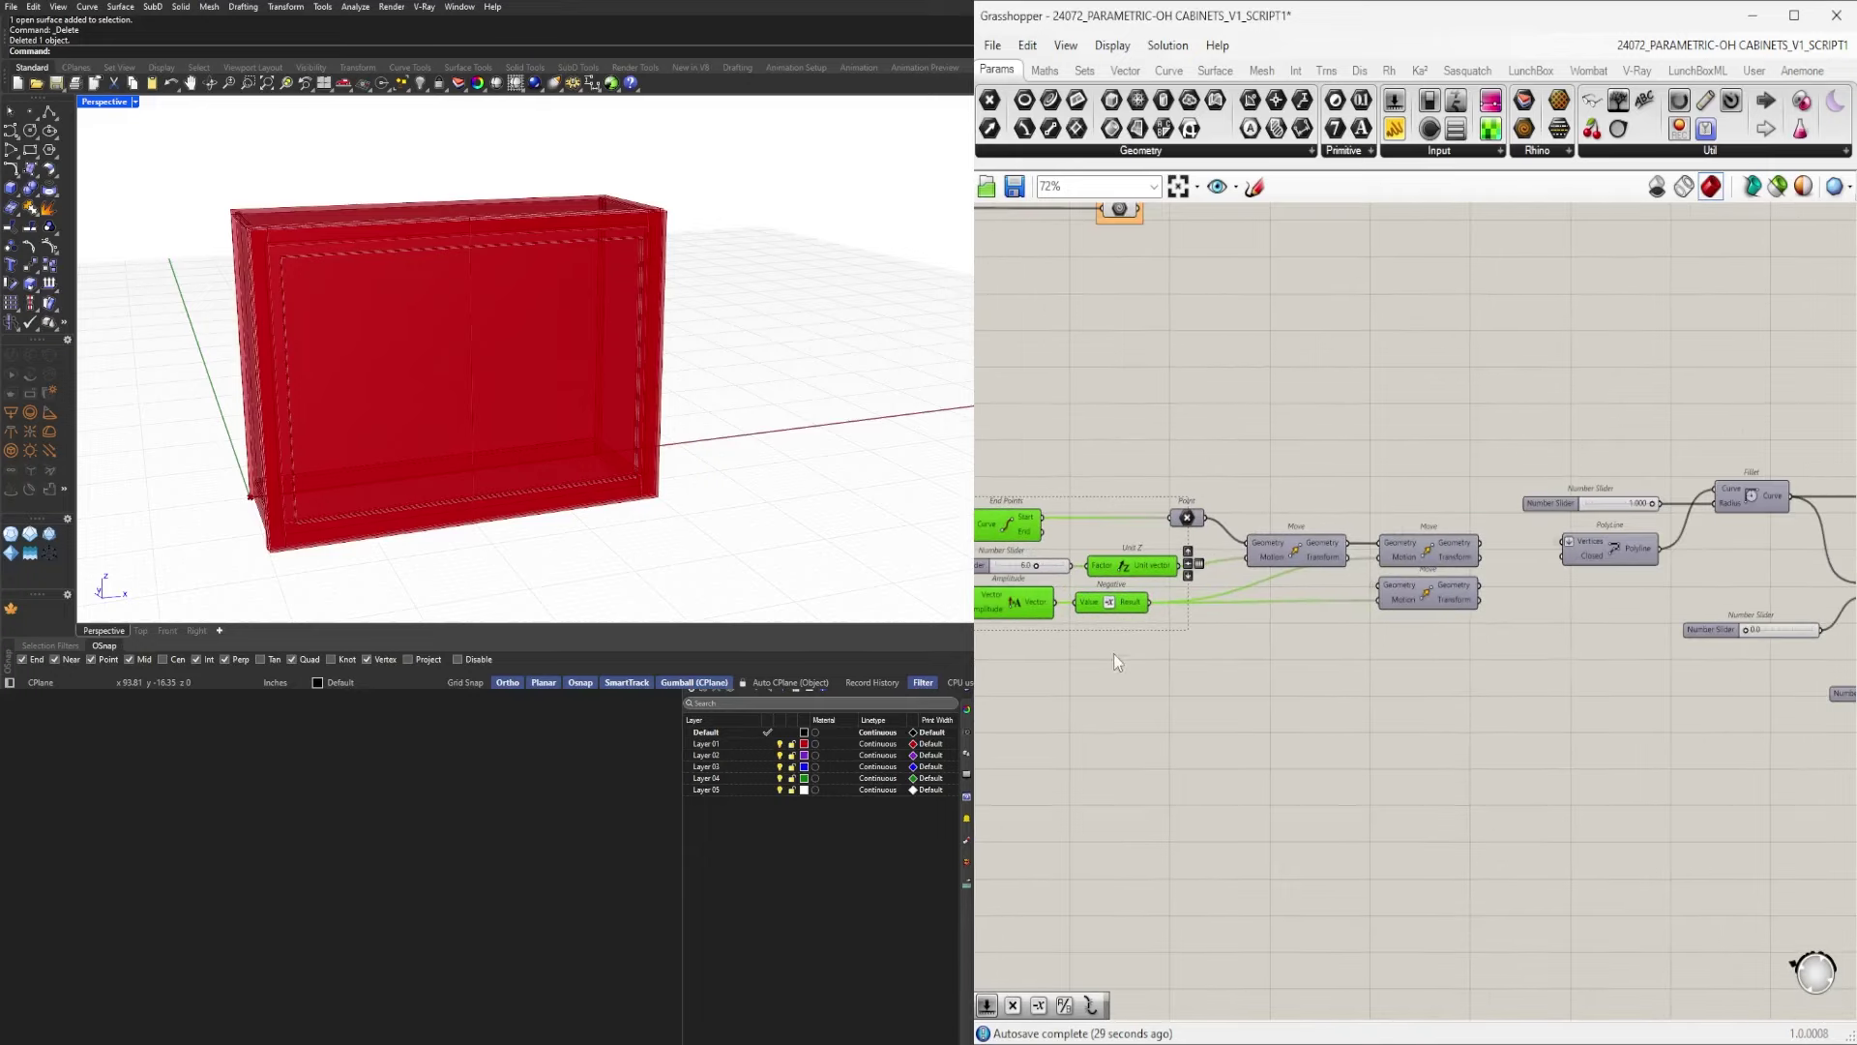
scroll(1471, 646, down, 10)
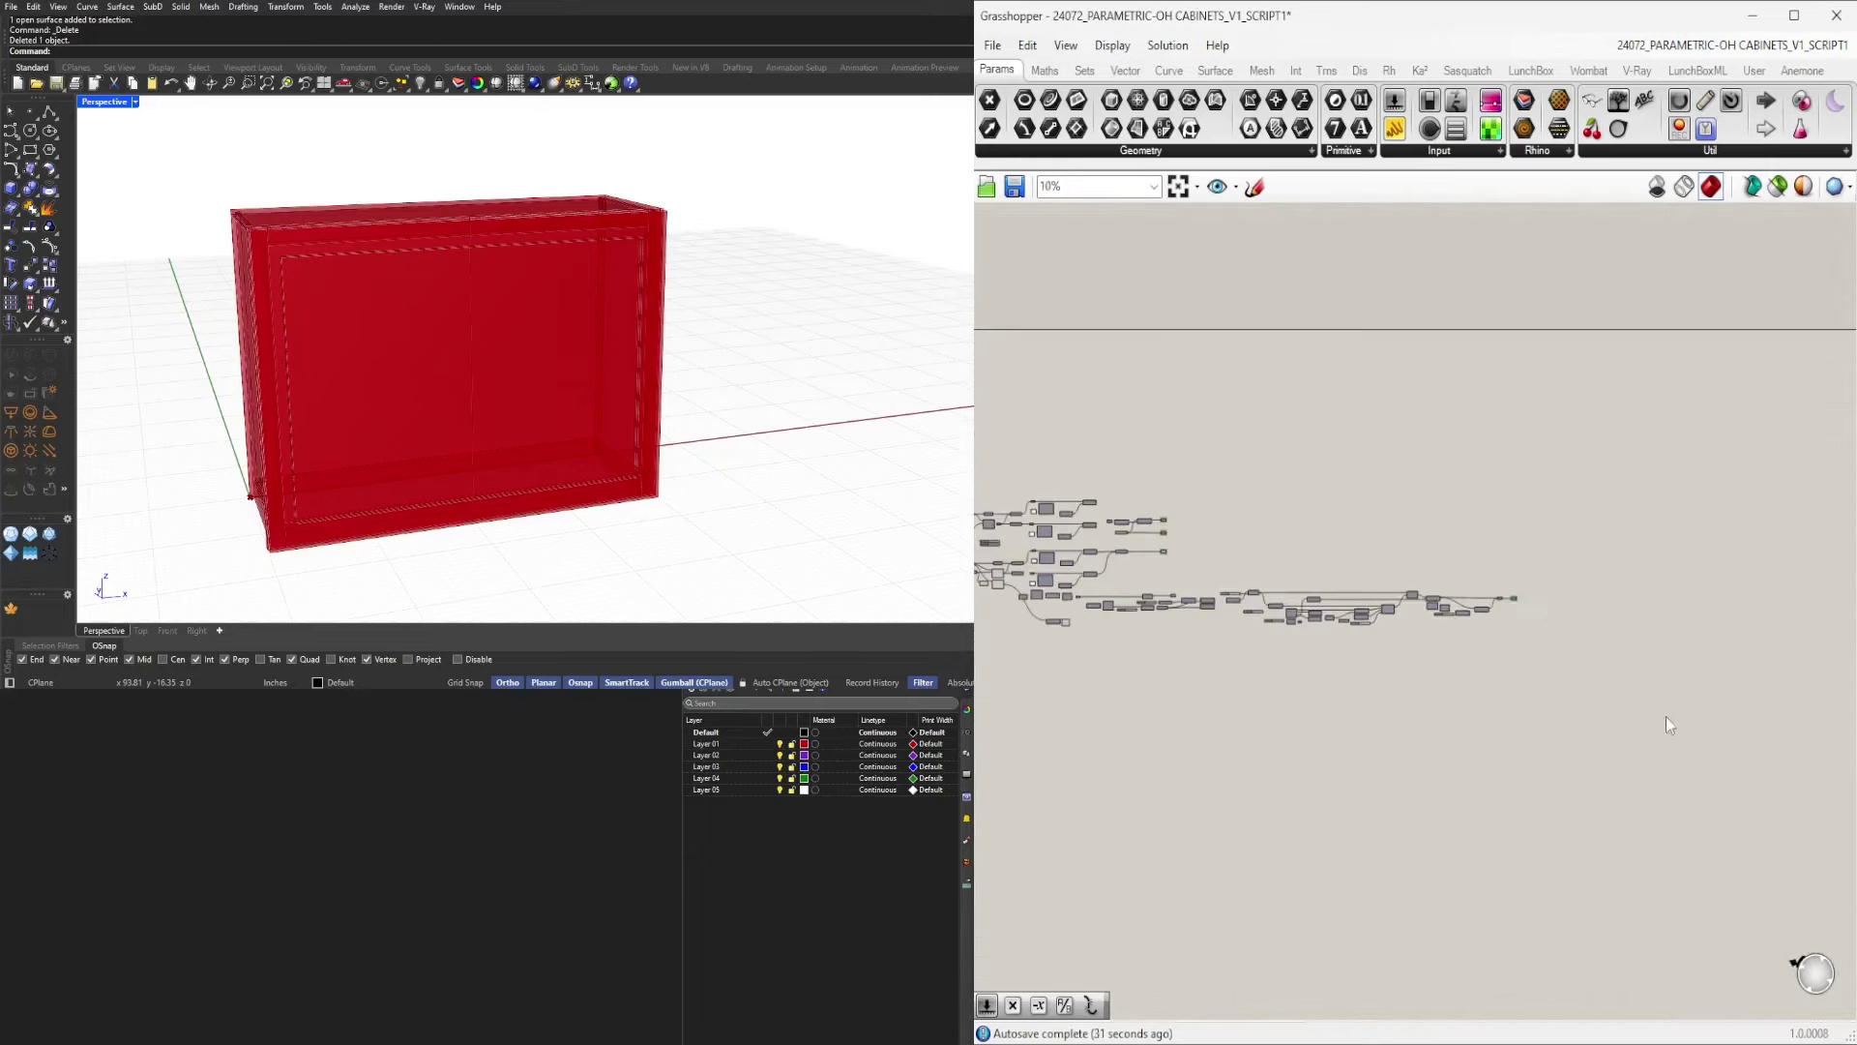
drag(1666, 716, 1082, 597)
Trace the incoming wires of the selected handle chain back to their source components in the upstream definition.
scroll(1081, 595, up, 6)
scroll(1147, 609, down, 3)
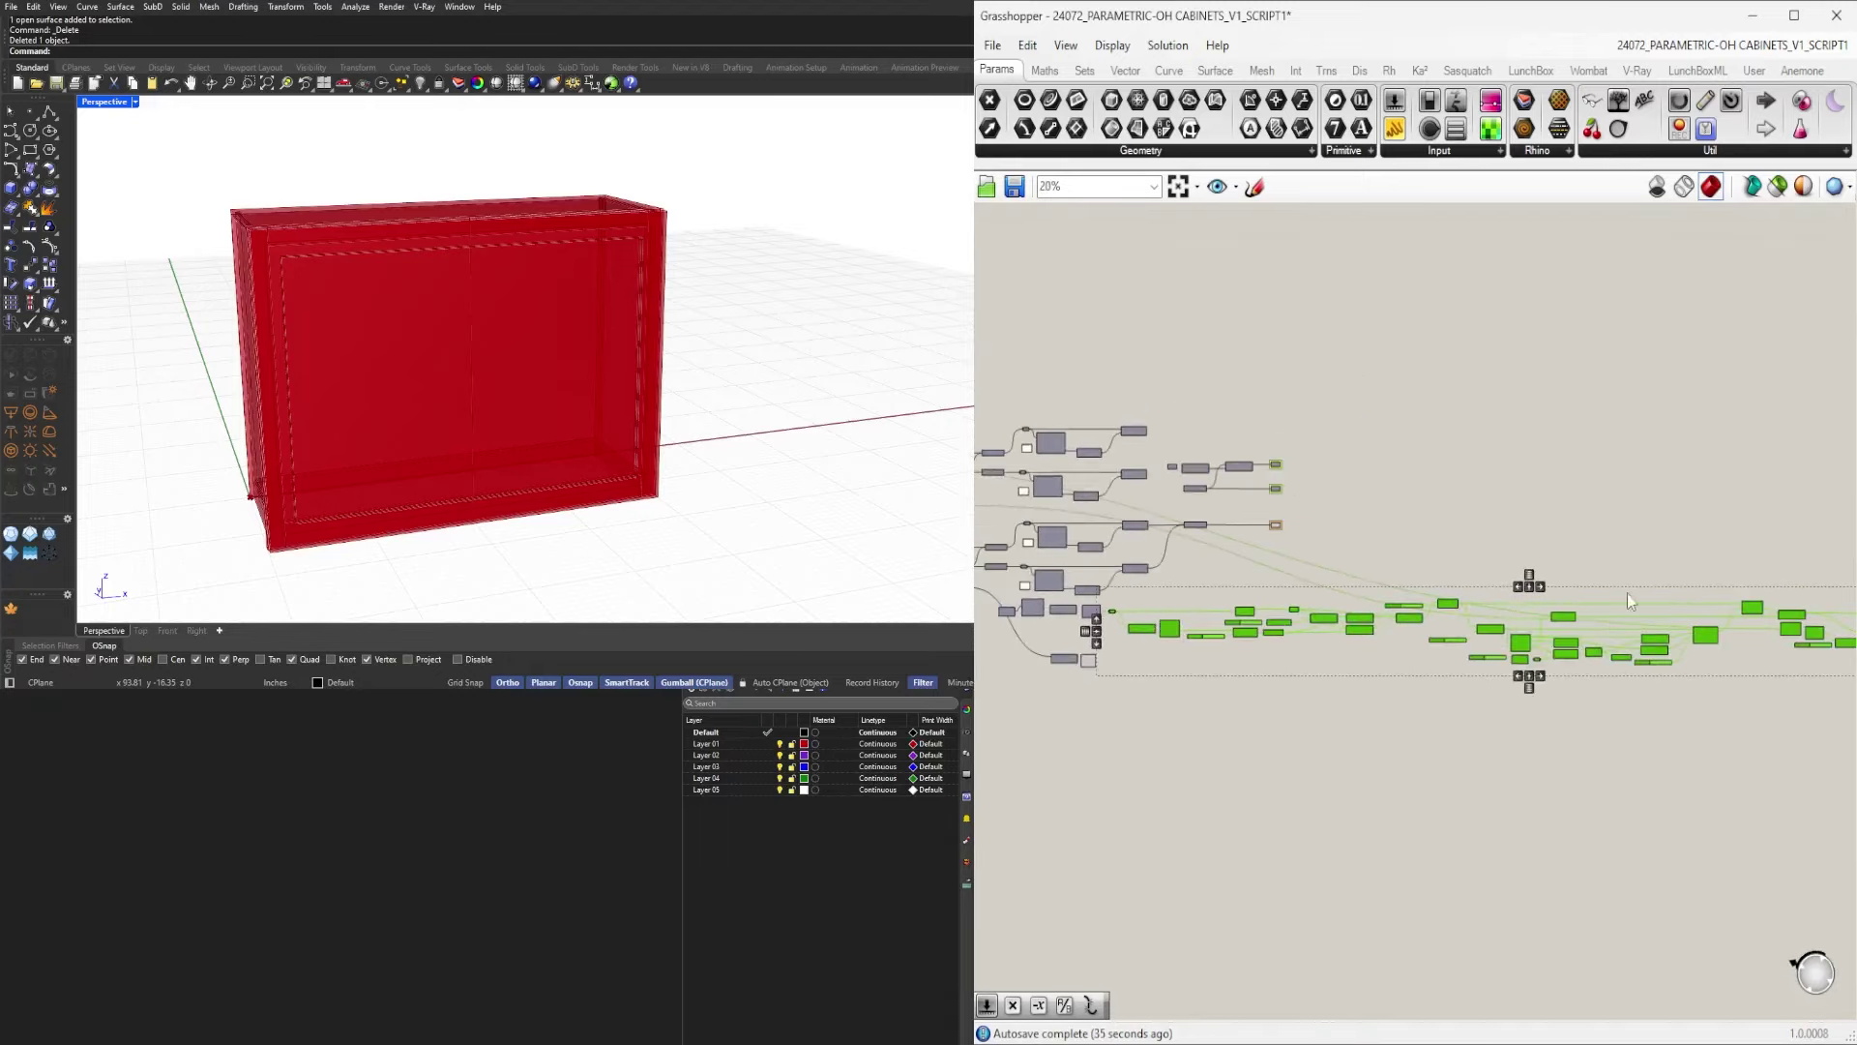
right_drag(1048, 576, 1499, 603)
scroll(1500, 604, up, 5)
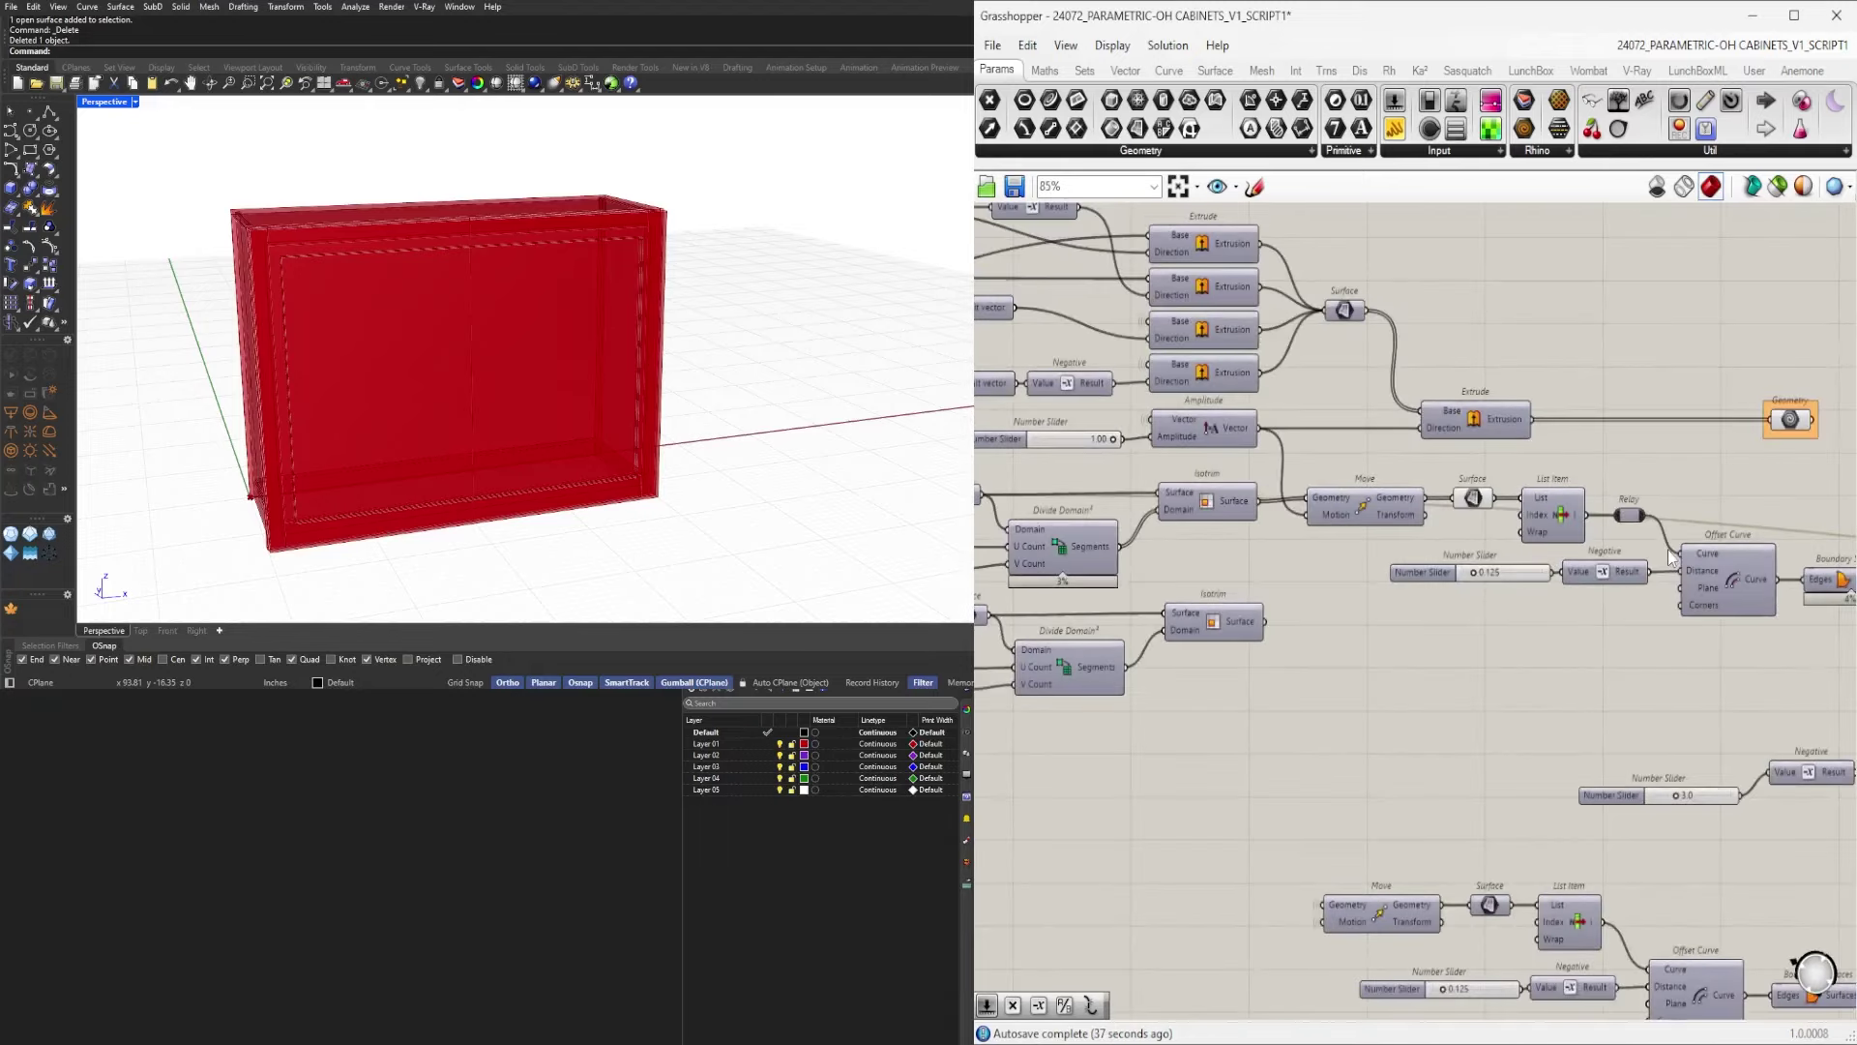
scroll(1671, 558, down, 8)
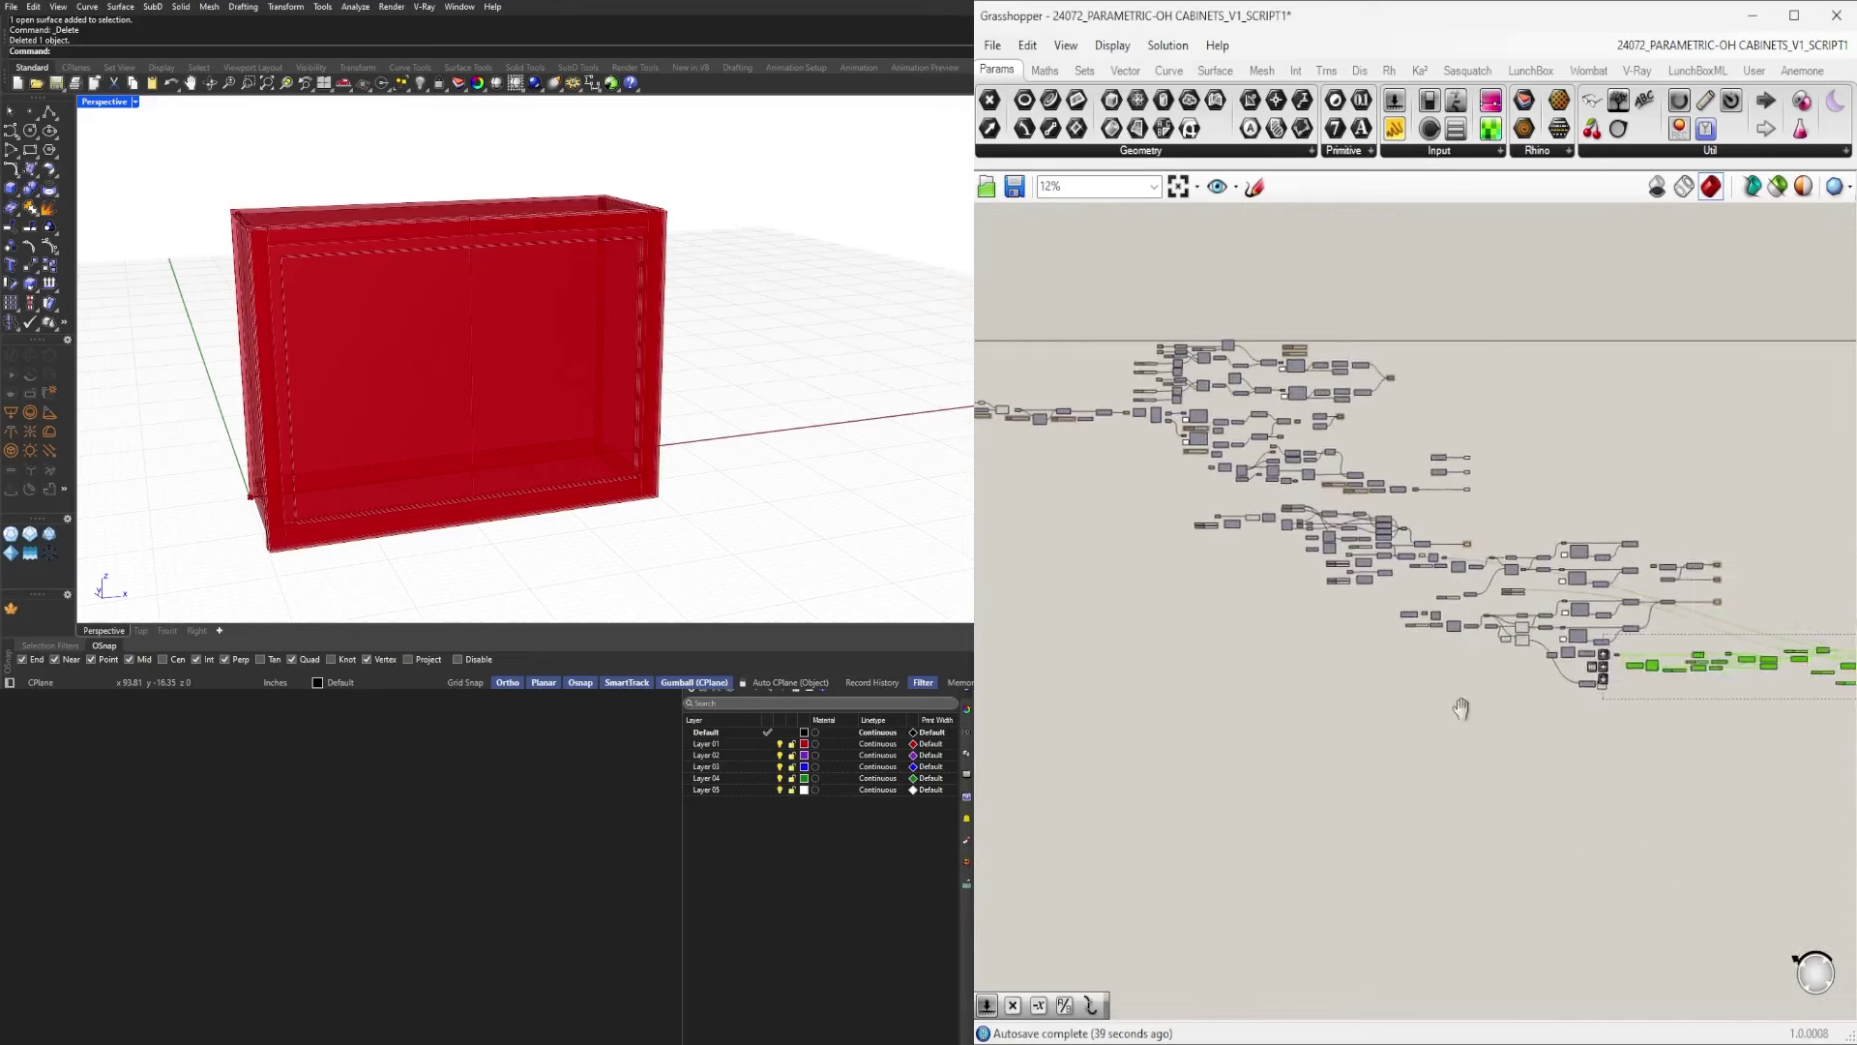
right_drag(1460, 710, 1320, 692)
scroll(1639, 582, up, 4)
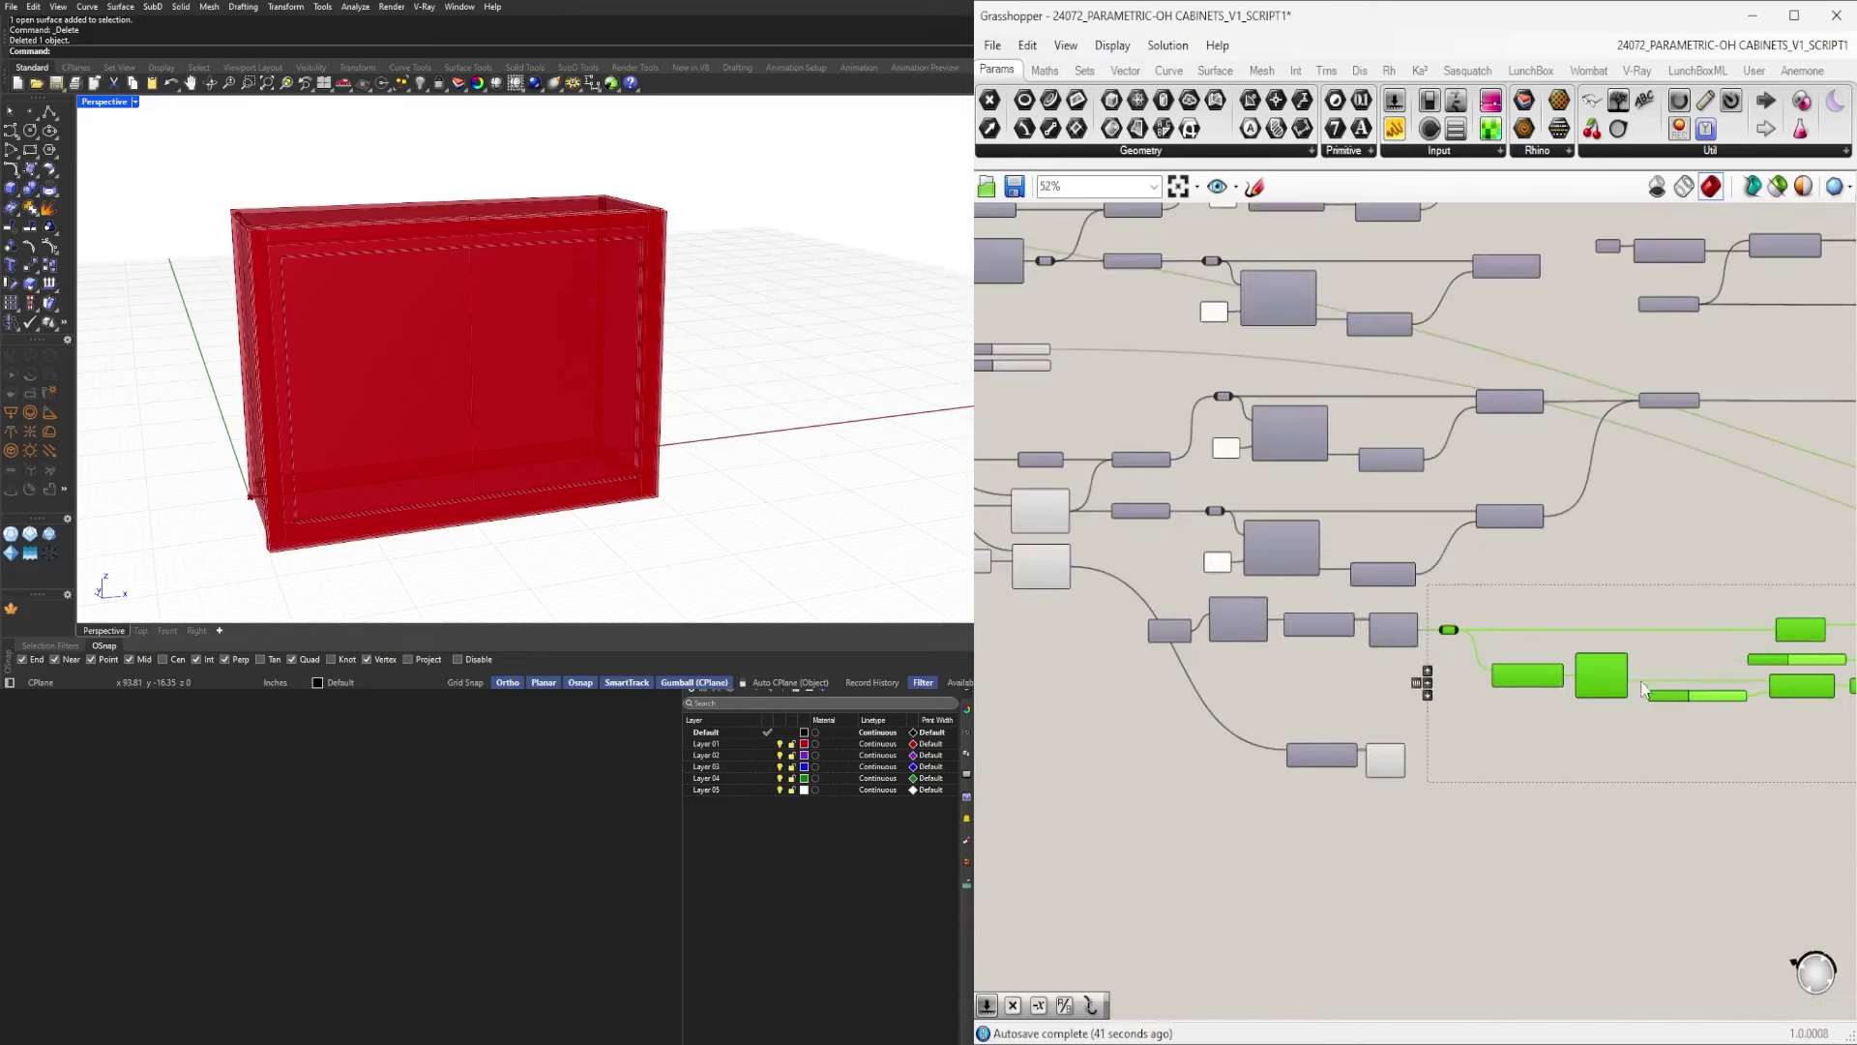
Remove the Number Sliders in the first half of the handle chain, up to the Perp Frame after the Polyline, from the selection.
scroll(1474, 711, up, 3)
scroll(1474, 711, down, 2)
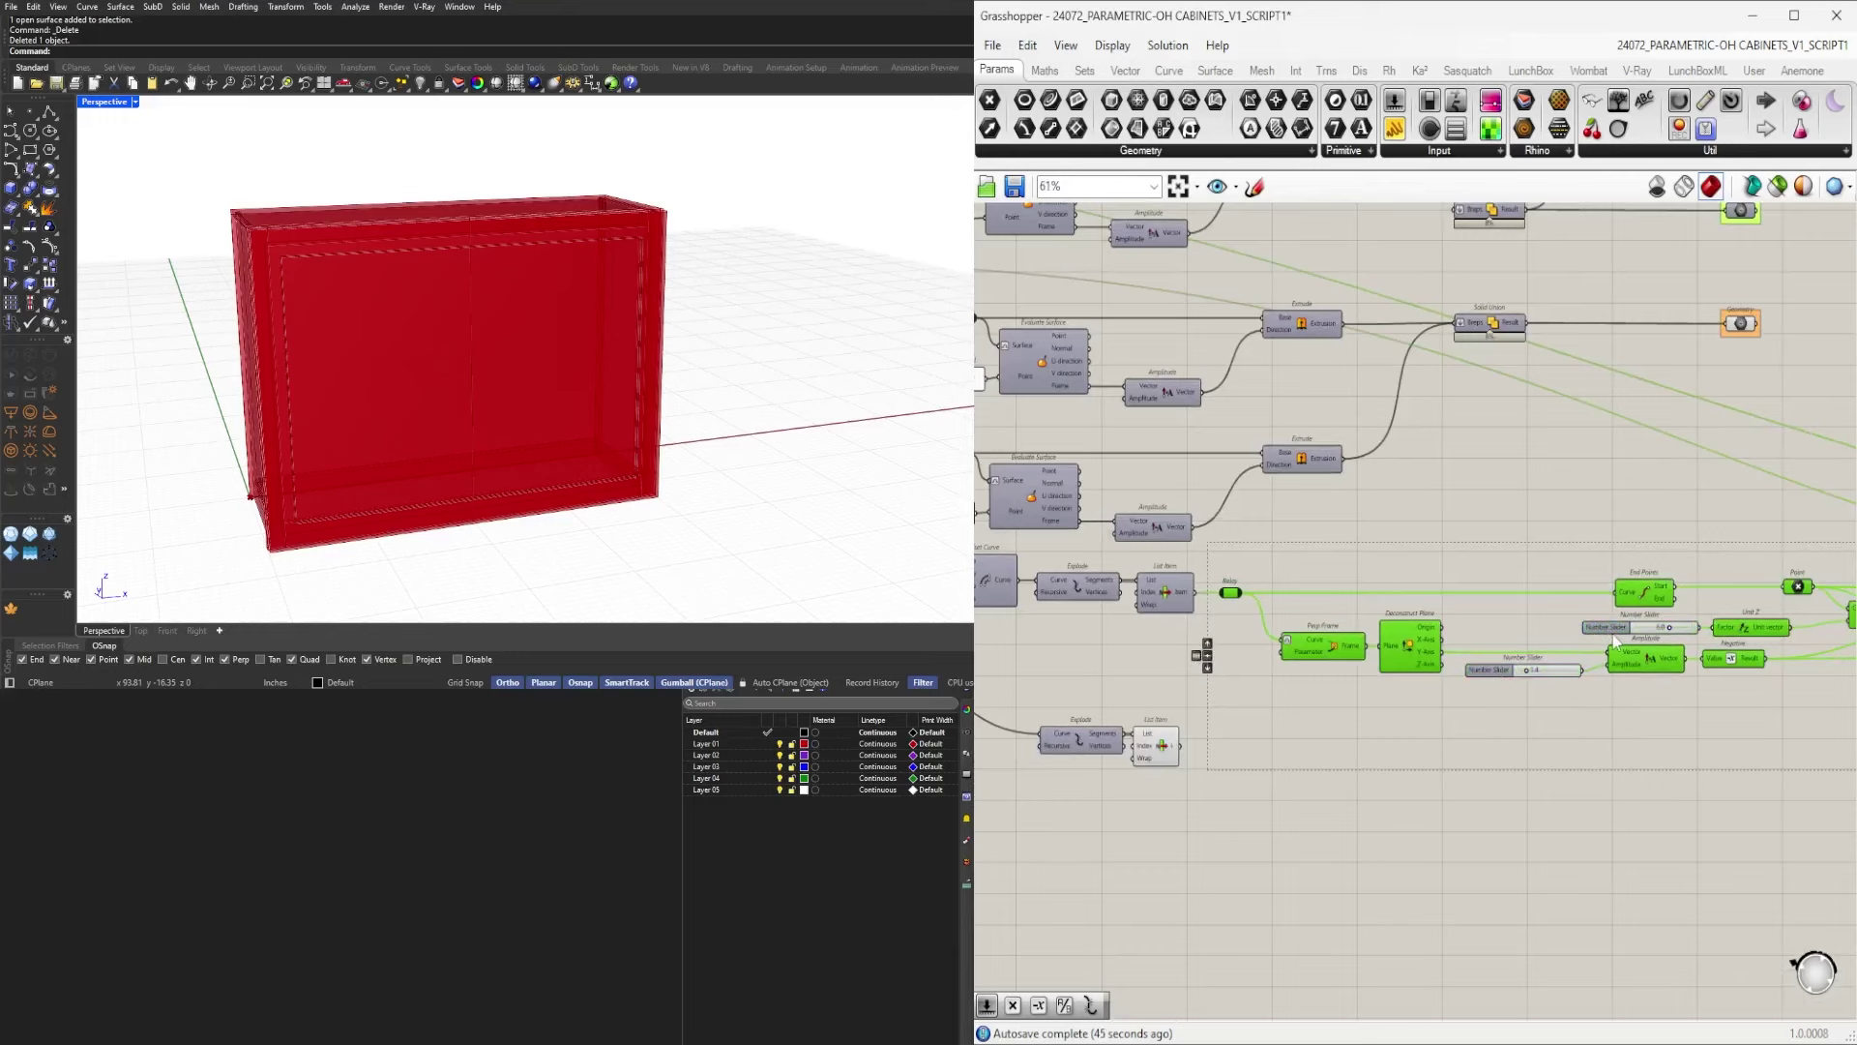
scroll(1630, 664, down, 2)
right_drag(1668, 719, 1238, 722)
scroll(1538, 615, up, 2)
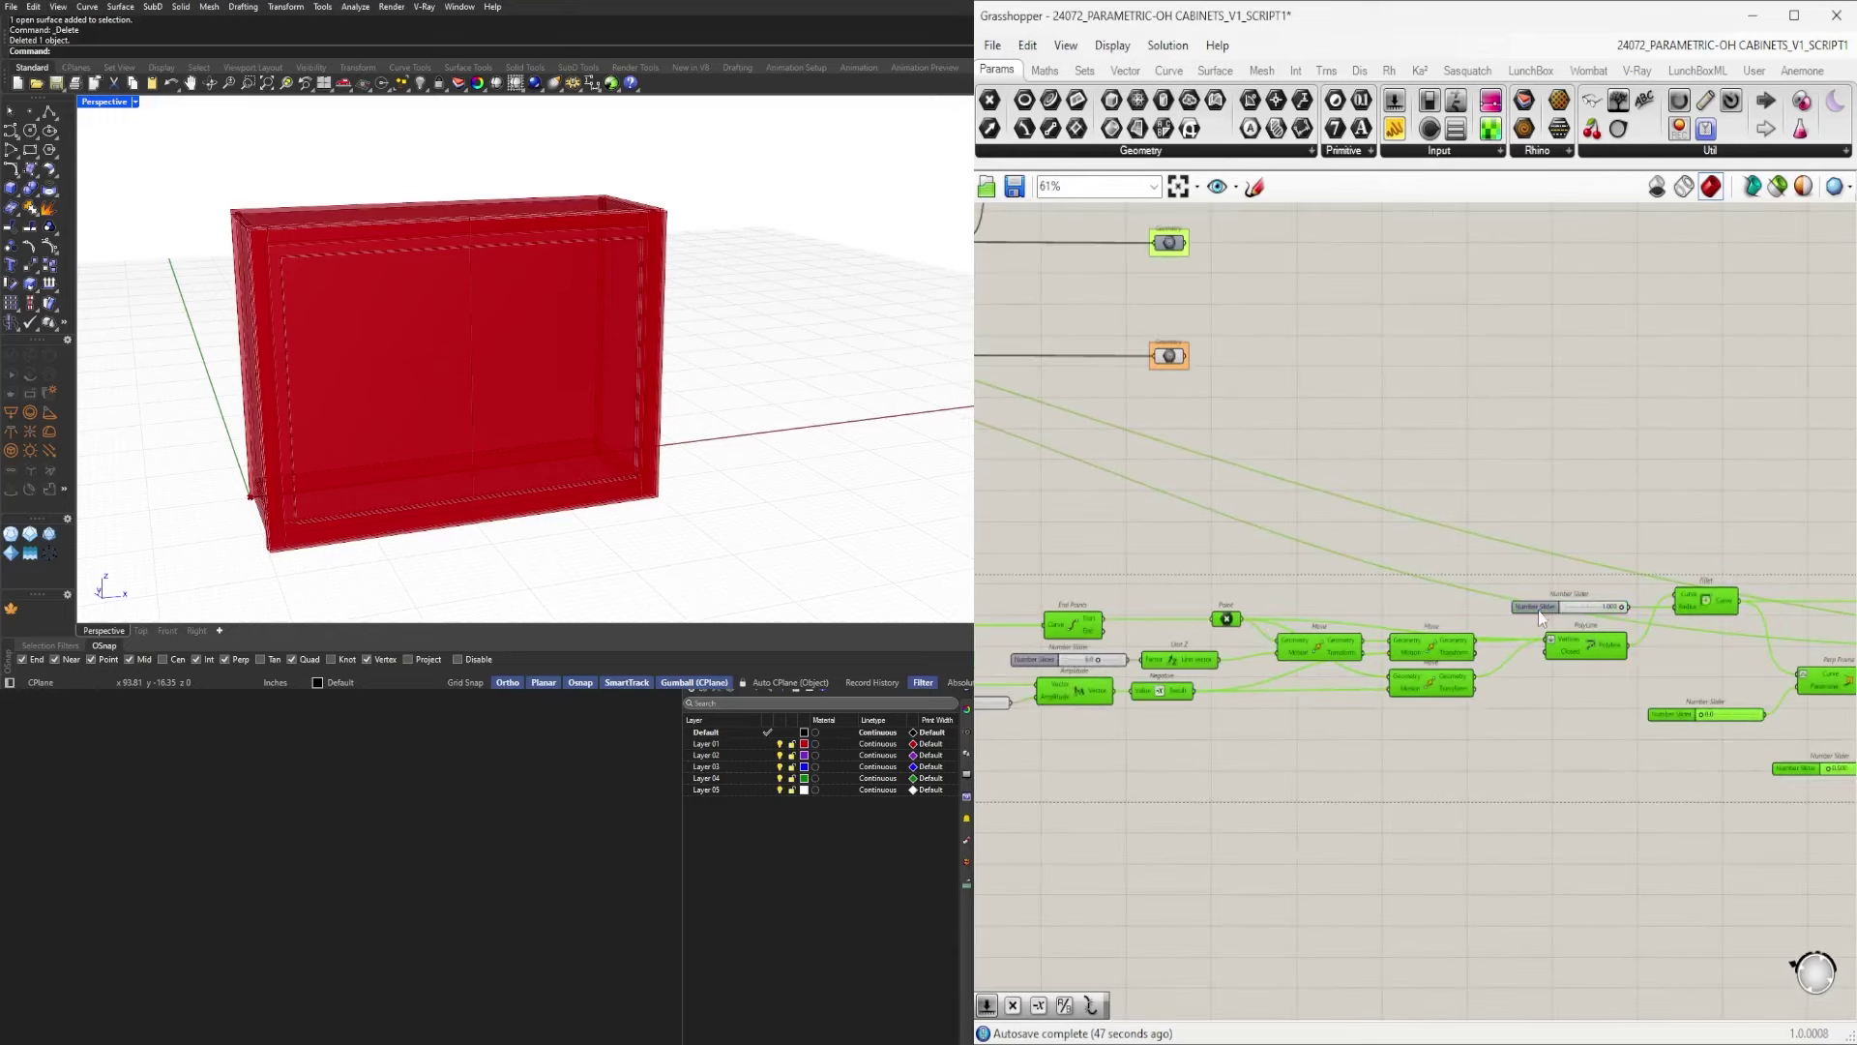
ctrl+click(1661, 717)
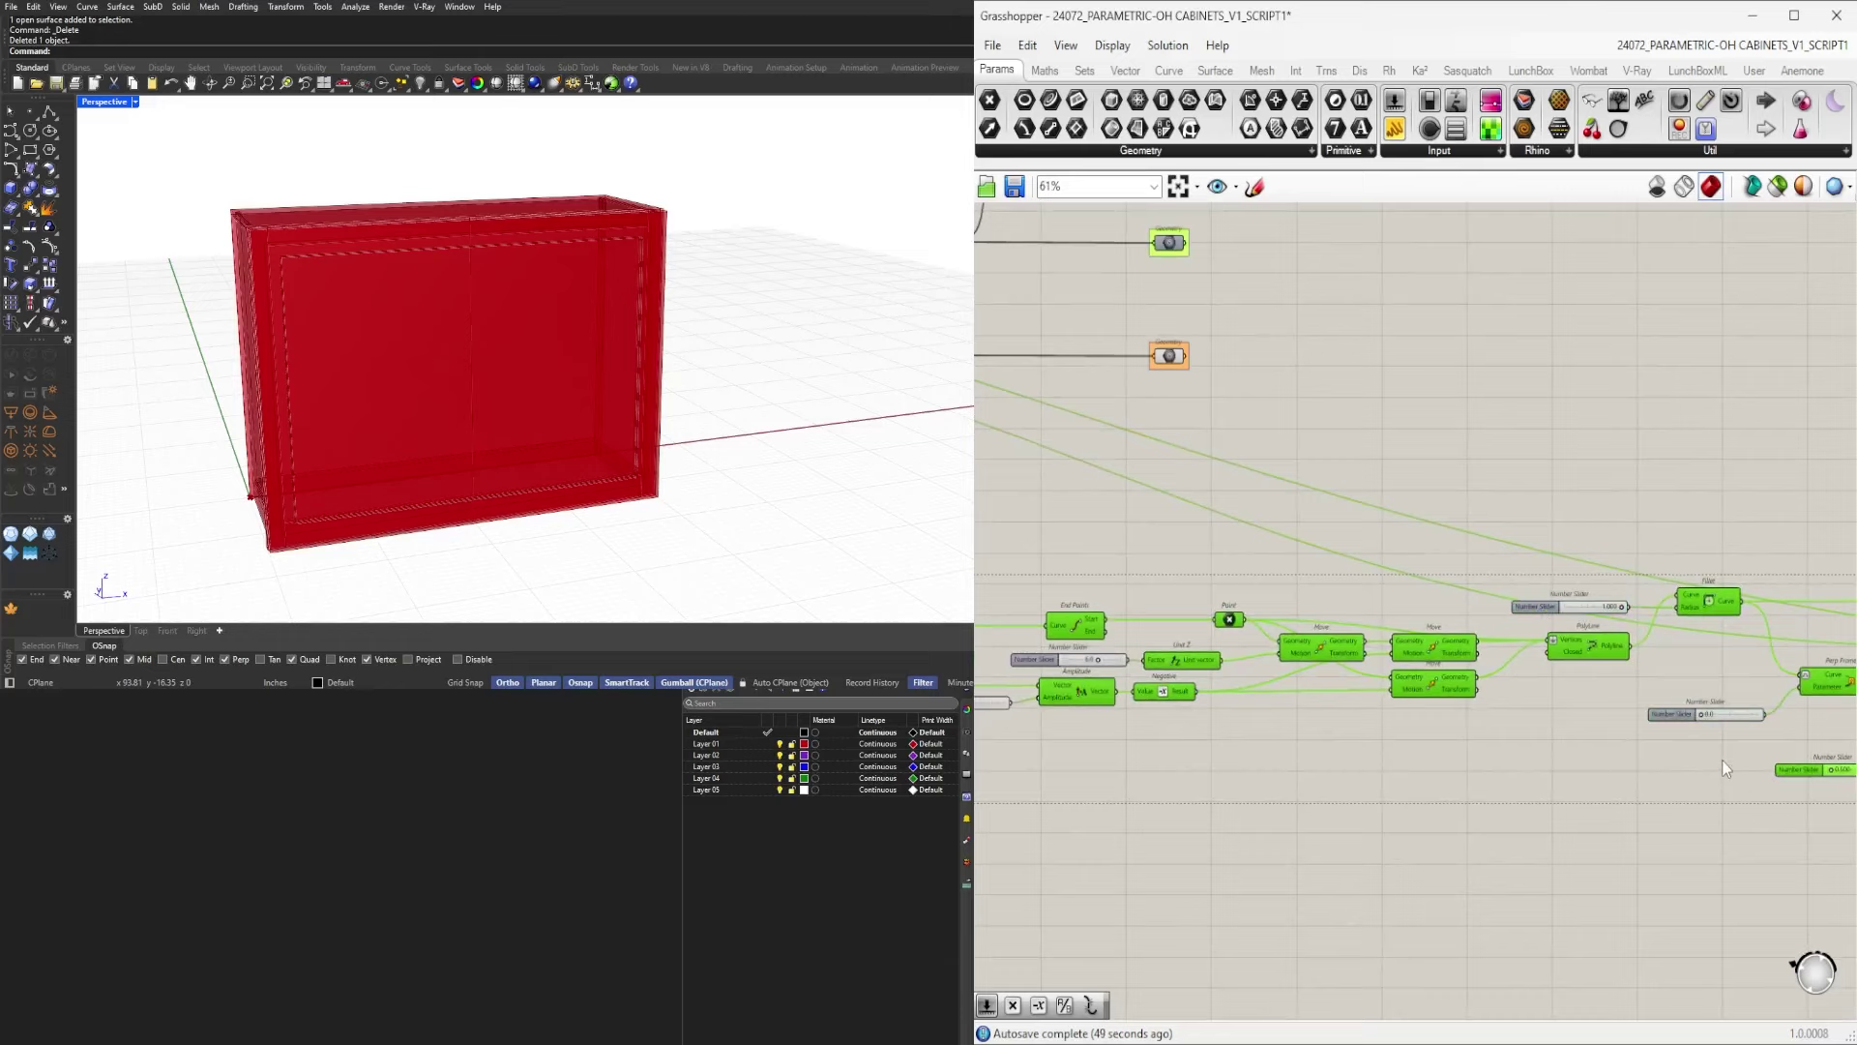
Deselect the remaining Number Sliders in the handle chain, including the Rectangle 2Pt radius slider and the slider of the last Perp Frame.
scroll(1699, 788, down, 3)
right_drag(1730, 815, 1287, 806)
scroll(1538, 772, up, 3)
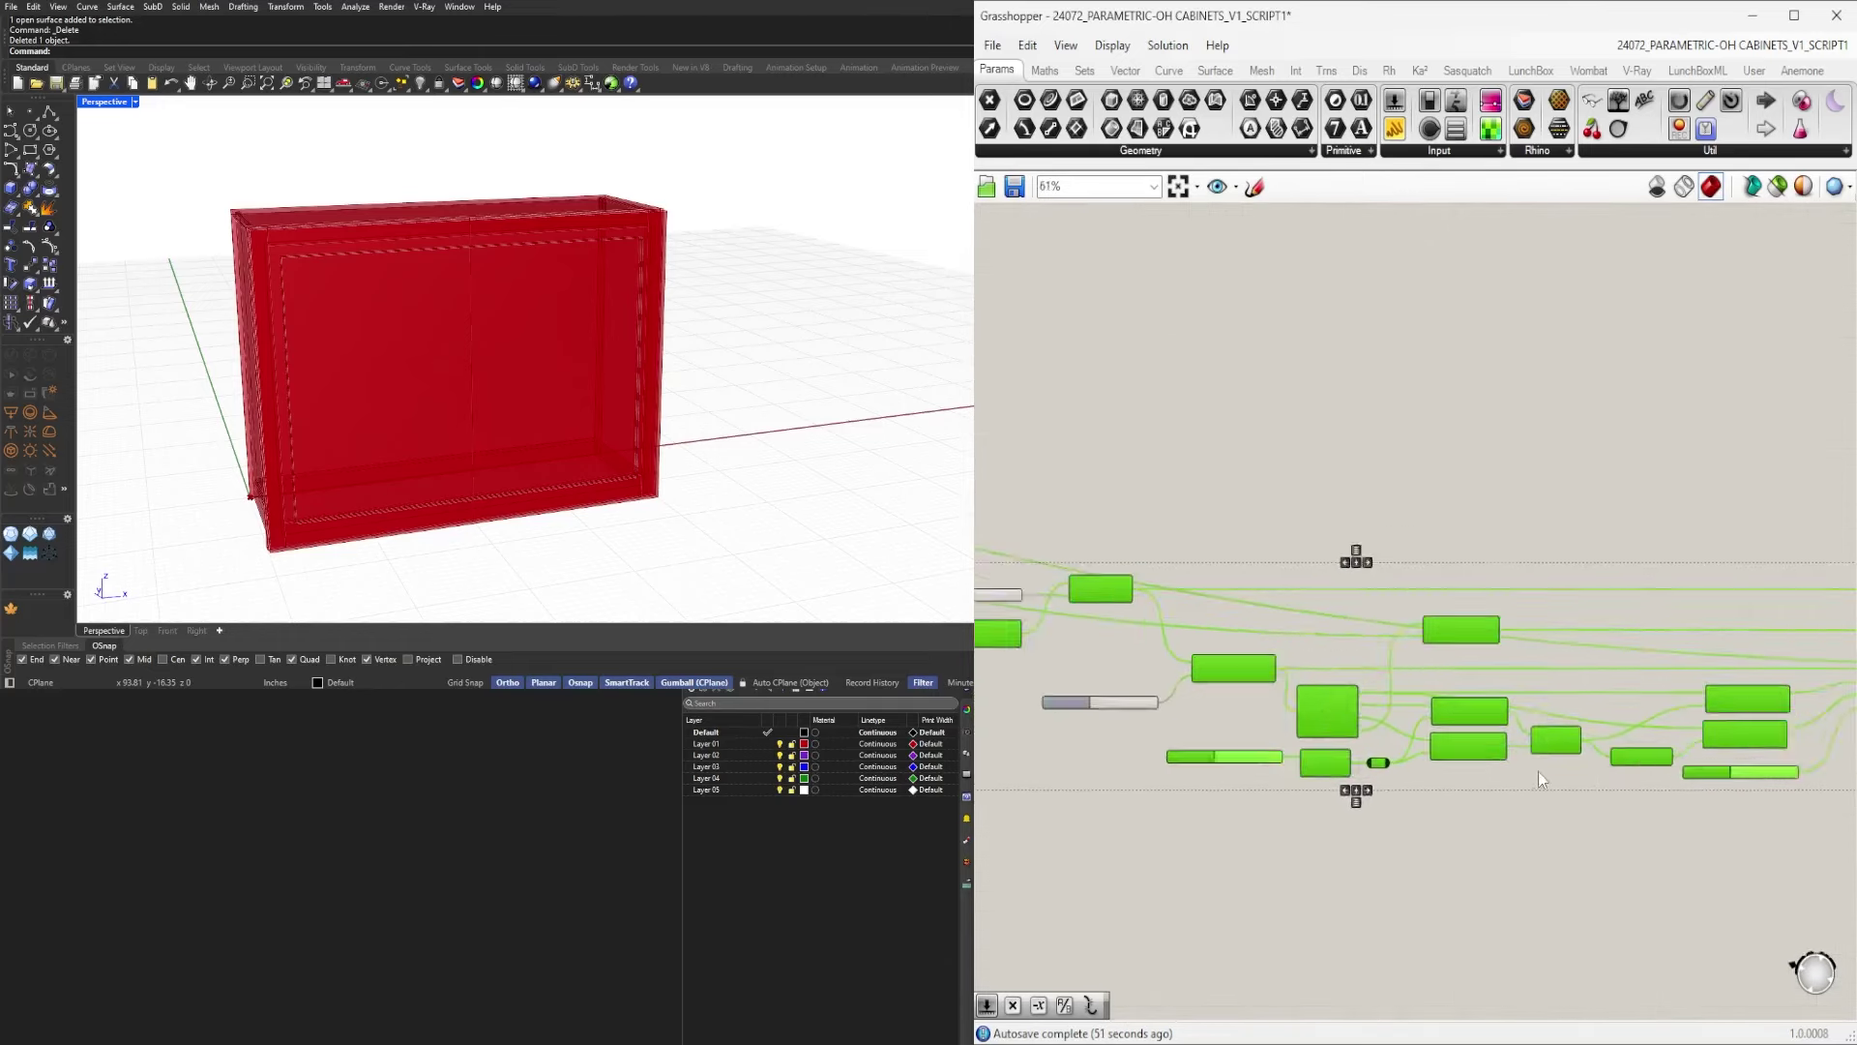
scroll(1433, 788, down, 2)
right_drag(1647, 823, 1413, 819)
scroll(1428, 780, up, 4)
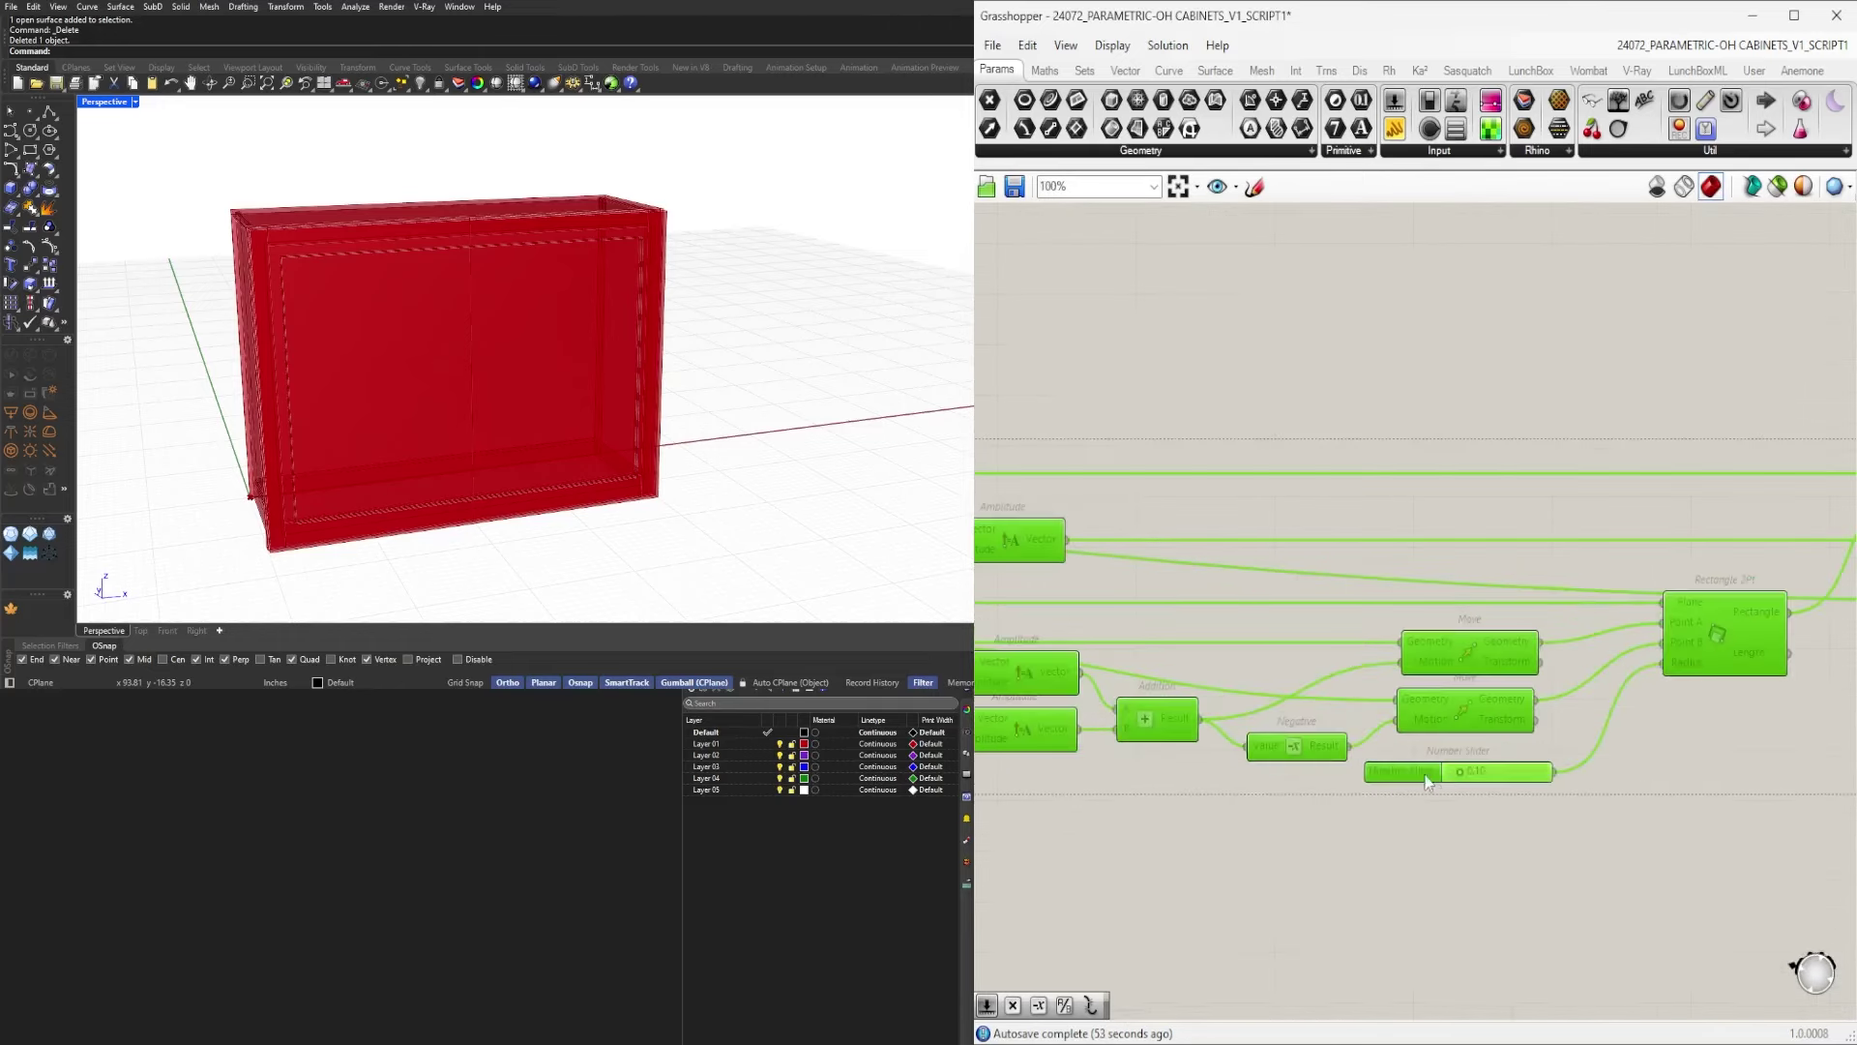
ctrl+drag(1418, 776, 1217, 775)
key(ctrl+z)
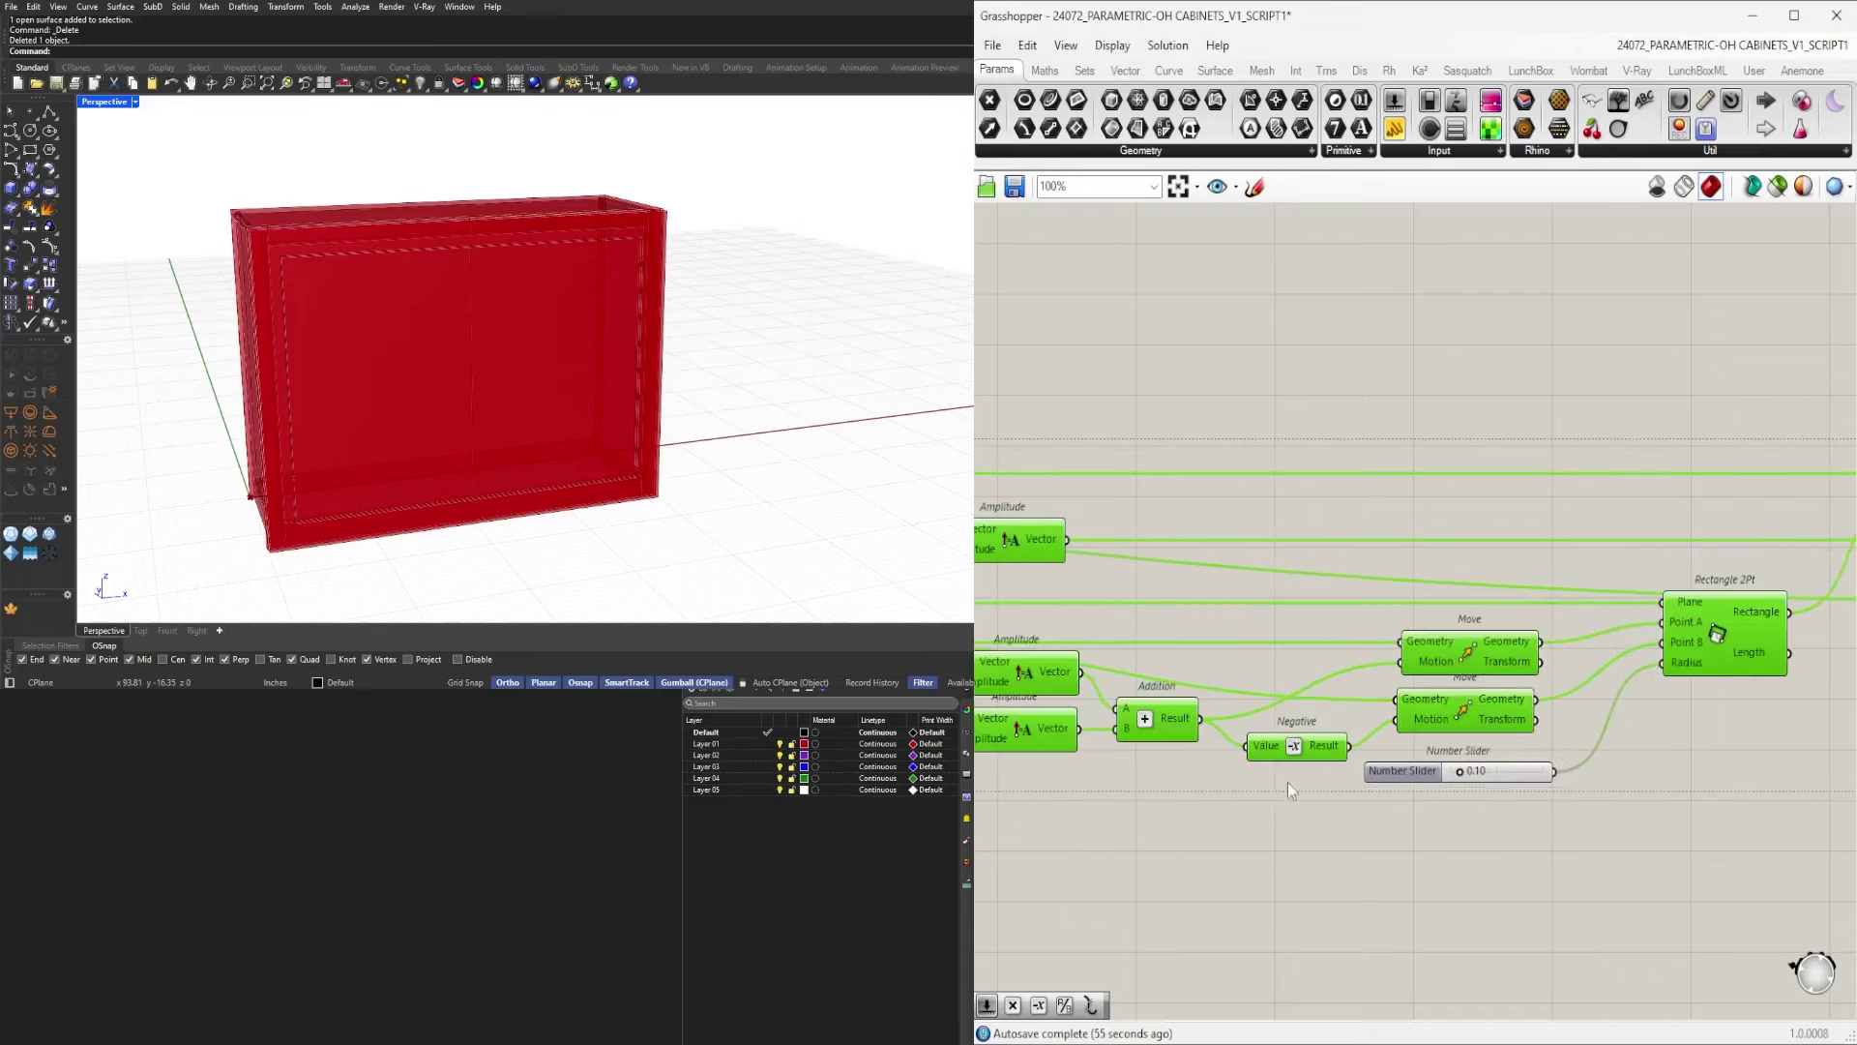
scroll(1321, 788, down, 4)
right_drag(1800, 799, 1541, 809)
scroll(1548, 795, up, 4)
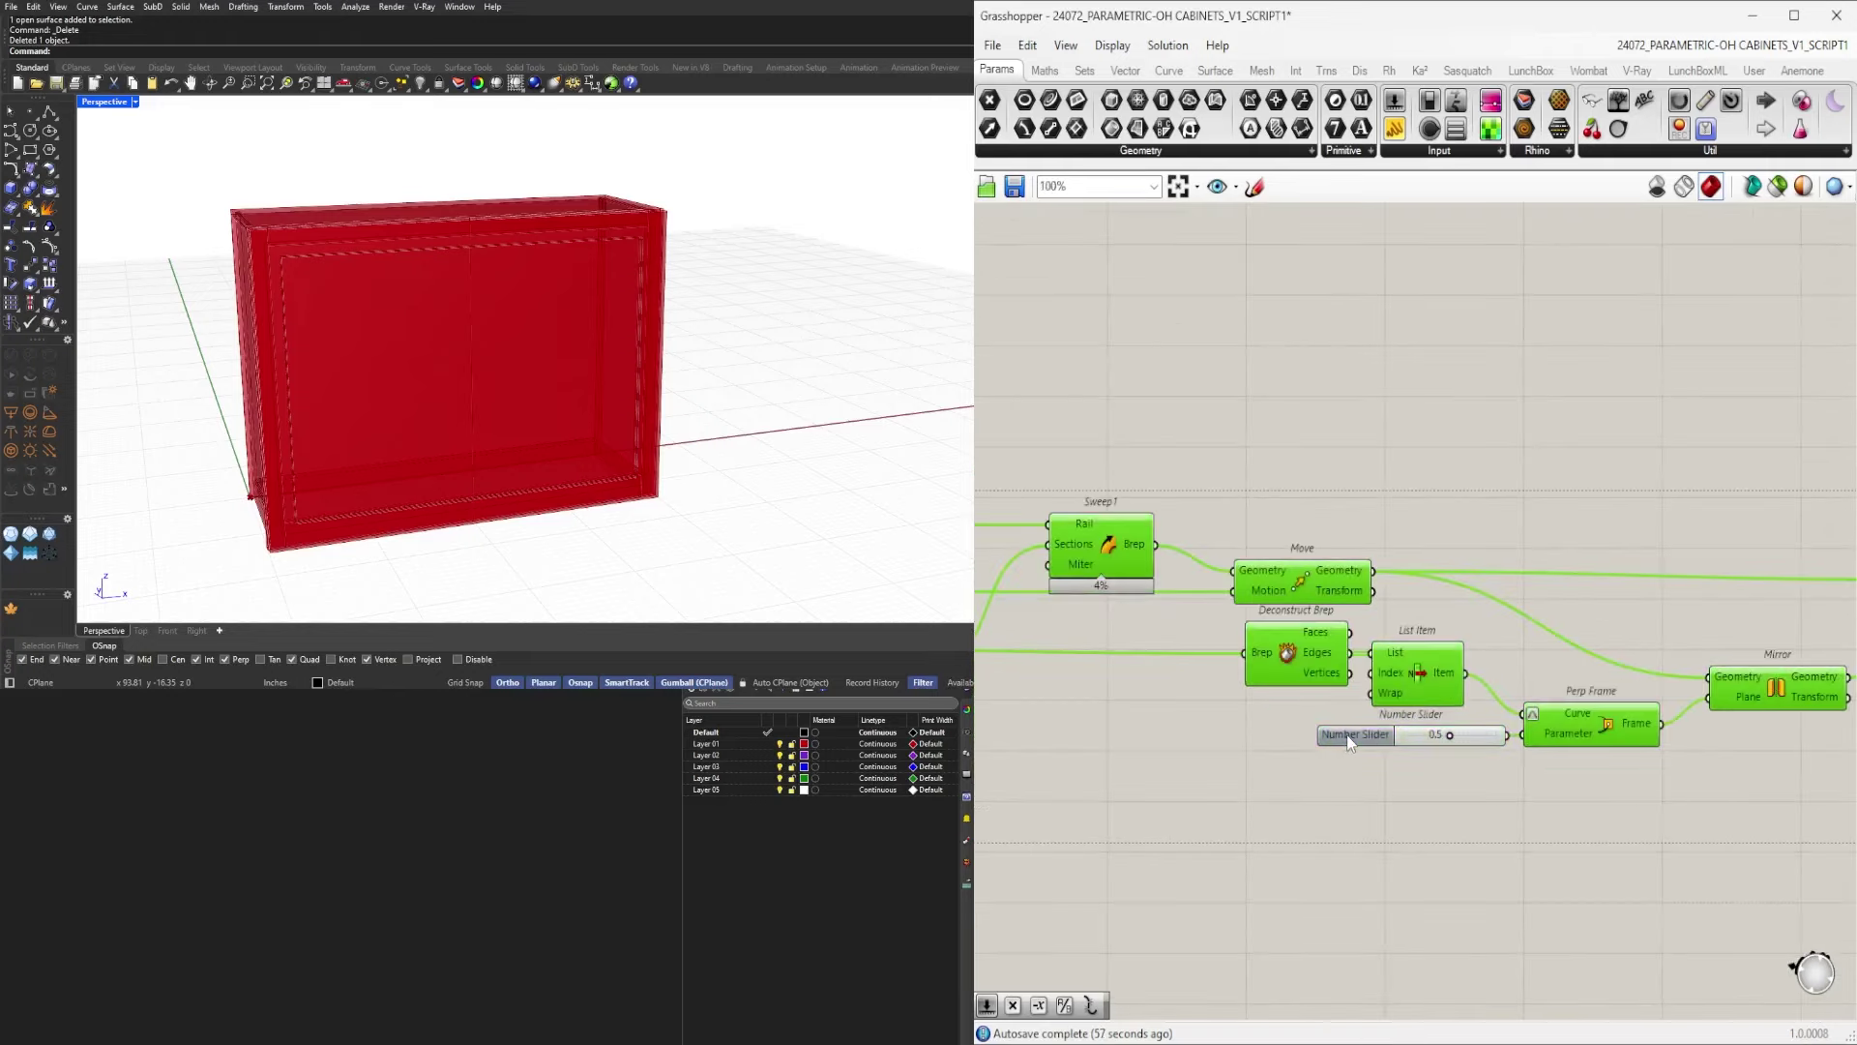
scroll(1346, 734, down, 6)
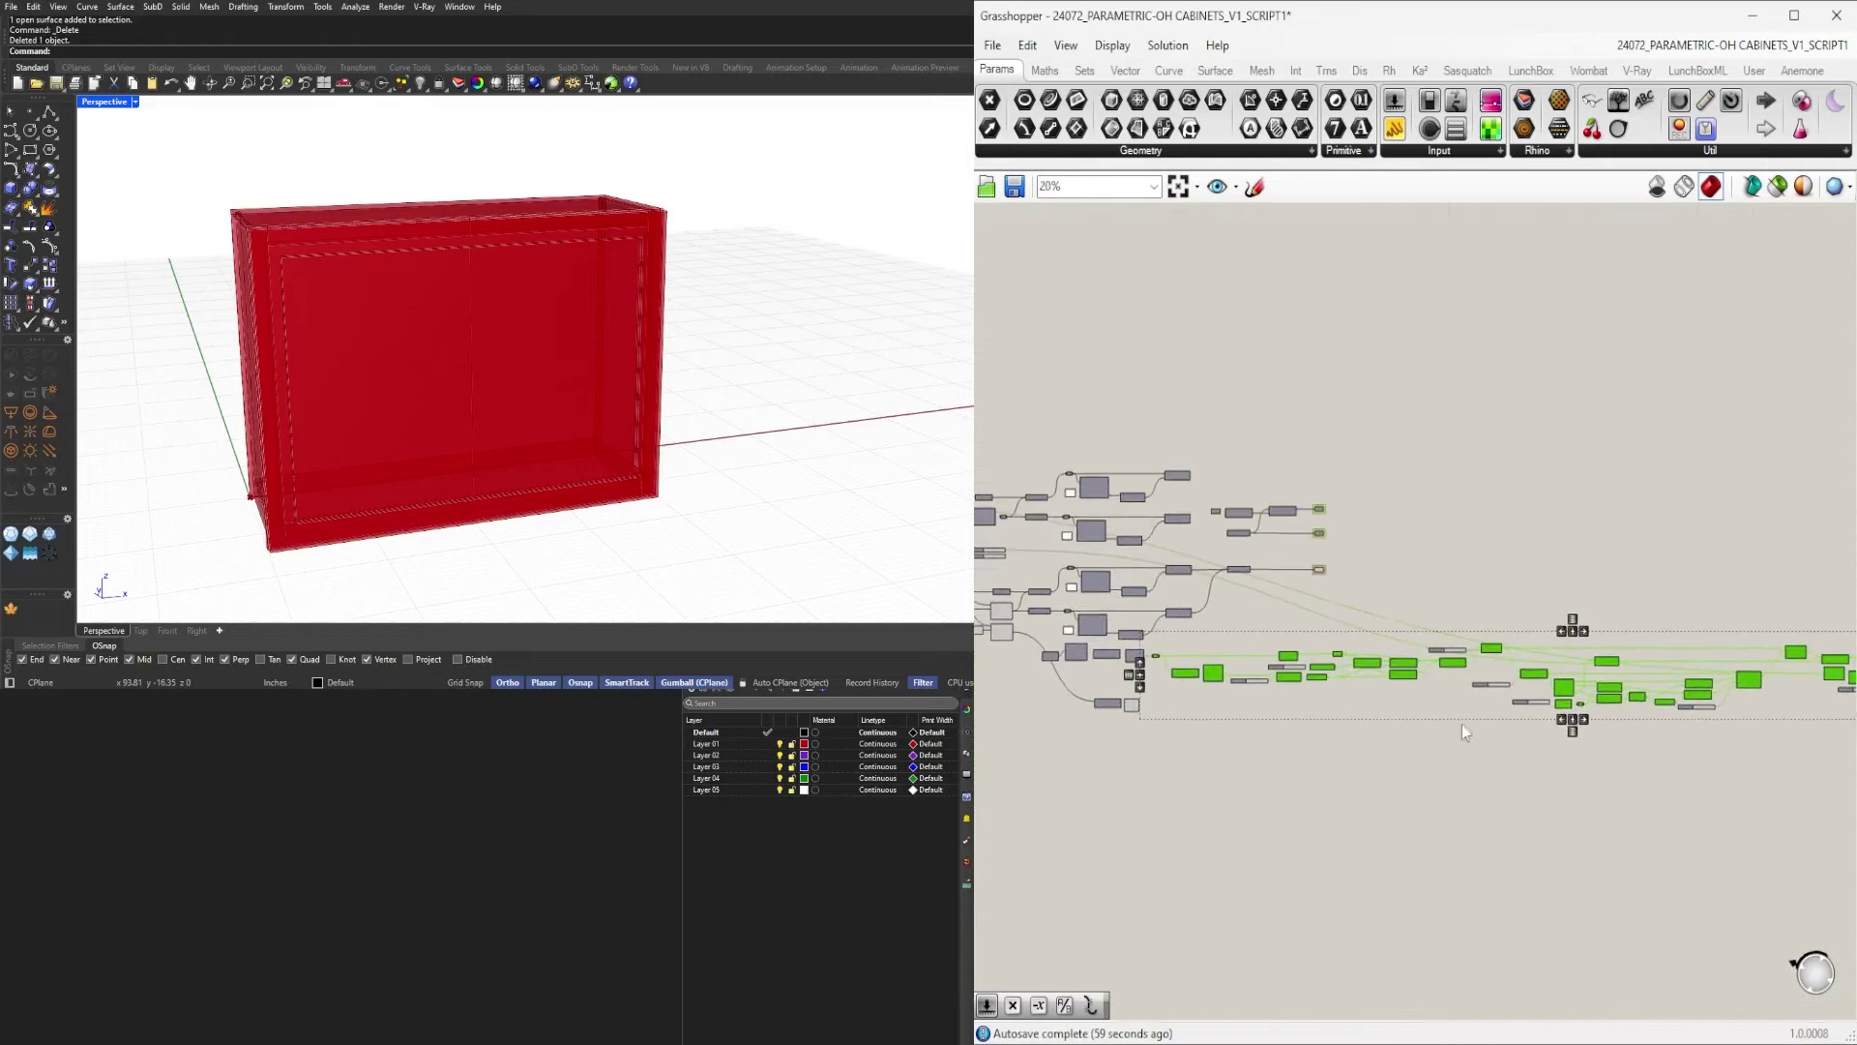
Duplicate the selected handle chain below the original and connect the copied List Item's output to the duplicated Relay.
right_drag(1461, 725, 1594, 710)
drag(1342, 656, 1174, 646)
click(1308, 858)
scroll(1259, 689, up, 3)
scroll(1301, 718, up, 2)
drag(1153, 663, 1088, 761)
click(1231, 815)
scroll(1189, 738, up, 2)
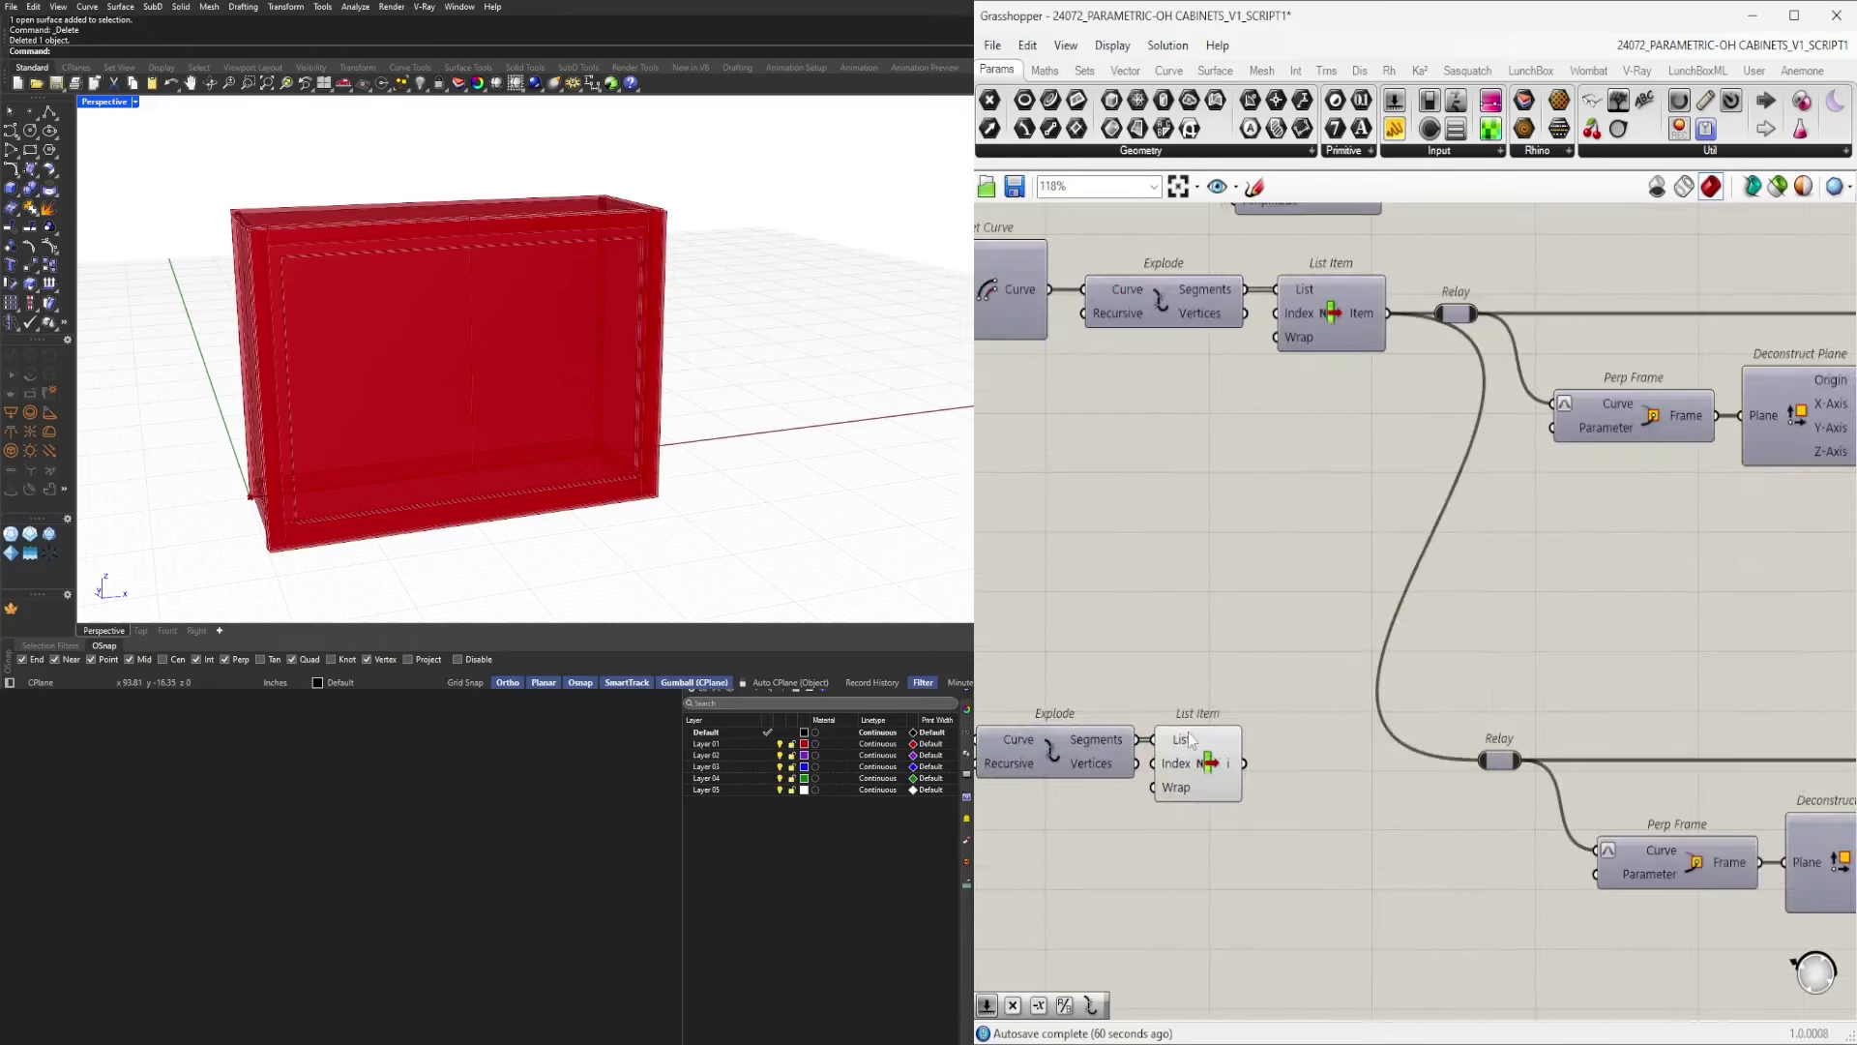
drag(1453, 762, 1471, 760)
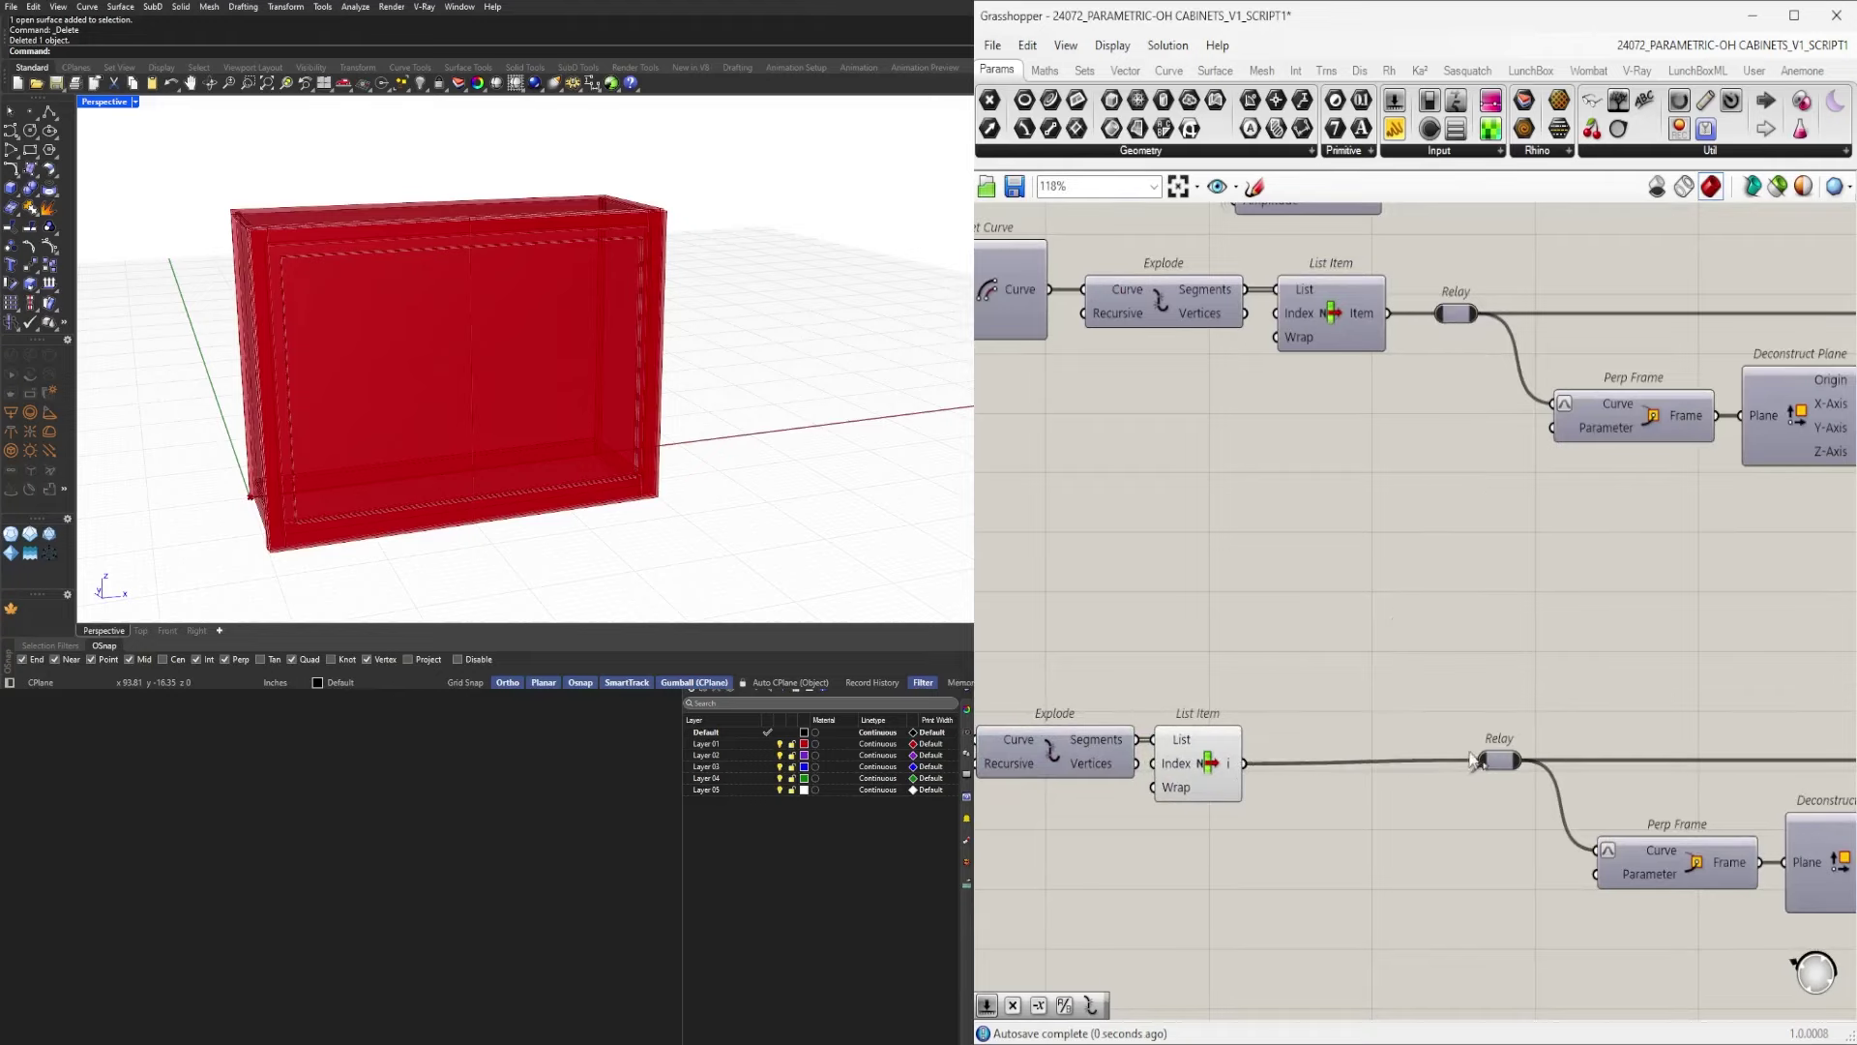
Enable the preview of the duplicated chain's final Geometry parameter and feed it directly from the last Move's Geometry output.
scroll(1518, 739, down, 5)
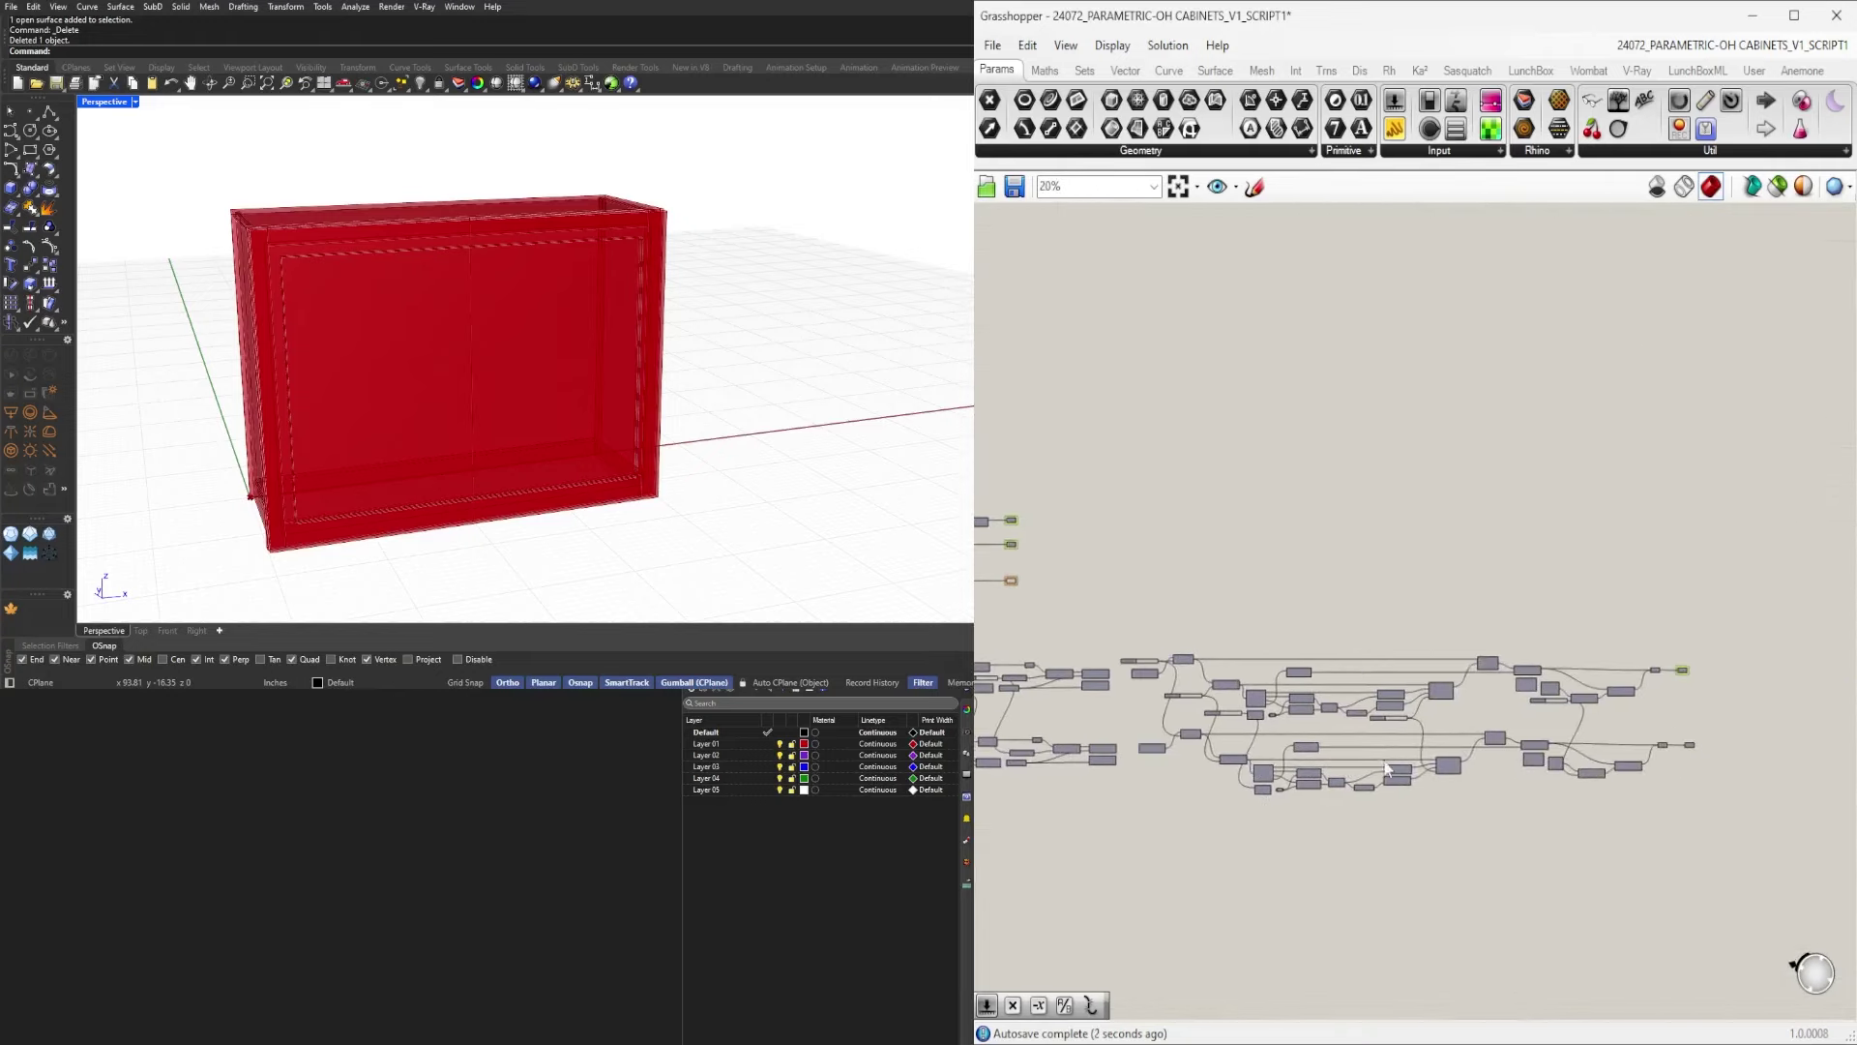
scroll(1597, 765, up, 4)
drag(1739, 774, 1651, 665)
middle_click(1651, 665)
click(1683, 627)
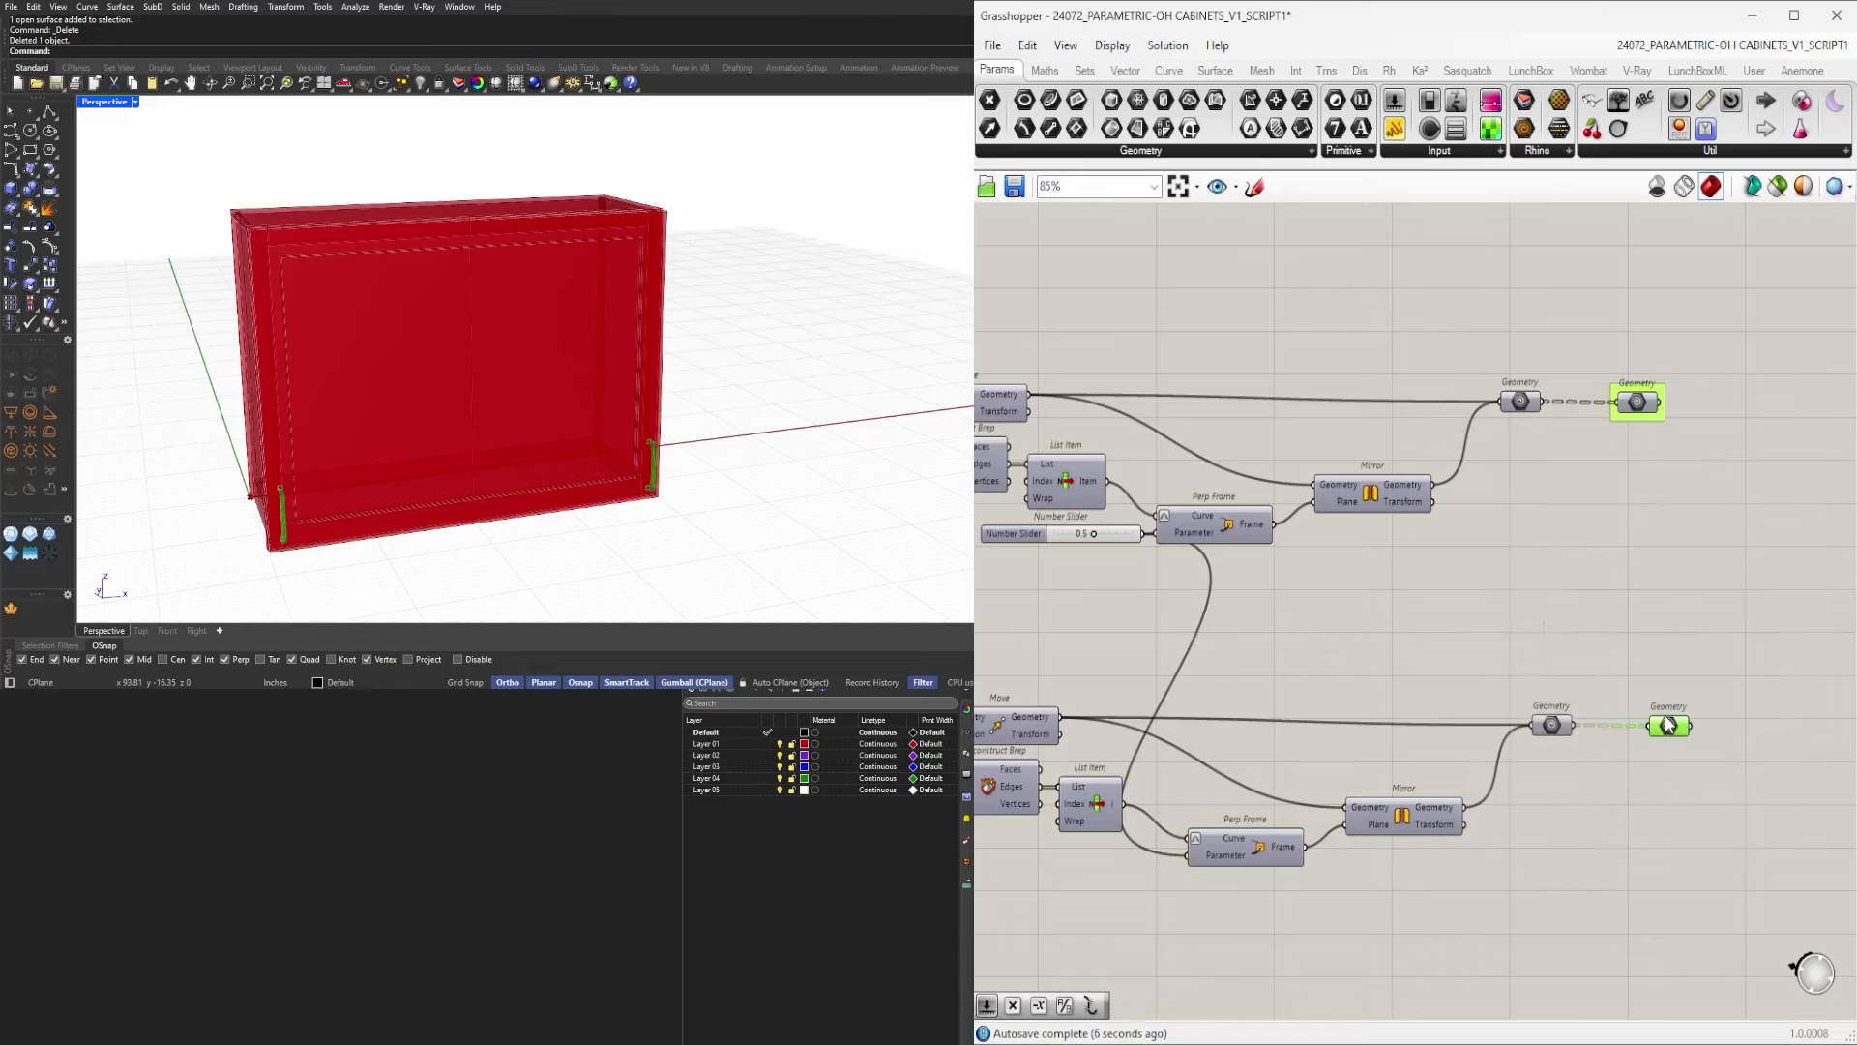
scroll(1666, 717, down, 3)
scroll(1666, 724, up, 3)
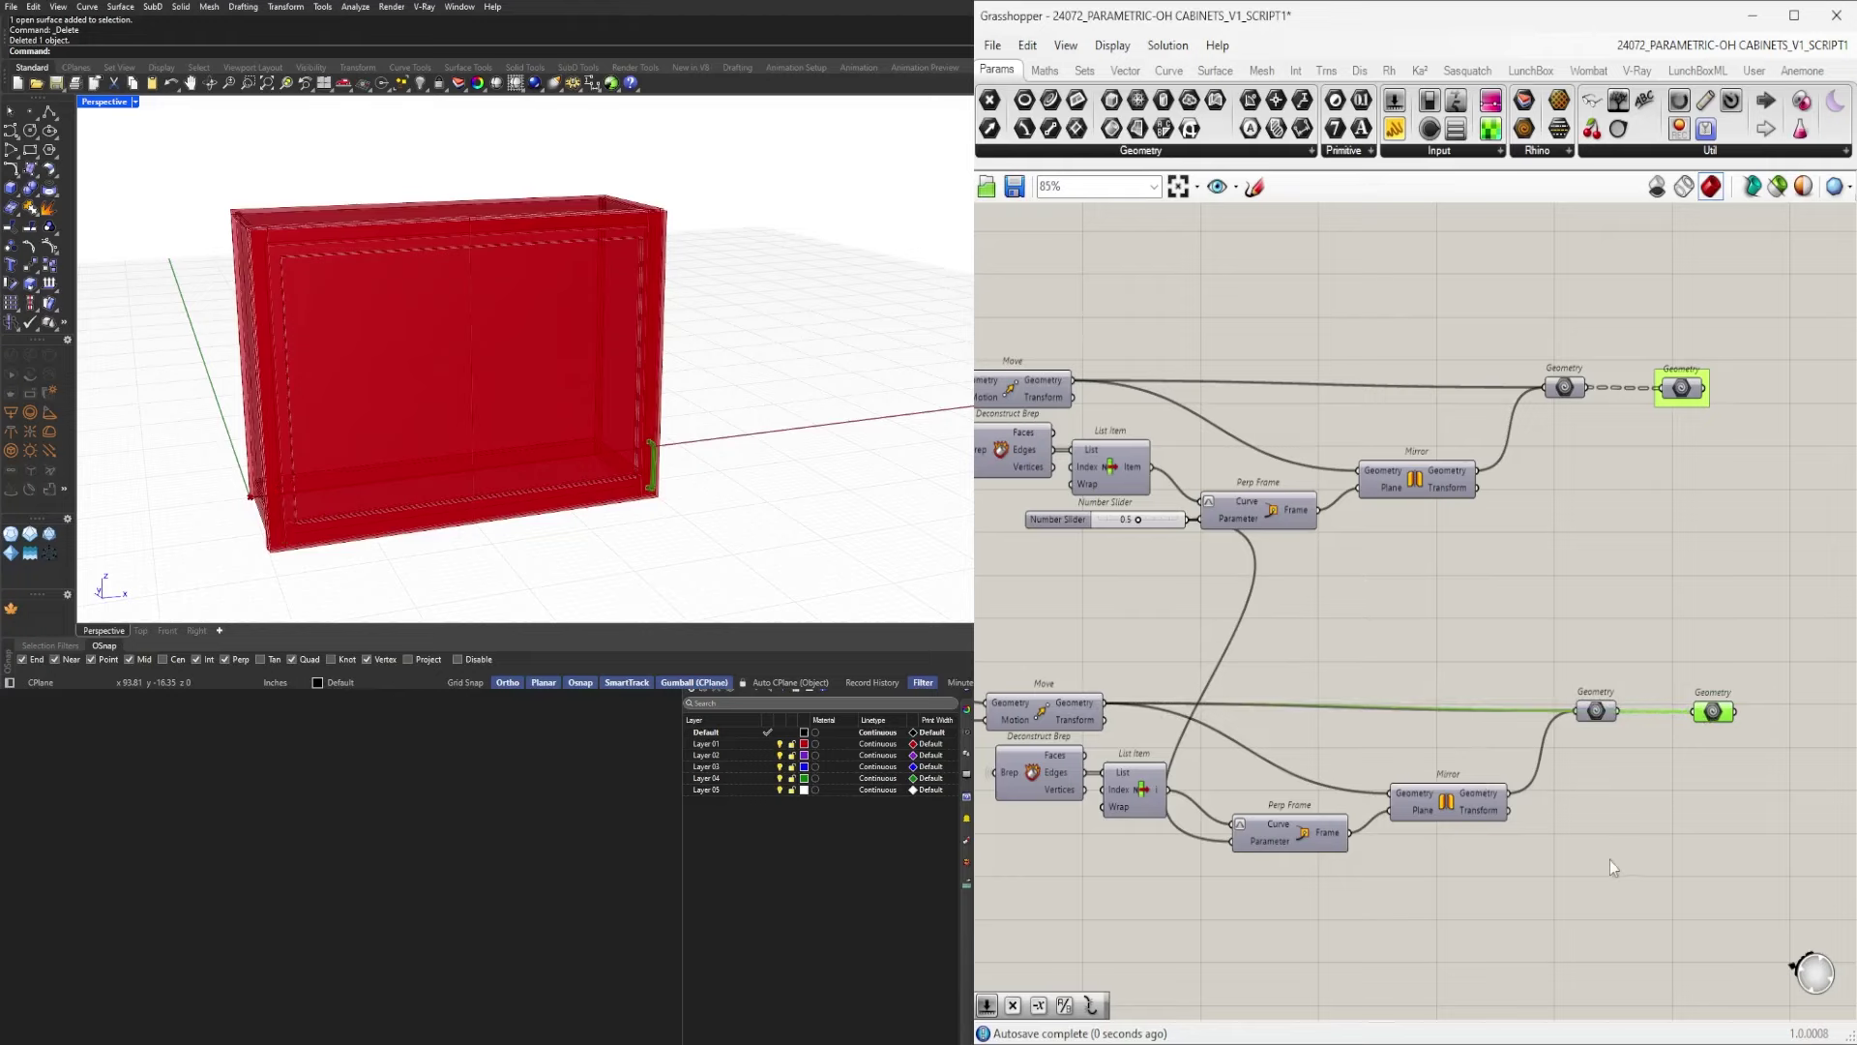
Delete the duplicated chain's Mirror, intermediate Geometry, Perp Frame, Deconstruct Brep and List Item after the last Move.
drag(1613, 868, 1435, 687)
right_drag(1408, 705, 1481, 703)
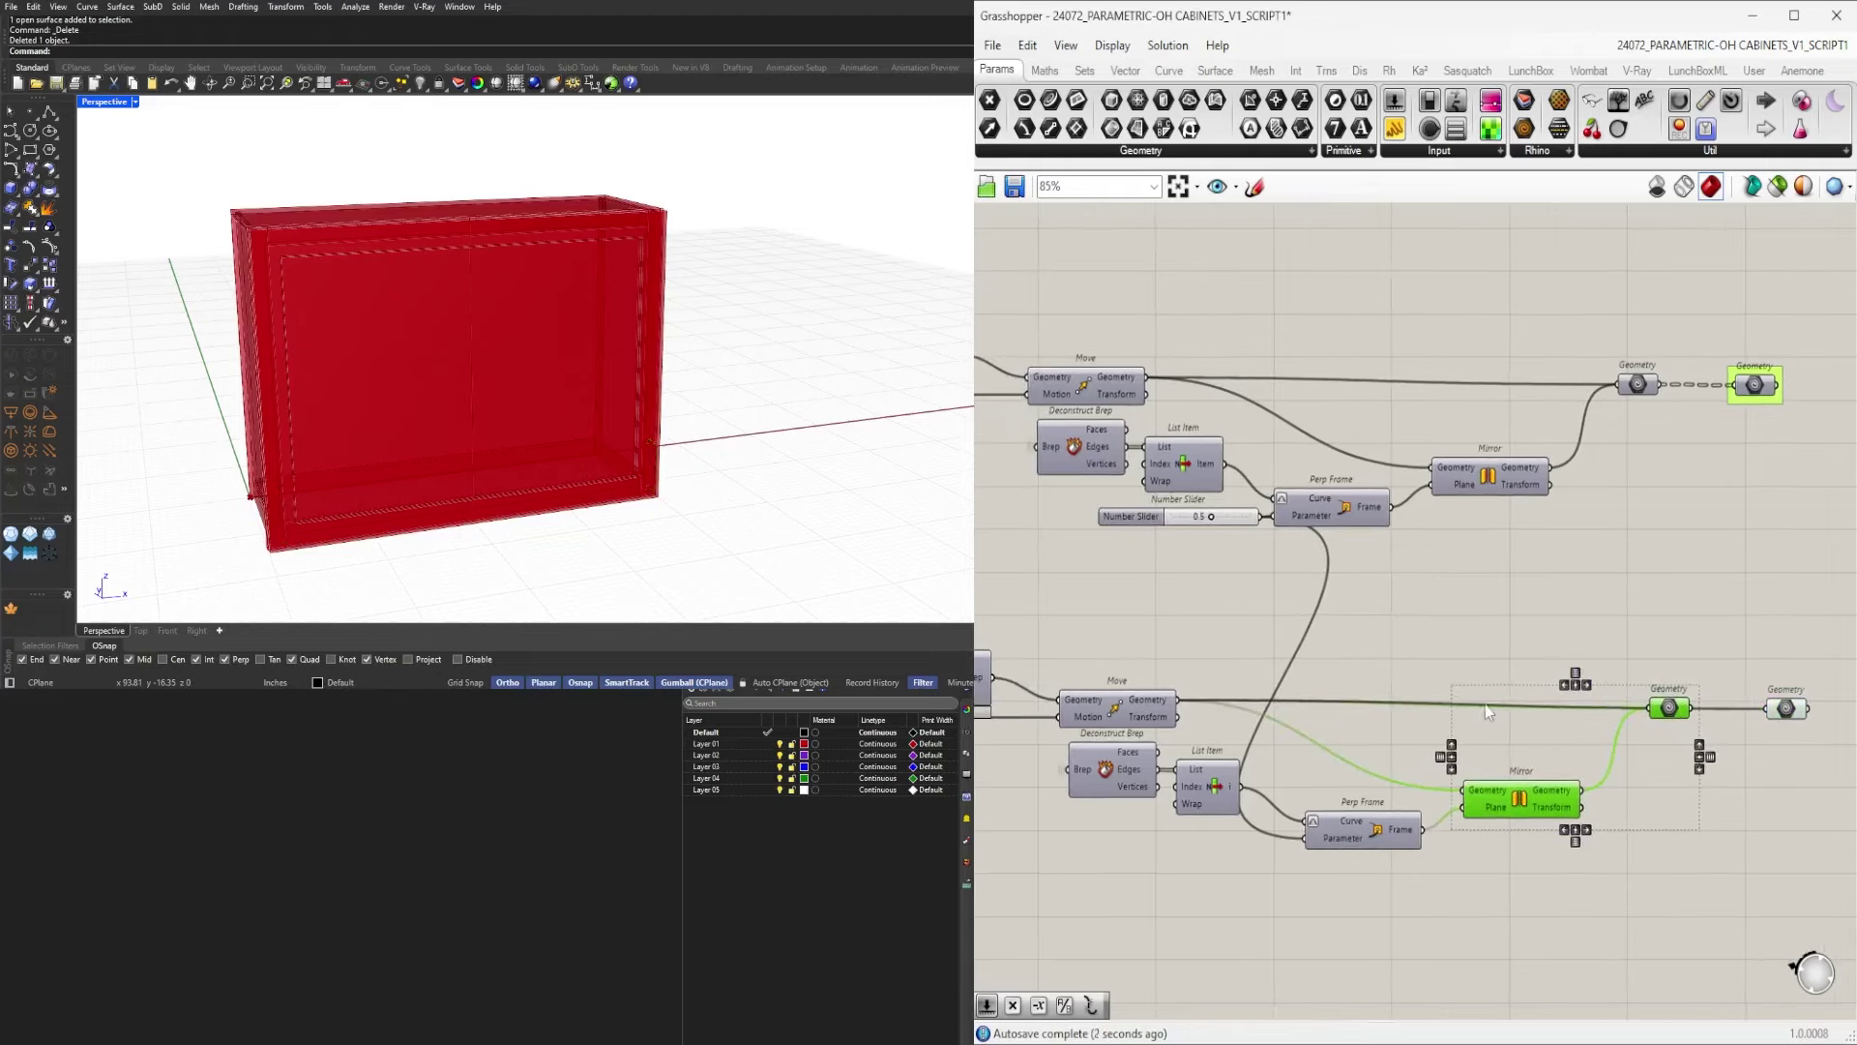
key(Delete)
drag(1449, 944, 1304, 793)
key(Delete)
drag(1239, 877, 1074, 759)
key(Delete)
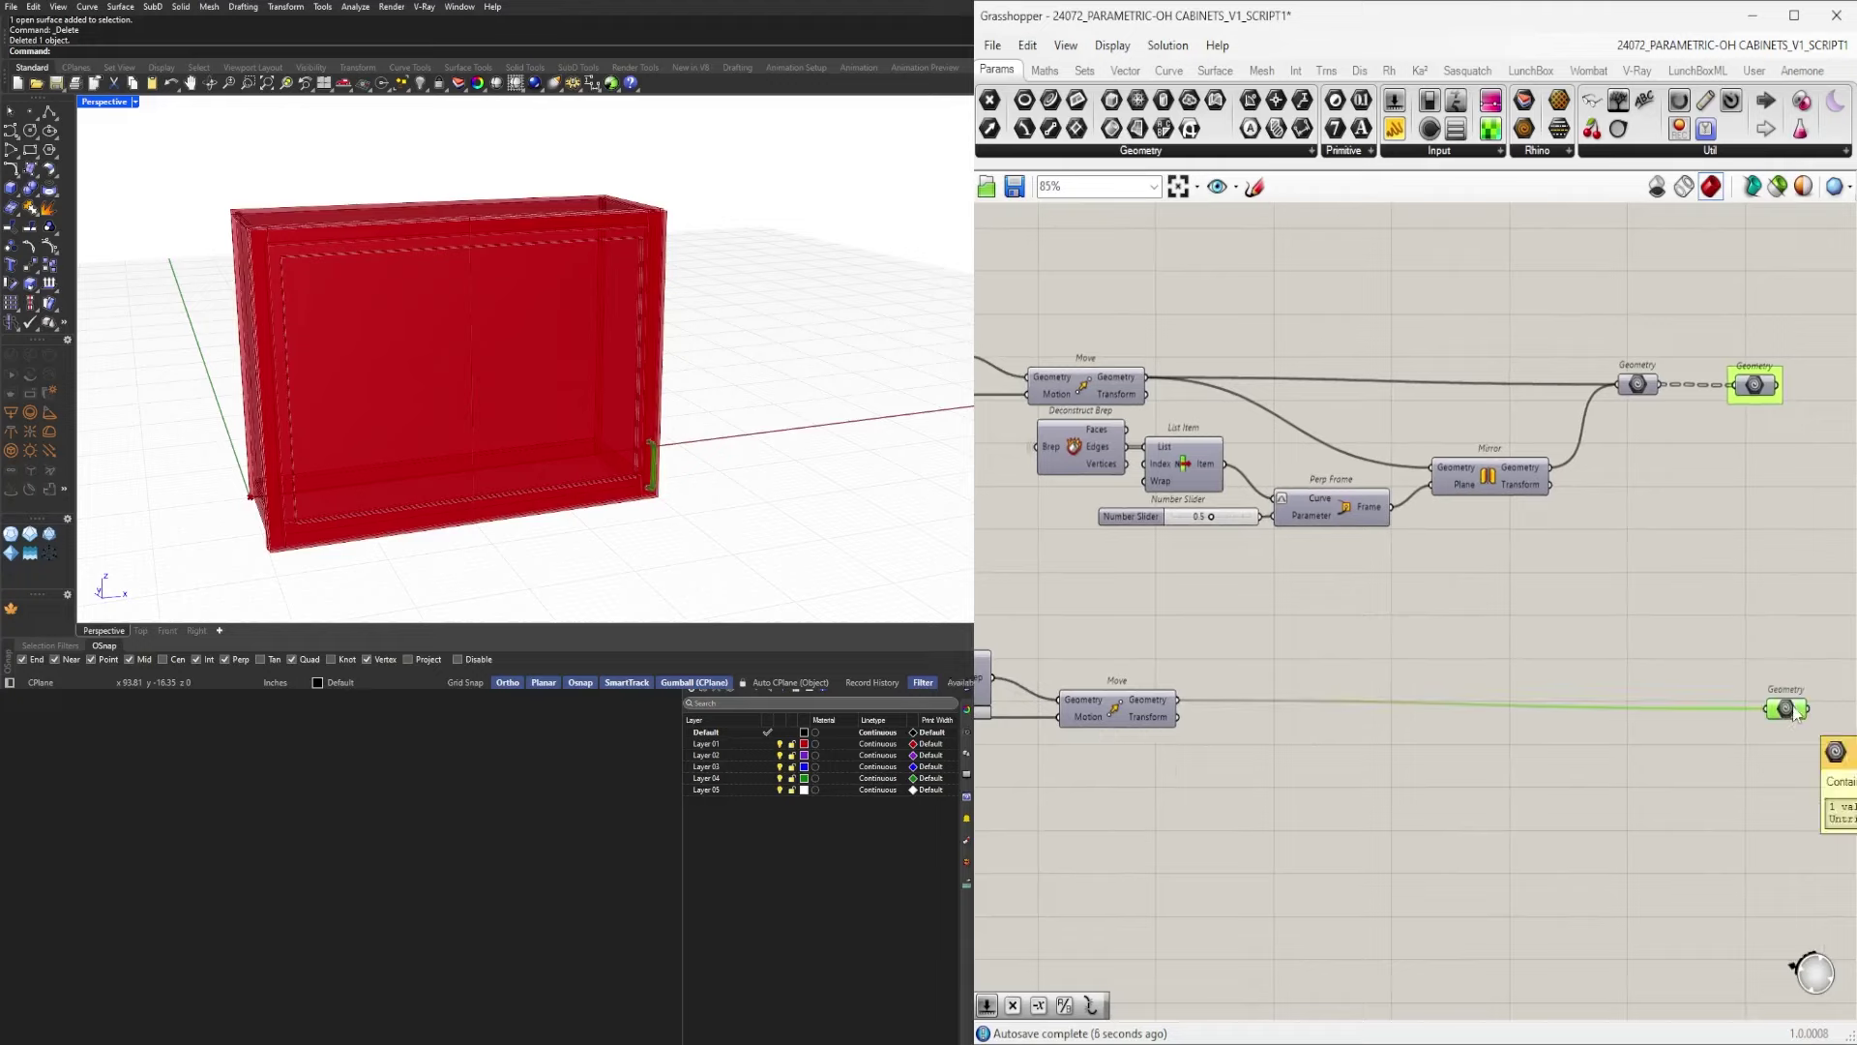
Align the final Geometry parameter with the Move output, group it and colour the group cyan.
drag(1789, 716, 1762, 700)
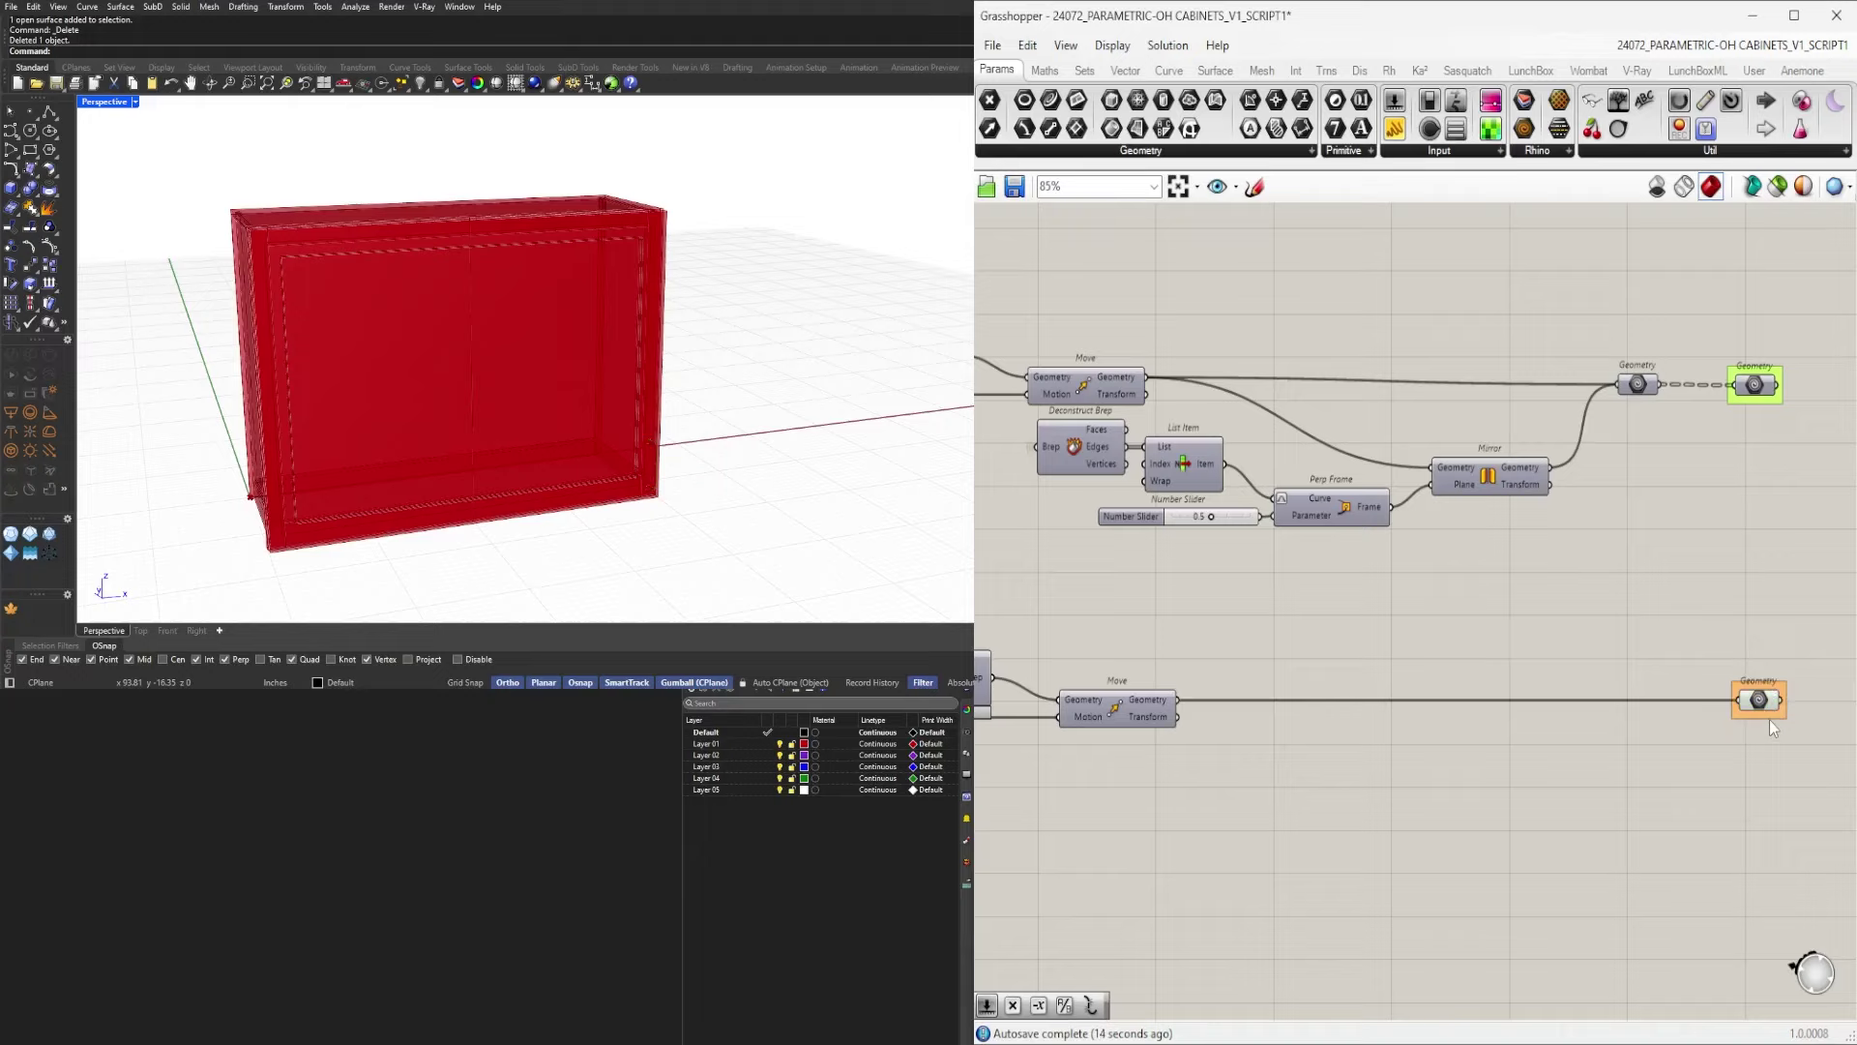
right_click(1769, 718)
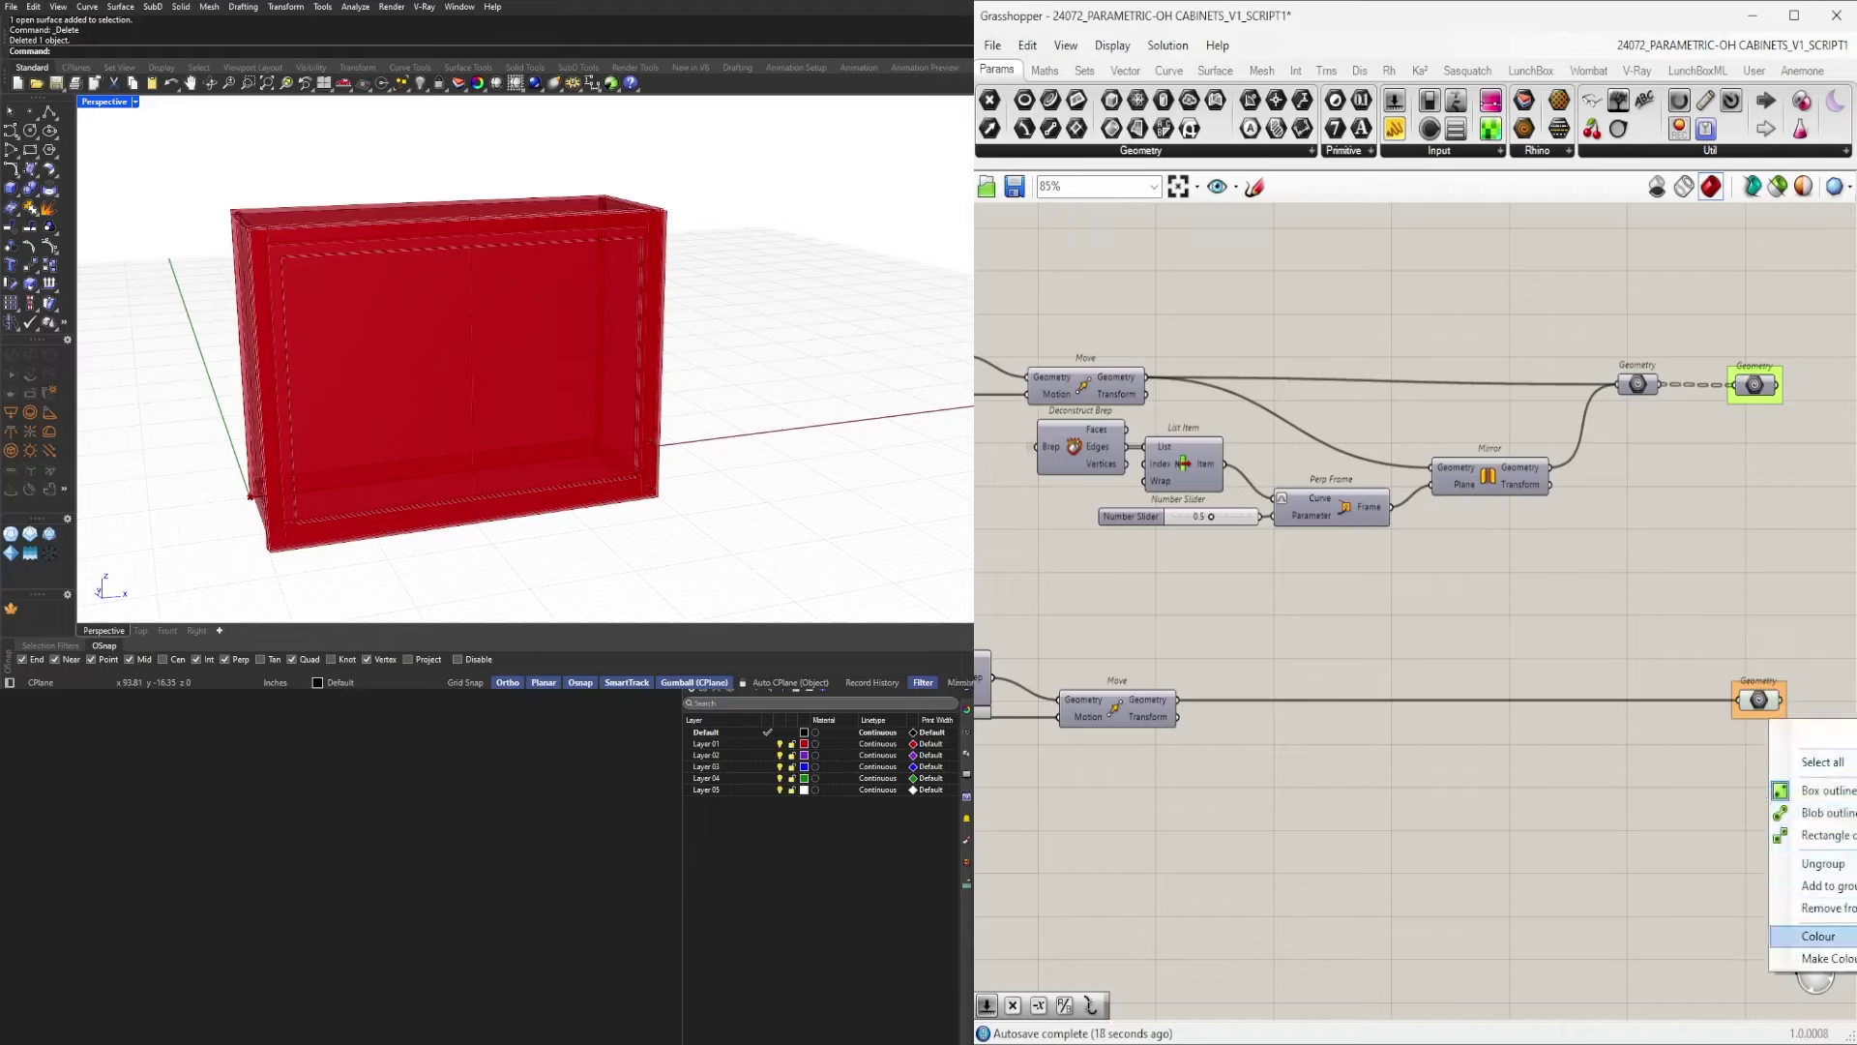
scroll(1648, 751, down, 10)
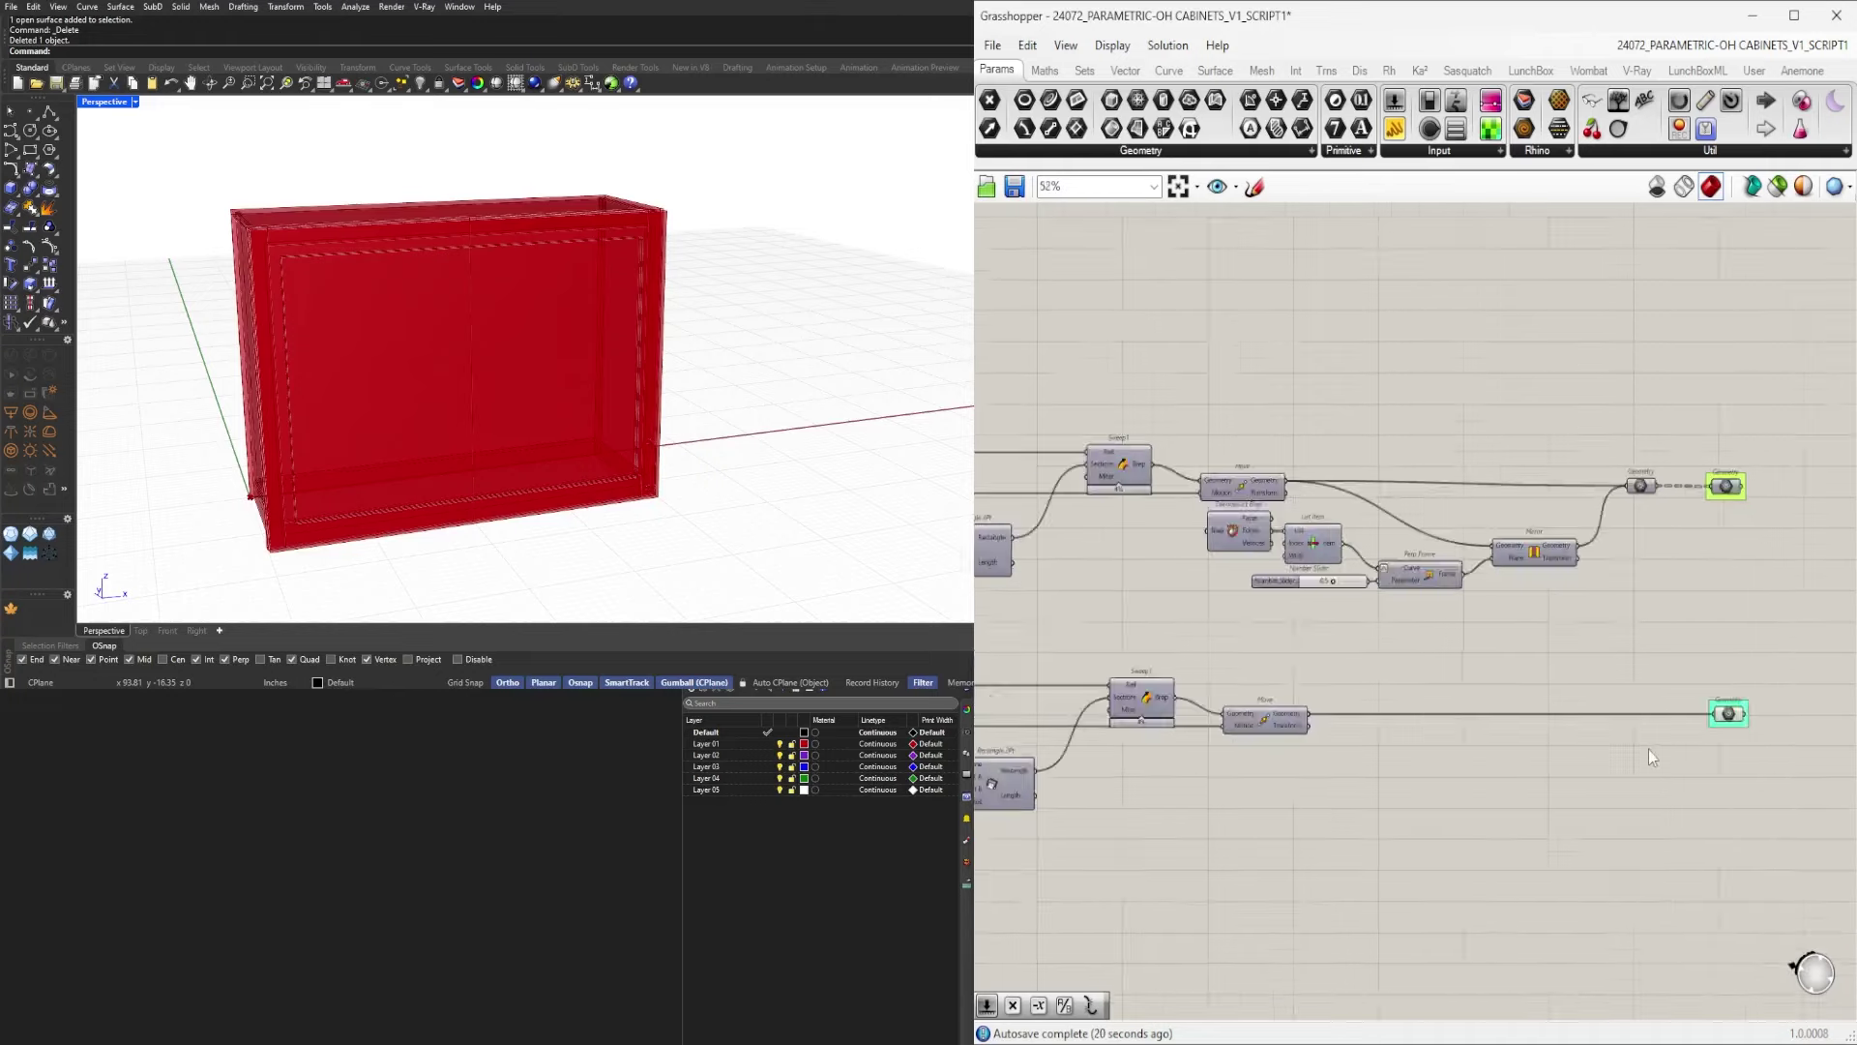
Recolour the orange group around the lower Solid Union's output Geometry to cyan.
scroll(1472, 682, up, 10)
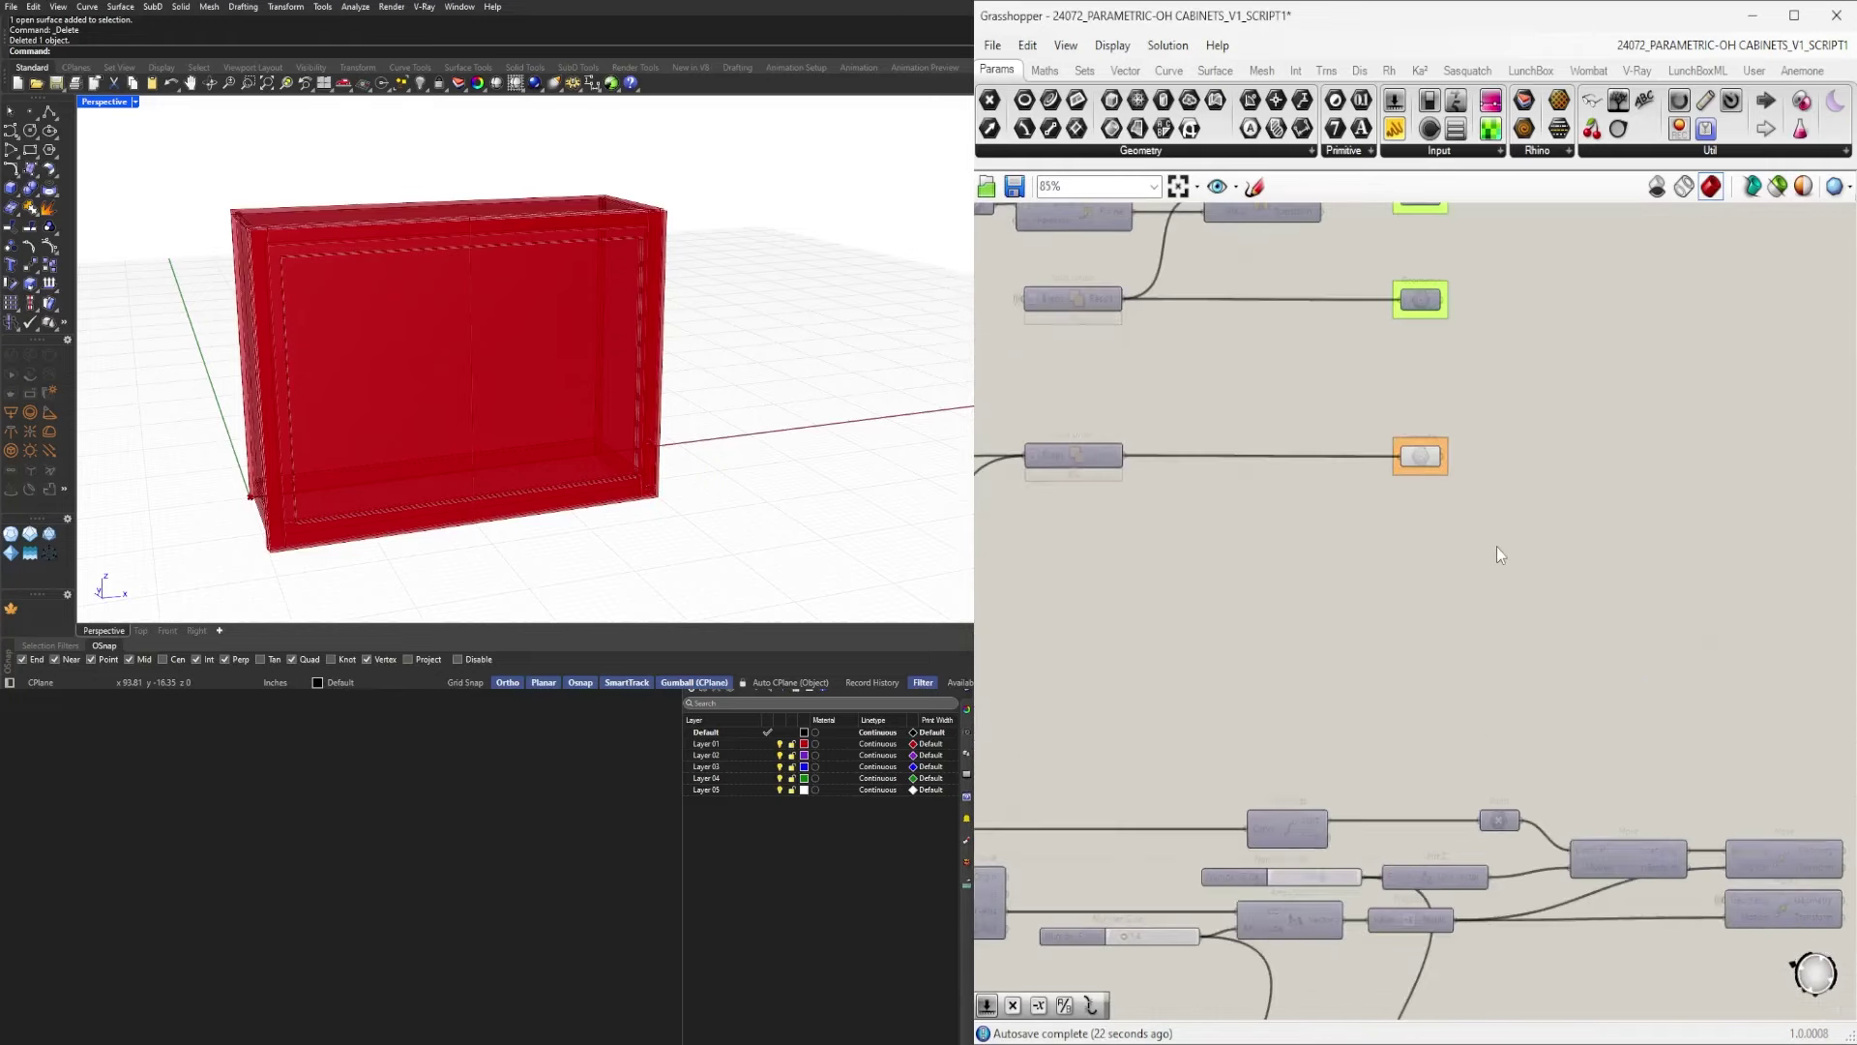
right_click(1436, 469)
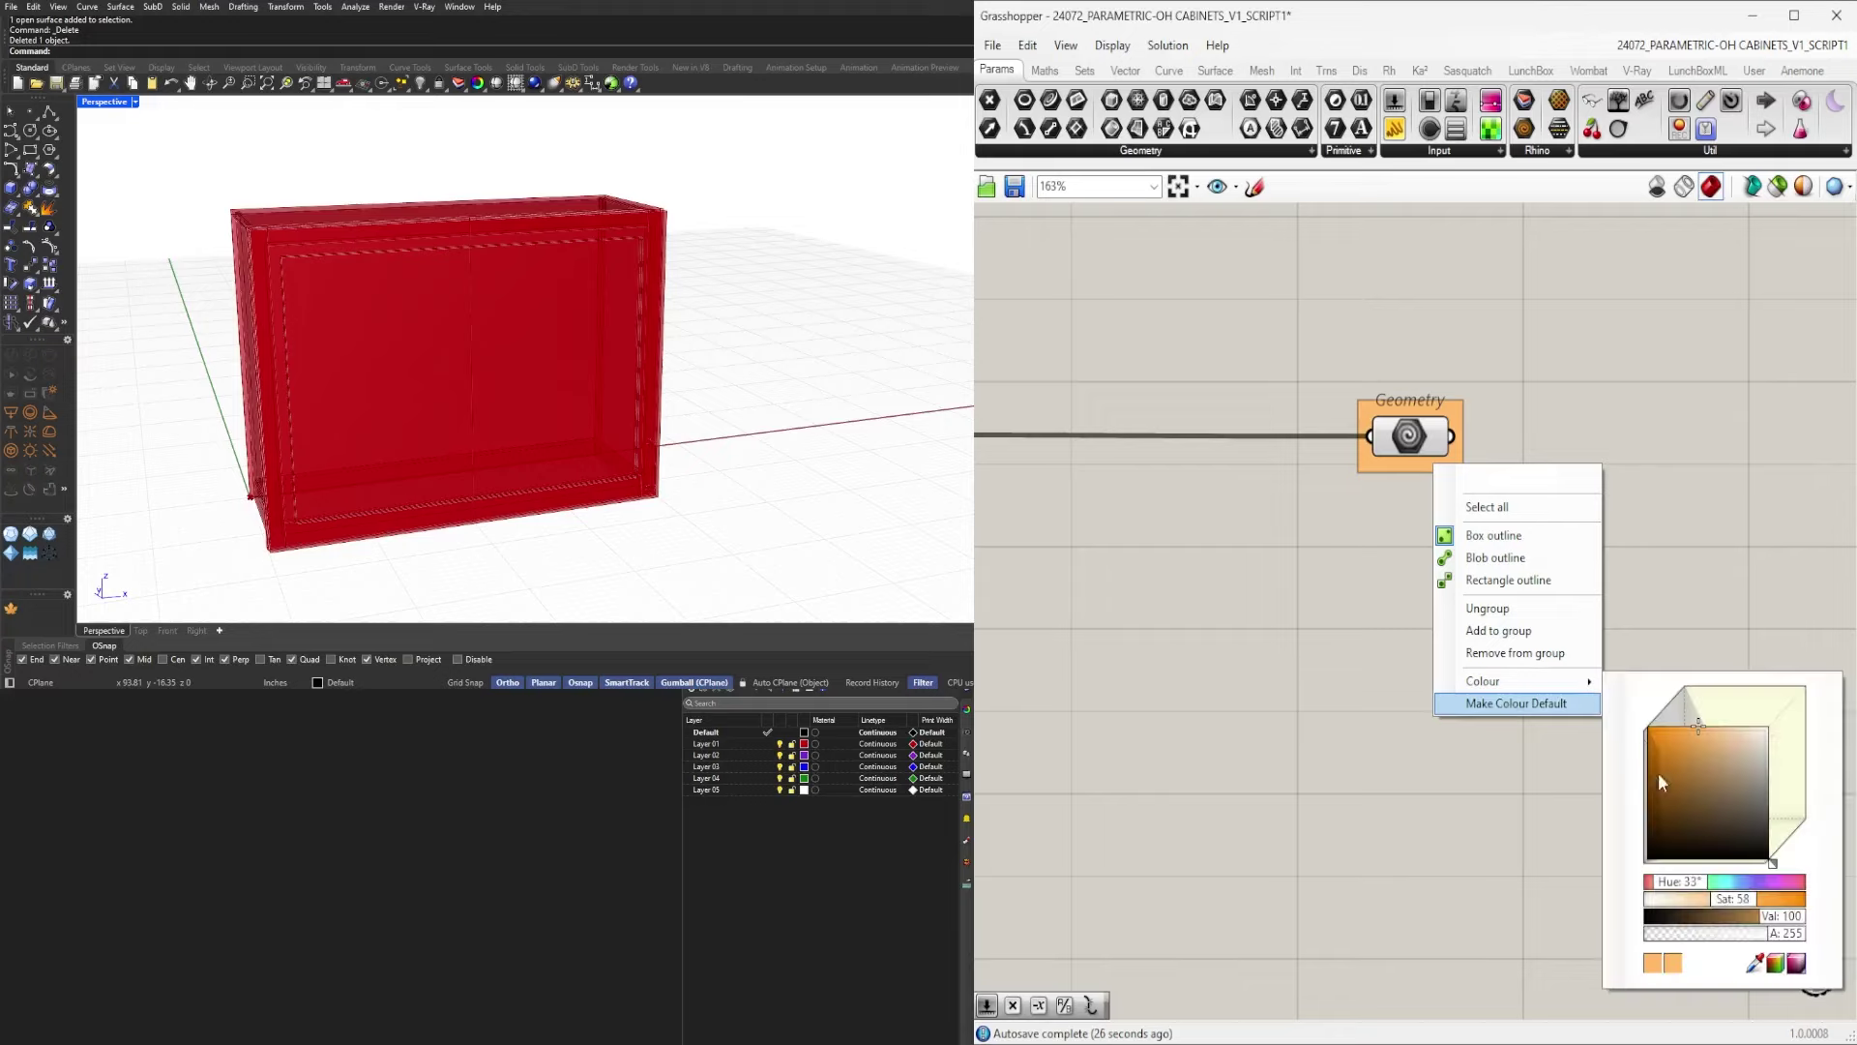
mouse_move(1560, 685)
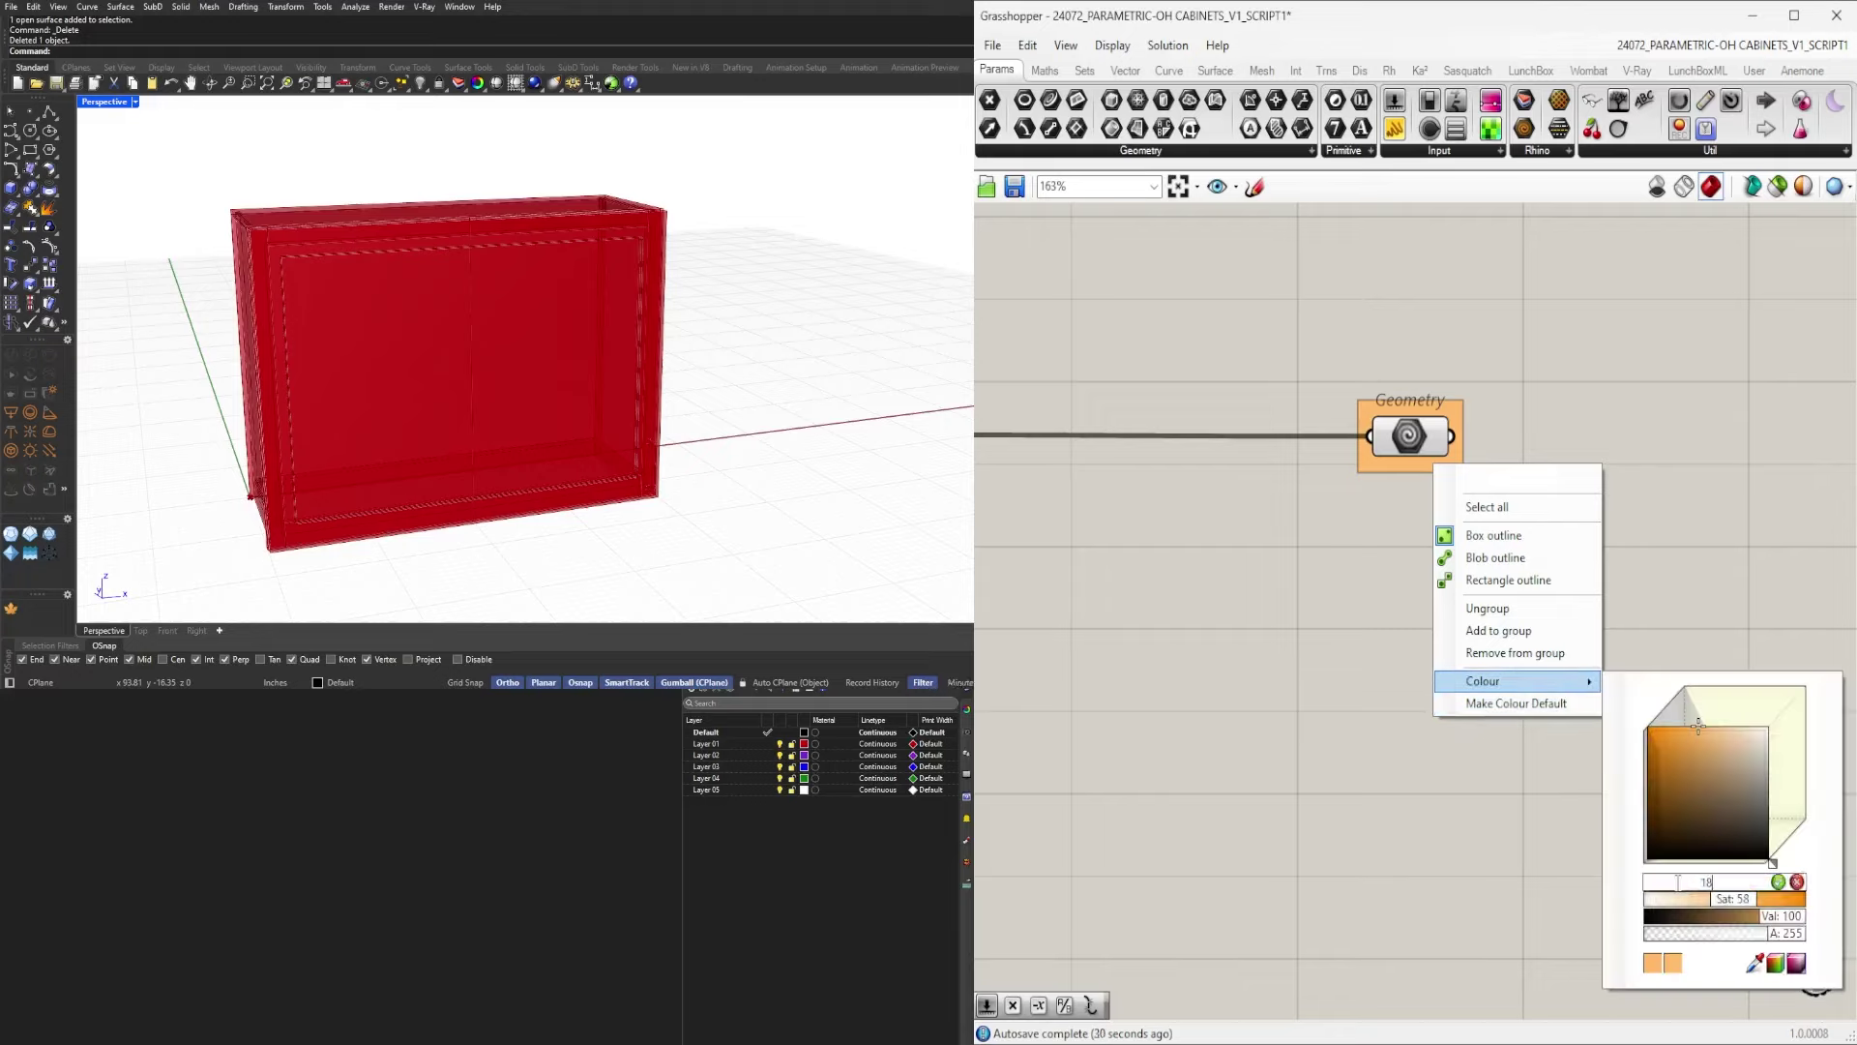
key(Return)
click(1422, 697)
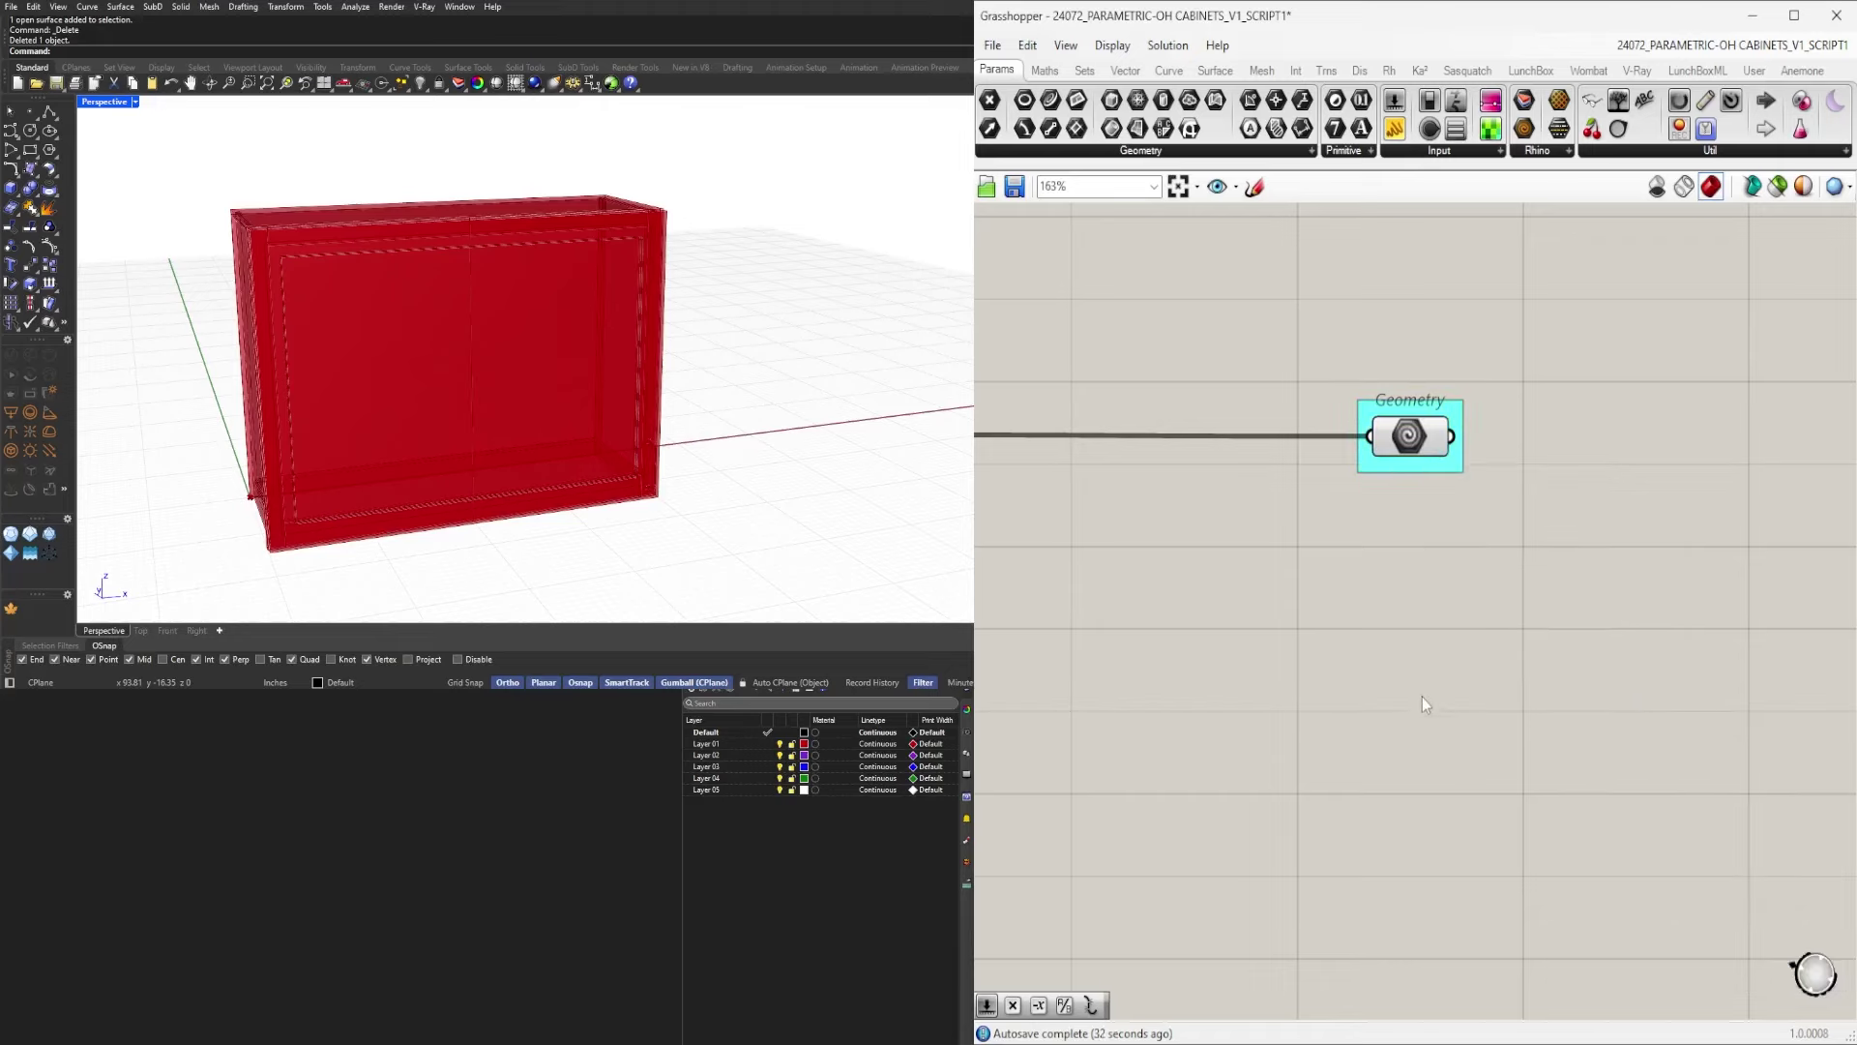
Check the output Geometry parameters of the two Solid Differences and the extrusion above against the cabinet model.
scroll(1426, 693, down, 3)
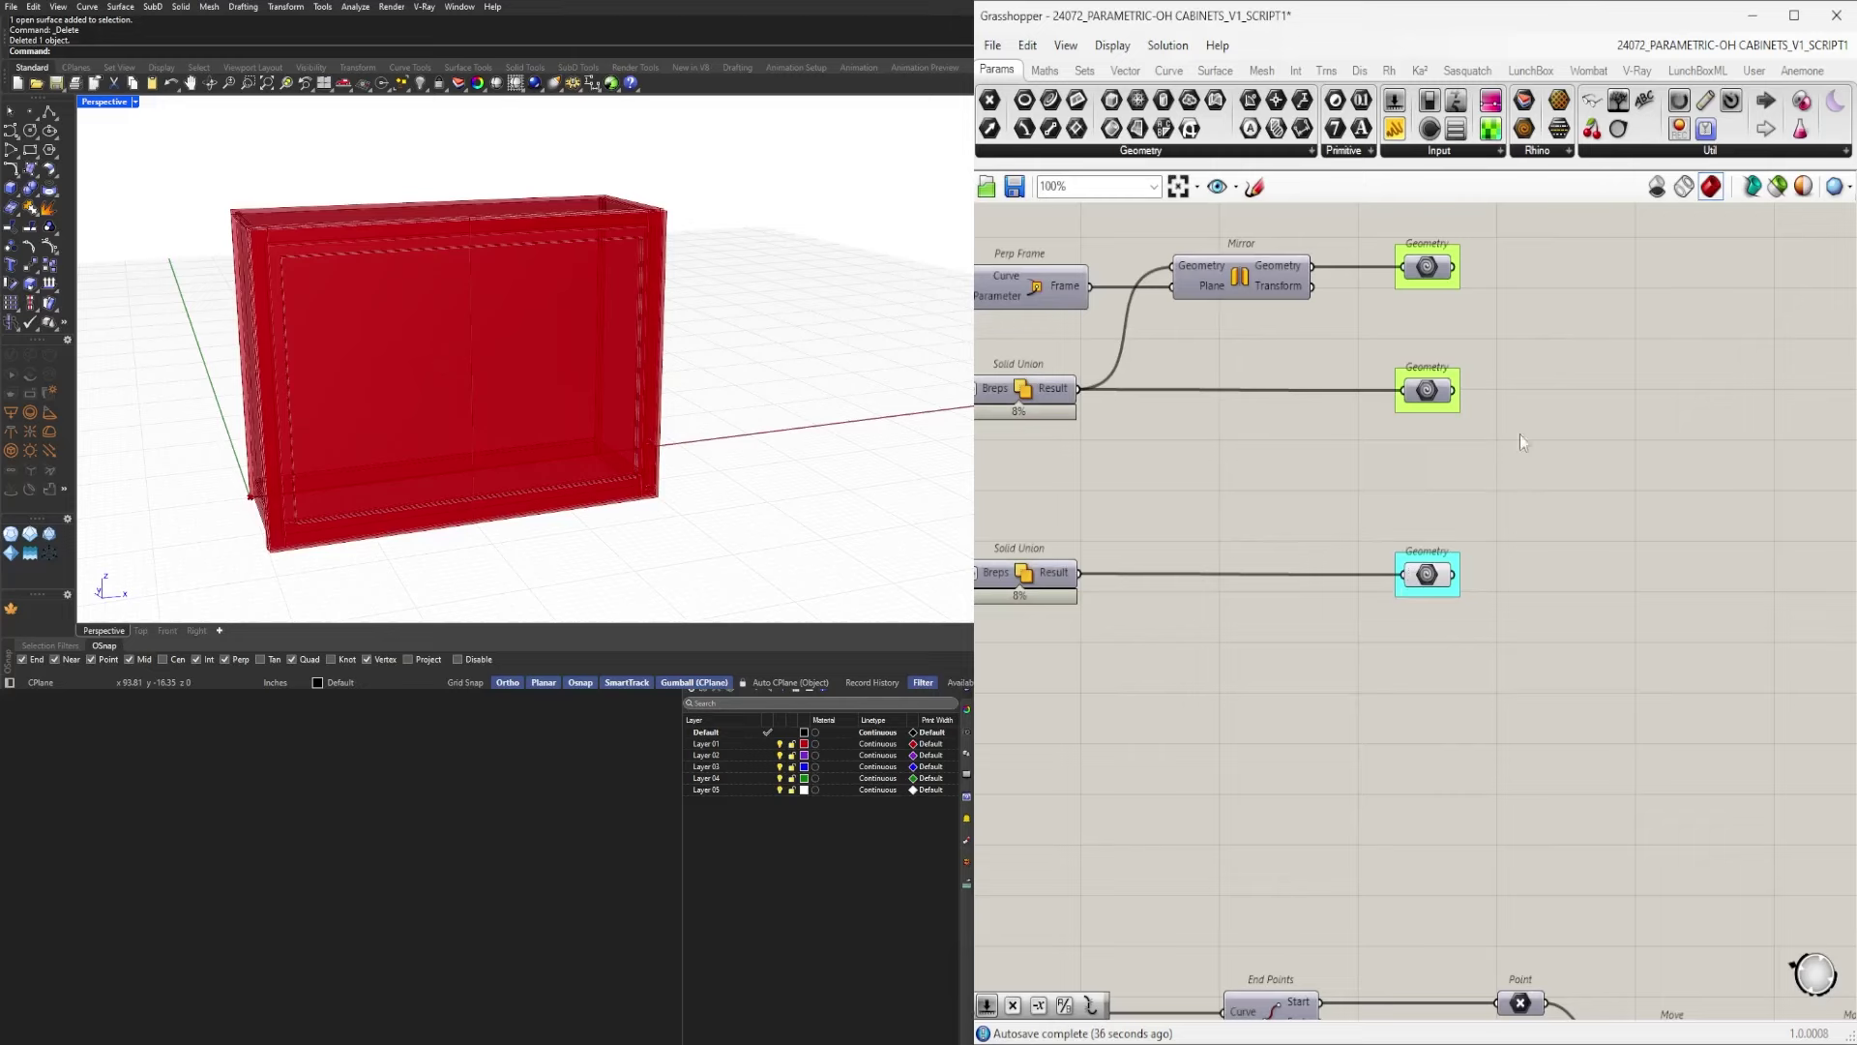
scroll(1583, 540, down, 8)
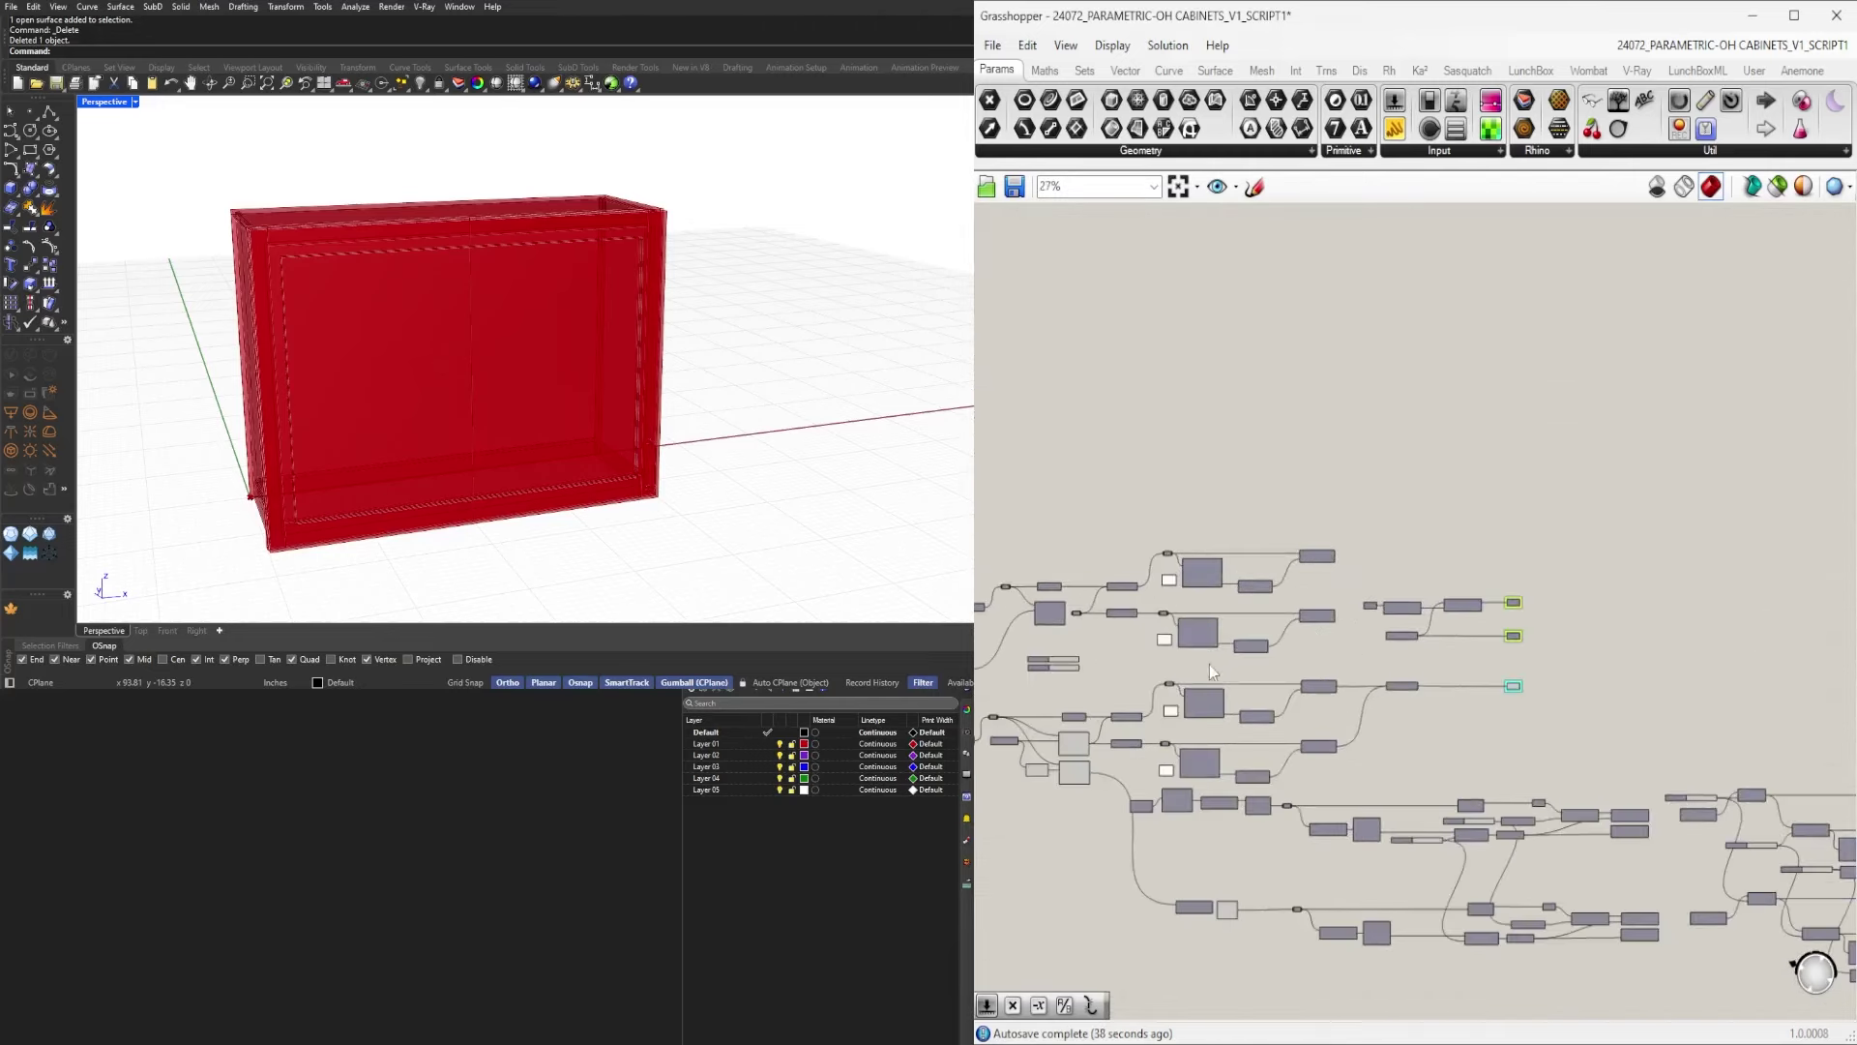
scroll(1258, 464, up, 3)
right_drag(1234, 480, 1406, 728)
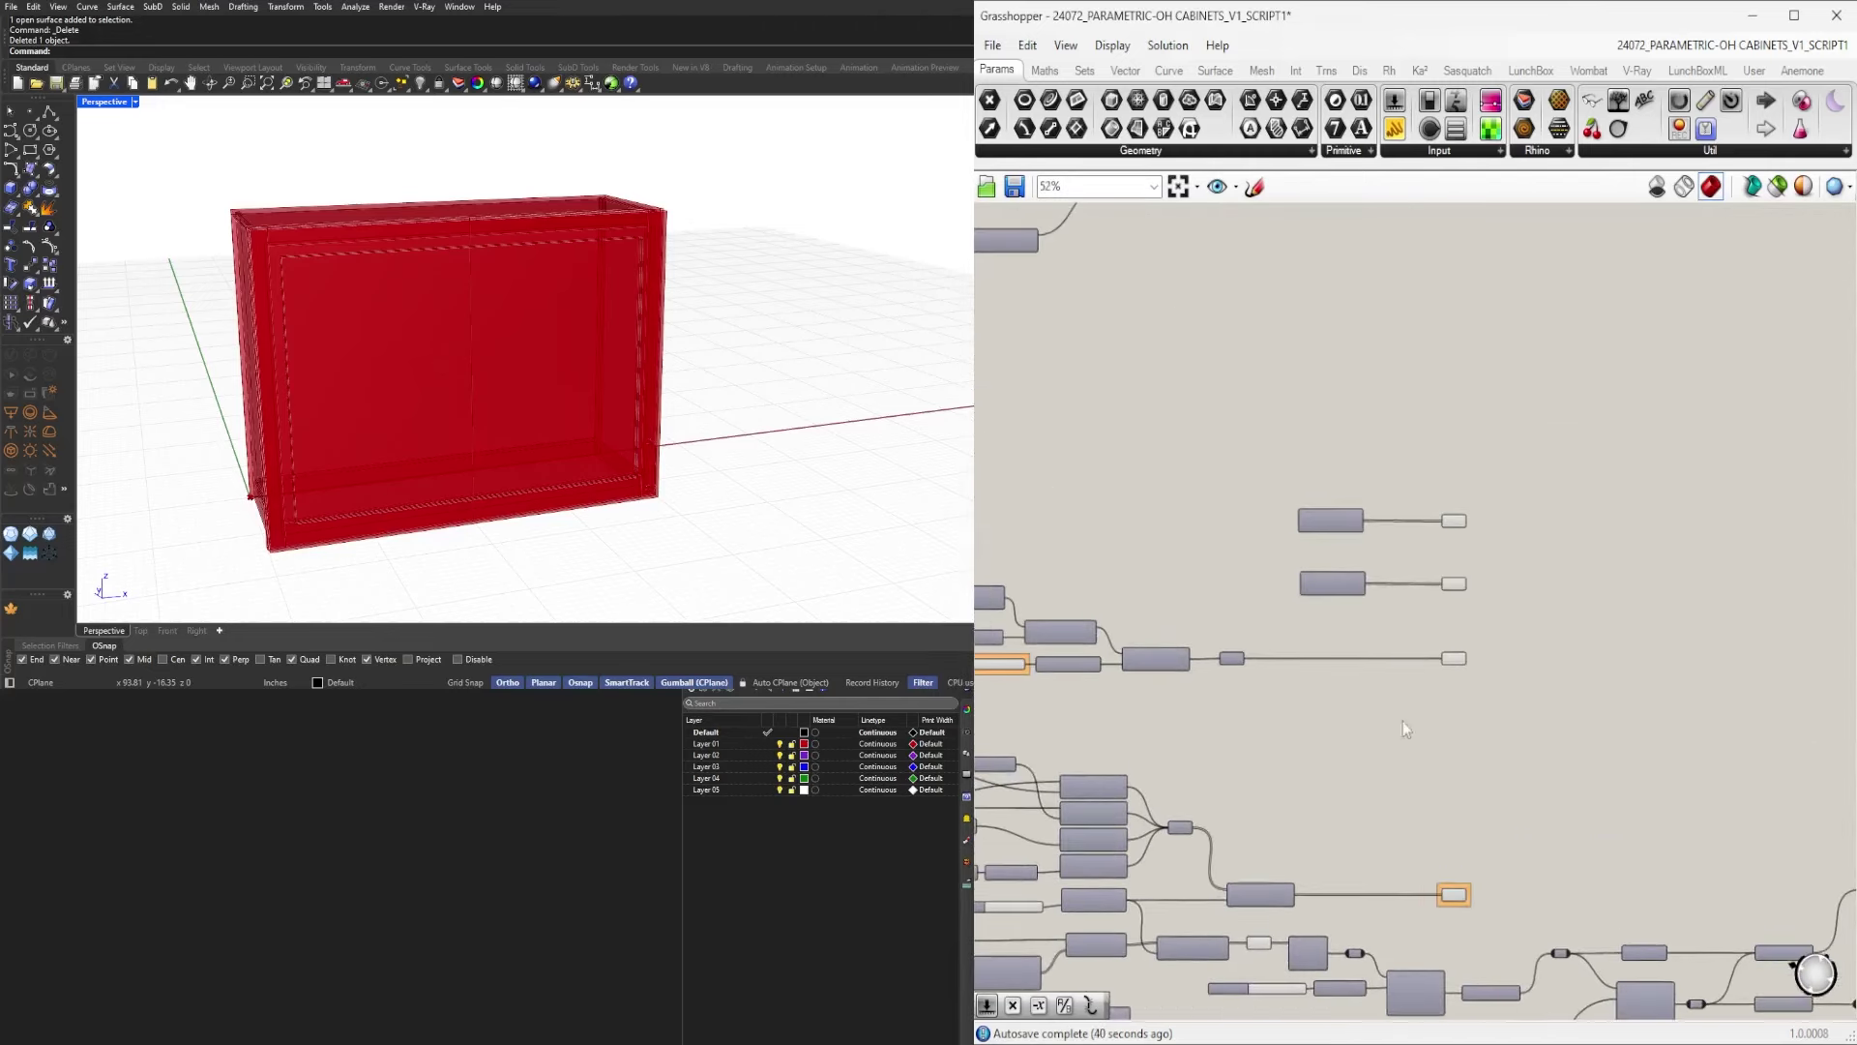
scroll(1452, 560, up, 3)
drag(1368, 432, 1509, 774)
mouse_move(557, 387)
right_down()
mouse_move(755, 354)
mouse_move(713, 277)
mouse_move(542, 367)
right_up()
click(1626, 412)
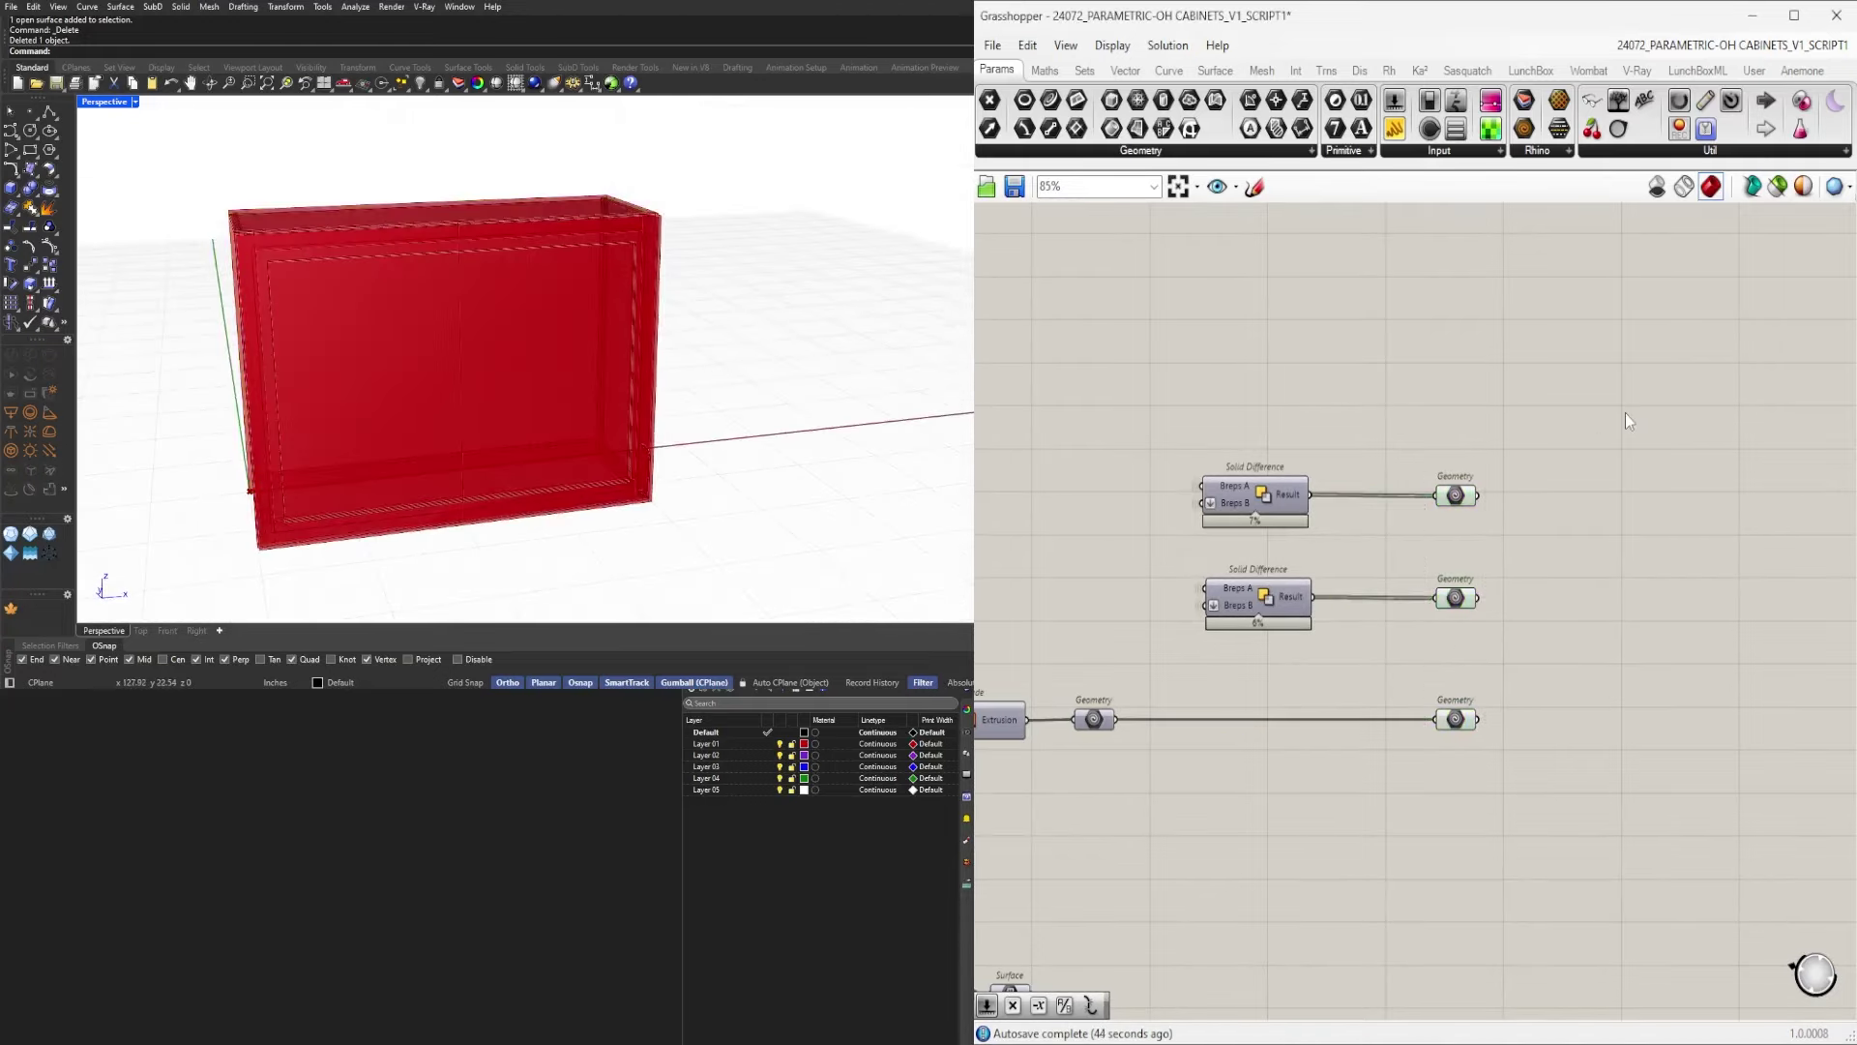
Turn off the preview of the single-front branch components and the first parts of both handle chains.
scroll(1319, 527, down, 8)
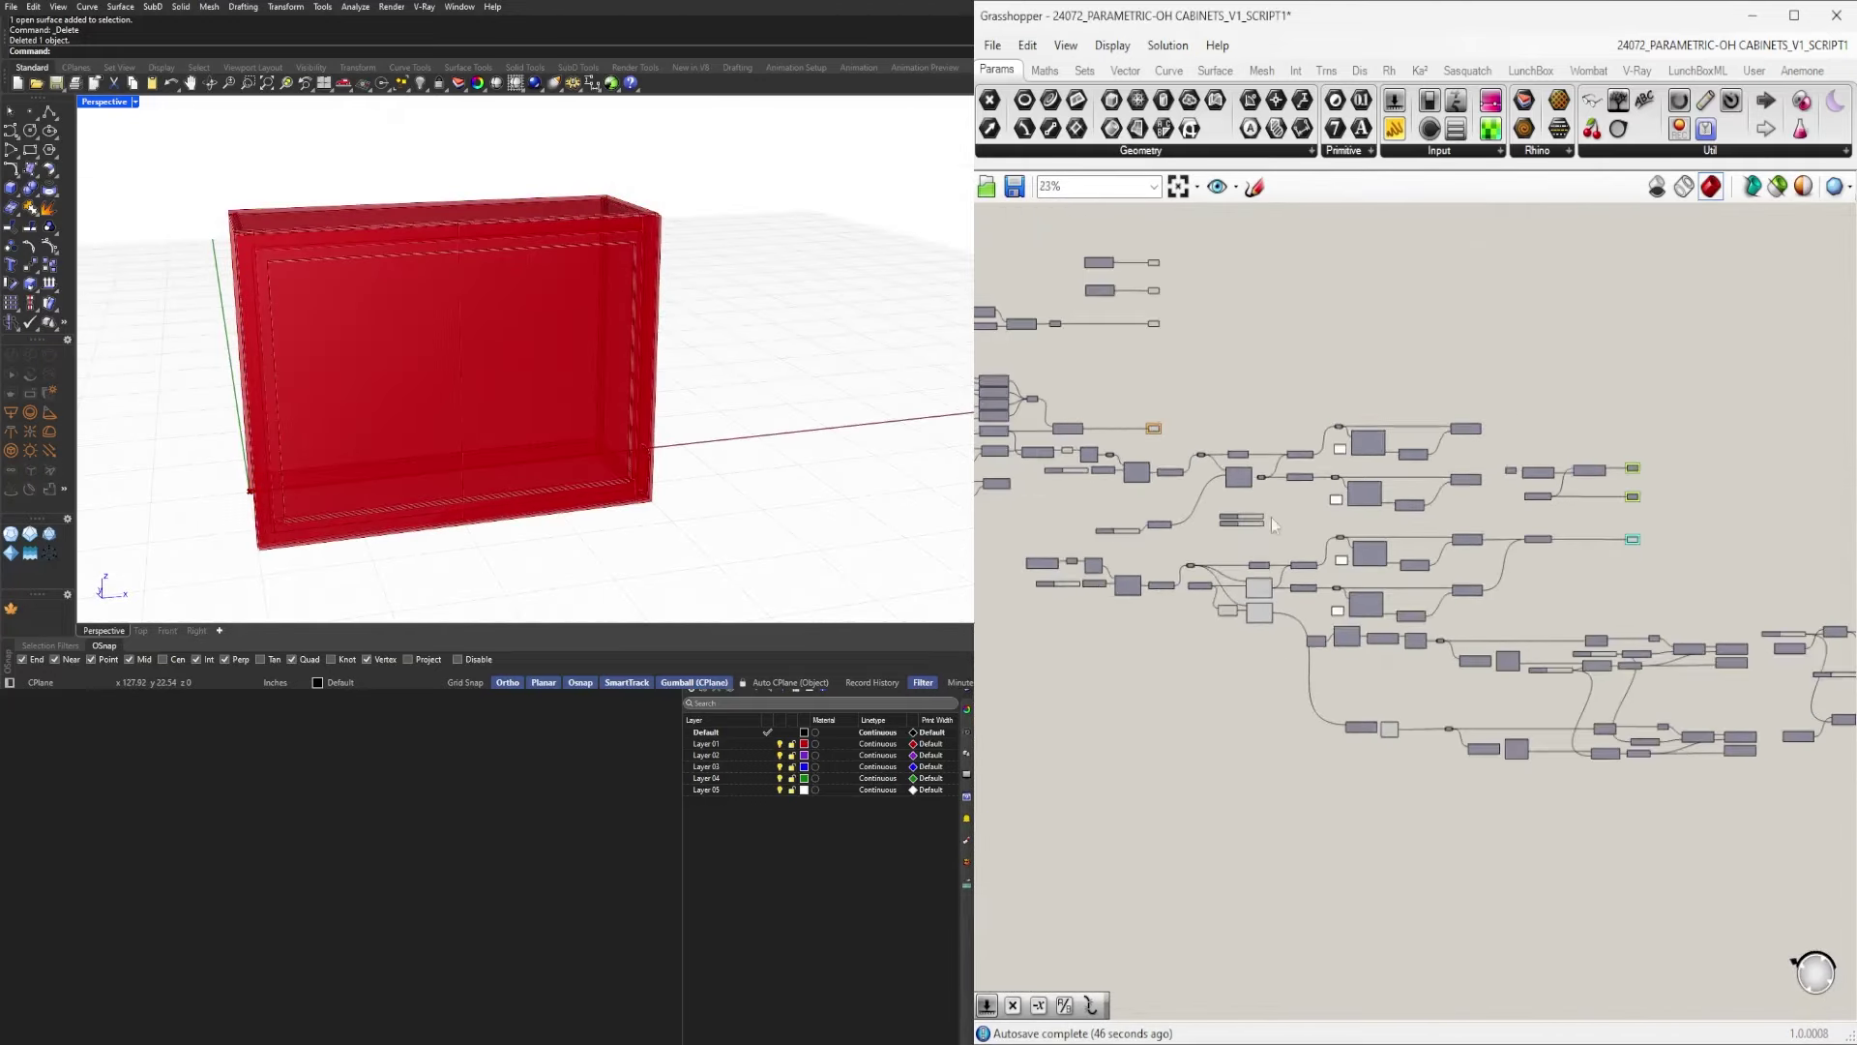
drag(1109, 543, 1635, 797)
middle_click(1639, 788)
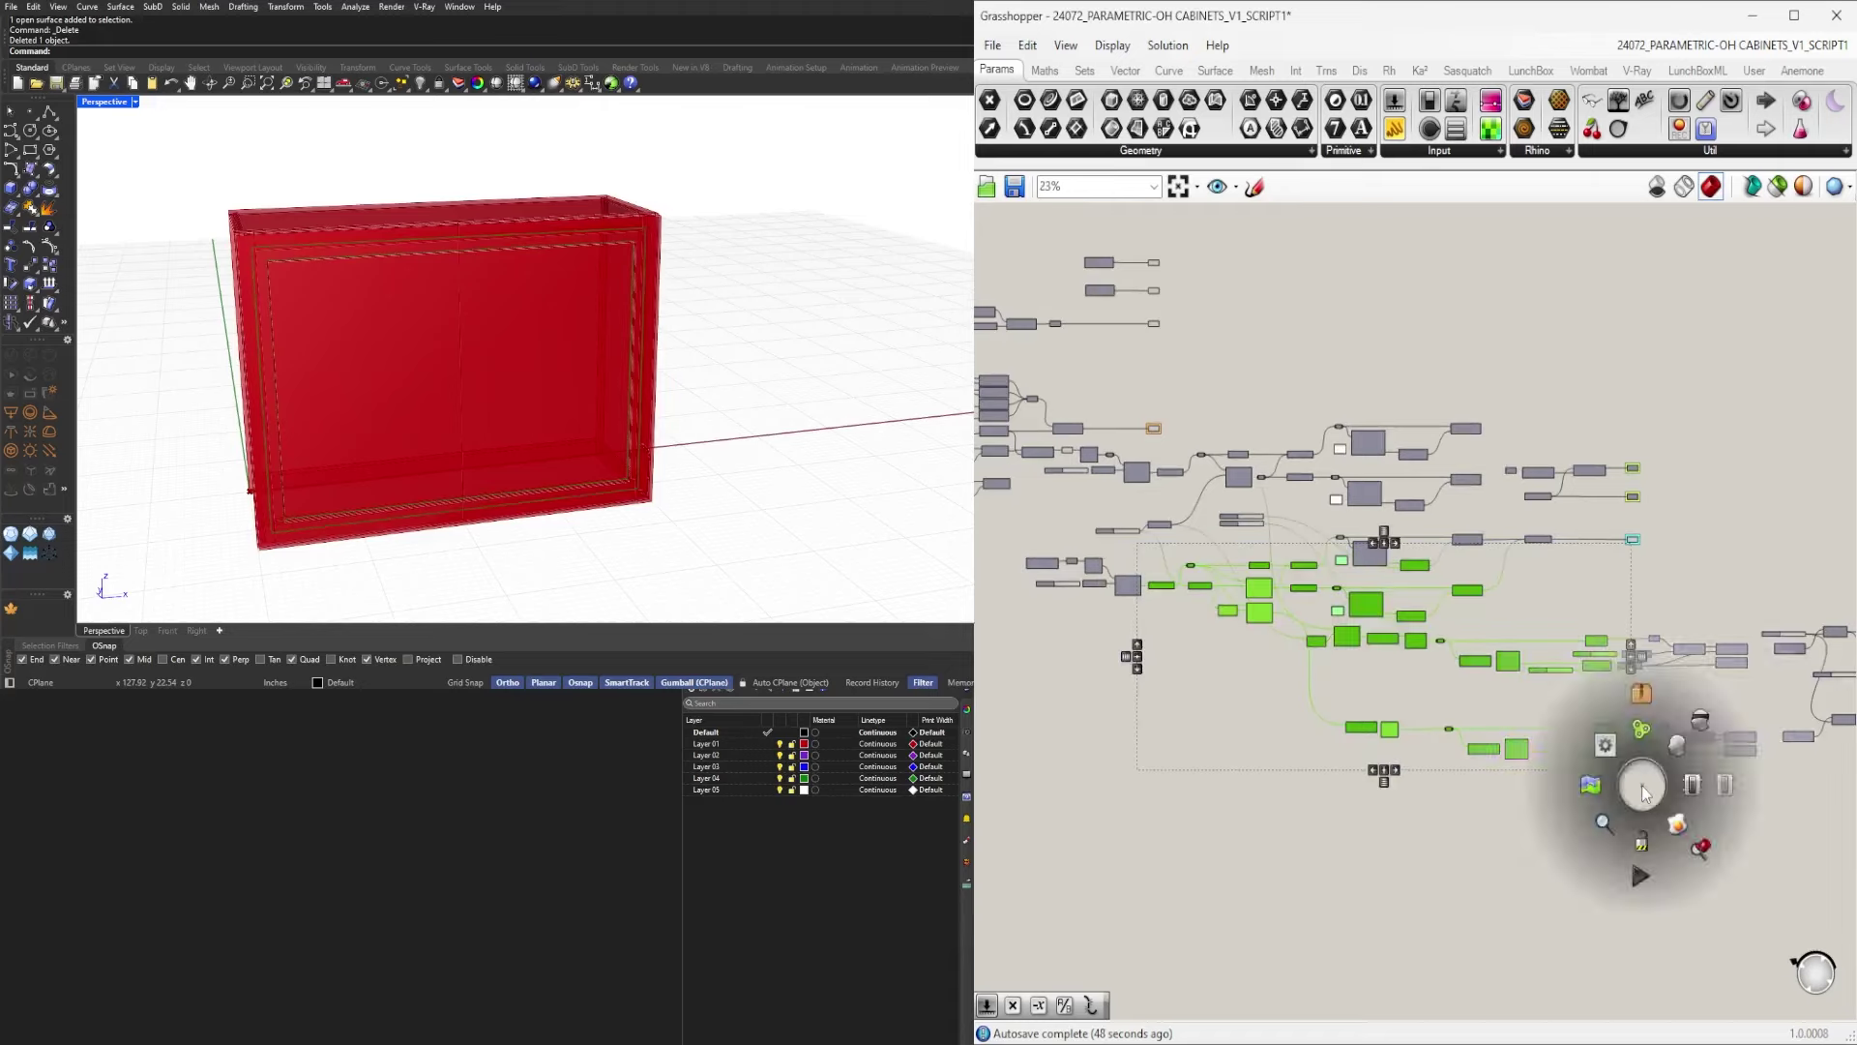
click(1701, 718)
right_drag(1746, 732, 1346, 724)
right_drag(1544, 754, 1133, 745)
right_drag(1297, 755, 1632, 762)
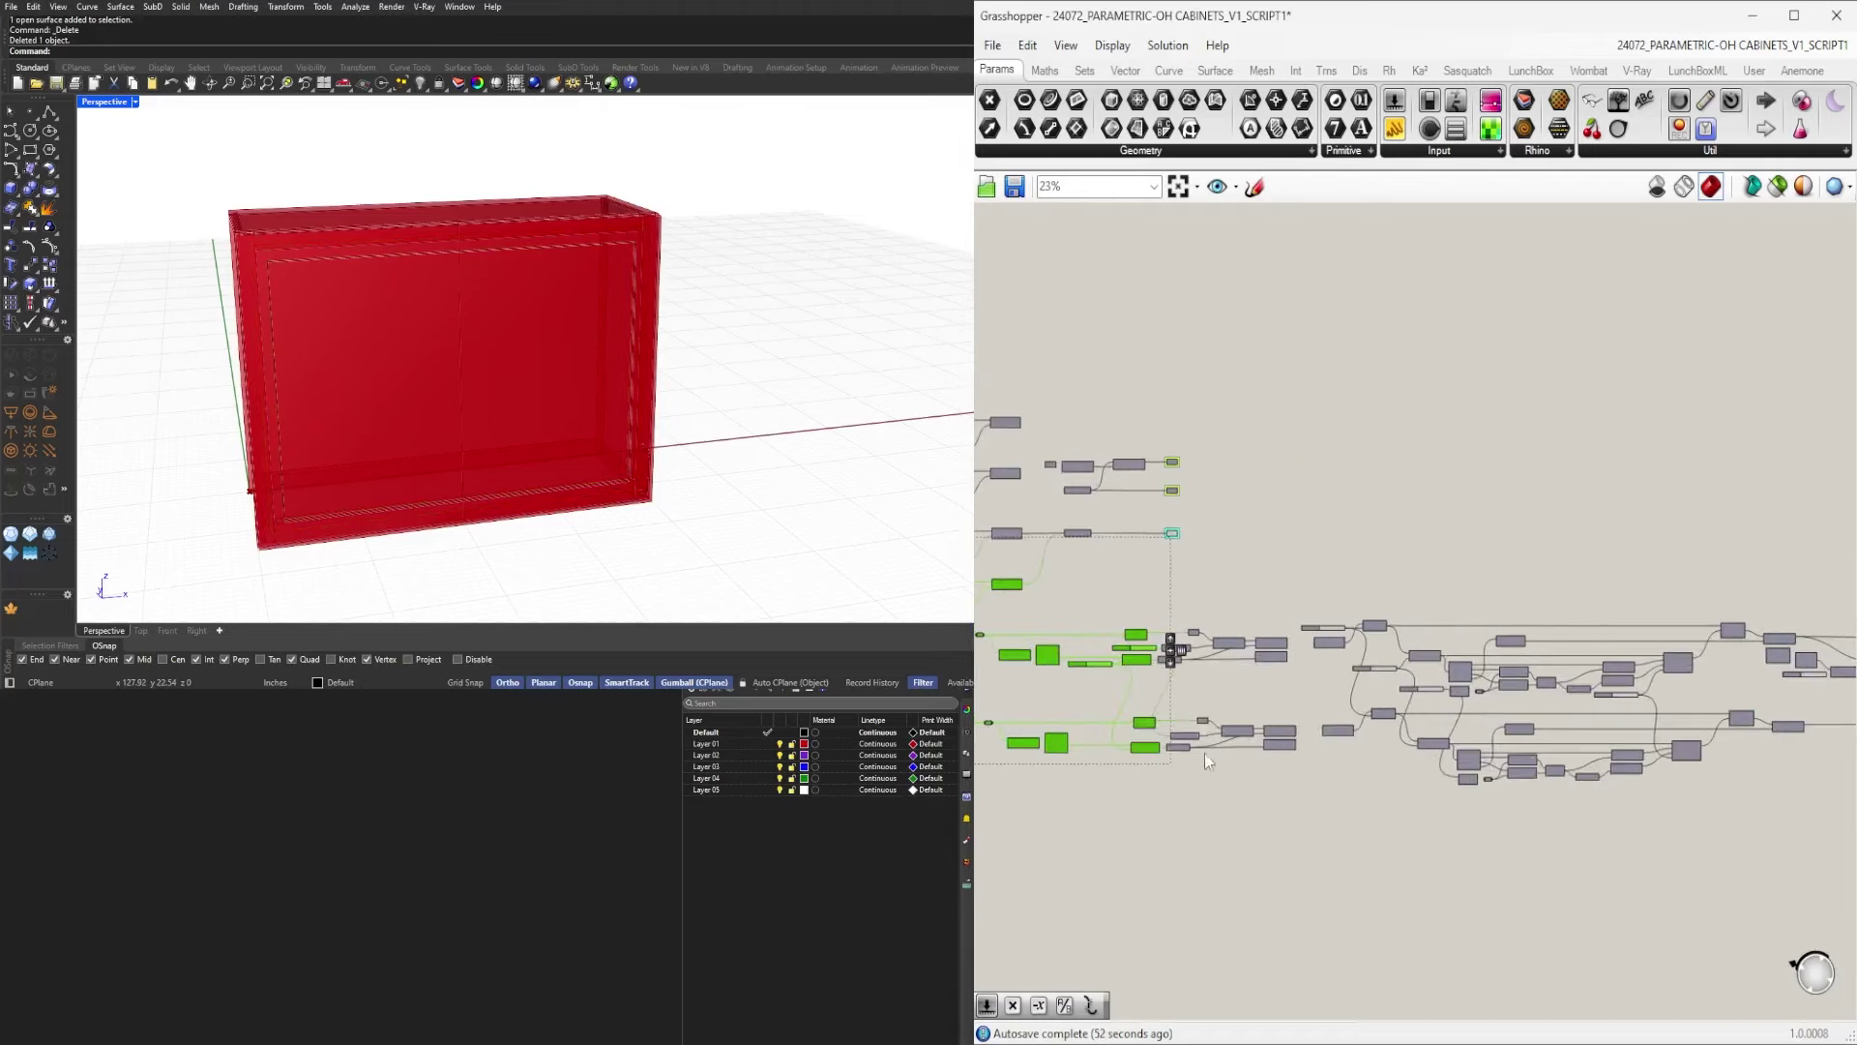
right_drag(1058, 745, 1714, 769)
Turn off the preview of the Isotrim before the Deconstruct Brep and of the component between the Move and List Item.
scroll(1583, 762, up, 5)
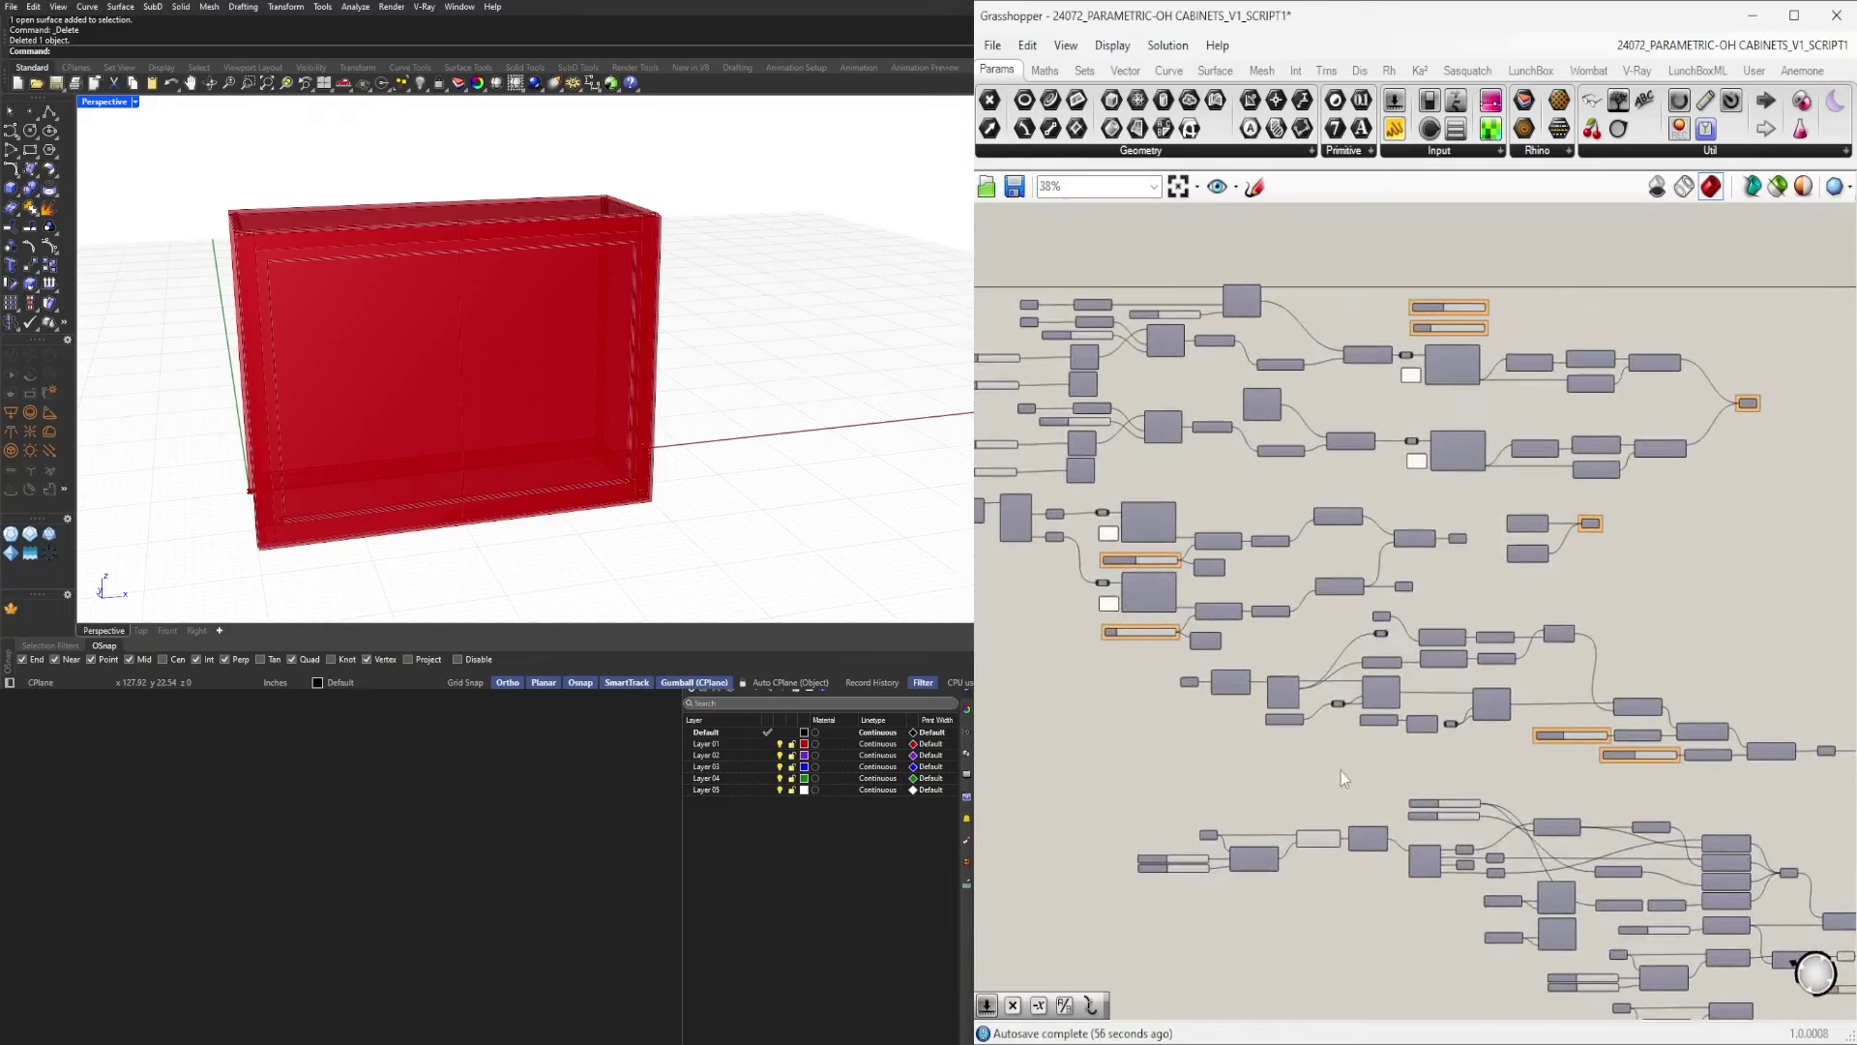
scroll(1345, 774, up, 5)
middle_click(1340, 750)
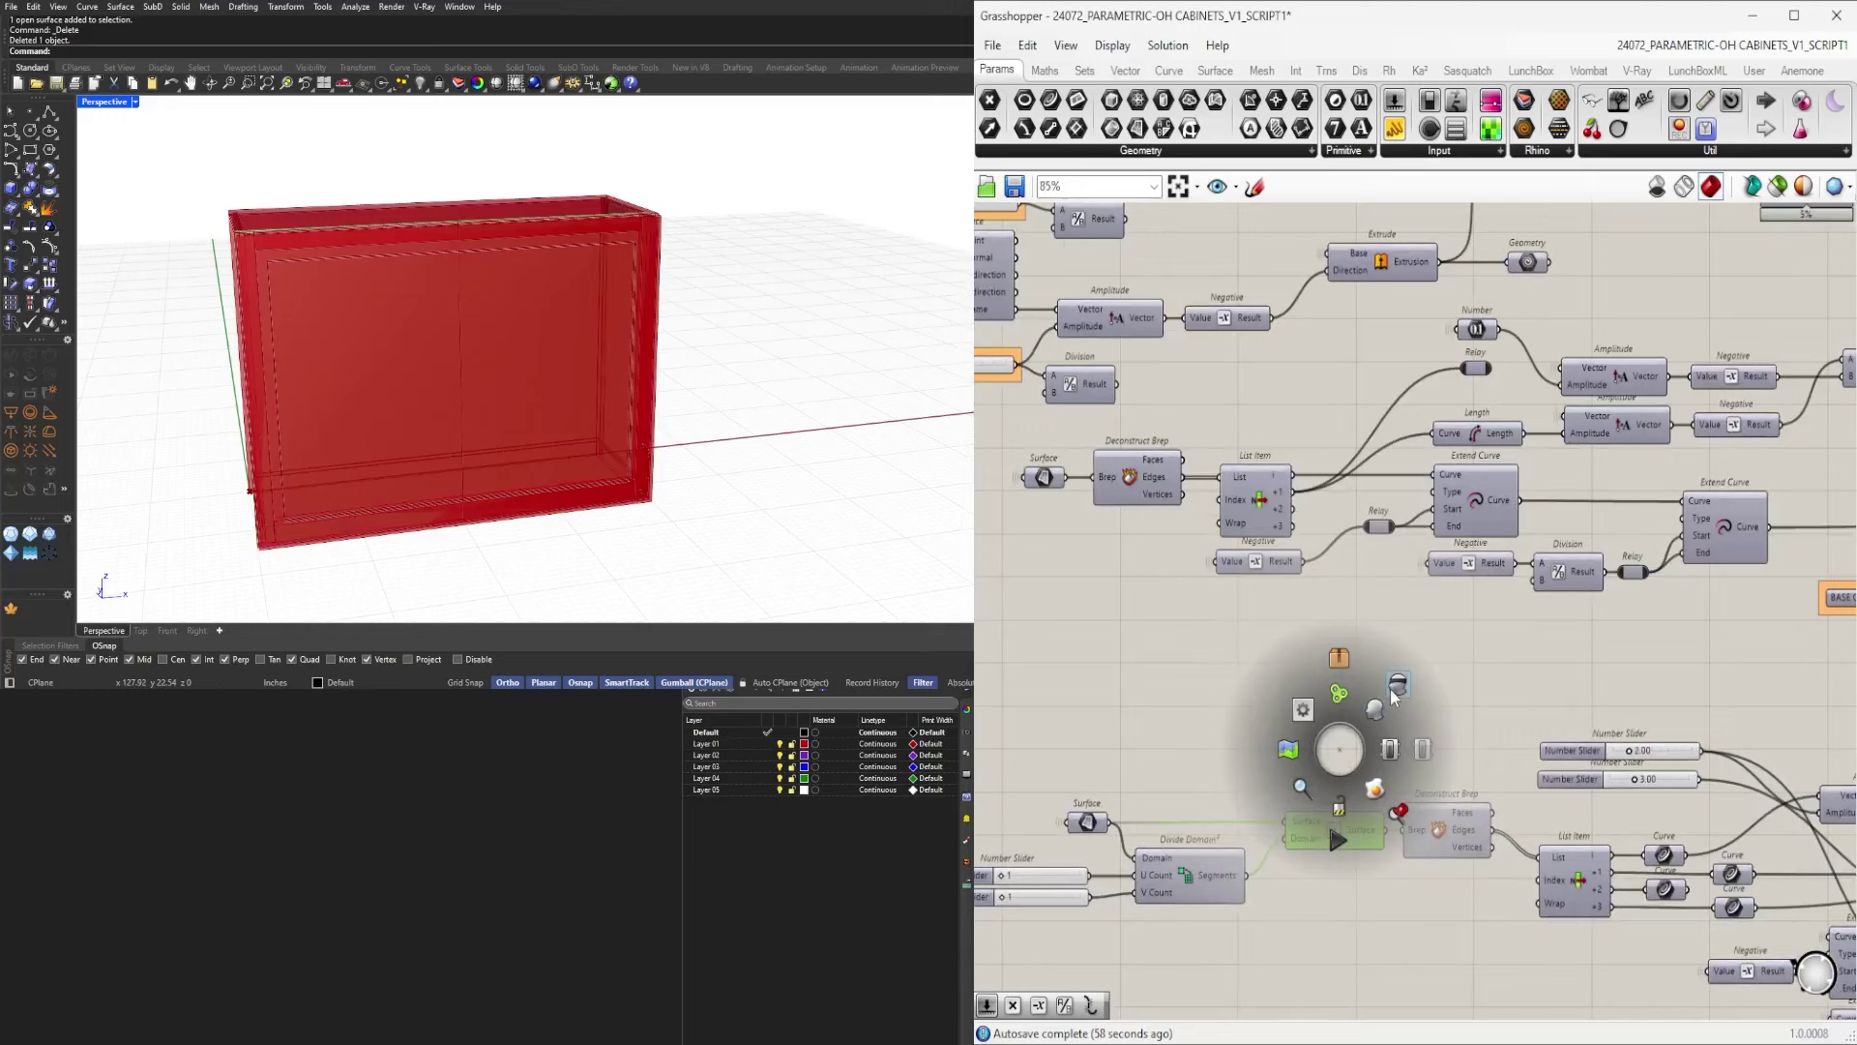
scroll(1385, 706, down, 4)
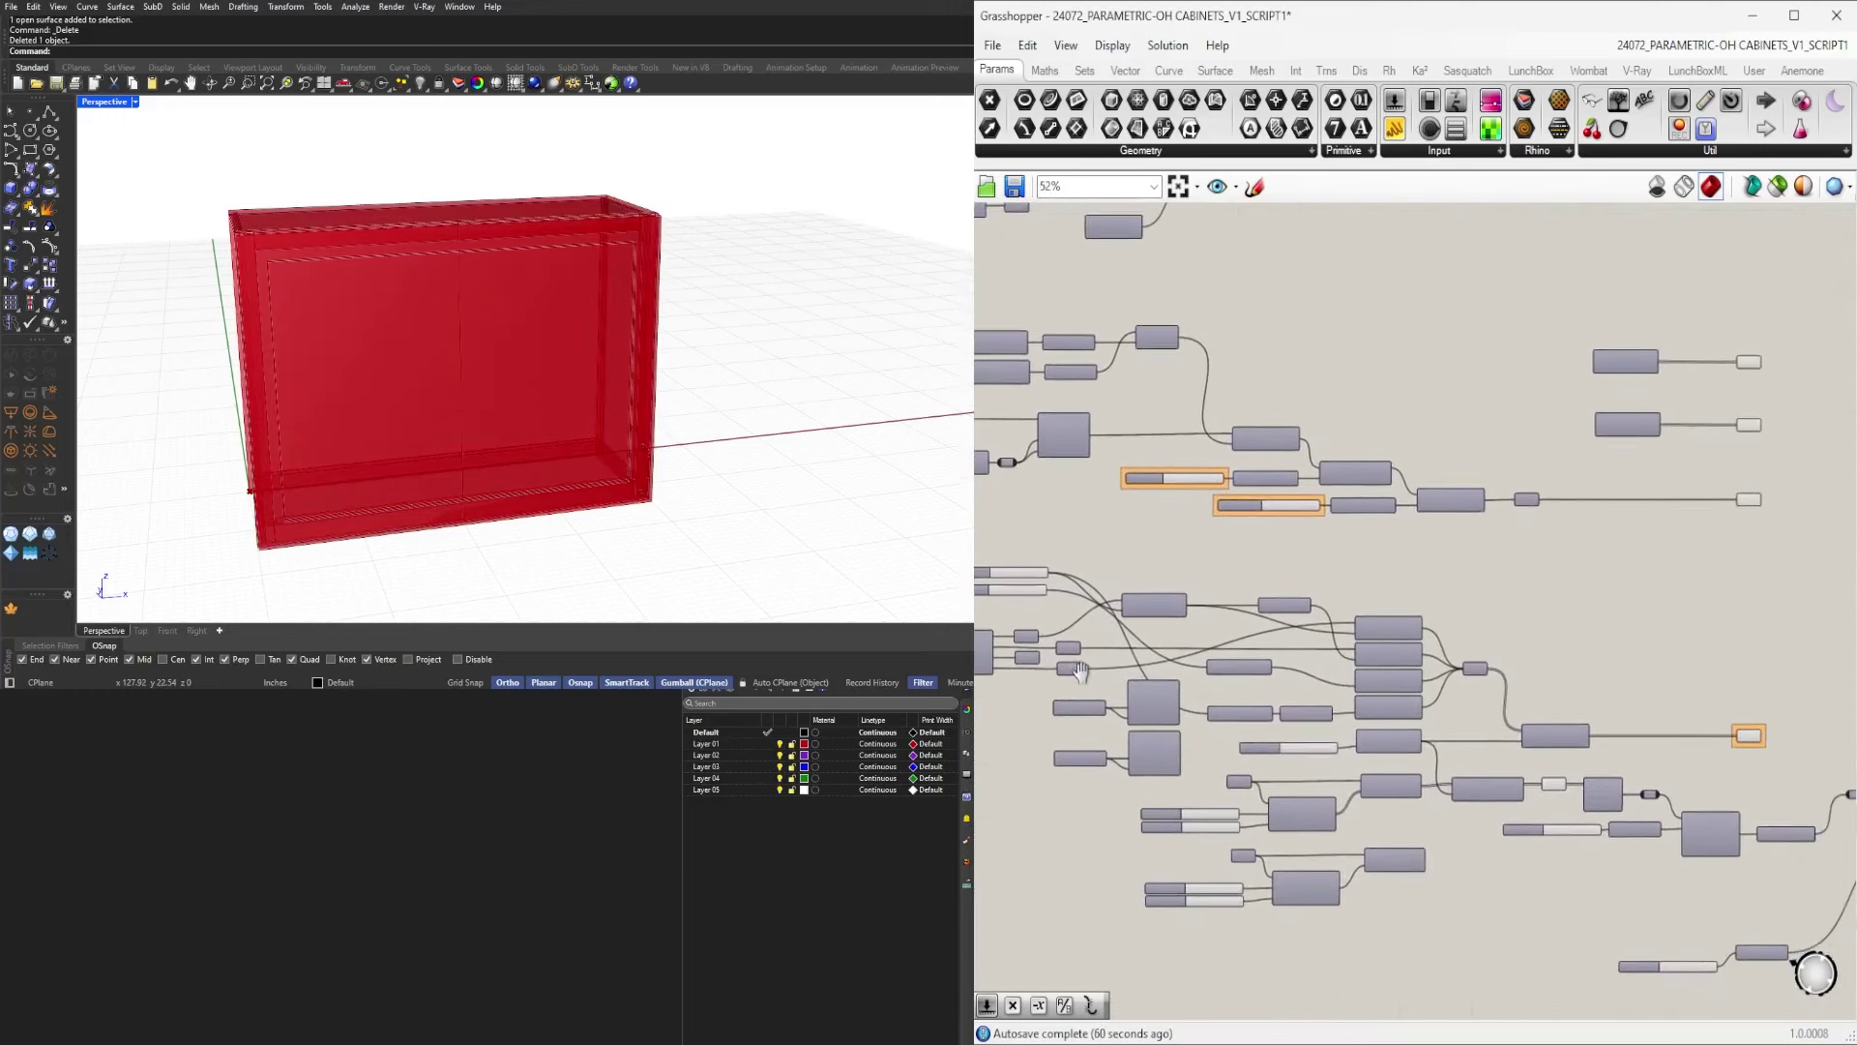
scroll(1516, 941, up, 4)
middle_click(1548, 614)
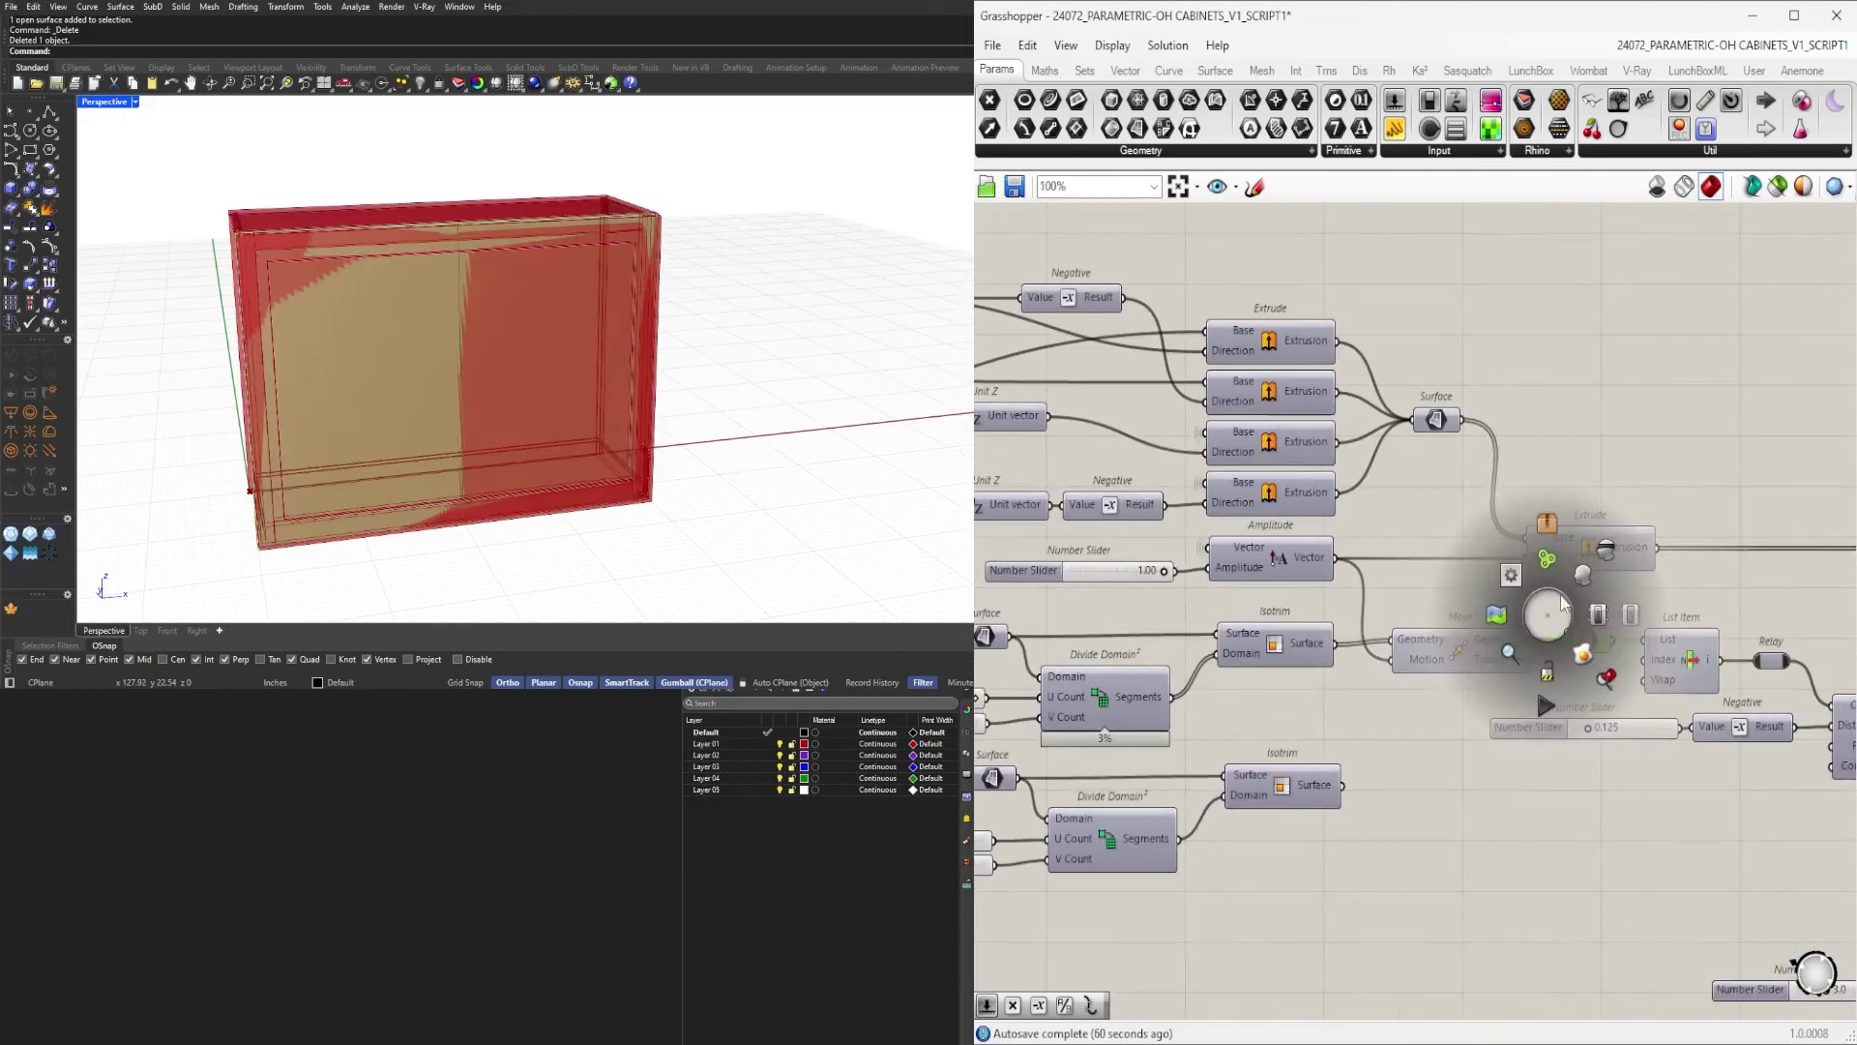
click(1603, 566)
scroll(1644, 706, down, 4)
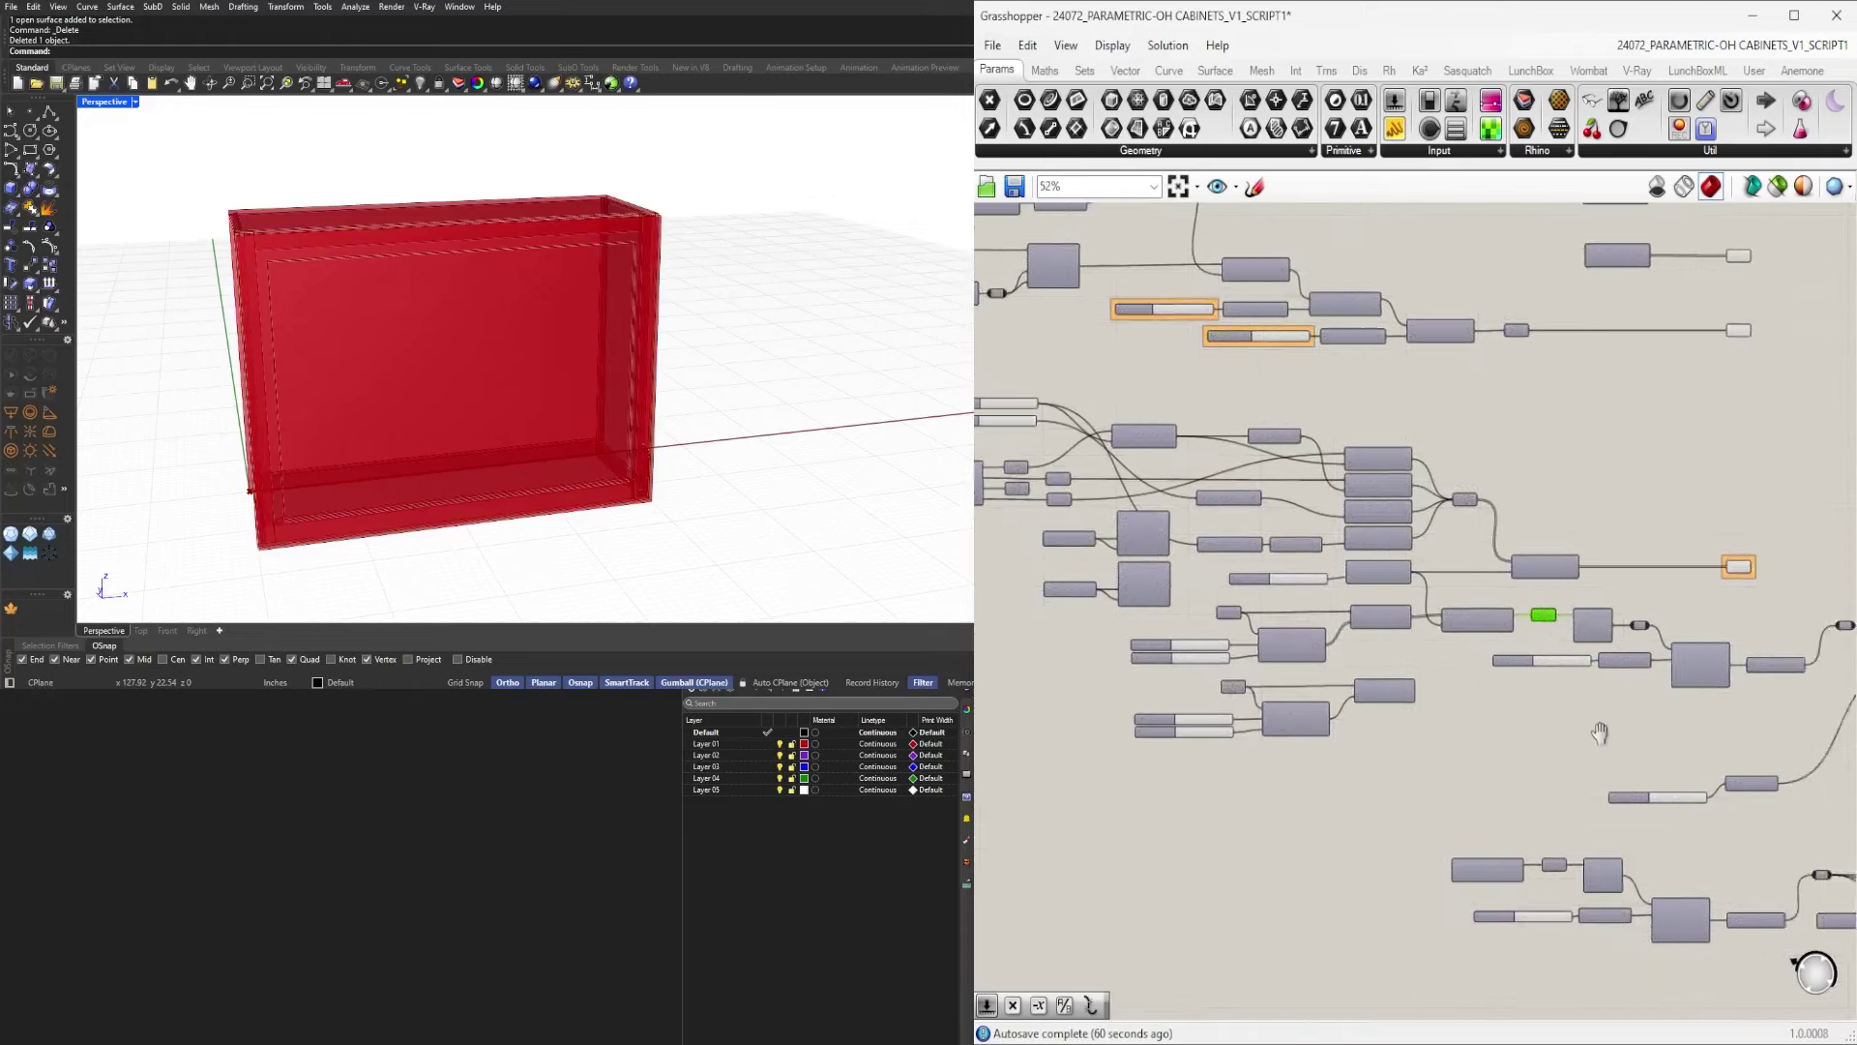
scroll(1500, 696, down, 4)
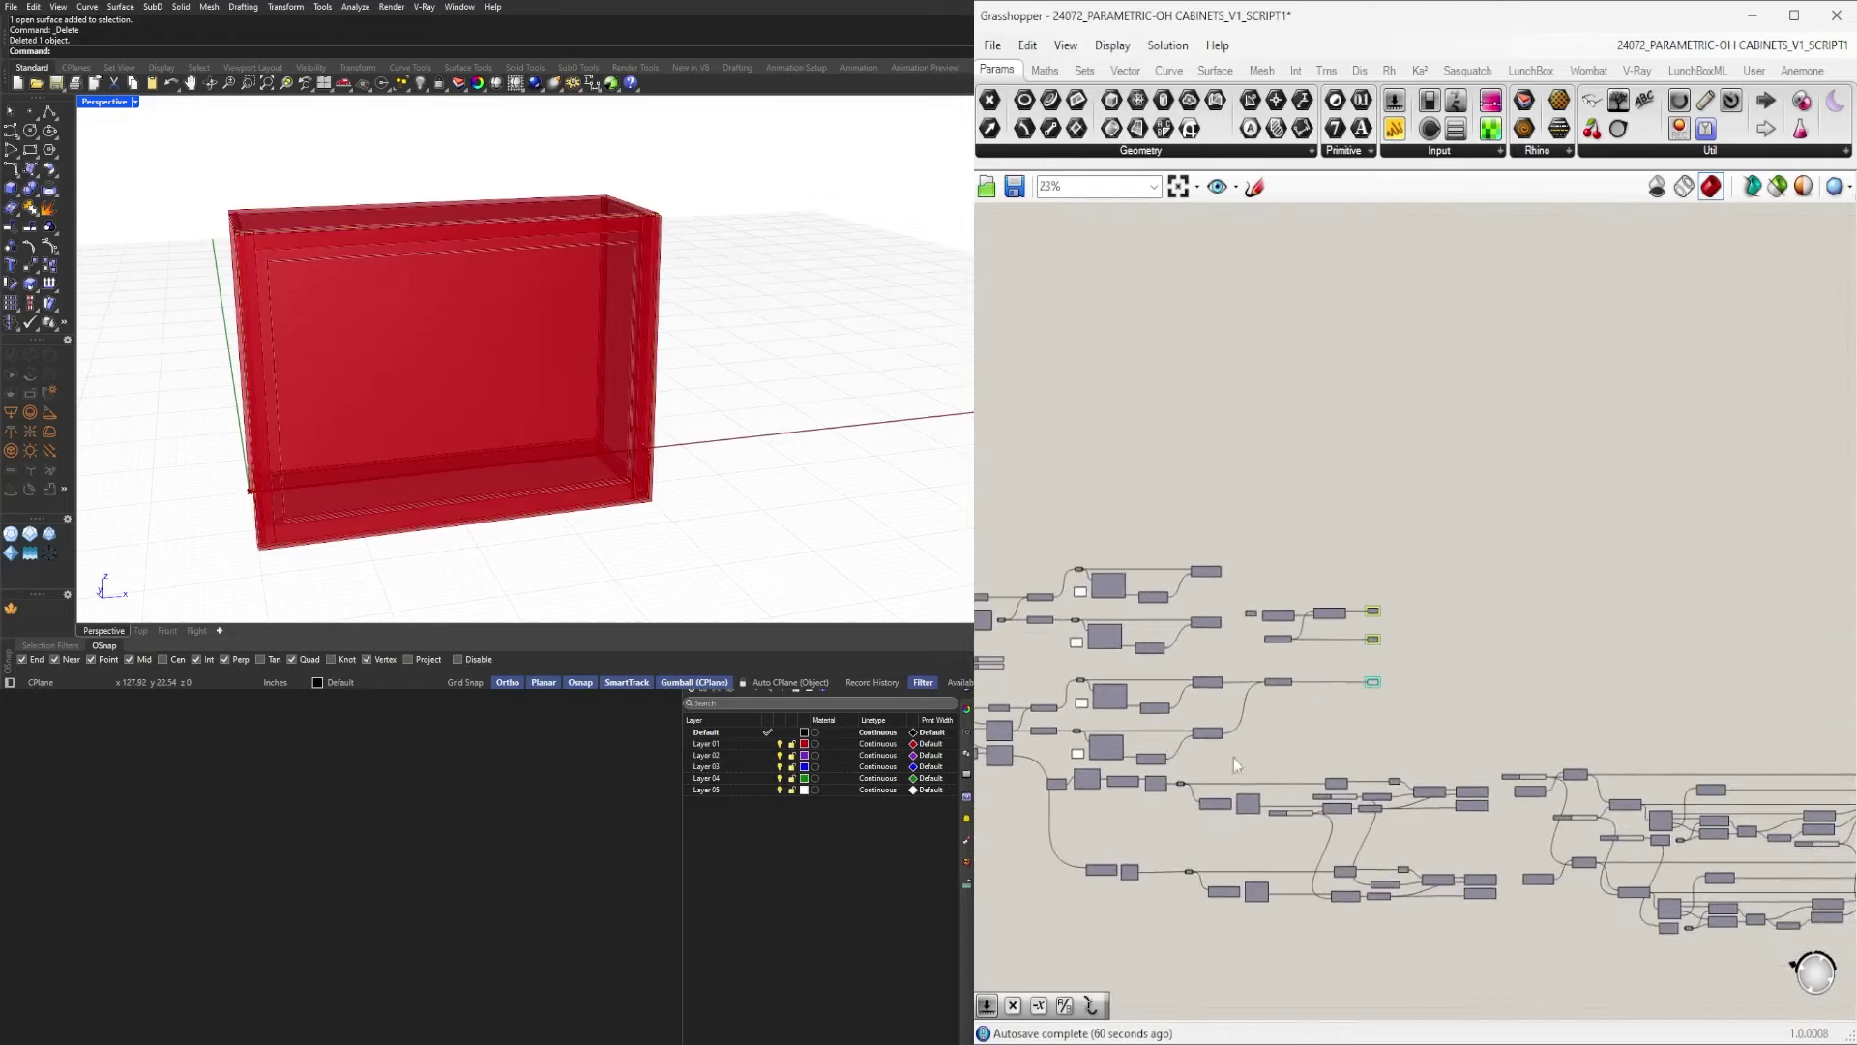
Examine the frame extrusion's grouped output Geometry parameter against the cabinet model.
right_drag(1833, 858, 1494, 814)
mouse_move(681, 410)
right_down()
mouse_move(688, 390)
mouse_move(675, 426)
right_up()
scroll(1449, 763, up, 3)
scroll(1476, 769, down, 6)
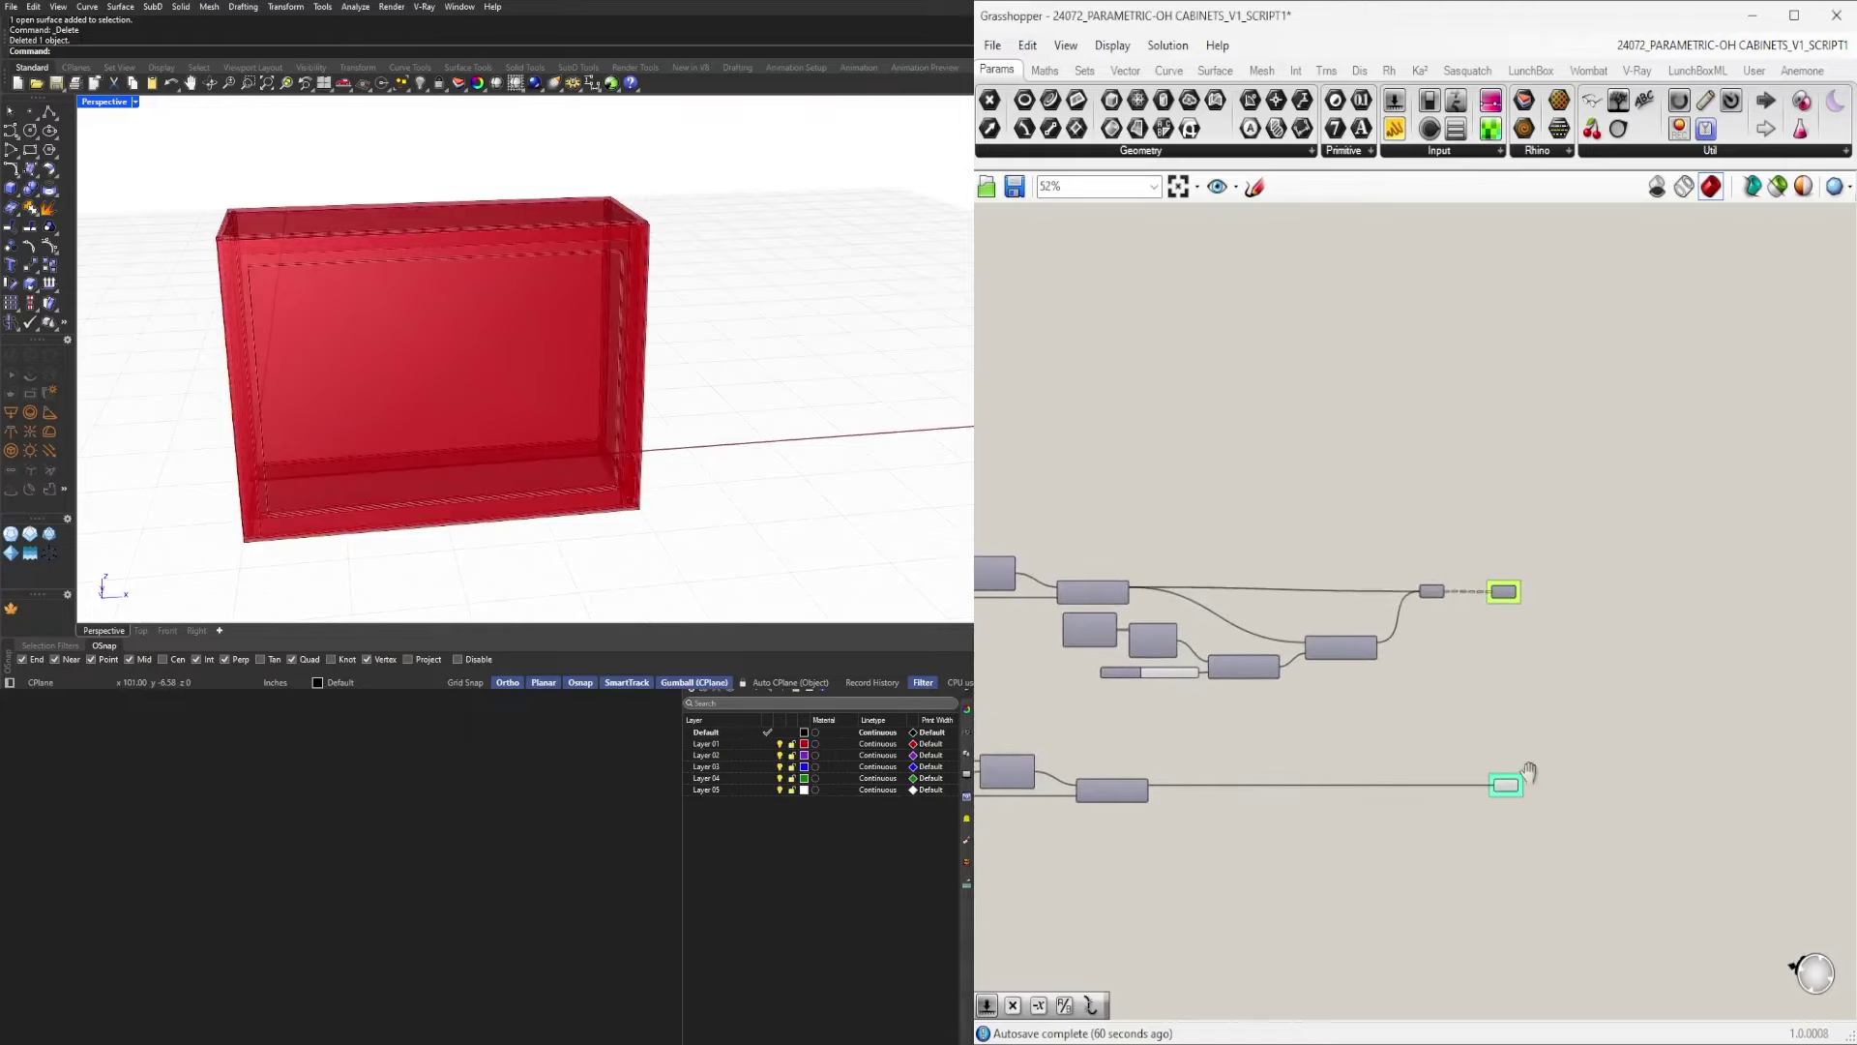
scroll(1282, 587, up, 4)
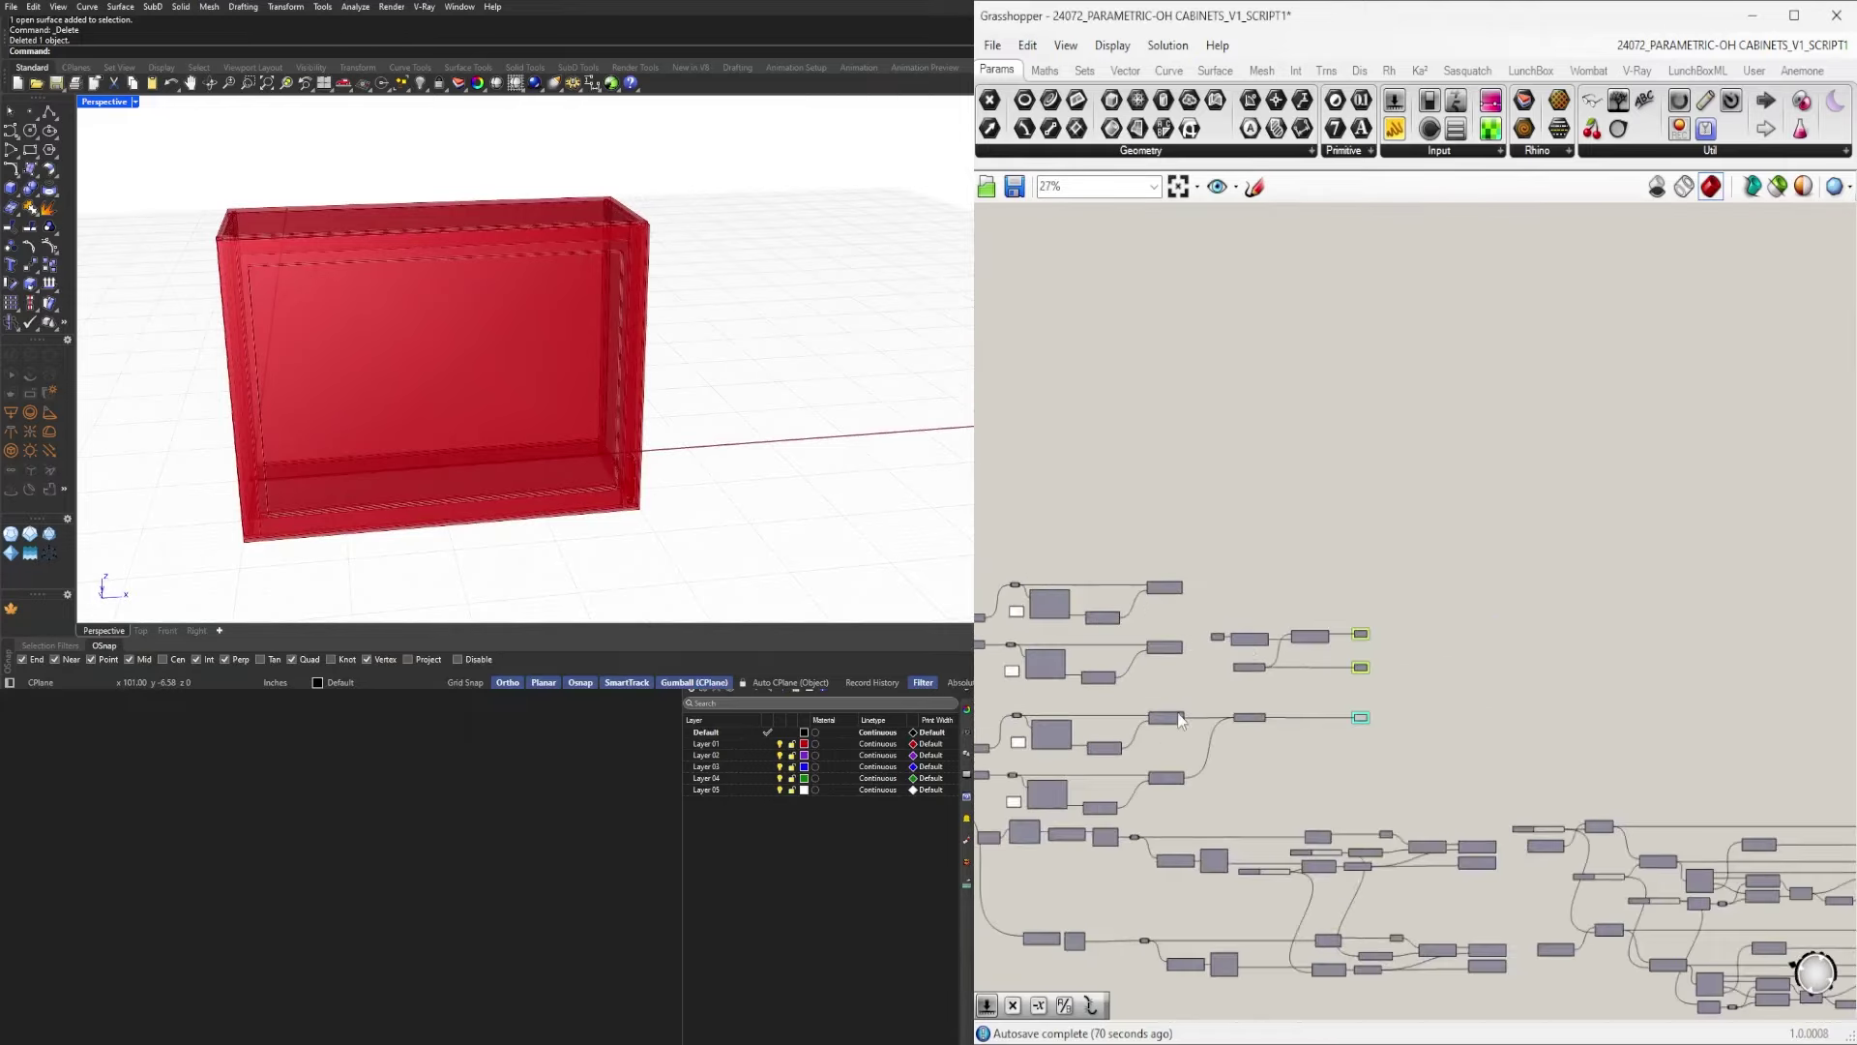
right_drag(1177, 714, 1465, 679)
scroll(1462, 681, down, 3)
scroll(1416, 682, up, 7)
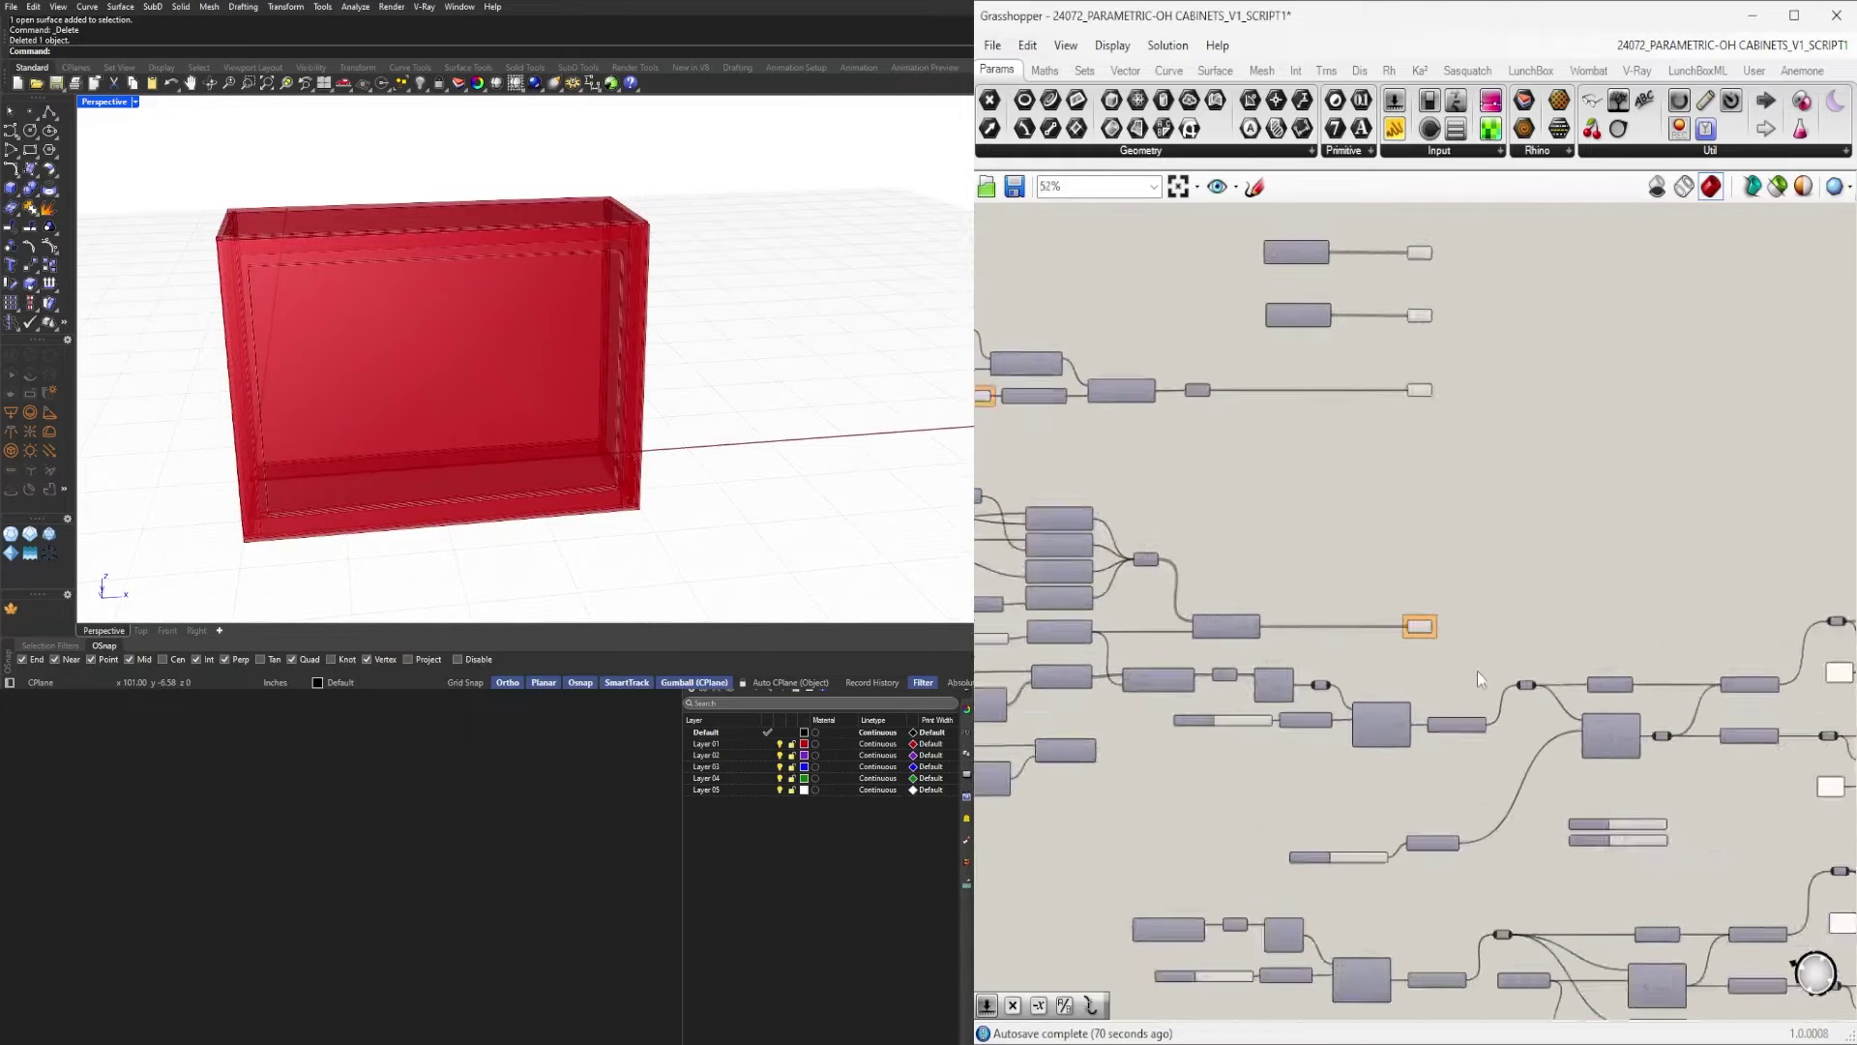
click(1409, 617)
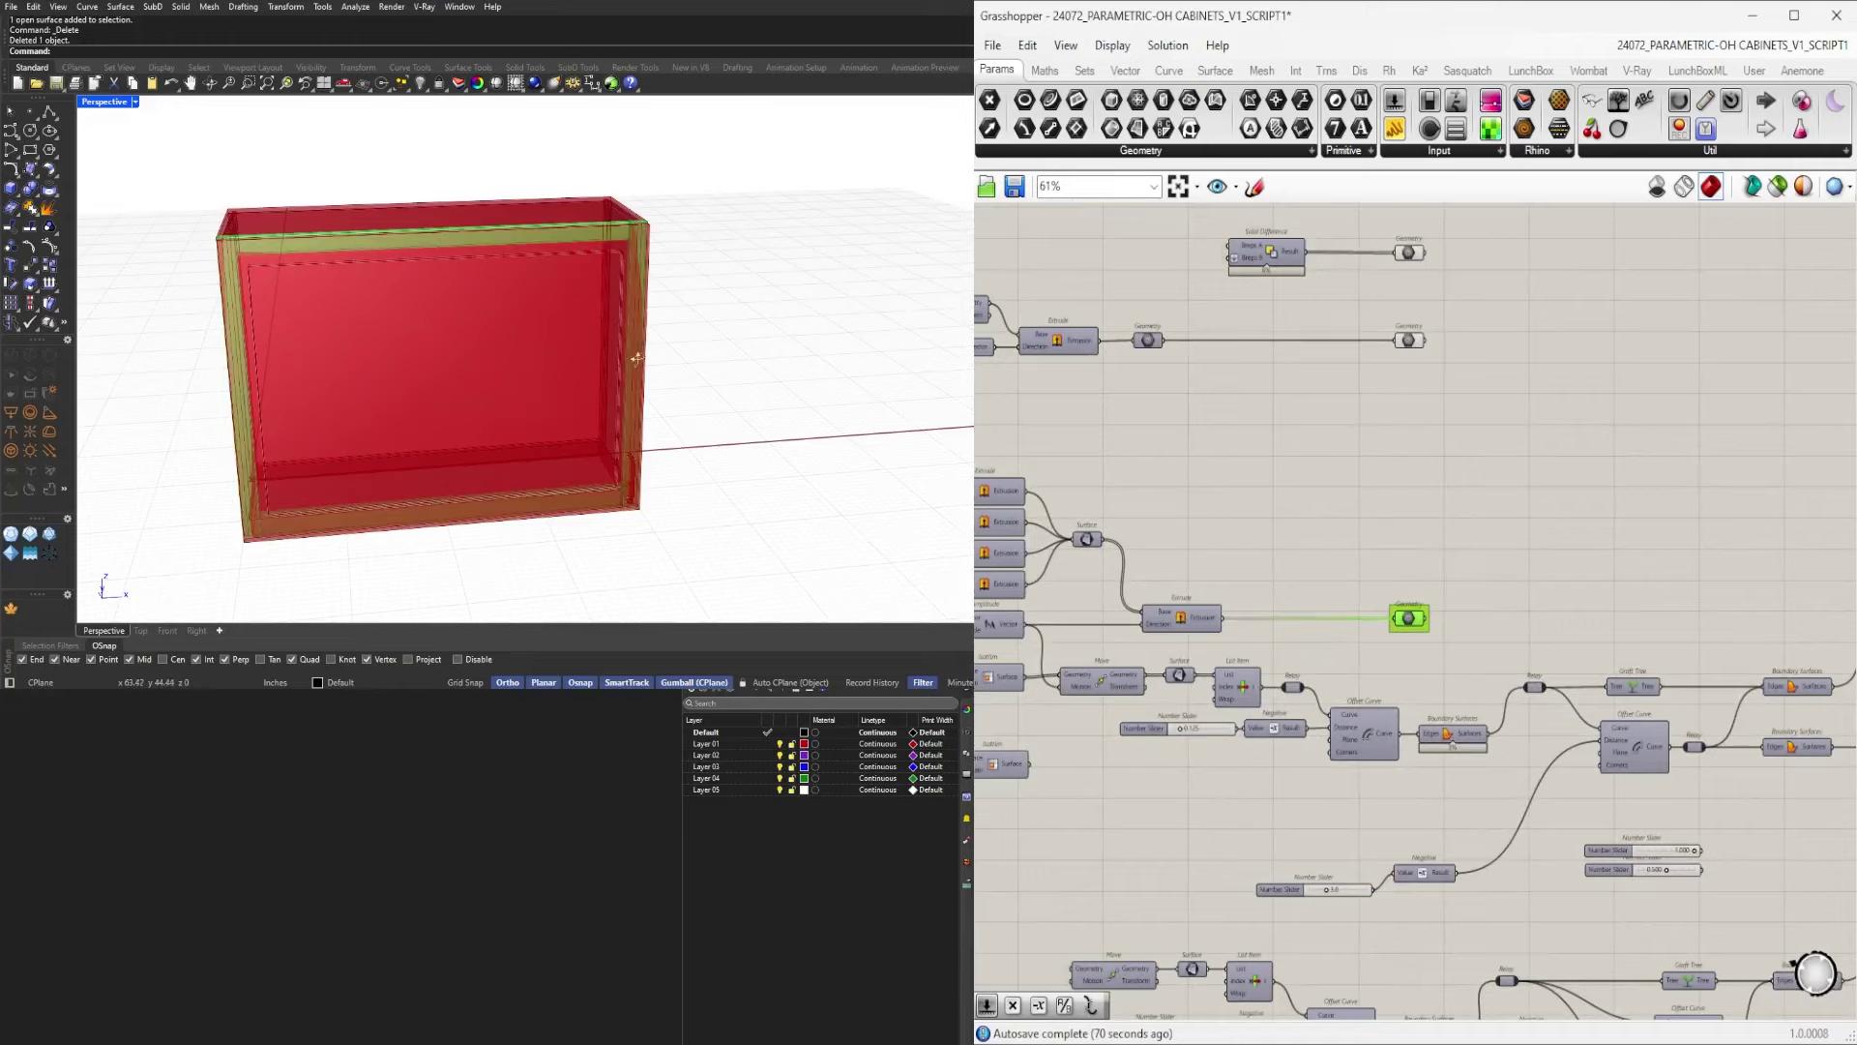
right_drag(636, 359, 689, 387)
scroll(461, 315, up, 5)
right_drag(460, 315, 527, 295)
click(1487, 474)
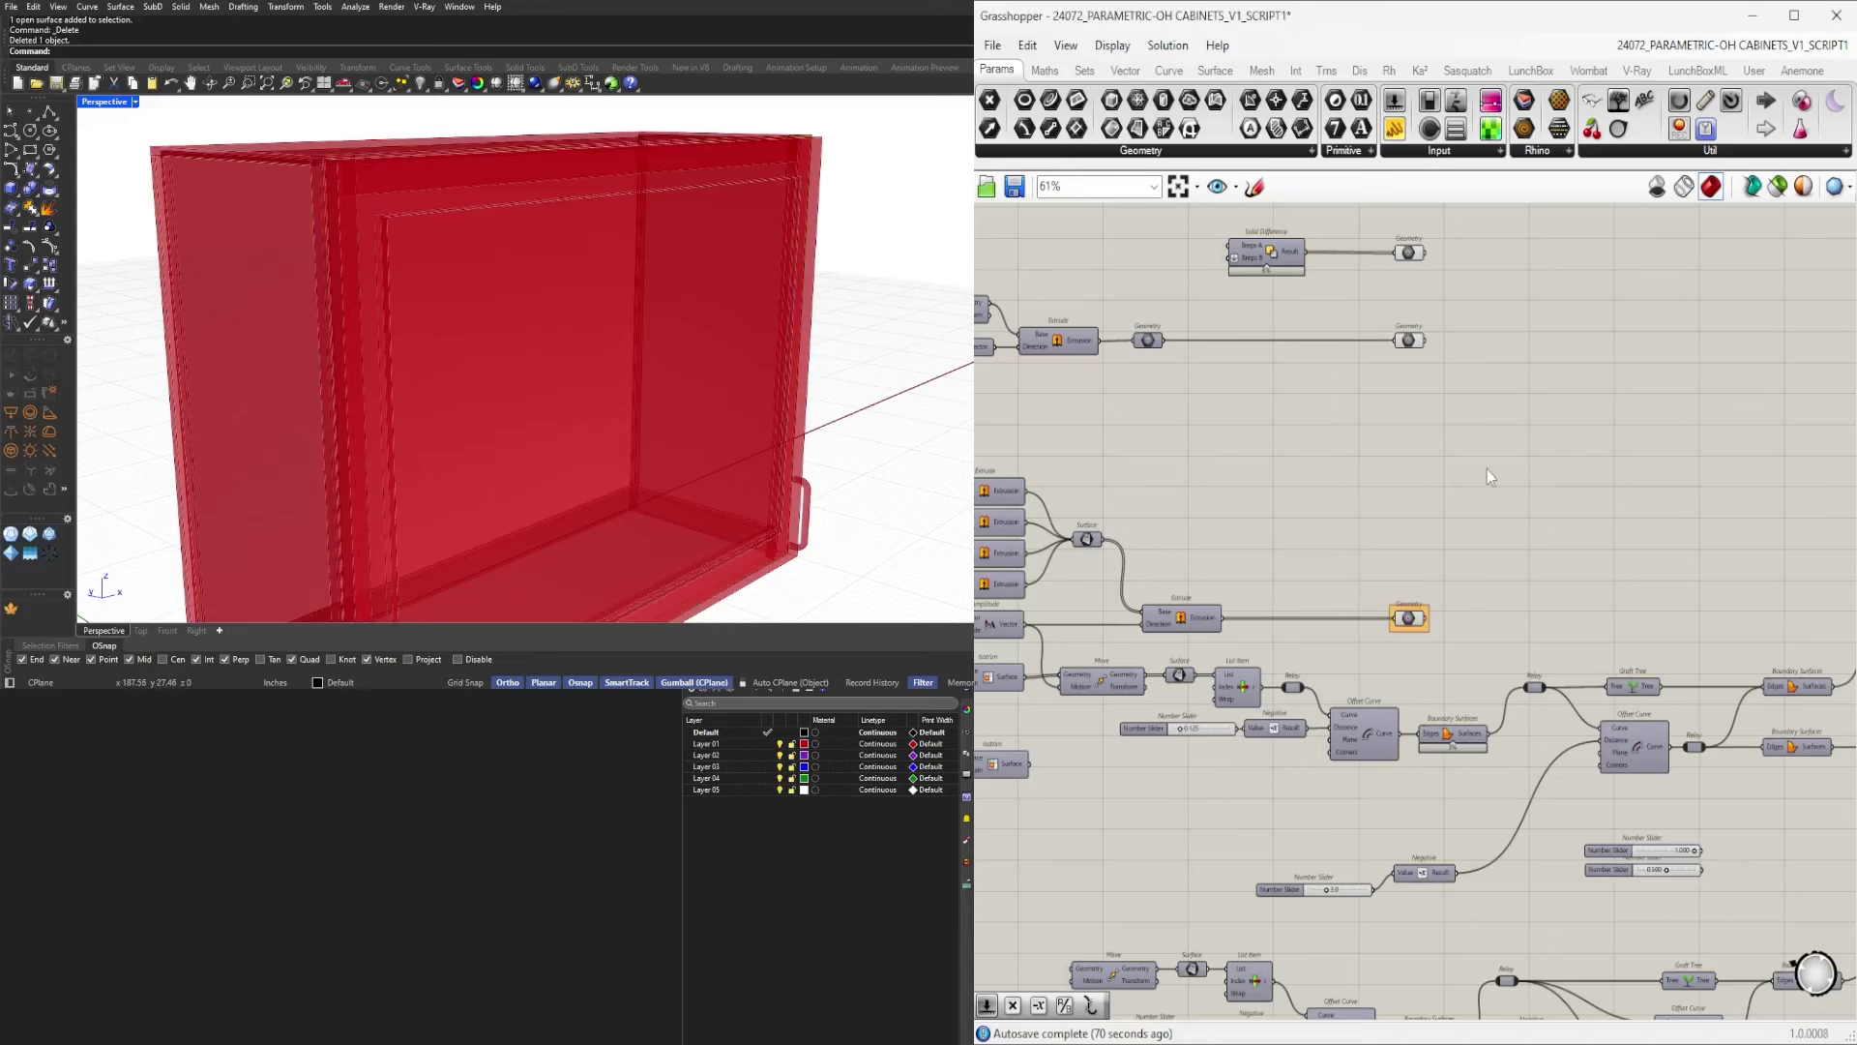
Group the output Geometry parameters of the base extrusion and of the two Solid Differences above it.
scroll(1488, 474, down, 2)
right_drag(1488, 474, 1470, 798)
scroll(1470, 798, up, 4)
drag(1504, 662, 1379, 560)
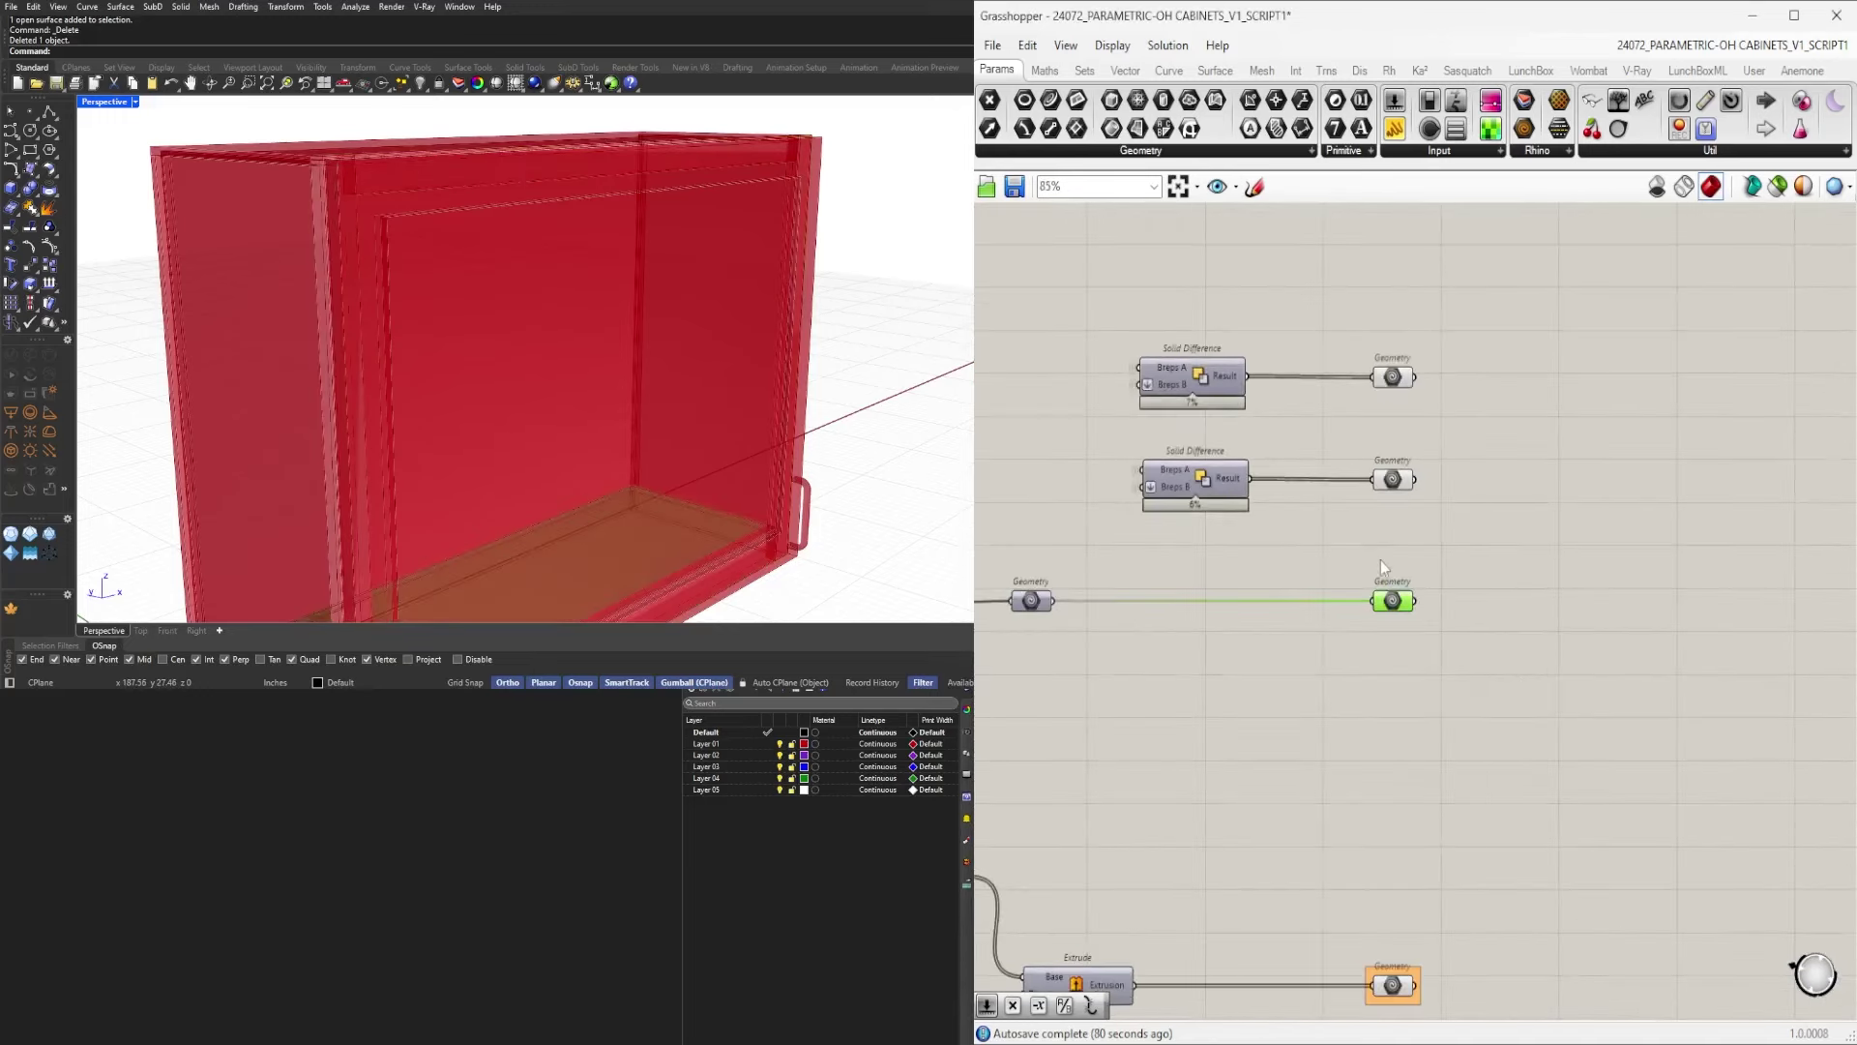
right_drag(1503, 546, 1516, 634)
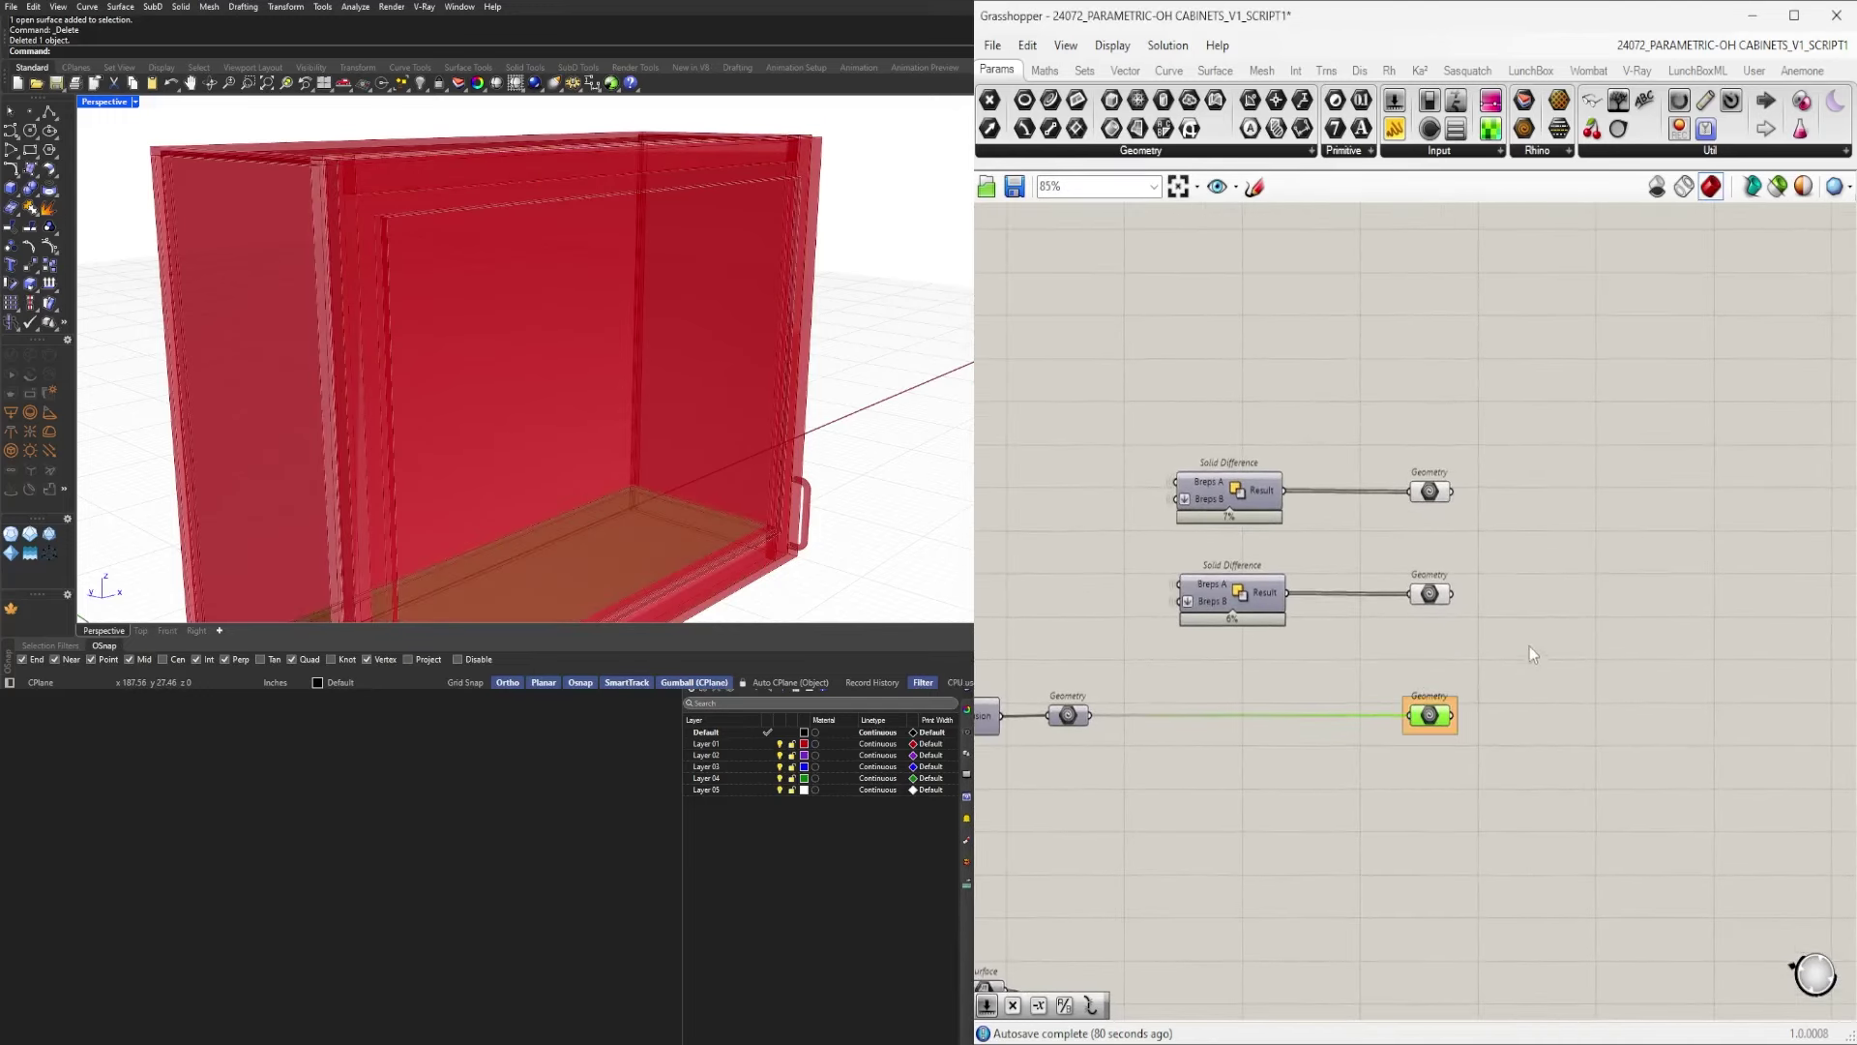
drag(1529, 646, 1397, 437)
key(ctrl+g)
key(ctrl+g)
scroll(1442, 552, down, 4)
right_drag(1442, 553, 1505, 725)
click(1337, 520)
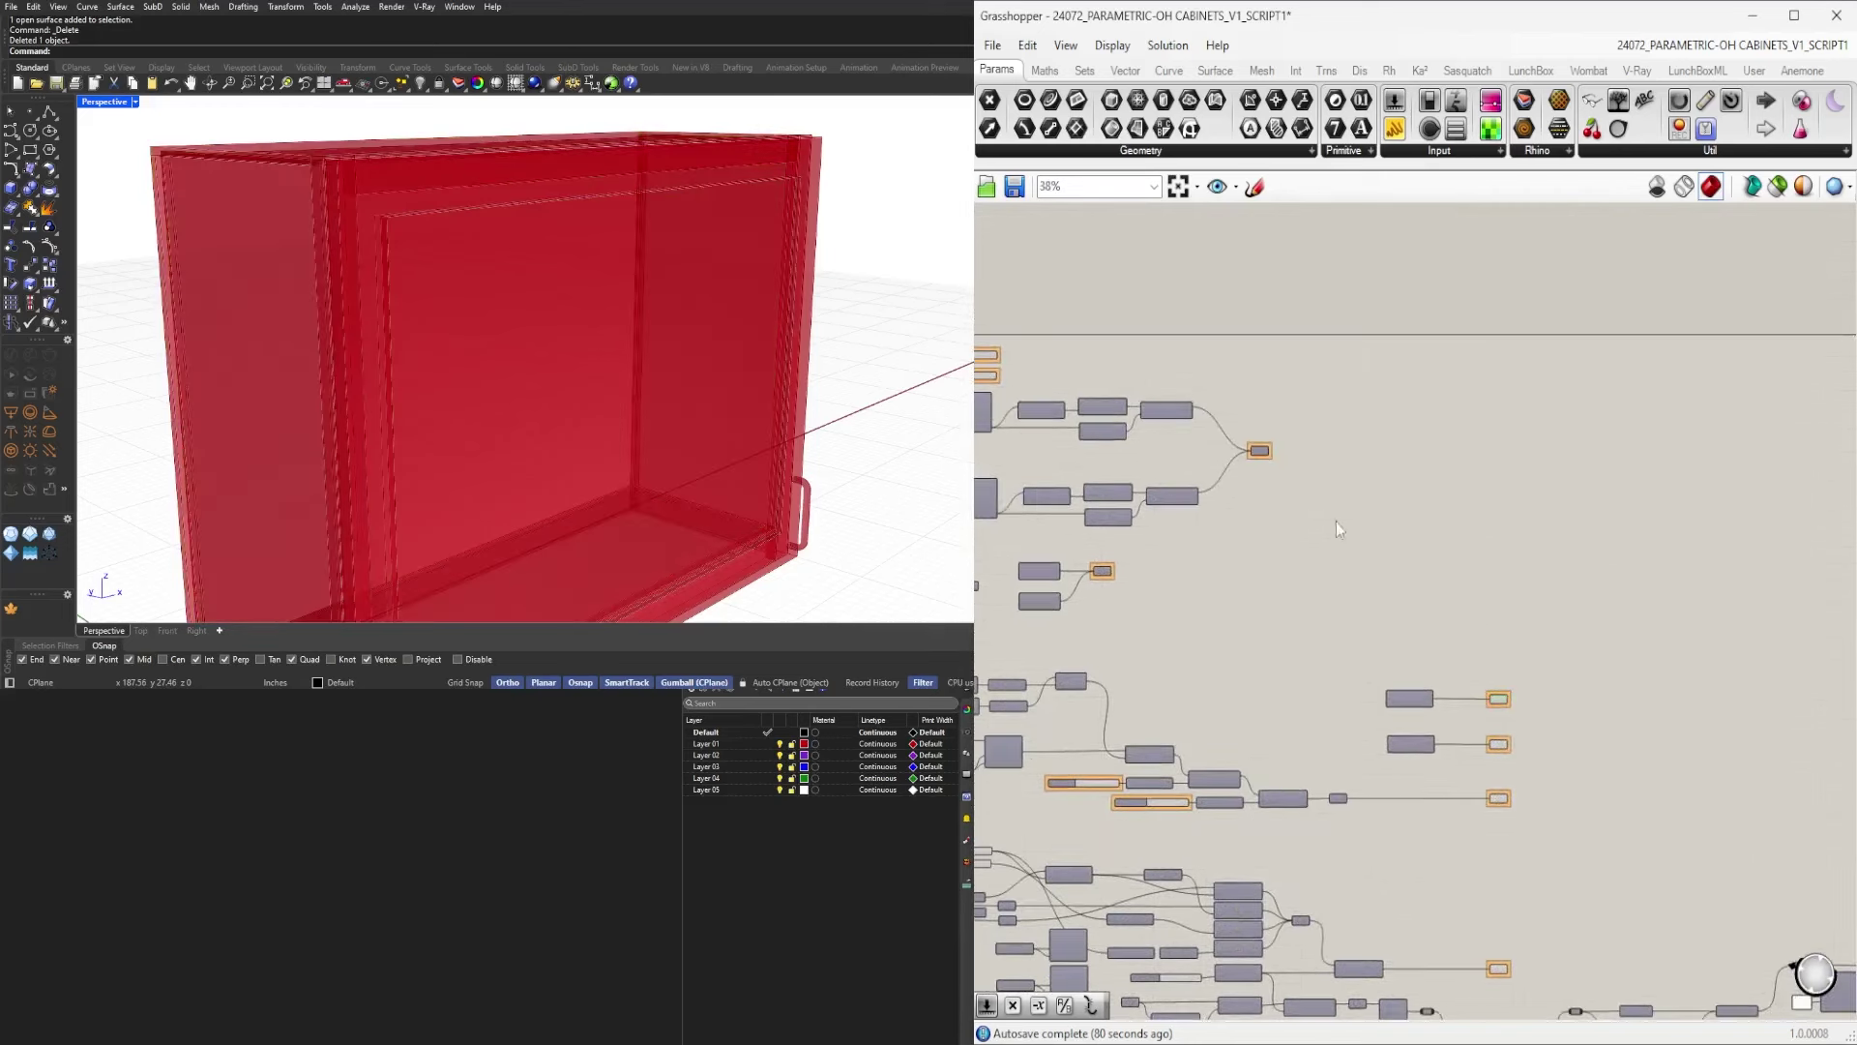
Survey the cabinet and front component chains for output parameters and sliders that still lack a group or name.
scroll(1289, 588, down, 4)
scroll(1274, 528, up, 5)
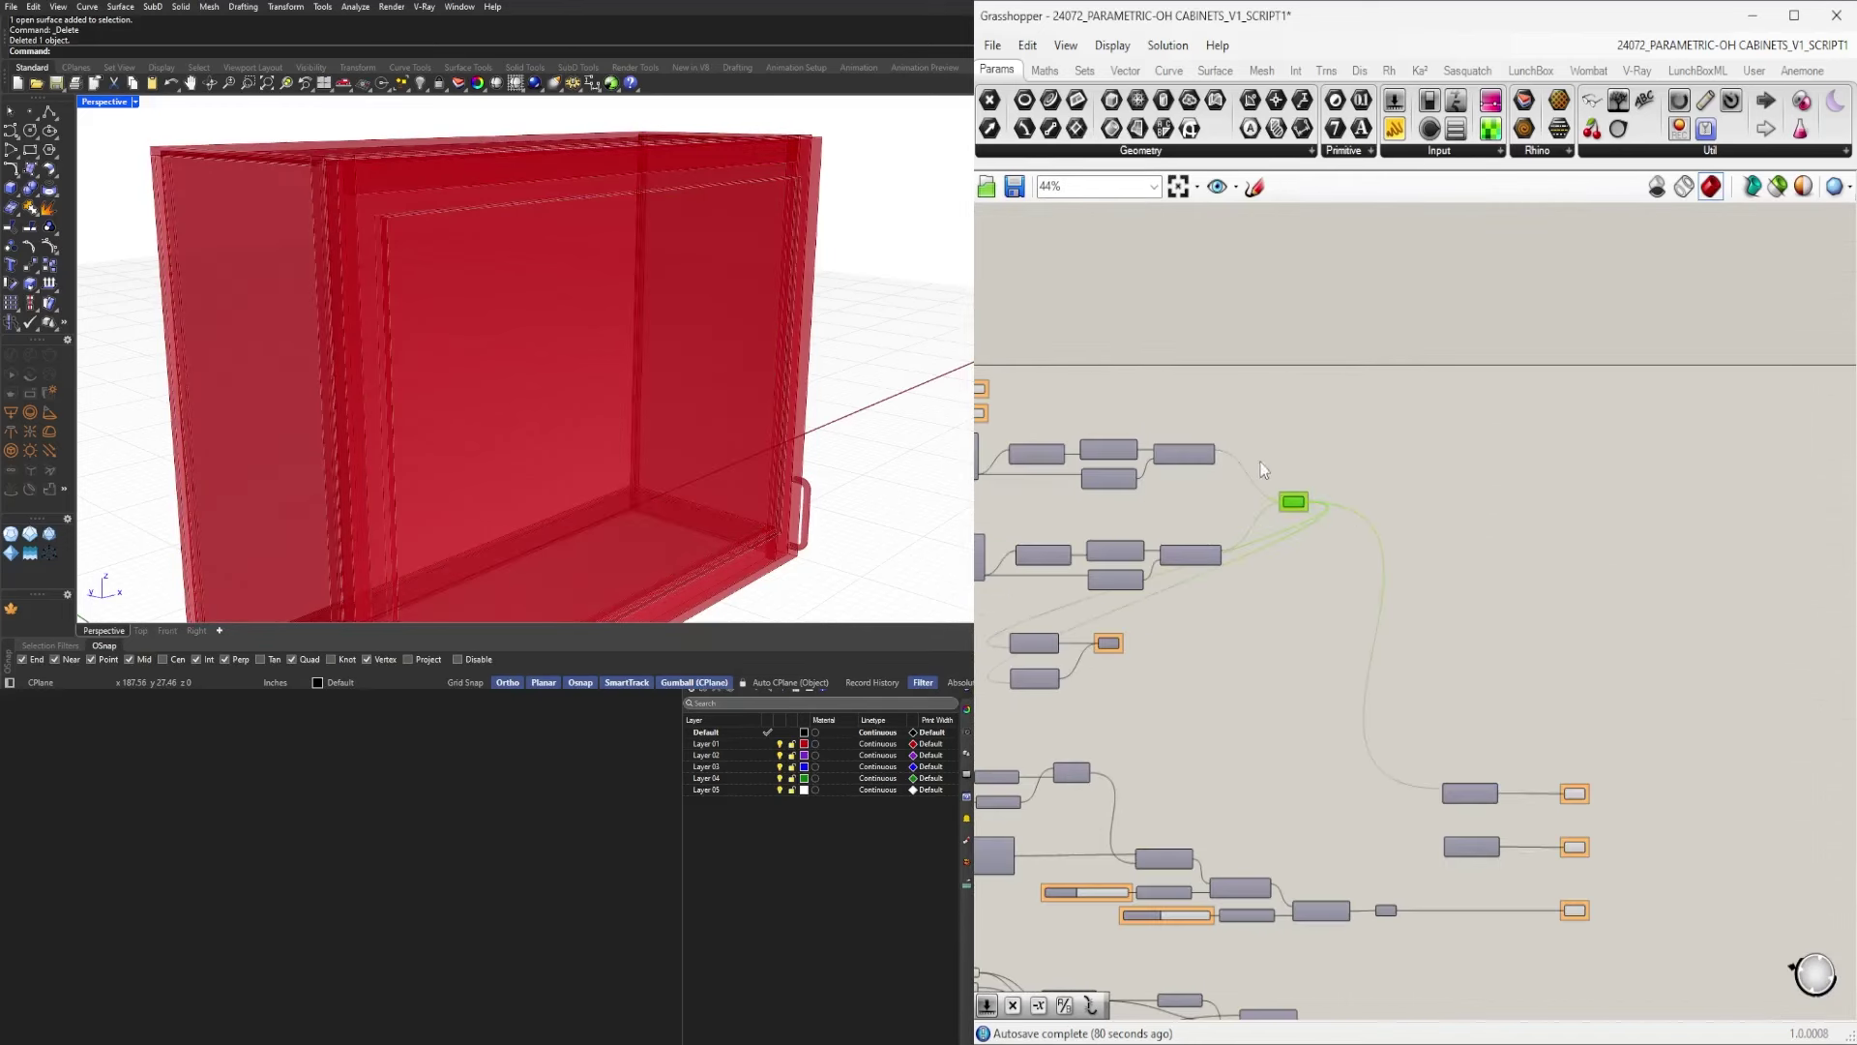
click(1472, 493)
scroll(1472, 503, down, 3)
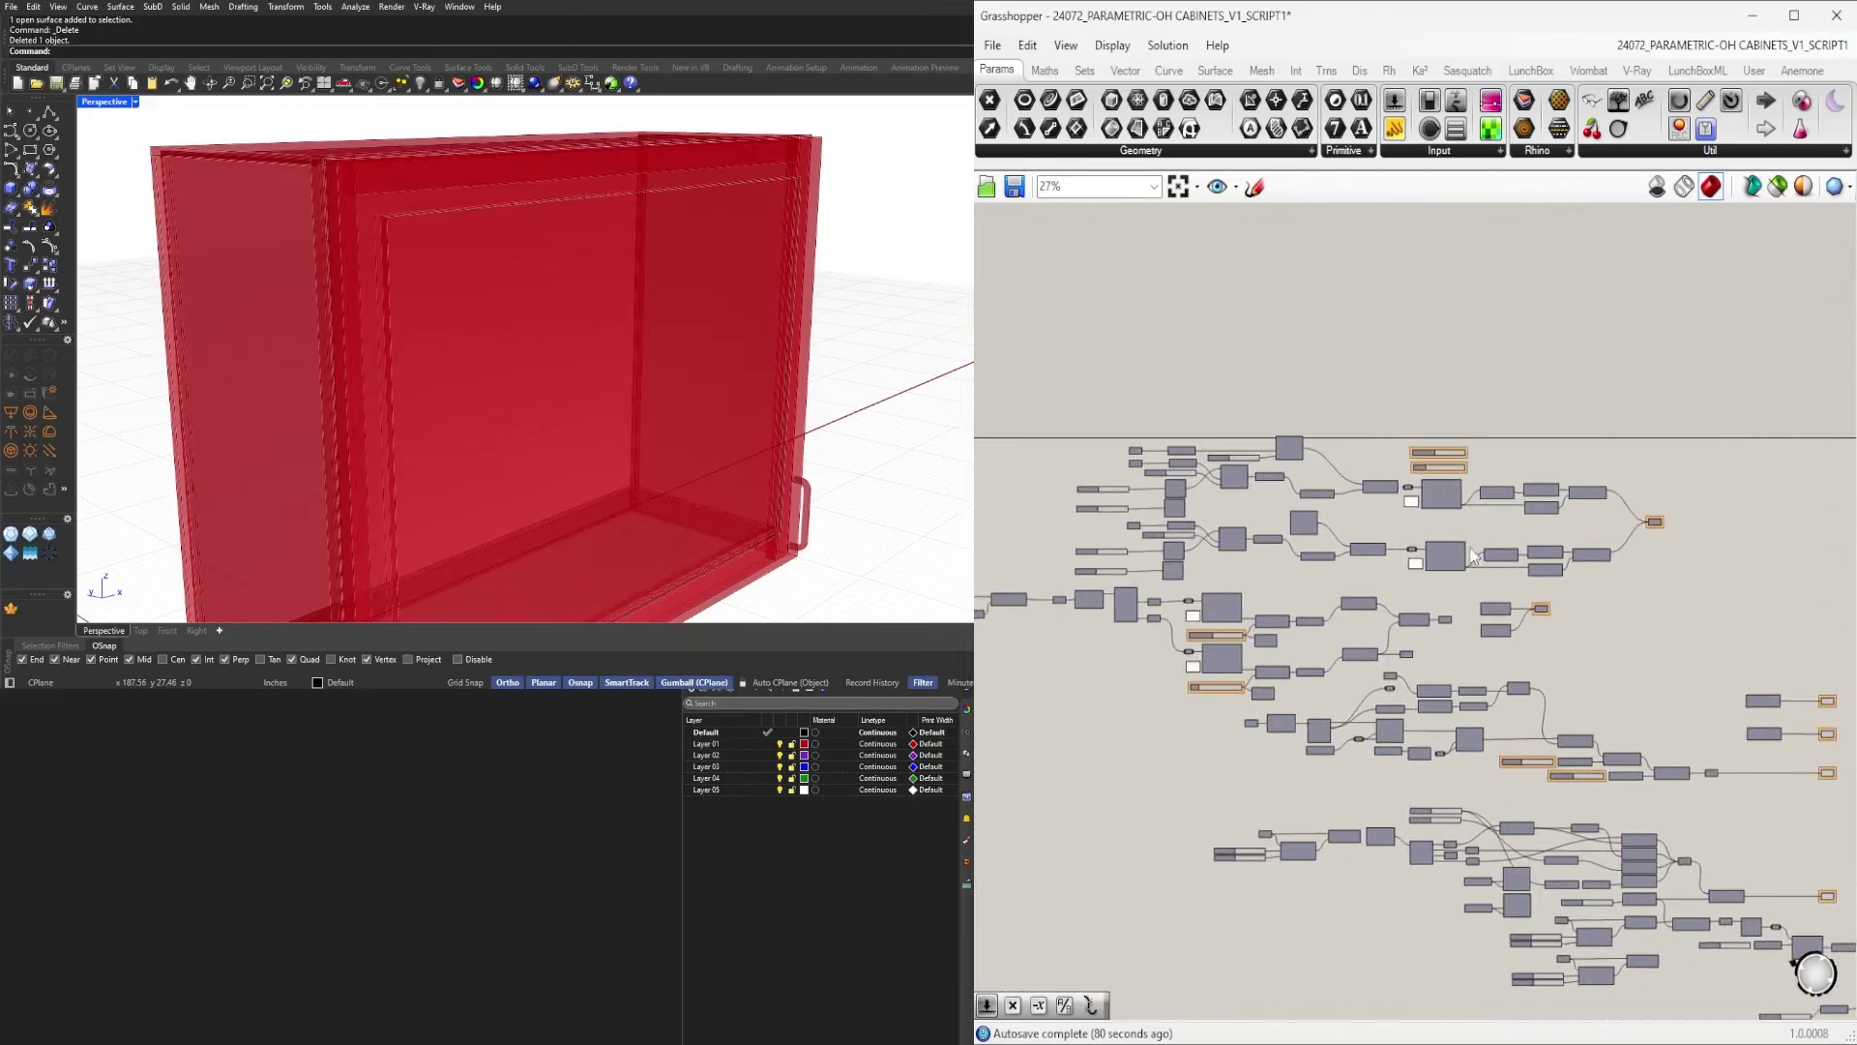
right_drag(1475, 555, 1458, 496)
scroll(1104, 512, down, 2)
scroll(1082, 488, up, 10)
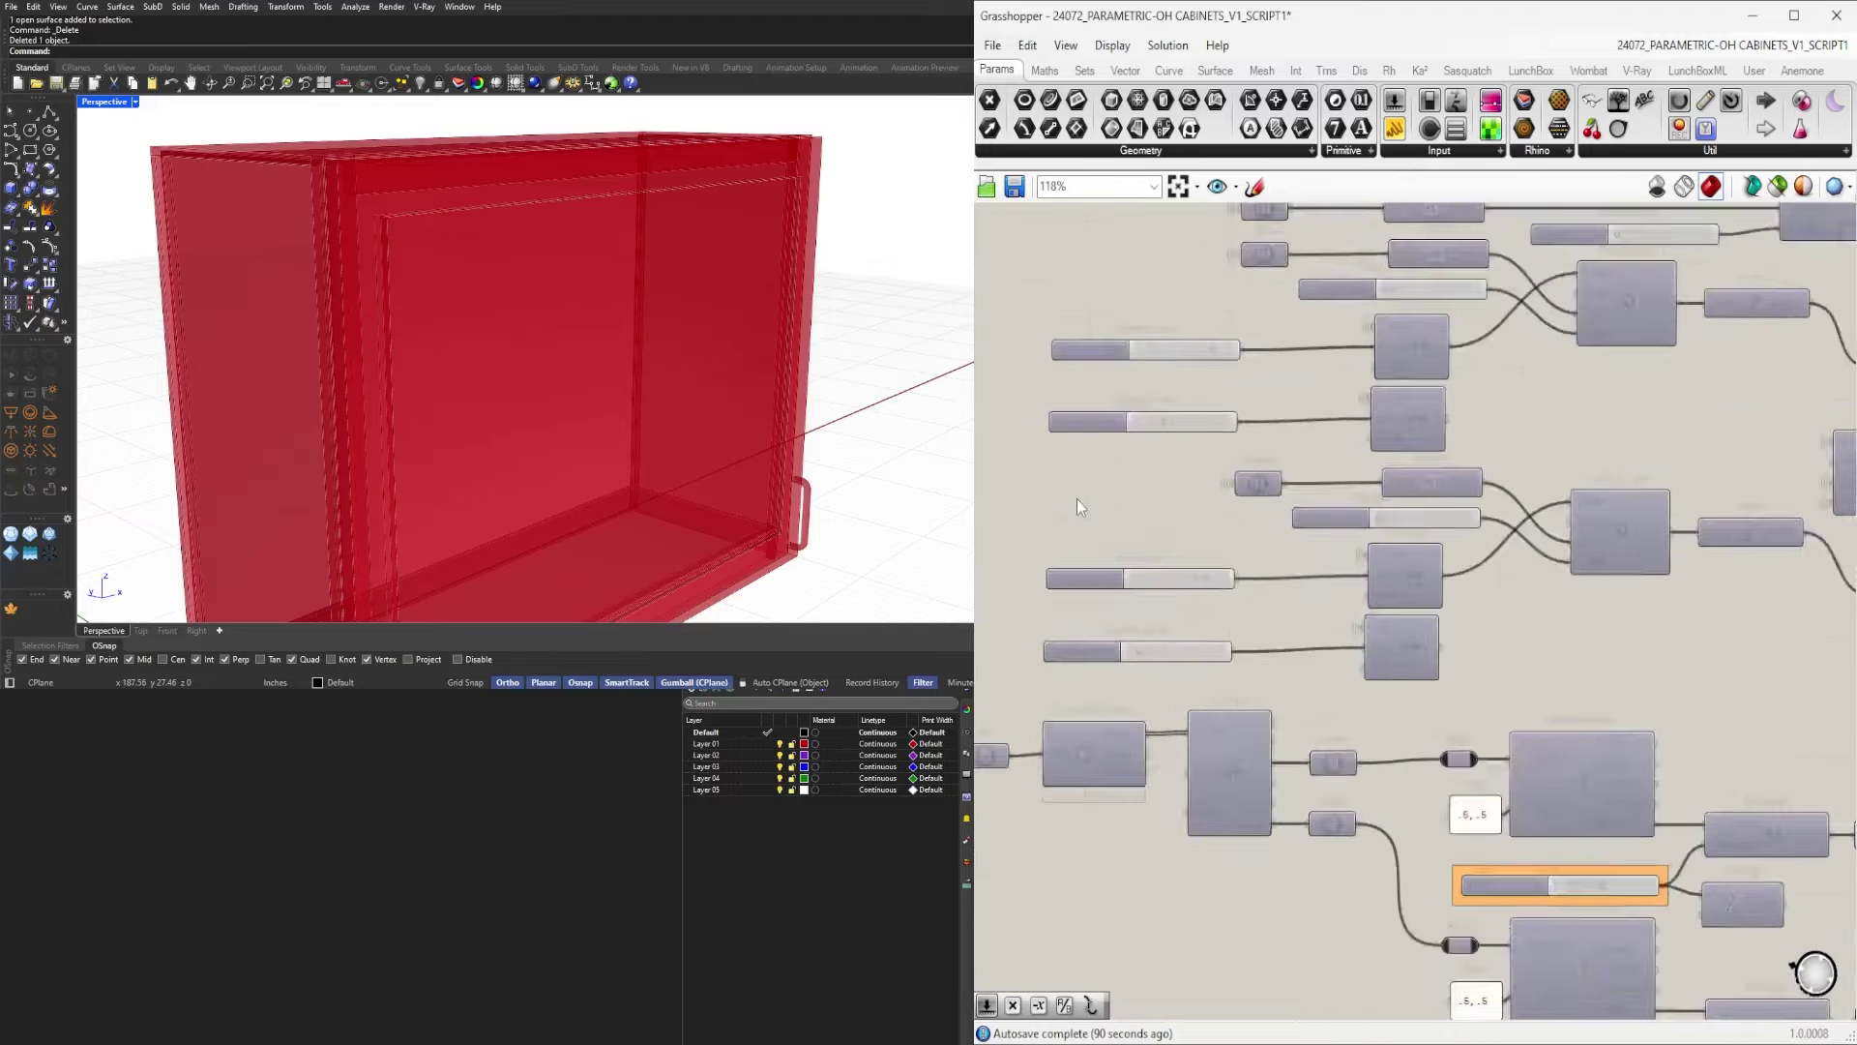
scroll(1076, 499, up, 1)
scroll(1088, 513, down, 13)
right_drag(1524, 776, 1197, 563)
right_drag(1461, 693, 1551, 677)
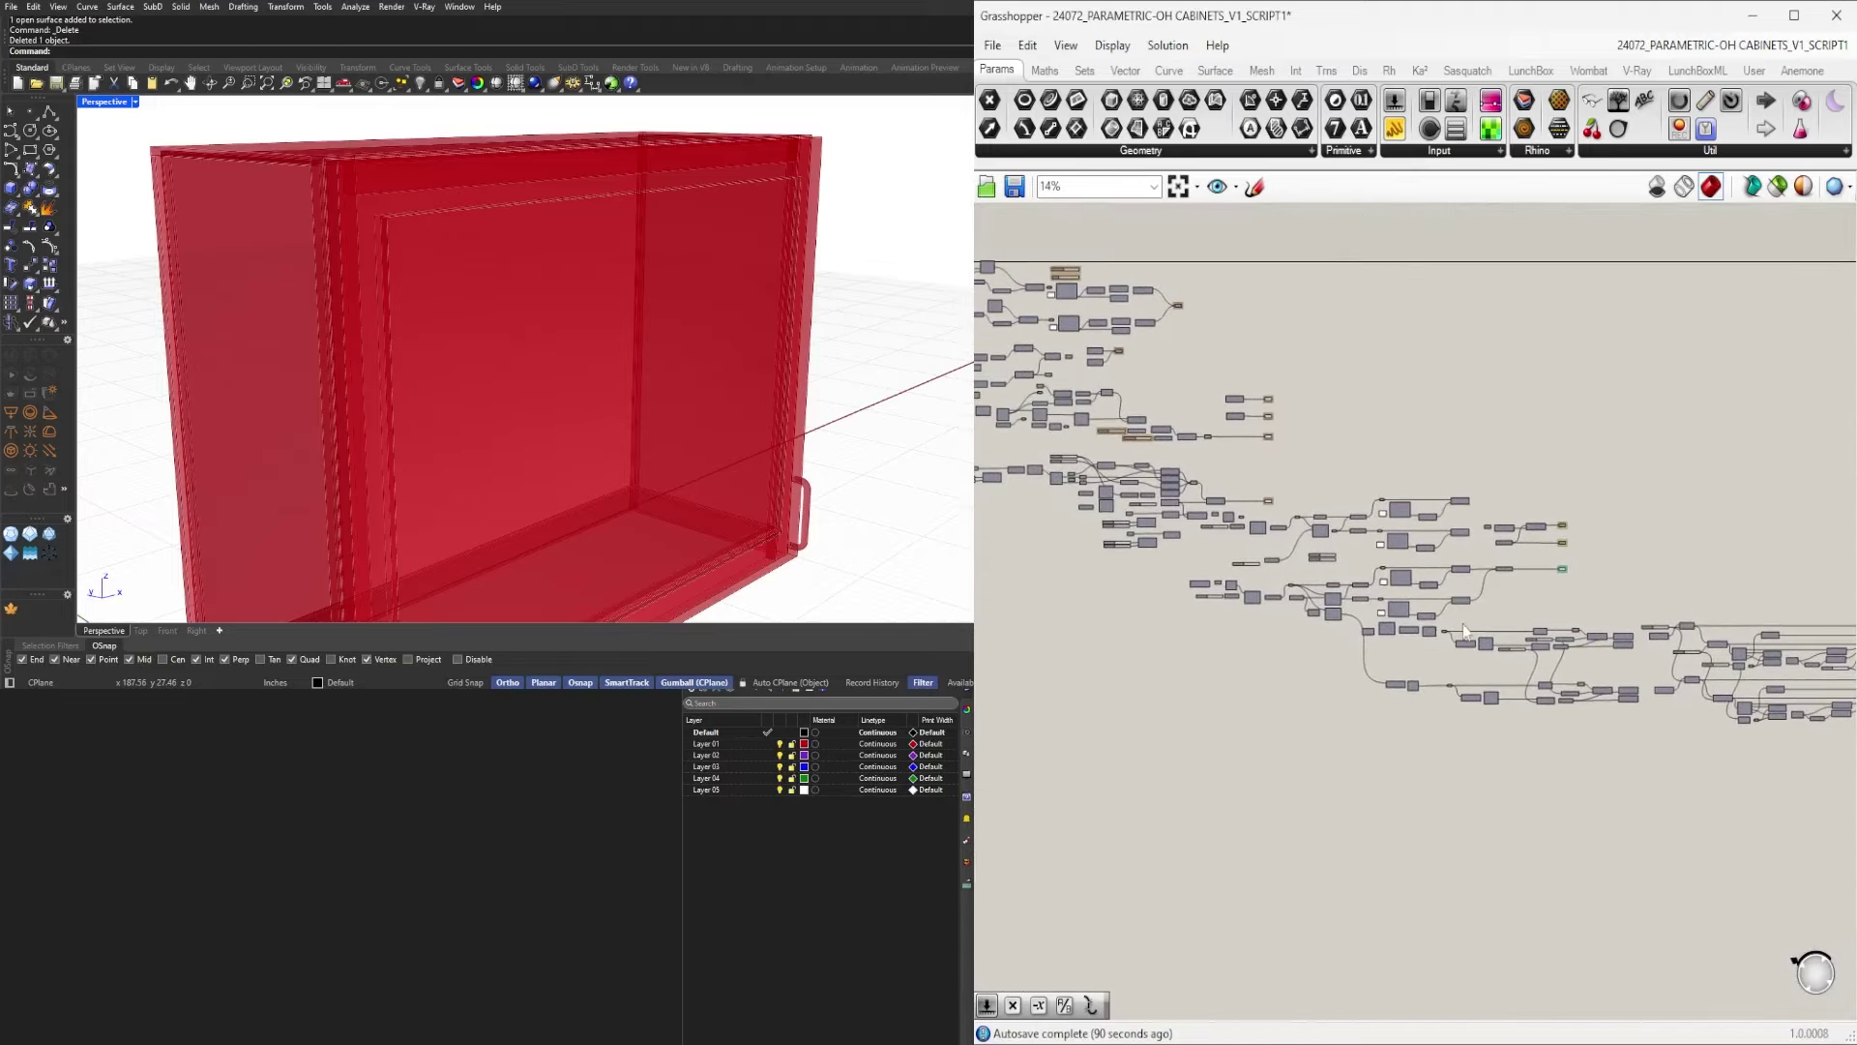
scroll(1480, 634, up, 9)
scroll(1345, 720, down, 4)
right_drag(1193, 751, 1619, 760)
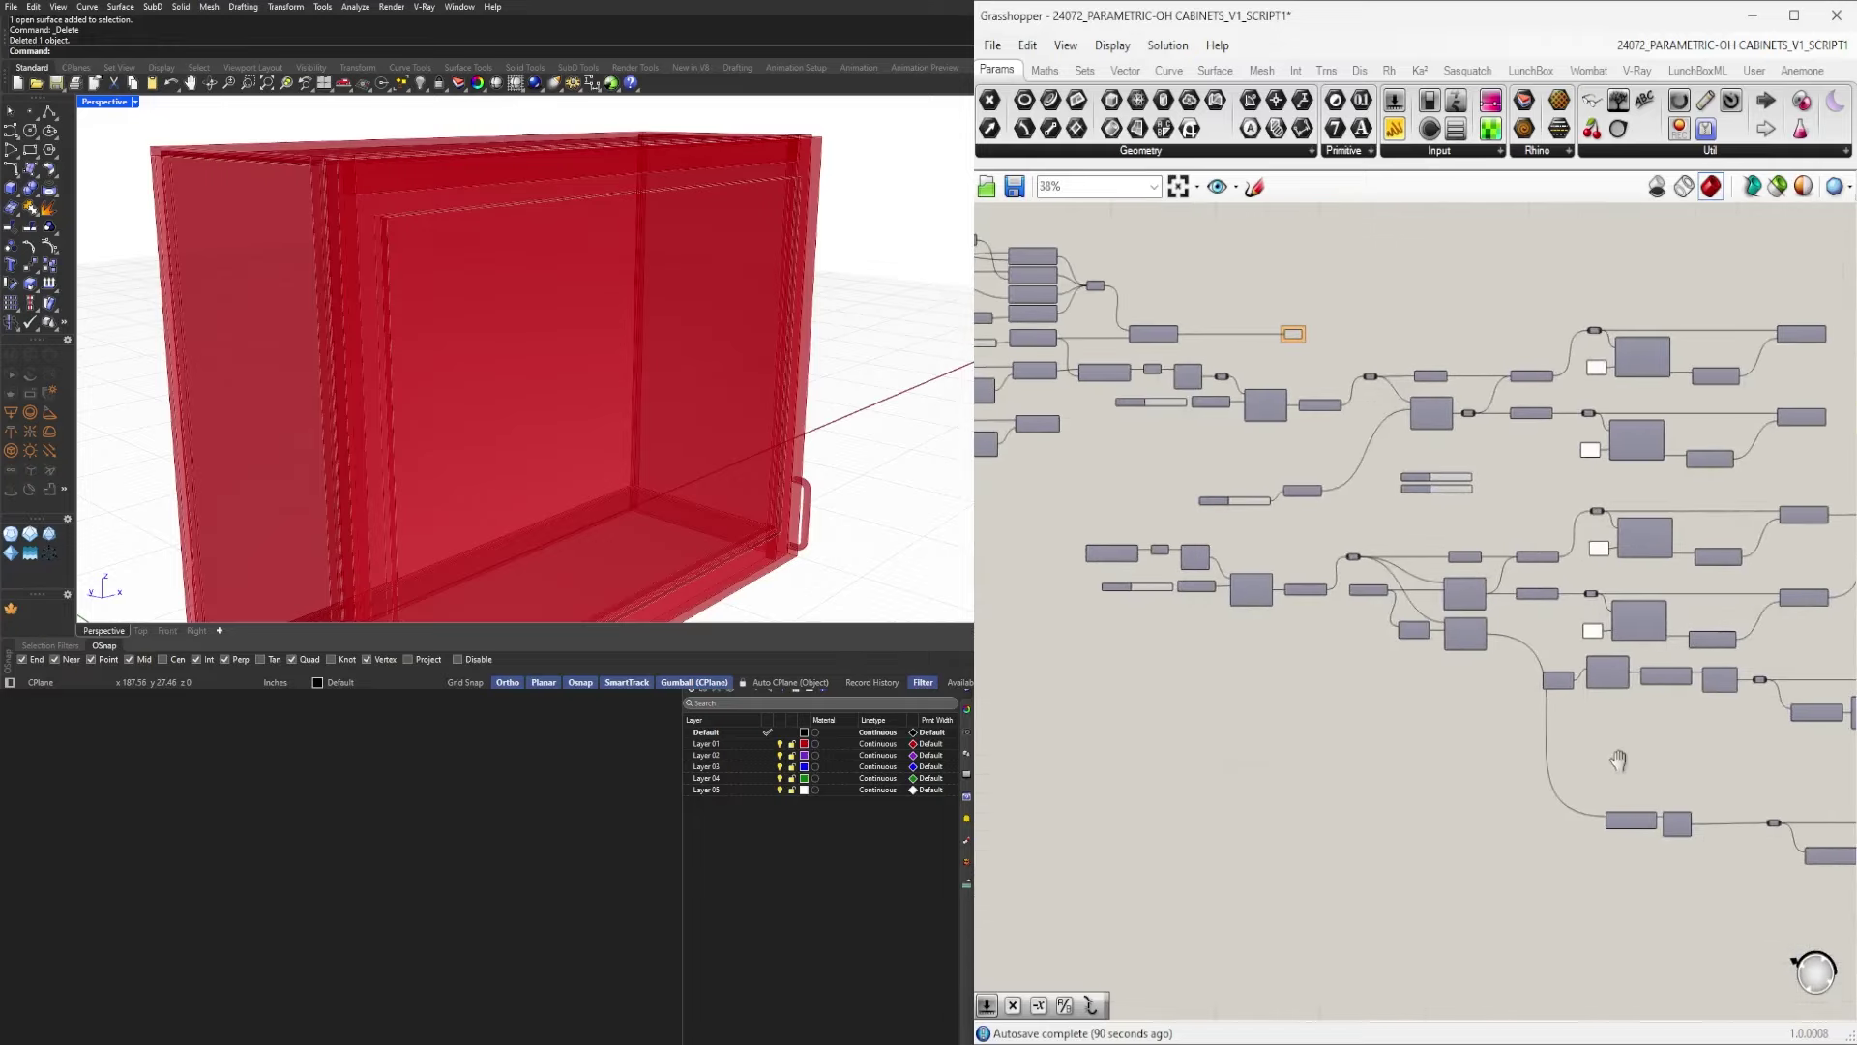
scroll(1118, 558, up, 4)
right_drag(1117, 558, 1825, 818)
scroll(1414, 780, down, 4)
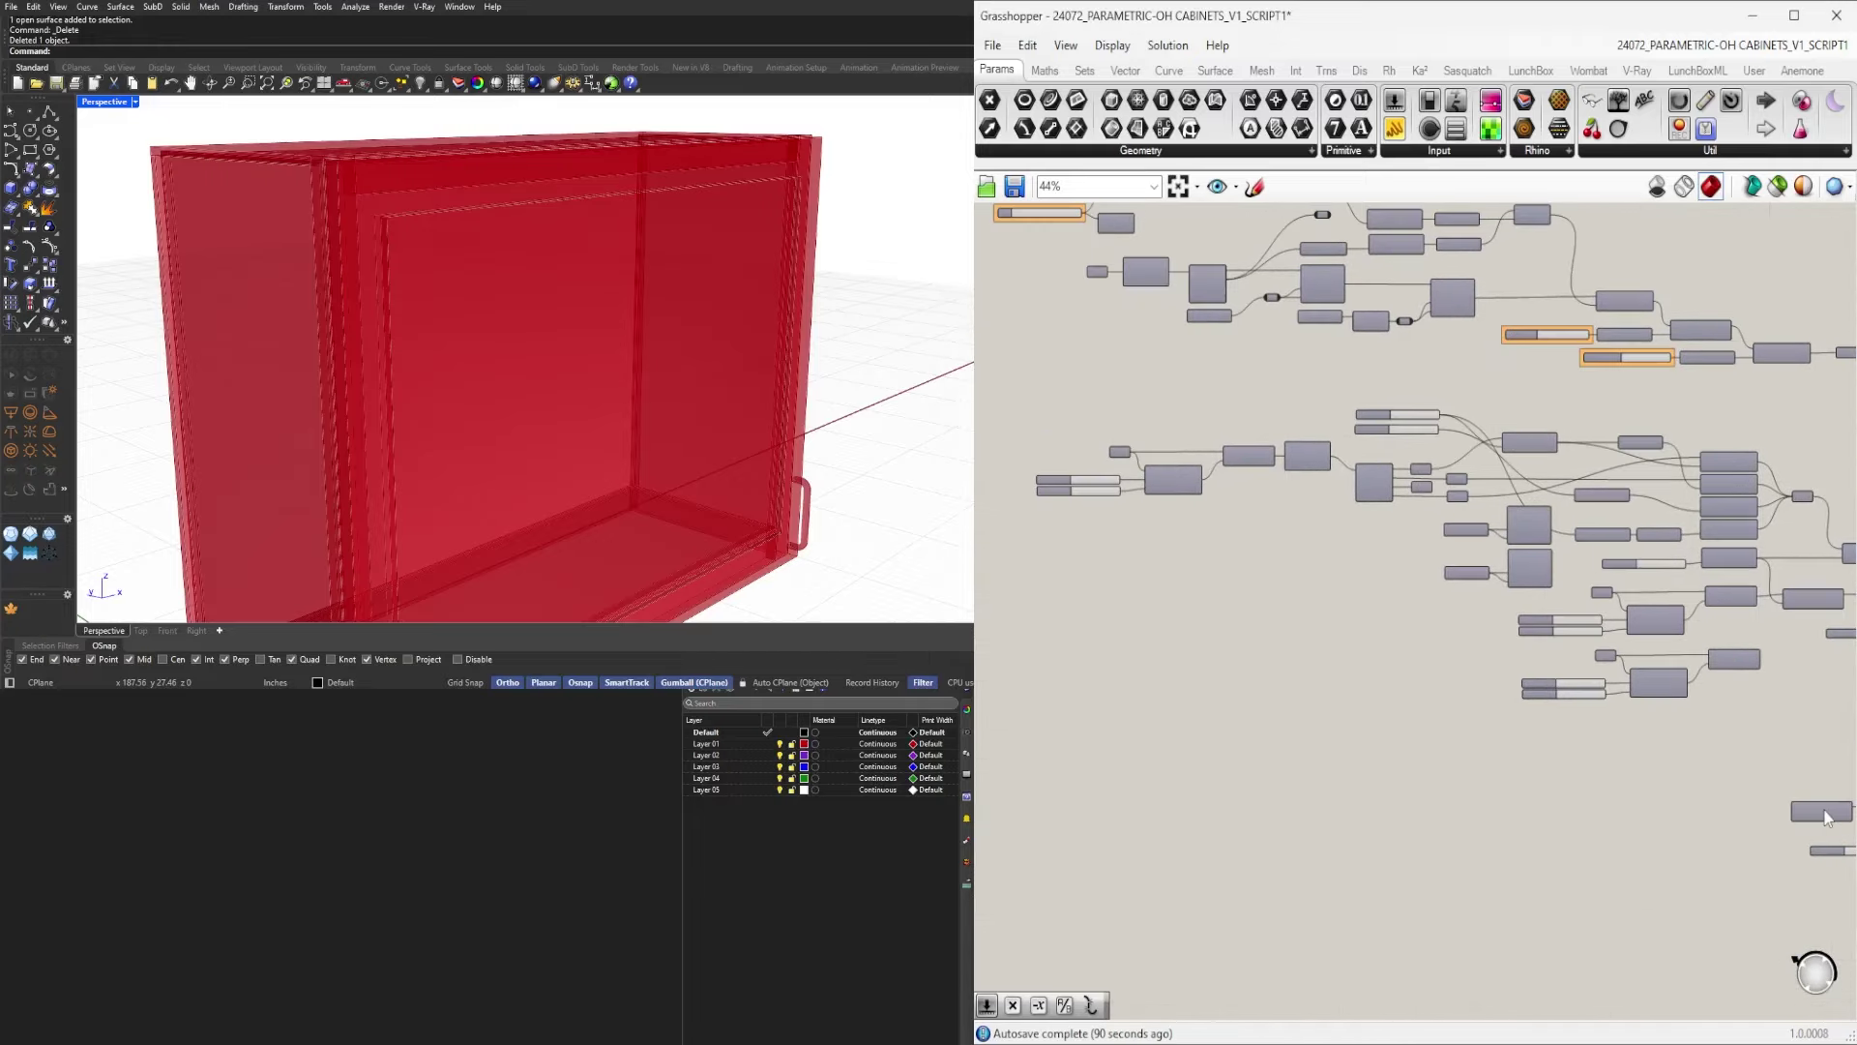
Examine the frame chain from its Surface, Divide Domain² and Isotrim through the List Item to the extrusions.
scroll(1702, 716, down, 3)
scroll(1704, 624, up, 7)
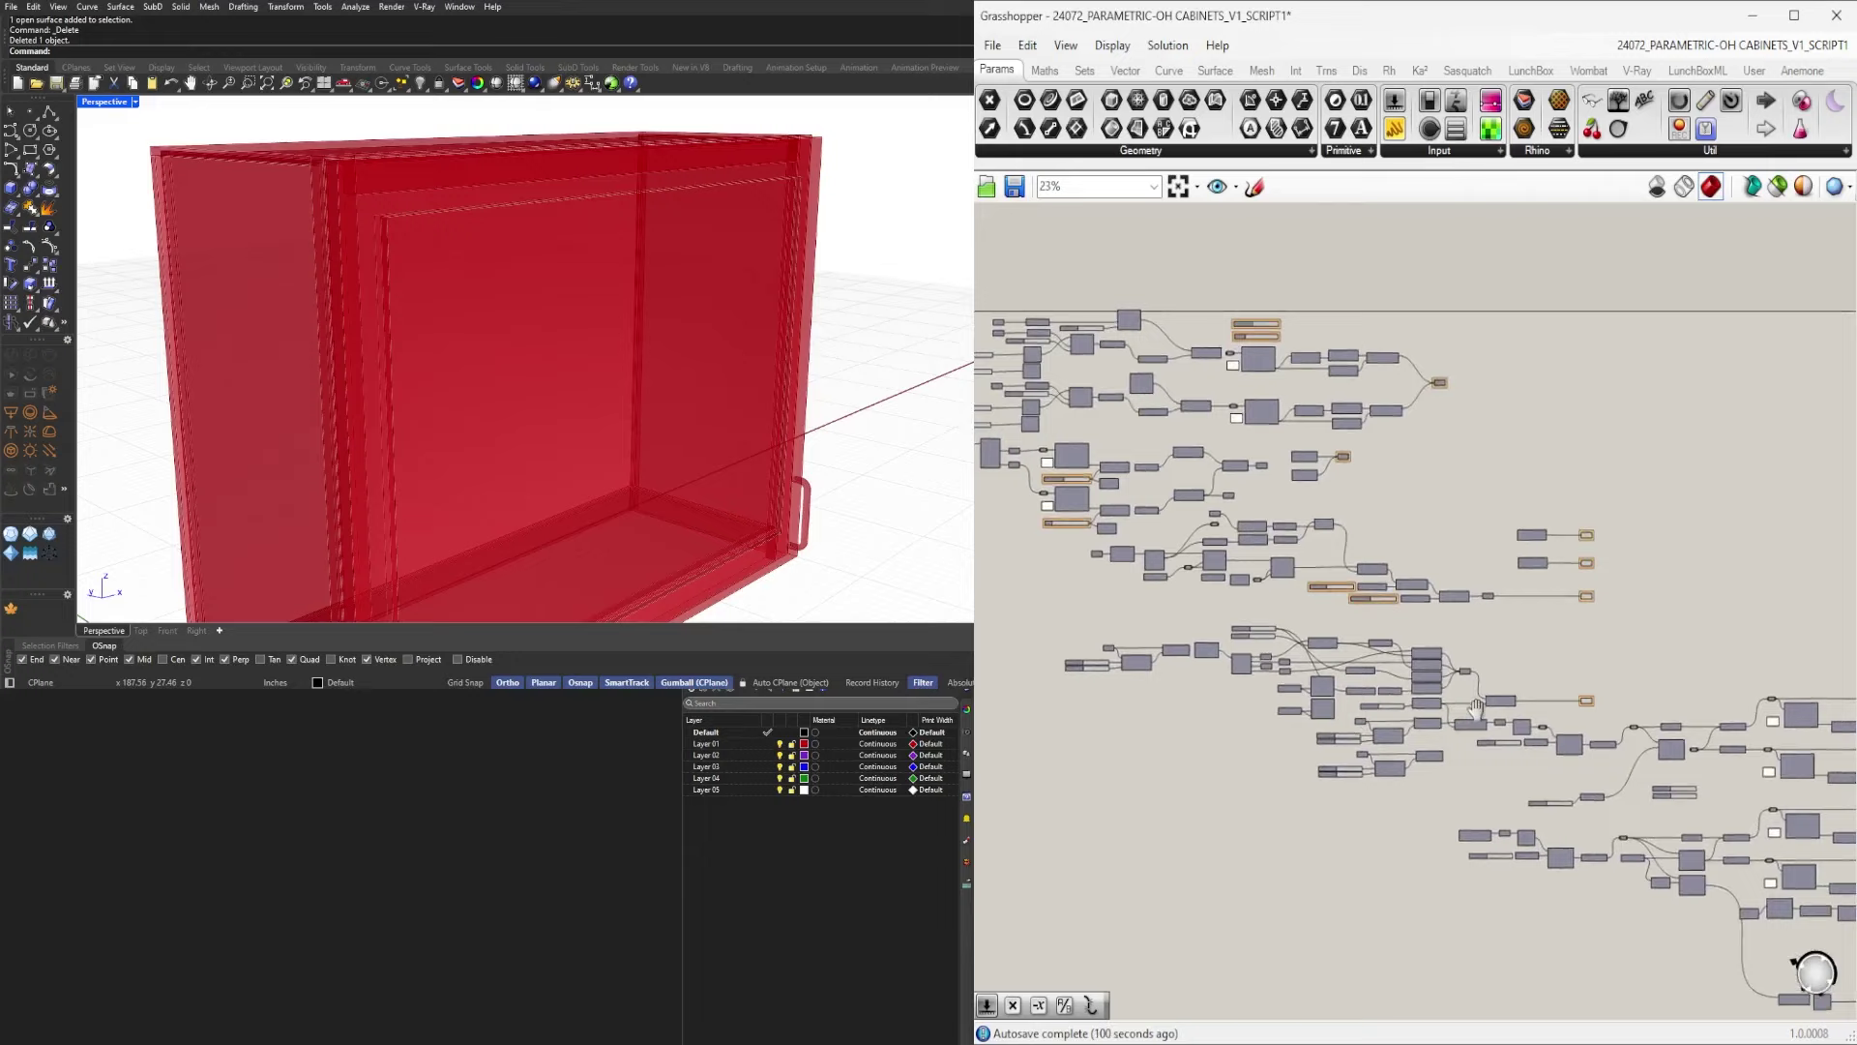
right_drag(1240, 703, 1508, 706)
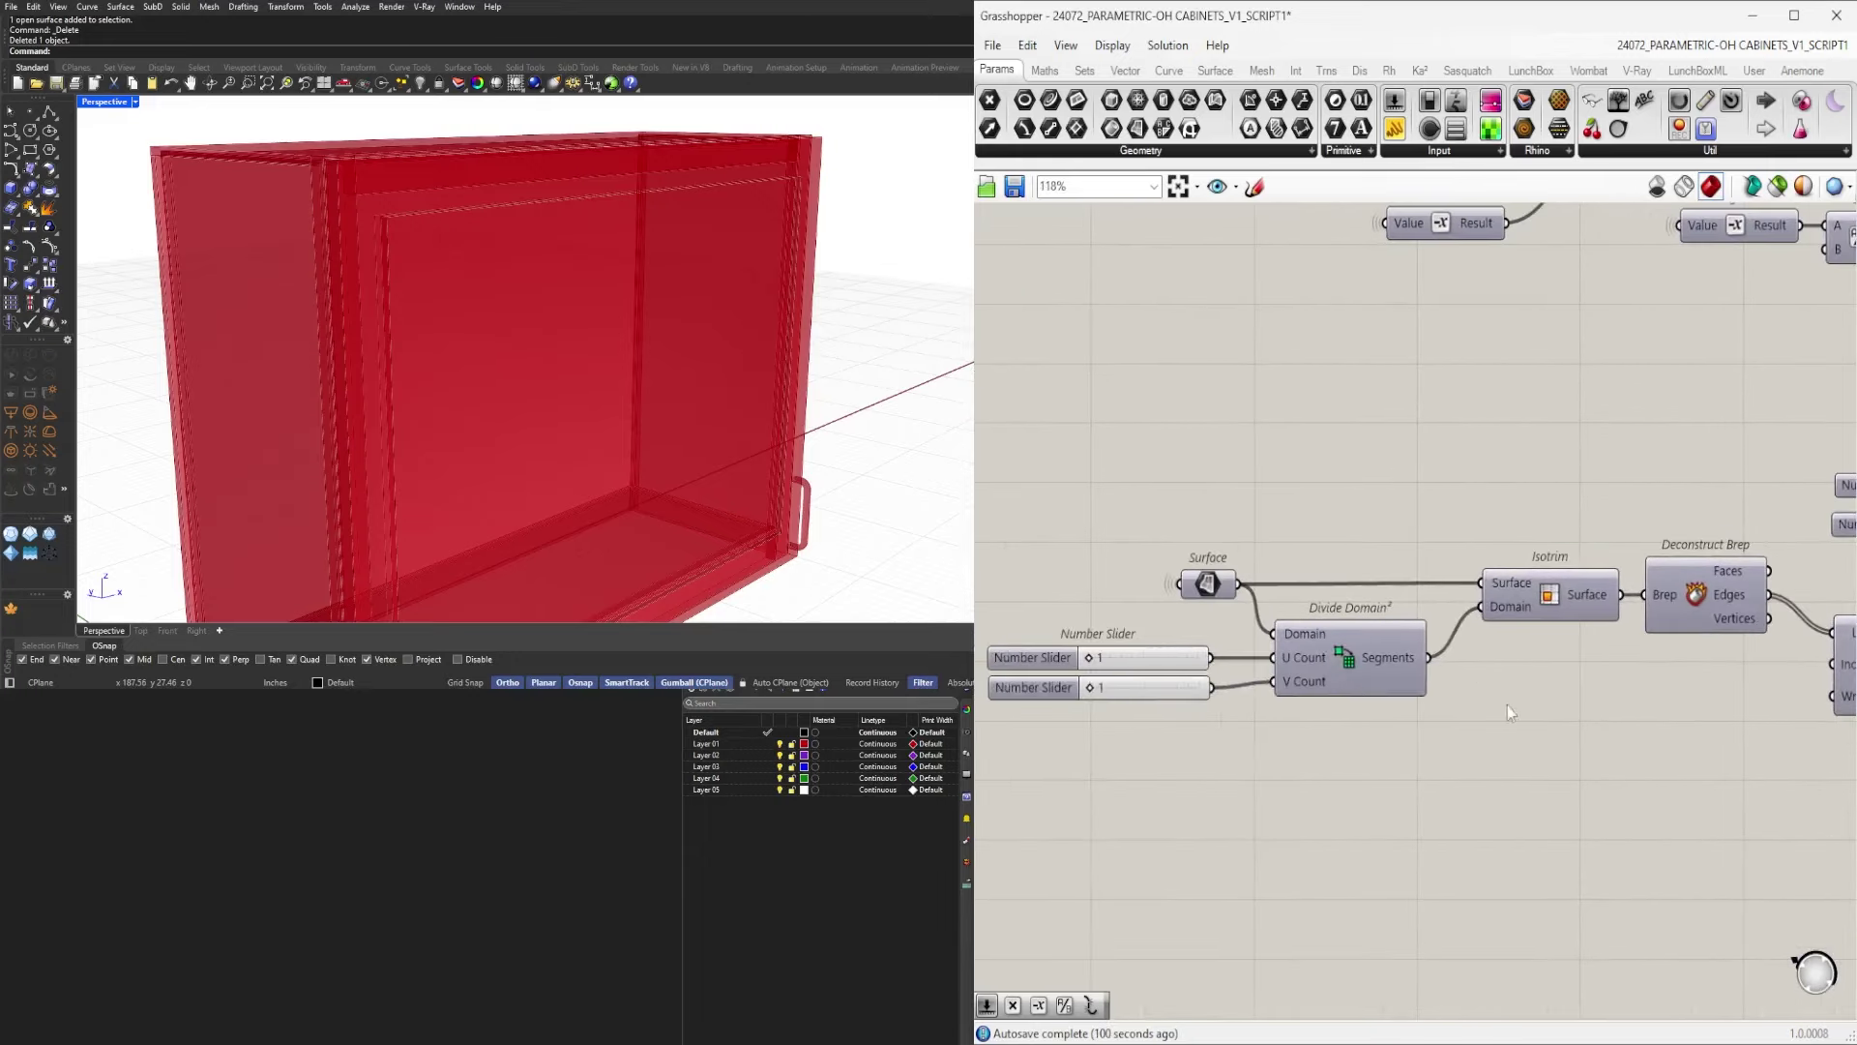
right_drag(1627, 734, 1415, 728)
scroll(1435, 718, down, 2)
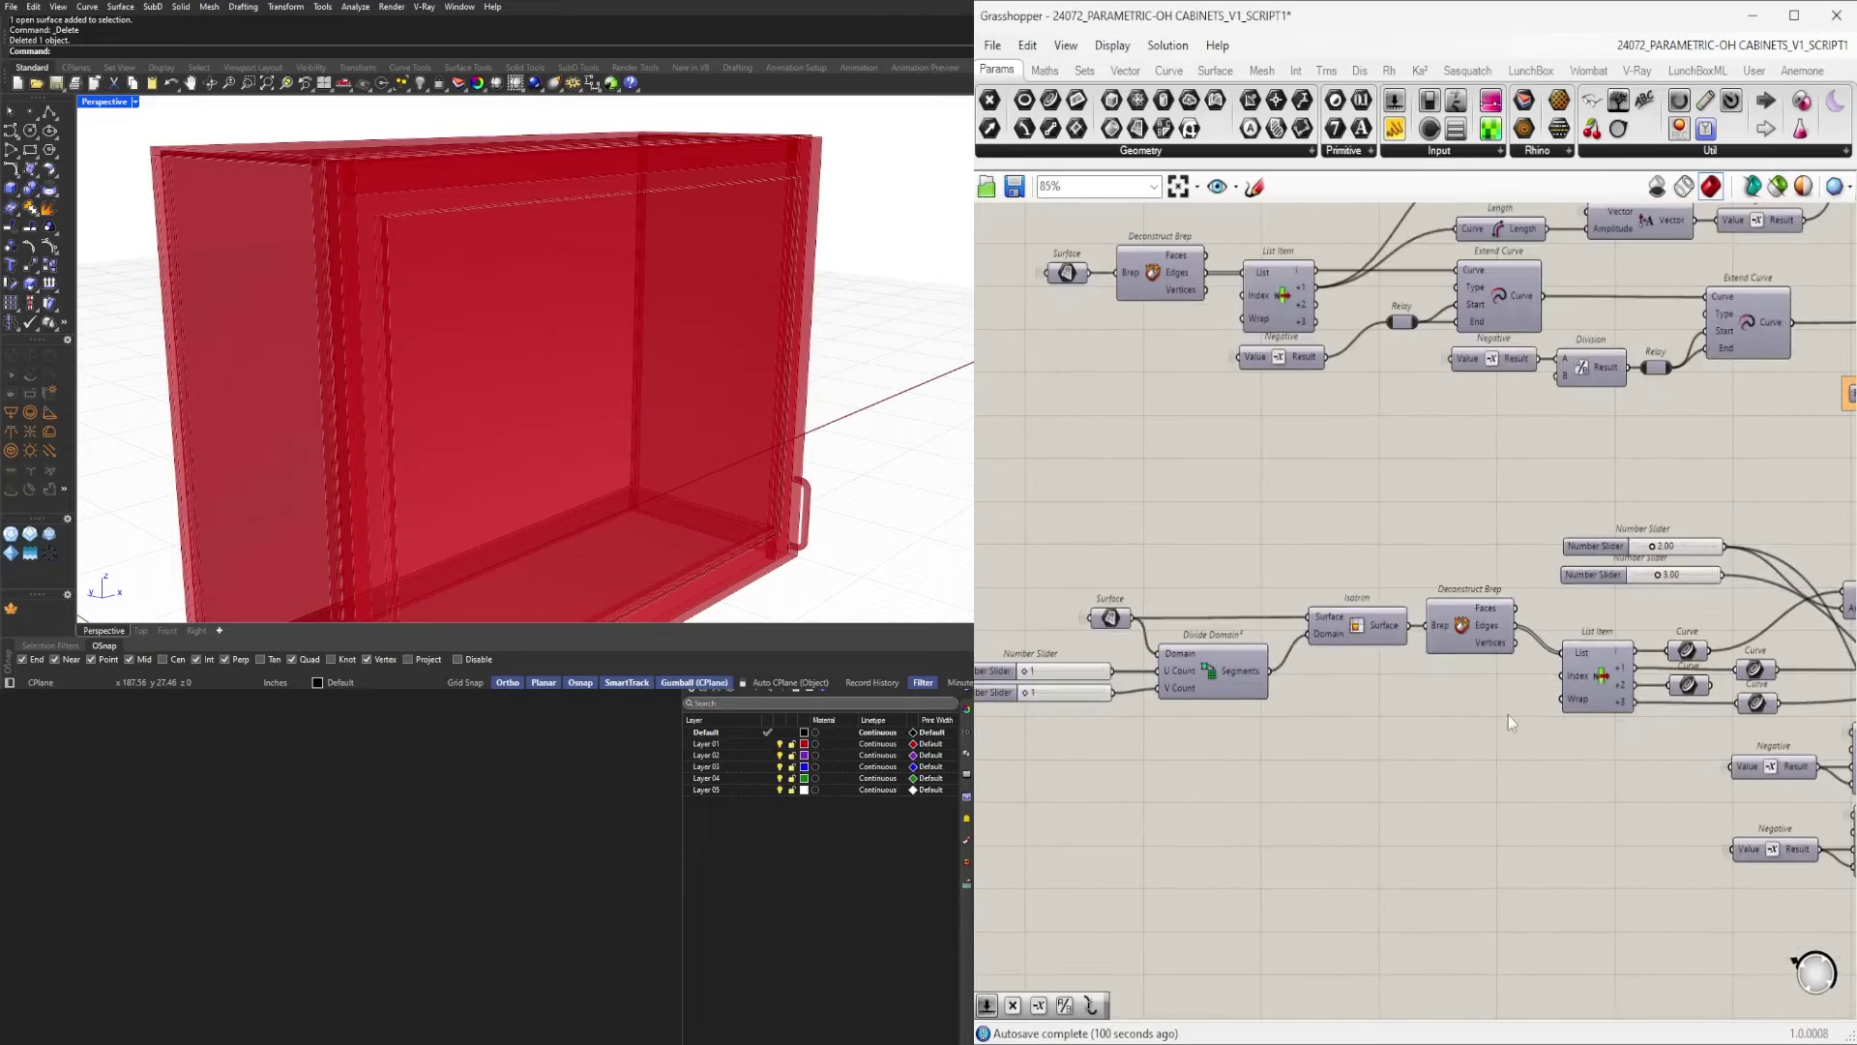
right_drag(1306, 635, 1439, 743)
scroll(1437, 743, down, 1)
right_drag(1681, 765, 1508, 675)
scroll(1506, 672, up, 3)
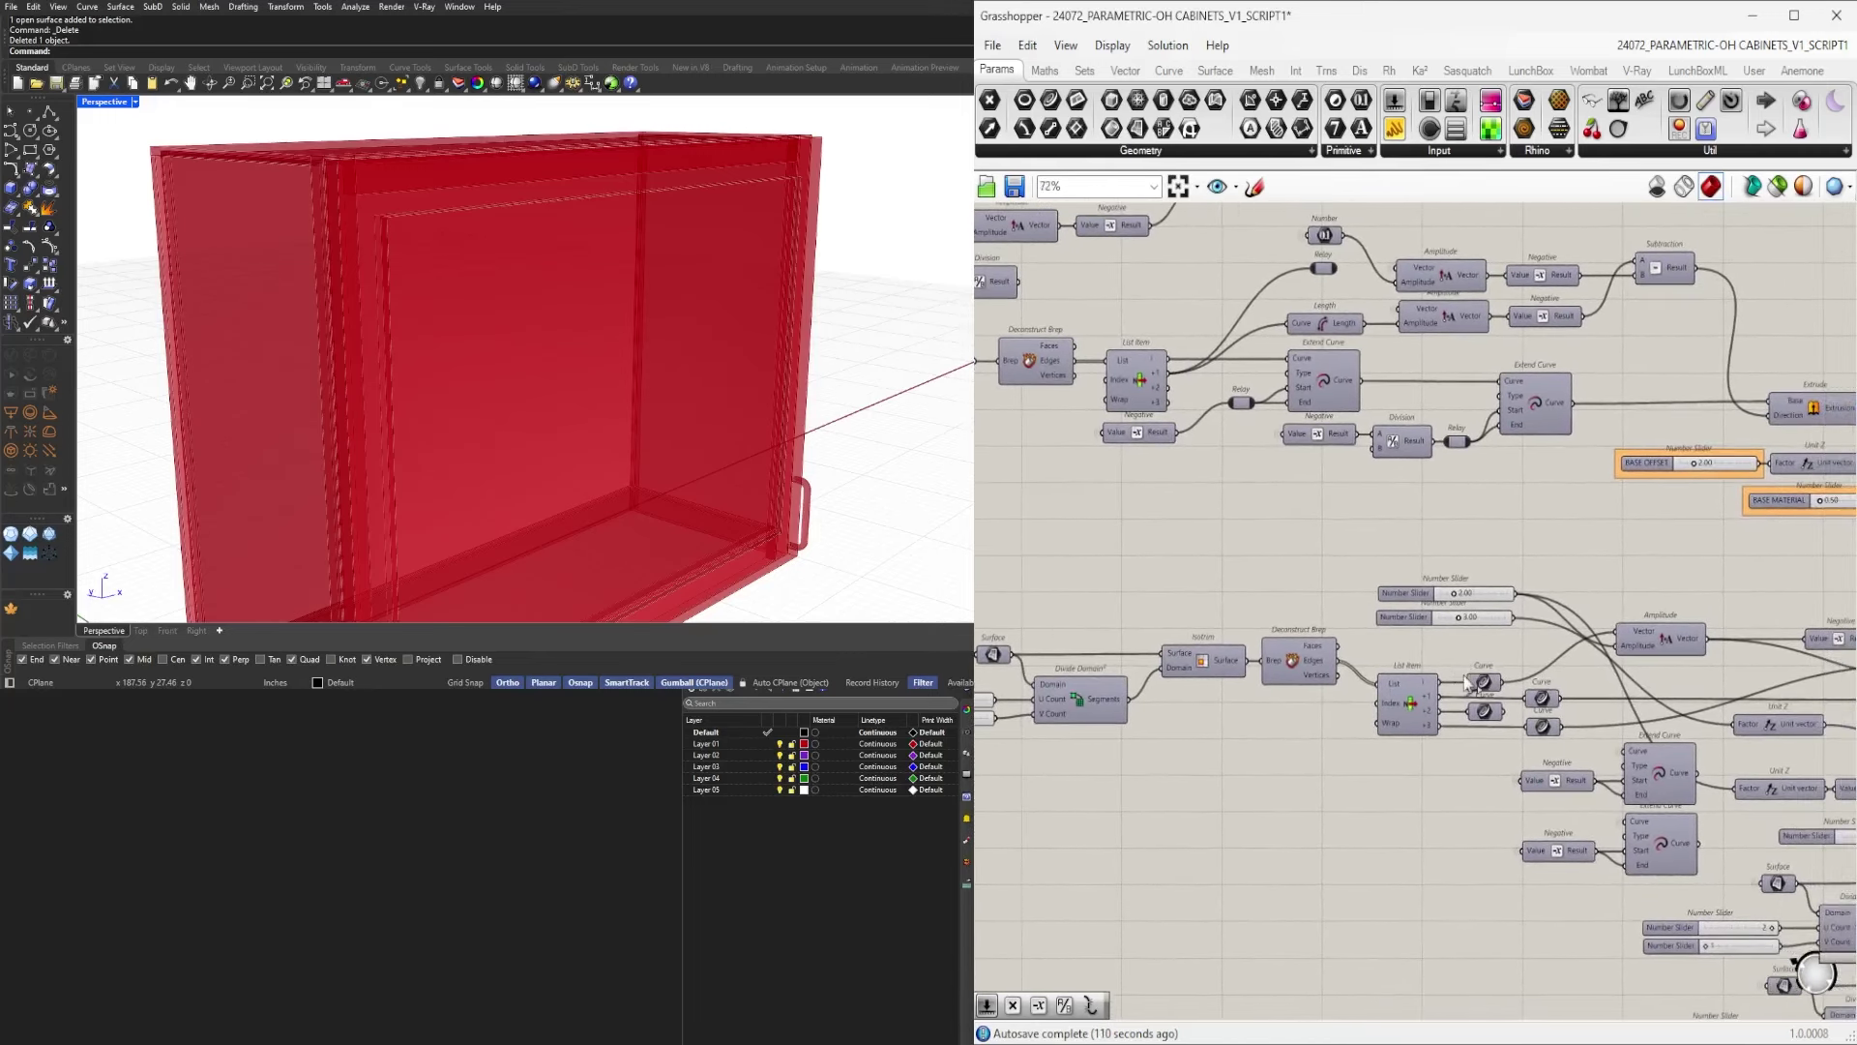
scroll(1492, 653, down, 3)
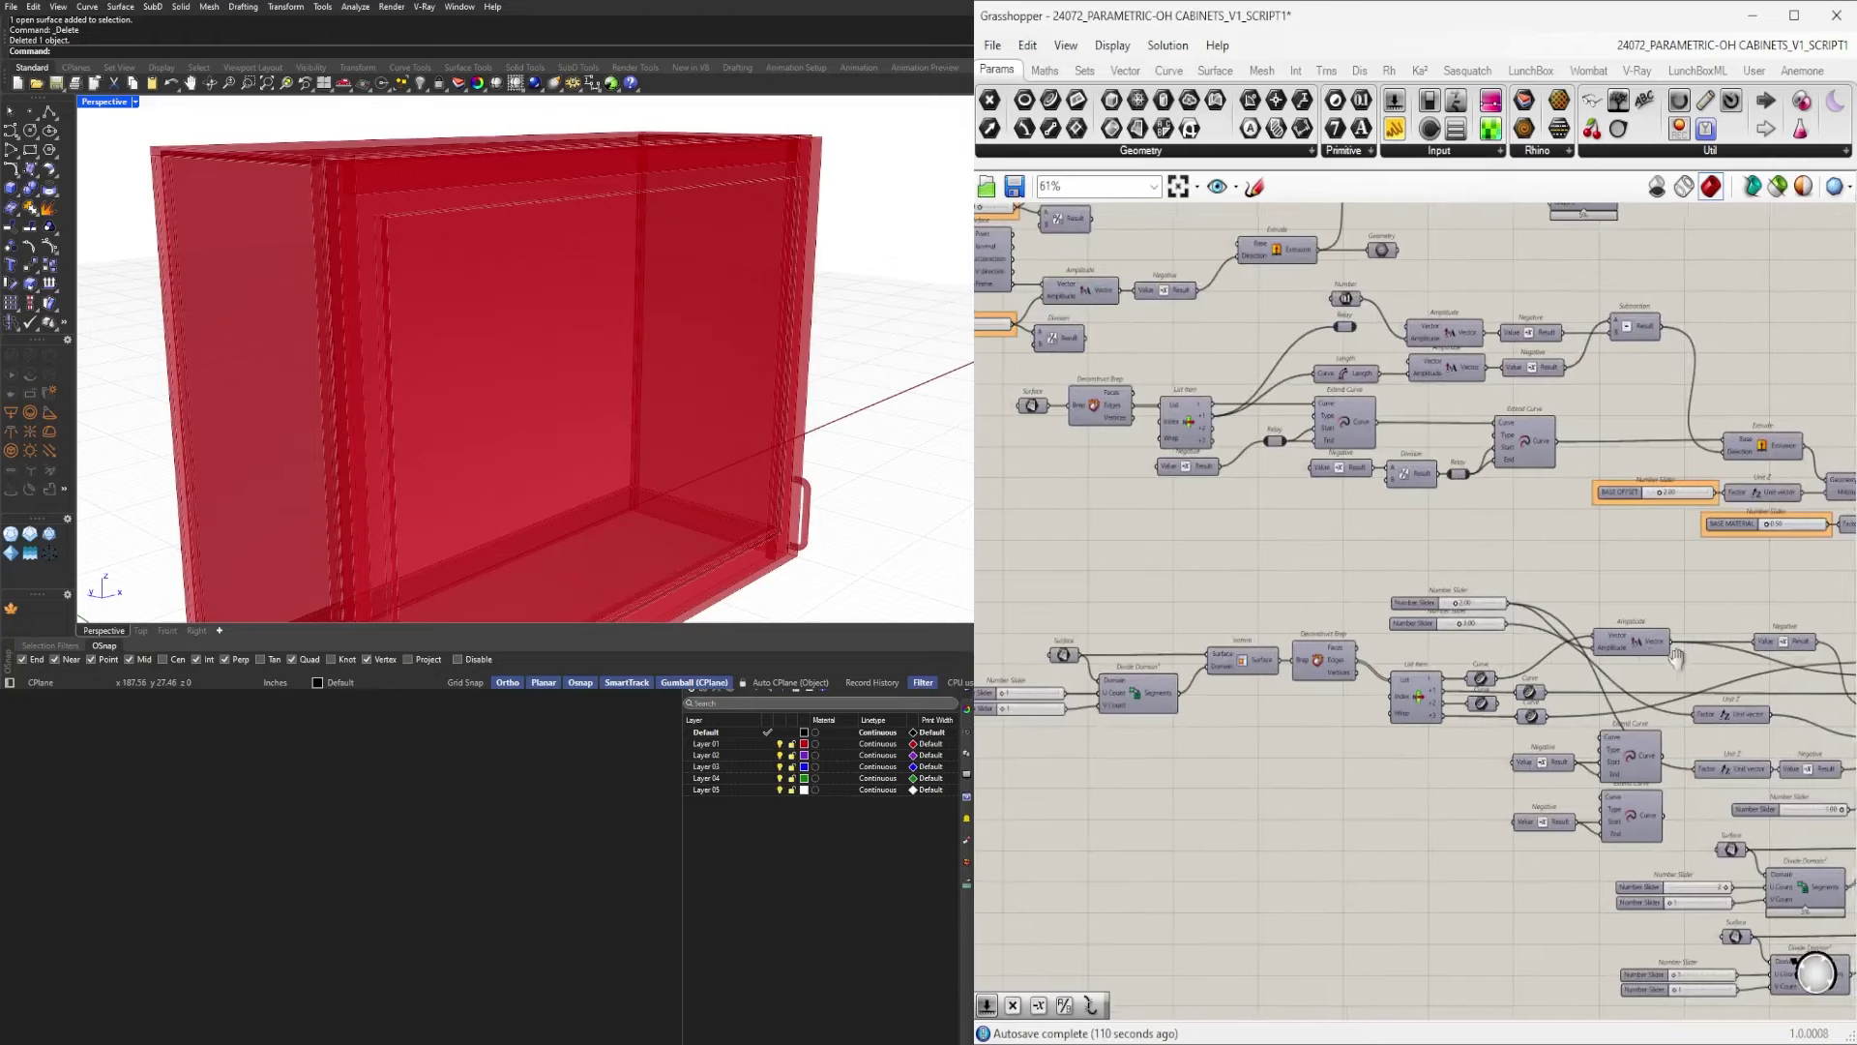
right_drag(1718, 664, 1431, 628)
scroll(1430, 625, up, 4)
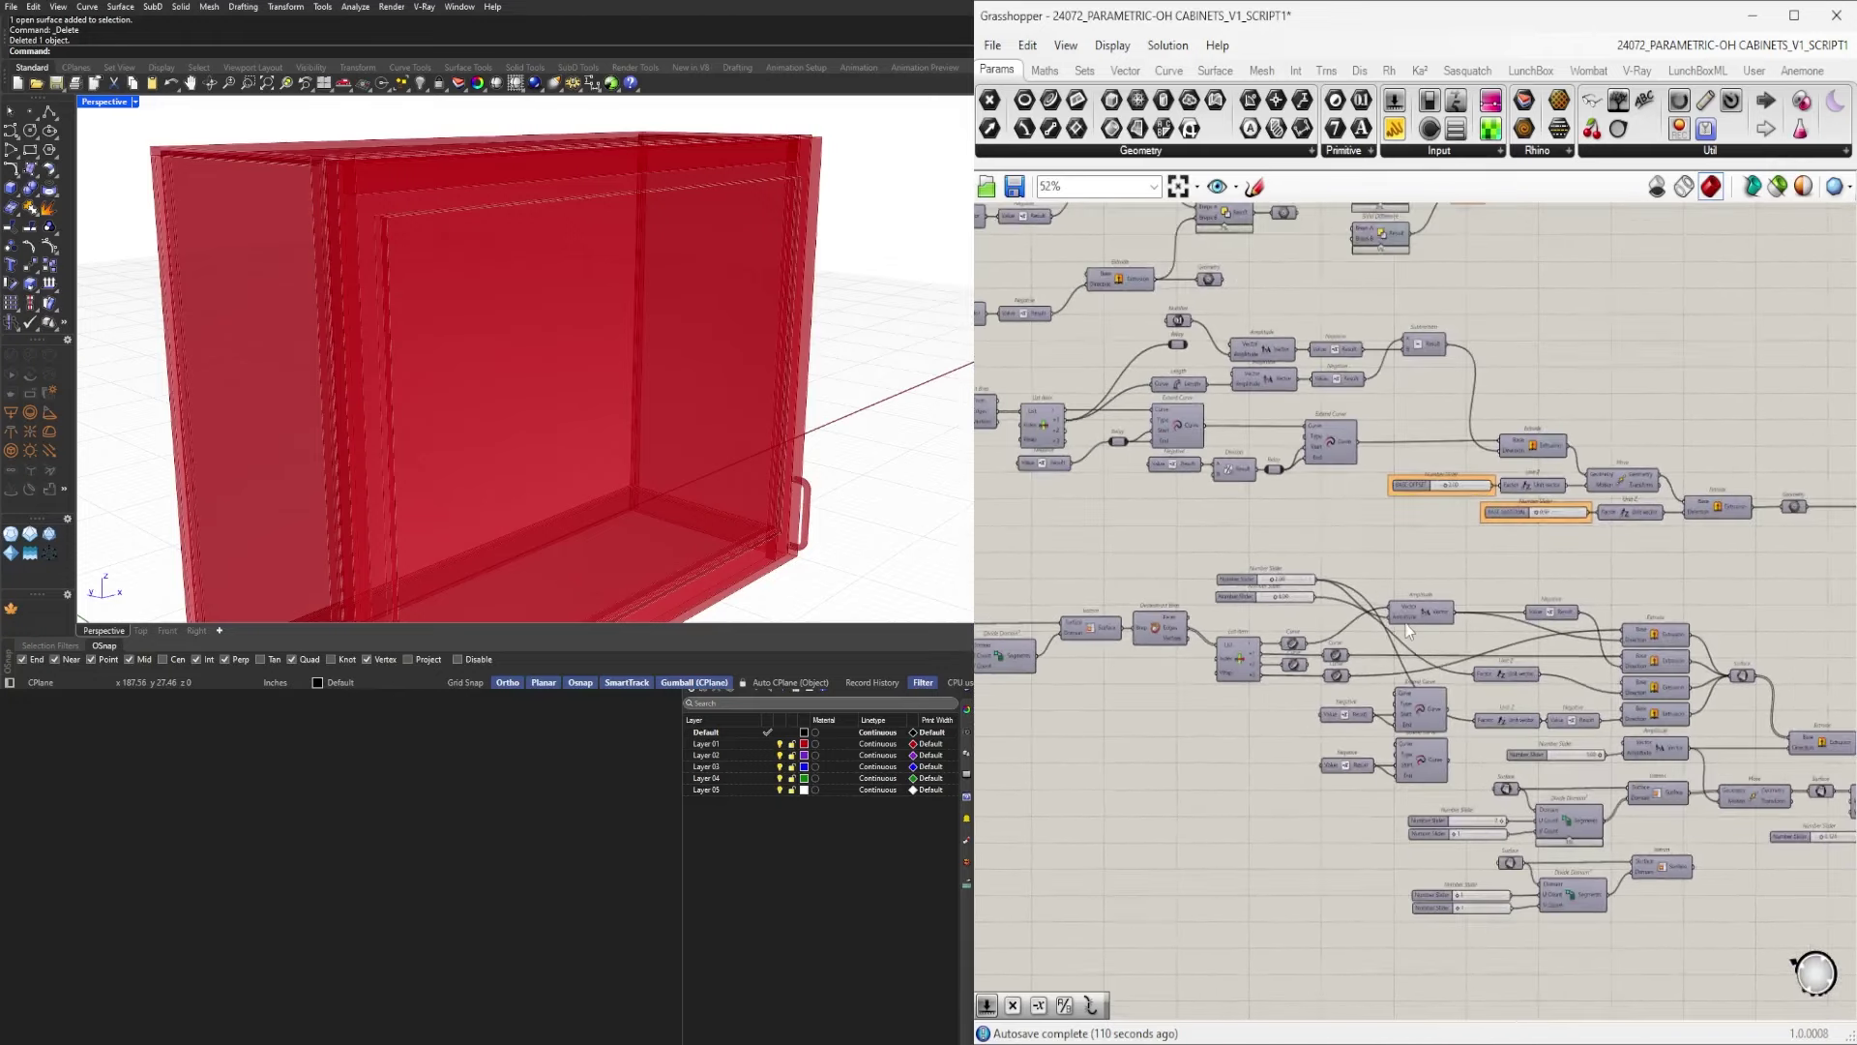
Try the upper Number Slider above the frame chain's List Item at 3, and set it back to 2.
scroll(1534, 621, up, 4)
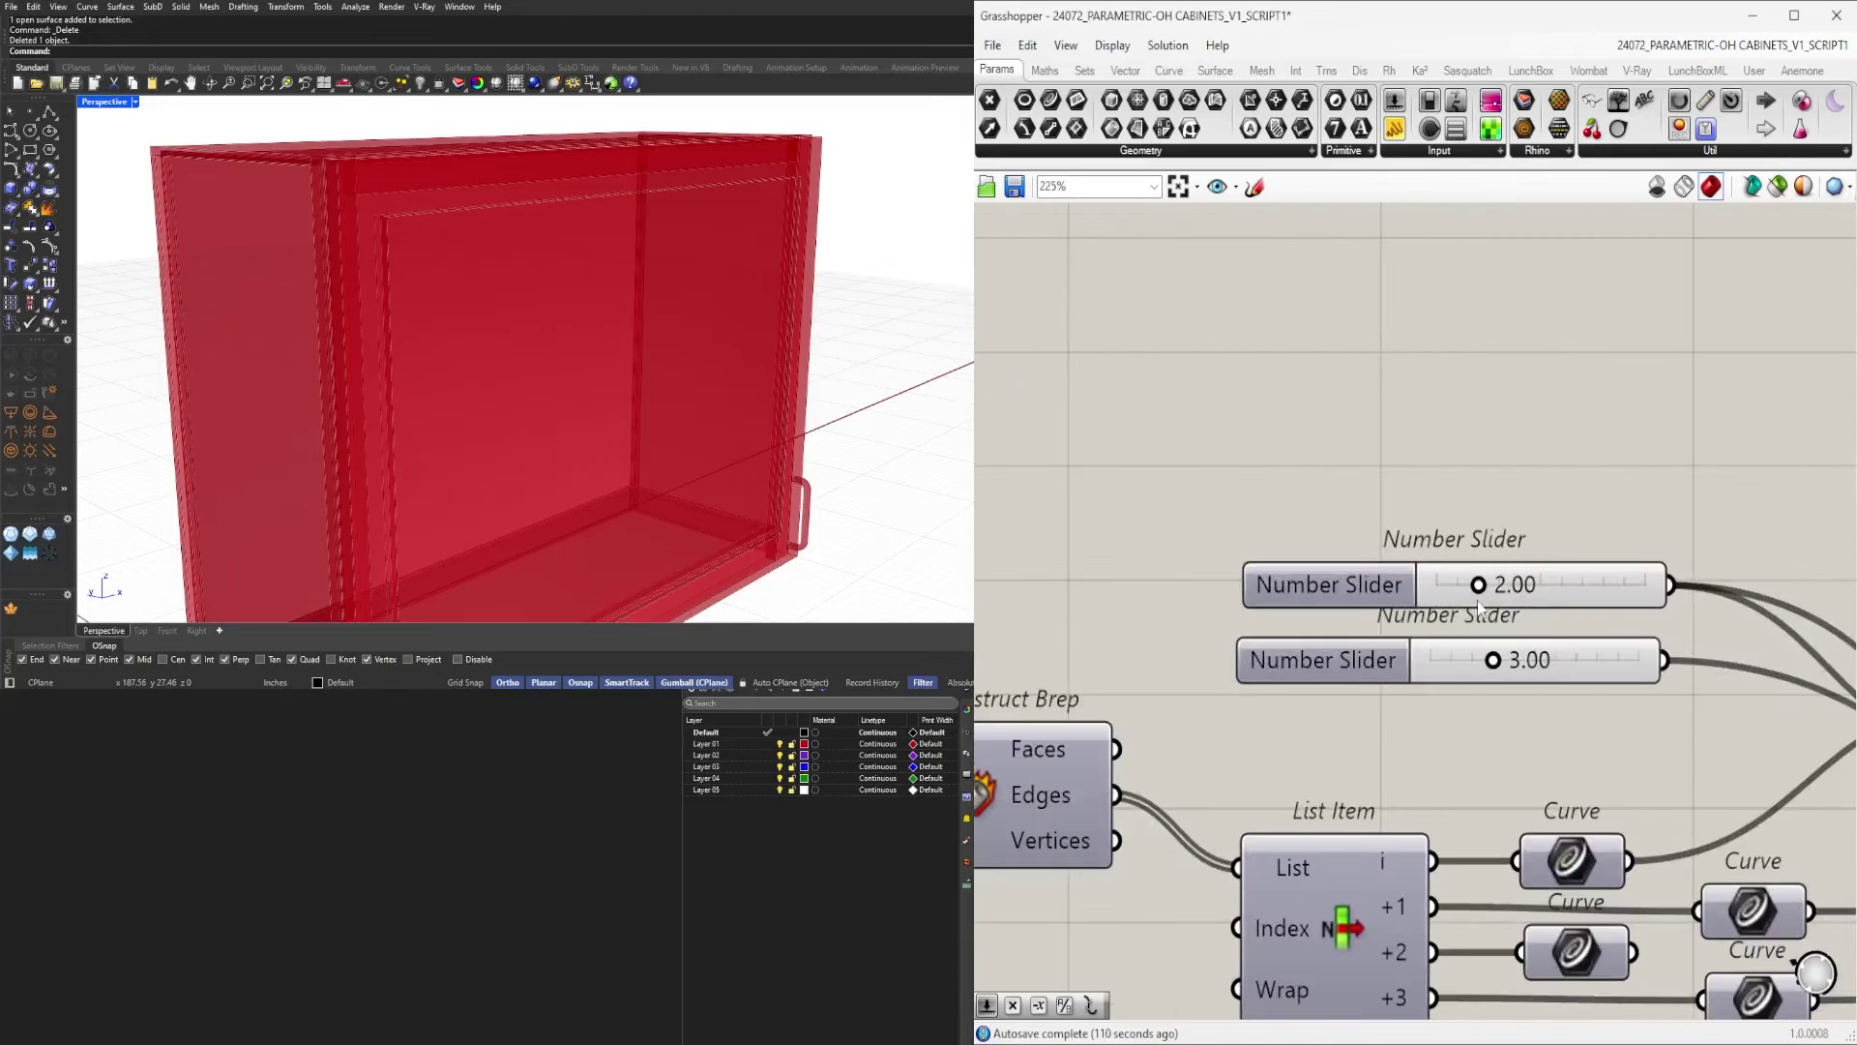
double_click(1506, 588)
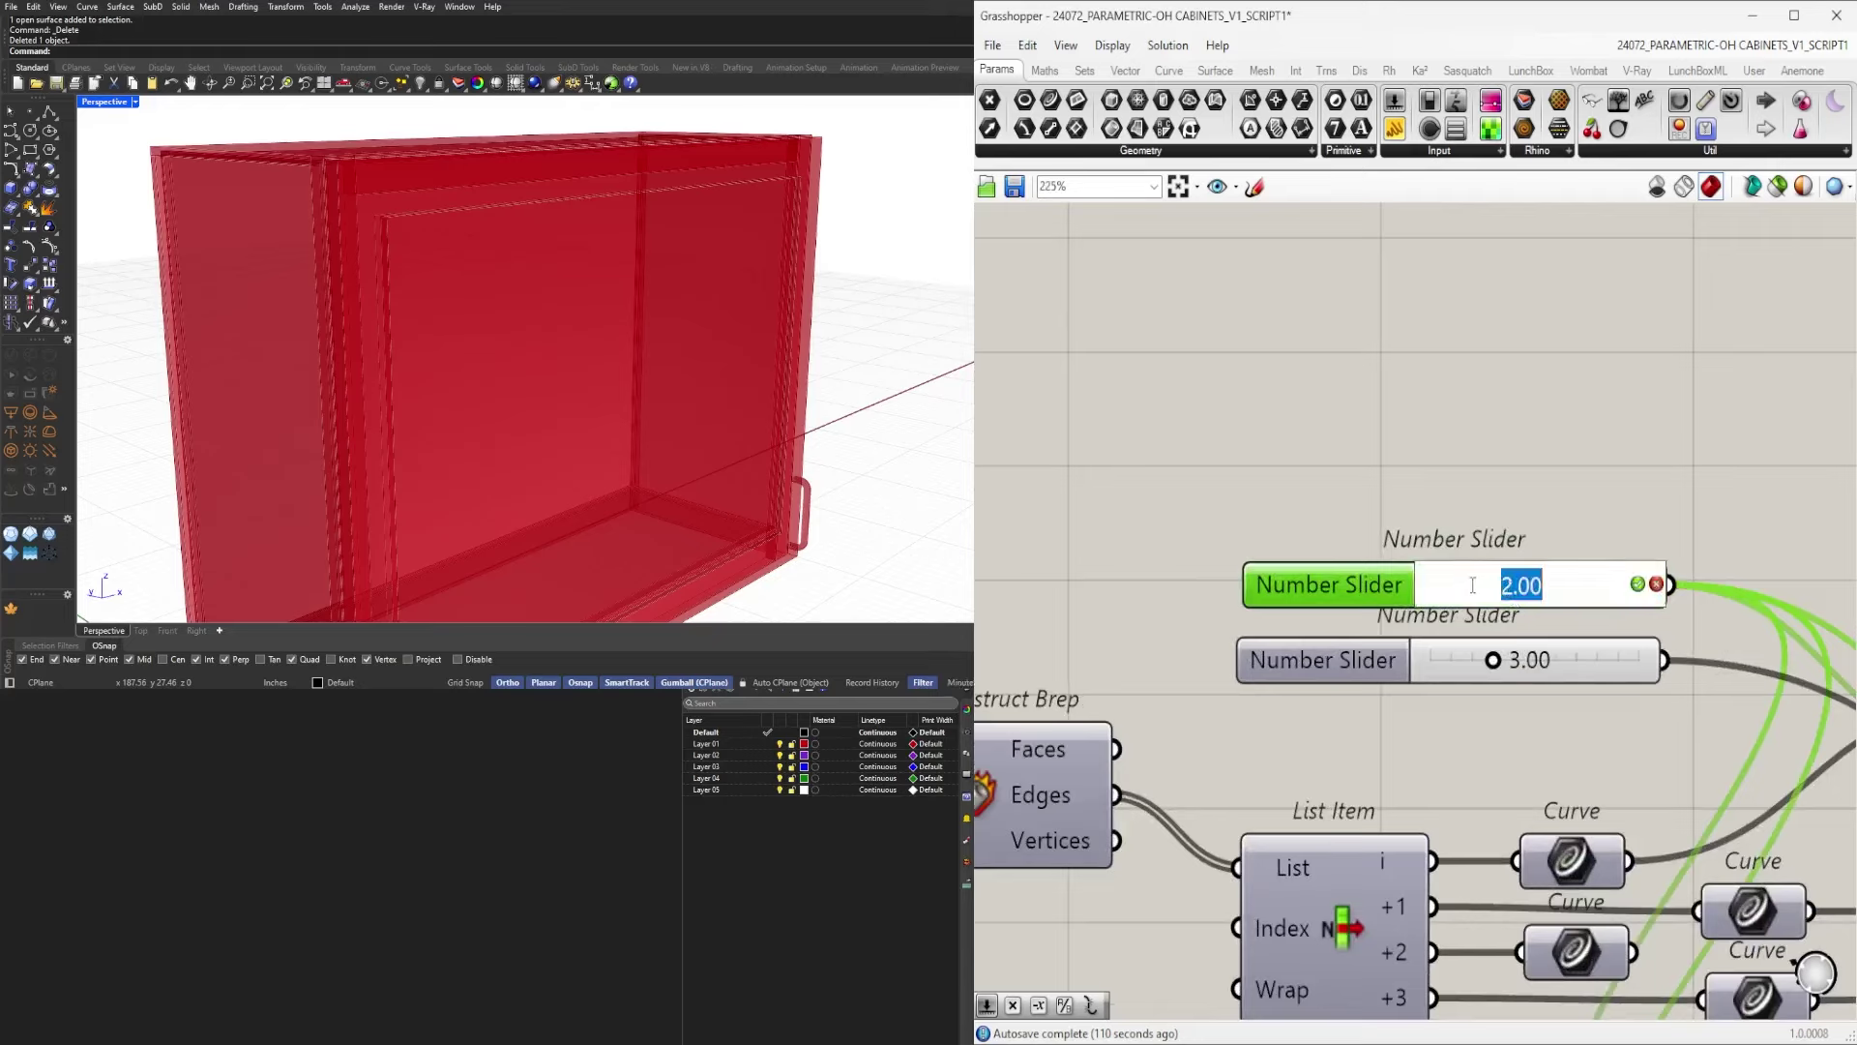
text(3)
key(Return)
double_click(1471, 589)
text(2)
key(Return)
key(Return)
Try a value of 2 on the lower Number Slider above the frame chain's List Item.
double_click(1527, 665)
key(Escape)
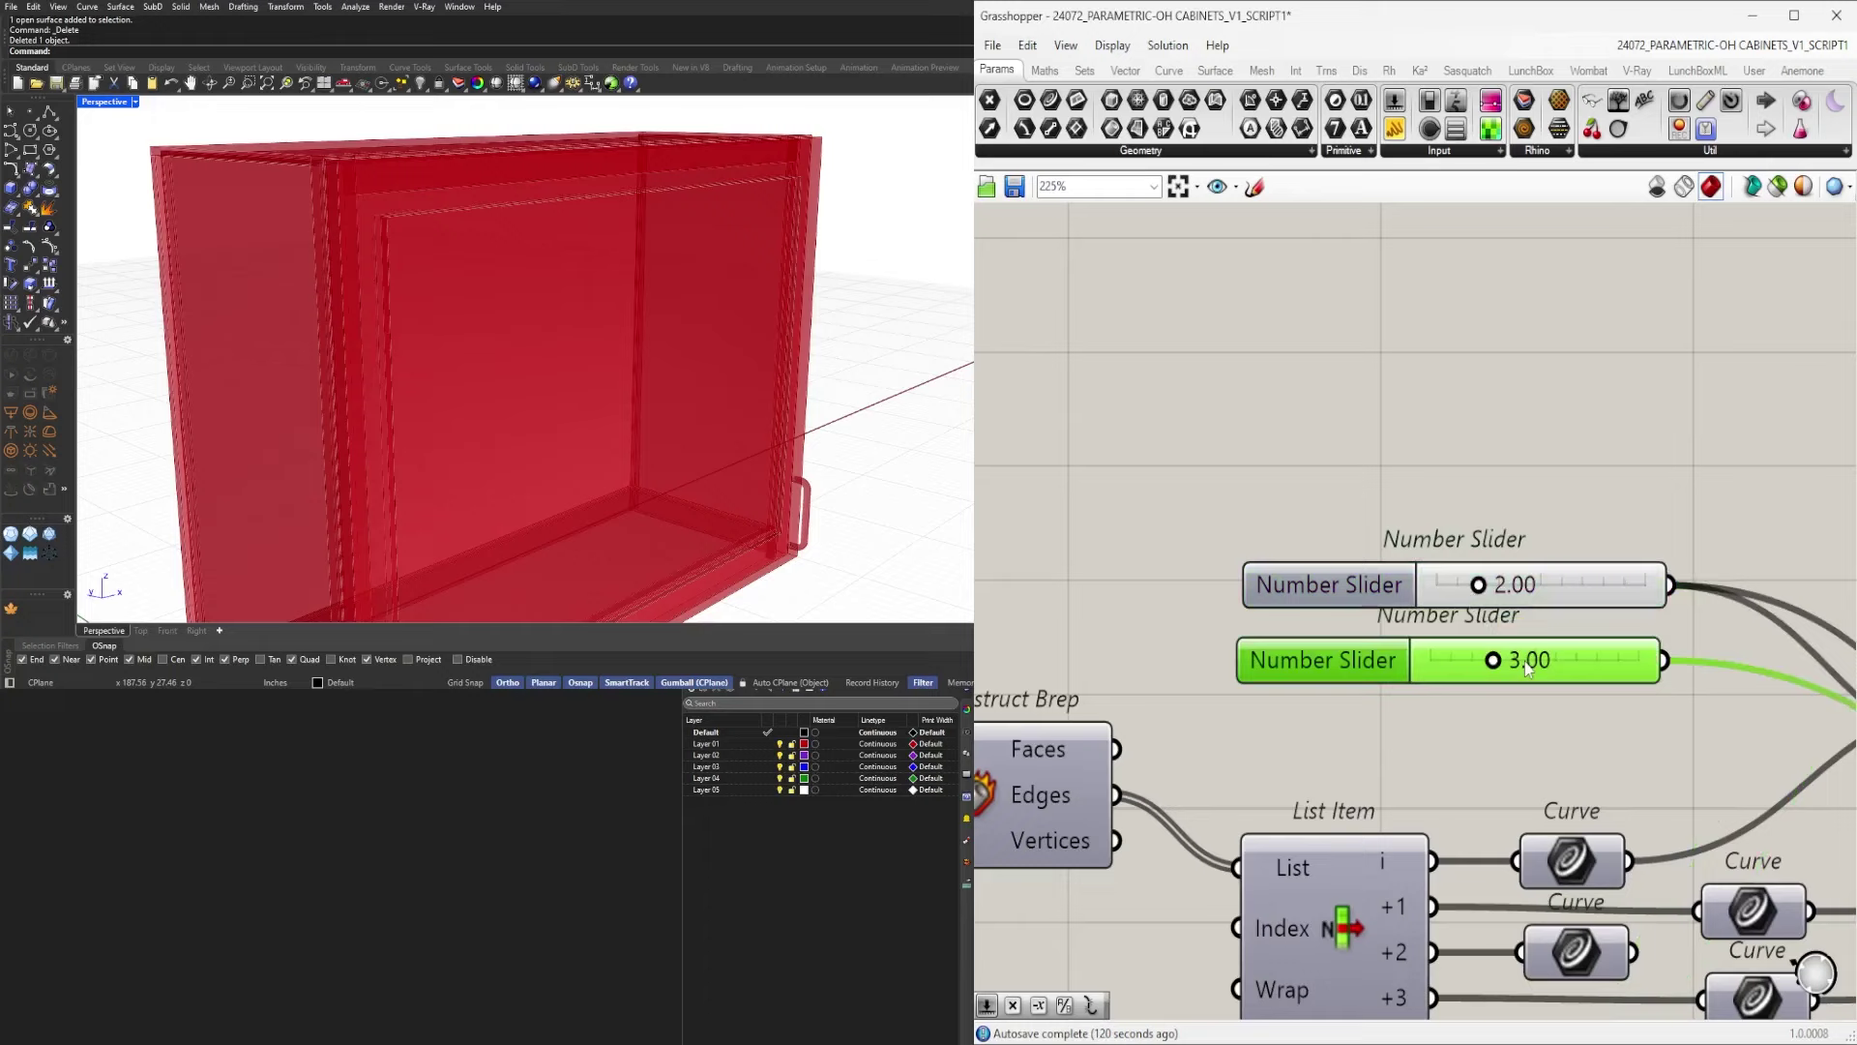
double_click(1529, 664)
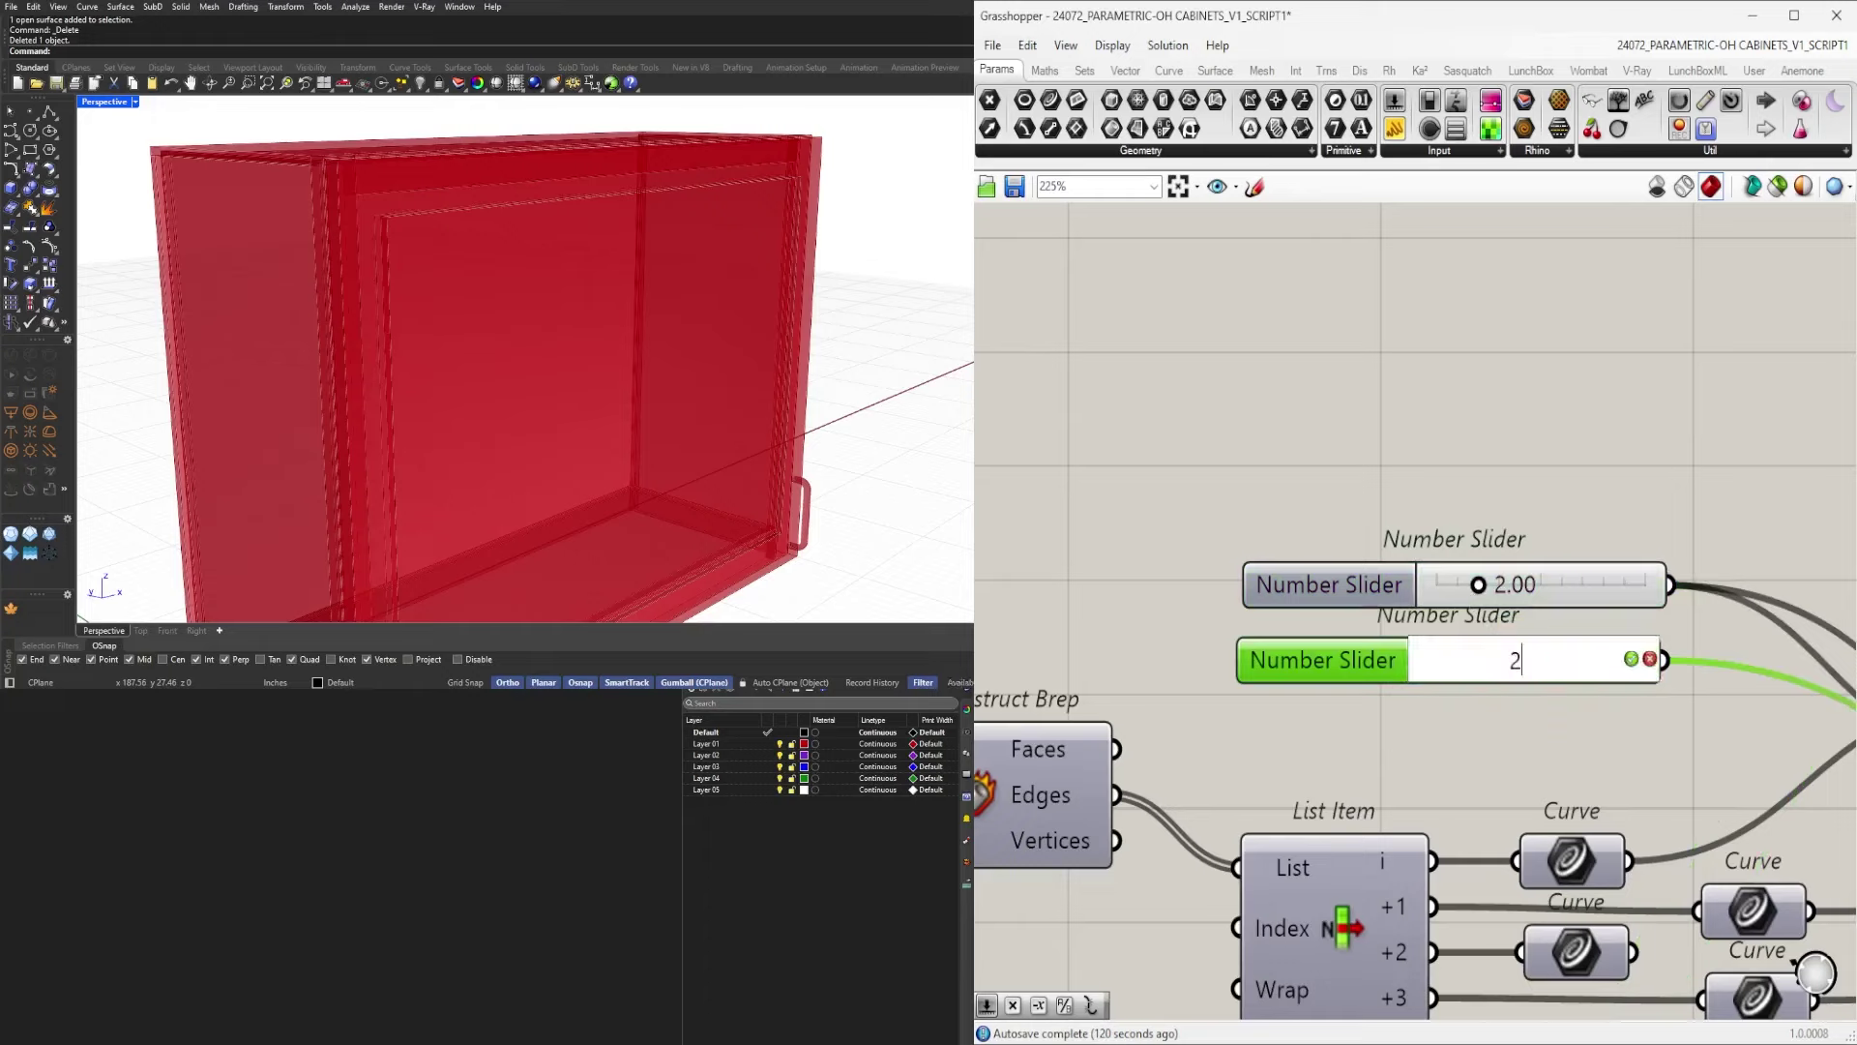
text(2)
key(Return)
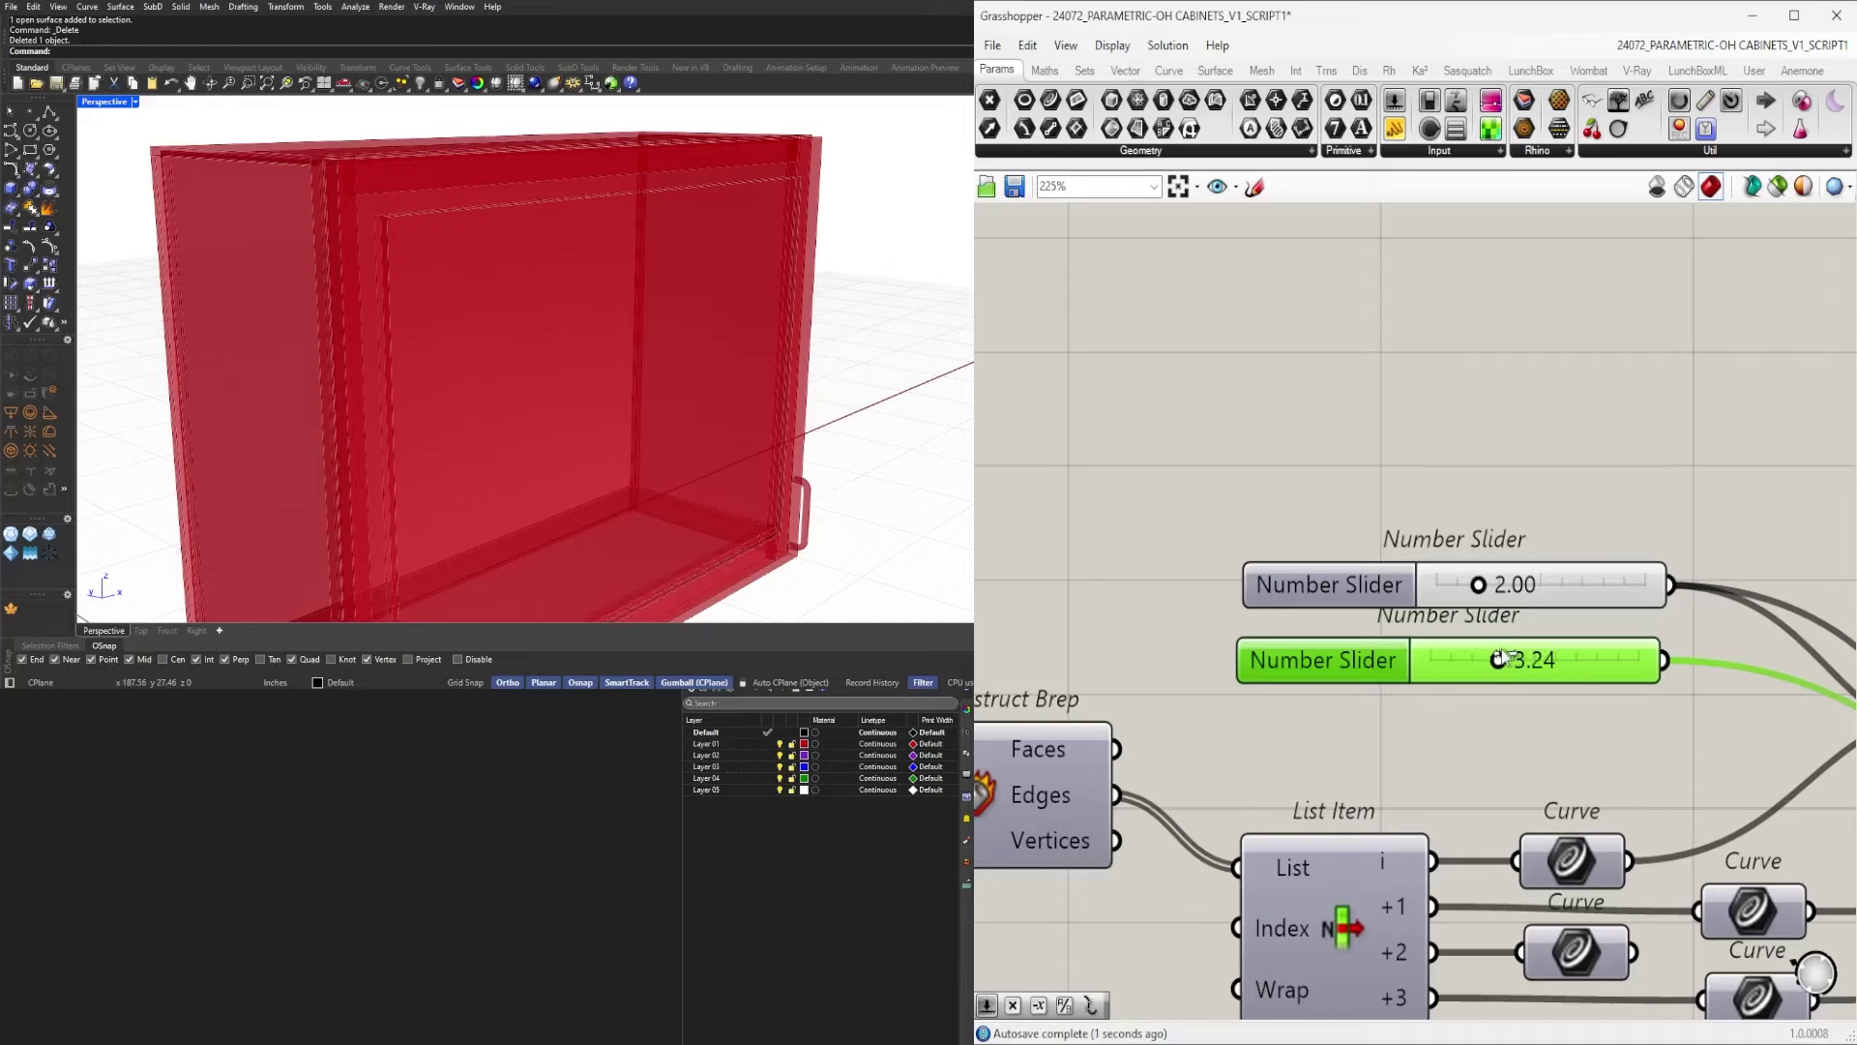
double_click(1493, 659)
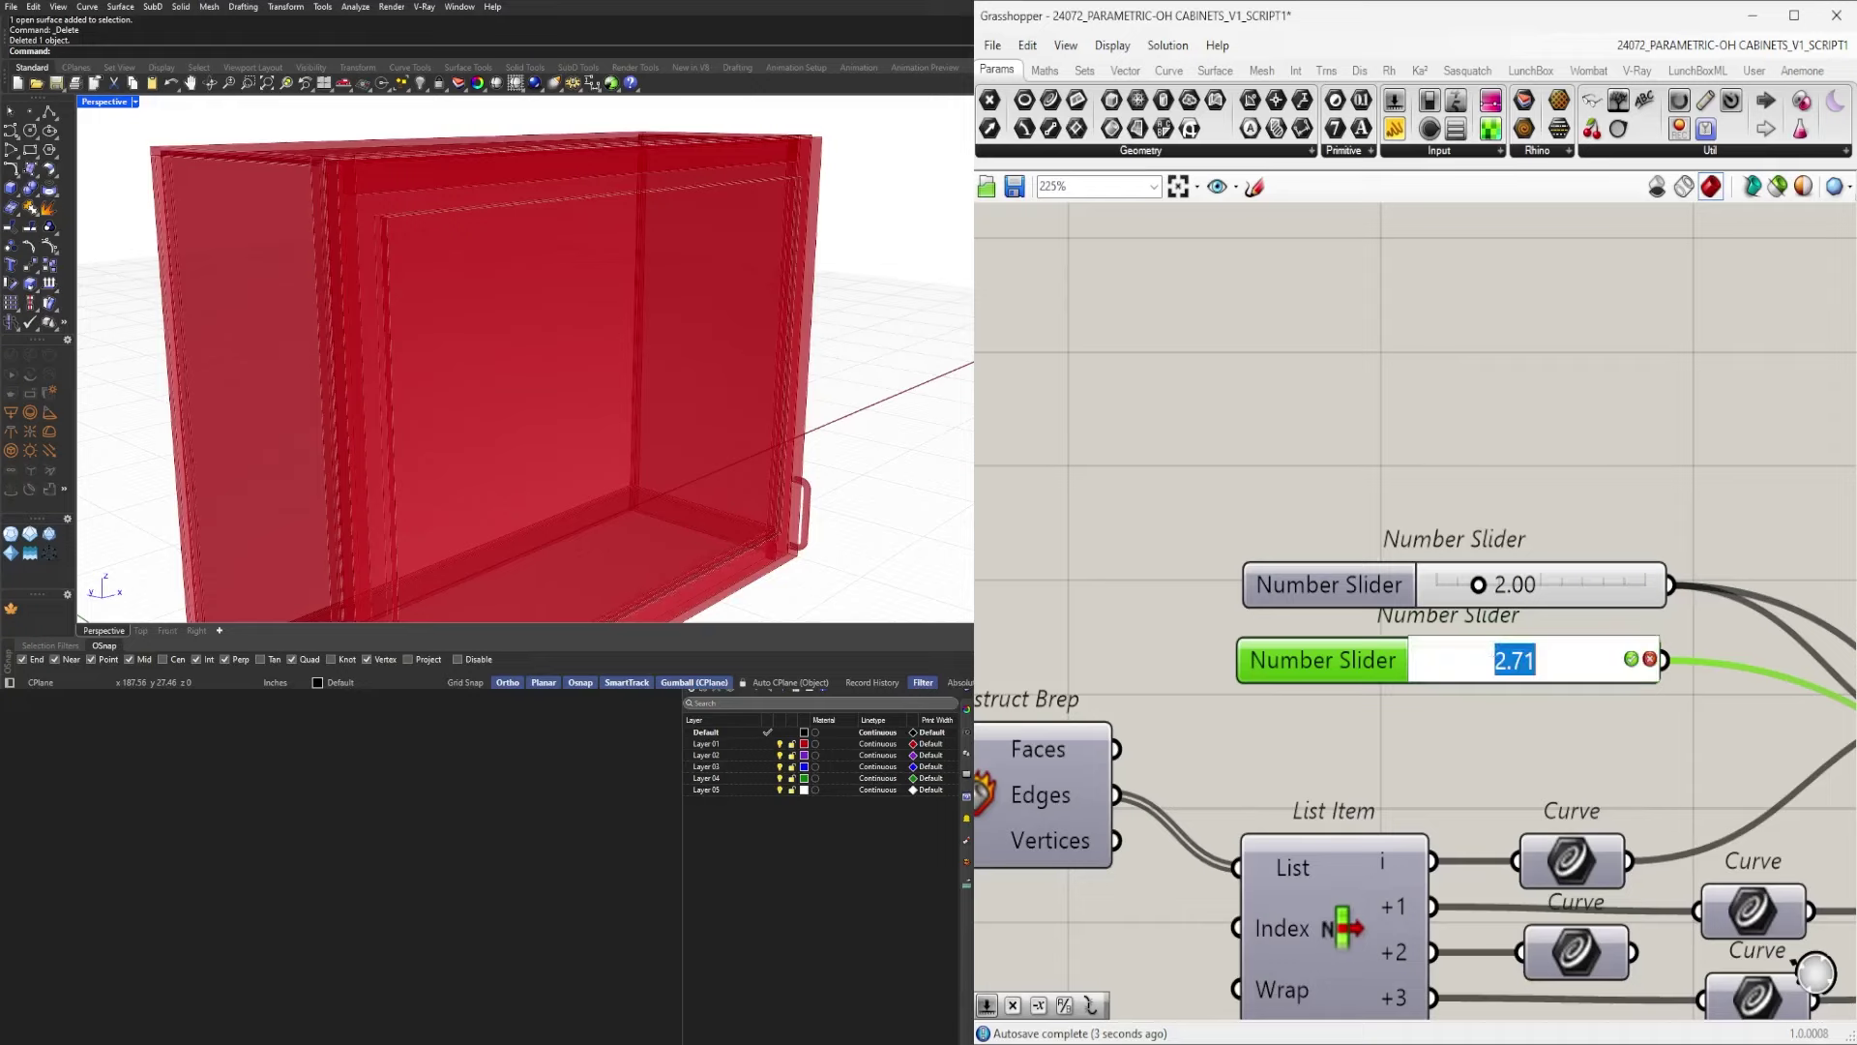
text(2)
key(Return)
Set the lower Number Slider above the frame chain's List Item to 2.5.
double_click(1496, 659)
text(2.5)
key(Return)
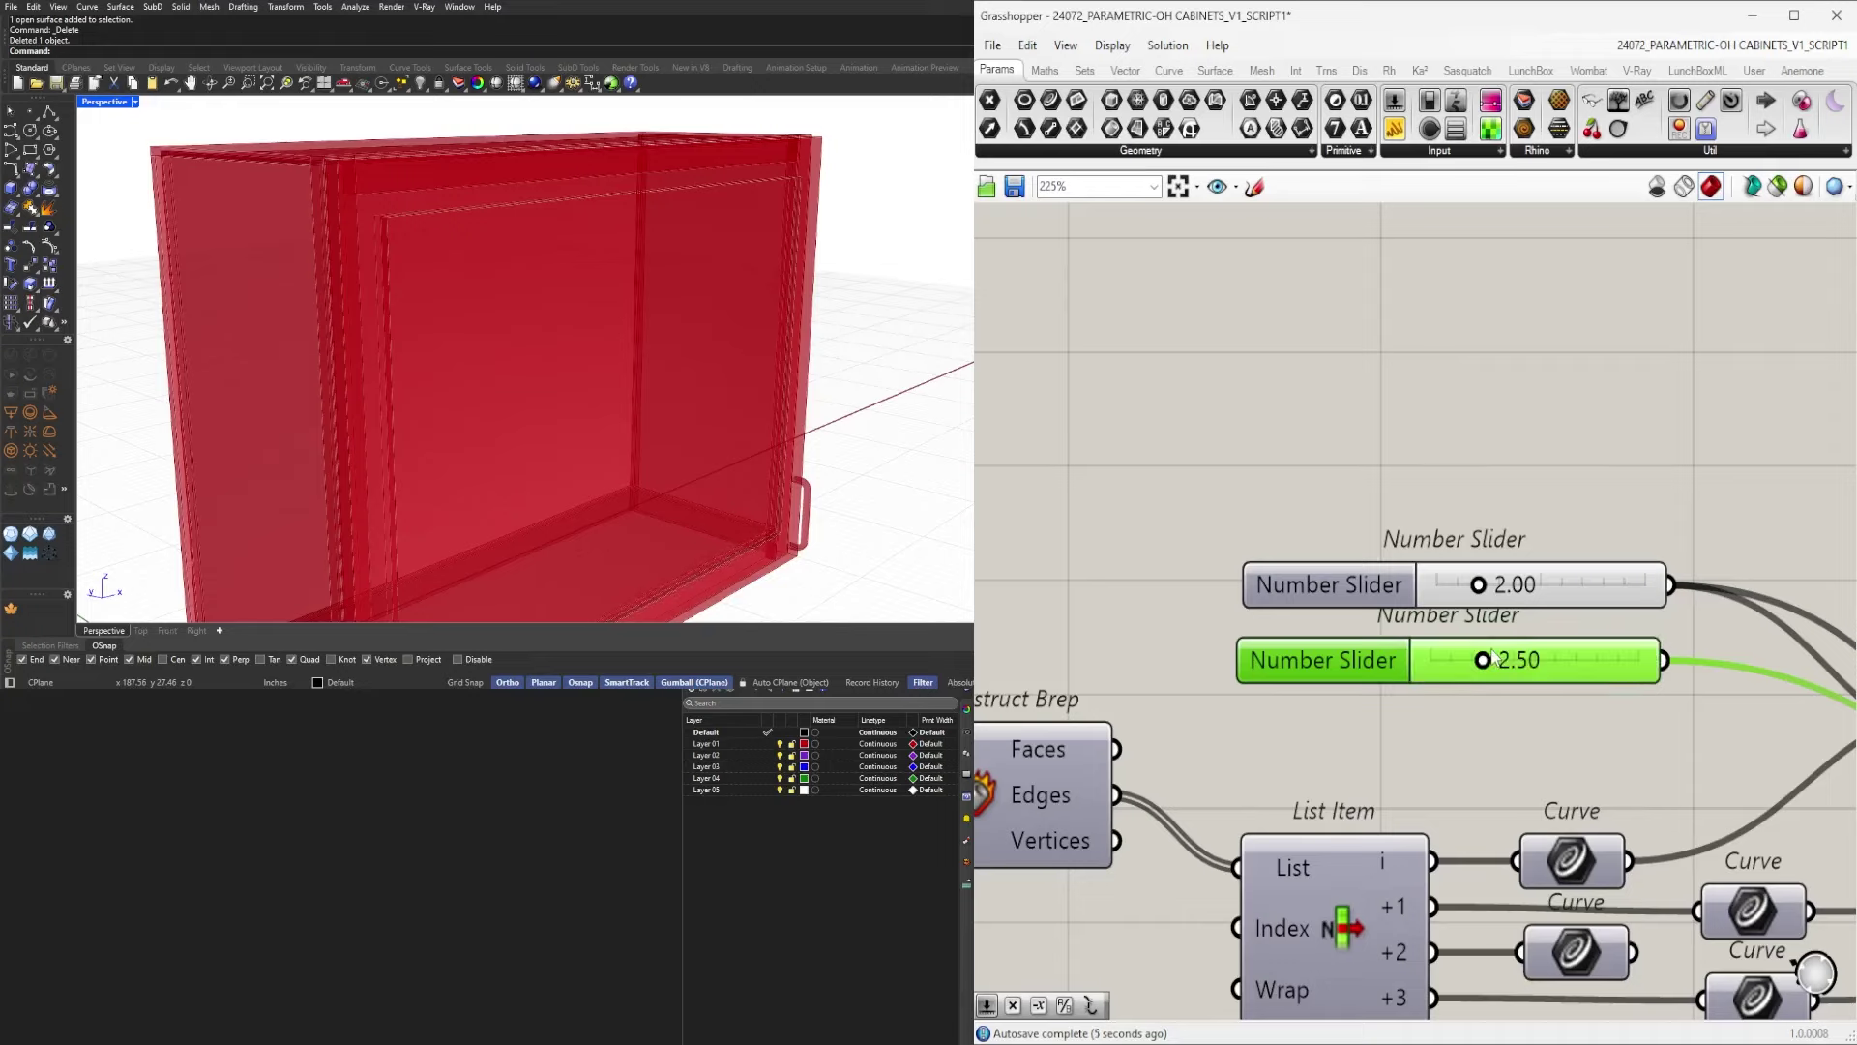
Rename the upper Number Slider above the frame chain's List Item to FRAME OFFSET.
scroll(1501, 653, down, 3)
scroll(1502, 652, up, 4)
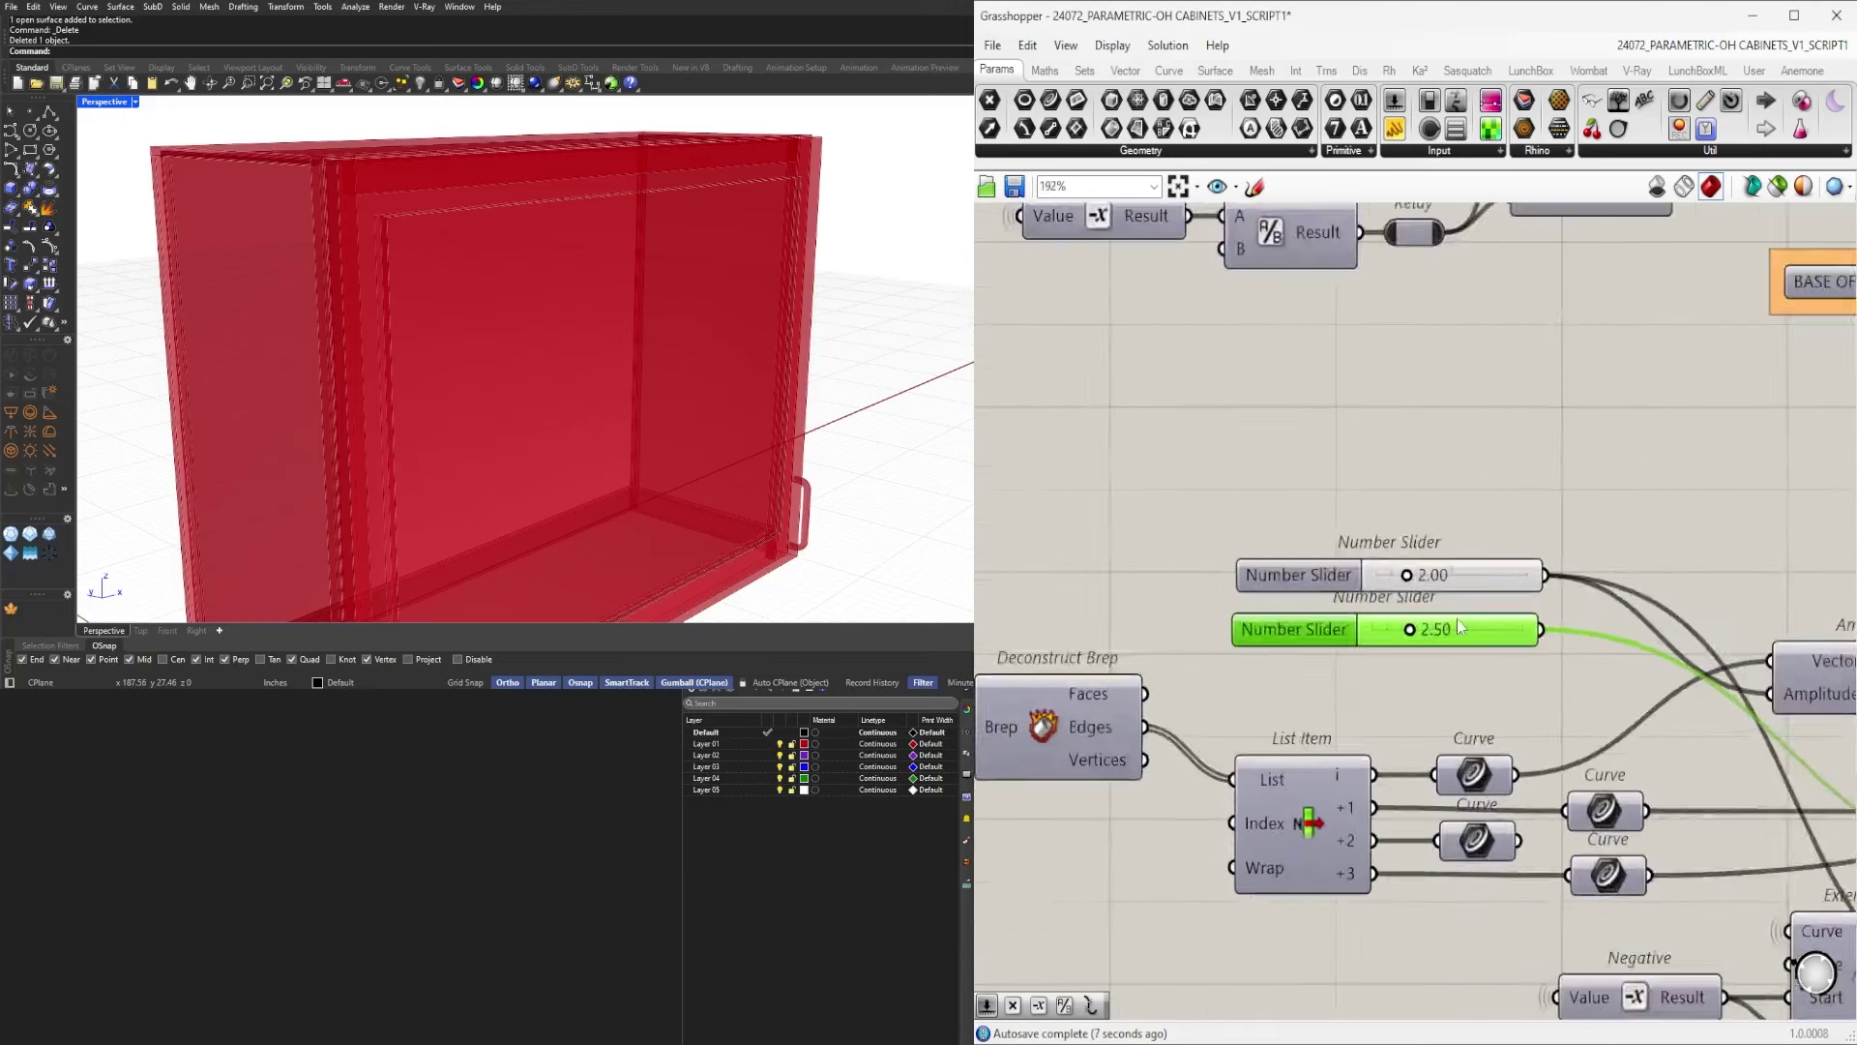
click(1299, 572)
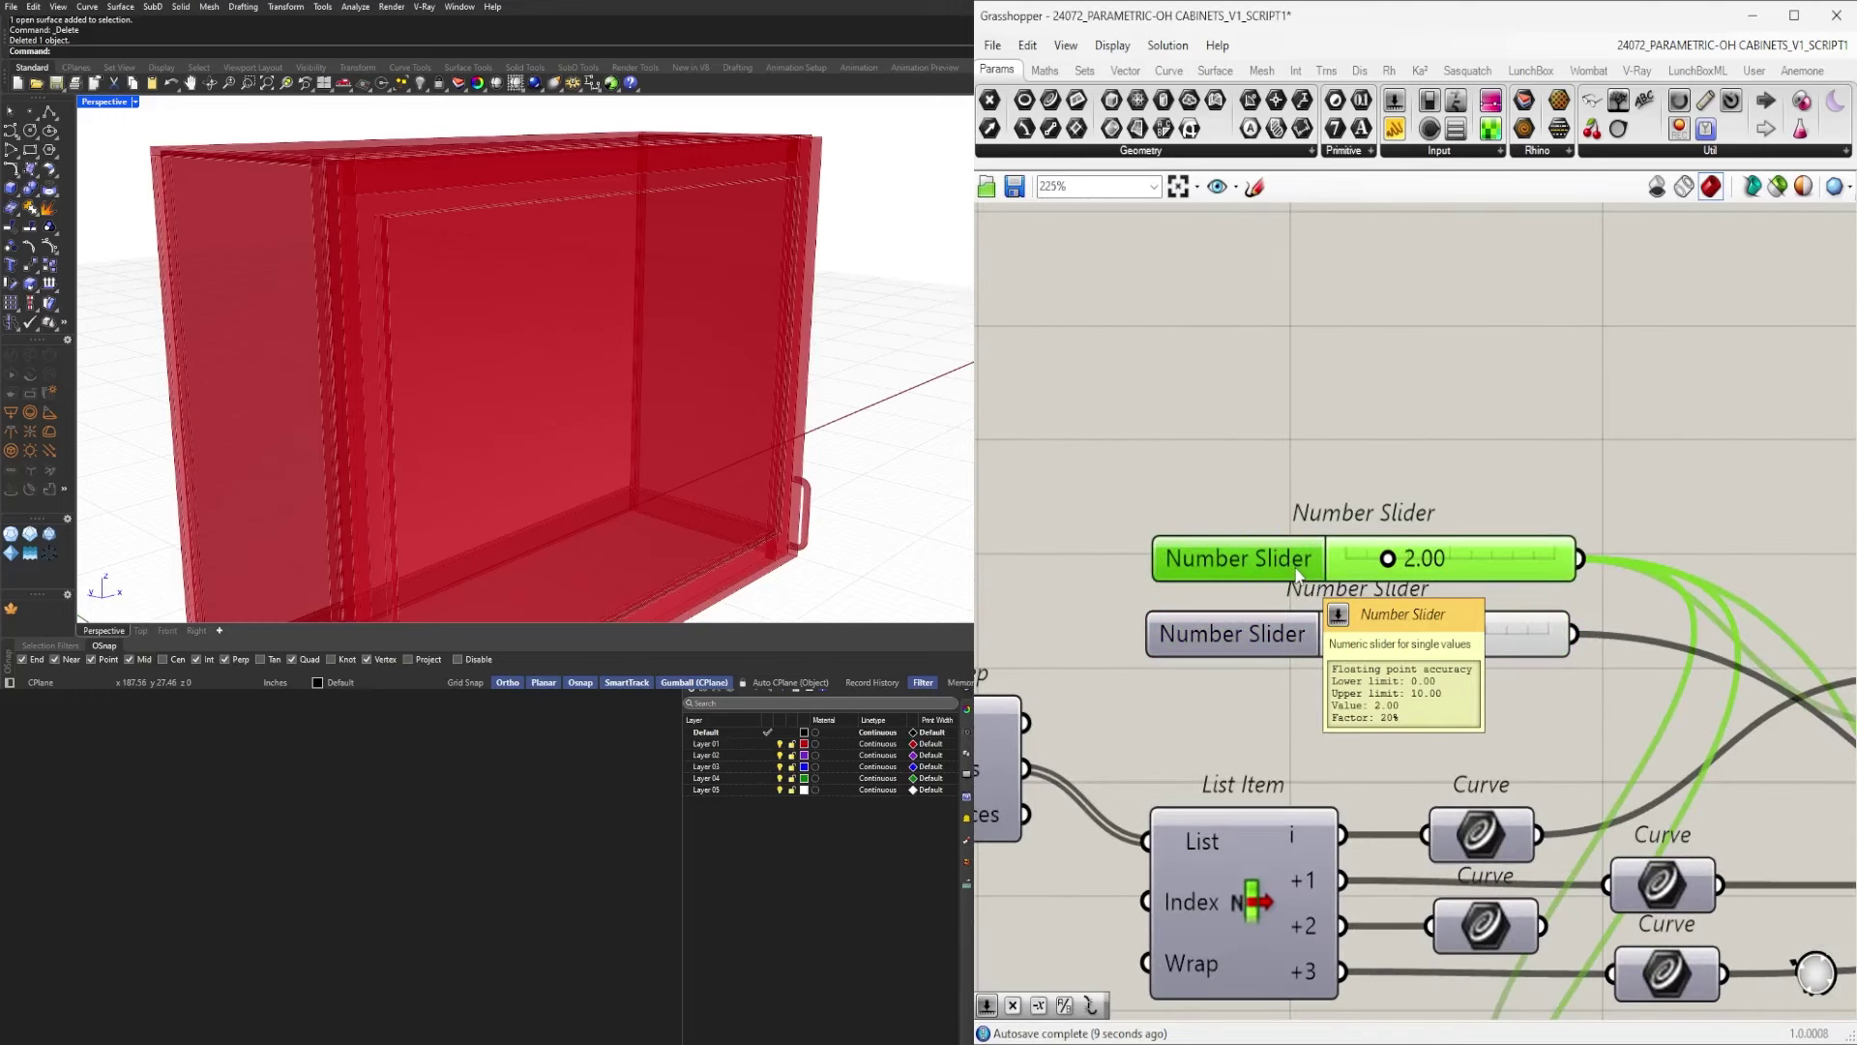
right_click(1299, 574)
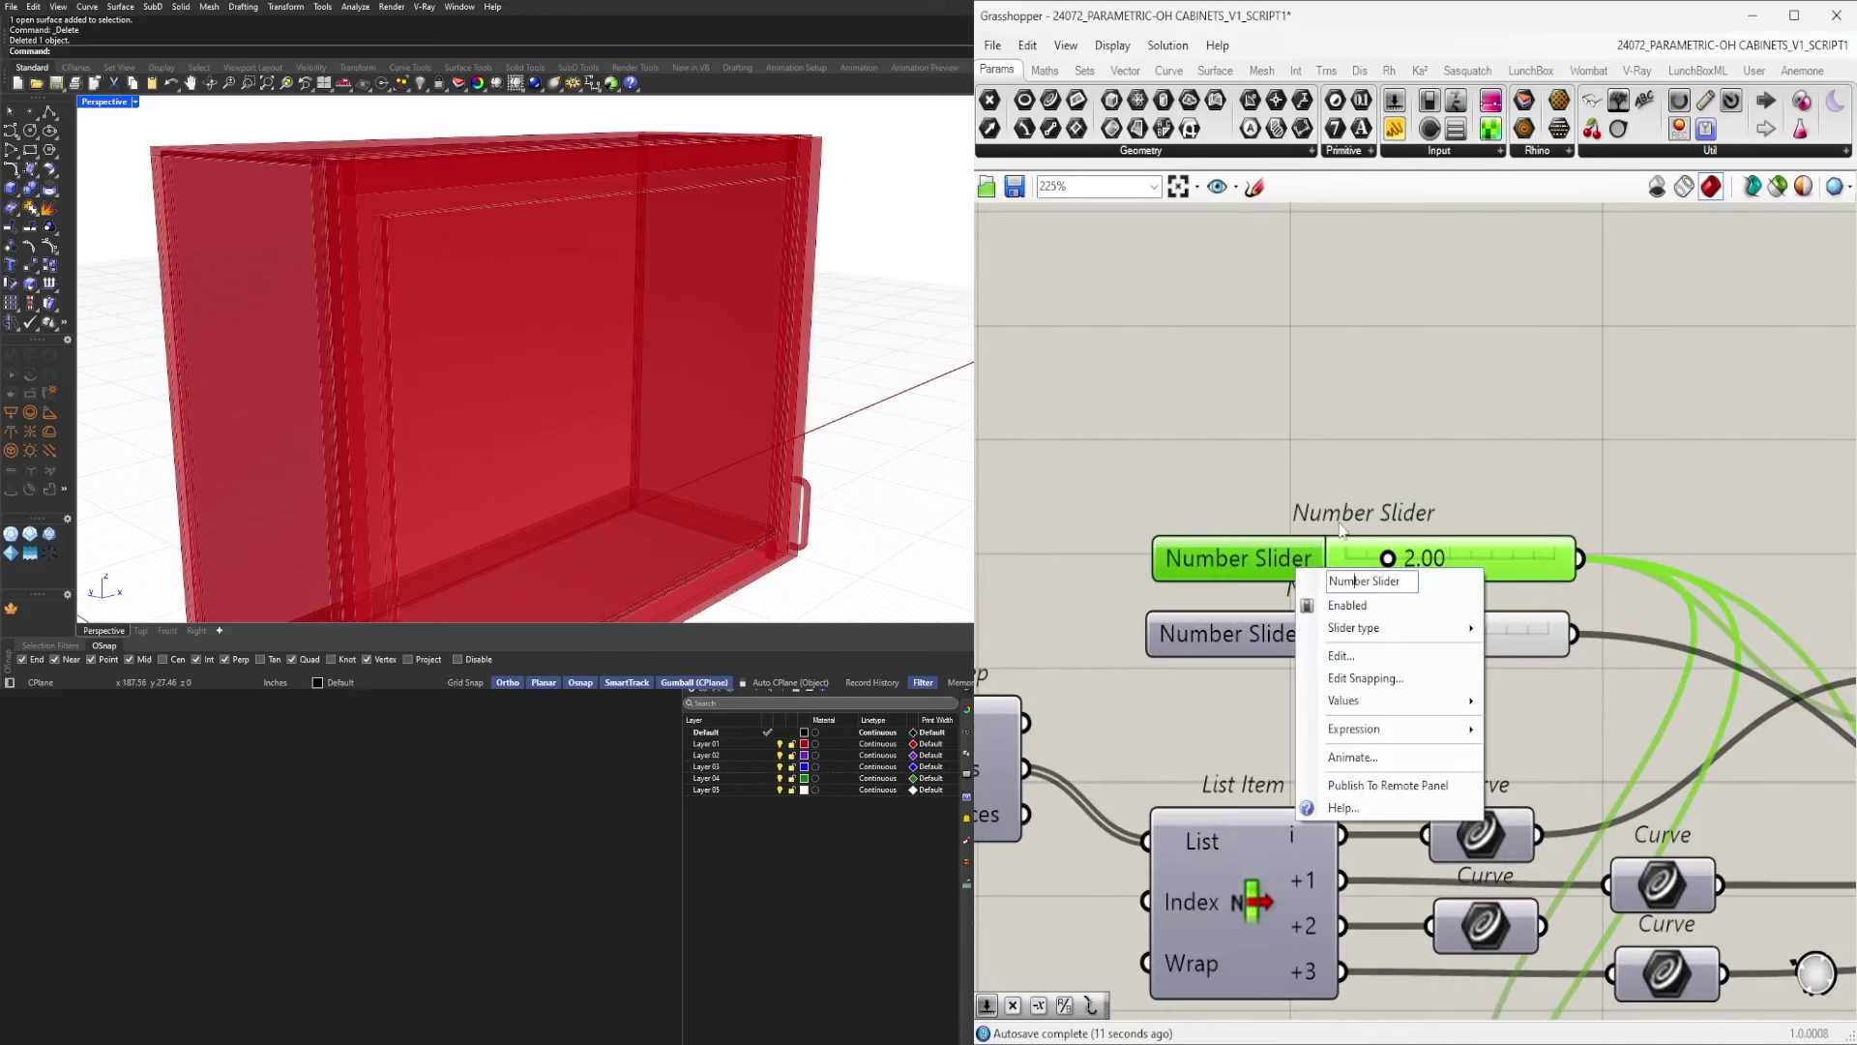
text(FRAME O)
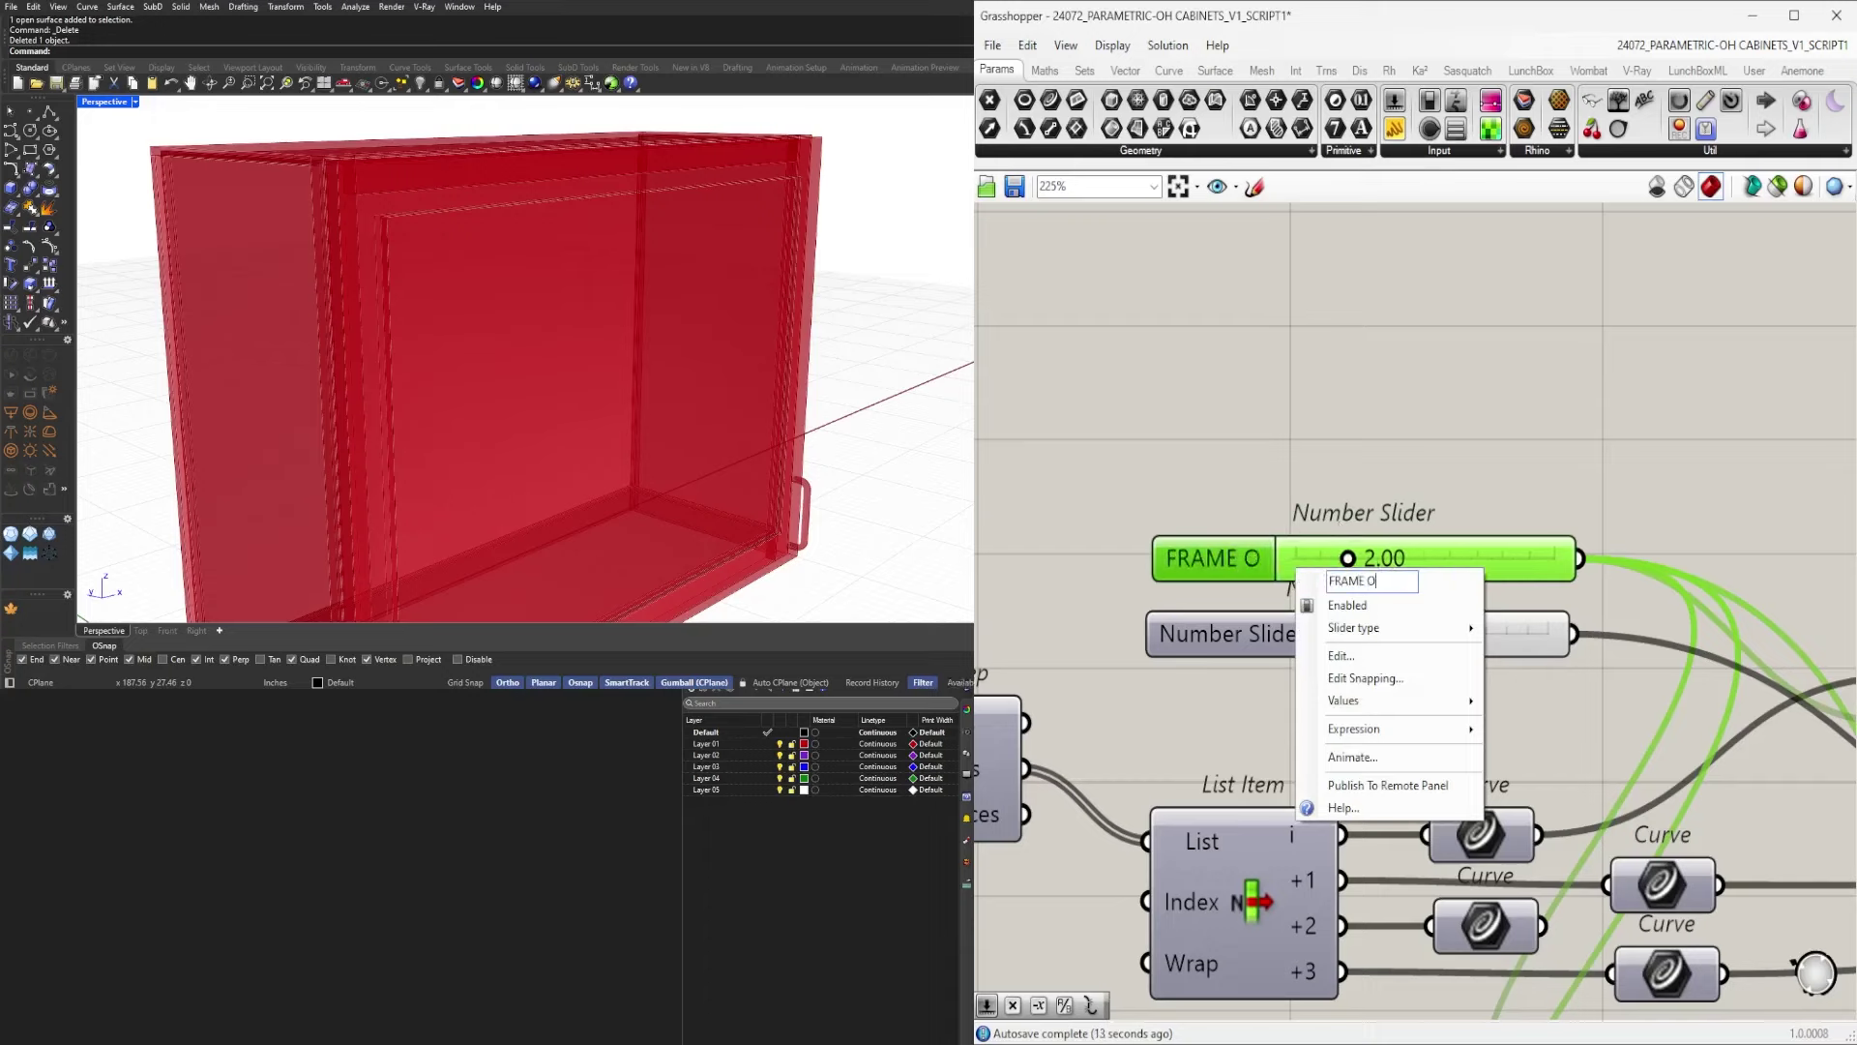
text(FFSET)
key(Return)
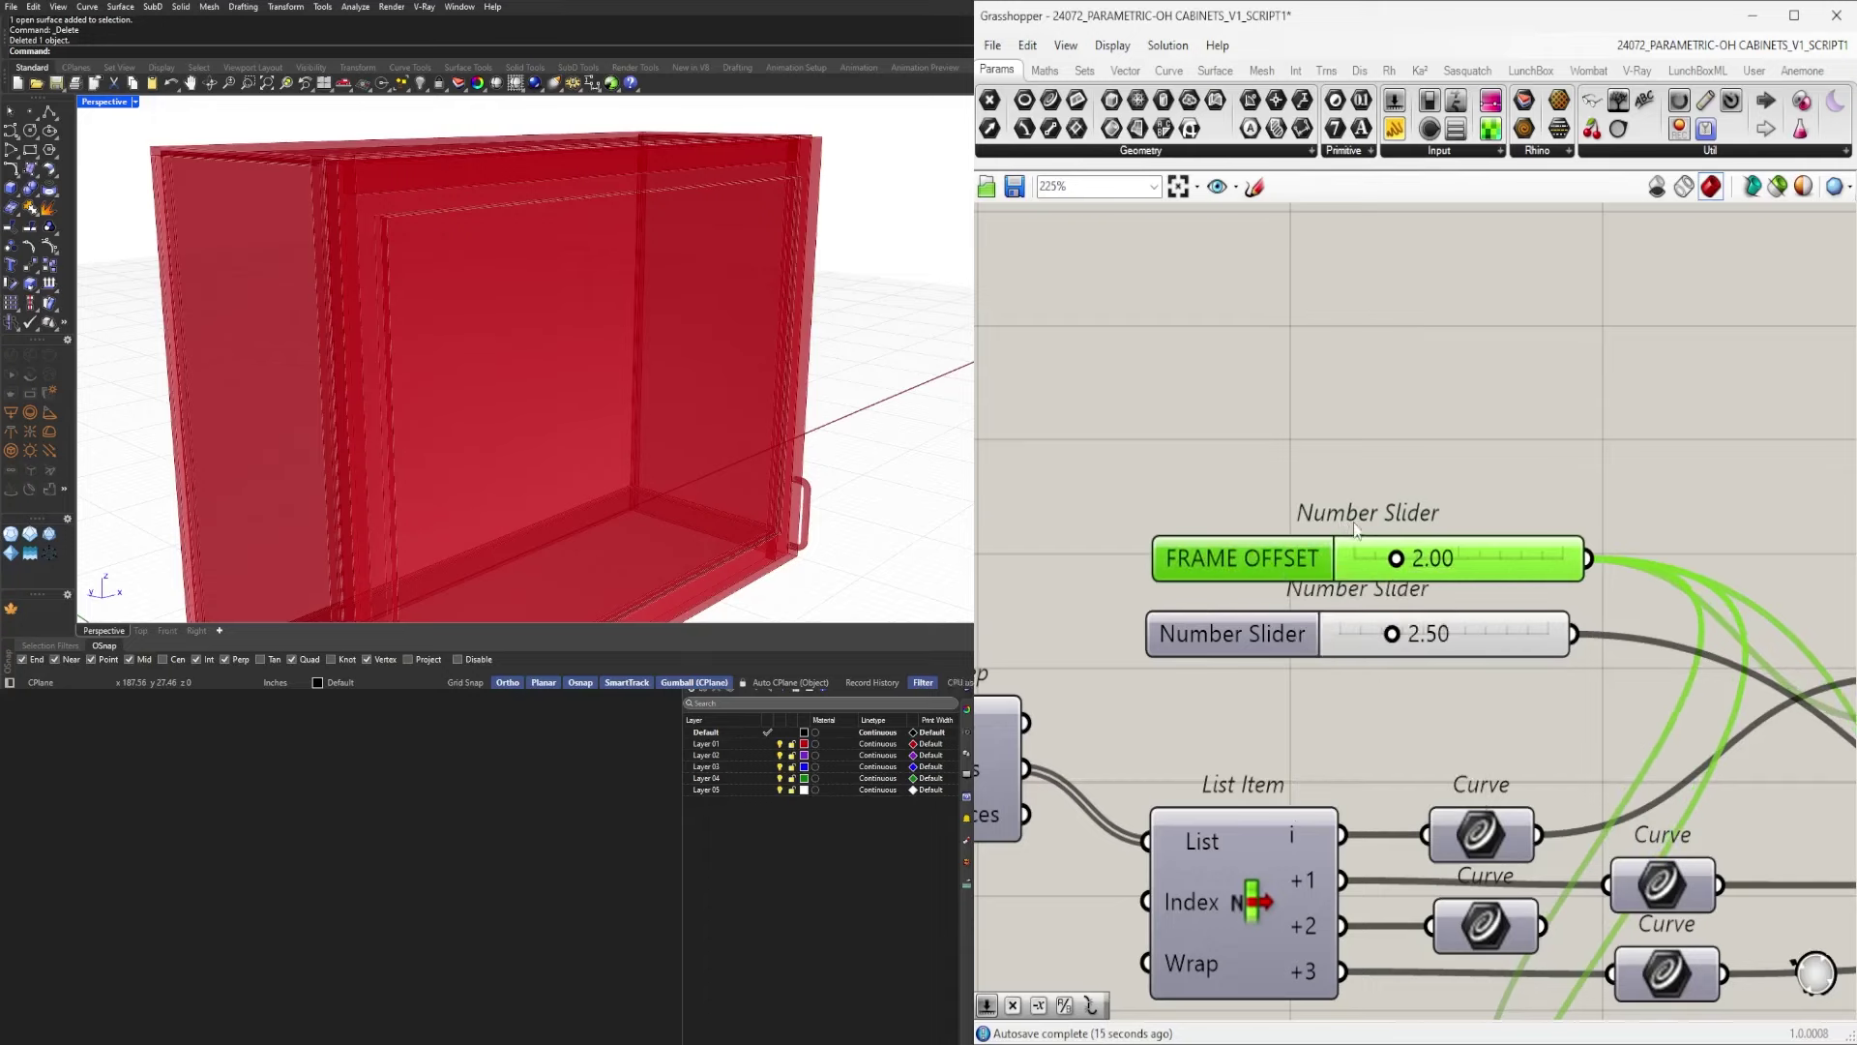
Rename the lower Number Slider above the frame chain's List Item to FRAME OFFSET BASE.
drag(1245, 654, 1254, 653)
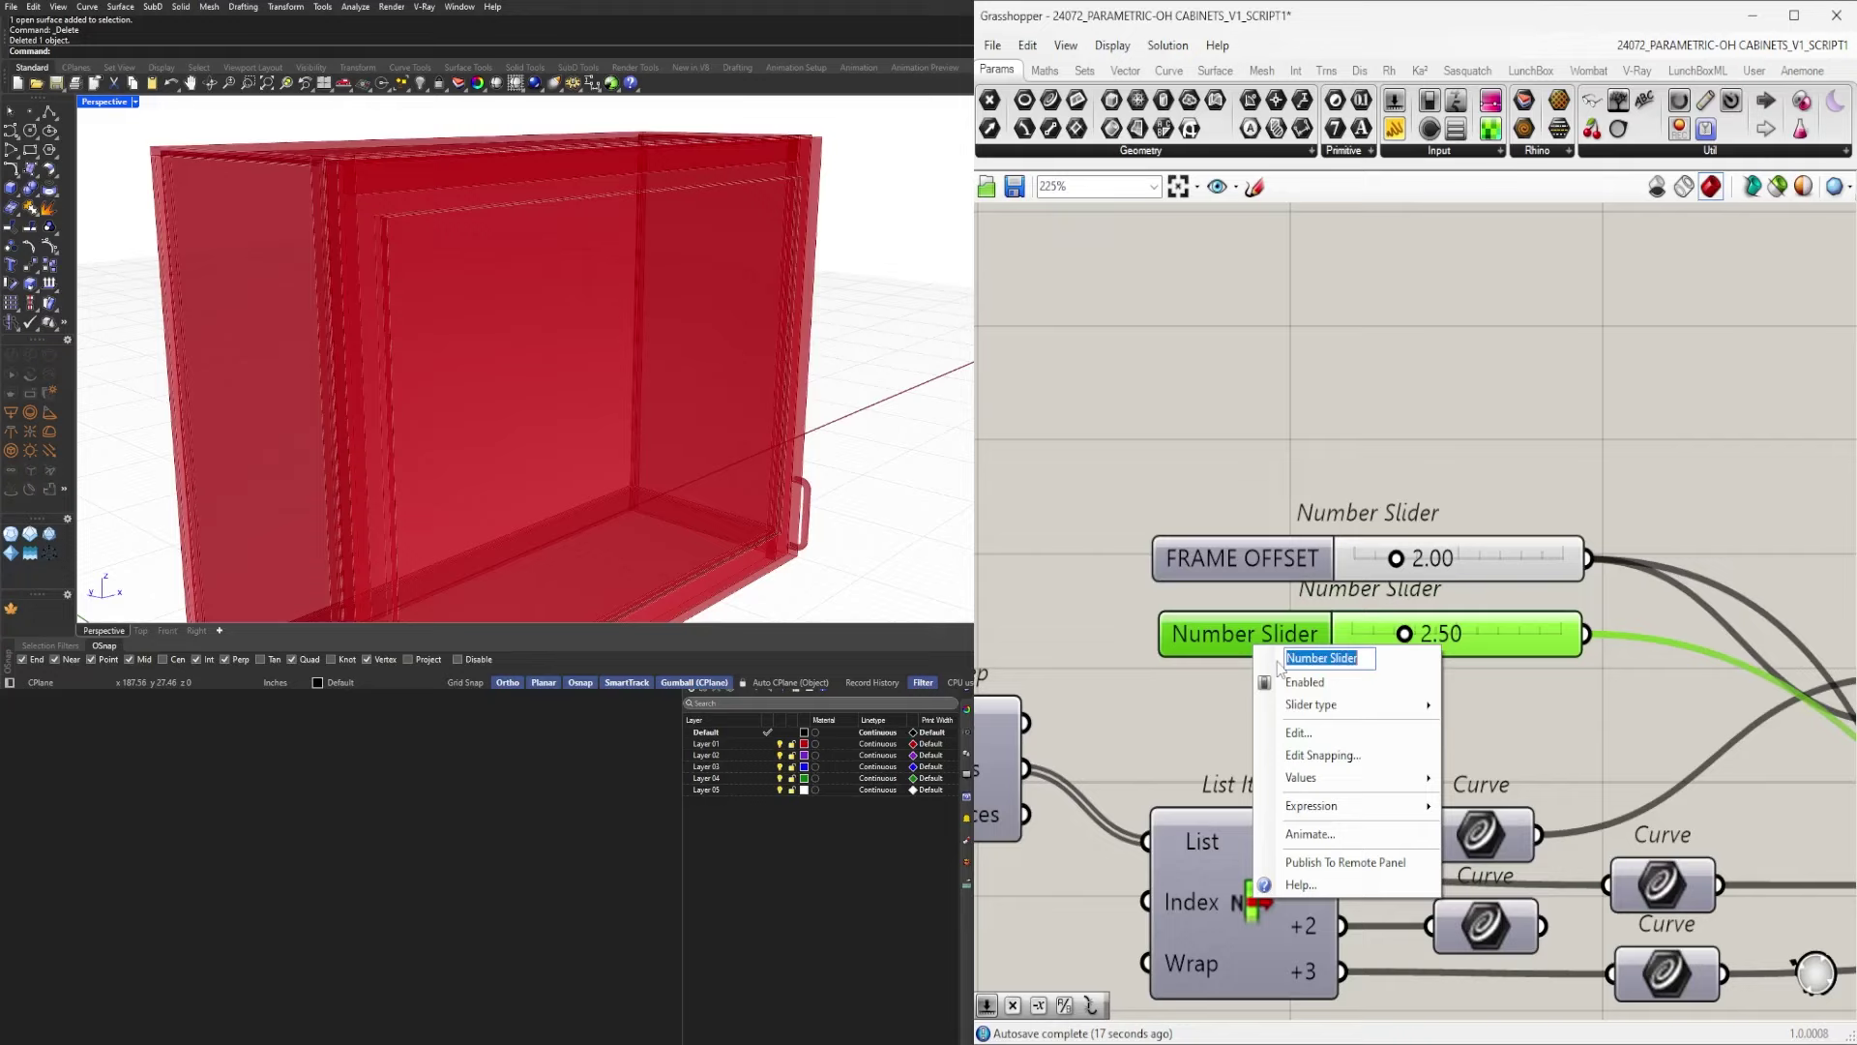
text(FRAME)
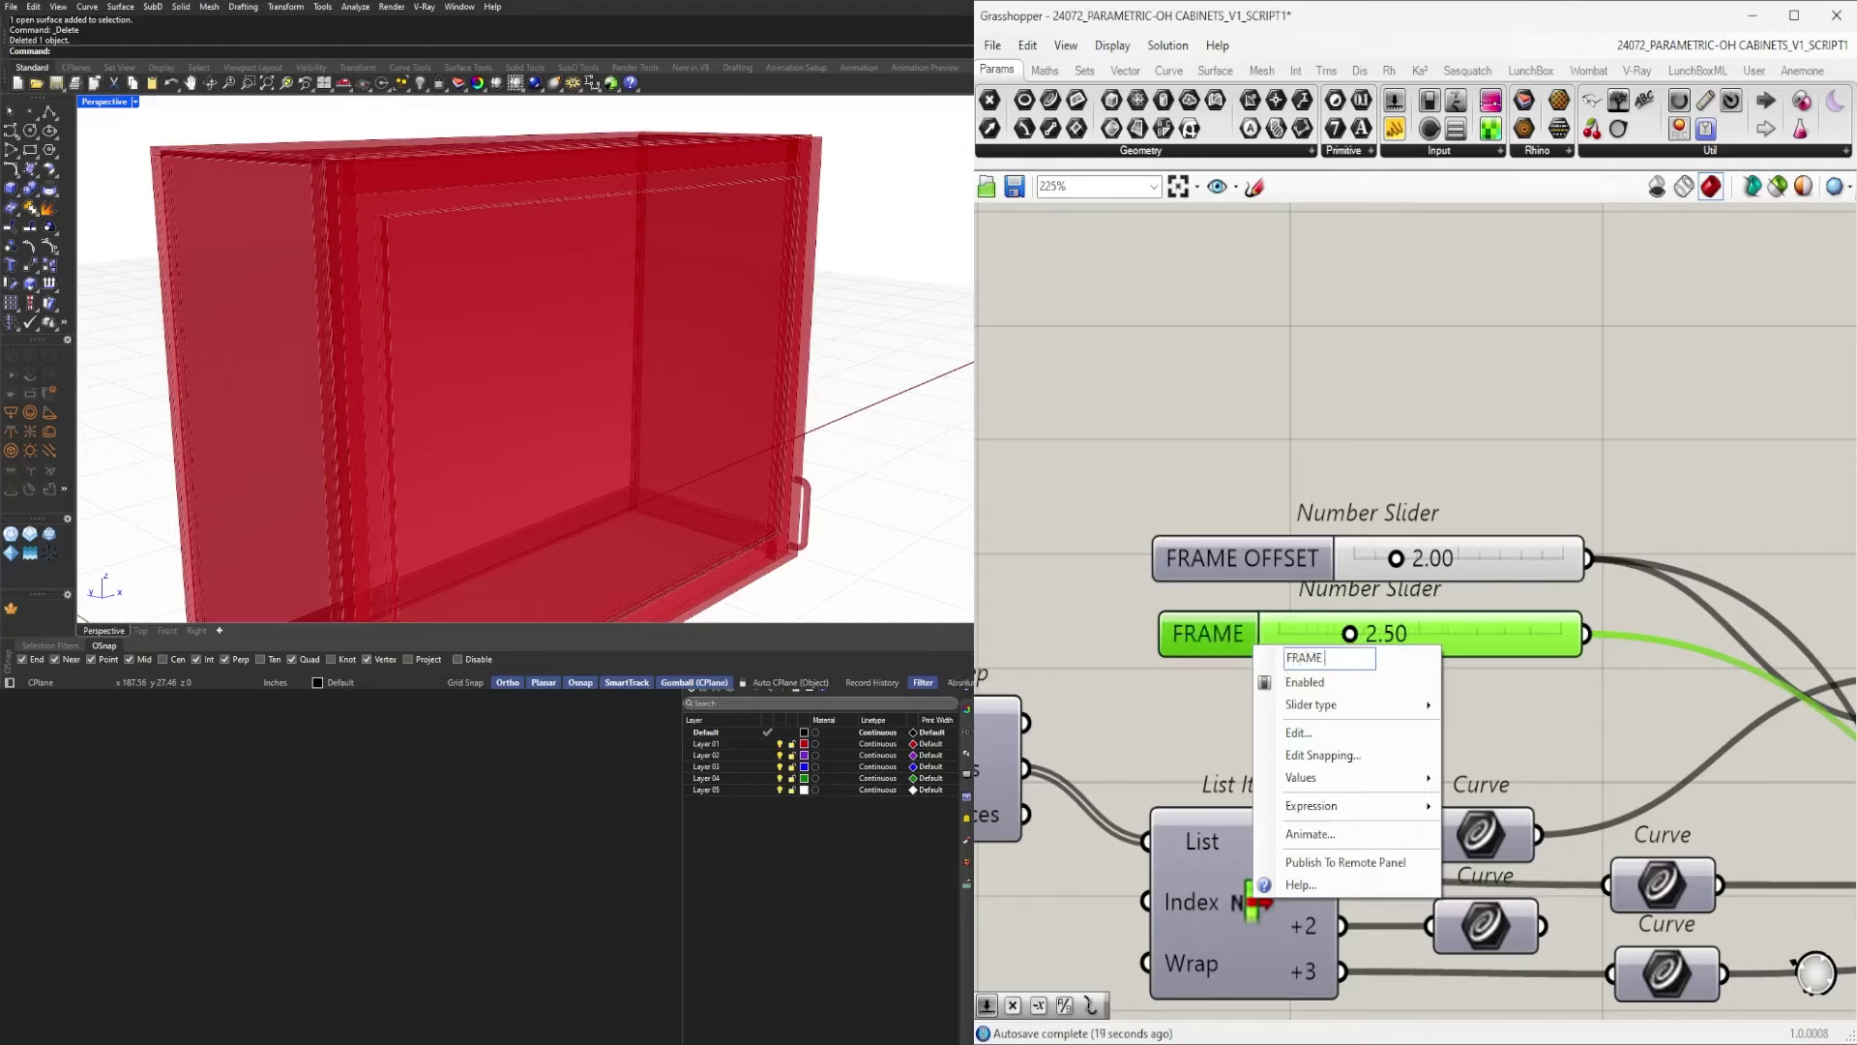
text( OFFSET BASE)
key(Return)
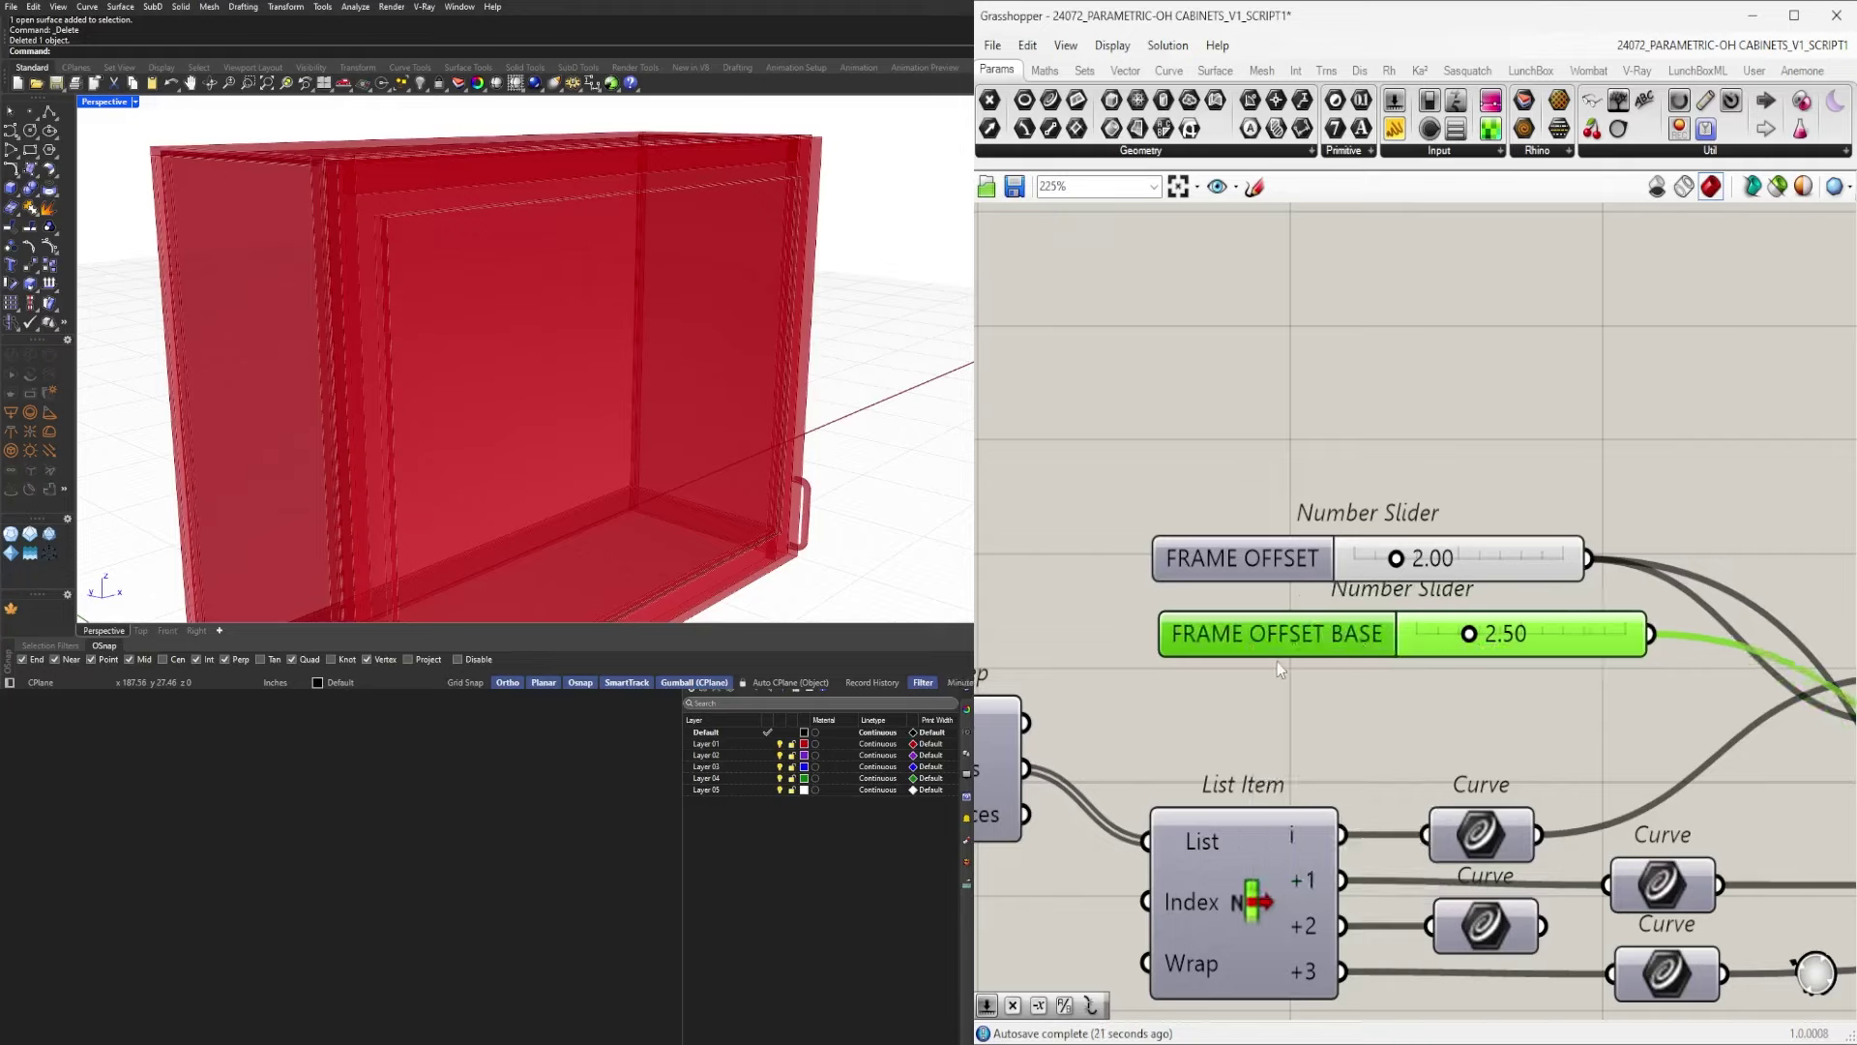
Space the FRAME OFFSET and FRAME OFFSET BASE sliders apart and move both above the Isotrim and Deconstruct Brep components.
drag(1298, 557, 1294, 507)
drag(1338, 677, 1227, 451)
right_drag(1228, 451, 1547, 532)
scroll(1547, 532, down, 4)
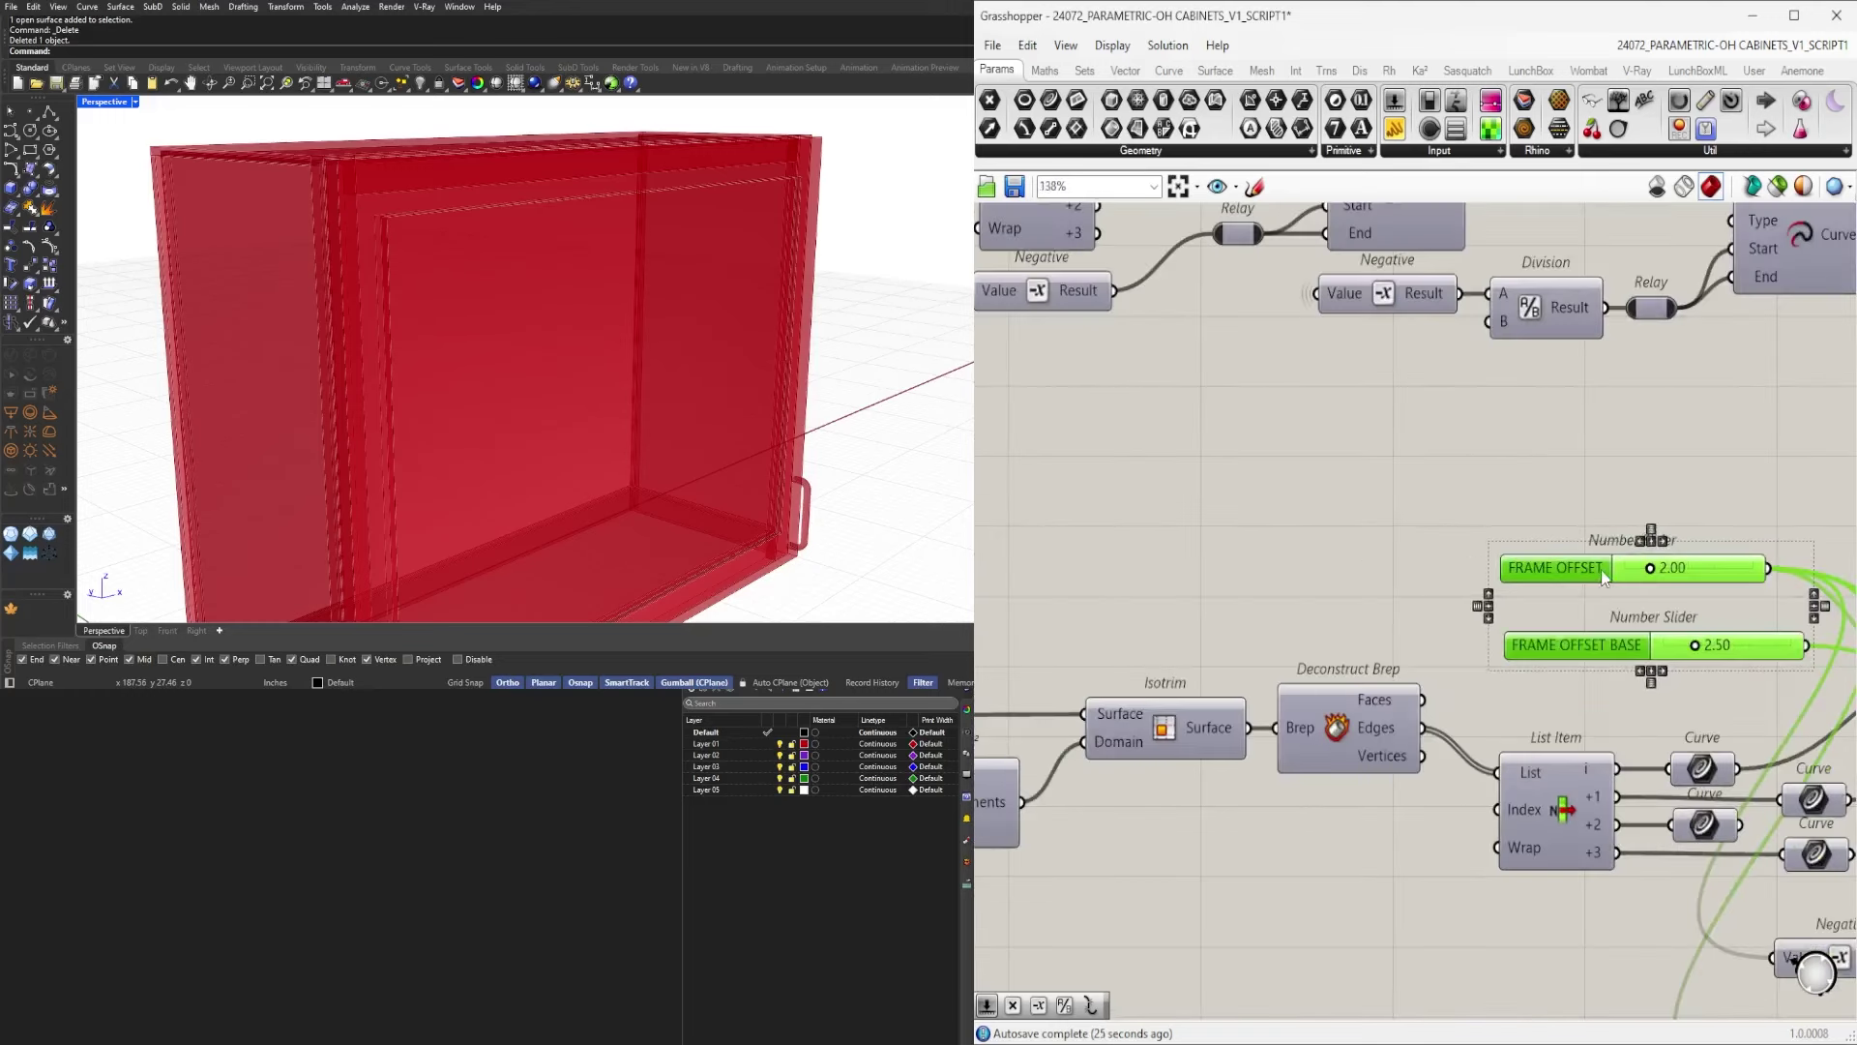
drag(1583, 556, 1181, 549)
Put the FRAME OFFSET and FRAME OFFSET BASE sliders each in its own group.
click(1216, 479)
drag(1192, 480, 1139, 548)
key(ctrl+g)
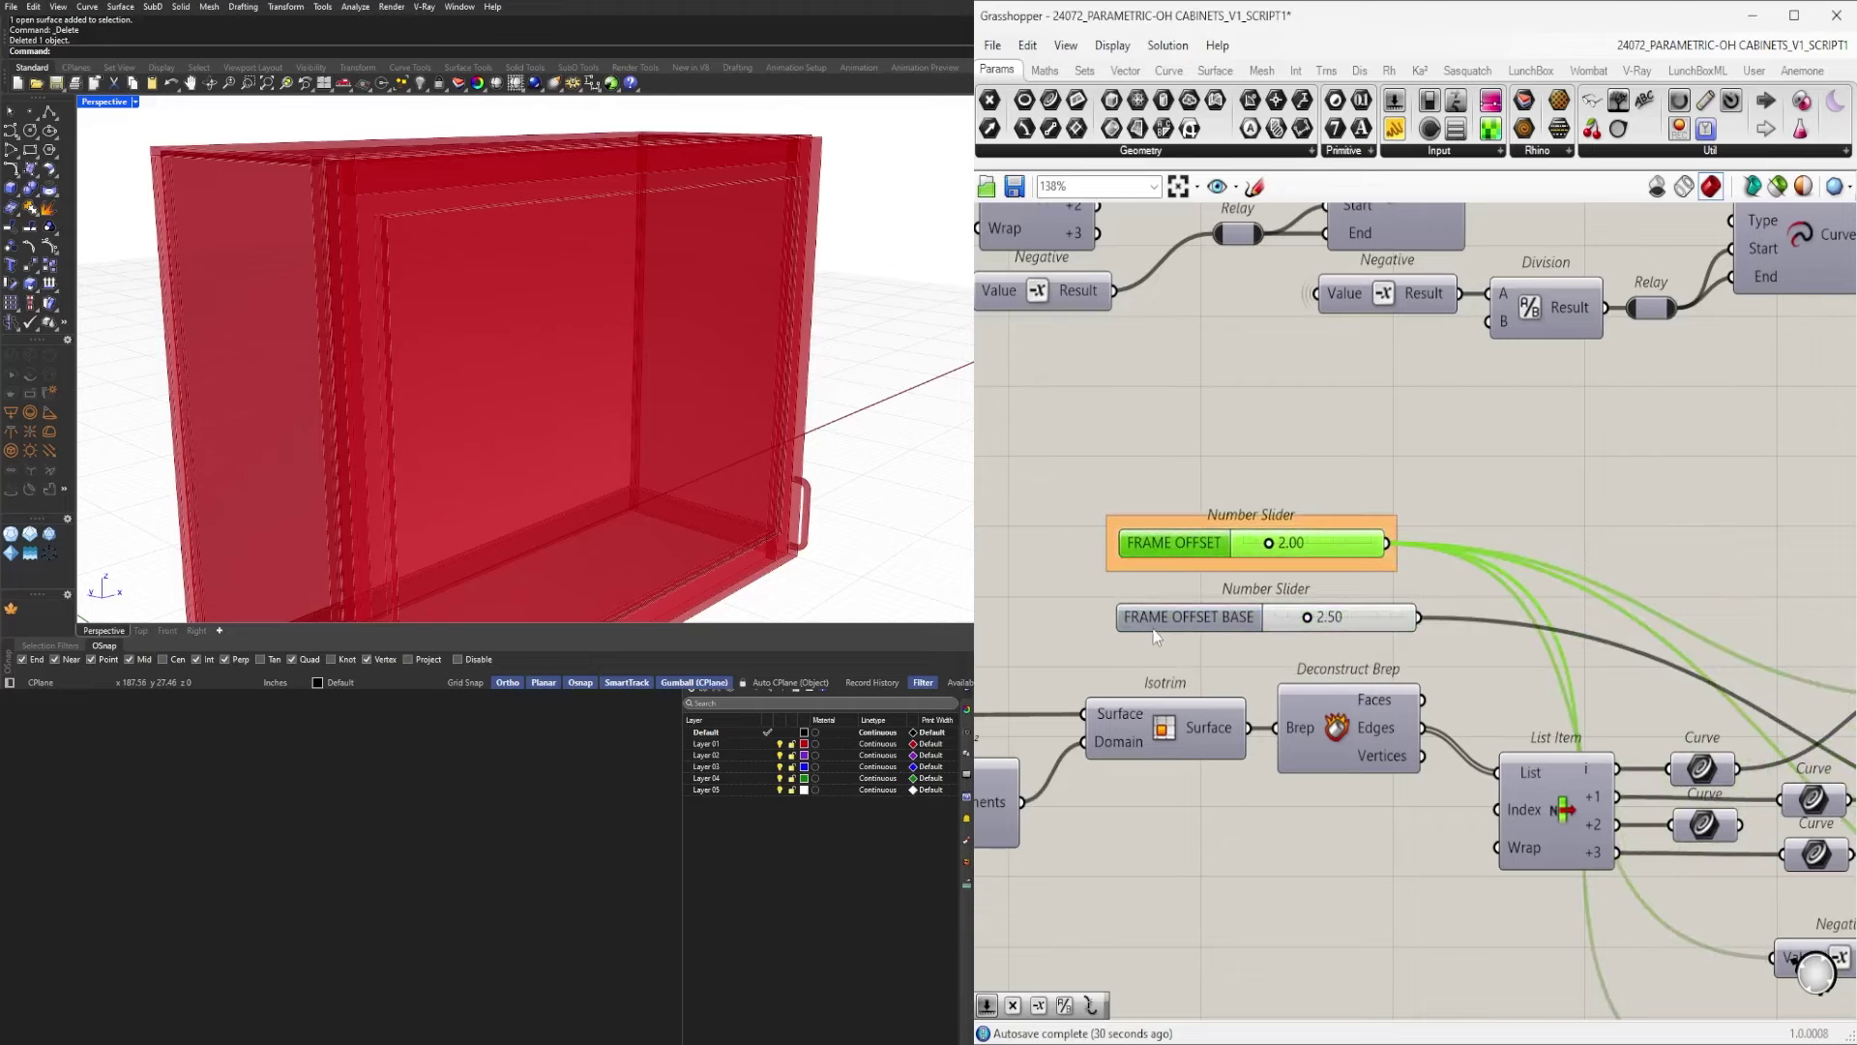
click(1161, 623)
key(ctrl+g)
click(1245, 443)
Rename the Number Slider feeding the Amplitude component below the frame extrusions to FRAME MATERIAL DEPTH.
scroll(1330, 472, down, 8)
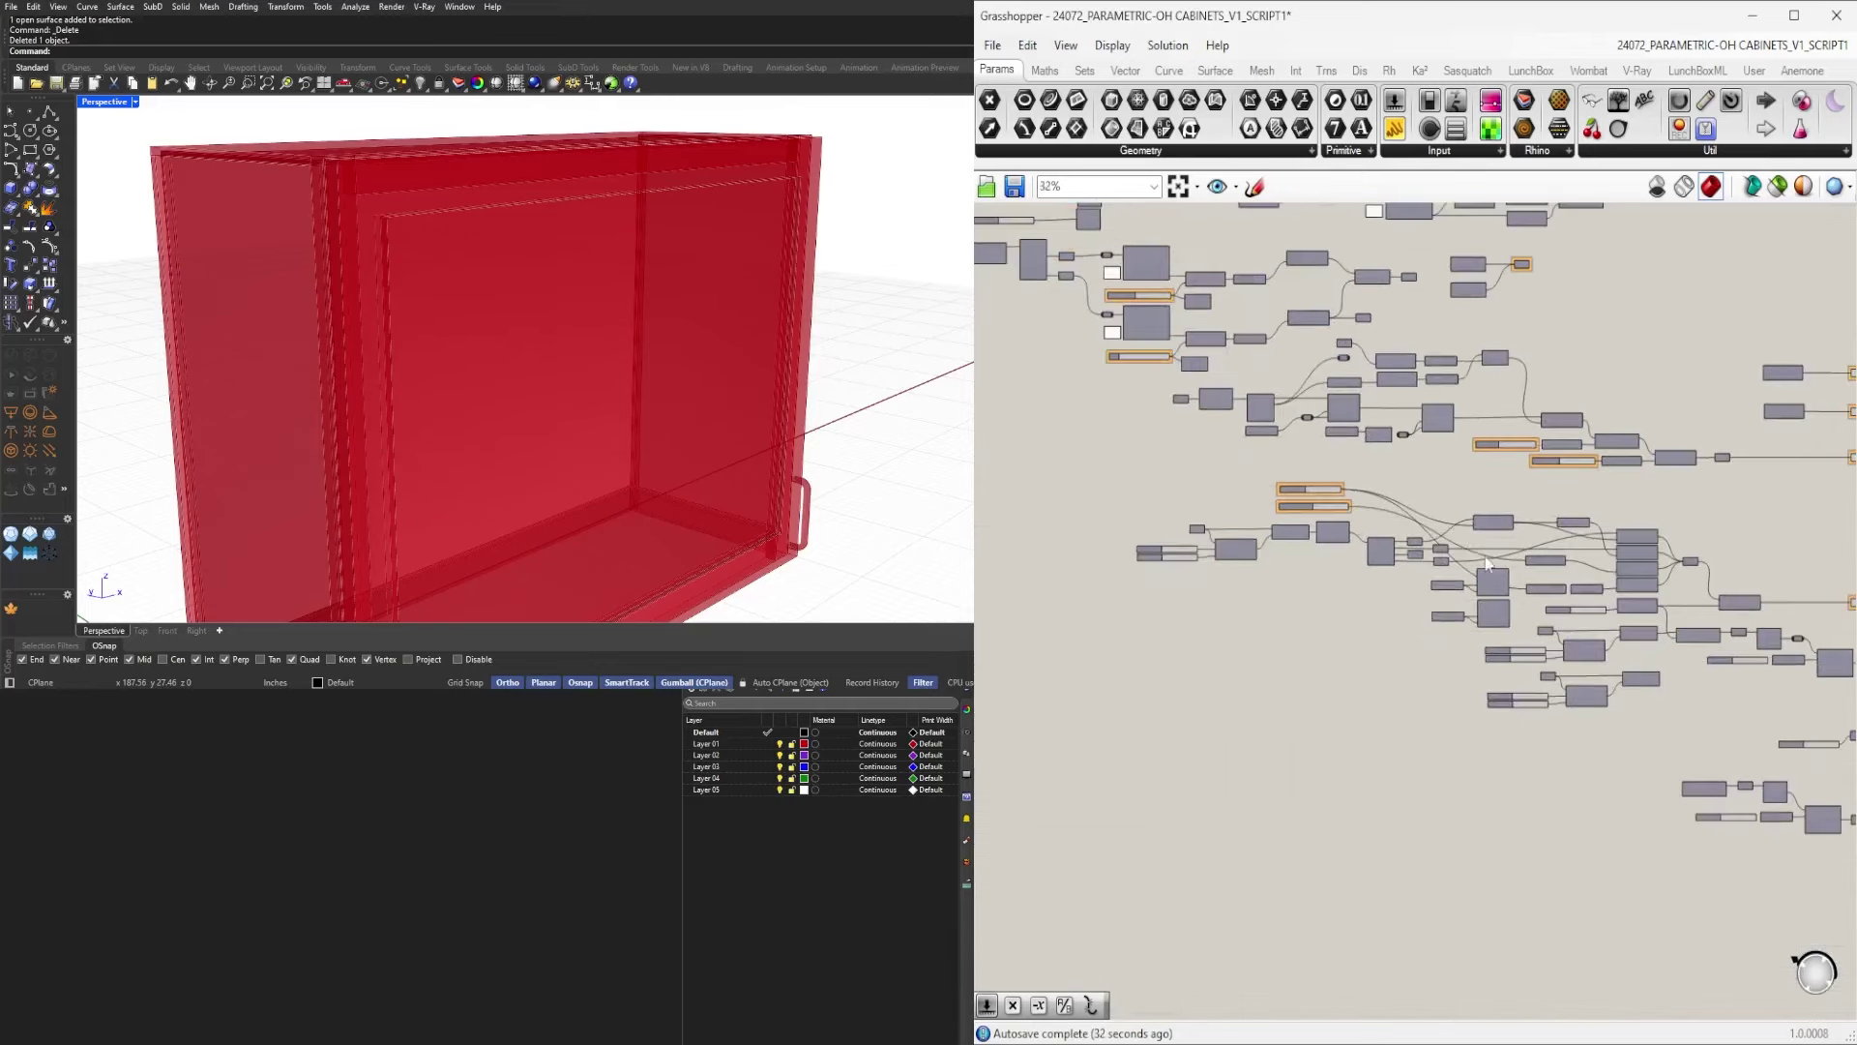
scroll(1180, 536, up, 4)
right_drag(1818, 737, 1218, 688)
scroll(1218, 688, down, 4)
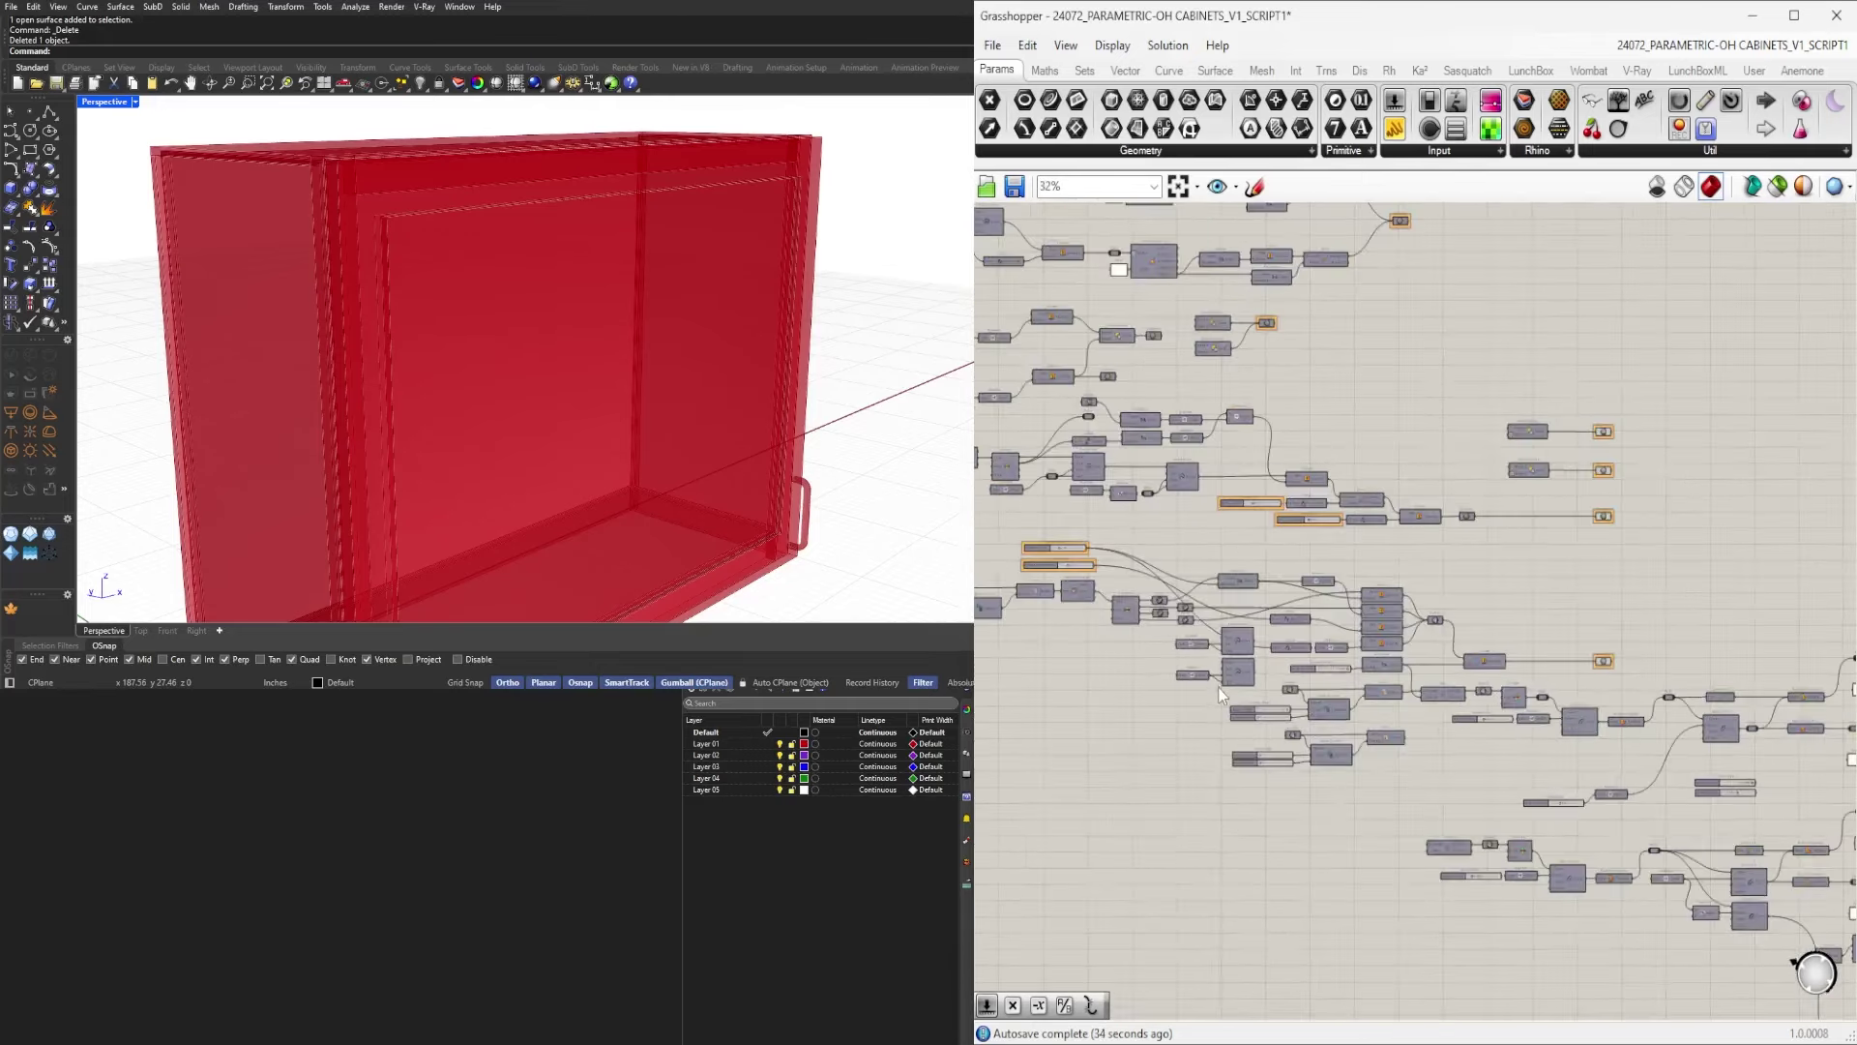
scroll(1258, 716, up, 4)
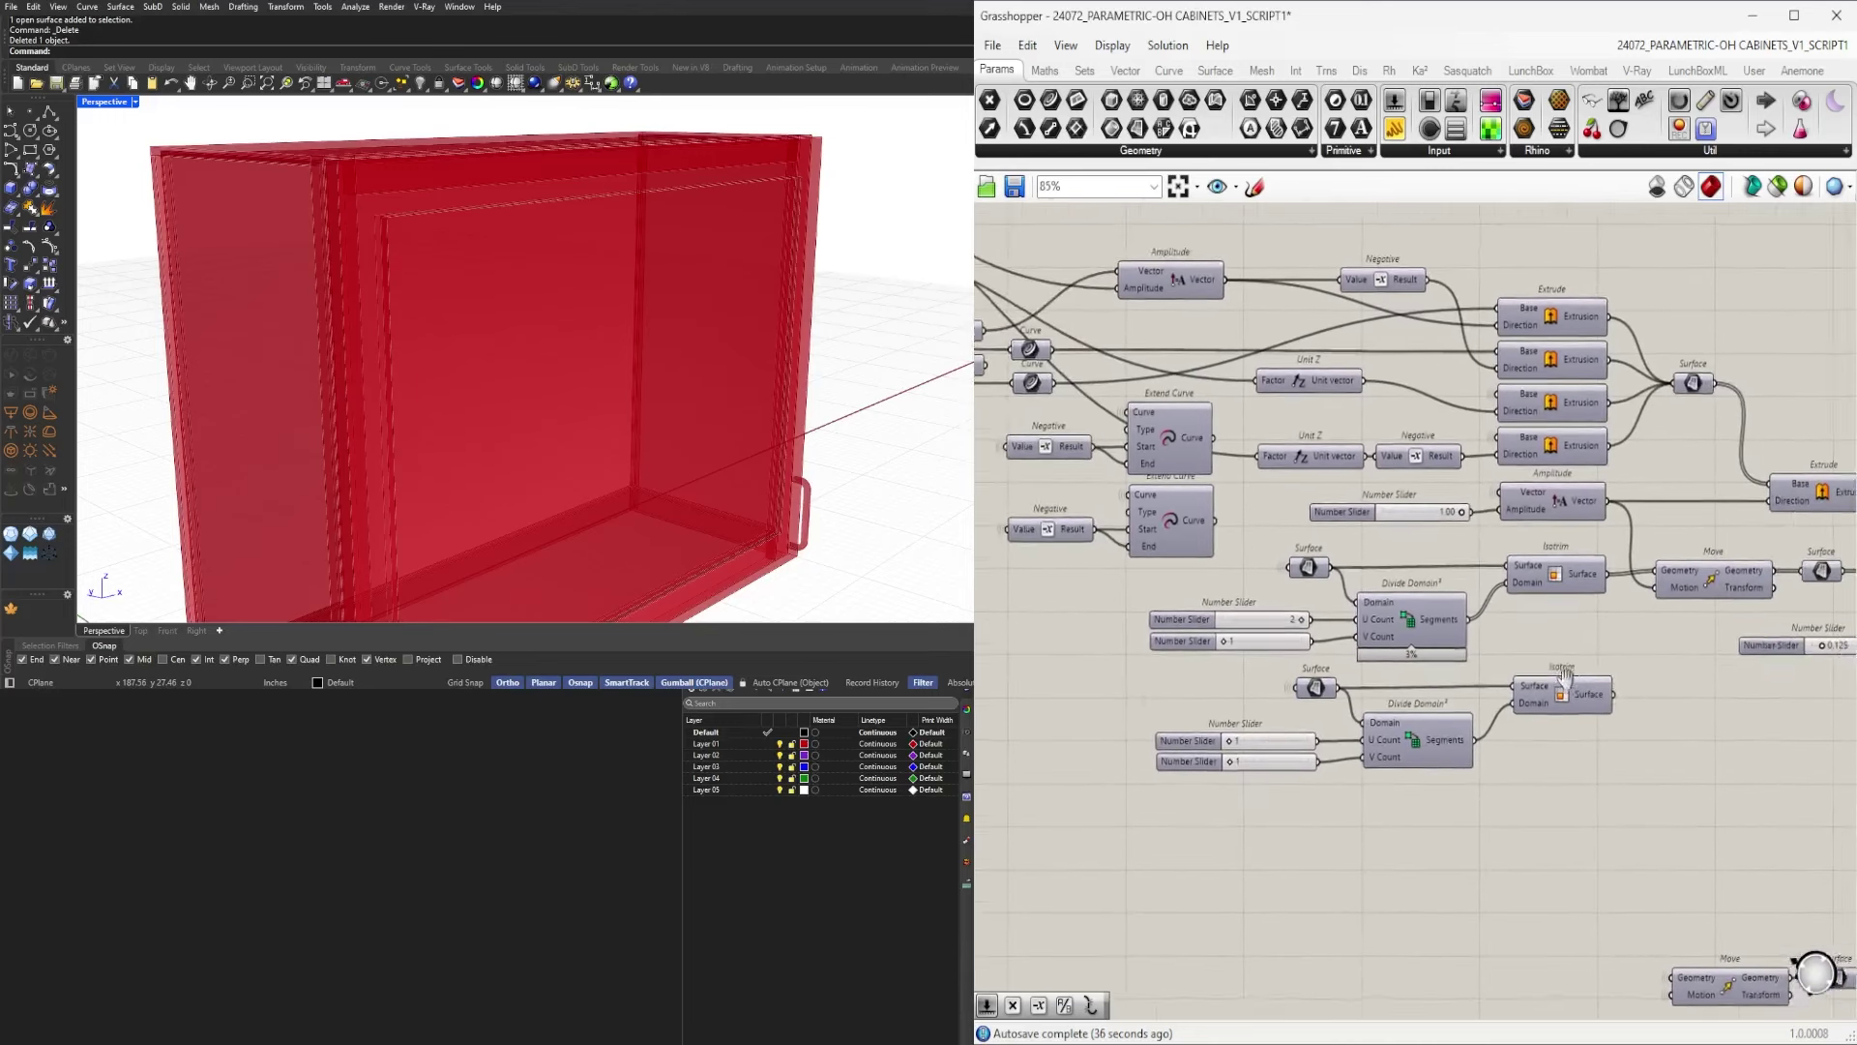
right_drag(1565, 676, 1456, 683)
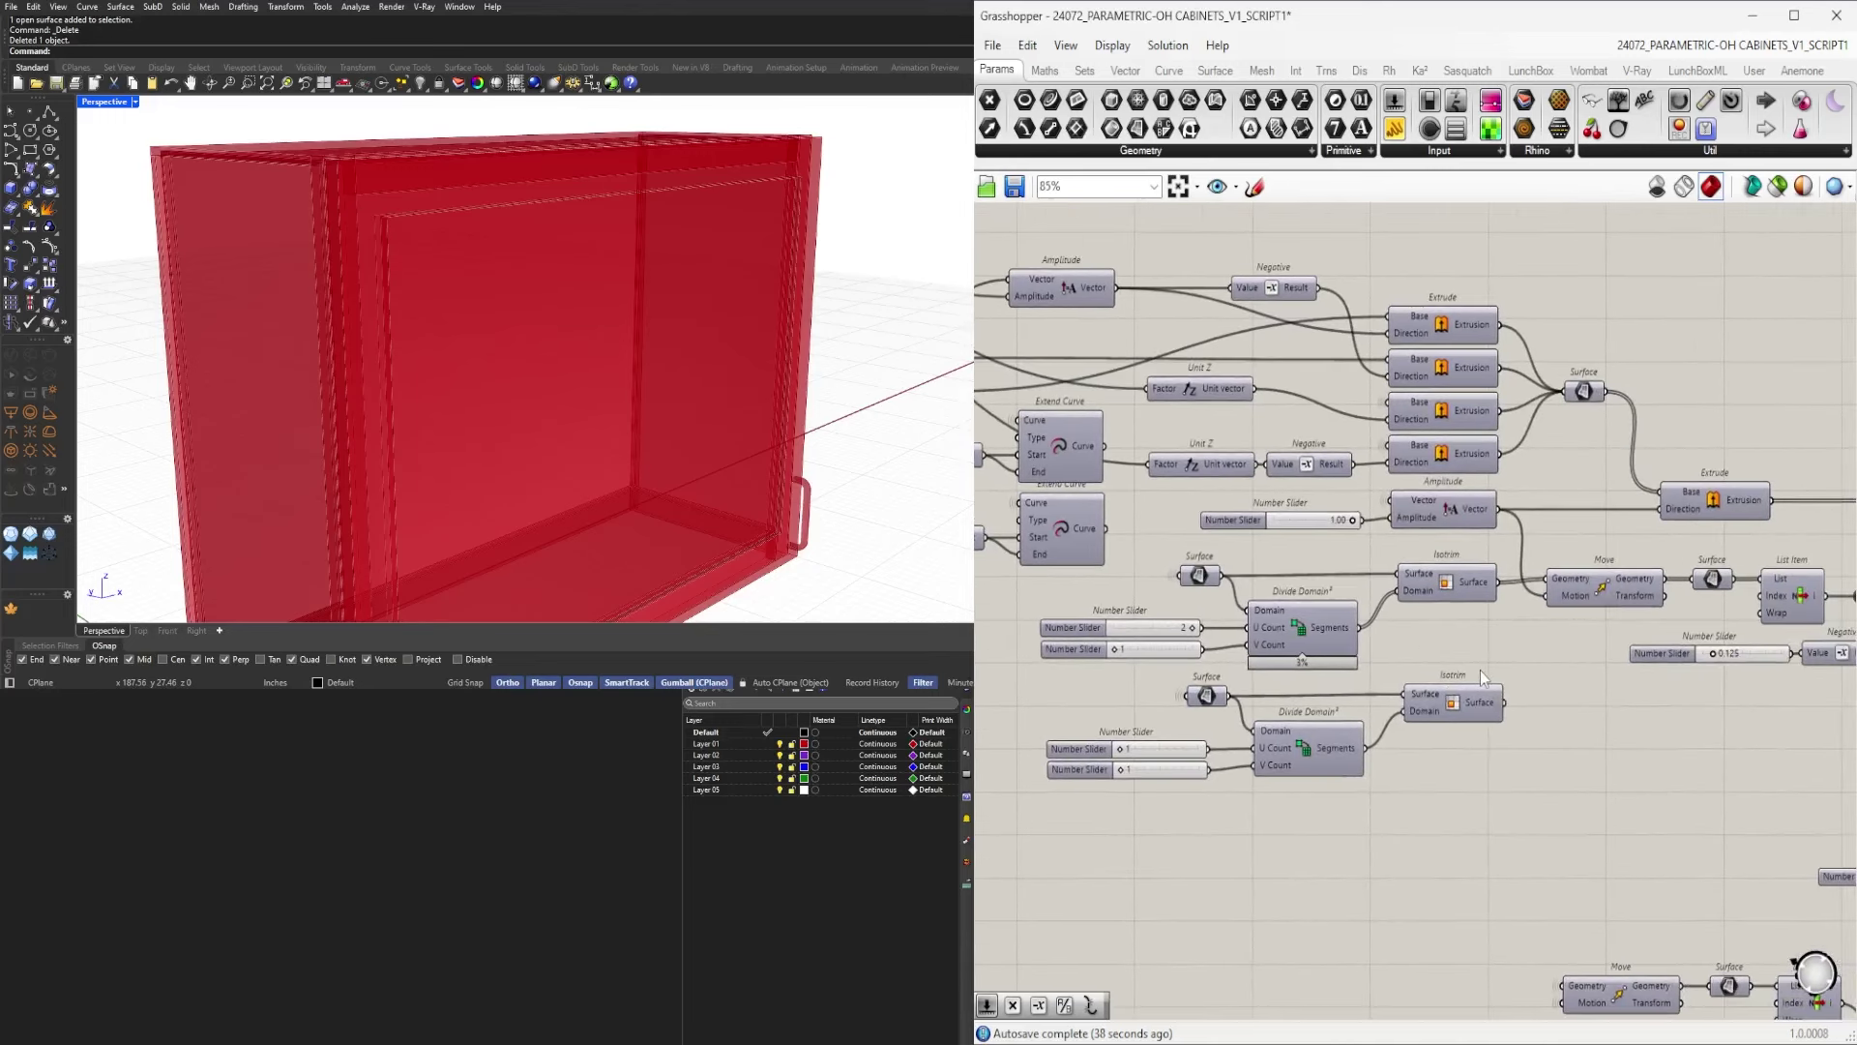
scroll(1480, 674, down, 3)
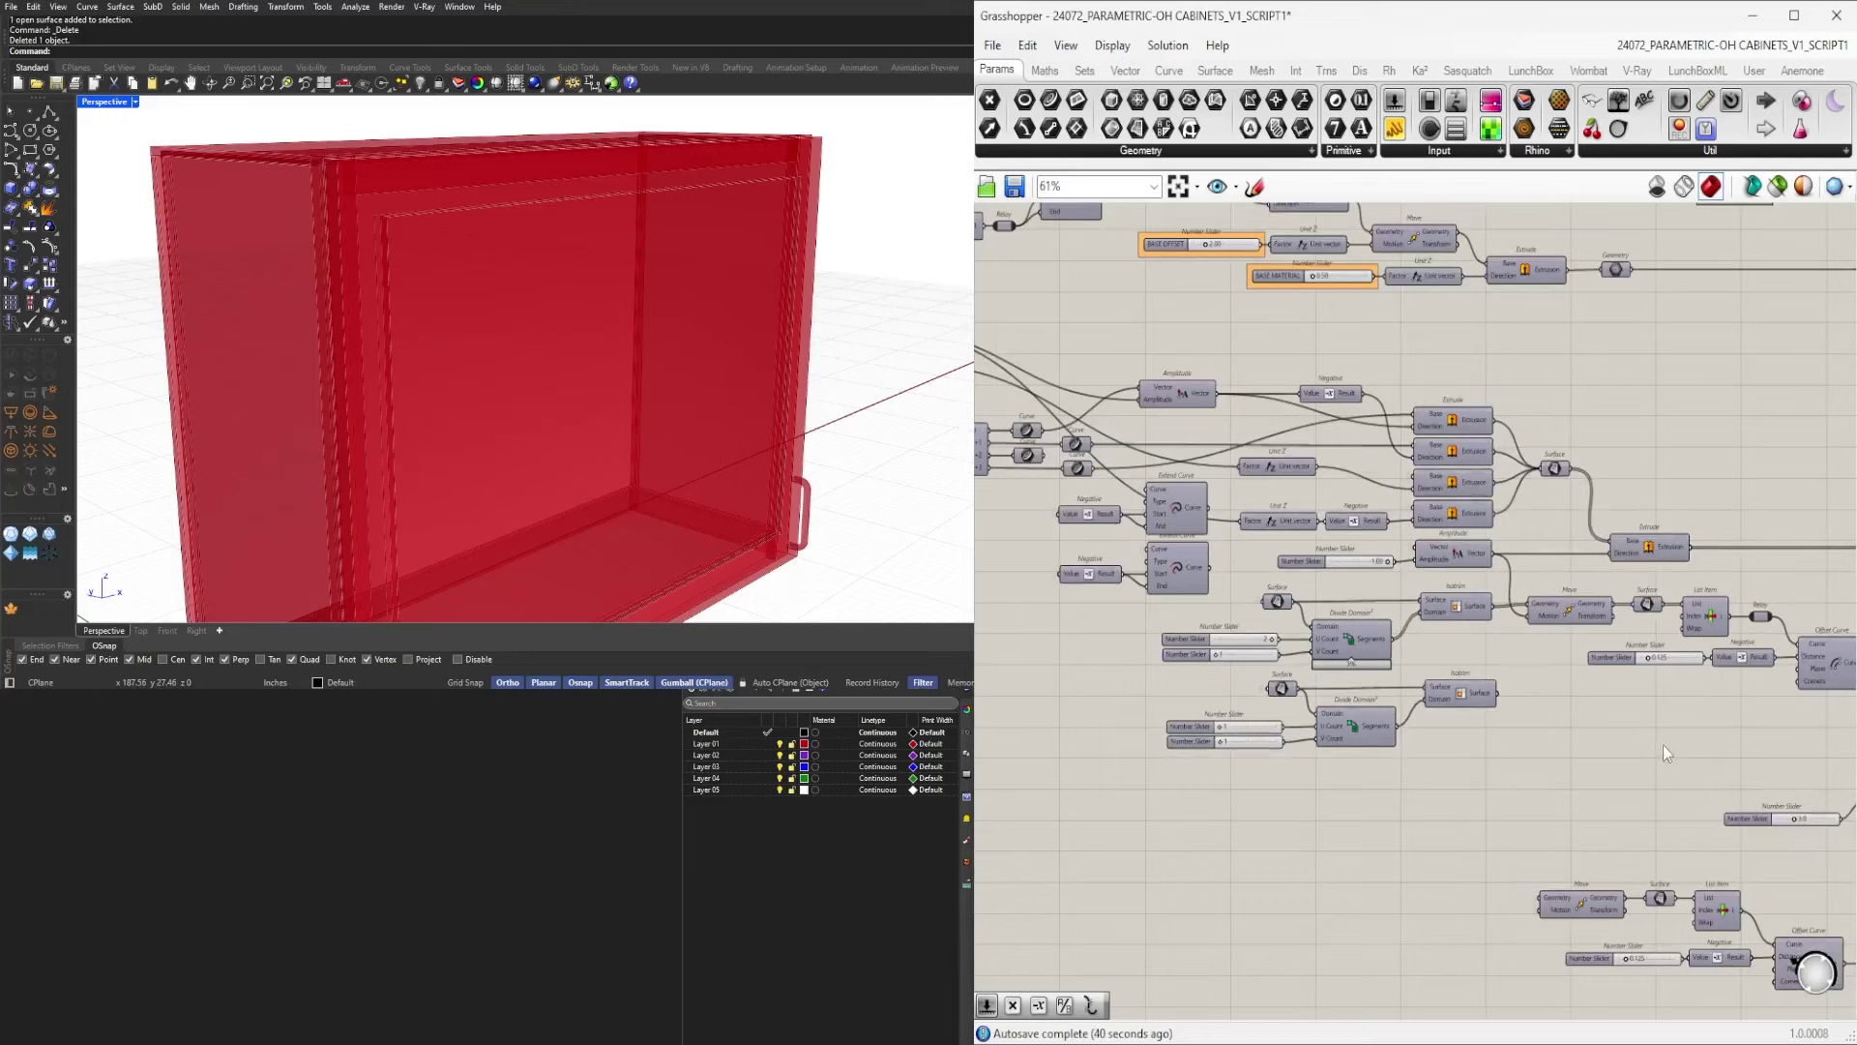
scroll(1248, 566, up, 10)
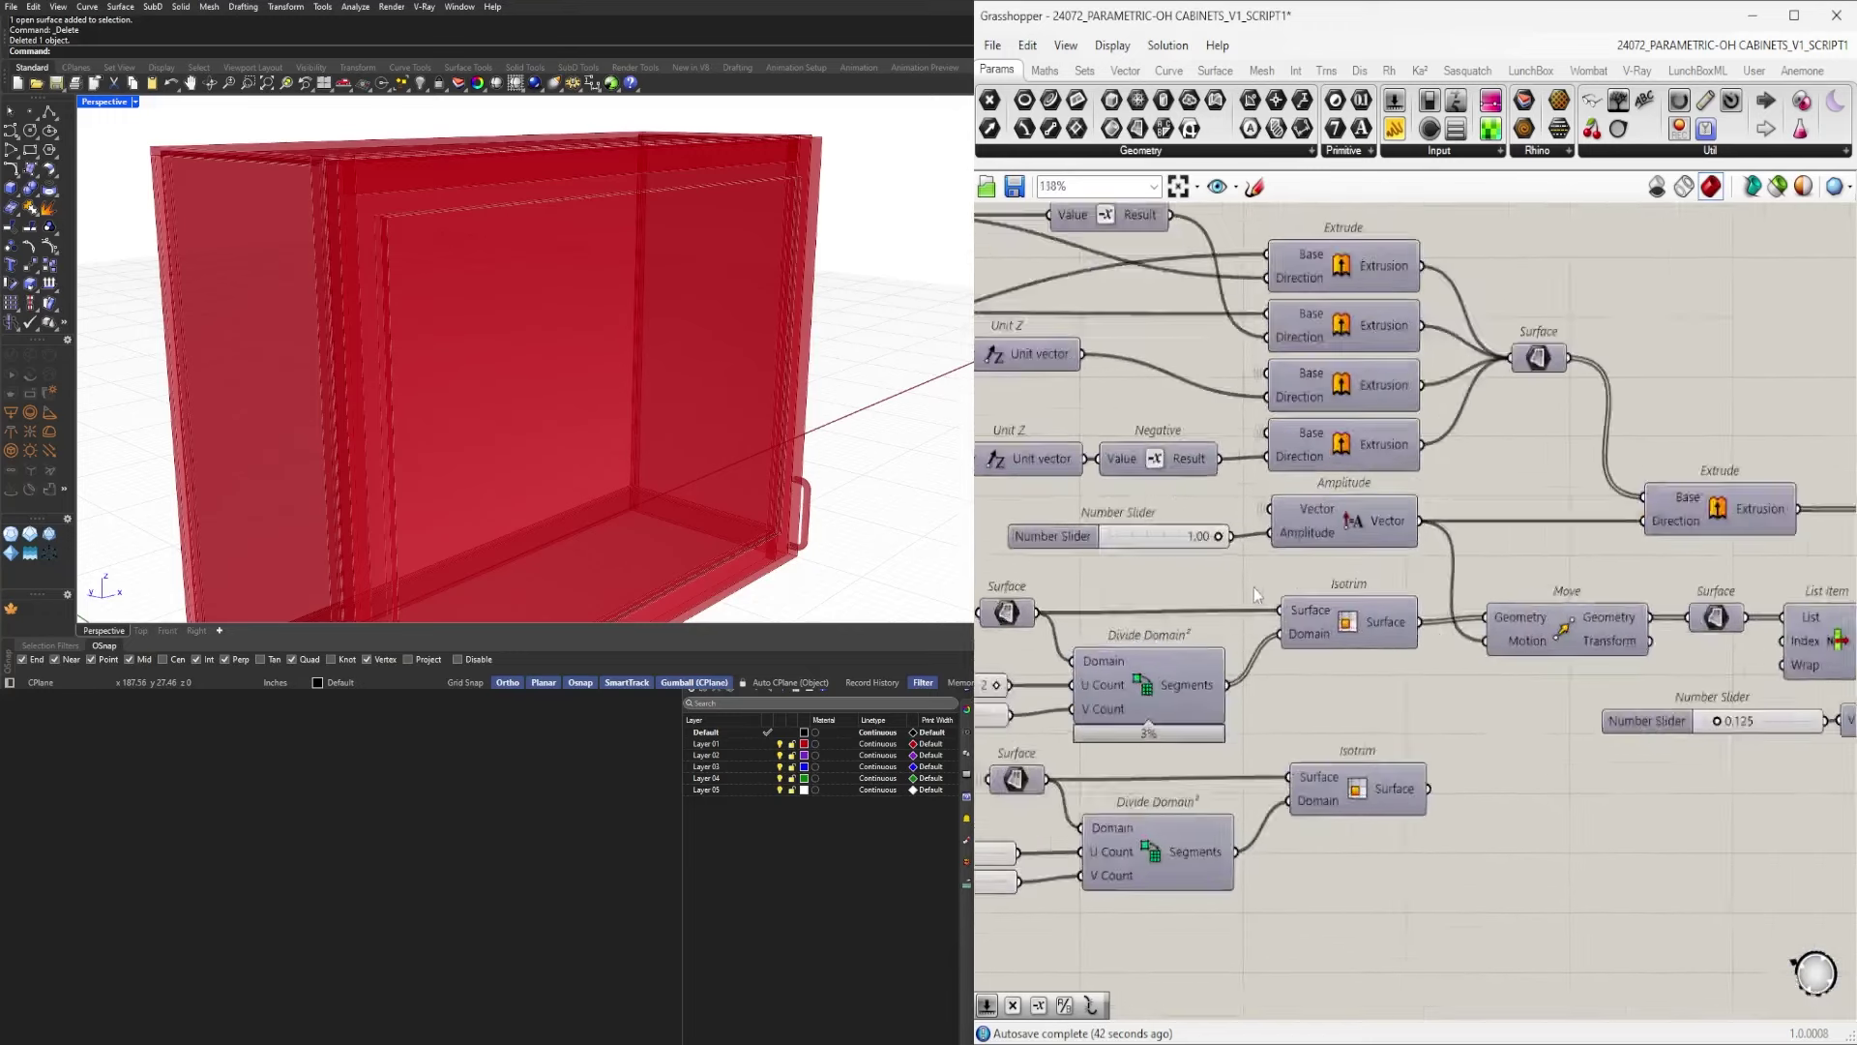
mouse_move(1555, 595)
mouse_down()
mouse_move(1261, 594)
mouse_move(1558, 597)
mouse_up()
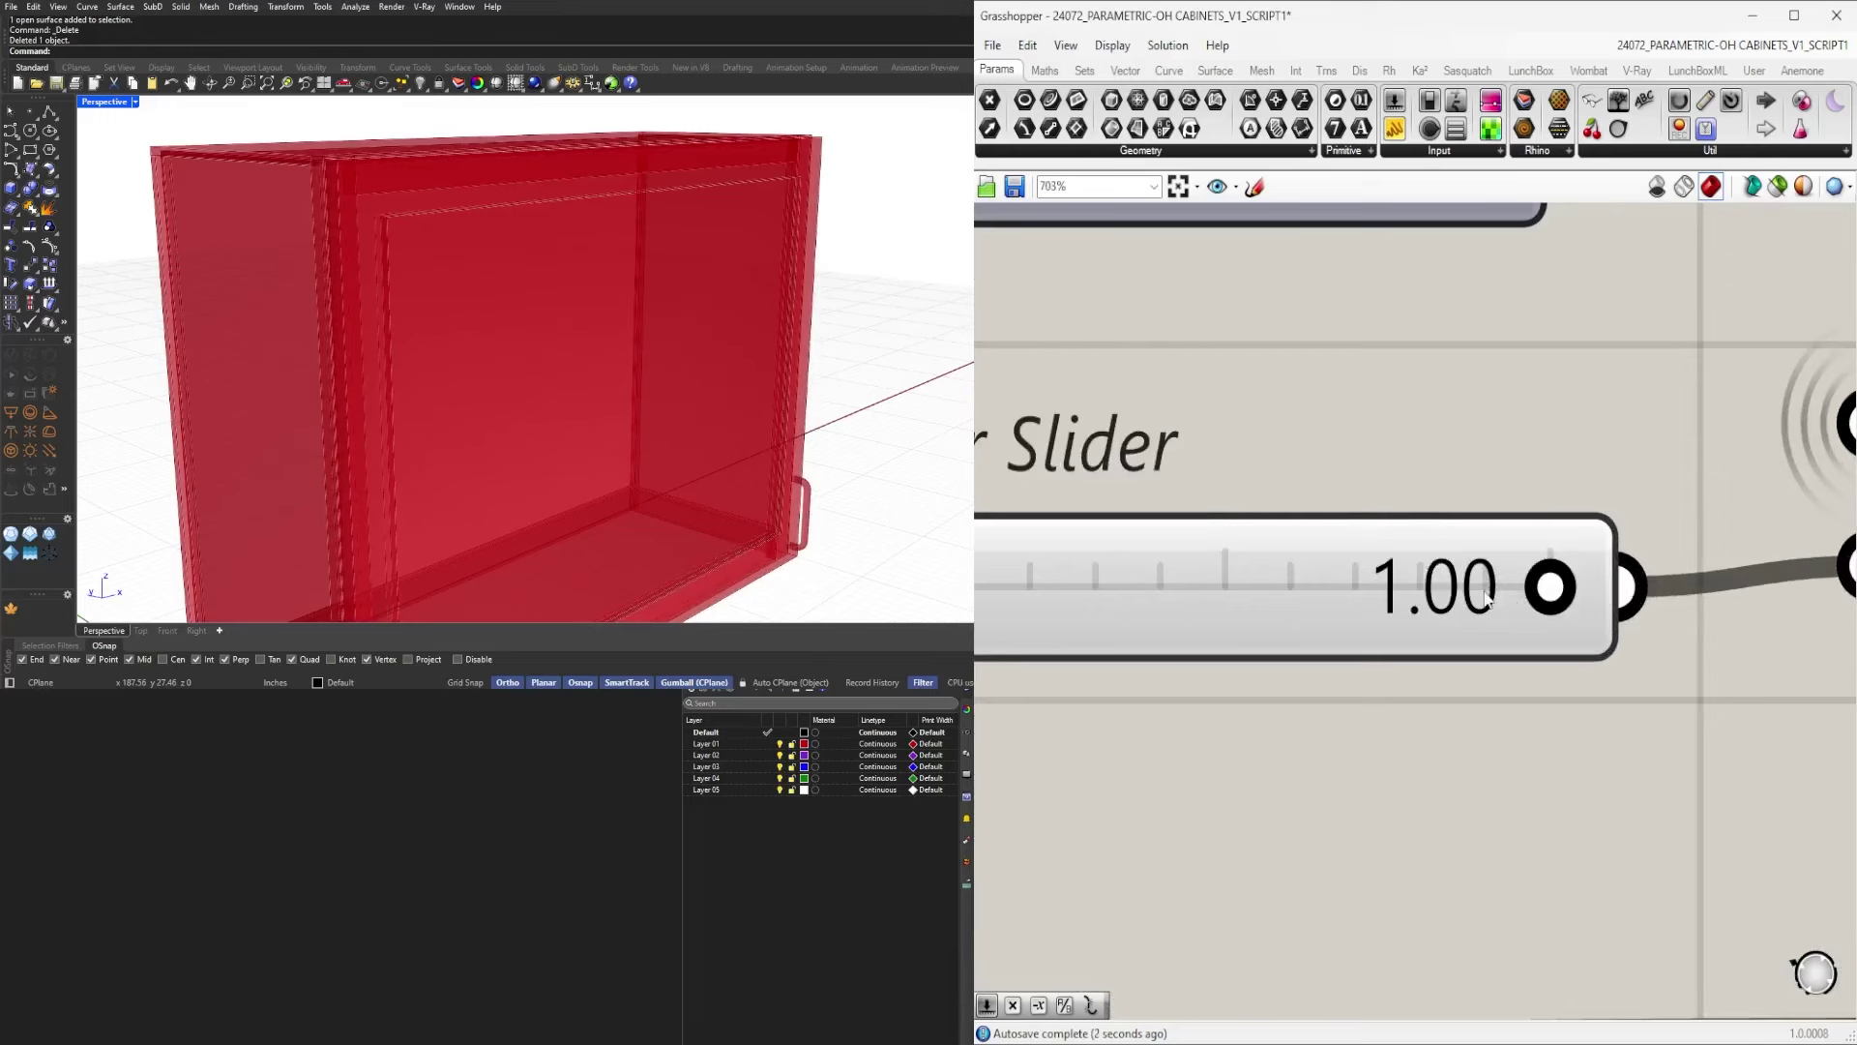
scroll(1487, 599, down, 3)
right_click(1394, 597)
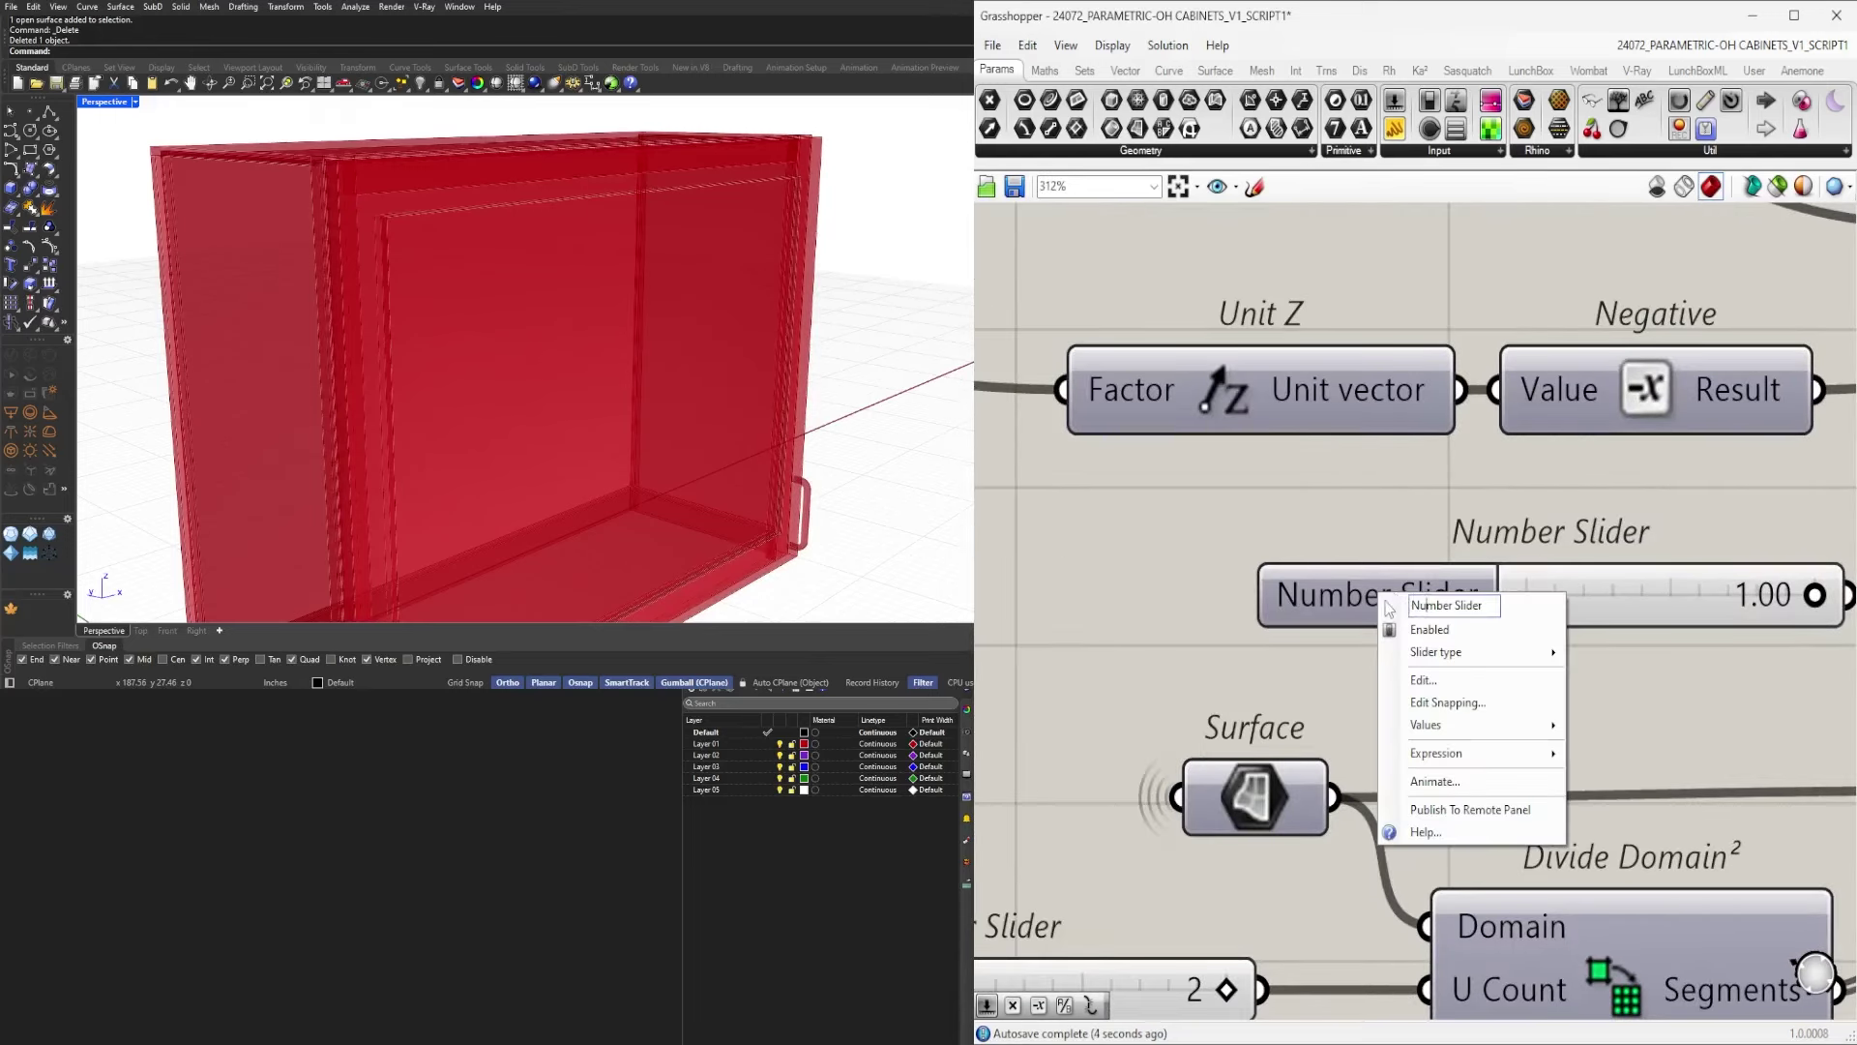
text(FRAME MATER)
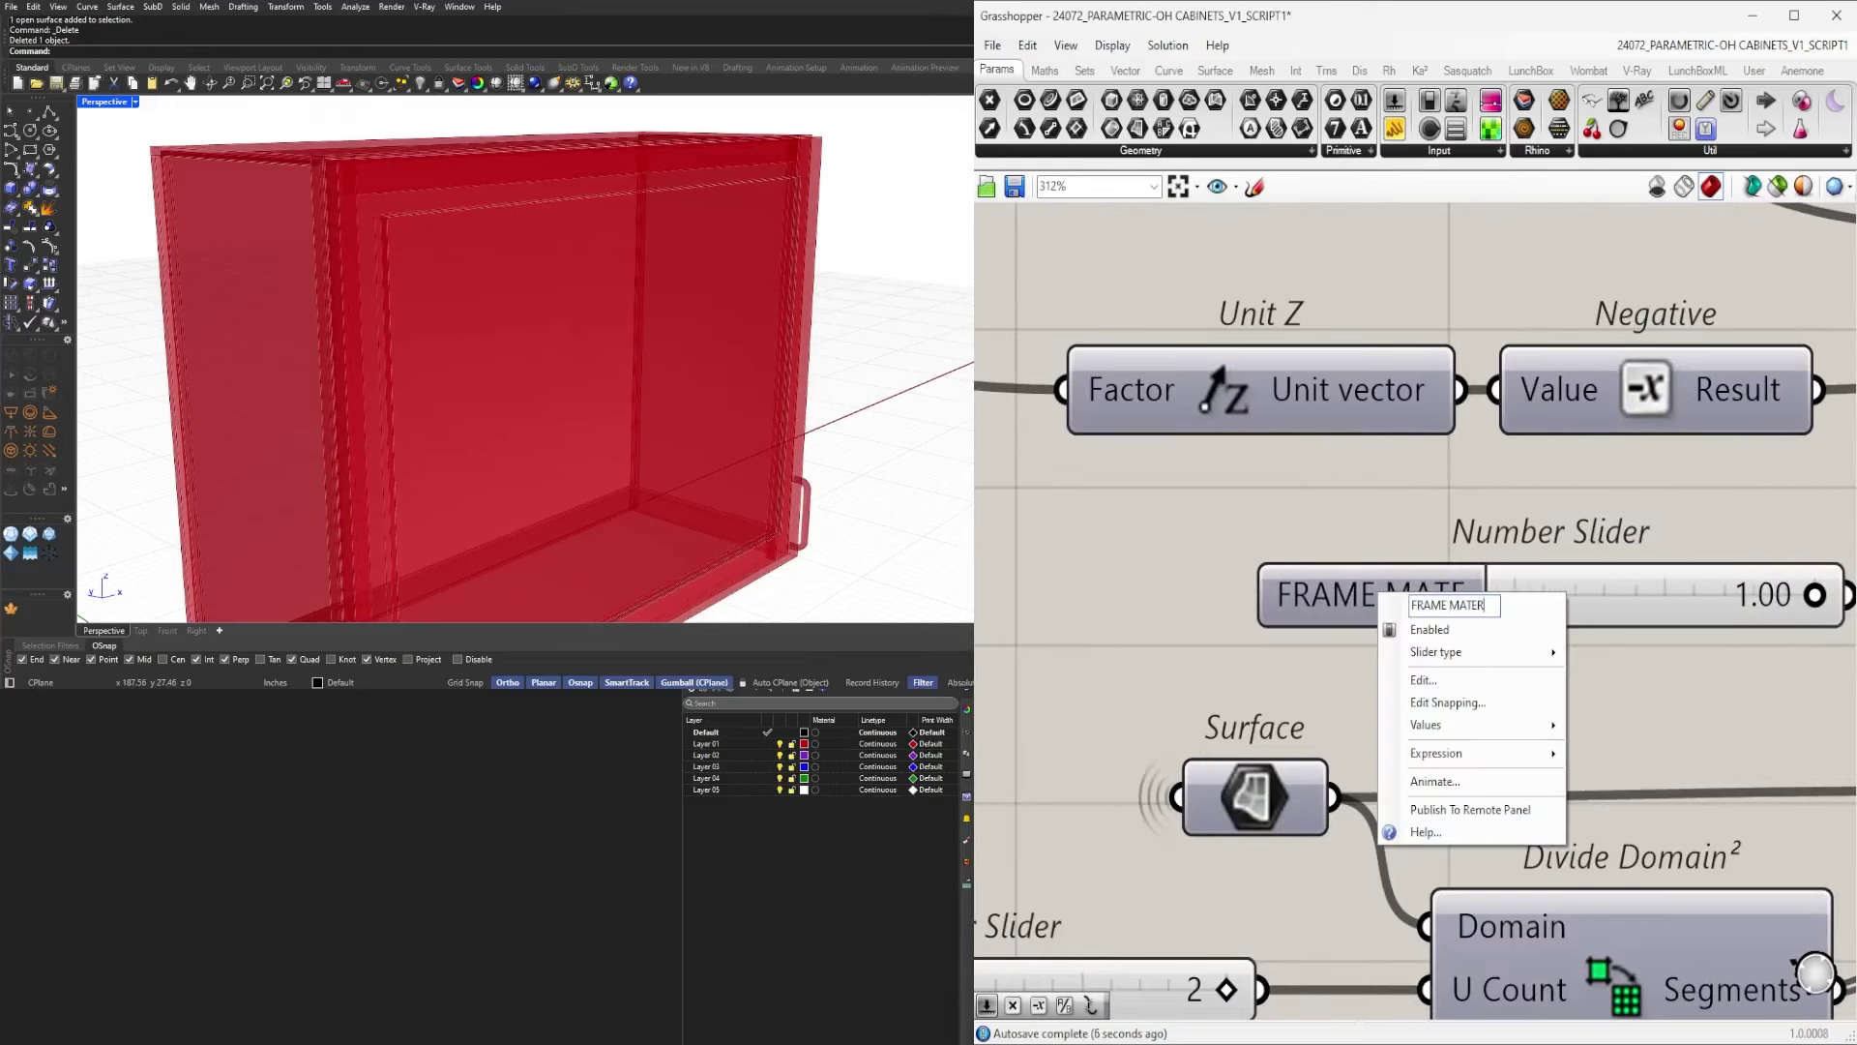
text(IAL DE)
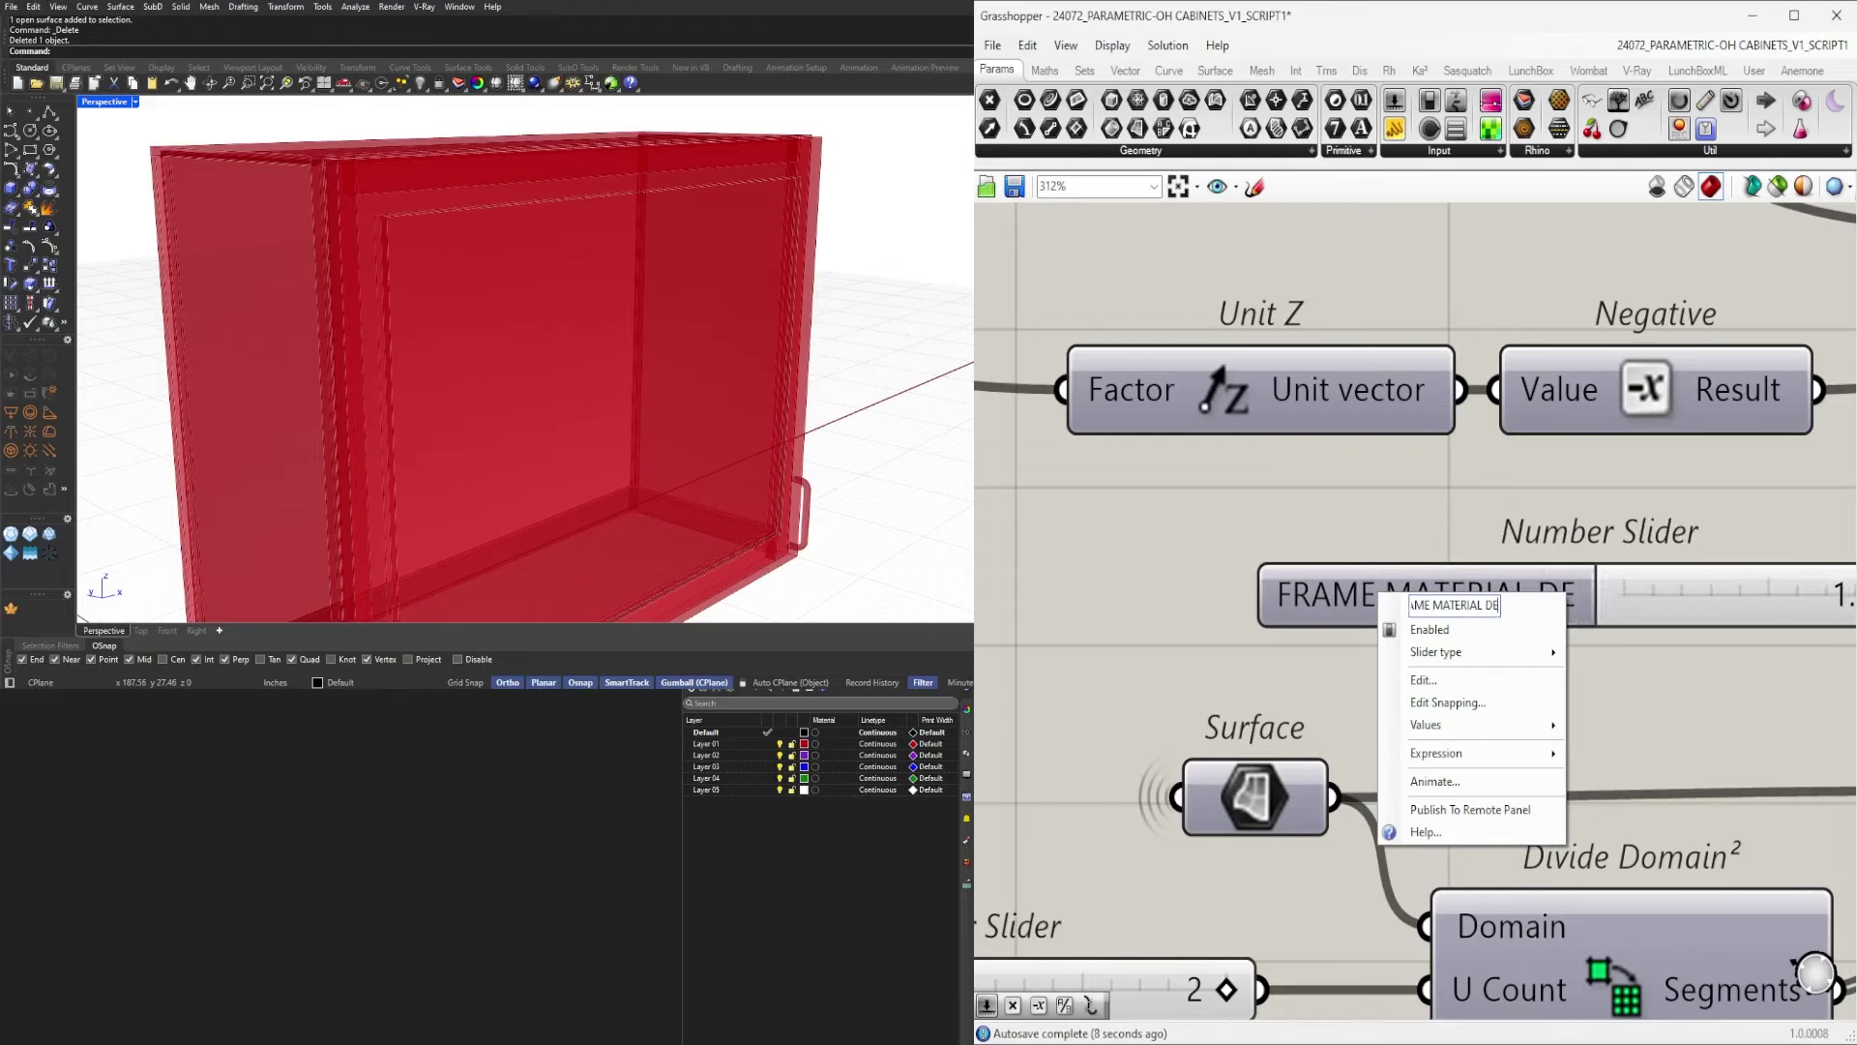
text(PTH)
key(Return)
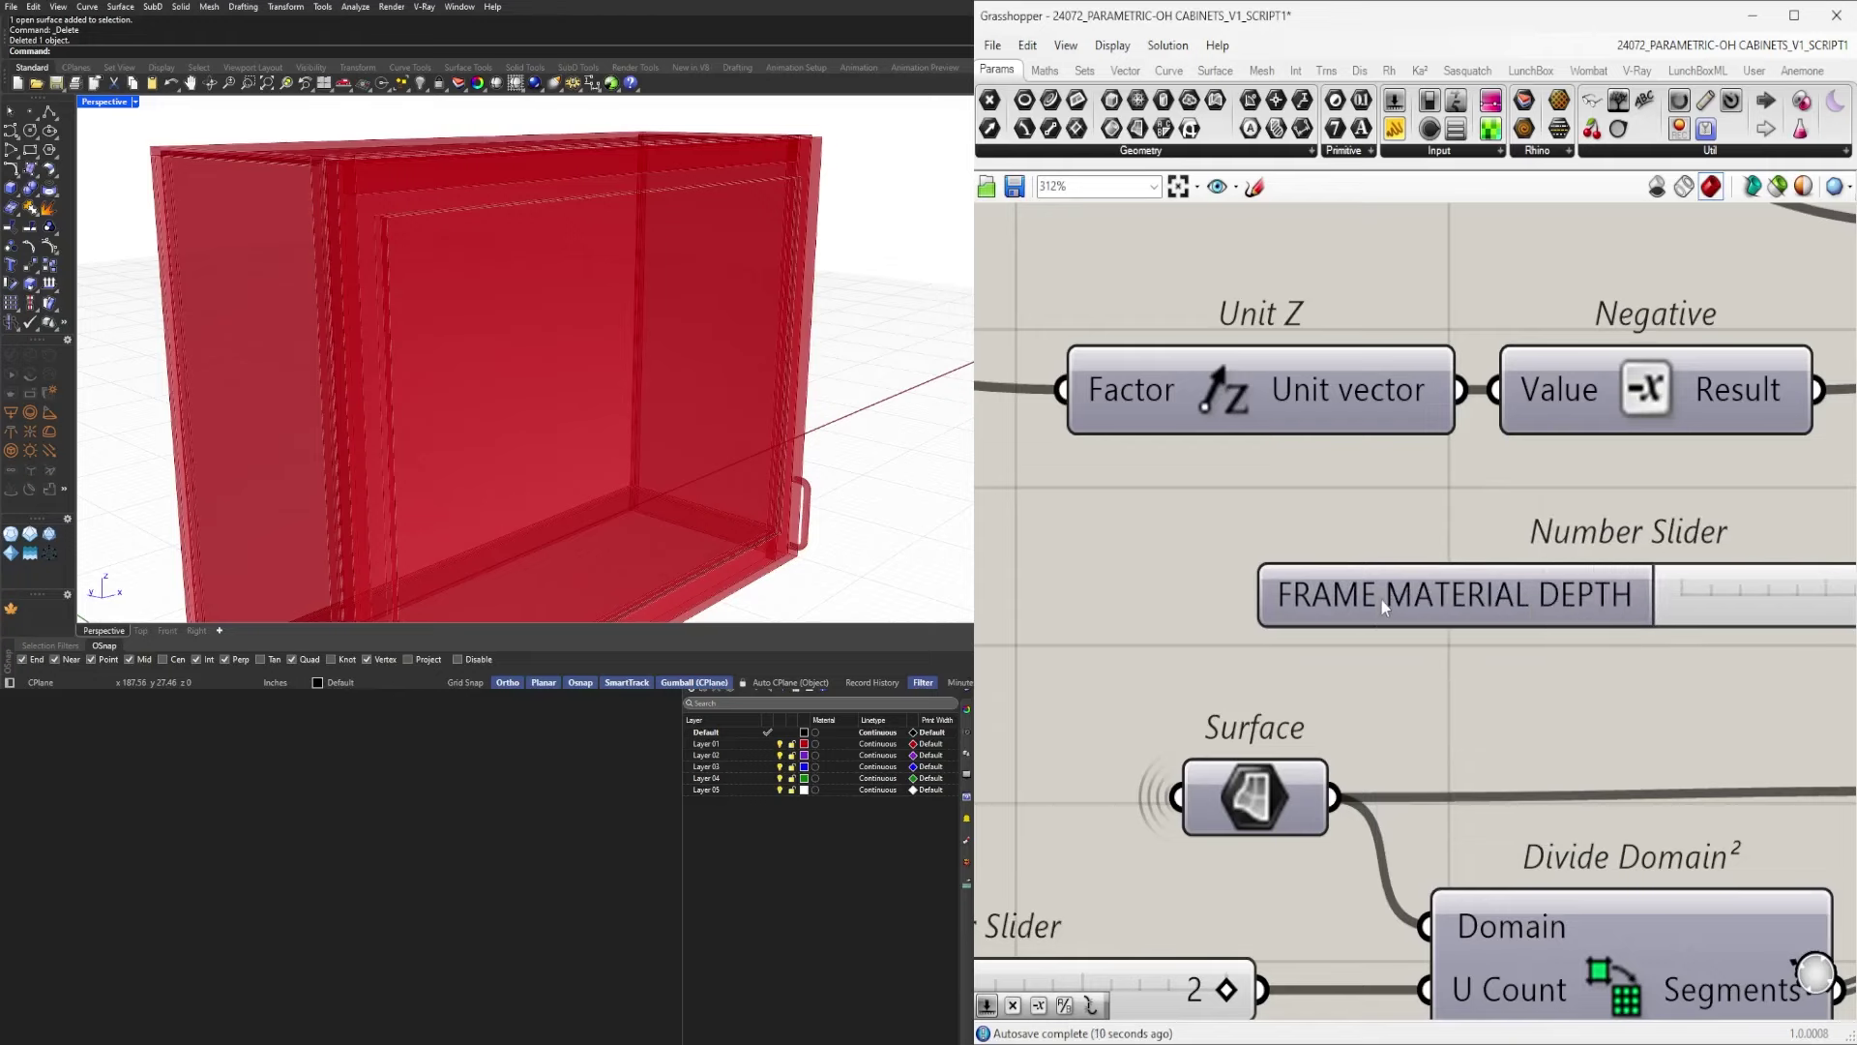
Move the FRAME MATERIAL DEPTH slider clear of its Amplitude component and group it.
scroll(1358, 628, down, 5)
click(1367, 607)
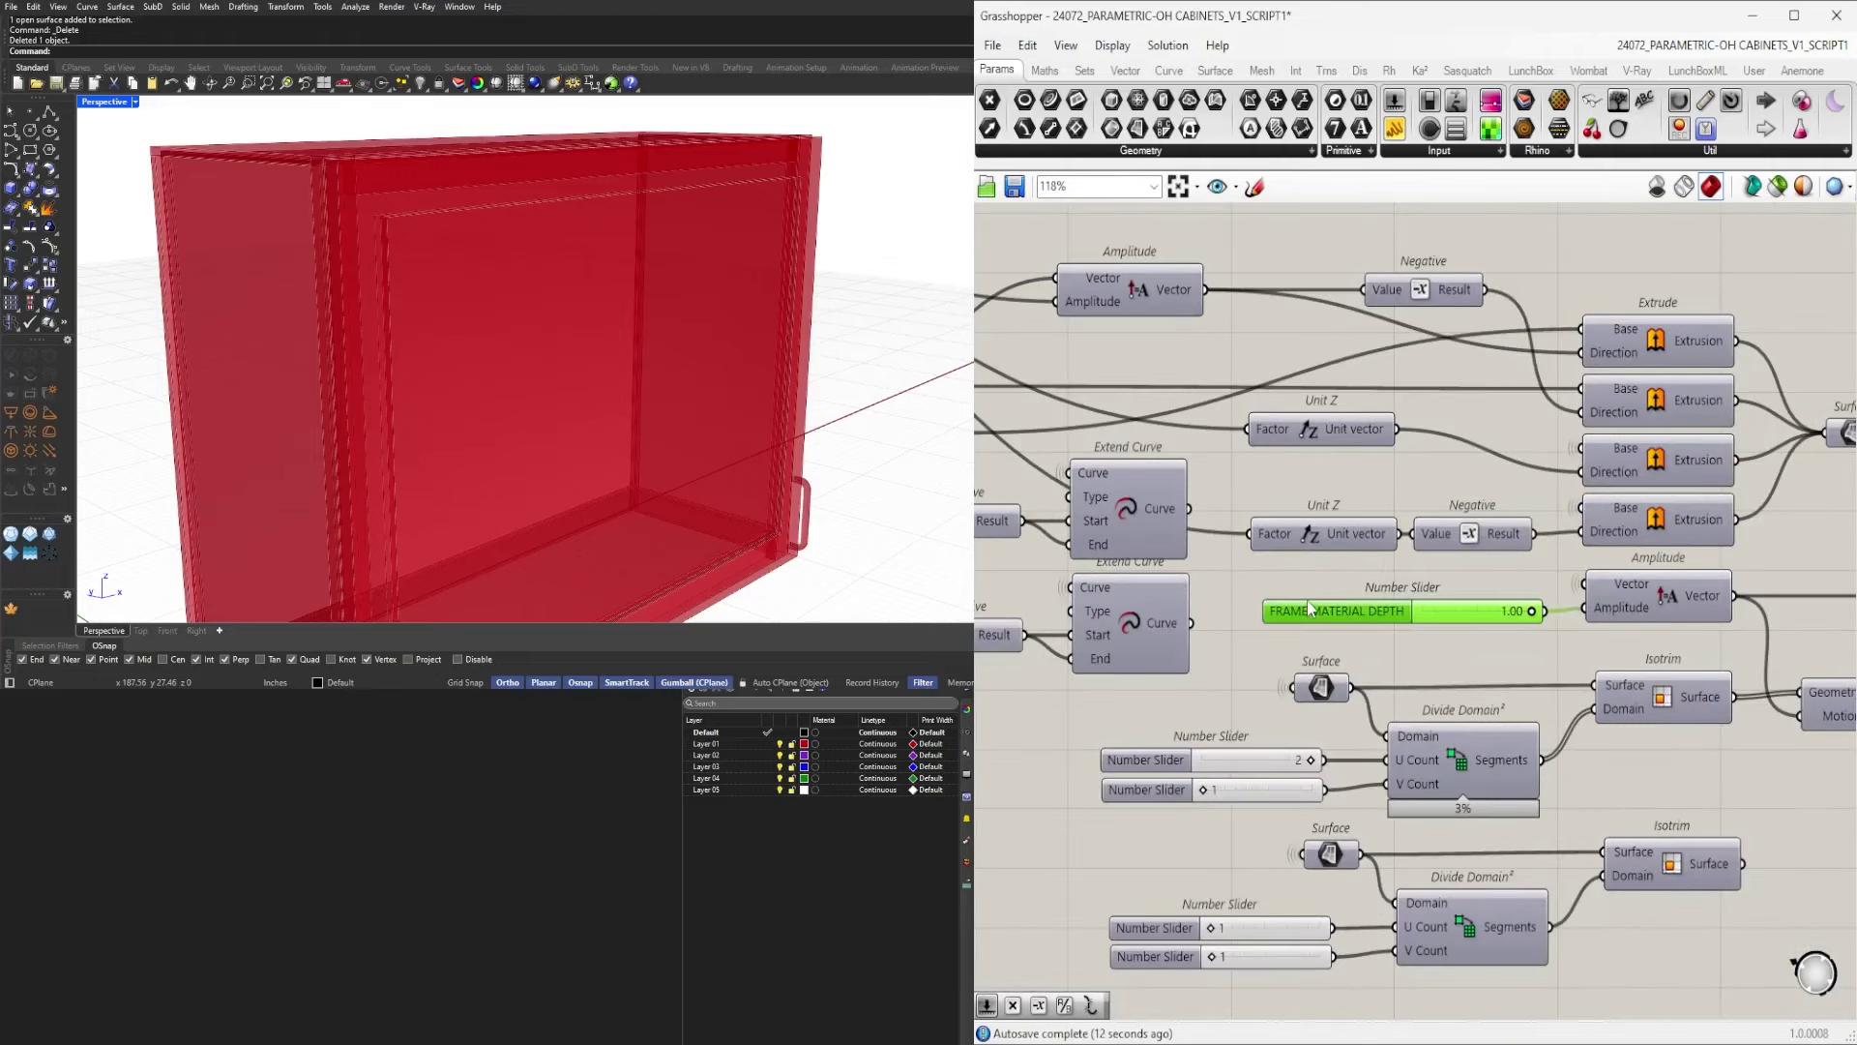
scroll(1413, 633, down, 5)
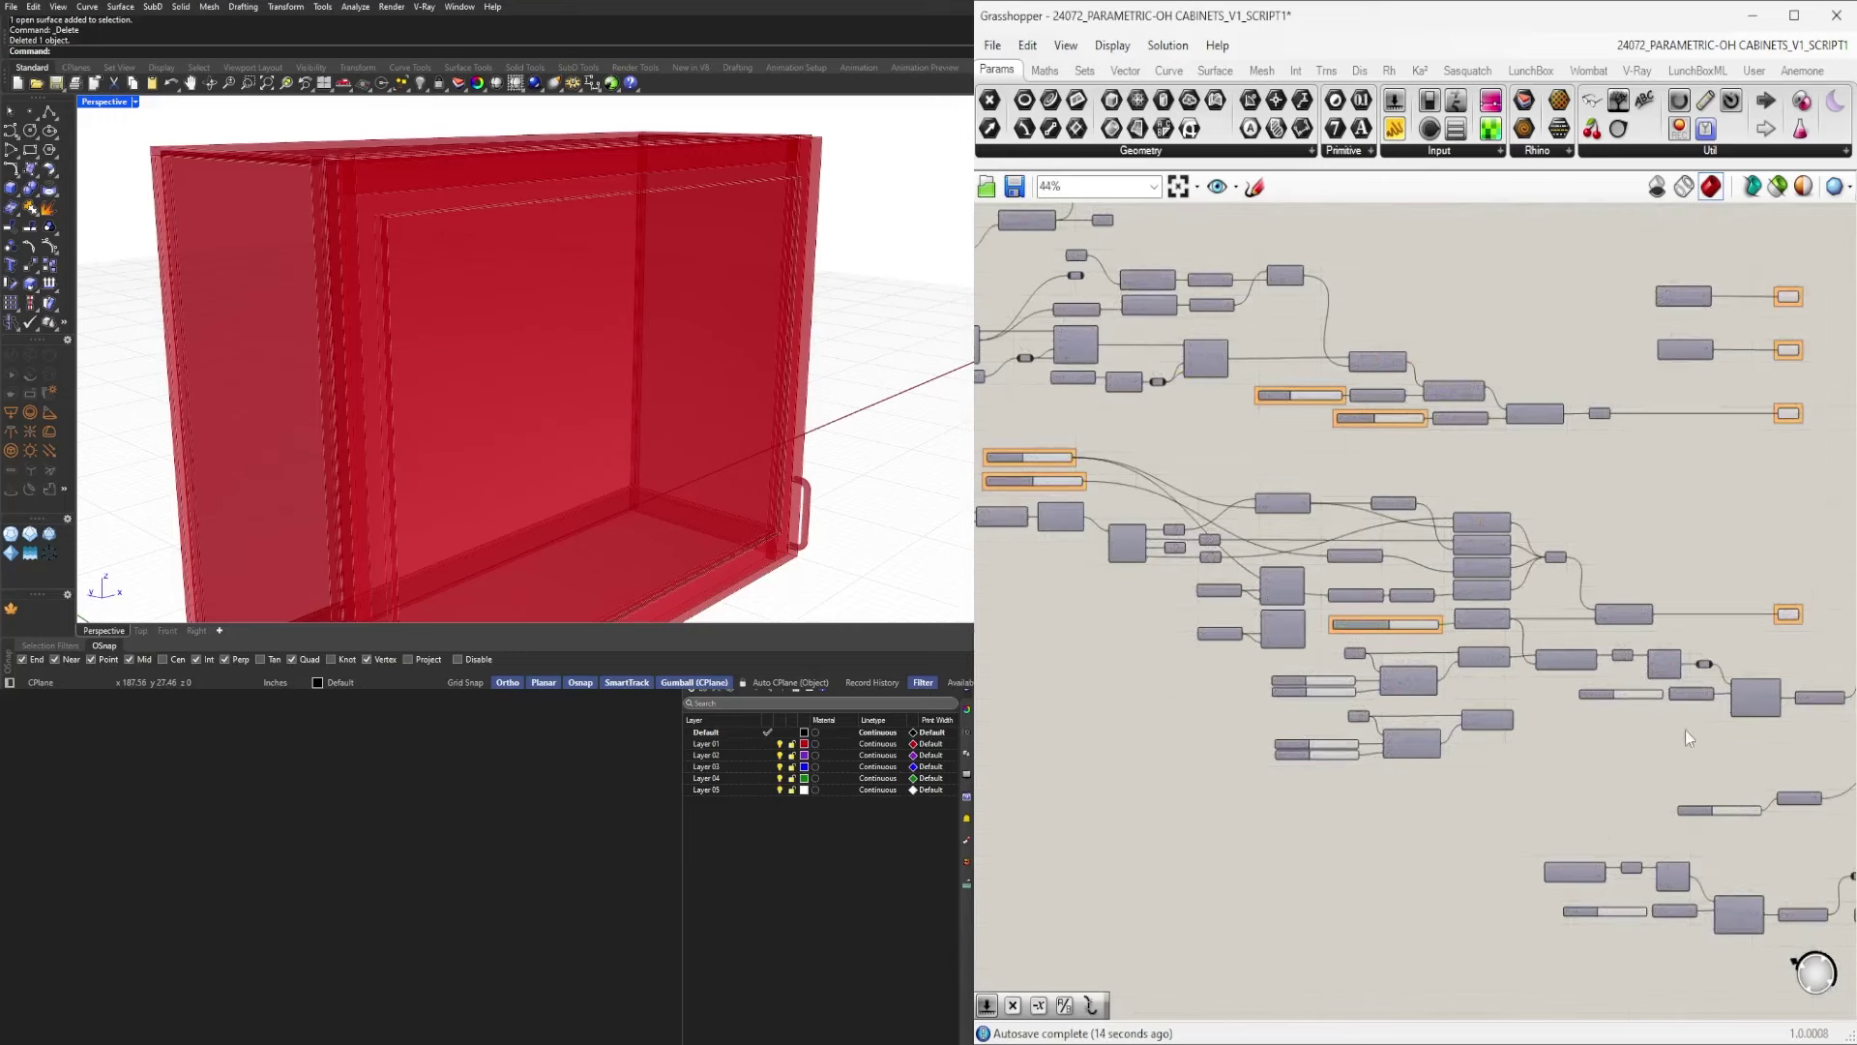
Try a value of 0.381 on the Number Slider below the List Item that drives the upper Offset Curve through Negative.
scroll(1687, 738, up, 5)
scroll(1138, 697, up, 7)
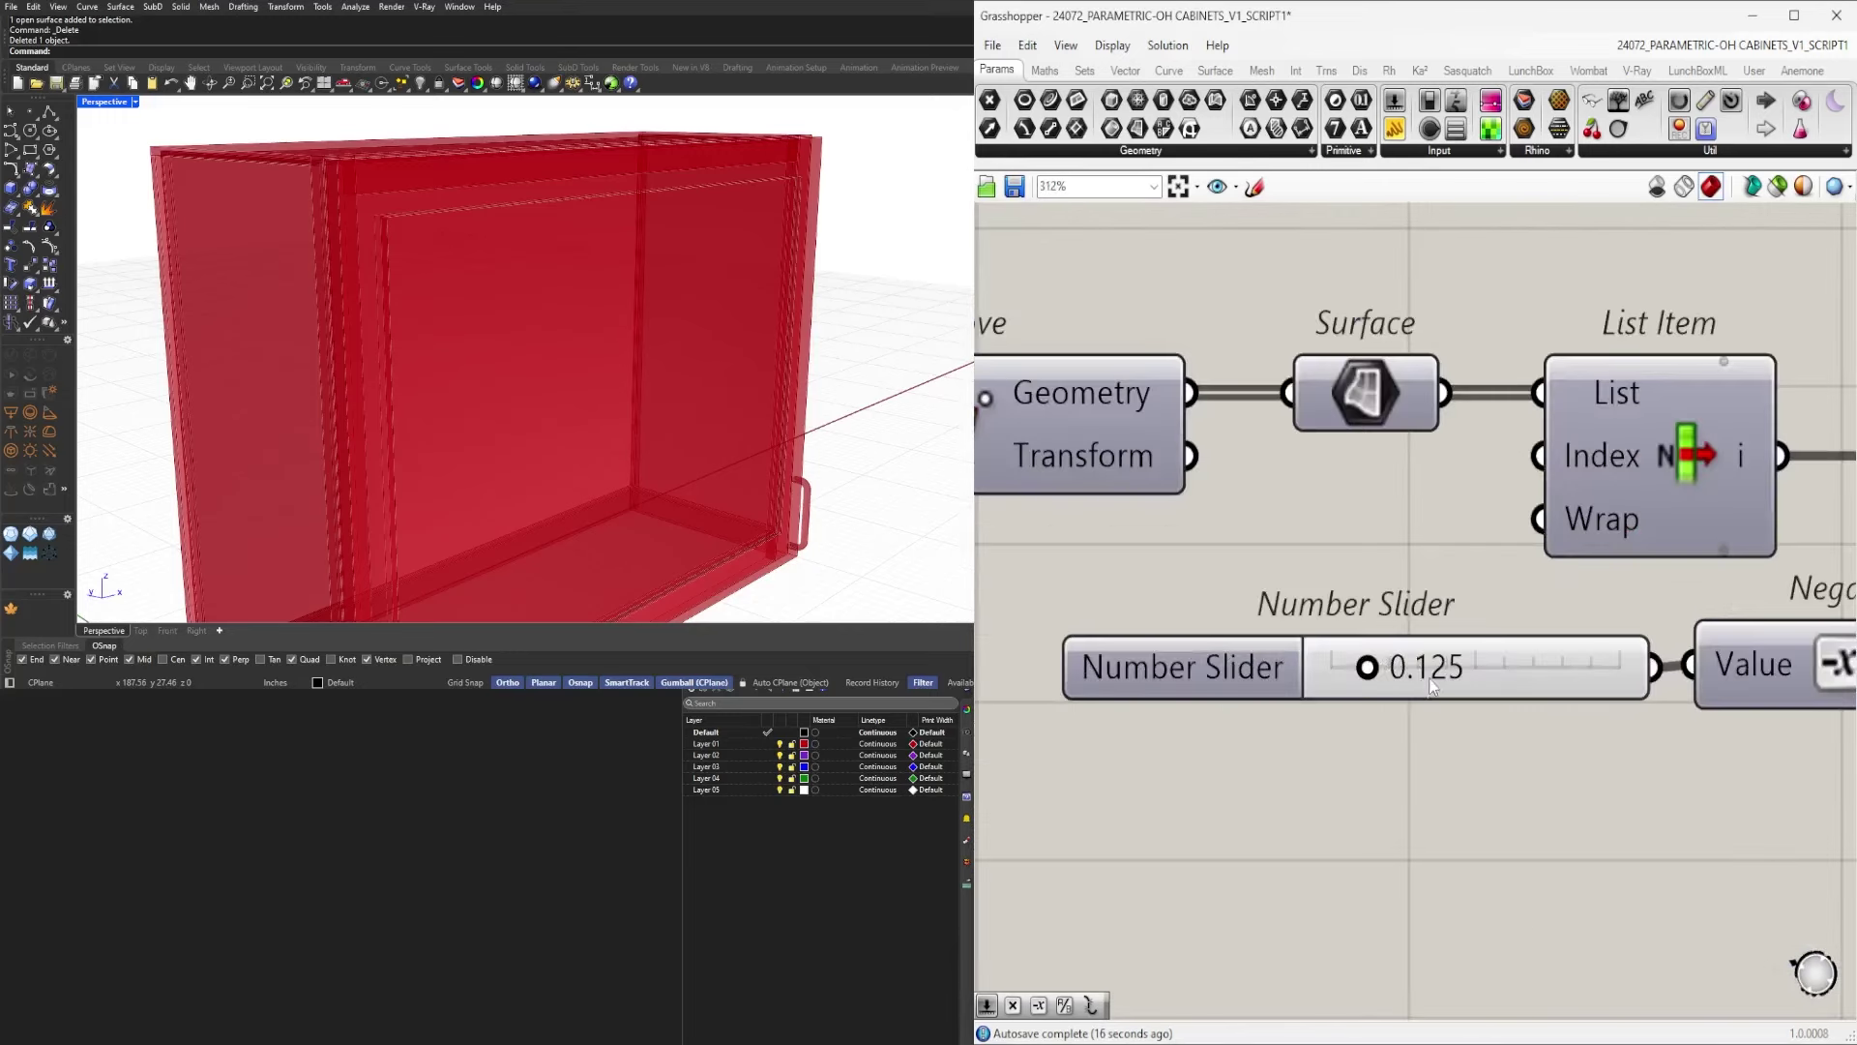
drag(1325, 668, 1460, 666)
scroll(1459, 666, down, 5)
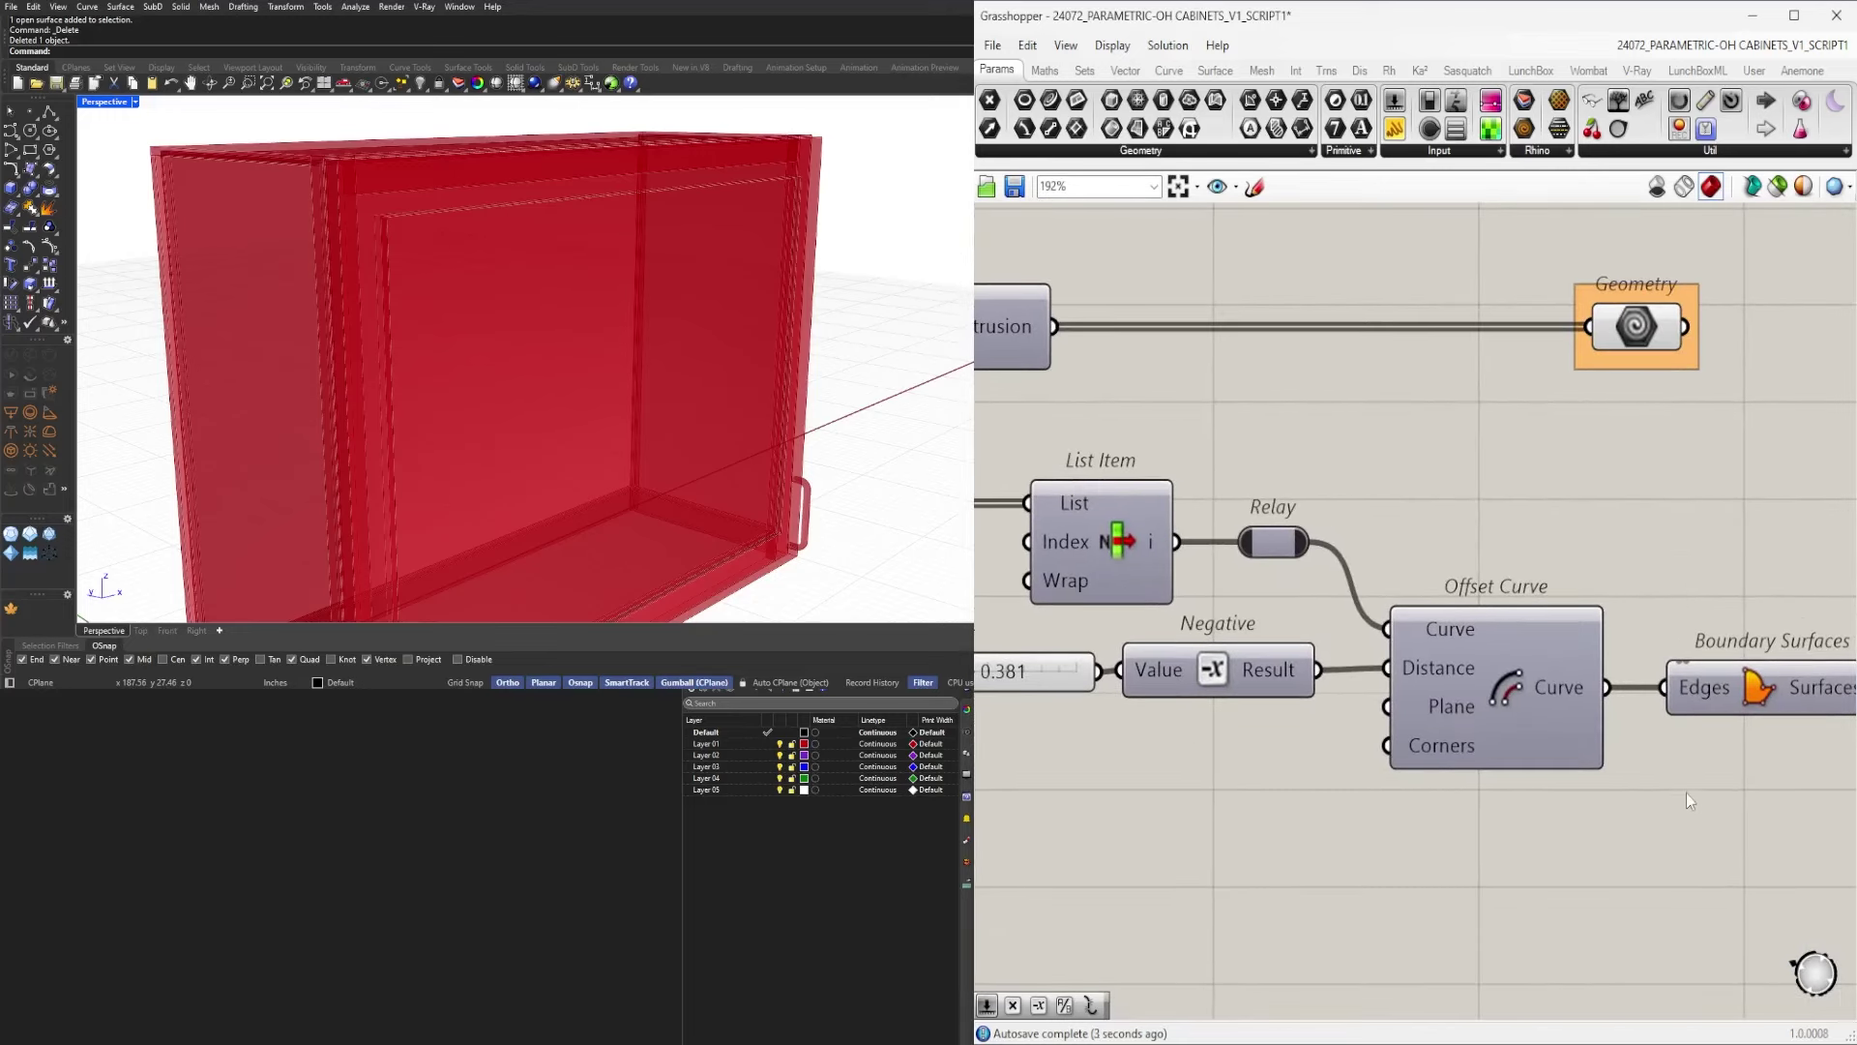
Examine the geometry of the upper Offset Curve and Boundary Surfaces components in the Rhino viewport.
drag(1825, 822, 1548, 575)
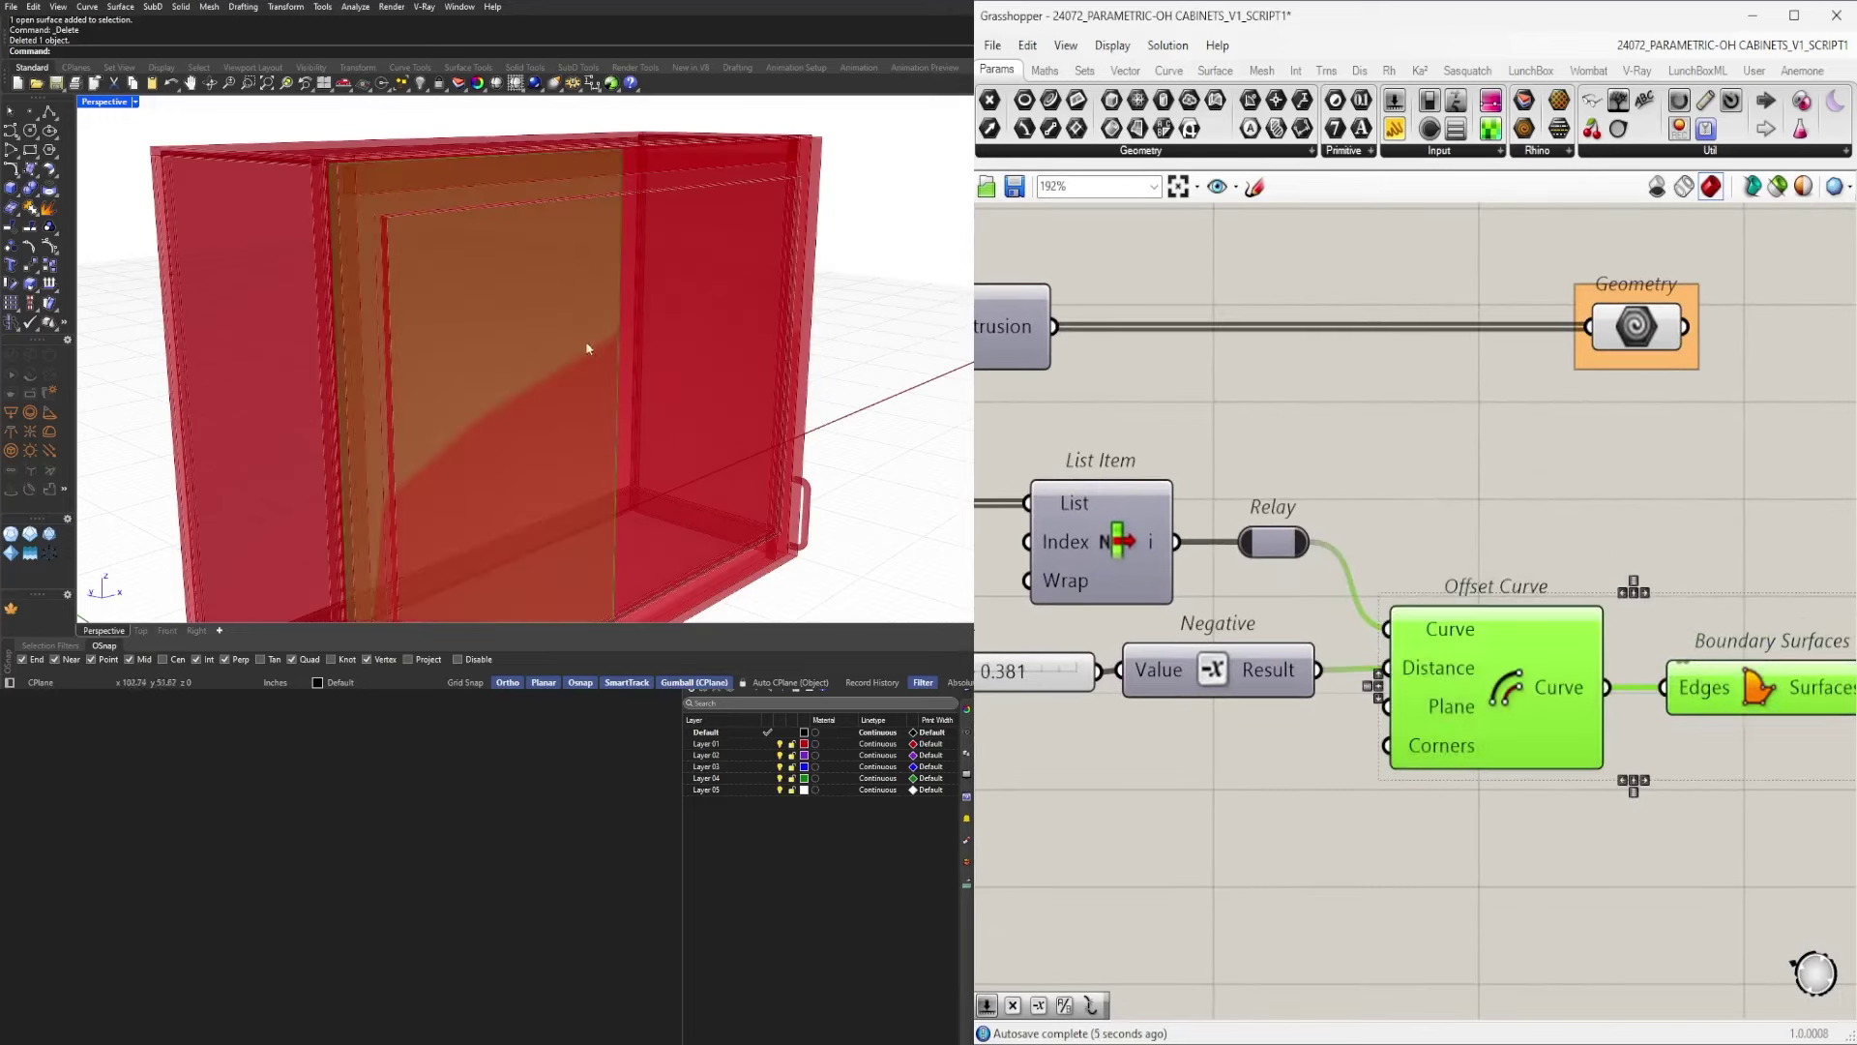
middle_click(1639, 492)
click(1640, 436)
right_drag(1037, 624, 1398, 619)
scroll(1398, 619, up, 2)
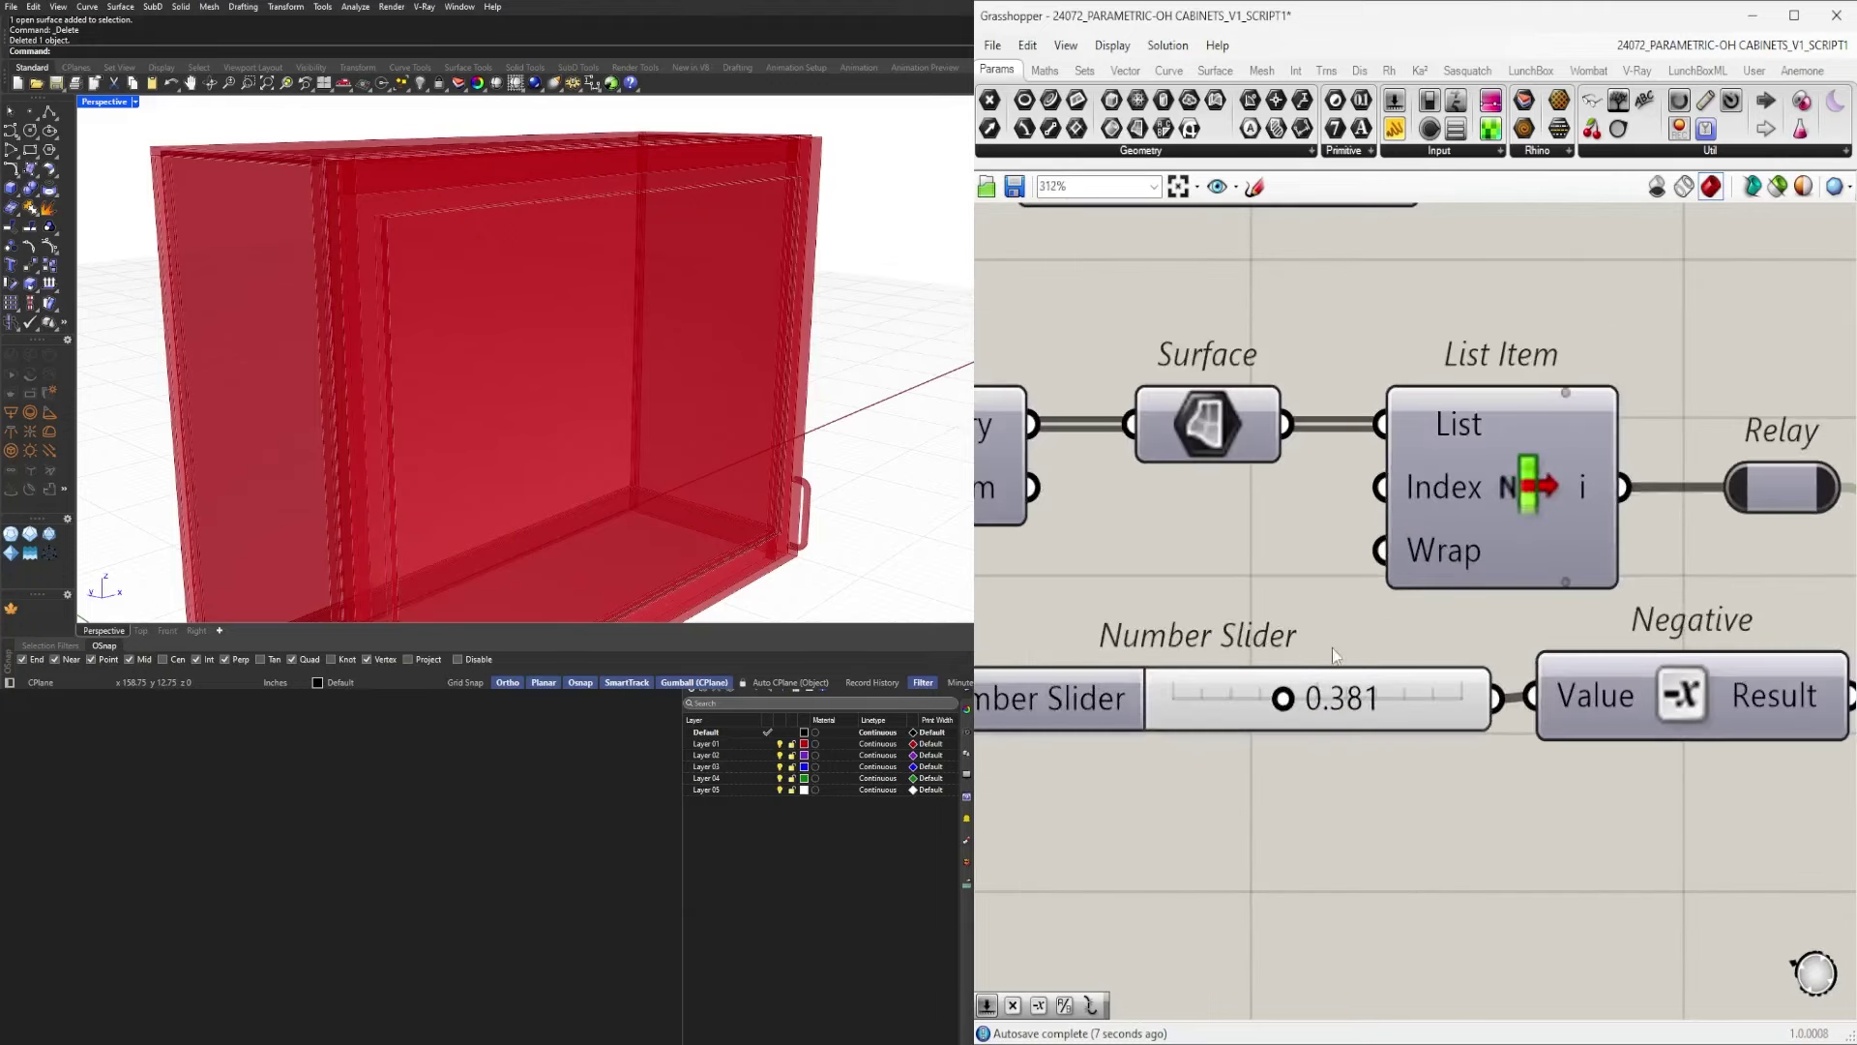
scroll(1283, 703, down, 4)
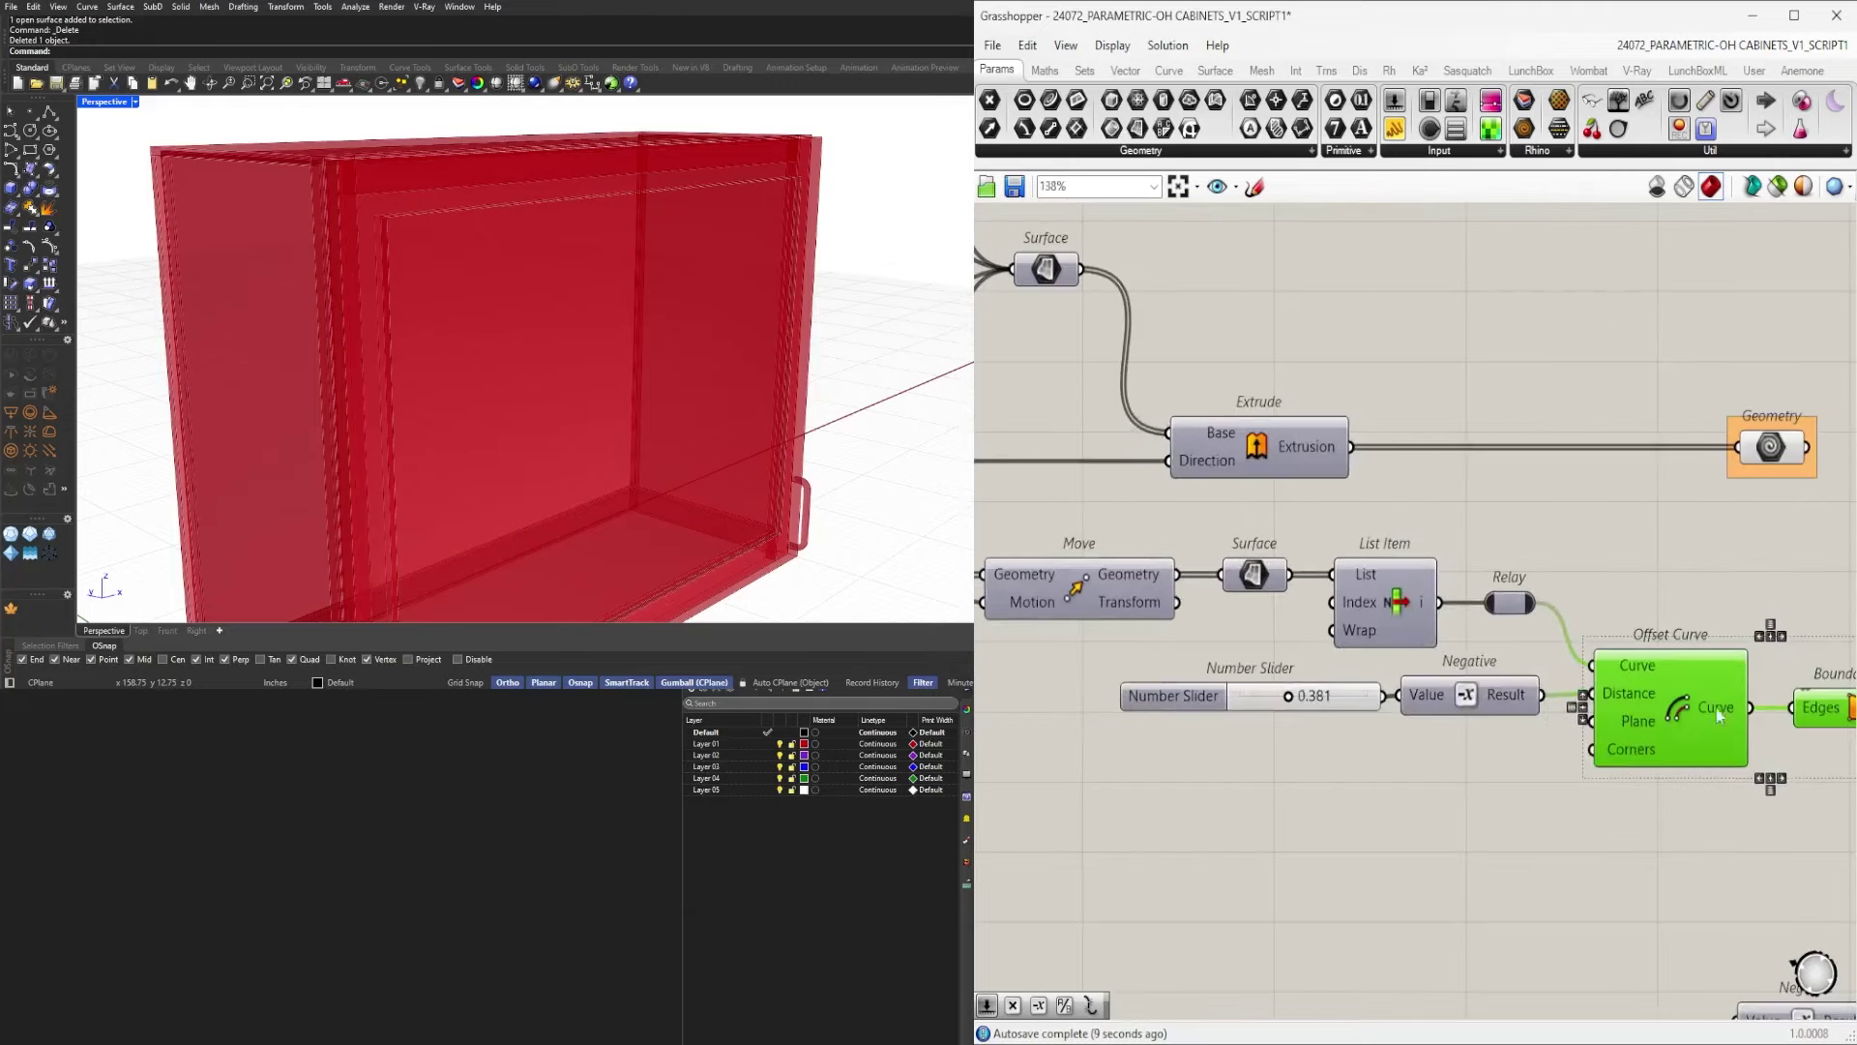
Select the upper two door Geometry outputs at the end of the chain and examine them in the Rhino viewport.
right_drag(1716, 708, 1351, 650)
right_drag(1718, 573, 1509, 578)
scroll(1495, 590, down, 7)
right_drag(1838, 646, 1386, 639)
scroll(1513, 653, up, 3)
drag(1550, 718, 1475, 540)
middle_click(1519, 533)
click(1545, 499)
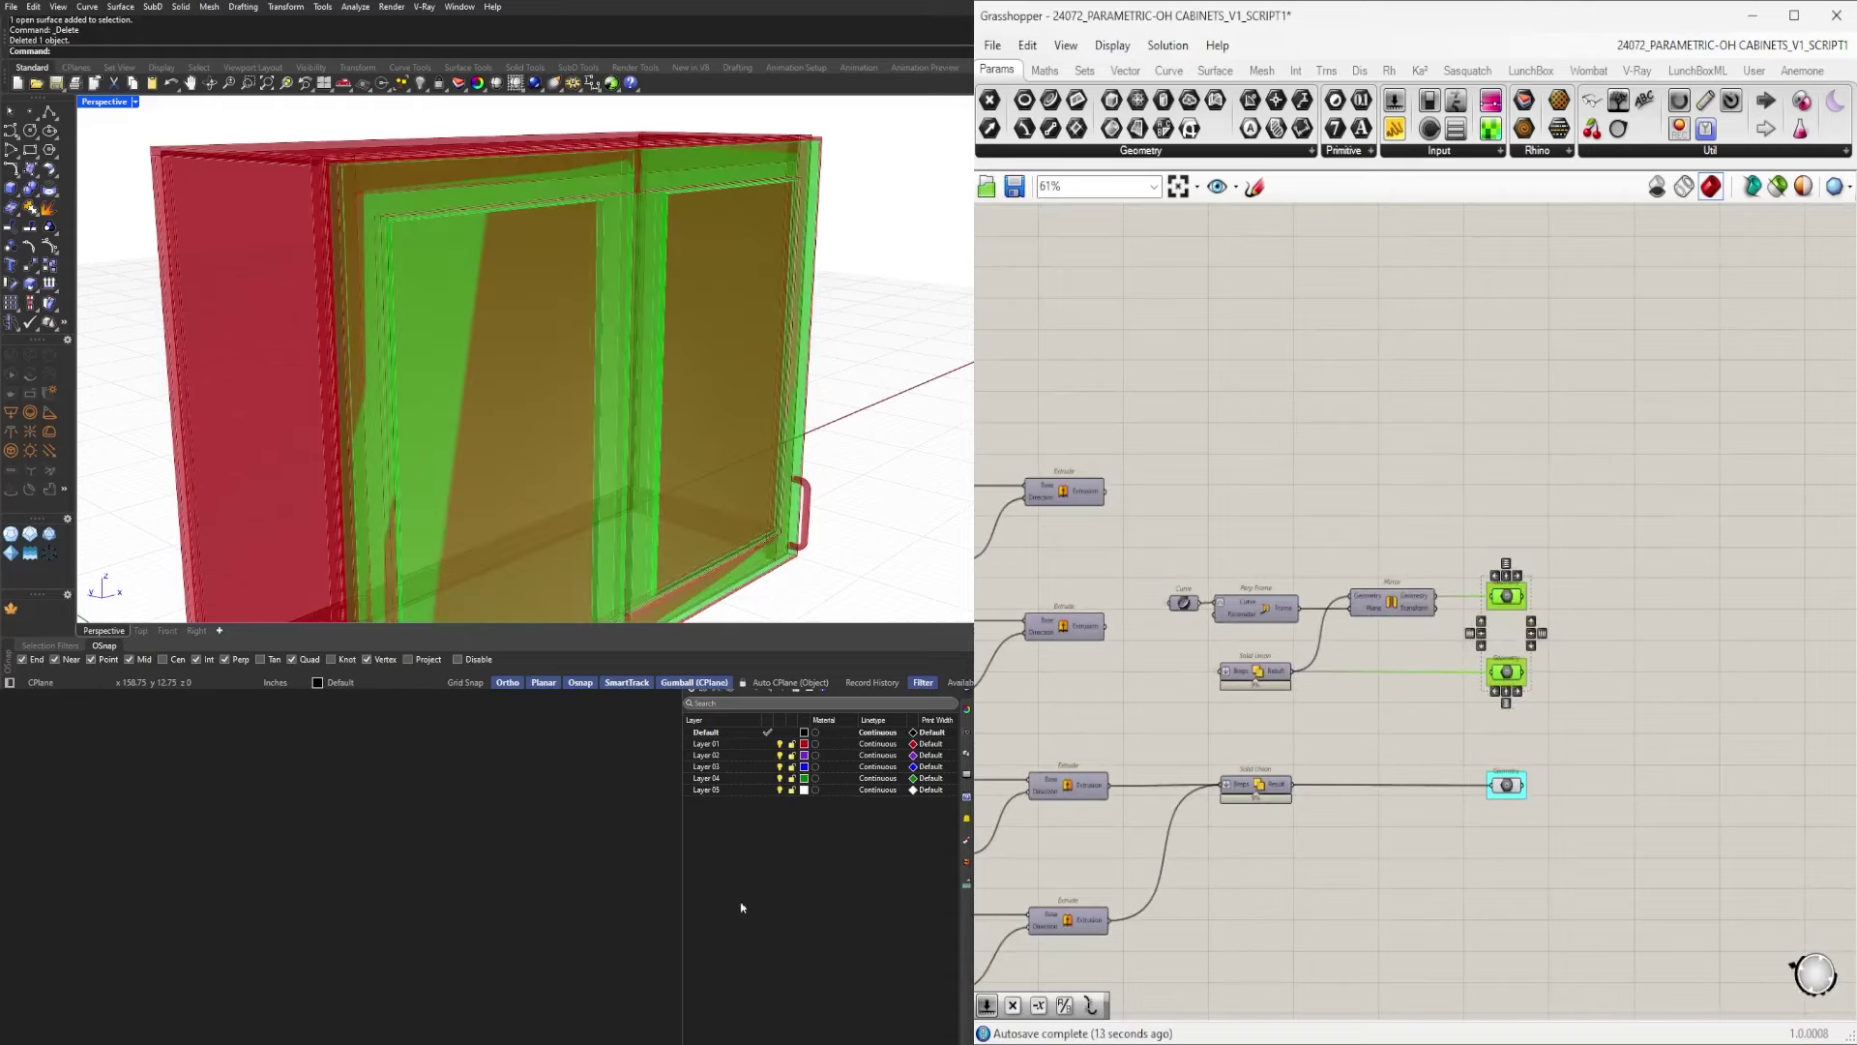
right_drag(813, 411, 642, 375)
scroll(1165, 617, down, 2)
scroll(1167, 648, up, 5)
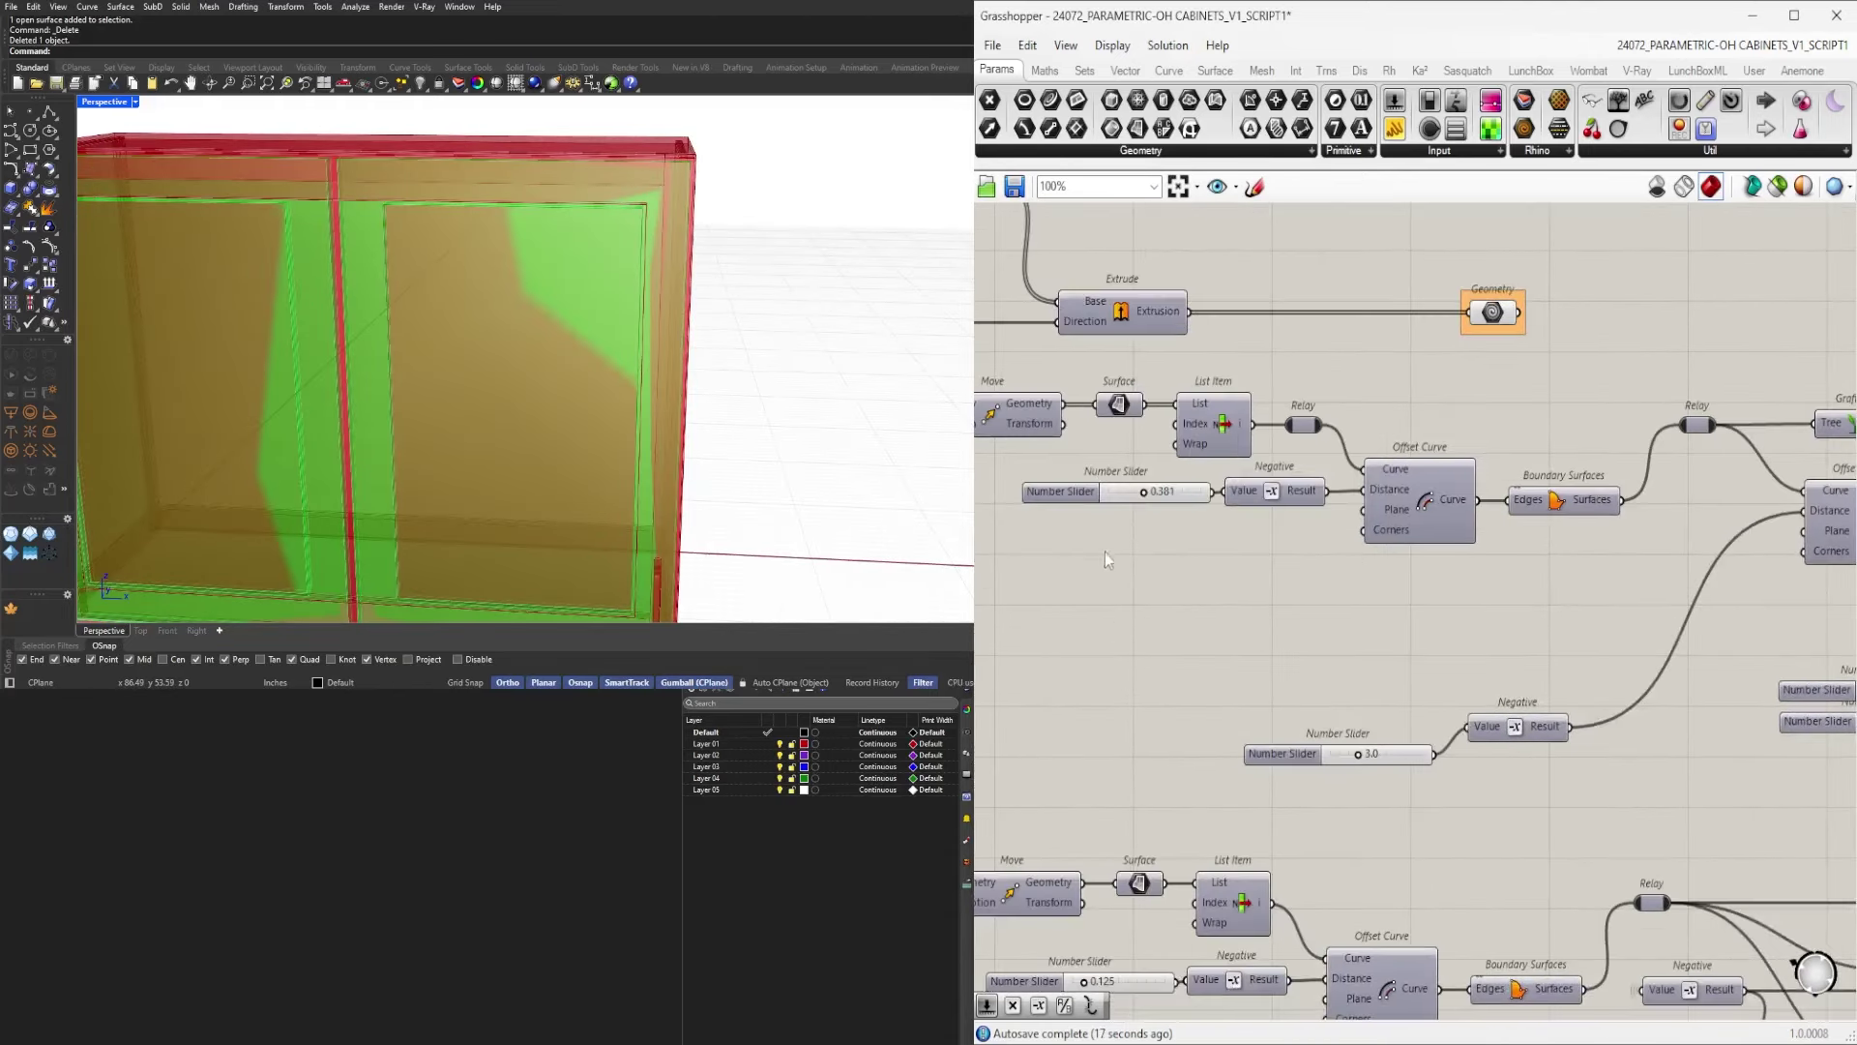
Set the Number Slider driving the upper Offset Curve's distance through Negative to 0.25.
scroll(1104, 554, up, 5)
mouse_move(1225, 407)
mouse_down()
mouse_move(1244, 407)
mouse_move(1228, 406)
mouse_up()
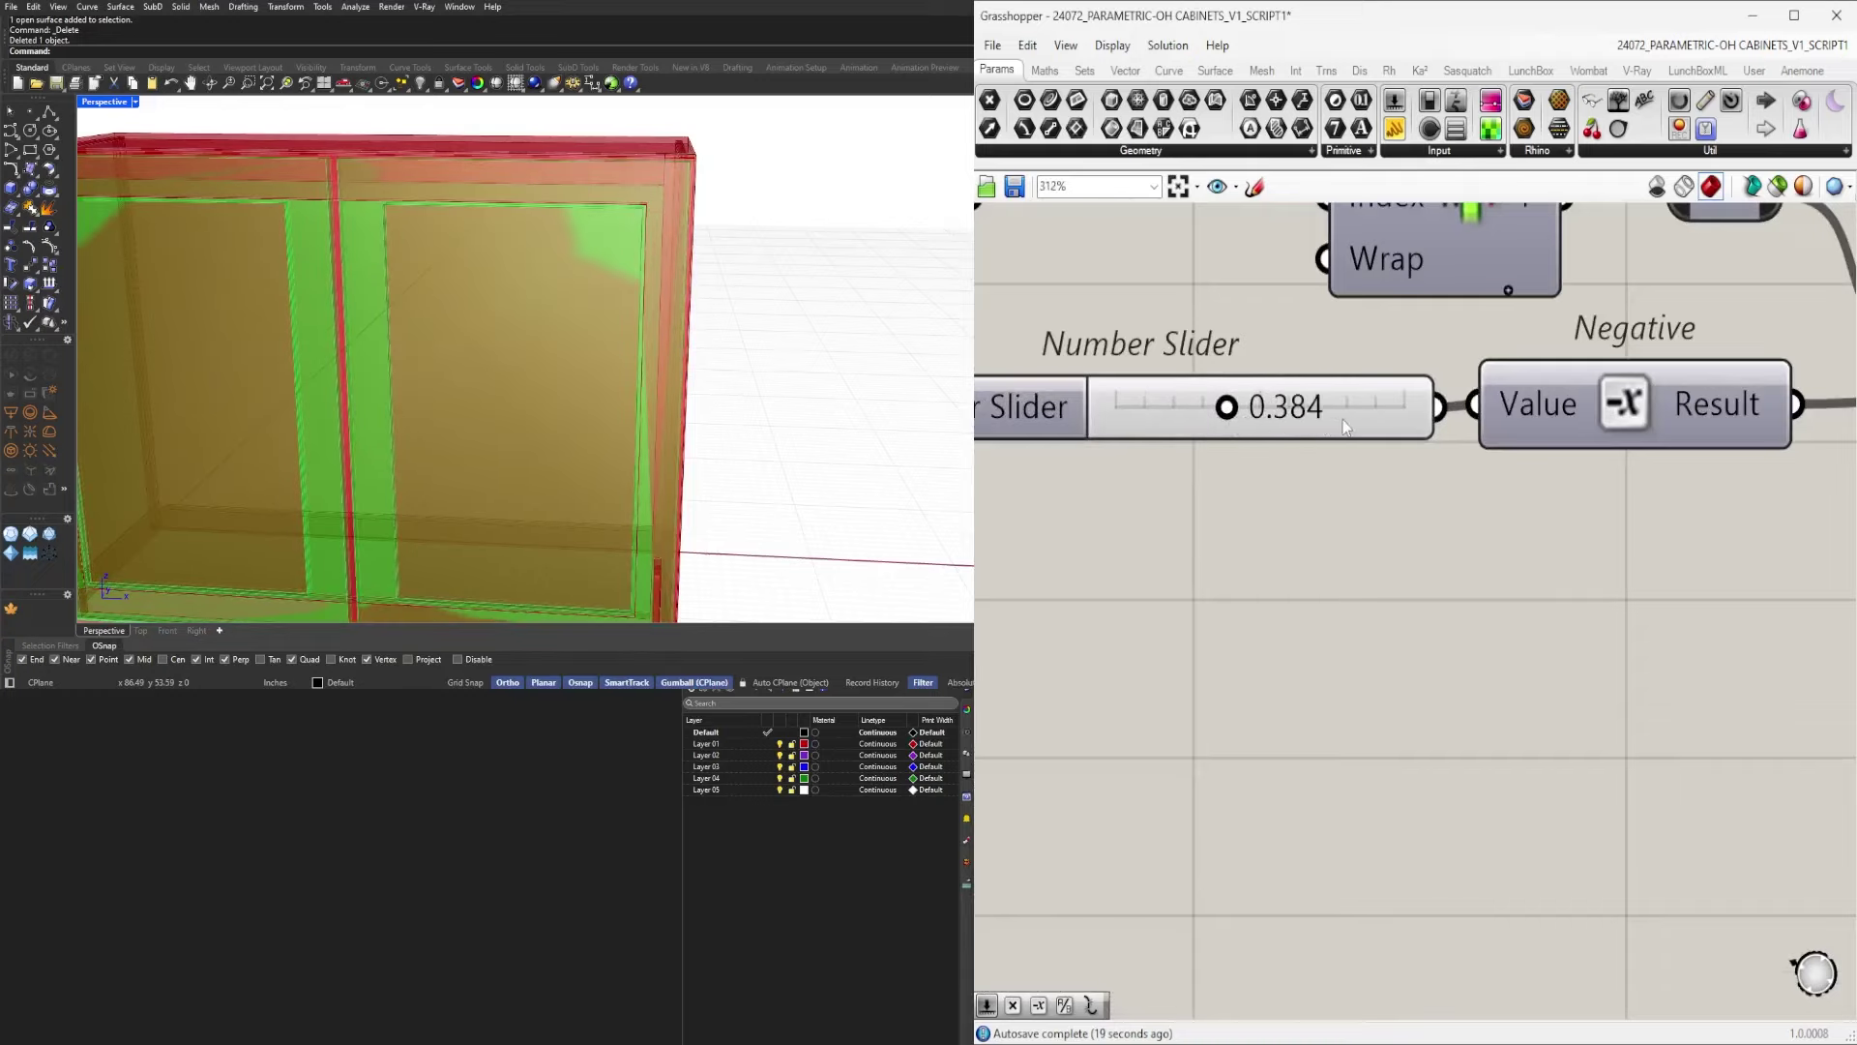
double_click(1346, 423)
text(.25)
key(Return)
Examine the lowest door Geometry output in the Rhino viewport.
scroll(1308, 560, down, 10)
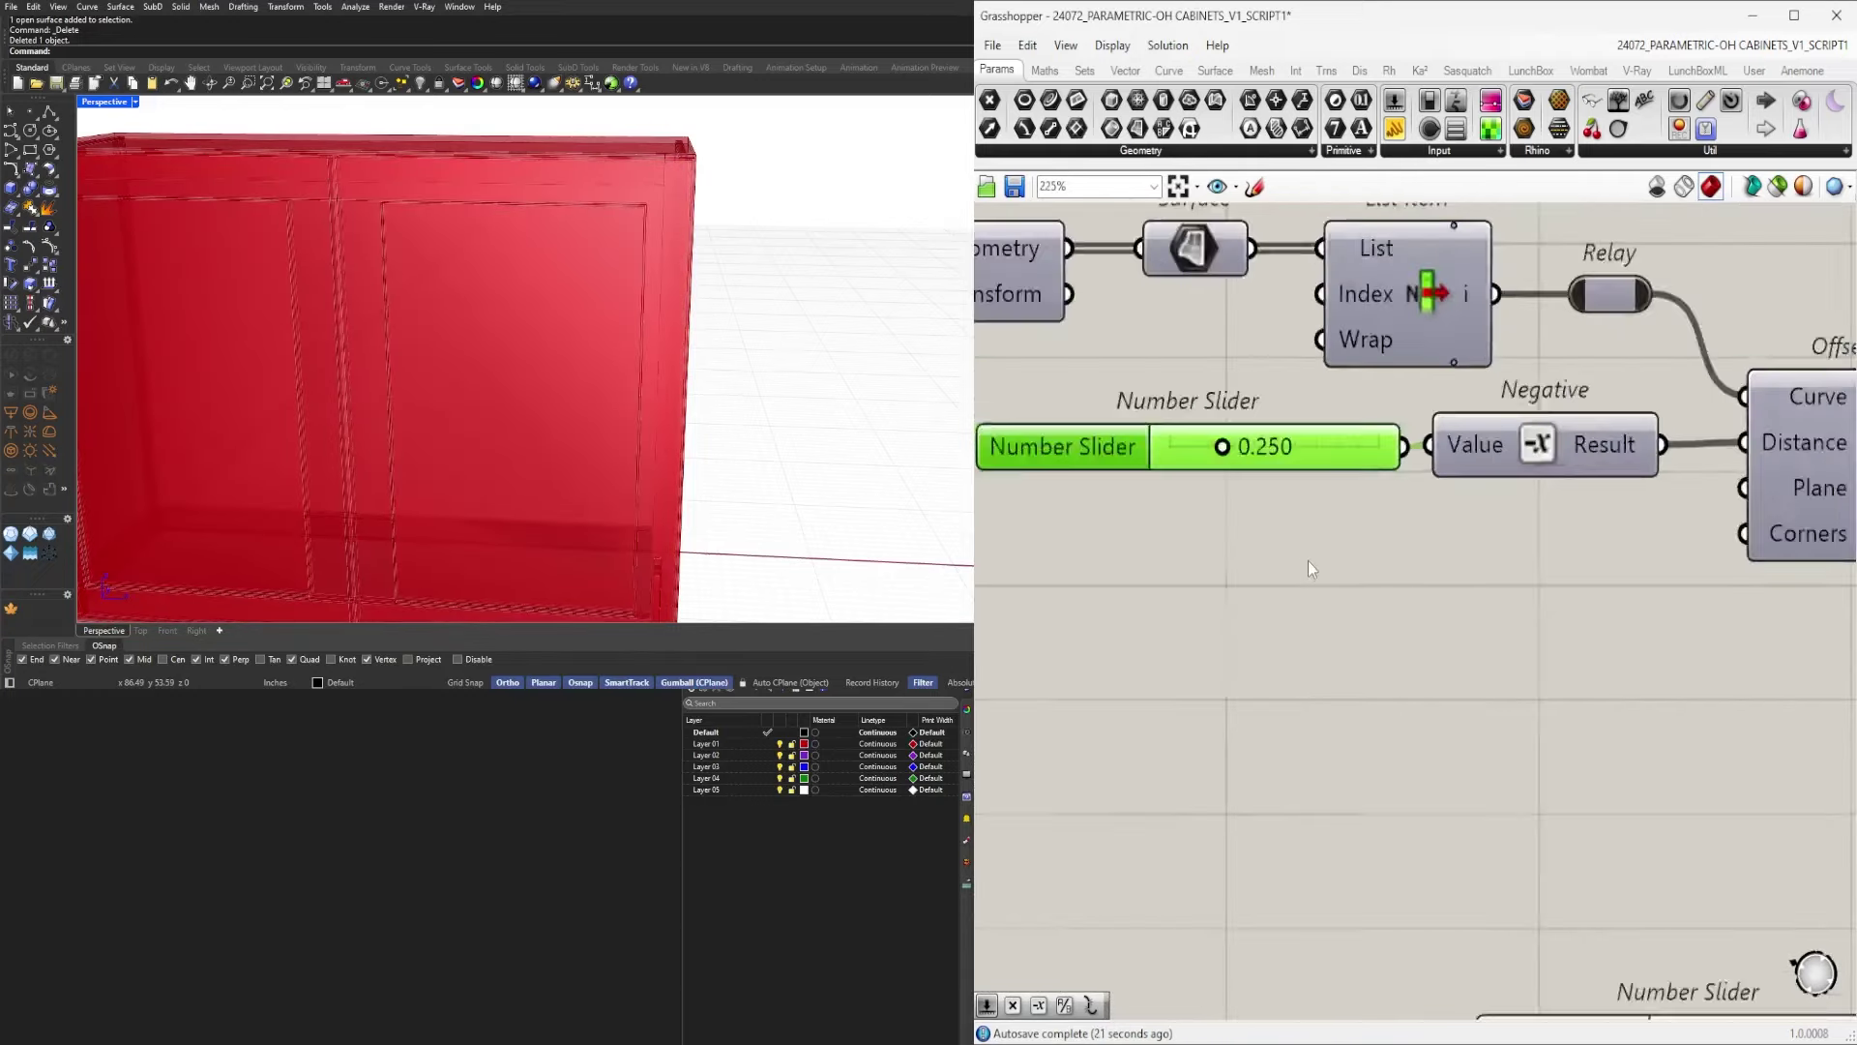
right_drag(1346, 575, 1419, 555)
scroll(1441, 532, down, 2)
right_drag(1827, 573, 1505, 596)
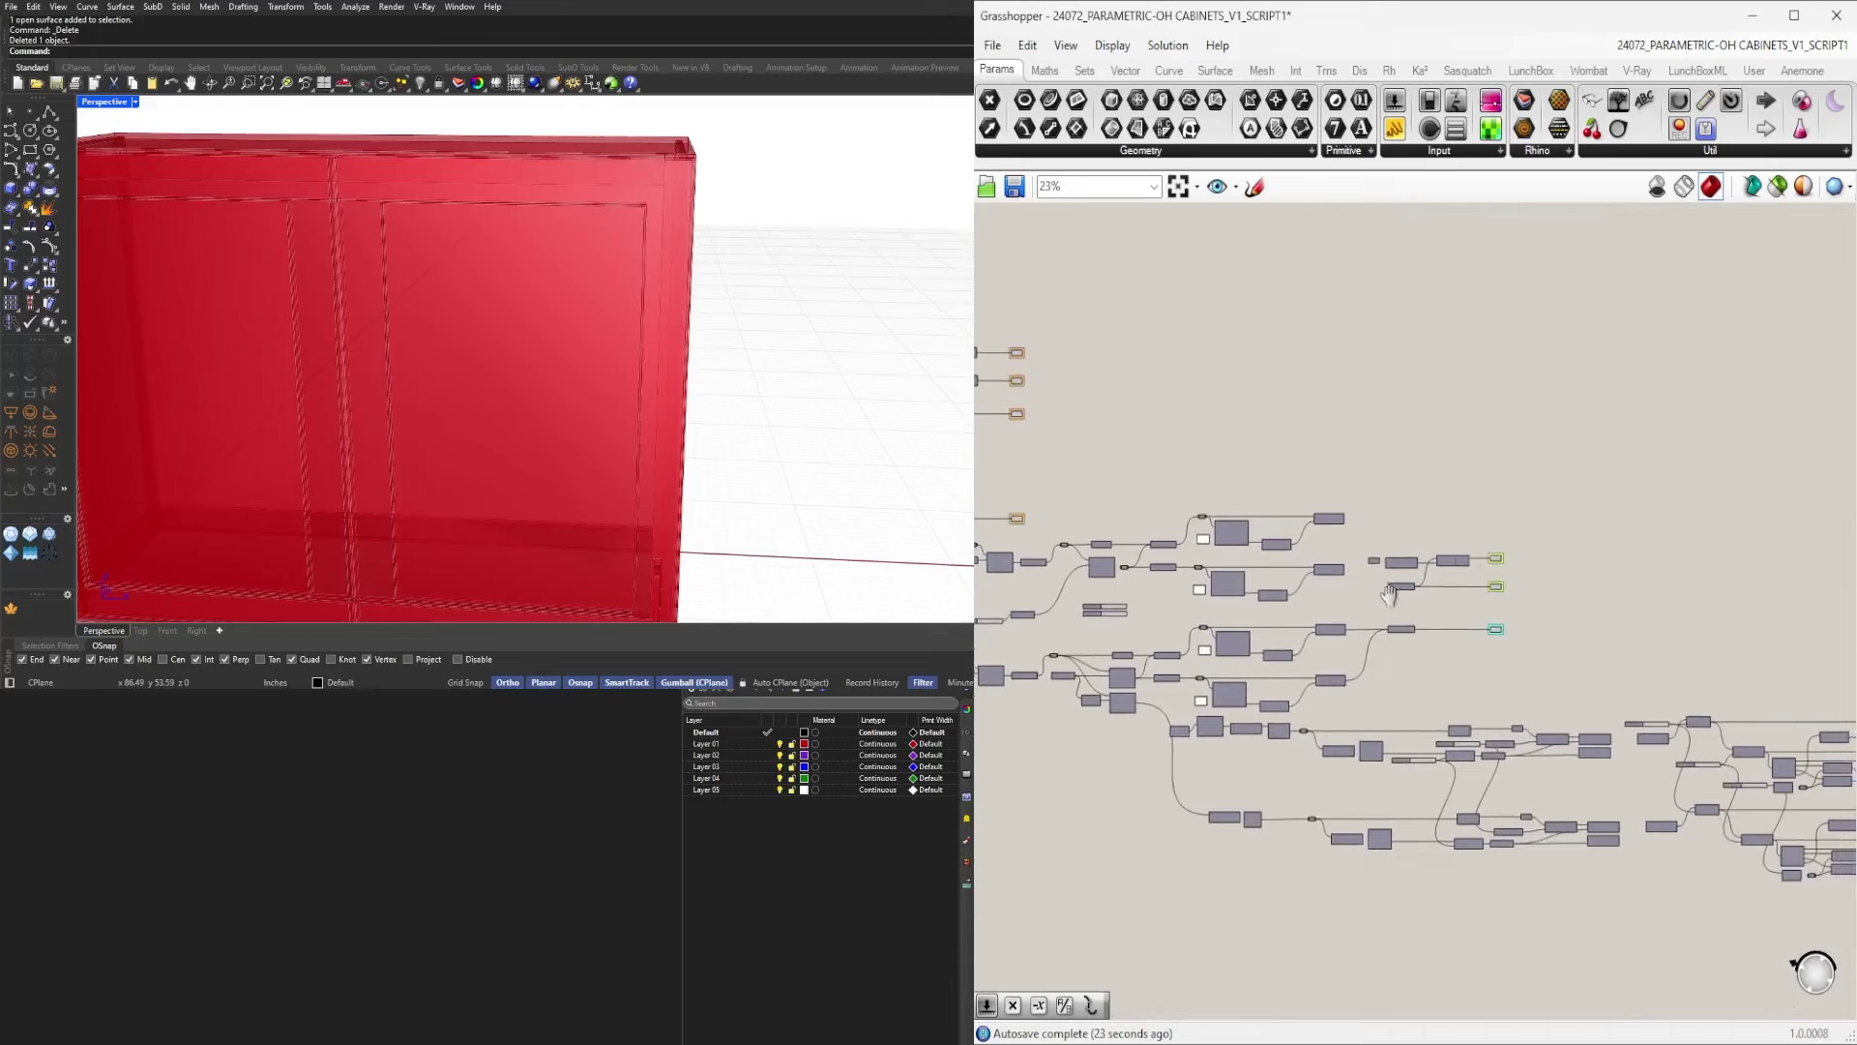
scroll(1505, 596, up, 4)
drag(1561, 755, 1441, 652)
scroll(1258, 522, down, 5)
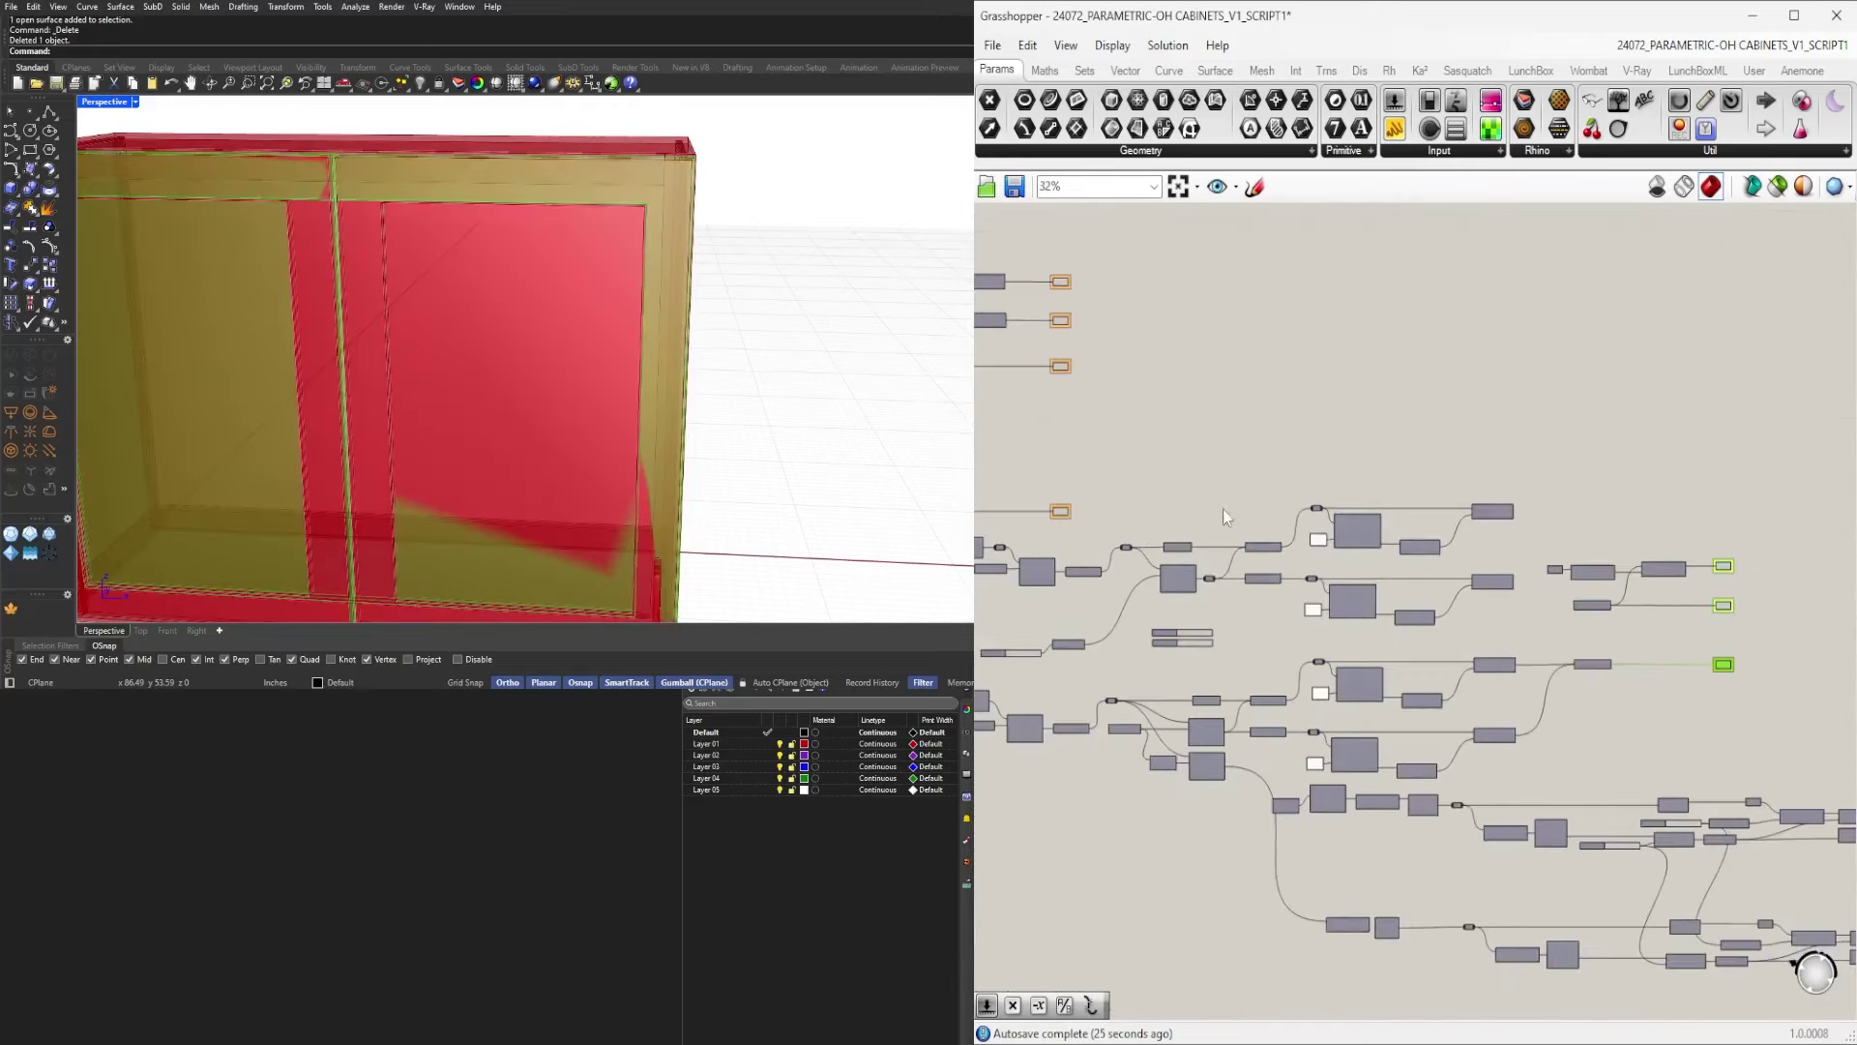
click(1357, 521)
Rename the 0.250 slider driving the upper Offset Curve to TOLERANCE OFFSET and group it clear of the Negative component.
scroll(1164, 604, up, 4)
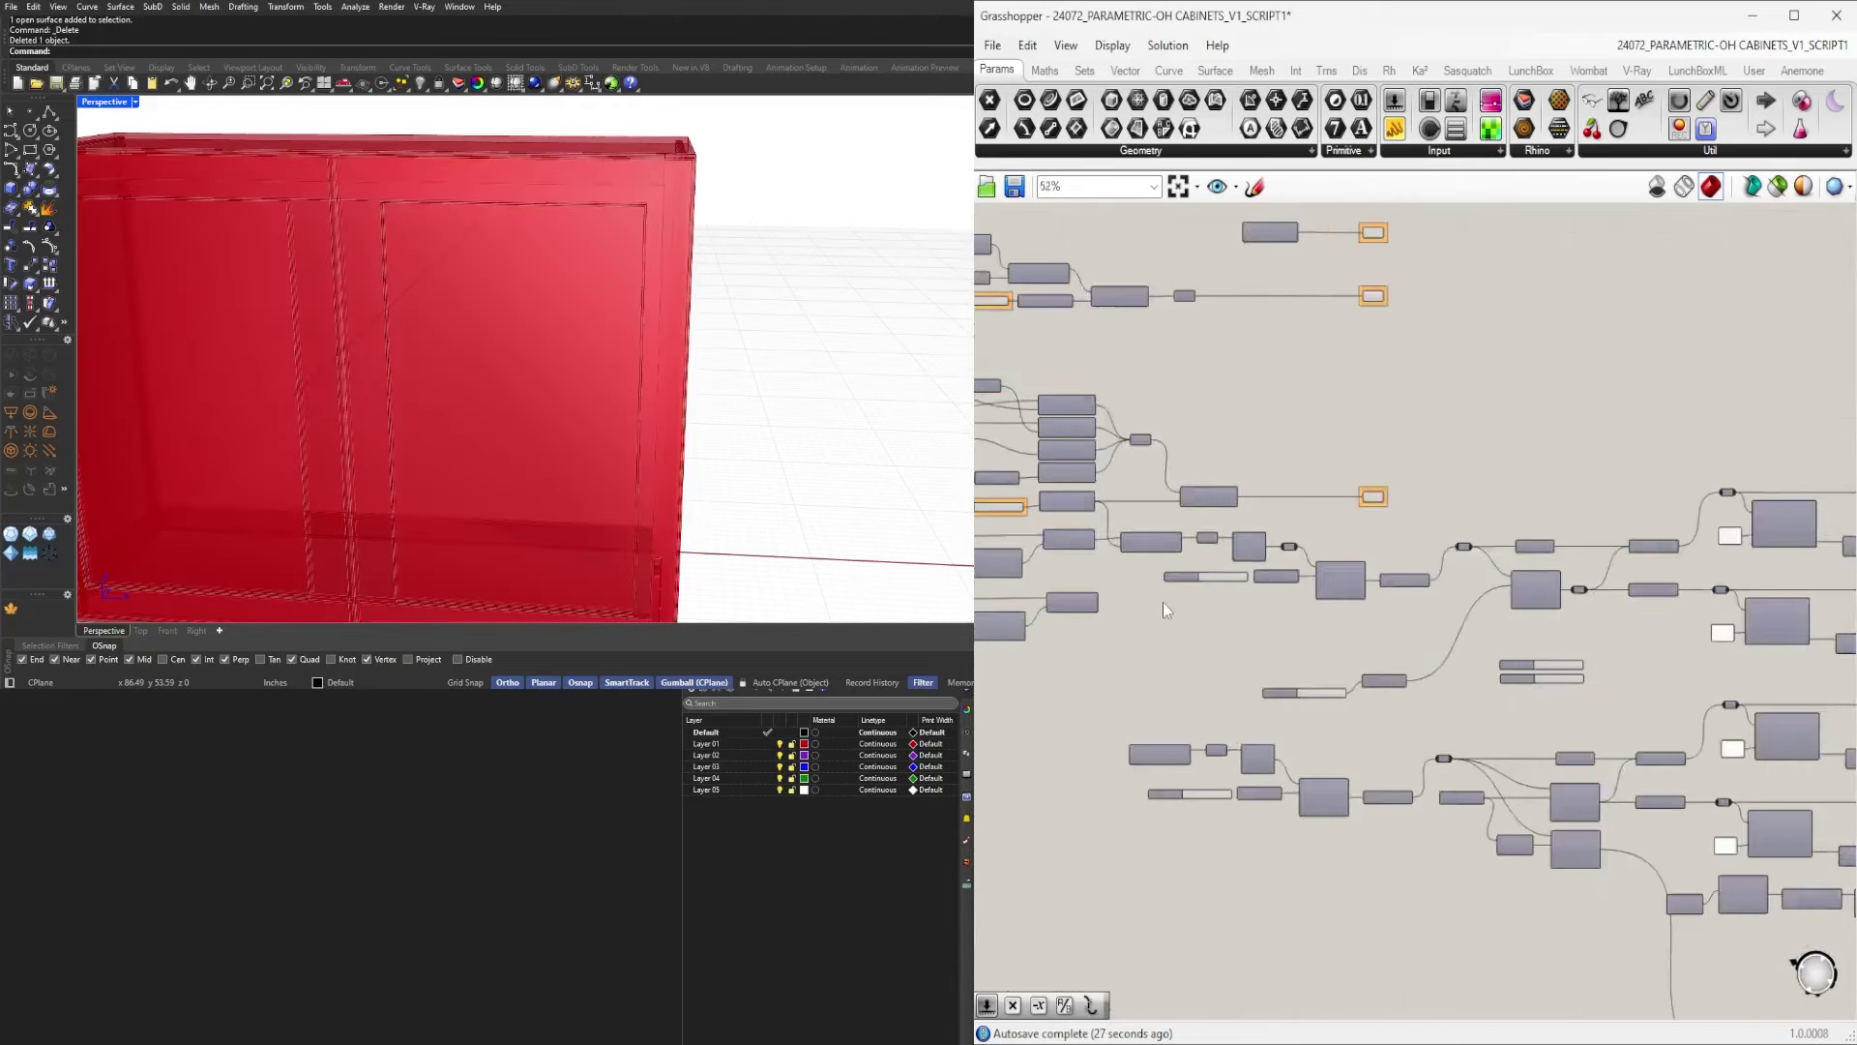
right_drag(1166, 624, 1287, 629)
scroll(1268, 595, up, 6)
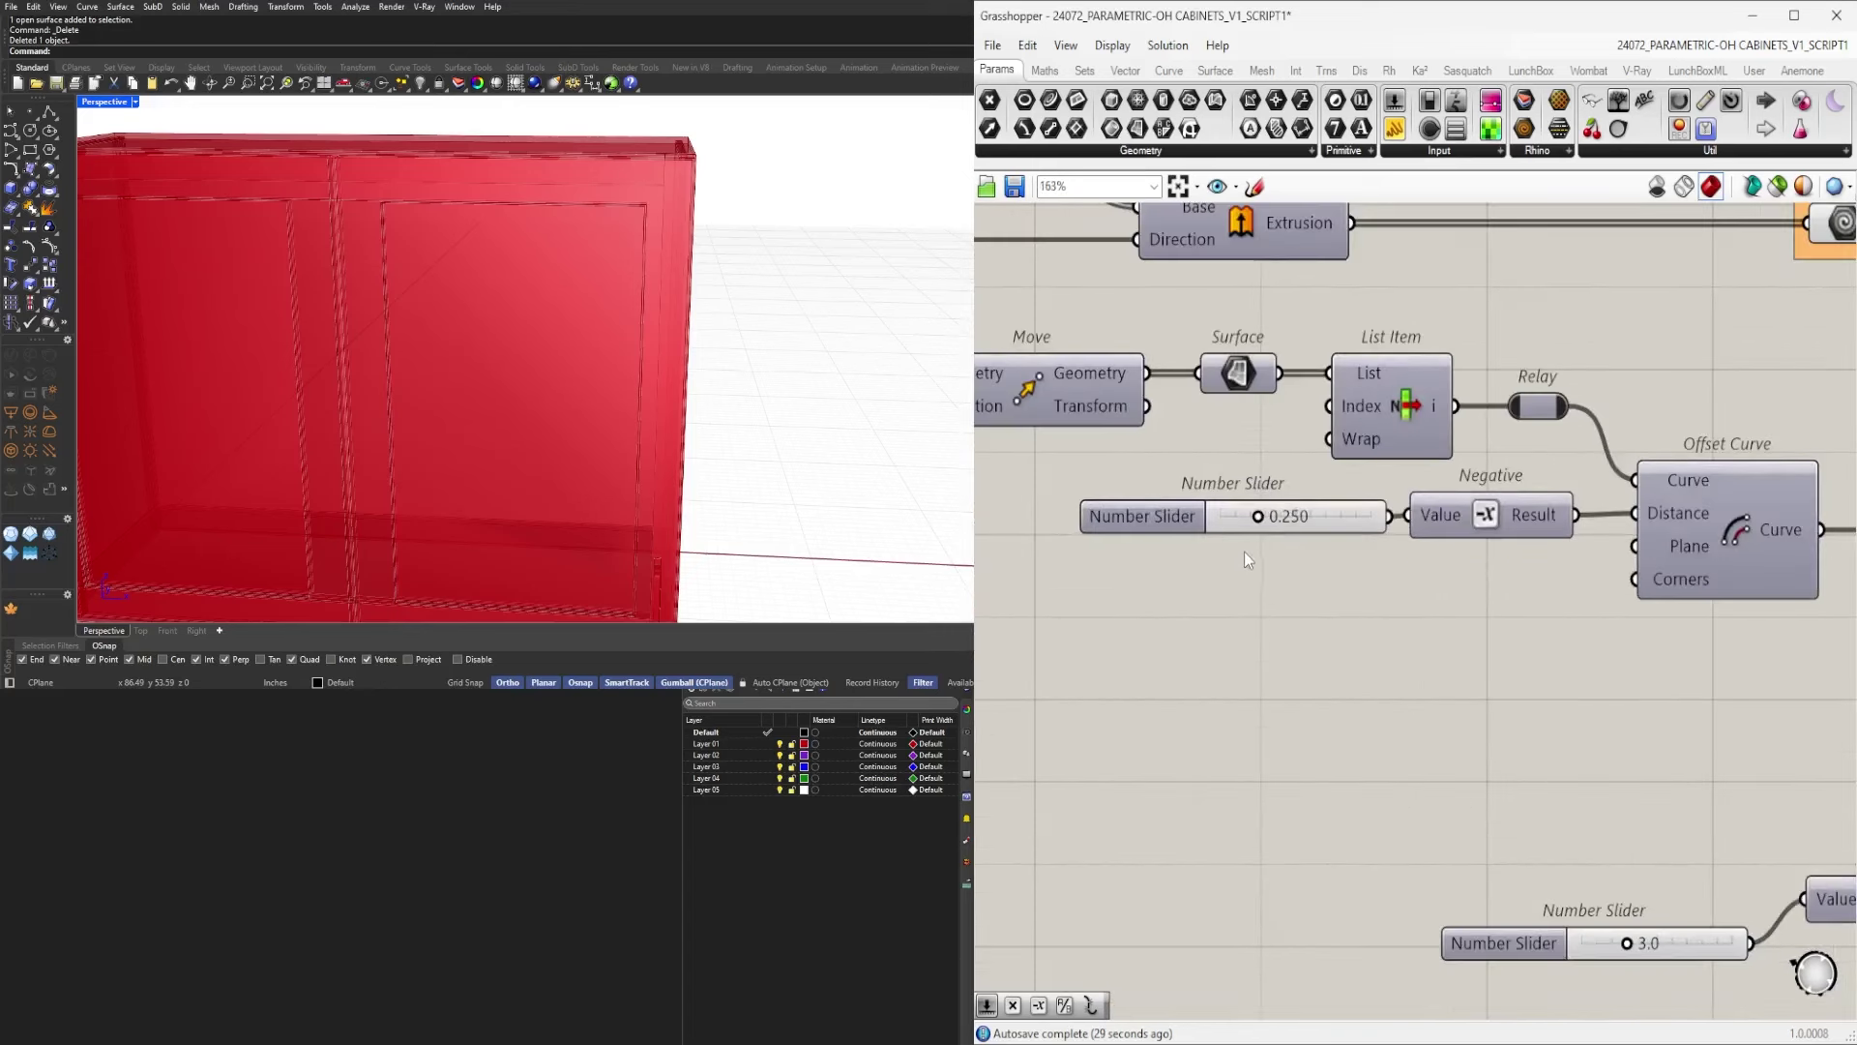
right_click(1146, 533)
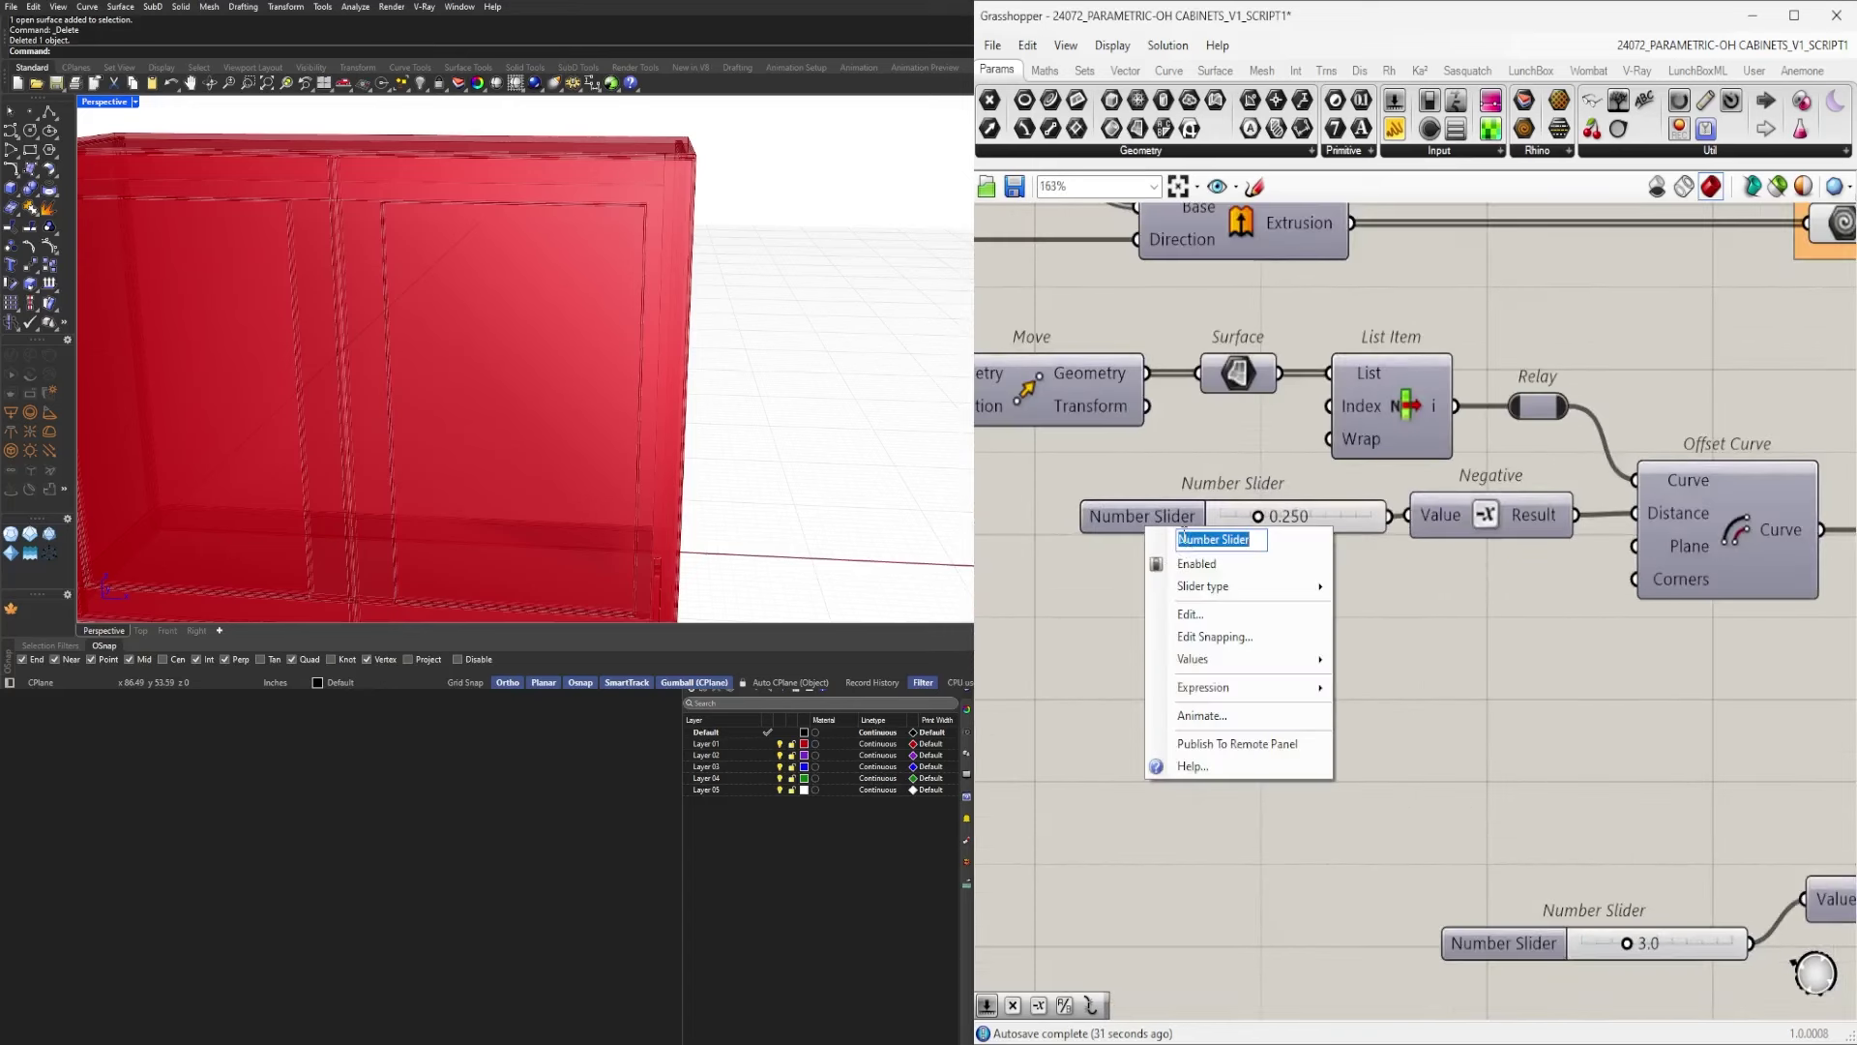
text(TOLERANCE OFFSET)
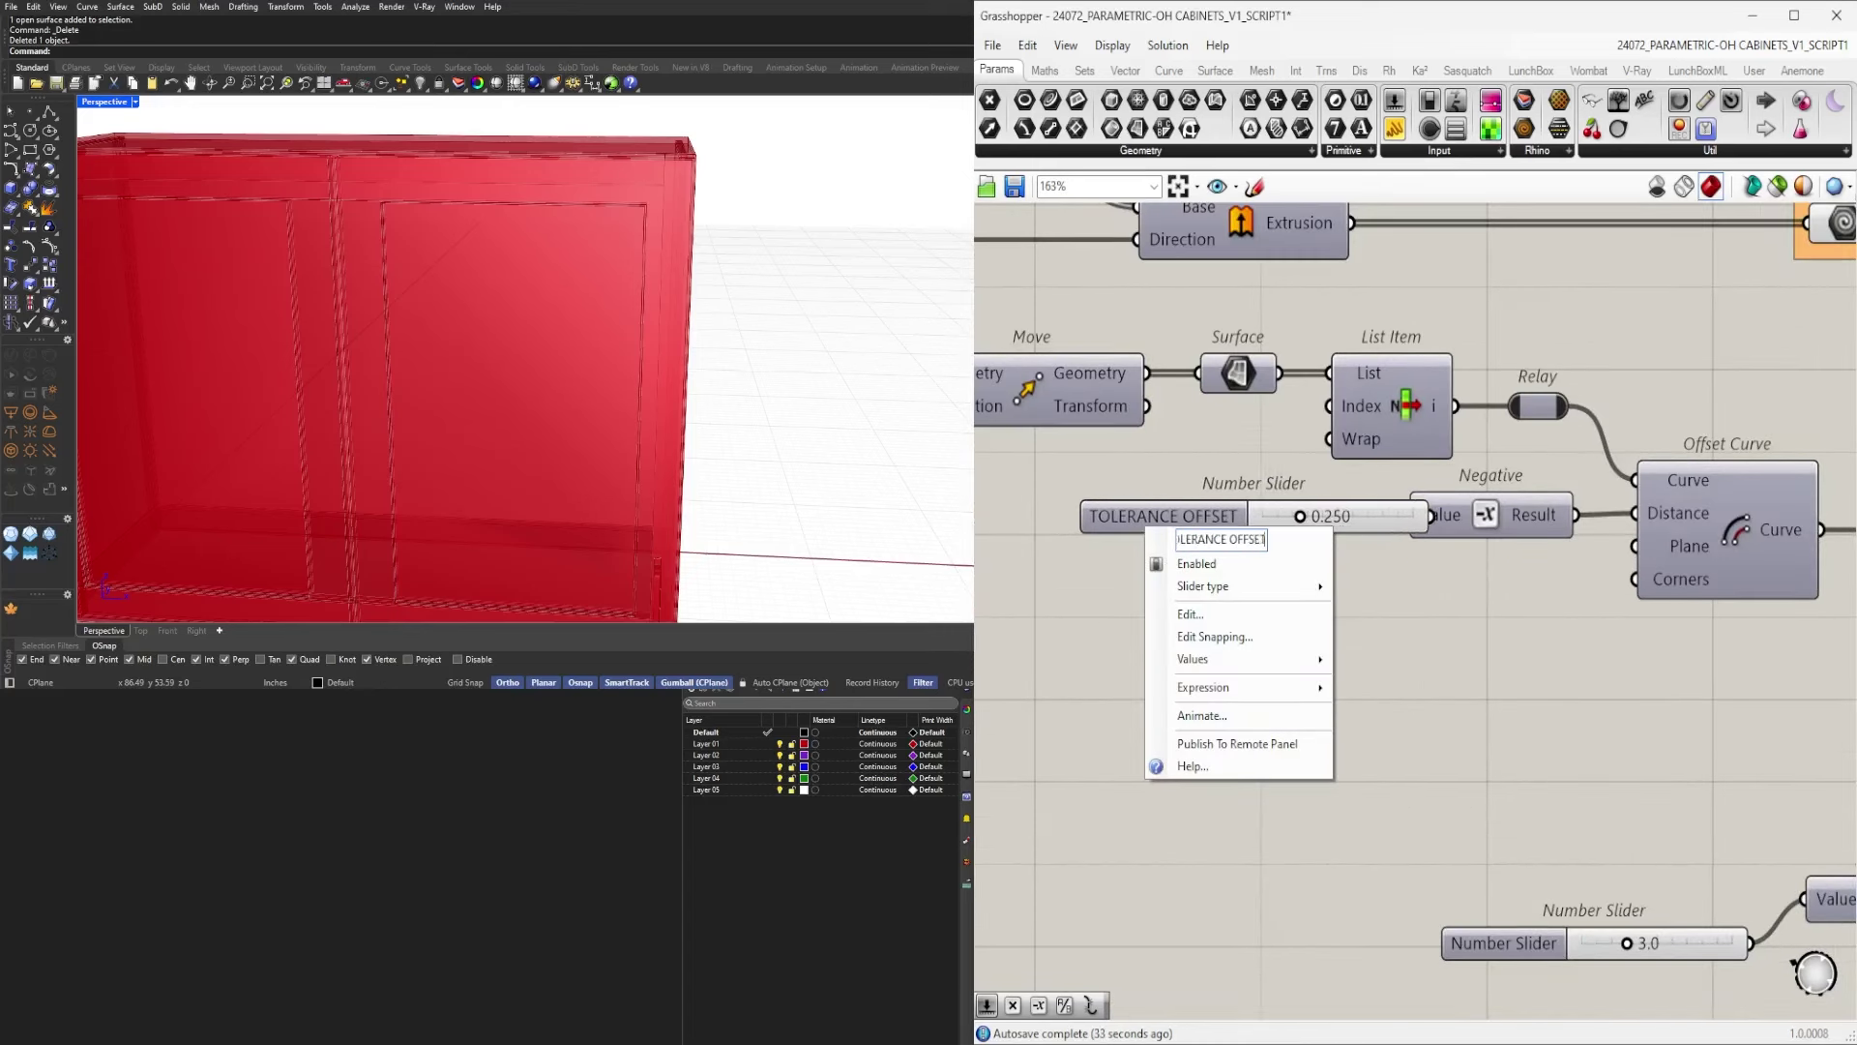
key(Return)
drag(1221, 505, 1163, 513)
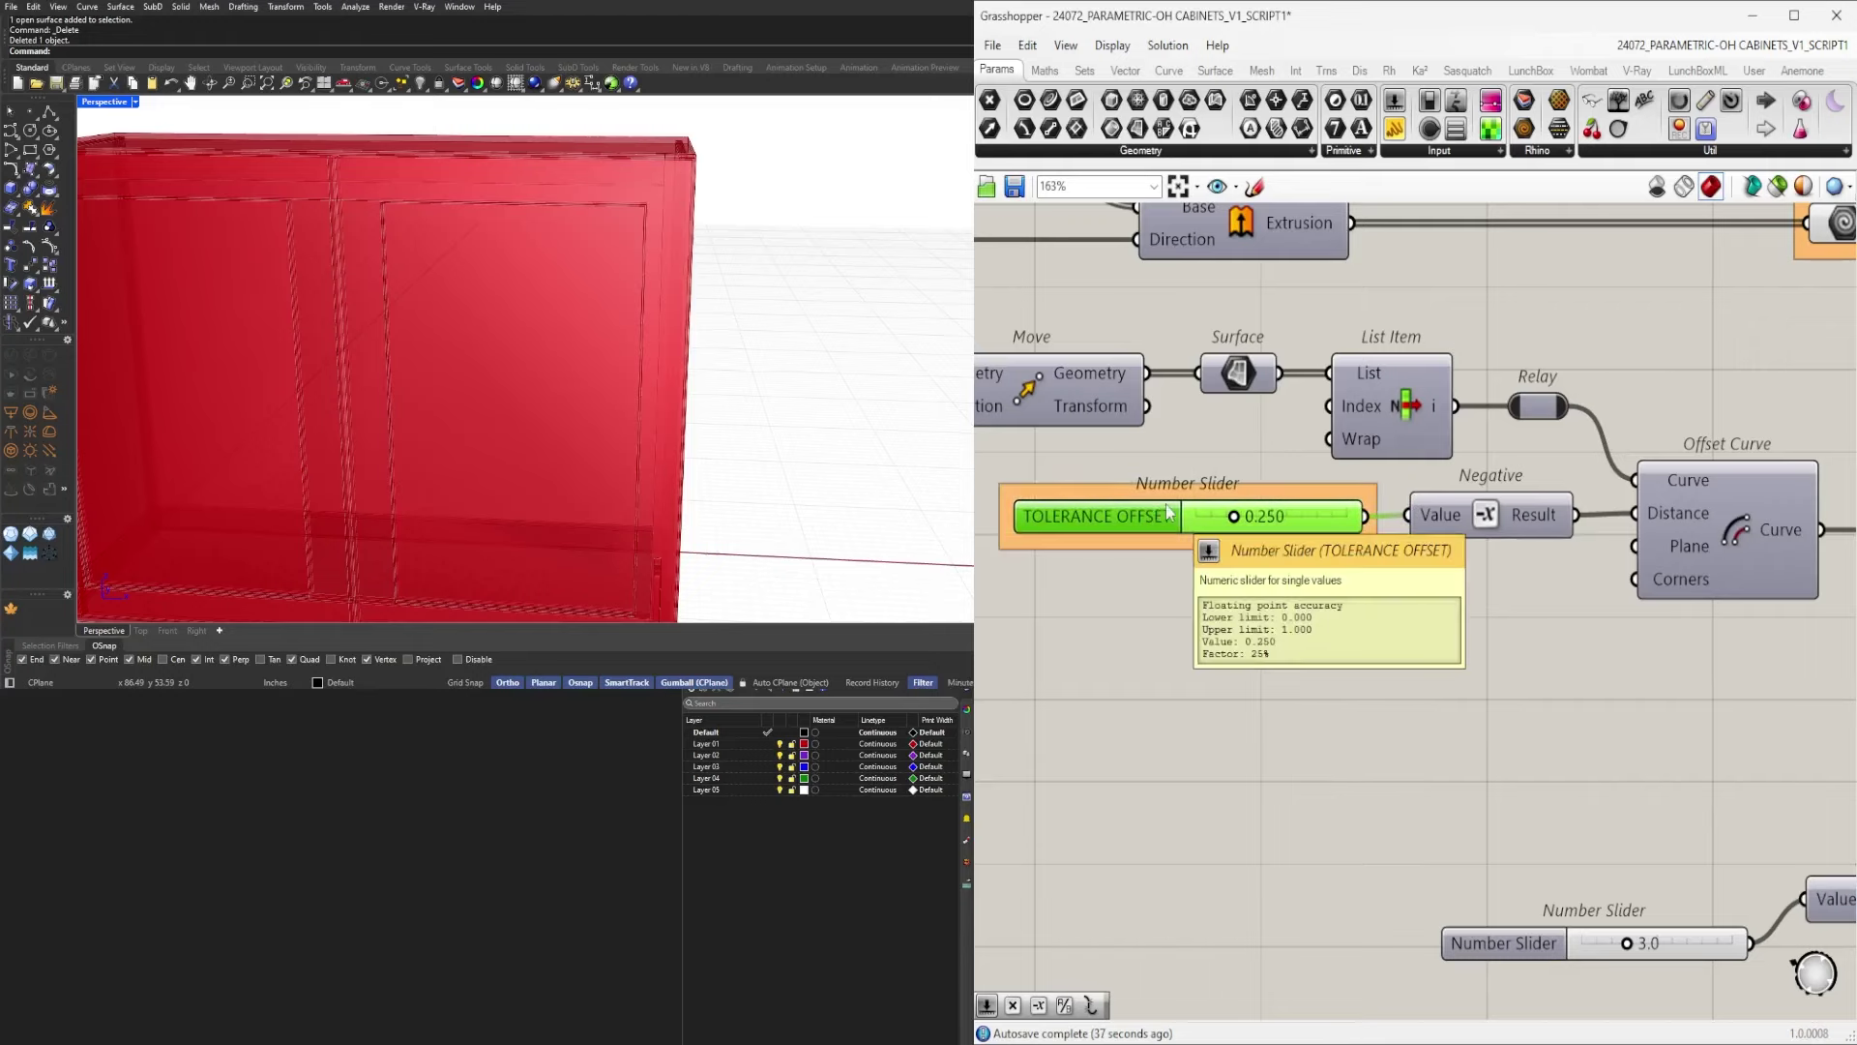
Try a value of 4.1 on the Number Slider driving the second Offset Curve's distance through Negative.
scroll(1248, 527, down, 4)
scroll(1258, 668, up, 6)
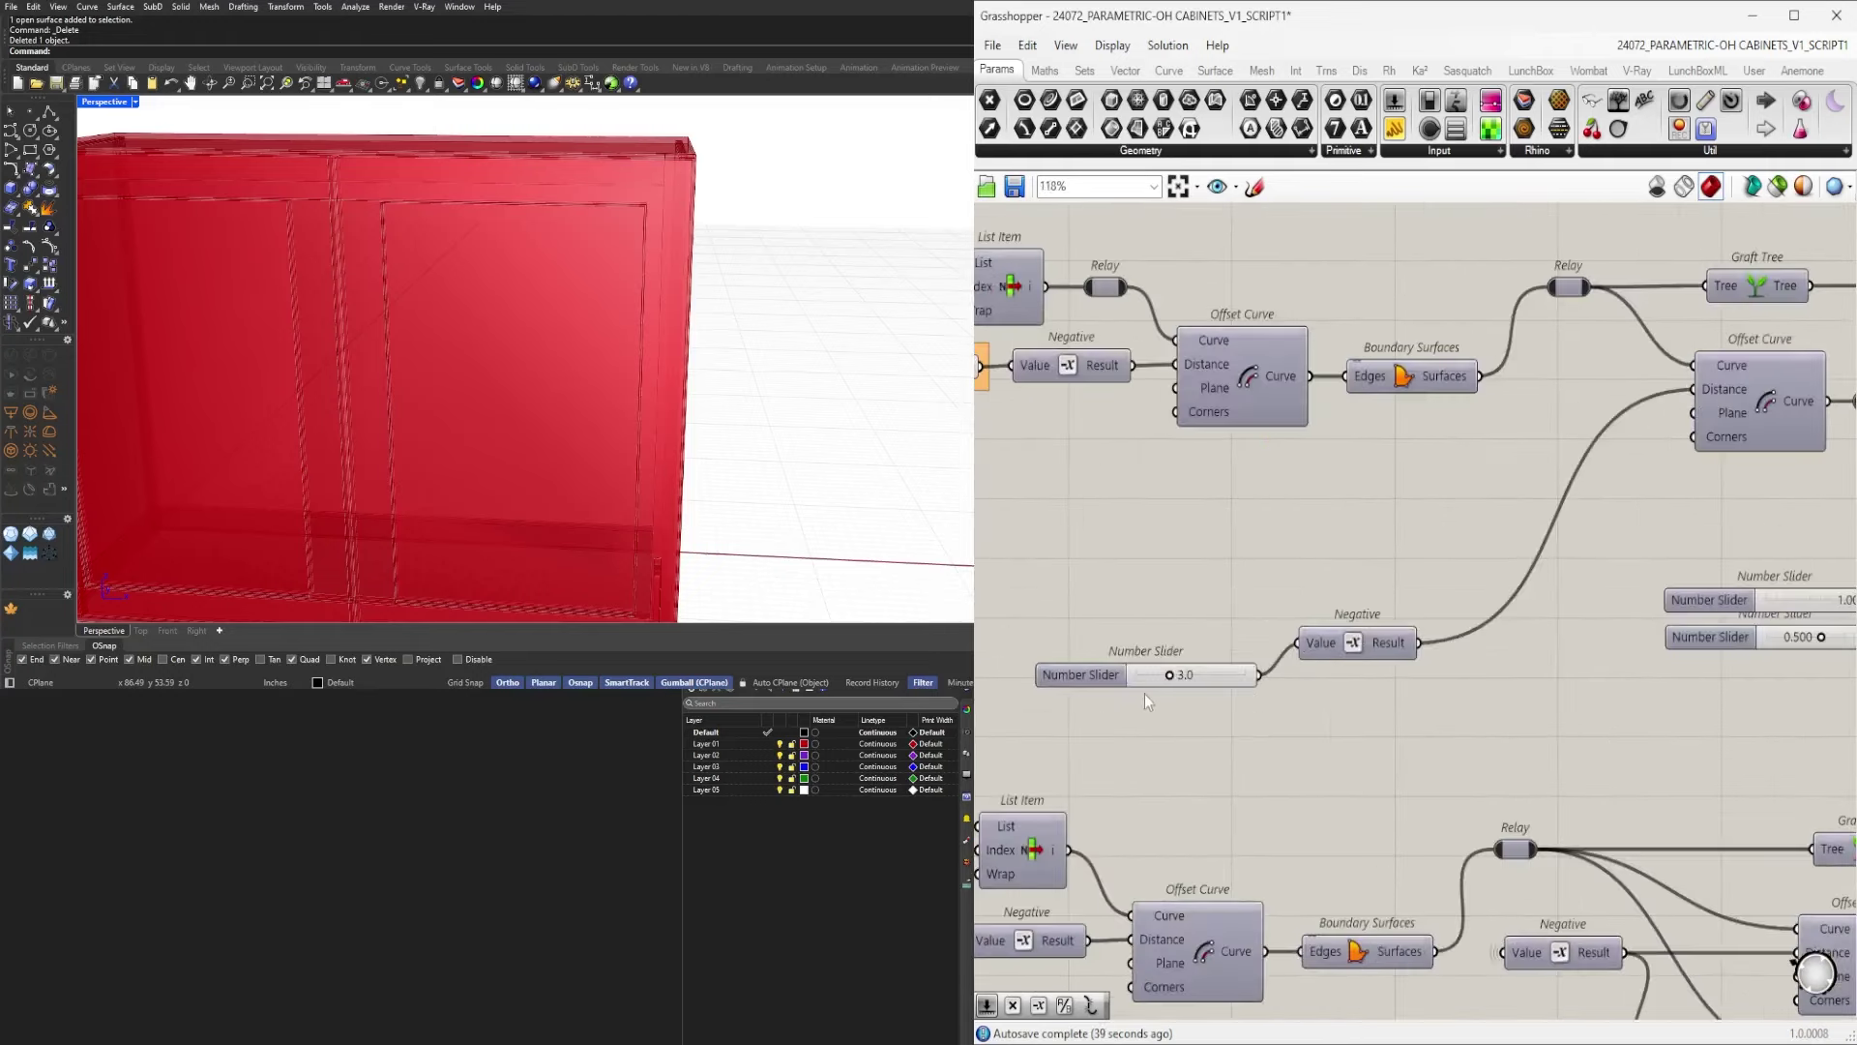
drag(1093, 663, 1218, 612)
drag(1080, 609, 1040, 656)
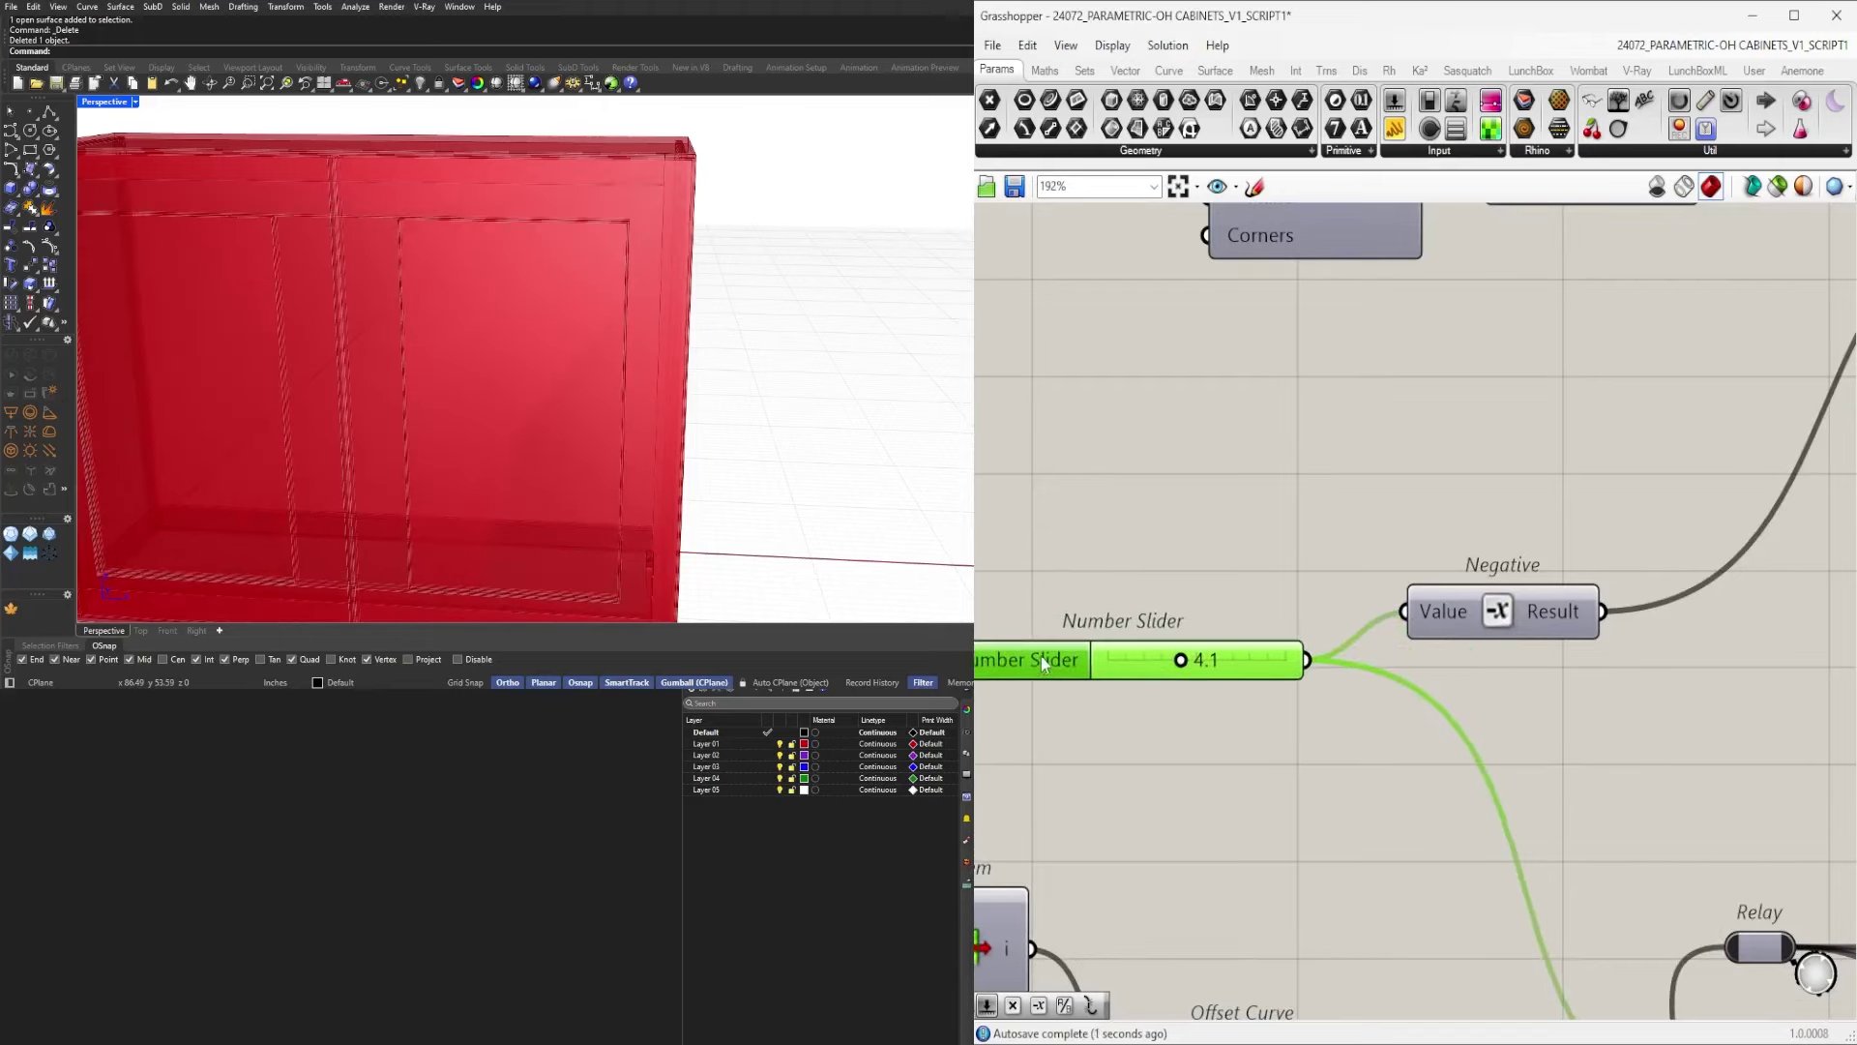
Set the Number Slider driving the second Offset Curve's distance to 3.
double_click(1256, 662)
text(3)
key(Return)
Rename the 3.0 slider driving the frame's Offset Curve to FRAME OFFSET, shift it away from the Negative component and group it.
scroll(1173, 734, down, 2)
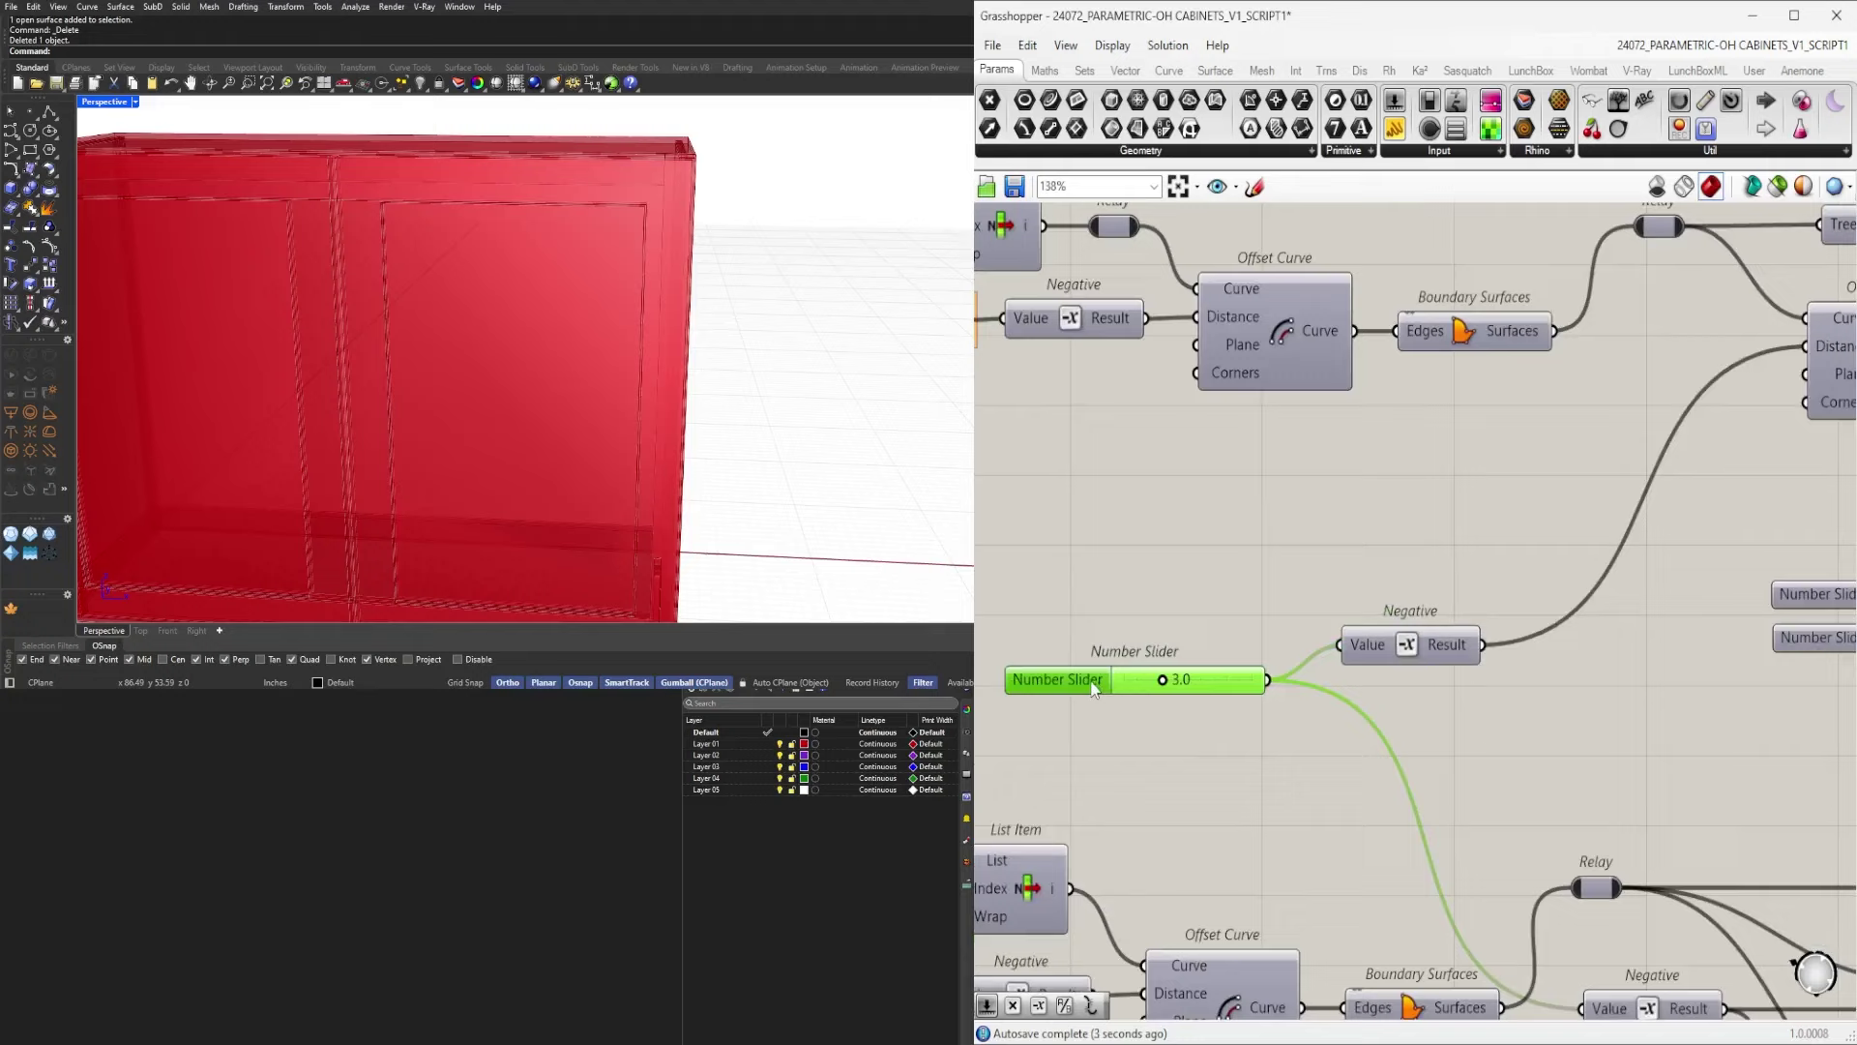
drag(1094, 685, 1075, 707)
right_click(1074, 708)
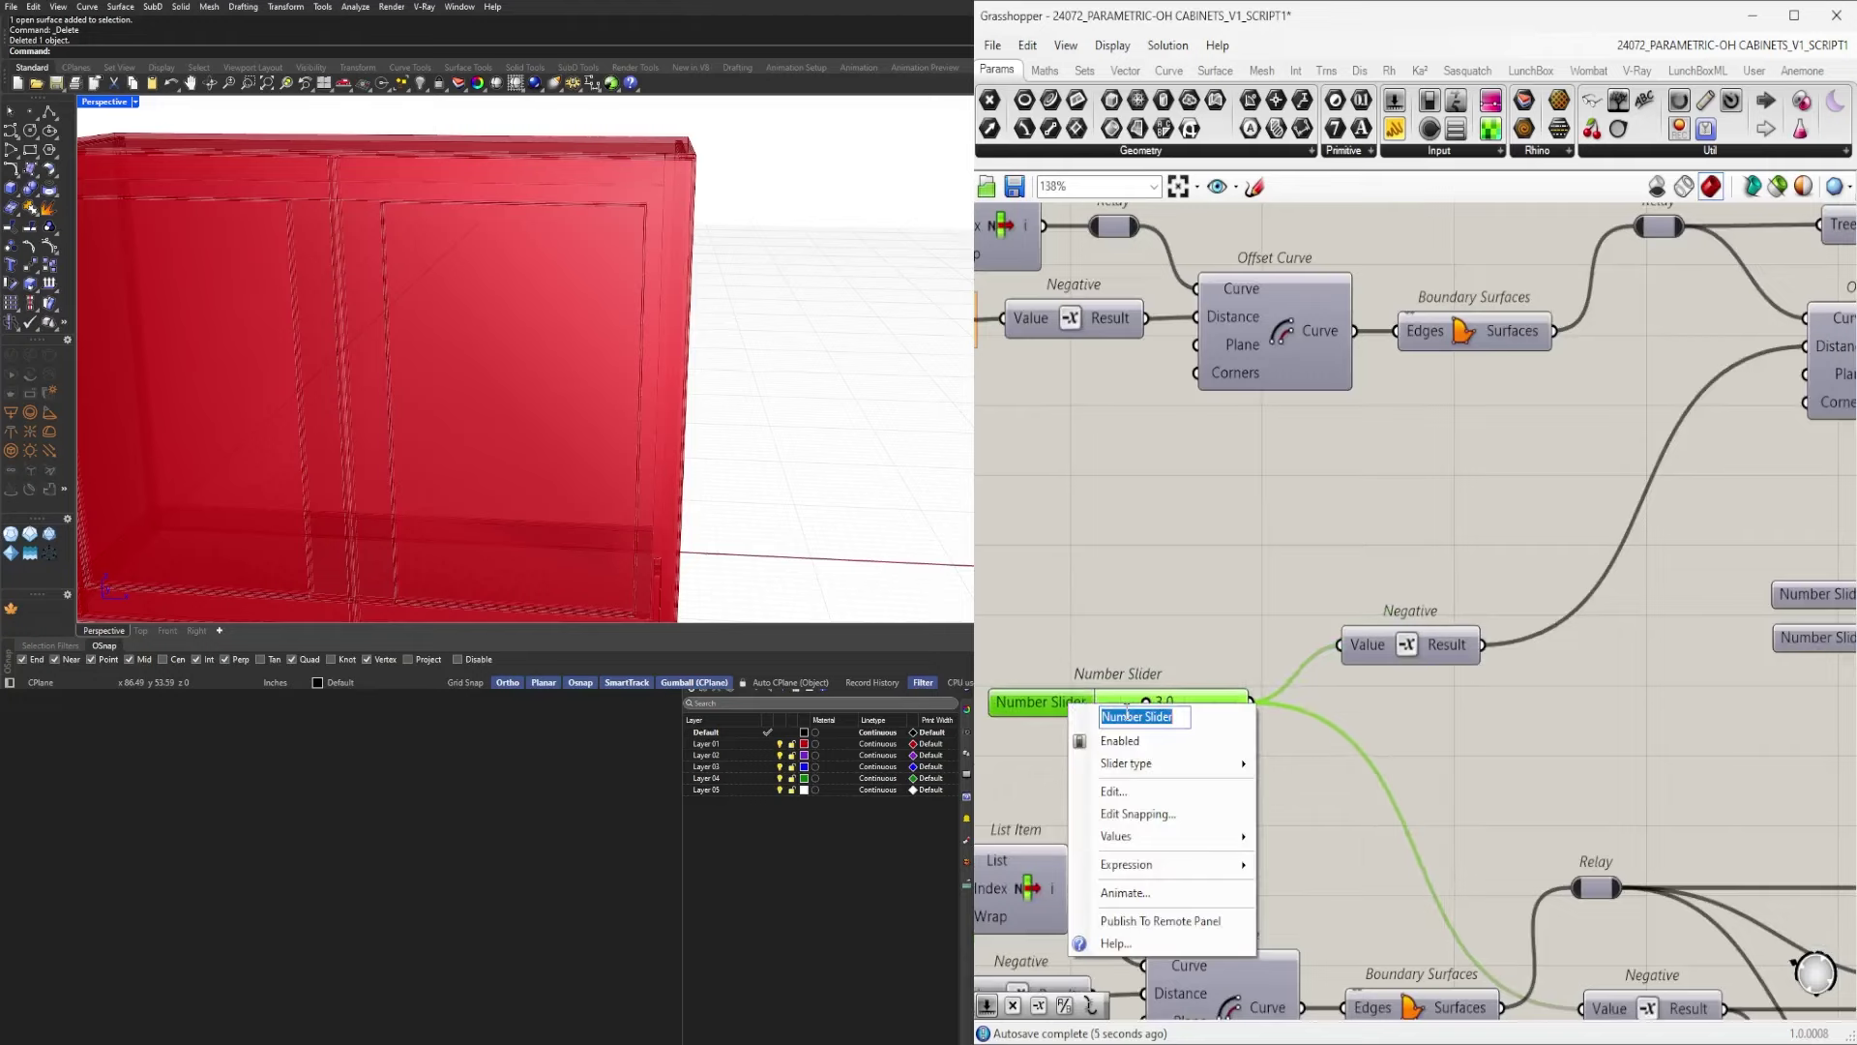
text(FRAME OFFSET)
key(Return)
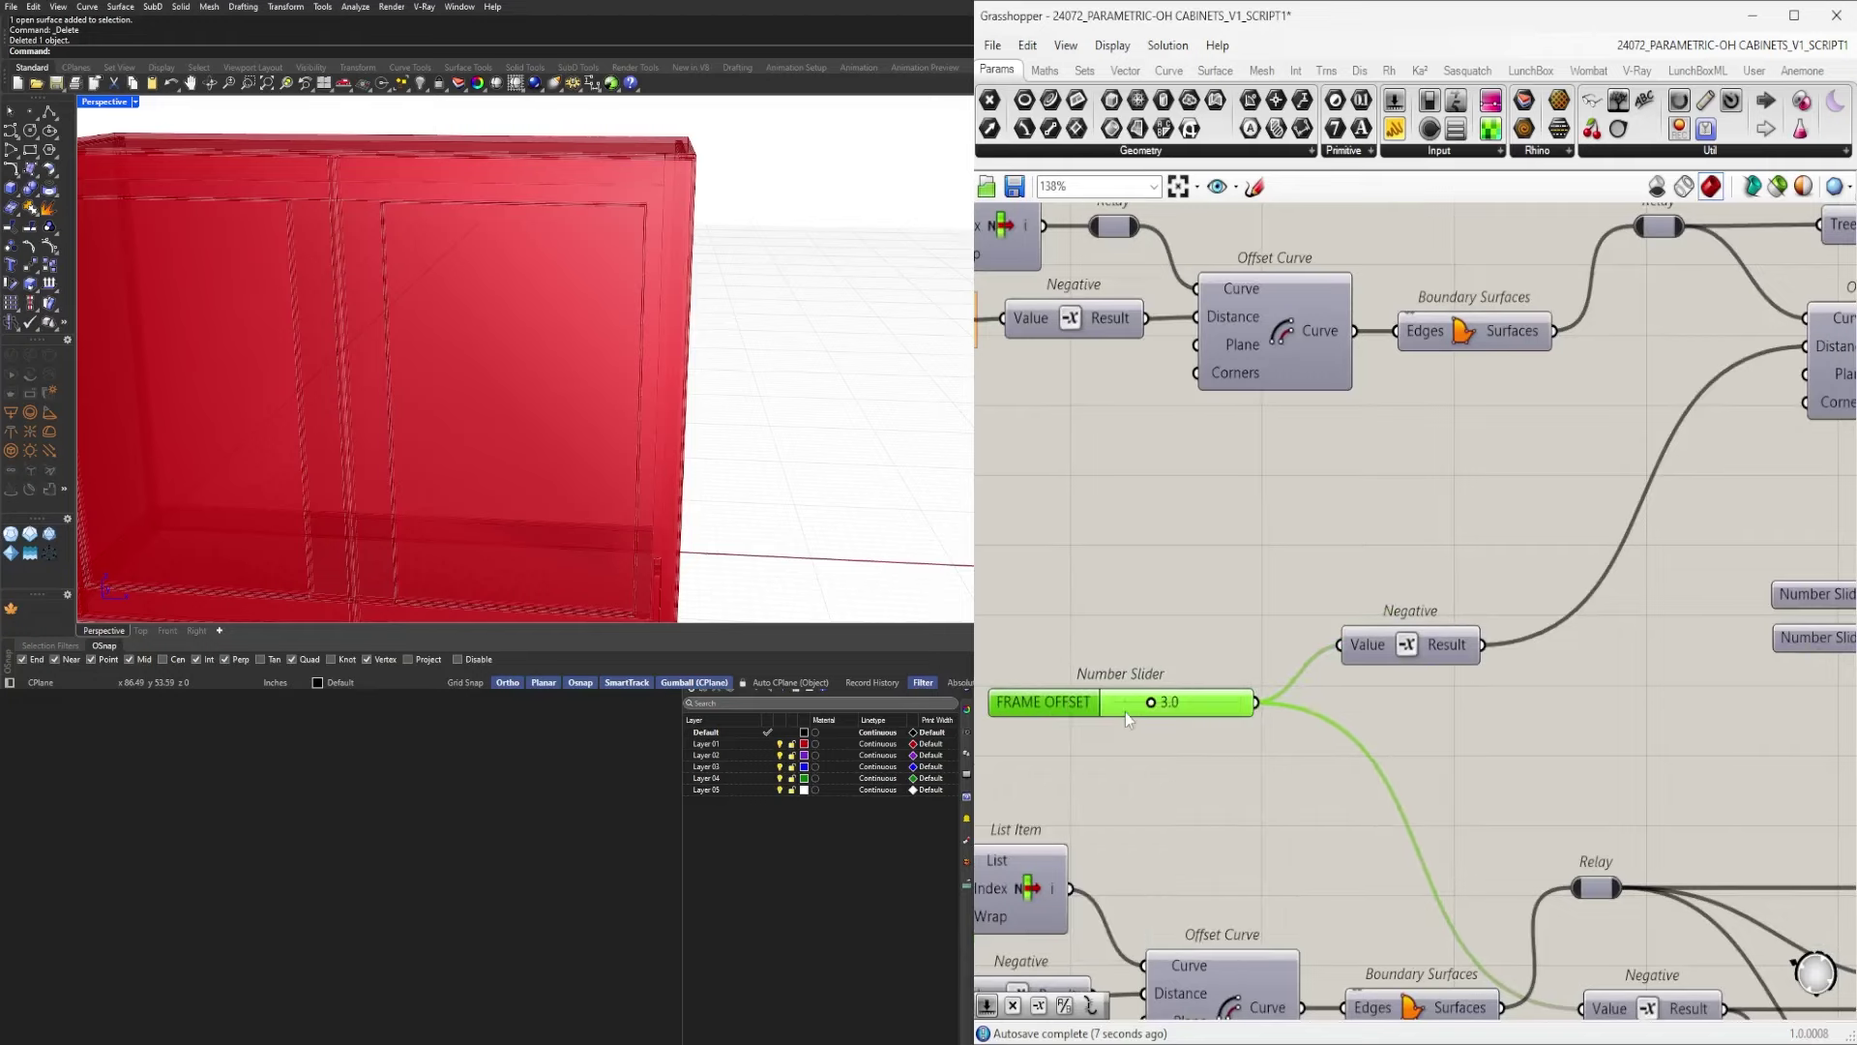
Try a value of 0.141 on the Number Slider feeding the lower Offset Curve's Negative component.
scroll(1349, 625, down, 6)
scroll(1348, 625, up, 3)
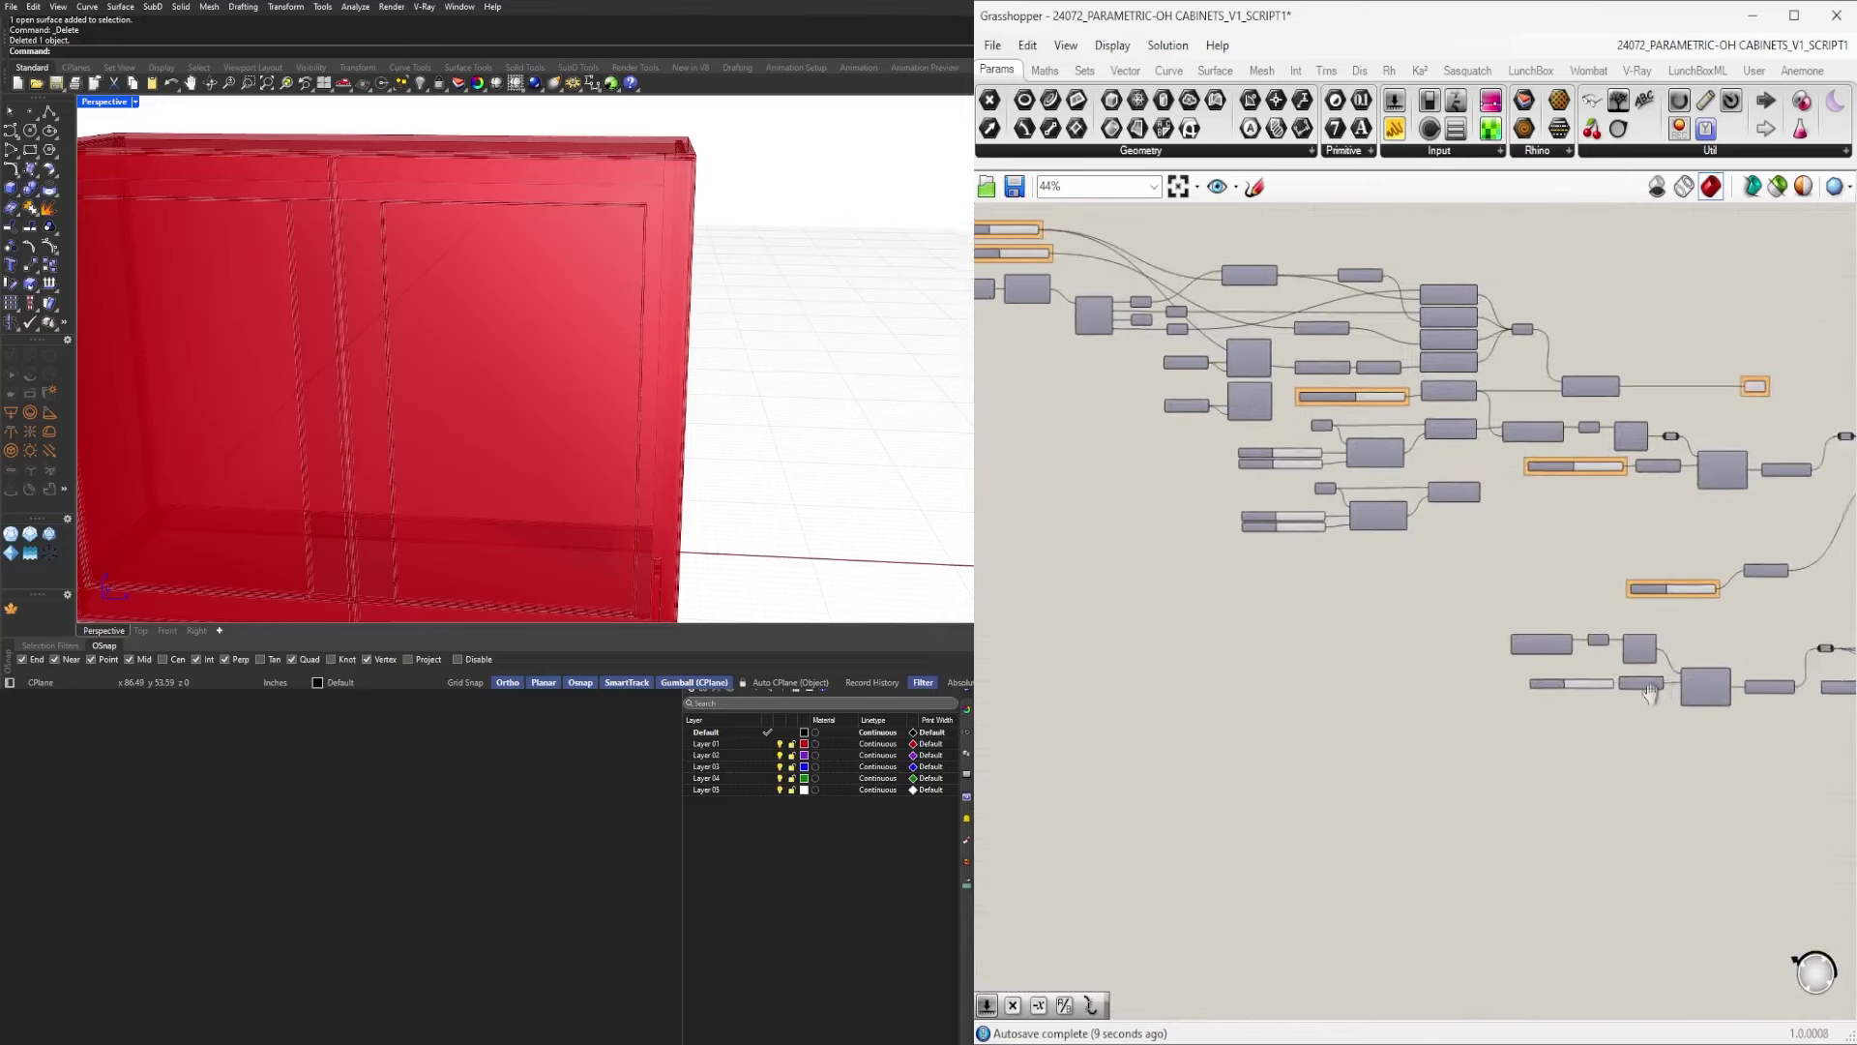
scroll(1250, 722, up, 2)
scroll(1209, 629, up, 5)
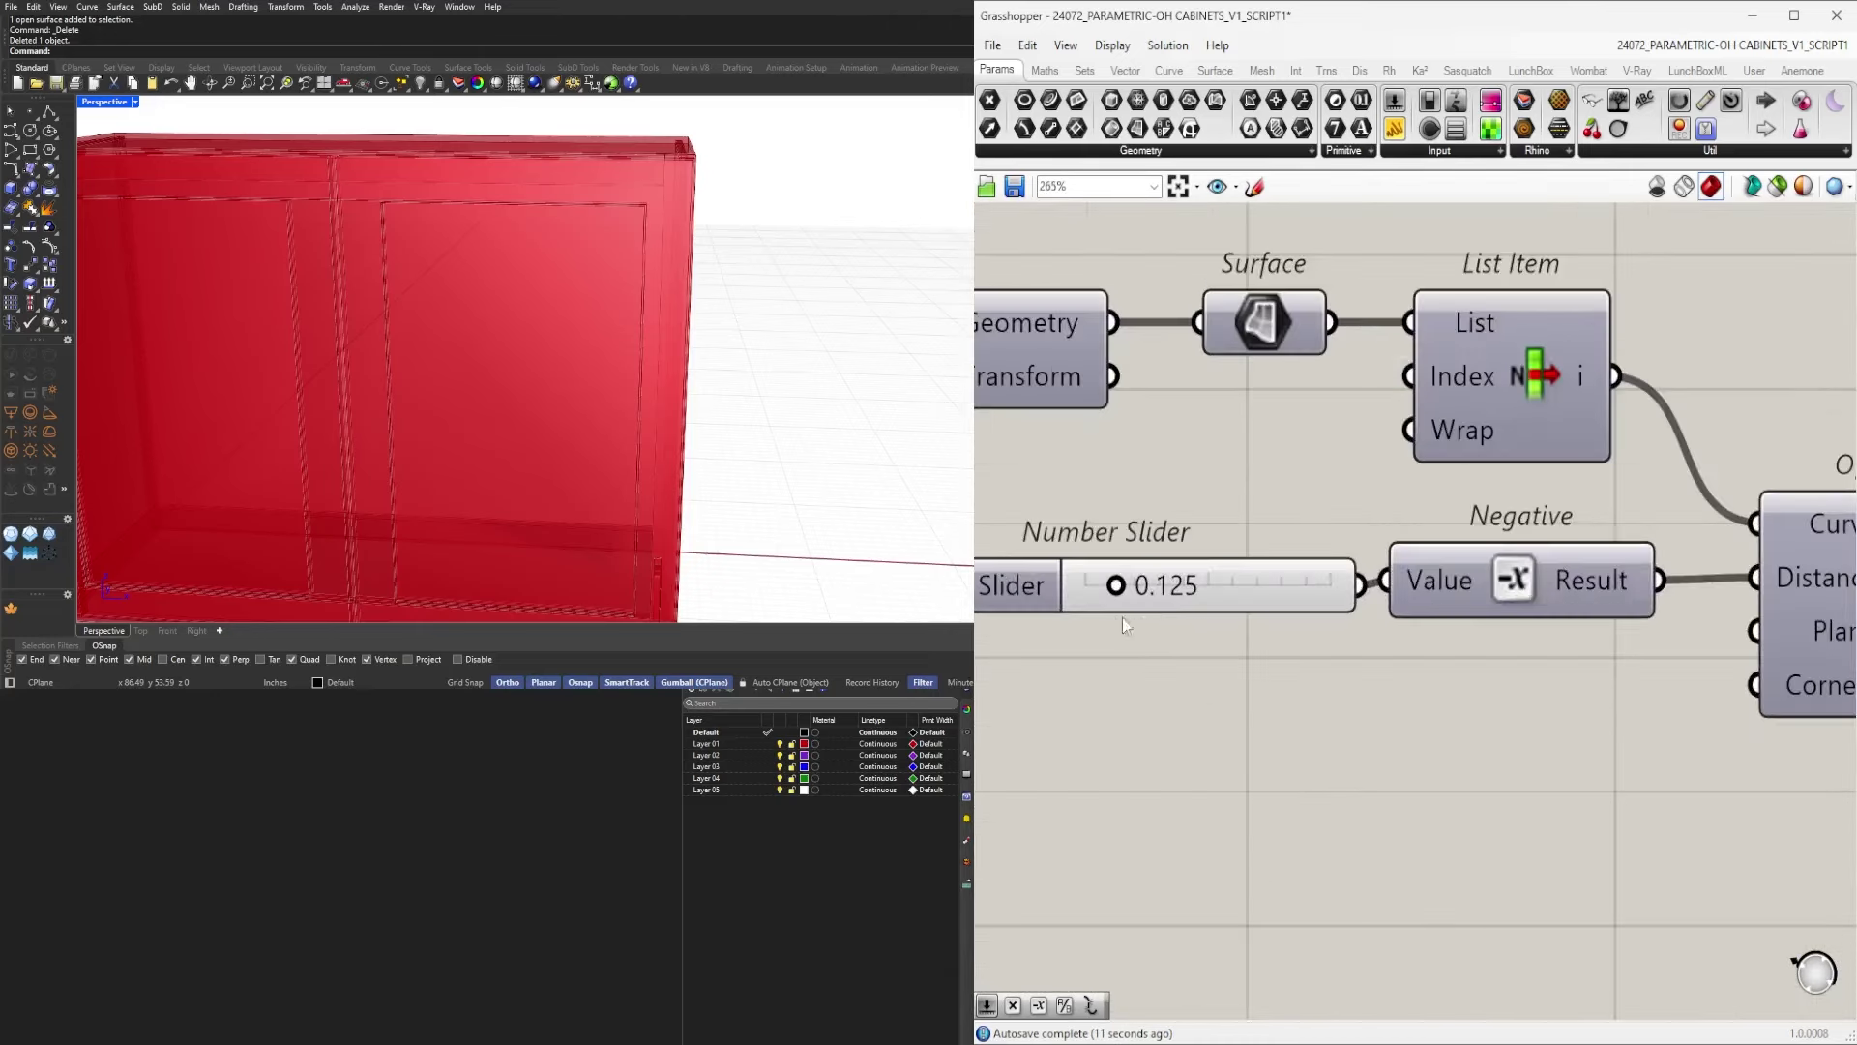
mouse_move(1126, 567)
mouse_down()
mouse_move(1461, 567)
mouse_move(1128, 570)
mouse_up()
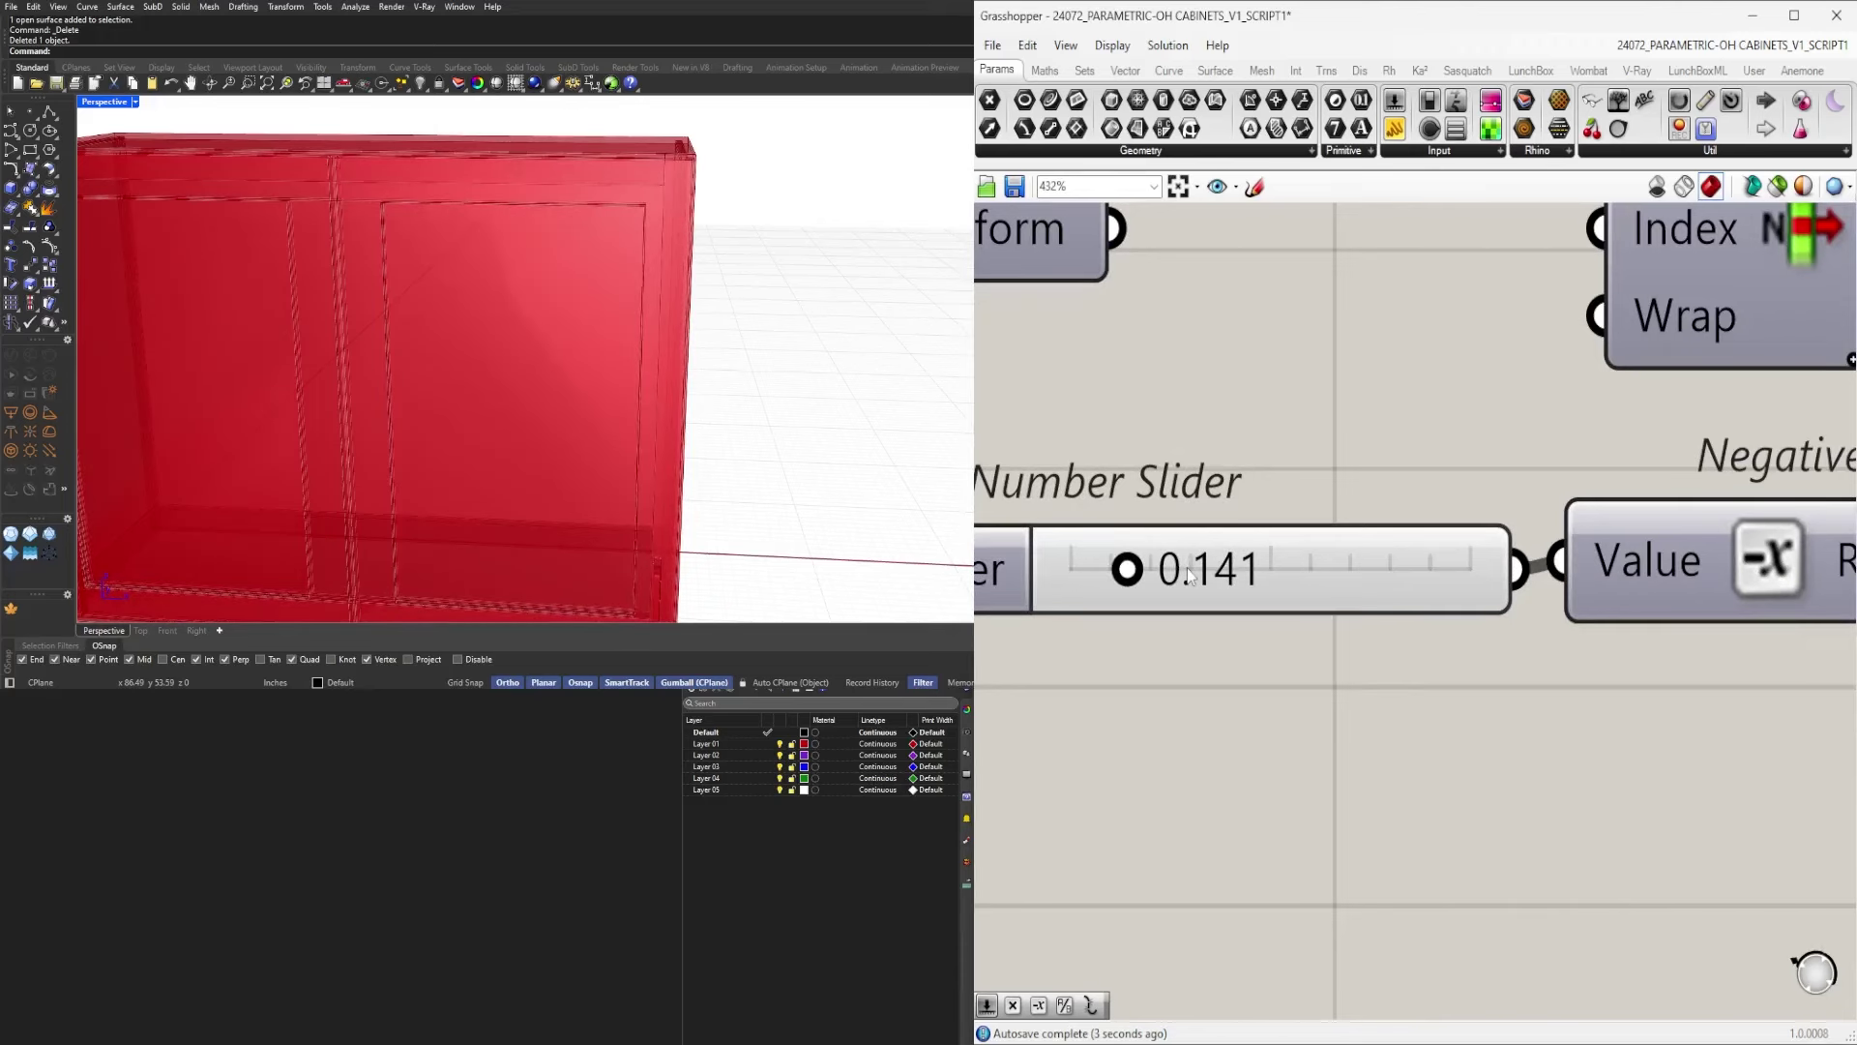
scroll(1190, 576, down, 6)
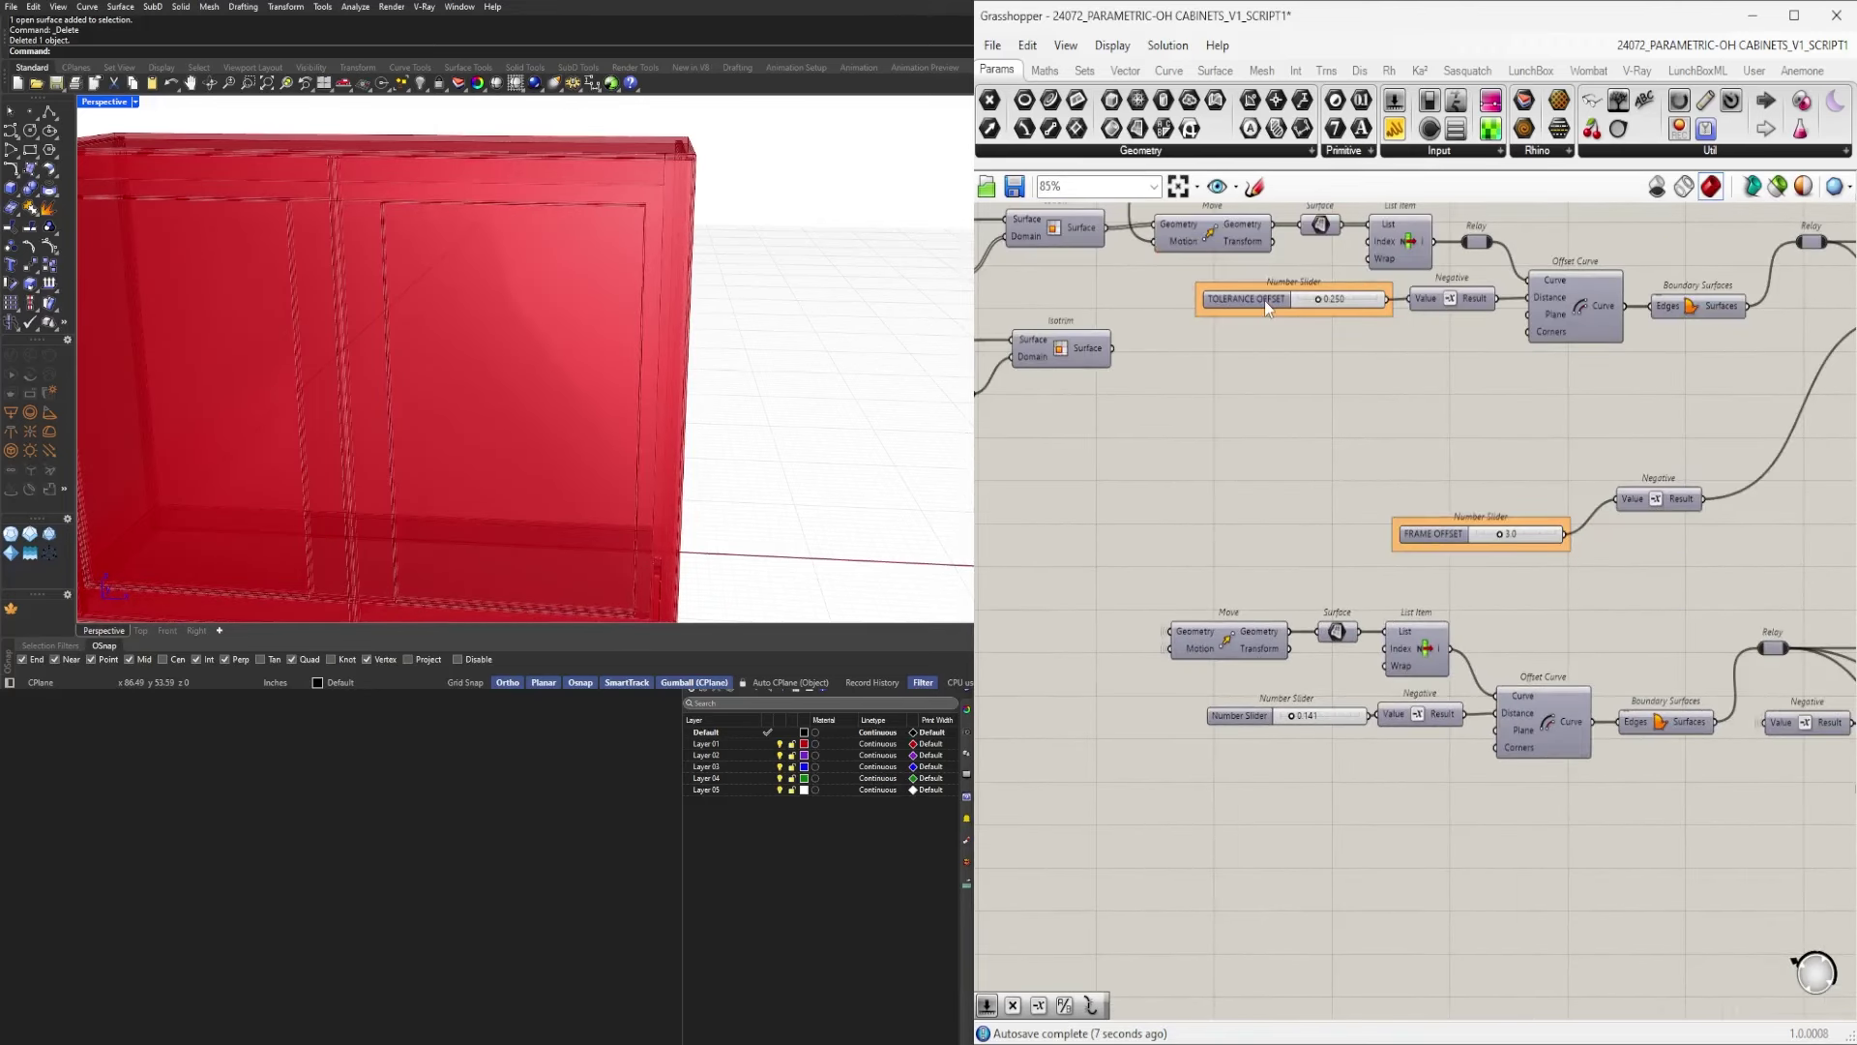
Replace the Number Slider feeding the lower Negative with a wire from the repositioned TOLERANCE OFFSET slider, deleting the old slider.
drag(1263, 300, 1156, 501)
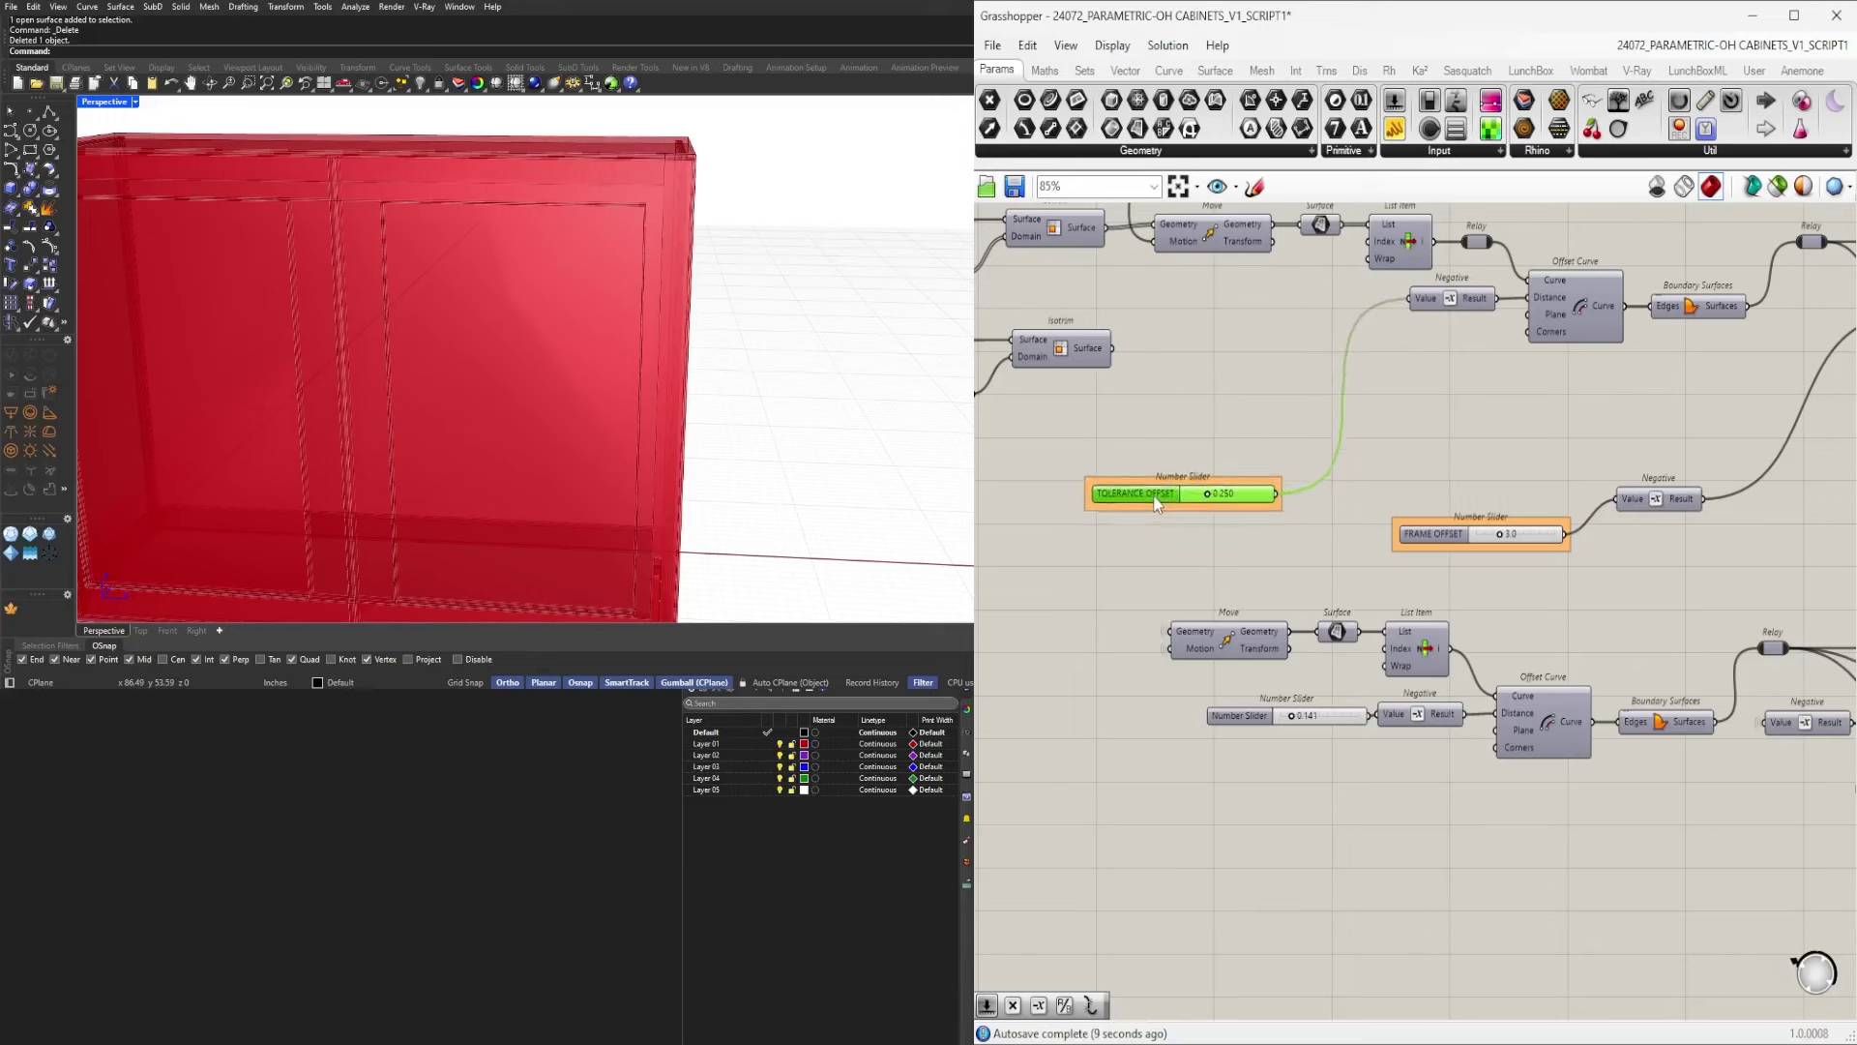
scroll(1268, 518, up, 2)
drag(1306, 577, 1422, 794)
click(1322, 801)
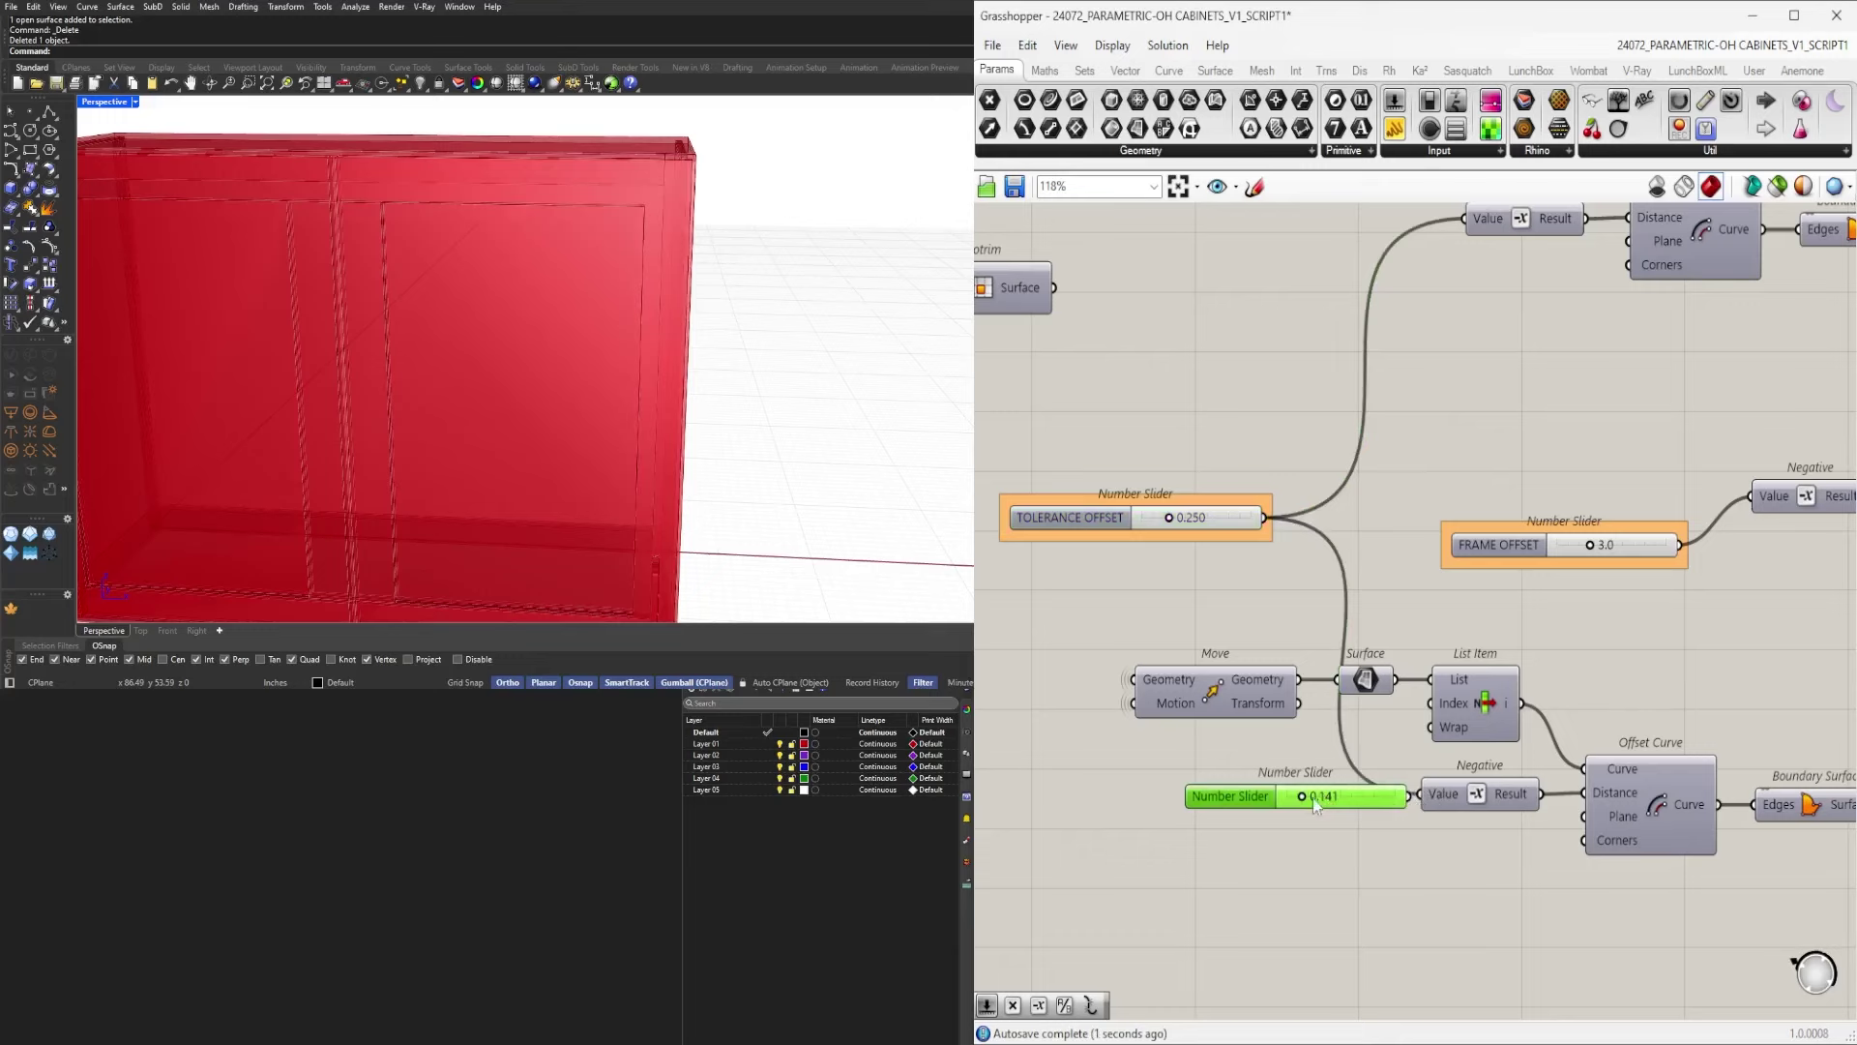
Set TOLERANCE OFFSET to 0.272 and shift its slider a little closer to the lower Move component.
scroll(1112, 547, up, 5)
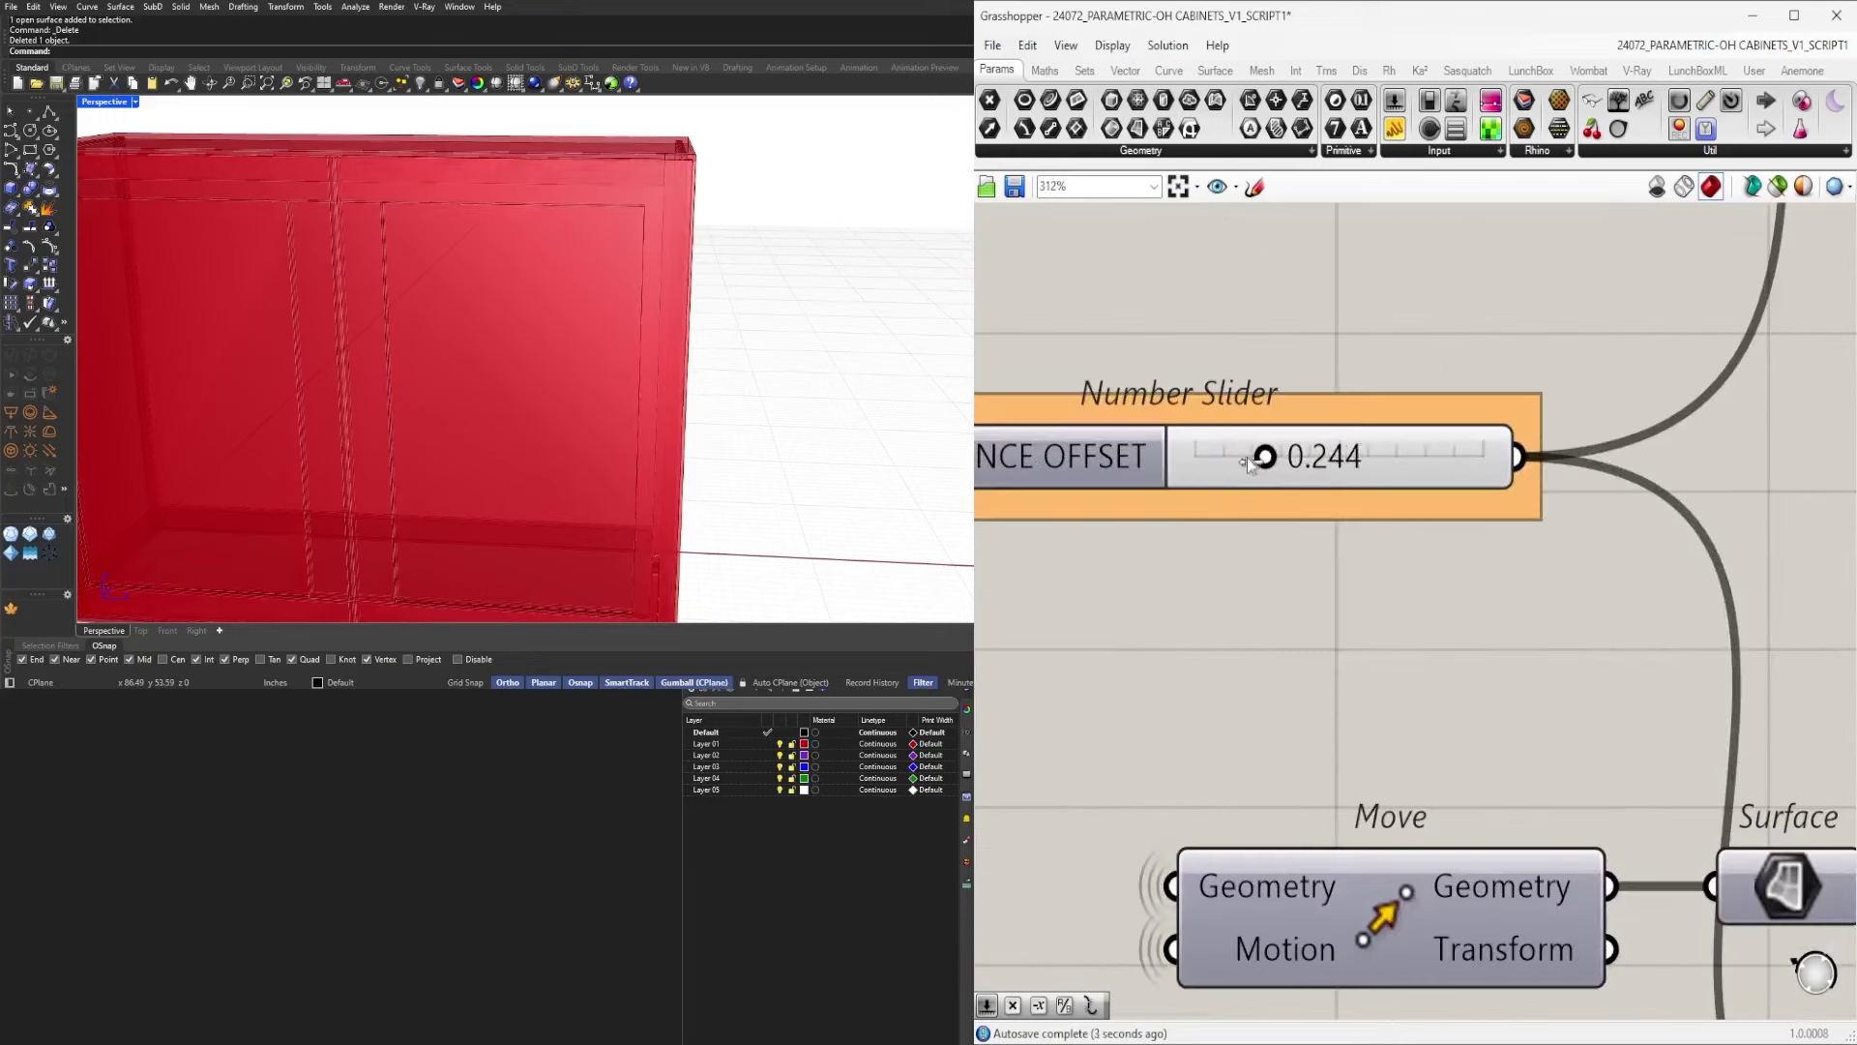
mouse_move(1246, 457)
mouse_down()
mouse_move(1197, 457)
mouse_move(1256, 456)
mouse_up()
scroll(1362, 467, down, 4)
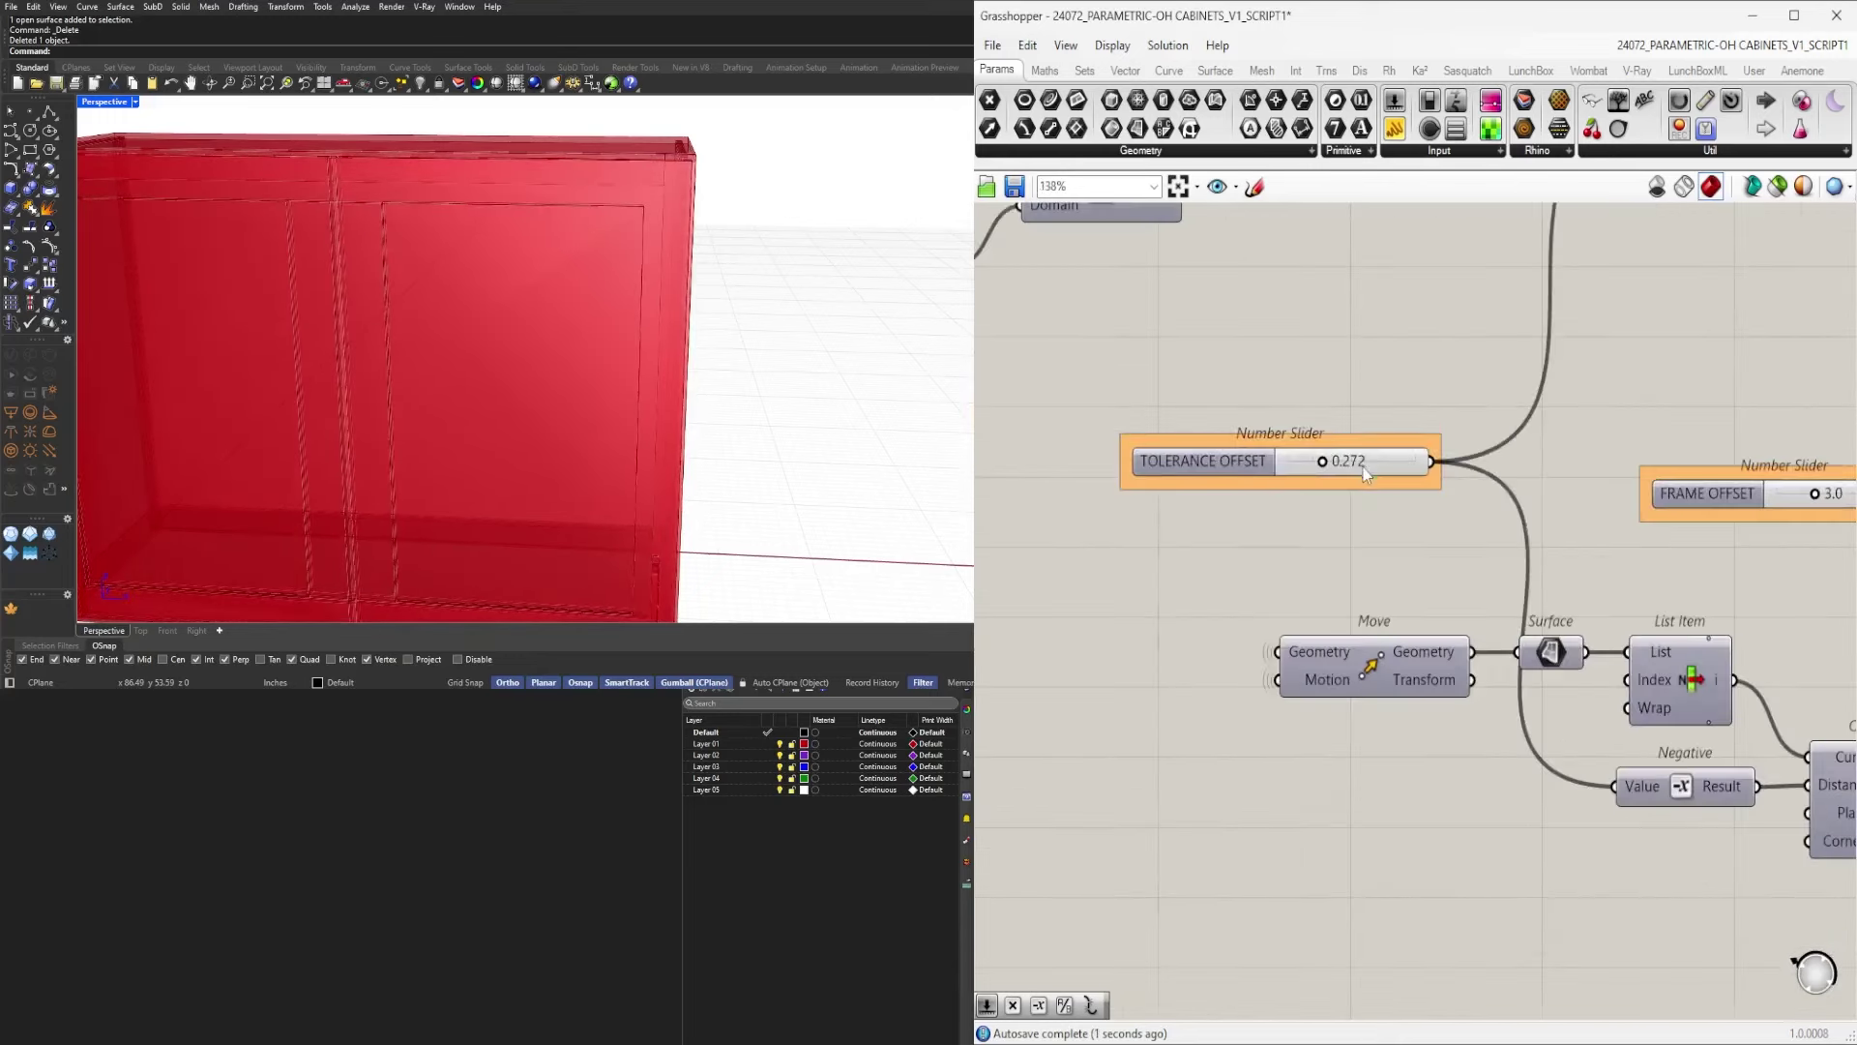
scroll(1364, 469, down, 4)
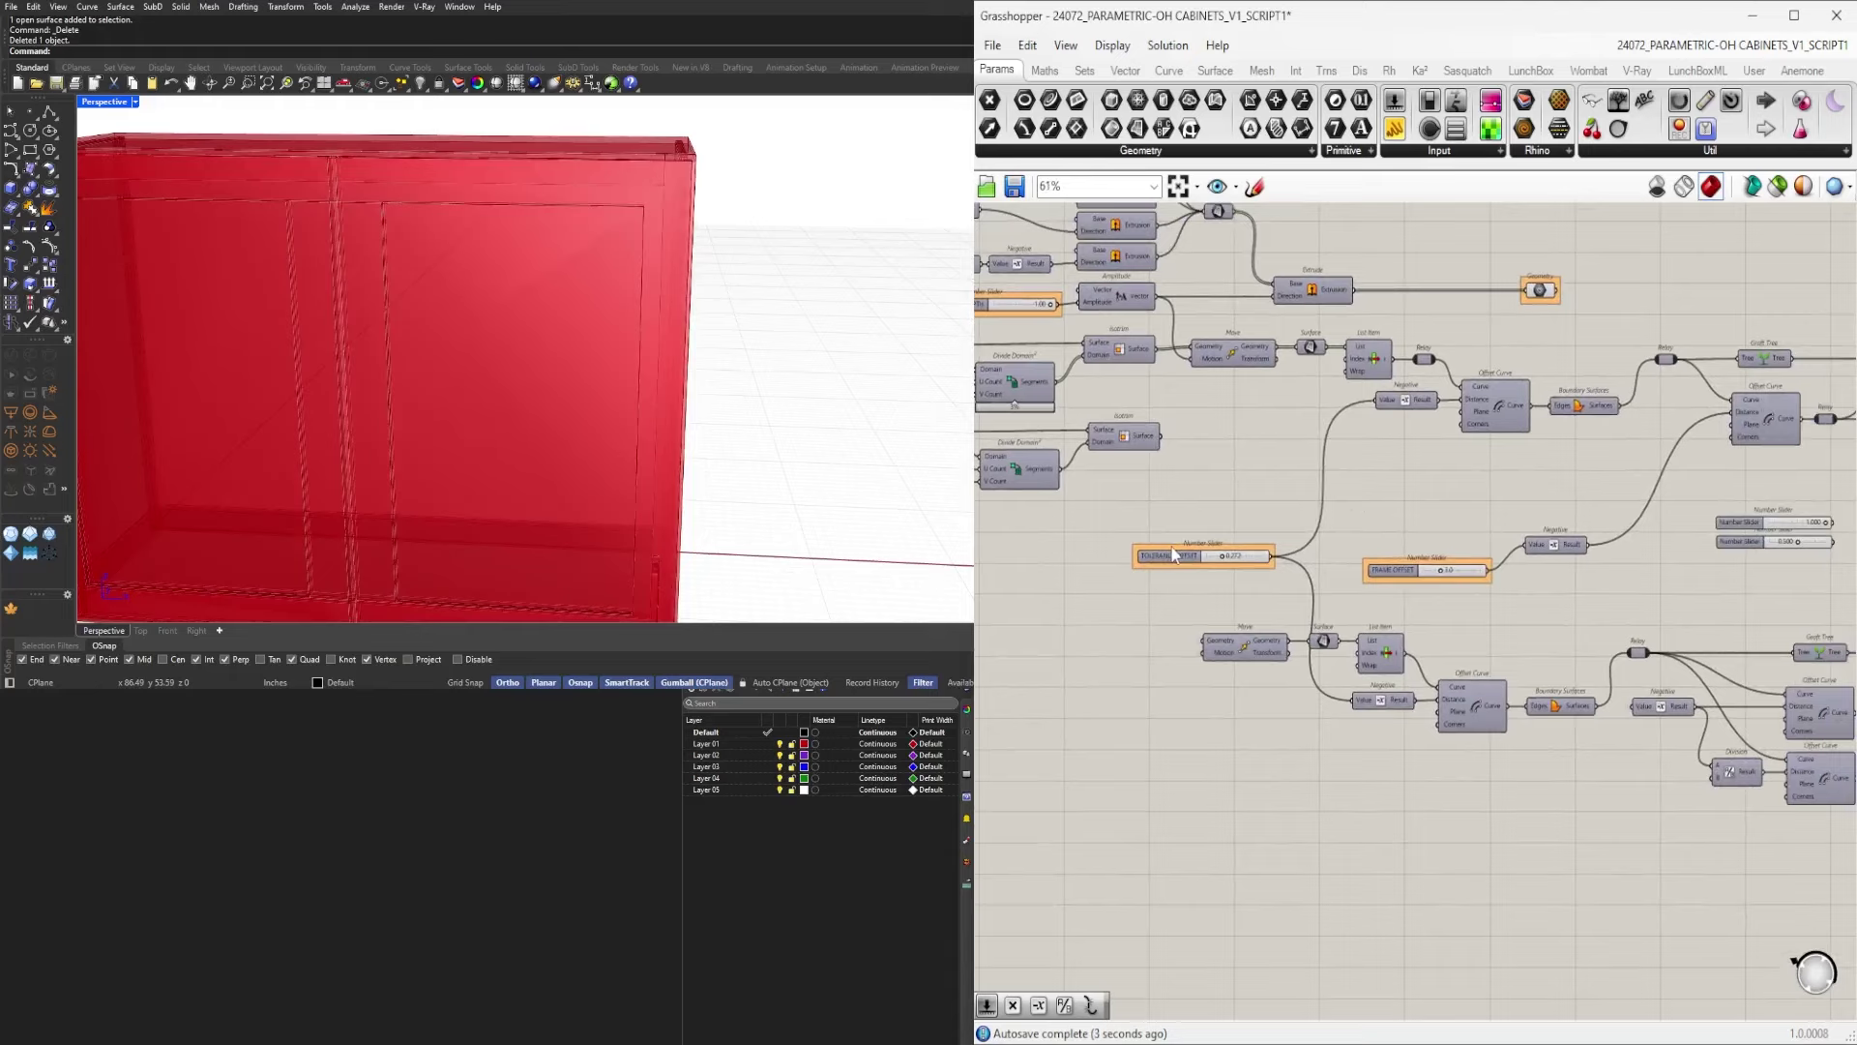
drag(1174, 554, 1143, 585)
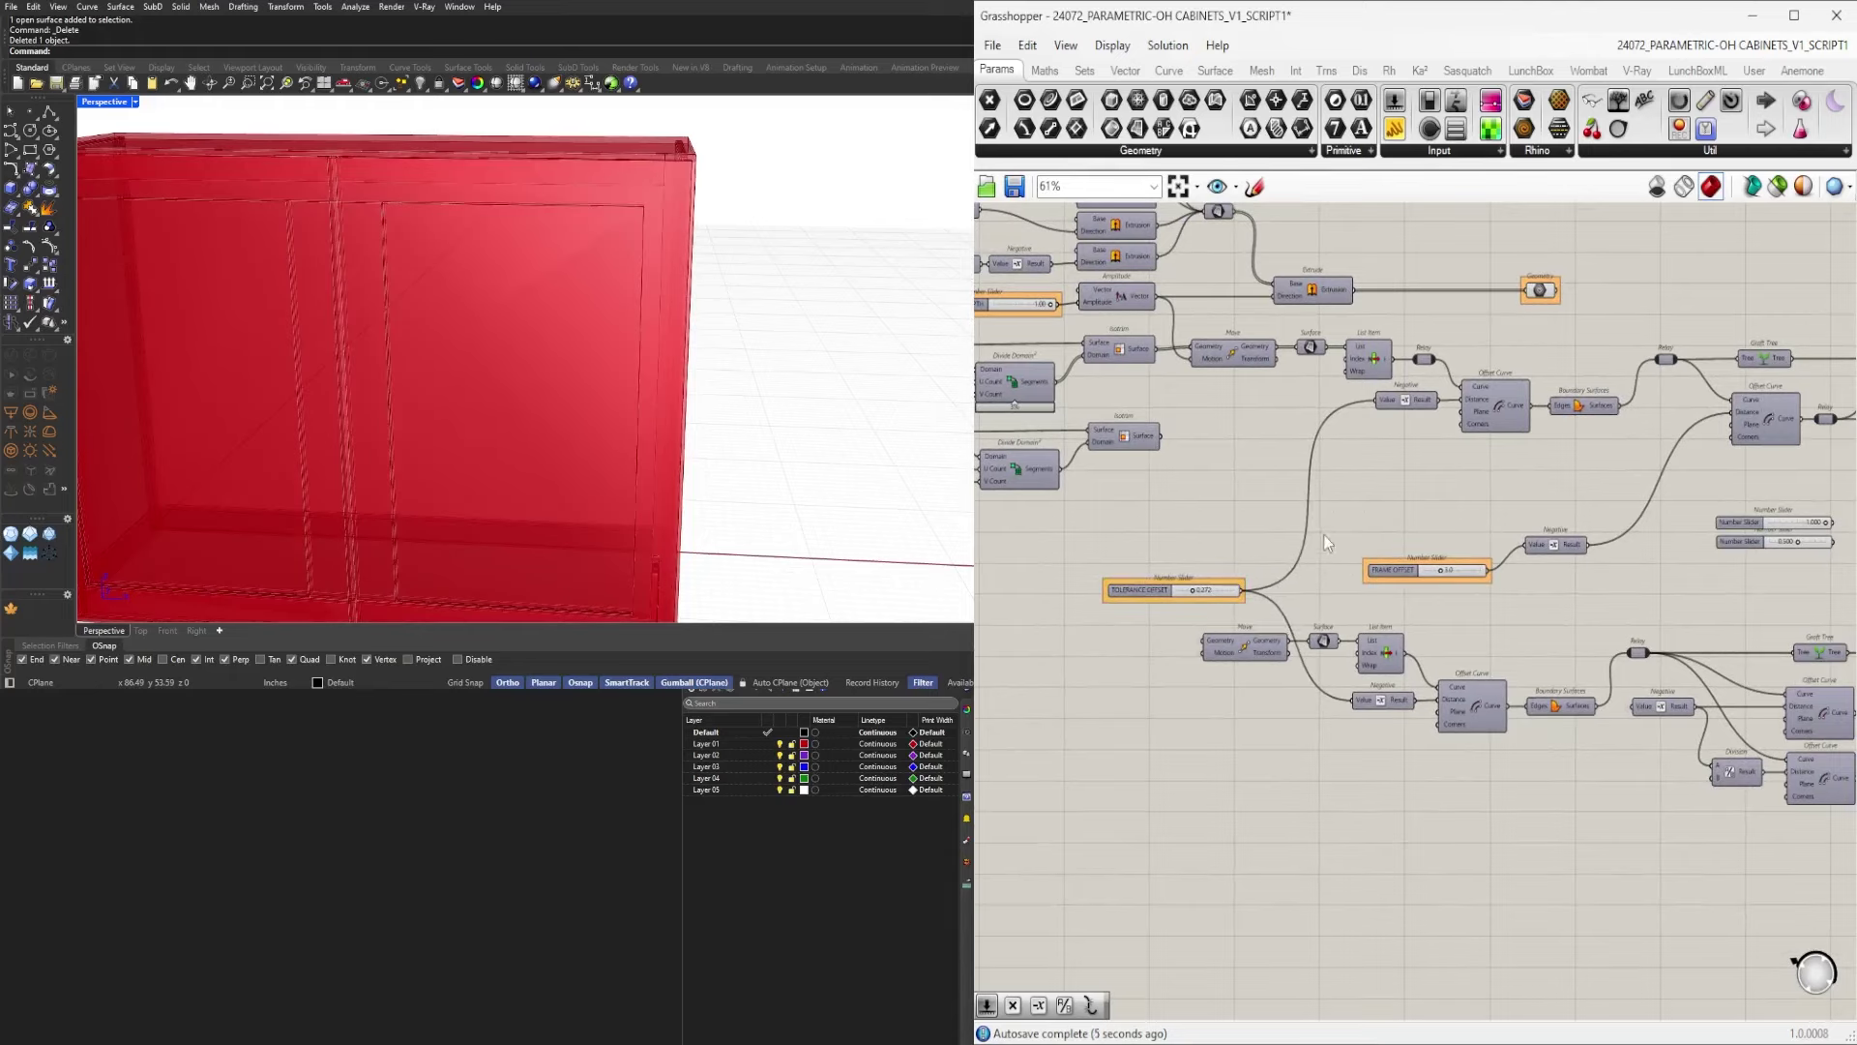
Test the pair of extrusion depth sliders against the cabinet model, trying 0.425 on the lower one and restoring it to 0.500.
scroll(1315, 583, down, 3)
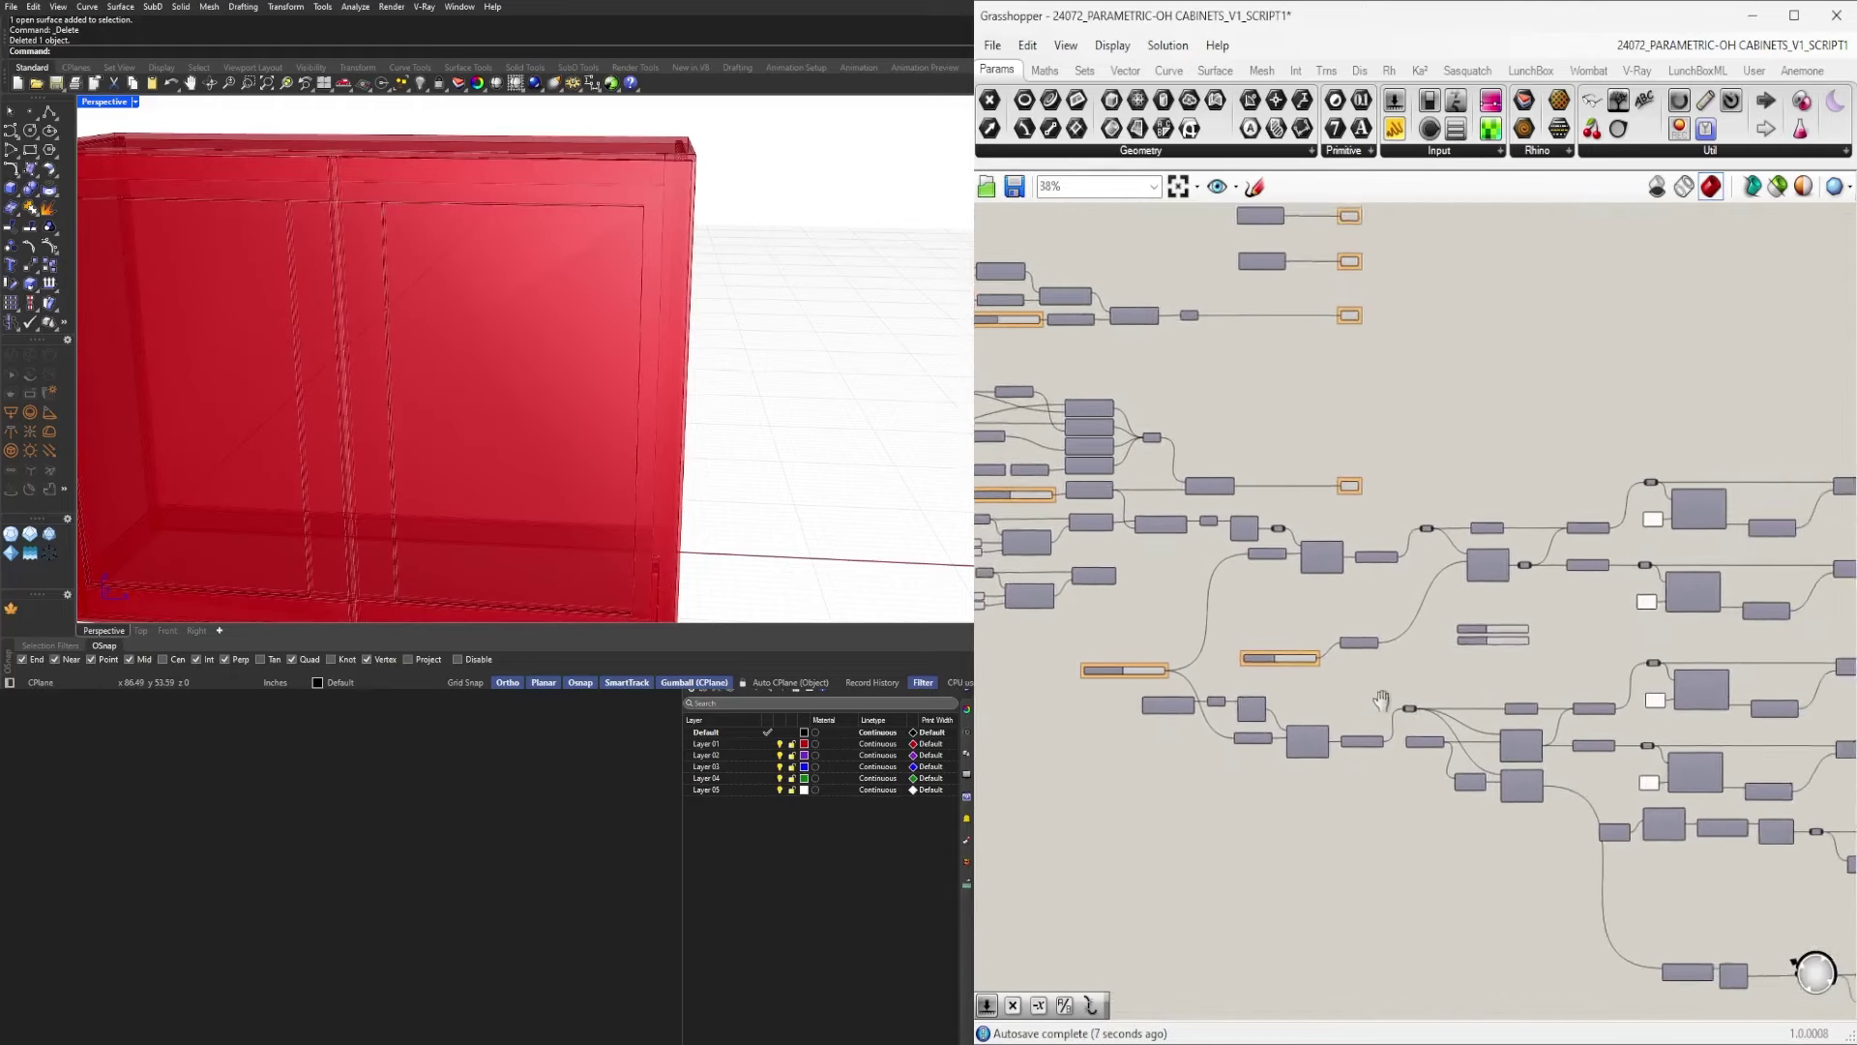
scroll(1355, 688, up, 4)
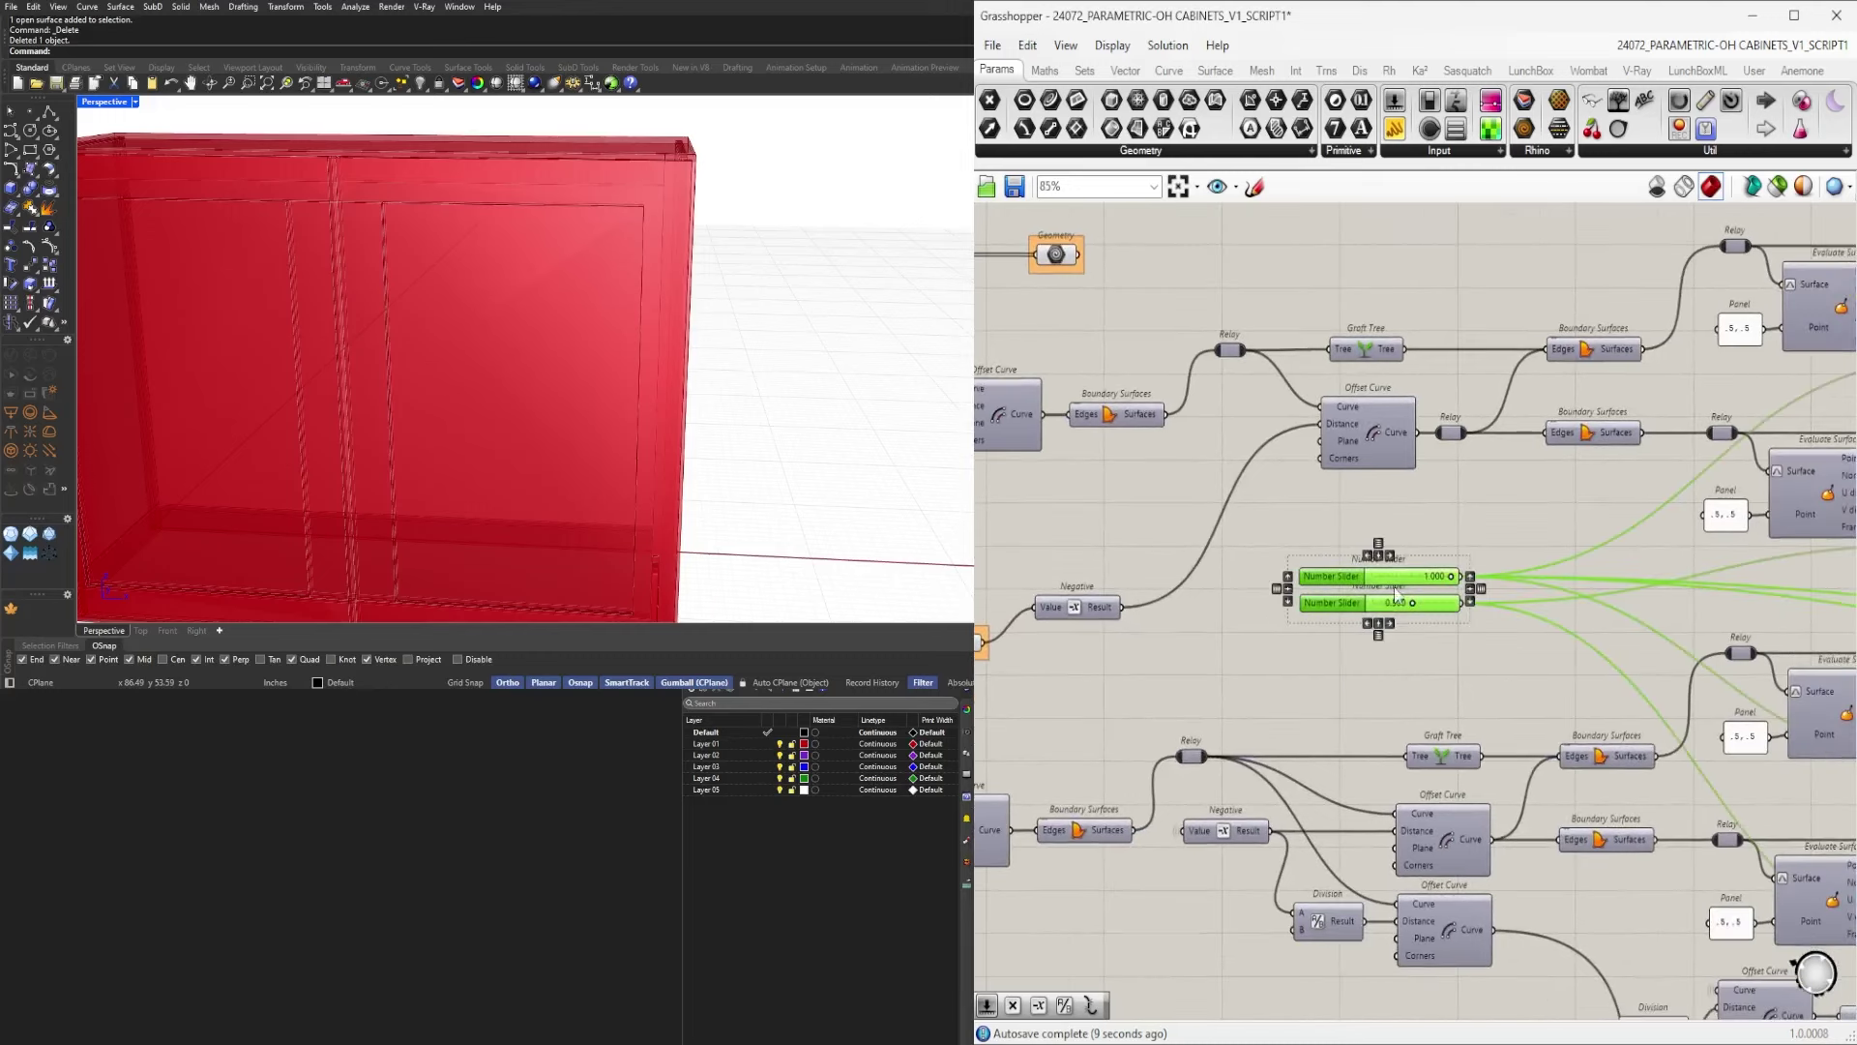
scroll(1408, 556, up, 5)
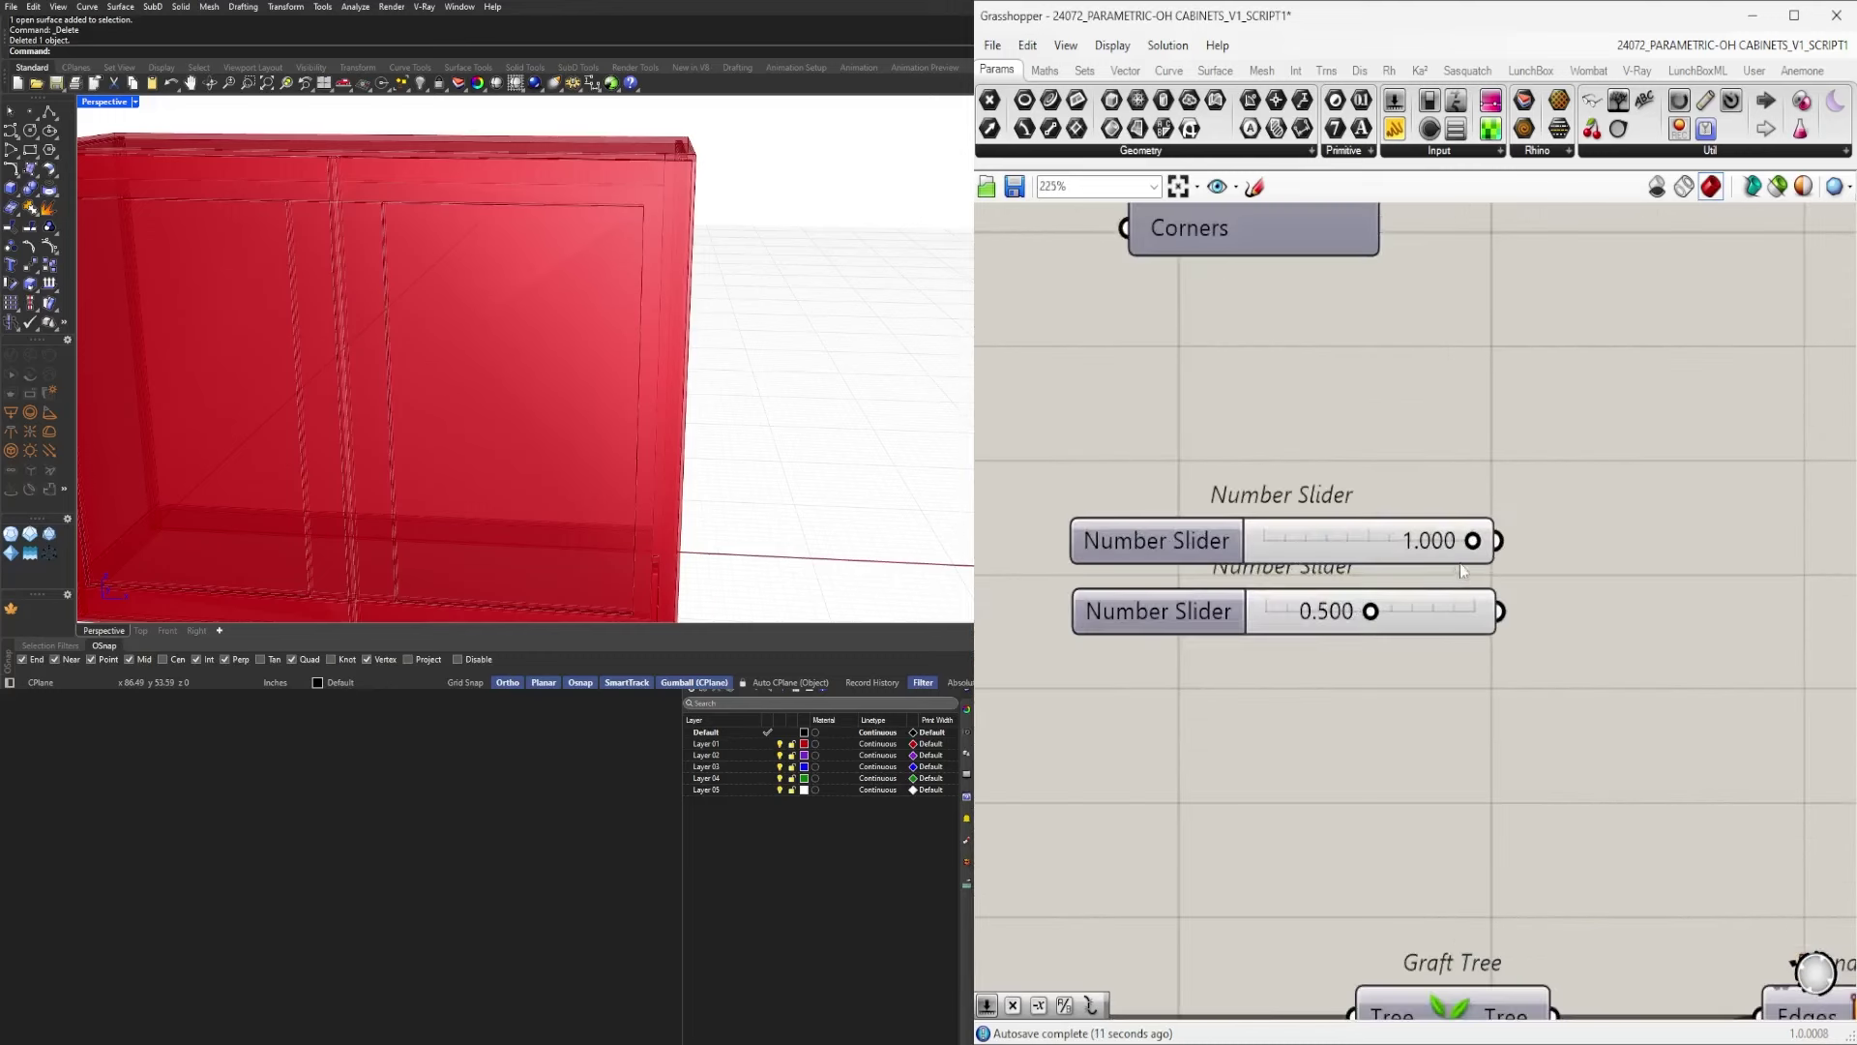
drag(1484, 543, 1572, 551)
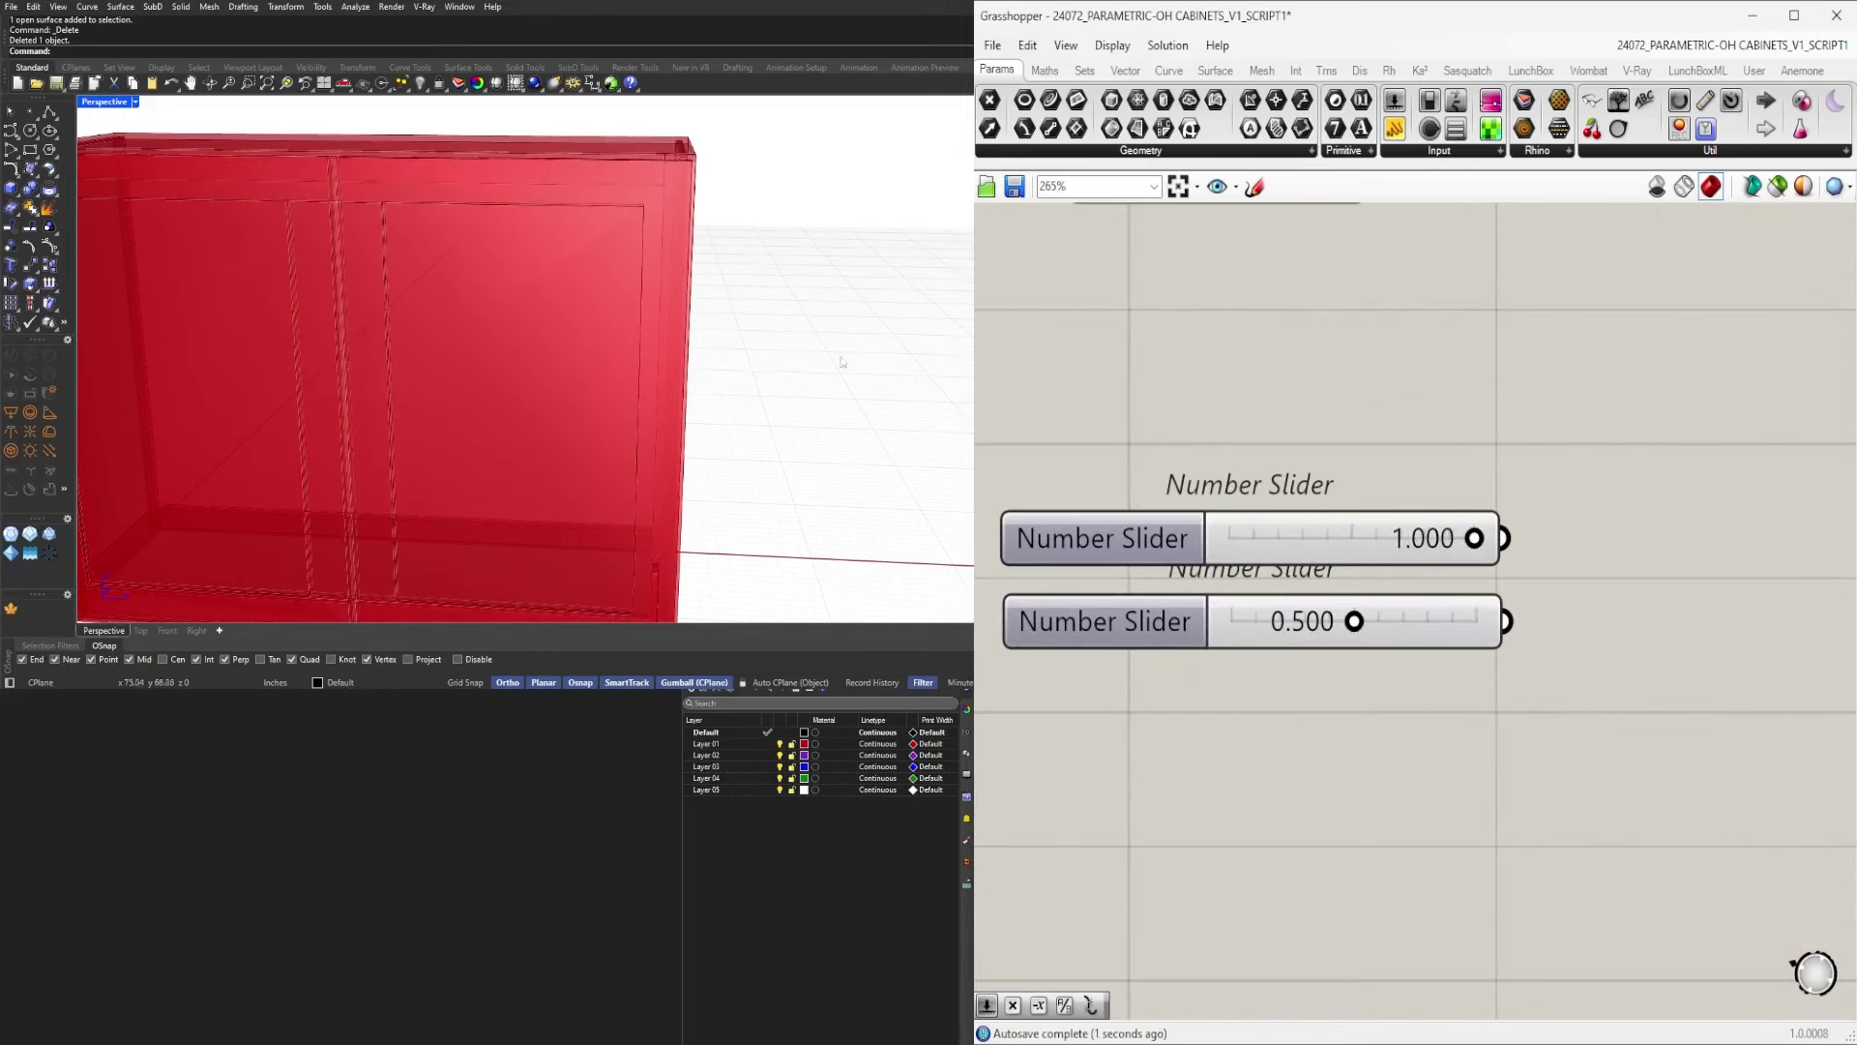
right_drag(841, 362, 833, 271)
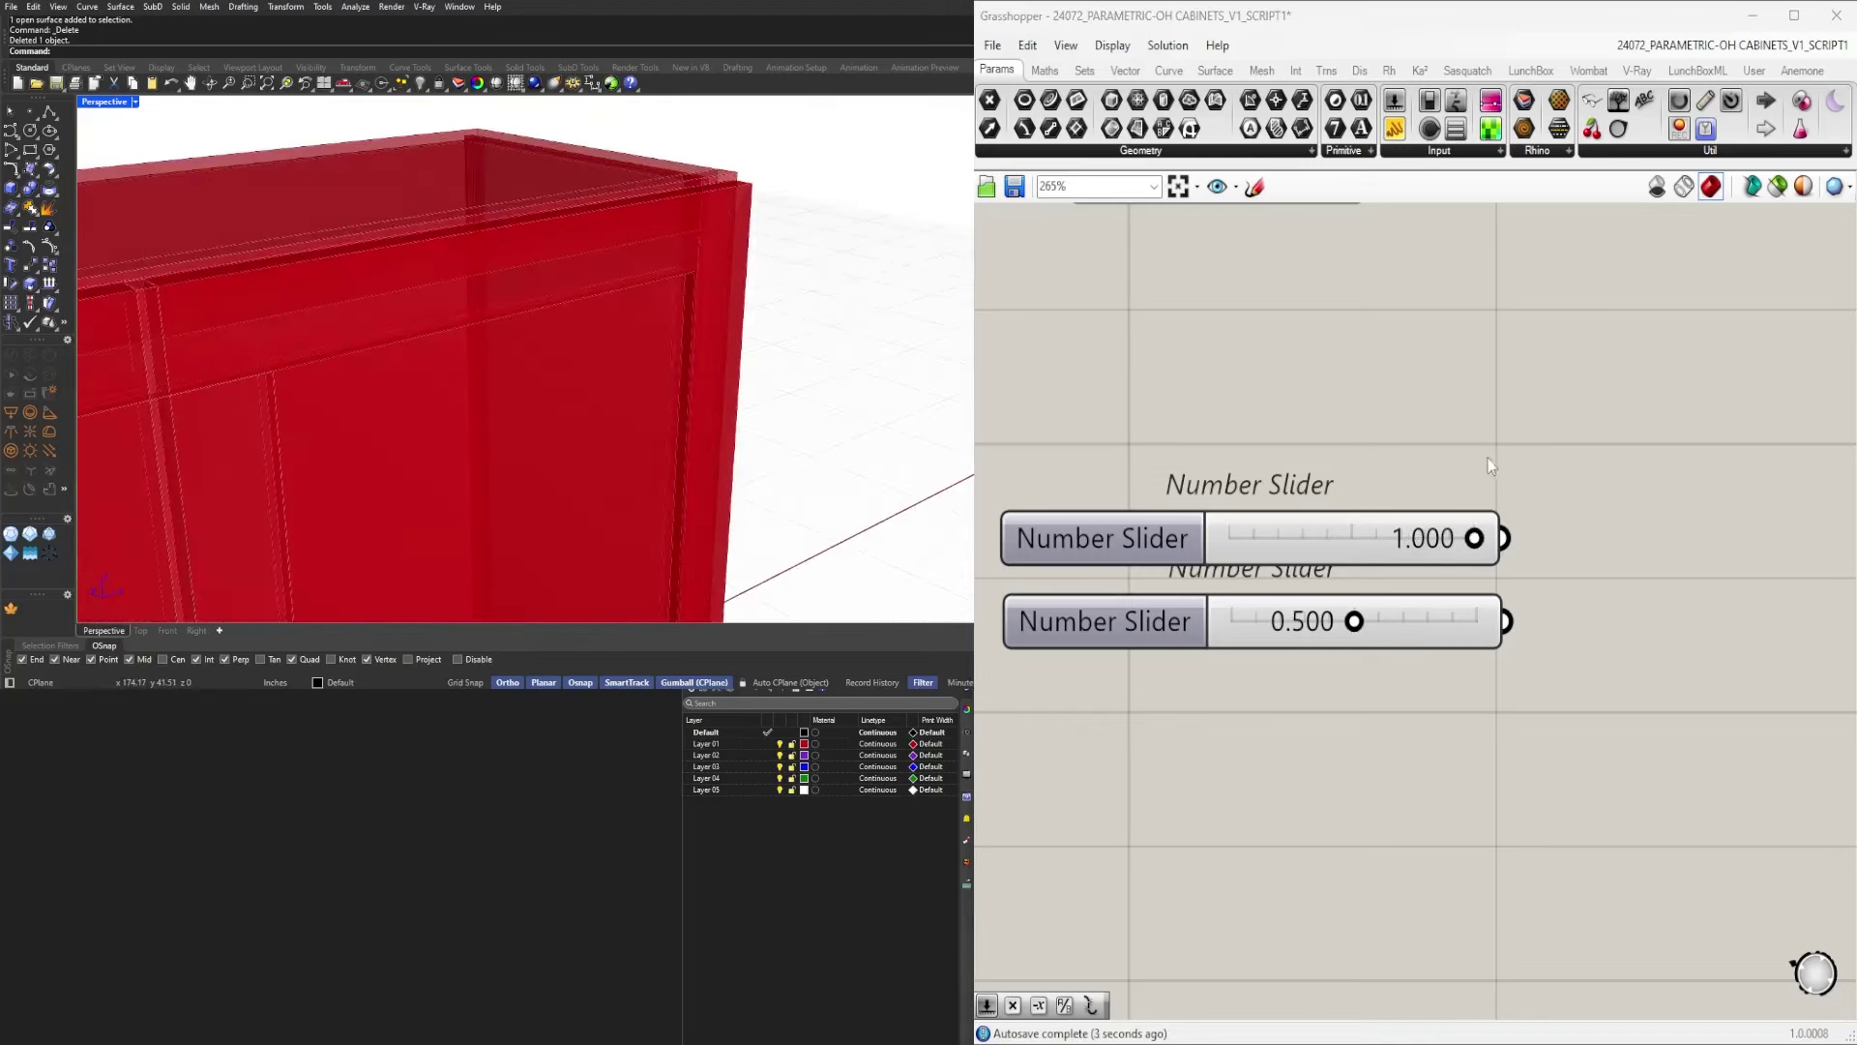
mouse_move(1474, 539)
mouse_down()
mouse_move(1397, 538)
mouse_move(1480, 542)
mouse_up()
drag(1381, 620, 1333, 615)
double_click(1369, 612)
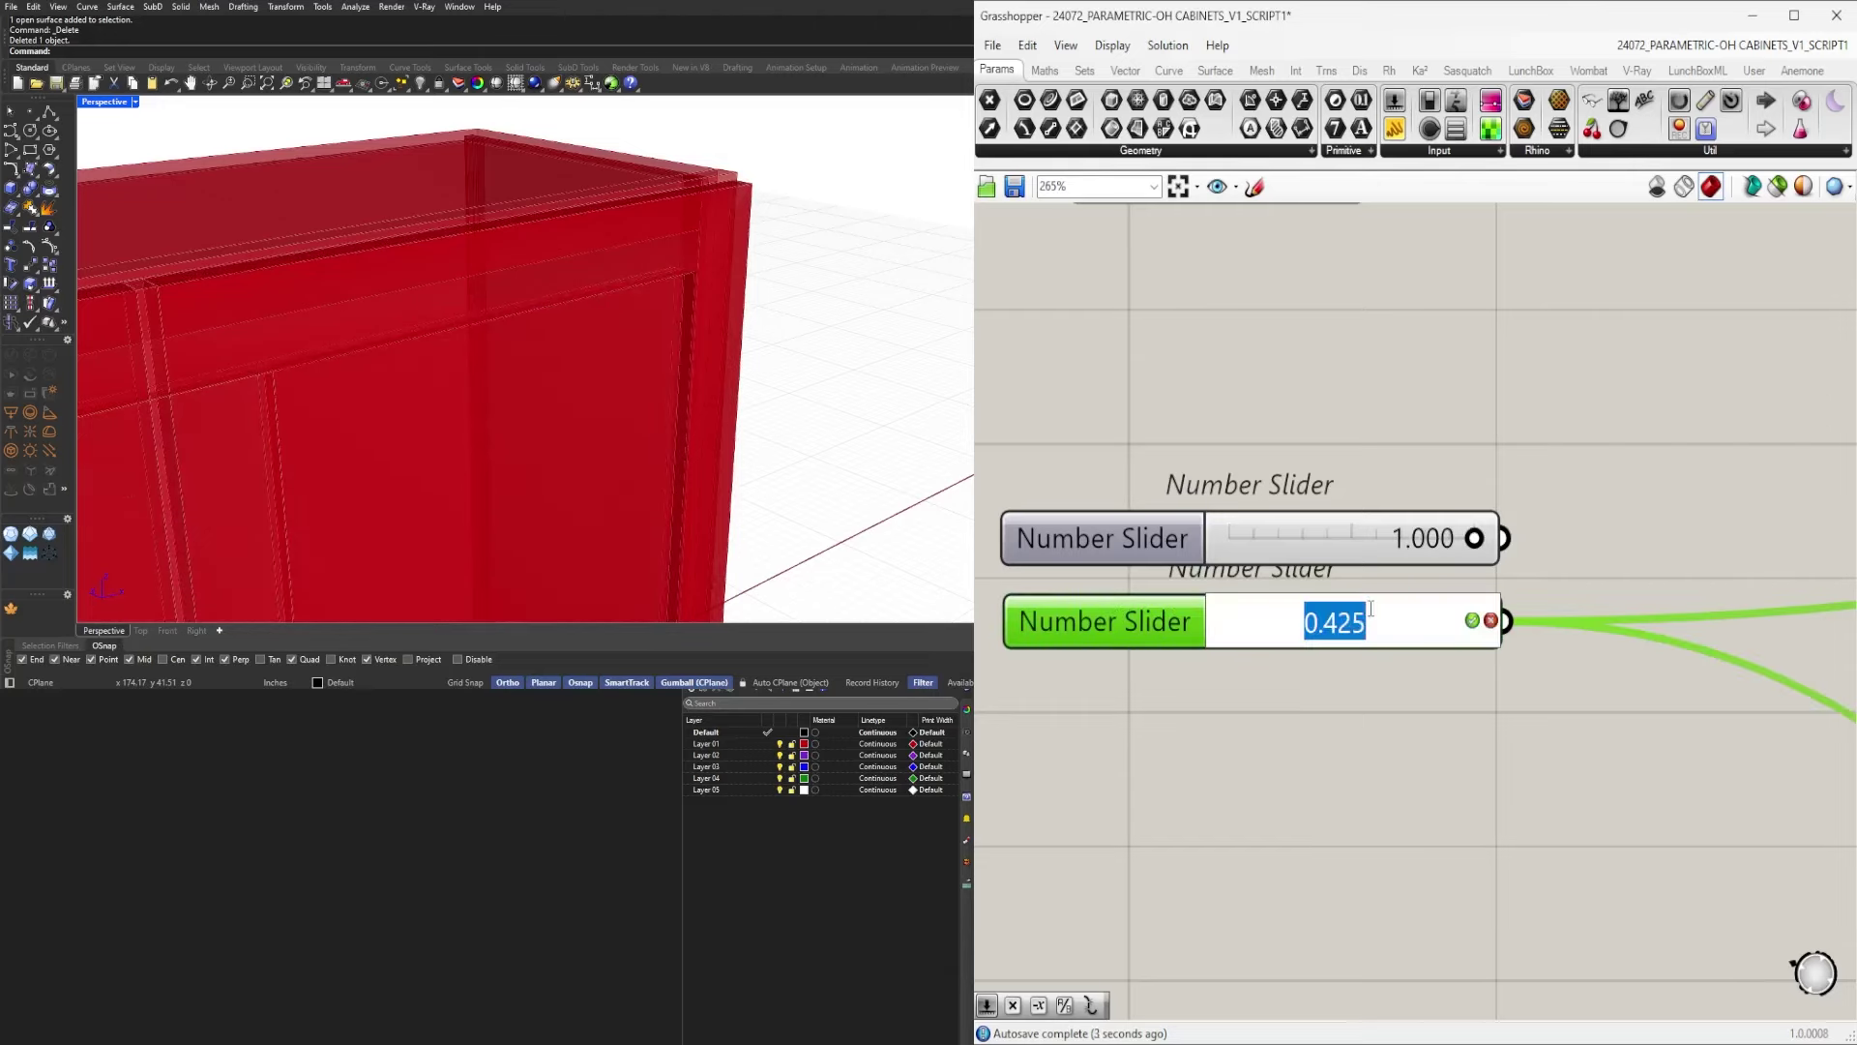
key(Return)
Rename the 1.000 Number Slider of the stacked pair to DOOR DEPTH.
scroll(1371, 609, down, 3)
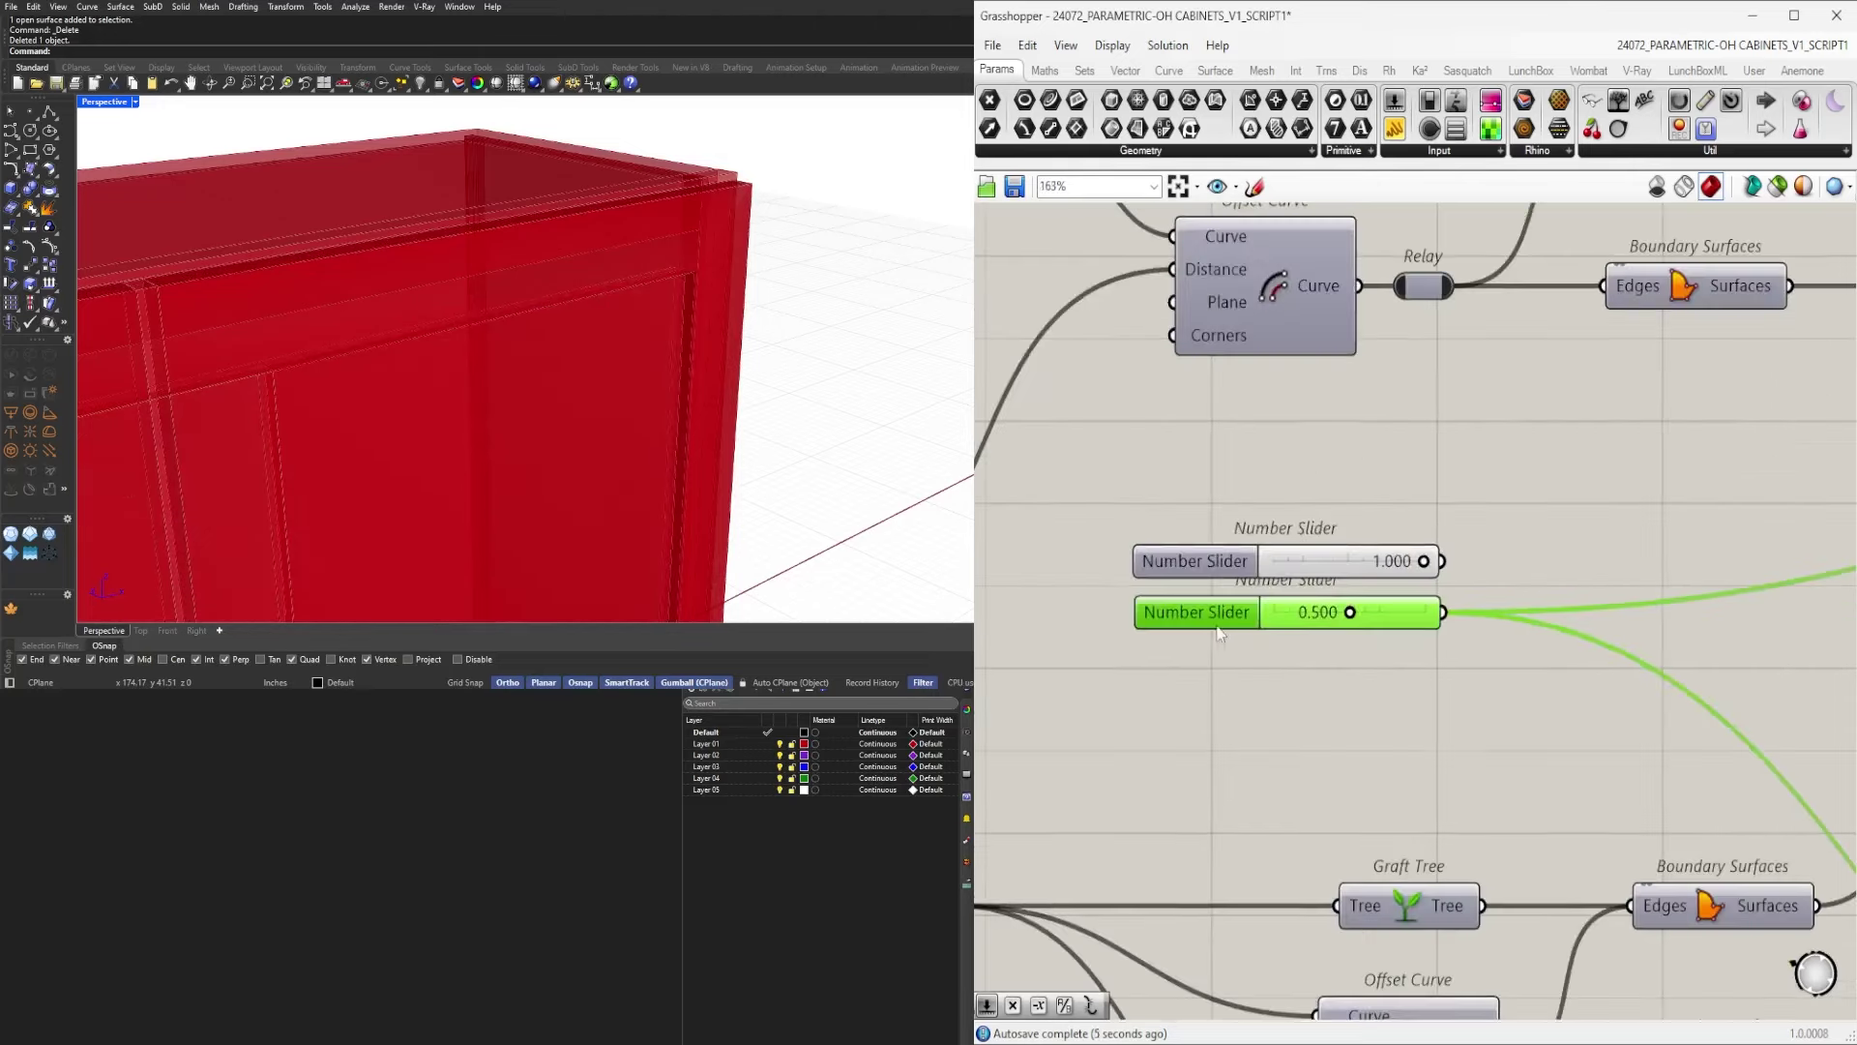
right_drag(1355, 607, 1489, 558)
right_click(1348, 521)
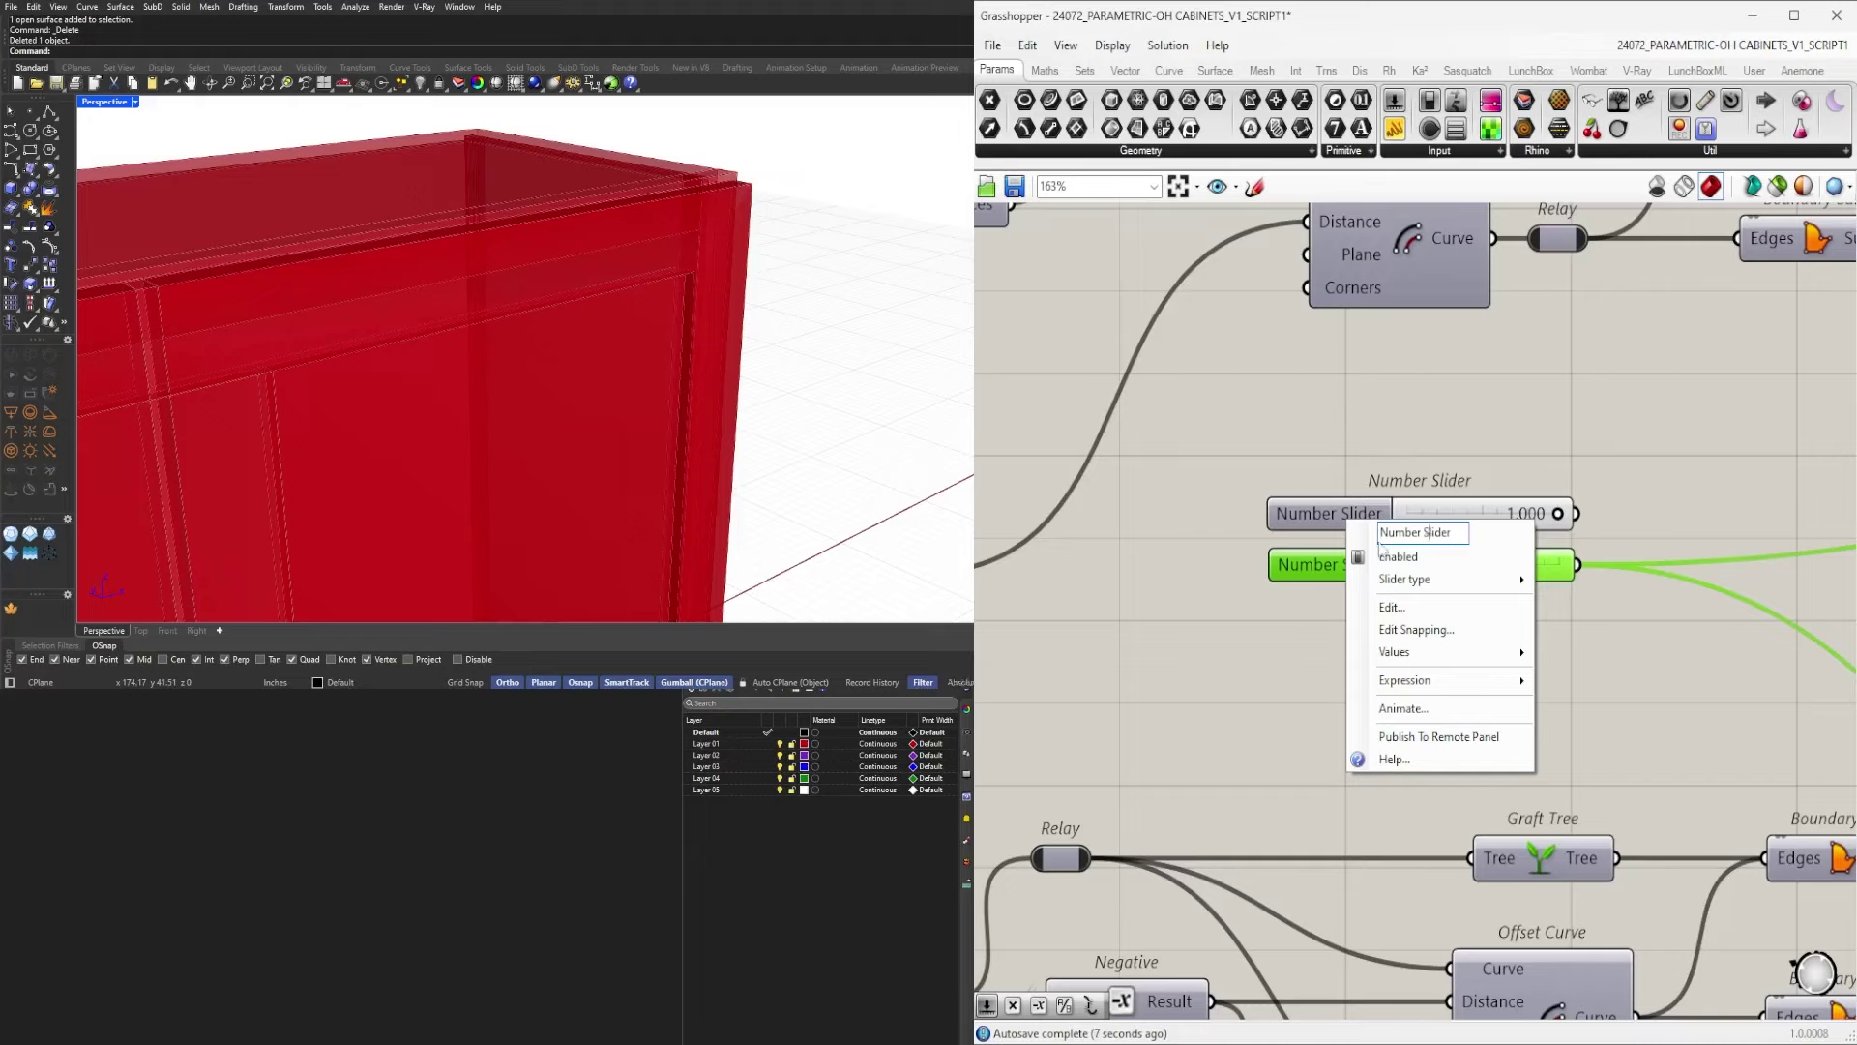
text(FRA)
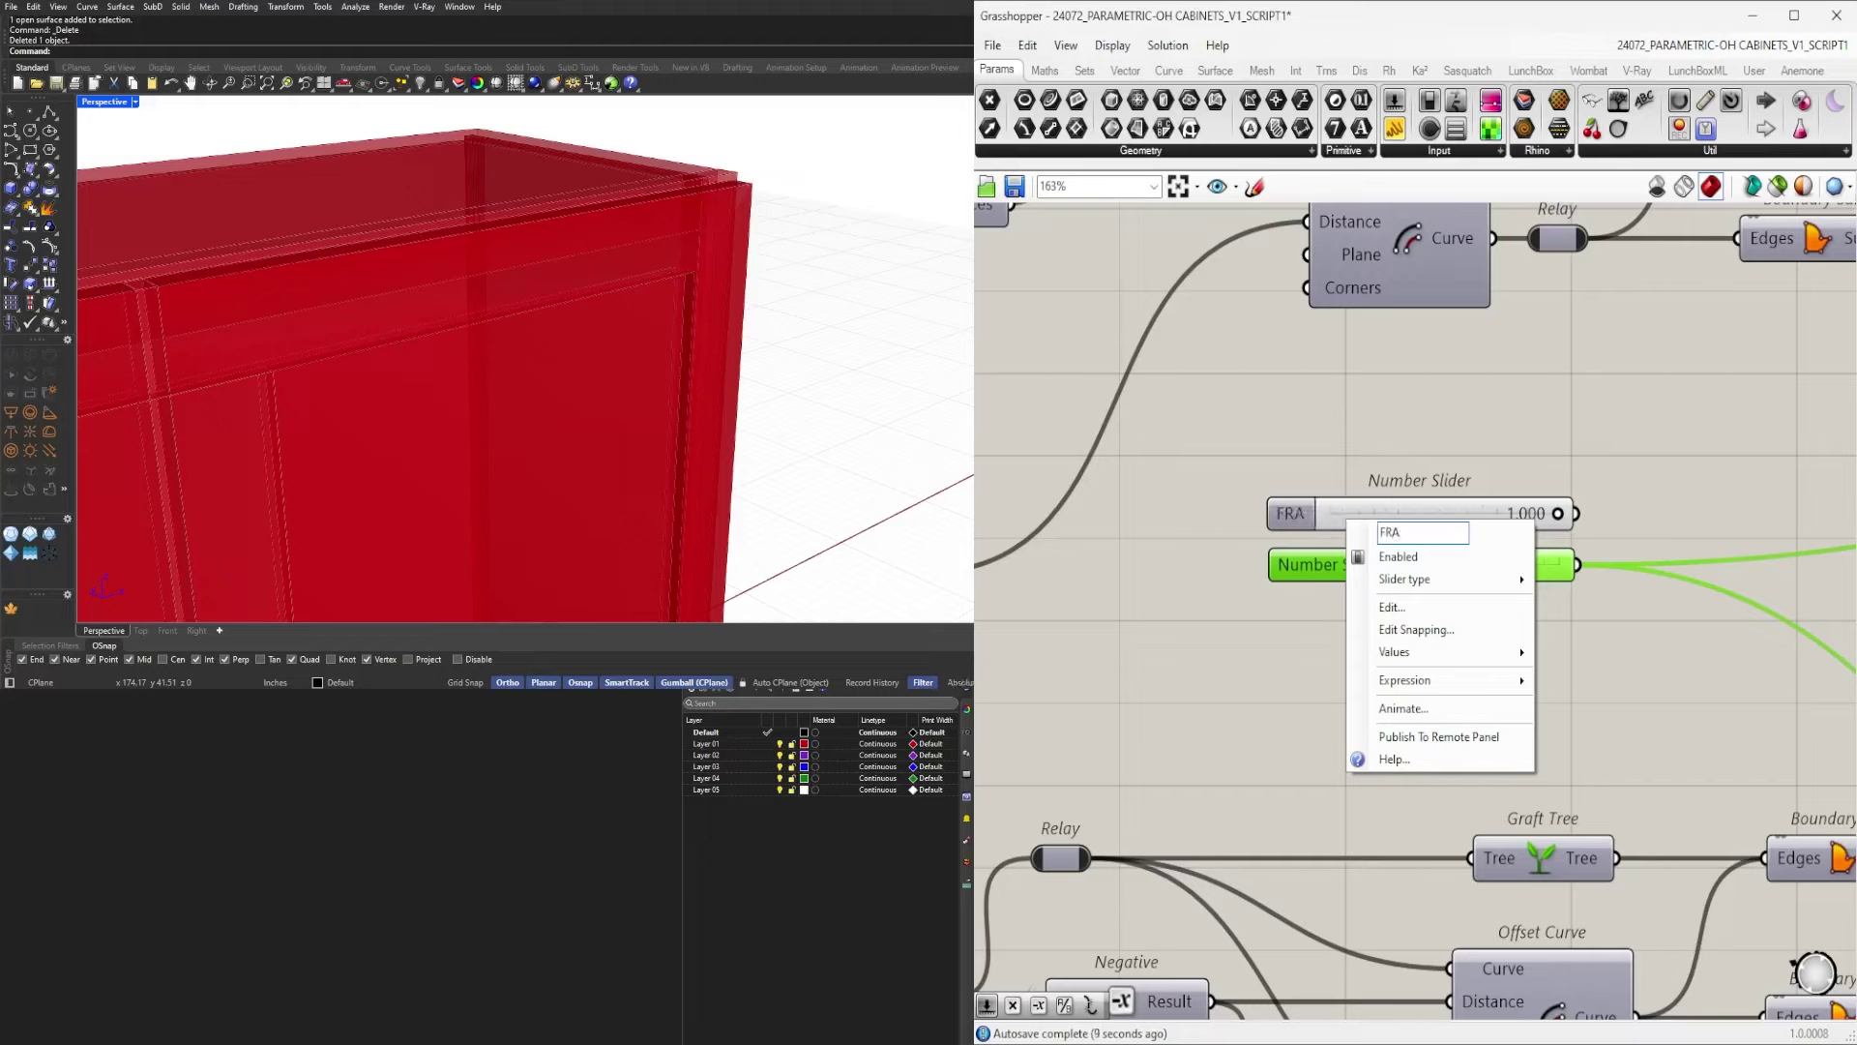
key(BackSpace)
key(BackSpace)
key(BackSpace)
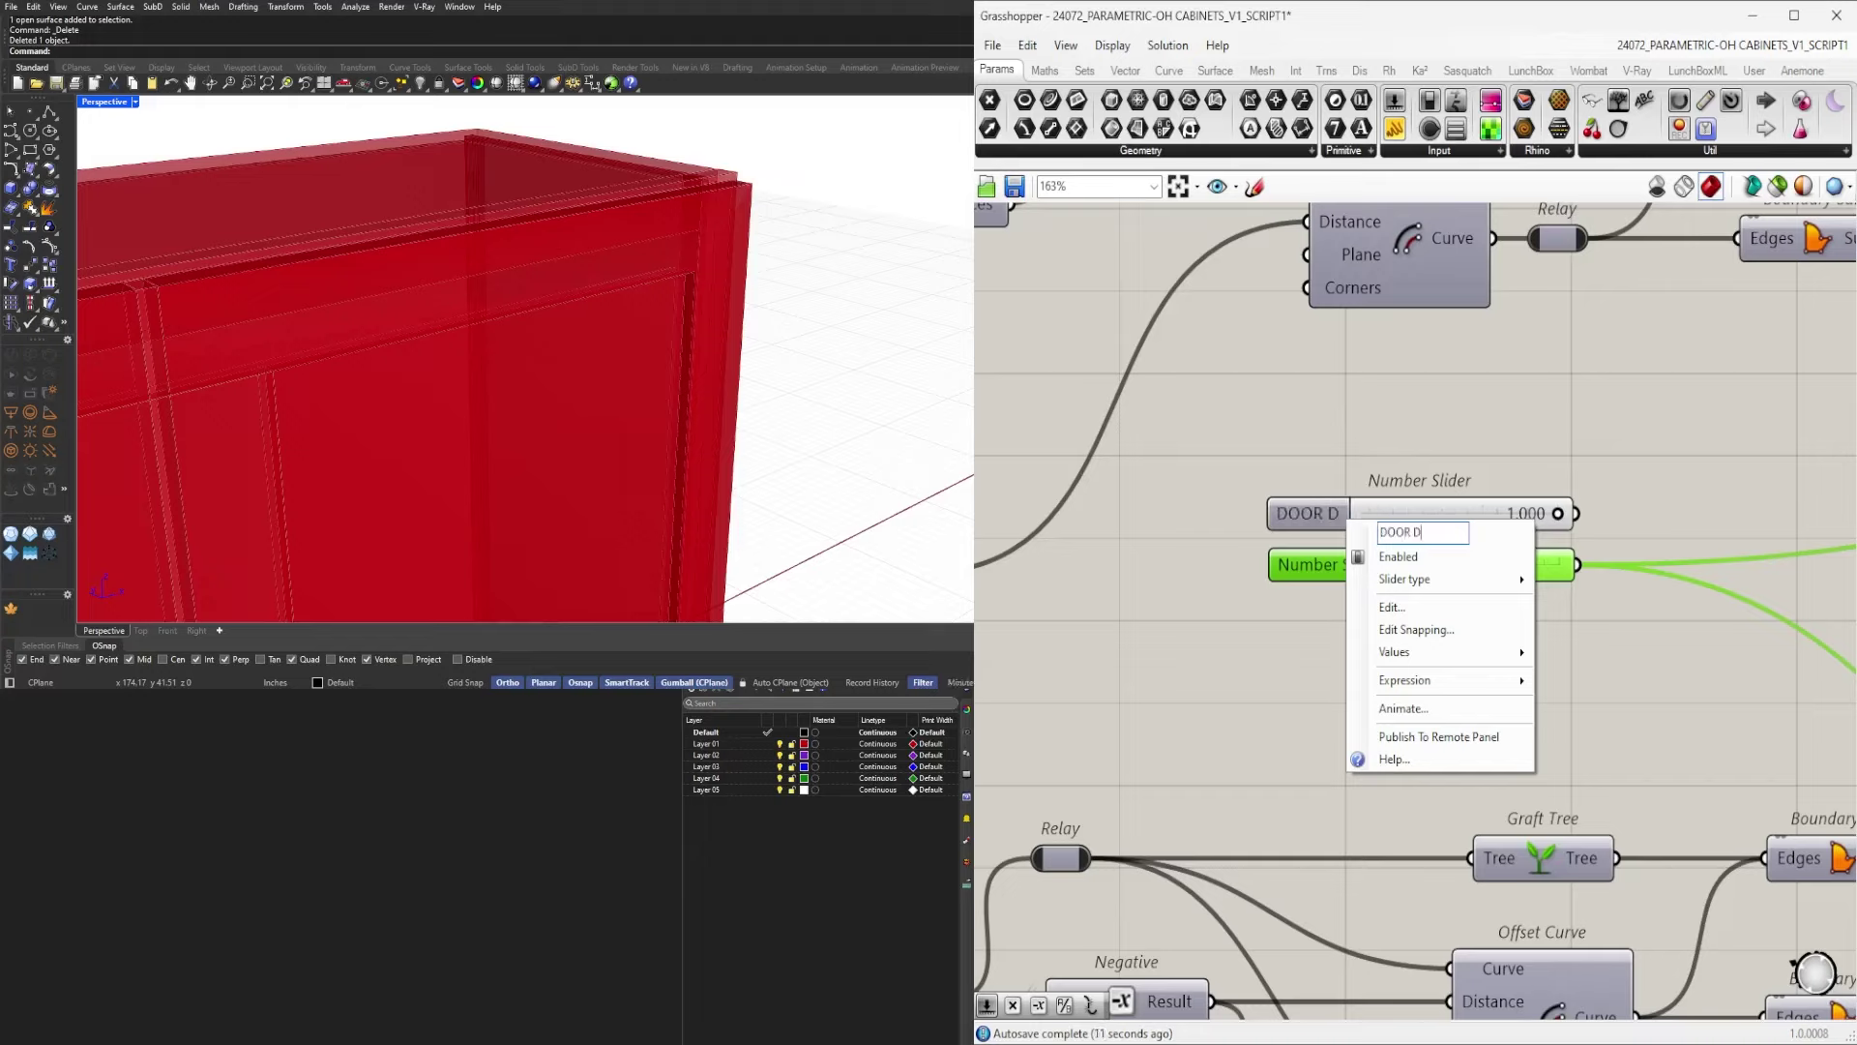
key(Return)
Rename the 0.500 Number Slider below DOOR DEPTH to DOOR INSERT DEPTH.
scroll(1381, 548, up, 1)
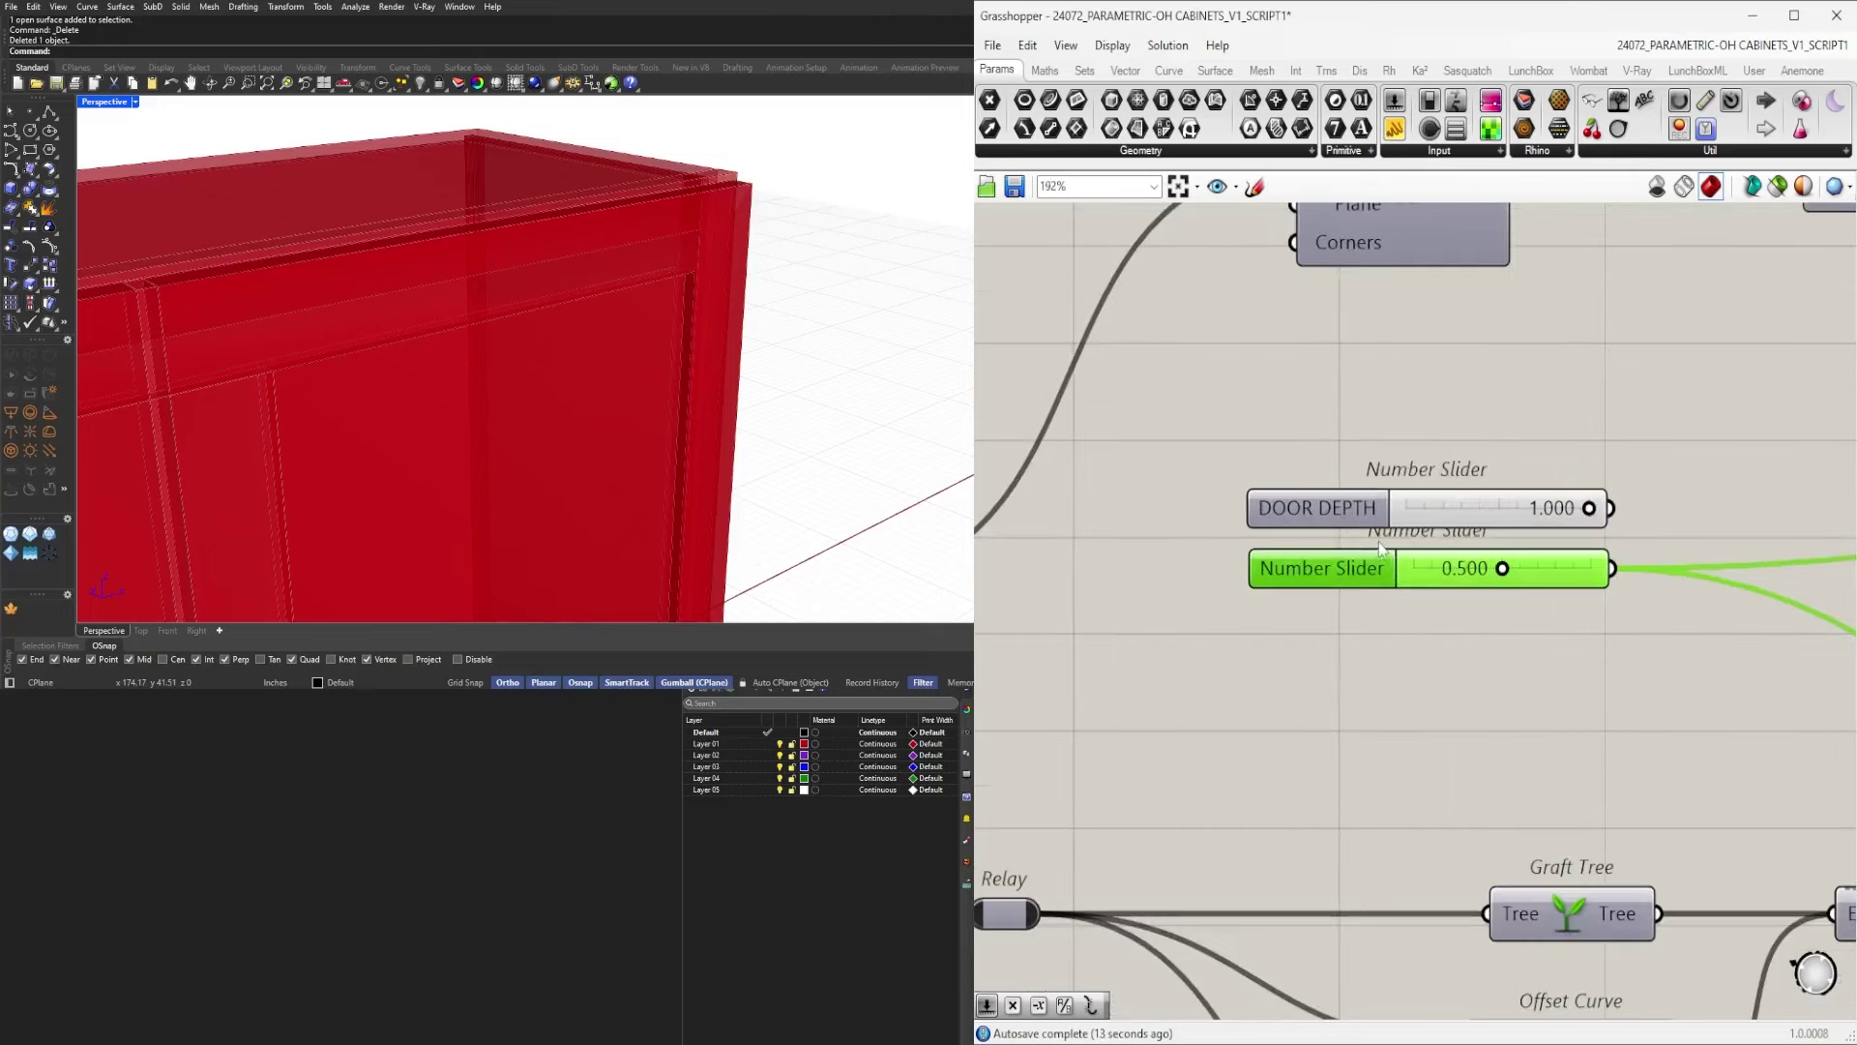
right_click(1404, 575)
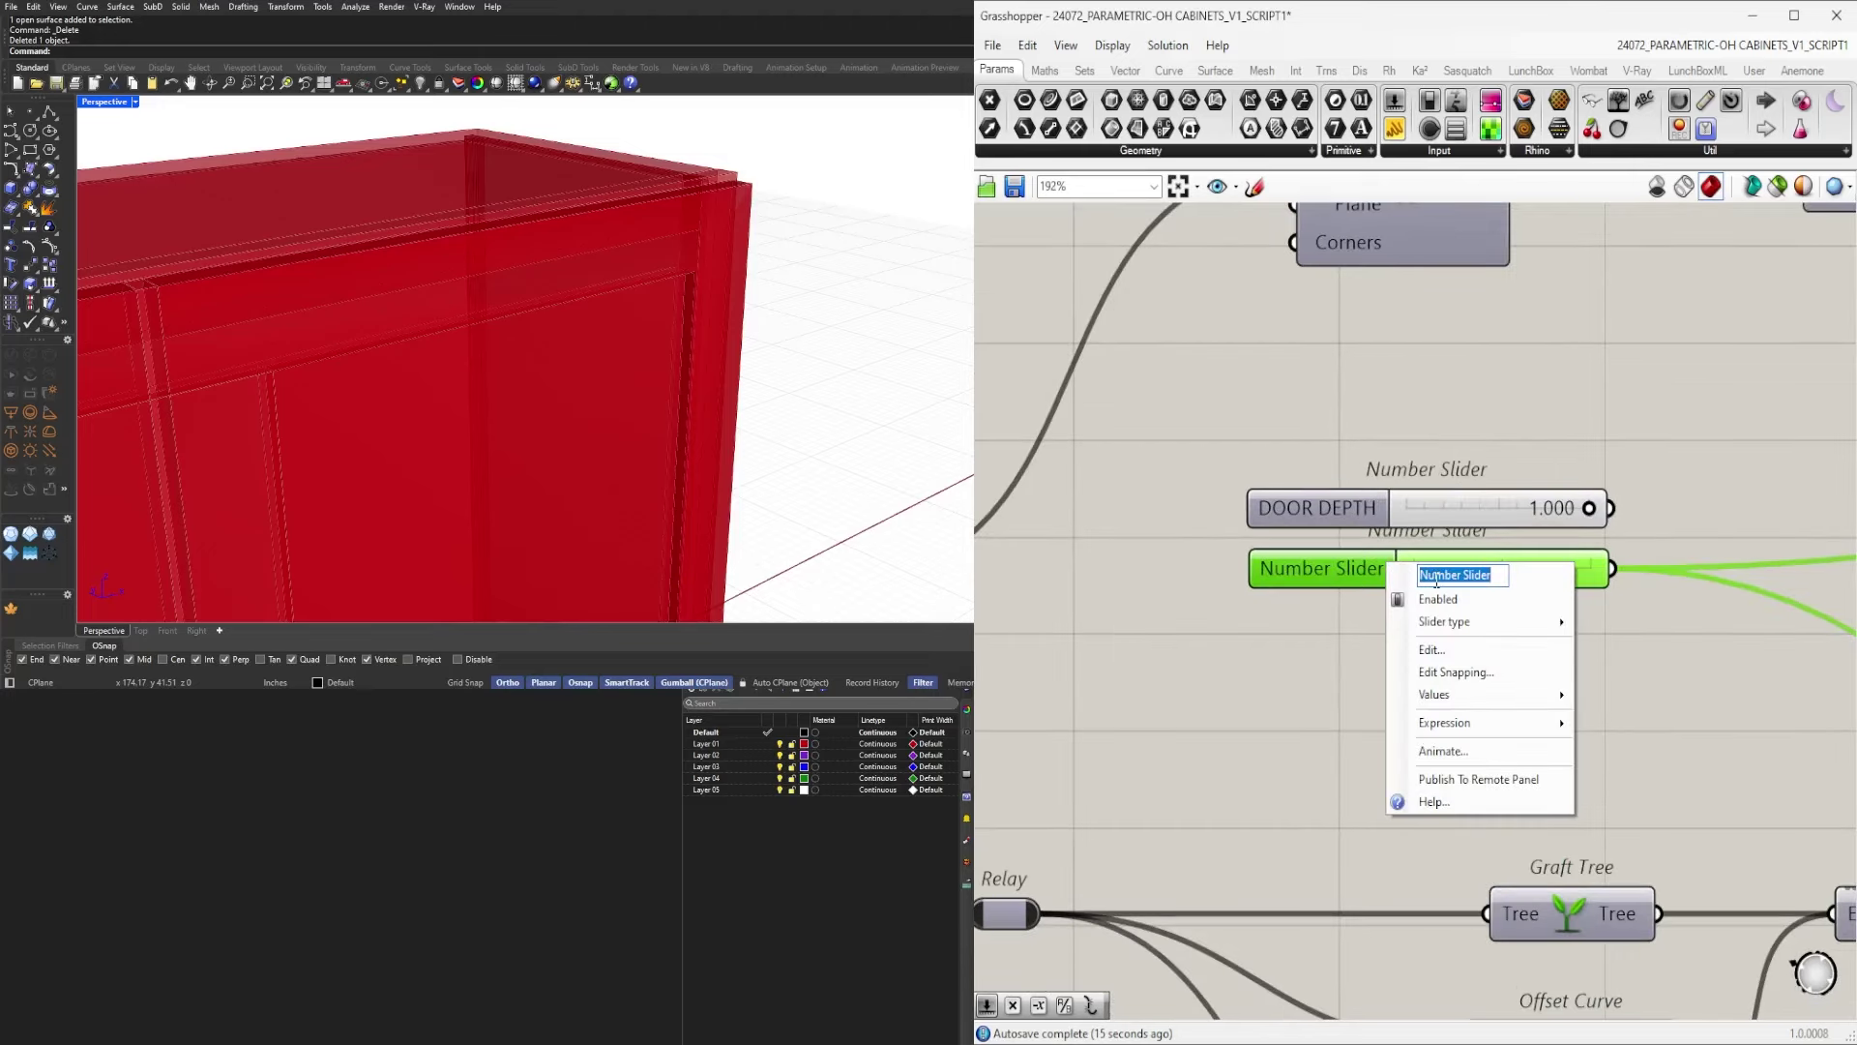
text(DOOR IN)
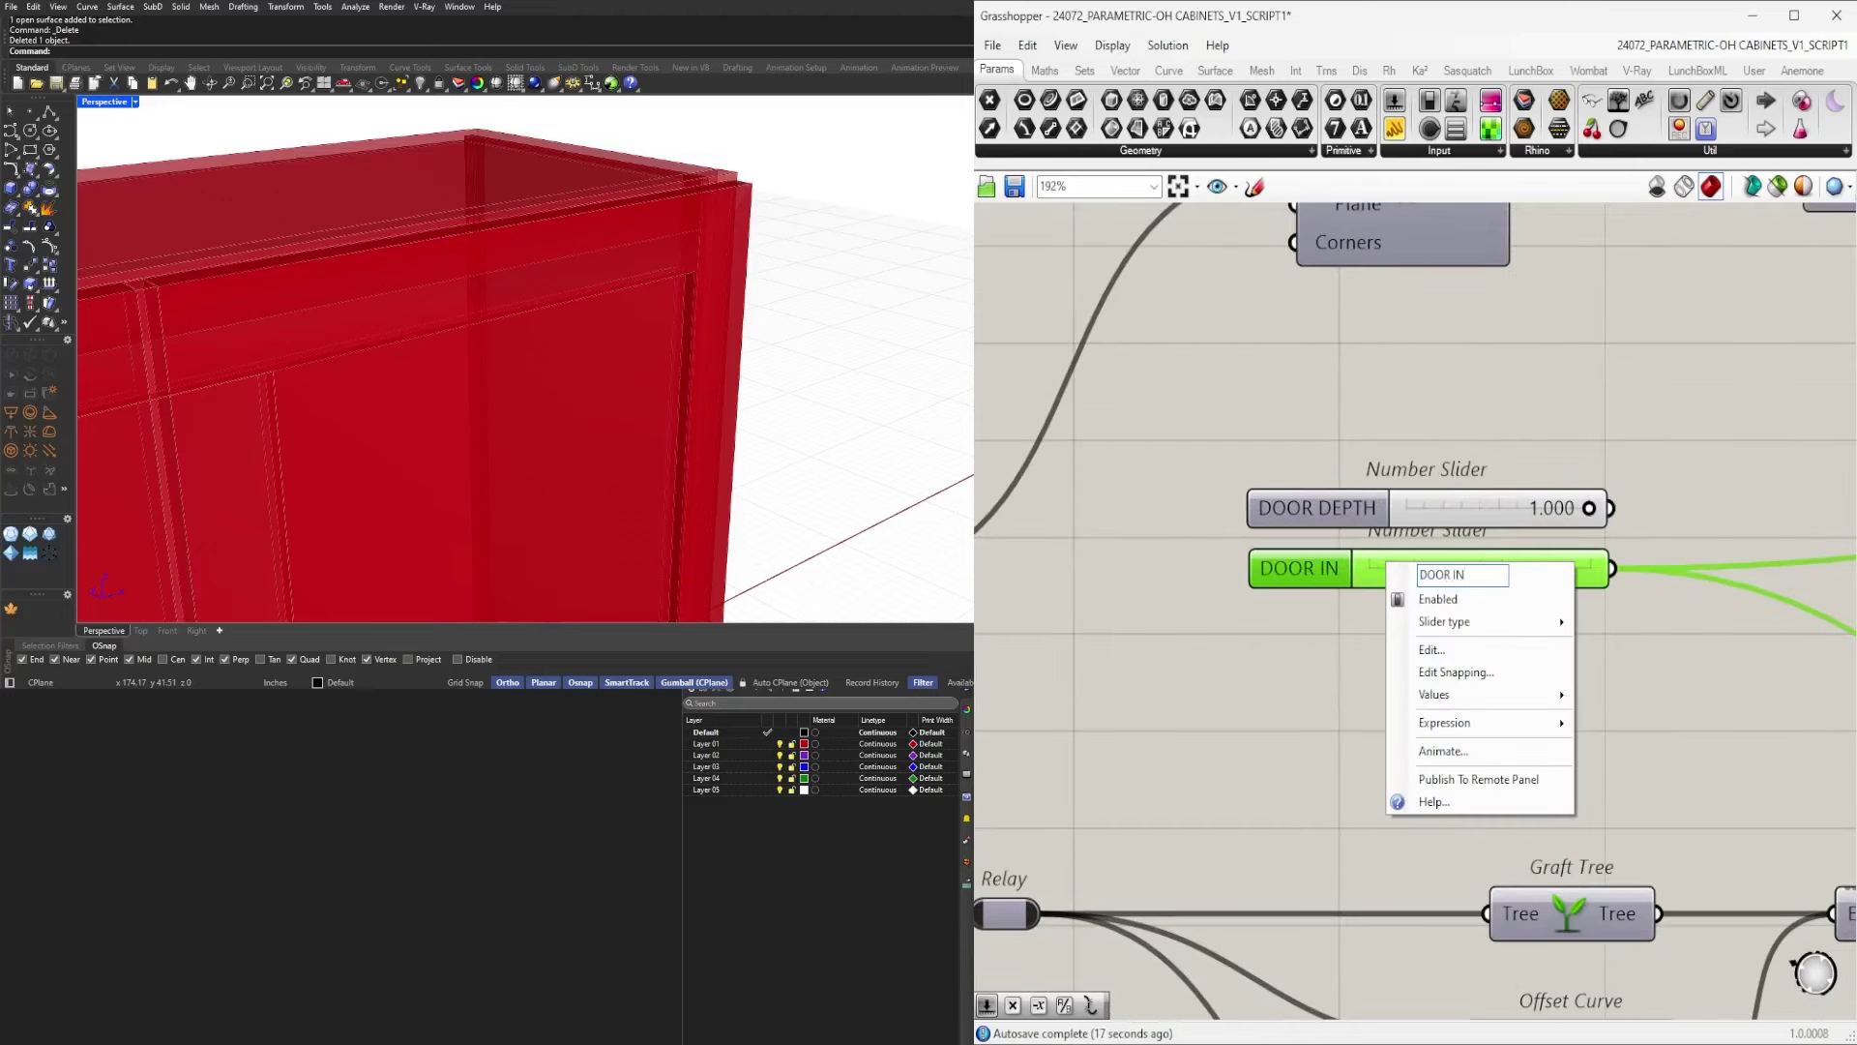
text(SERT DEPTH)
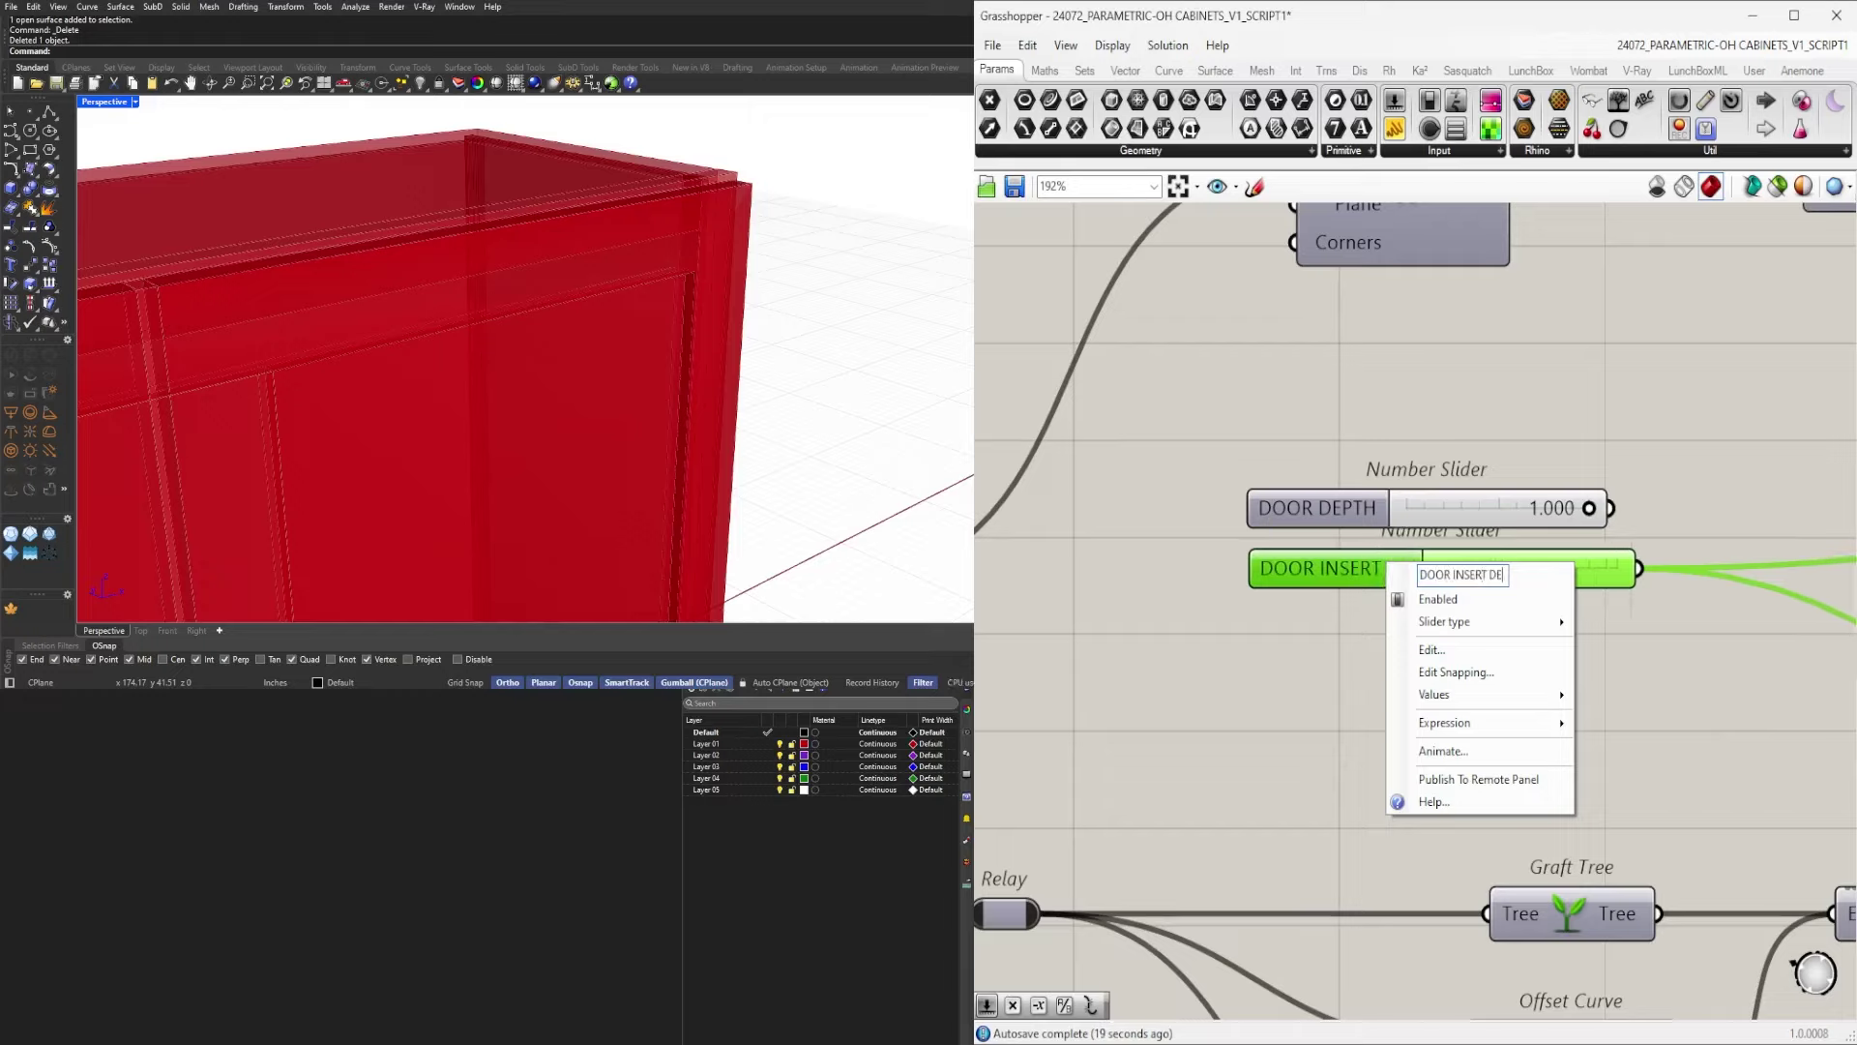
key(Return)
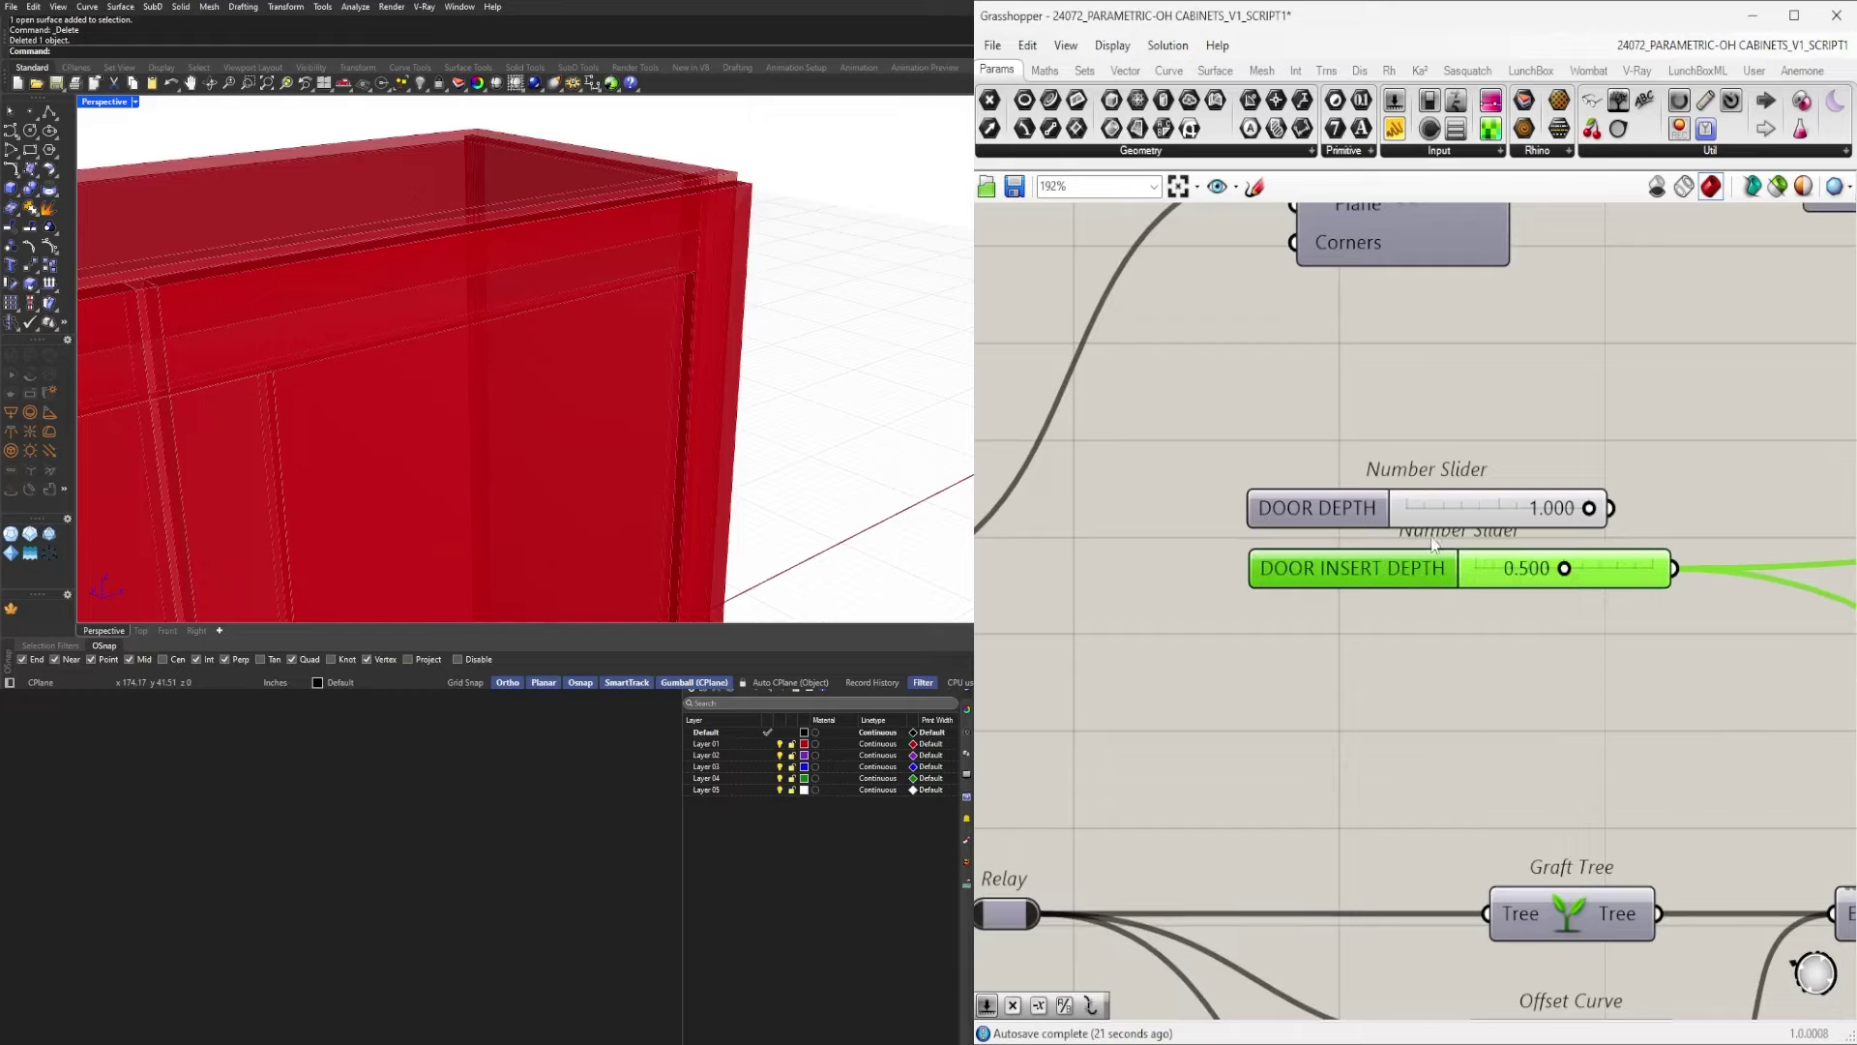
Space DOOR INSERT DEPTH further below DOOR DEPTH and put each of the two sliders in its own group.
click(1405, 580)
drag(1413, 578, 1410, 632)
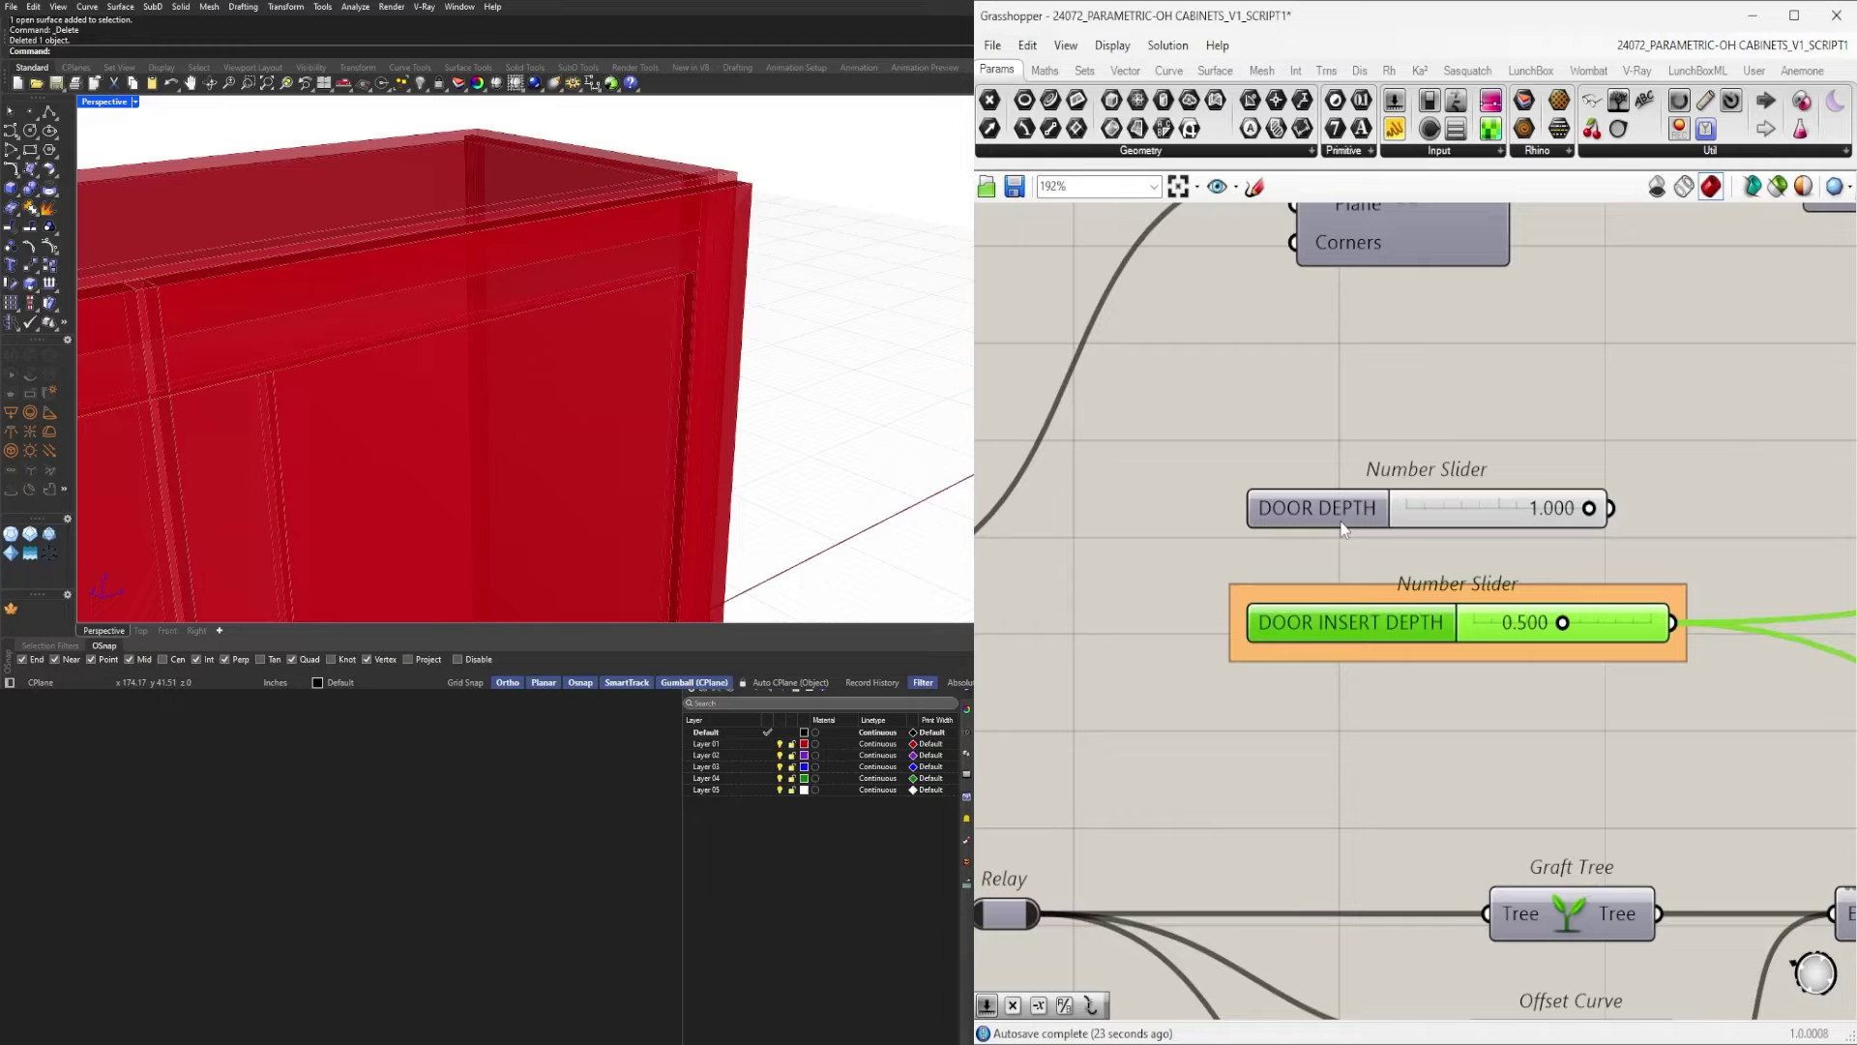
shift+click(1342, 527)
Move the two Number Sliders feeding the Amplitude and Unit Z components into a stack below the upper Deconstruct Plane.
scroll(1385, 390, down, 5)
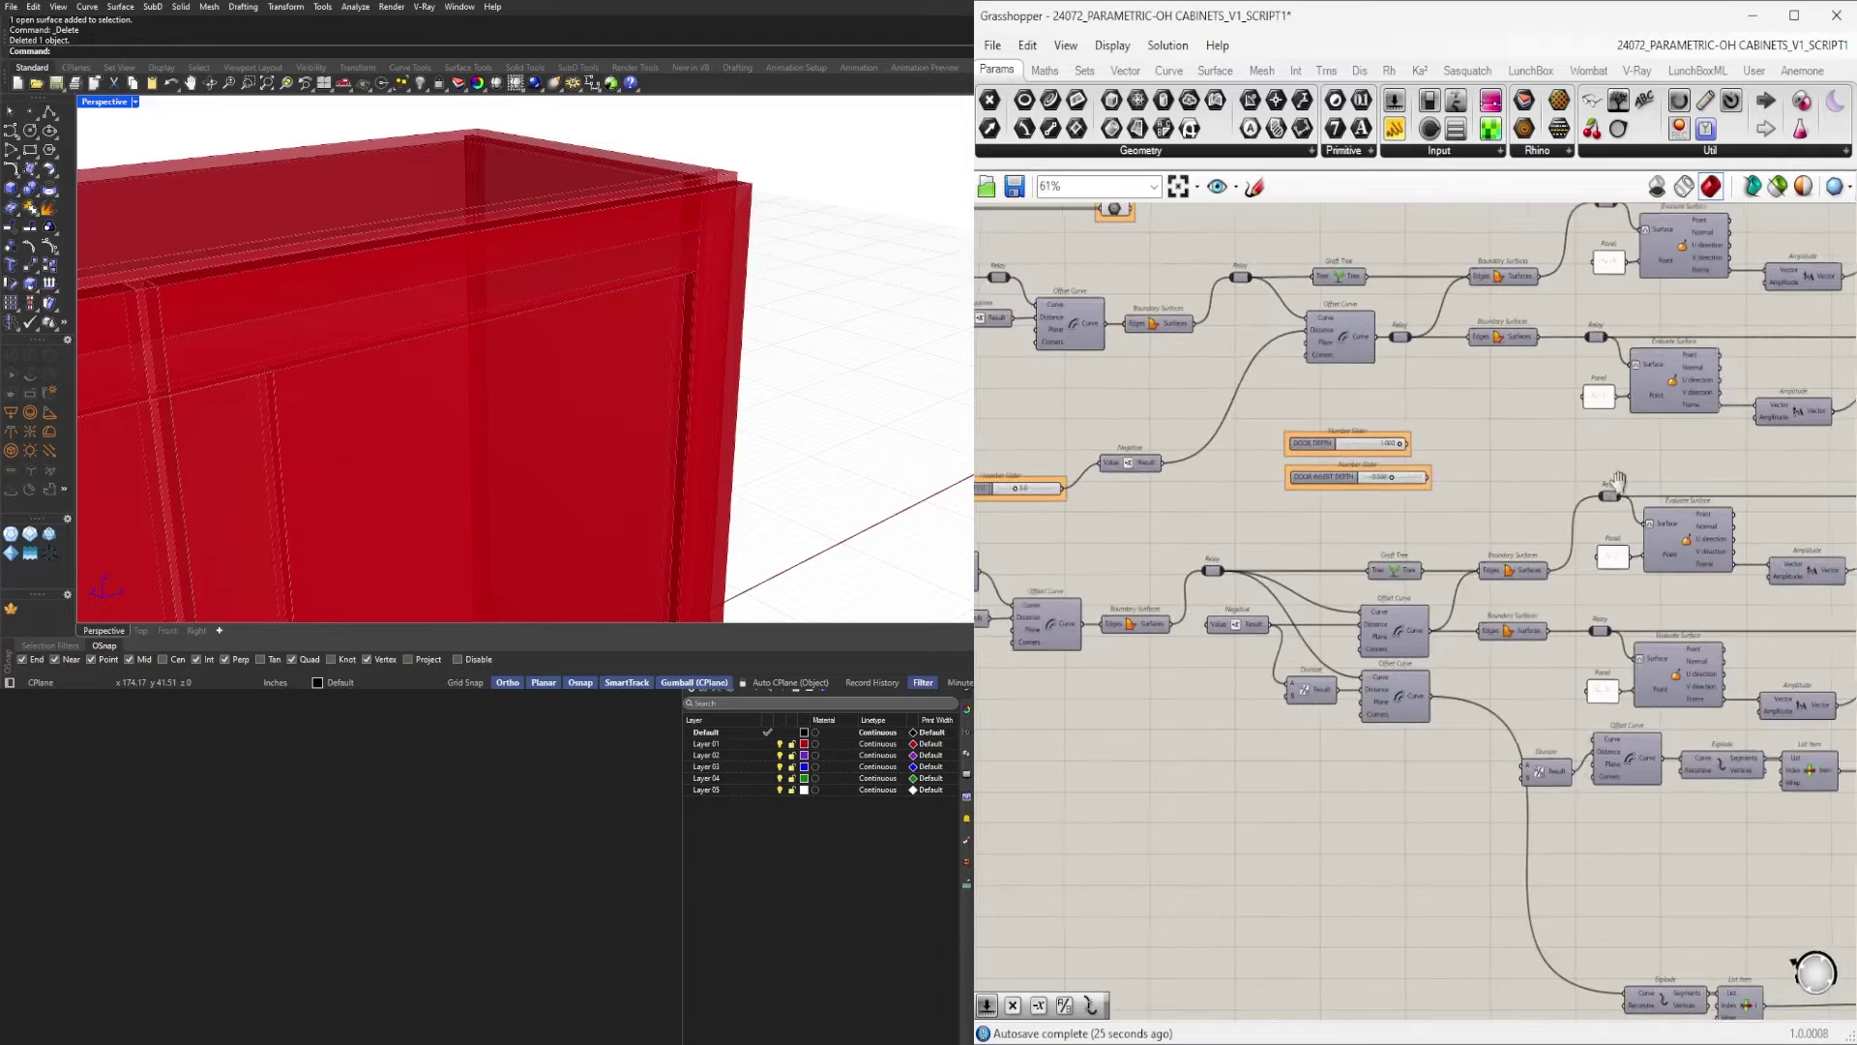
scroll(1618, 481, down, 4)
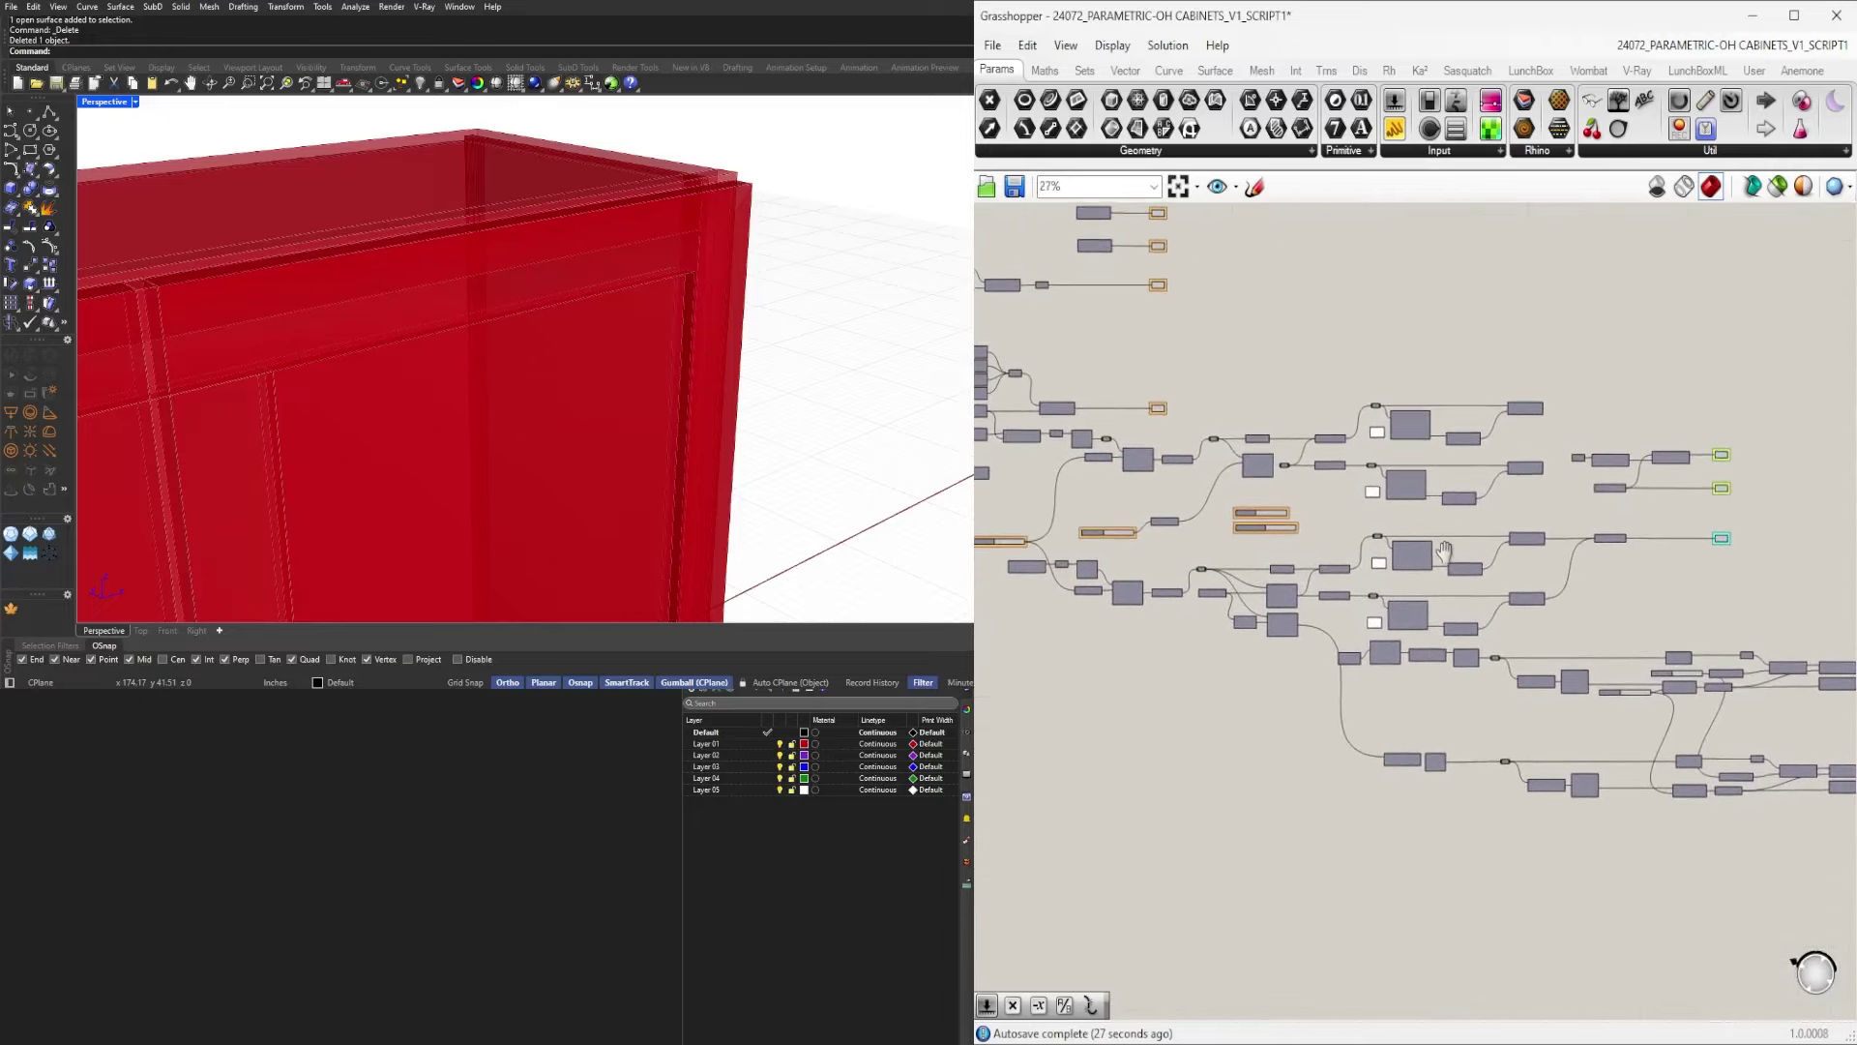
scroll(1395, 743, up, 4)
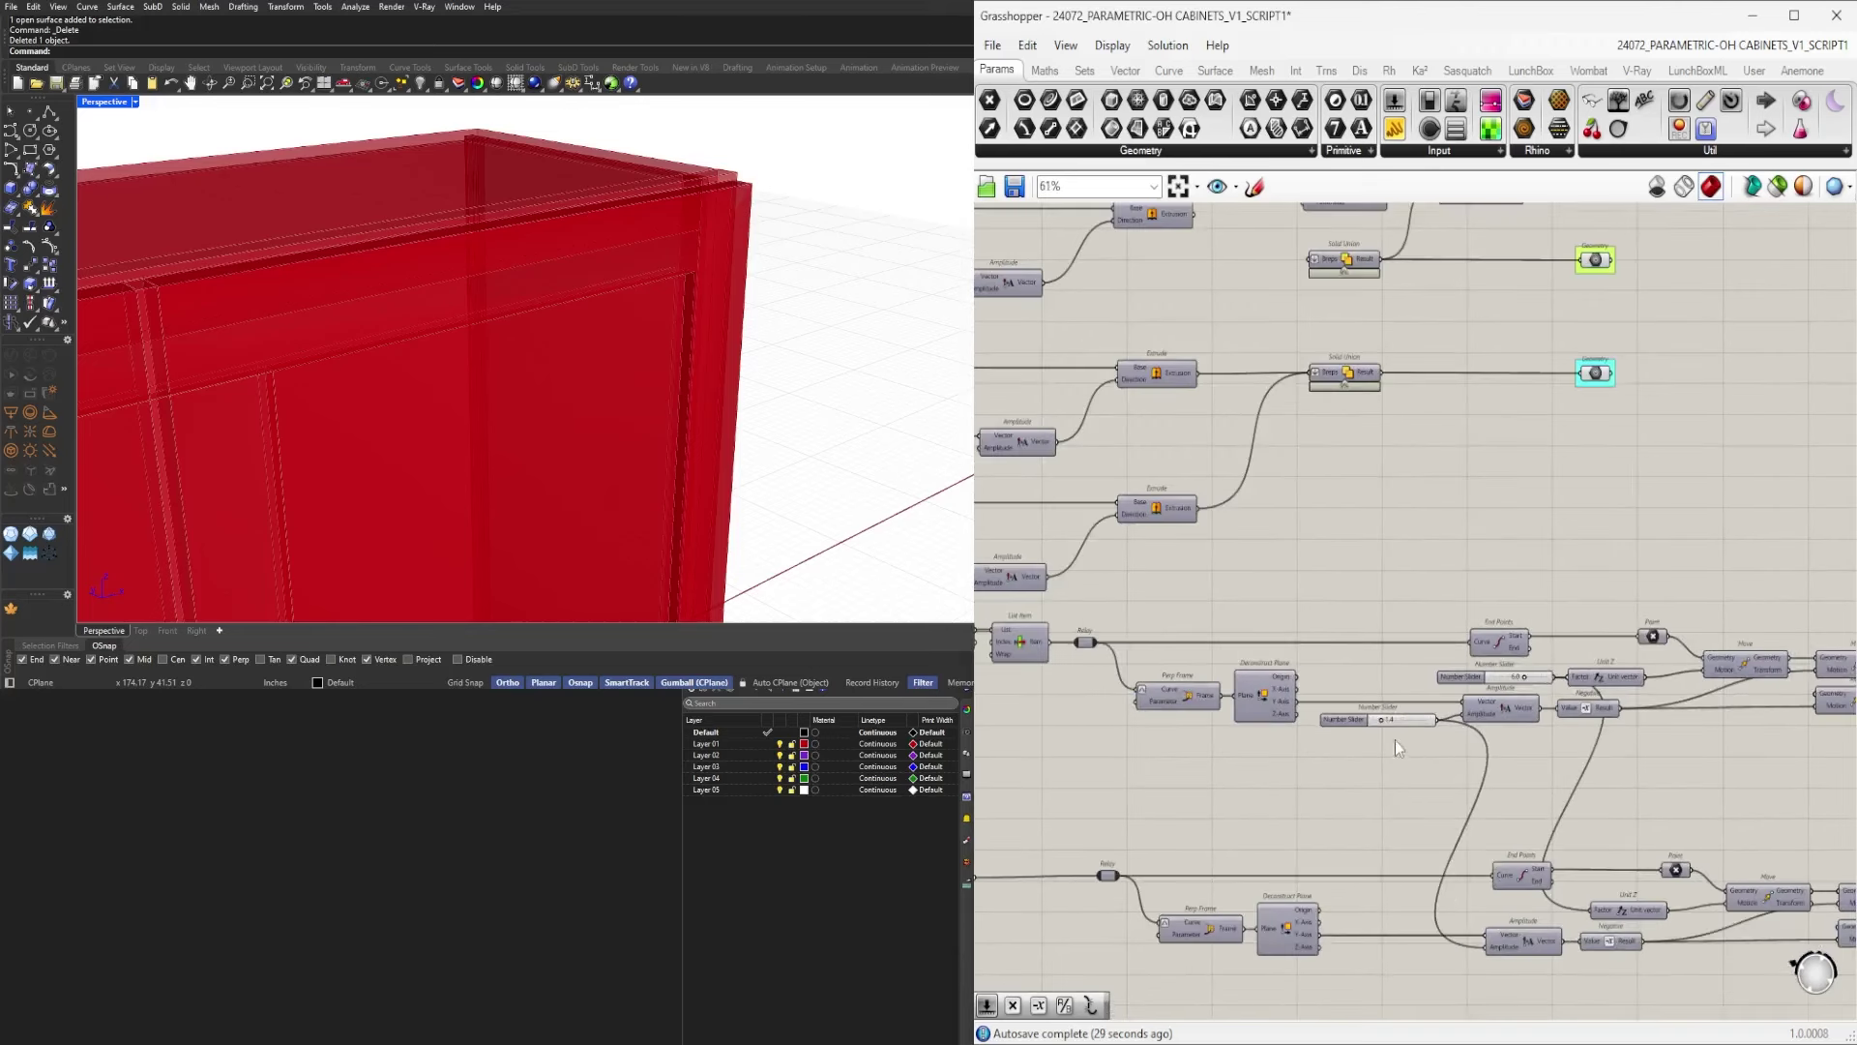
drag(1409, 719, 1323, 780)
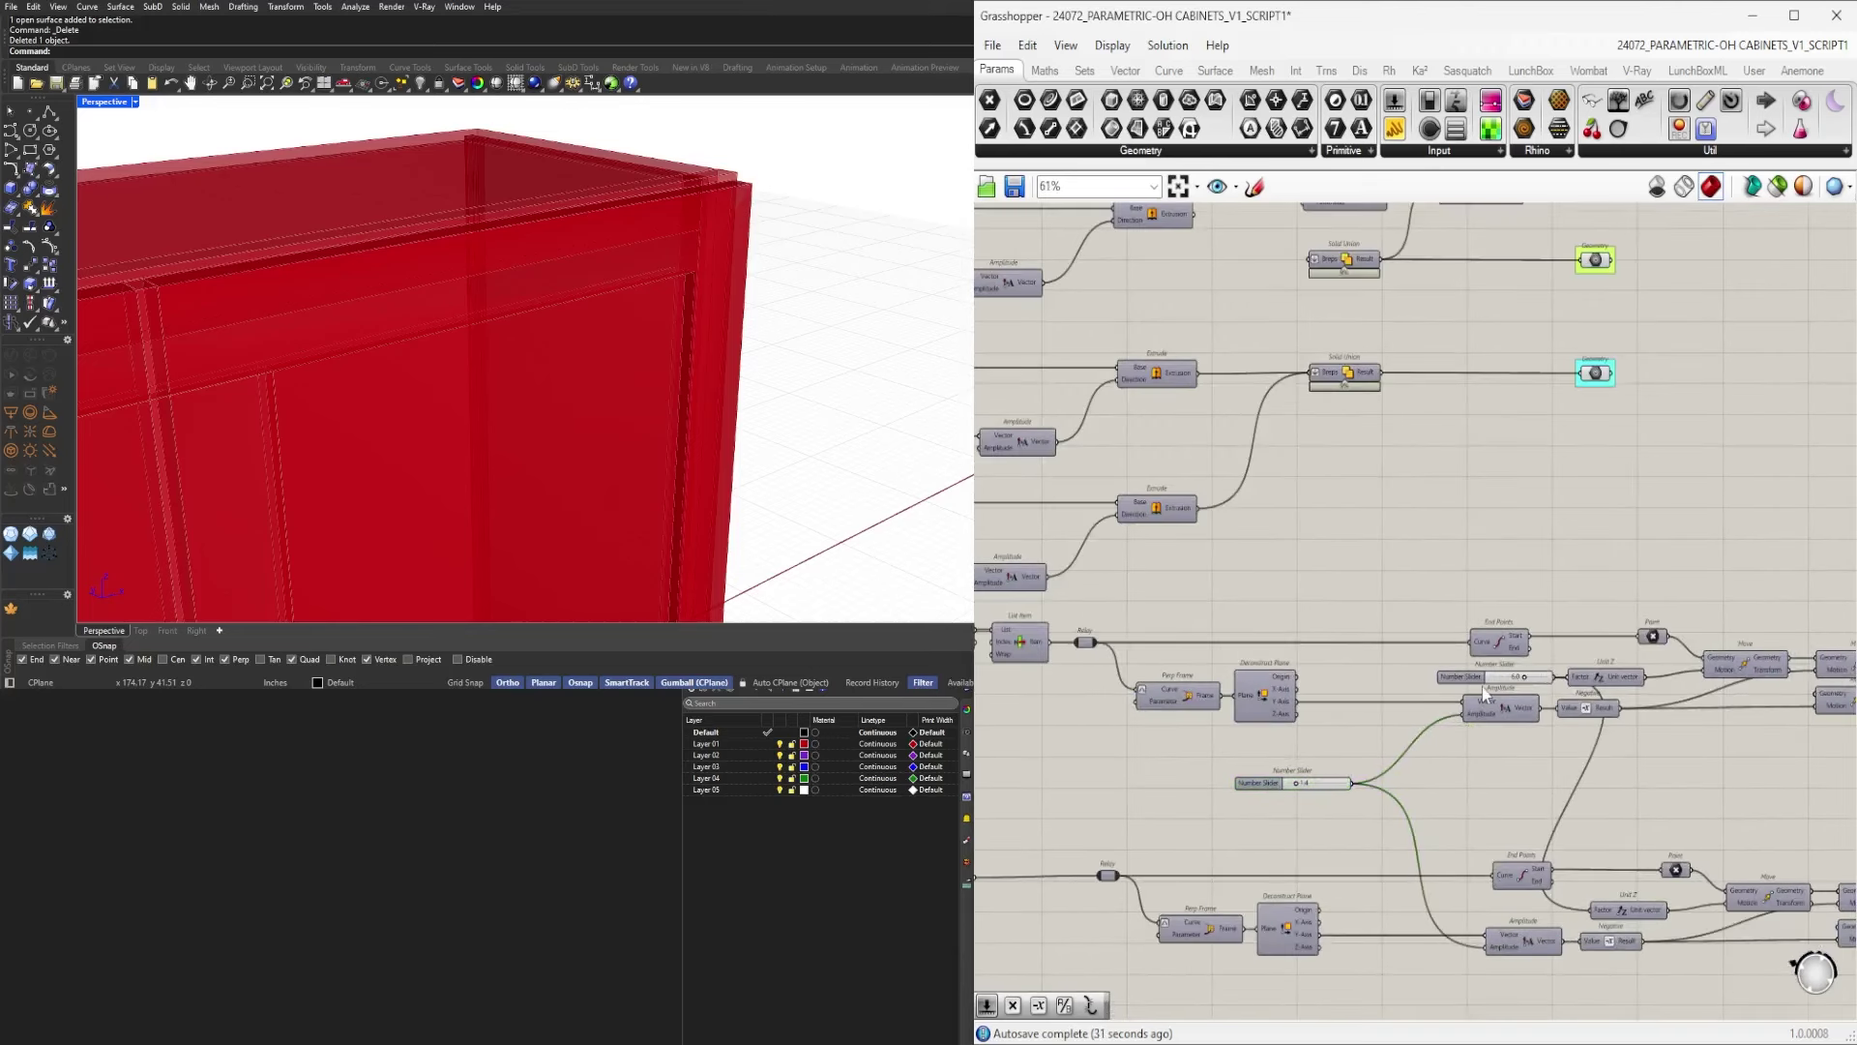
drag(1482, 680, 1324, 754)
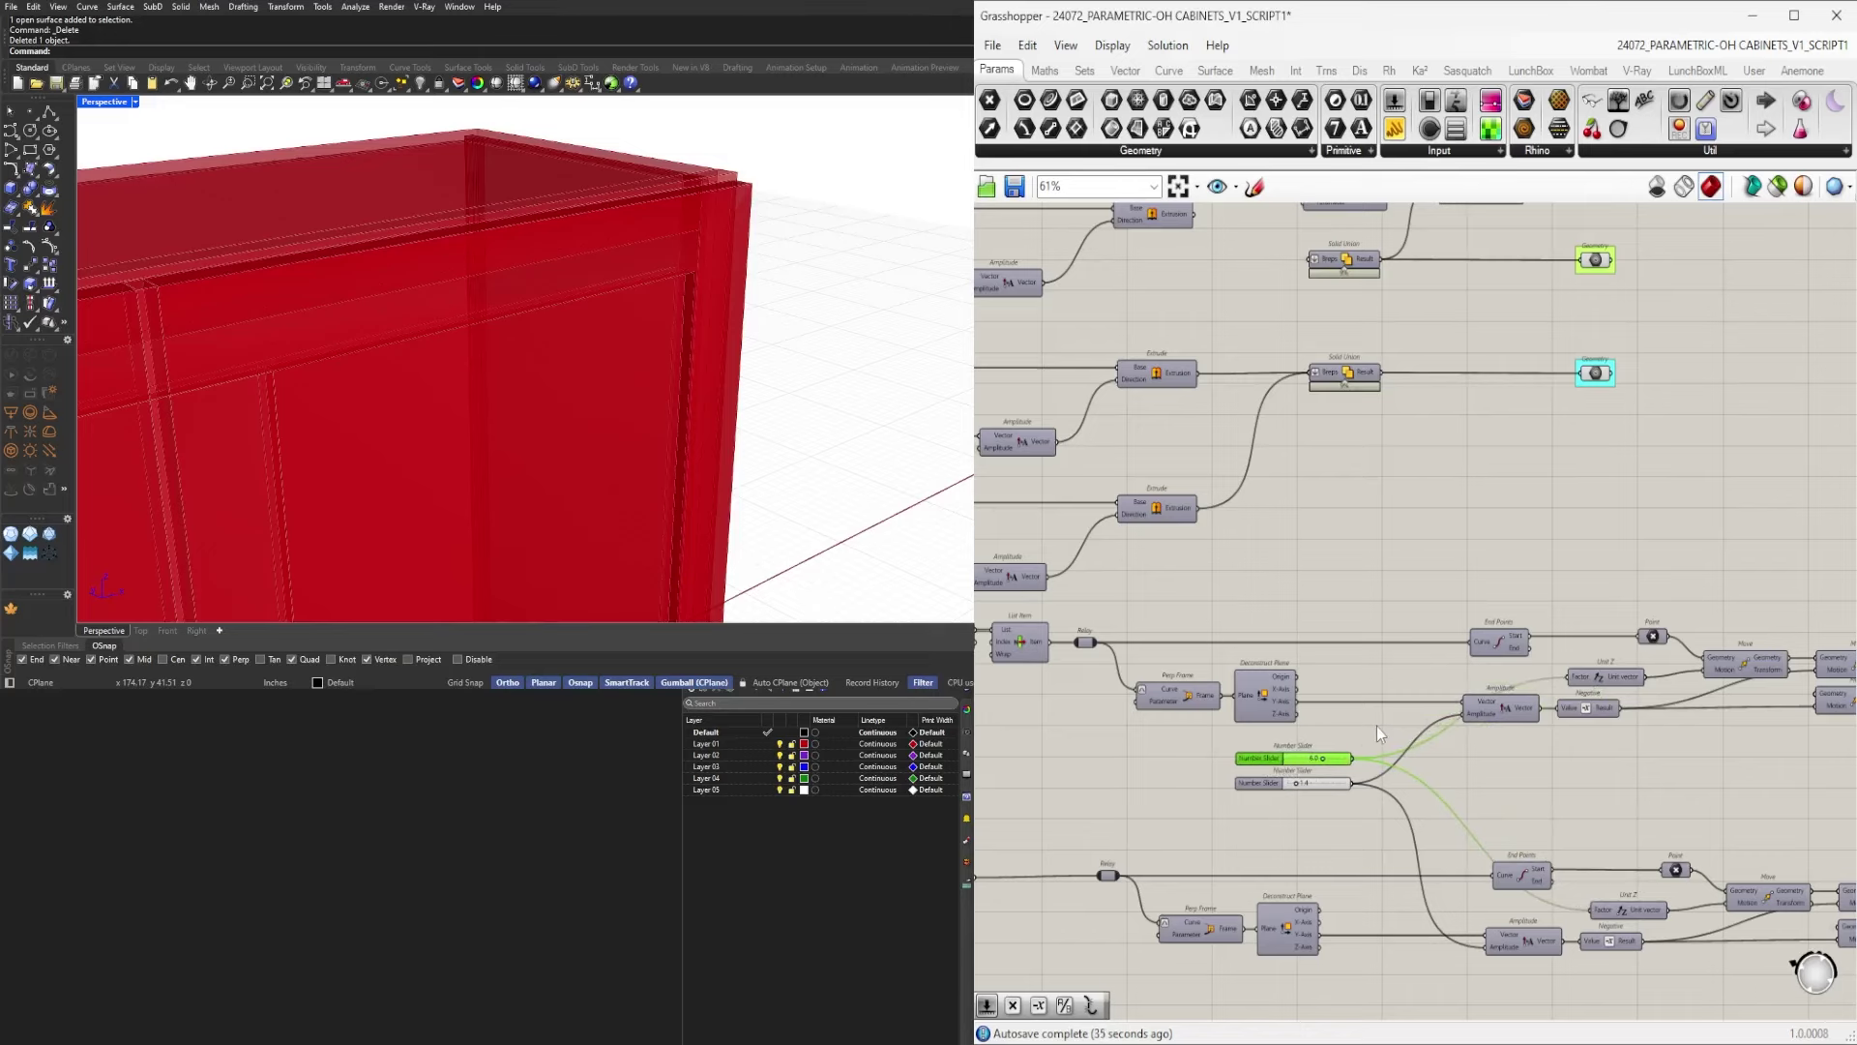
scroll(1340, 750, up, 8)
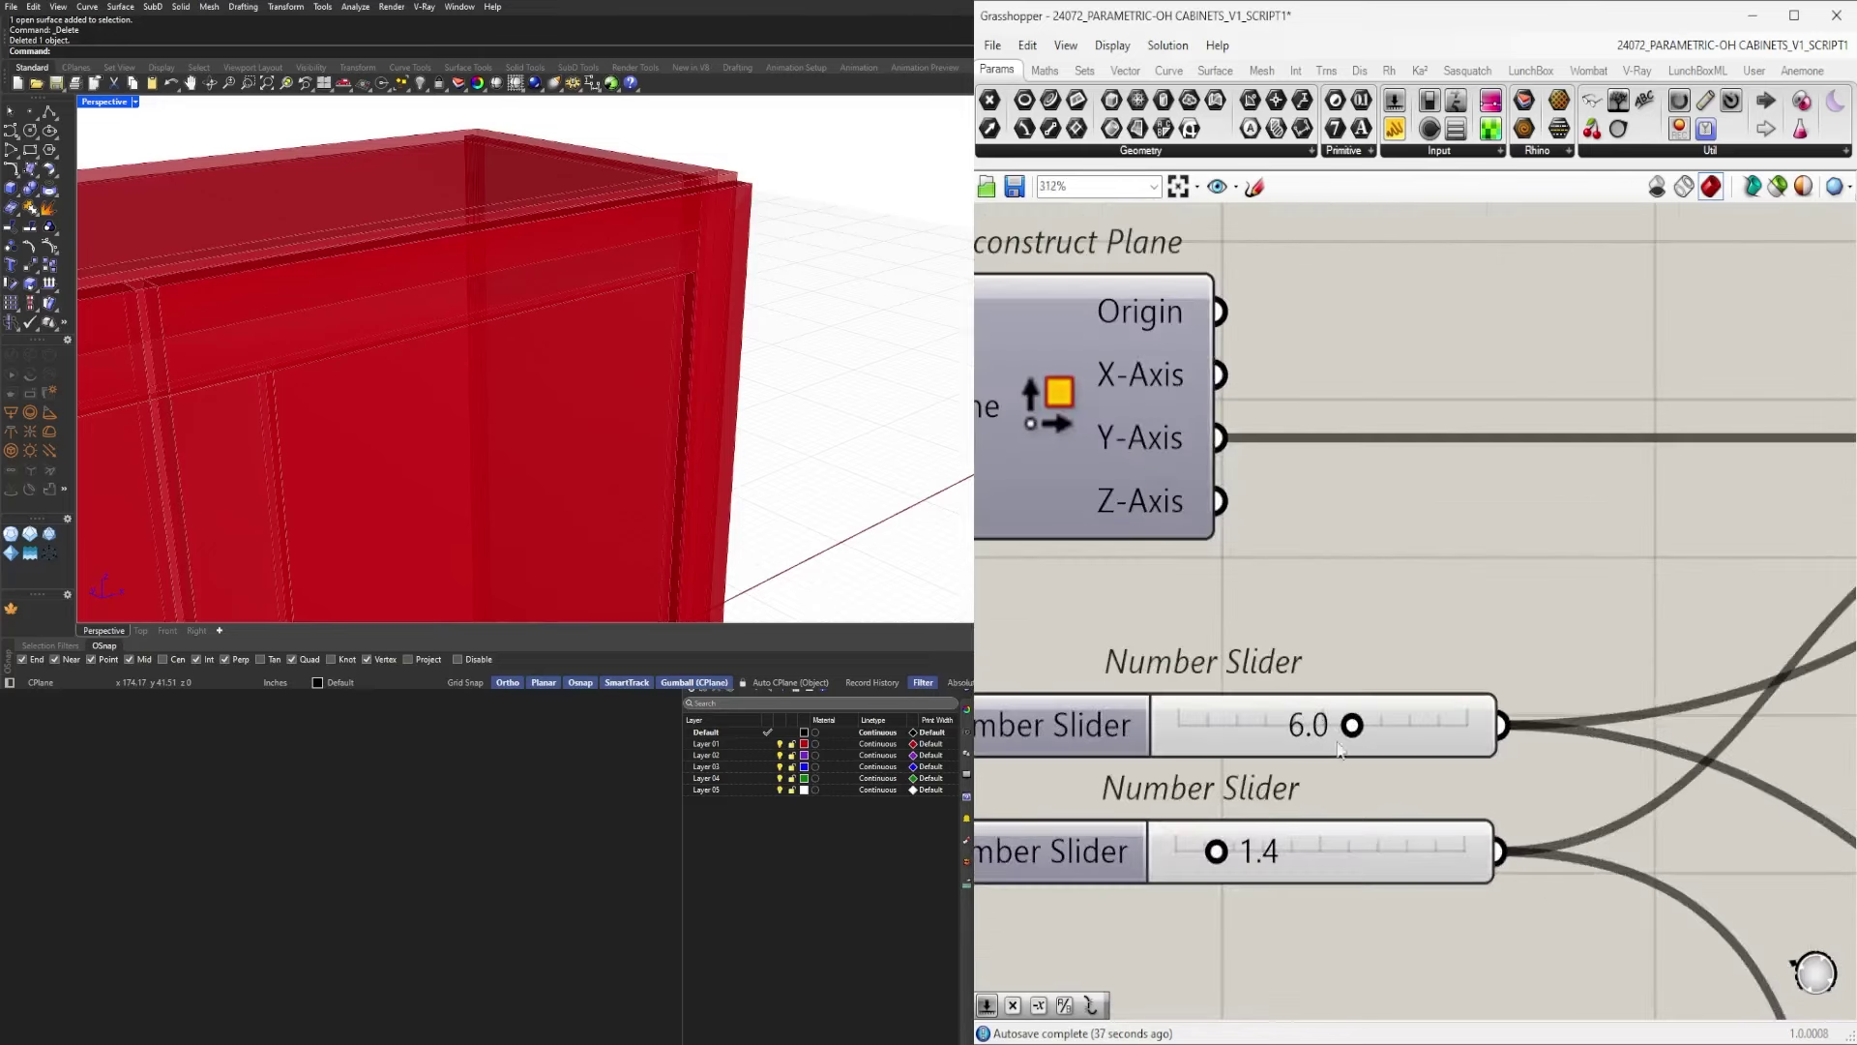
Set the upper Number Slider below Deconstruct Plane to 6.1 and rename it HANDLE HEIGHT.
scroll(704, 375, down, 10)
scroll(671, 501, up, 6)
right_drag(667, 503, 743, 468)
mouse_move(1352, 725)
mouse_down()
mouse_move(1215, 726)
mouse_move(1367, 748)
mouse_up()
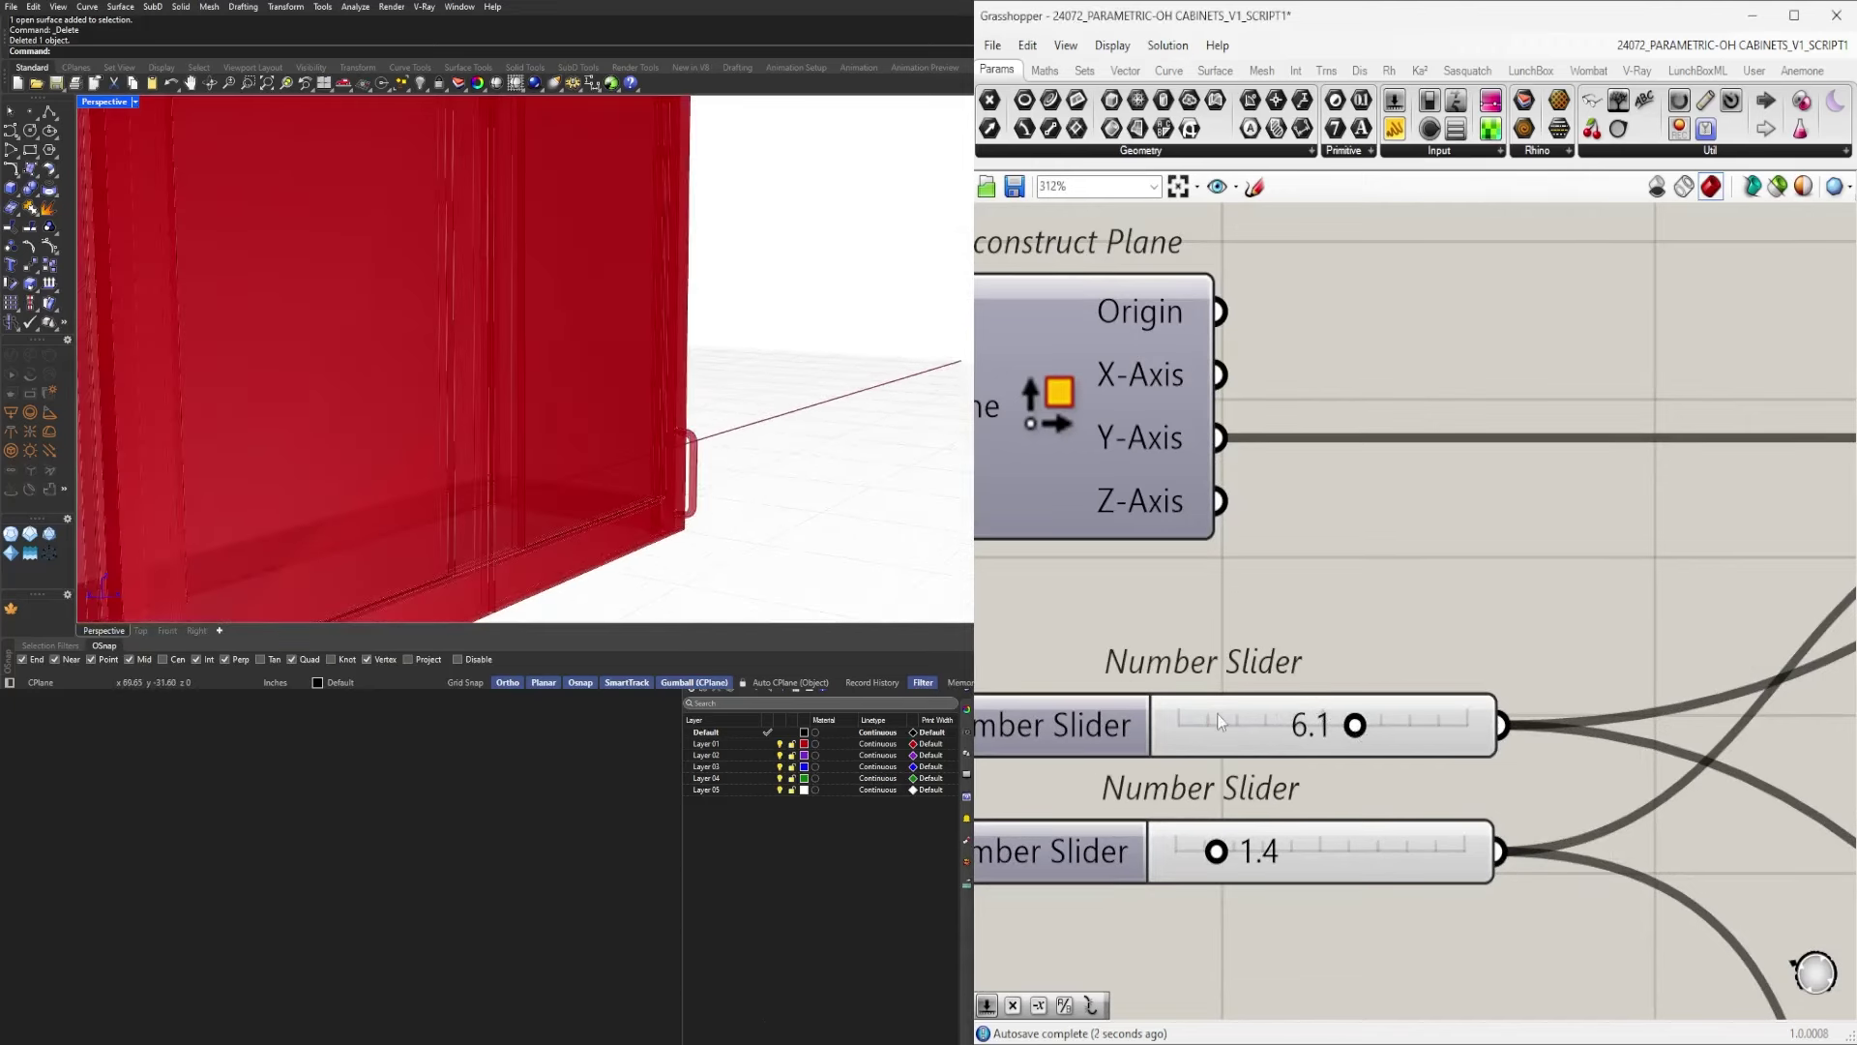
right_drag(1124, 731, 1194, 731)
right_click(1205, 739)
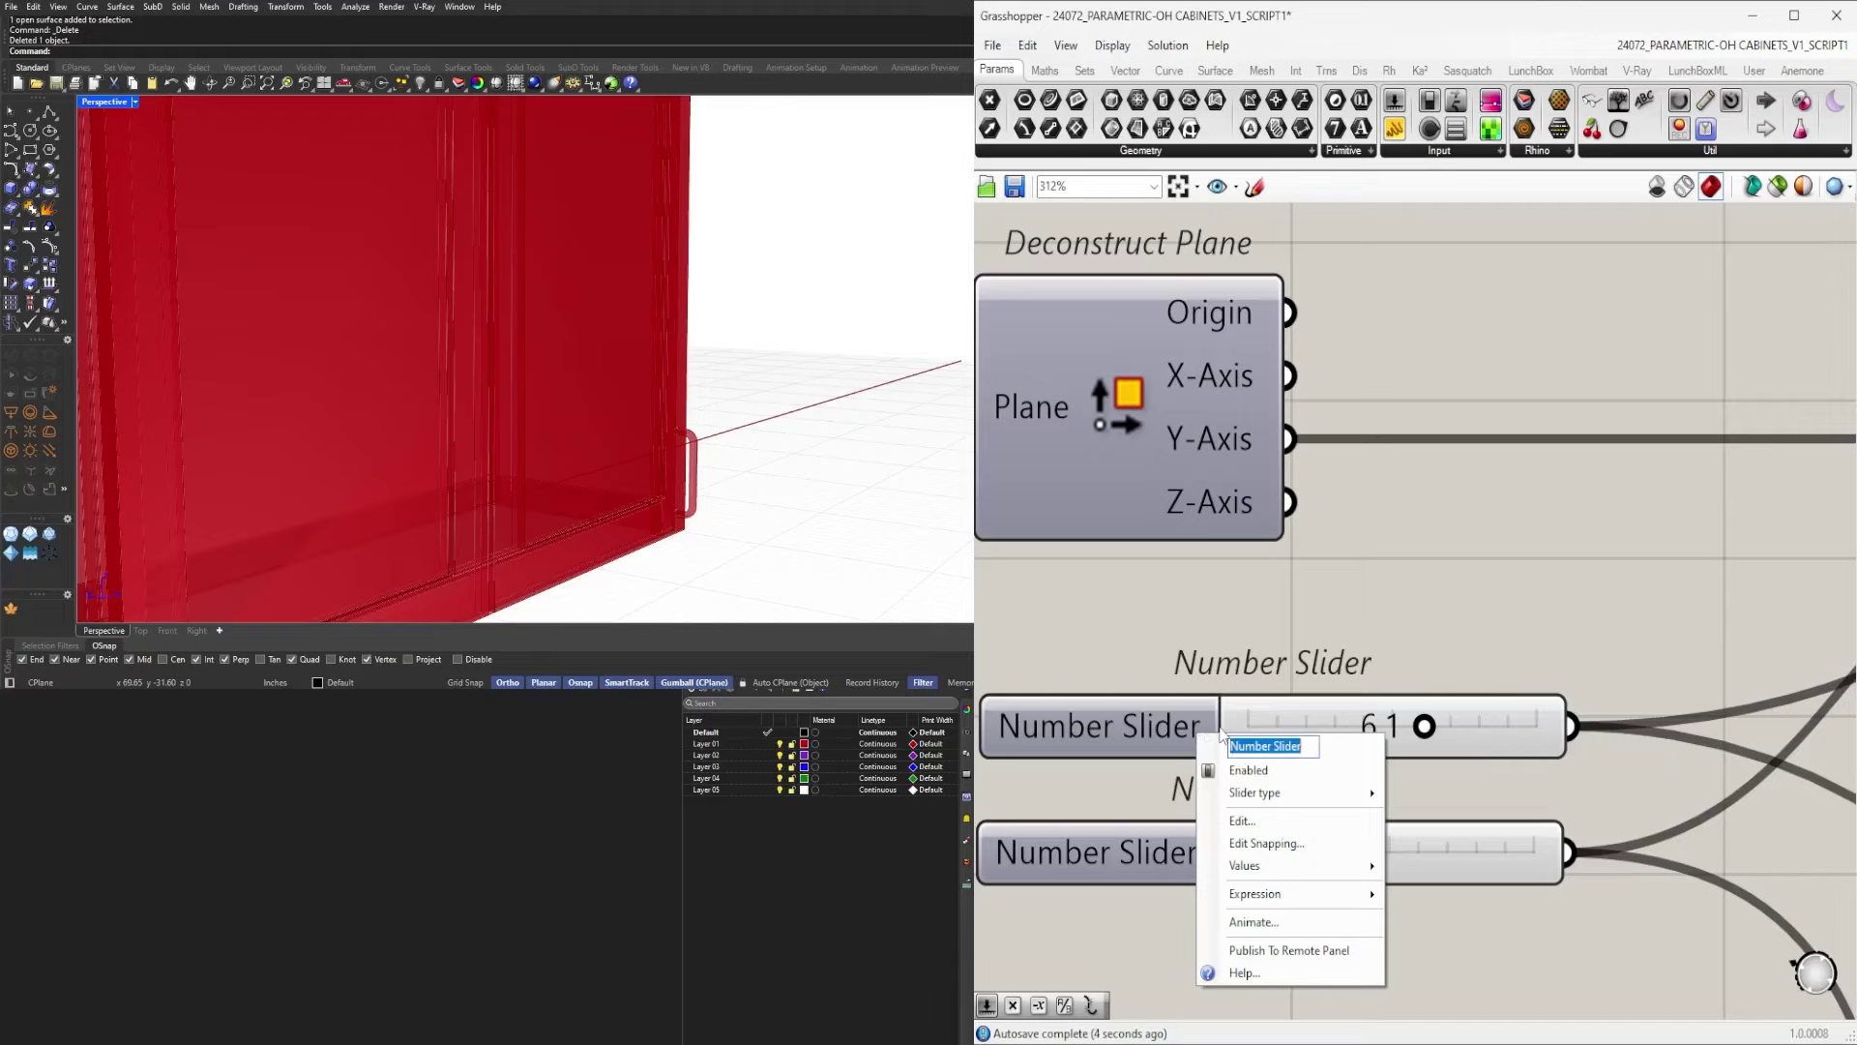
text(HANDLE)
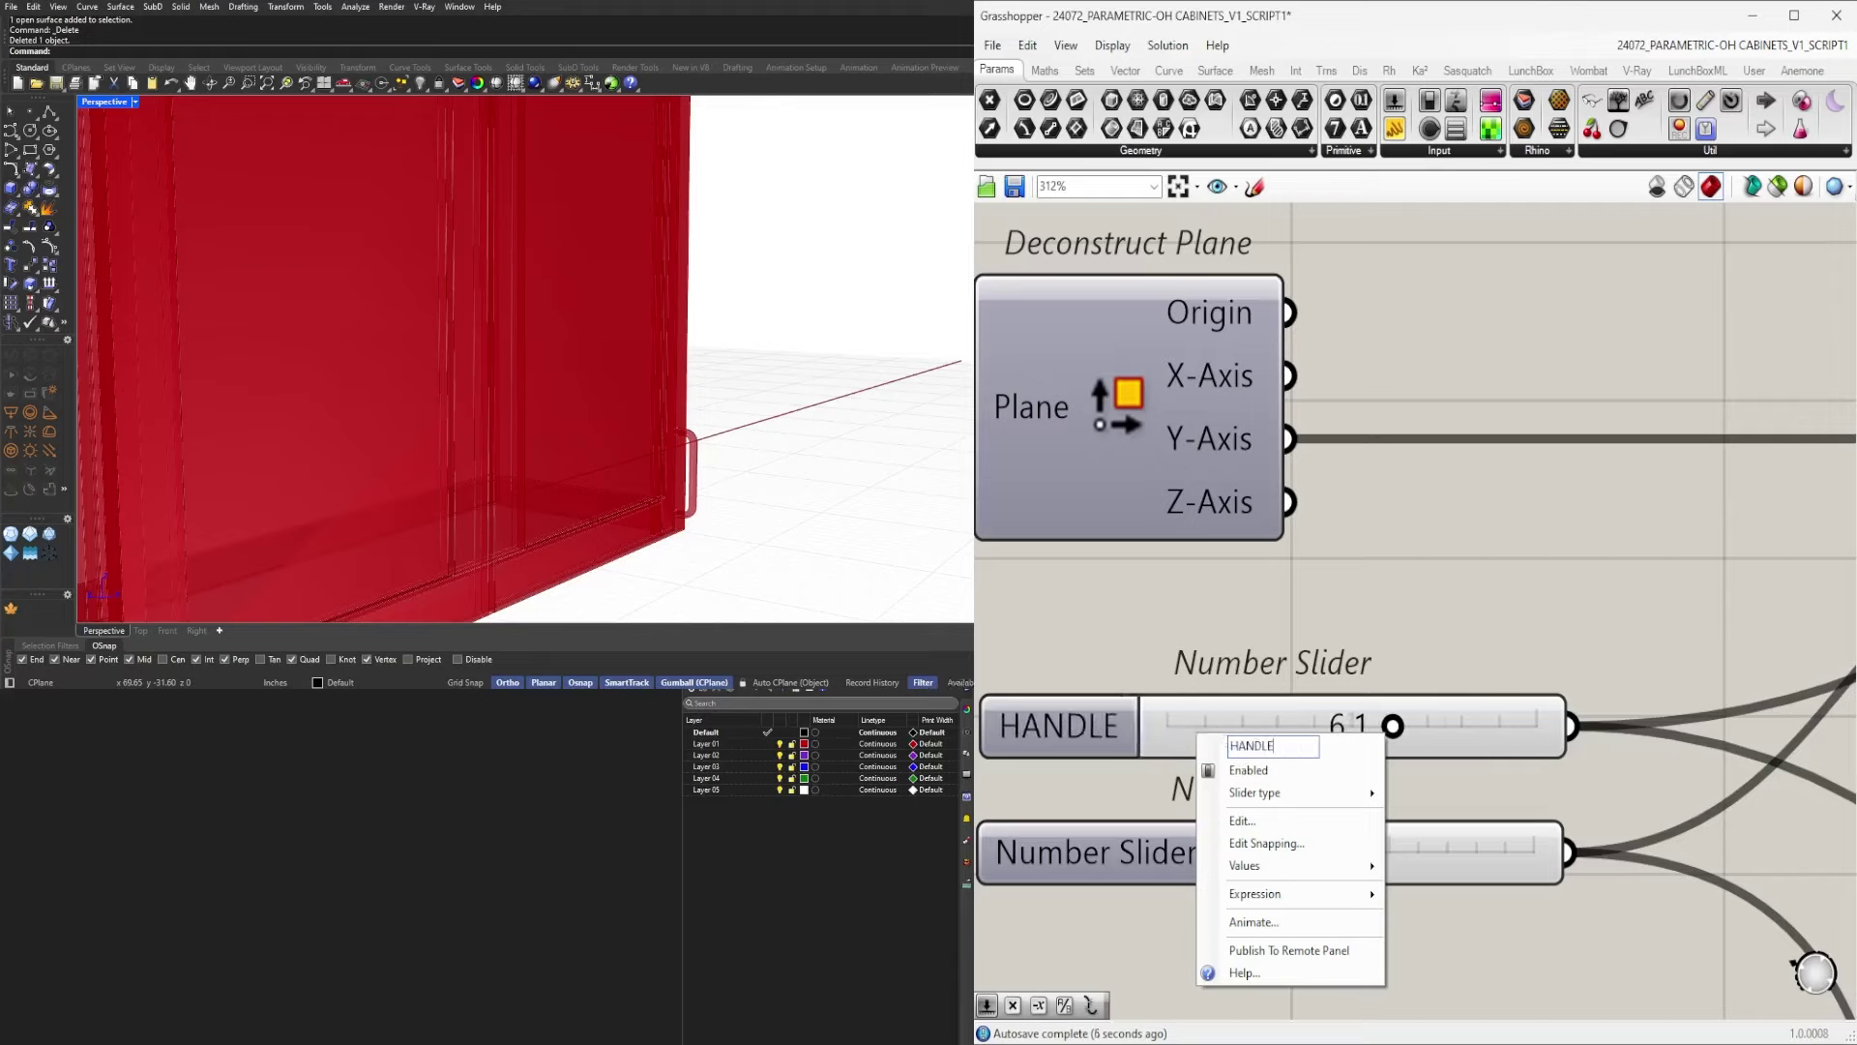
text( HEIGHT)
key(Return)
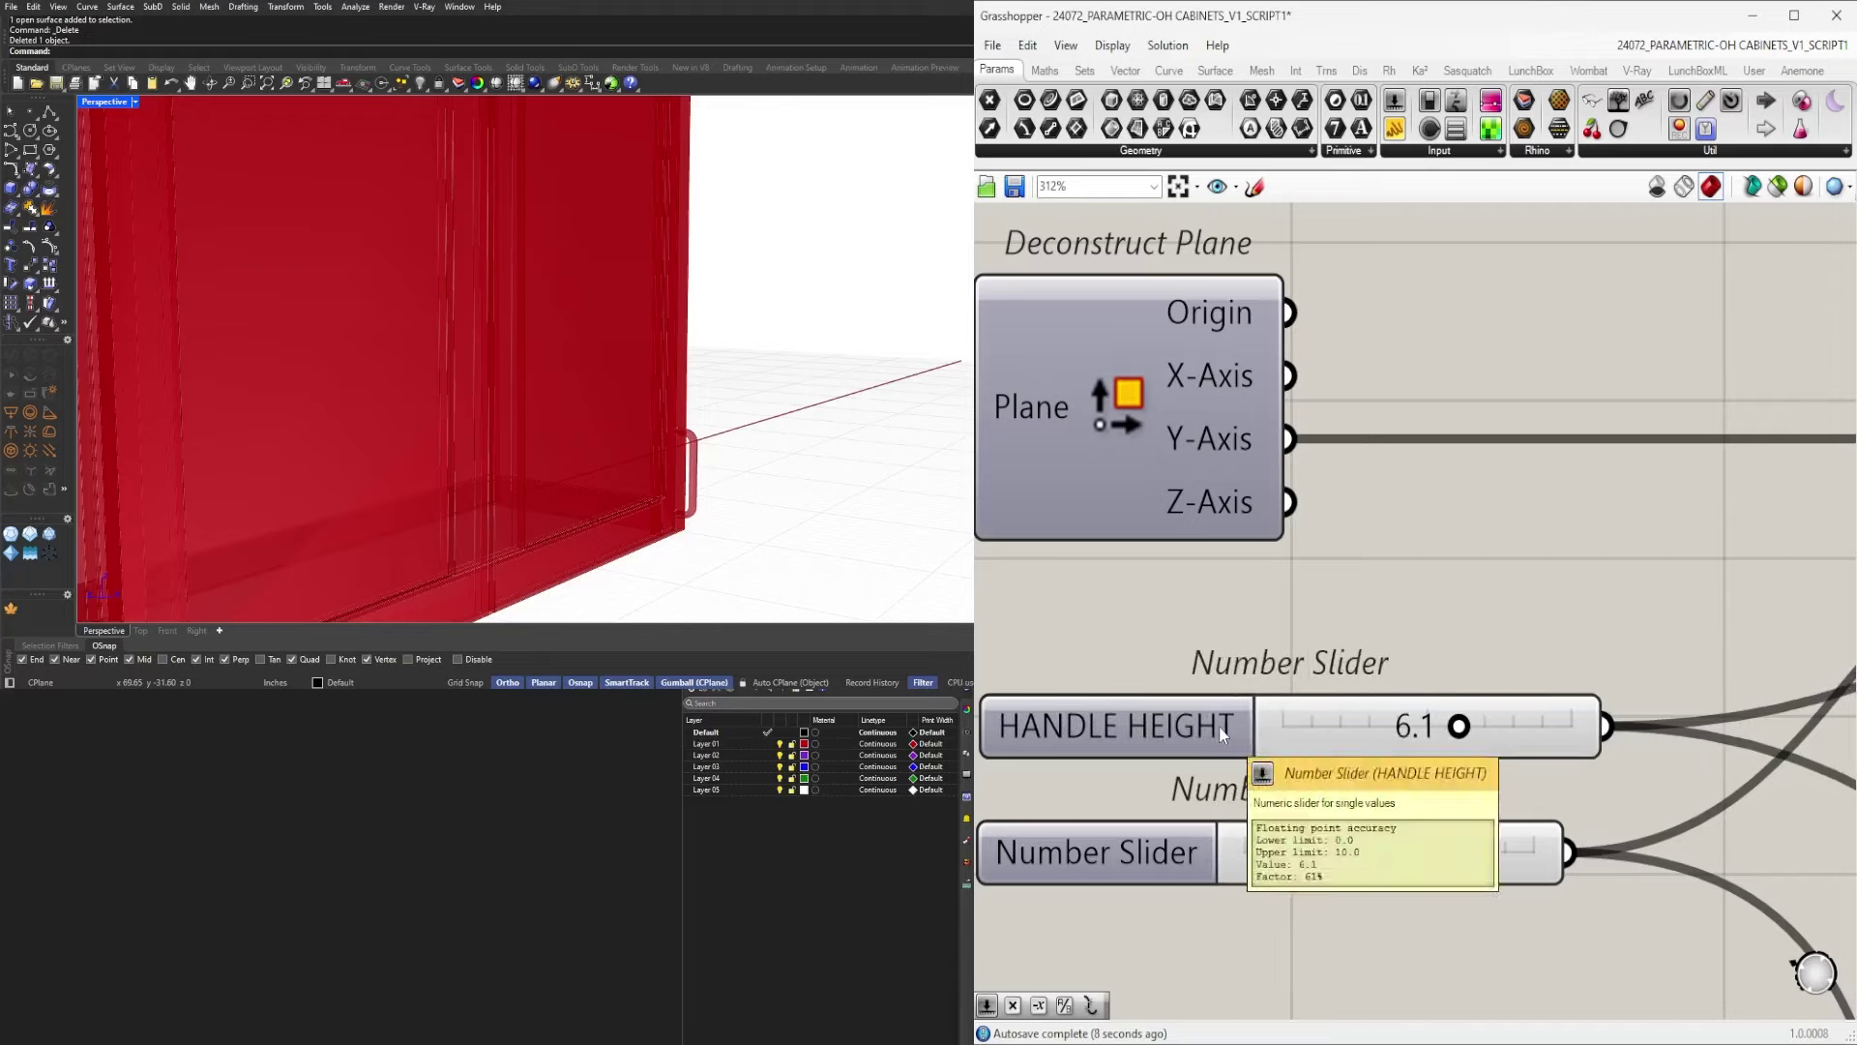
Put HANDLE HEIGHT in its own group and move the Number Slider beneath it further down.
click(1222, 733)
key(ctrl+g)
drag(1189, 844, 1186, 901)
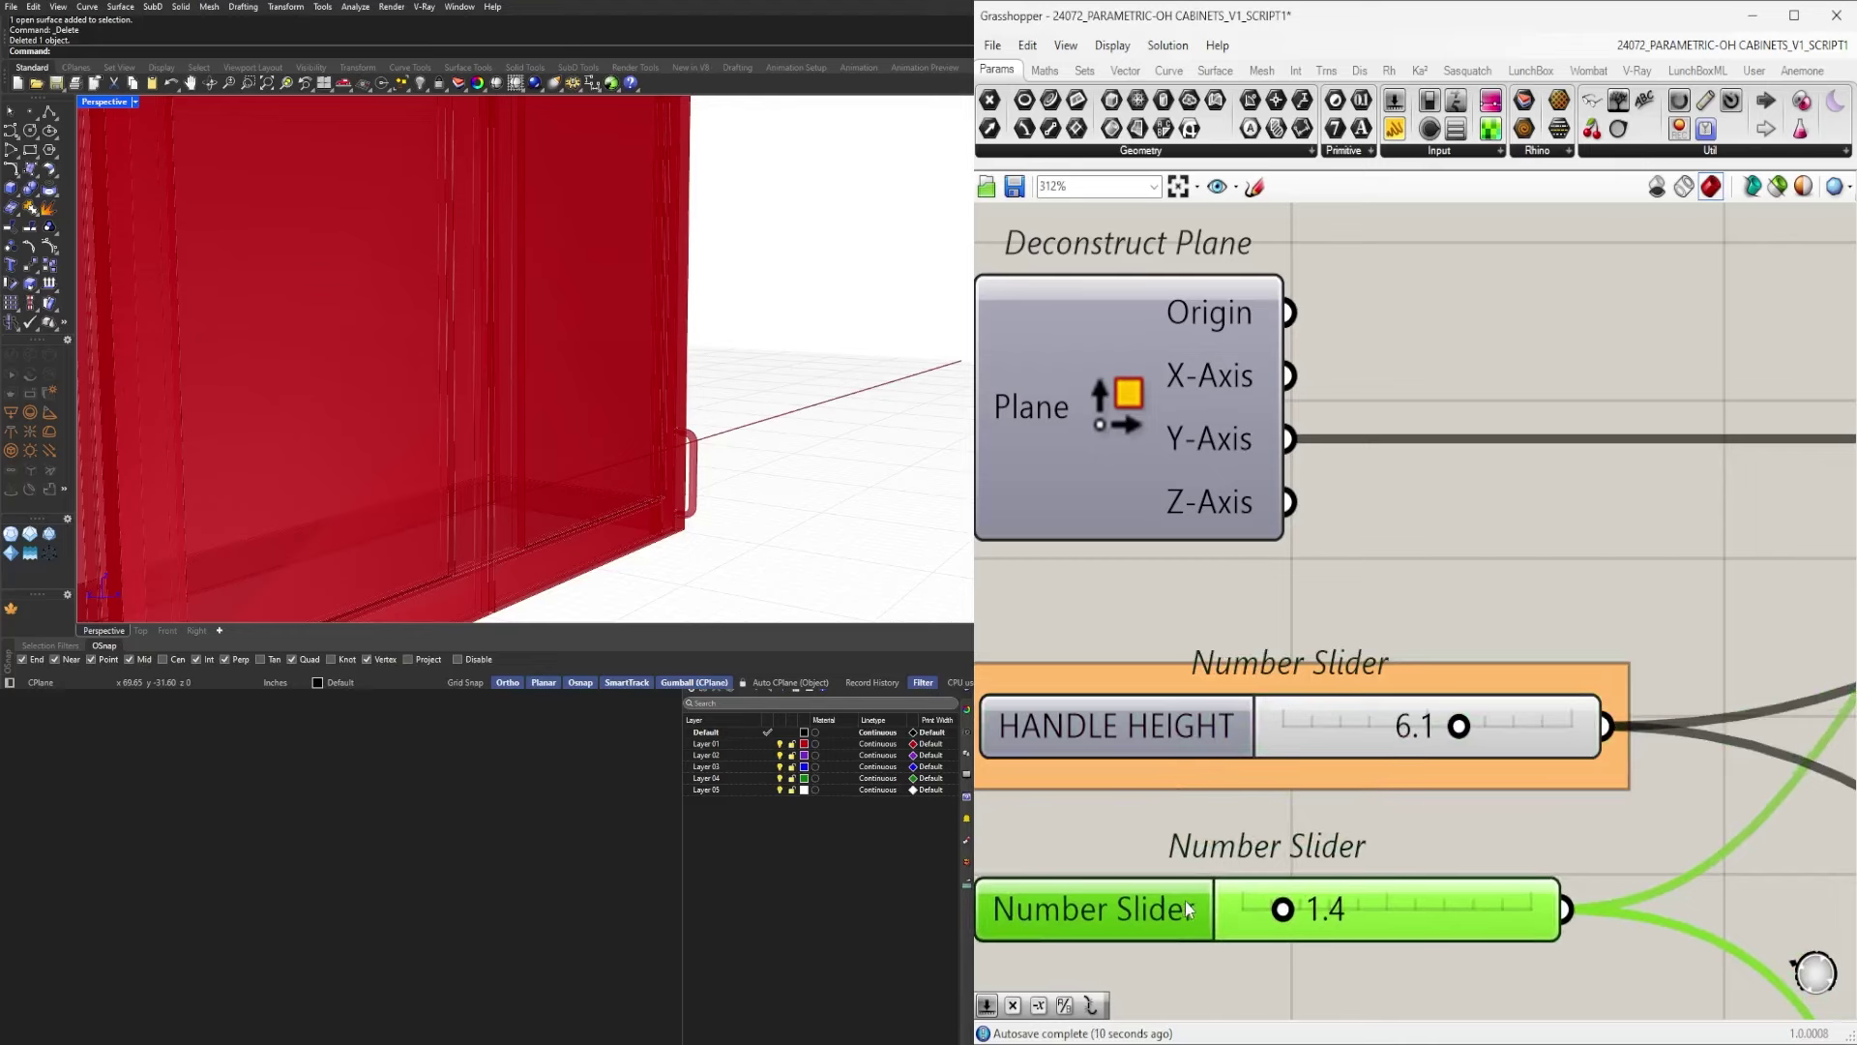
Set the Number Slider below HANDLE HEIGHT to 2.0.
scroll(781, 433, down, 4)
right_drag(784, 432, 813, 367)
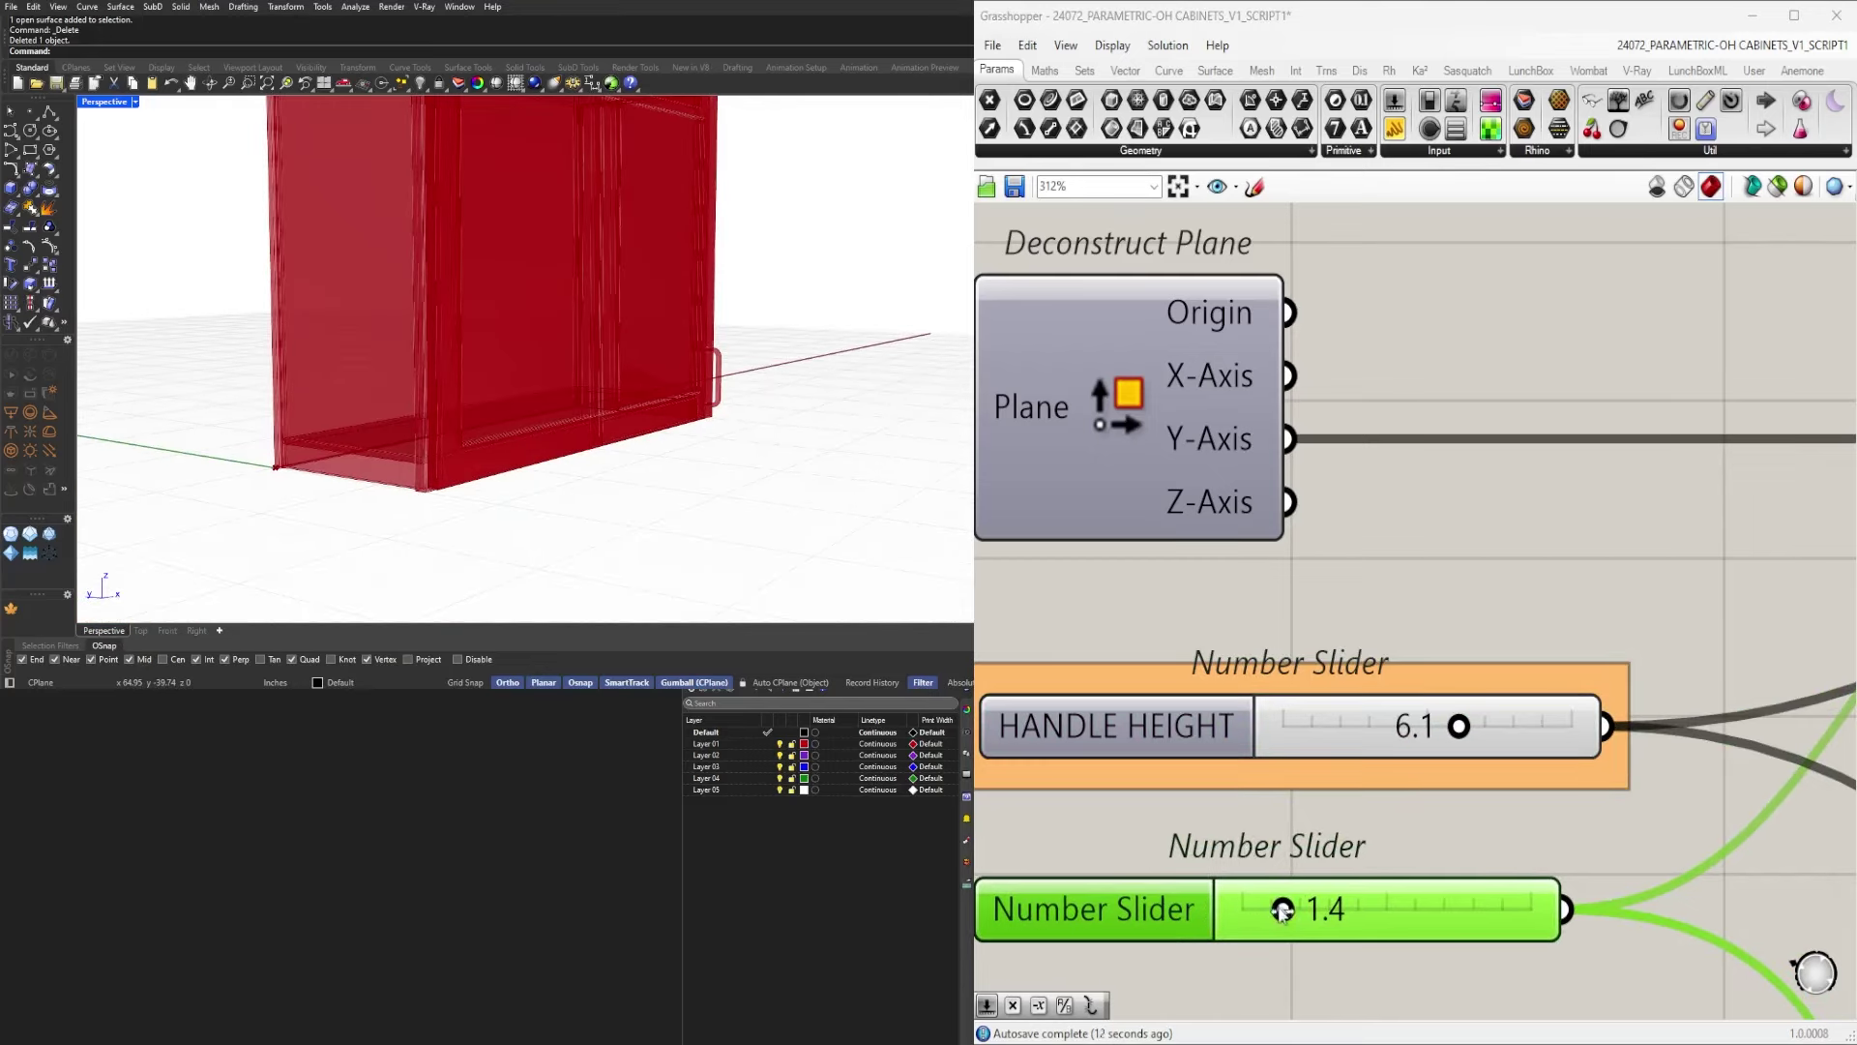
drag(1283, 909, 1290, 909)
double_click(1253, 908)
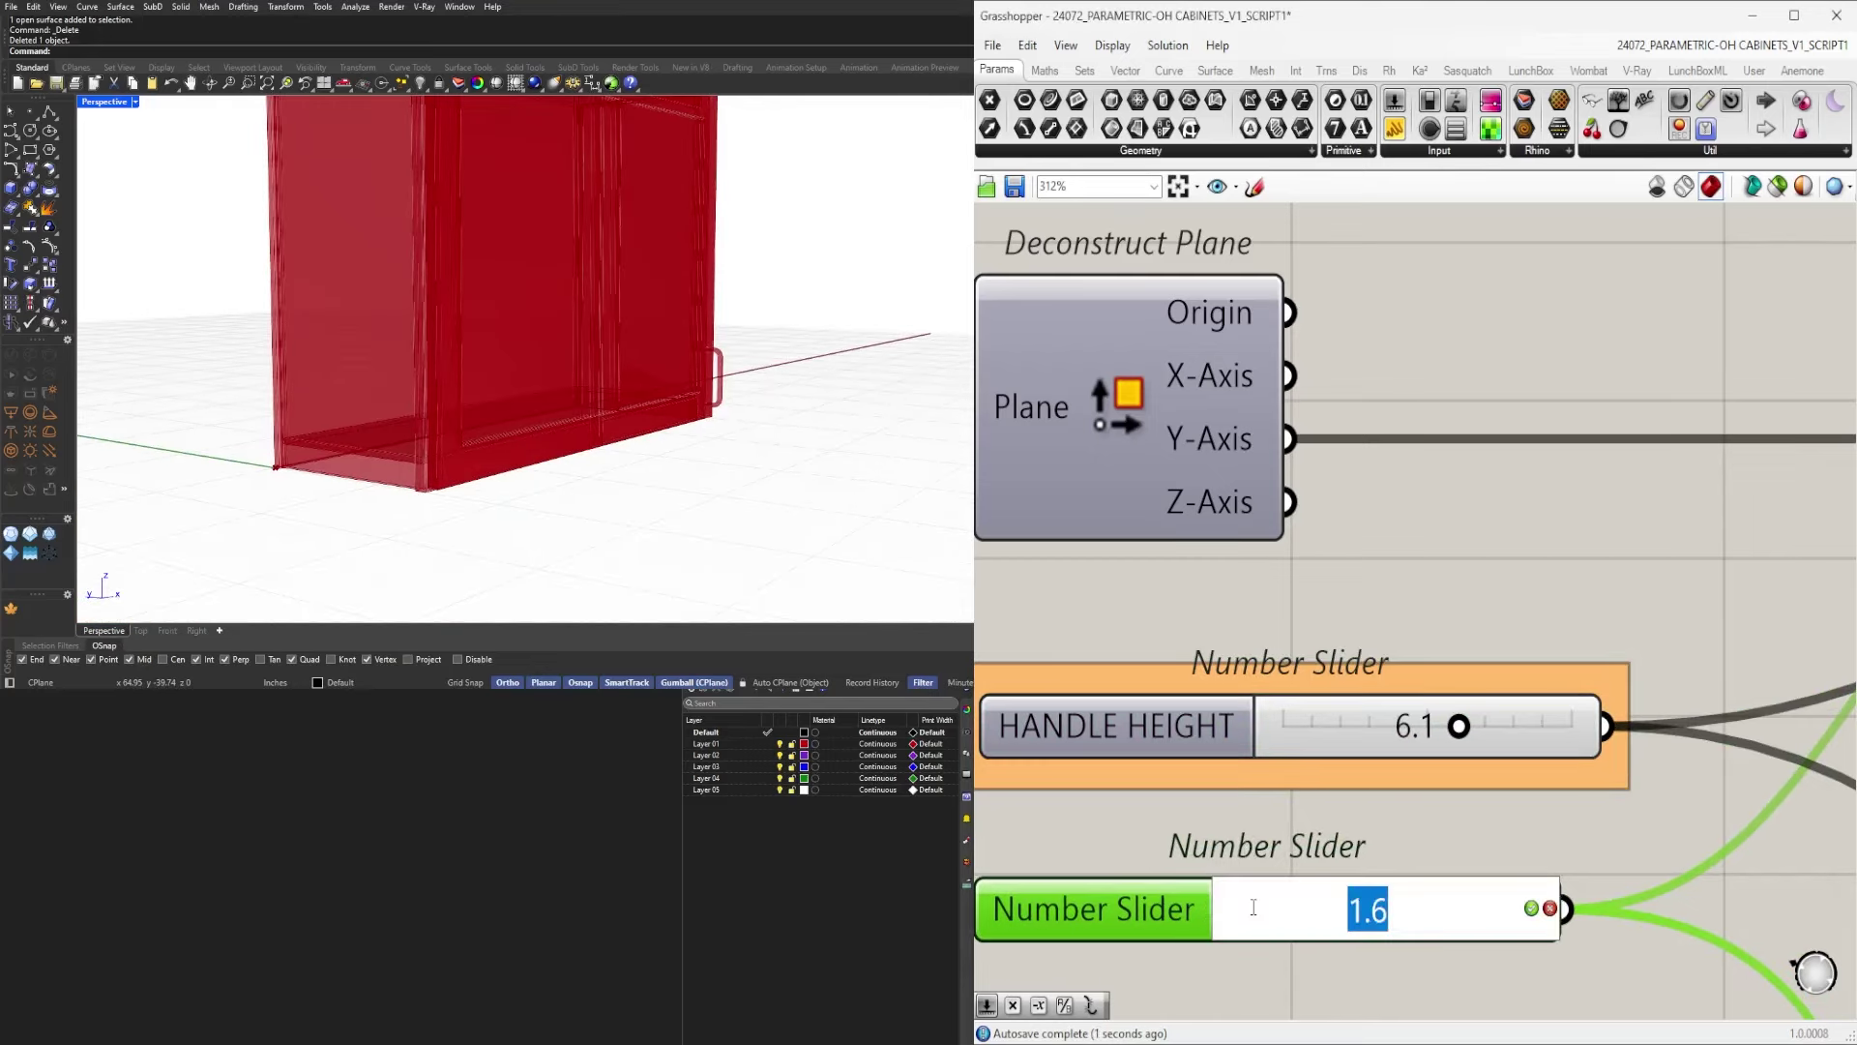
text(2)
key(Return)
Rename the 2.0 Number Slider below HANDLE HEIGHT to HANDLE DEPTH and put it in its own group.
right_click(1144, 933)
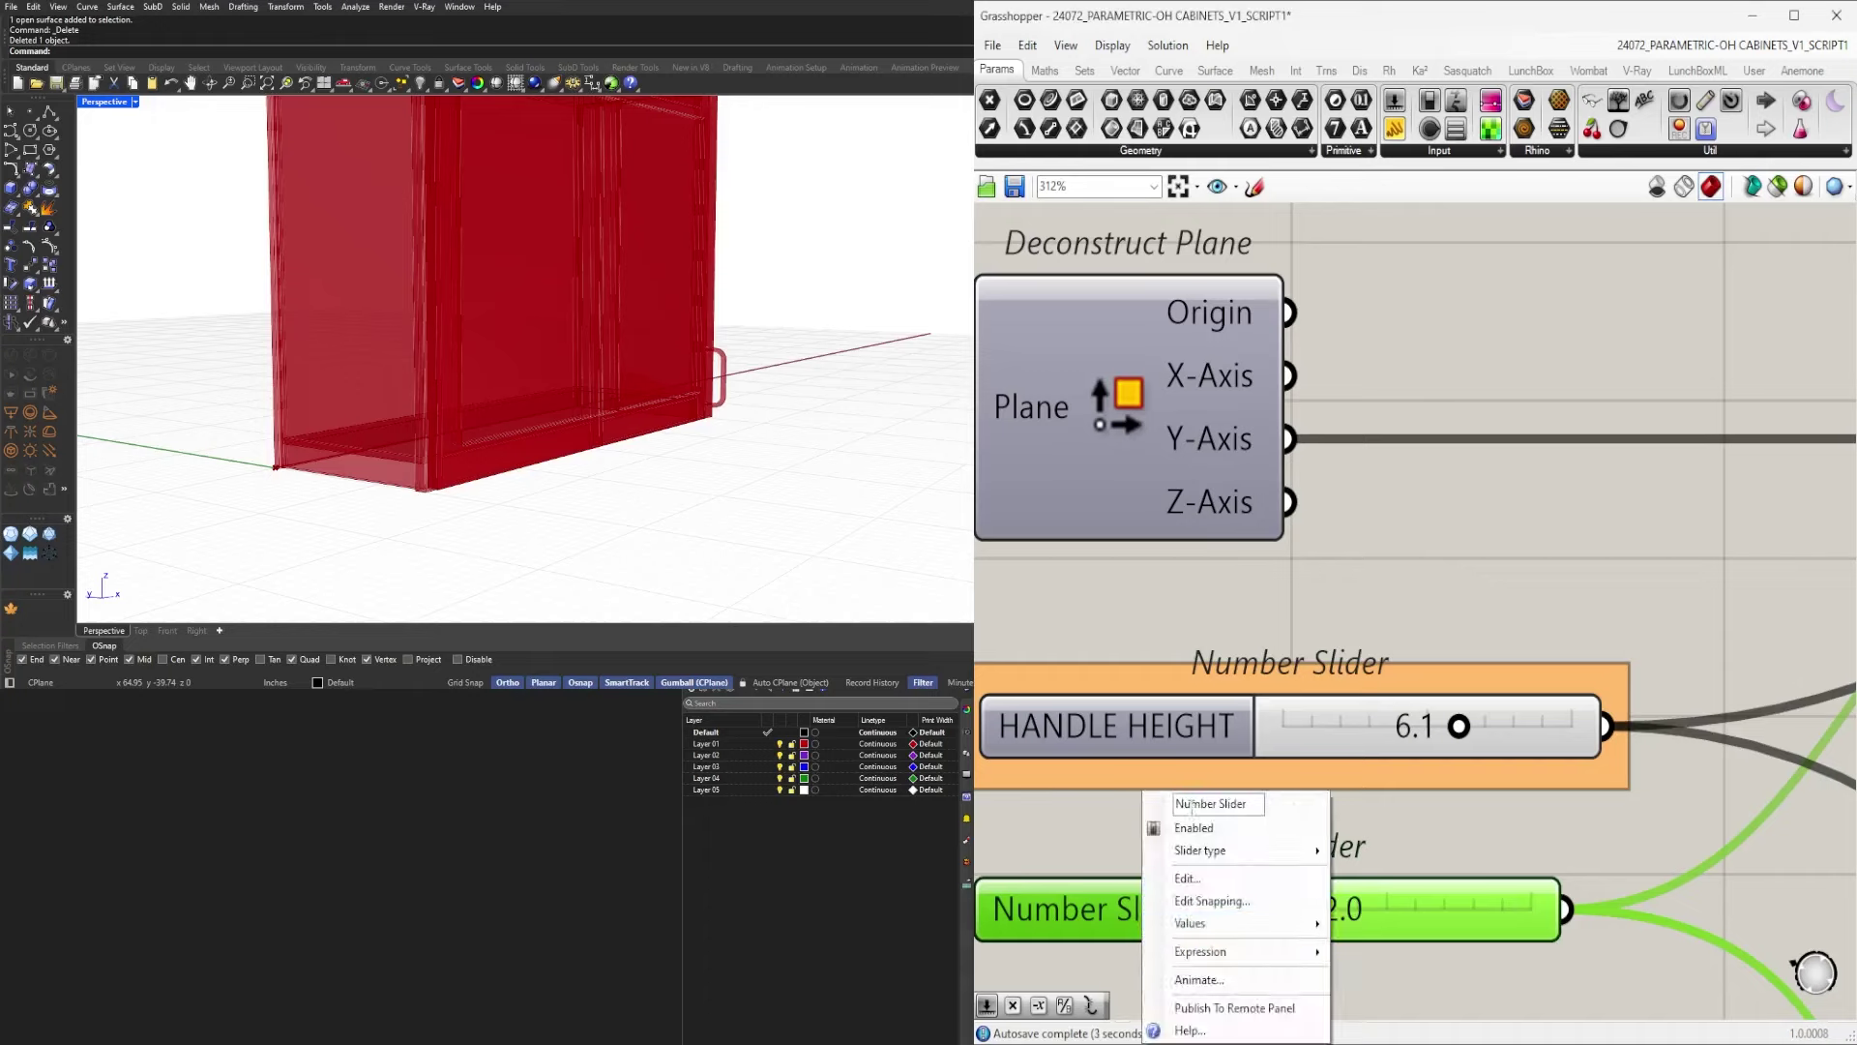
text(NADLE D)
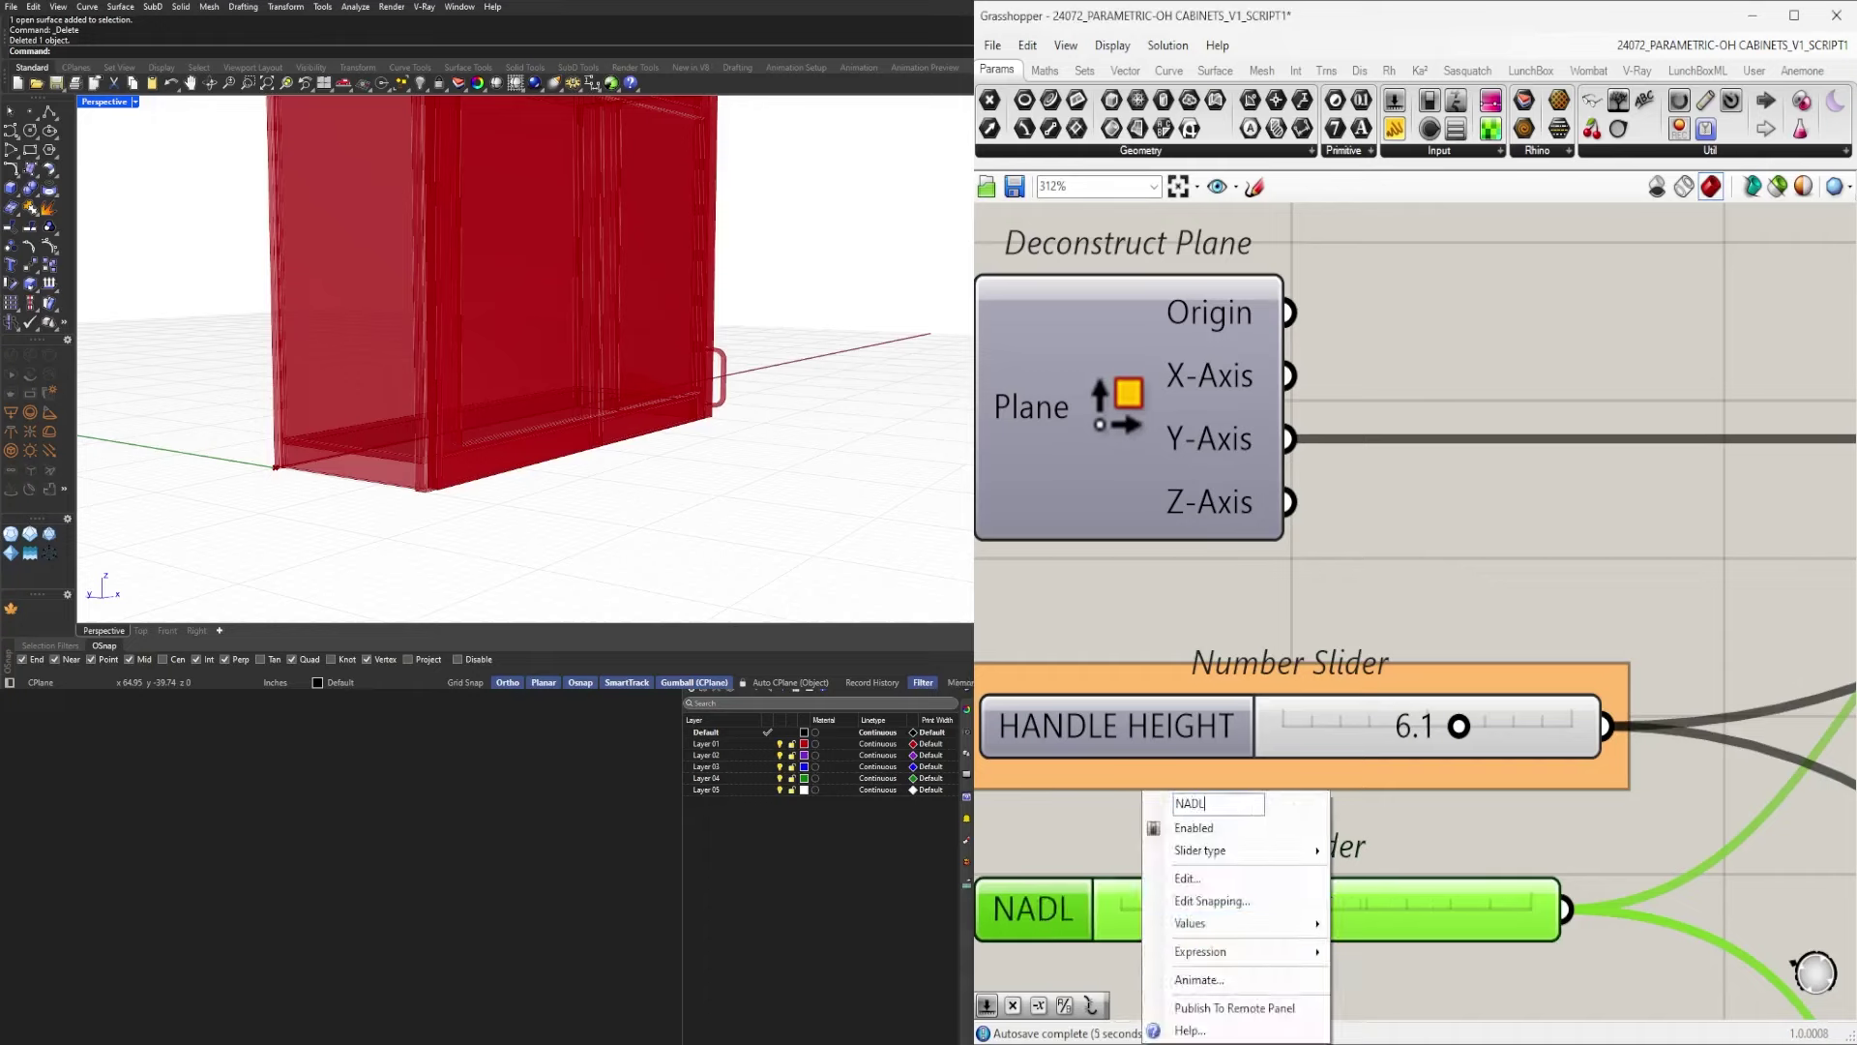
key(BackSpace)
key(BackSpace)
key(BackSpace)
key(BackSpace)
key(BackSpace)
key(BackSpace)
key(BackSpace)
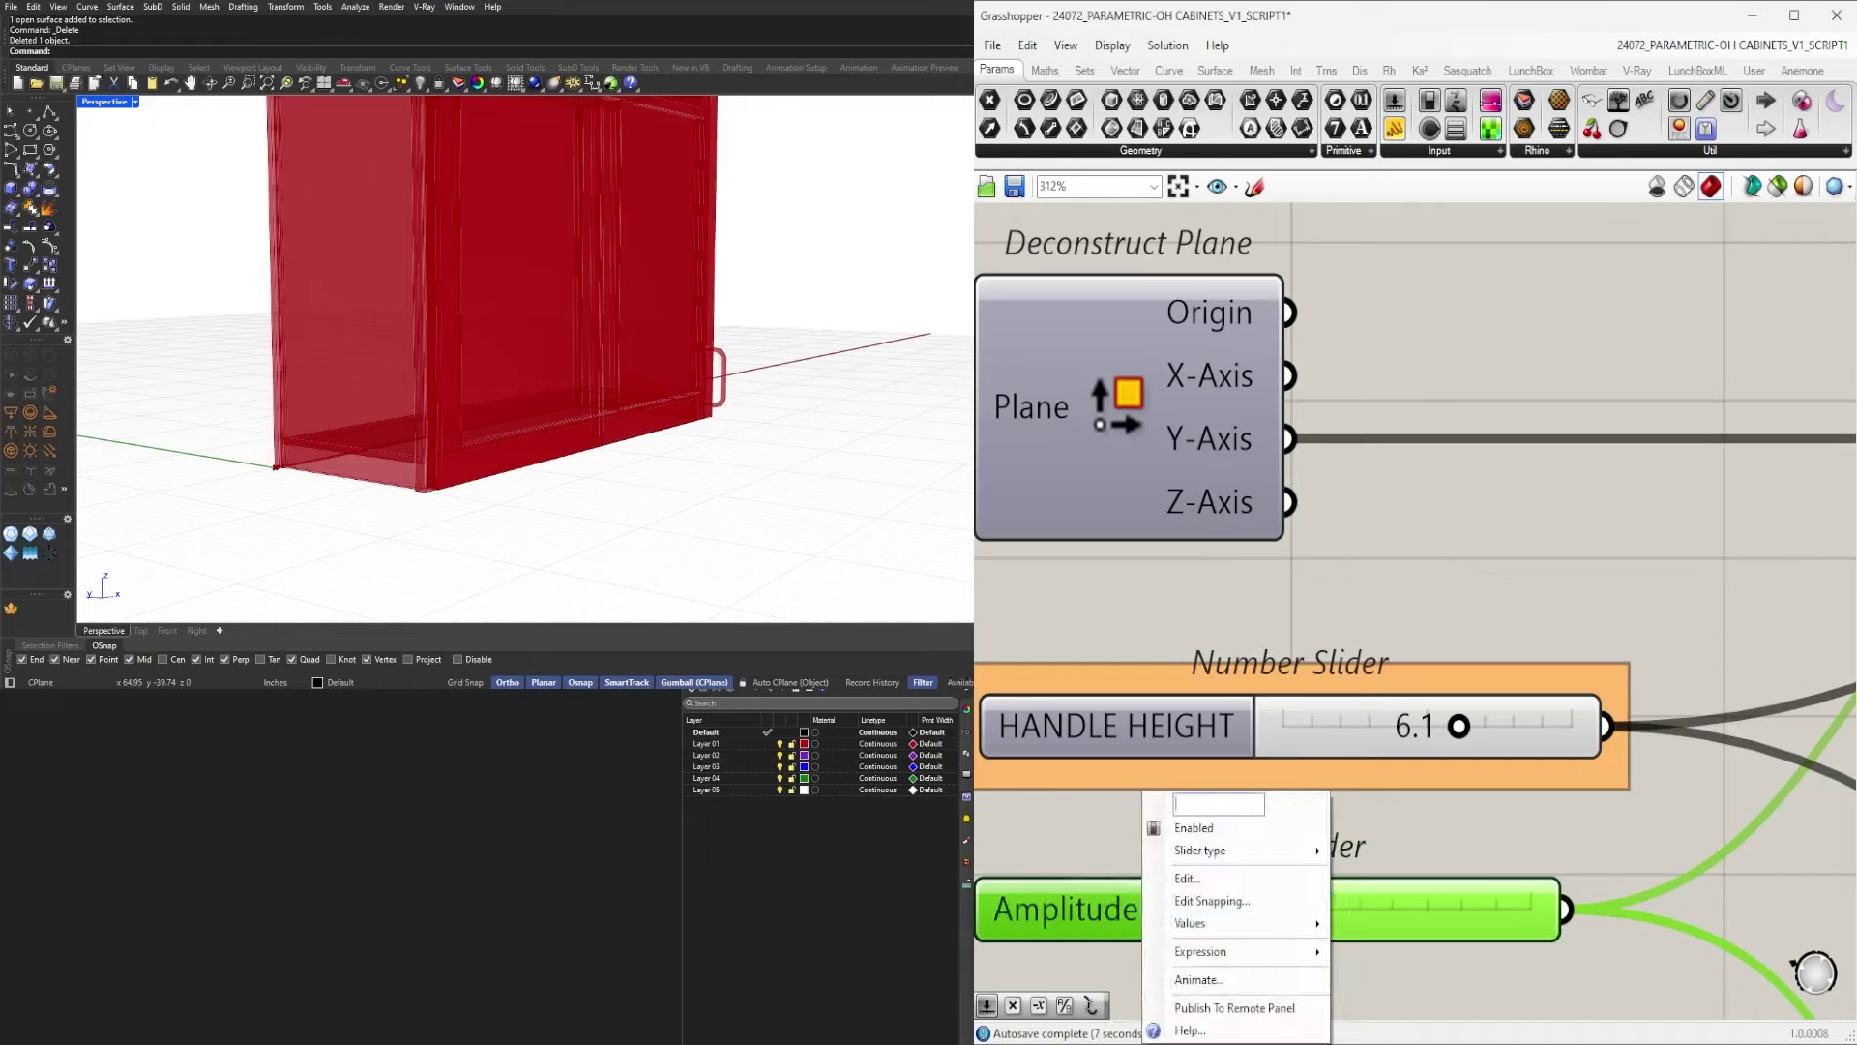
text(HANDLE DE)
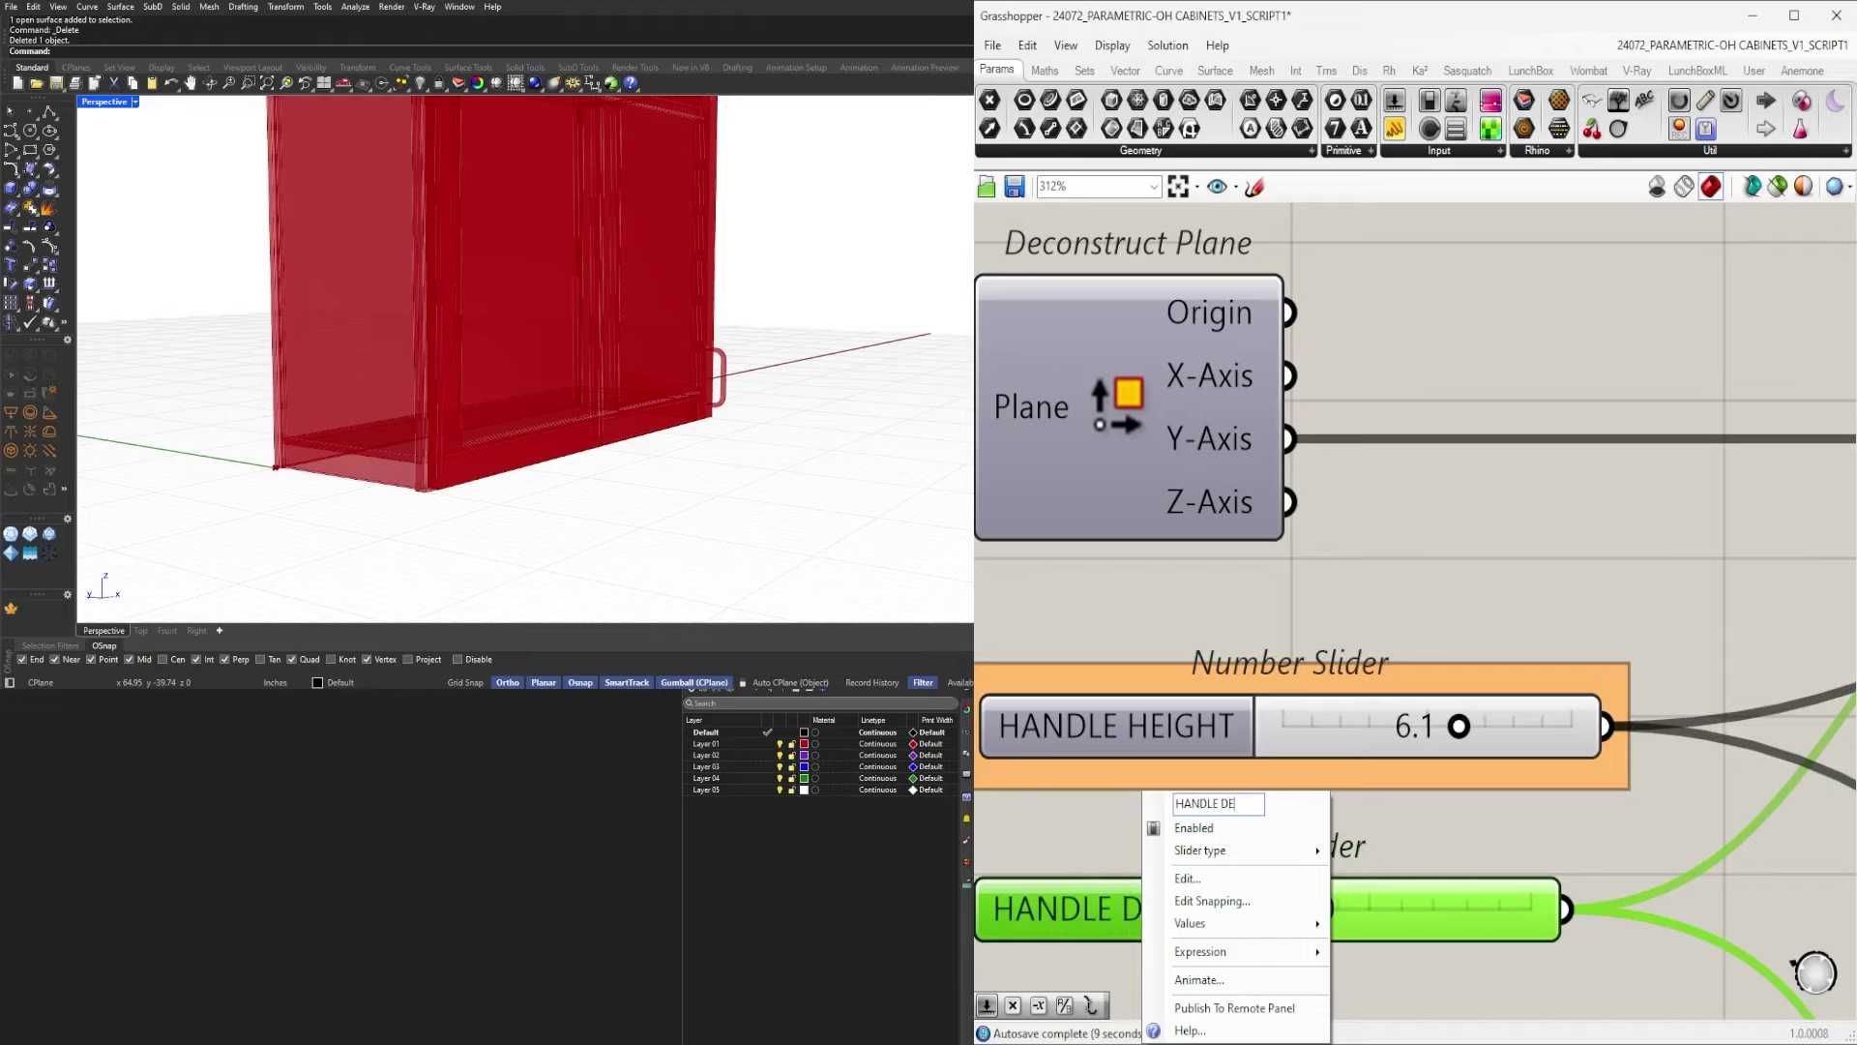
text(PTH)
key(Return)
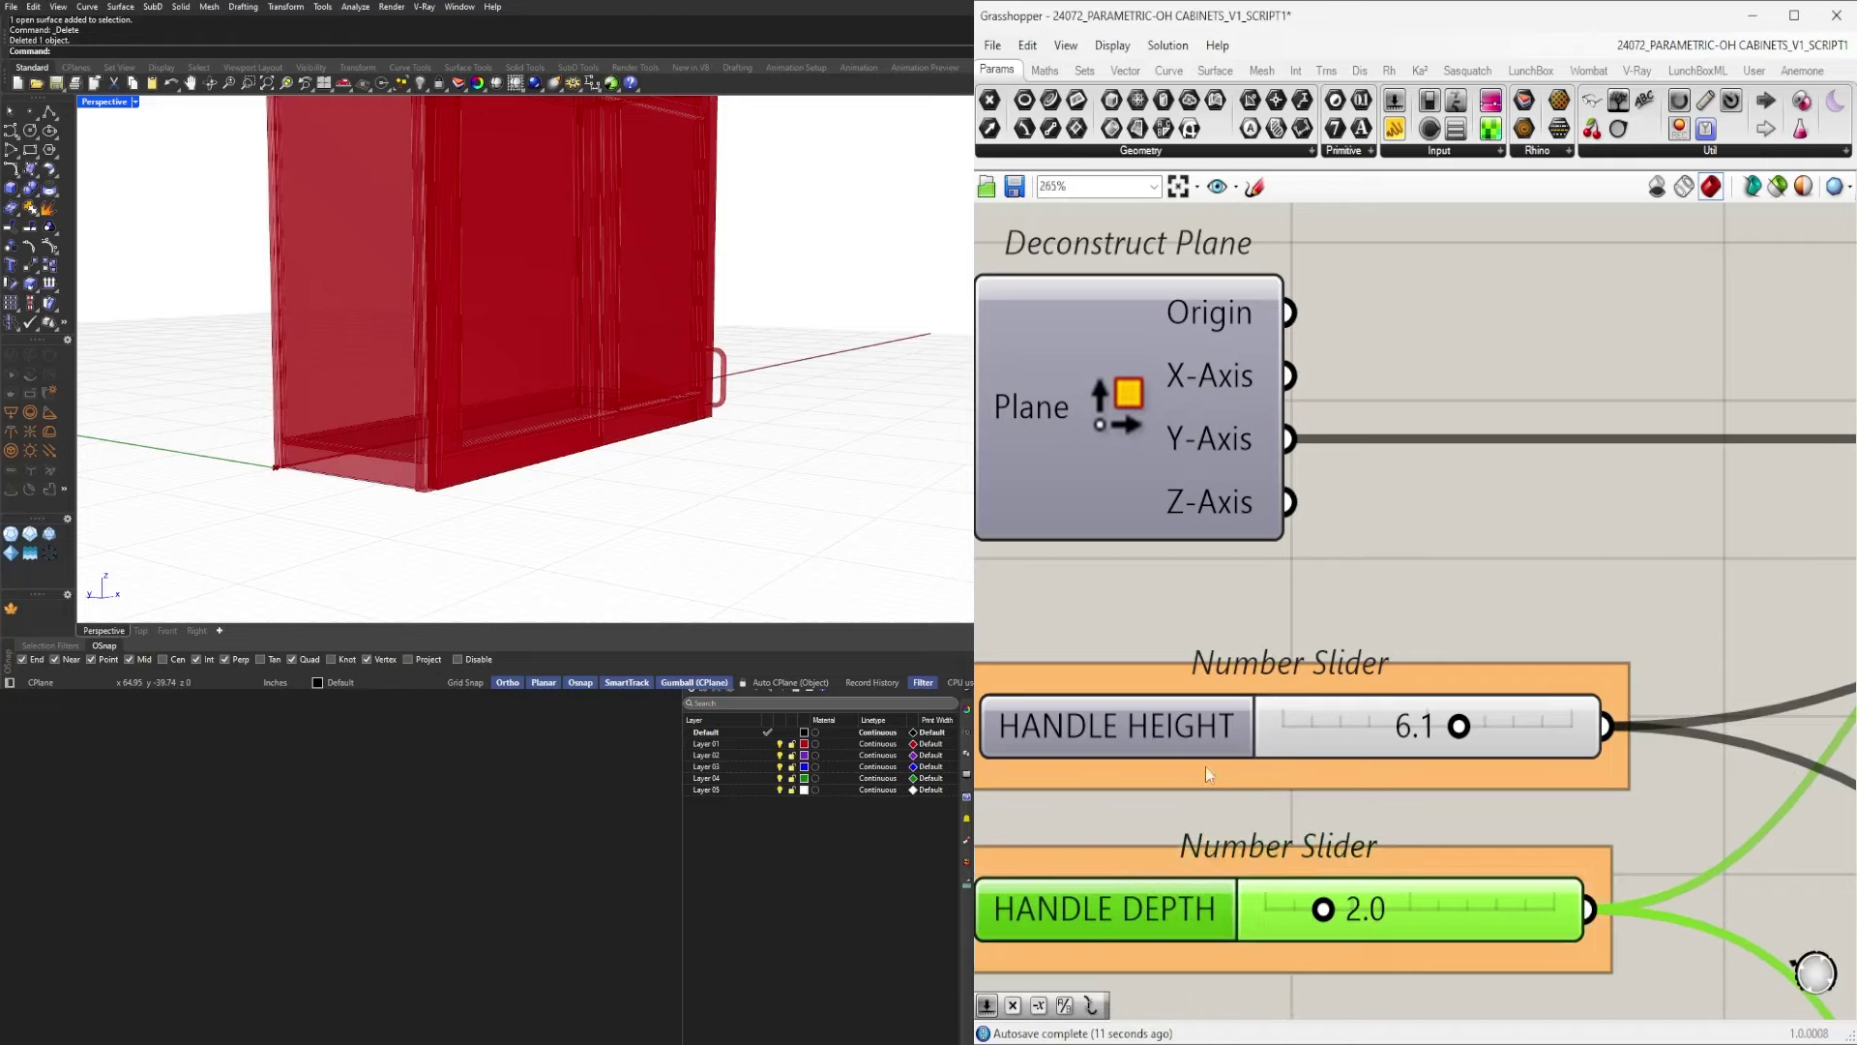
Rename the 1.000 Number Slider feeding the Fillet radius to HANDLE FILLET and put it in its own group.
scroll(1178, 795, down, 10)
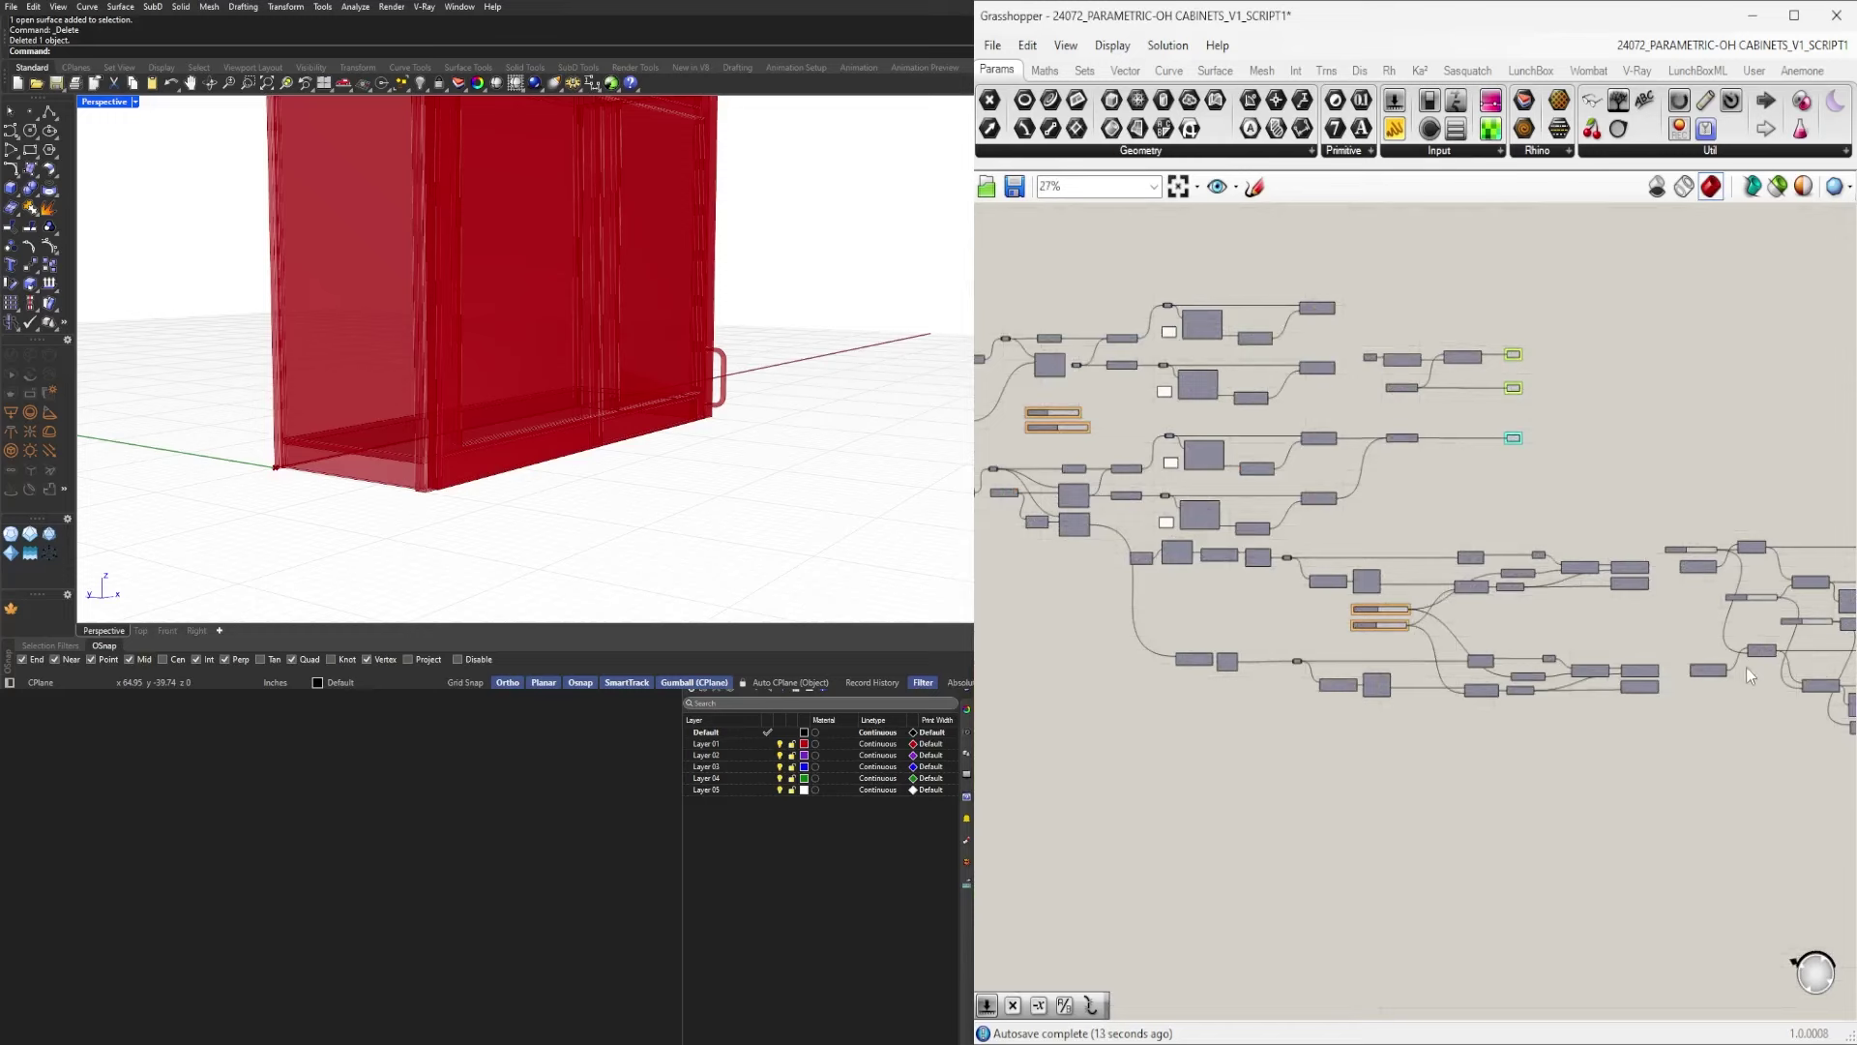
scroll(1420, 535, up, 6)
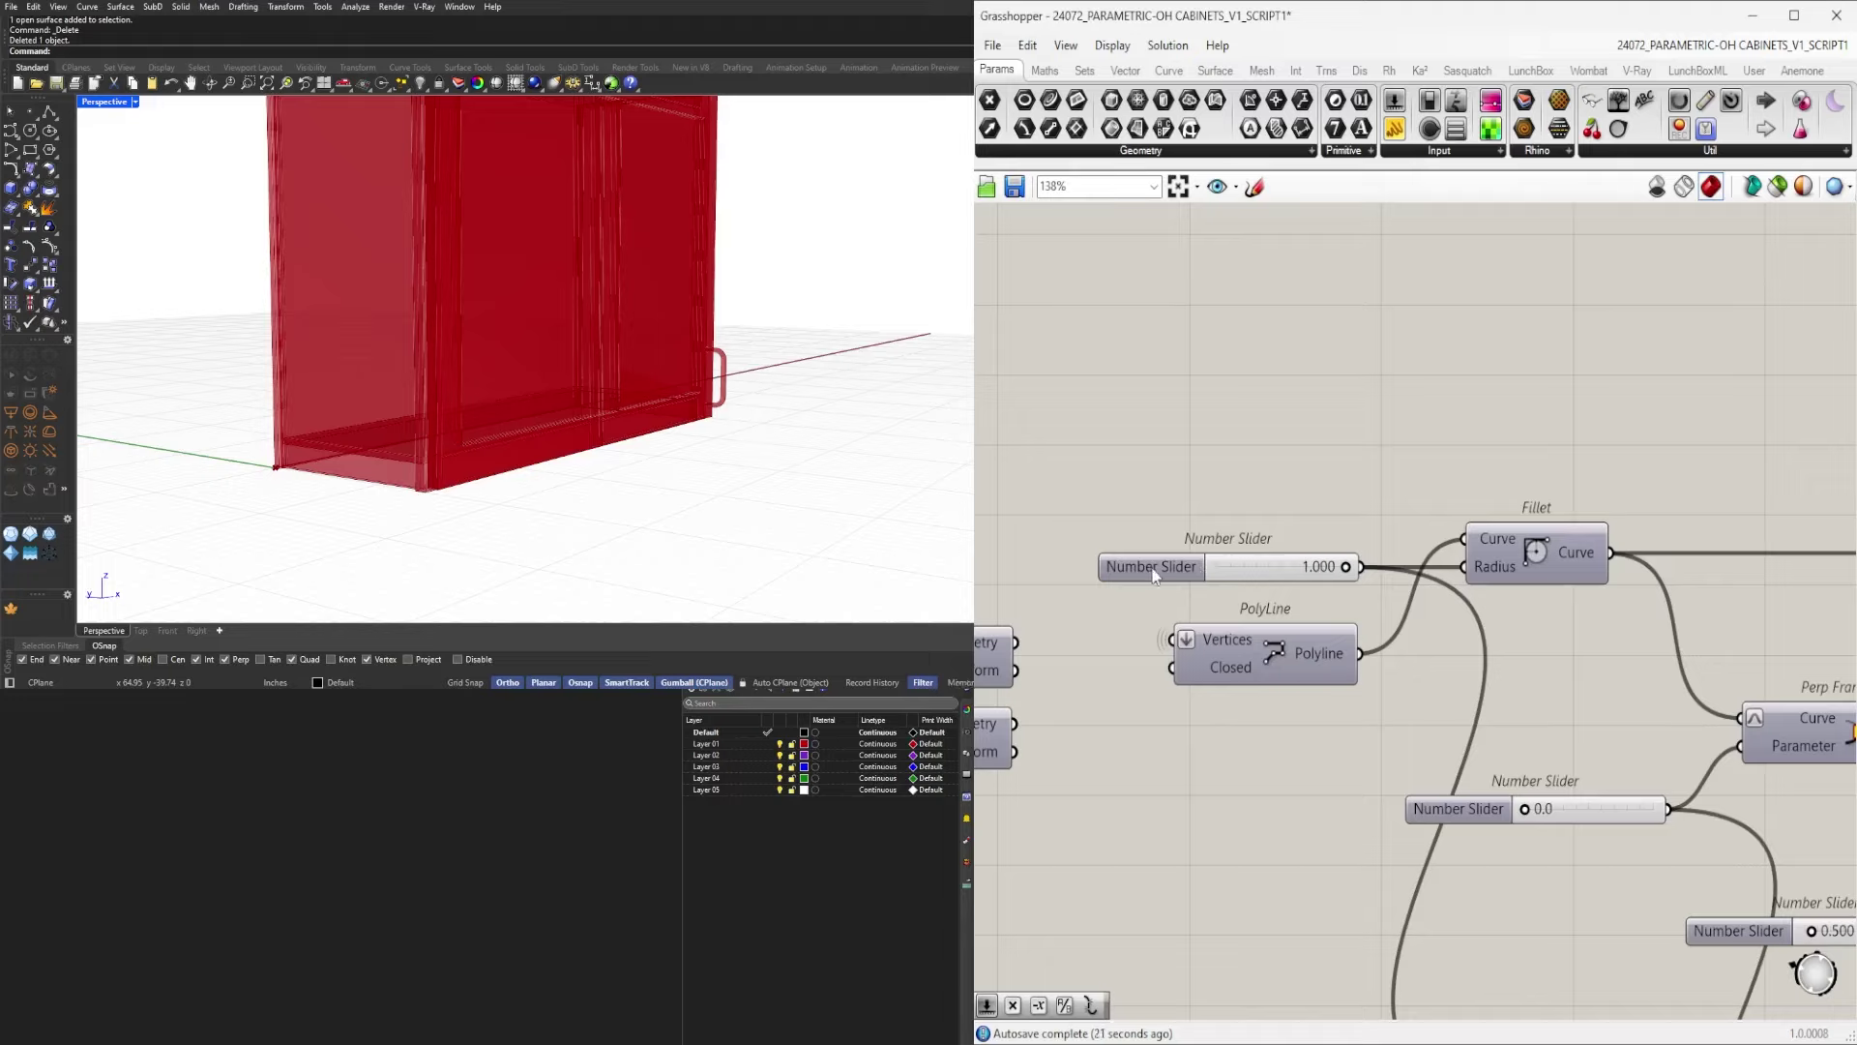
right_click(1181, 572)
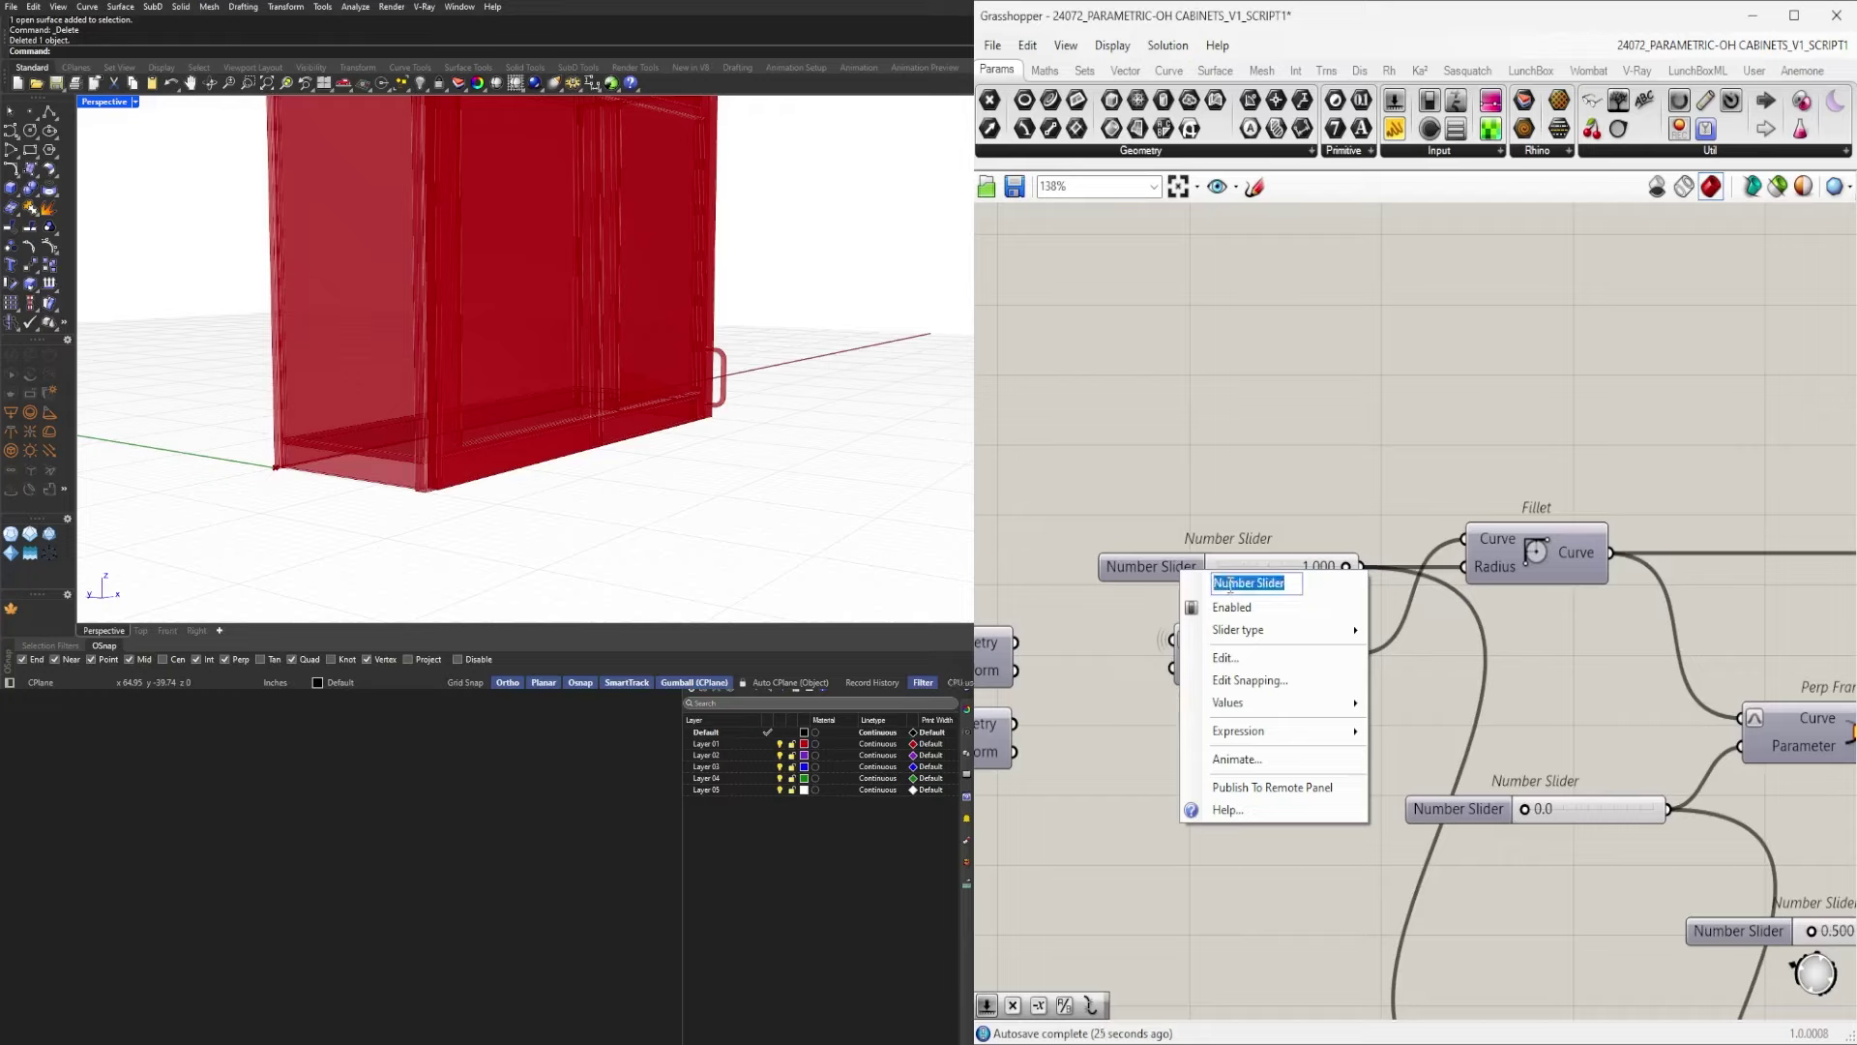
text(HANDL)
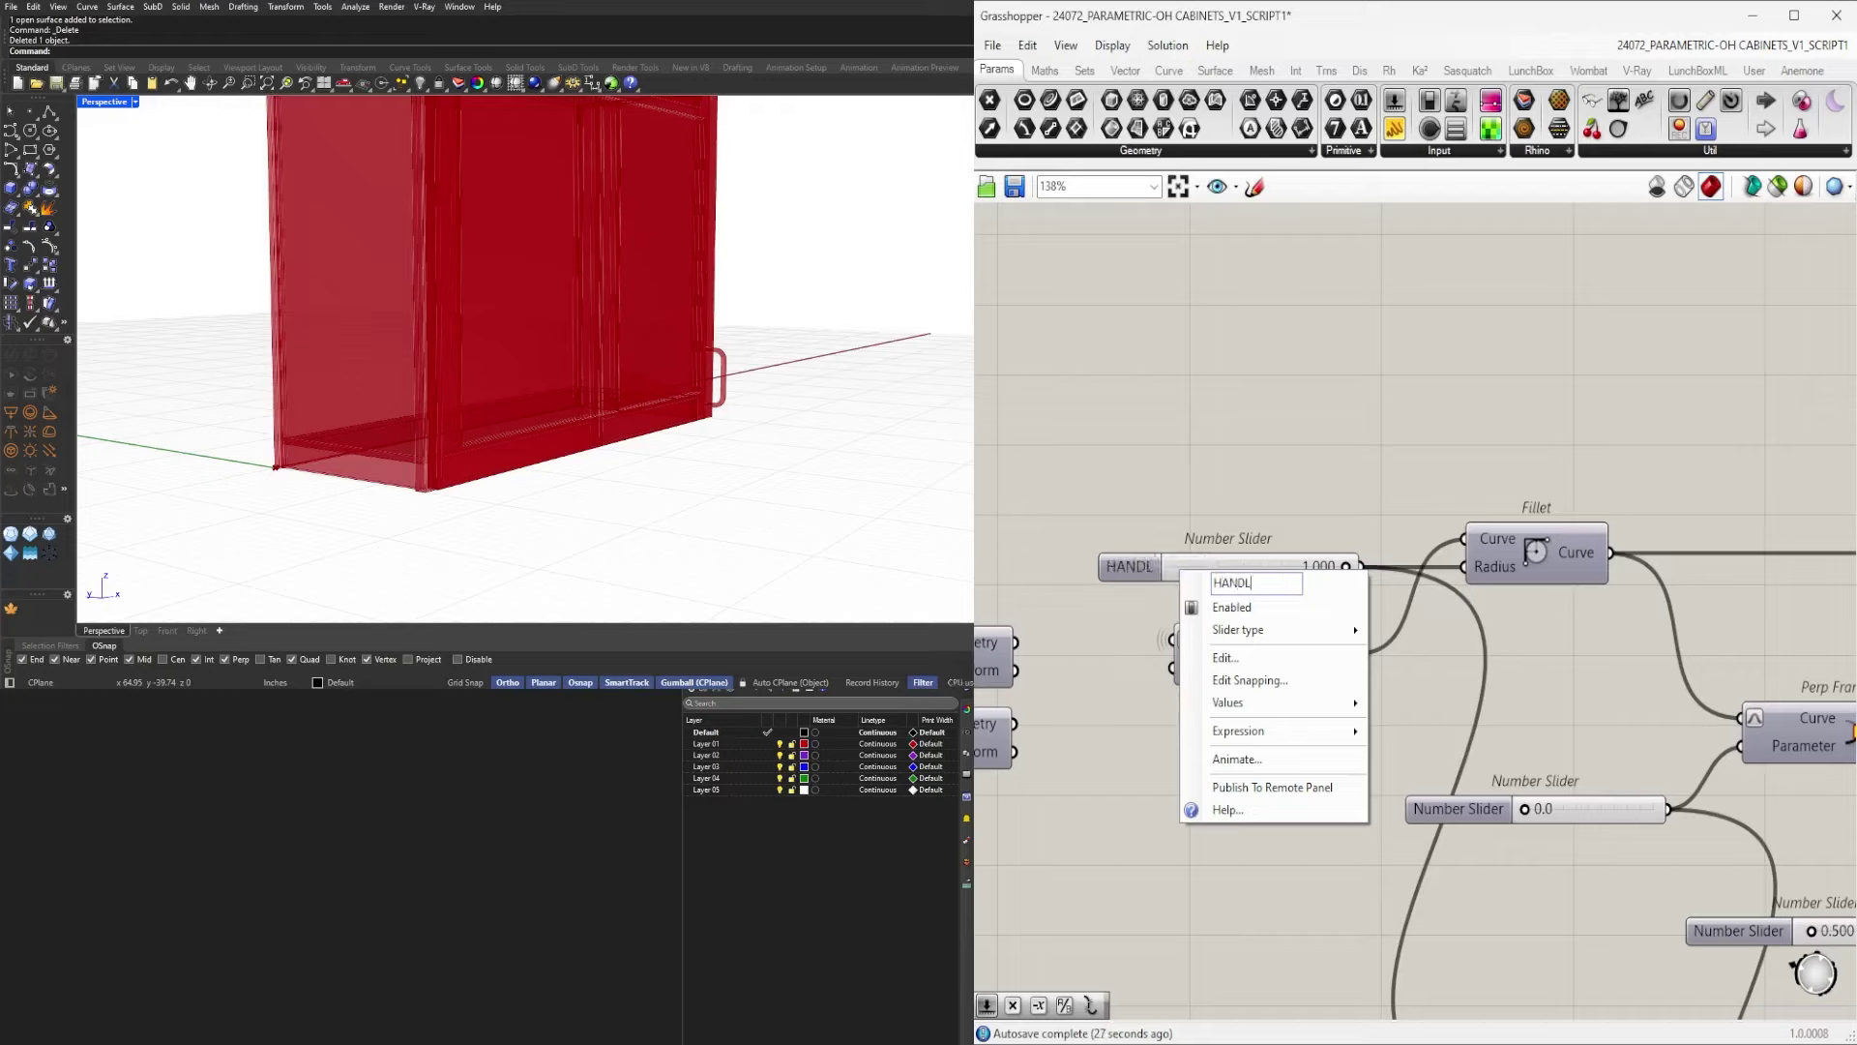
text(E FILLET)
key(Return)
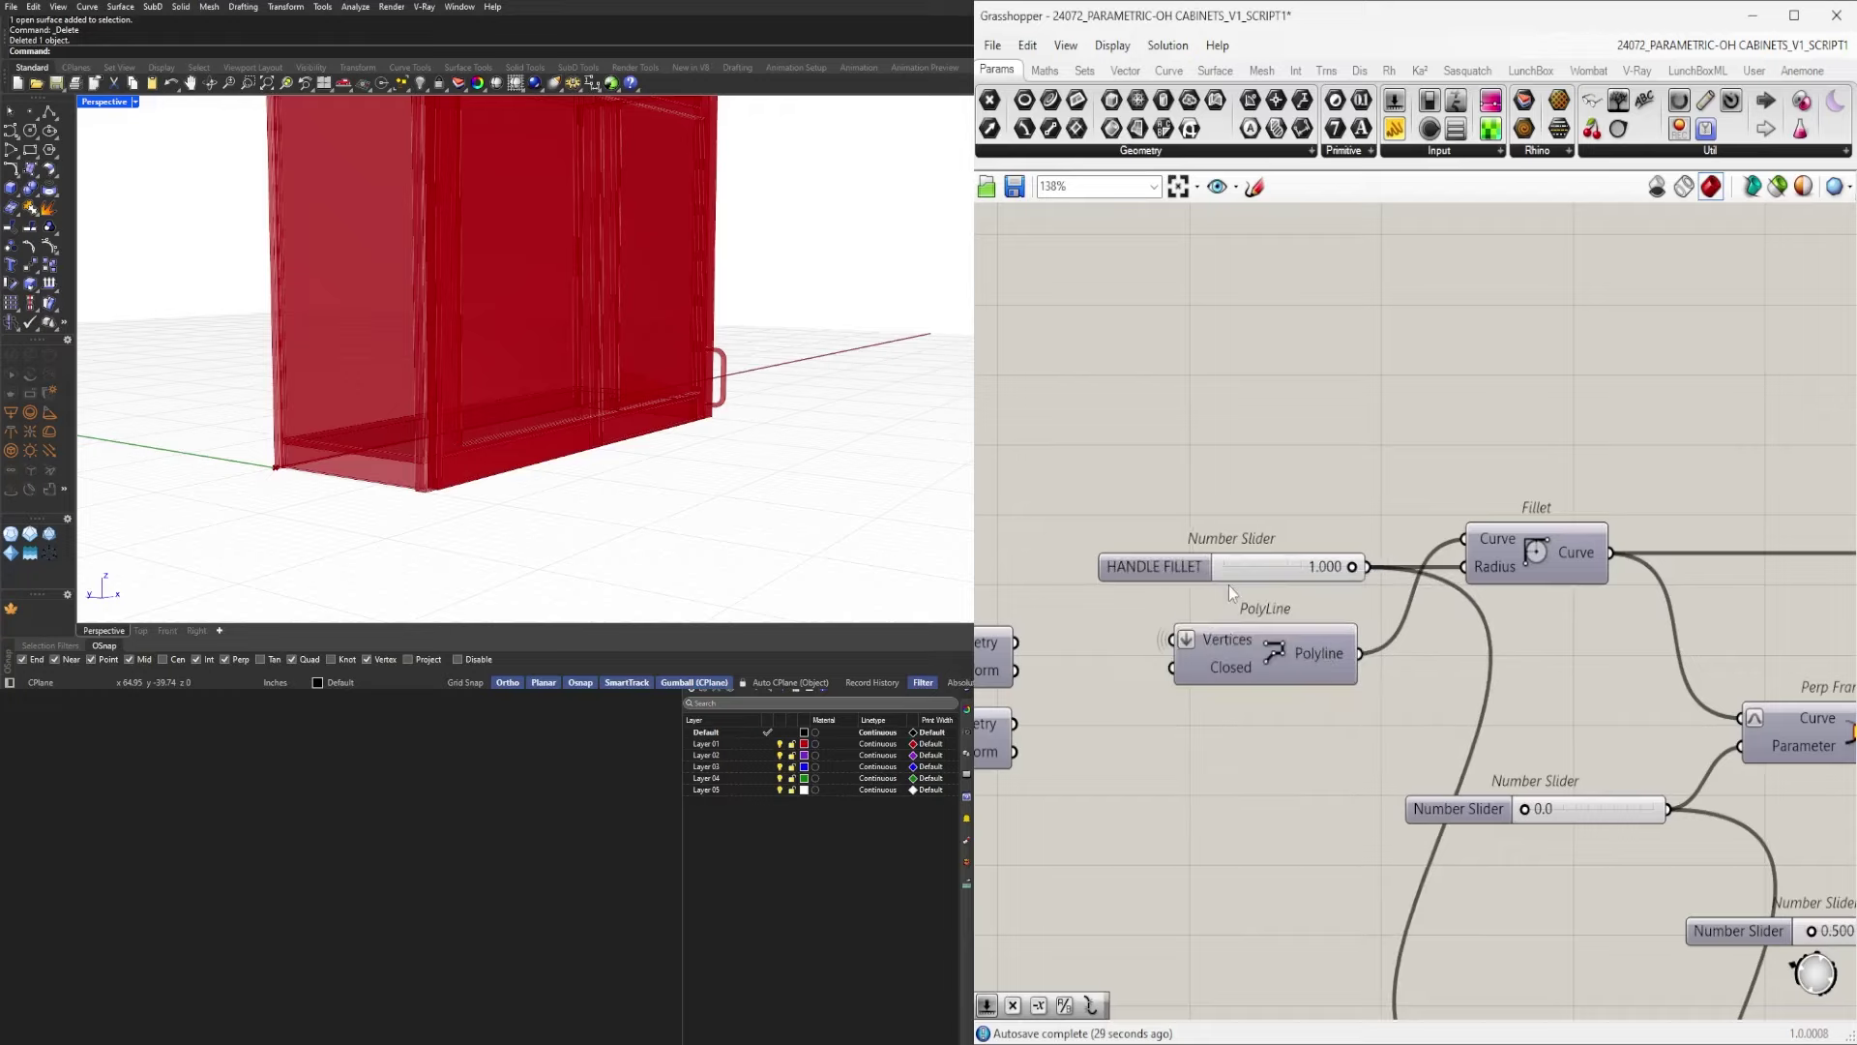
click(1186, 572)
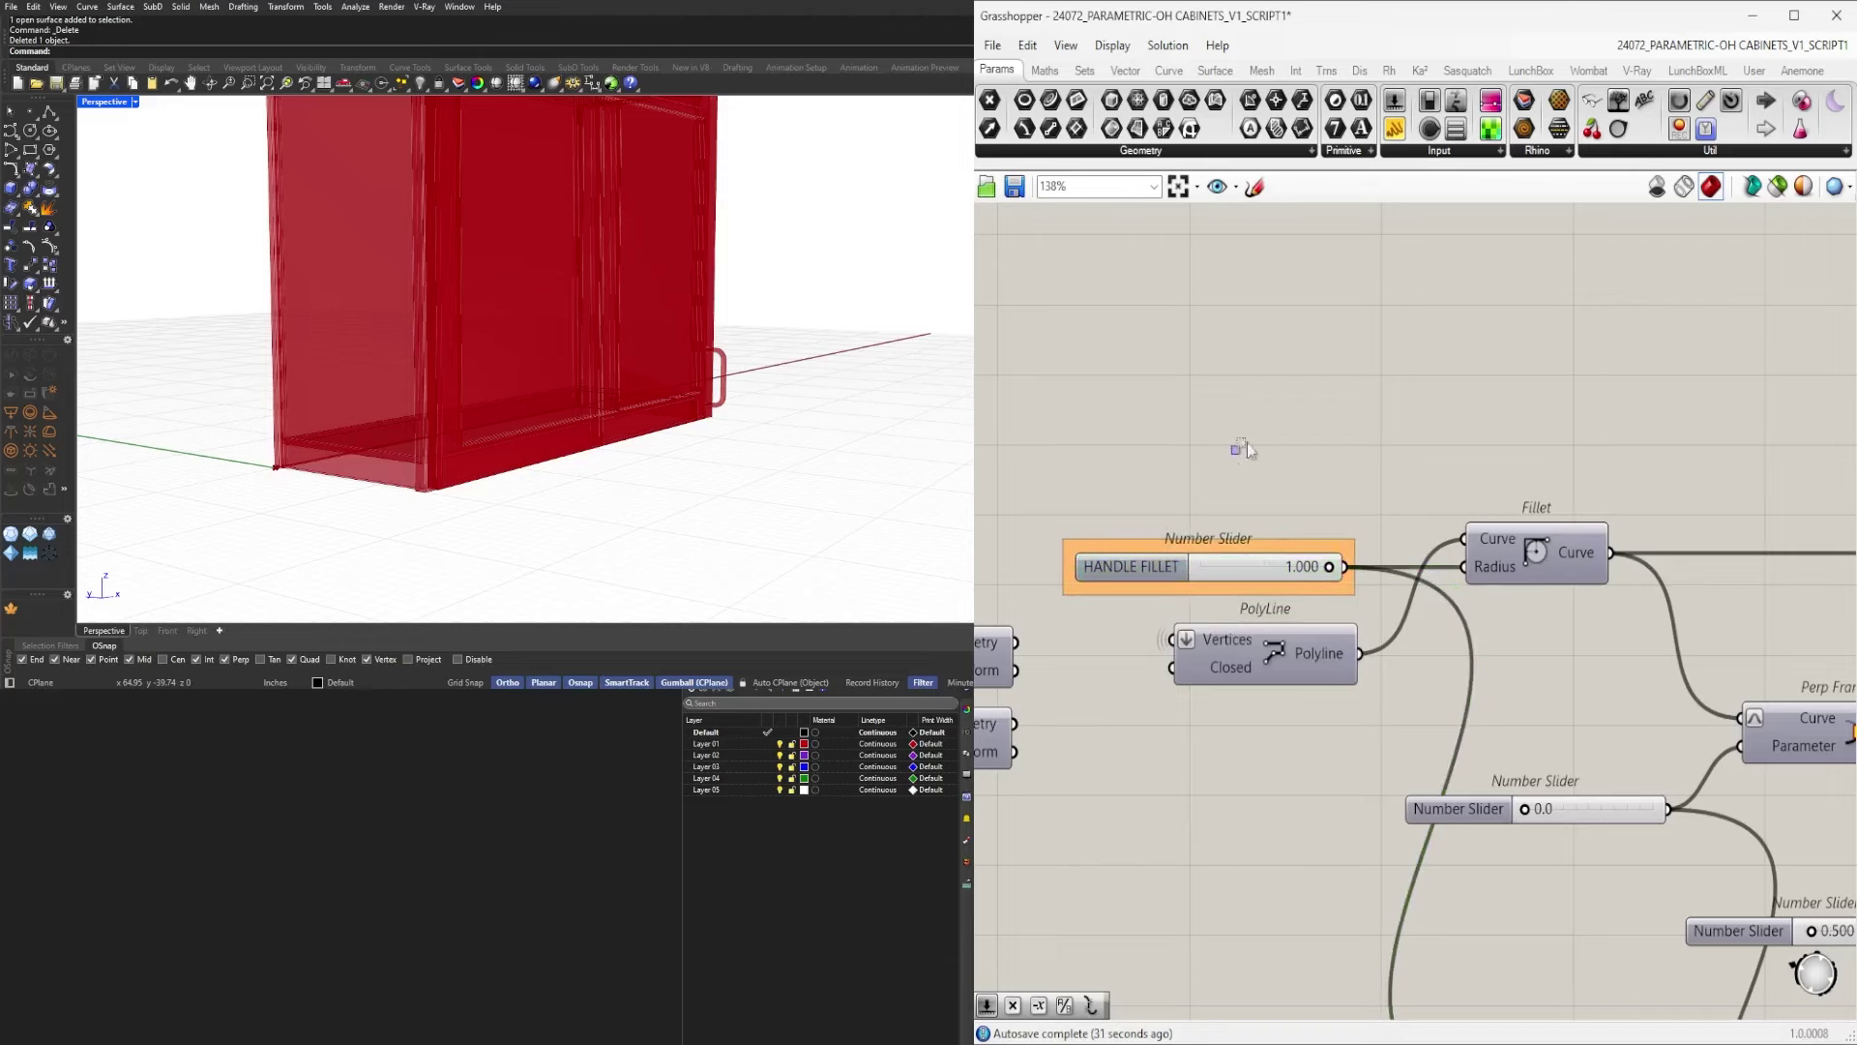
Internalise the data in the Parameter inputs of both Perp Frame components and delete the 0.0 Number Slider that fed them.
scroll(1235, 448, down, 4)
scroll(1539, 624, up, 3)
right_drag(1610, 724, 1535, 642)
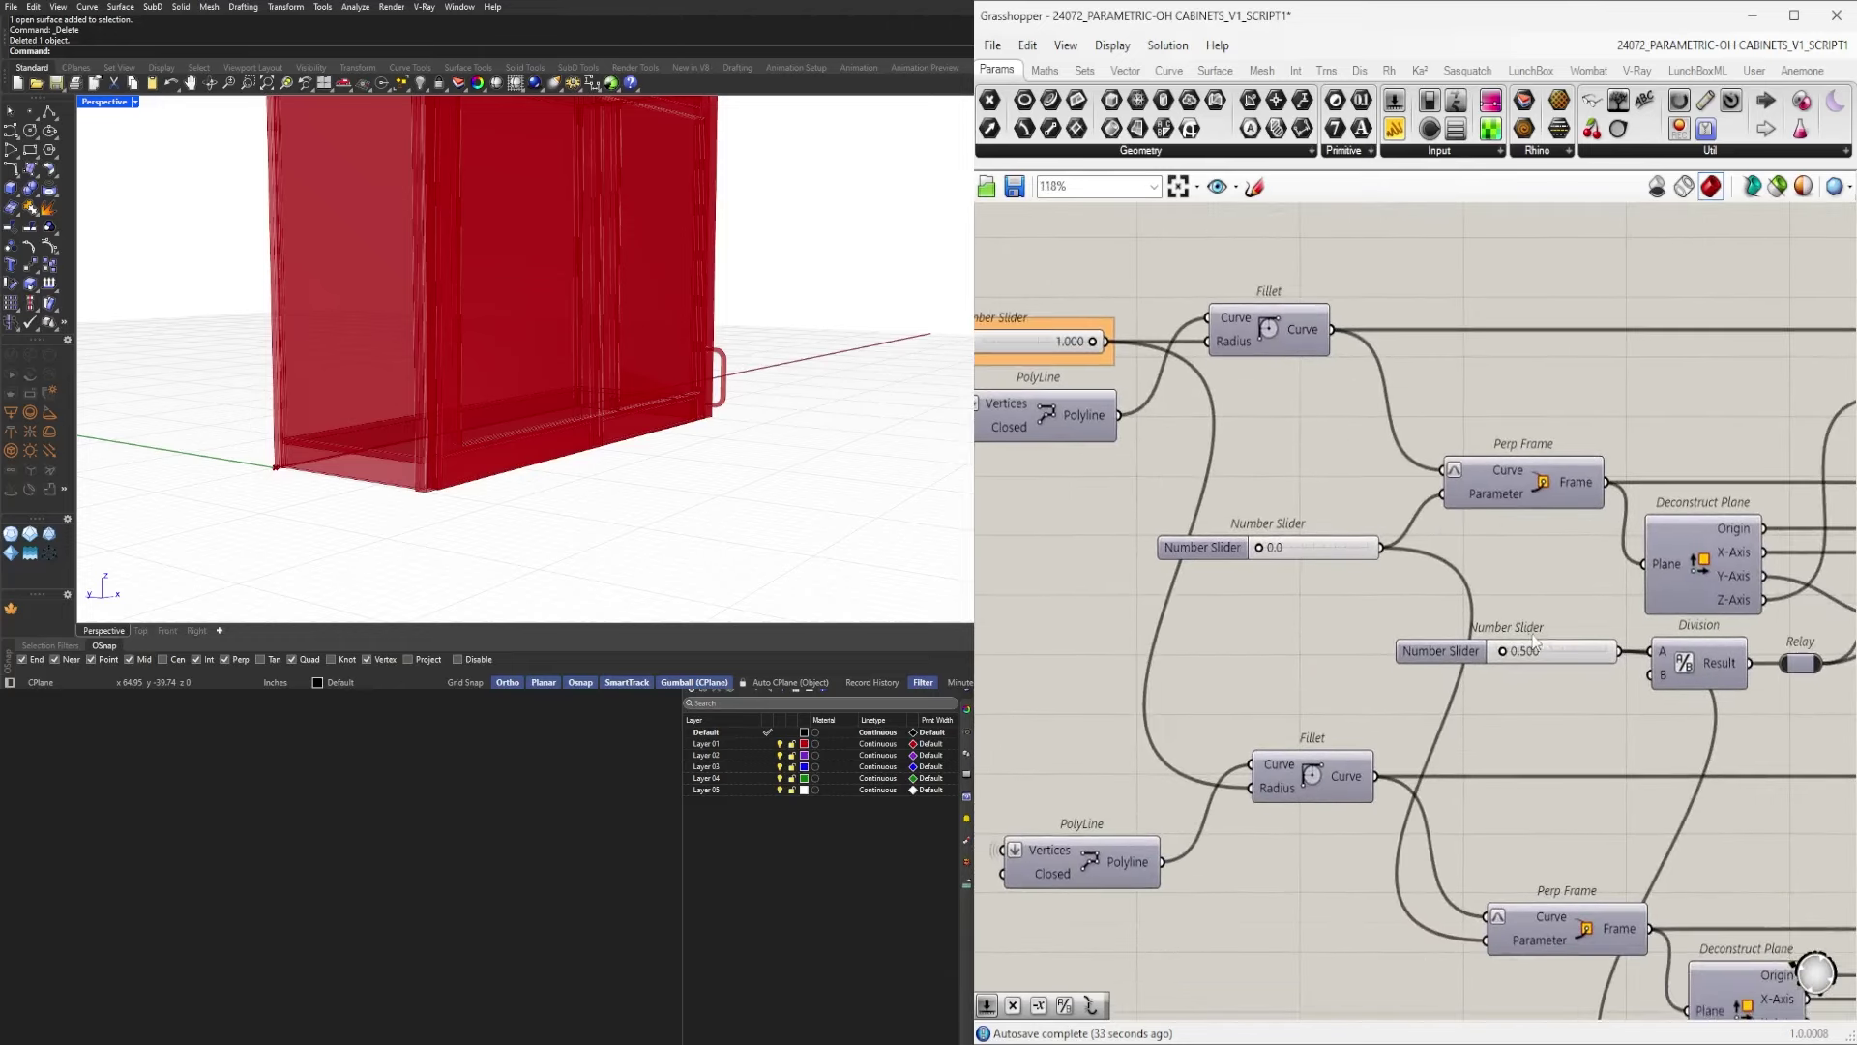
right_drag(1538, 513, 1466, 496)
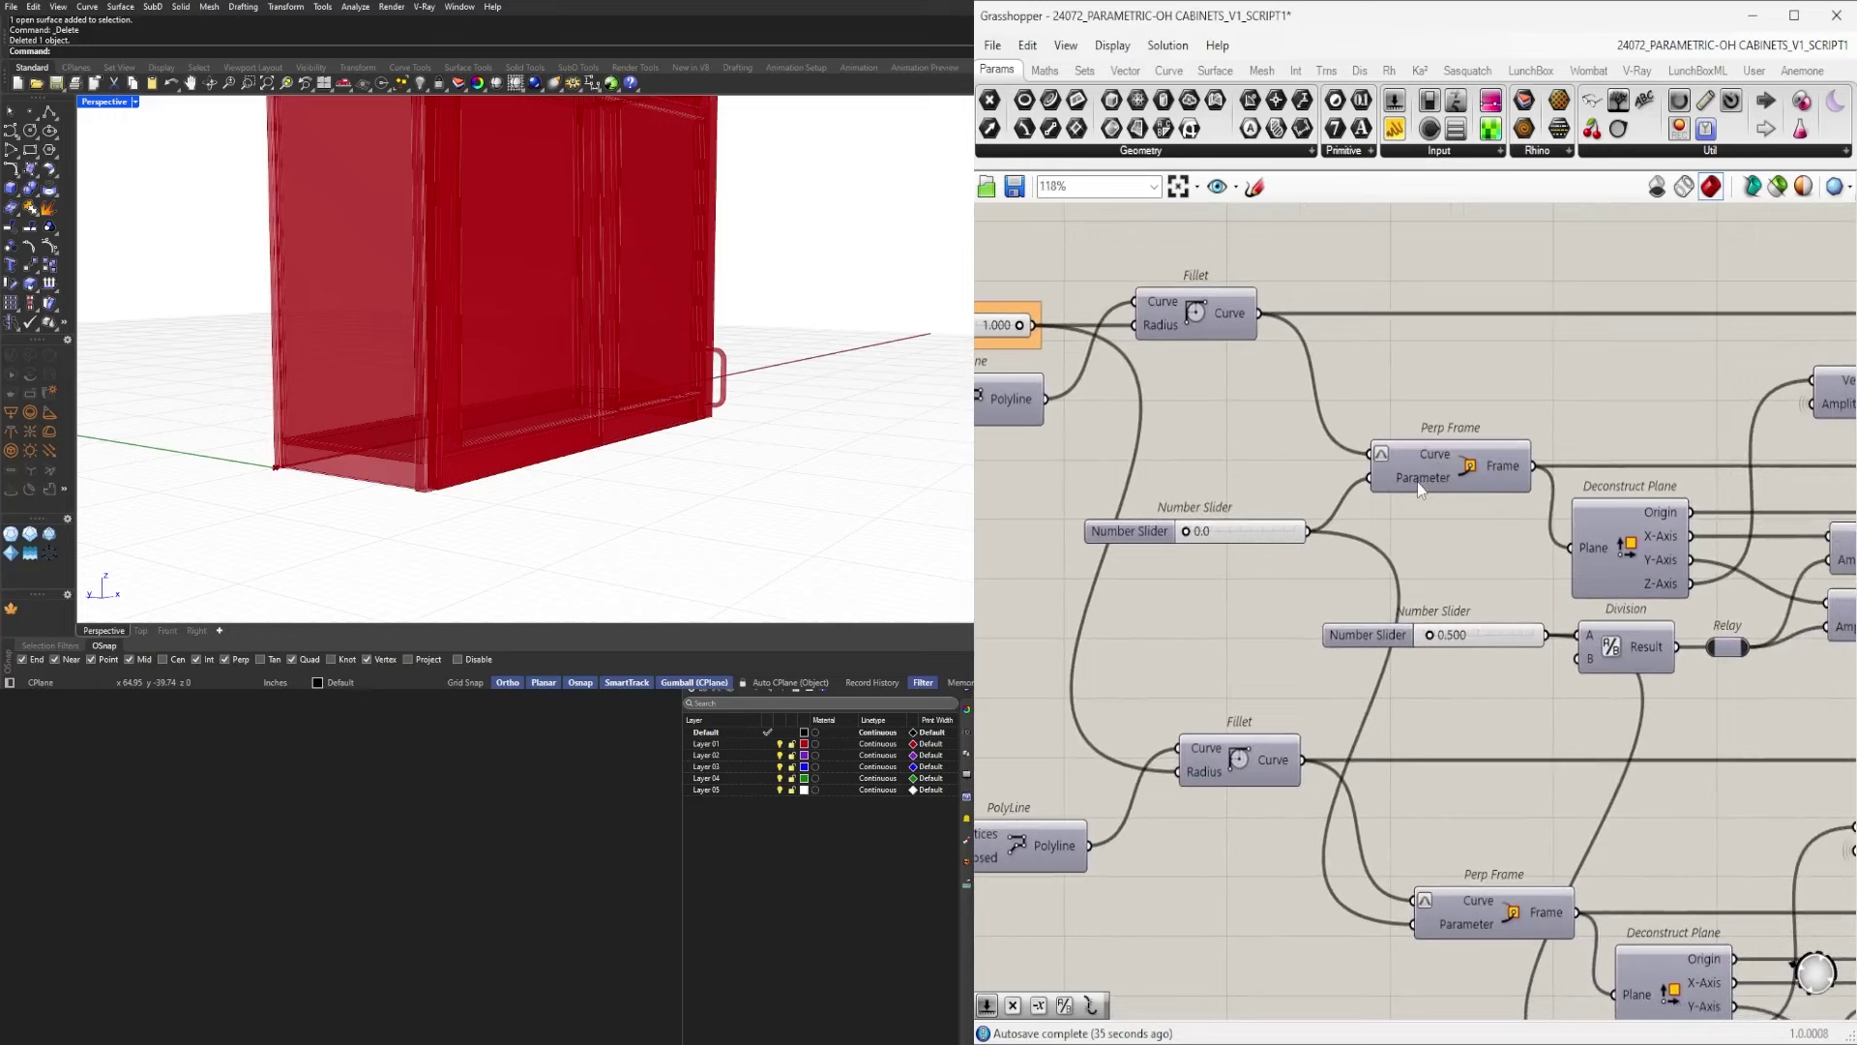
right_click(1419, 482)
click(1496, 804)
right_click(1442, 920)
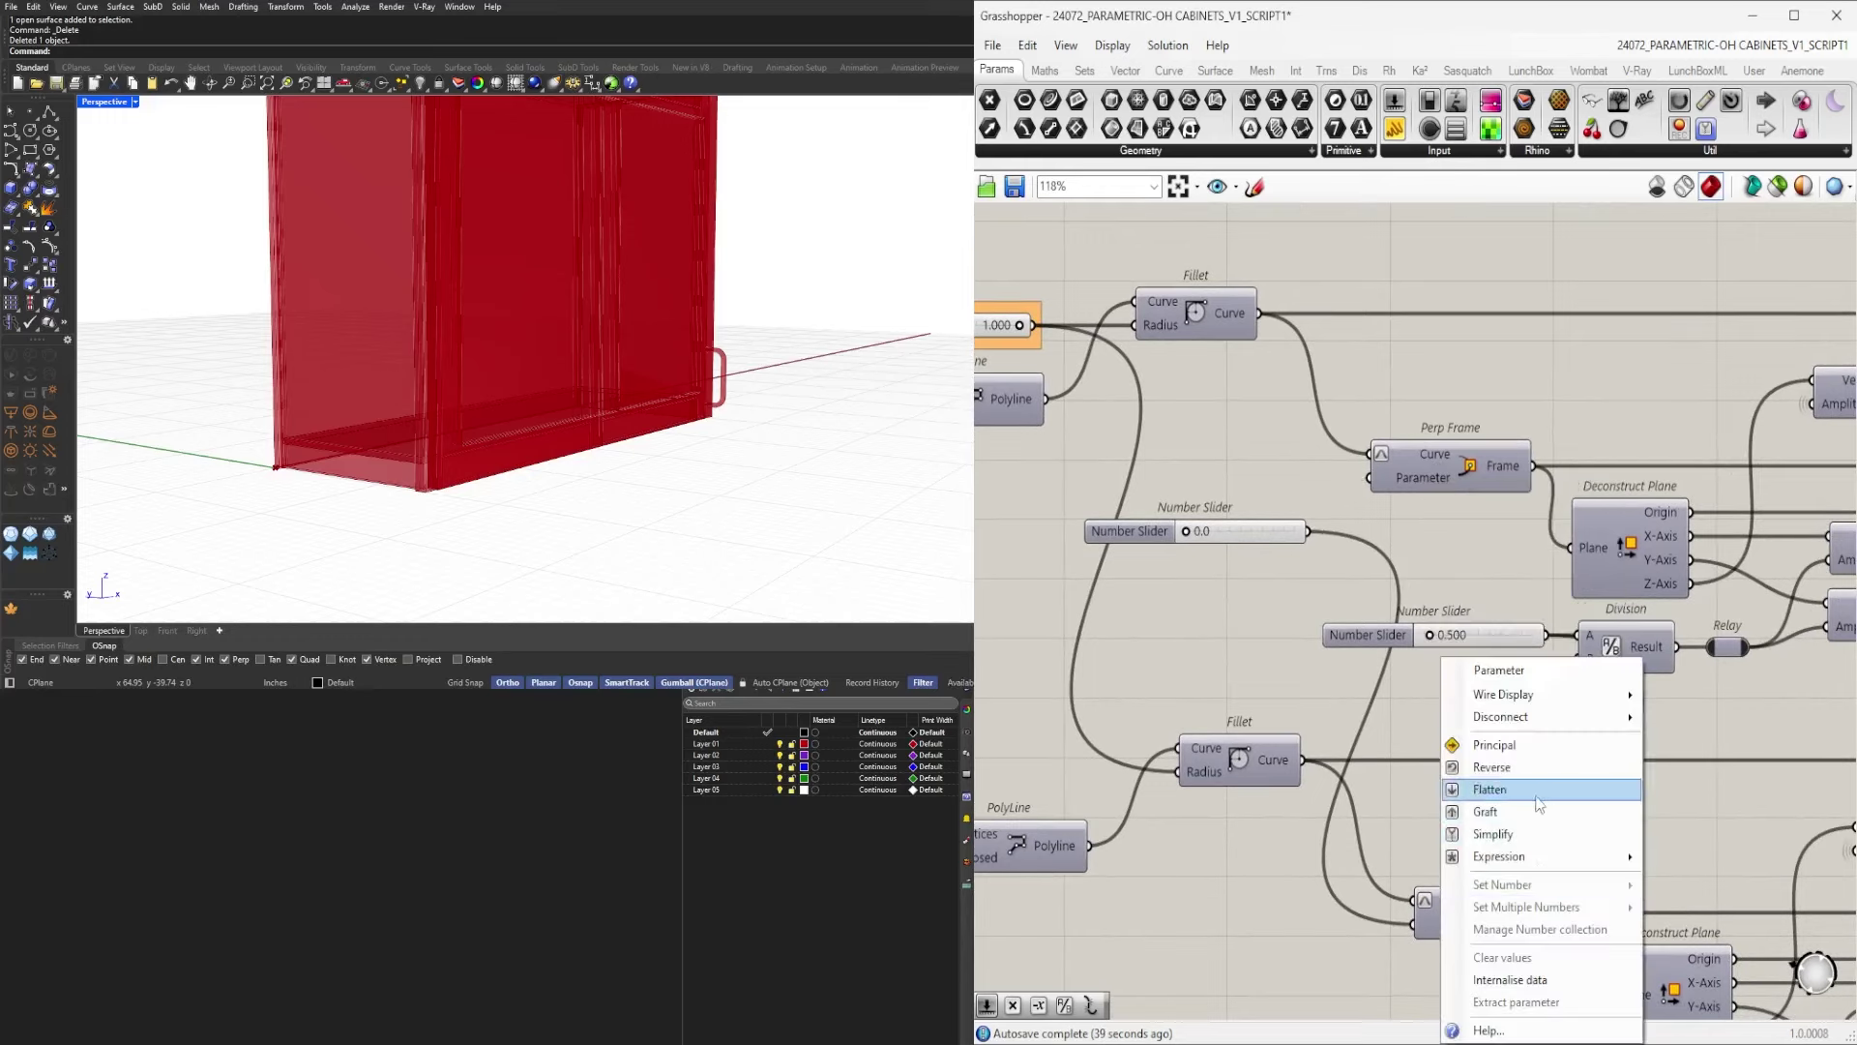
click(1511, 979)
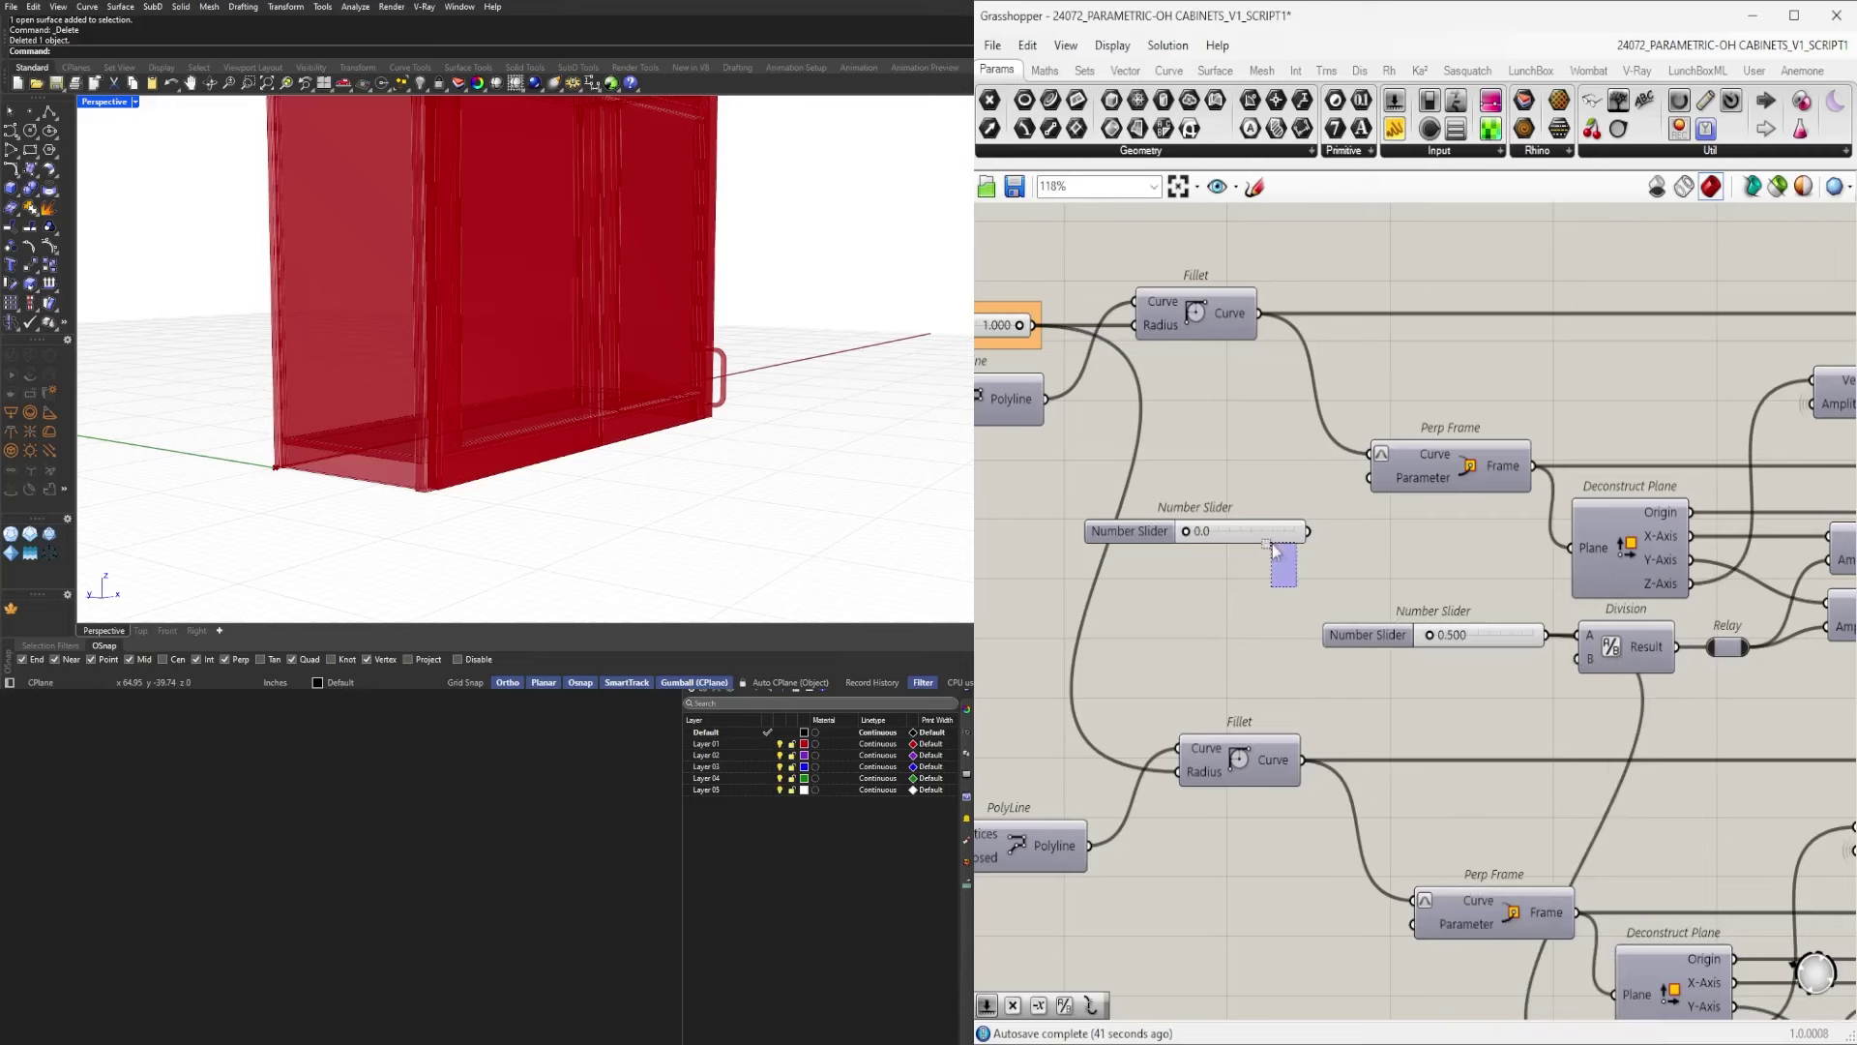
drag(1251, 519, 1293, 583)
right_drag(1446, 655, 1368, 551)
key(Delete)
Internalise the data in the A inputs of both Division components and delete the 0.500 Number Slider that fed them.
drag(1315, 531, 1169, 572)
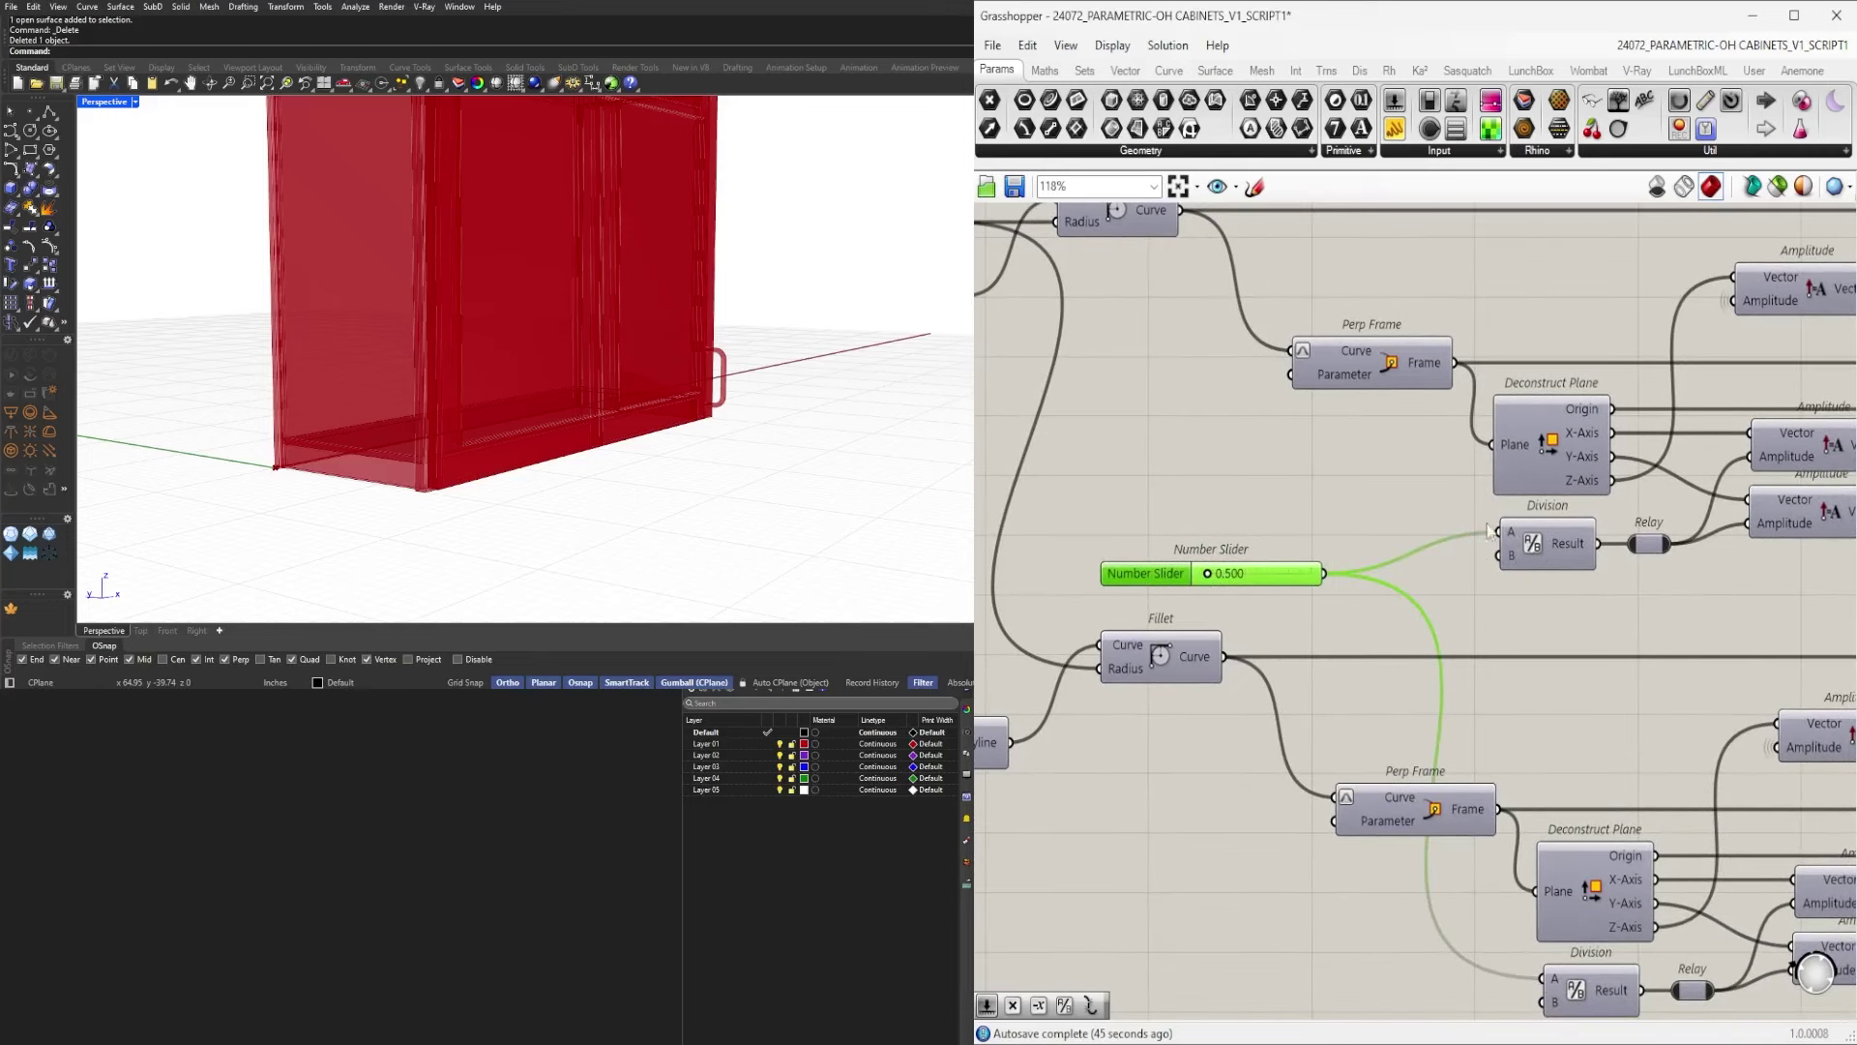
right_click(1511, 530)
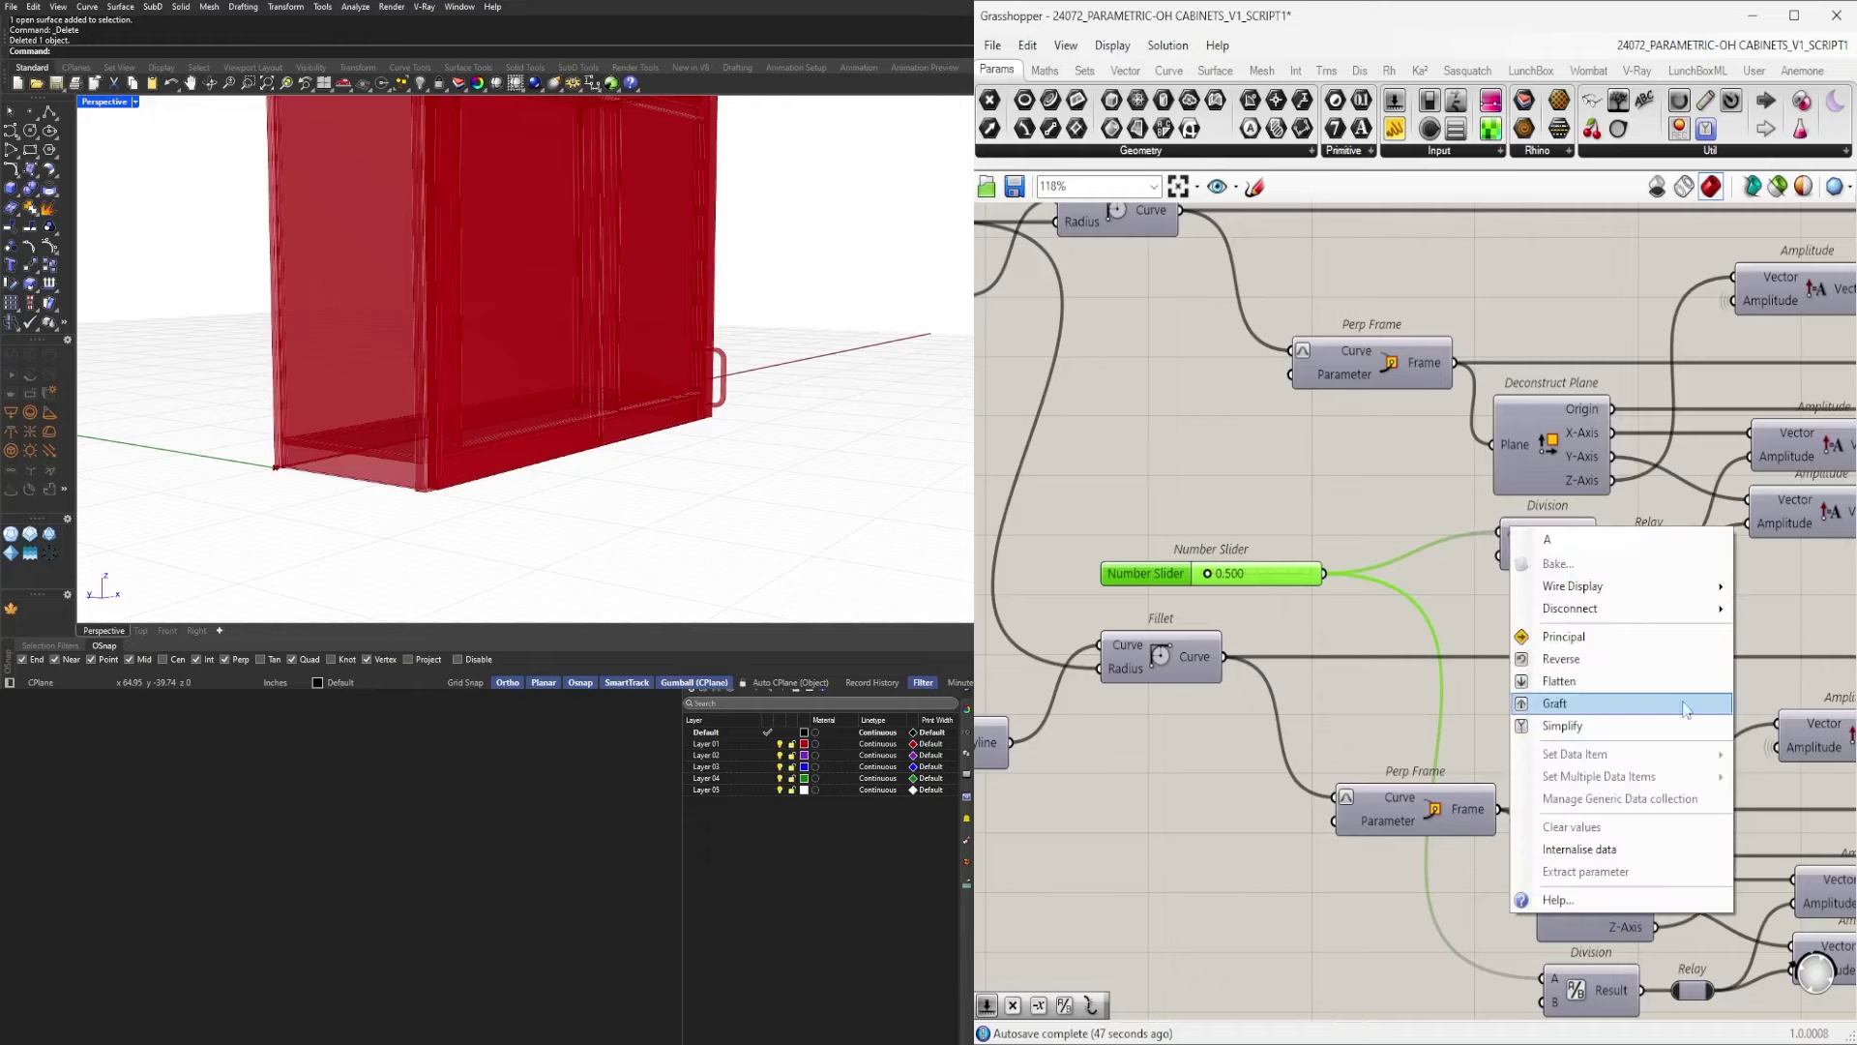
click(1625, 853)
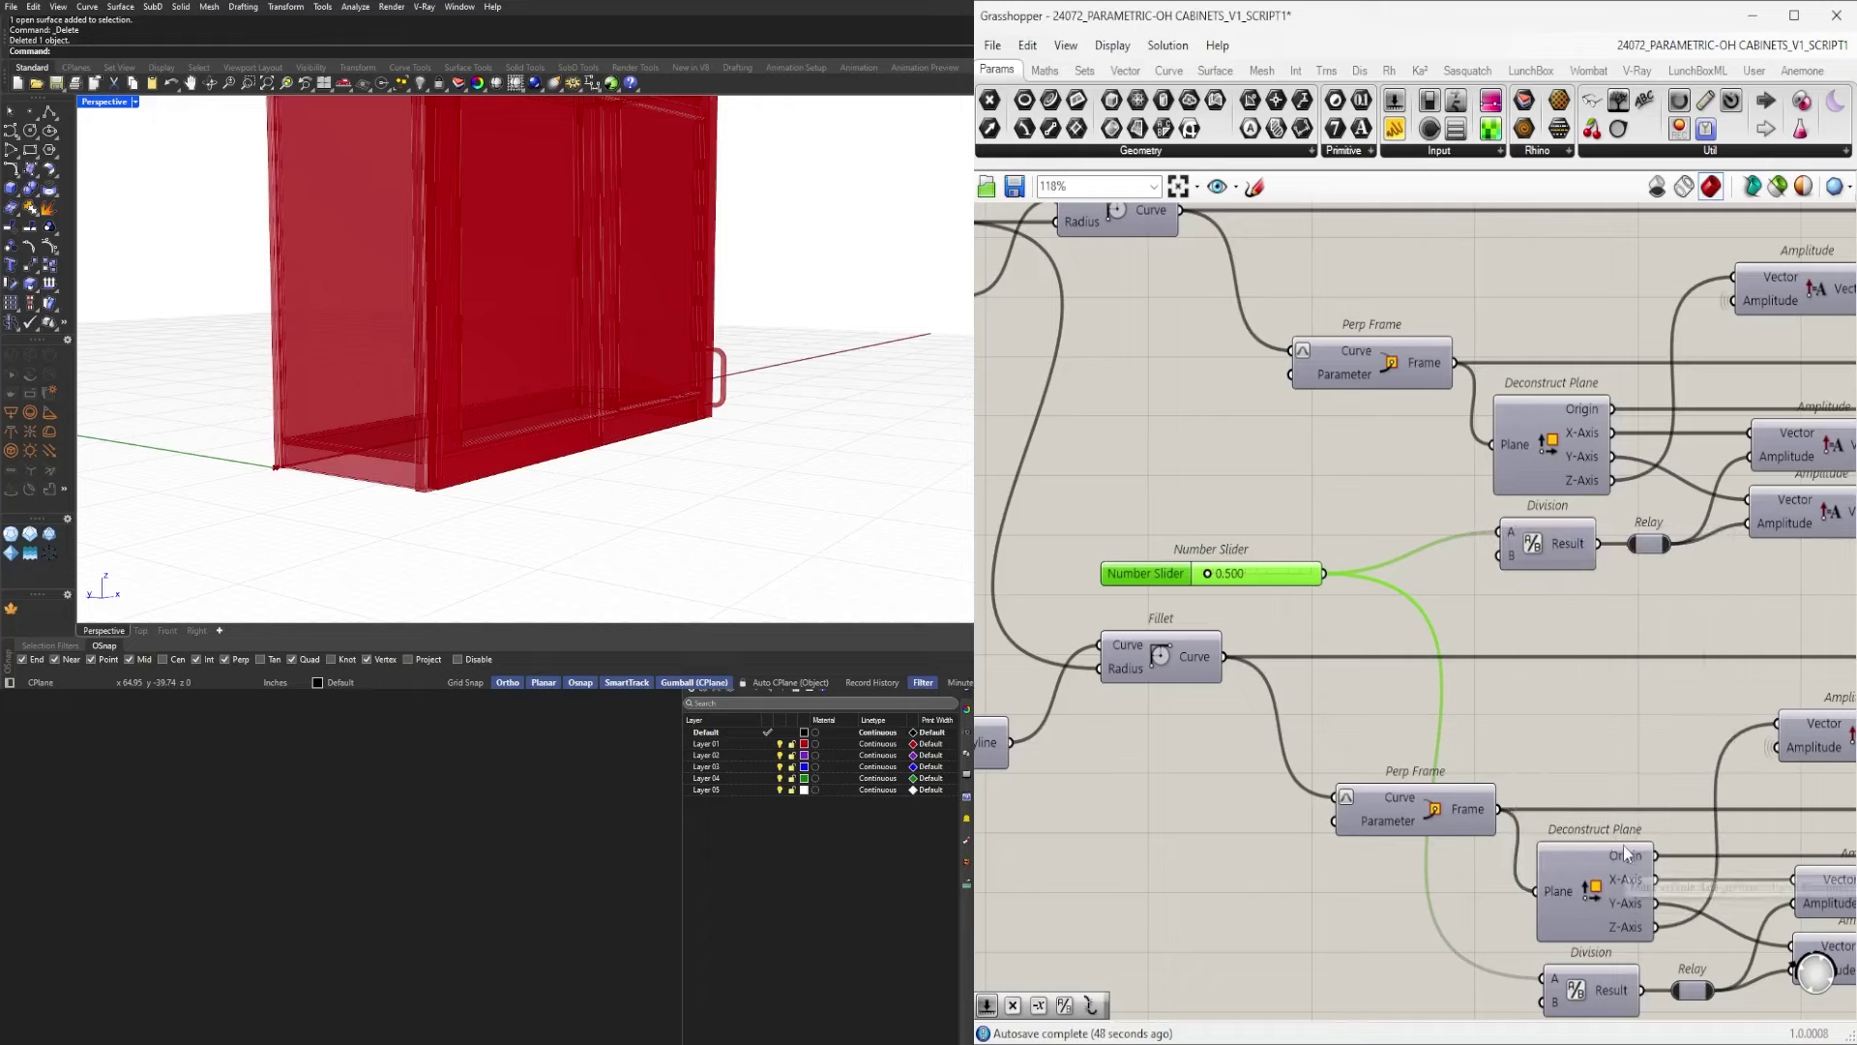
right_click(1547, 975)
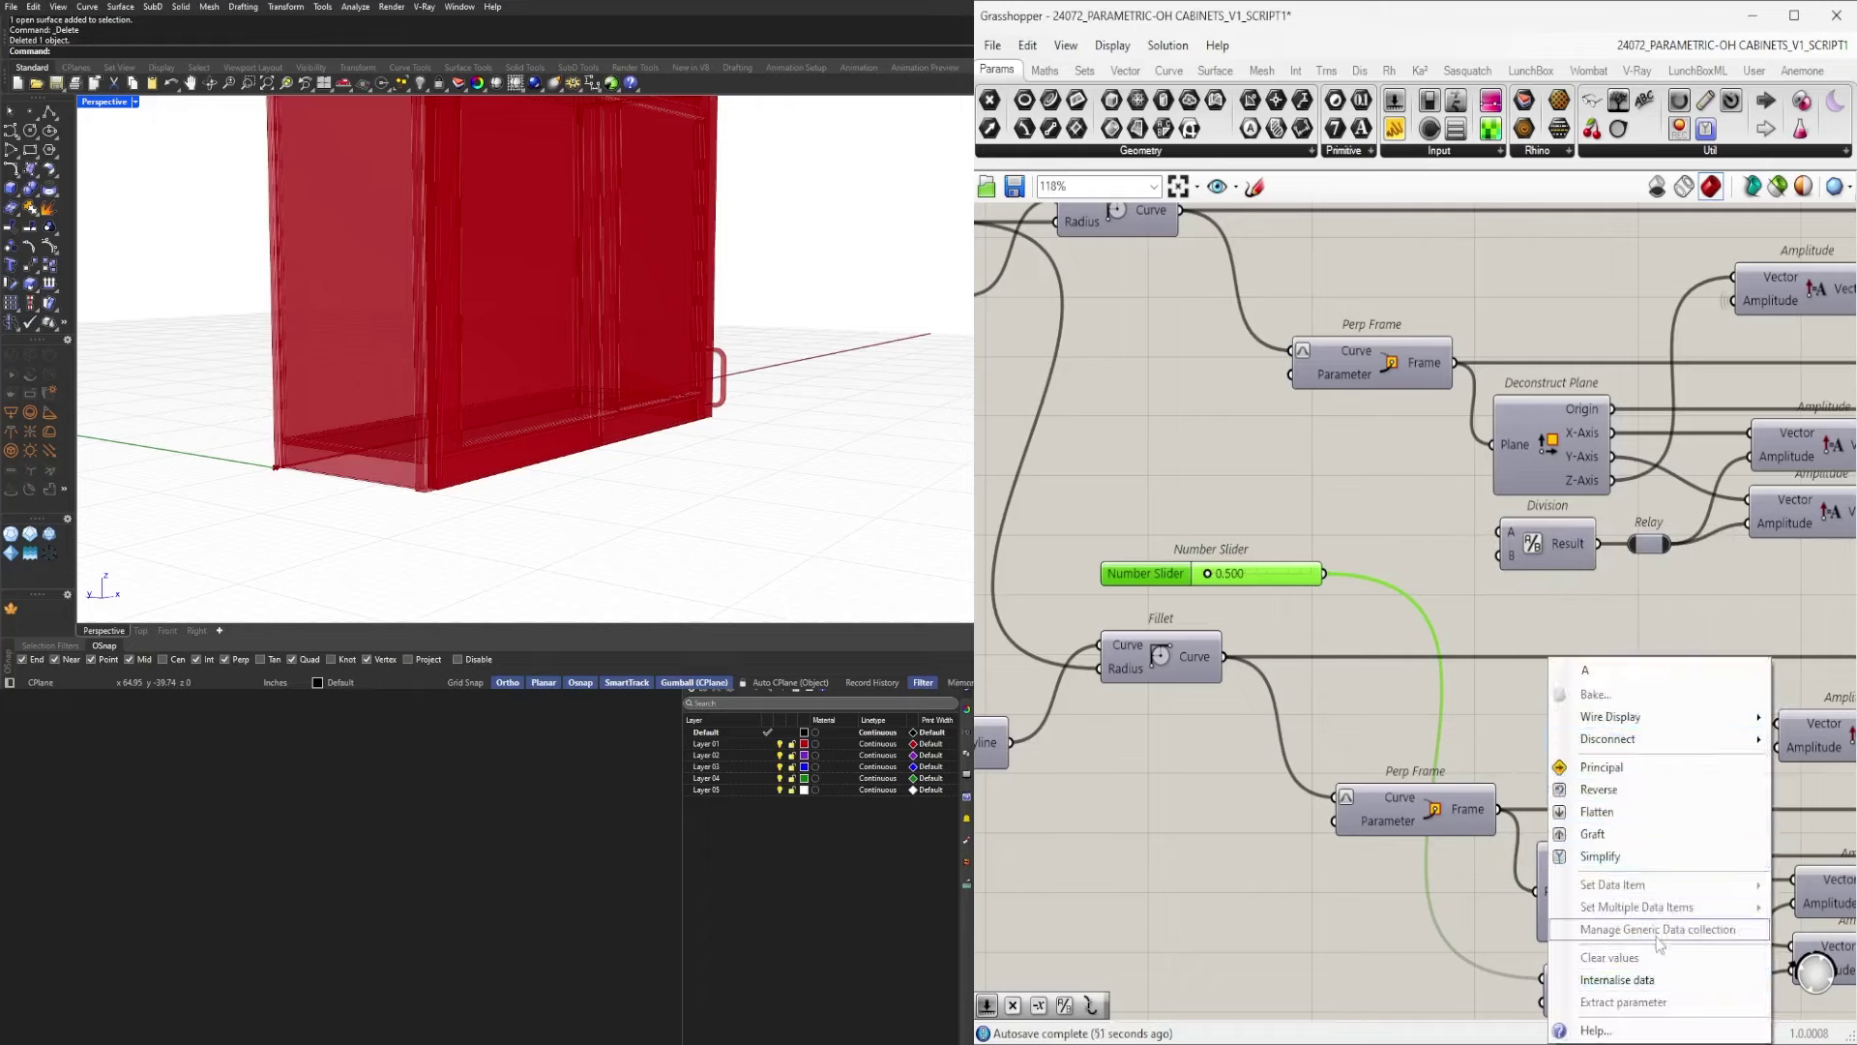
click(1641, 982)
key(Delete)
scroll(1408, 603, down, 3)
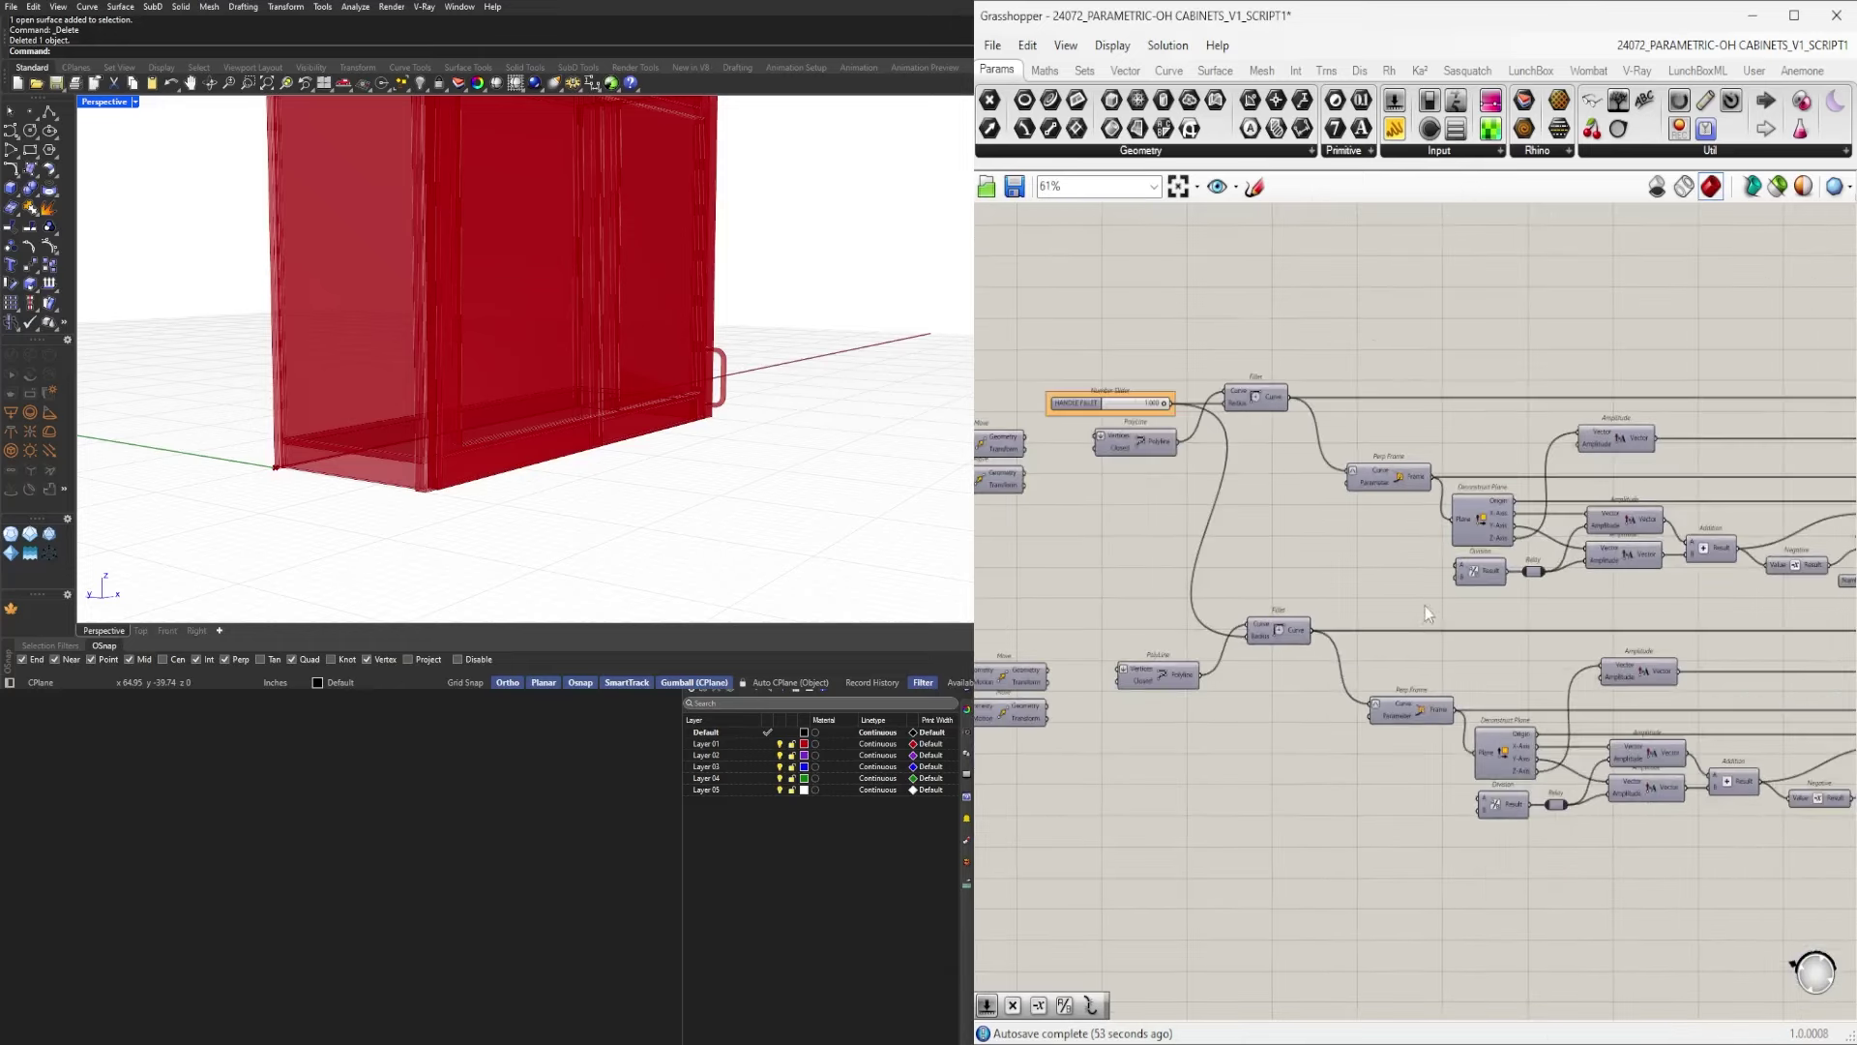
Shift the 0.10 Number Slider feeding both Rectangle 2Pt radius inputs slightly lower, clear of the Move components.
scroll(1426, 609, down, 3)
right_drag(1567, 609, 1270, 609)
scroll(1317, 600, up, 6)
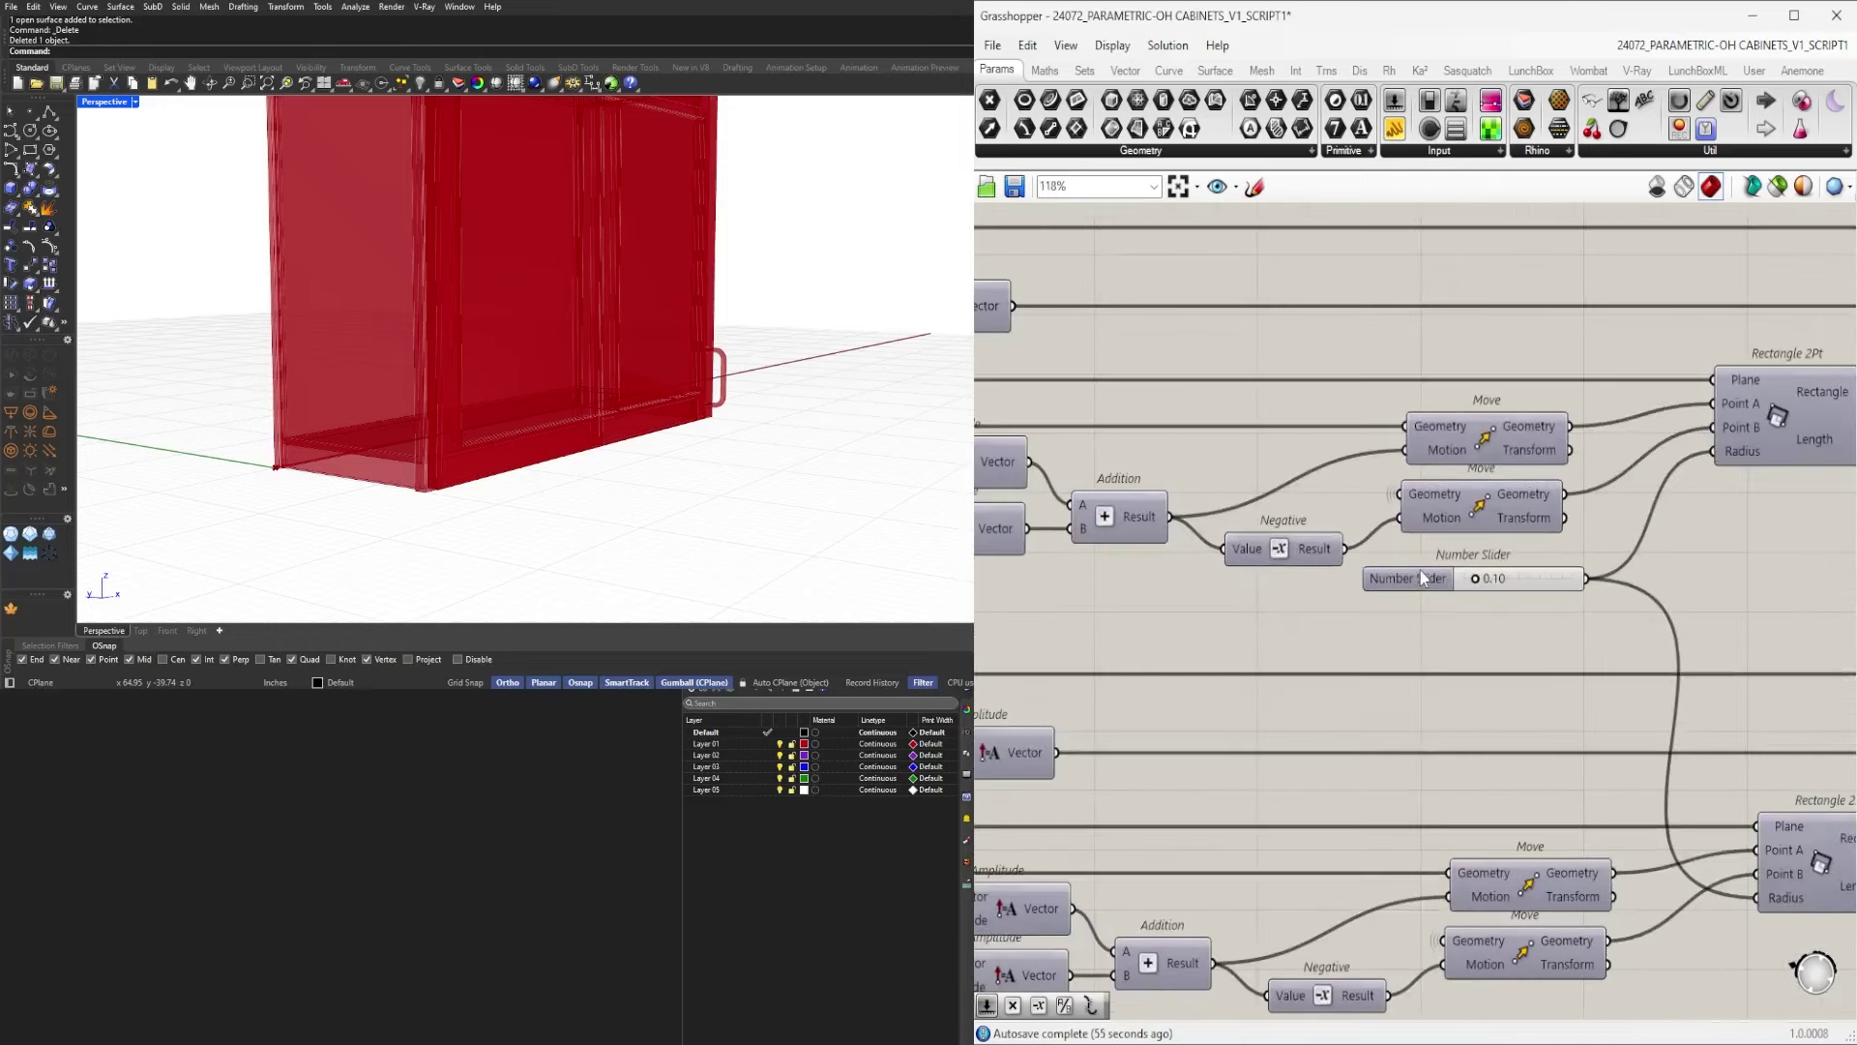
click(1421, 577)
right_drag(1548, 612, 1432, 621)
drag(1308, 597, 1297, 613)
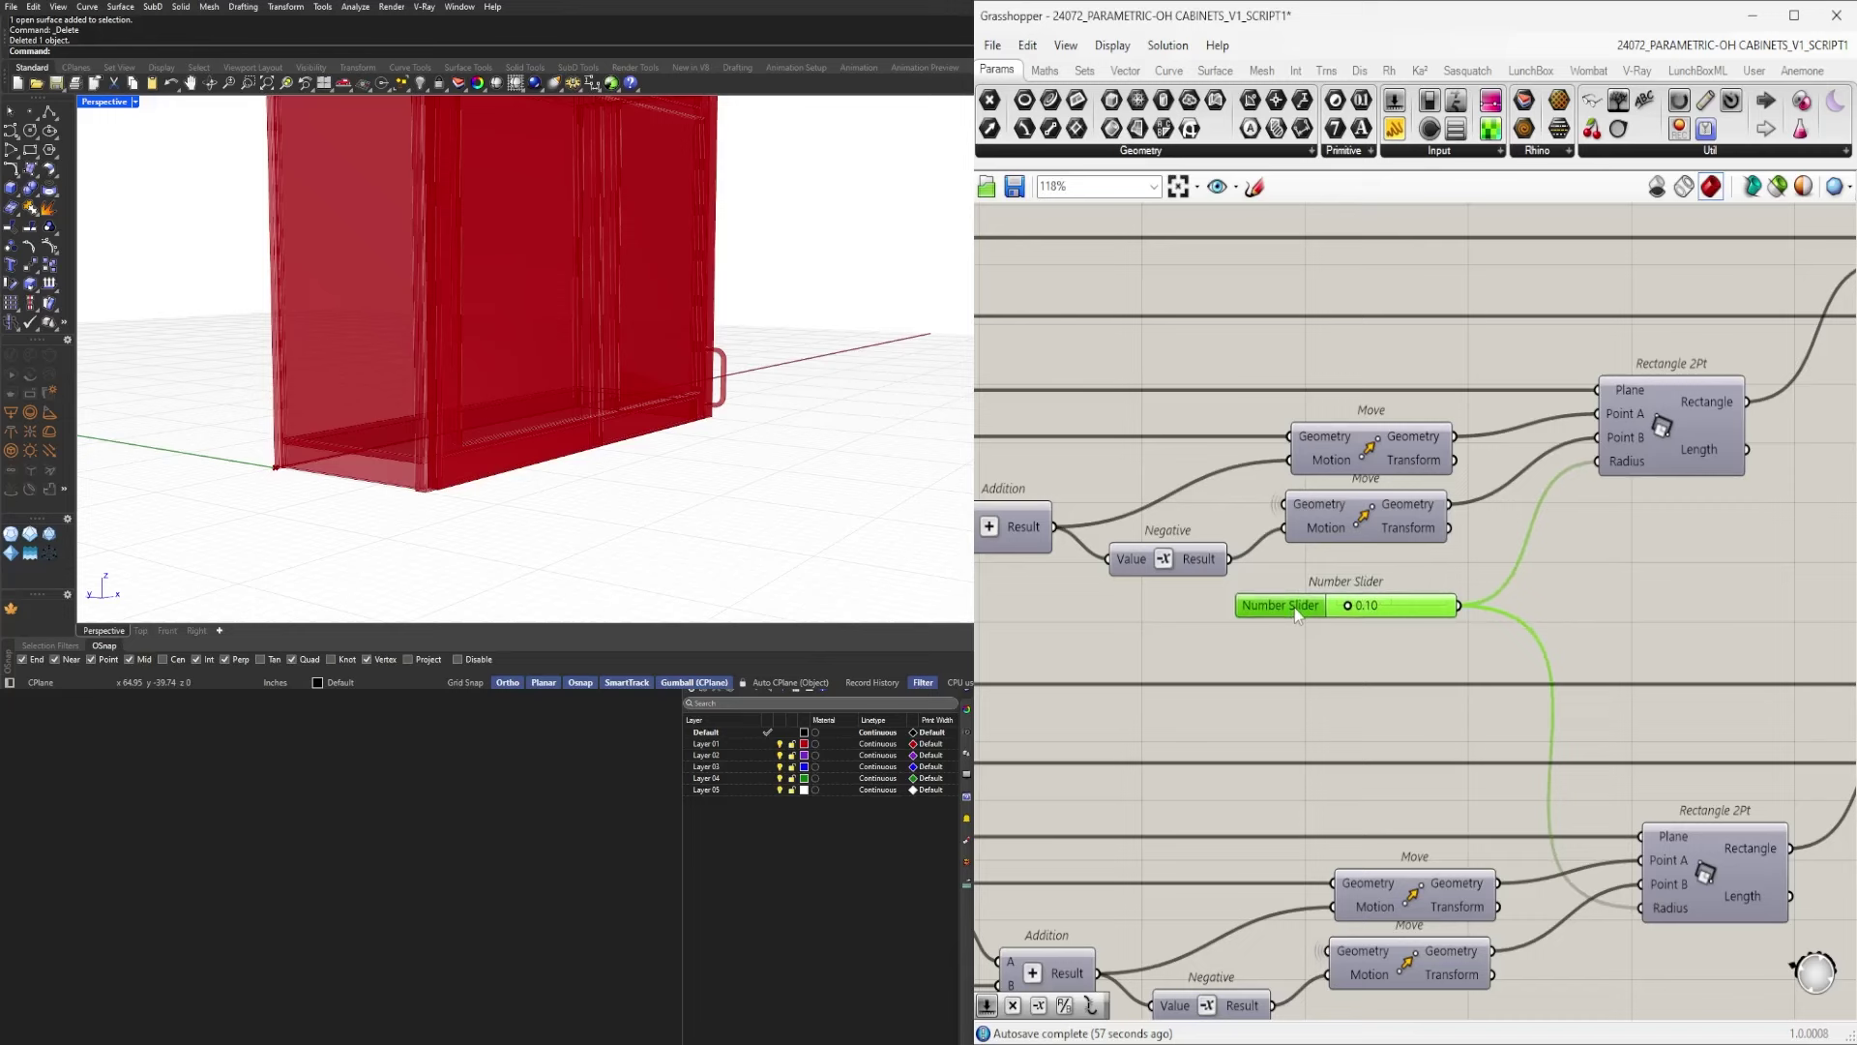
Rename the 0.10 Number Slider feeding the Rectangle 2Pt radius to HANDLE FILLET 2 and put it in its own group.
scroll(959, 411, up, 5)
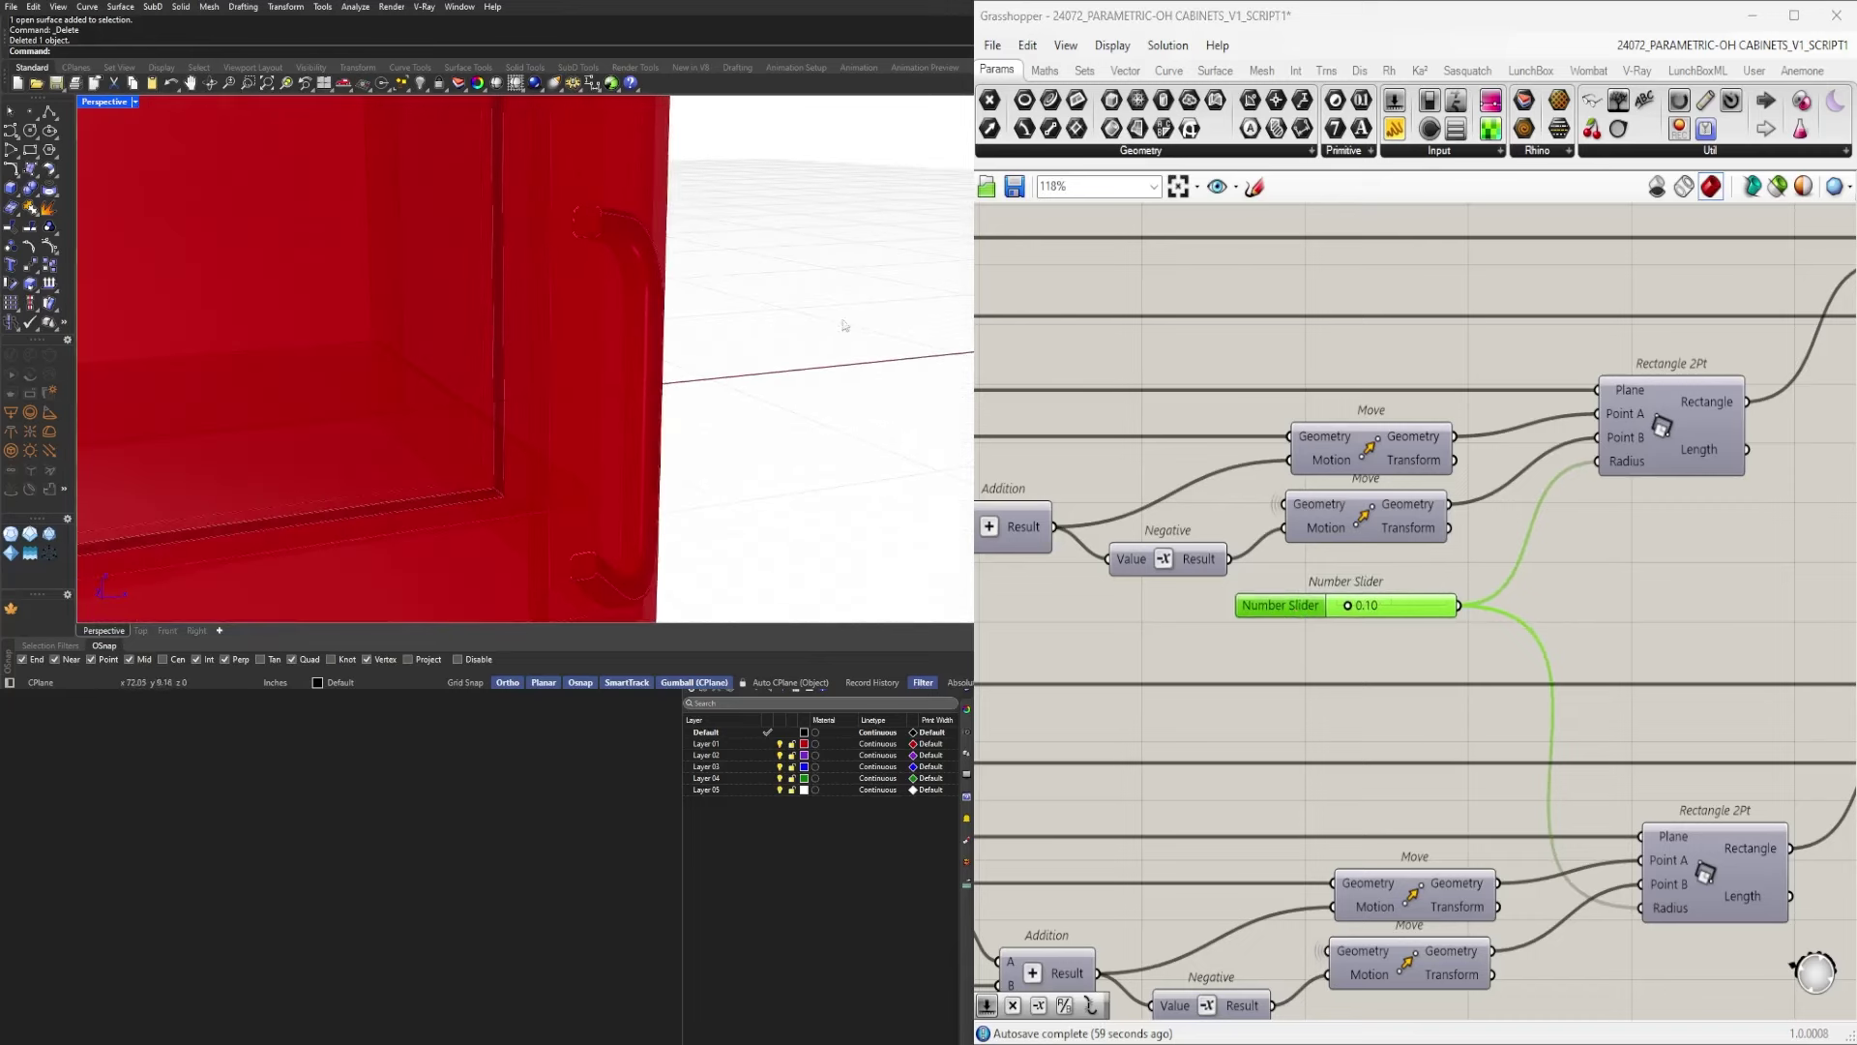
scroll(1326, 628, up, 1)
right_click(1295, 607)
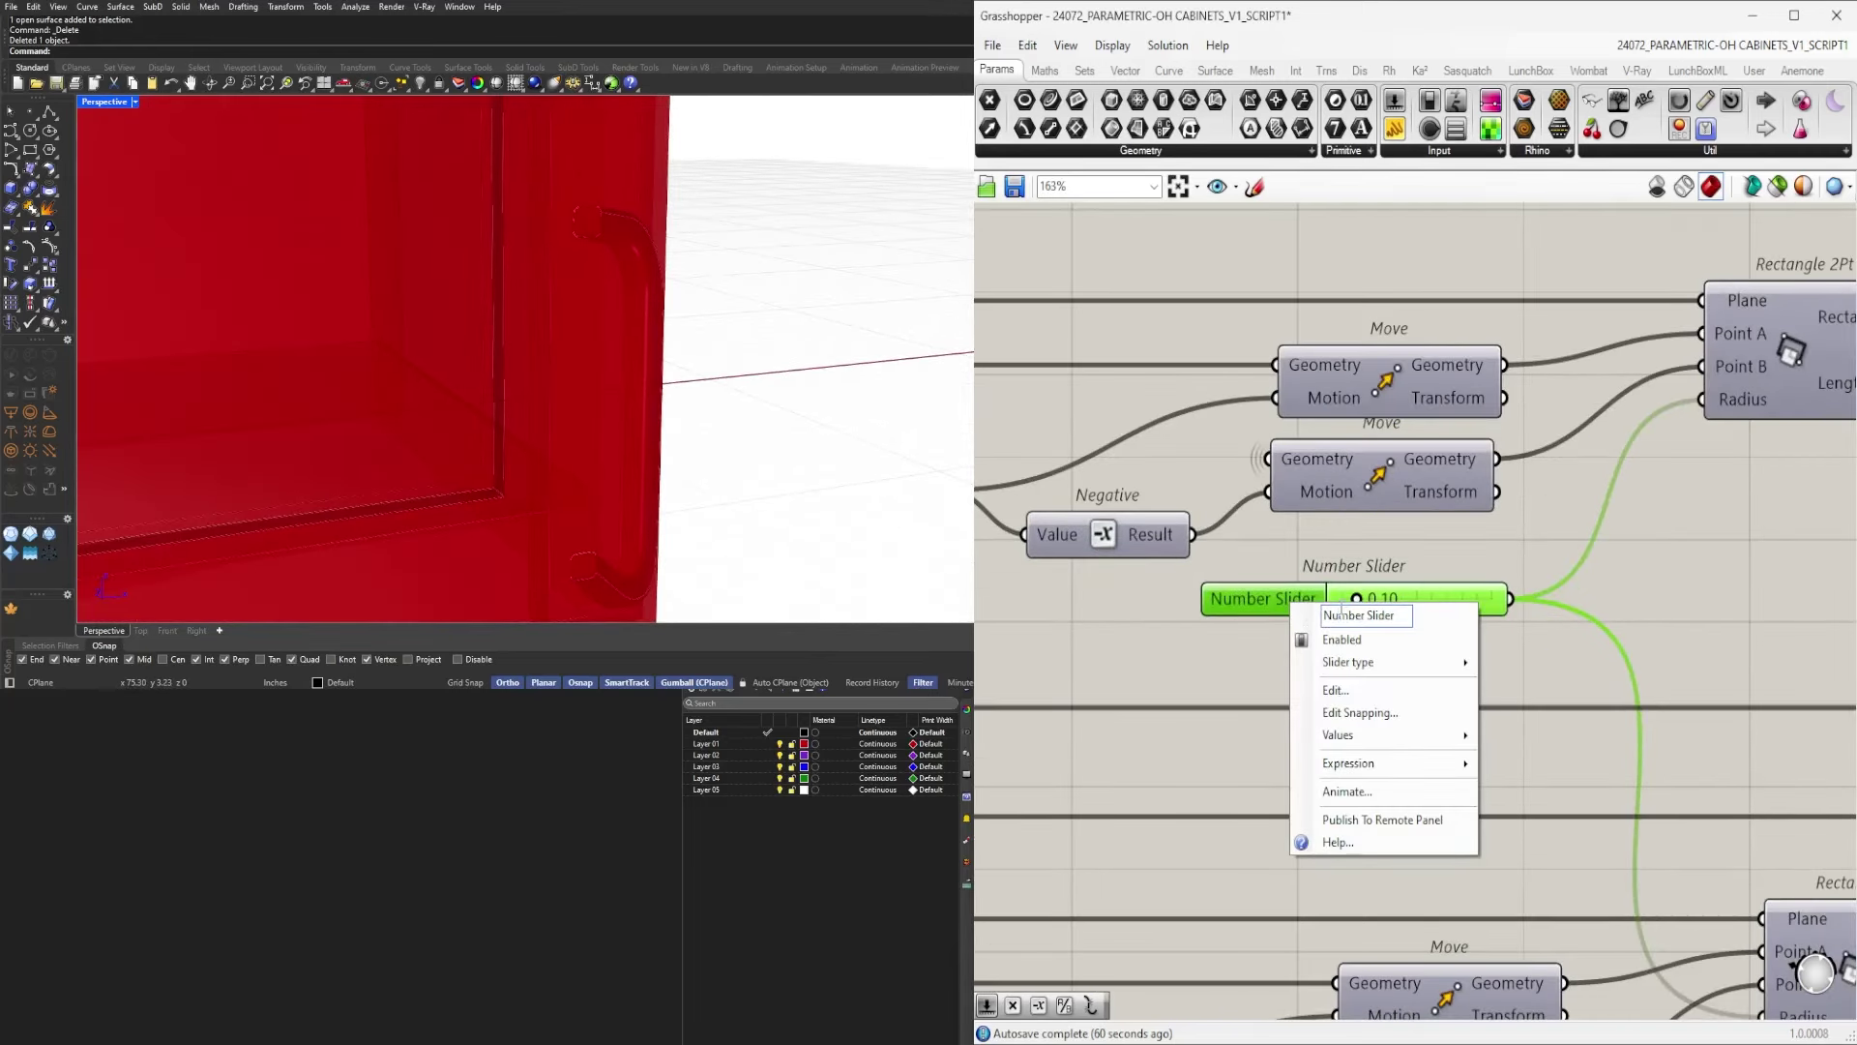
text(HANDL)
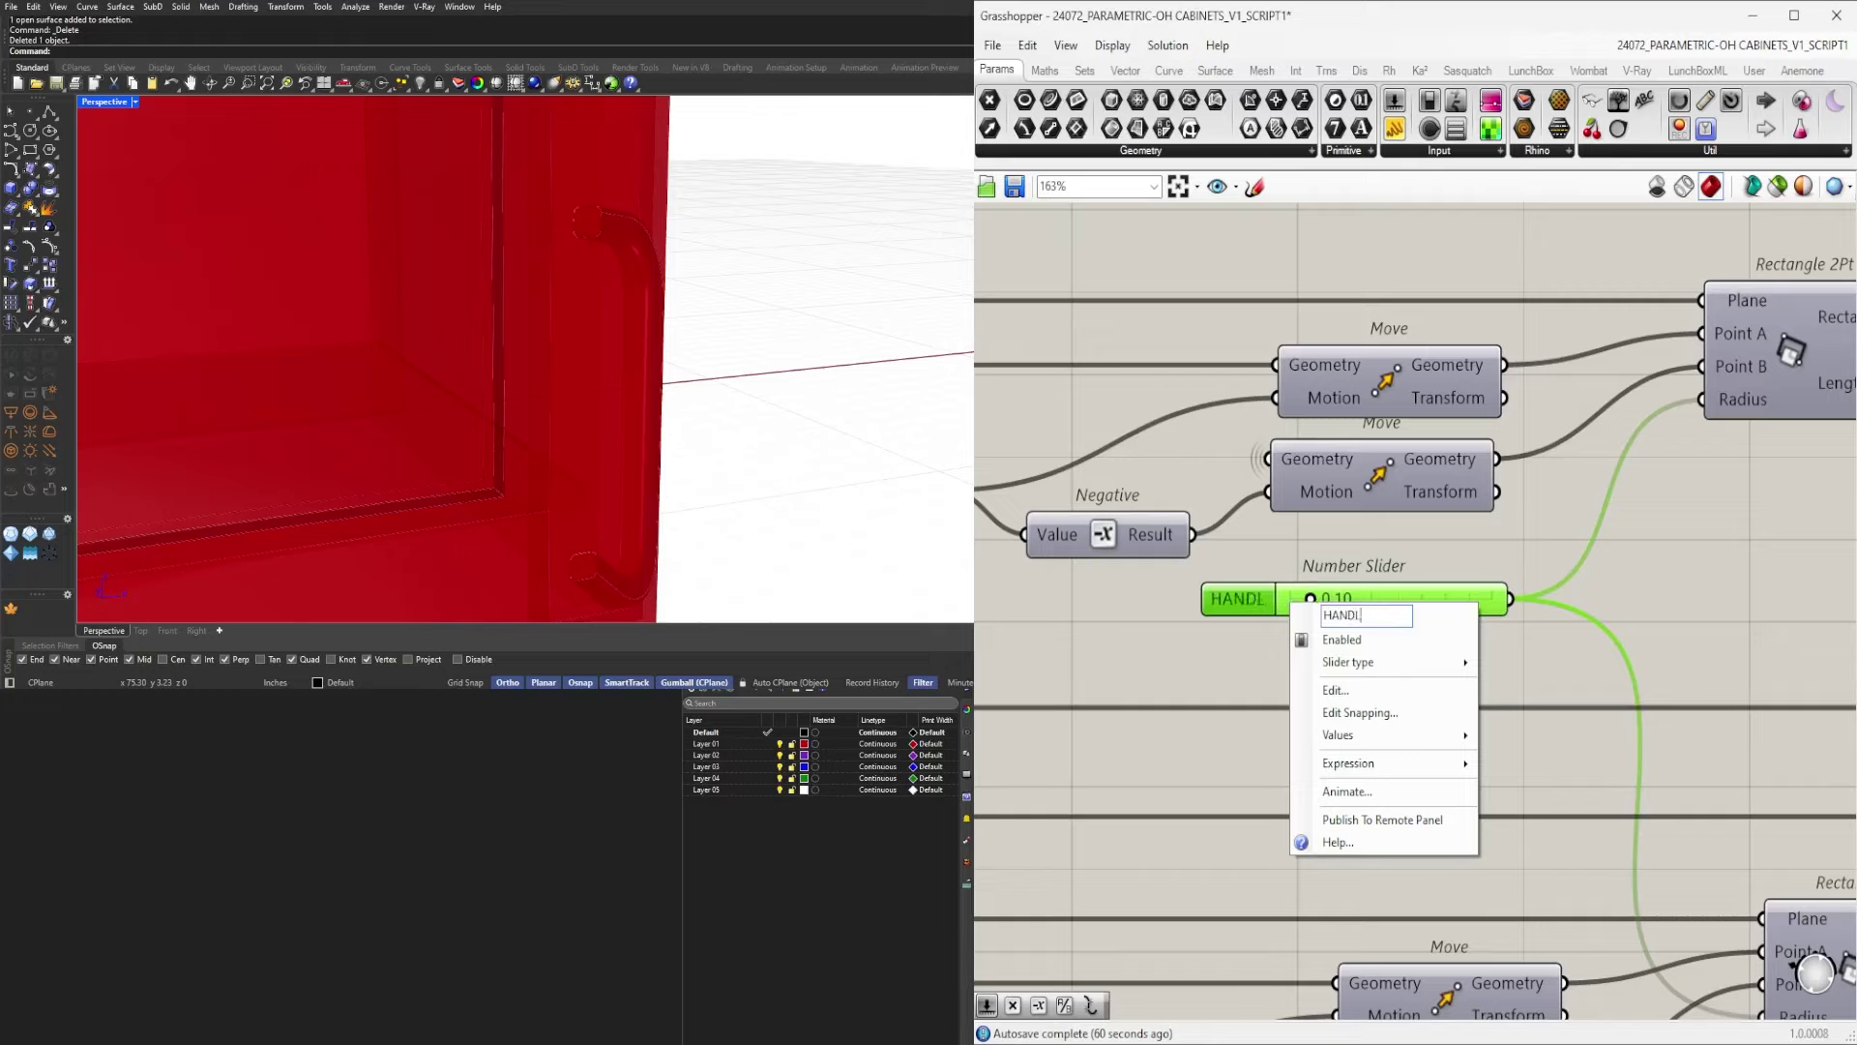
text(E FILLET 2)
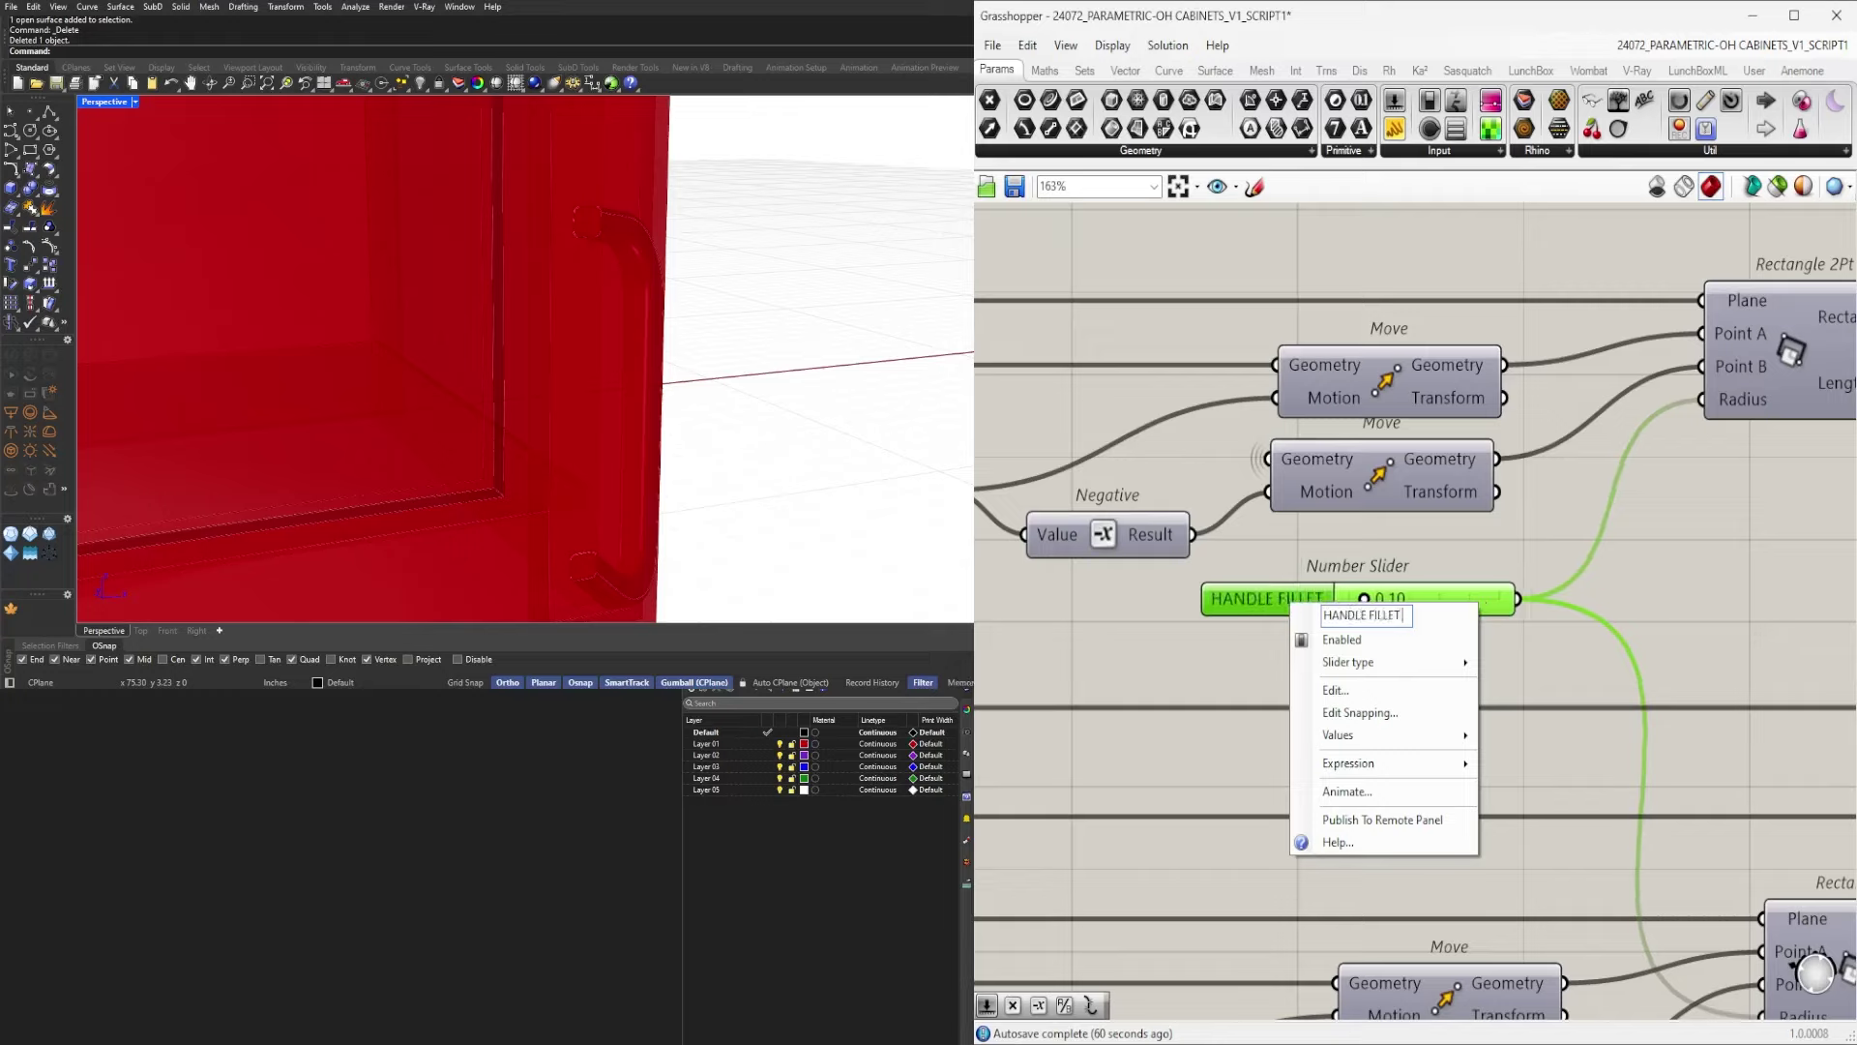
key(Return)
click(1341, 607)
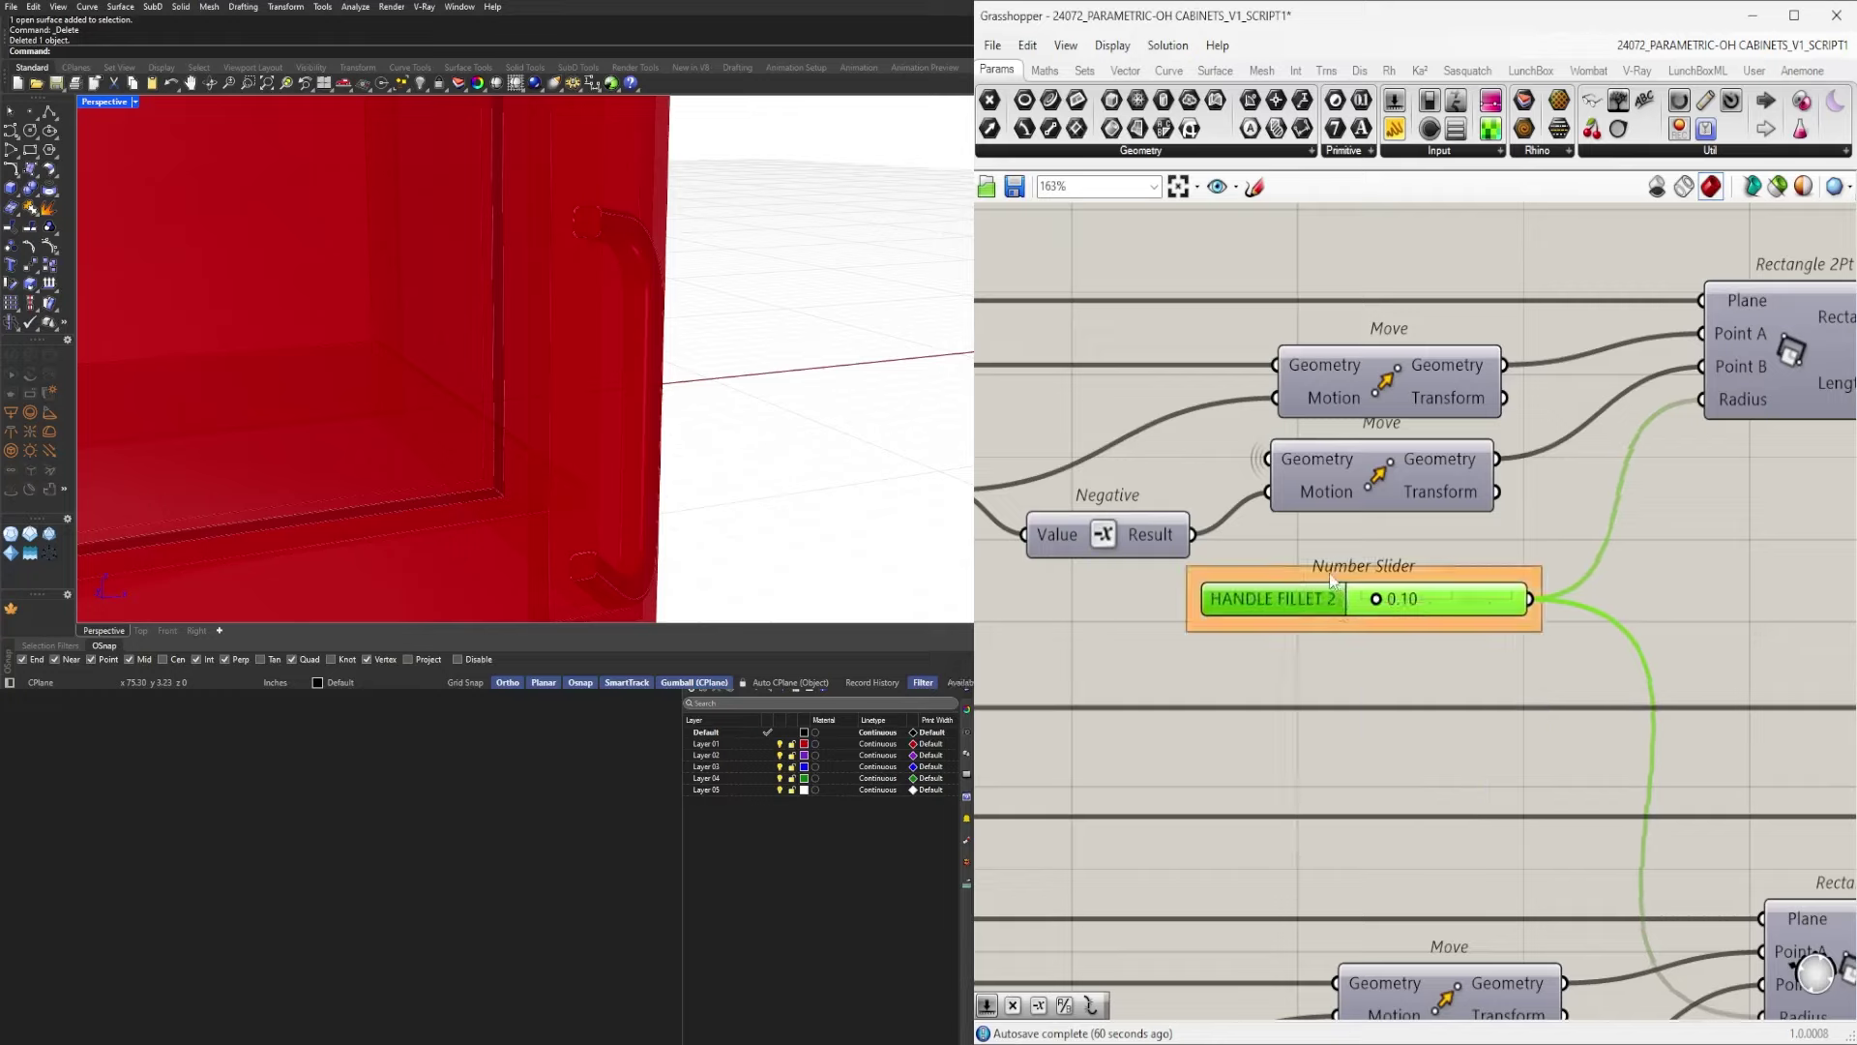
scroll(1496, 585, down, 5)
right_drag(1693, 619, 1301, 672)
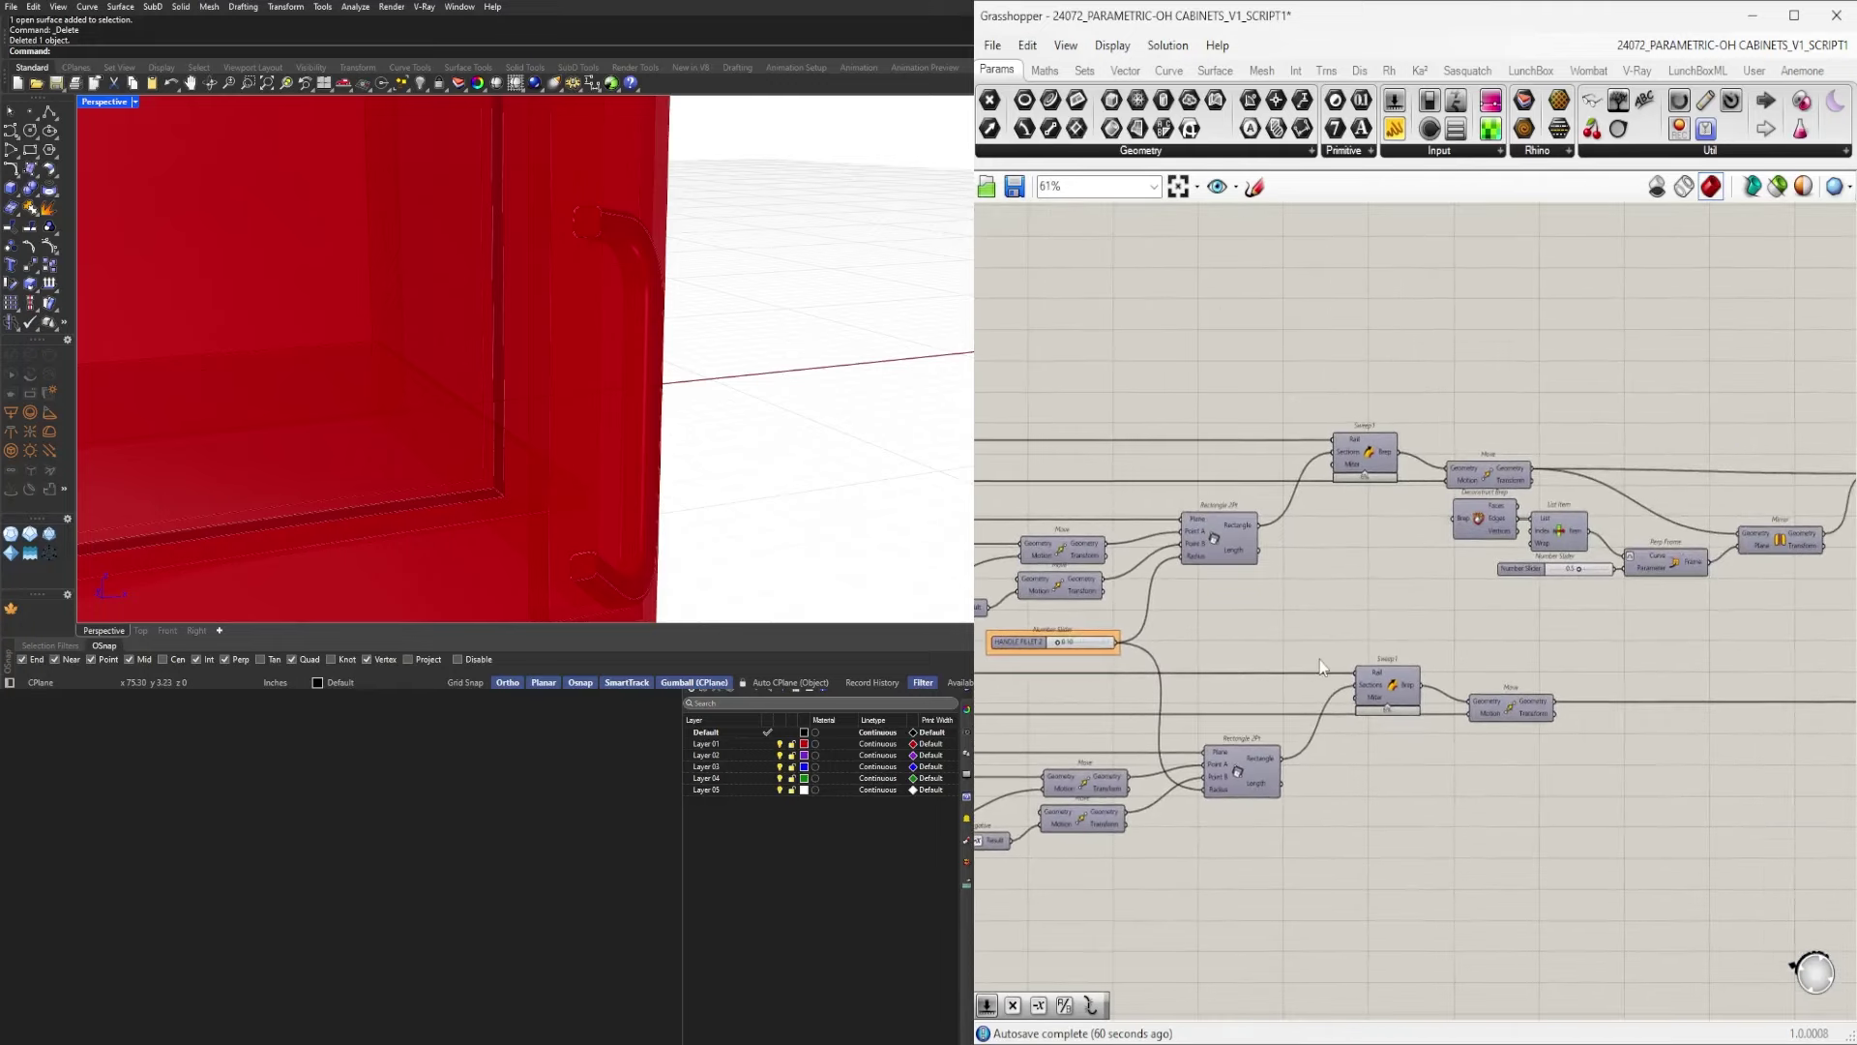
Internalise the data in the Parameter input of the Perp Frame feeding the handle Mirror and delete its 0.5 Number Slider.
scroll(1320, 660, down, 2)
scroll(1554, 610, up, 6)
mouse_move(1534, 601)
right_down()
mouse_move(1415, 615)
mouse_move(1525, 608)
right_up()
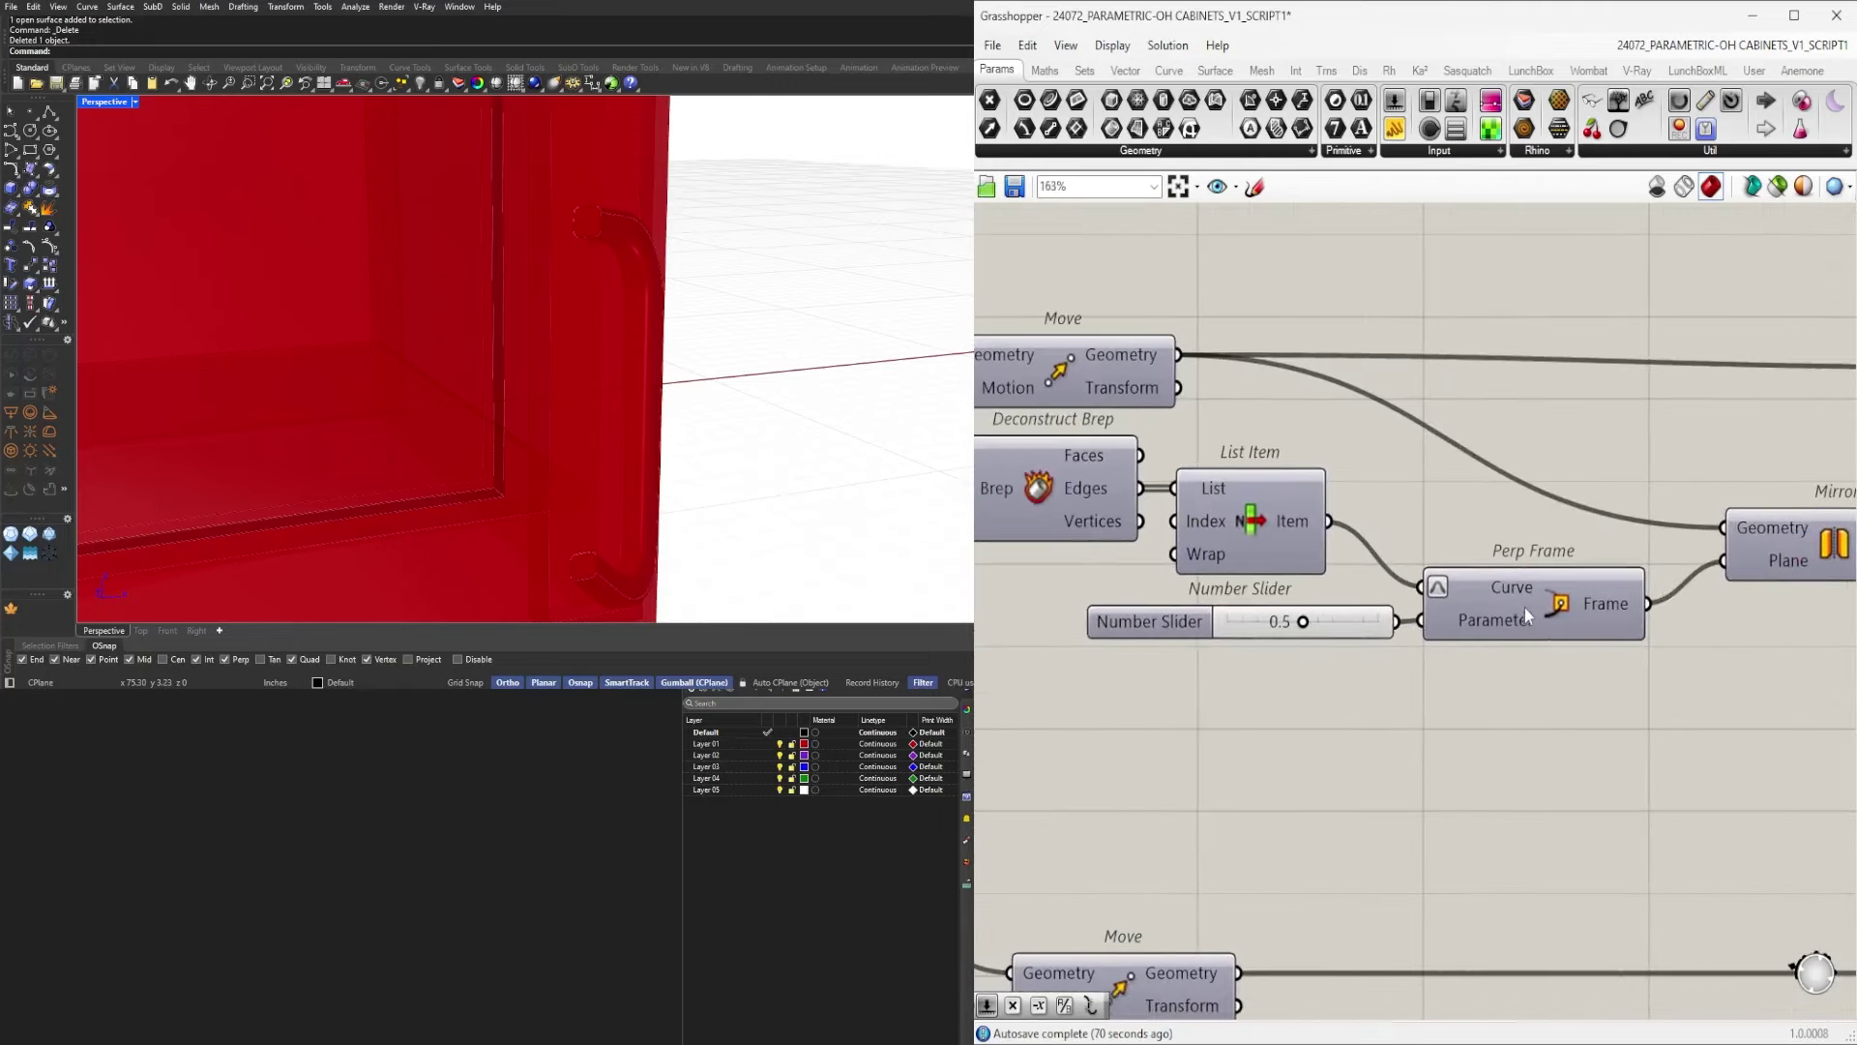
right_drag(1521, 704, 1458, 744)
right_drag(1650, 622, 1440, 646)
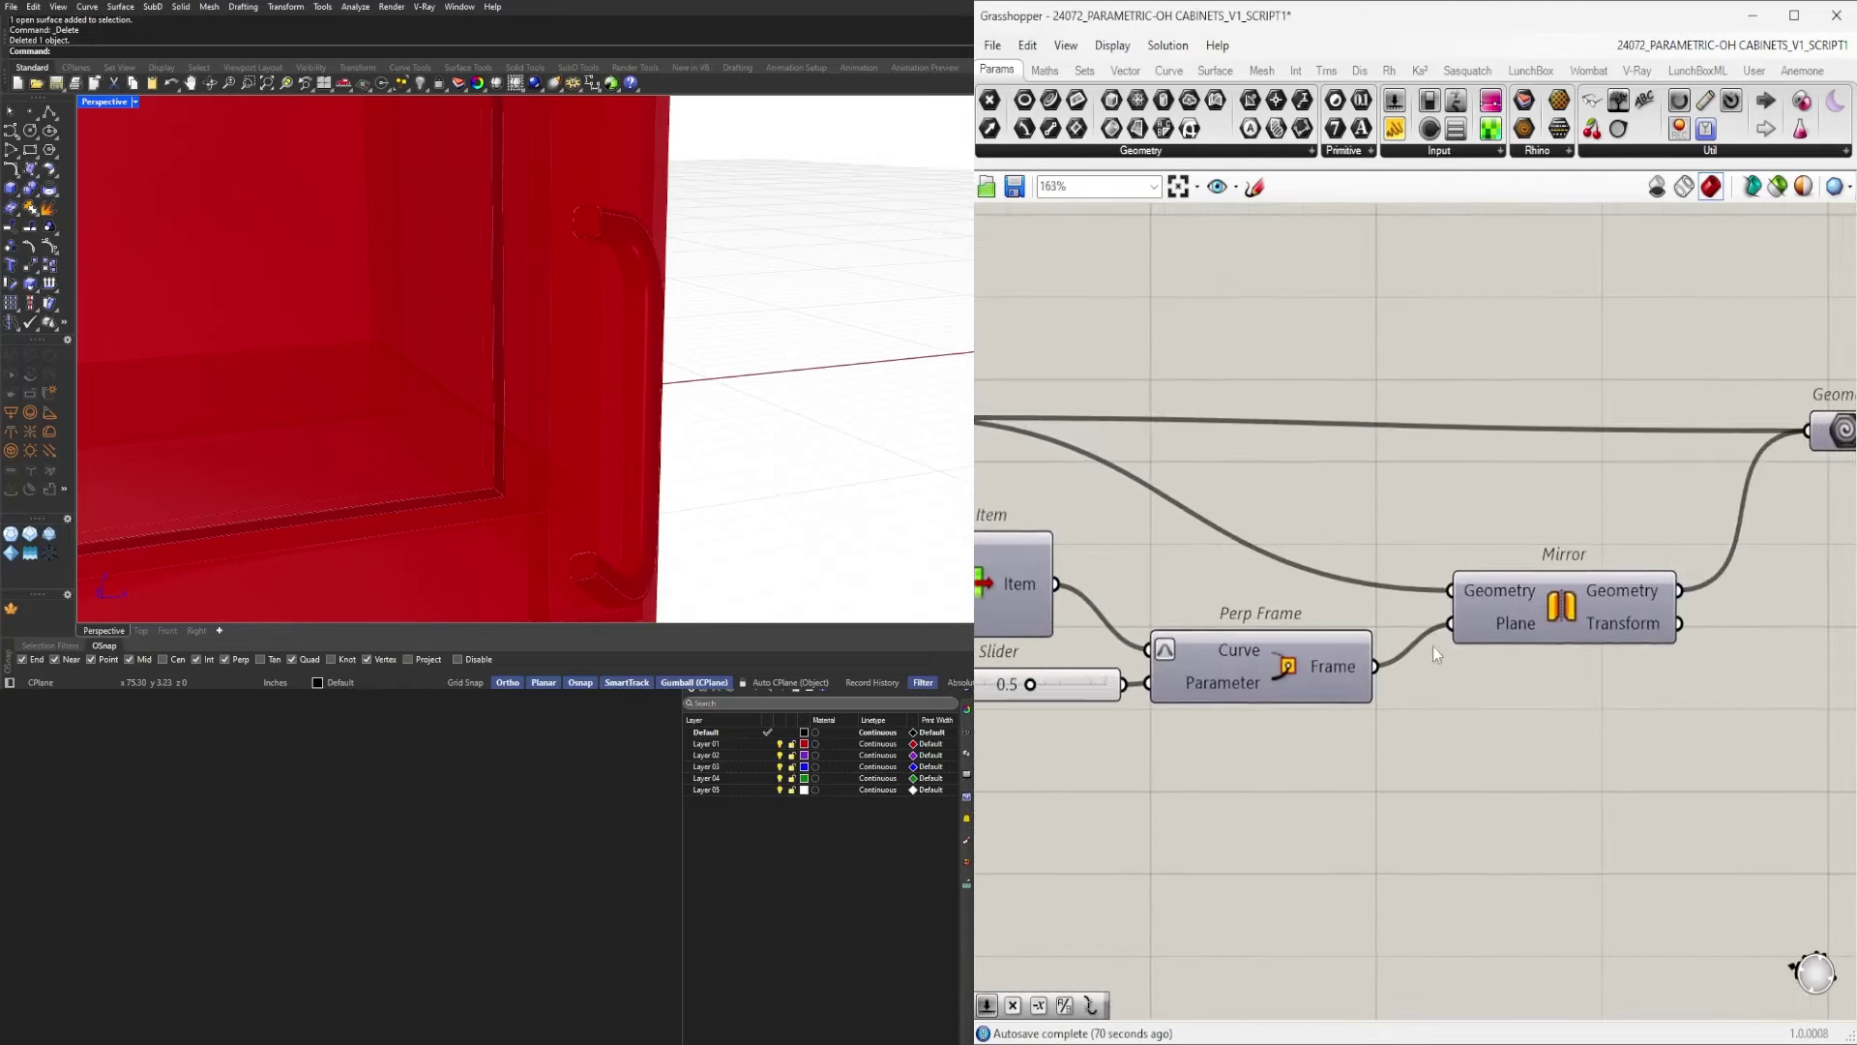
click(1287, 671)
middle_click(1289, 670)
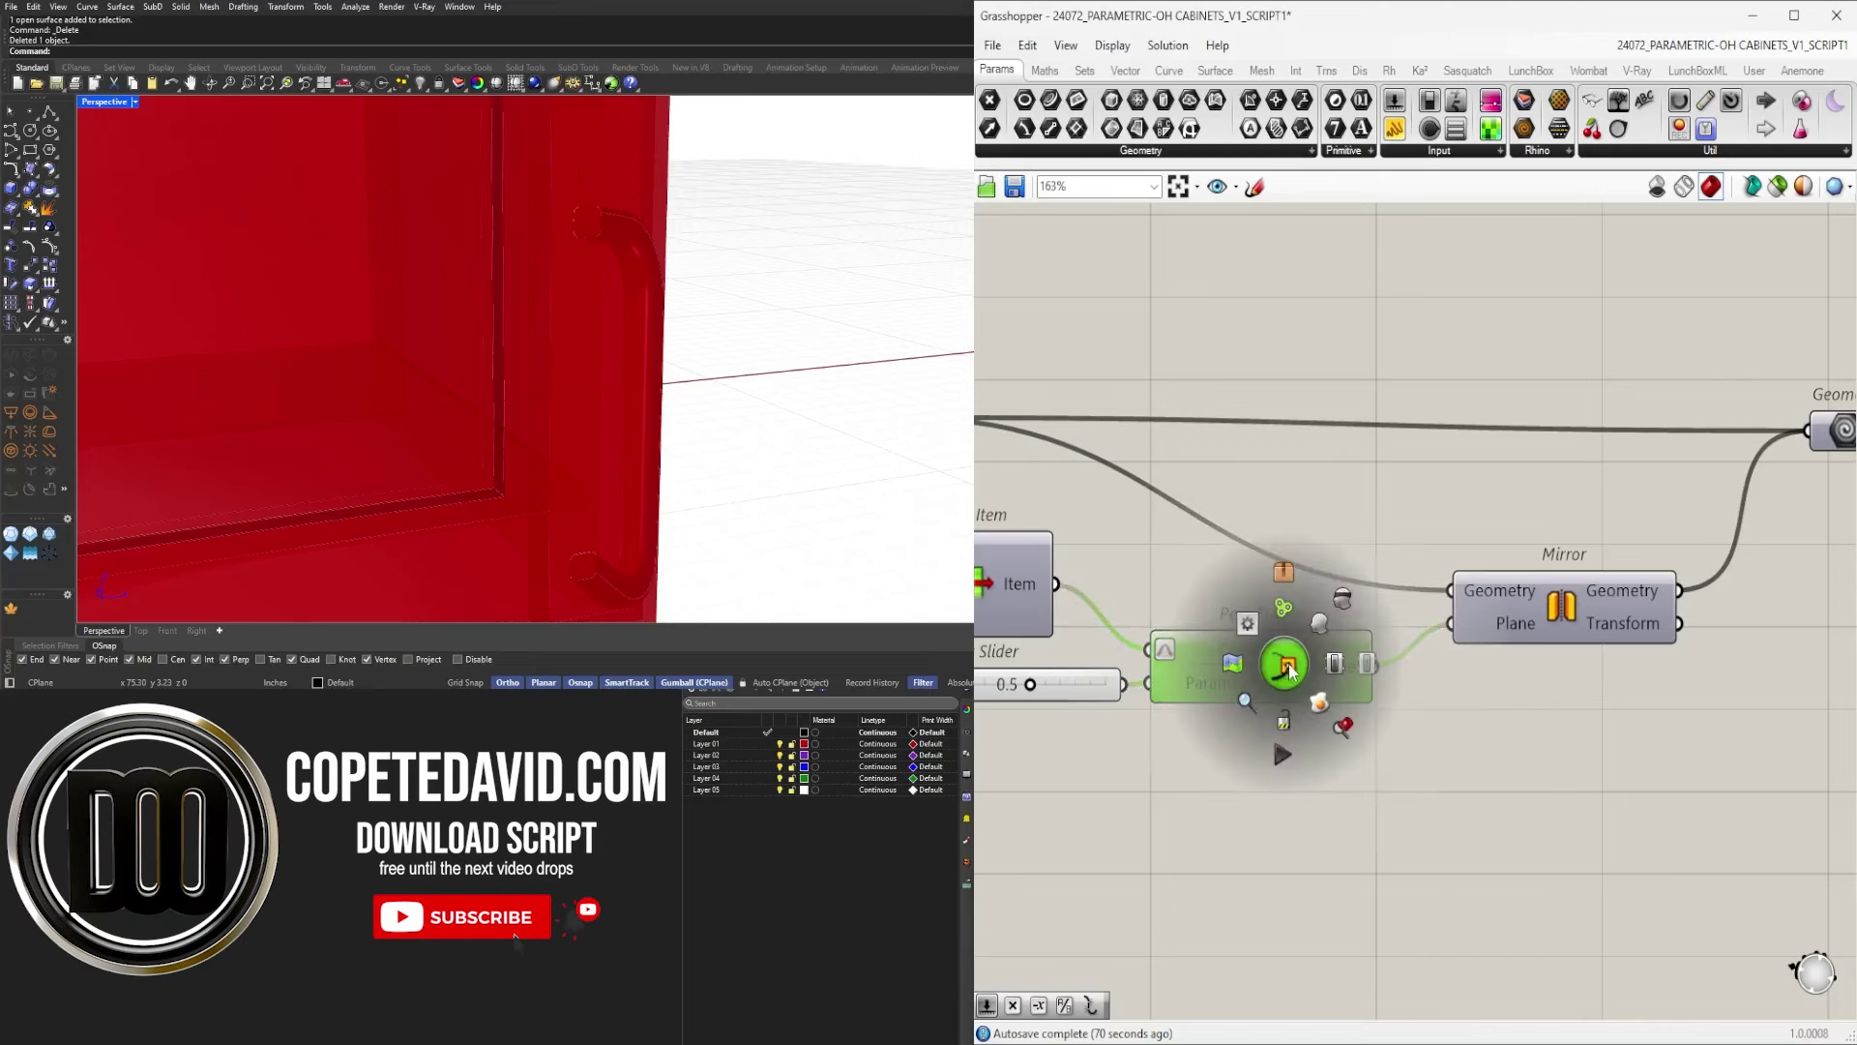
scroll(1496, 433, down, 5)
right_drag(1368, 597, 1422, 693)
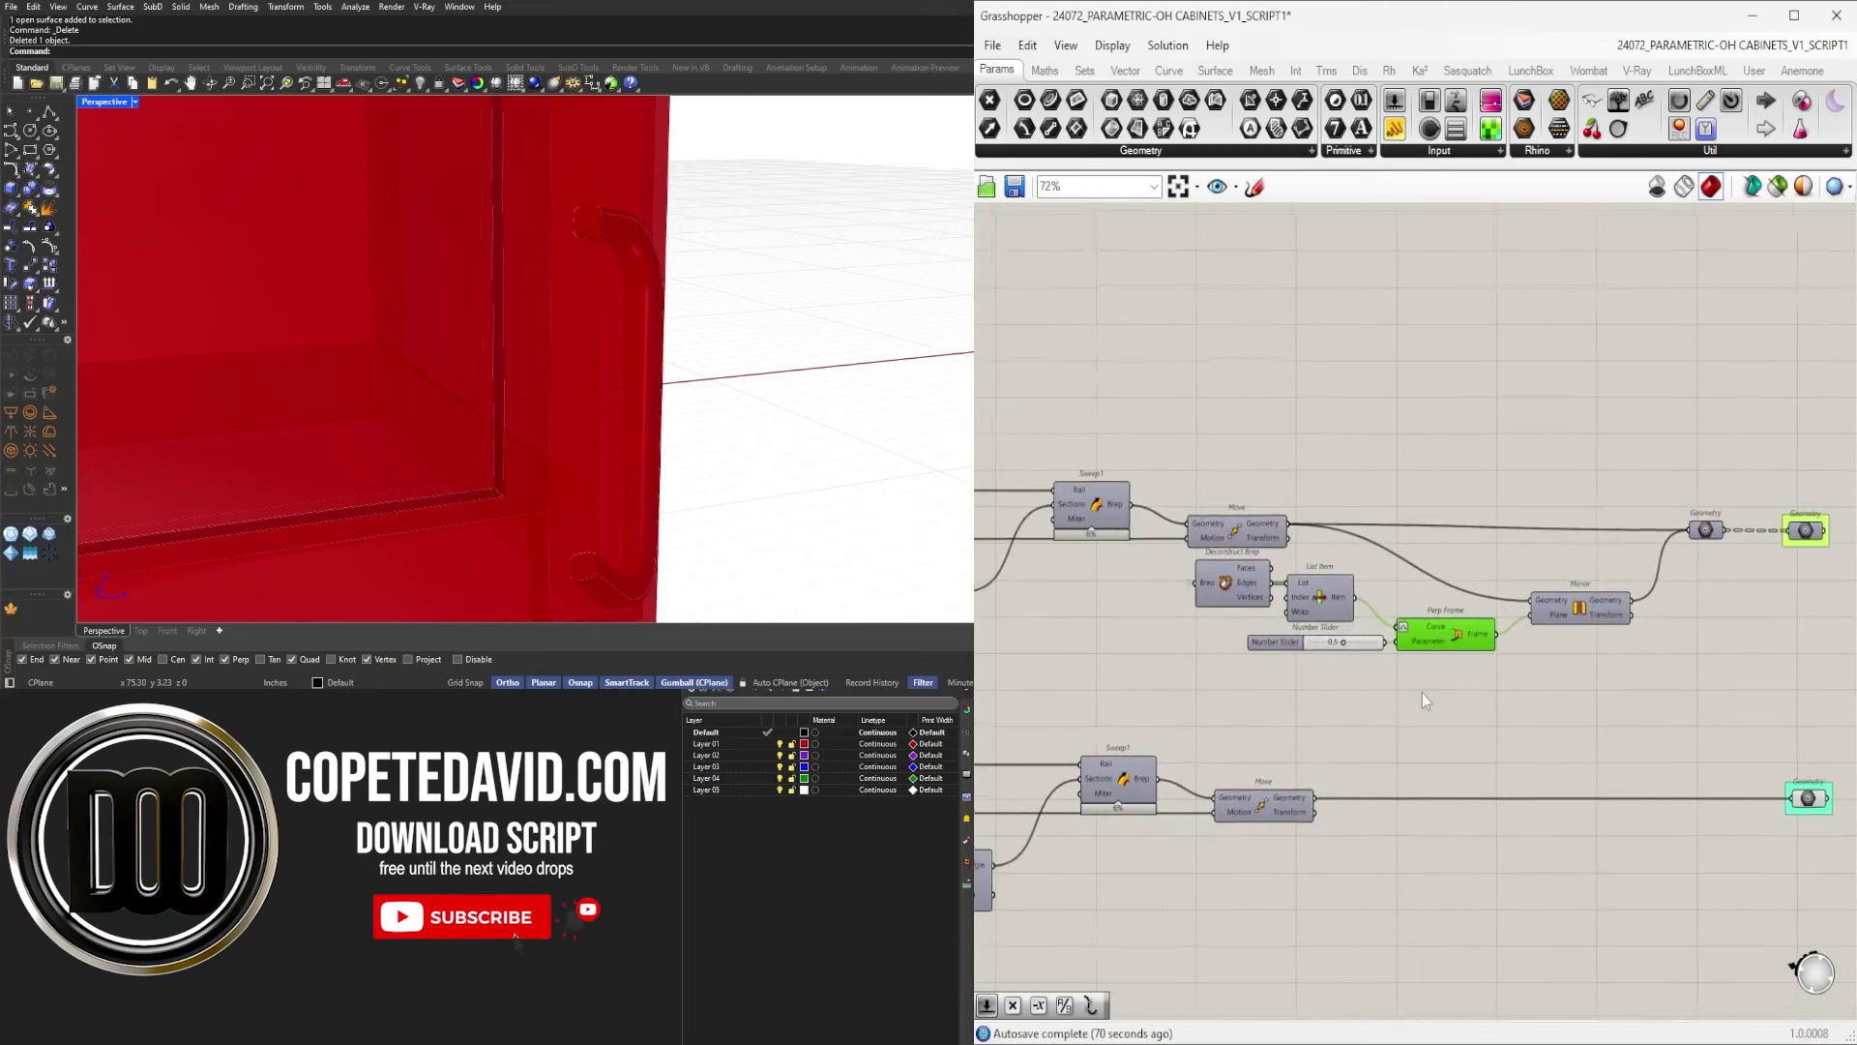
click(1420, 693)
scroll(1327, 681, up, 3)
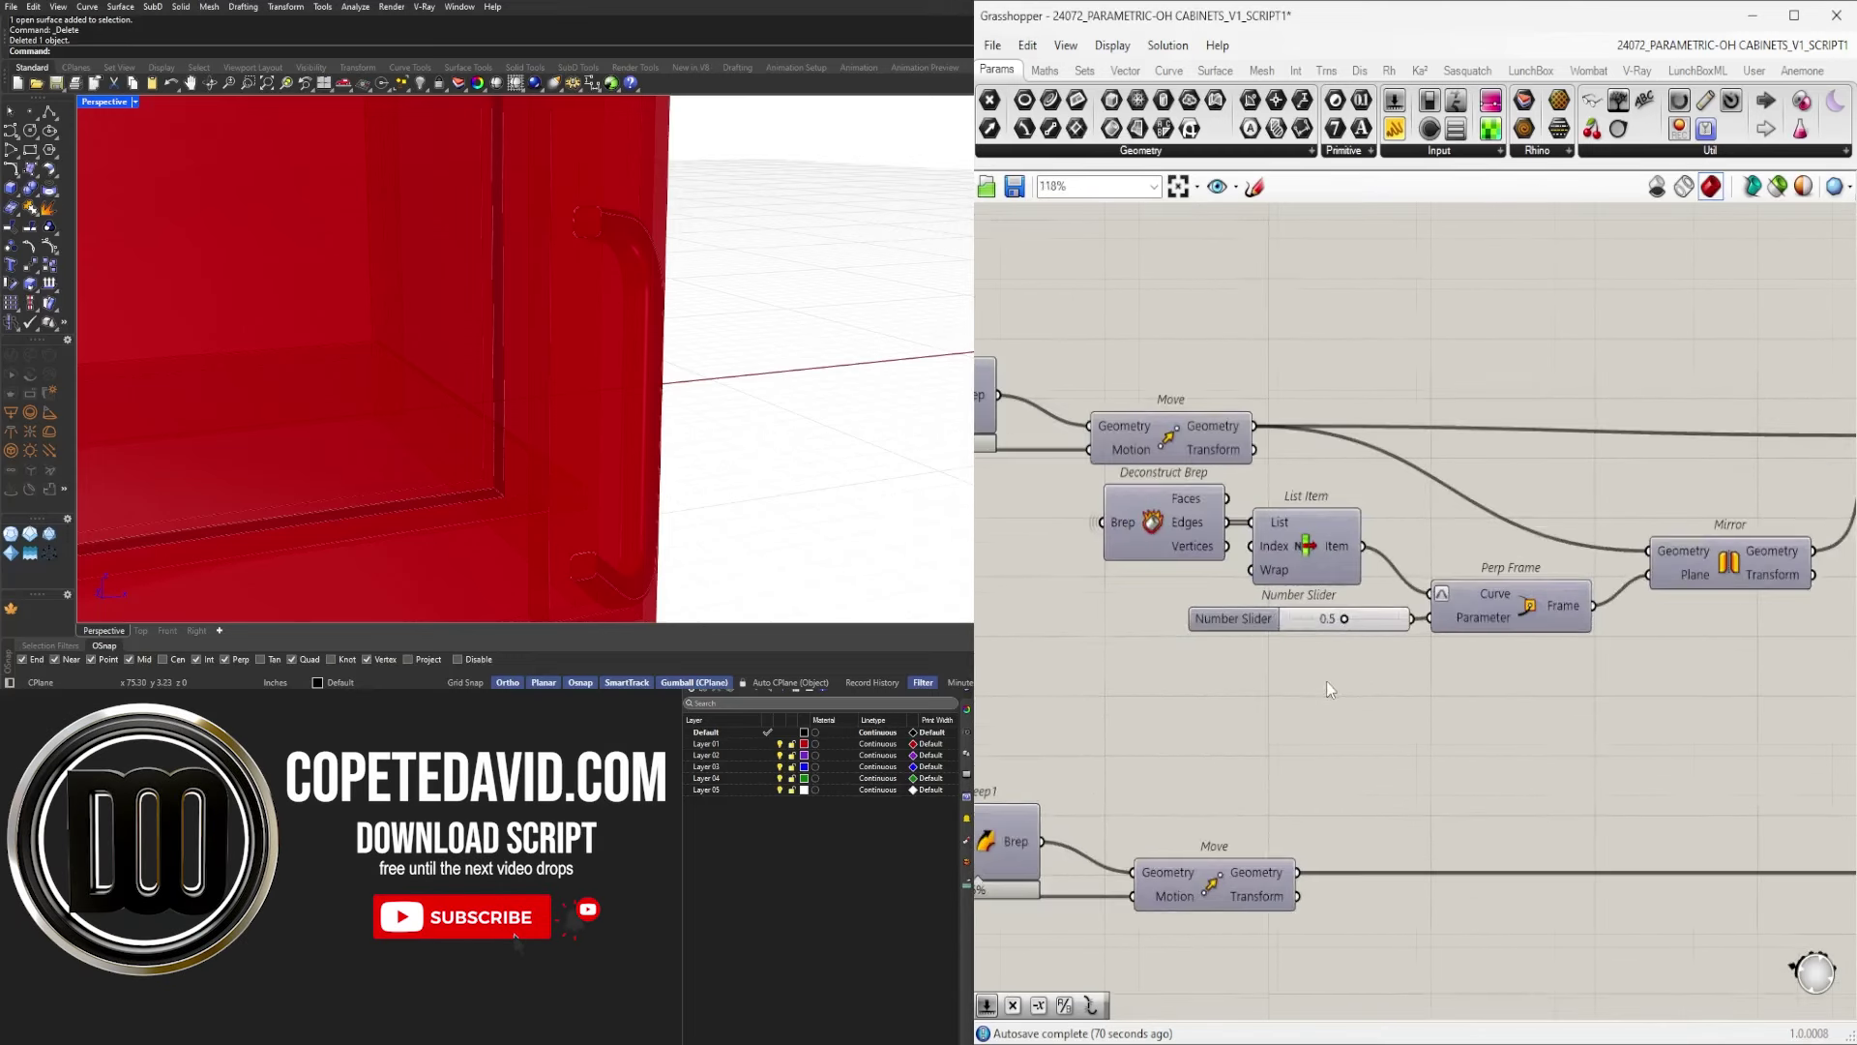
right_click(1486, 635)
click(1562, 952)
drag(1356, 771, 1251, 619)
scroll(1251, 619, down, 5)
key(Delete)
Save the definition under the new name 24072_PARAMETRIC-OH CABINETS_V1_SCRIPT2.
scroll(1254, 667, down, 3)
right_drag(1256, 737, 1691, 708)
scroll(1691, 708, down, 5)
right_drag(1386, 760, 1499, 822)
scroll(1500, 825, down, 1)
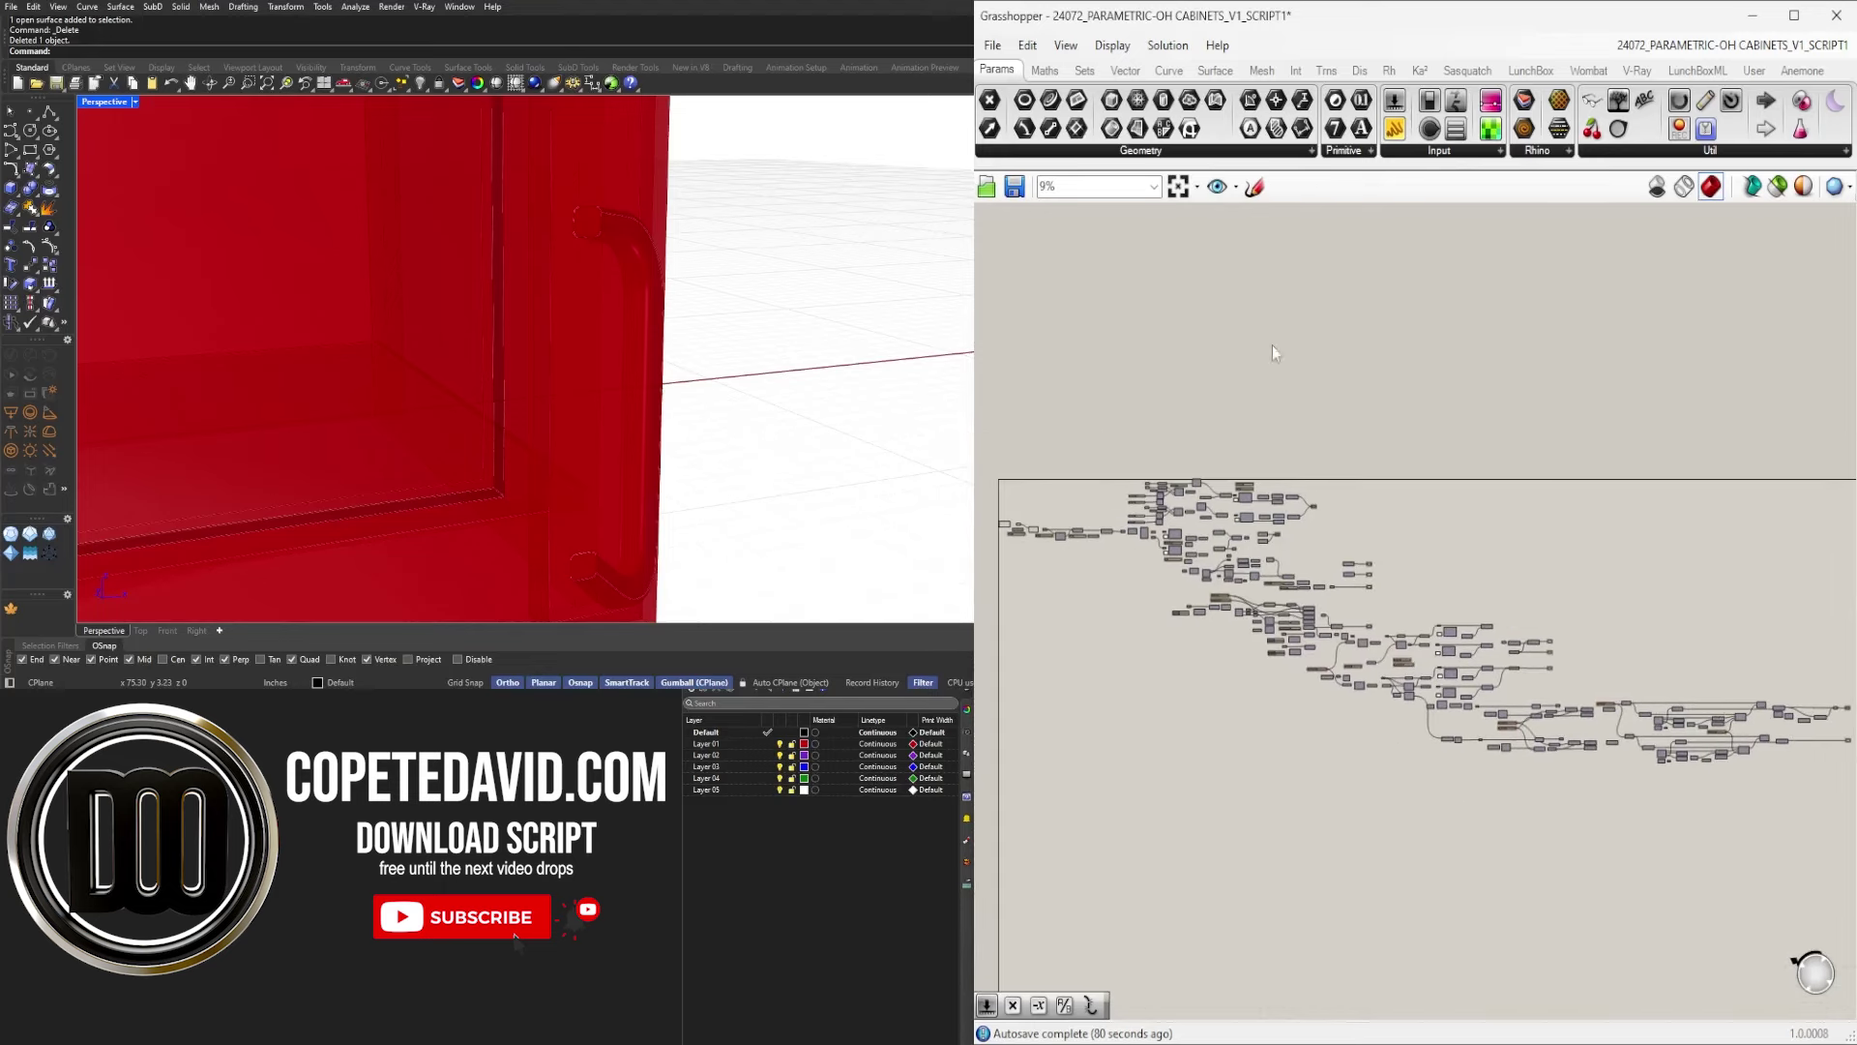
click(1174, 187)
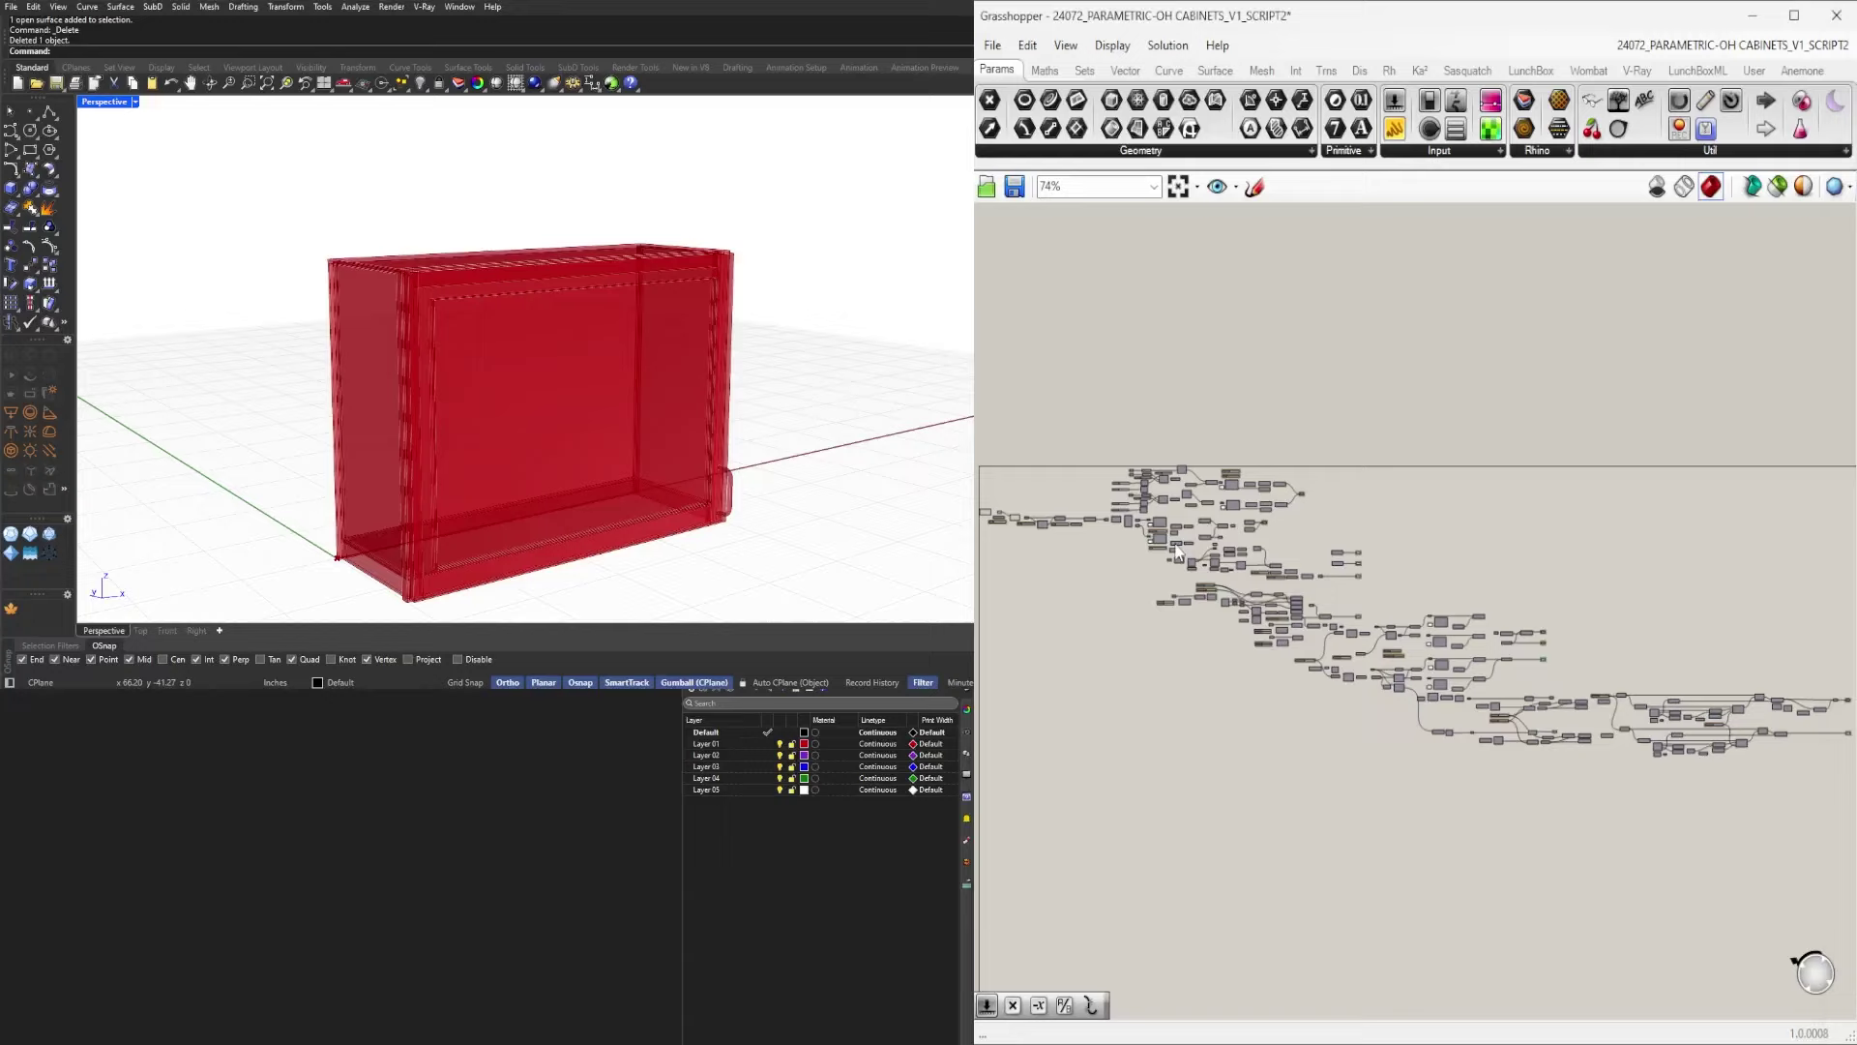
Check the base box portion of the definition for number sliders that are still unnamed or ungrouped.
scroll(1069, 513, up, 5)
right_drag(1070, 513, 1354, 556)
scroll(1231, 582, up, 9)
scroll(1249, 624, down, 4)
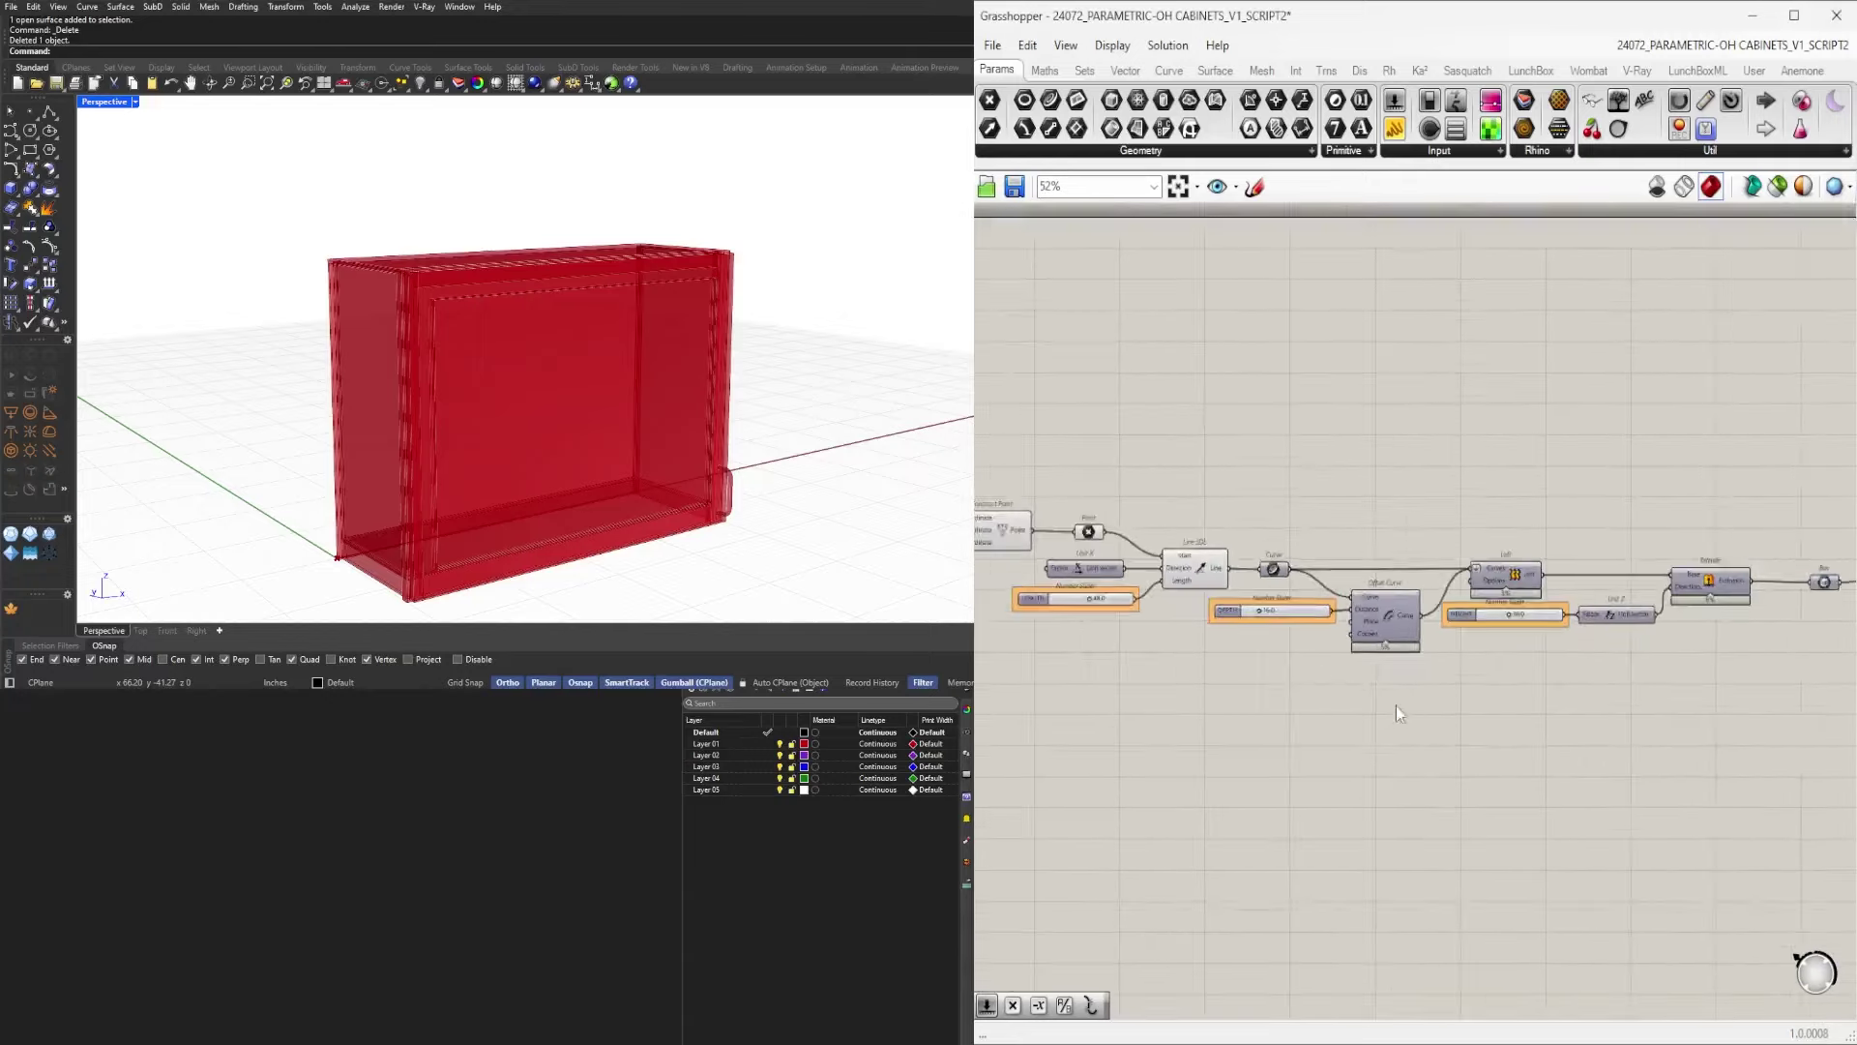
scroll(1395, 706, down, 2)
right_drag(1805, 523, 1579, 518)
scroll(1593, 472, up, 6)
scroll(1593, 472, down, 4)
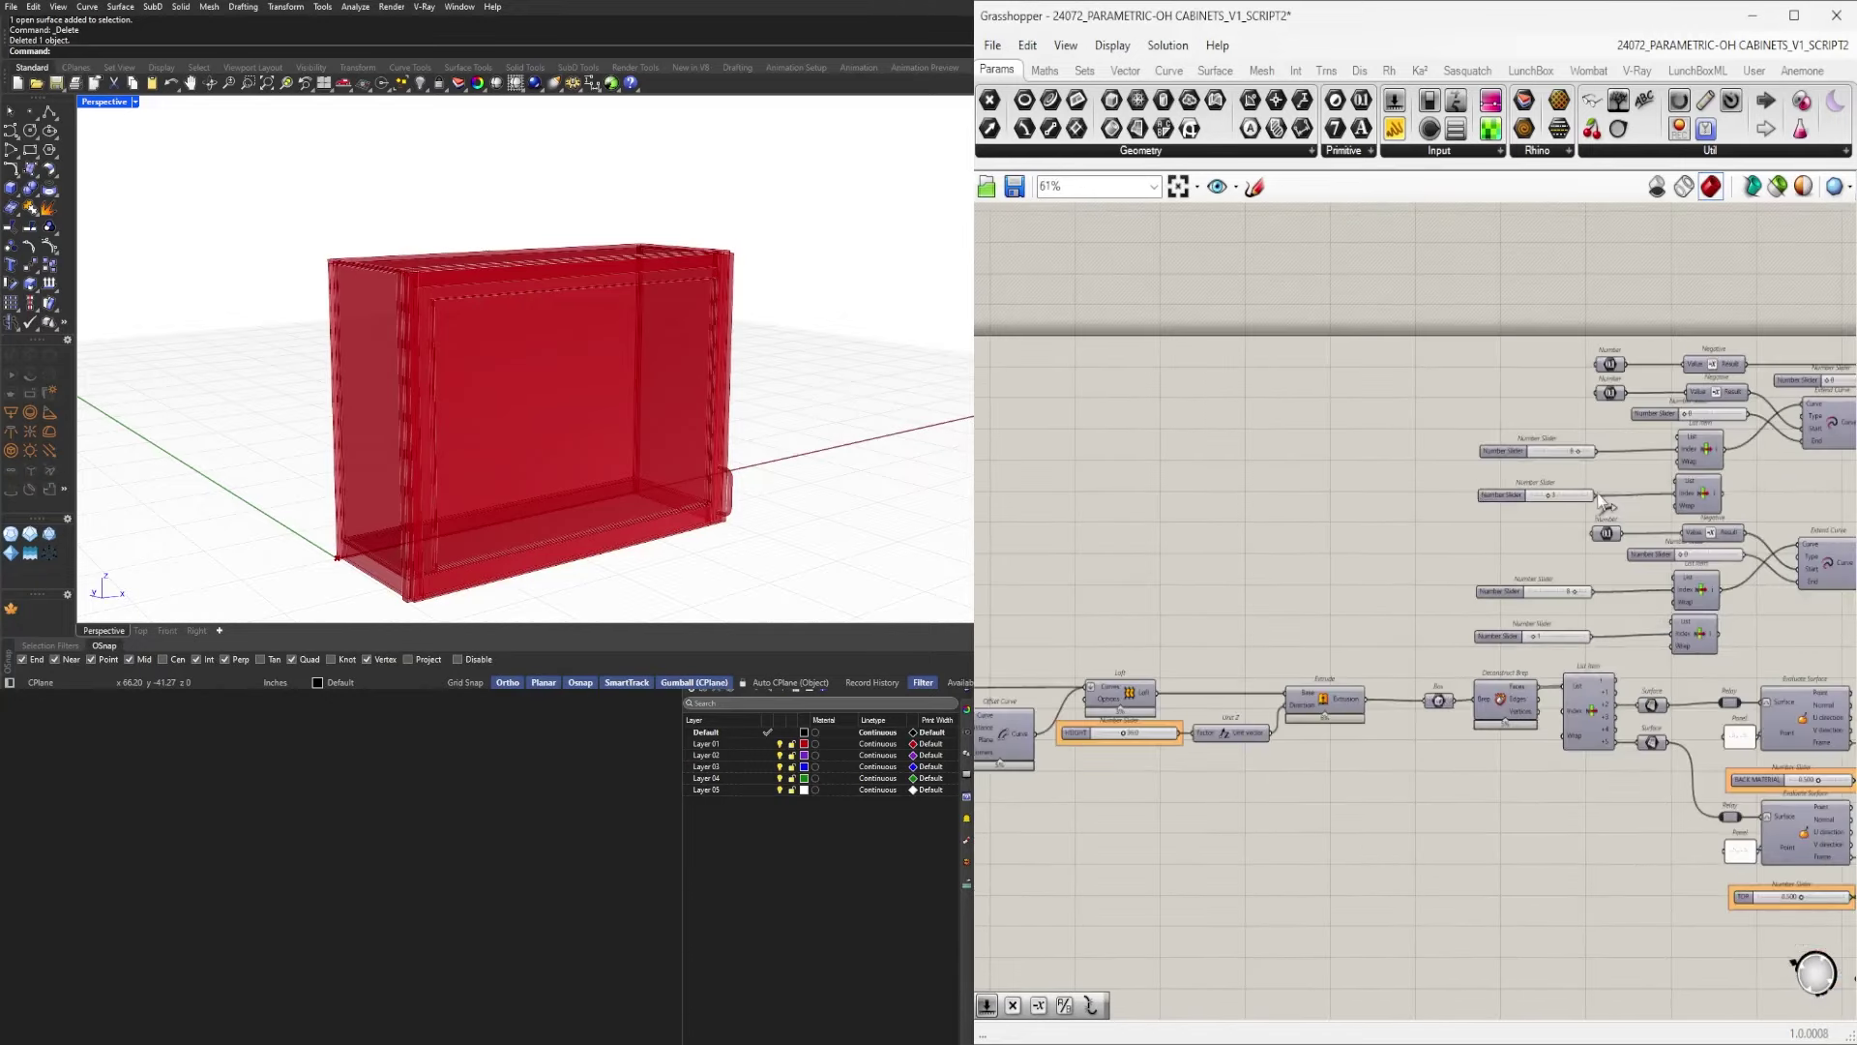
Internalise the End input of the upper Extend Curve and the Start input of the lower one before Extrude, and delete their shared 0 Number Slider.
scroll(1679, 416, up, 2)
right_drag(1828, 542, 1378, 561)
right_drag(1556, 704, 1423, 714)
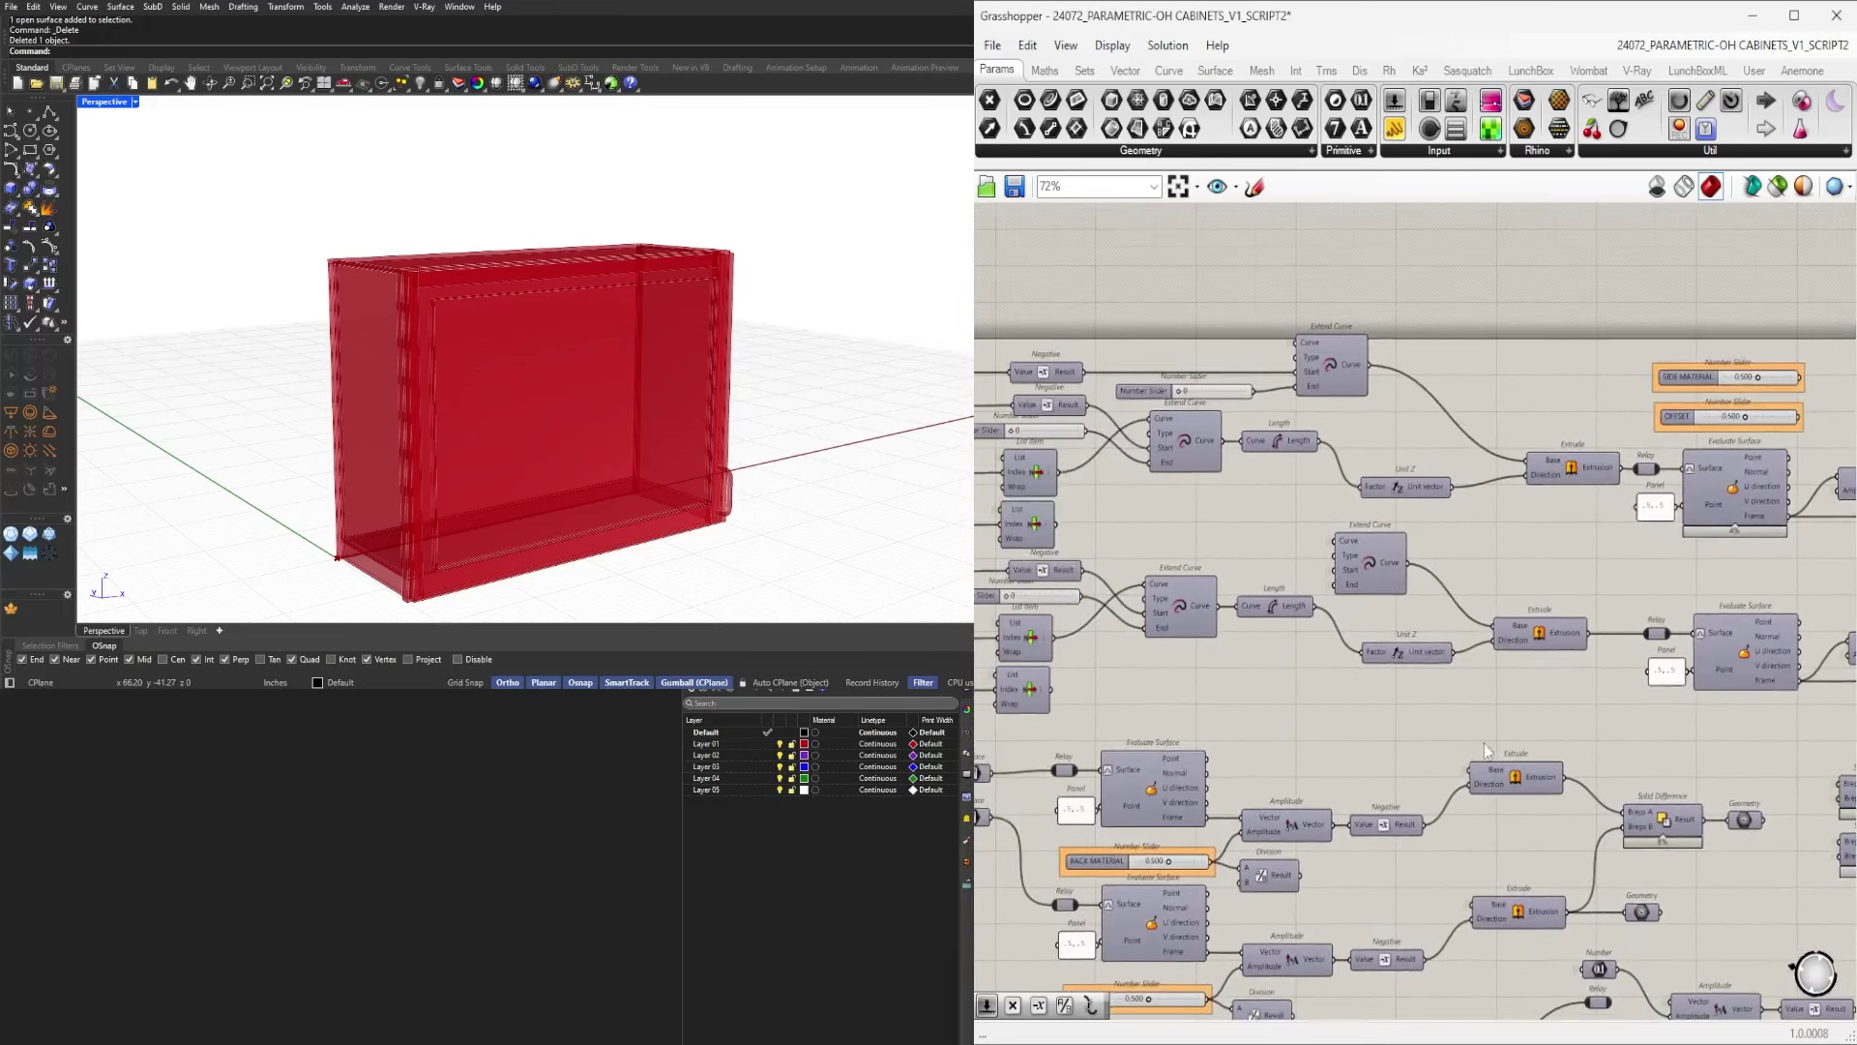
scroll(1308, 386, up, 5)
right_click(1309, 401)
click(1367, 724)
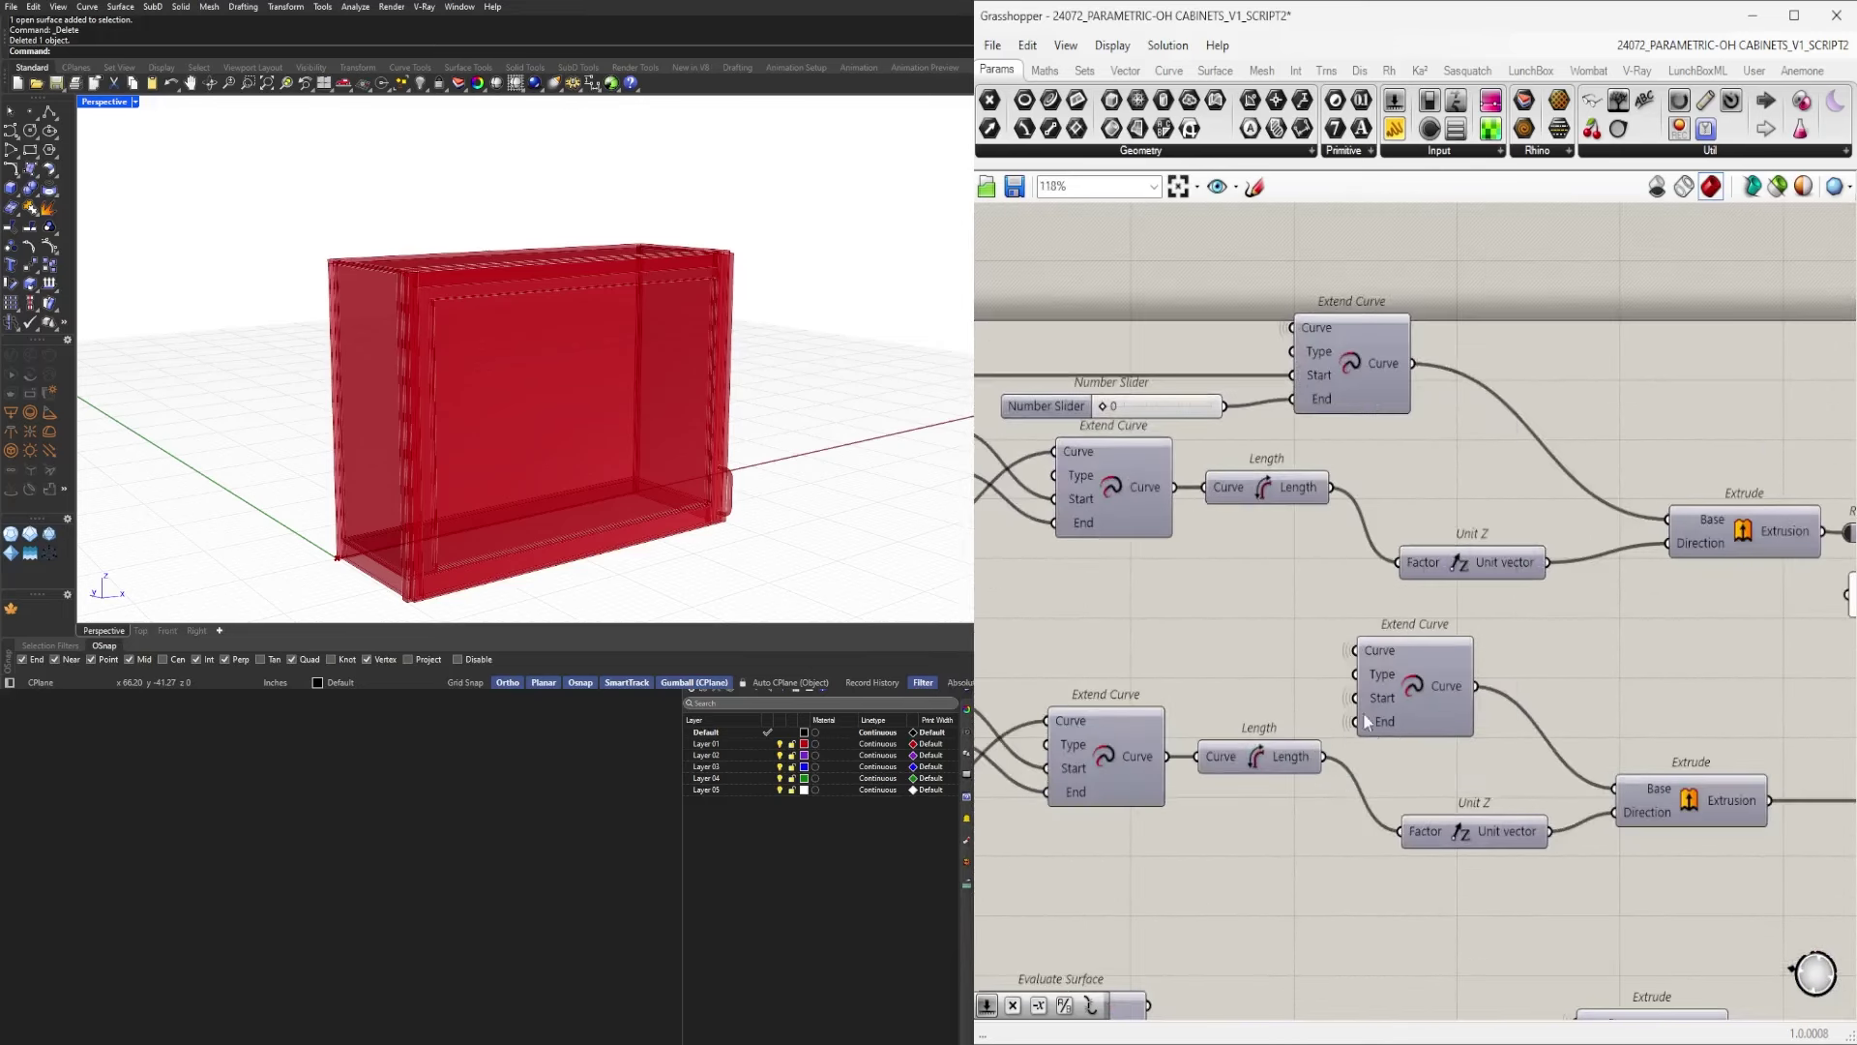
click(1174, 403)
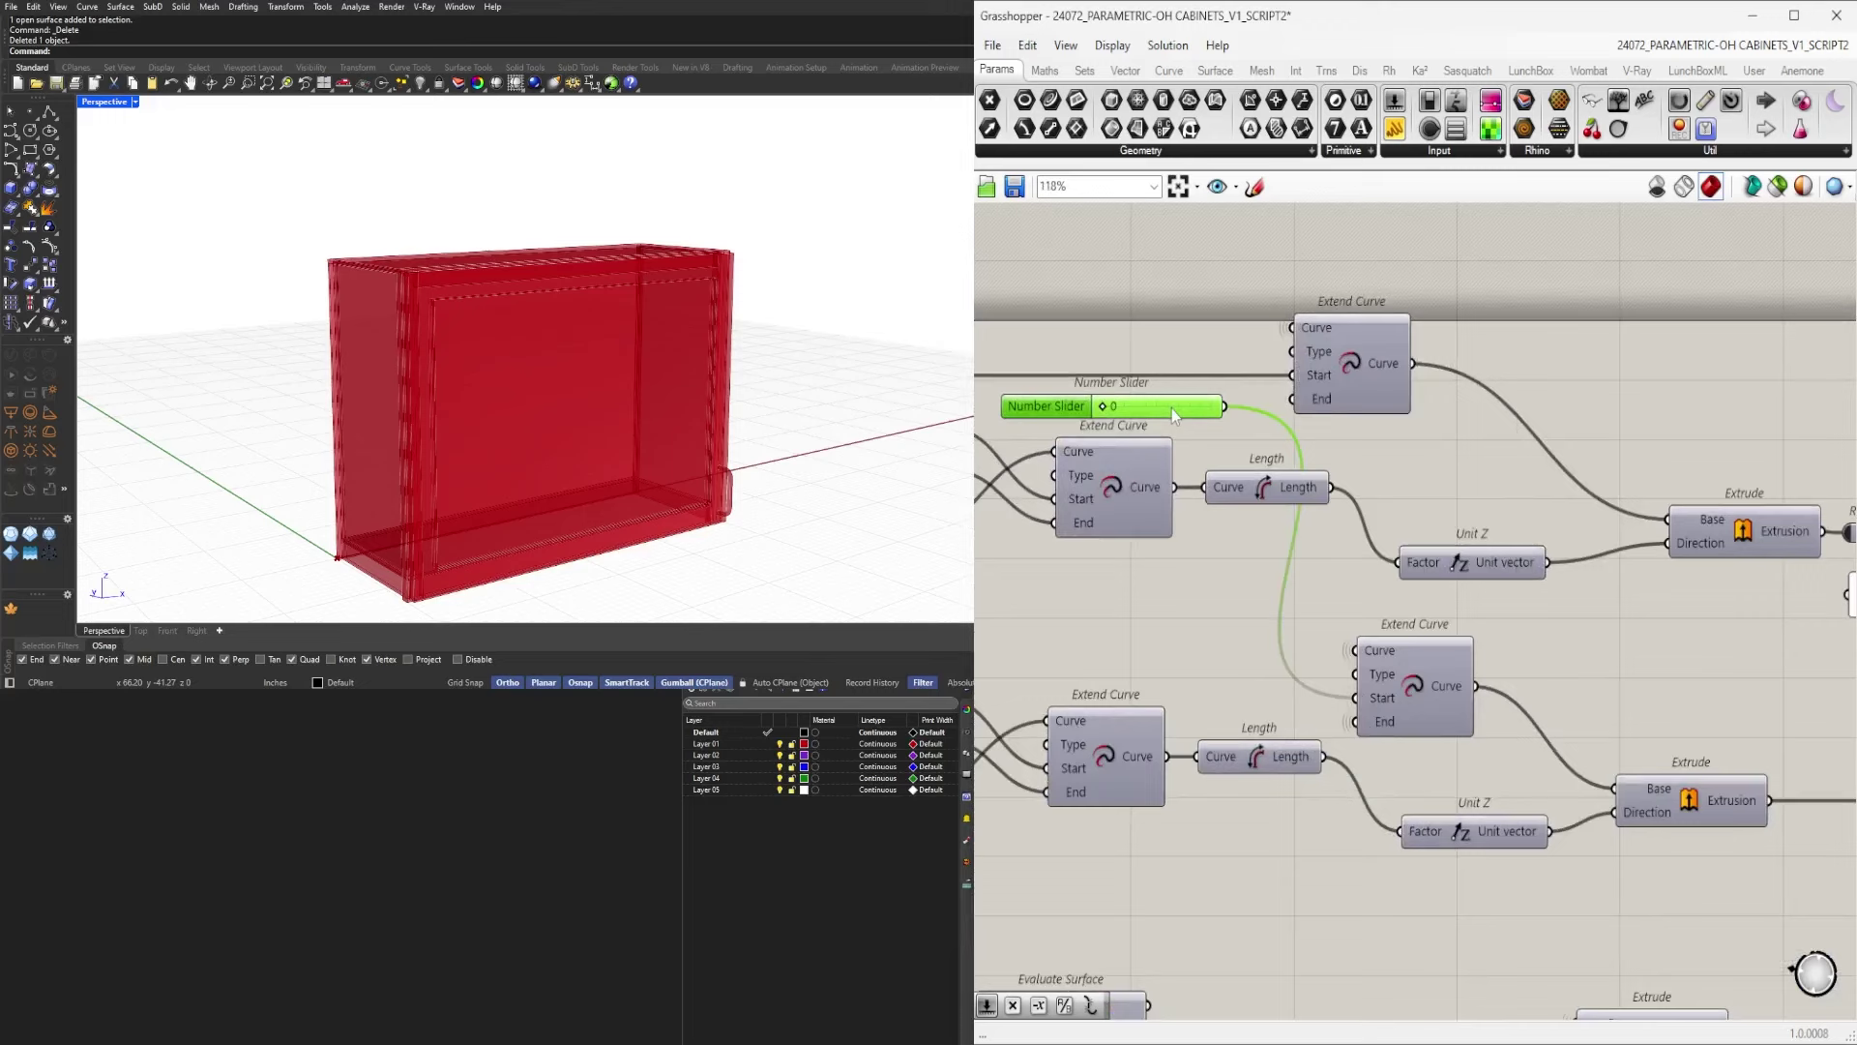
right_click(1383, 707)
click(1432, 920)
key(Delete)
Internalise the data in the End inputs of both Extend Curve components that feed Length, and delete their two 0 Number Sliders.
scroll(1267, 542, down, 4)
right_drag(1270, 579, 1436, 492)
scroll(1345, 552, up, 3)
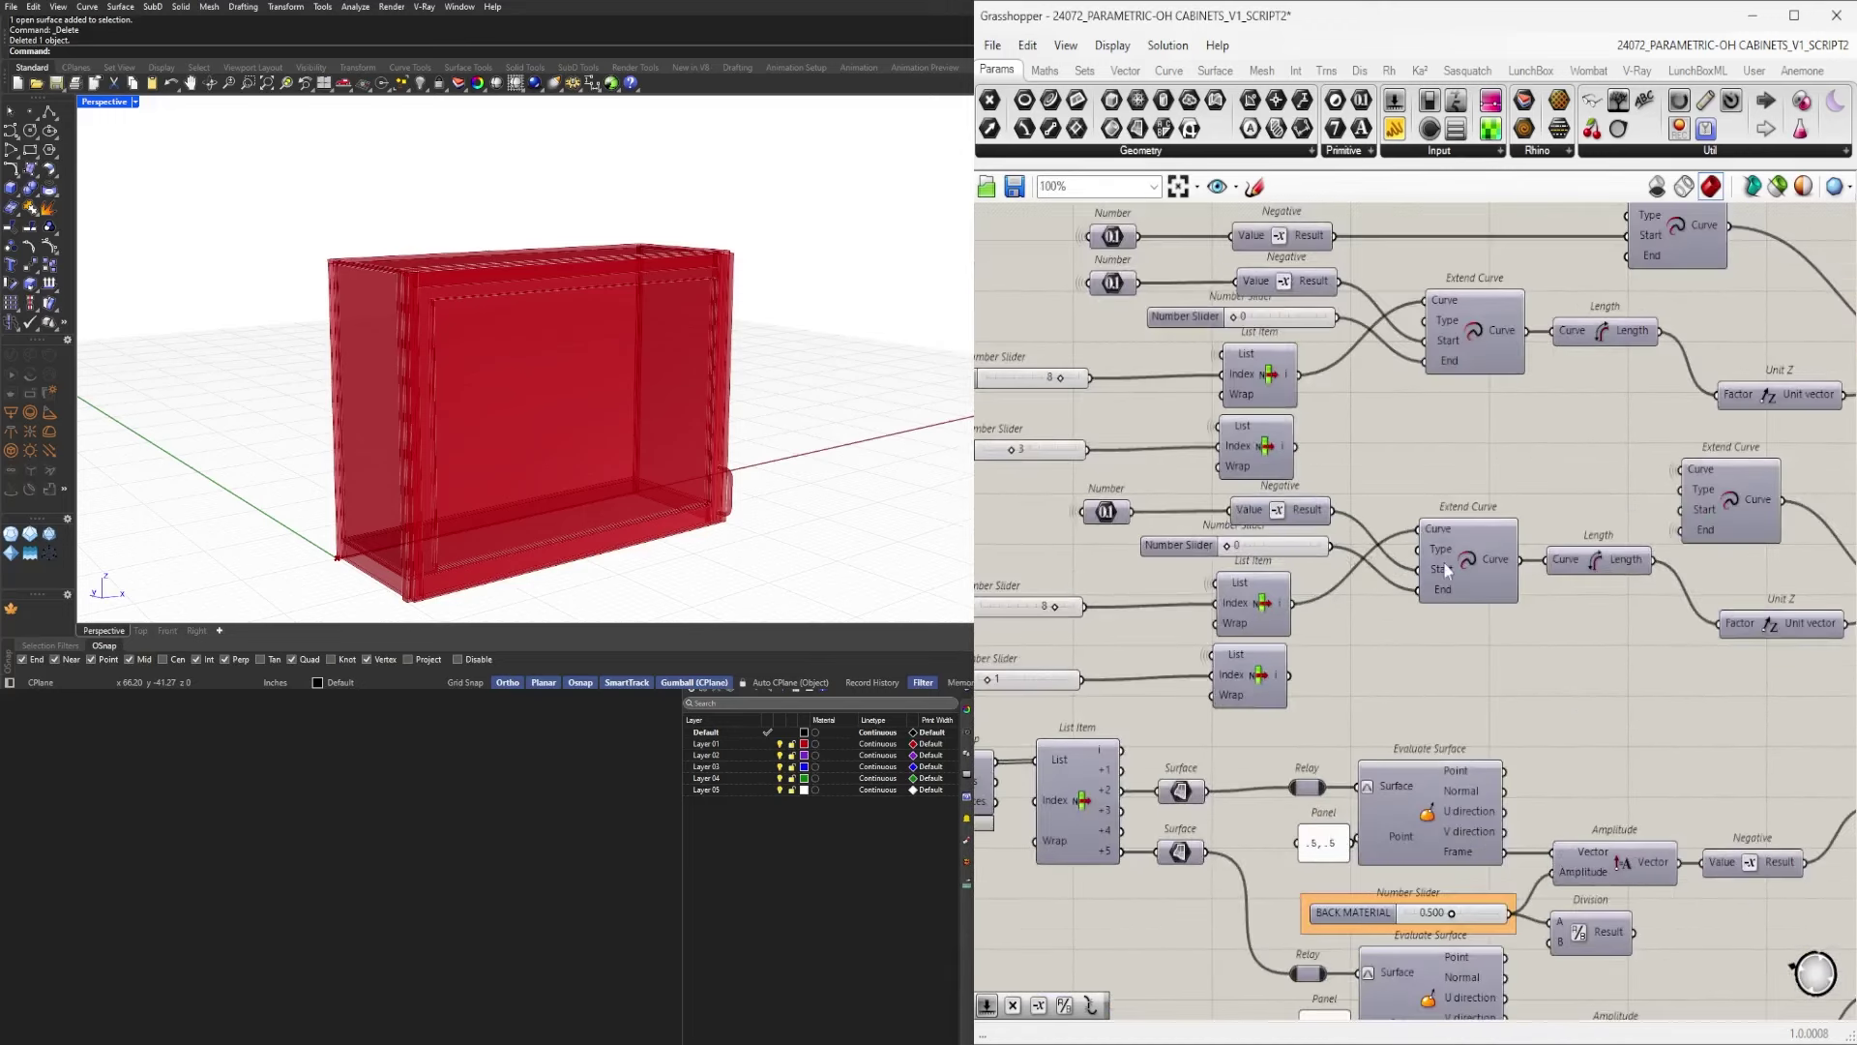
right_click(1443, 562)
click(1209, 546)
key(Delete)
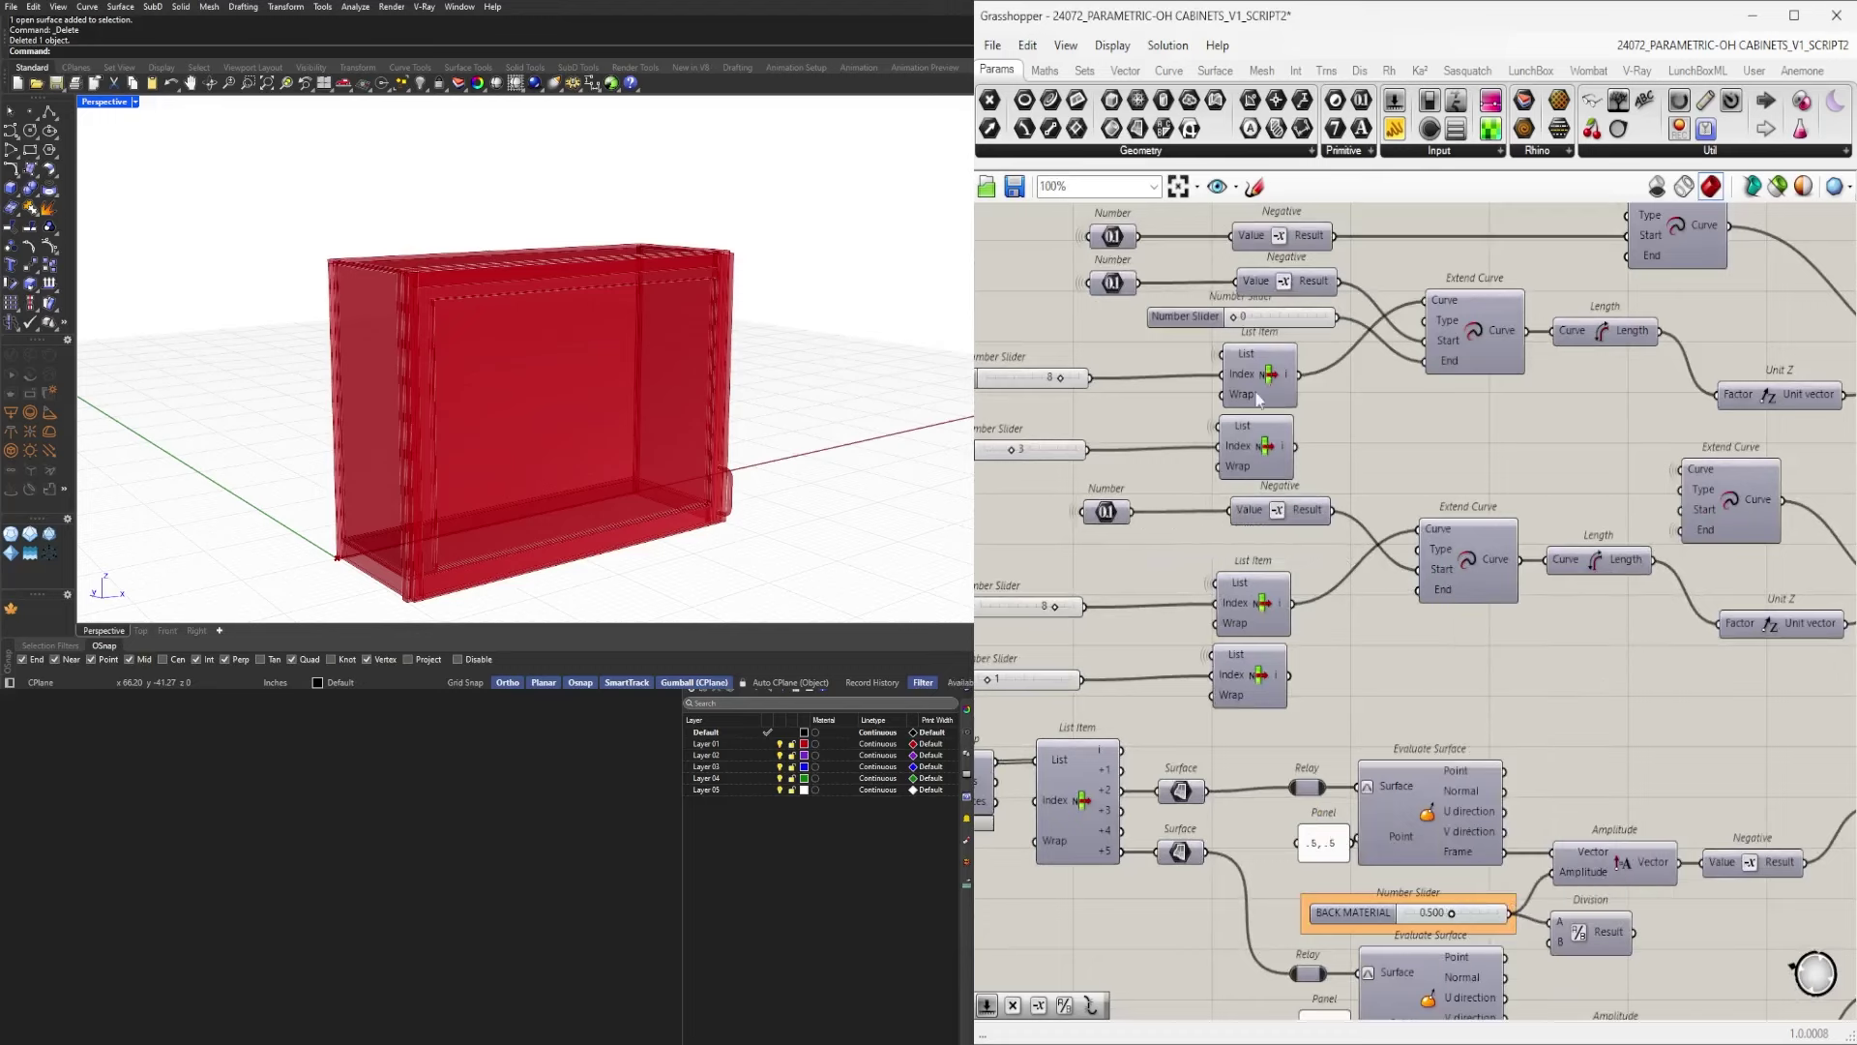
right_click(1458, 366)
click(1216, 320)
key(Delete)
Internalise the data in the Index inputs of the upper two List Item components beside the Extend Curve.
scroll(1564, 445, down, 2)
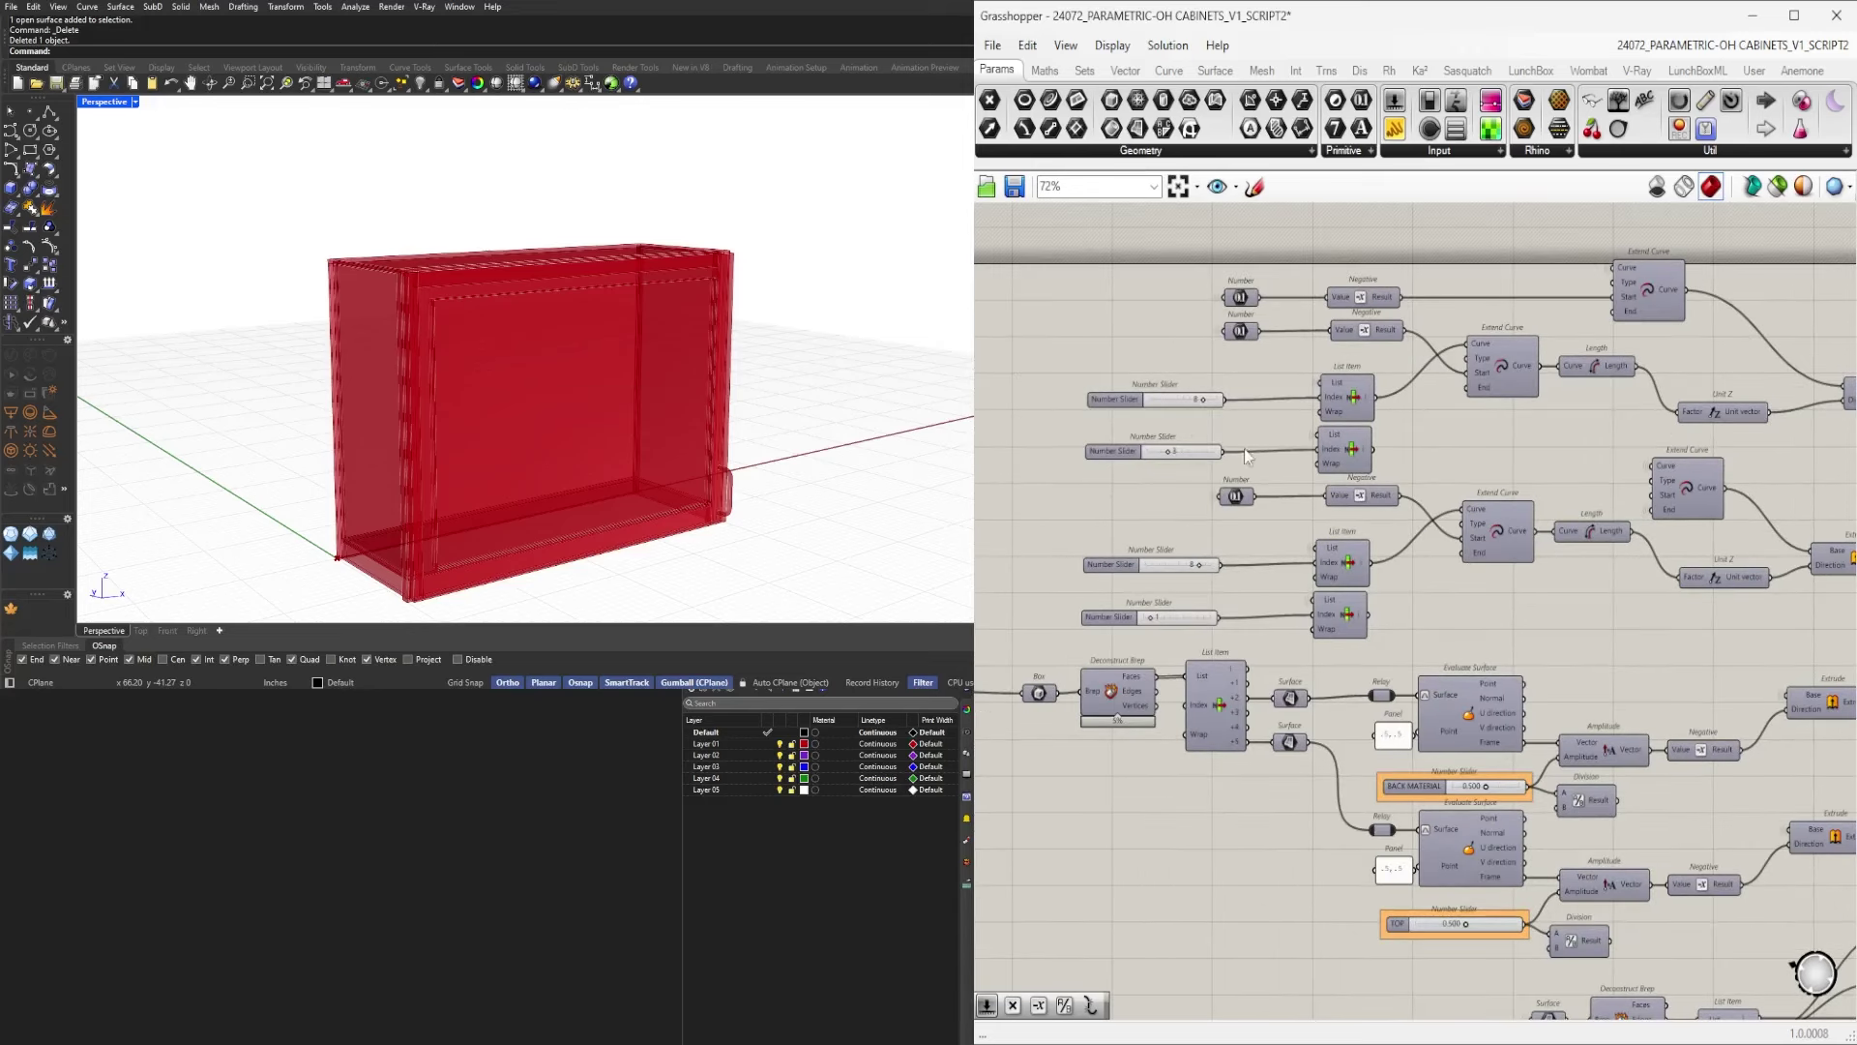
scroll(1247, 455, up, 3)
right_click(1342, 401)
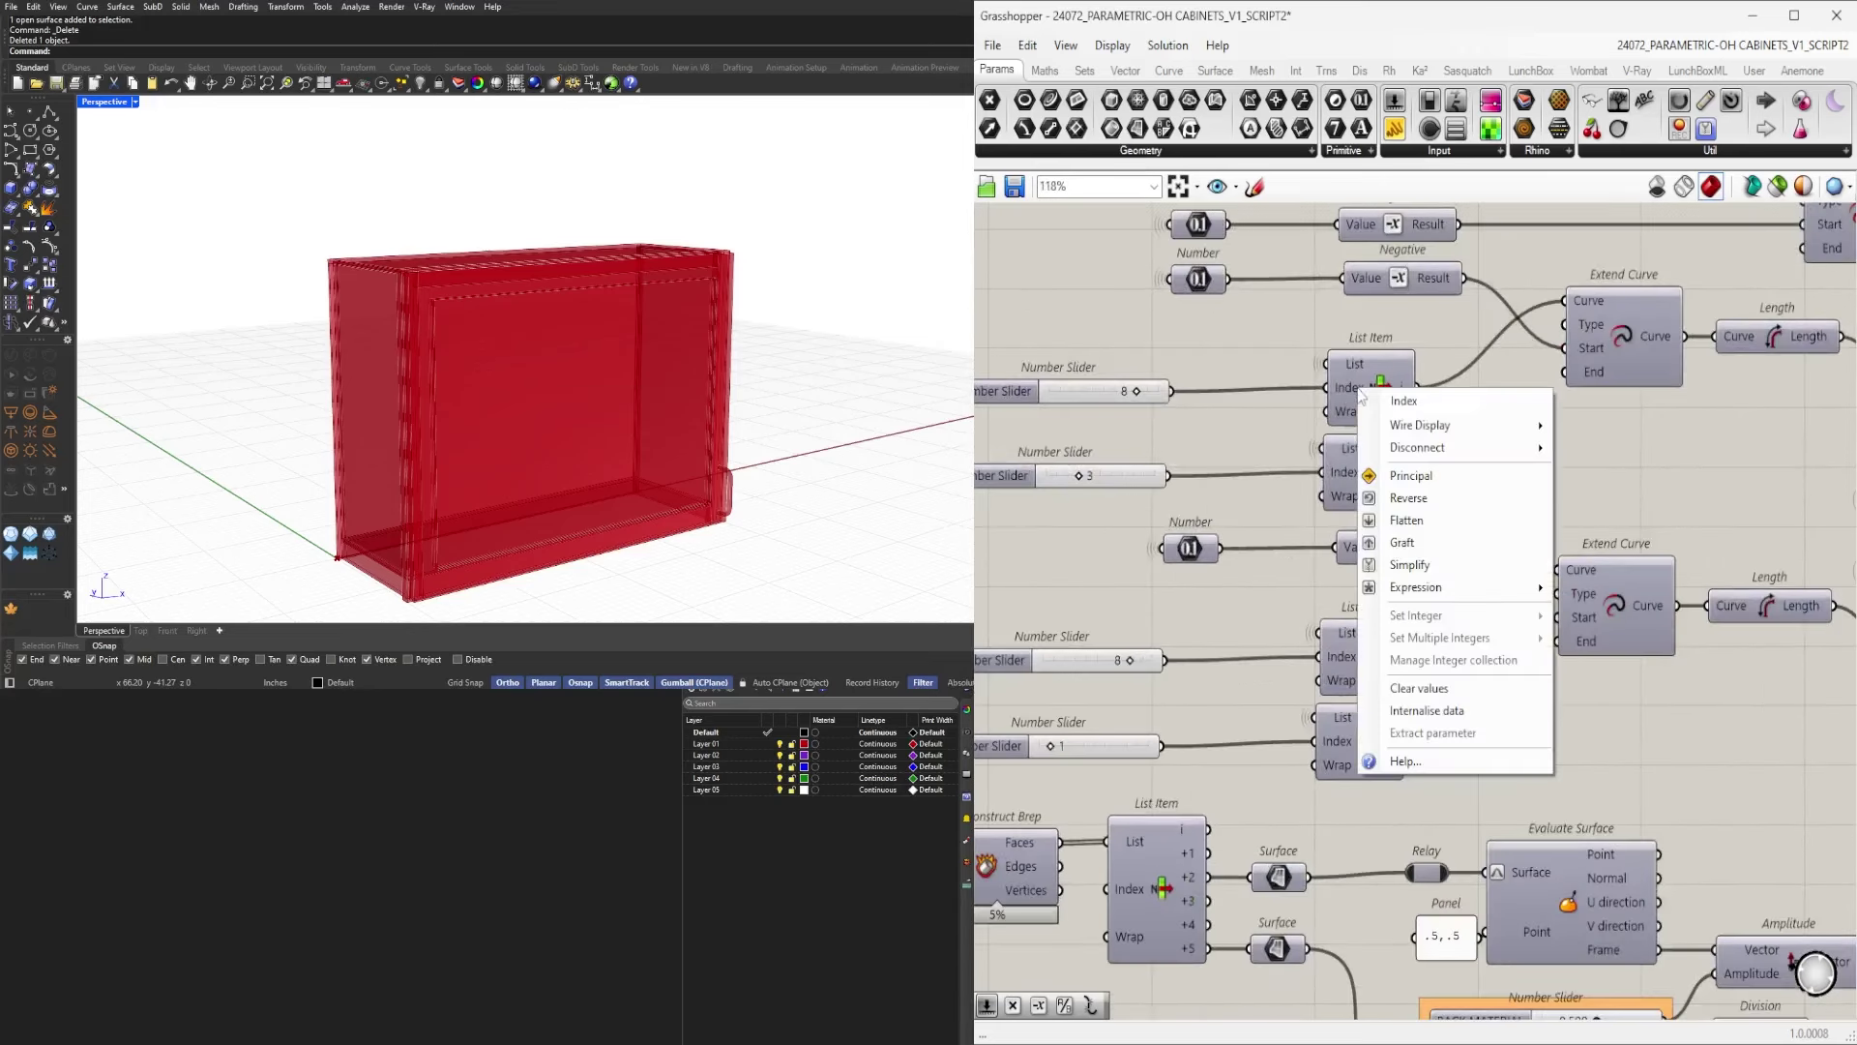
click(1415, 711)
right_click(1343, 484)
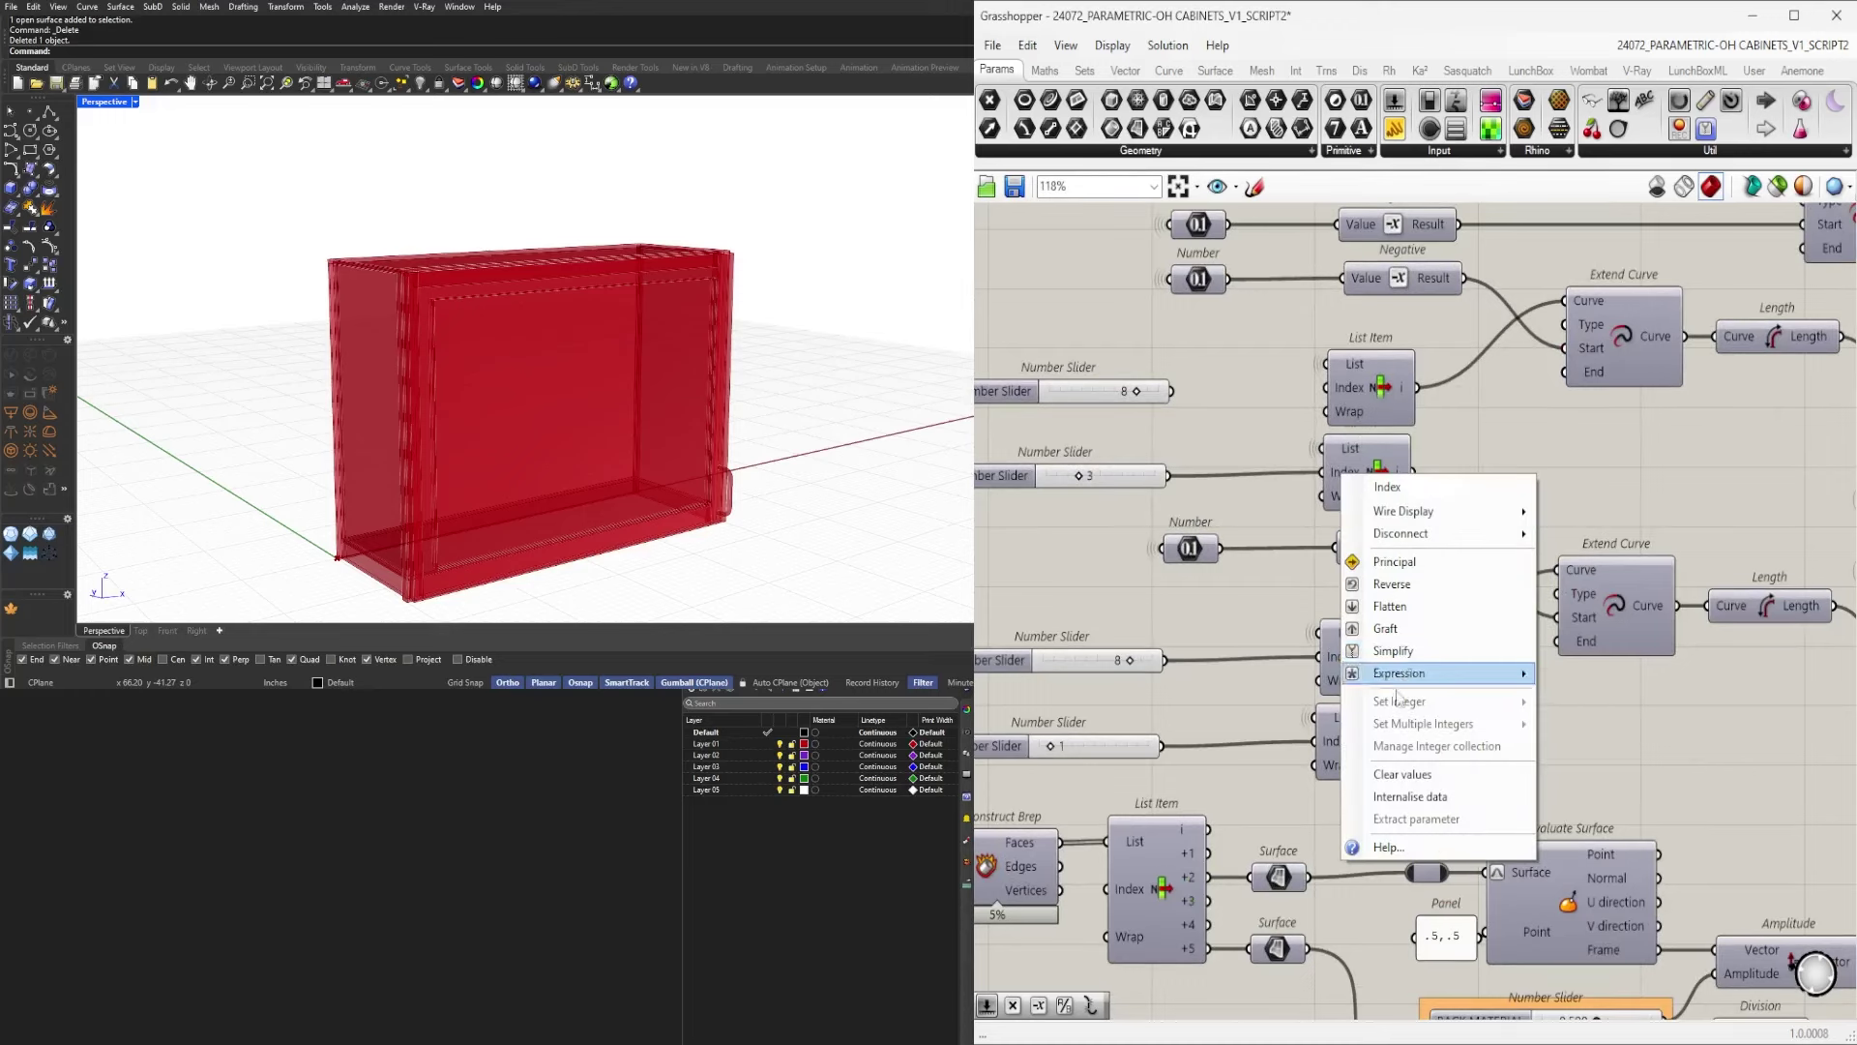
click(1416, 794)
Internalise the Index inputs of the lower two List Item components and delete the four Number Sliders that fed the List Items.
right_click(1343, 663)
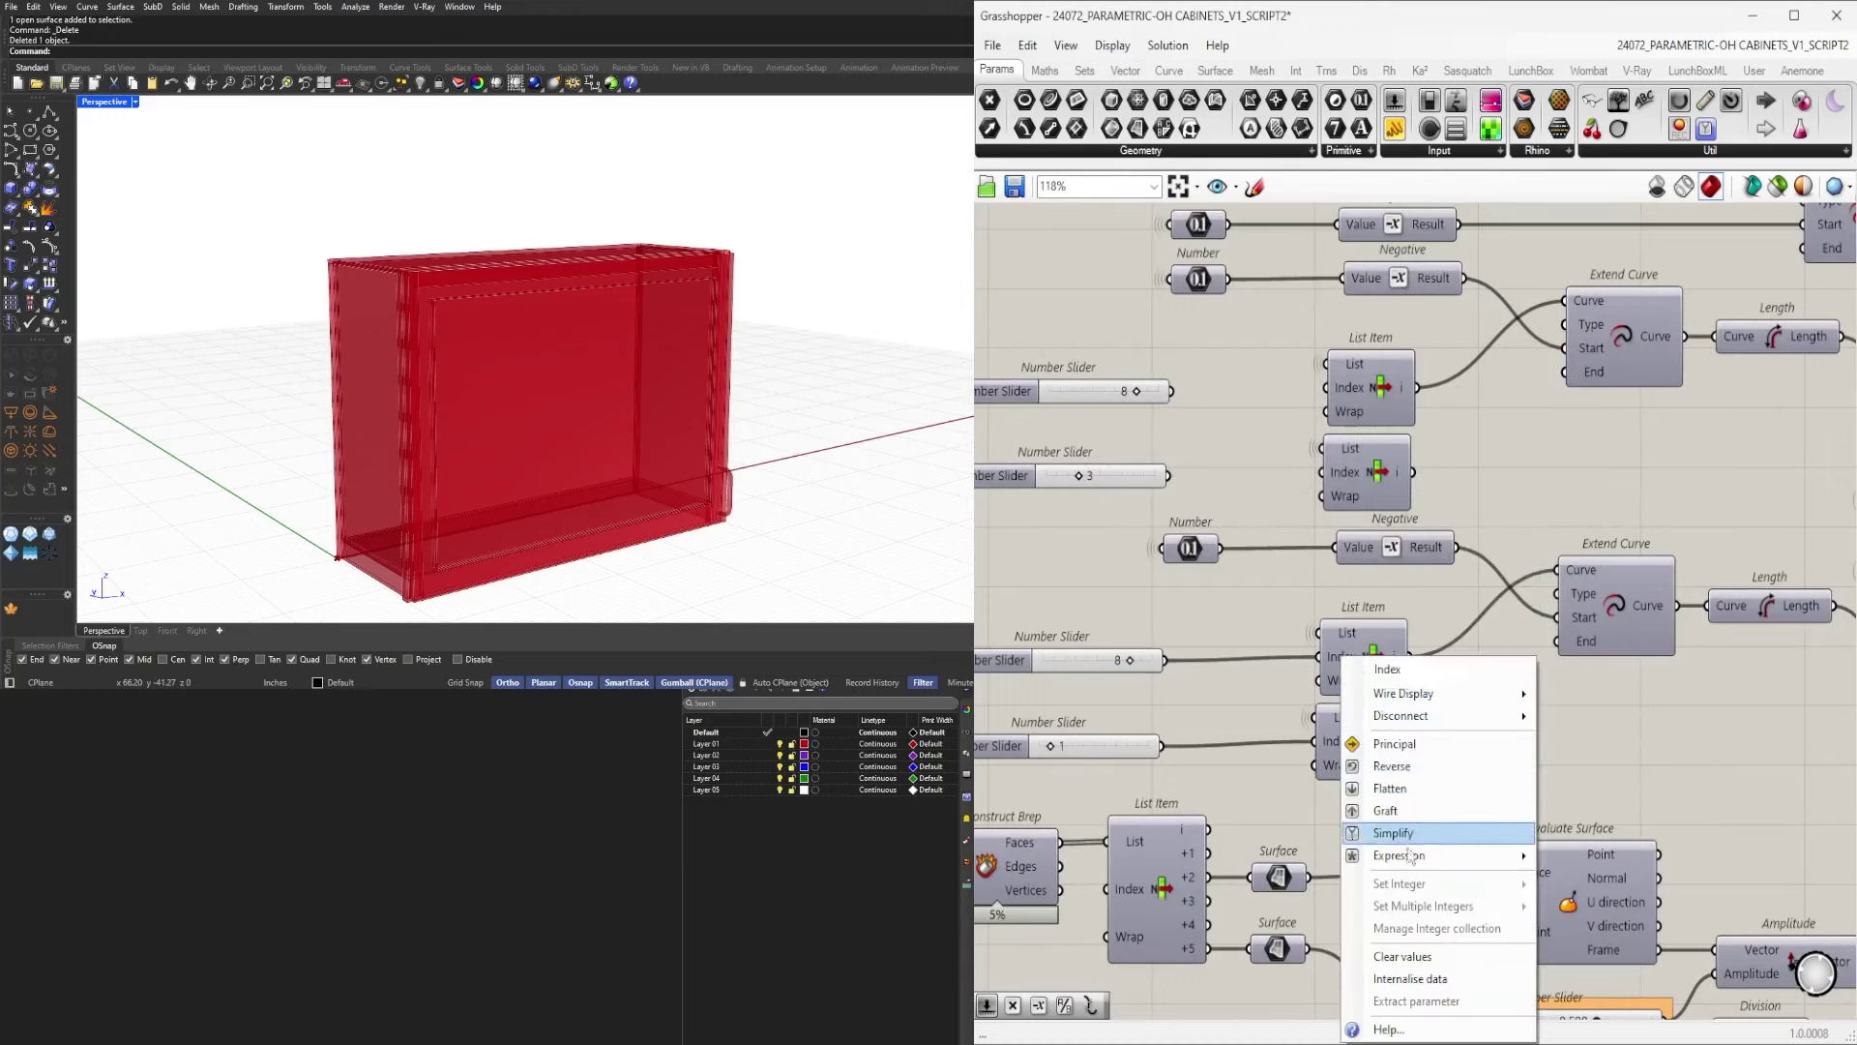
click(1416, 973)
right_click(1336, 741)
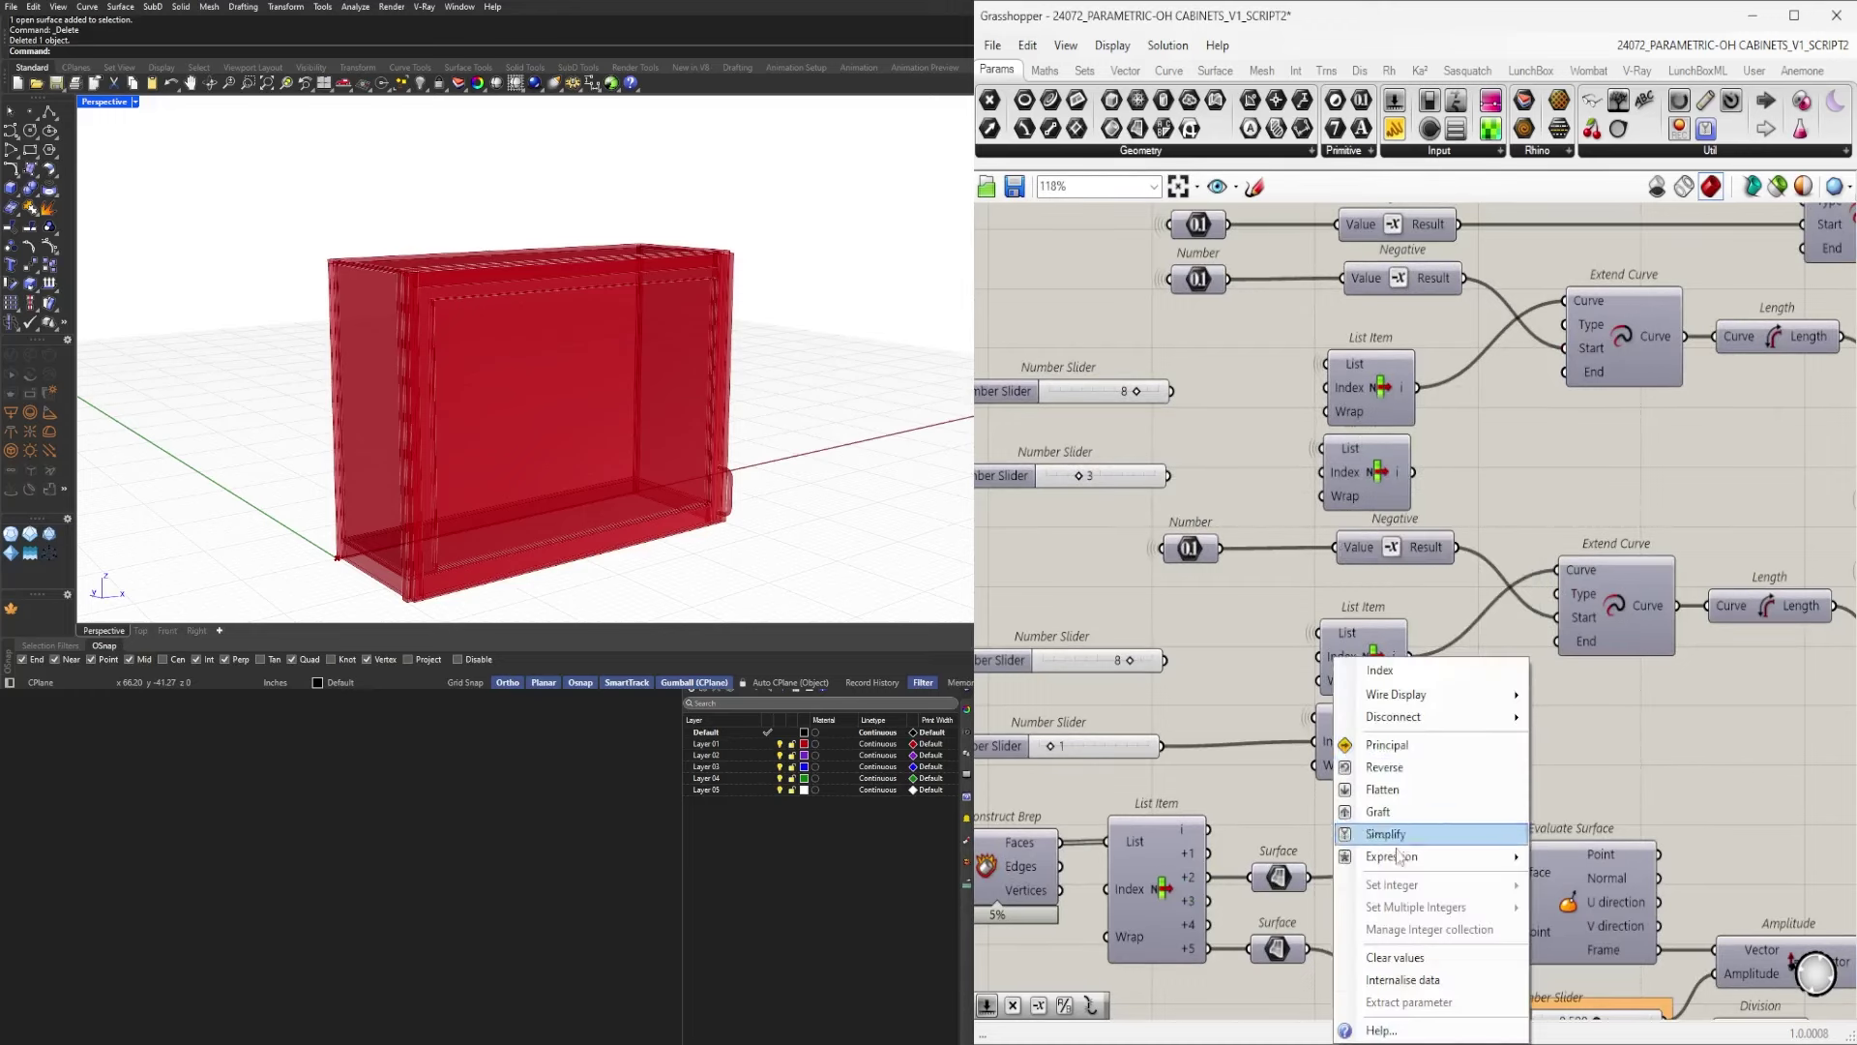
click(1415, 968)
scroll(1416, 811, down, 2)
drag(1322, 816, 1227, 442)
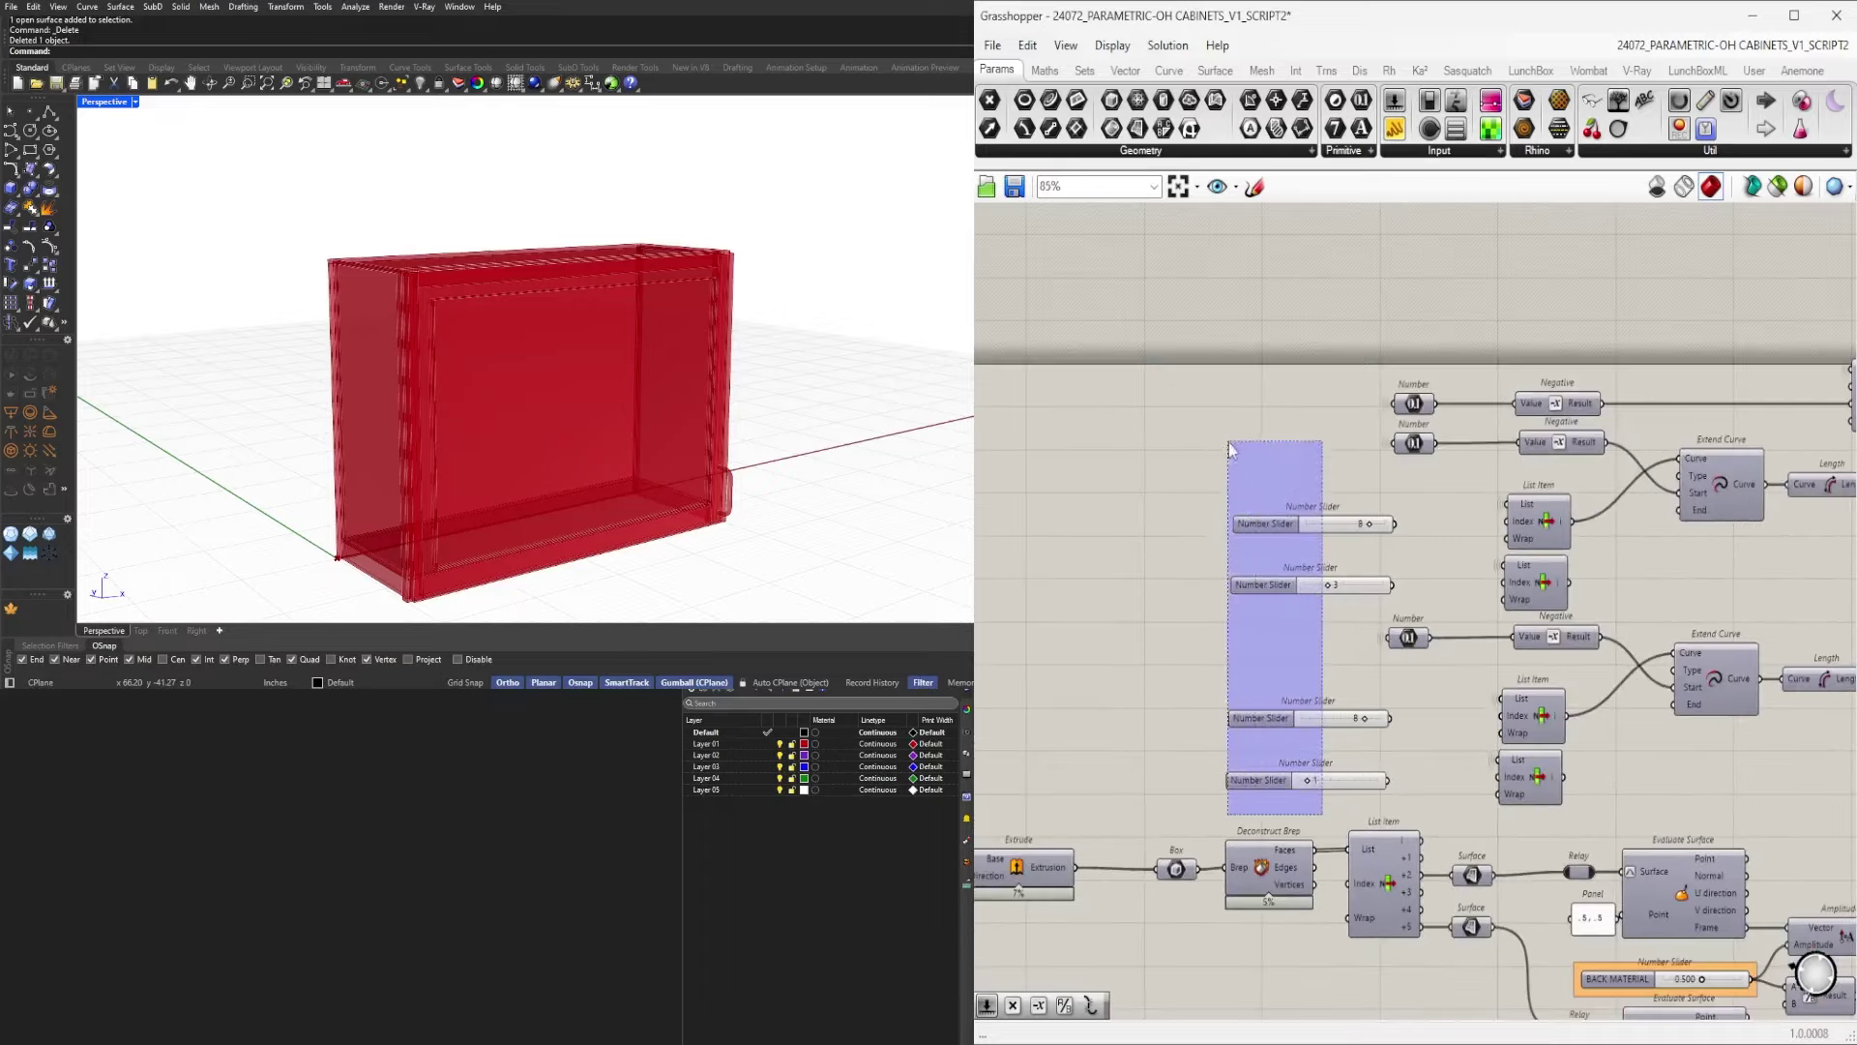
key(Delete)
Look over the rest of the definition through the handle section for any remaining ungrouped sliders.
scroll(1330, 474, down, 4)
right_drag(1514, 621, 1197, 544)
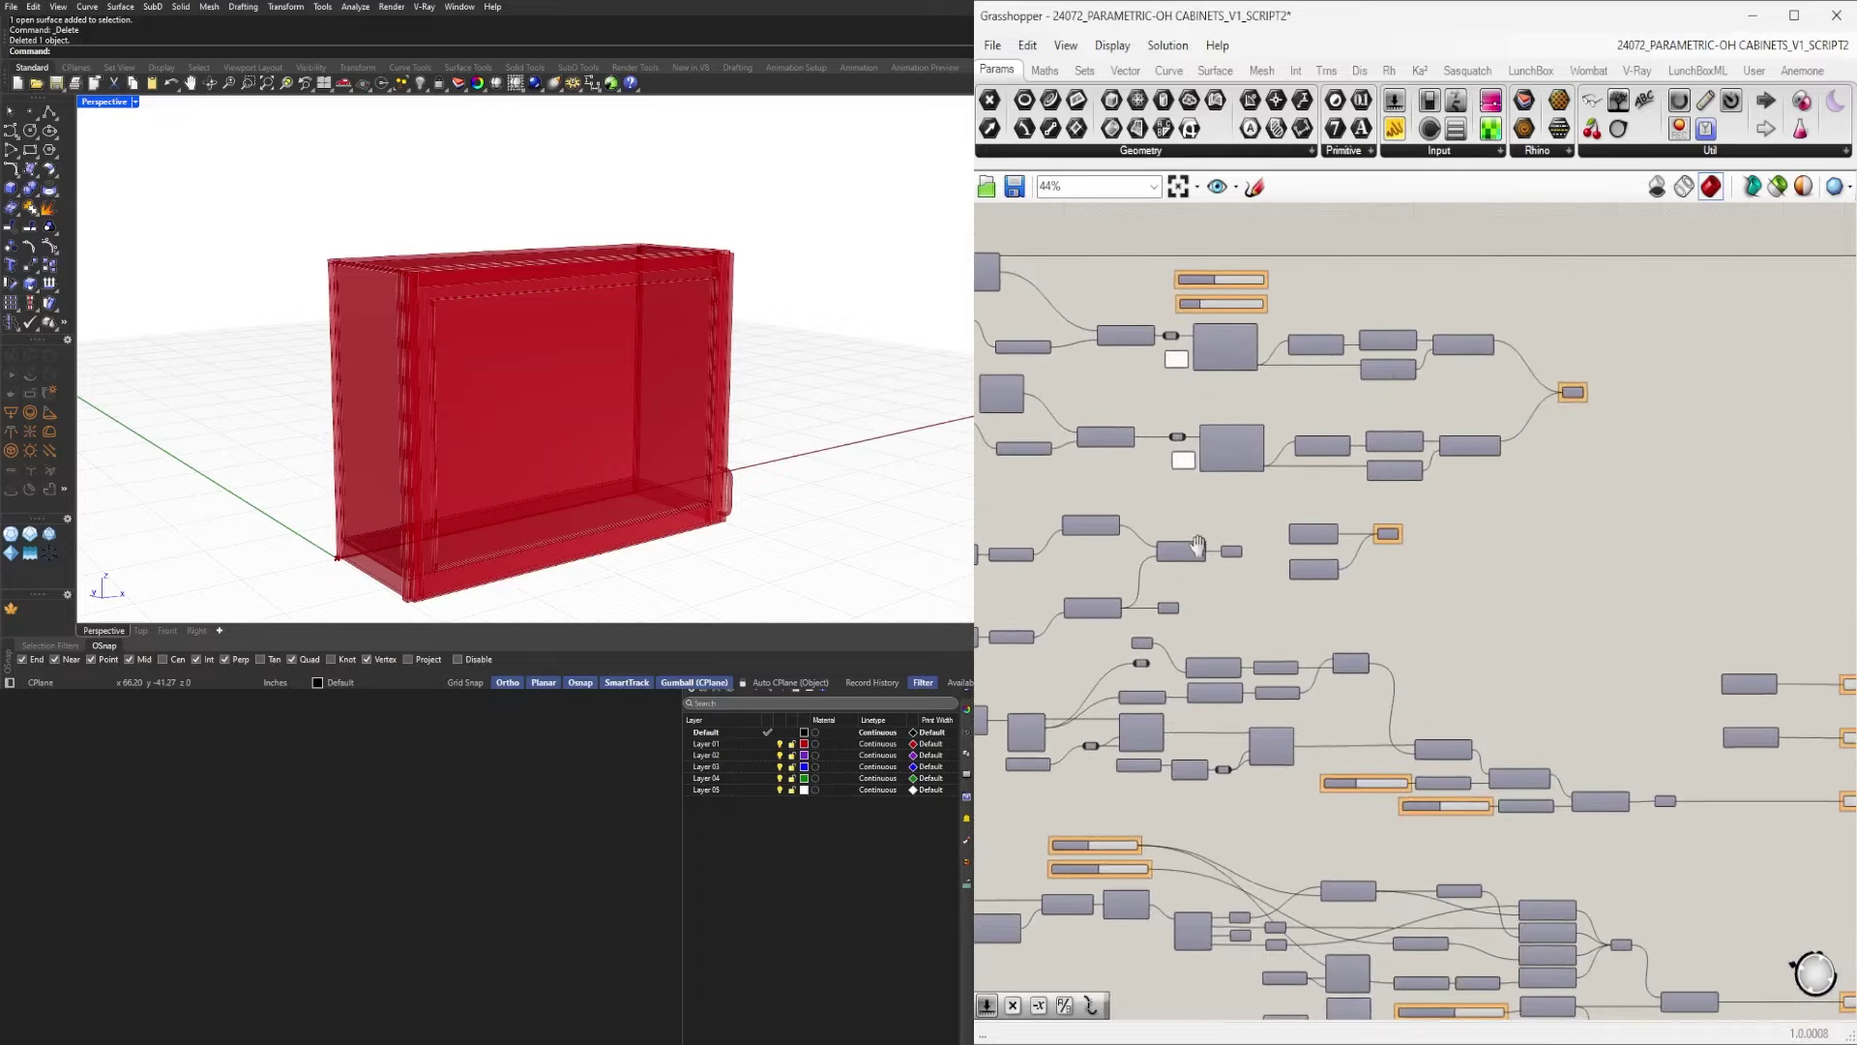
right_drag(1605, 642, 1215, 496)
scroll(1467, 528, down, 3)
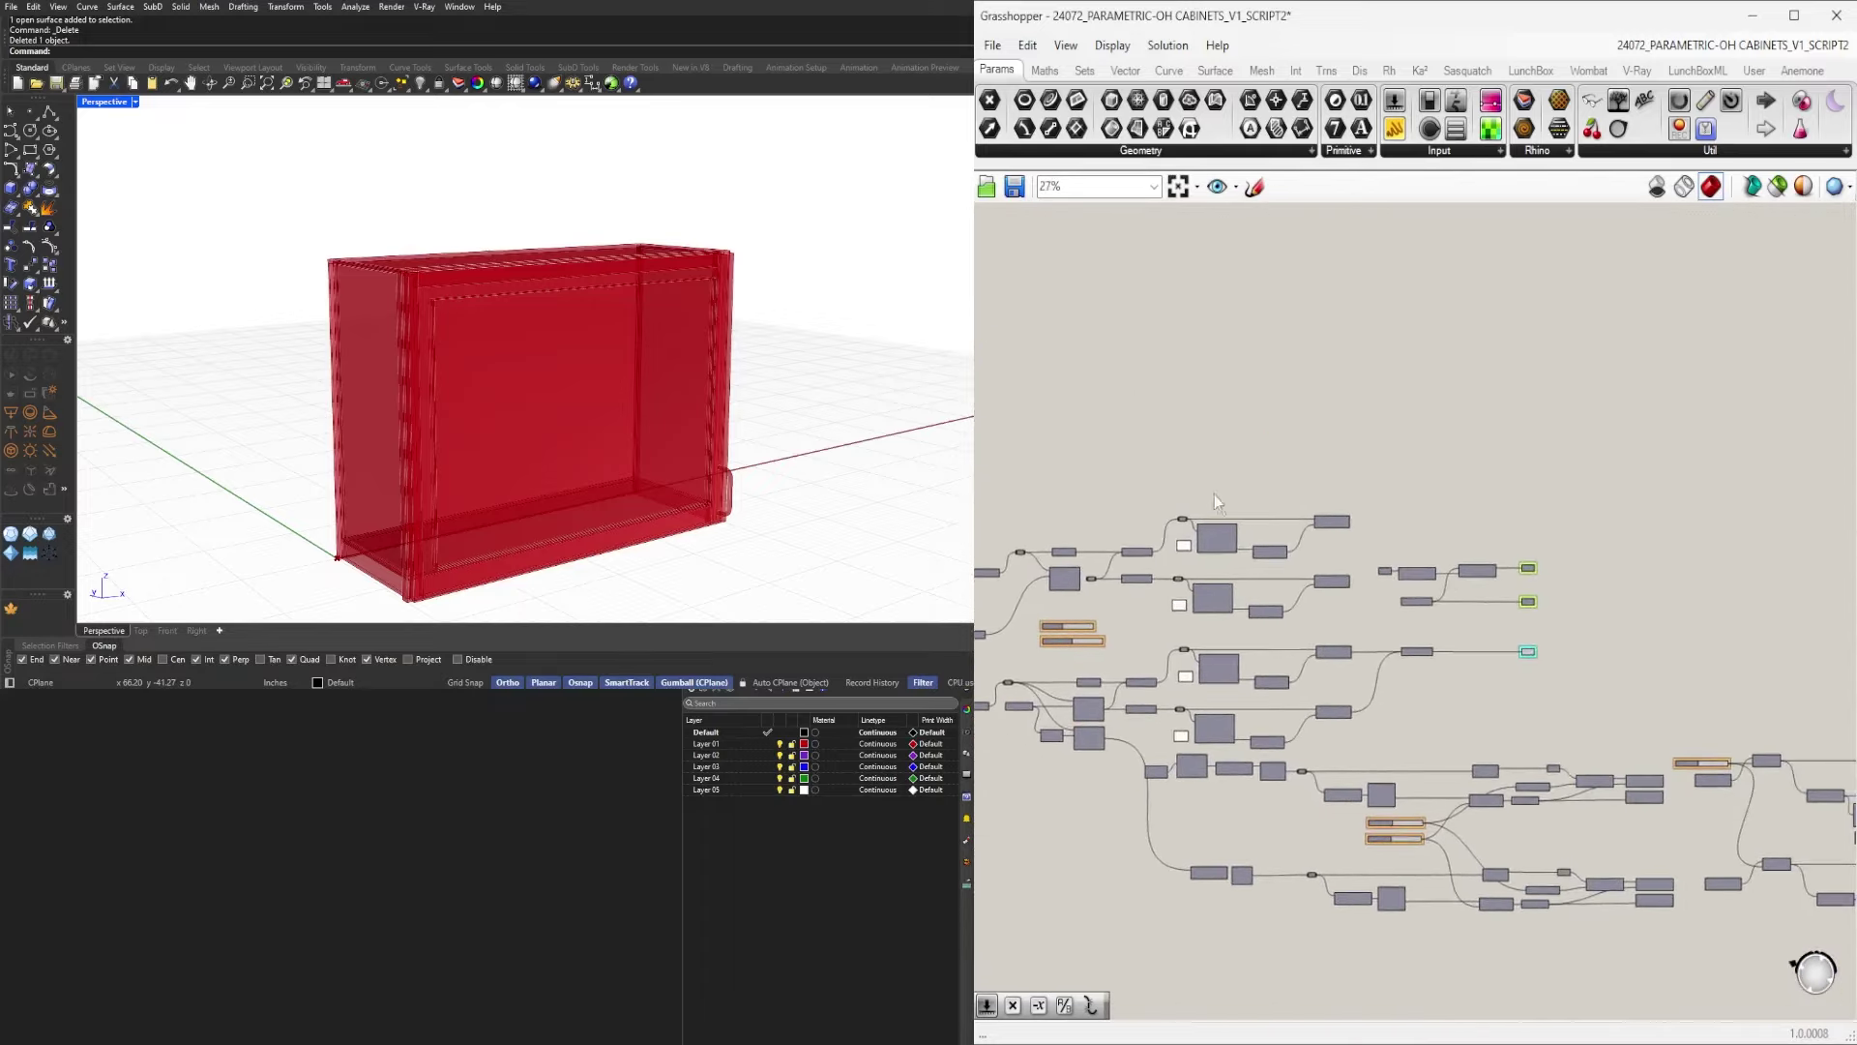
right_drag(1597, 666, 1298, 612)
right_drag(1484, 639, 1695, 634)
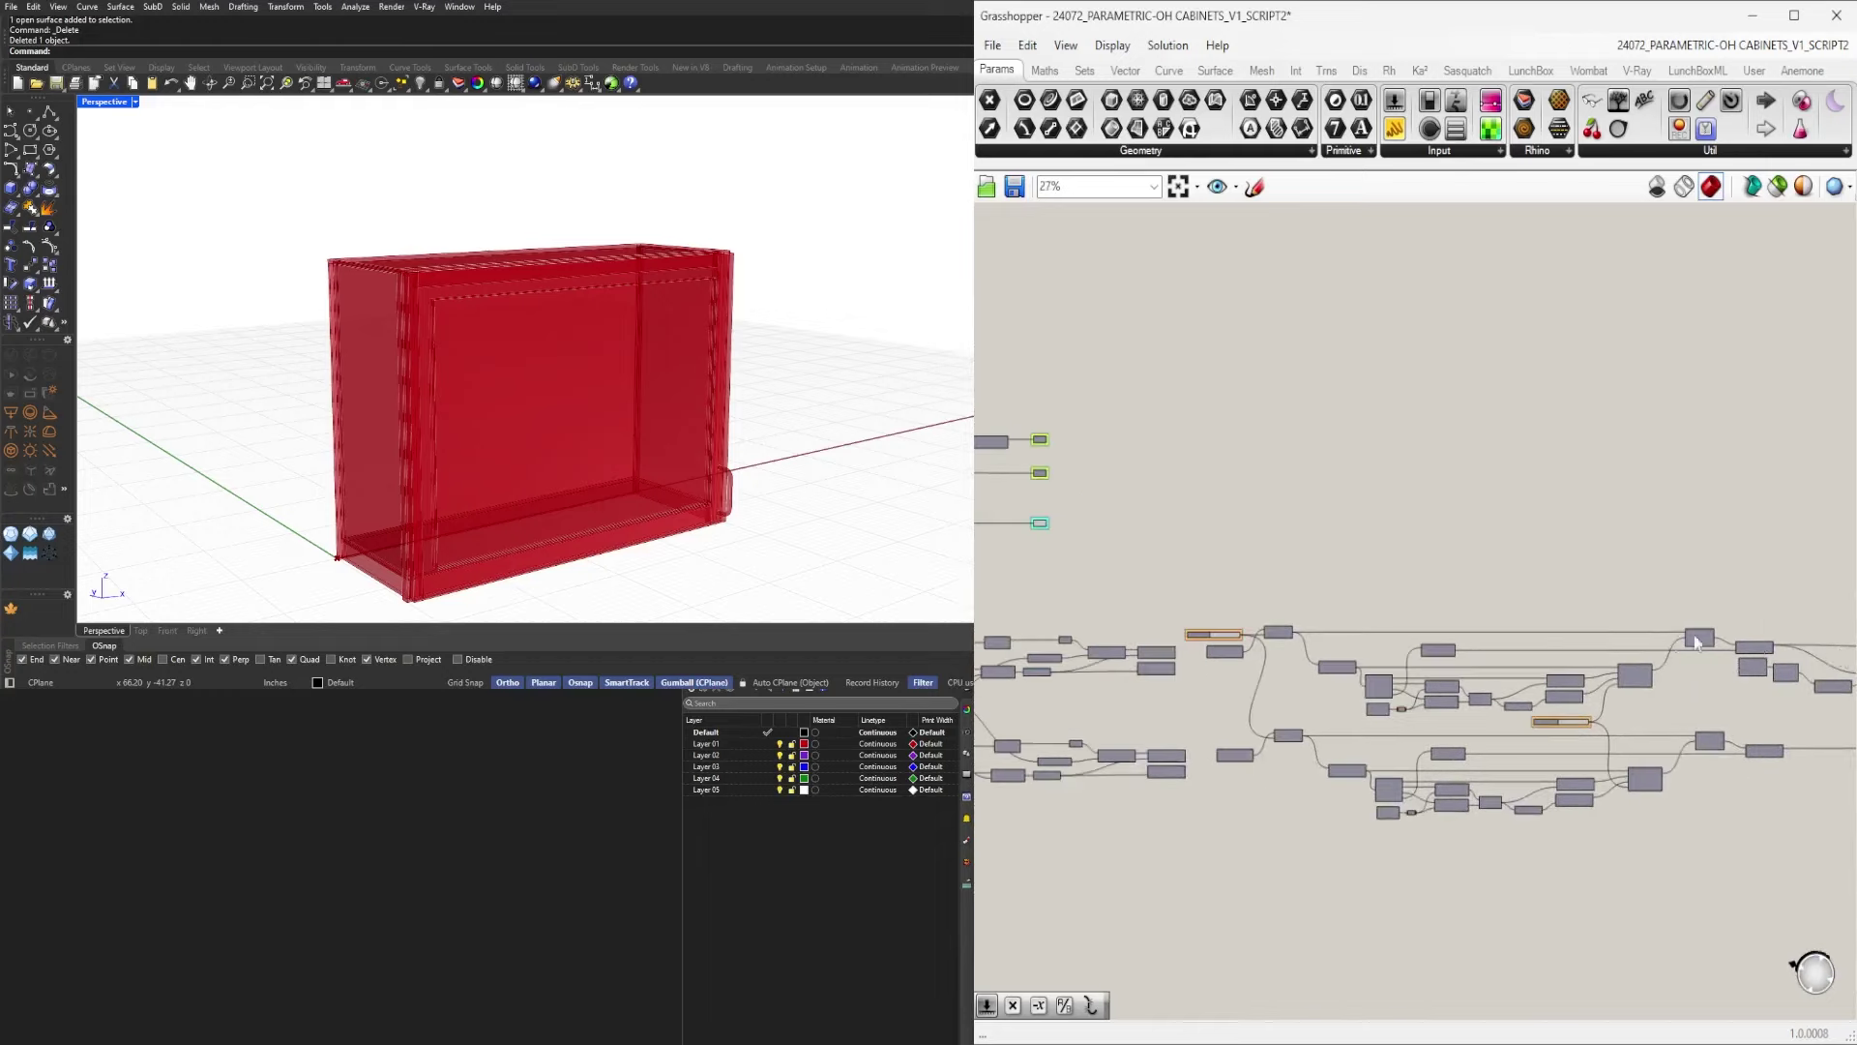
scroll(1277, 575, down, 4)
right_drag(1277, 574, 1740, 604)
scroll(1740, 604, down, 2)
scroll(1257, 416, up, 7)
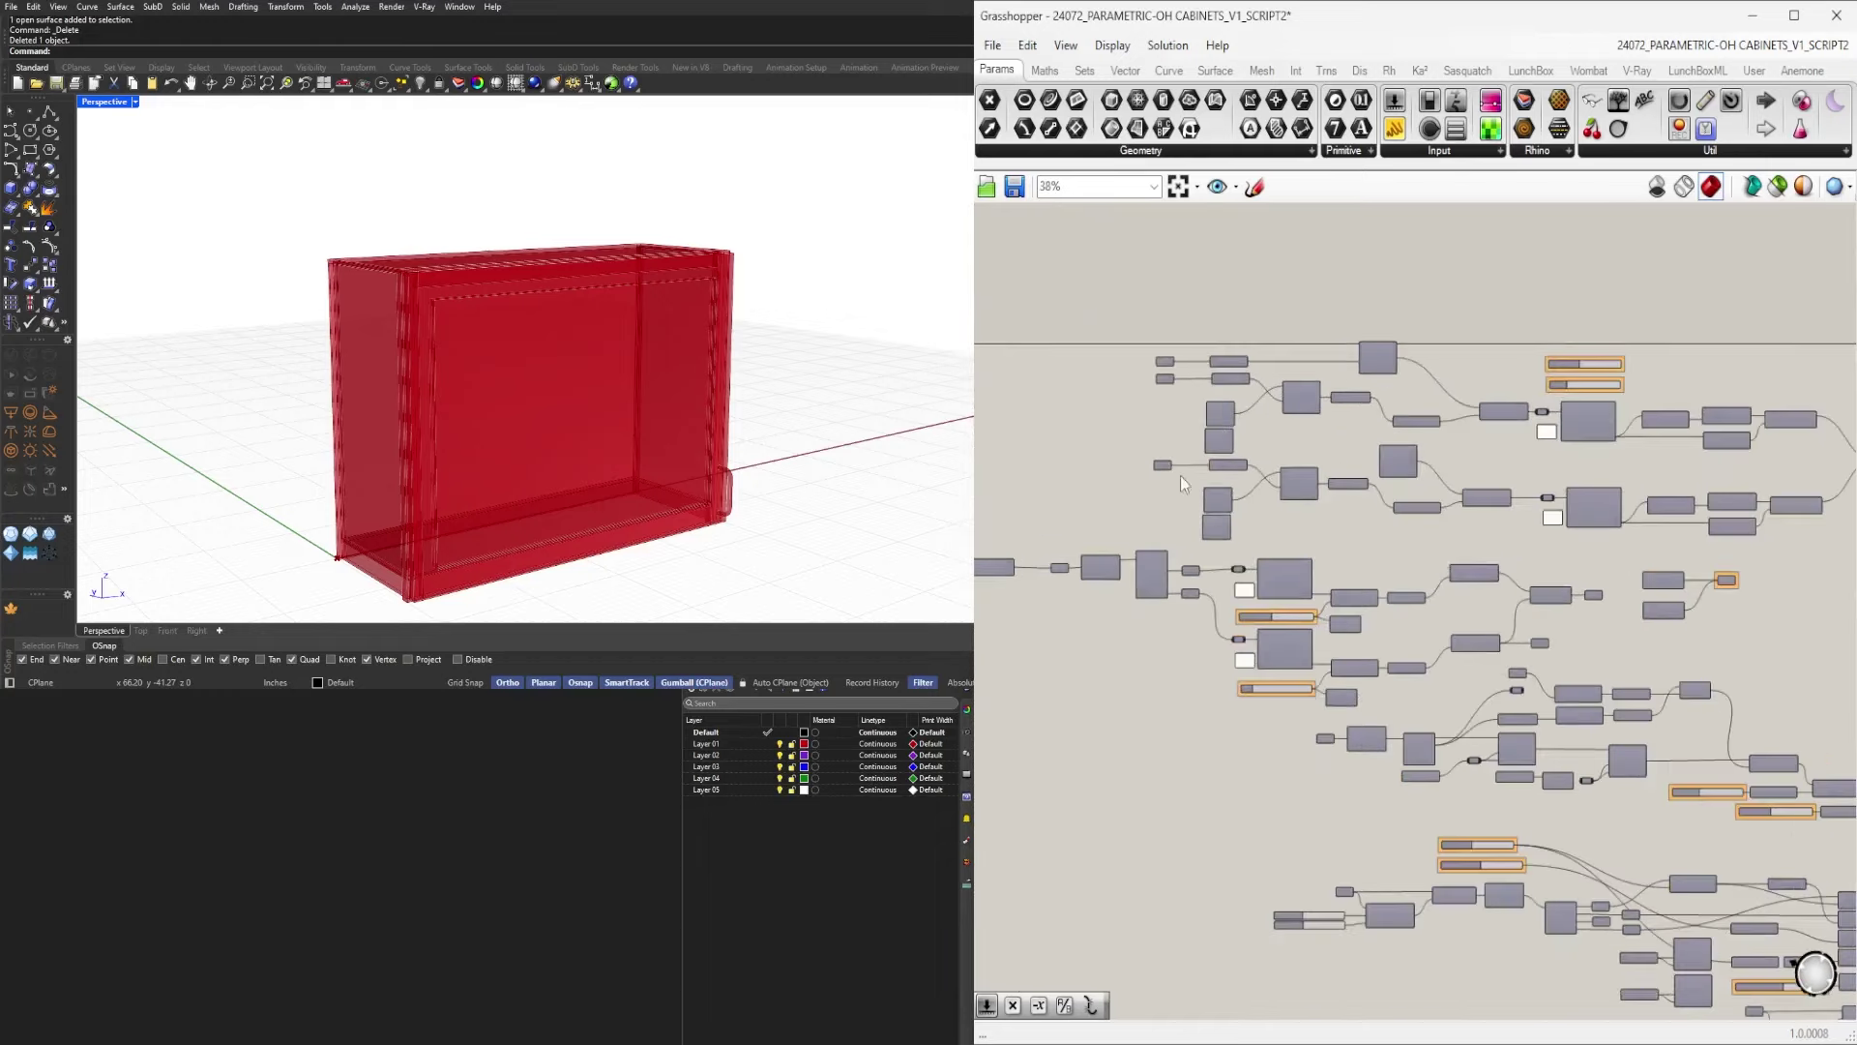
right_drag(1129, 525, 1407, 491)
scroll(1406, 490, down, 3)
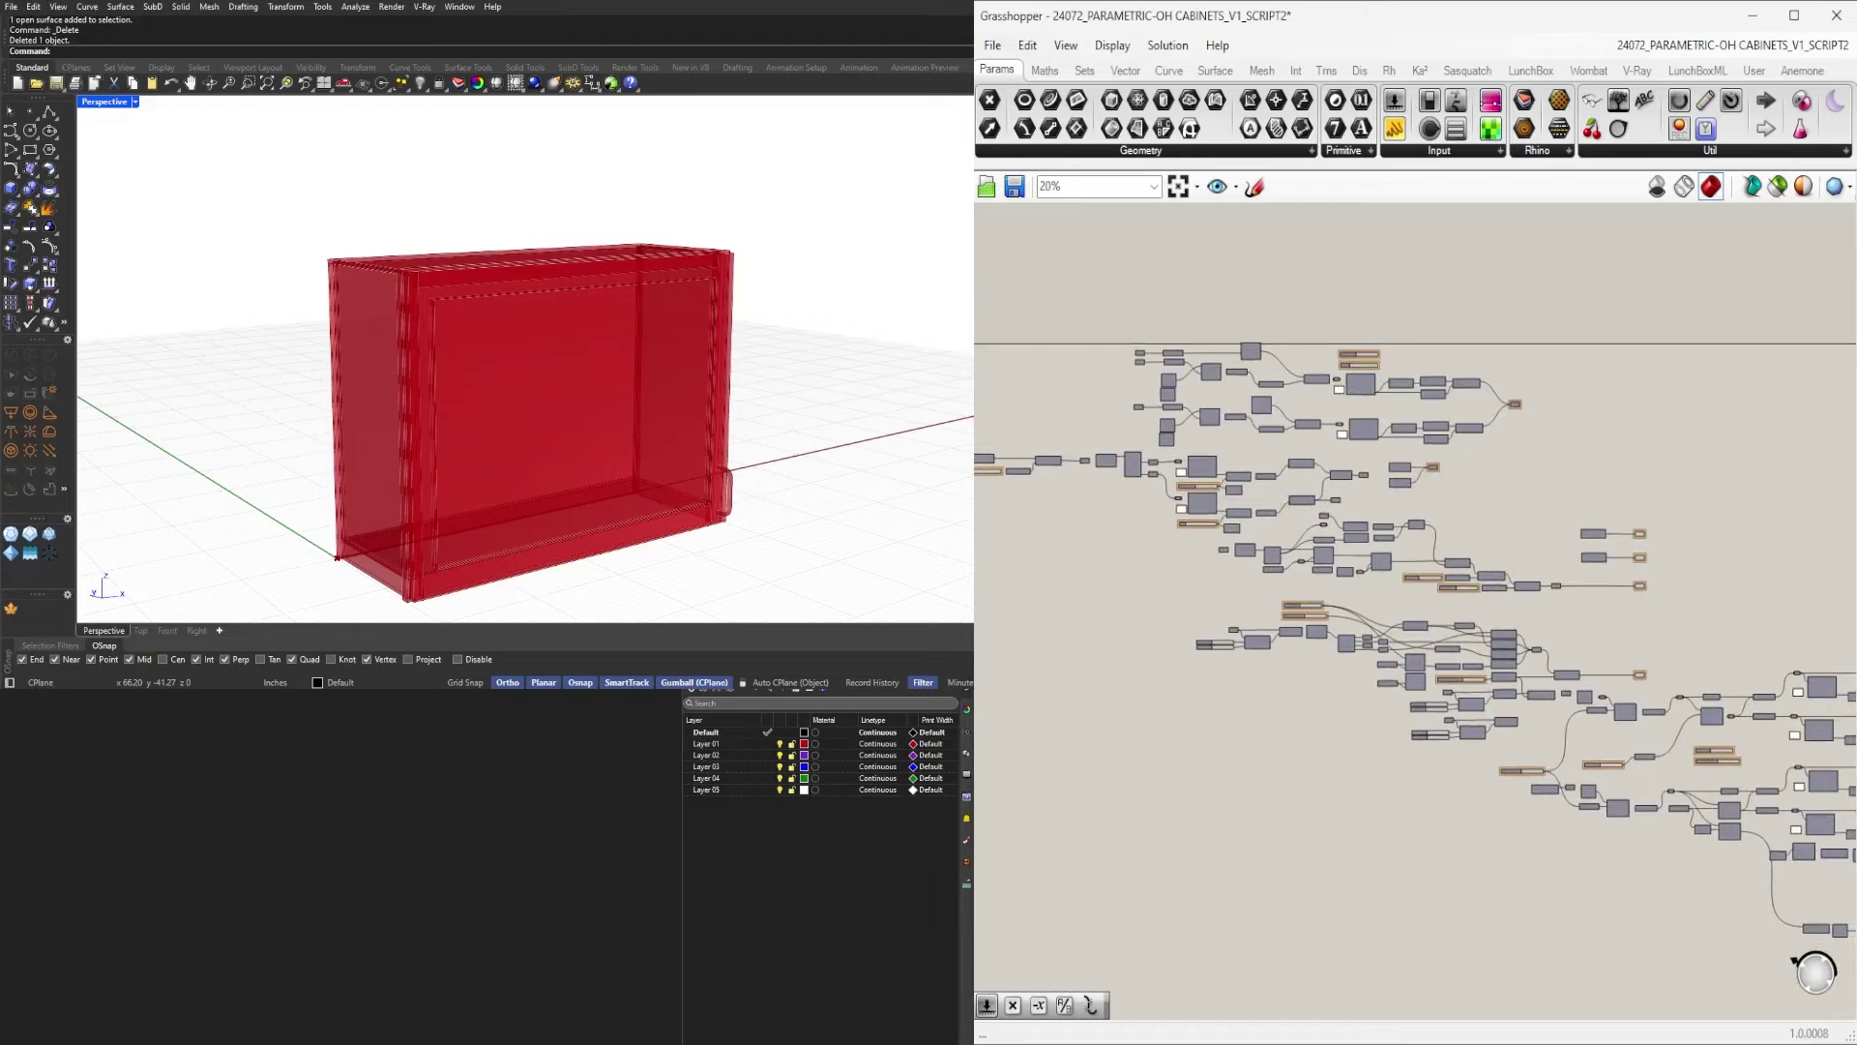
Save the definition as 24072_PARAMETRIC-OH CABINETS_V1_SCRIPT3.
scroll(1413, 622, down, 1)
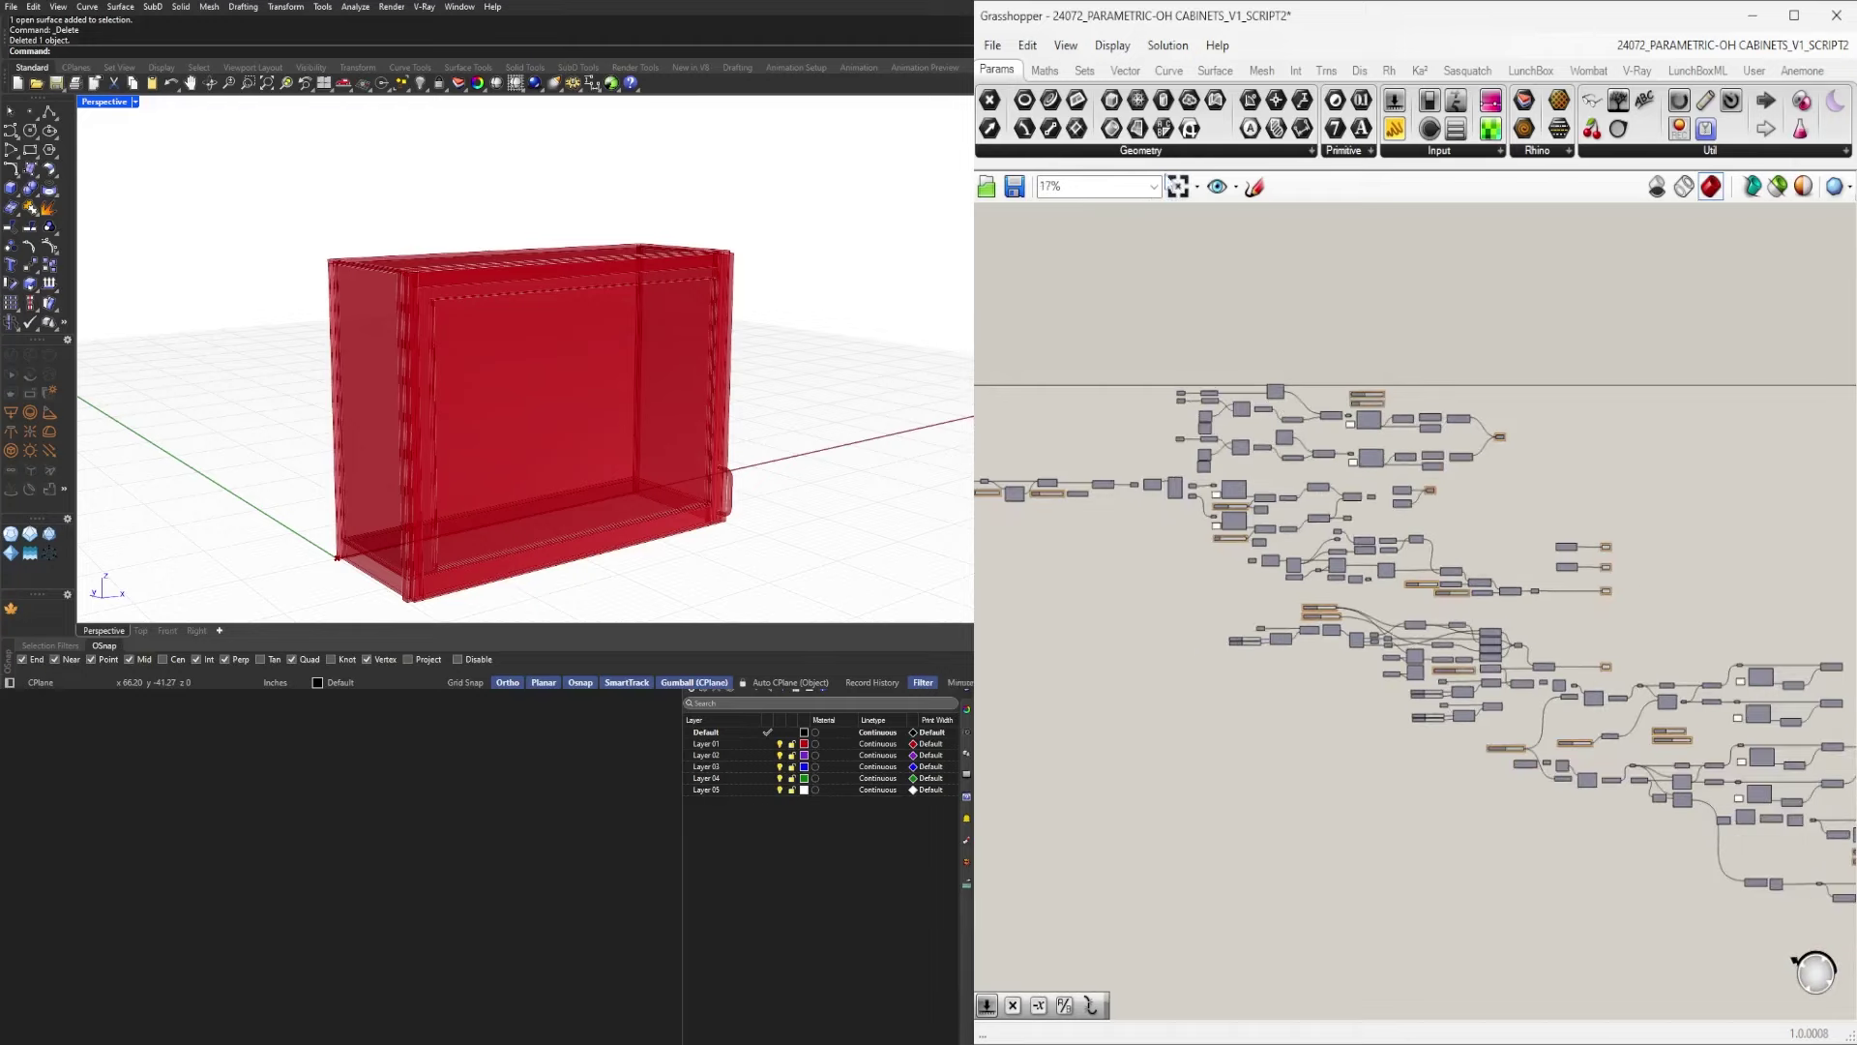
click(1172, 183)
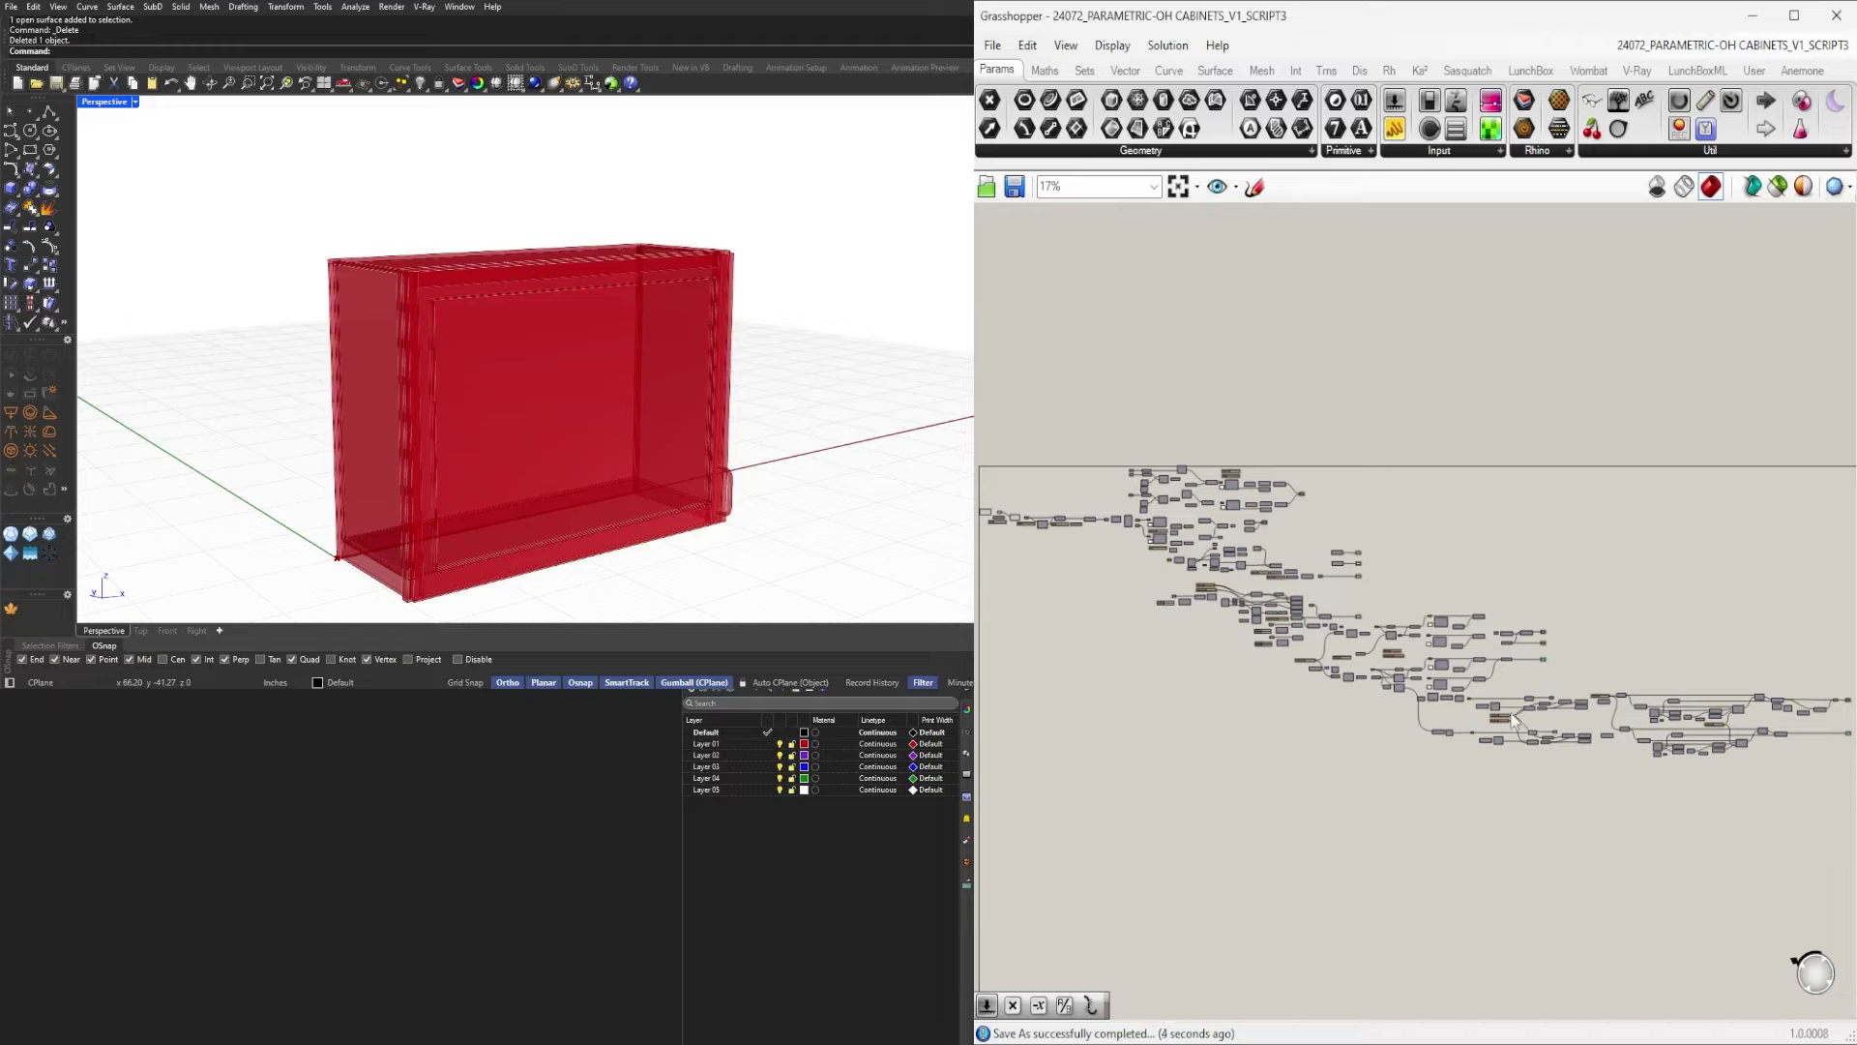
scroll(1476, 514, down, 2)
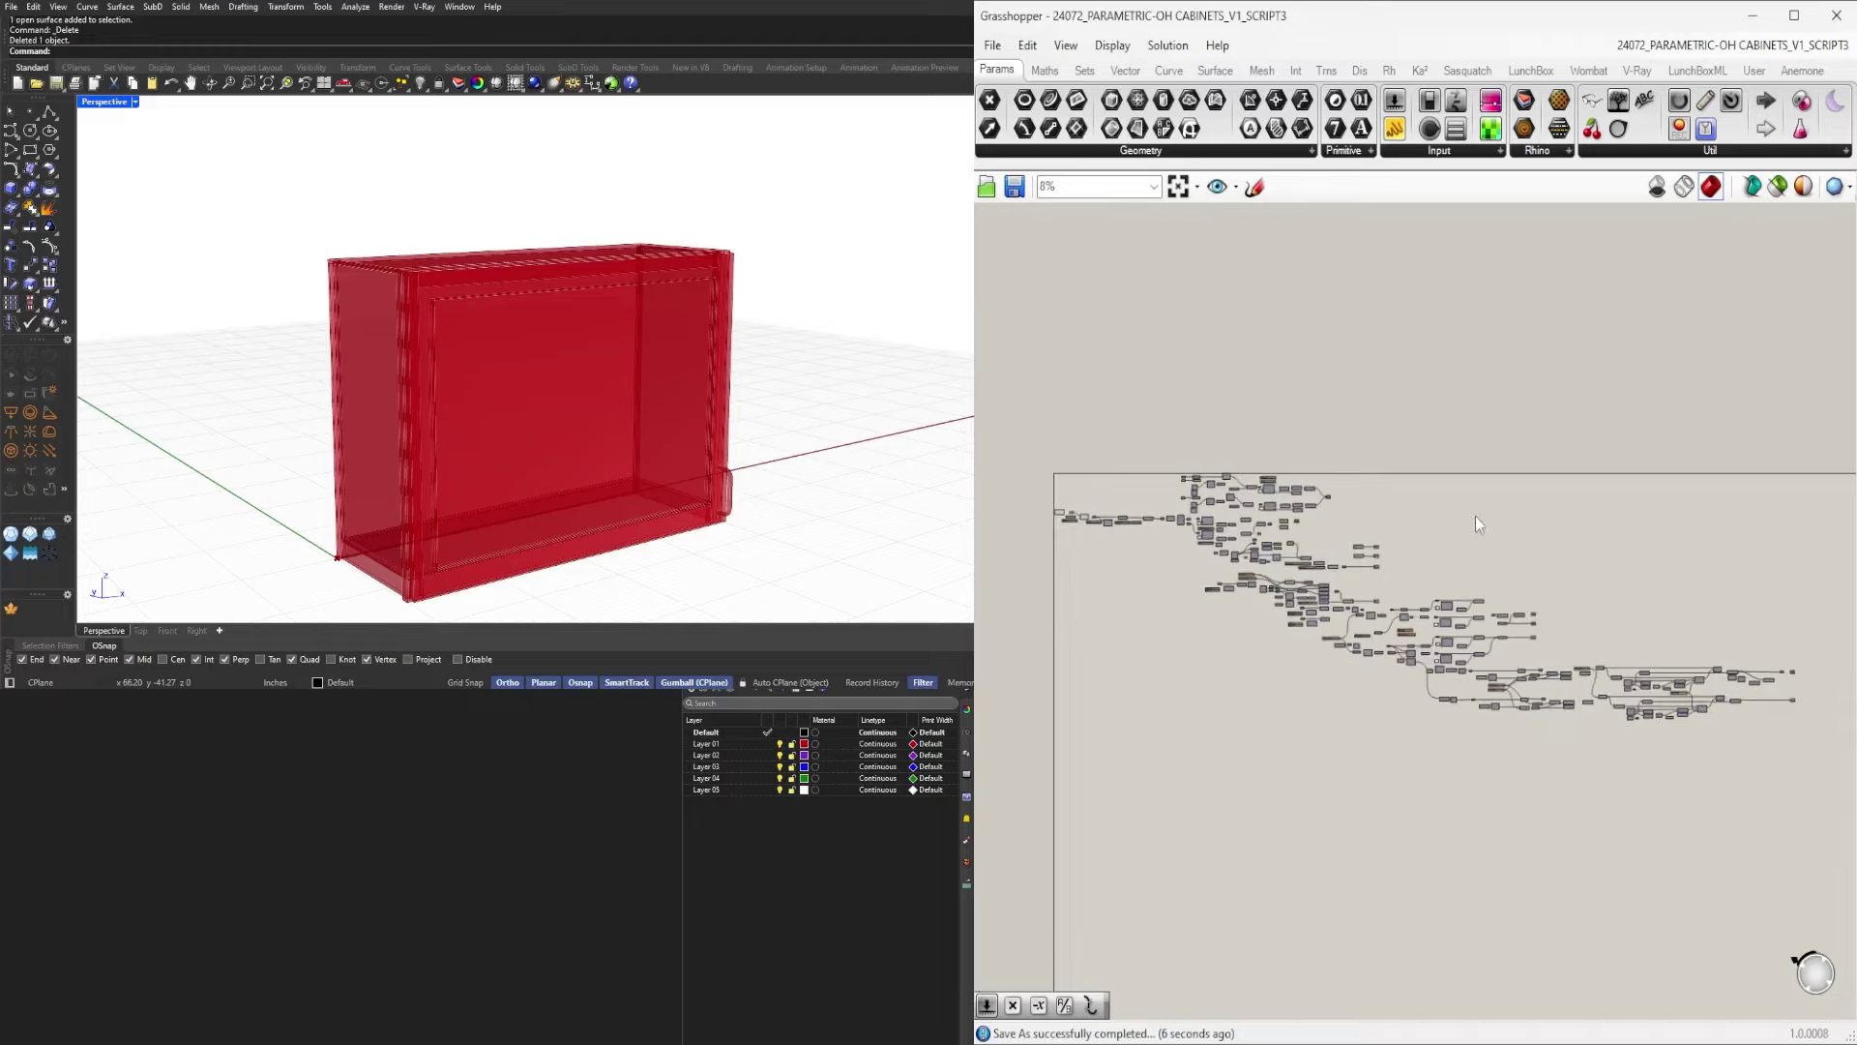
key(ctrl+s)
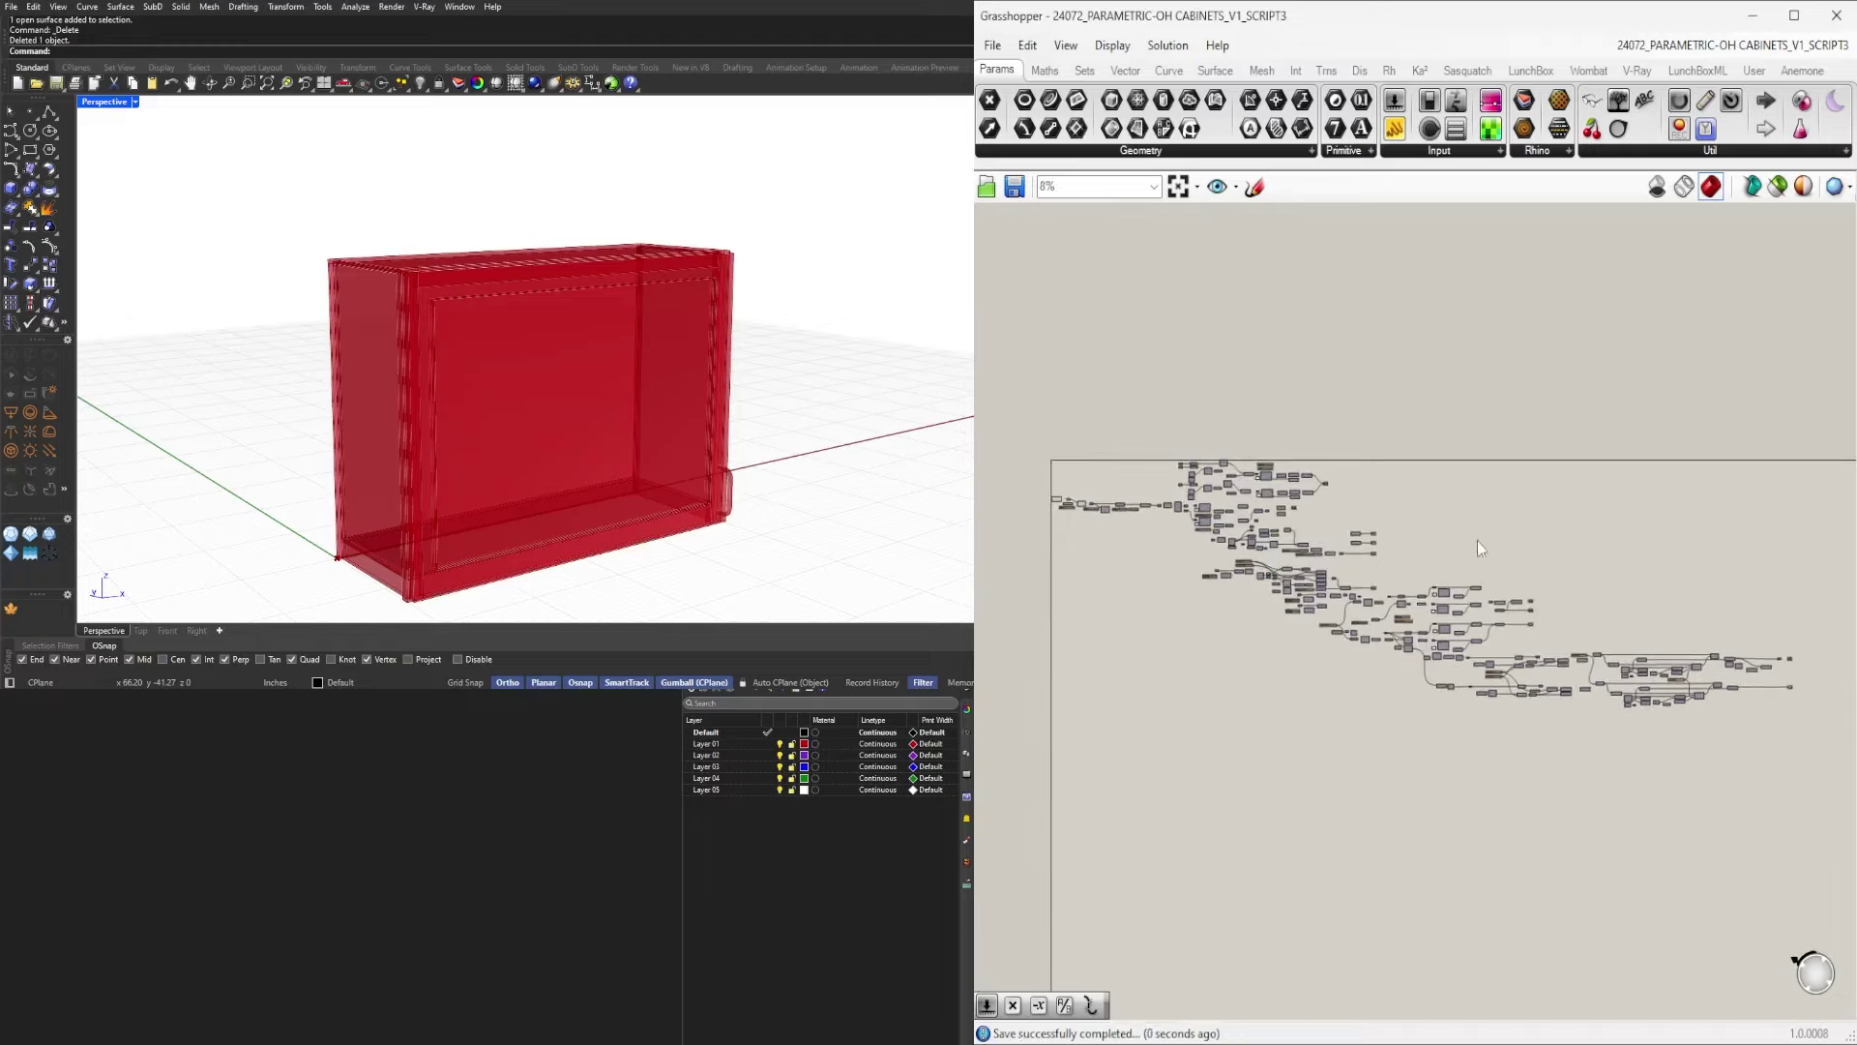
Save a further version of the definition as 24072_PARAMETRIC-OH CABINETS_V1_CLUSTER1.
click(993, 45)
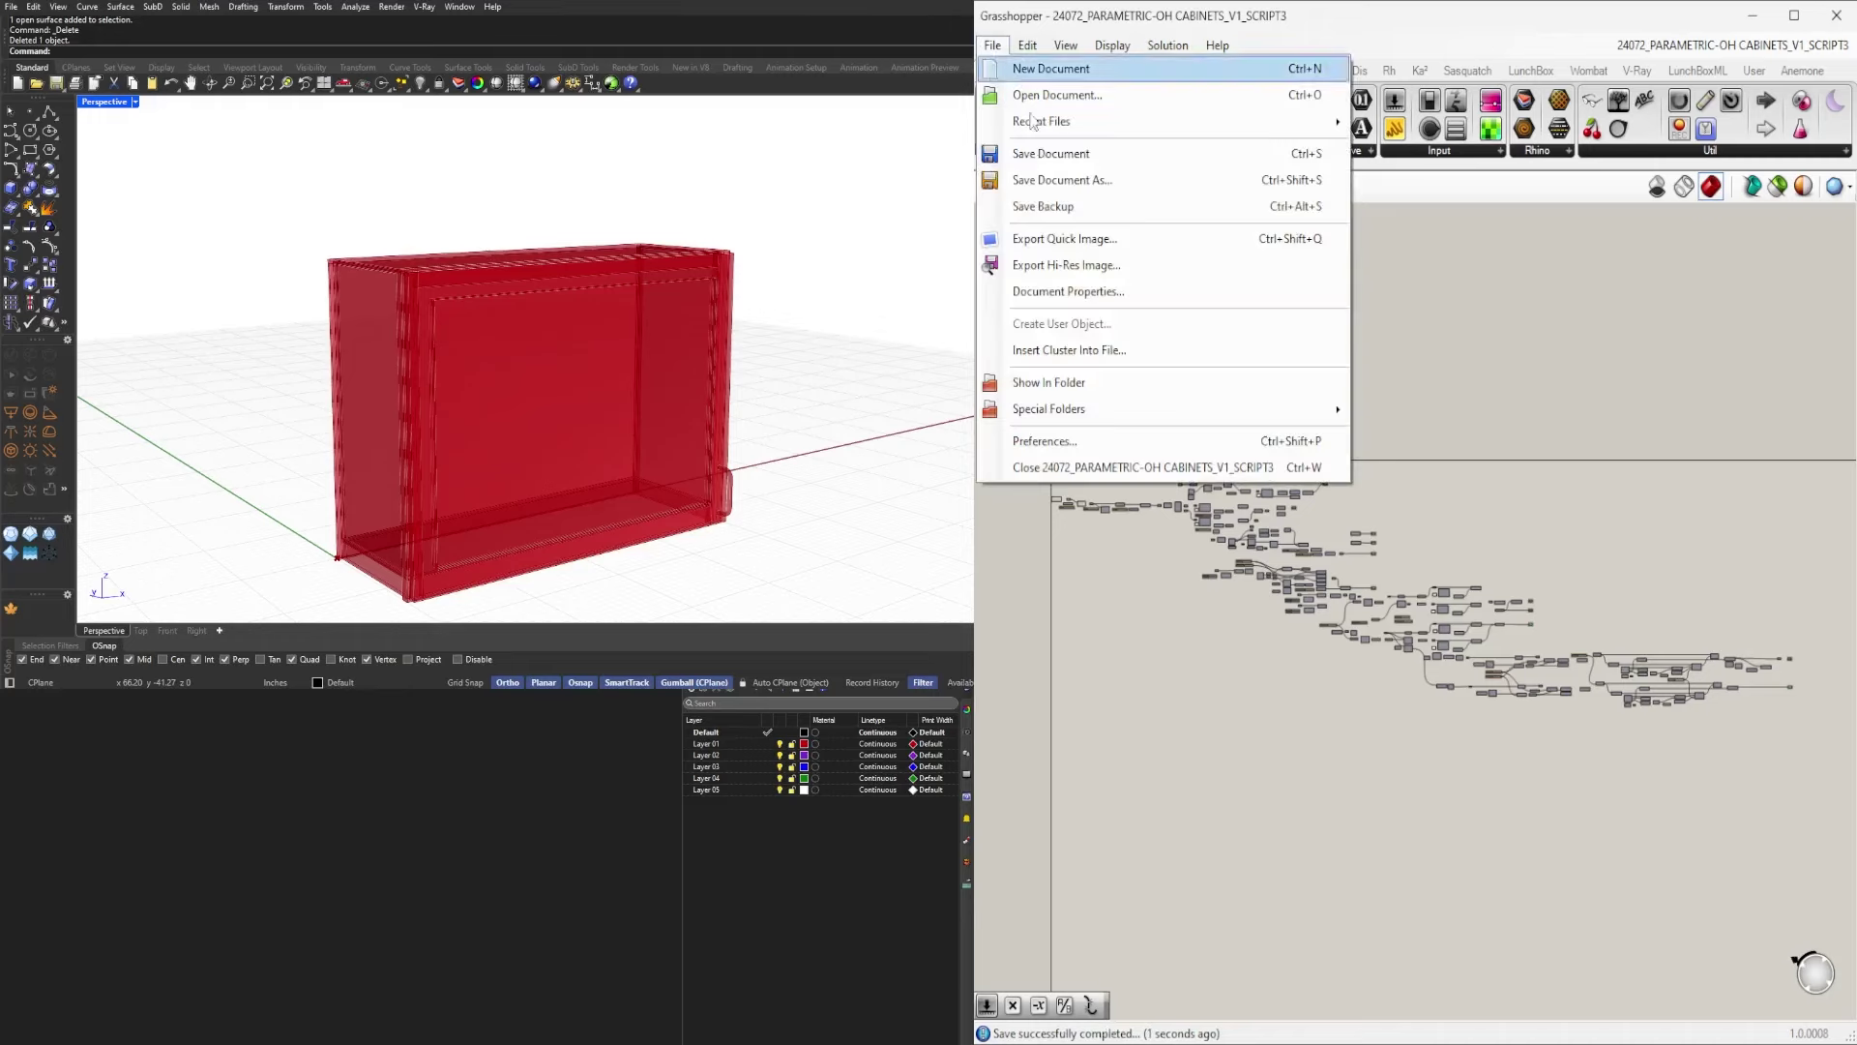
click(1087, 195)
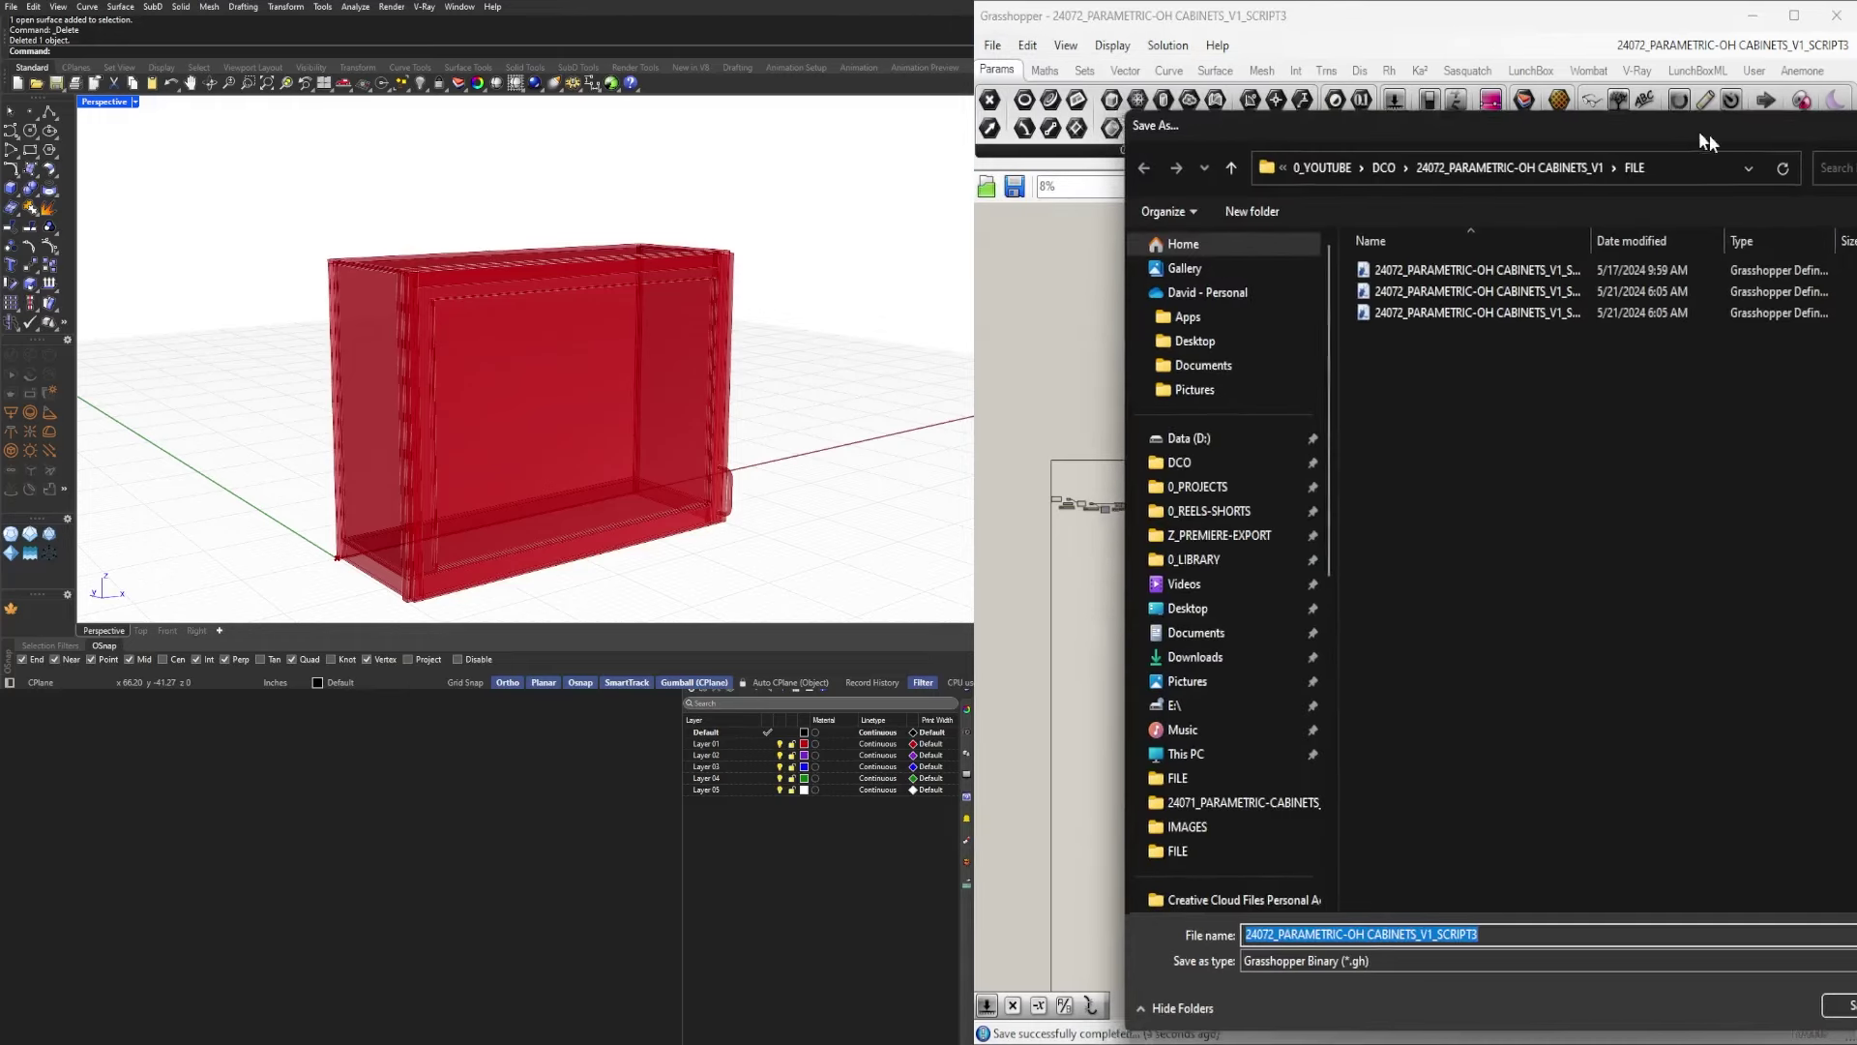
key(Escape)
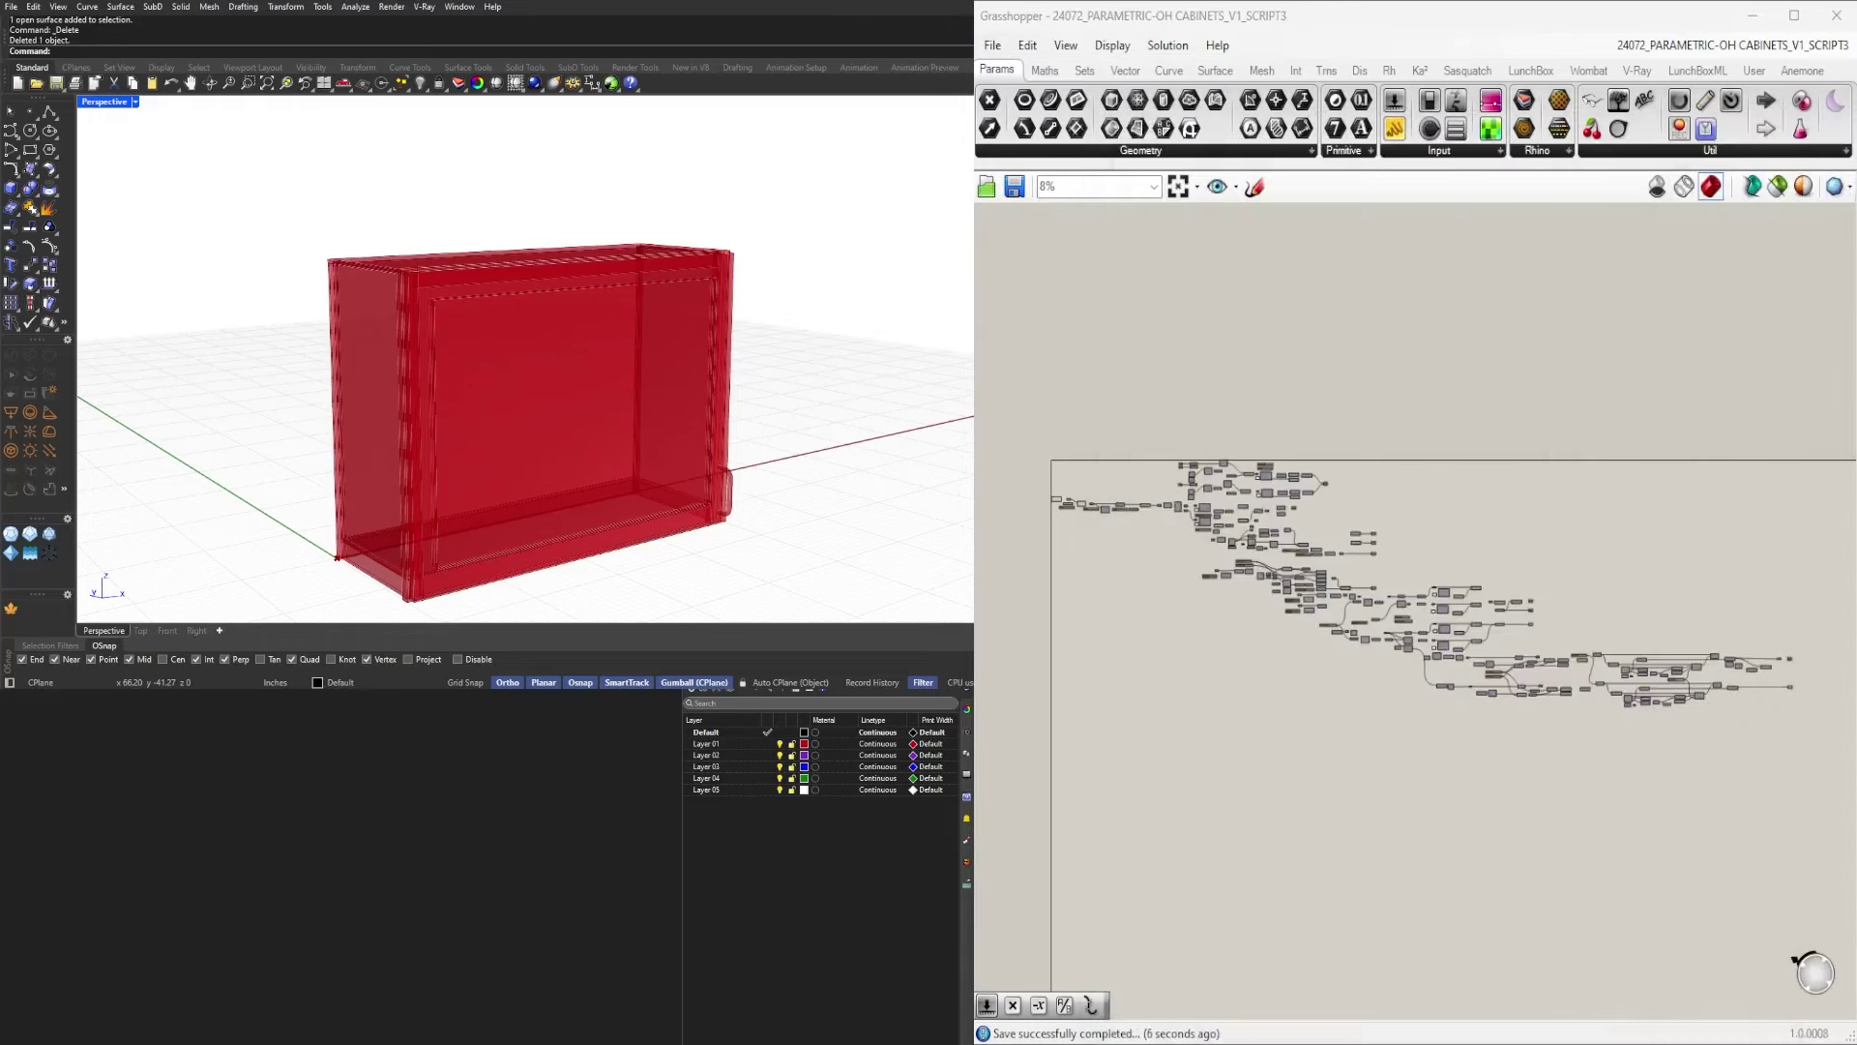
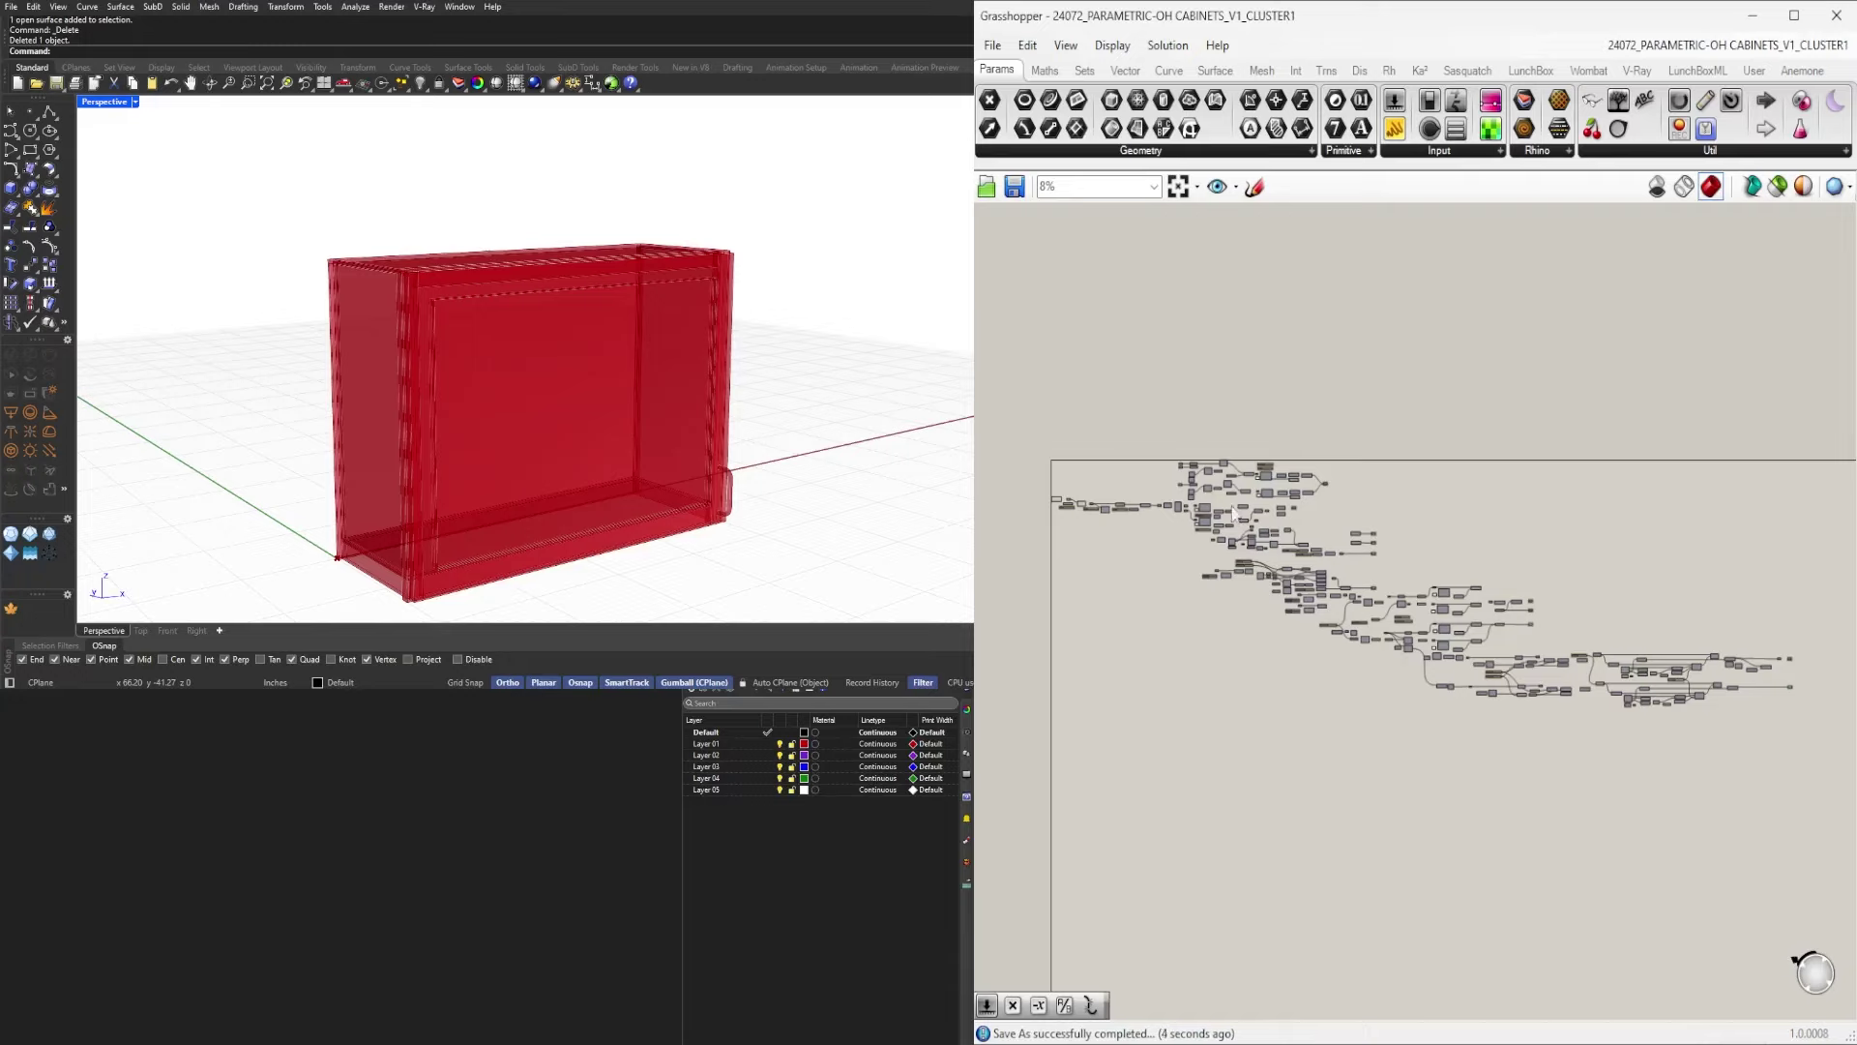
Look over the whole definition, from the Box and extended-curve branches back to the components at its start.
scroll(1235, 515, up, 5)
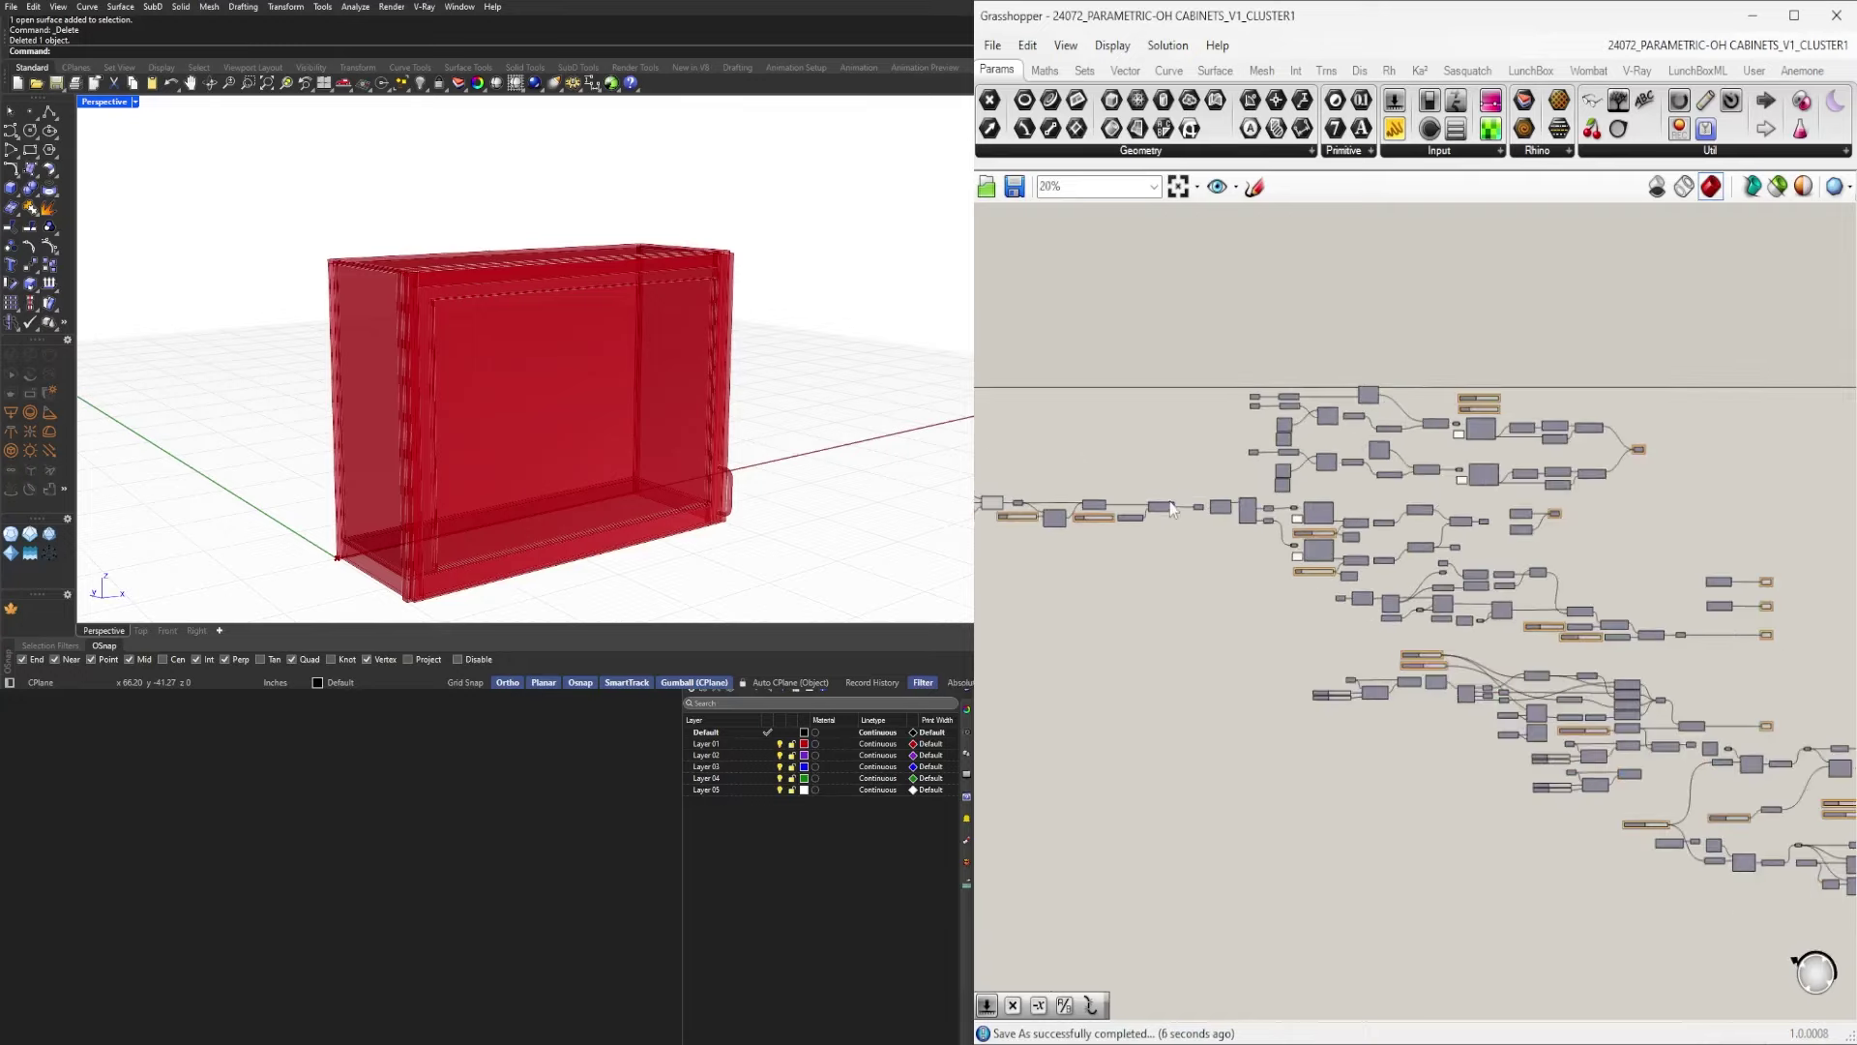
scroll(1173, 510, up, 7)
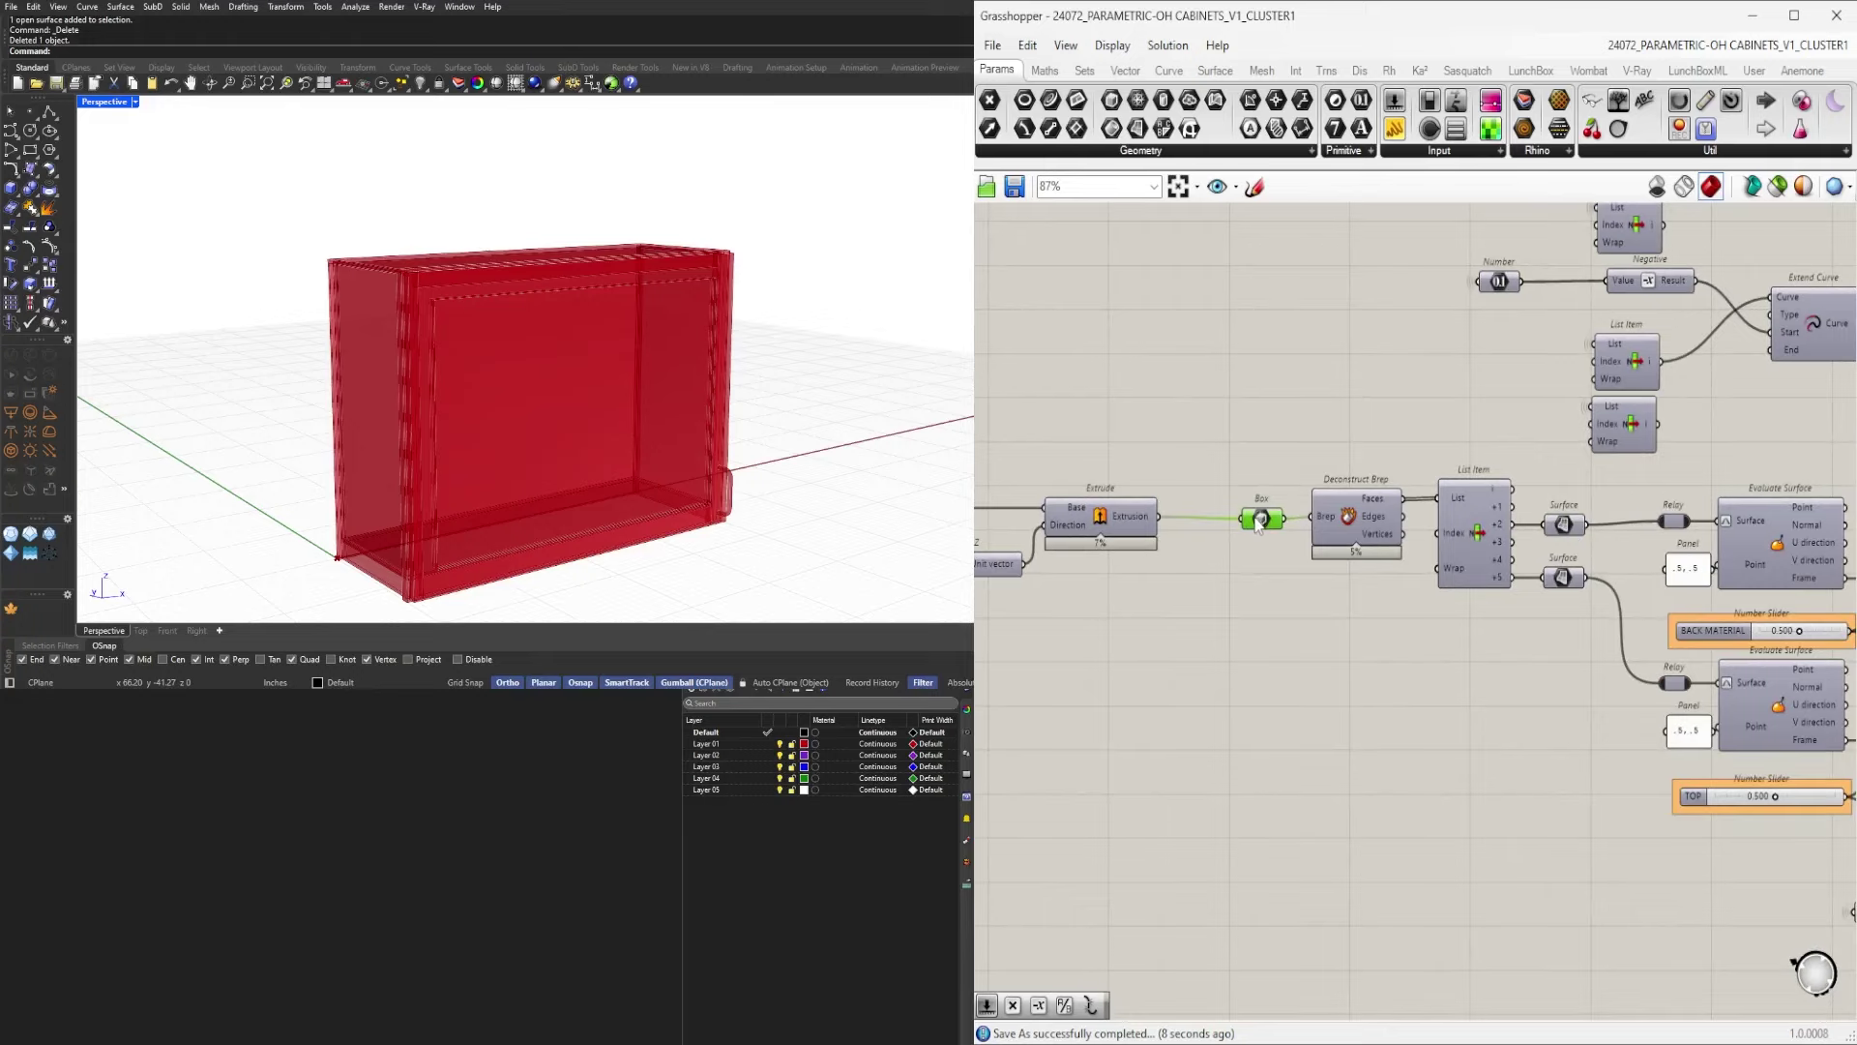
drag(1259, 523, 1254, 522)
scroll(1256, 520, down, 4)
click(1269, 451)
scroll(1431, 406, up, 3)
right_drag(1587, 428, 1155, 556)
scroll(1471, 564, down, 2)
scroll(1601, 422, up, 1)
scroll(1590, 432, down, 3)
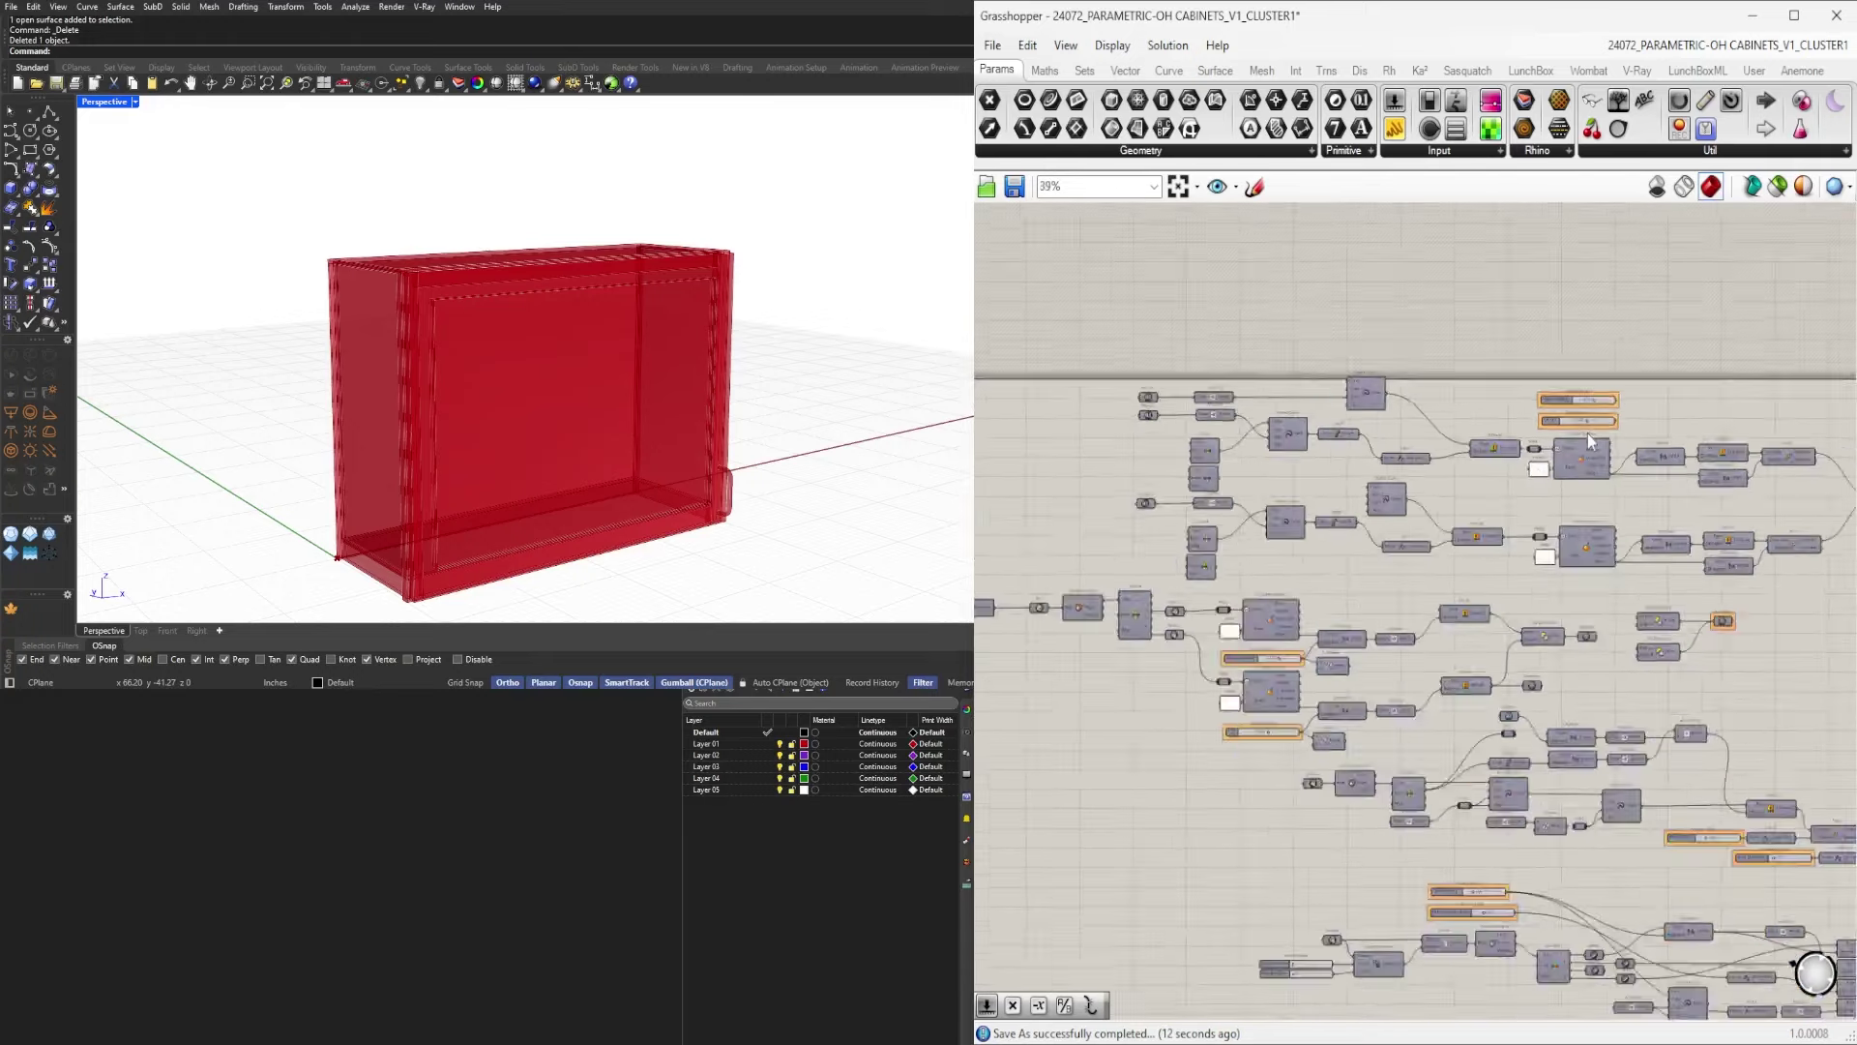
scroll(1587, 434, down, 12)
drag(1639, 666, 1025, 319)
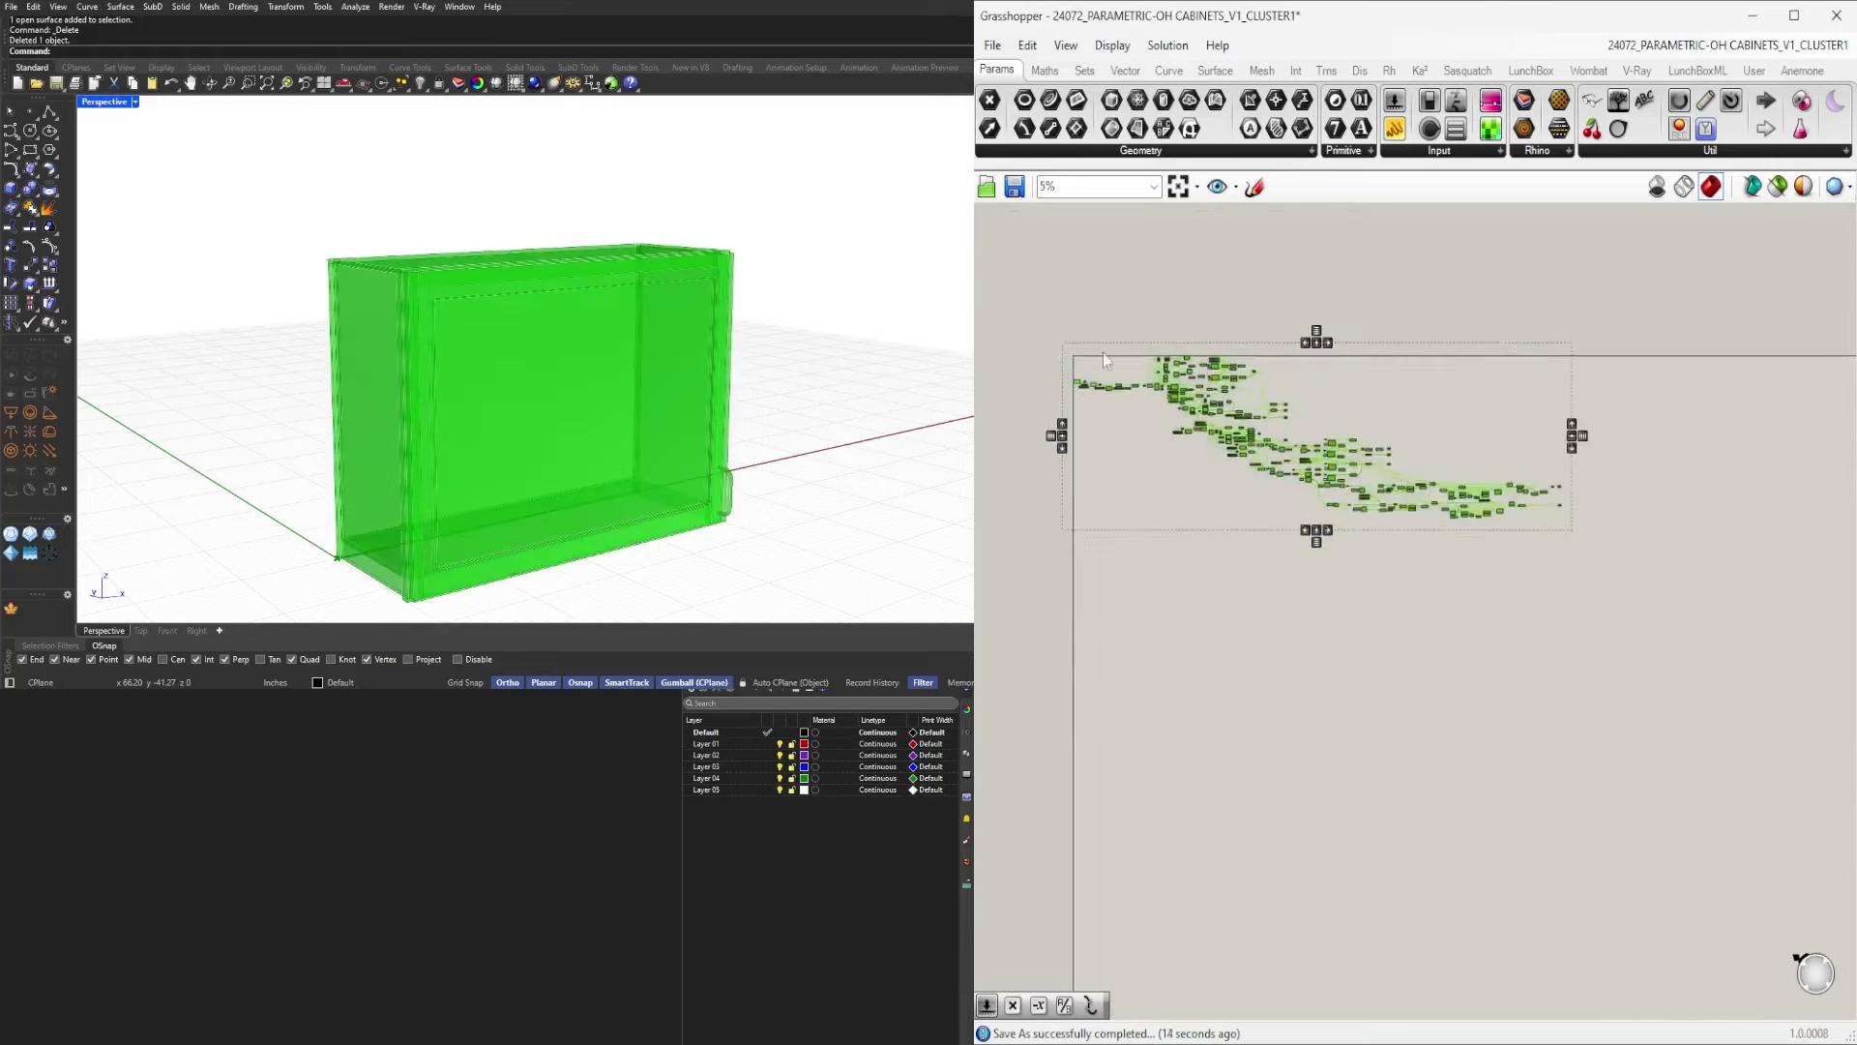
scroll(1104, 360, up, 5)
right_drag(1262, 433, 1557, 494)
click(1195, 501)
scroll(1191, 500, up, 4)
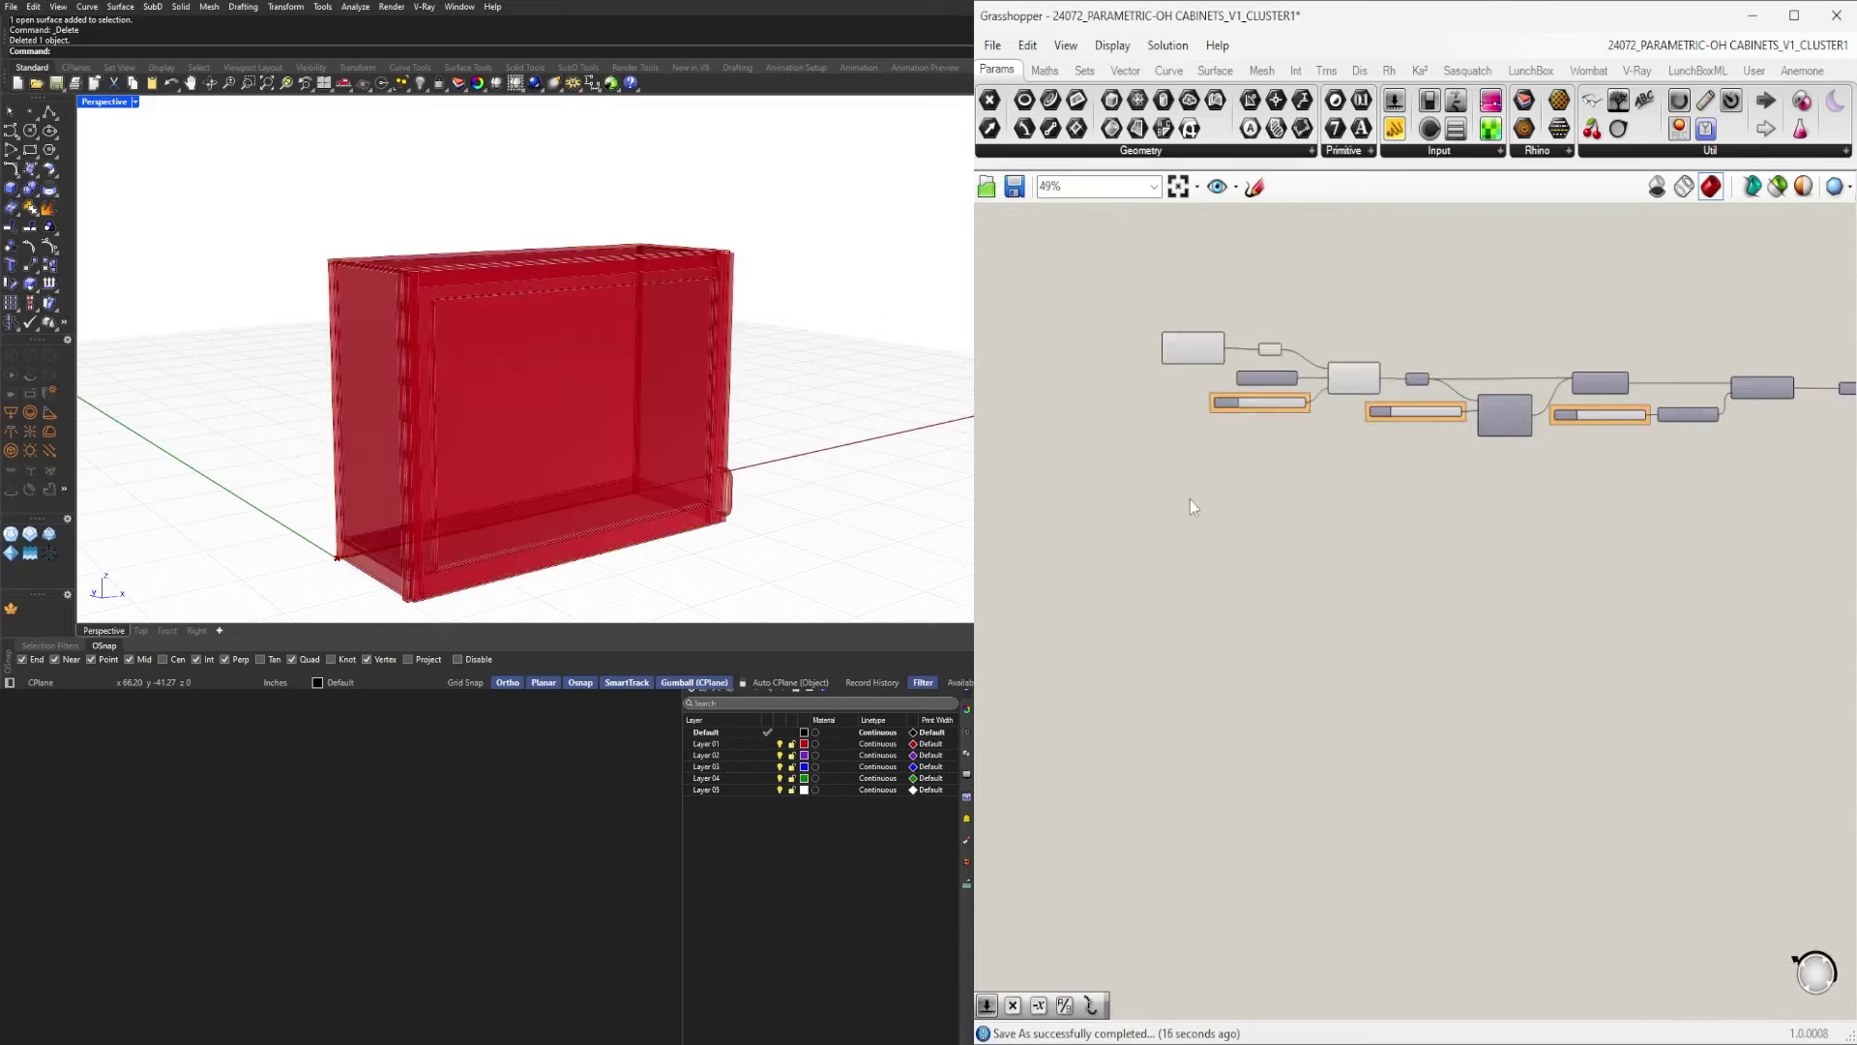
Move the Construct Point, Point, Unit X, Line SDL and Curve components with the LENGTH and DEPTH sliders farther from the Offset Curve.
scroll(1192, 493, up, 3)
right_drag(1342, 498, 1558, 537)
scroll(1582, 556, down, 2)
scroll(1729, 544, up, 2)
right_drag(1729, 544, 1502, 489)
right_drag(1229, 470, 1412, 474)
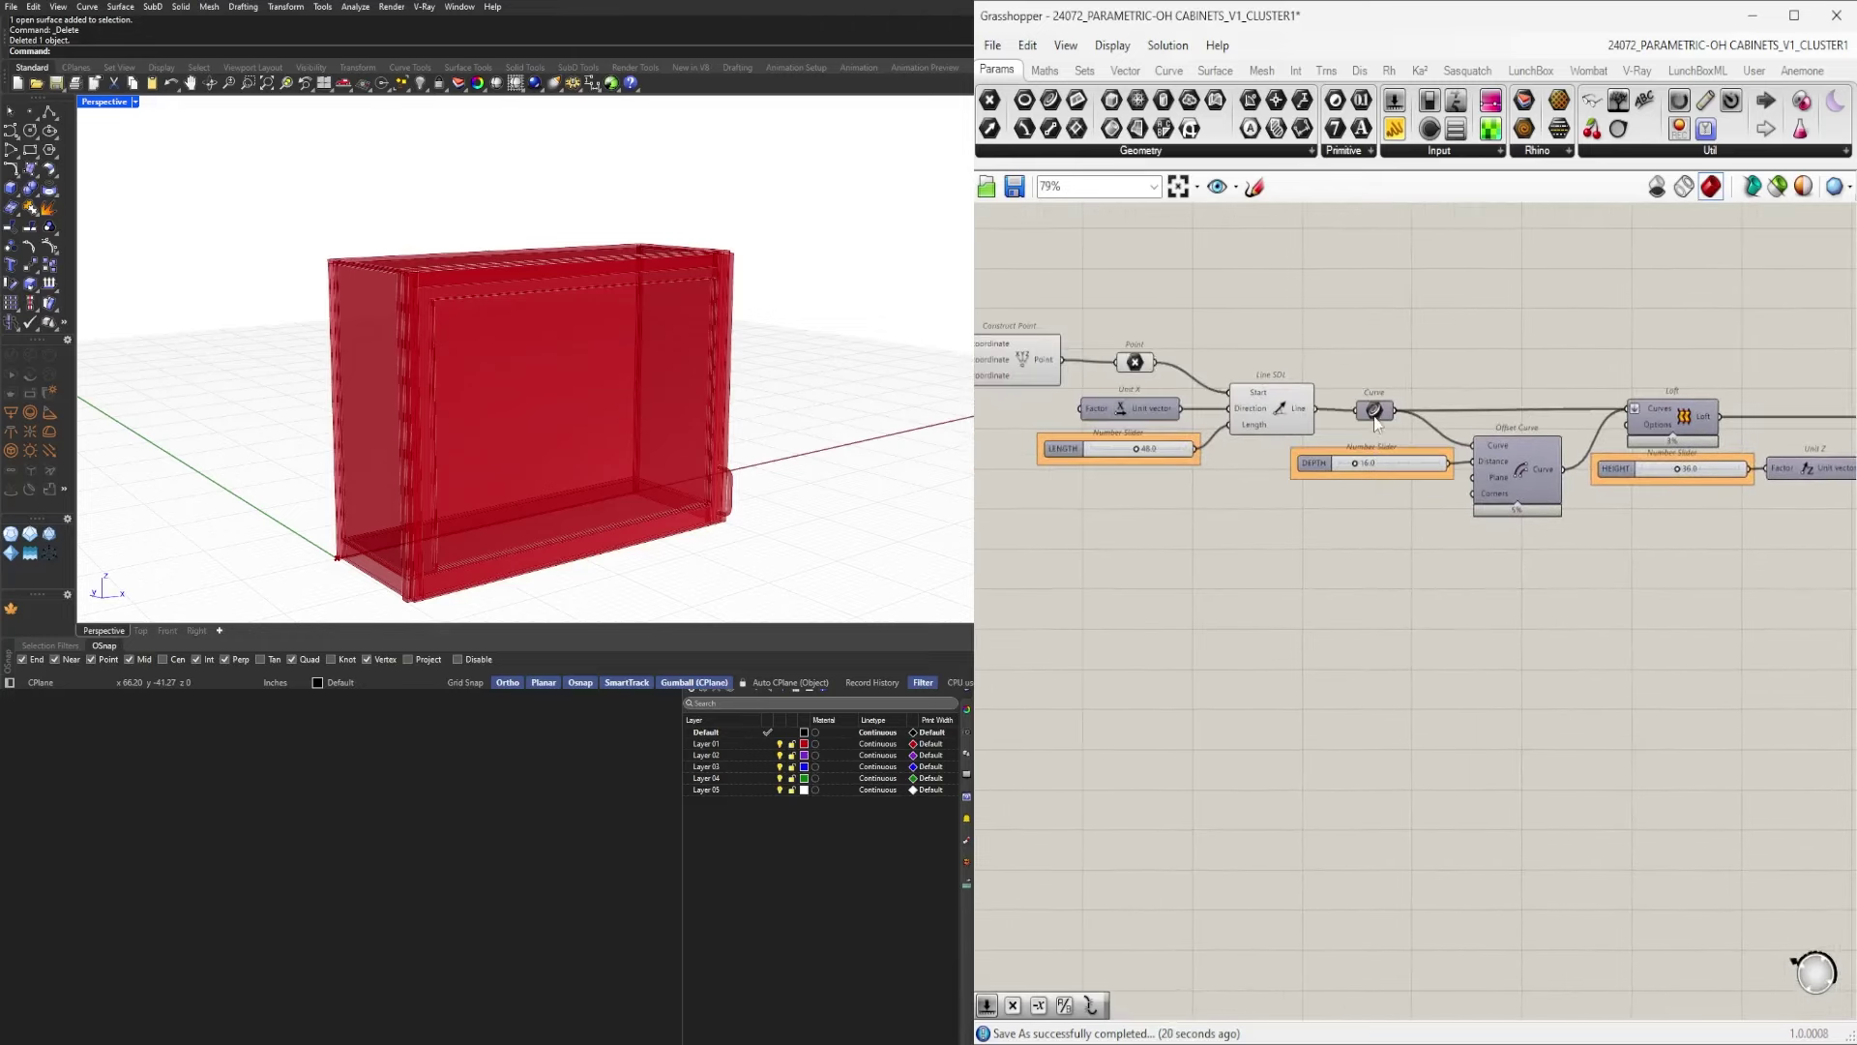
scroll(1373, 361, down, 1)
right_drag(1373, 362, 1509, 423)
drag(1513, 361, 1197, 493)
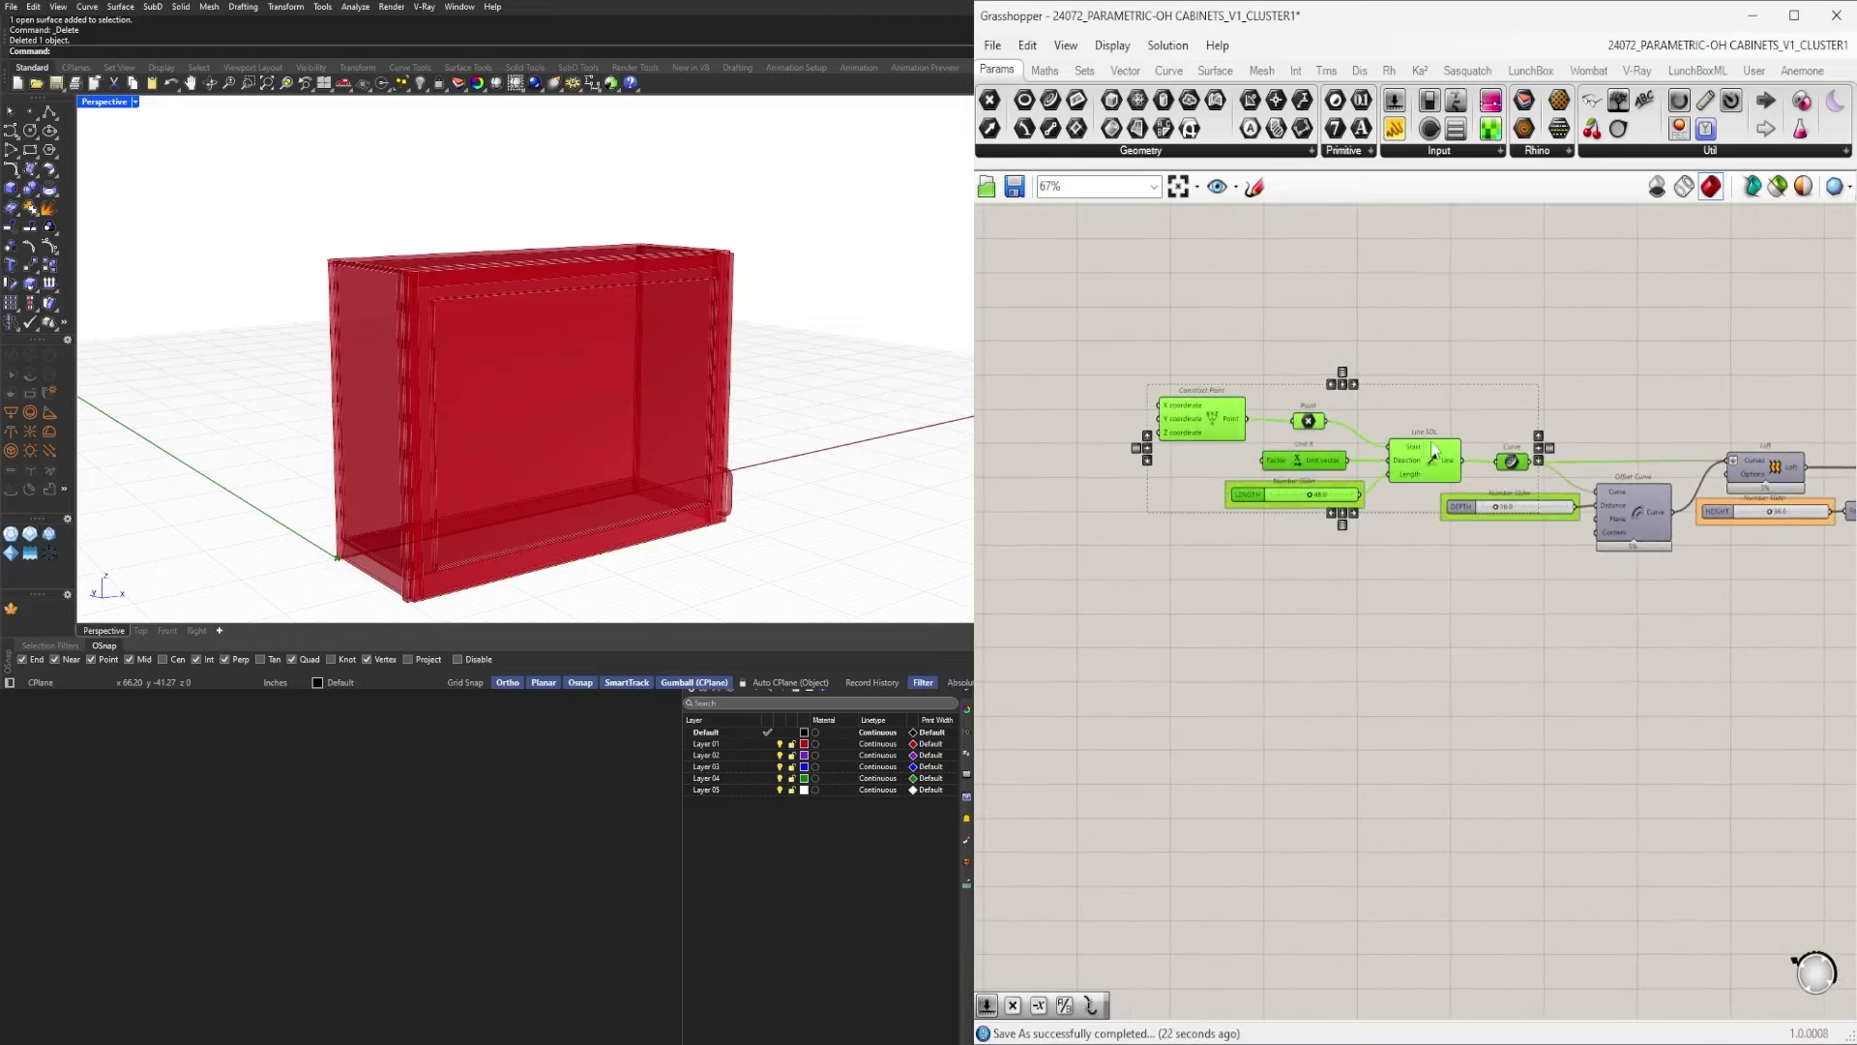
drag(1546, 368, 1205, 627)
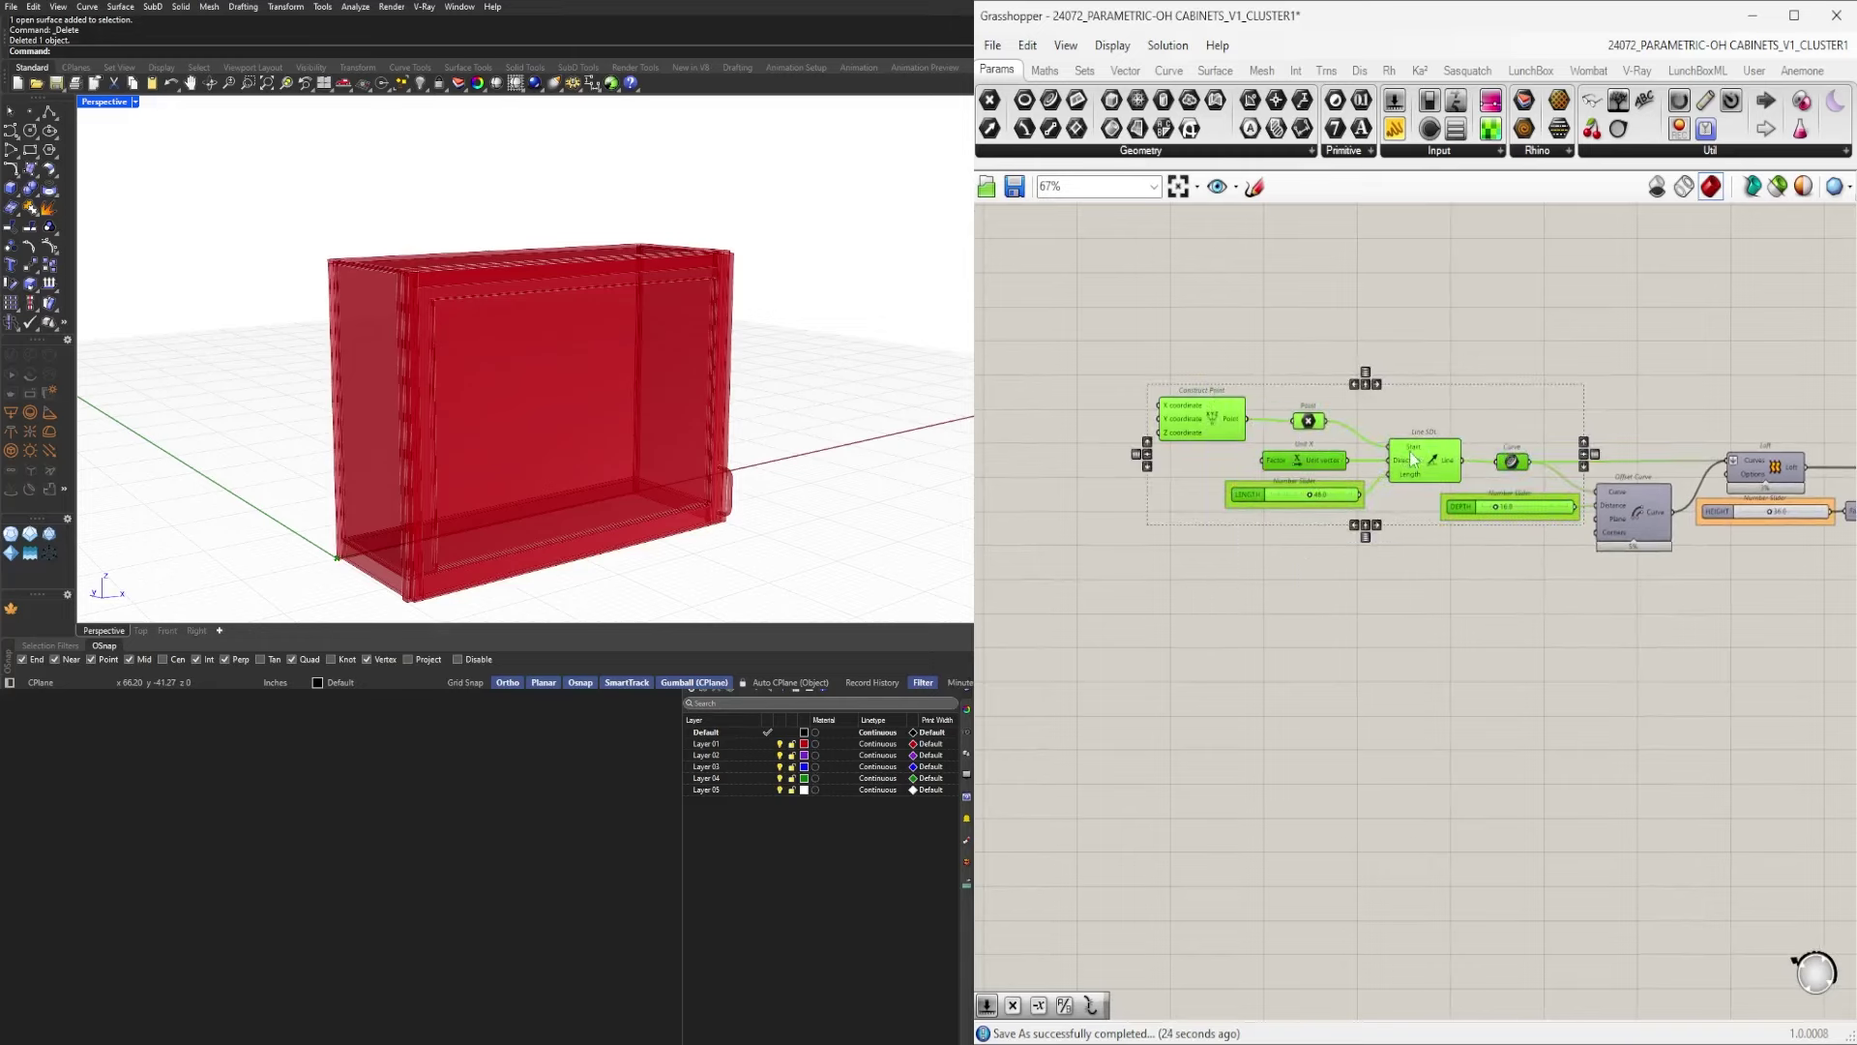
drag(1415, 451, 1328, 418)
click(1381, 331)
Examine the grouped output Geometry components and identify which panels the two Solid Difference outputs represent.
right_drag(1332, 477, 1281, 548)
scroll(1588, 525, up, 2)
scroll(1281, 549, down, 3)
right_drag(1668, 613, 1481, 447)
scroll(1383, 552, up, 3)
scroll(1500, 426, down, 2)
scroll(1558, 527, down, 5)
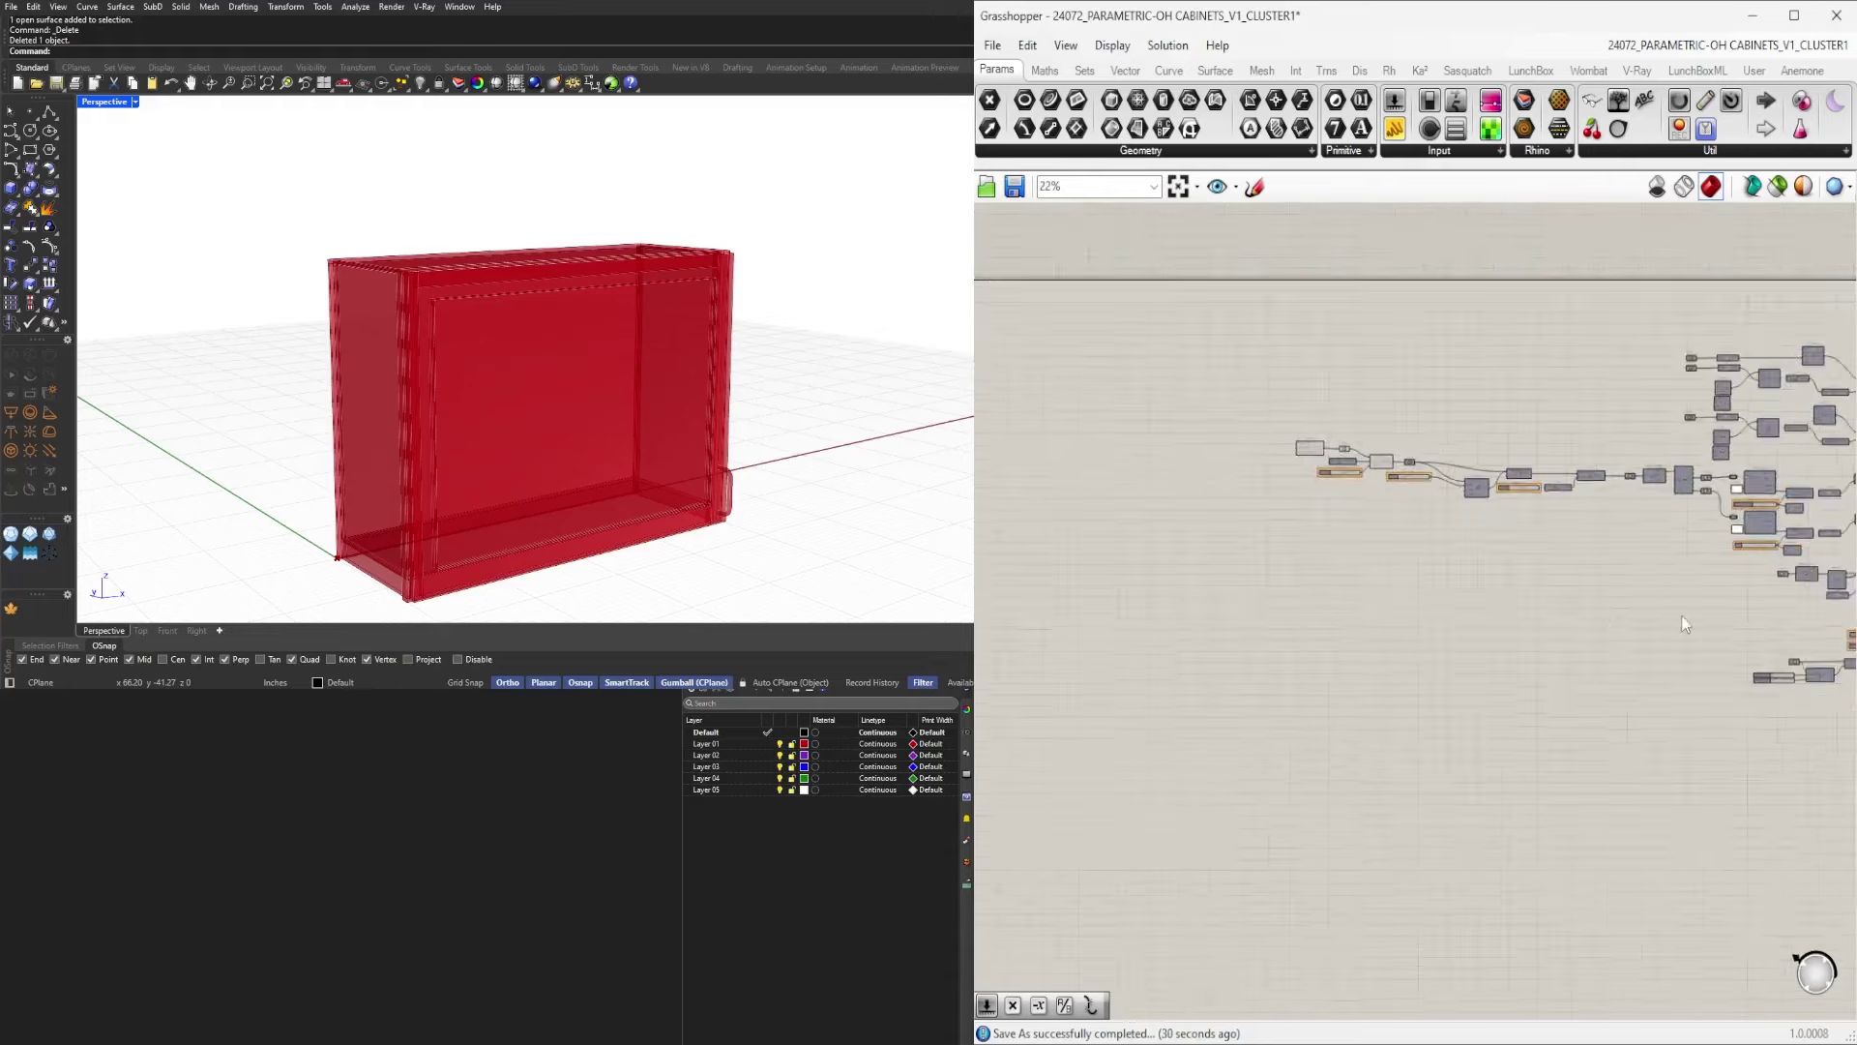
scroll(1681, 616, down, 2)
right_drag(1681, 615, 1248, 605)
right_drag(1625, 563, 1368, 445)
scroll(1367, 443, up, 2)
scroll(1366, 440, up, 6)
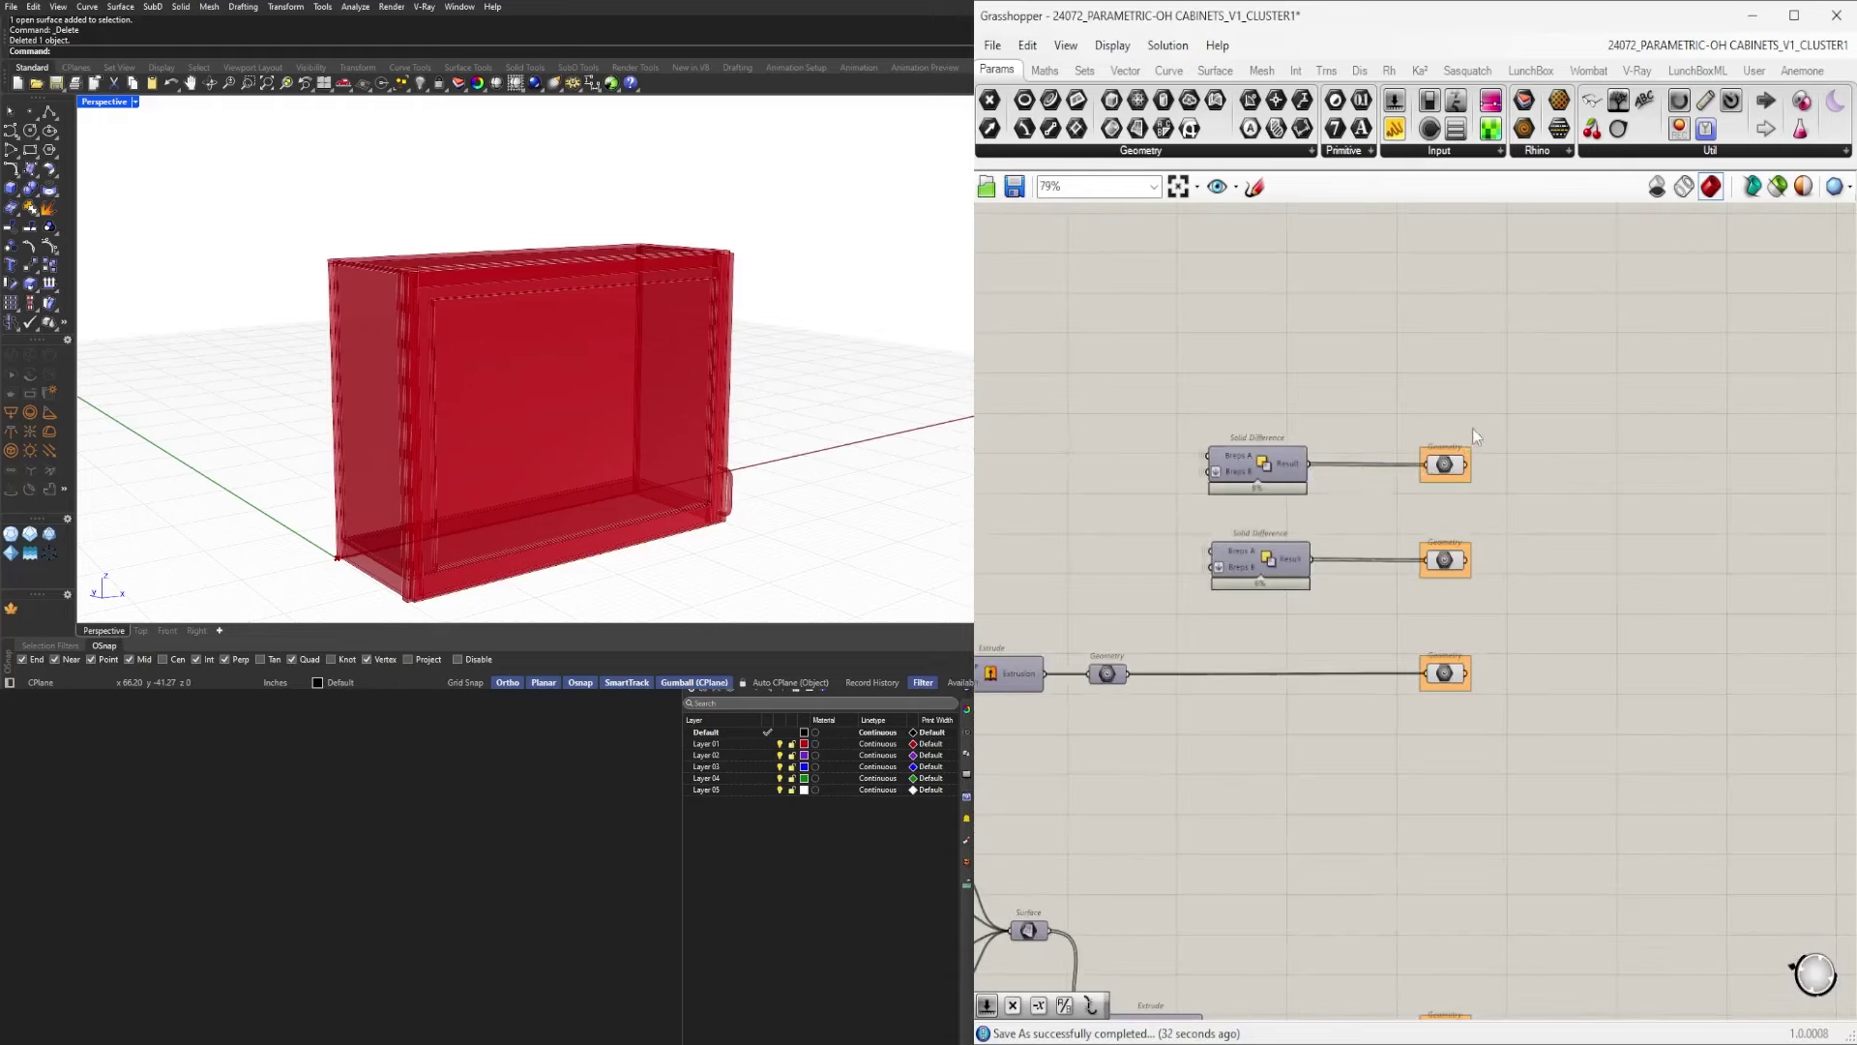
click(1447, 476)
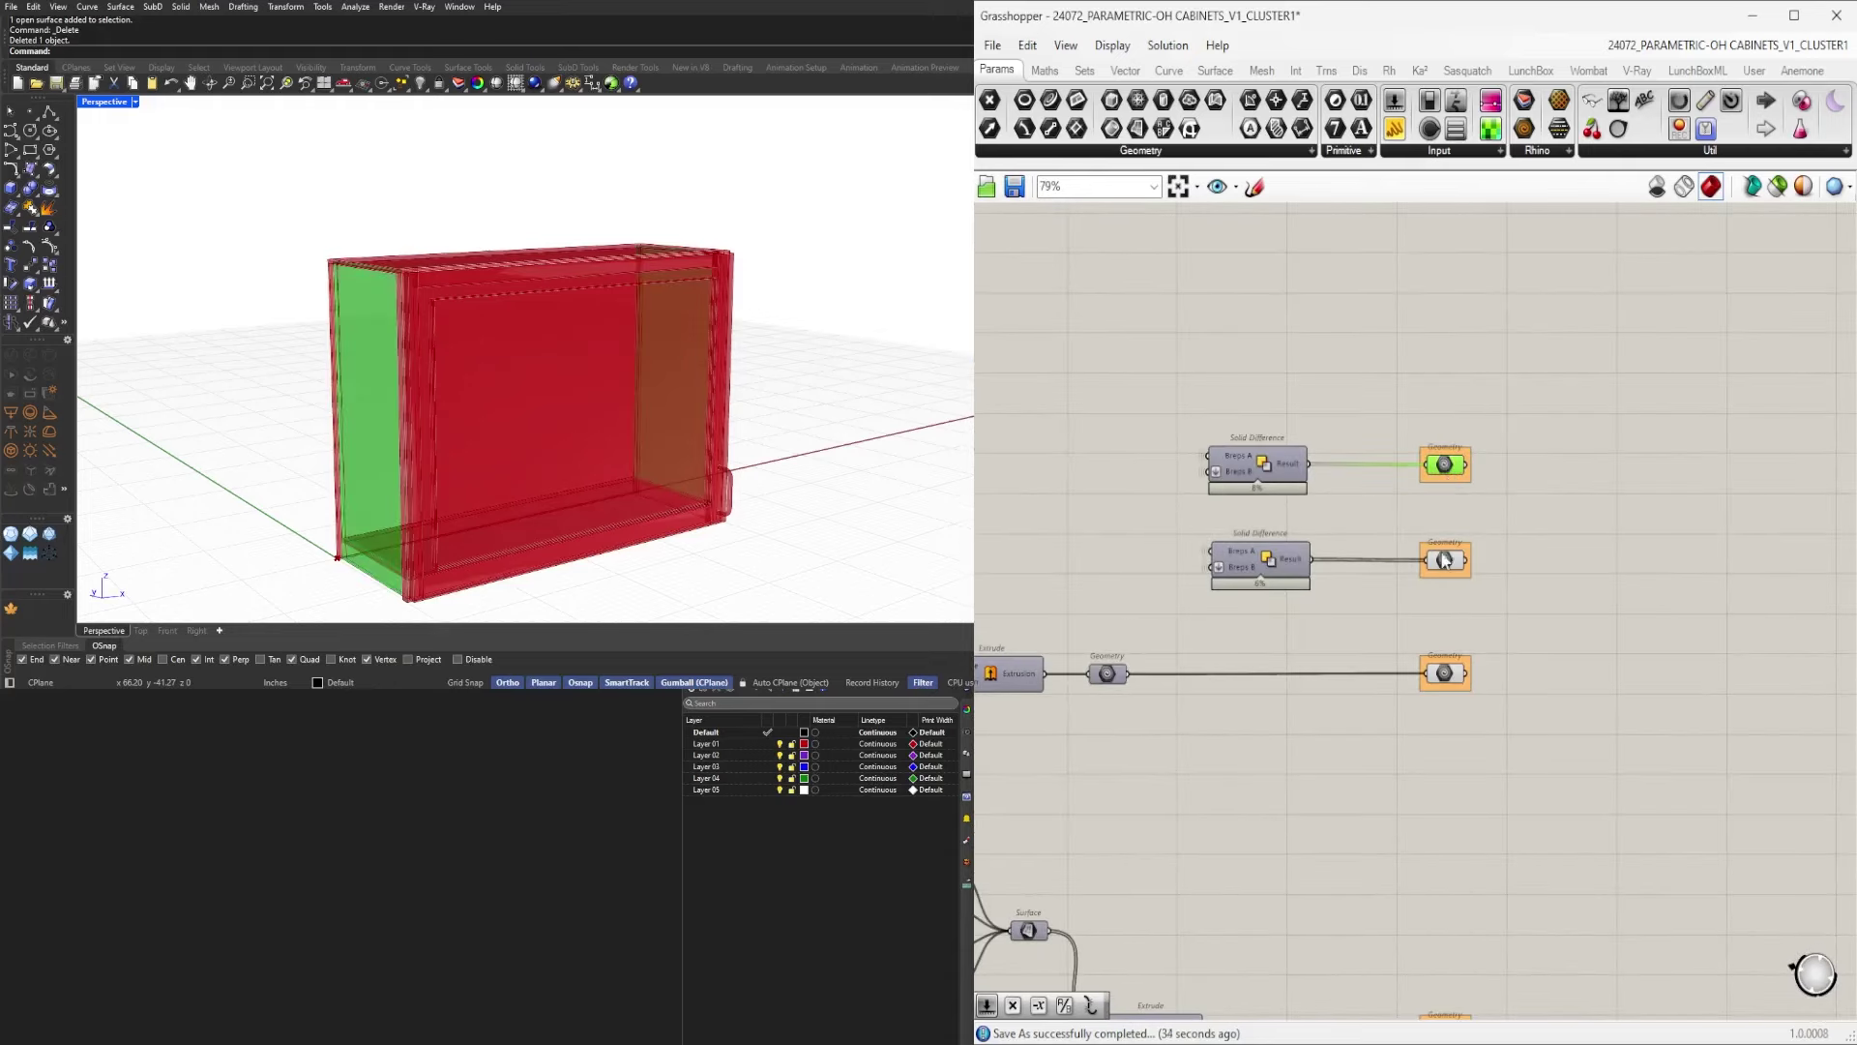
shift+click(1444, 562)
click(1589, 496)
scroll(1402, 439, down, 1)
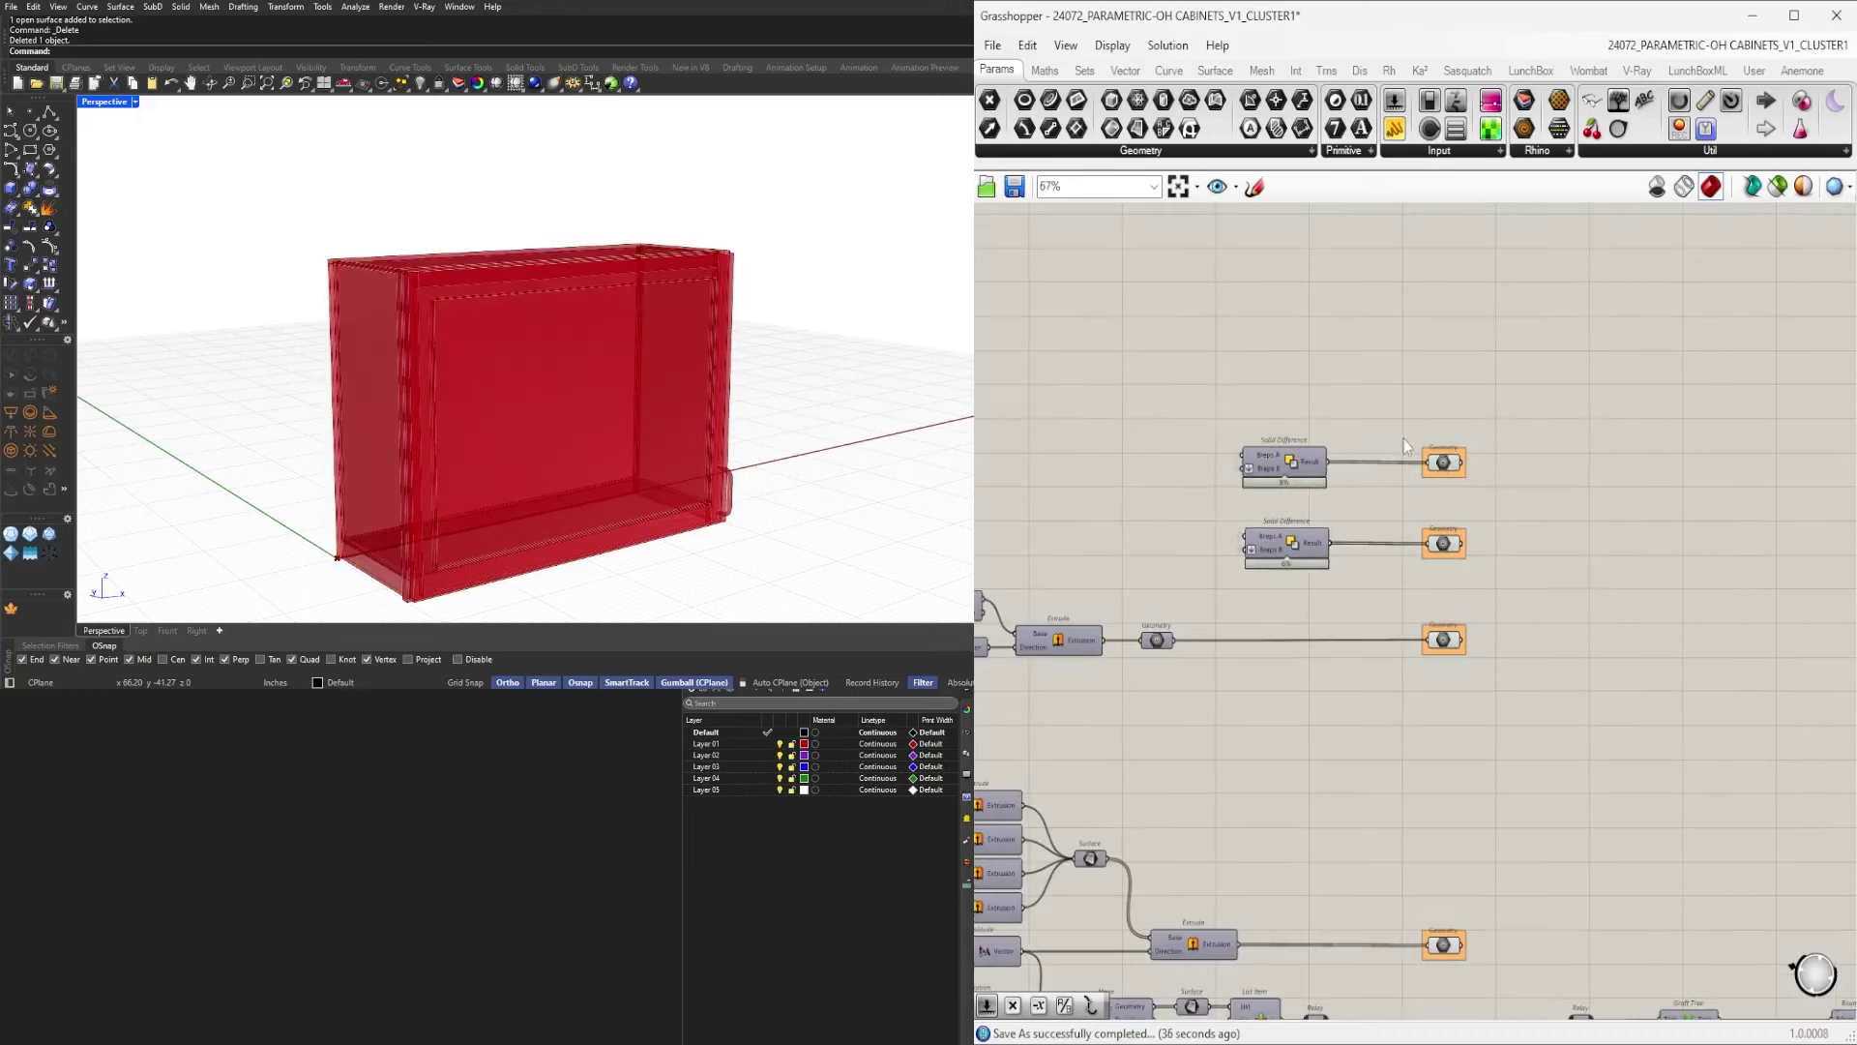
Add a Move and a Unit Z component above the Solid Differences and connect the unit vector to Motion.
double_click(1414, 450)
text(MOVE)
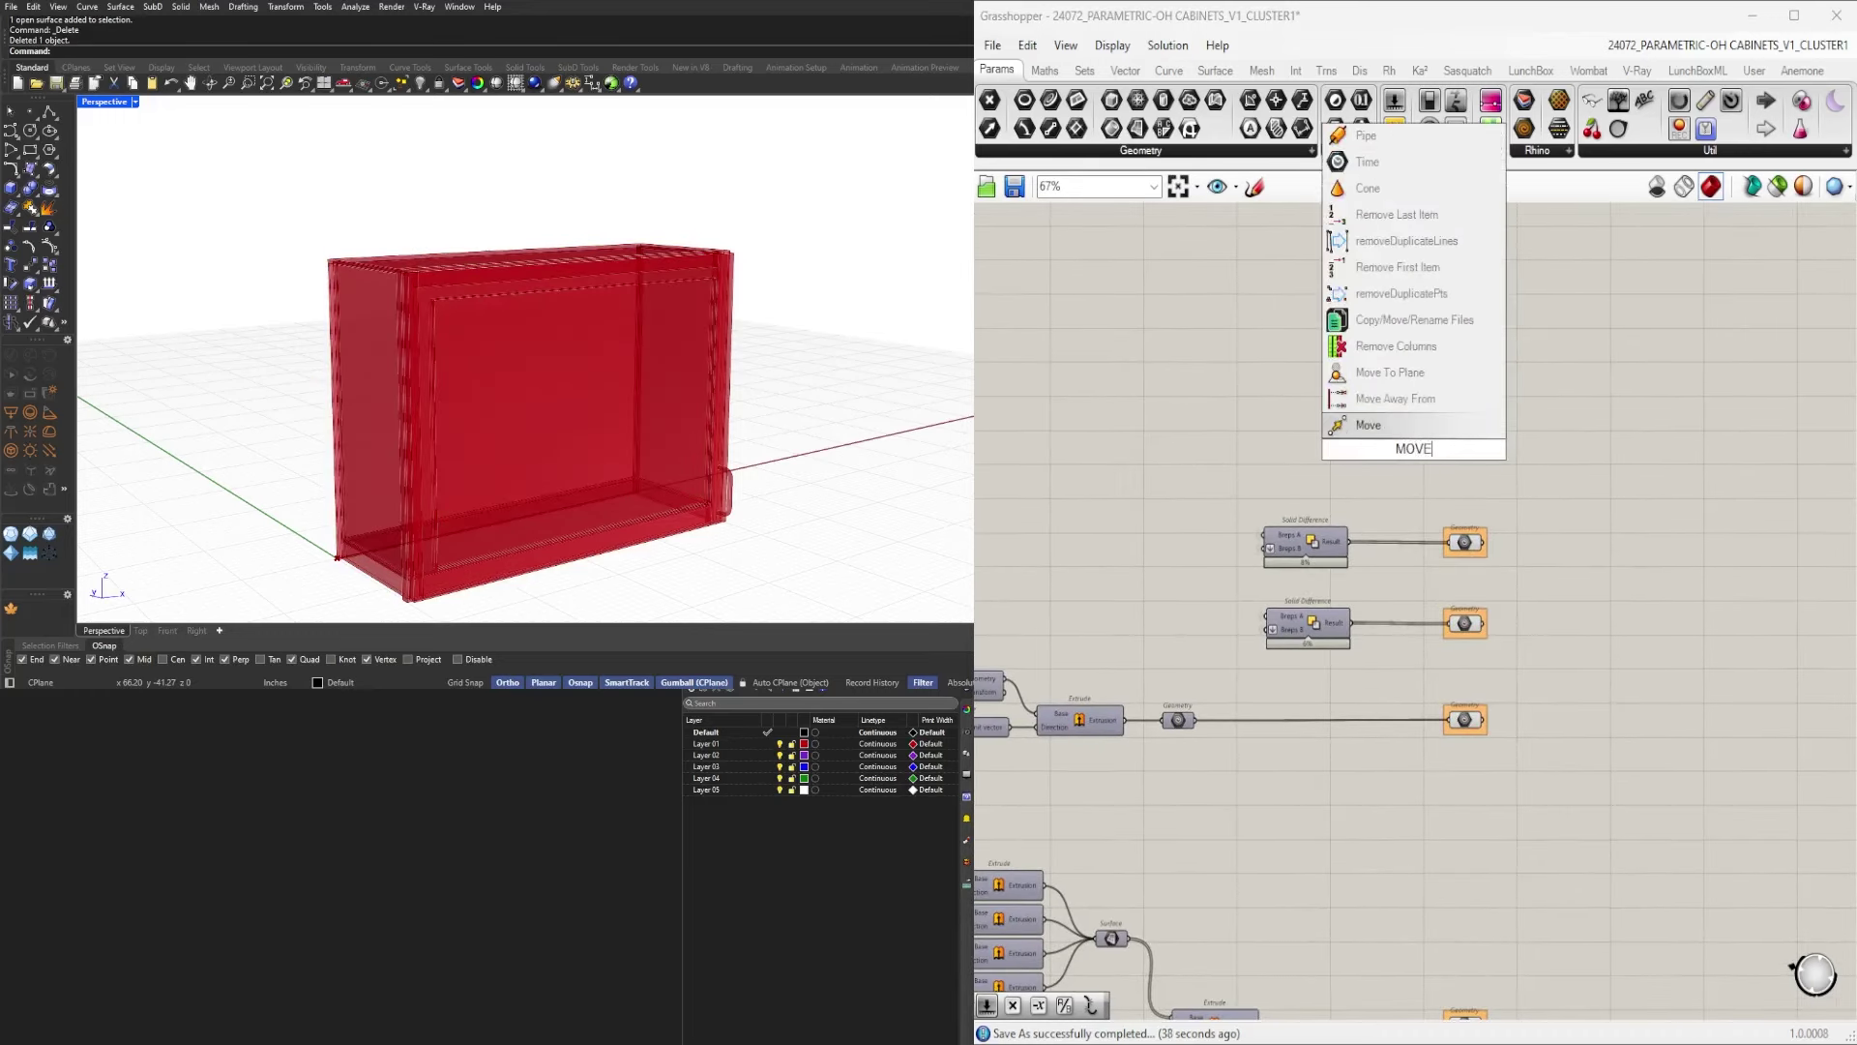
click(1347, 425)
double_click(1281, 464)
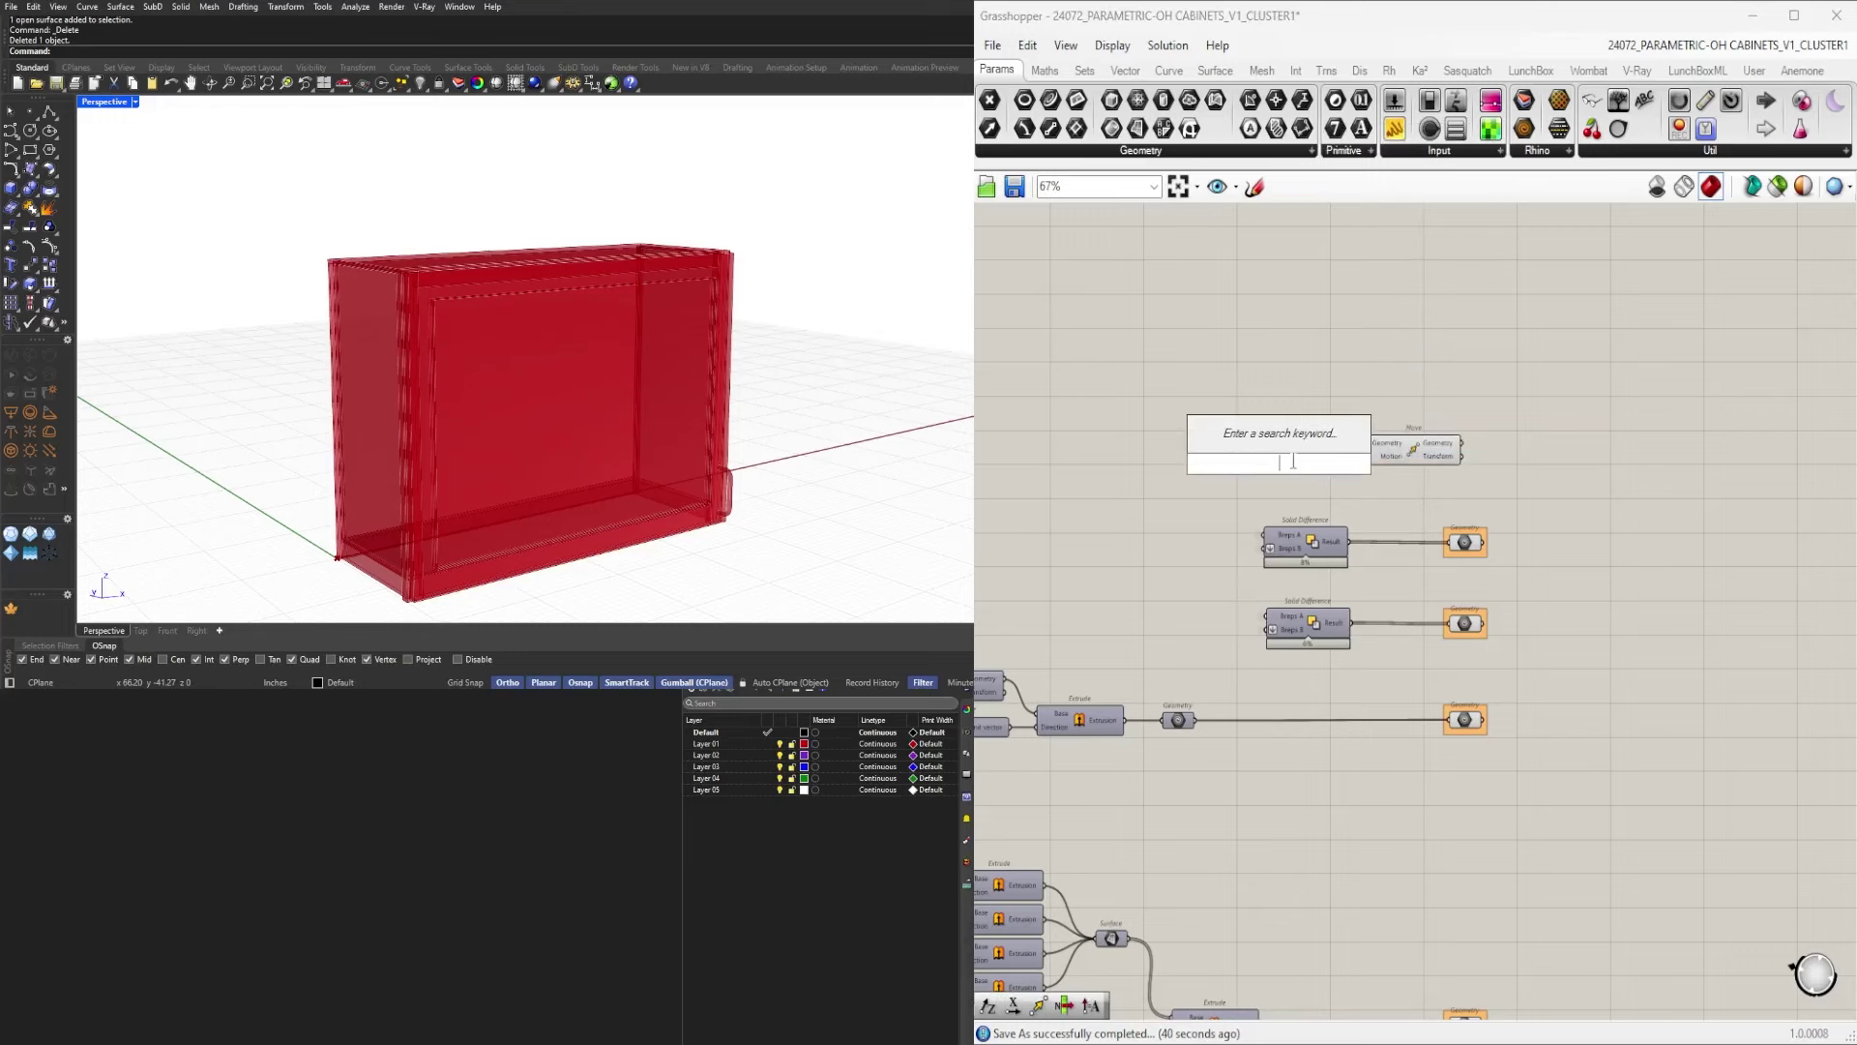
text(unit z)
click(1296, 431)
scroll(1315, 468, up, 3)
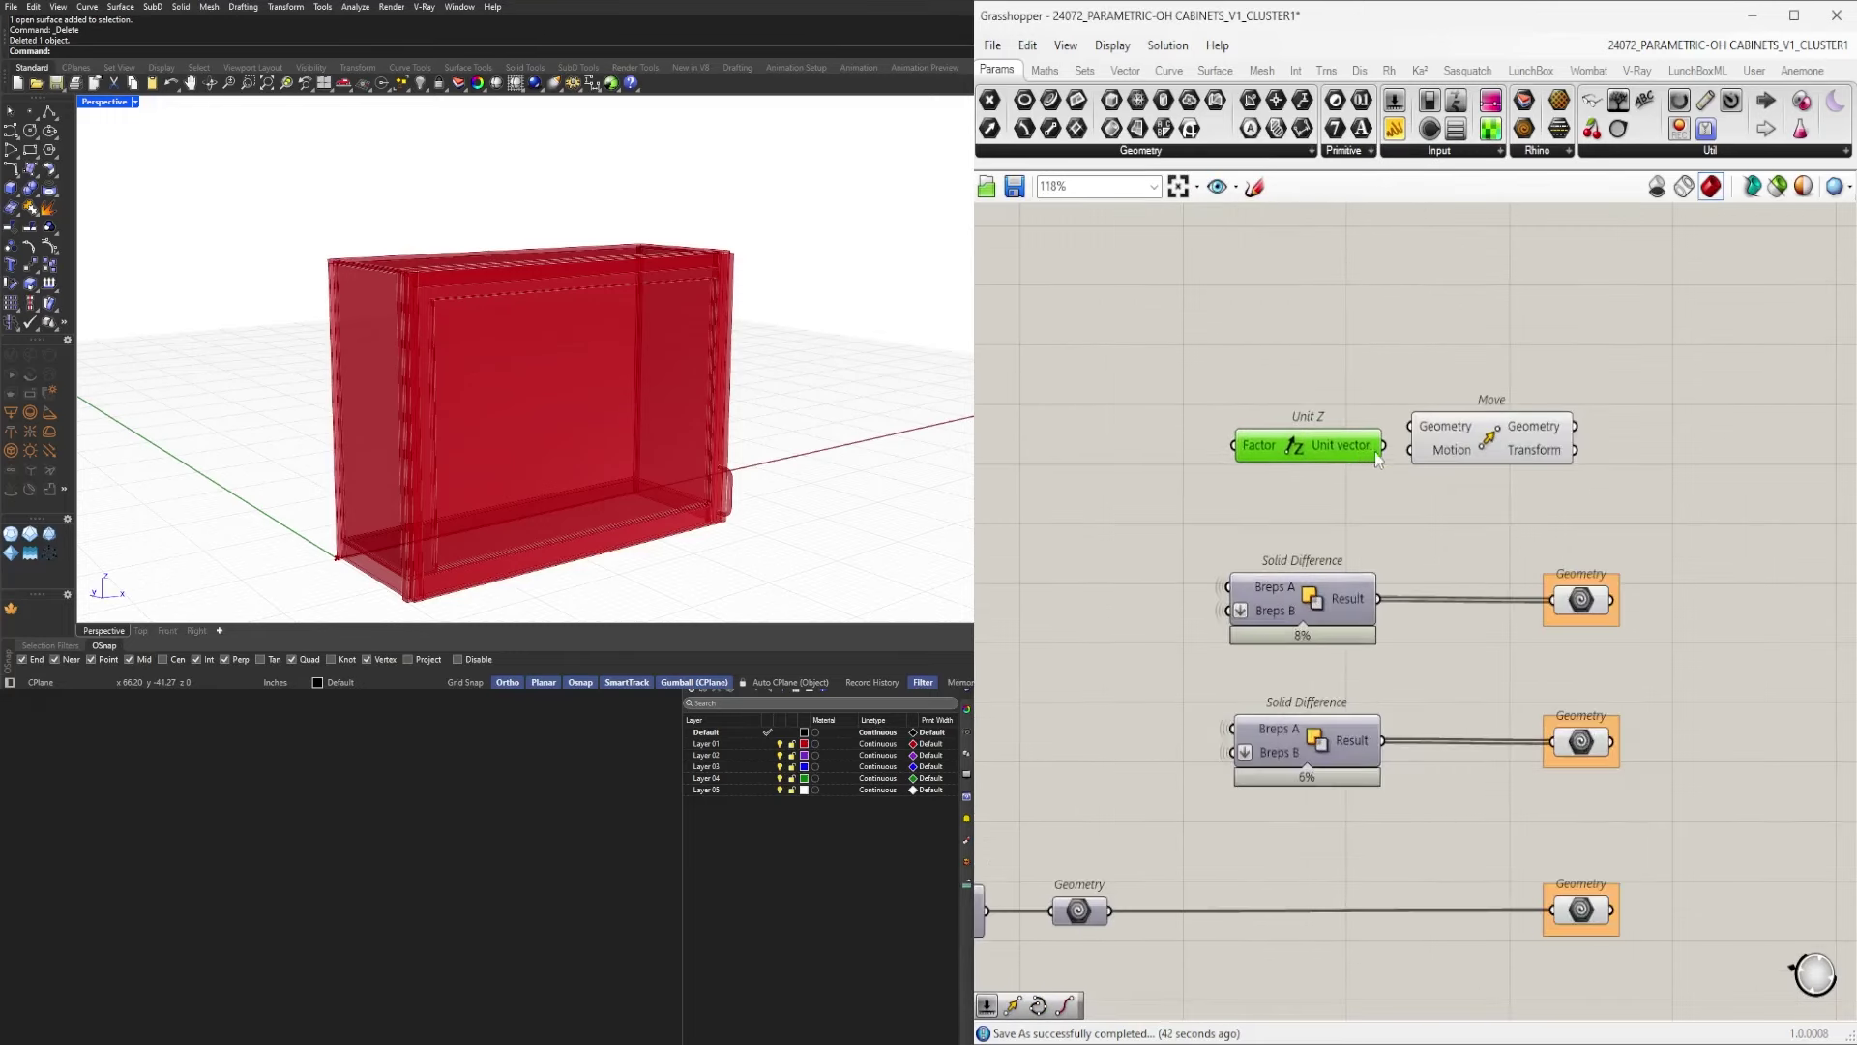
drag(1440, 445, 1443, 441)
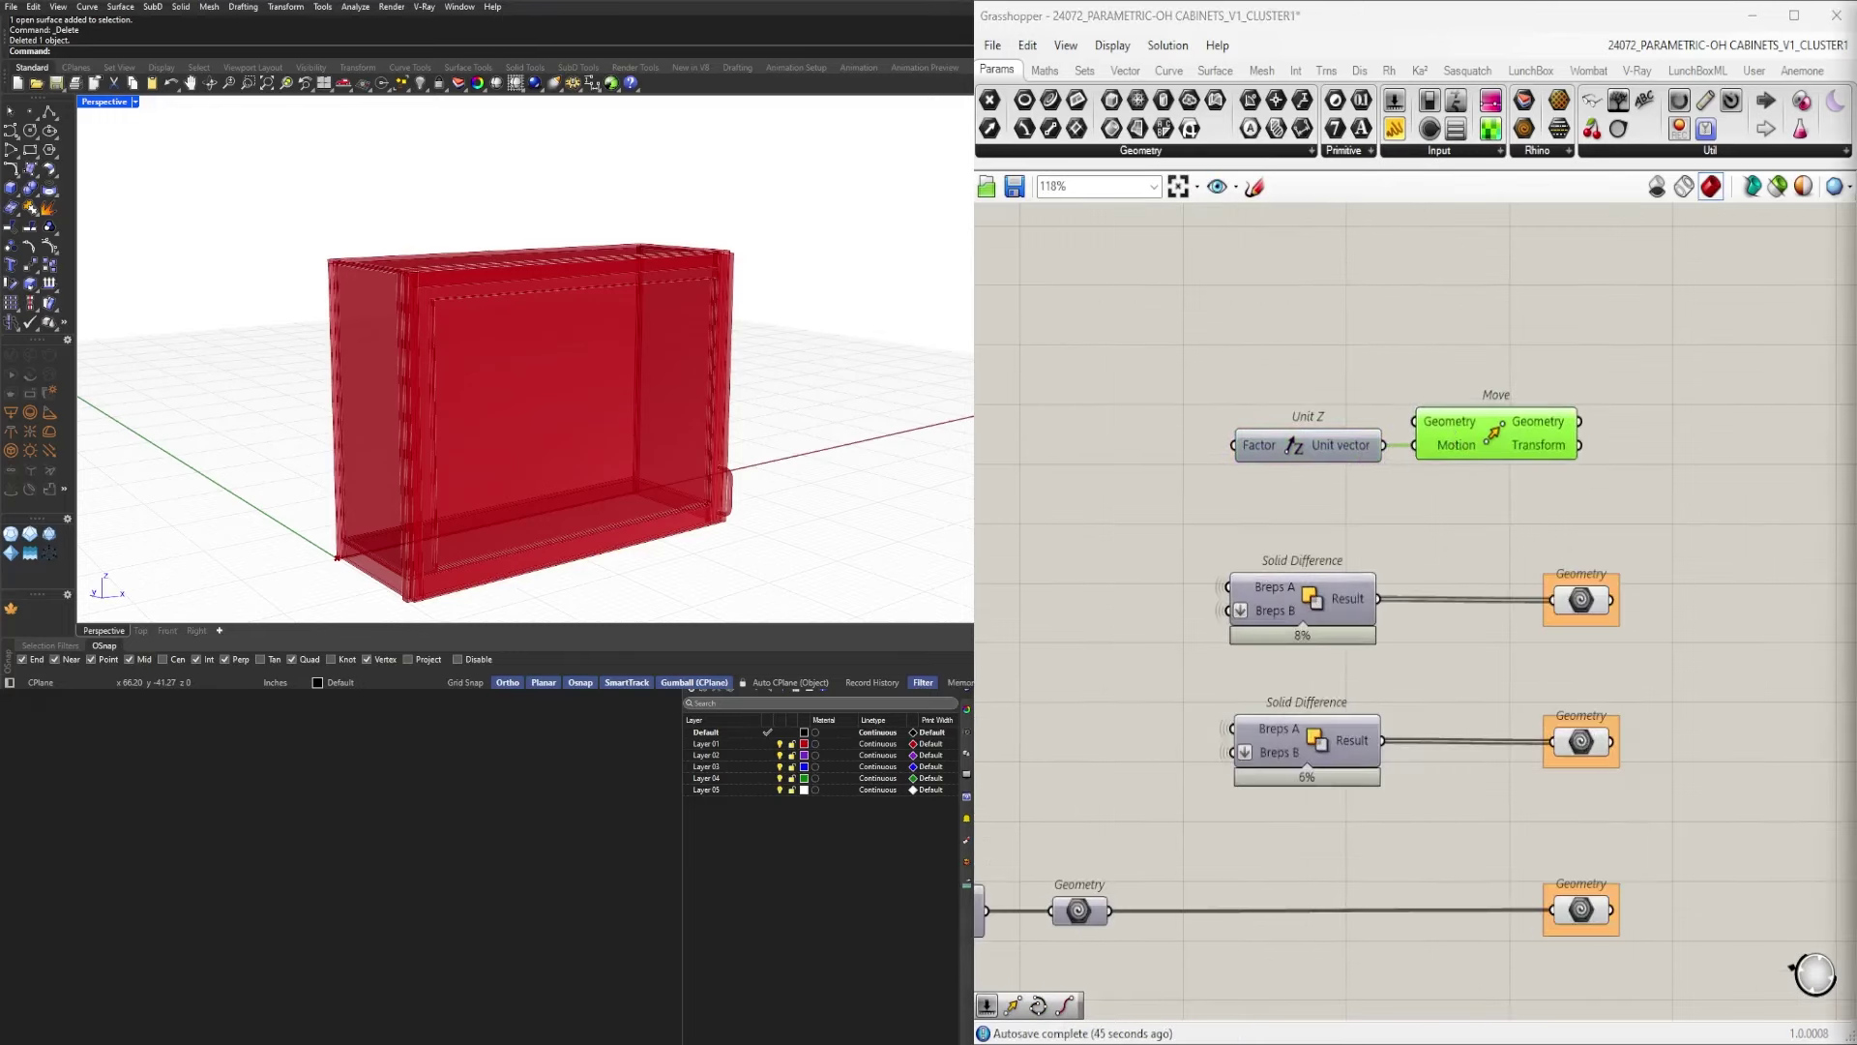
Add a Number parameter beside the new Unit Z component's Factor input.
right_drag(1128, 466, 1420, 497)
double_click(1421, 497)
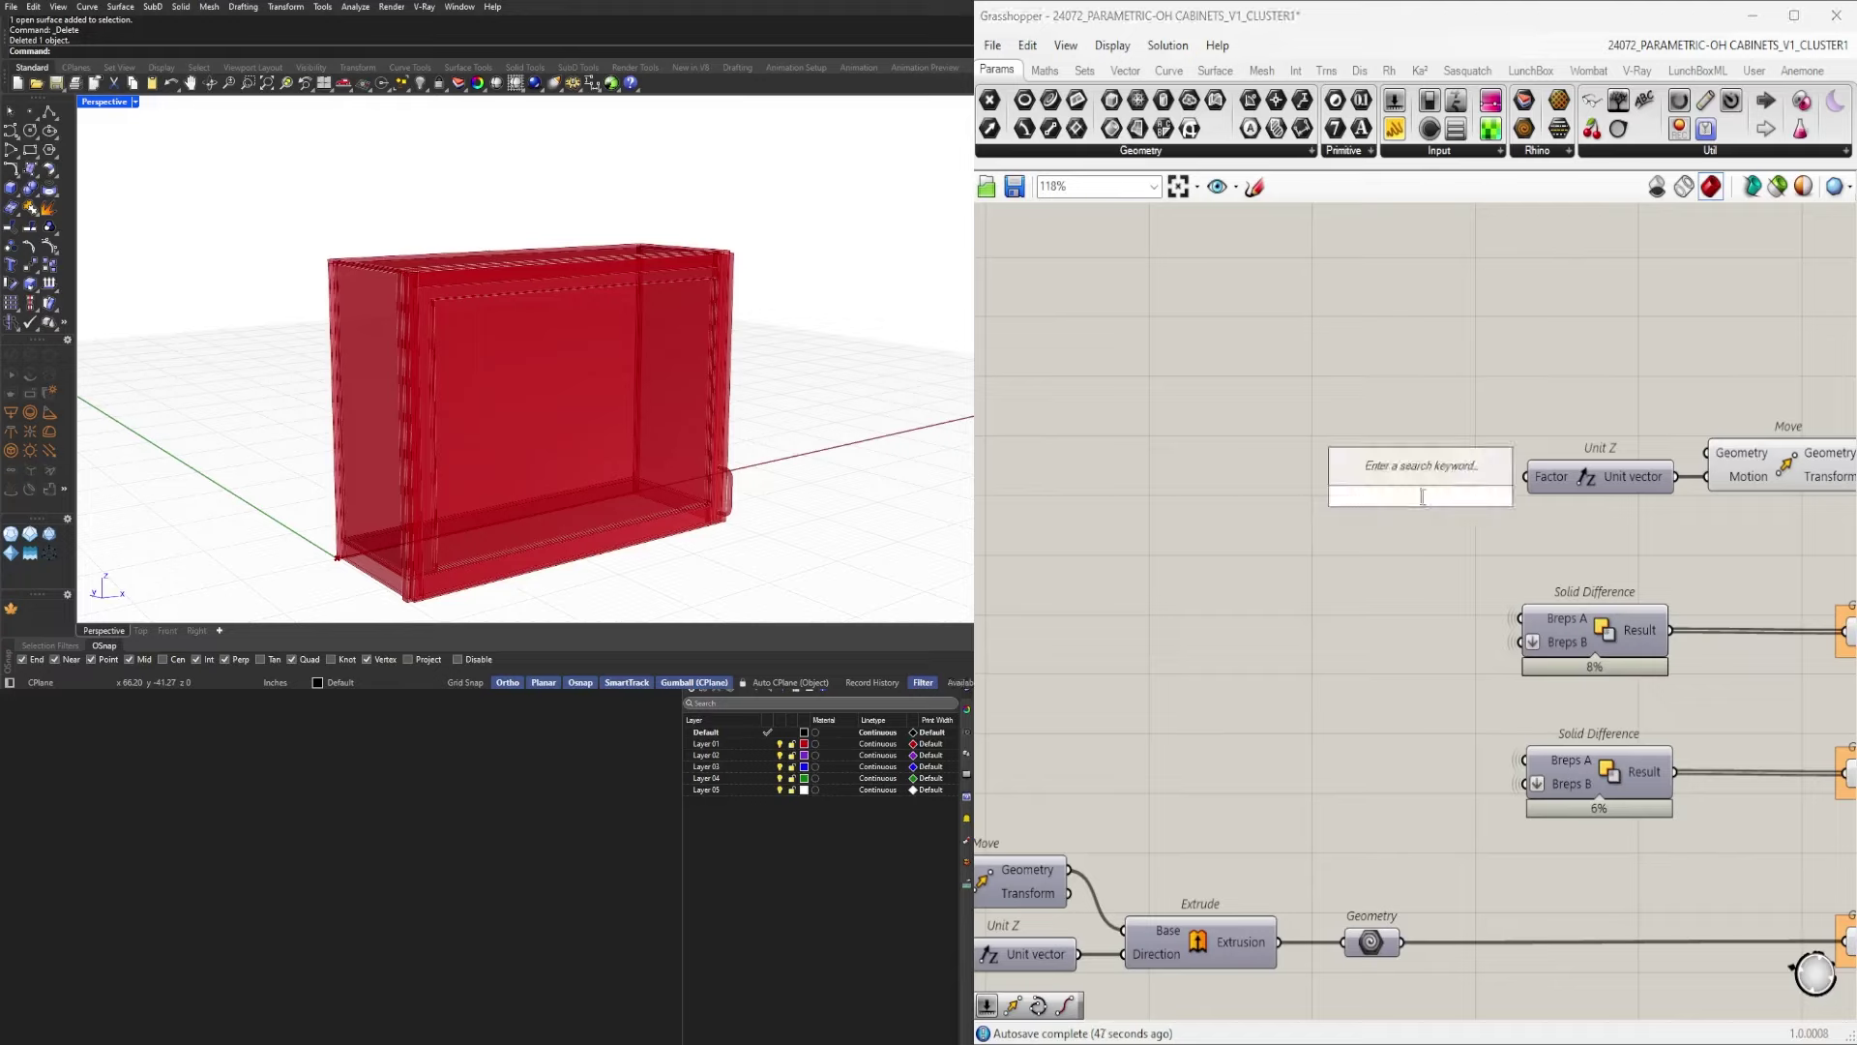
double_click(1436, 487)
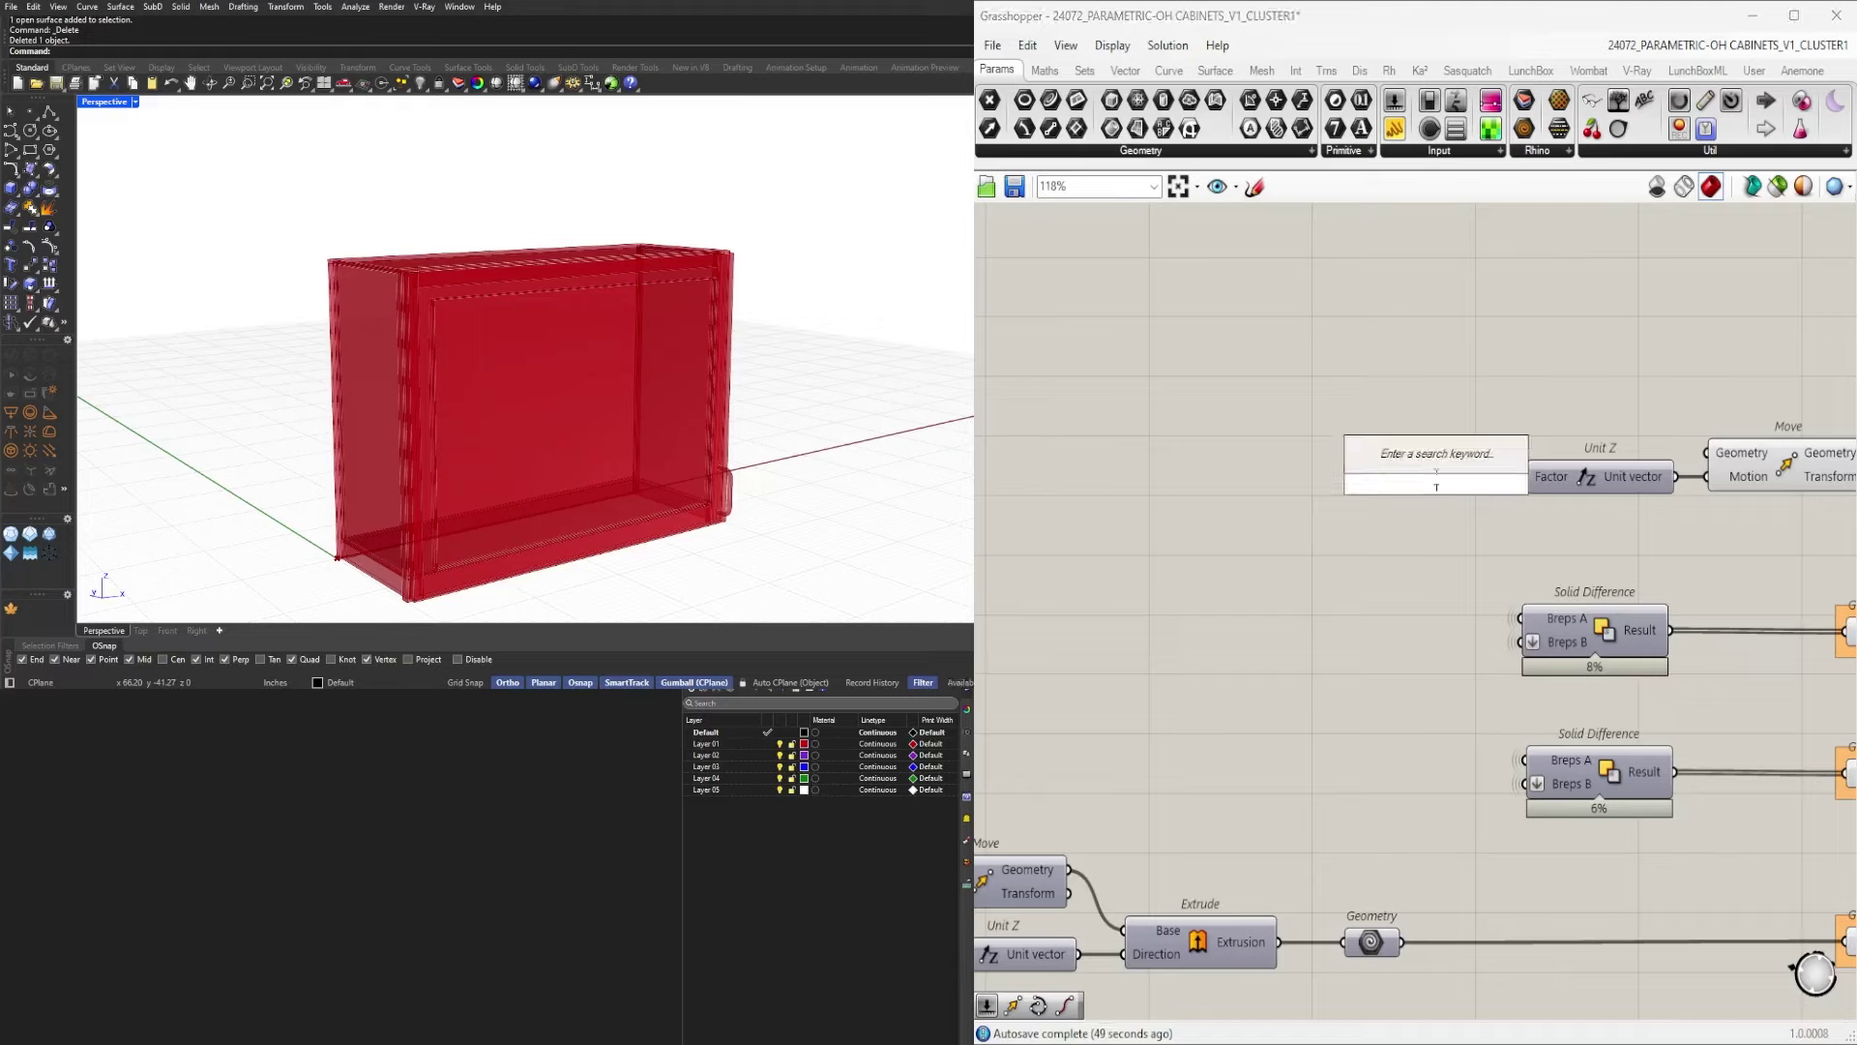
text(NUM)
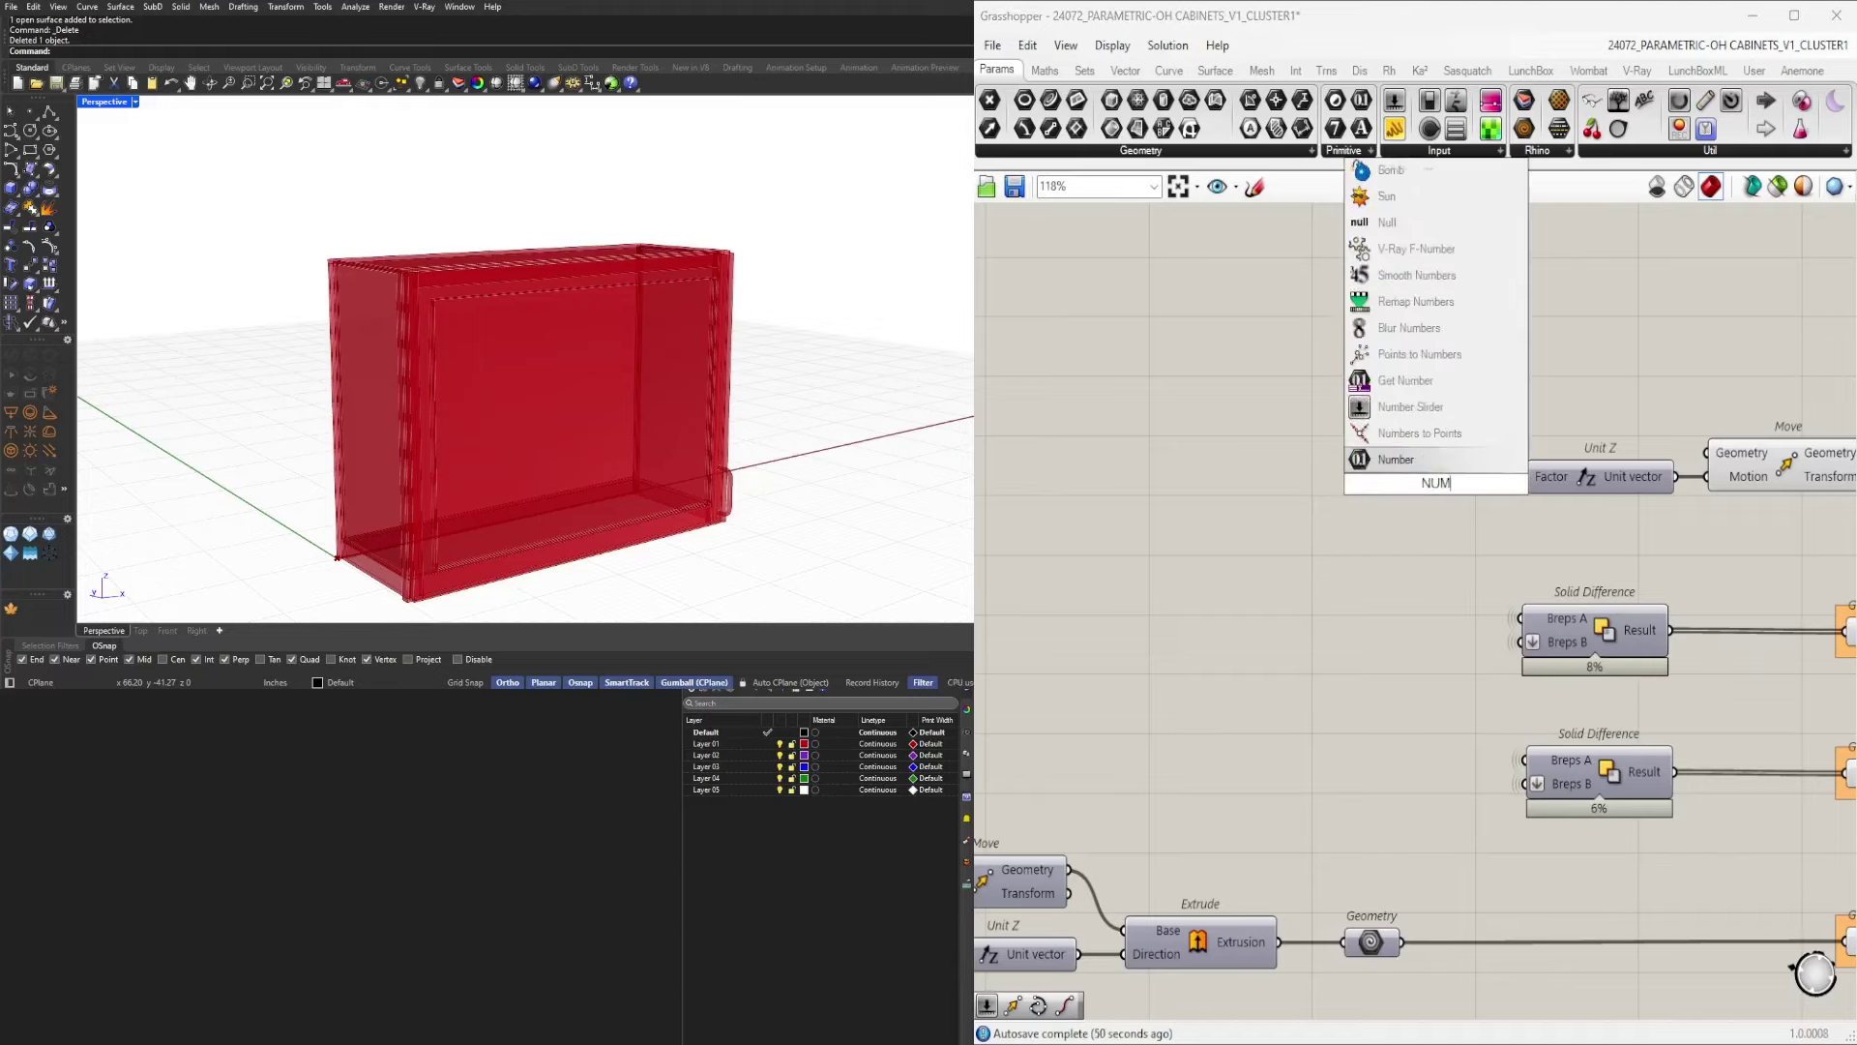
click(1436, 471)
drag(1447, 488, 1490, 483)
Add a Number Slider set to 60.000 and wire it through the Number parameter to the Unit Z Factor.
double_click(1308, 487)
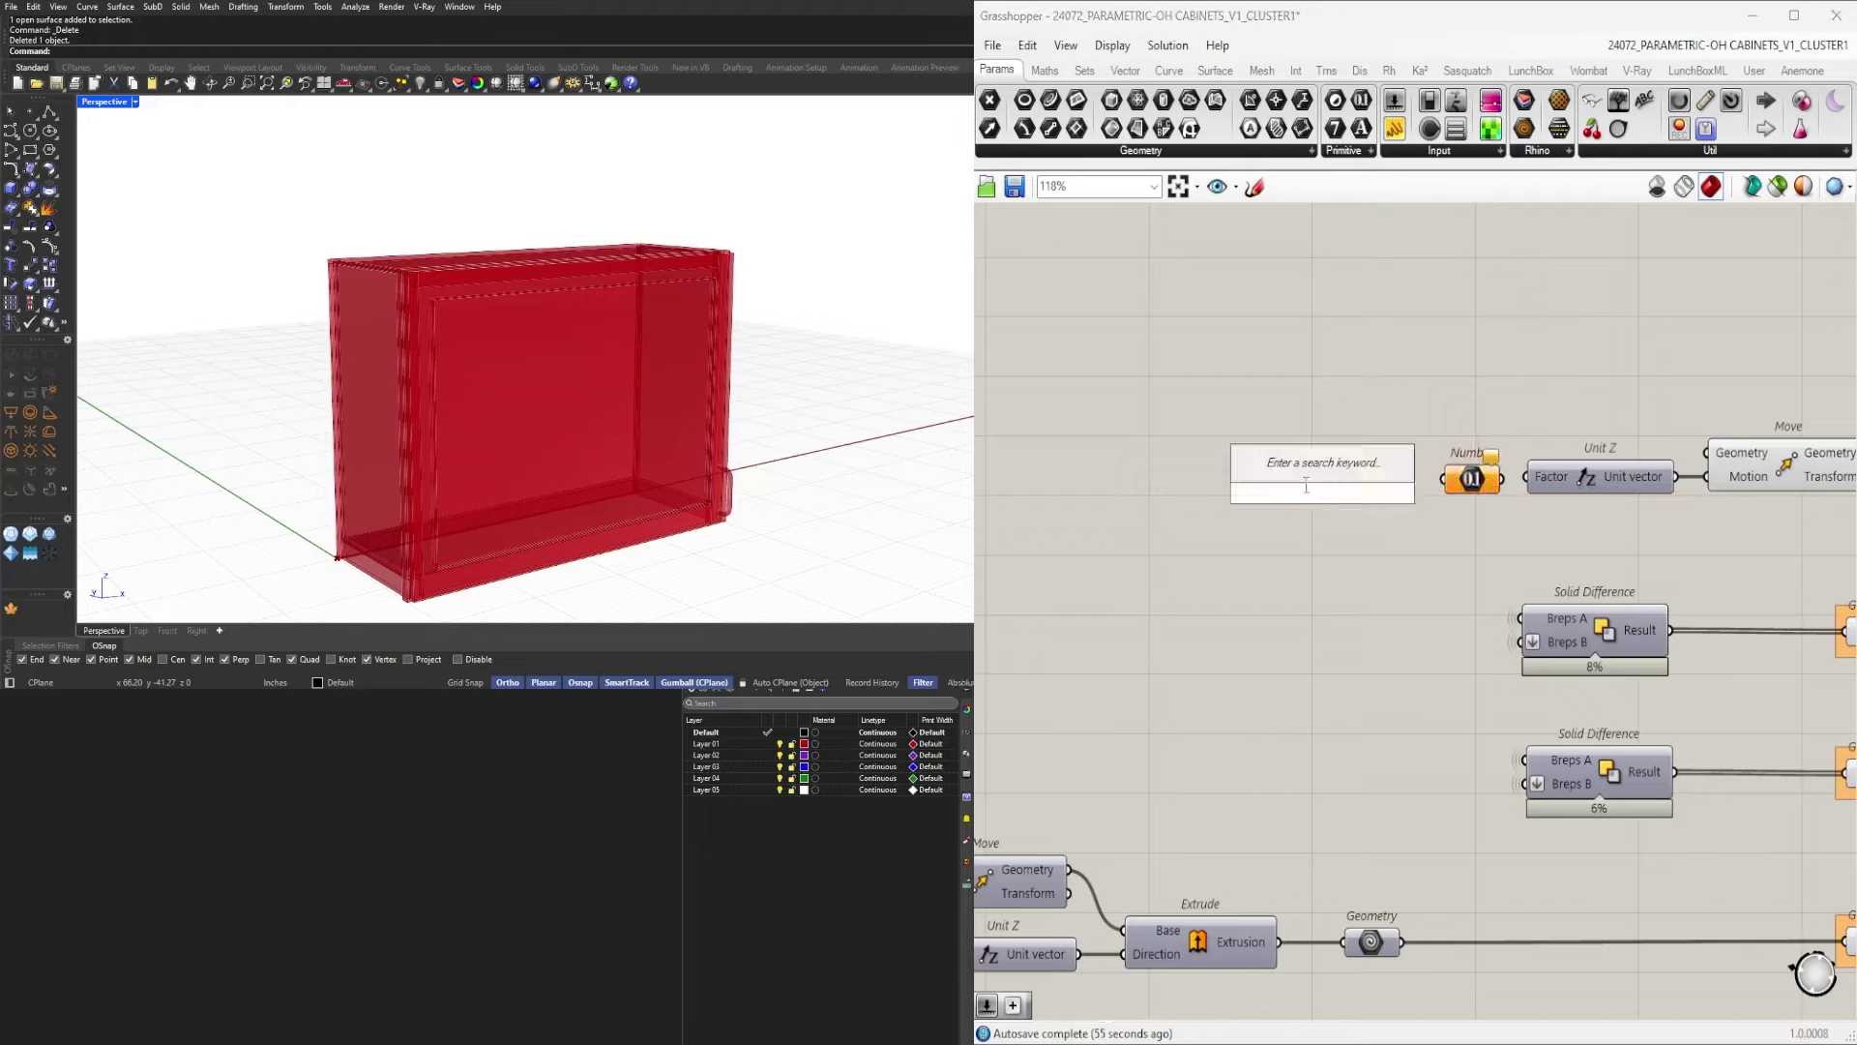
text(6)
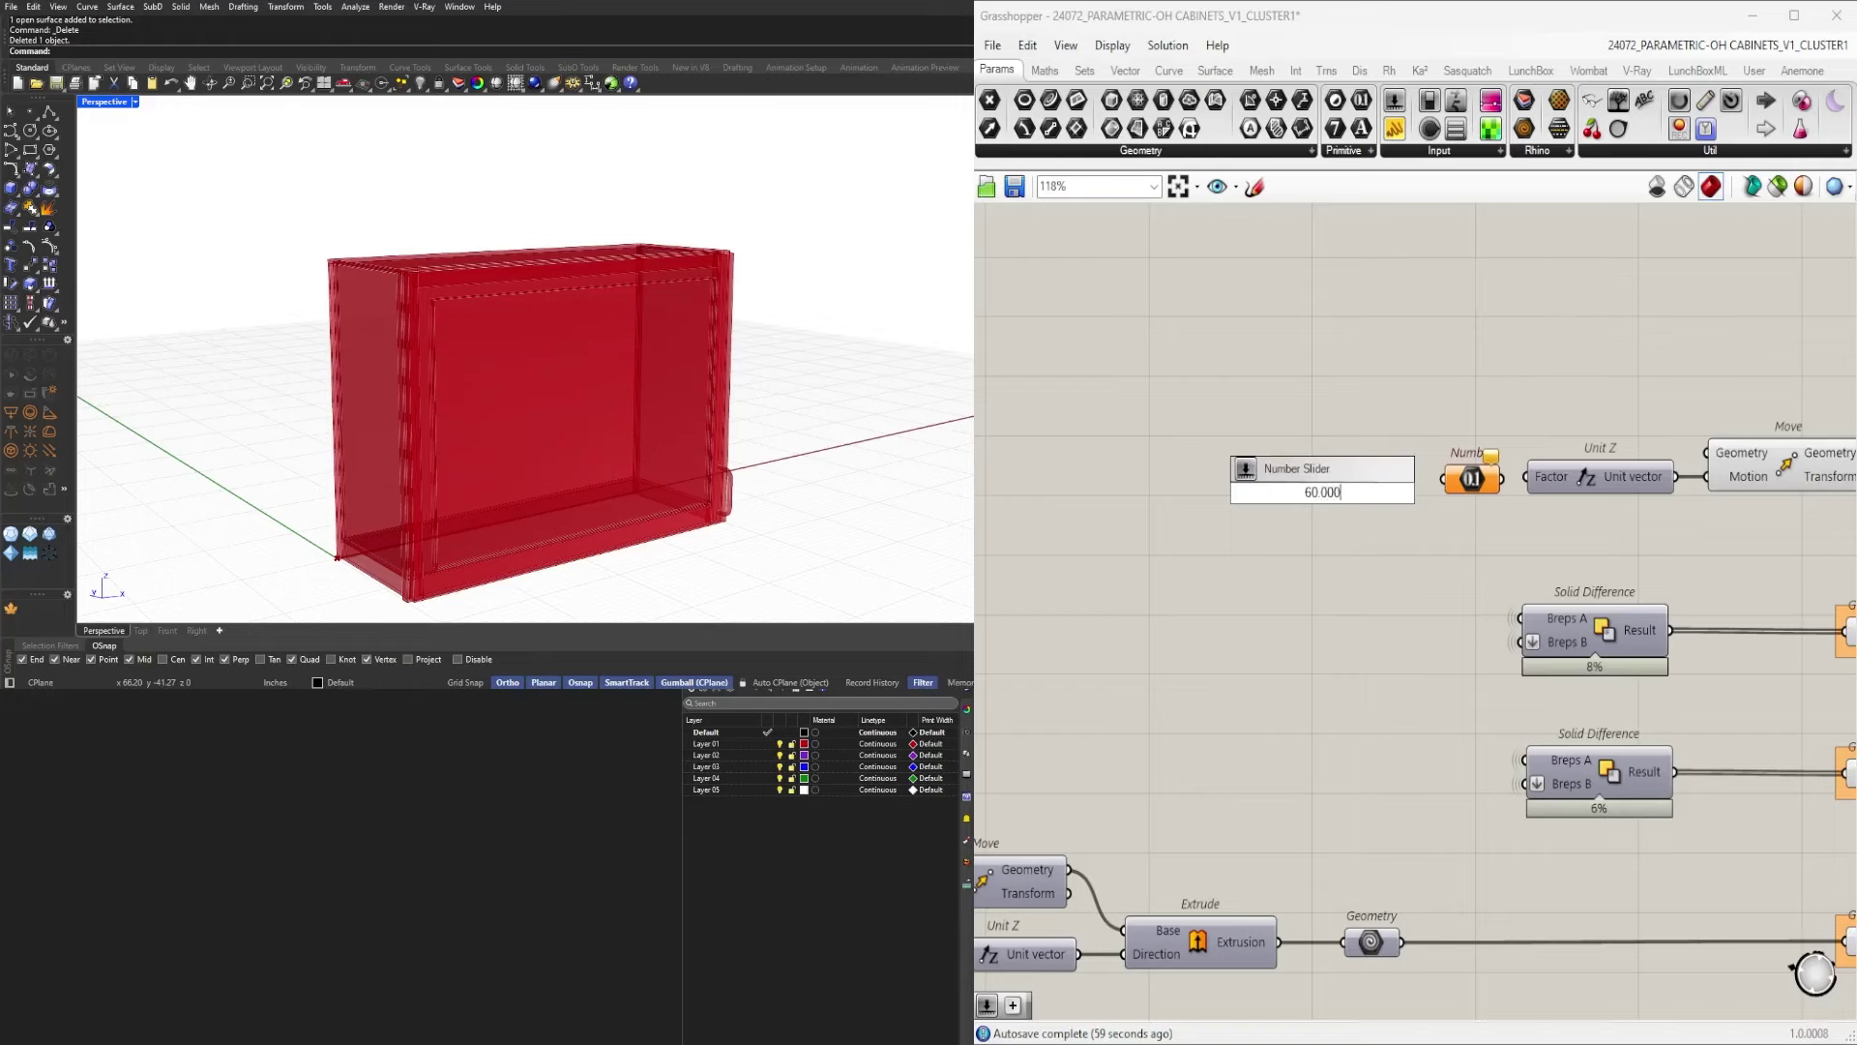
text(0.000)
key(Return)
scroll(1307, 489, up, 2)
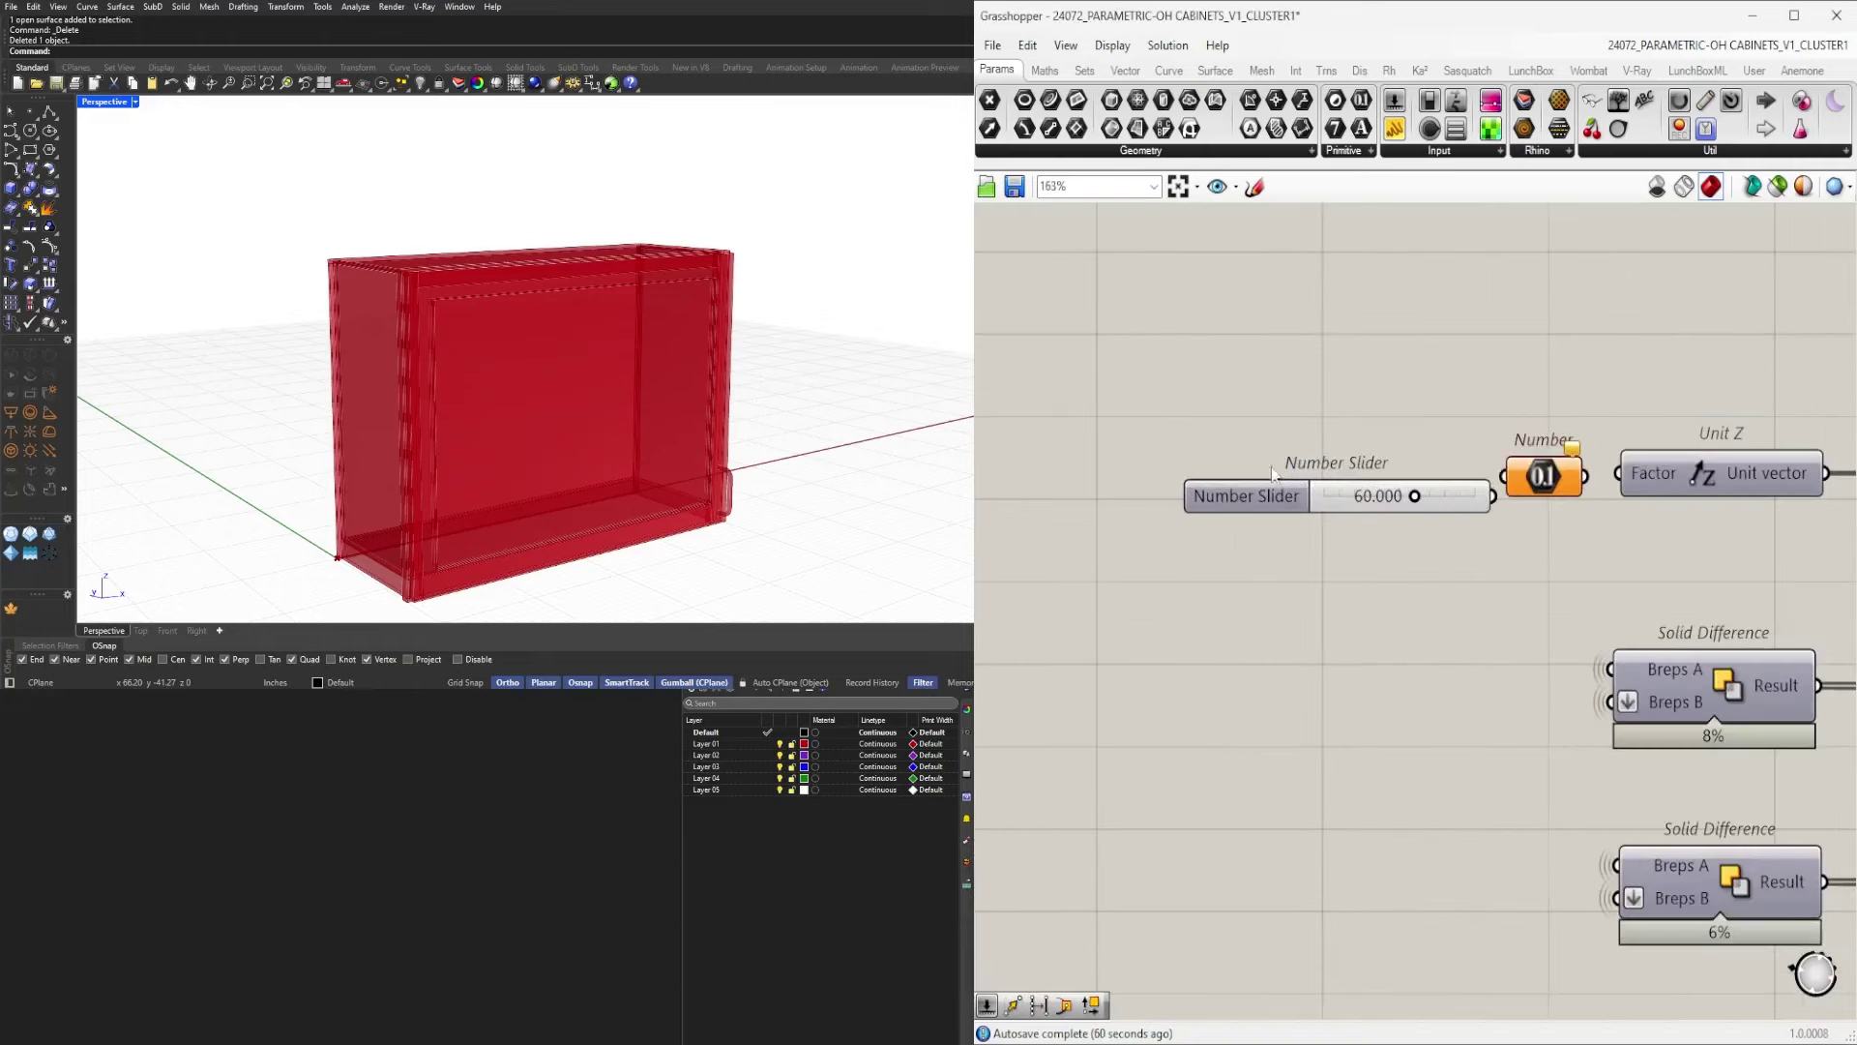
drag(1272, 503, 1241, 486)
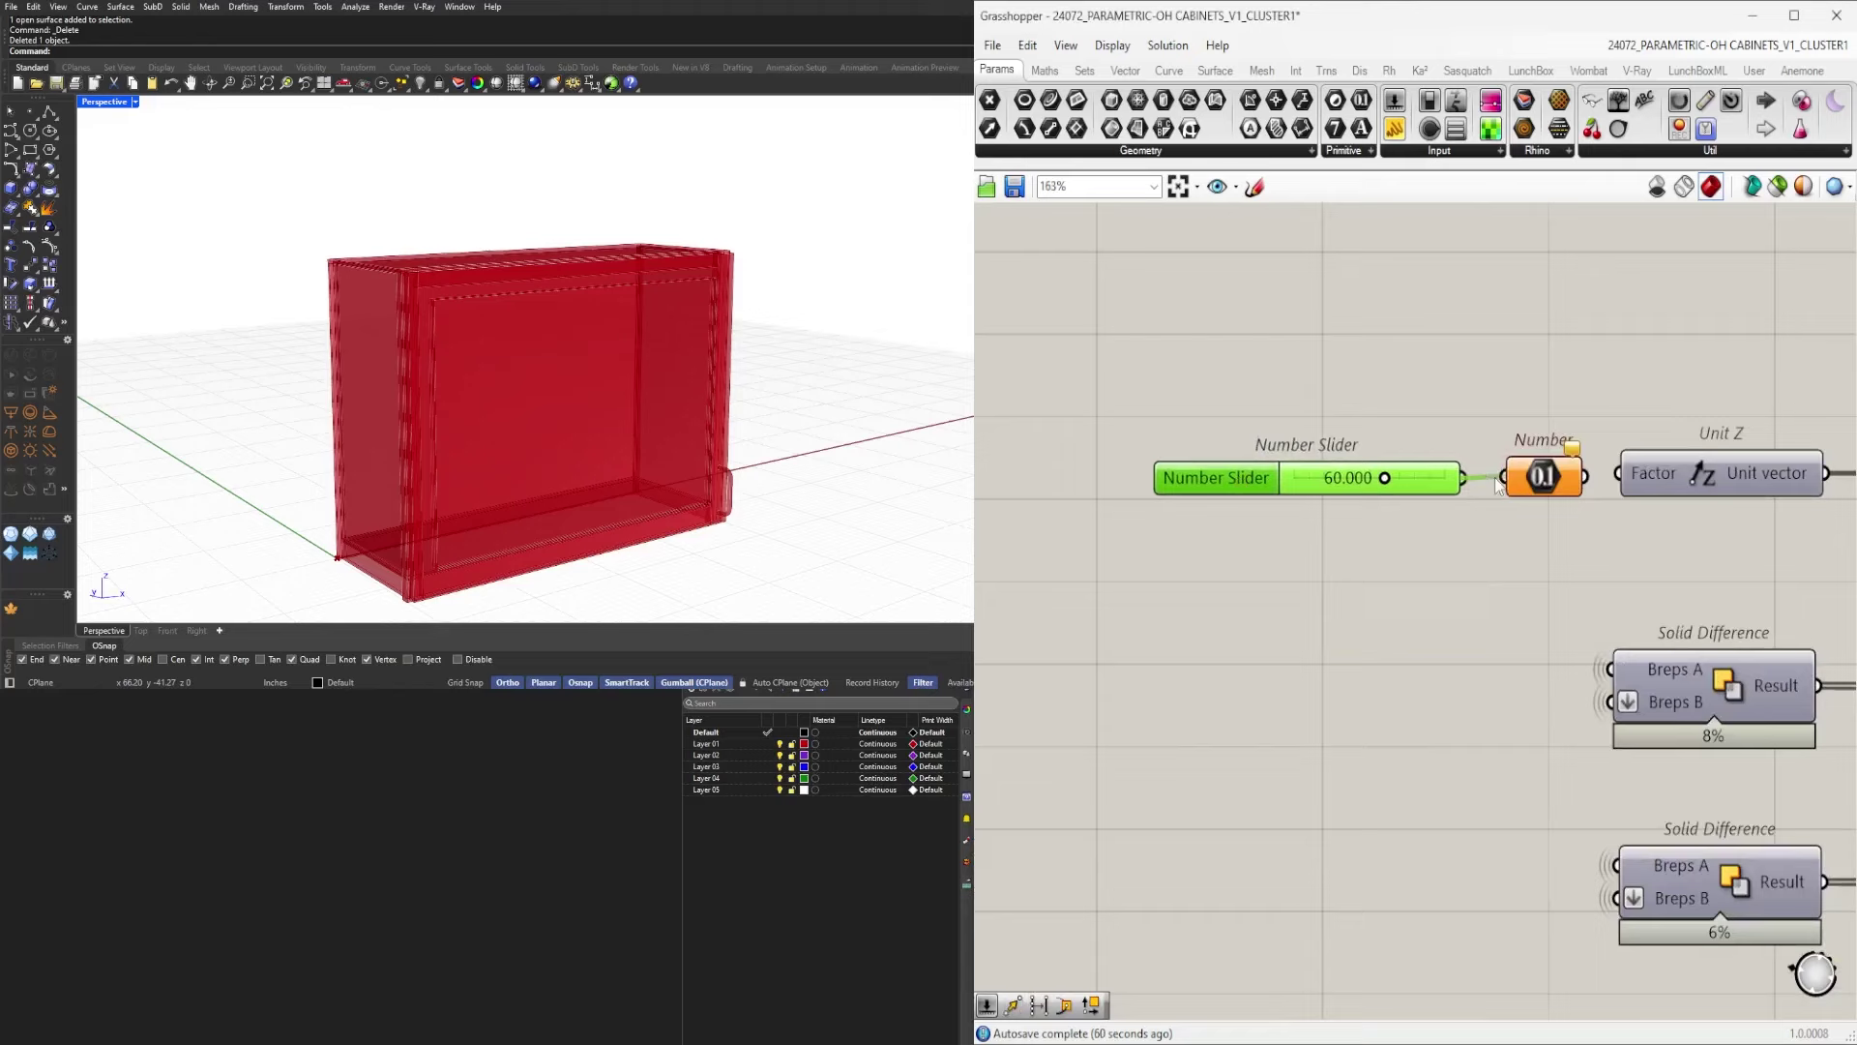
drag(1497, 485, 1503, 478)
drag(1380, 487, 1365, 484)
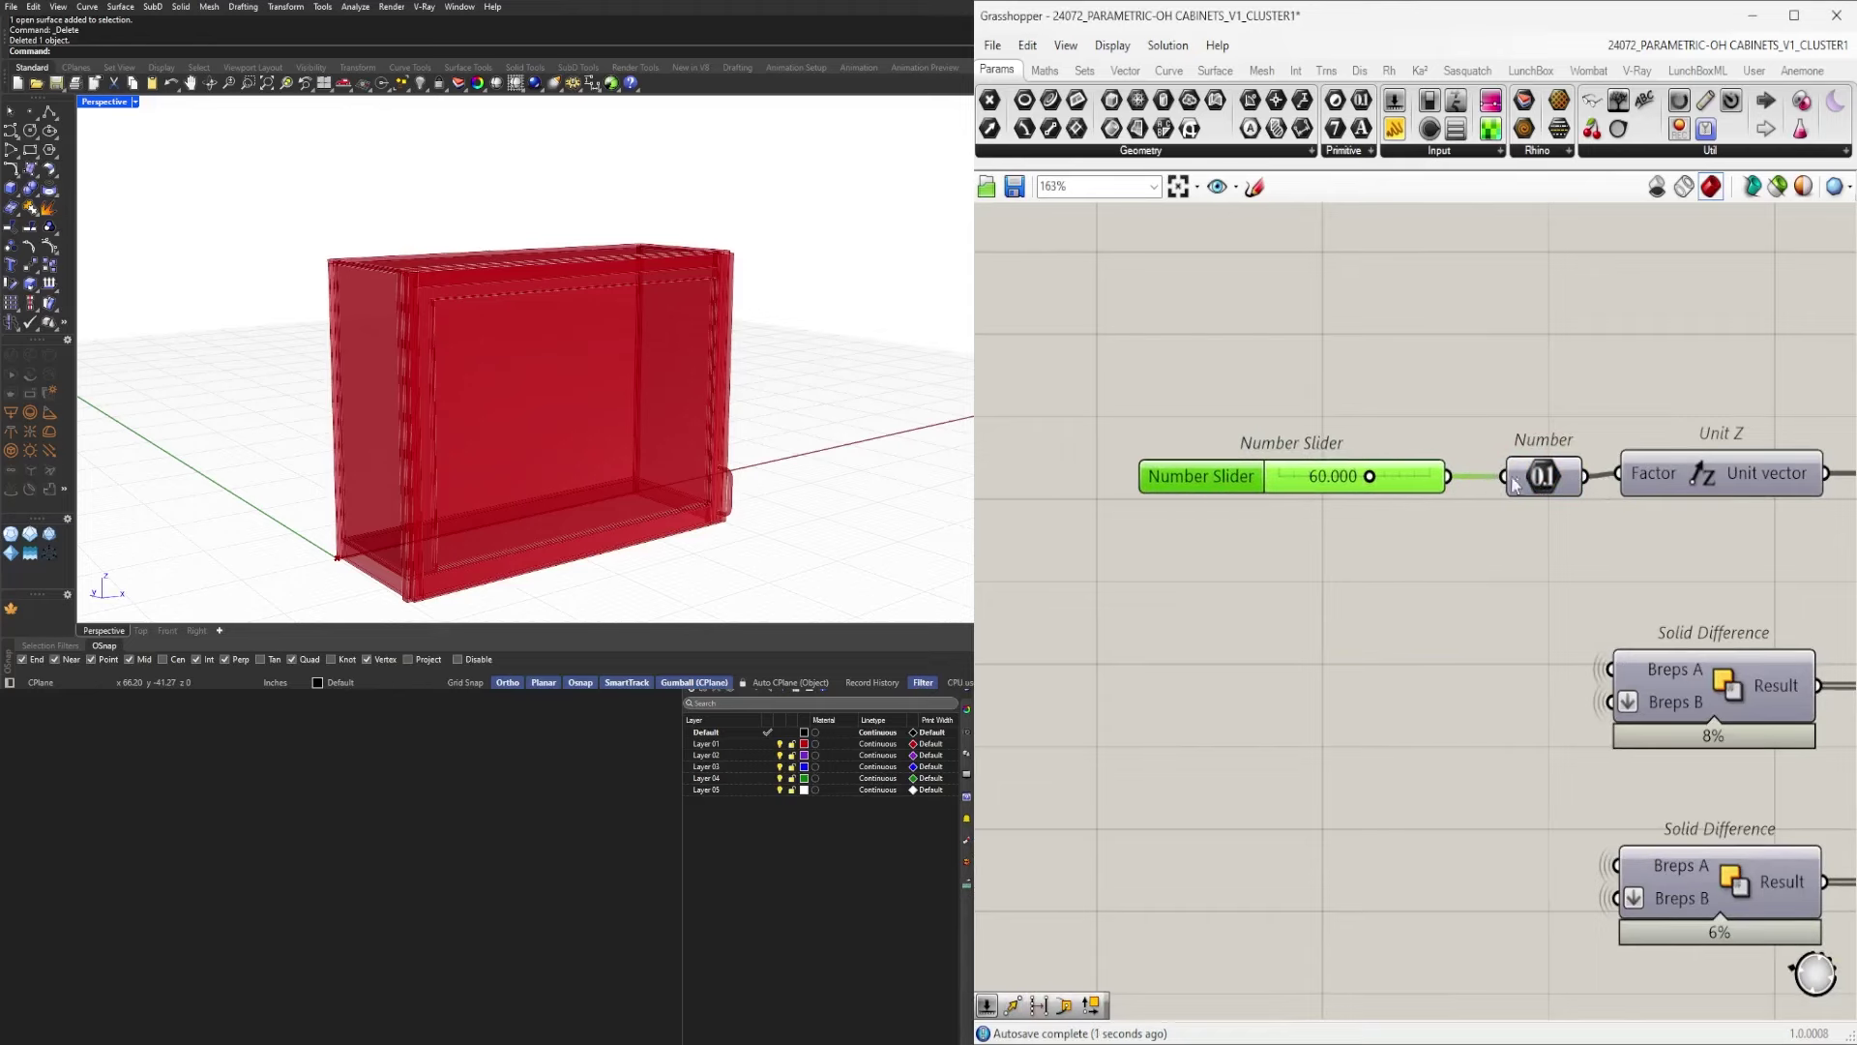
Set the wire display of the Number parameter's input to hidden.
right_click(1511, 477)
mouse_move(1611, 544)
click(1785, 586)
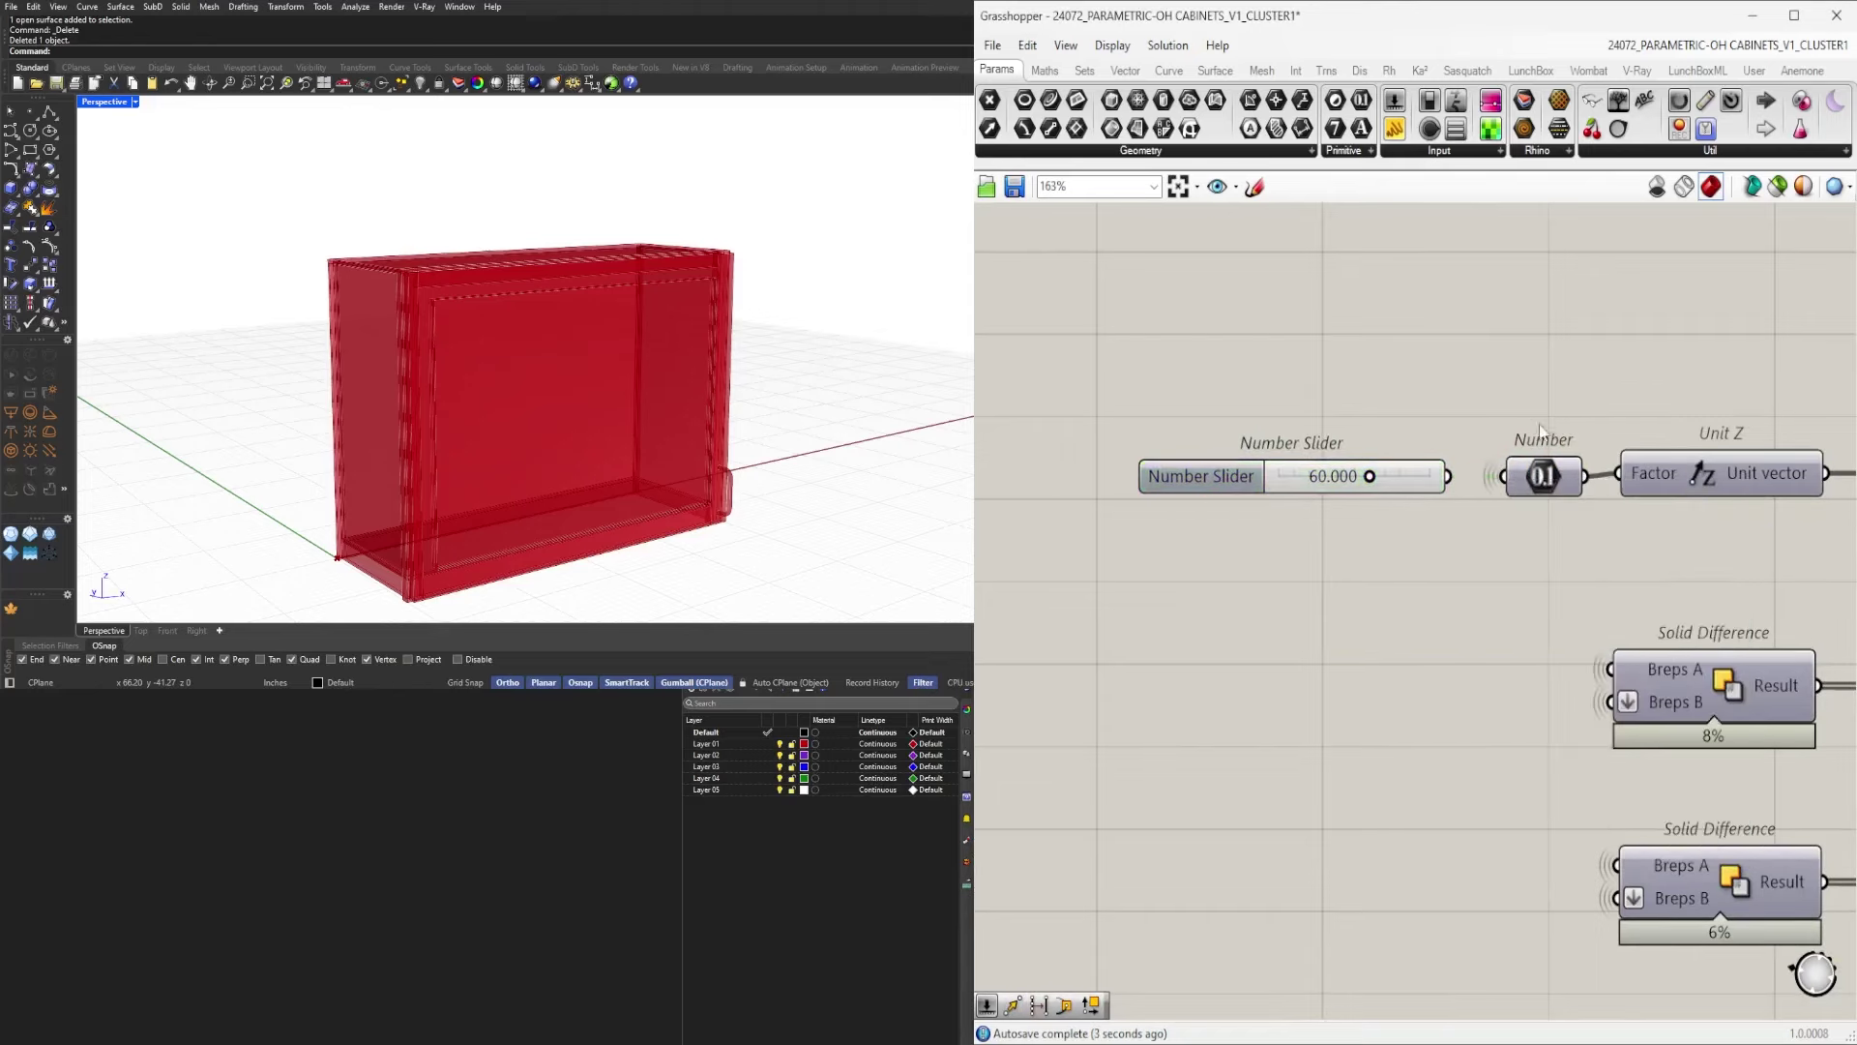
Rename the new slider CABINET HEIGHT LOCATION, move it clear of the Number parameter and group it.
scroll(1588, 550, down, 3)
right_click(1588, 548)
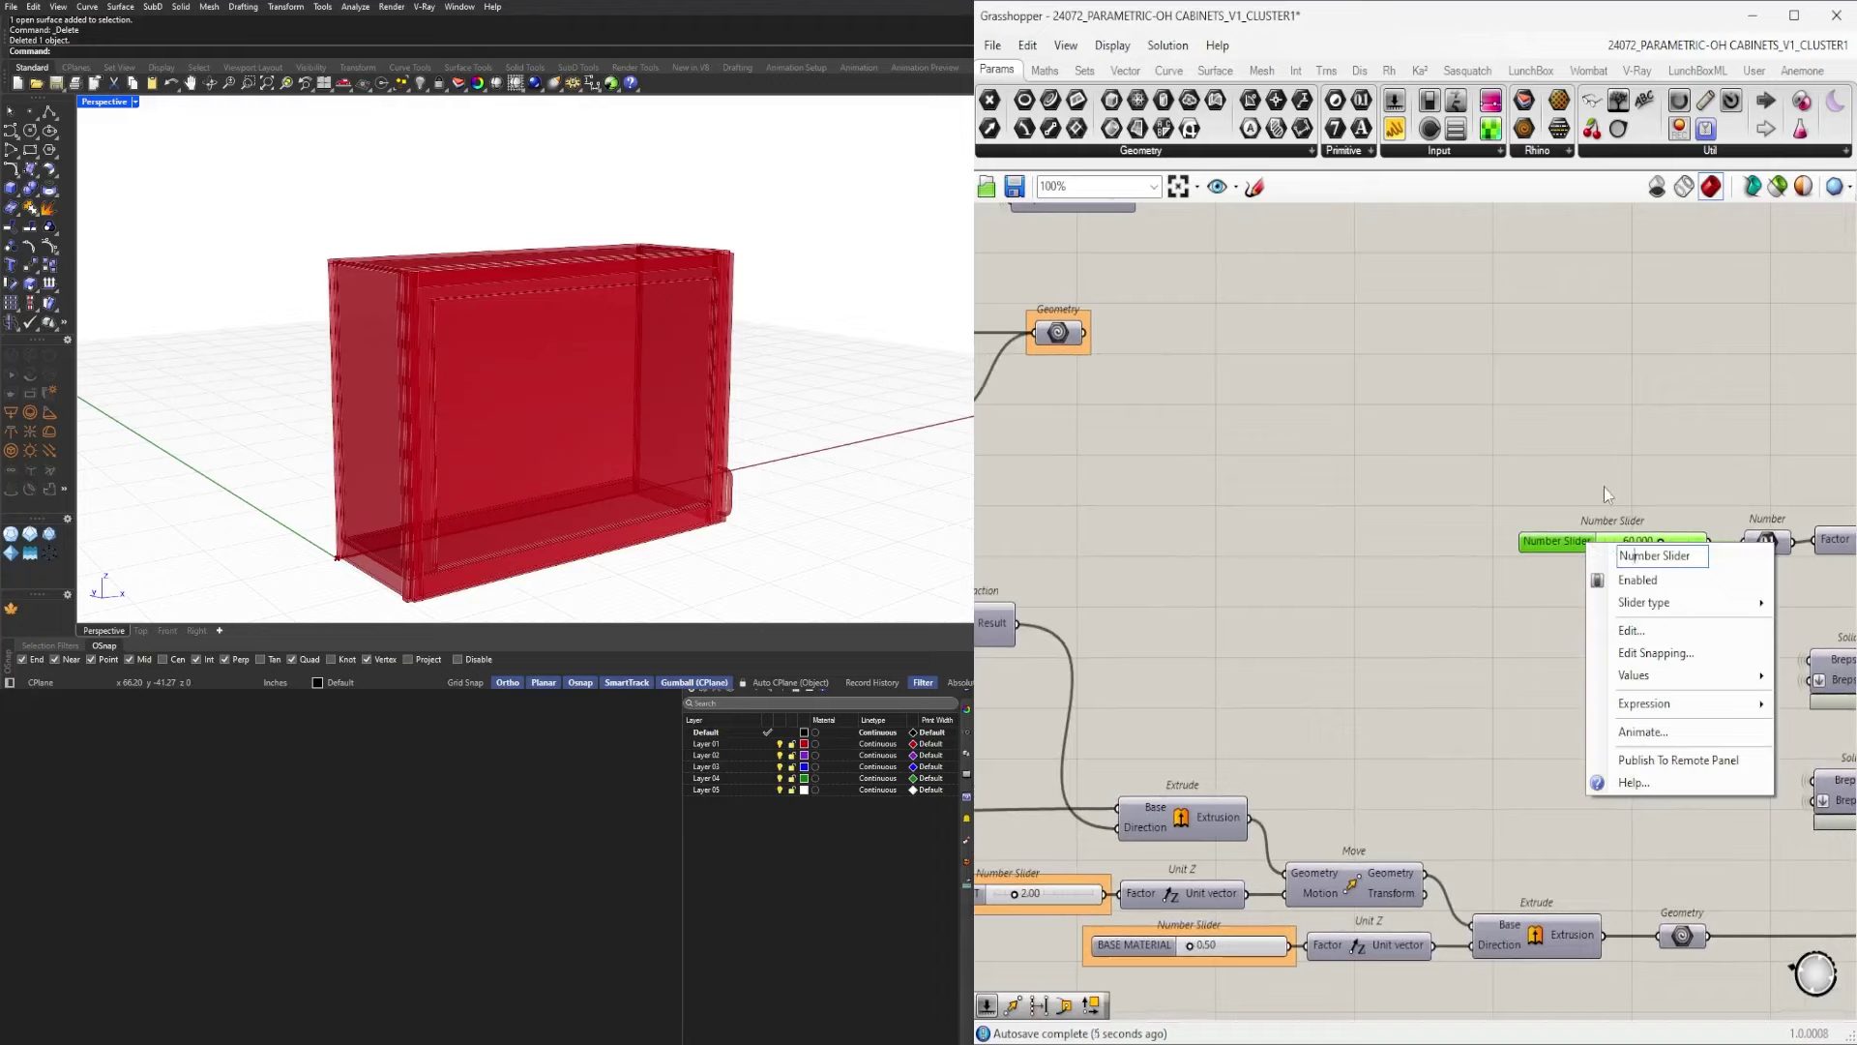
key(ctrl+a)
key(BackSpace)
text(cab)
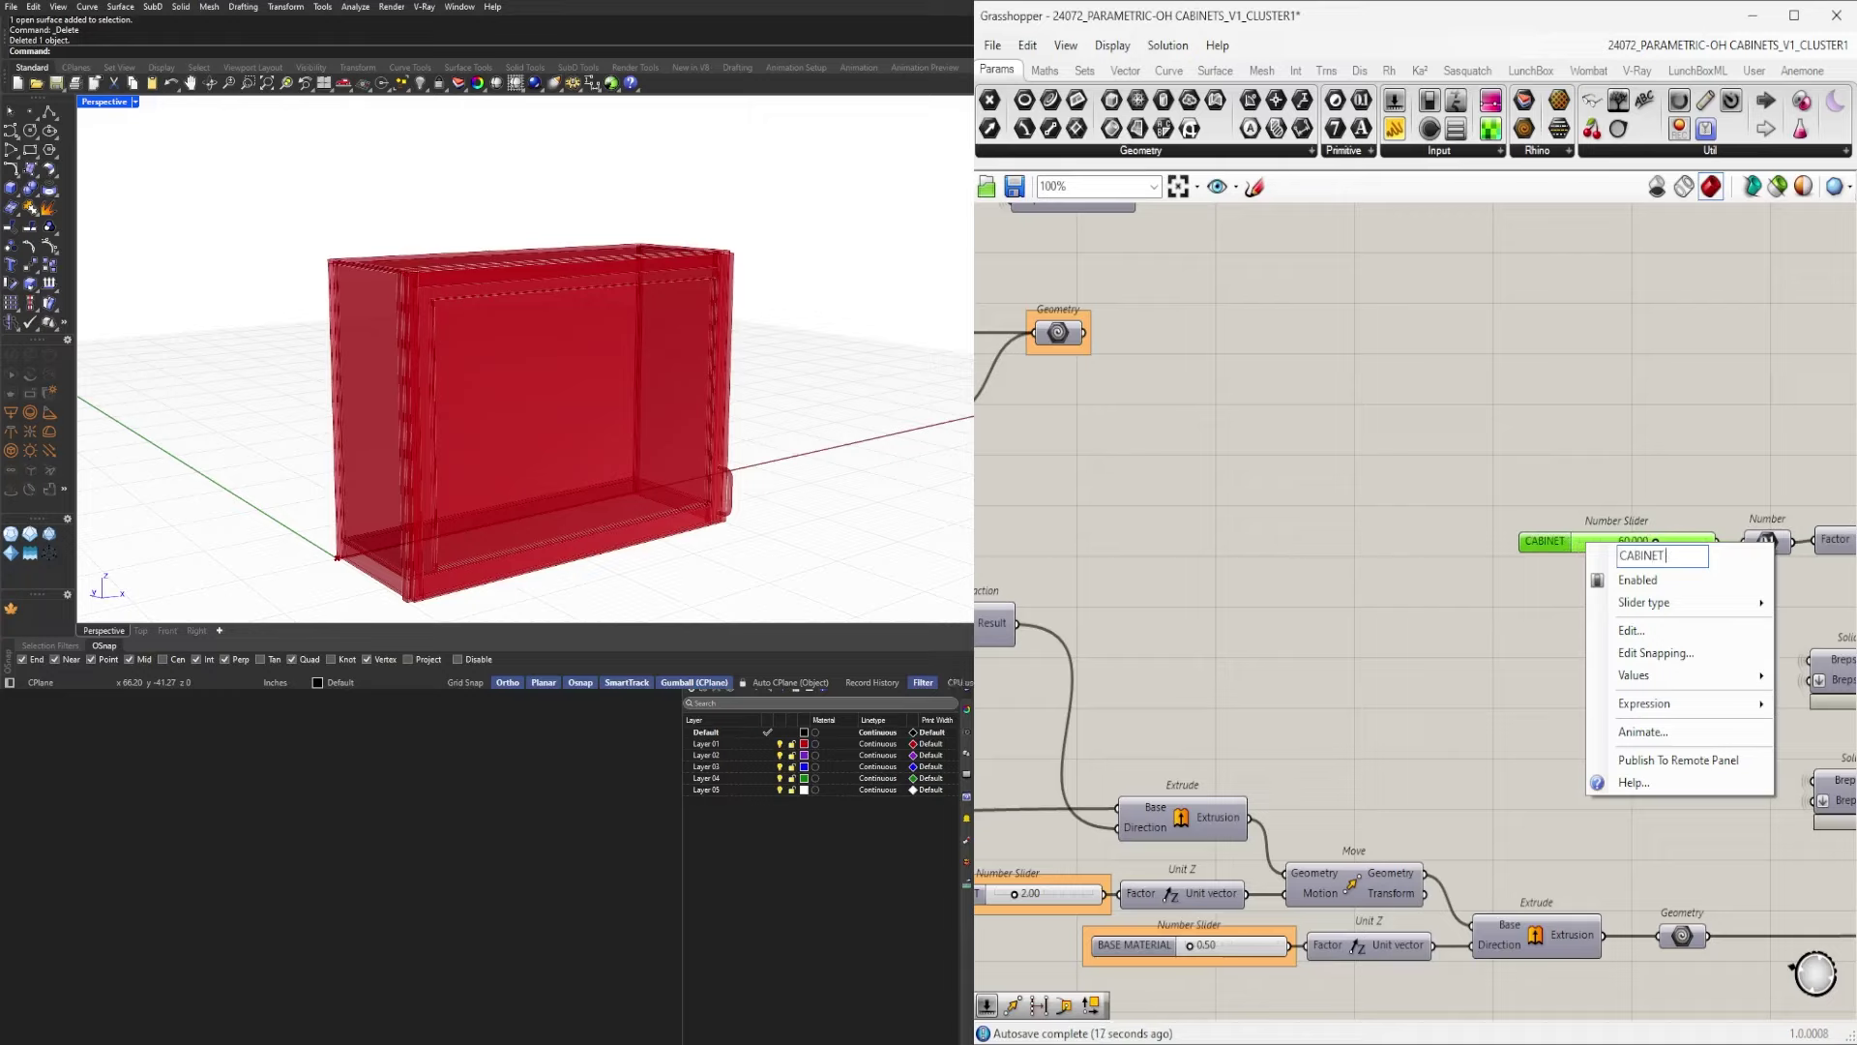
text(T LOC)
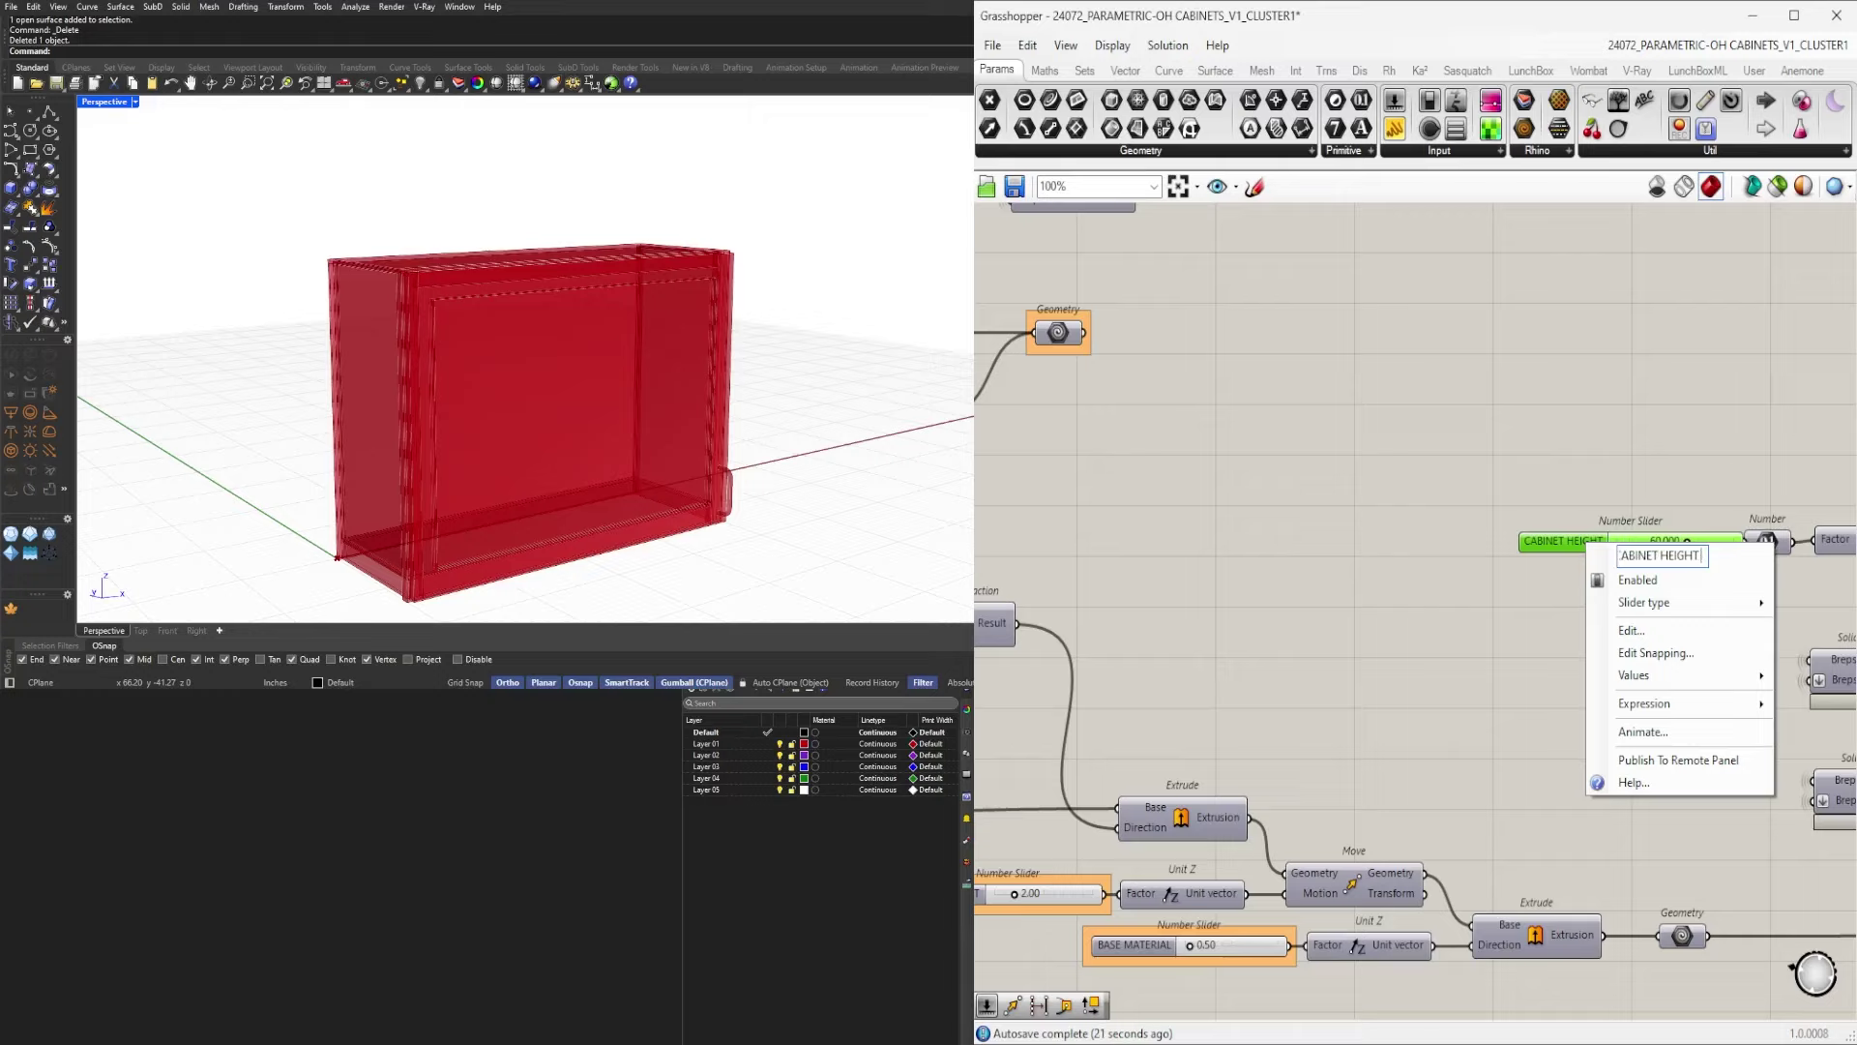
text( LOCATION)
key(Return)
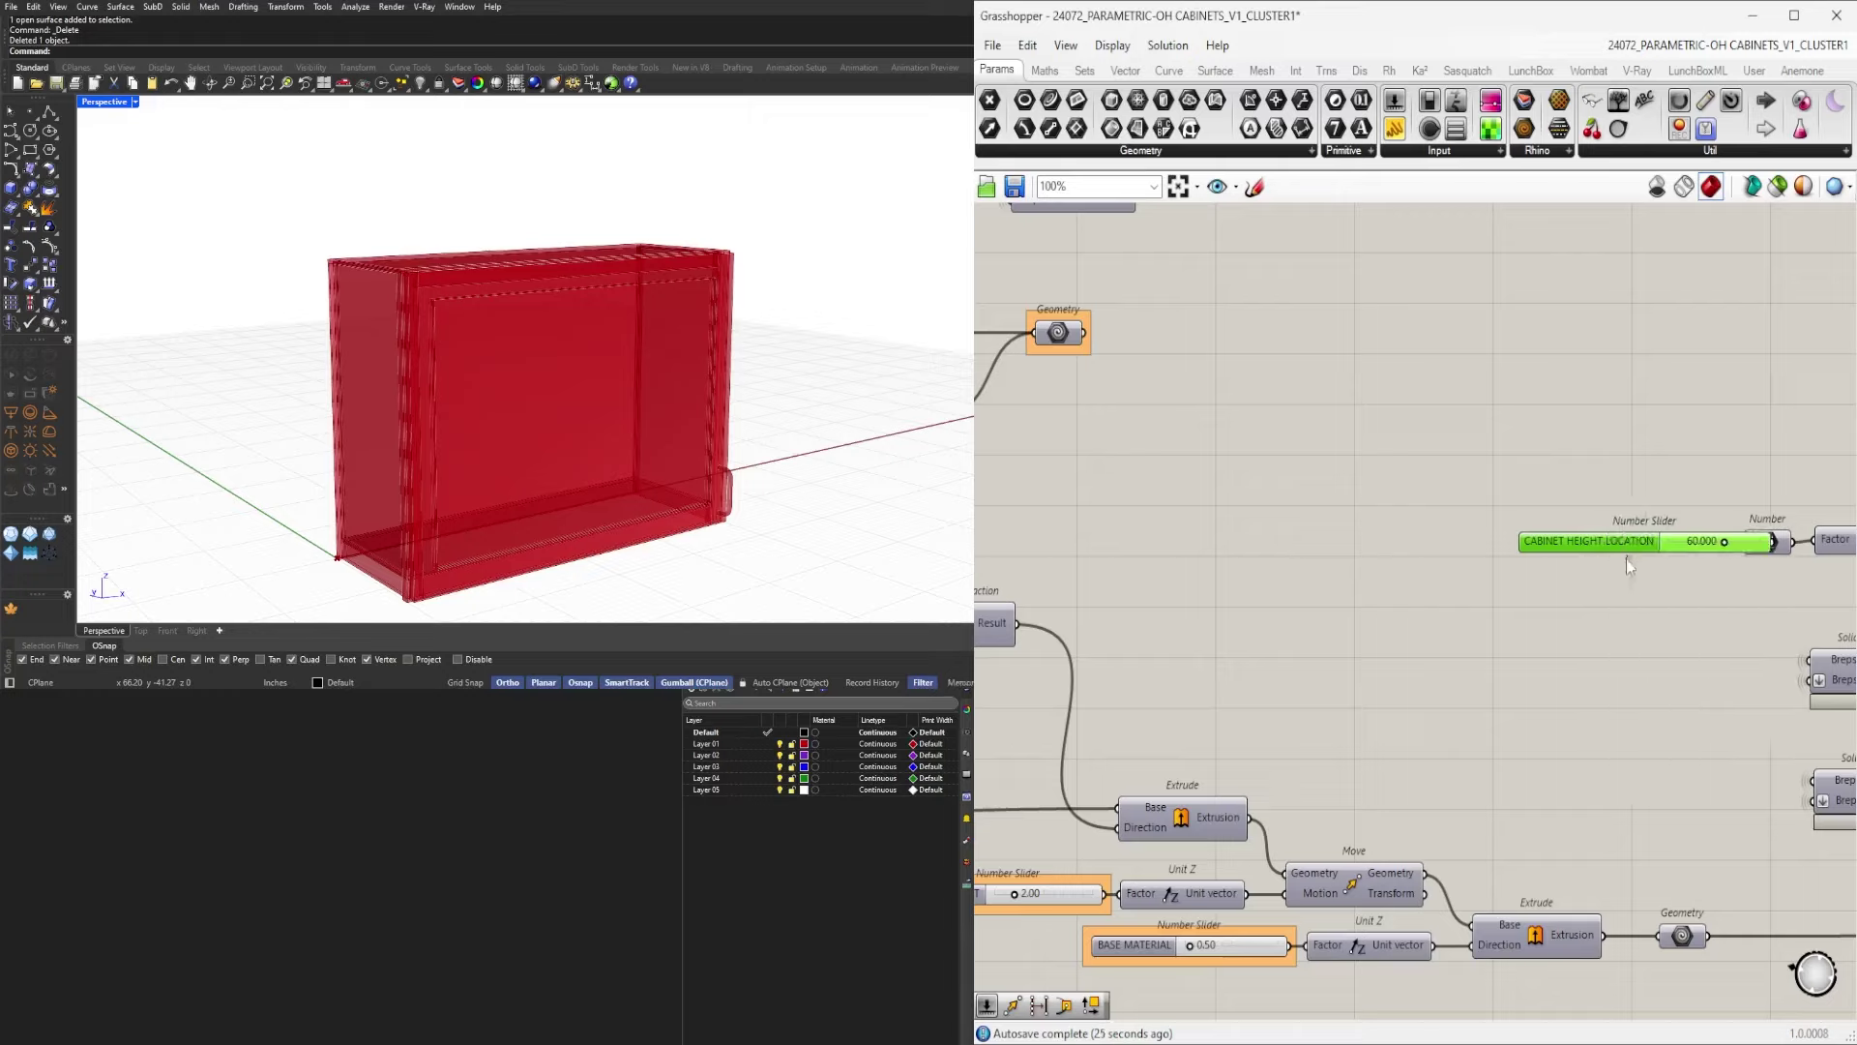
drag(1608, 540, 1547, 536)
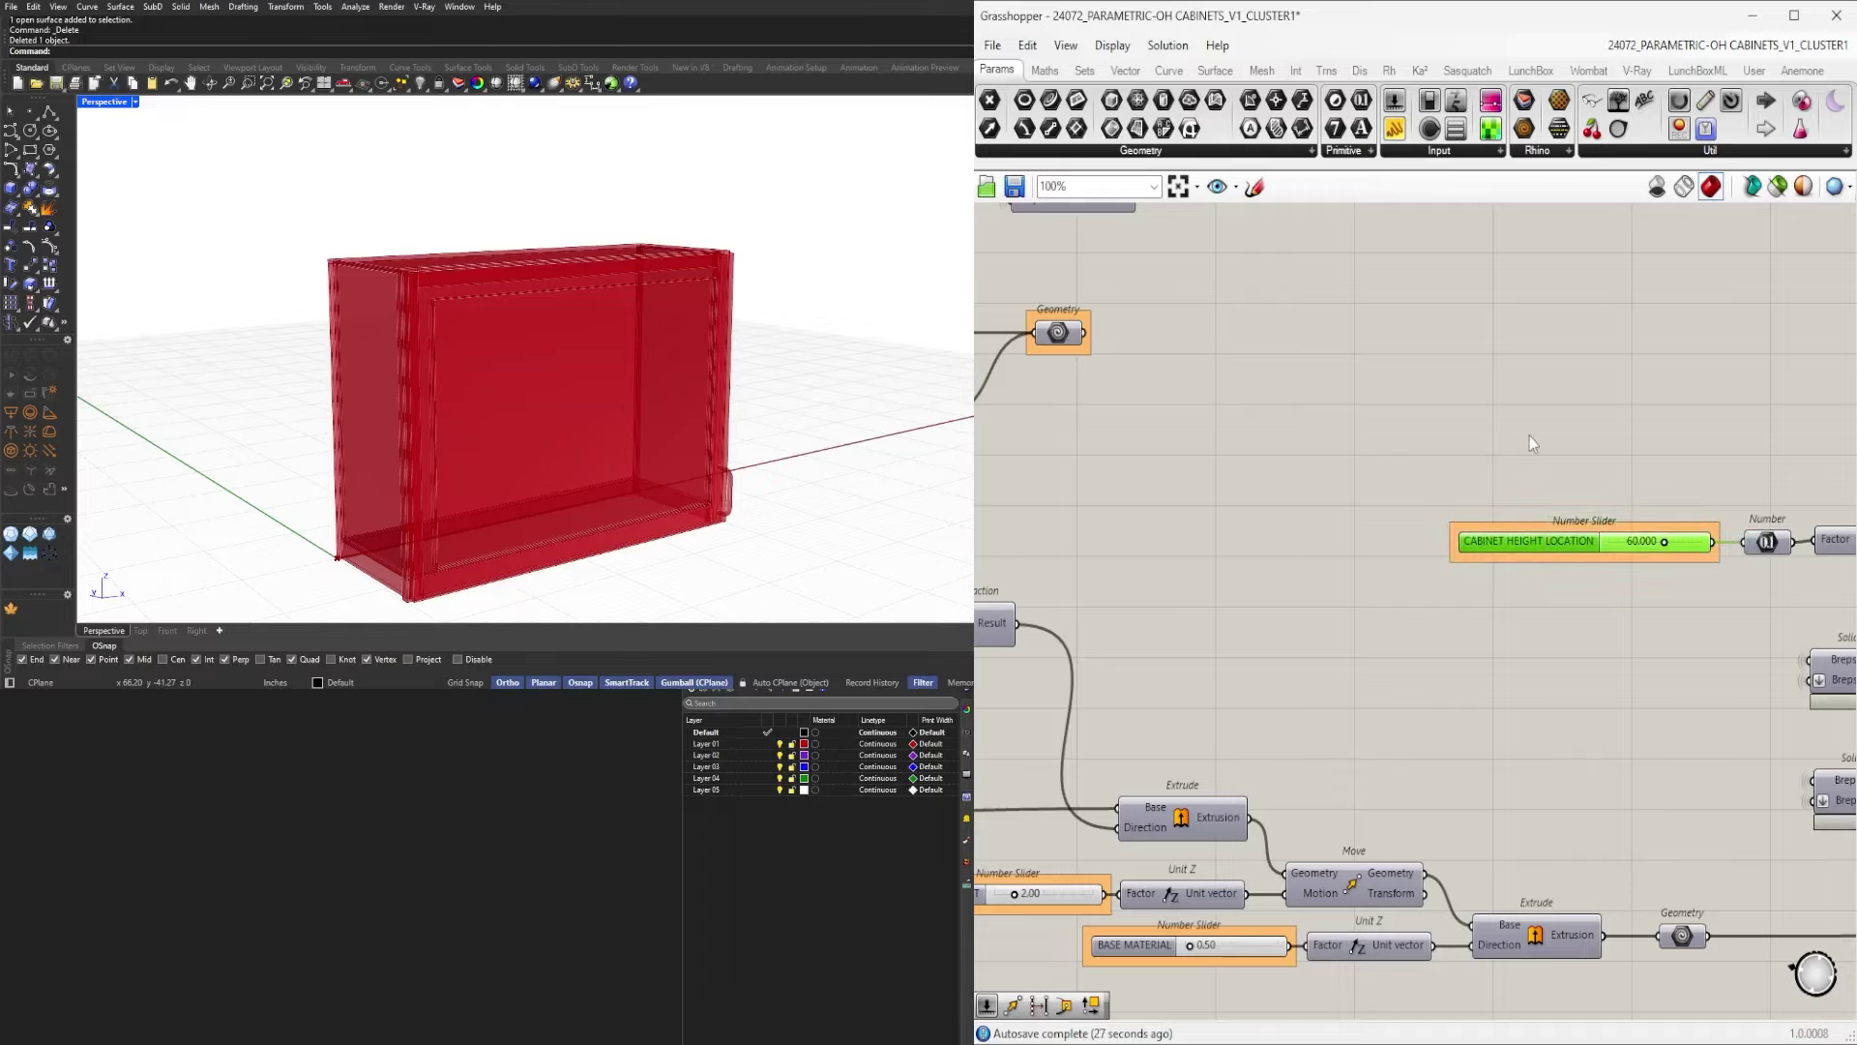
Move the HEIGHT slider out from beneath the Loft to below the DEPTH slider at the definition's start.
scroll(1529, 435, down, 5)
scroll(1560, 550, up, 4)
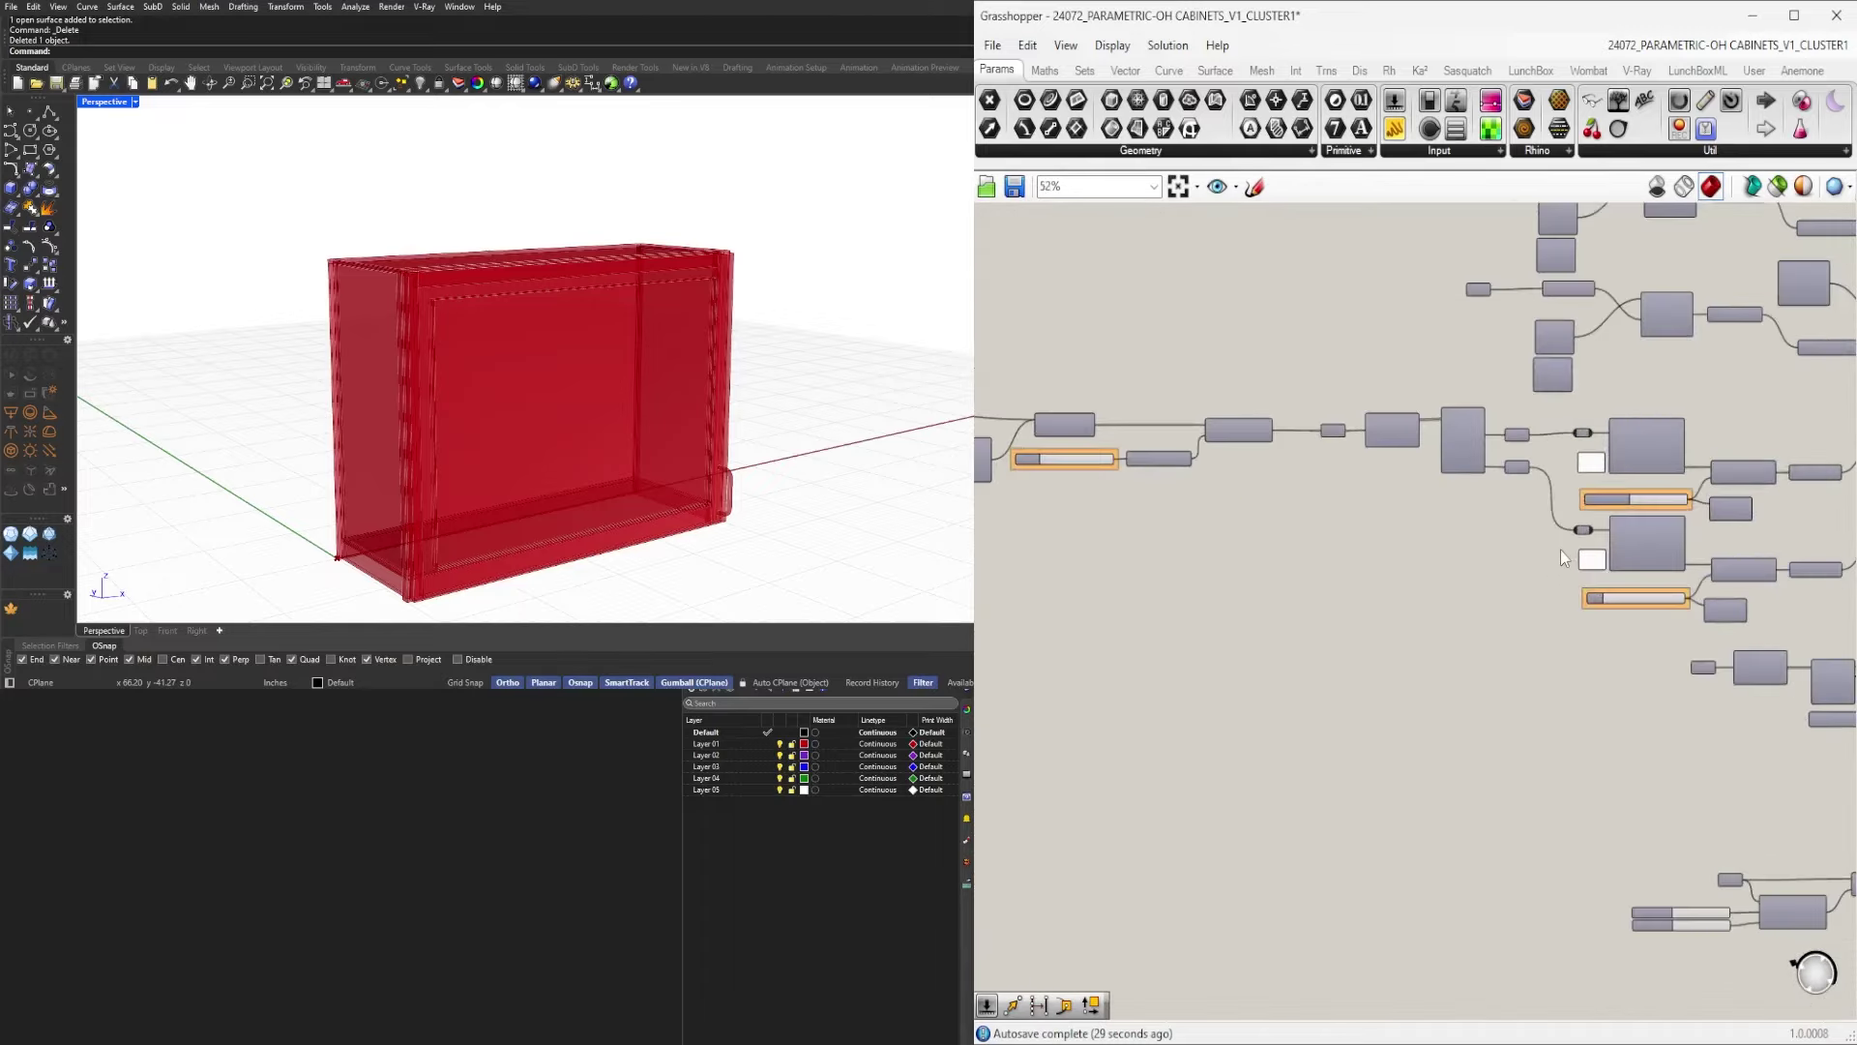
right_drag(1016, 716, 1361, 617)
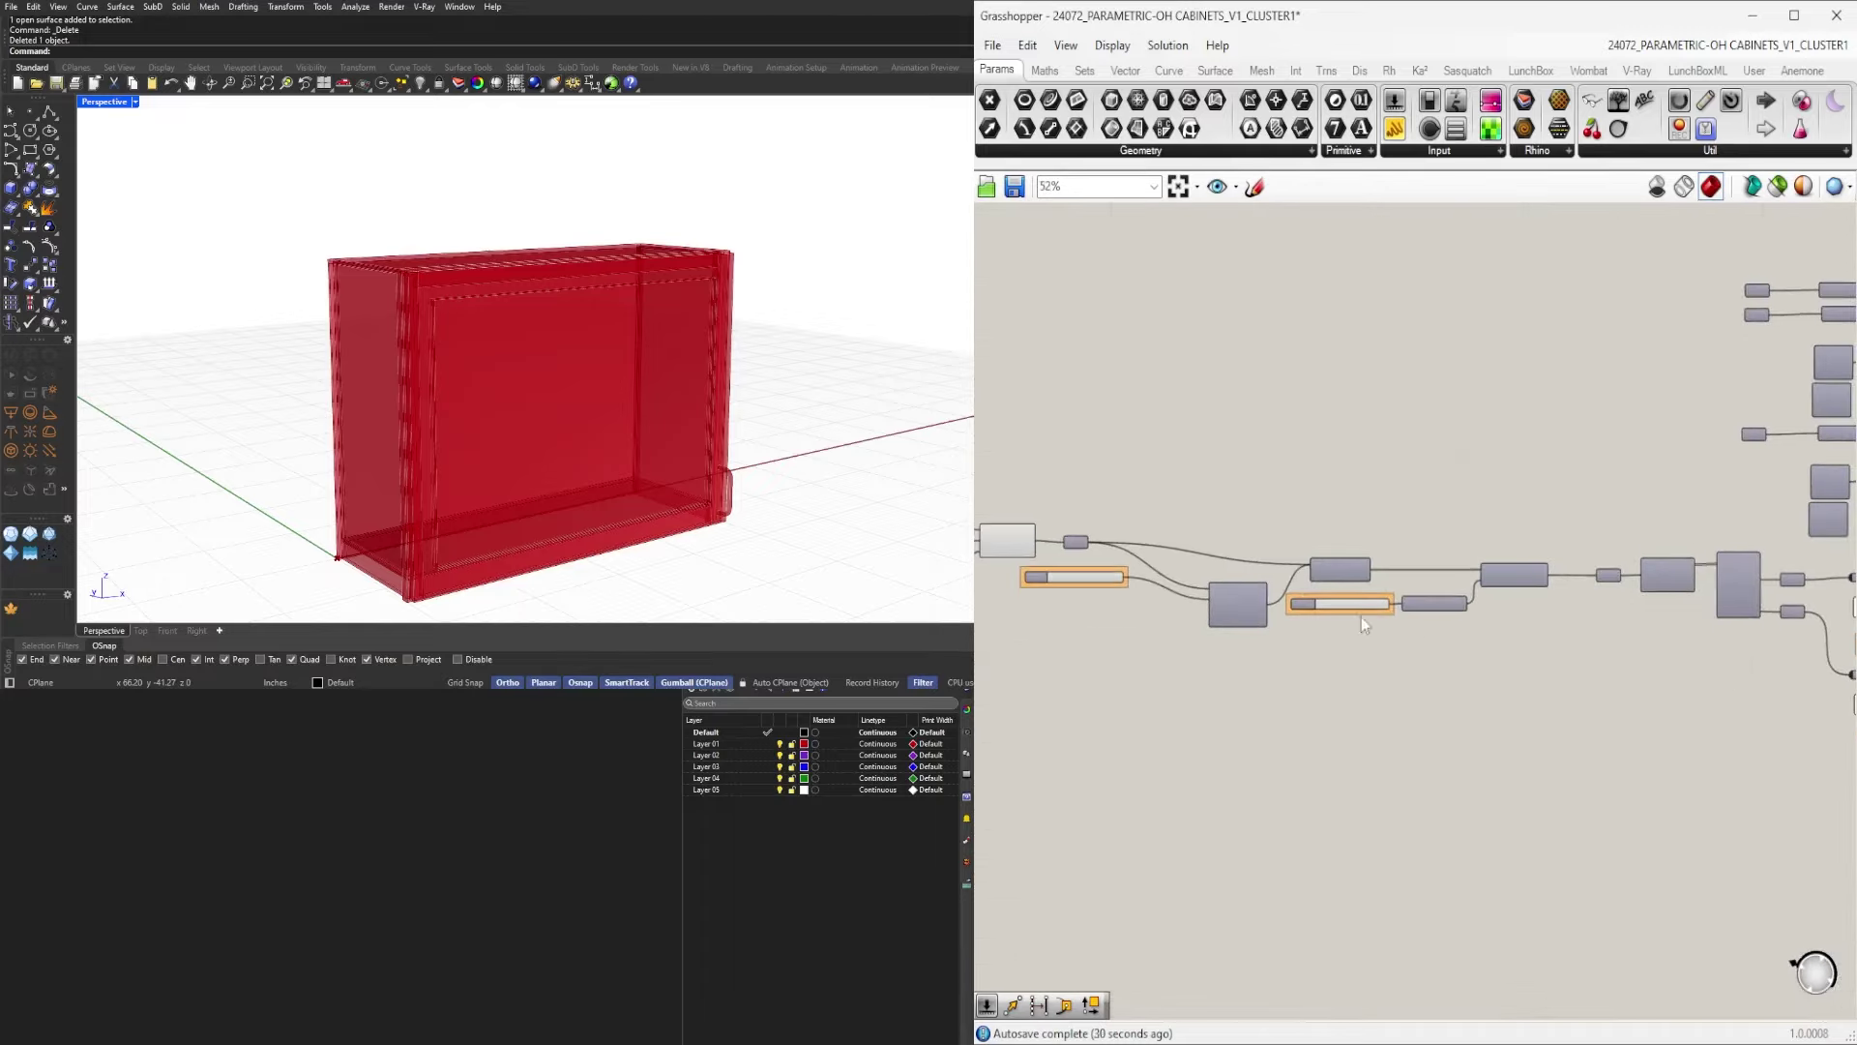
scroll(1361, 617, up, 1)
scroll(1476, 691, down, 2)
scroll(1248, 674, up, 3)
right_drag(1237, 677, 1358, 590)
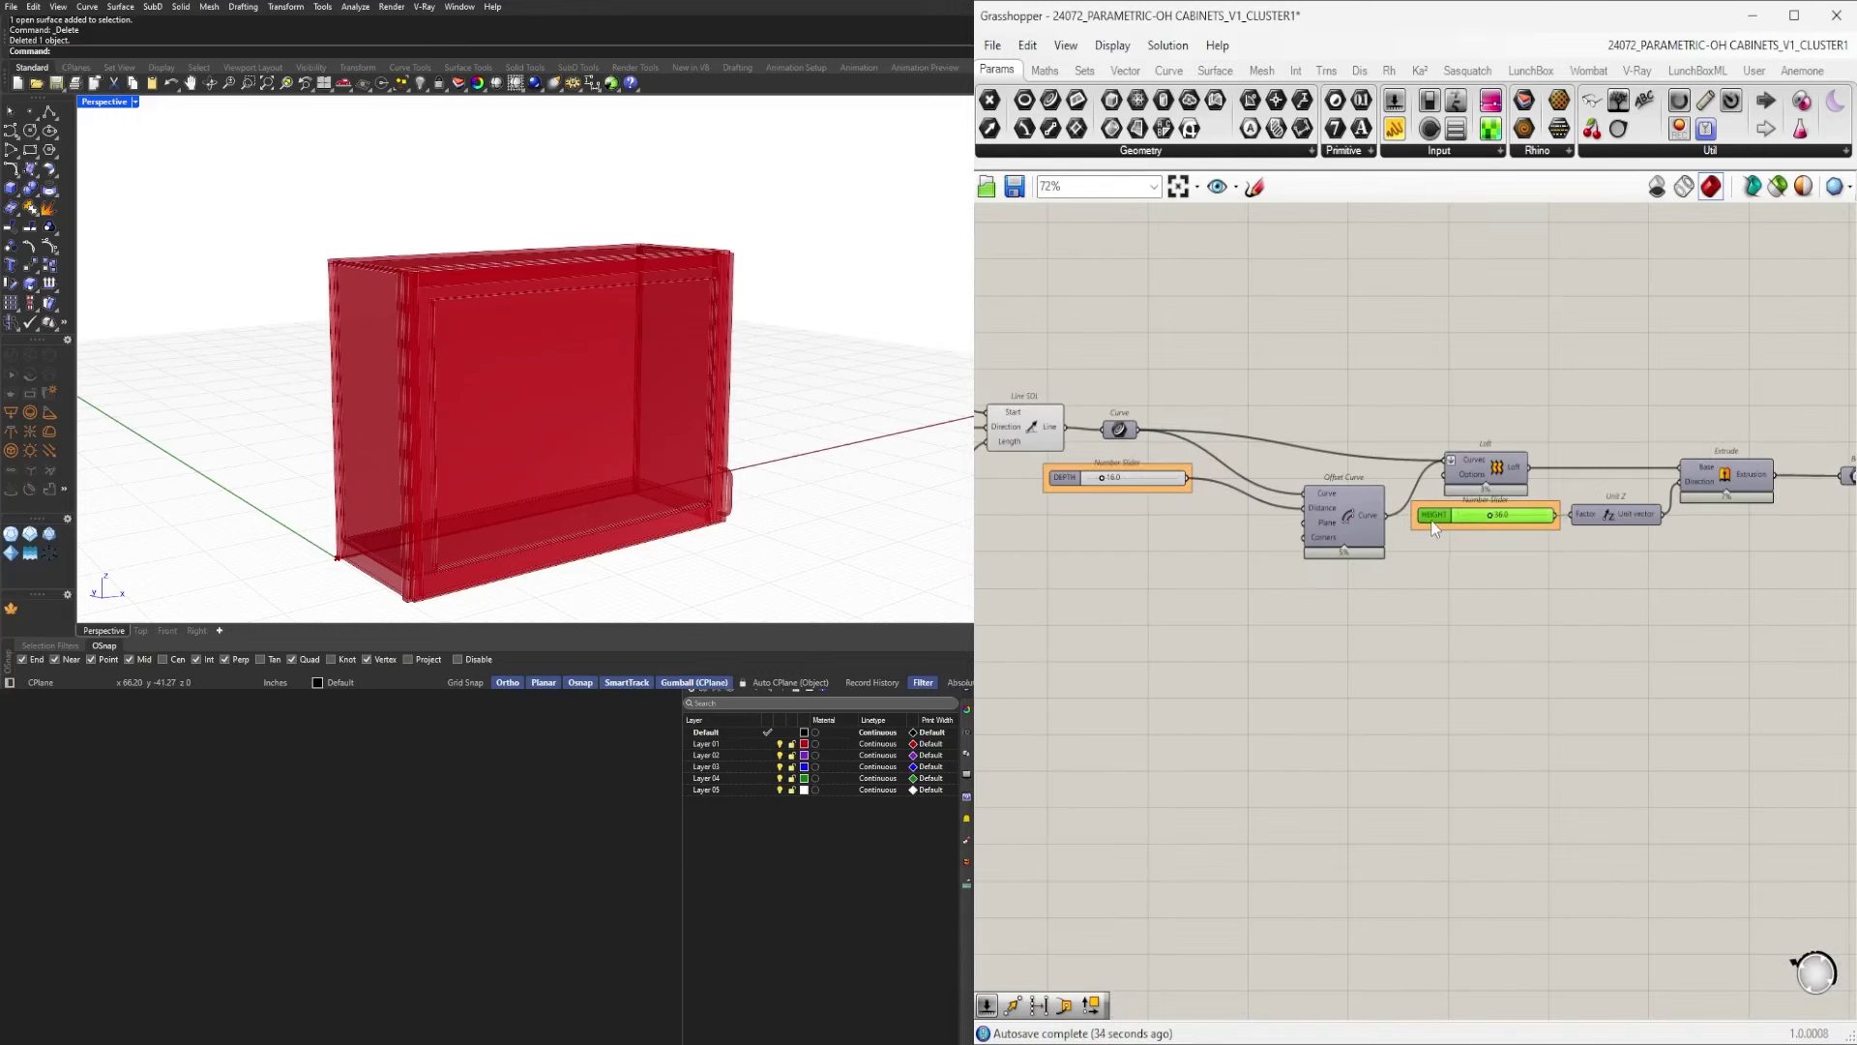
drag(1431, 520, 1142, 676)
Insert a Relay on the HEIGHT slider's wire just before the Unit Z component feeding the Extrude.
right_drag(1785, 712, 1375, 689)
scroll(1374, 687, down, 1)
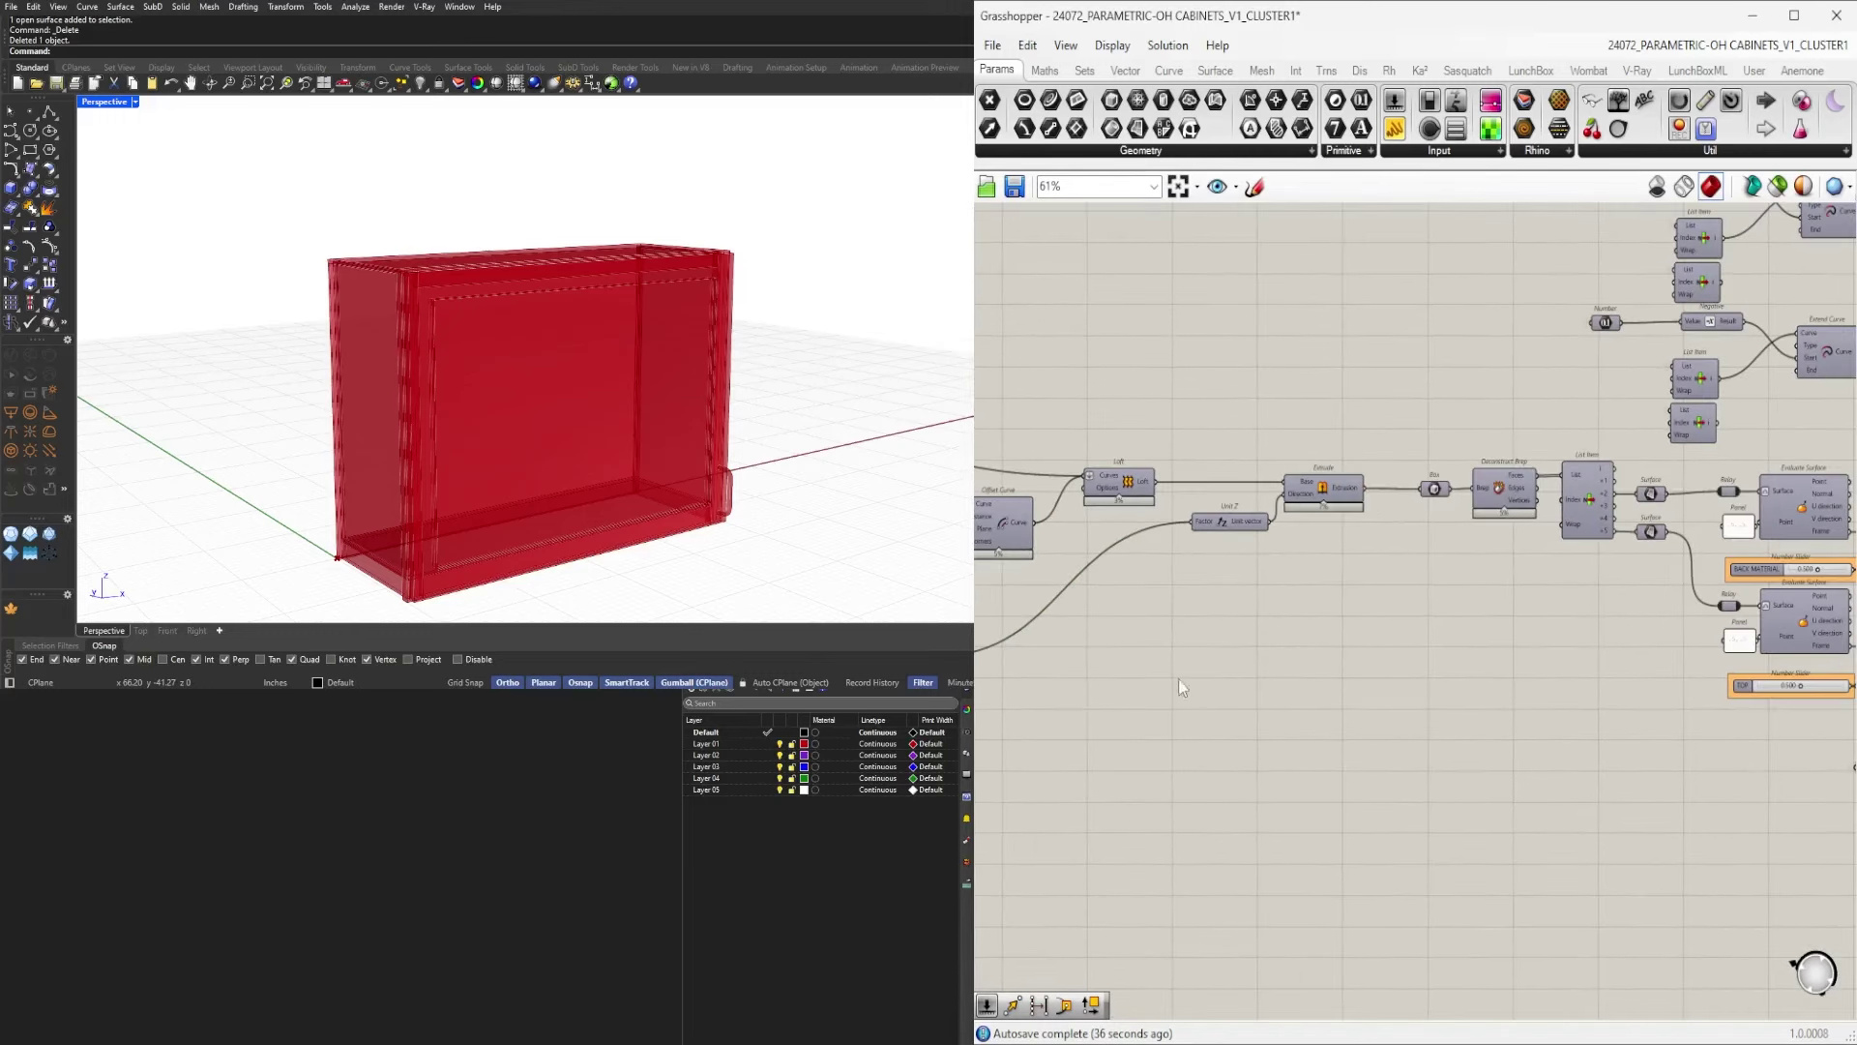
scroll(1413, 520, up, 3)
double_click(1372, 523)
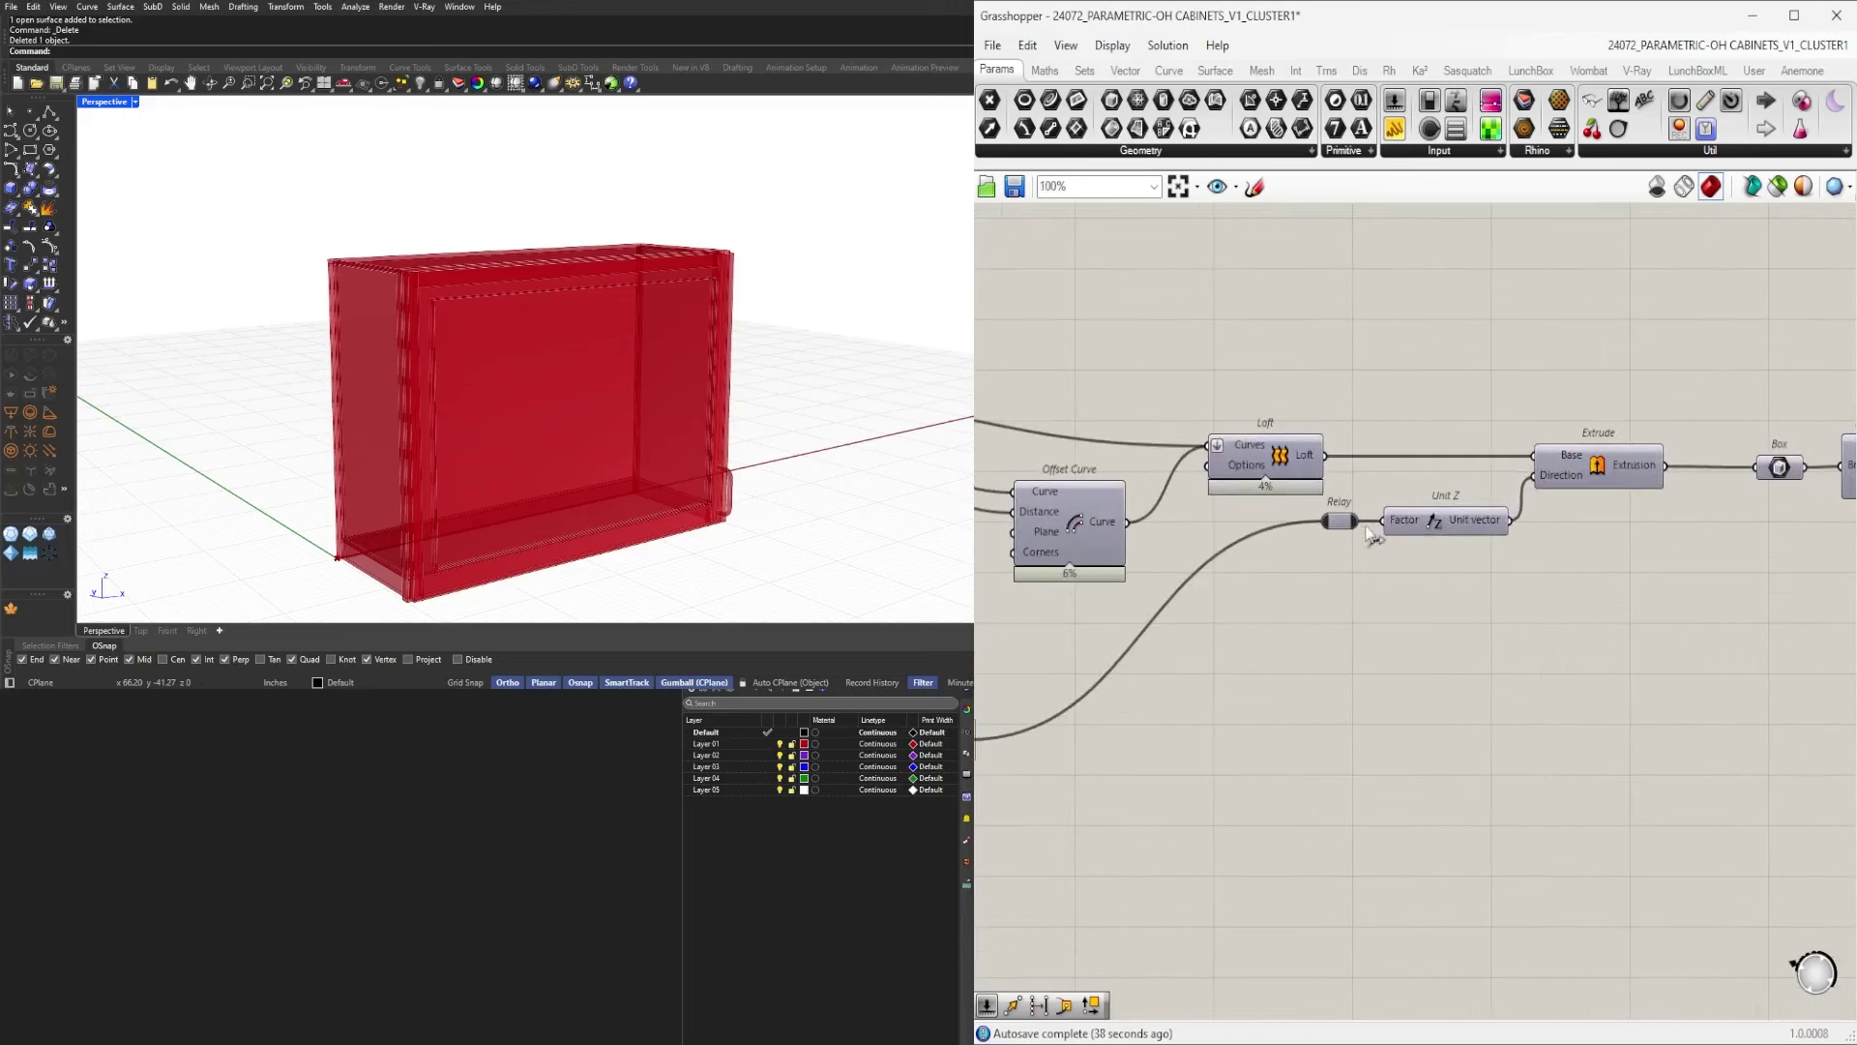
Delete the Relay on the HEIGHT slider's wire just before the Unit Z component.
scroll(1386, 599, down, 3)
scroll(1456, 653, up, 1)
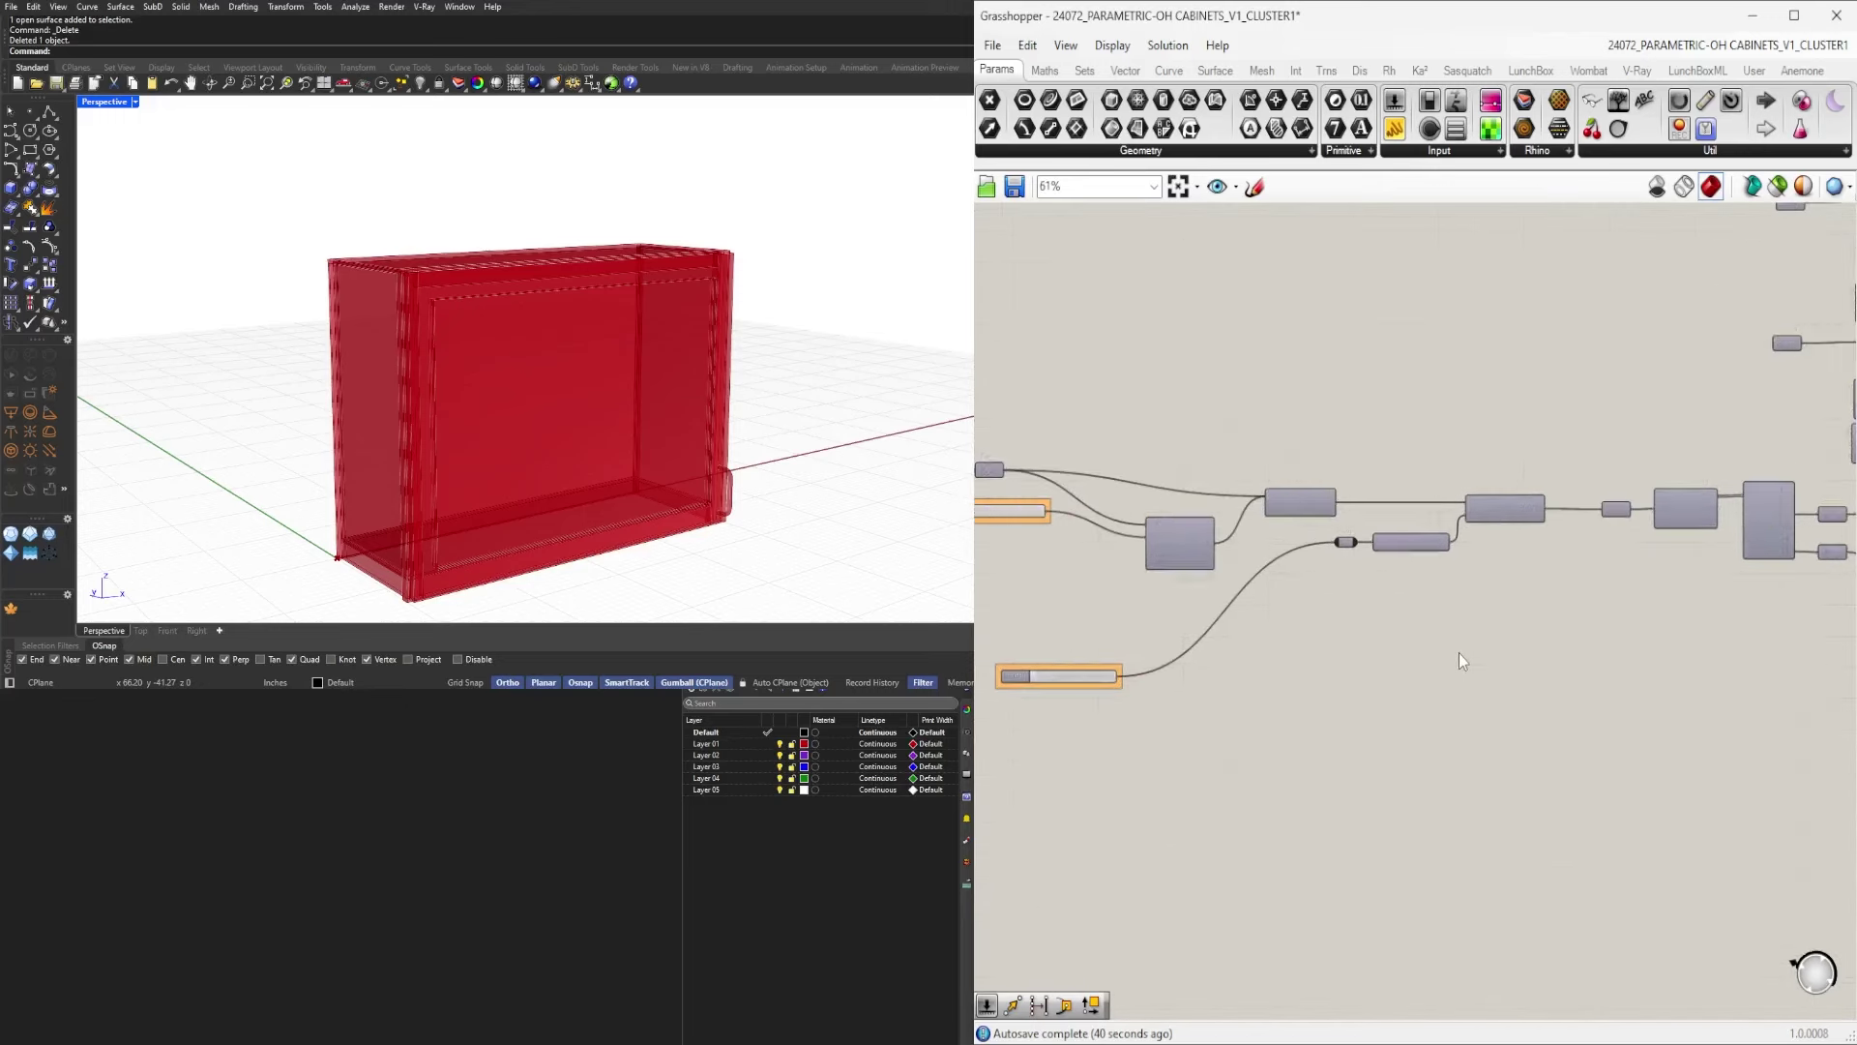
click(1341, 542)
key(Delete)
Insert a Relay before the Amplitude and Division inputs fed by the BACK MATERIAL slider, and move that slider back toward the definition's start.
scroll(1464, 624, down, 1)
scroll(1582, 623, up, 4)
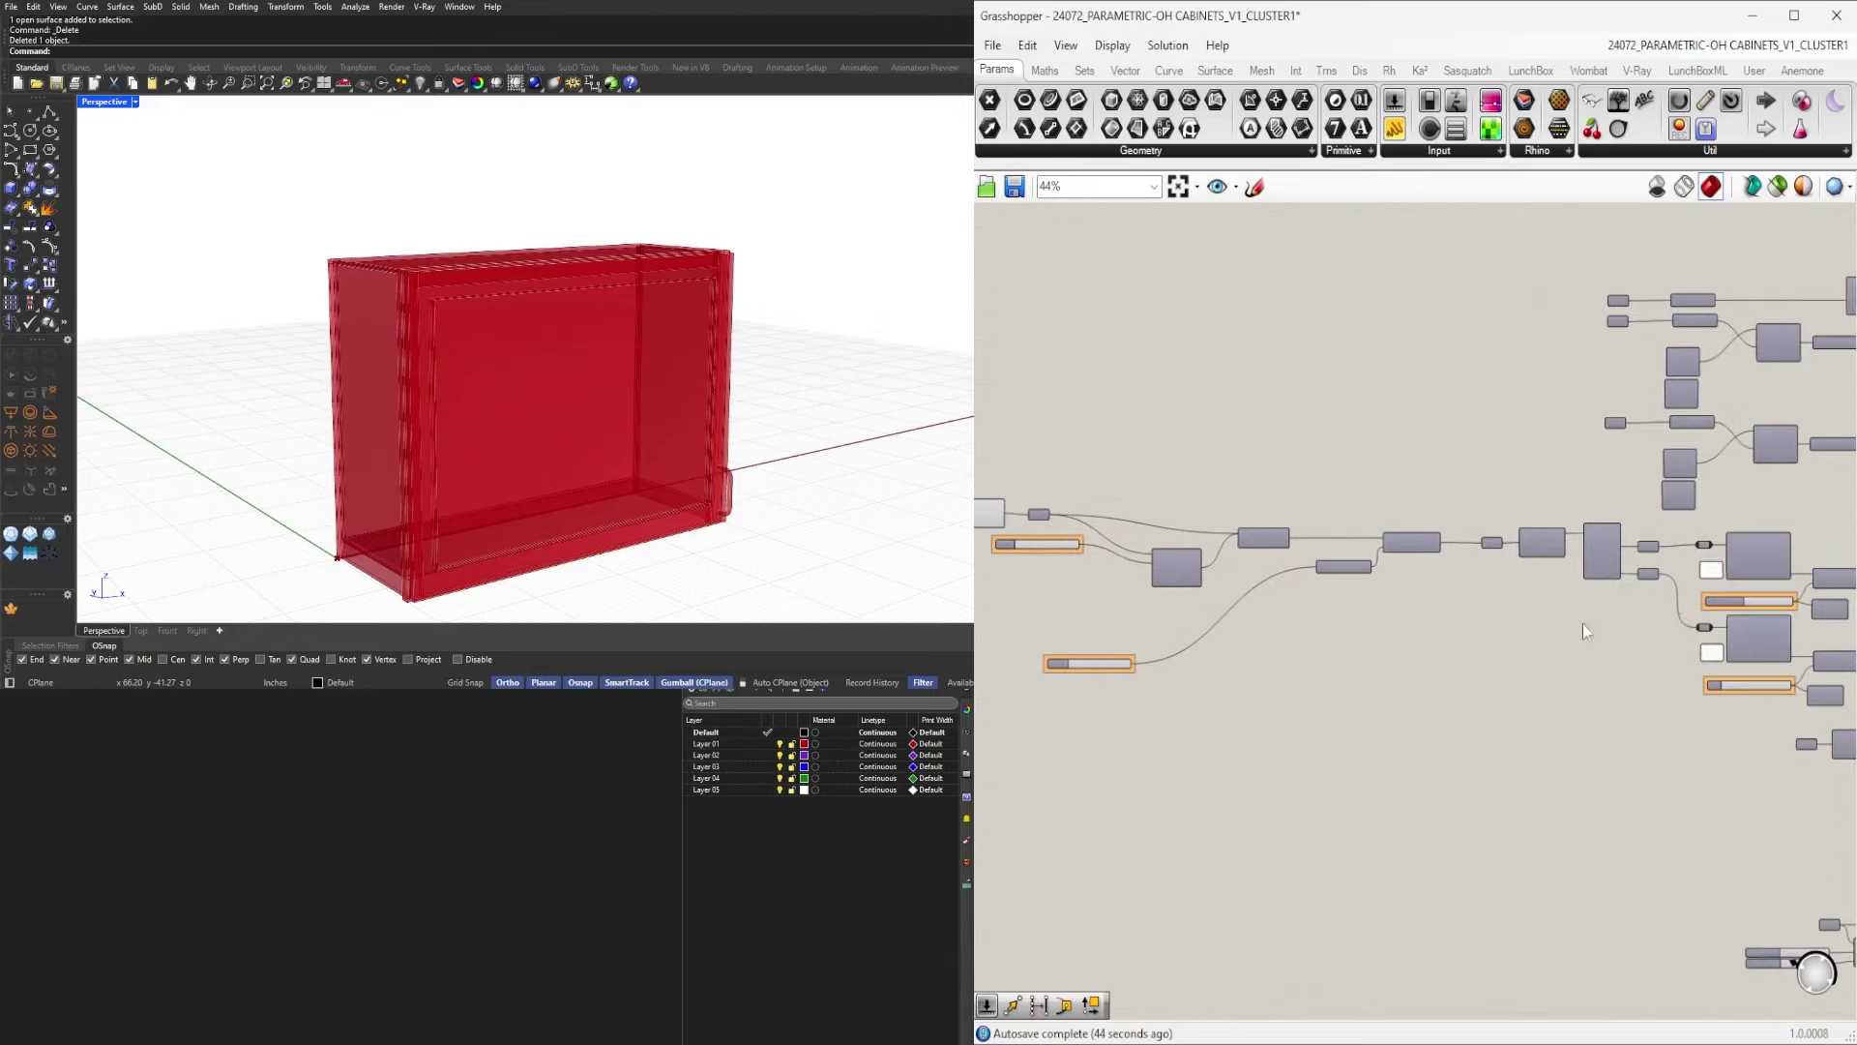
drag(1720, 581, 1683, 582)
right_drag(1765, 567, 1613, 569)
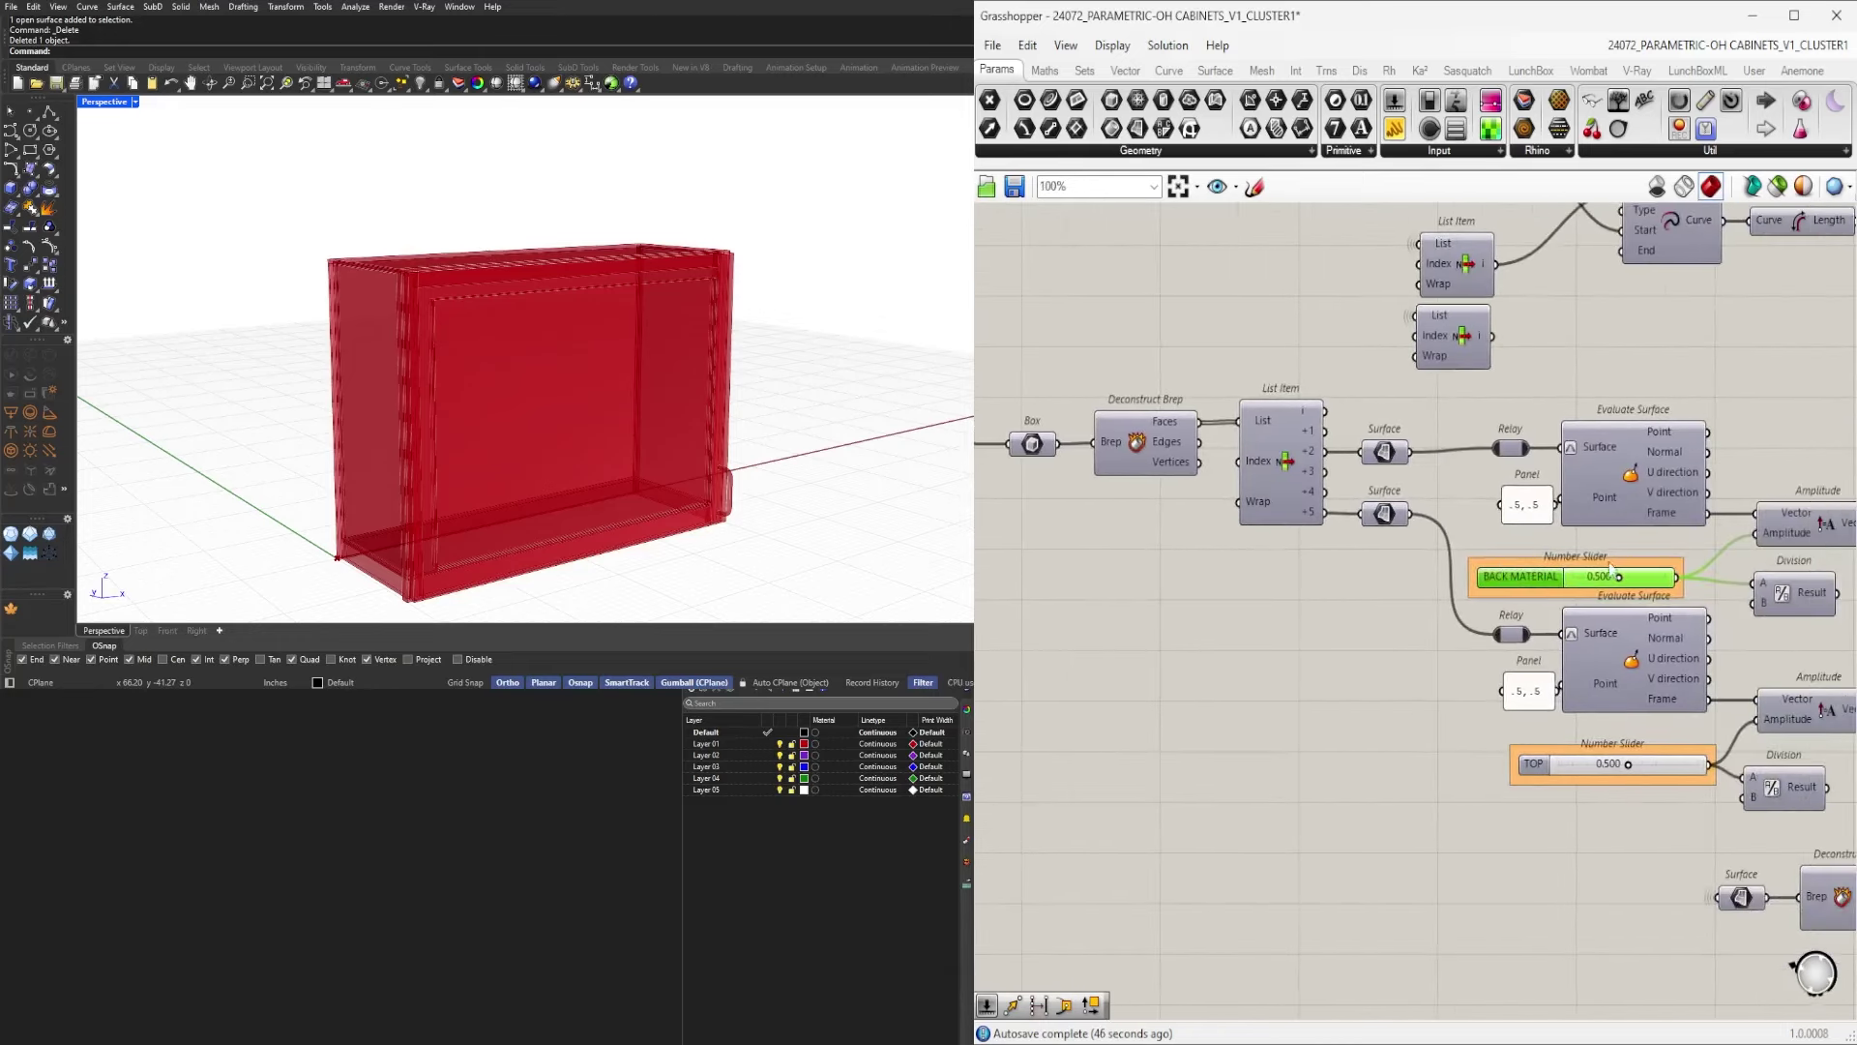
scroll(1681, 574, down, 2)
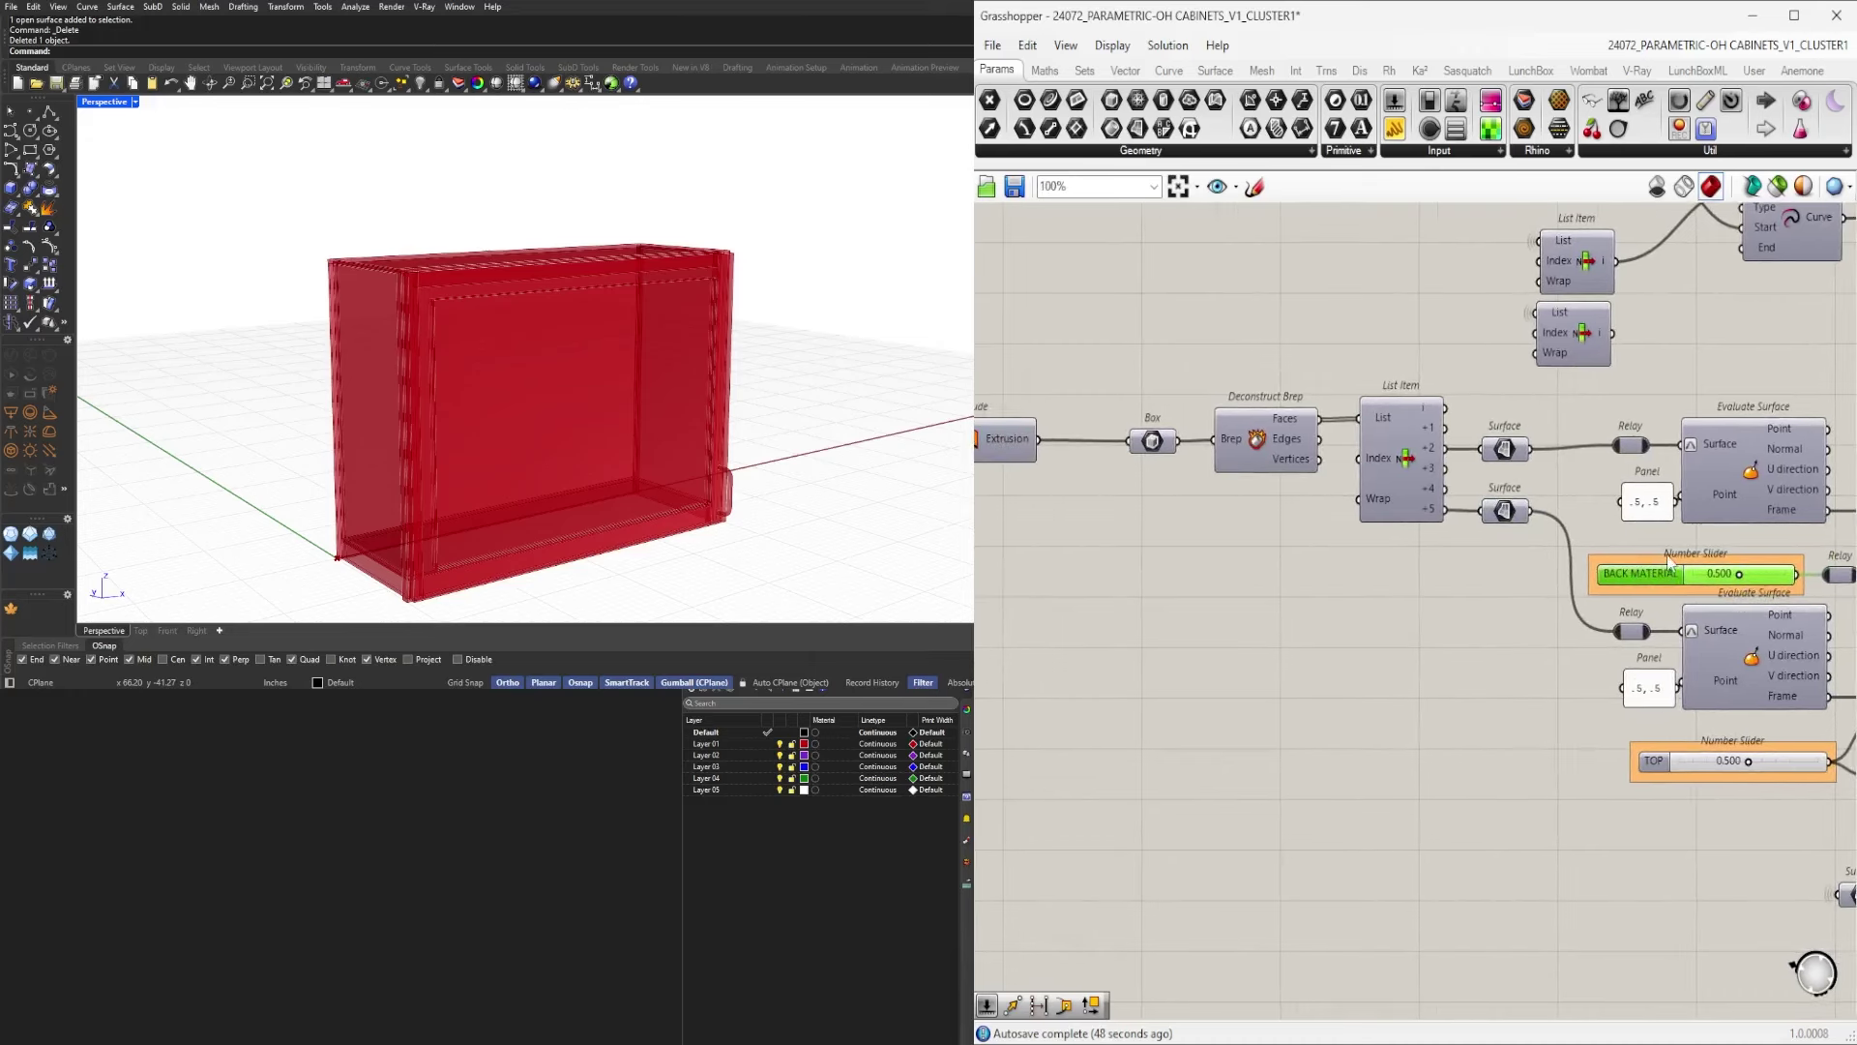
drag(1669, 571, 1043, 672)
right_drag(1043, 673, 1667, 650)
drag(1667, 650, 1239, 722)
click(1422, 832)
right_drag(1849, 793, 1269, 752)
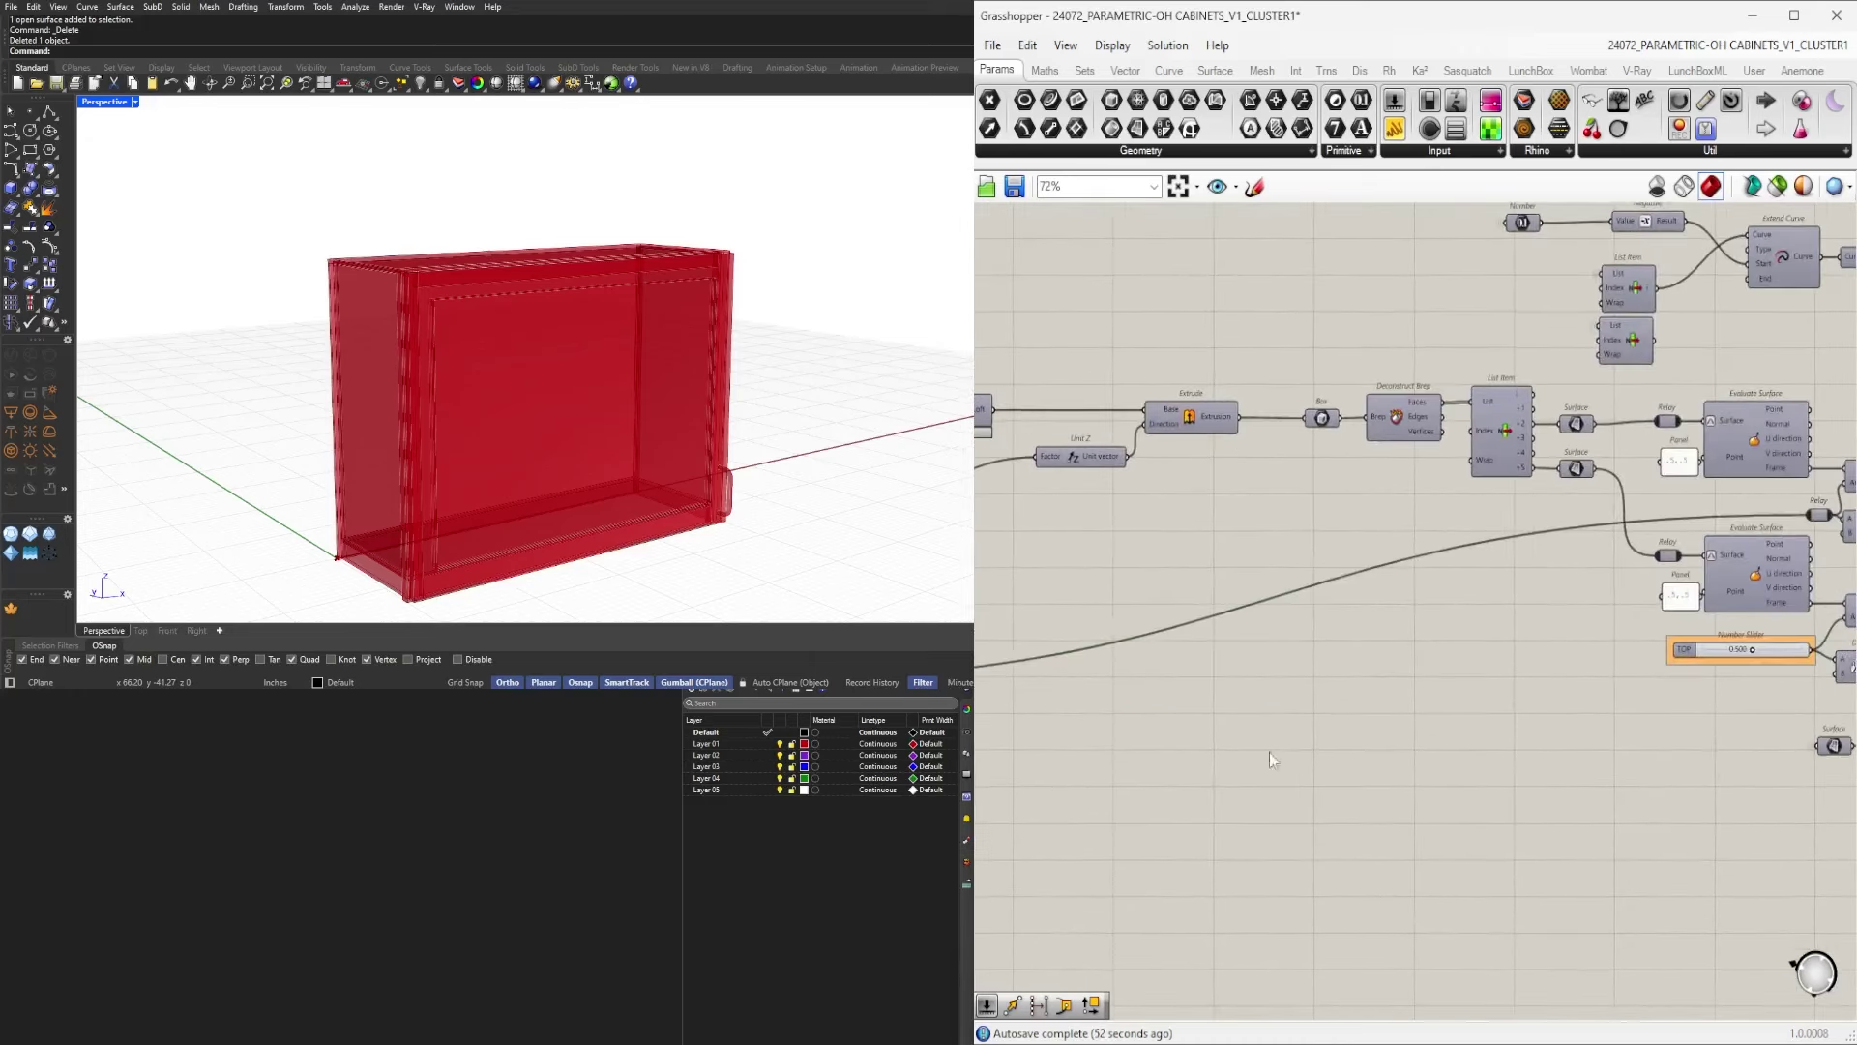
Move the TOP slider farther away from the Amplitude and Division components it feeds, making room on its wires.
scroll(1708, 658, up, 3)
right_drag(1756, 641, 1386, 651)
drag(1326, 661, 1186, 676)
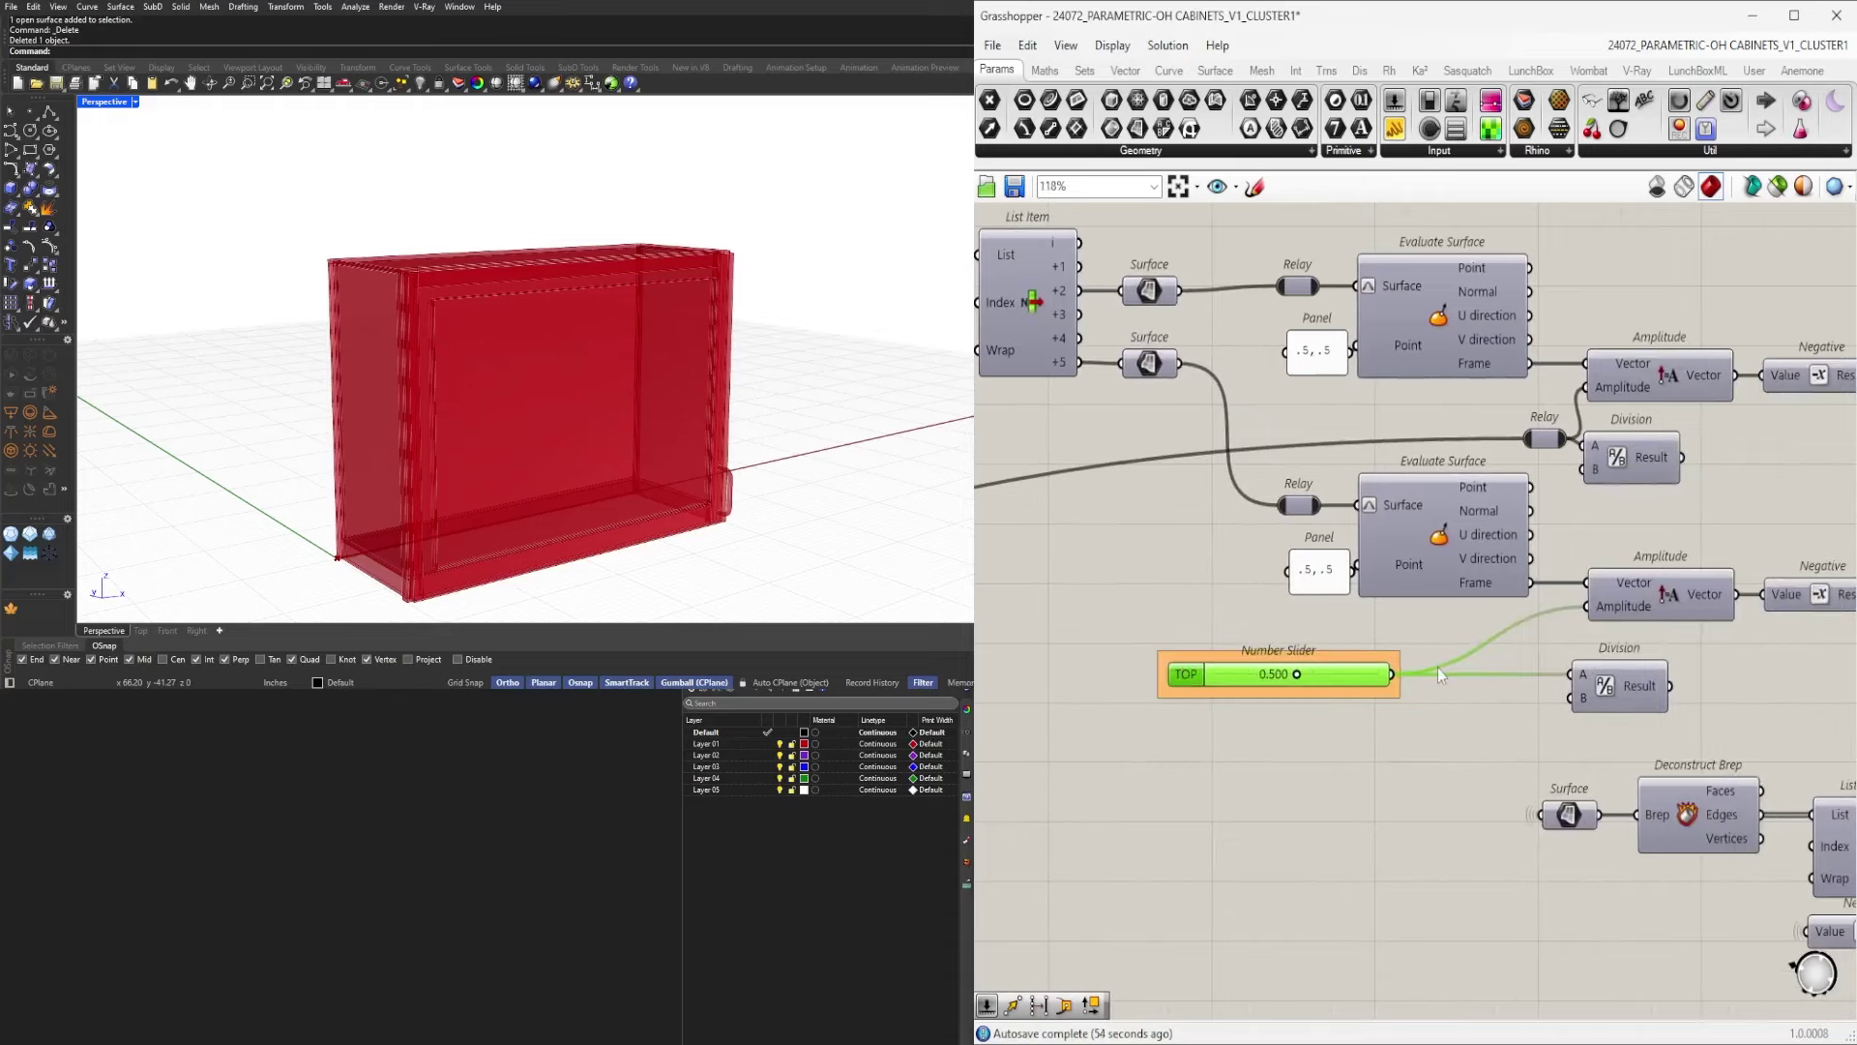
Insert a relay on the TOP slider's output wires and move the TOP slider over to the input sliders near HEIGHT.
double_click(1434, 674)
scroll(1398, 743, down, 3)
right_drag(1383, 766, 1650, 748)
scroll(1540, 691, down, 4)
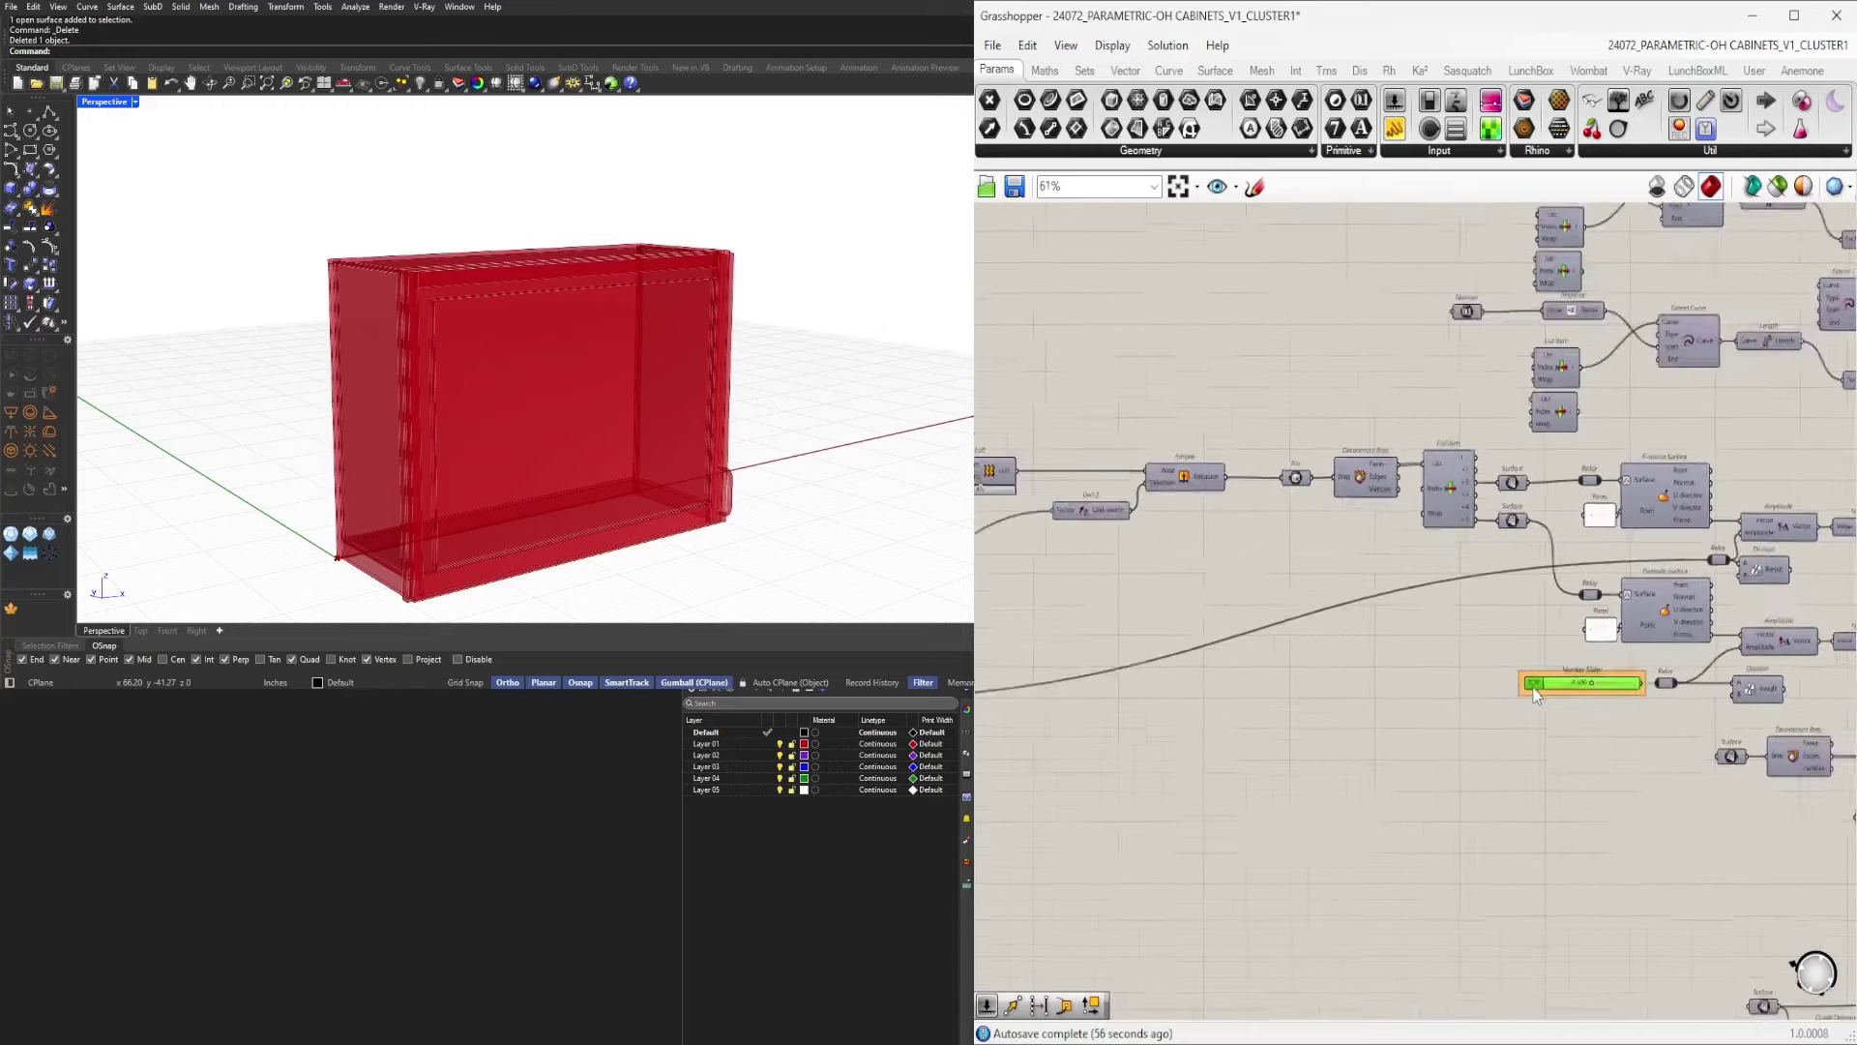
scroll(1128, 679, up, 4)
drag(1537, 686, 1025, 654)
scroll(1042, 665, up, 5)
right_drag(1043, 666, 1412, 674)
Line up the TOP and BACK MATERIAL sliders in a column beneath the HEIGHT slider.
drag(1392, 642, 1344, 636)
drag(1384, 754, 1308, 698)
click(1313, 717)
click(1474, 937)
scroll(1248, 711, down, 7)
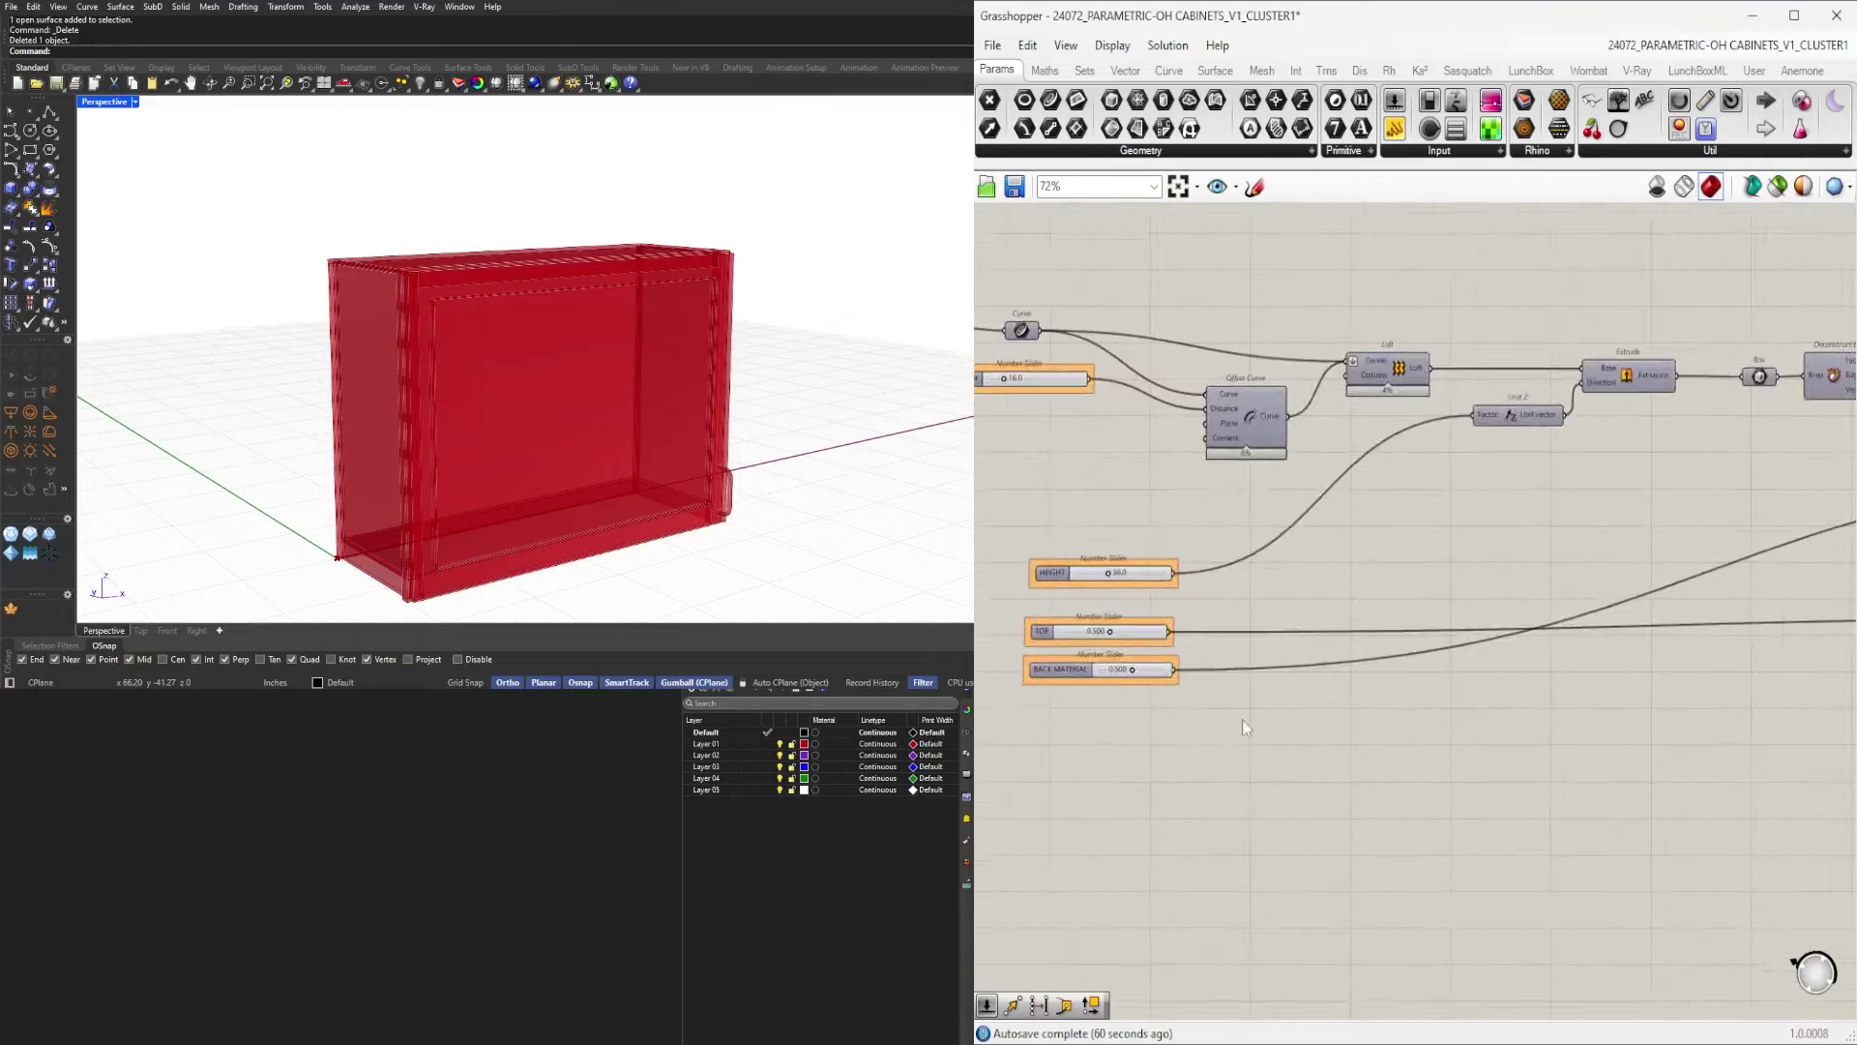
Move the SIDE MATERIAL and OFFSET sliders together into the input column below BACK MATERIAL.
scroll(1635, 772, up, 4)
scroll(1637, 774, down, 5)
right_drag(1635, 774, 1369, 767)
scroll(1399, 250, up, 3)
drag(1534, 367, 1454, 460)
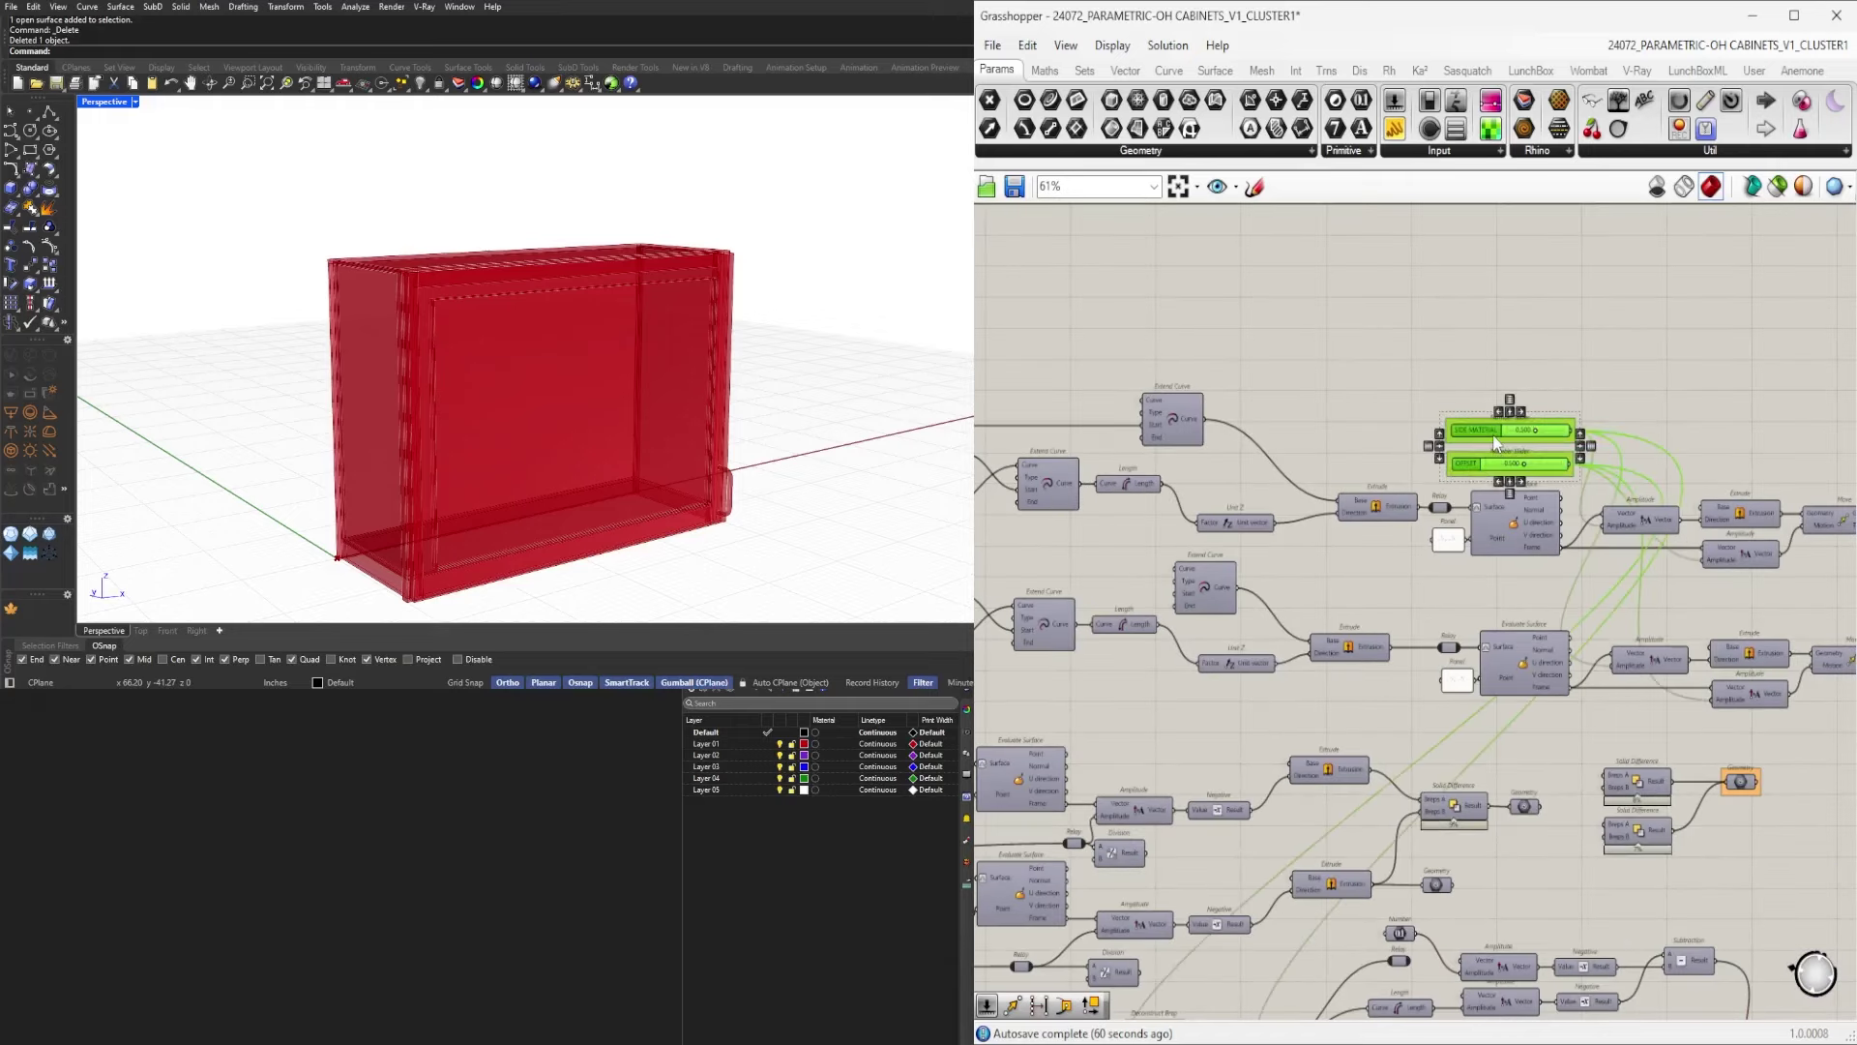
scroll(1510, 445, down, 5)
scroll(1515, 448, up, 8)
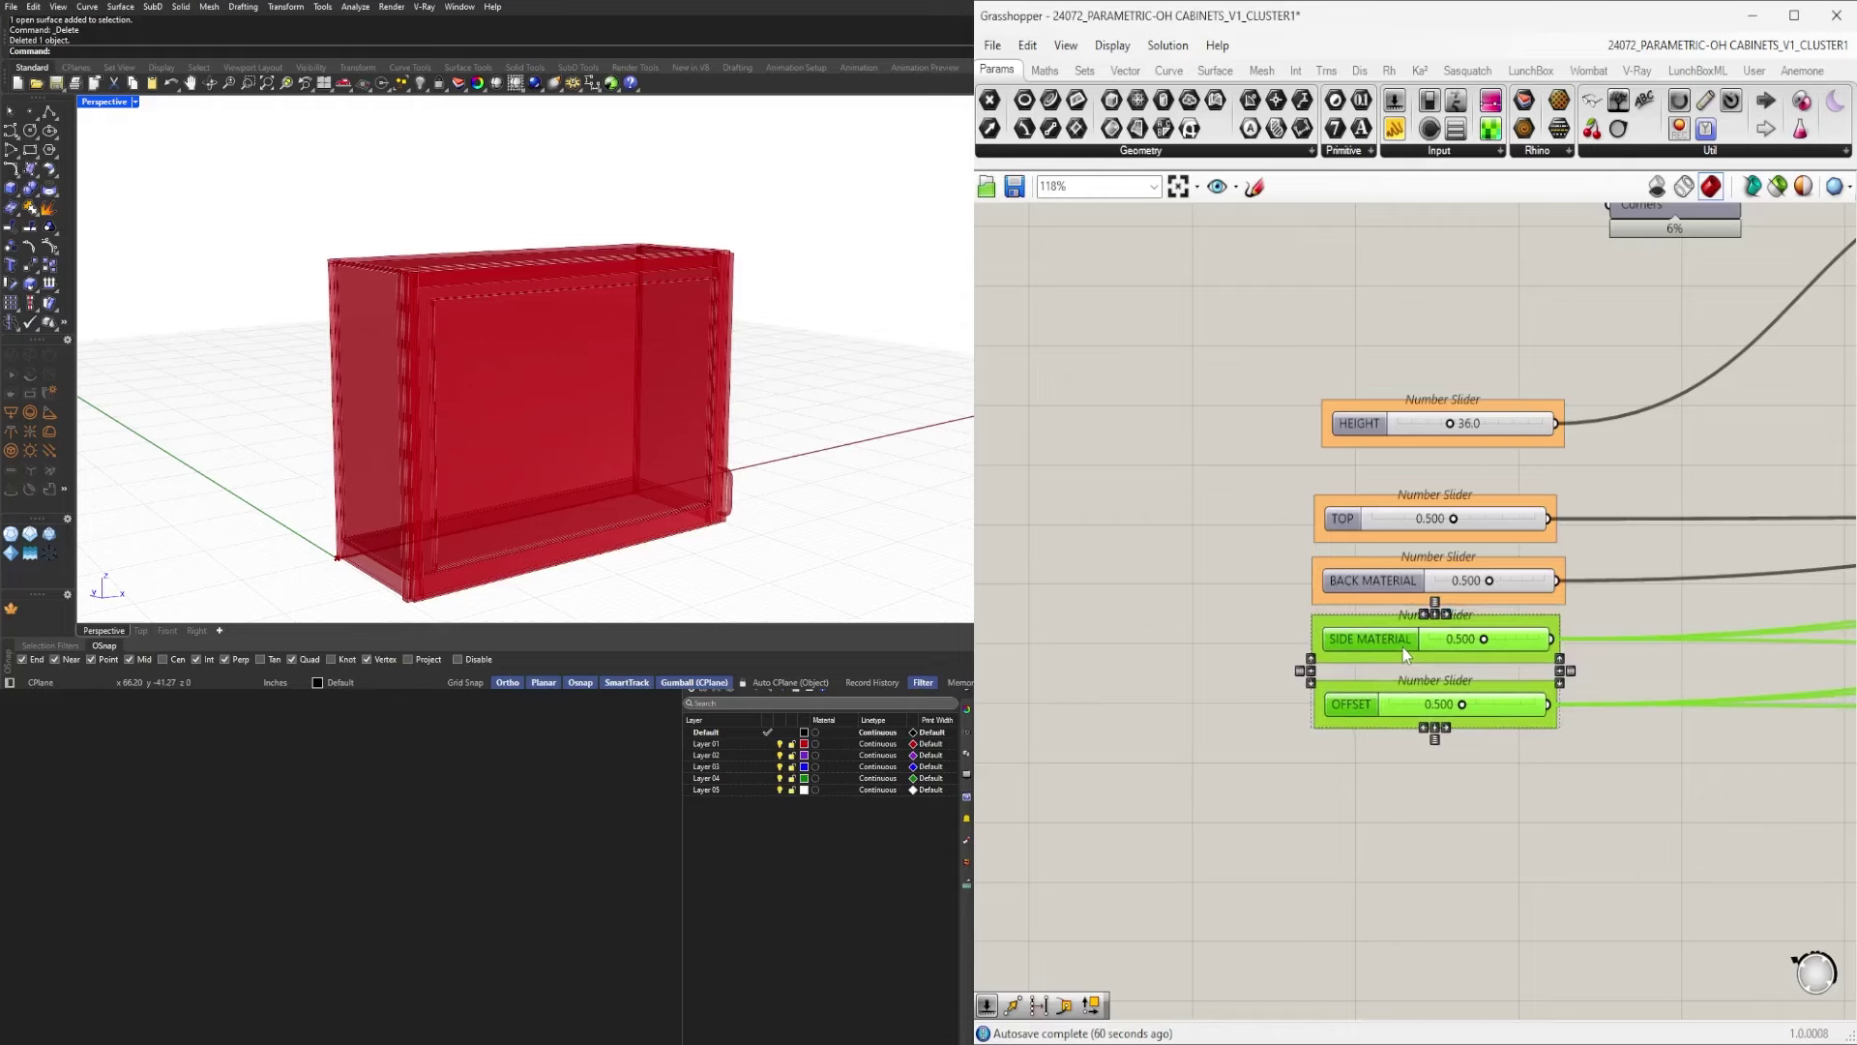
click(1428, 745)
Nudge the OFFSET slider up so it sits closely aligned under SIDE MATERIAL.
scroll(1428, 747, up, 2)
scroll(1354, 727, down, 3)
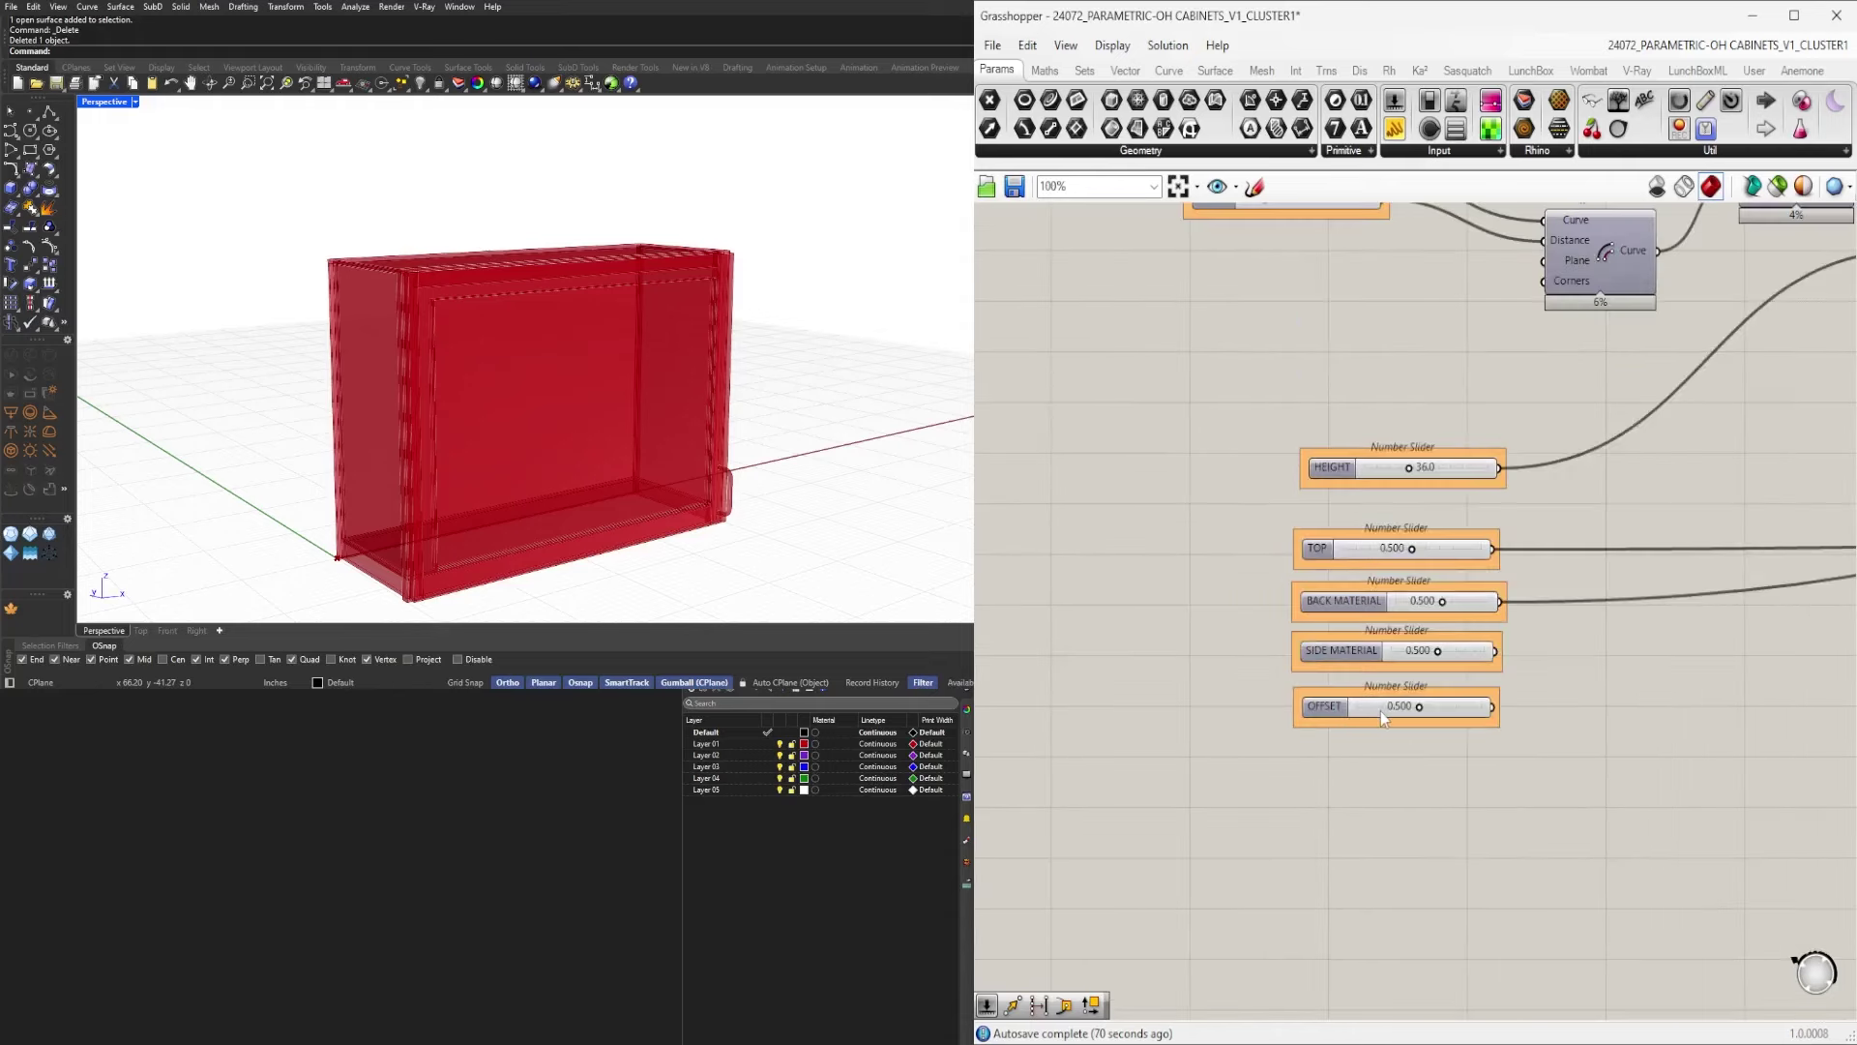
scroll(1385, 747, down, 3)
scroll(1349, 722, up, 4)
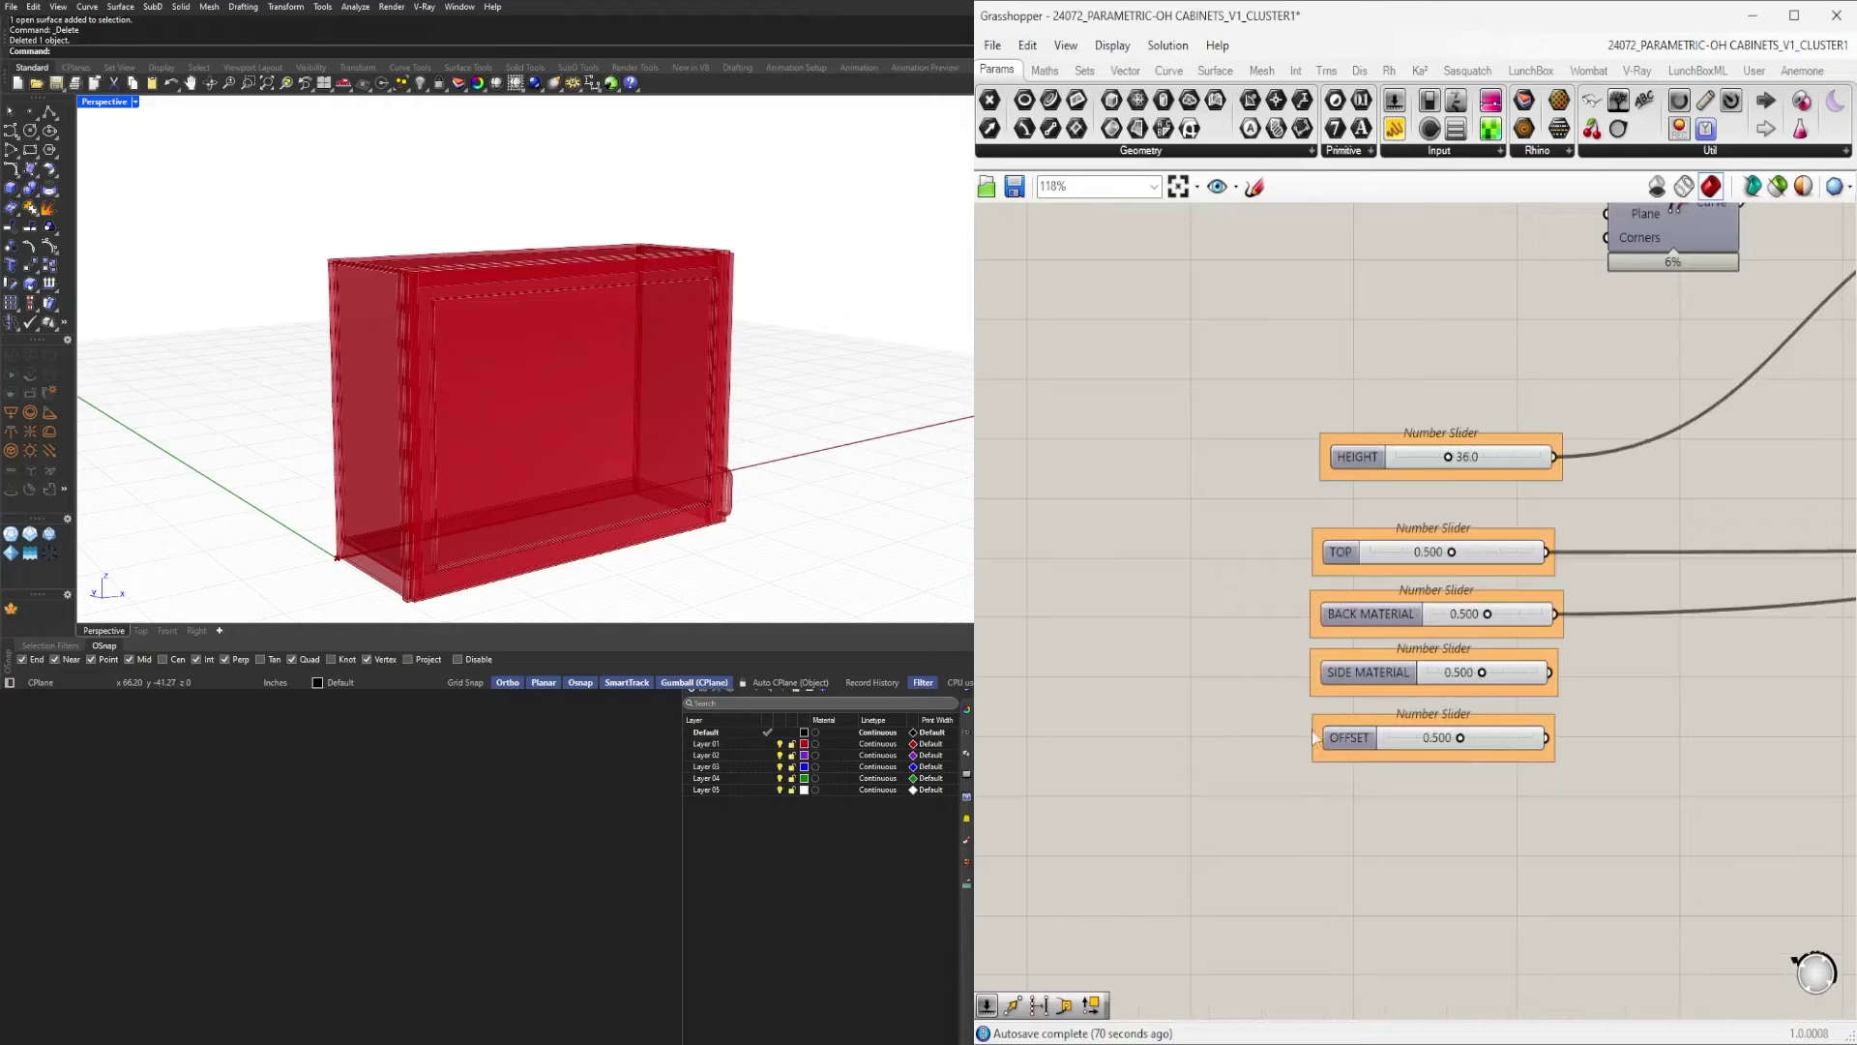
click(1343, 745)
click(1542, 818)
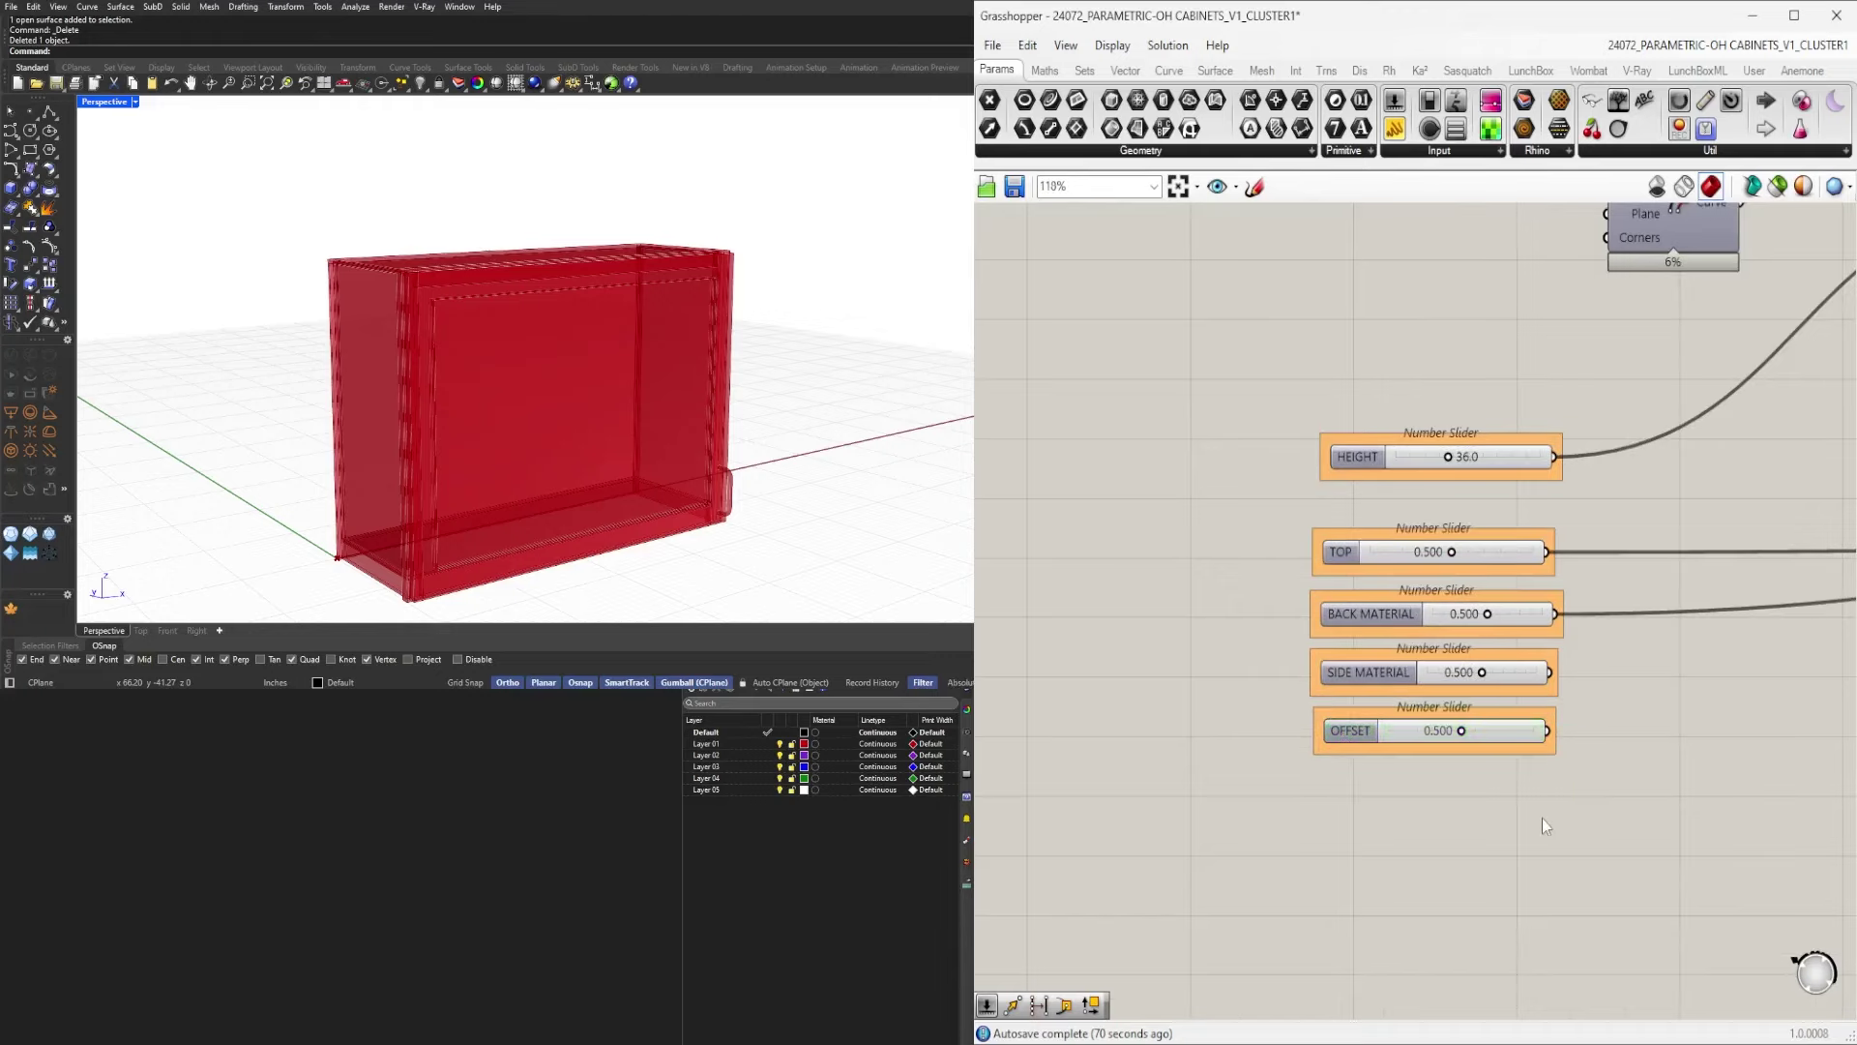
Move the FRAME OFFSET and FRAME OFFSET BASE sliders together into the input slider column.
scroll(1295, 668, down, 3)
scroll(1294, 668, down, 4)
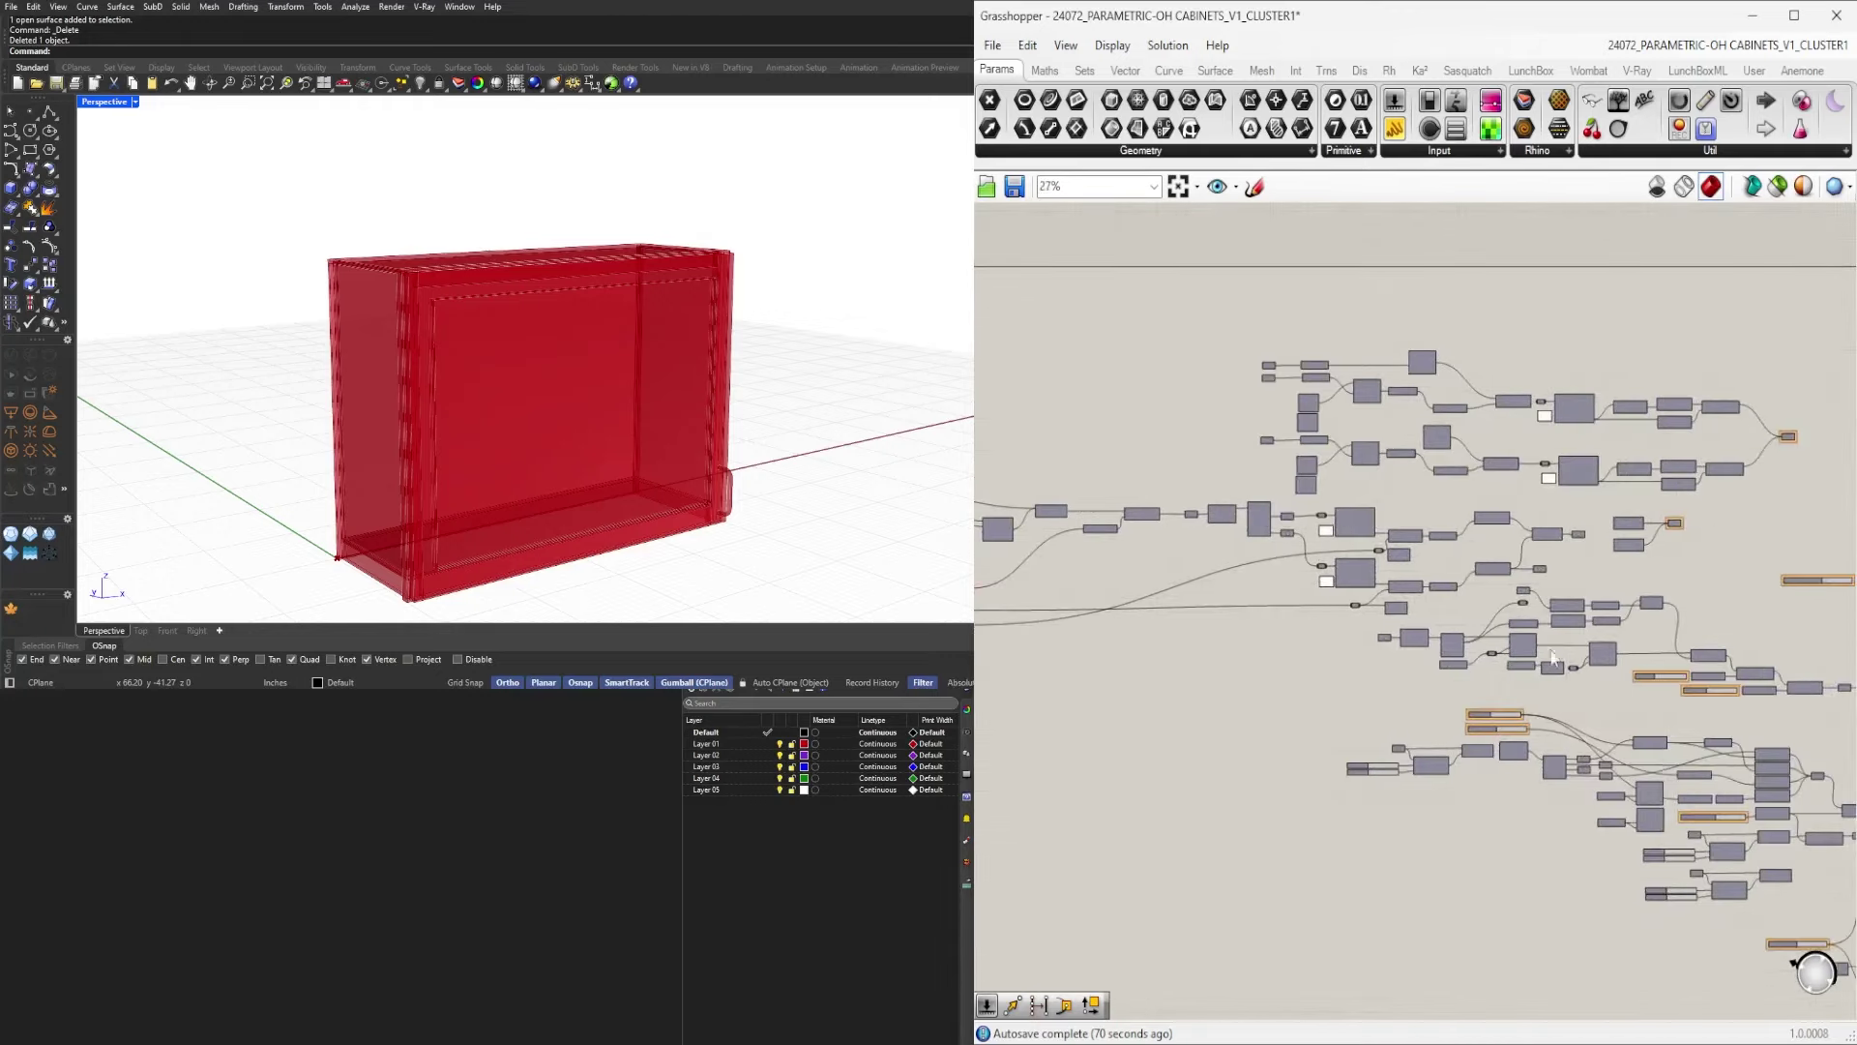
scroll(1474, 556, up, 7)
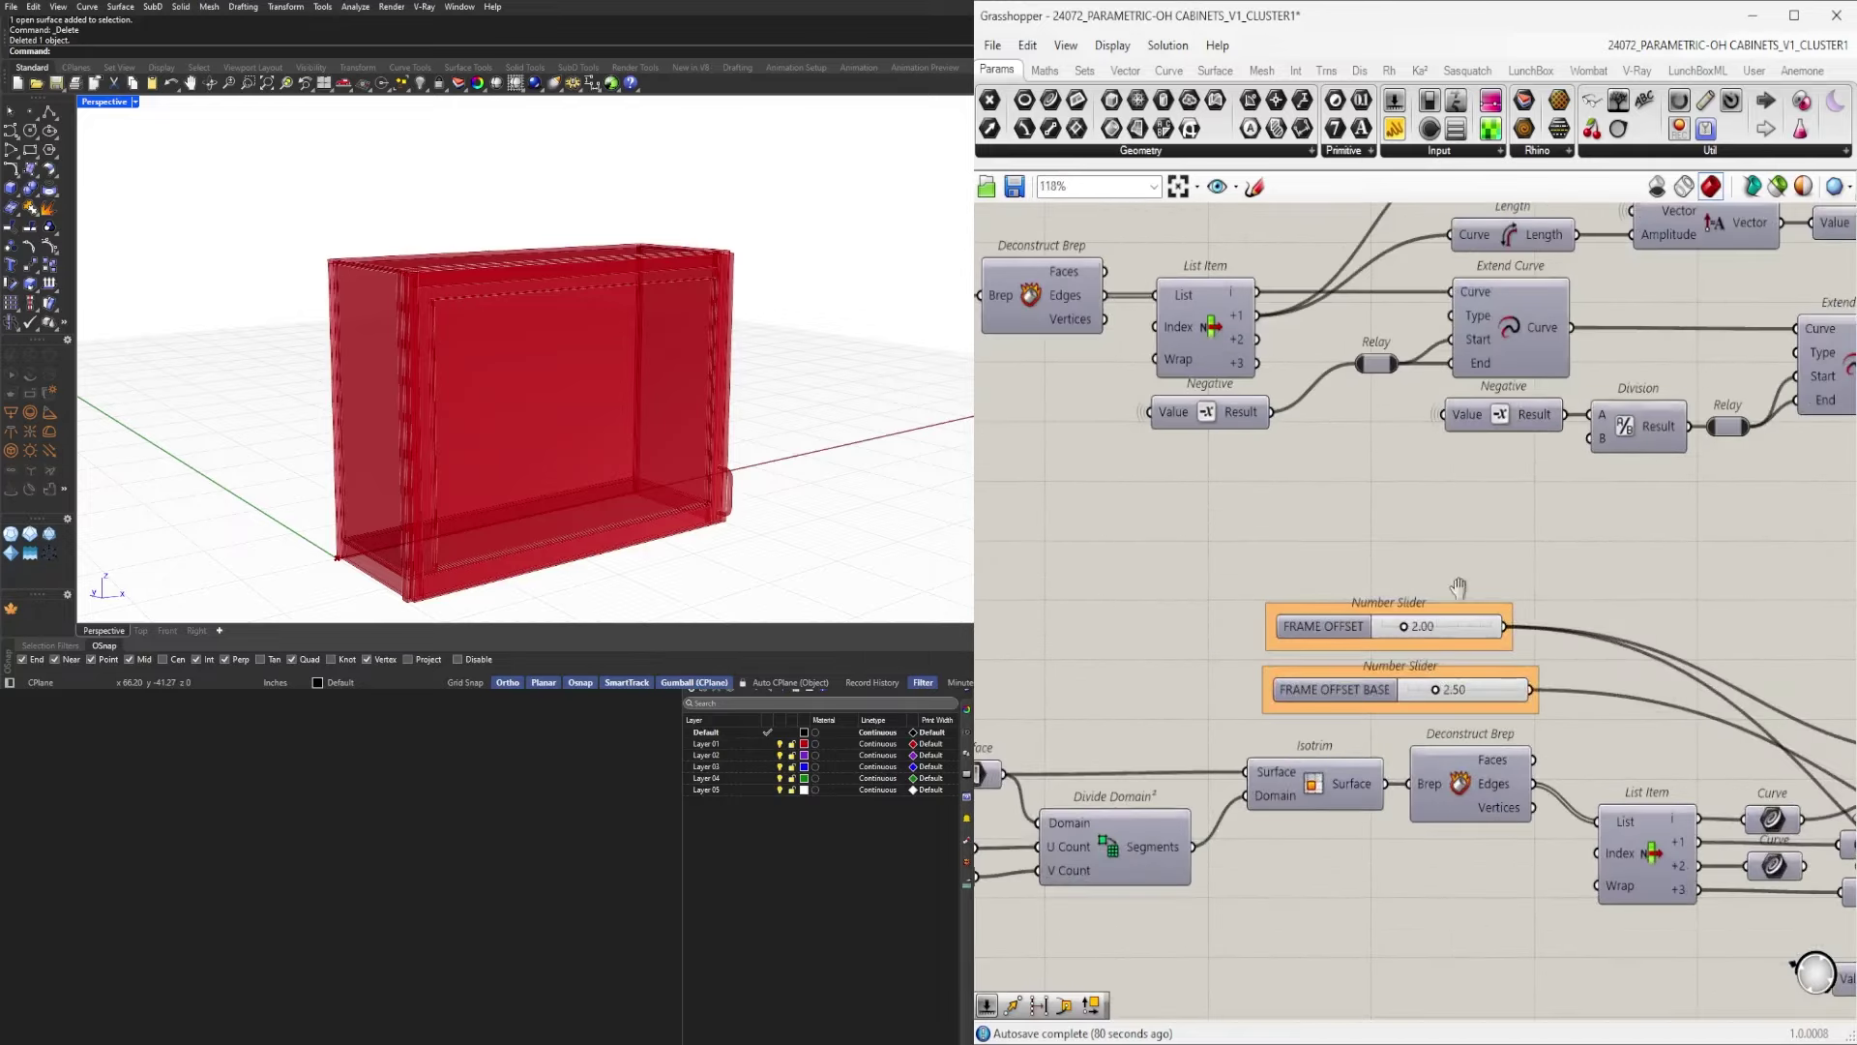
drag(1473, 557, 1442, 612)
right_drag(1443, 611, 1647, 544)
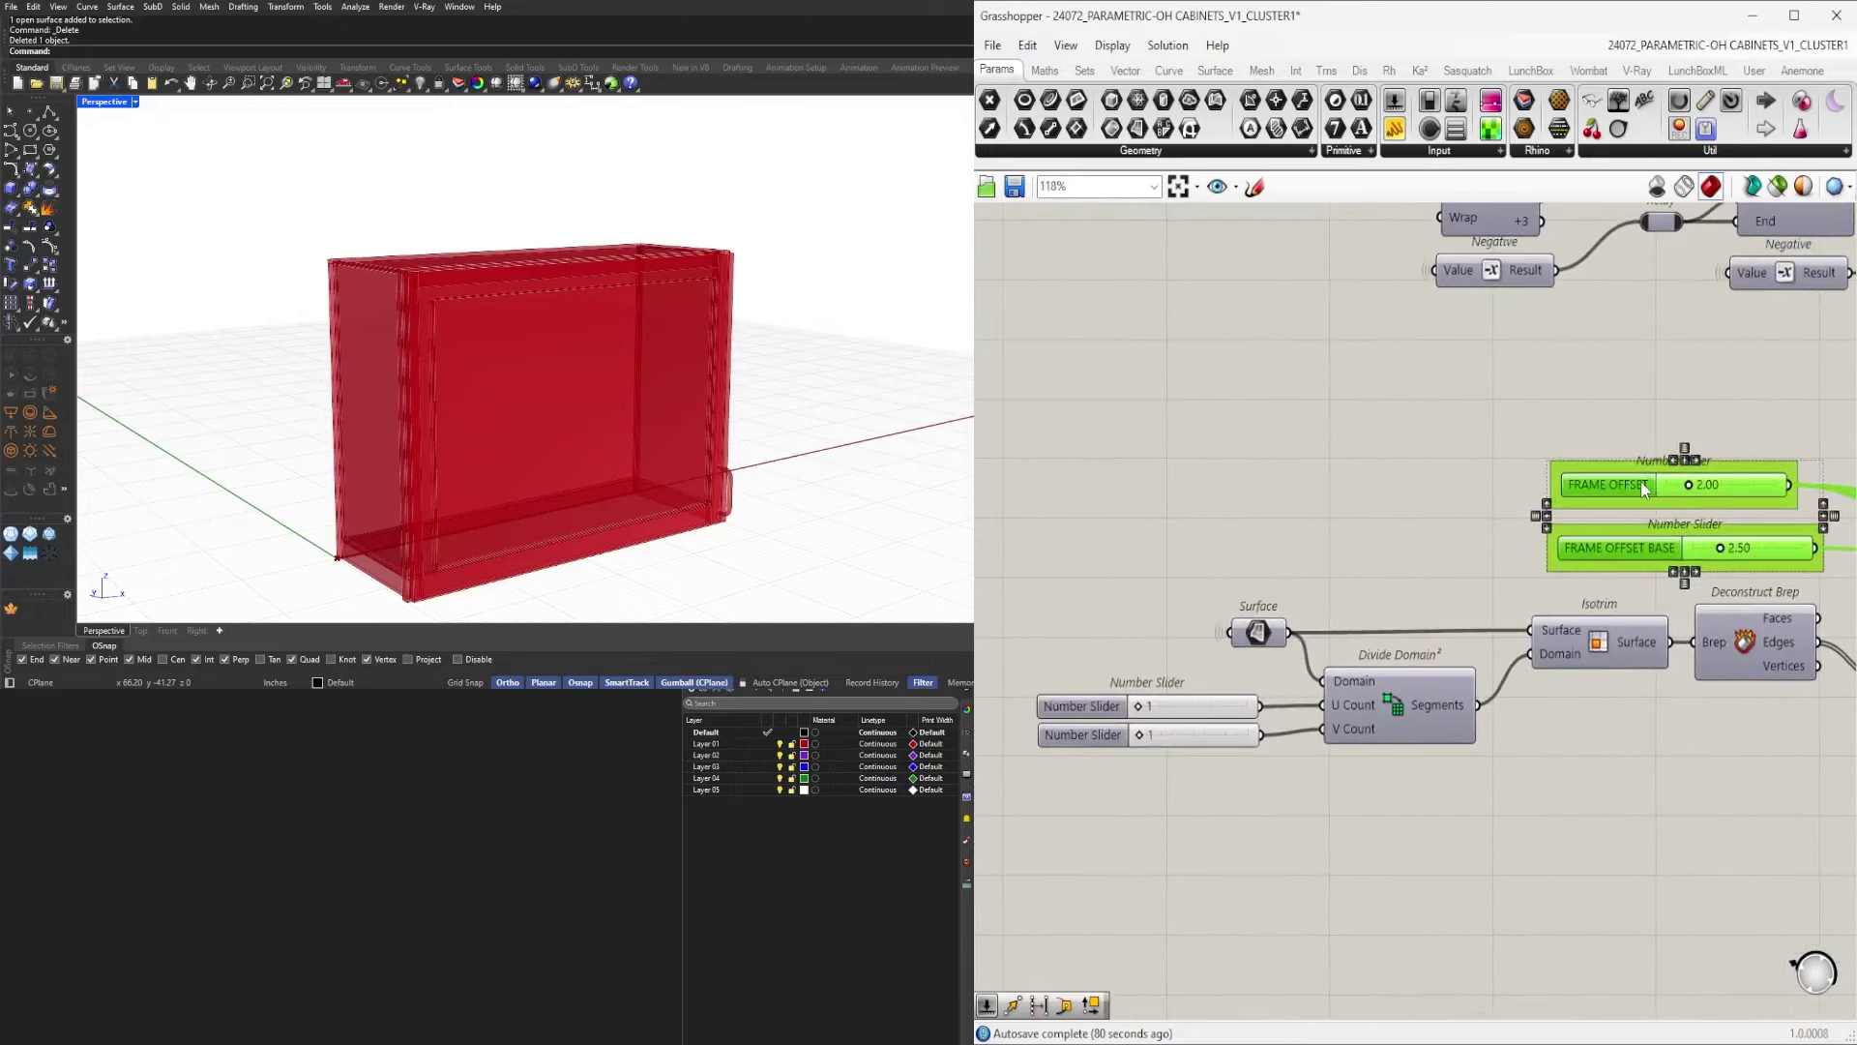
drag(1642, 482, 1294, 513)
scroll(1666, 493, down, 7)
scroll(1417, 509, up, 4)
click(1439, 464)
Pull the BASE OFFSET and BASE MATERIAL sliders away from their Unit Z components and stack them together.
scroll(1455, 498, down, 4)
right_drag(1649, 642, 1169, 673)
scroll(1724, 538, up, 4)
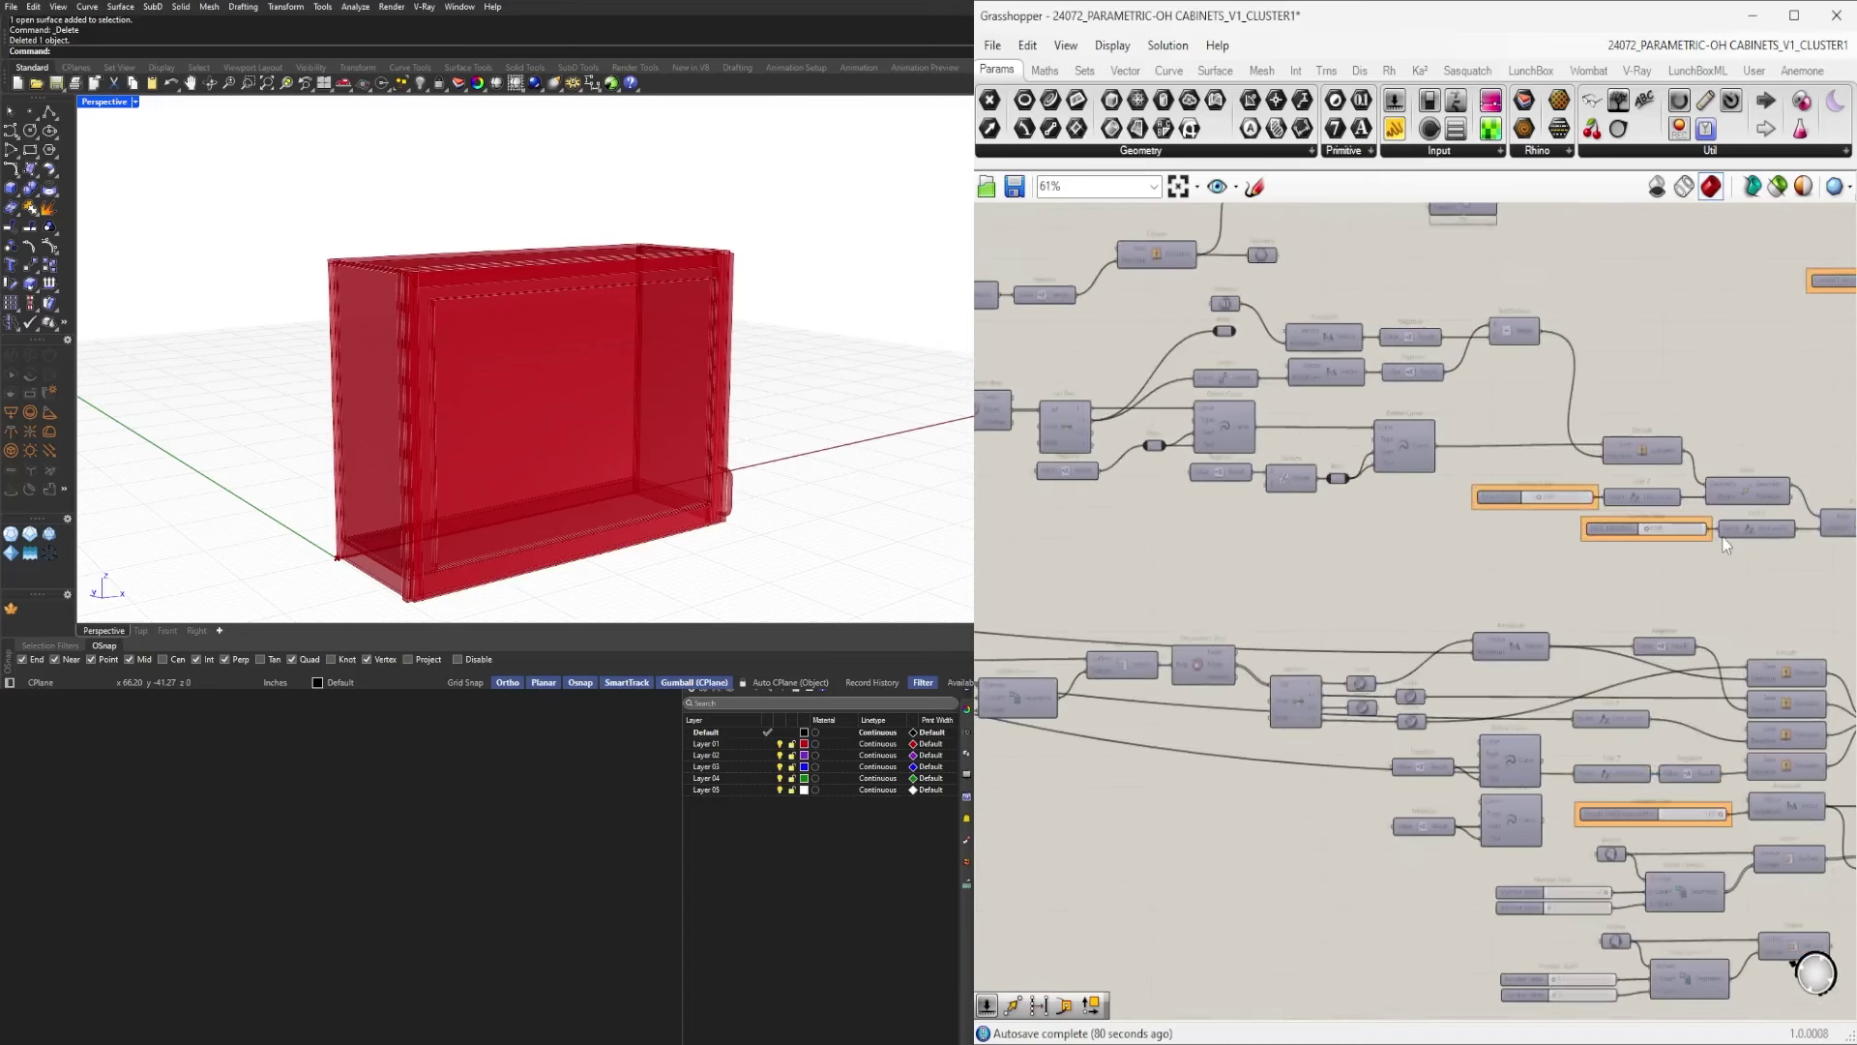
scroll(1722, 537, up, 2)
drag(1408, 486, 1192, 523)
click(1408, 557)
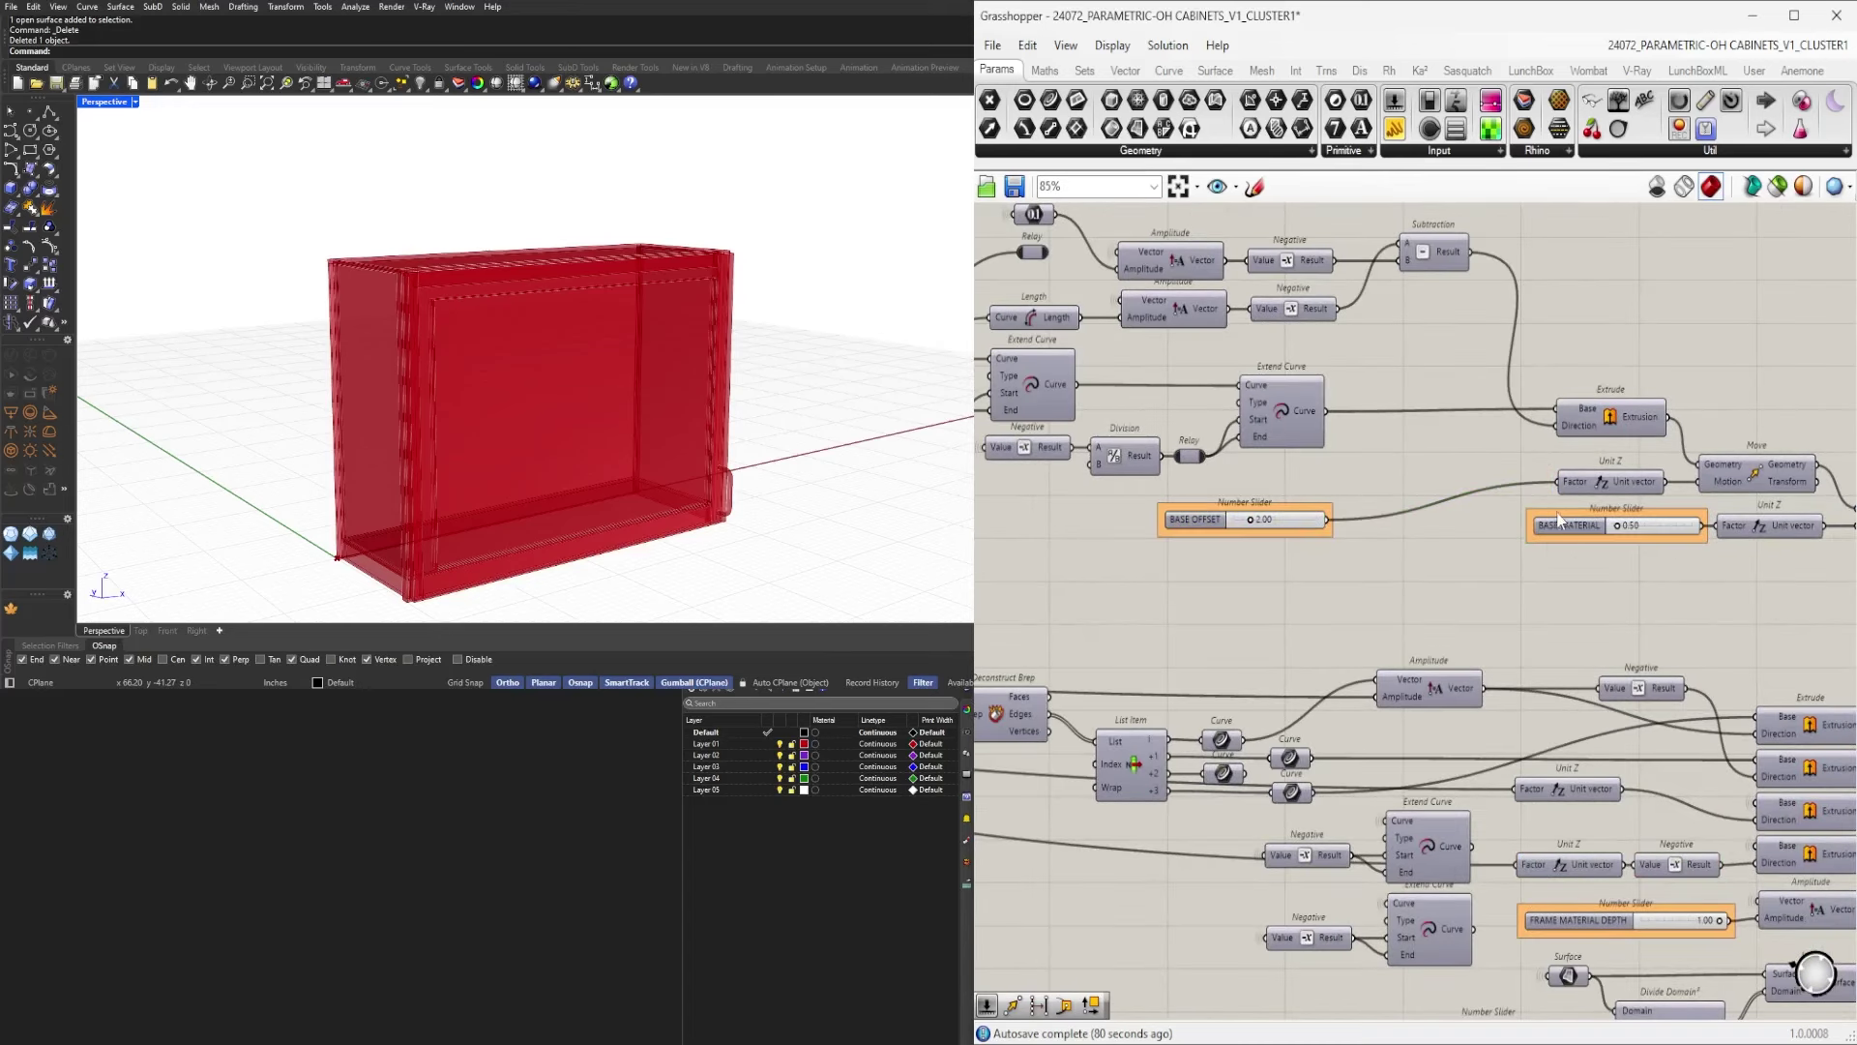
drag(1565, 530, 1195, 565)
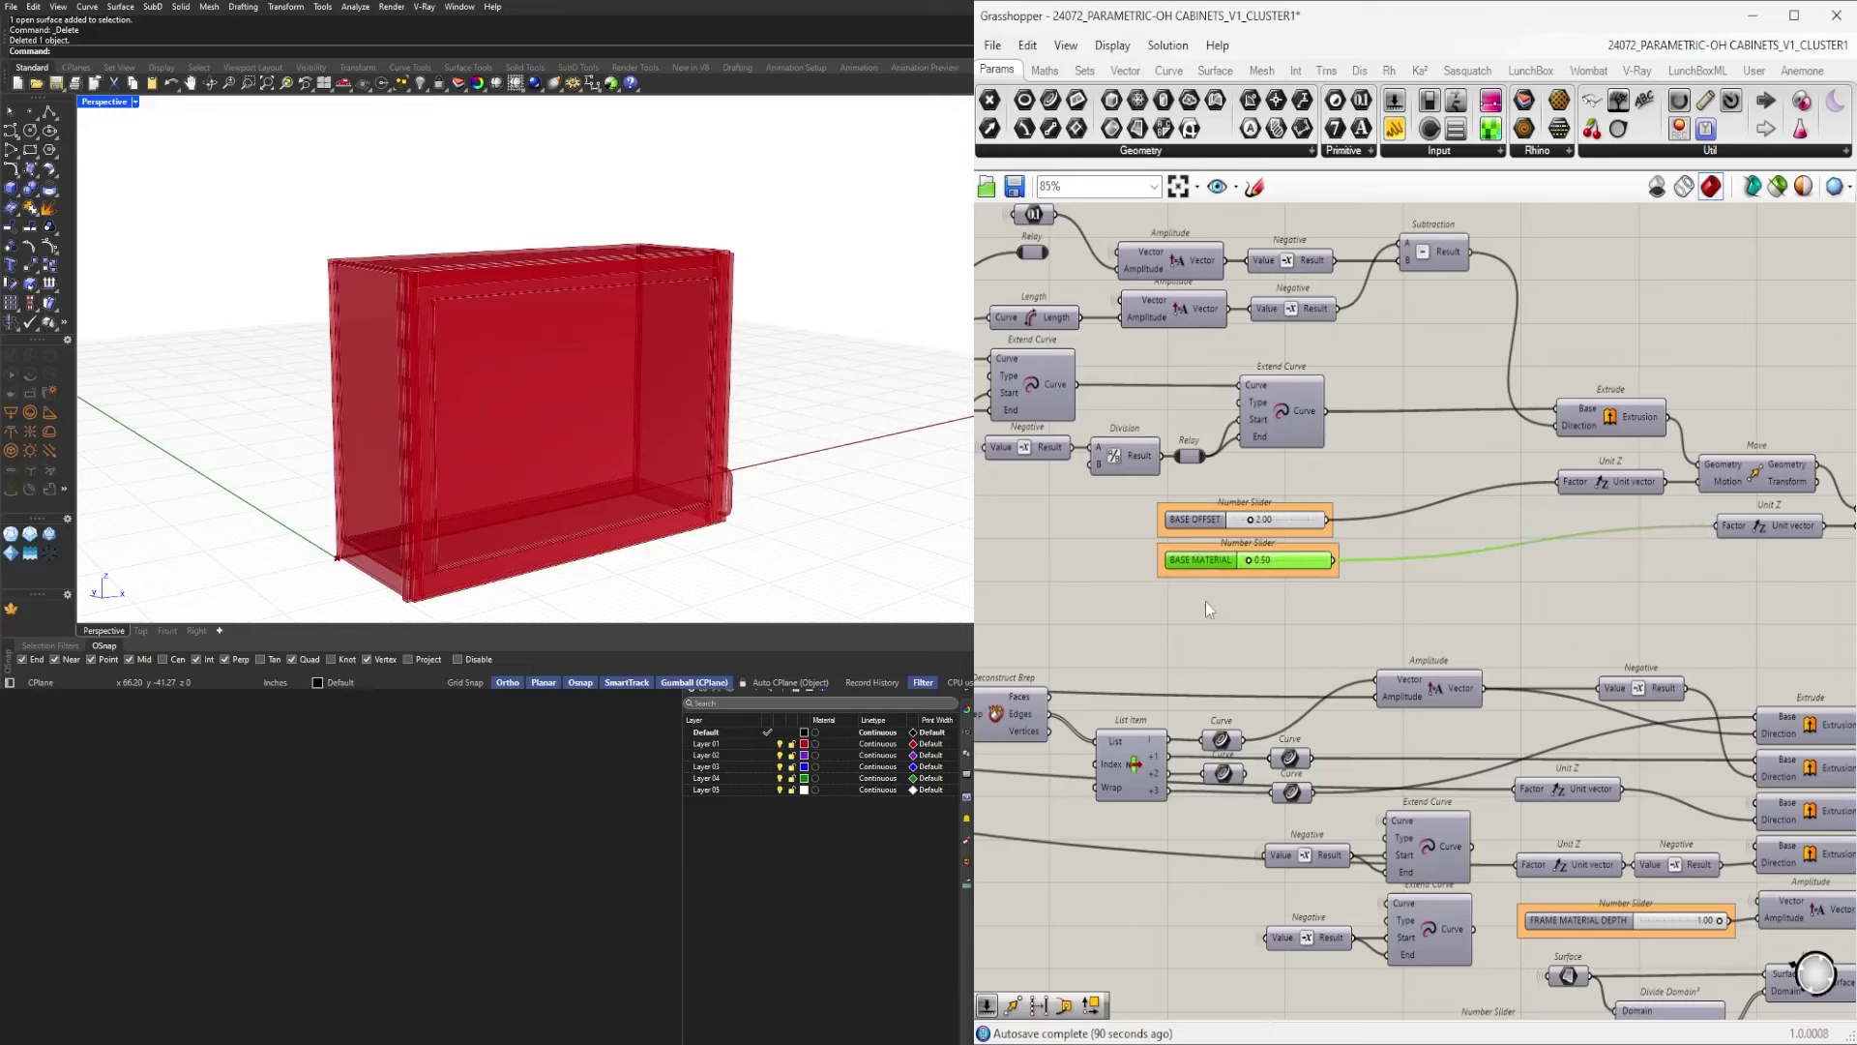
Bring the BASE OFFSET and BASE MATERIAL sliders to the input column, placing BASE OFFSET under the OFFSET slider.
right_drag(1287, 619, 1435, 620)
scroll(1687, 630, down, 3)
drag(1687, 630, 1340, 482)
scroll(1642, 533, down, 6)
scroll(1414, 525, up, 10)
click(1657, 511)
drag(1341, 483, 1343, 530)
click(1345, 473)
Rename the OFFSET slider SIDE OFFSET and place the BASE MATERIAL slider directly beneath SIDE MATERIAL.
right_click(1317, 529)
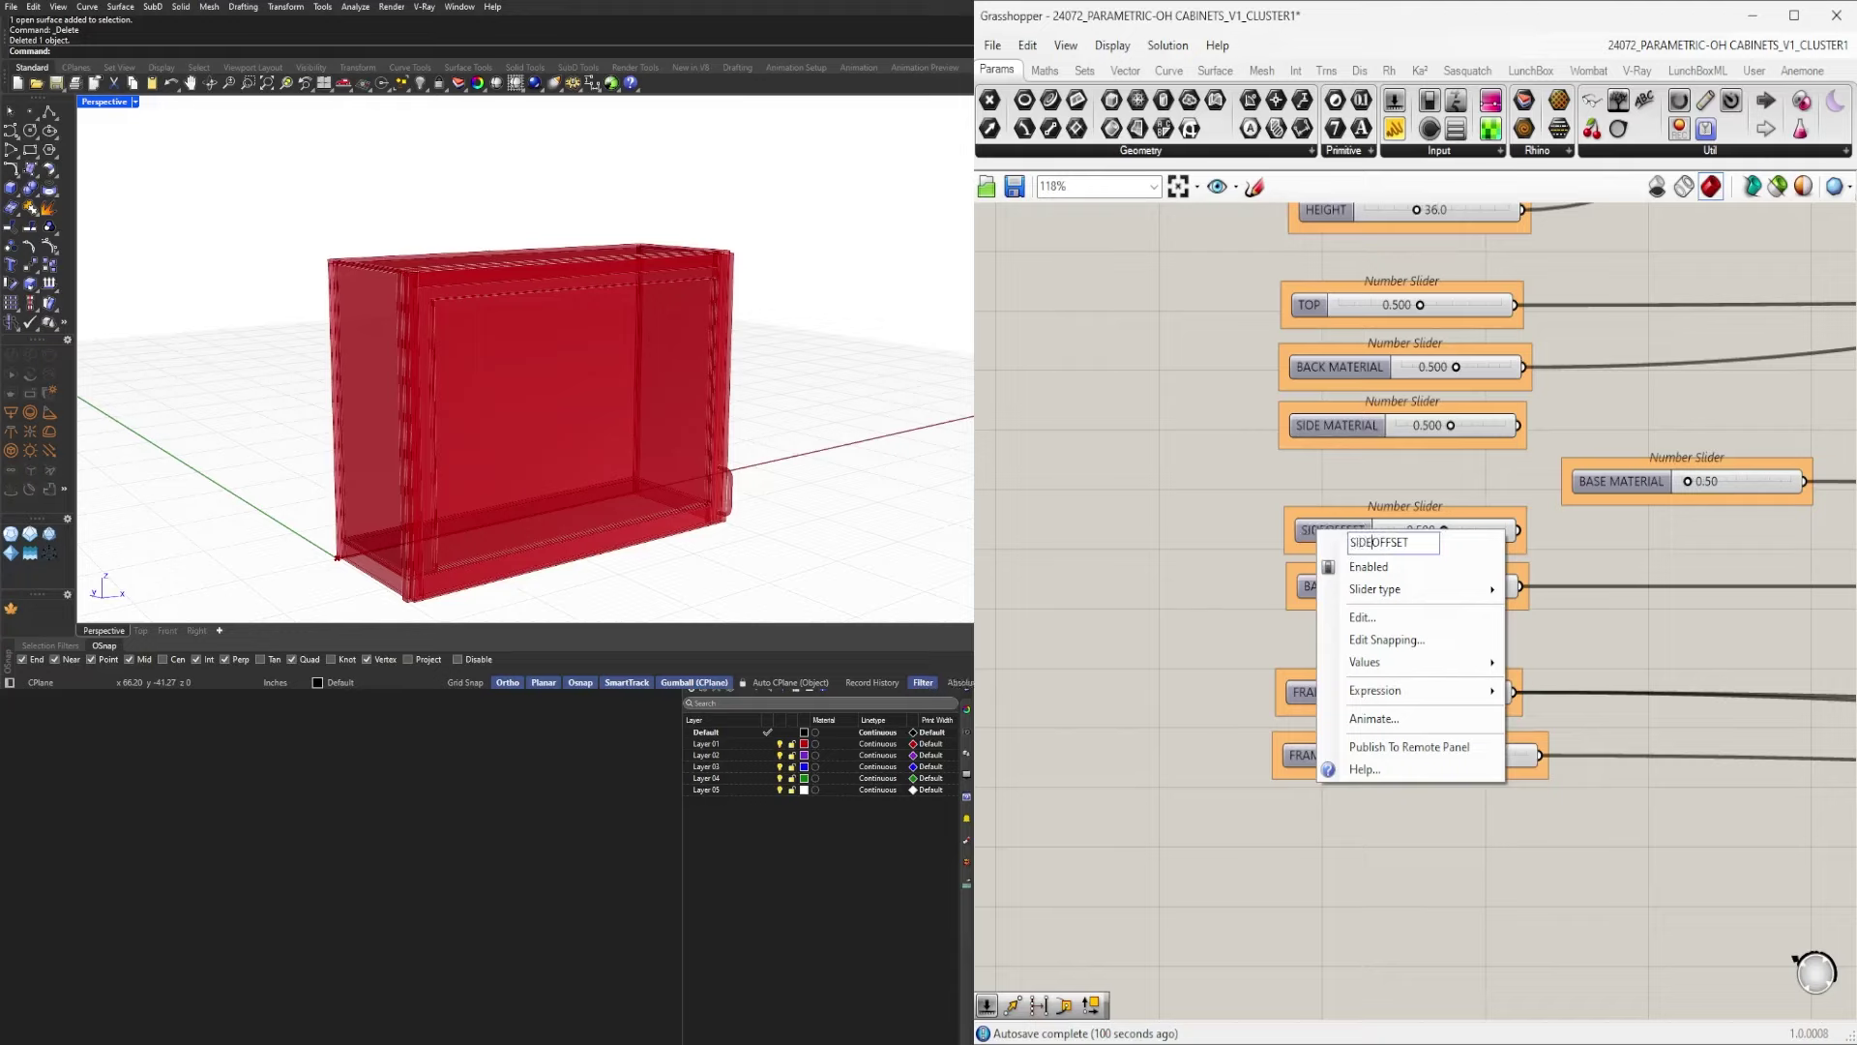
key(Return)
drag(1546, 637, 1338, 563)
click(1548, 517)
drag(1598, 486, 1313, 492)
click(1241, 513)
Move the CABINET HEIGHT LOCATION slider from beside its Number parameter to above HEIGHT in the input column.
scroll(1241, 513, down, 4)
right_drag(1538, 602, 1193, 594)
scroll(1192, 594, down, 4)
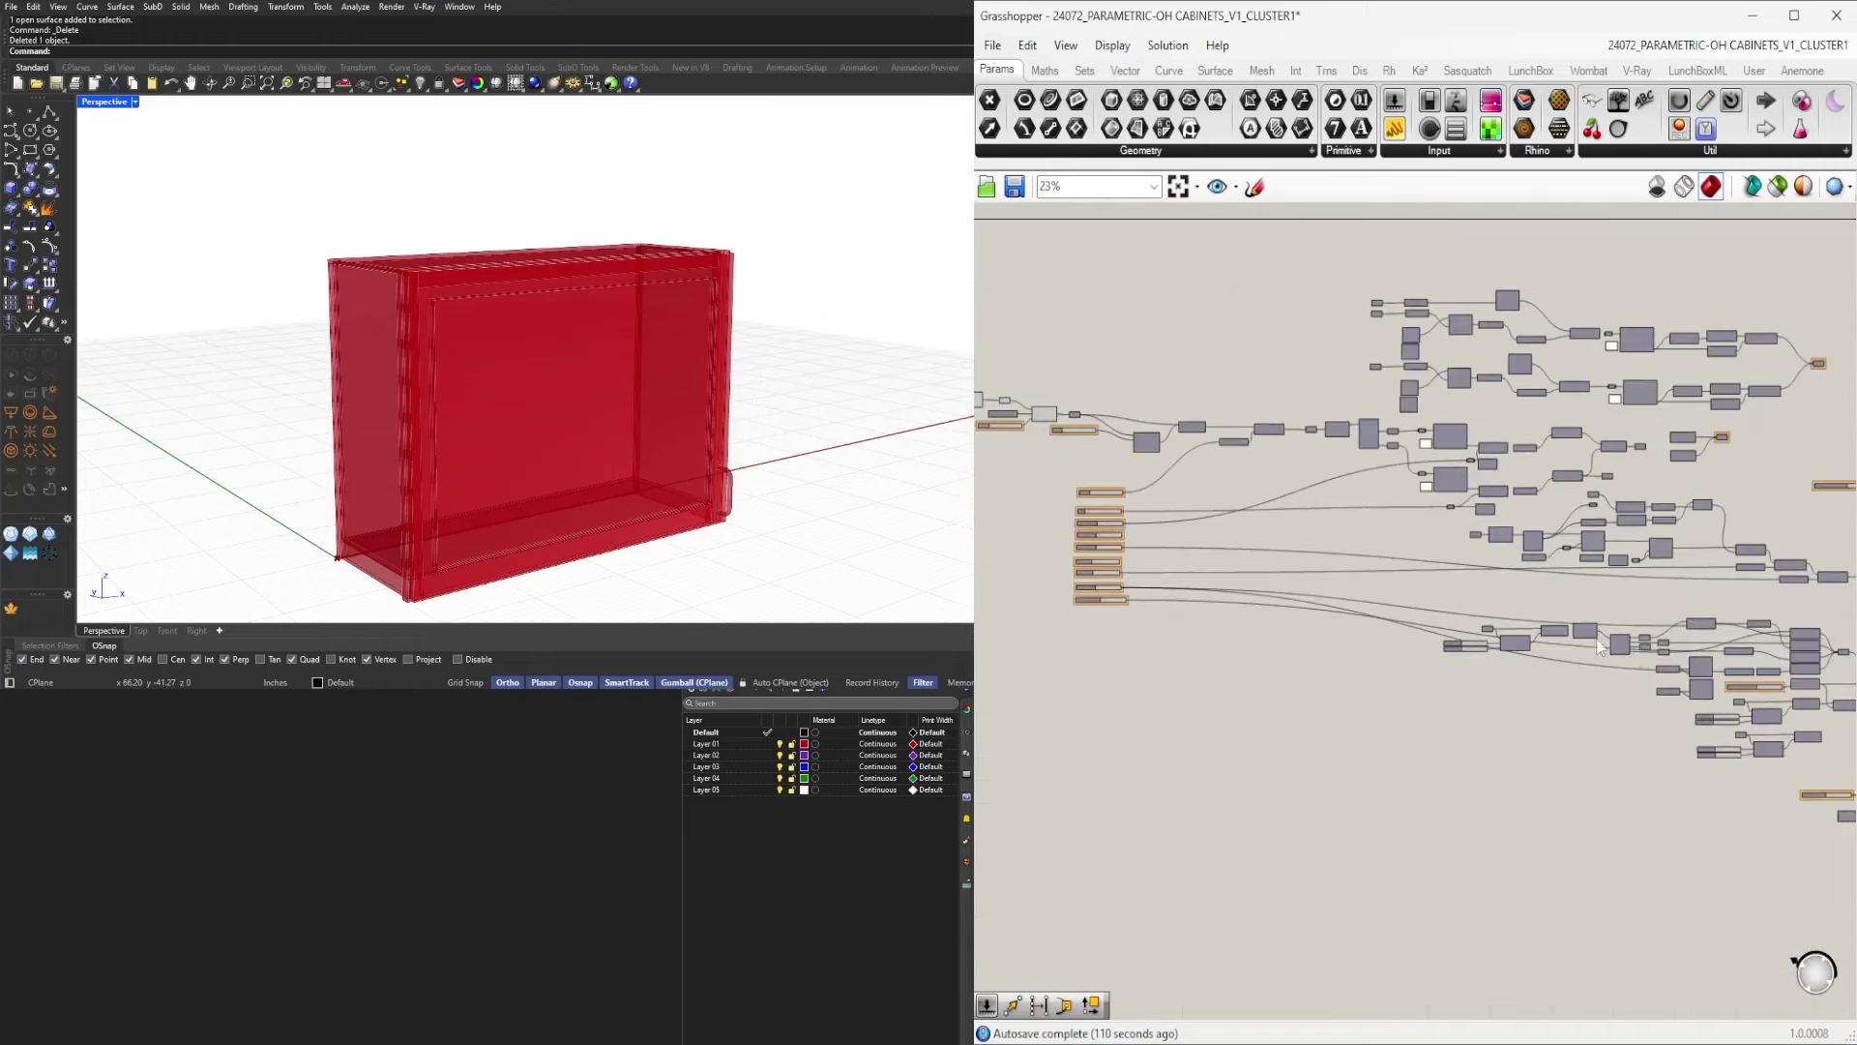
right_drag(1788, 593, 1559, 560)
scroll(1636, 464, up, 5)
scroll(1580, 467, up, 1)
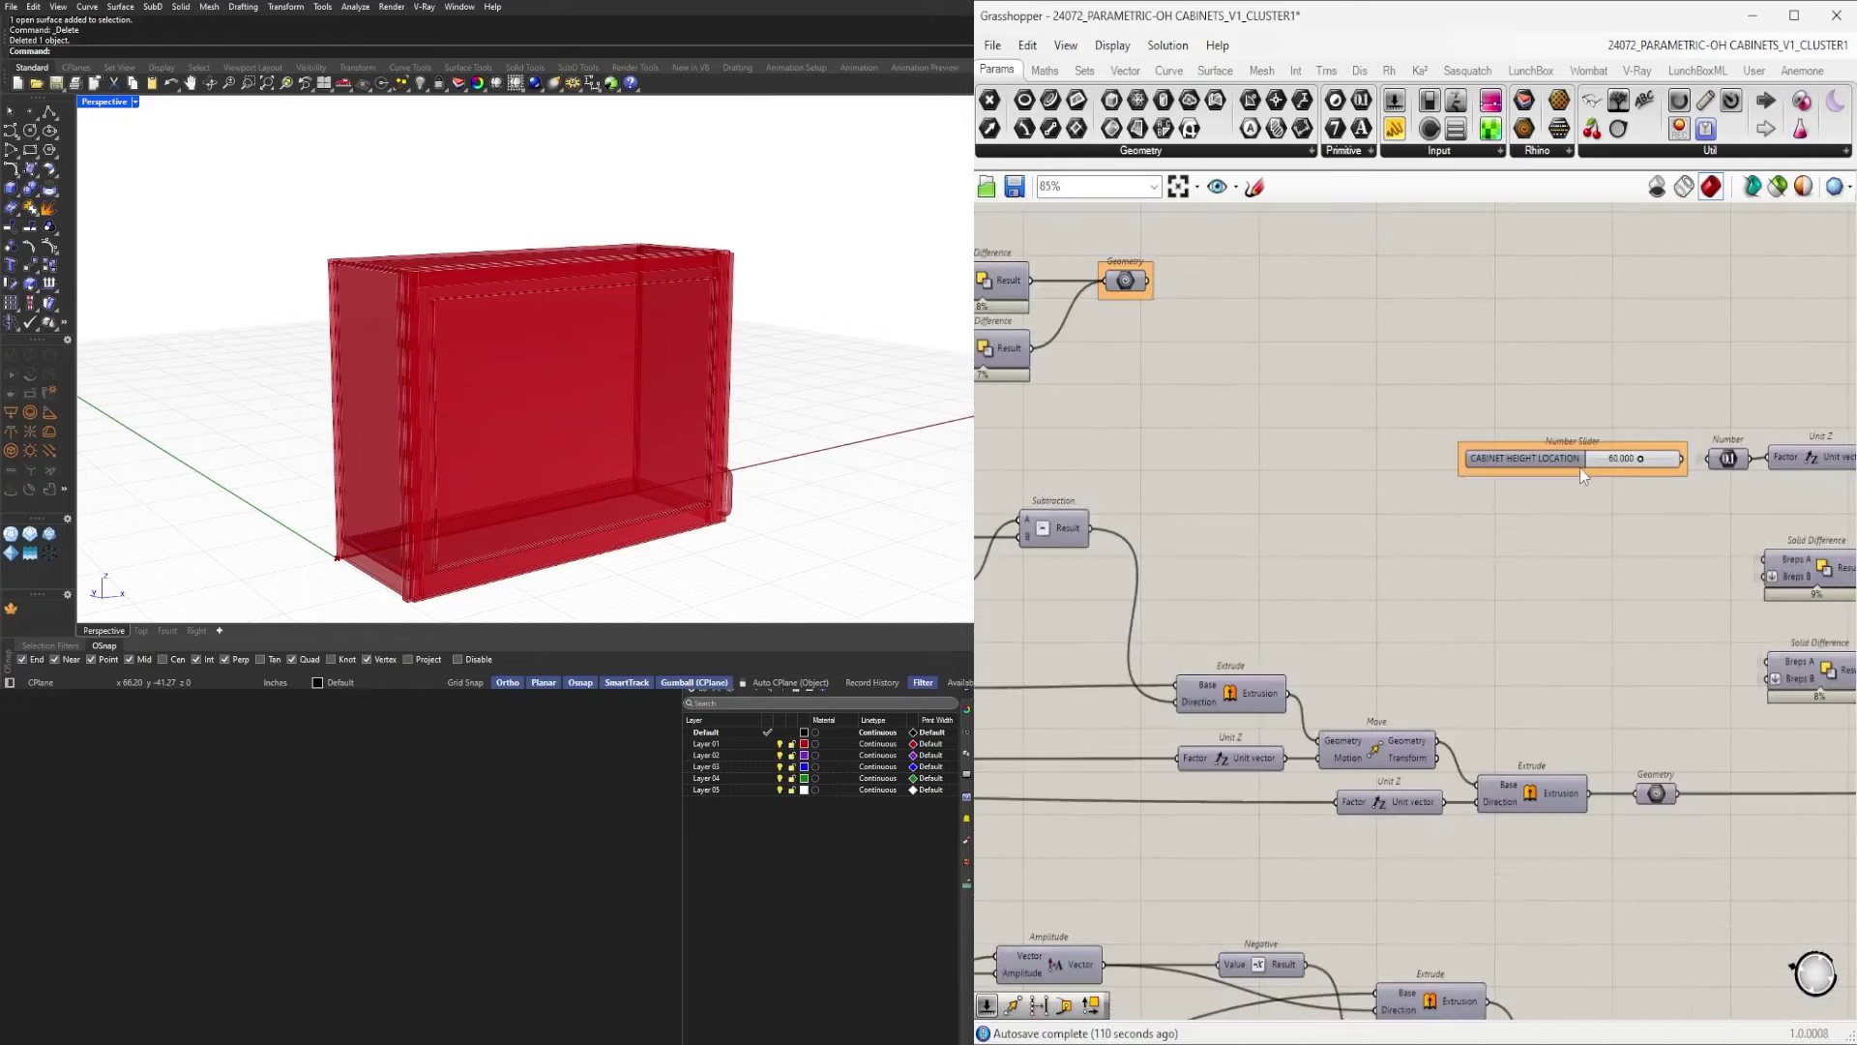
click(1586, 467)
scroll(1596, 468, down, 3)
scroll(1596, 467, down, 3)
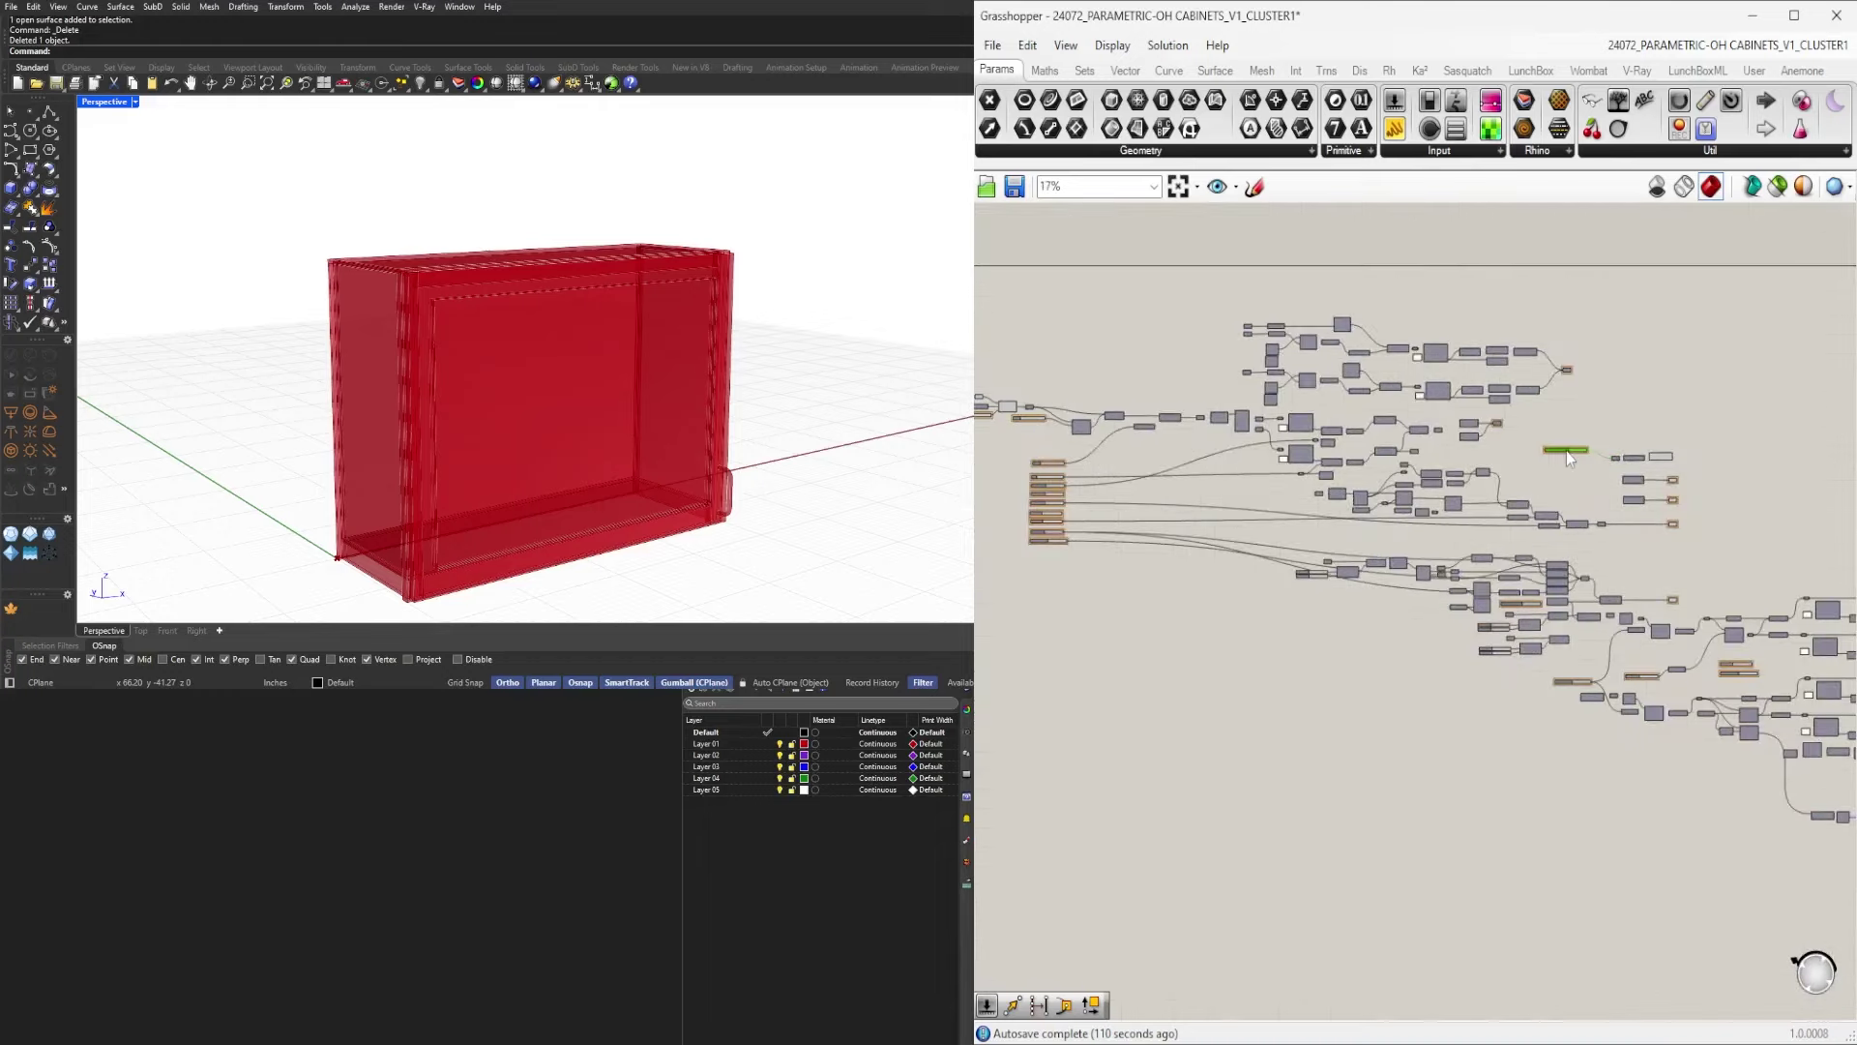
scroll(1565, 451, up, 5)
scroll(1585, 482, down, 5)
drag(1571, 449, 1084, 541)
scroll(1081, 539, up, 2)
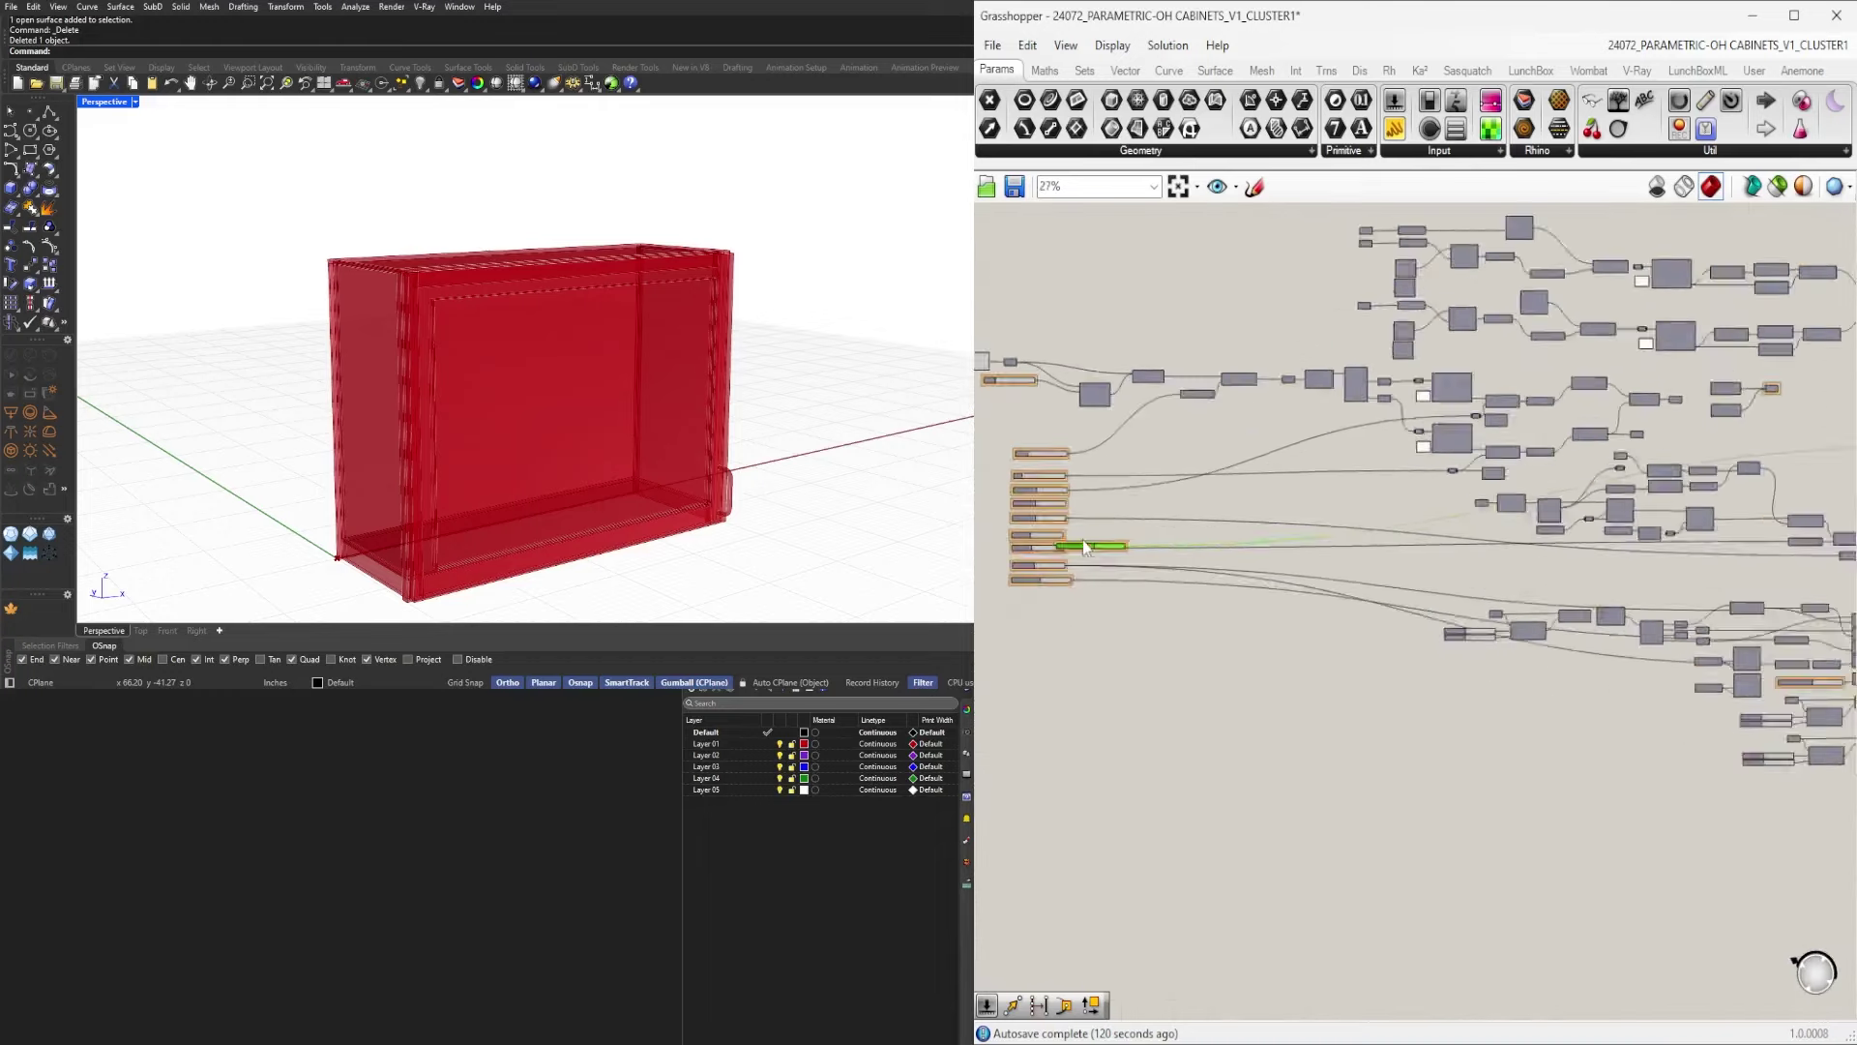
scroll(1086, 547, up, 8)
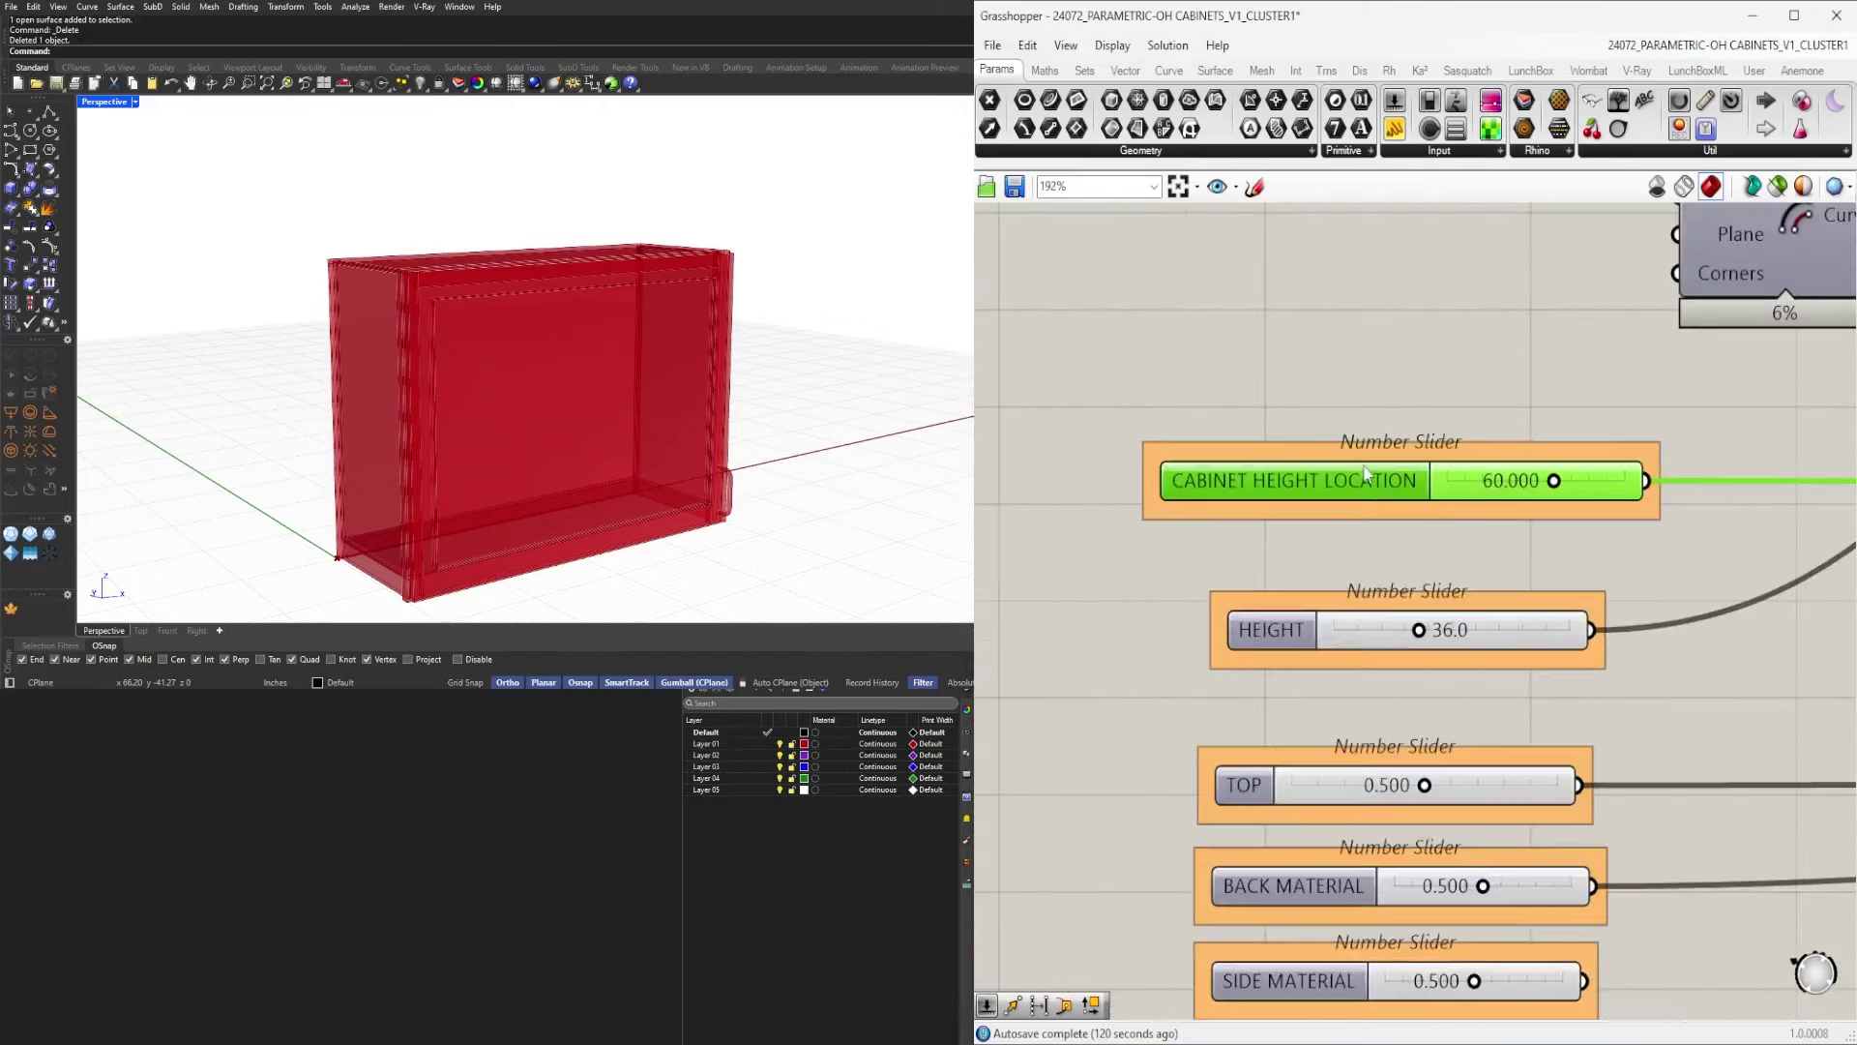
Stack CABINET HEIGHT LOCATION closely above HEIGHT and shift both sliders down next to TOP.
drag(1366, 472, 1430, 527)
drag(1453, 432, 1244, 671)
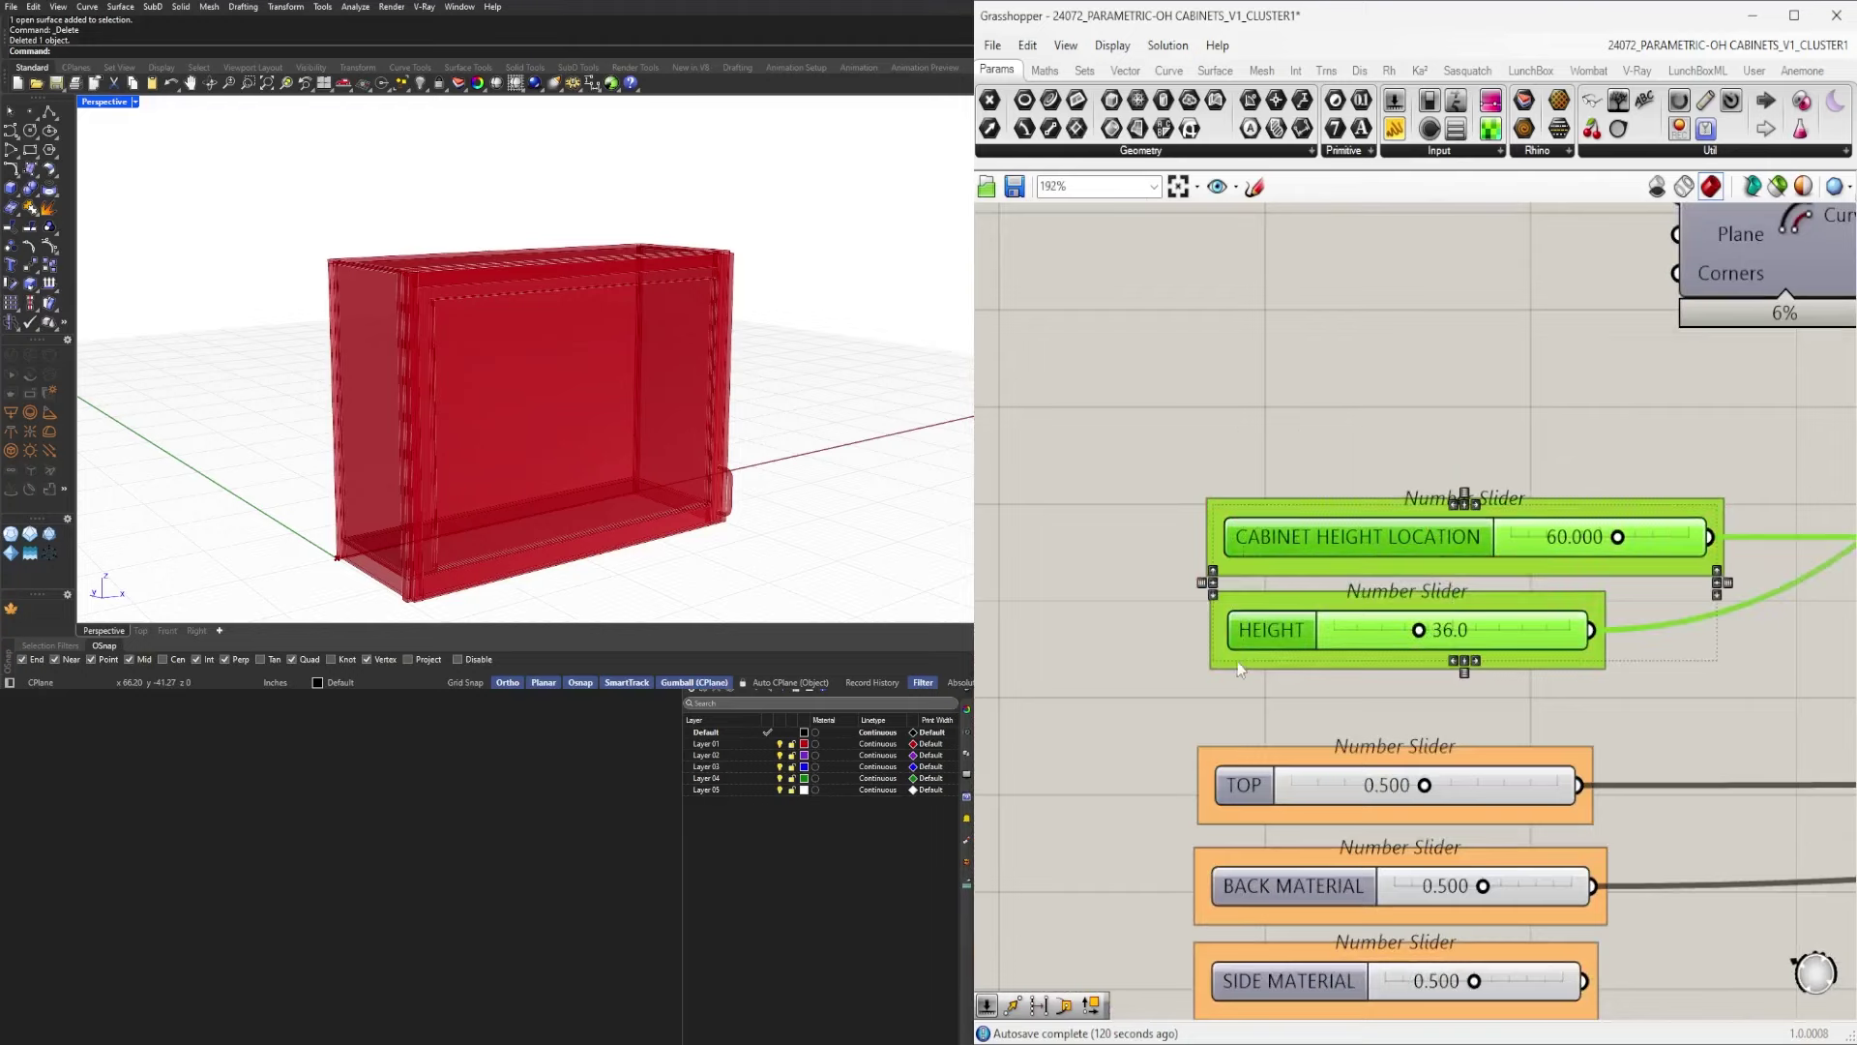
drag(1288, 534, 1273, 588)
click(1356, 459)
scroll(1362, 462, down, 9)
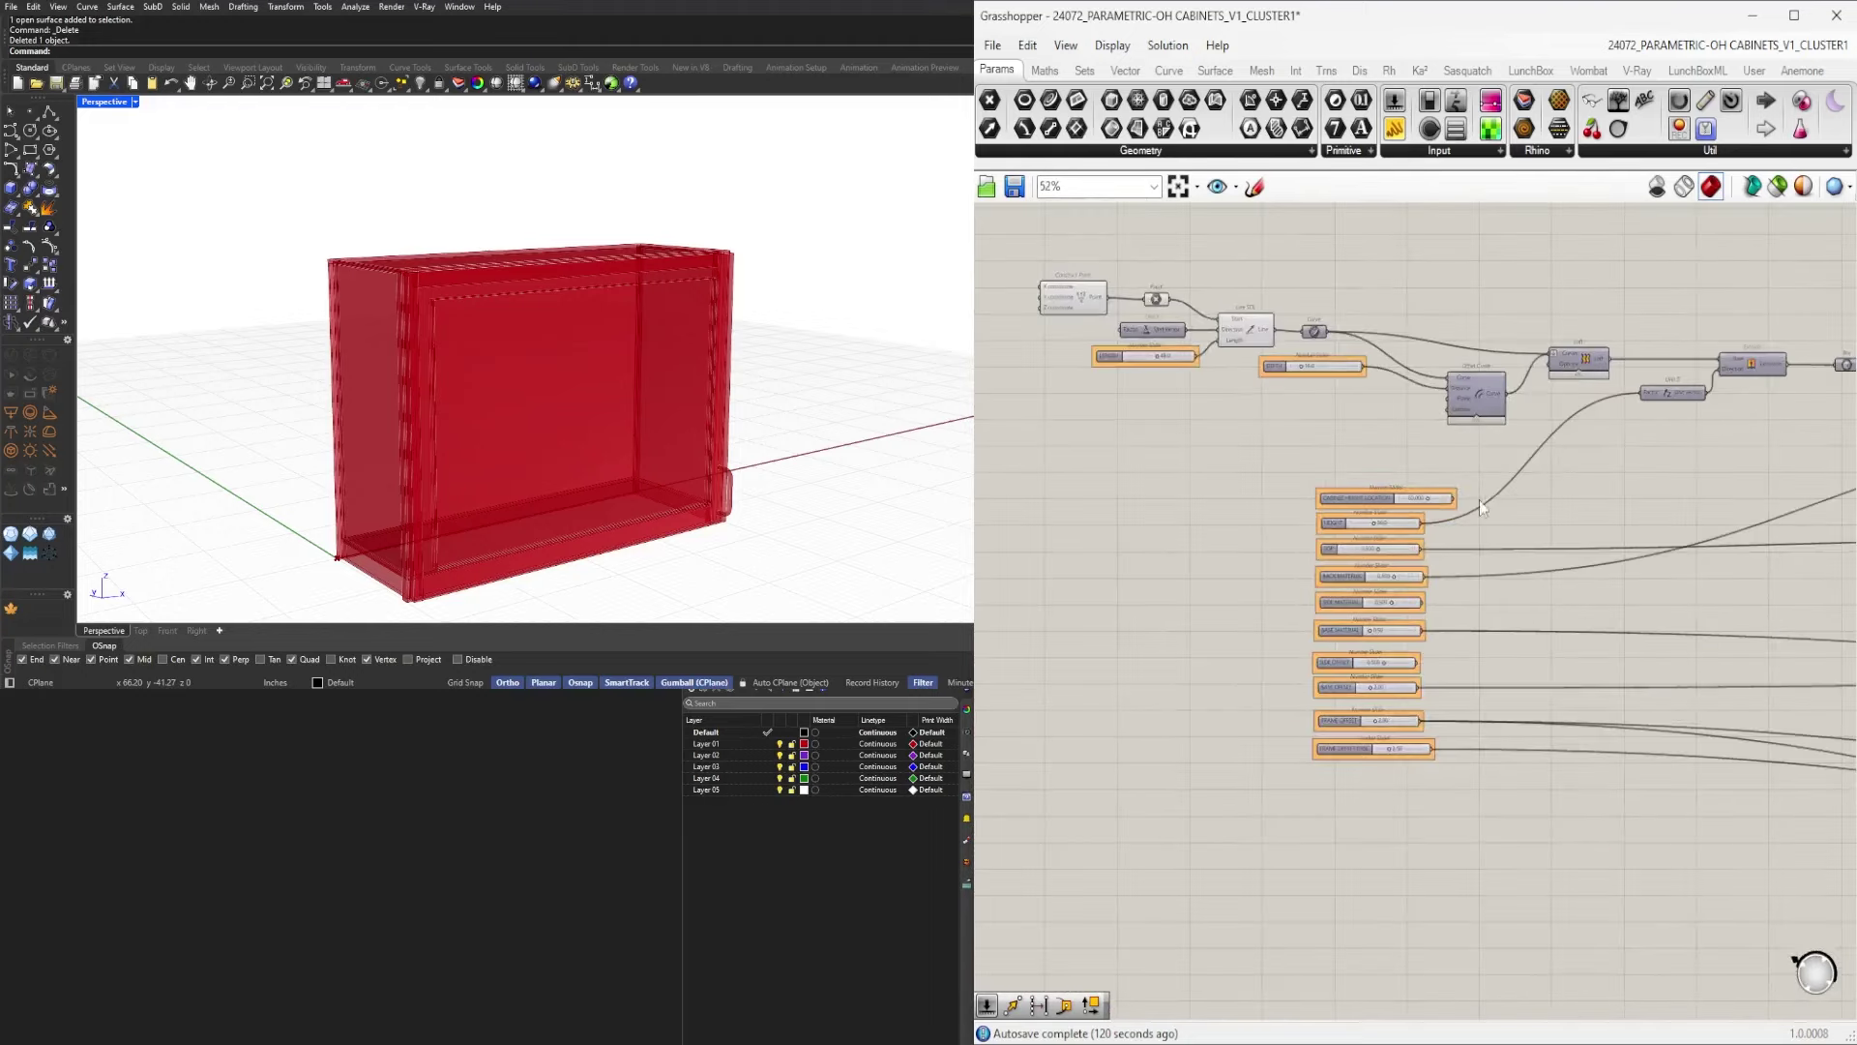
Trace where the CABINET HEIGHT LOCATION slider and the upper Geometry parameter feed into the definition.
scroll(1130, 571, up, 7)
scroll(1160, 638, down, 1)
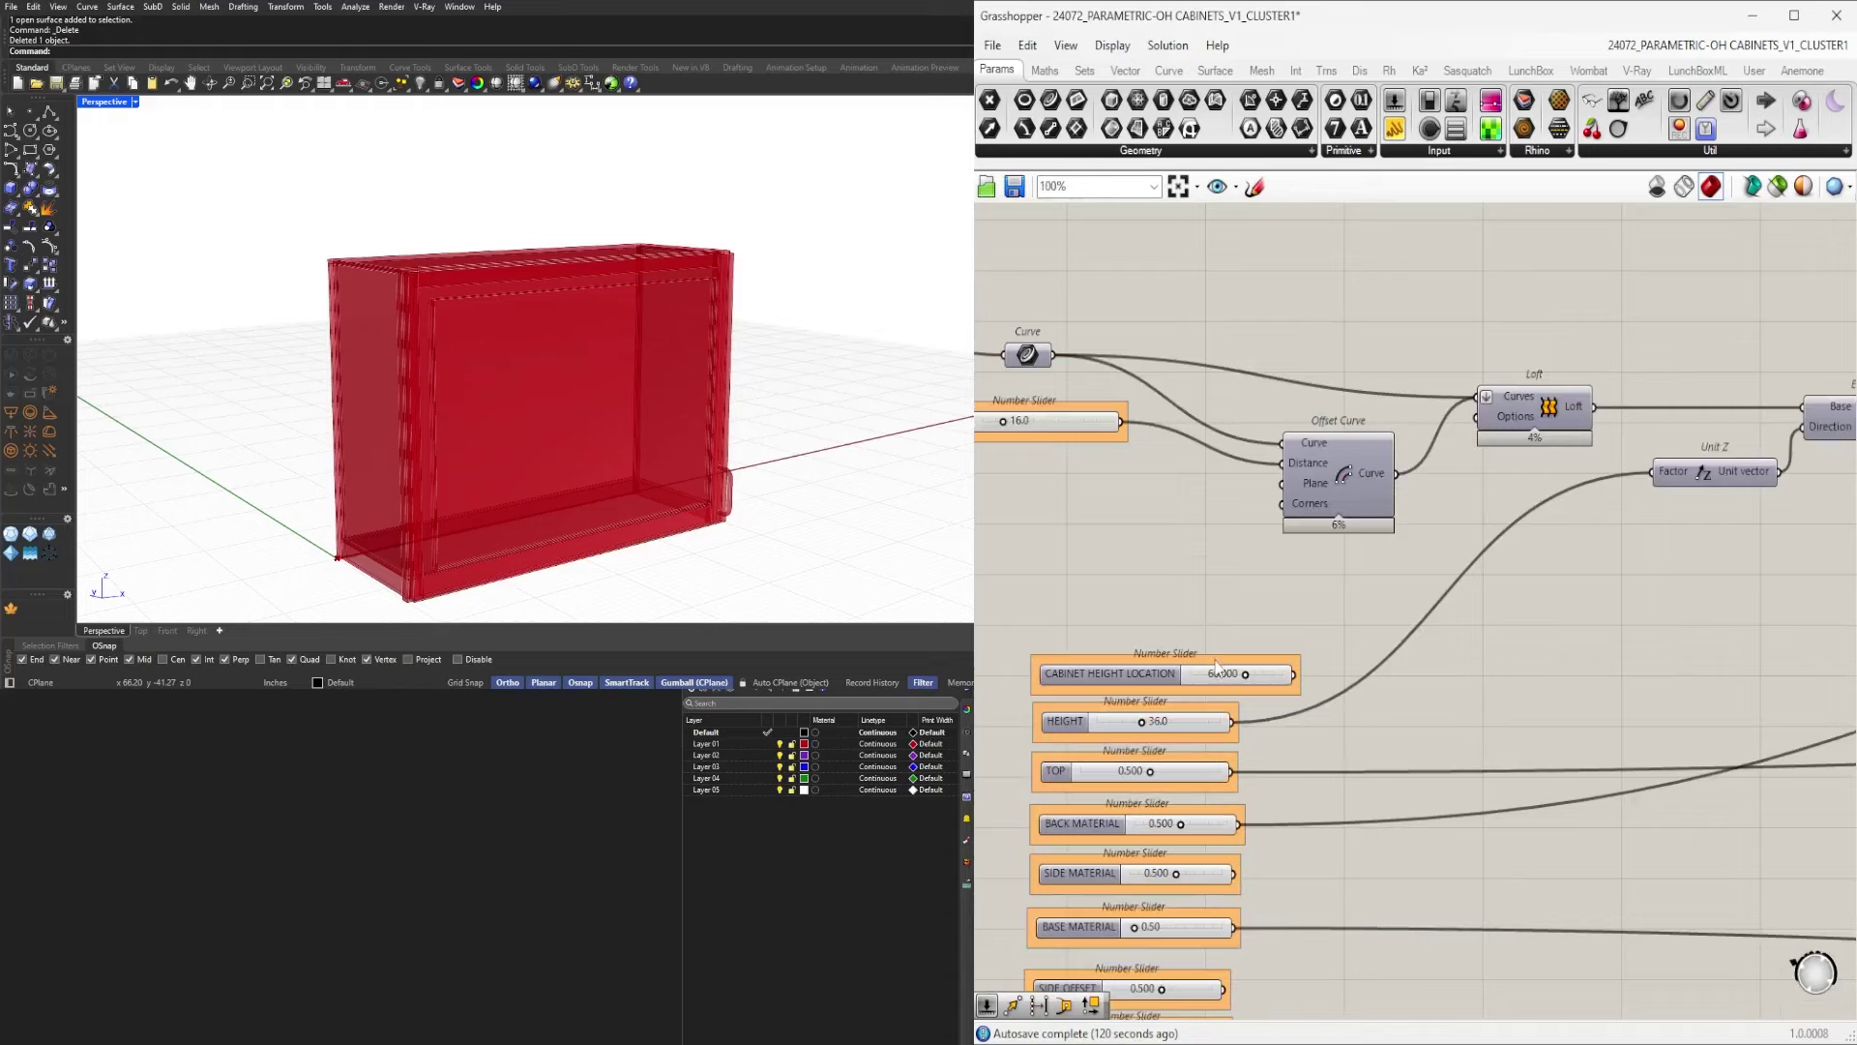
click(1186, 666)
scroll(1186, 666, down, 6)
right_drag(1741, 726, 1384, 720)
scroll(1586, 667, up, 5)
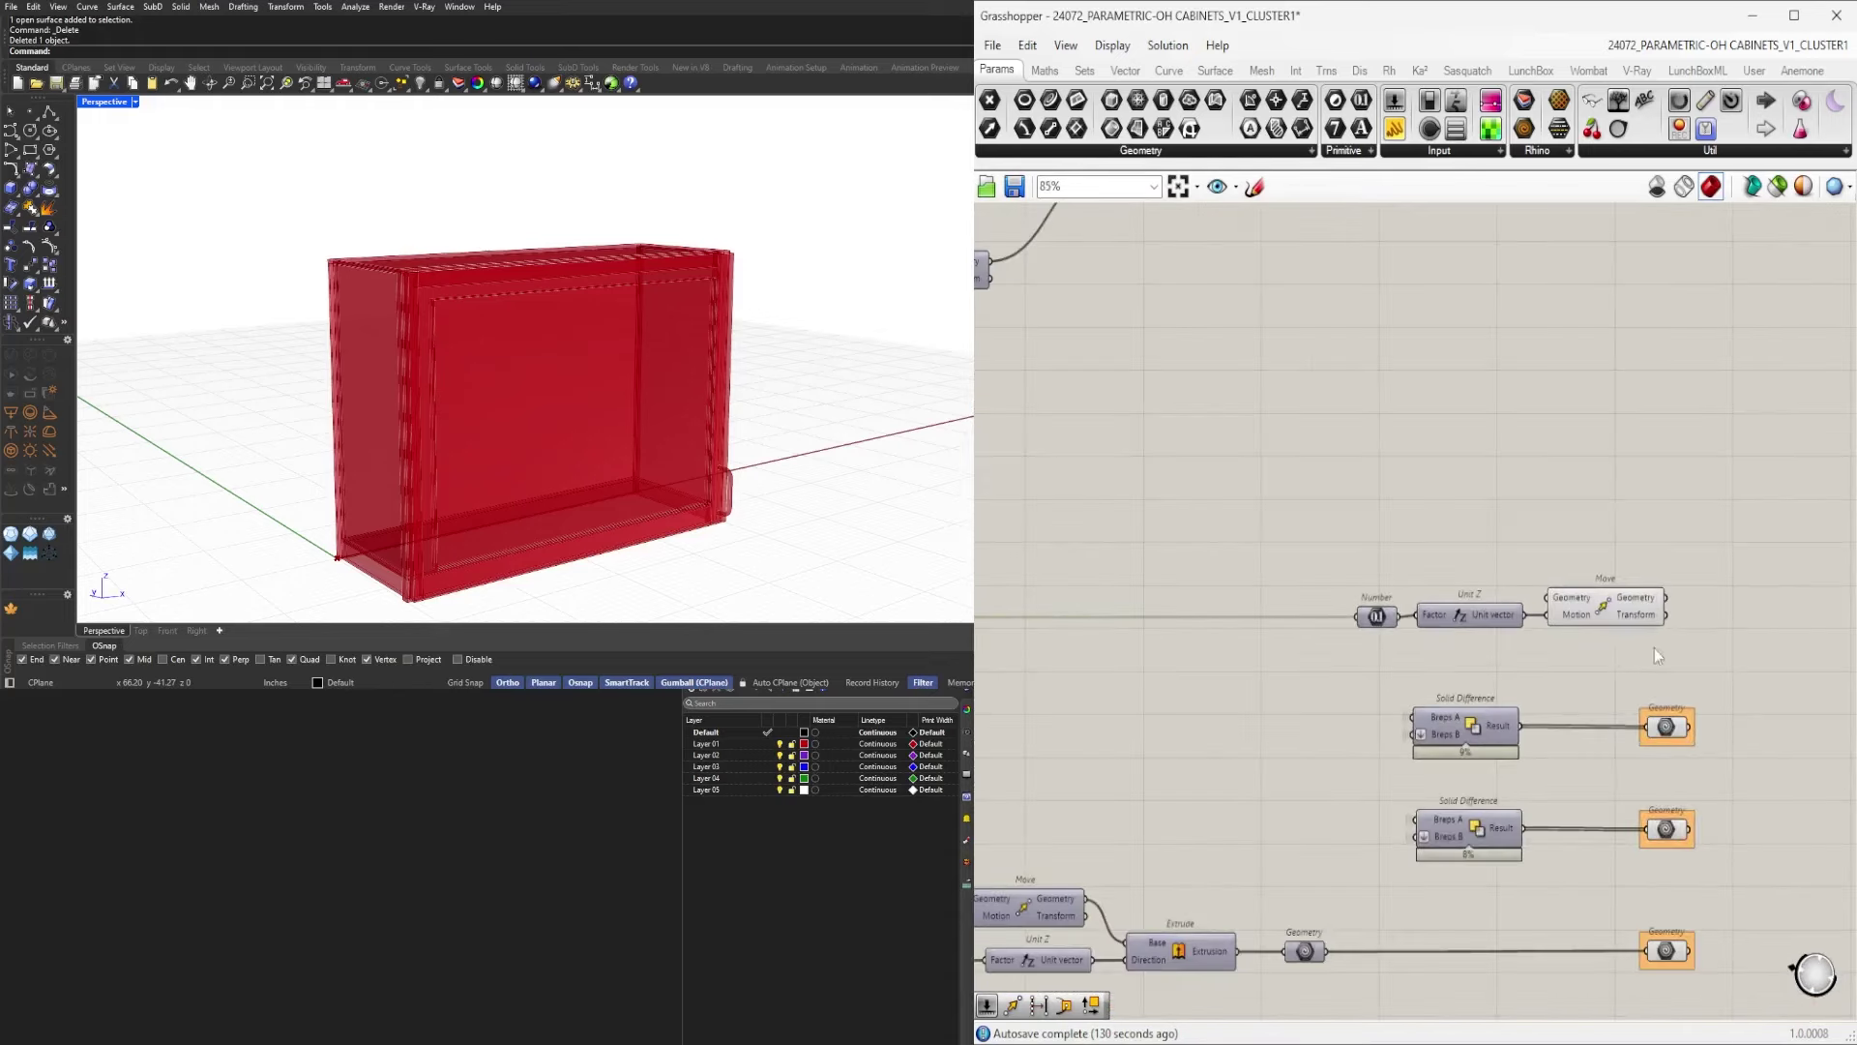
scroll(1606, 580, down, 2)
right_drag(1431, 435, 1529, 509)
click(1405, 382)
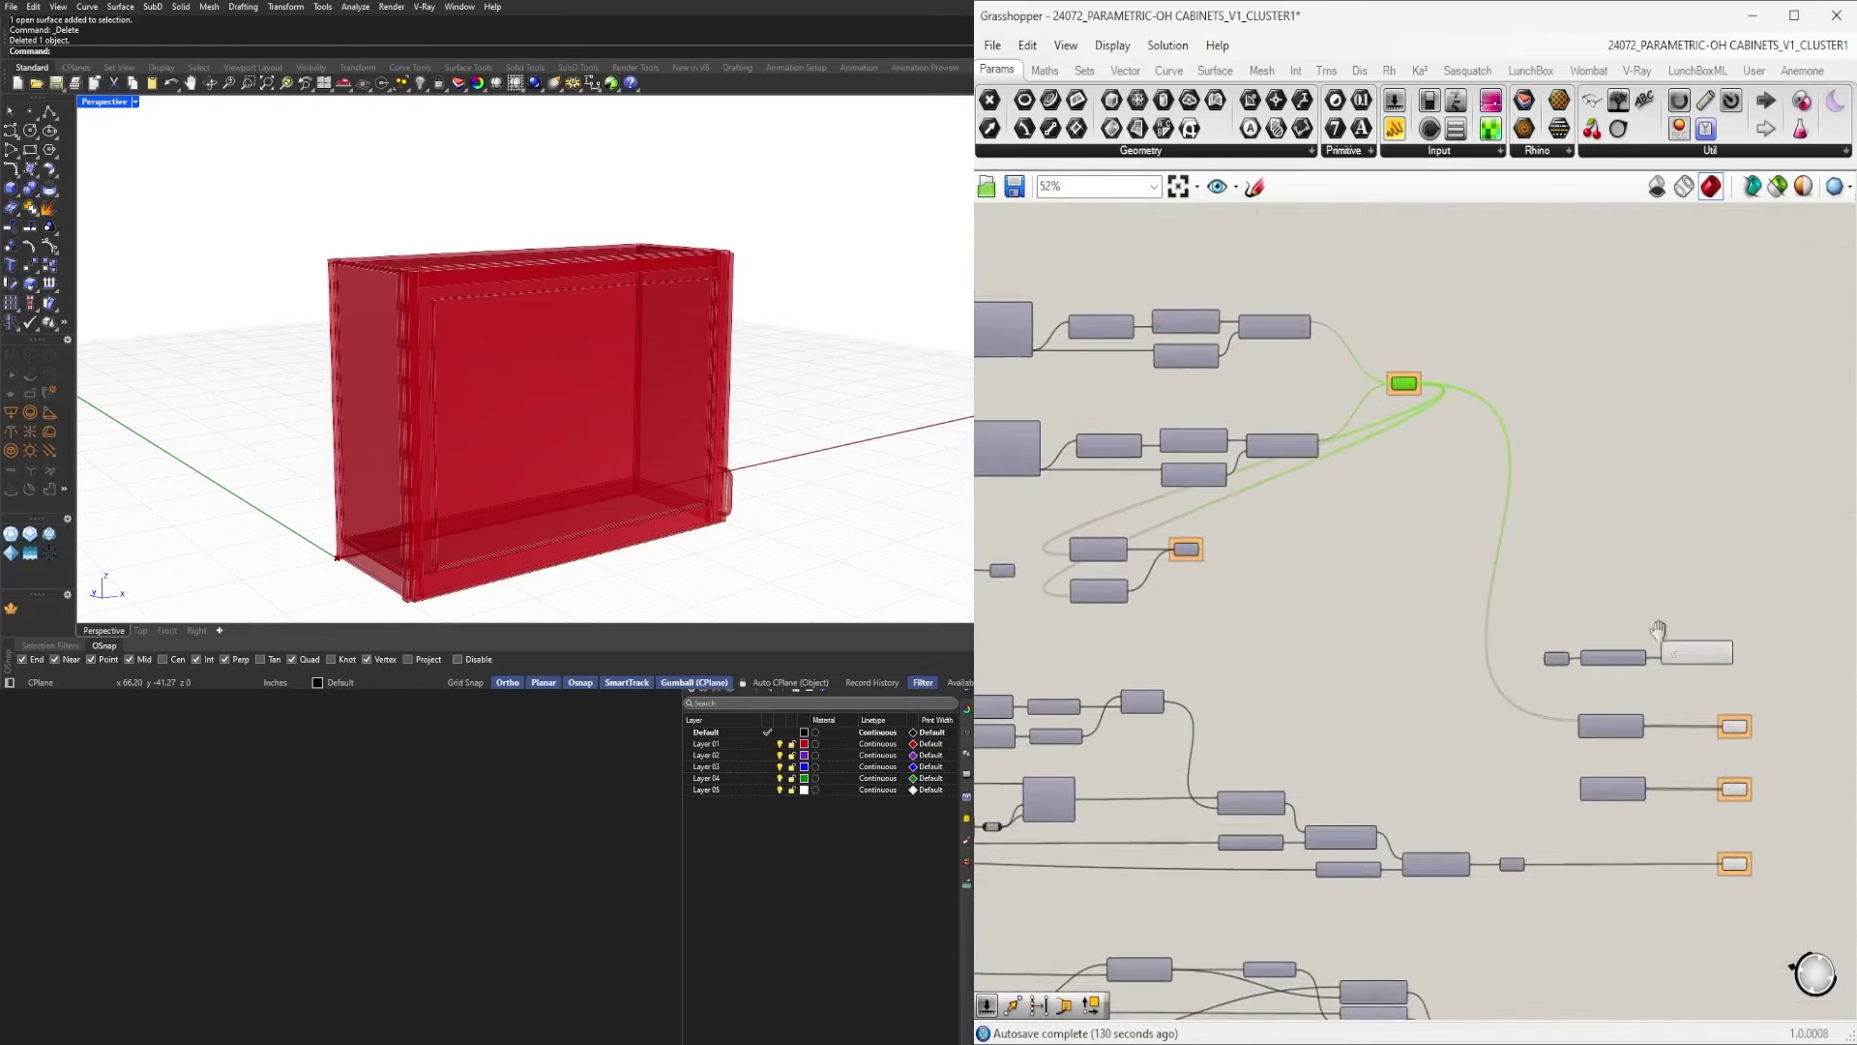
Move the three output Geometry parameters farther from the Solid Difference components to make room for the Move component.
scroll(1722, 679, up, 2)
right_drag(1722, 679, 1540, 551)
click(1546, 550)
scroll(1554, 544, up, 1)
right_drag(1620, 639, 1528, 583)
drag(1592, 869, 1662, 561)
click(1612, 487)
drag(1431, 446, 1437, 445)
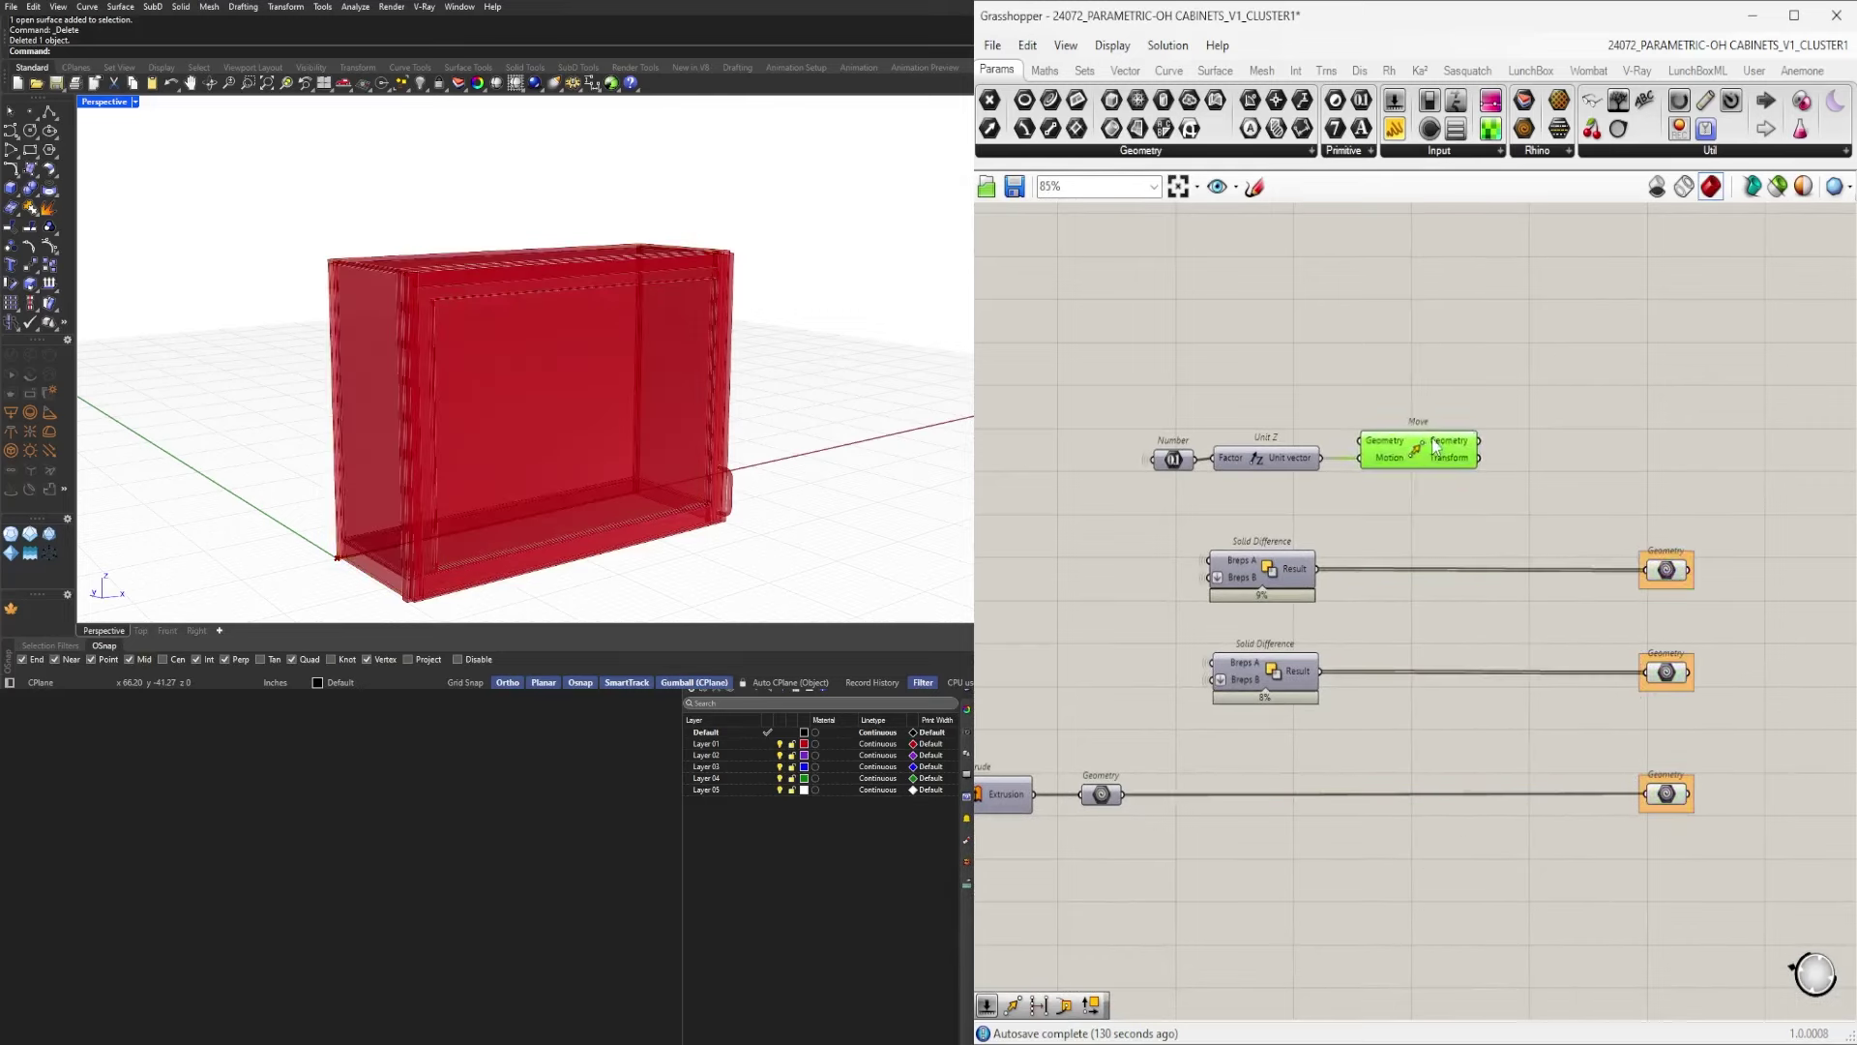
Set the wire display of the Move component's Motion and Geometry inputs to Hidden.
right_click(1397, 459)
click(1649, 544)
right_click(1387, 442)
mouse_move(1509, 543)
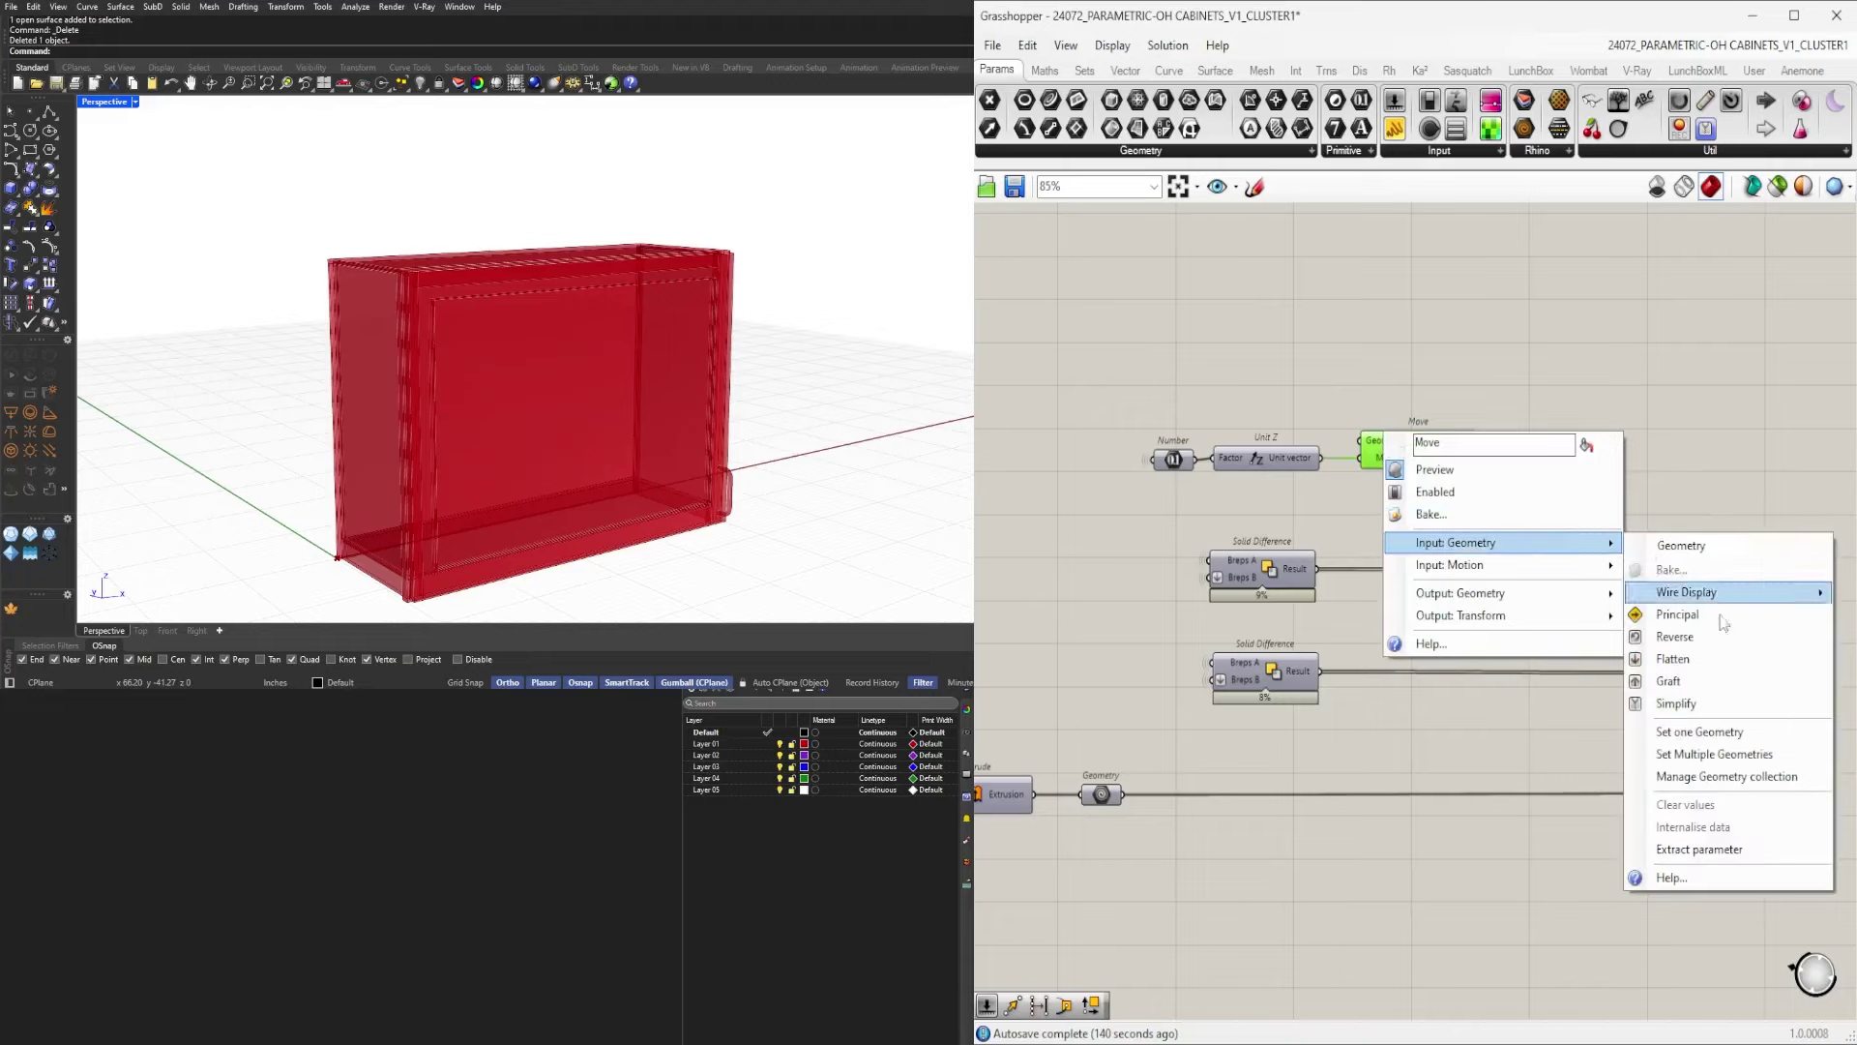
click(1512, 432)
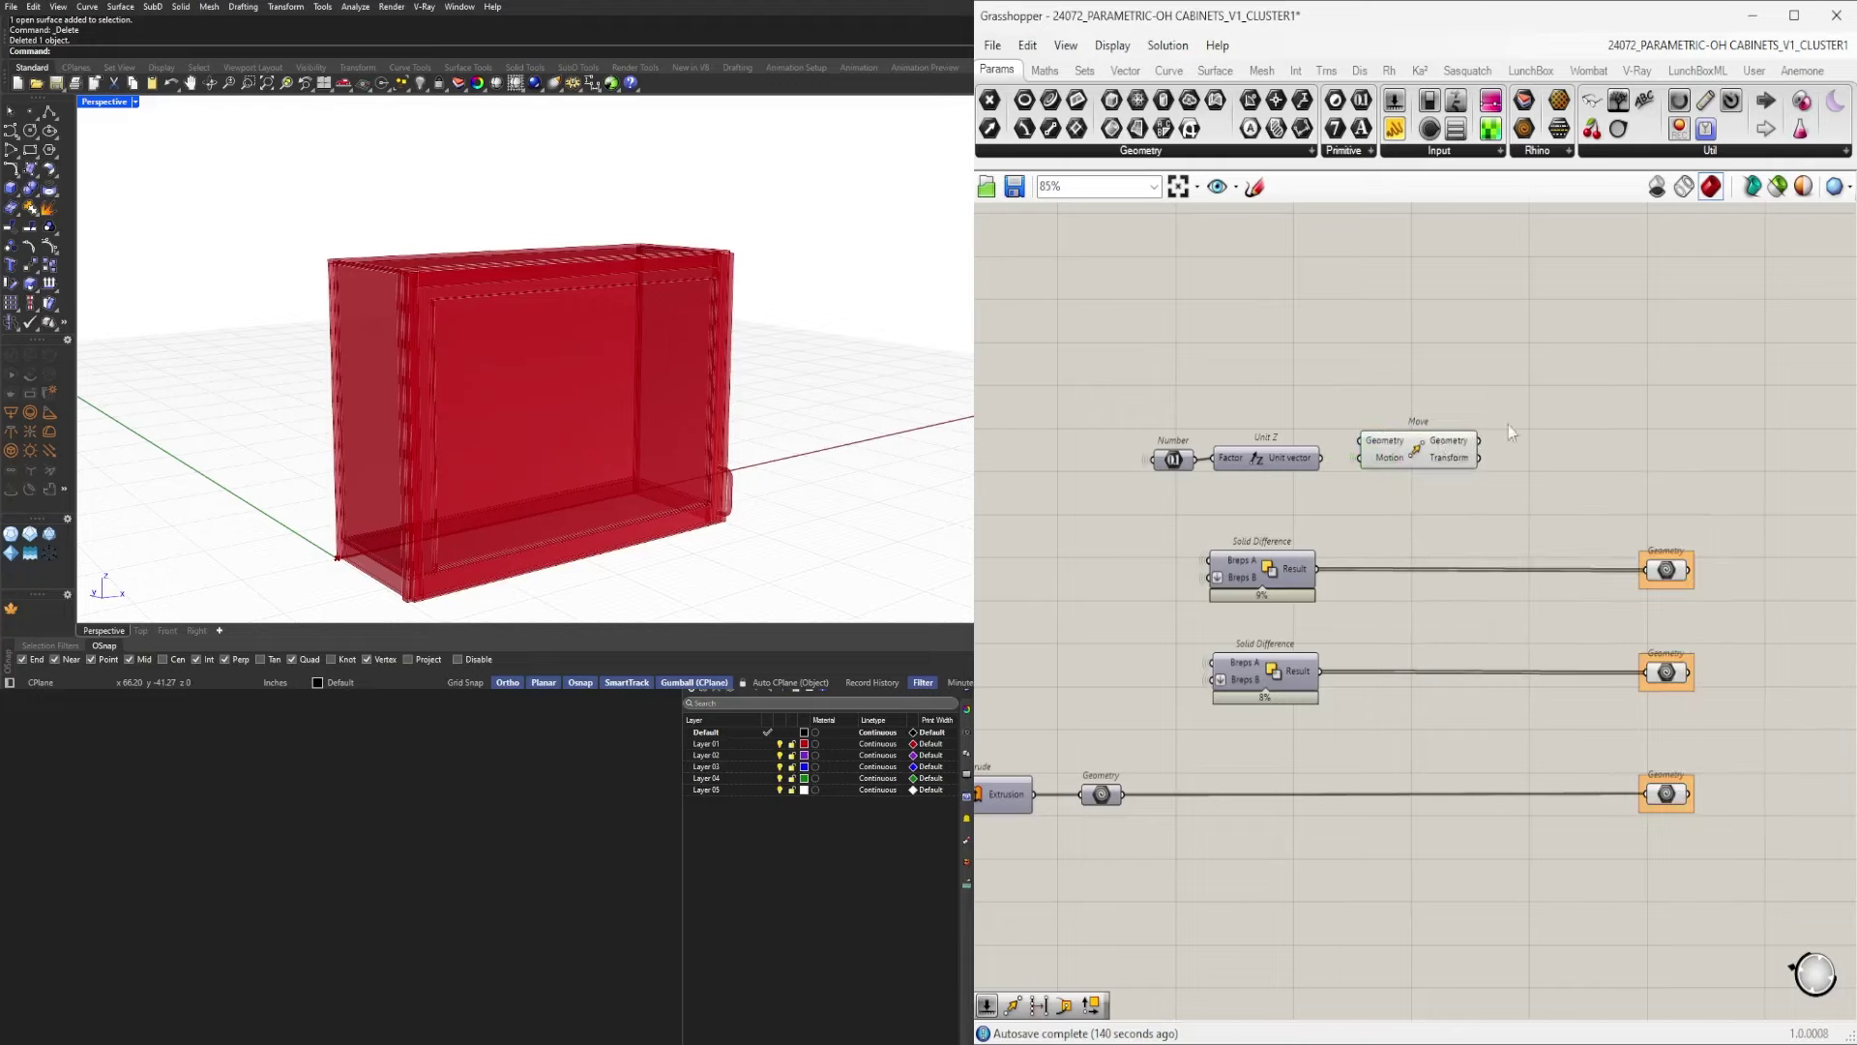
right_click(1386, 443)
mouse_move(1532, 510)
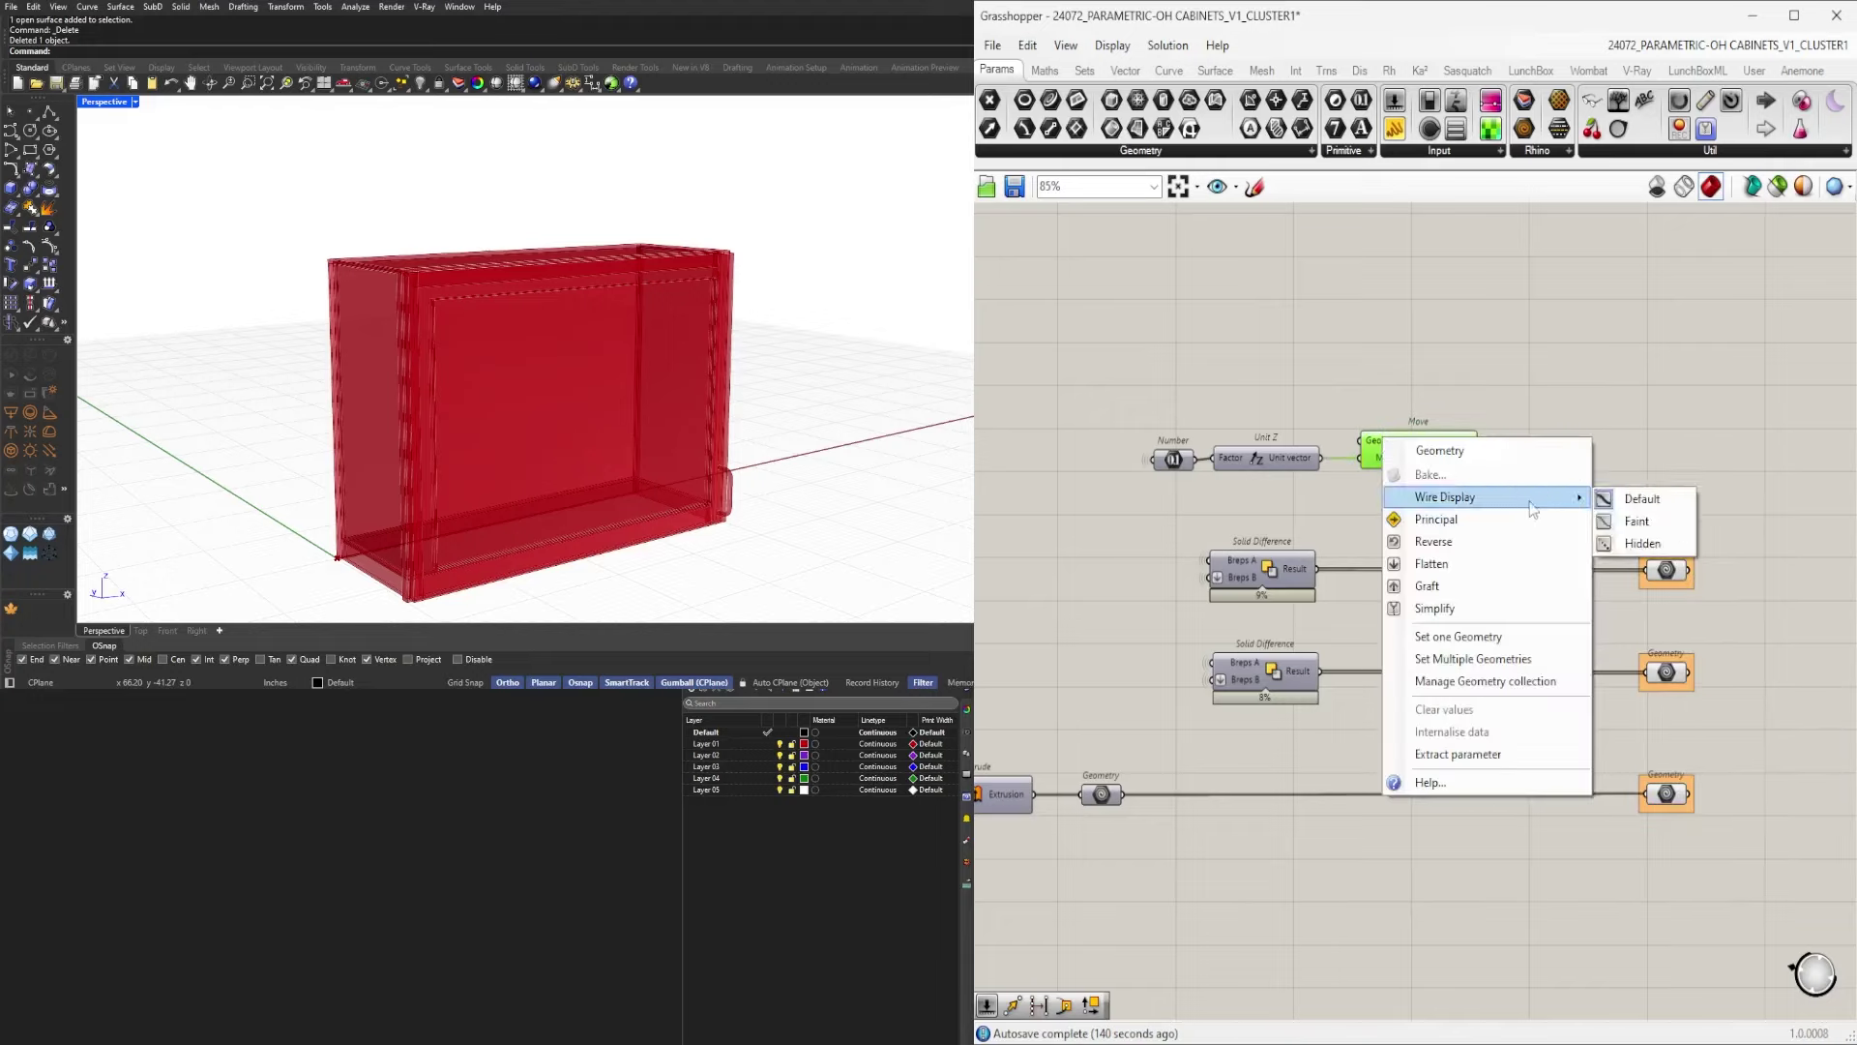
click(1644, 542)
Shift the Move component and the three output Geometry parameters farther to the right.
drag(1464, 461, 1496, 463)
click(1640, 465)
drag(1782, 925, 1501, 456)
click(1501, 380)
Duplicate the Move component and wire the copy between the first Solid Difference result and its output Geometry parameter.
click(1525, 456)
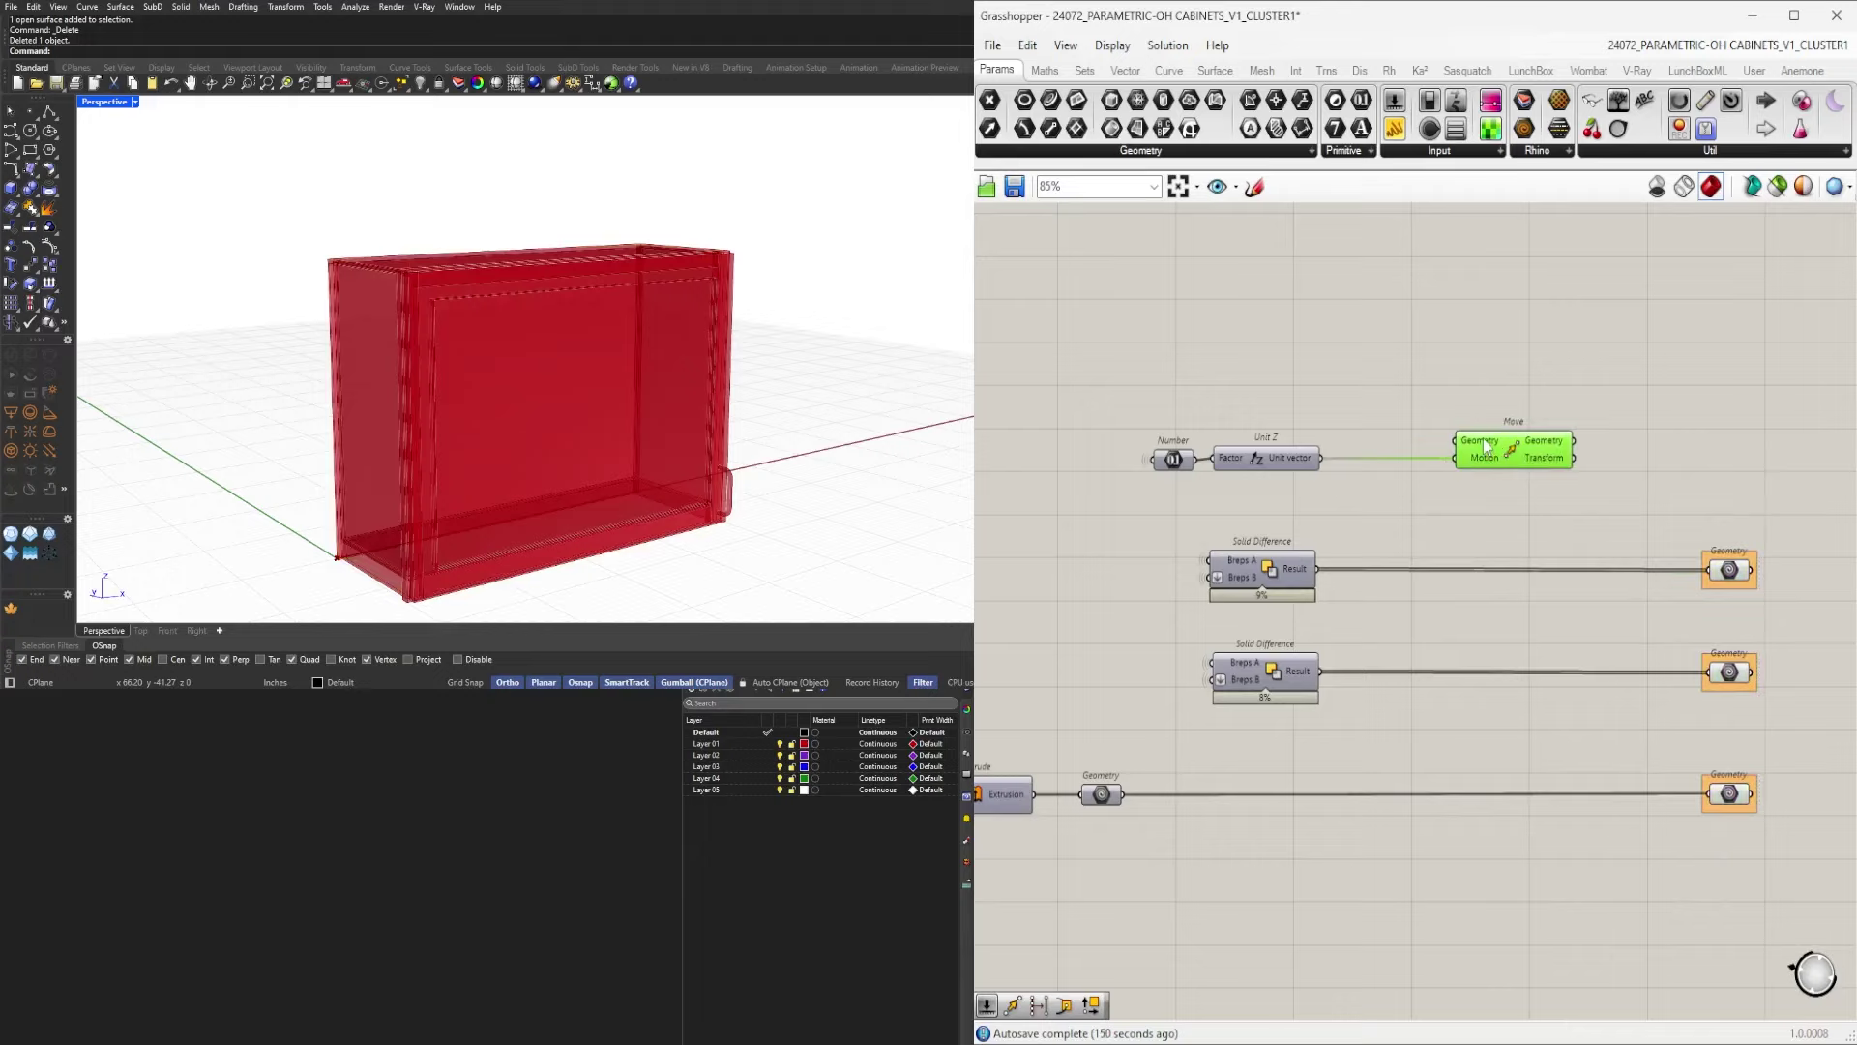
alt+drag(1500, 456, 1538, 592)
drag(1322, 583, 1709, 570)
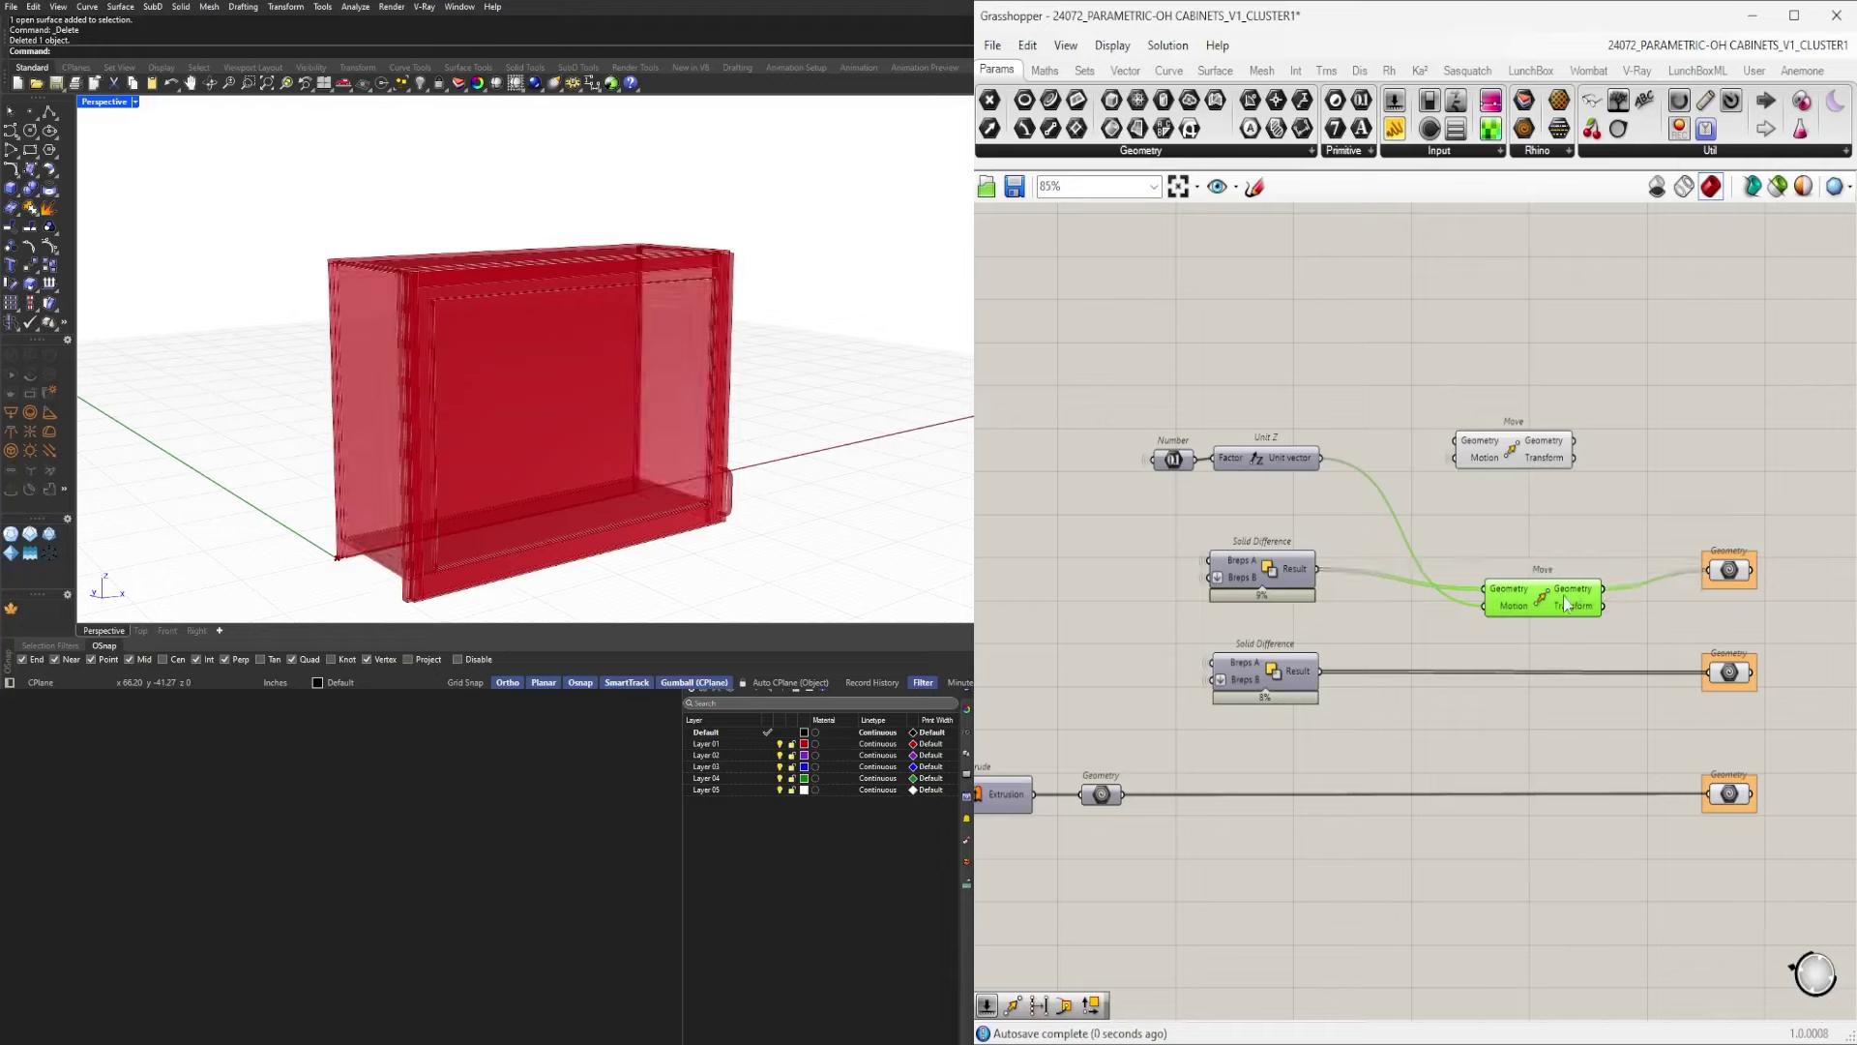
Duplicate Move again for the second Solid Difference and wire it between that result and its output Geometry parameter.
drag(1567, 603, 1583, 686)
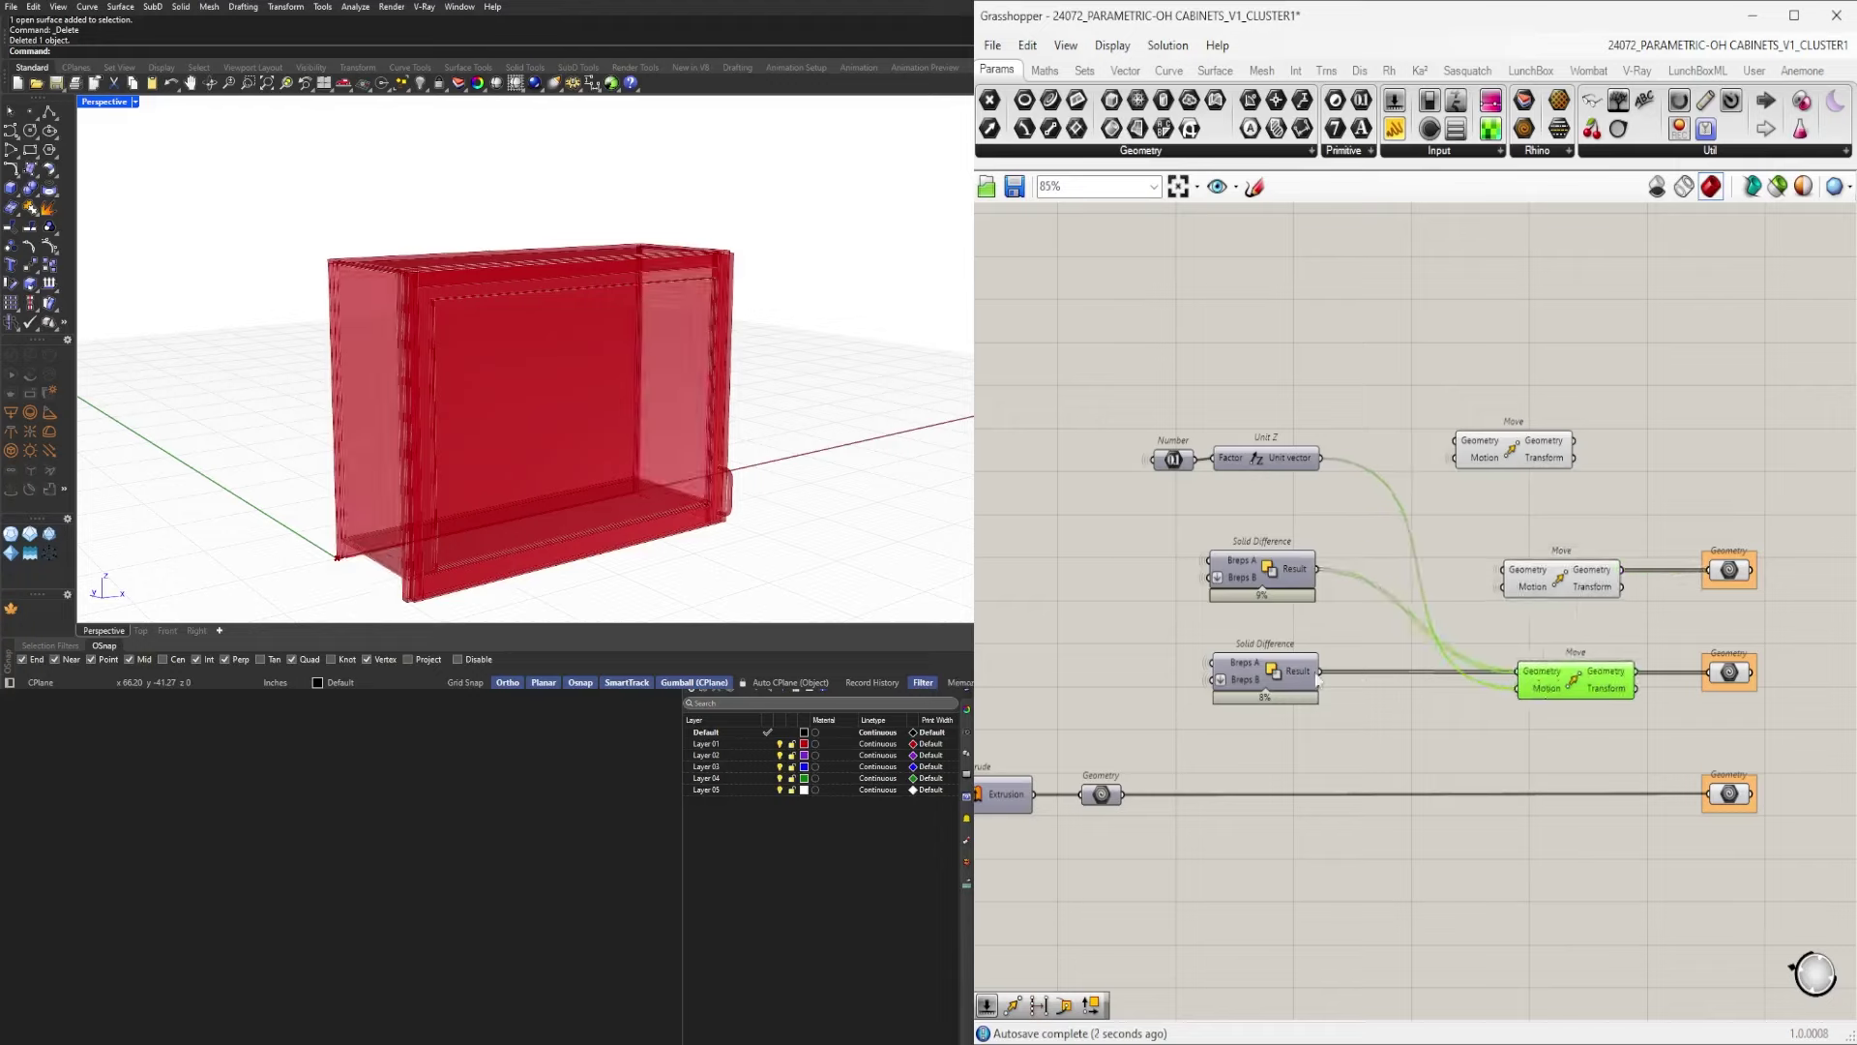
drag(1313, 679, 1540, 677)
drag(1704, 675, 1706, 675)
drag(1589, 689, 1575, 691)
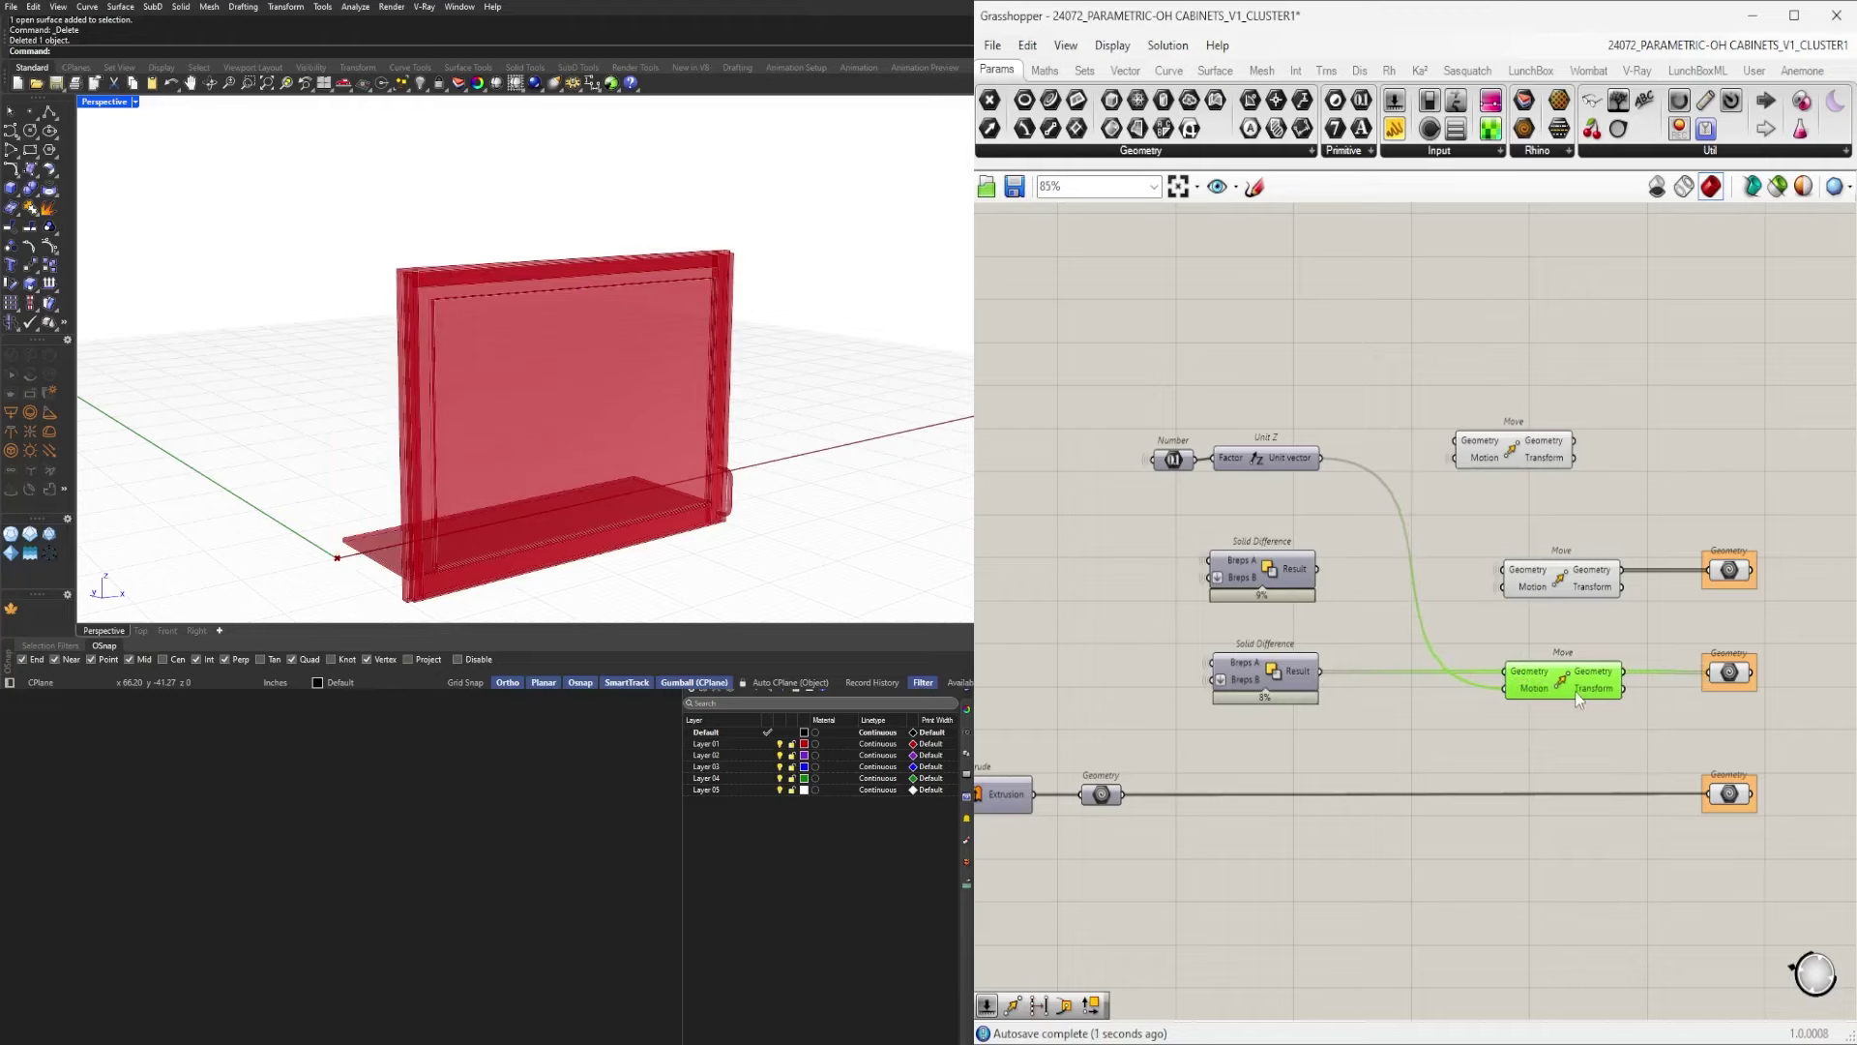
Copy the Move component to the third row and wire it between the base extrusion's Geometry and its output Geometry parameter.
drag(1630, 471, 1505, 785)
click(1629, 354)
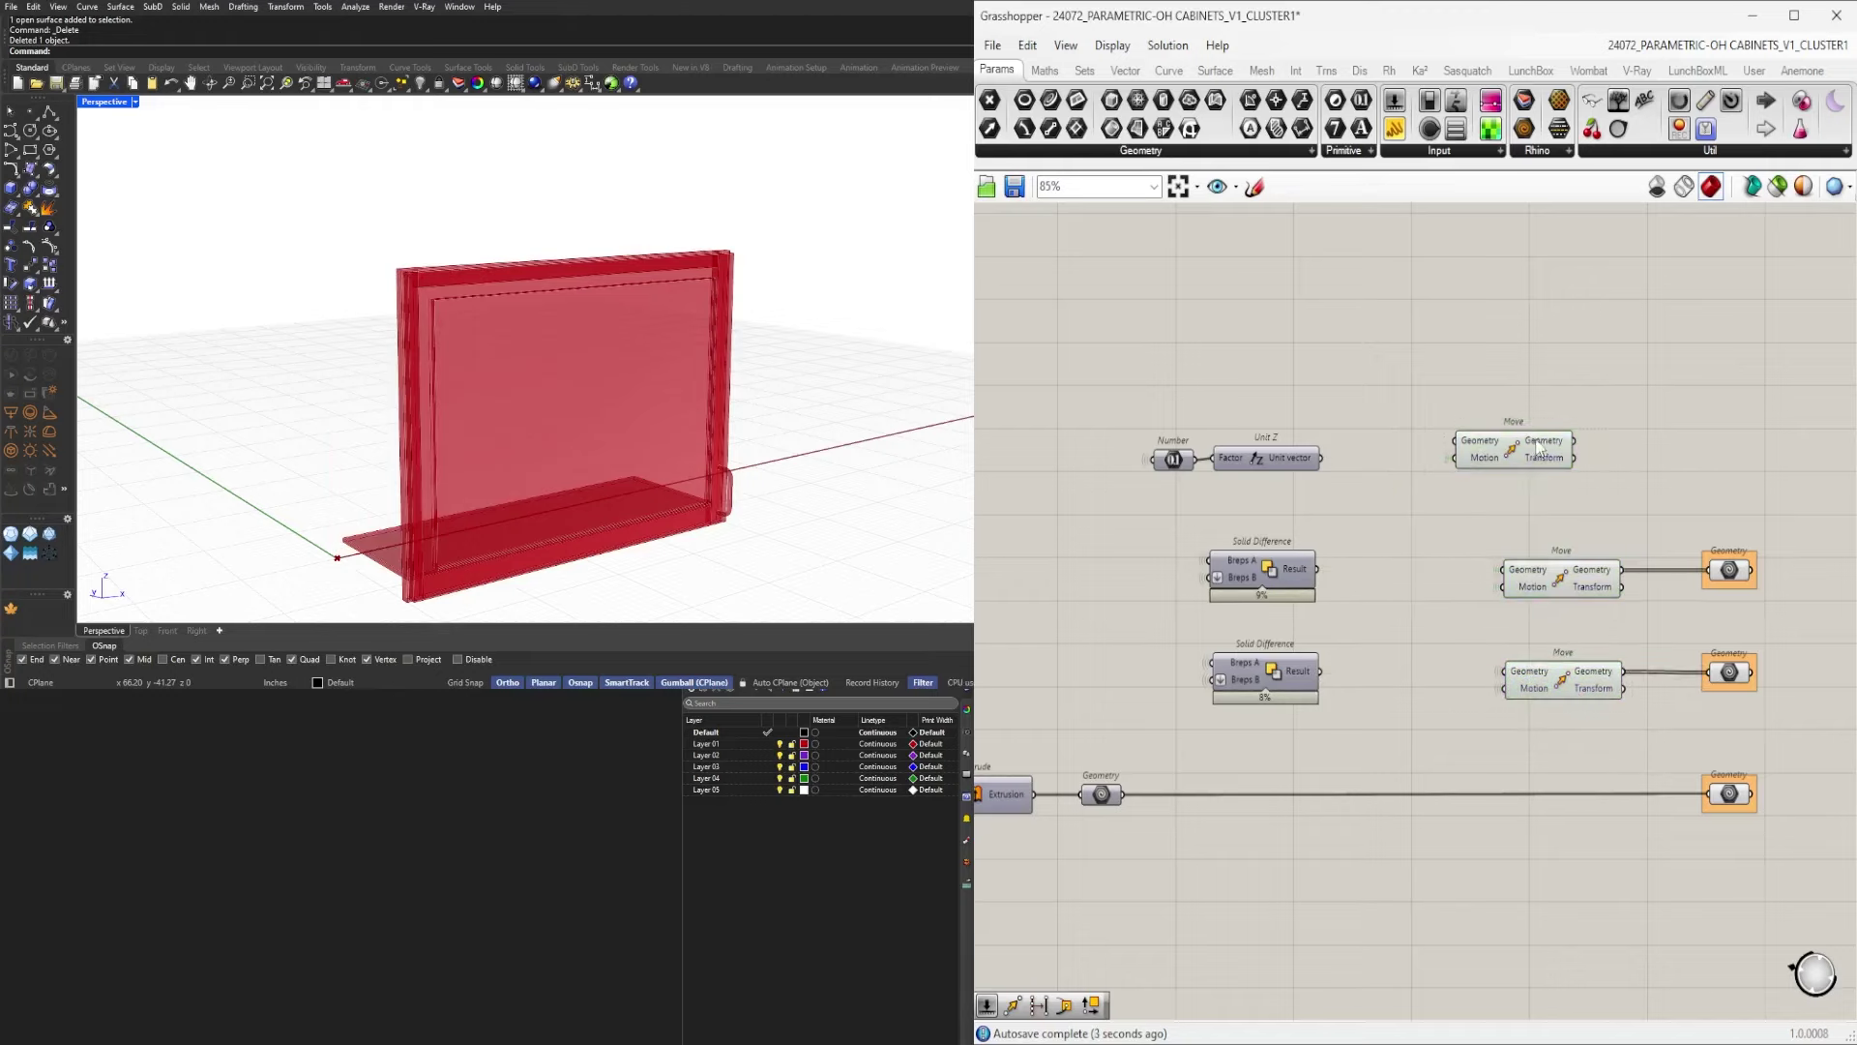
drag(1536, 452, 1599, 700)
scroll(1594, 408, down, 2)
click(1603, 731)
scroll(1601, 544, up, 1)
drag(1190, 714, 1579, 730)
click(1610, 758)
Select the three output Geometry parameters and distribute them evenly in the vertical direction.
scroll(1621, 764, down, 4)
scroll(1644, 727, up, 4)
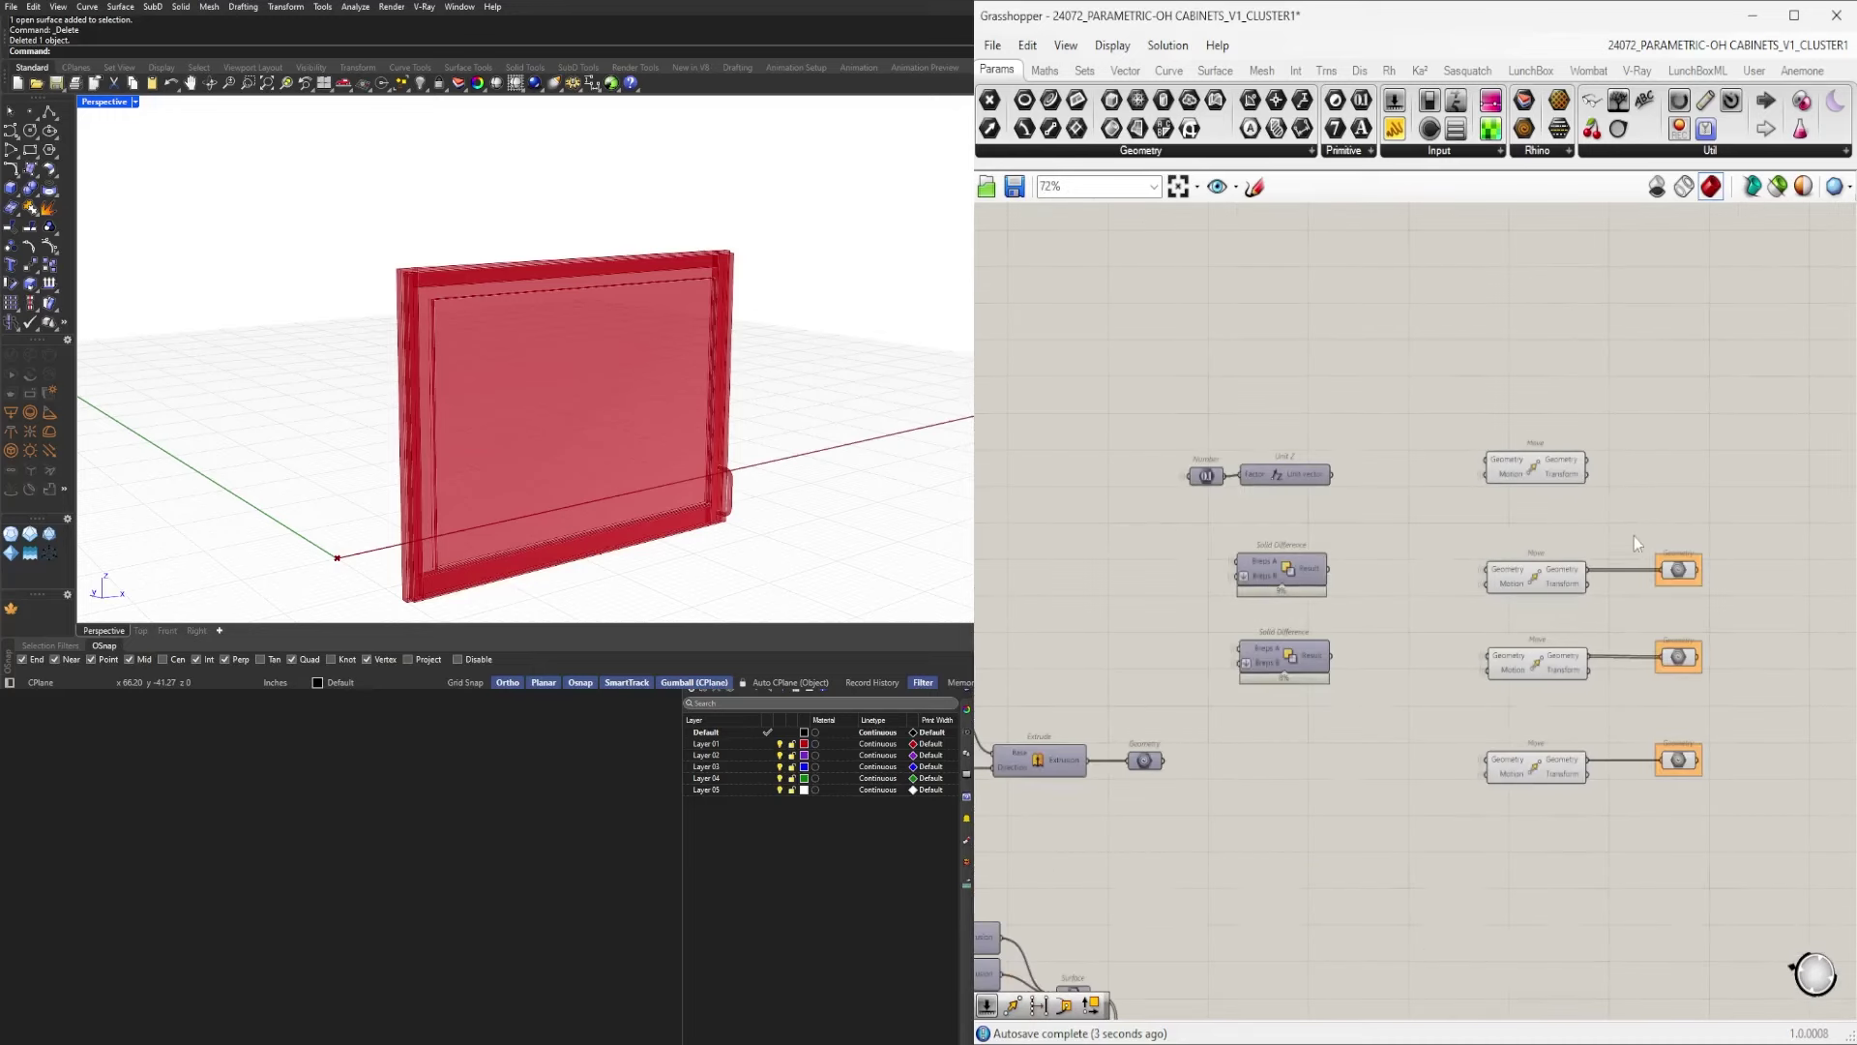
drag(1633, 513, 1711, 816)
click(1679, 793)
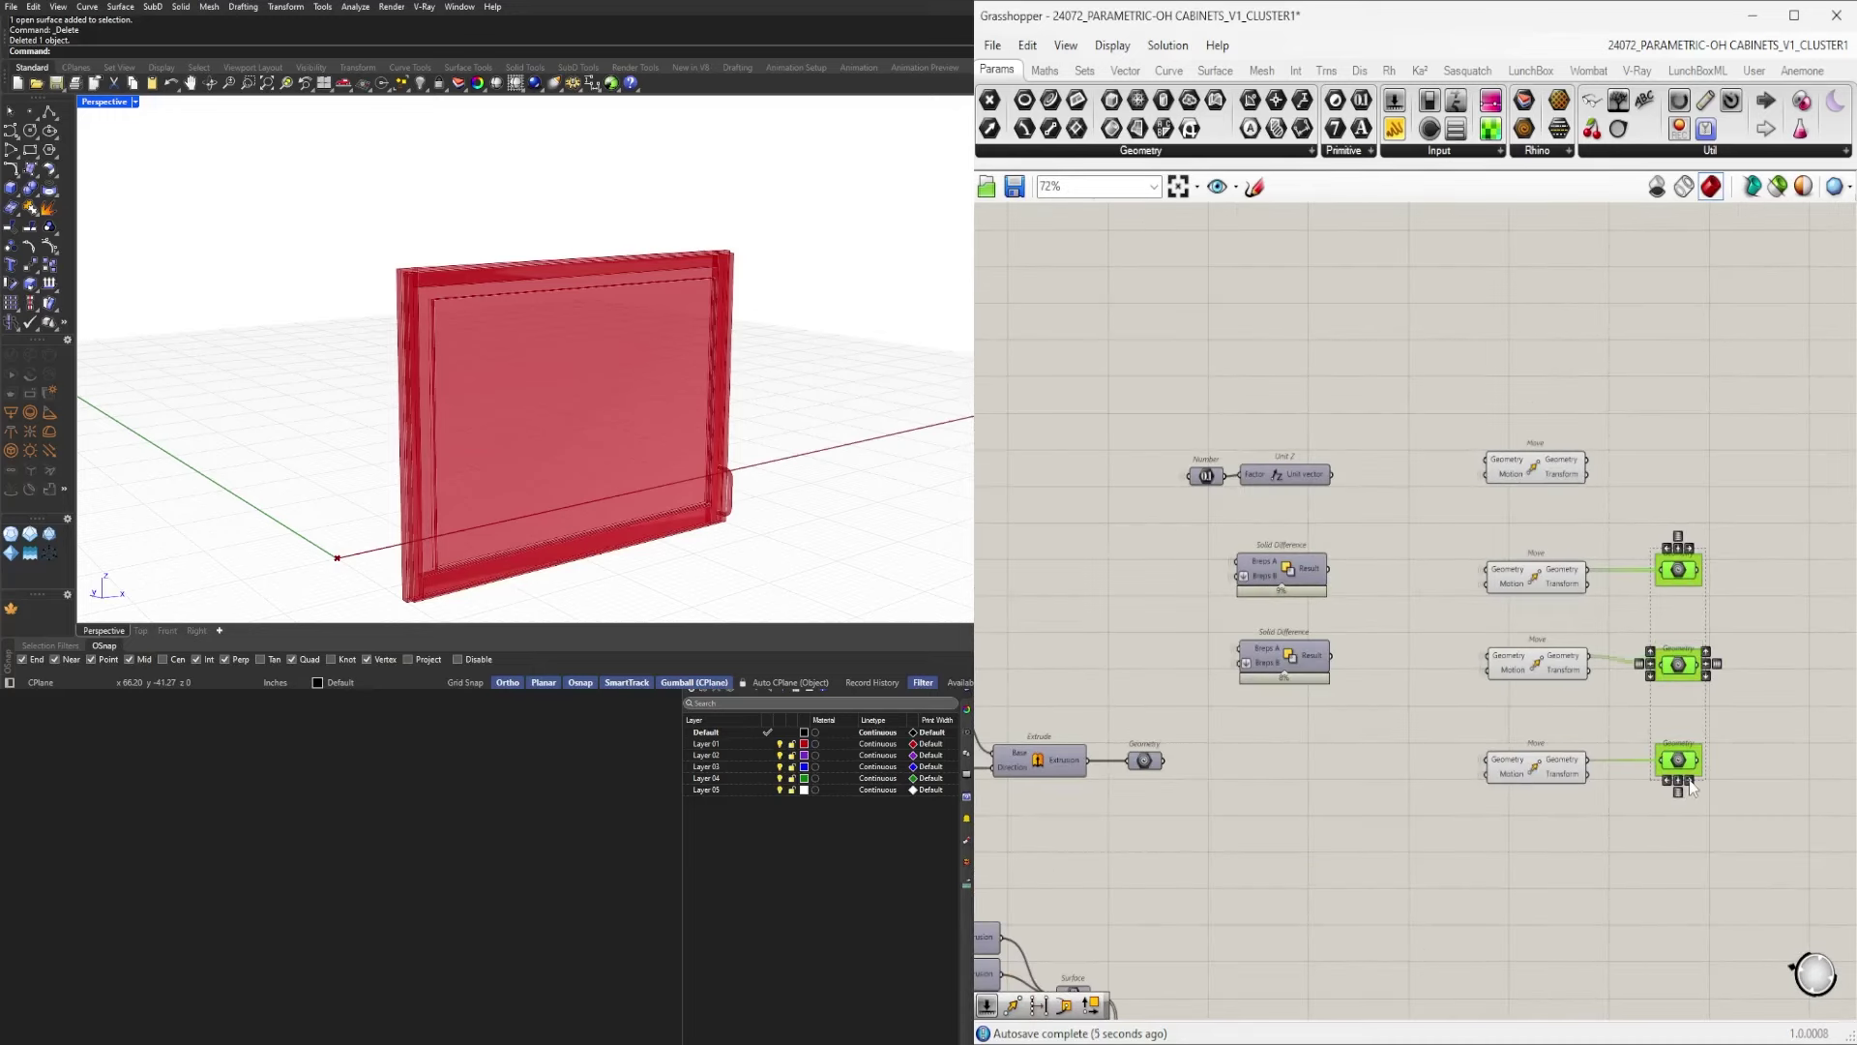
Shift the third-row Move component and its output Geometry parameter up slightly, closer to the second row.
click(1700, 721)
scroll(1698, 677, up, 3)
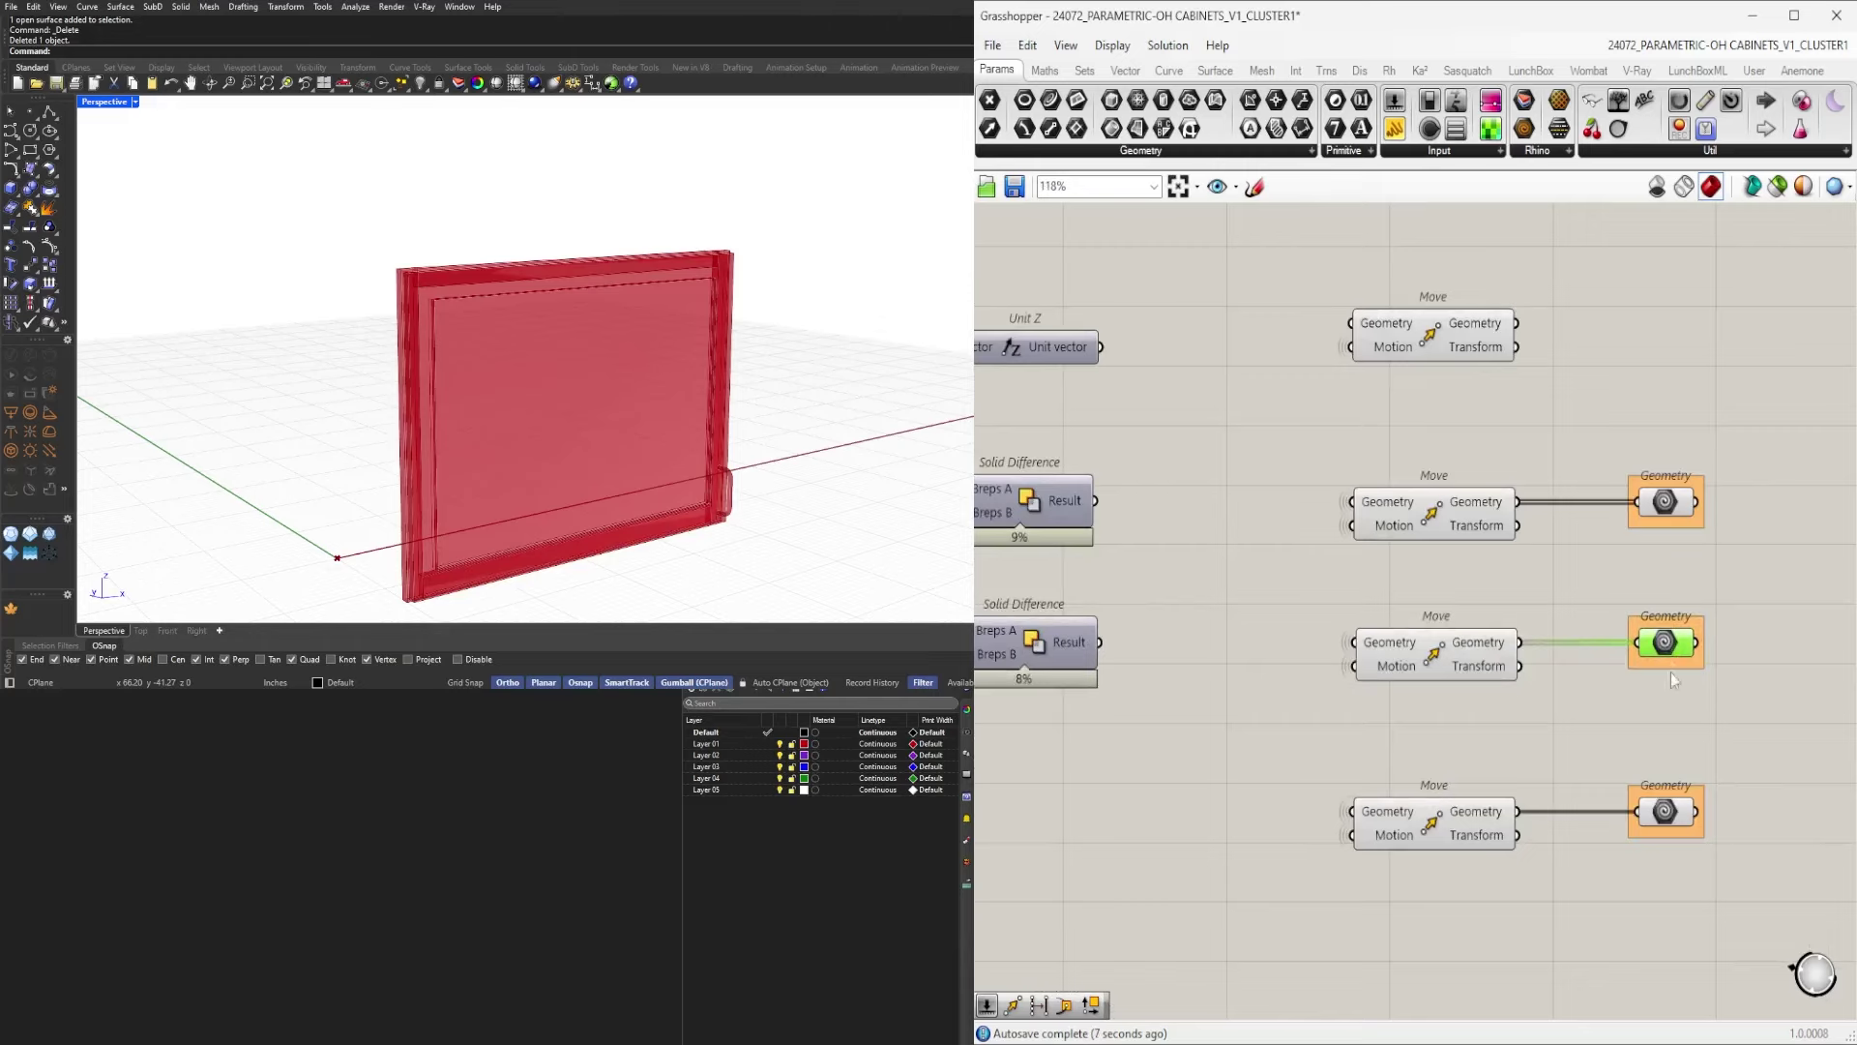
scroll(1719, 703, down, 3)
drag(1752, 844, 1650, 572)
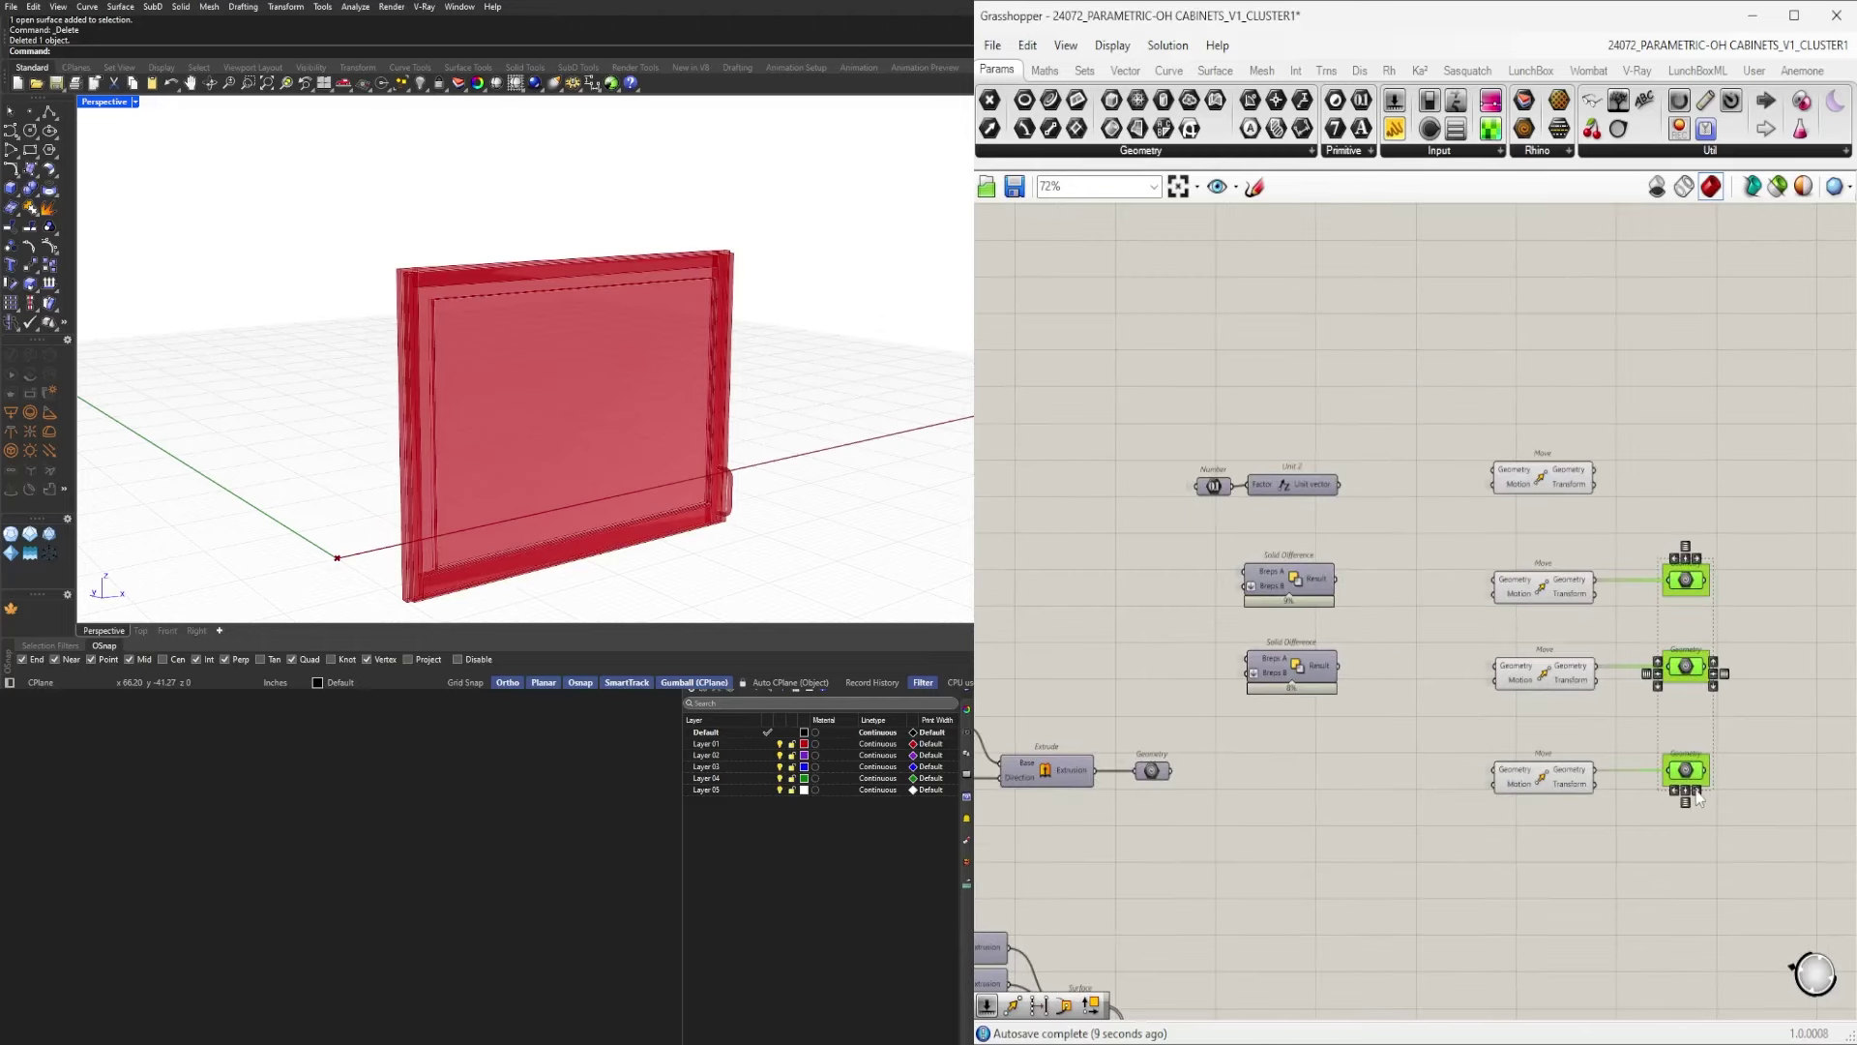
click(1733, 849)
scroll(1707, 726, down, 4)
scroll(1710, 810, up, 3)
drag(1752, 758, 1517, 678)
scroll(1517, 677, up, 3)
click(1572, 788)
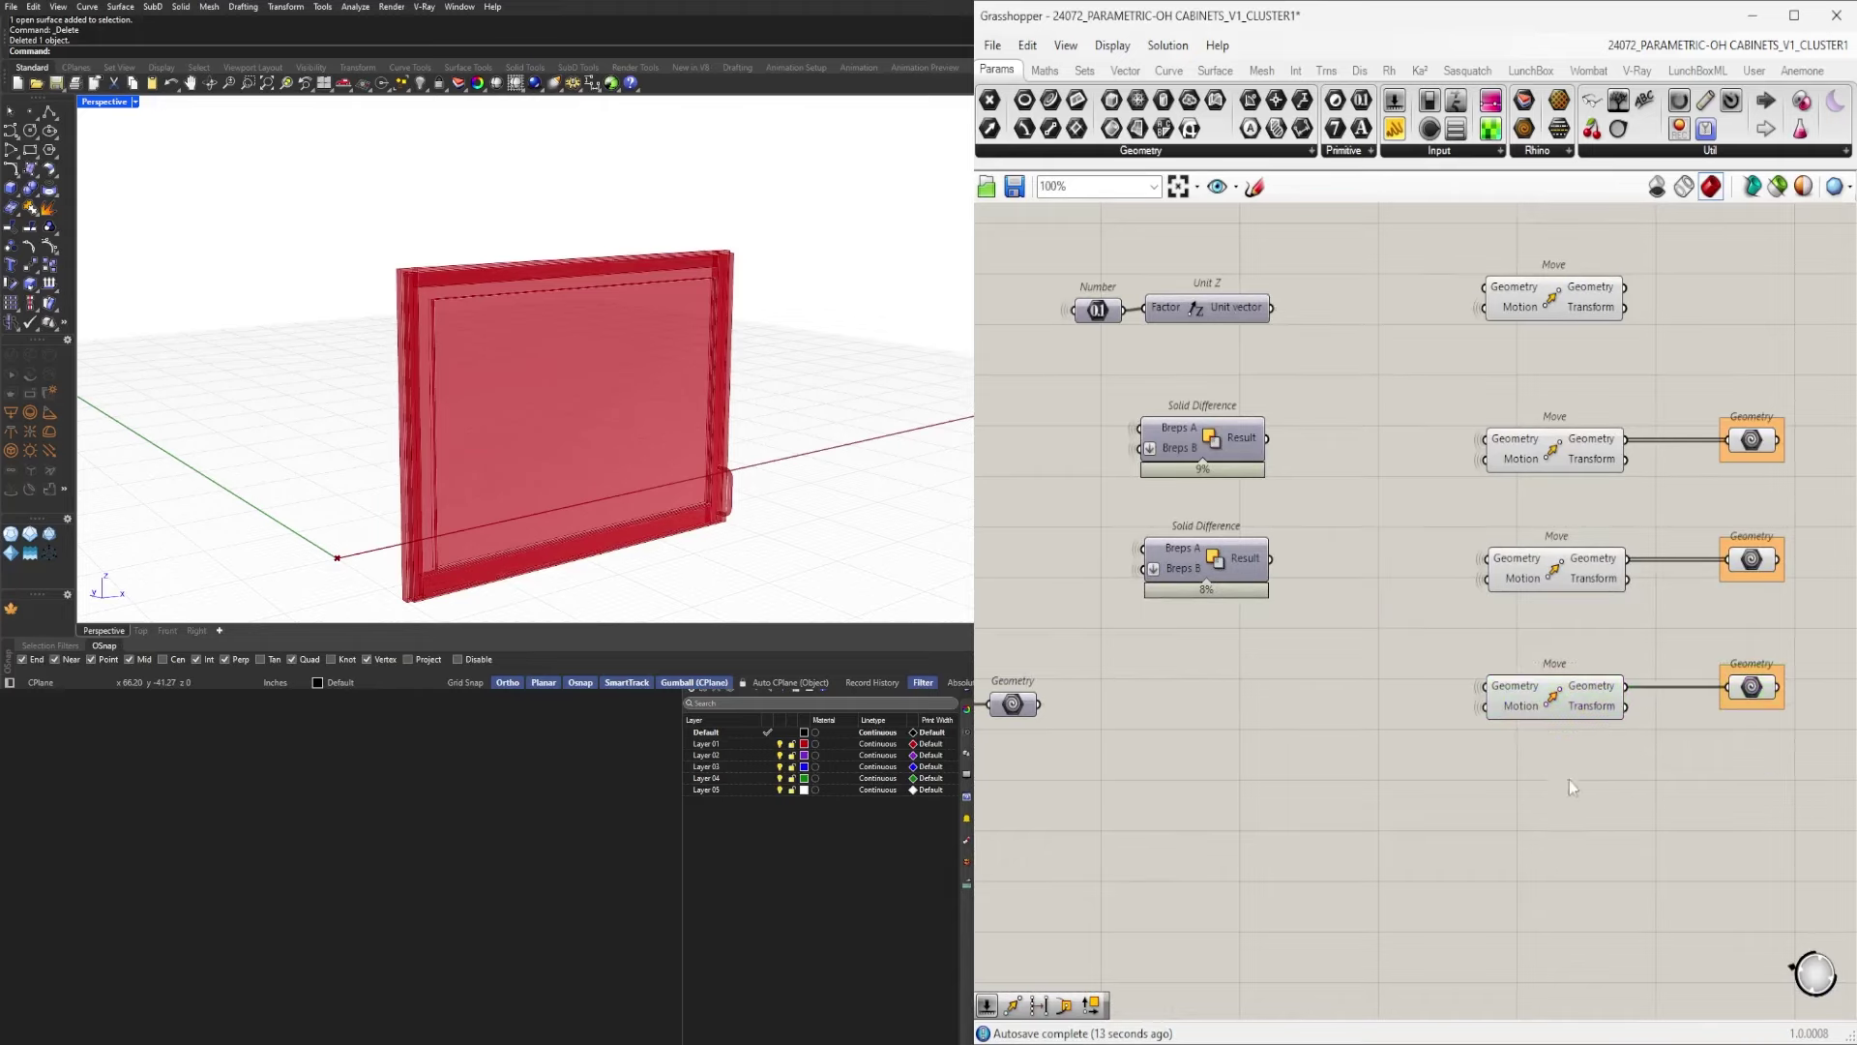
scroll(1572, 788, down, 5)
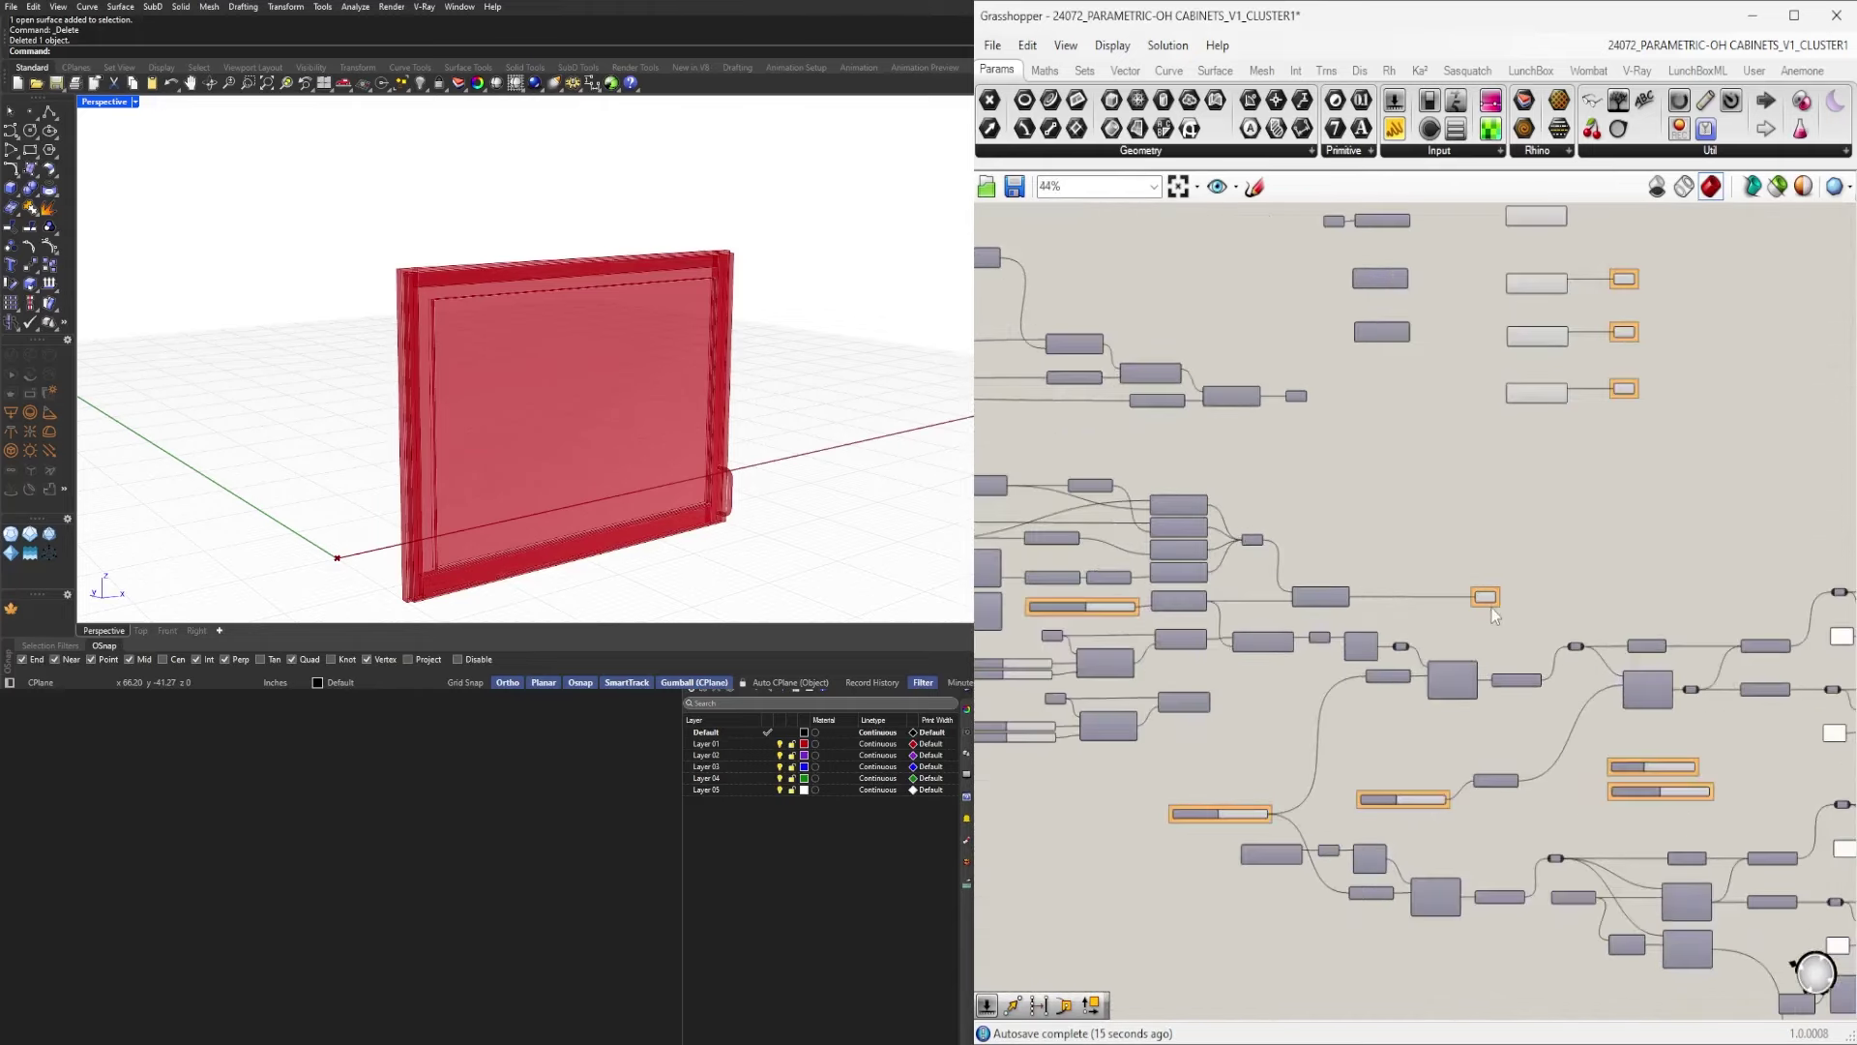
Reposition the lower Extrude's output Geometry parameter into the same column as the three outputs above it.
click(1486, 596)
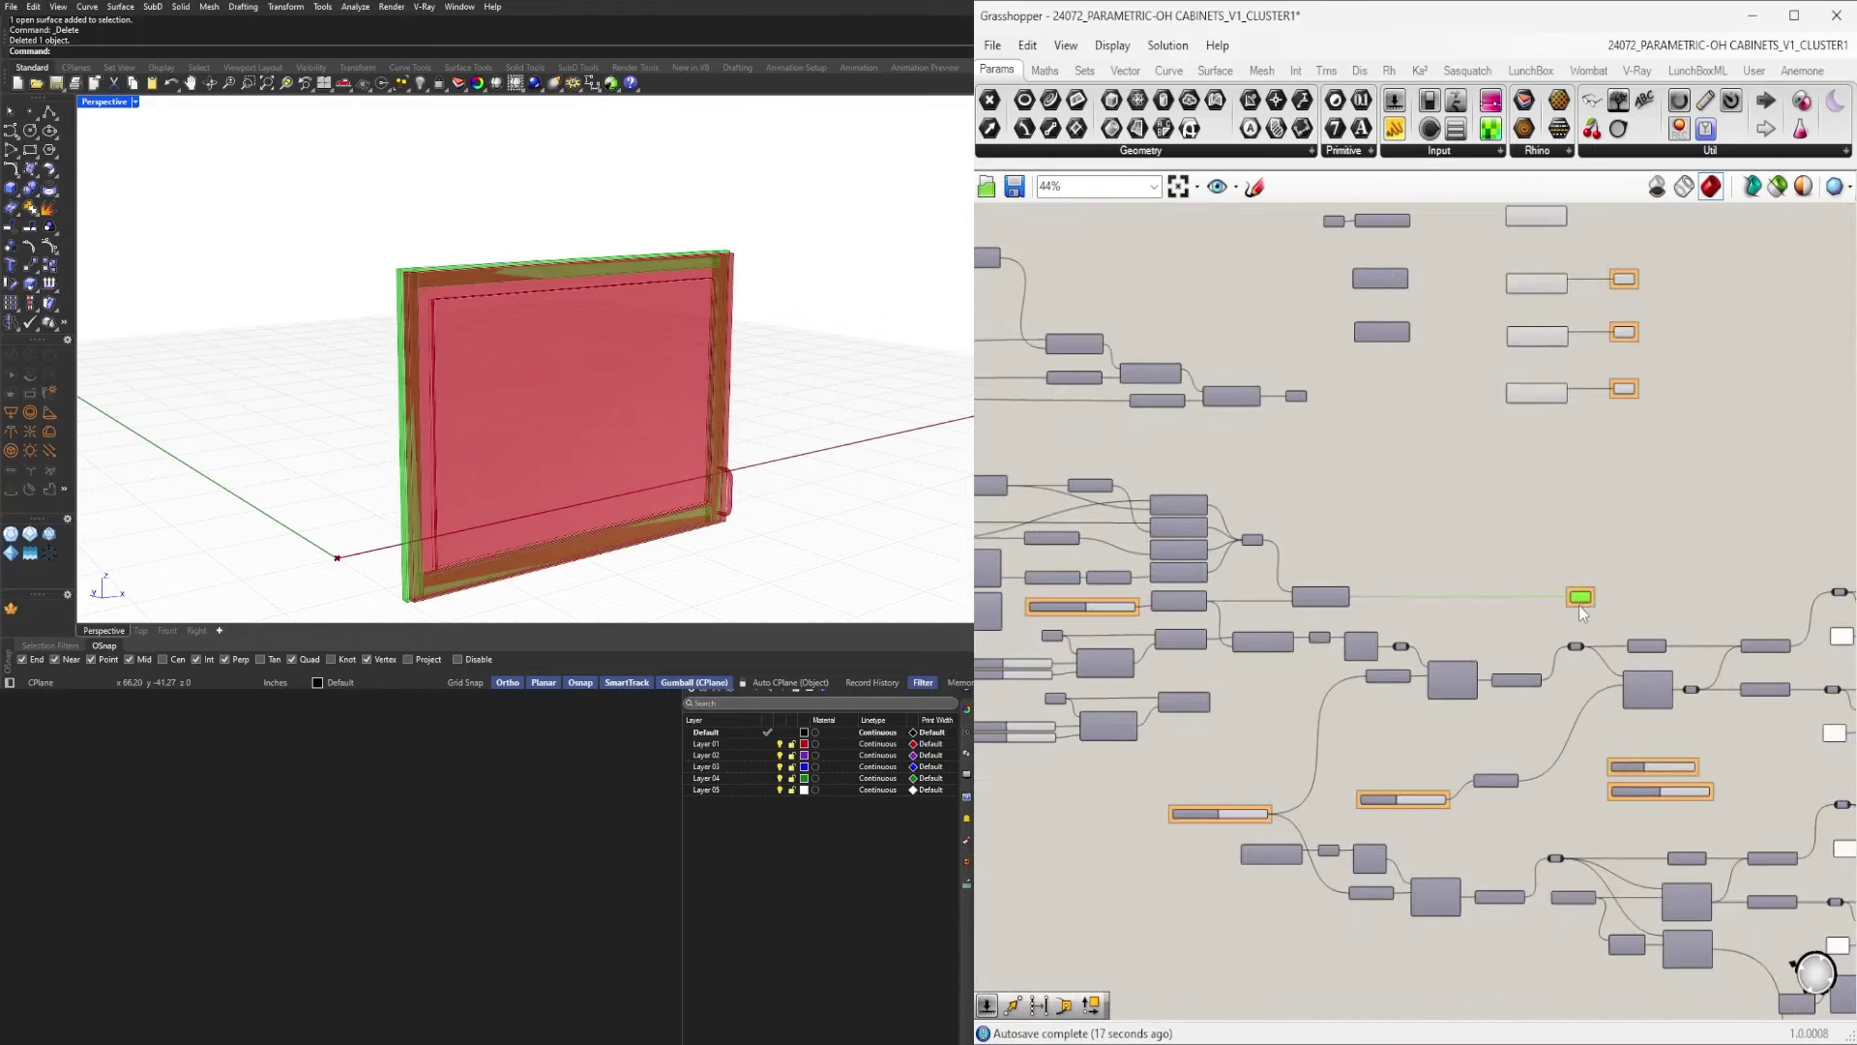
drag(1581, 599, 1616, 540)
click(1590, 450)
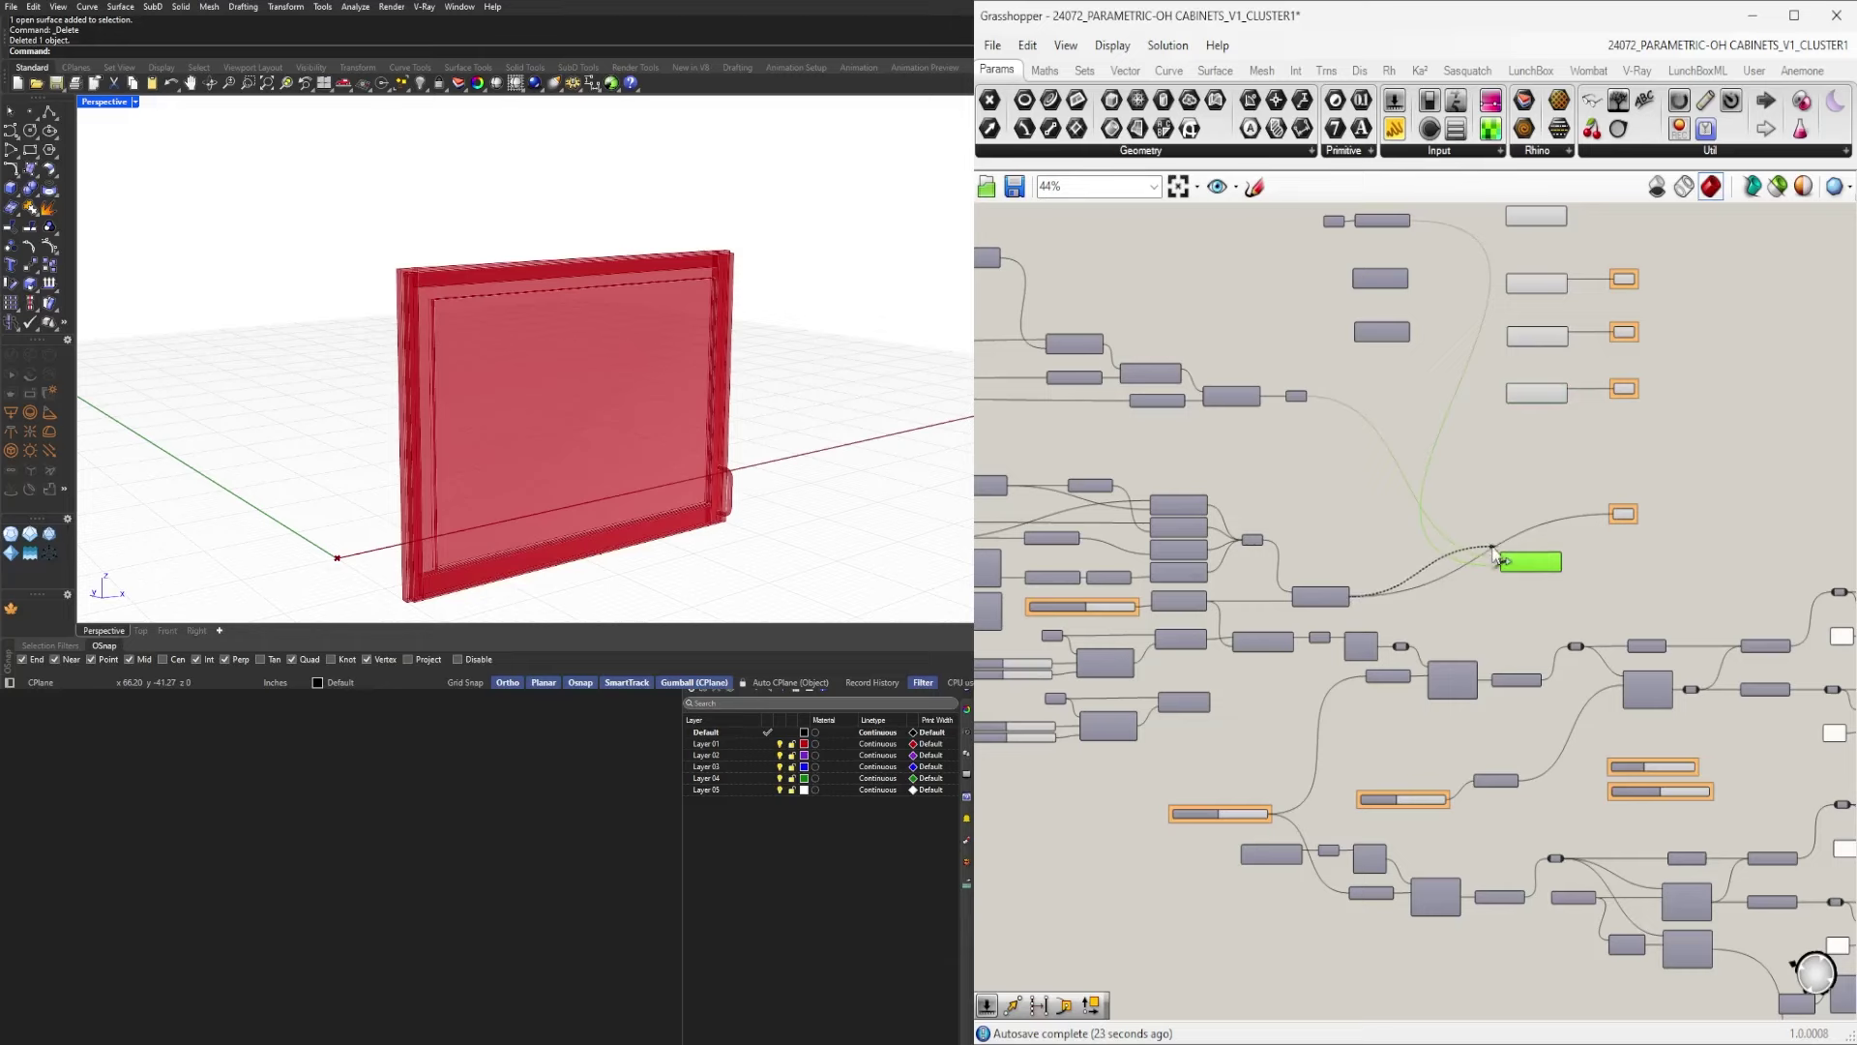
Wire a copied Move component between the lower Extrude's Extrusion and its output Geometry parameter, and line it up with that output.
drag(1501, 549, 1503, 554)
scroll(1575, 564, up, 5)
right_drag(1575, 561, 1552, 642)
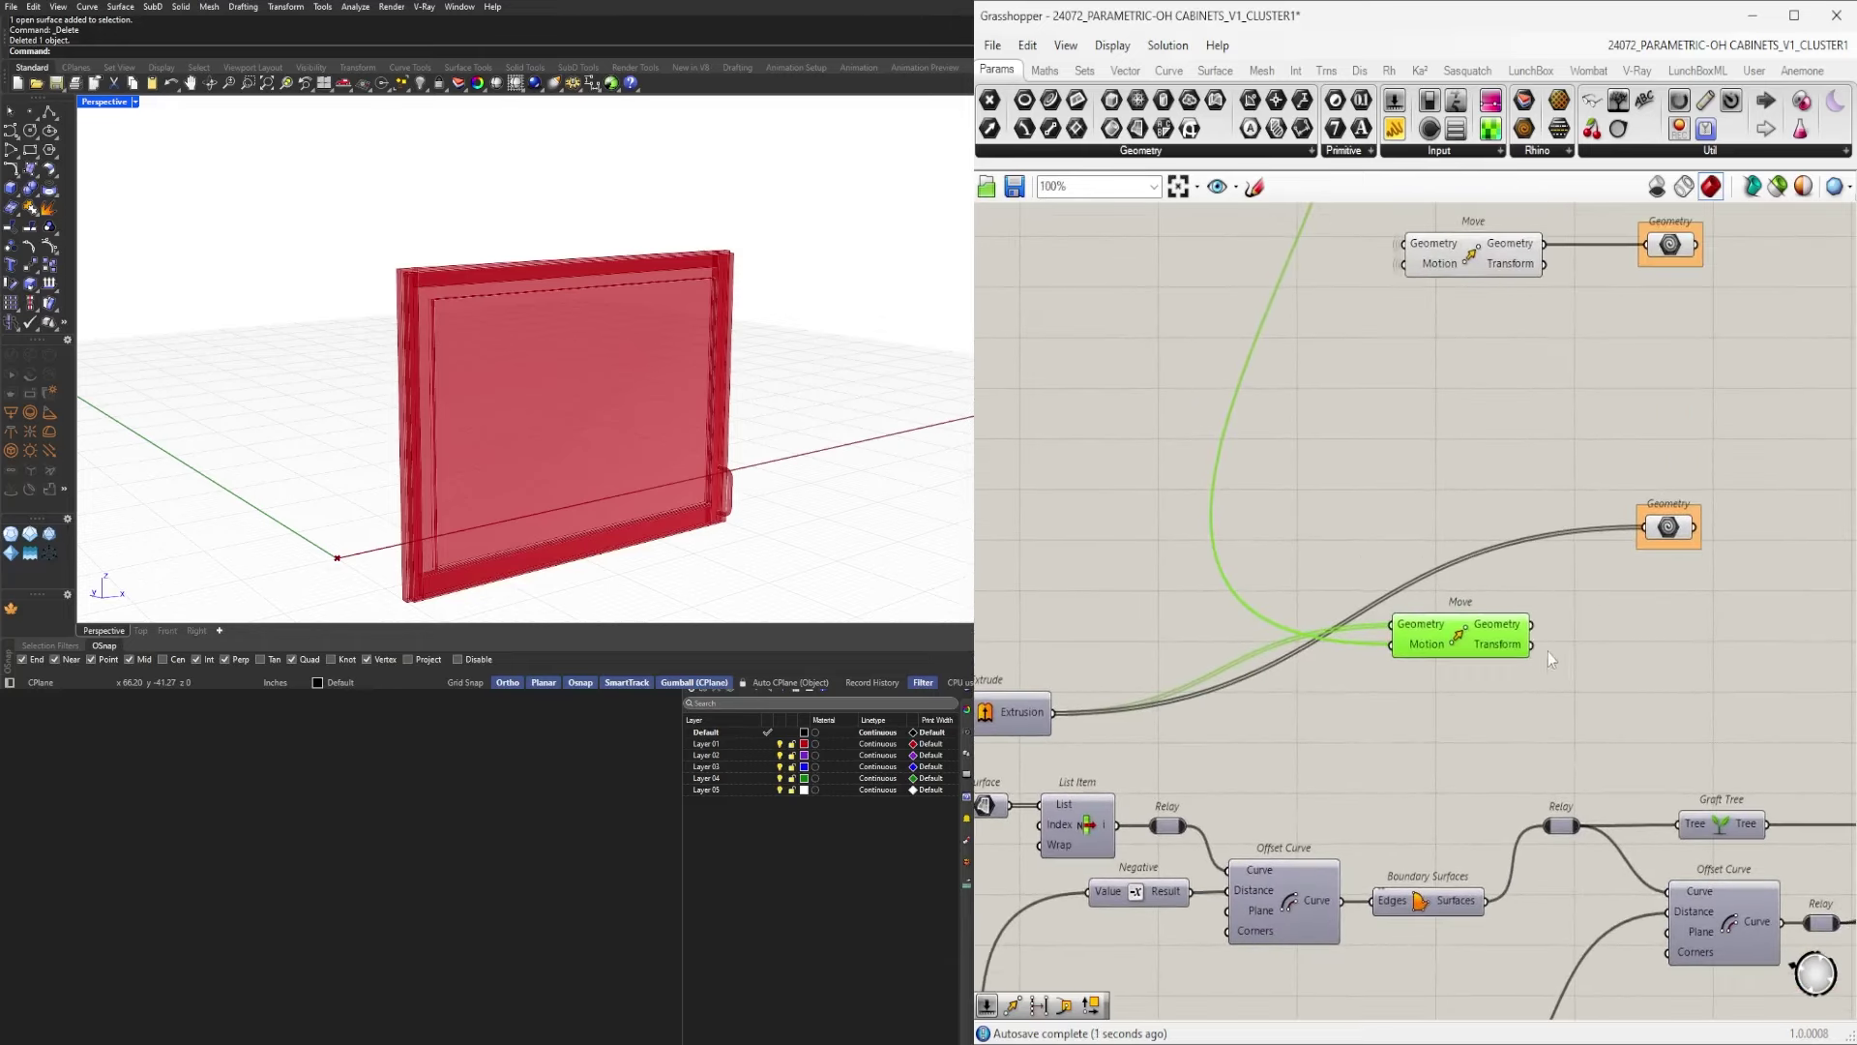
scroll(1537, 620, down, 4)
scroll(1538, 625, up, 4)
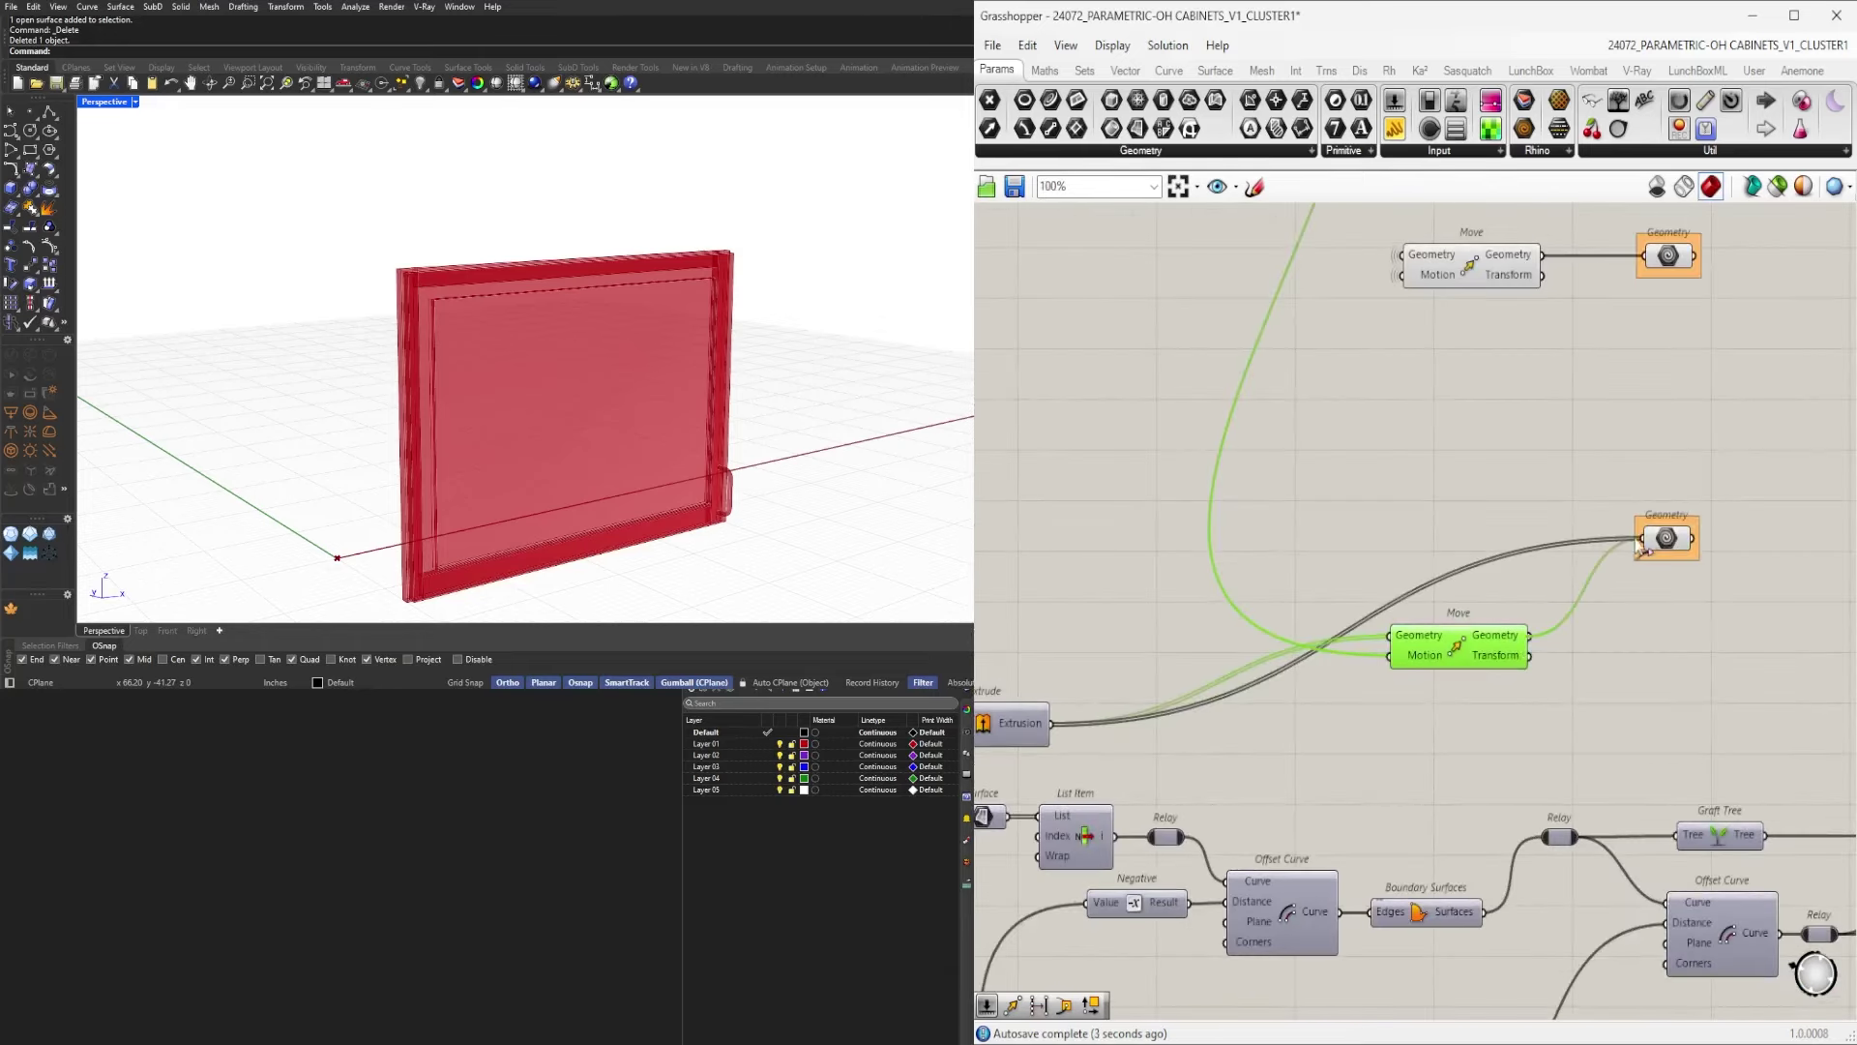
drag(1636, 544, 1638, 542)
drag(1468, 651, 1484, 553)
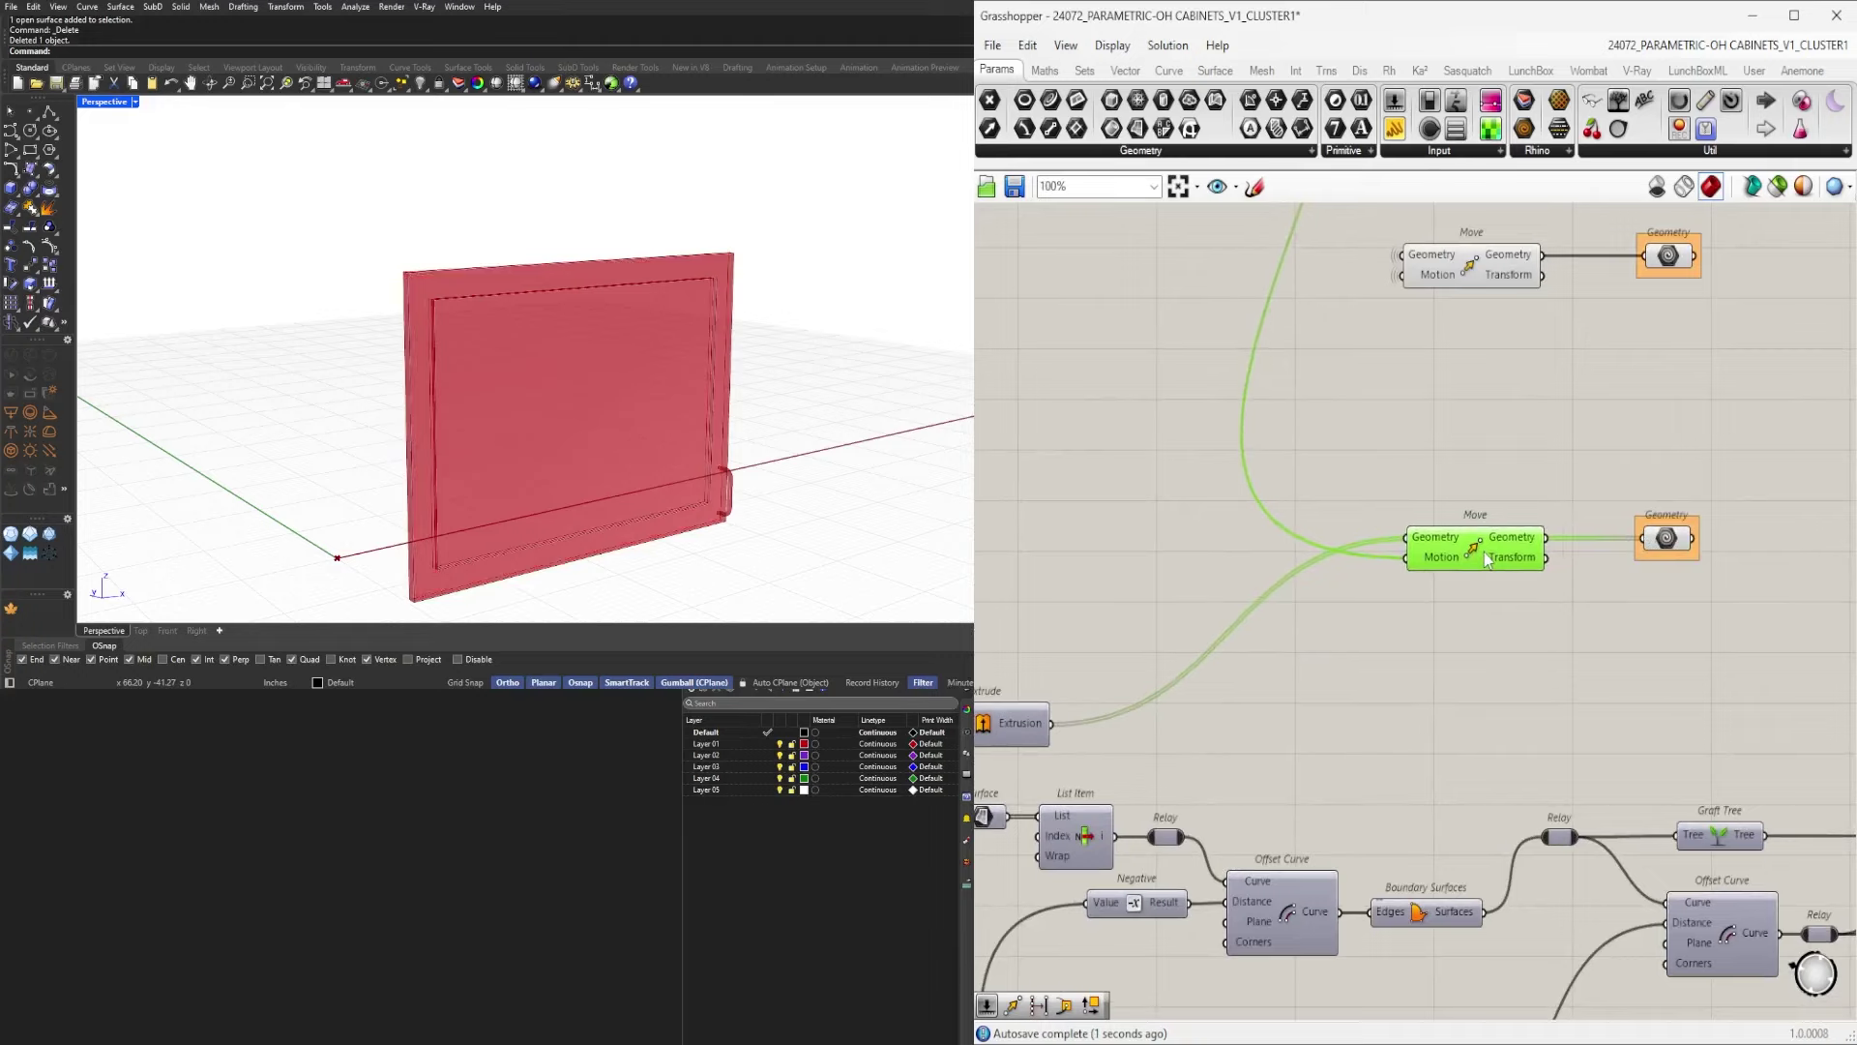
Copy the Move component to the lower Solid Union and wire it between the union result and its output Geometry parameter.
scroll(1484, 552, down, 6)
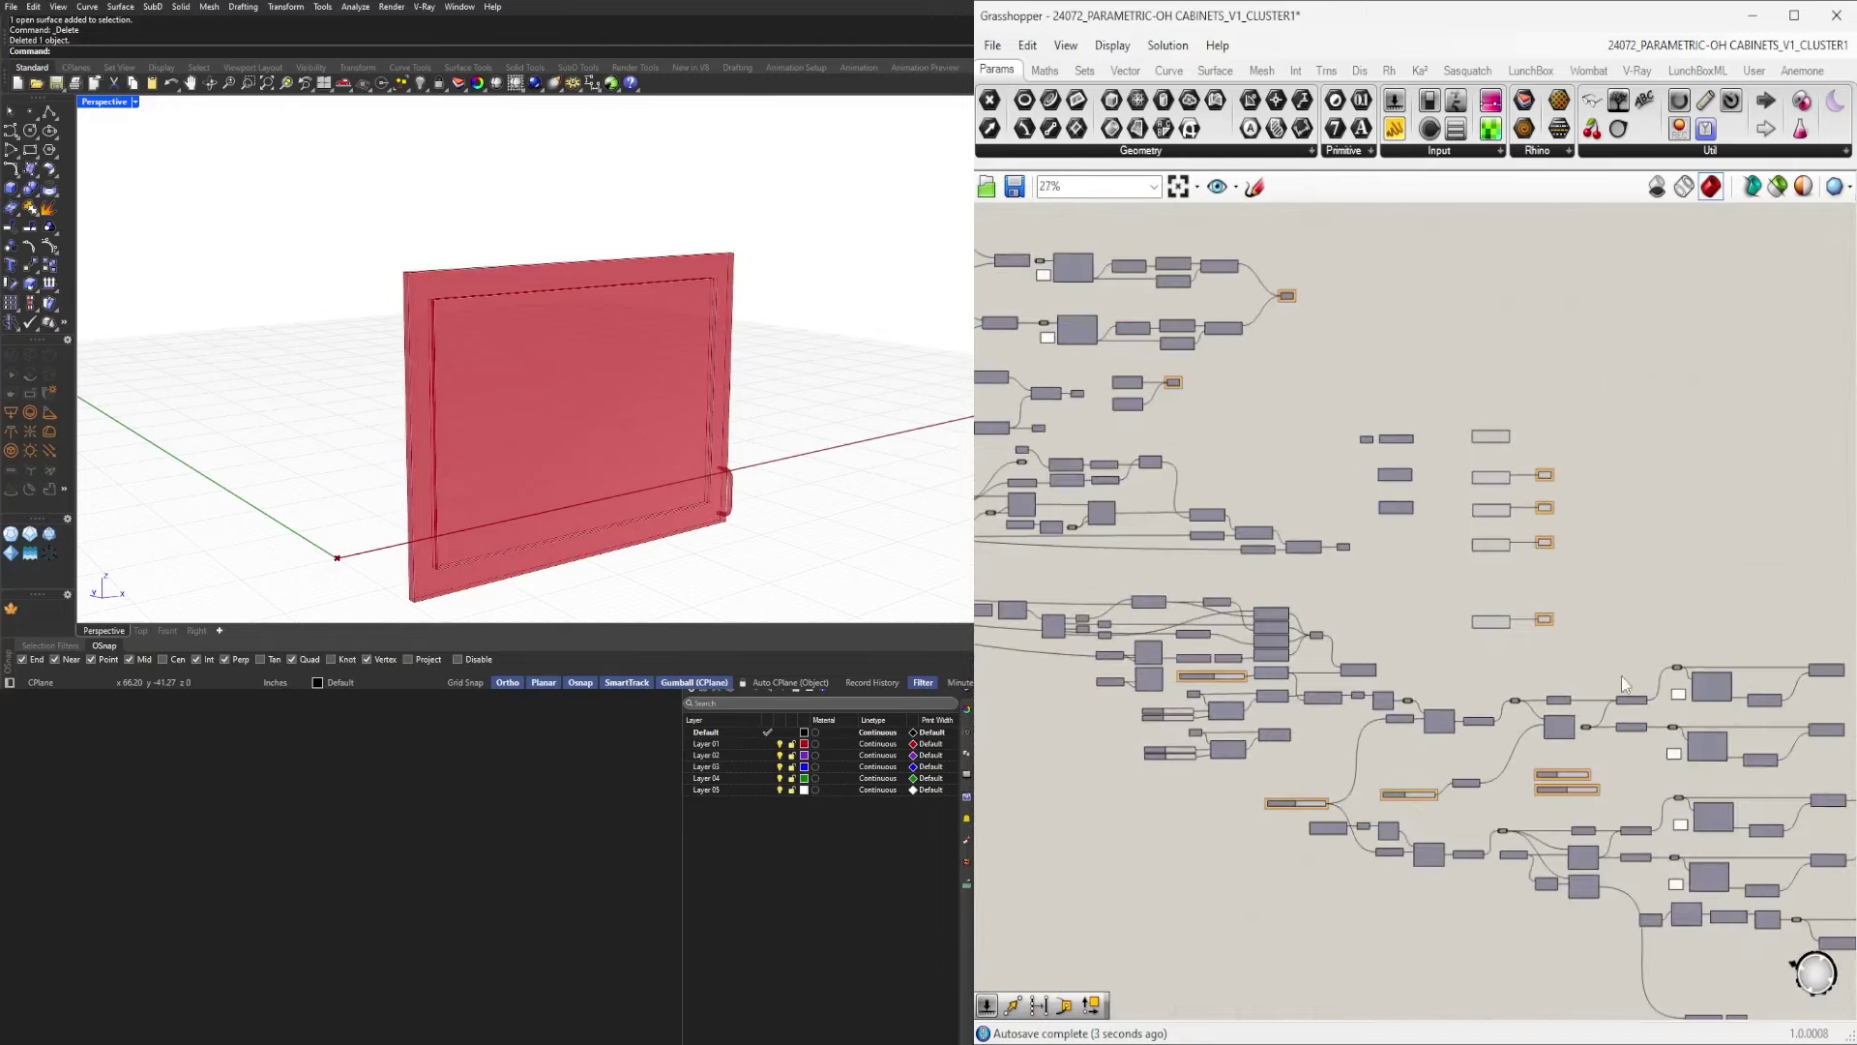
right_drag(1621, 675, 1400, 582)
scroll(1693, 670, down, 2)
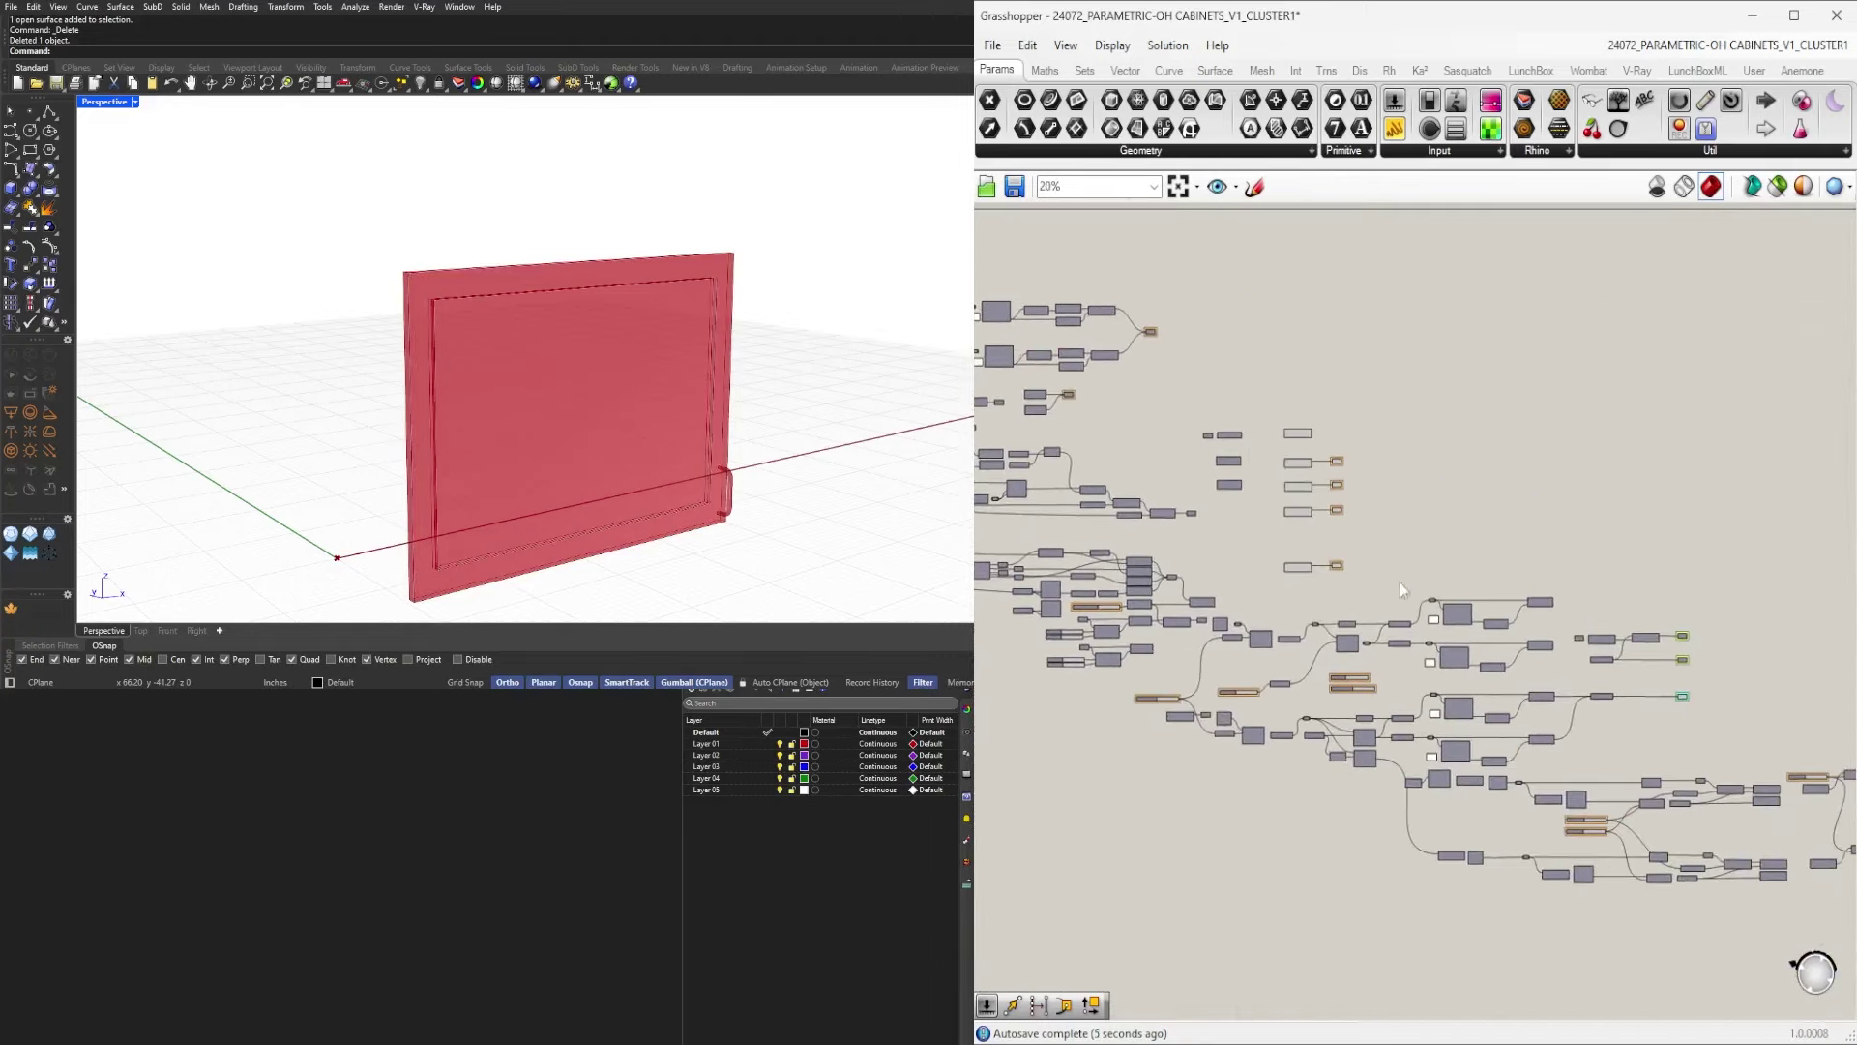
right_drag(1505, 627, 1389, 475)
right_drag(1587, 472, 1548, 528)
scroll(1139, 469, up, 2)
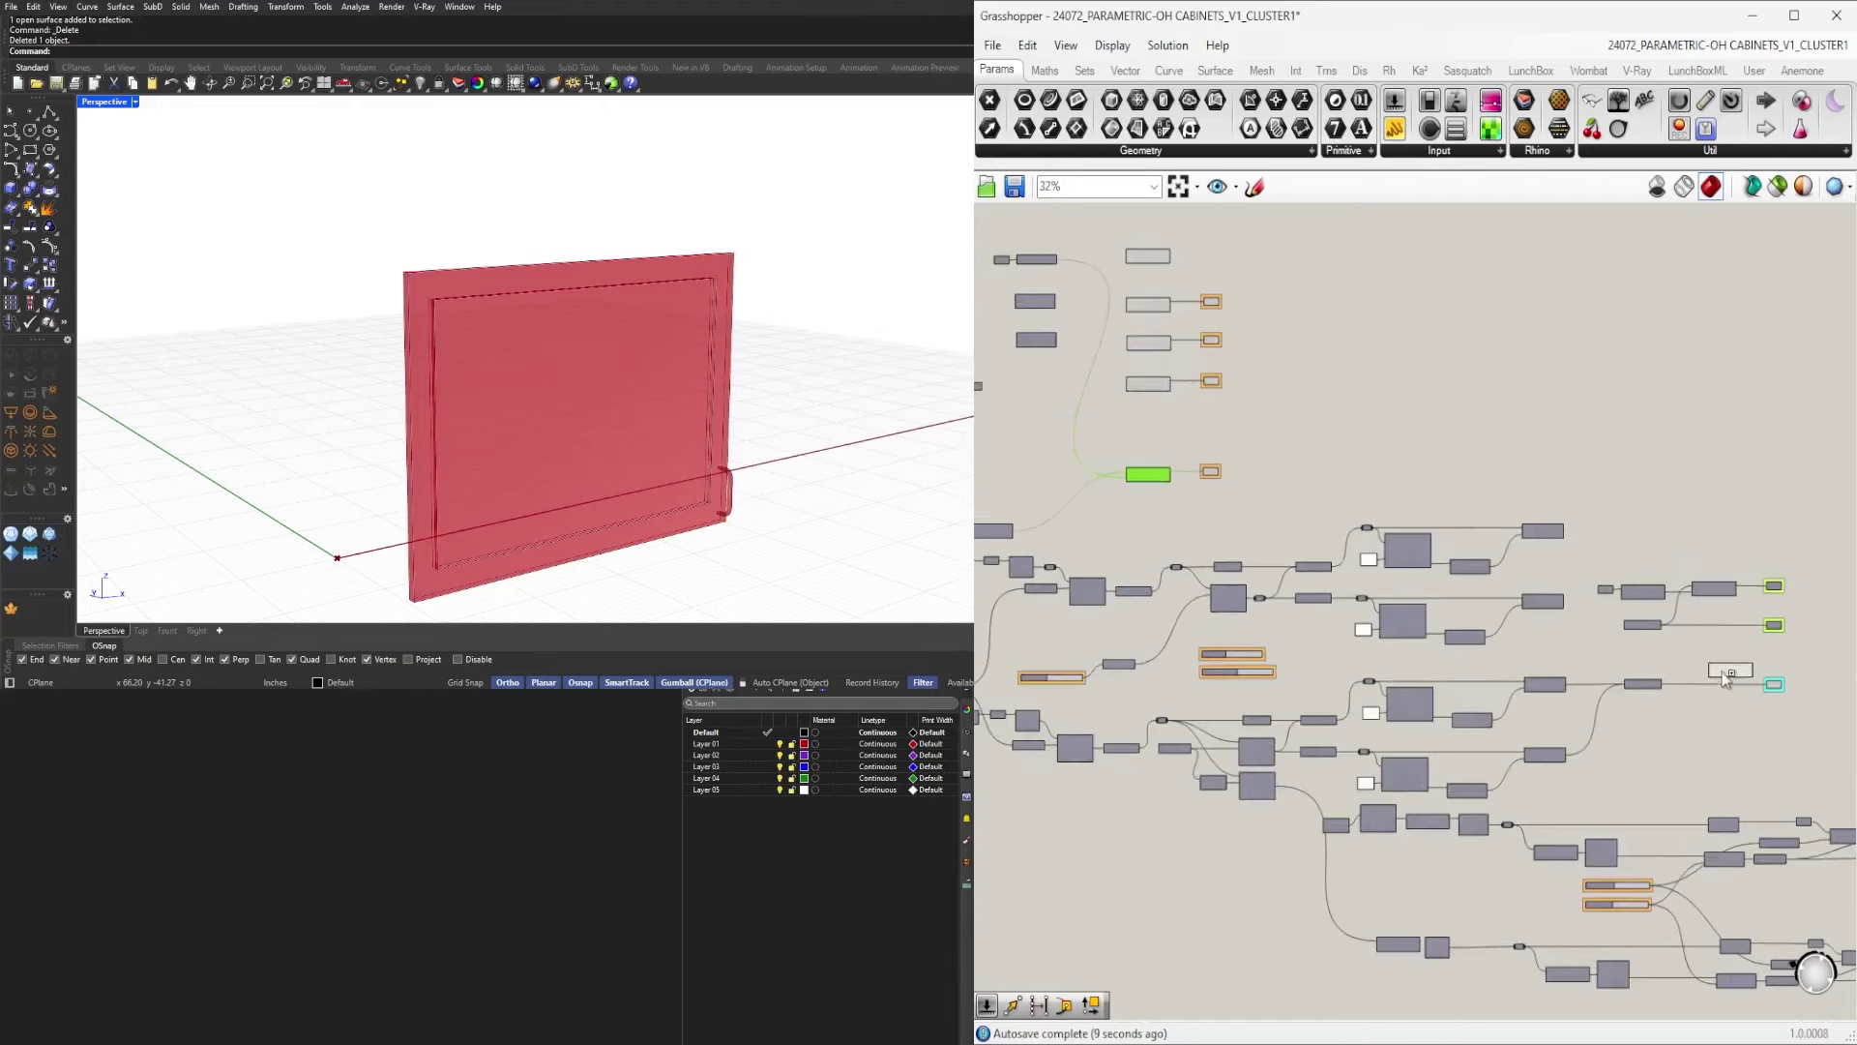
scroll(1722, 705, up, 5)
right_drag(1623, 650, 1366, 659)
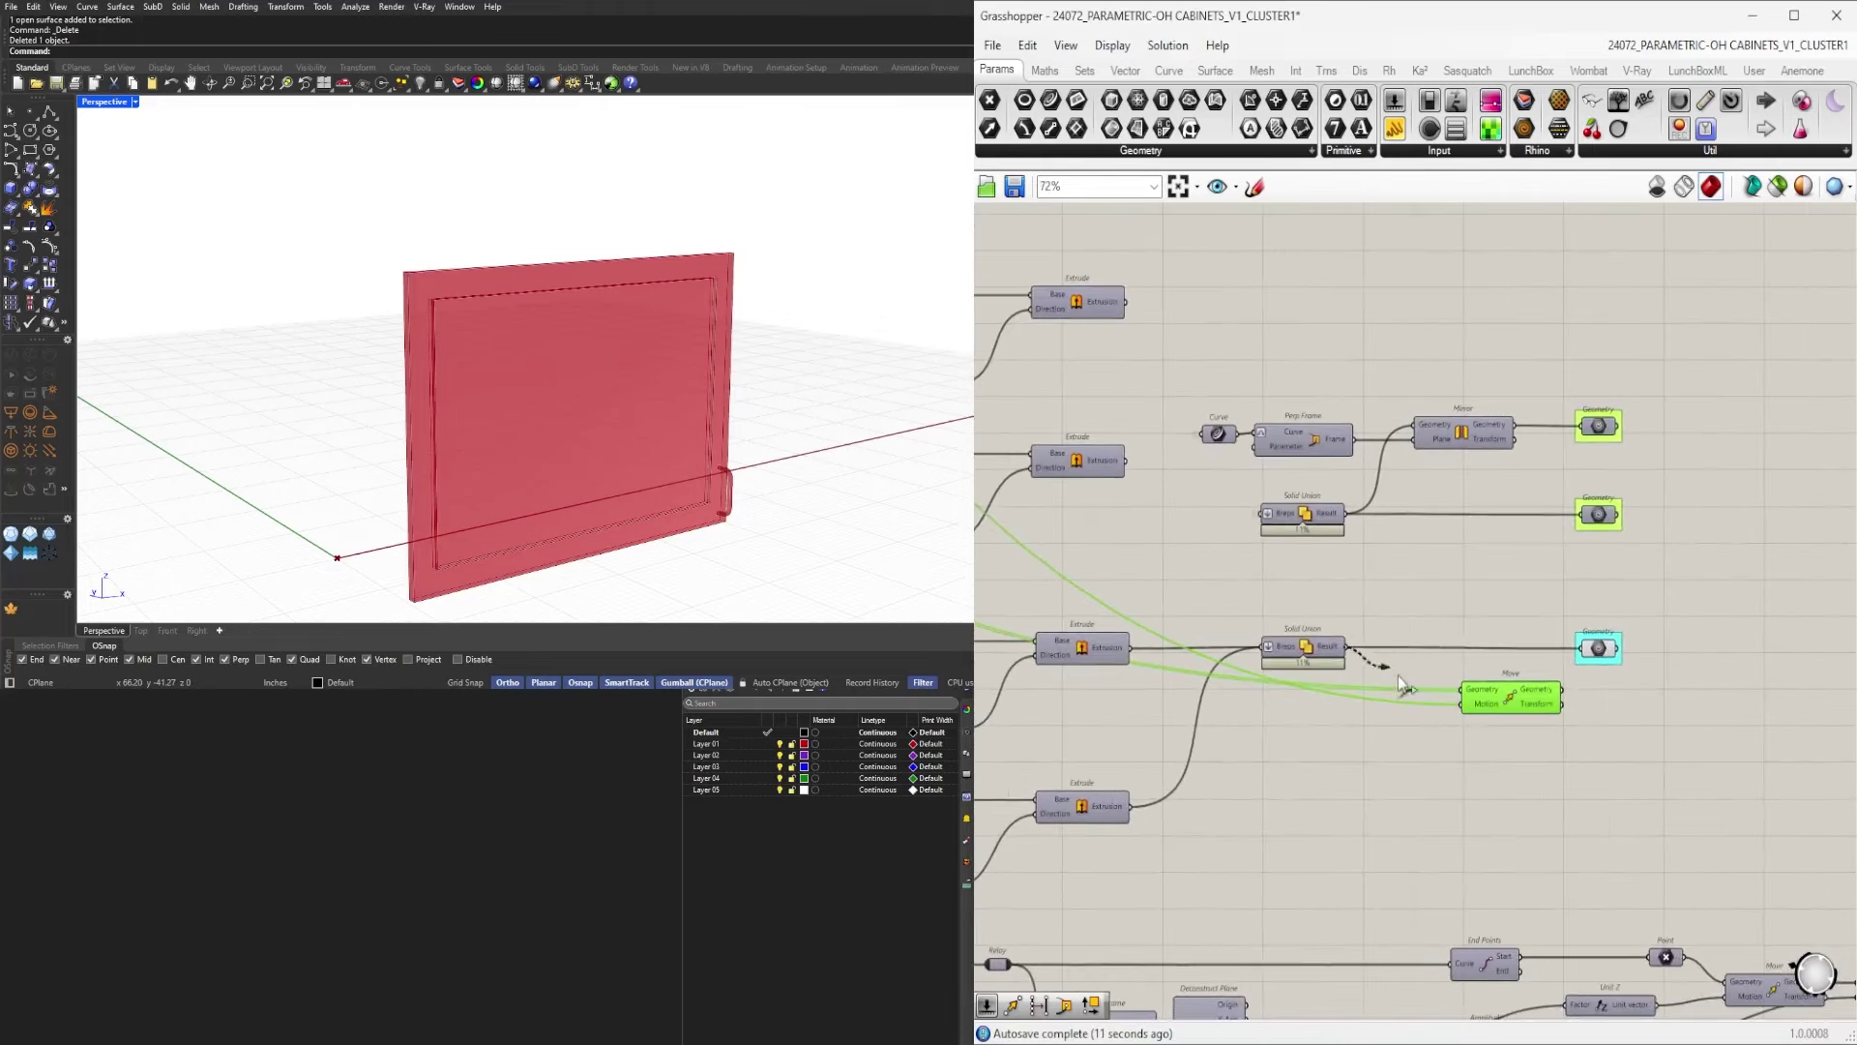
drag(1543, 704, 1522, 667)
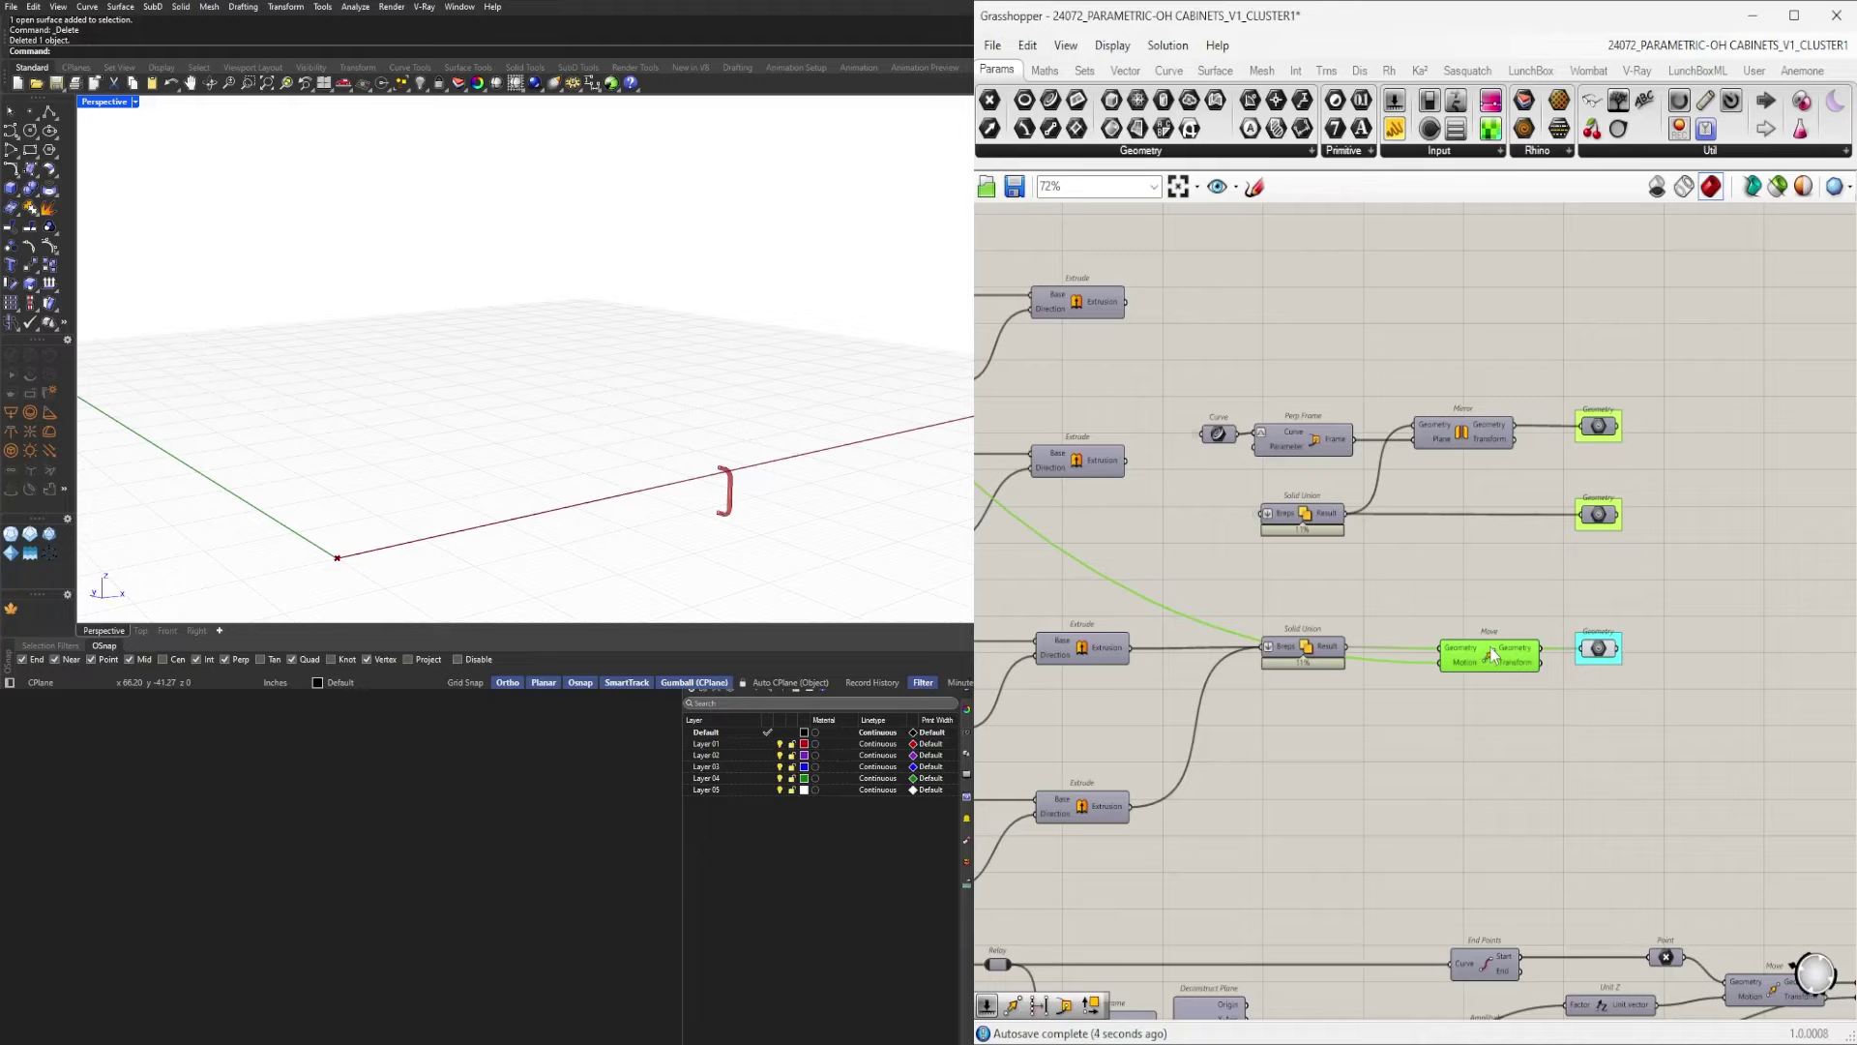
Duplicate Move for the upper Solid Union and wire it between that result and its output Geometry parameter.
alt+drag(1480, 658, 1582, 515)
drag(1525, 528, 1508, 524)
click(1724, 719)
Shift the Move components and outputs away from the Mirror, then wire another Move copy between the Mirror's Geometry and its output parameter.
drag(1727, 726, 1525, 390)
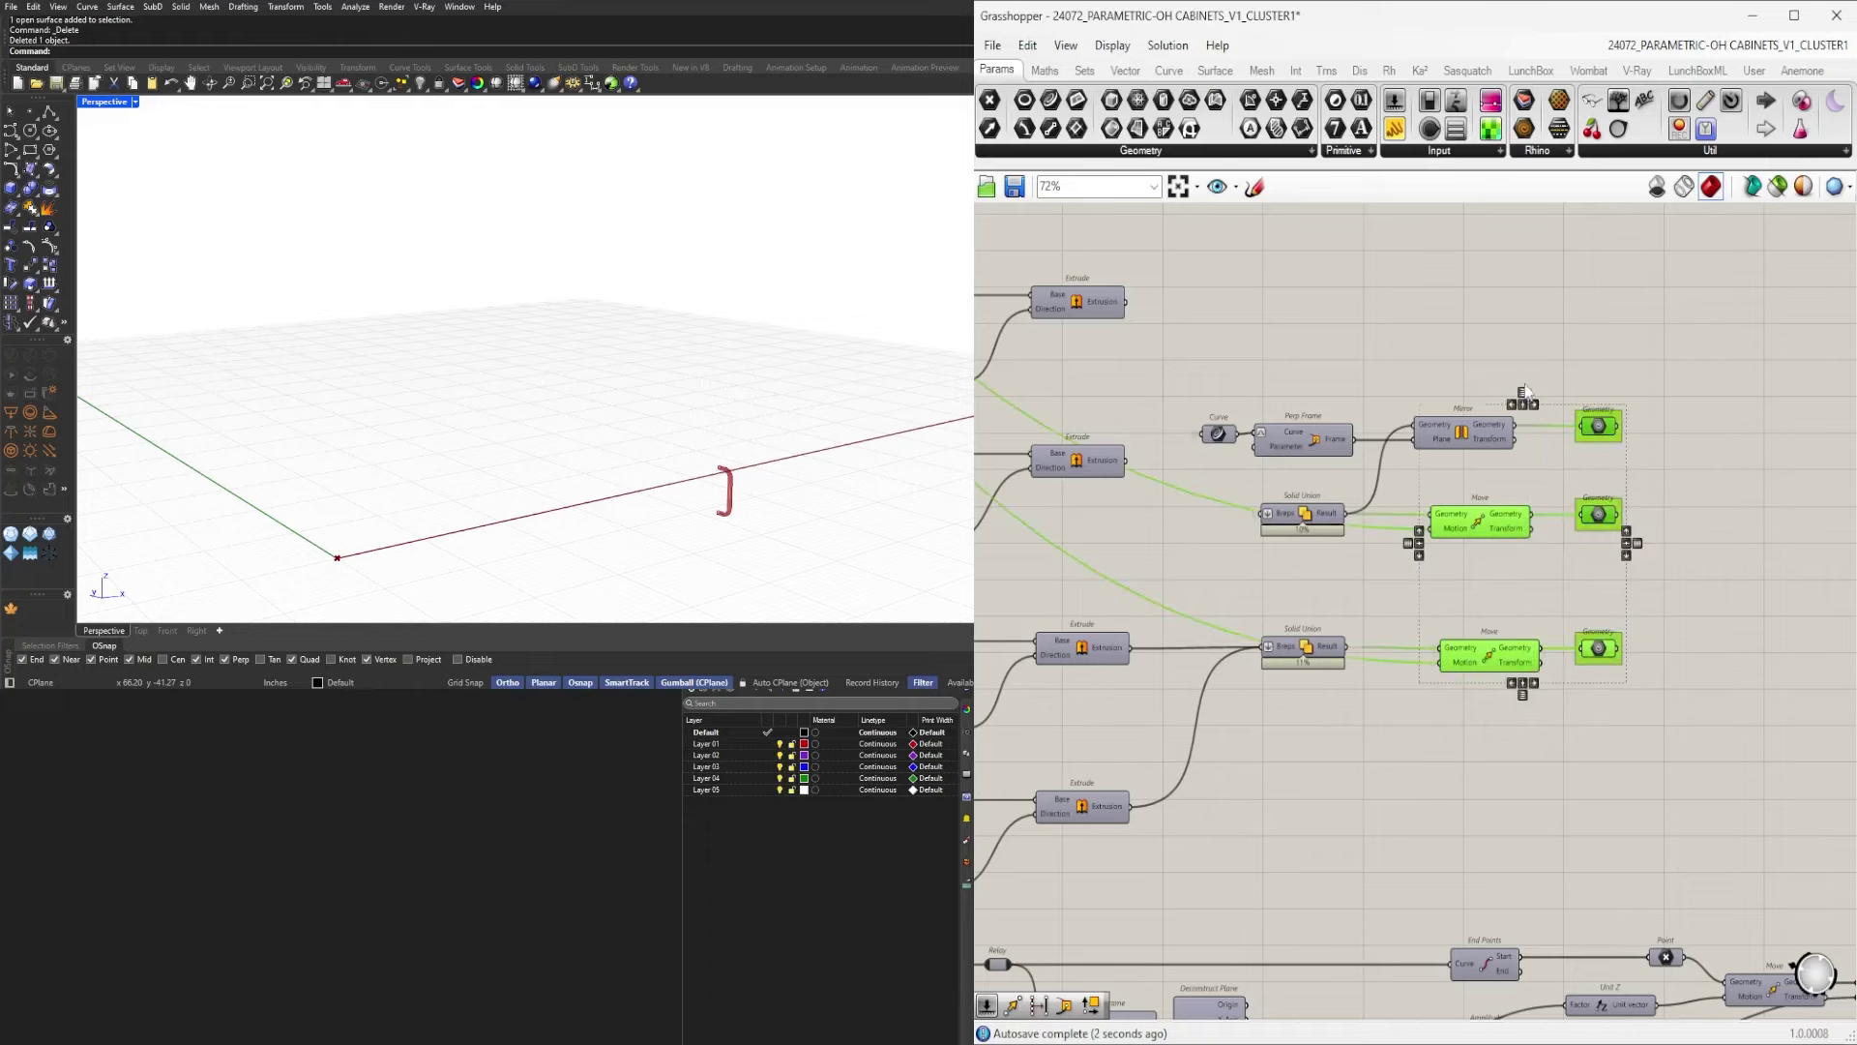
drag(1494, 522, 1596, 443)
click(1610, 557)
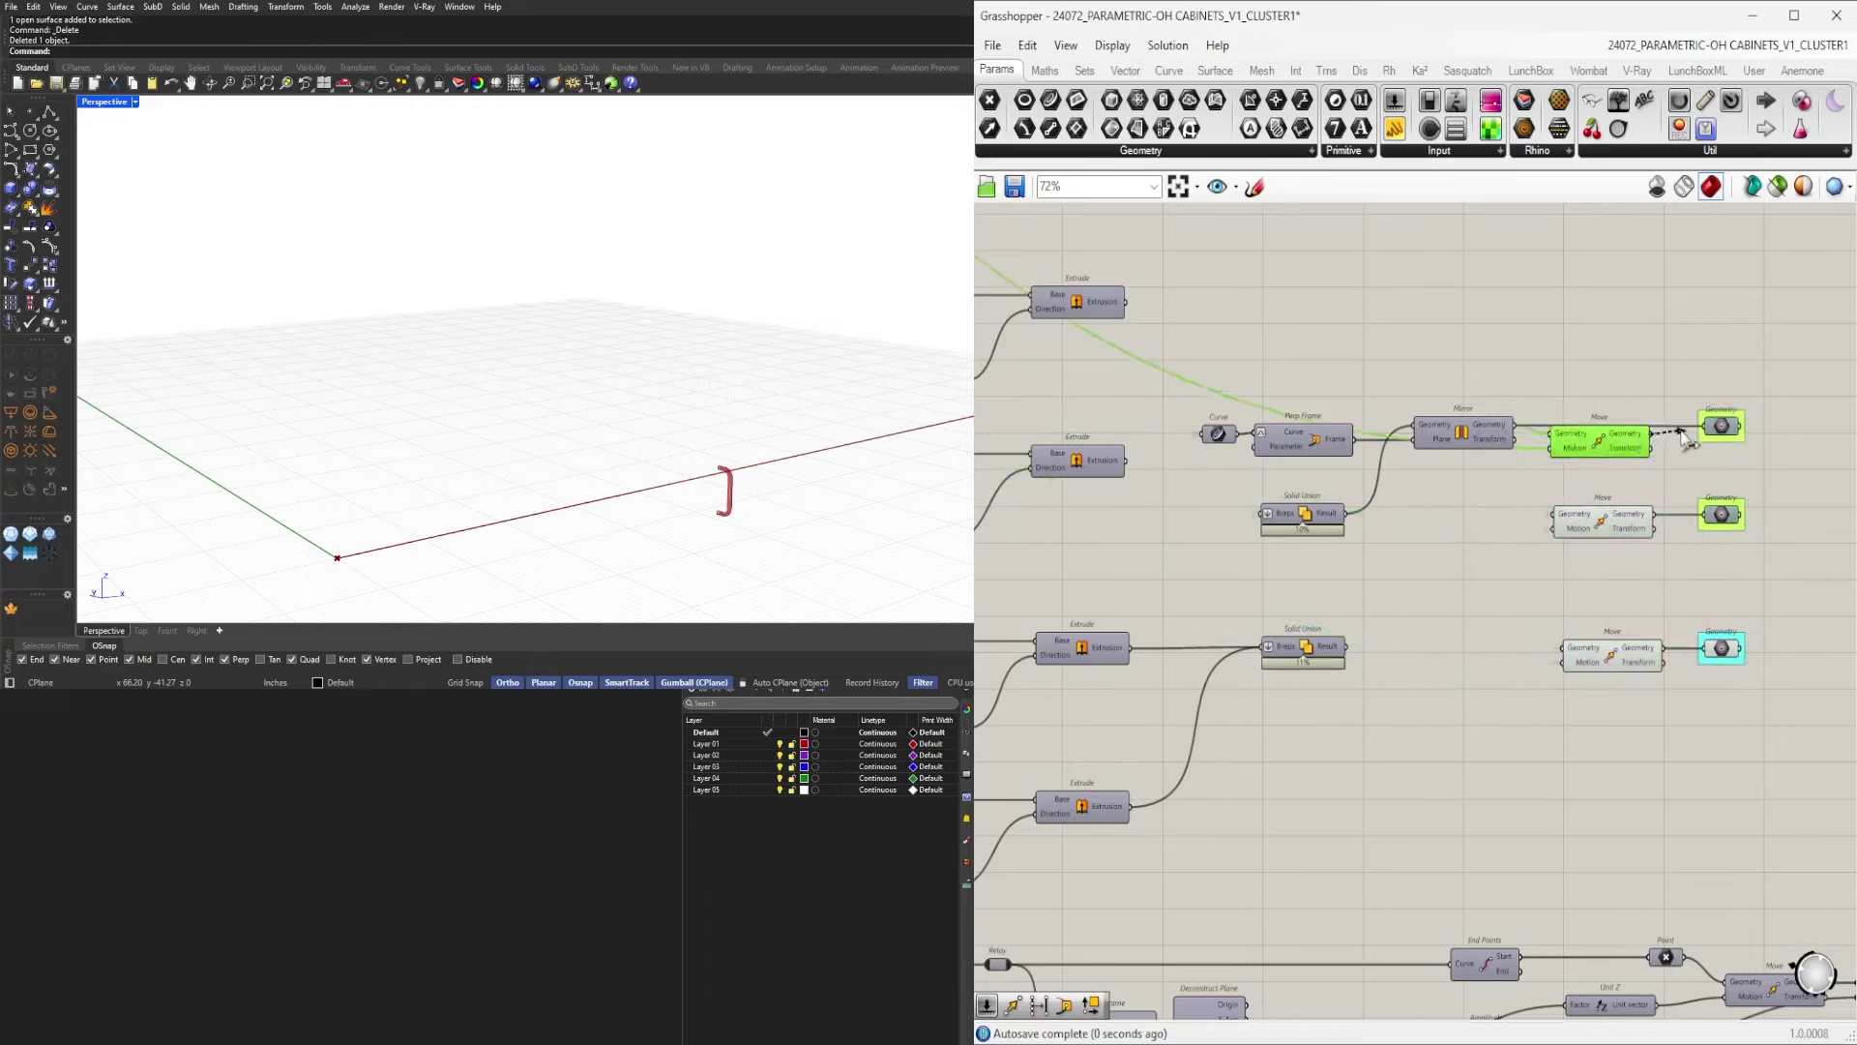
drag(1618, 458, 1620, 451)
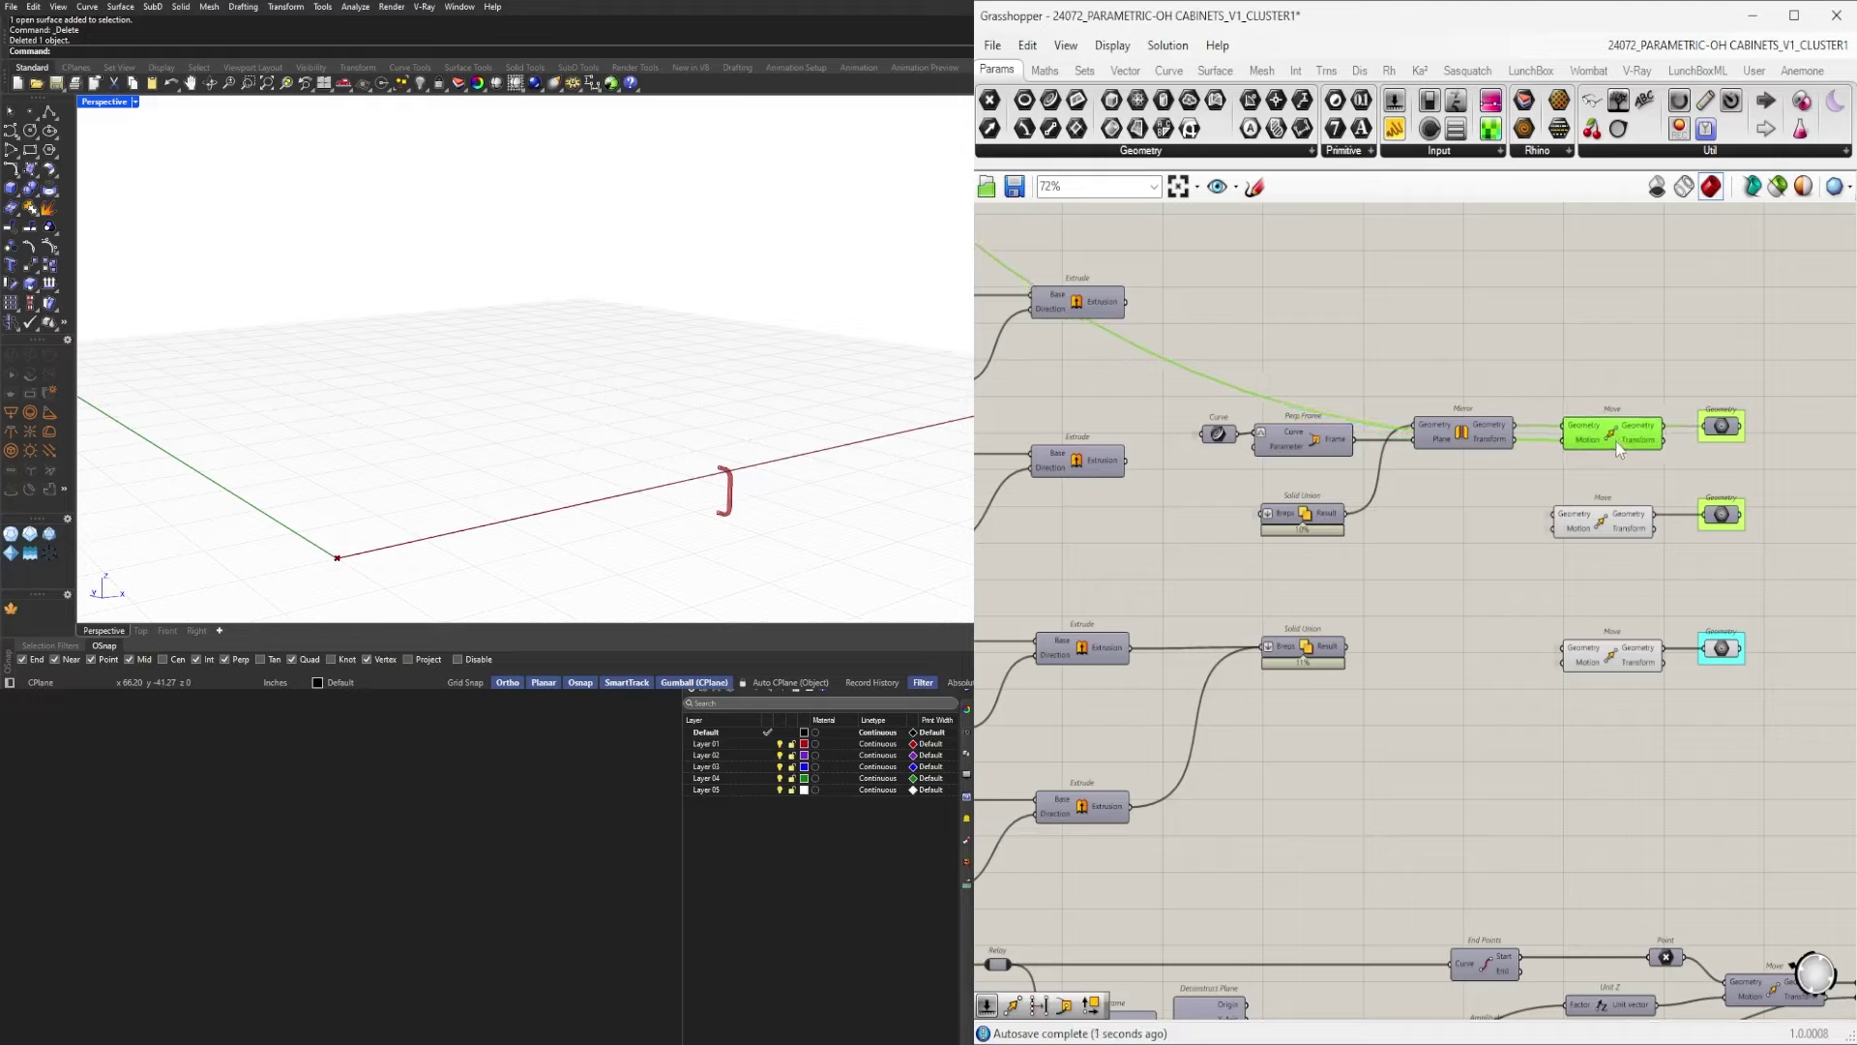
Align the Mirror and Solid Union Move components in one column, each level with its output Geometry parameter.
drag(1545, 377, 1678, 728)
click(1666, 719)
drag(1819, 723, 1540, 605)
click(1718, 576)
drag(1722, 573, 1579, 524)
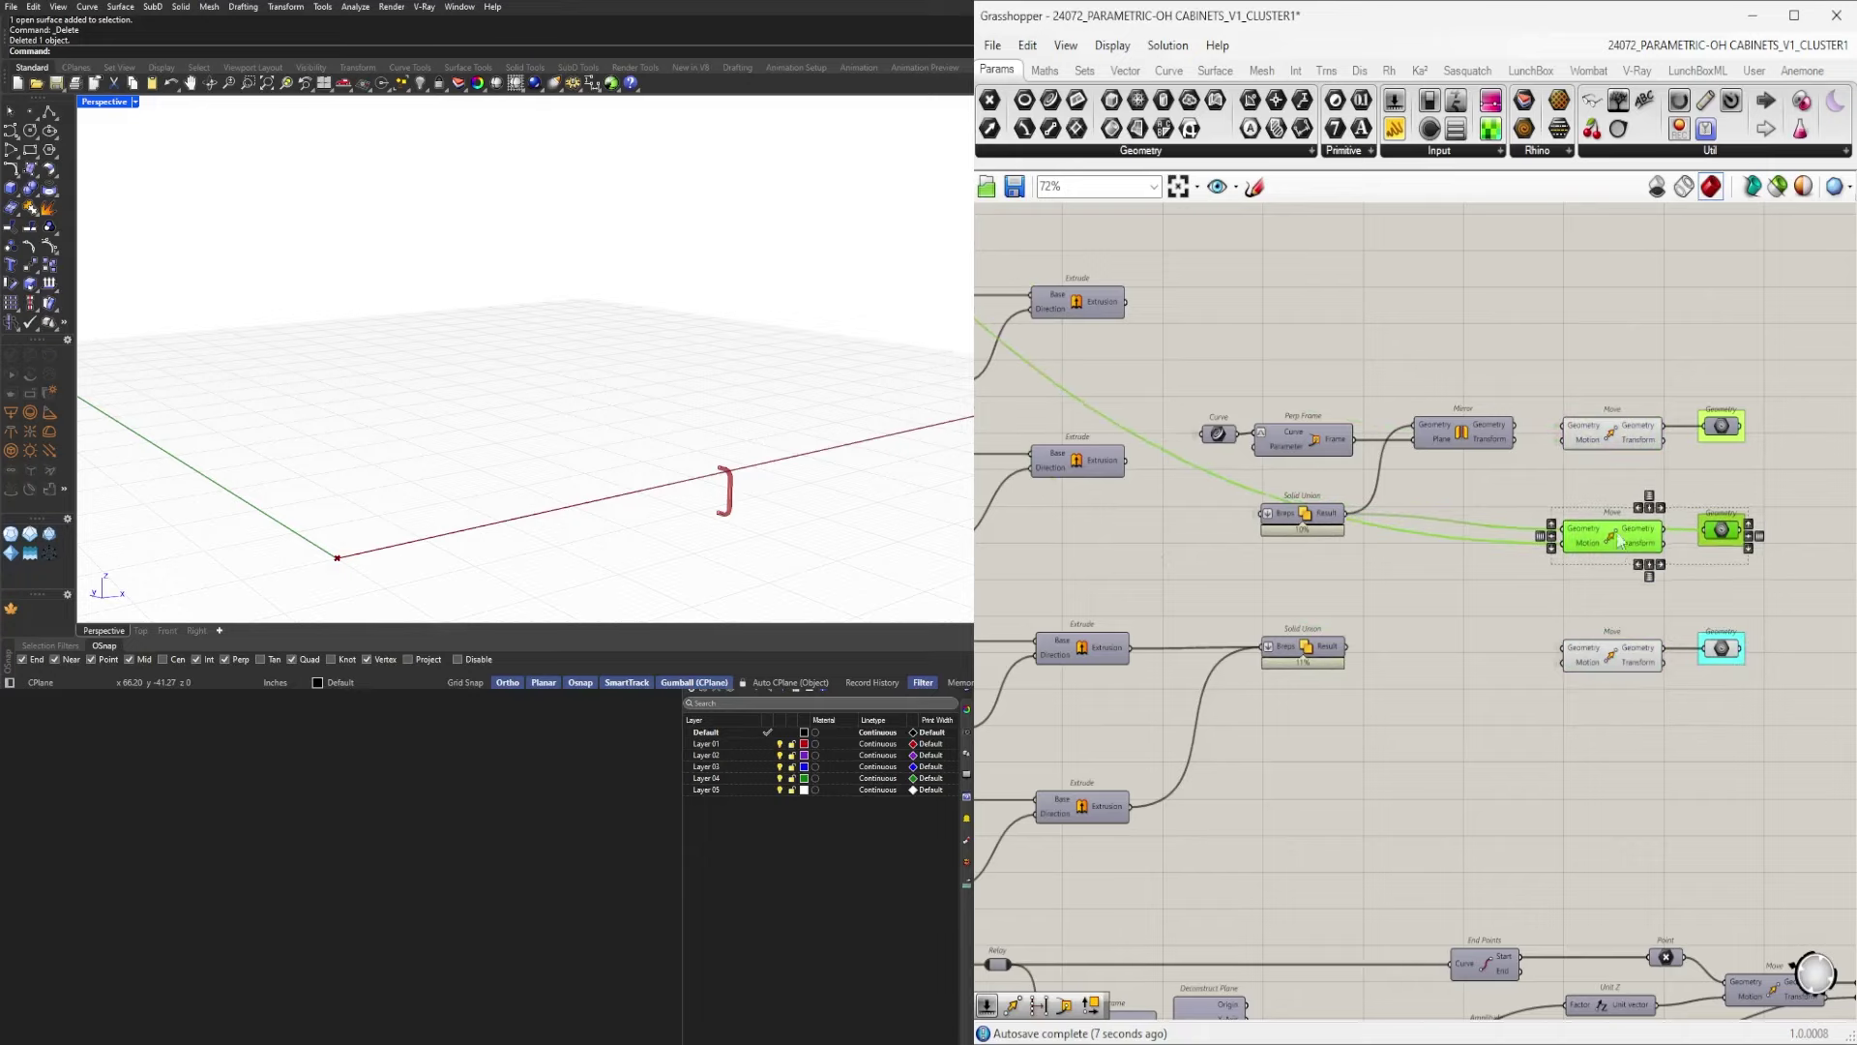
click(1640, 490)
Turn off the preview of the three Move components after the Mirror and Solid Unions.
scroll(1459, 471, down, 3)
drag(1460, 471, 1561, 753)
middle_click(1561, 753)
click(1618, 679)
click(1774, 665)
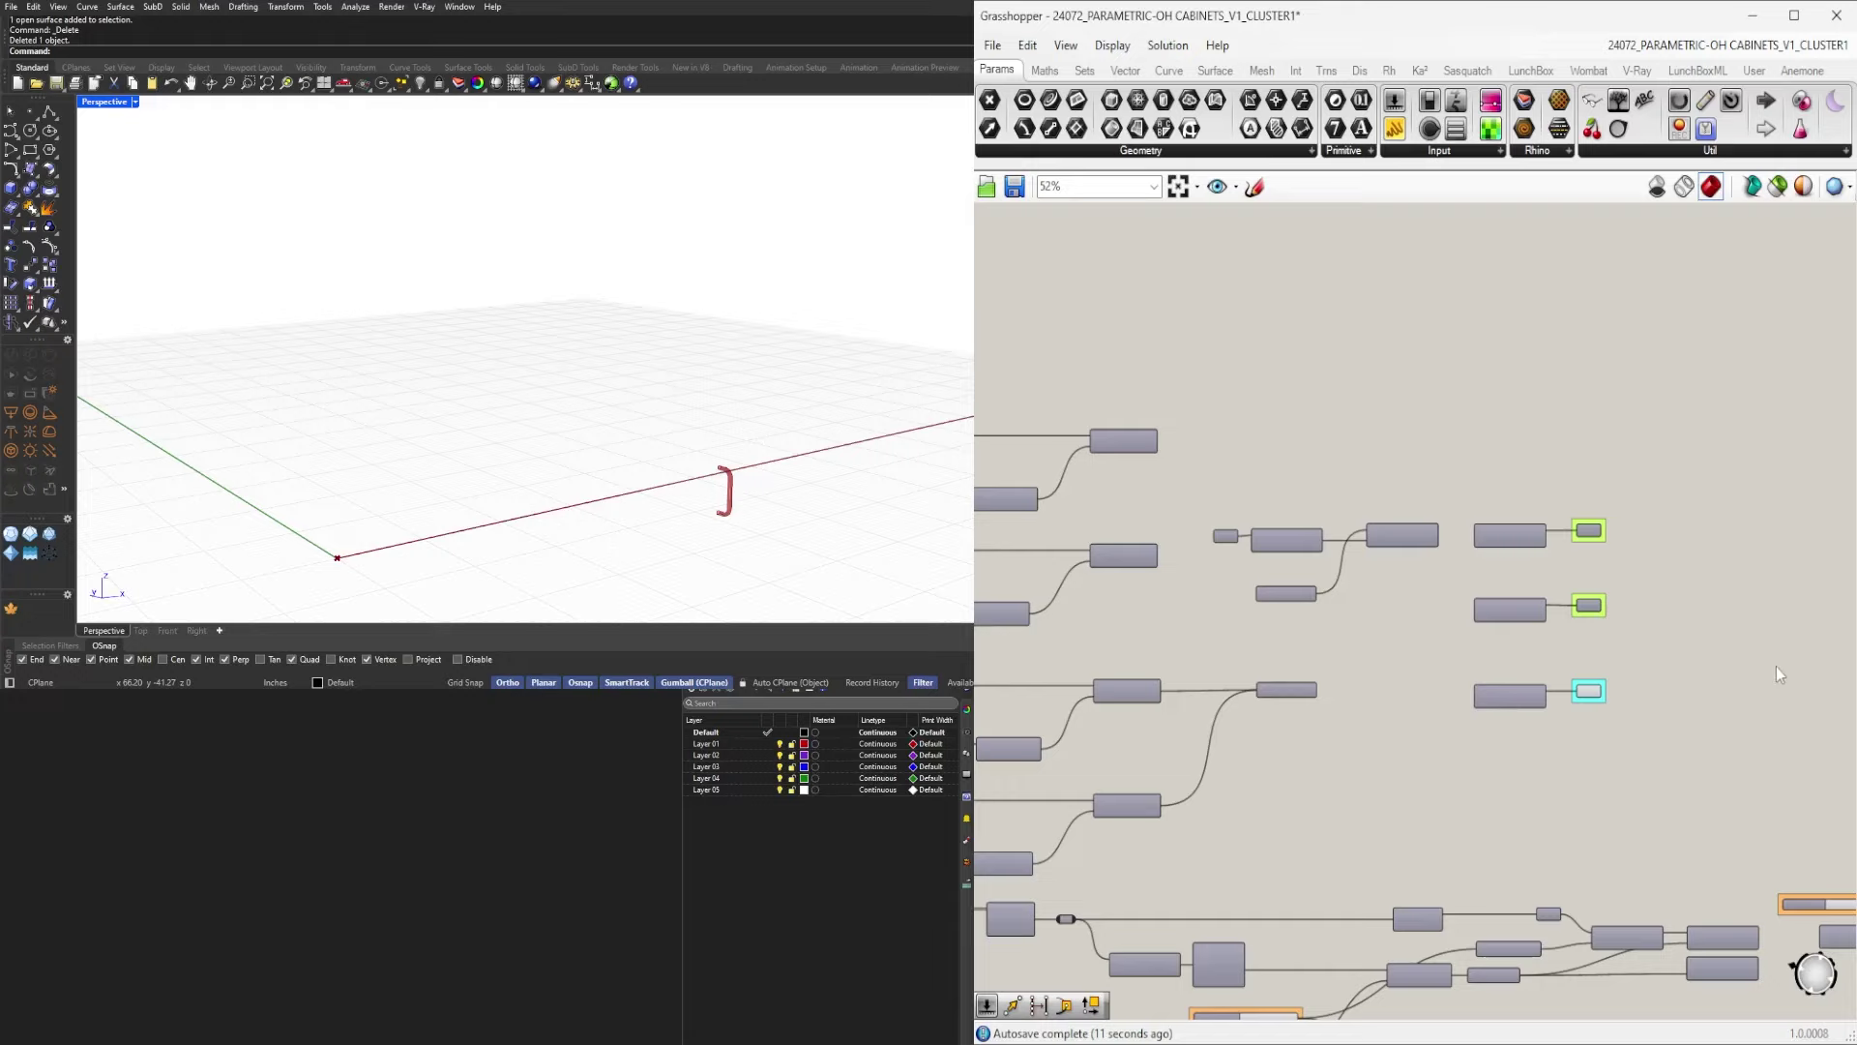
Turn off the preview of the five Move components in the column beside the Solid Differences.
right_drag(1777, 665, 1614, 658)
scroll(1577, 676, down, 6)
scroll(1425, 683, up, 4)
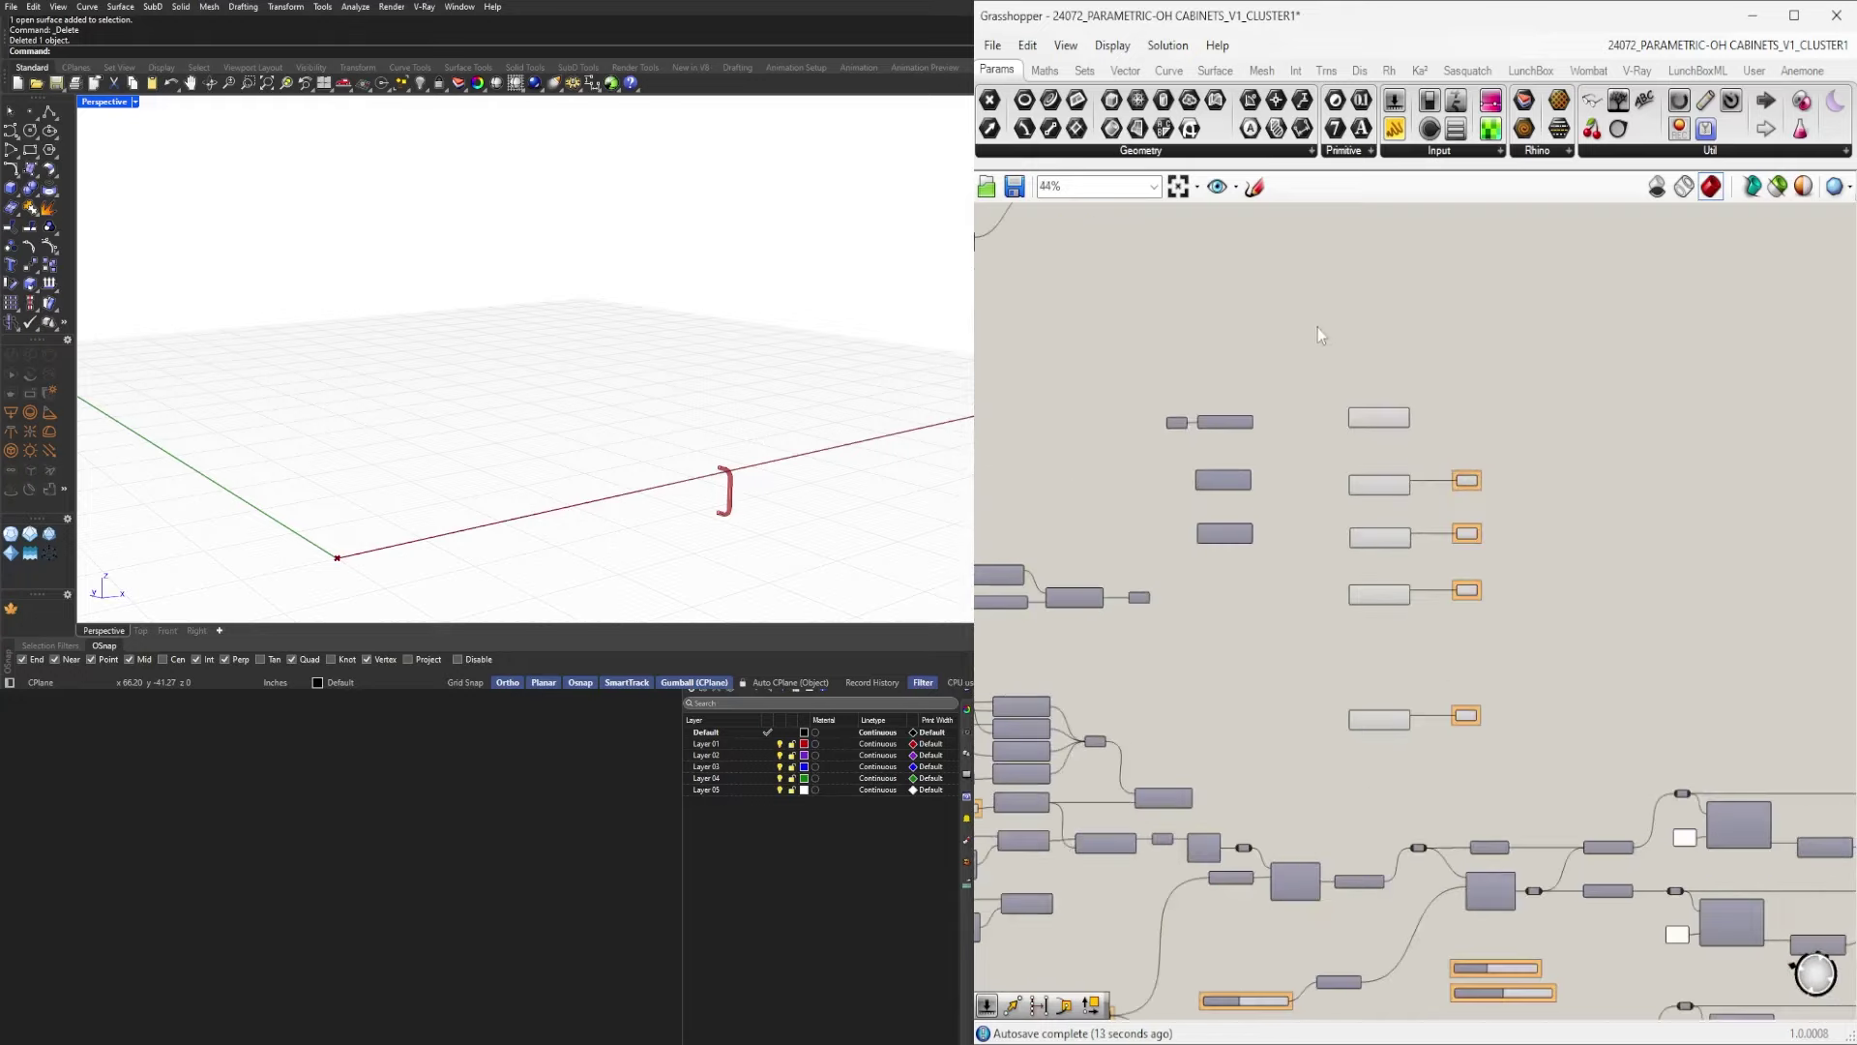
drag(1318, 327, 1413, 750)
middle_click(1468, 640)
click(1519, 583)
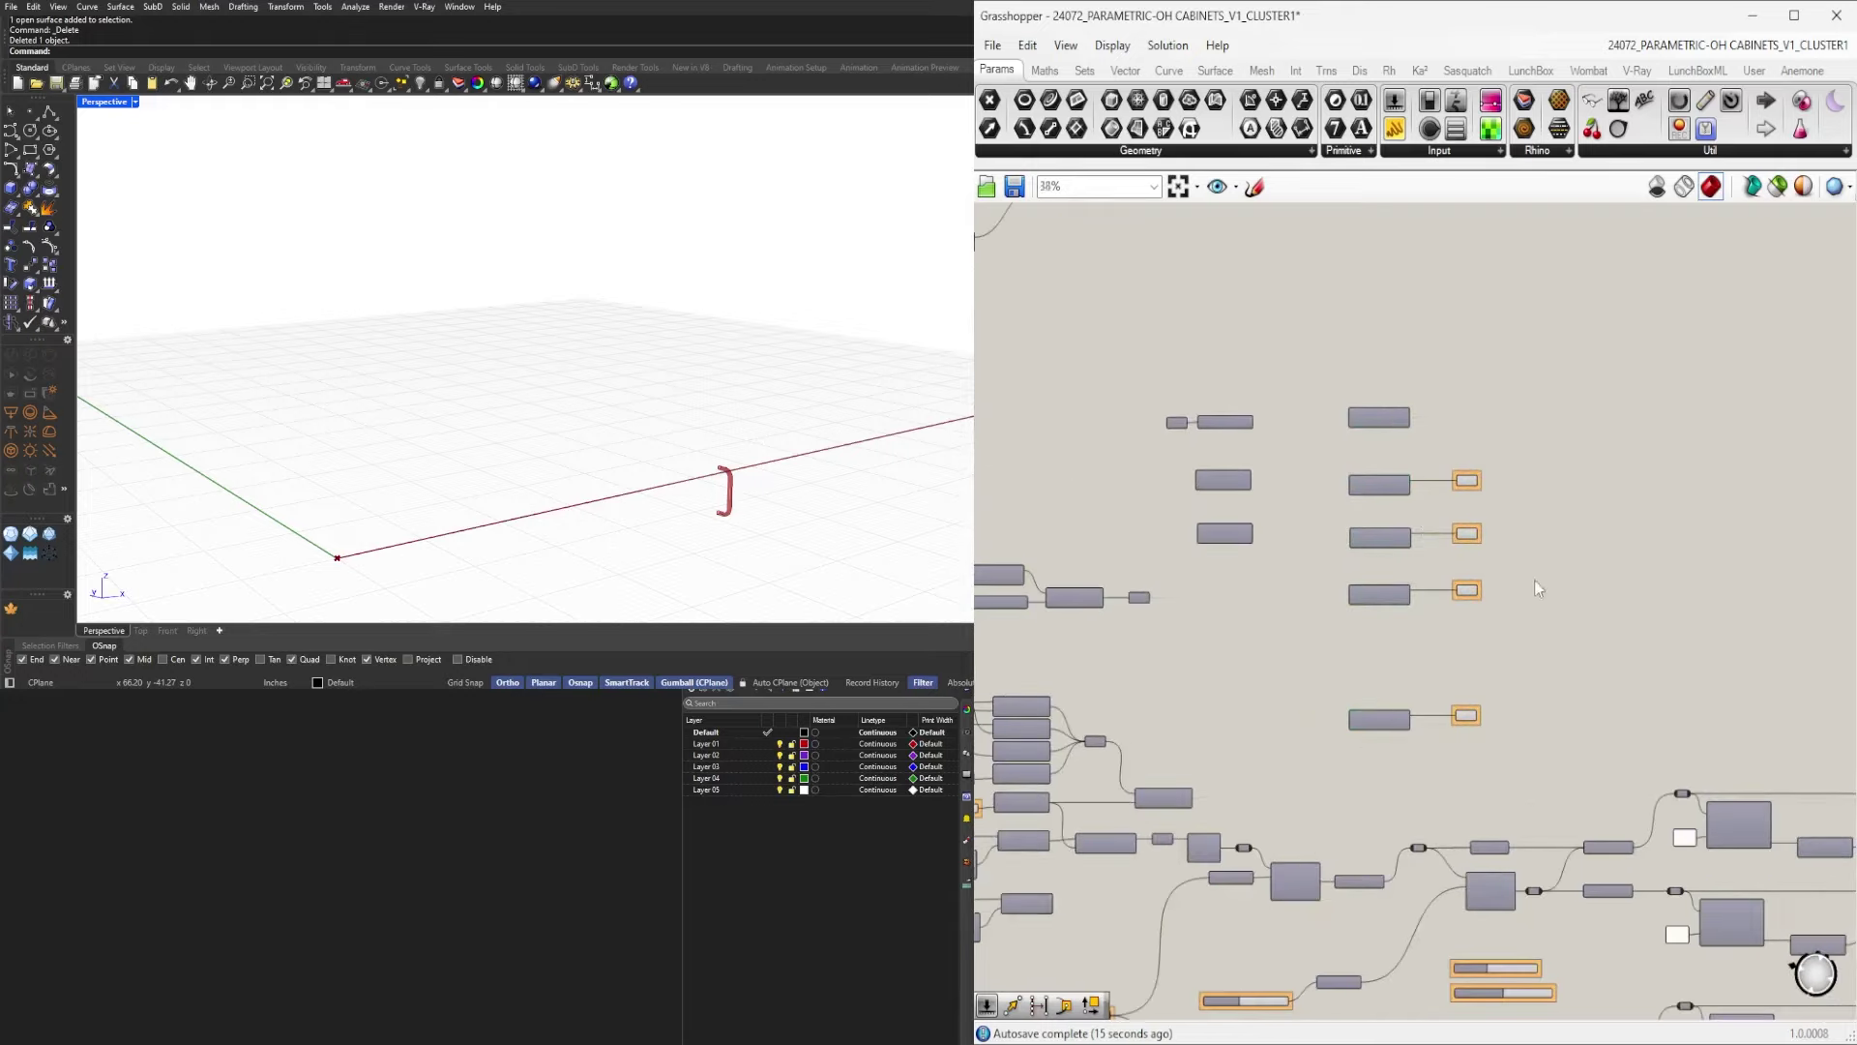
Copy Move to the definition's far end, make room before the outputs, and wire it between the merged Geometry parameter and its output.
scroll(1535, 579, down, 6)
right_drag(1321, 492, 1359, 486)
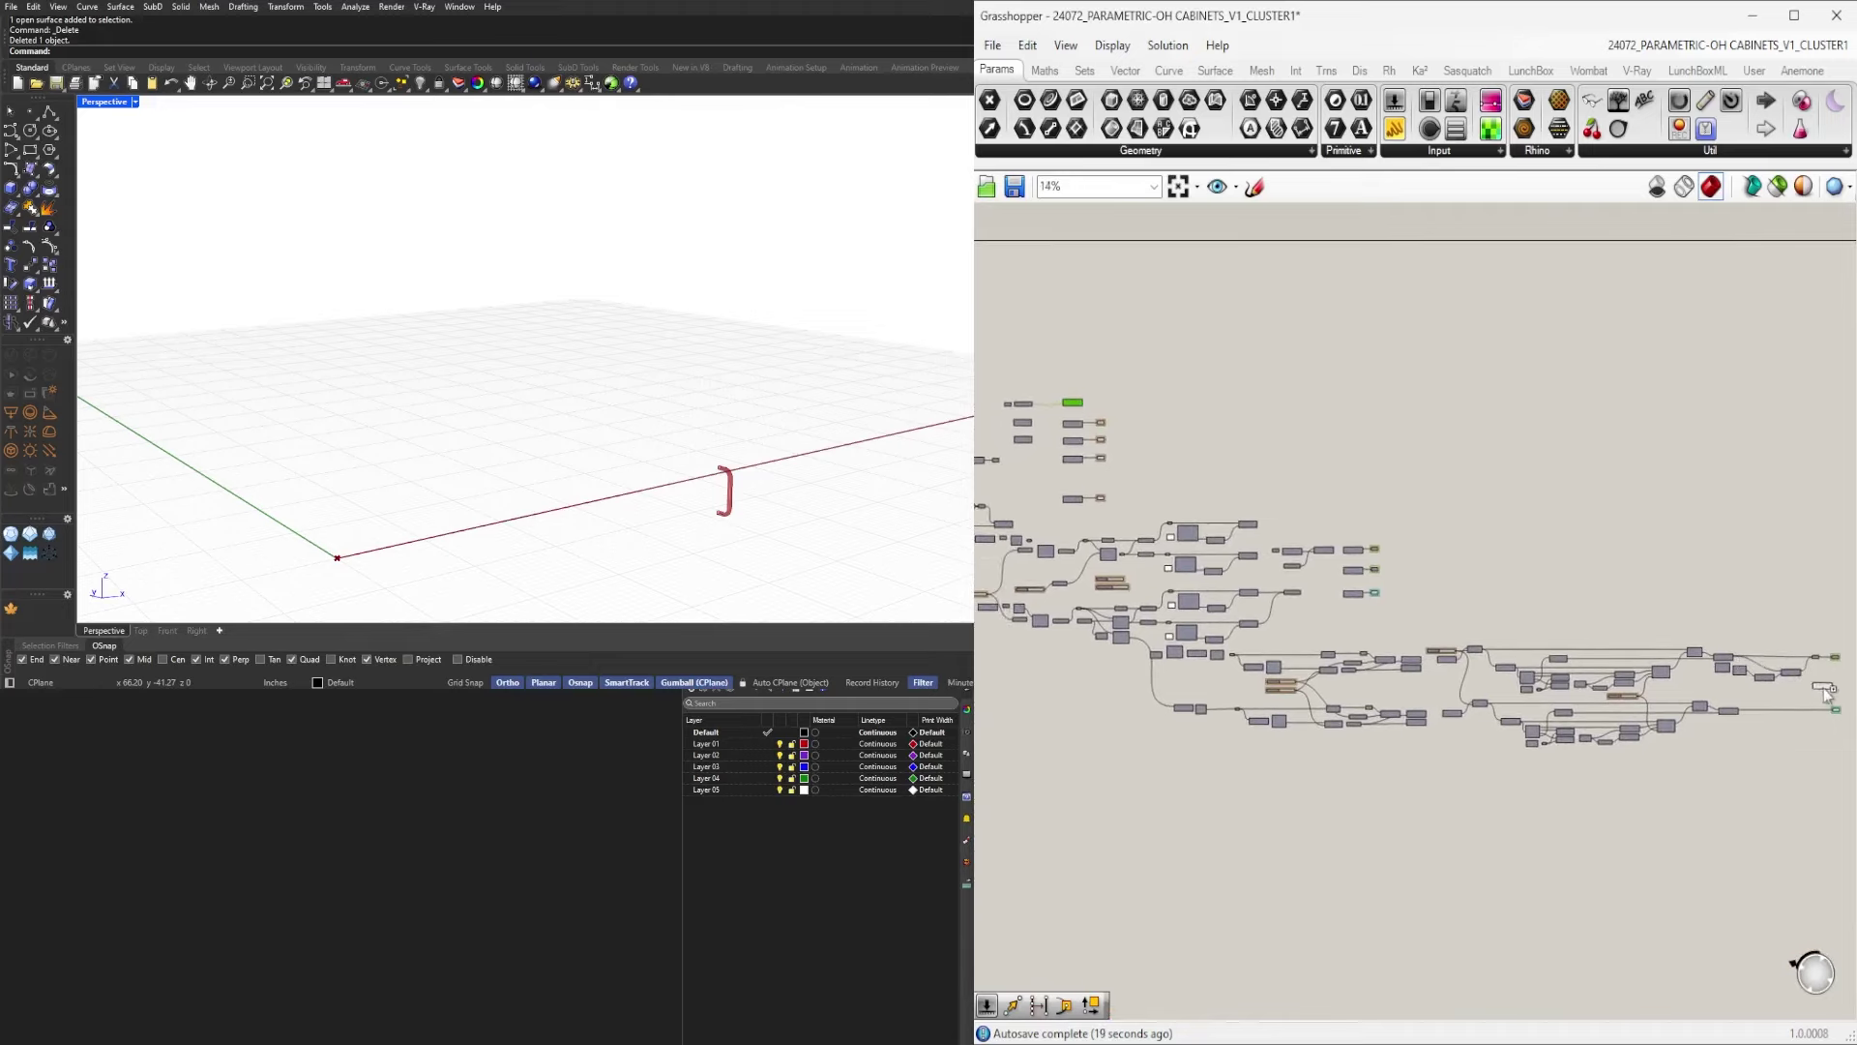
alt+drag(1823, 688, 1838, 693)
right_drag(1838, 693, 1500, 692)
scroll(1529, 687, up, 8)
click(1400, 597)
drag(1537, 832, 1409, 786)
drag(1367, 565, 1505, 566)
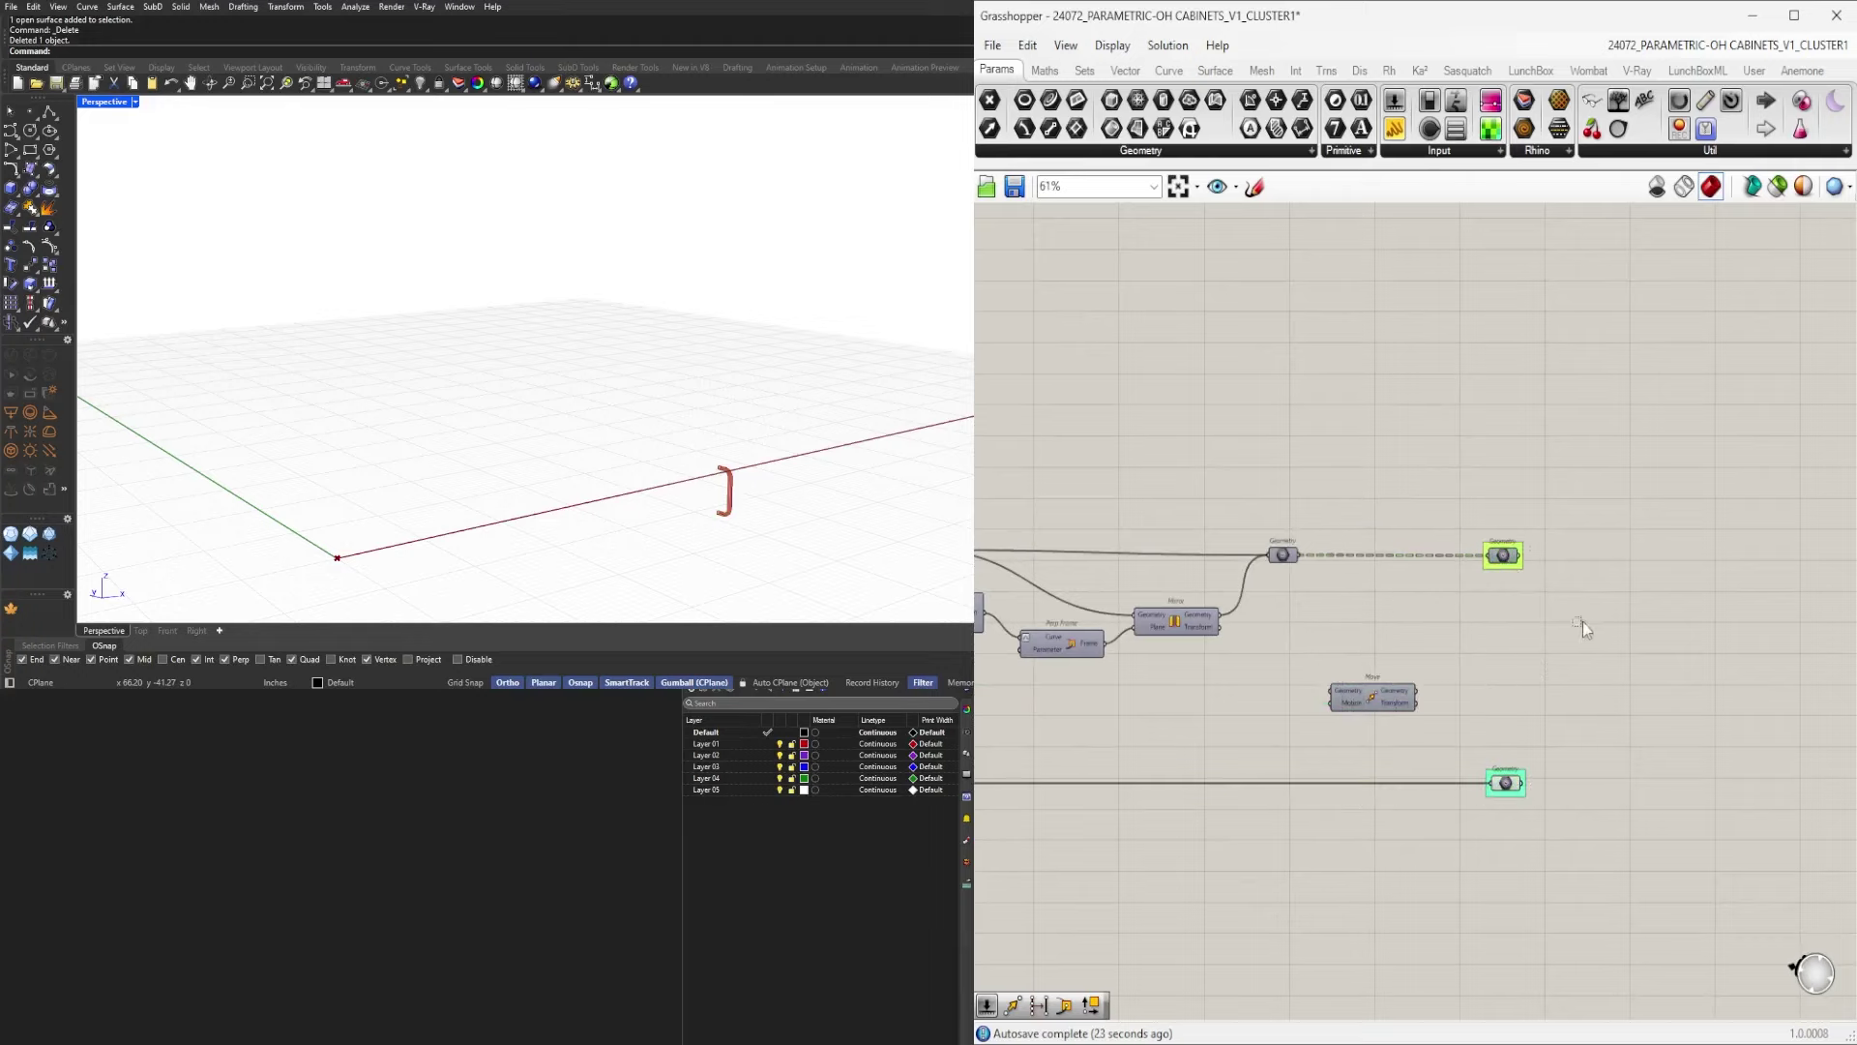
scroll(1417, 667, up, 3)
drag(1326, 695, 1347, 515)
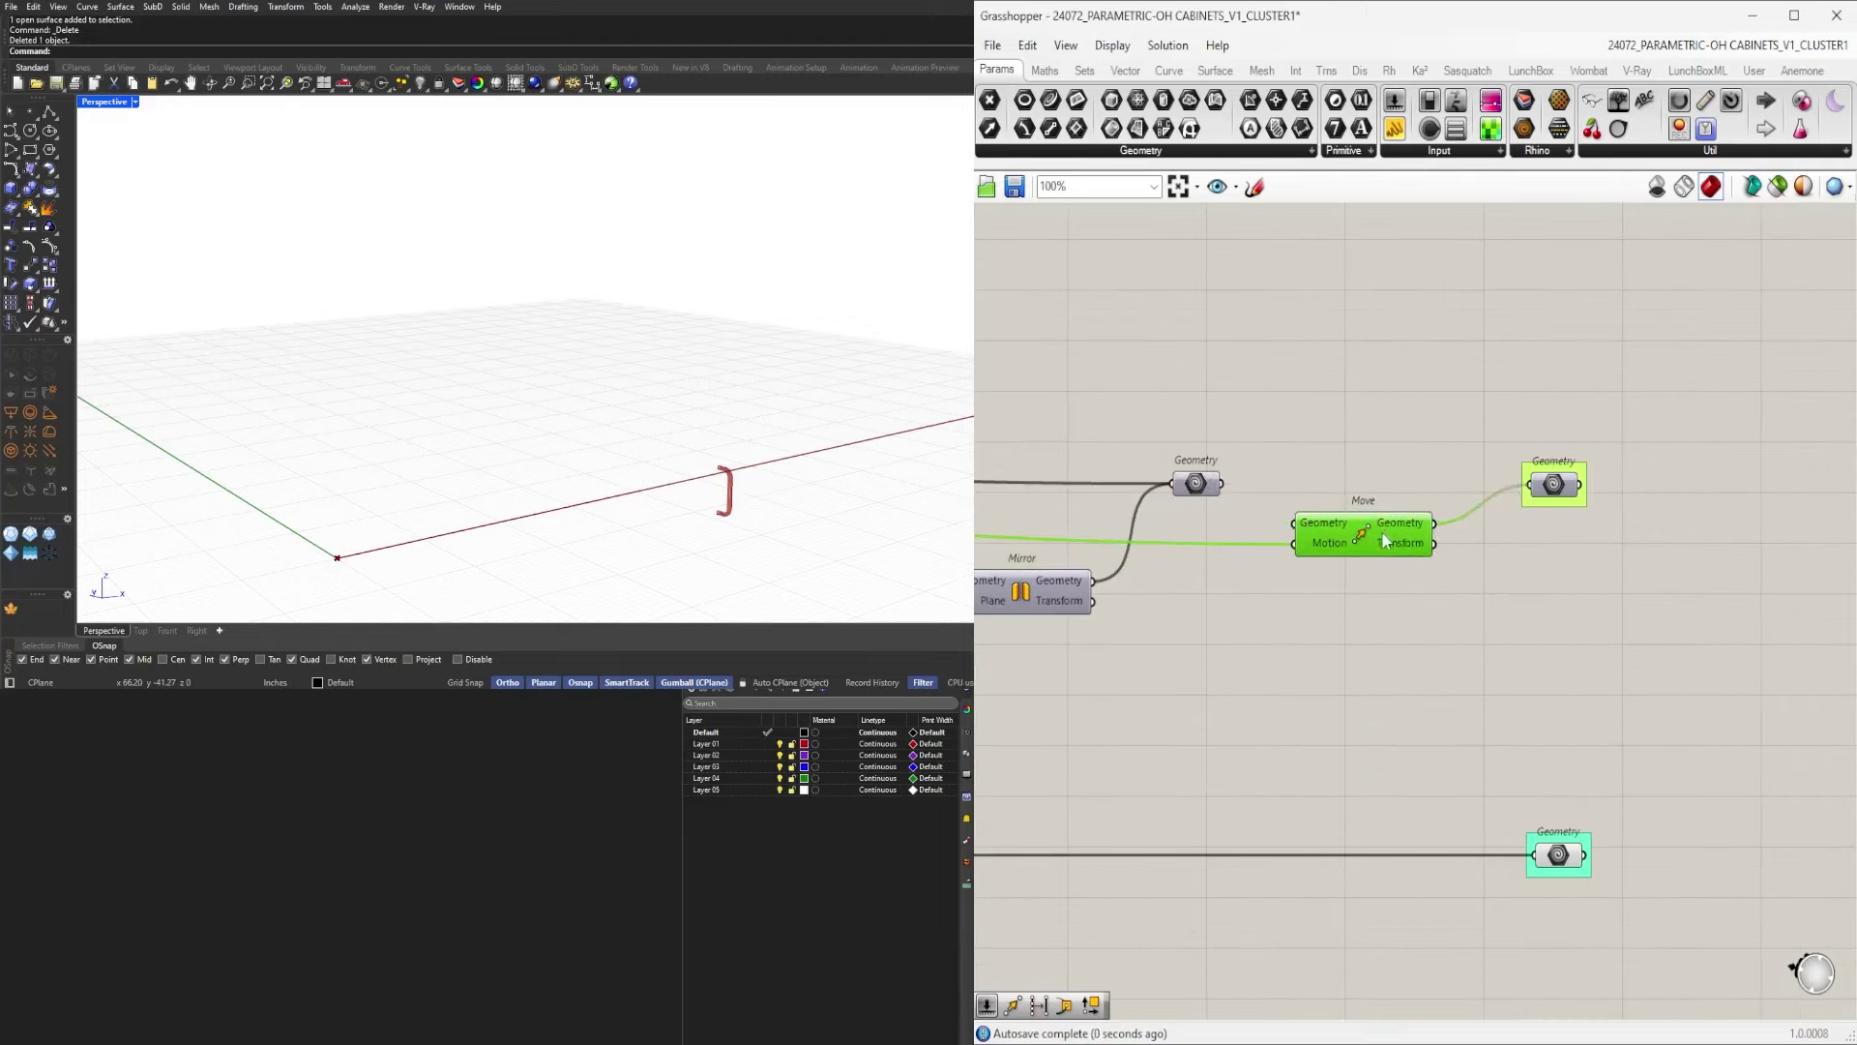
drag(1385, 539, 1393, 500)
click(1204, 486)
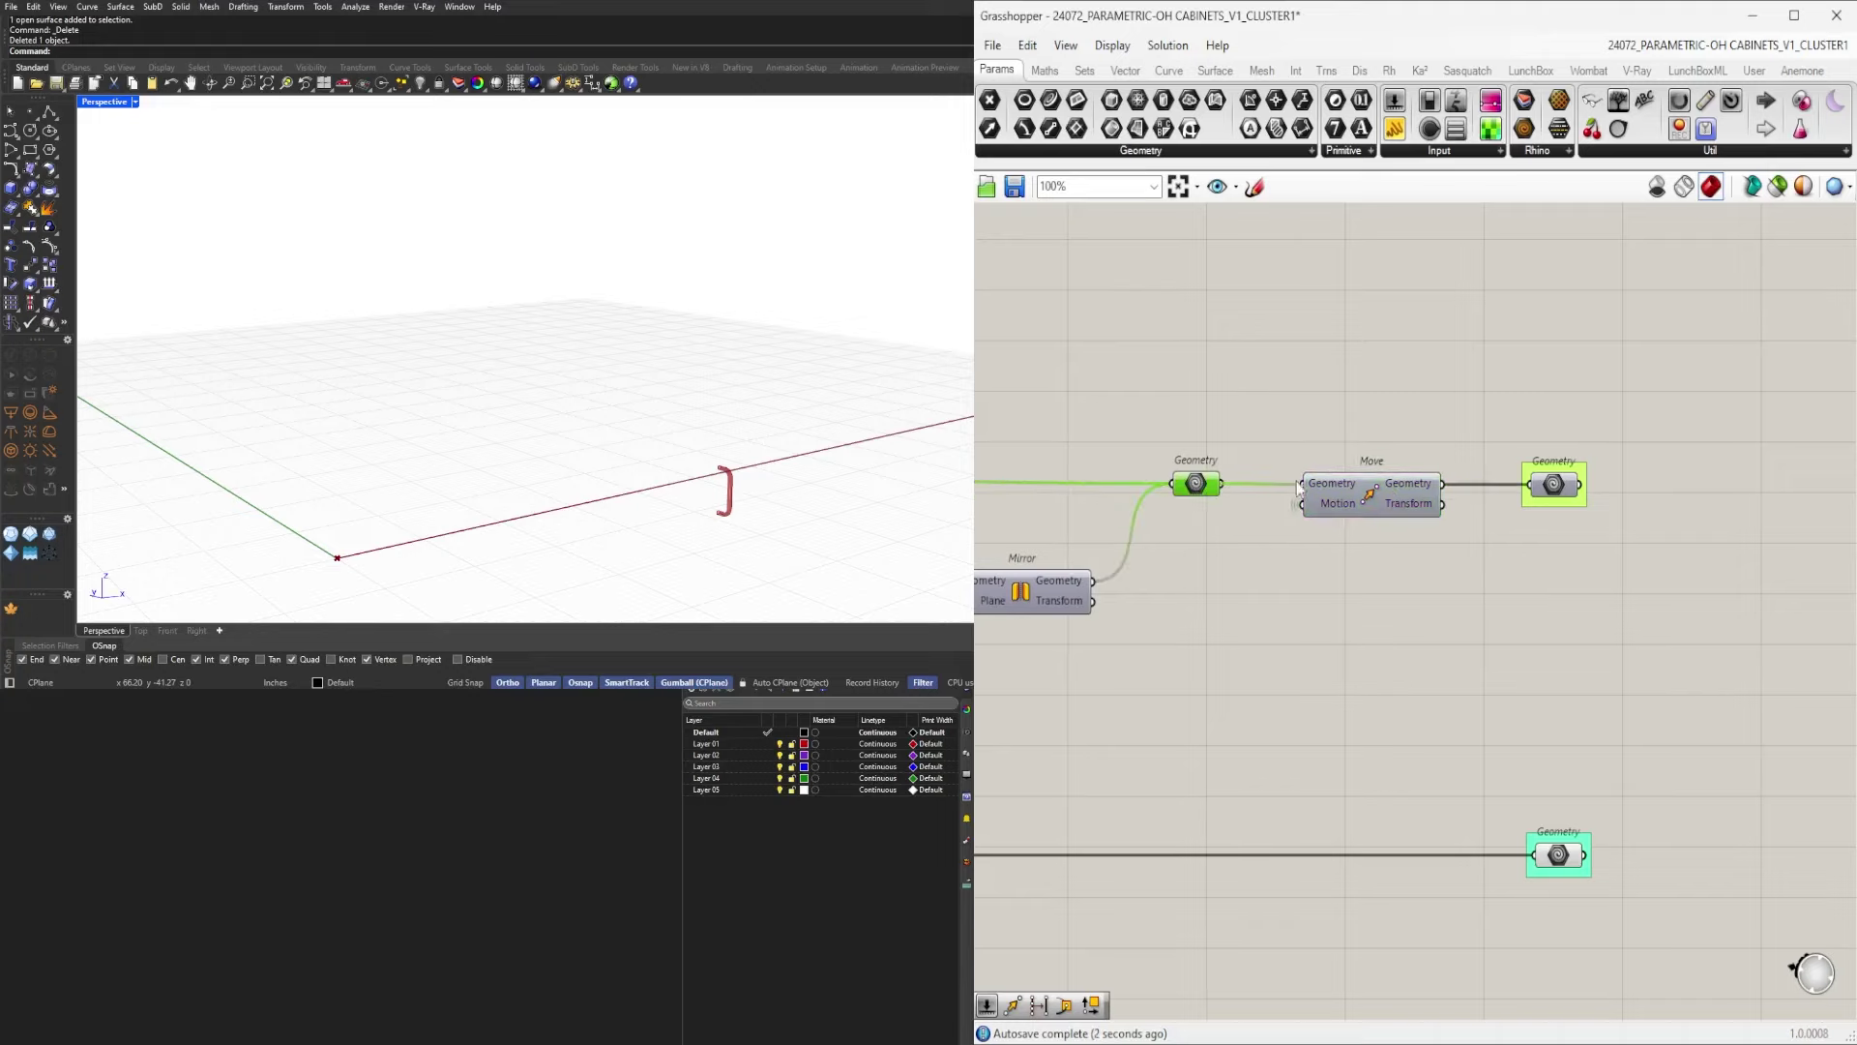
Duplicate this Move for the row below and wire it between the existing Move result and the last output Geometry parameter.
scroll(1398, 495, down, 2)
alt+drag(1387, 499, 1419, 748)
scroll(1414, 748, down, 3)
right_drag(1177, 737, 1171, 689)
scroll(1170, 691, up, 3)
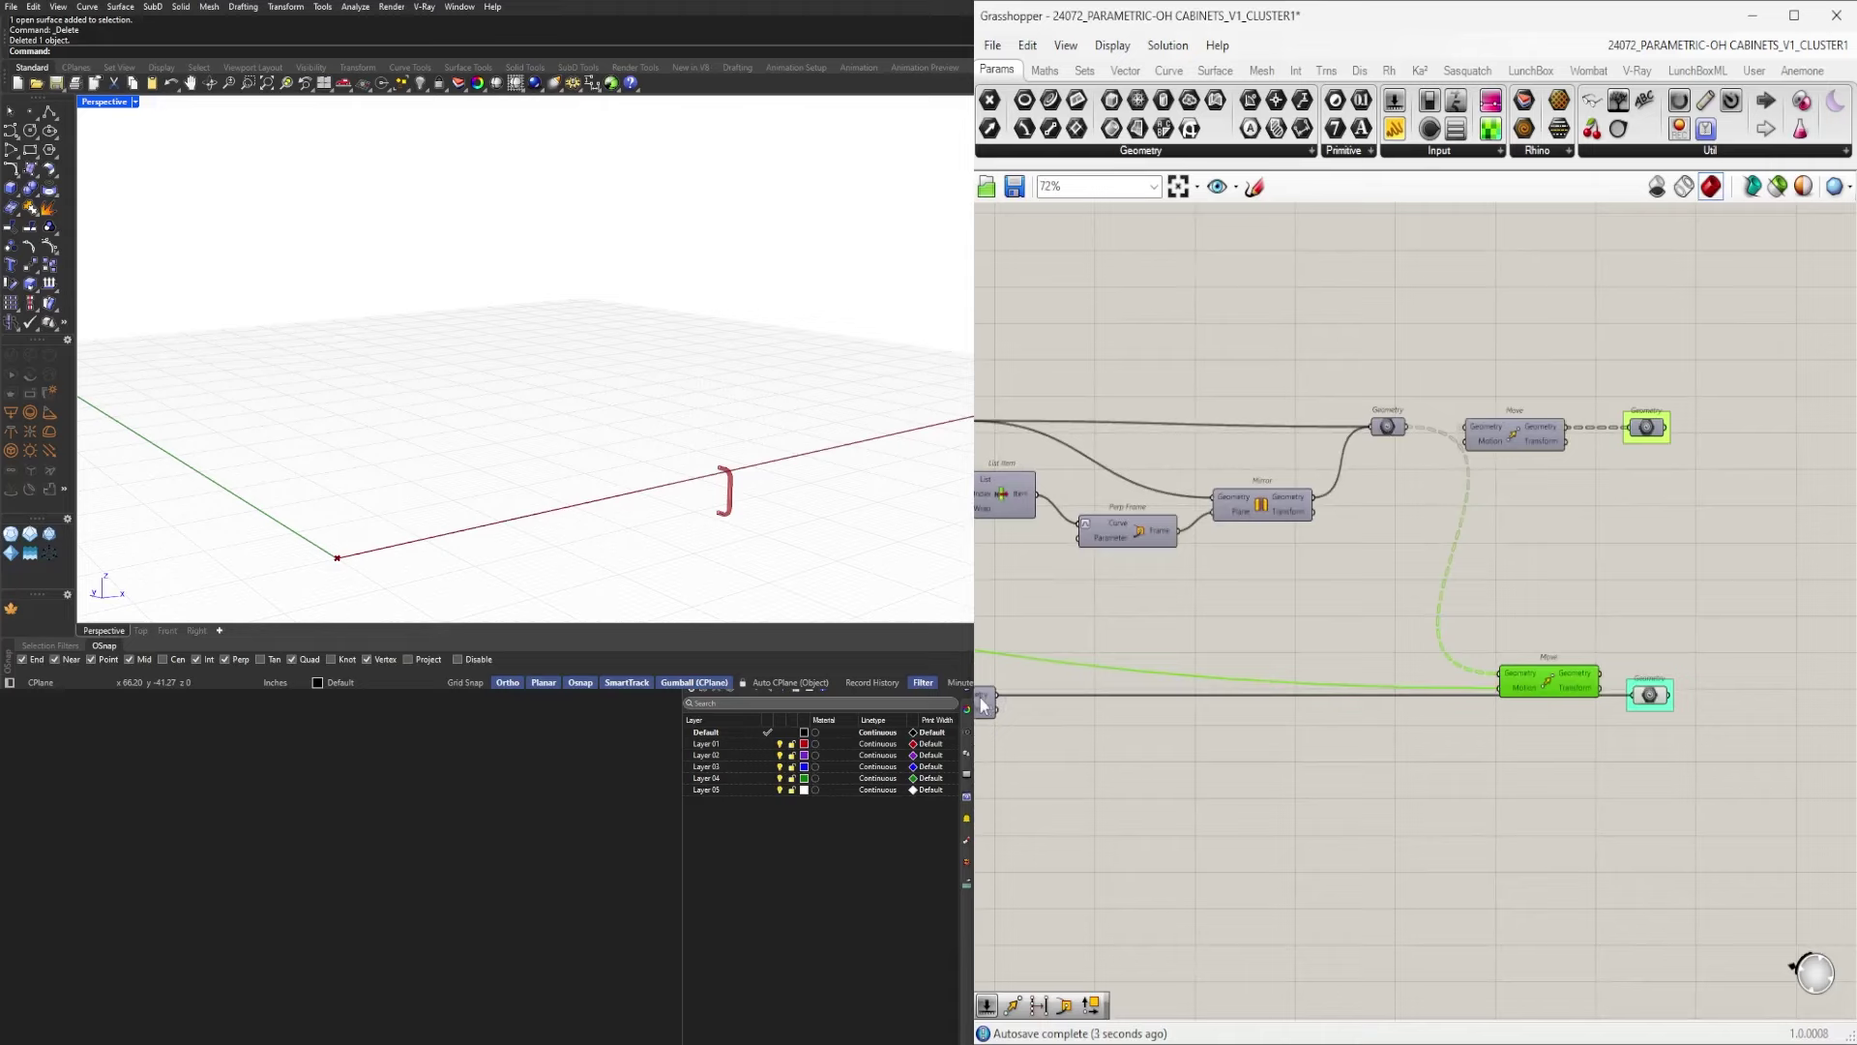
drag(996, 695, 1575, 711)
Align the last two Move components in one column and straighten the wires to their output Geometry parameters.
scroll(1564, 681, up, 3)
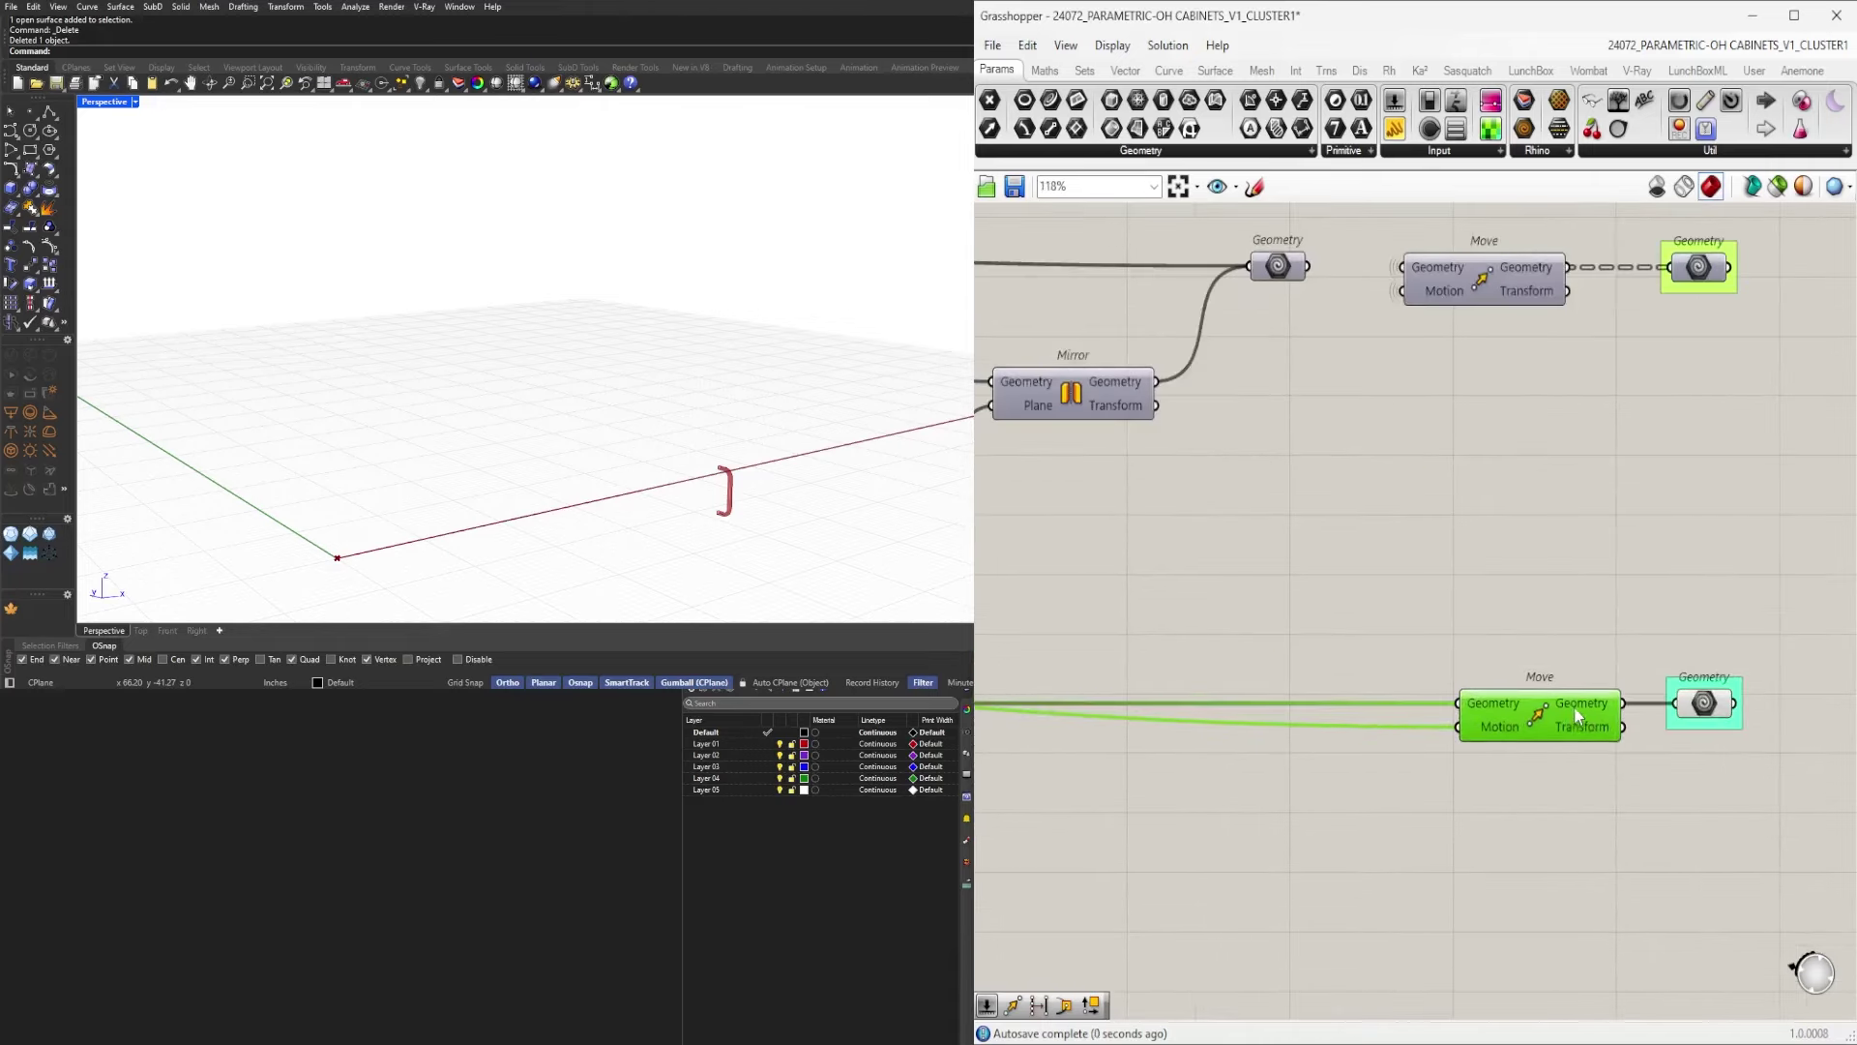
drag(1705, 706, 1708, 710)
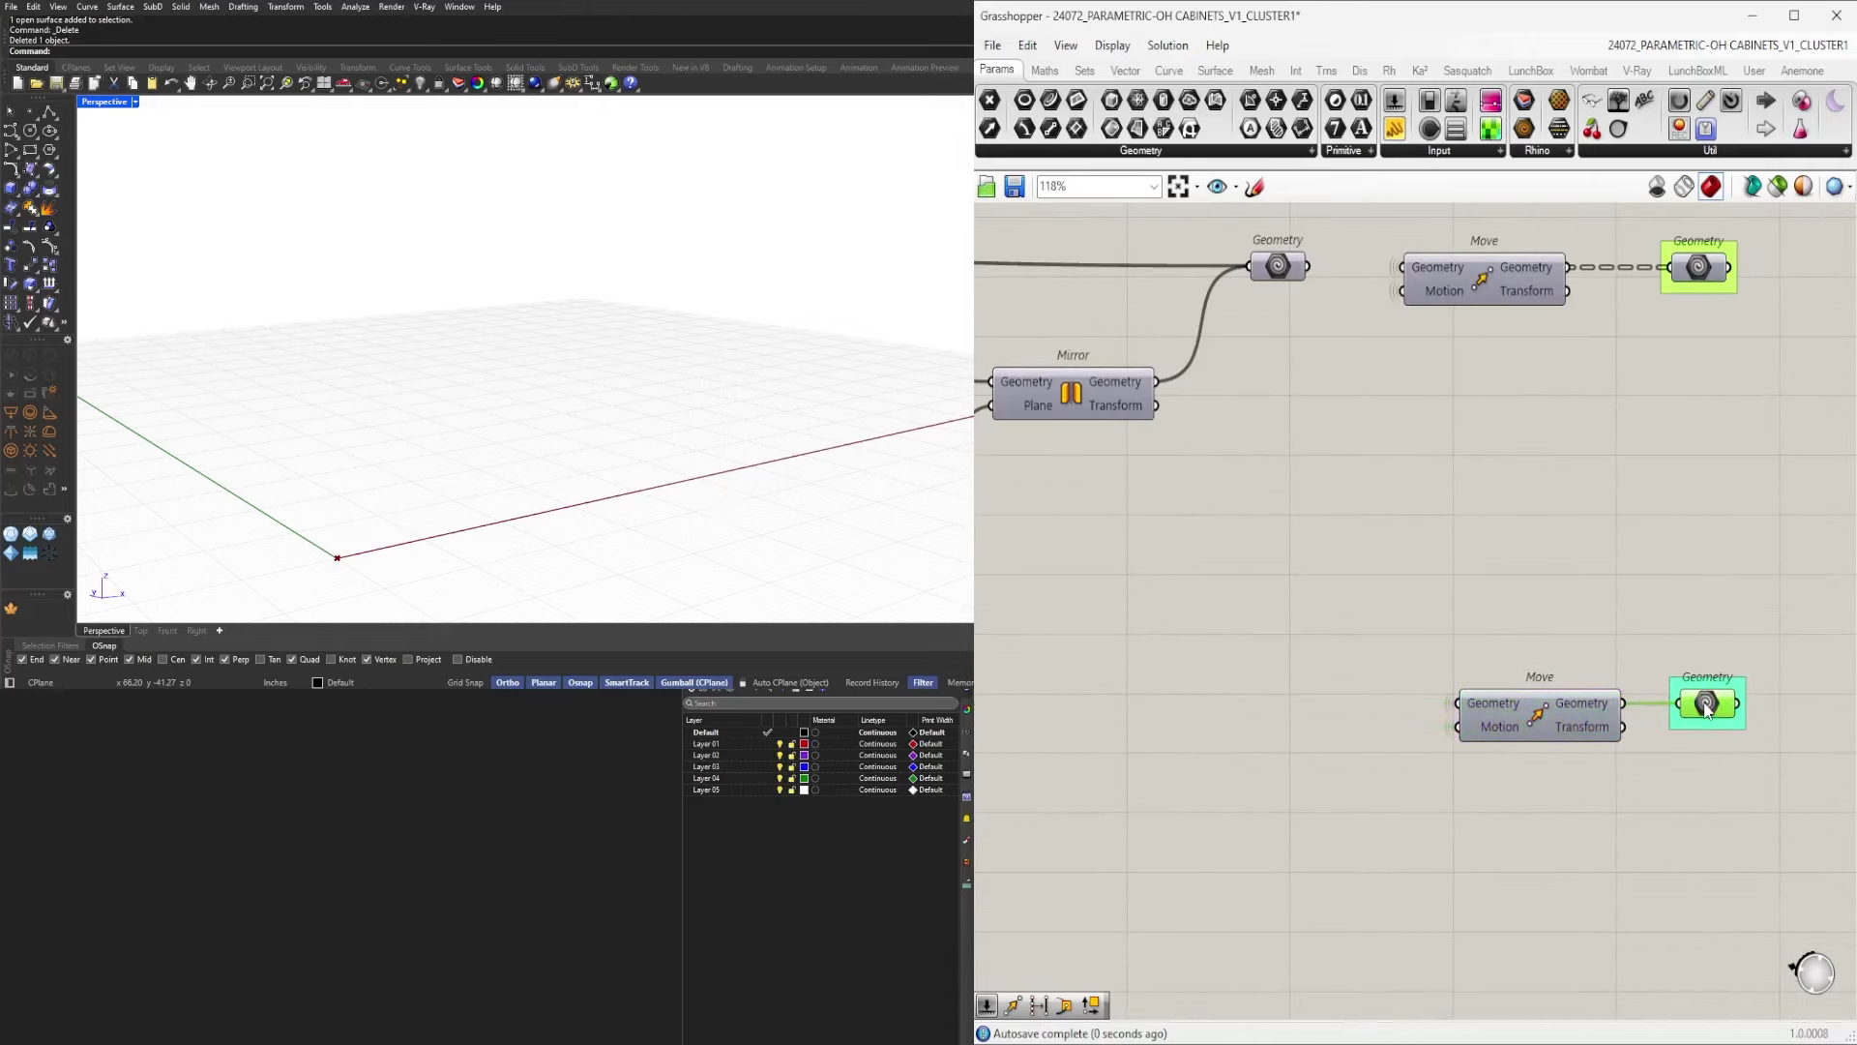
scroll(1704, 631, down, 3)
click(1608, 680)
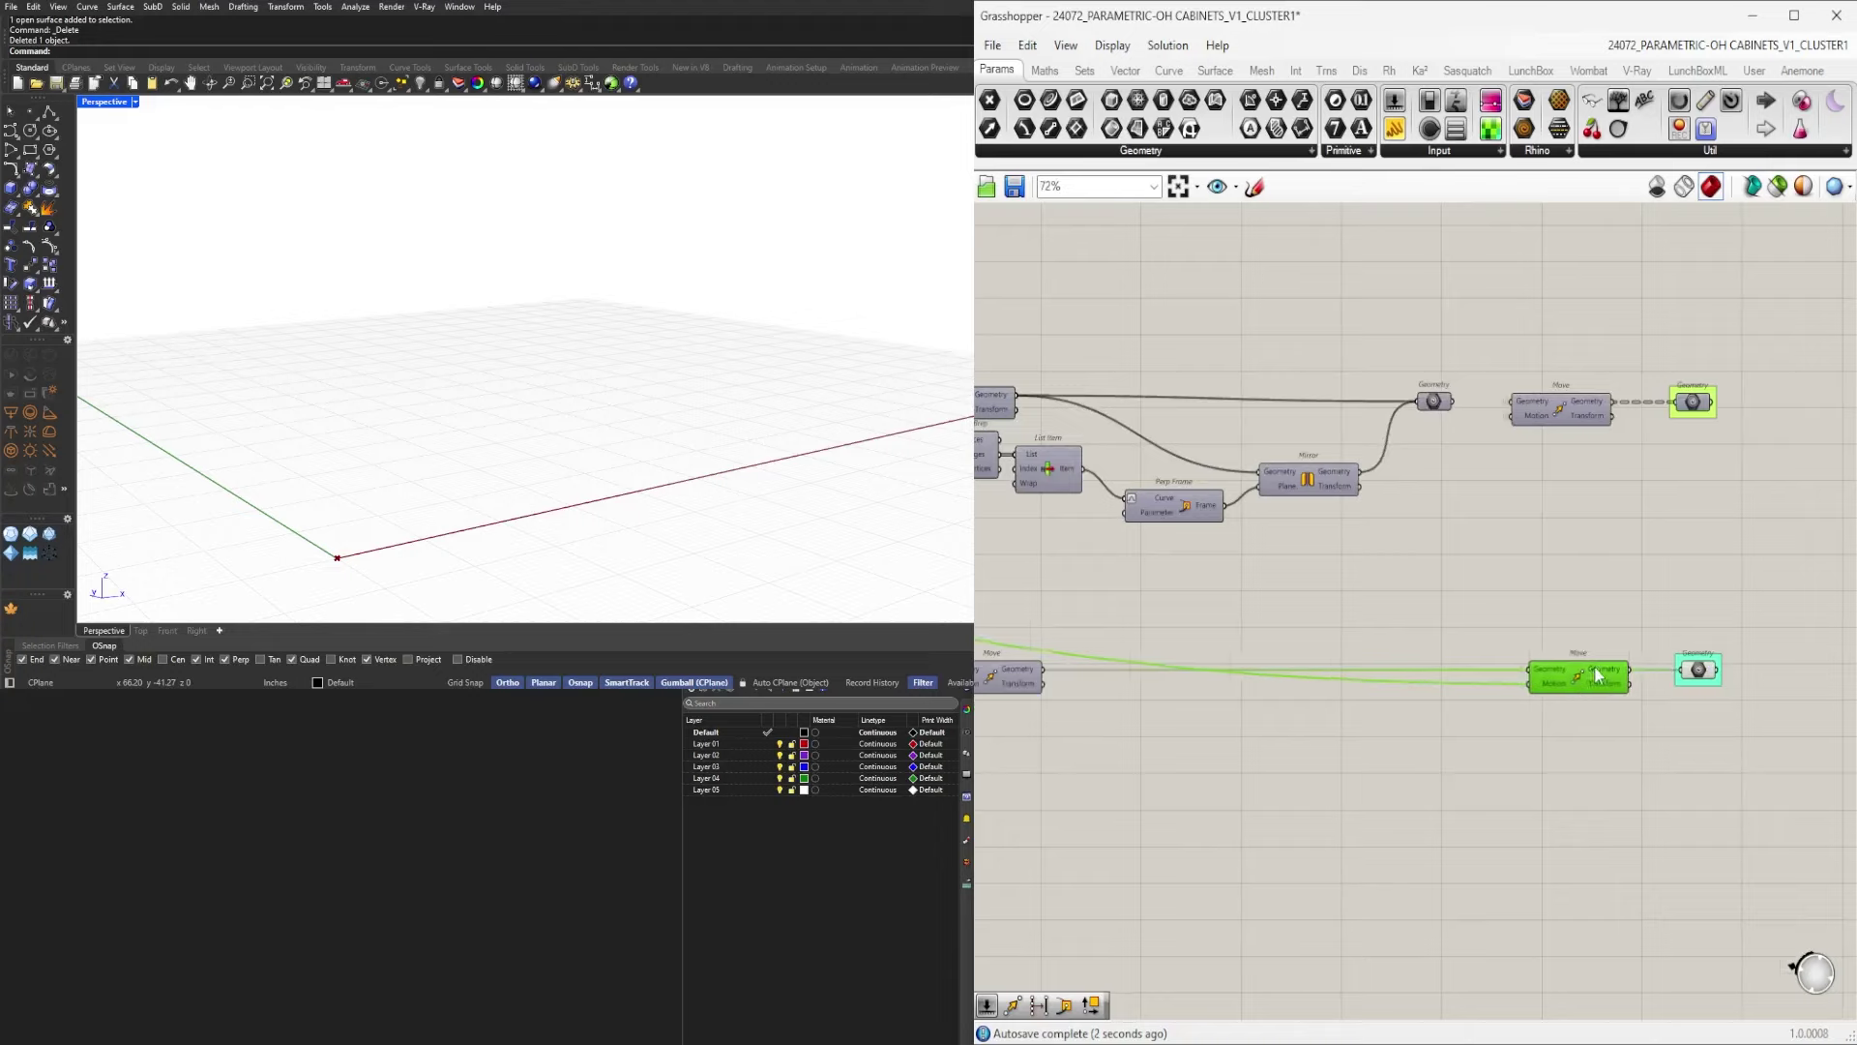
drag(1458, 355, 1519, 413)
click(1559, 706)
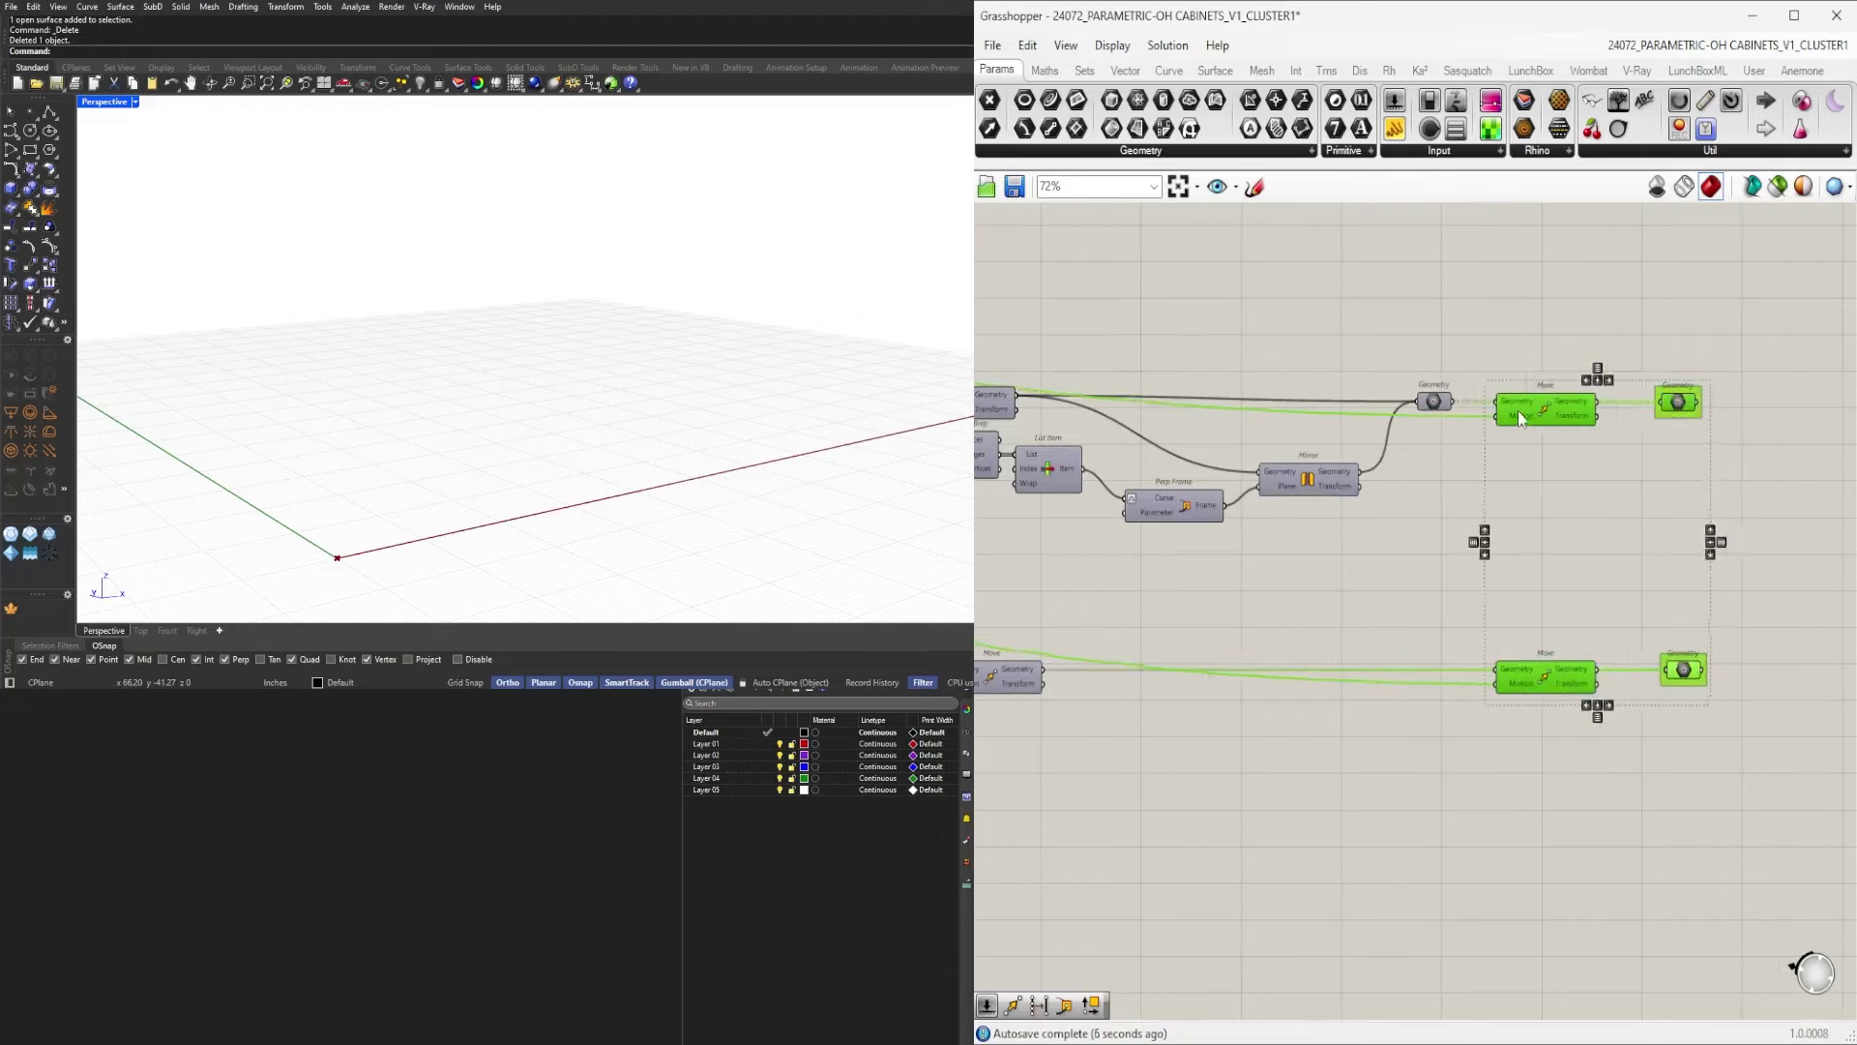
click(1538, 329)
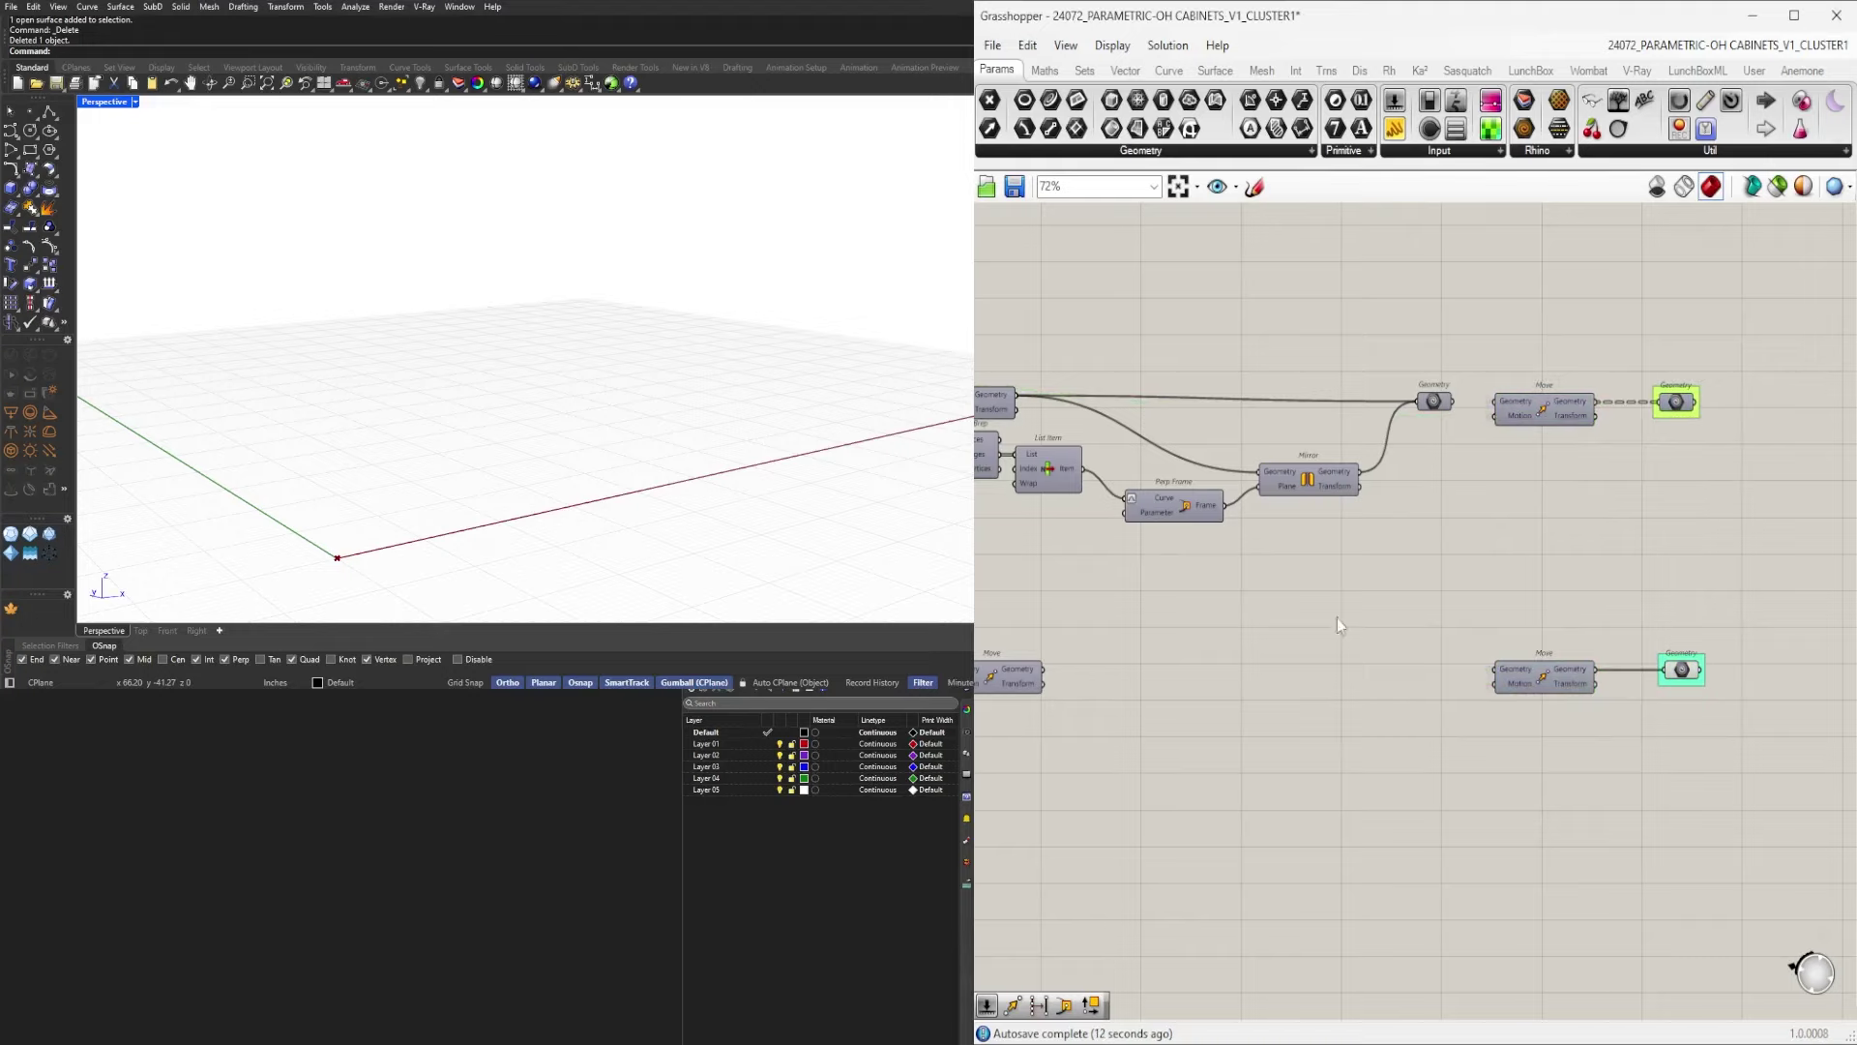
Examine the raised cabinet in the perspective viewport by zooming out and orbiting around it.
scroll(667, 346, down, 10)
scroll(634, 311, up, 5)
scroll(645, 307, up, 4)
mouse_move(642, 261)
right_down()
mouse_move(639, 230)
mouse_move(542, 249)
mouse_move(641, 238)
mouse_move(613, 253)
right_up()
scroll(612, 252, down, 2)
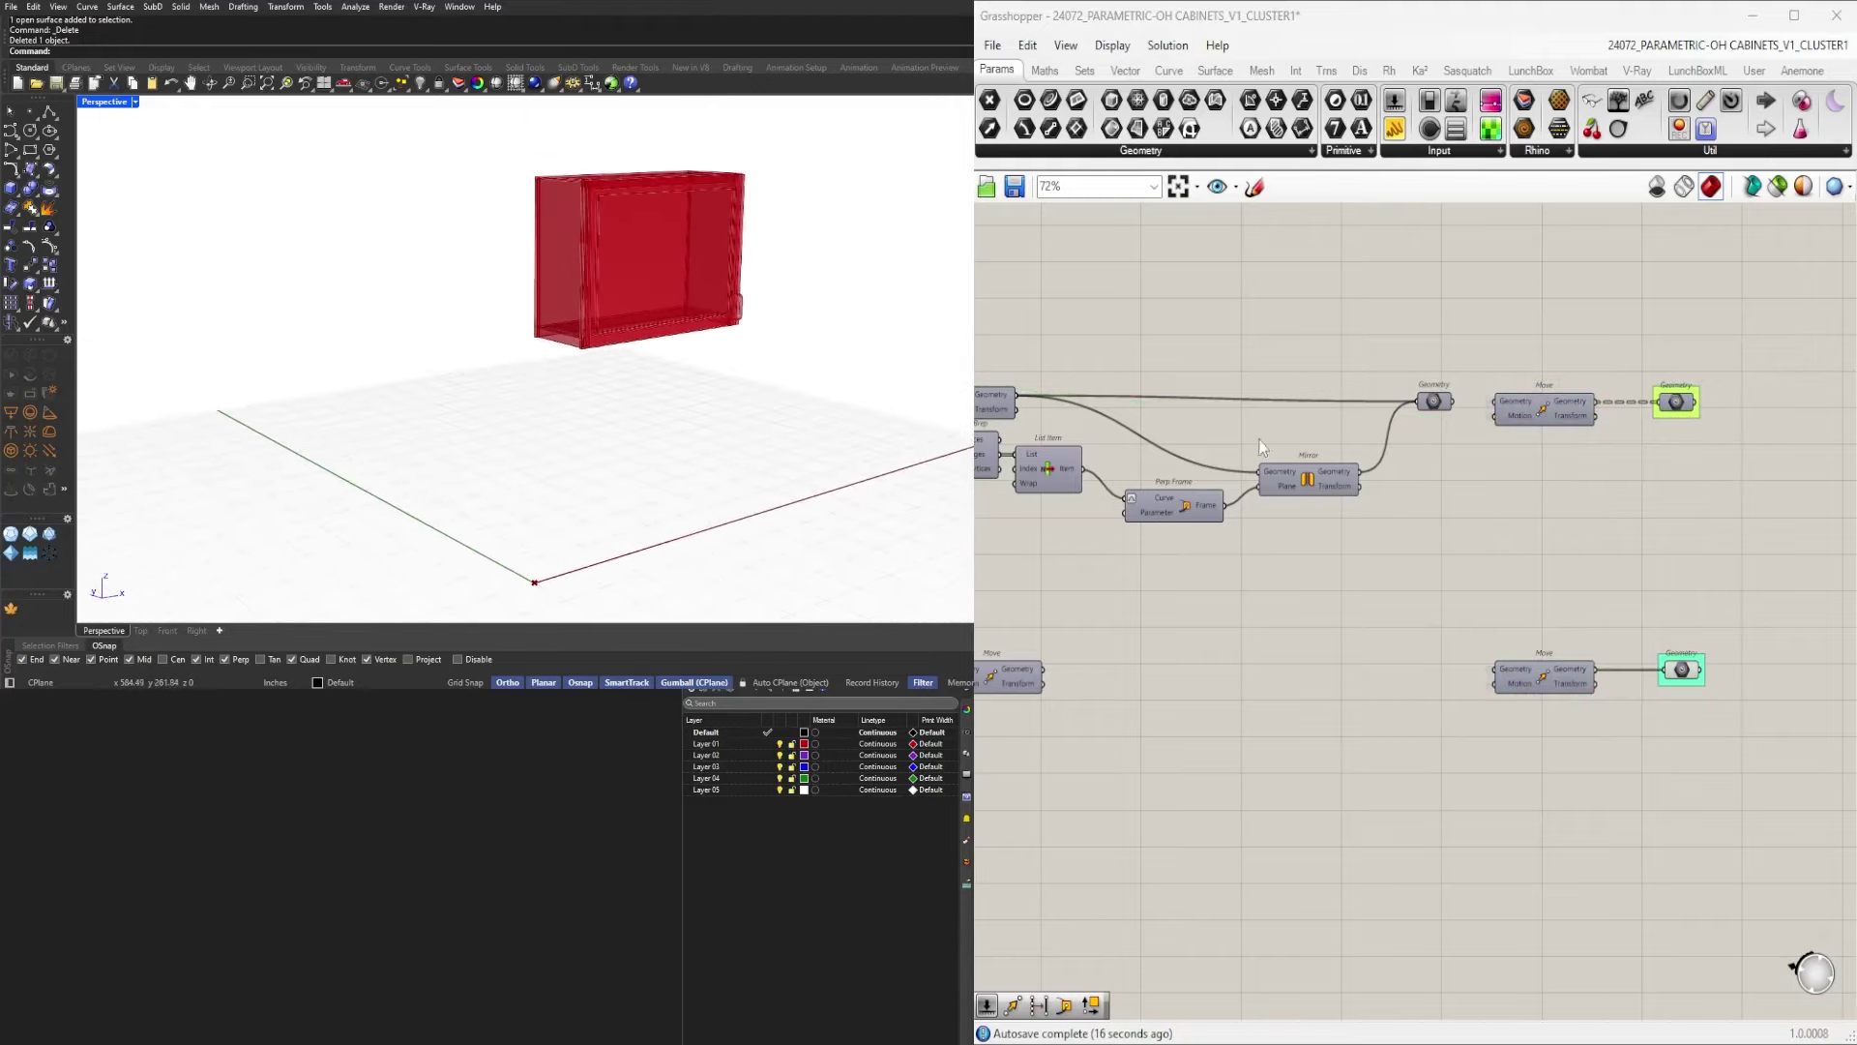
Move the Curve parameter after Line SDL closer to the Offset Curve and insert a relay on its output wire.
scroll(1257, 438, down, 6)
scroll(1299, 529, up, 8)
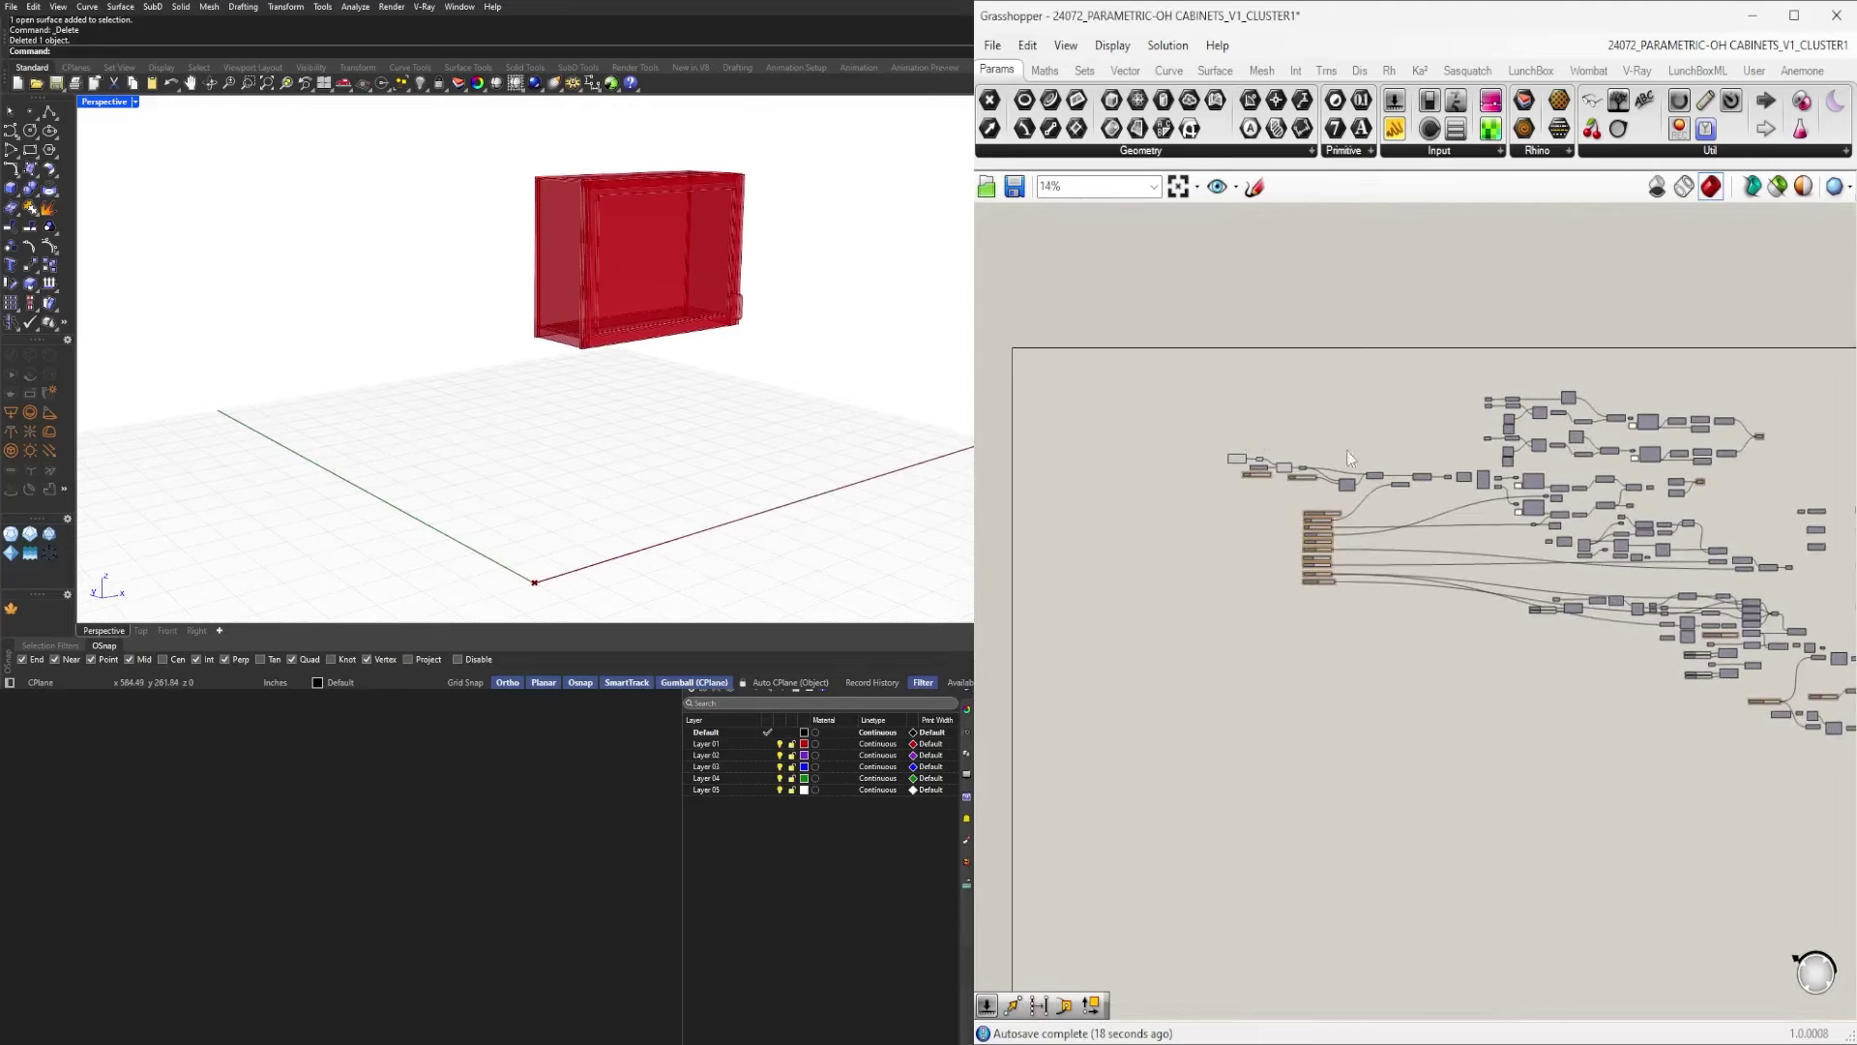
drag(1415, 501, 1583, 505)
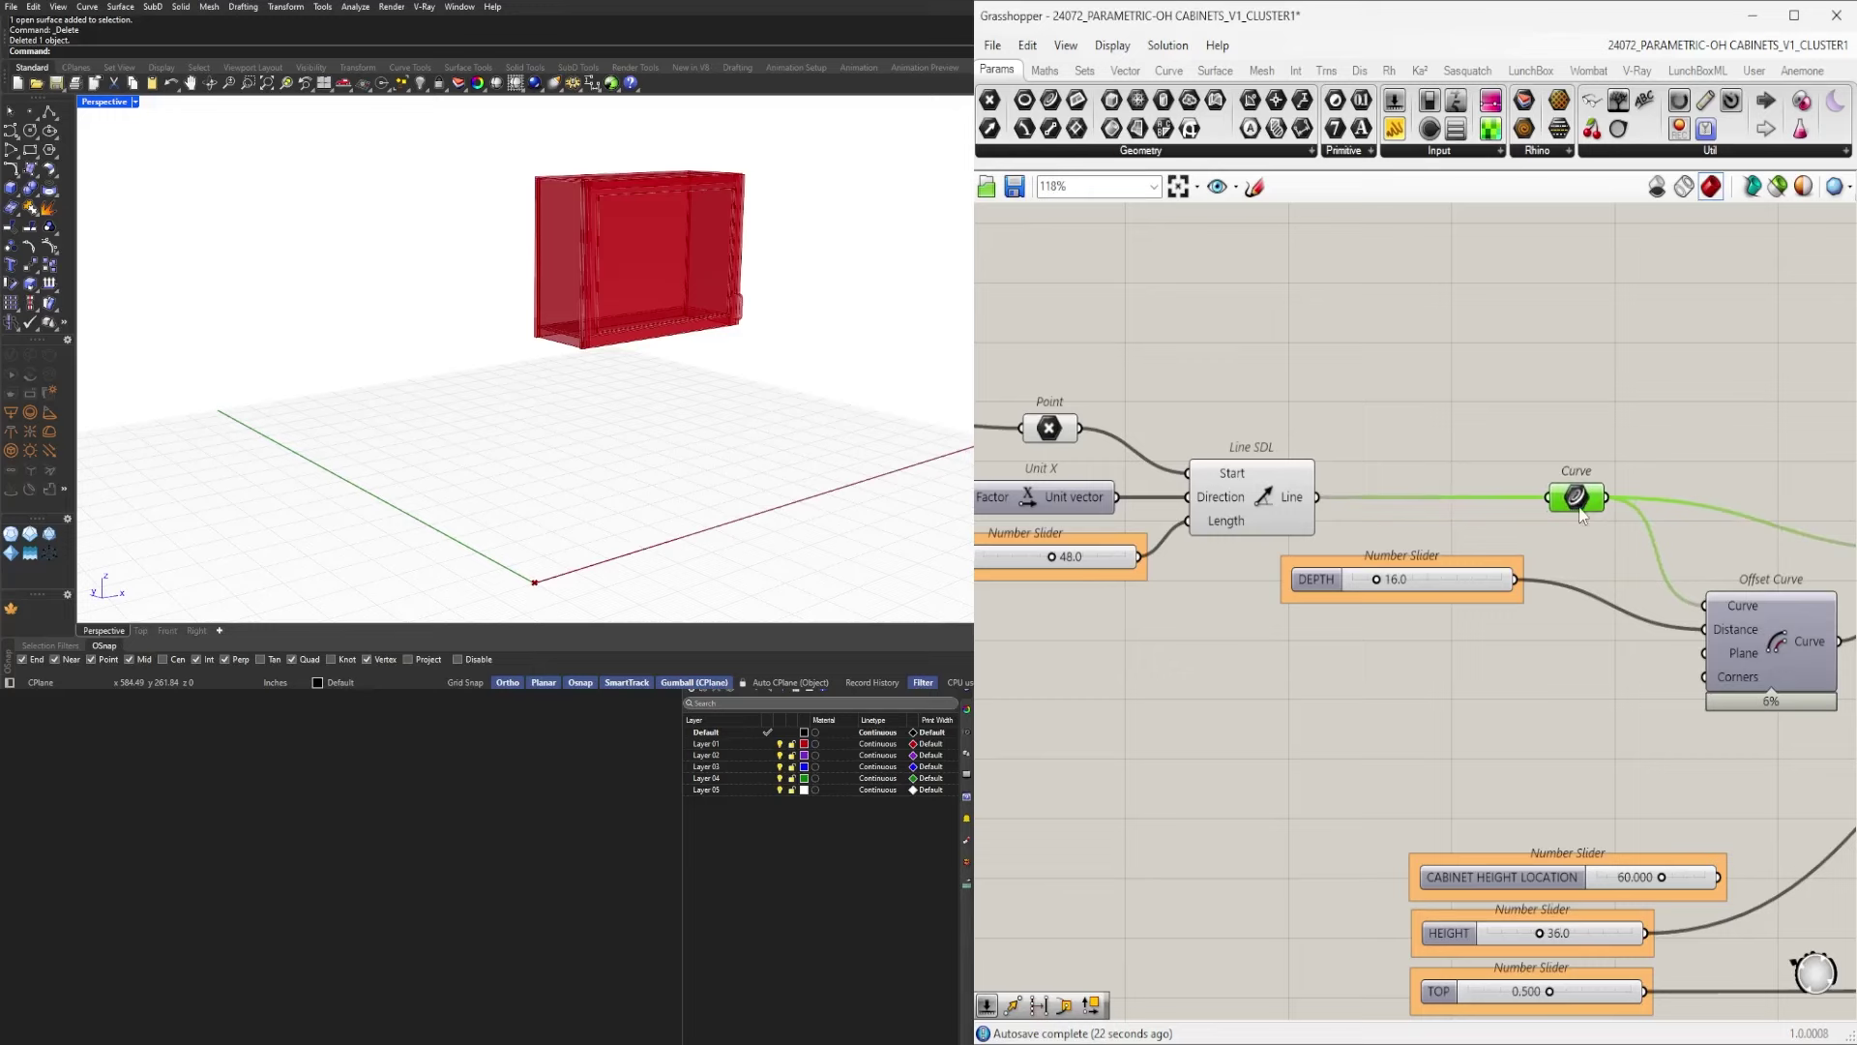
double_click(1623, 499)
click(1635, 410)
scroll(1614, 438, down, 6)
scroll(1636, 520, up, 4)
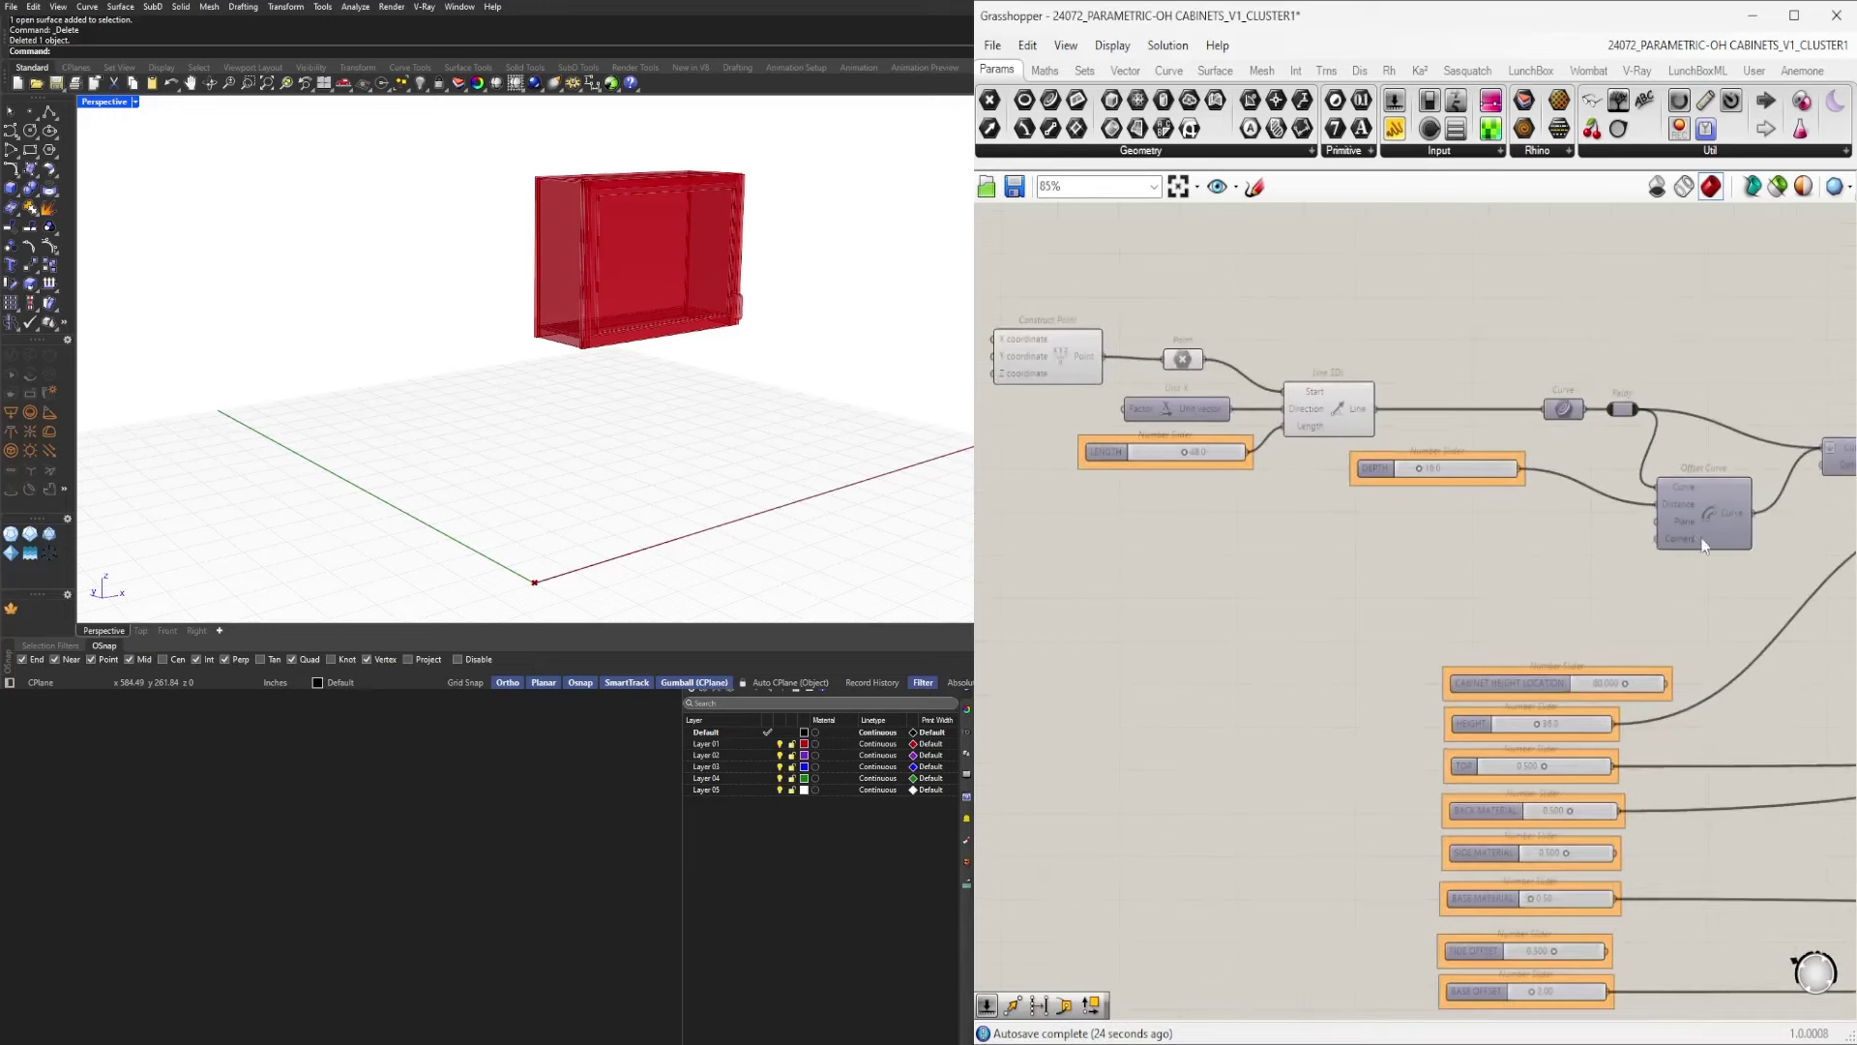
Move the Offset Curve up beside the relay and place the DEPTH slider level with its Distance input.
right_drag(1718, 539, 1567, 557)
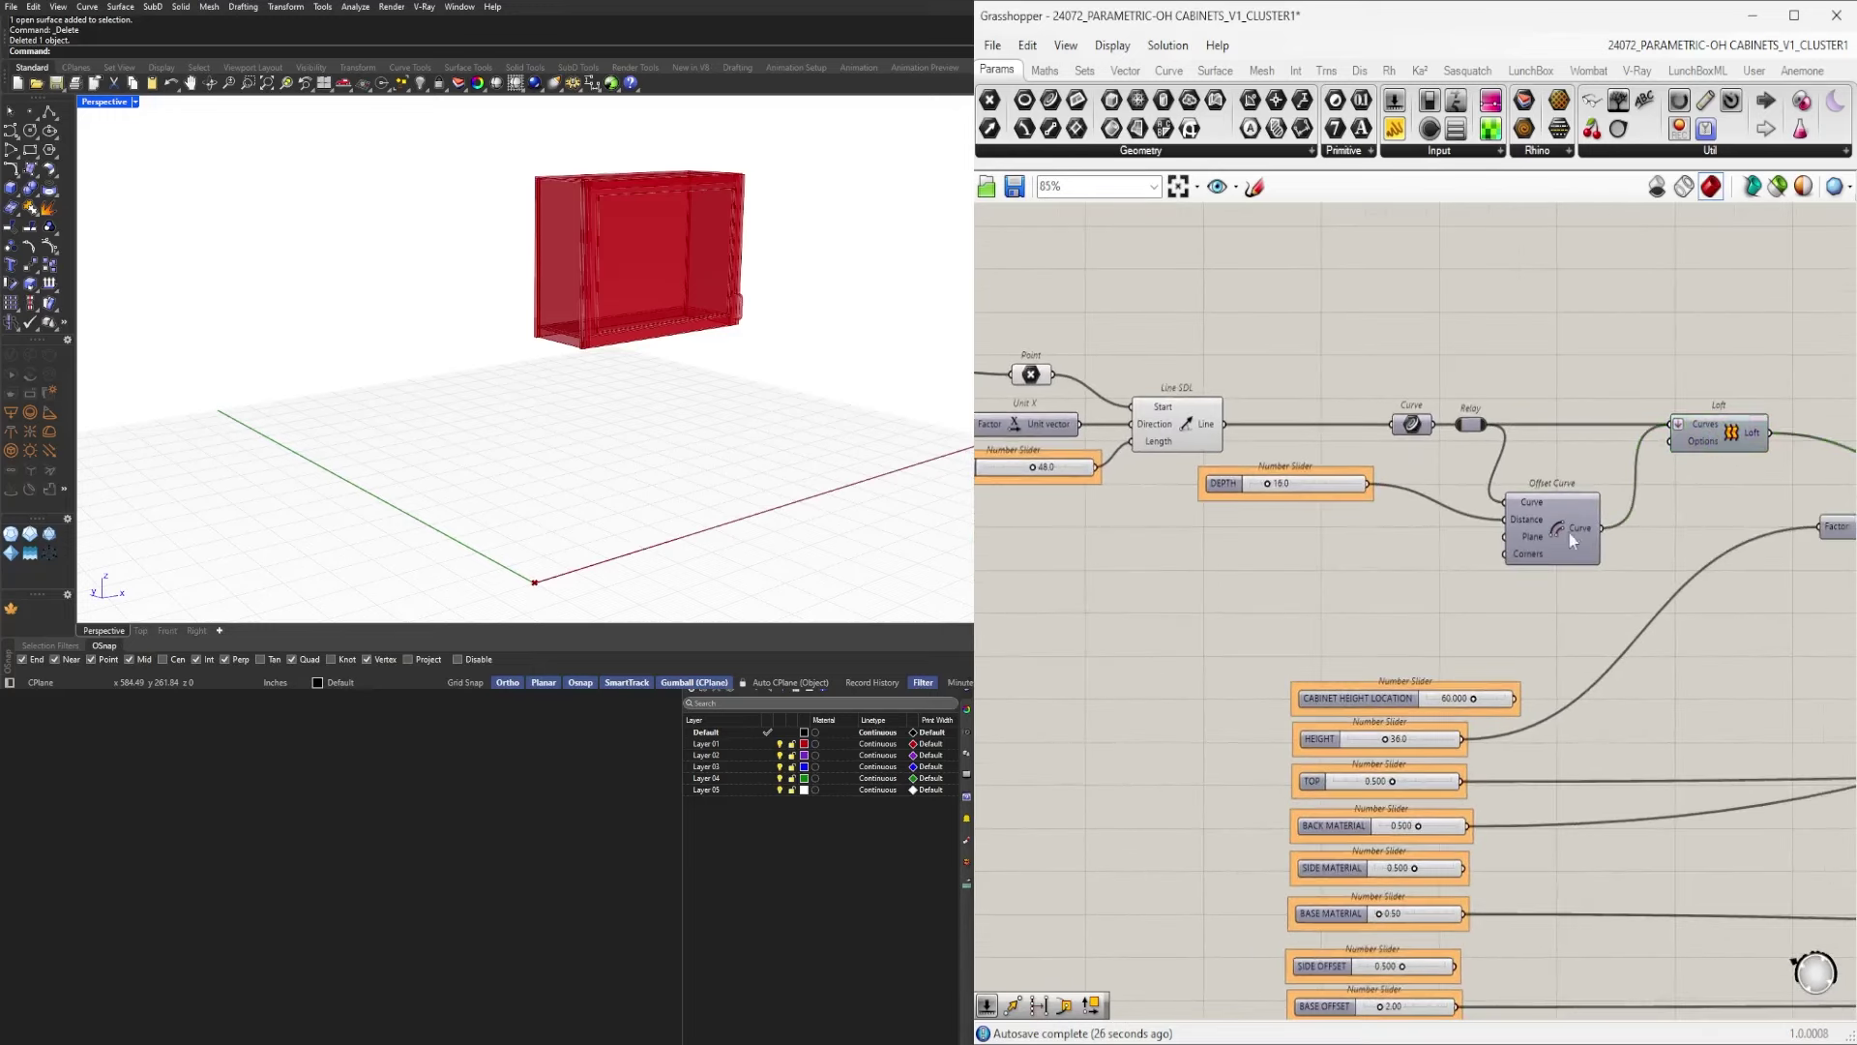
drag(1571, 495, 1567, 497)
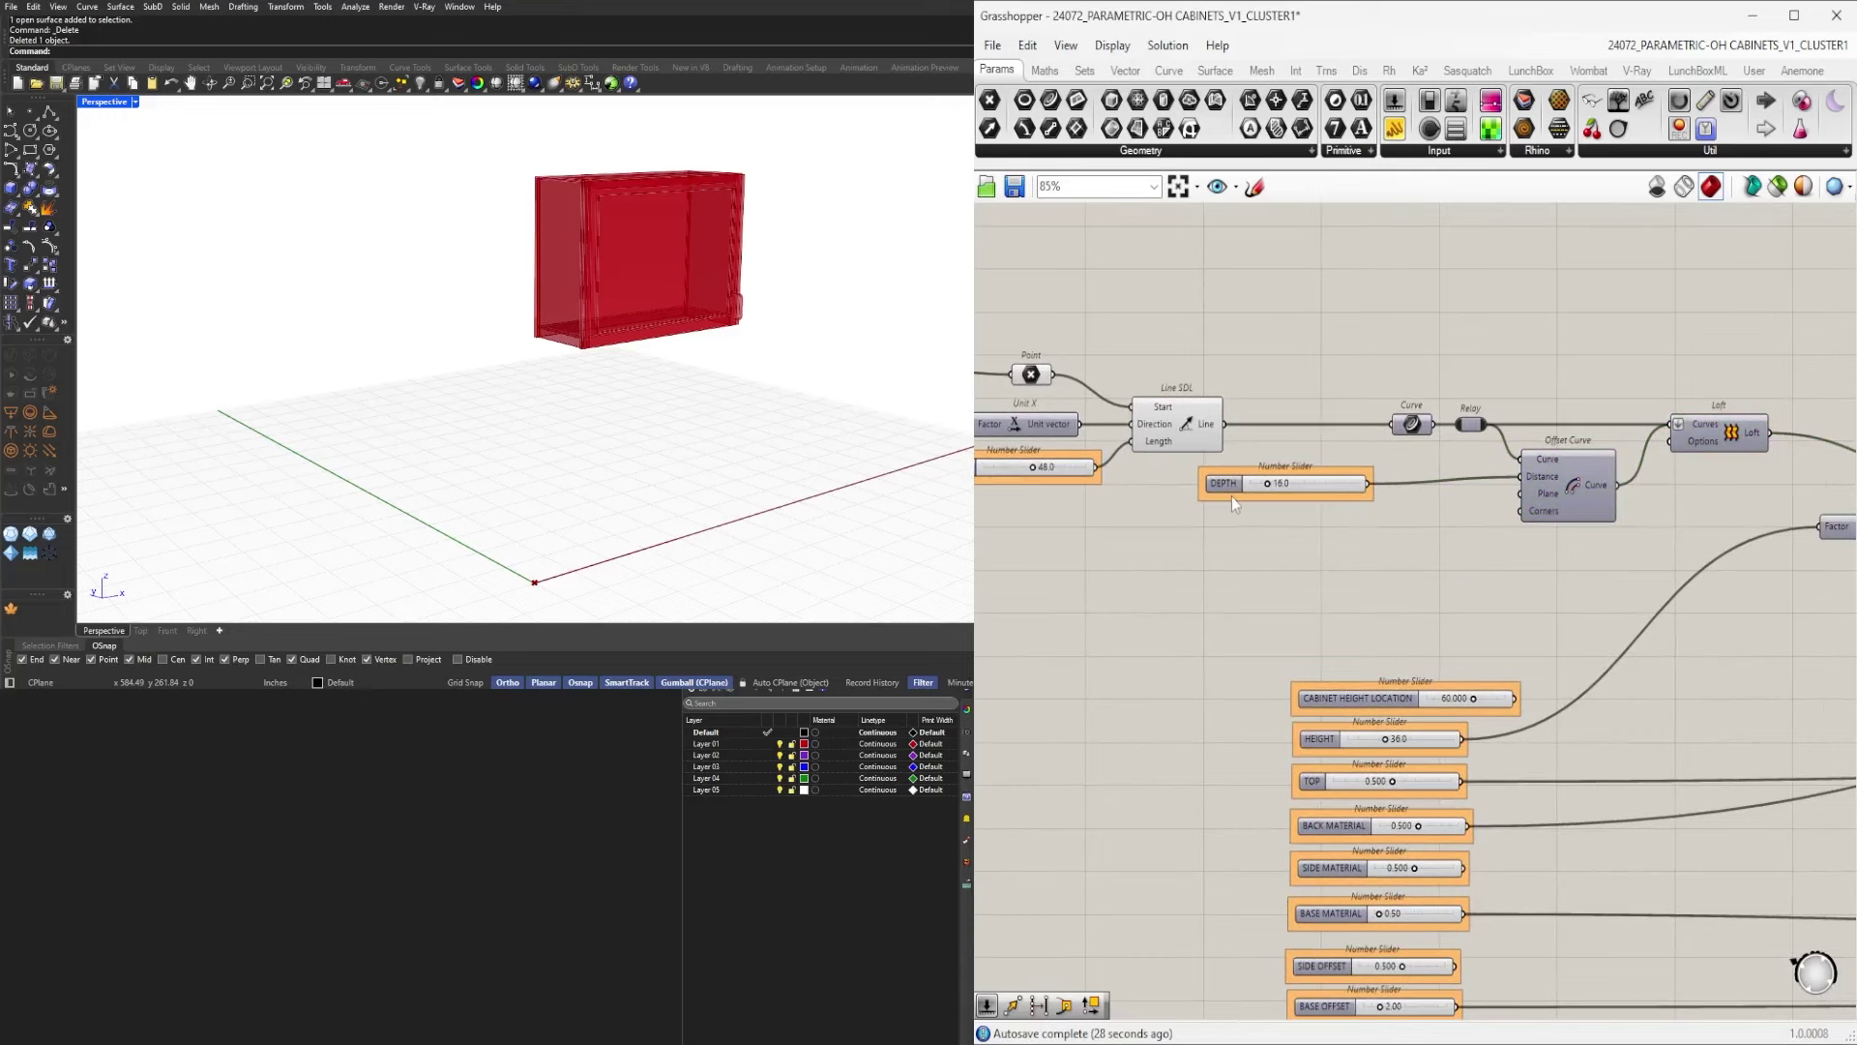
drag(1227, 485, 1285, 473)
scroll(1548, 474, up, 3)
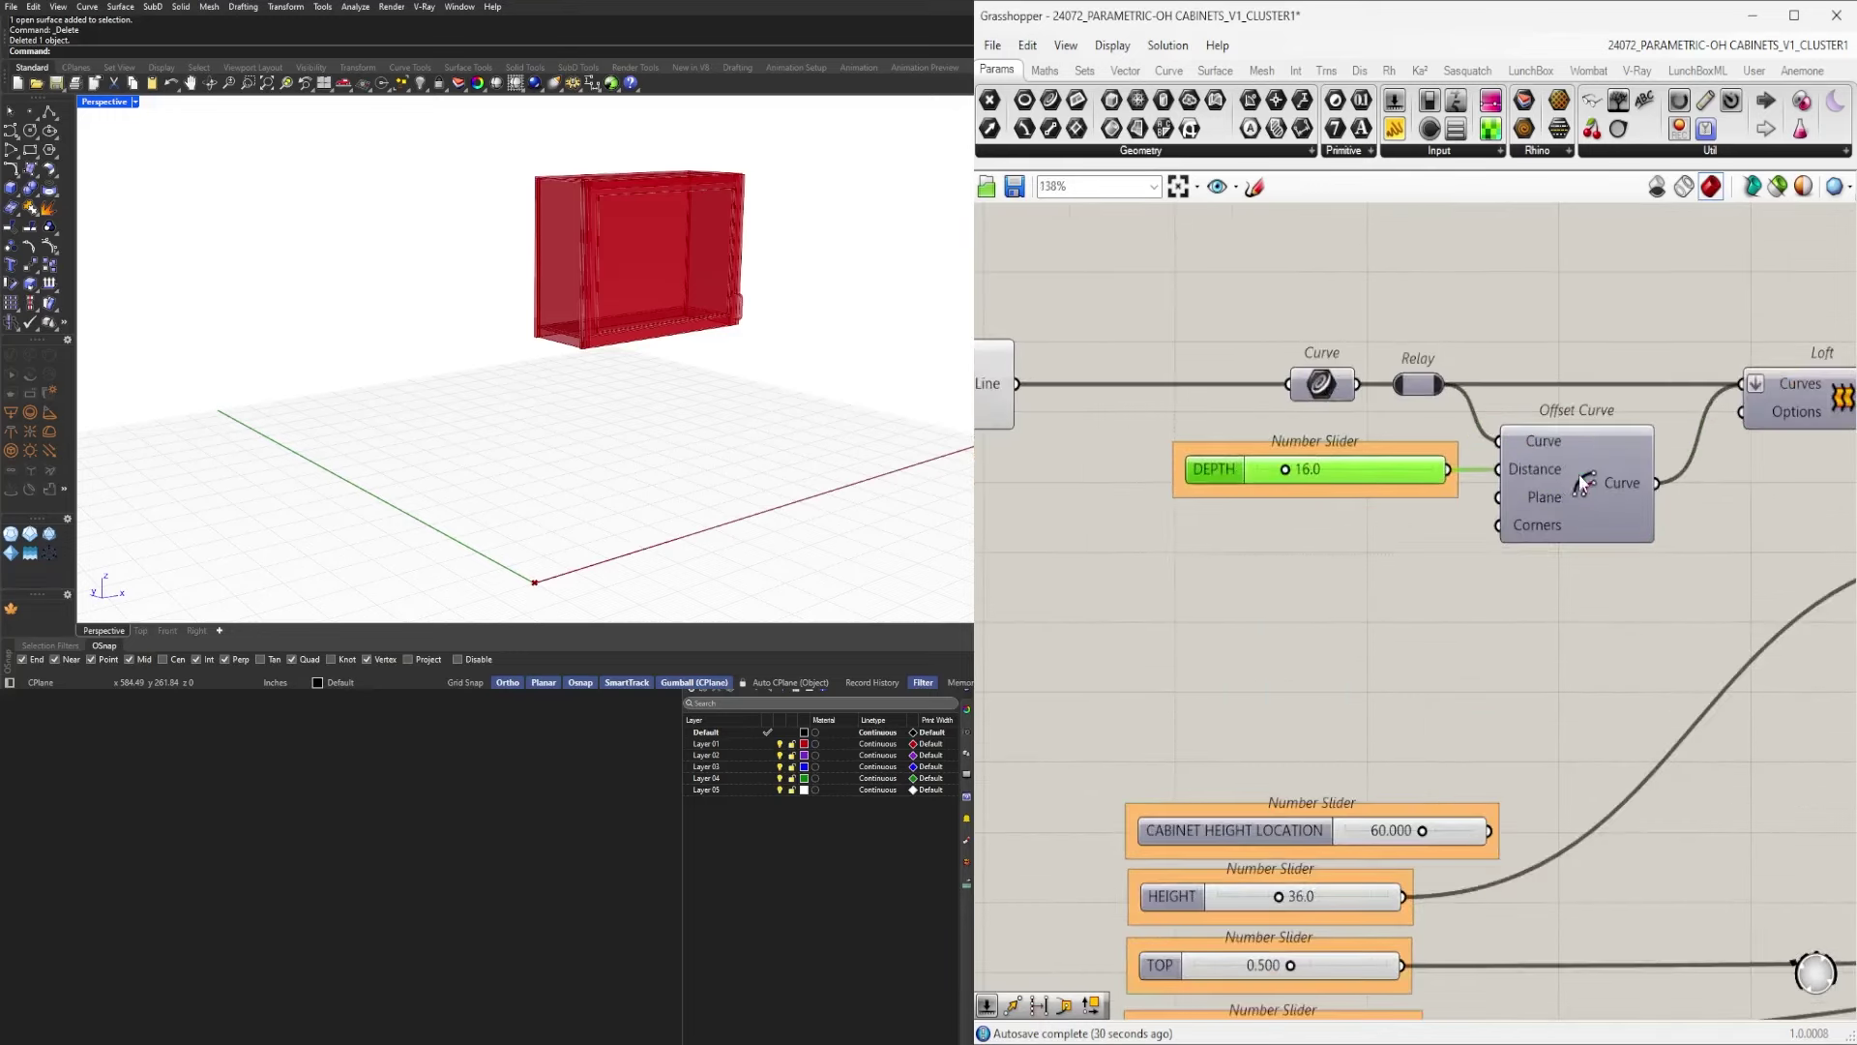
shift+click(1594, 476)
drag(1601, 473, 1582, 471)
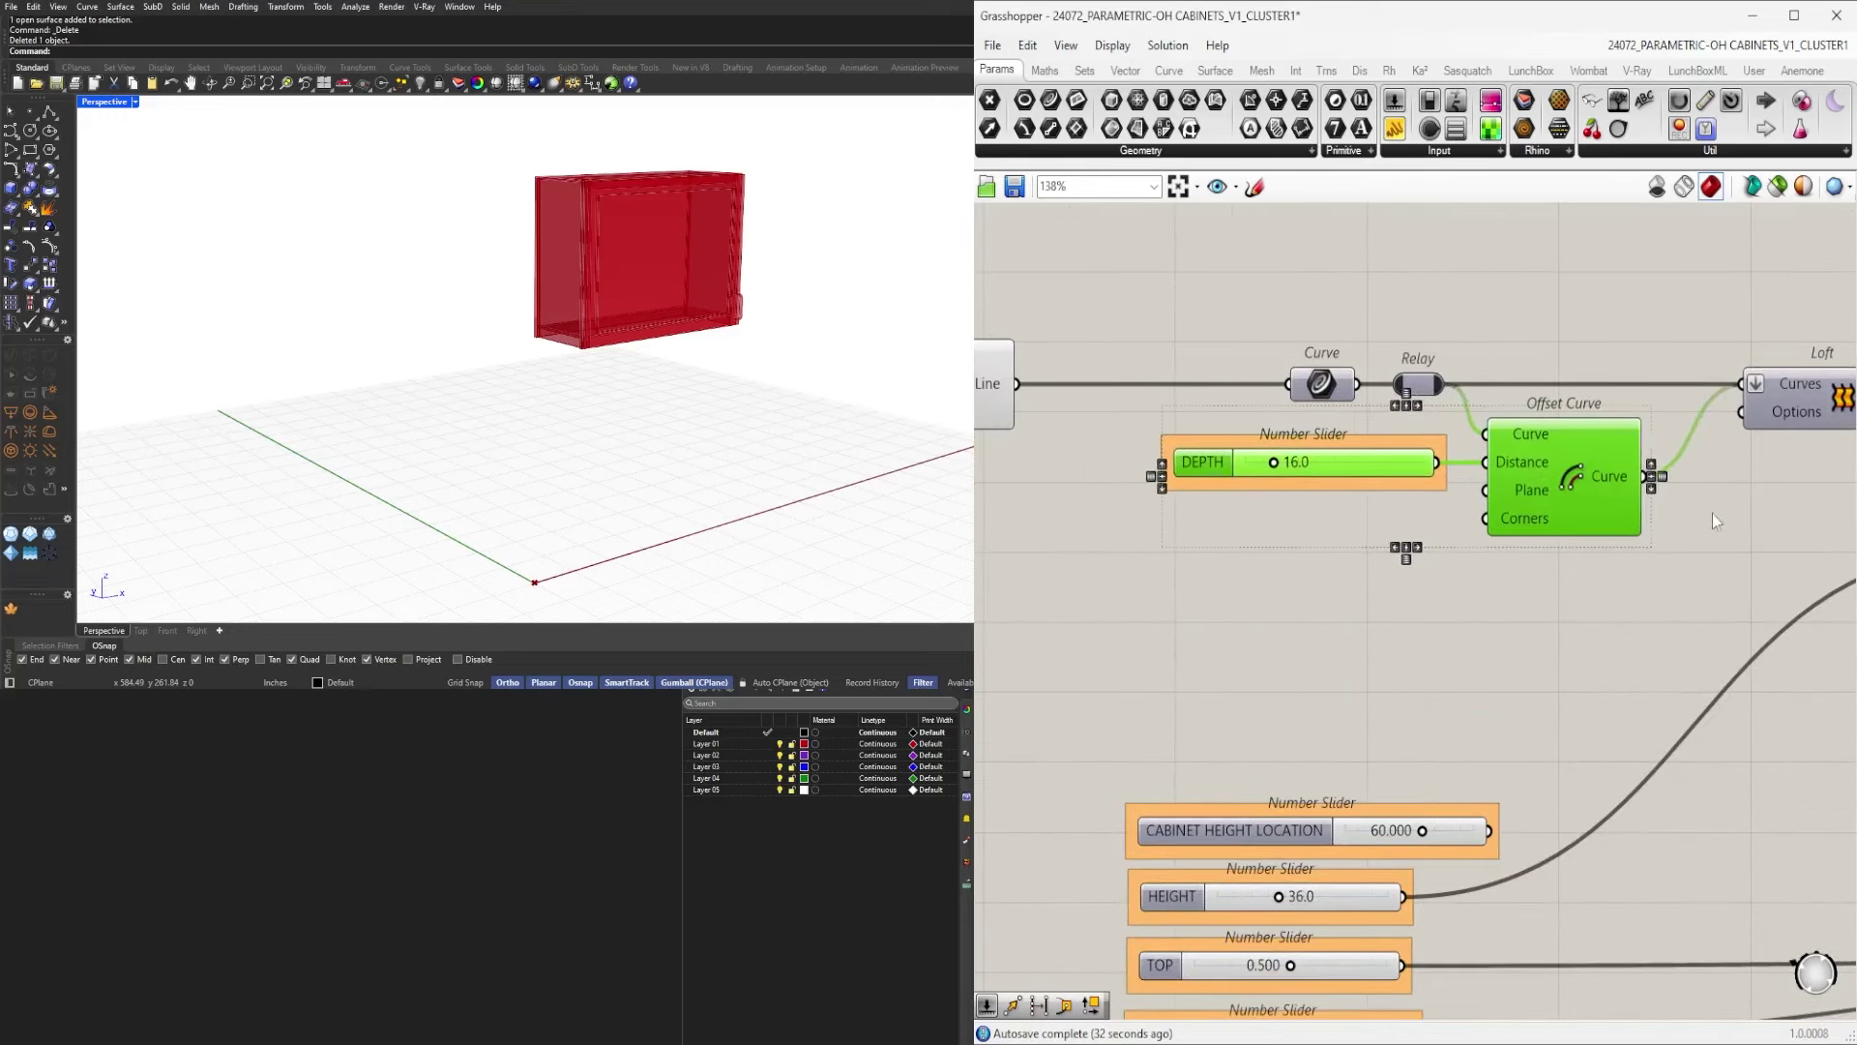
click(1714, 513)
Move the Line SDL together with its point, Unit X and LENGTH slider inputs closer to the Curve parameter.
scroll(1745, 490, down, 4)
right_drag(1744, 490, 1820, 493)
drag(1399, 528, 1182, 389)
scroll(1409, 431, up, 2)
drag(1409, 432, 1508, 432)
click(1529, 344)
Move the Point parameter closer to Line SDL, level with Construct Point, and shift Construct Point toward it.
scroll(1574, 404, down, 1)
right_drag(1665, 492, 1512, 539)
scroll(1432, 527, up, 2)
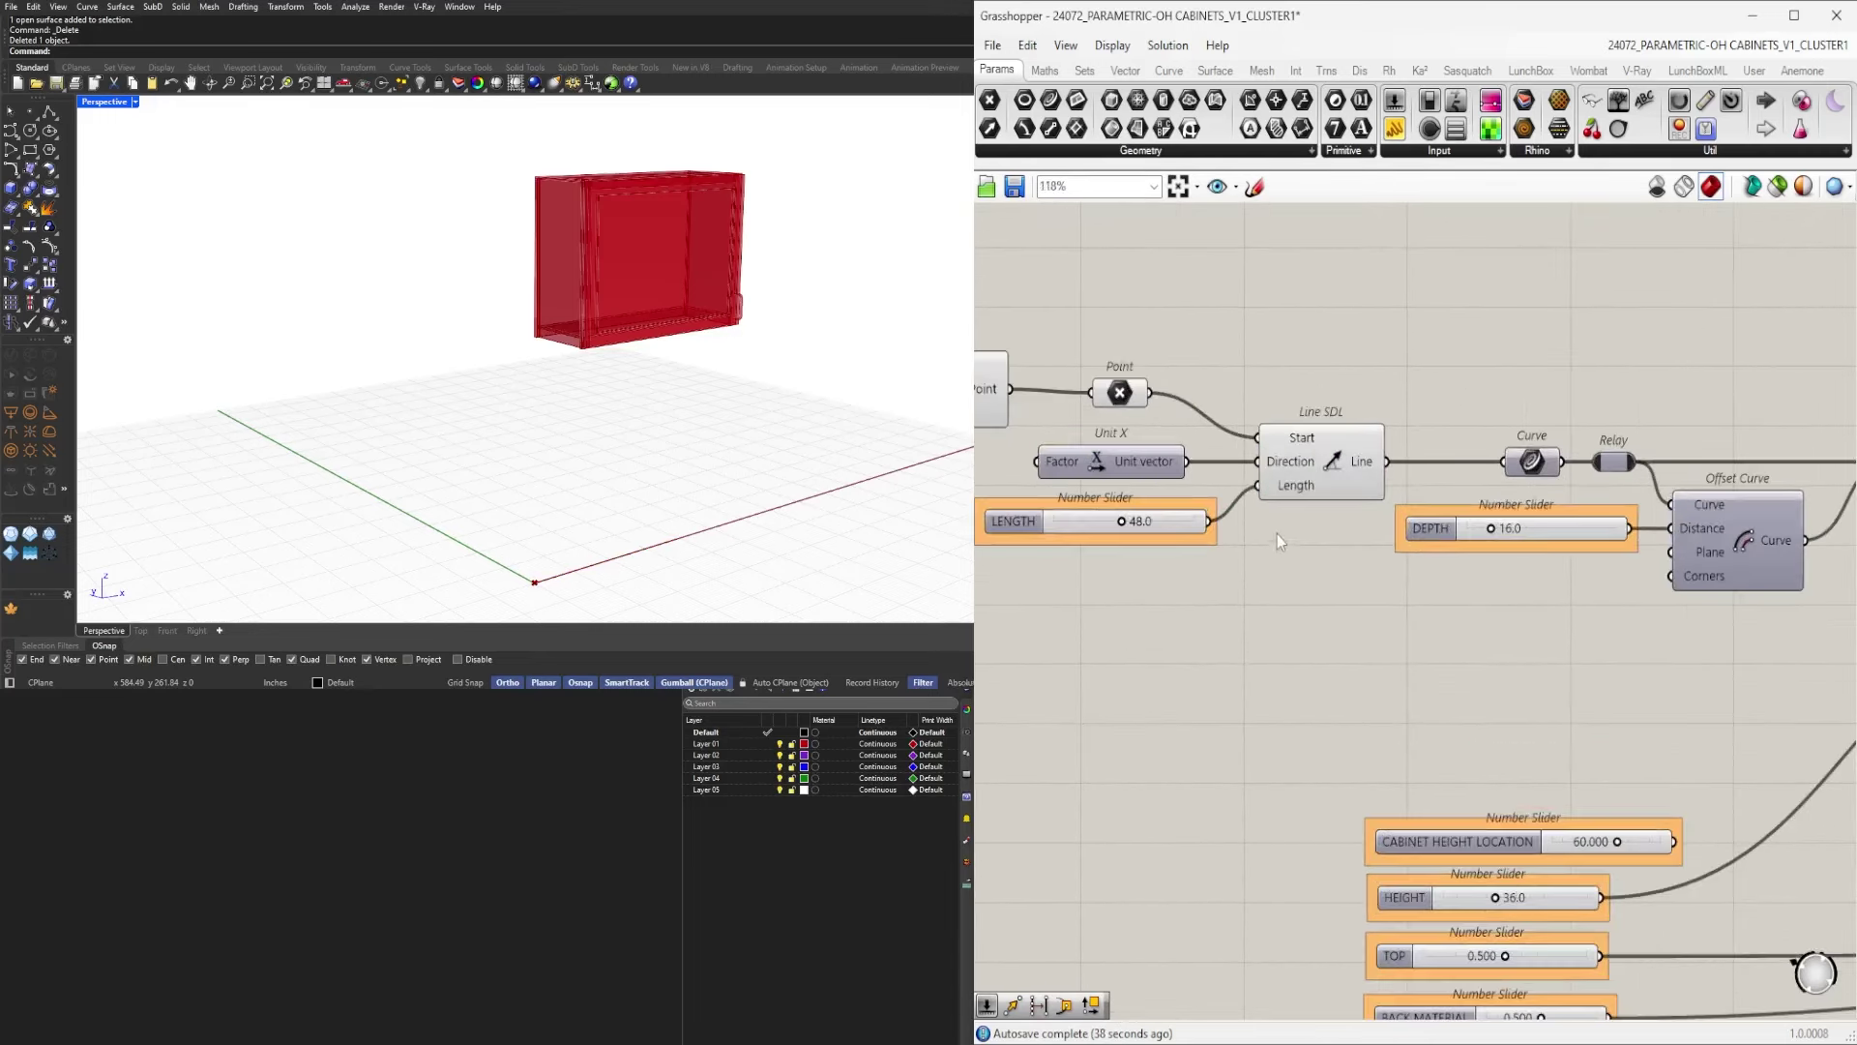
scroll(1326, 497, up, 2)
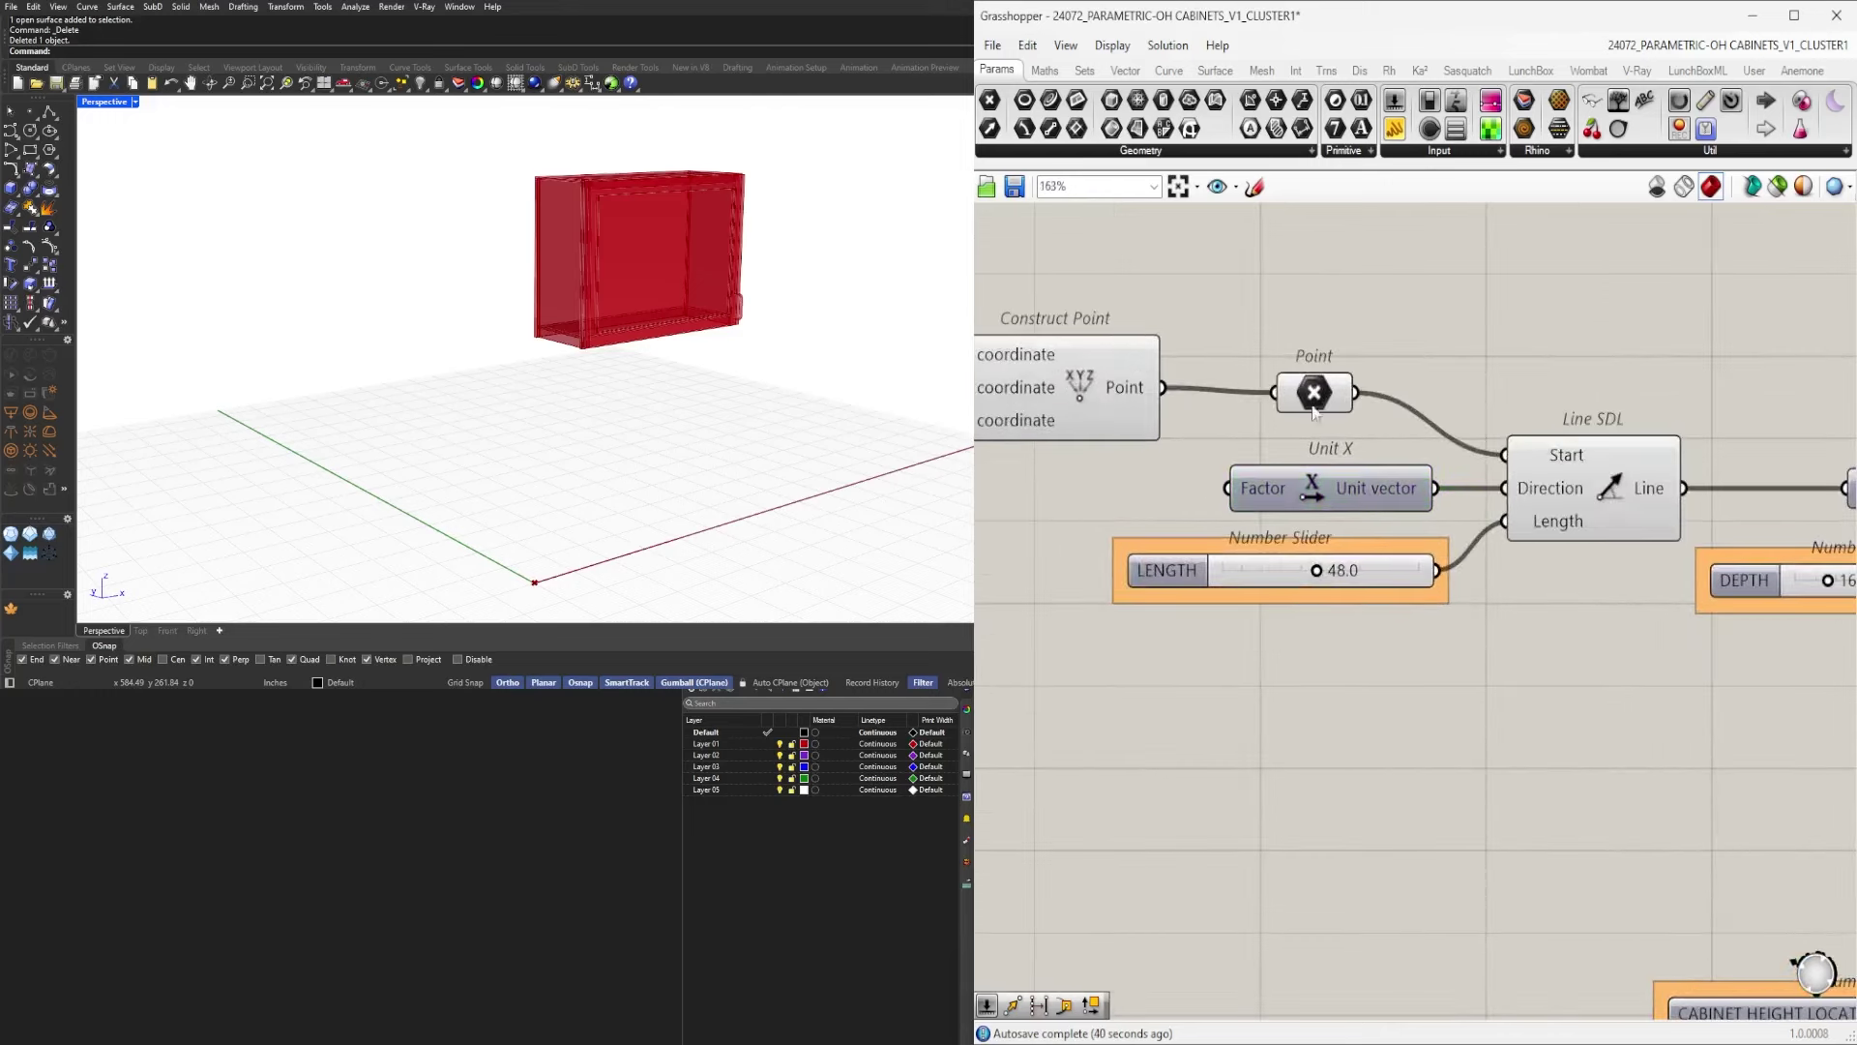
drag(1314, 407, 1393, 390)
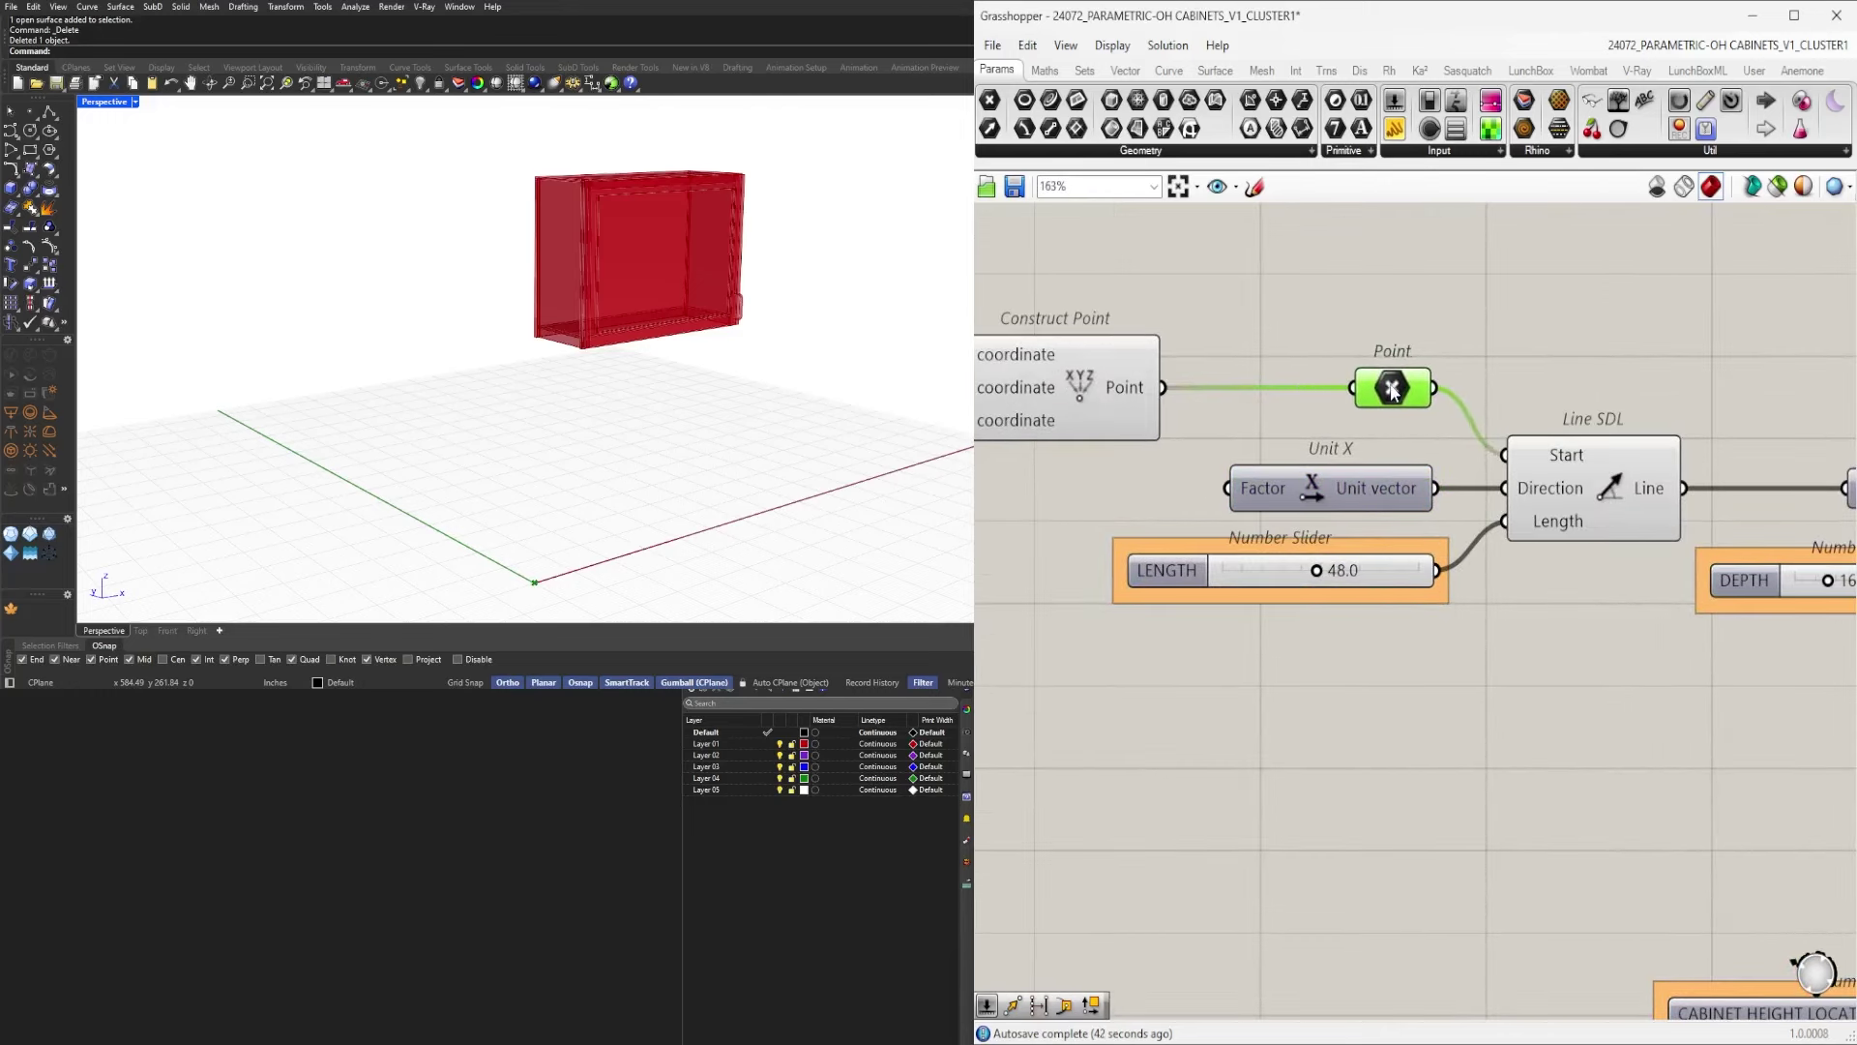
drag(1103, 387, 1143, 385)
click(1262, 265)
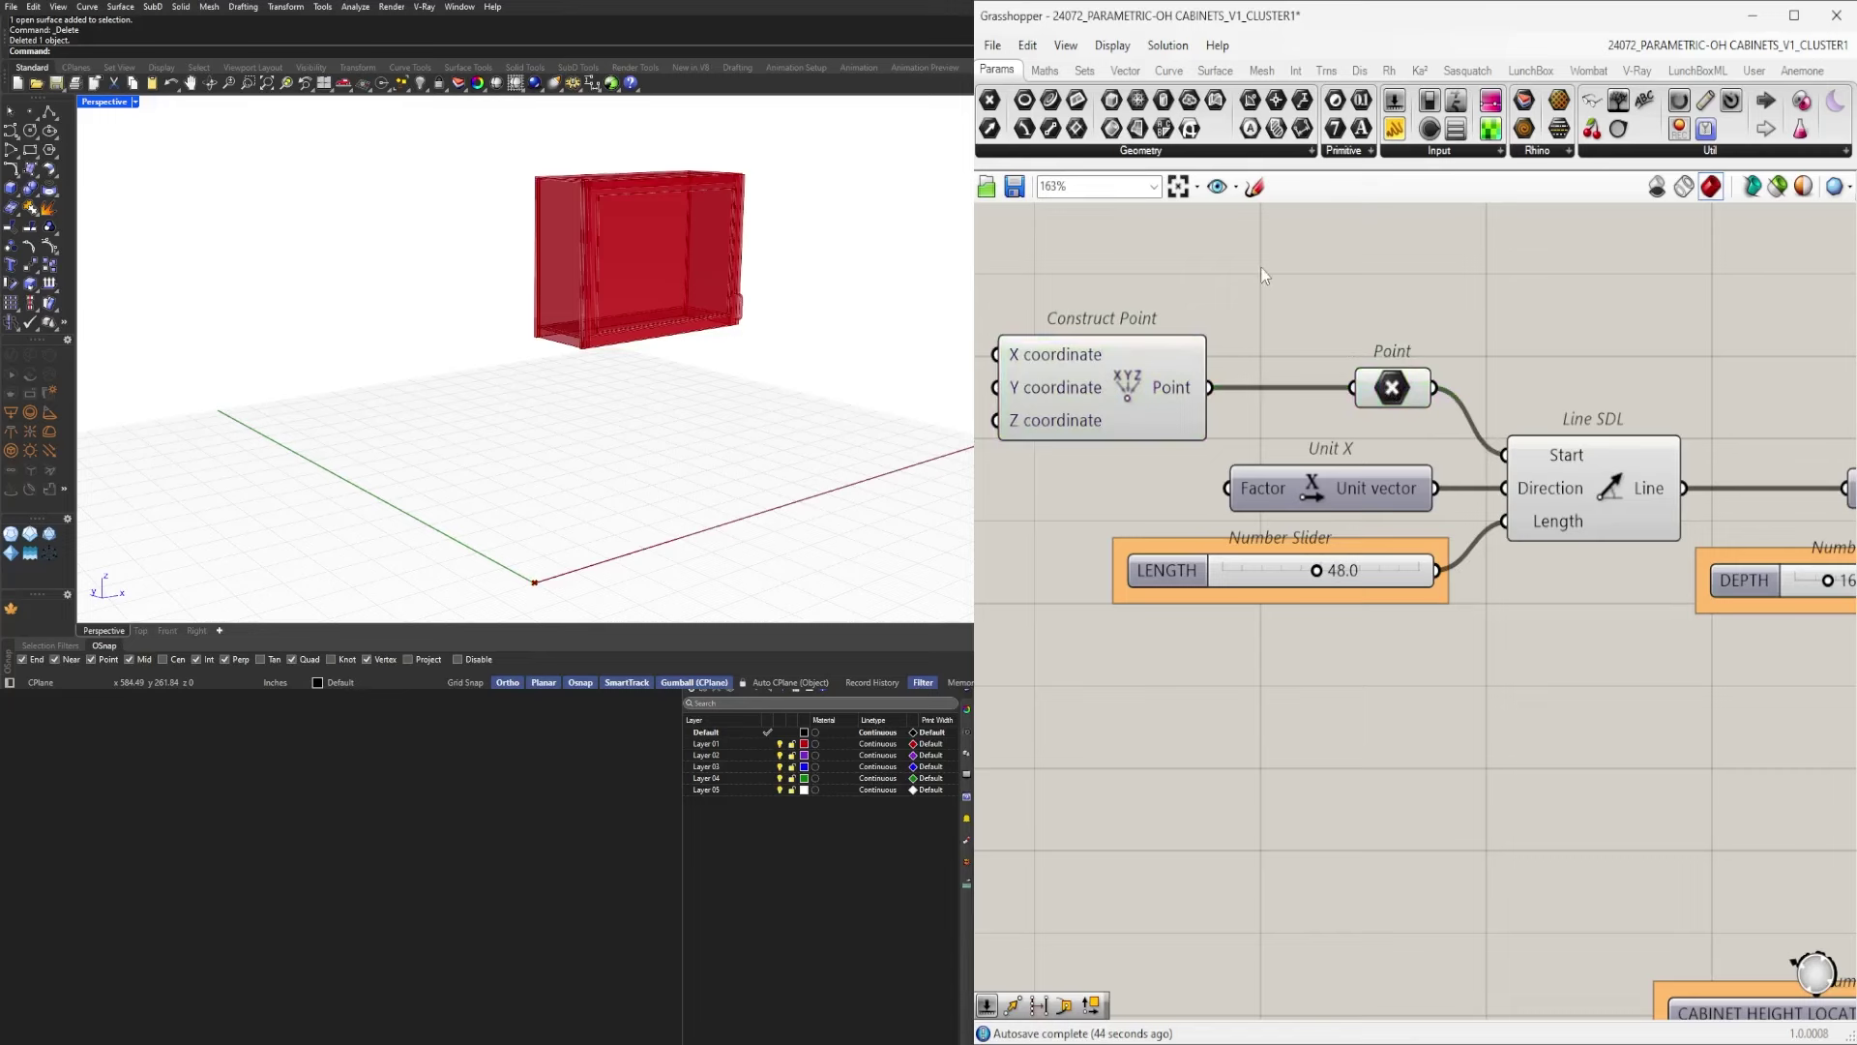
Set the wire display of the Factor input on the Unit Z feeding the main Extrude to Hidden.
scroll(1517, 497, down, 5)
right_drag(1517, 498, 1317, 587)
scroll(1340, 577, down, 3)
scroll(1372, 569, down, 2)
right_drag(1640, 606, 1362, 569)
scroll(1354, 566, up, 3)
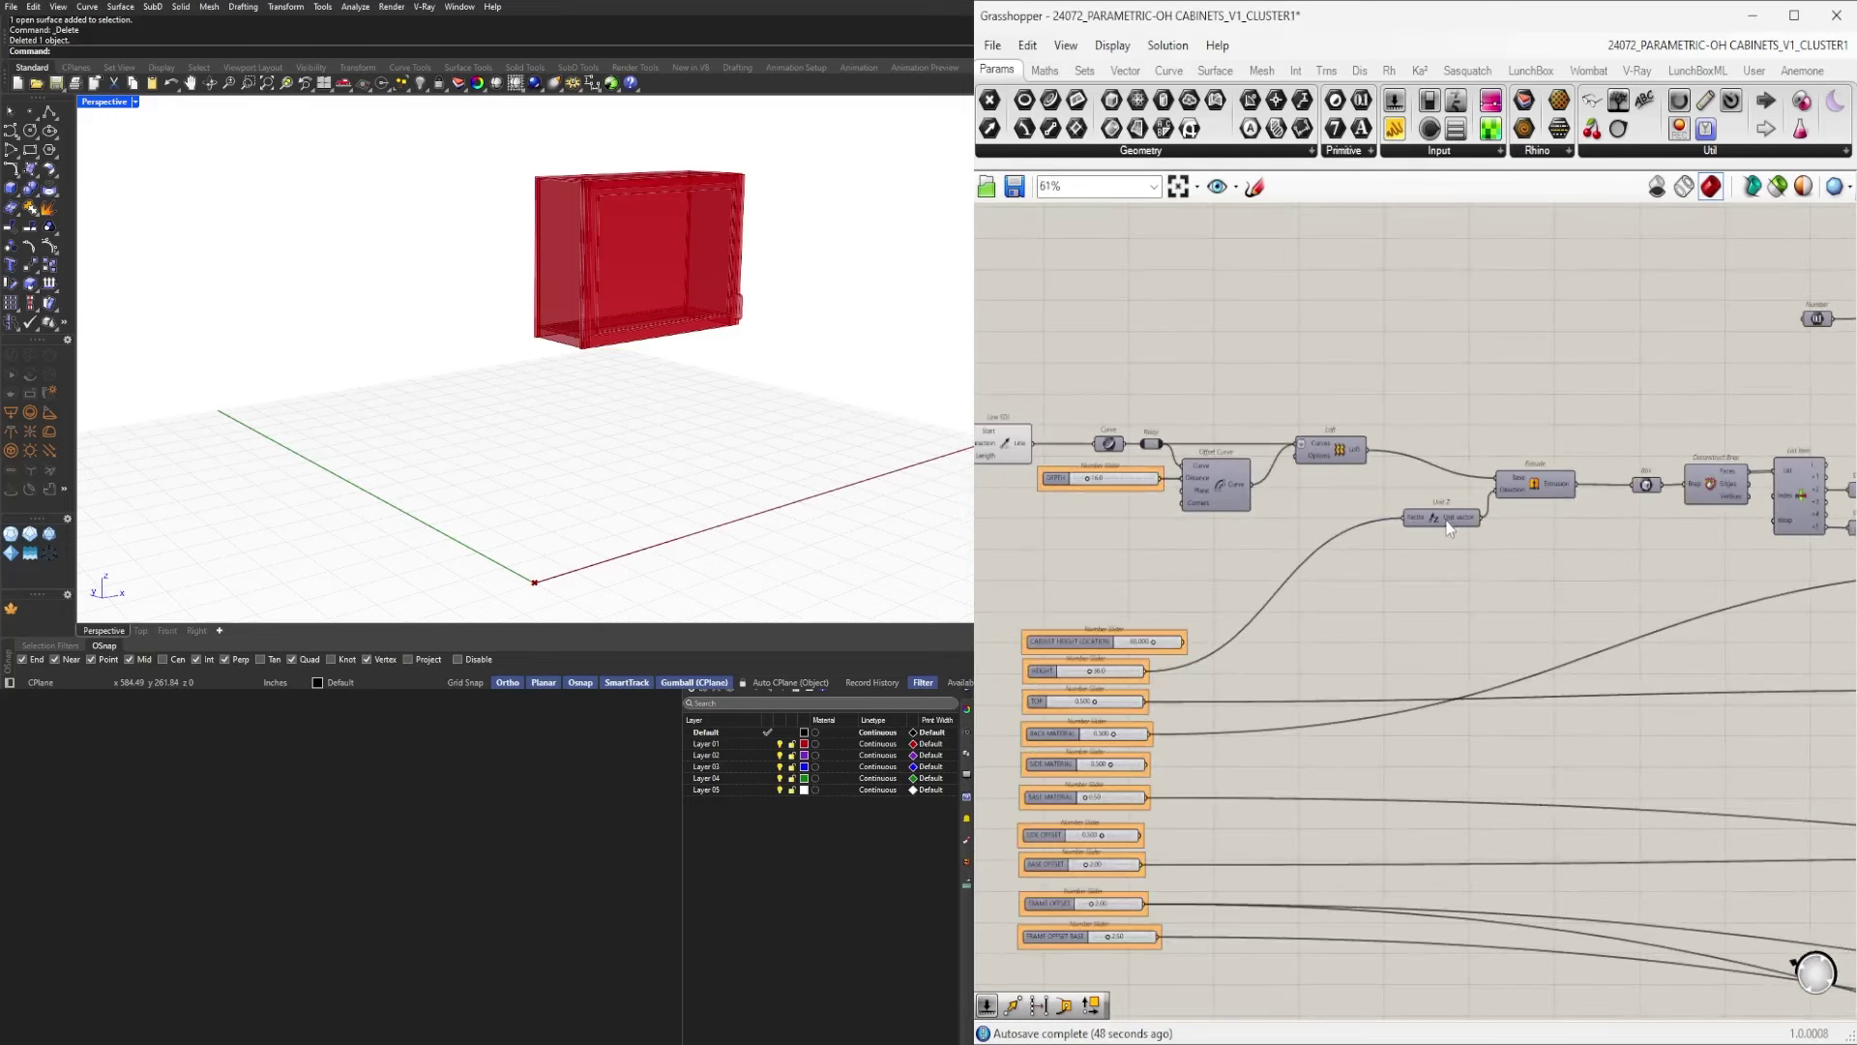
right_click(1419, 520)
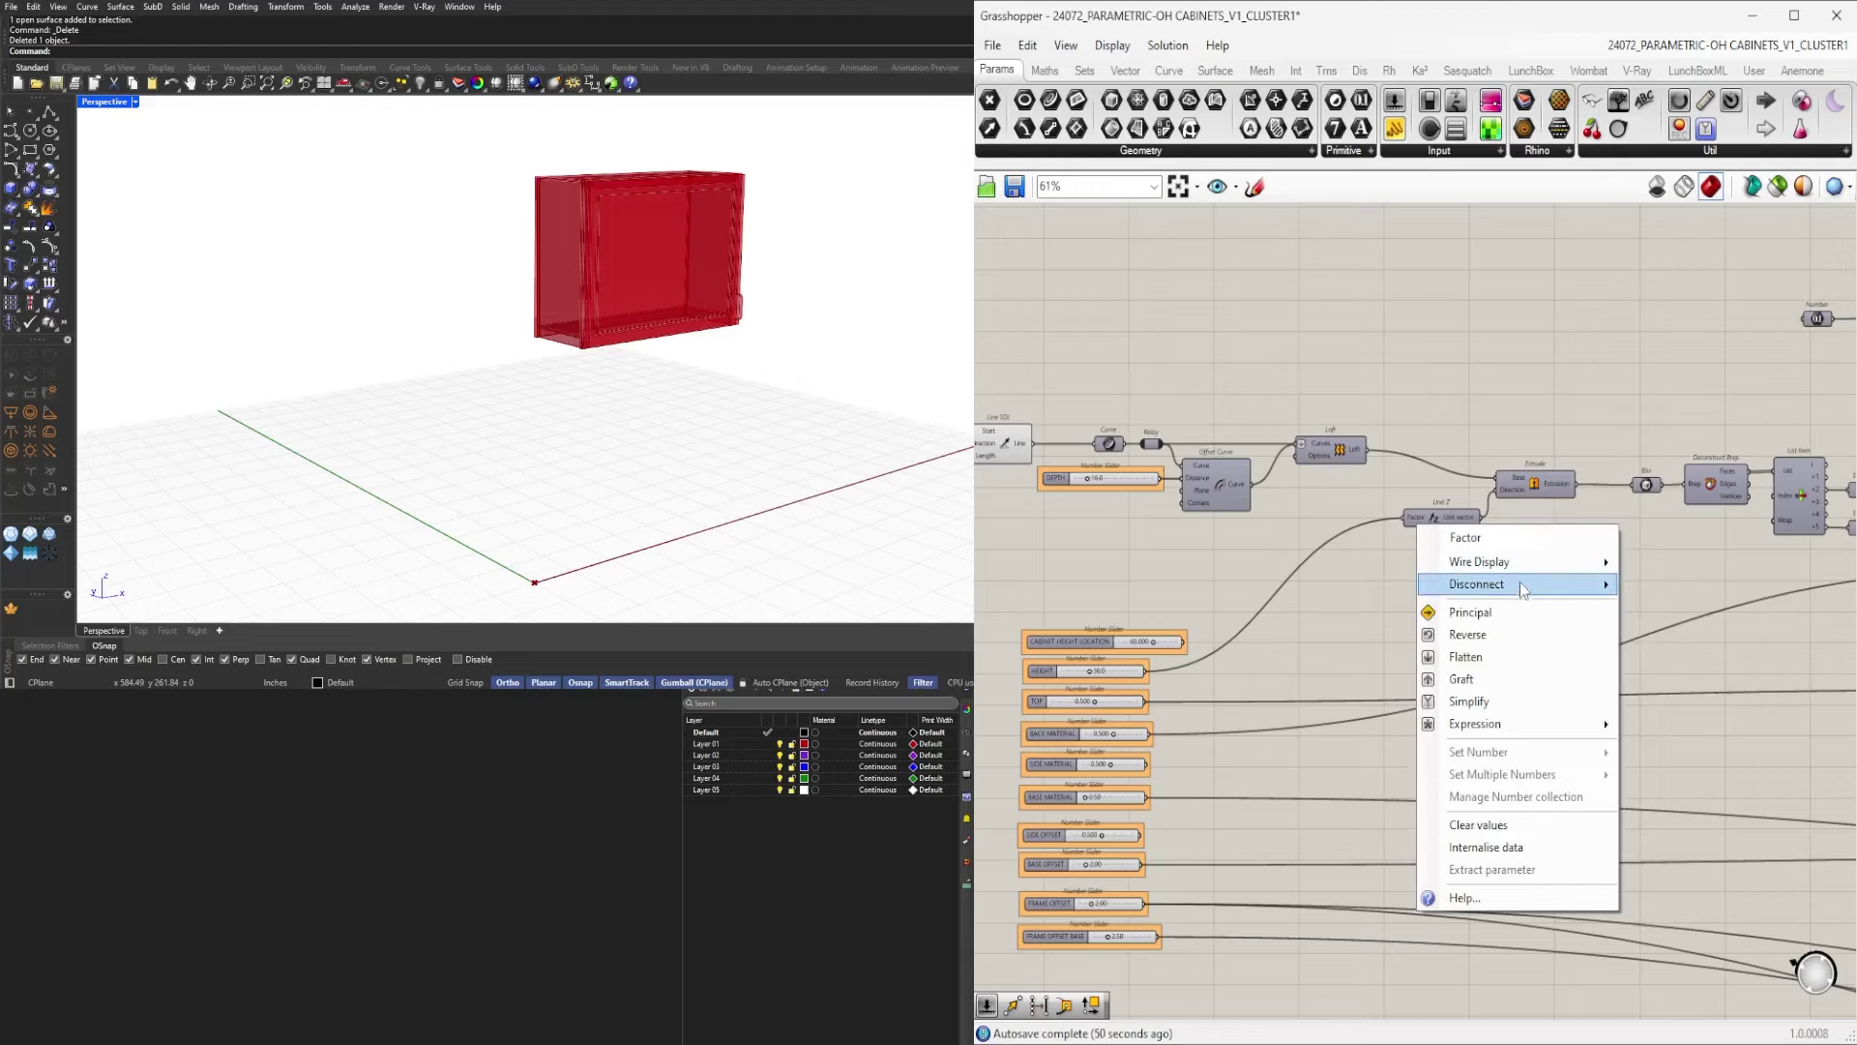
mouse_move(1524, 589)
click(1644, 608)
Move the FRAME MATERIAL DEPTH slider into the main input slider column, directly below FRAME OFFSET BASE.
scroll(1436, 636, down, 1)
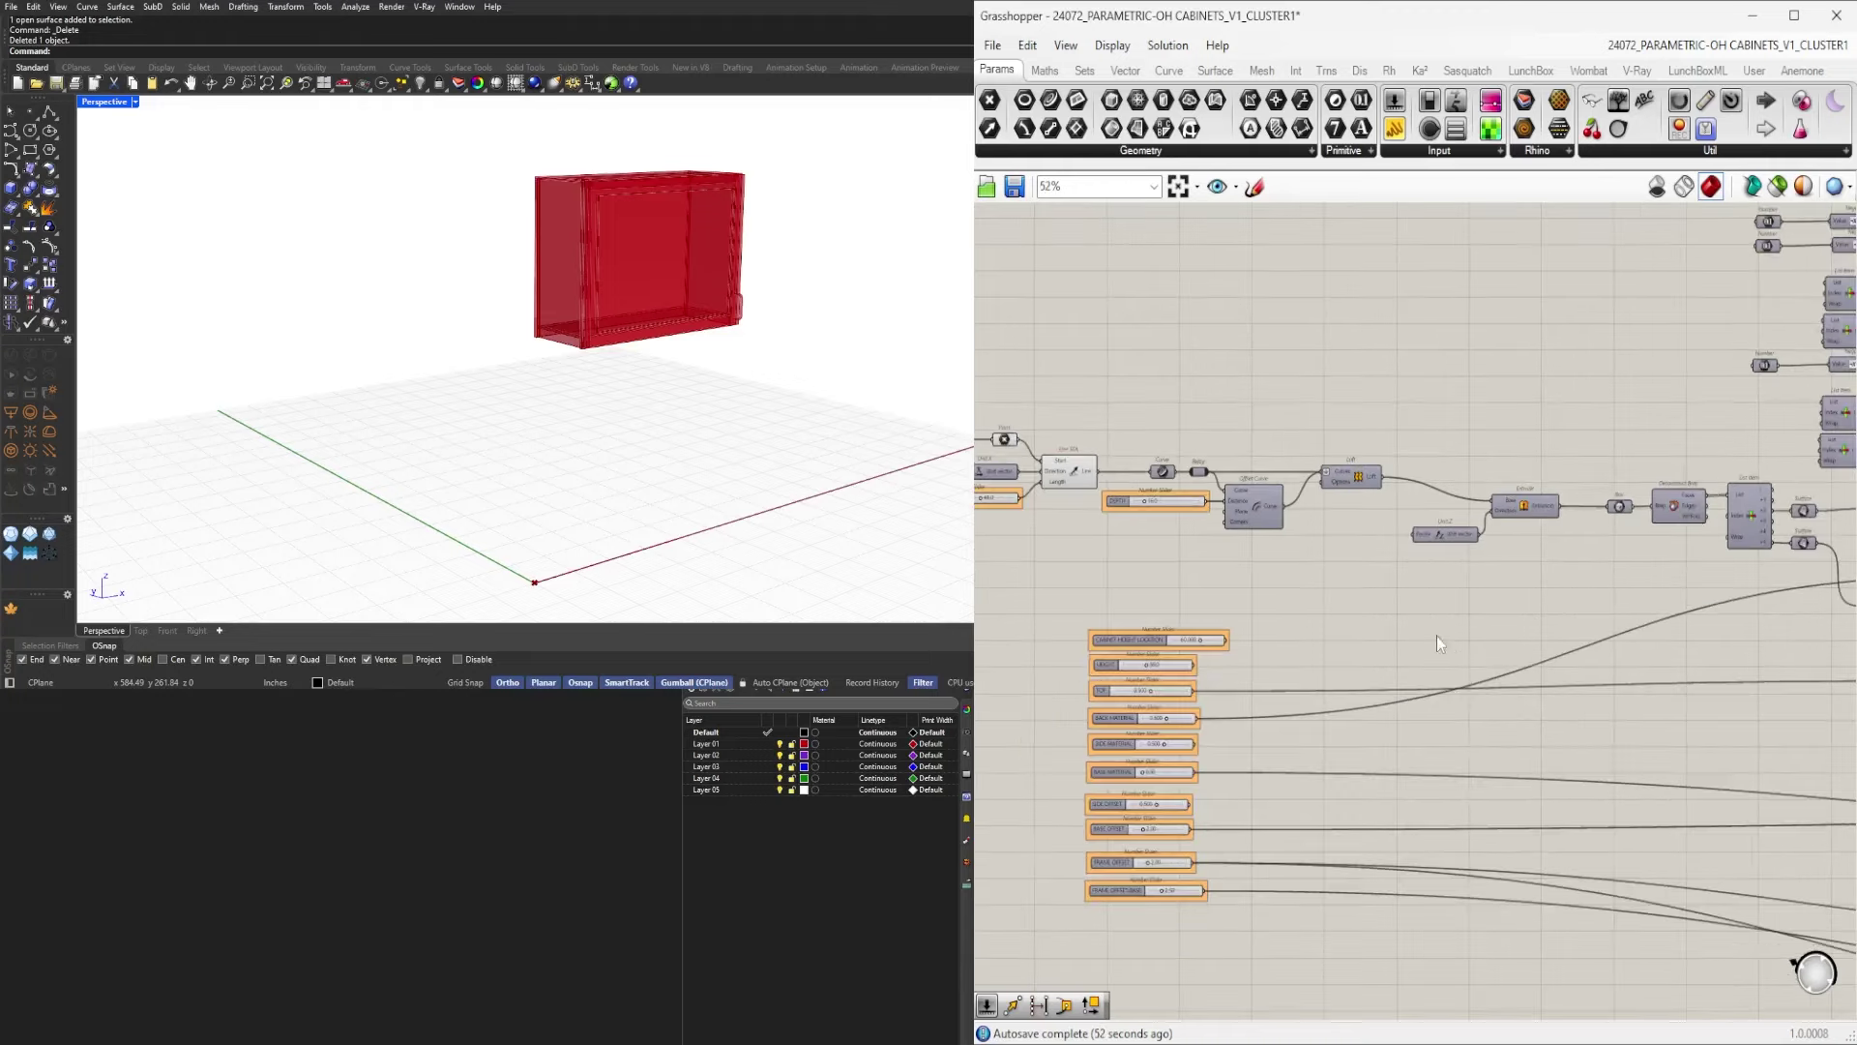
right_drag(1178, 694, 1394, 590)
scroll(1390, 411, up, 2)
right_drag(1801, 622, 1325, 576)
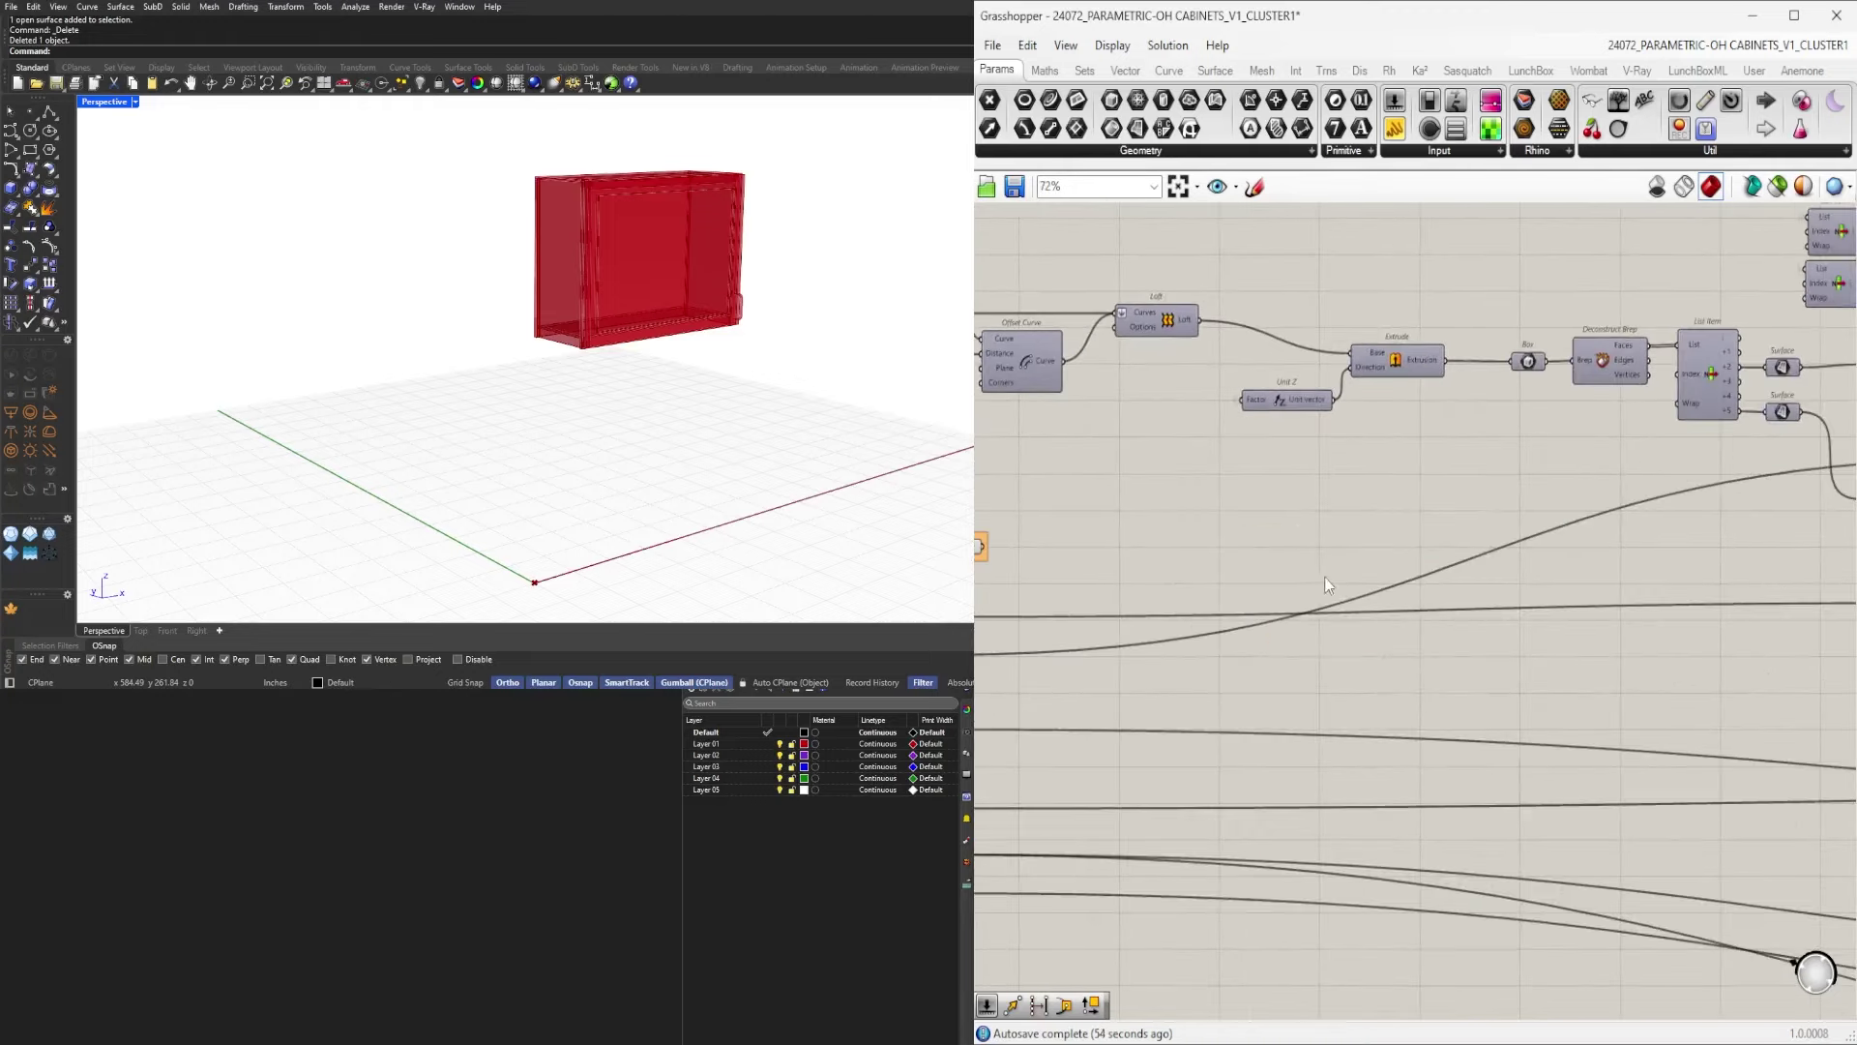
scroll(1325, 576, down, 6)
right_drag(1644, 624, 1259, 538)
scroll(1438, 605, up, 5)
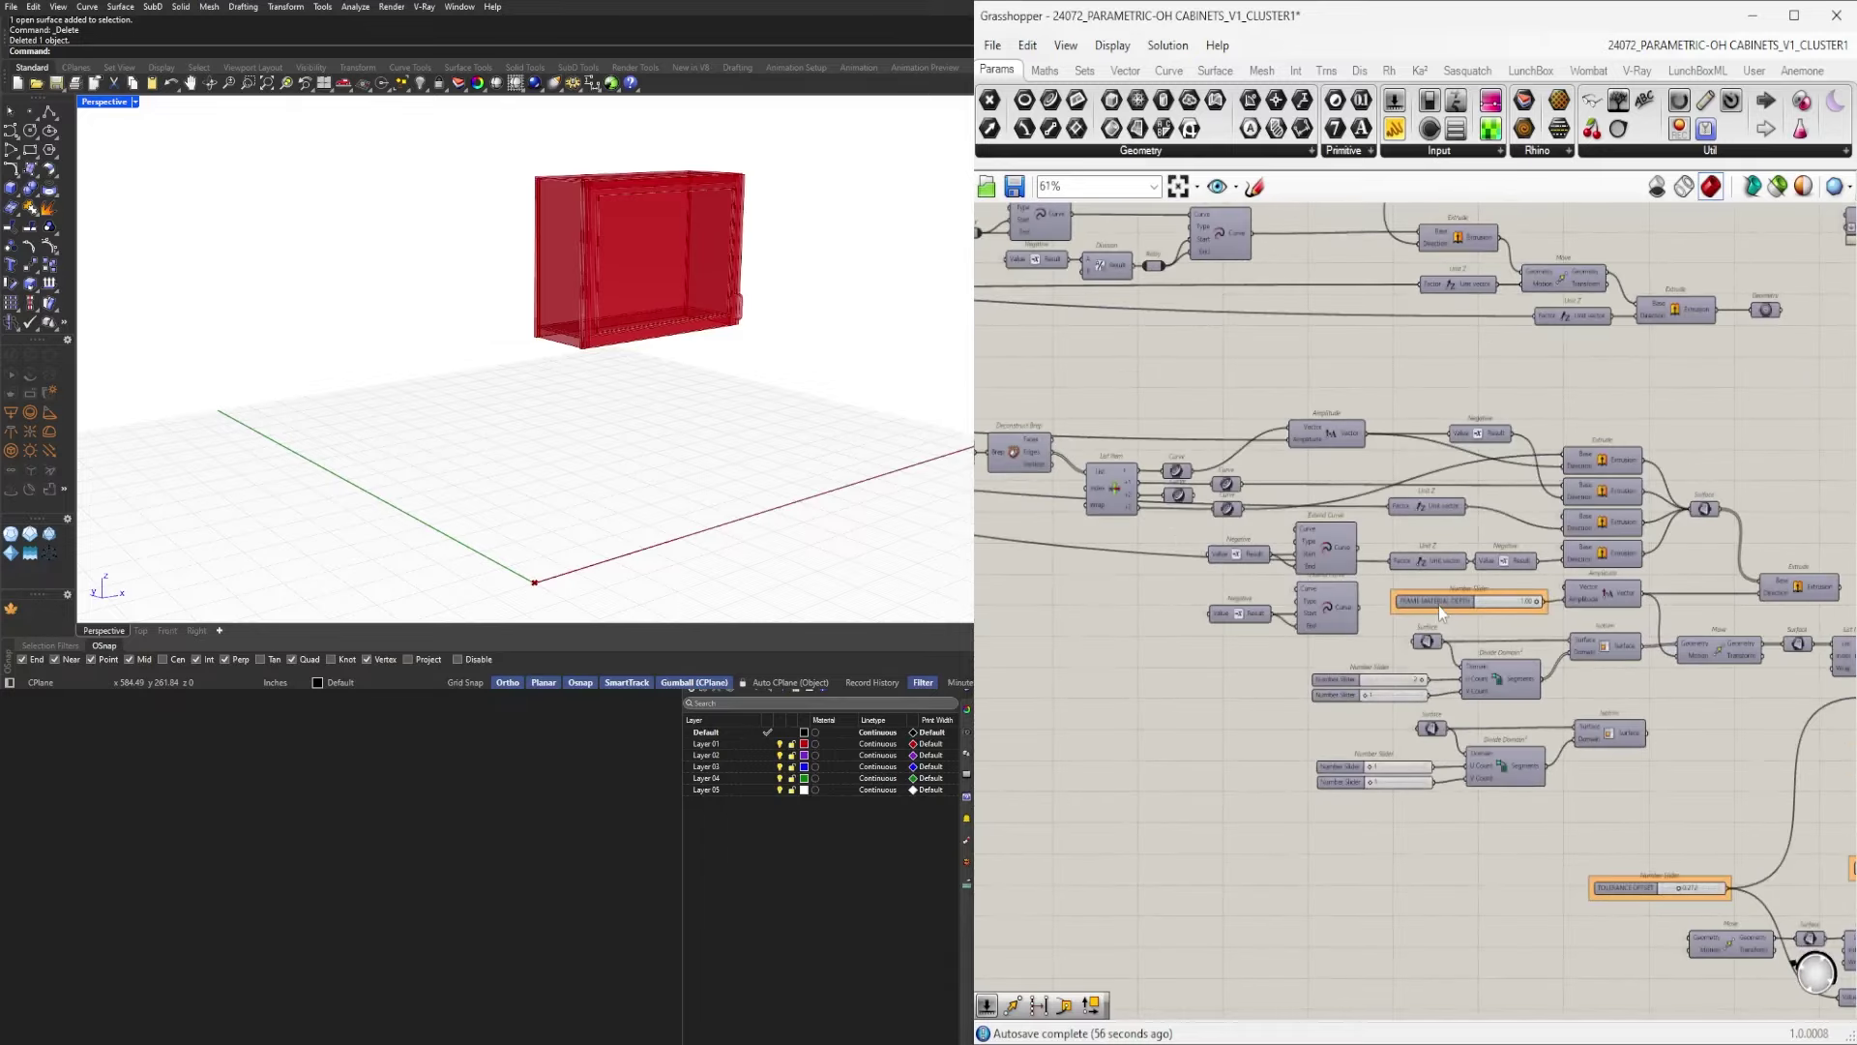
scroll(1448, 607, down, 5)
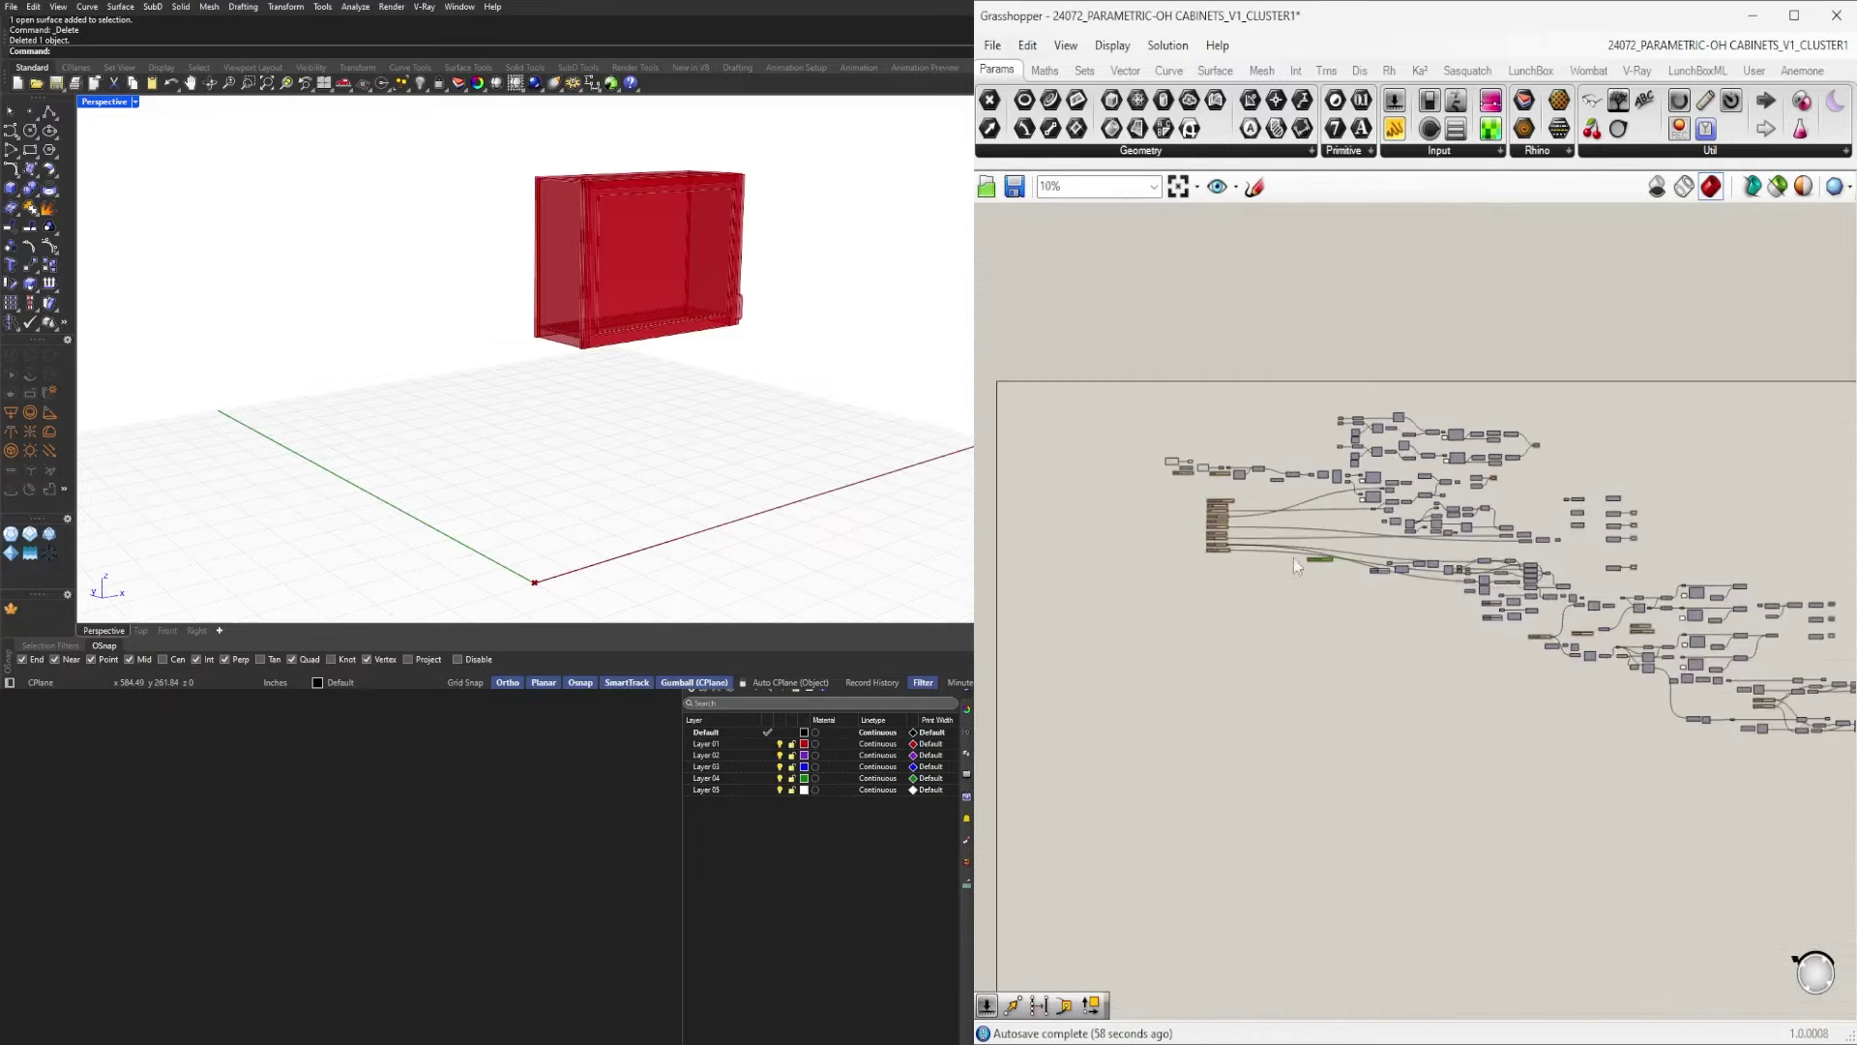
scroll(1293, 559, up, 3)
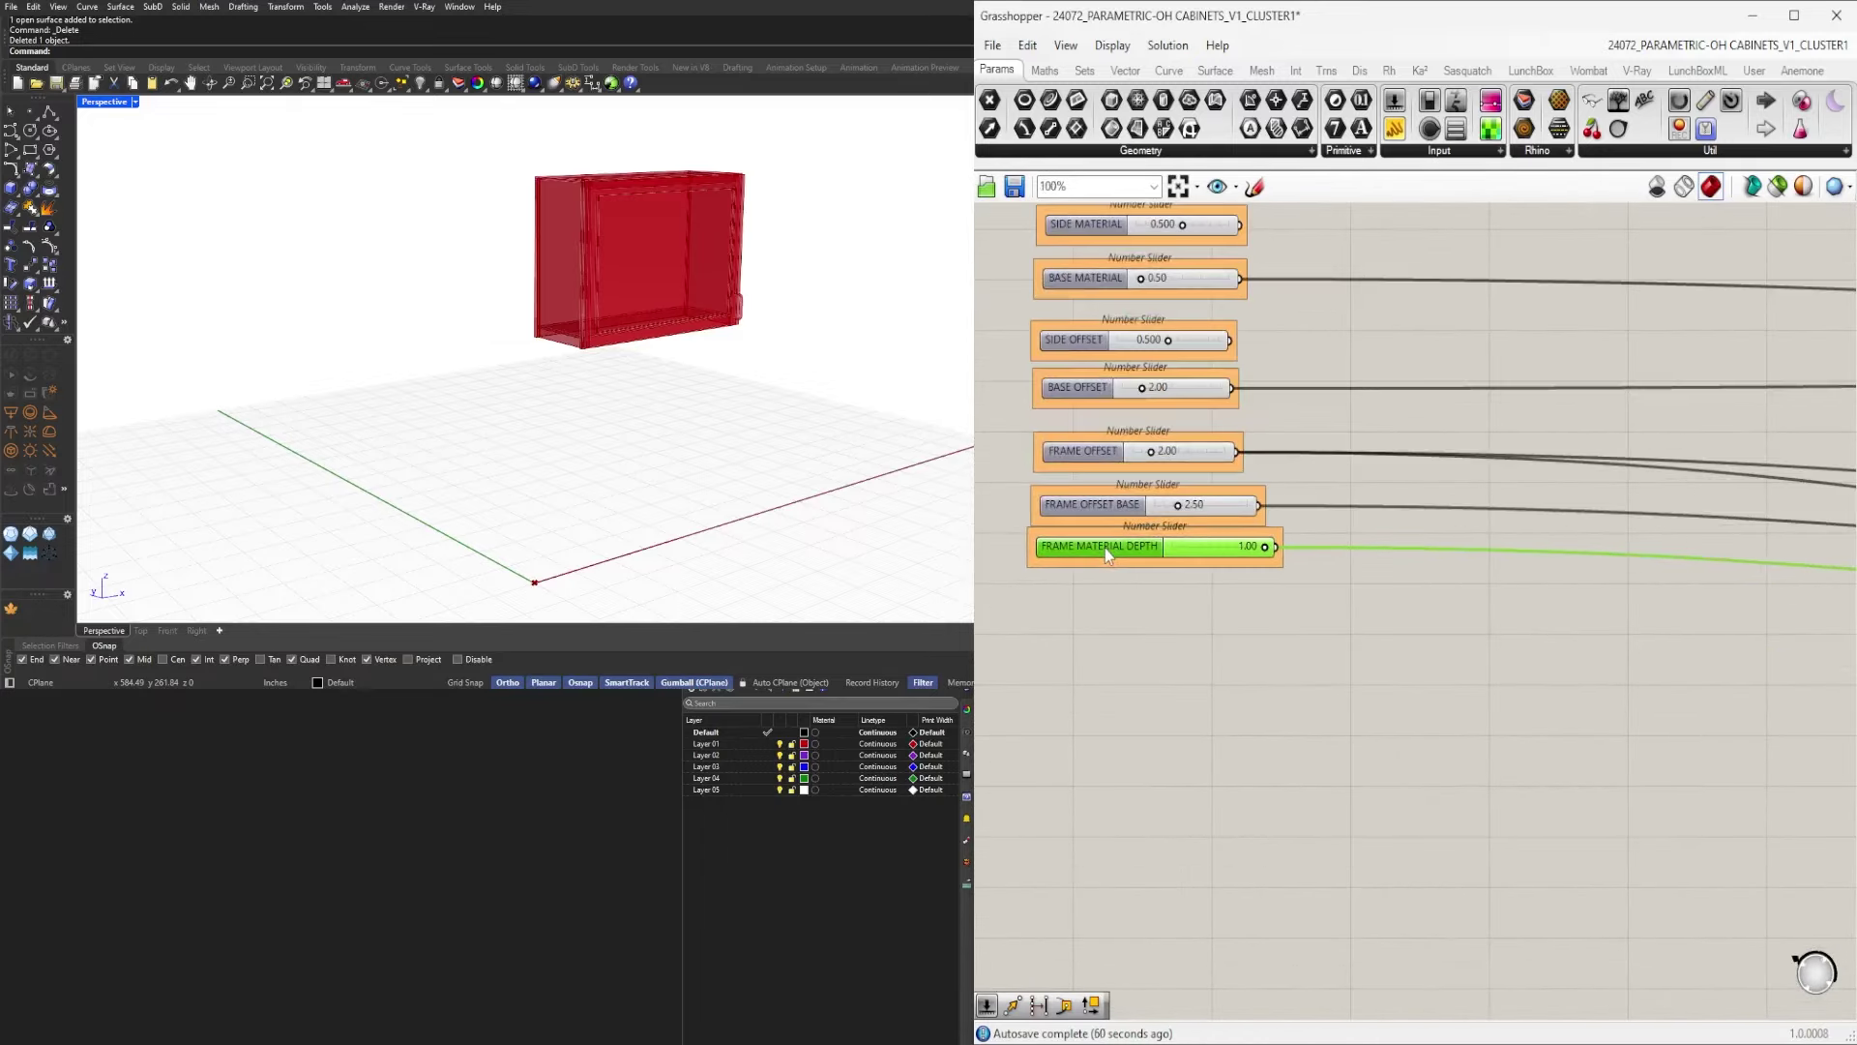
Reposition the TOLERANCE OFFSET slider slightly and place the downstream FRAME OFFSET slider directly above it.
scroll(1124, 583, down, 3)
right_drag(1648, 771, 1094, 831)
scroll(1312, 686, up, 6)
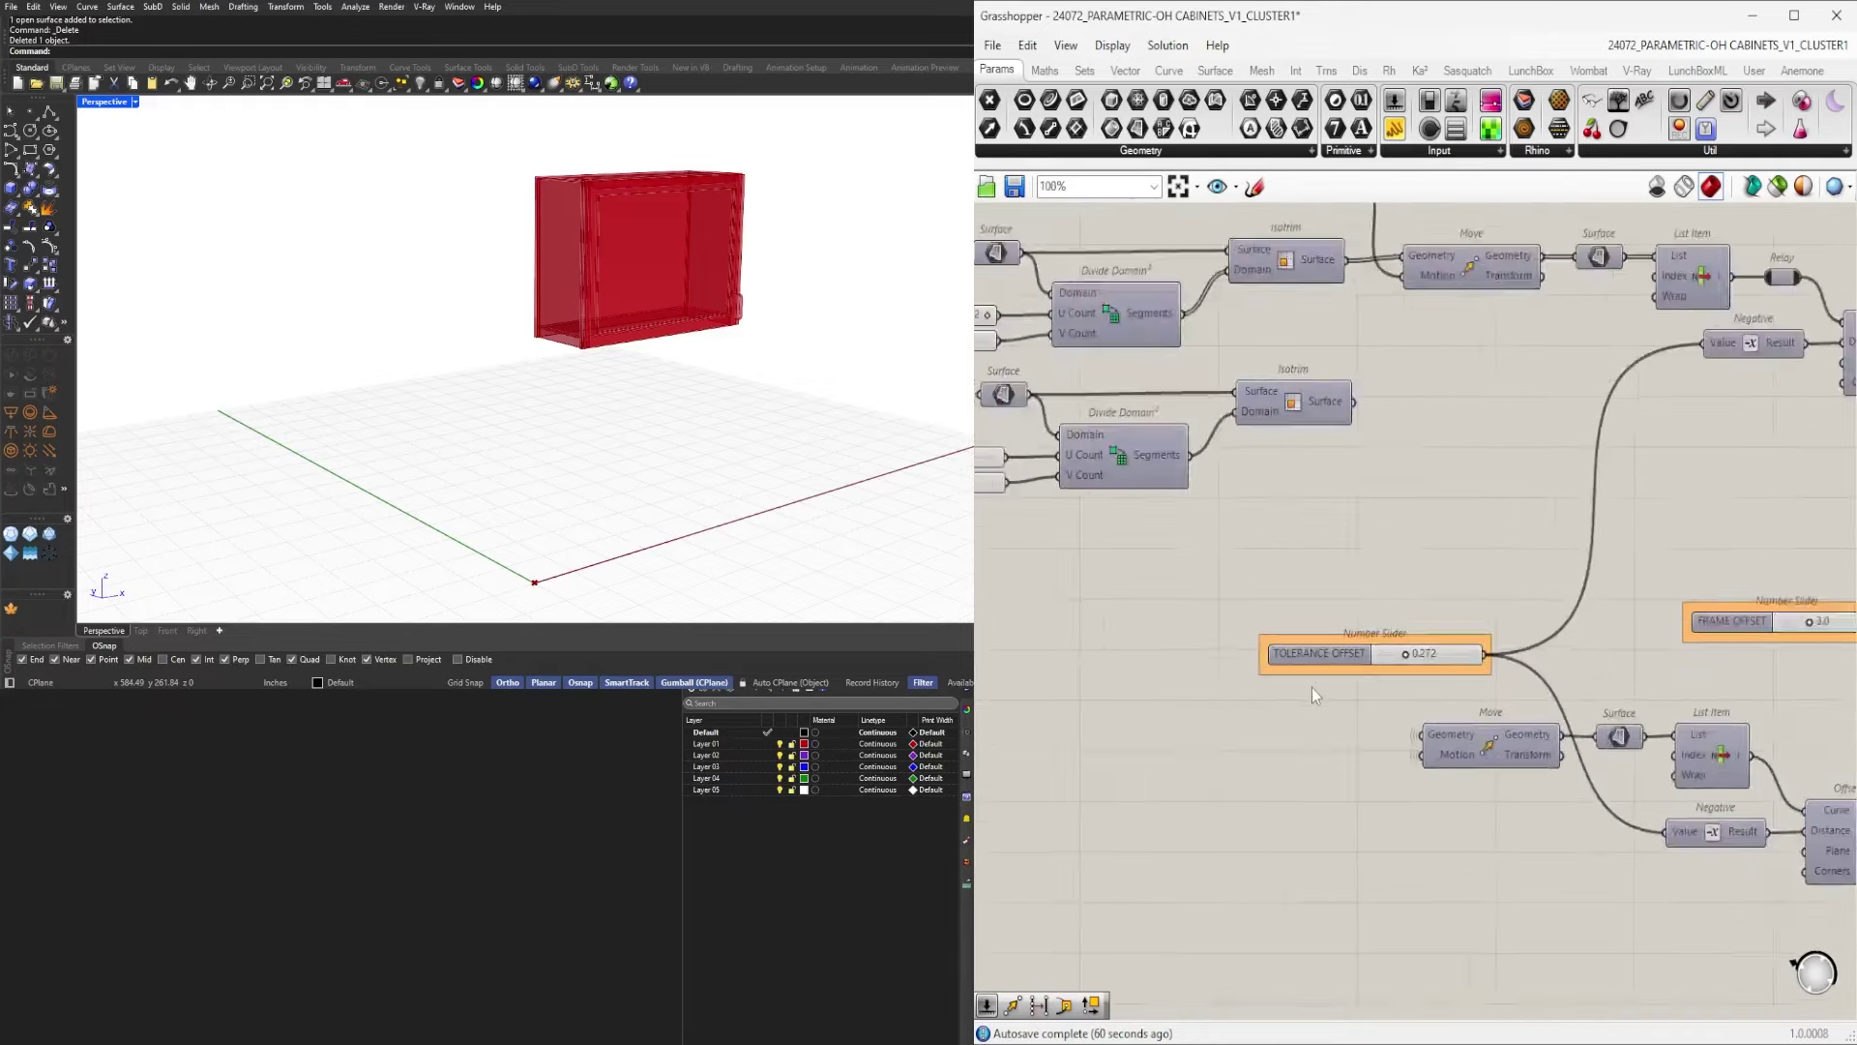
drag(1344, 649, 1336, 663)
right_drag(1578, 614, 1463, 615)
scroll(1606, 582, down, 2)
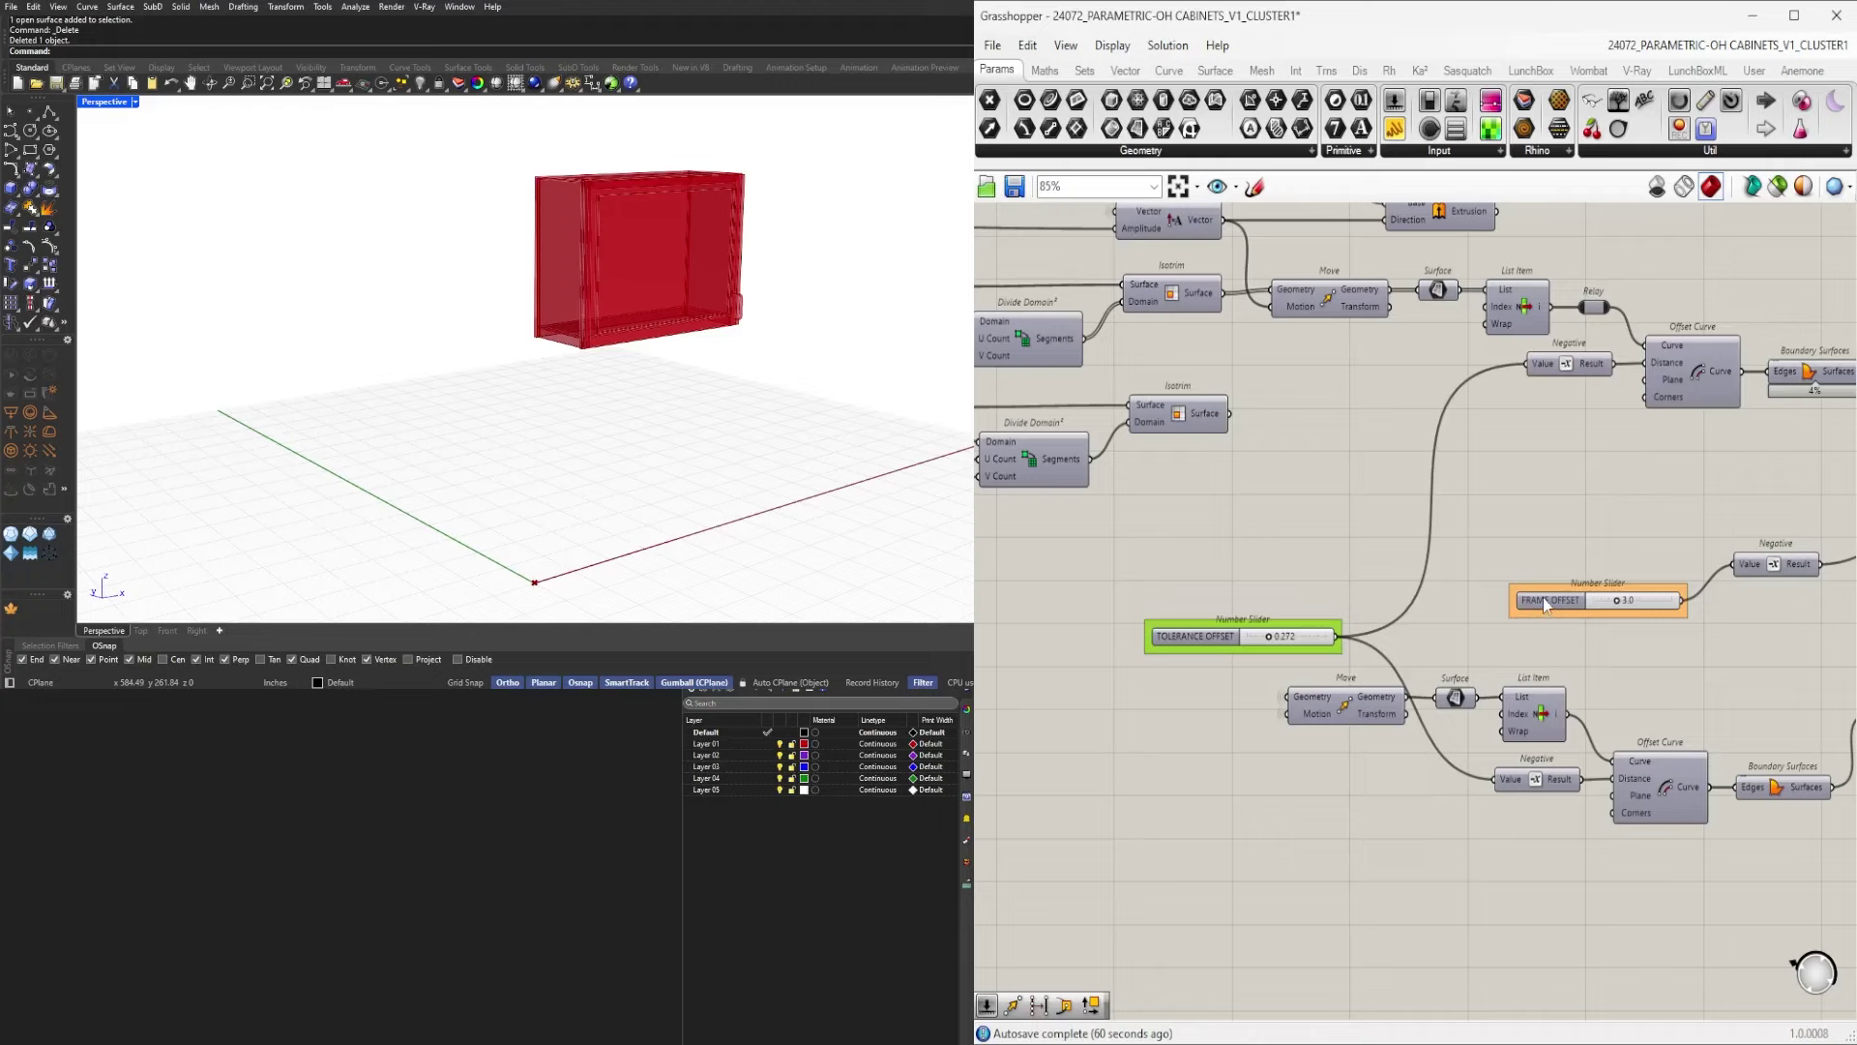
drag(1542, 600, 1197, 592)
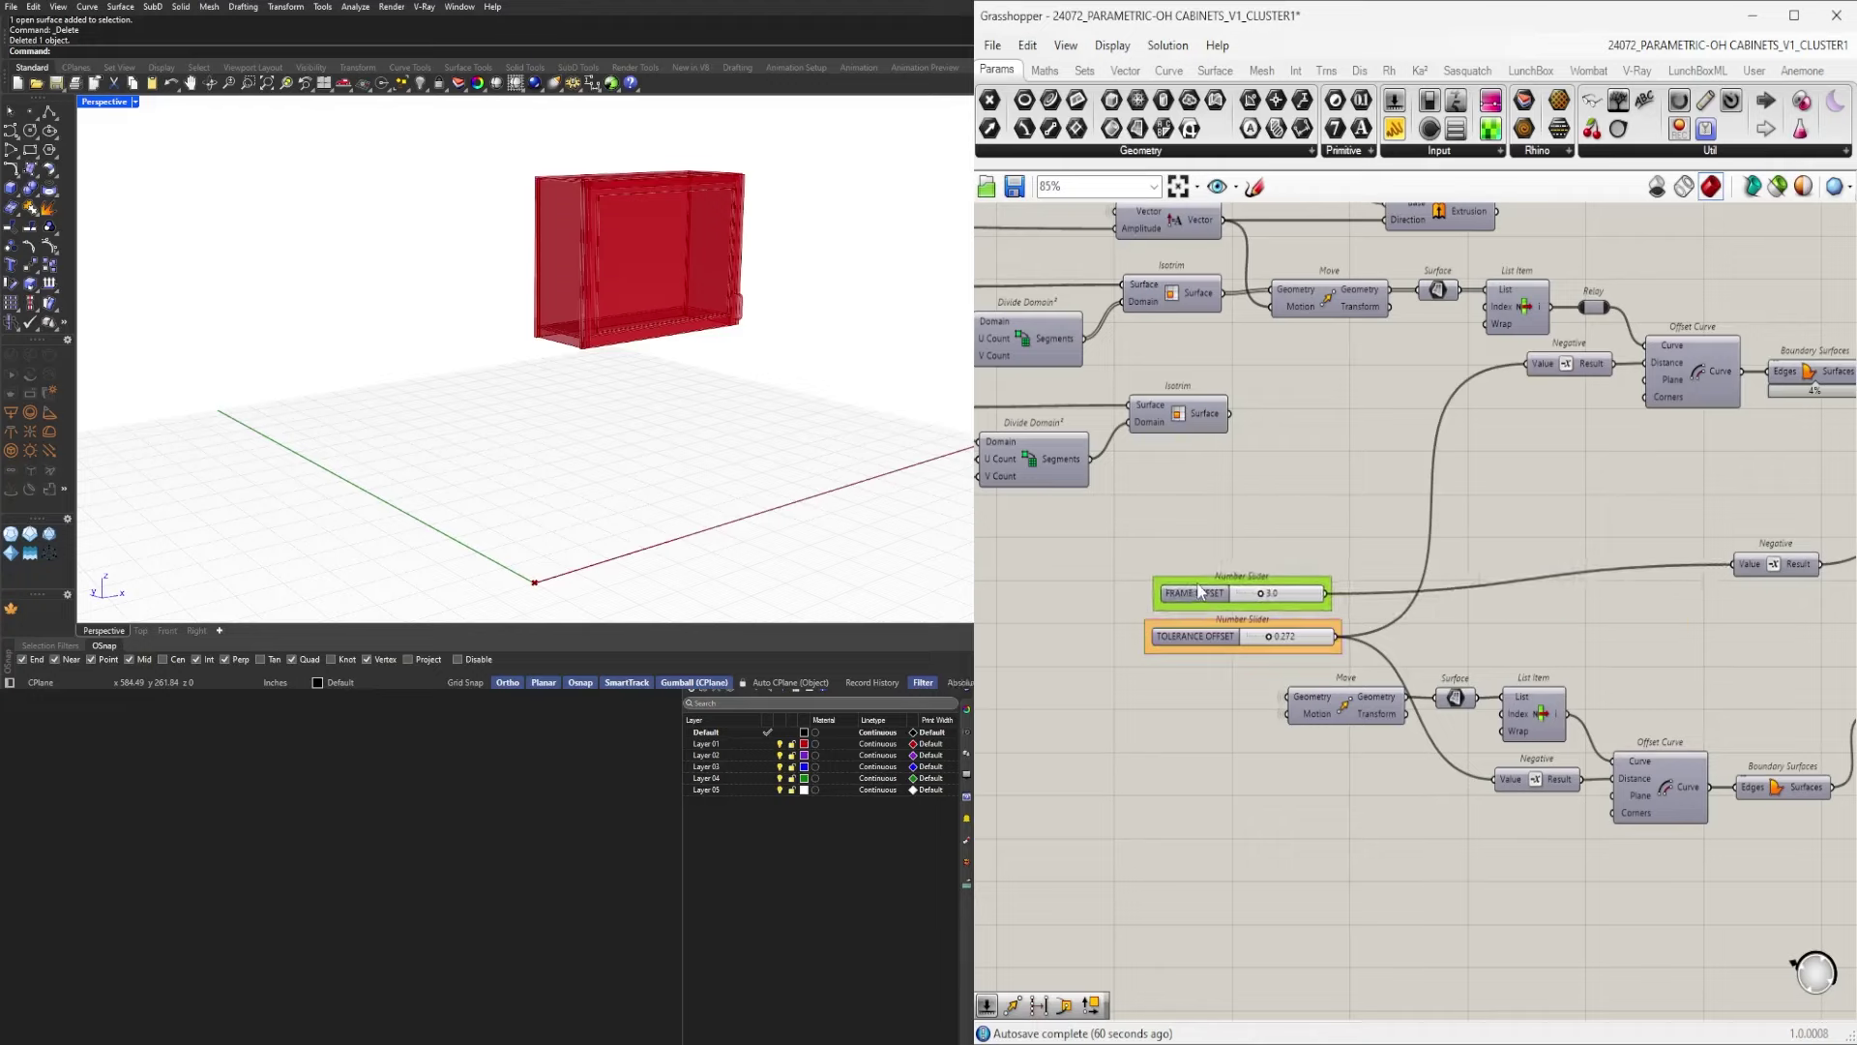
Temporarily preview the upper Offset Curve and the List Item before it to examine which geometry the tolerance offset affects.
click(1710, 379)
middle_click(1707, 377)
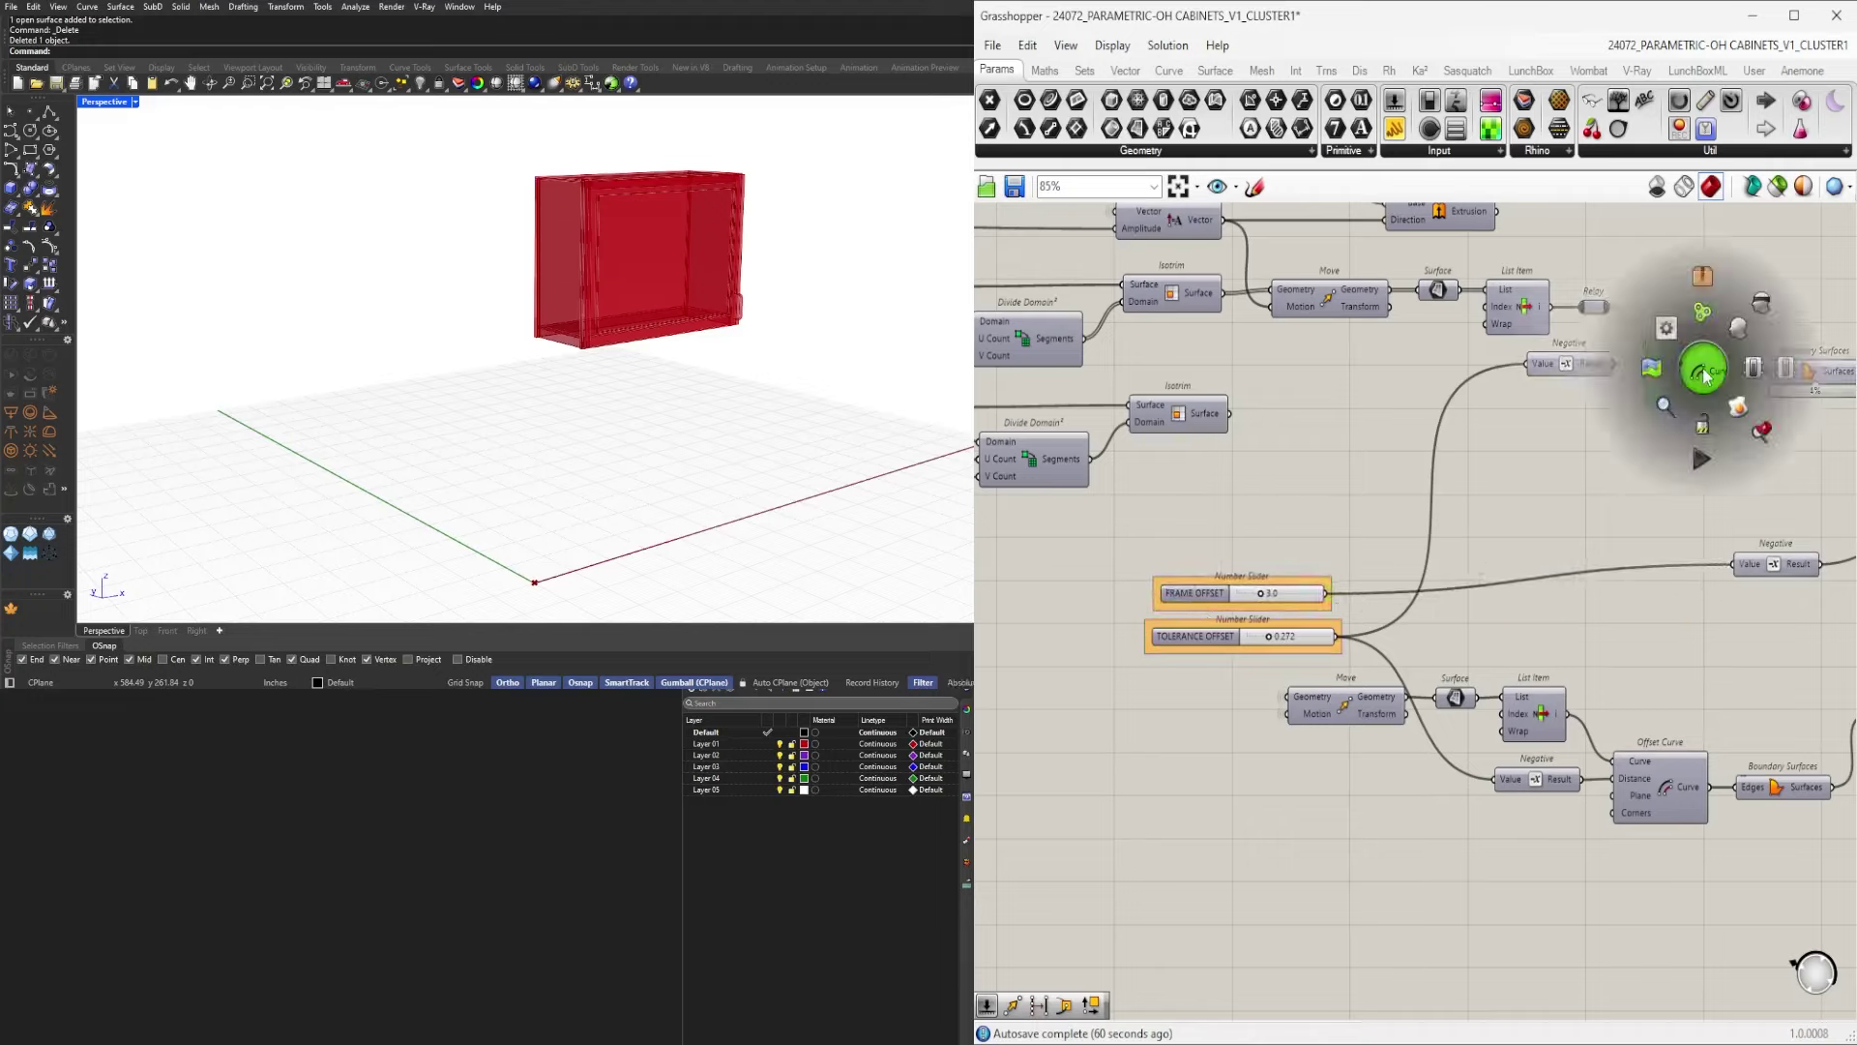
click(1738, 329)
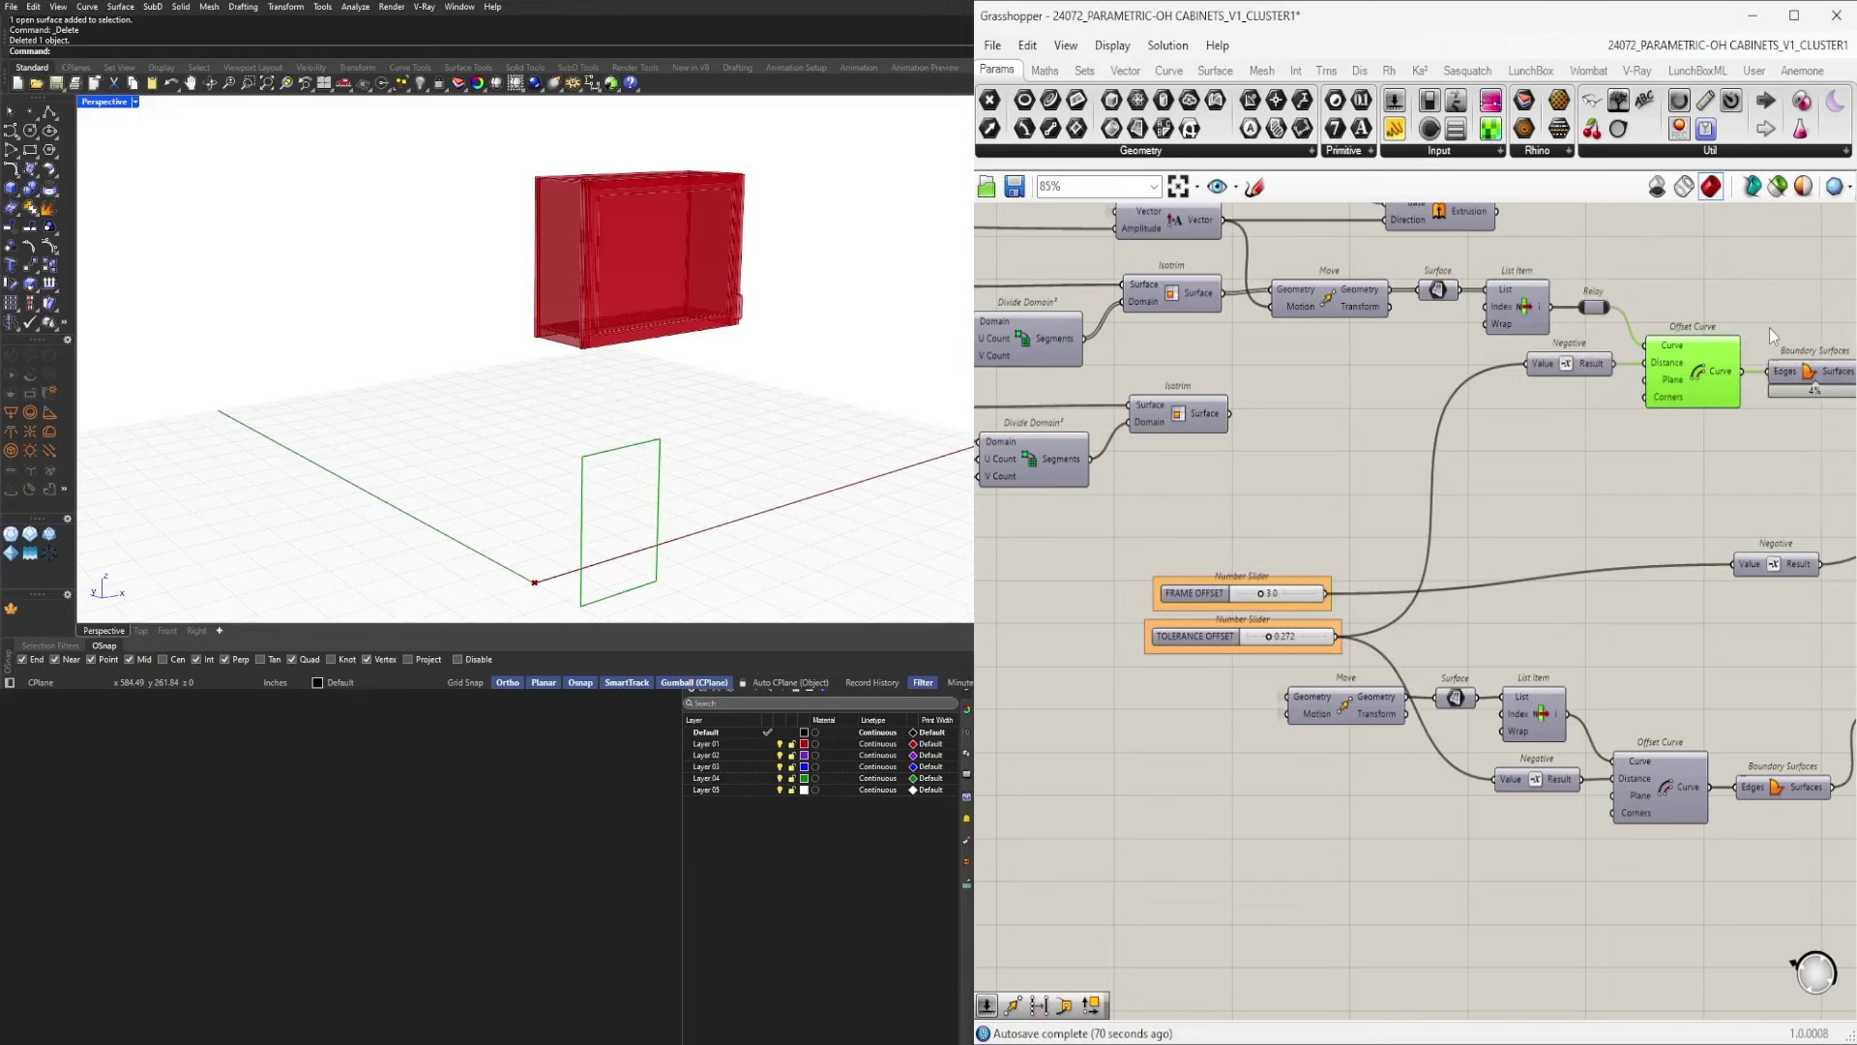
right_drag(1774, 333, 1515, 409)
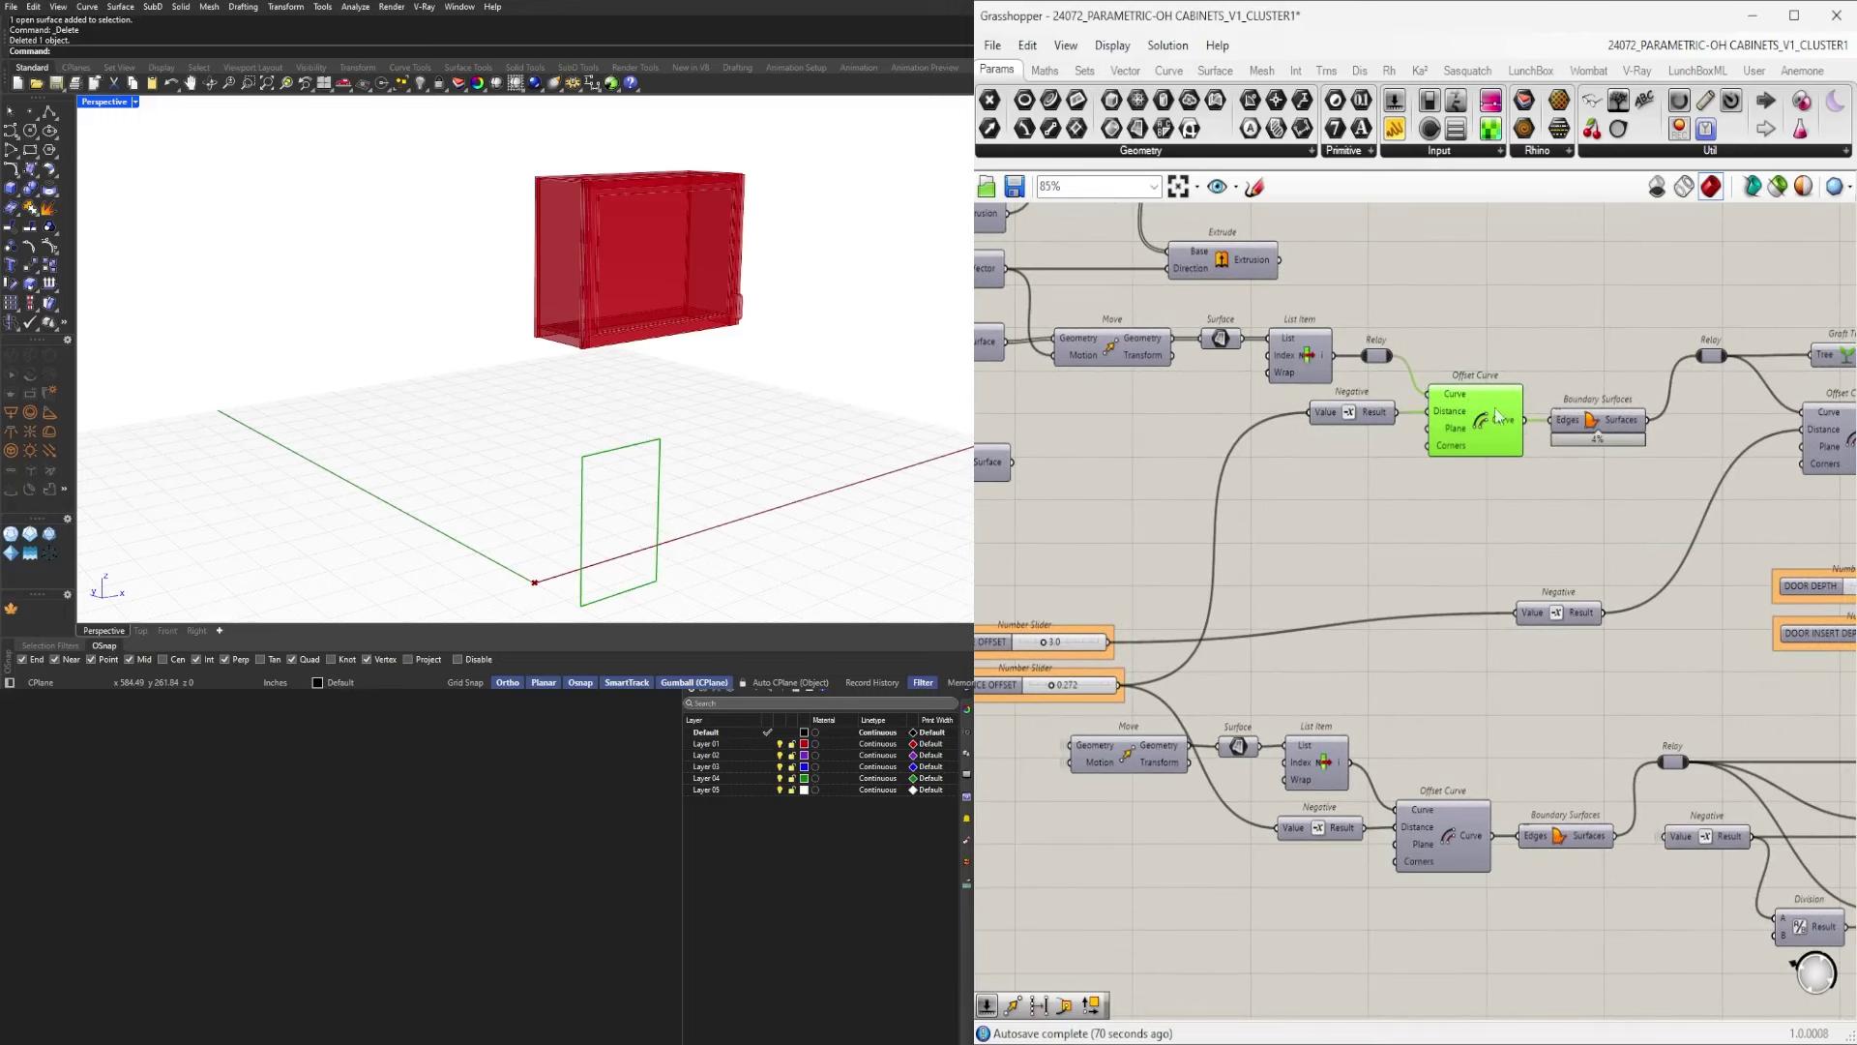
middle_click(1305, 353)
click(1339, 312)
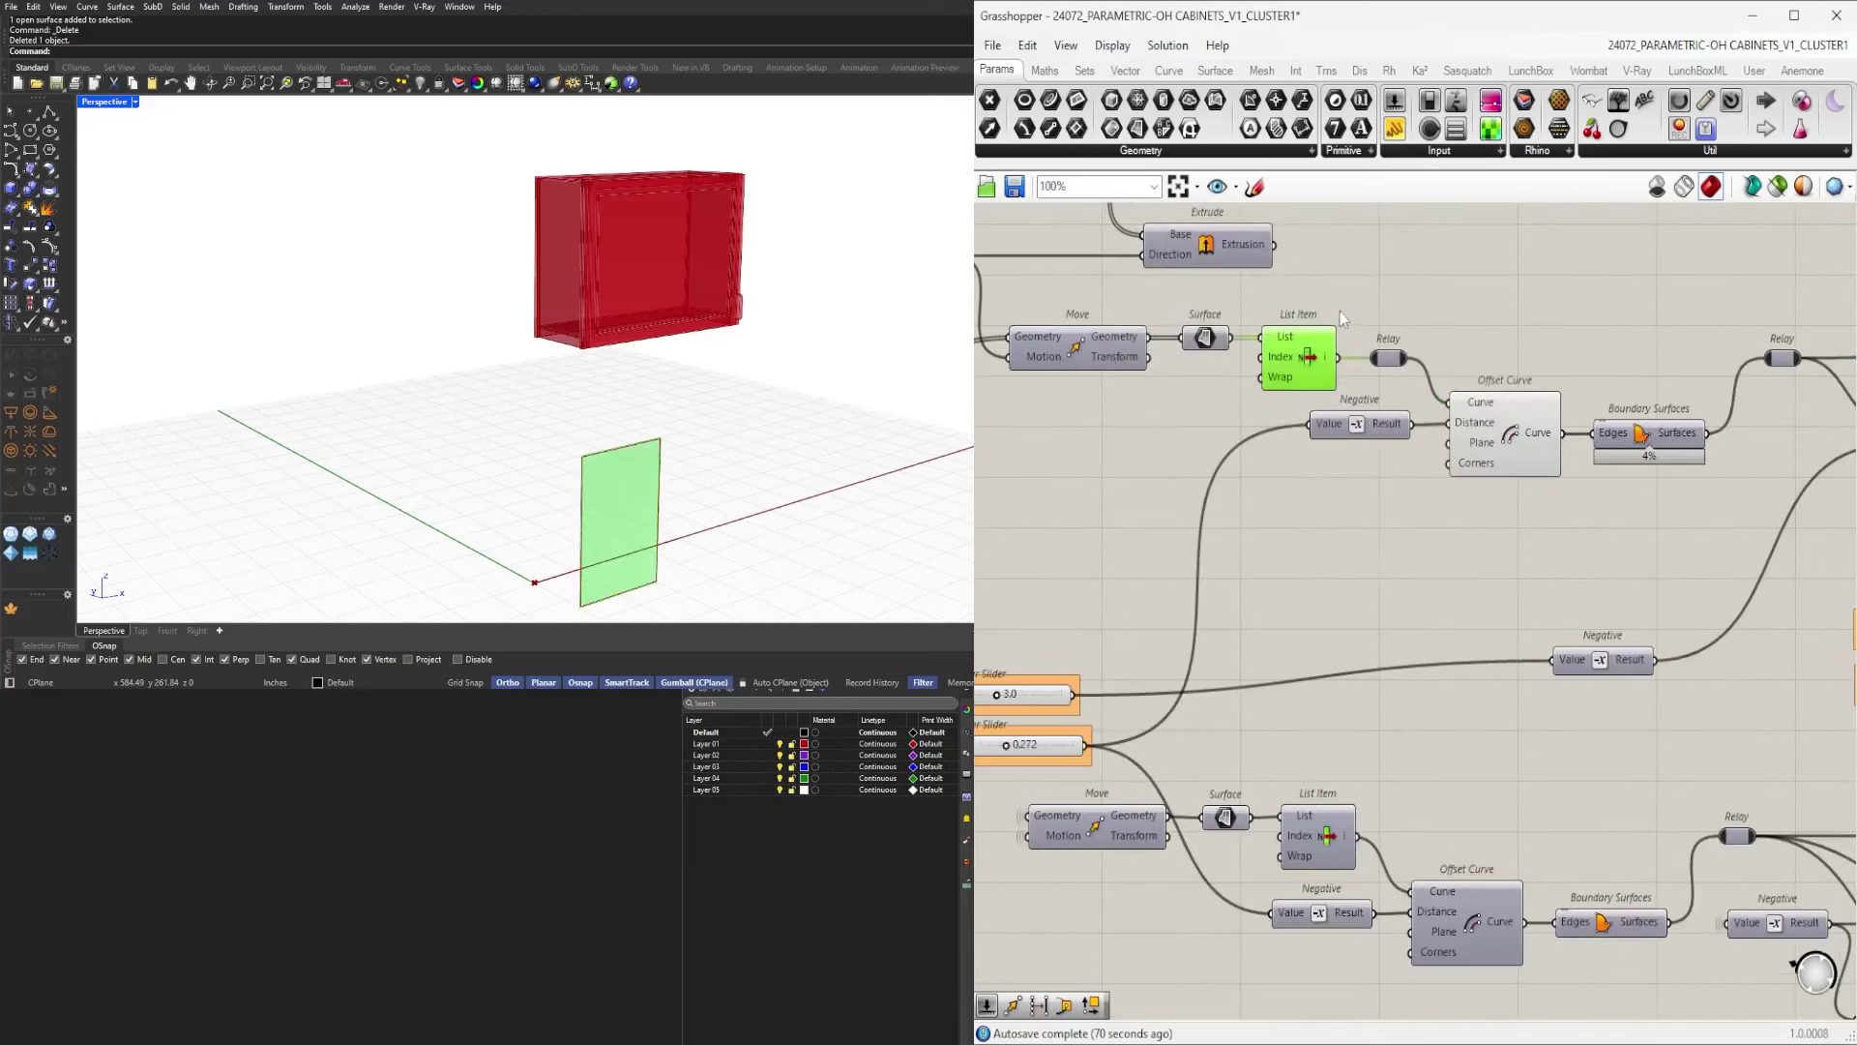
middle_click(1335, 363)
click(1367, 285)
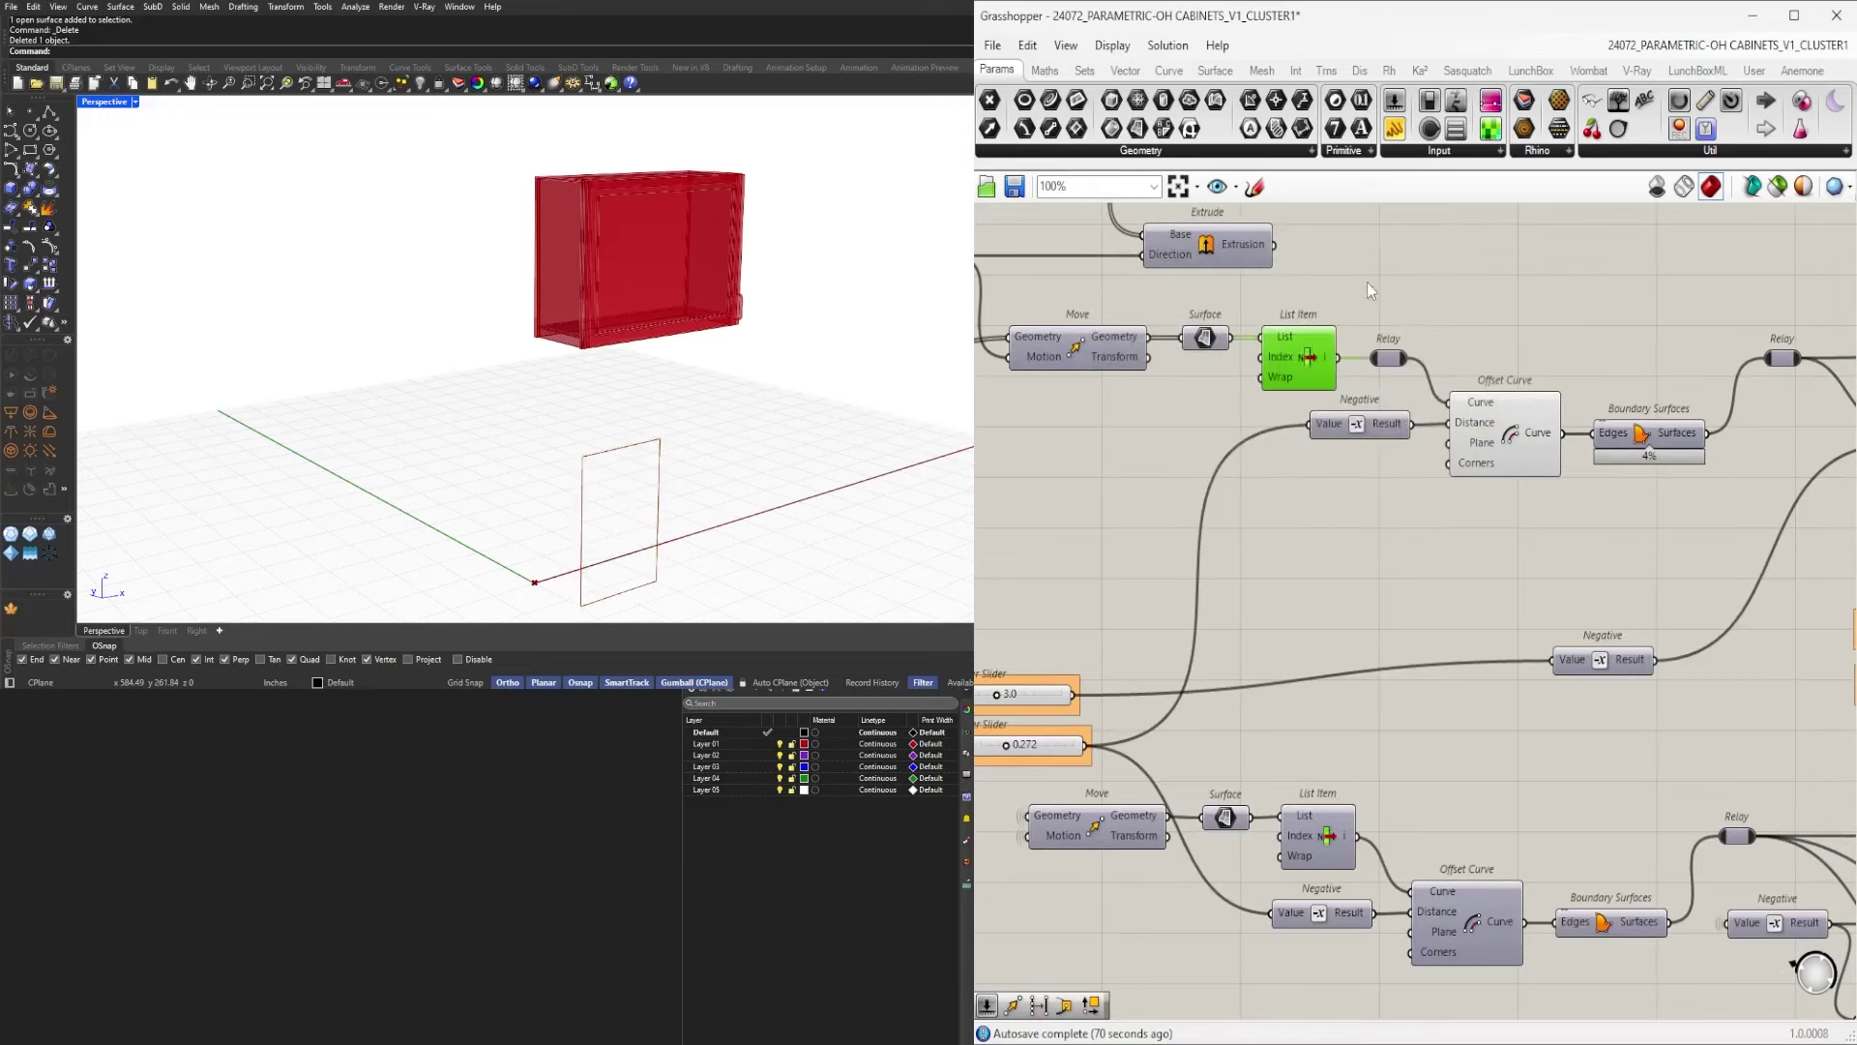
click(1470, 422)
middle_click(1477, 409)
click(1537, 343)
Rename the TOLERANCE OFFSET slider to DOOR TOLERANCE OFFSET and align the FRAME OFFSET slider above it.
right_drag(1047, 764, 1289, 725)
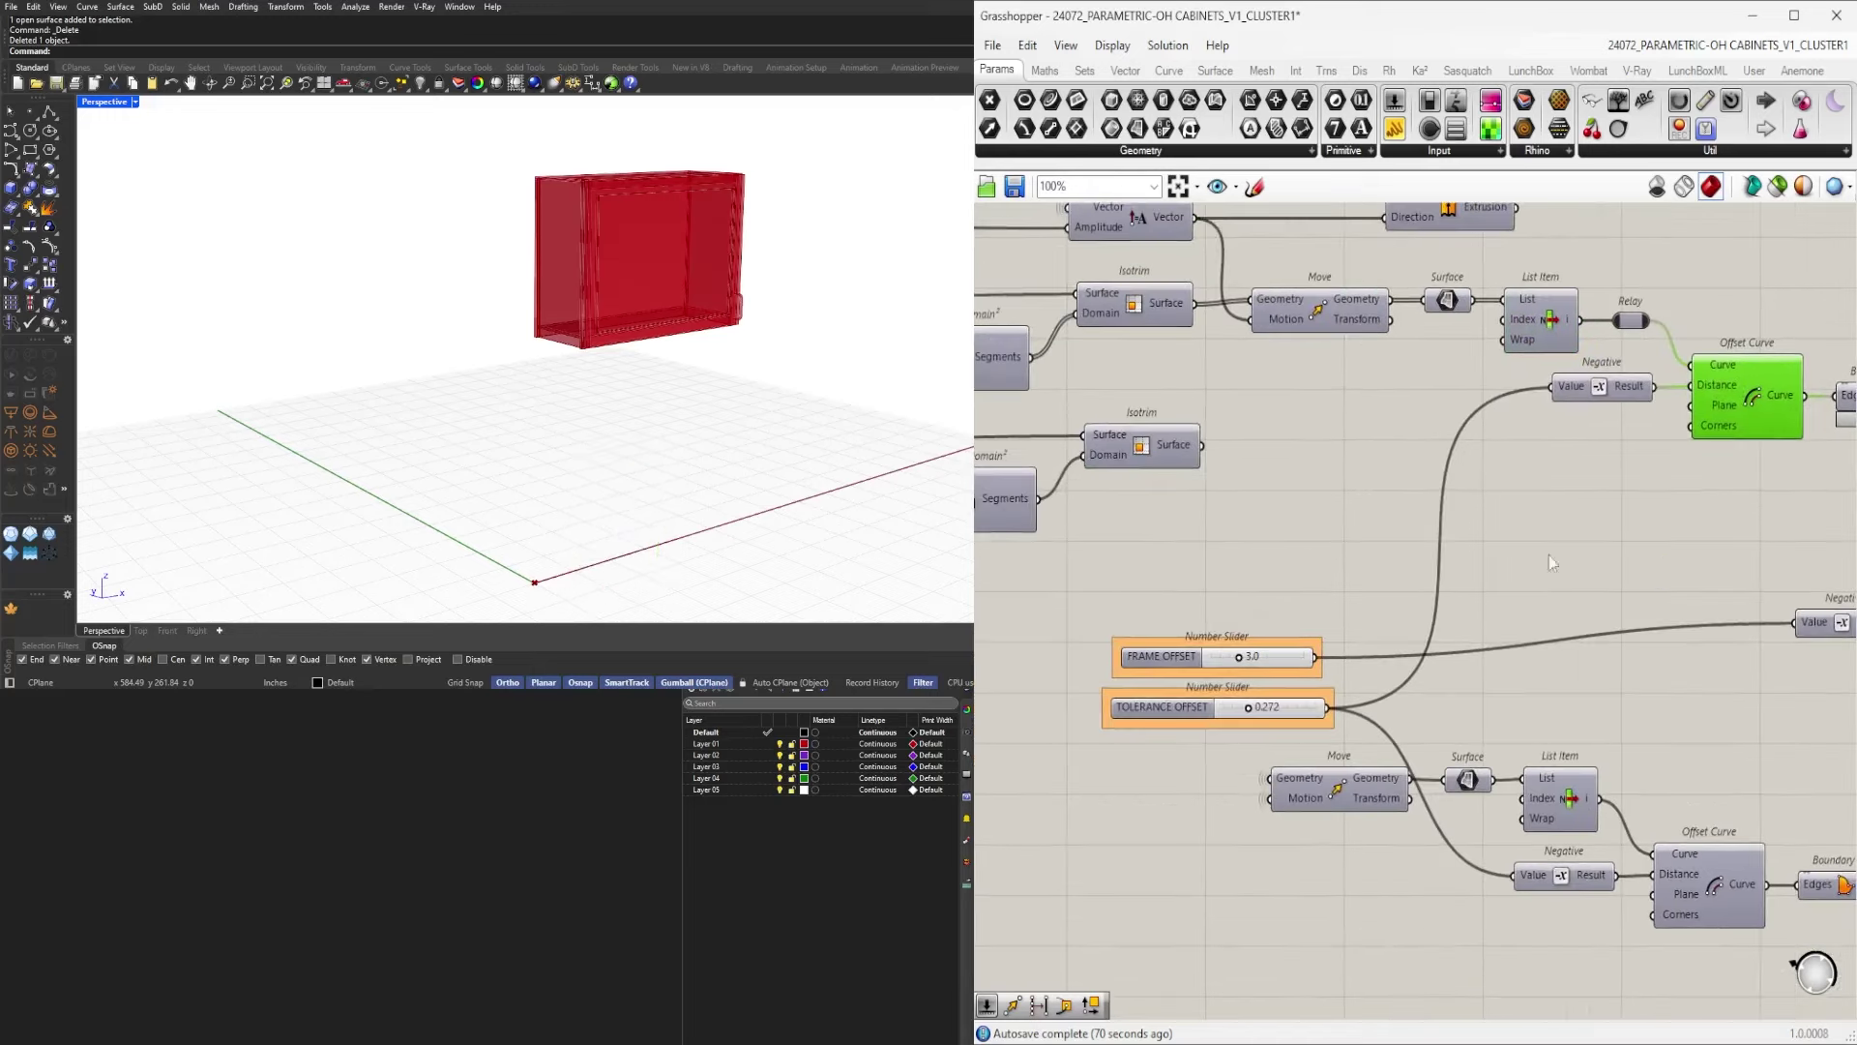
scroll(1194, 723, up, 2)
right_click(1178, 695)
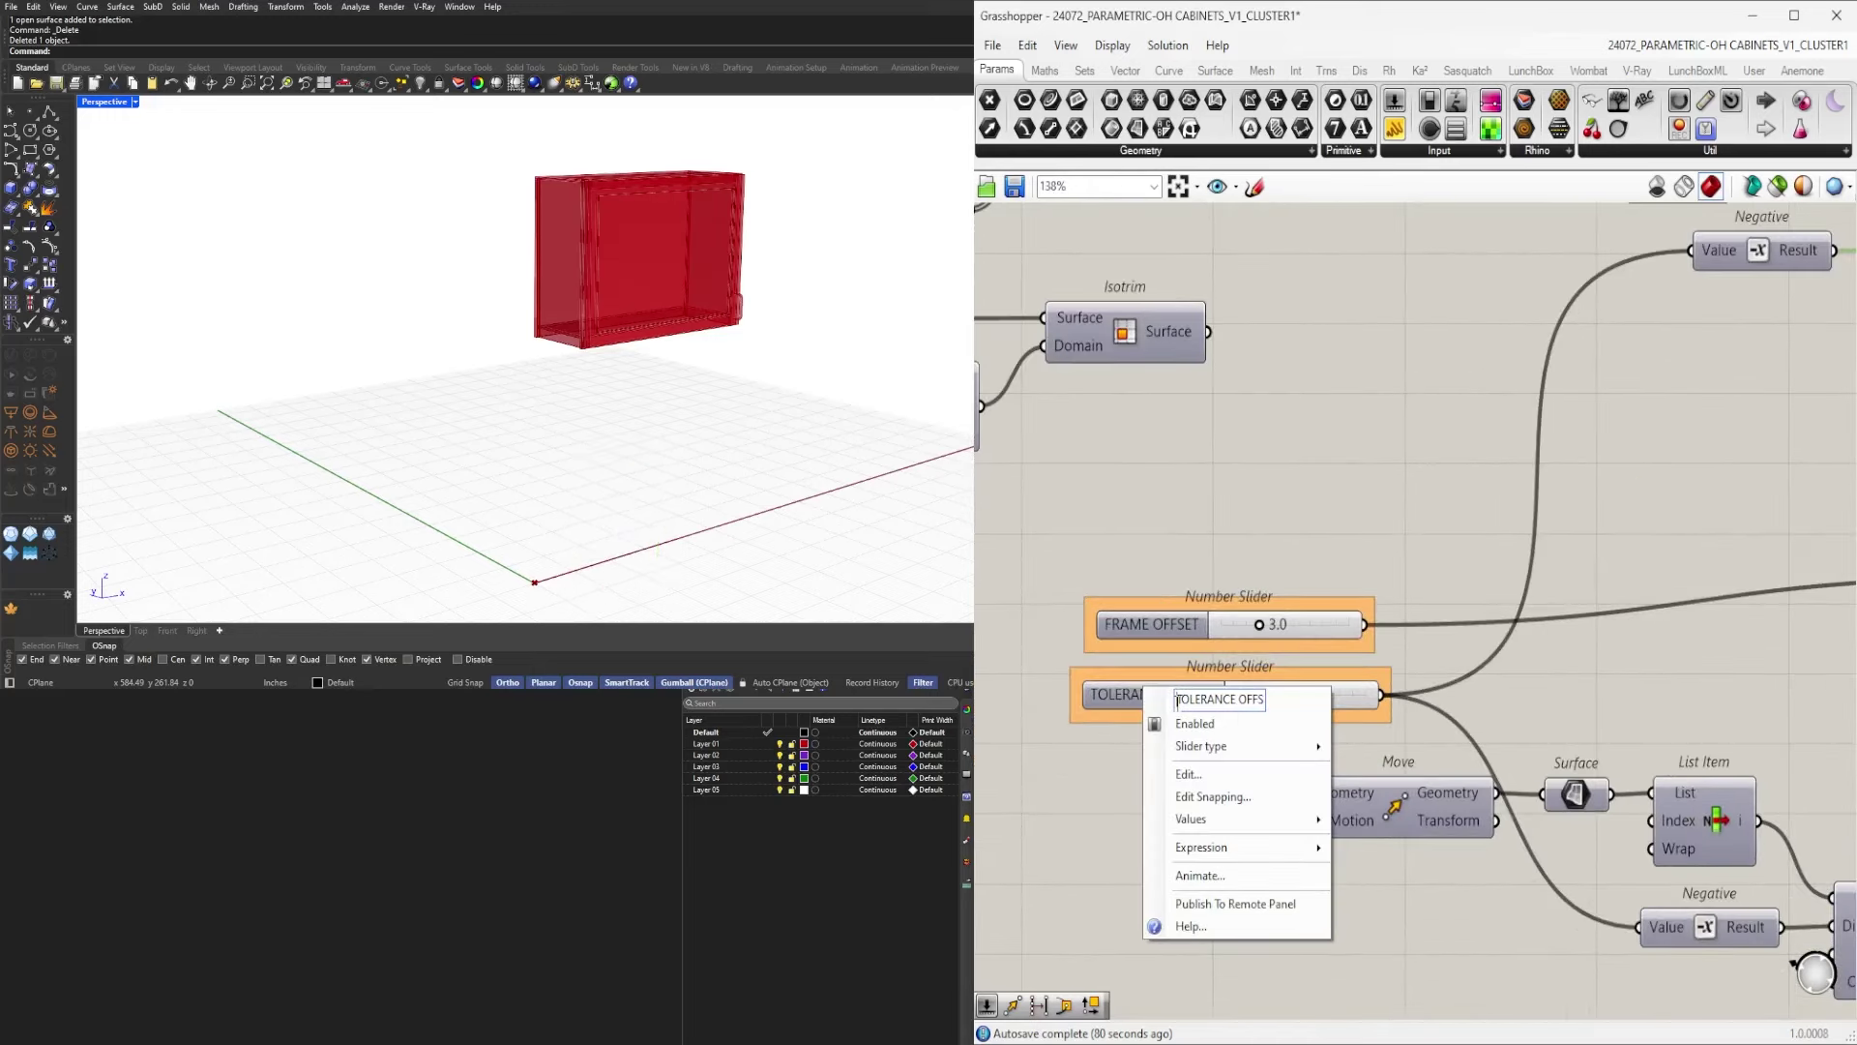
text(DOOR)
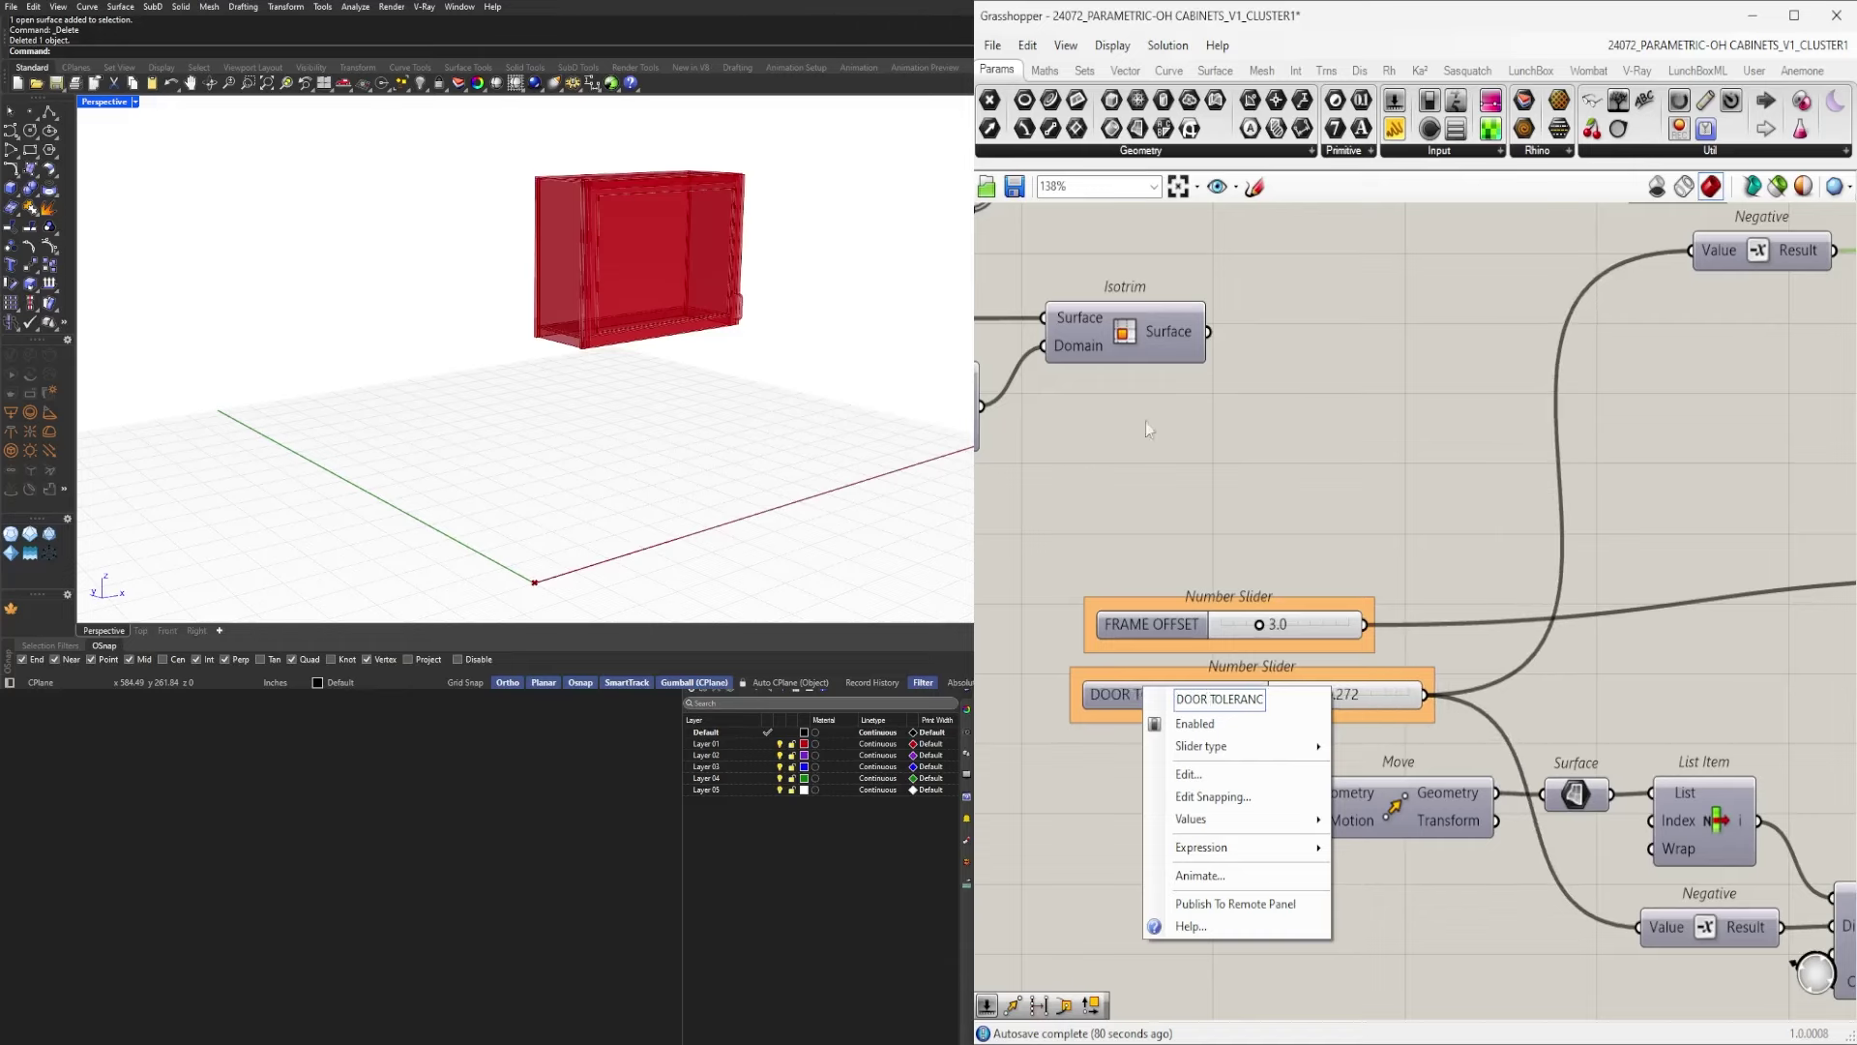
key(Return)
scroll(1242, 529, down, 2)
click(1270, 680)
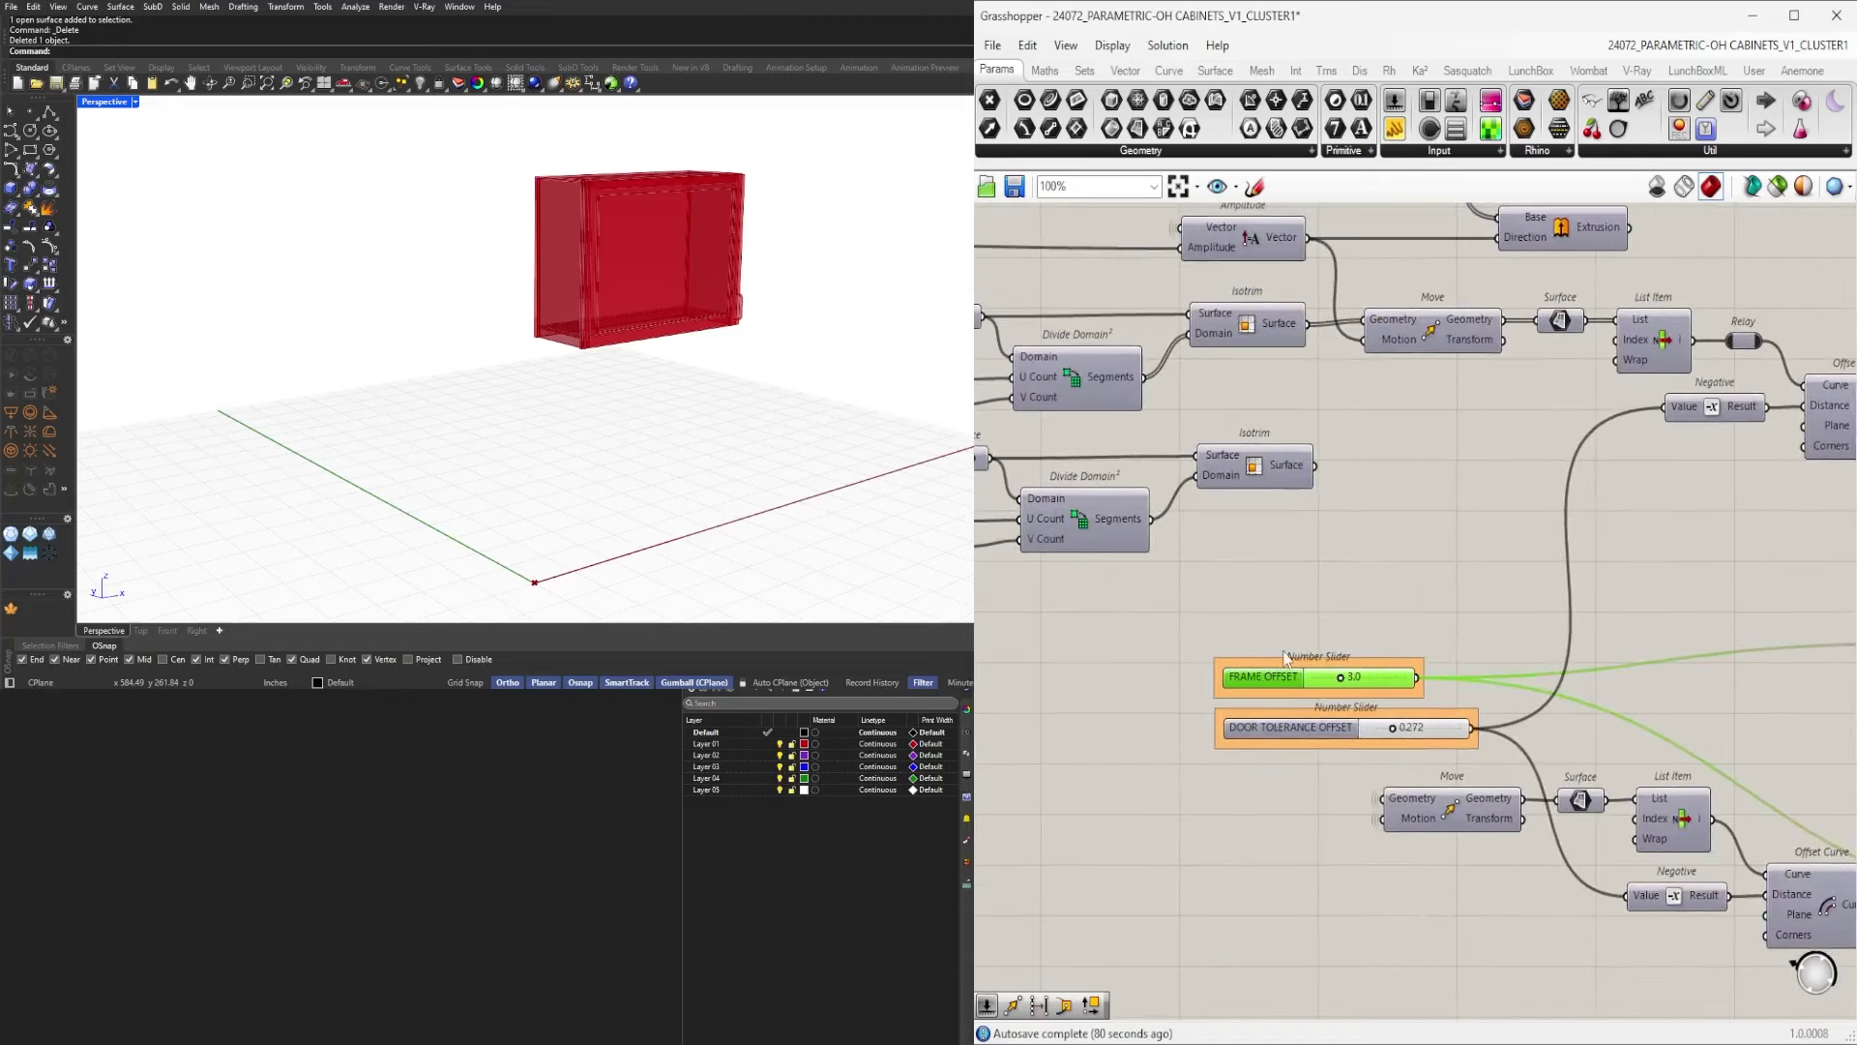
Move the FRAME OFFSET and DOOR TOLERANCE OFFSET sliders together farther away from the lower Move component.
scroll(1291, 644, down, 5)
right_drag(1761, 619, 1635, 573)
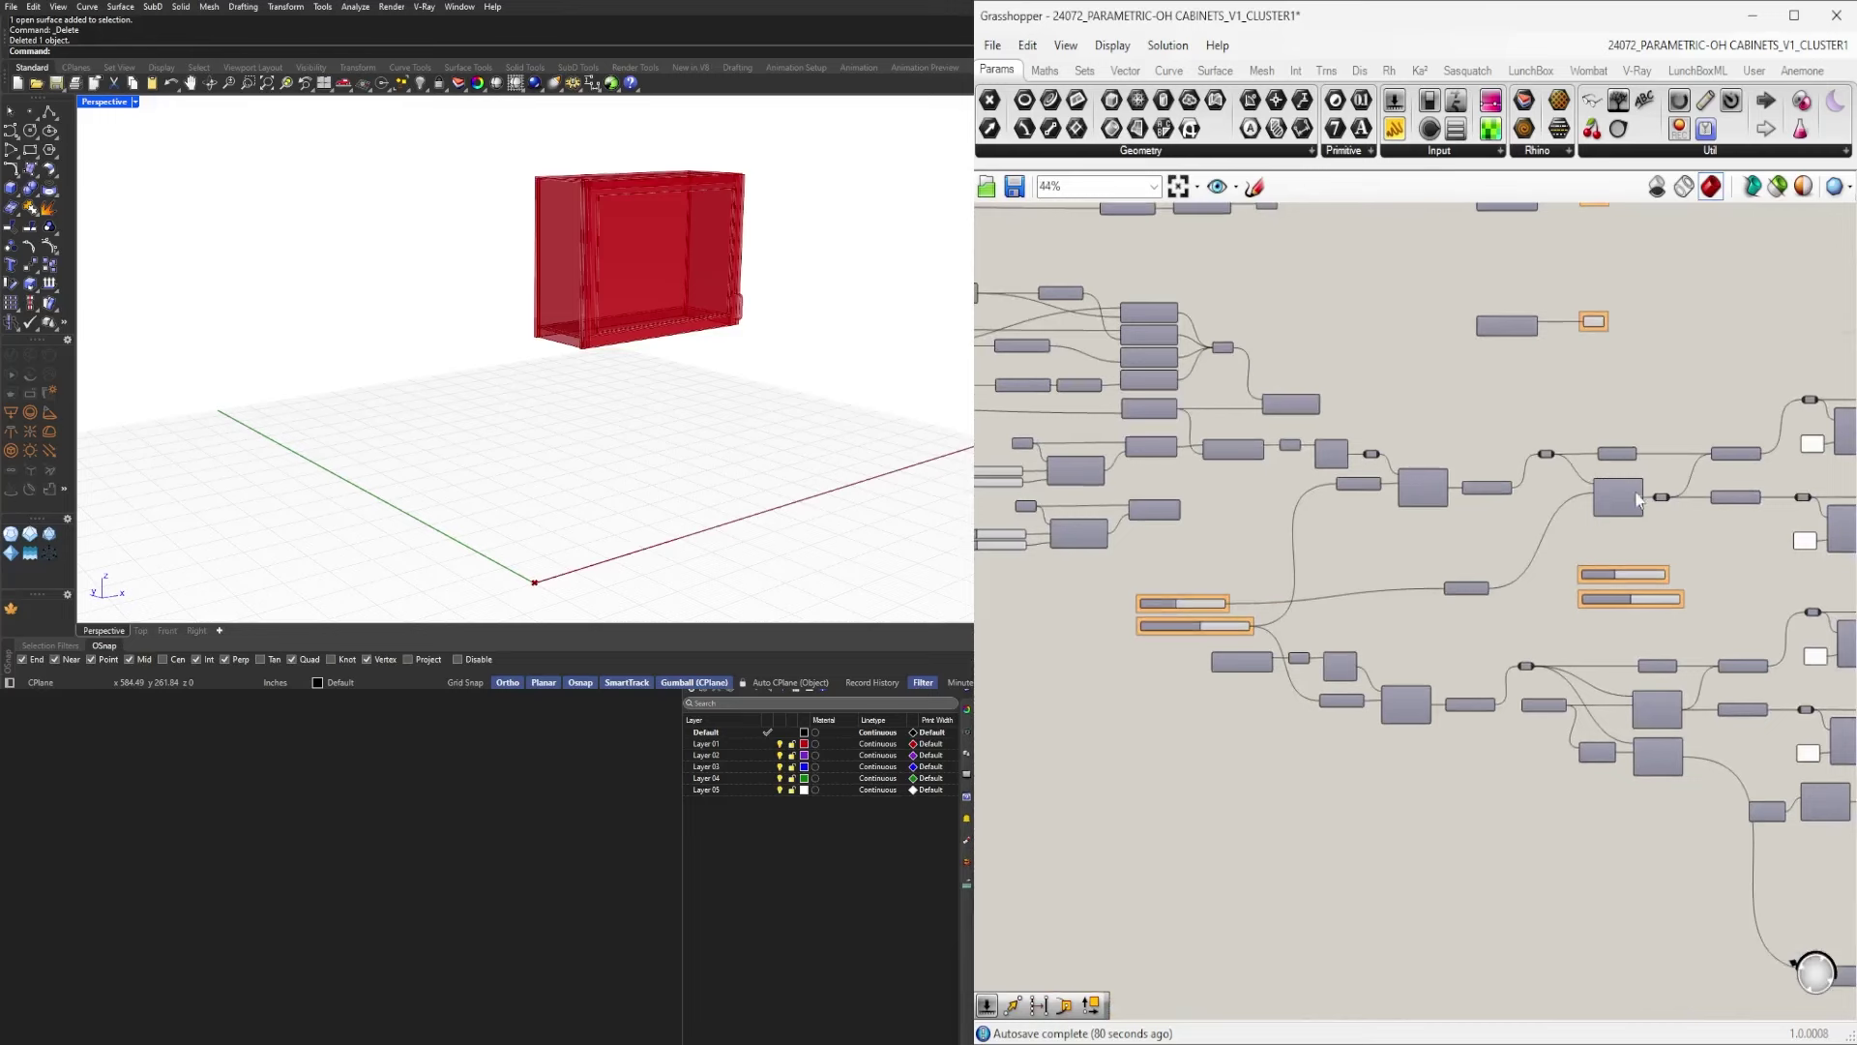
scroll(1664, 592, up, 5)
right_drag(1480, 571, 1811, 437)
scroll(1078, 430, down, 2)
right_drag(1401, 508, 1709, 539)
drag(1303, 432, 1065, 501)
click(1219, 423)
Move the DOOR DEPTH and DOOR INSERT DEPTH sliders into the door slider column, just below DOOR TOLERANCE OFFSET.
right_drag(1452, 472, 1211, 486)
drag(1716, 571, 1655, 439)
right_drag(1681, 484, 1762, 434)
drag(1788, 420, 921, 571)
right_drag(992, 556, 1220, 544)
scroll(1133, 561, up, 5)
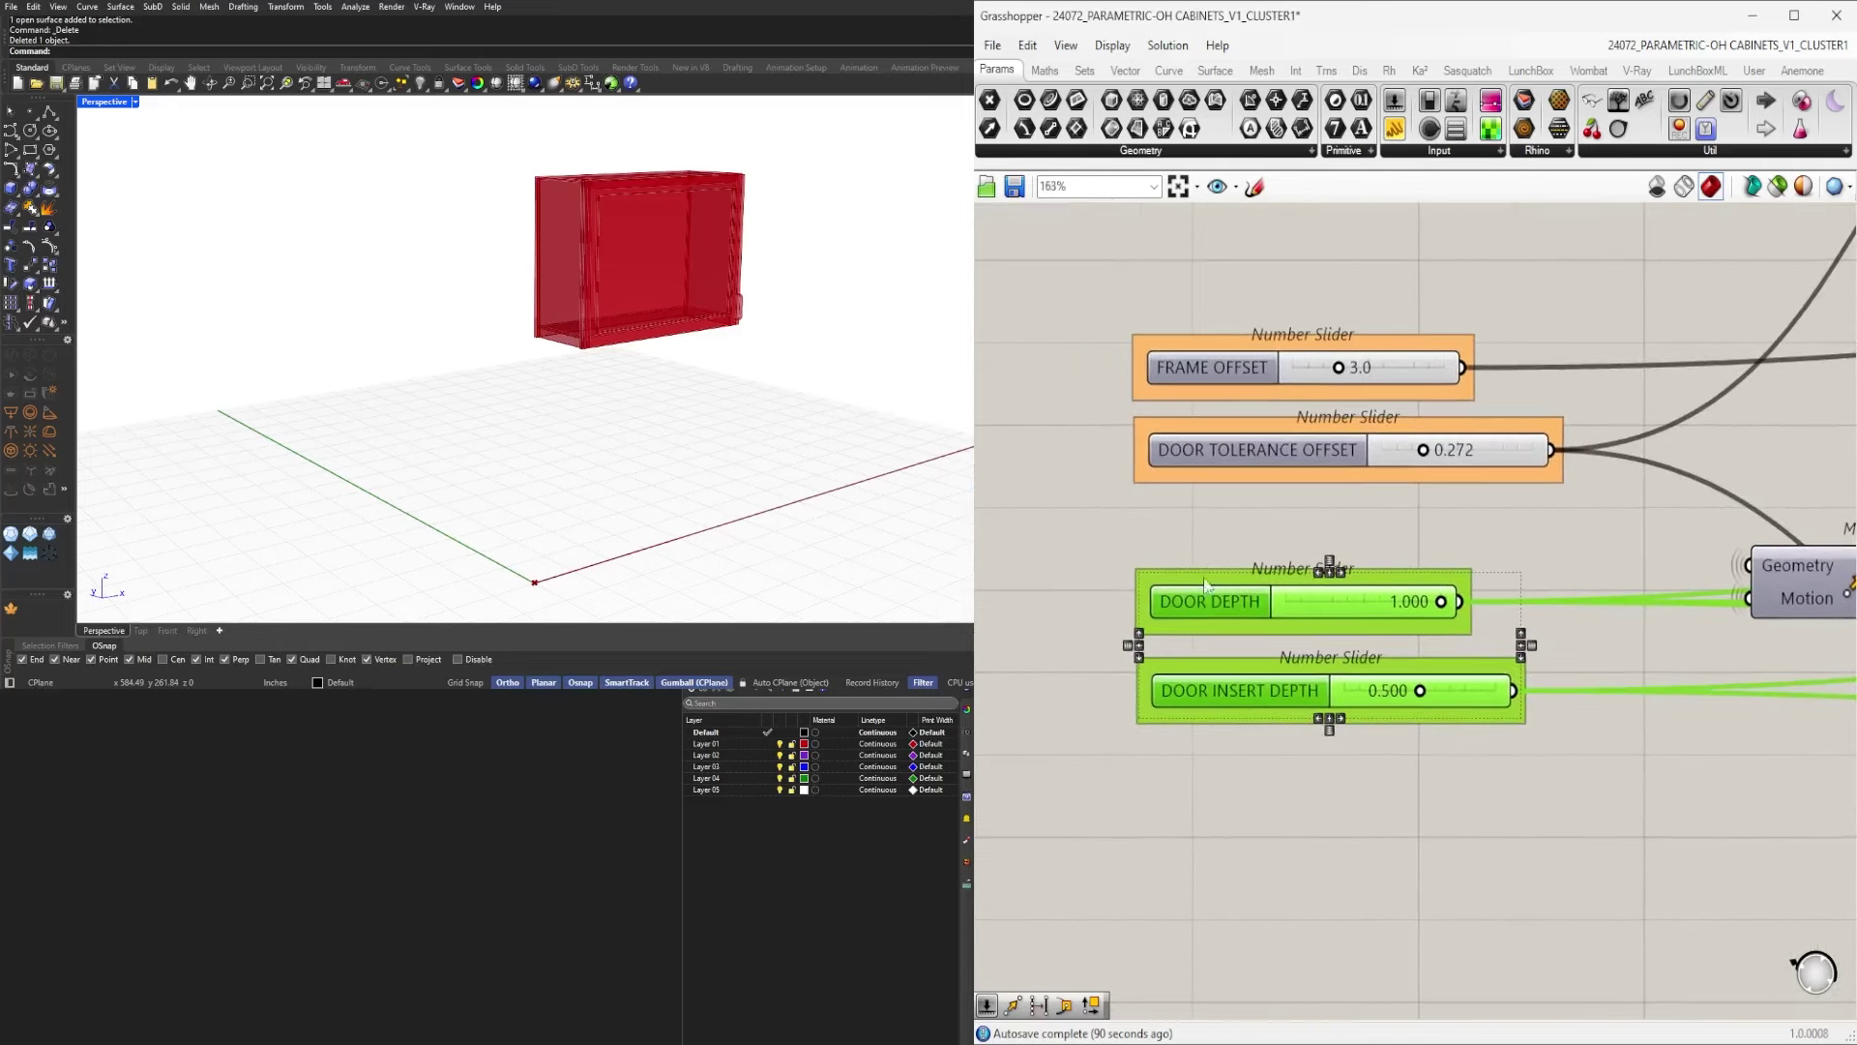
drag(1205, 584, 1192, 540)
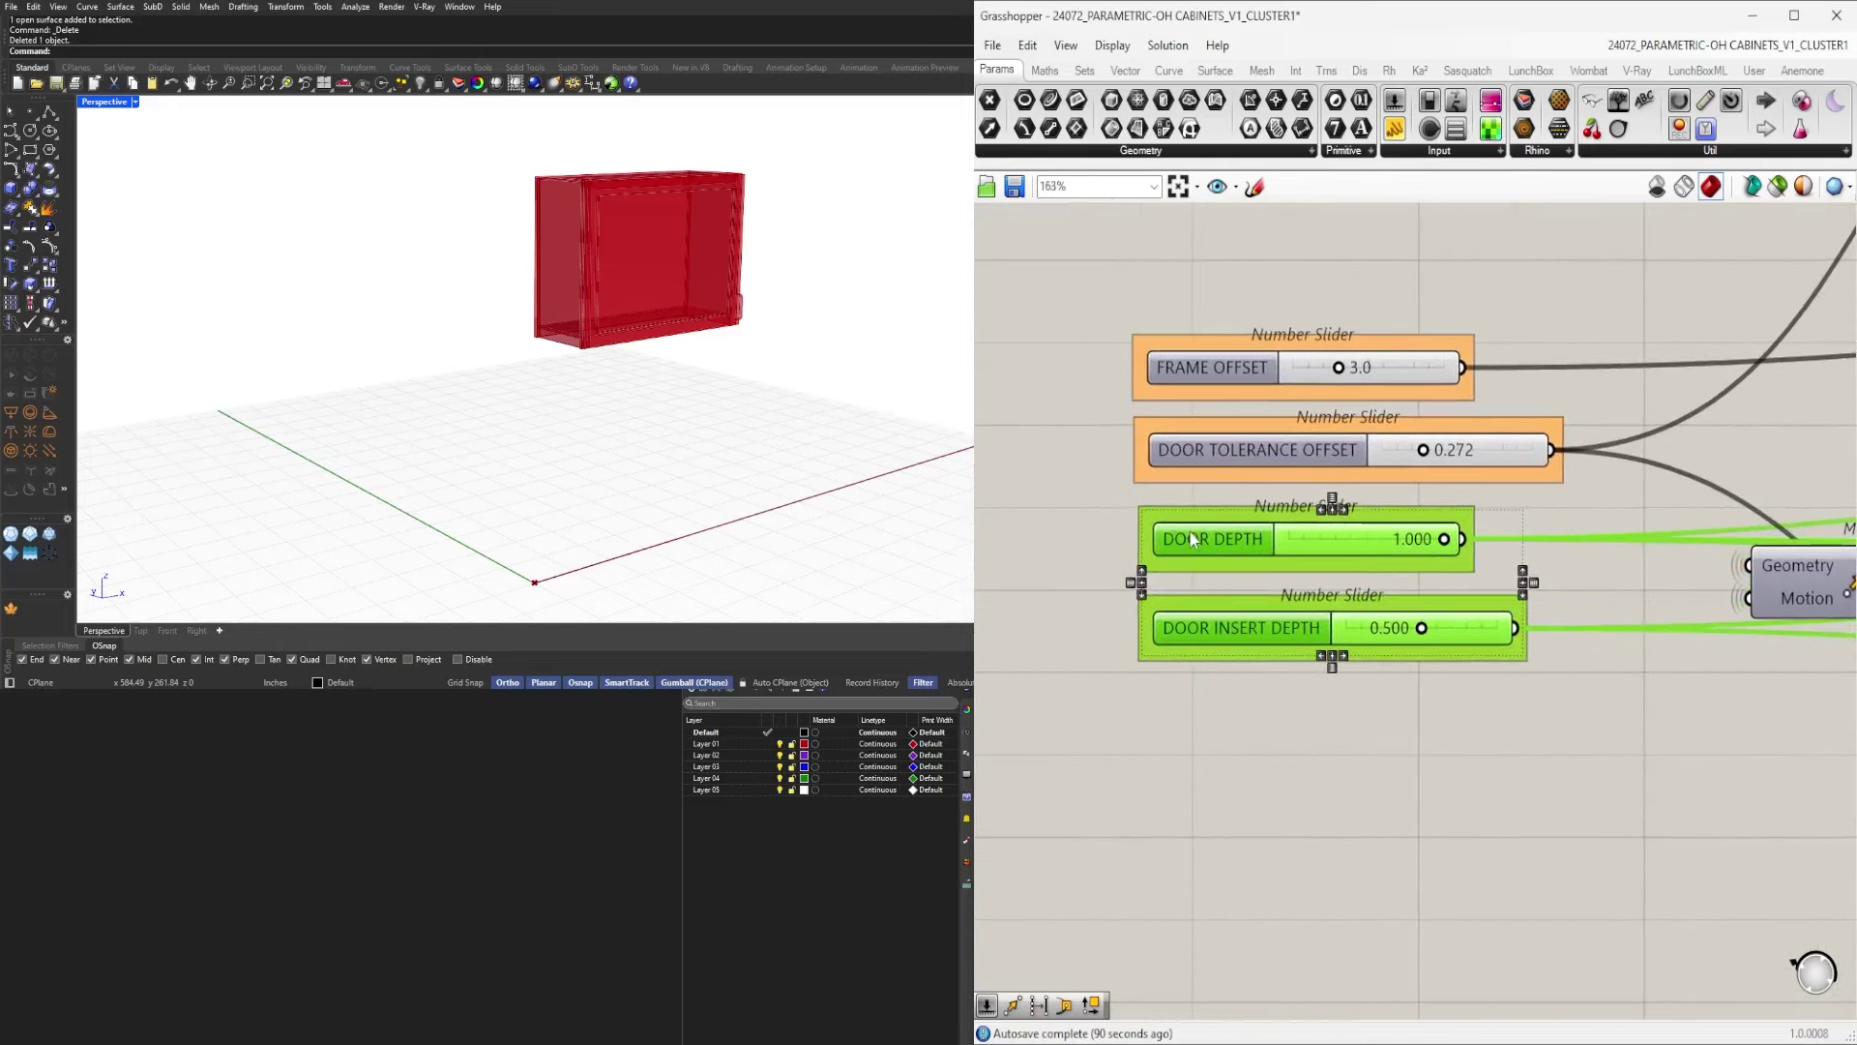
Reorder the door sliders by moving FRAME OFFSET and DOOR TOLERANCE OFFSET below DOOR INSERT DEPTH.
click(1256, 598)
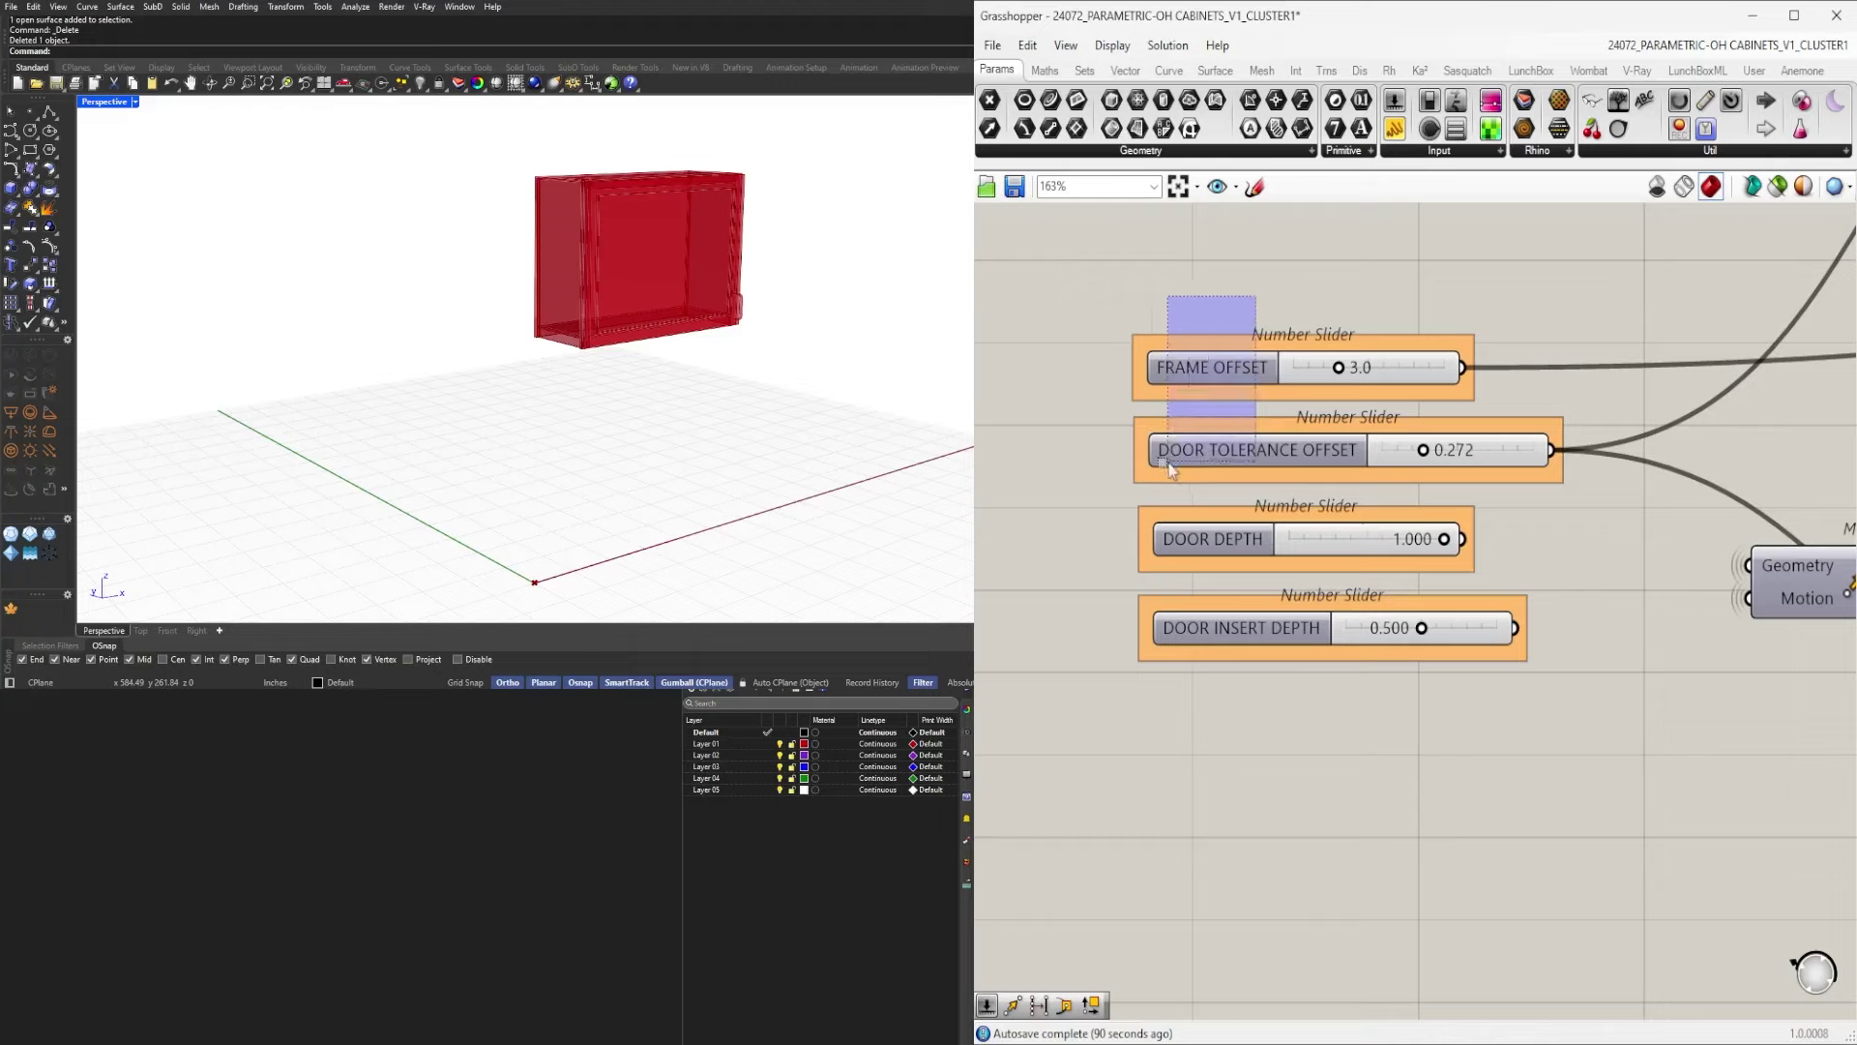
drag(1169, 464, 1197, 786)
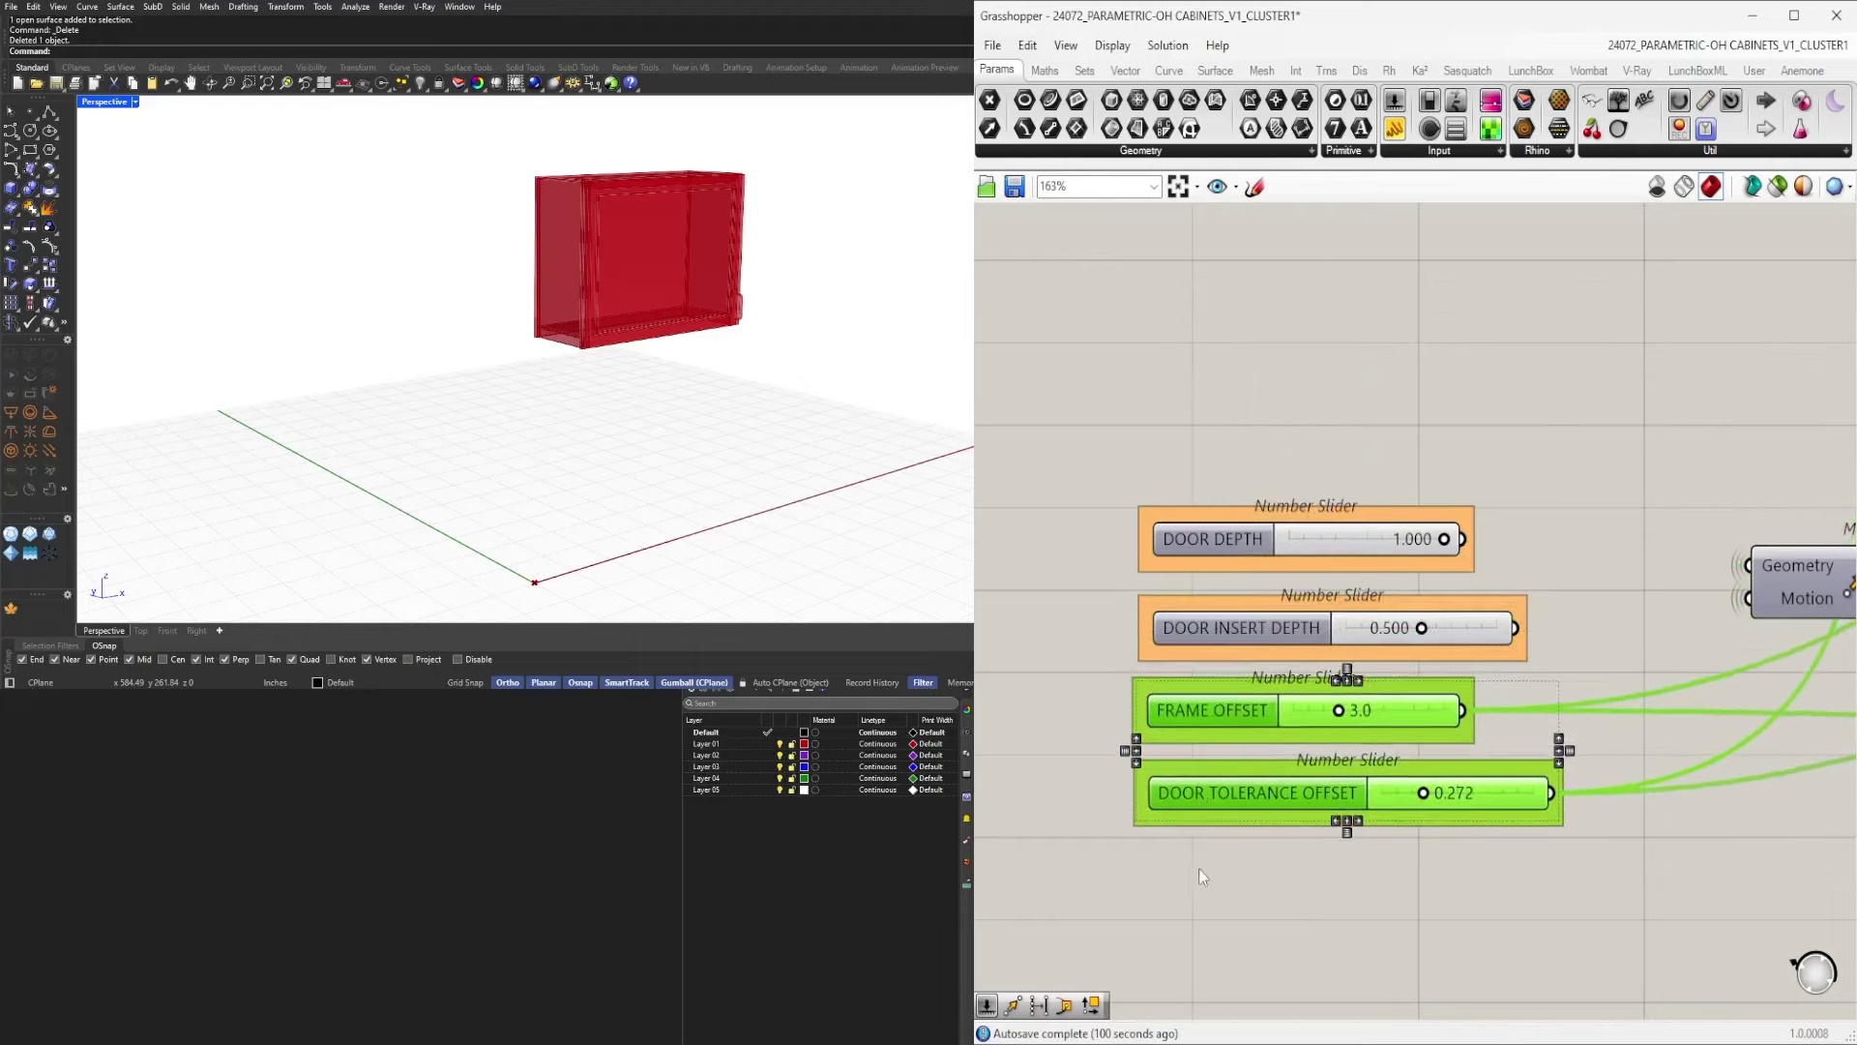
click(1198, 868)
Move the HANDLE HEIGHT and HANDLE DEPTH sliders together into the door slider column, directly below DOOR TOLERANCE OFFSET.
scroll(1294, 886, down, 8)
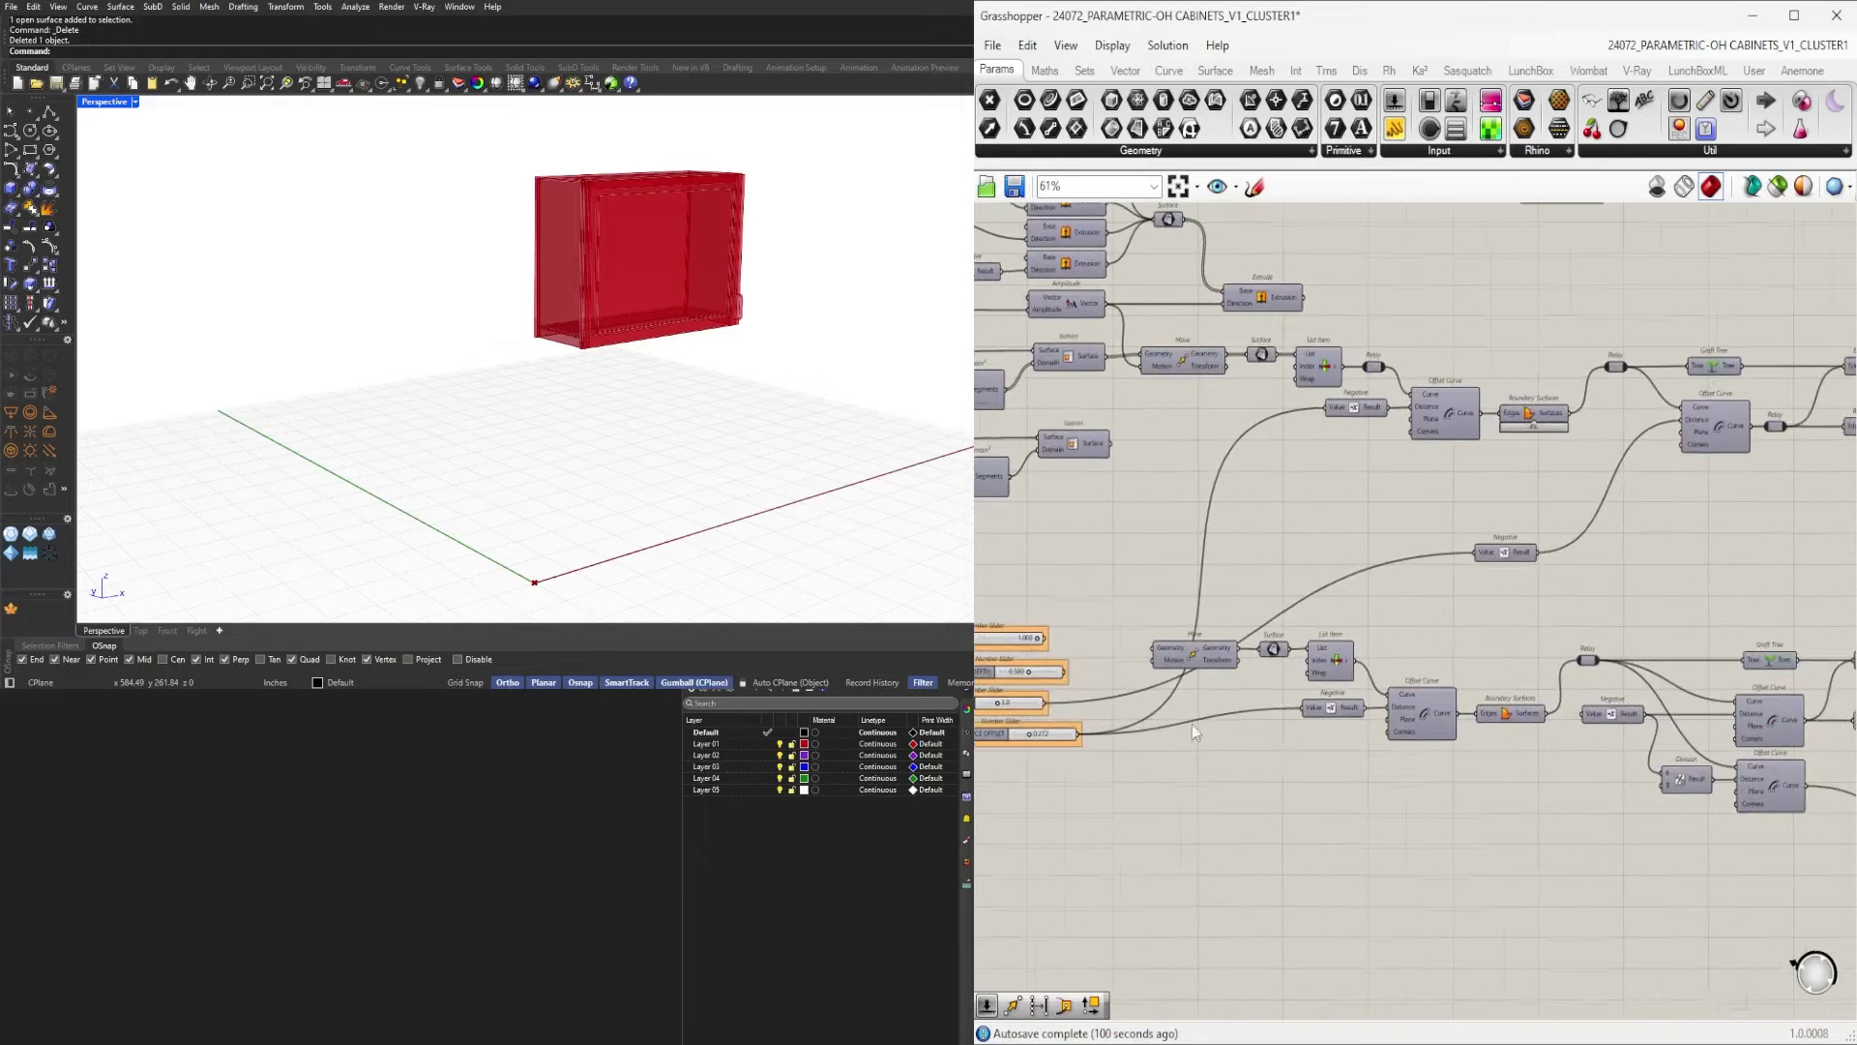
right_drag(1446, 747, 1428, 624)
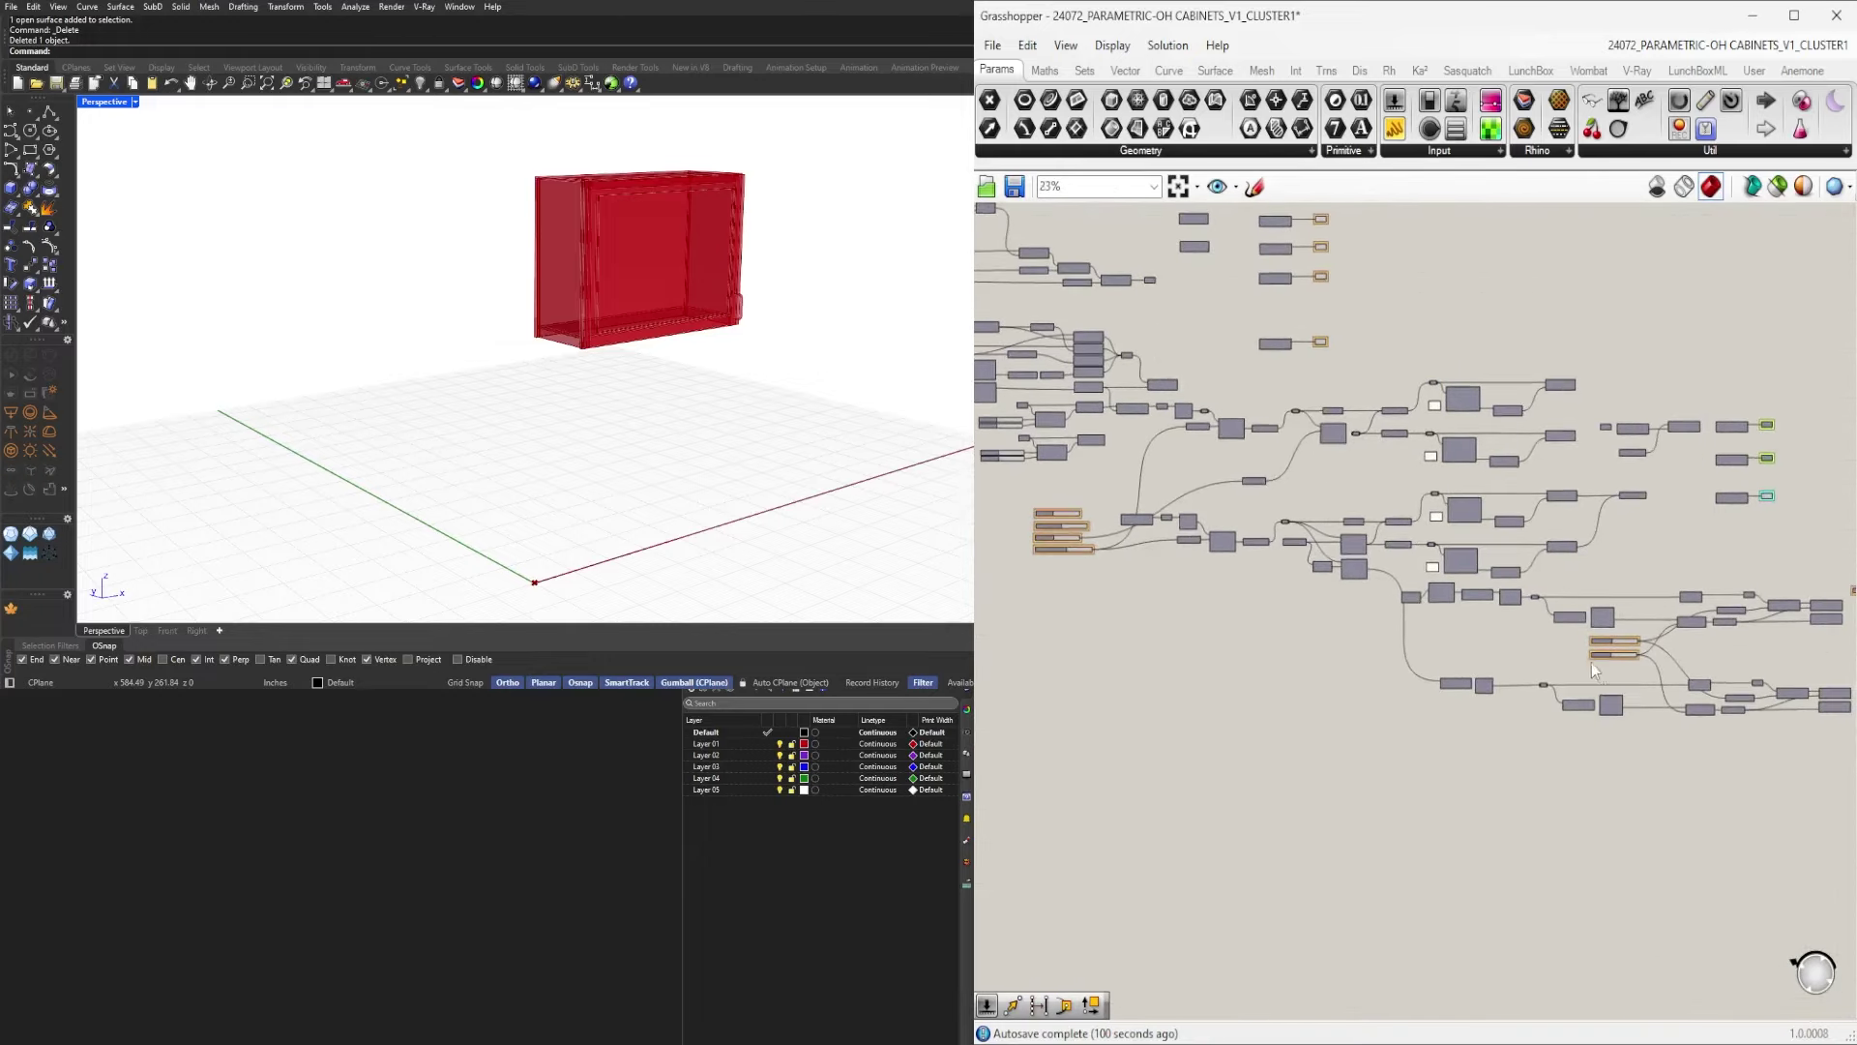
scroll(1625, 670, up, 4)
drag(1612, 611, 1610, 608)
scroll(1625, 619, down, 4)
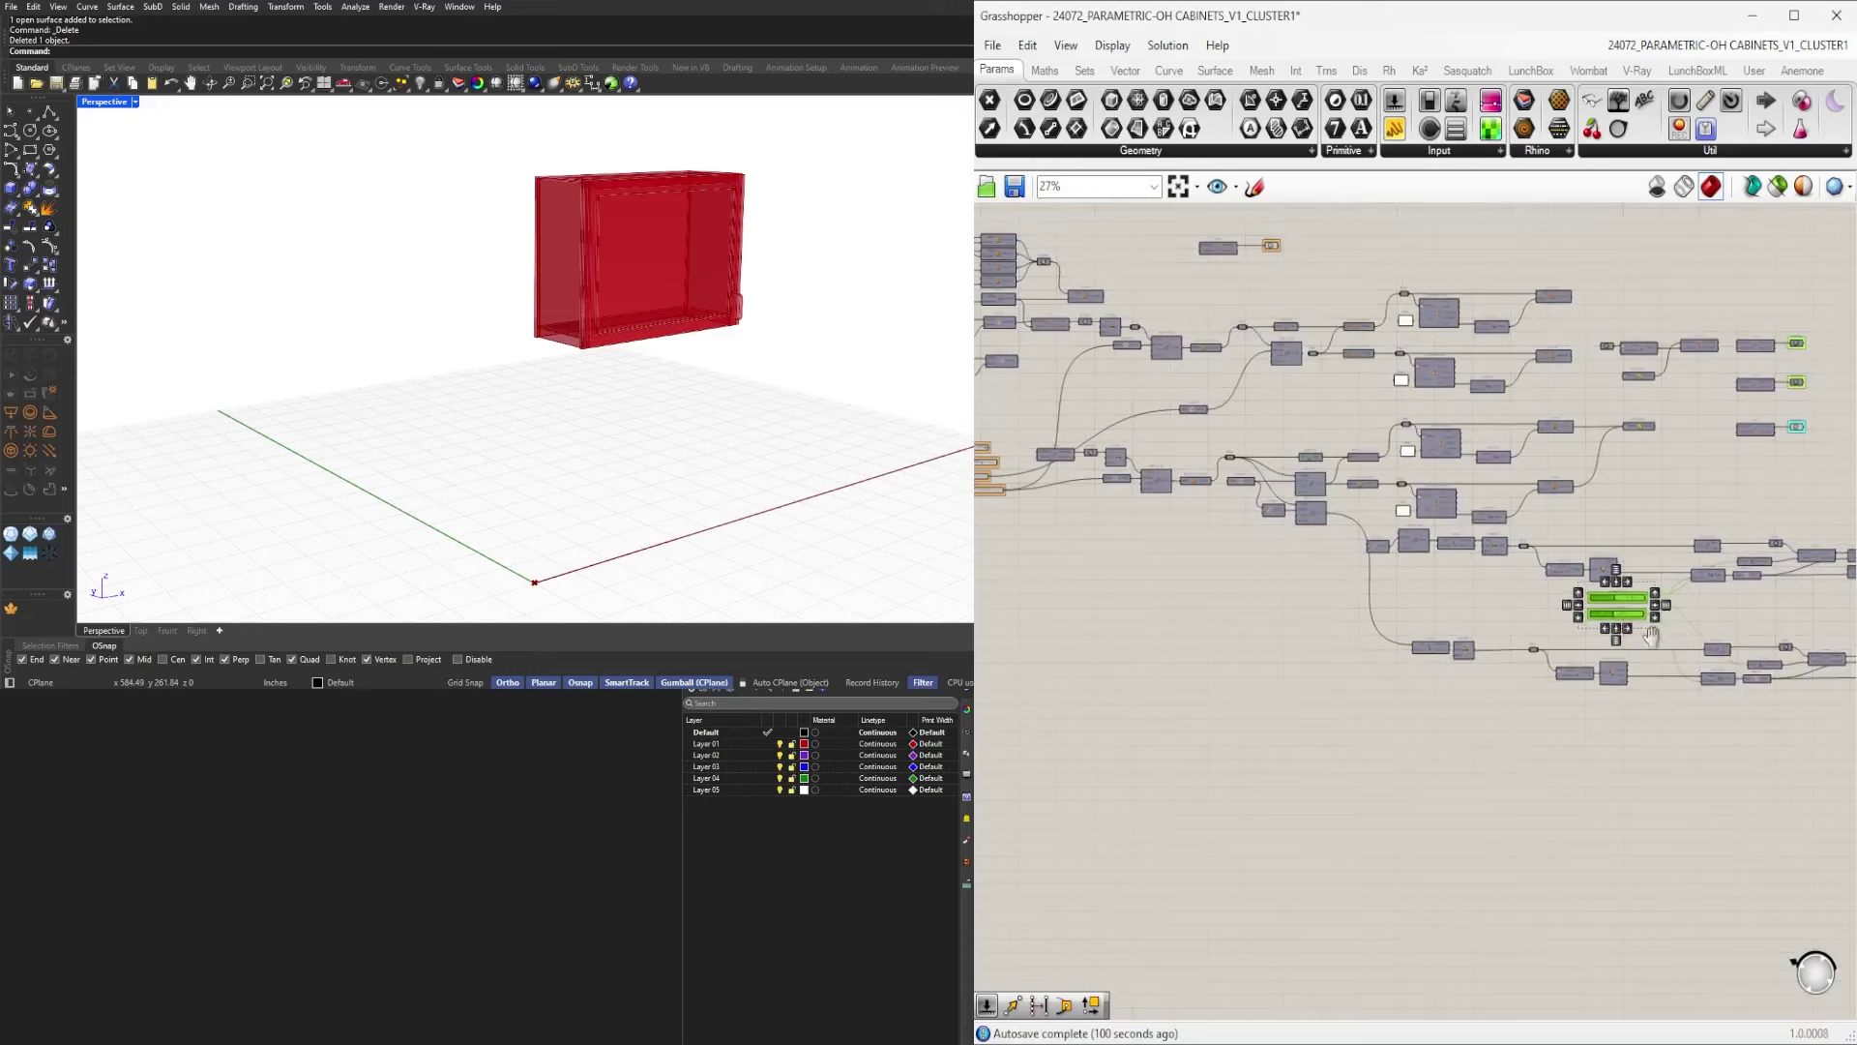
scroll(1464, 623, up, 1)
right_drag(1464, 623, 1657, 602)
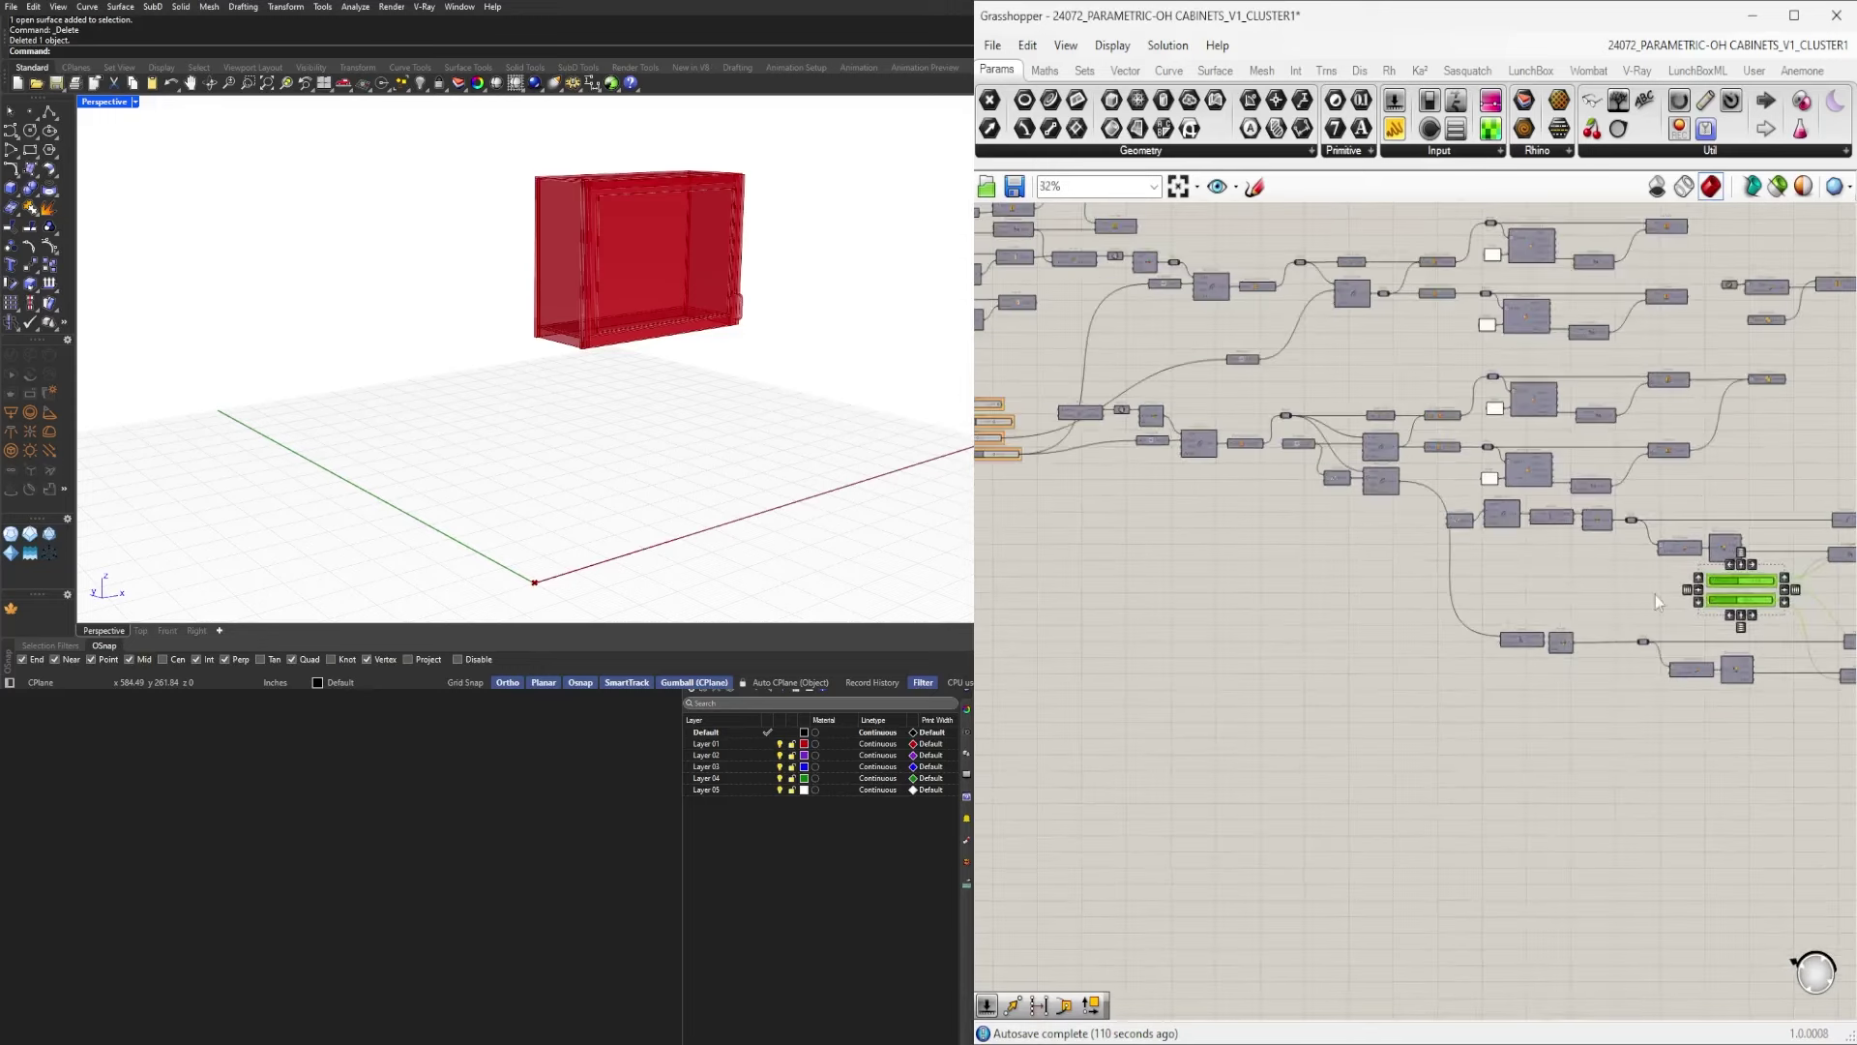
drag(1729, 584, 1080, 573)
right_drag(1079, 573, 1442, 632)
scroll(1441, 631, up, 4)
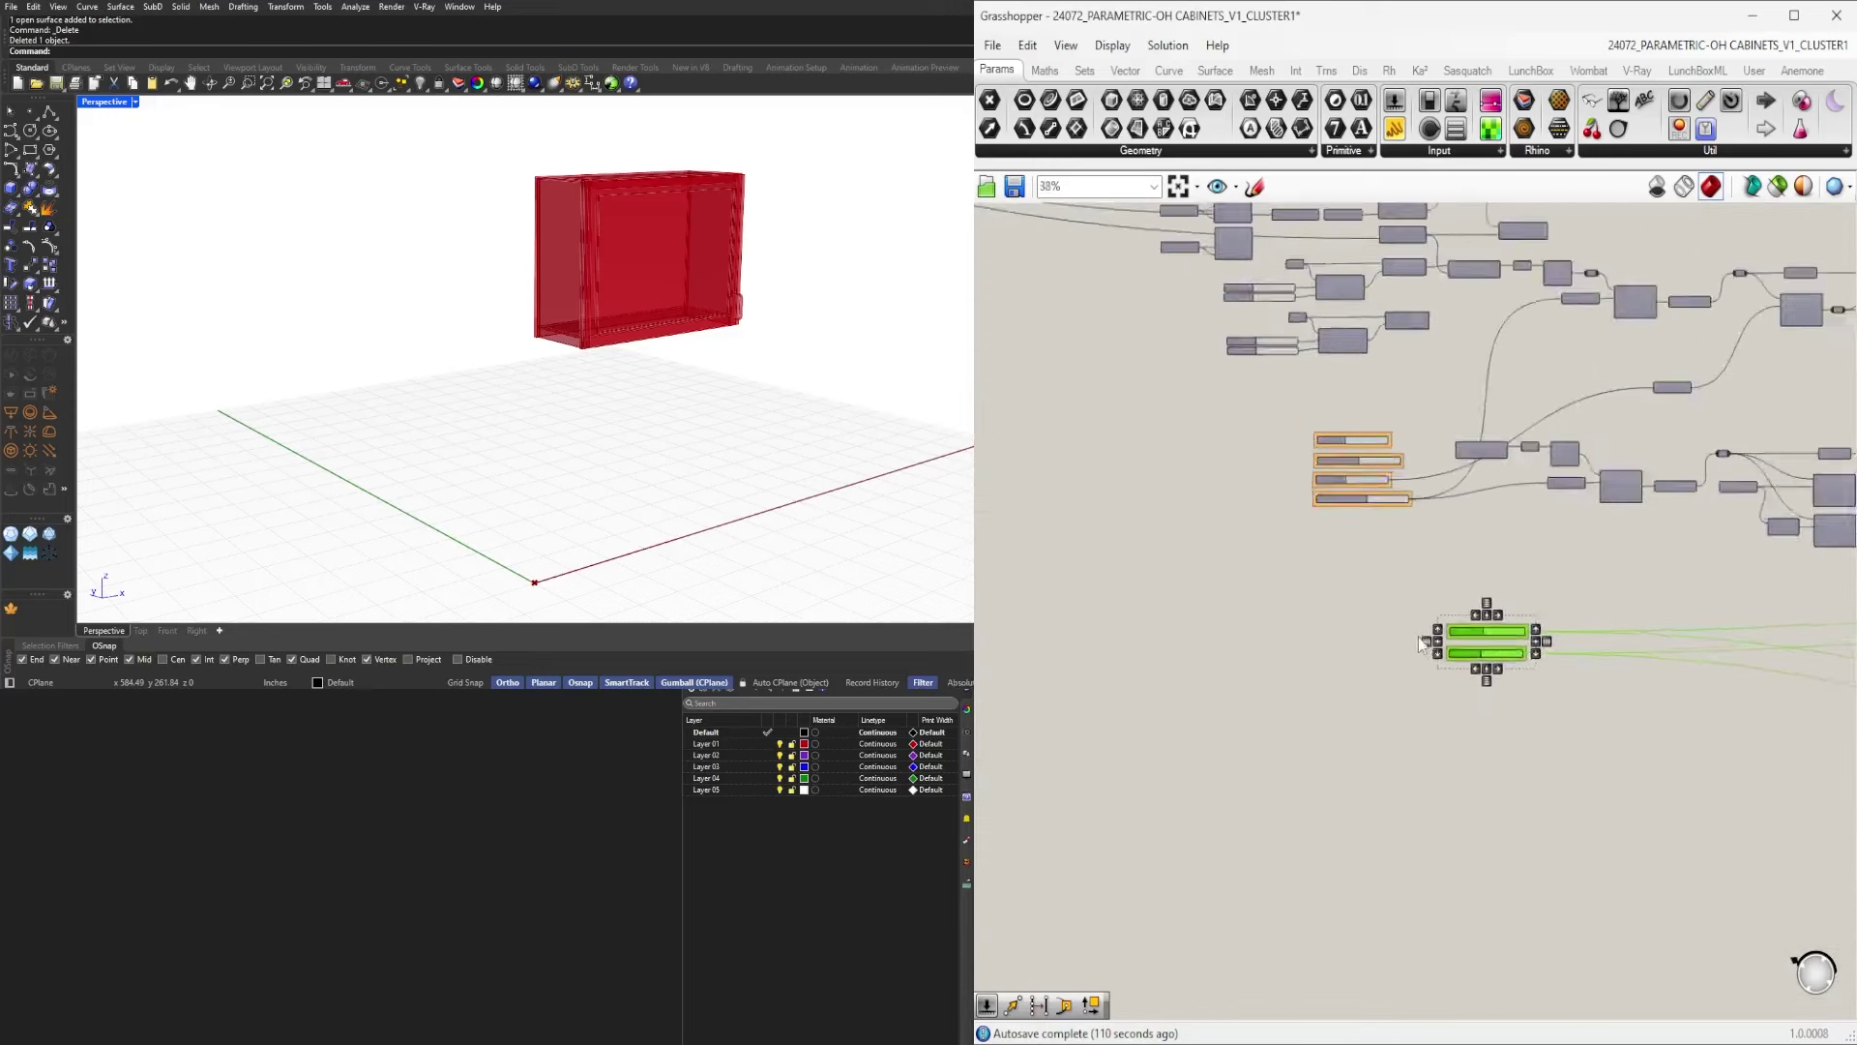
drag(1519, 630, 1272, 415)
scroll(1272, 415, up, 4)
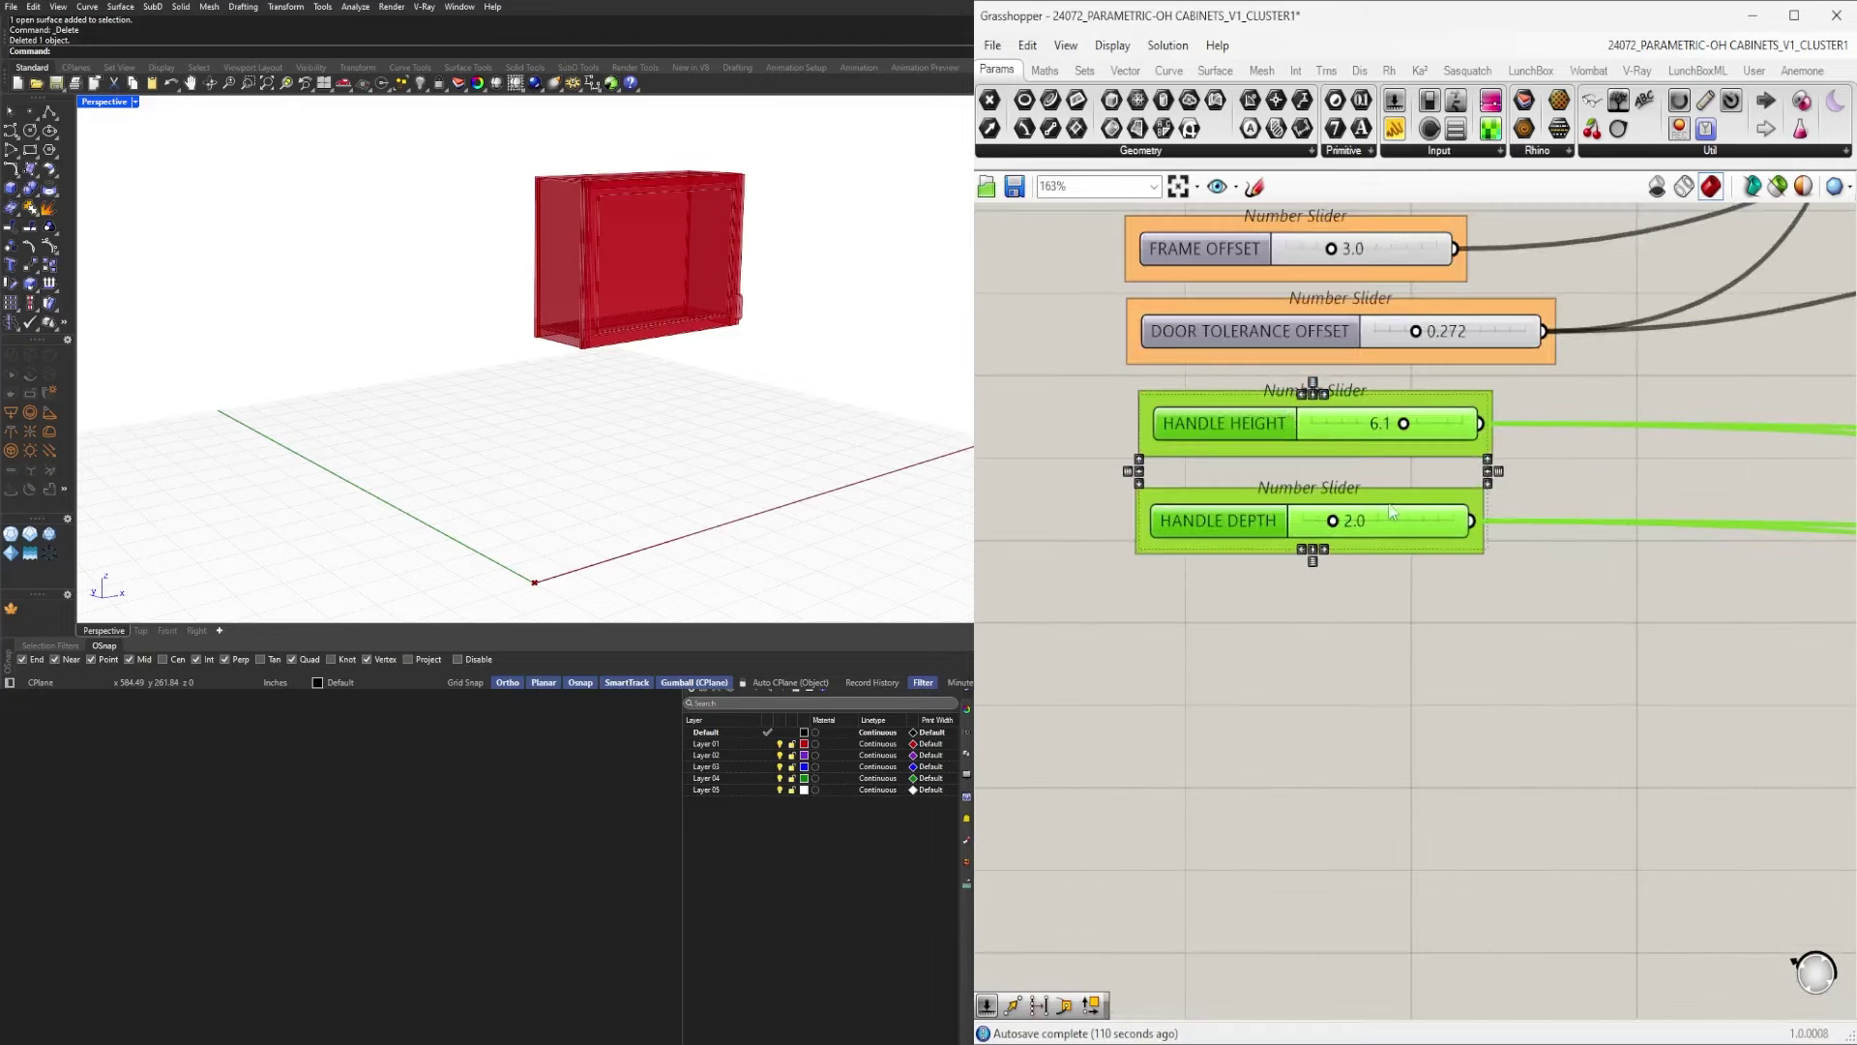
click(1393, 629)
click(1259, 516)
Move the handle fillet slider set to 1.000 from beside the Polyline component to below HANDLE DEPTH in the door slider column.
scroll(1375, 553, down, 8)
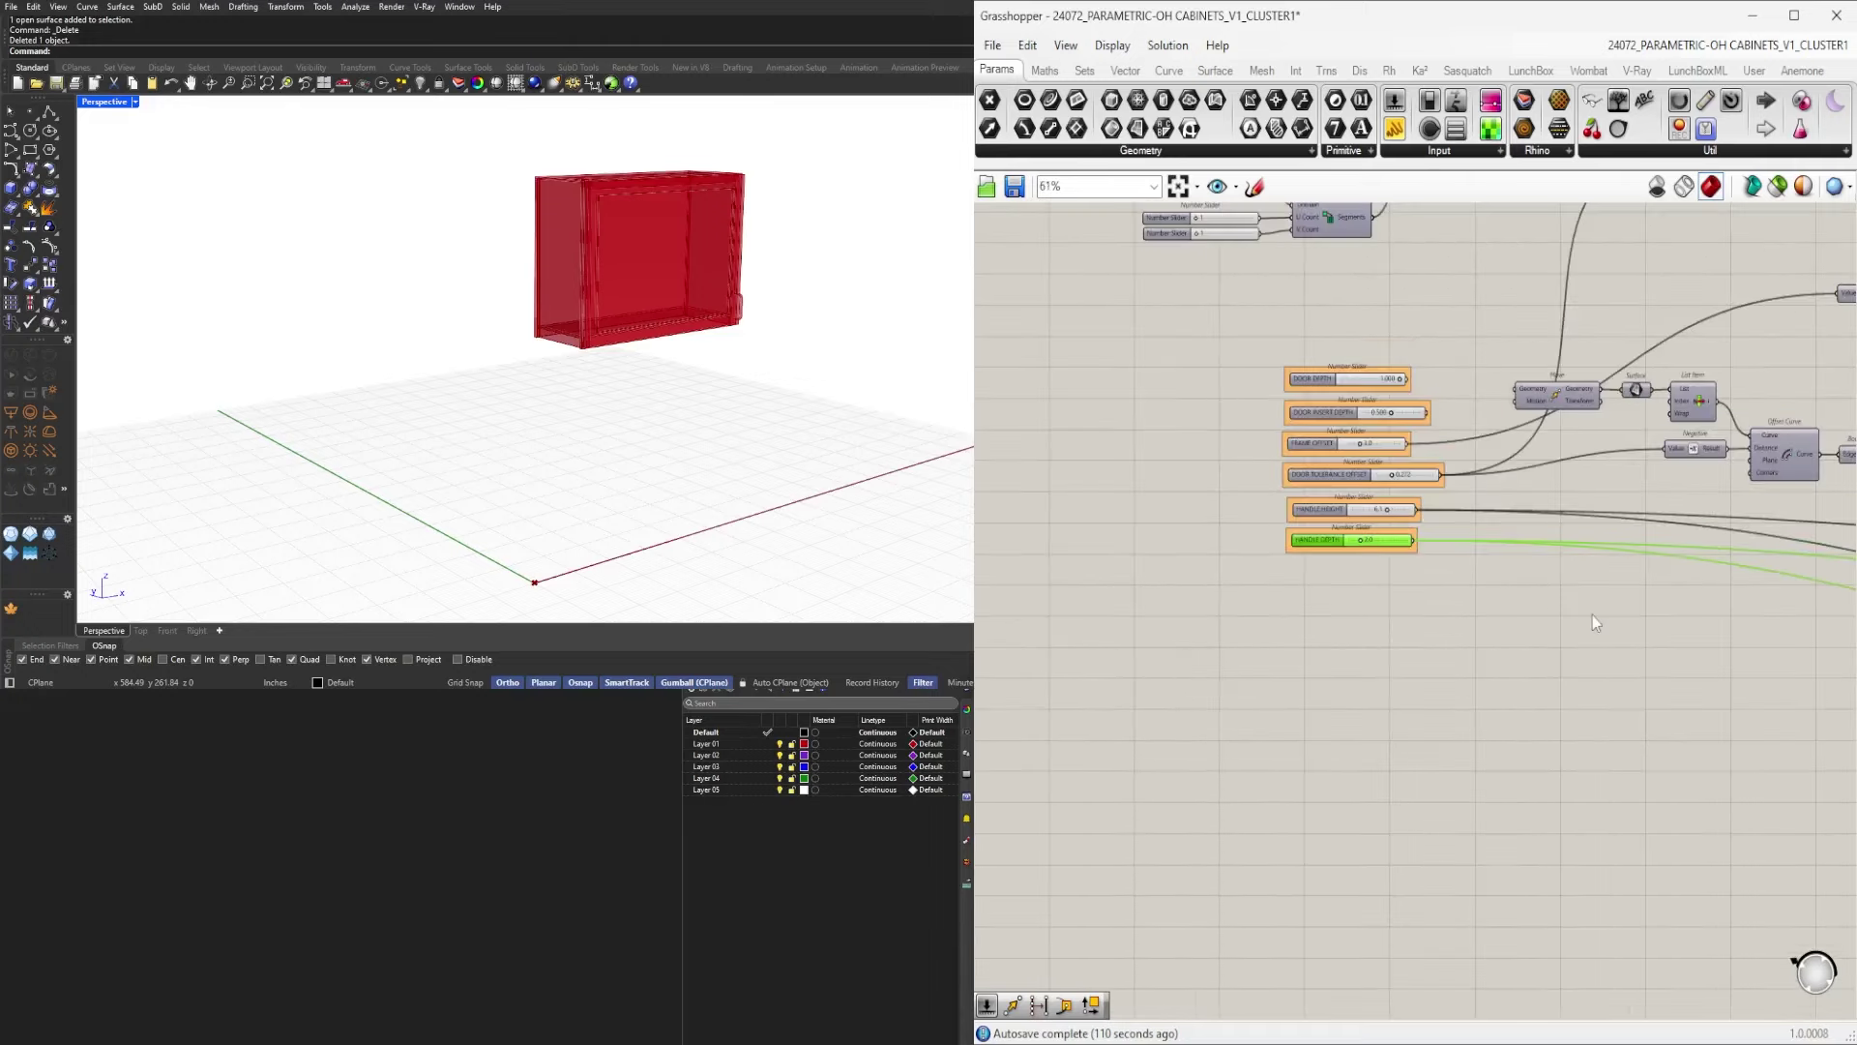
right_drag(1592, 618, 1074, 672)
scroll(1445, 581, up, 4)
scroll(1444, 536, up, 4)
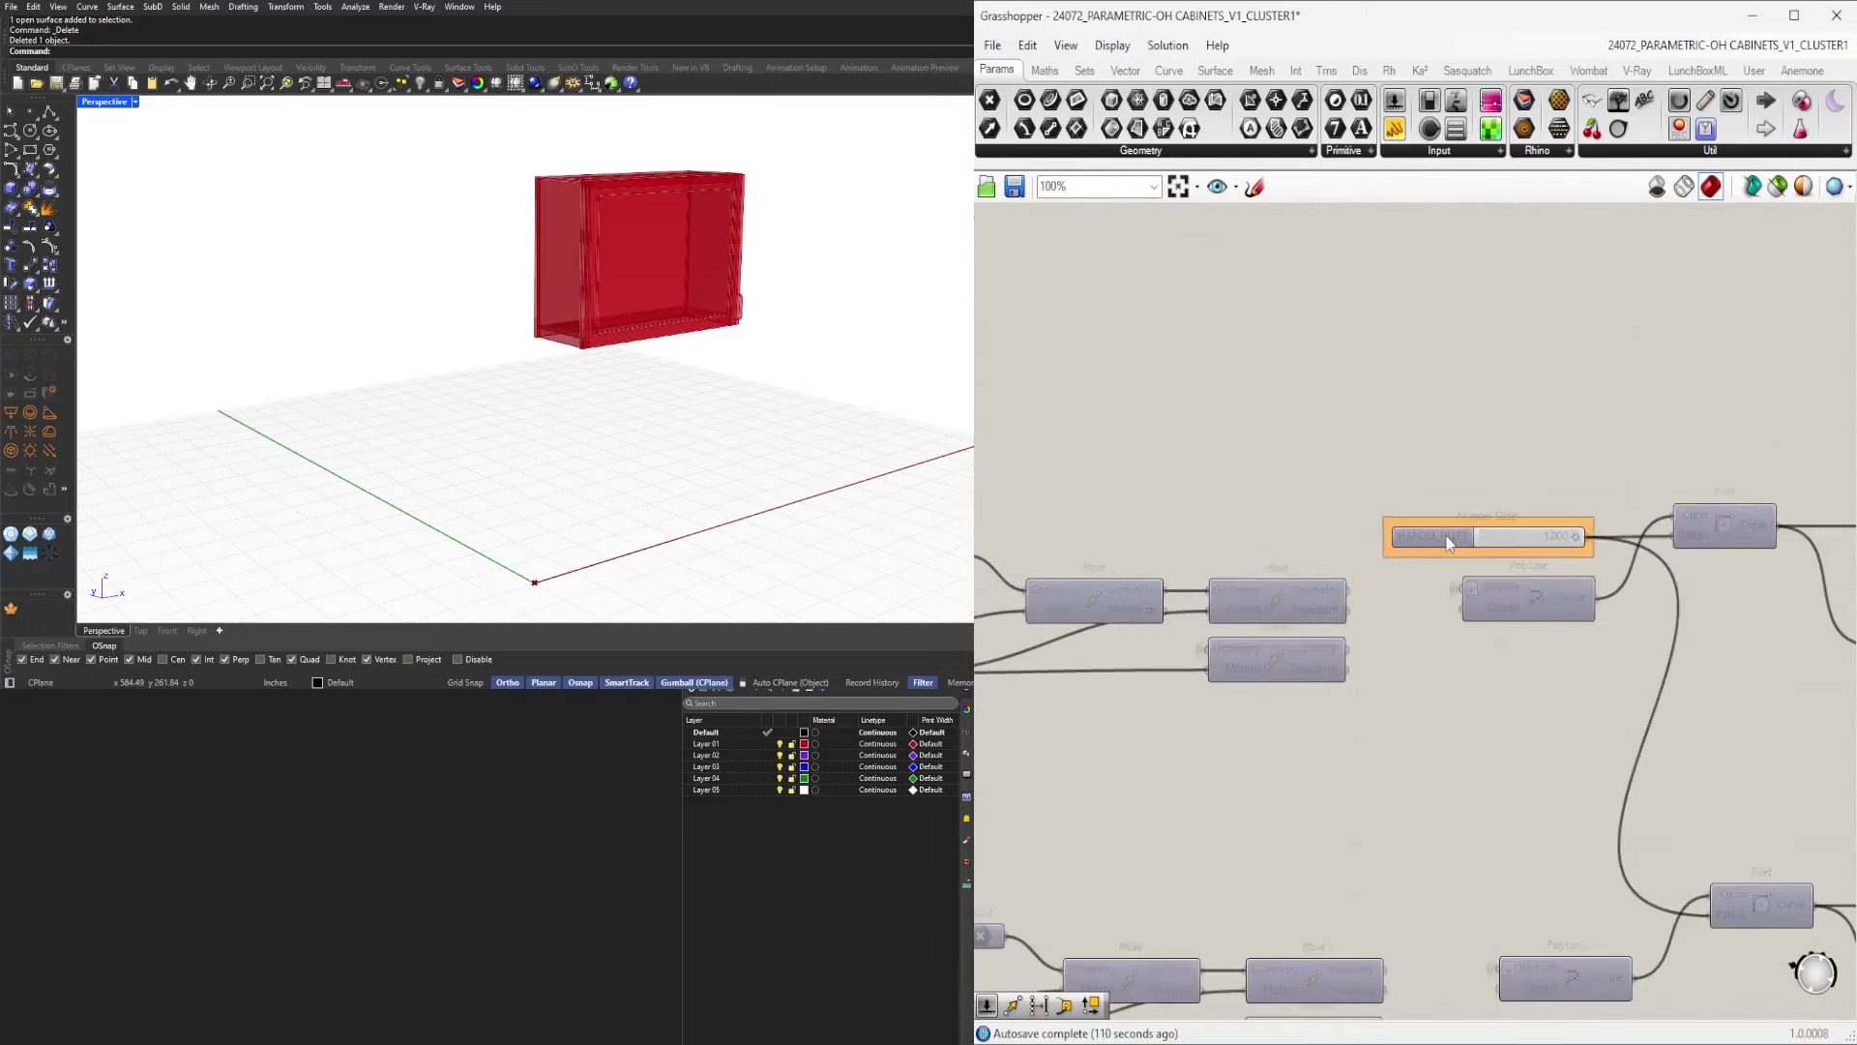
scroll(1447, 536, down, 6)
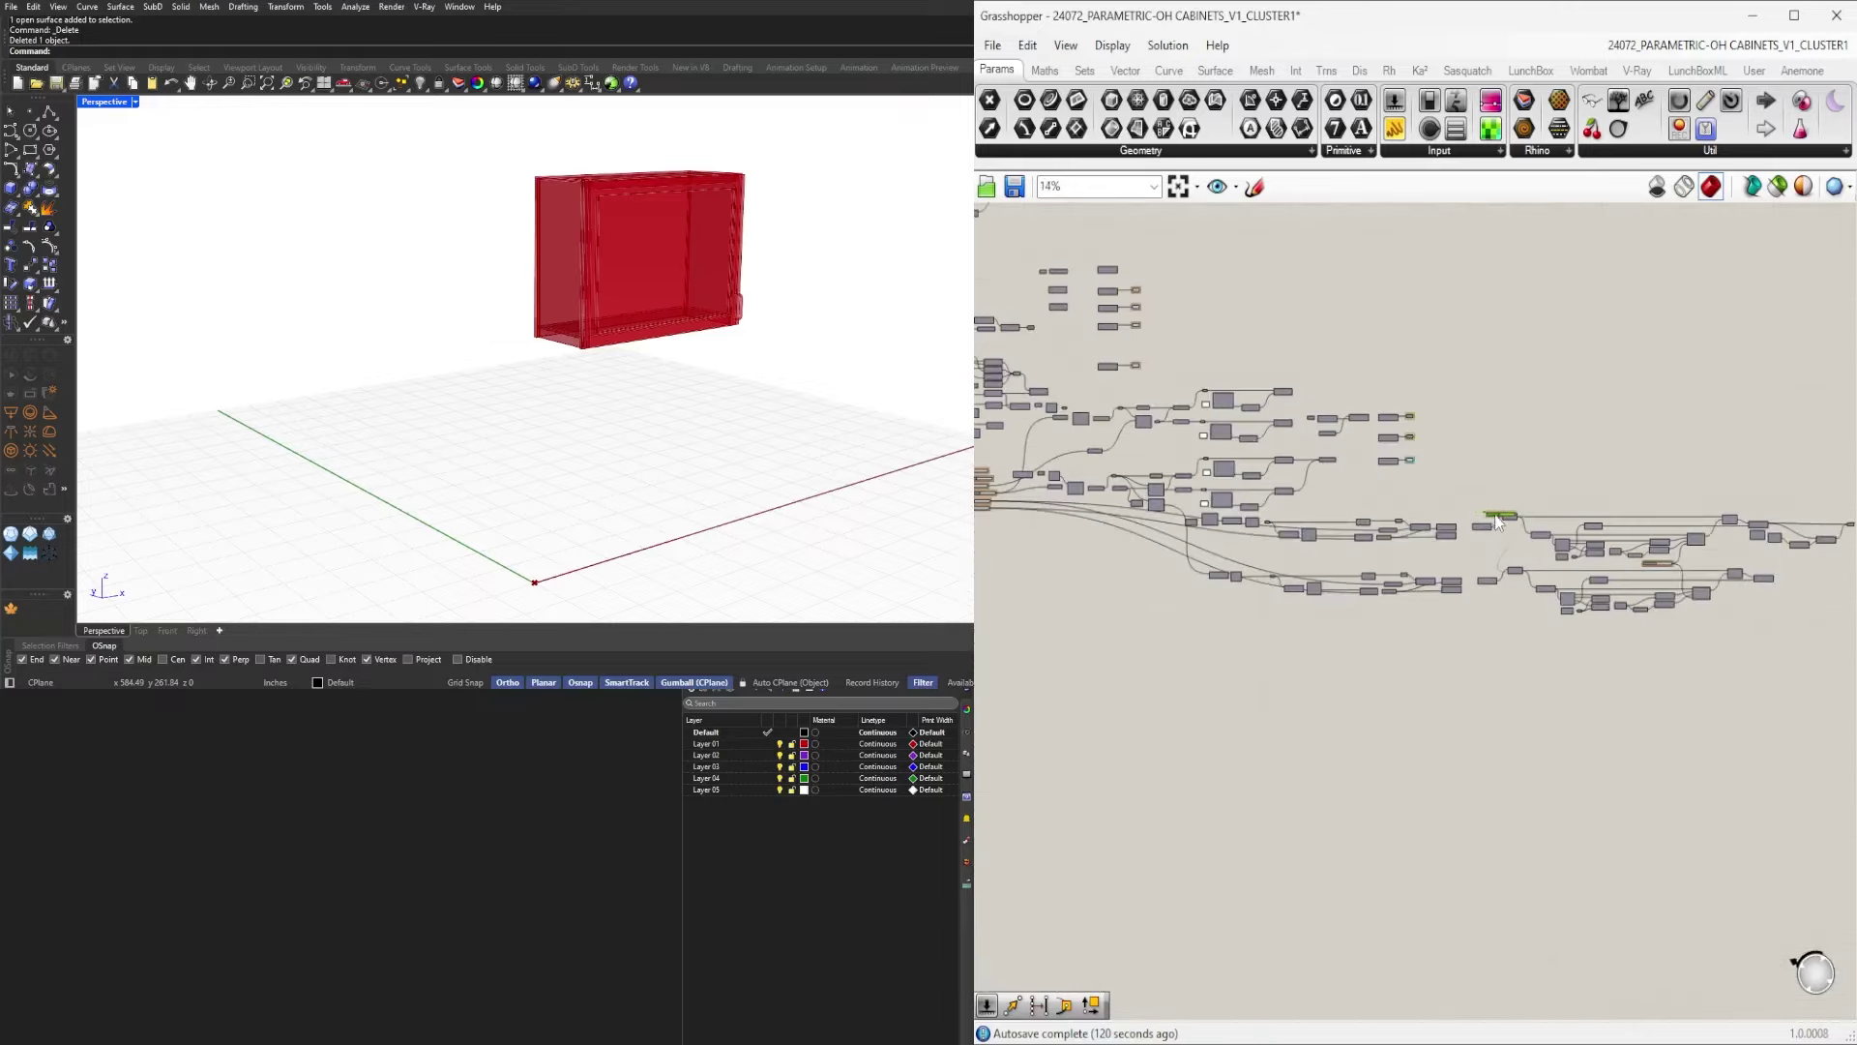
scroll(1448, 527, up, 2)
scroll(1443, 511, up, 3)
drag(1445, 511, 1350, 507)
click(1480, 634)
scroll(1514, 675, down, 3)
Move the HANDLE FILLET 2 slider from between the two Rectangle 2Pt components to the end of the door slider column.
scroll(1522, 687, up, 5)
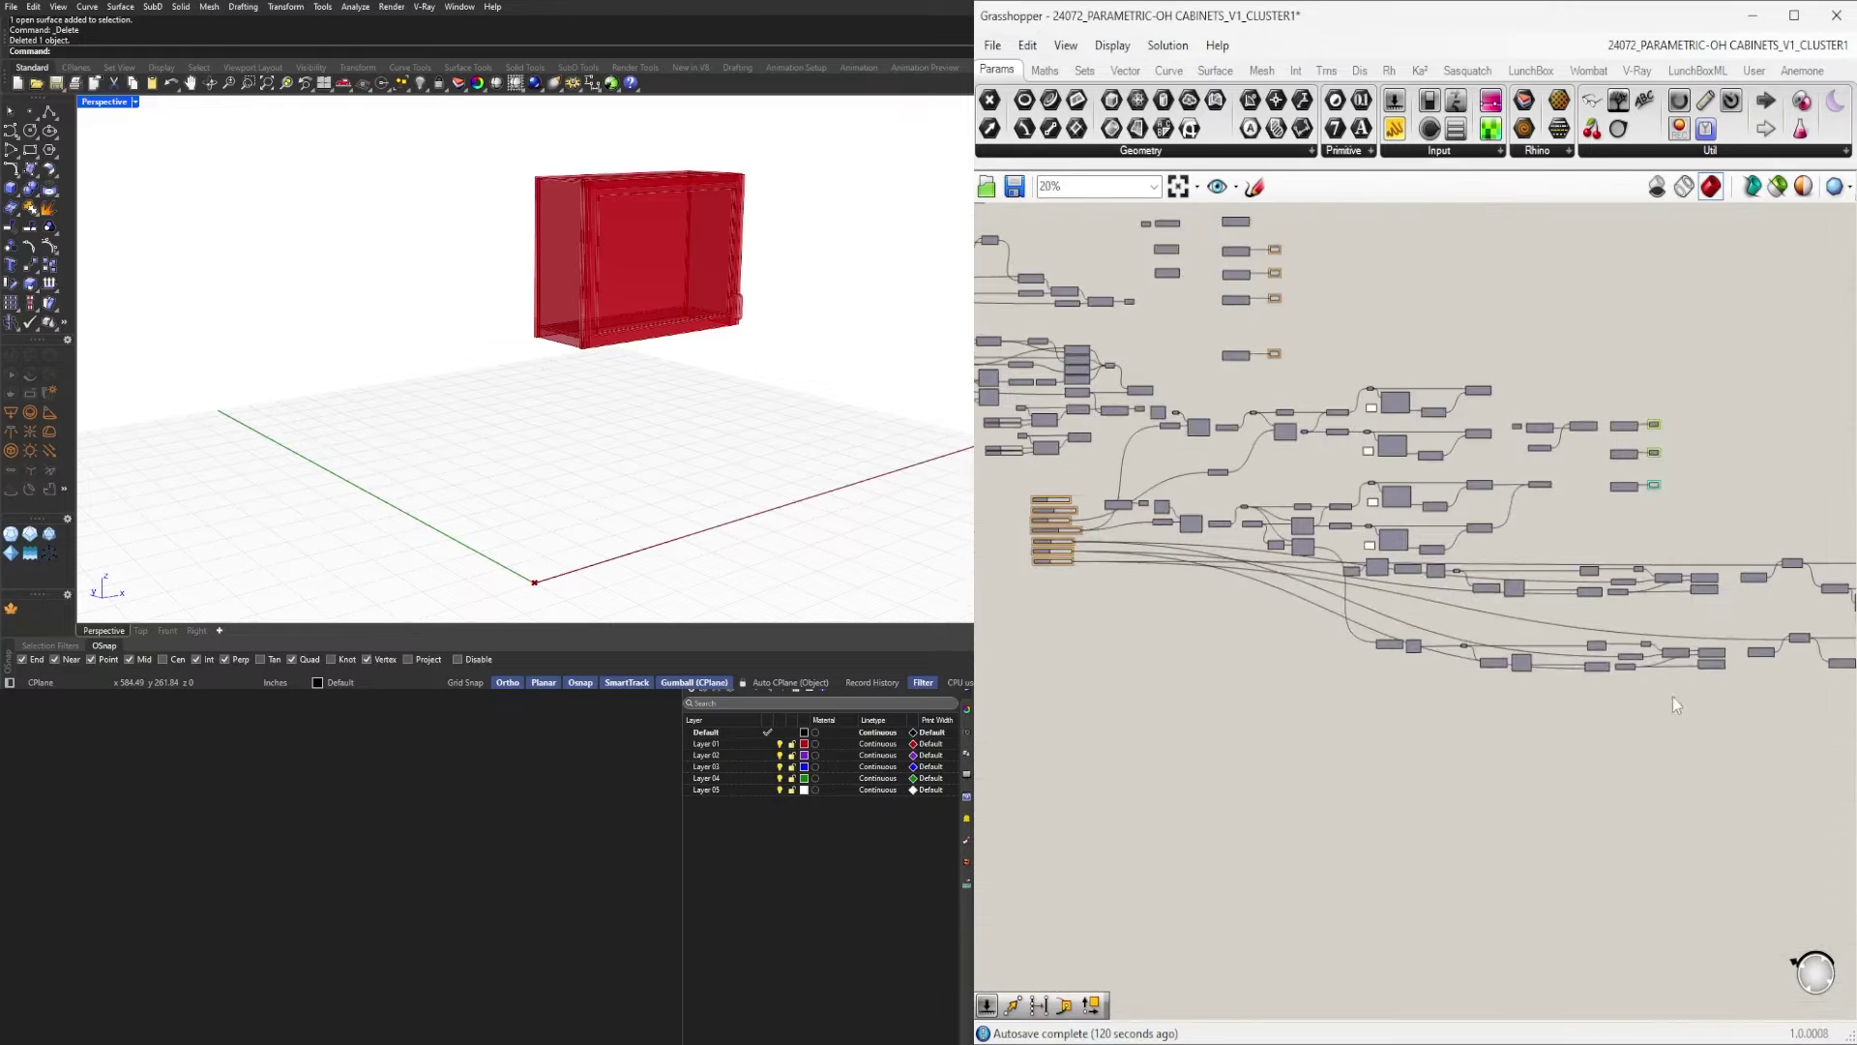
click(1373, 486)
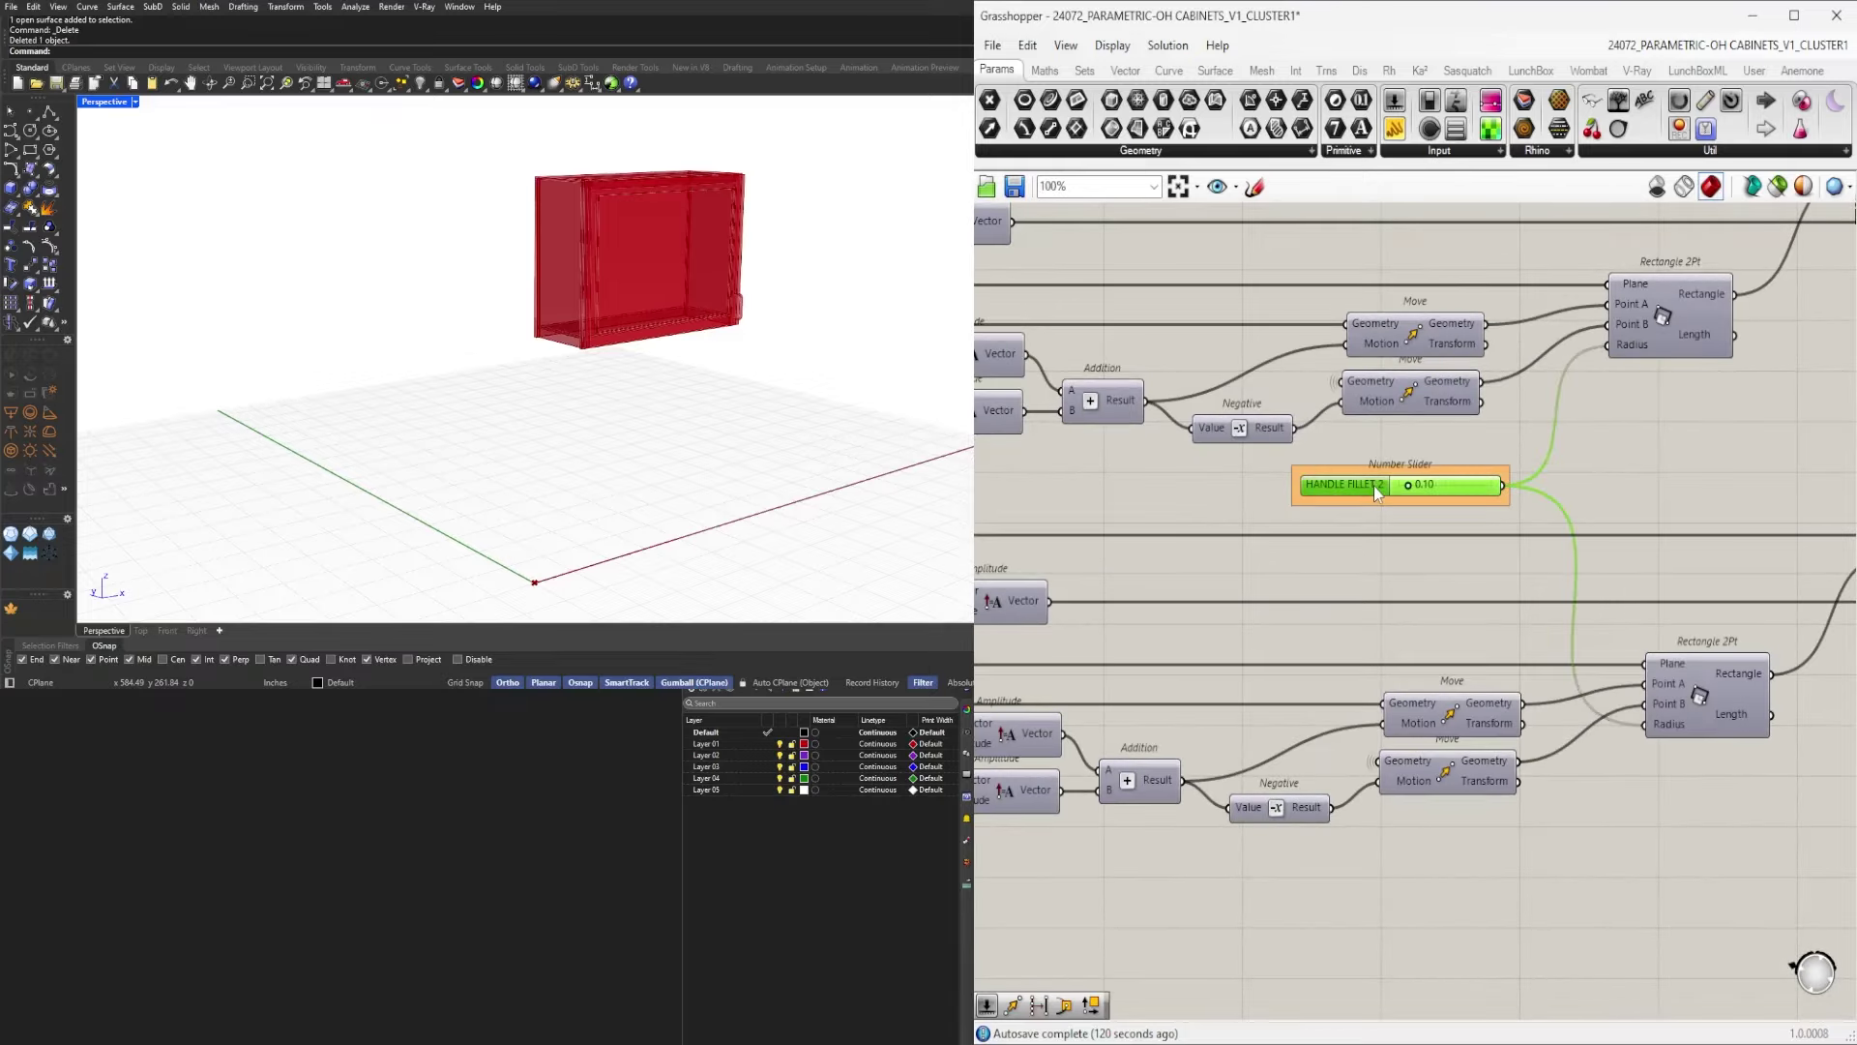
scroll(1374, 486, down, 12)
scroll(1242, 500, up, 12)
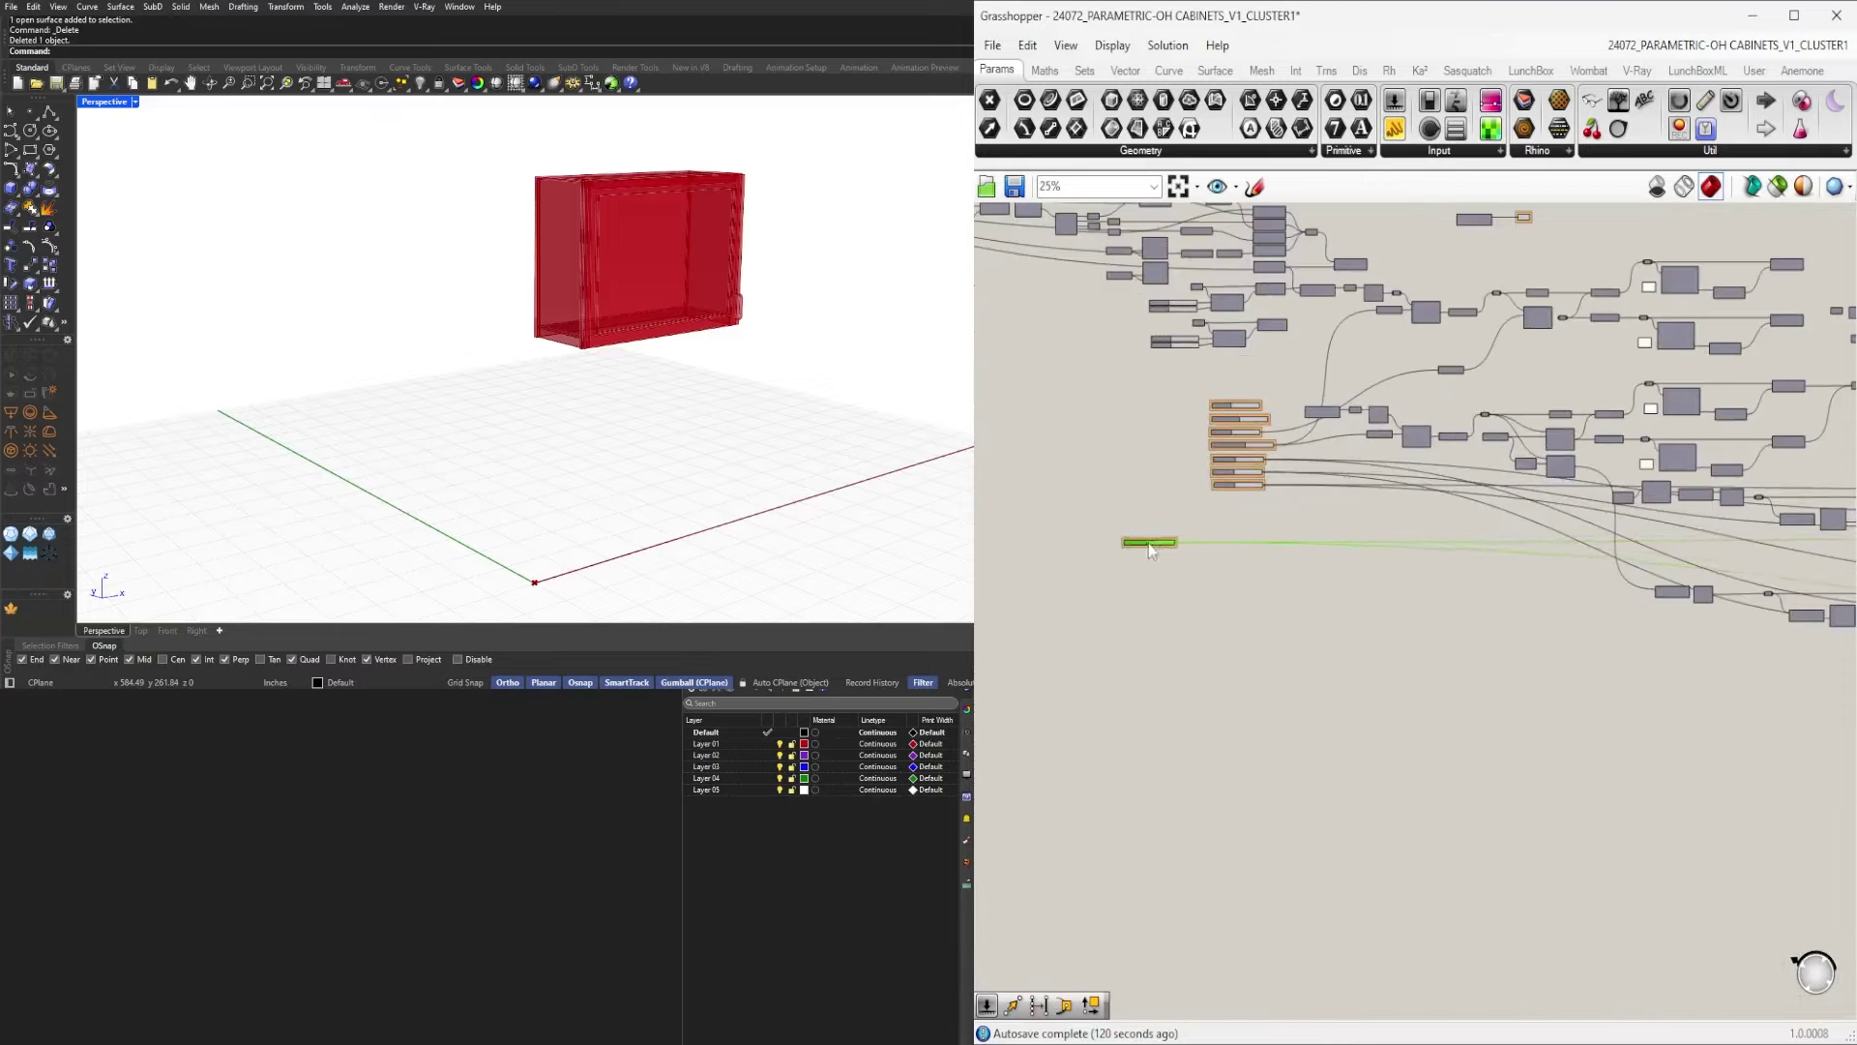
scroll(1275, 532, down, 9)
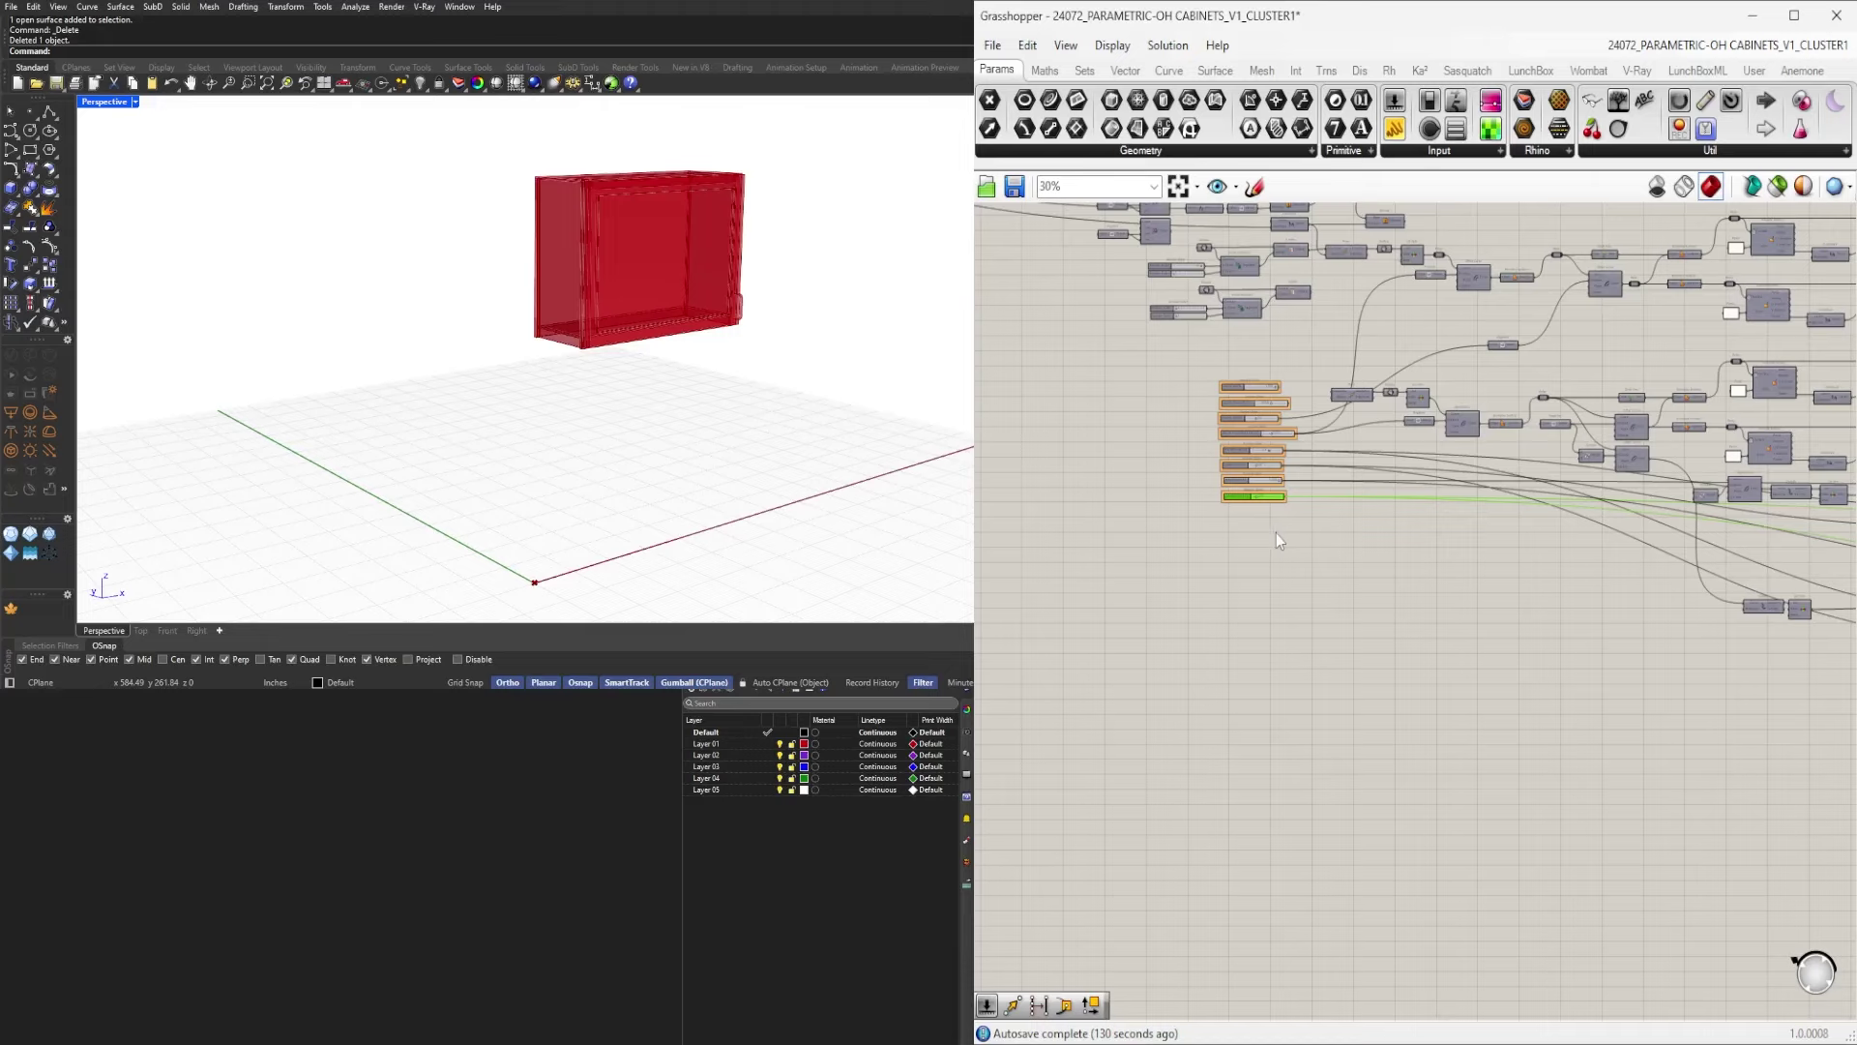
Move the eight door and handle sliders as a group across the canvas to below the cabinet slider column.
right_drag(1655, 629, 1369, 599)
scroll(1393, 579, up, 7)
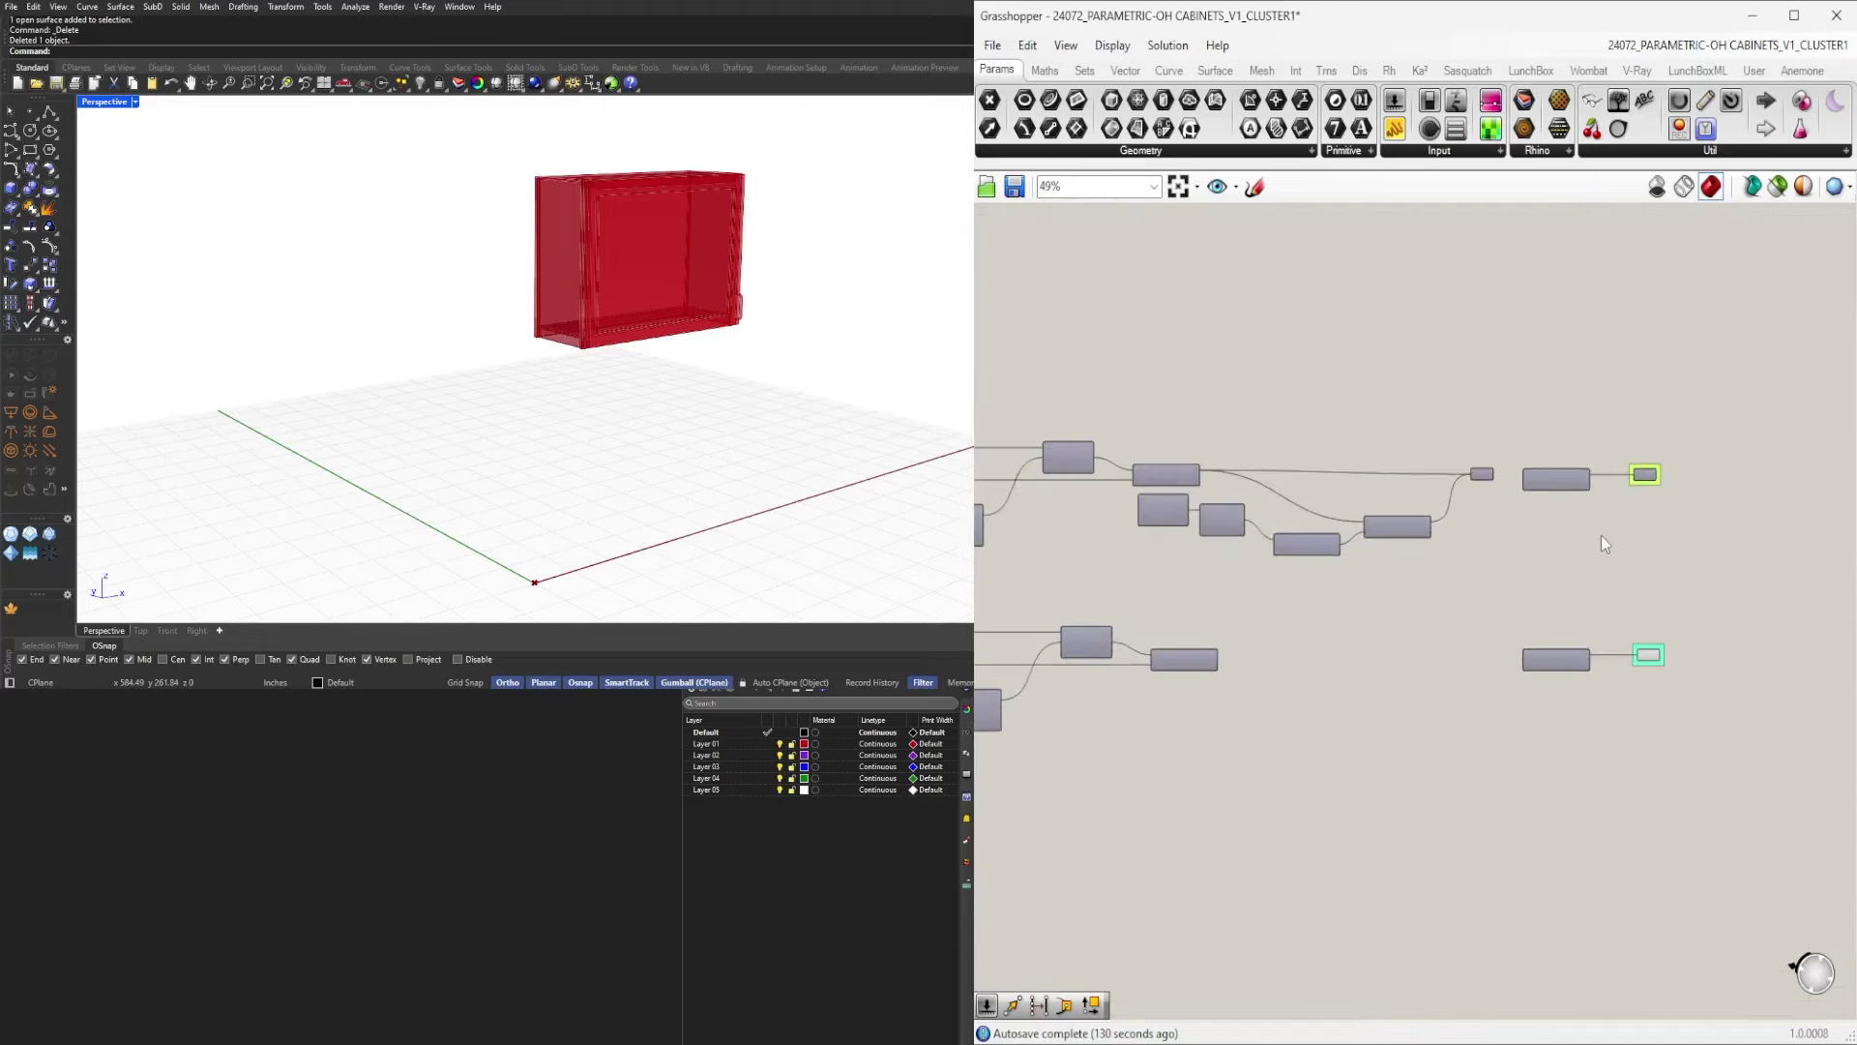
scroll(1618, 431, down, 4)
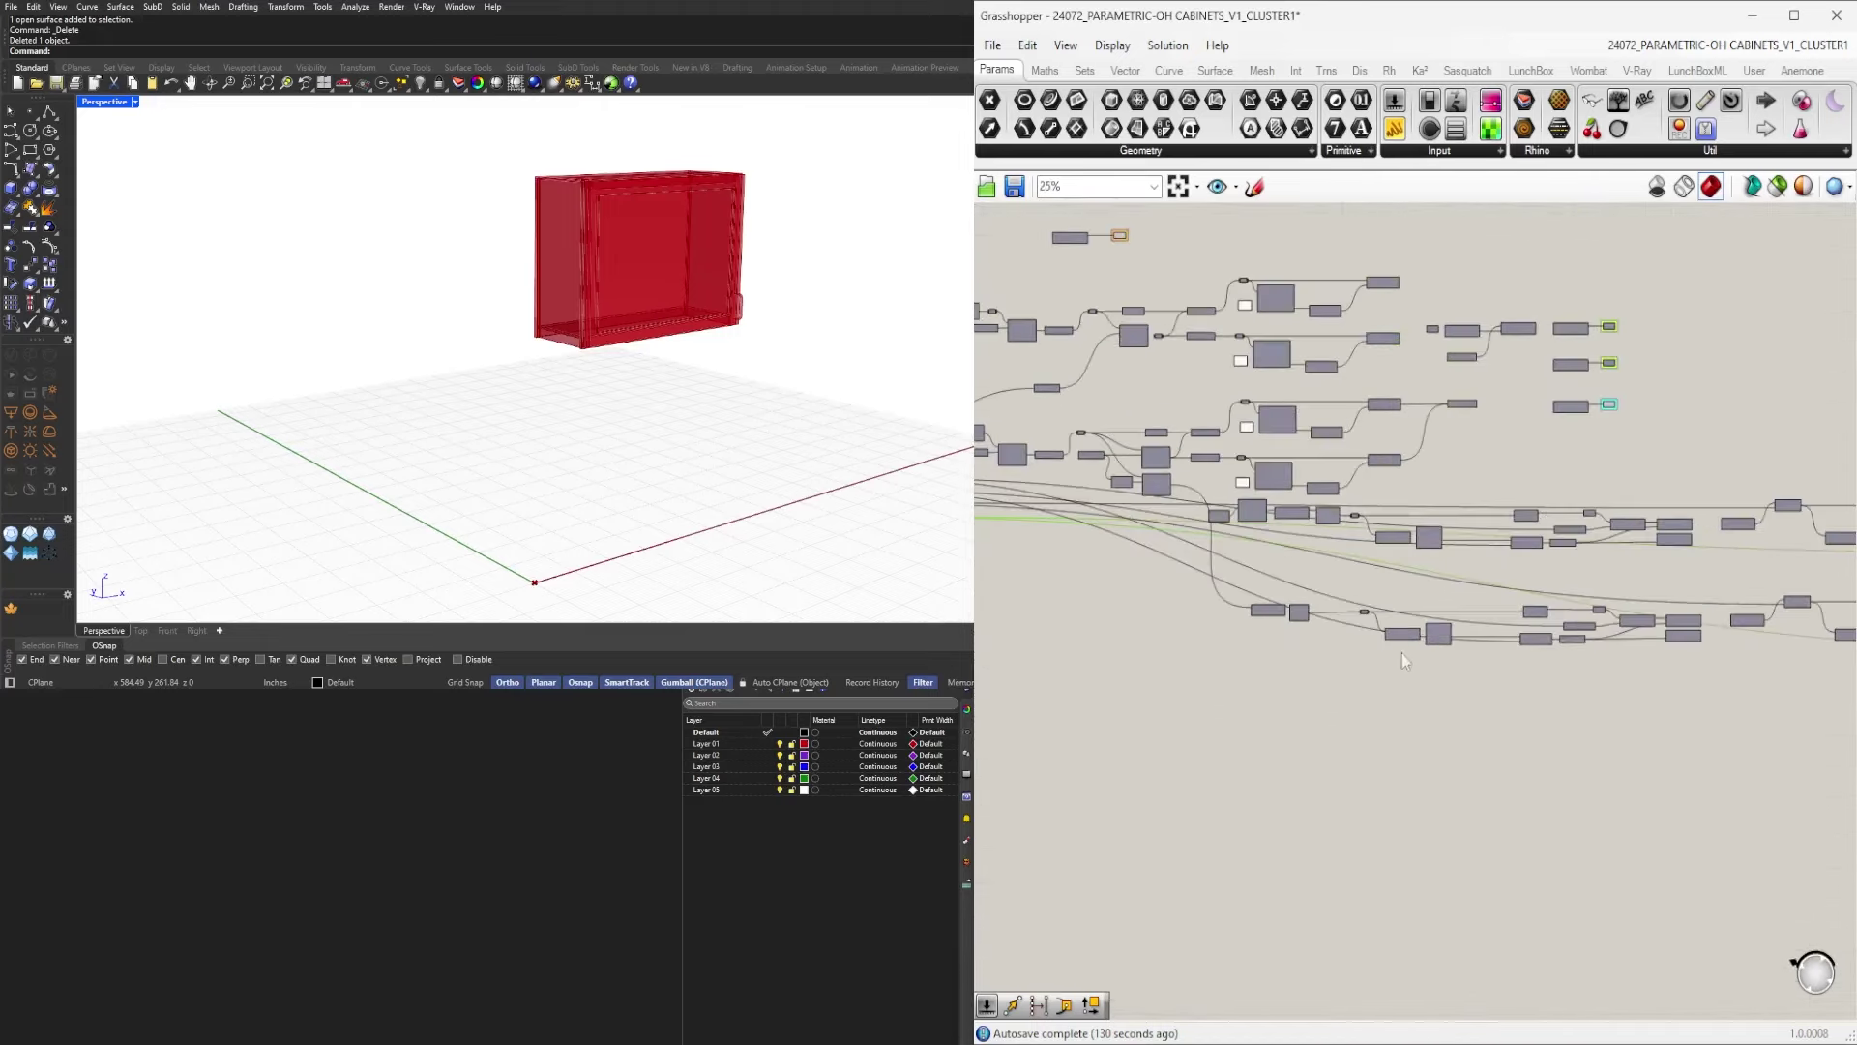
scroll(1401, 653, down, 2)
right_drag(1195, 639, 1627, 764)
right_drag(1422, 742, 1569, 739)
scroll(1630, 658, up, 2)
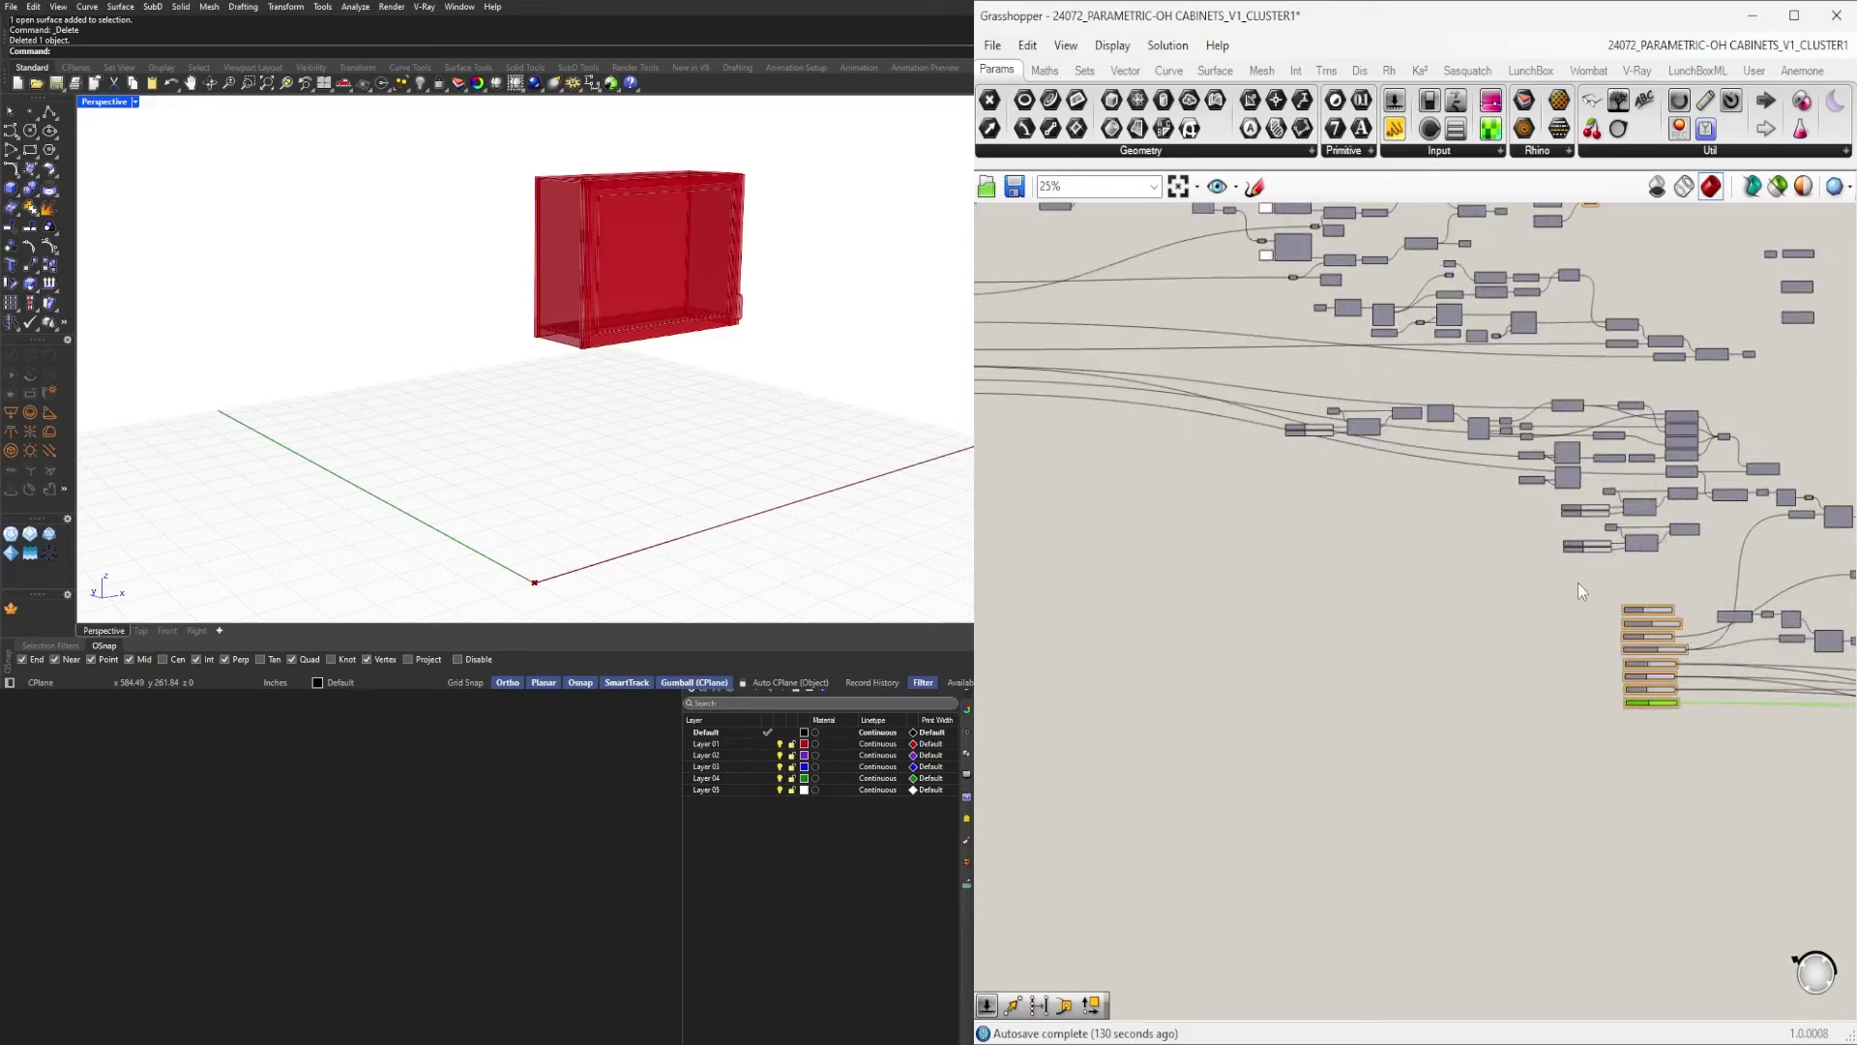
drag(1577, 582, 1713, 774)
scroll(1644, 665, down, 3)
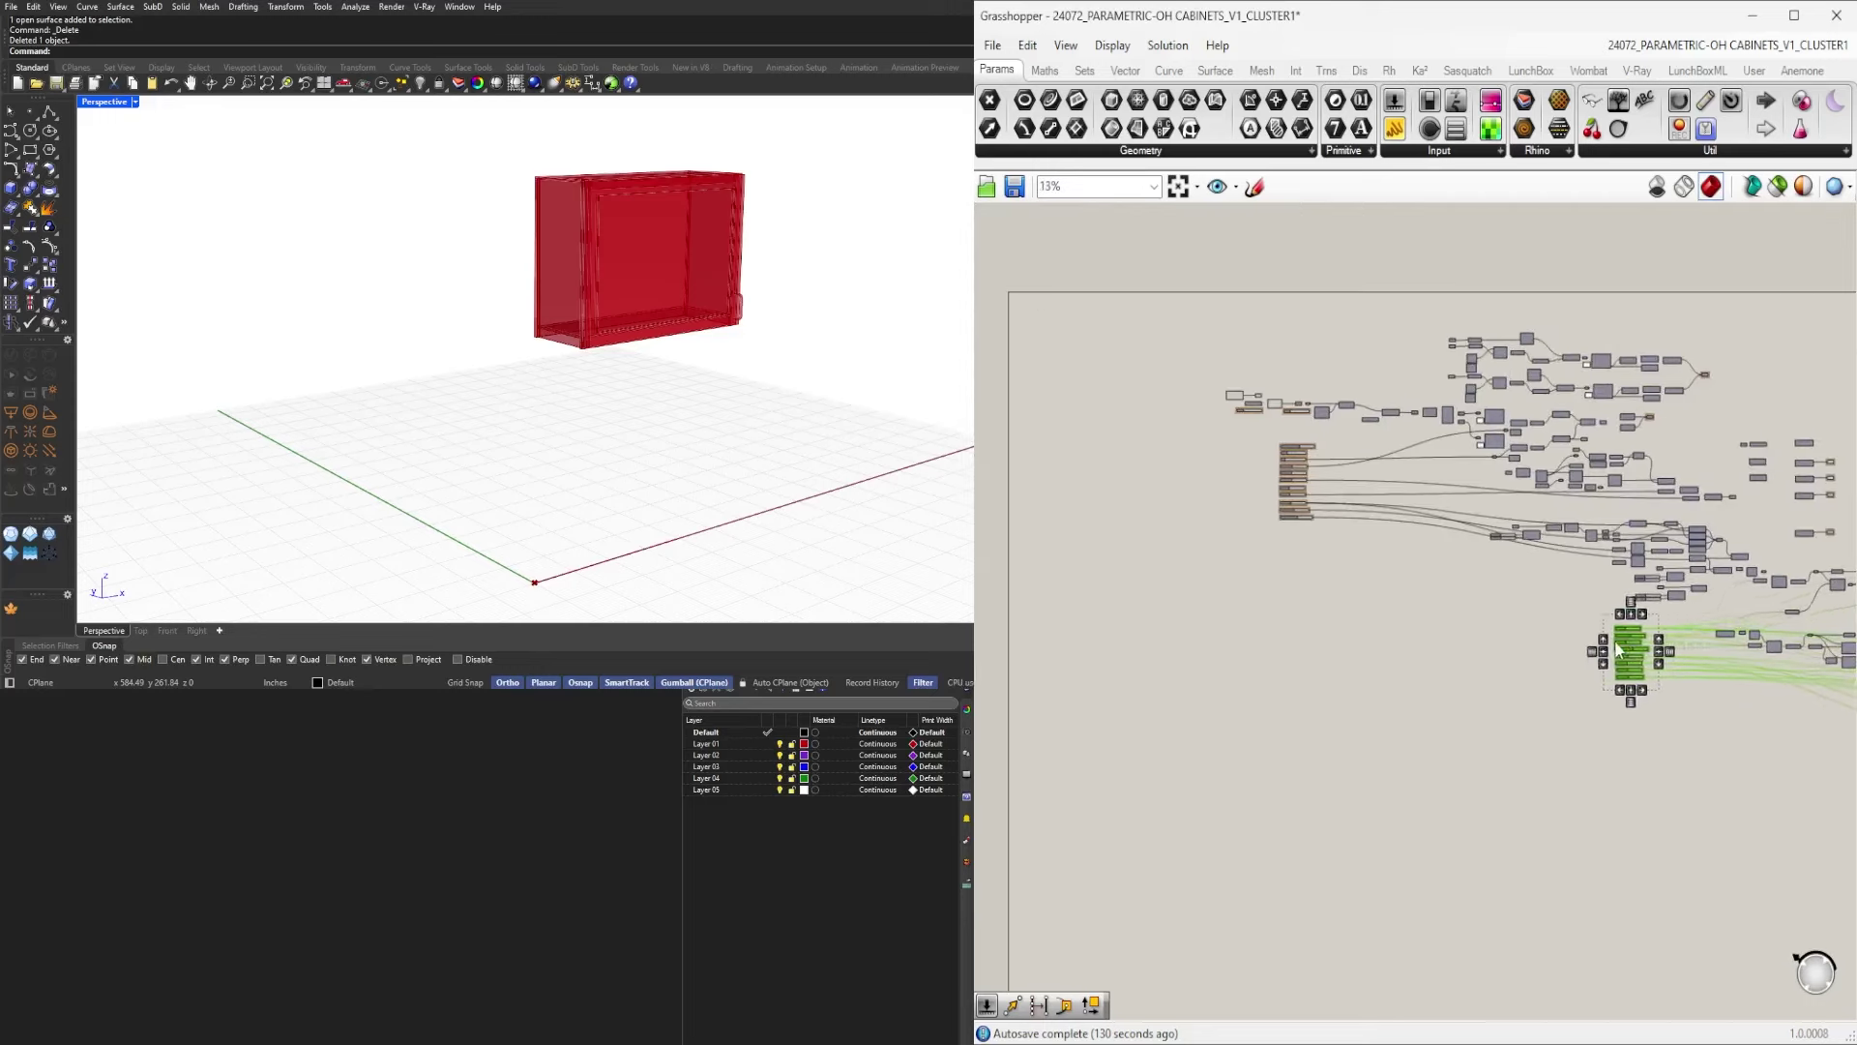
drag(1620, 650, 1279, 562)
Line up the door and handle slider group directly beneath the FRAME MATERIAL DEPTH slider.
scroll(1260, 450, up, 3)
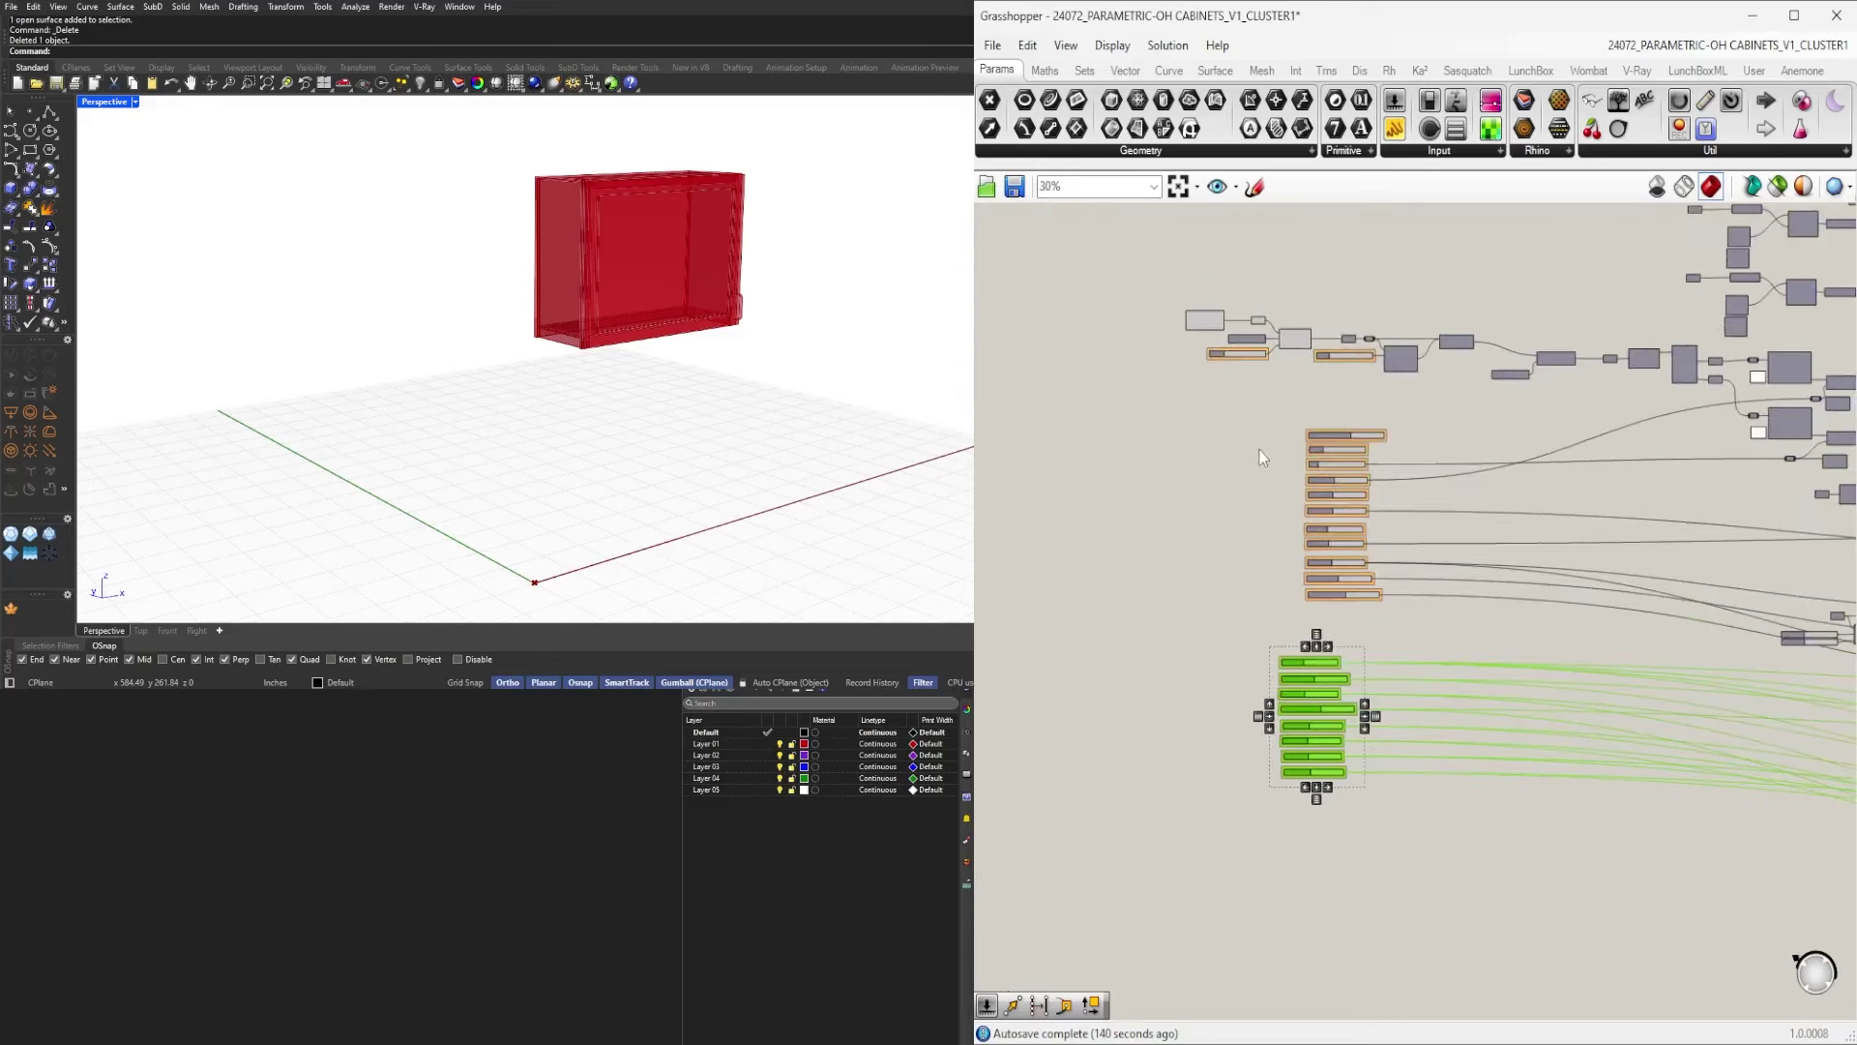
scroll(1277, 524, up, 5)
scroll(1344, 677, down, 3)
scroll(1347, 765, up, 2)
drag(1312, 751, 1388, 630)
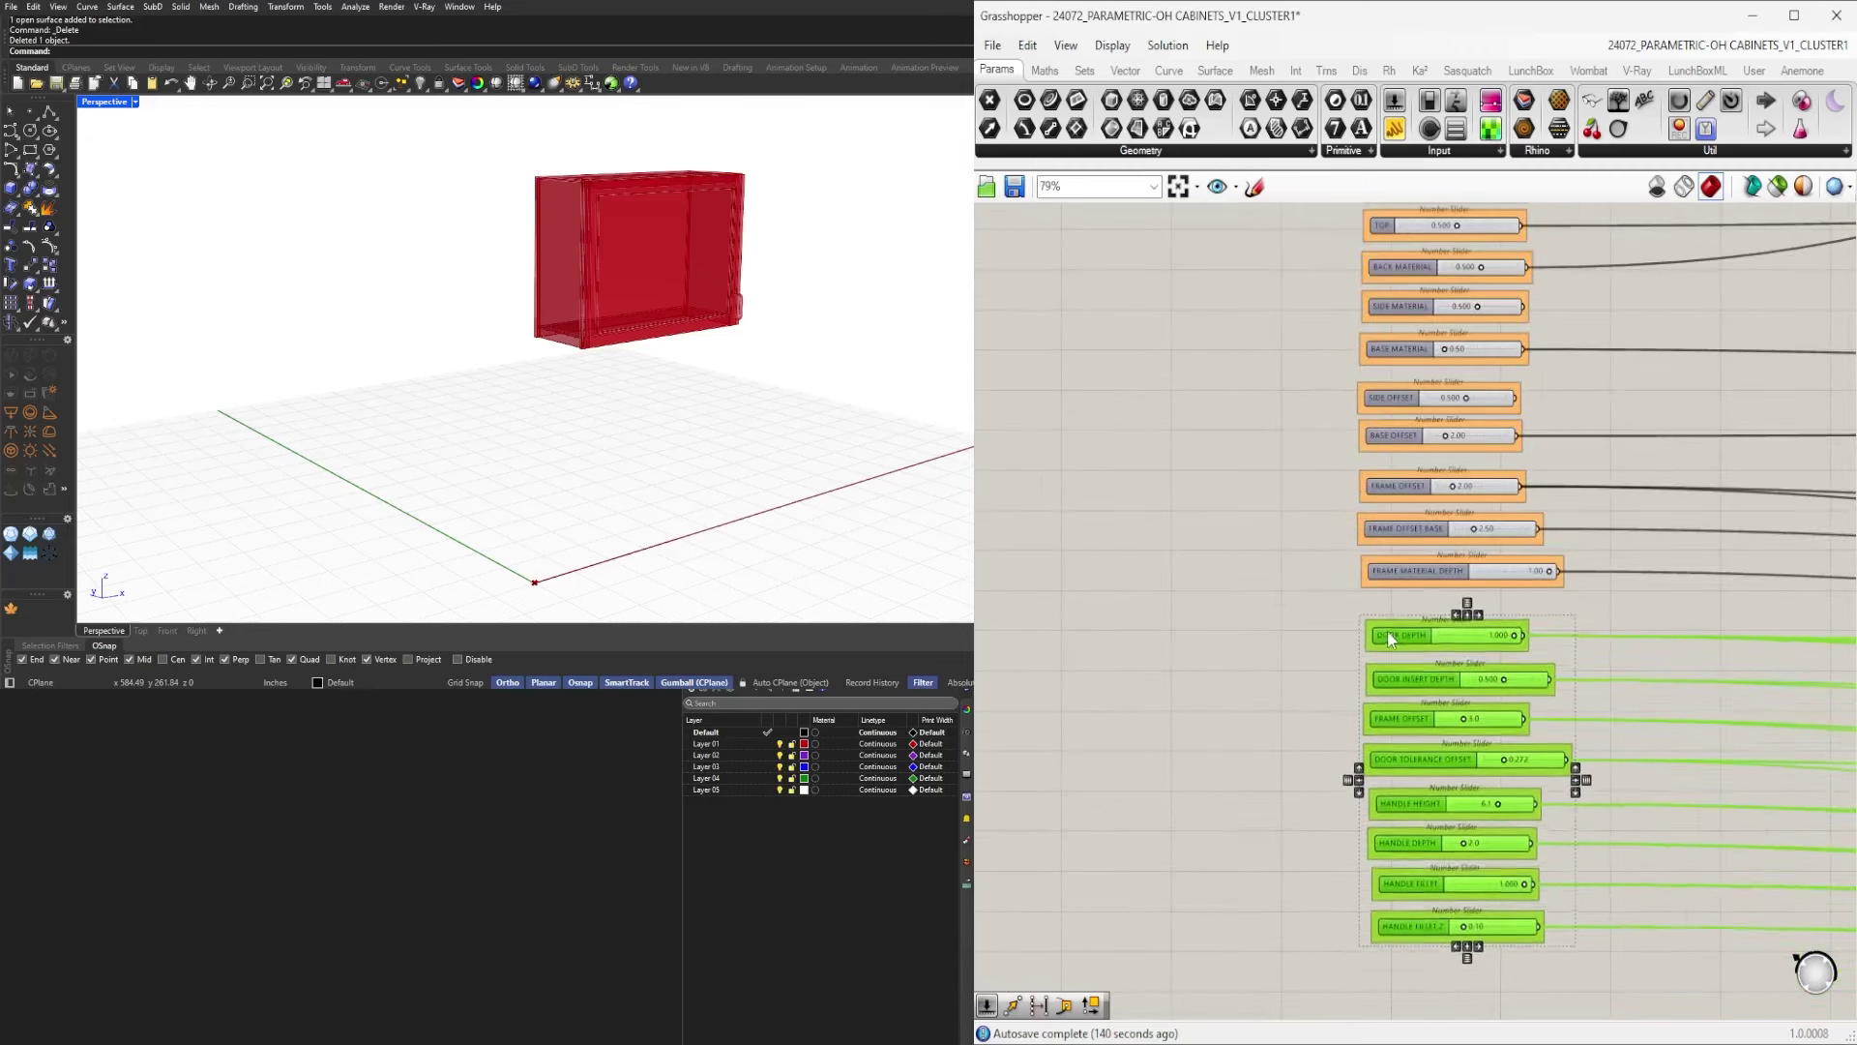
Align the left edges of the combined slider column from CABINET HEIGHT LOCATION to HANDLE FILLET 2.
scroll(1387, 613, down, 2)
drag(1478, 885, 1353, 444)
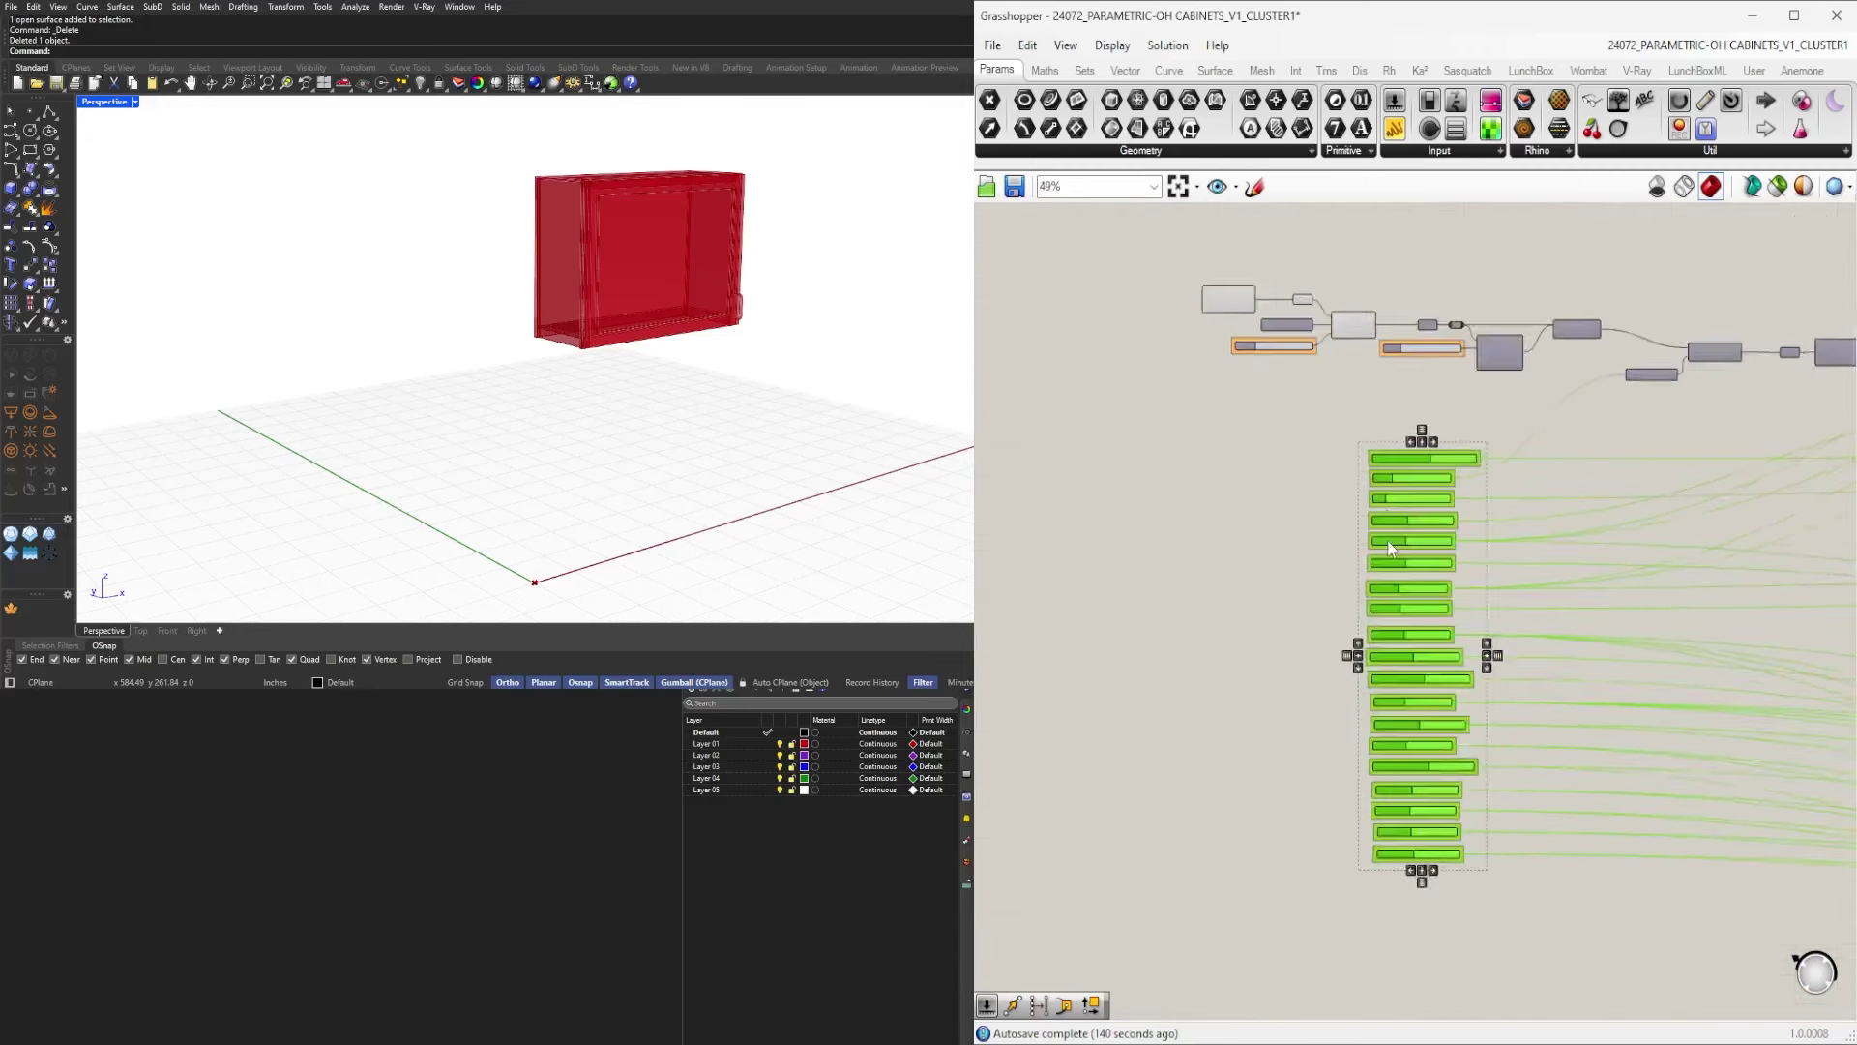
scroll(1387, 544, up, 1)
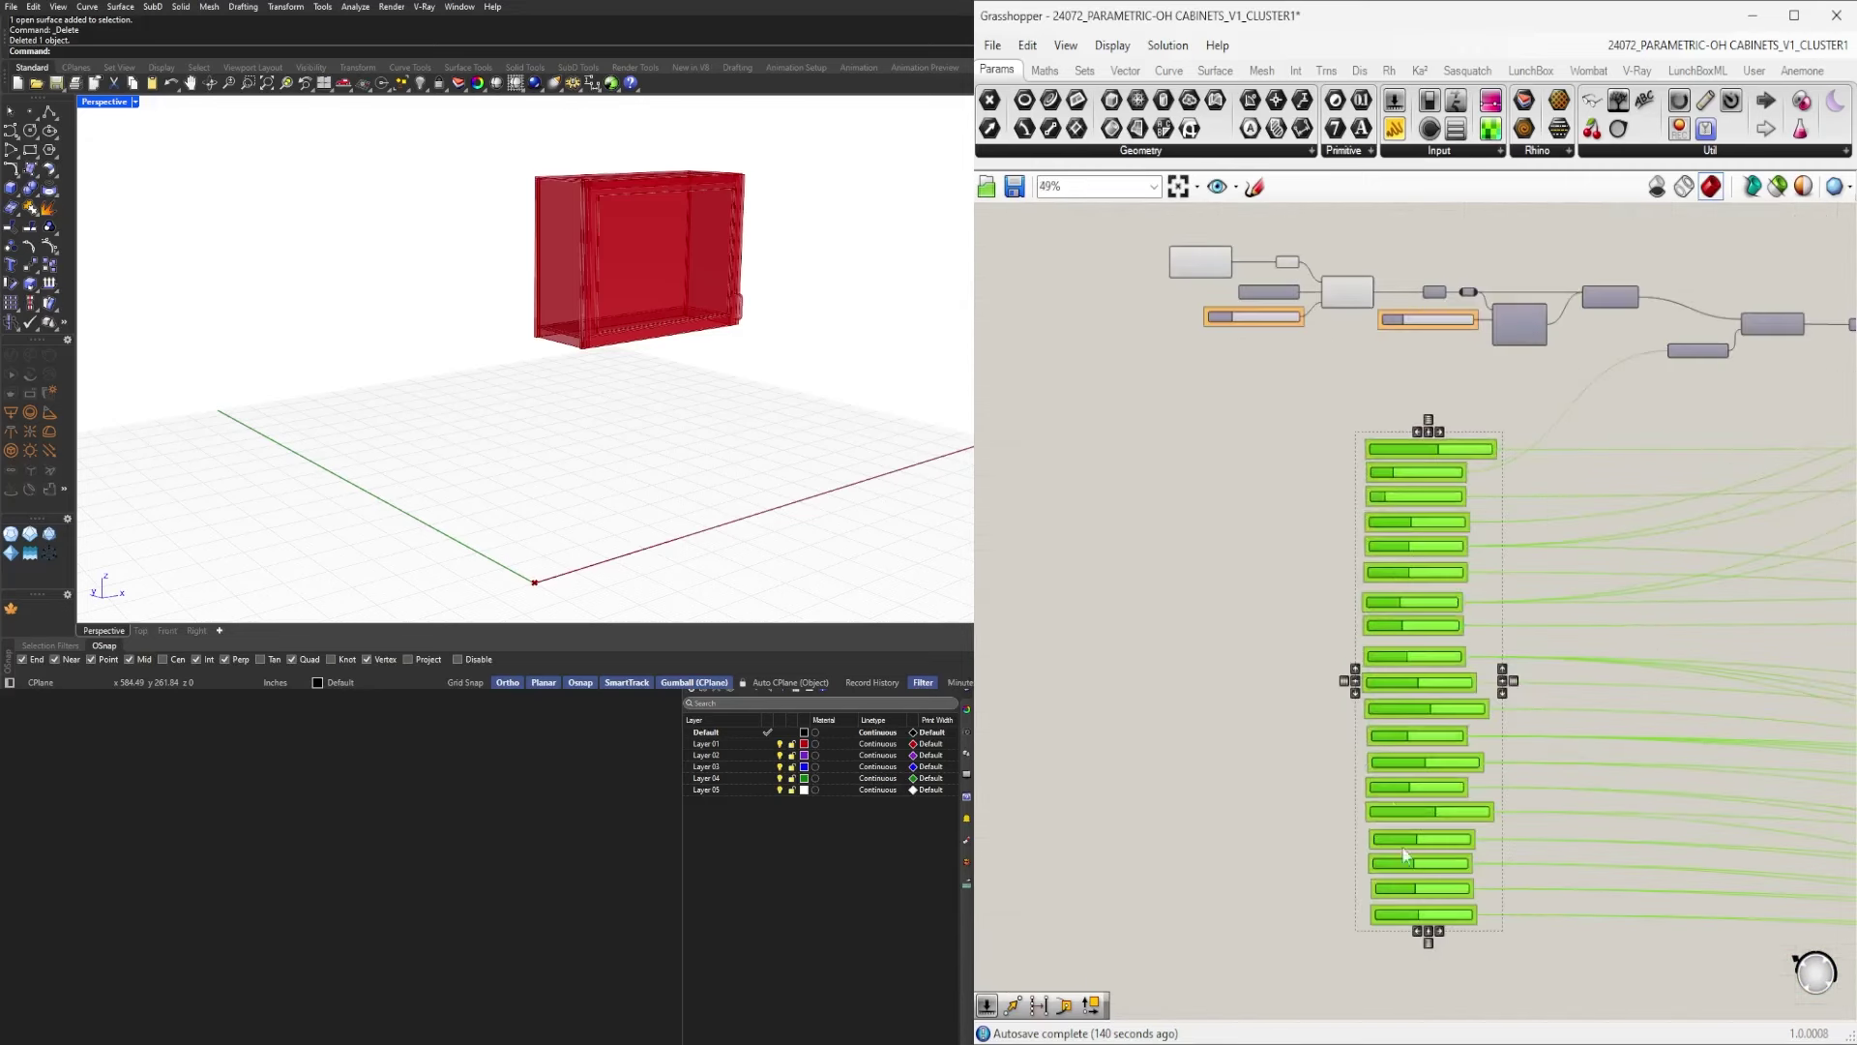
click(1525, 850)
Add a grouped Curve parameter above the Curve that follows Line SDL, and shift both Curves slightly toward Line SDL.
scroll(1606, 392, up, 3)
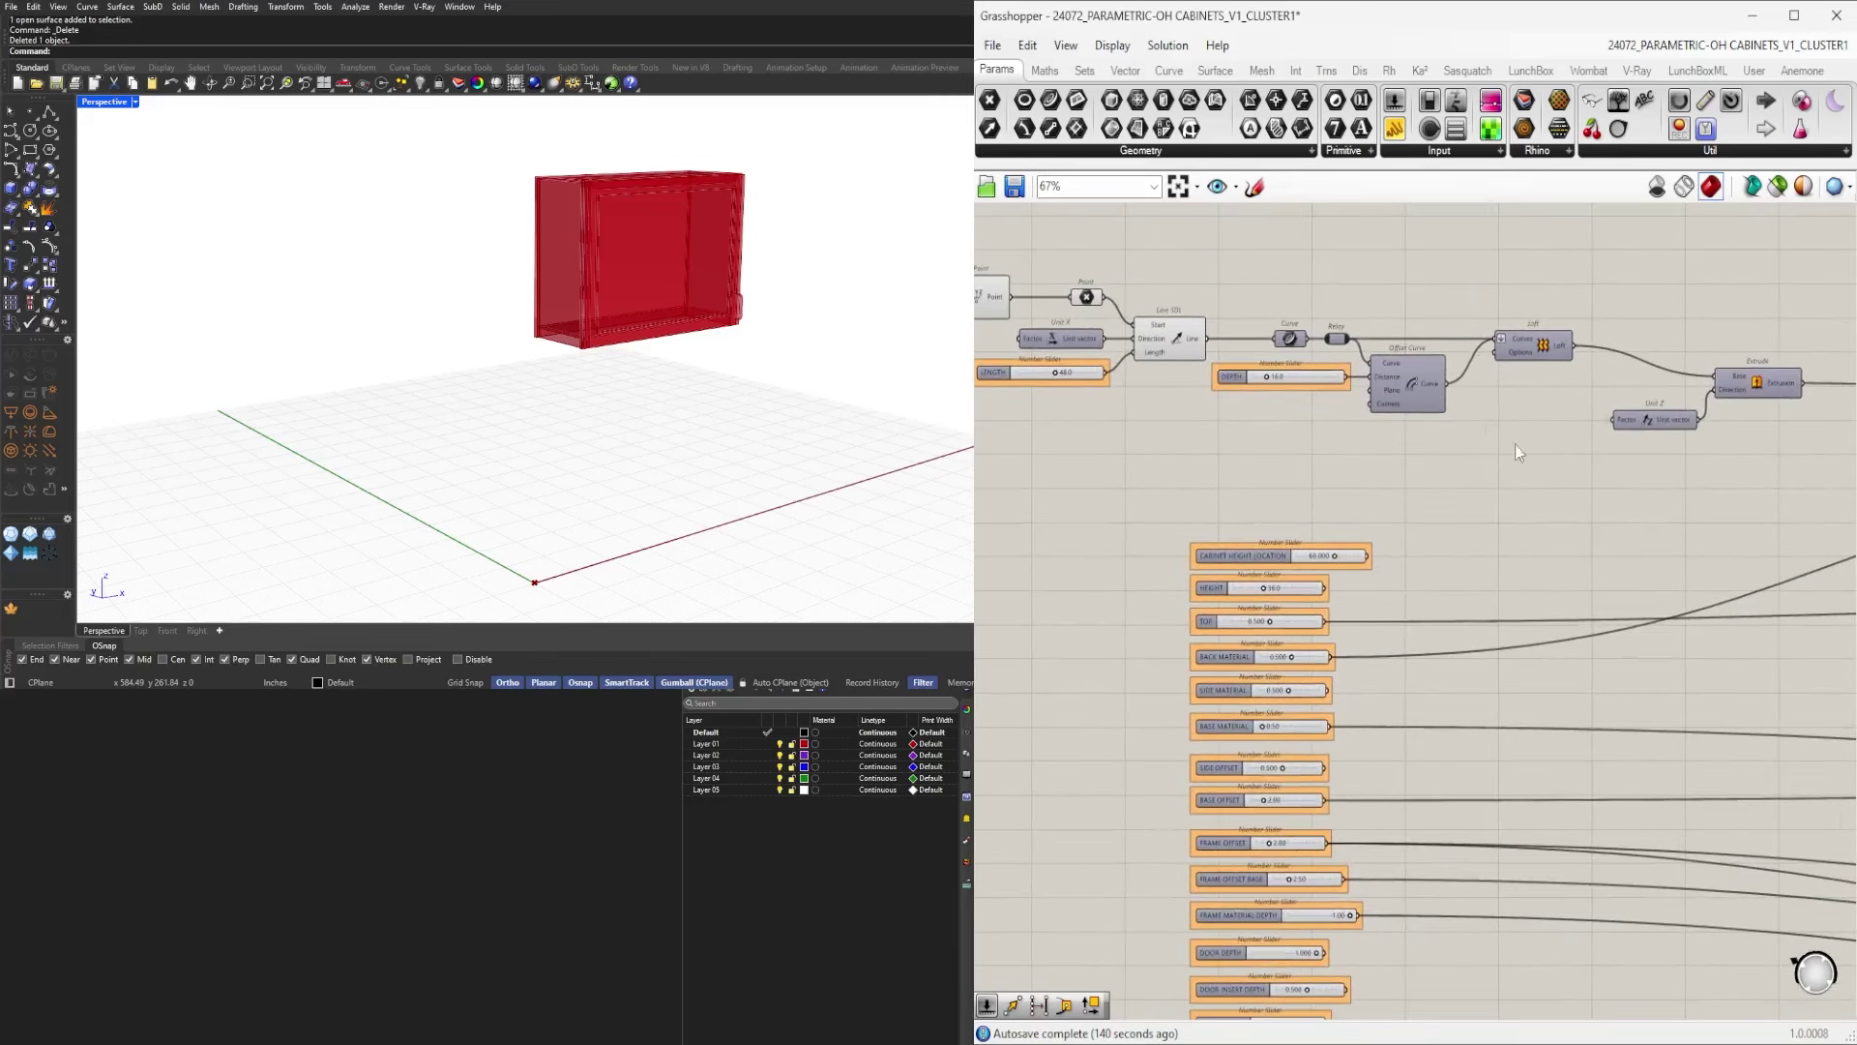
scroll(1379, 419, up, 3)
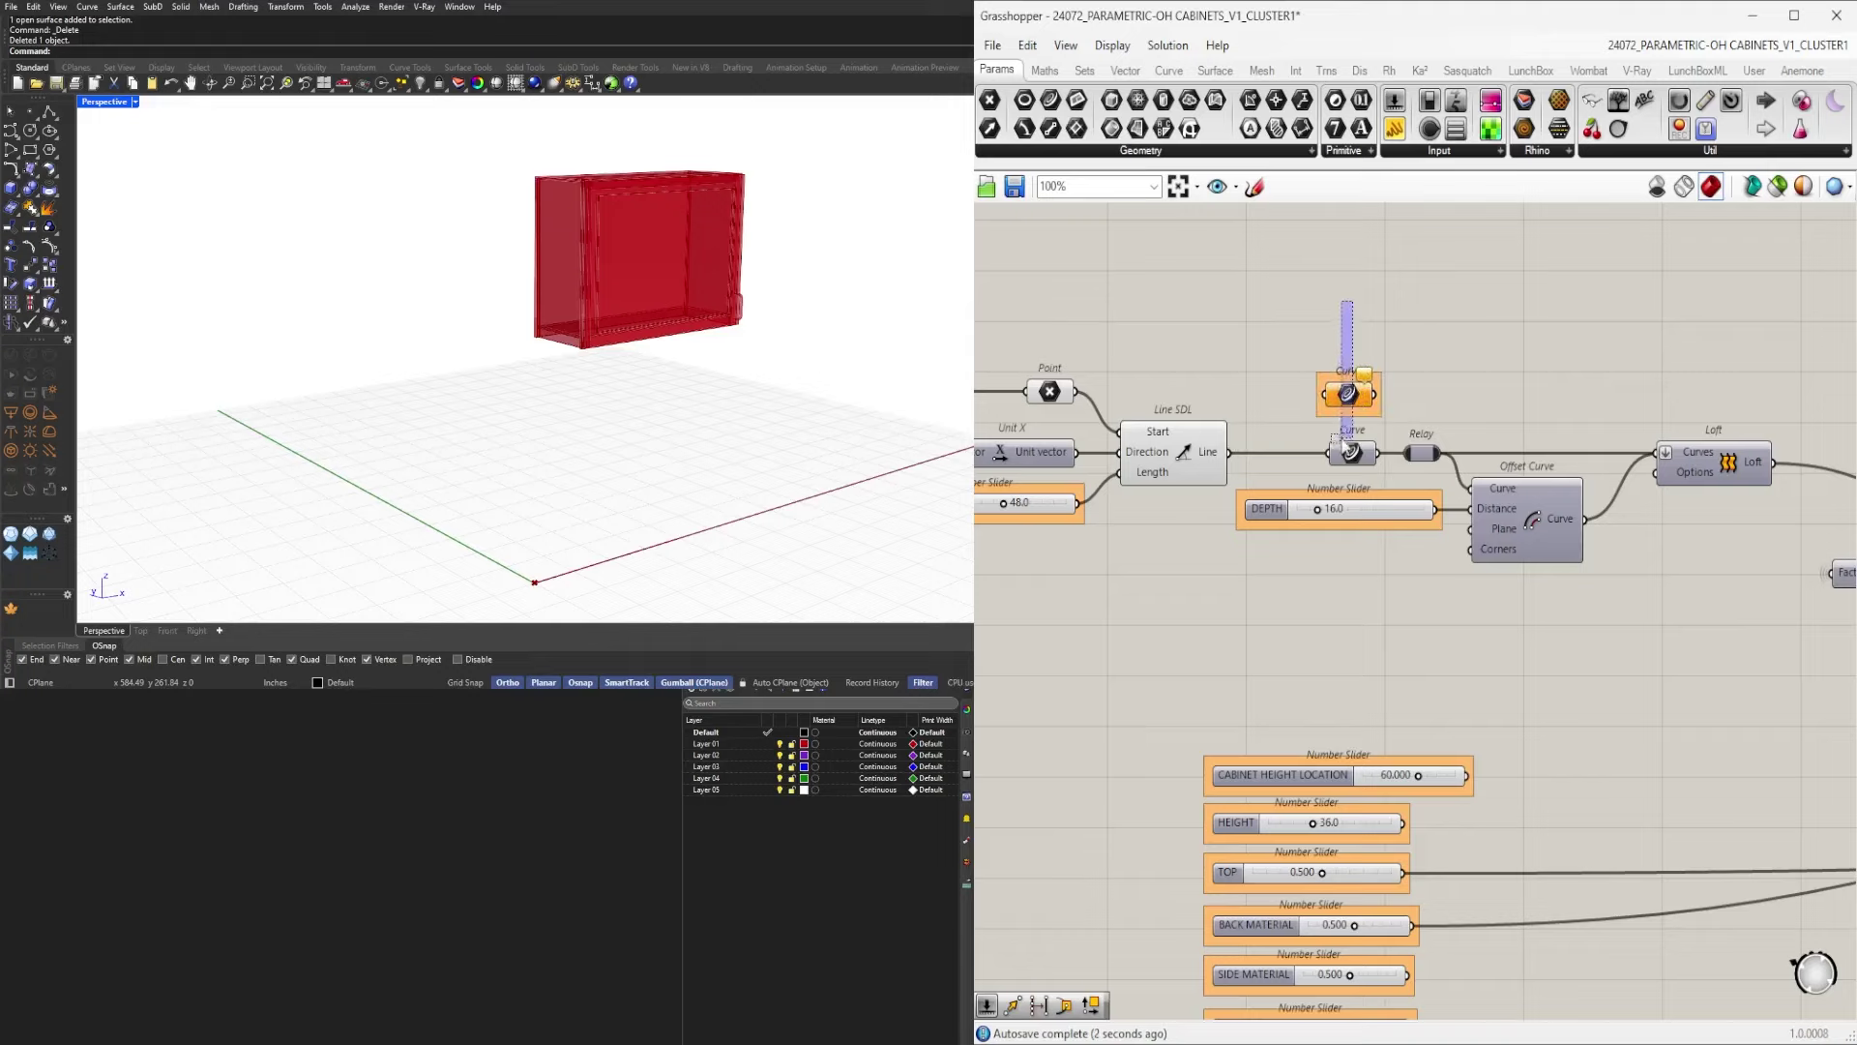
drag(1336, 440, 1349, 466)
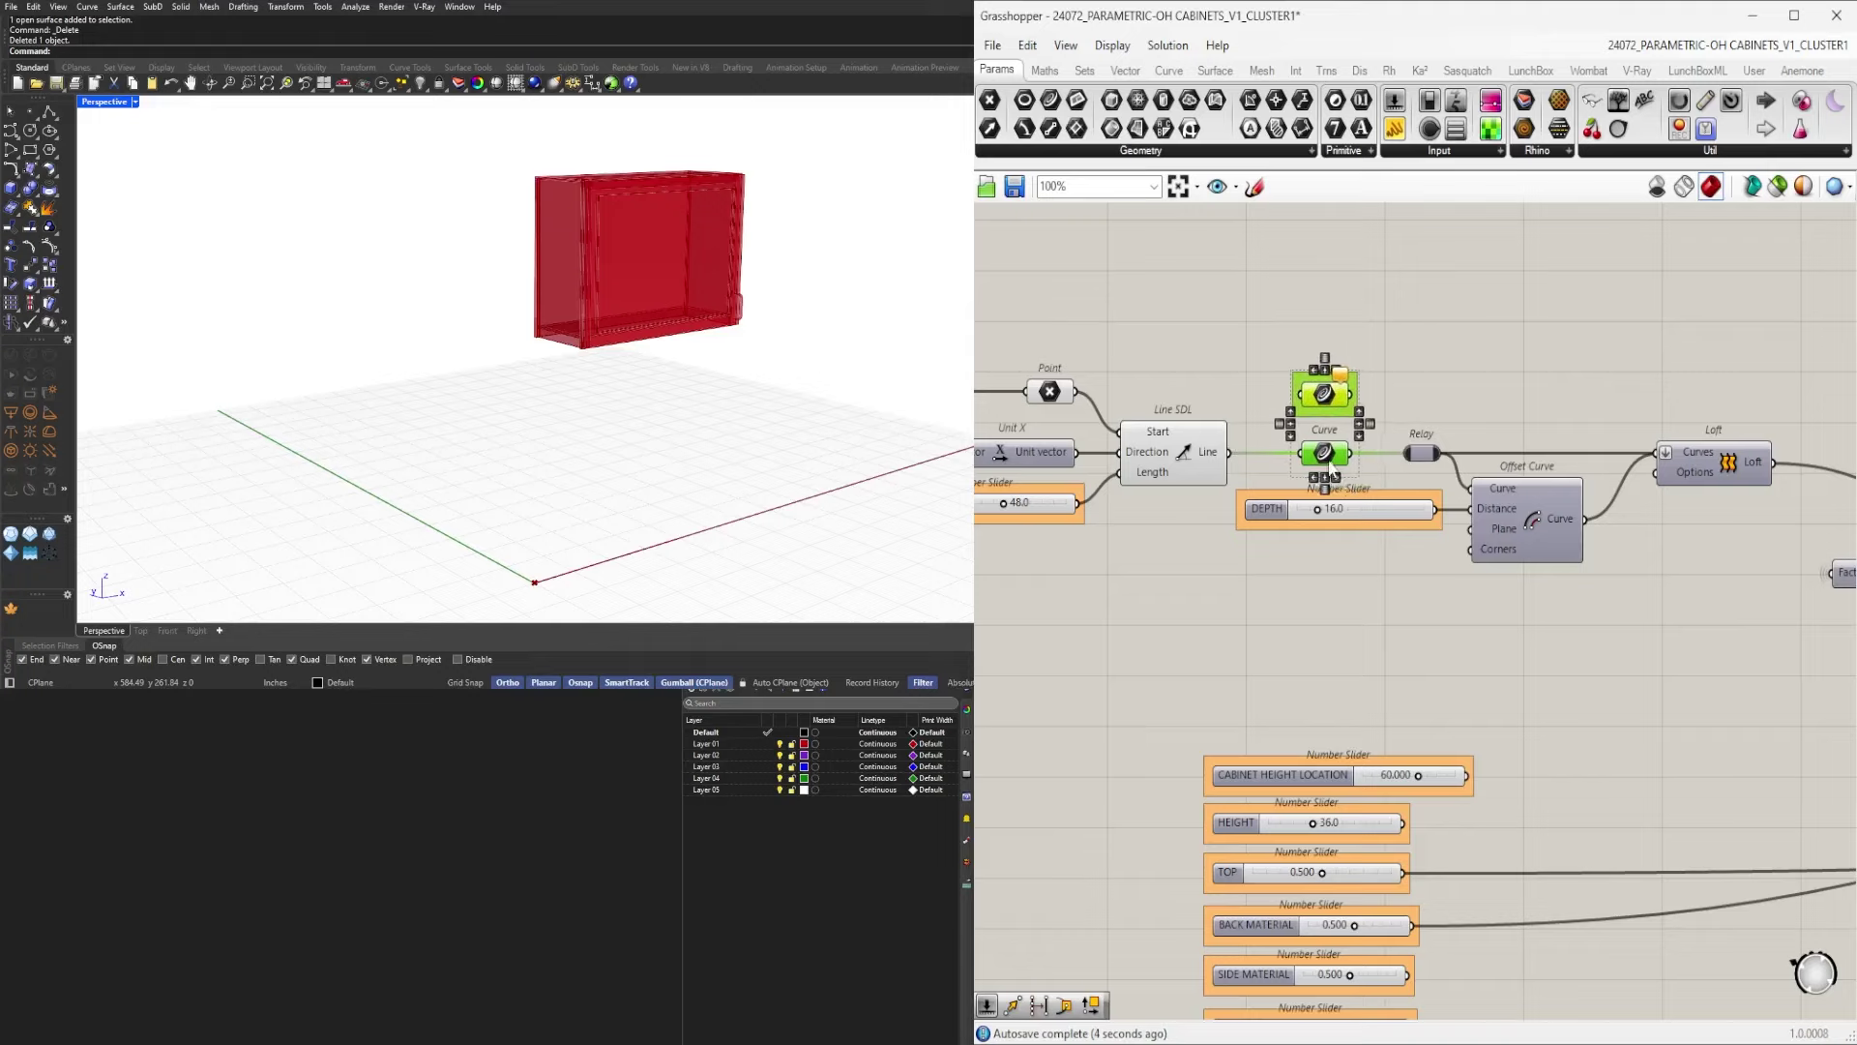
Move the chain from Construct Point through Loft, including the LENGTH and DEPTH sliders, closer to the Extrude component.
scroll(1500, 339, down, 5)
right_drag(1674, 542, 1574, 554)
scroll(1317, 416, up, 3)
scroll(1547, 561, down, 3)
drag(1531, 568, 996, 334)
scroll(1466, 447, up, 4)
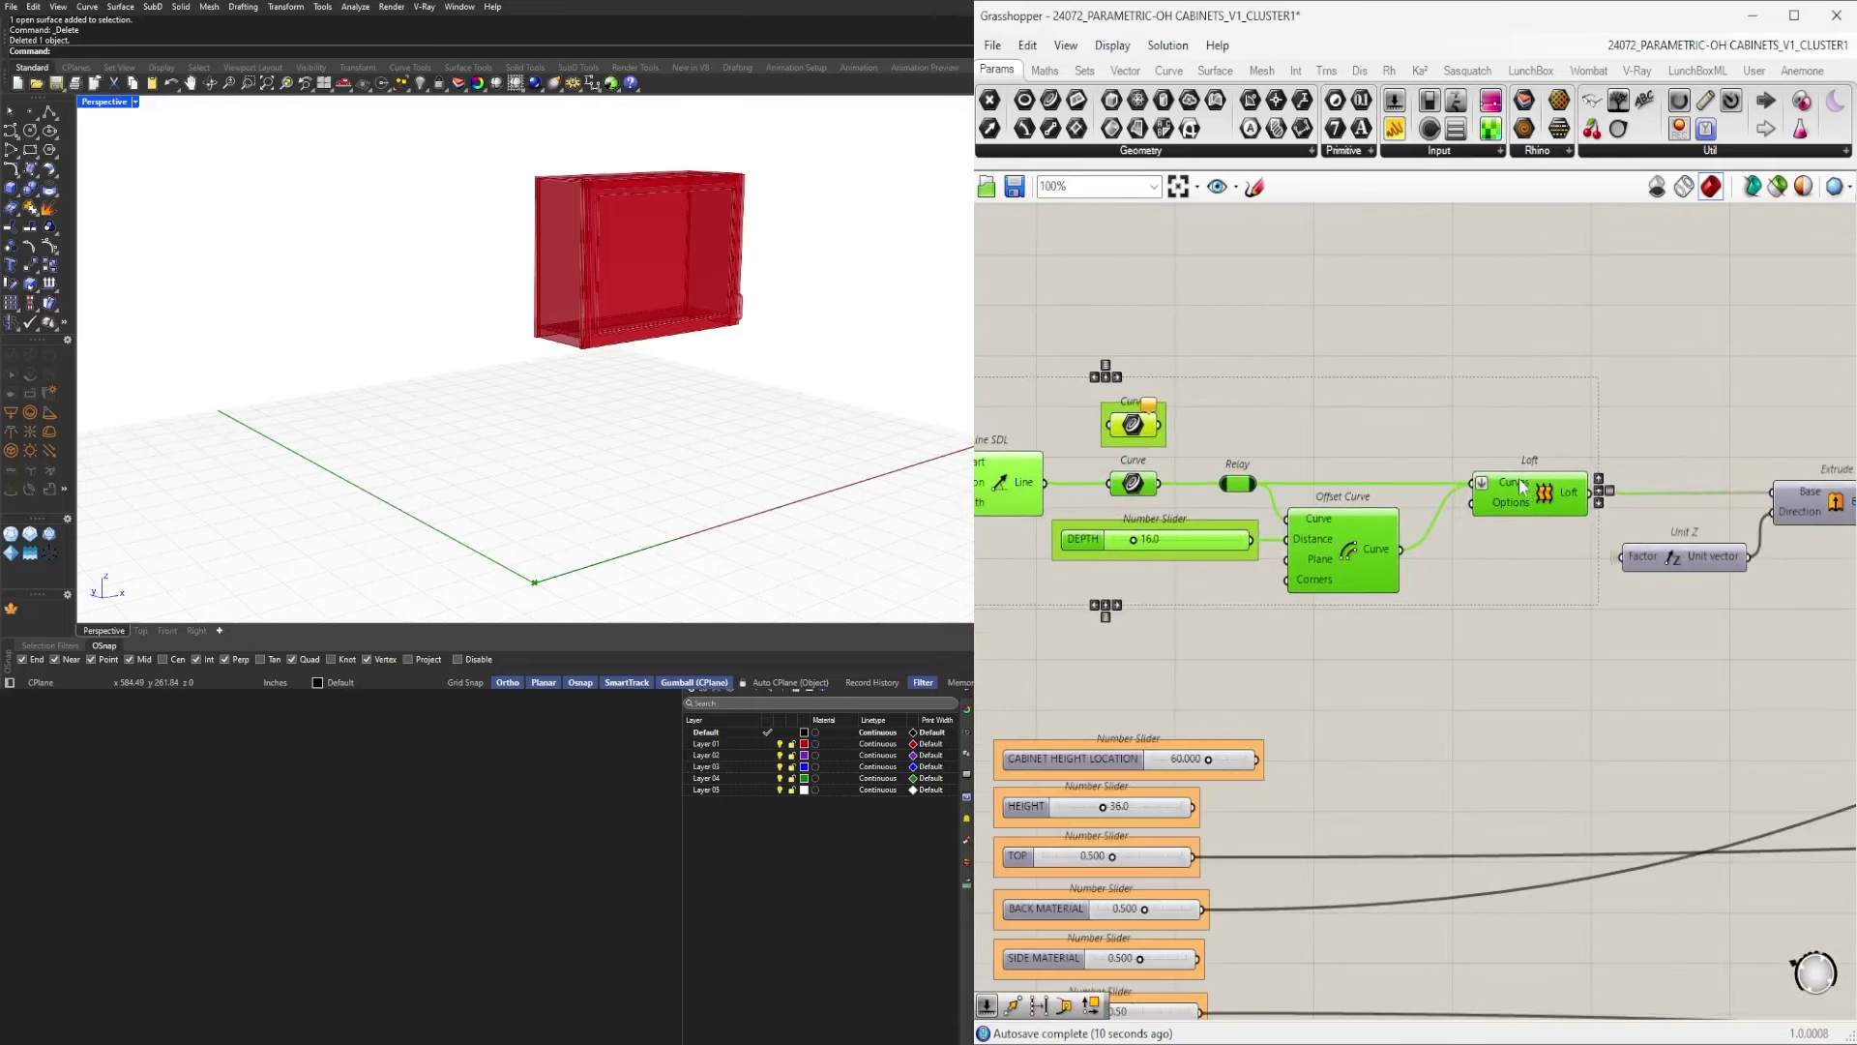
drag(1522, 487, 1666, 472)
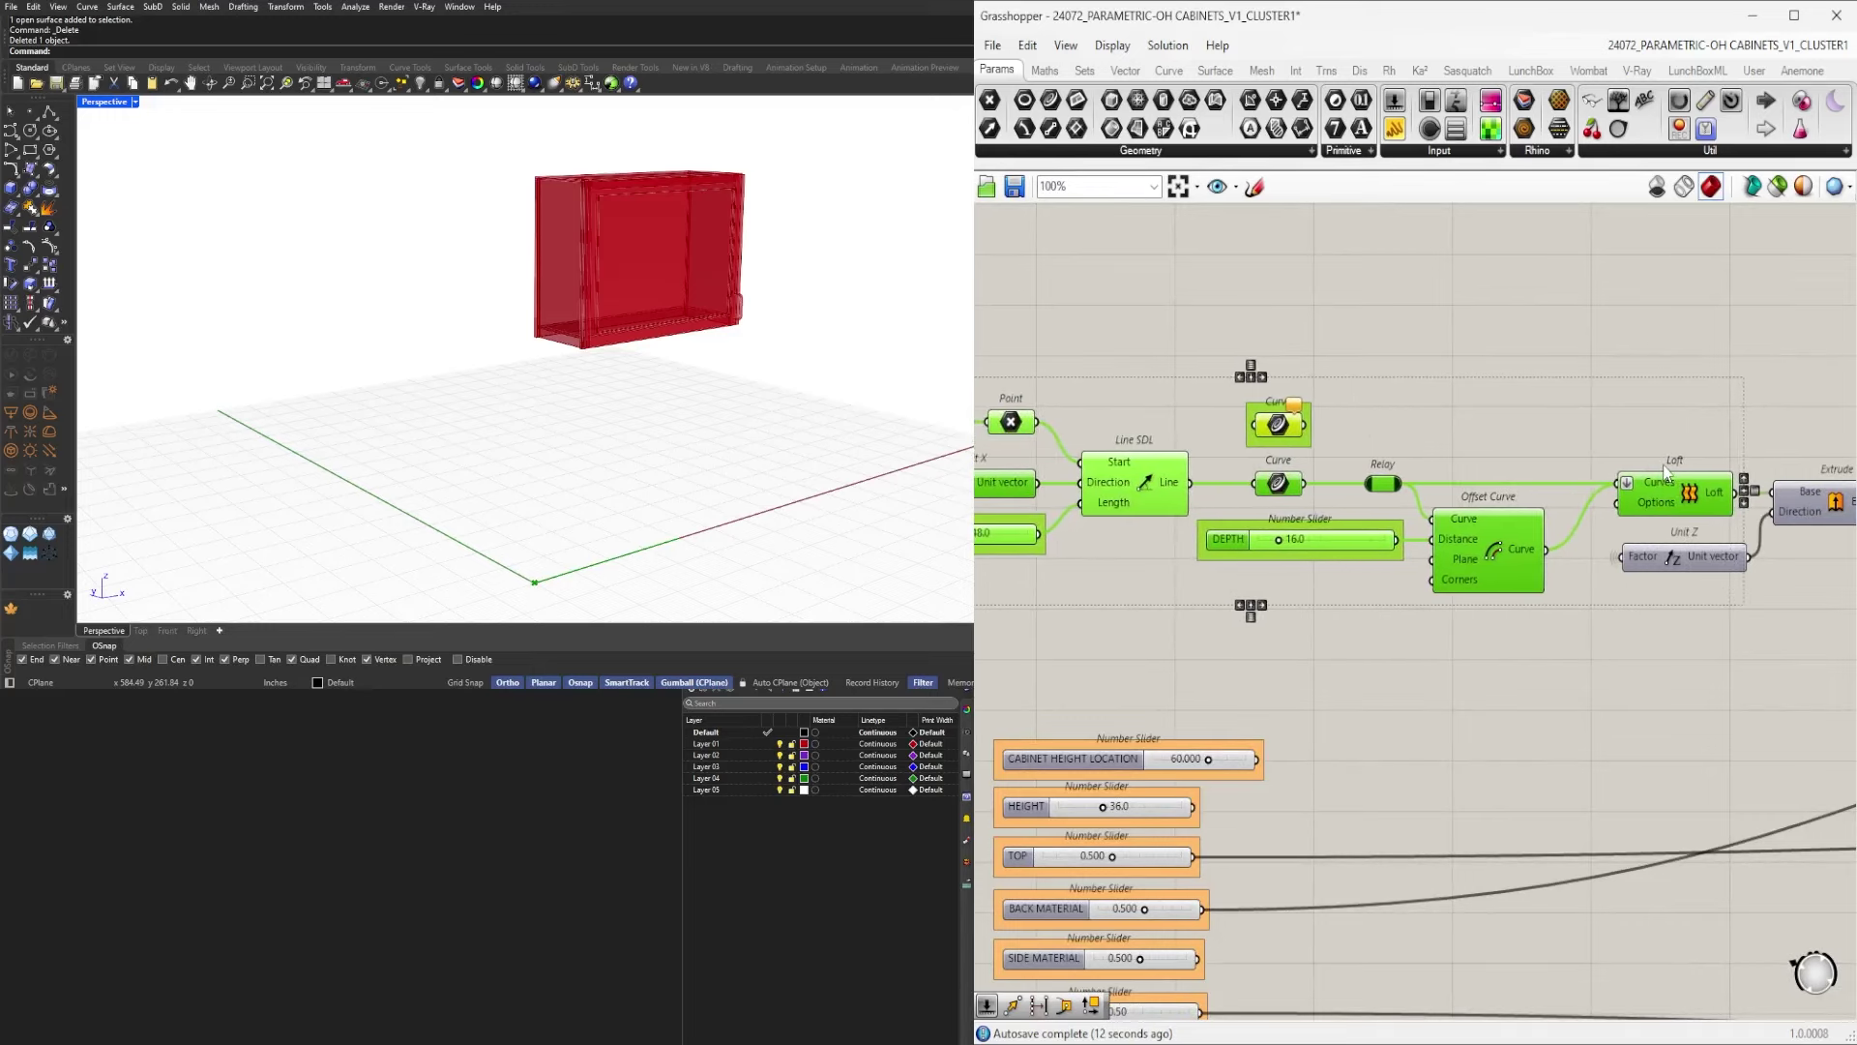
click(1634, 348)
Move the starting chain from Construct Point through Extrude closer to the following Brep parameter.
scroll(1625, 397, down, 5)
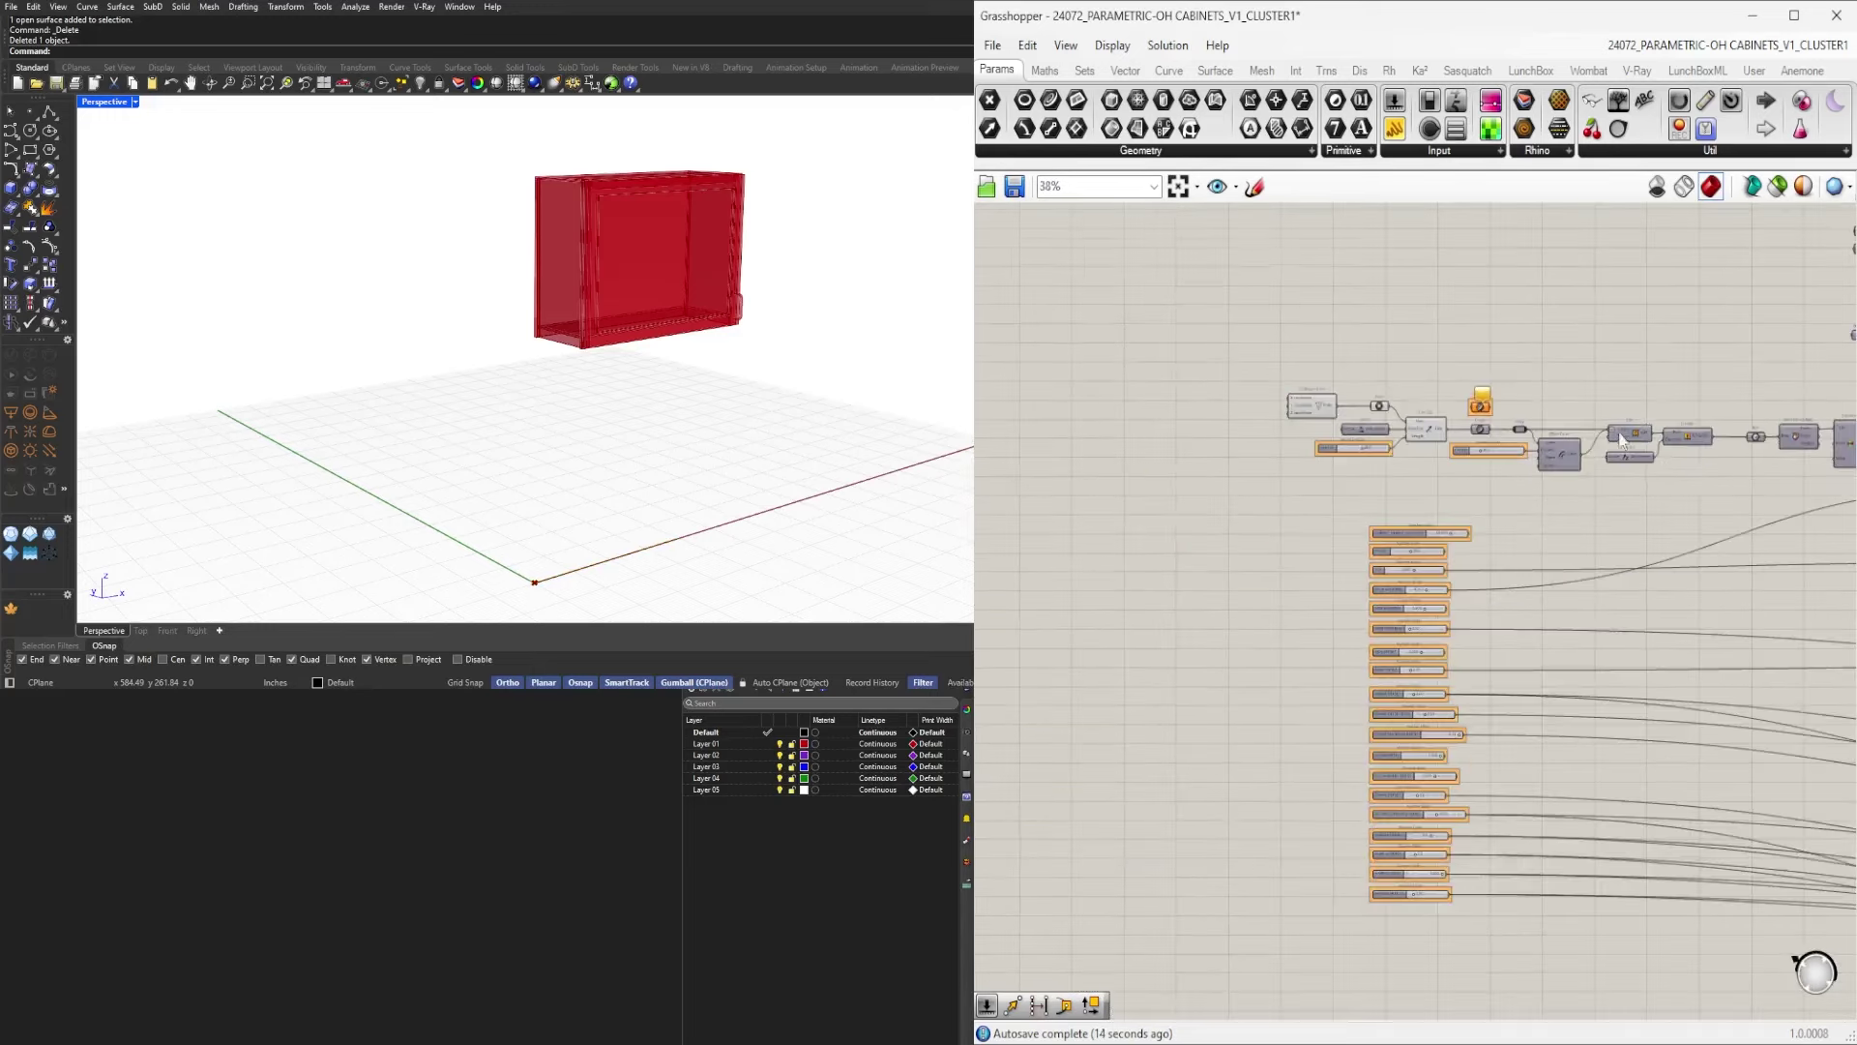
scroll(1620, 441, down, 1)
right_drag(1659, 469, 1687, 547)
scroll(1505, 553, up, 3)
scroll(1506, 554, down, 1)
drag(1725, 539, 1218, 350)
scroll(1702, 485, up, 4)
right_drag(1703, 486, 1389, 476)
drag(1384, 472, 1433, 472)
click(1277, 416)
Move the DEPTH slider to the cabinet column and order its first sliders as CABINET HEIGHT LOCATION, HEIGHT and DEPTH.
right_drag(1273, 419, 1818, 445)
scroll(1534, 499, down, 1)
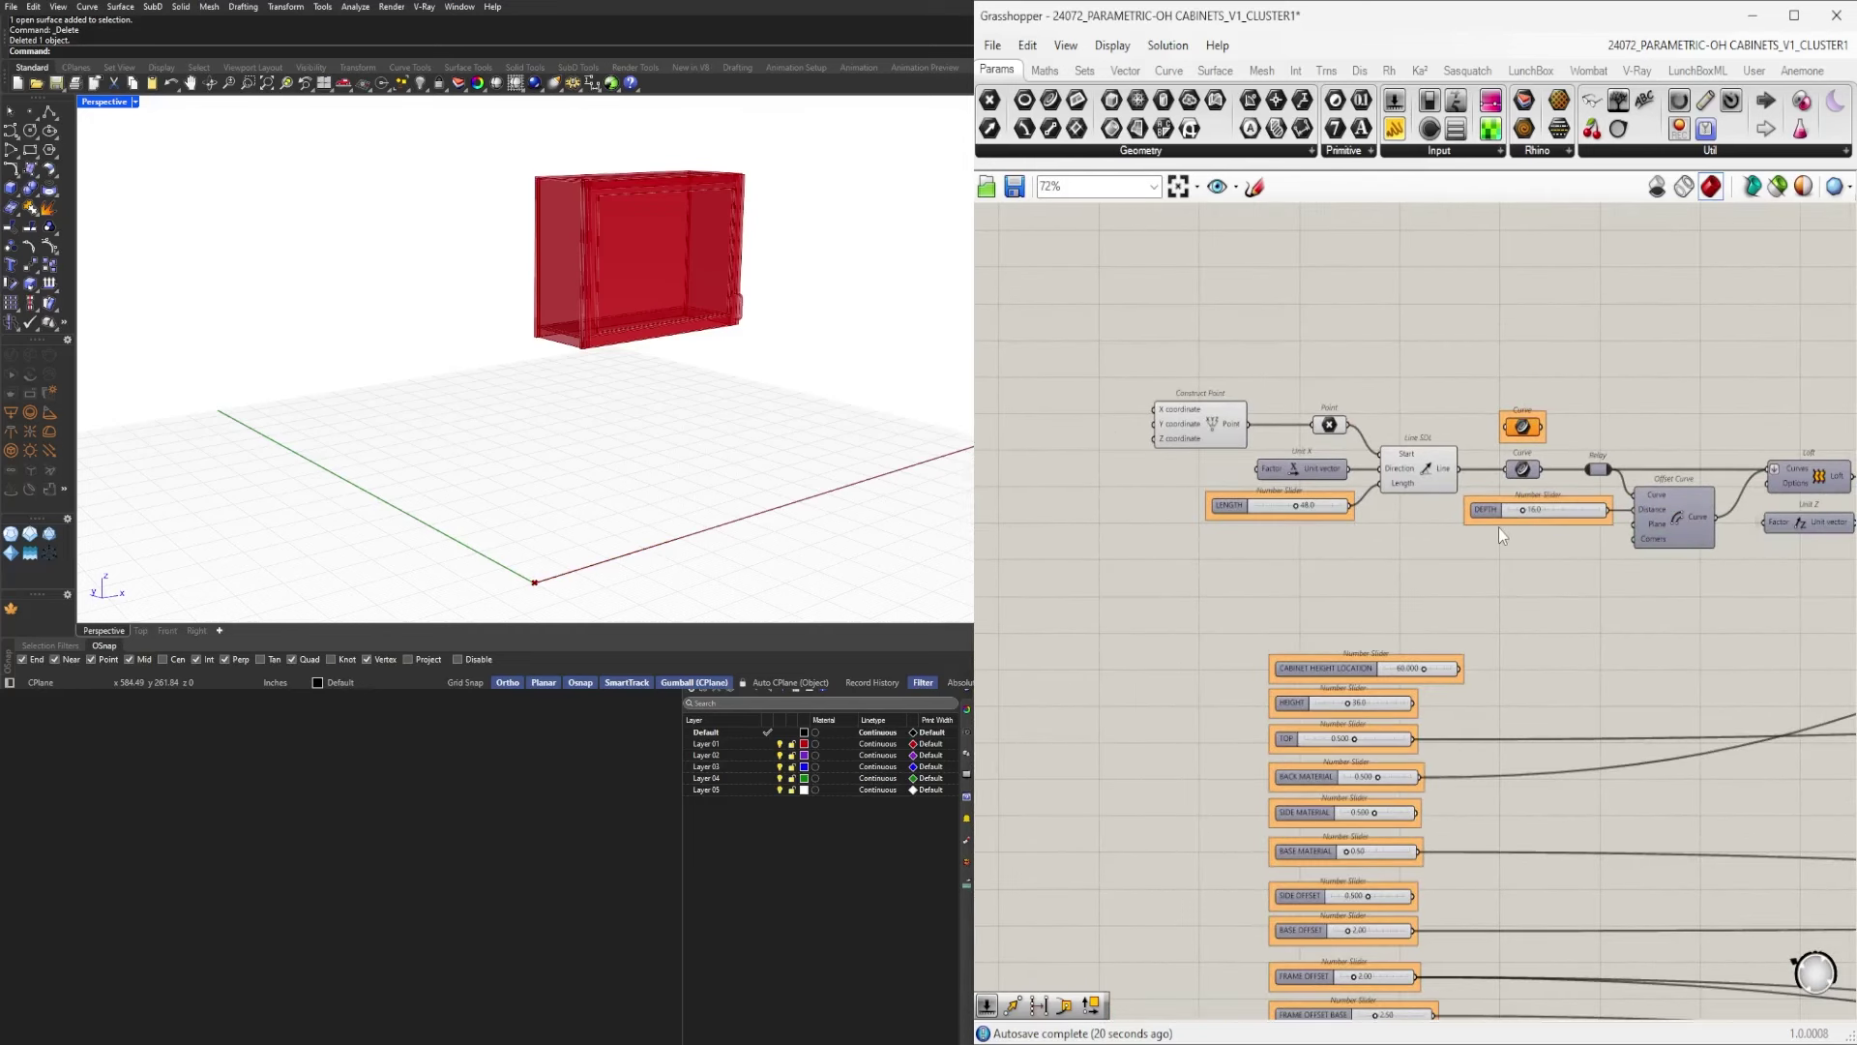
drag(1494, 518, 1291, 534)
click(1331, 565)
scroll(1301, 629, up, 2)
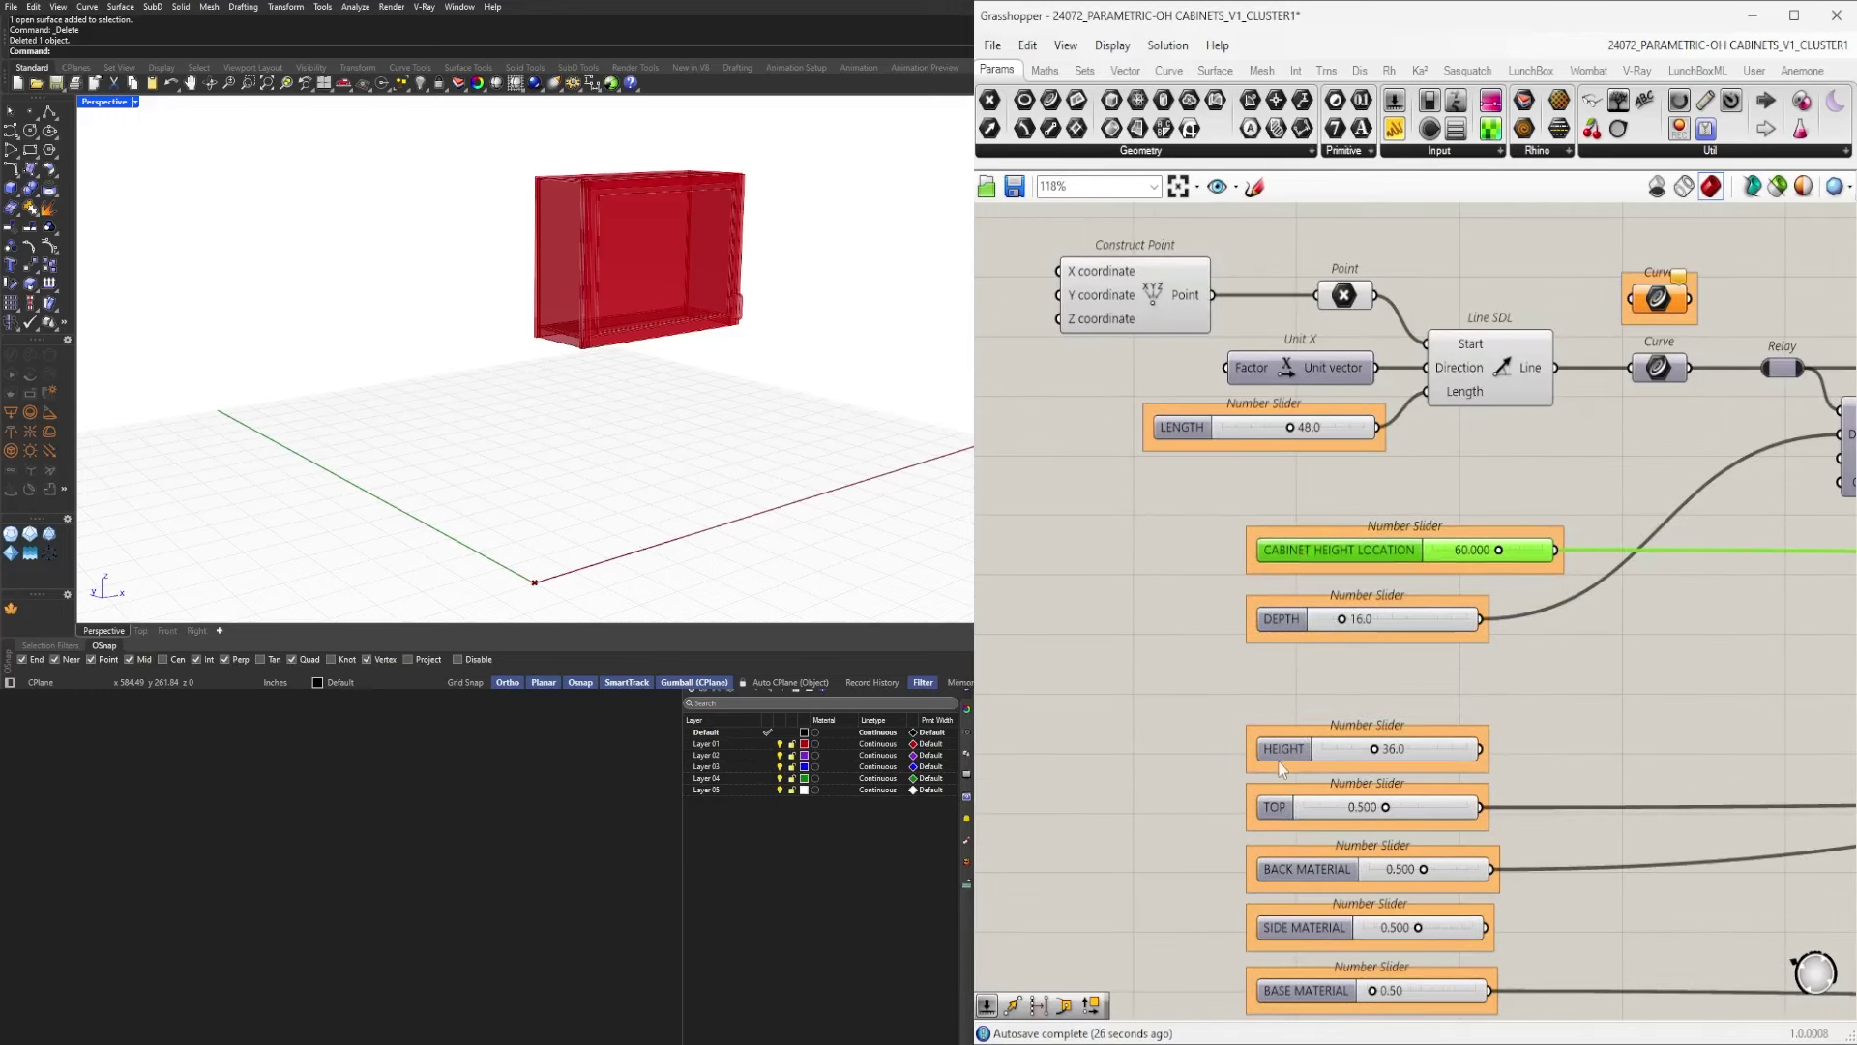
drag(1279, 631, 1280, 685)
drag(1289, 750, 1293, 616)
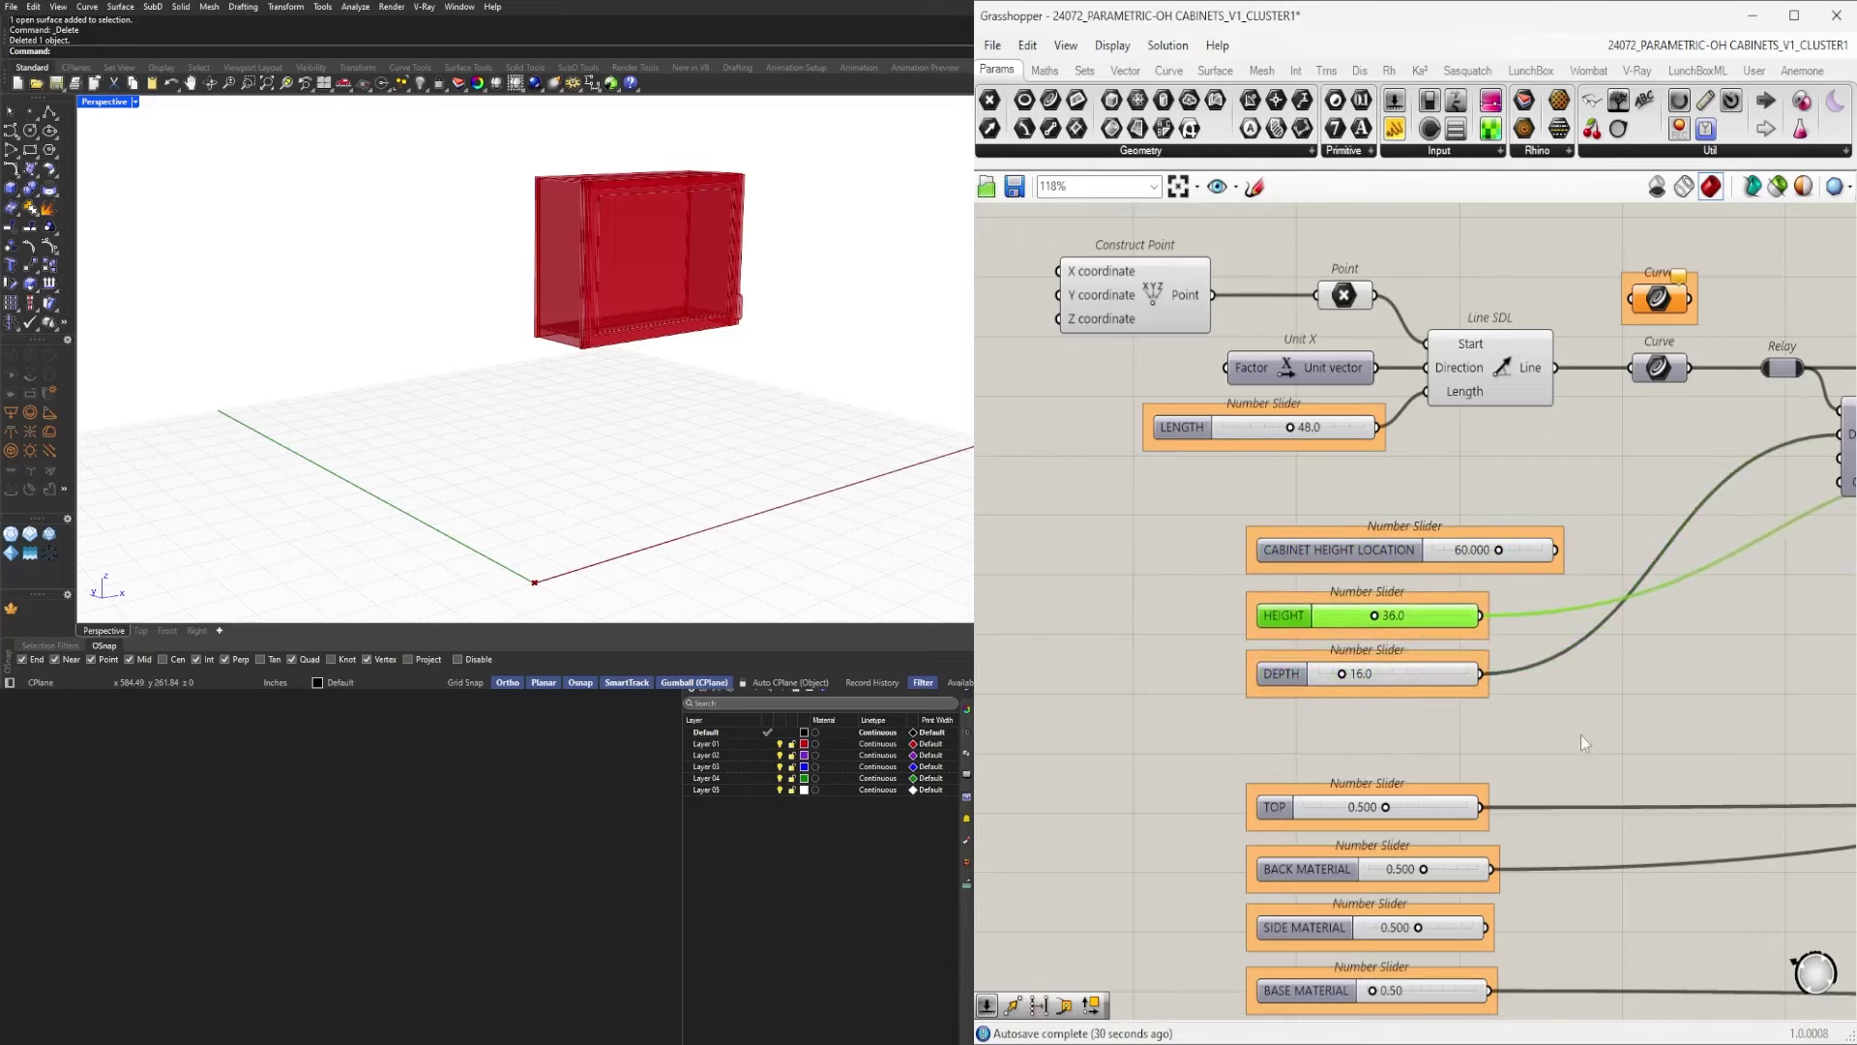
Move the CABINET HEIGHT LOCATION, HEIGHT and DEPTH sliders together down to just above the TOP slider.
drag(1586, 731, 1285, 624)
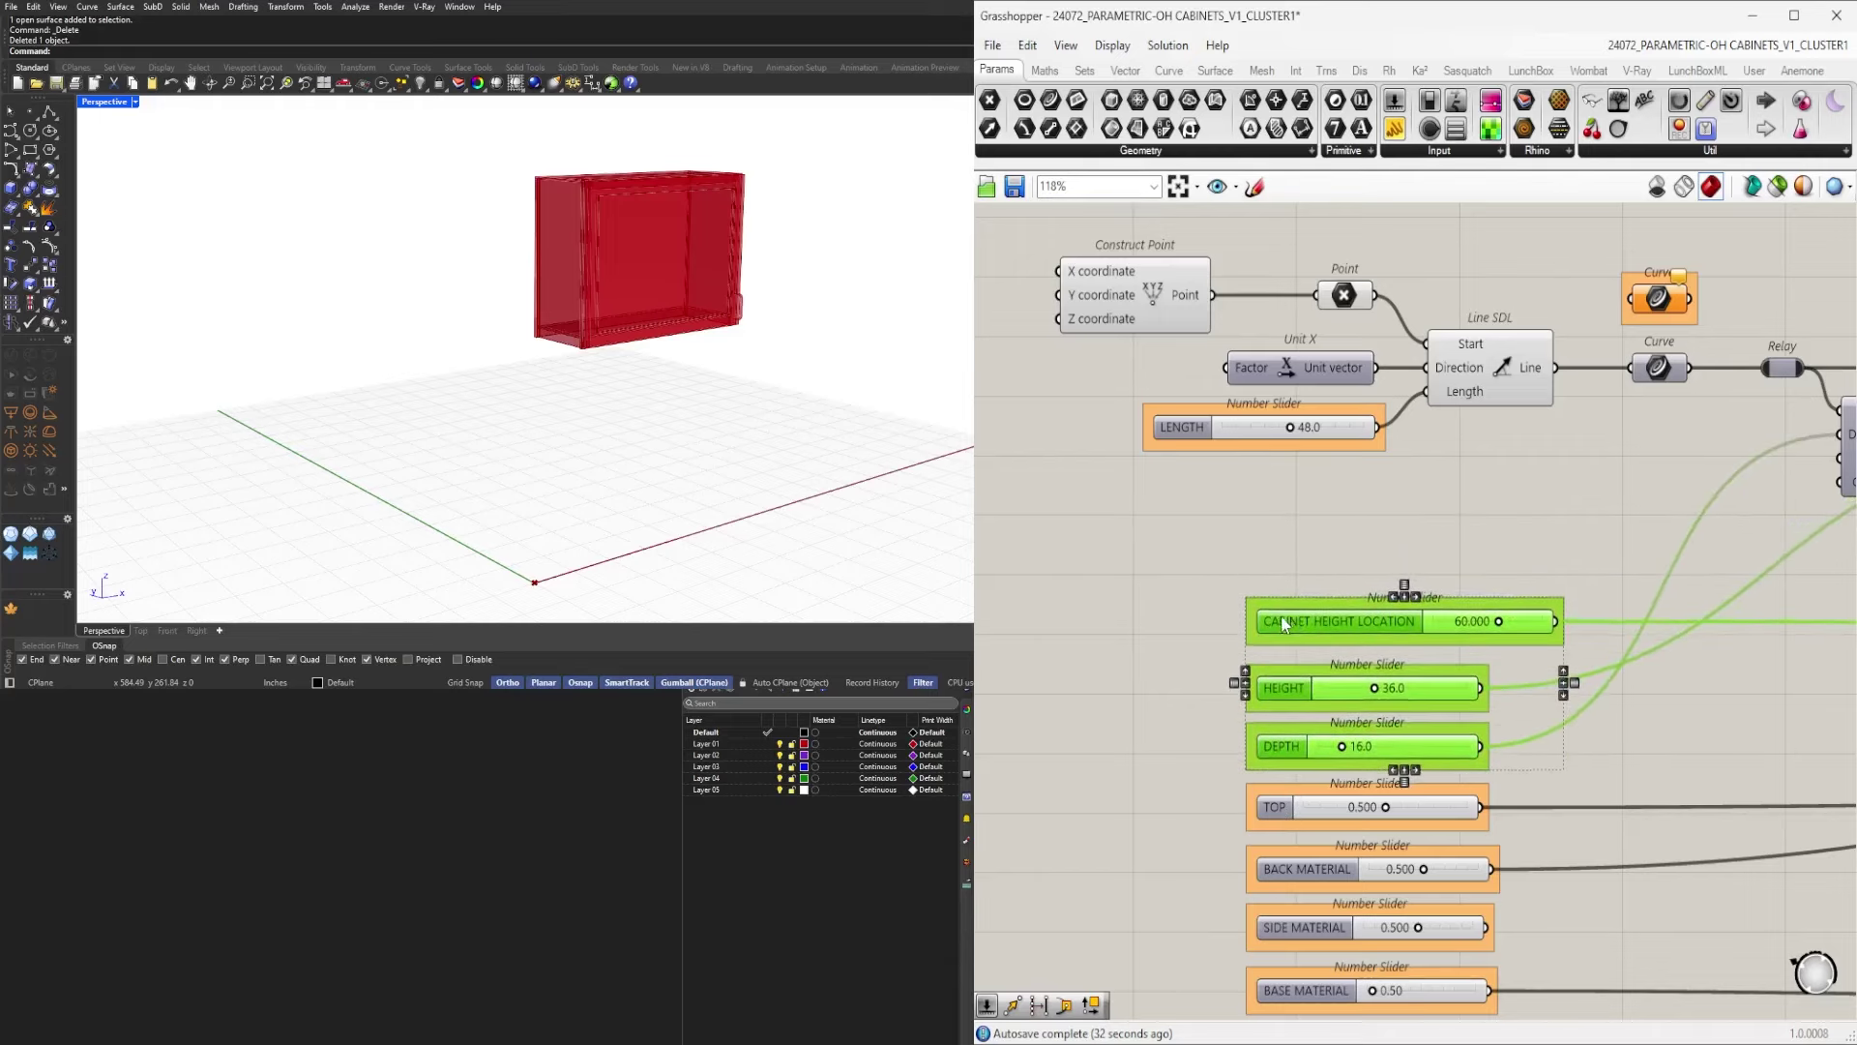
click(1292, 542)
scroll(1292, 540, down, 3)
right_drag(1516, 522, 1355, 455)
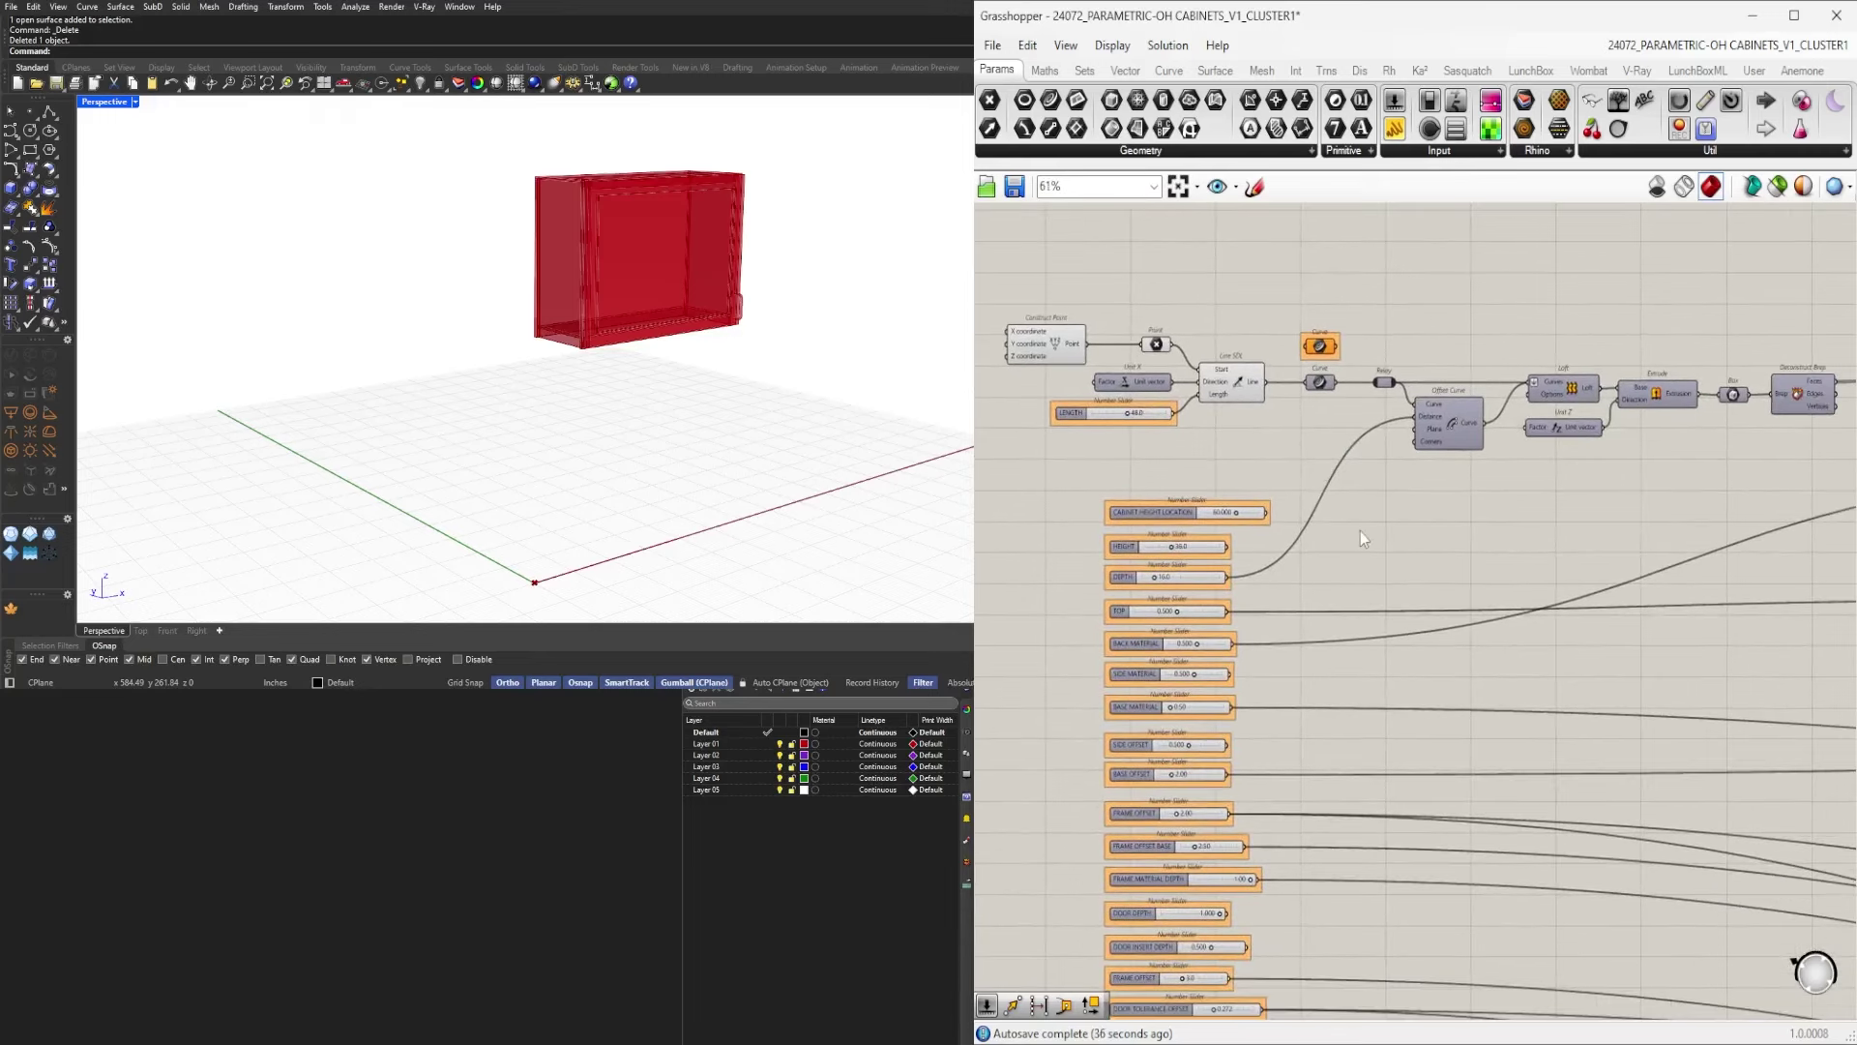
Distribute all sliders in the combined cabinet and door column evenly in the vertical direction.
scroll(1360, 531, down, 3)
drag(1099, 499, 1258, 971)
mouse_move(1180, 876)
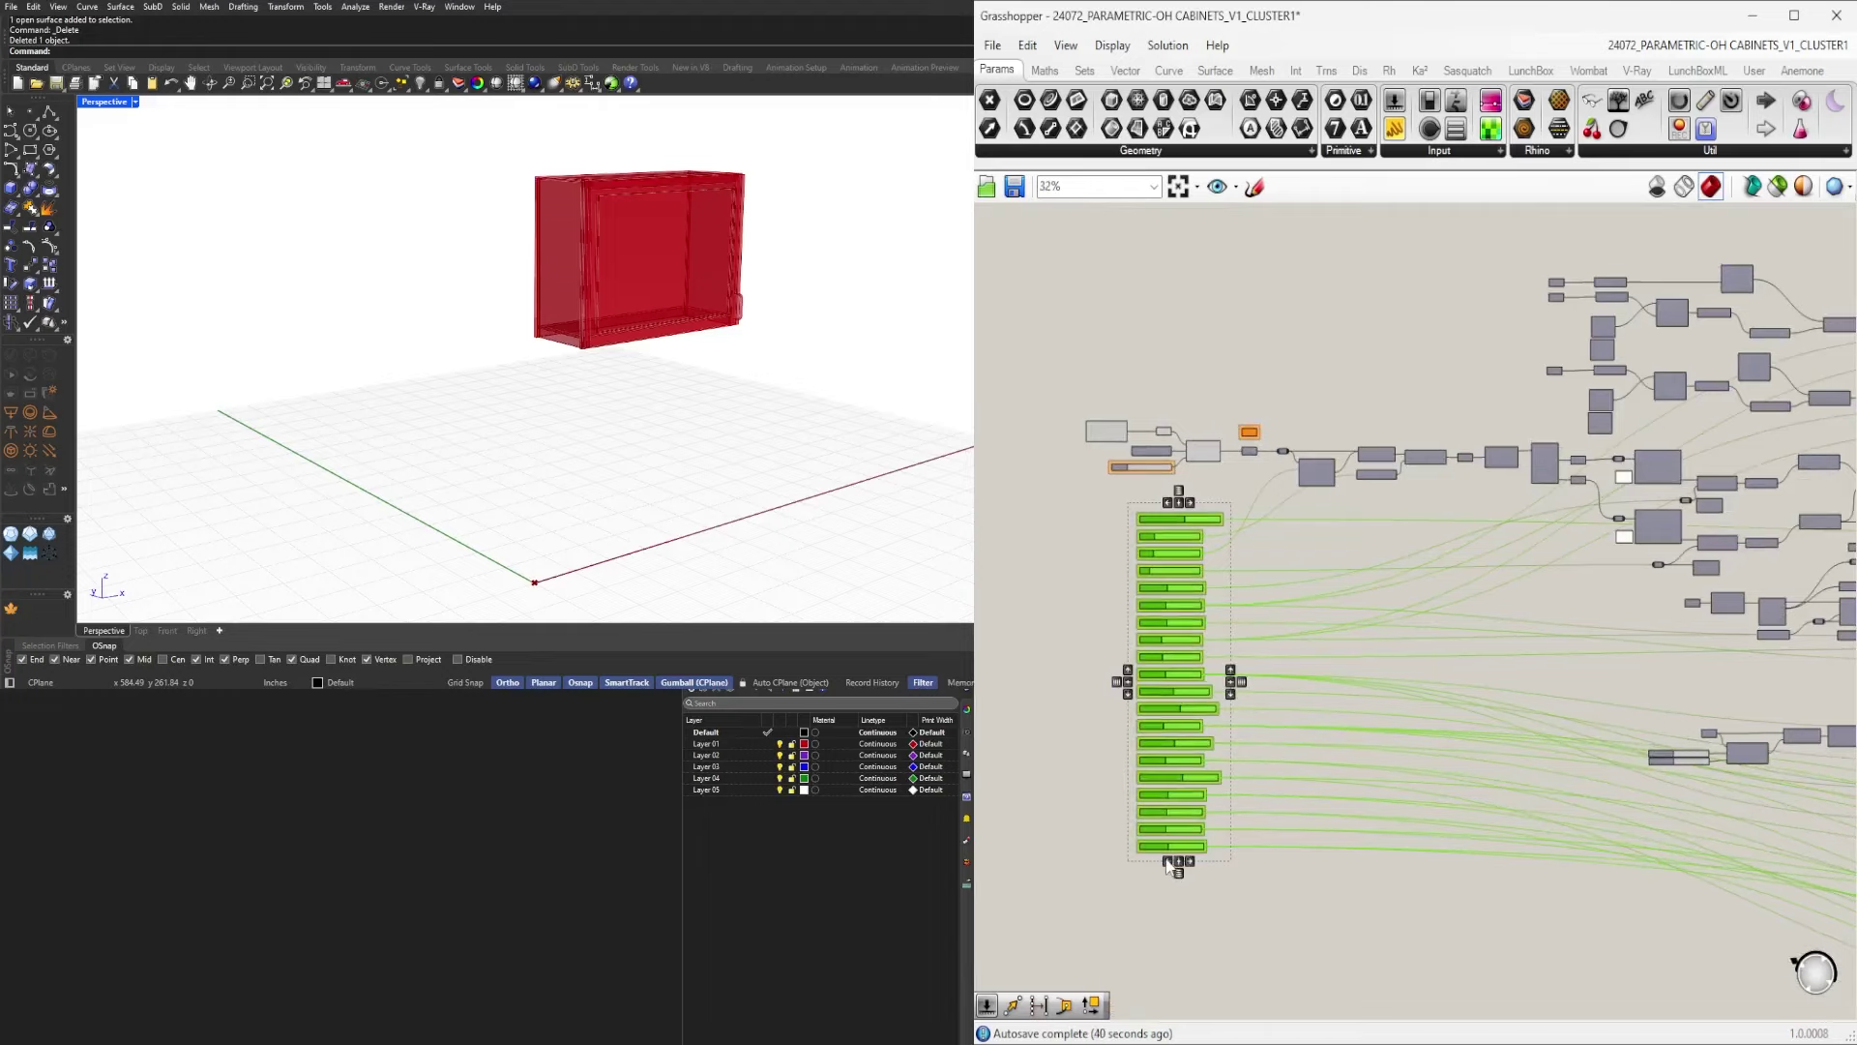
scroll(1213, 524, up, 7)
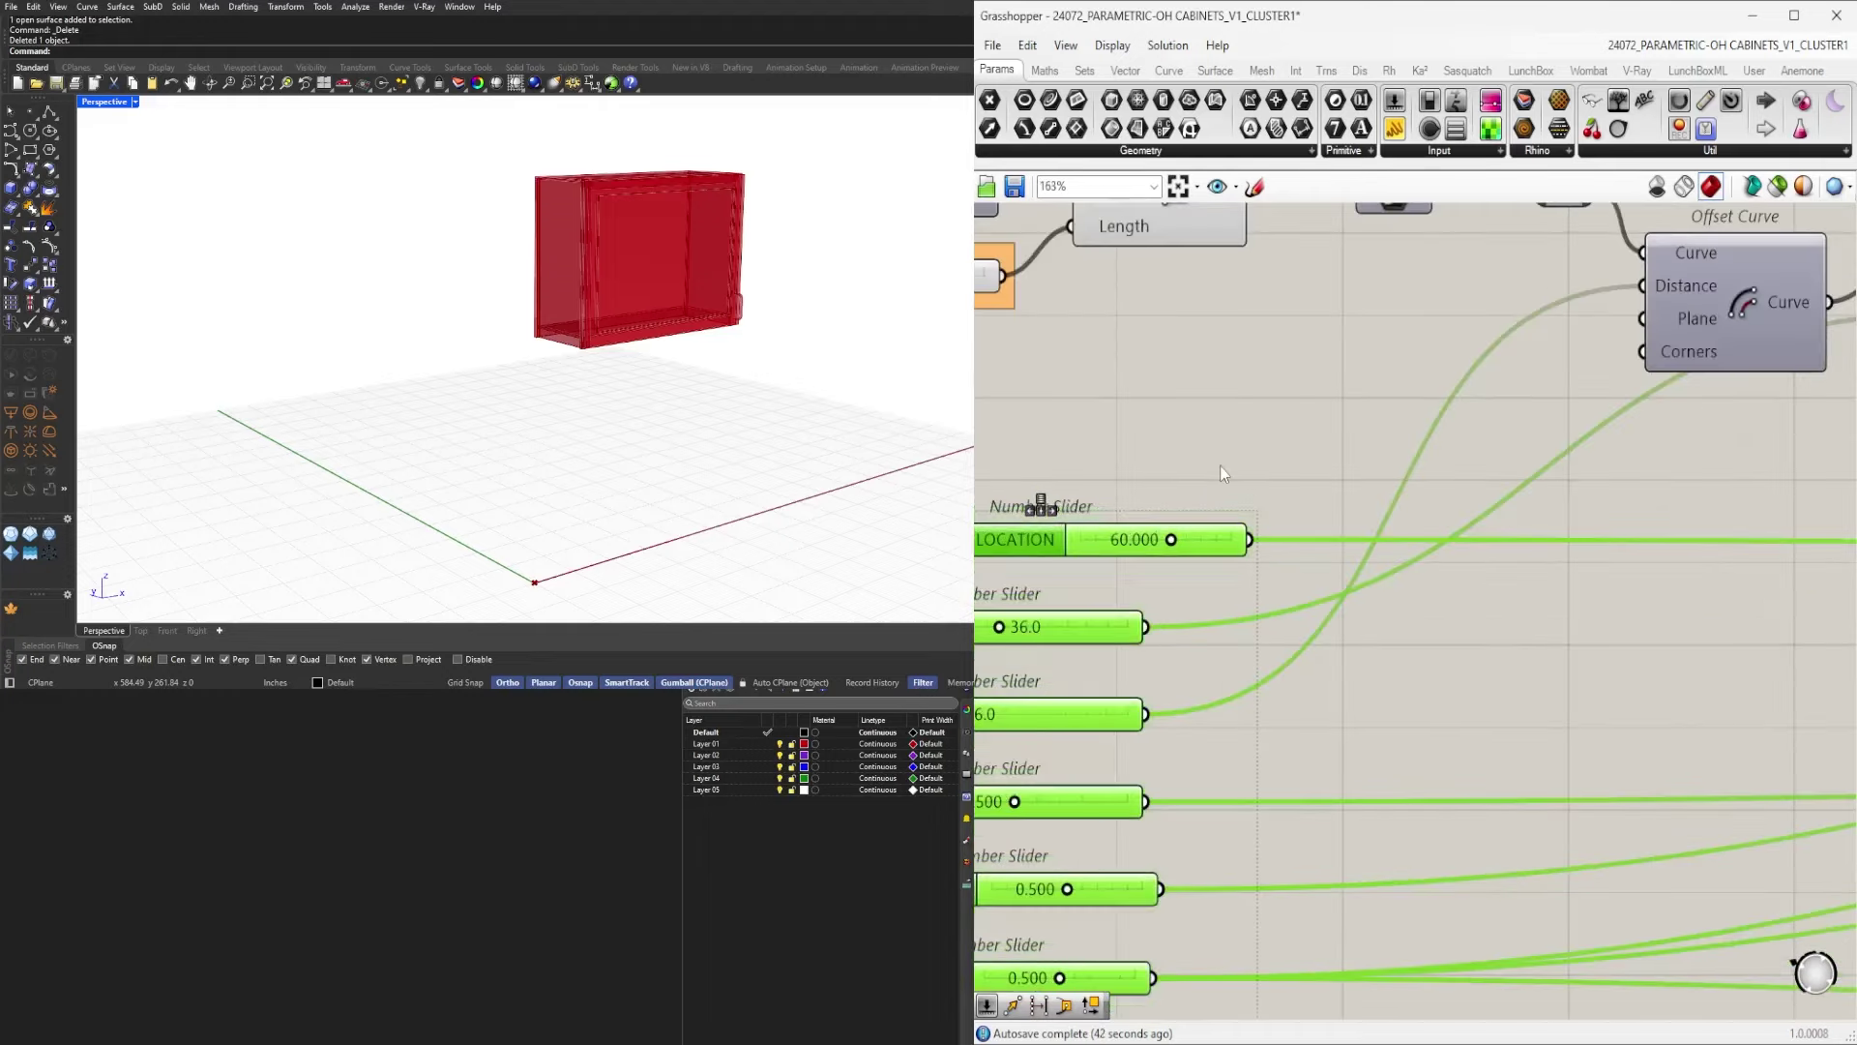
right_drag(1263, 654, 1483, 538)
scroll(1440, 426, up, 4)
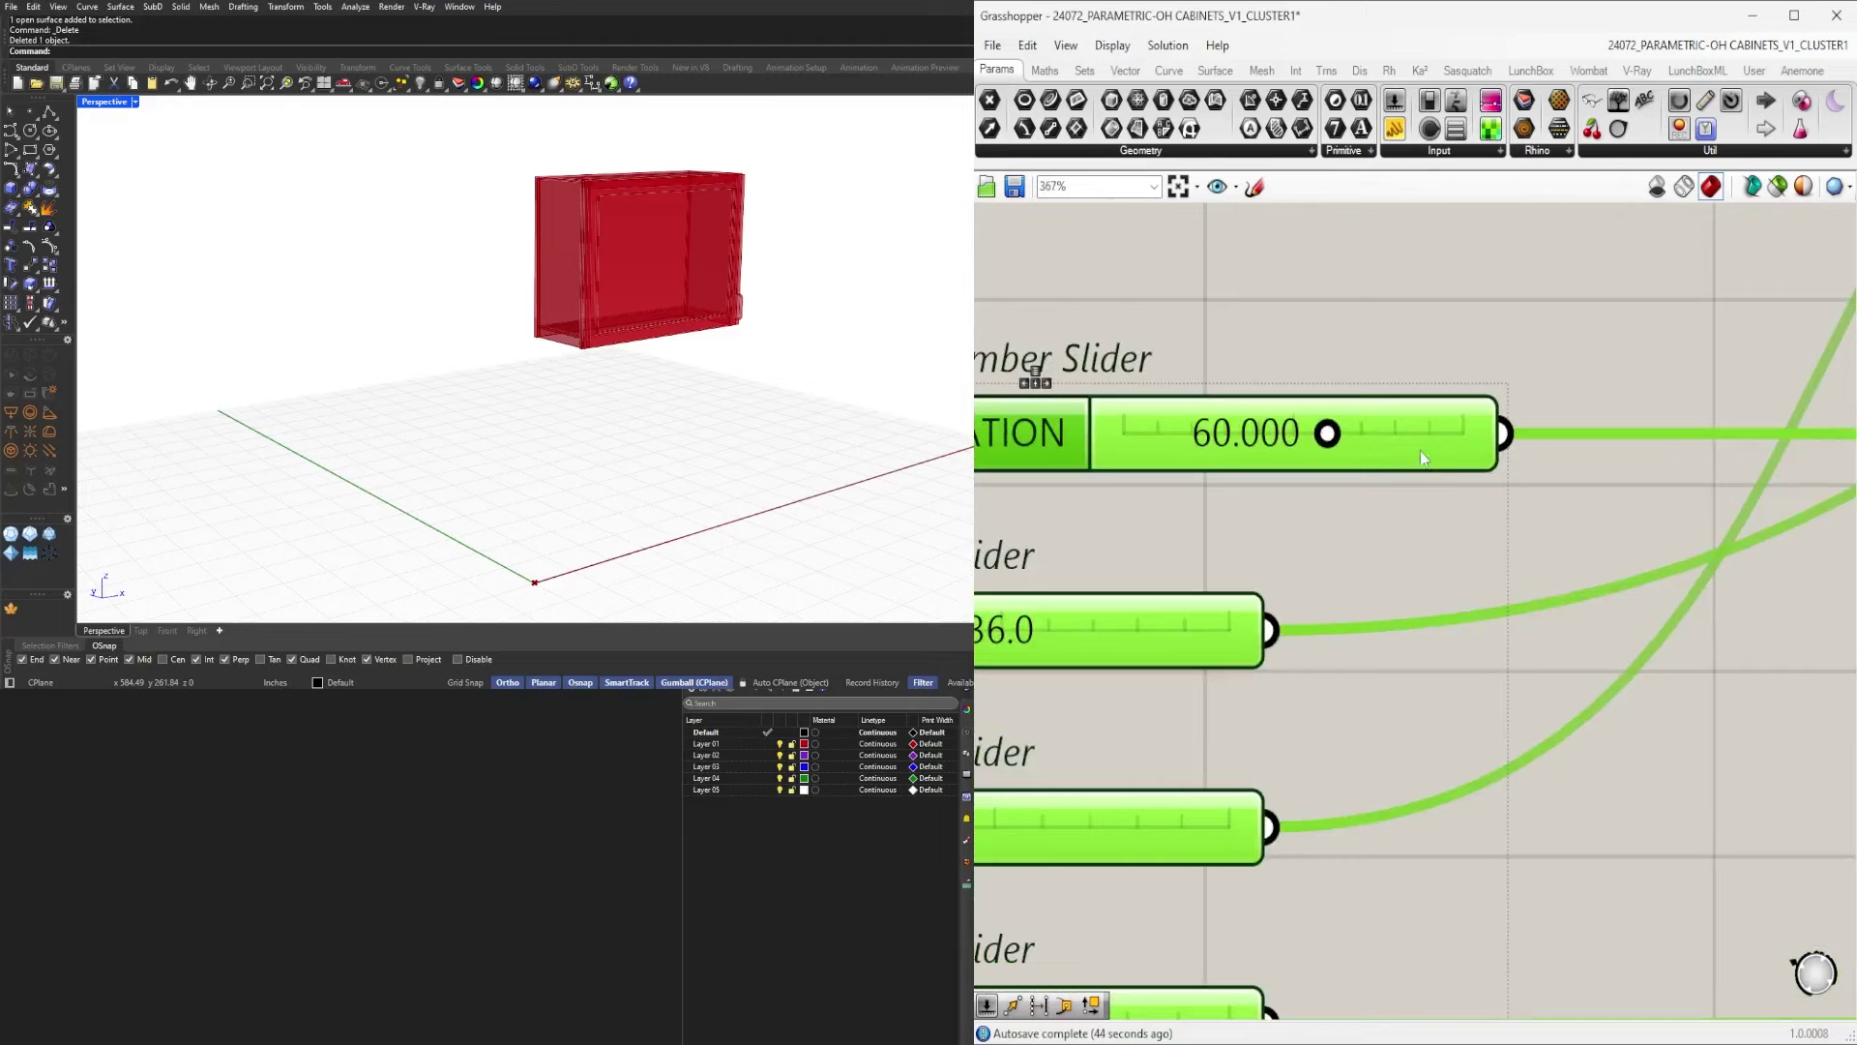
Widen the HEIGHT, DEPTH and TOP sliders so they end flush with the CABINET HEIGHT LOCATION slider.
right_drag(1424, 424, 1610, 423)
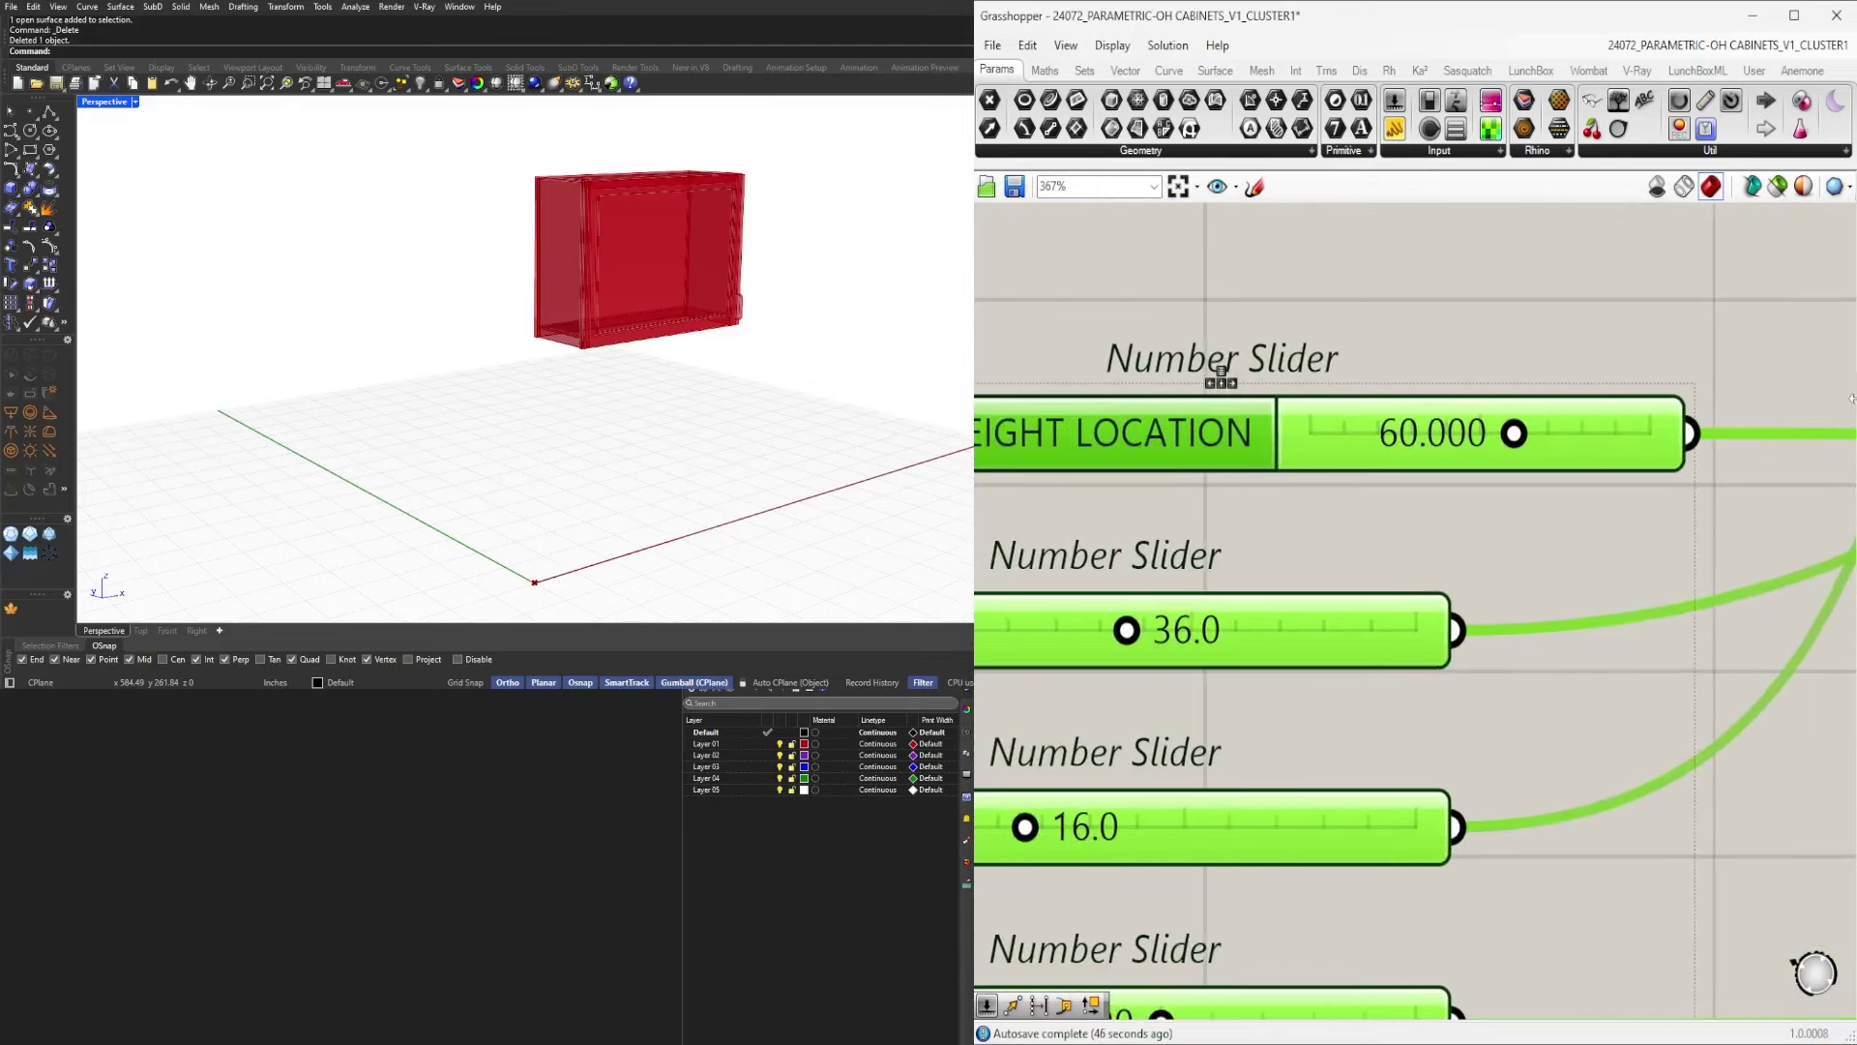
scroll(1612, 420, up, 4)
drag(1504, 416, 1558, 430)
scroll(1511, 494, down, 3)
right_drag(1440, 613, 1376, 511)
drag(1182, 592, 1471, 594)
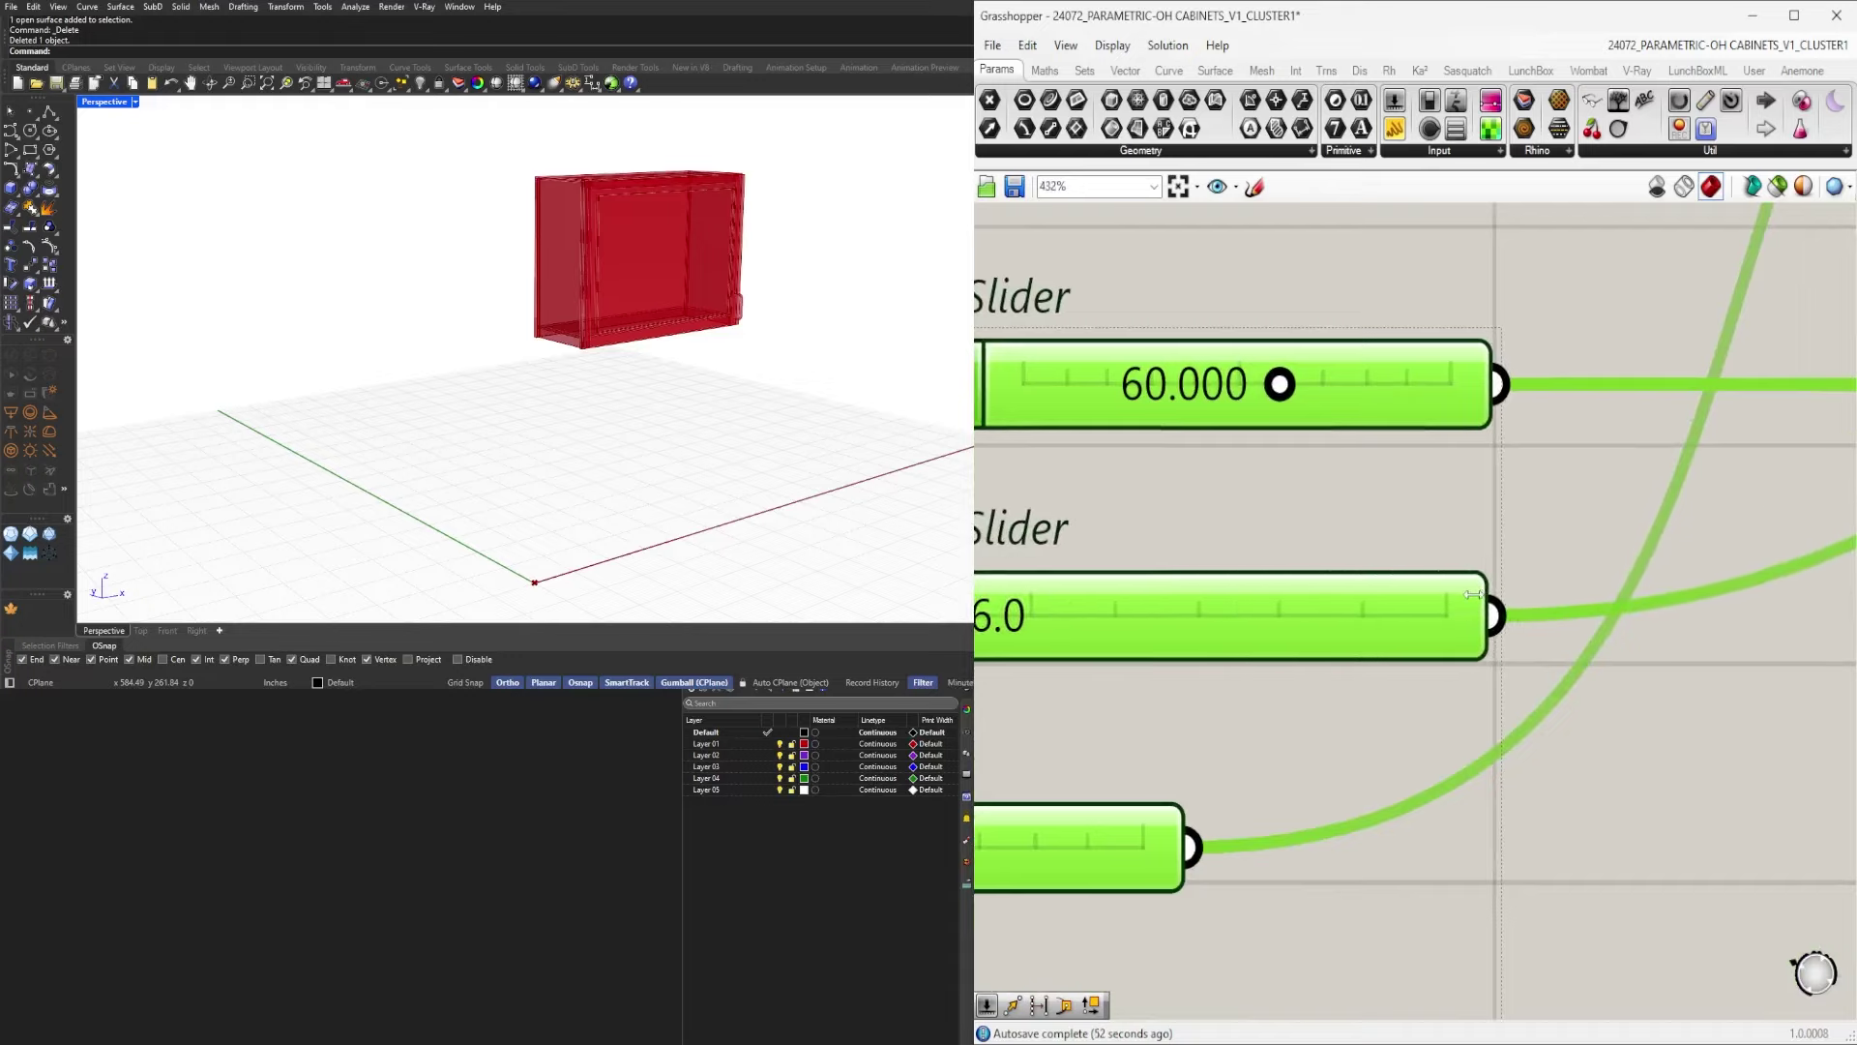
right_drag(1294, 715, 1288, 427)
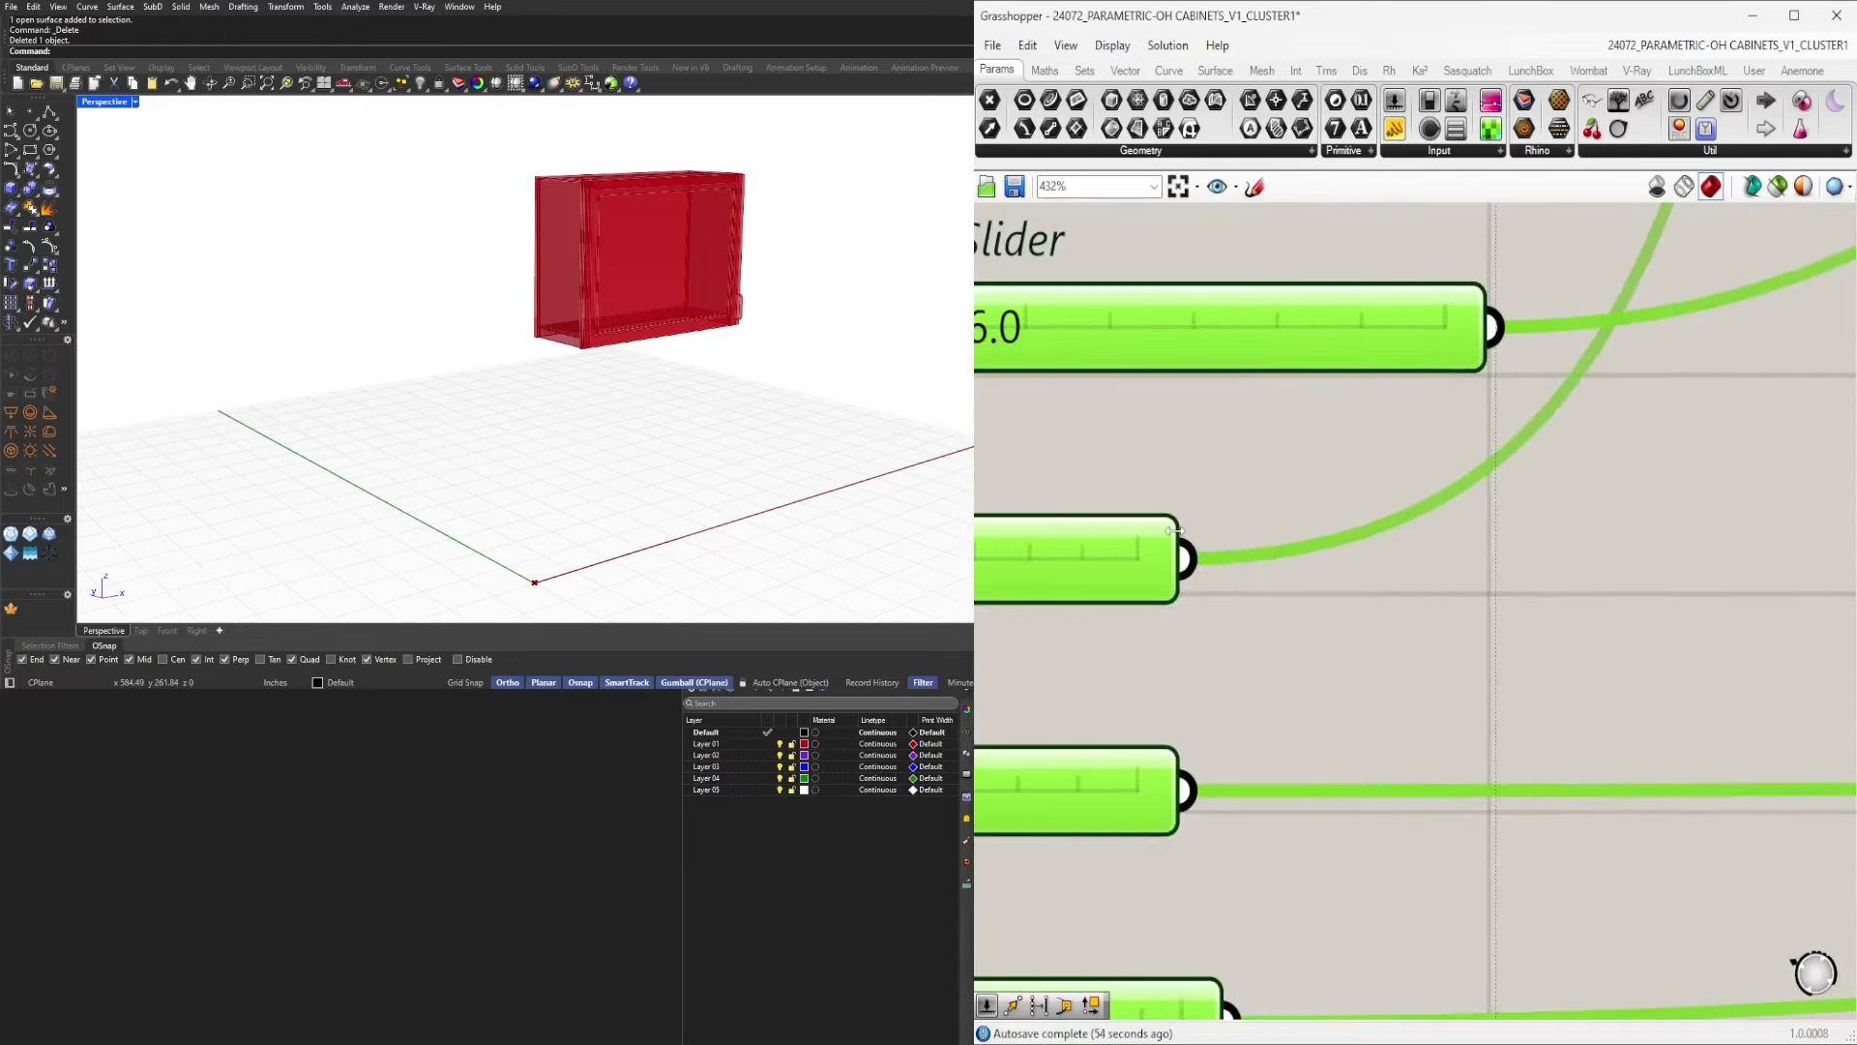
drag(1173, 531, 1476, 538)
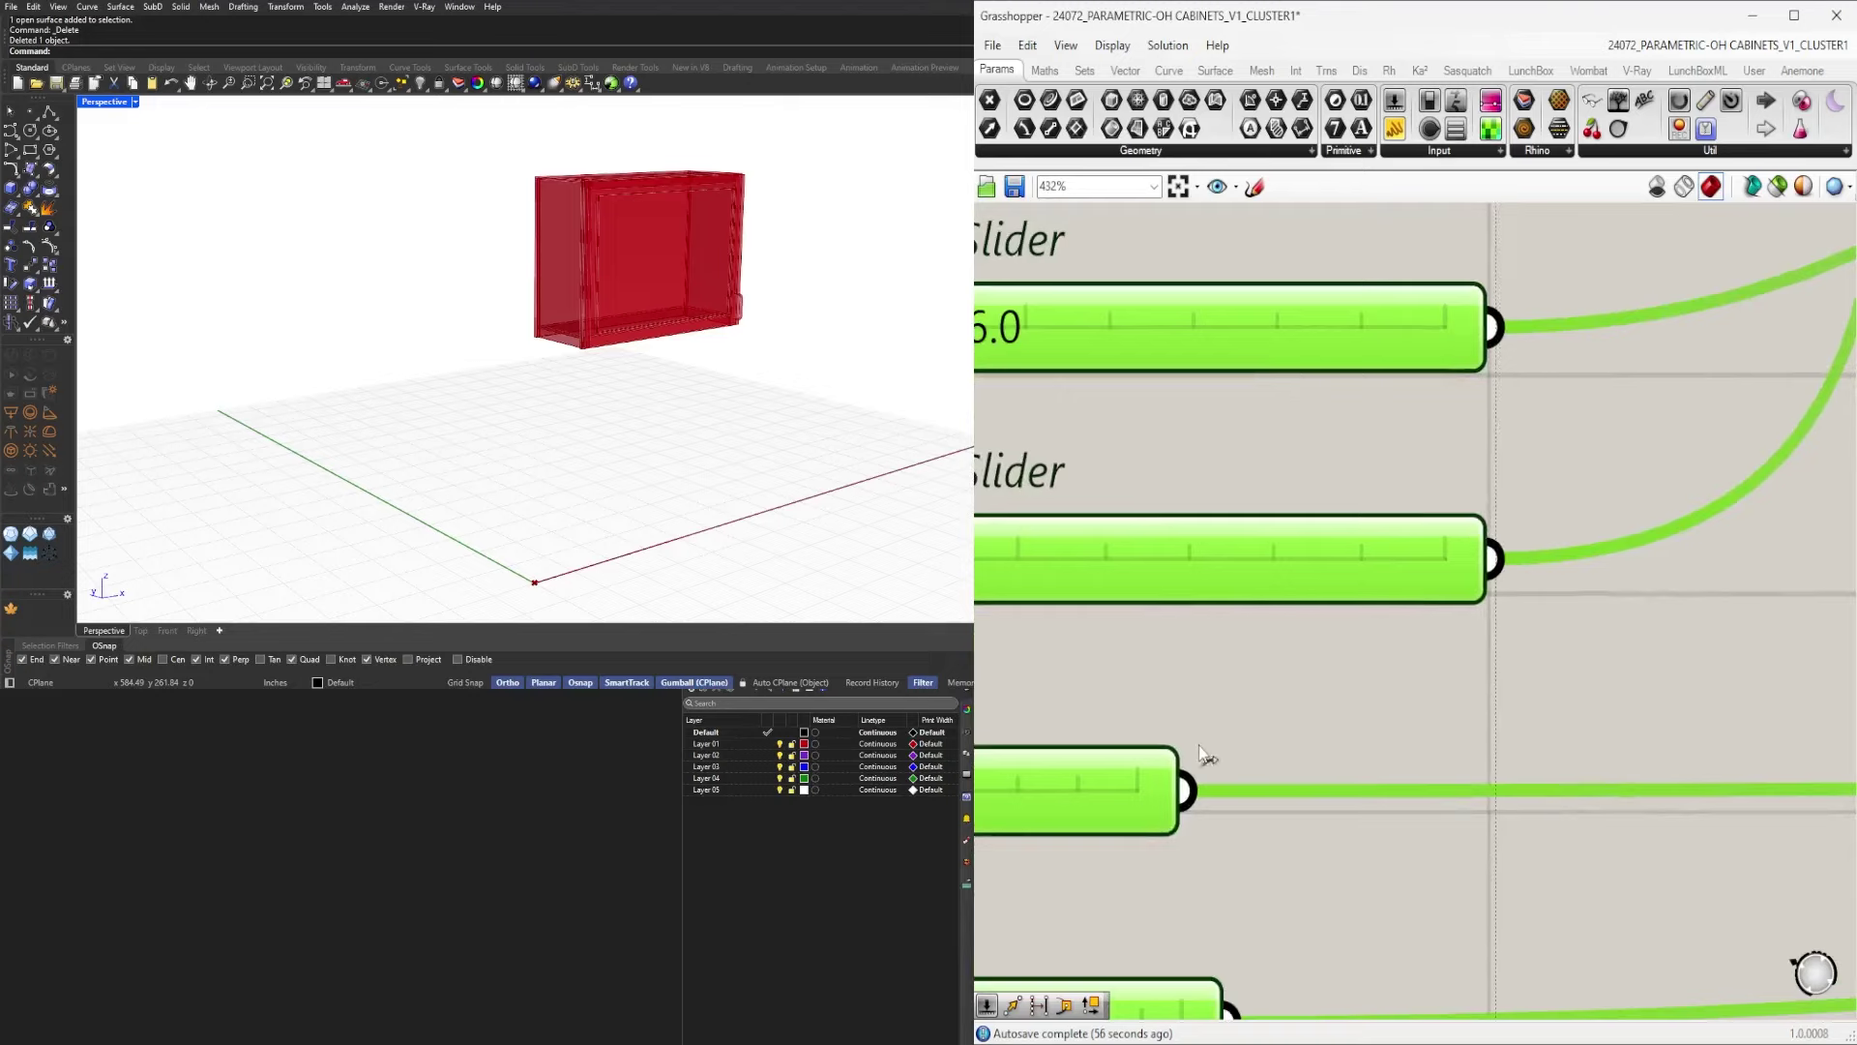
drag(1202, 760, 1468, 767)
Widen the BACK MATERIAL, SIDE MATERIAL, BASE MATERIAL and SIDE OFFSET sliders to the same end line as the sliders above.
right_drag(1360, 834, 1335, 334)
drag(1188, 500, 1440, 513)
drag(1161, 730, 1456, 737)
right_drag(1372, 781, 1307, 313)
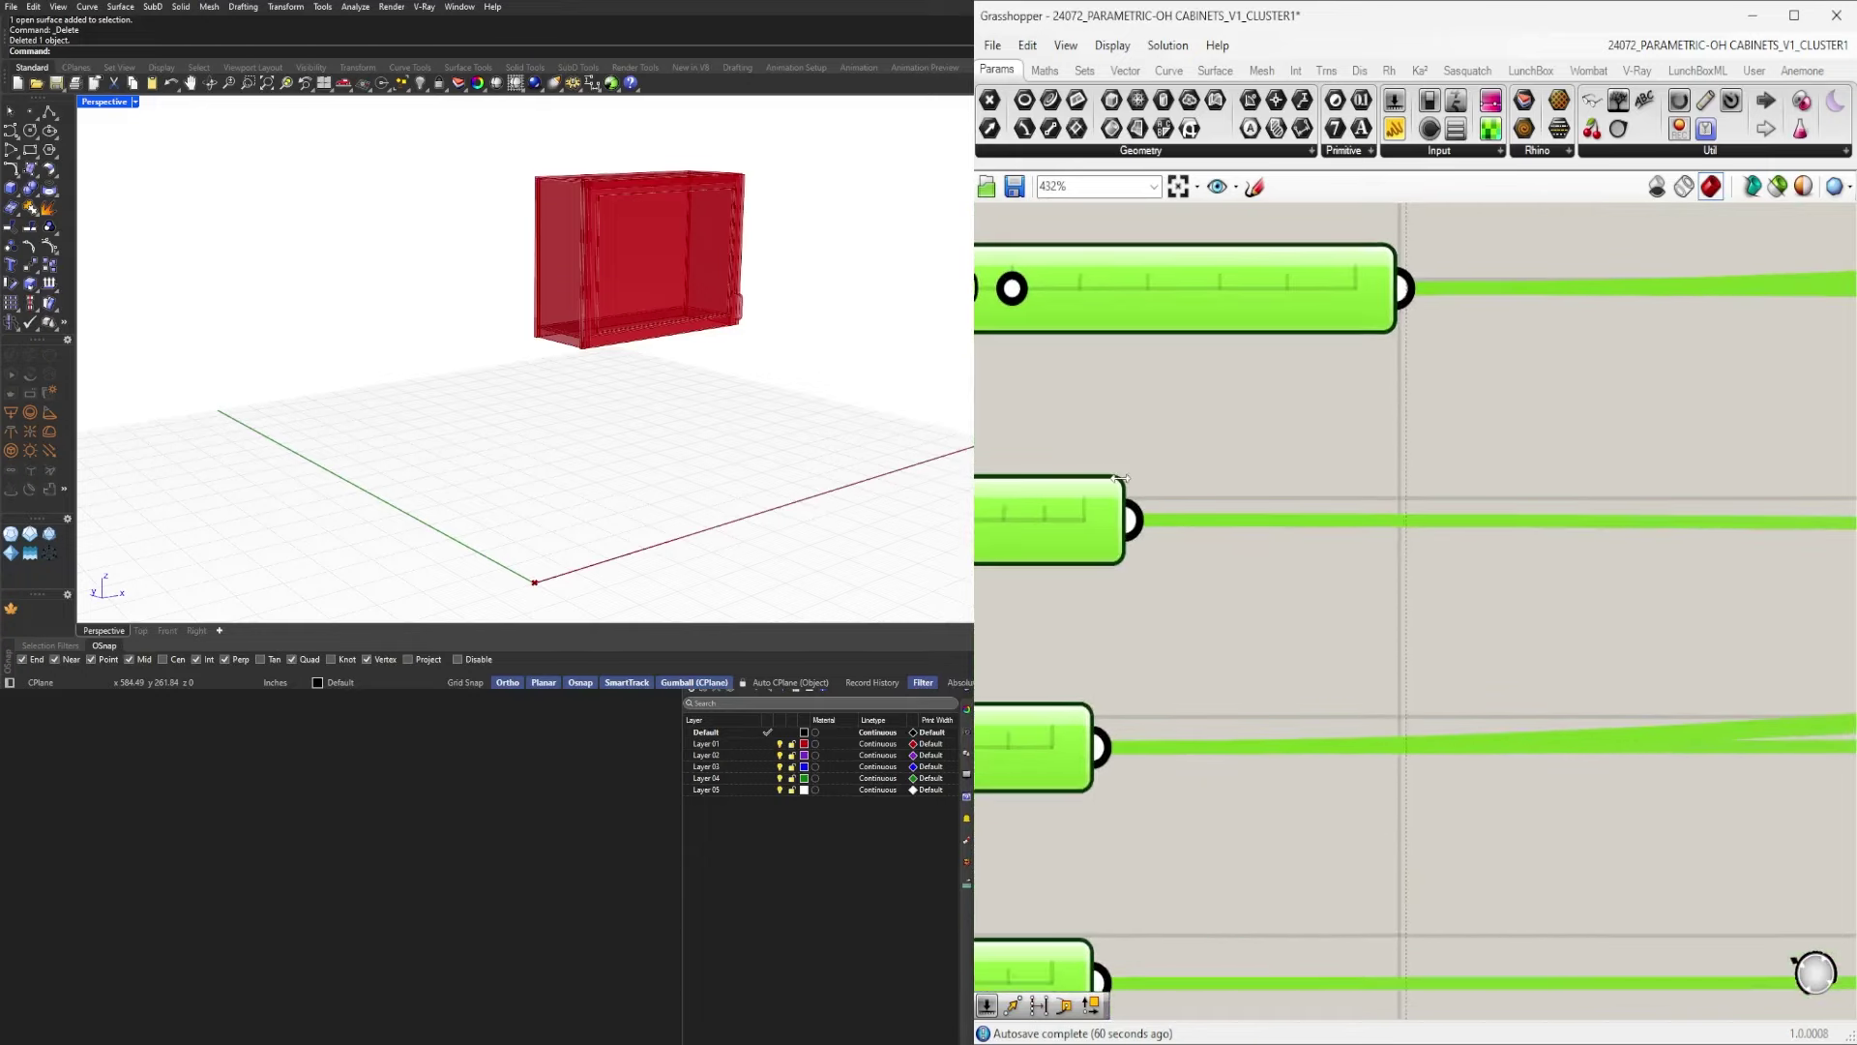
drag(1127, 522, 1379, 529)
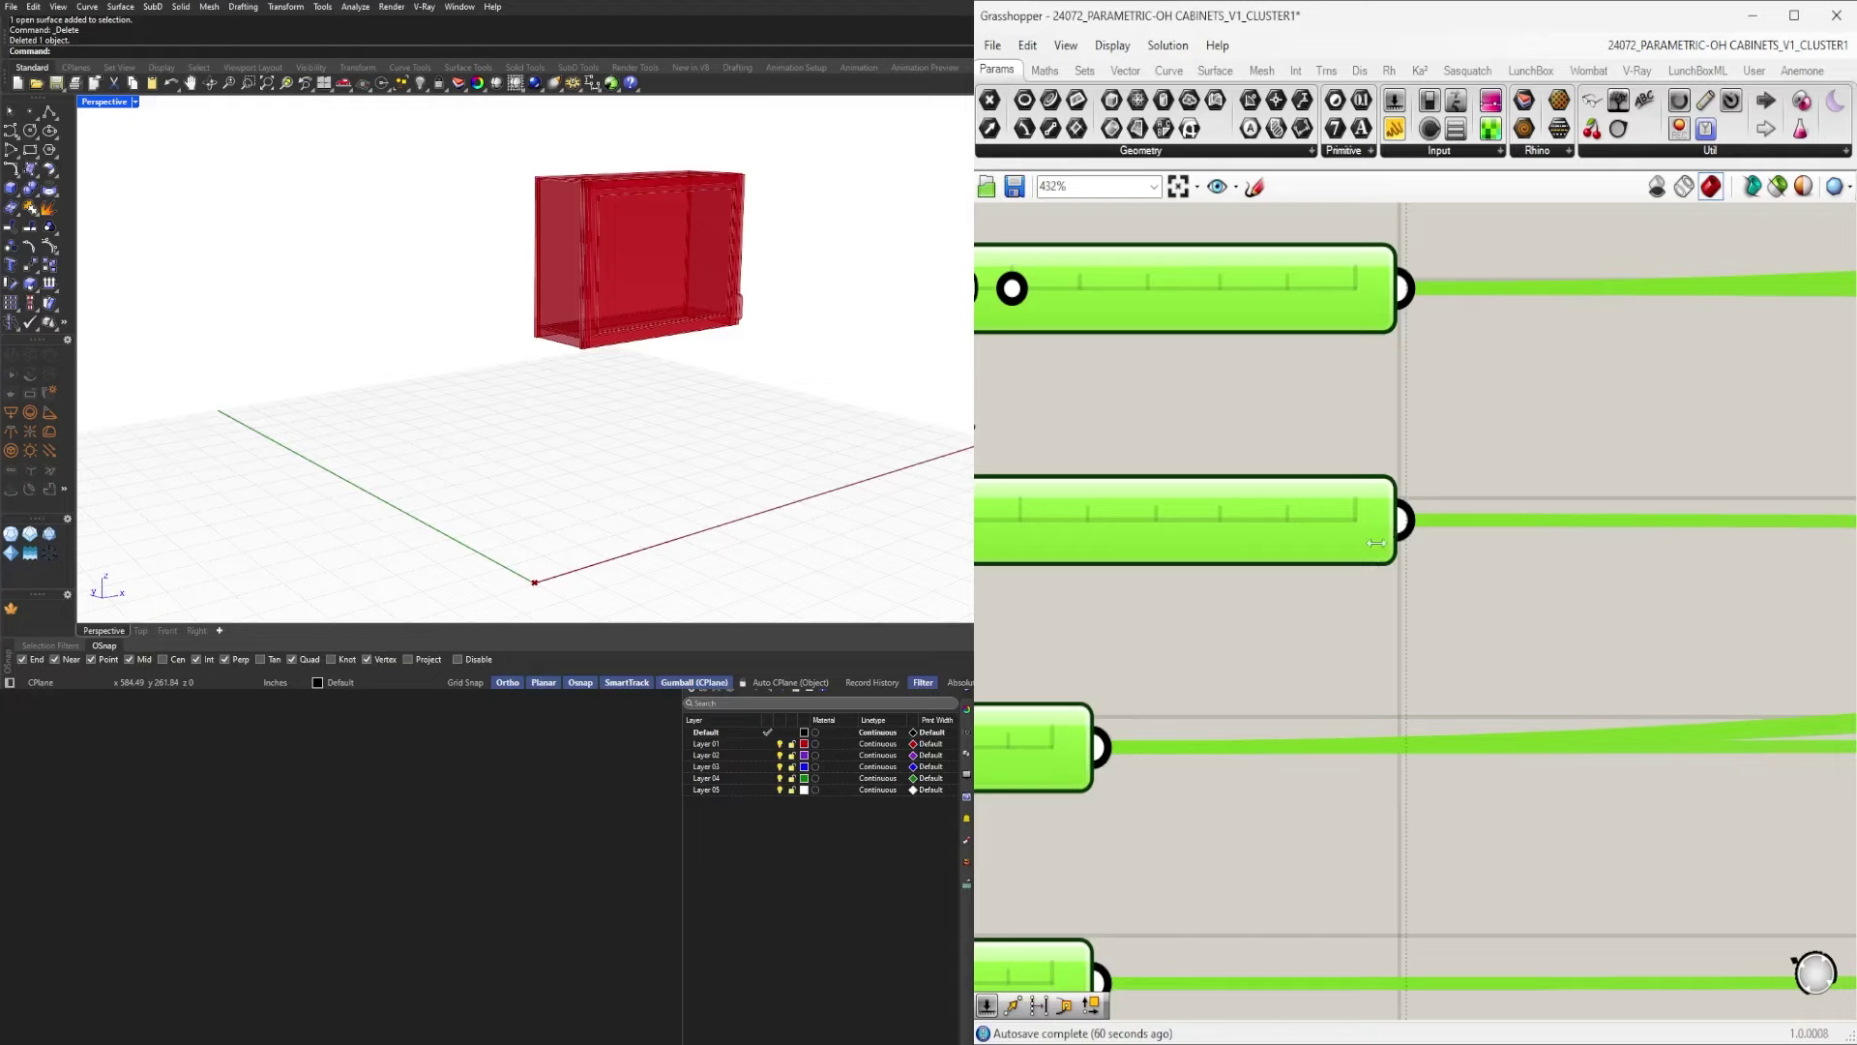
drag(1076, 734, 1369, 742)
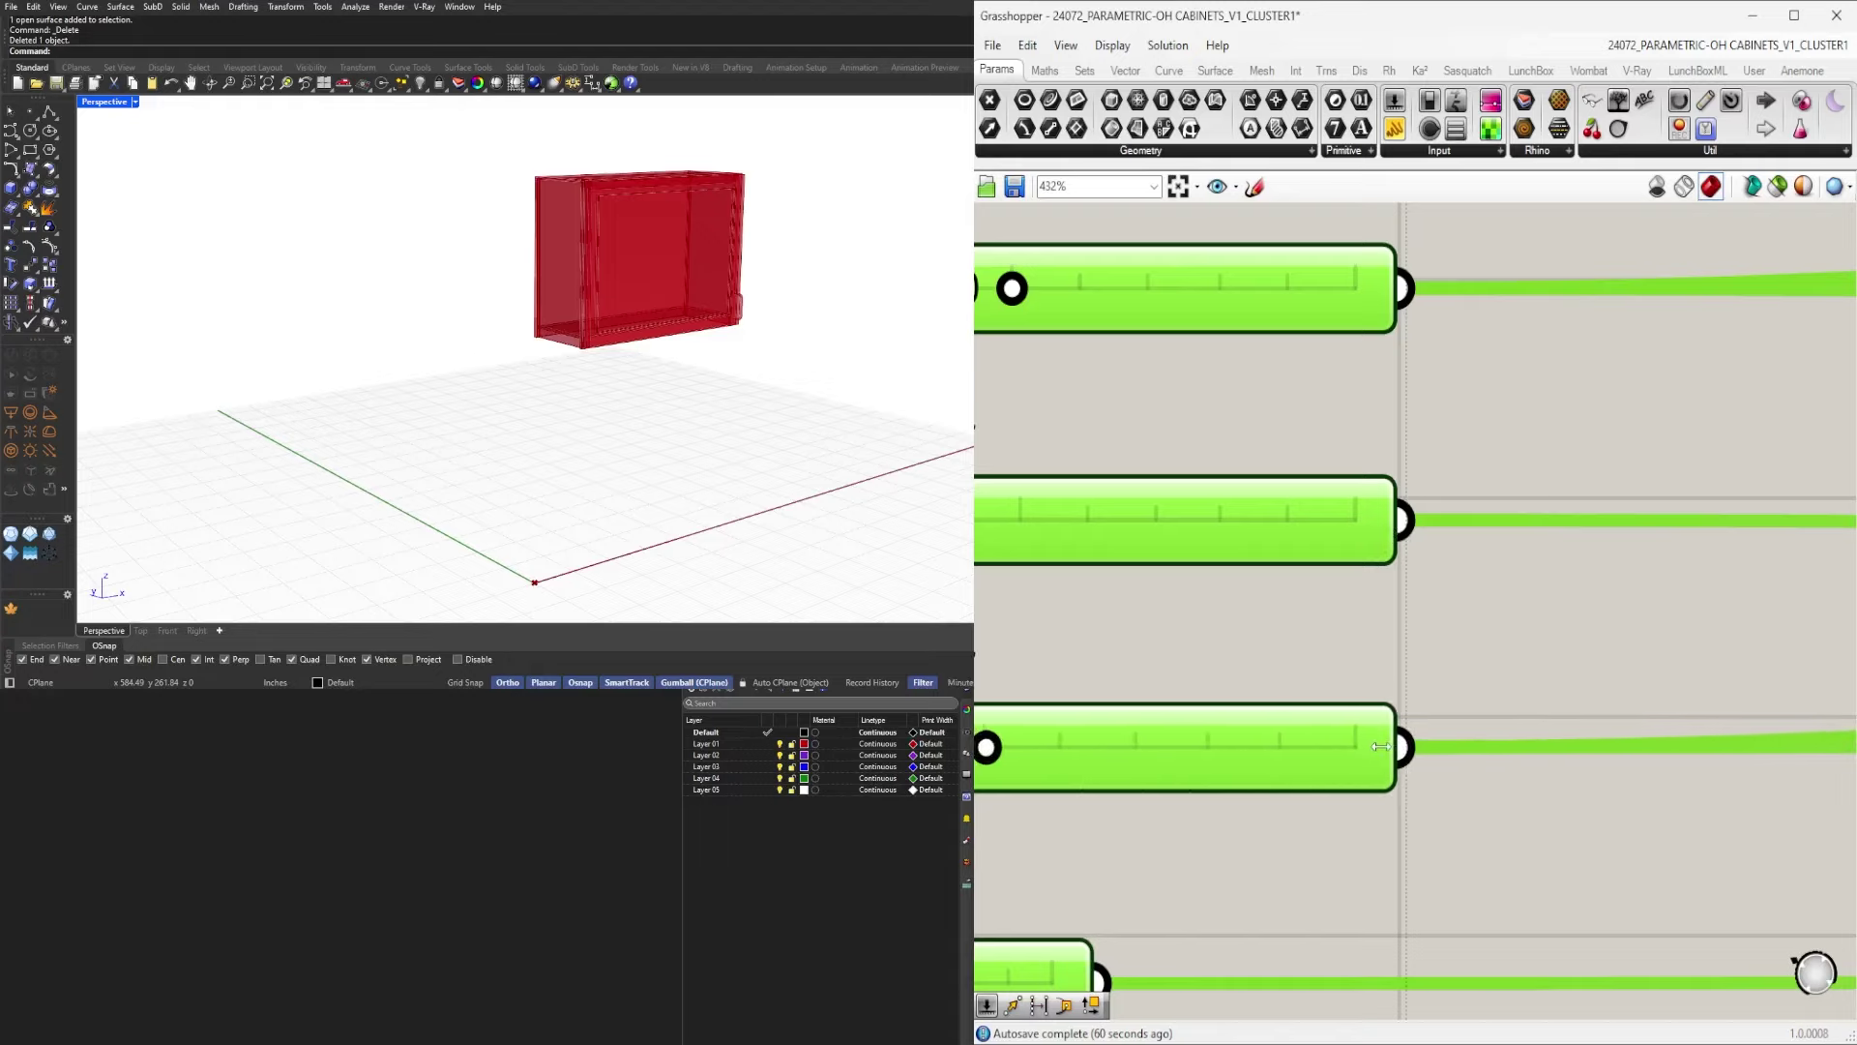
Extend the sliders from BASE OFFSET through DOOR DEPTH to the column's common end line.
right_drag(1251, 944, 1117, 445)
drag(1060, 447, 1338, 455)
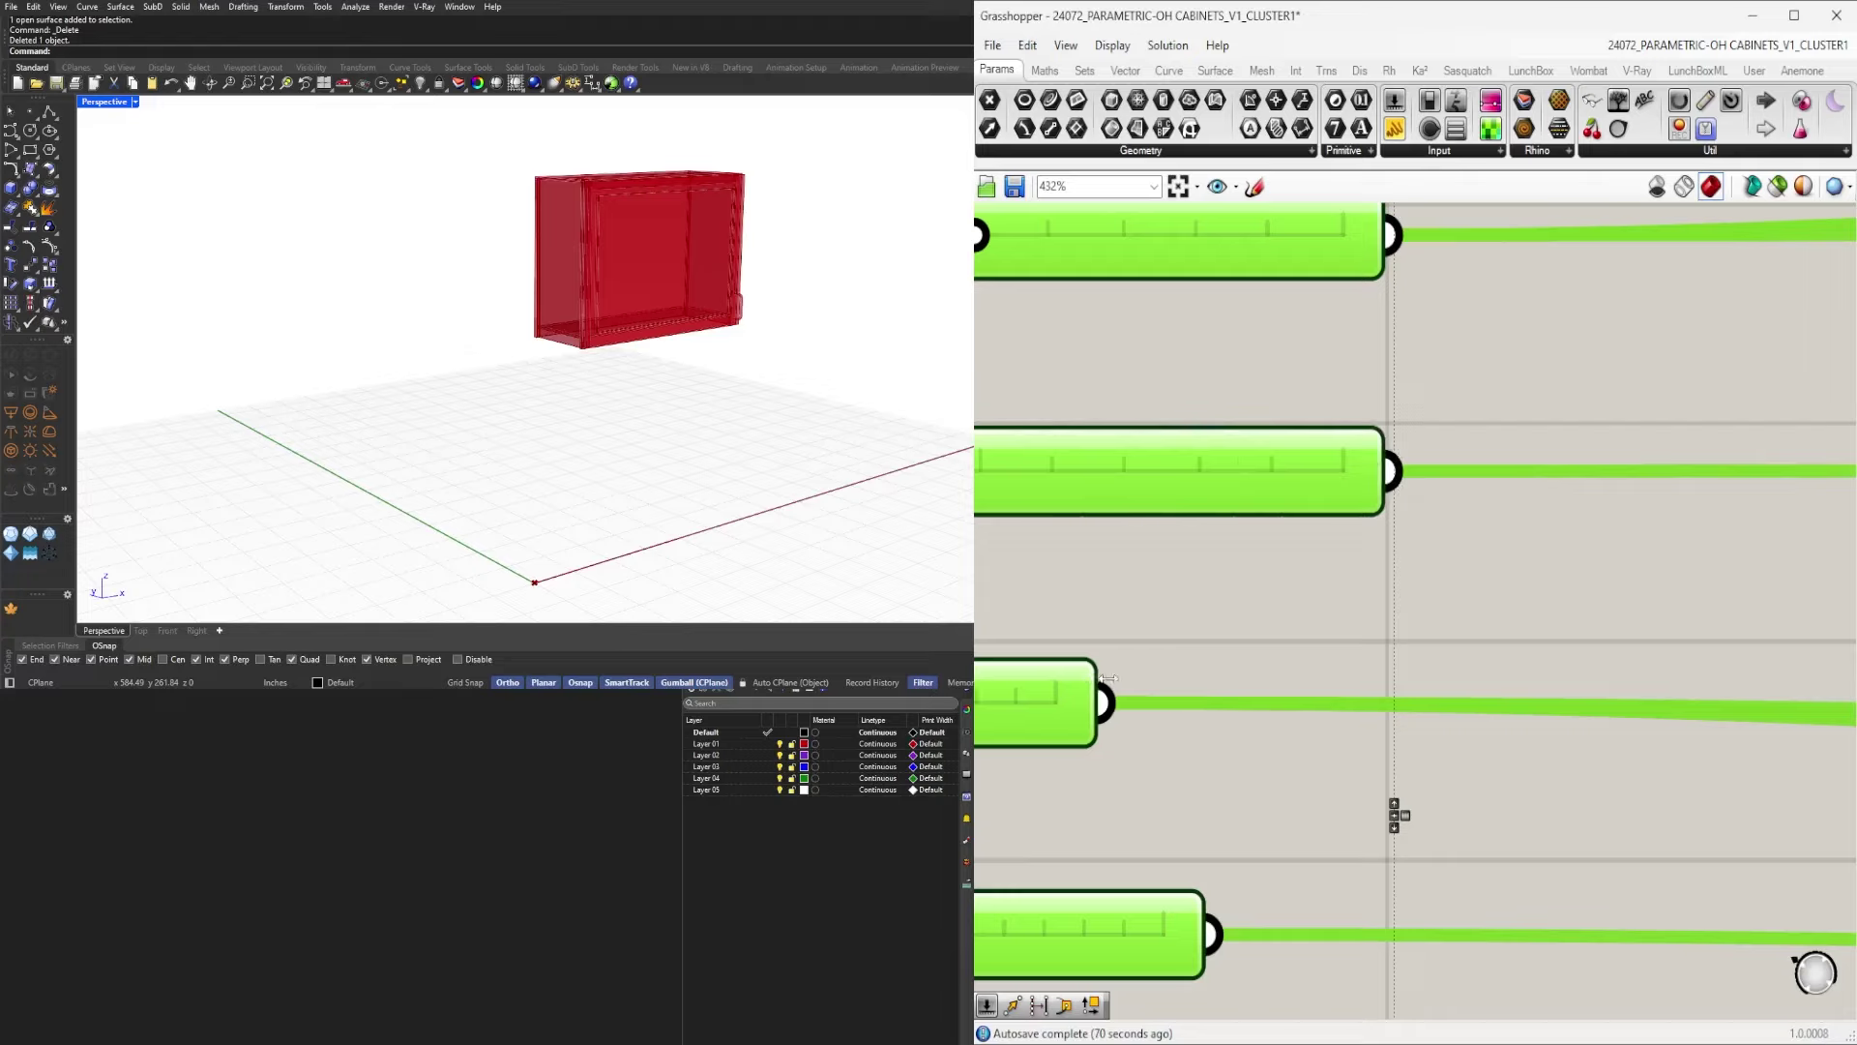
drag(1108, 679, 1374, 678)
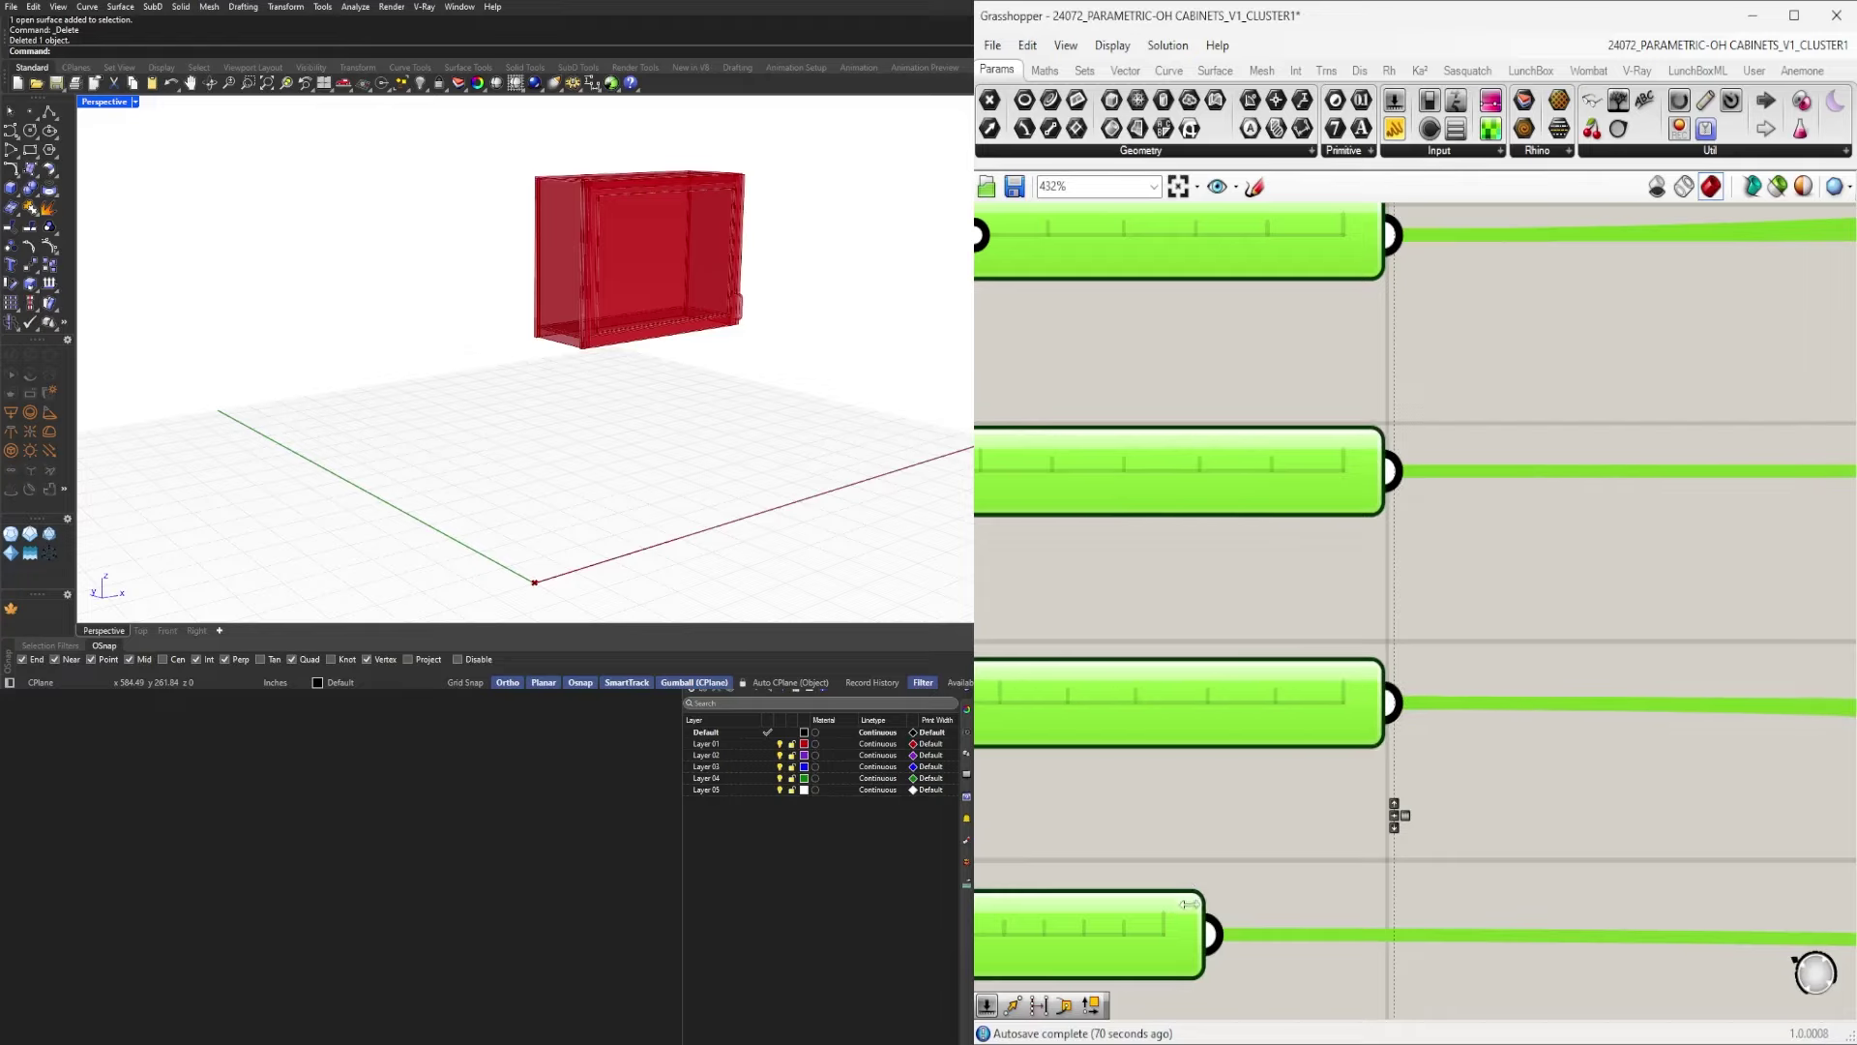
drag(1187, 905, 1366, 891)
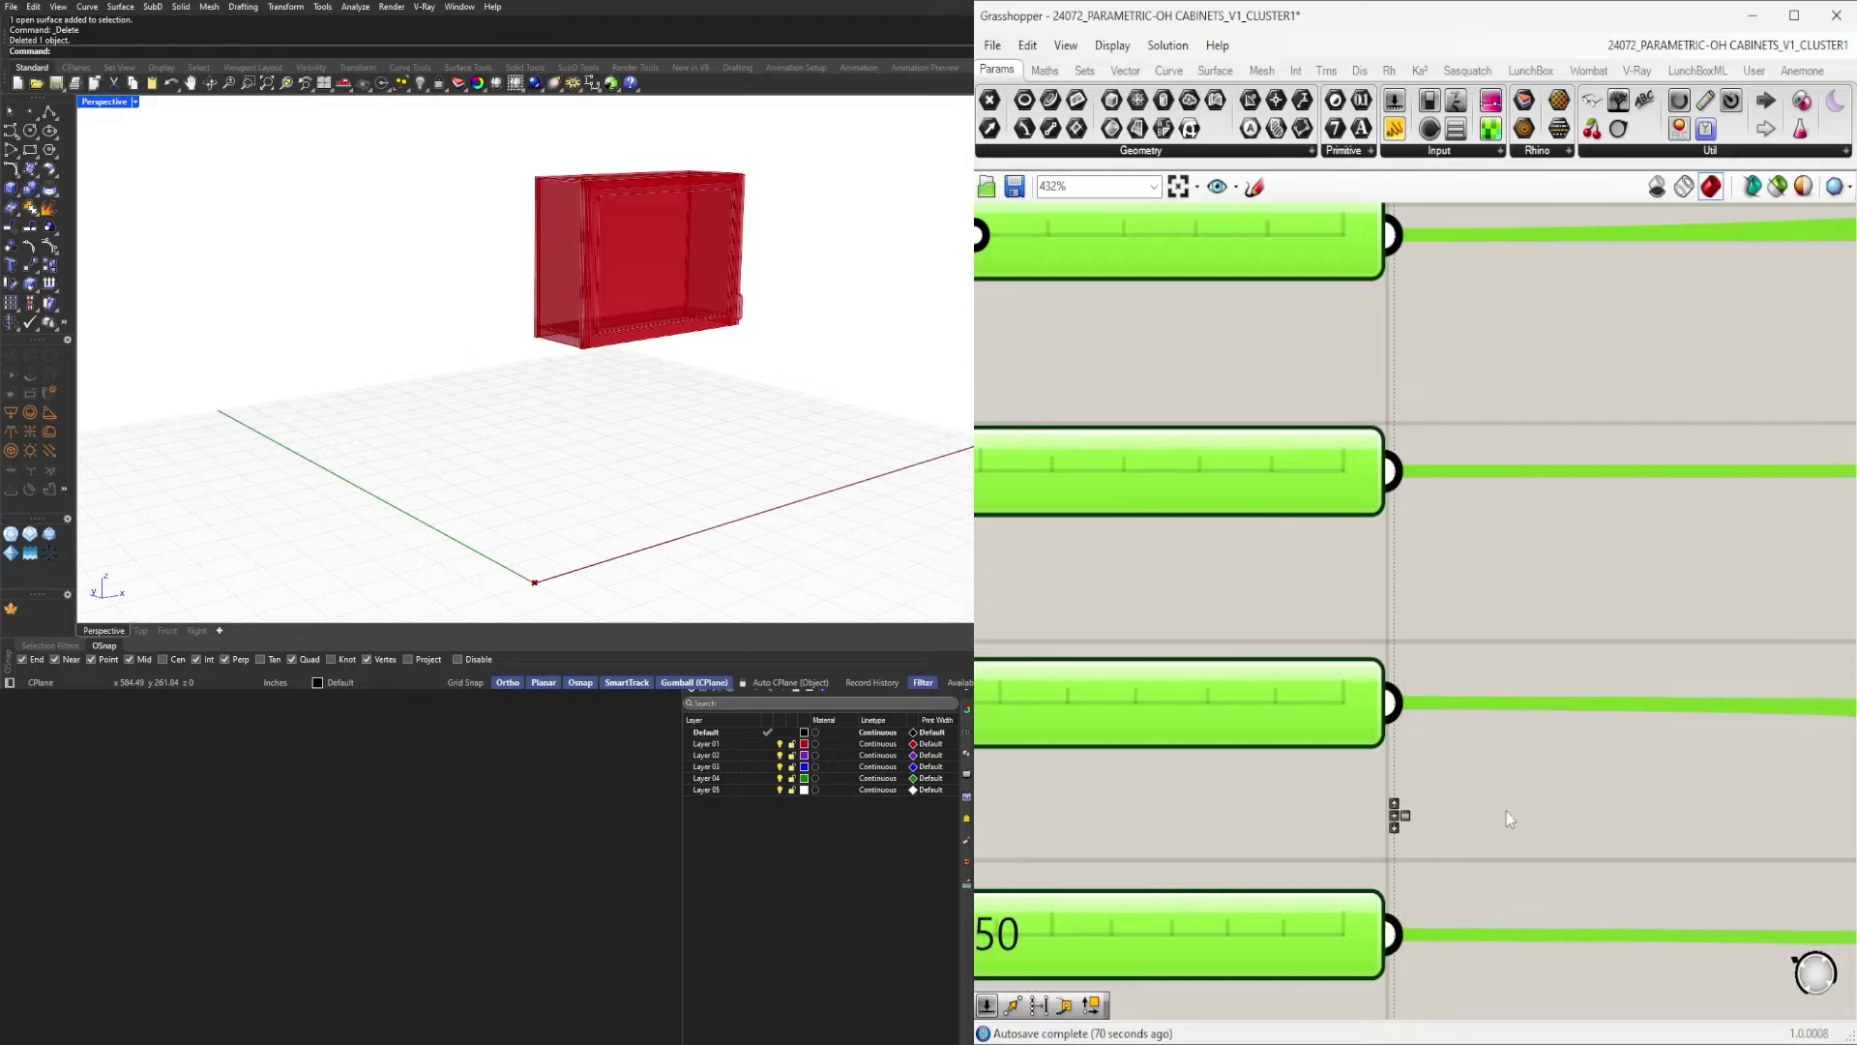
scroll(1506, 812, down, 5)
scroll(1406, 583, up, 4)
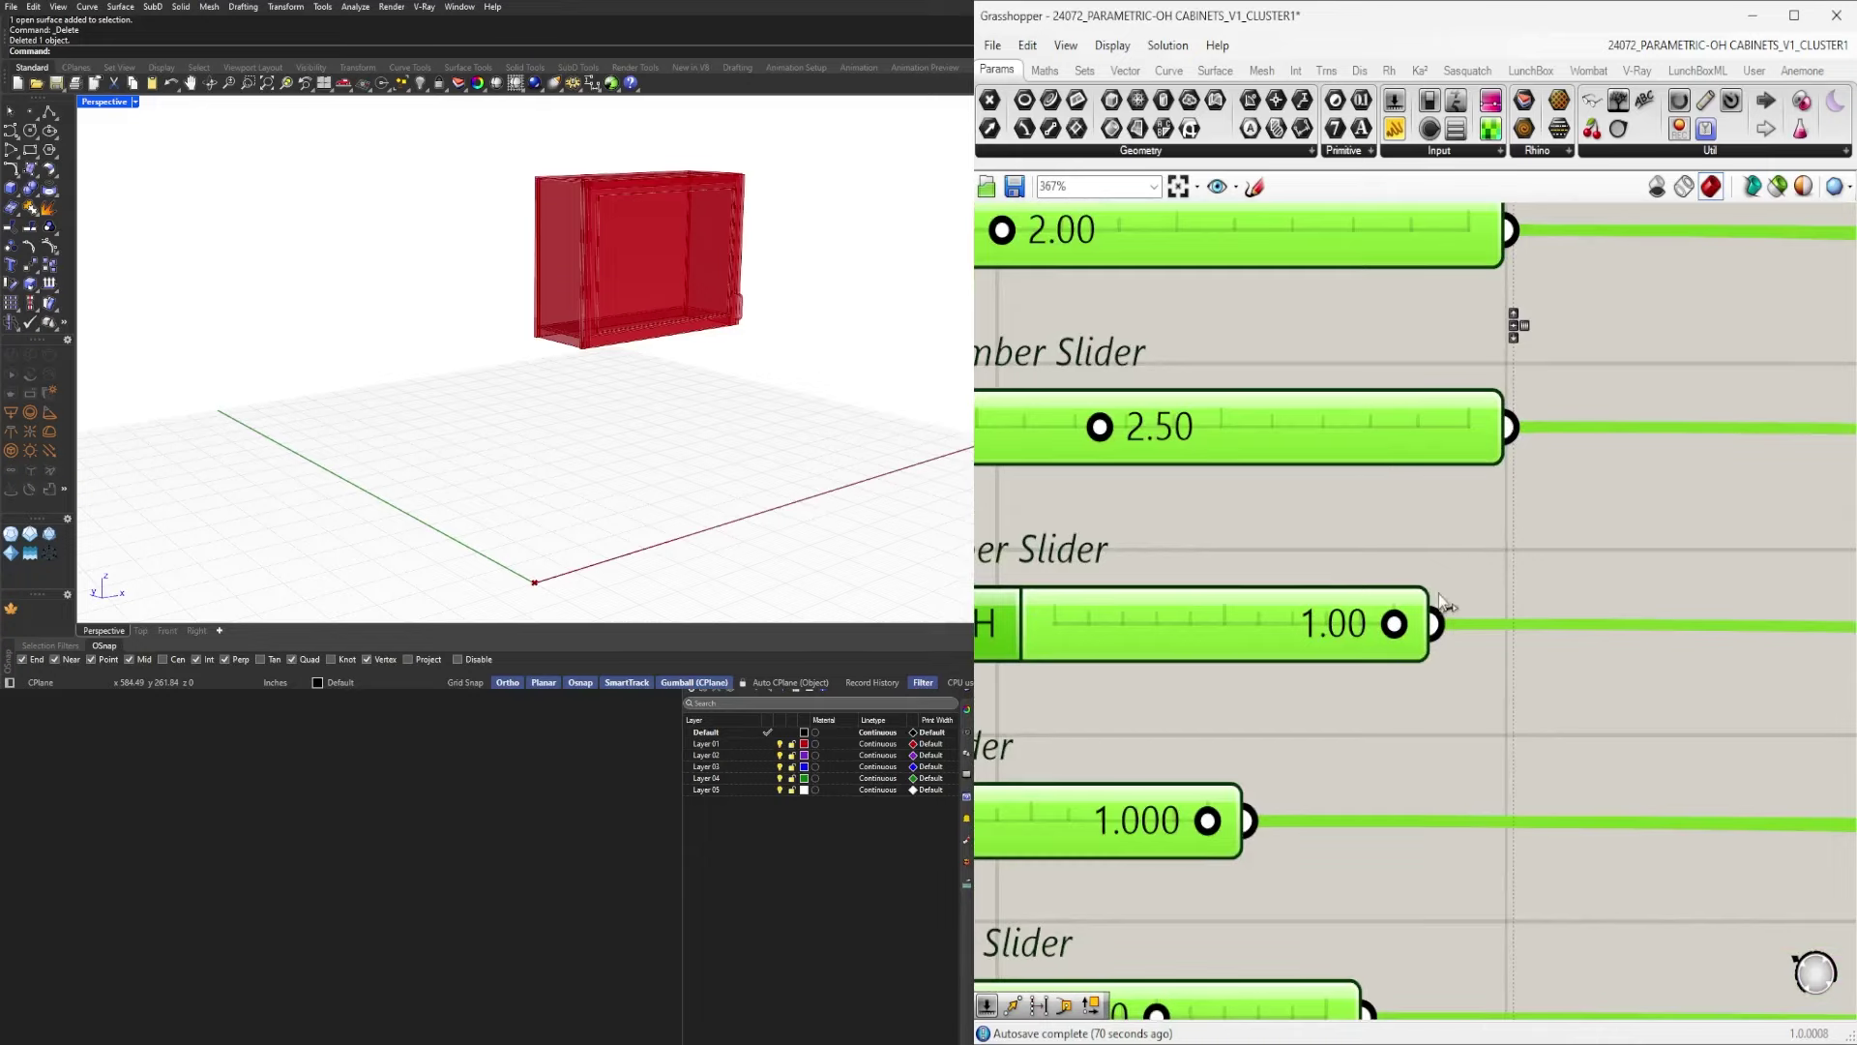
drag(1441, 601, 1505, 612)
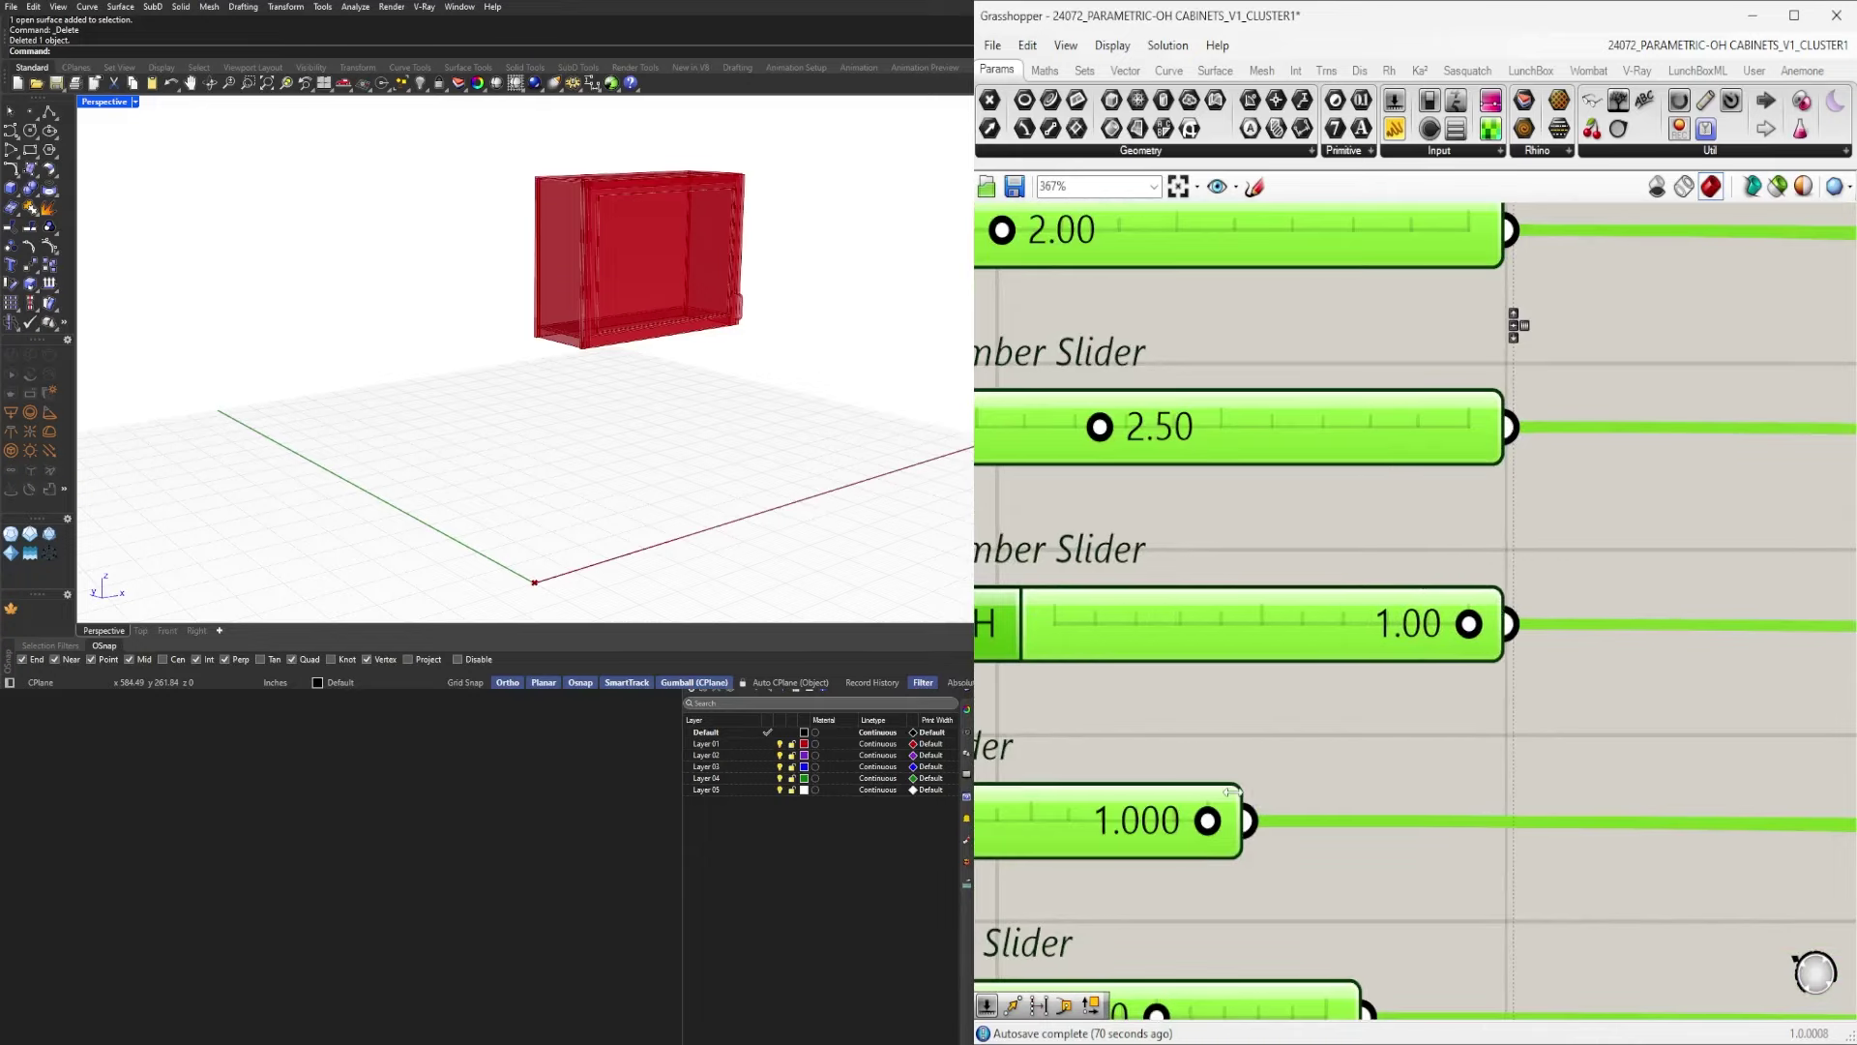
drag(1232, 792, 1490, 800)
Extend the DOOR INSERT DEPTH, door FRAME OFFSET and DOOR TOLERANCE OFFSET sliders to the column's common end line.
right_drag(1464, 839, 1405, 278)
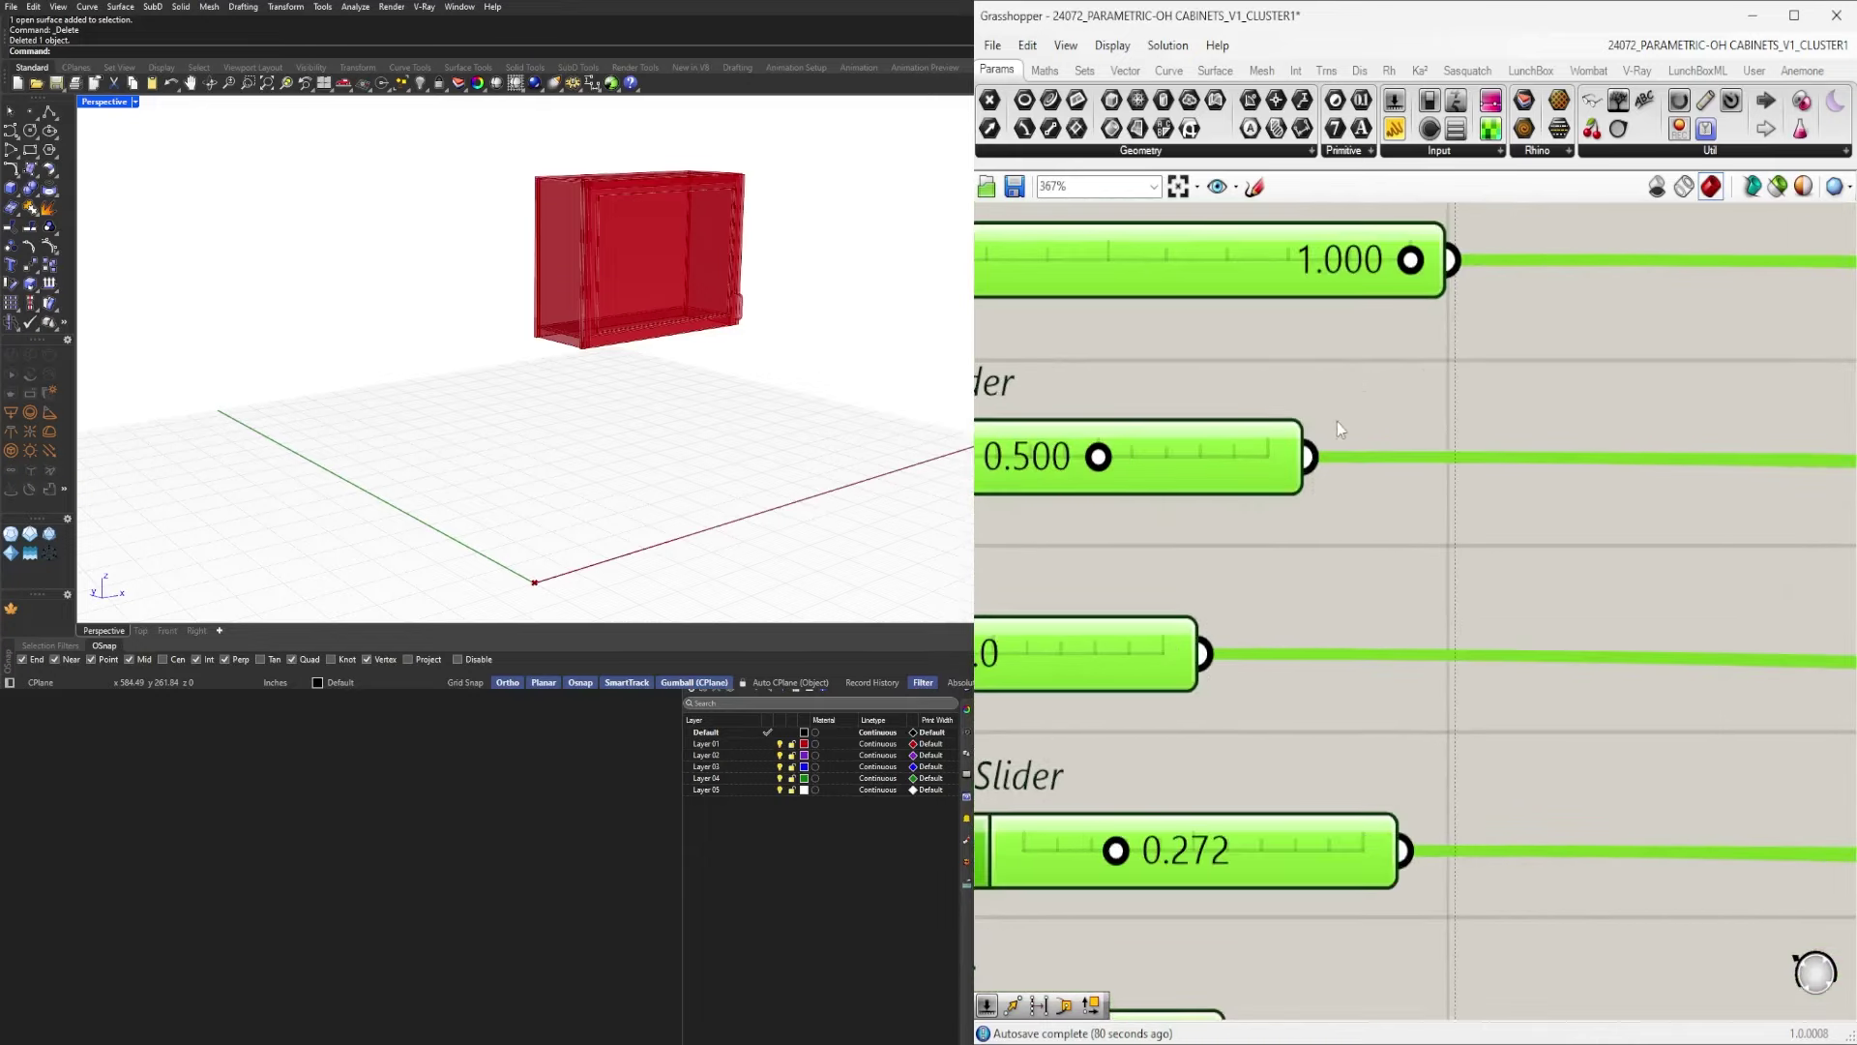
drag(1301, 436, 1445, 447)
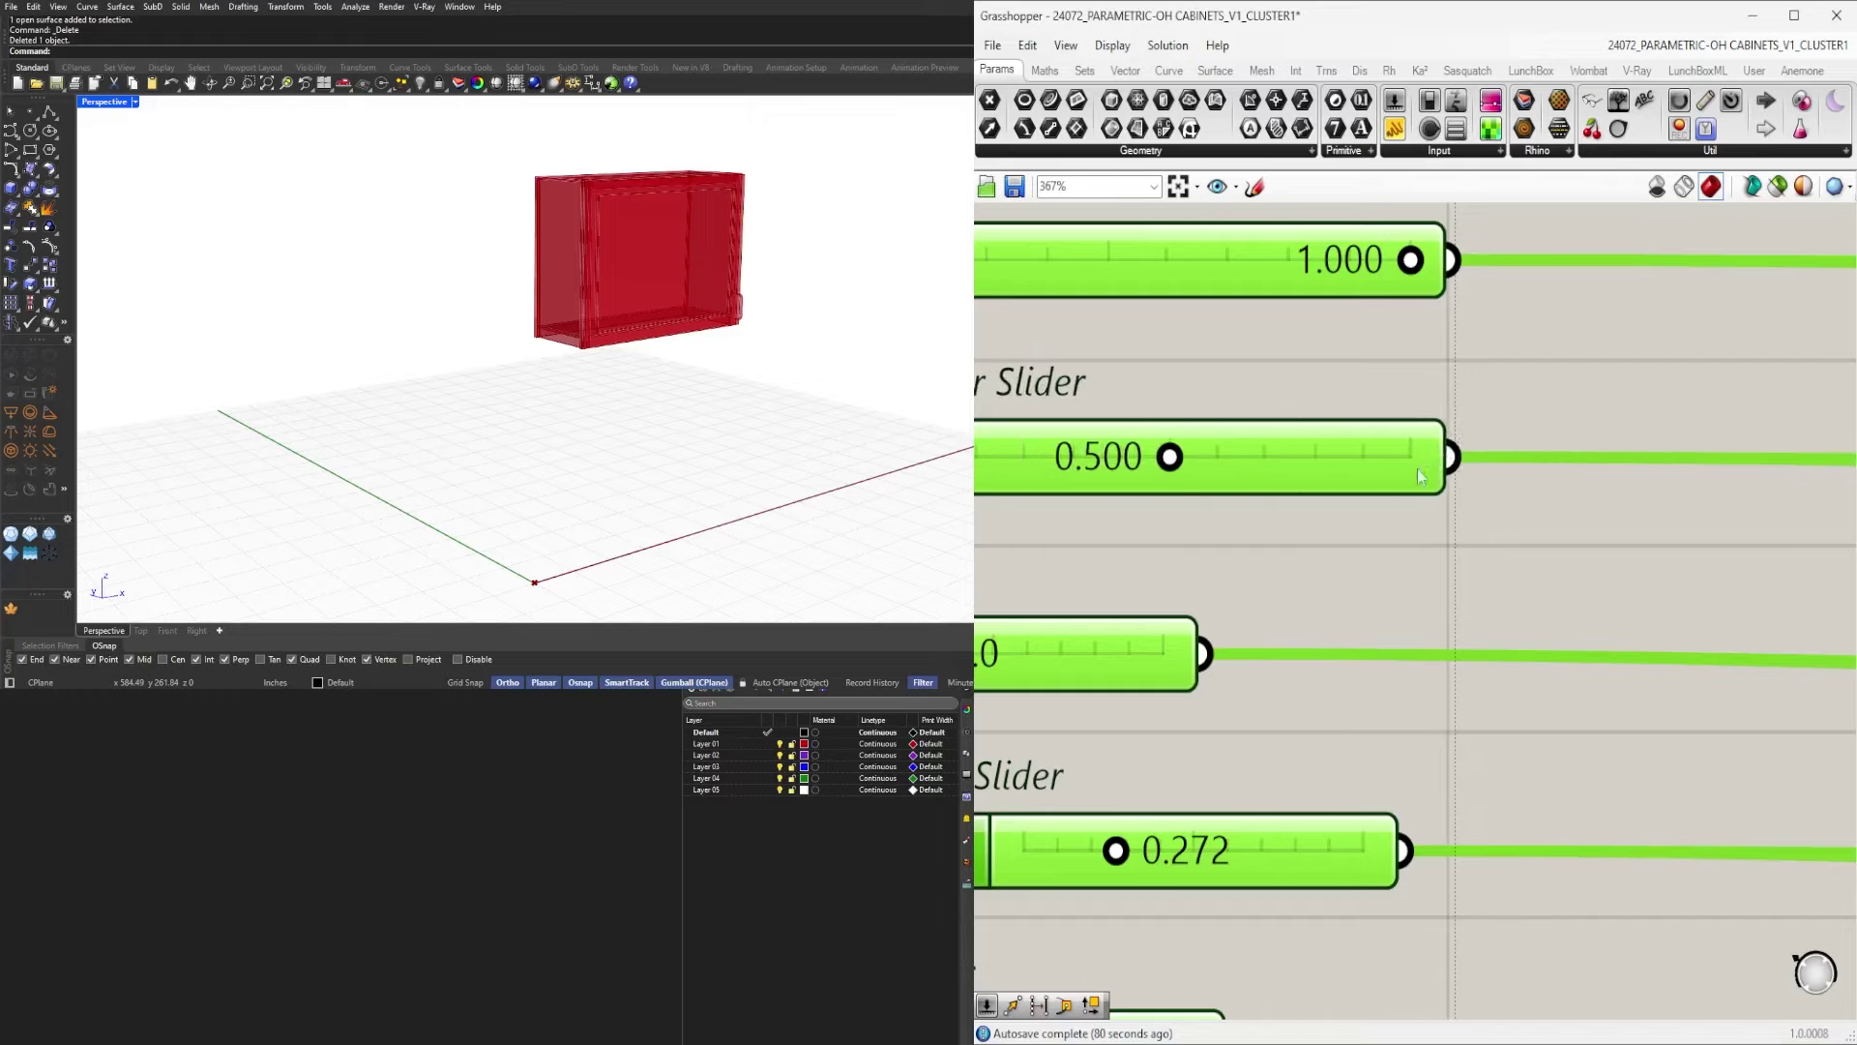
drag(1186, 625, 1431, 639)
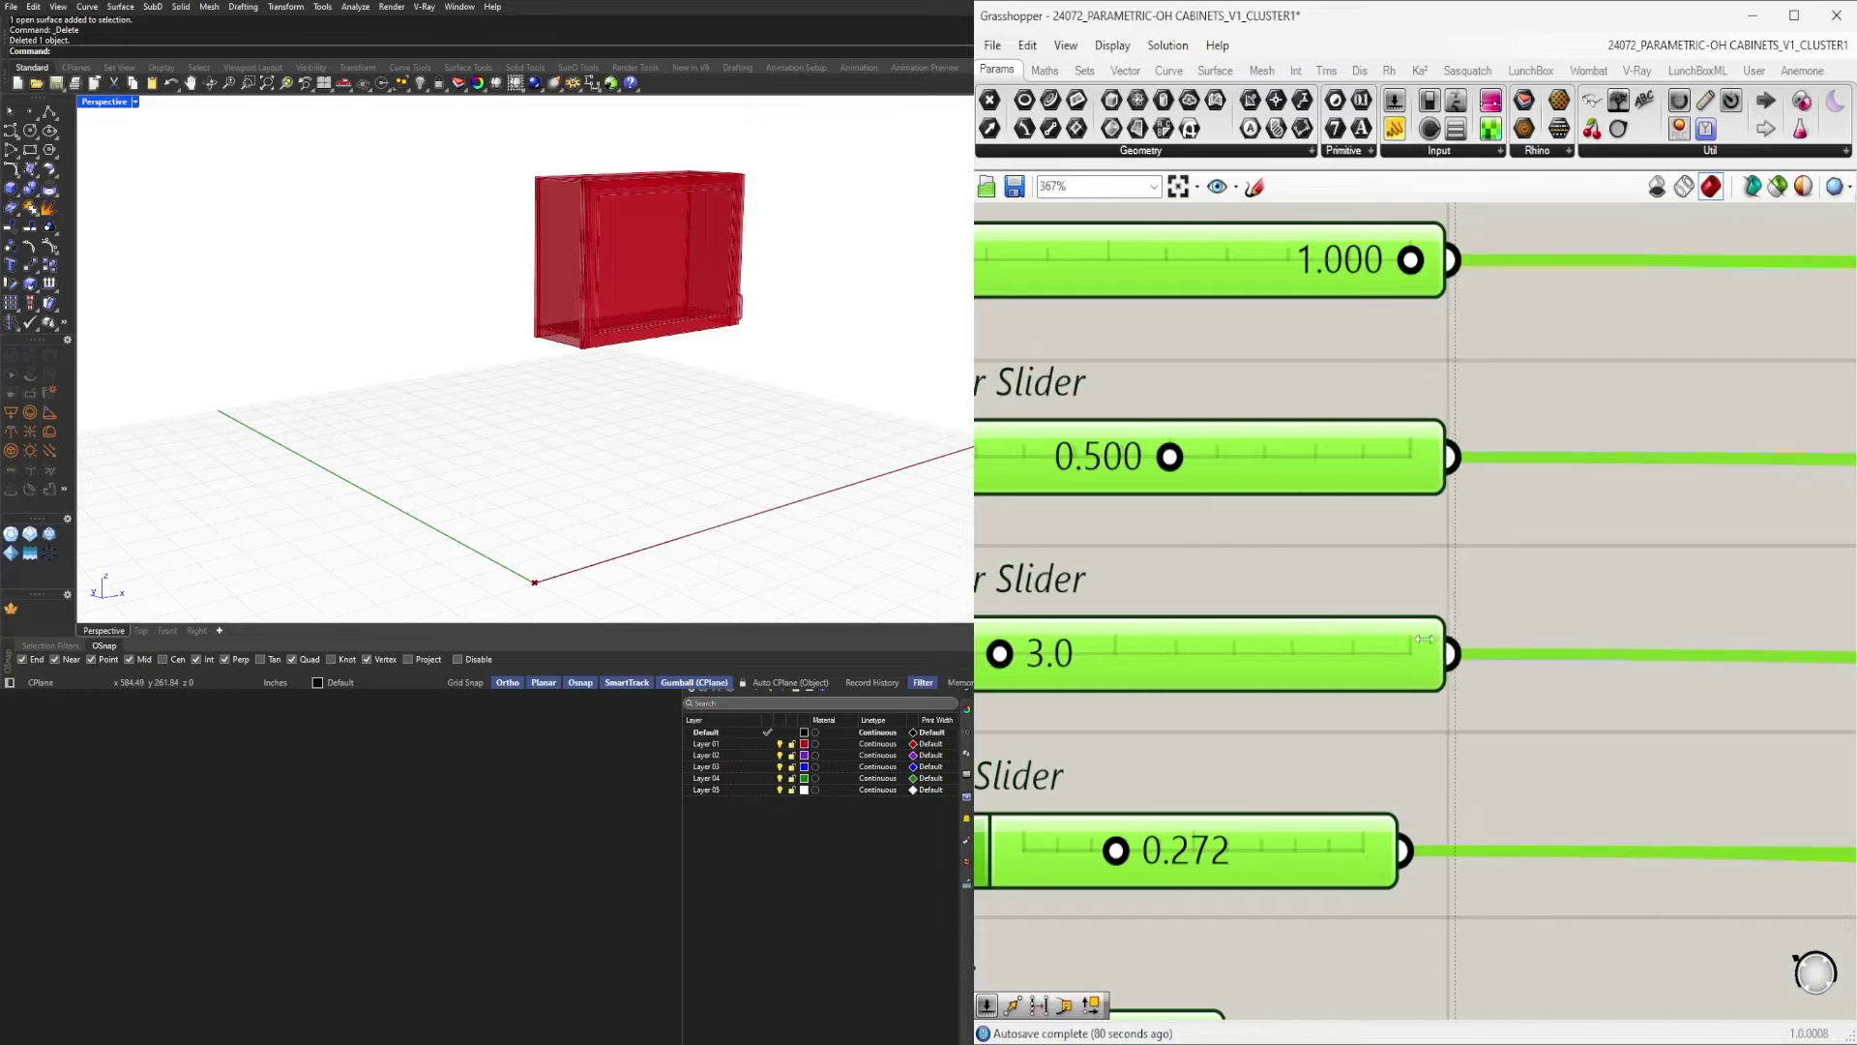
drag(1391, 825, 1439, 838)
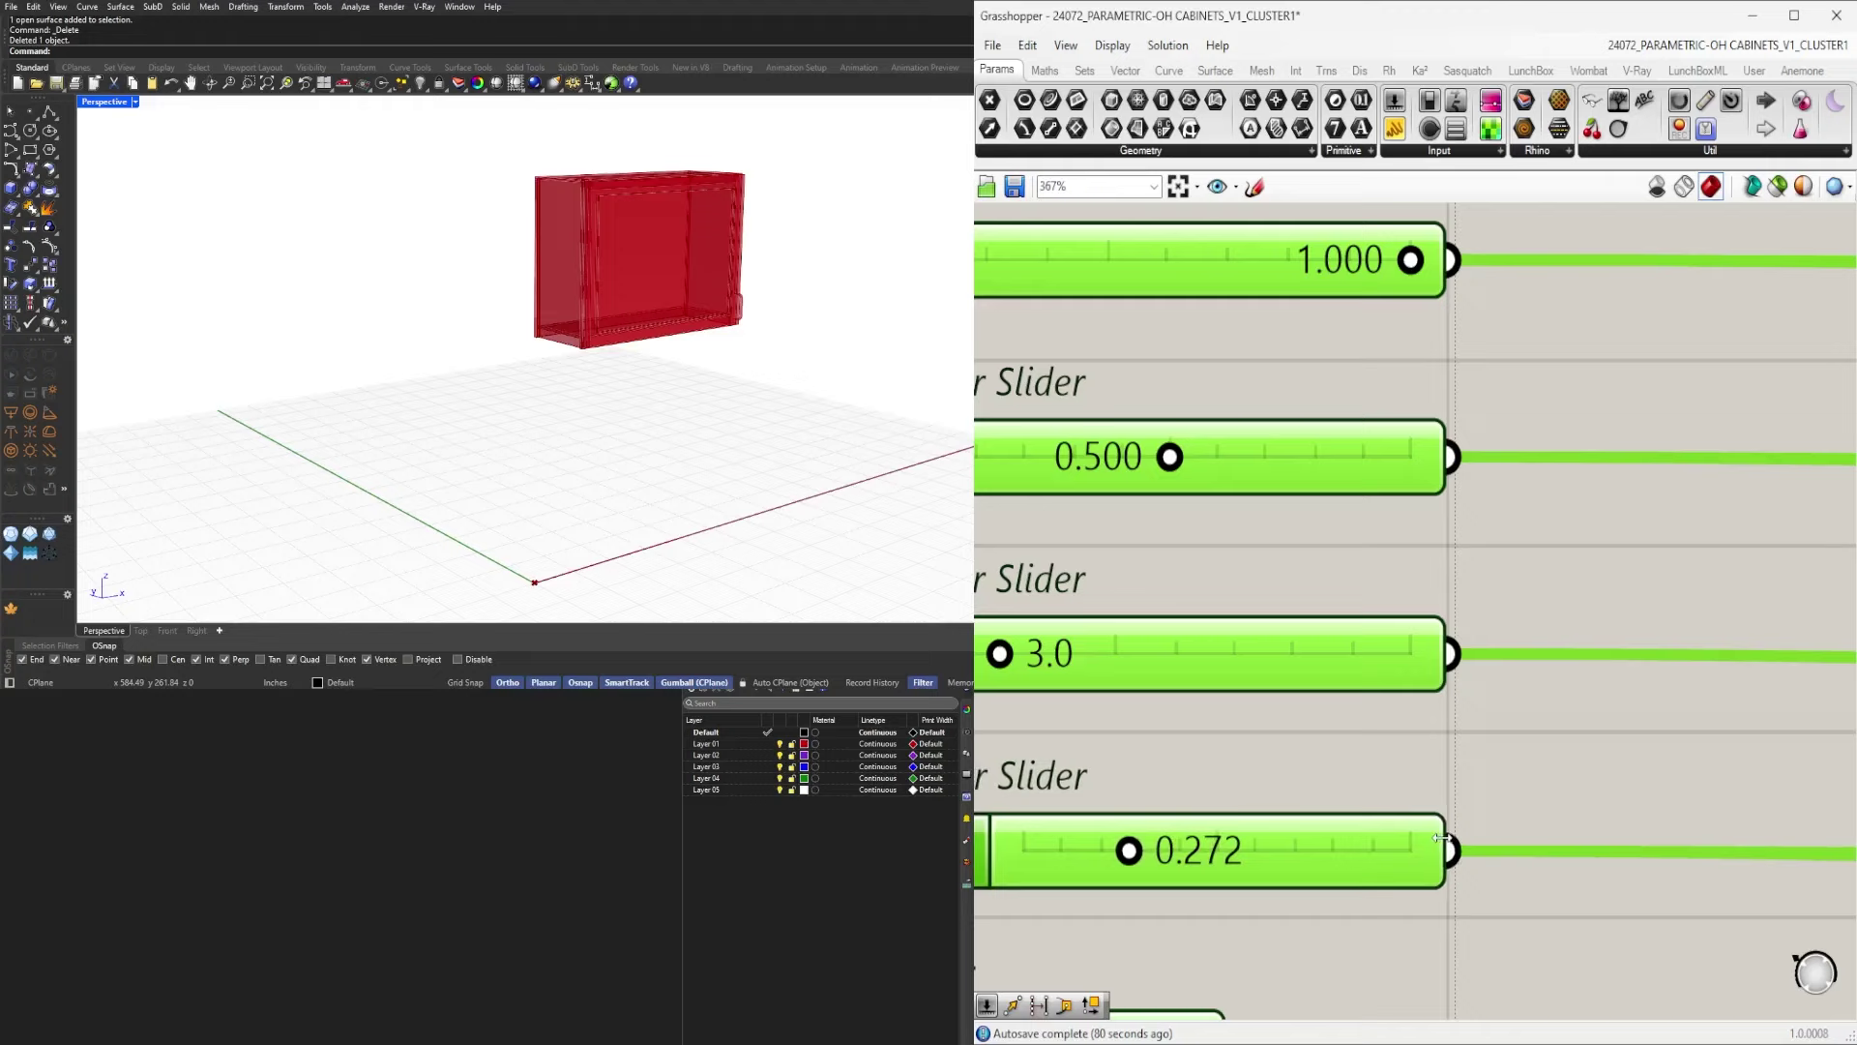
Widen the HANDLE HEIGHT, HANDLE DEPTH, HANDLE FILLET and HANDLE FILLET 2 sliders to match the rest of the column.
right_drag(1403, 823, 1399, 270)
drag(1216, 468, 1429, 483)
drag(1208, 674, 1432, 672)
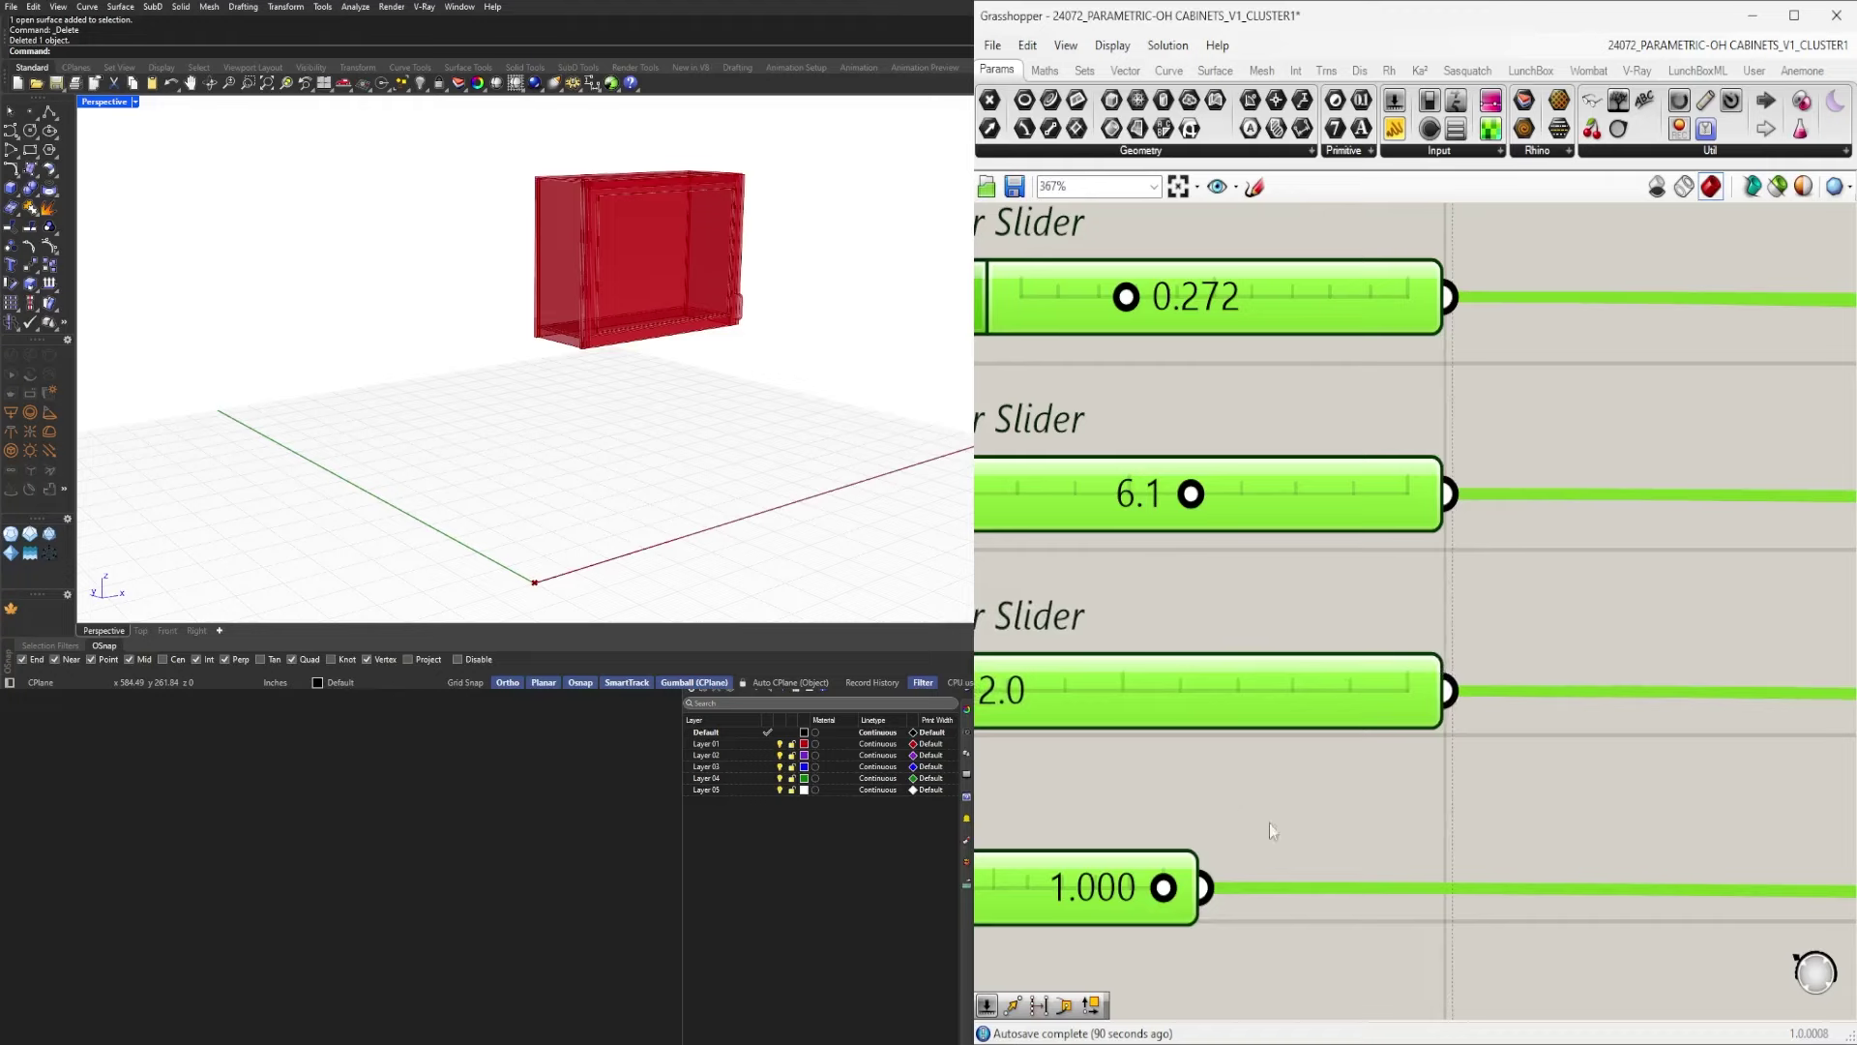
right_drag(1273, 830, 1216, 530)
drag(1182, 542, 1424, 578)
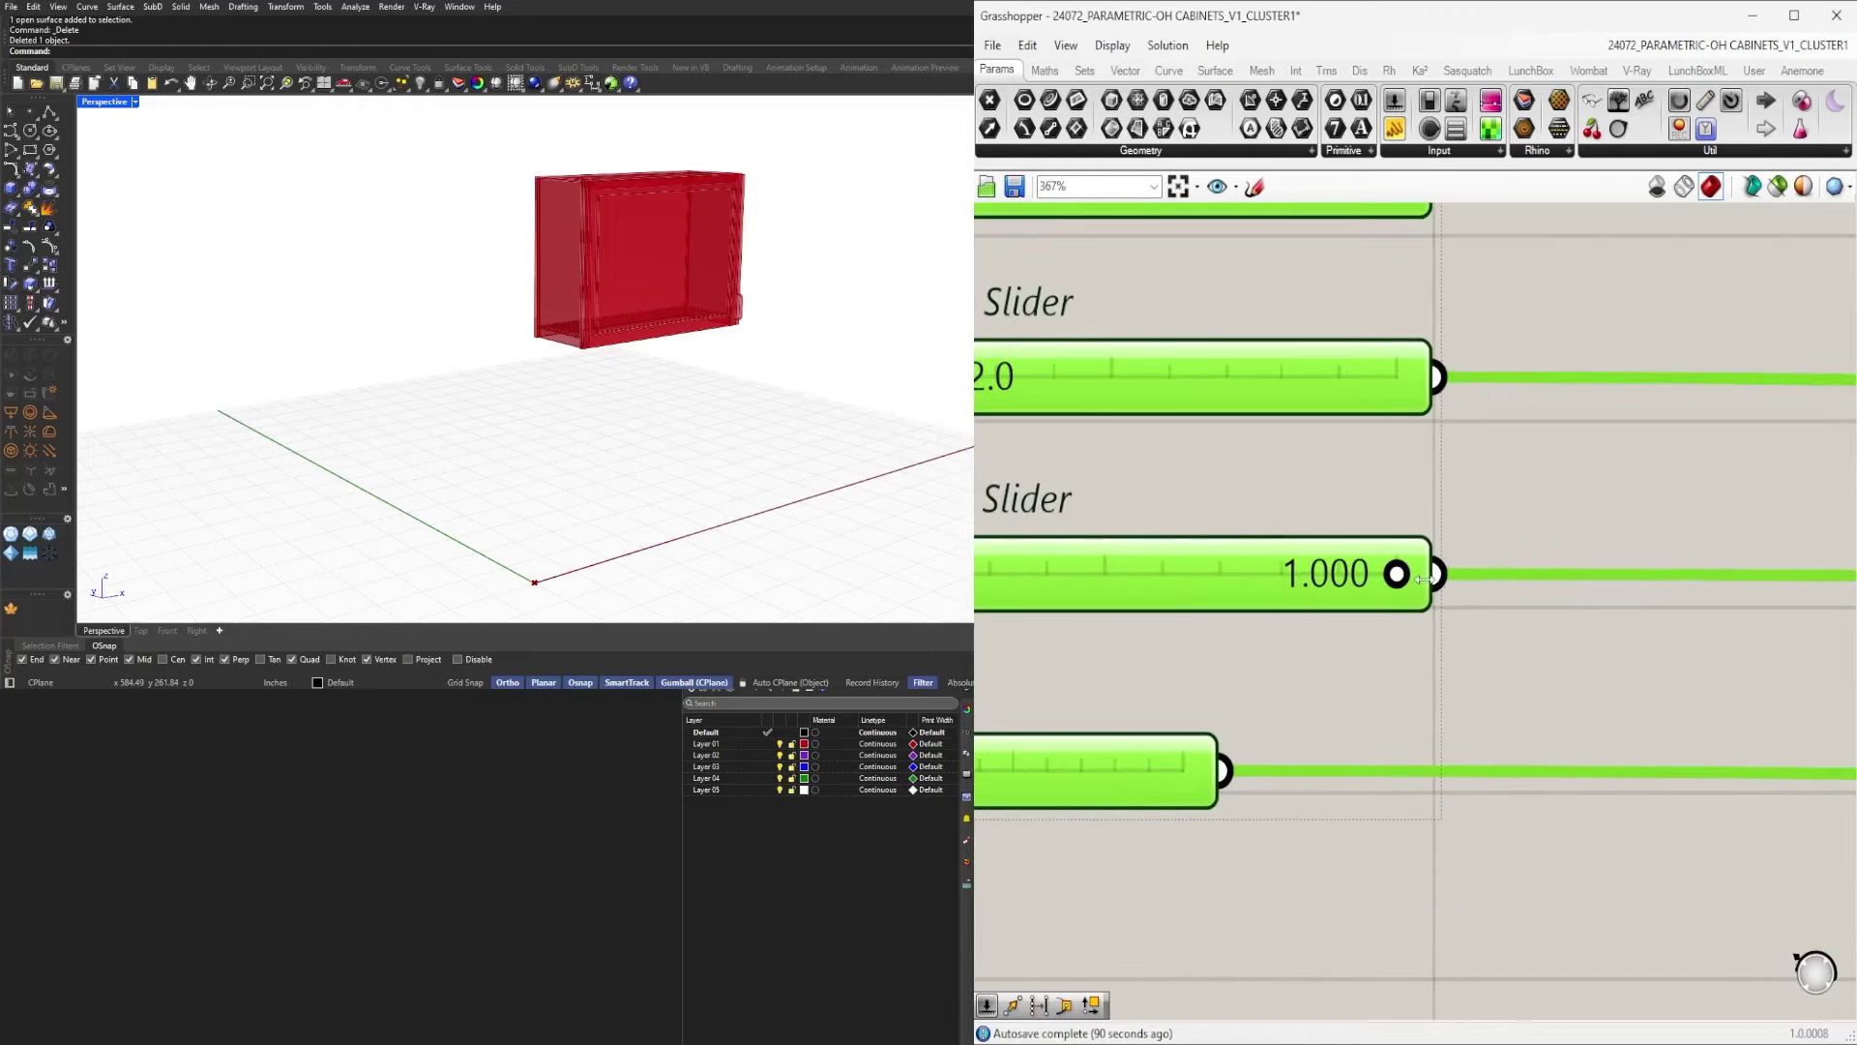
drag(1208, 749, 1419, 752)
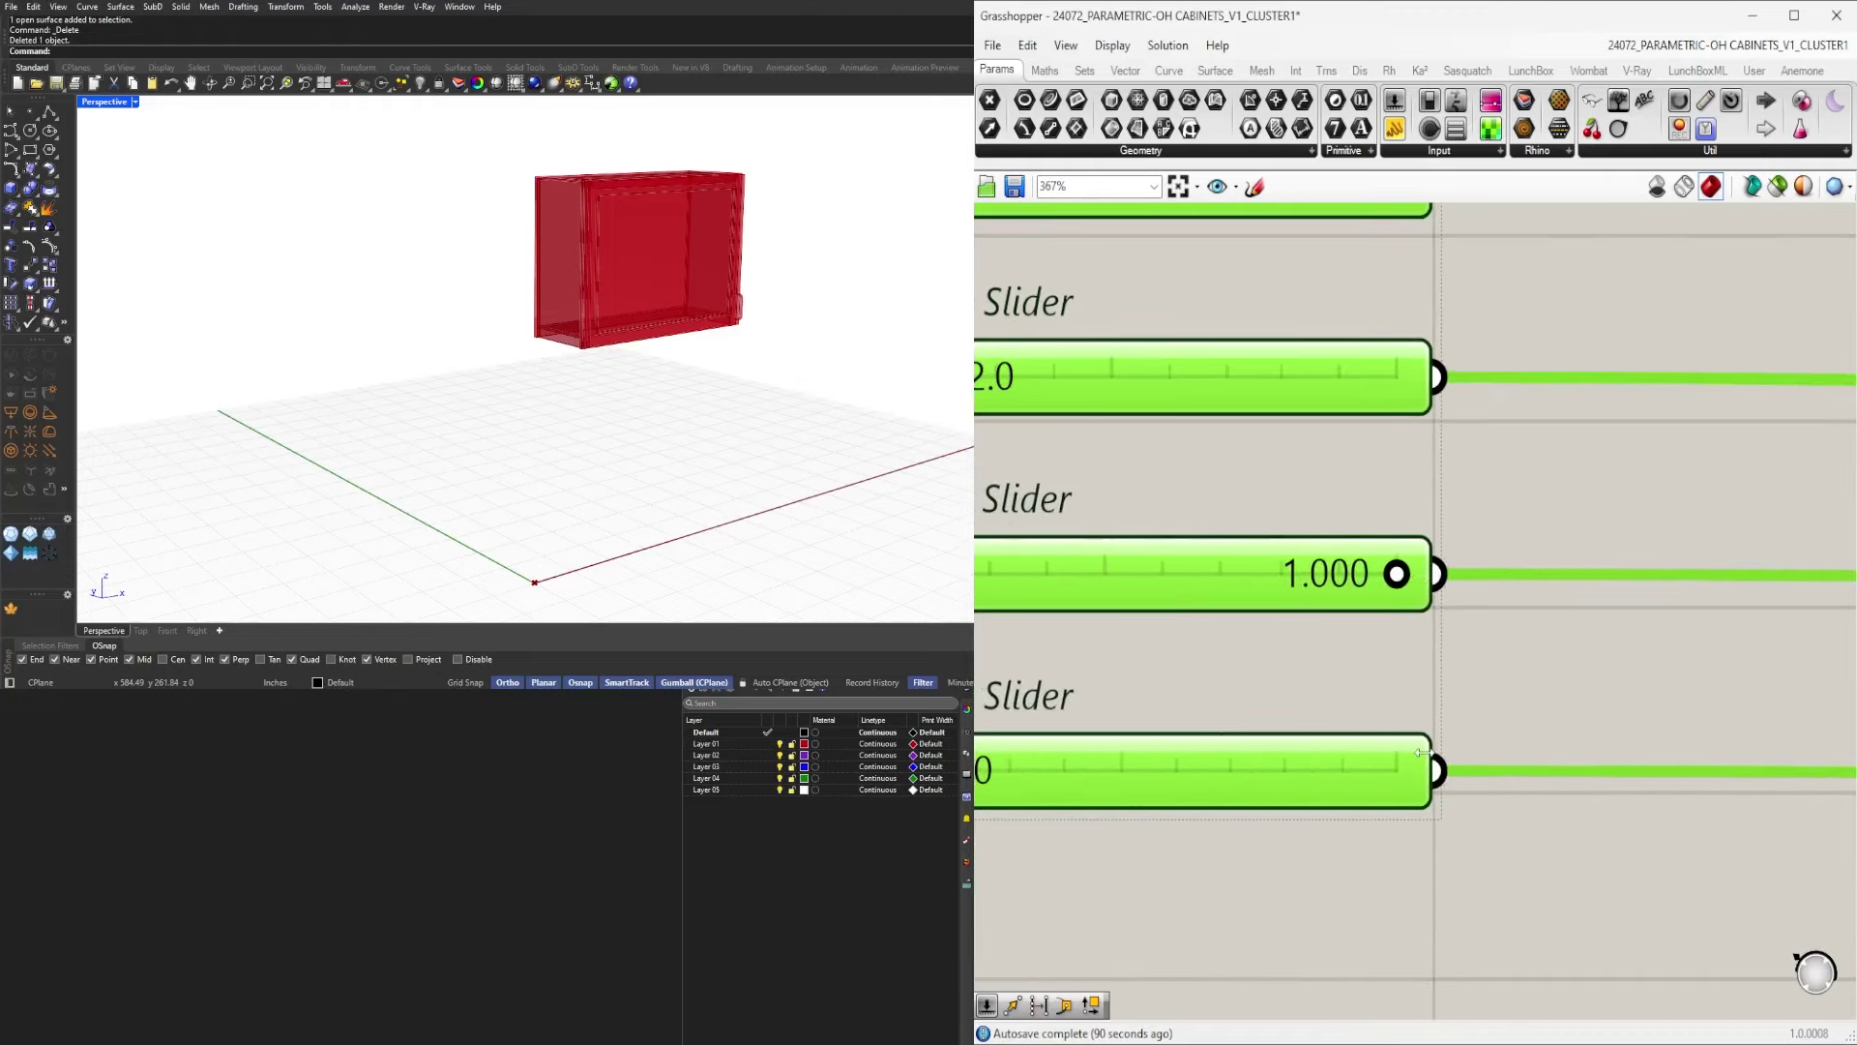
Add a relay at the output of each of the CABINET HEIGHT LOCATION, HEIGHT, DEPTH and TOP sliders.
scroll(1422, 752, down, 10)
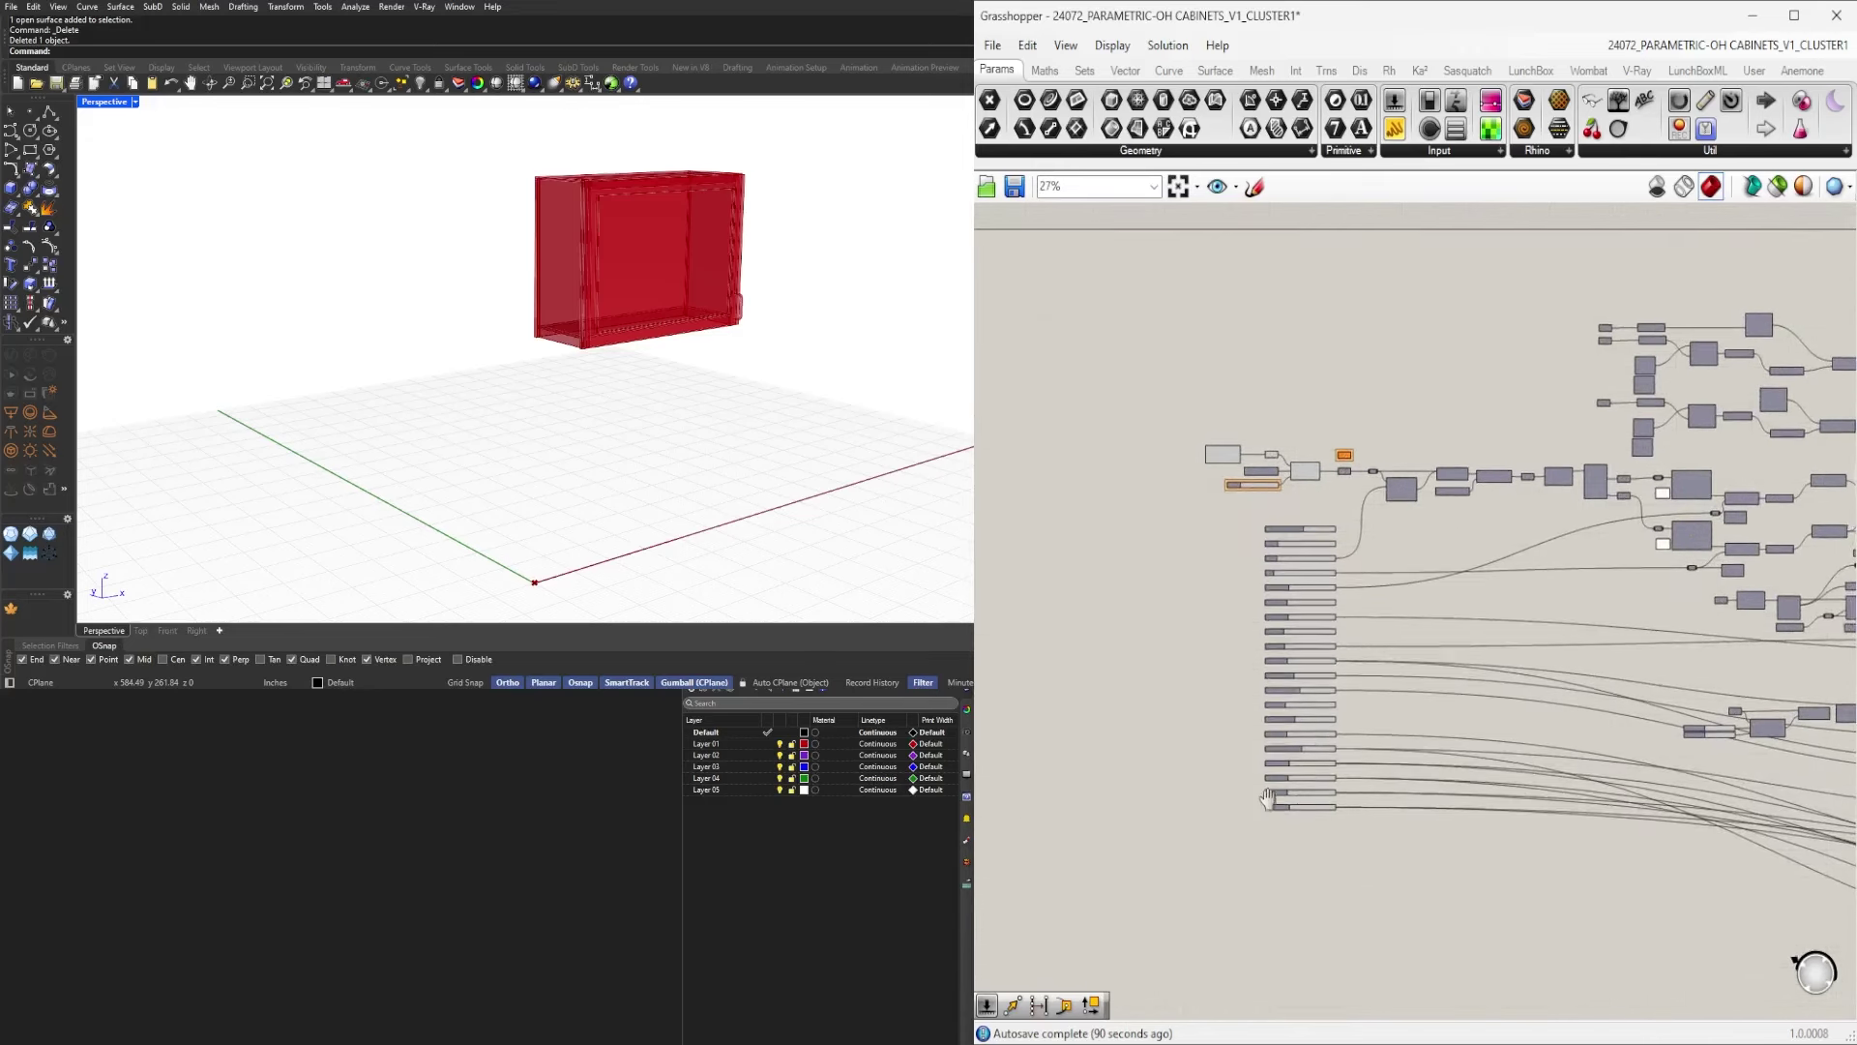
scroll(1344, 552, up, 5)
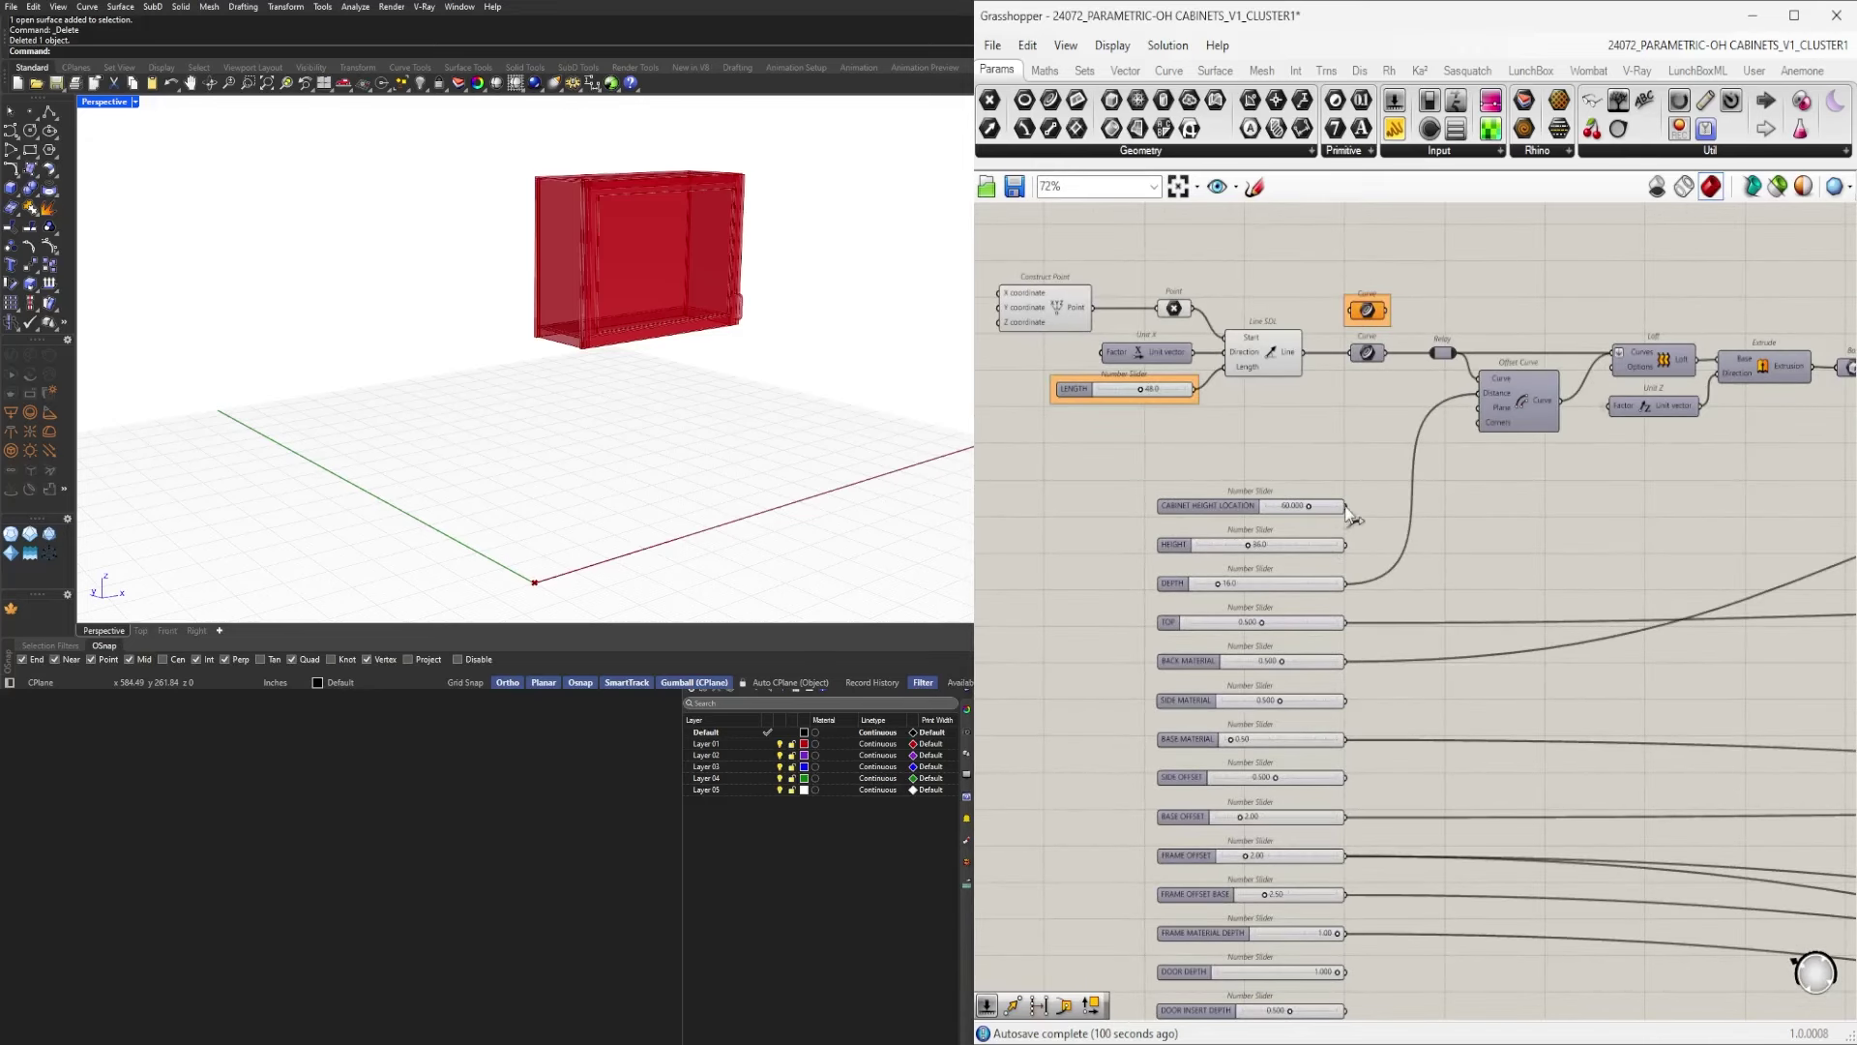
double_click(1350, 587)
double_click(1351, 622)
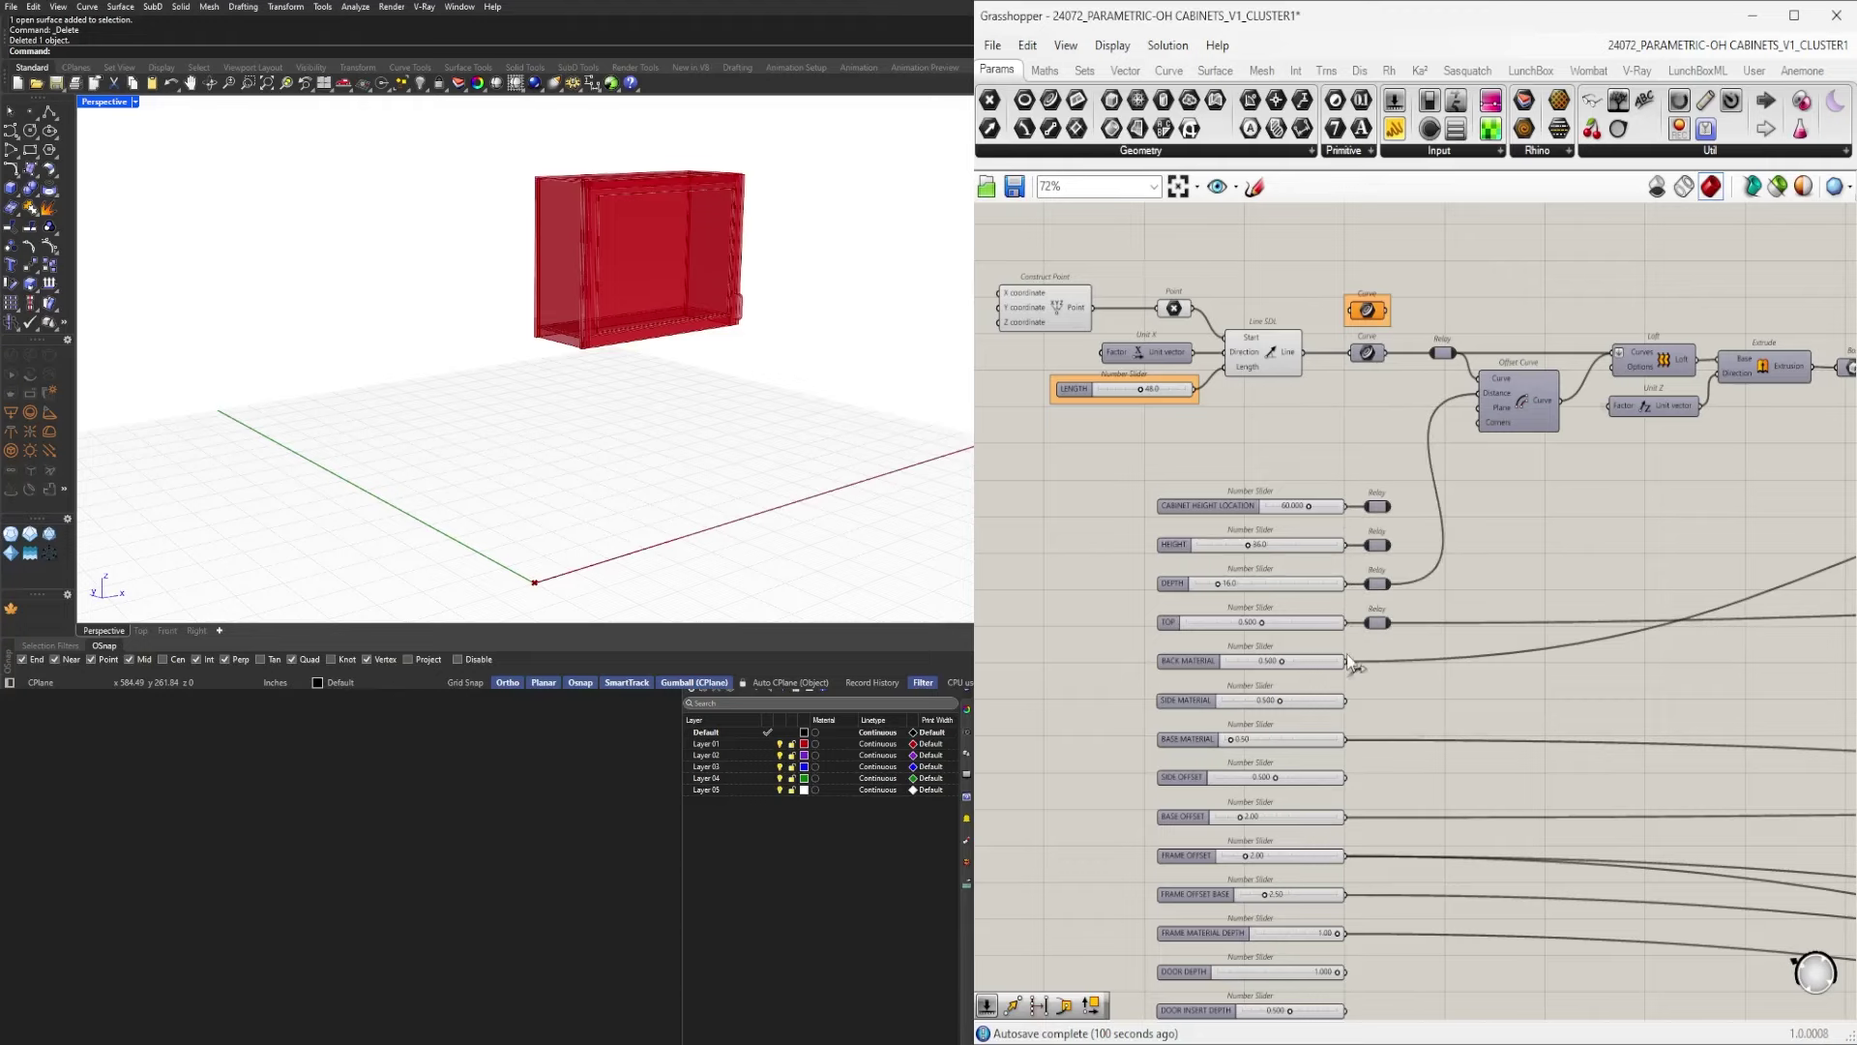
Add relays at the outputs of the sliders from BACK MATERIAL through FRAME OFFSET BASE.
scroll(1346, 581, up, 3)
double_click(1342, 490)
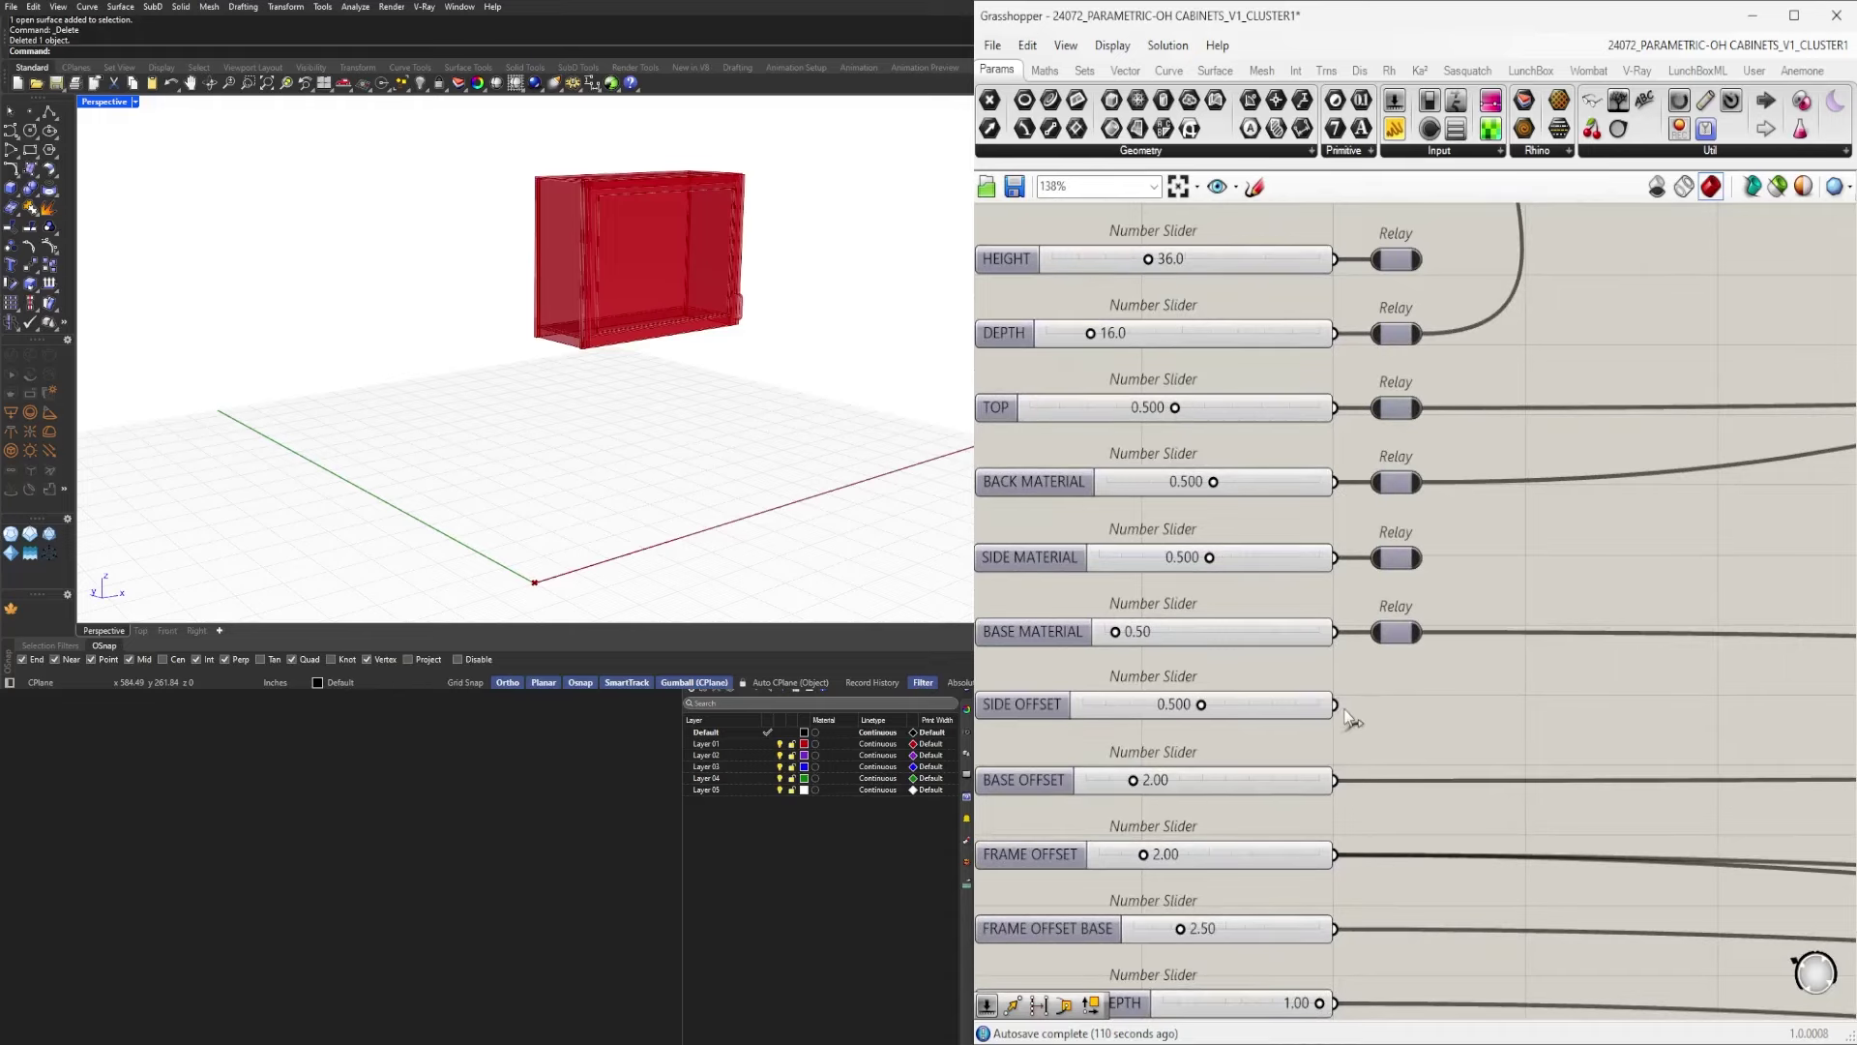
double_click(1344, 861)
double_click(1341, 932)
Add relays at the outputs of the sliders from FRAME MATERIAL DEPTH through DOOR TOLERANCE OFFSET.
right_drag(1341, 931, 1393, 451)
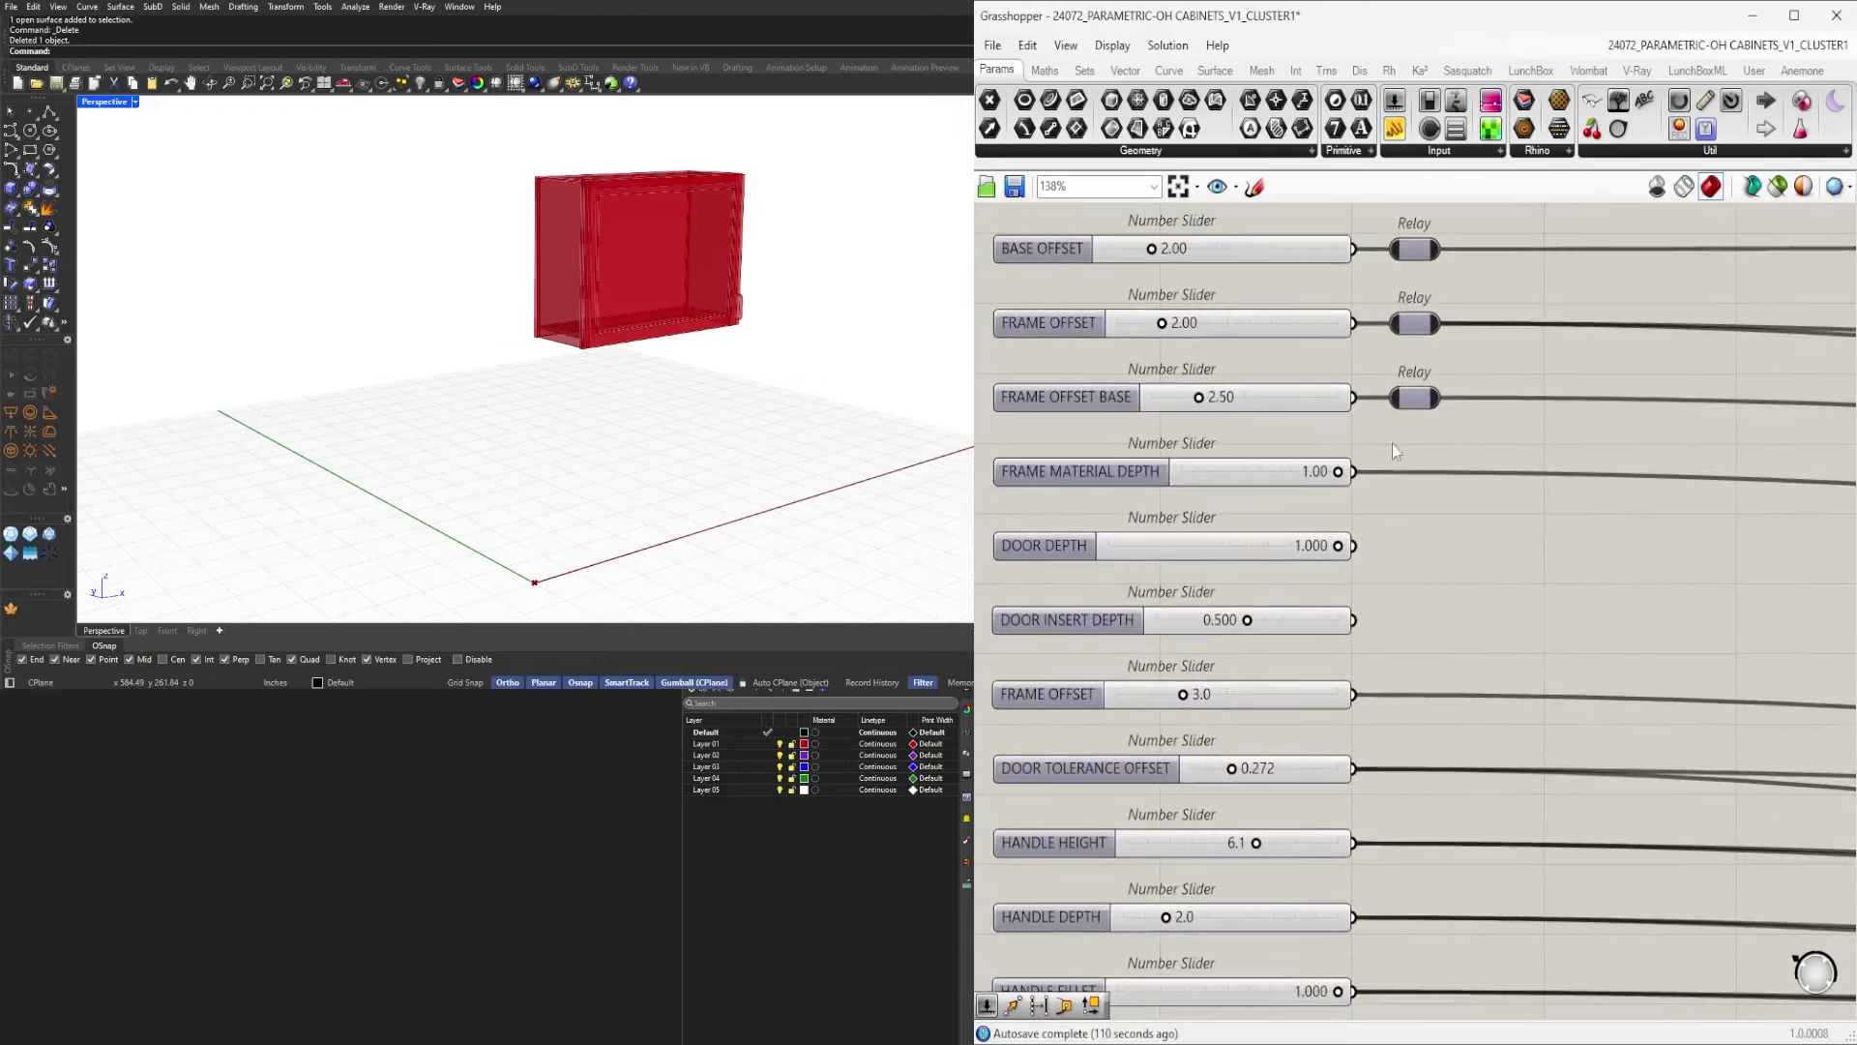
double_click(1359, 477)
double_click(1362, 546)
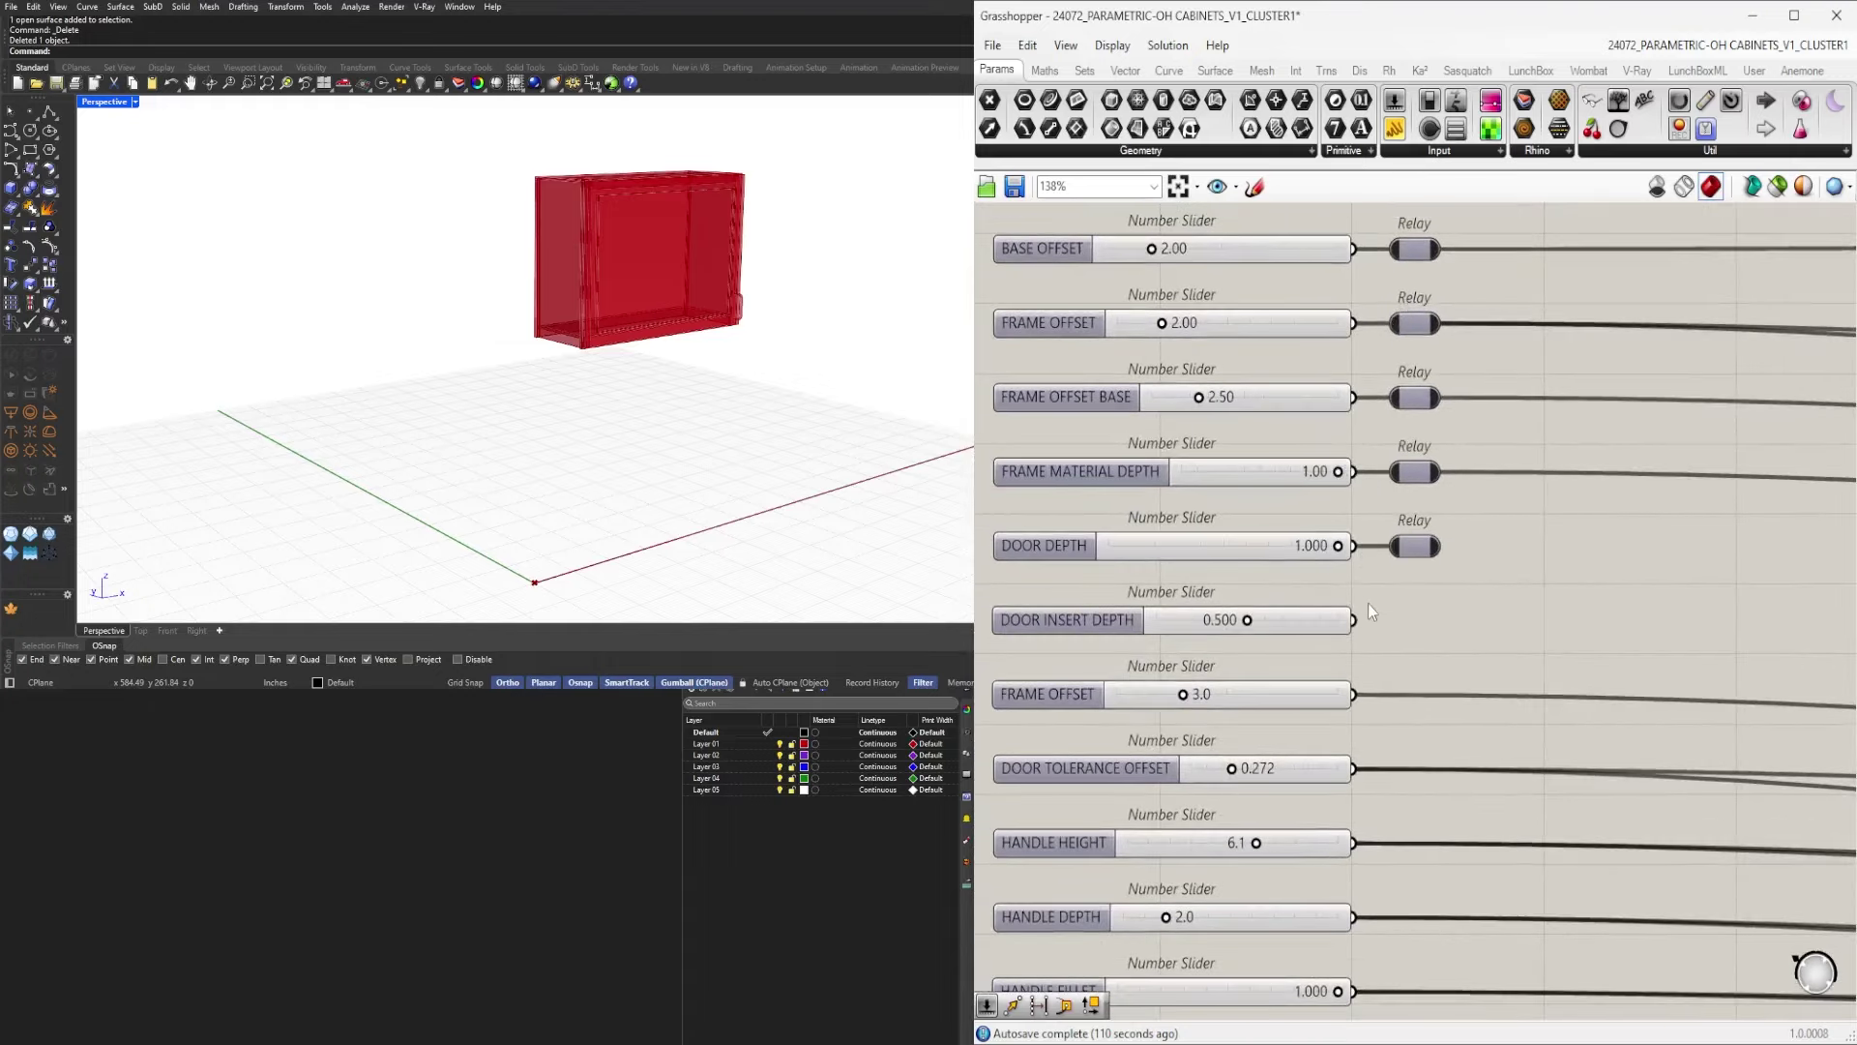
double_click(1360, 697)
double_click(1360, 770)
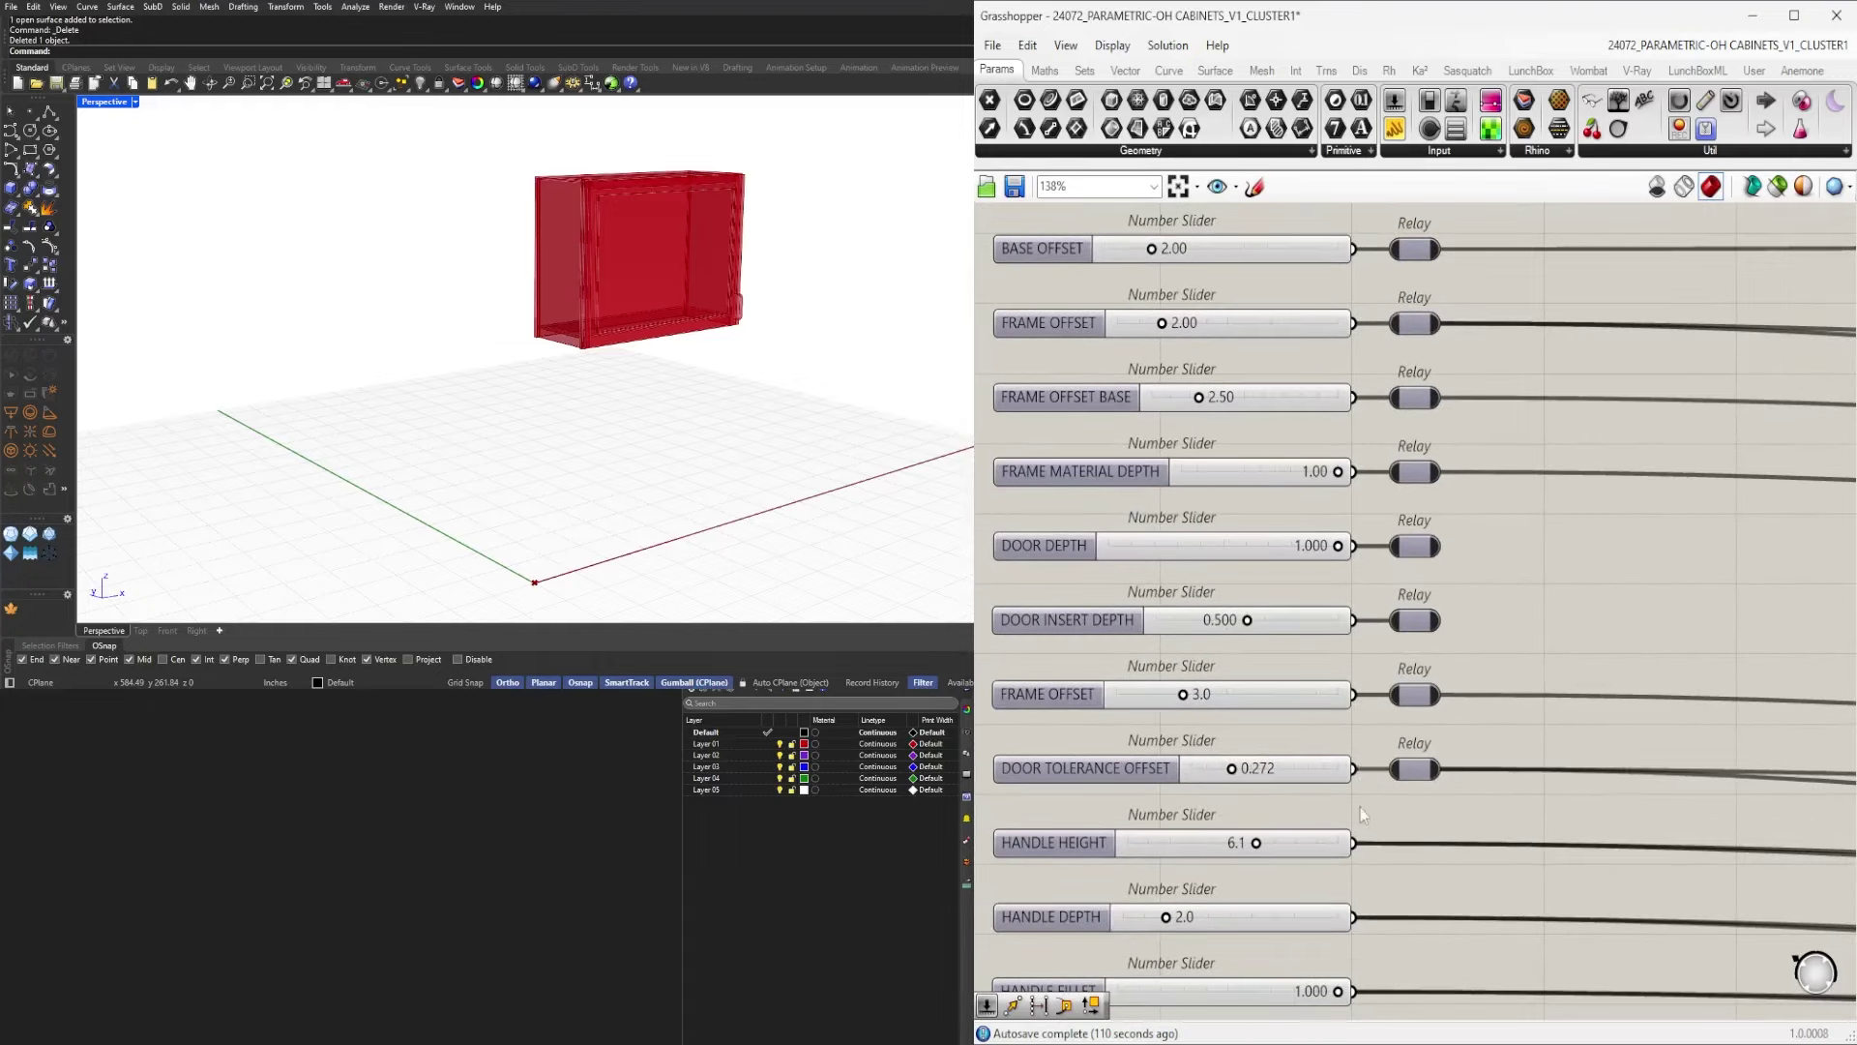
Add a relay at the output of each of the four handle sliders.
double_click(1362, 849)
right_drag(1362, 851, 1376, 500)
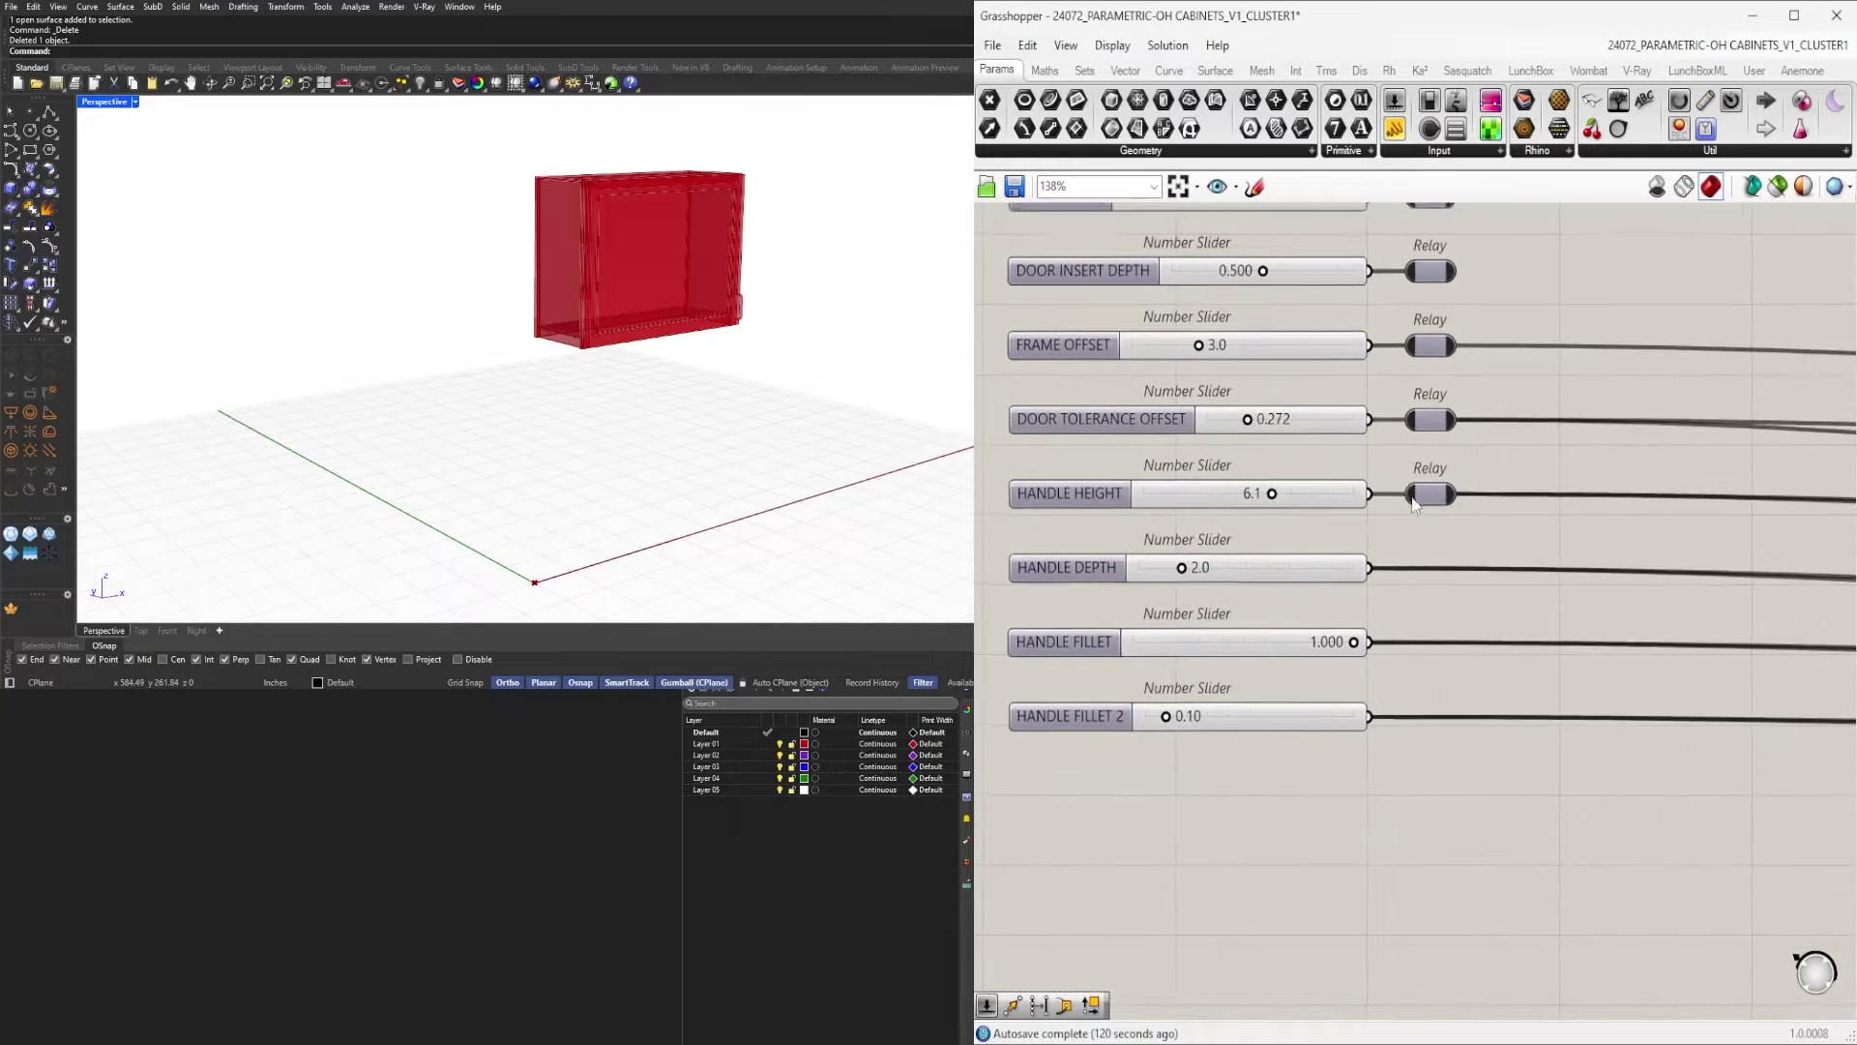
double_click(1375, 566)
double_click(1375, 641)
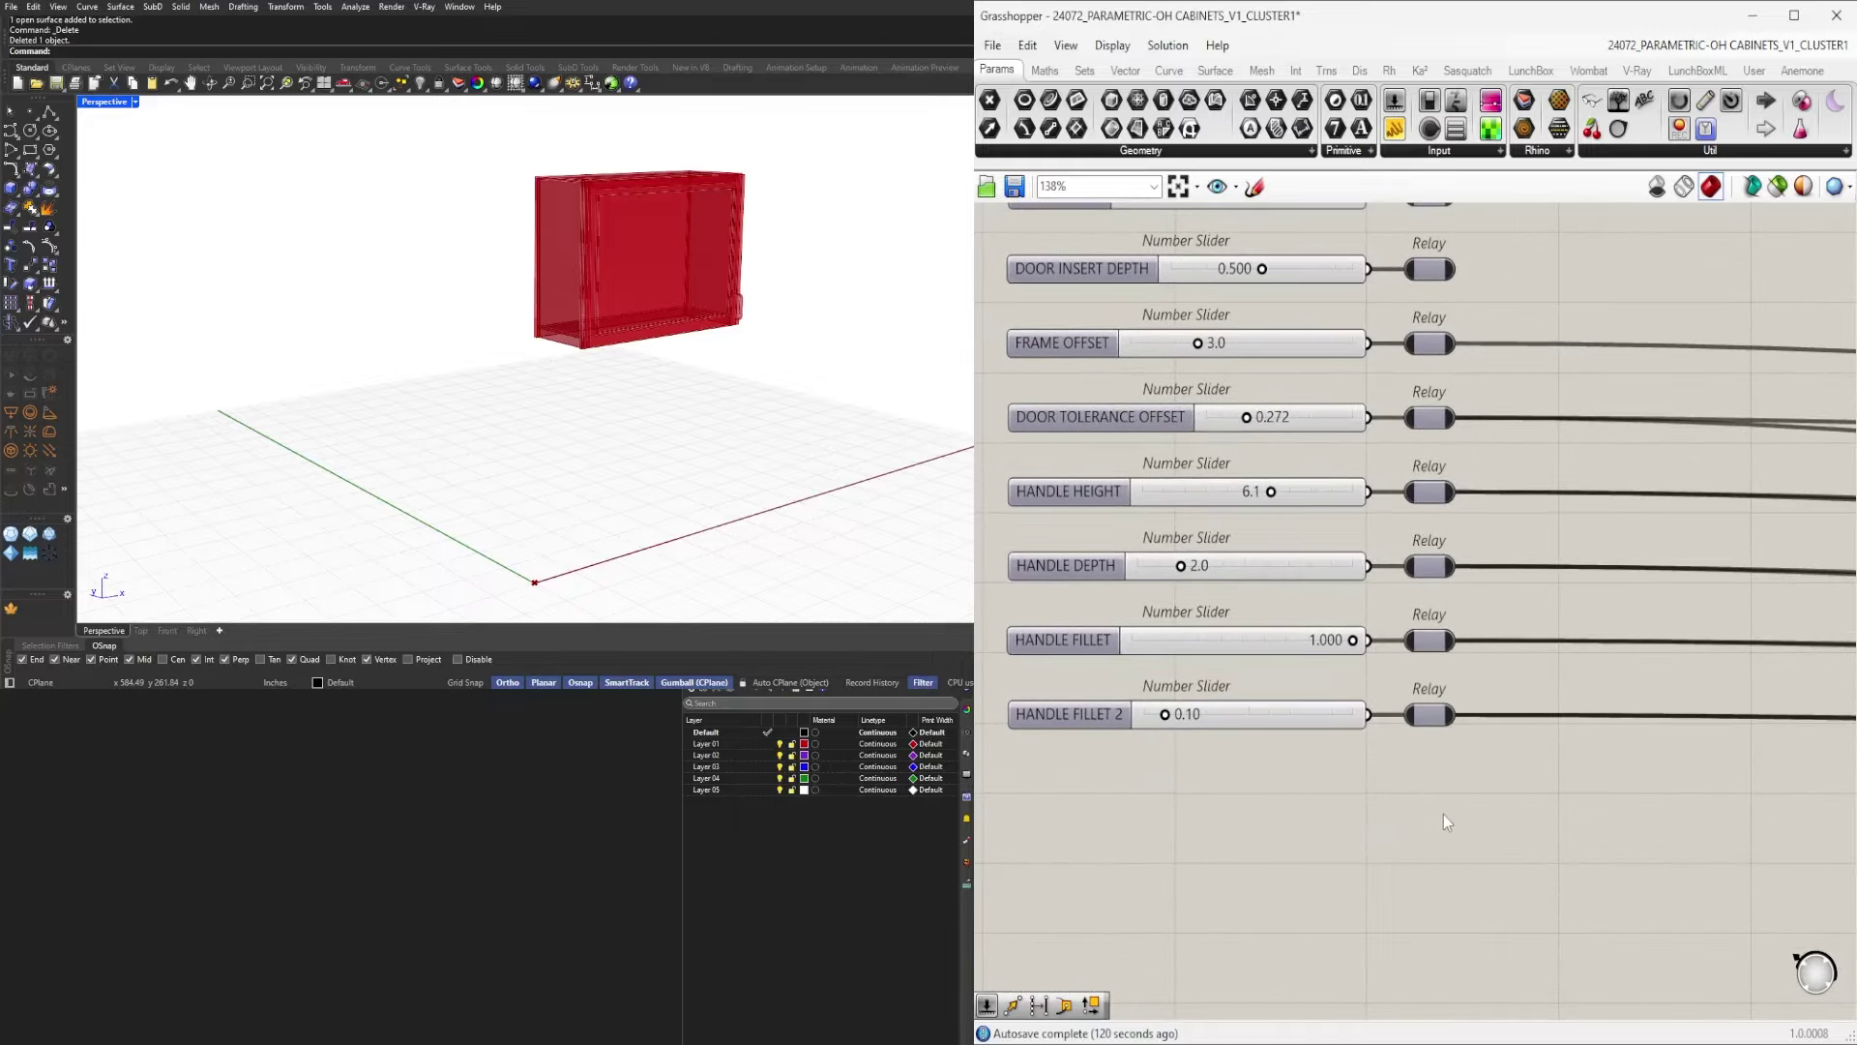
Move the whole slider column away from the relays to leave a wider gap between them.
scroll(1444, 821, down, 6)
drag(1153, 361, 1314, 890)
scroll(1268, 379, up, 3)
drag(1268, 348, 1143, 345)
click(1130, 335)
Move the HANDLE DEPTH, HANDLE FILLET and HANDLE FILLET 2 sliders up, stacking them tightly just below HANDLE HEIGHT.
scroll(1130, 336, down, 3)
right_drag(1136, 832, 1232, 652)
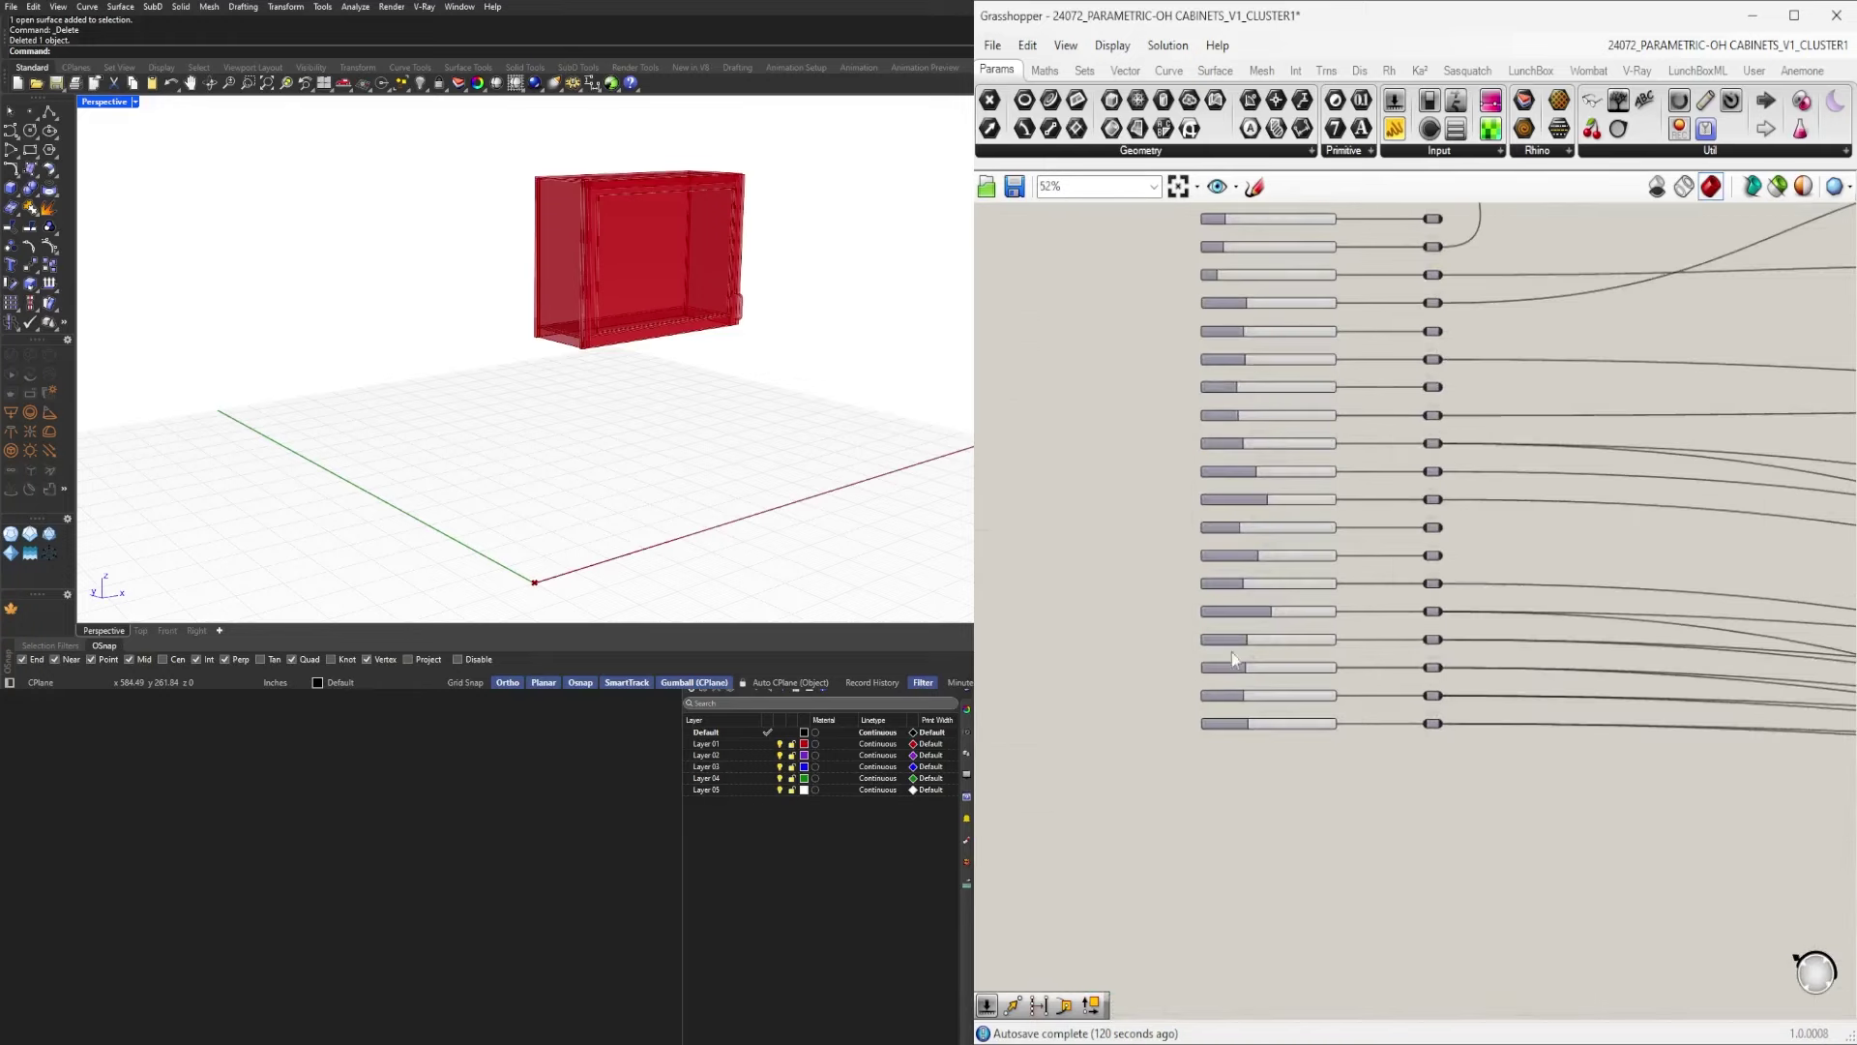
scroll(1226, 731, up, 9)
drag(1213, 694, 1188, 563)
click(1206, 647)
drag(1189, 588, 1186, 492)
drag(1198, 564, 1163, 436)
drag(1170, 477, 1171, 379)
scroll(1169, 392, down, 8)
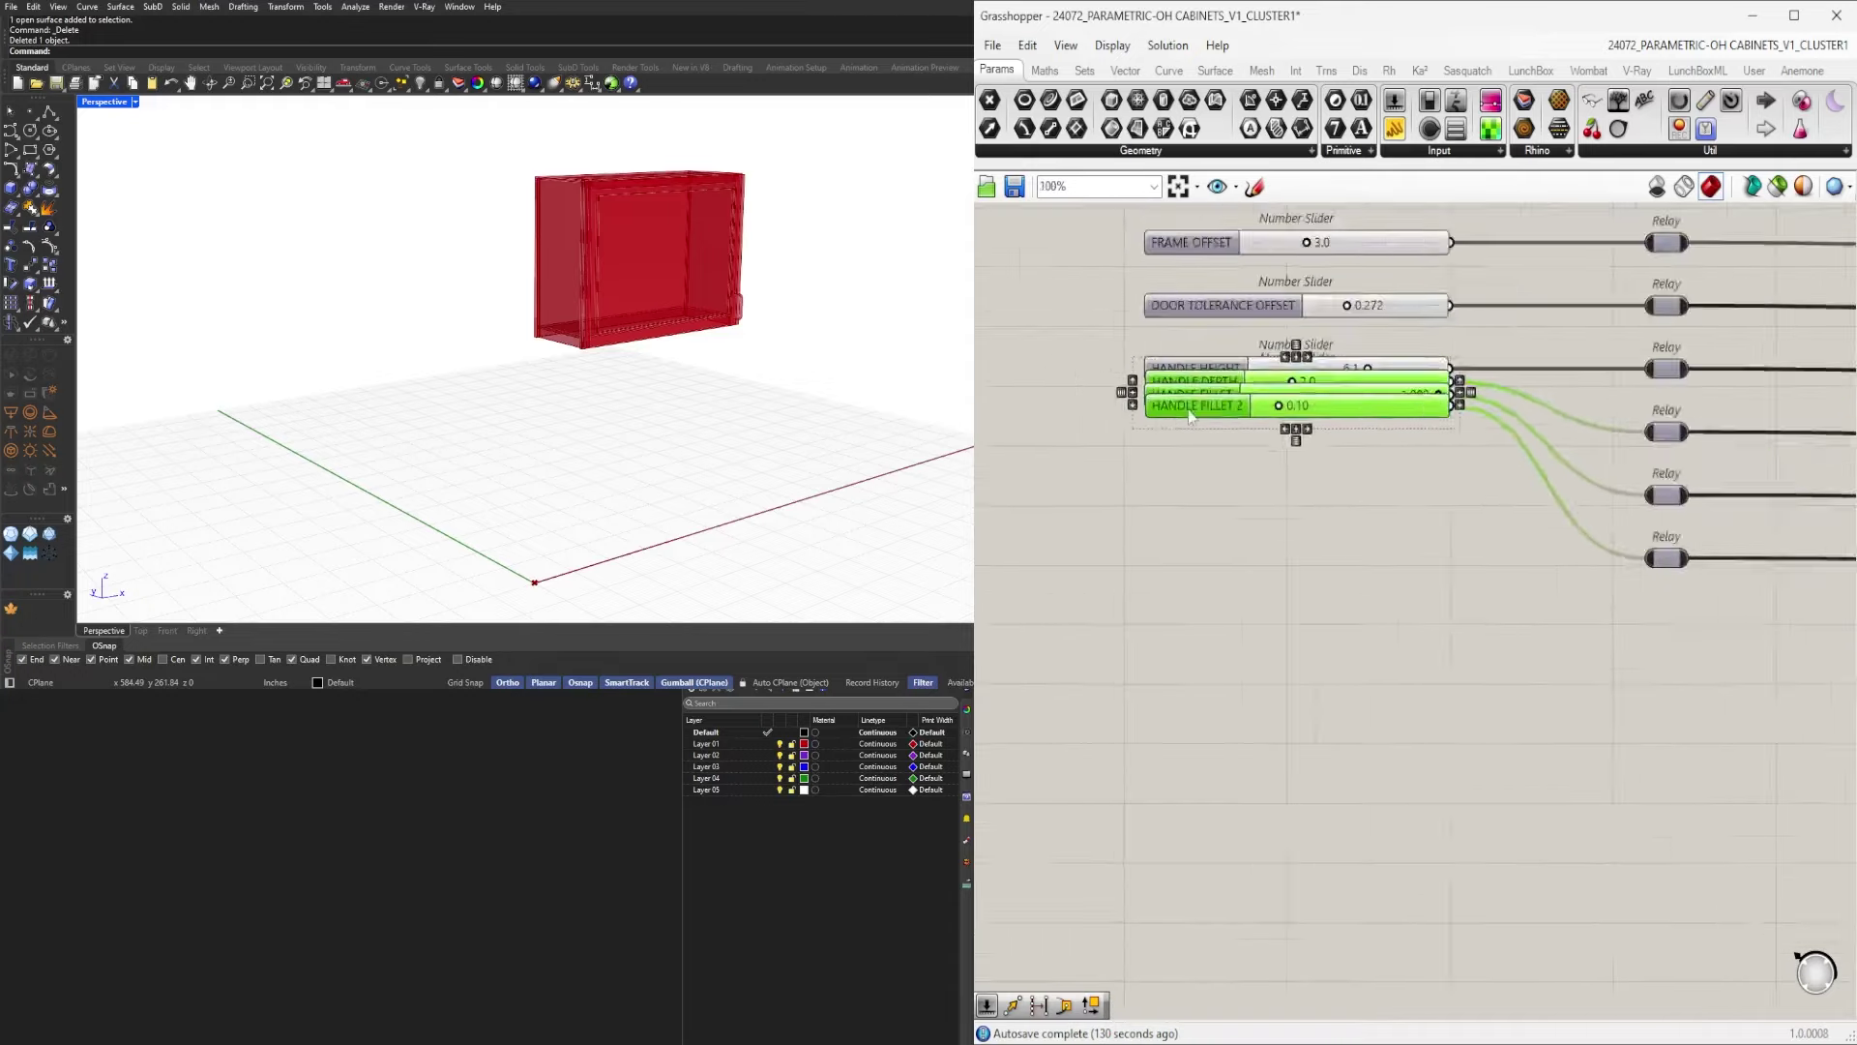
Move the CABINET HEIGHT LOCATION, HEIGHT and DEPTH sliders down, stacking them tightly just above the TOP slider.
right_drag(1167, 391, 1223, 805)
scroll(1248, 324, up, 4)
right_drag(1103, 247, 1180, 323)
scroll(1180, 331, up, 3)
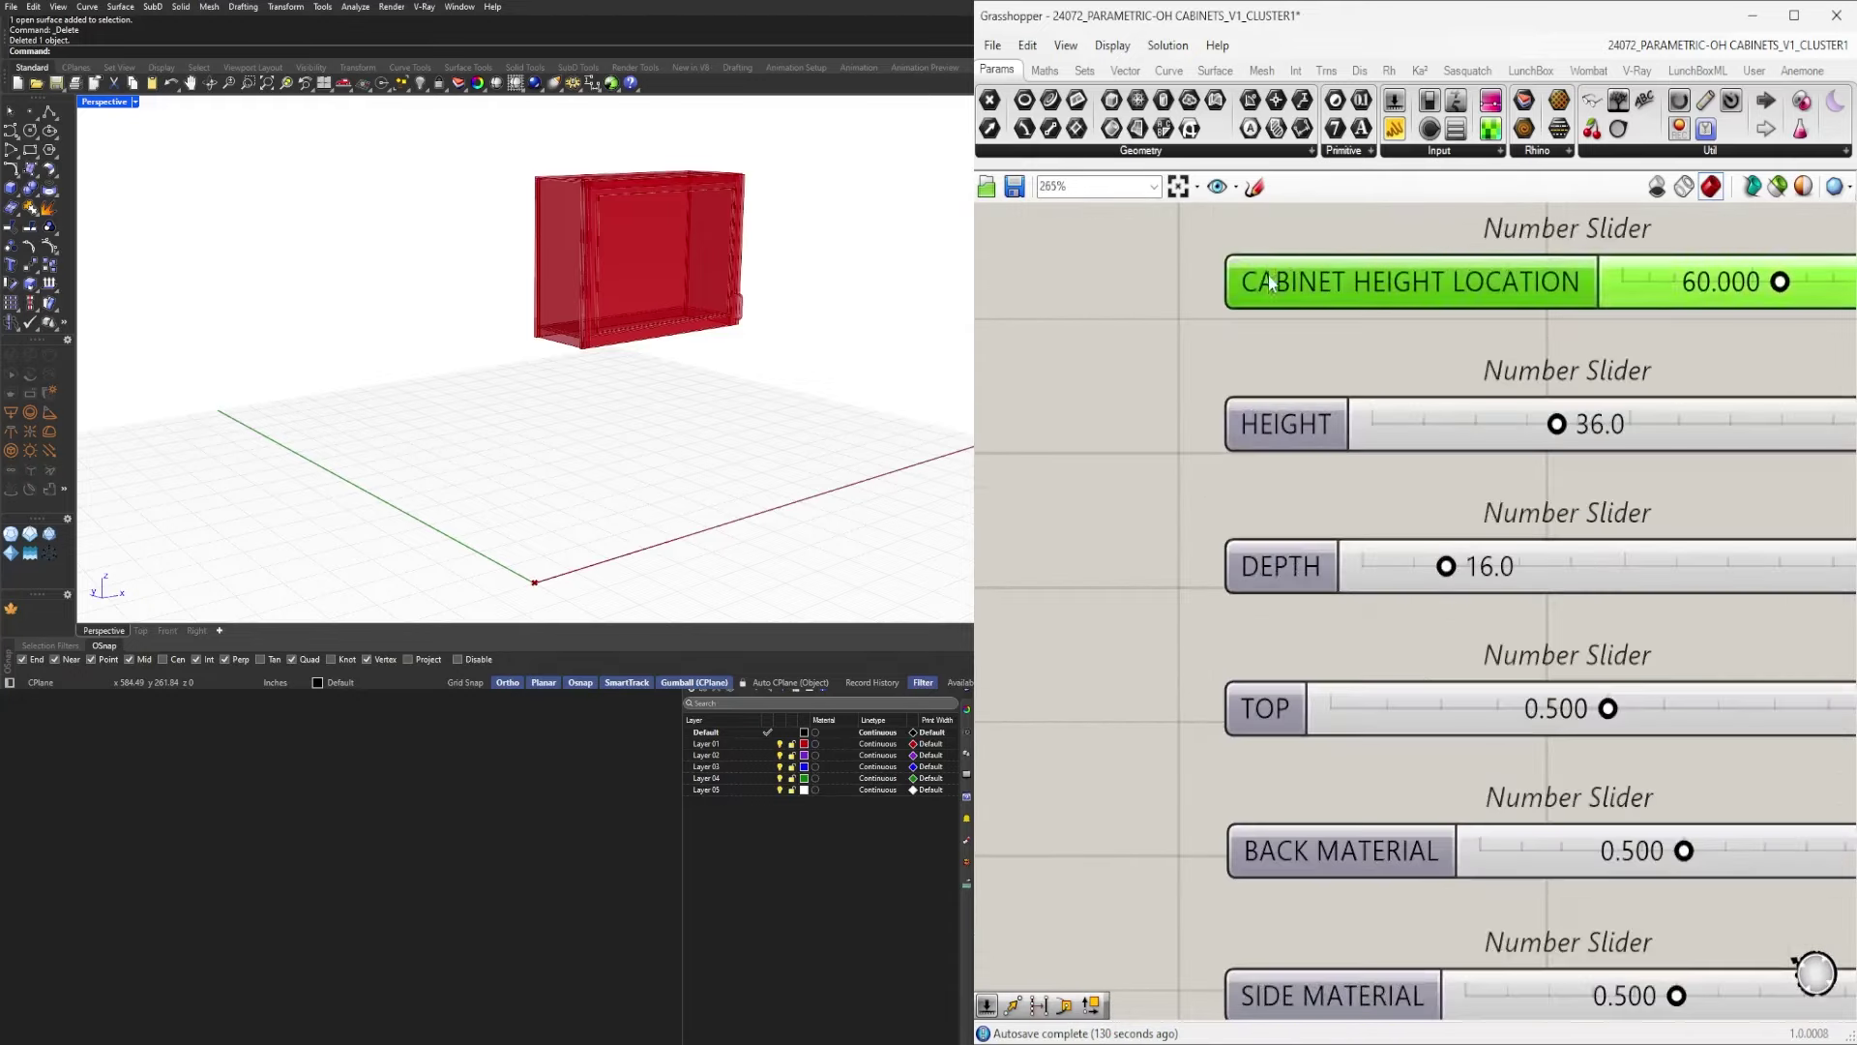
drag(1268, 276, 1232, 443)
drag(1259, 392, 1260, 509)
drag(1315, 409, 1265, 568)
drag(1275, 521, 1276, 623)
Select all the sliders in the shortened column and distribute them evenly in the vertical direction.
scroll(1302, 437, down, 5)
click(1409, 352)
scroll(1409, 352, down, 4)
drag(1424, 313, 1417, 834)
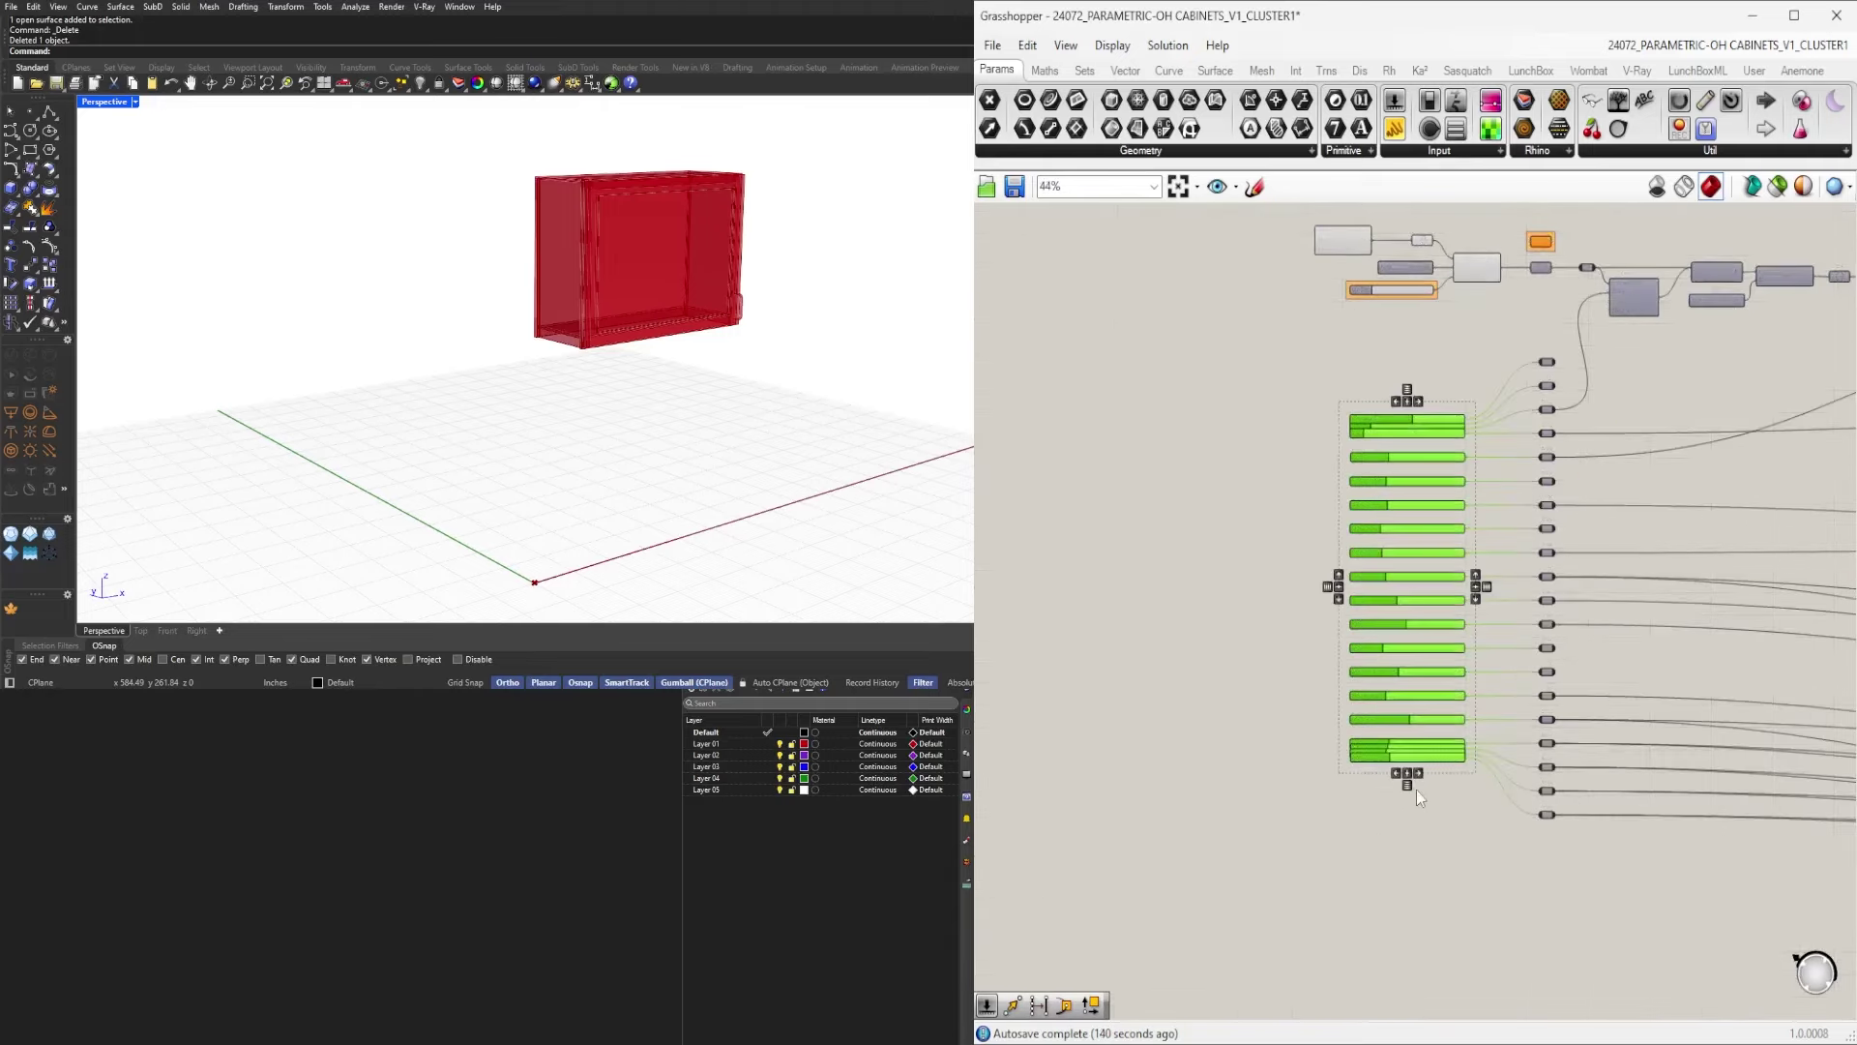
click(1407, 780)
click(1413, 856)
Move the HANDLE FILLET and HANDLE FILLET 2 sliders up so they overlap just below HANDLE DEPTH.
scroll(1355, 754, up, 4)
scroll(1354, 736, up, 3)
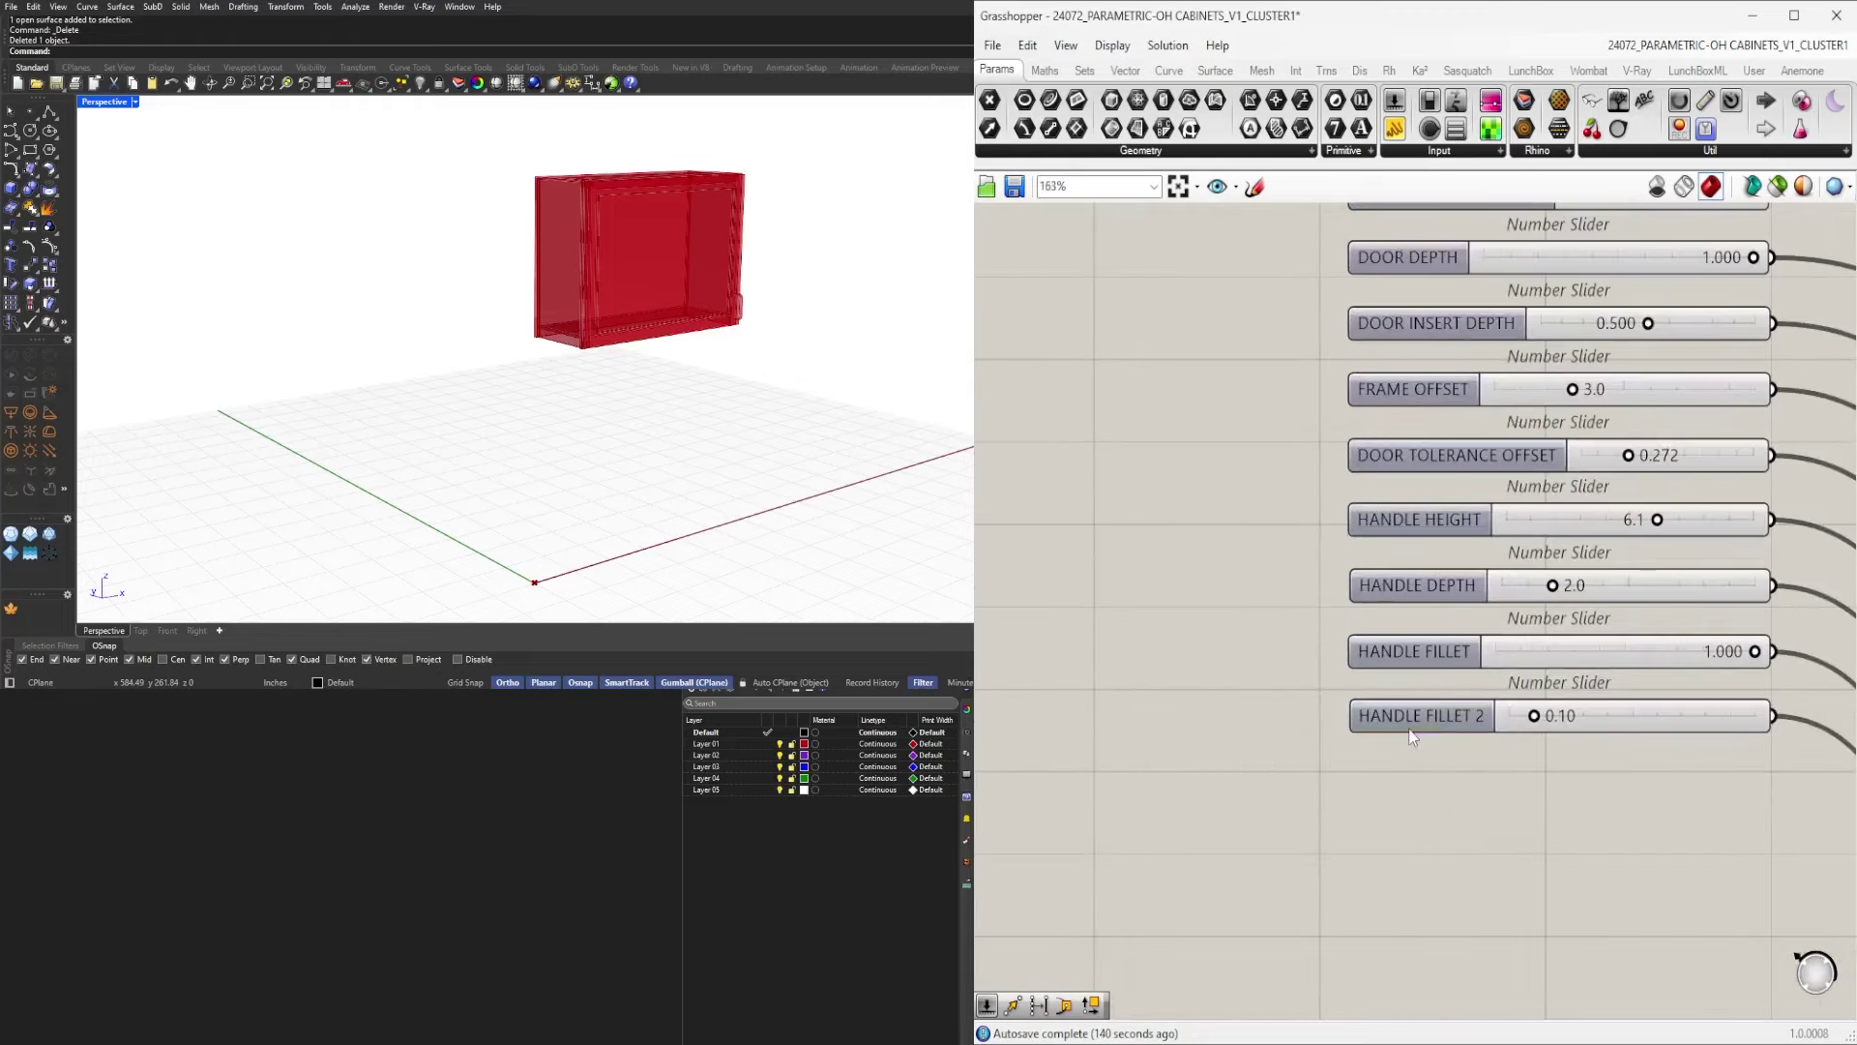
drag(1409, 730, 1402, 614)
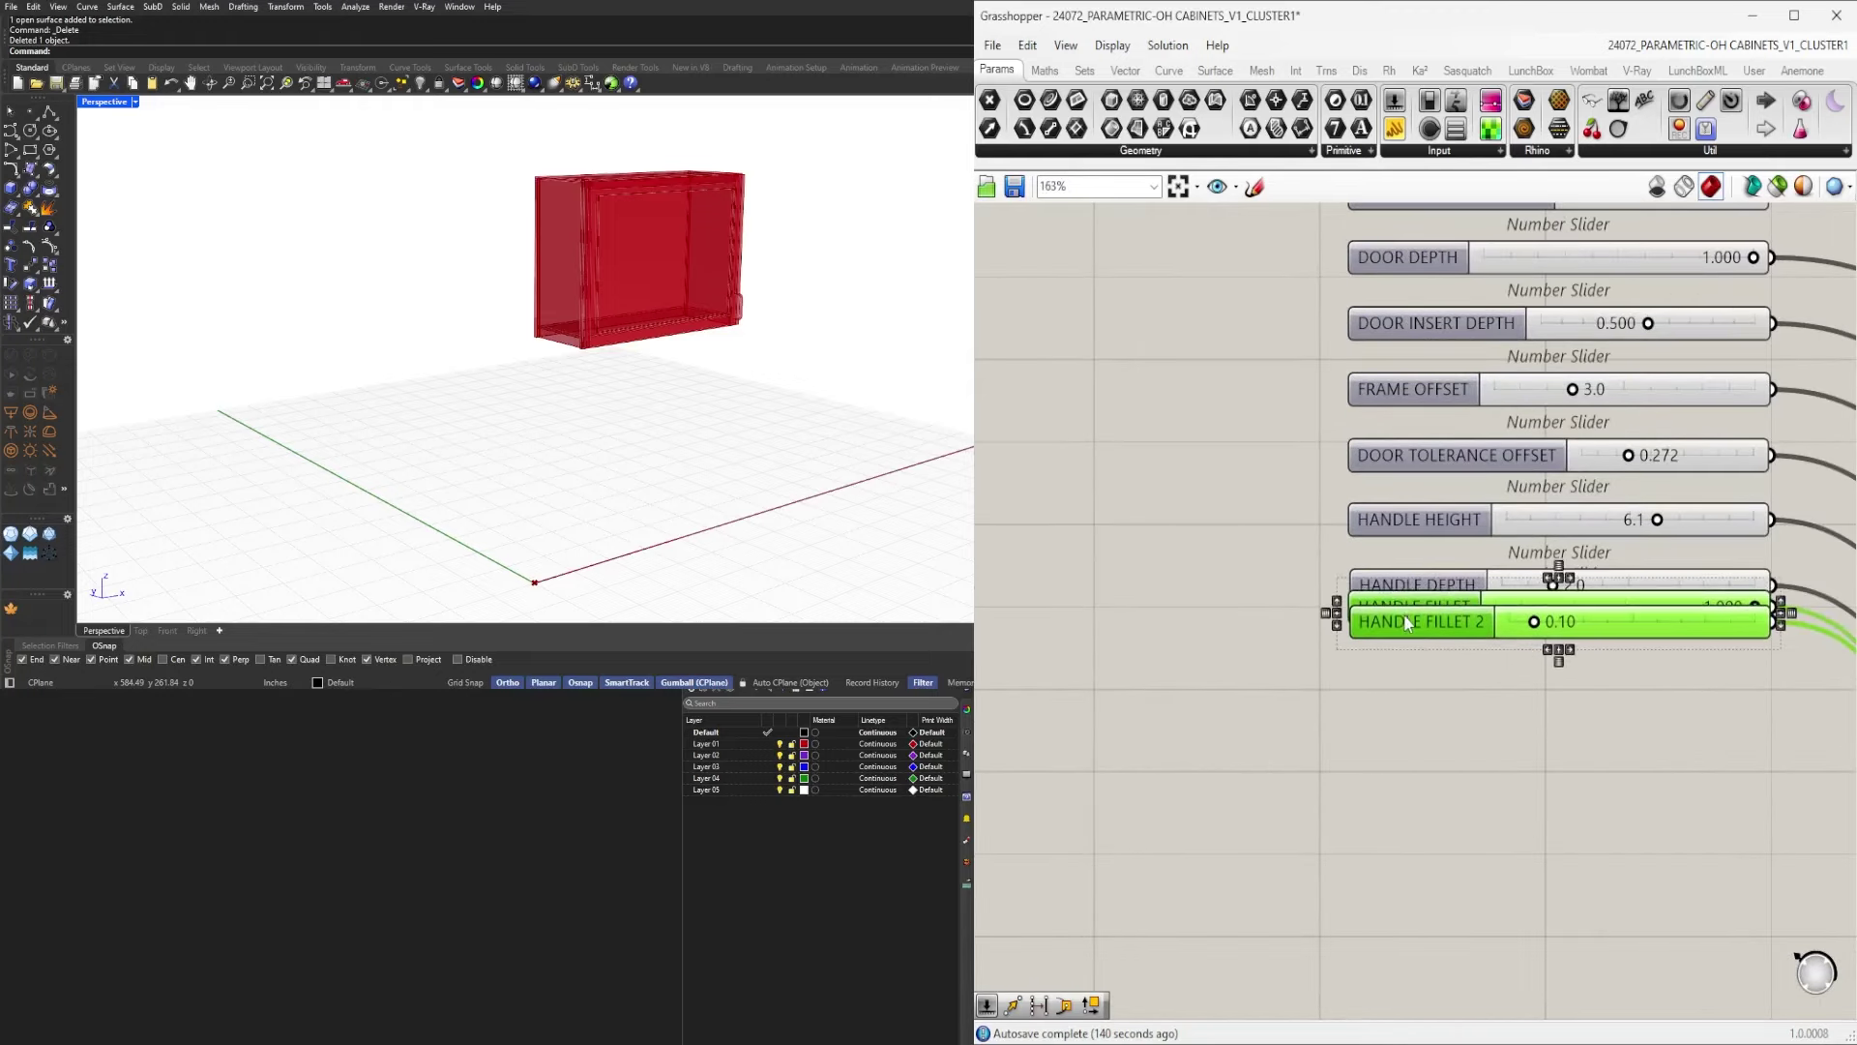
Move the CABINET HEIGHT LOCATION, HEIGHT and DEPTH sliders down so they overlap just above the TOP slider.
scroll(1403, 616, down, 4)
right_drag(1403, 615, 1408, 928)
scroll(1422, 407, up, 4)
drag(1376, 483, 1372, 522)
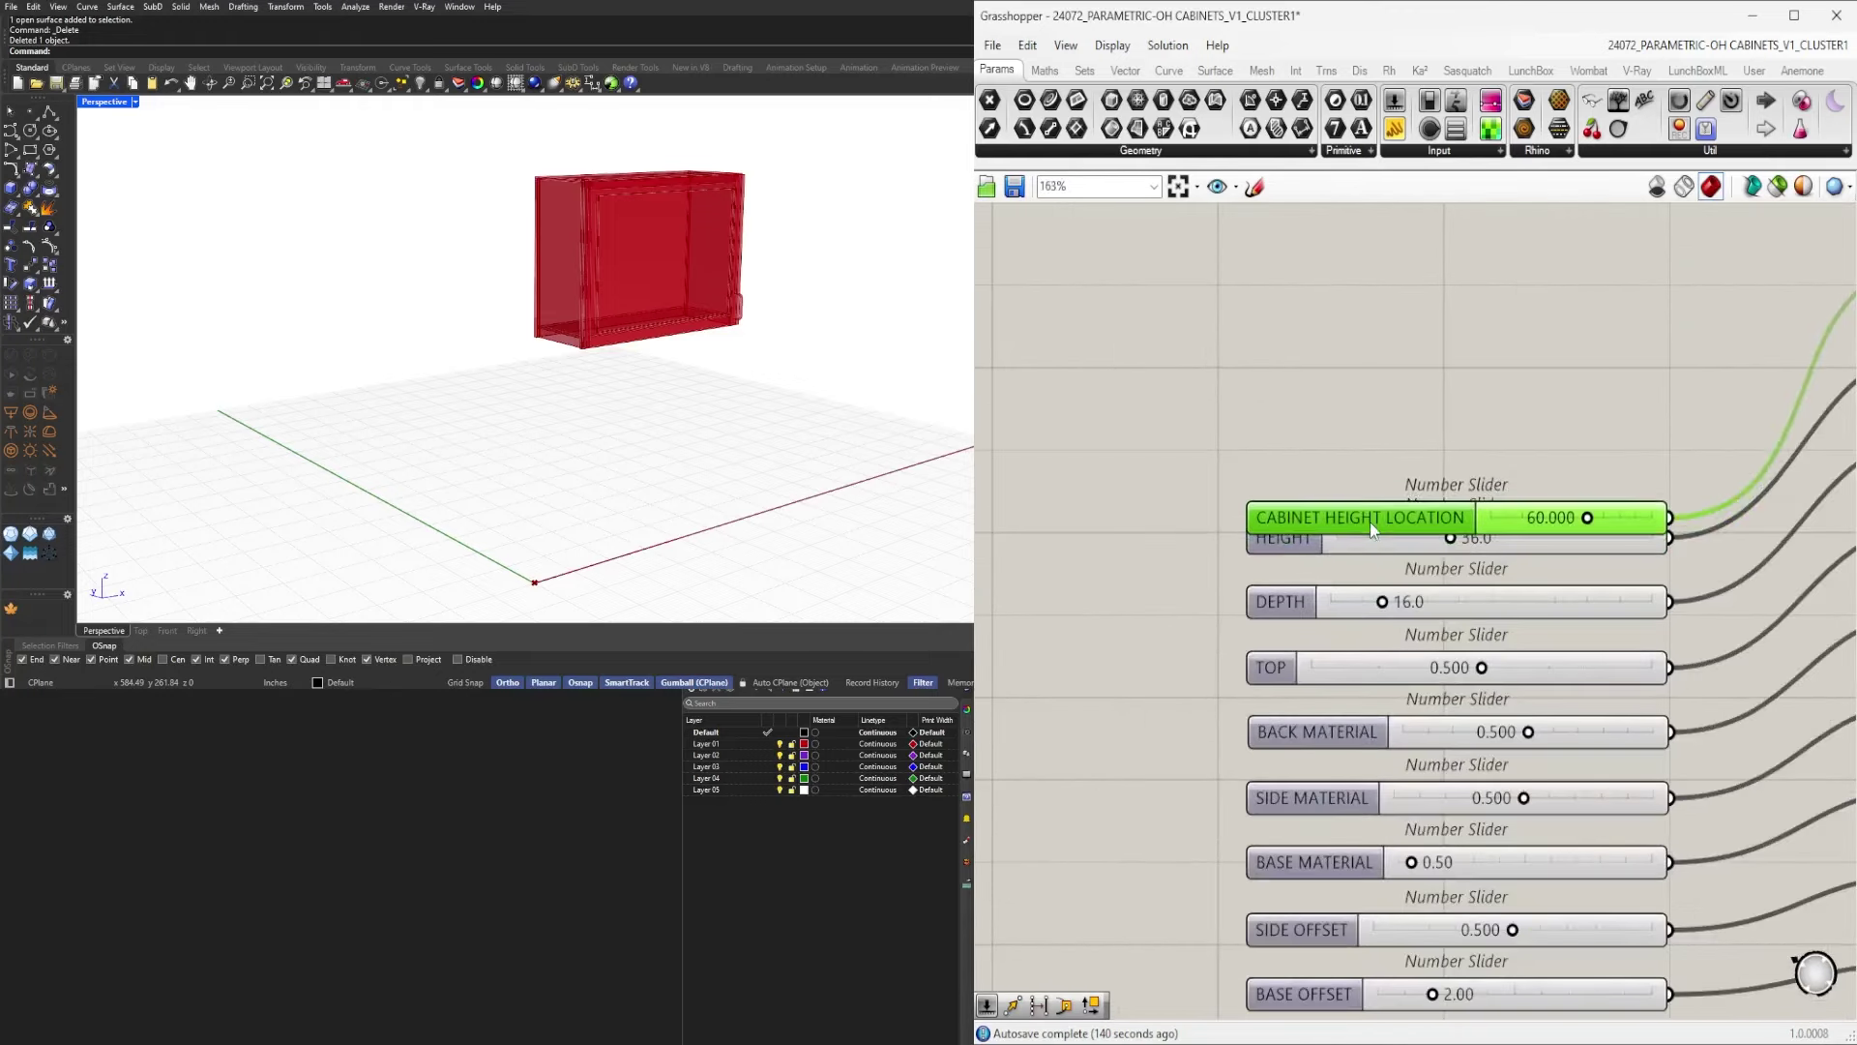
drag(1384, 452, 1339, 566)
drag(1317, 518, 1316, 569)
Distribute all the stacked sliders evenly in the vertical direction and shift the column farther from the relays.
scroll(1318, 574, down, 5)
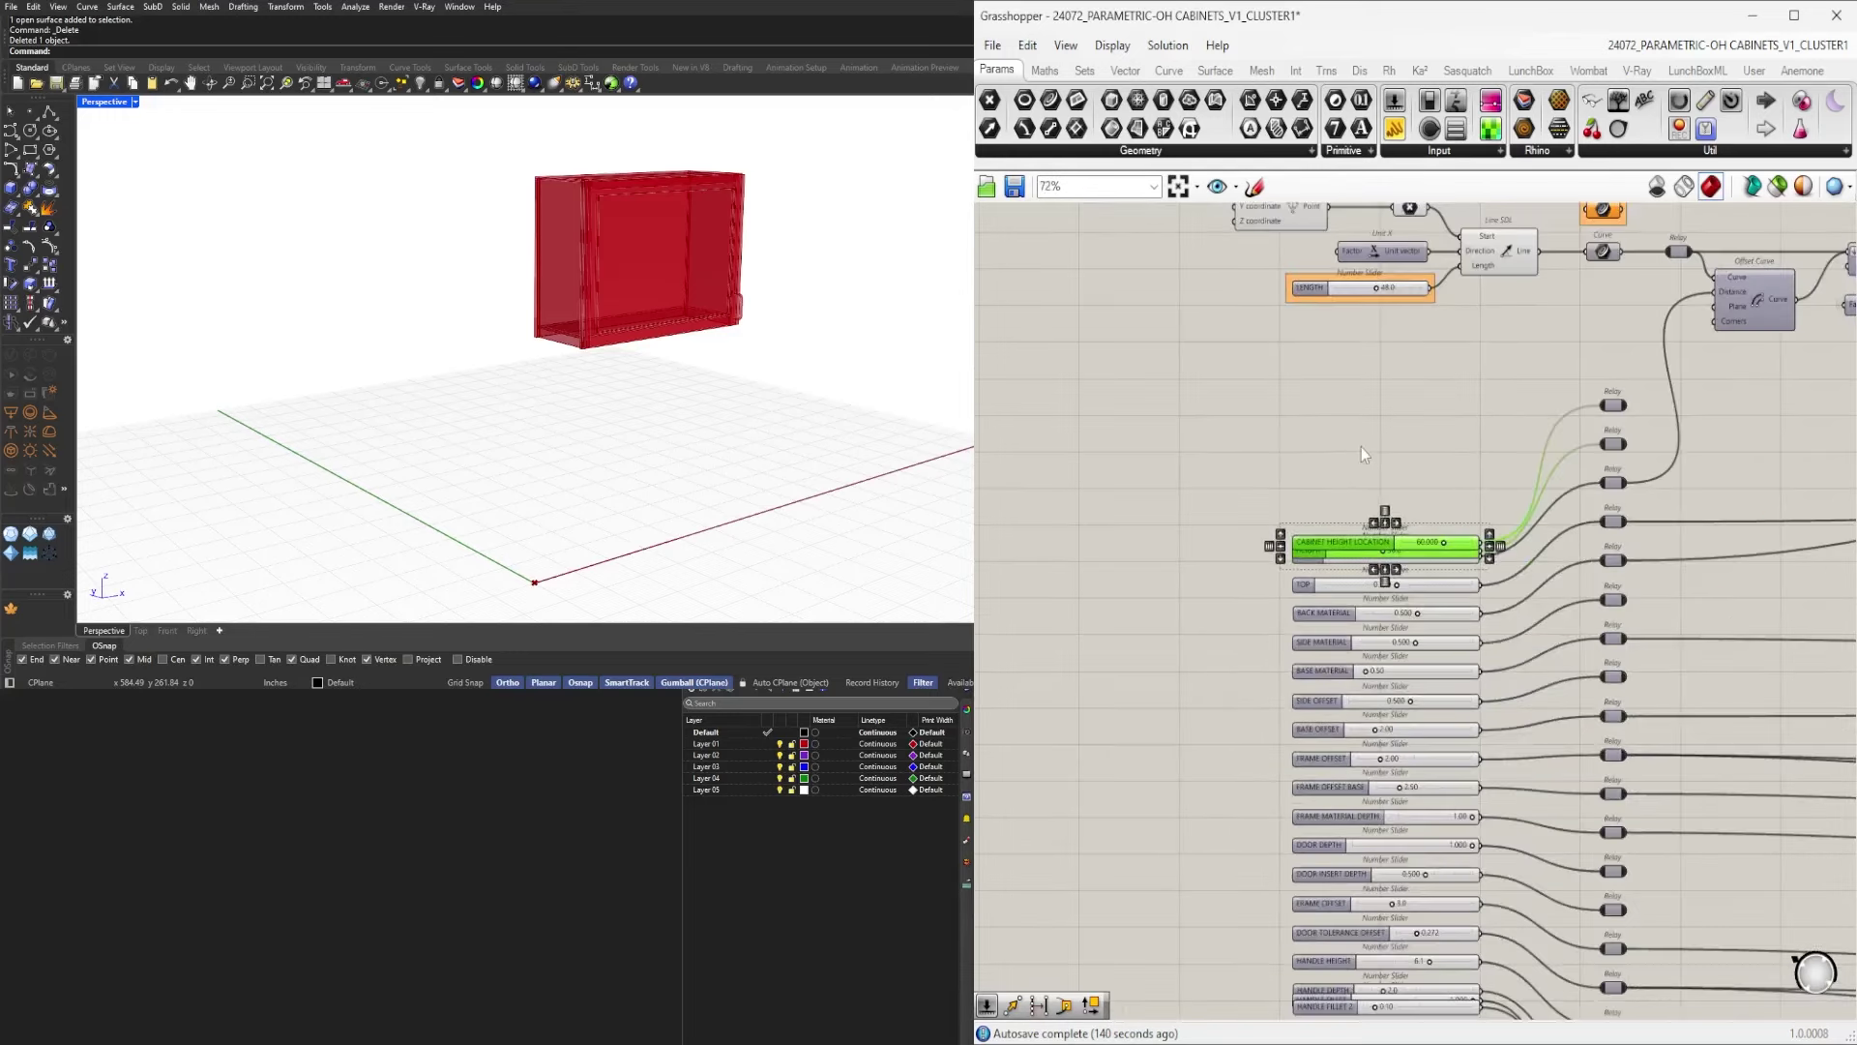
drag(1361, 447, 1300, 739)
click(1373, 723)
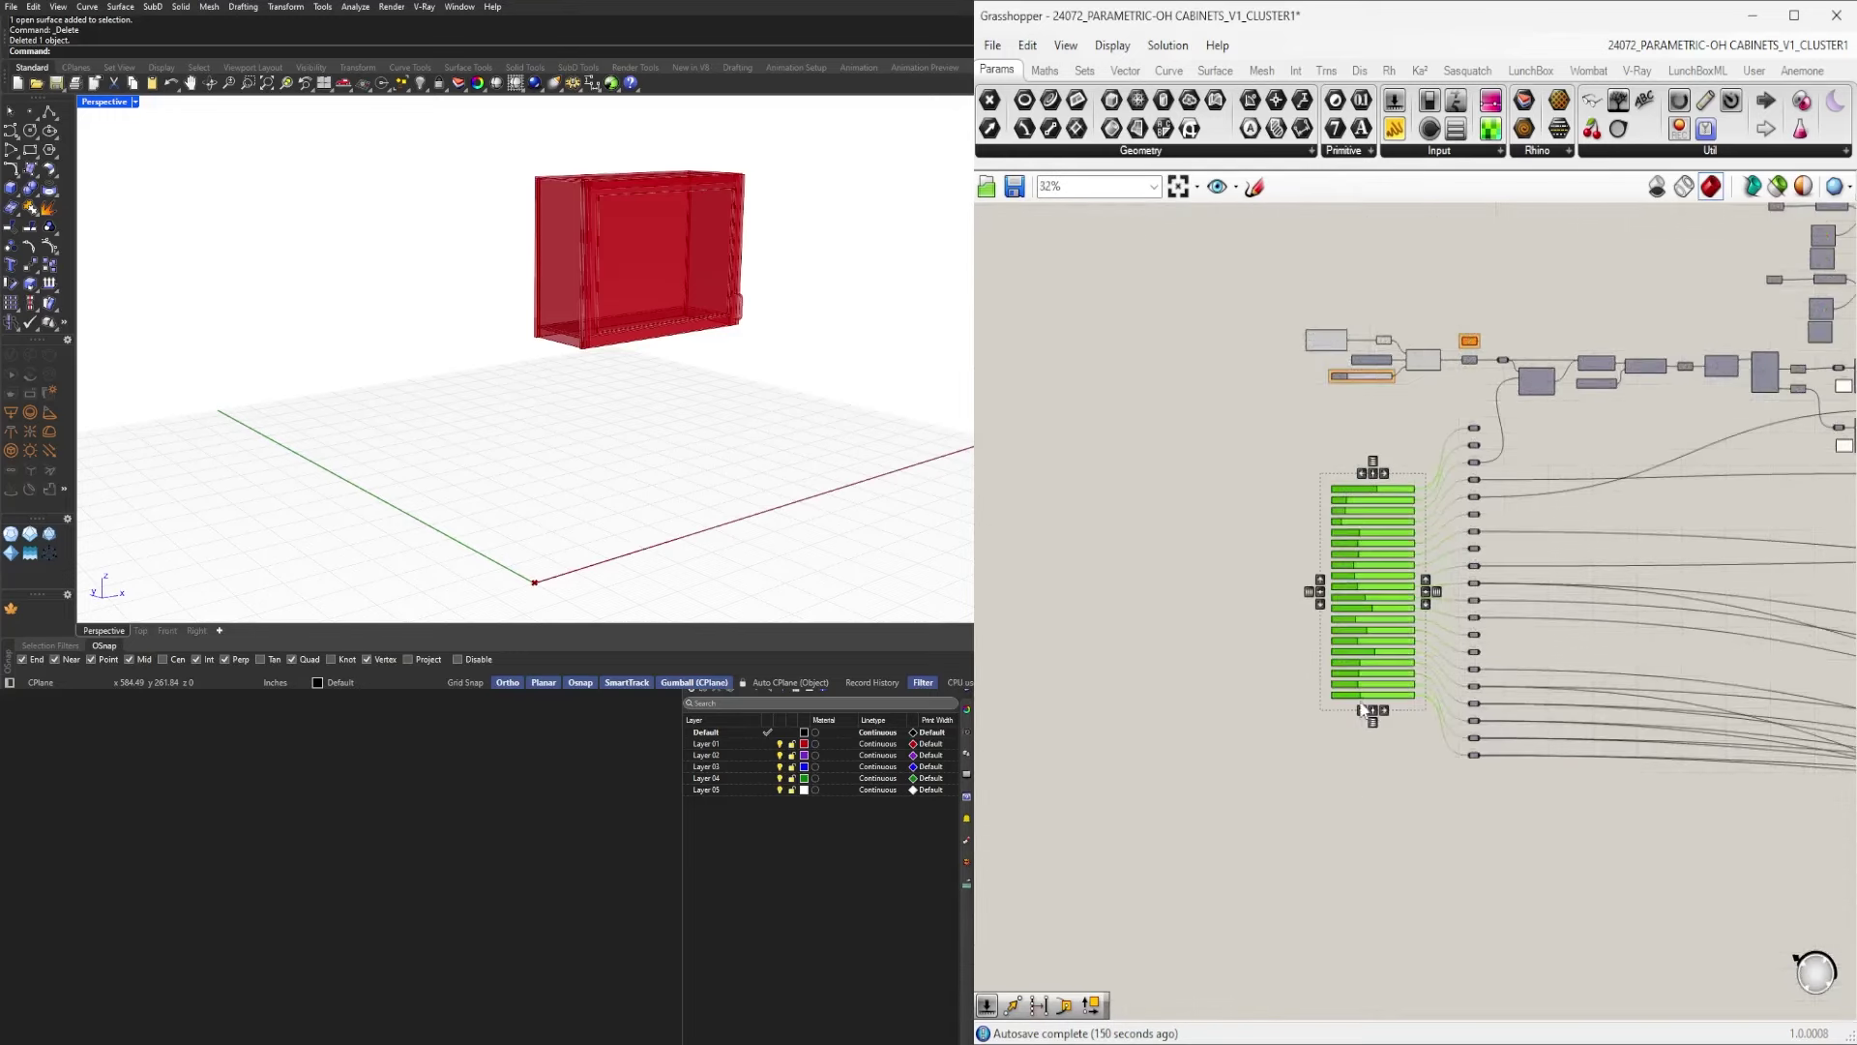
drag(1346, 587, 1313, 587)
click(1347, 433)
scroll(1351, 387, down, 2)
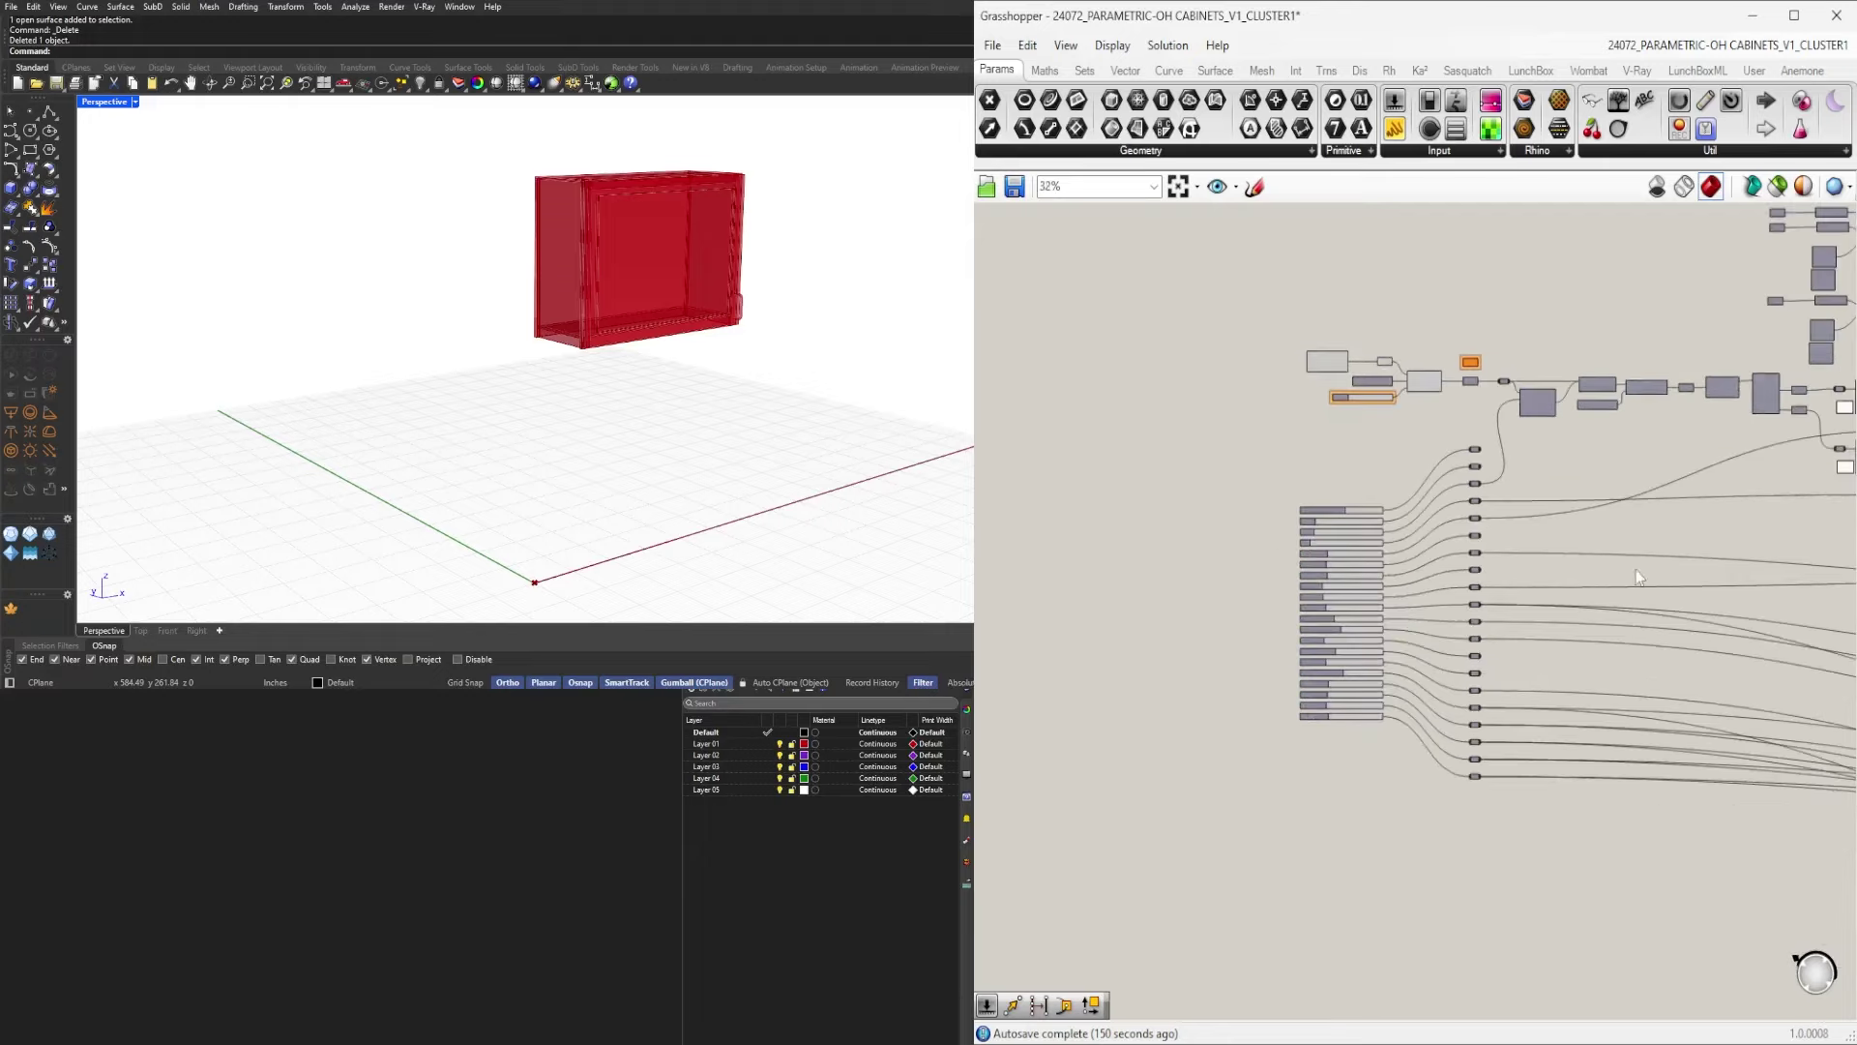
Move the base line components, from Construct Point to Curve, away from their relay and line that relay up with the relay column.
scroll(1374, 445, up, 6)
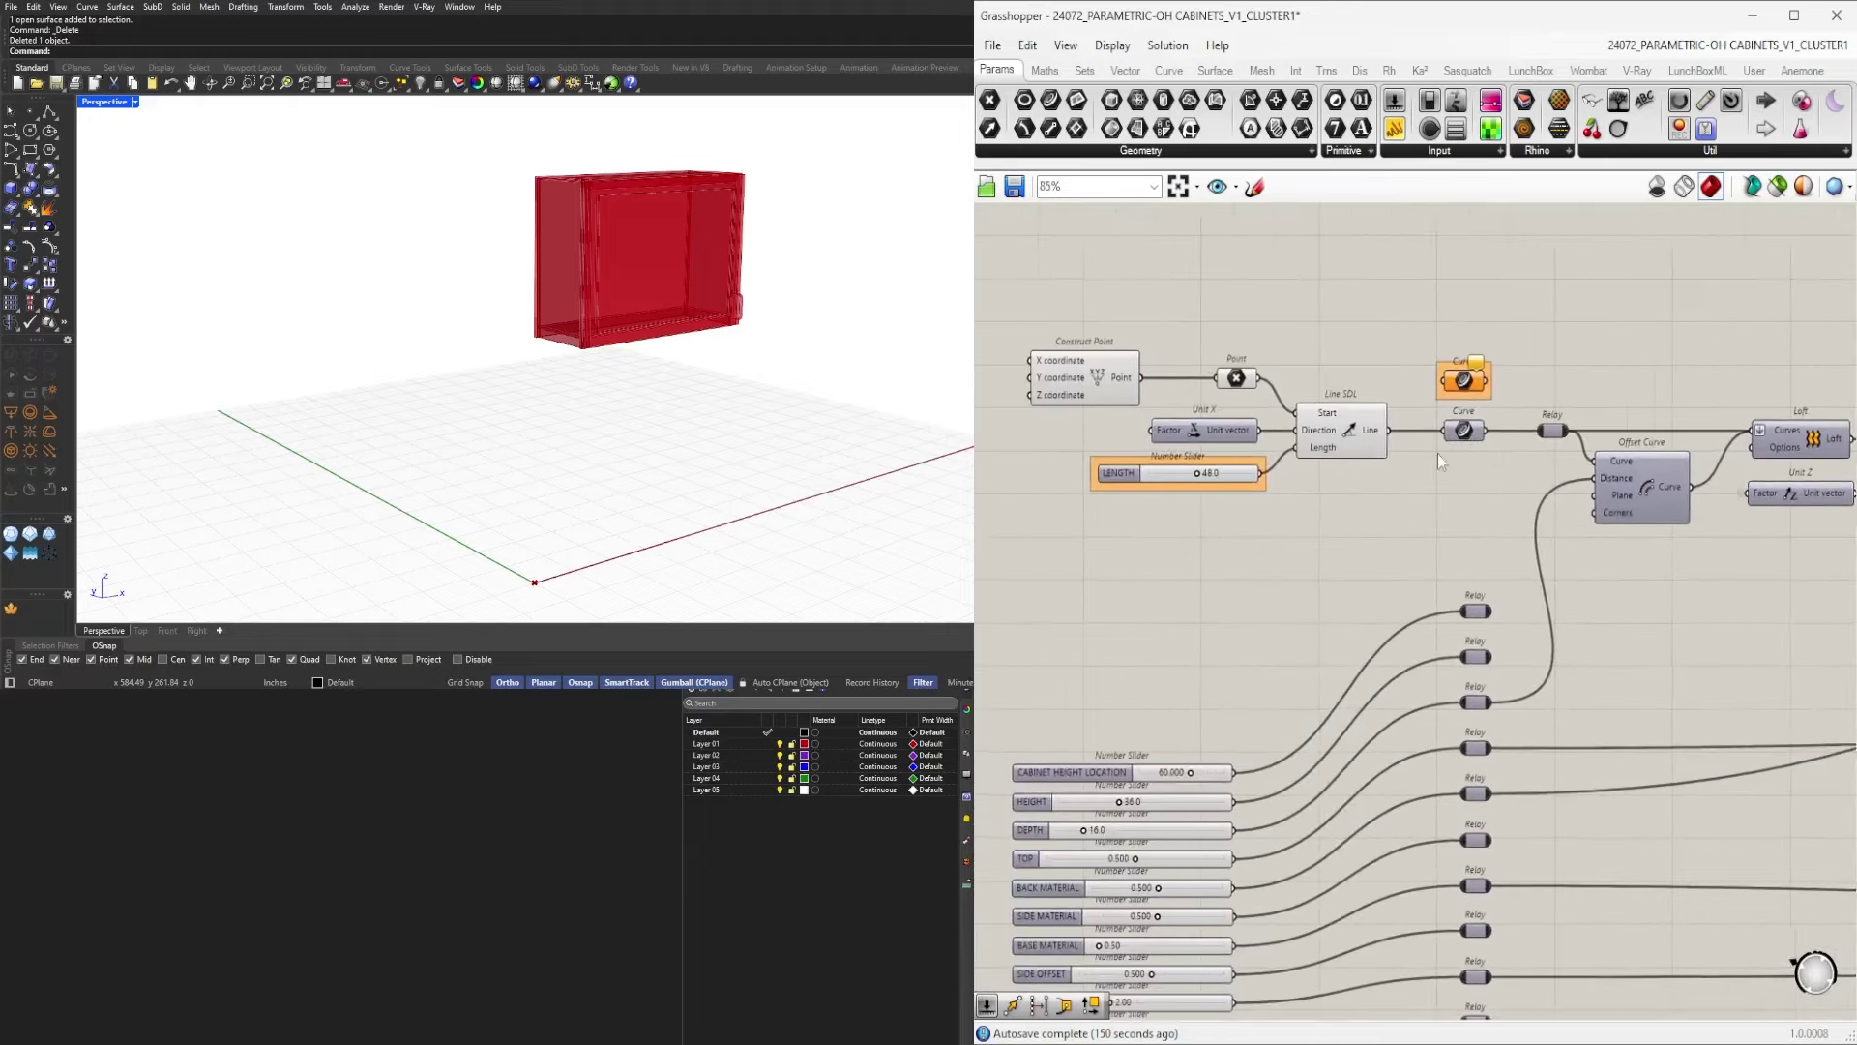
drag(1103, 335, 1692, 652)
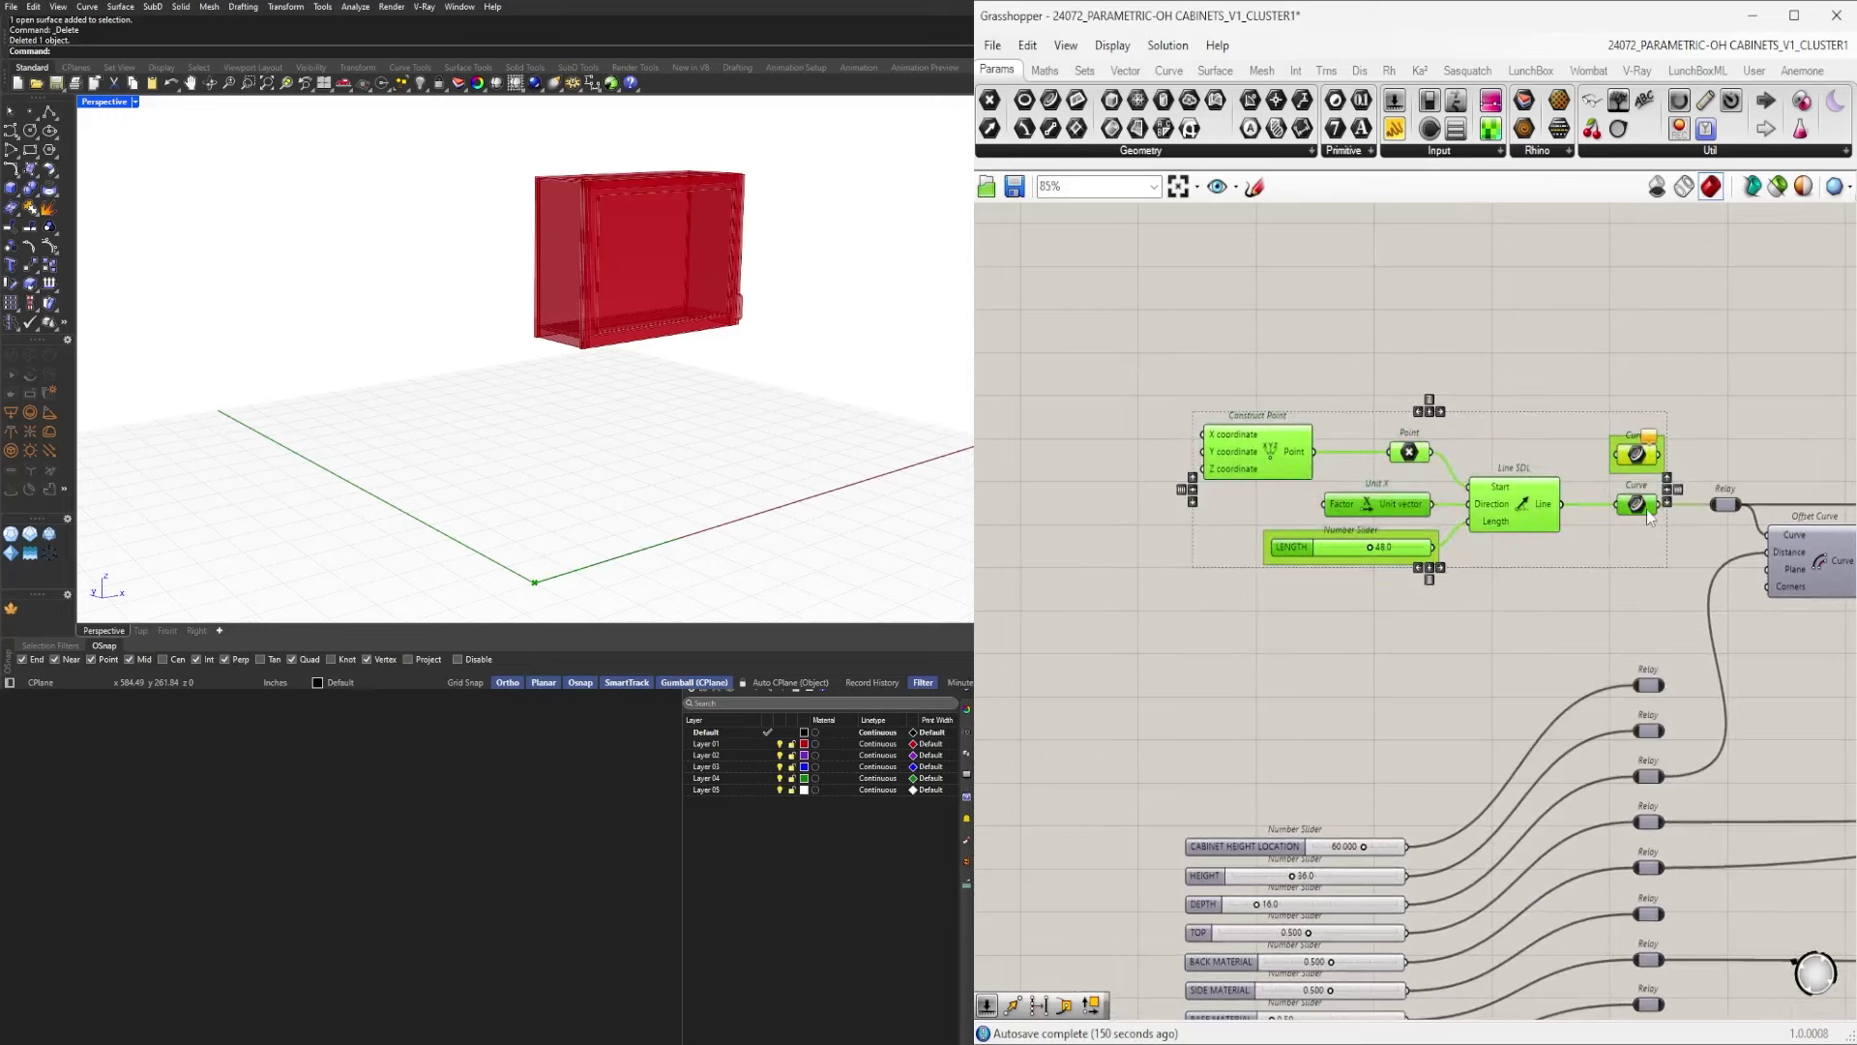
drag(1641, 508, 1513, 506)
click(1727, 499)
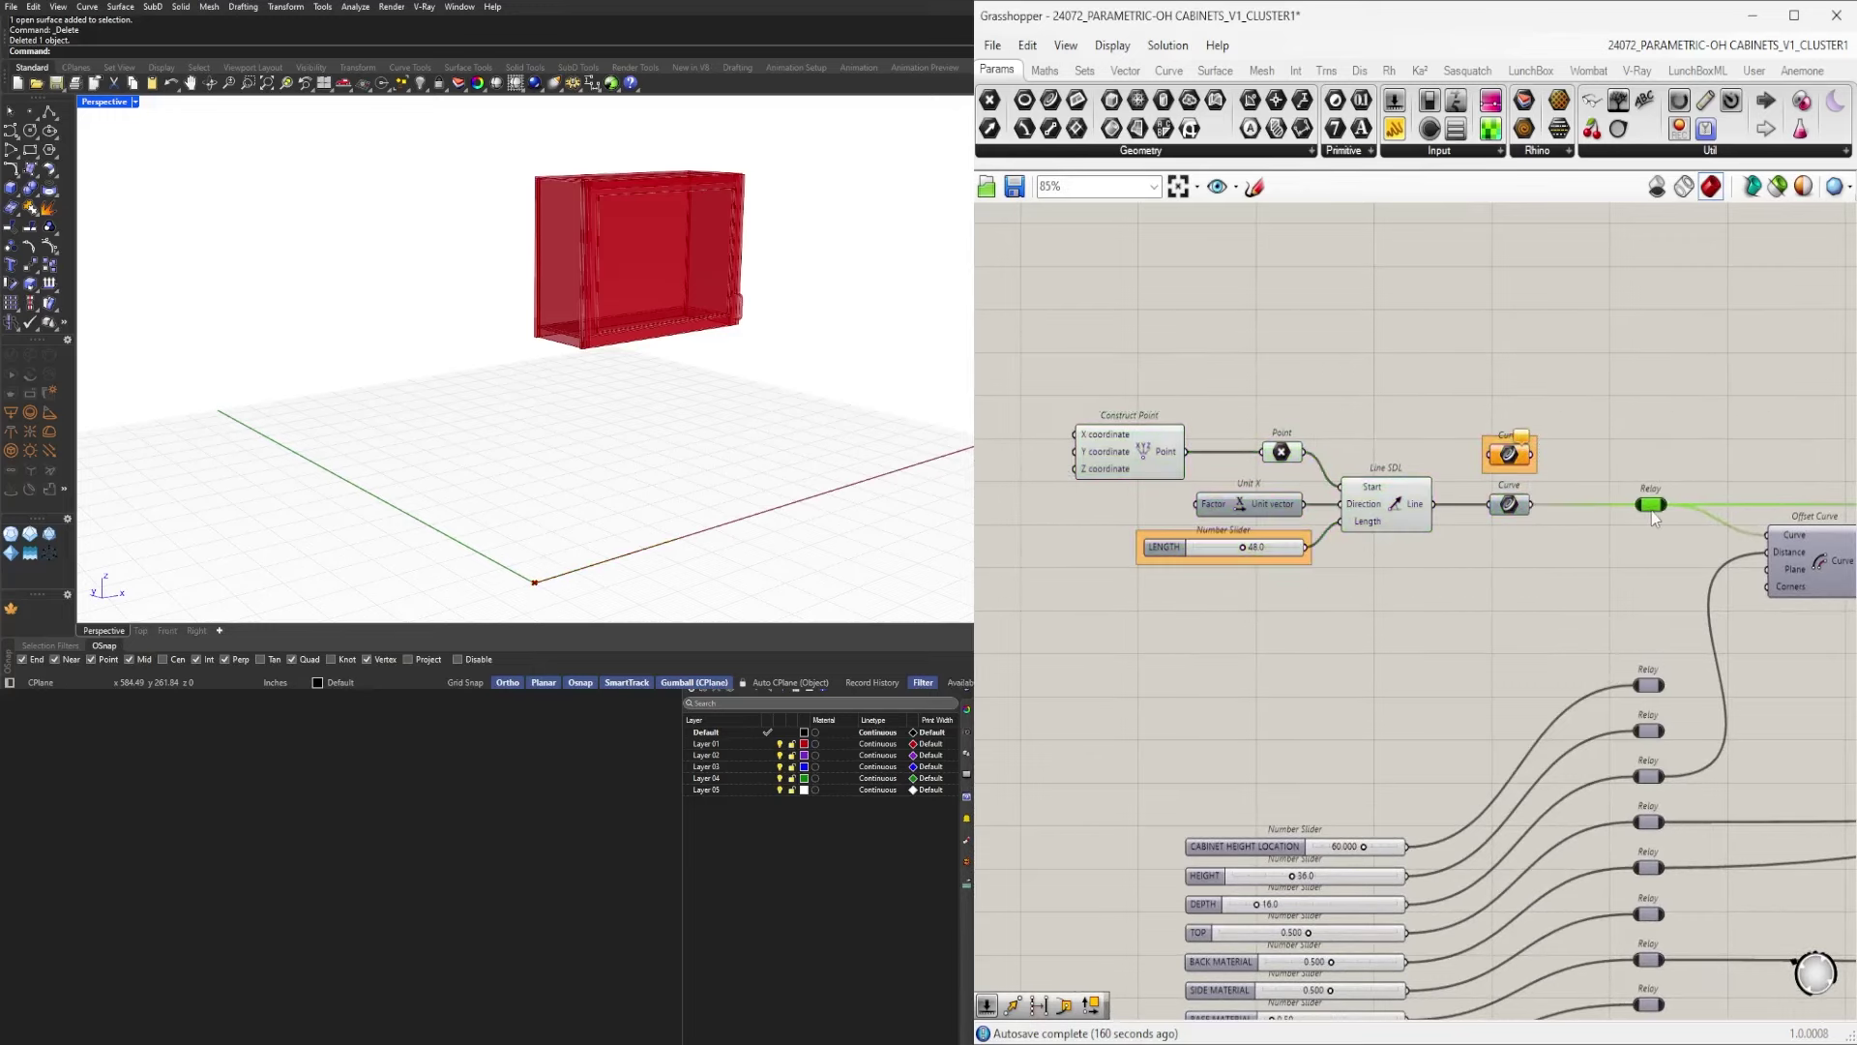
click(1643, 408)
Look through the definition for the Move components and Geometry containers holding the cabinet parts, and check what they contain.
scroll(1643, 409, down, 3)
right_drag(1684, 550, 1505, 607)
scroll(1505, 607, up, 3)
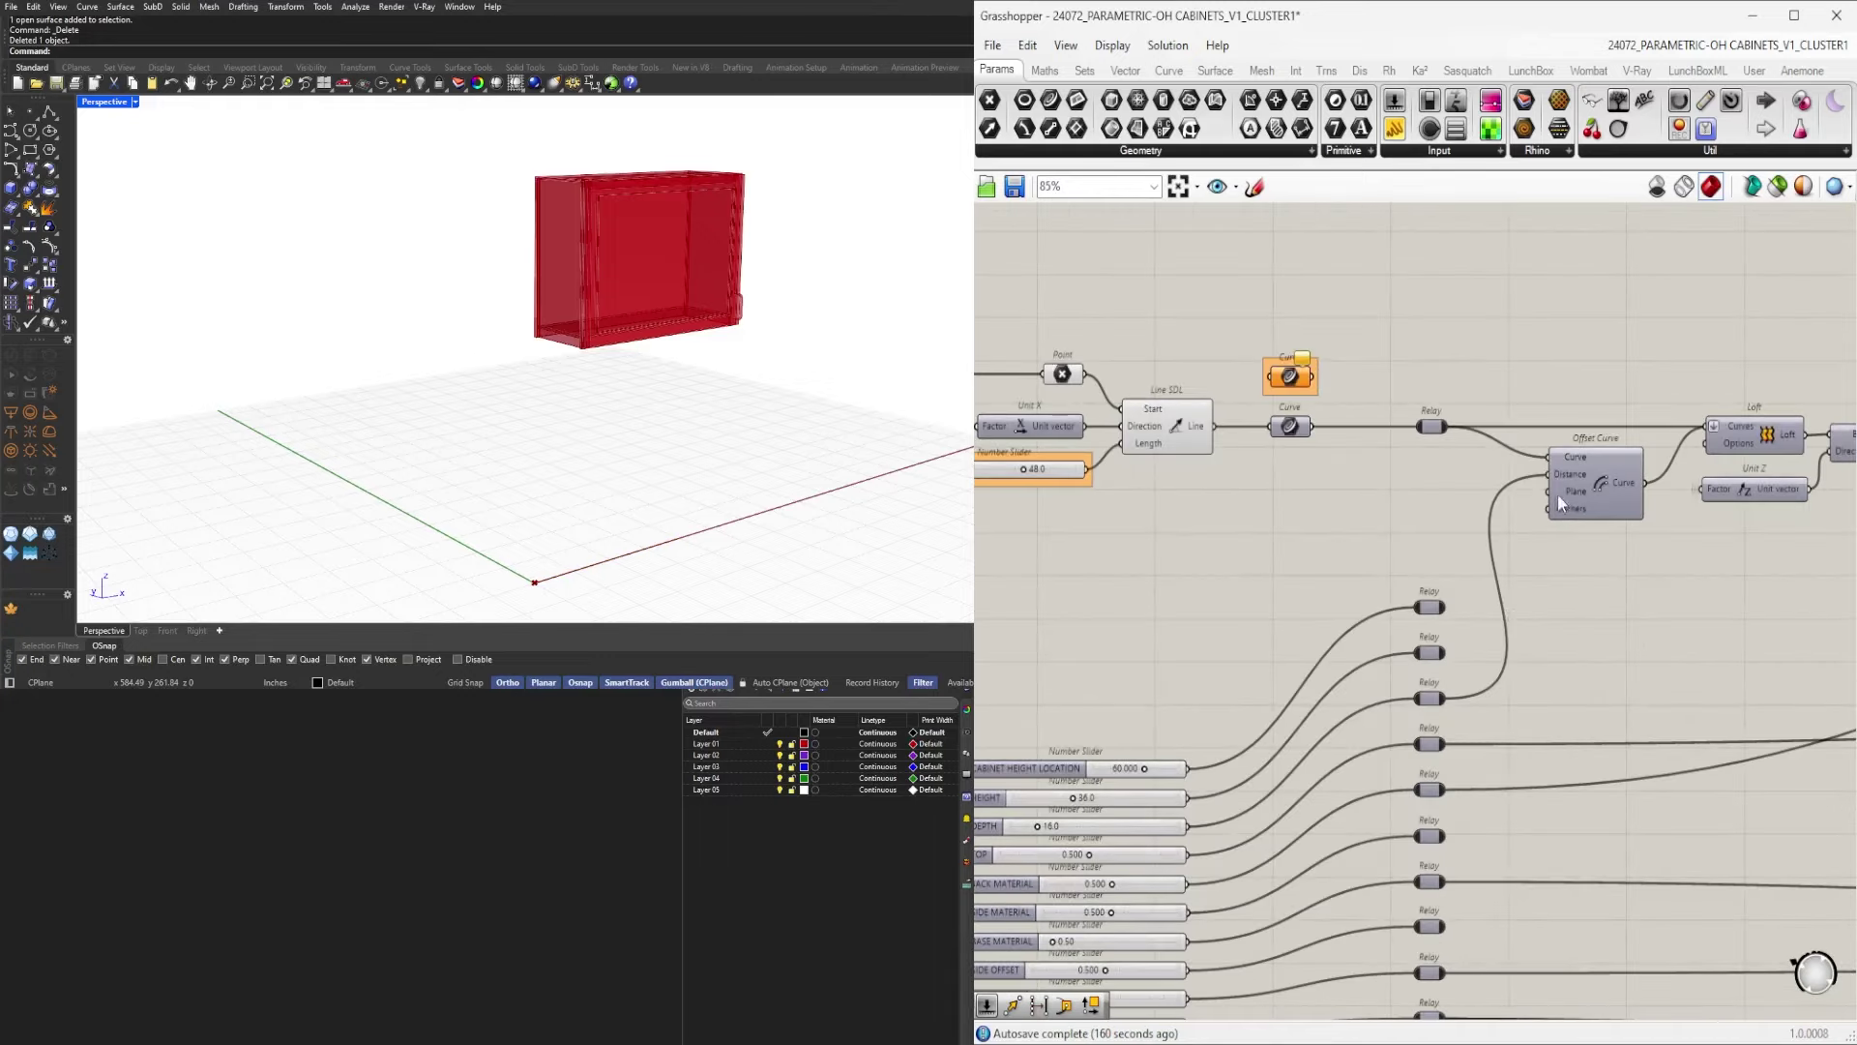
scroll(1569, 455, down, 5)
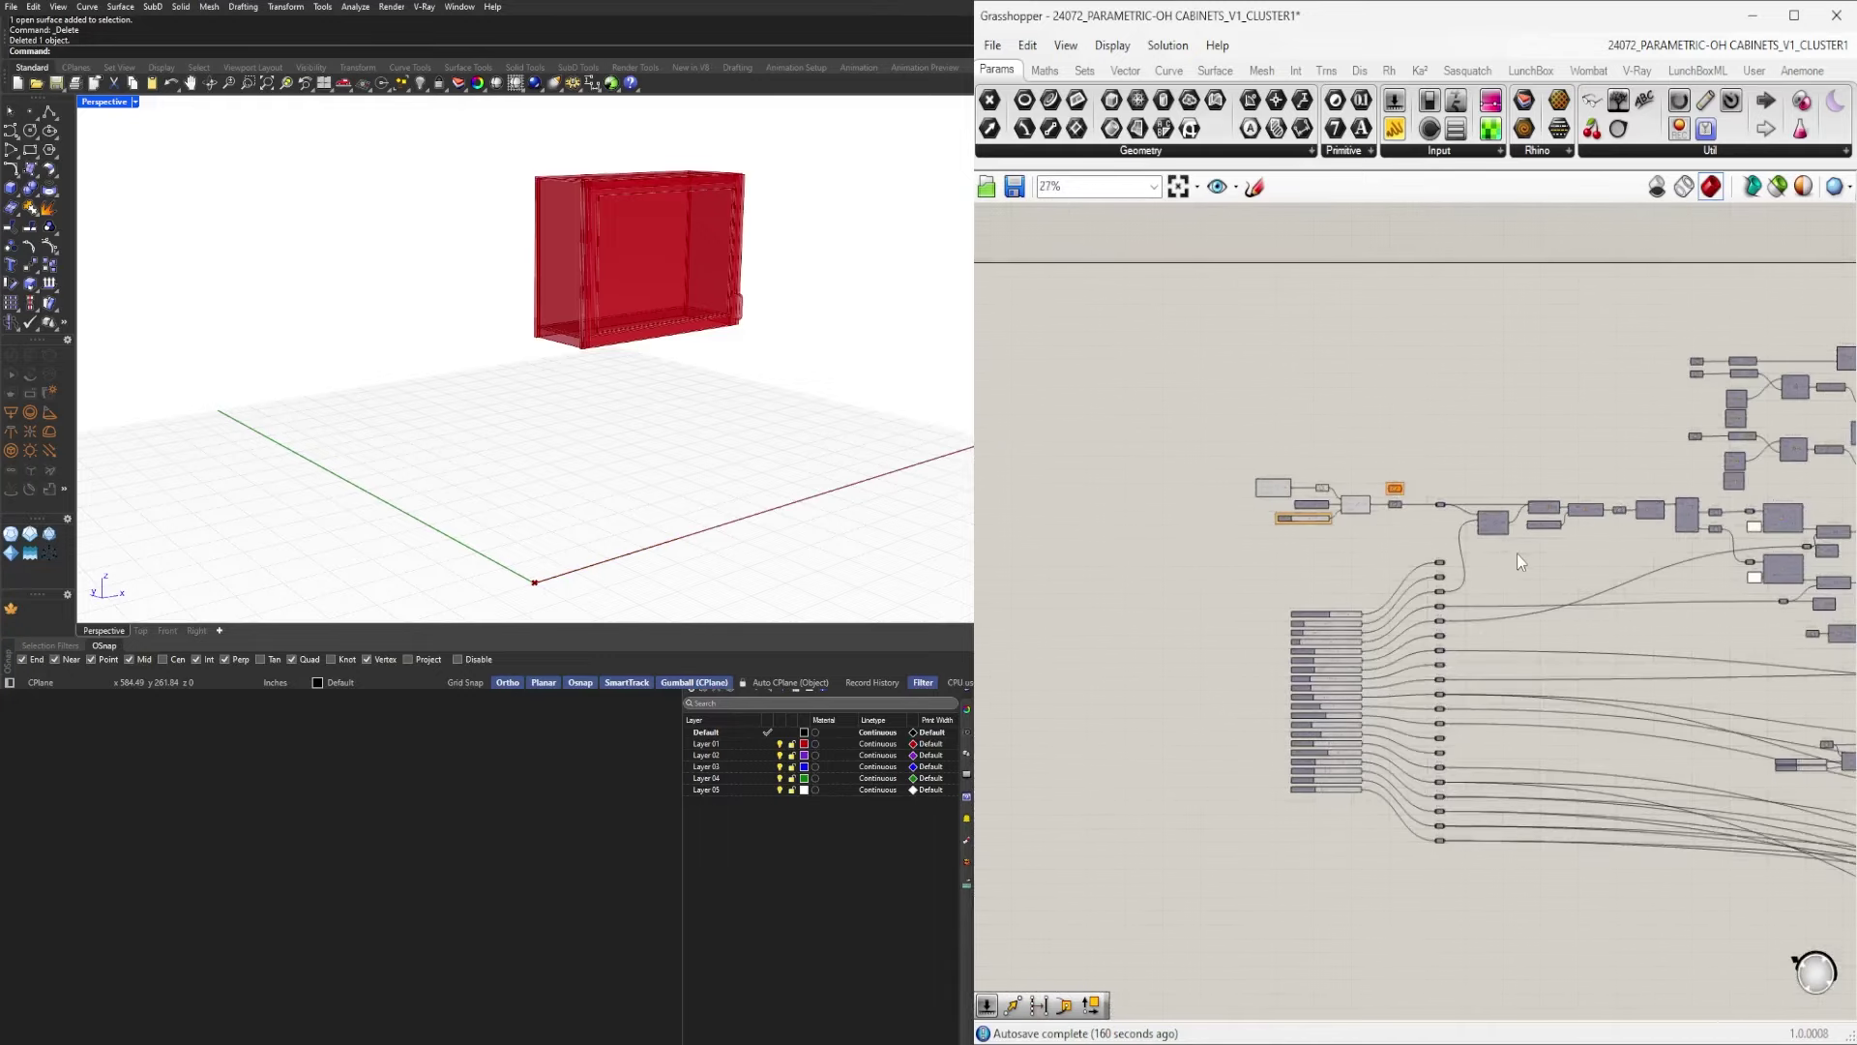
scroll(1448, 515, down, 7)
right_drag(1741, 513, 1291, 438)
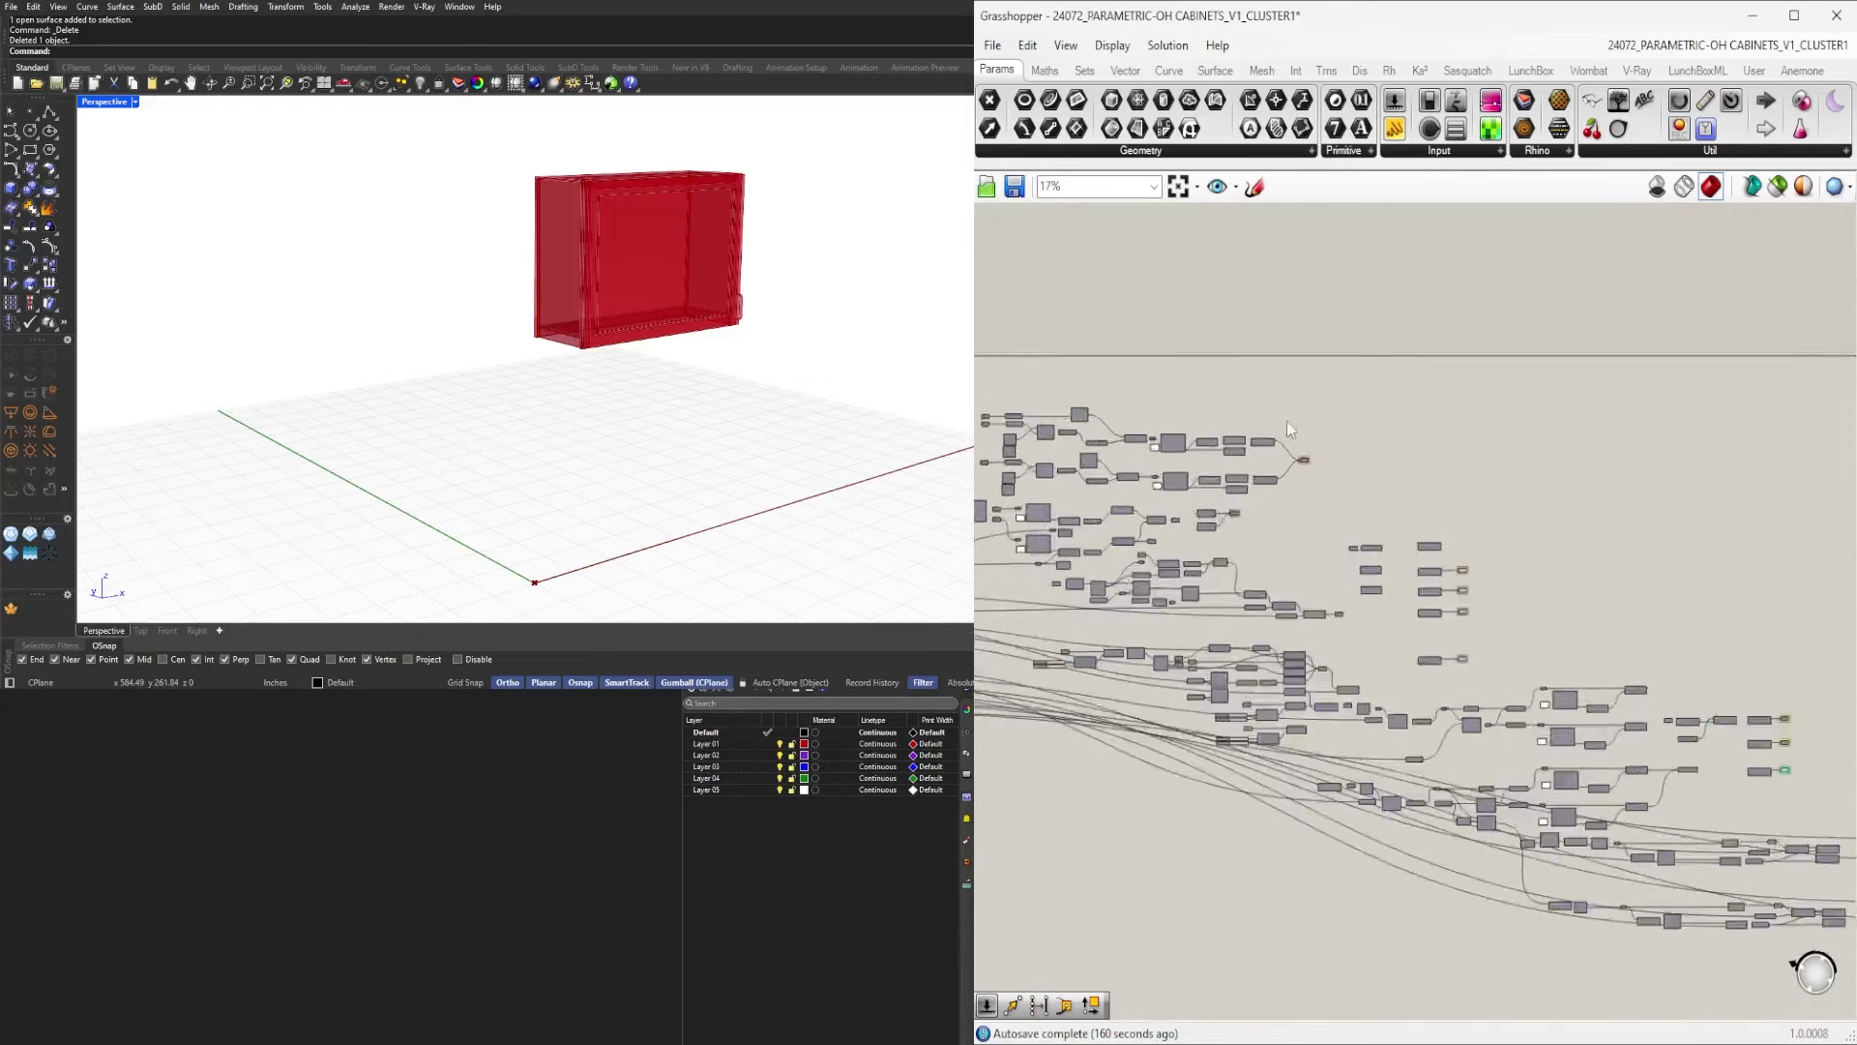
scroll(1480, 708, up, 7)
right_drag(1838, 853, 1557, 611)
drag(1541, 716, 1506, 527)
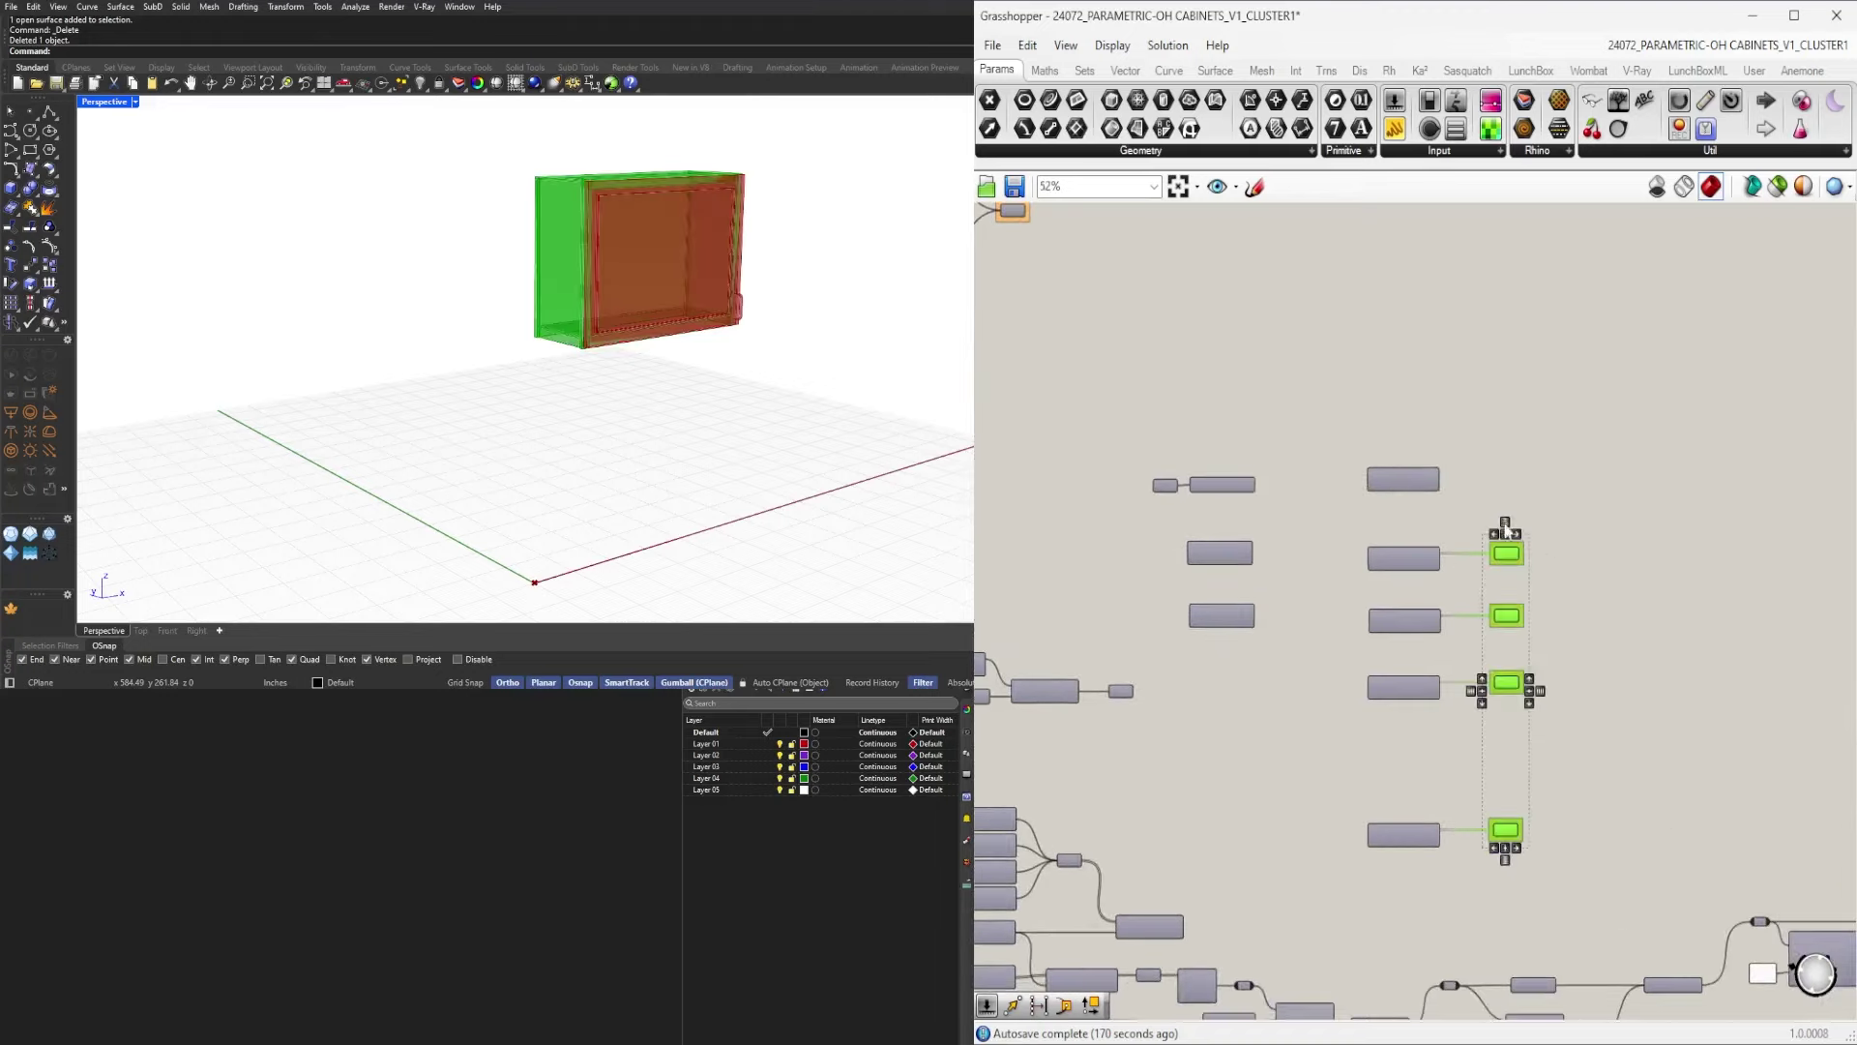
click(1614, 557)
scroll(1640, 561, down, 4)
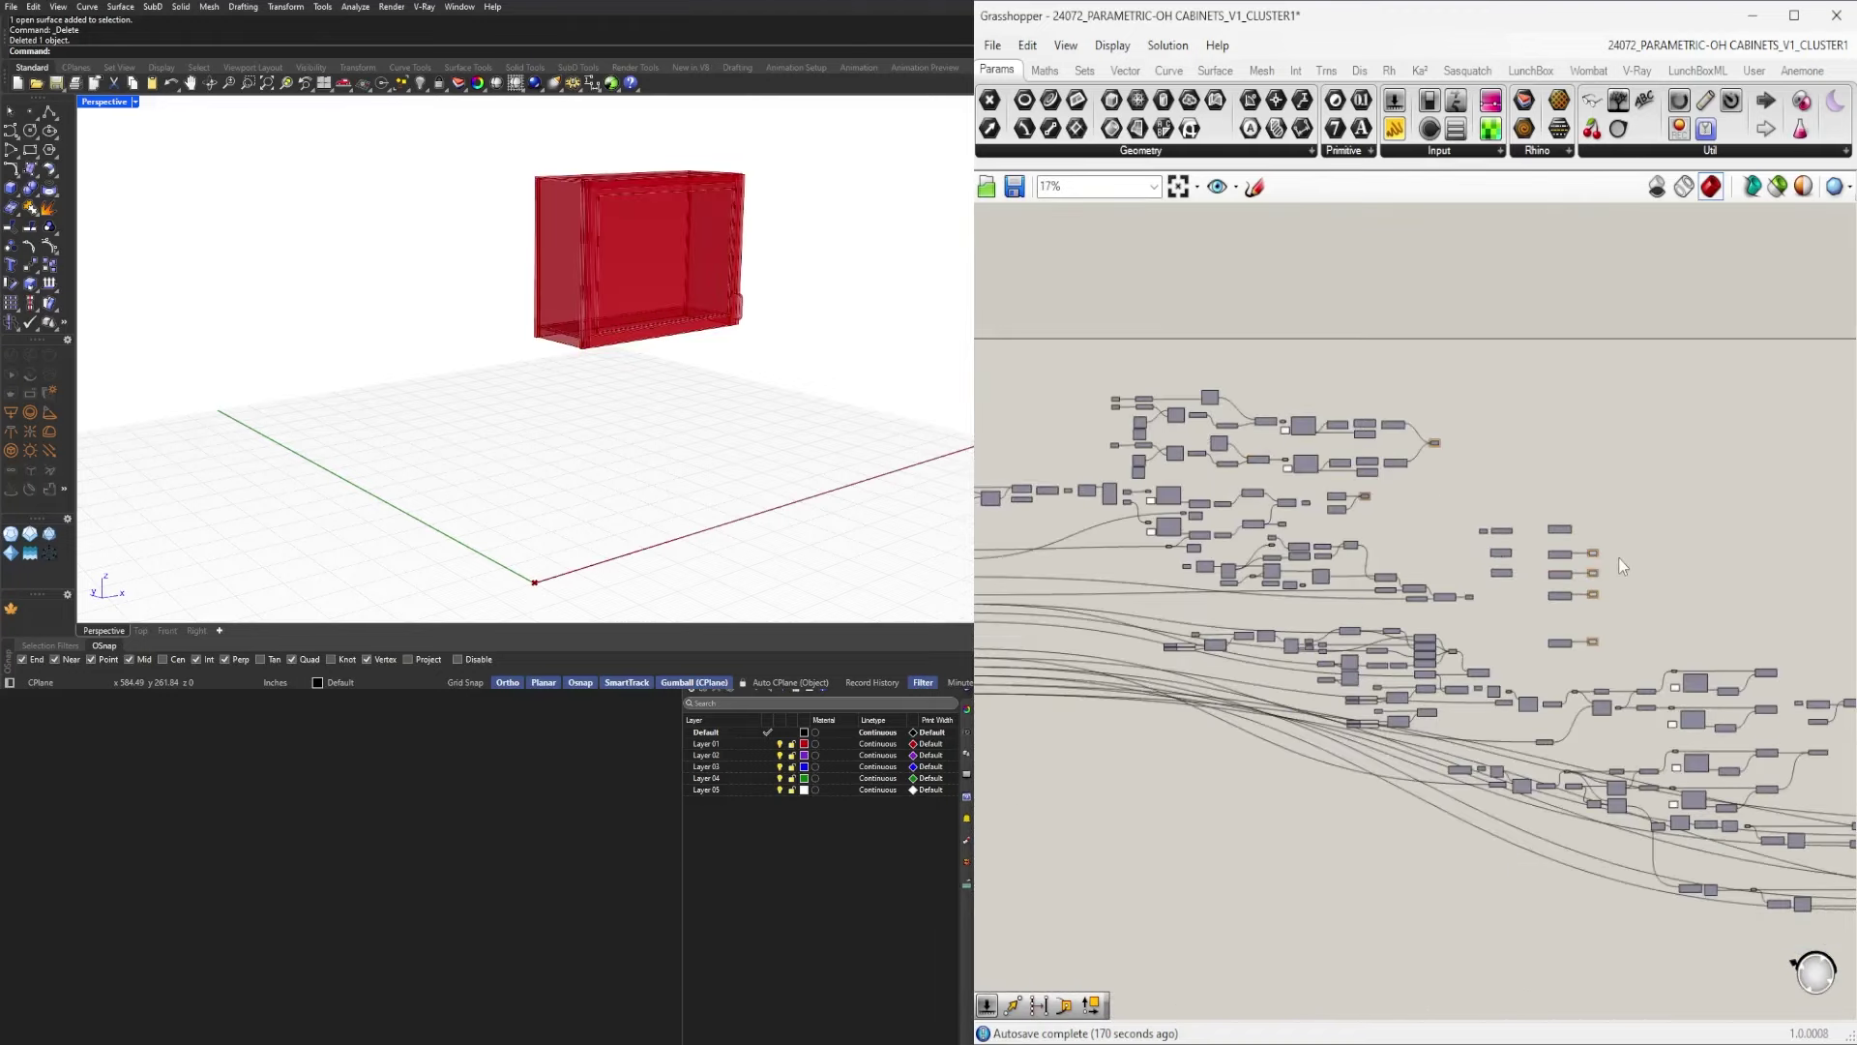
Add a Custom Preview and a Colour Swatch beside the Geometry containers and wire the swatch into the Material input.
scroll(1587, 569, up, 3)
scroll(1570, 578, up, 1)
double_click(1573, 573)
text(CUS)
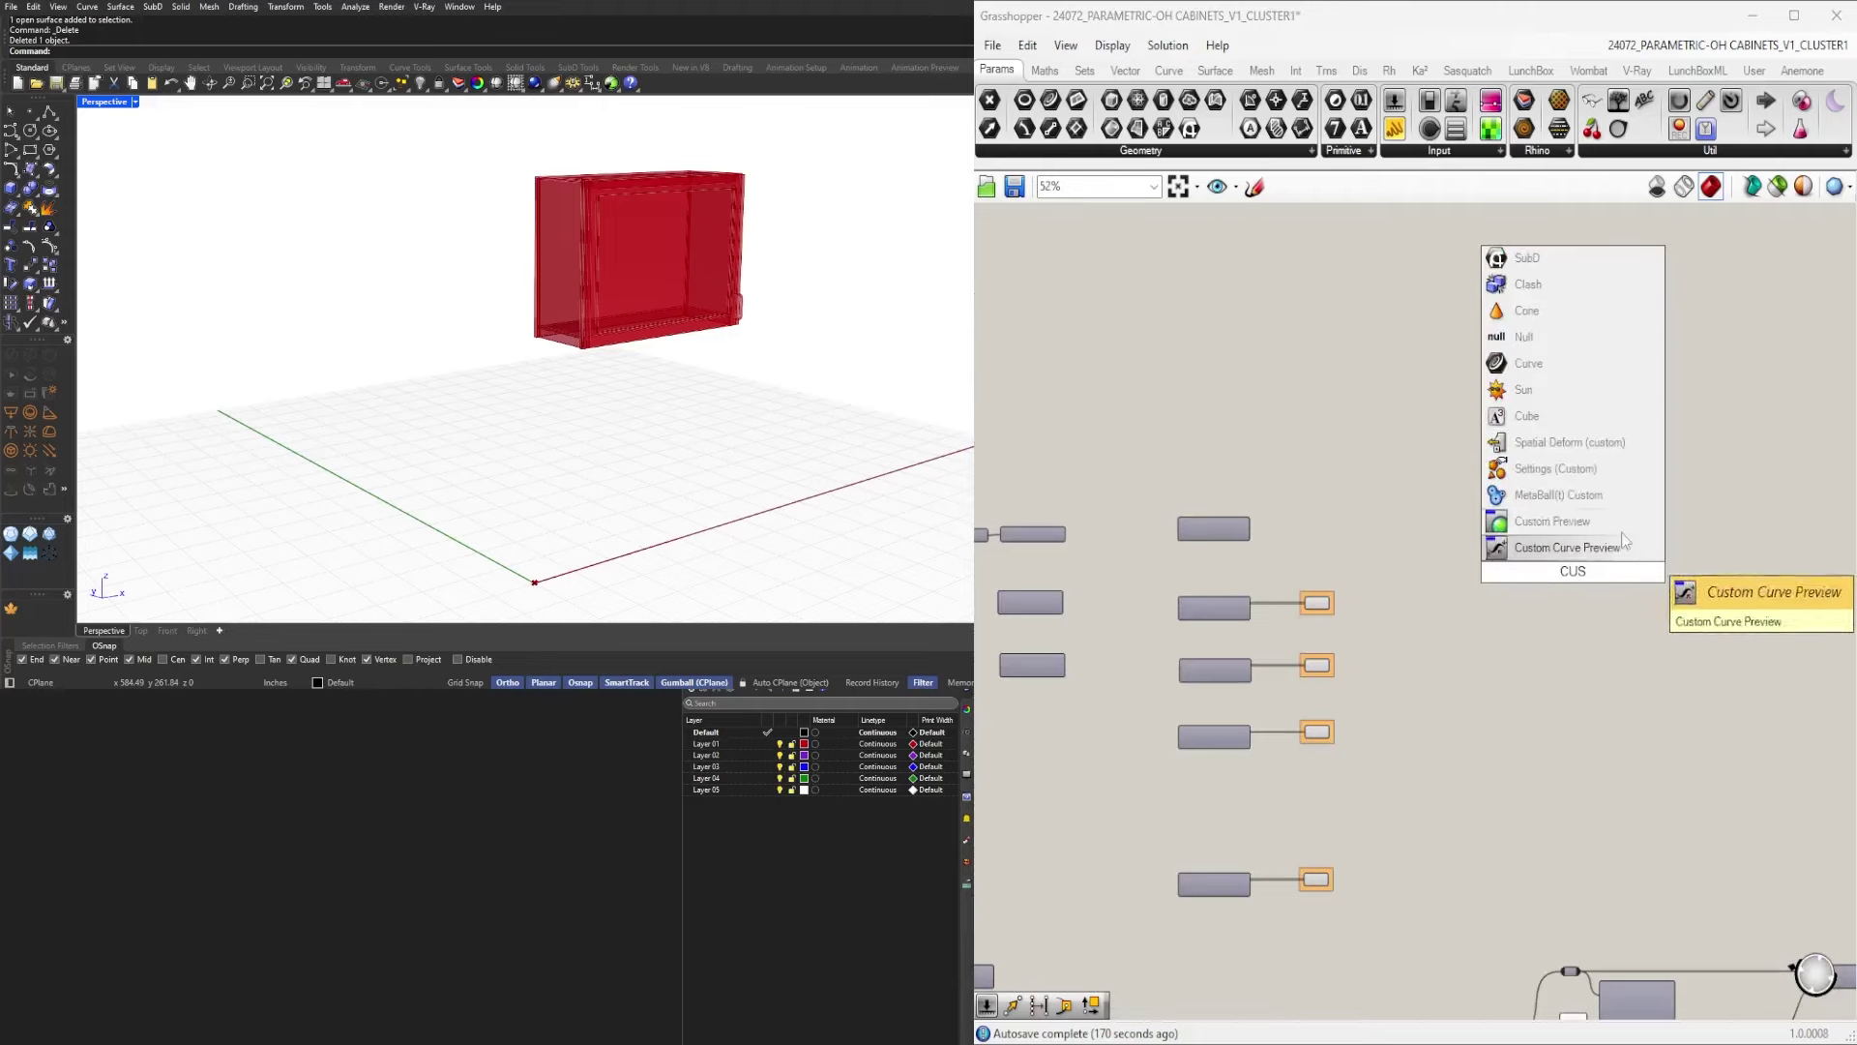
click(1625, 547)
double_click(1467, 594)
text(SW)
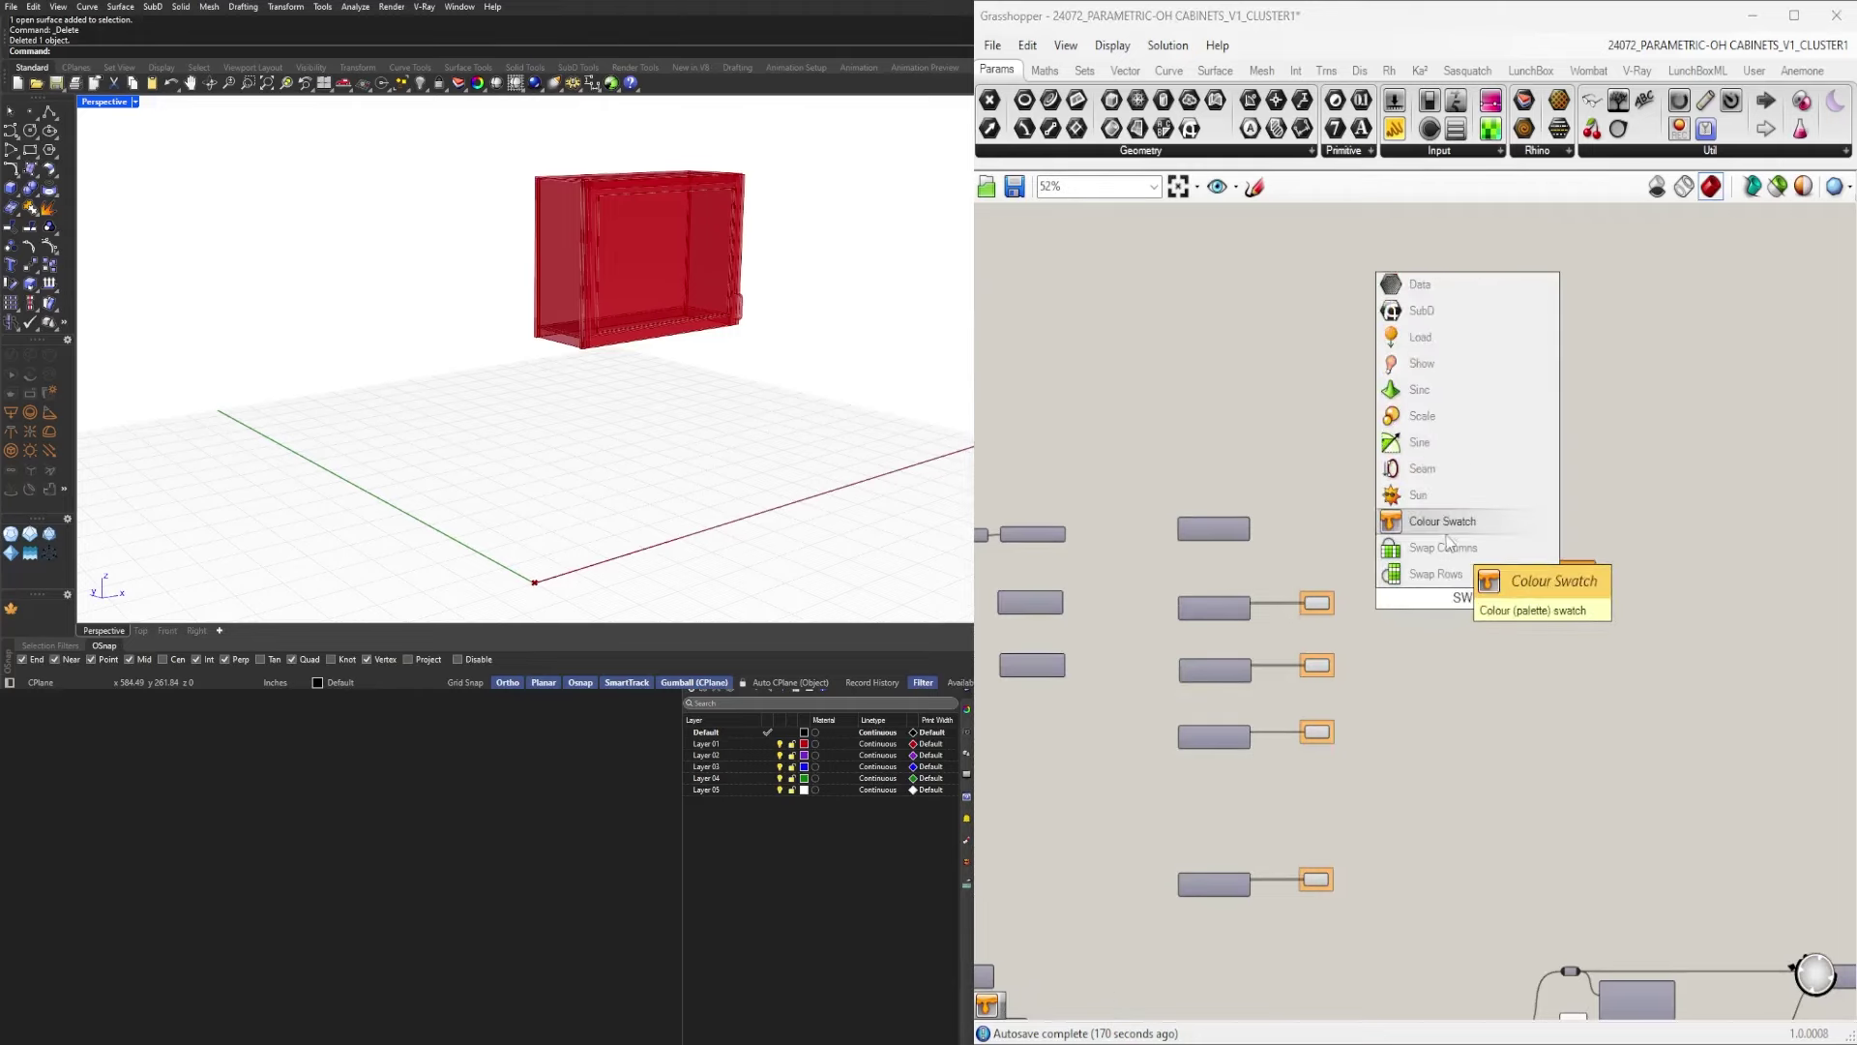
click(1446, 527)
scroll(1490, 609, up, 4)
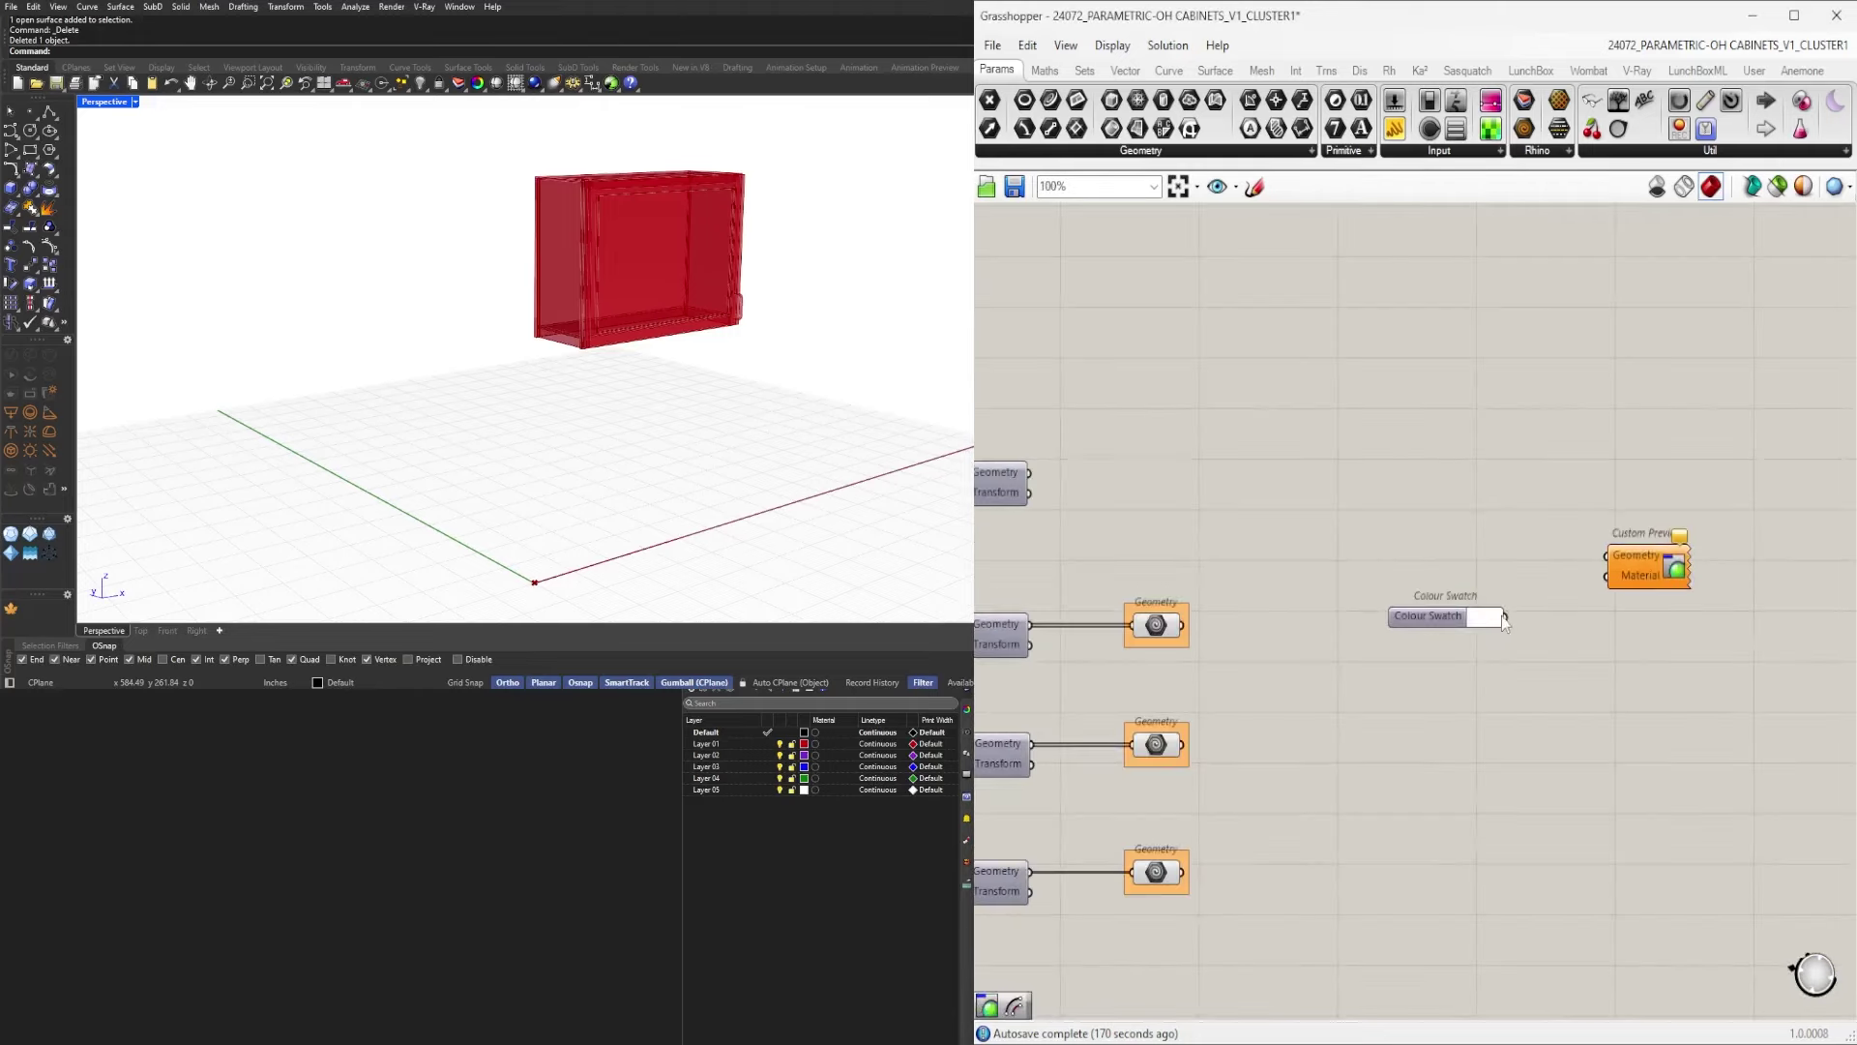
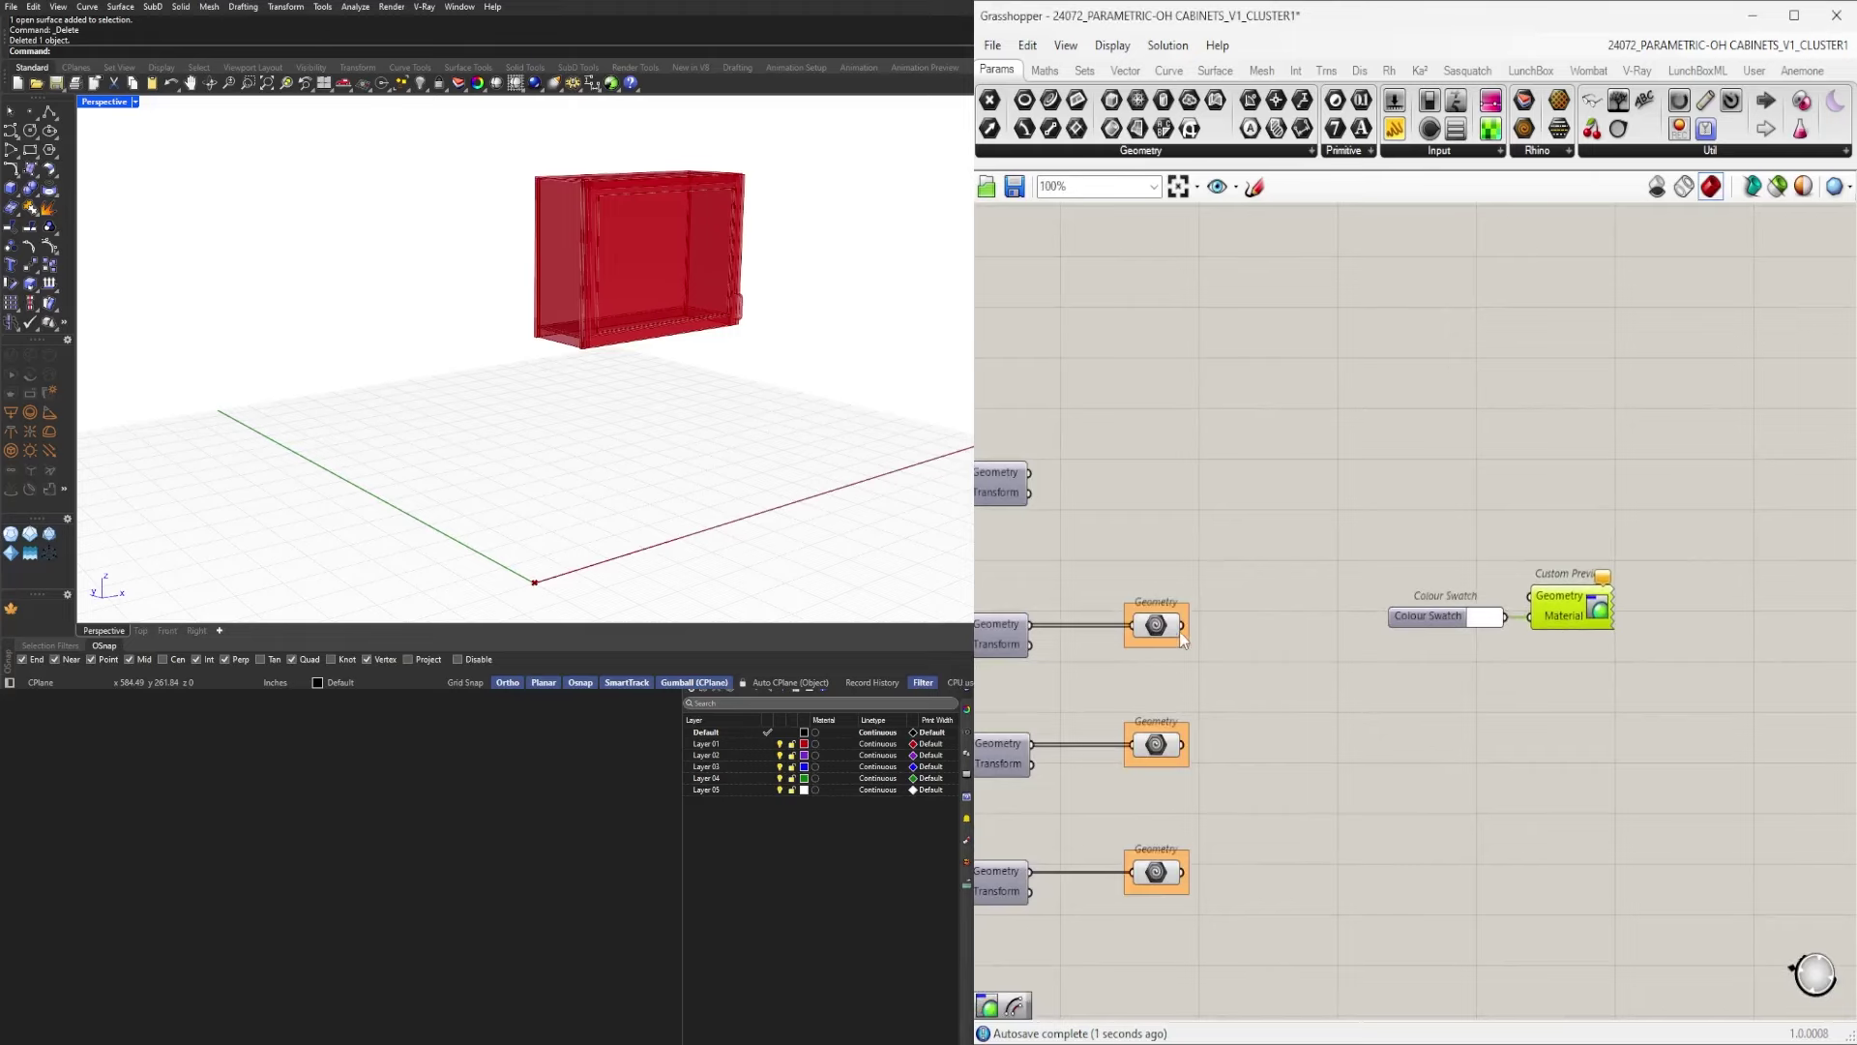
Feed the uppermost Geometry container into the Custom Preview and set its Colour Swatch to grey.
scroll(1542, 602, up, 5)
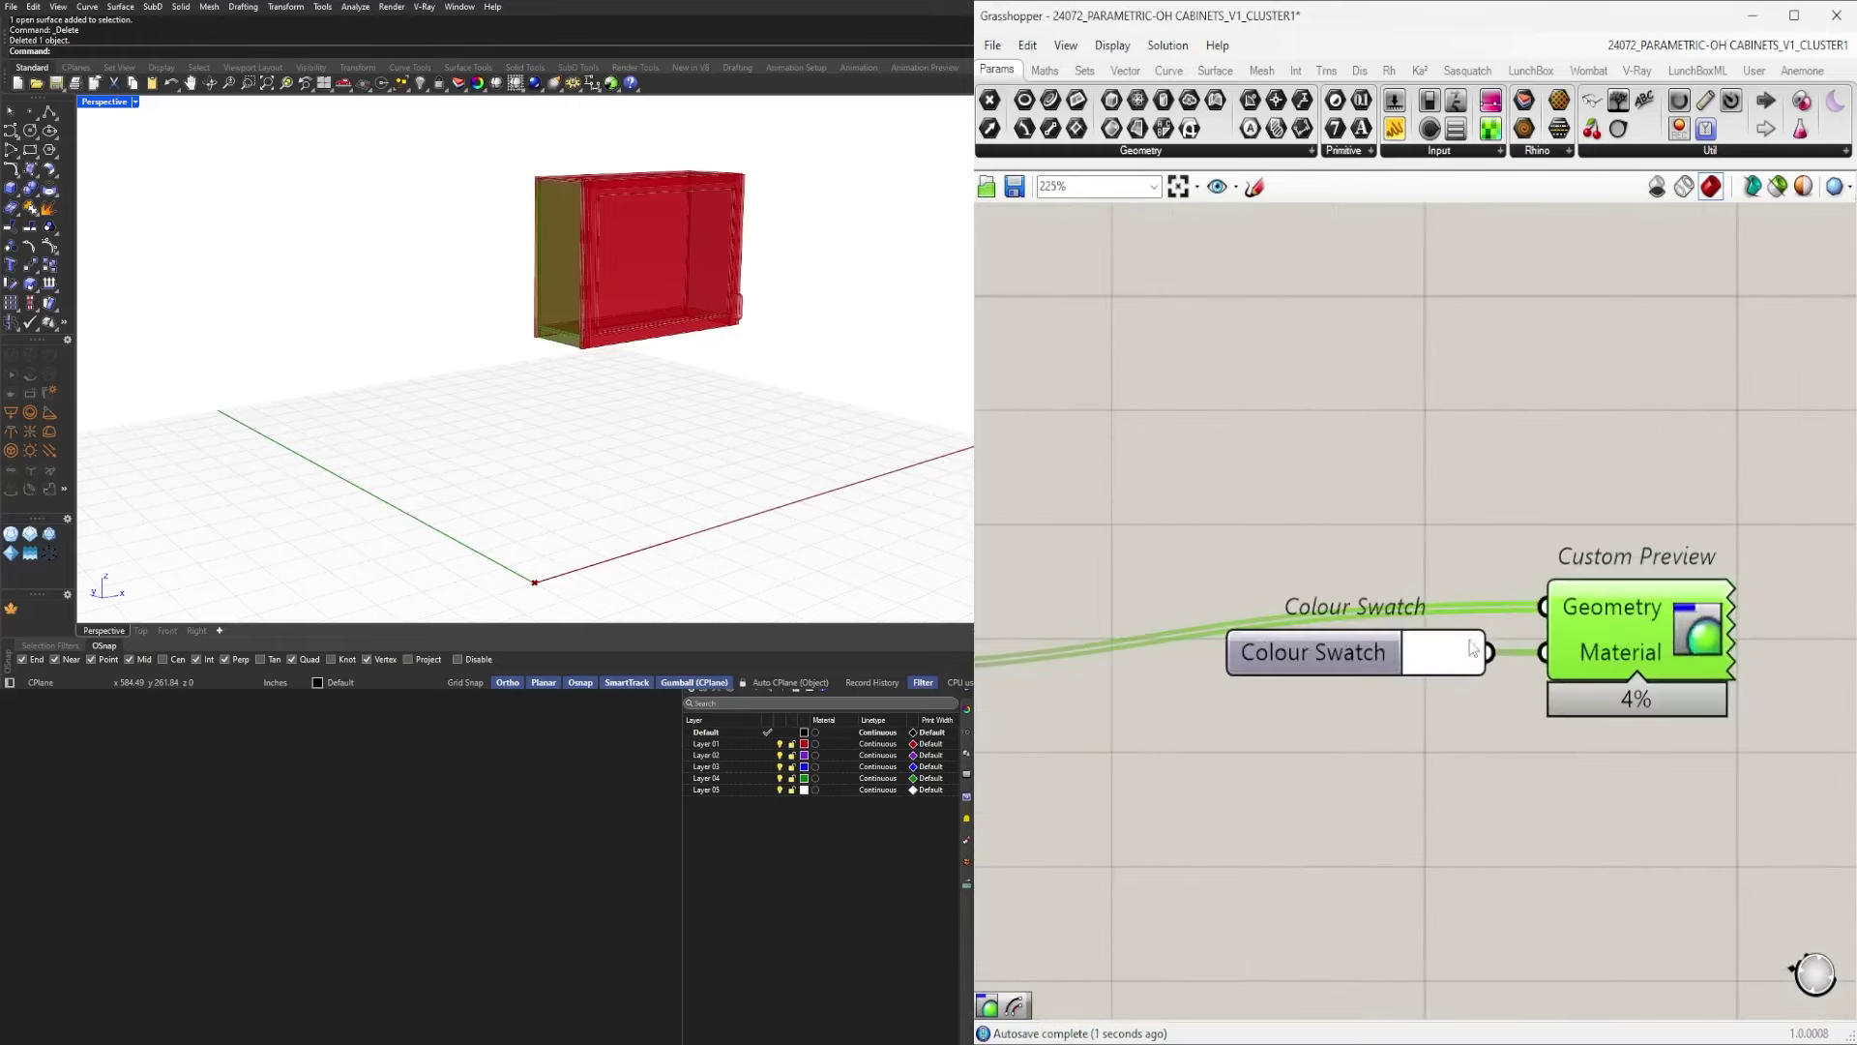
click(1463, 653)
click(1338, 548)
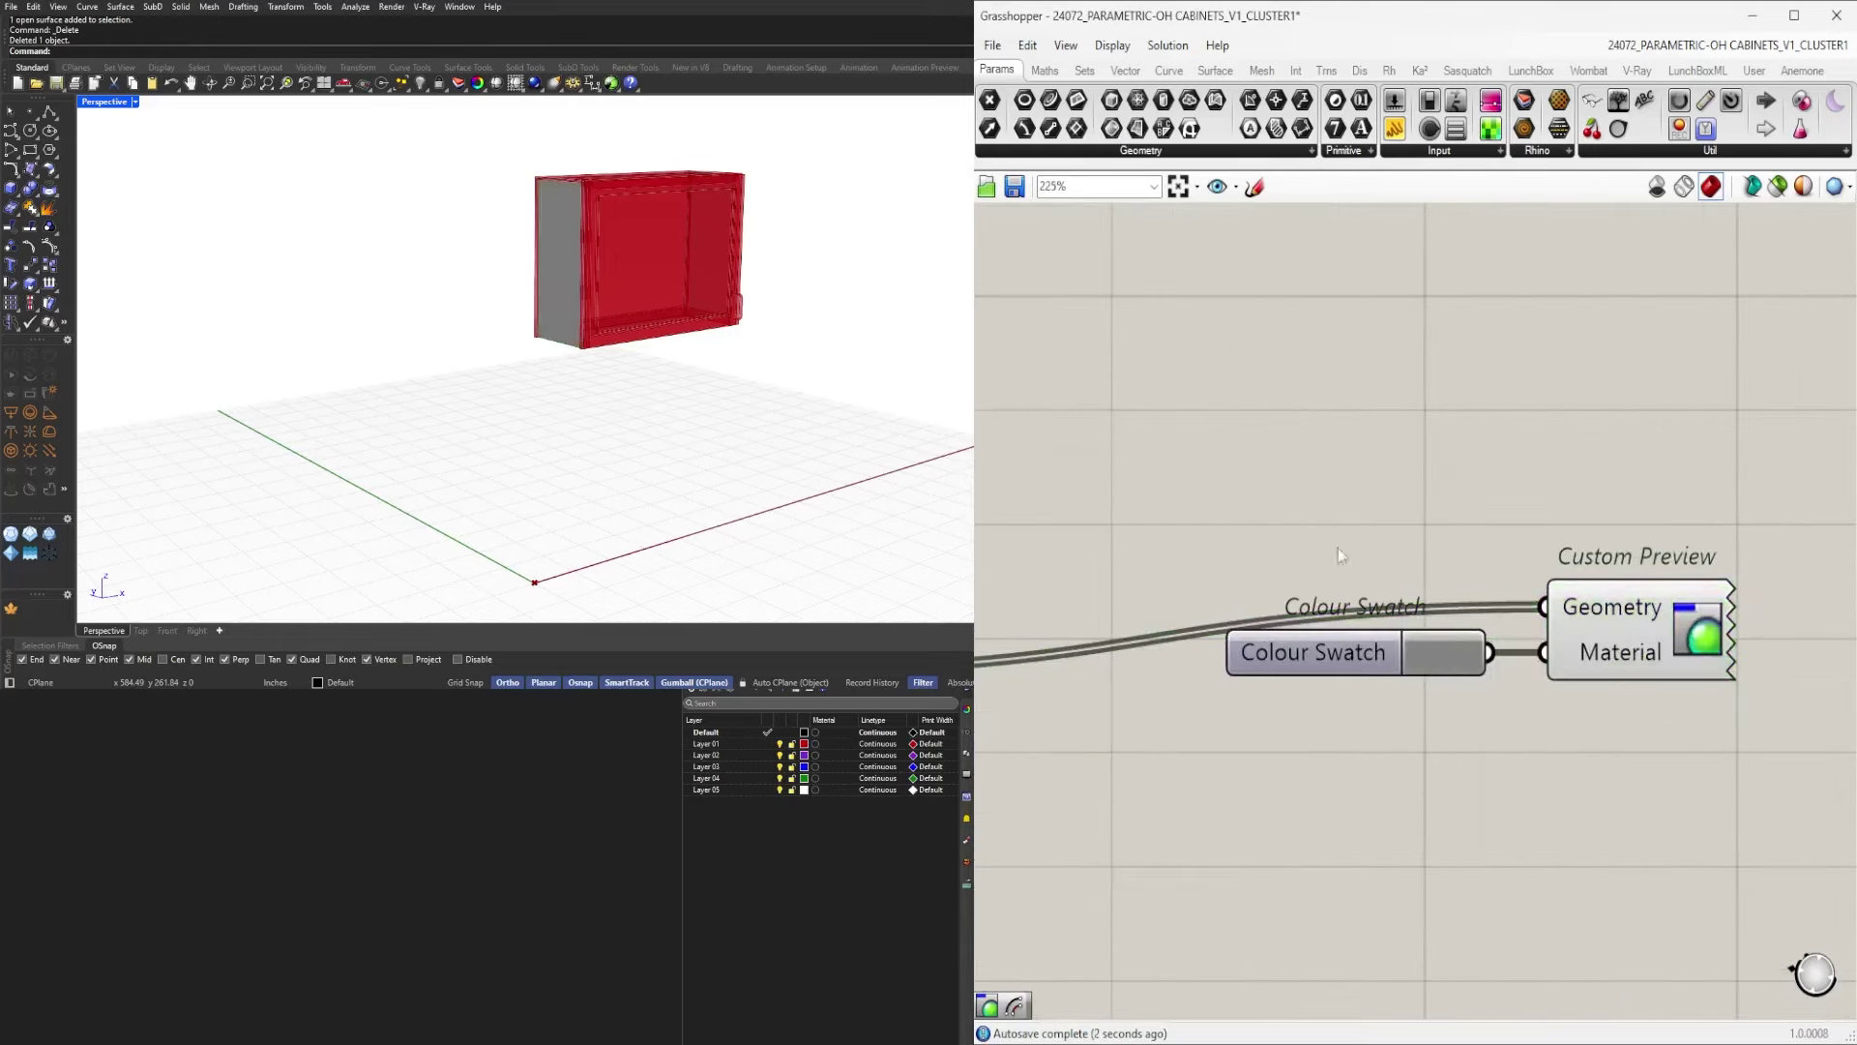
mouse_move(728, 311)
right_down()
mouse_move(655, 331)
mouse_move(764, 314)
right_up()
scroll(1489, 734, down, 3)
right_drag(1511, 736, 1550, 674)
scroll(1549, 674, down, 2)
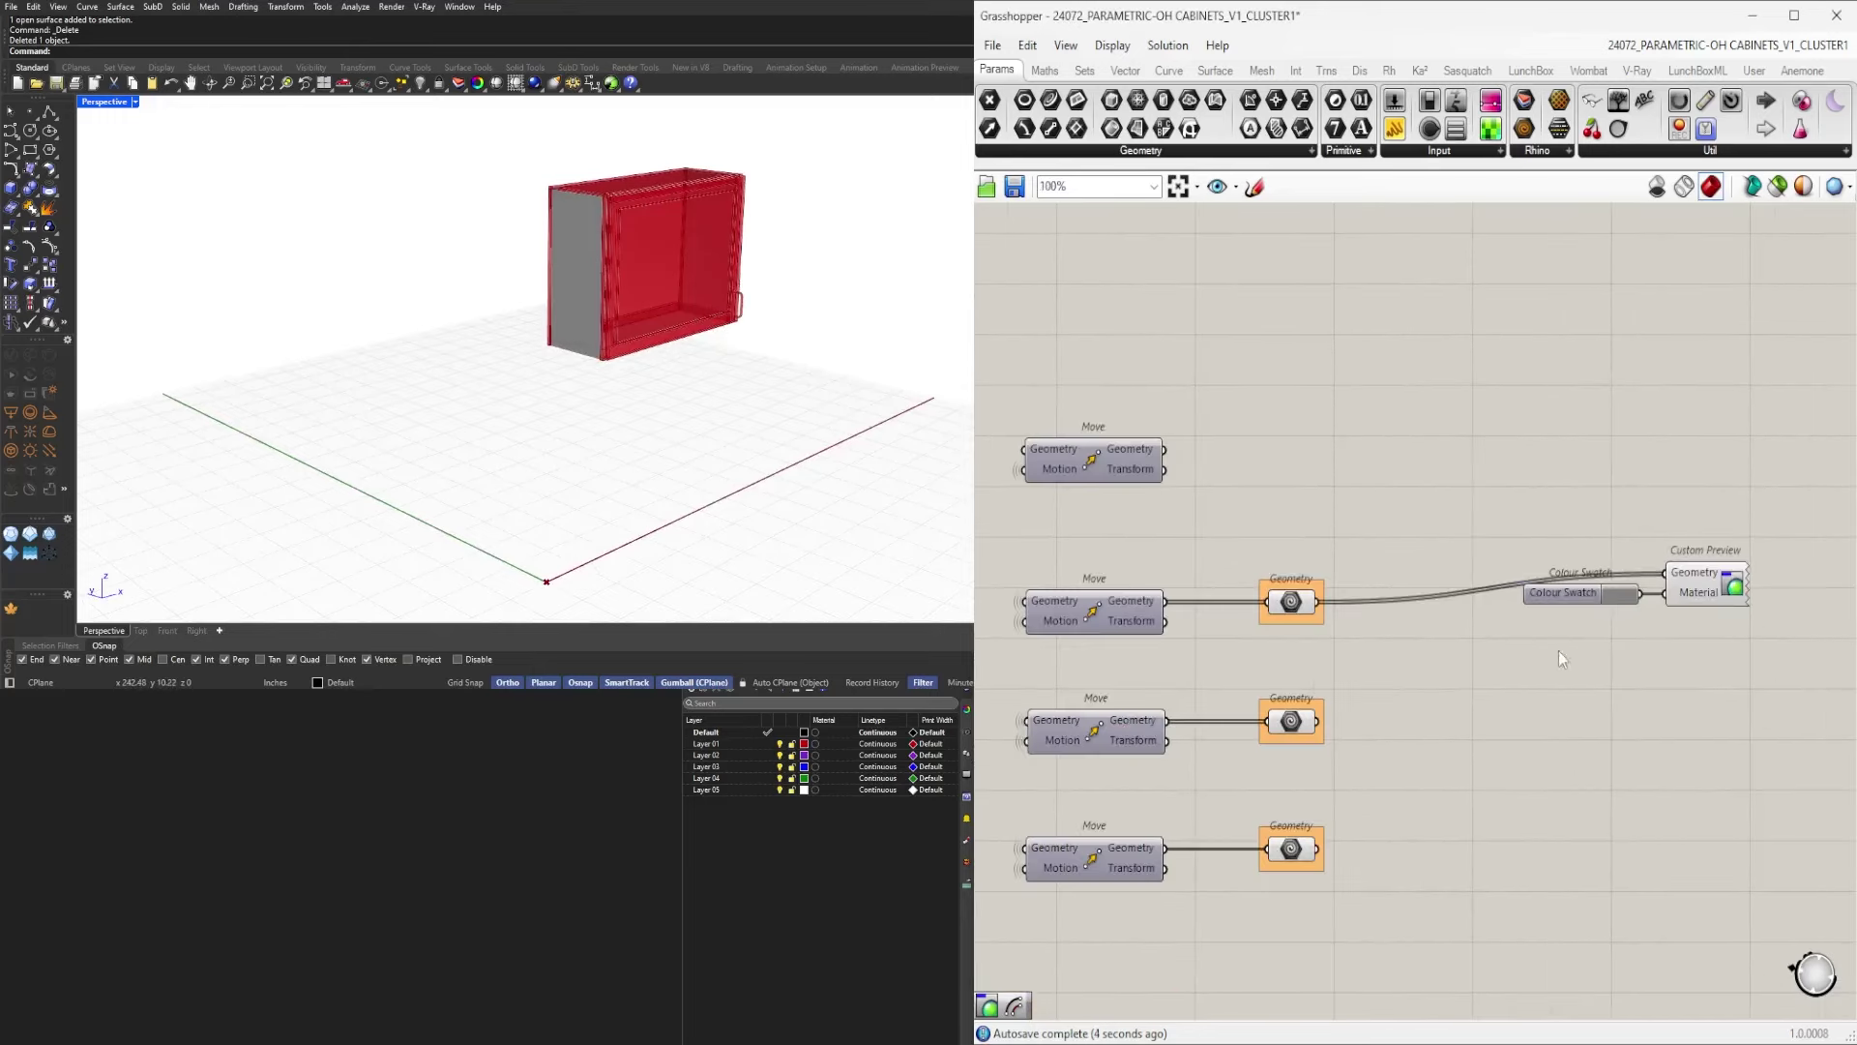
Set the wire display of the Custom Preview's Geometry input to Hidden and move the swatch and preview pair down.
scroll(1510, 628, up, 2)
right_click(1470, 594)
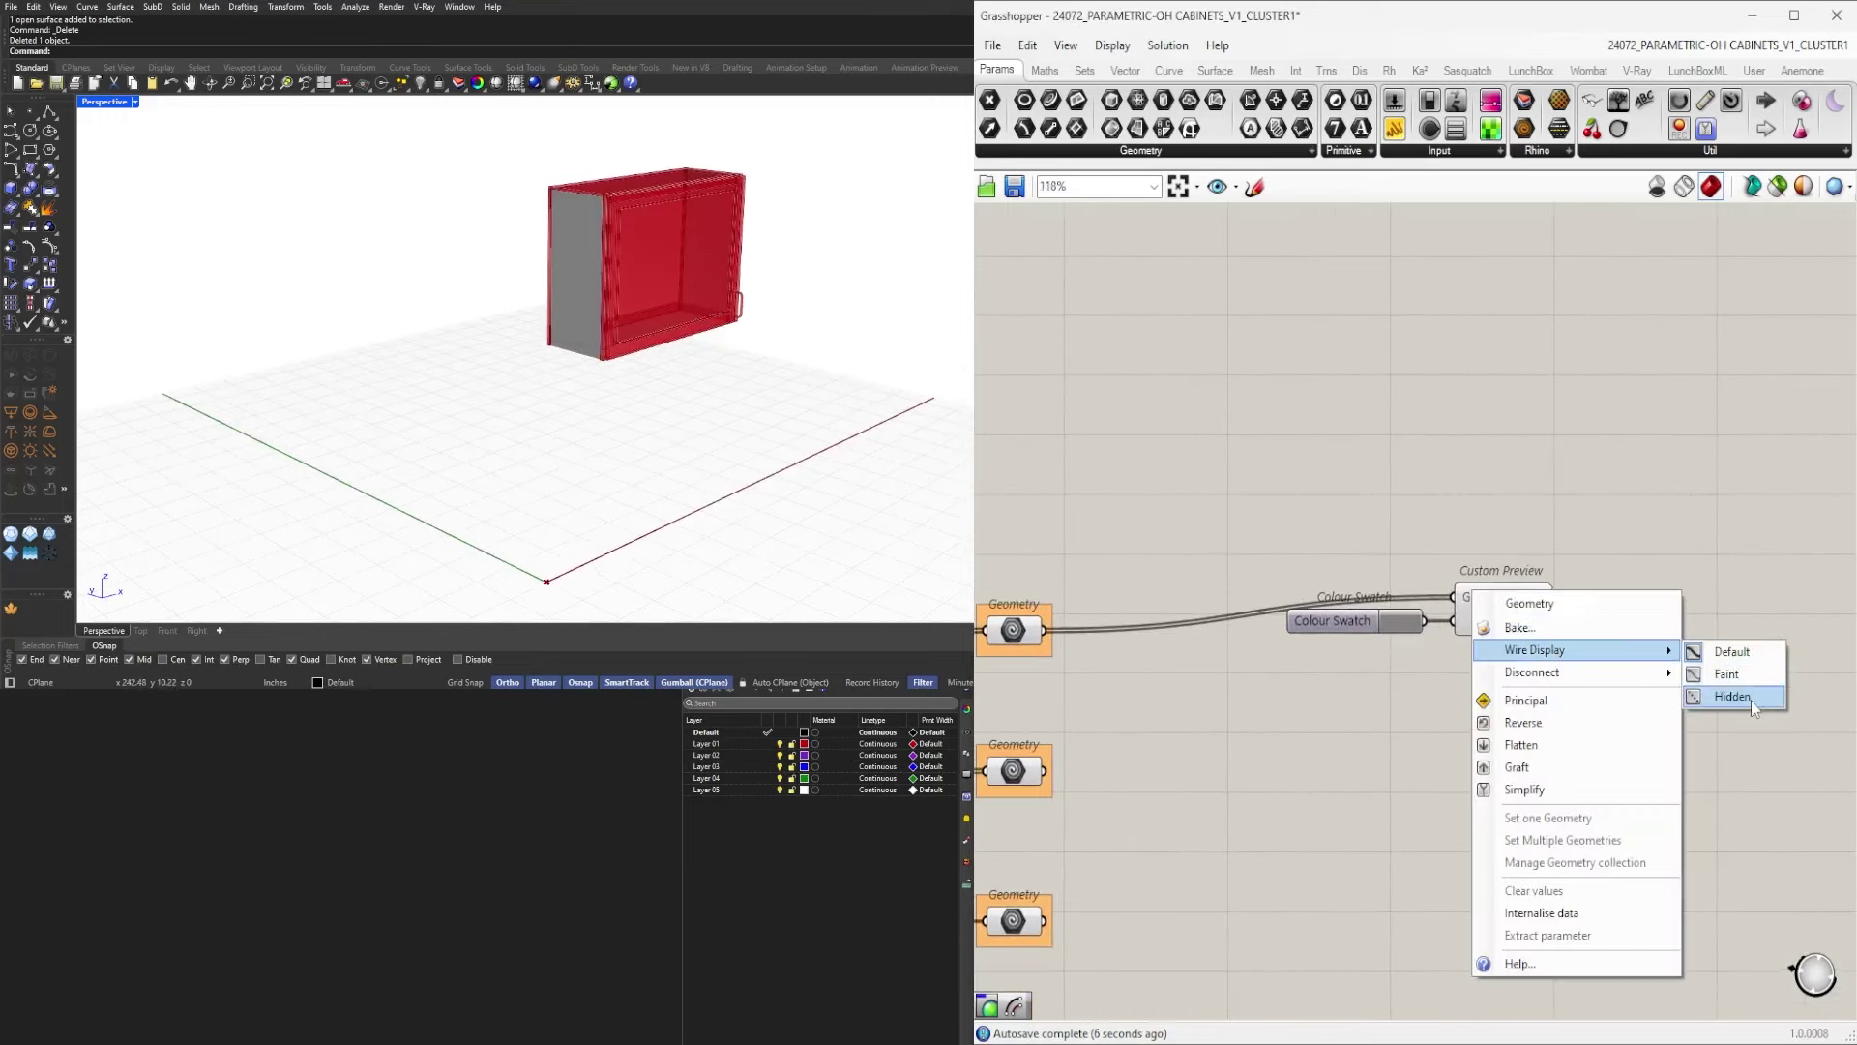
click(1752, 701)
right_drag(1513, 786, 1604, 662)
drag(1712, 665, 1348, 413)
scroll(1404, 500, down, 2)
drag(1521, 495, 1545, 620)
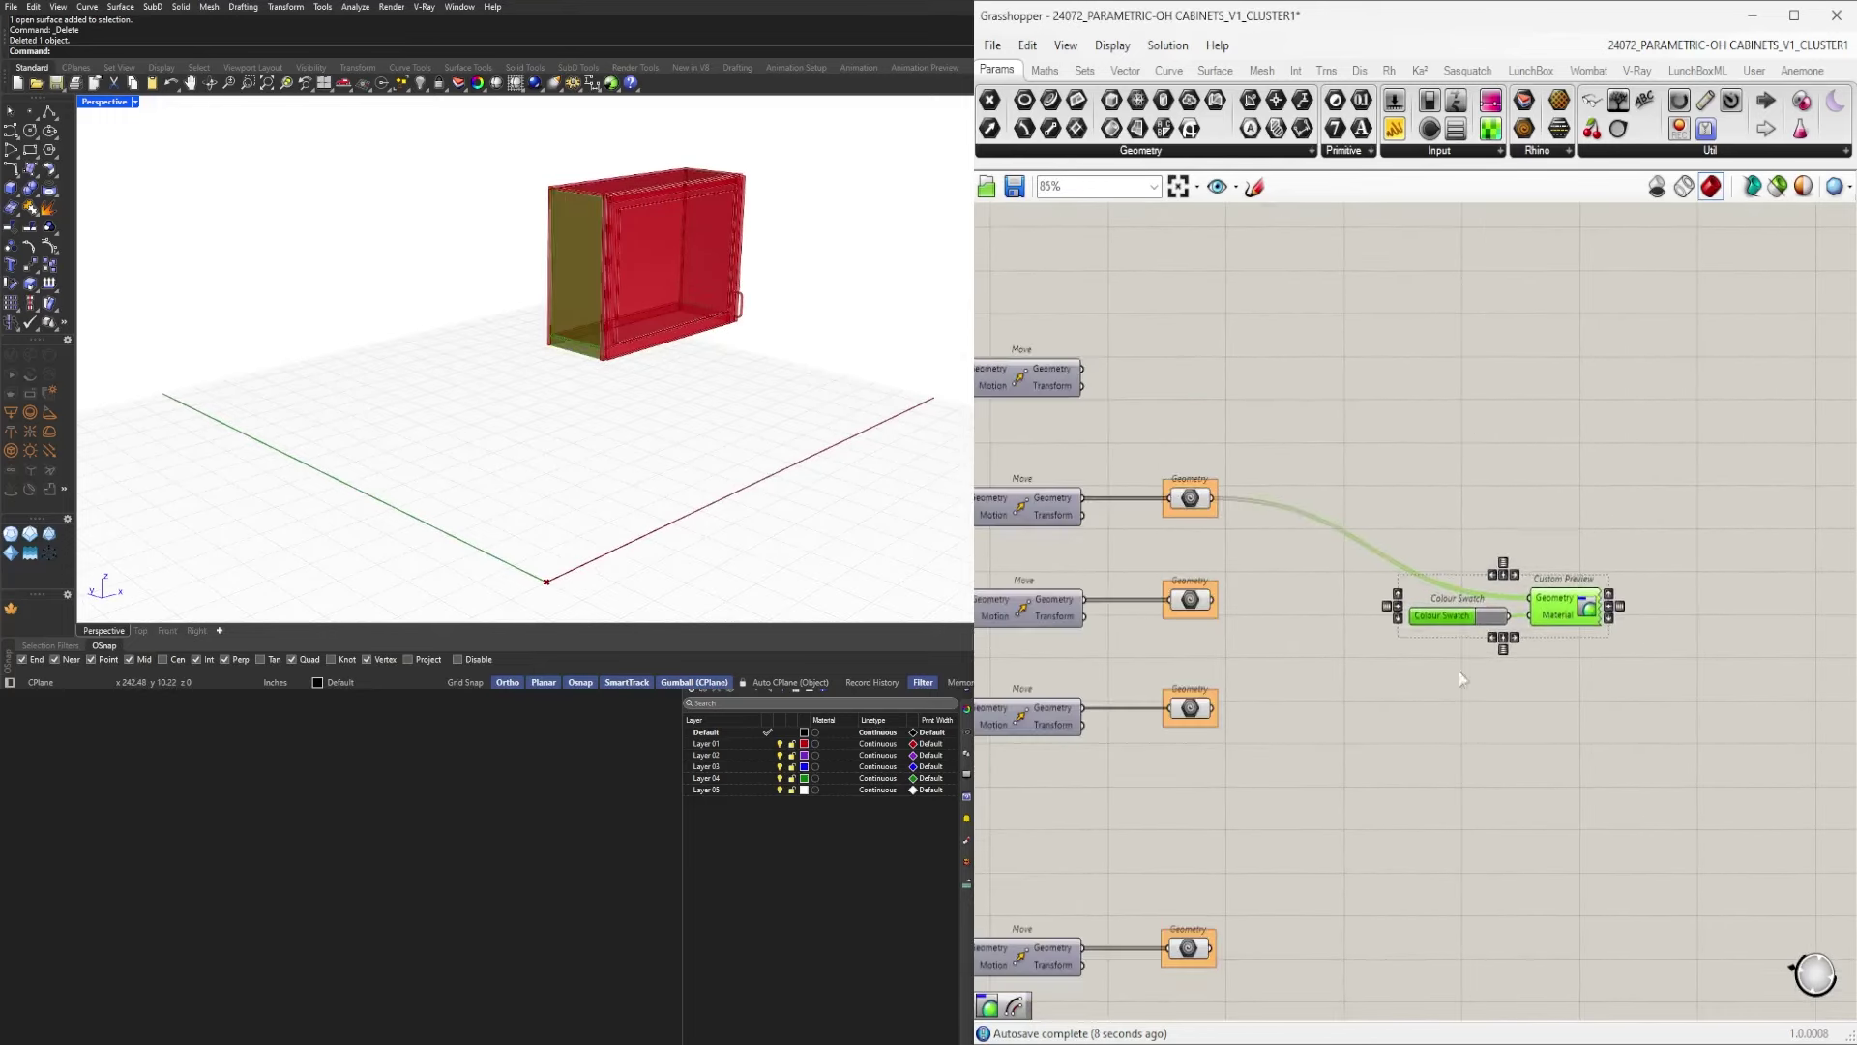
Add the second and third Geometry containers to the Custom Preview's Geometry input and check the cabinet up close.
click(1192, 600)
scroll(1214, 604, up, 1)
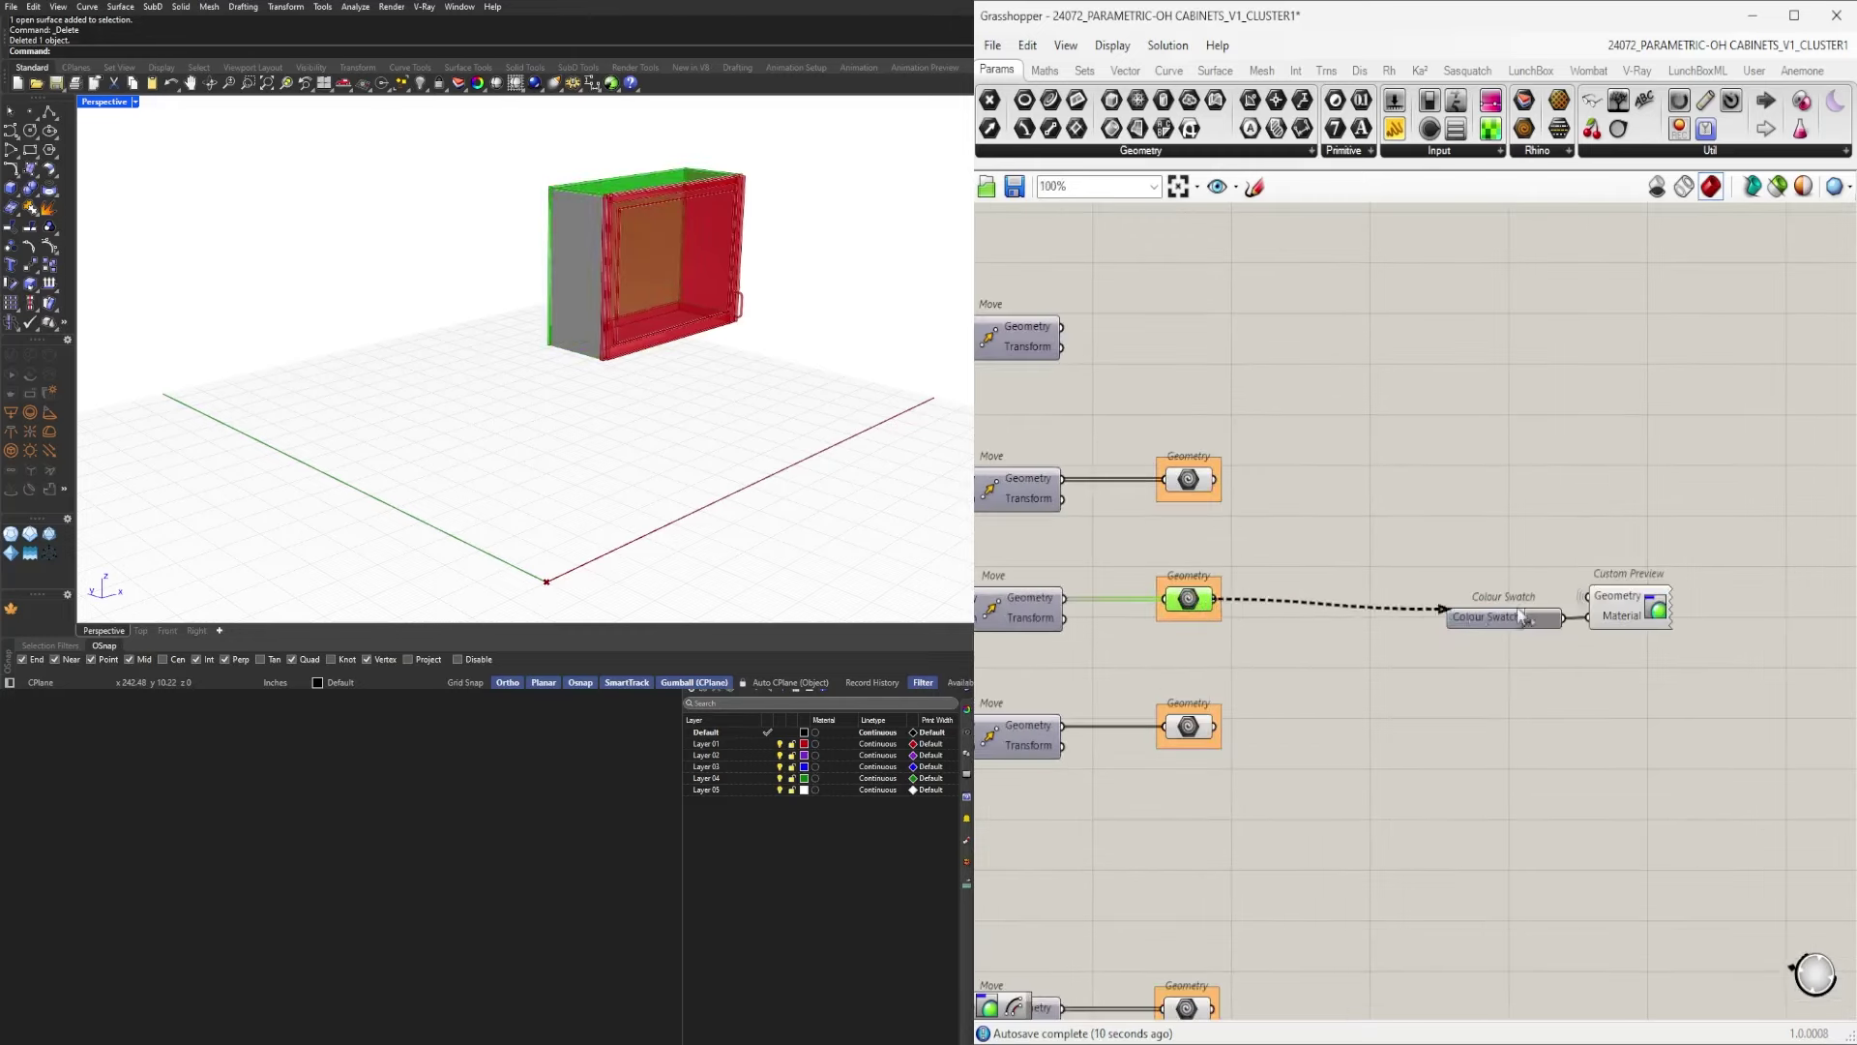
click(1191, 731)
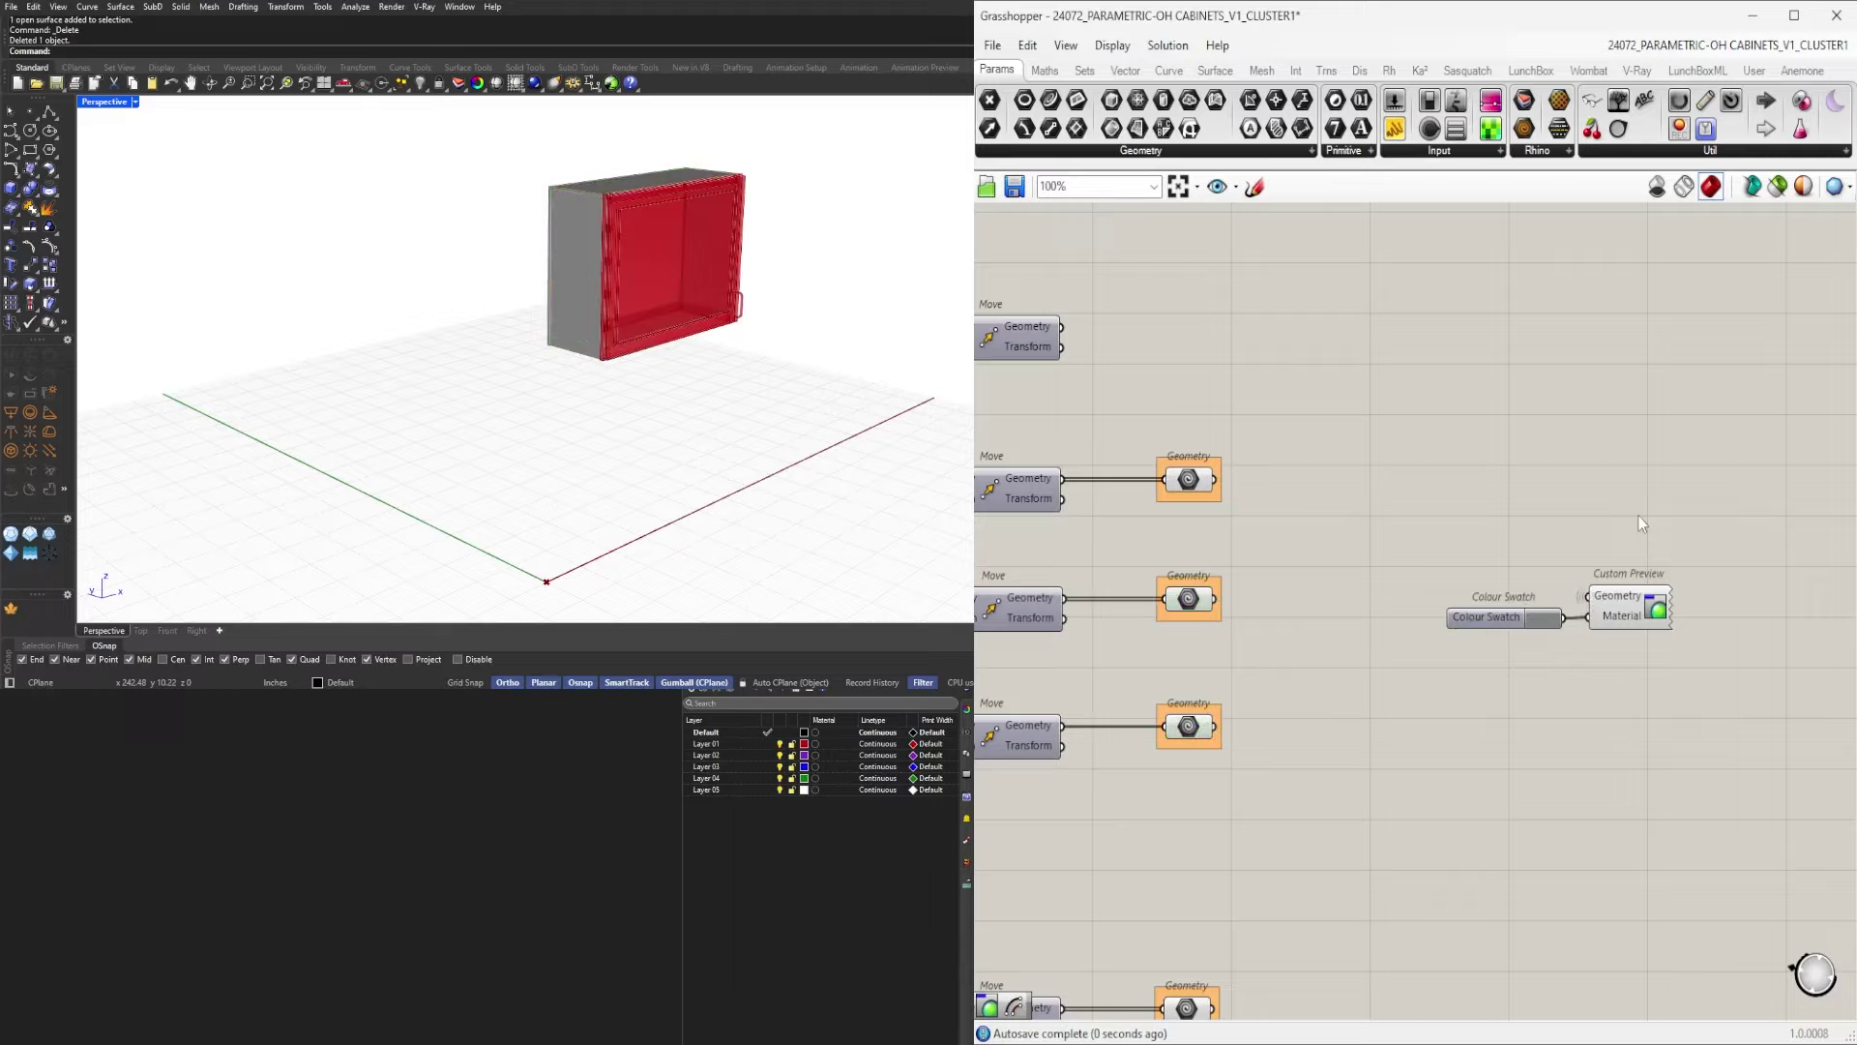
right_drag(609, 464, 704, 391)
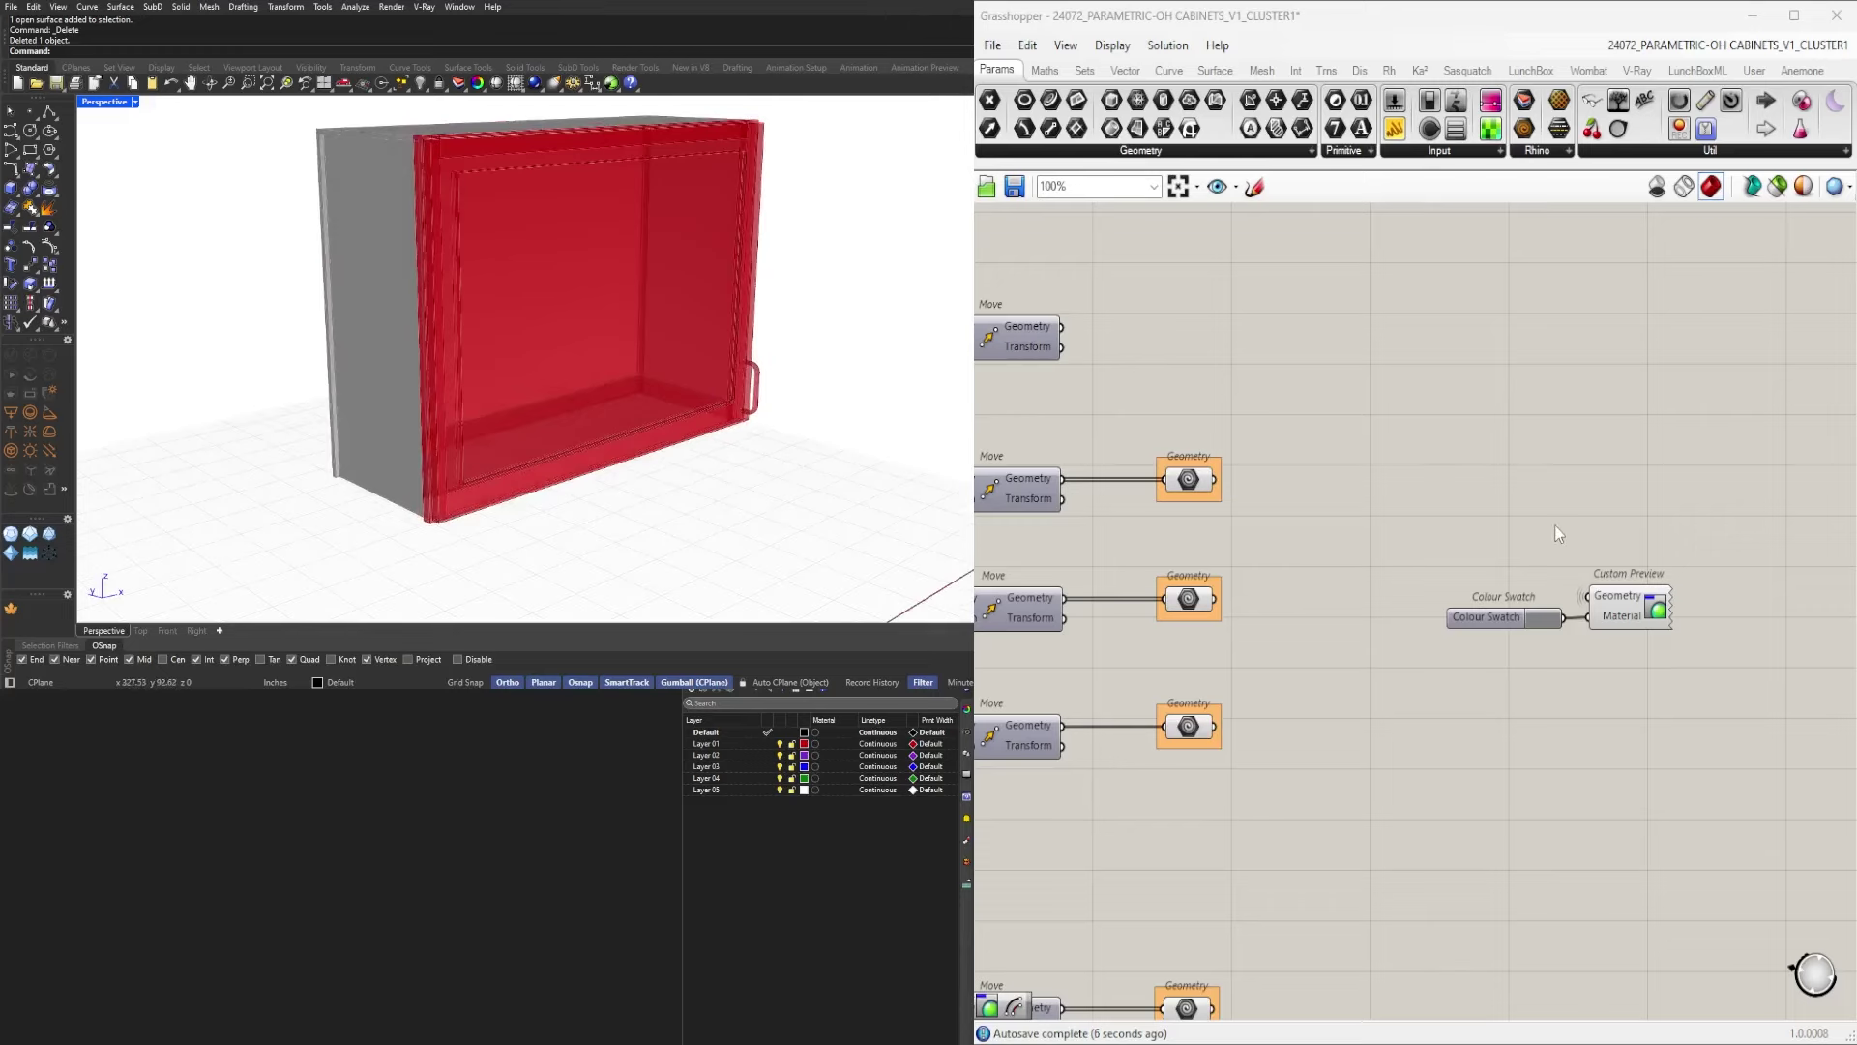
Check which cabinet part the lowest Geometry container holds.
scroll(1556, 532, down, 1)
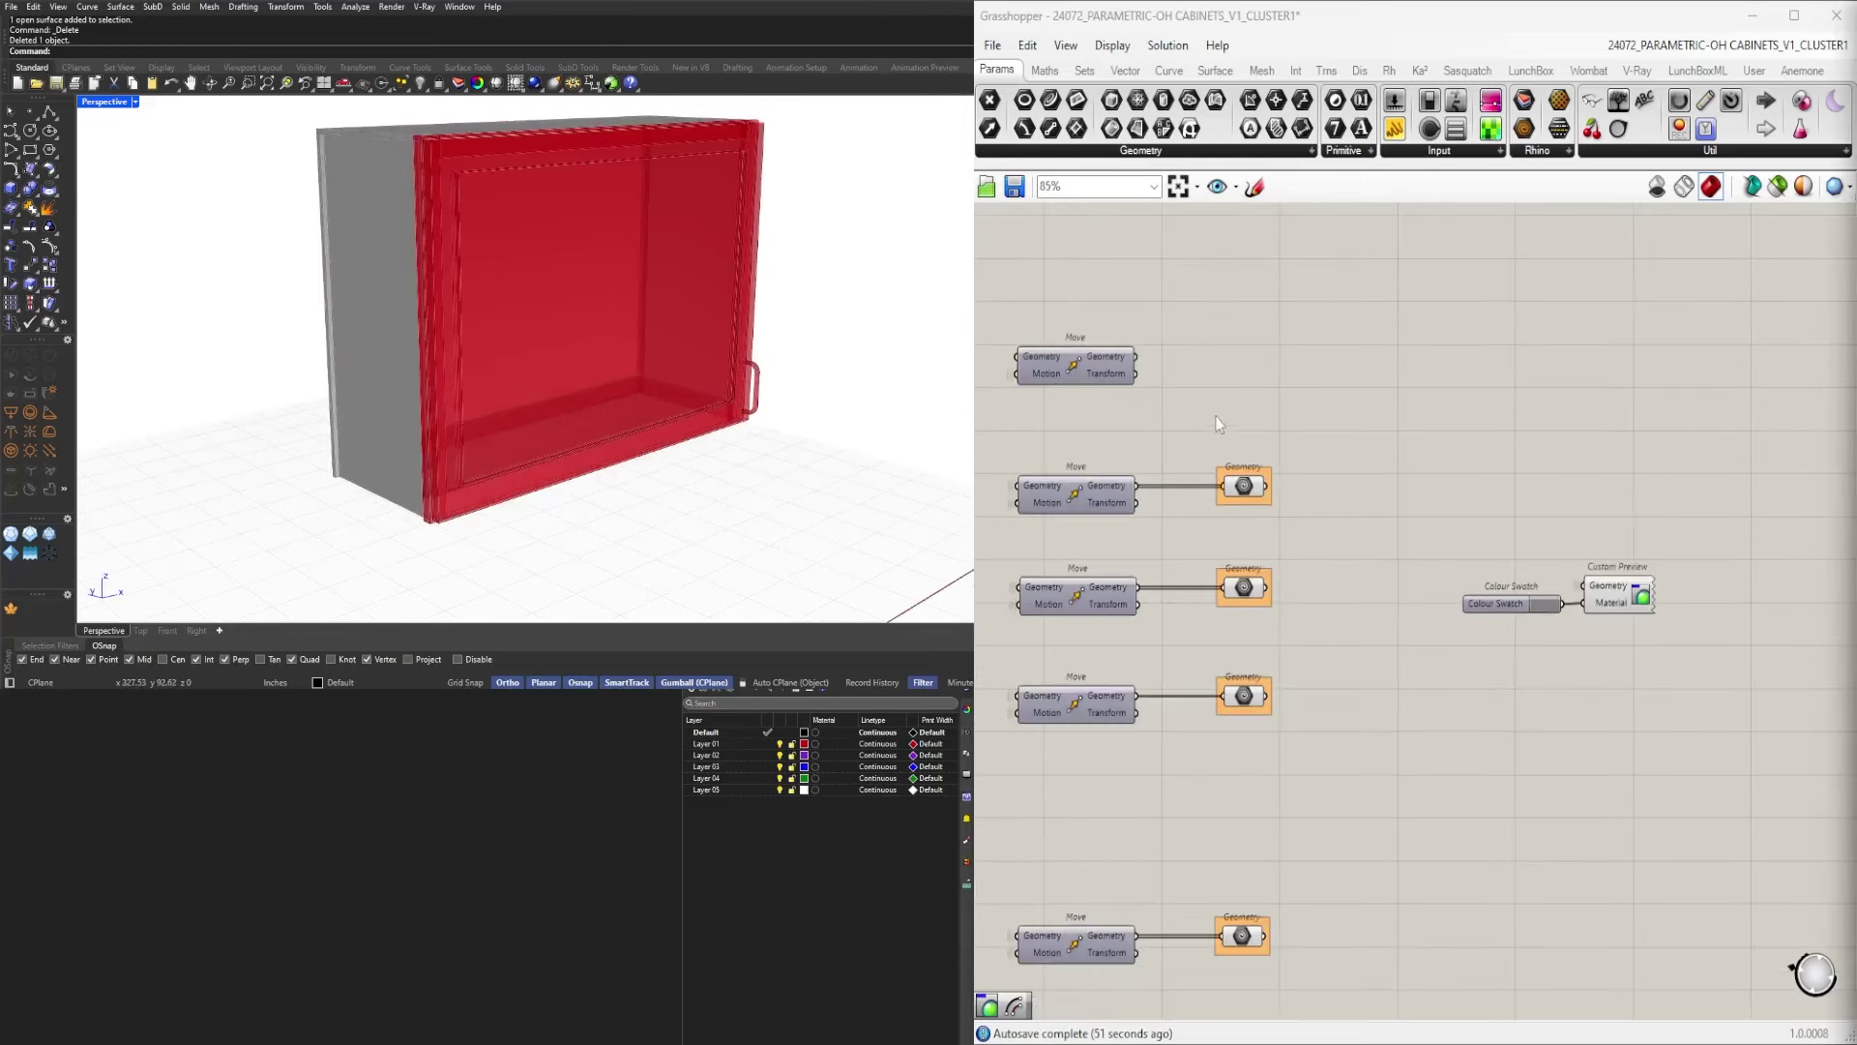
scroll(1207, 403, down, 3)
drag(1192, 373, 1298, 803)
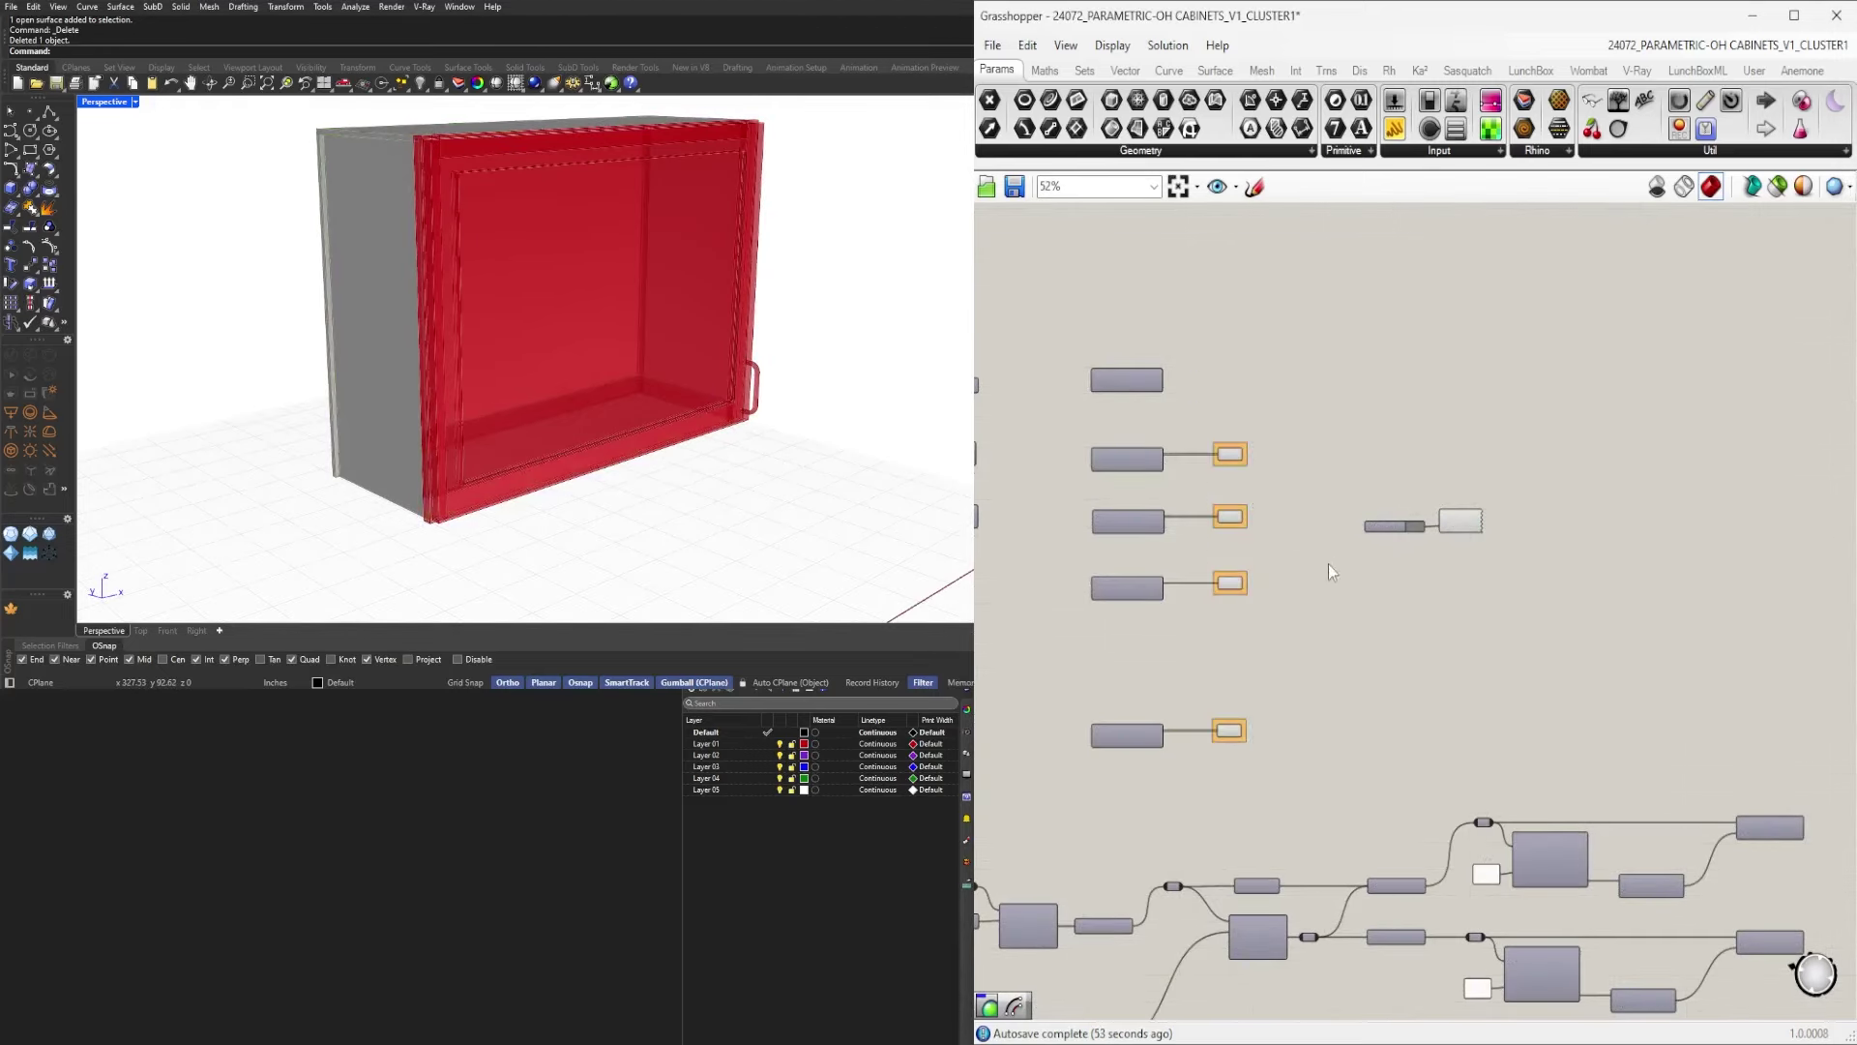
scroll(1330, 570, up, 2)
click(1190, 788)
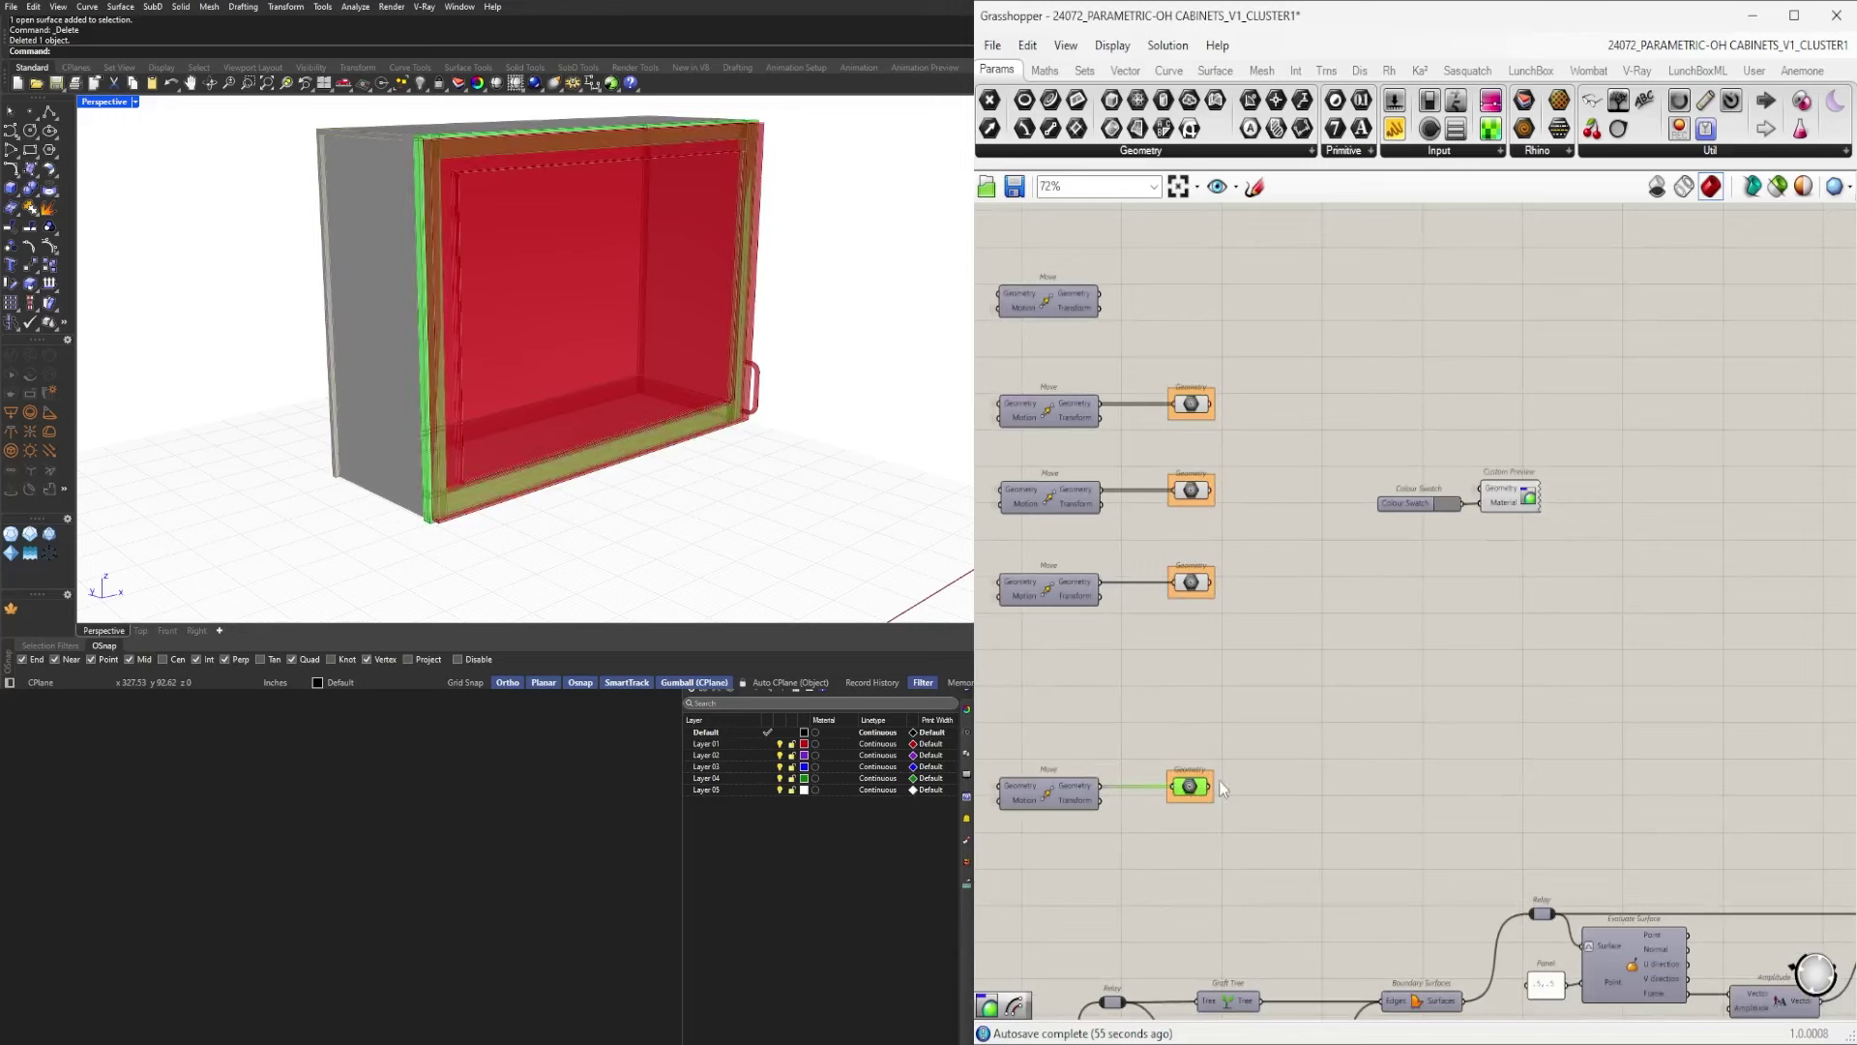
click(1329, 691)
Move the Colour Swatch and Custom Preview pair slightly farther out and down, level with the third Geometry container.
right_drag(1447, 619, 1536, 480)
drag(1658, 544, 1501, 308)
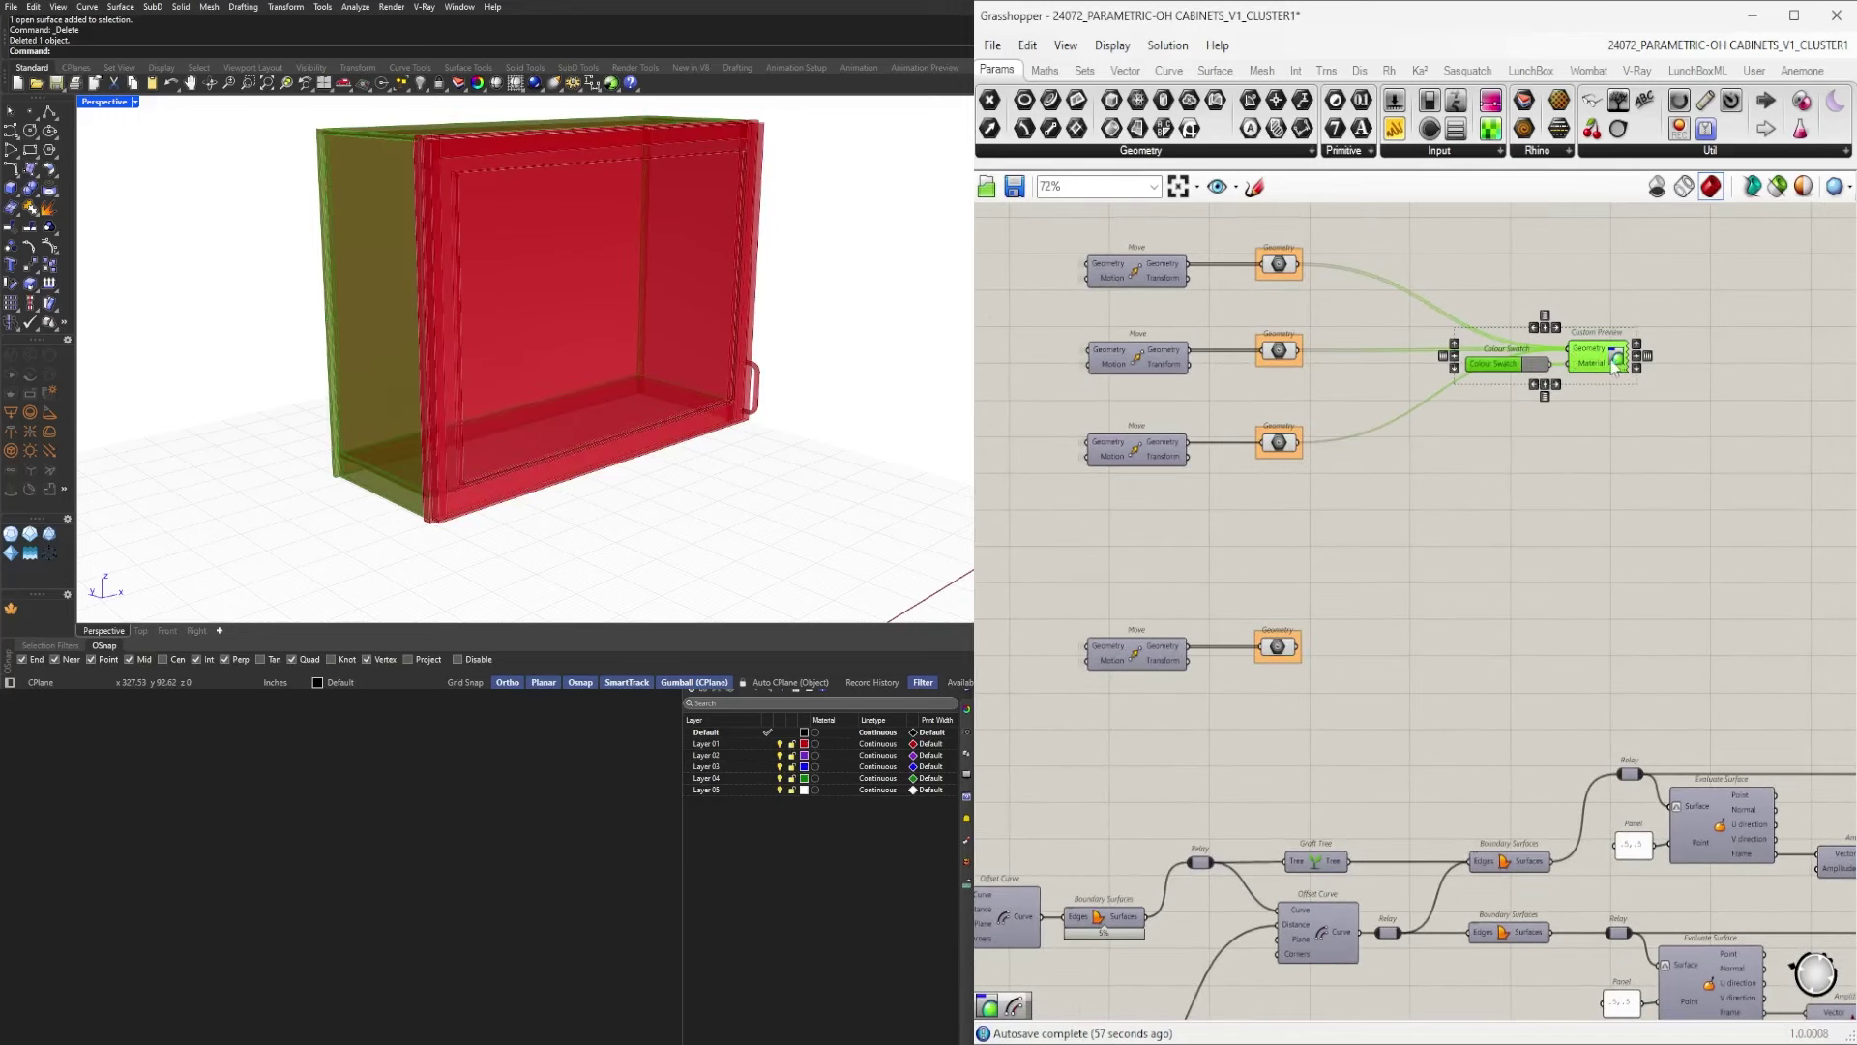
click(1372, 641)
drag(1731, 392, 1498, 320)
drag(1622, 358, 1647, 356)
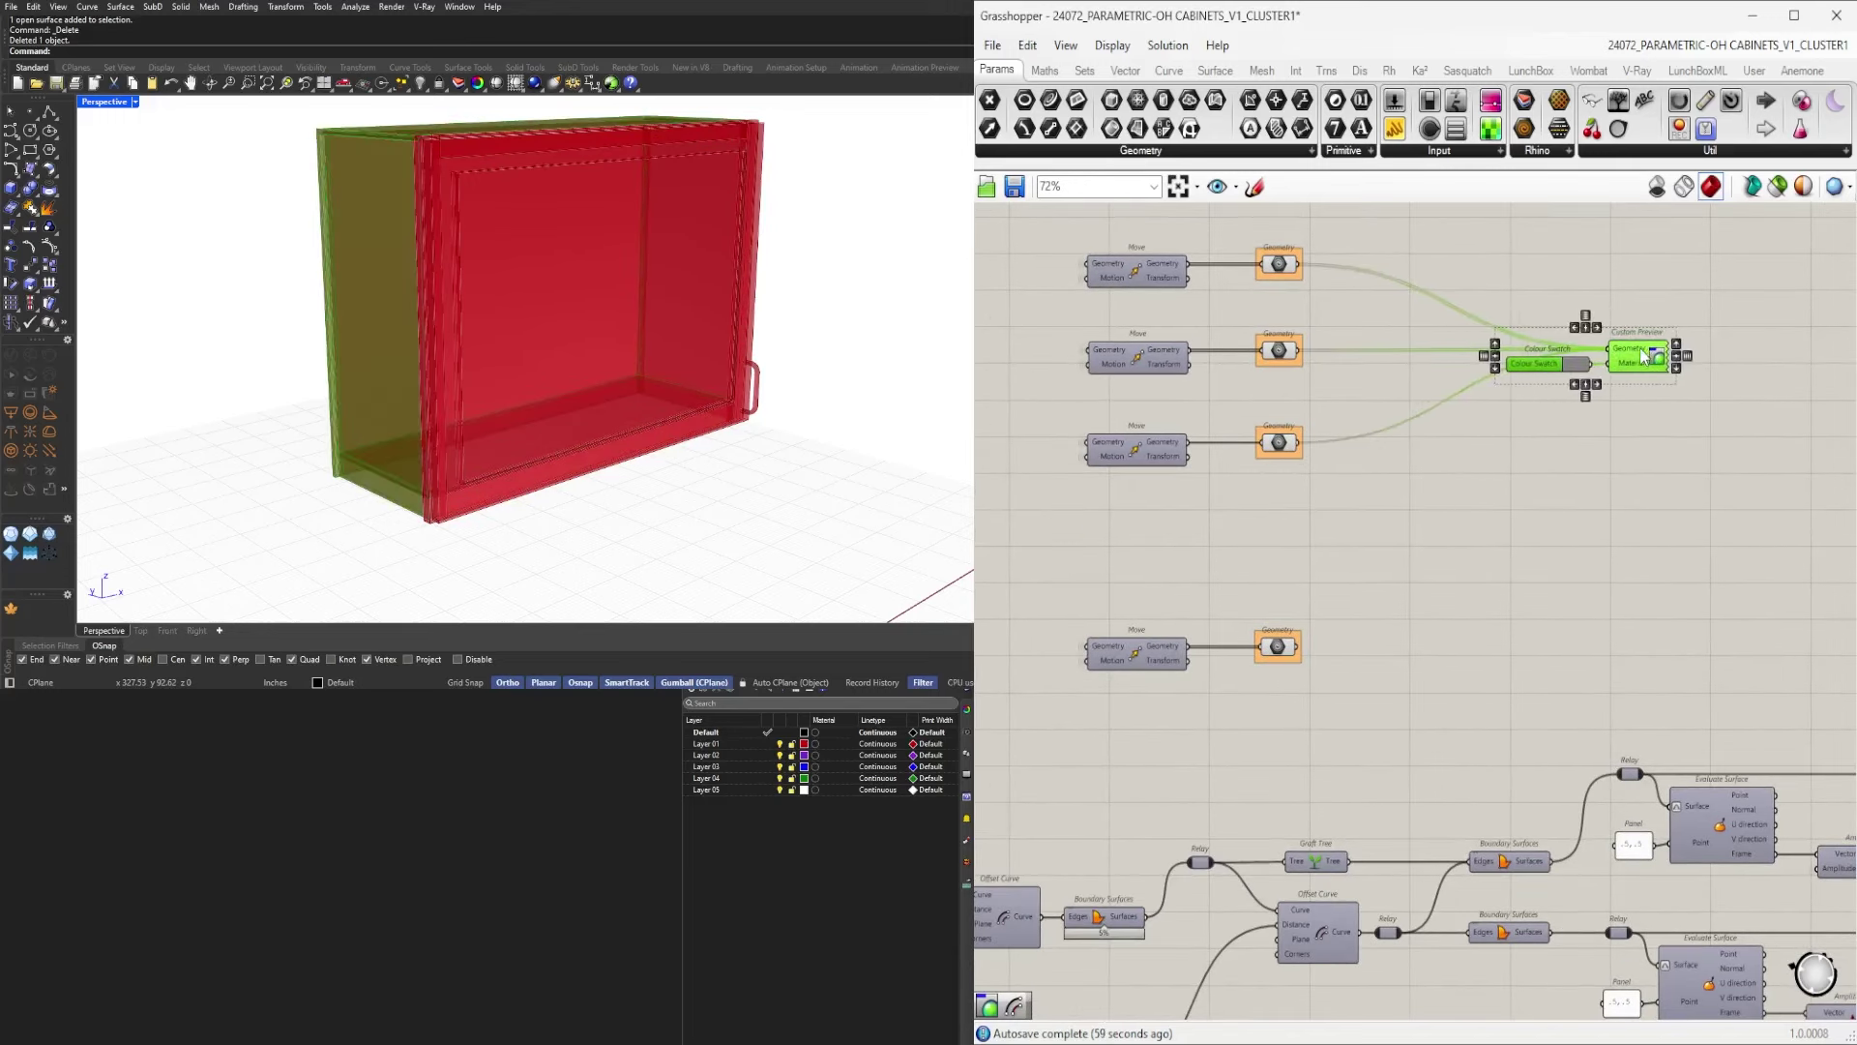
alt+drag(1639, 583, 1642, 560)
key(ctrl+z)
mouse_move(1667, 442)
mouse_down()
mouse_move(1575, 365)
mouse_move(1657, 442)
mouse_up()
click(1664, 394)
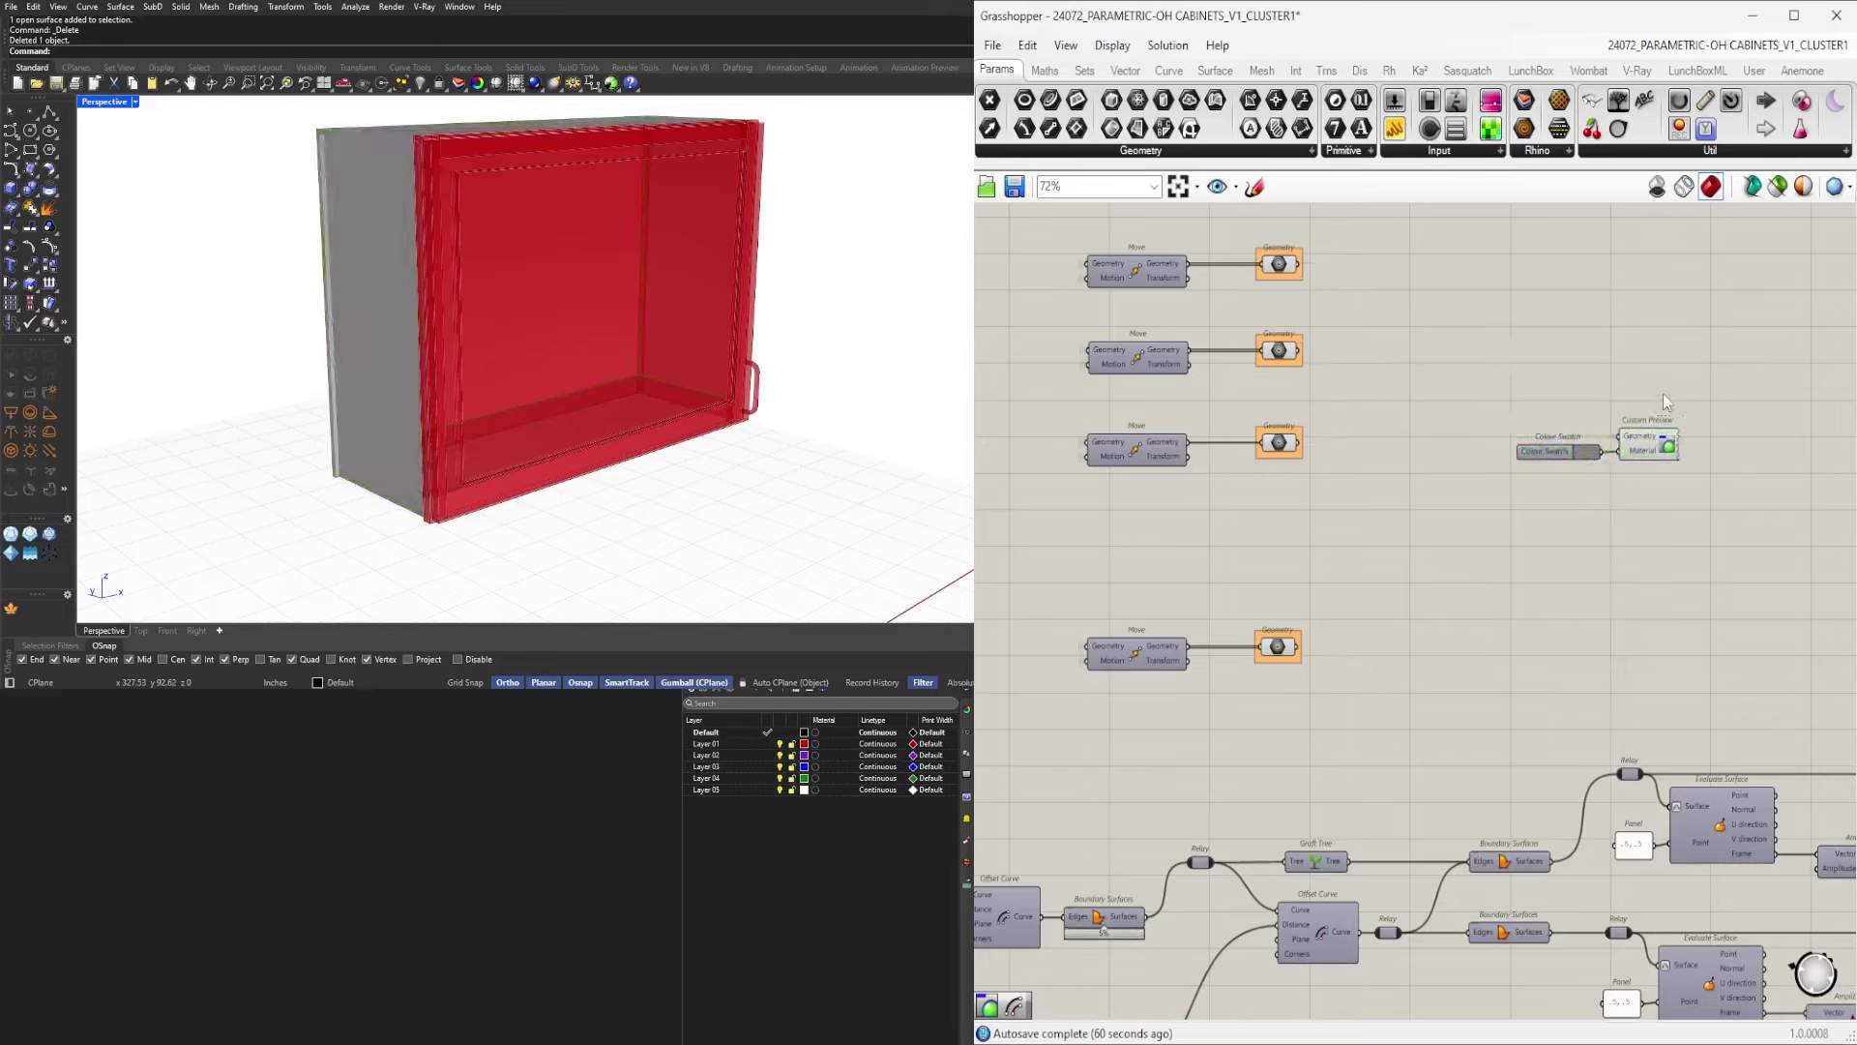
Copy the Colour Swatch and Custom Preview pair level with the lowest Geometry container and feed that container into the copy.
drag(1713, 497, 1459, 390)
alt+drag(1657, 447, 1653, 612)
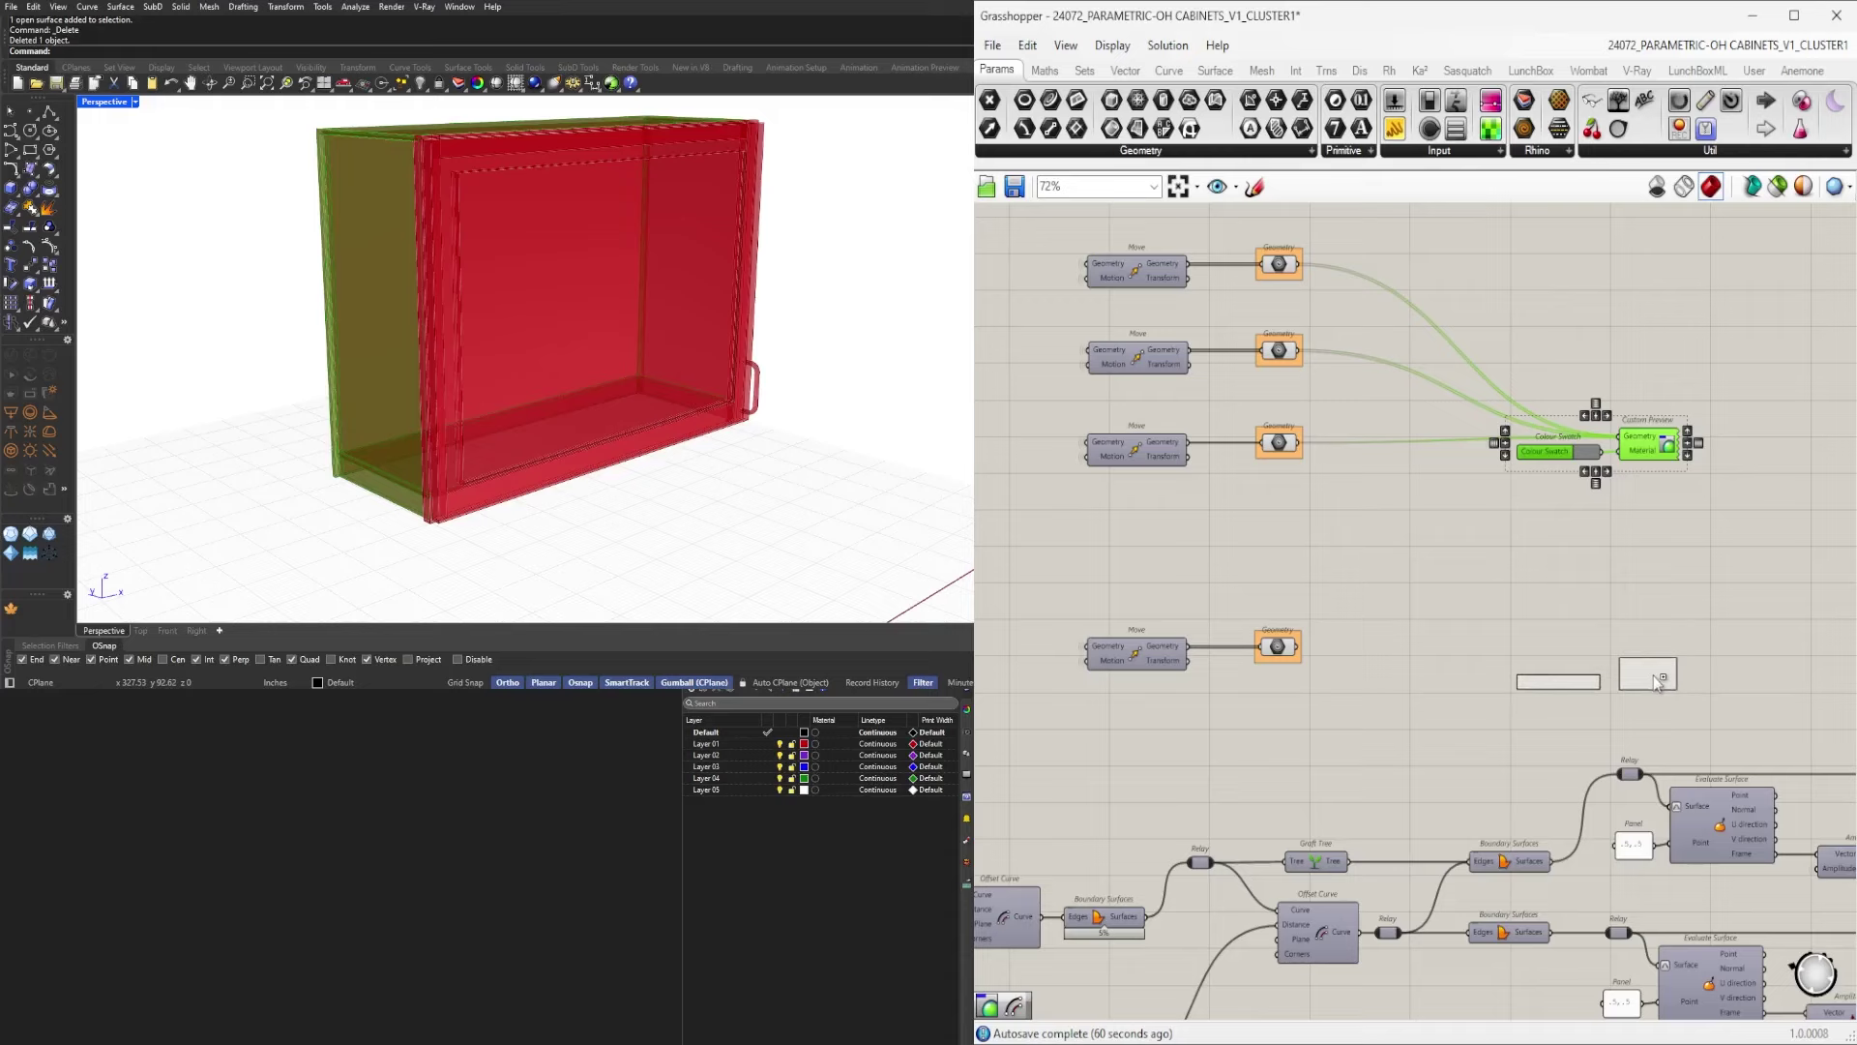
alt+drag(1654, 676, 1648, 677)
click(1385, 630)
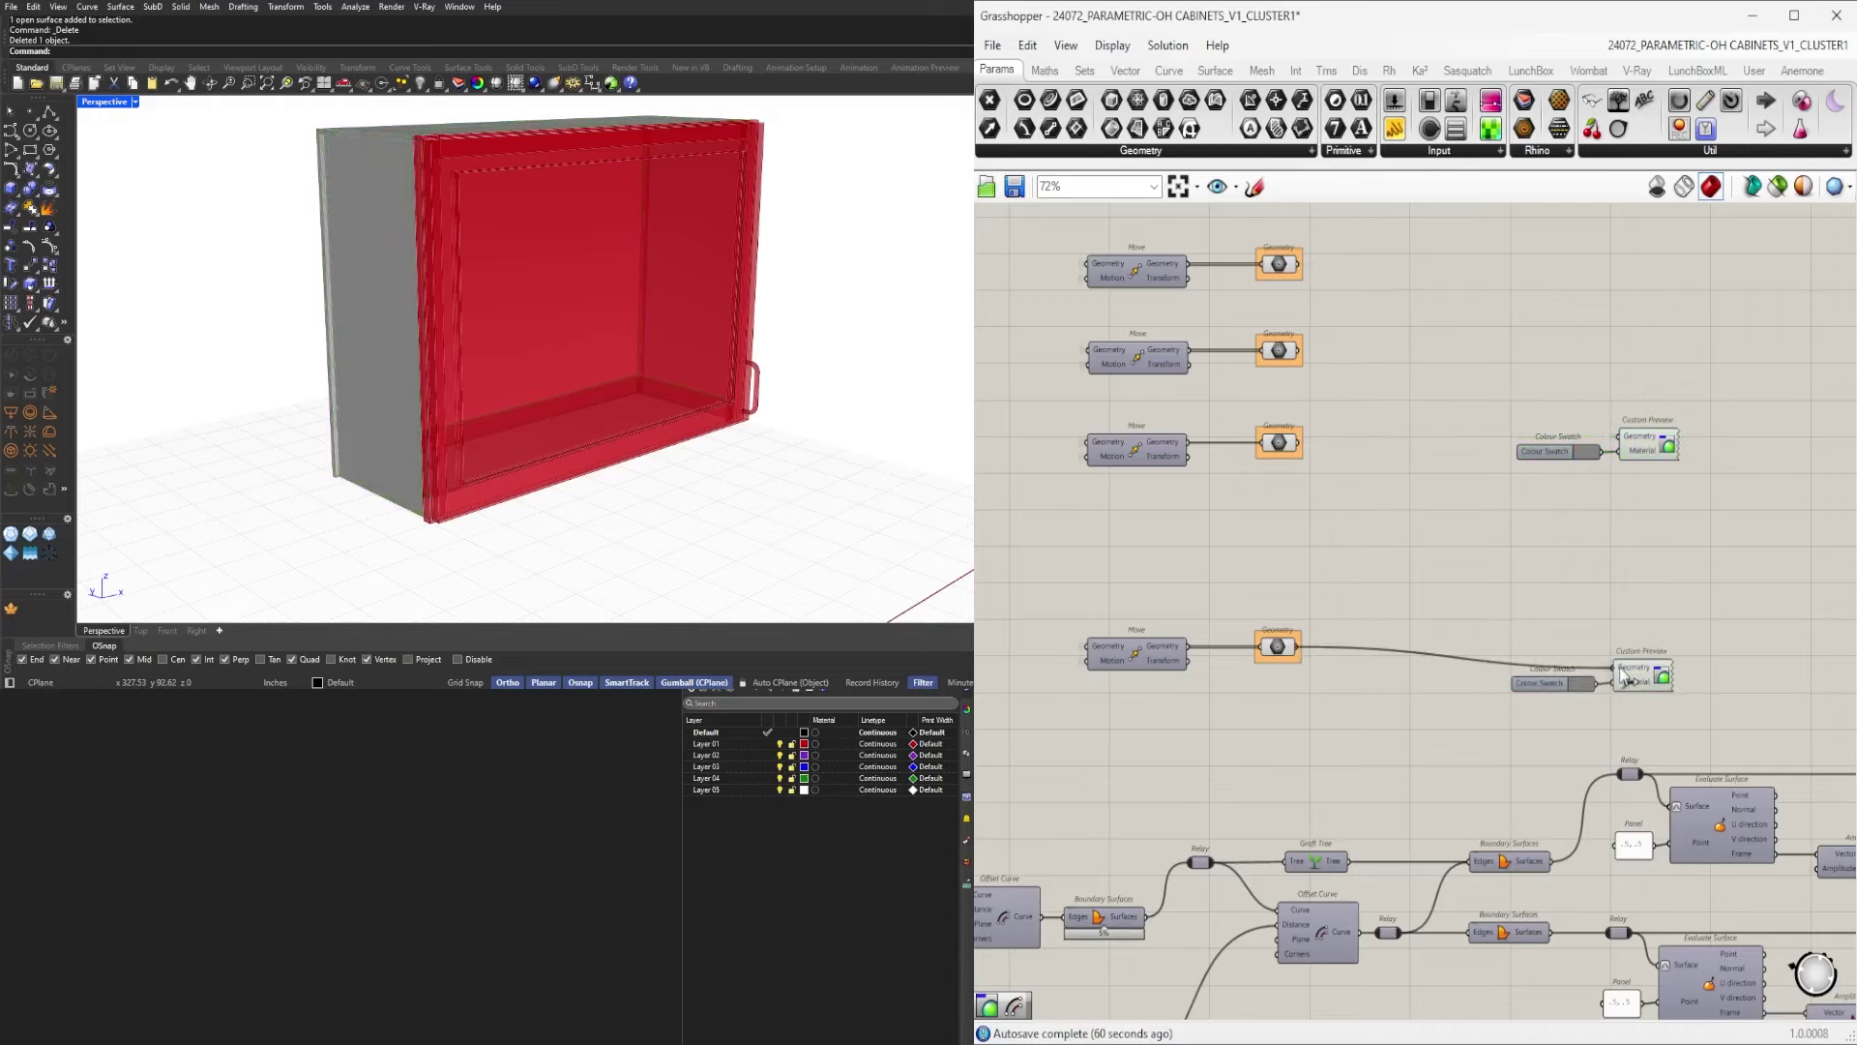
Darken the copied Colour Swatch to a grey with hue 0, saturation 0 and value 31.
scroll(1570, 677, up, 5)
click(1596, 718)
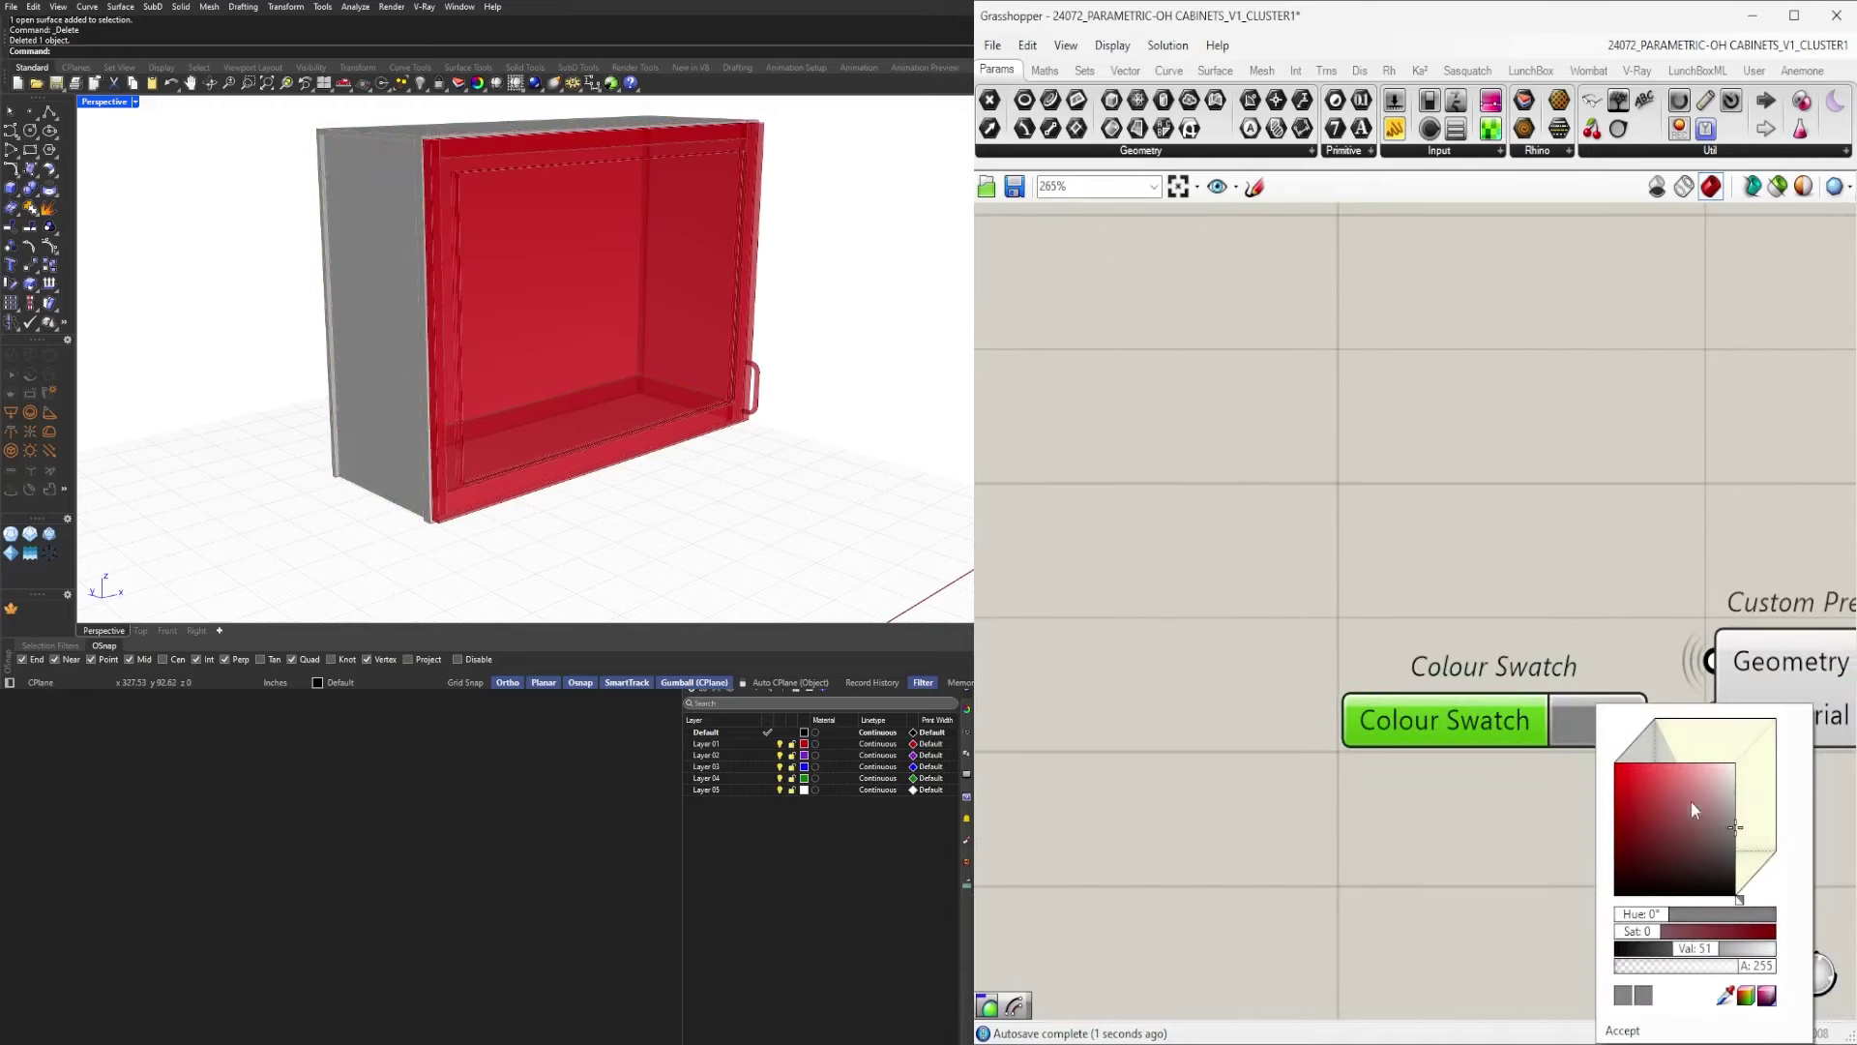
drag(1736, 824, 1740, 846)
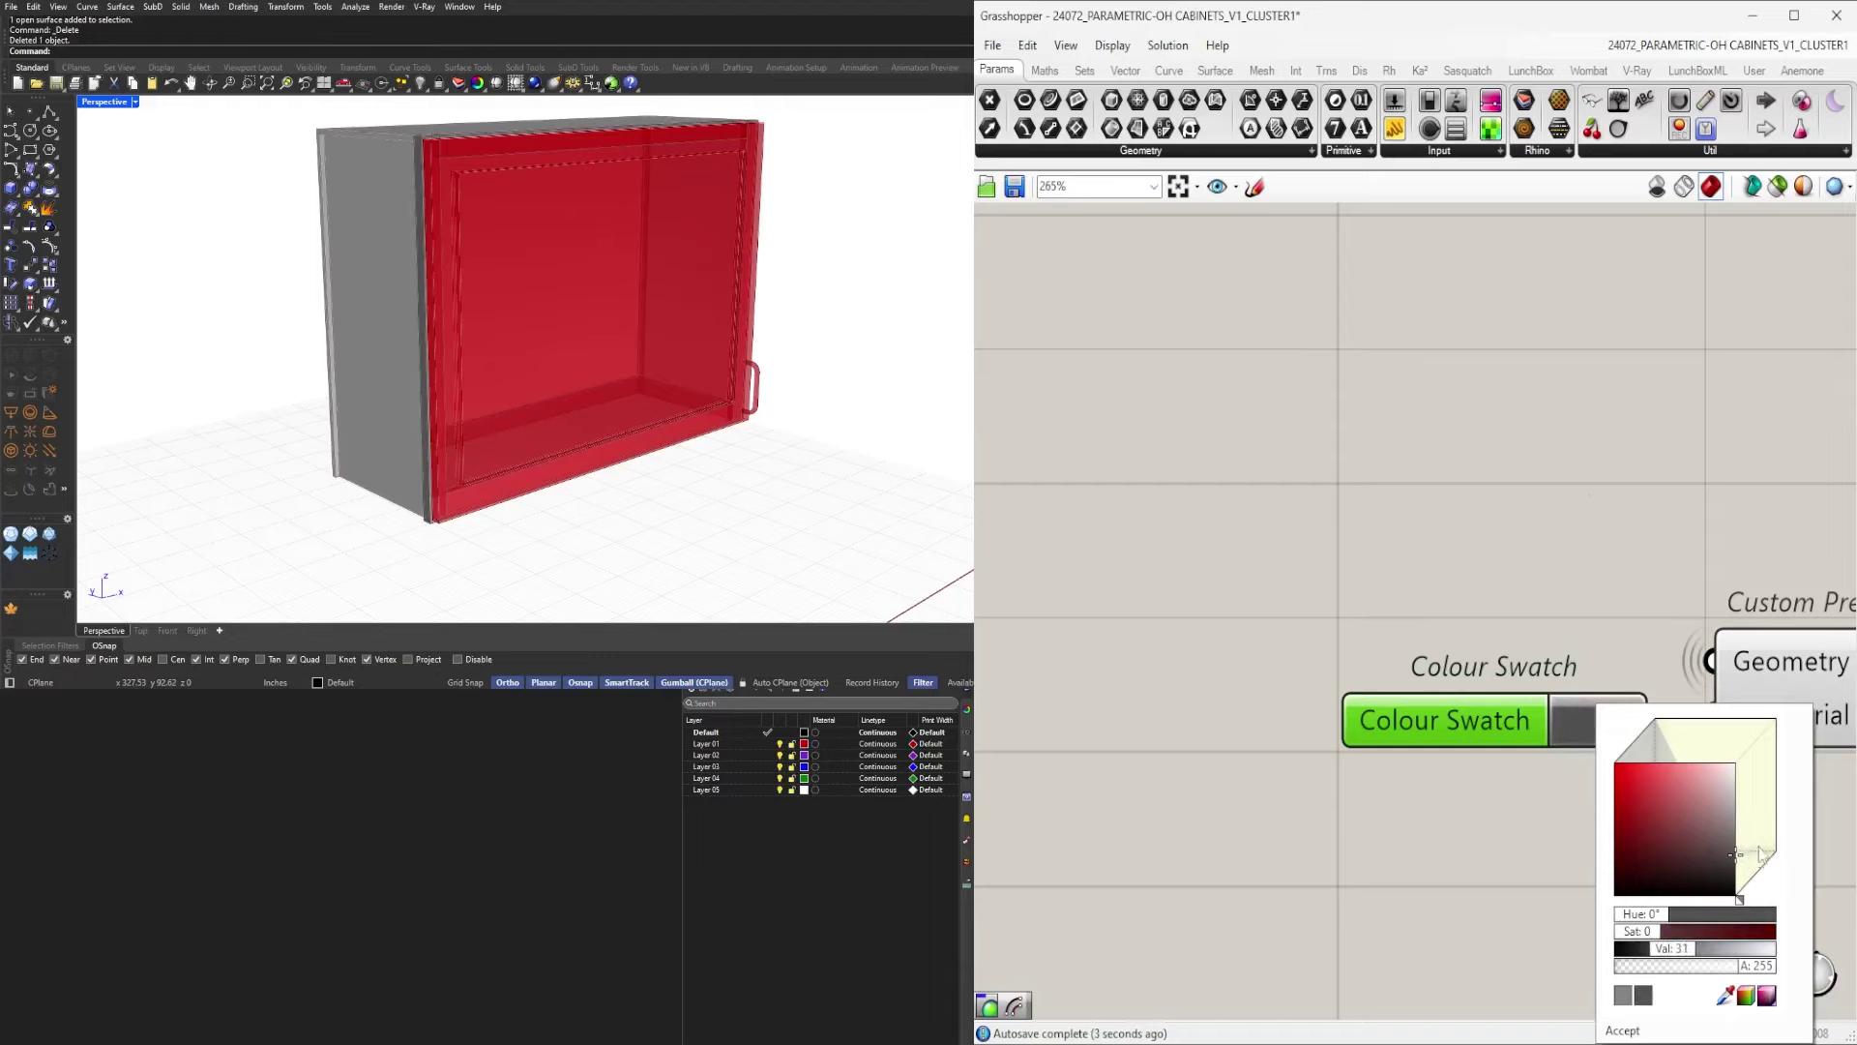
scroll(1442, 625, down, 3)
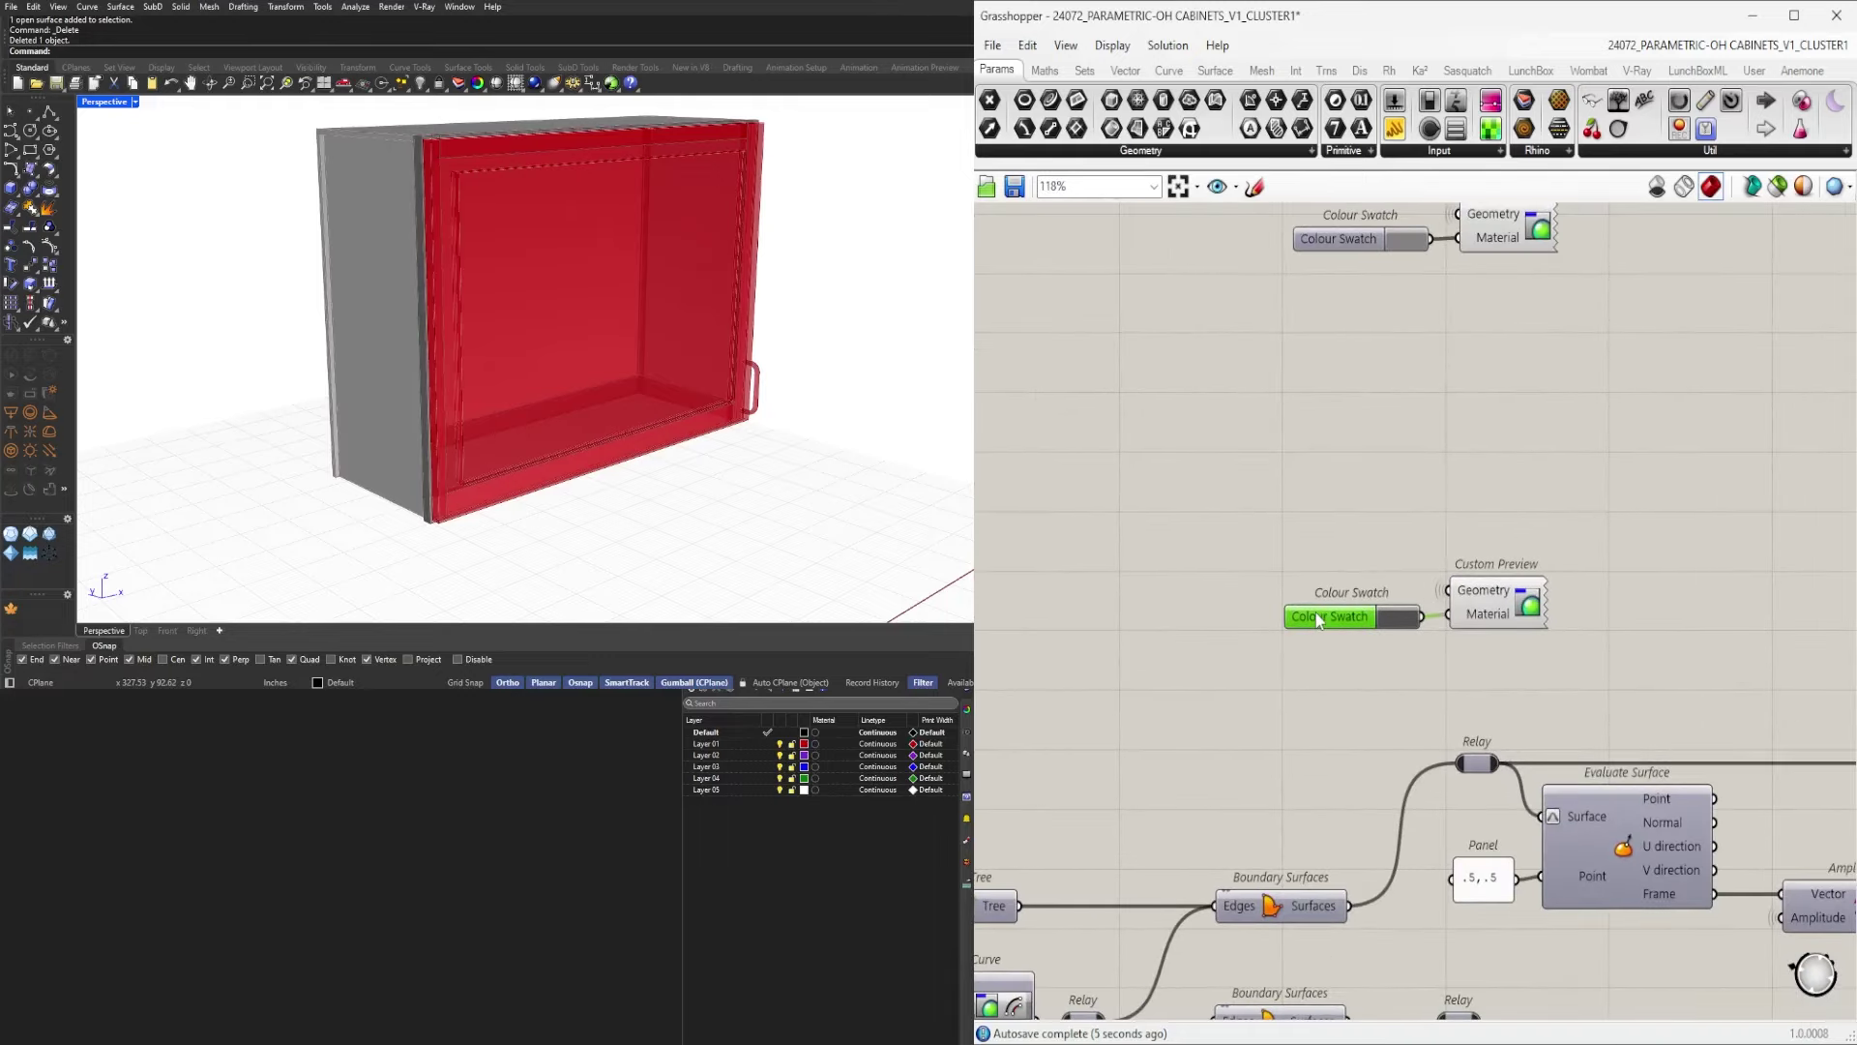
Copy the grey Colour Swatch and Custom Preview pair beside the cyan-grouped door Geometry container and feed that container into the copy.
scroll(1347, 578, down, 4)
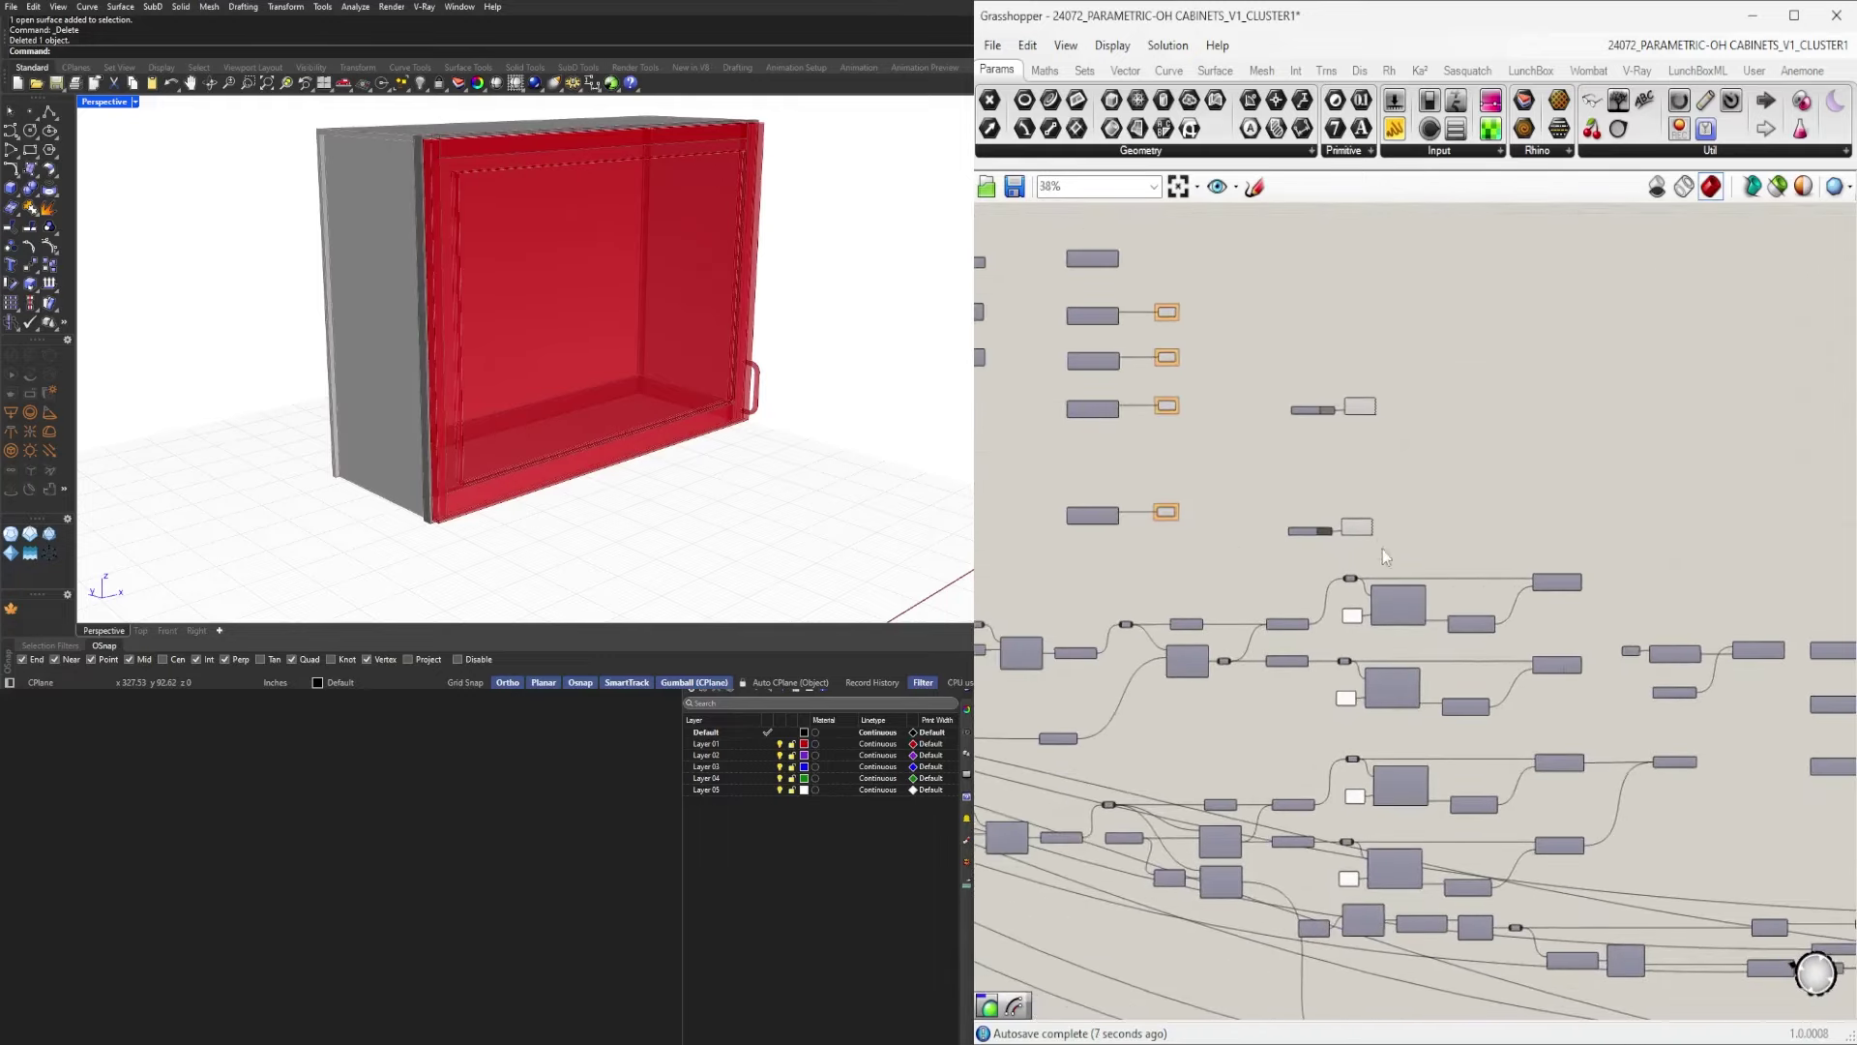
drag(1279, 479, 1278, 477)
right_drag(1378, 527, 1272, 517)
scroll(1104, 472, down, 1)
scroll(1085, 477, up, 4)
scroll(1239, 502, down, 2)
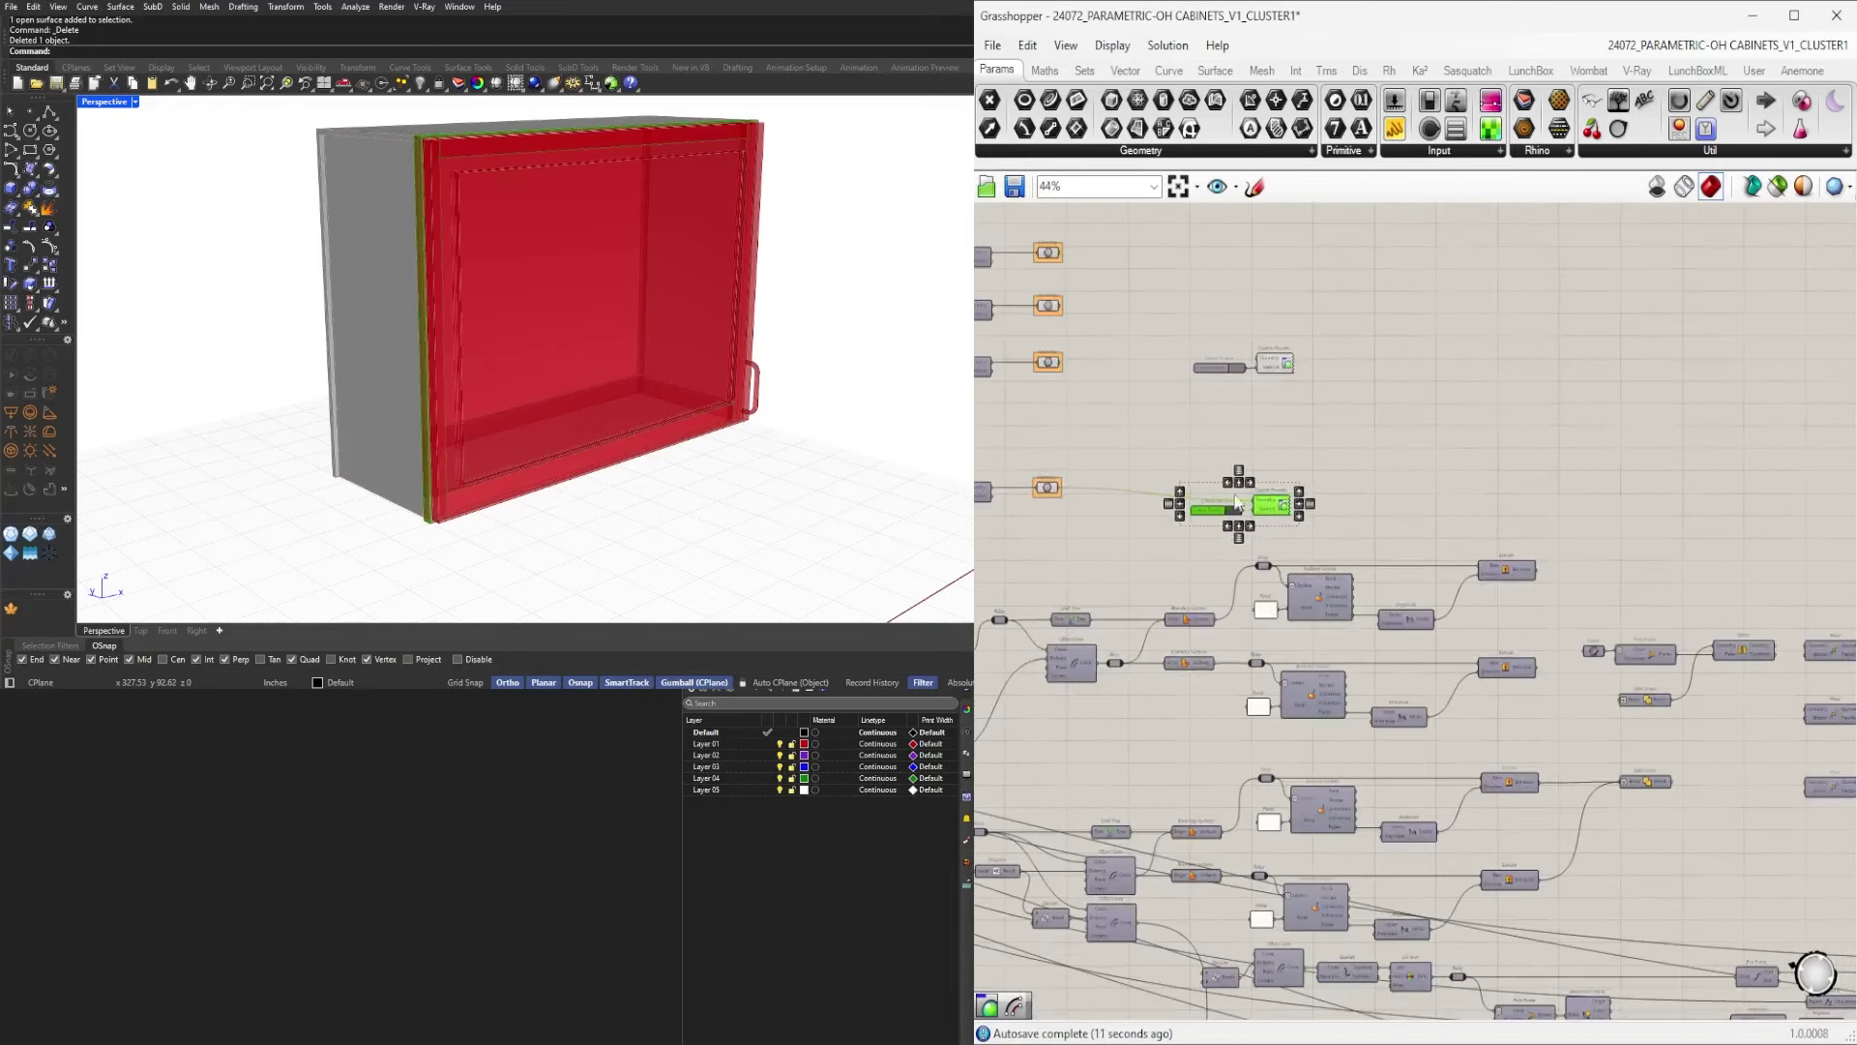
scroll(1237, 502, down, 2)
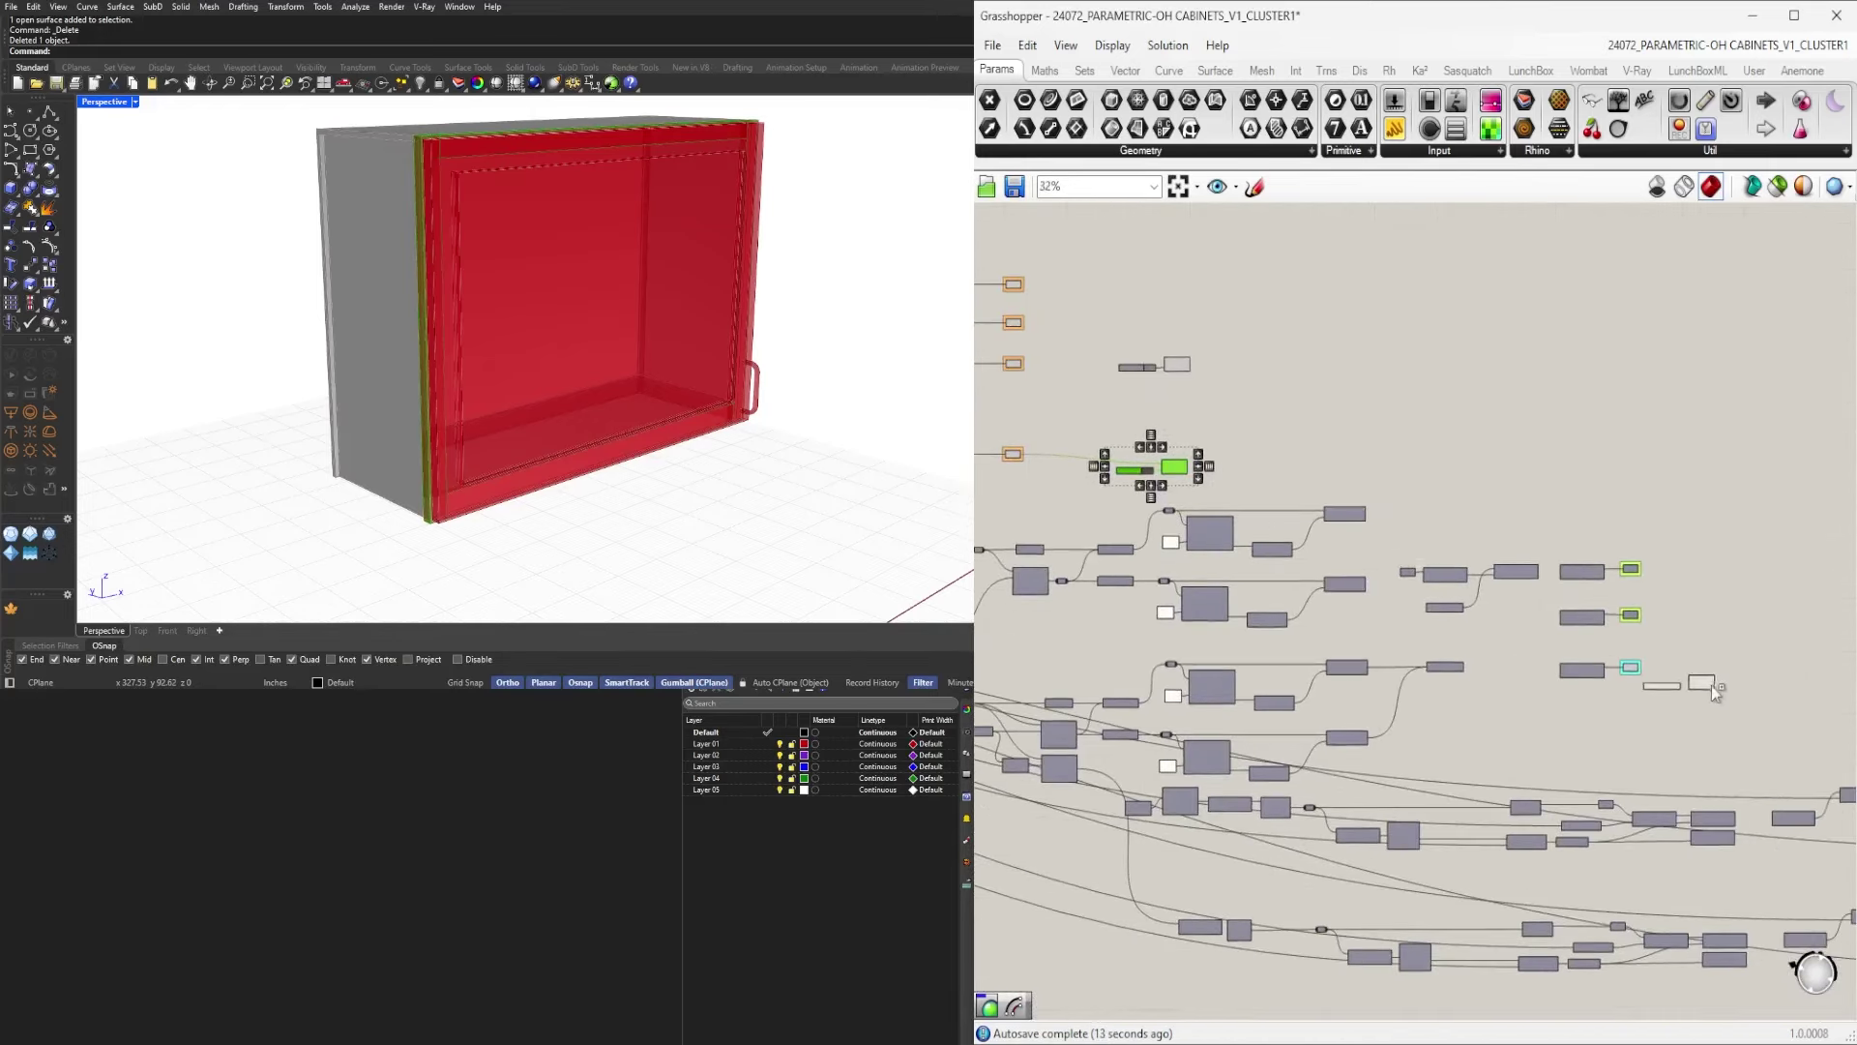
scroll(1682, 660, up, 8)
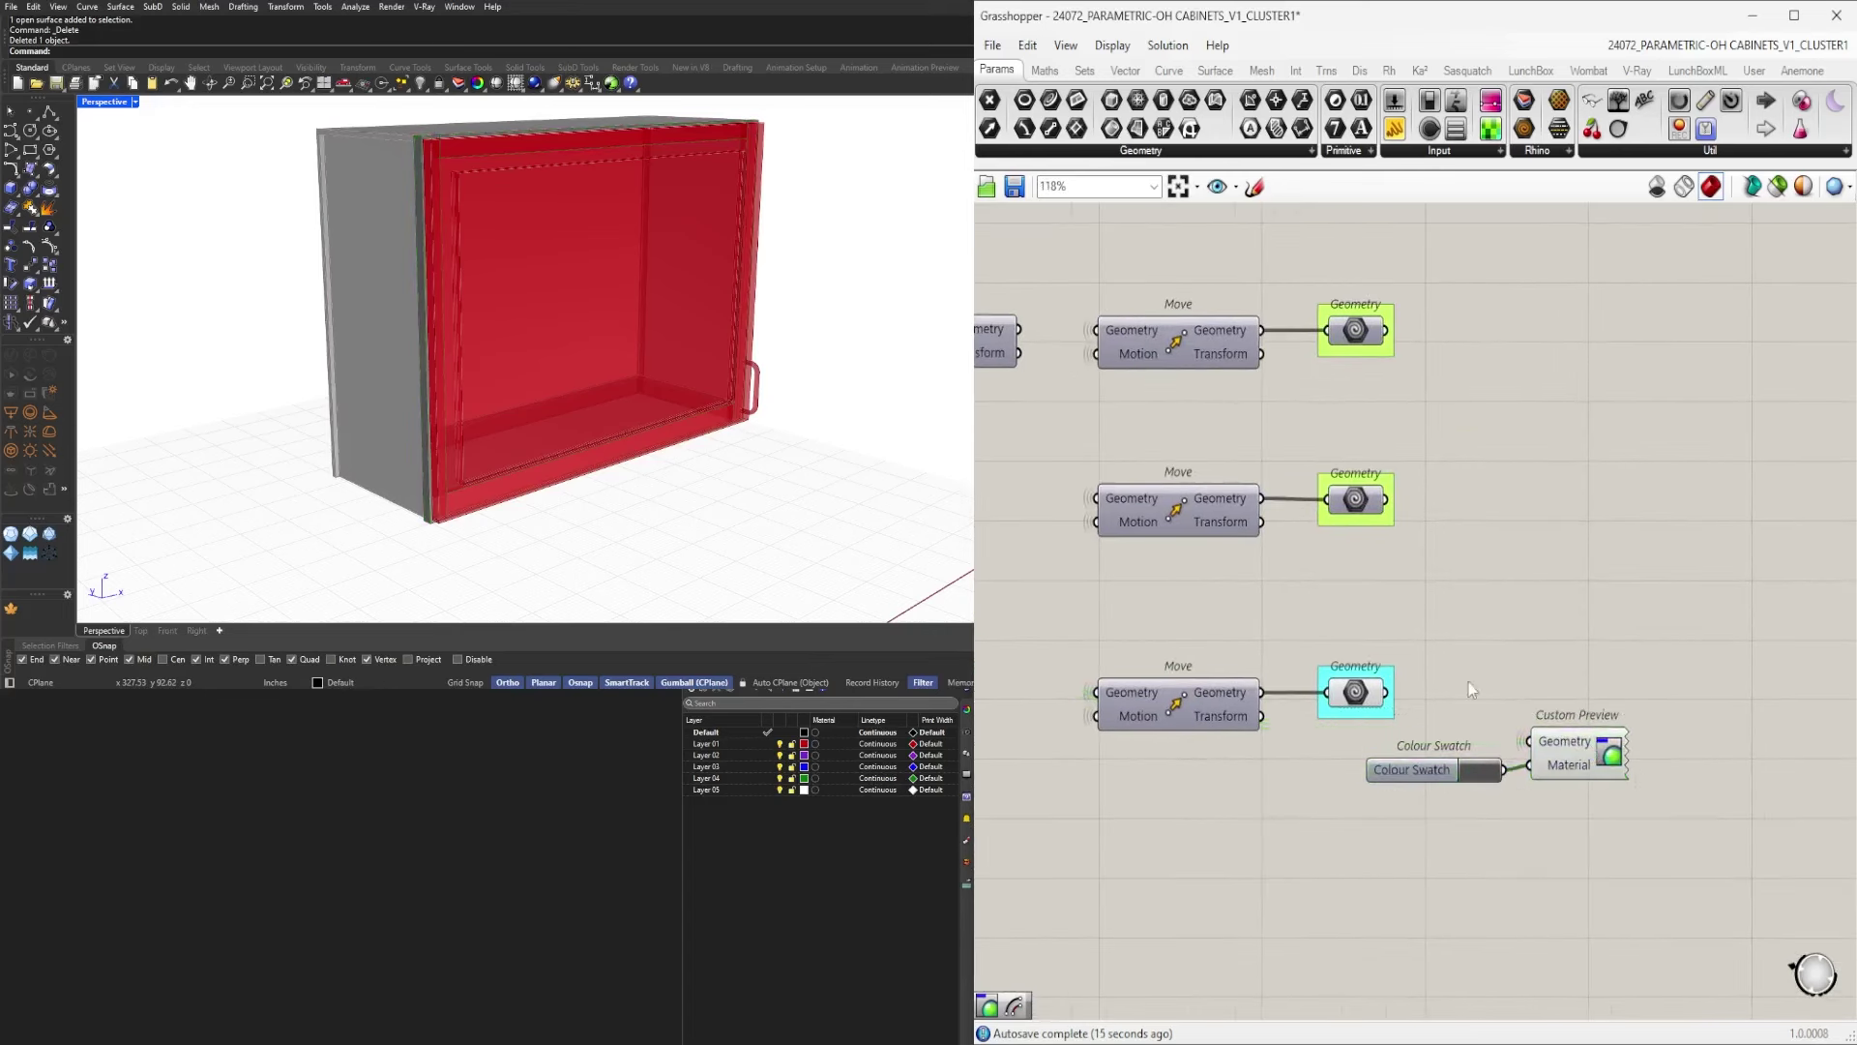
ctrl+drag(1528, 741, 1466, 781)
Recolour the door's Colour Swatch to a brown with hue 25, saturation 53 and value 60.
click(1488, 777)
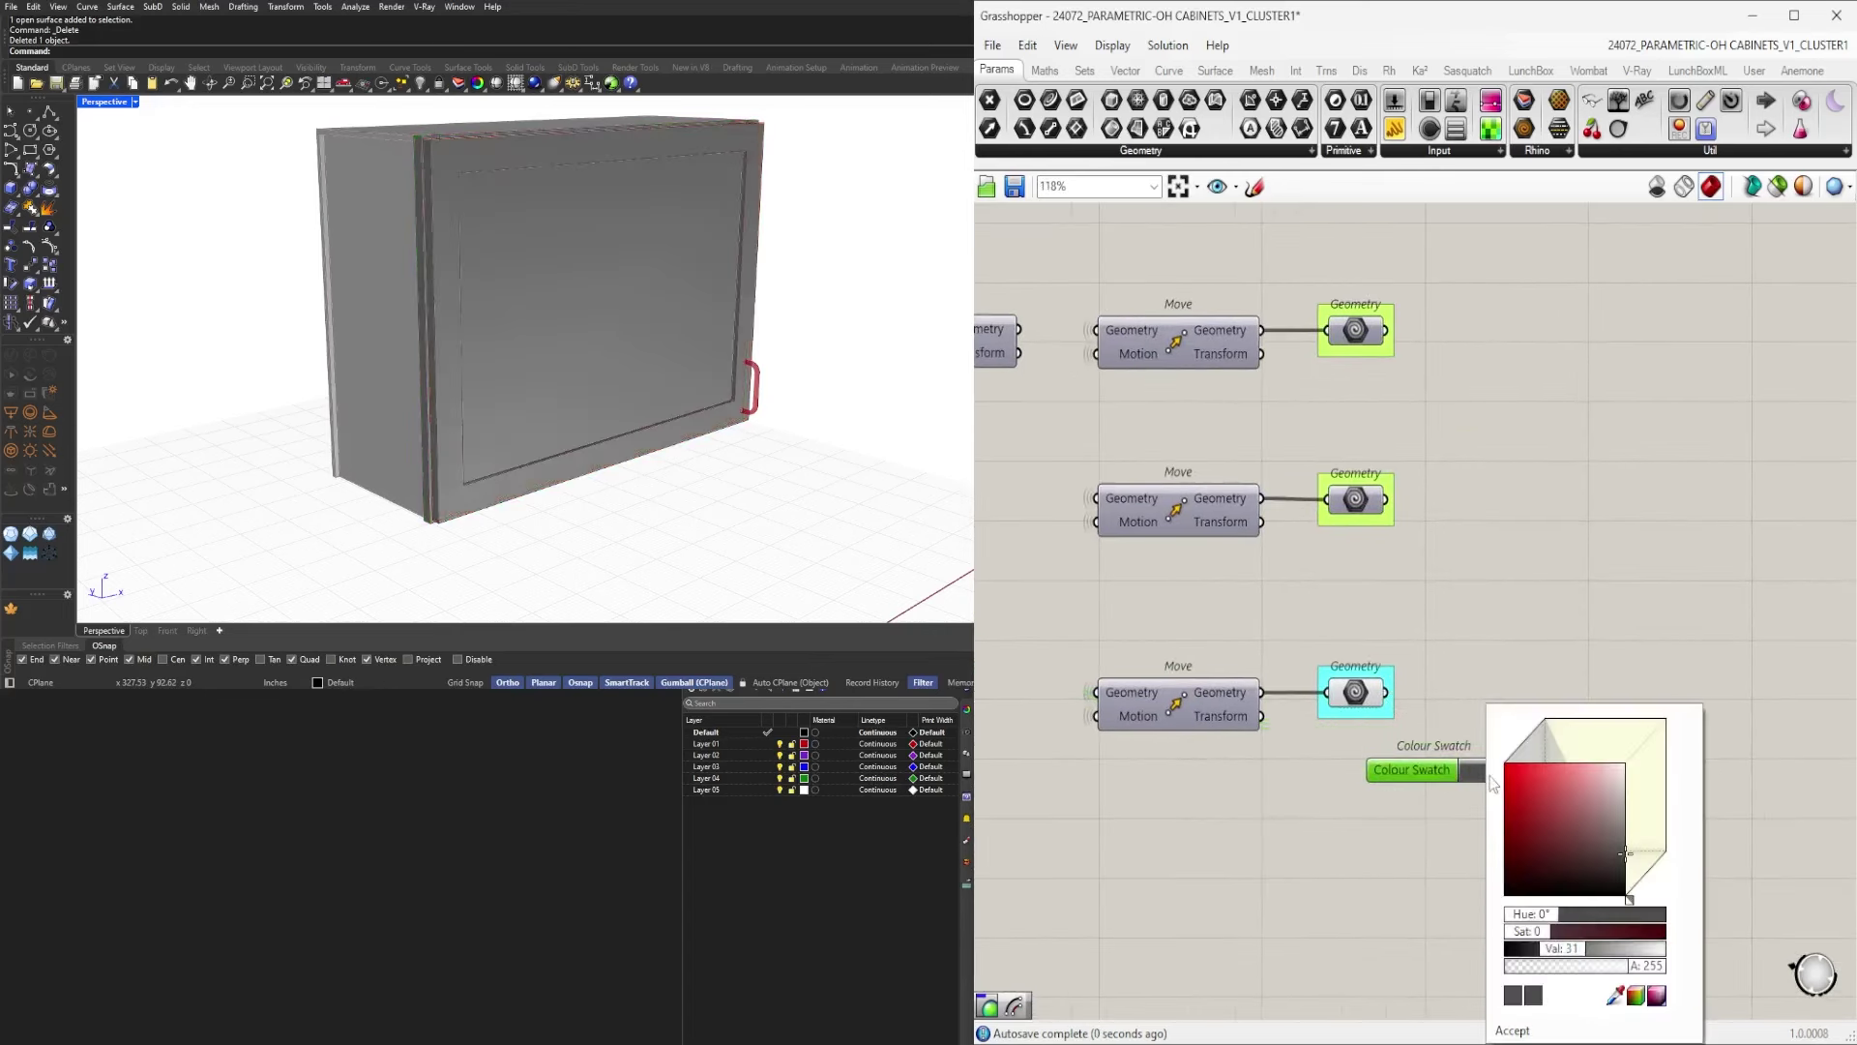
drag(1567, 825, 1557, 829)
drag(1527, 916, 1535, 919)
drag(1540, 834, 1560, 821)
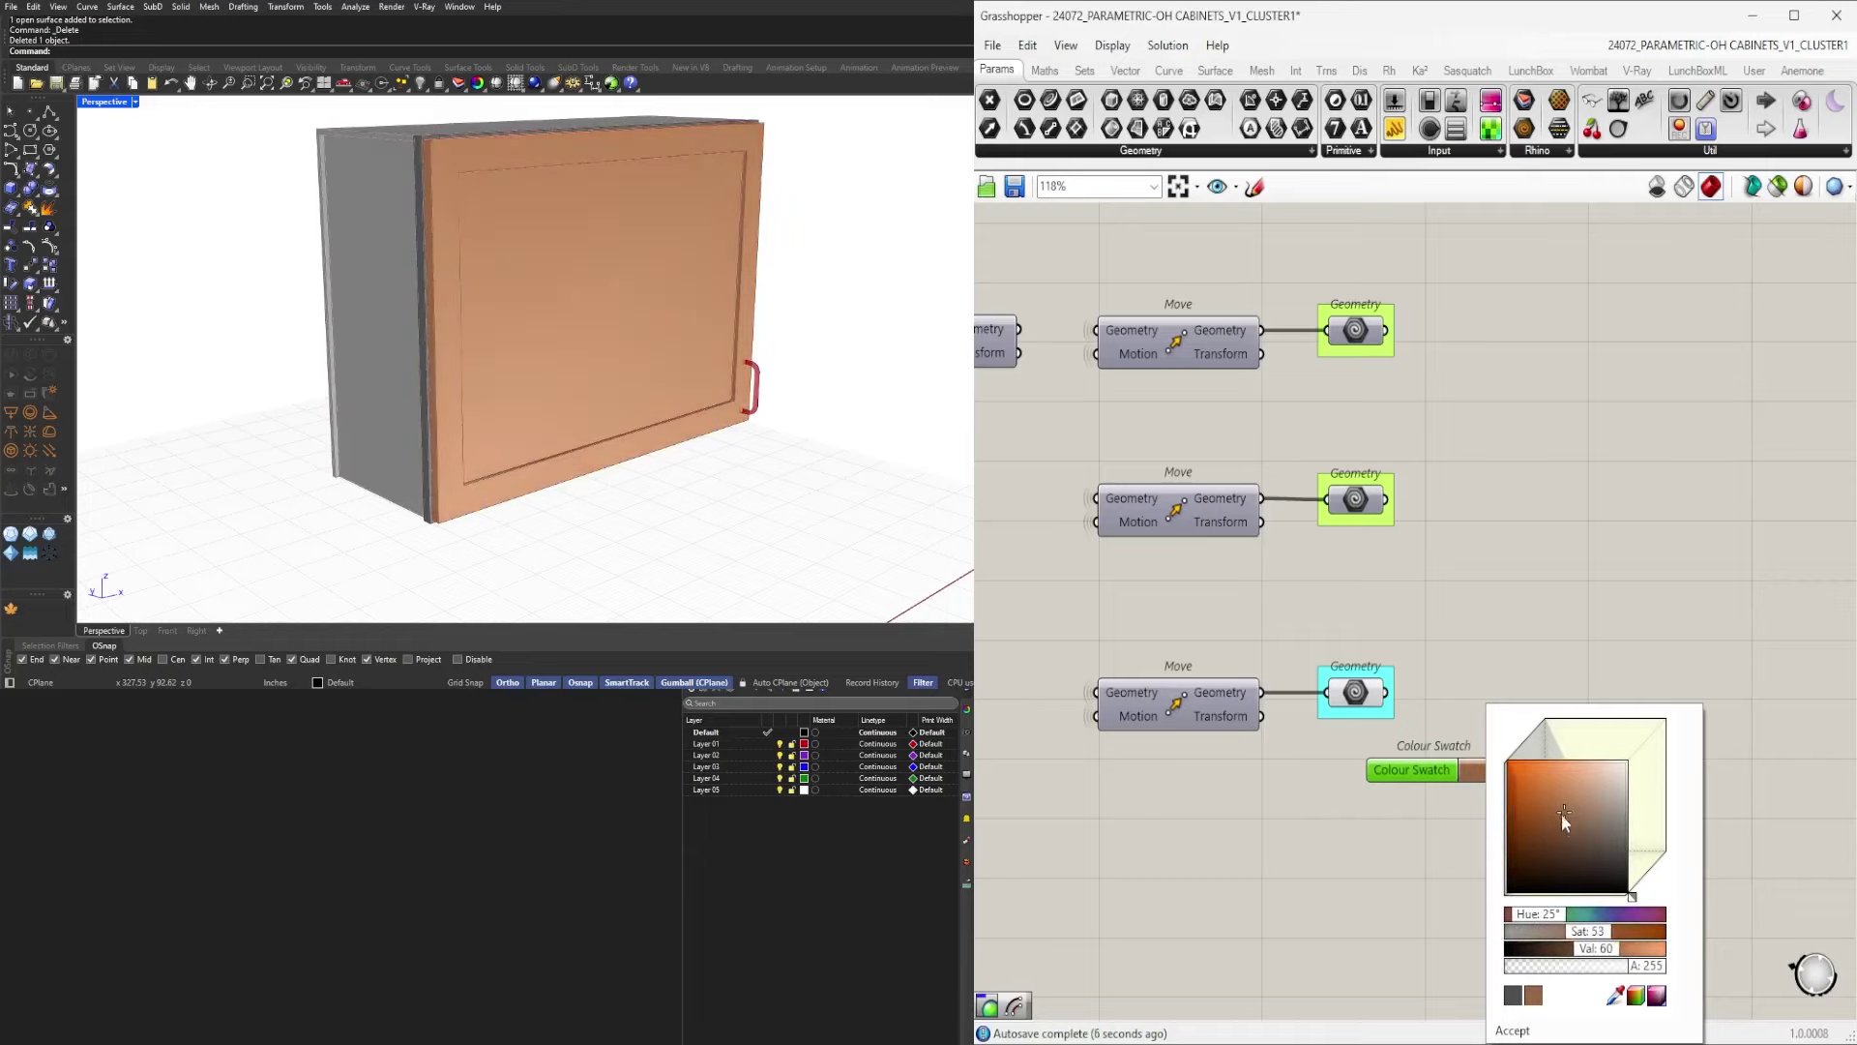
click(1695, 598)
Move the brown Colour Swatch and Custom Preview pair farther out from the door Geometry container.
scroll(1697, 596, down, 1)
right_drag(1732, 785, 1702, 904)
drag(1677, 916, 1475, 797)
drag(1558, 842, 1677, 851)
click(1606, 927)
right_drag(721, 441, 615, 399)
Copy the brown swatch and preview pair above the original and feed both green-grouped door Geometry containers into the copy.
right_drag(1743, 919, 1678, 774)
scroll(1678, 773, down, 7)
right_drag(1758, 853, 1367, 717)
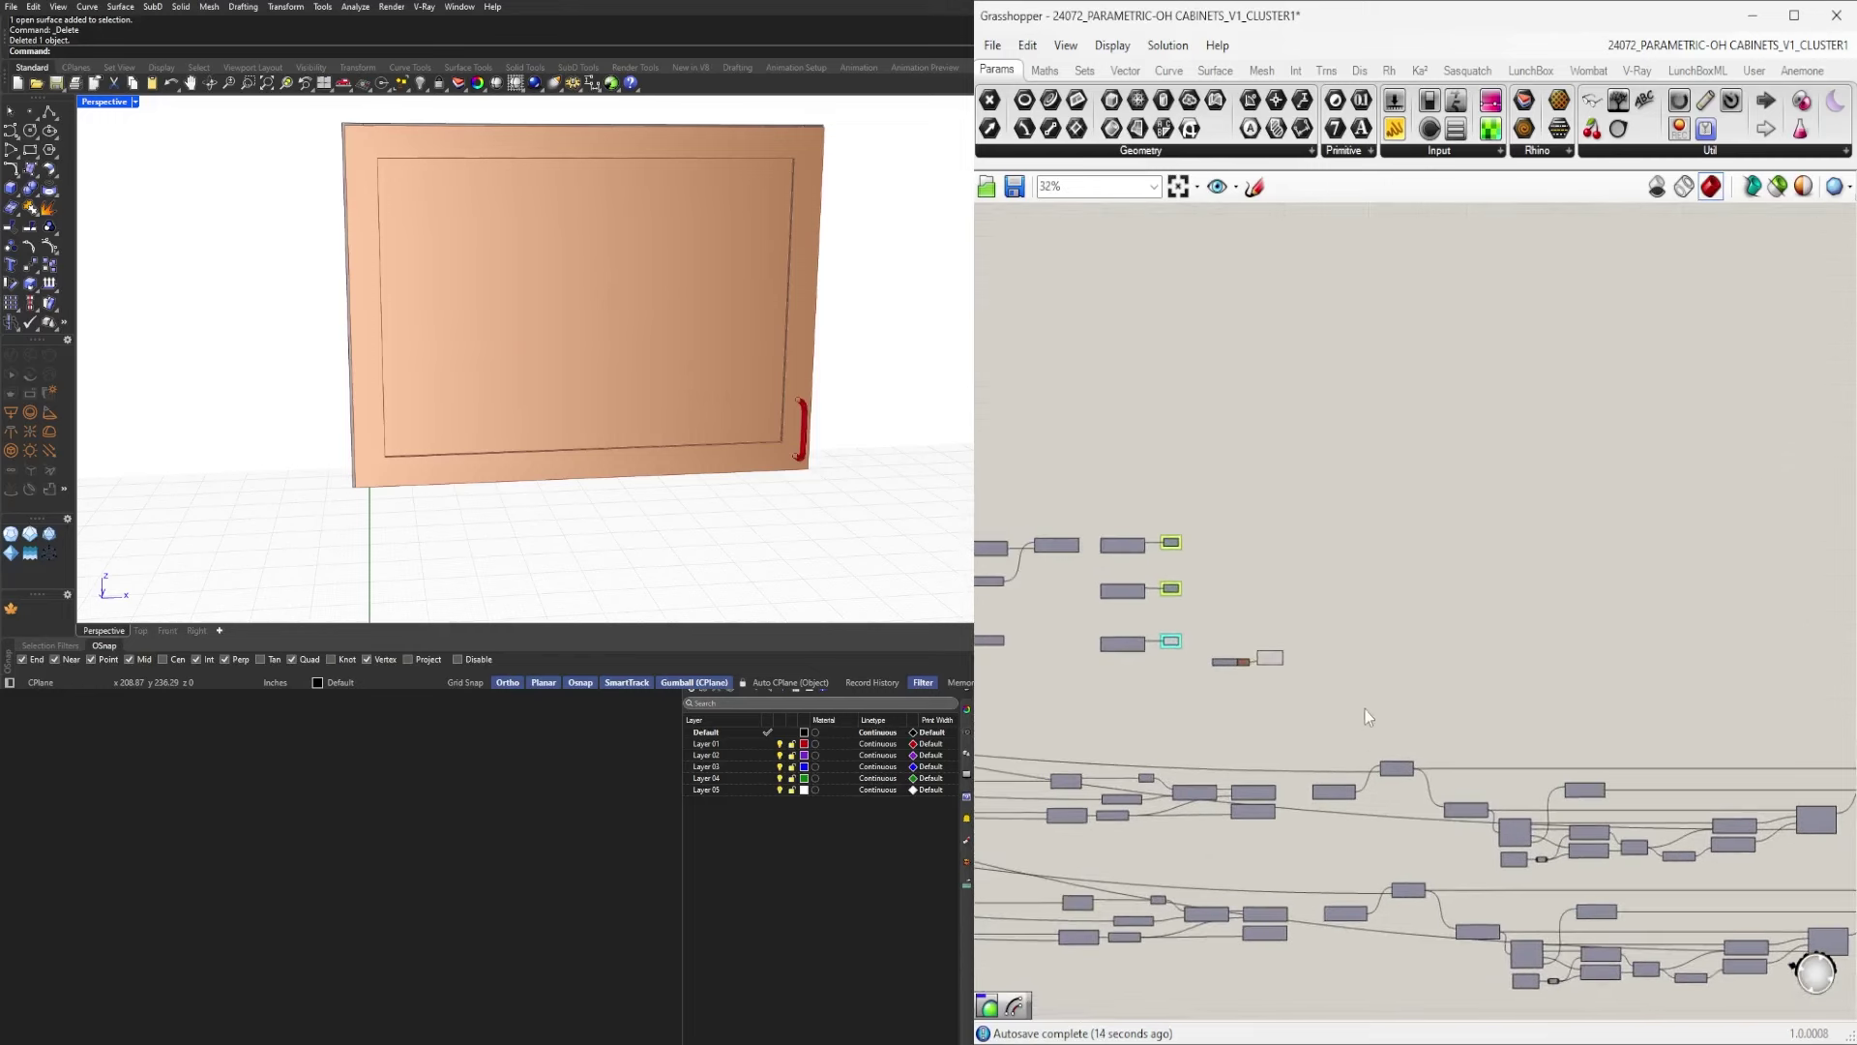
drag(1208, 629, 1204, 628)
scroll(1235, 627, up, 4)
click(1234, 544)
drag(1369, 754, 1208, 645)
drag(1304, 673, 1306, 660)
alt+drag(1304, 557, 1304, 559)
click(1163, 464)
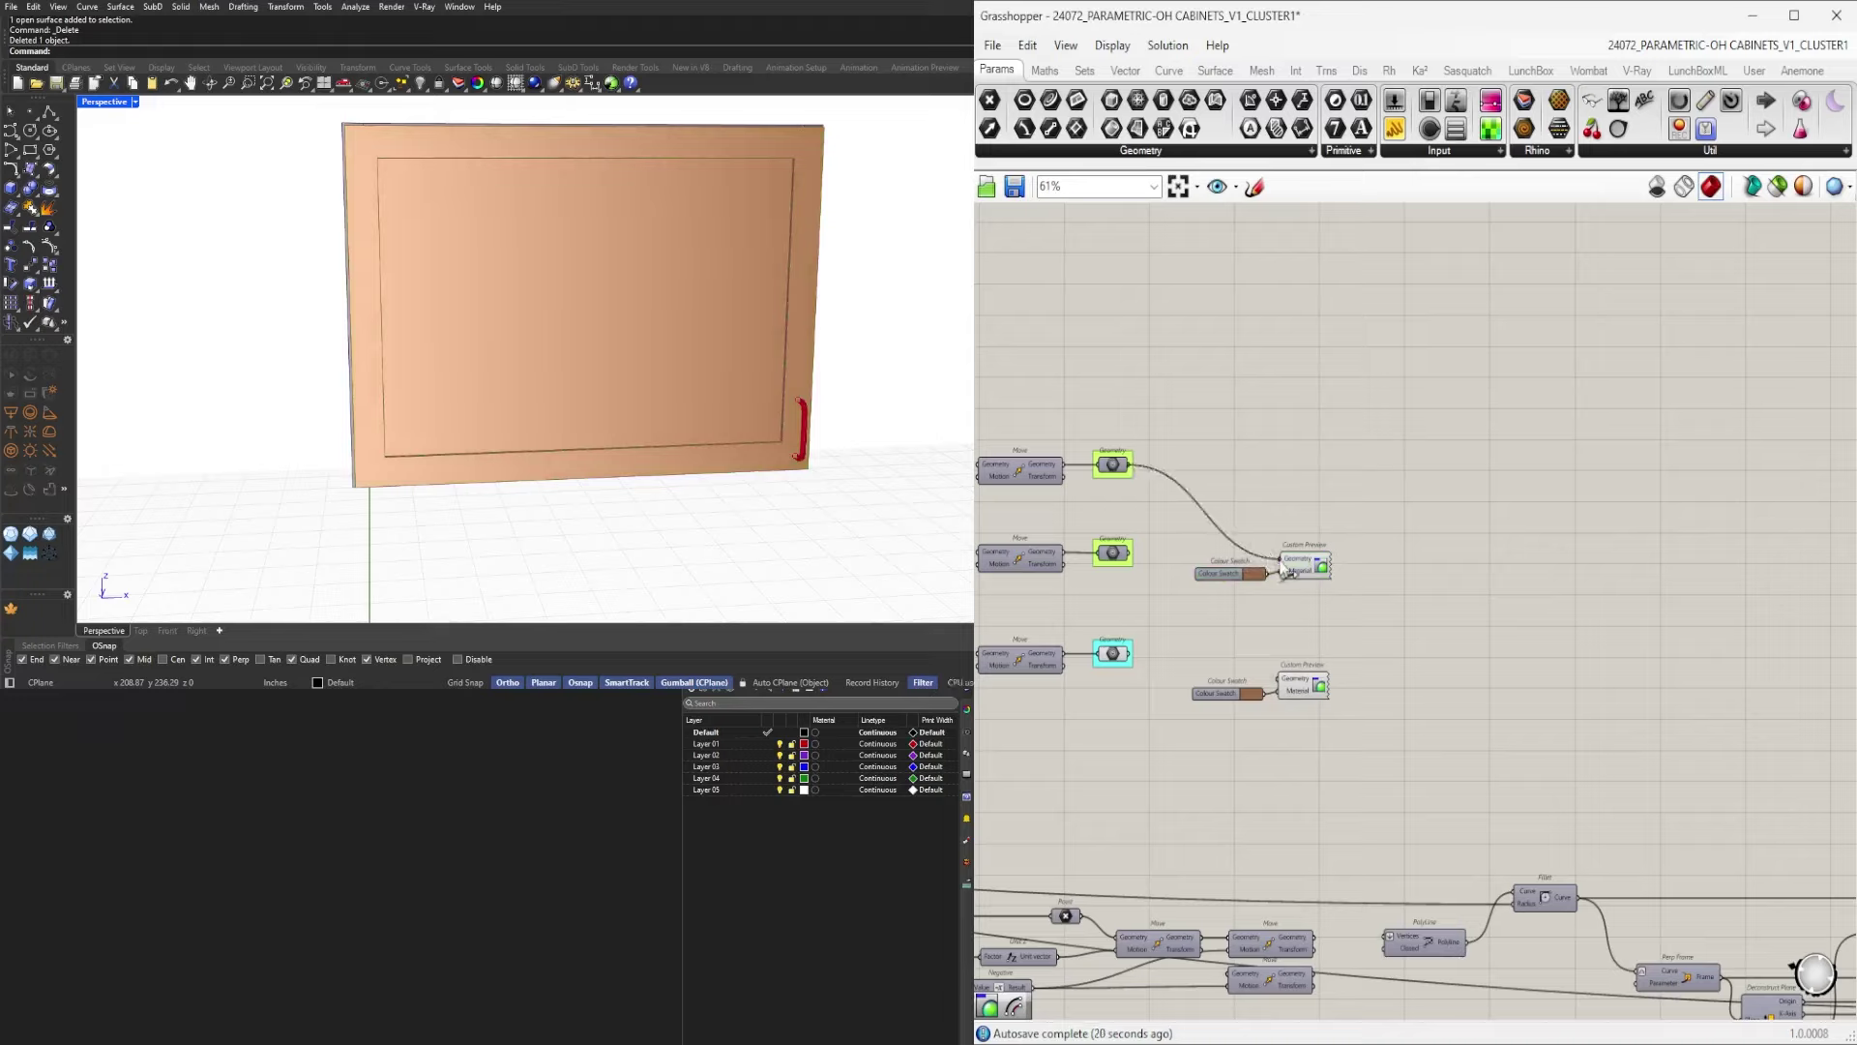
drag(1281, 564, 1306, 560)
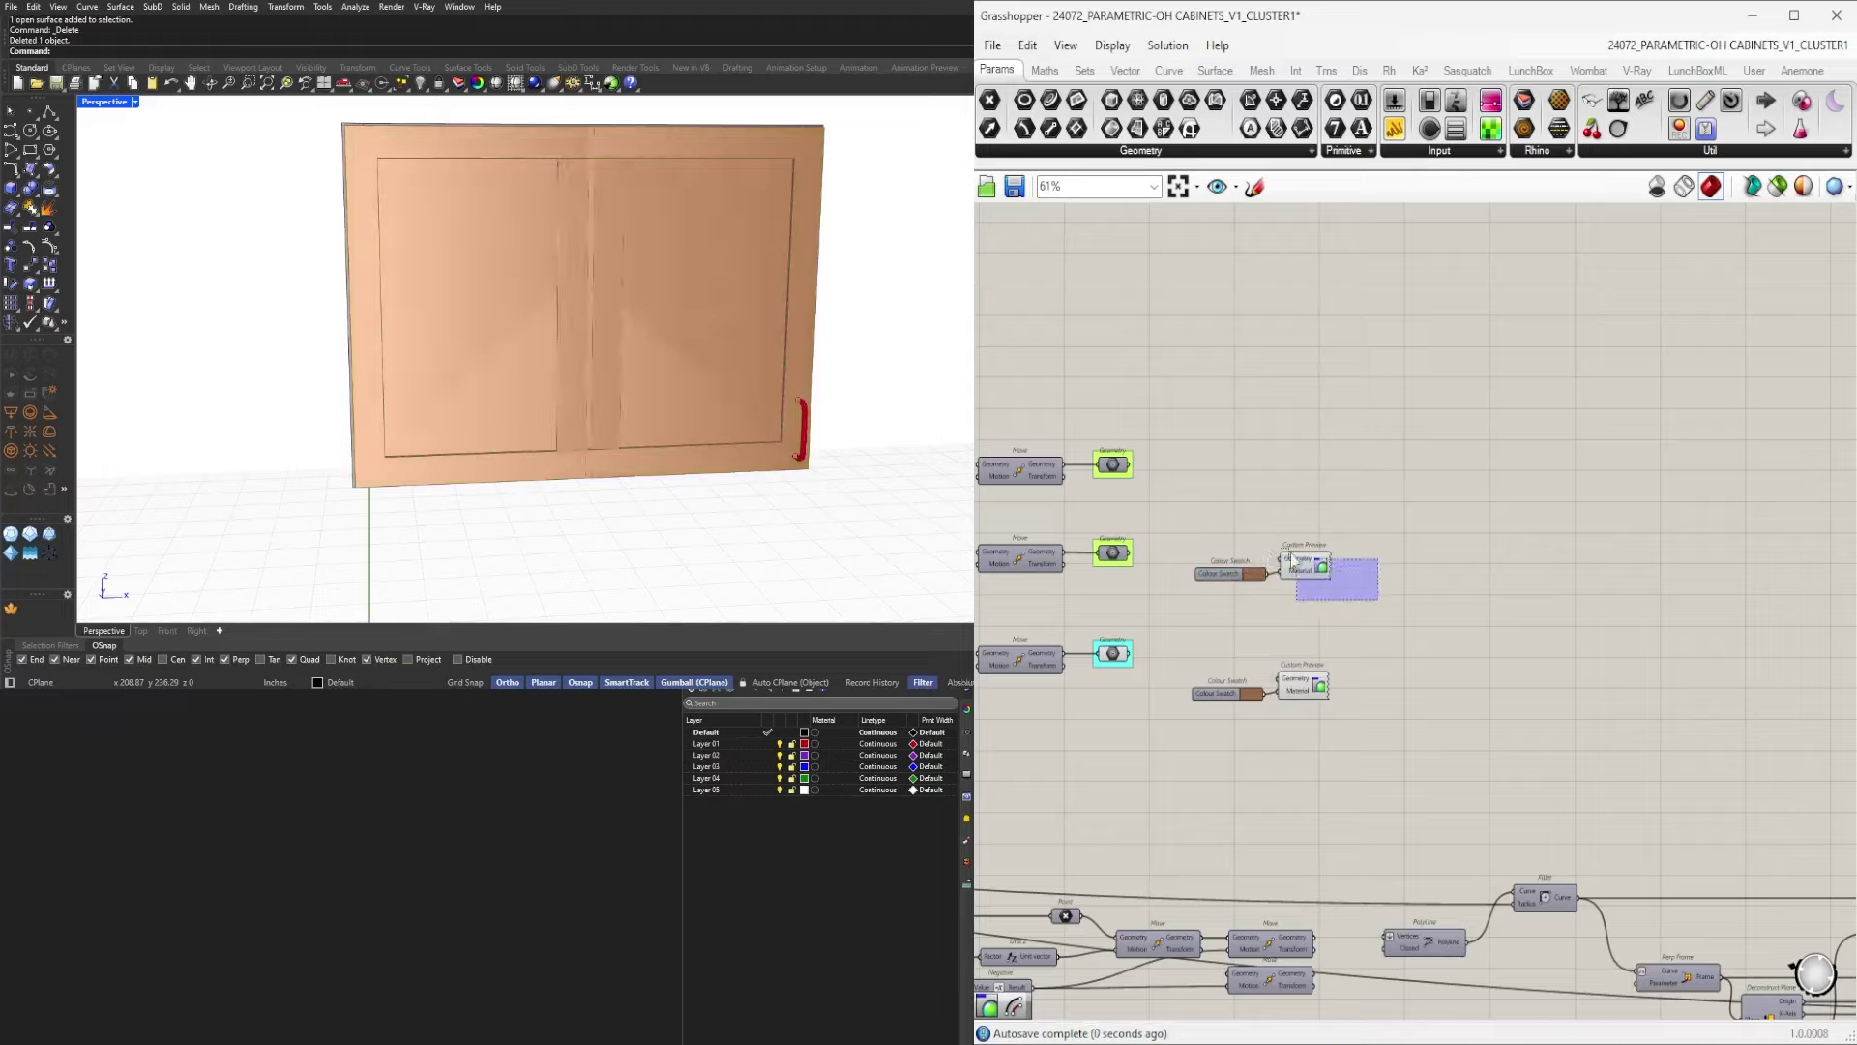
Turn off the preview of the upper brown Custom Preview fed by the green-grouped door containers.
middle_click(1289, 467)
click(1337, 410)
click(1418, 468)
Copy the brown swatch and preview pair beside the cyan-grouped handle Geometry container, feed it in, and place the swatch below the container.
drag(1368, 733, 1216, 624)
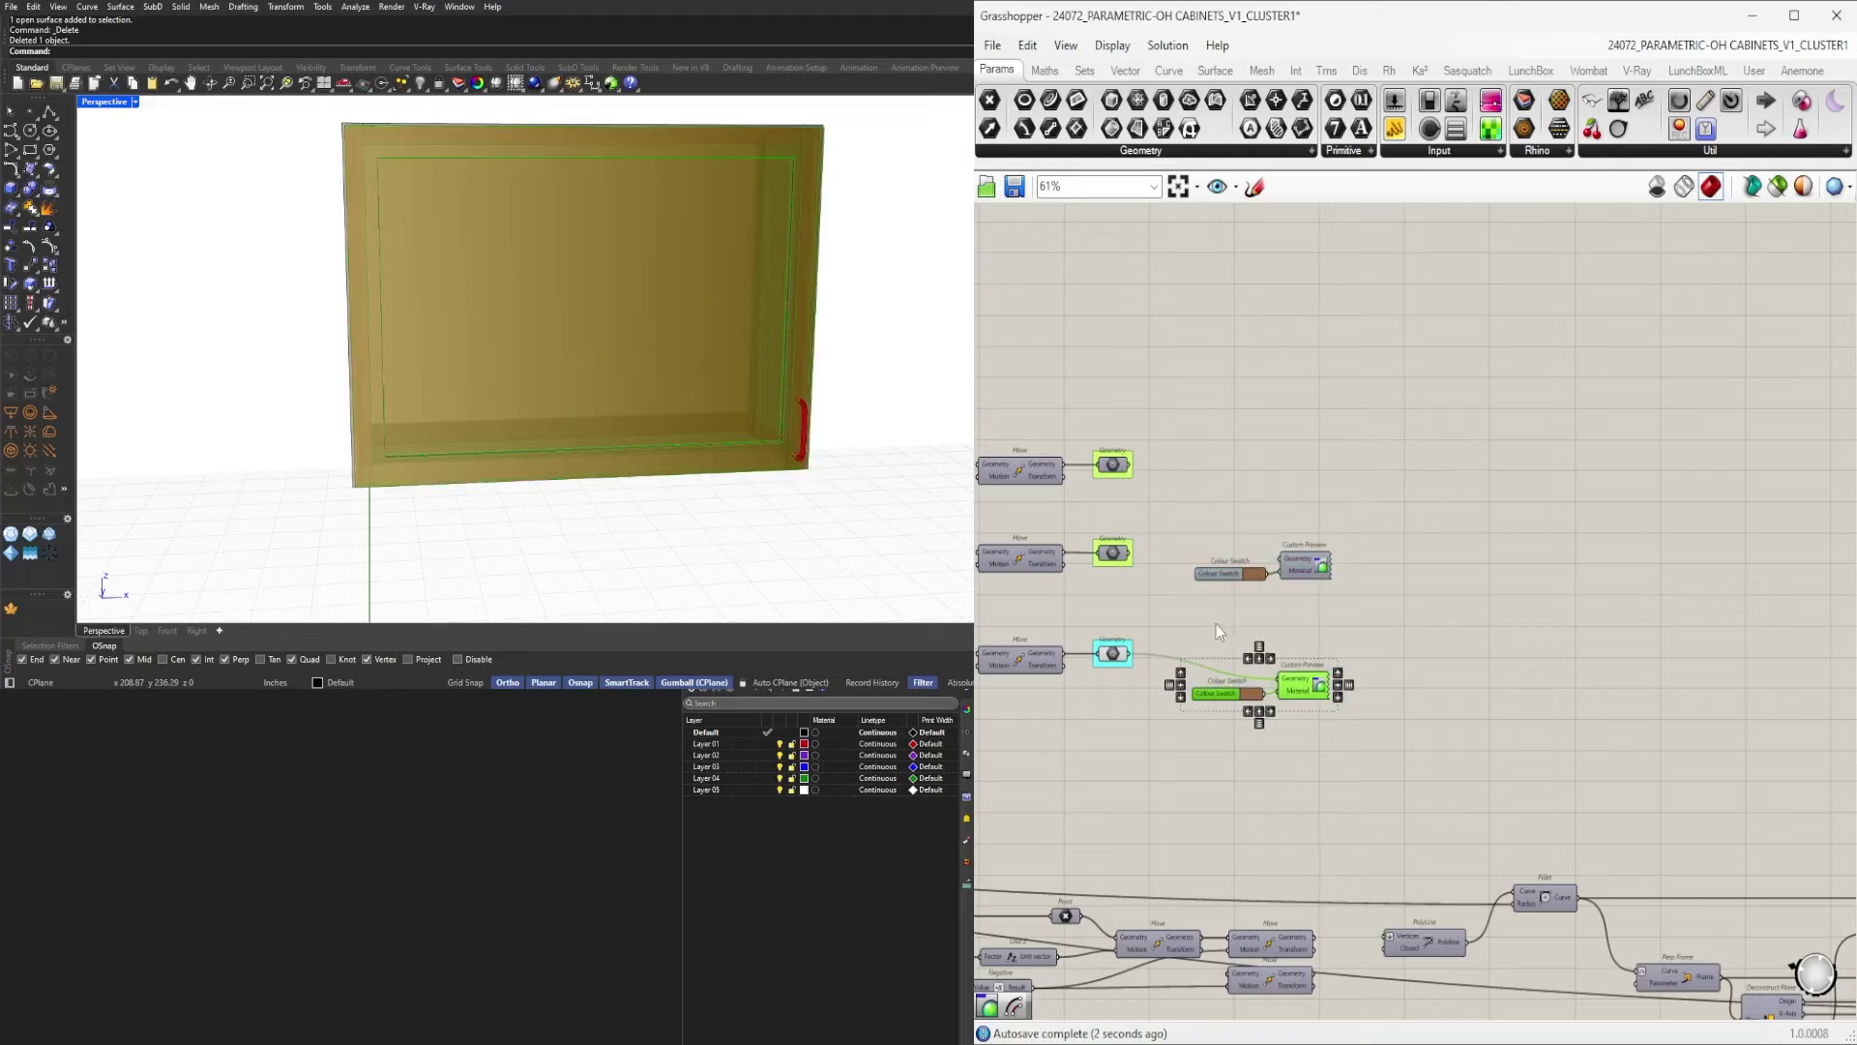
scroll(1315, 697, down, 5)
right_drag(1316, 697, 1179, 629)
scroll(1198, 629, up, 6)
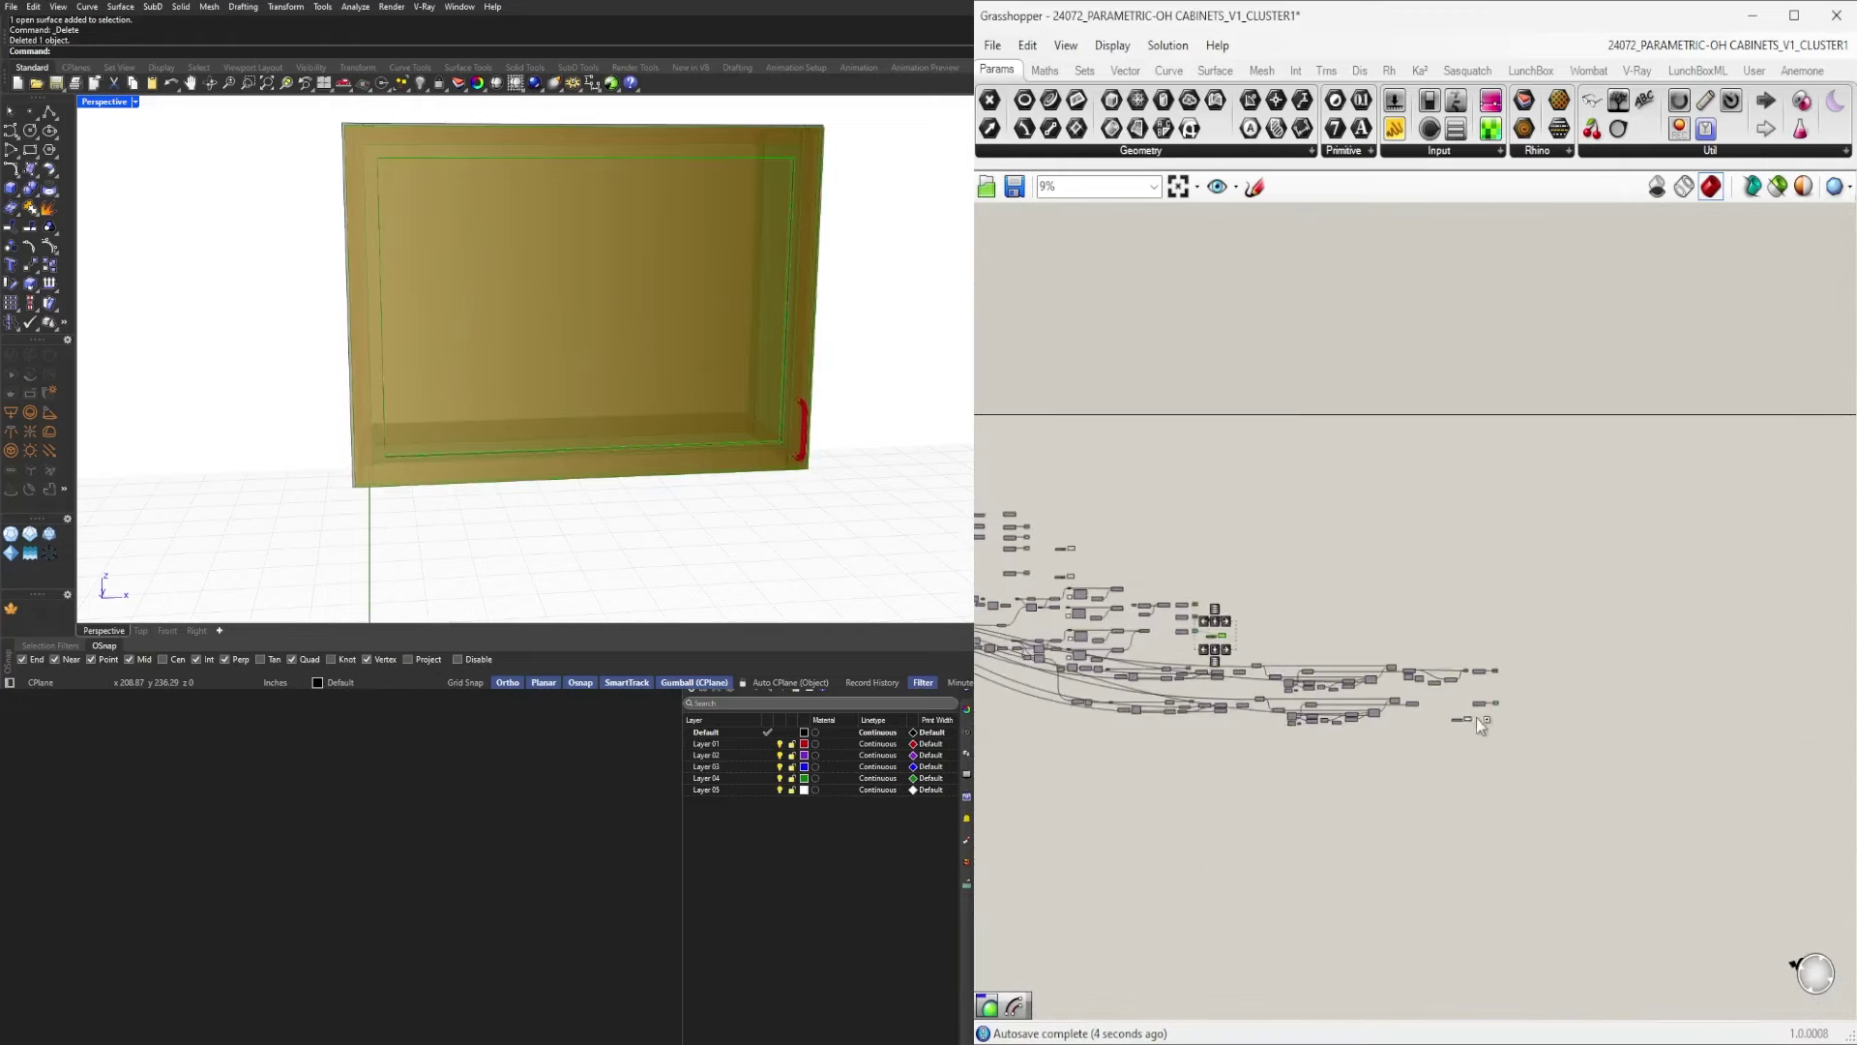
alt+drag(1520, 742, 1574, 794)
click(1505, 711)
scroll(1410, 696, up, 2)
drag(1381, 845, 1364, 824)
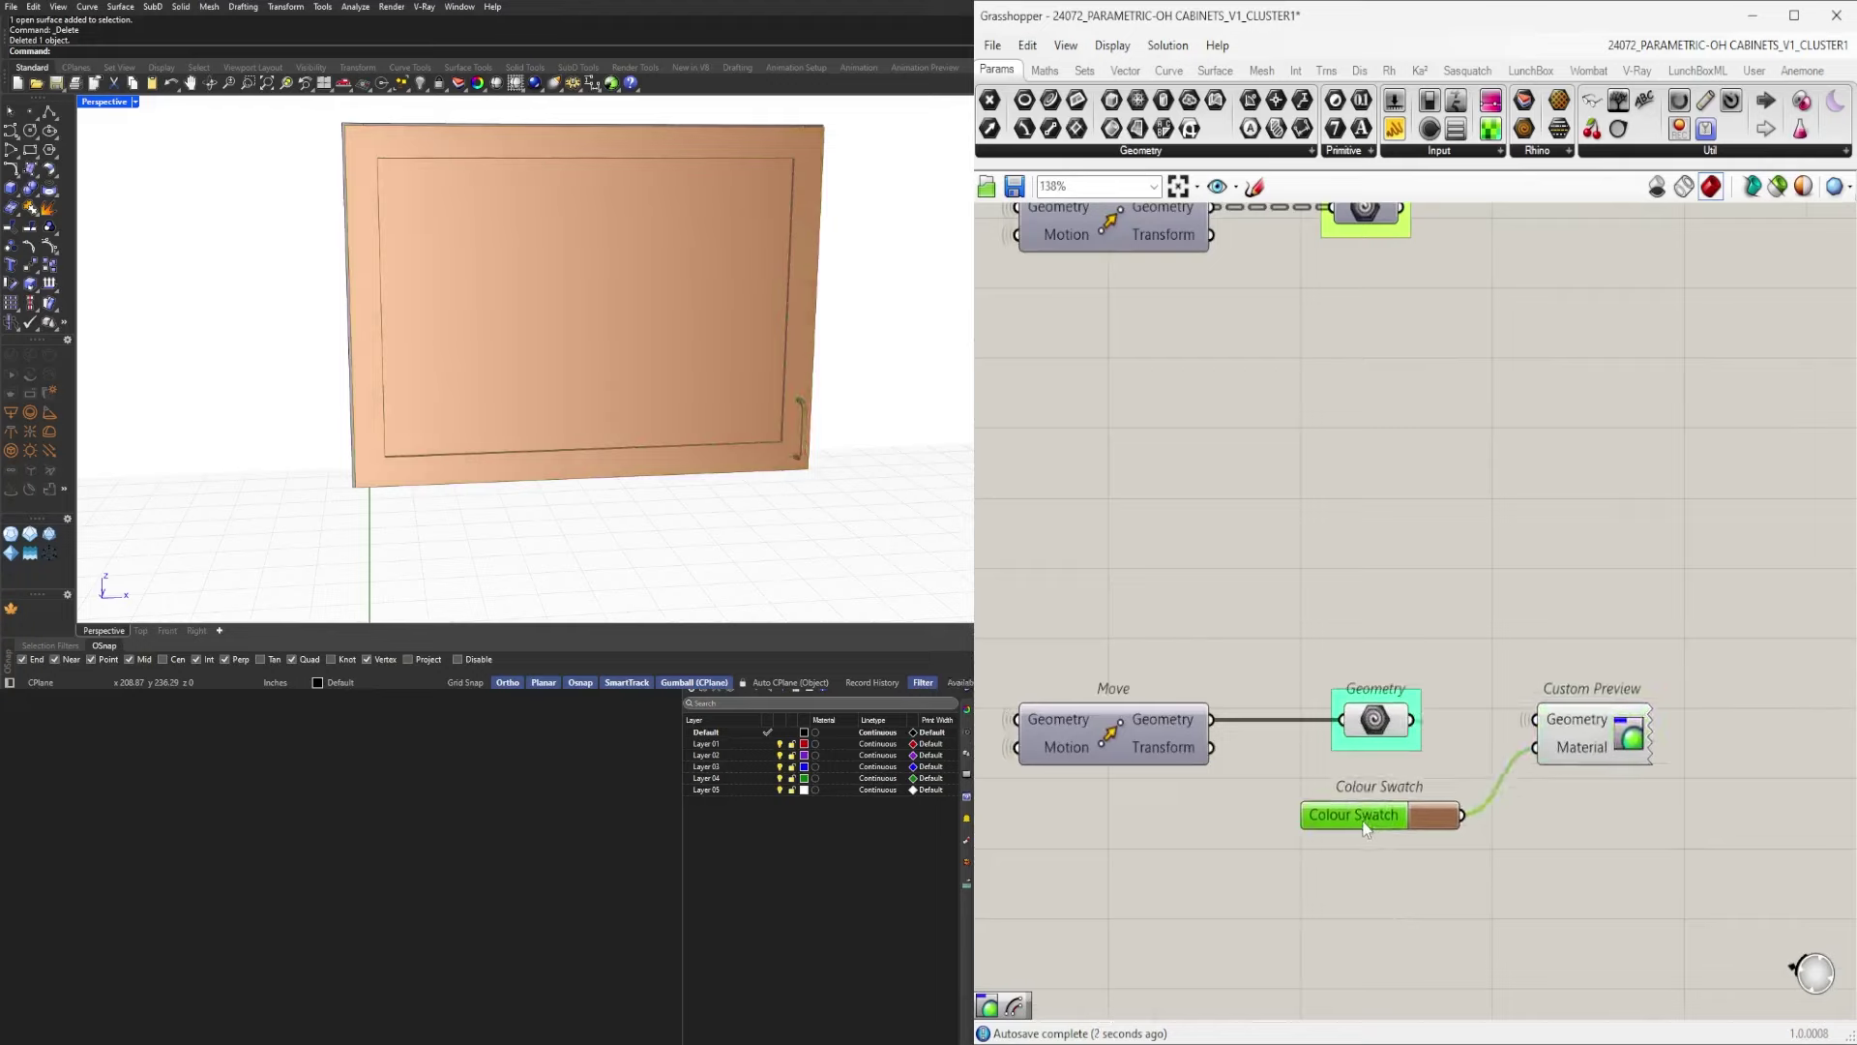
Recolour the handle's Colour Swatch to a near-black with hue 25, saturation 0 and value 15.
click(1431, 809)
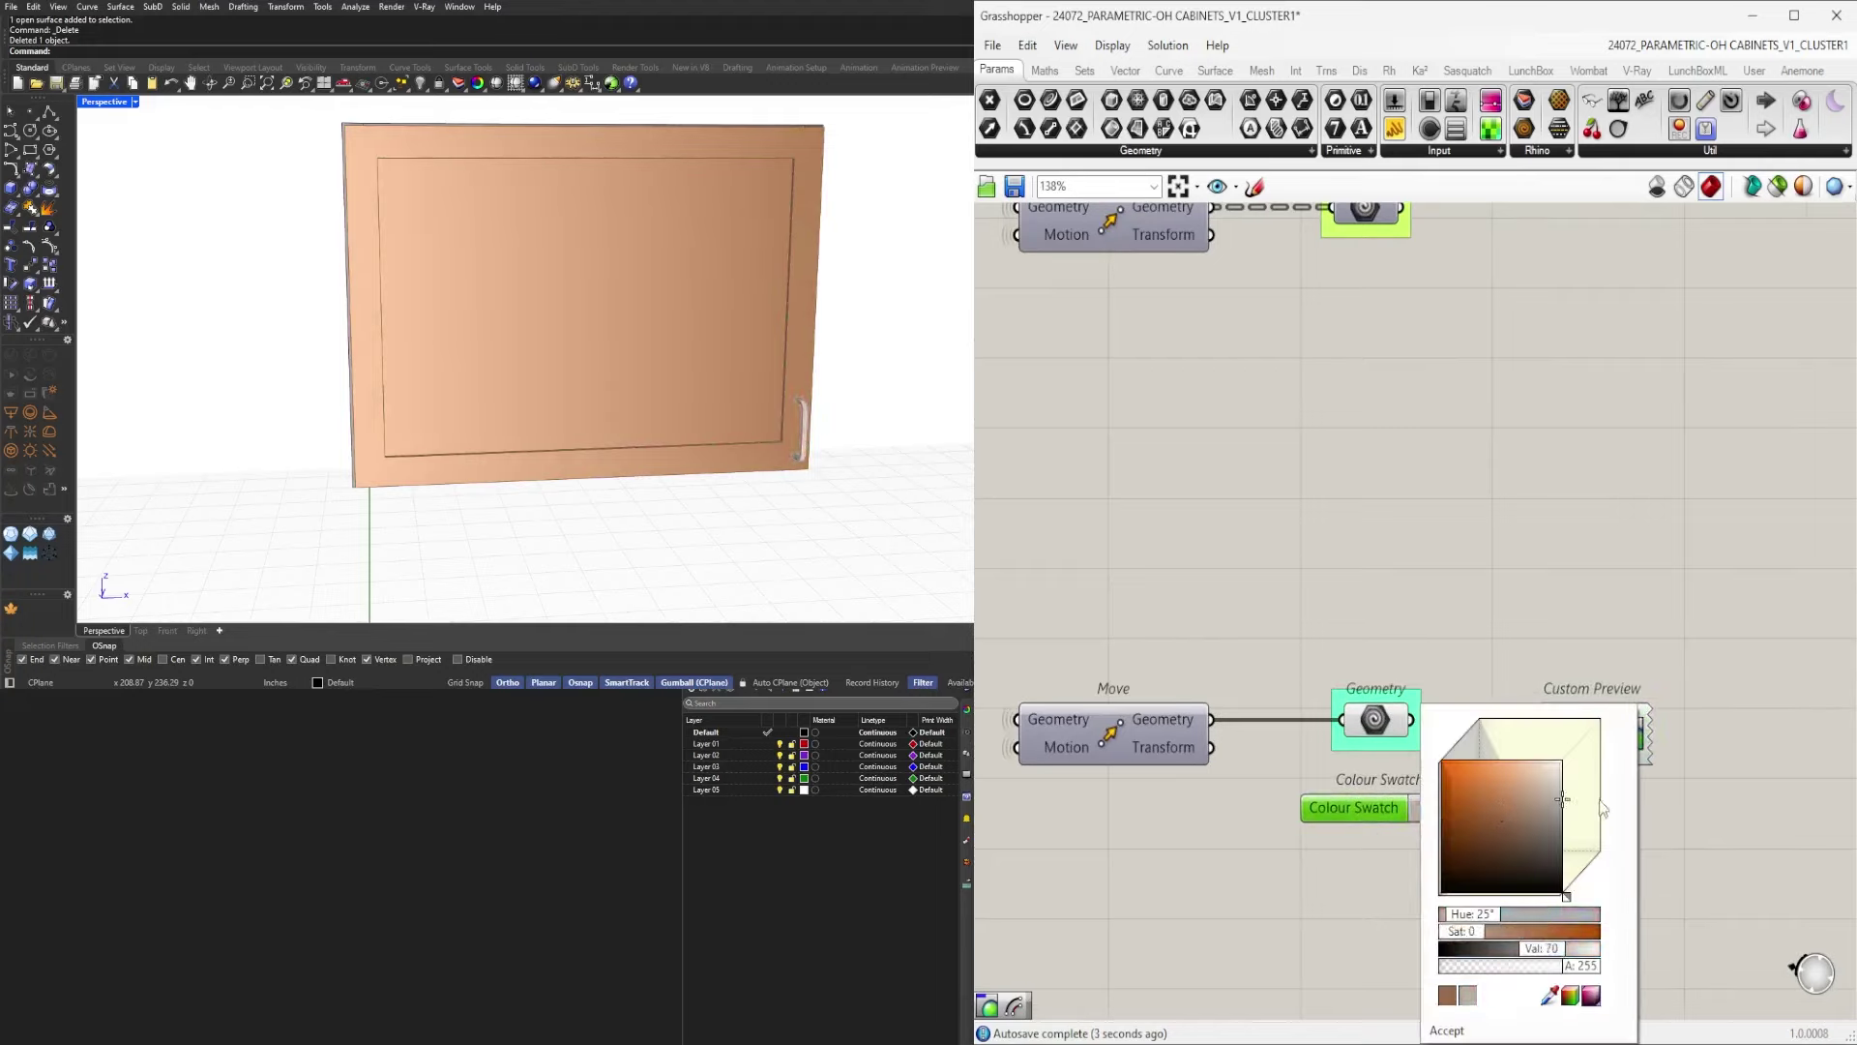
mouse_move(1646, 885)
mouse_down()
mouse_move(1656, 862)
mouse_move(1663, 886)
mouse_move(1673, 874)
mouse_up()
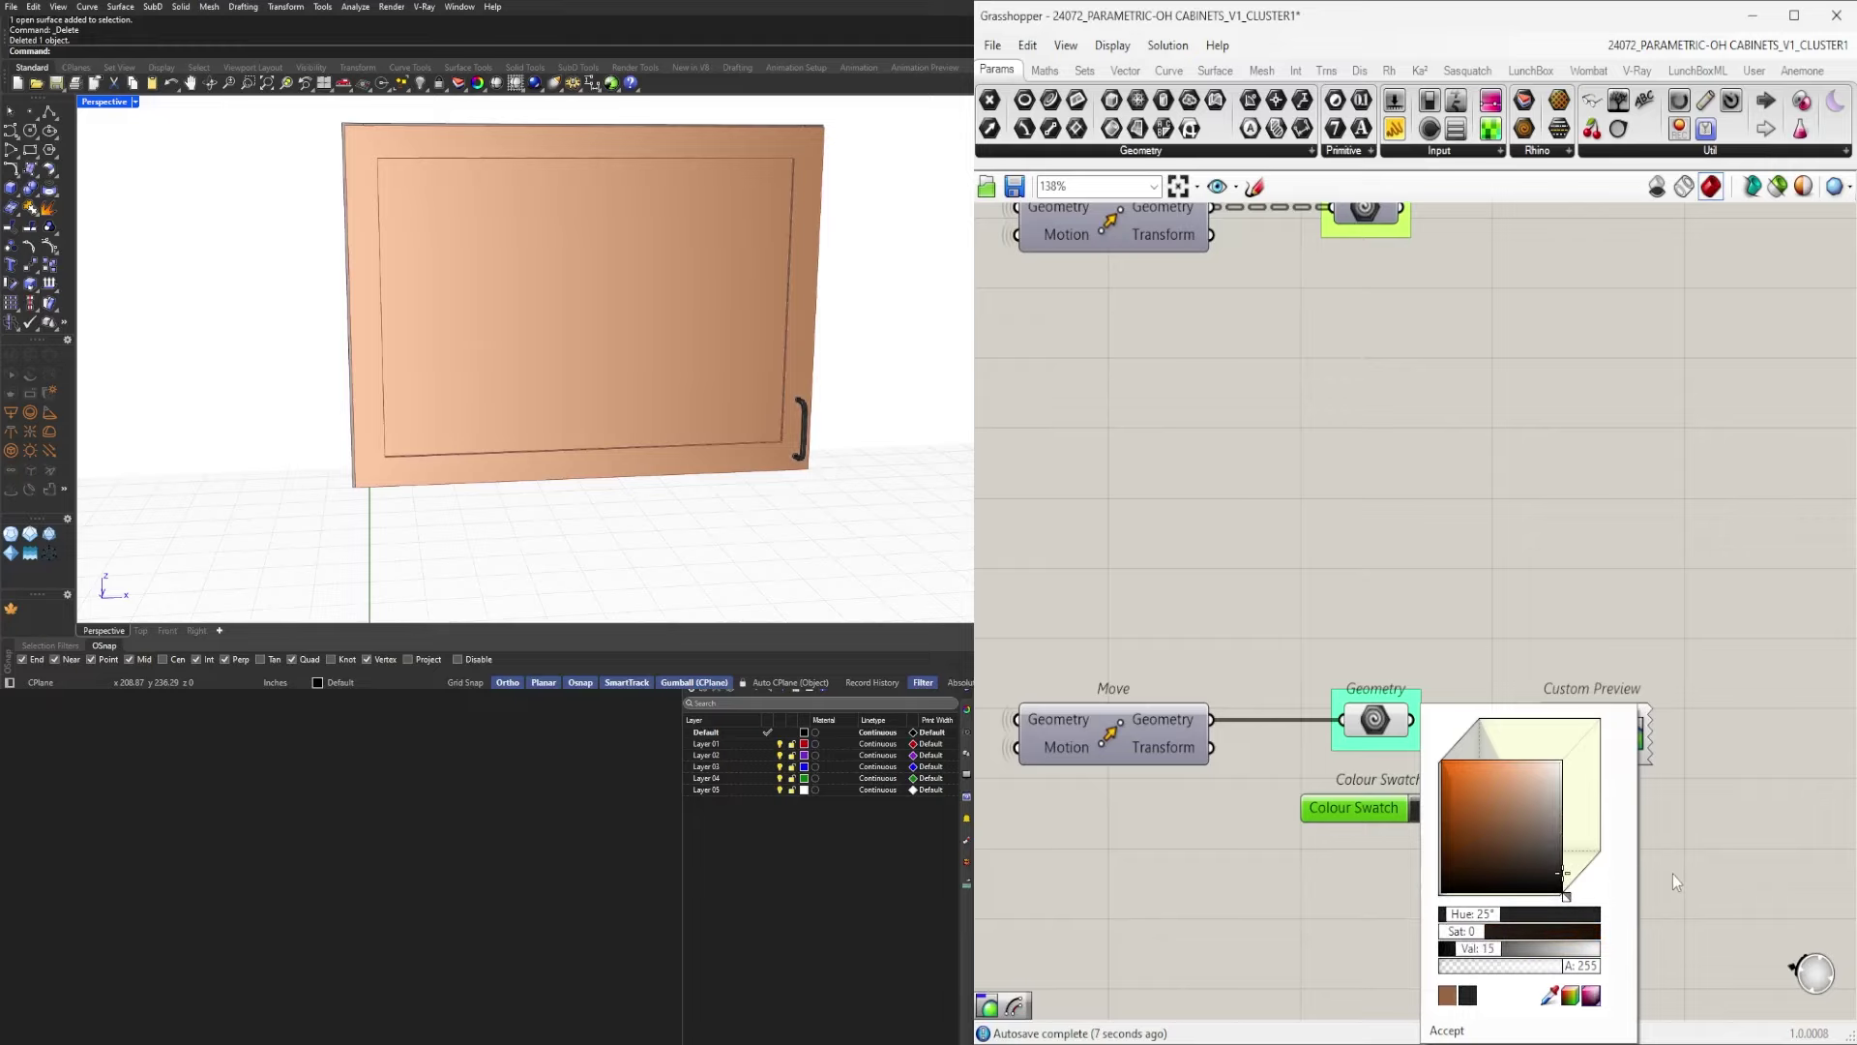
click(1674, 874)
Examine the dark handle up close and against the whole door in the perspective view.
scroll(795, 411, up, 12)
right_drag(822, 425, 713, 435)
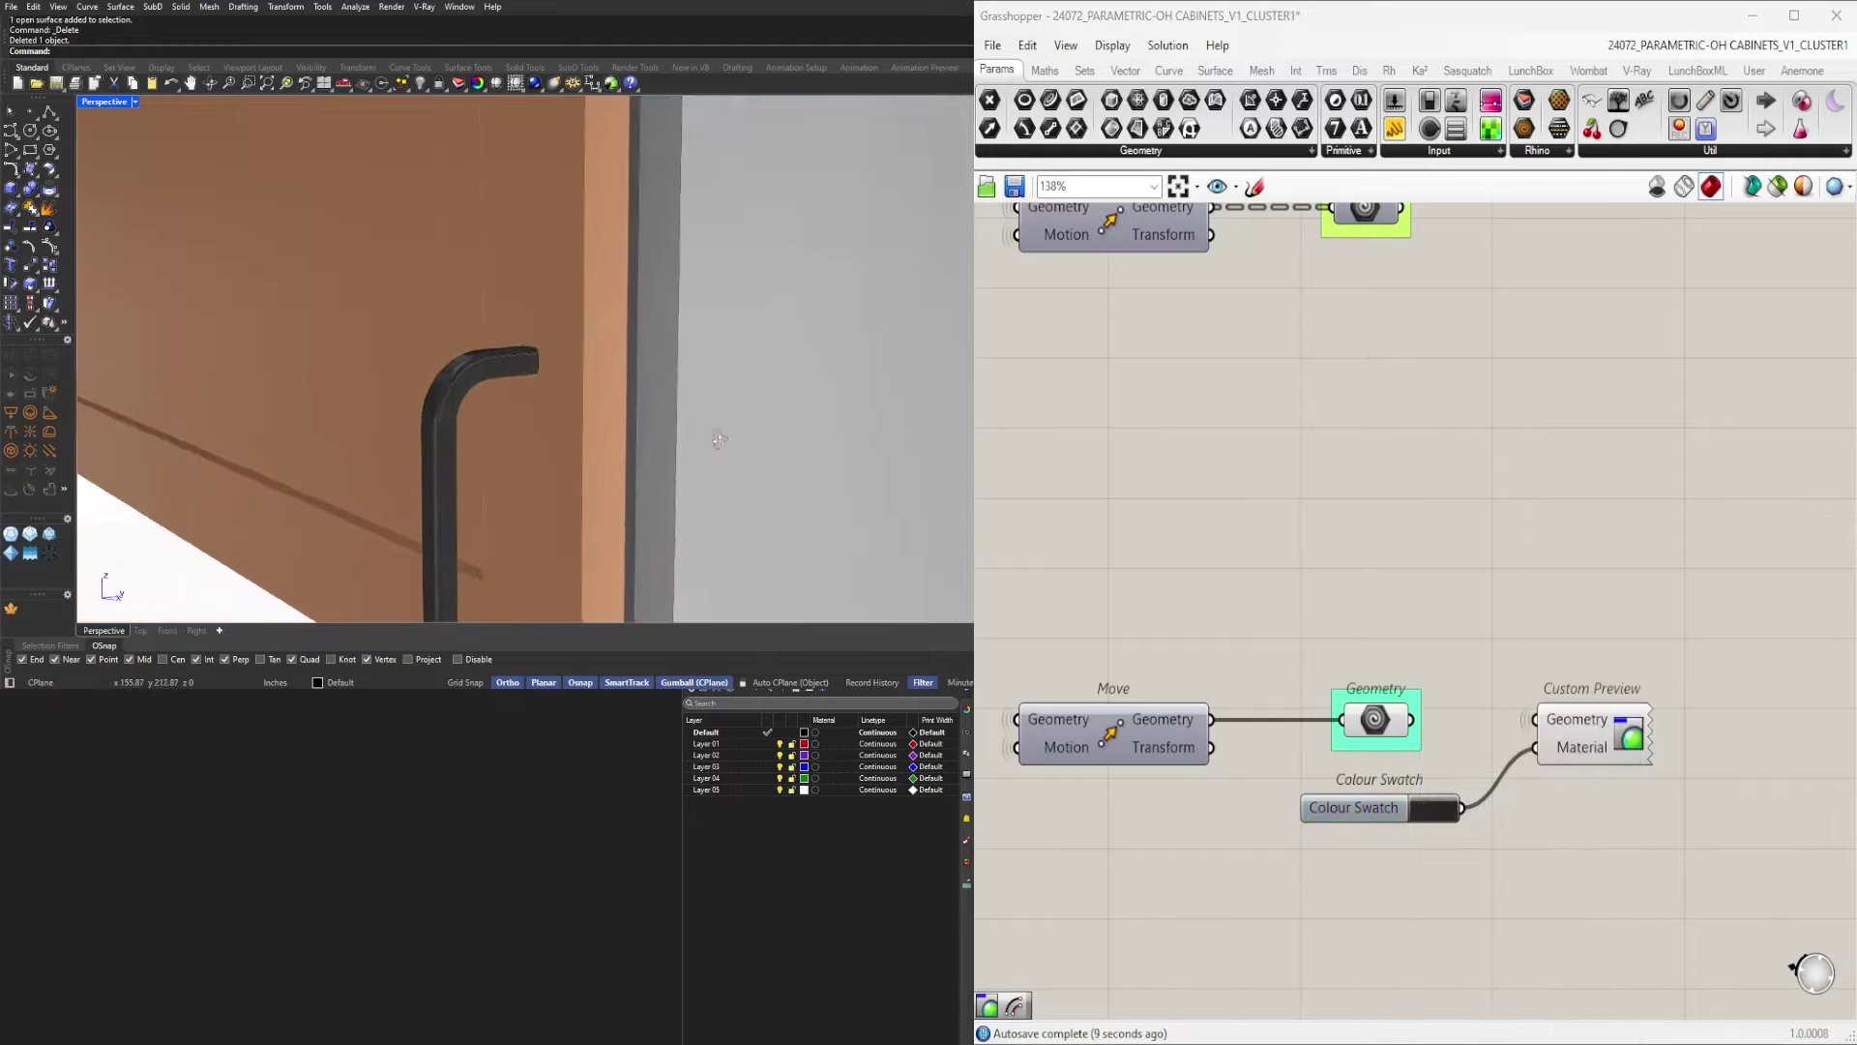
scroll(481, 359, up, 7)
scroll(485, 365, down, 12)
right_drag(487, 367, 684, 456)
scroll(650, 445, down, 9)
scroll(423, 516, up, 6)
scroll(716, 460, down, 7)
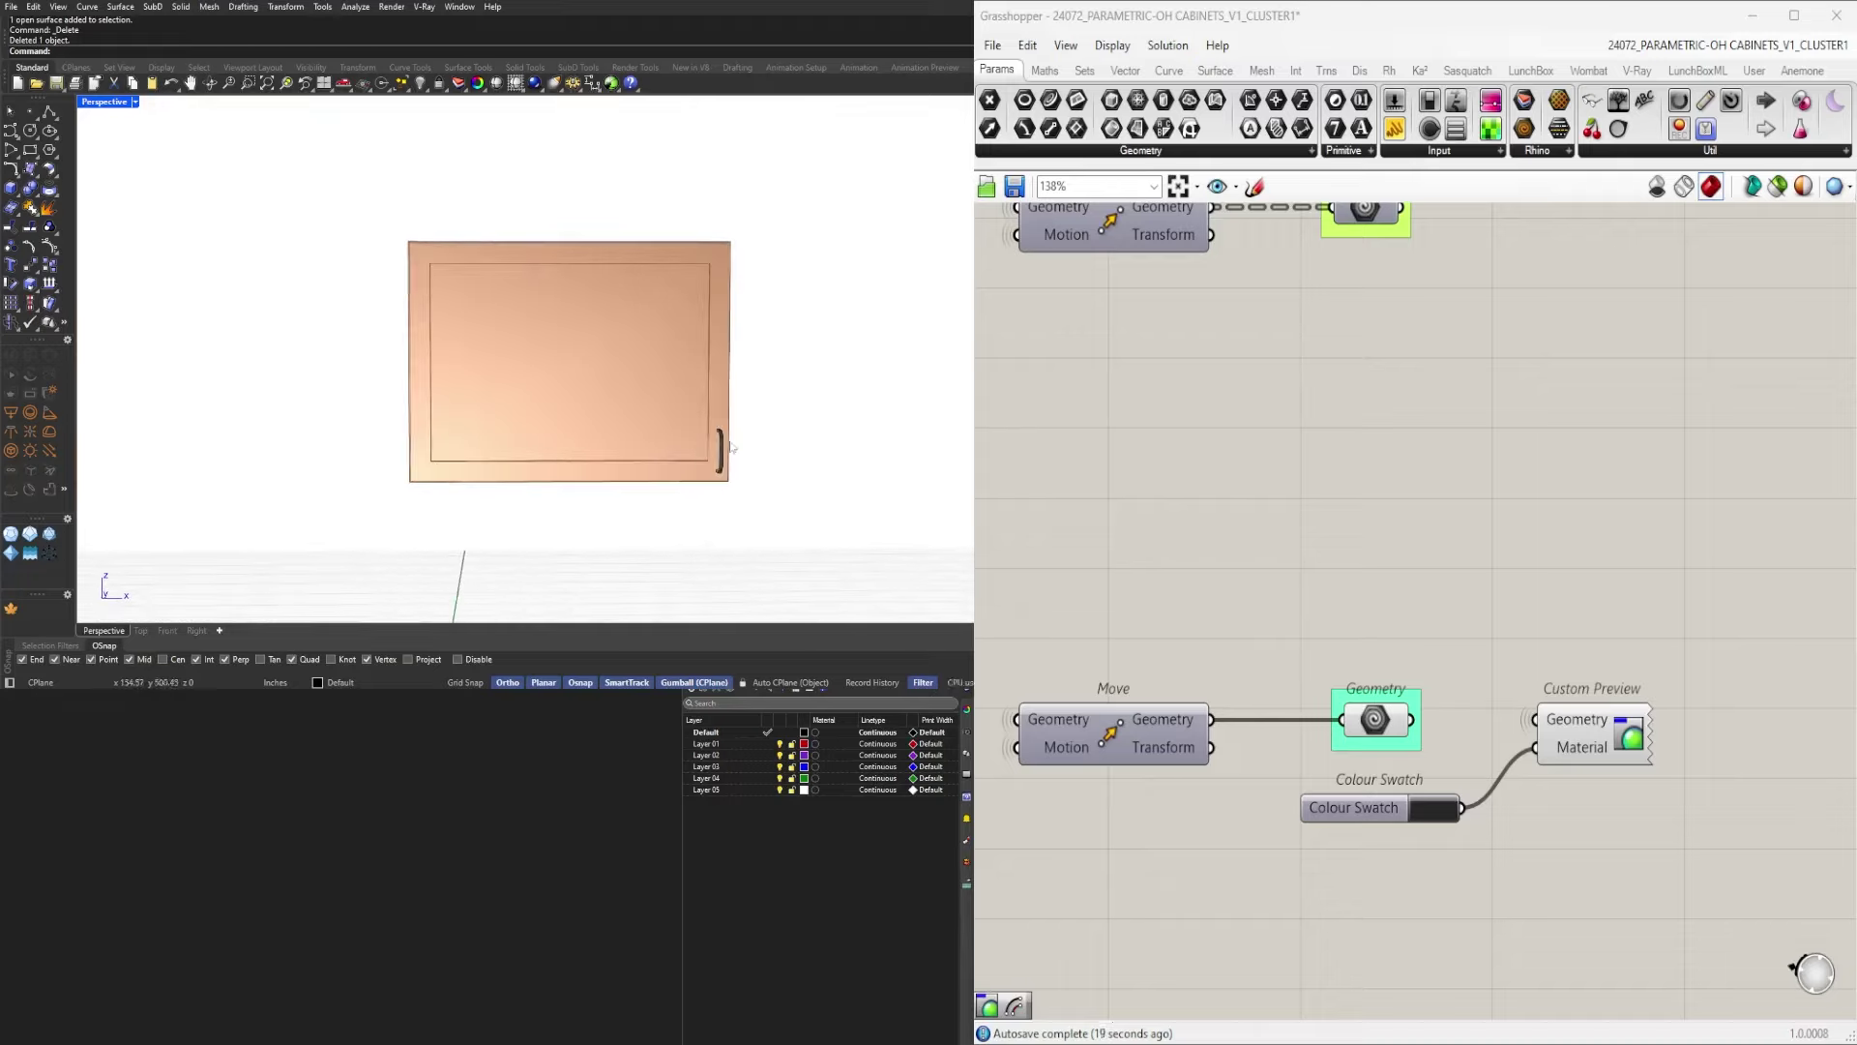
right_drag(730, 447, 732, 437)
Move the dark handle pair farther out, copy it level with the green-grouped handle Geometry container and feed that container into the copy.
scroll(1332, 703, down, 4)
right_drag(1332, 703, 1365, 704)
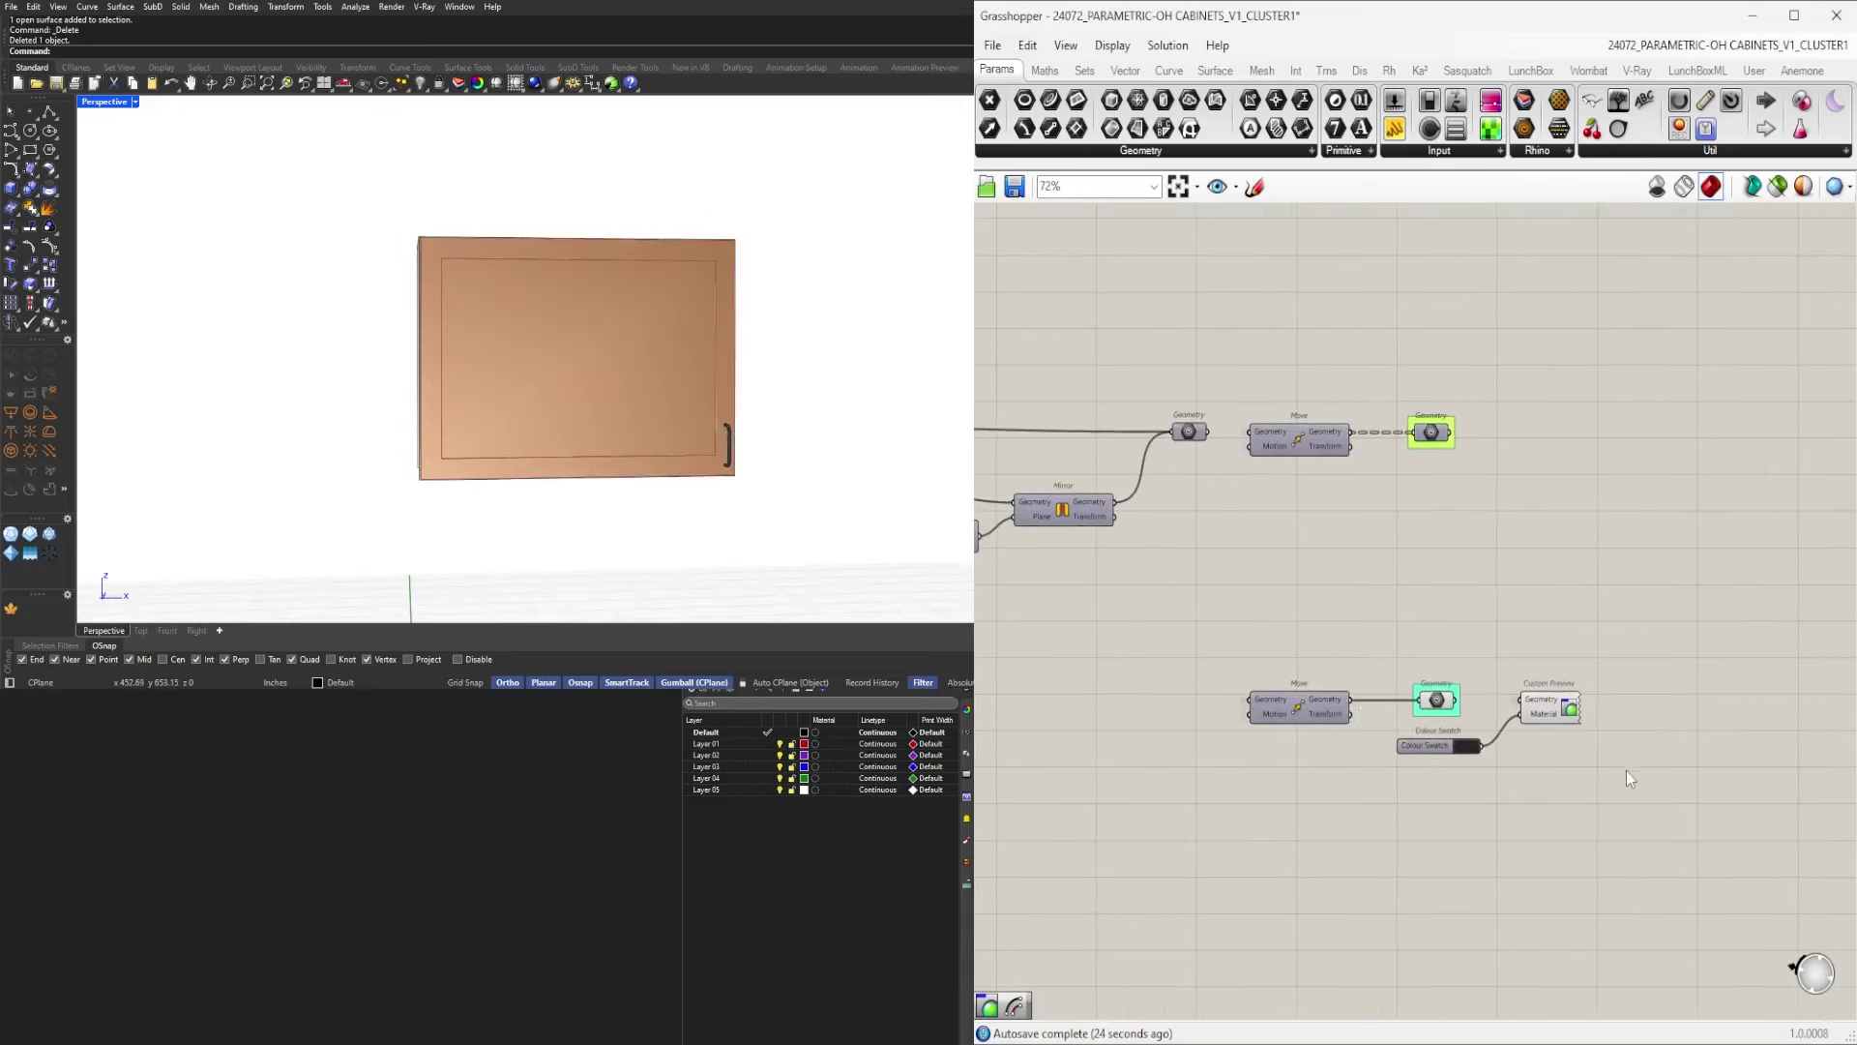
drag(1587, 794, 1475, 655)
shift+drag(1555, 698, 1649, 646)
alt+drag(1650, 485, 1658, 451)
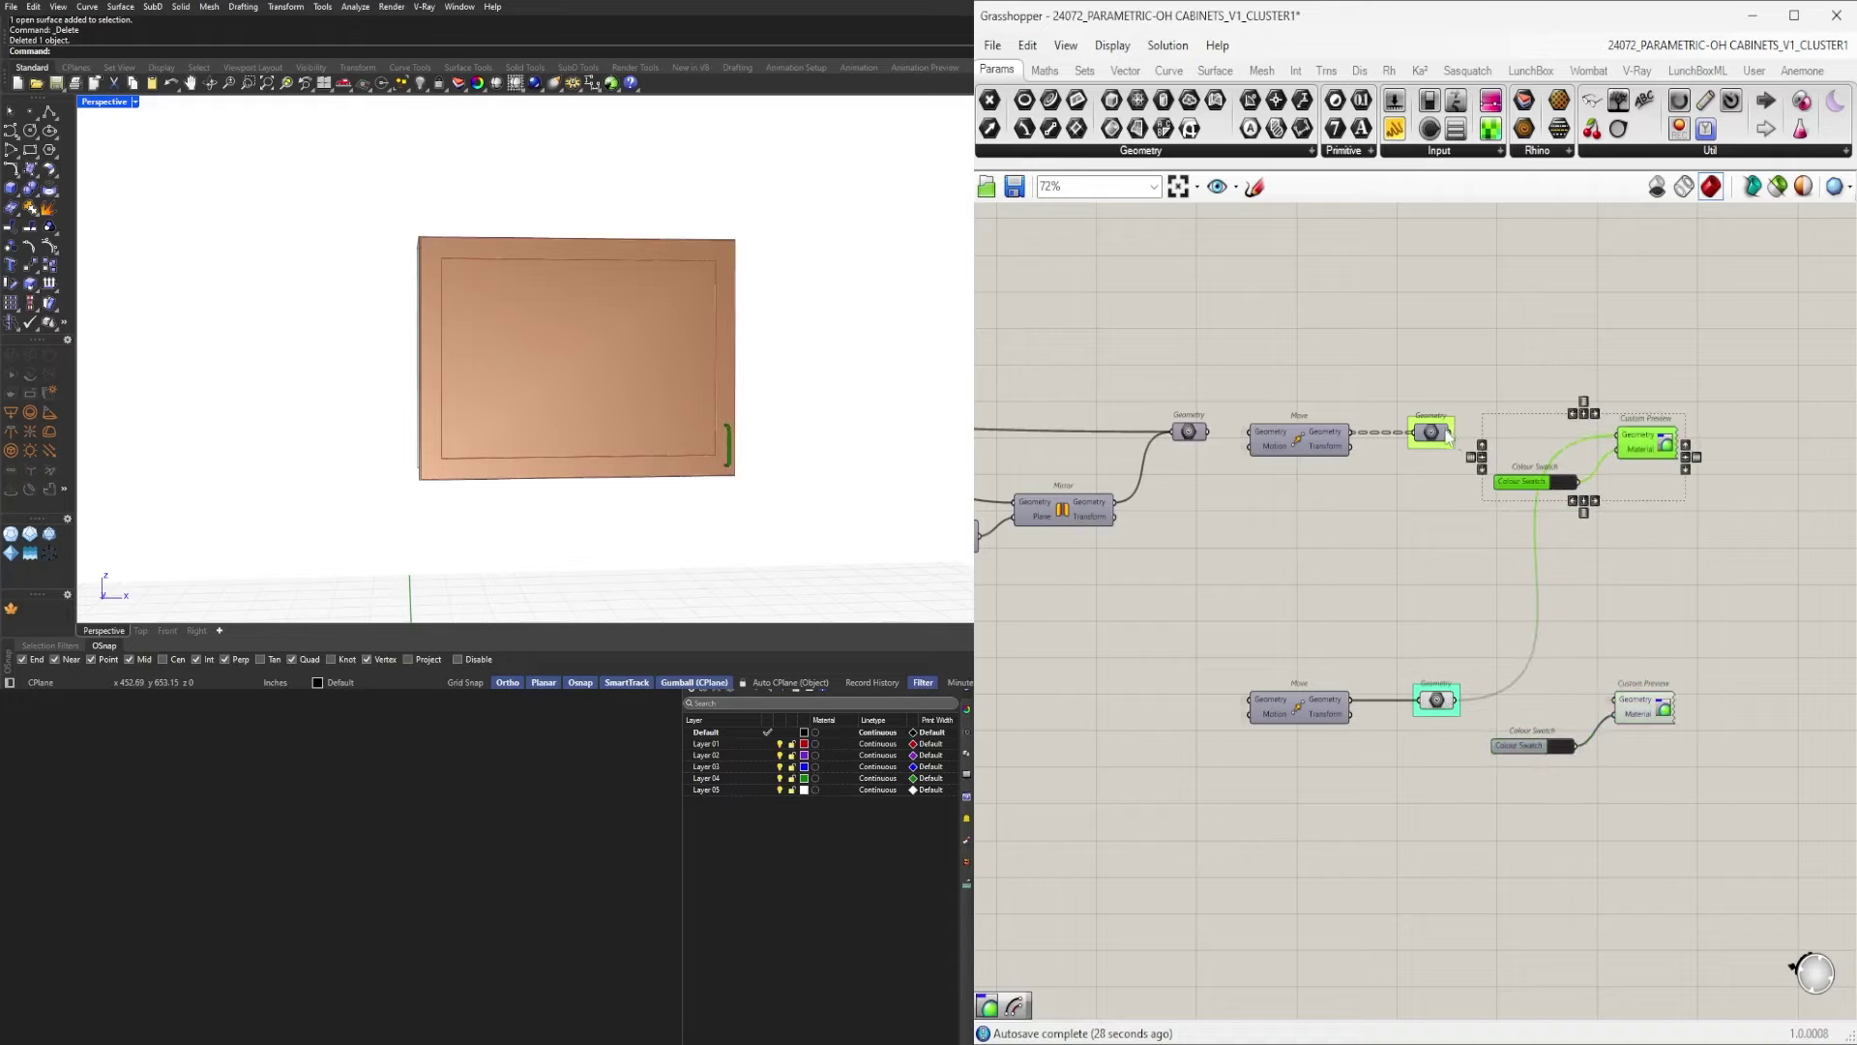
drag(1707, 532, 1538, 399)
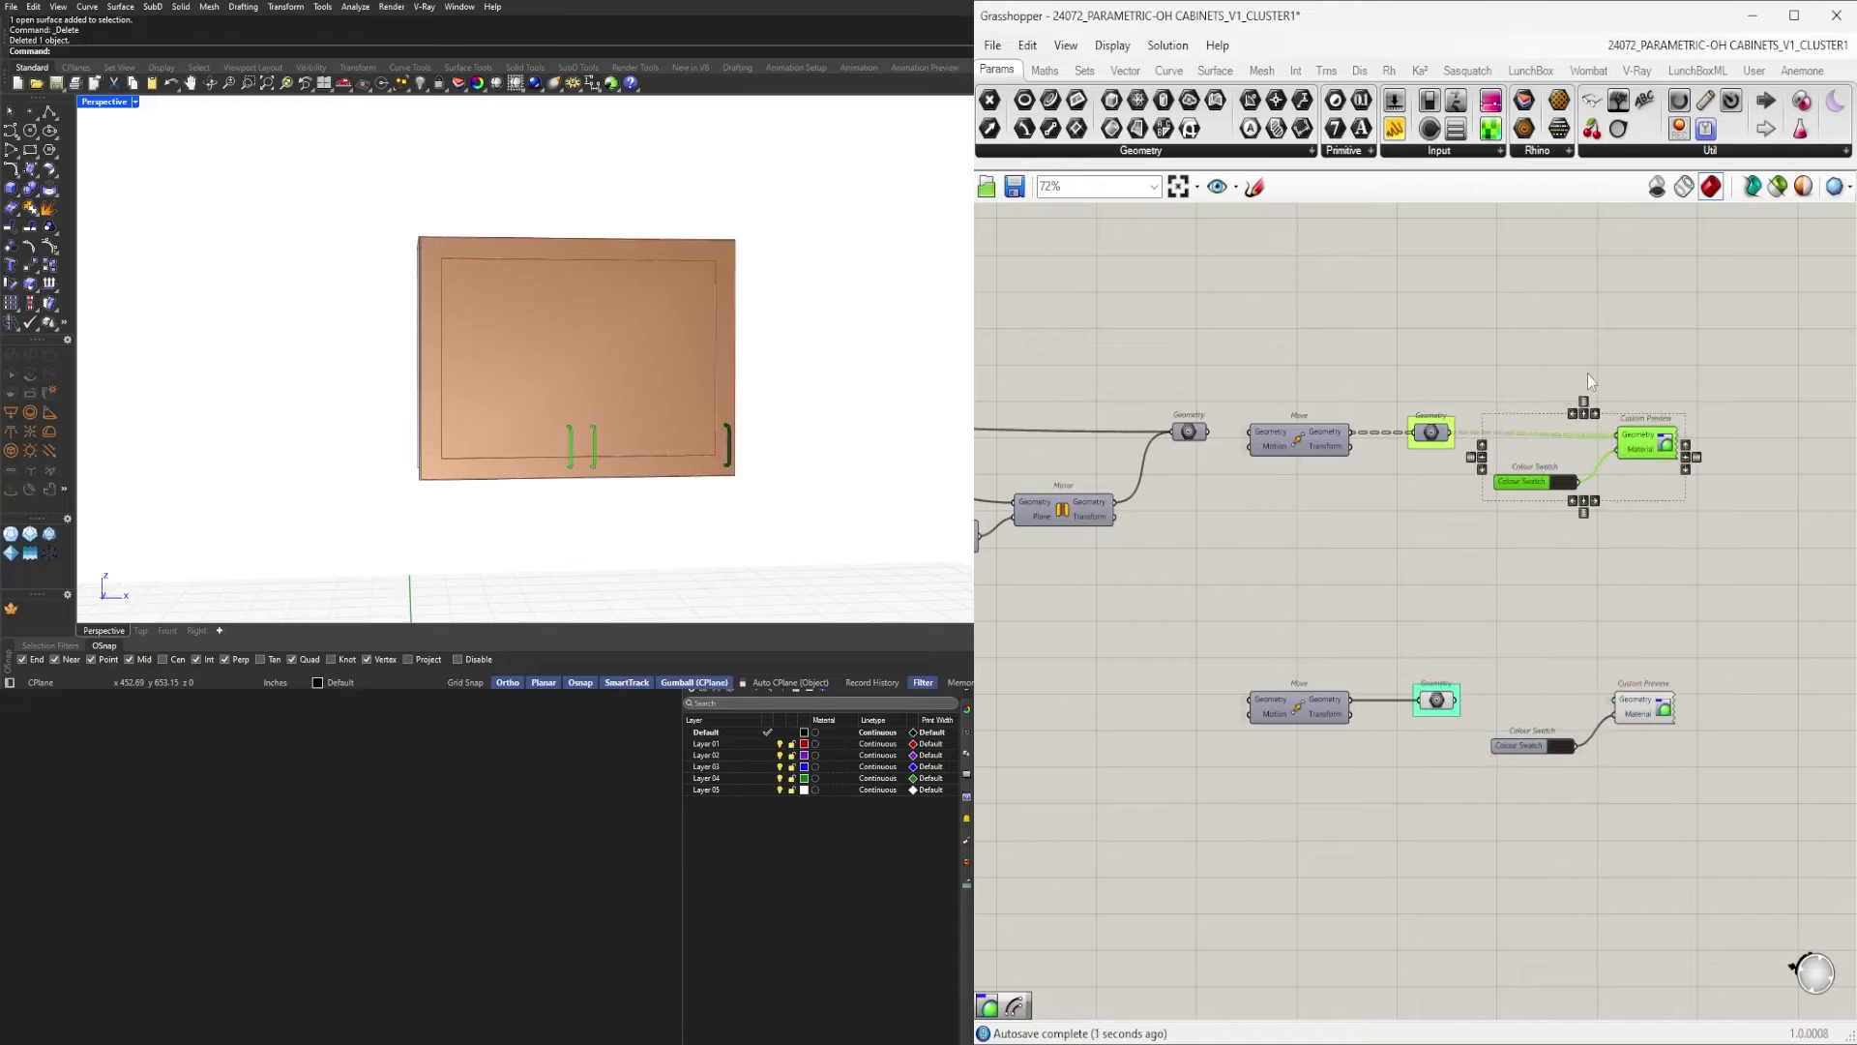
Turn off the preview of the copied handle Custom Preview beside the green-grouped container.
scroll(1588, 374, up, 1)
middle_click(1586, 373)
click(1633, 326)
click(1722, 327)
Review the coloured cabinet from an angle alongside the definition's swatch and preview pairs.
scroll(1688, 496, down, 5)
scroll(1660, 728, down, 6)
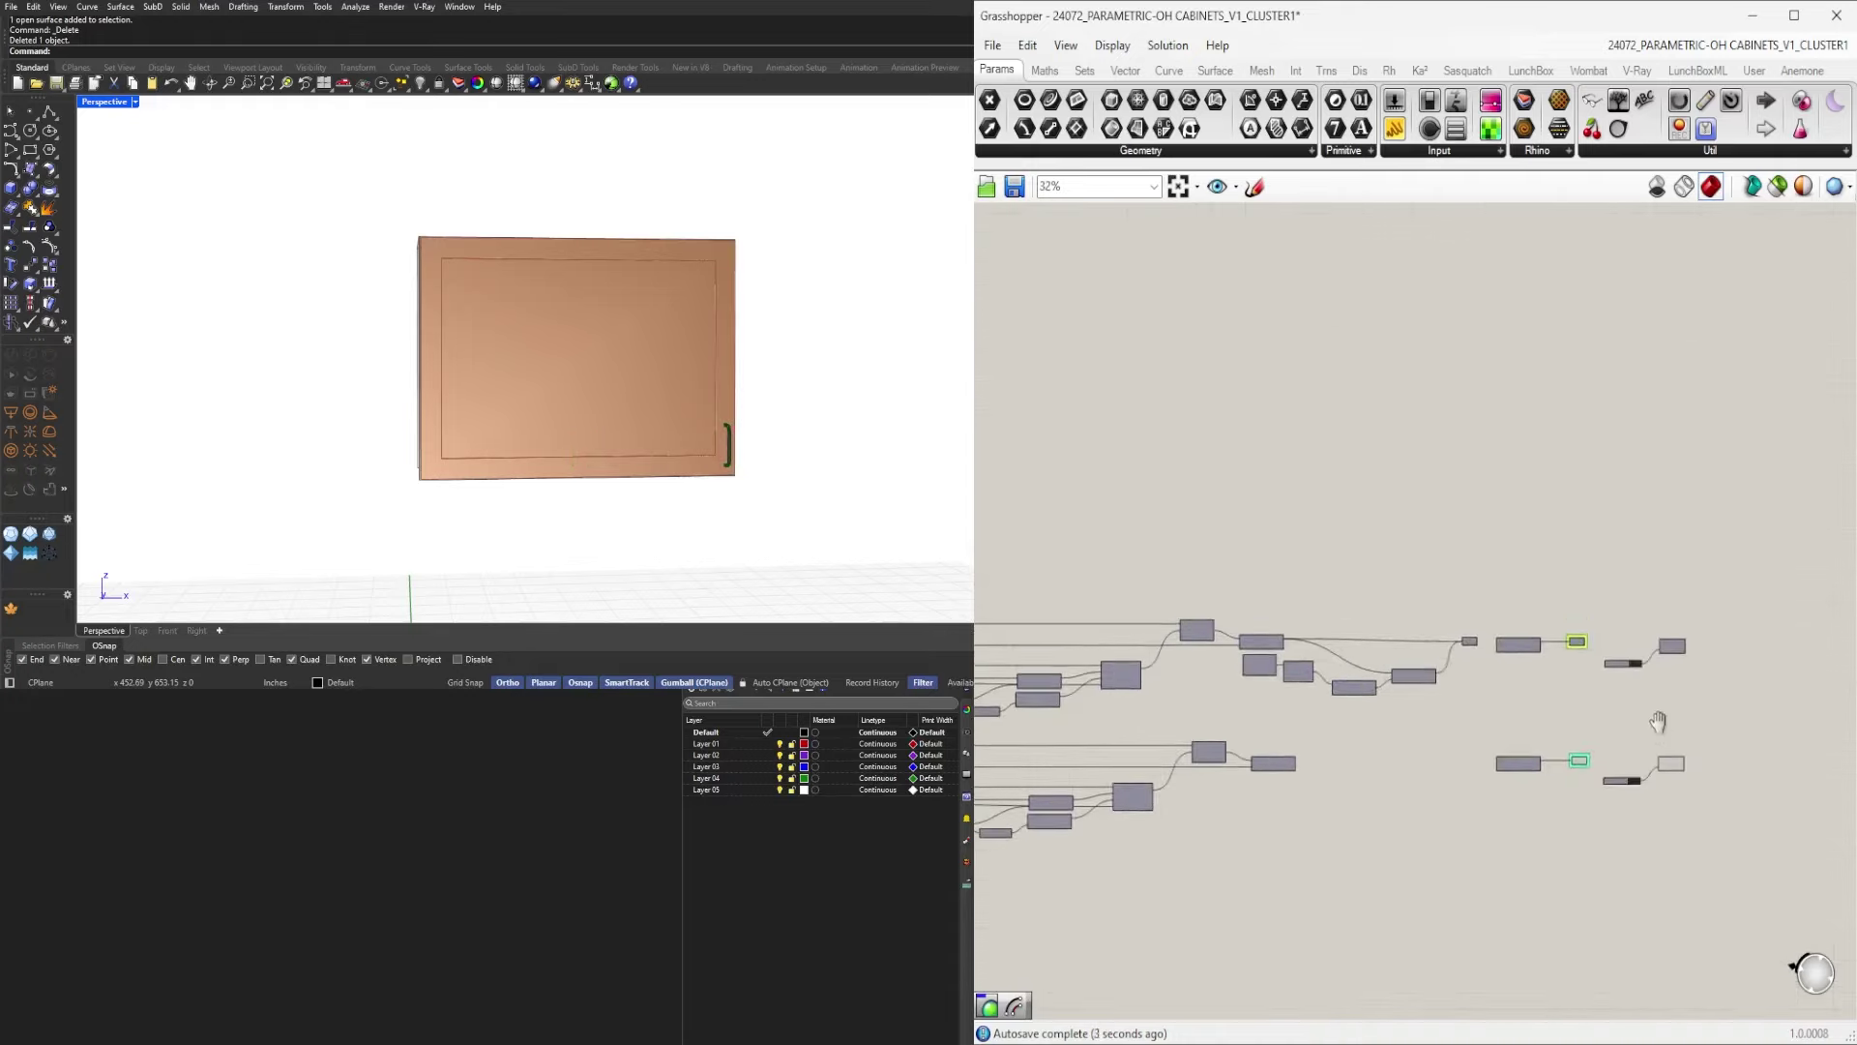
right_drag(1350, 715, 1524, 692)
scroll(1525, 691, down, 1)
right_drag(1395, 676, 1326, 600)
right_drag(549, 374, 726, 401)
scroll(1659, 696, up, 2)
right_drag(1658, 693, 1243, 686)
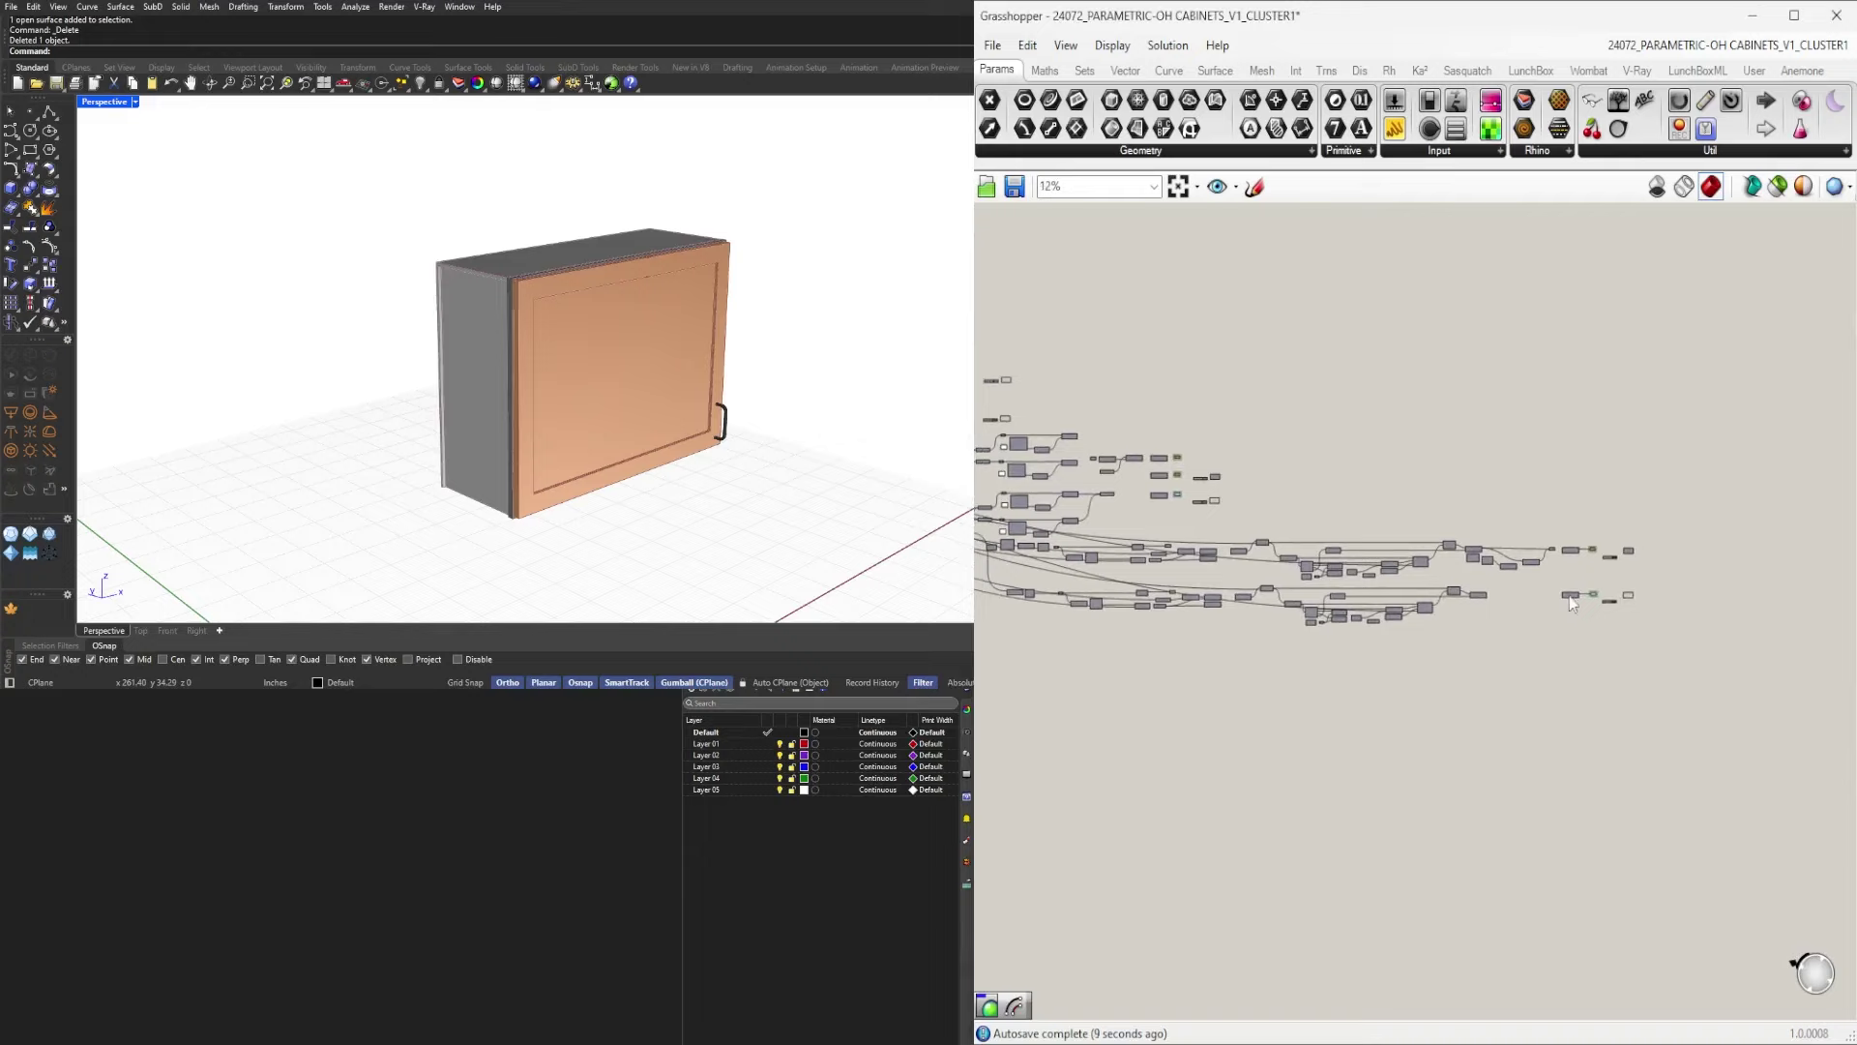
Turn off the preview of the cyan-grouped door Geometry container and of the brown swatch and preview pair it feeds.
scroll(1588, 584, up, 4)
scroll(1645, 652, down, 2)
scroll(1650, 653, up, 2)
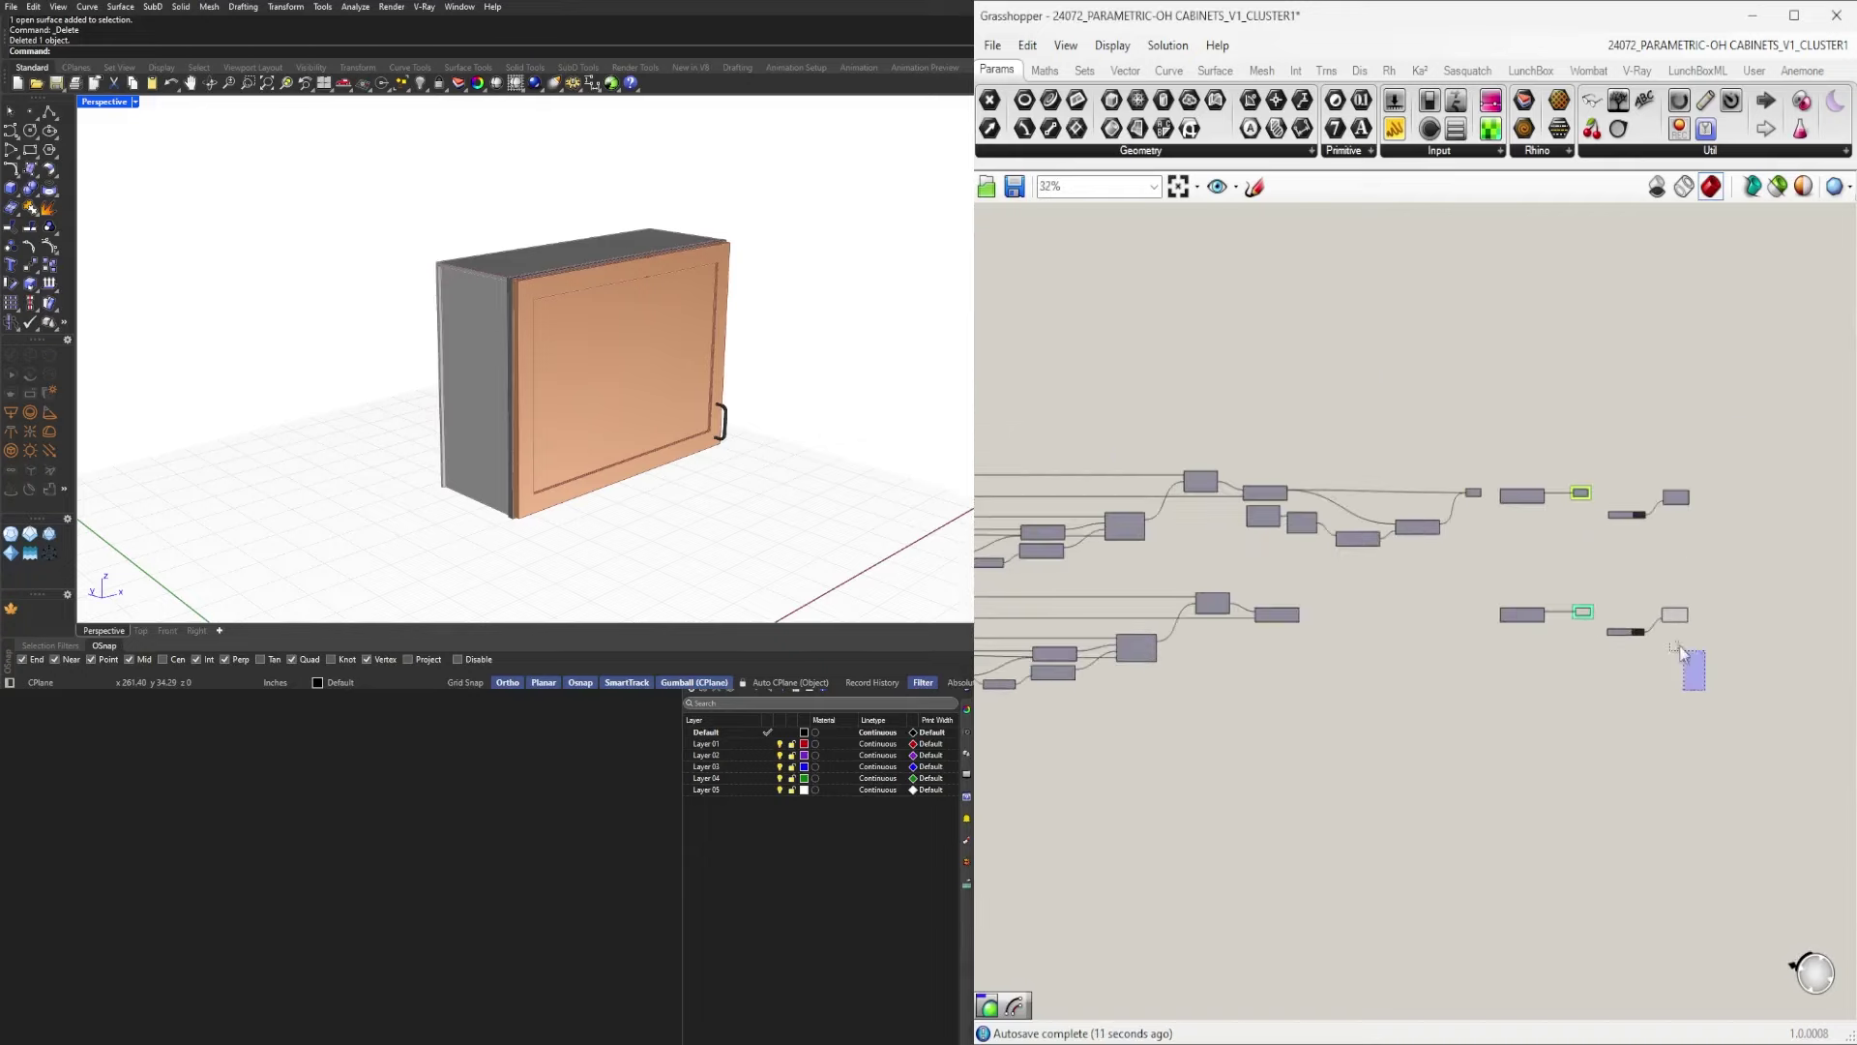
scroll(1654, 620, down, 4)
right_drag(1653, 620, 1762, 676)
scroll(1613, 600, up, 2)
scroll(1615, 603, up, 4)
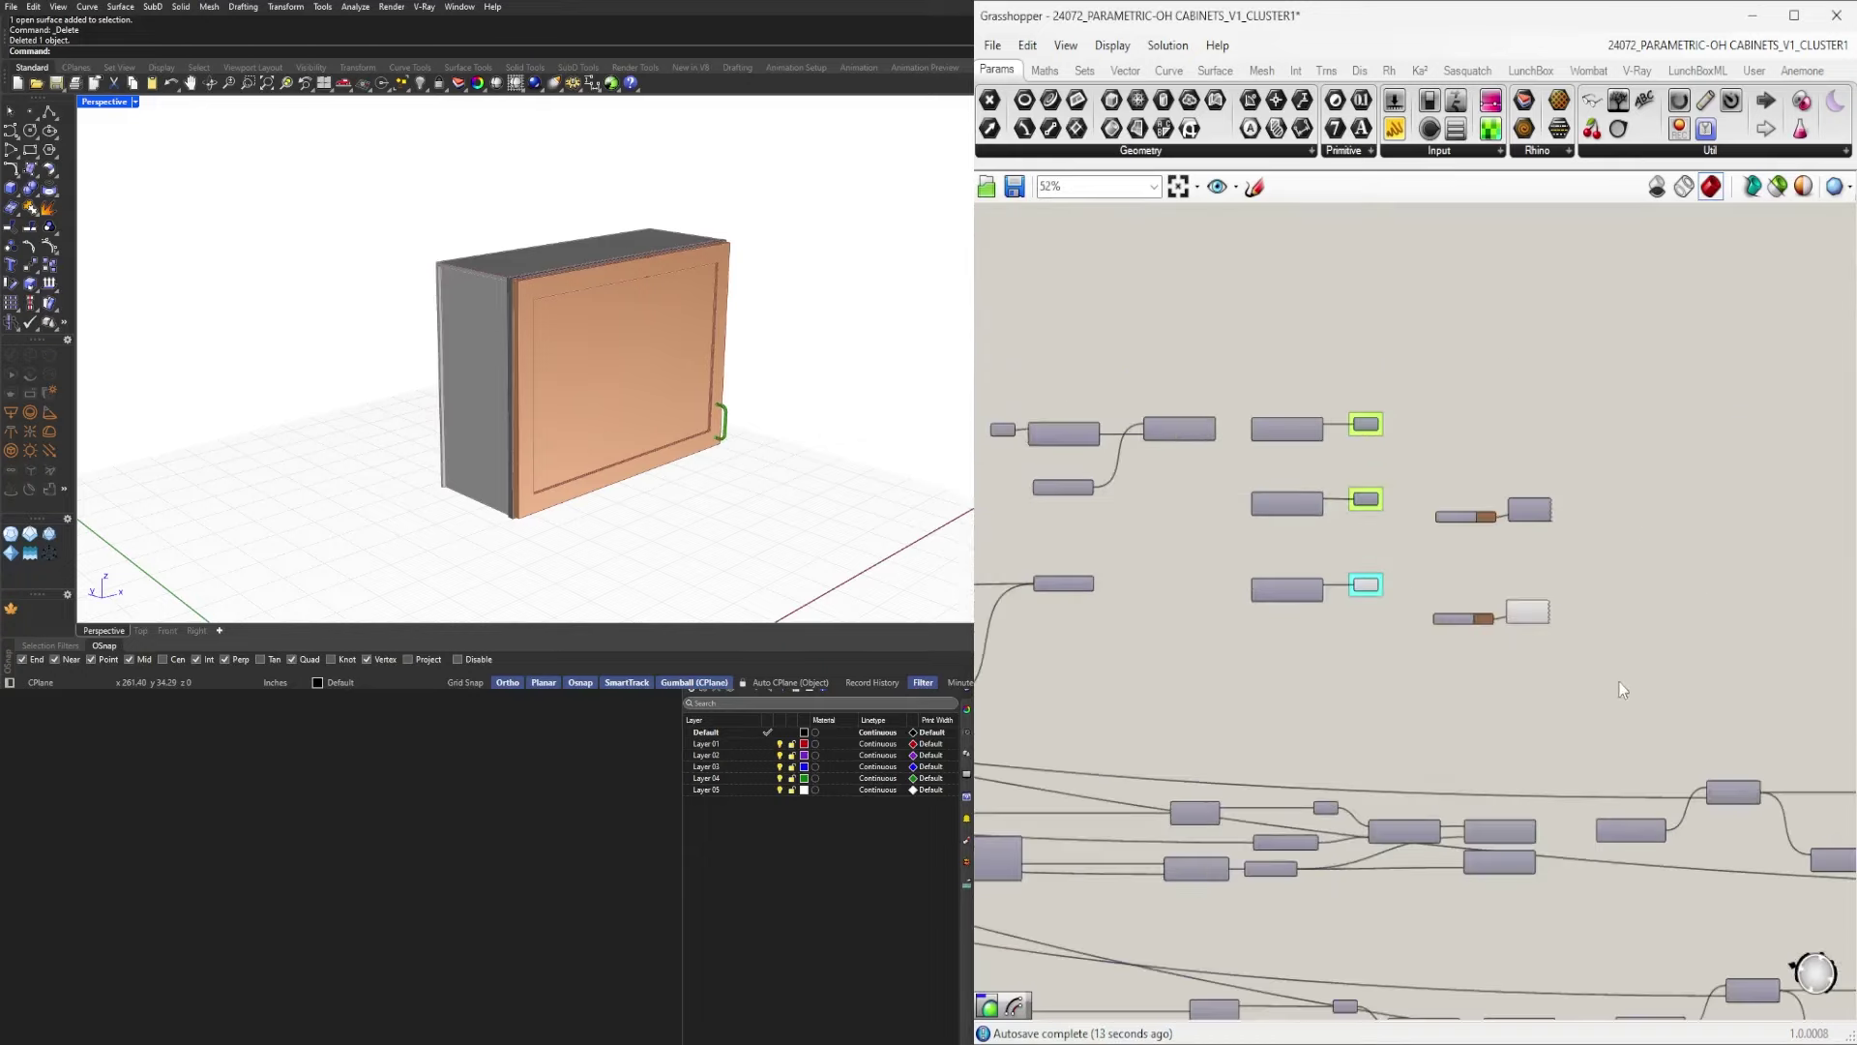
drag(1622, 691, 1374, 556)
middle_click(1374, 555)
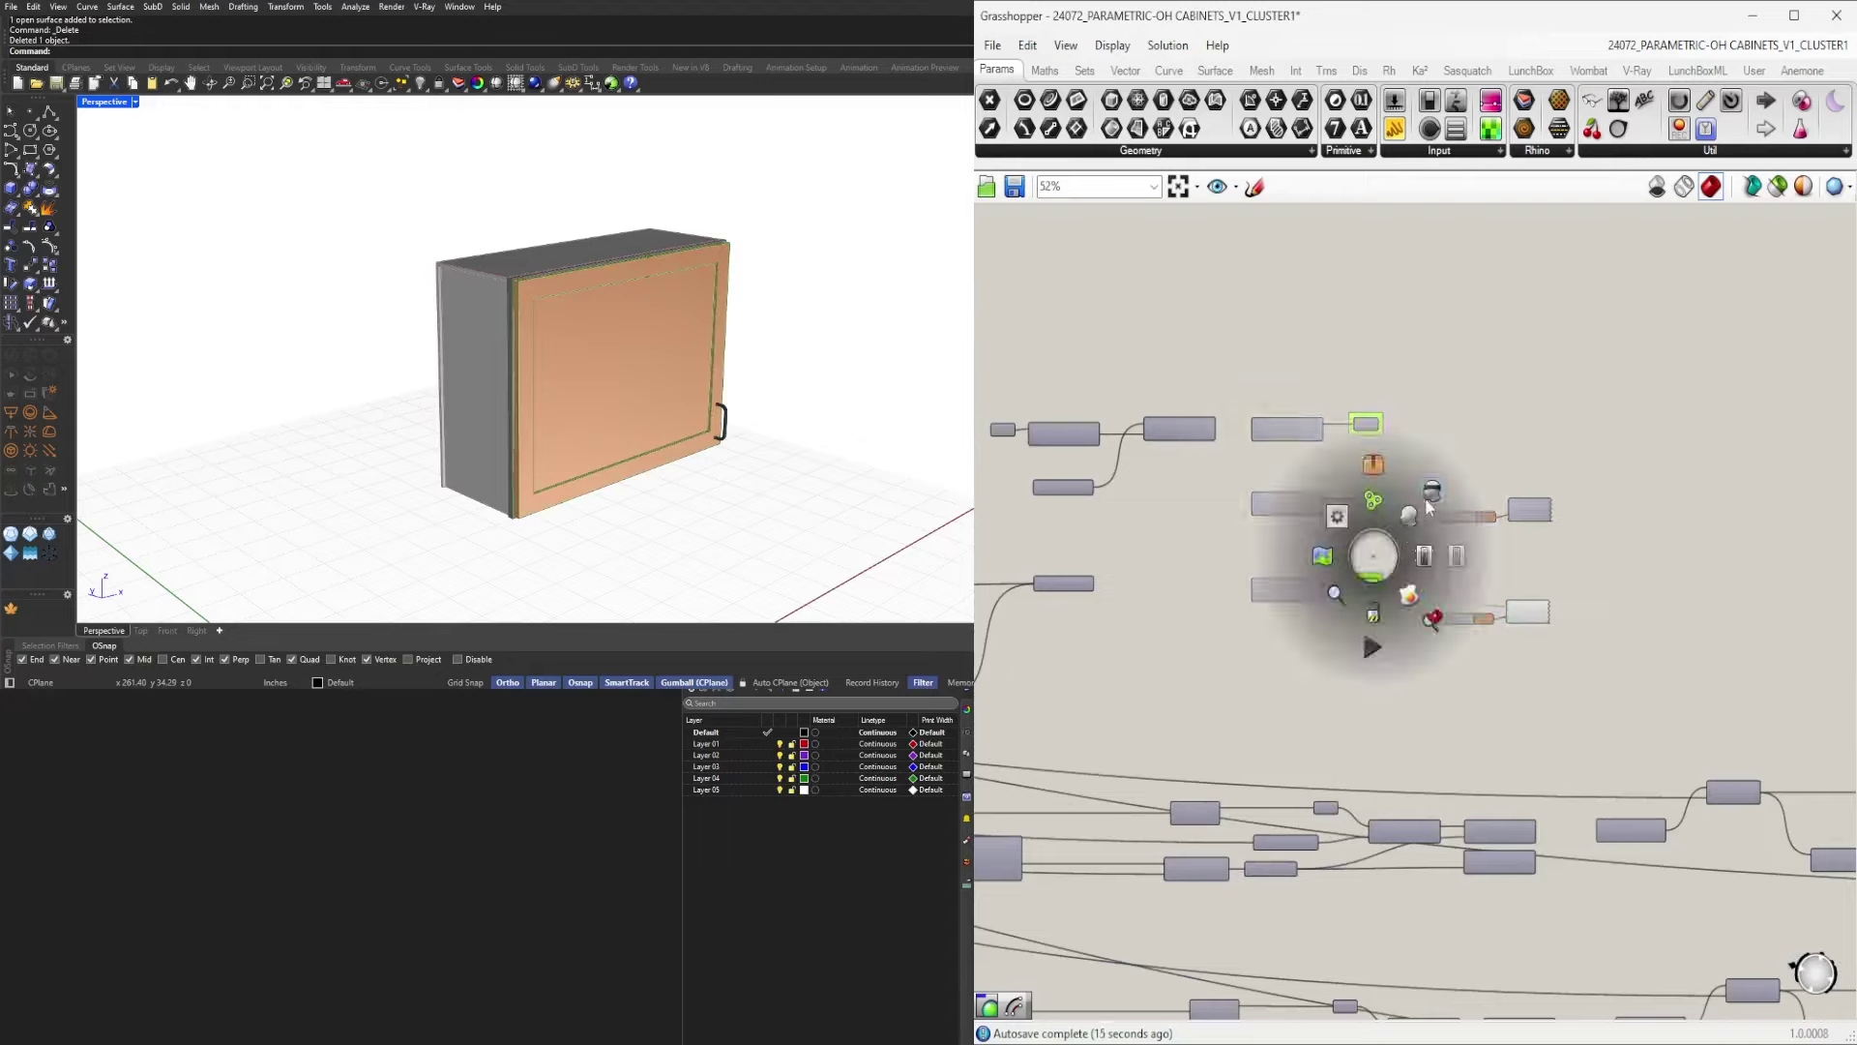
click(1428, 495)
drag(1607, 731, 1429, 541)
middle_click(1487, 558)
click(1545, 496)
Examine the open cabinet from underneath in the perspective view.
right_drag(745, 382, 582, 373)
scroll(568, 442, up, 5)
right_drag(568, 442, 448, 391)
scroll(448, 391, up, 3)
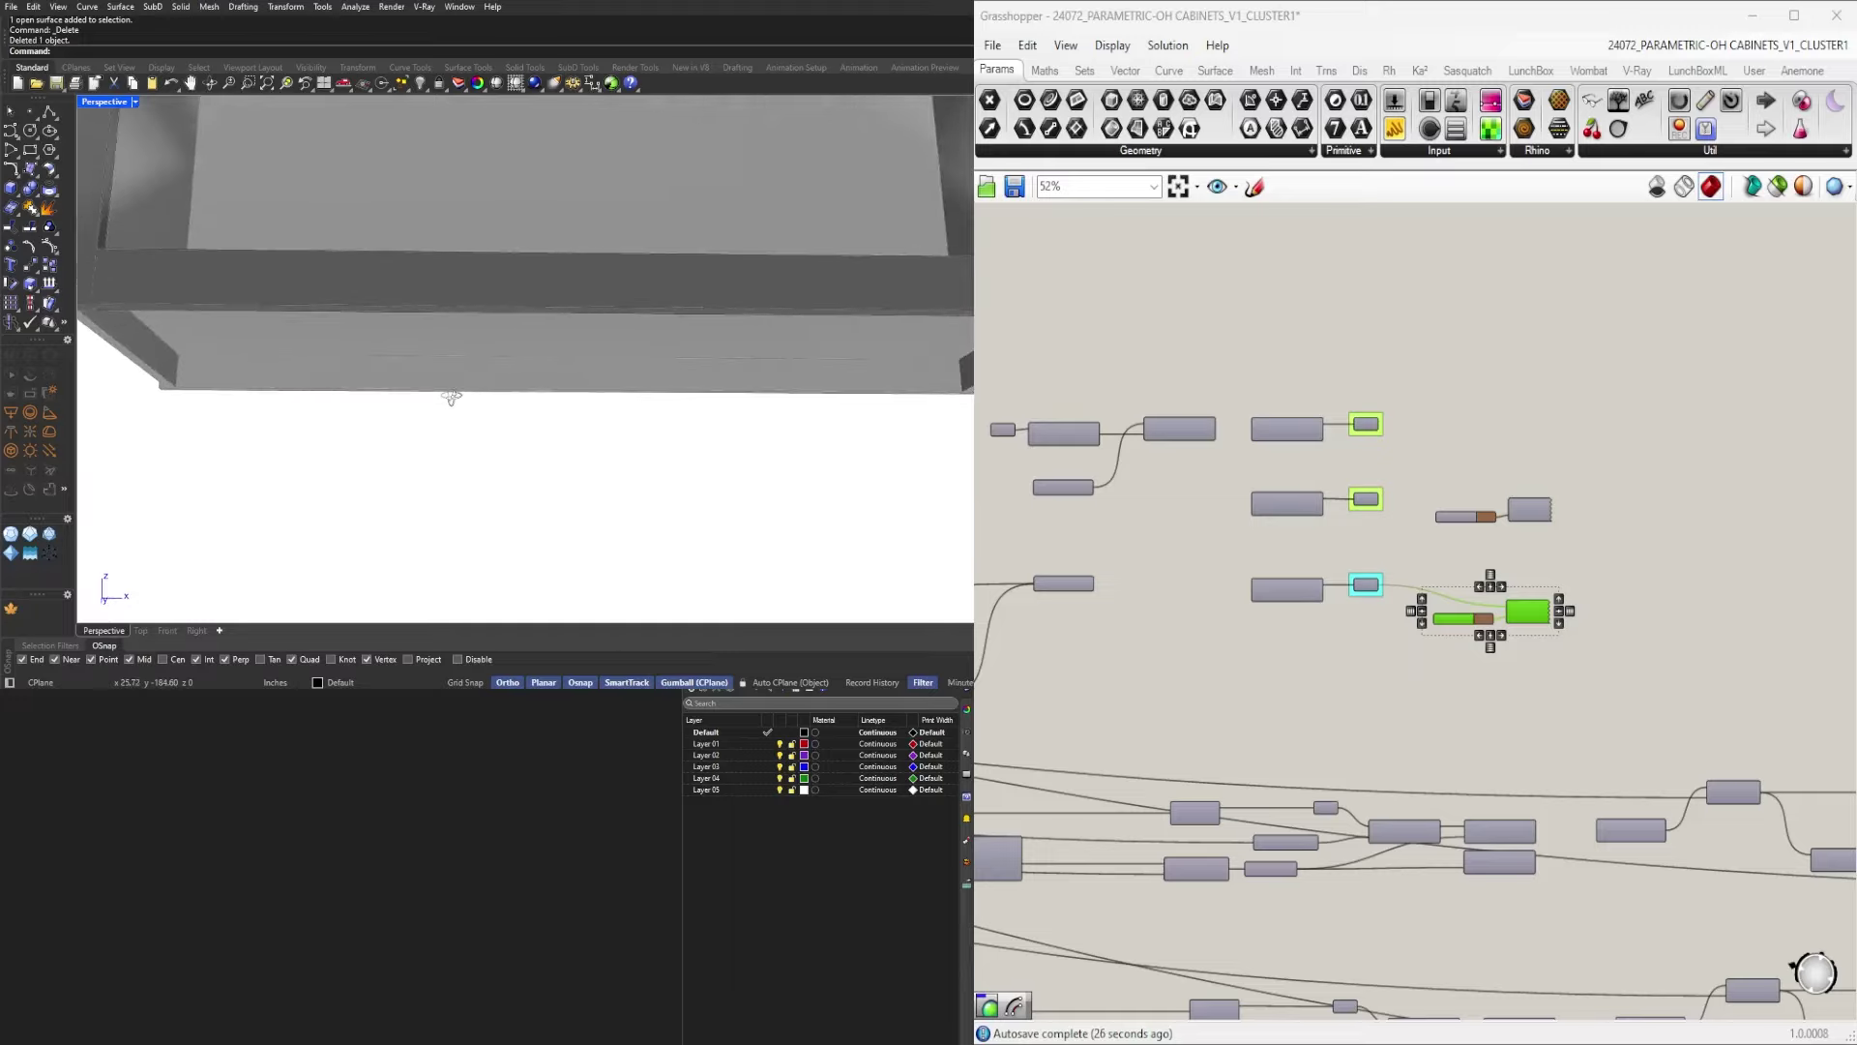
click(1305, 683)
scroll(1306, 683, down, 5)
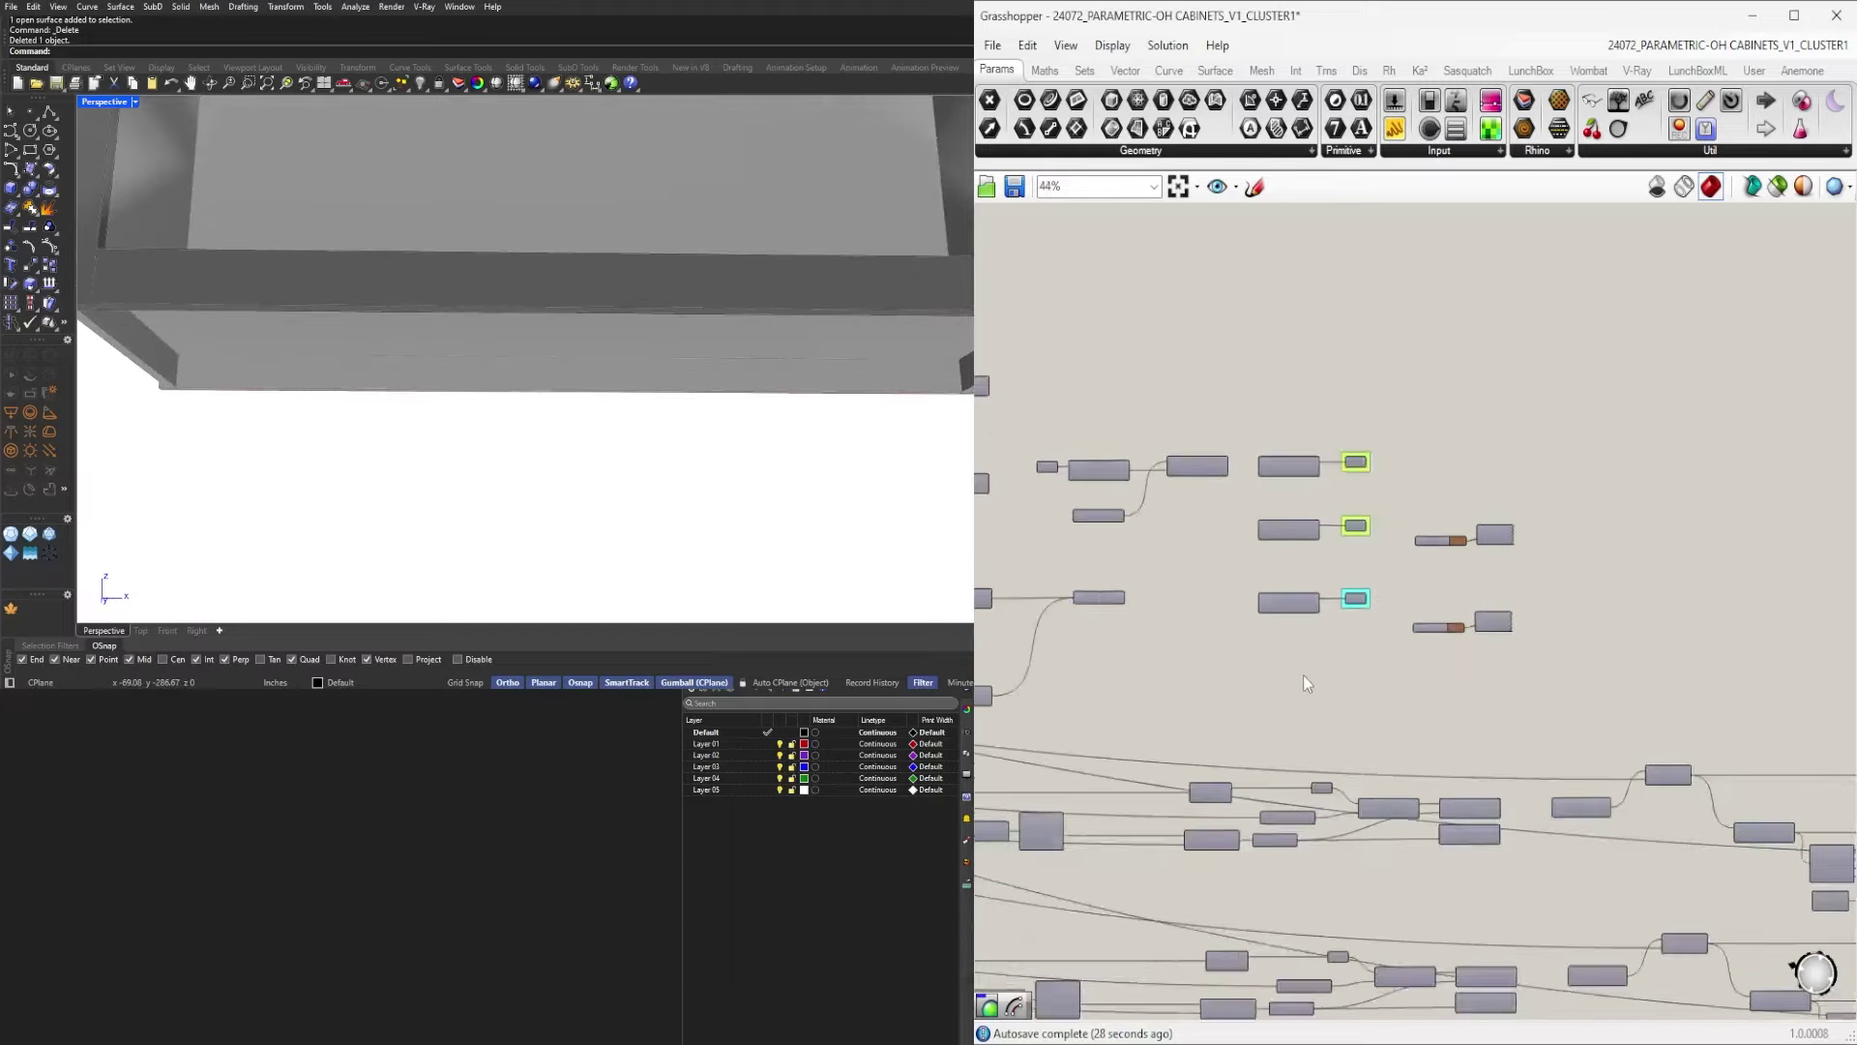
Turn on the preview of the Extrude component that feeds the Geometry container below the two Solid Difference components.
right_drag(1306, 683, 1719, 753)
scroll(1306, 552, up, 4)
right_drag(1306, 551, 1453, 631)
drag(1534, 685, 1440, 394)
right_drag(1588, 597, 1750, 635)
click(1746, 631)
scroll(1553, 466, up, 4)
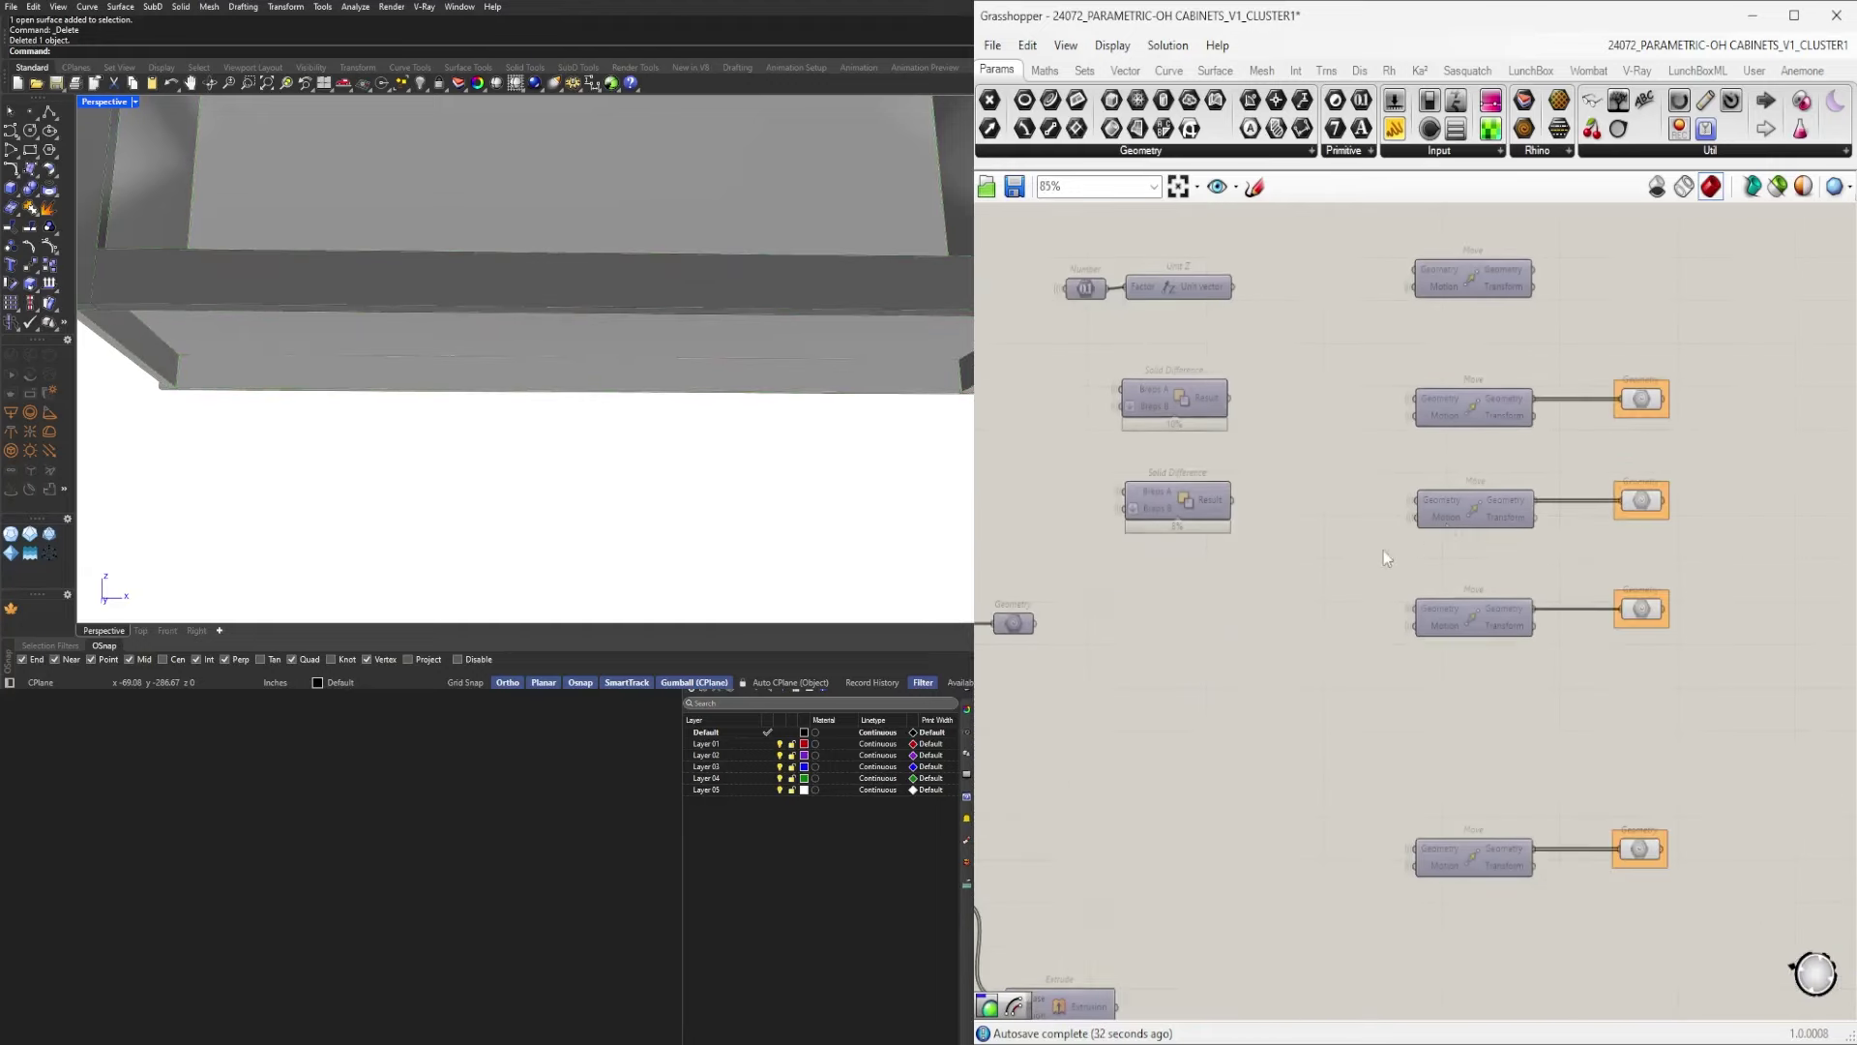
right_drag(1385, 556, 1591, 555)
scroll(1318, 555, down, 1)
right_drag(1317, 555, 1548, 550)
scroll(1548, 550, down, 1)
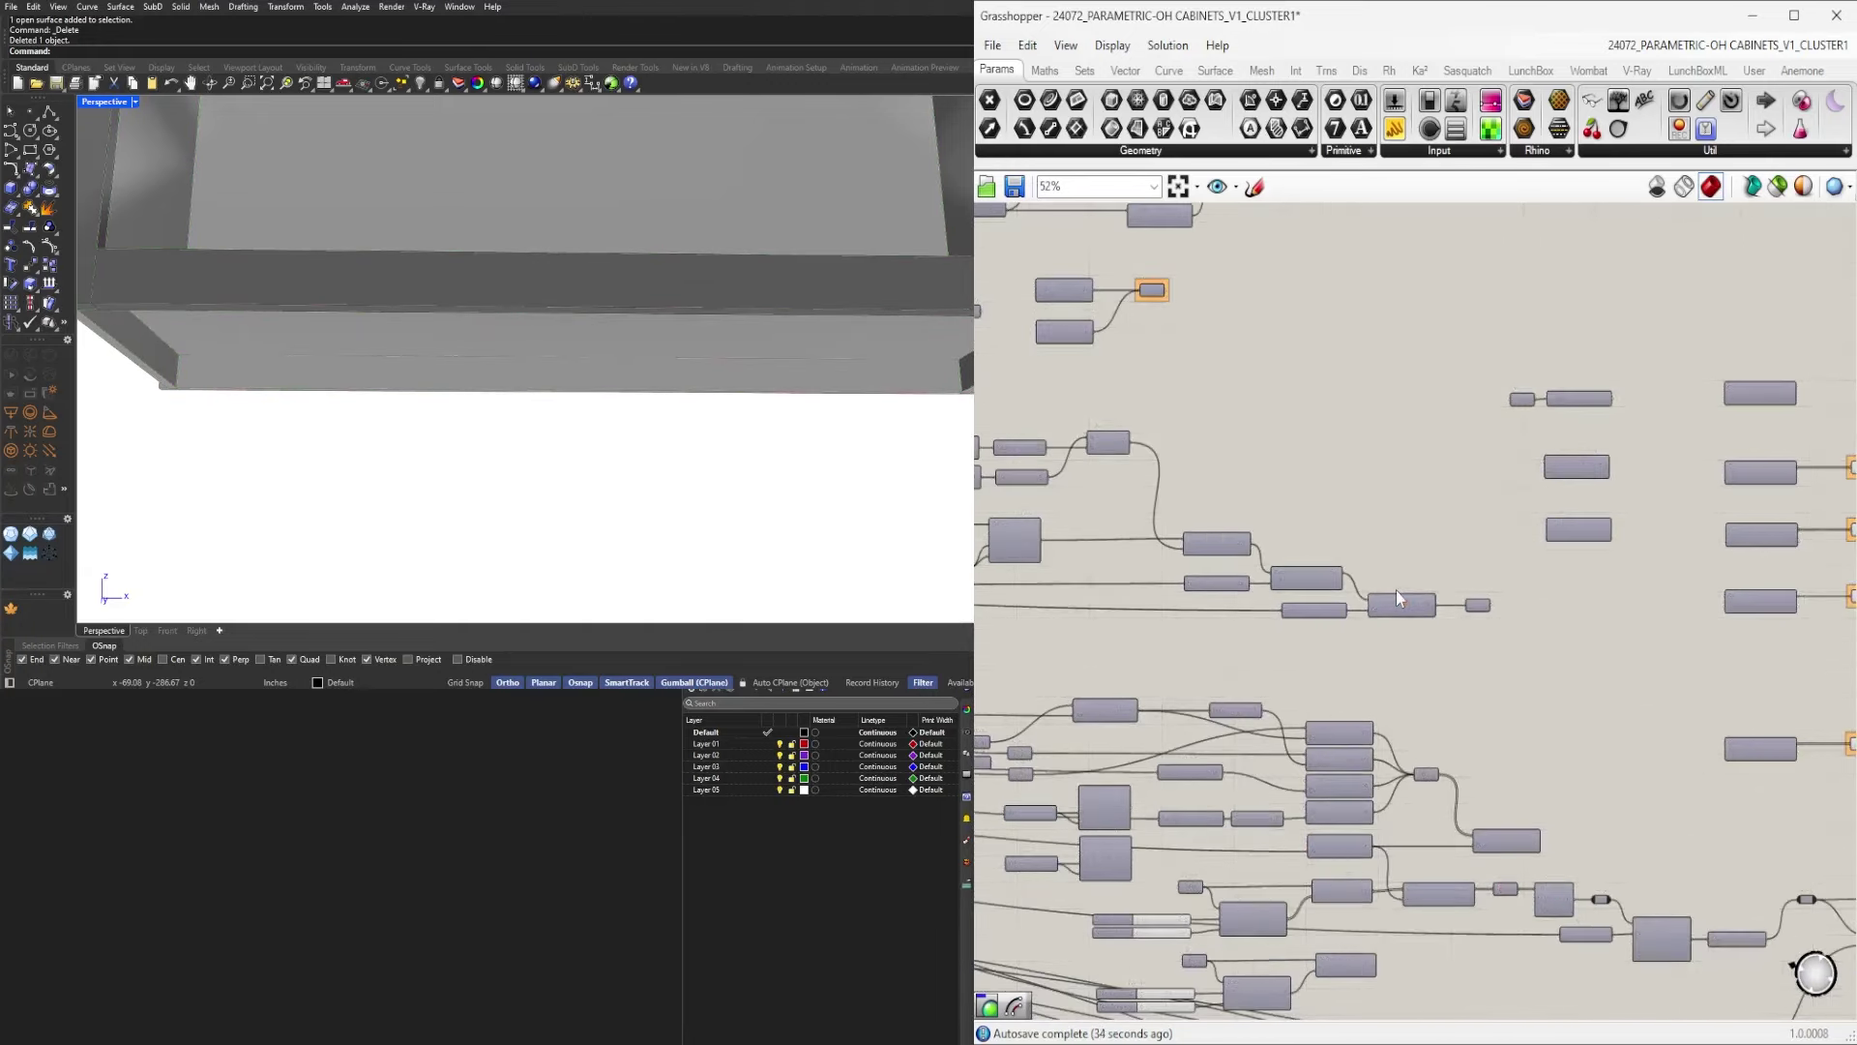
middle_click(1405, 610)
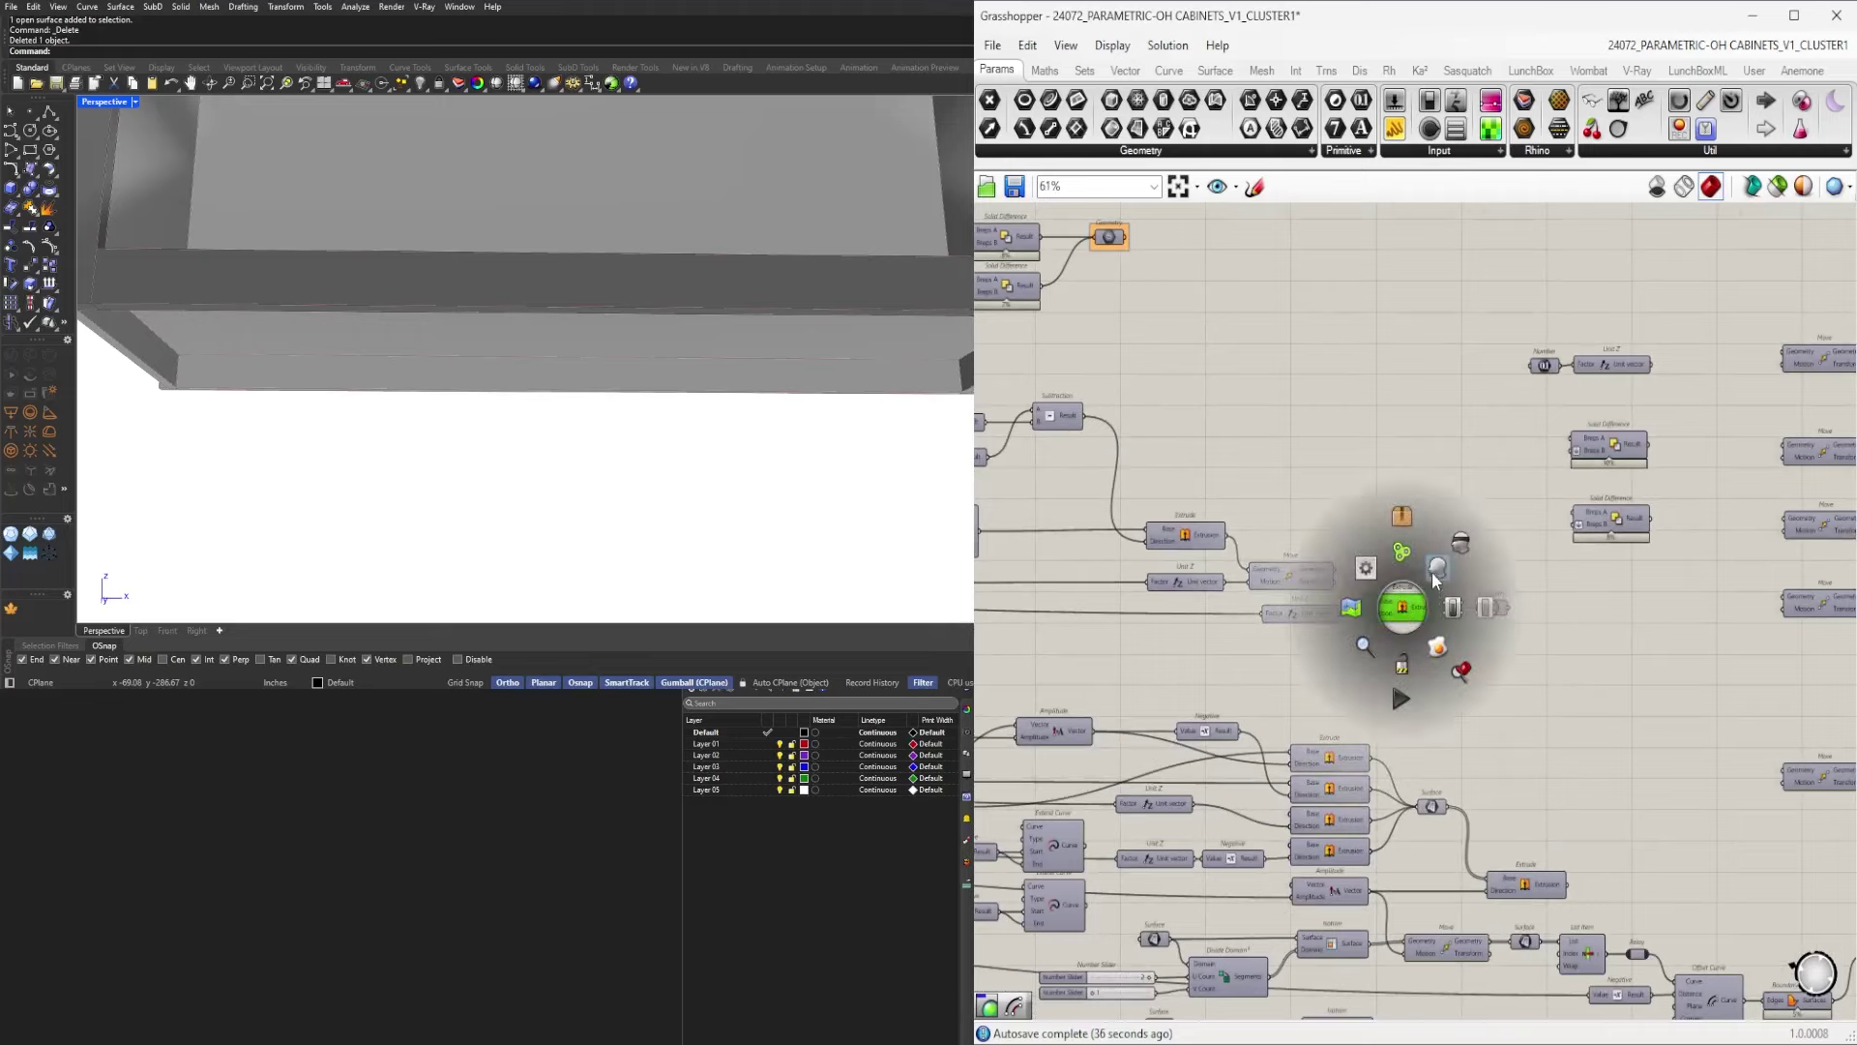
click(1441, 573)
right_drag(589, 357, 679, 381)
scroll(1401, 601, down, 2)
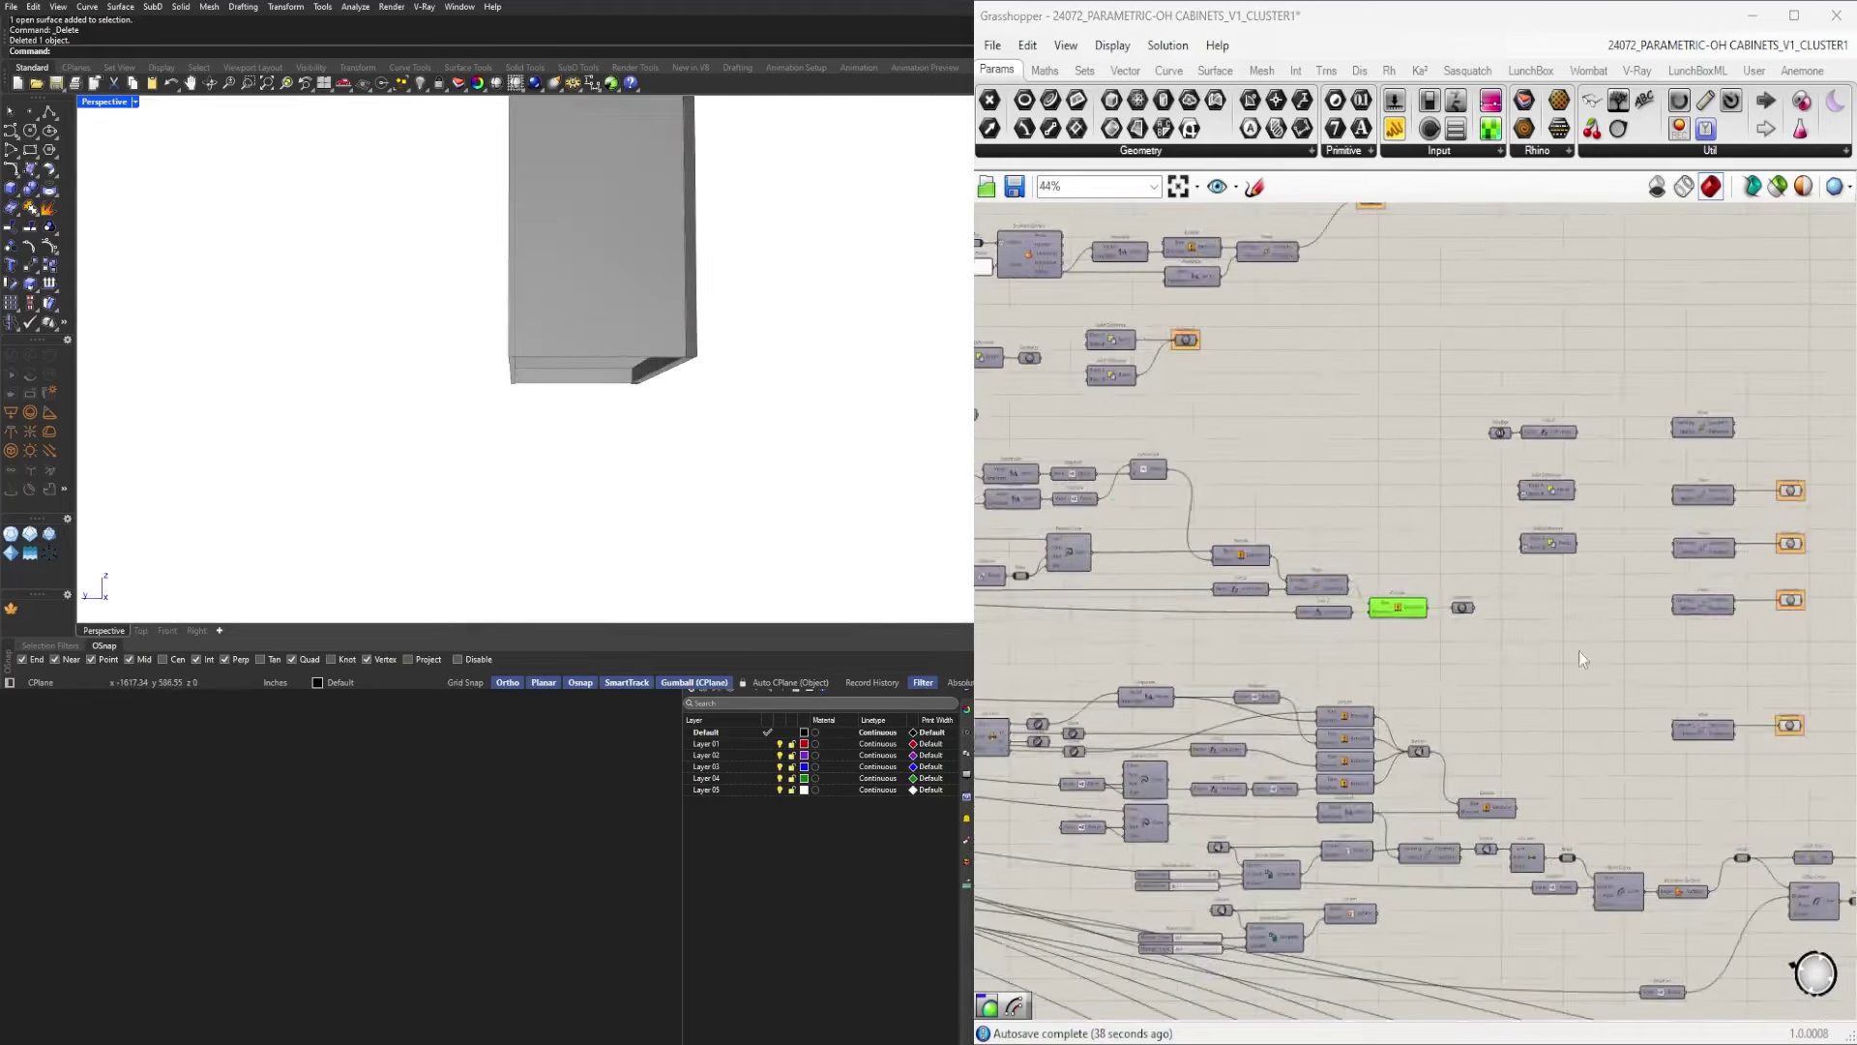
Turn off the preview of the two grey swatch and preview pairs fed by the orange-grouped cabinet Geometry containers.
right_drag(1741, 650, 1220, 681)
scroll(1367, 675, up, 1)
drag(1596, 838, 1465, 588)
middle_click(1507, 559)
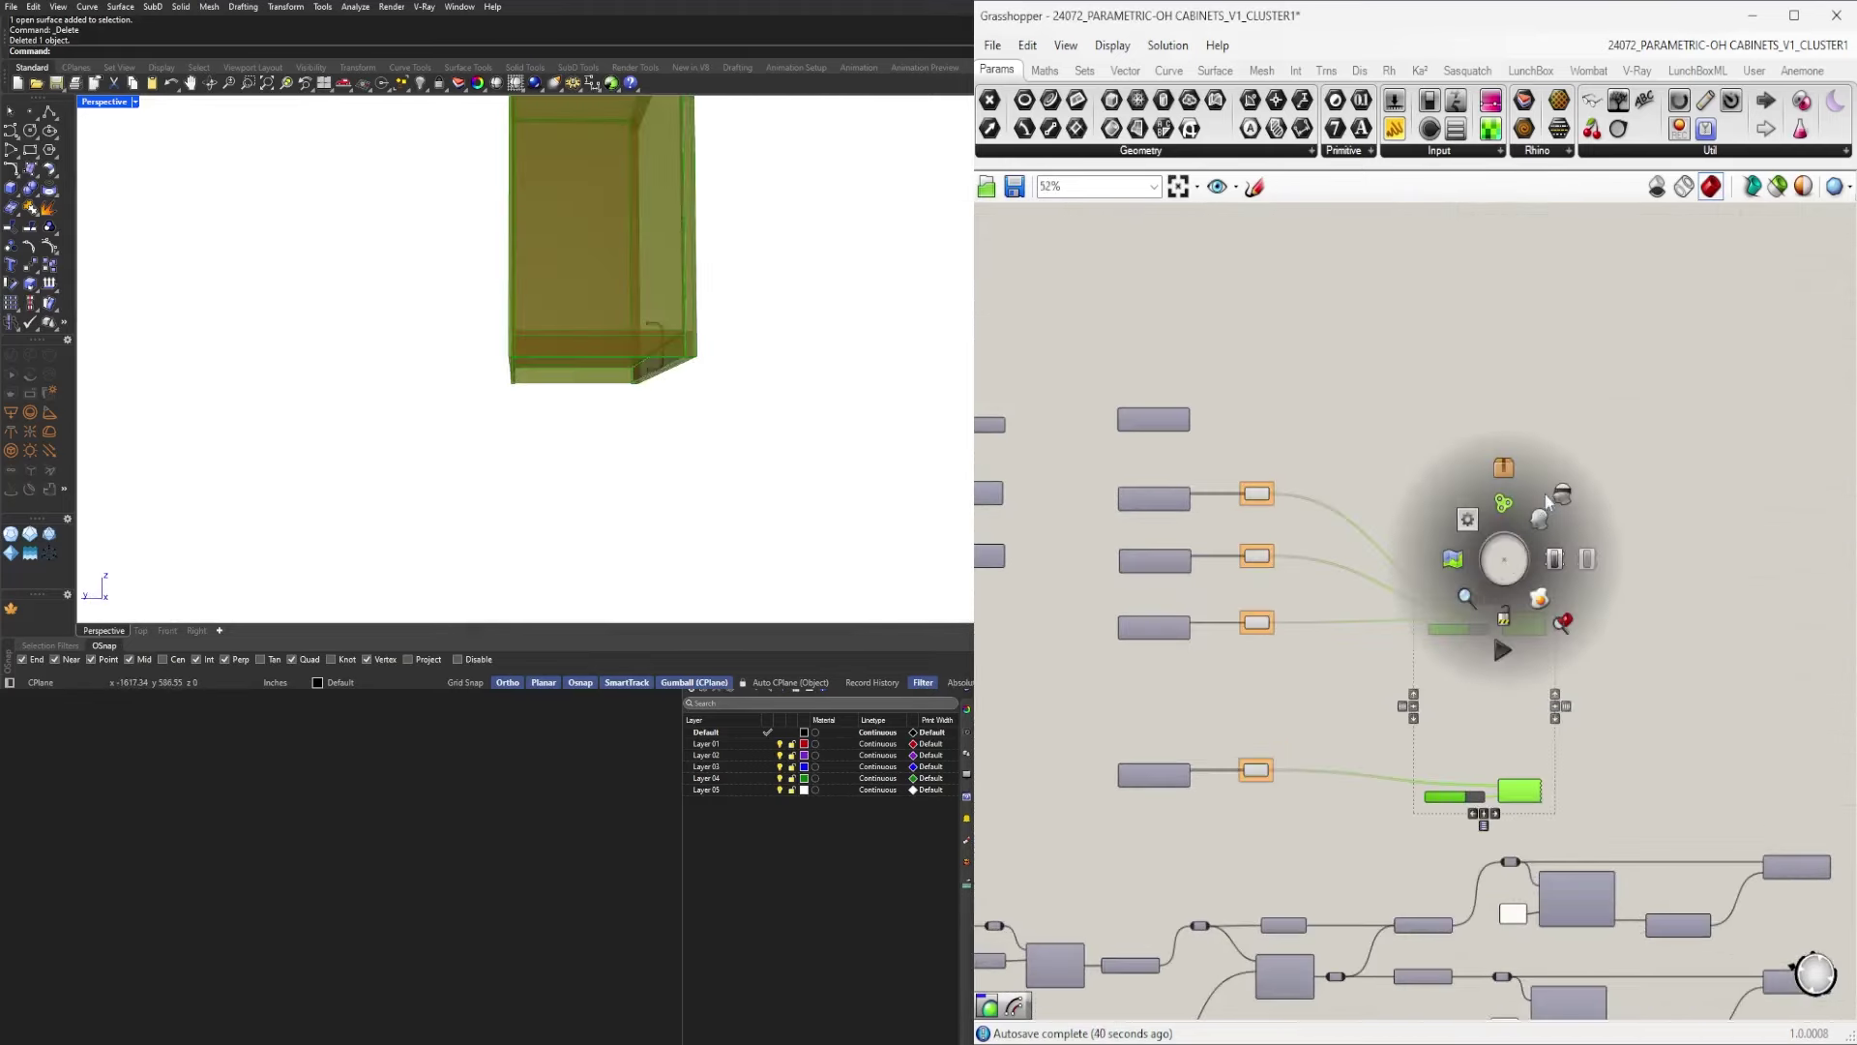
click(1546, 505)
Turn off the preview of the dark Custom Preview pair fed by the cyan-grouped handle Geometry container.
right_drag(890, 326, 553, 342)
scroll(1374, 629, down, 4)
right_drag(1620, 700, 1148, 544)
scroll(1619, 691, up, 3)
scroll(1596, 764, up, 1)
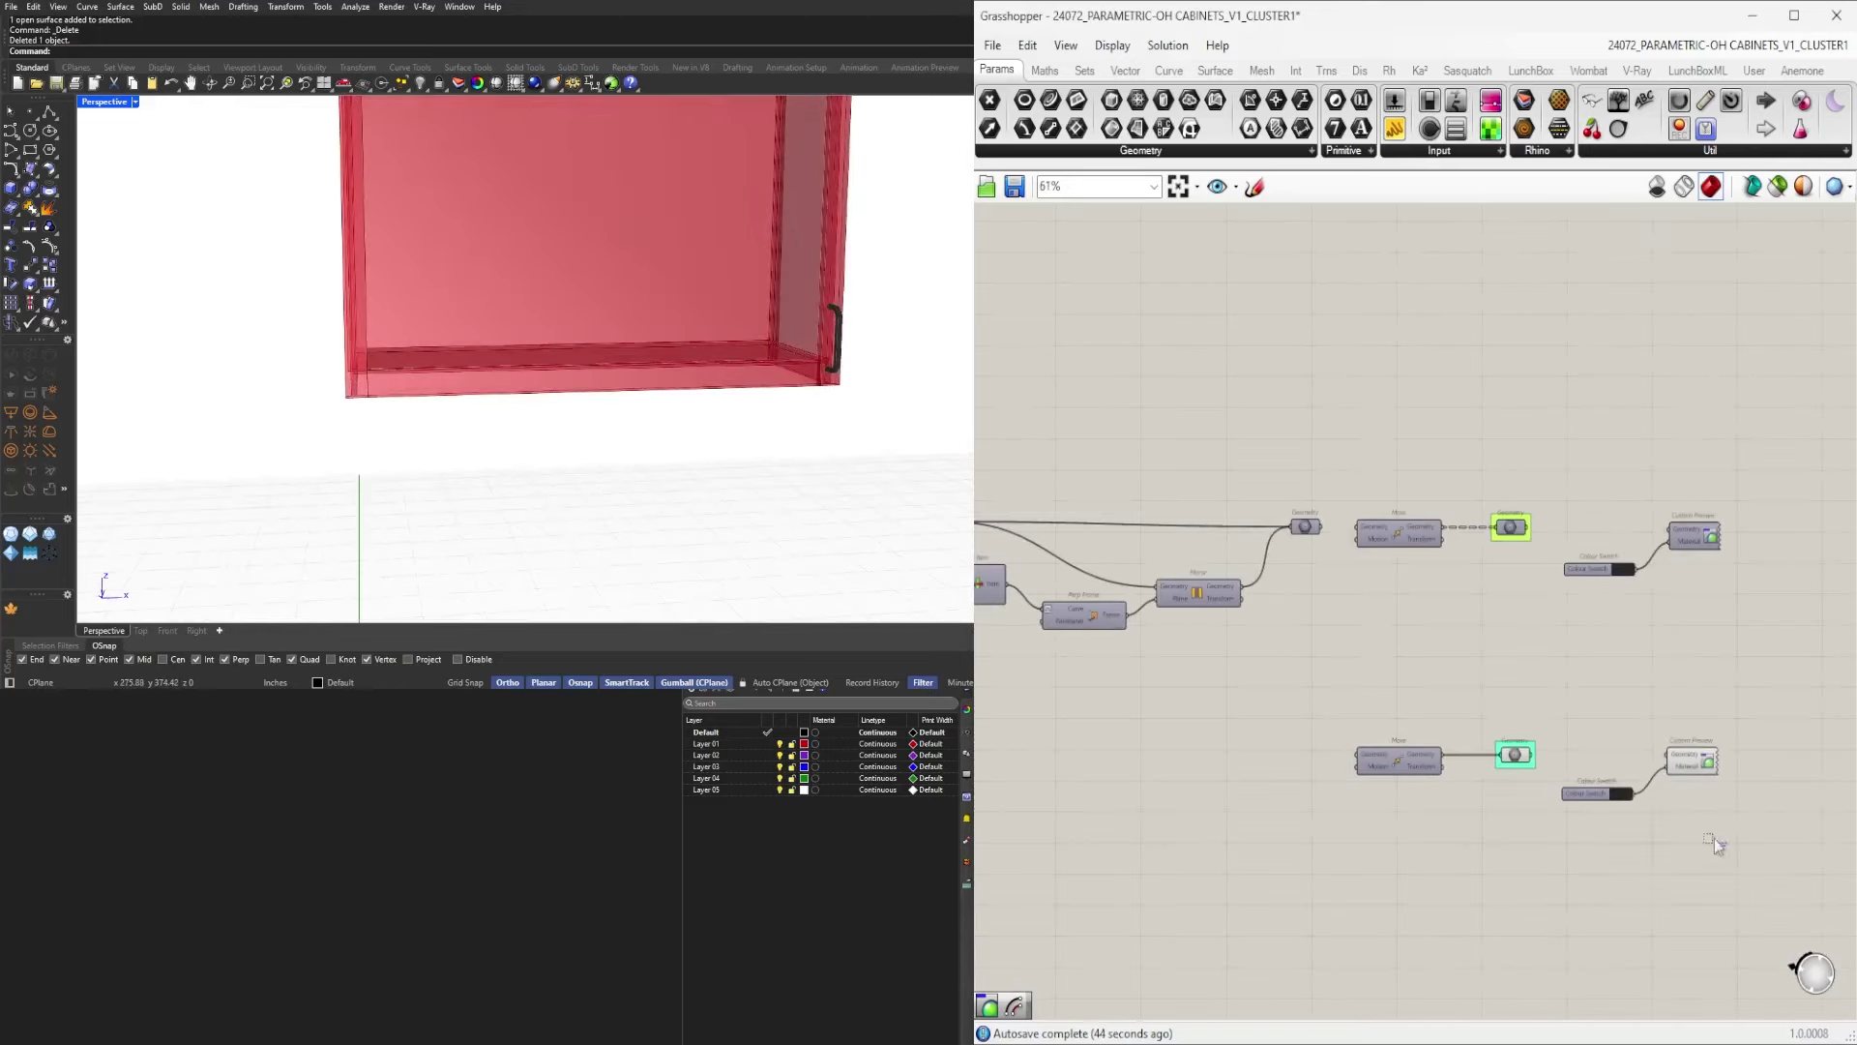
scroll(1696, 683, down, 2)
middle_click(1696, 683)
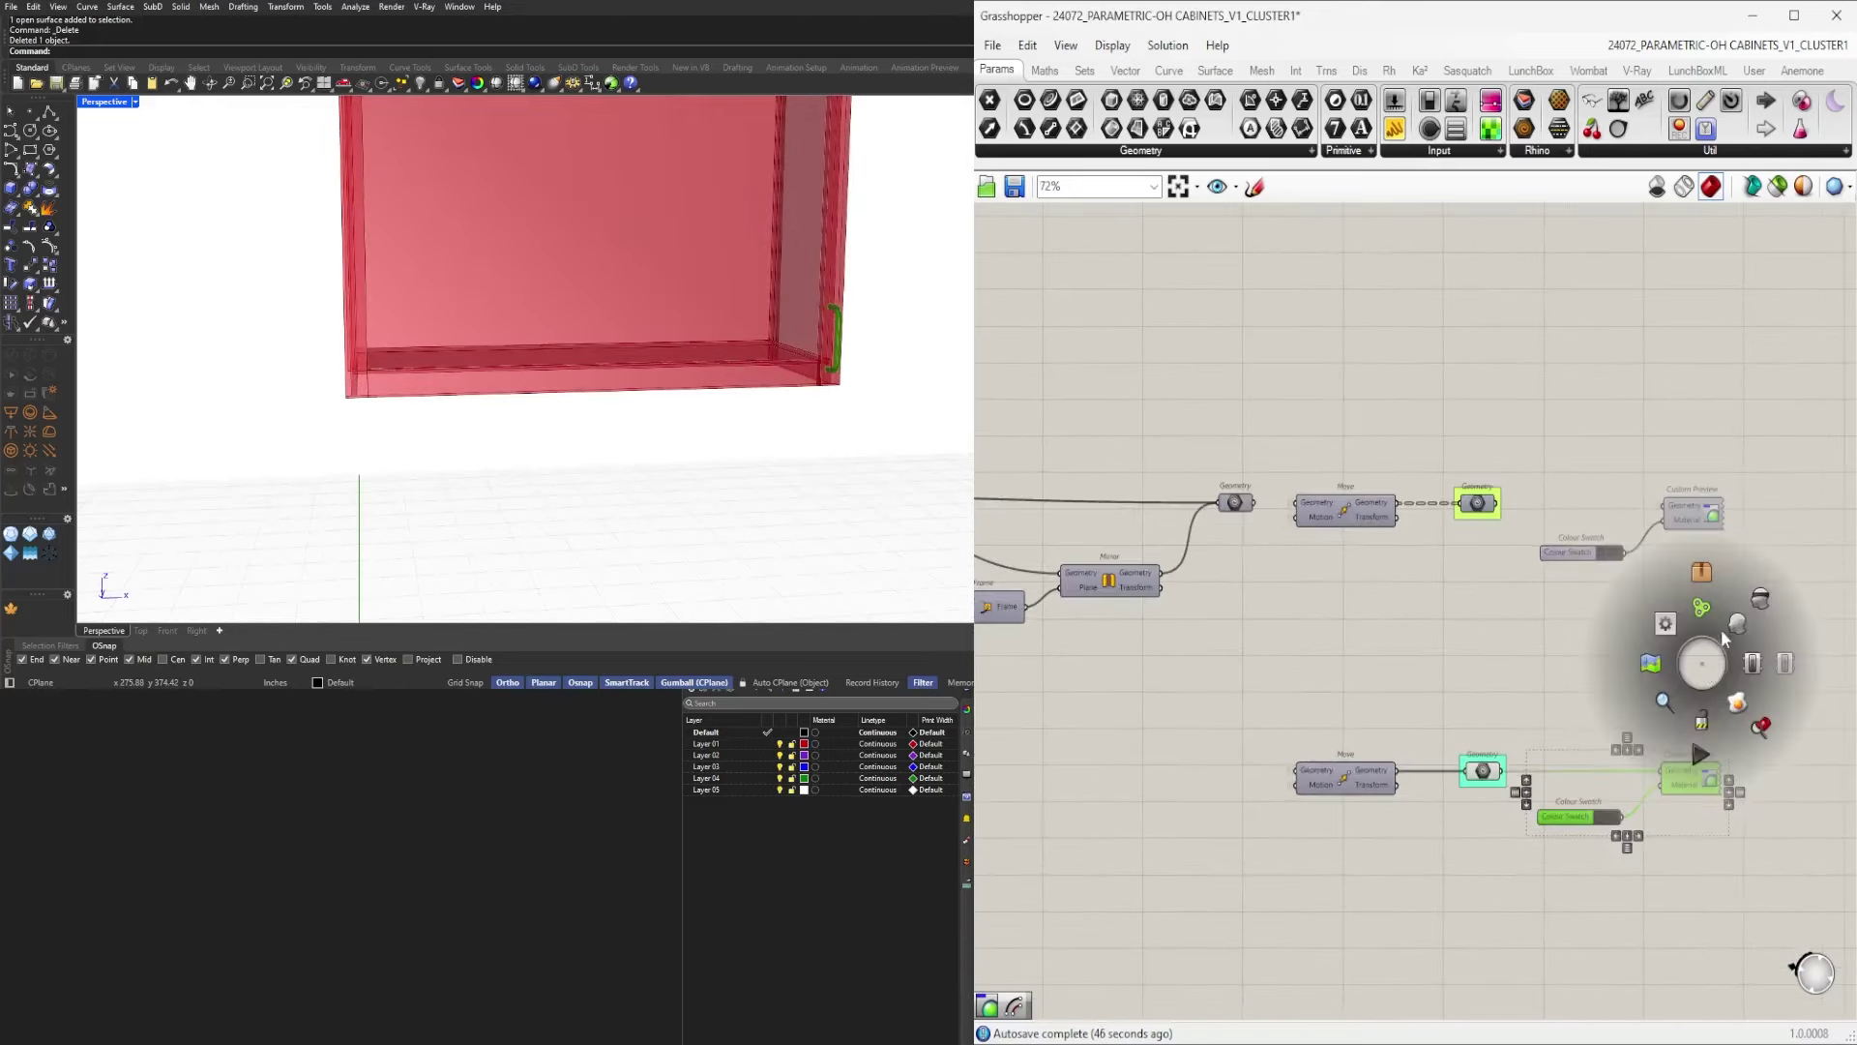
scroll(1670, 671, down, 1)
scroll(1670, 674, down, 1)
click(1670, 674)
Turn the preview of the cyan-grouped door Geometry container back on.
right_drag(721, 286, 740, 339)
scroll(1579, 698, up, 1)
scroll(1569, 685, down, 6)
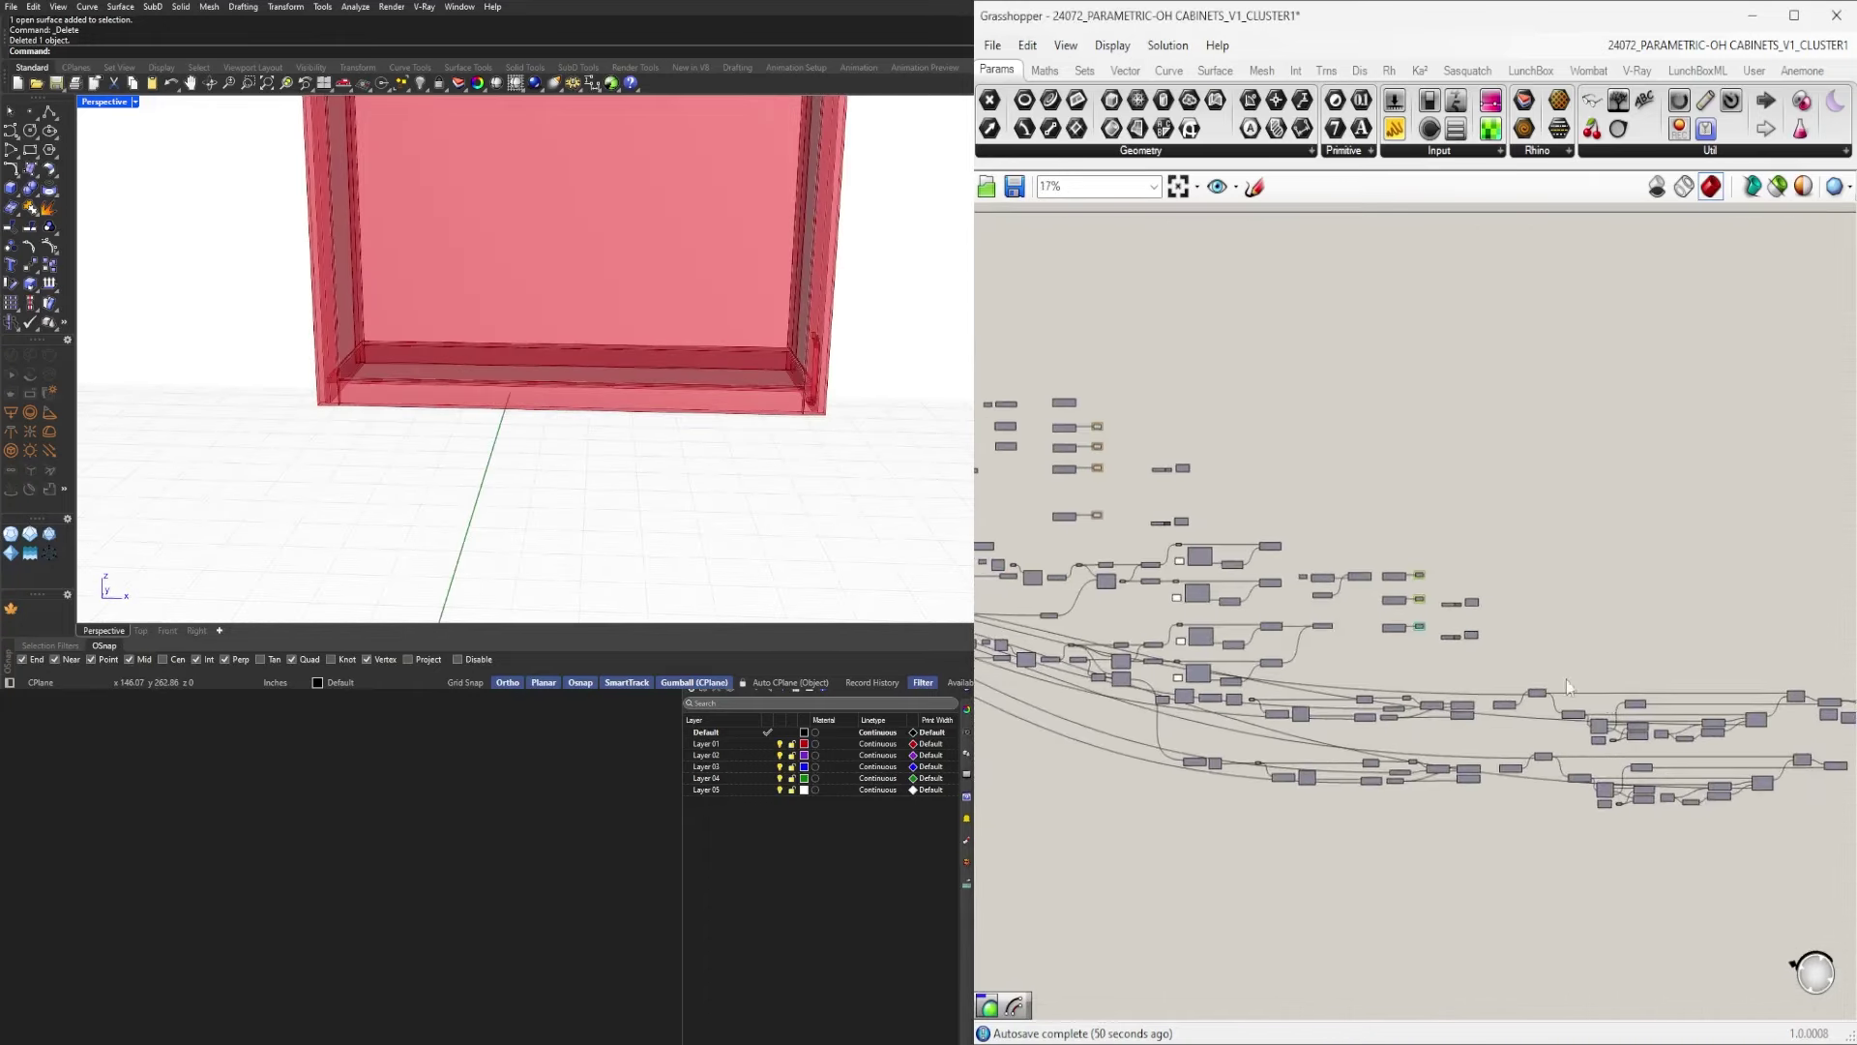
scroll(1471, 644, up, 9)
click(1301, 690)
middle_click(1293, 631)
click(1323, 593)
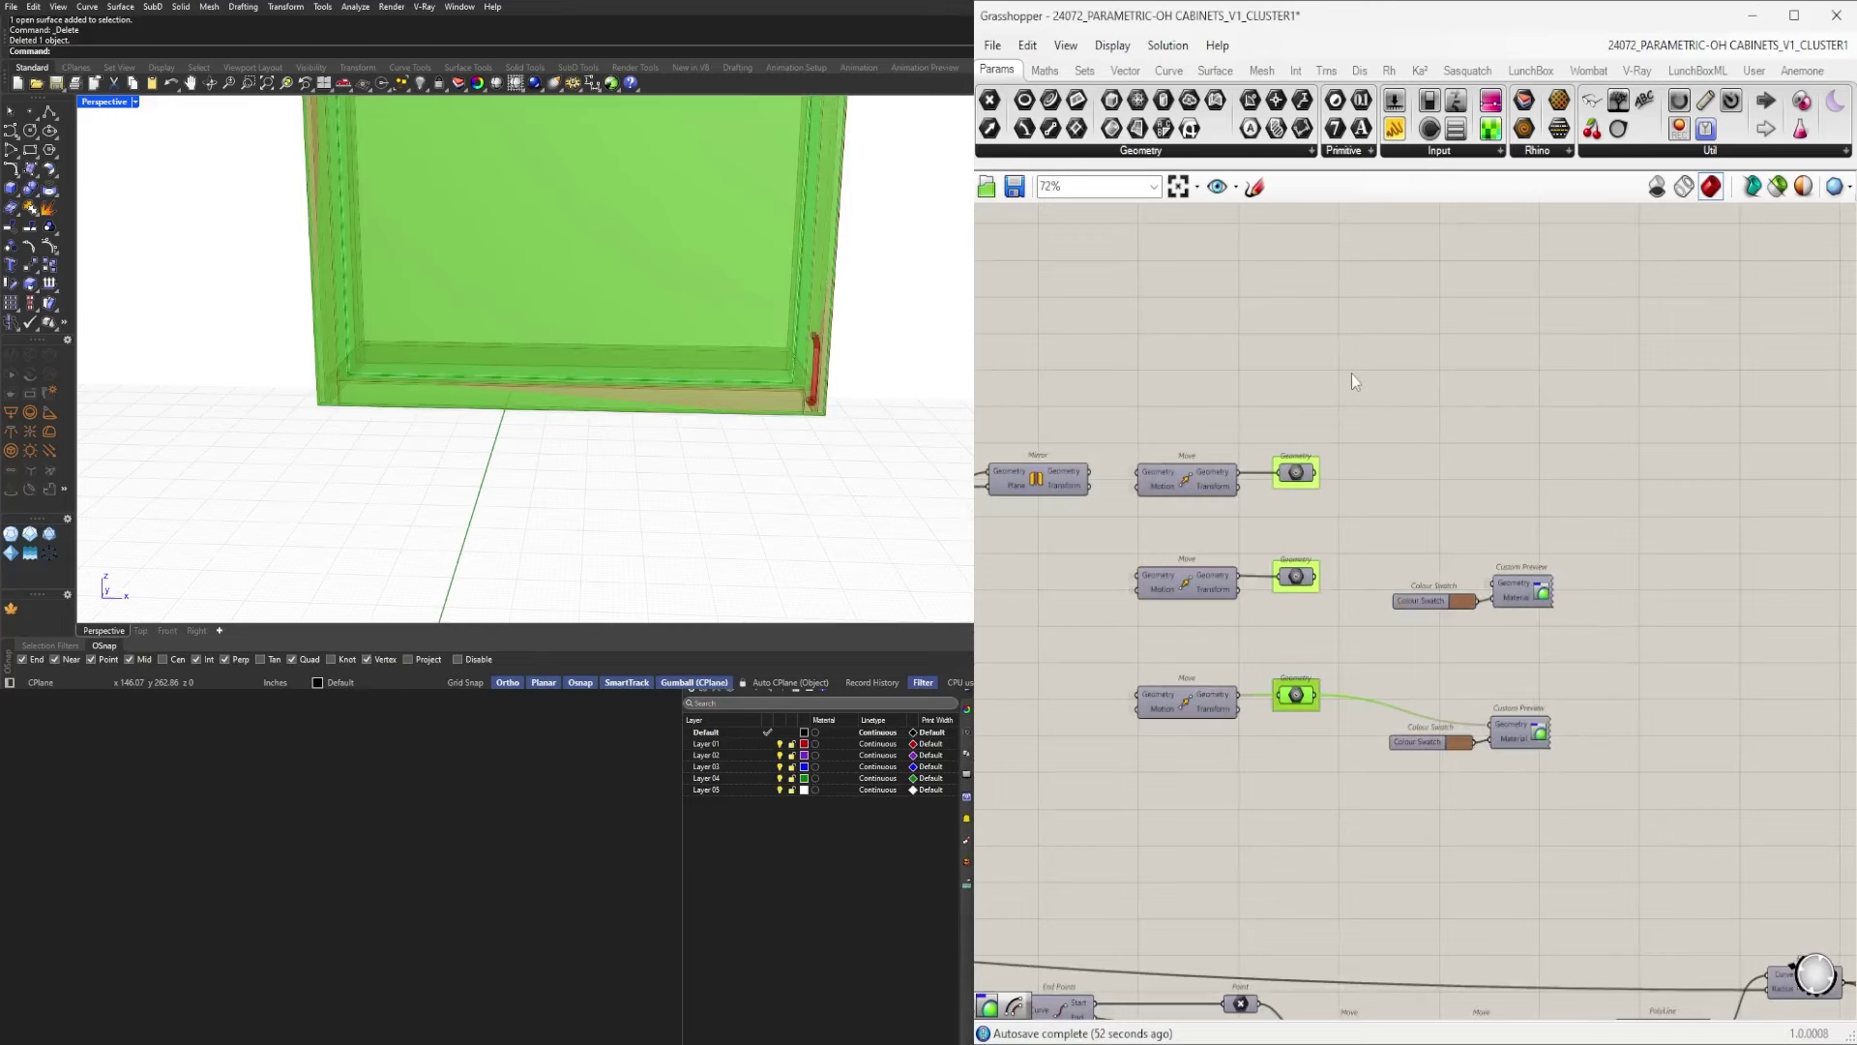
Turn off the preview of the lowest green-grouped Geometry container, which feeds the brown Custom Preview.
click(1351, 374)
click(1296, 690)
middle_click(1292, 646)
click(1366, 587)
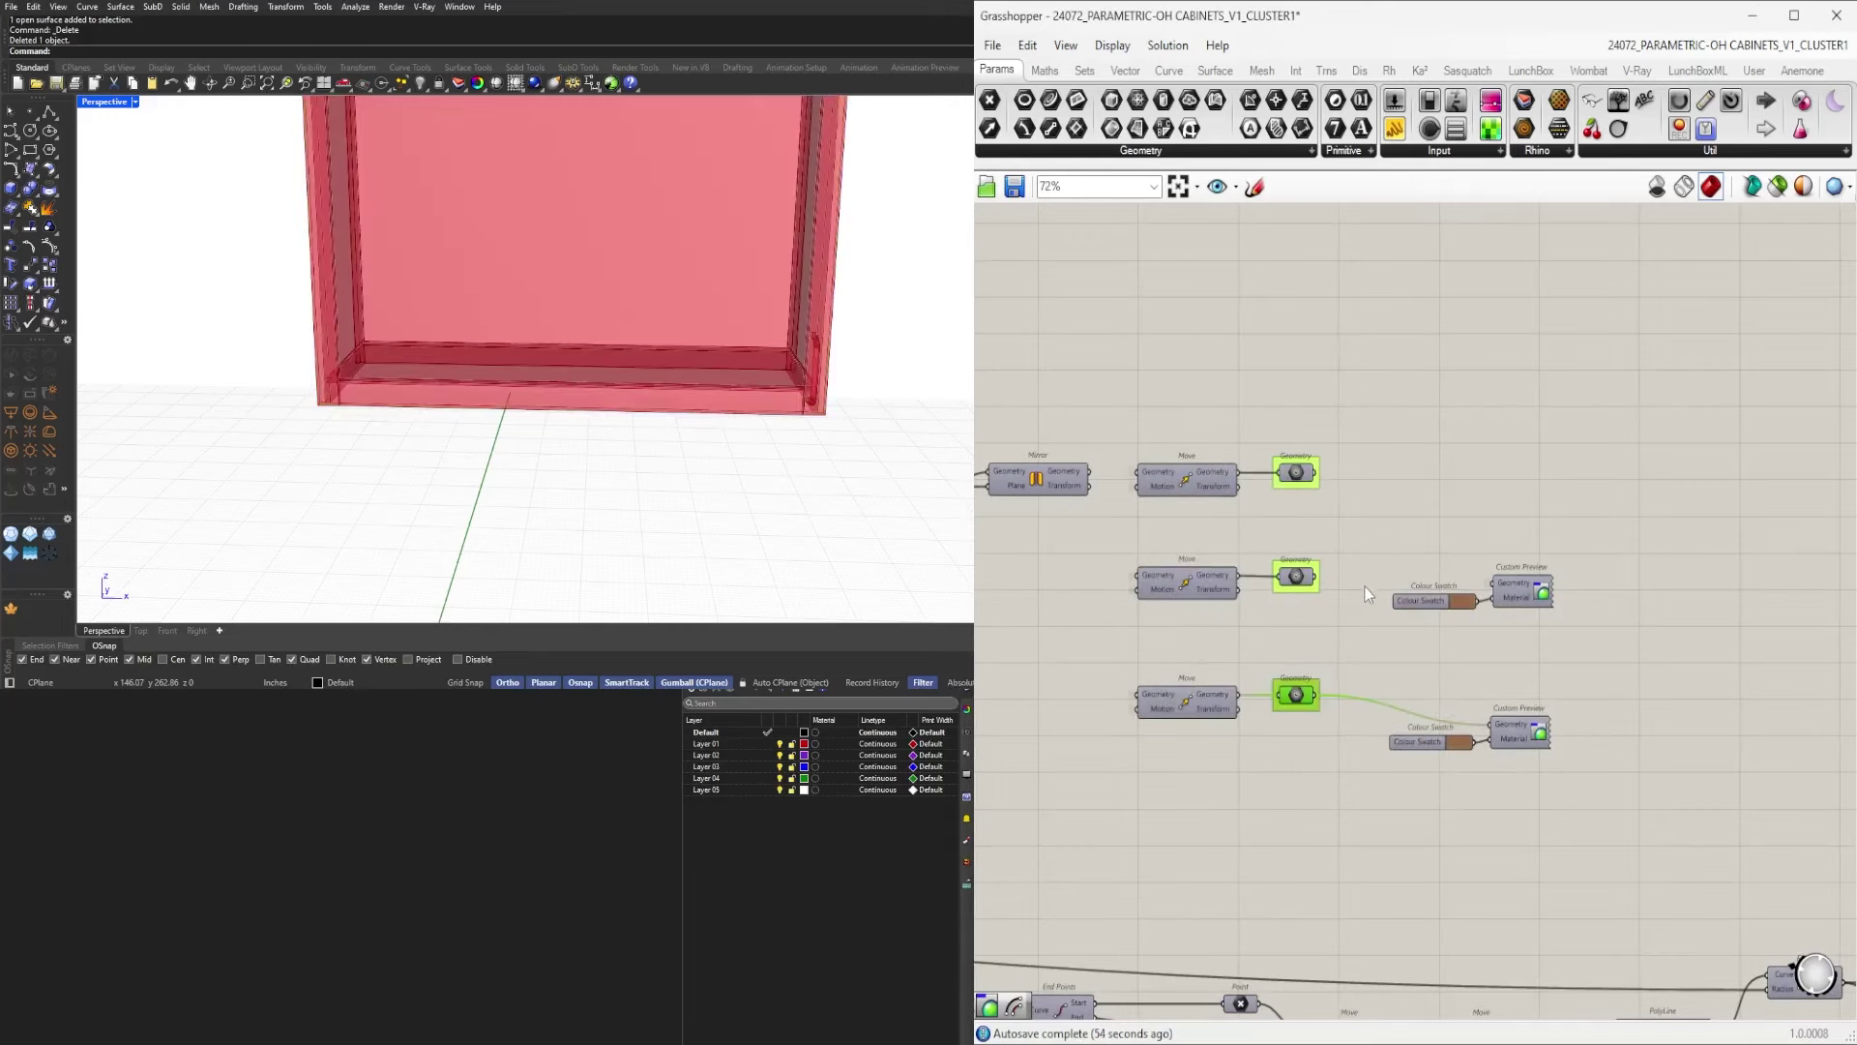
Turn off the preview of the lowest orange-grouped Geometry container, which feeds the dark Custom Preview.
scroll(1301, 634, down, 8)
scroll(1185, 518, up, 7)
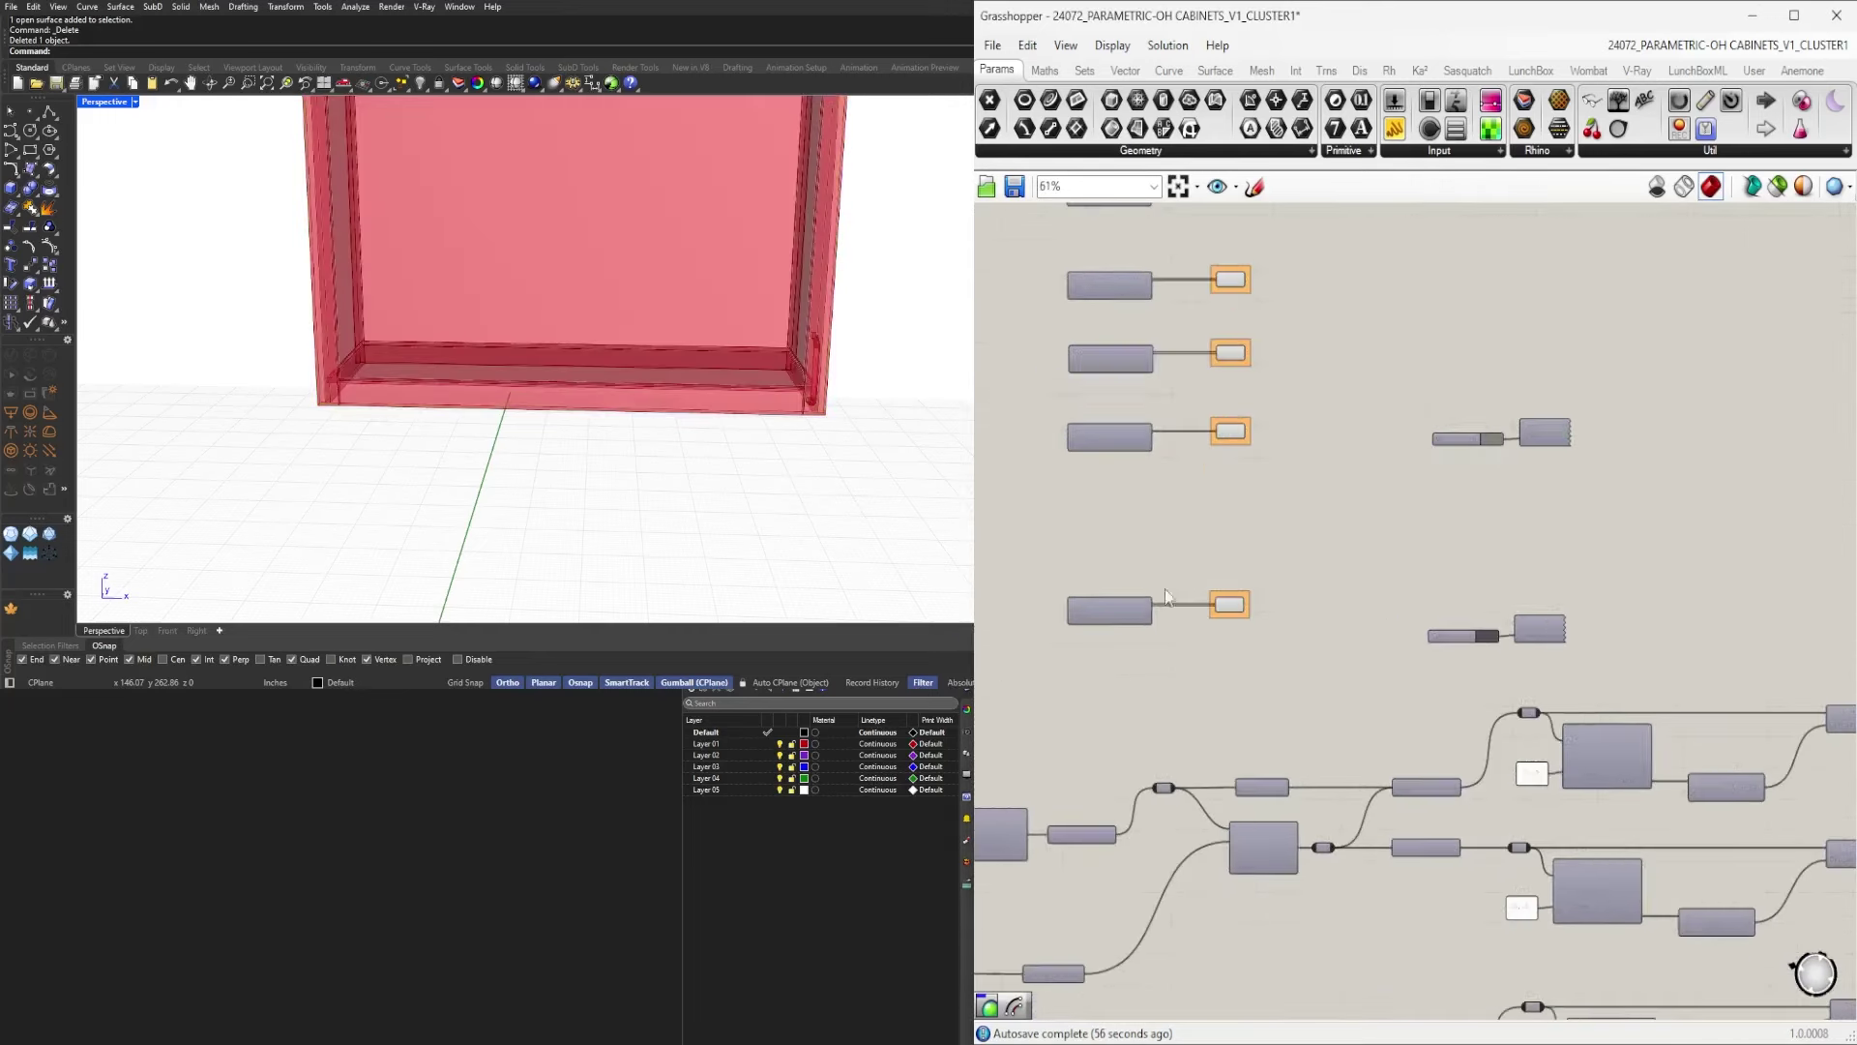
drag(1289, 665, 1212, 568)
middle_click(1237, 561)
click(1289, 512)
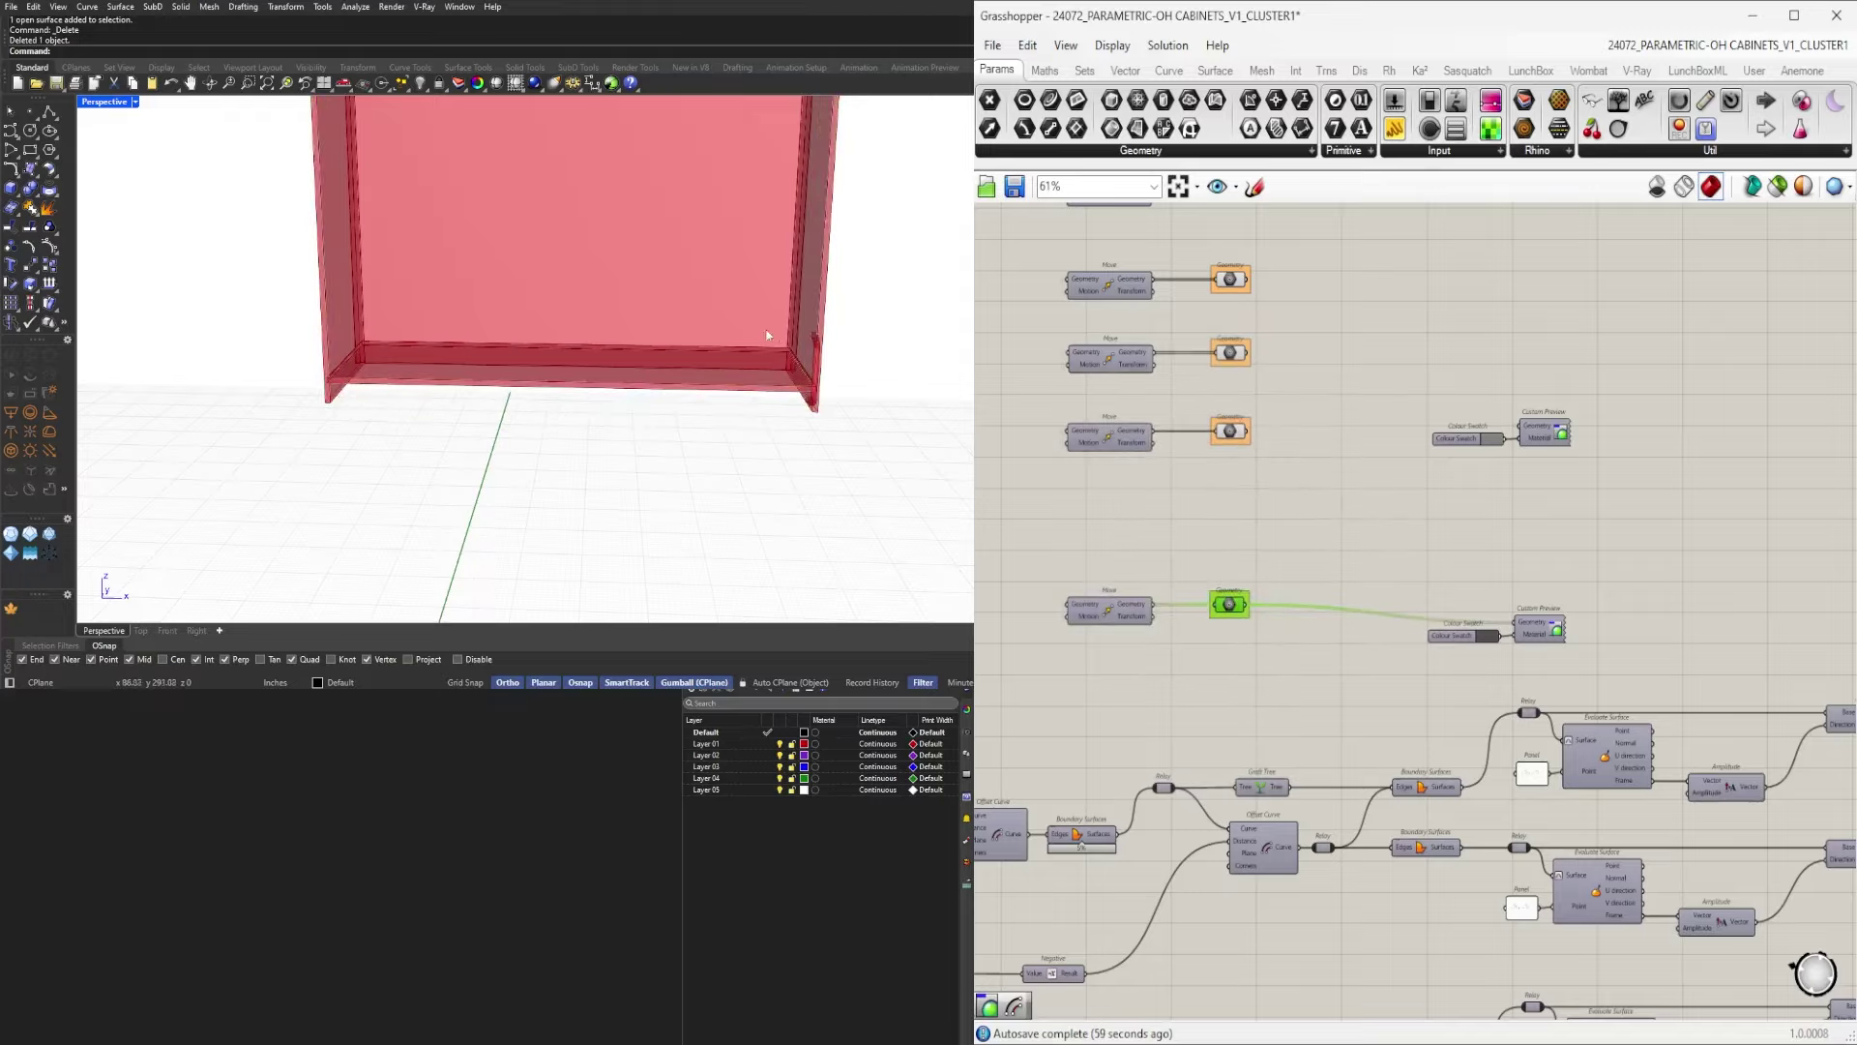
Turn on the preview of the two Surface containers wired to the +2 and +5 outputs of List Item.
right_drag(767, 336, 771, 493)
scroll(610, 420, up, 2)
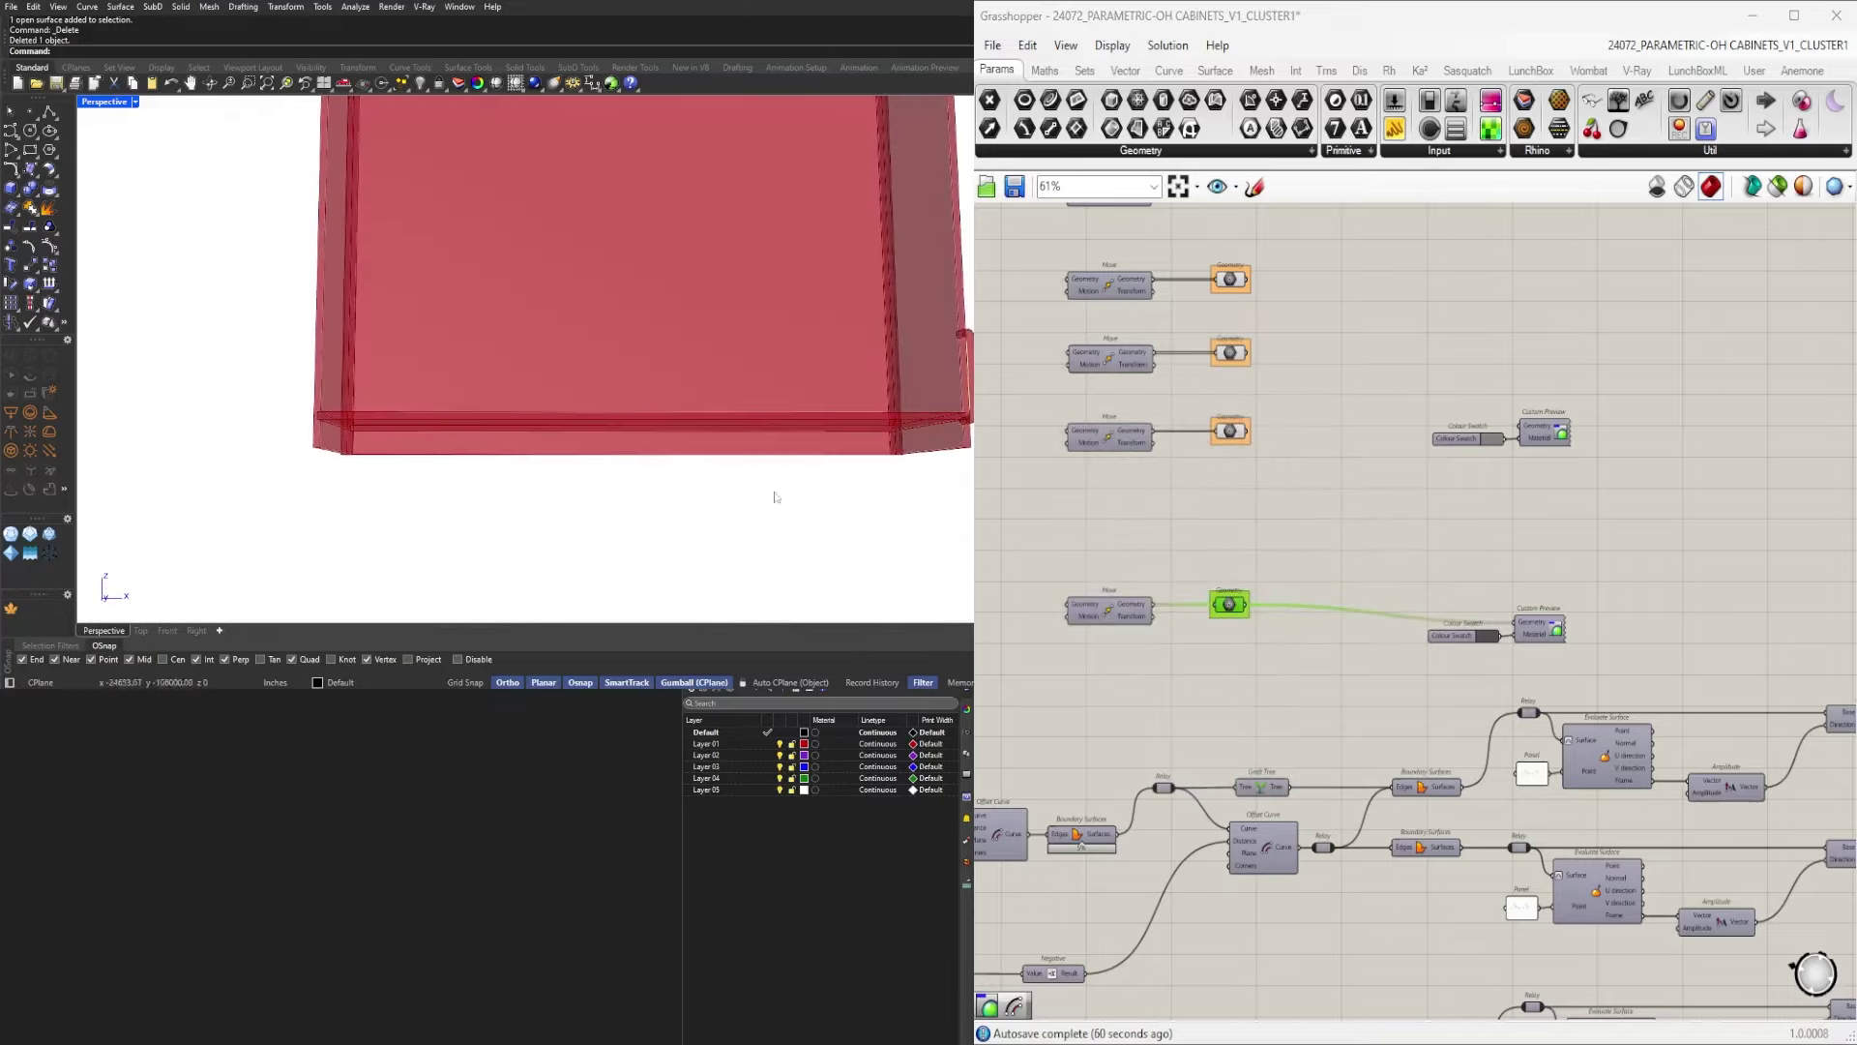
scroll(1076, 722, down, 3)
scroll(1187, 644, up, 5)
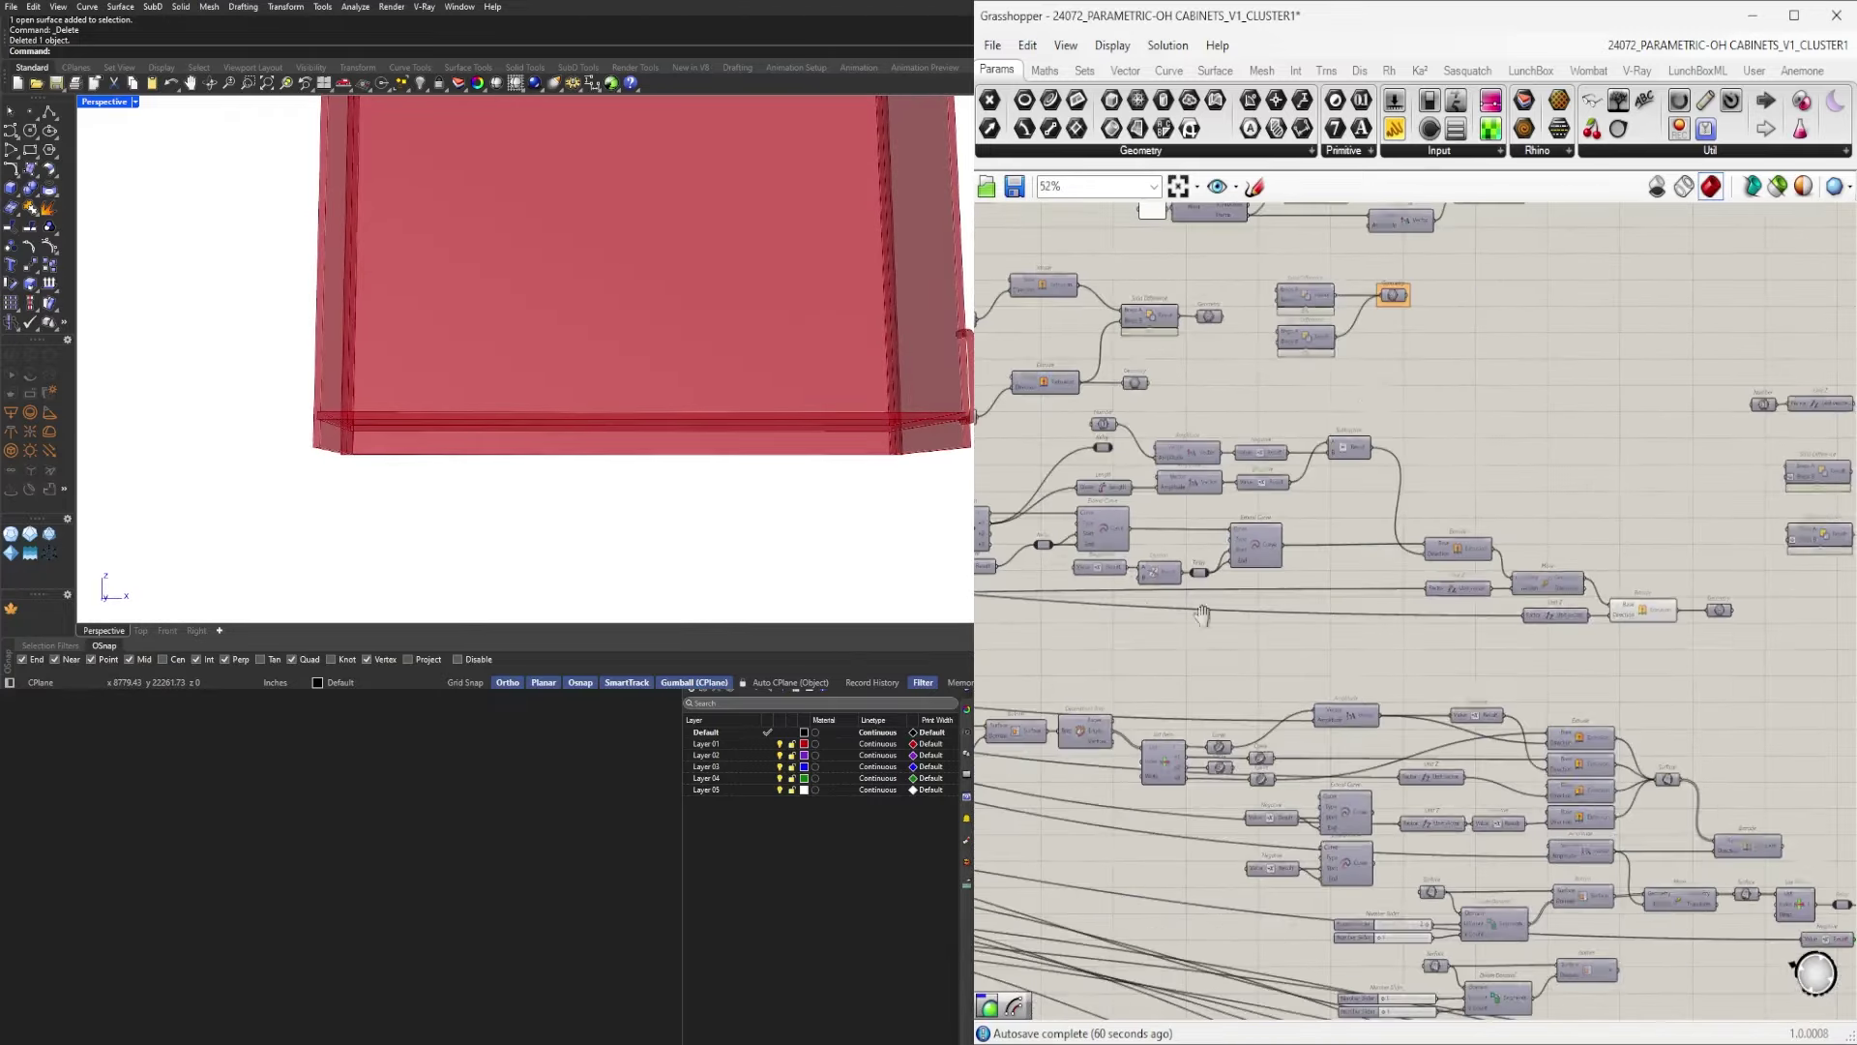
right_drag(1400, 616, 1155, 675)
right_drag(1177, 602, 1290, 618)
scroll(1289, 617, up, 3)
drag(1347, 728, 1320, 561)
middle_click(1348, 539)
click(1384, 505)
Toggle the preview of the upper and lower Surface containers one at a time to check which face each supplies.
right_drag(577, 362, 755, 396)
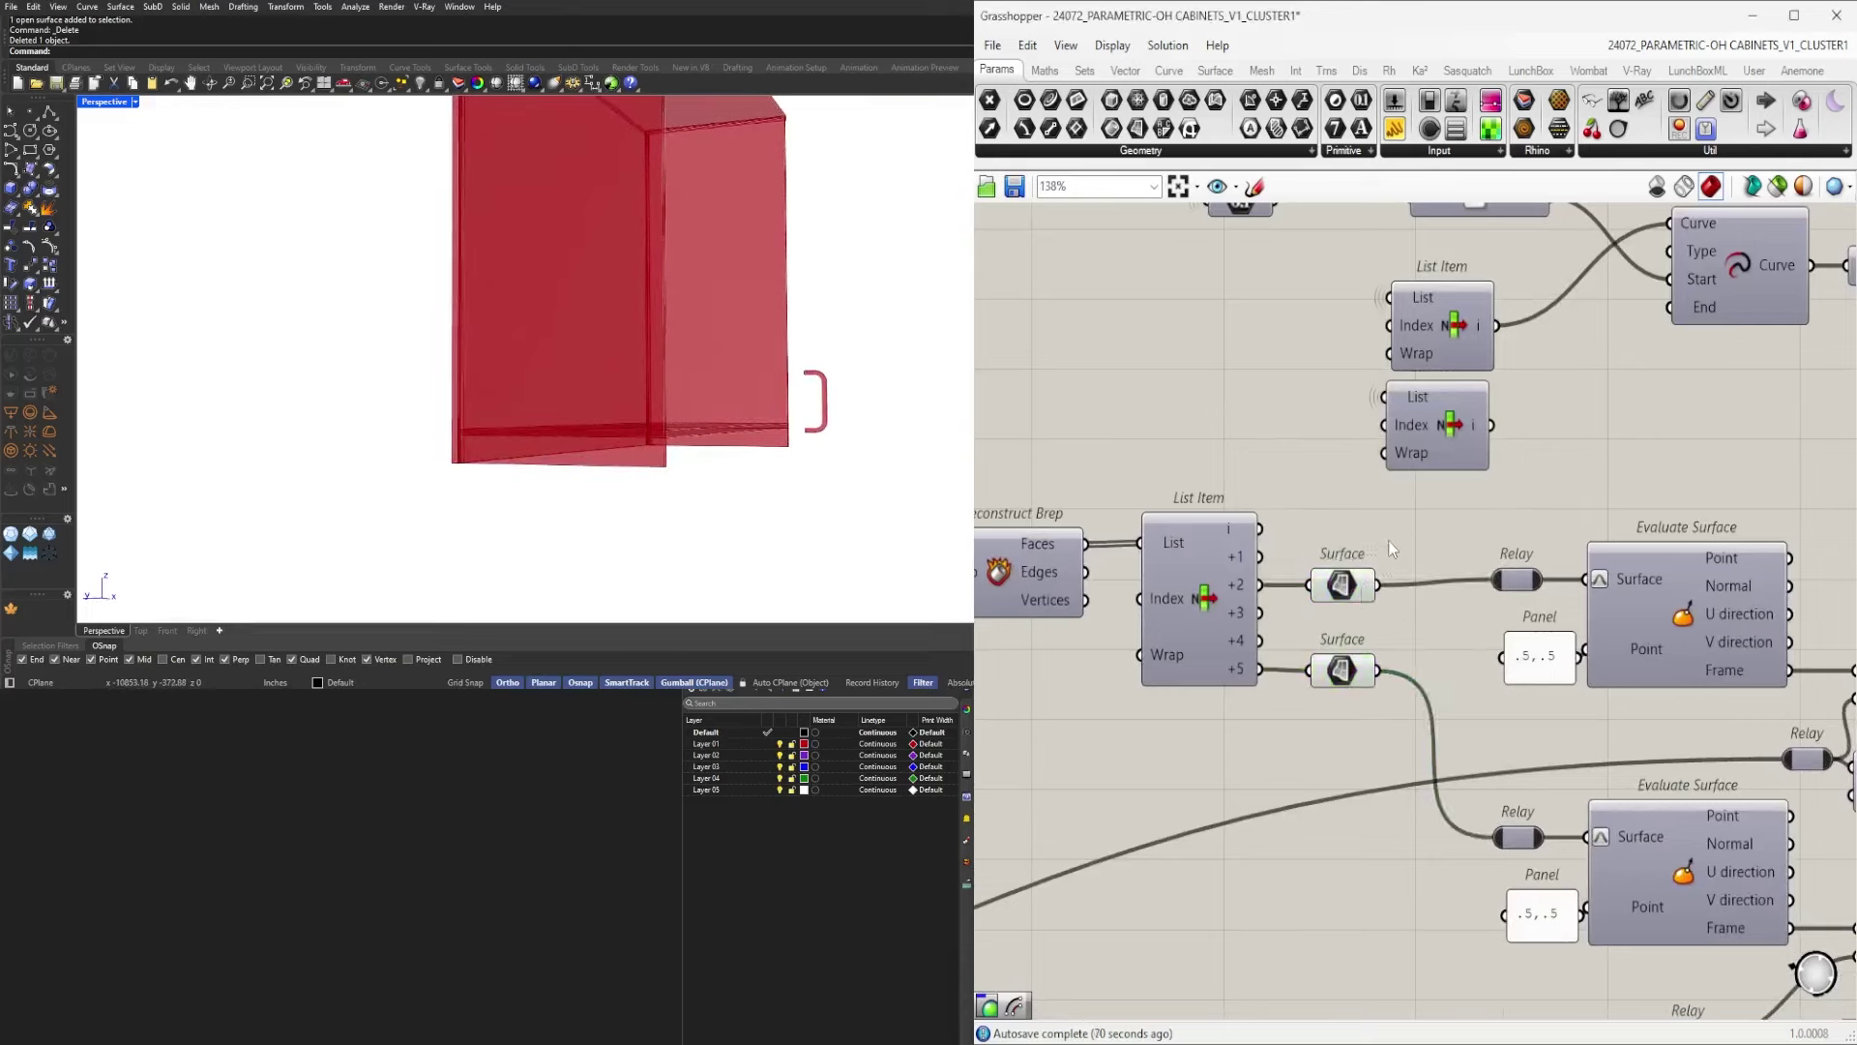
middle_click(1336, 590)
click(1393, 523)
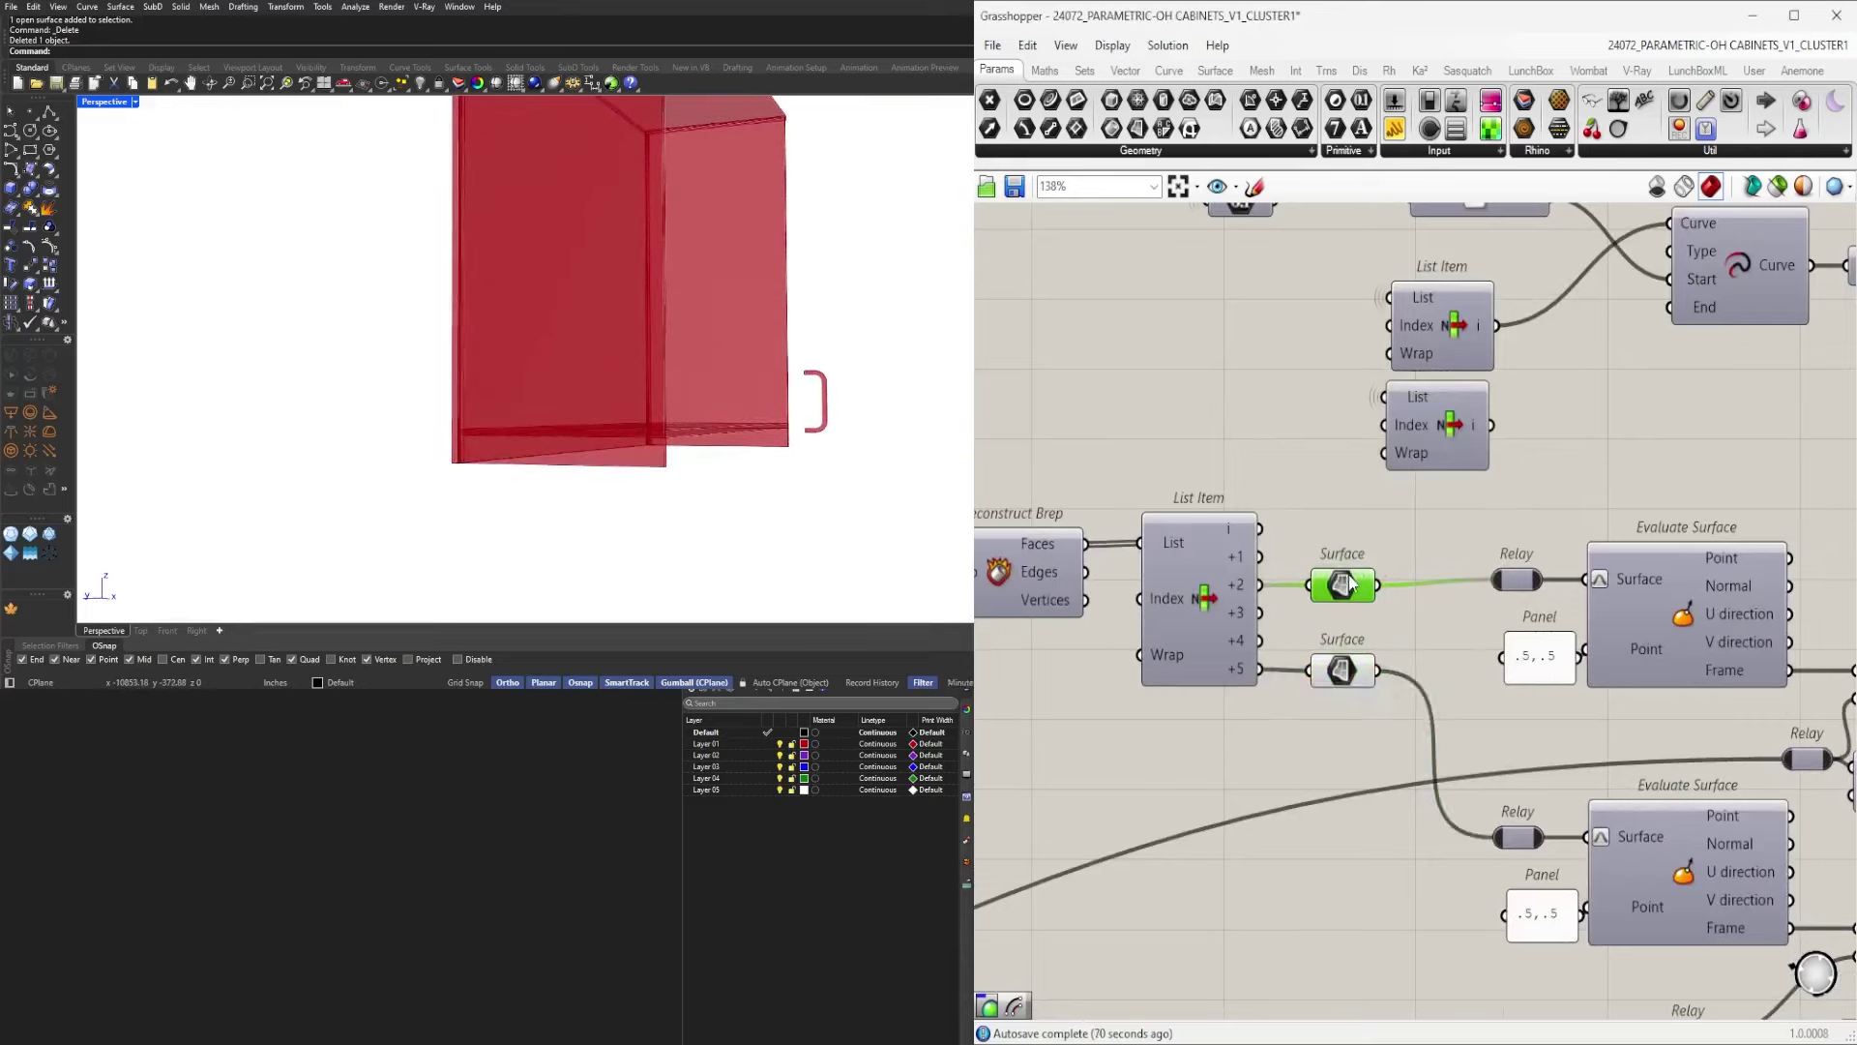
middle_click(1343, 584)
click(1383, 540)
scroll(610, 344, up, 3)
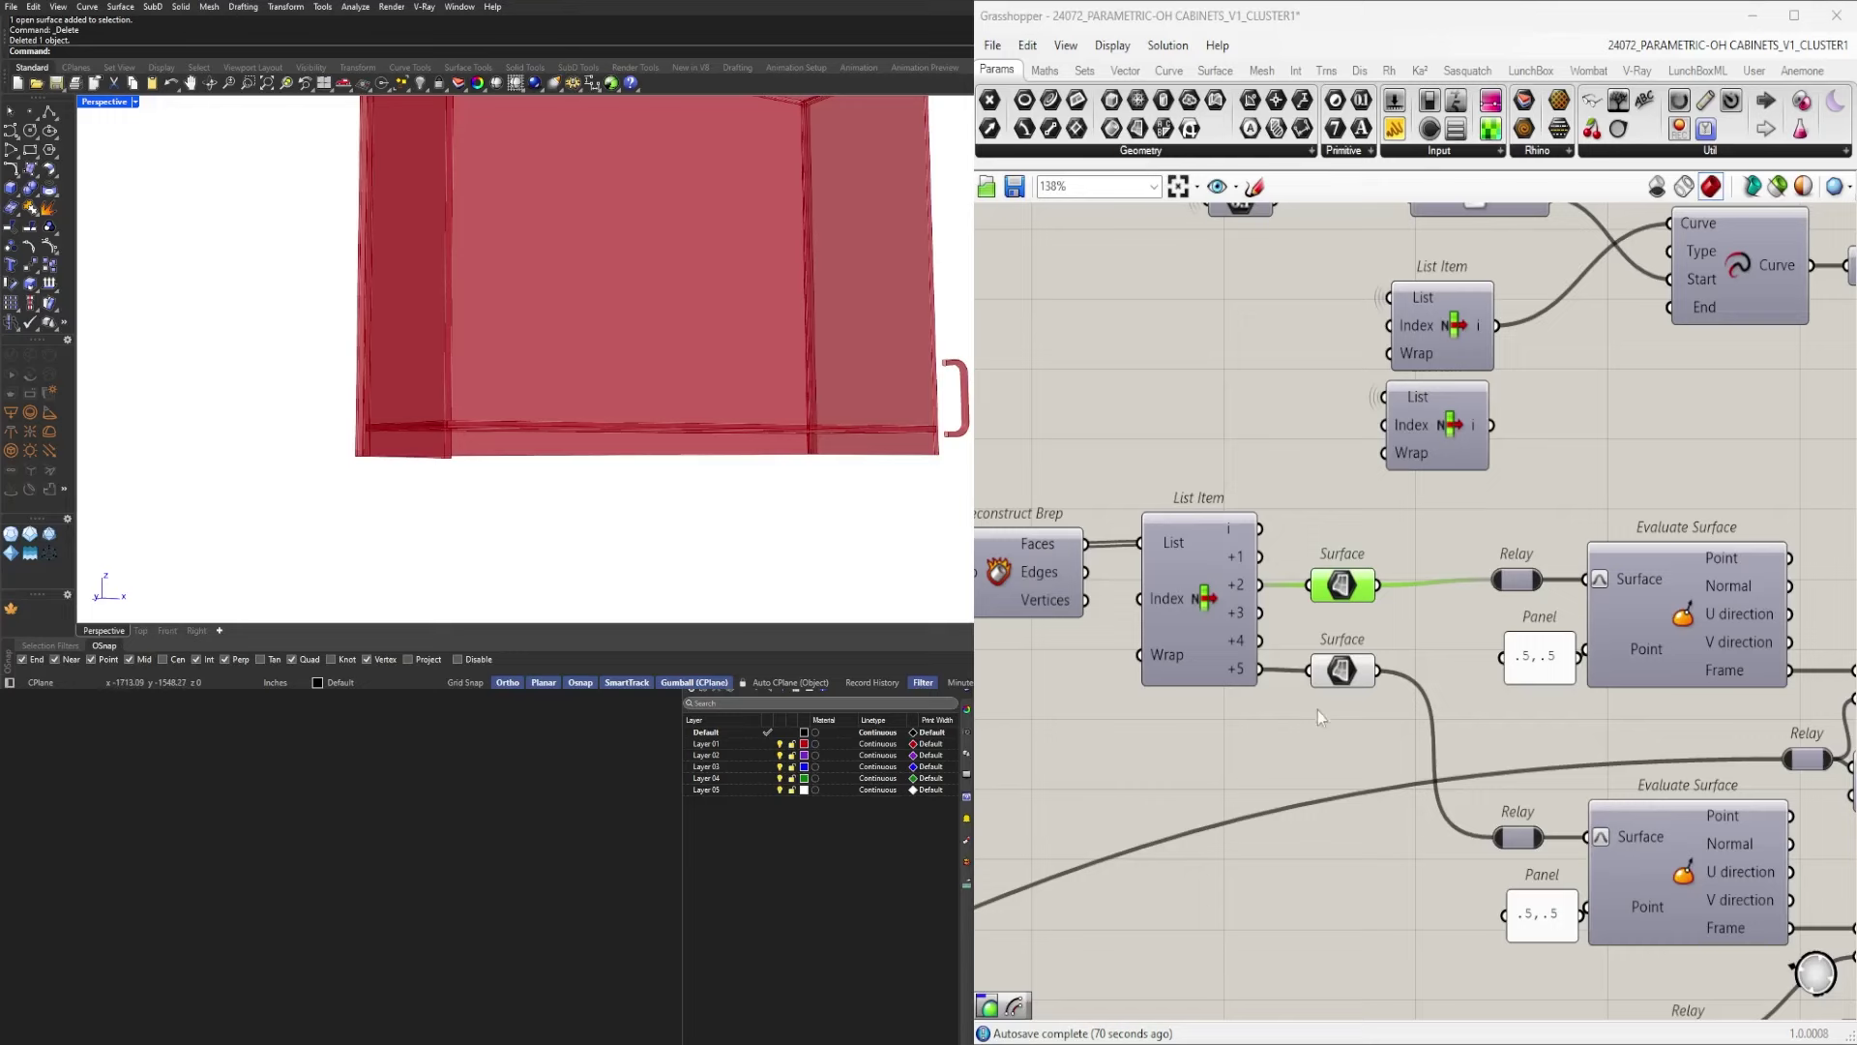
scroll(1356, 648, up, 1)
key(space)
key(space)
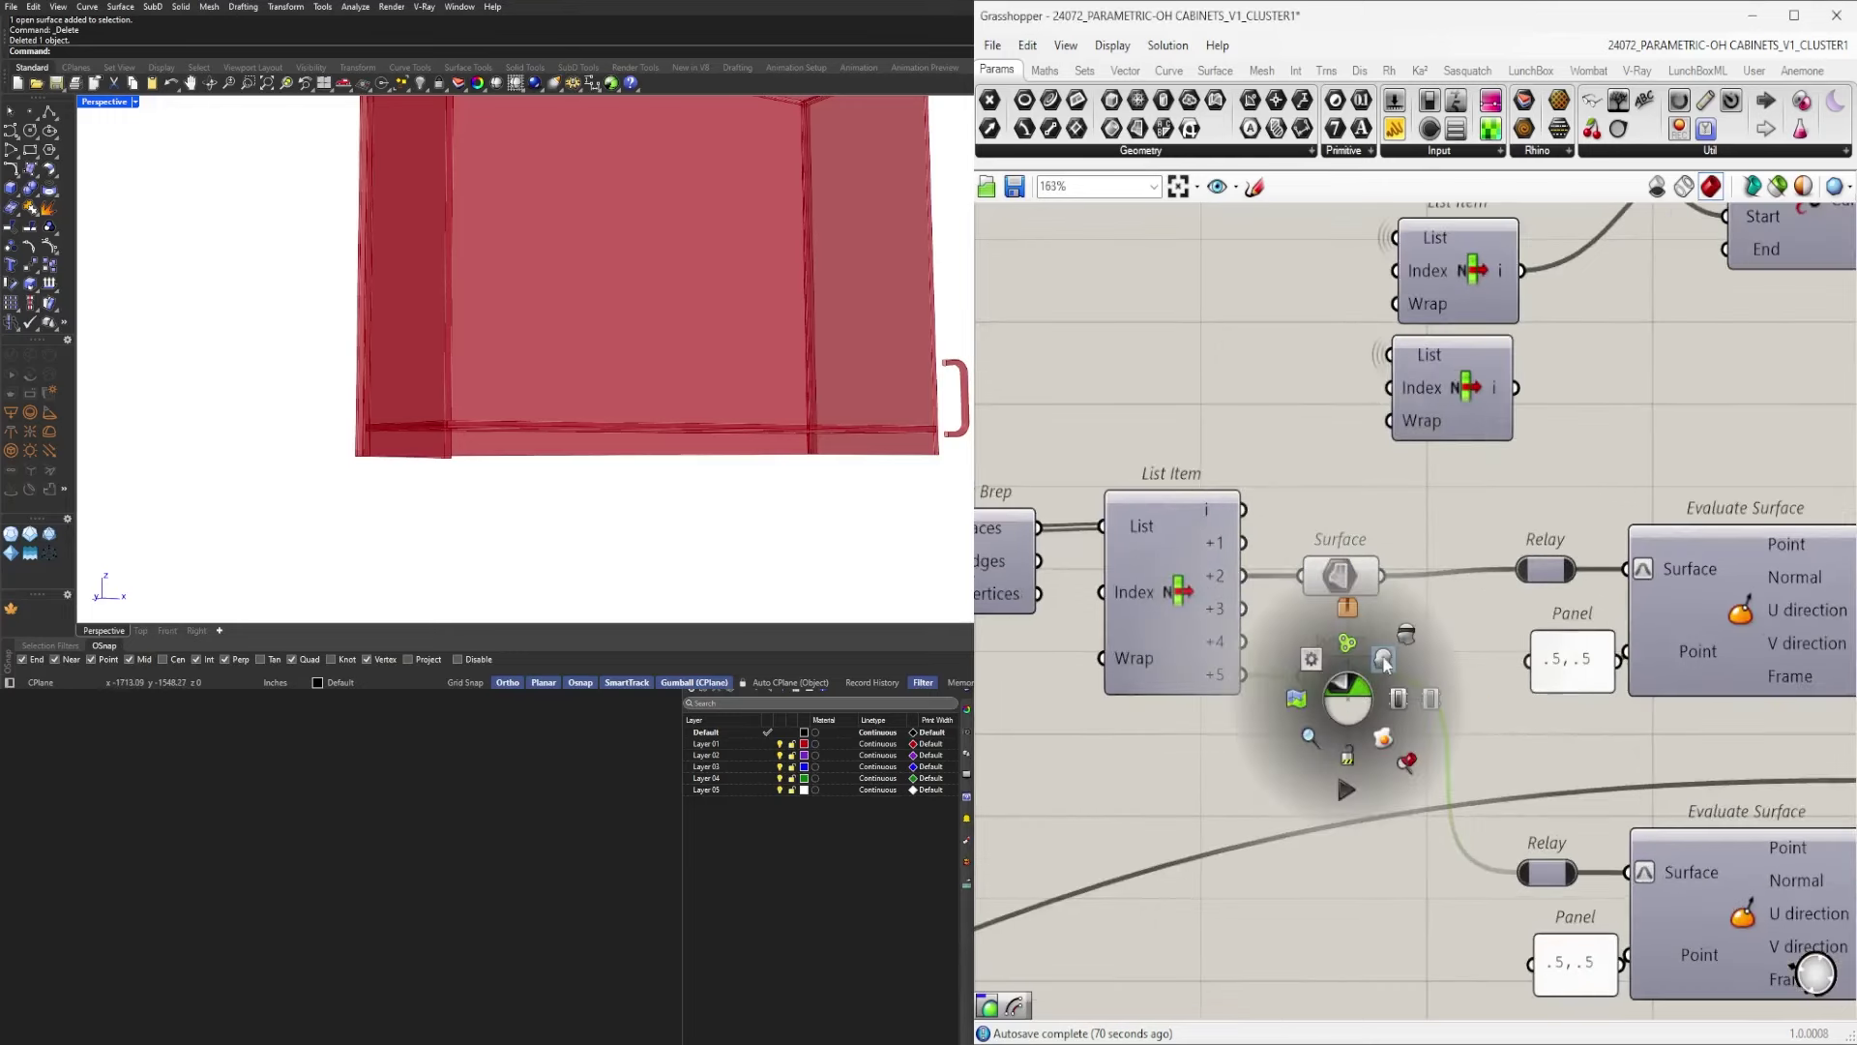
Select both Surface containers fed by List Item and turn off their preview.
scroll(566, 371, up, 1)
scroll(600, 395, up, 2)
shift+click(1339, 575)
key(space)
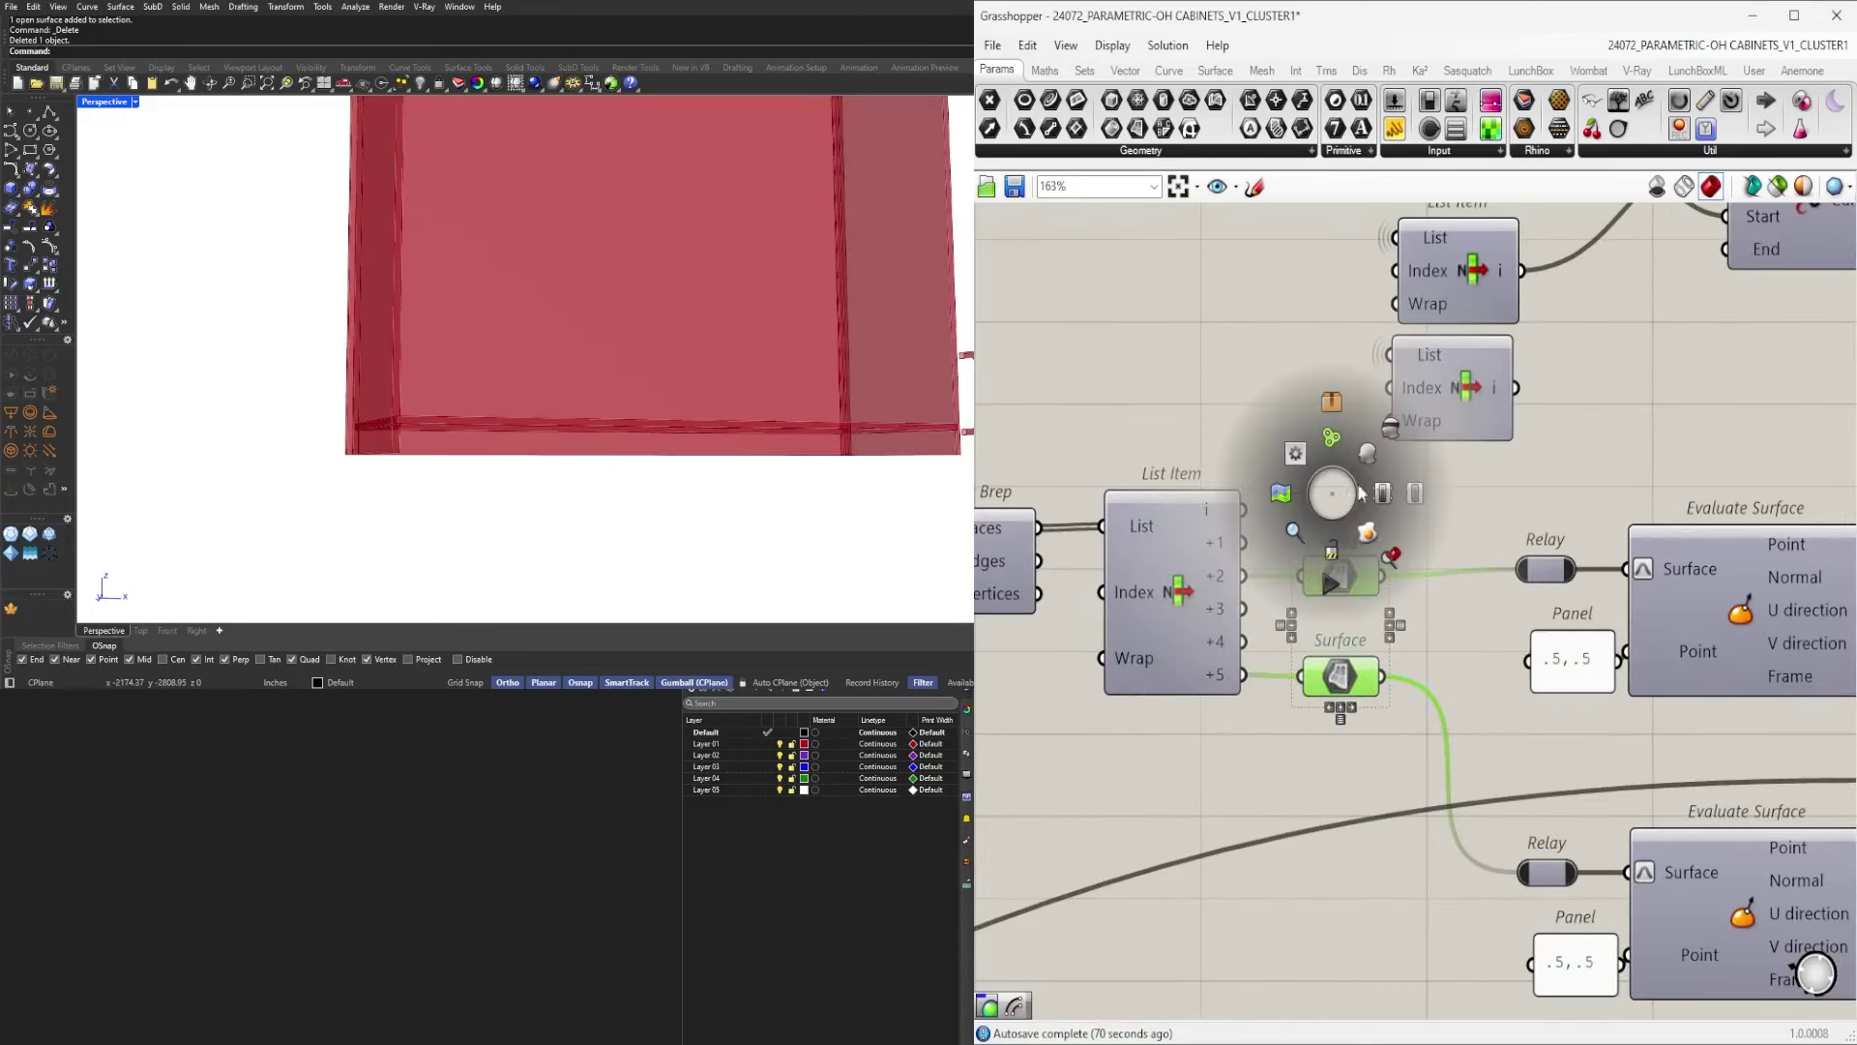
click(1390, 436)
Turn on the preview of the two List Item components that feed the Extend Curve above Deconstruct Brep.
scroll(1593, 487, down, 3)
right_drag(1594, 488, 1517, 688)
drag(1517, 688, 1416, 570)
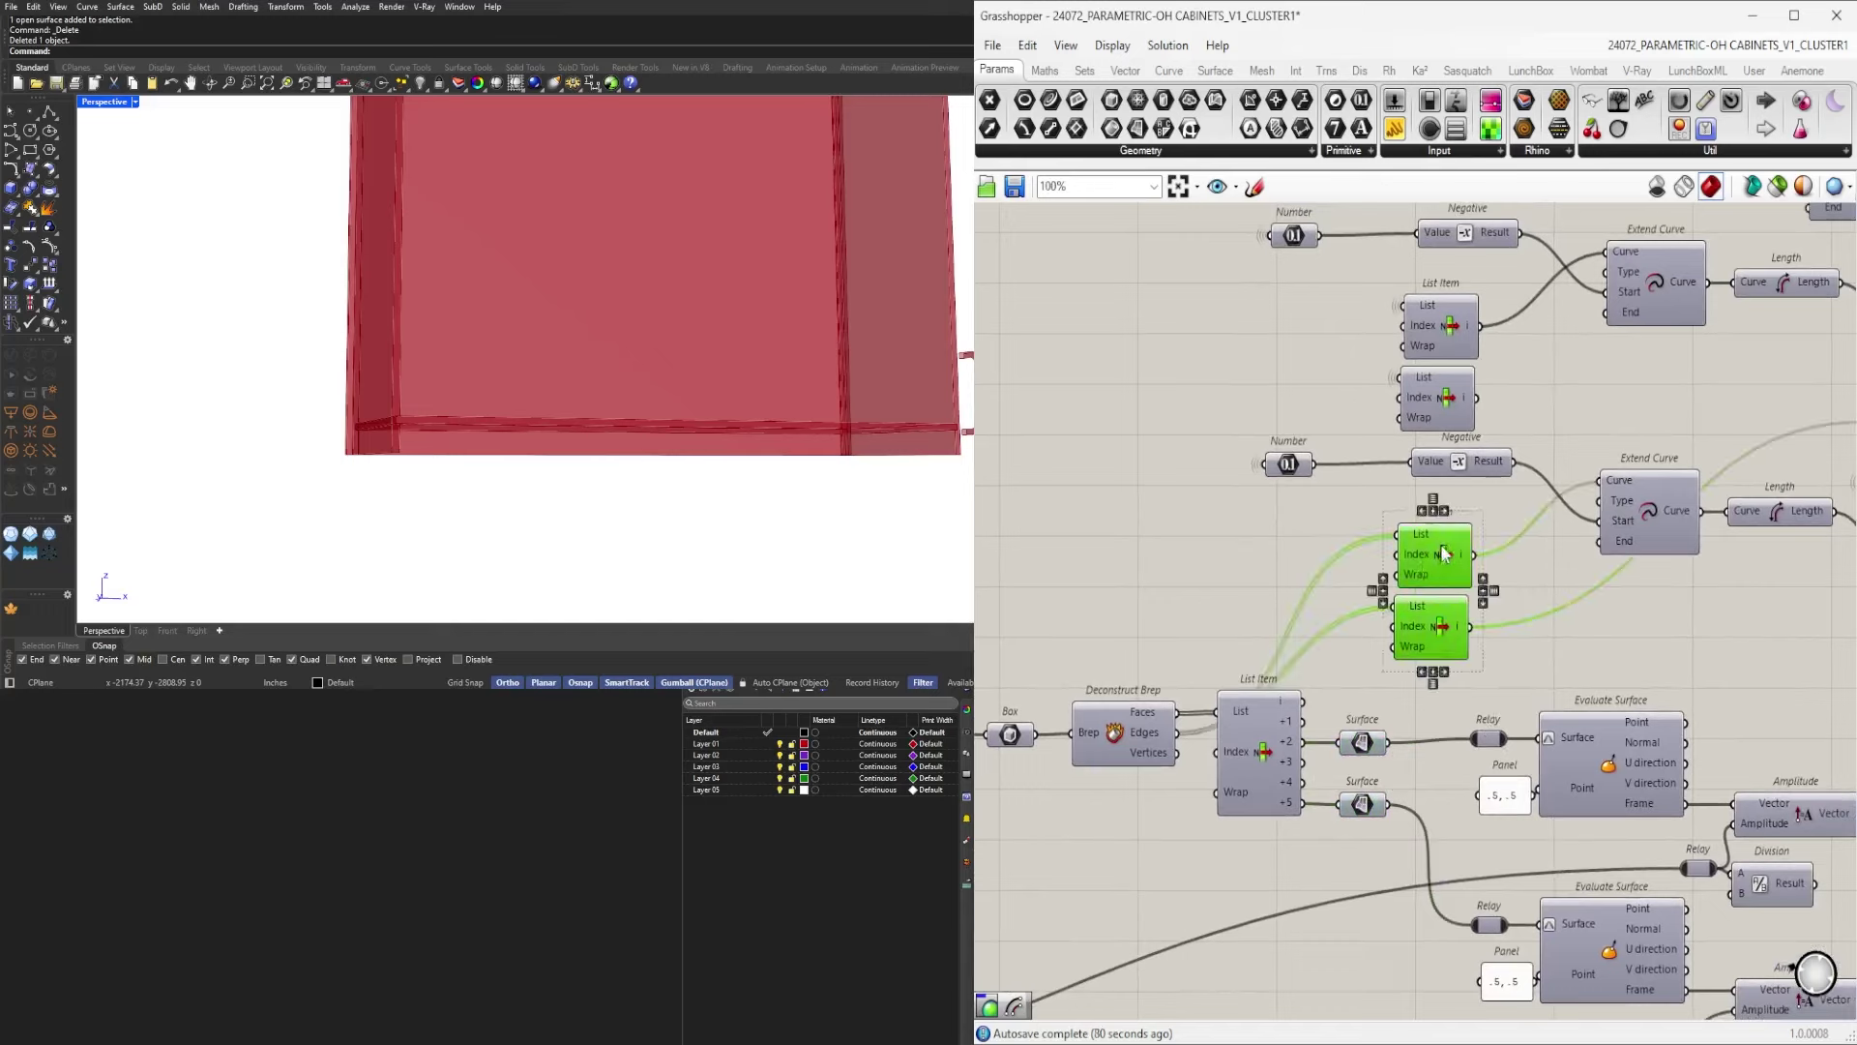
middle_click(1441, 545)
click(1483, 511)
Lower the CABINET HEIGHT LOCATION slider to its minimum so the cabinet moves down to the ground plane.
right_drag(754, 352, 515, 349)
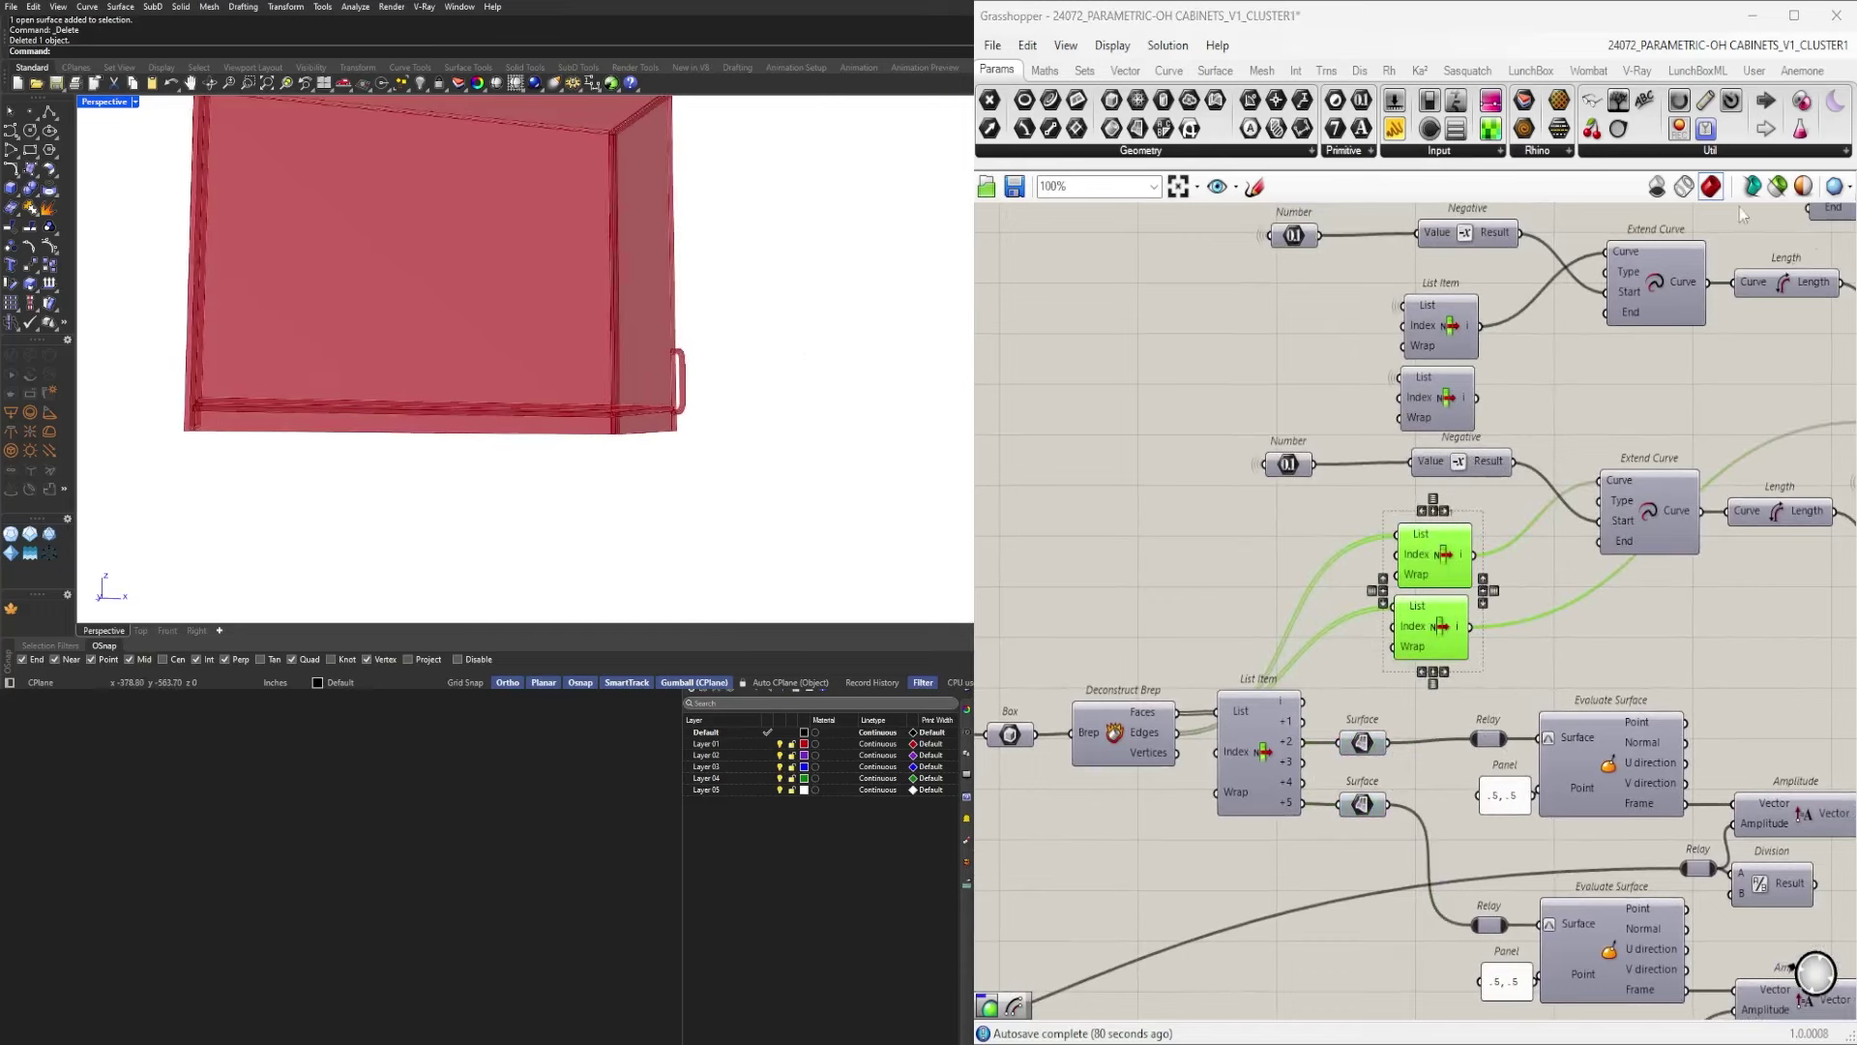
scroll(530, 265, down, 5)
right_drag(530, 265, 528, 350)
scroll(485, 503, down, 1)
shift+right_drag(484, 503, 535, 357)
scroll(535, 357, up, 5)
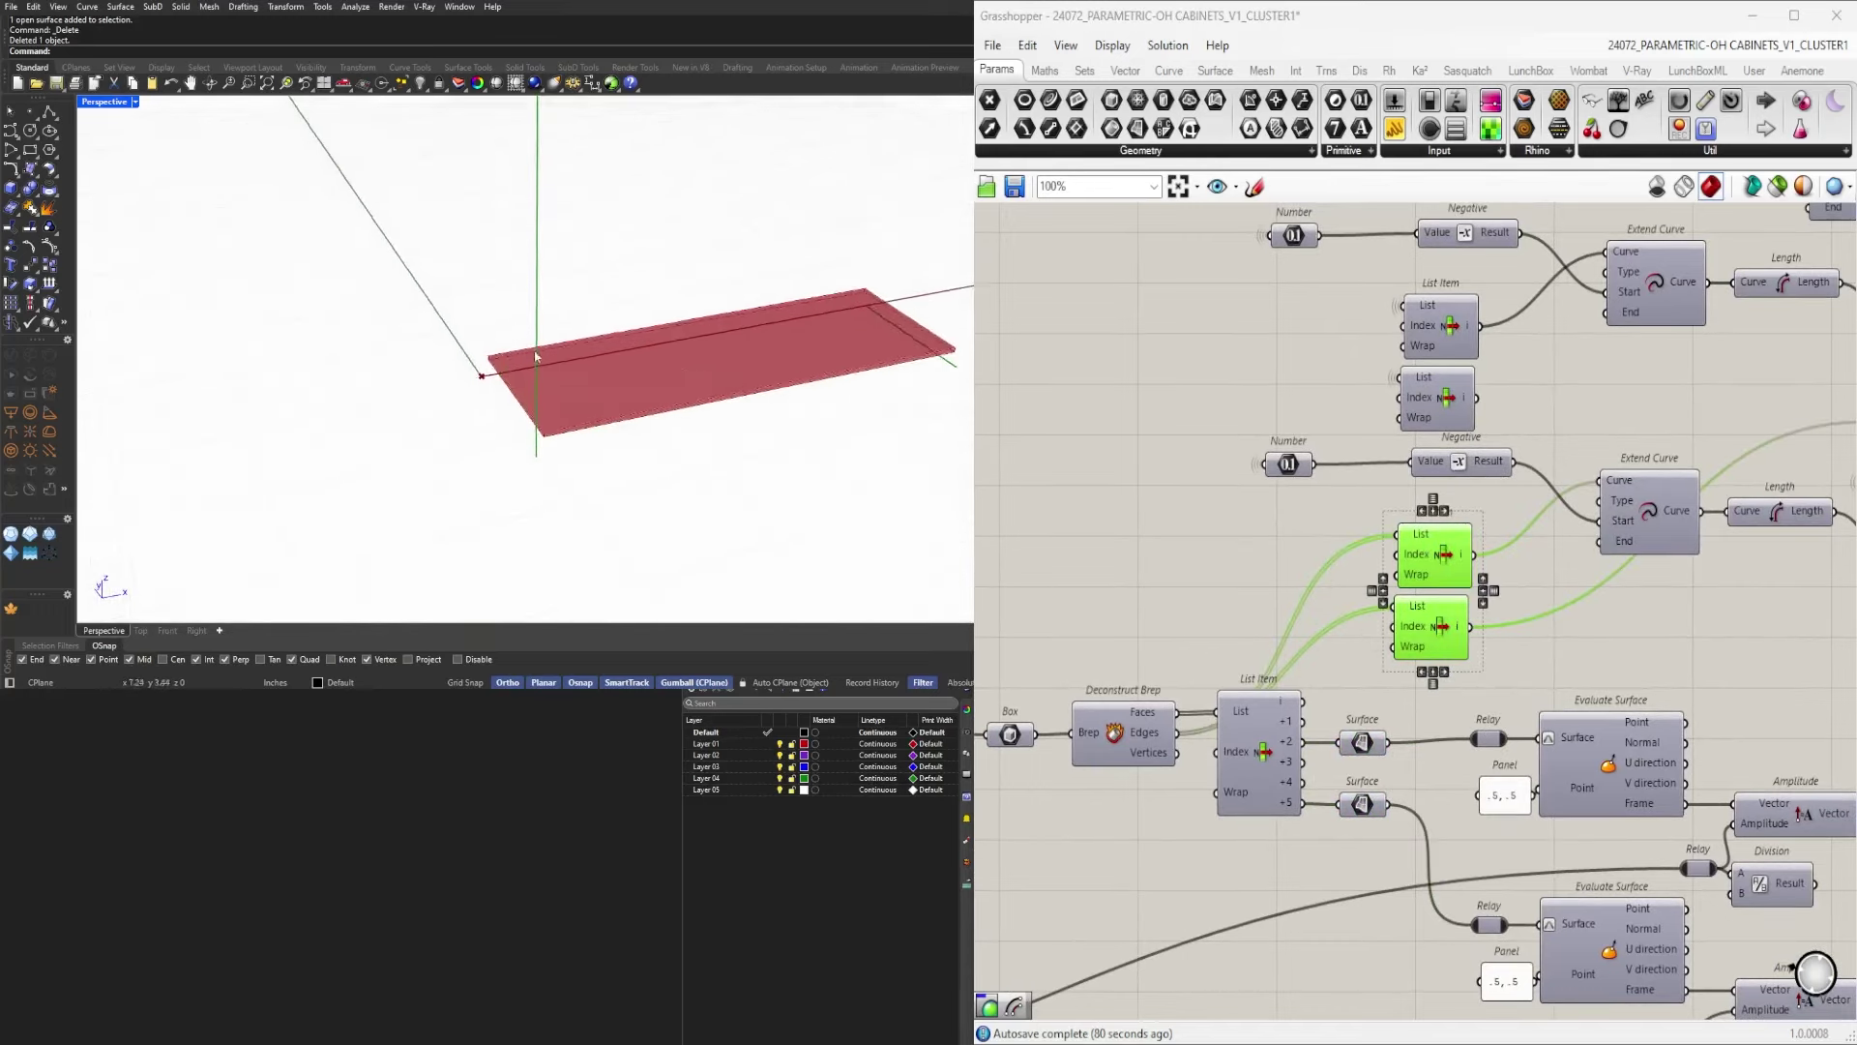
scroll(537, 357, down, 3)
scroll(1687, 652, down, 2)
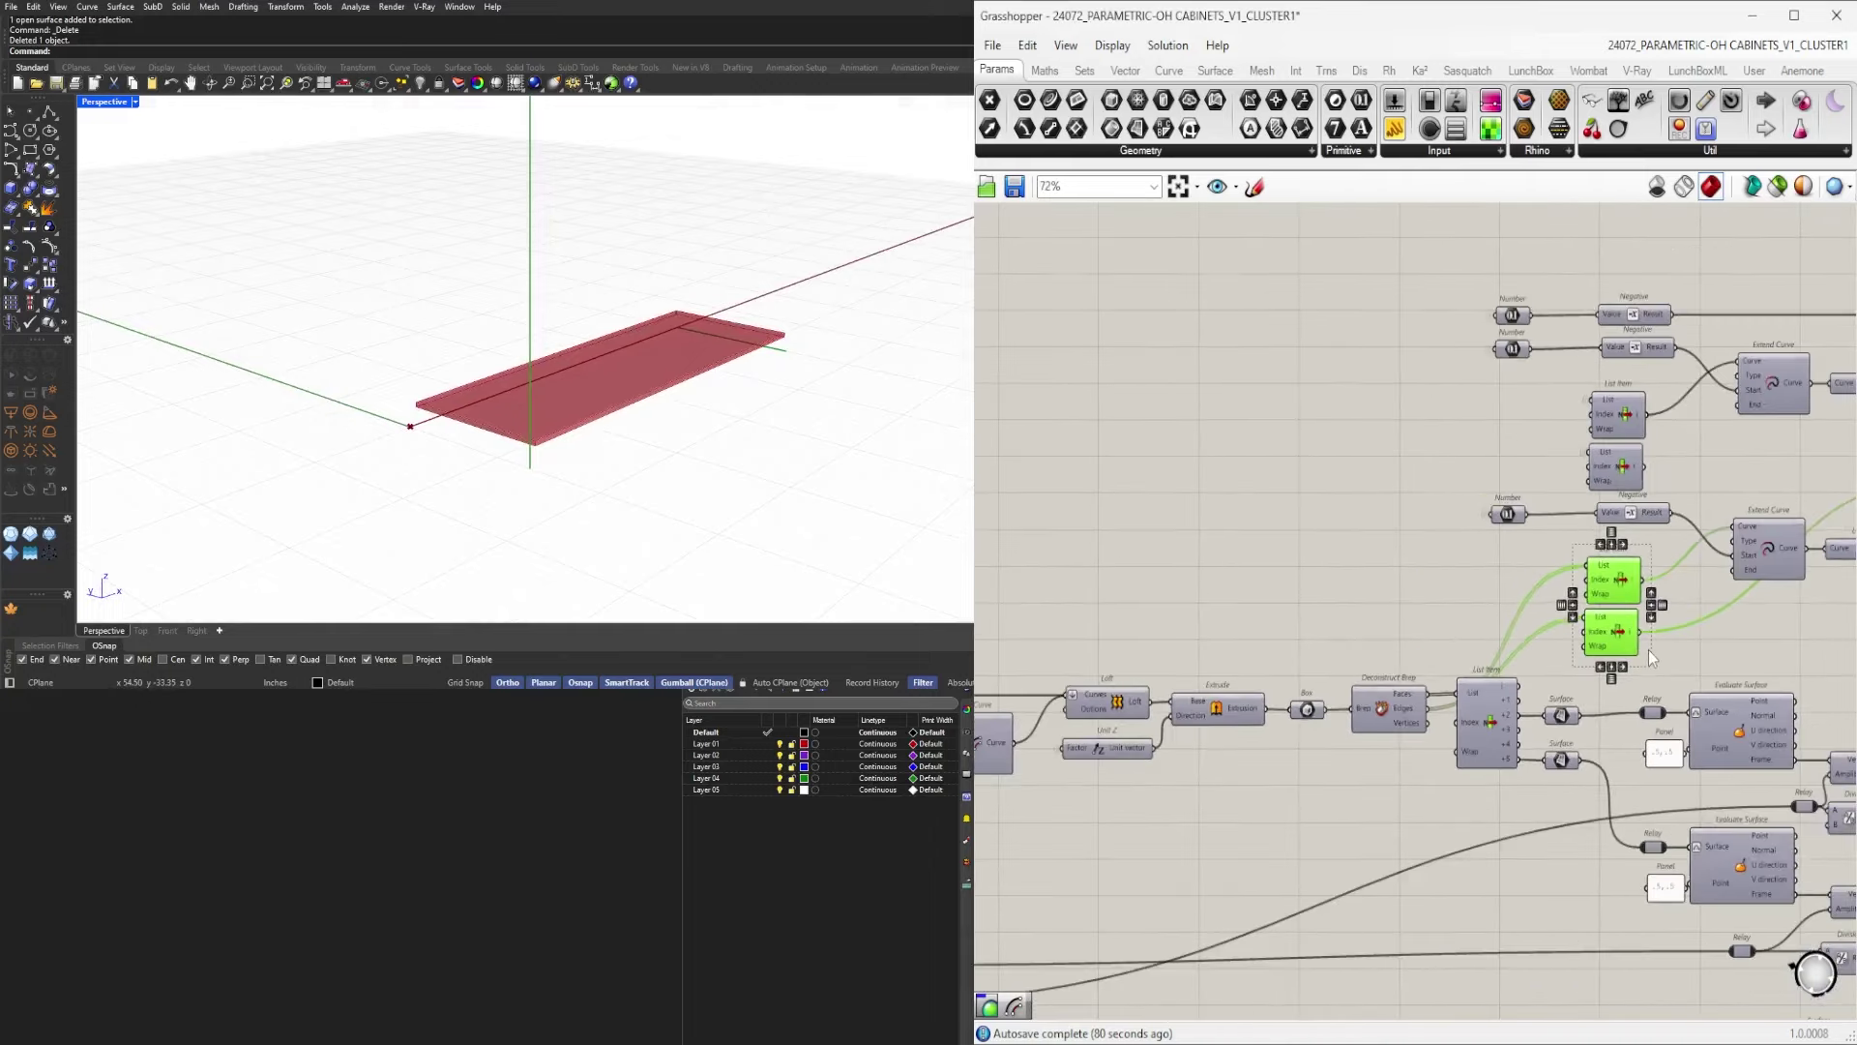
scroll(1651, 650, down, 5)
scroll(1087, 694, up, 3)
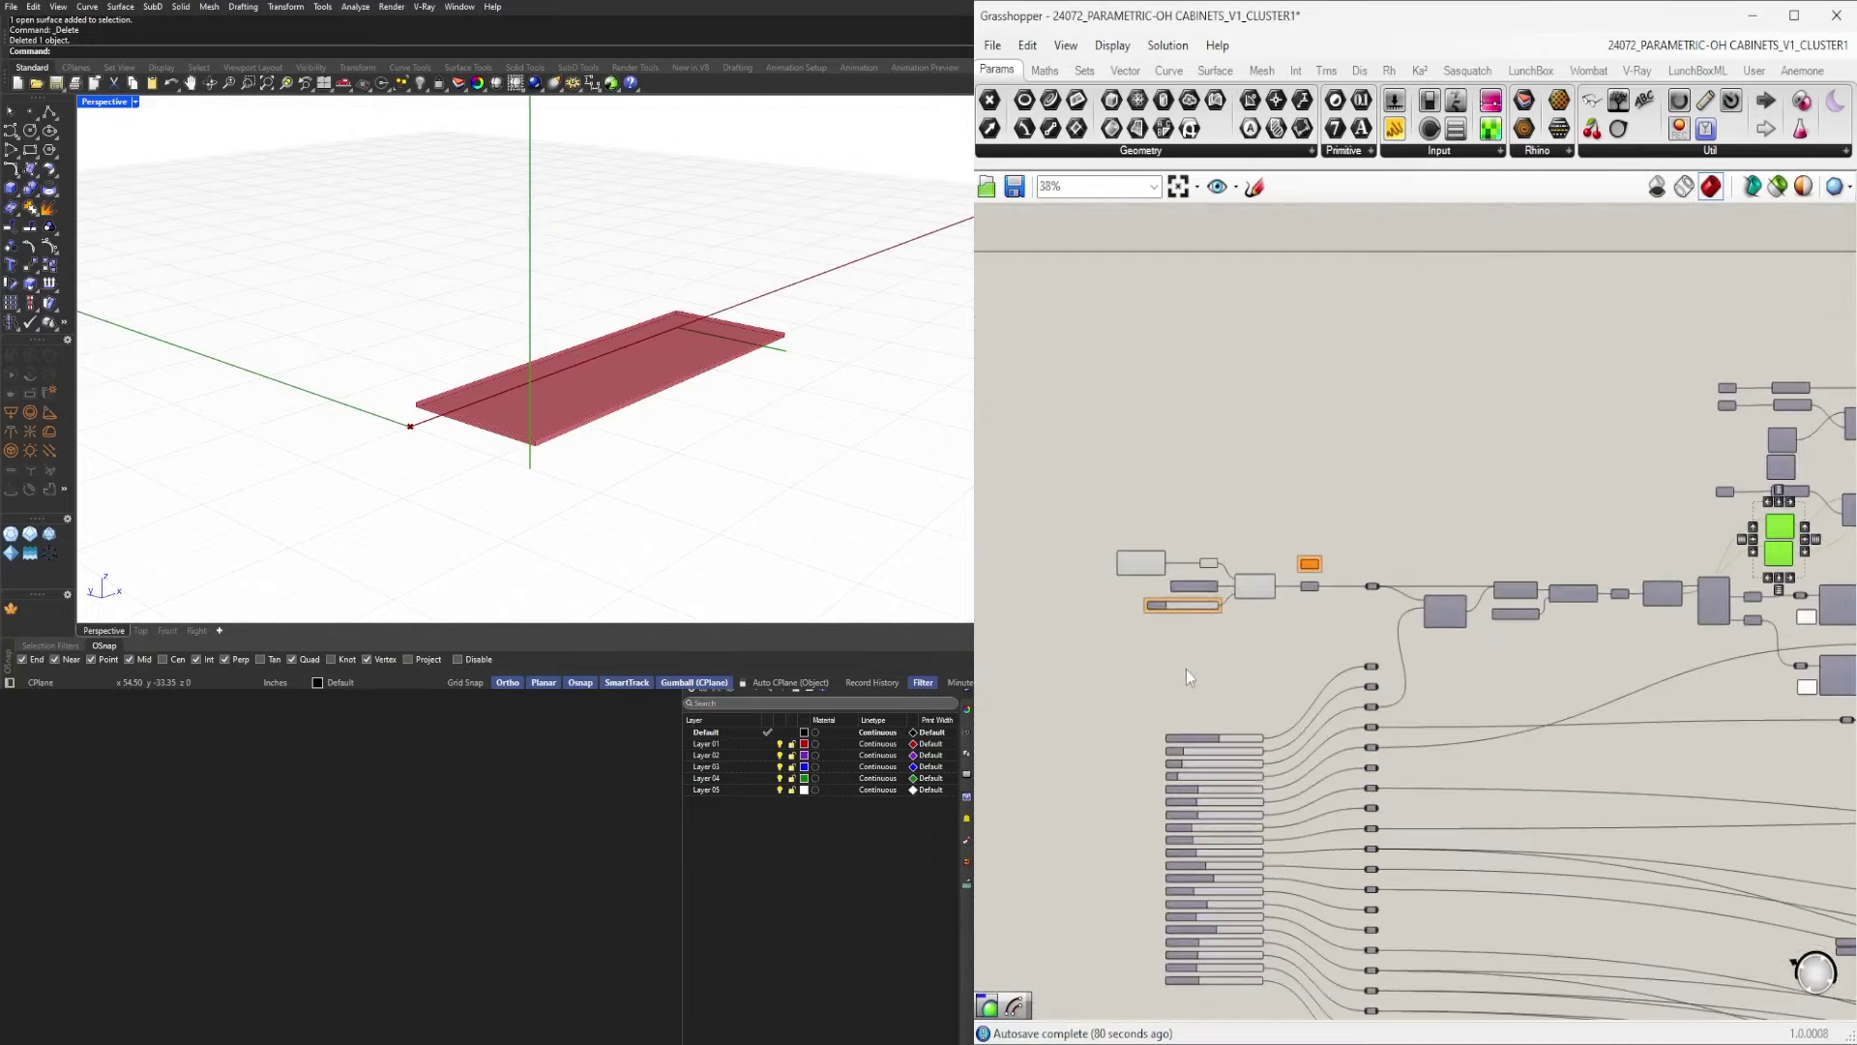
scroll(1186, 669, up, 5)
scroll(1180, 624, down, 5)
scroll(1352, 620, up, 5)
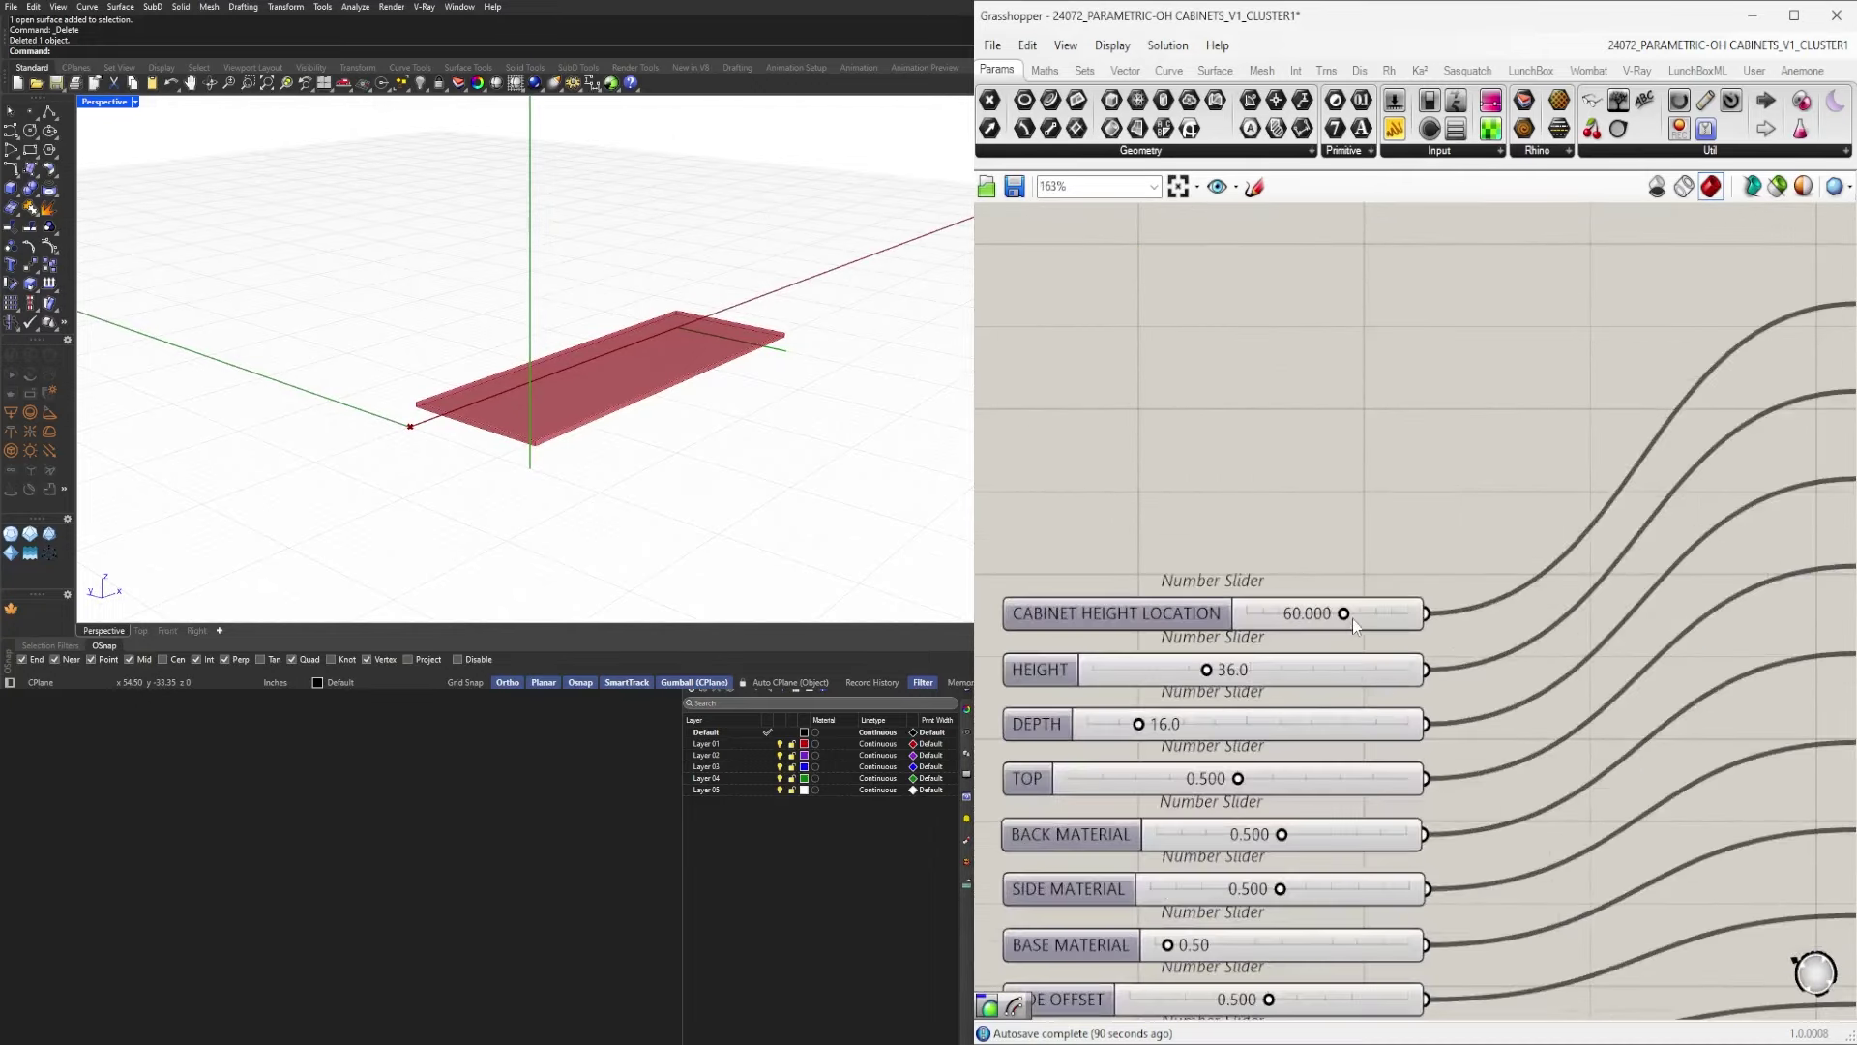
drag(1345, 613, 1273, 599)
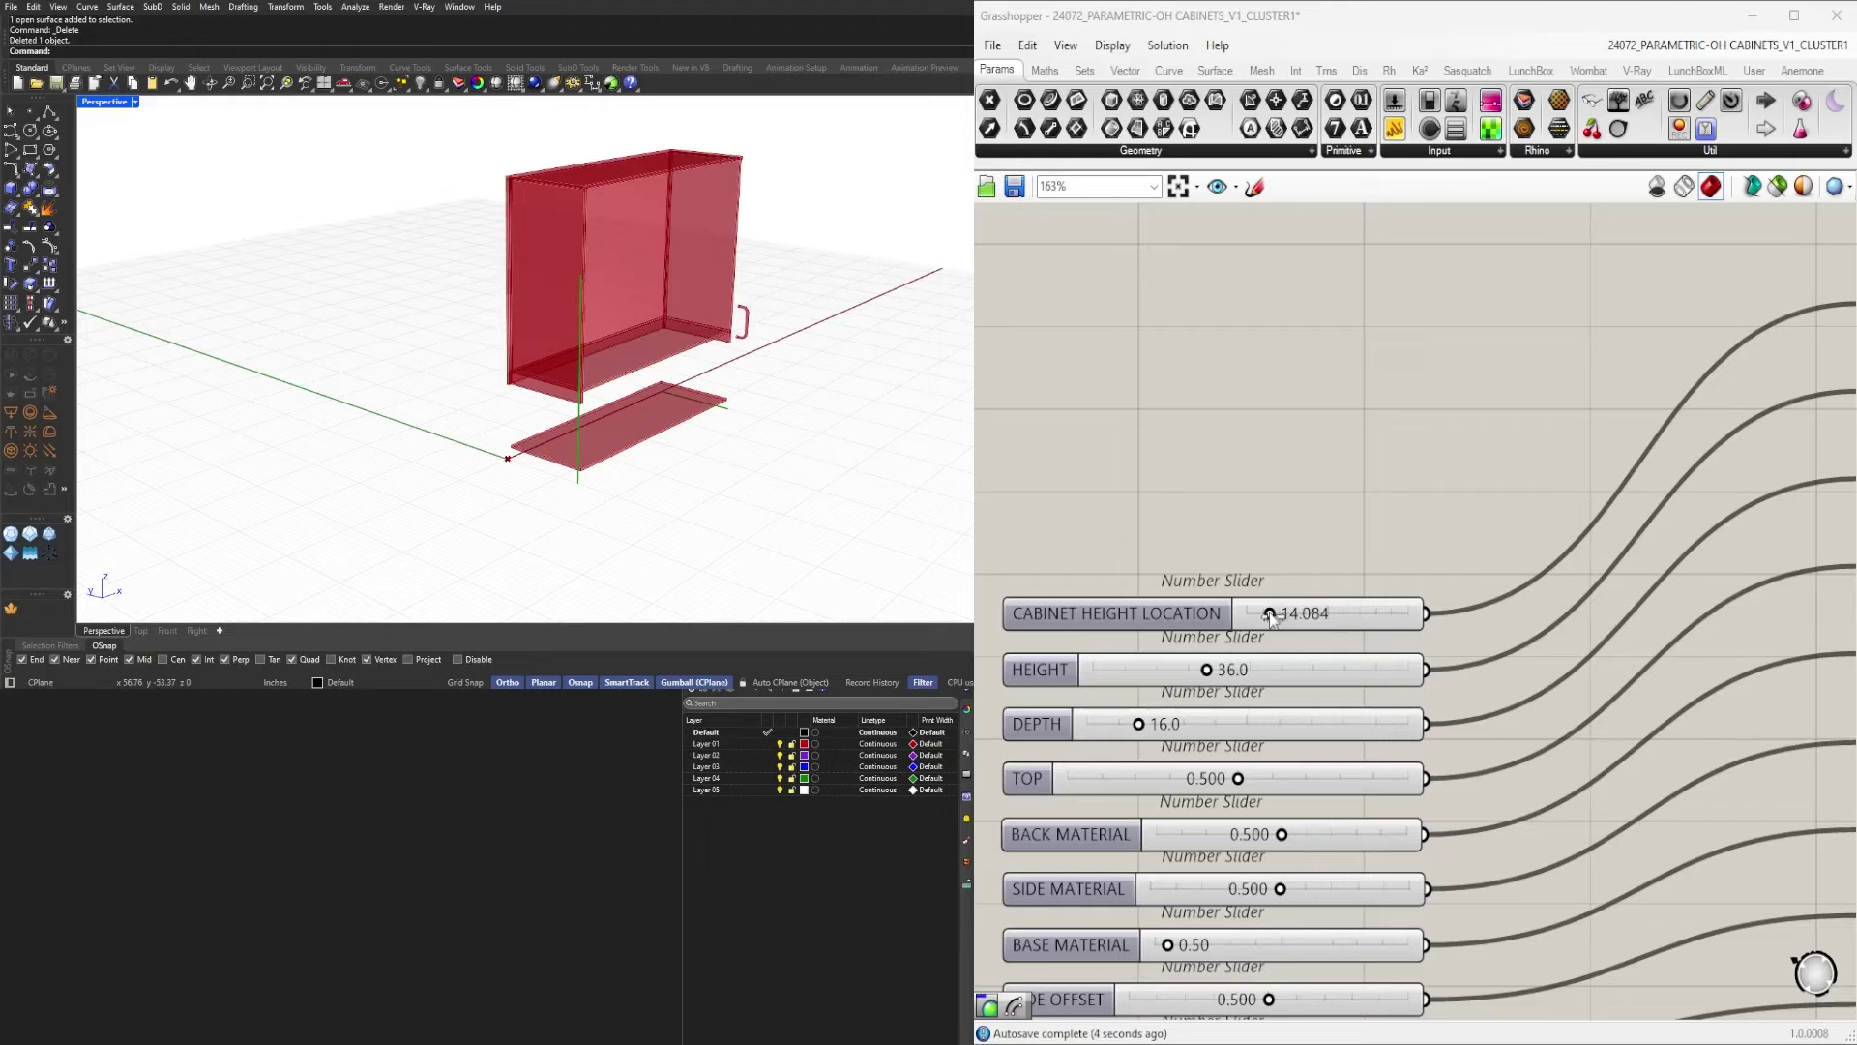
drag(1270, 616, 1203, 619)
Turn off the preview of the Extrude component fed by Move and Unit Z, and select the Geometry container after it.
scroll(1437, 484, down, 6)
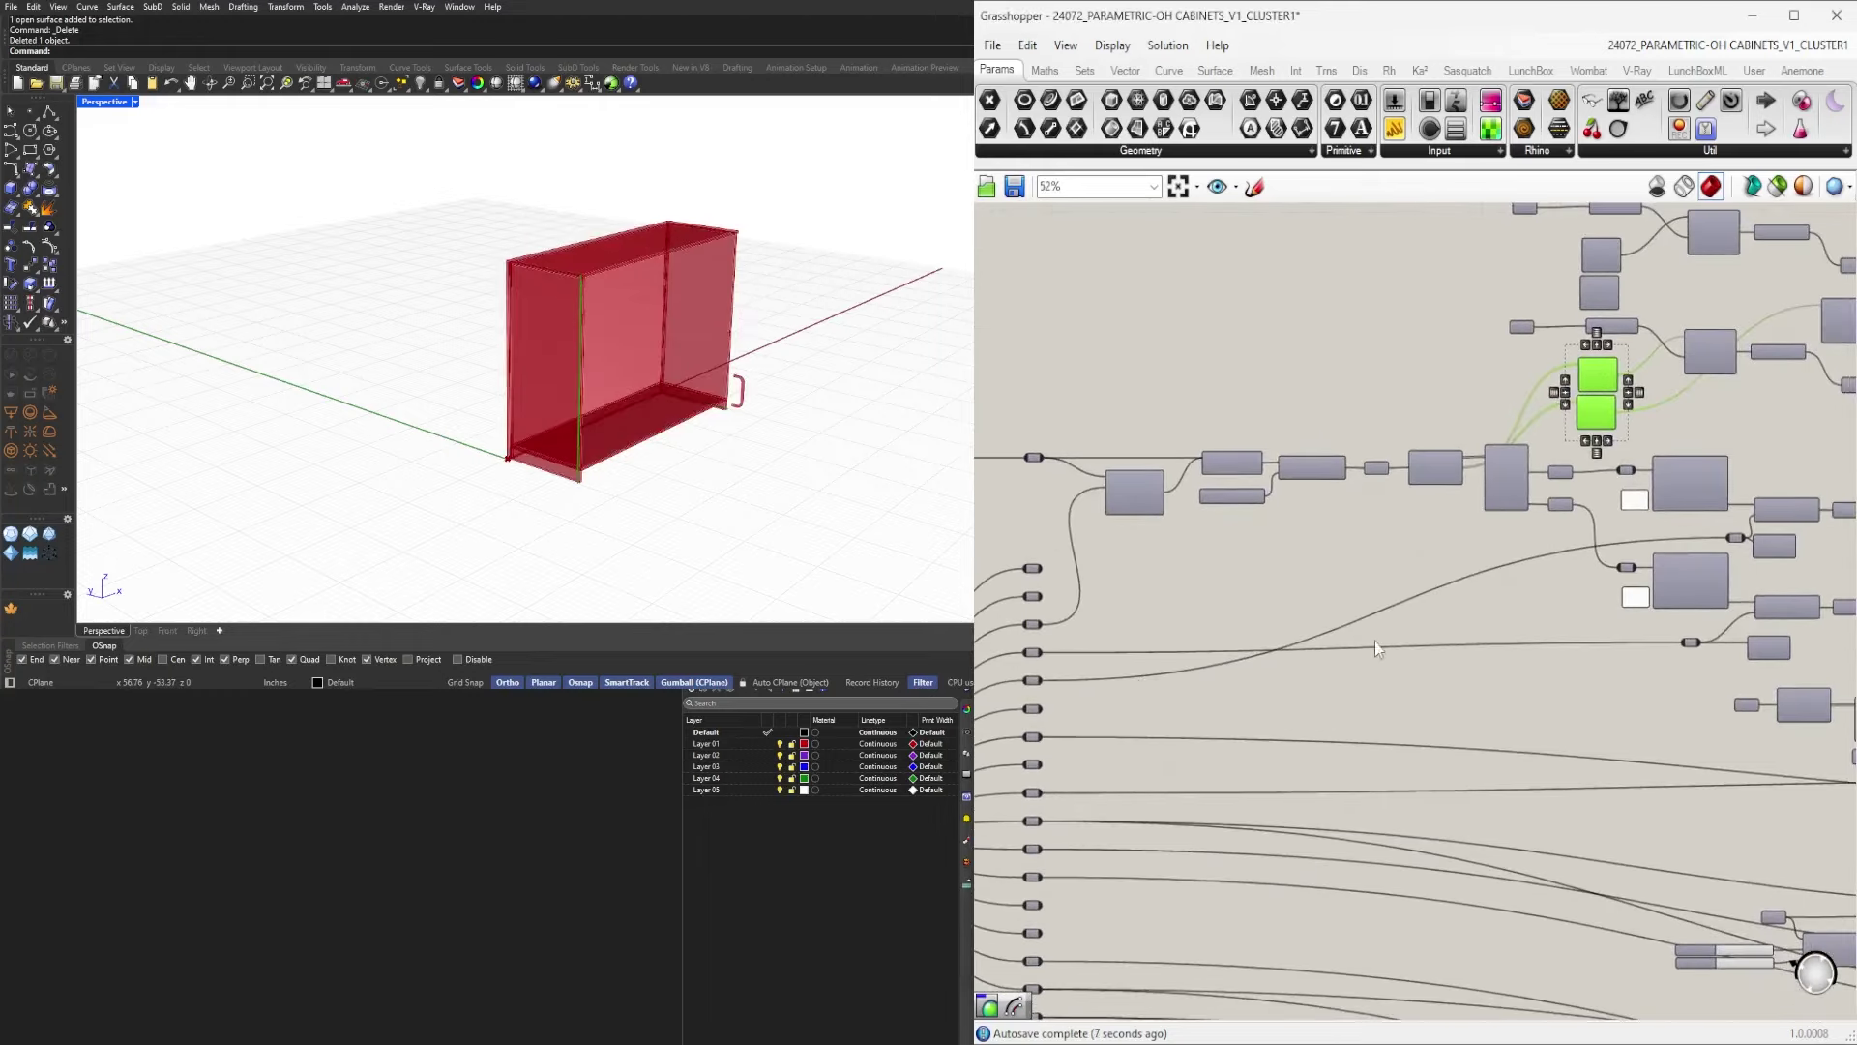
scroll(1483, 909, up, 3)
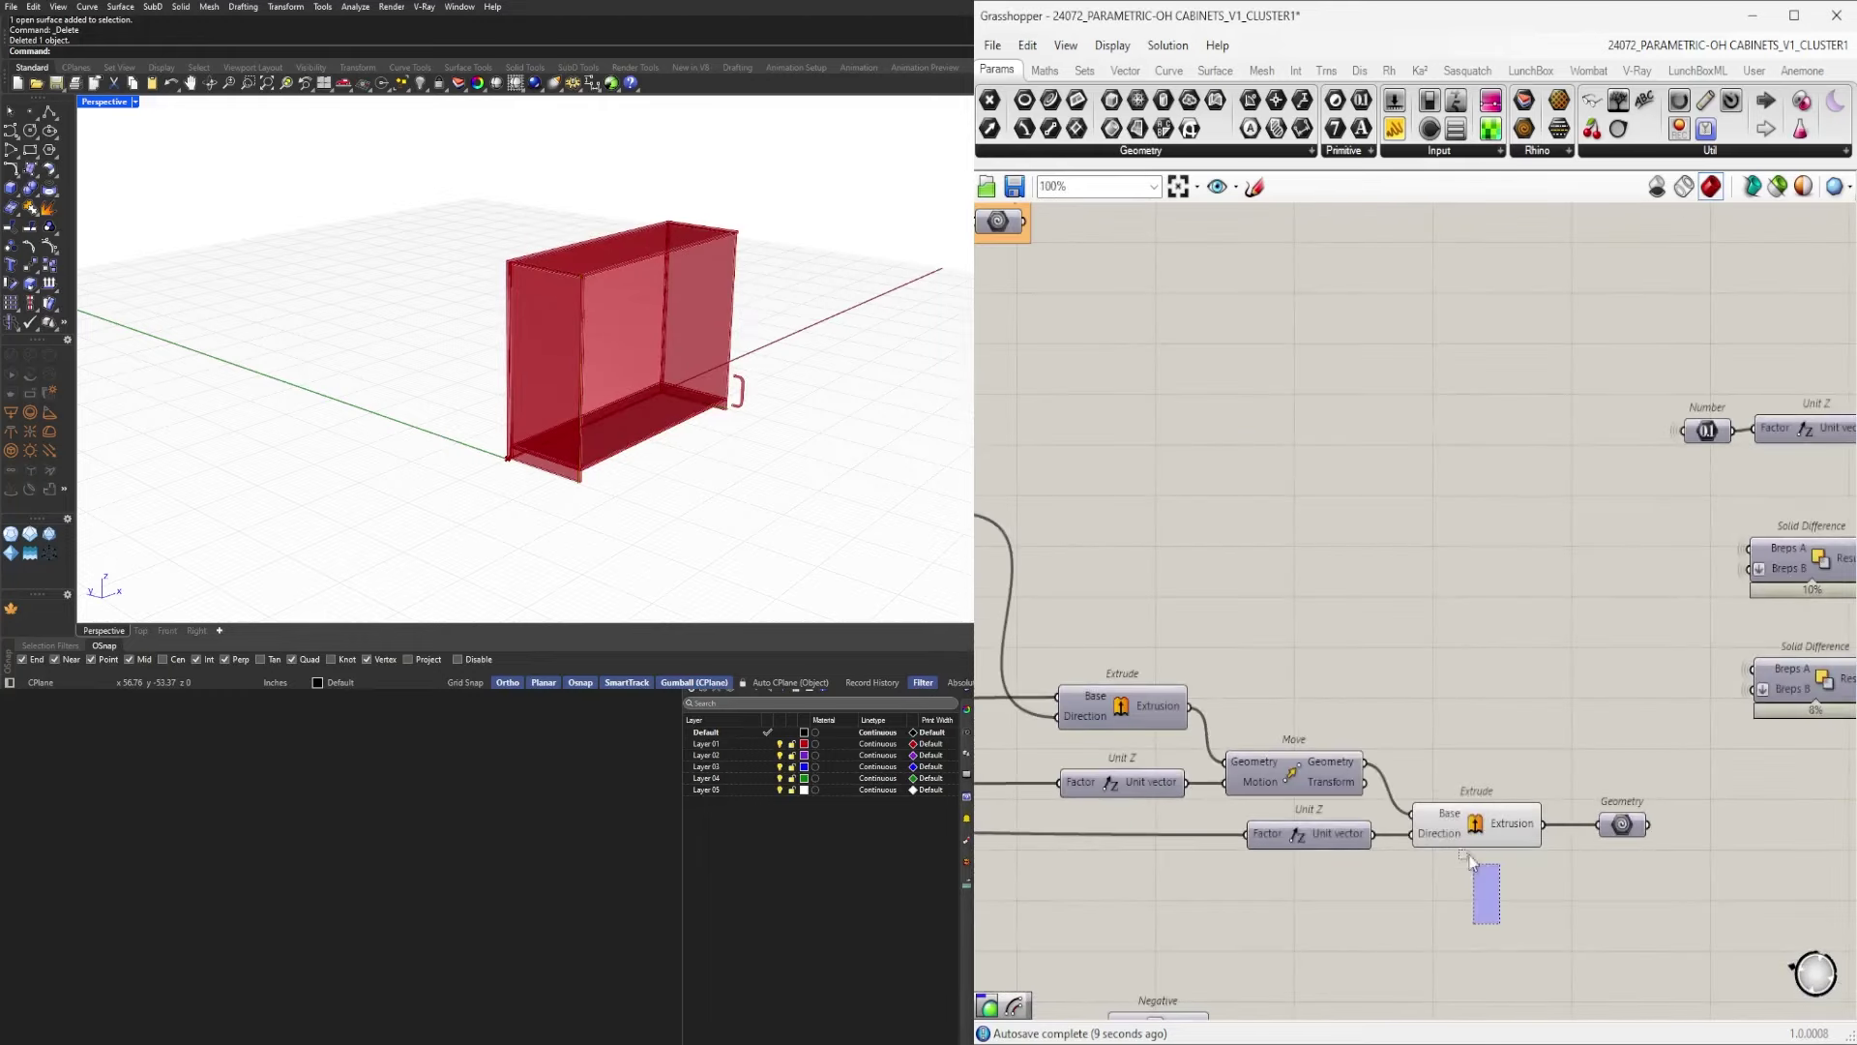
click(1460, 825)
middle_click(1465, 742)
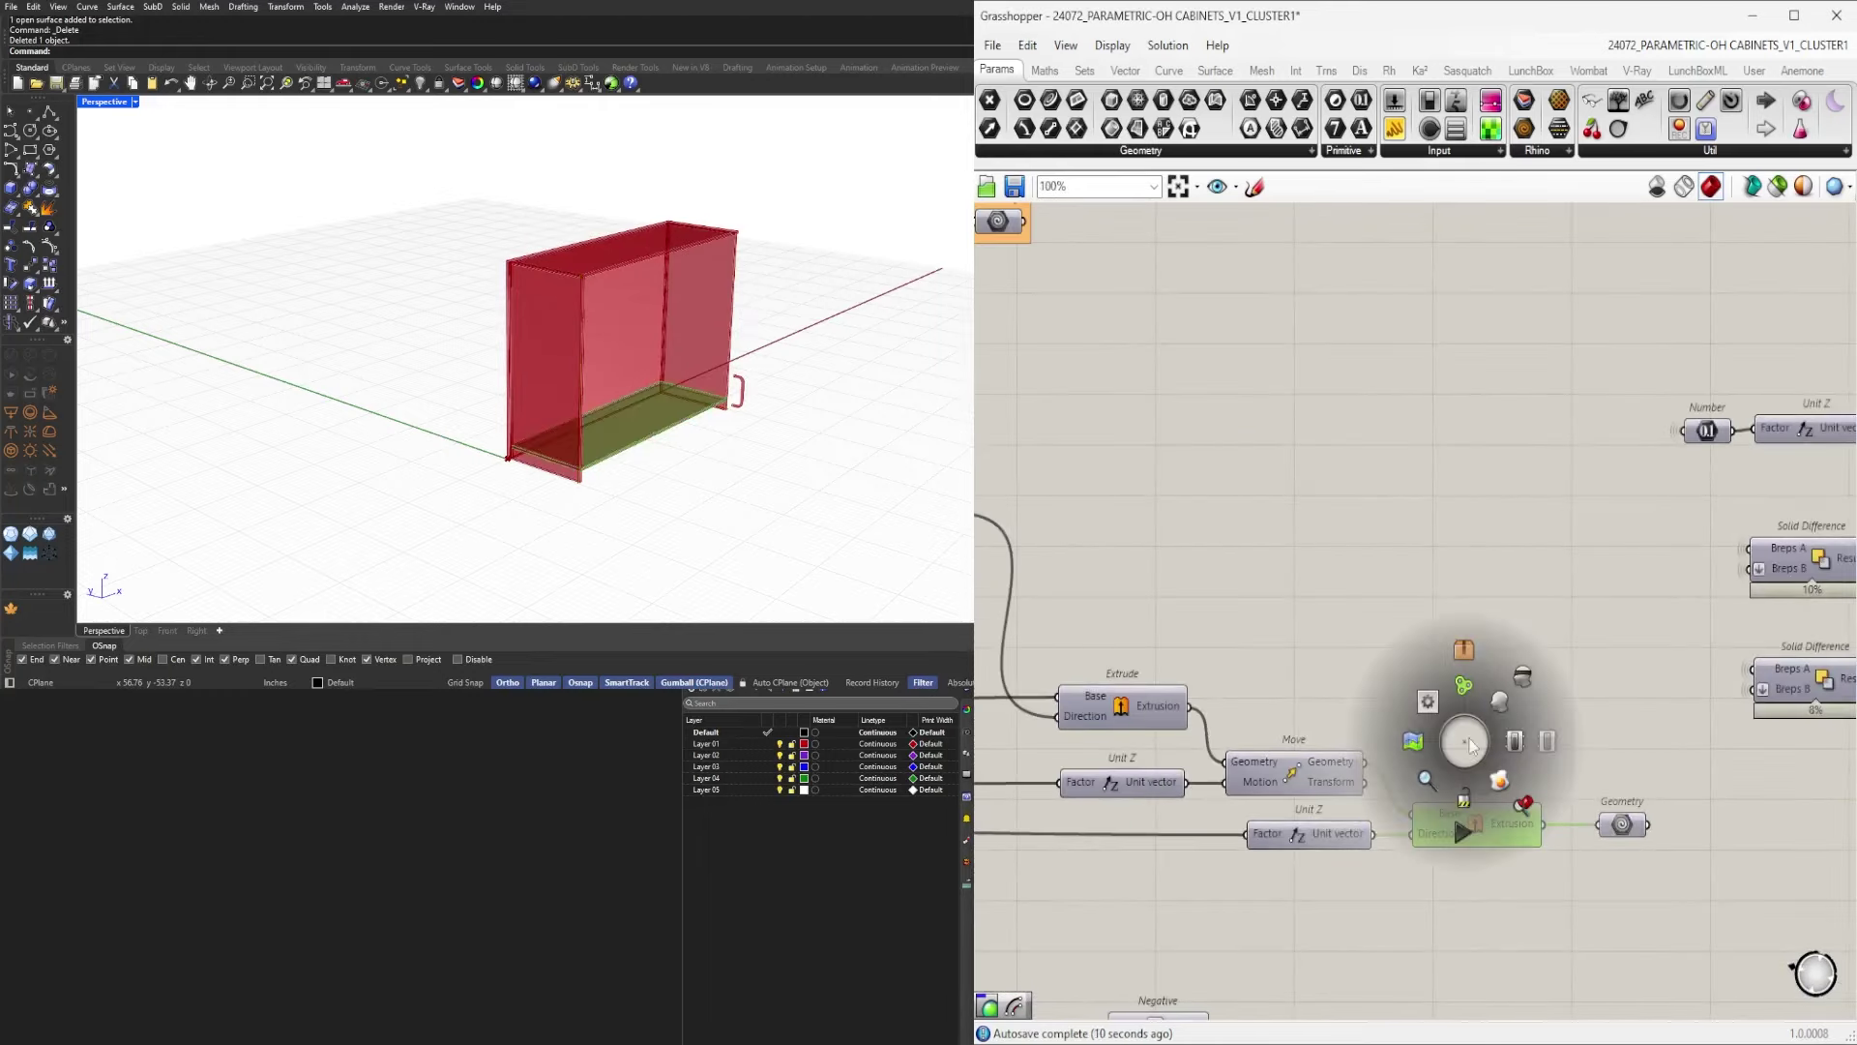
click(1520, 677)
scroll(1515, 816, down, 3)
click(1578, 785)
Turn off the preview of the cyan-grouped handle Geometry container.
scroll(1645, 774, down, 4)
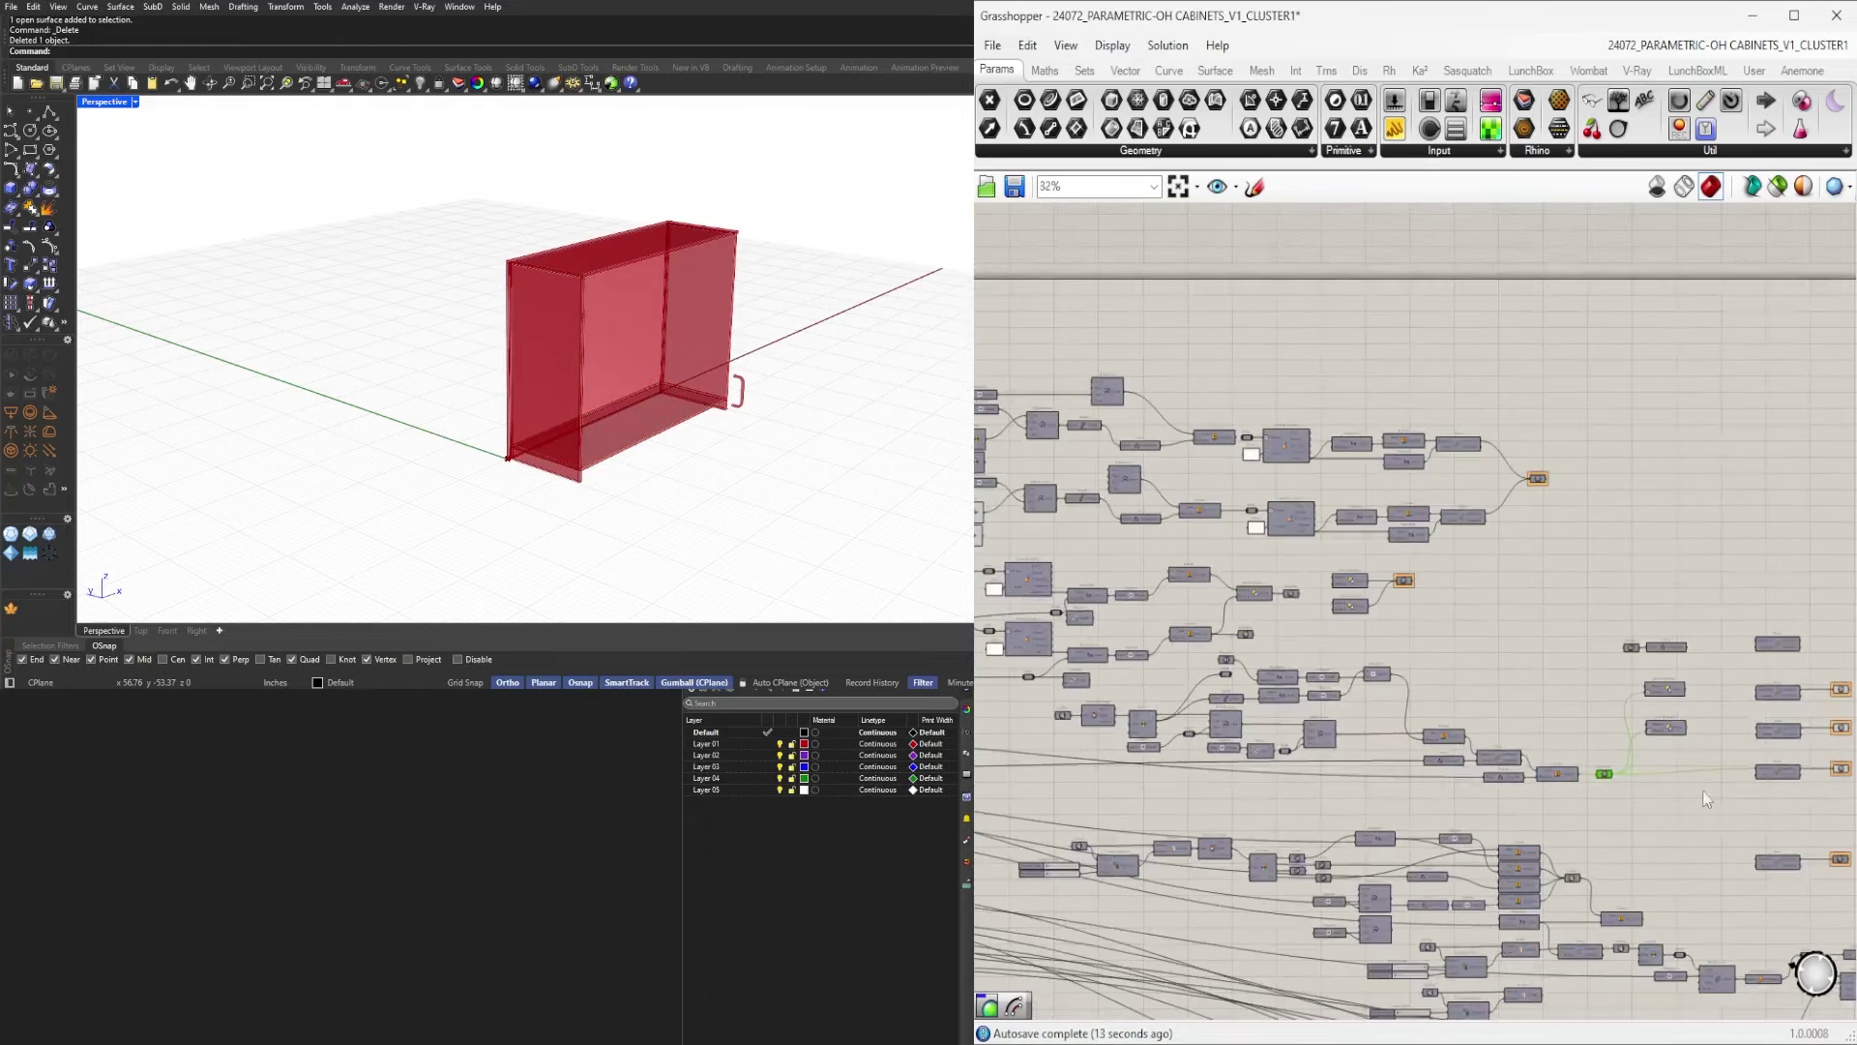
right_drag(1783, 800, 1592, 786)
scroll(1451, 807, up, 1)
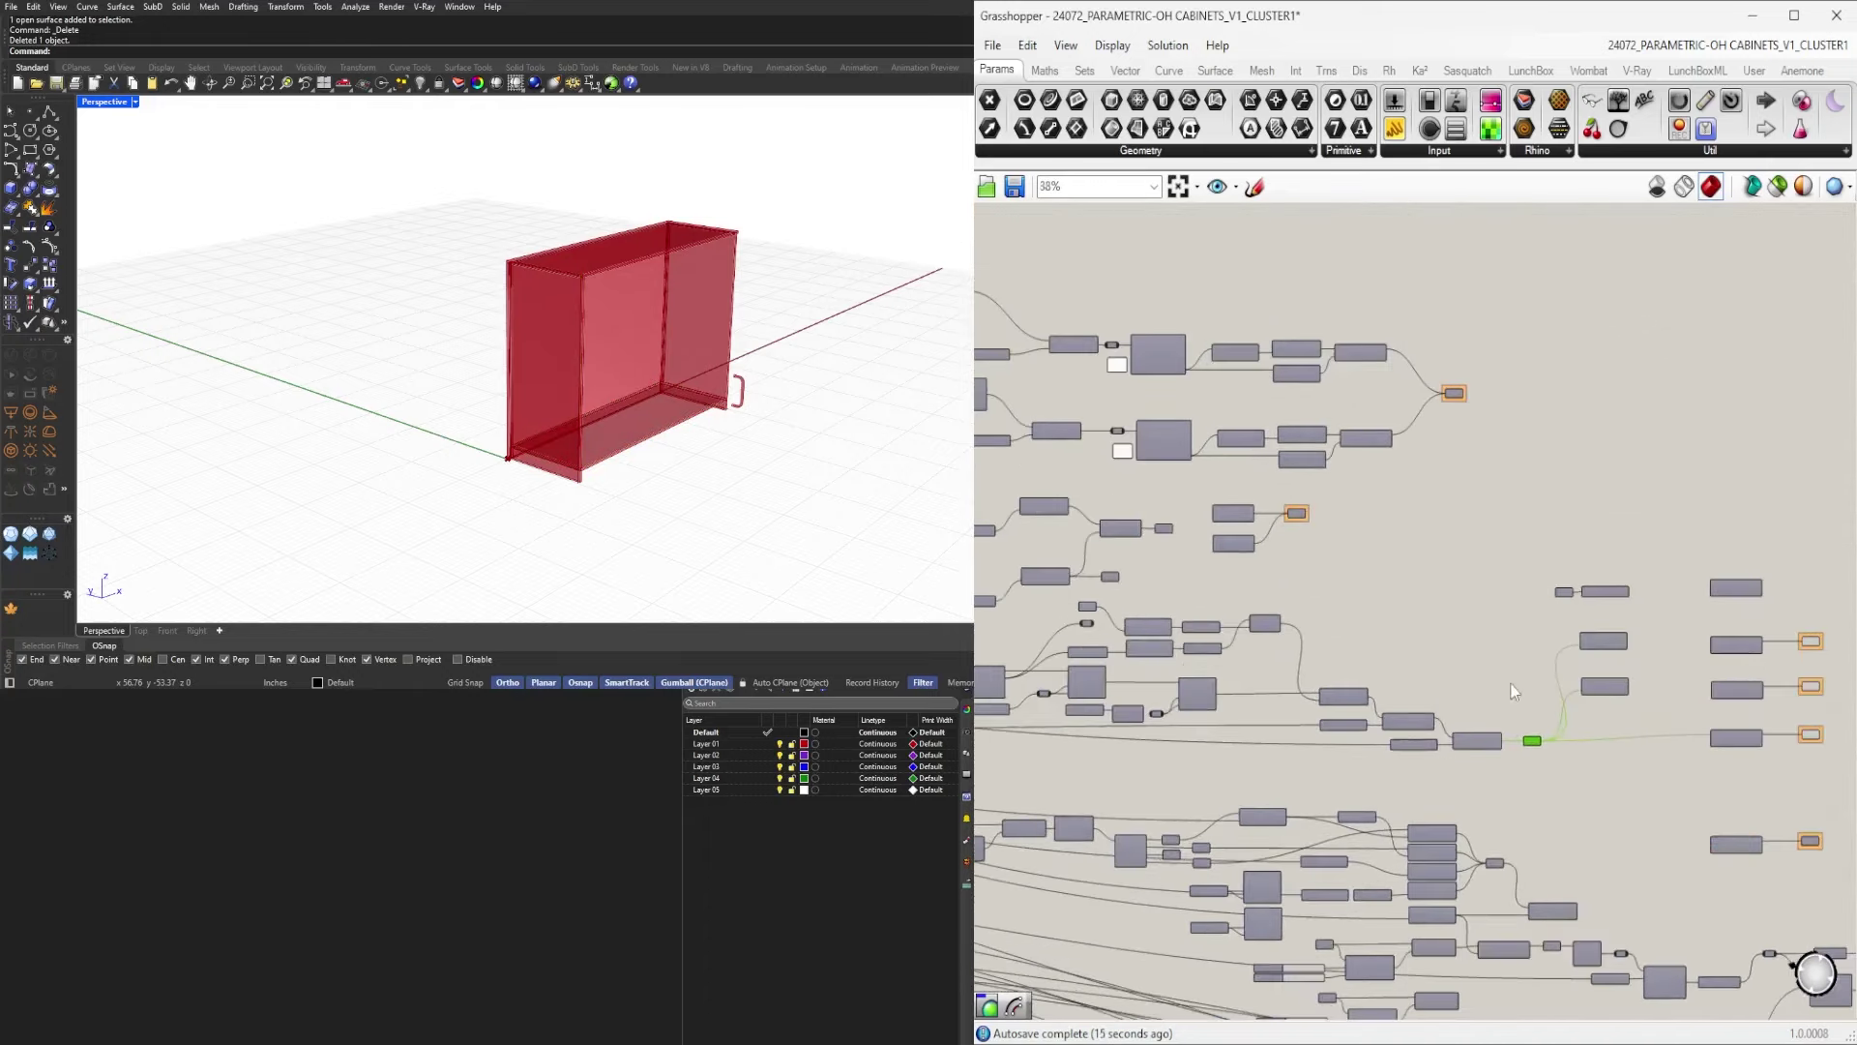
scroll(1511, 683, down, 3)
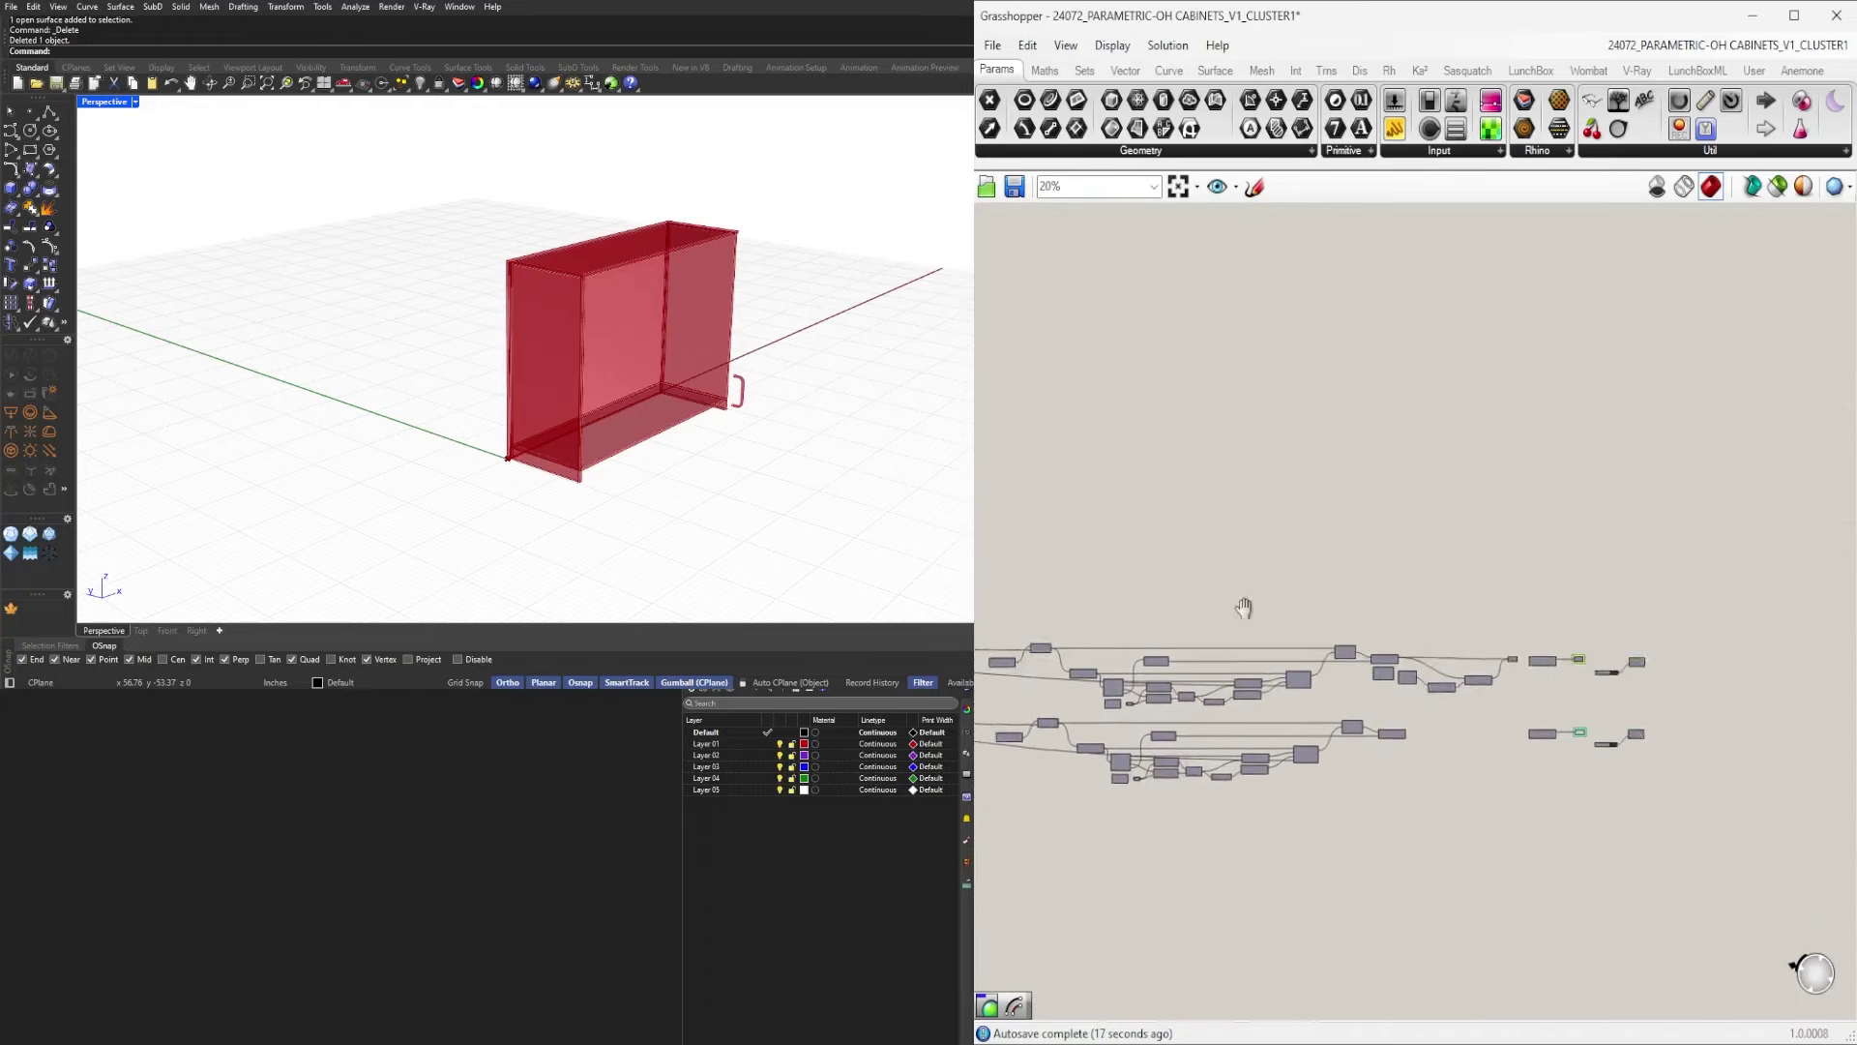
right_drag(1244, 608, 1088, 493)
scroll(1533, 532, up, 3)
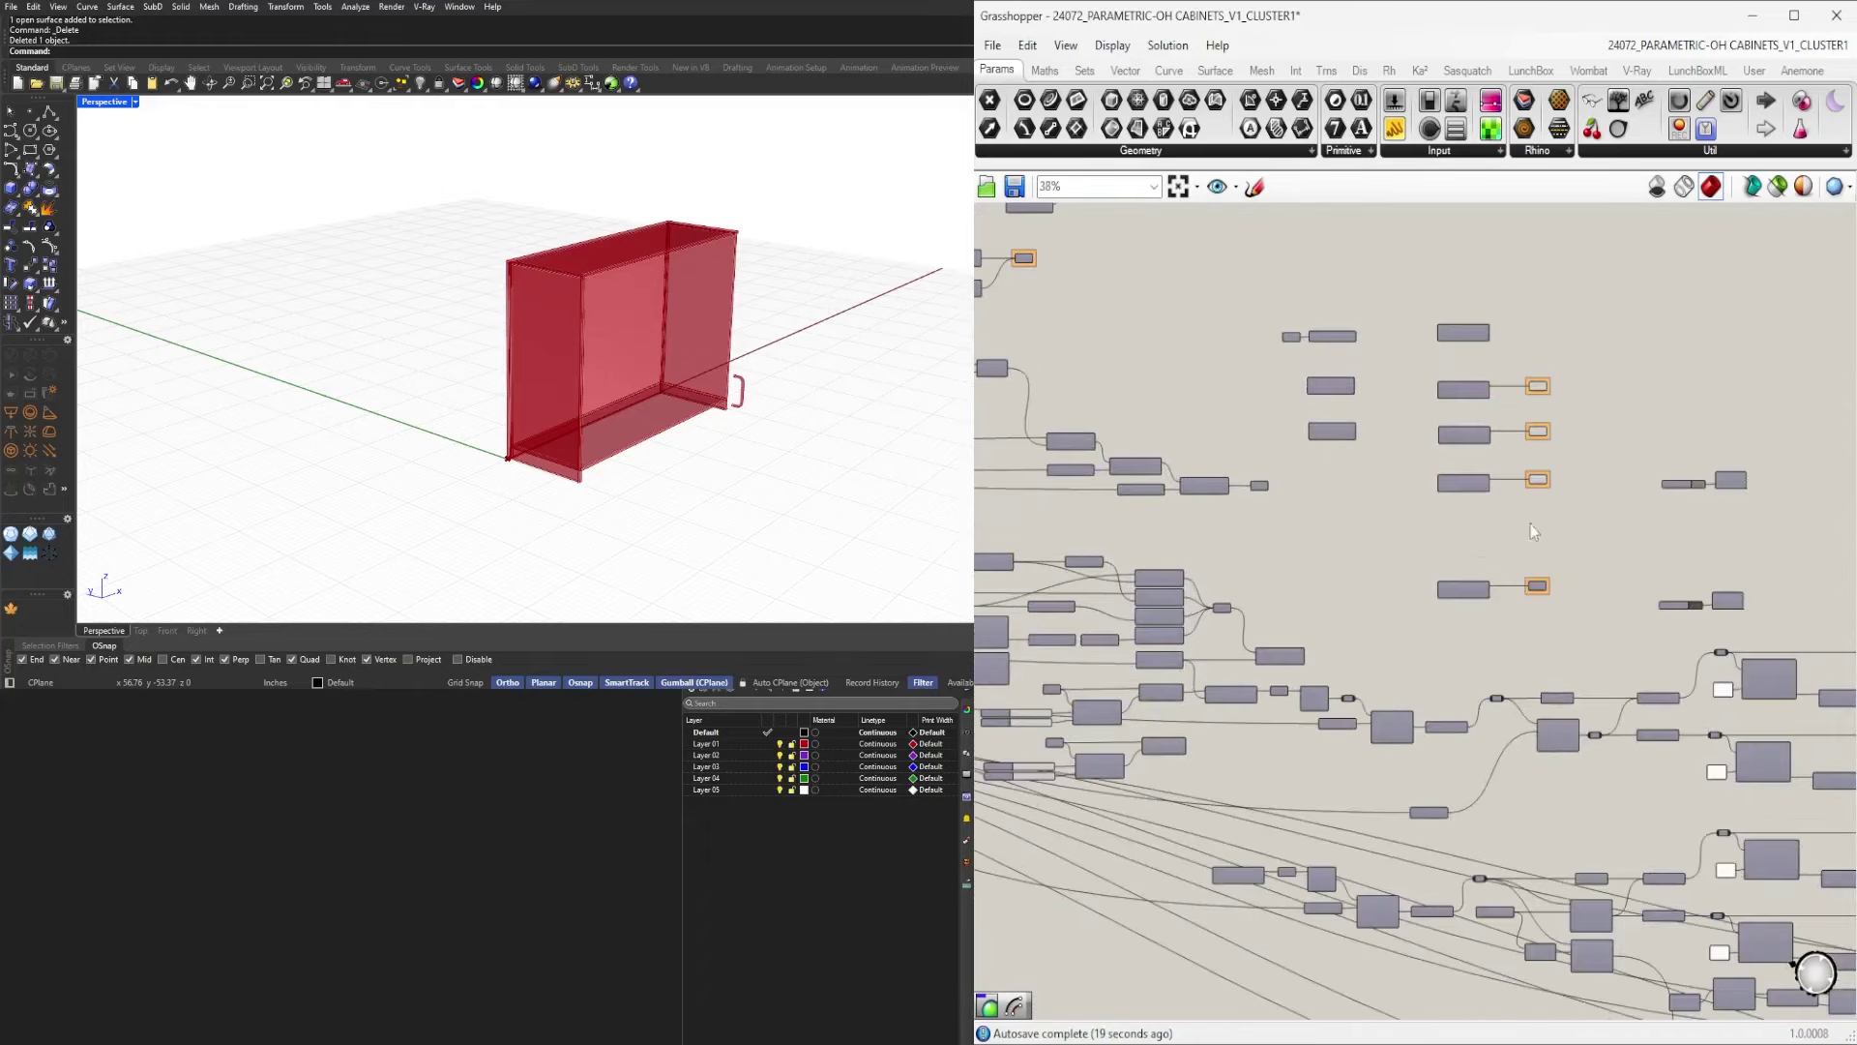
scroll(1533, 531, down, 3)
scroll(1733, 789, up, 3)
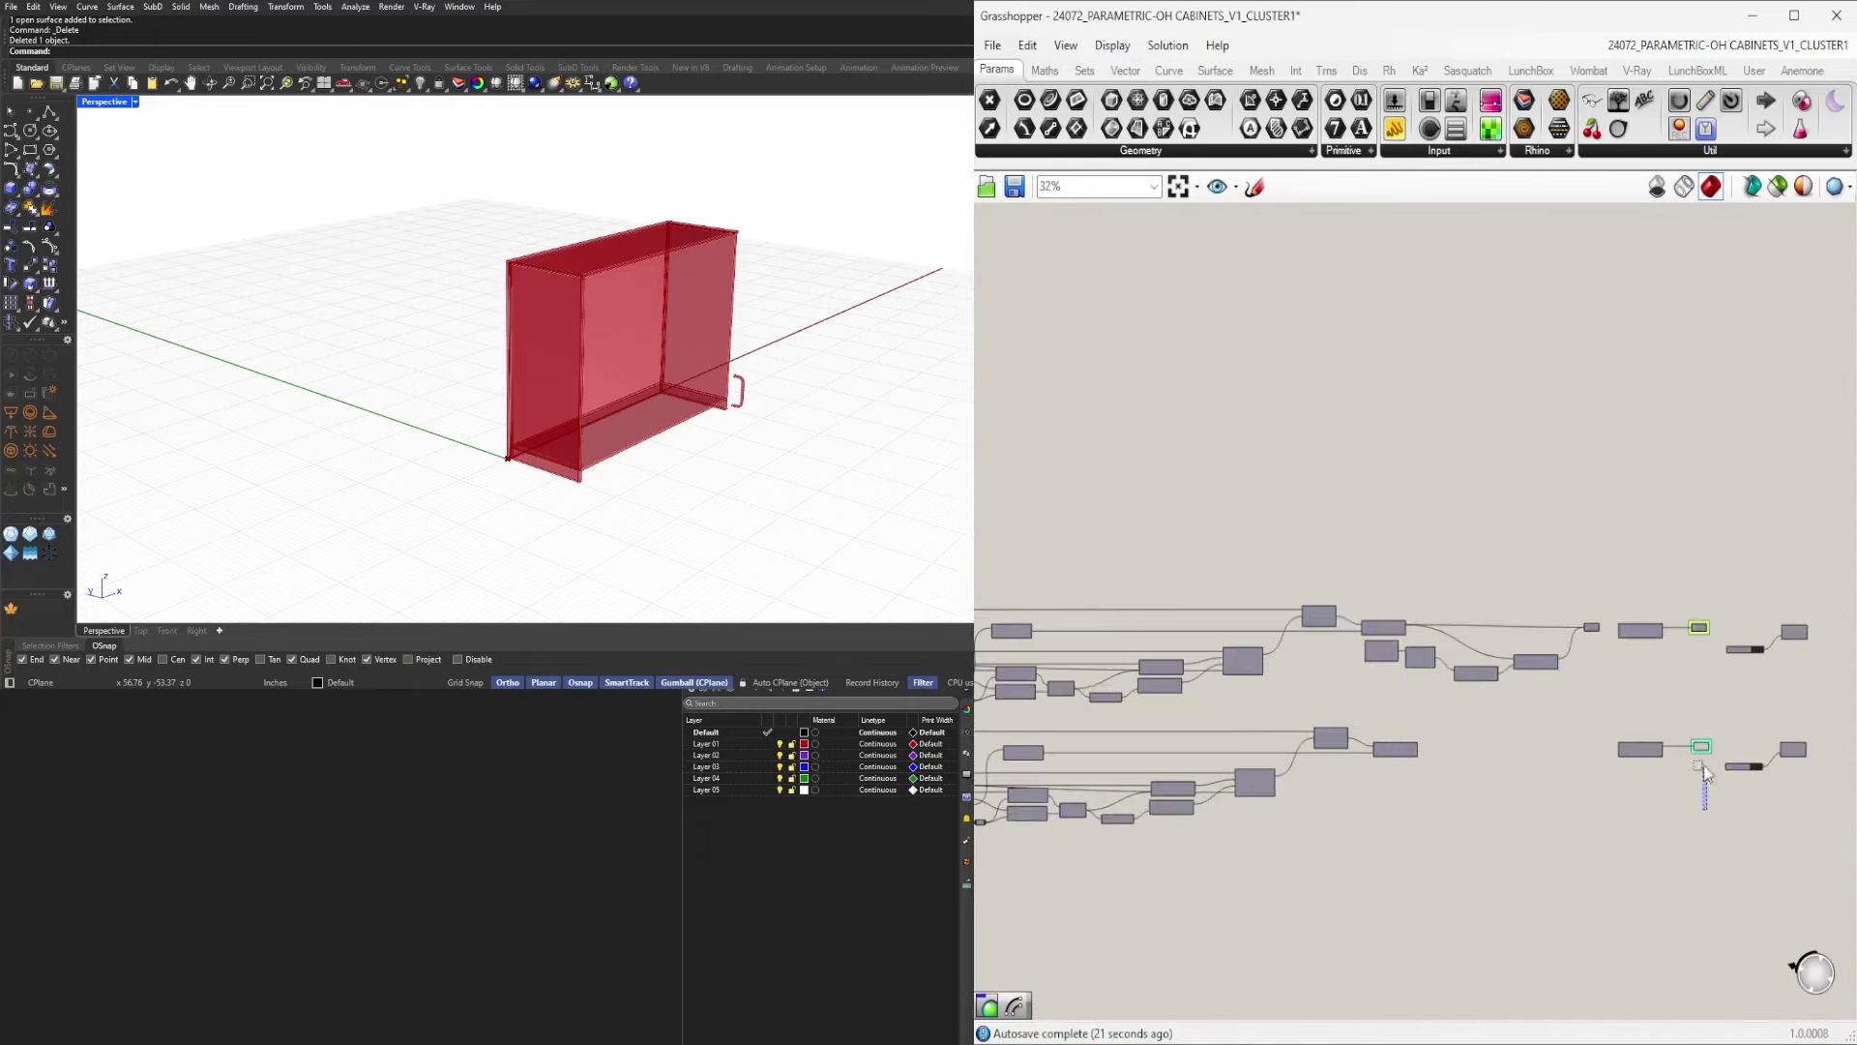
middle_click(1693, 710)
click(1741, 645)
Select the two List Item components feeding Extend Curve and examine their edges on the cabinet model.
scroll(630, 439, up, 5)
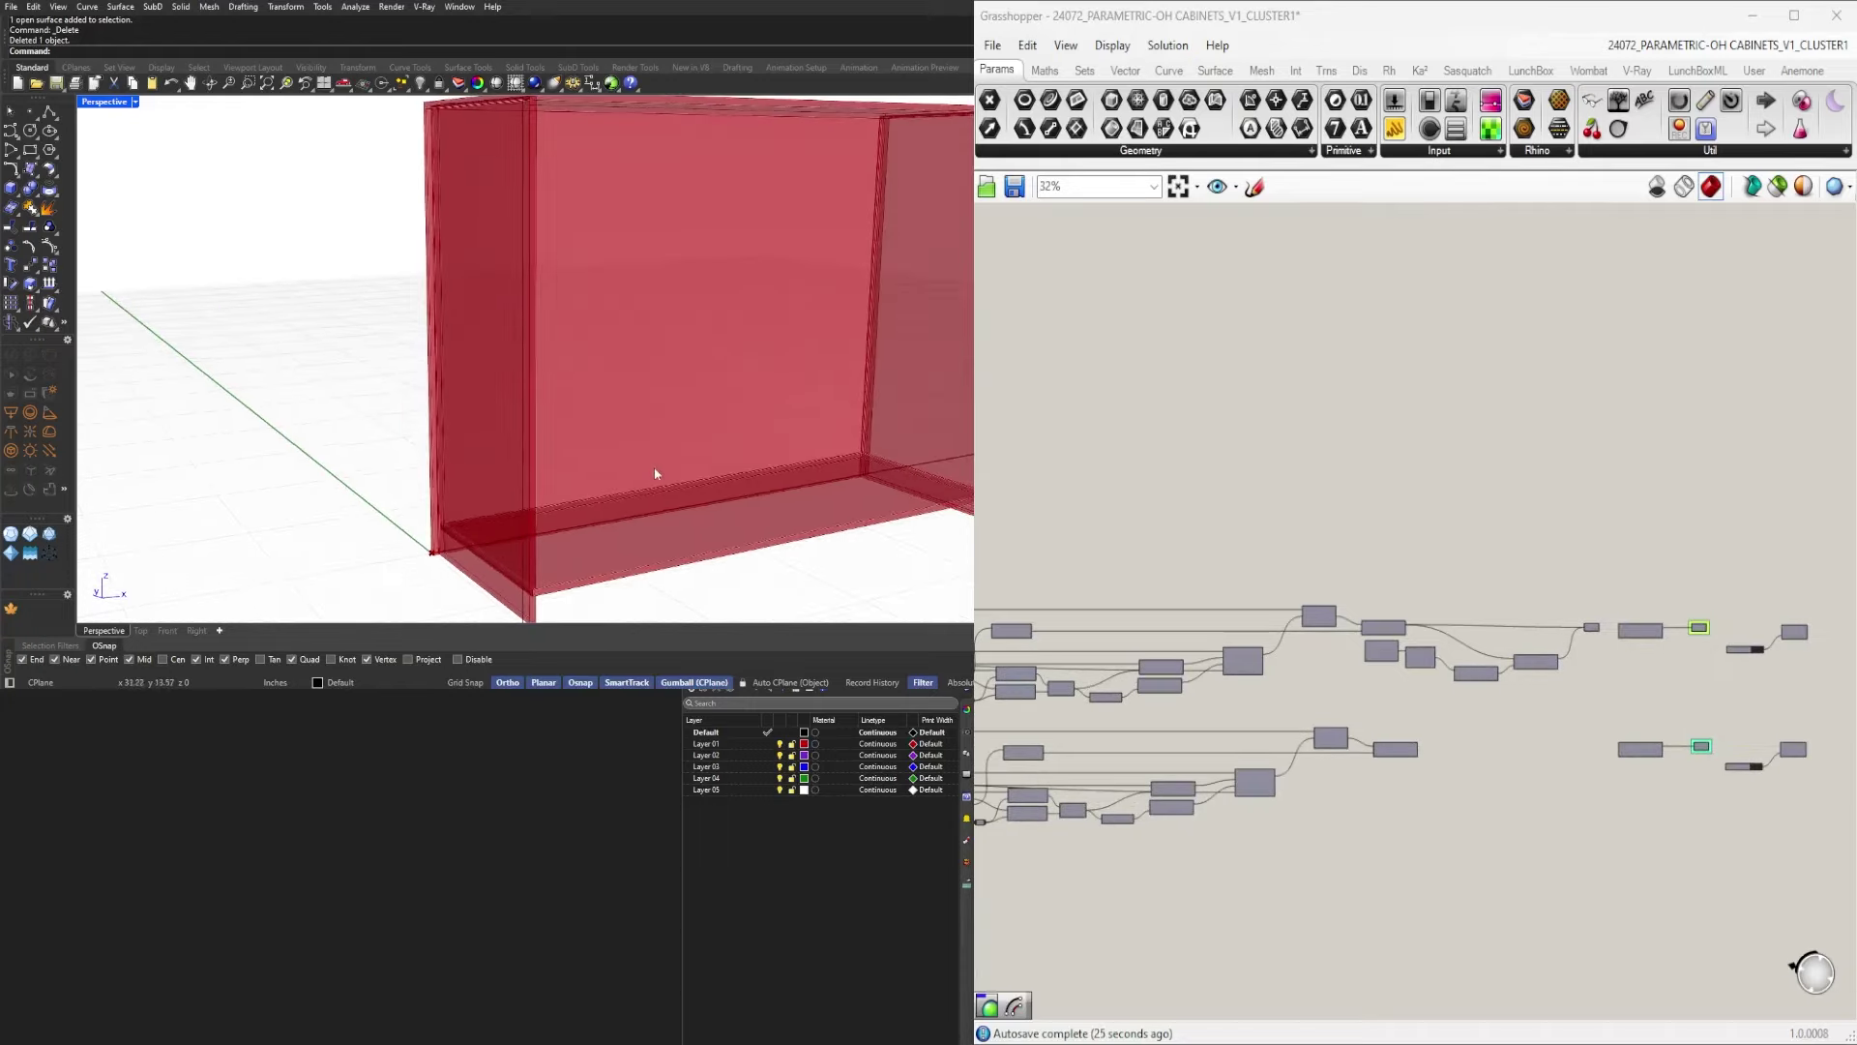
right_drag(1337, 708, 1598, 658)
scroll(1226, 600, up, 3)
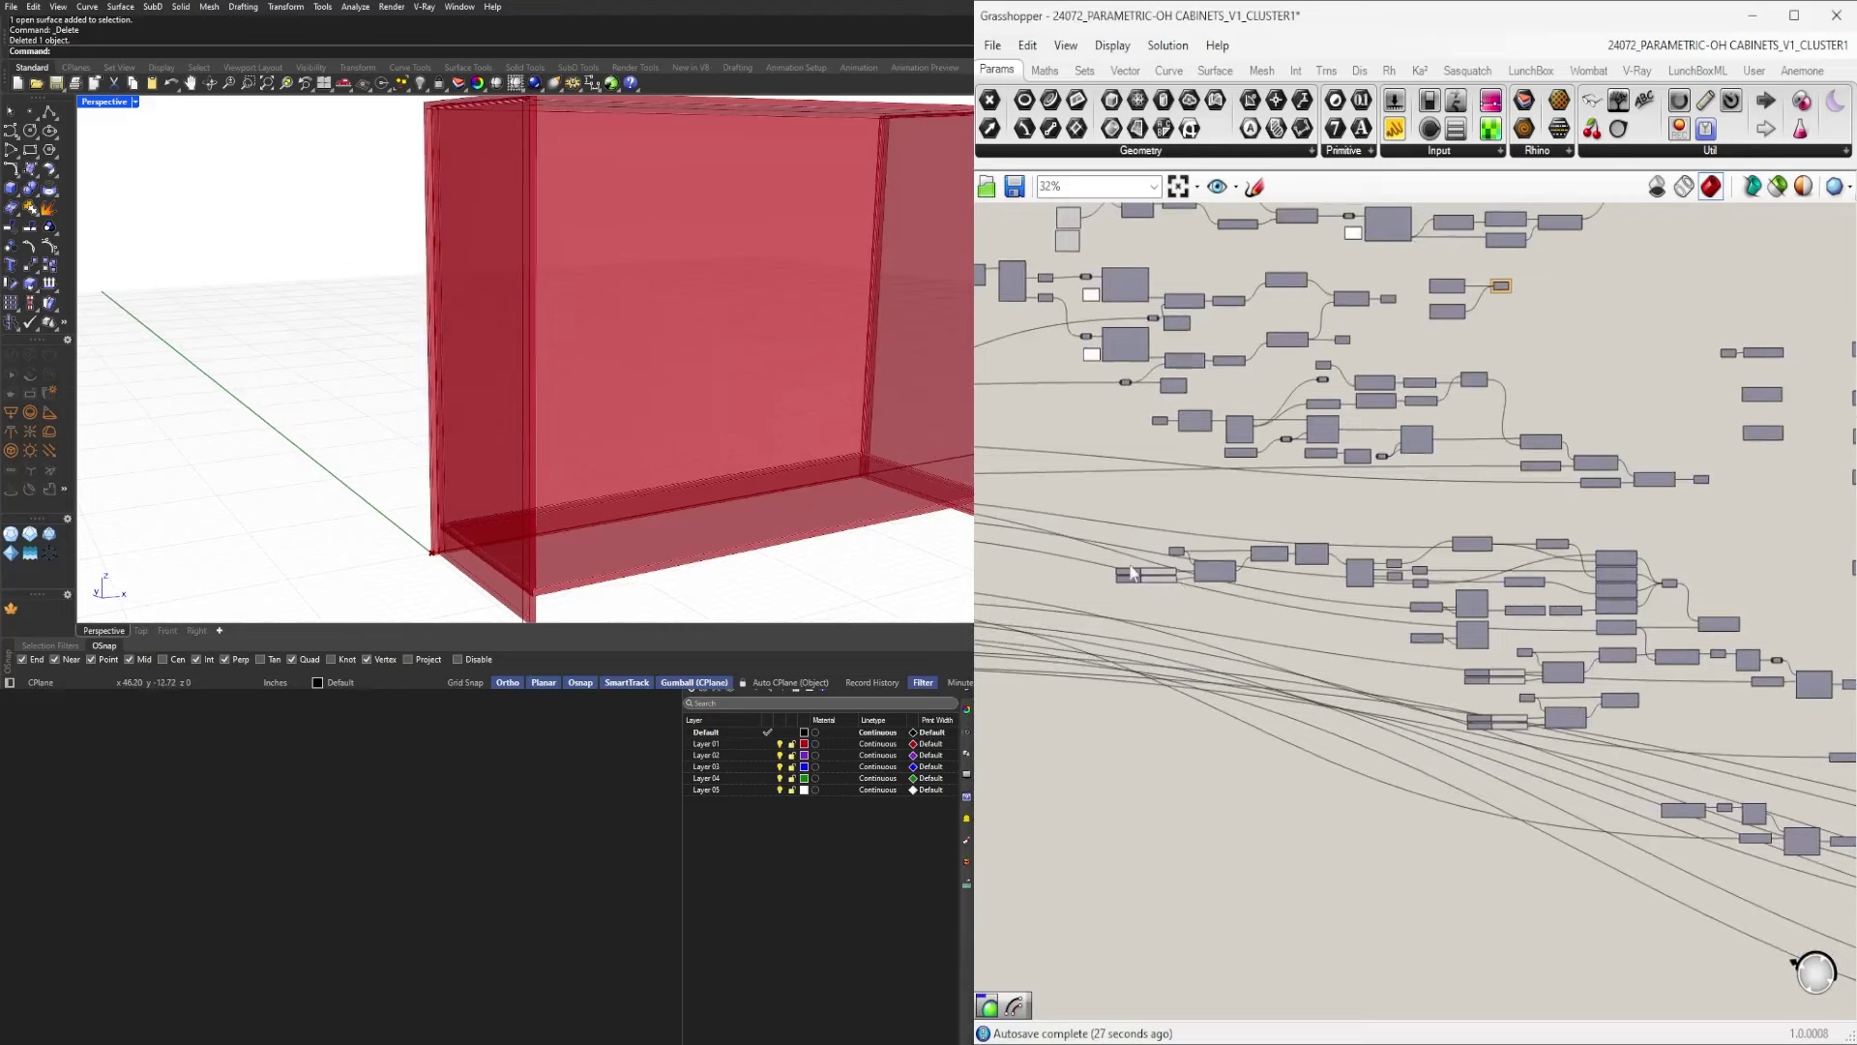
scroll(1283, 478, up, 1)
right_drag(1365, 320, 1371, 467)
scroll(1372, 467, up, 2)
drag(1371, 467, 1315, 397)
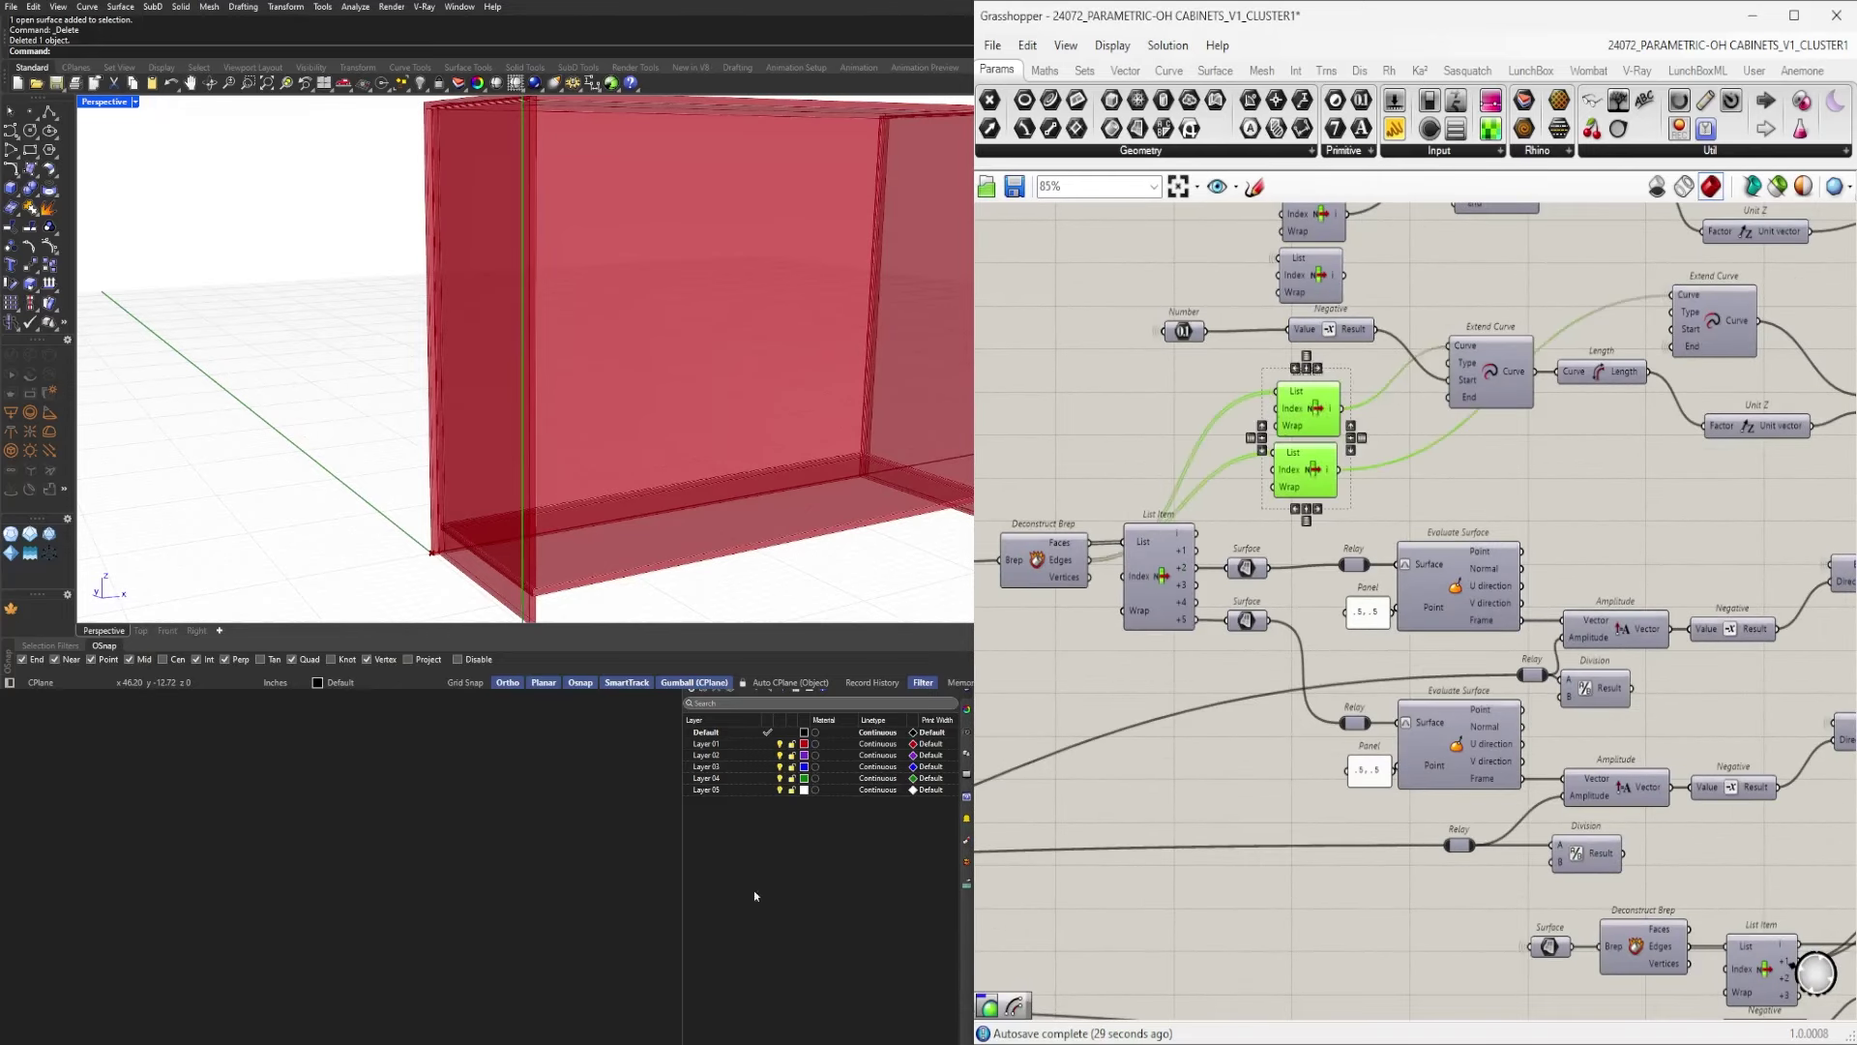
right_drag(740, 392, 671, 429)
scroll(670, 434, down, 3)
right_drag(503, 328, 588, 288)
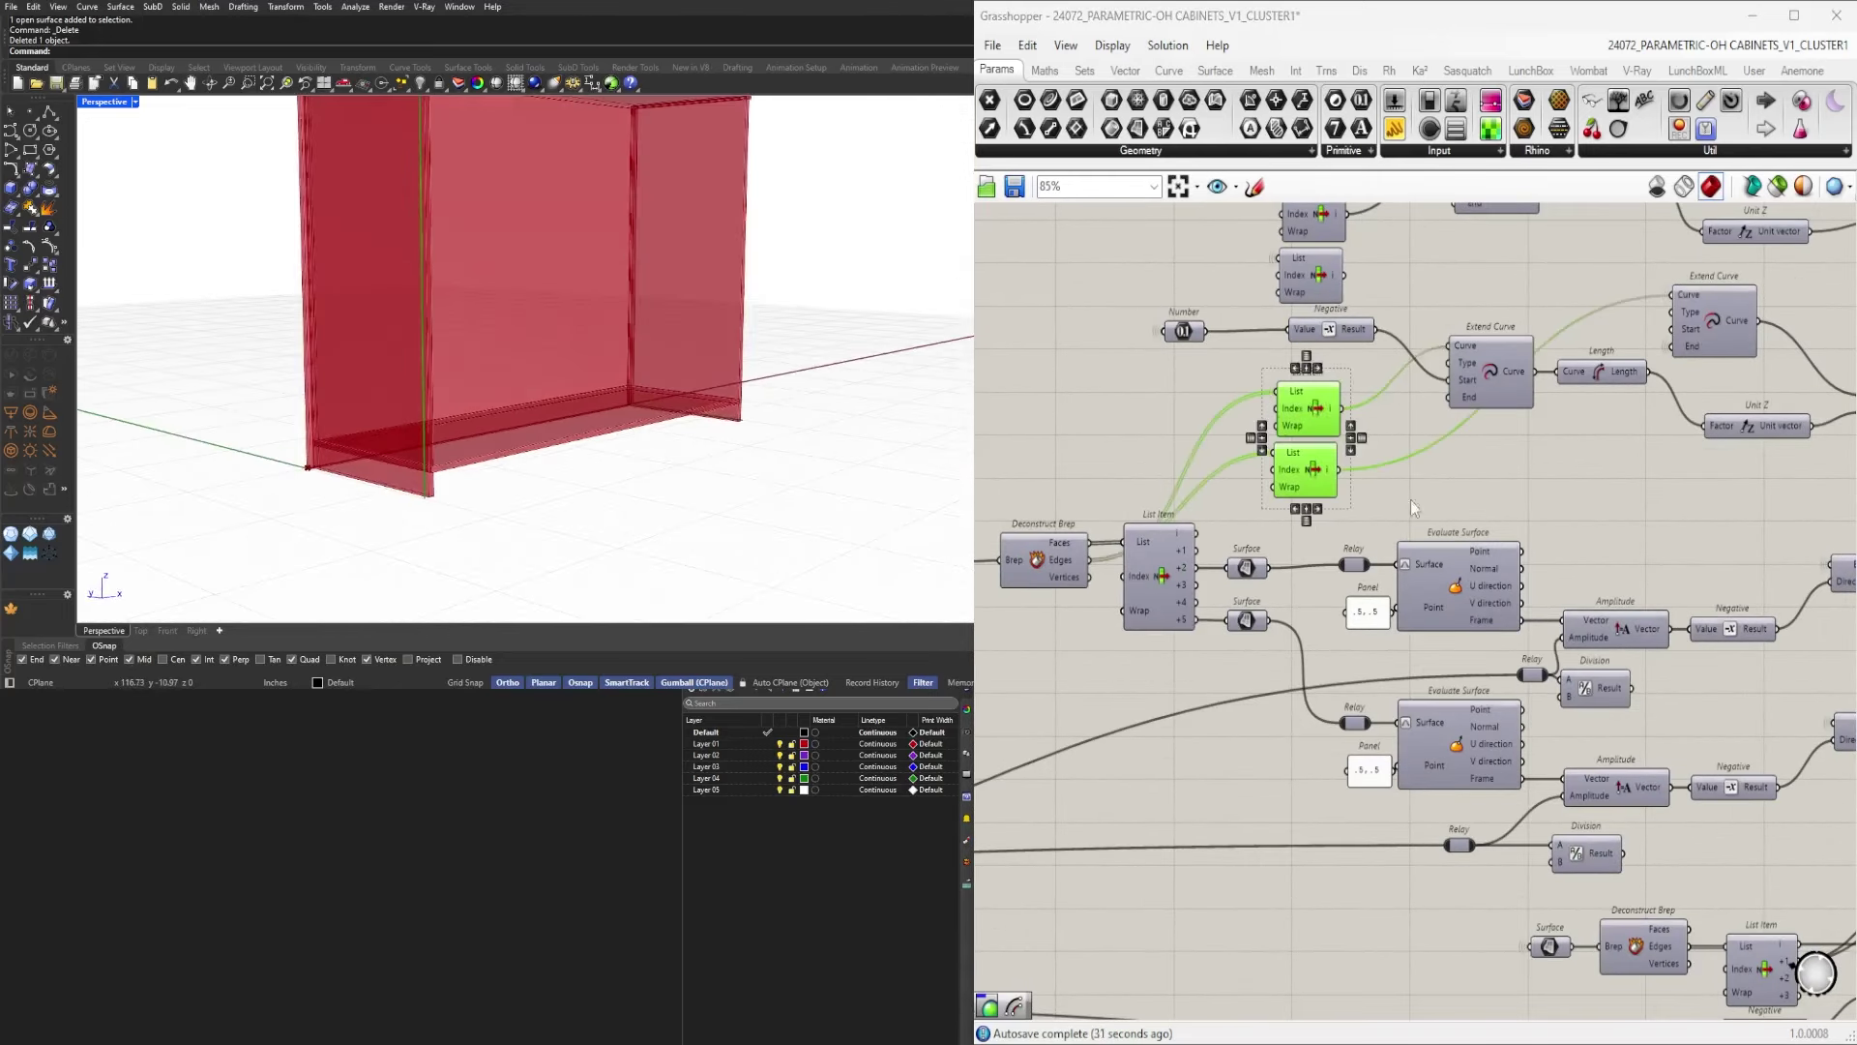
Select each of the two List Item components separately and examine which cabinet edge it picks.
click(1520, 504)
scroll(658, 345, down, 4)
right_drag(651, 340, 662, 458)
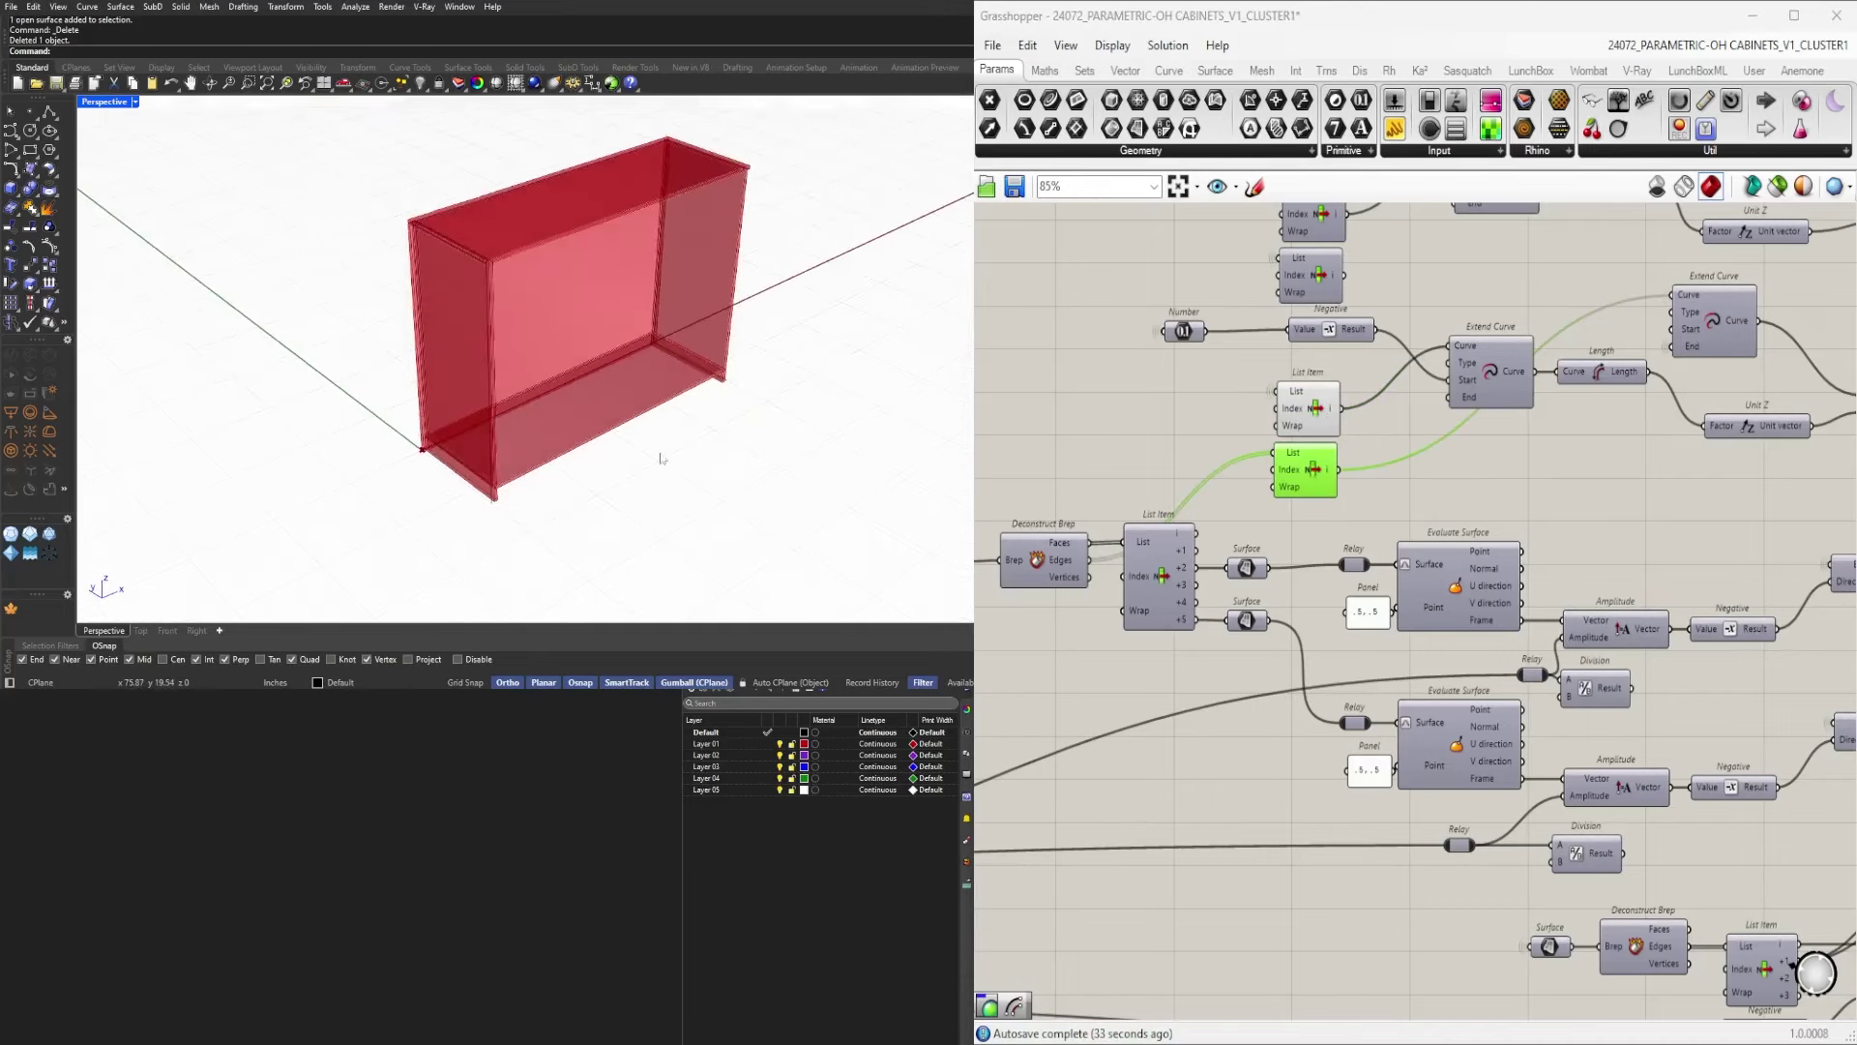
click(1300, 416)
scroll(511, 497, up, 6)
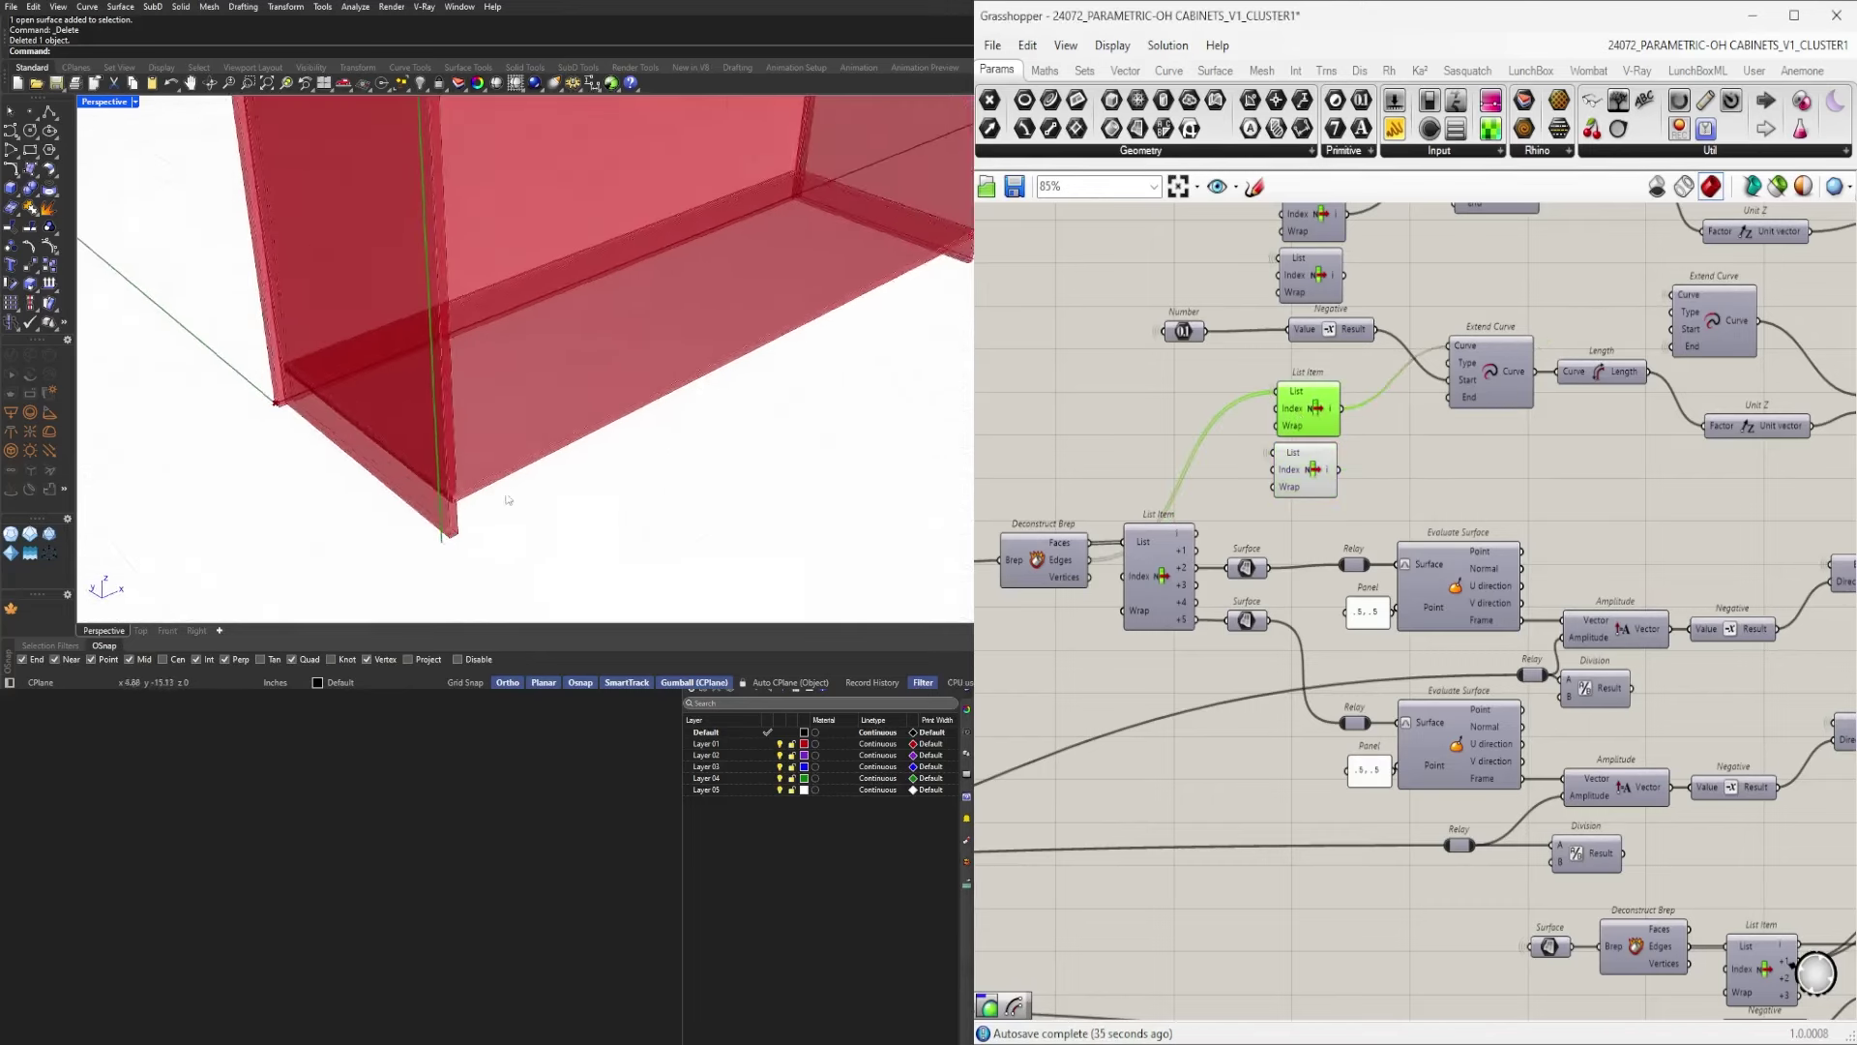
right_drag(509, 500, 577, 502)
scroll(653, 470, down, 4)
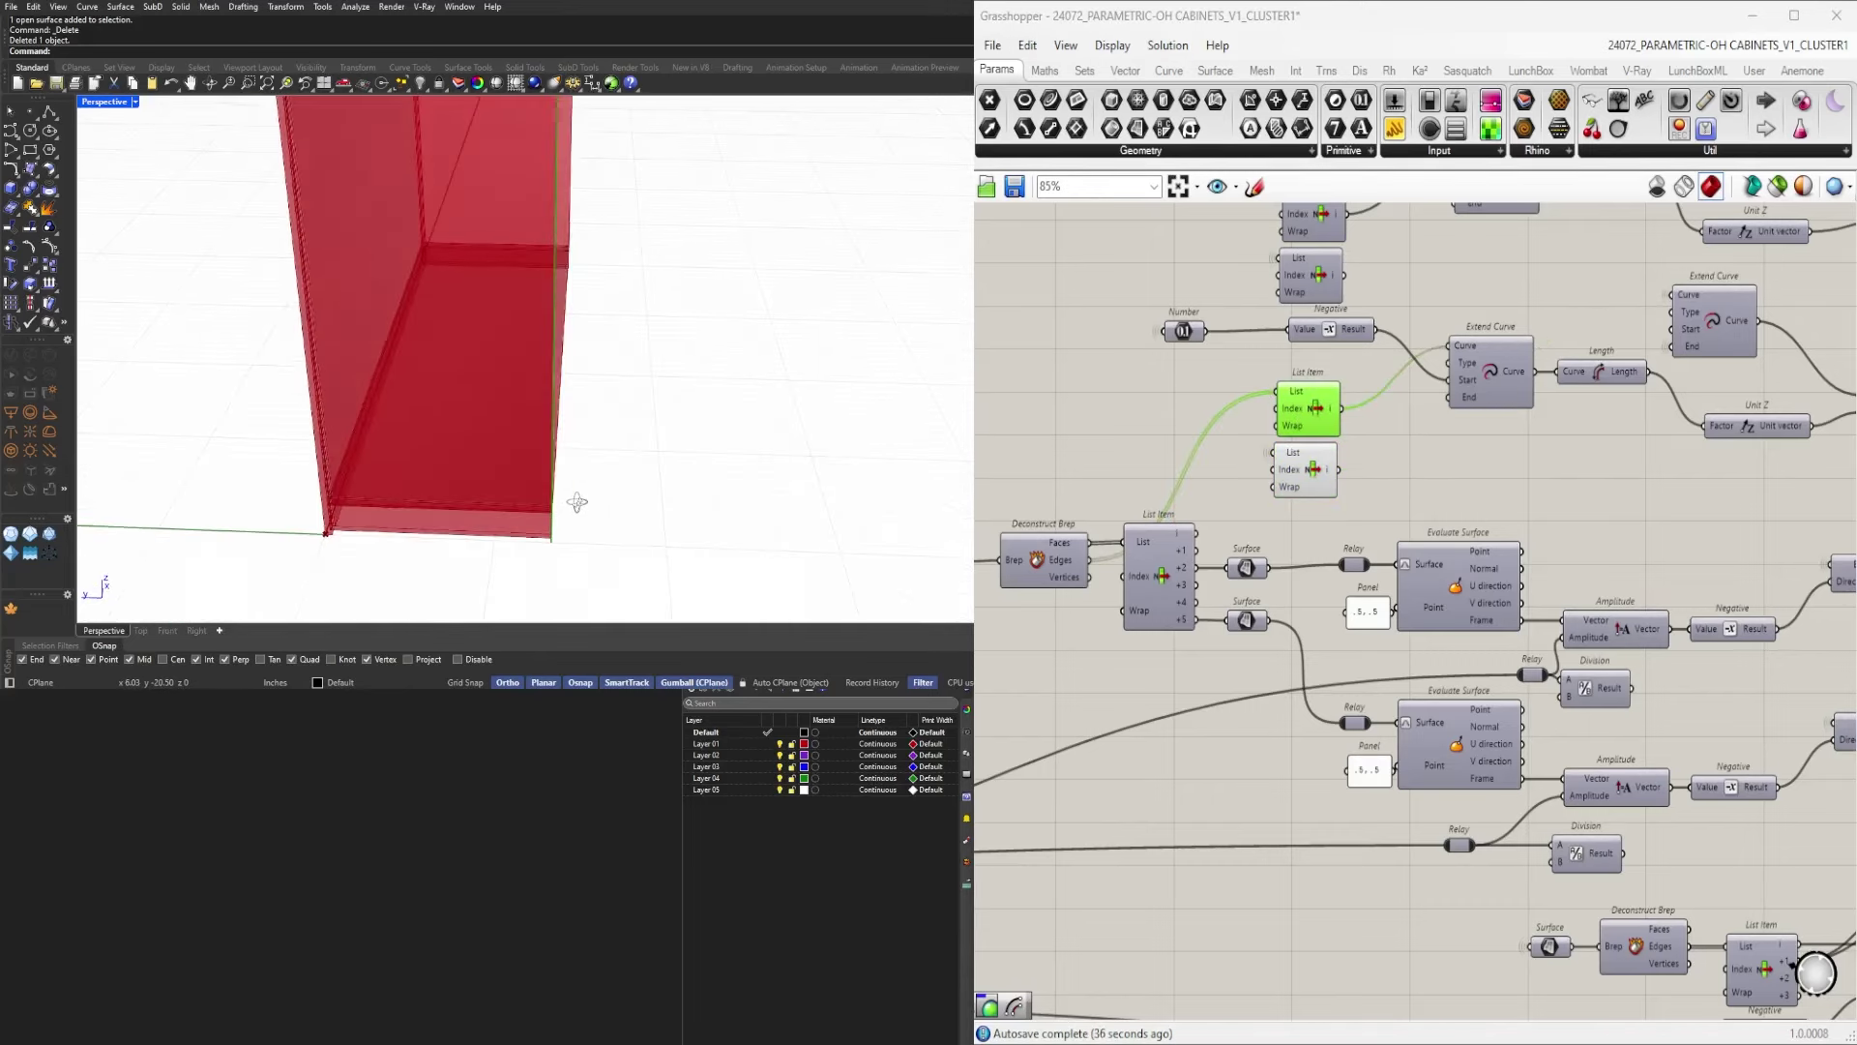
Turn the preview of the Deconstruct Brep component after the Box container on for a check and off again.
scroll(1274, 588, up, 4)
click(1273, 588)
middle_click(1273, 589)
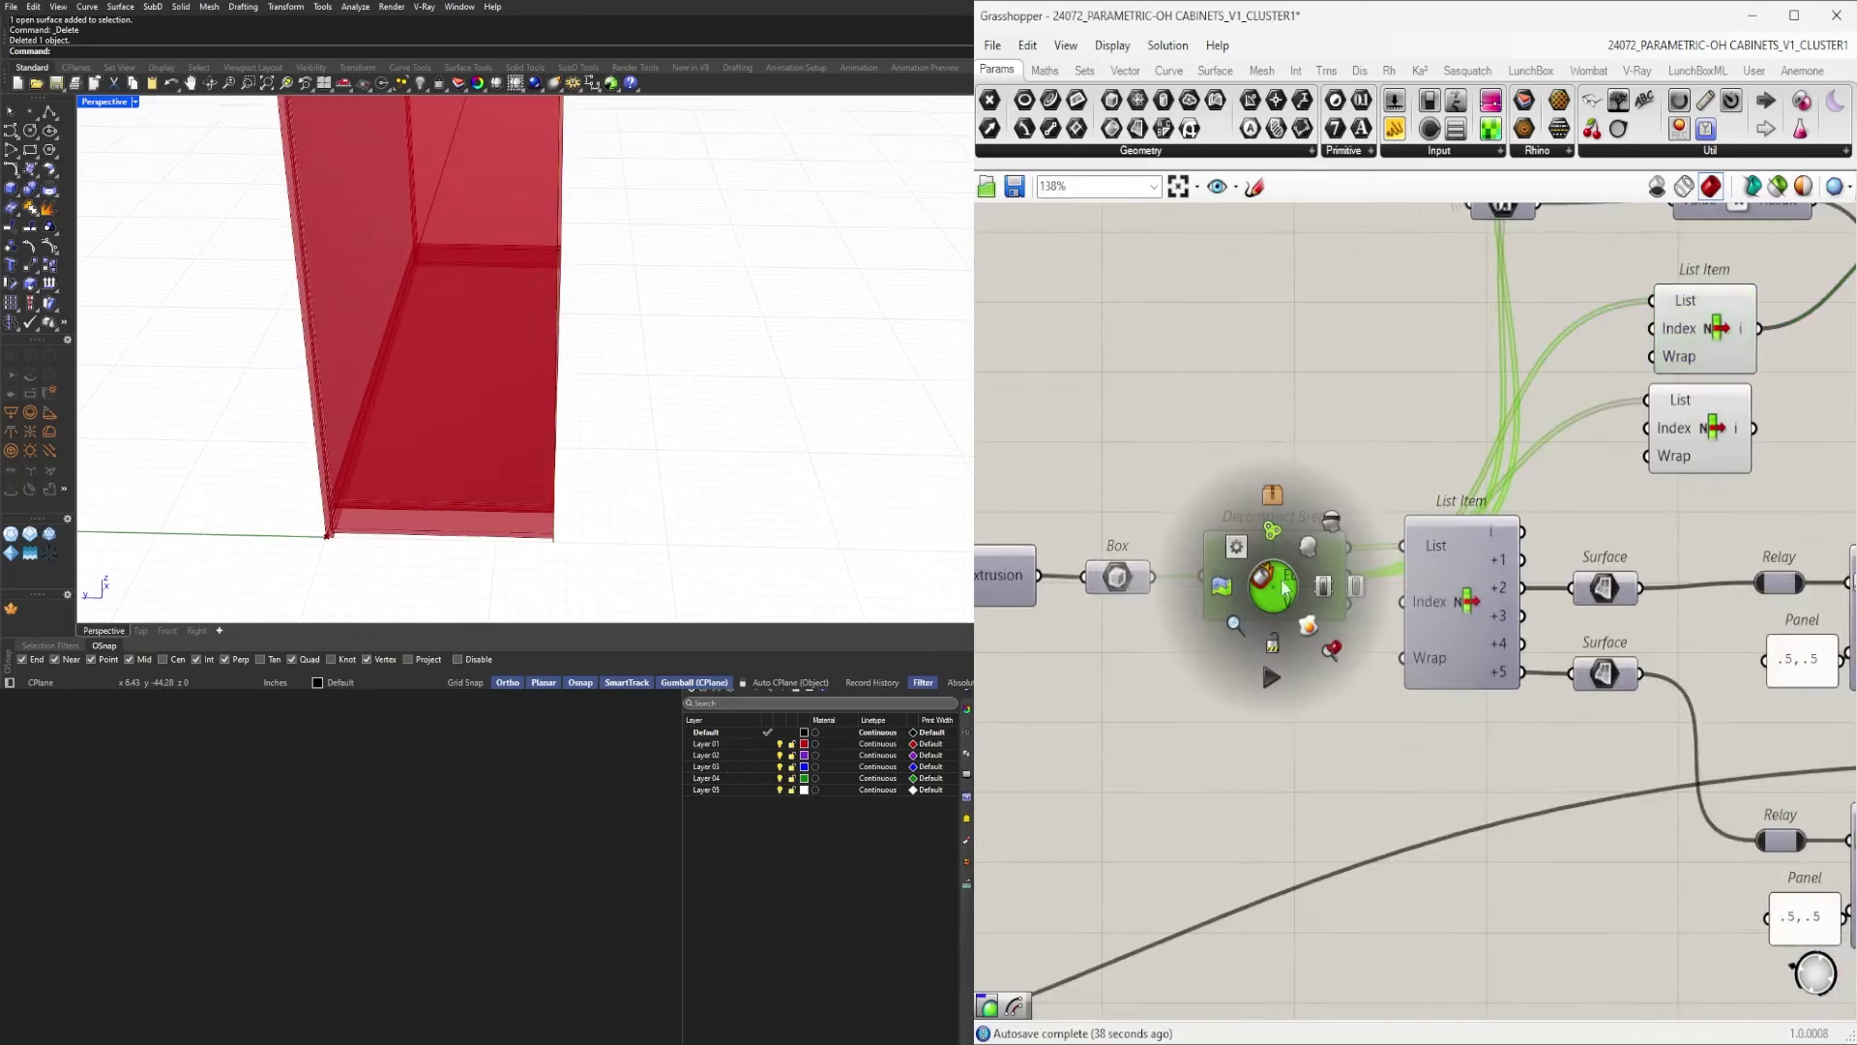
click(1303, 545)
middle_click(1289, 549)
click(1347, 484)
Turn the preview of both Surface containers on to inspect their faces on the cabinet, and turn it off again.
right_drag(1536, 624, 1337, 631)
drag(1439, 711, 1398, 549)
middle_click(1406, 544)
click(1447, 505)
scroll(628, 406, down, 4)
mouse_move(629, 406)
right_down()
mouse_move(455, 389)
mouse_move(503, 430)
mouse_move(623, 415)
right_up()
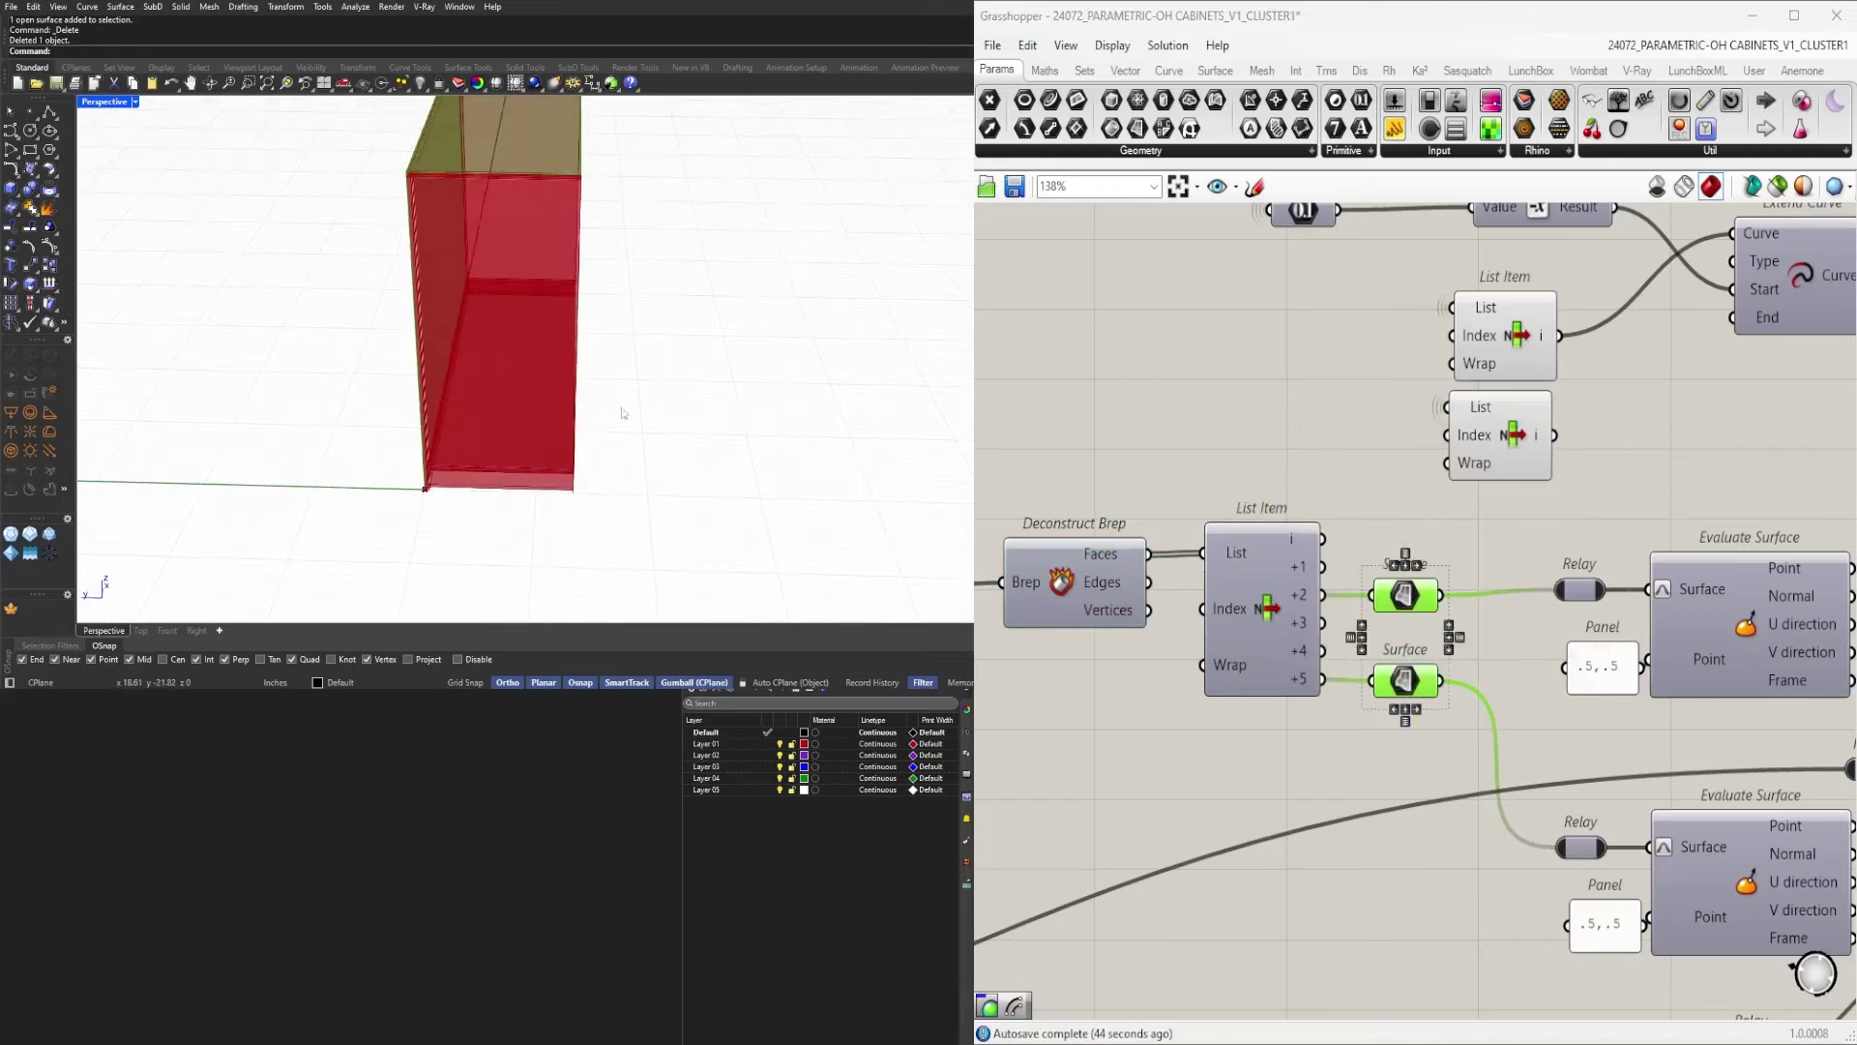
middle_click(1391, 598)
click(1447, 533)
scroll(1539, 551, down, 4)
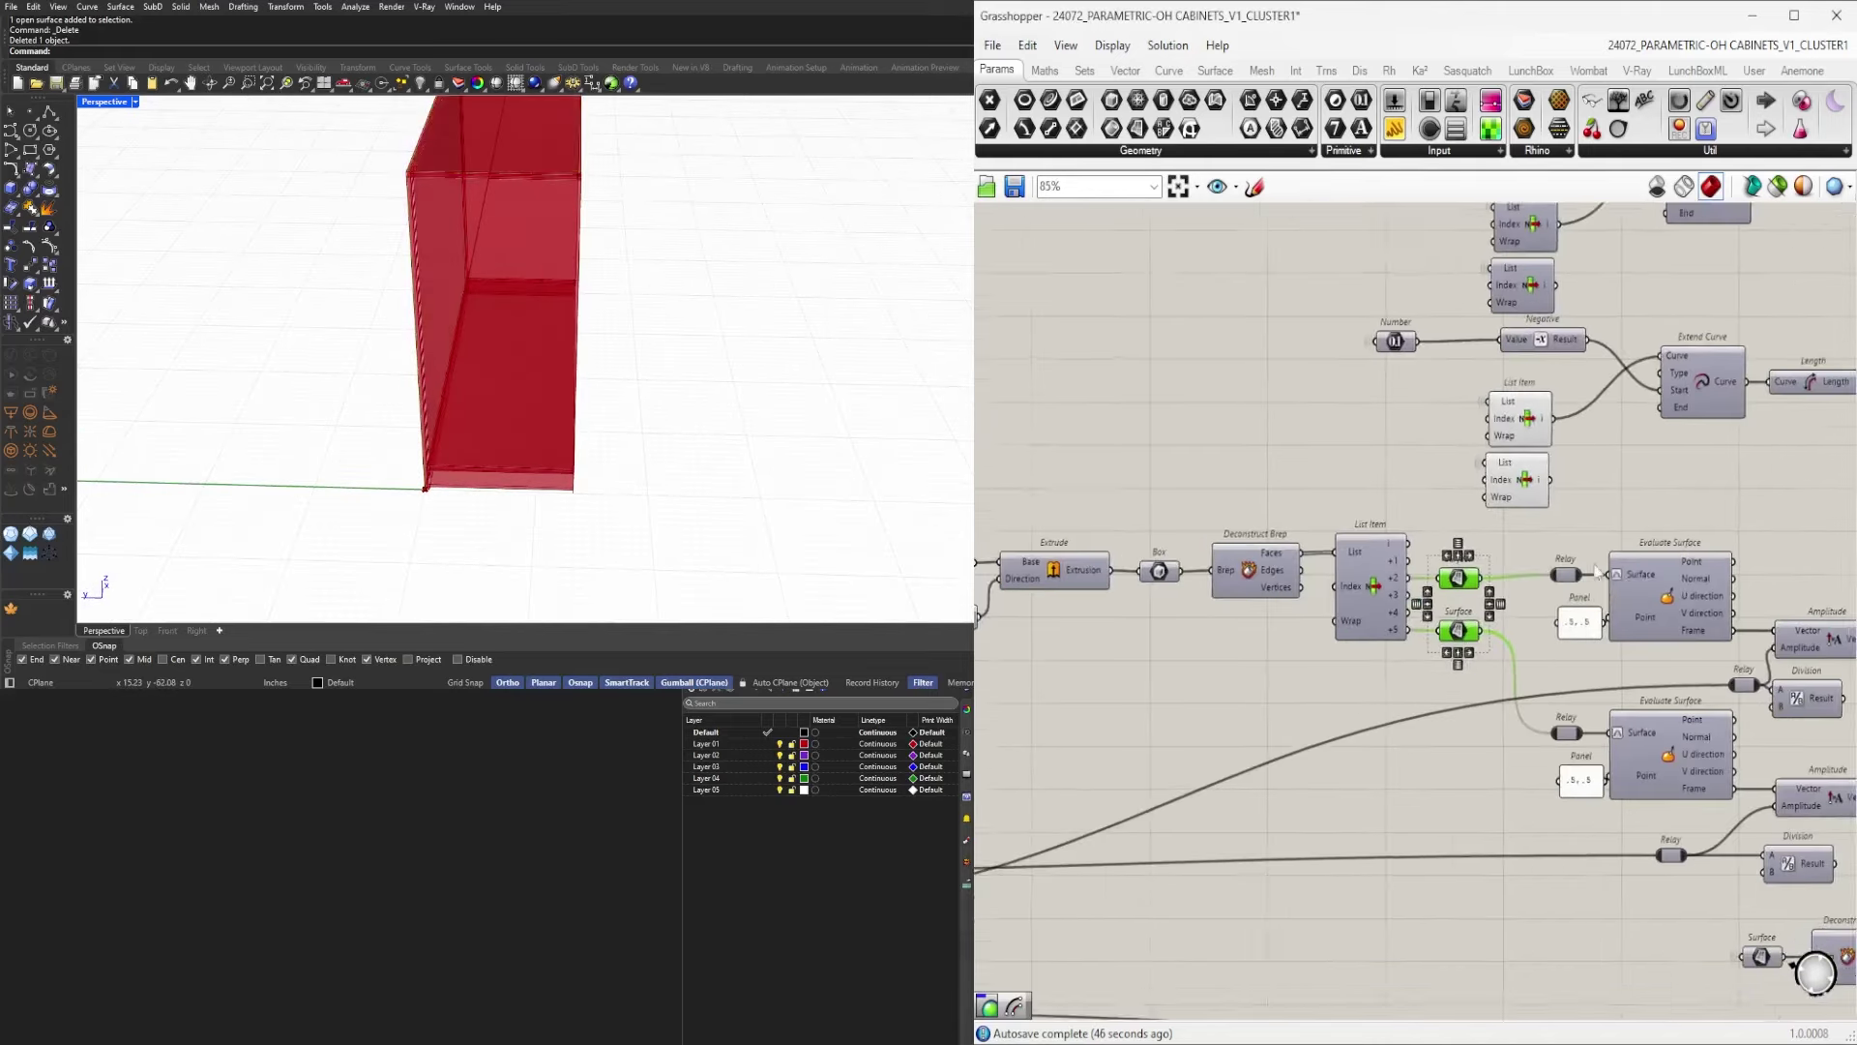
Turn on the preview of the upper pair of List Item components and select them individually to check their cabinet edges.
right_drag(1607, 544, 1515, 802)
scroll(1468, 527, up, 1)
drag(1468, 524, 1421, 475)
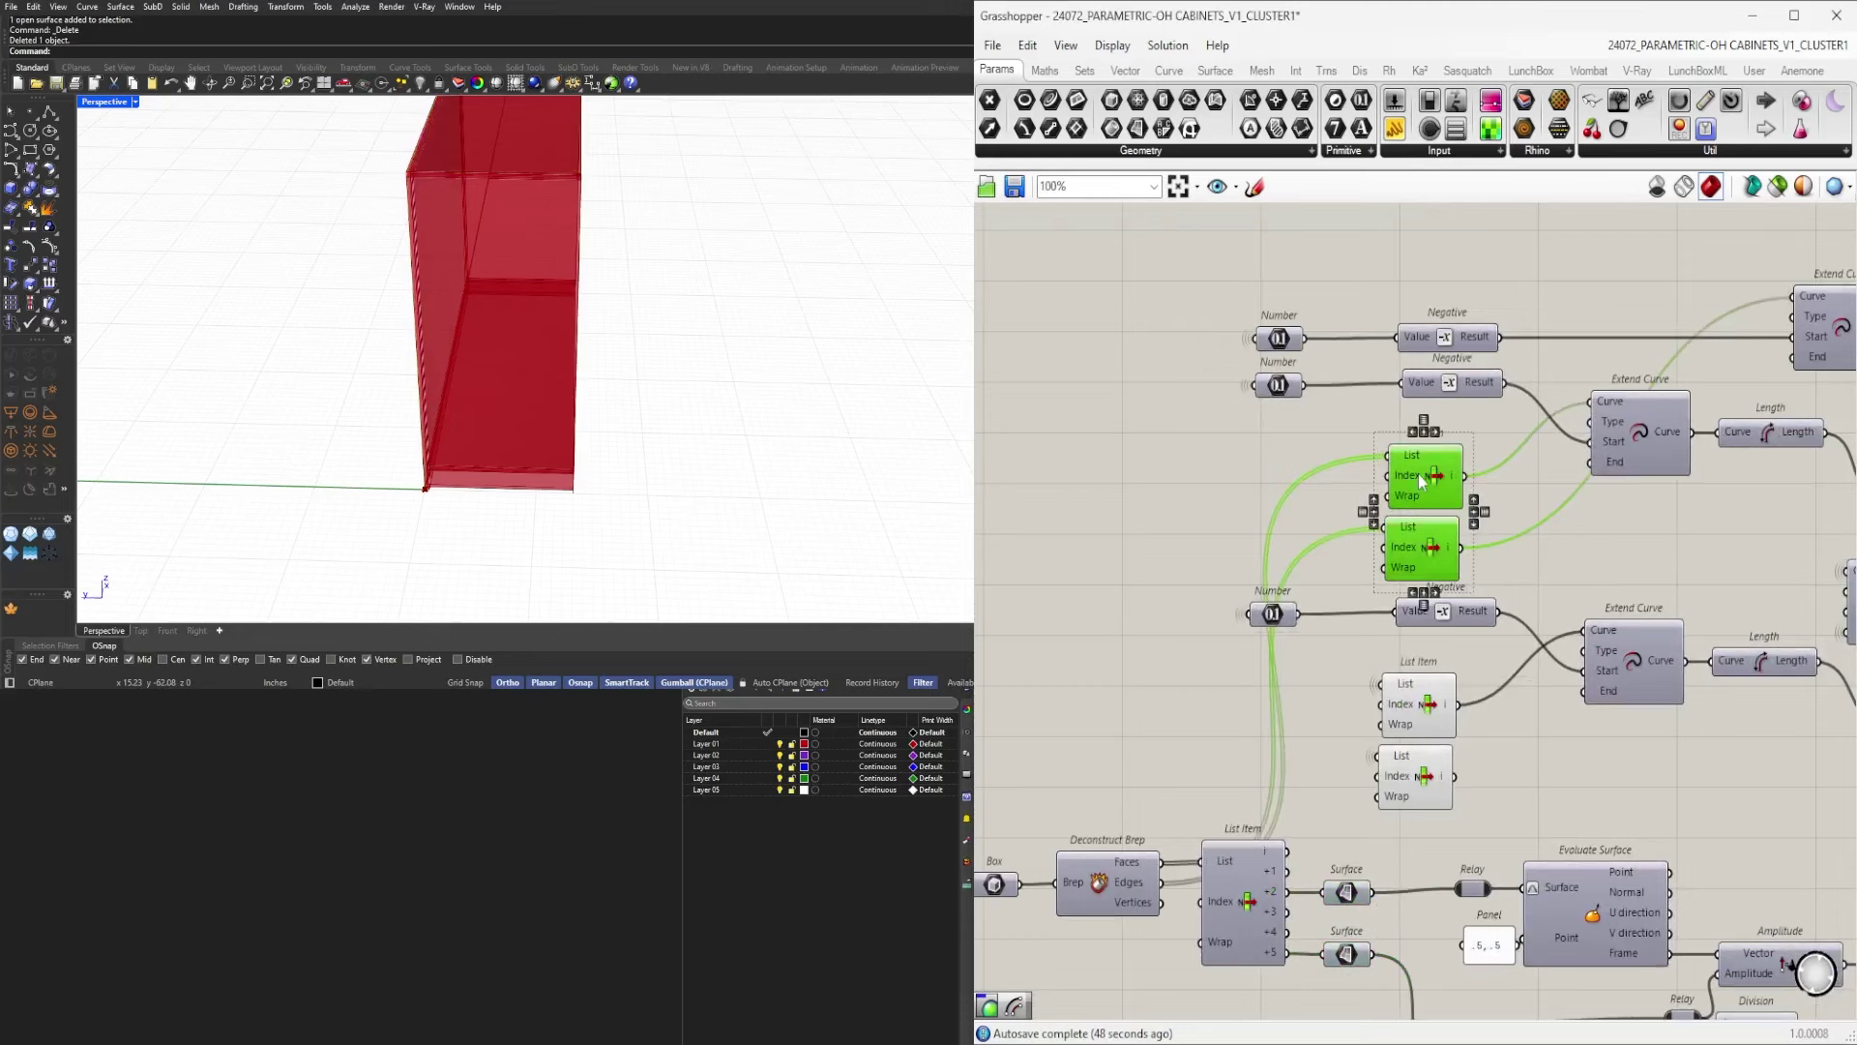
middle_click(1418, 474)
click(1447, 442)
right_drag(600, 383, 691, 304)
click(1354, 369)
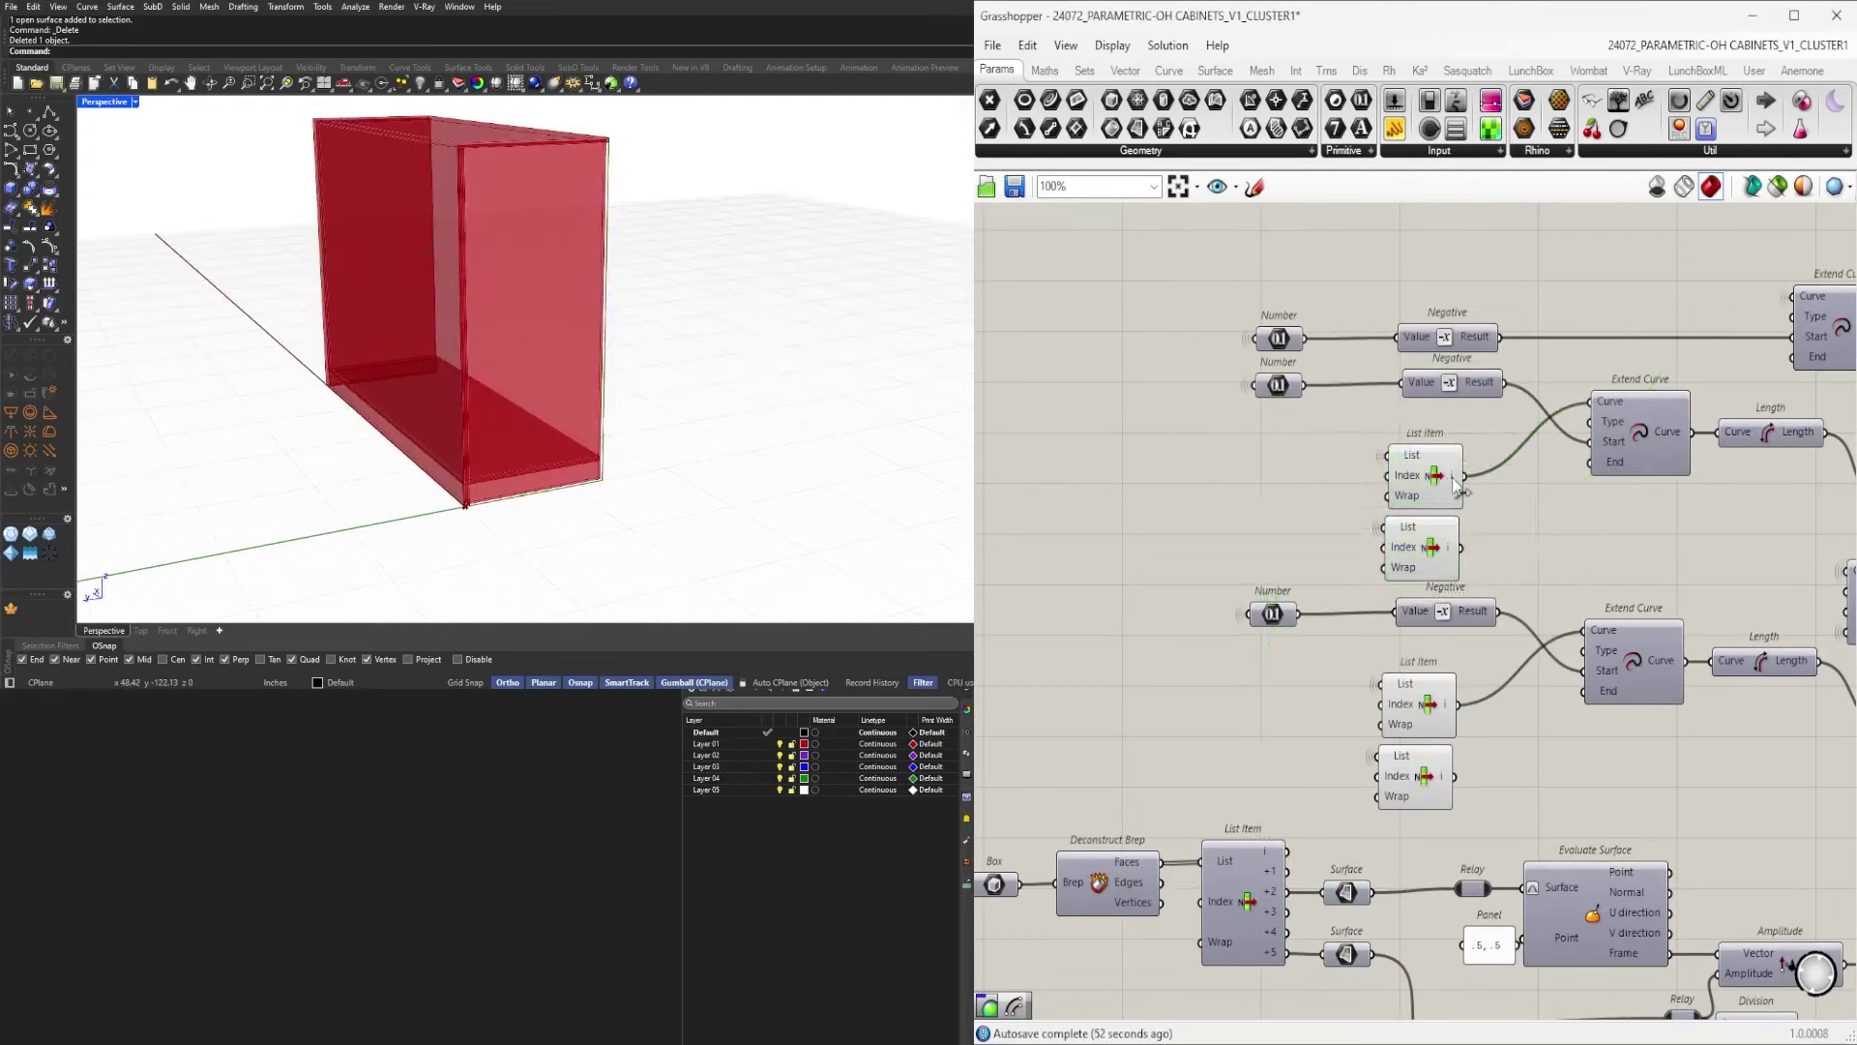
click(1420, 494)
click(1431, 569)
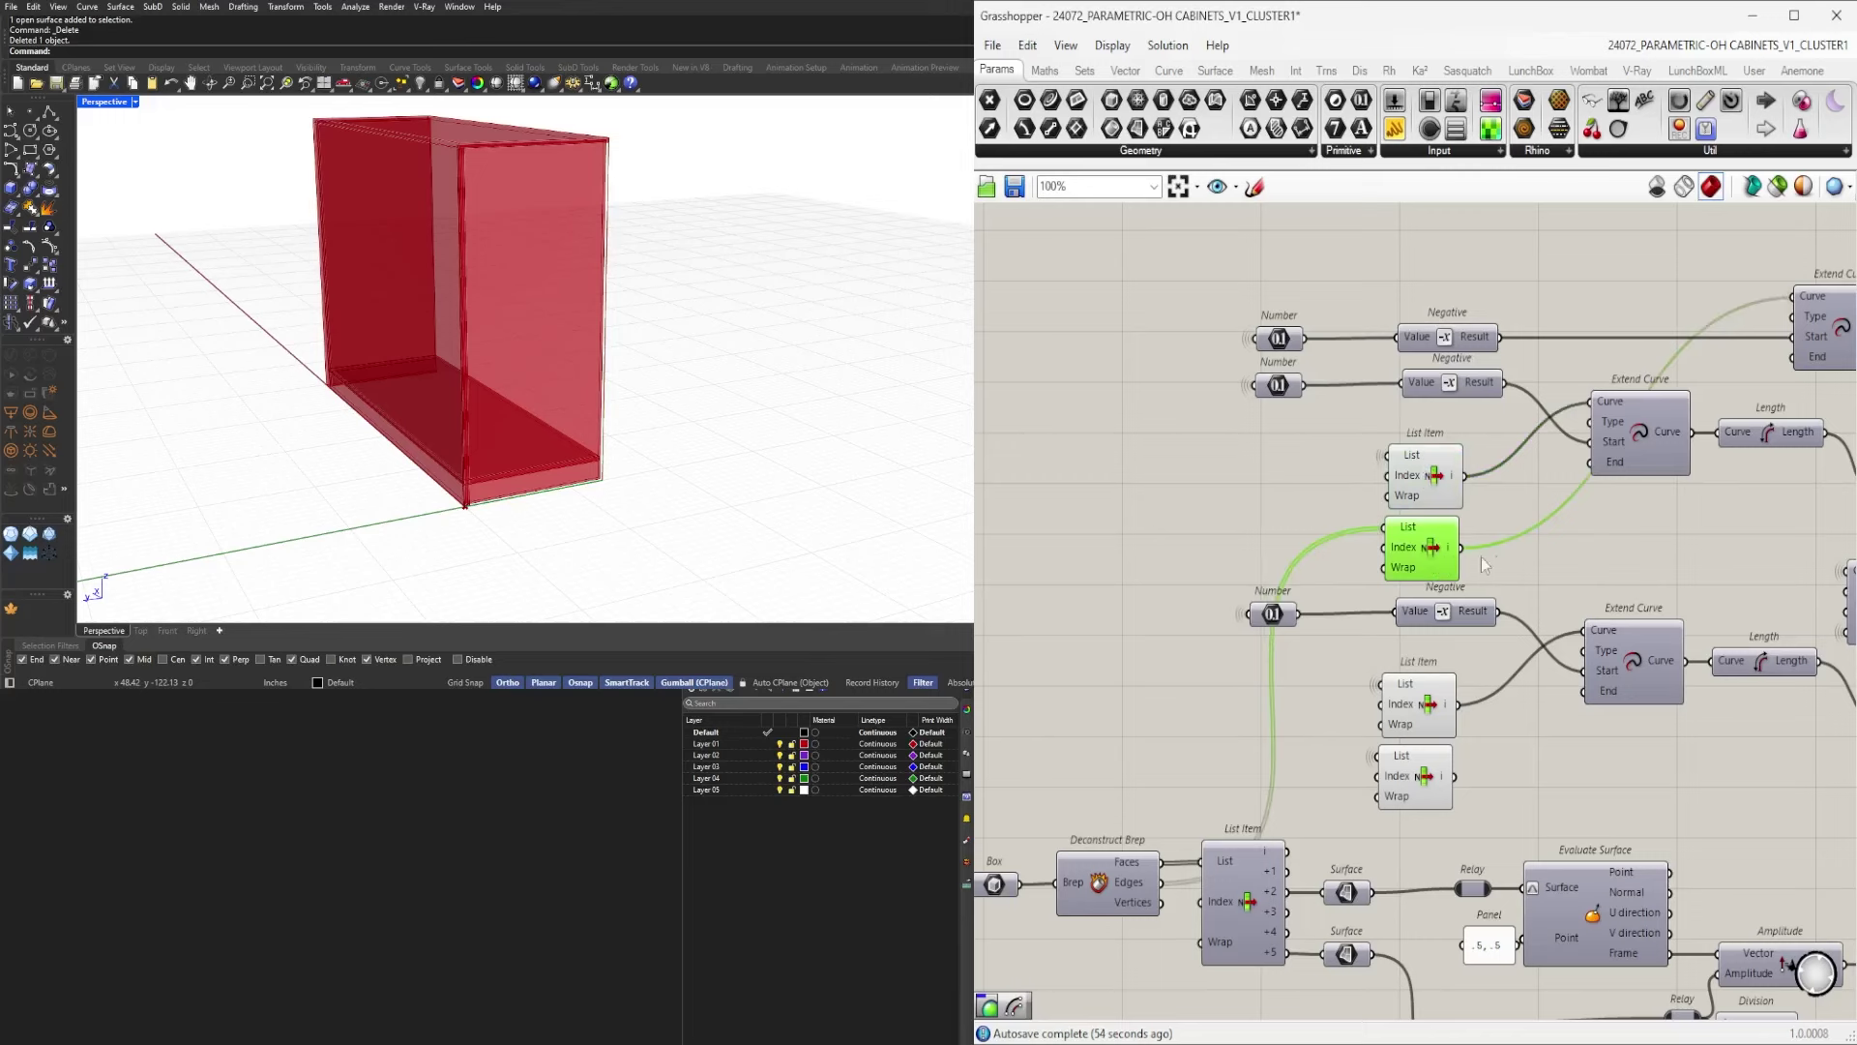
Add a Curve Middle component fed by the second List Item of the upper pair and check its midpoint on the cabinet's bottom edge.
right_drag(1482, 557, 1335, 724)
scroll(1514, 425, down, 1)
right_drag(1519, 418, 1366, 567)
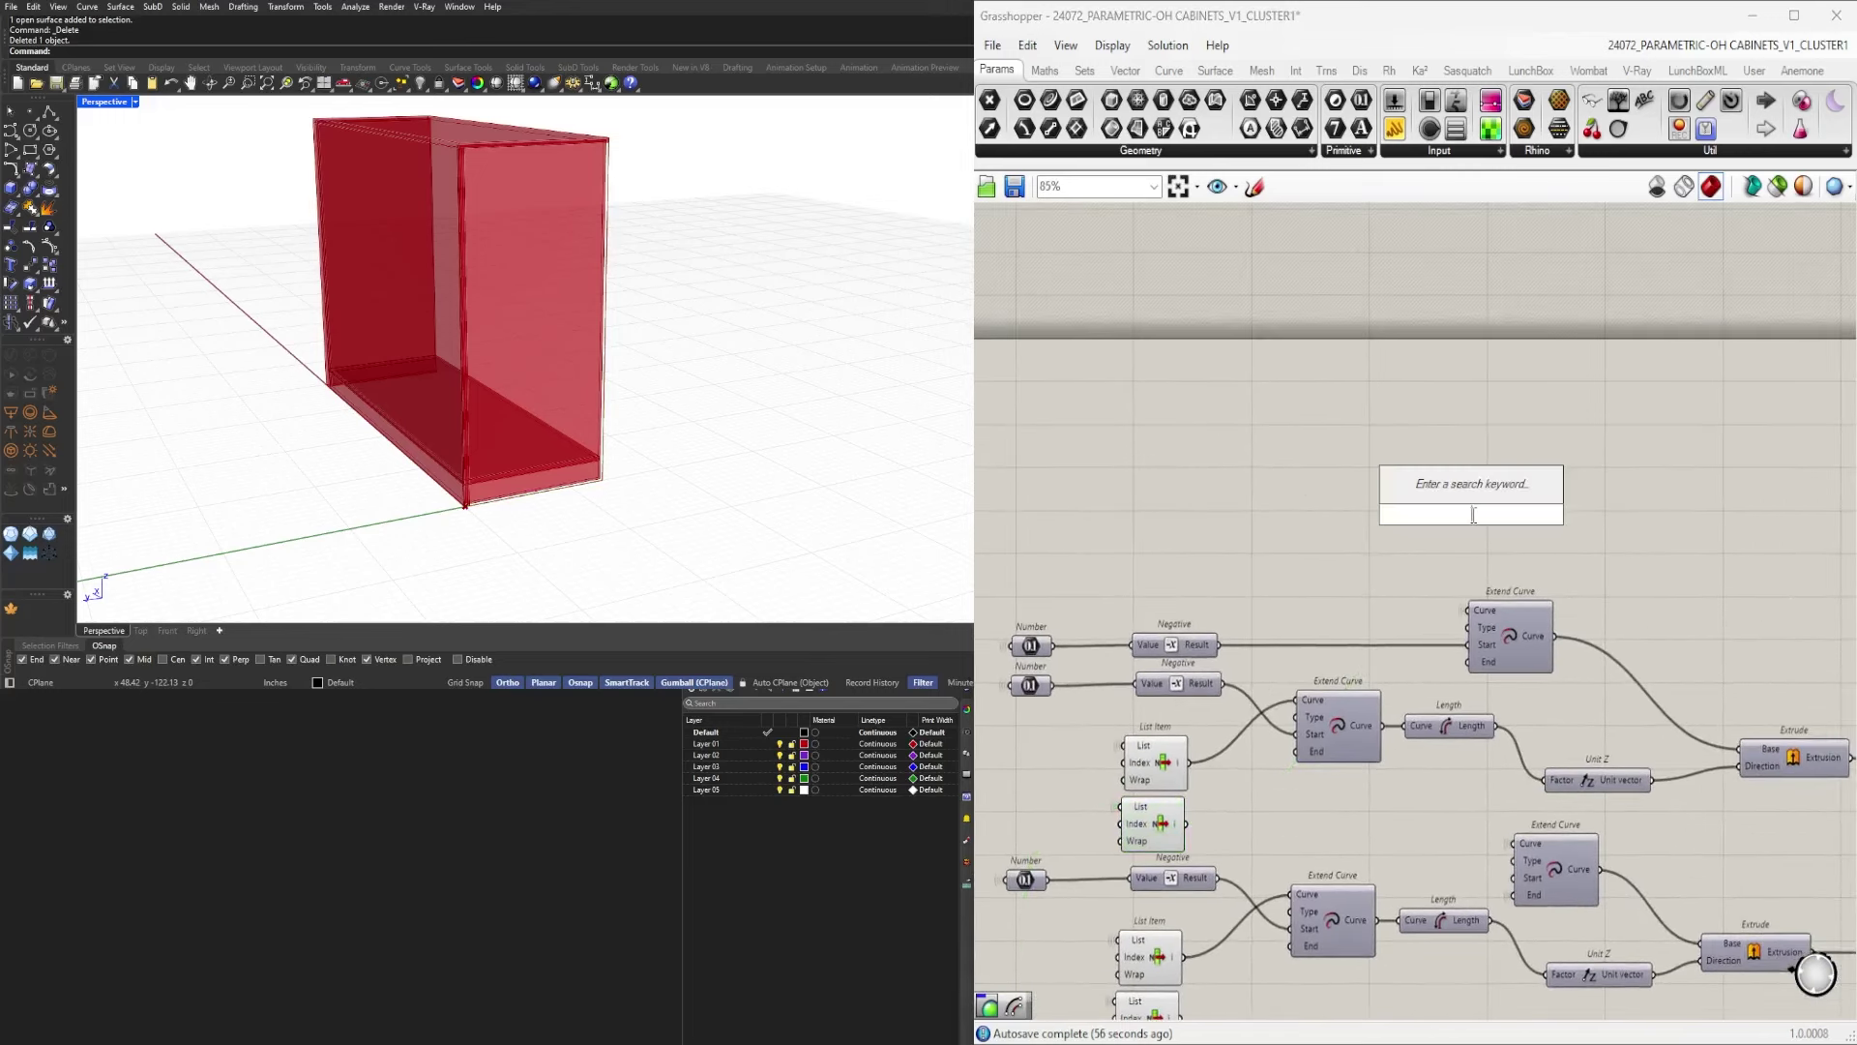
text(mid)
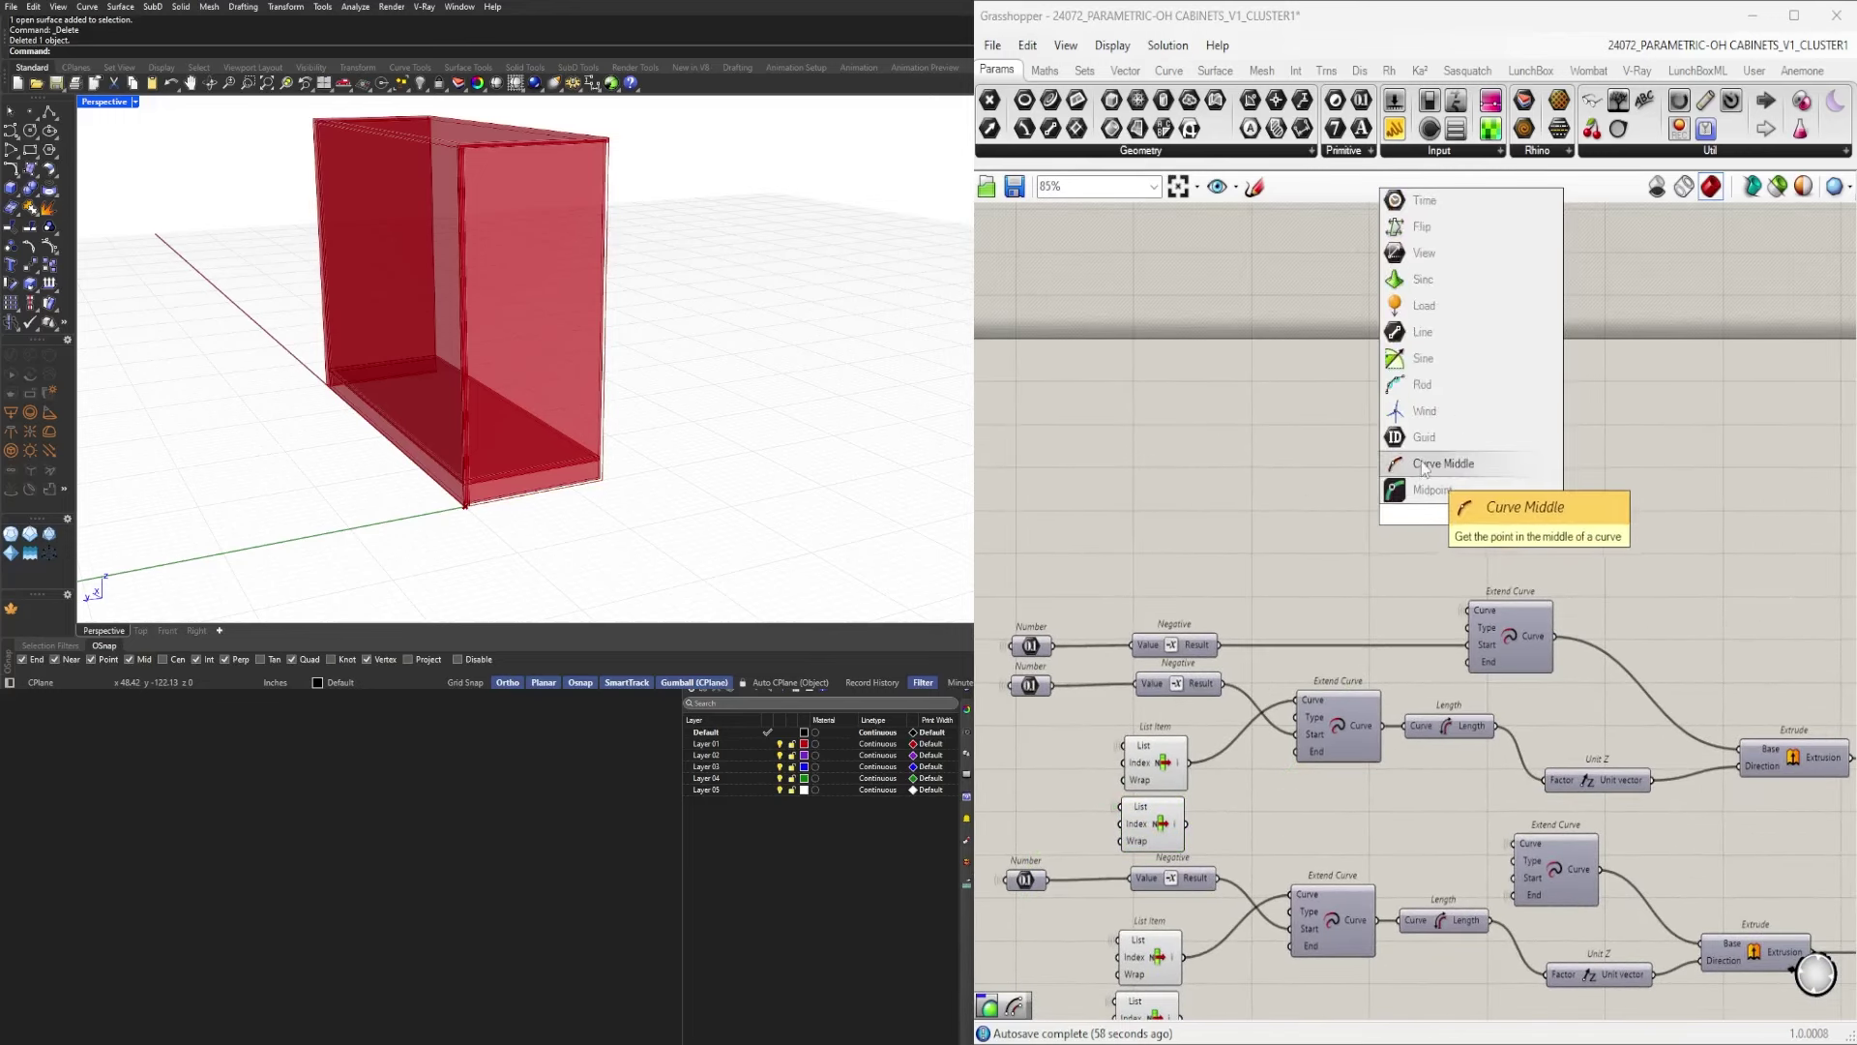
click(1448, 465)
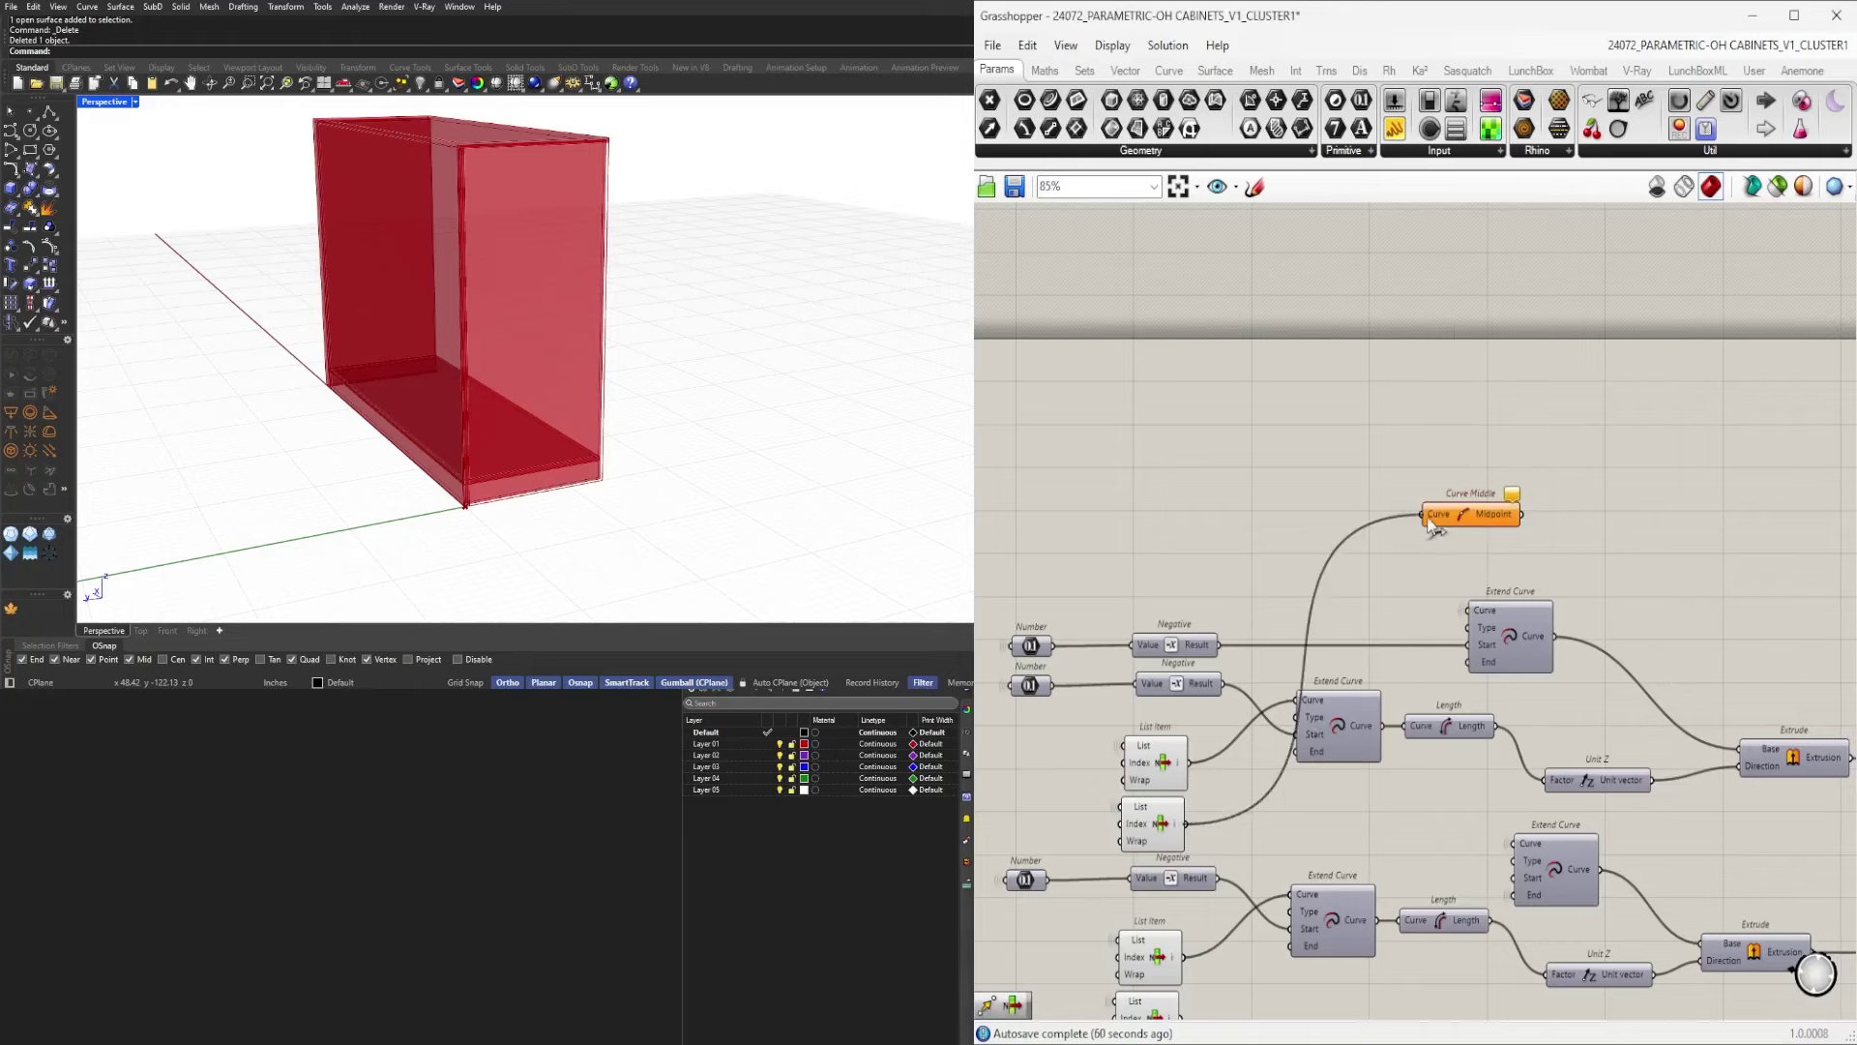
drag(1470, 523, 1516, 526)
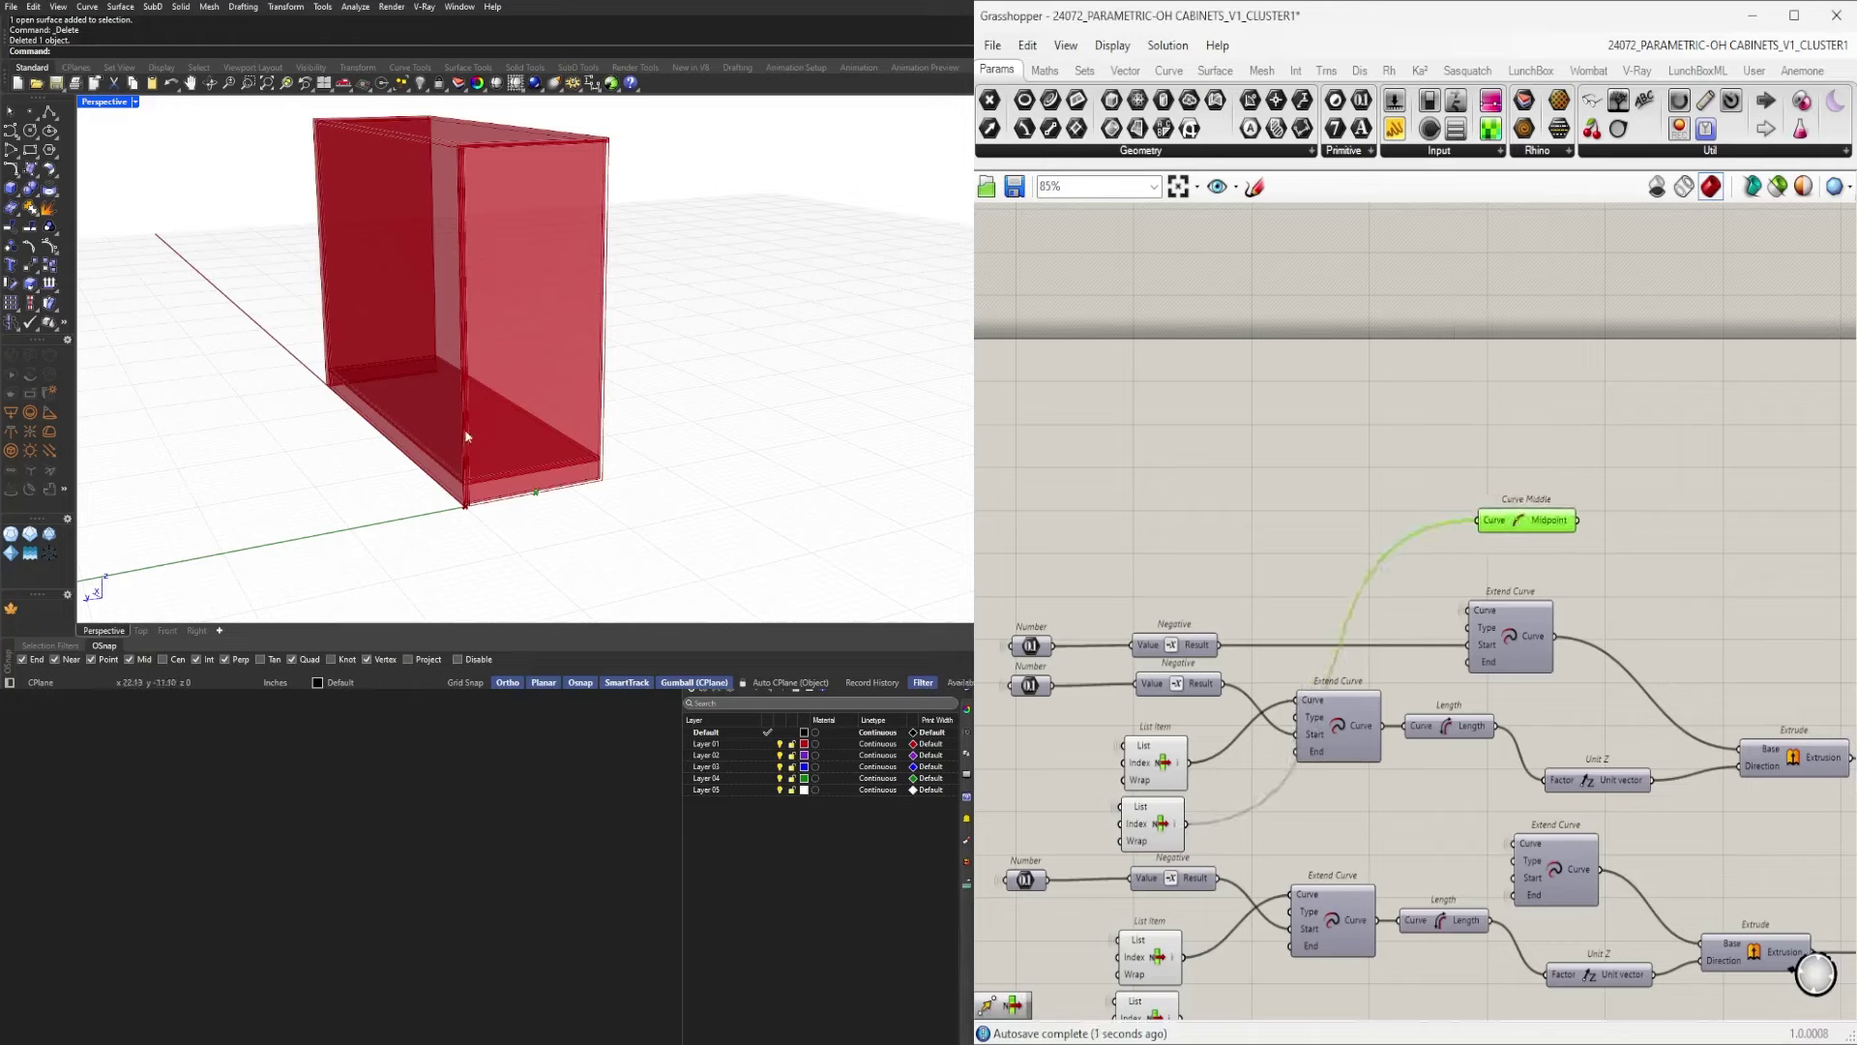
scroll(477, 431, up, 4)
right_drag(630, 504, 678, 476)
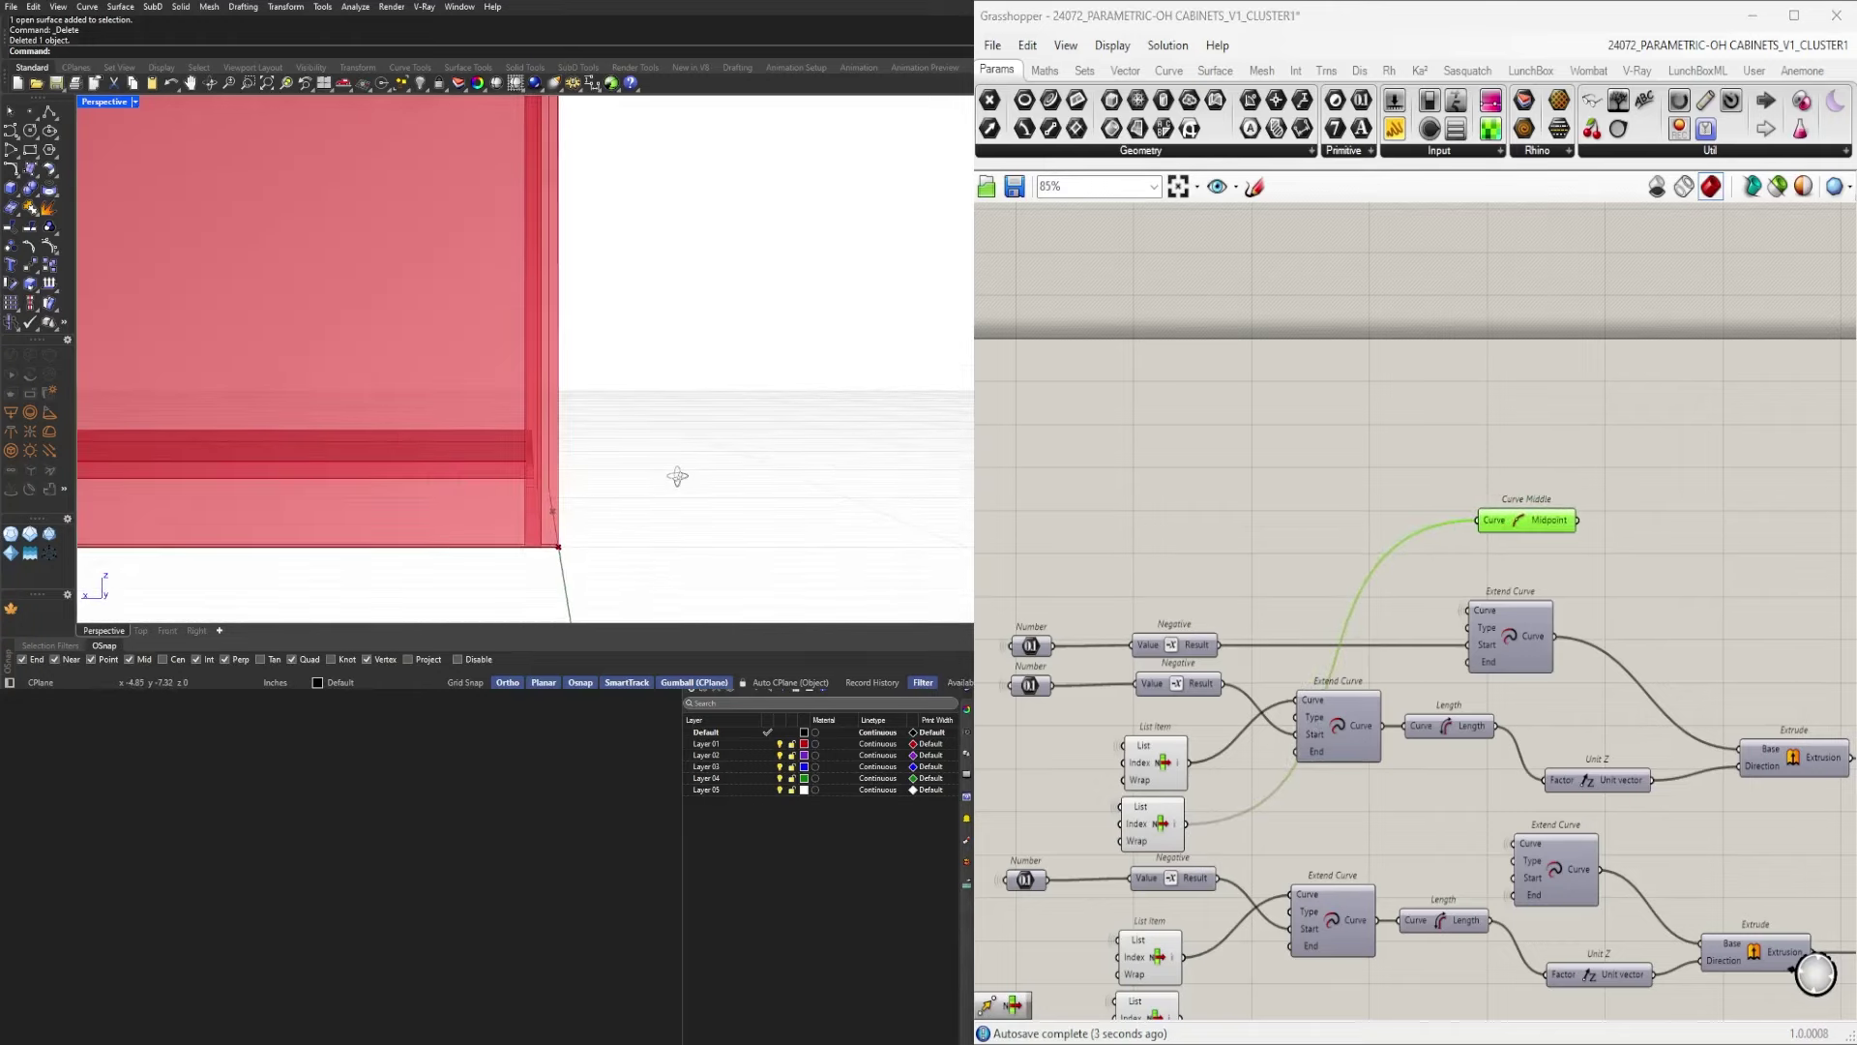
Add a Move component beside Curve Middle and connect the Midpoint output to its Geometry input.
scroll(1530, 596, up, 3)
double_click(1414, 612)
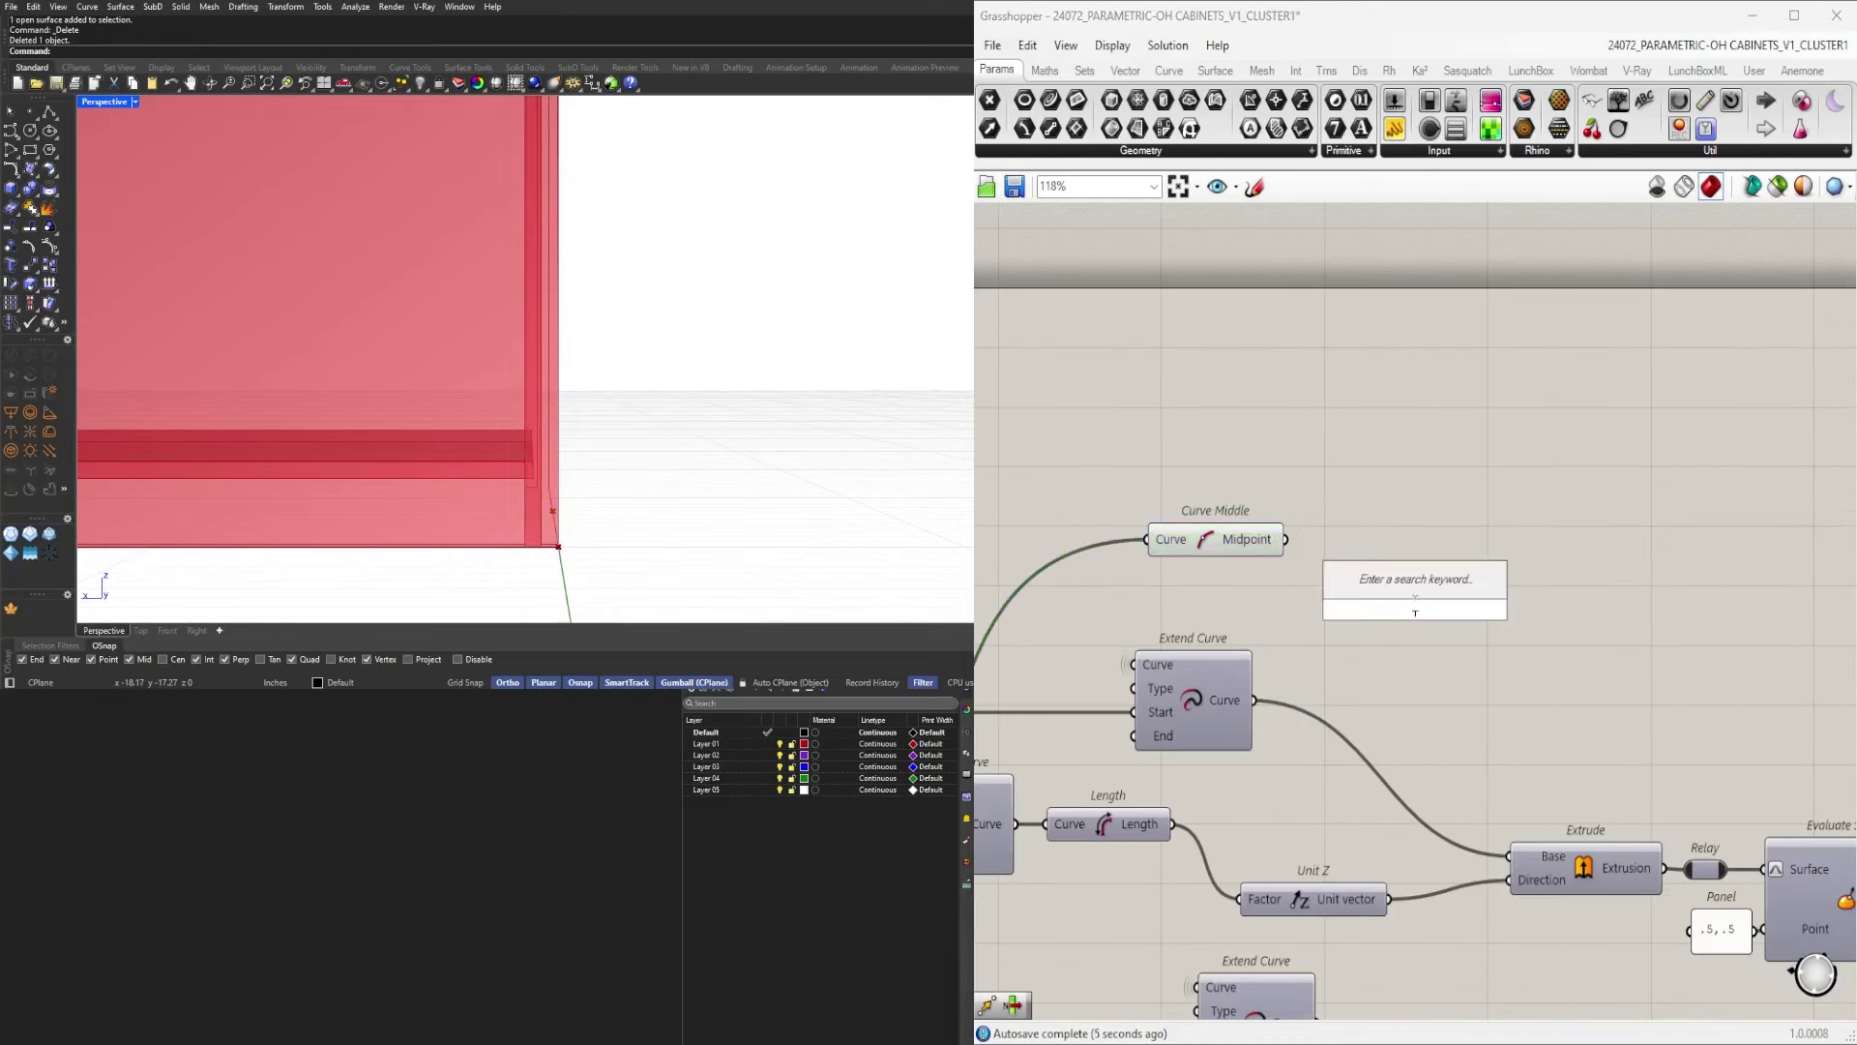
text(mO)
click(1410, 476)
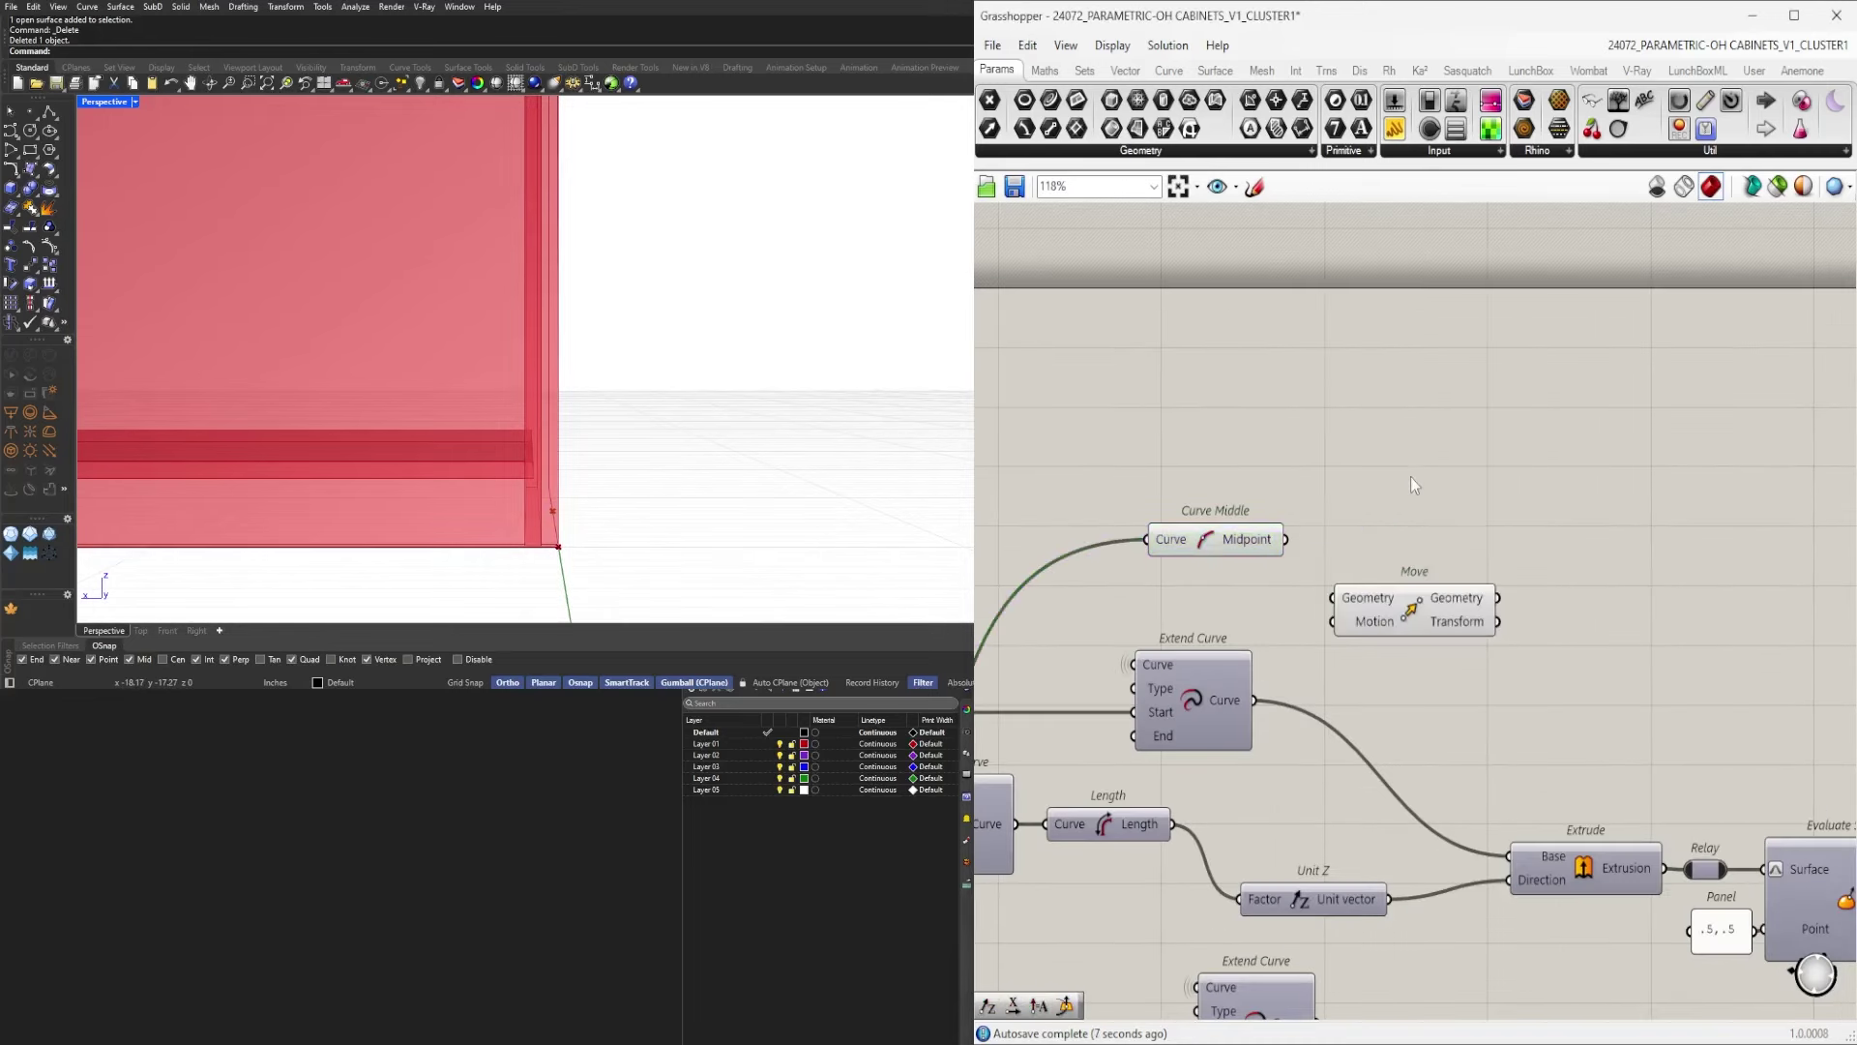
drag(1285, 539, 1380, 553)
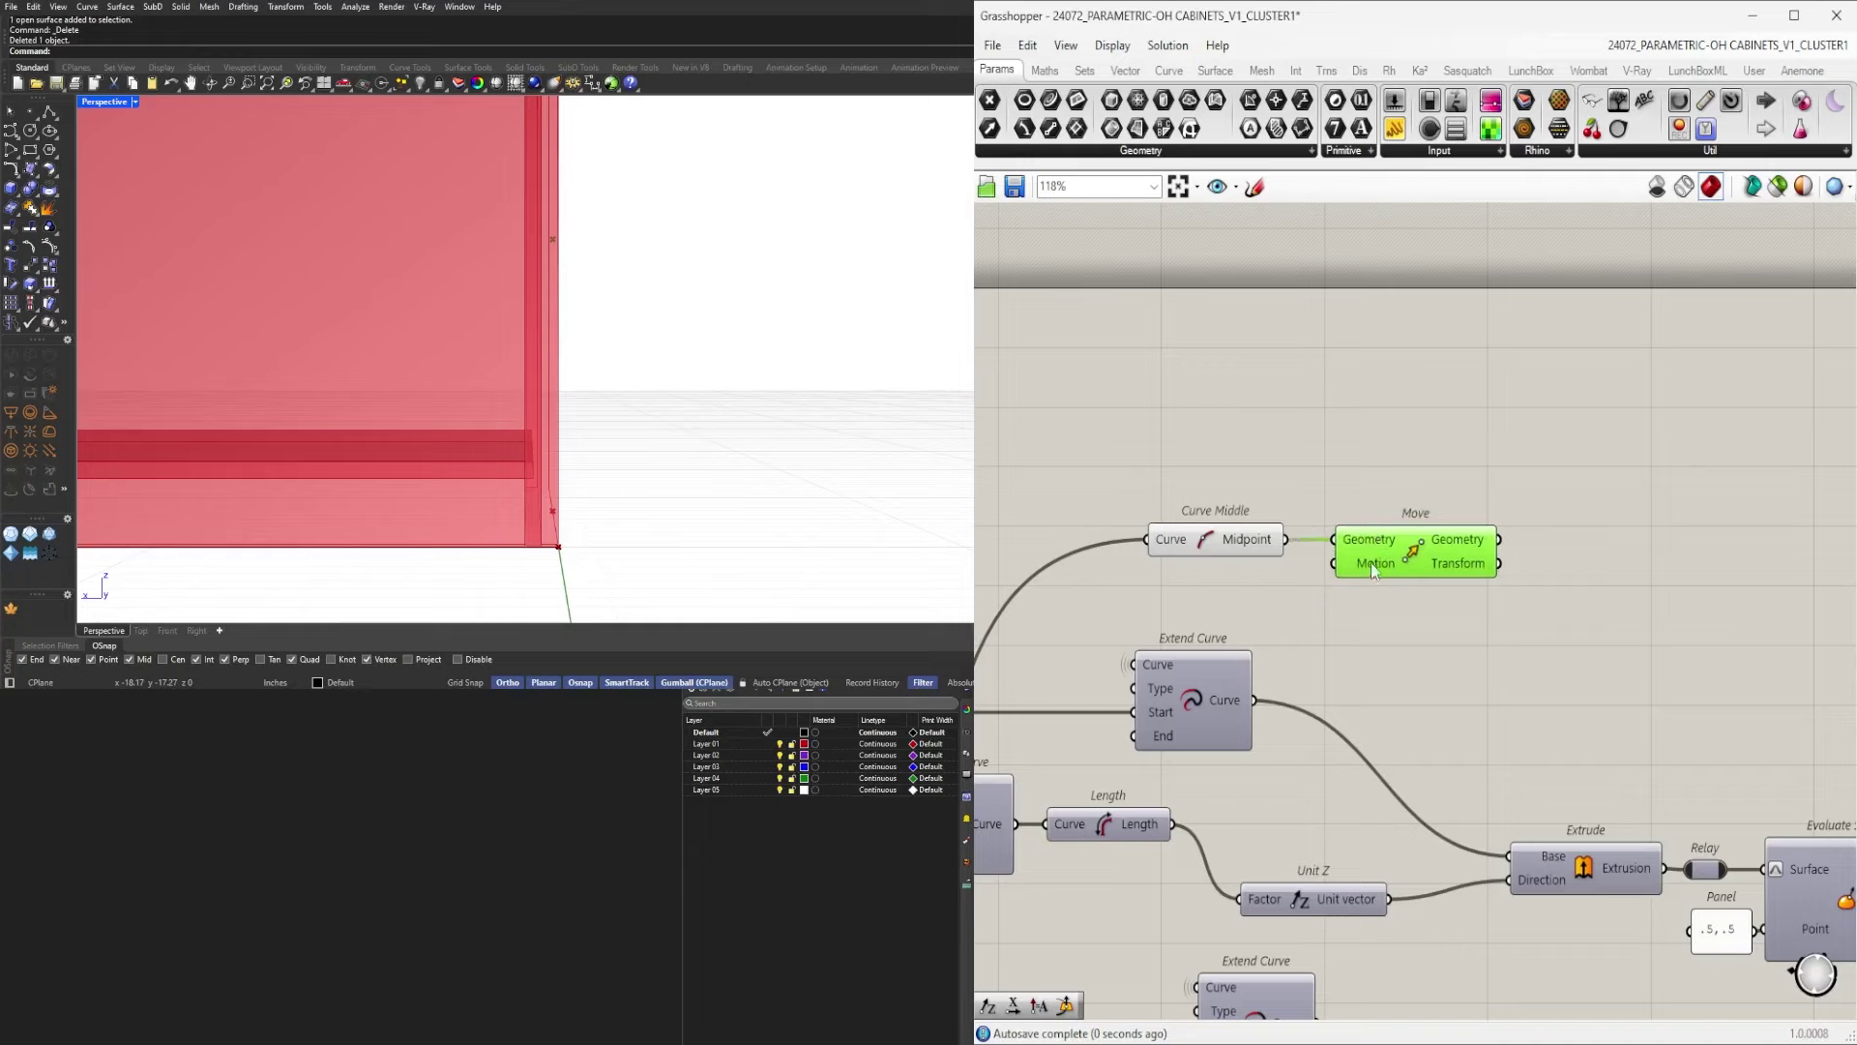
Locate the relays of the SIDE MATERIAL and SIDE OFFSET sliders and trace their wires to the Amplitude components of the side panels.
scroll(1371, 571, down, 6)
right_drag(1372, 571, 1600, 423)
scroll(1452, 614, down, 4)
scroll(1393, 634, up, 2)
right_drag(1142, 782, 1480, 617)
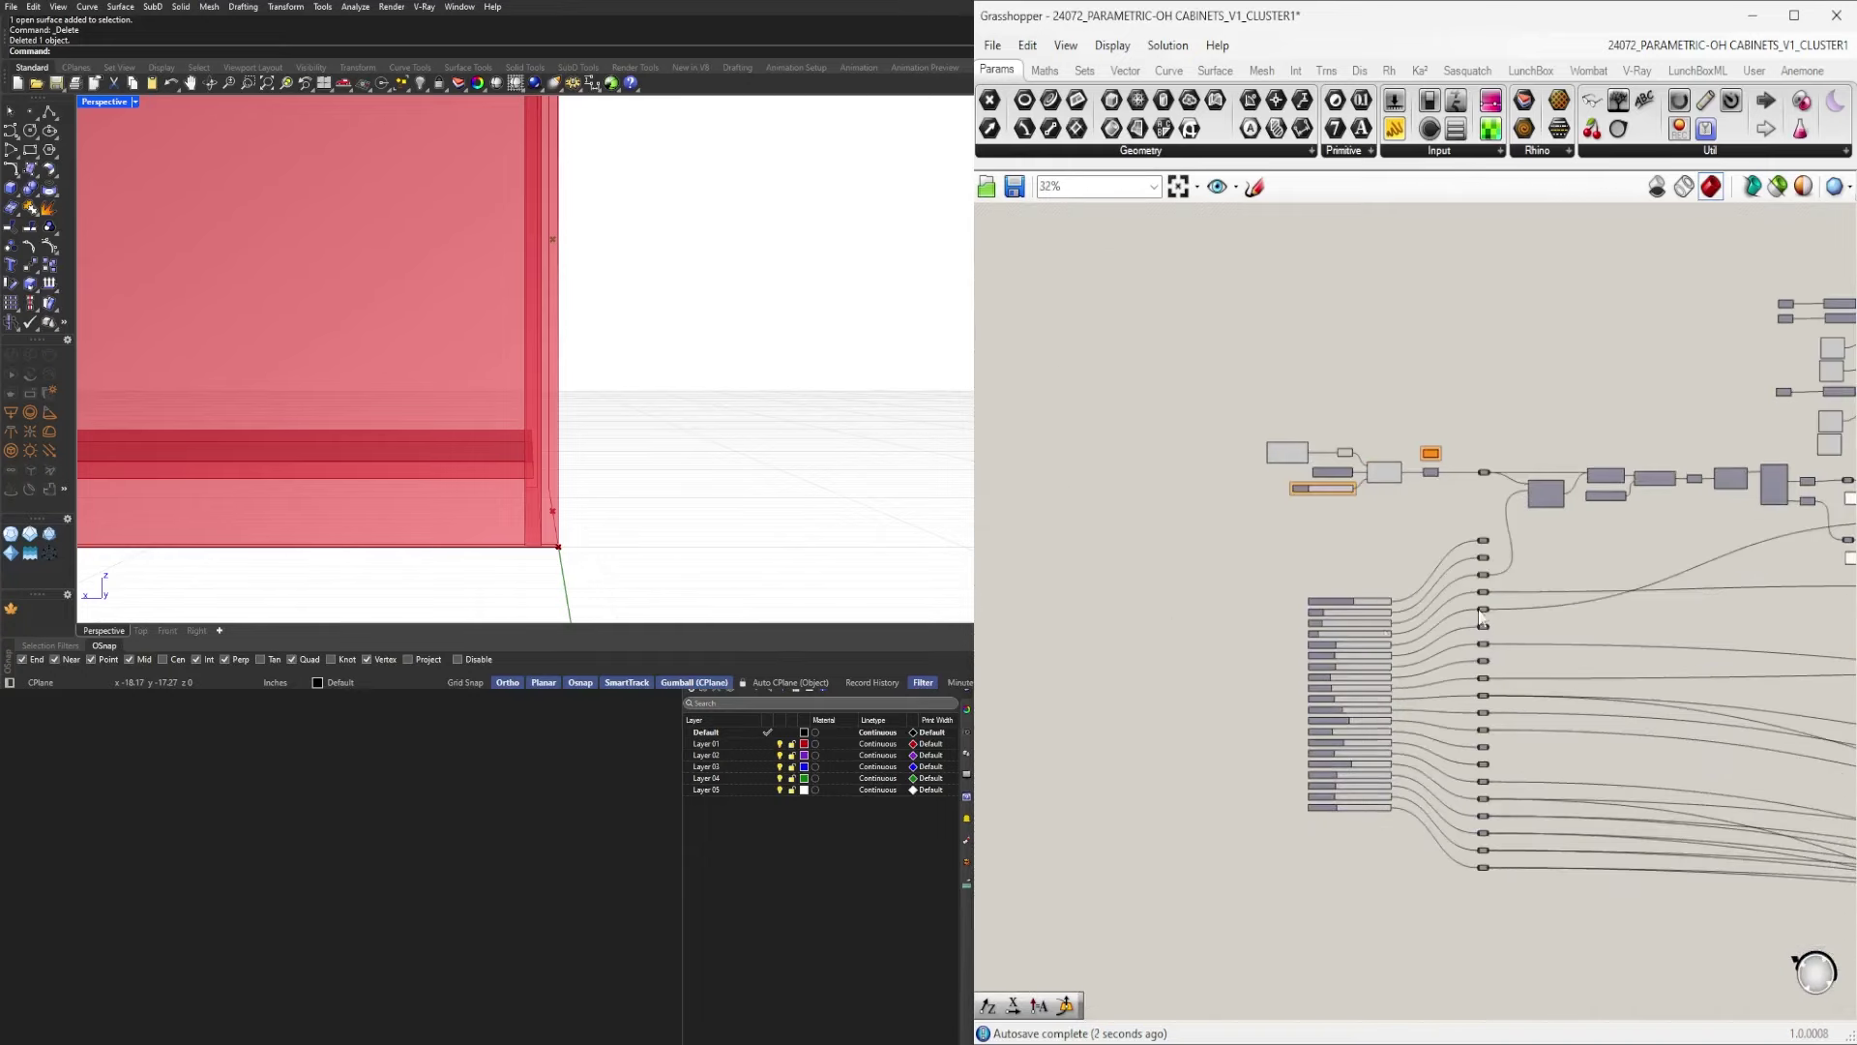
scroll(1480, 616, up, 4)
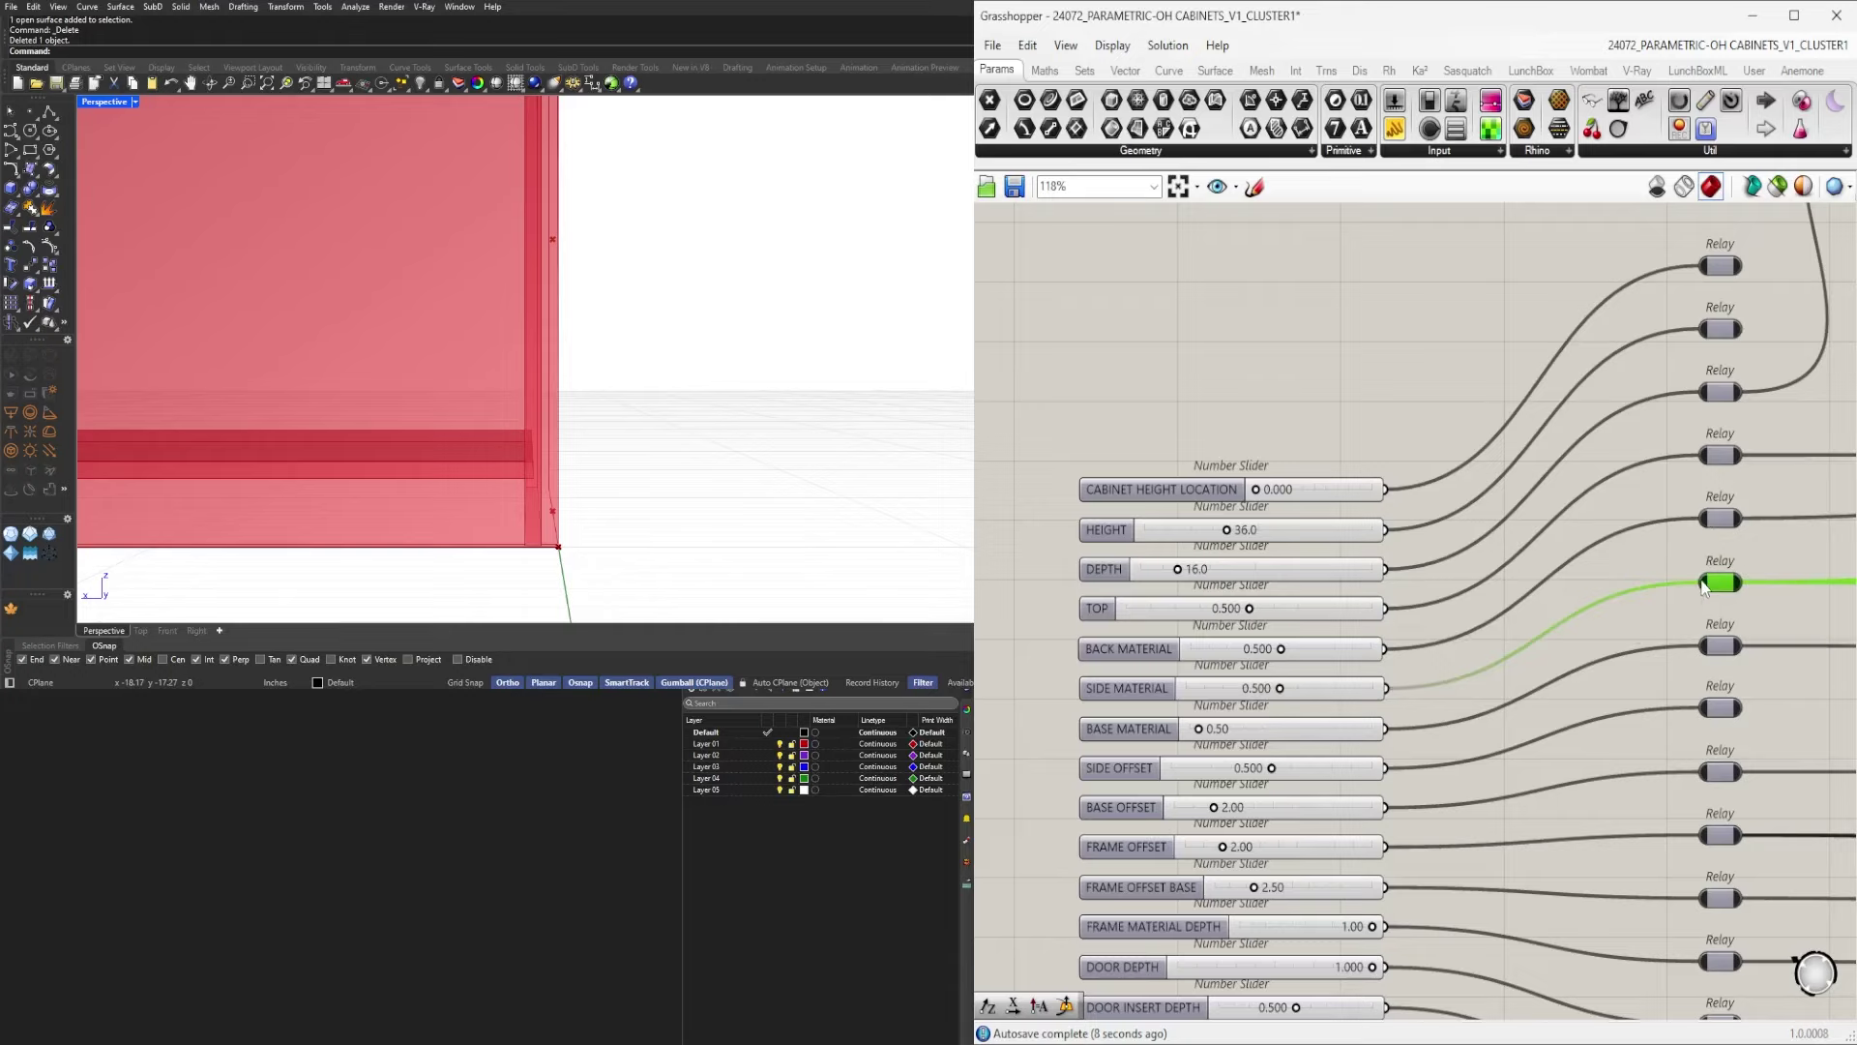
shift+drag(1768, 733, 1679, 672)
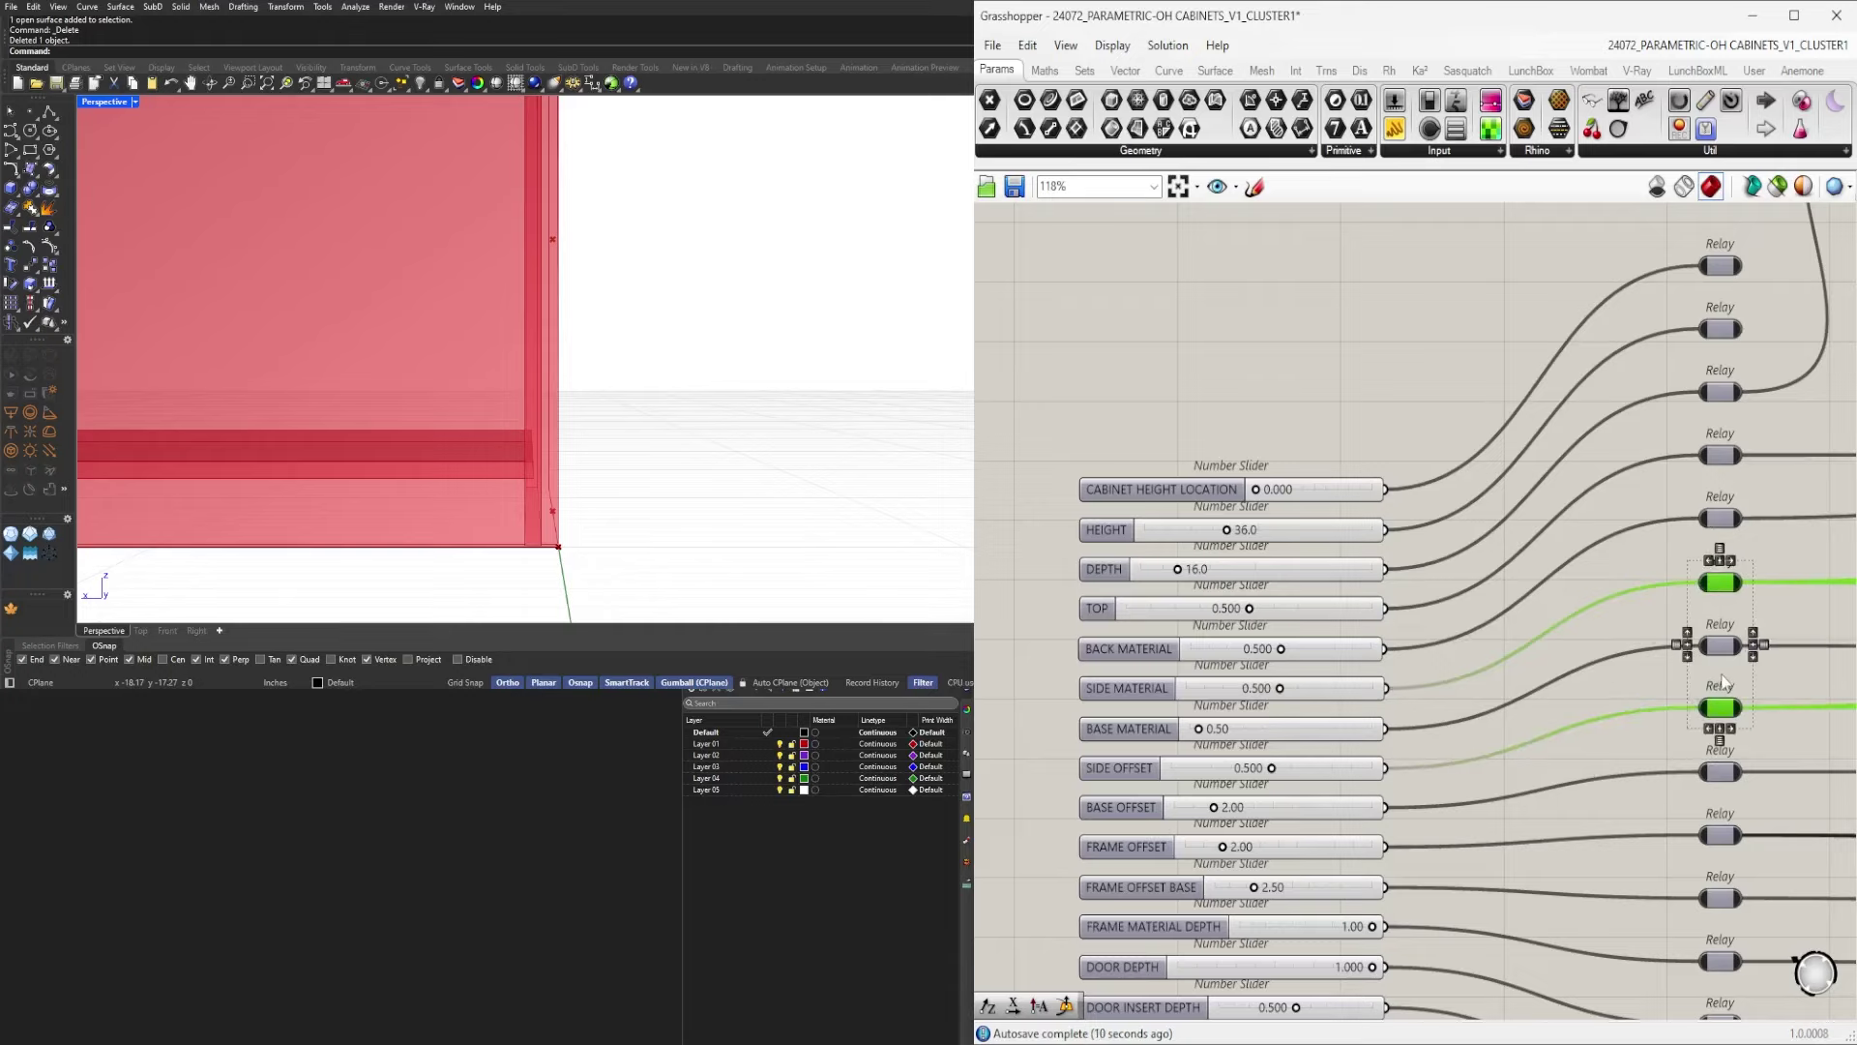
scroll(1688, 668, down, 3)
right_drag(1799, 660, 1139, 681)
scroll(1209, 648, down, 3)
scroll(1710, 391, up, 3)
right_drag(1711, 391, 1188, 498)
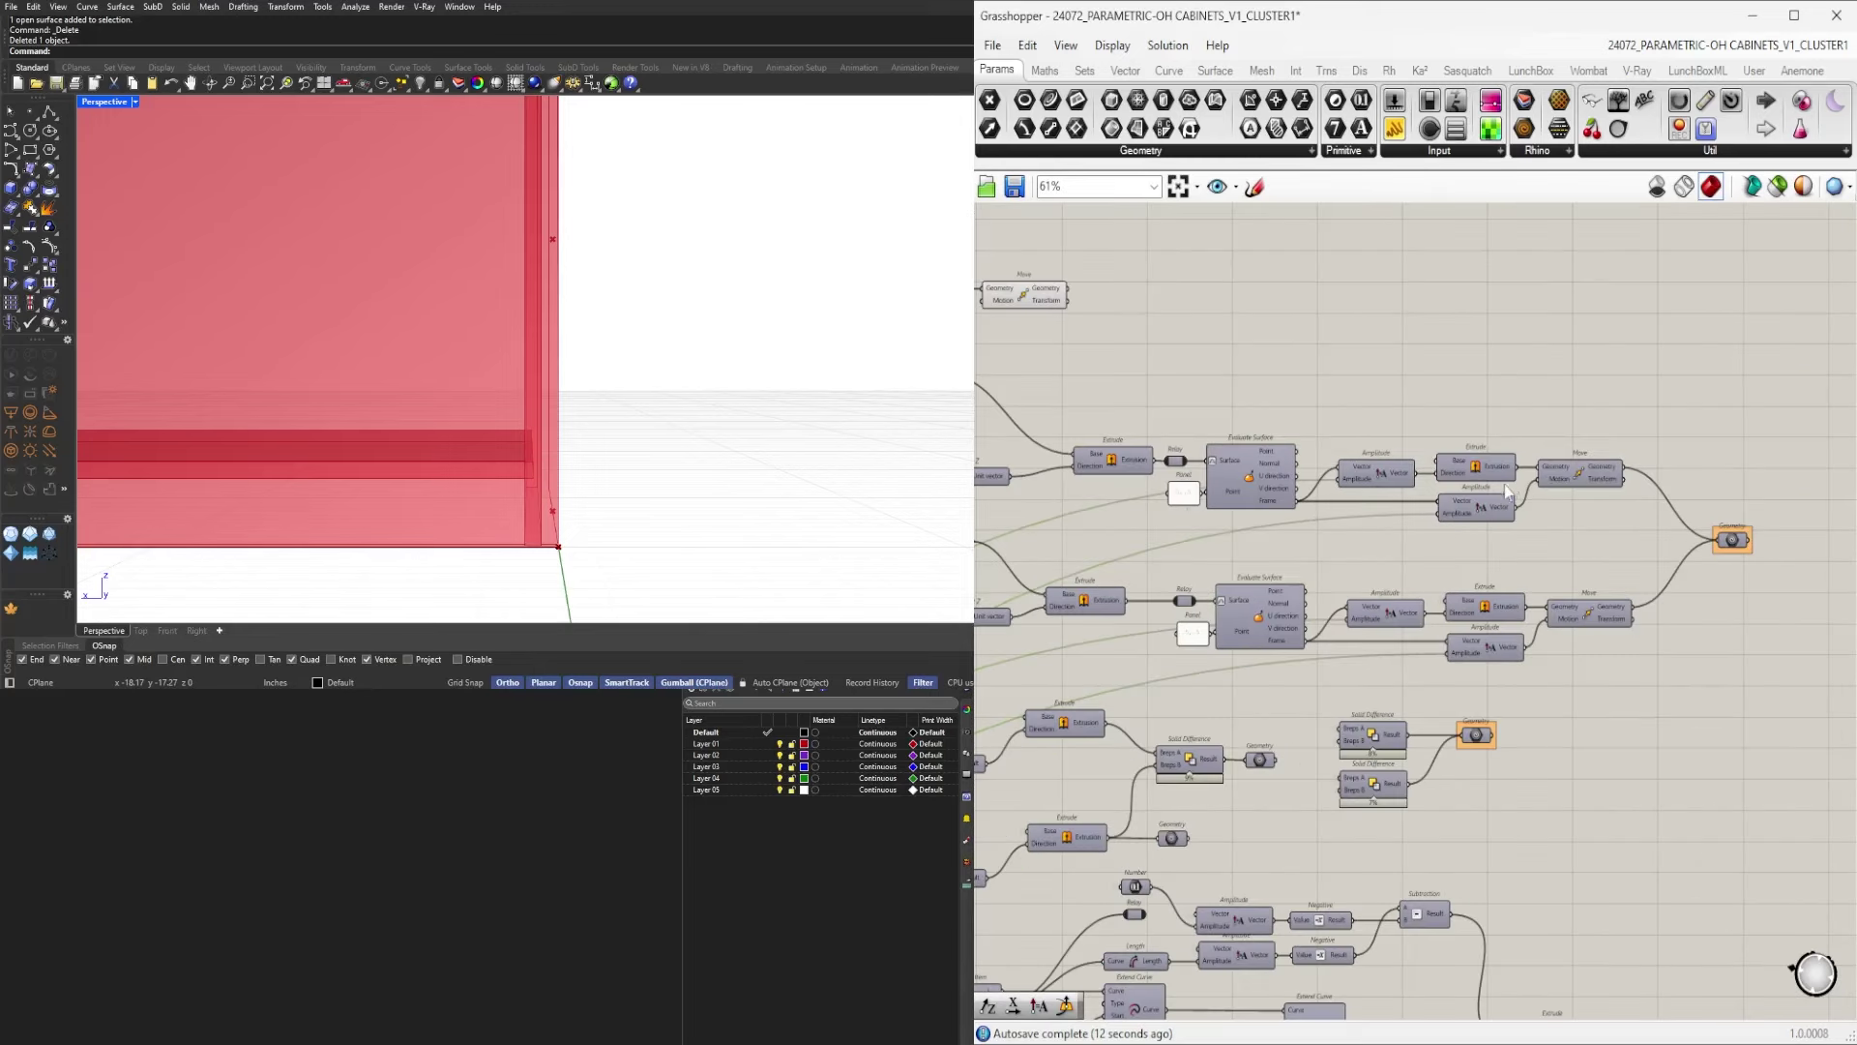
scroll(1442, 505, up, 3)
scroll(1538, 531, down, 3)
right_drag(1362, 515, 1598, 600)
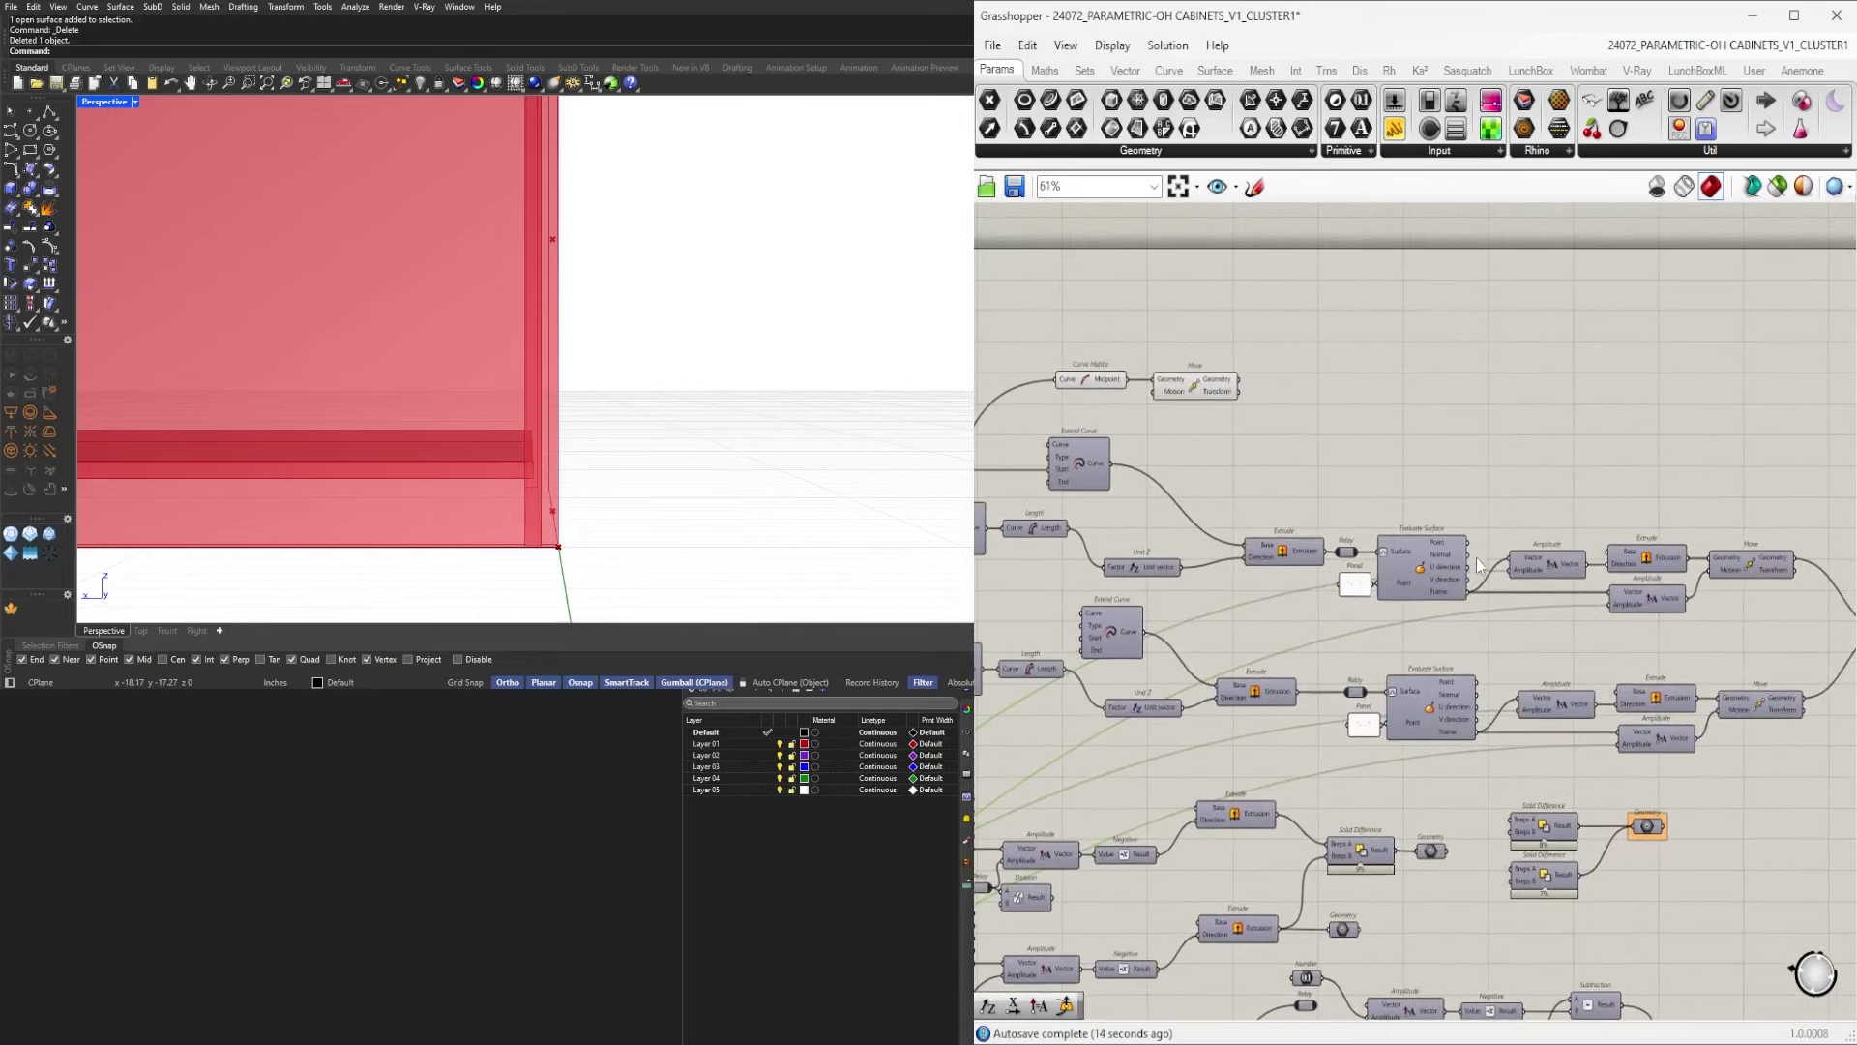
Add an Addition component and feed its A and B inputs from the two Amplitude vectors of the upper side panel.
double_click(1573, 514)
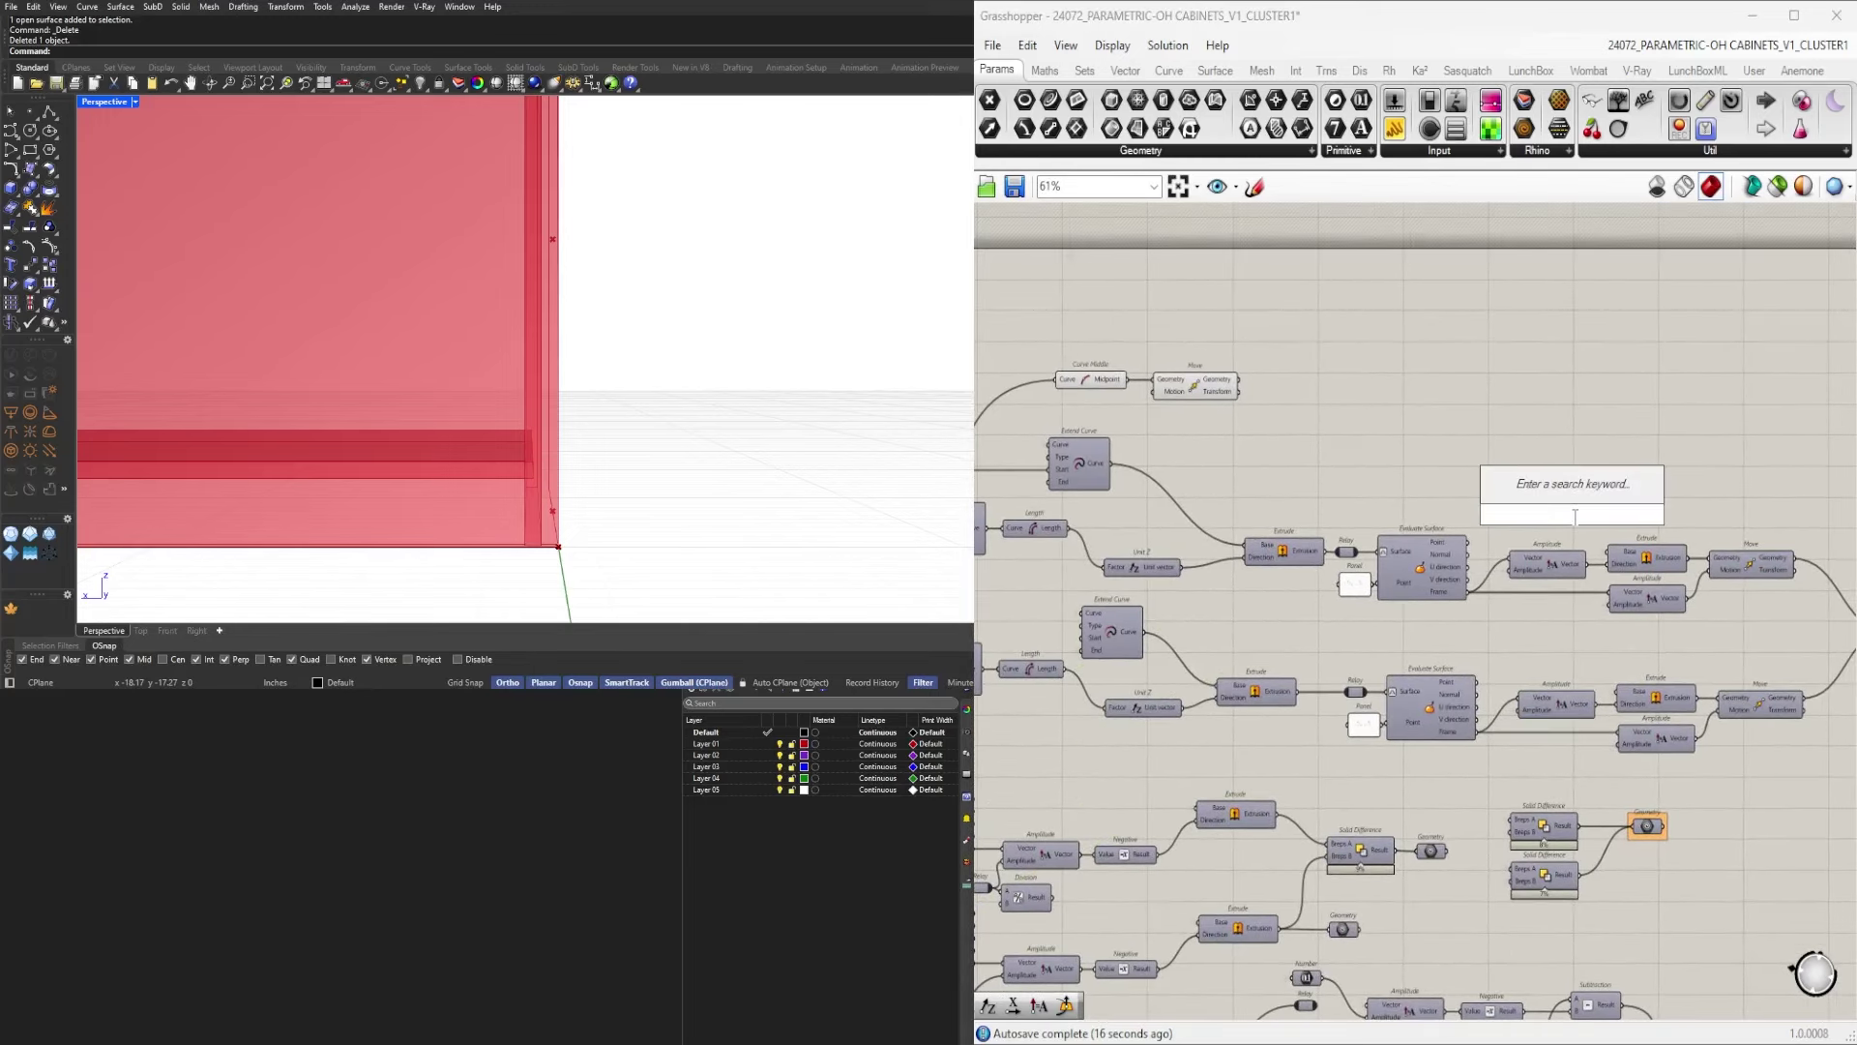
text(addition)
key(Return)
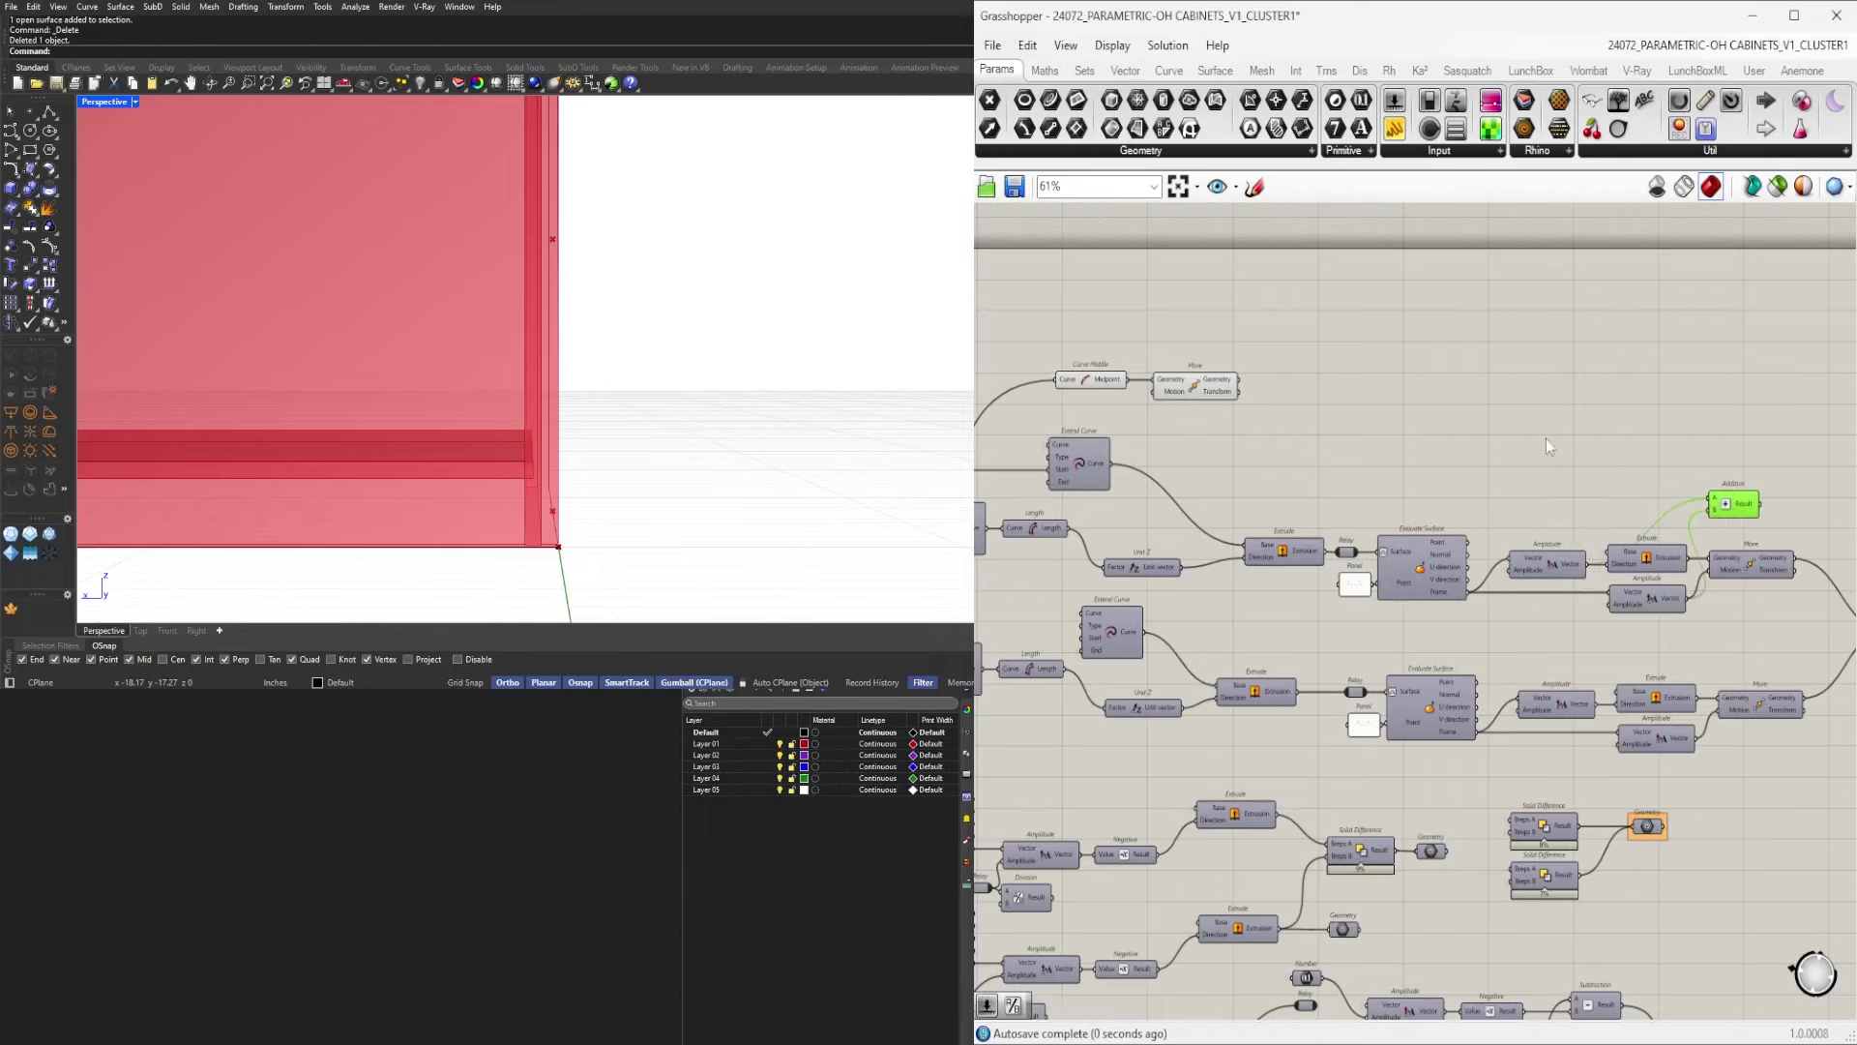
Bring Curve Middle and Move next to the Addition component, connect its Result to Move's Motion, and check the moved point on the cabinet.
drag(1388, 428, 1768, 412)
right_drag(1790, 452, 1534, 527)
scroll(1534, 528, up, 3)
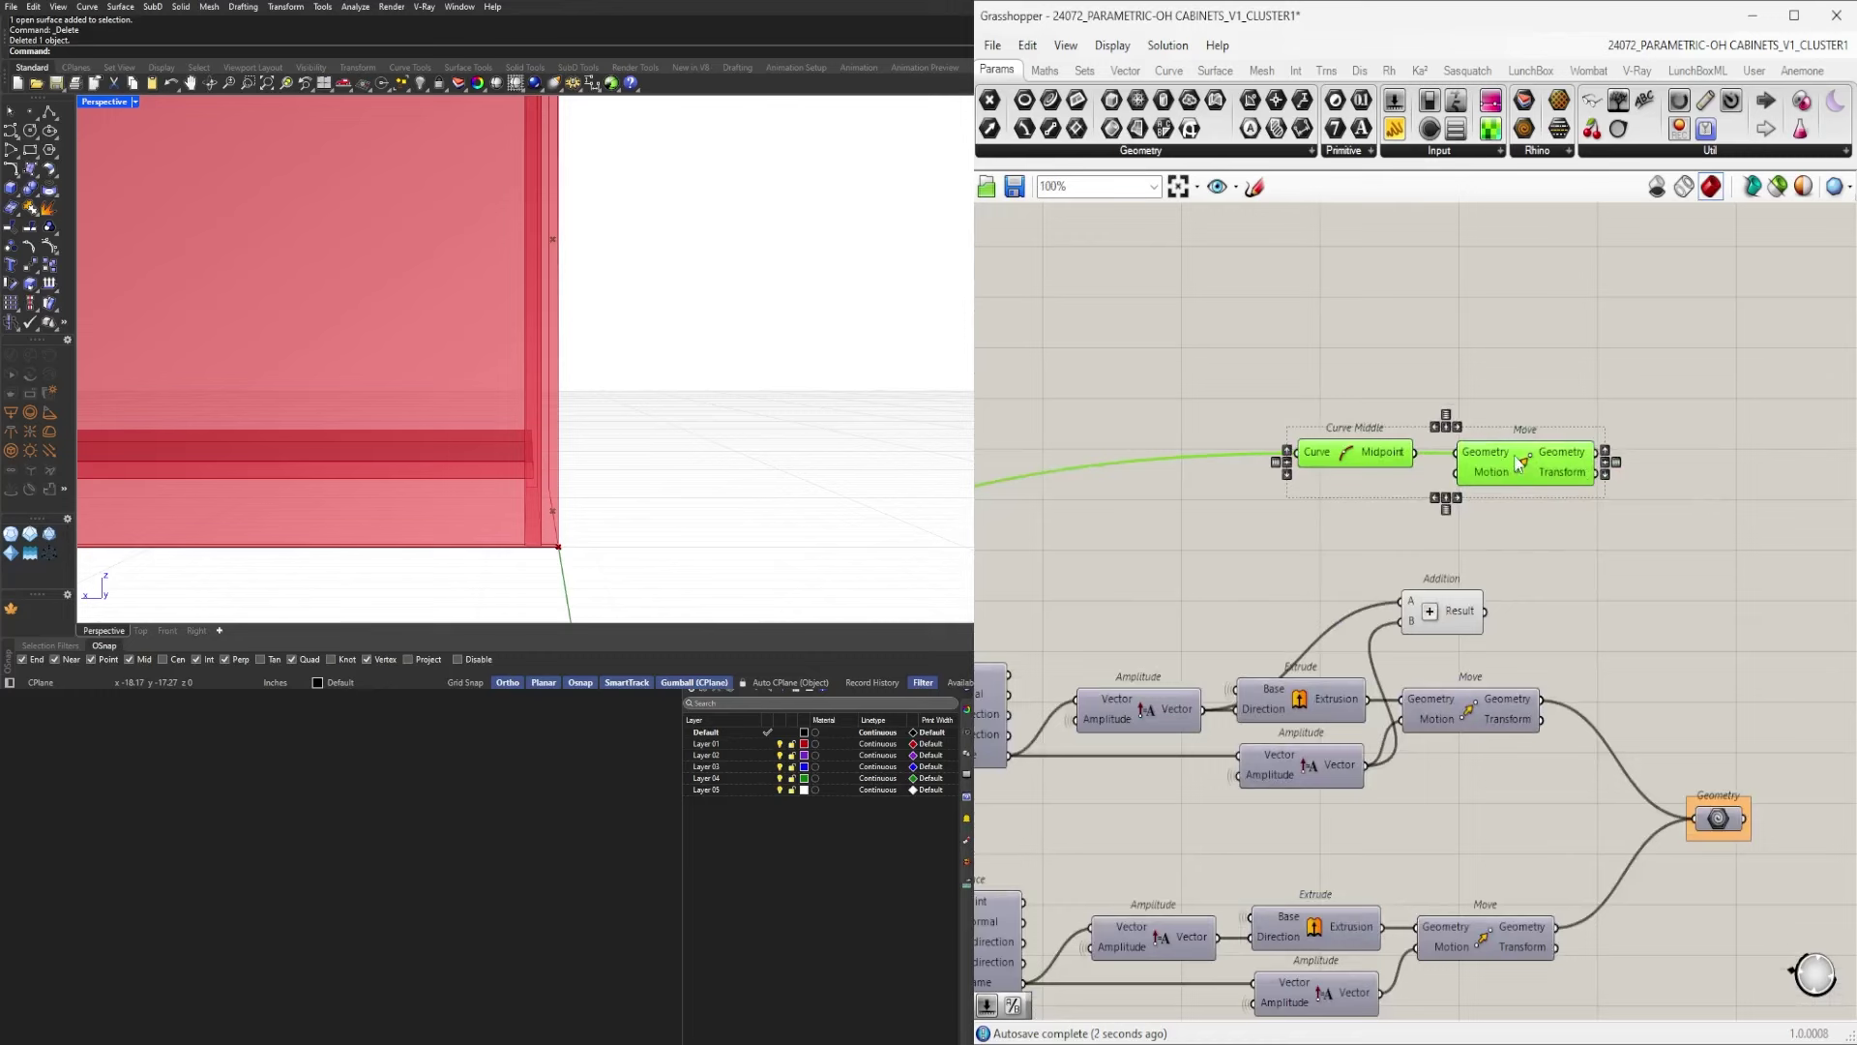
drag(1521, 462, 1560, 561)
click(1480, 608)
scroll(1469, 607, up, 3)
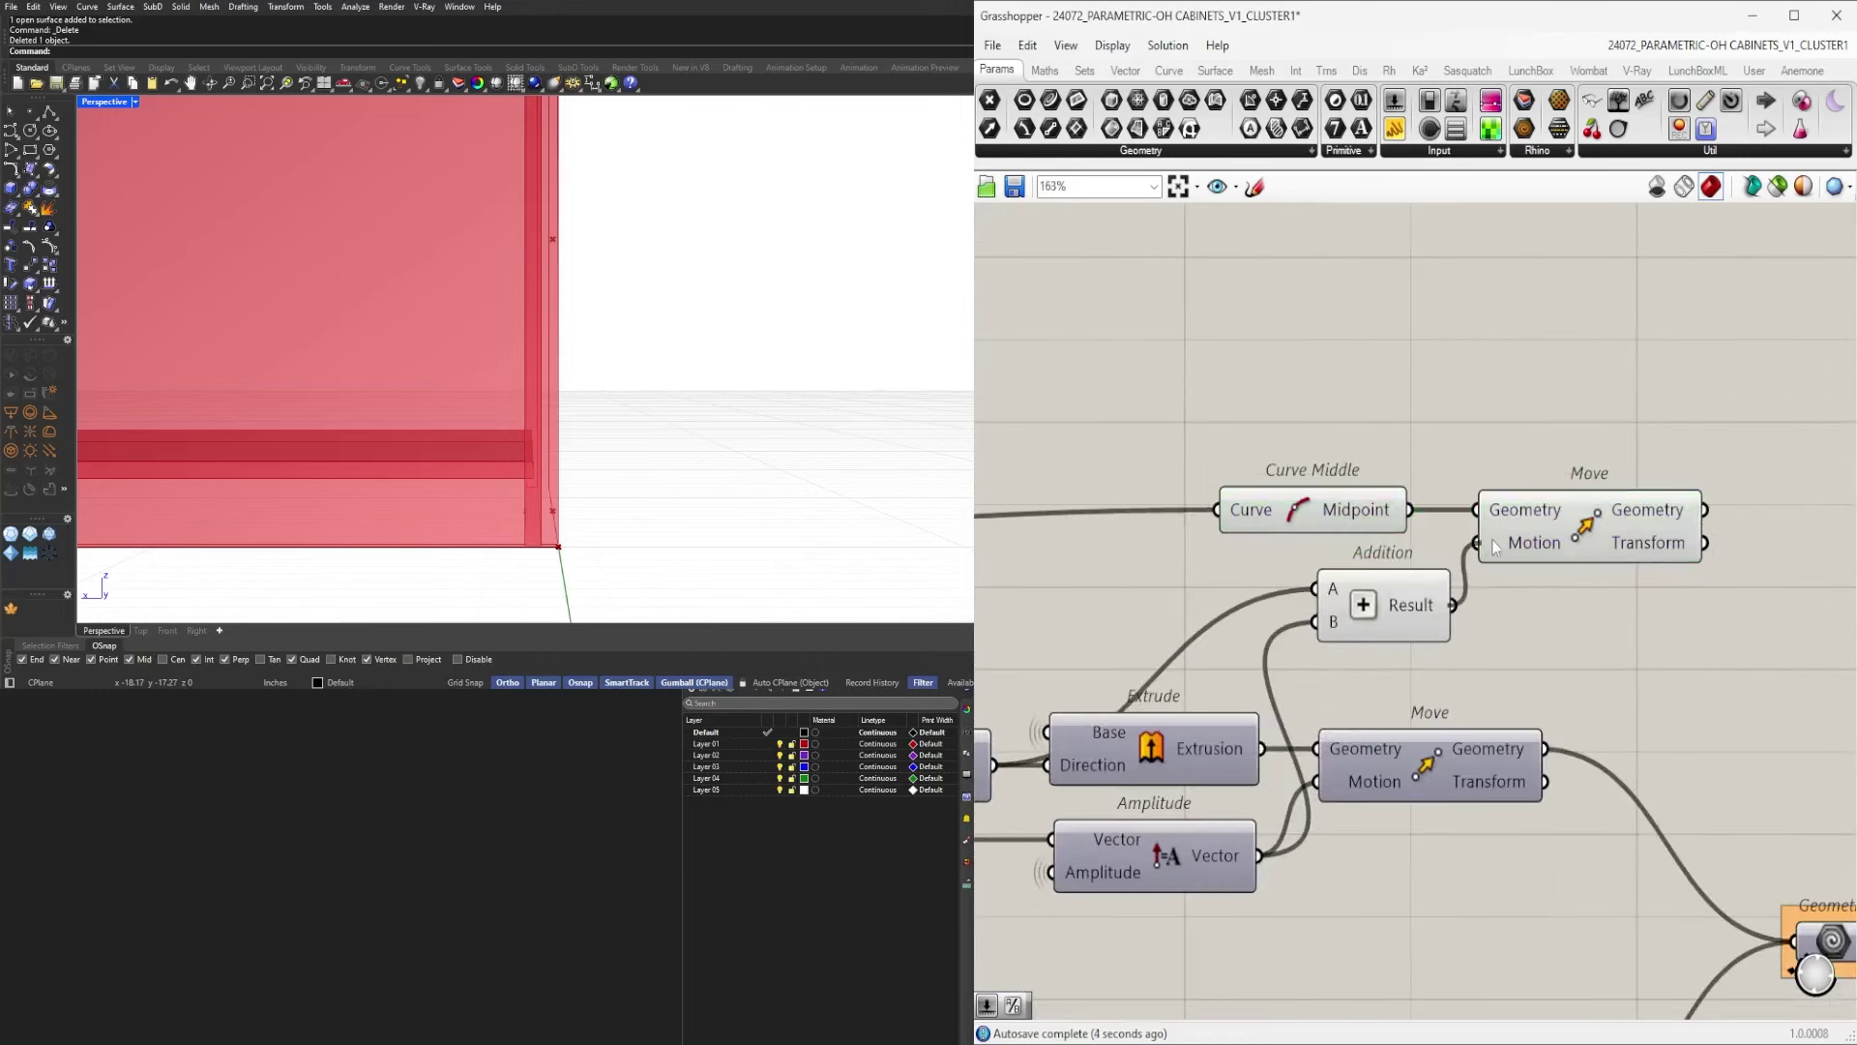
scroll(648, 414, down, 5)
scroll(601, 432, up, 7)
right_drag(581, 440, 531, 458)
click(1697, 631)
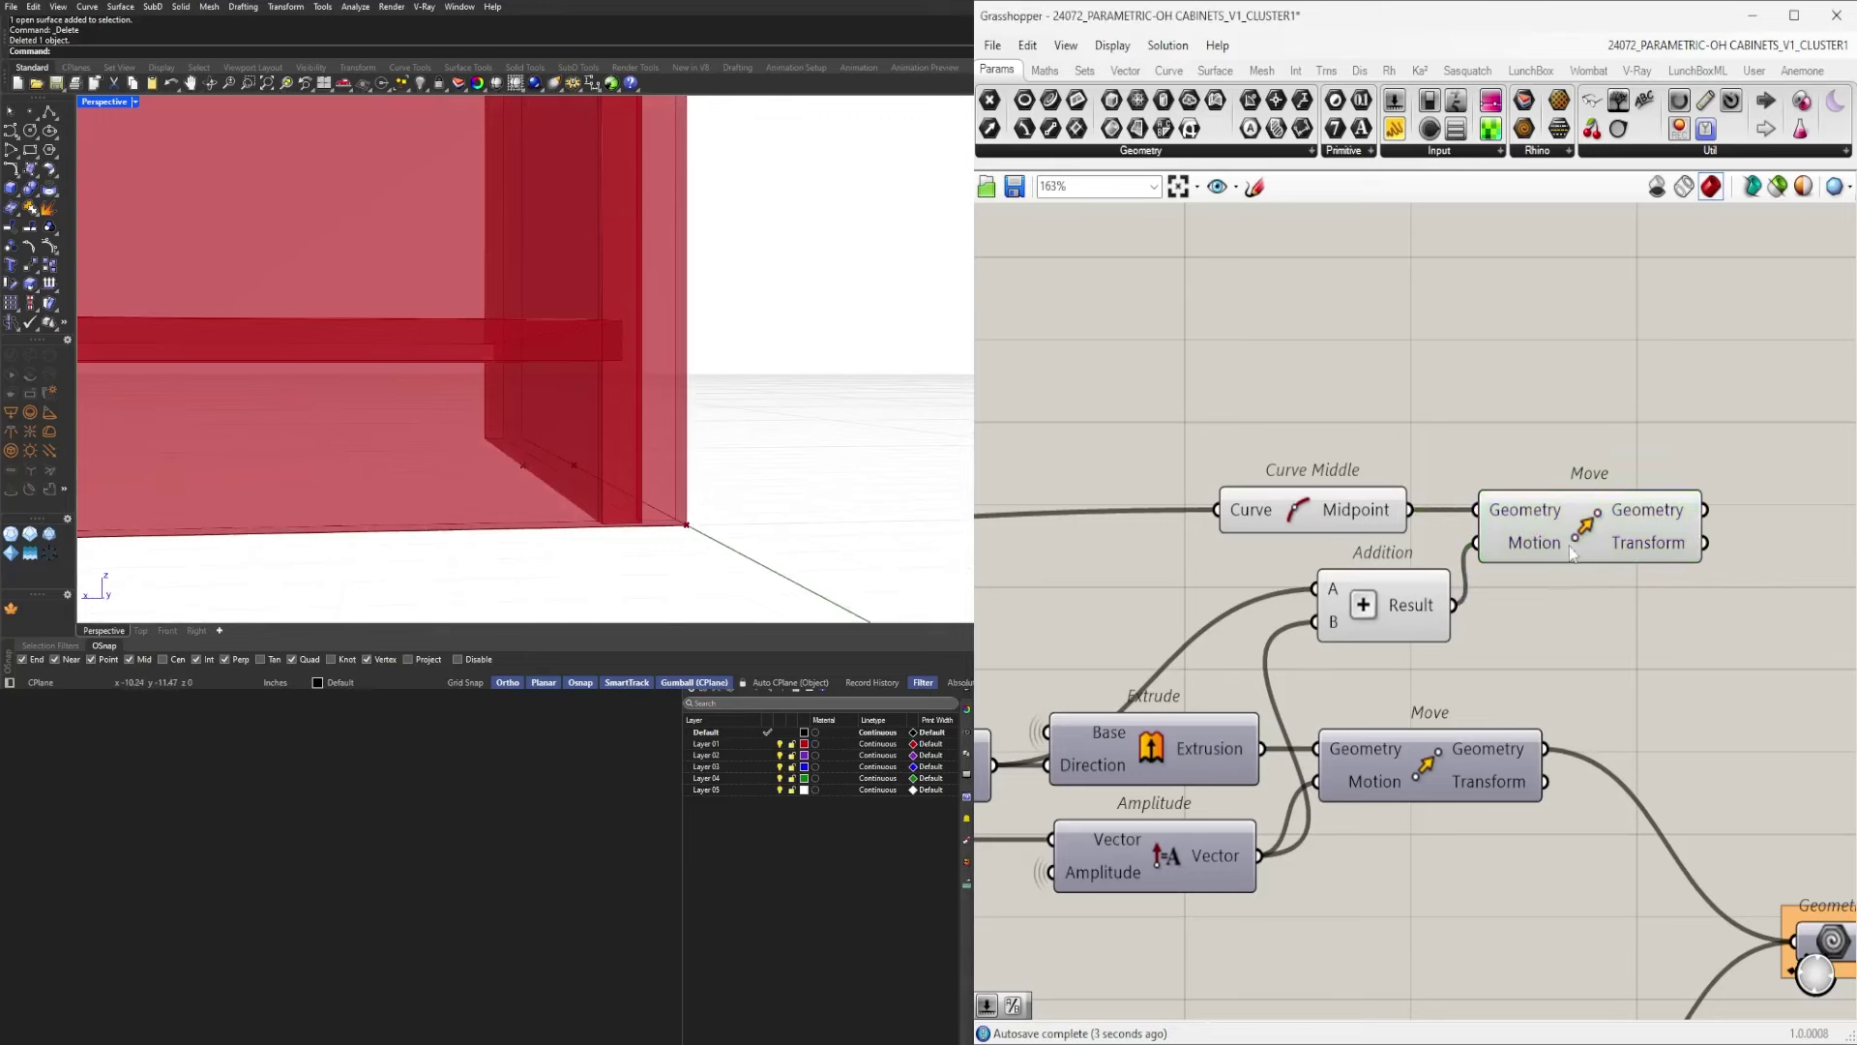
Rearrange the Curve Middle, Addition and Move components as a group clear of the side panel extrusion components.
drag(1569, 549, 1607, 549)
right_drag(1687, 567, 1491, 630)
scroll(1491, 630, down, 3)
drag(1546, 646, 1474, 513)
click(1460, 543)
right_click(1484, 573)
click(1671, 455)
right_drag(1688, 535, 1586, 541)
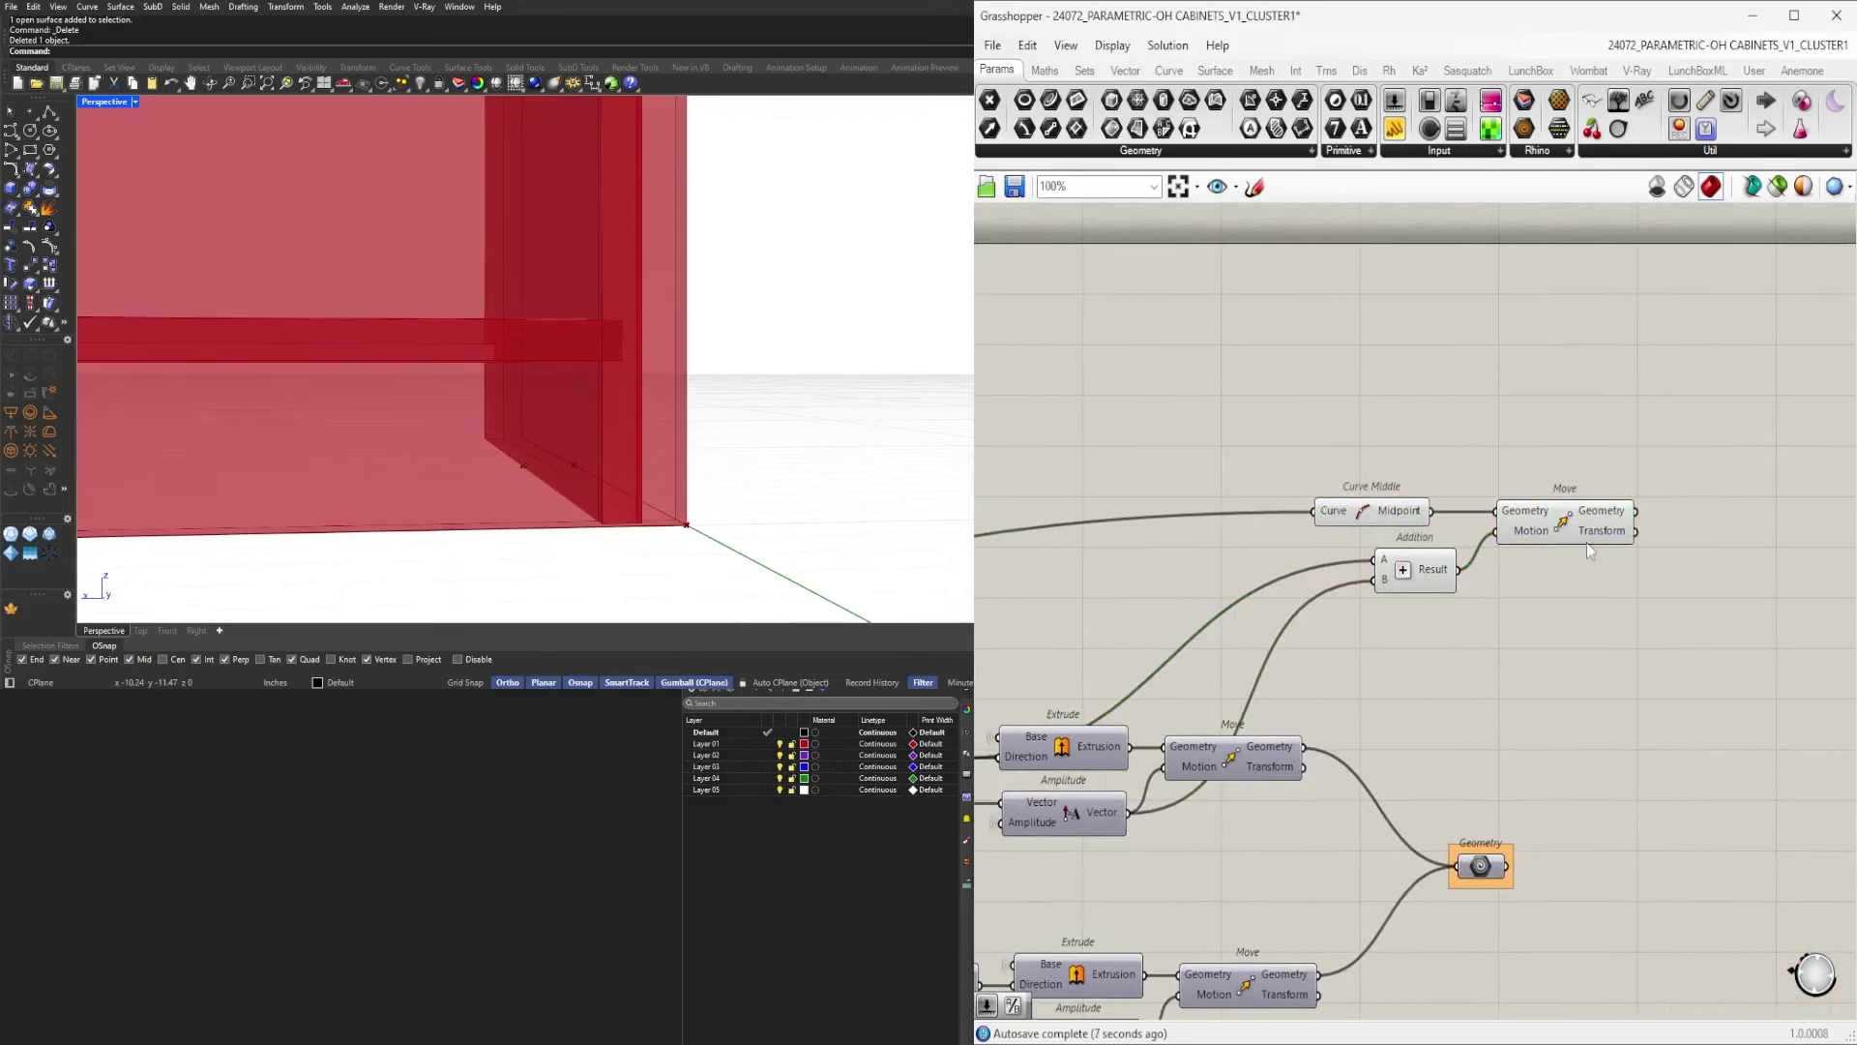
Duplicate the Move component, feed it the first Move's Geometry output, and add a second Addition component below.
double_click(1709, 554)
click(1676, 619)
alt+drag(1566, 518, 1776, 569)
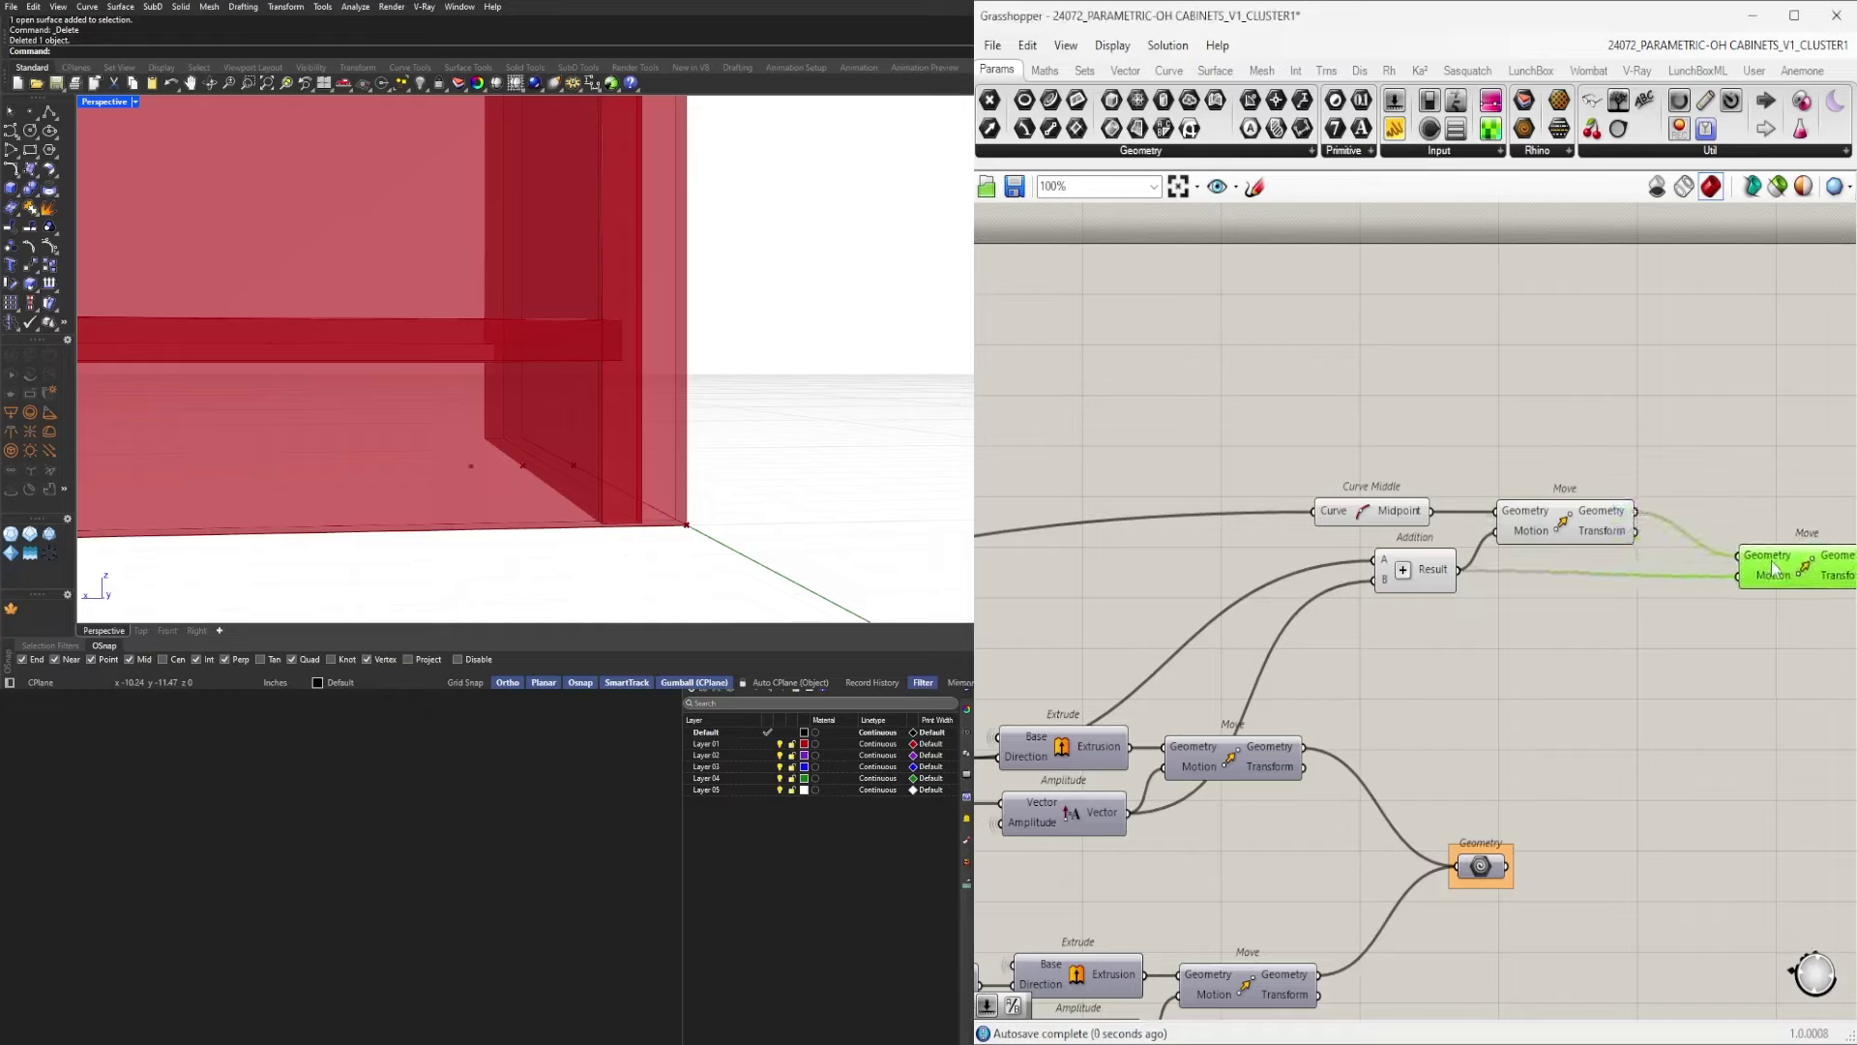
double_click(1593, 655)
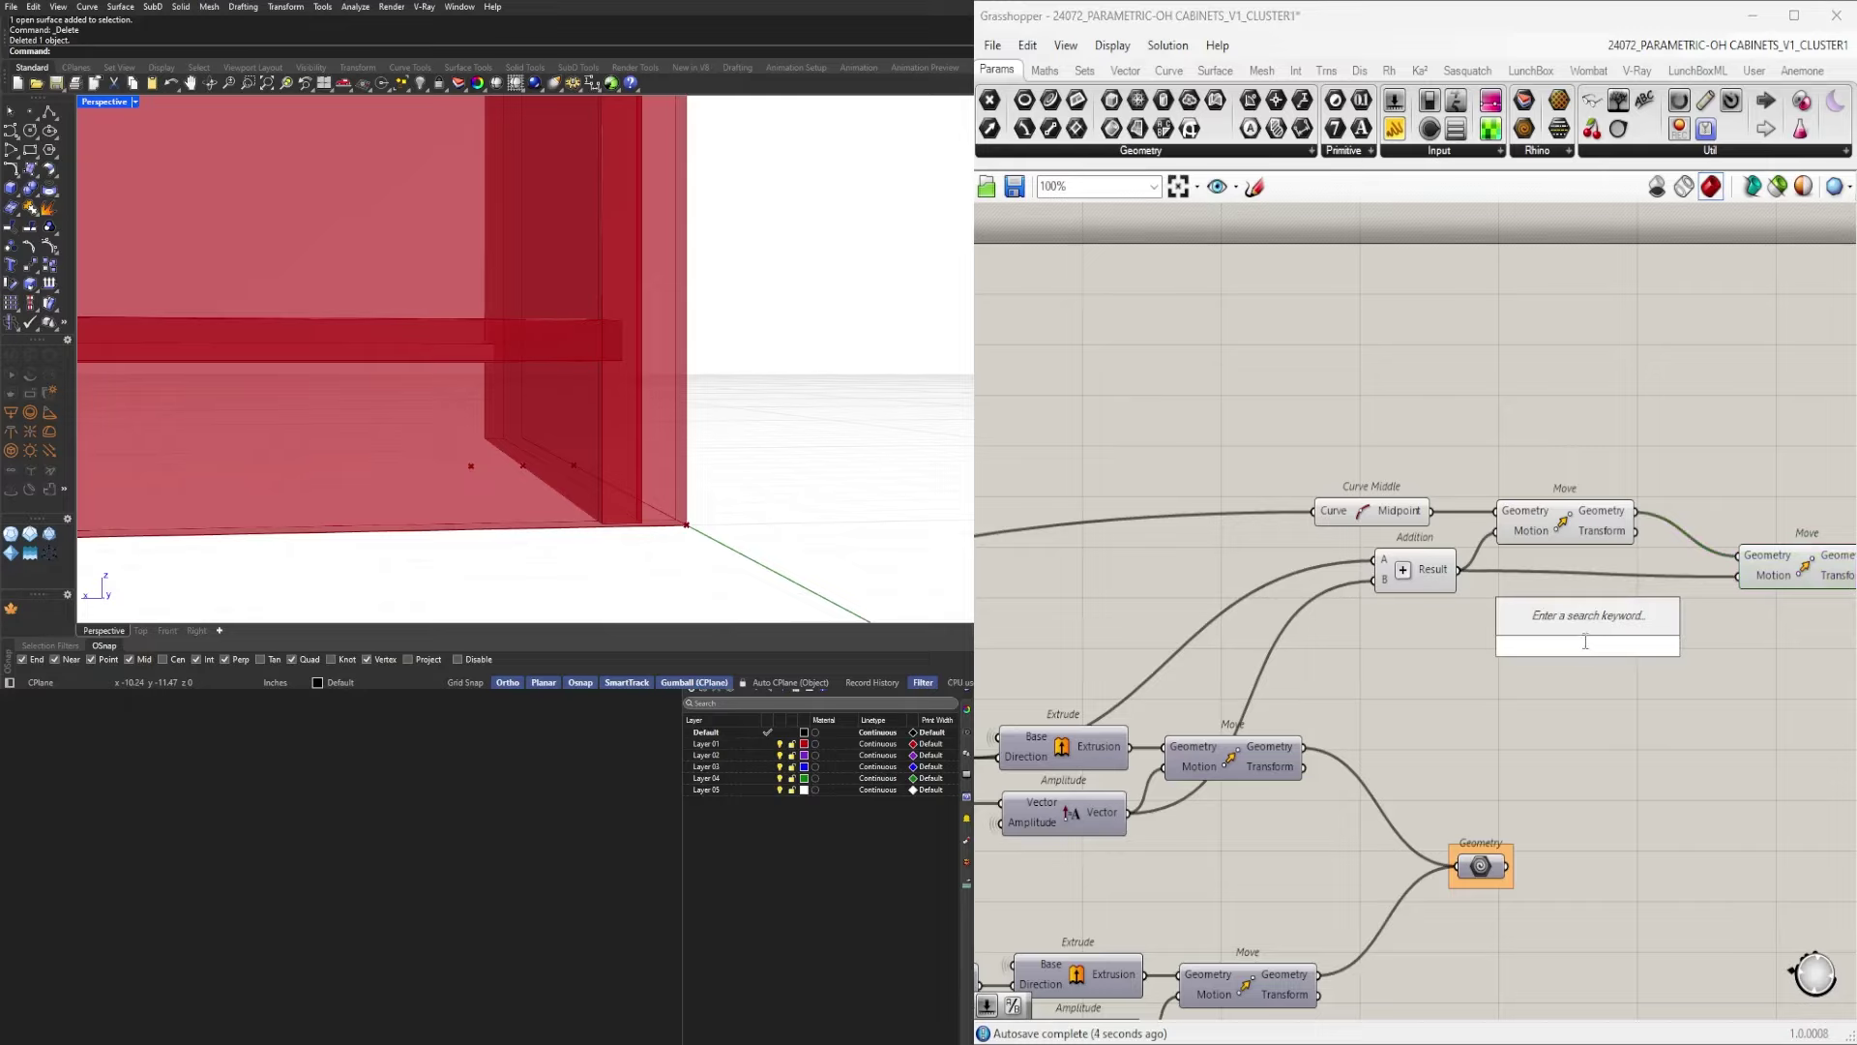
key(Return)
Locate the relays of the BASE MATERIAL and BASE OFFSET sliders and trace their wires to the Unit Z components of the base.
scroll(1581, 646, down, 5)
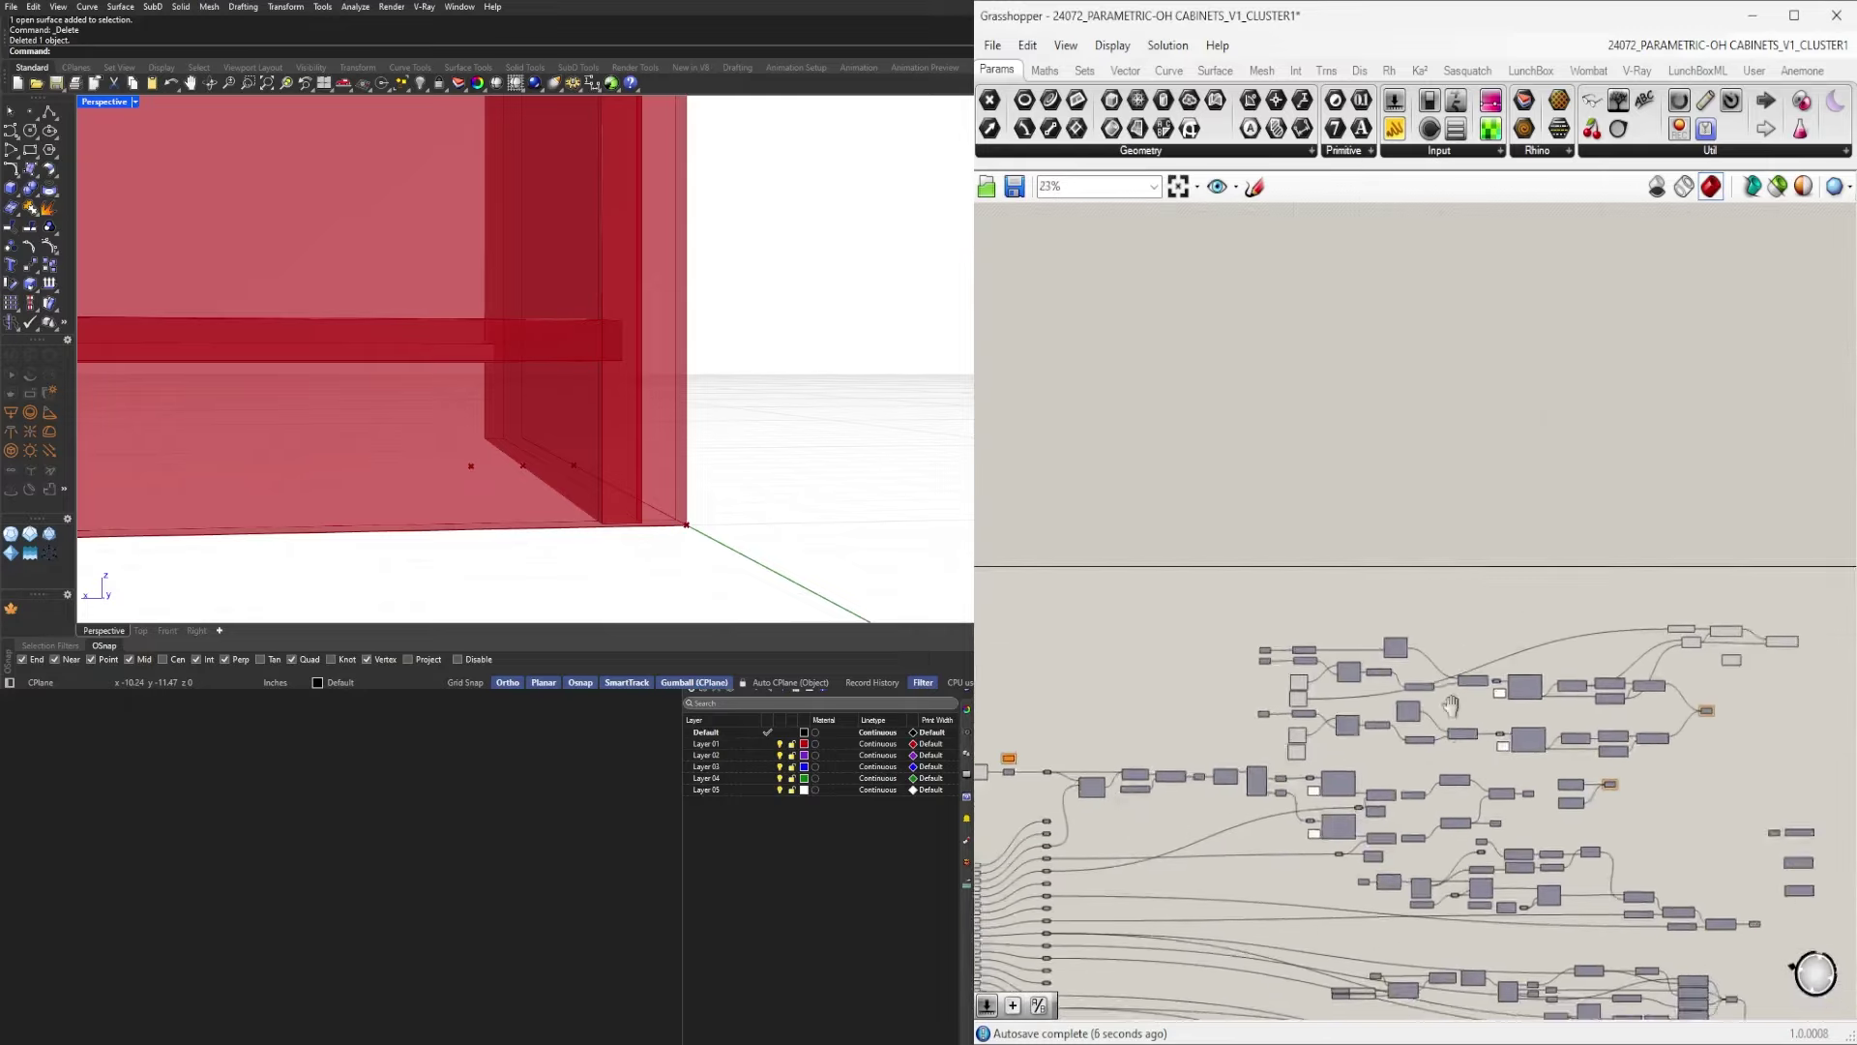
scroll(1085, 757, up, 5)
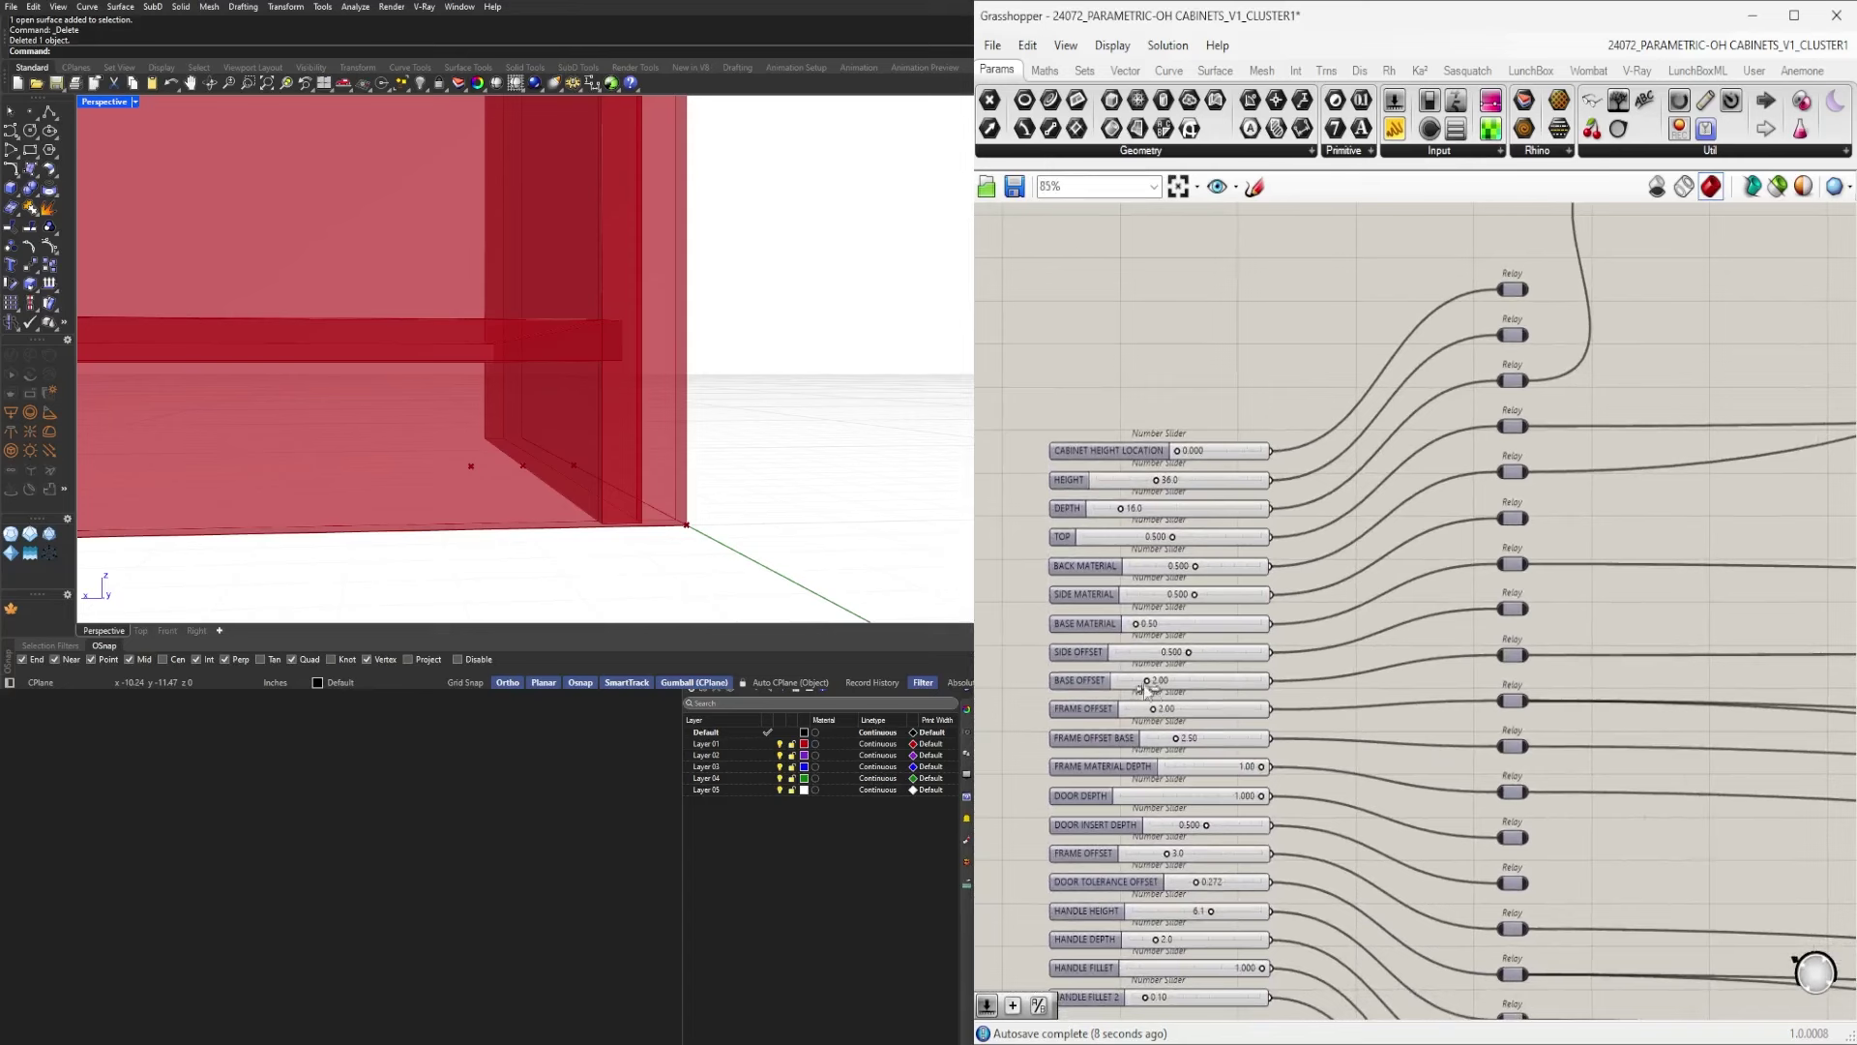
scroll(1084, 689, up, 2)
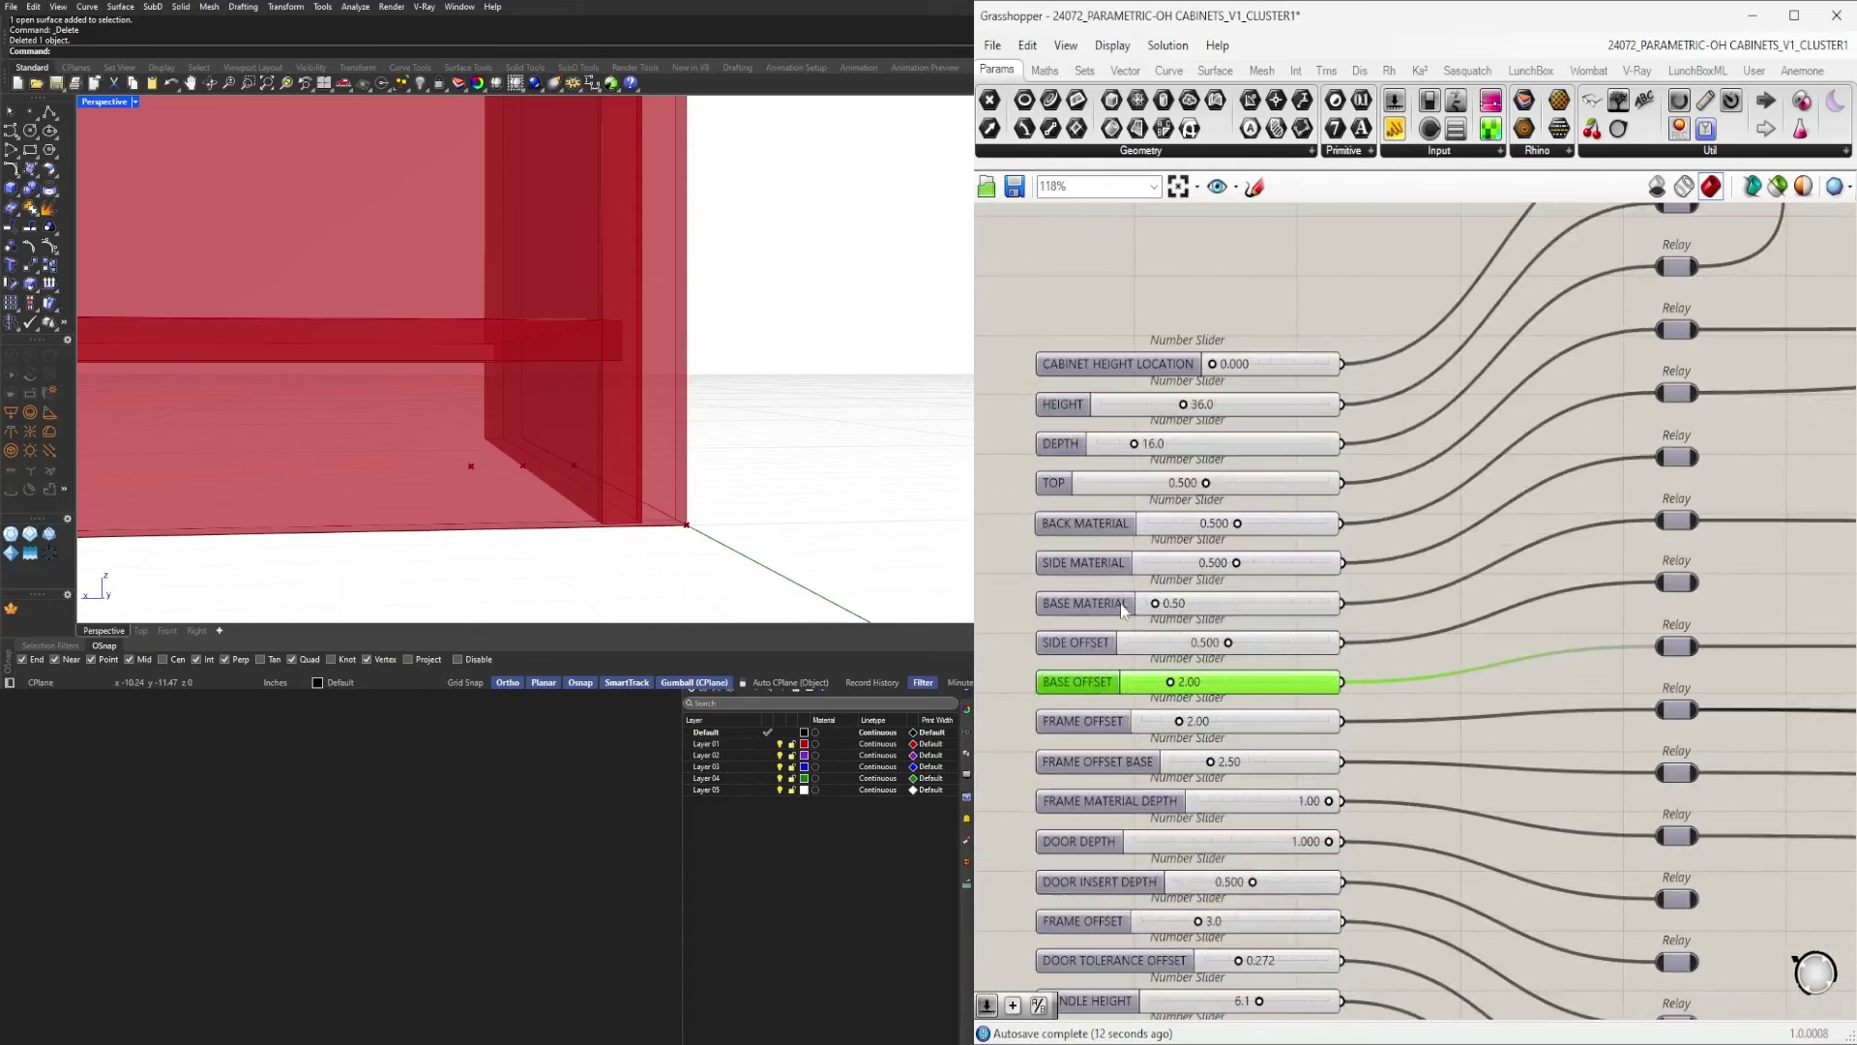
shift+click(1122, 608)
click(1674, 520)
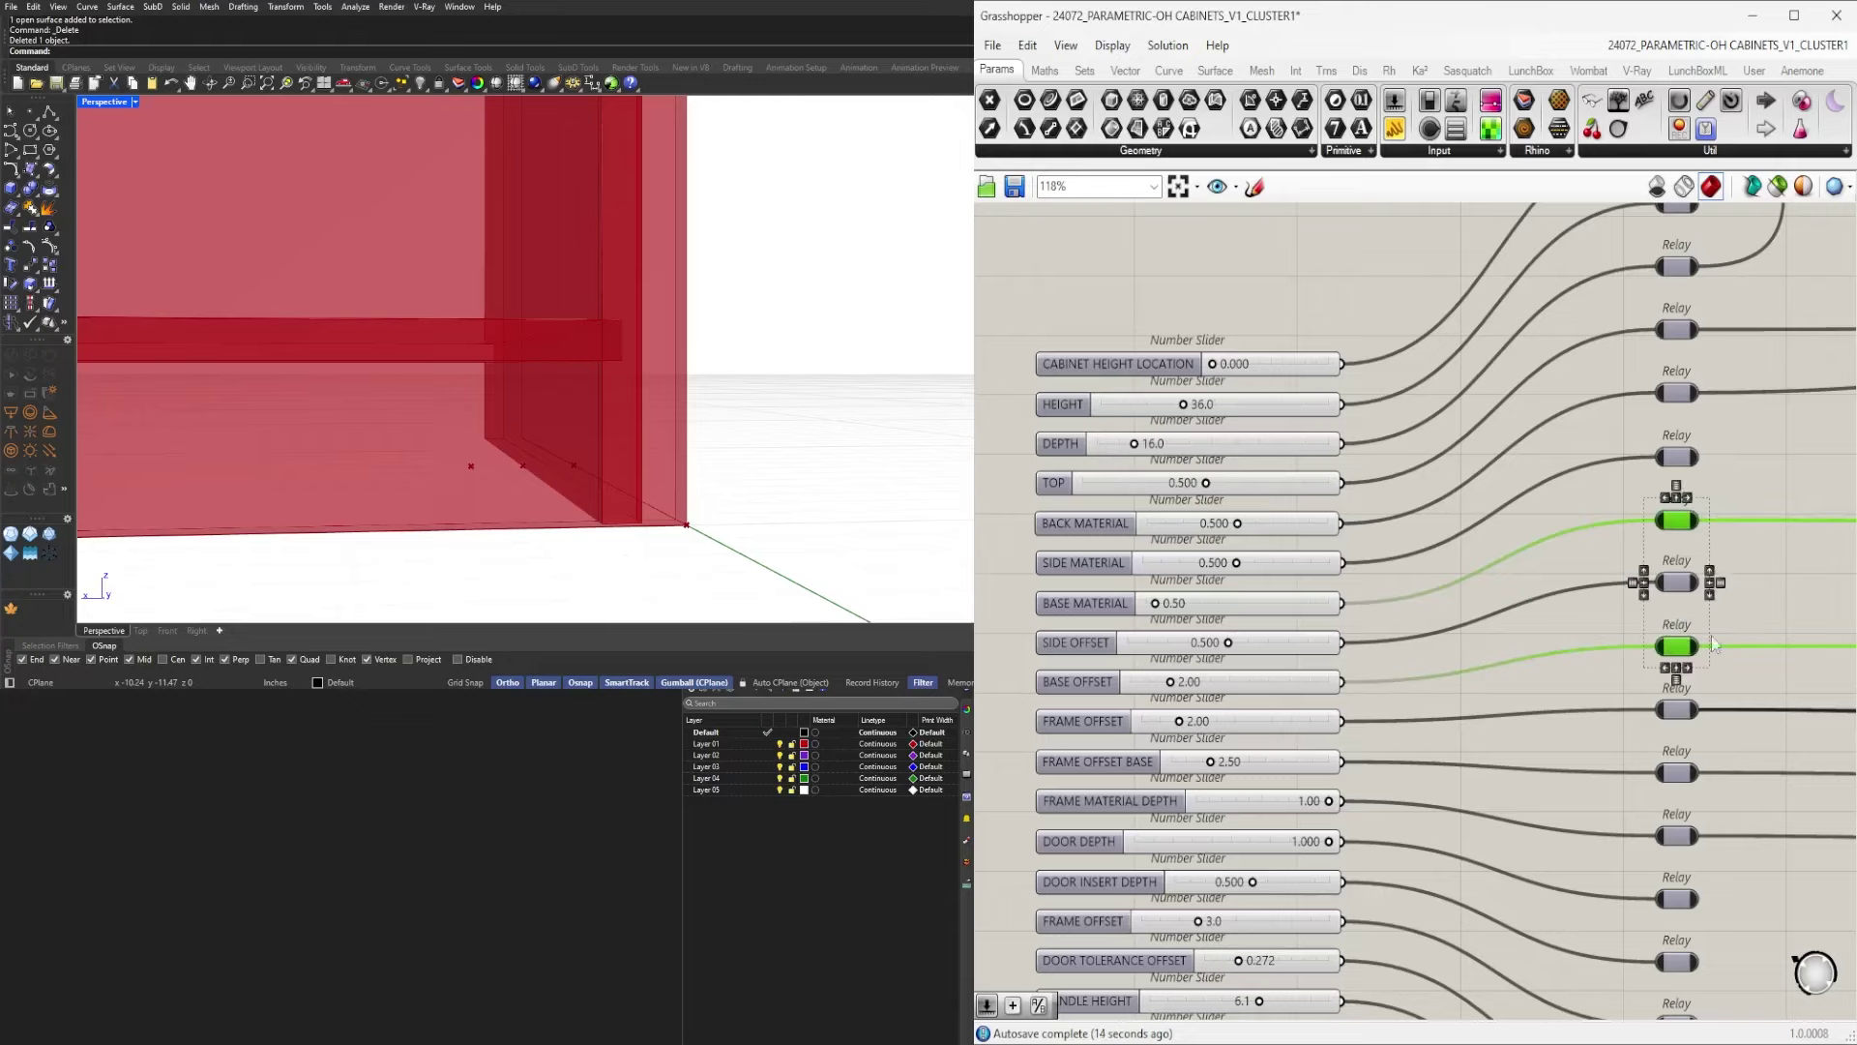
scroll(1714, 644, down, 8)
right_drag(1714, 645, 1075, 677)
scroll(1401, 714, up, 3)
scroll(1720, 723, up, 3)
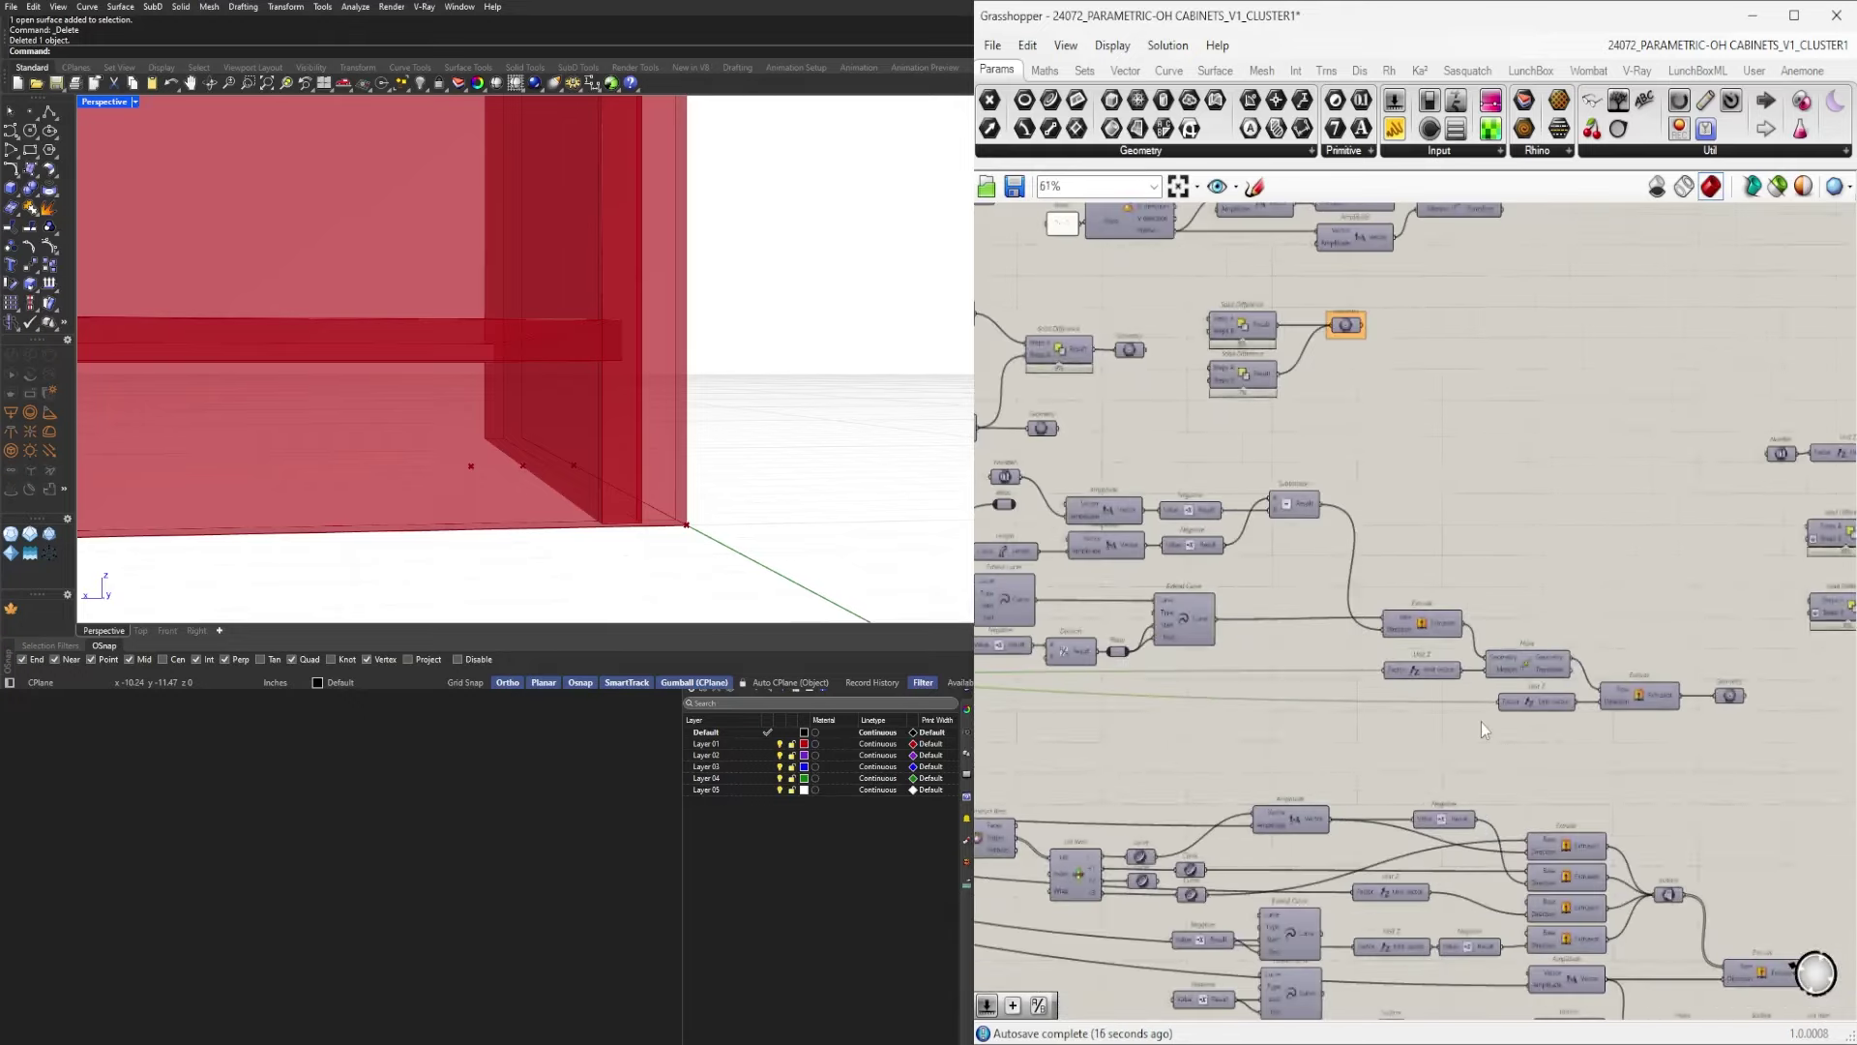
scroll(1482, 722, up, 4)
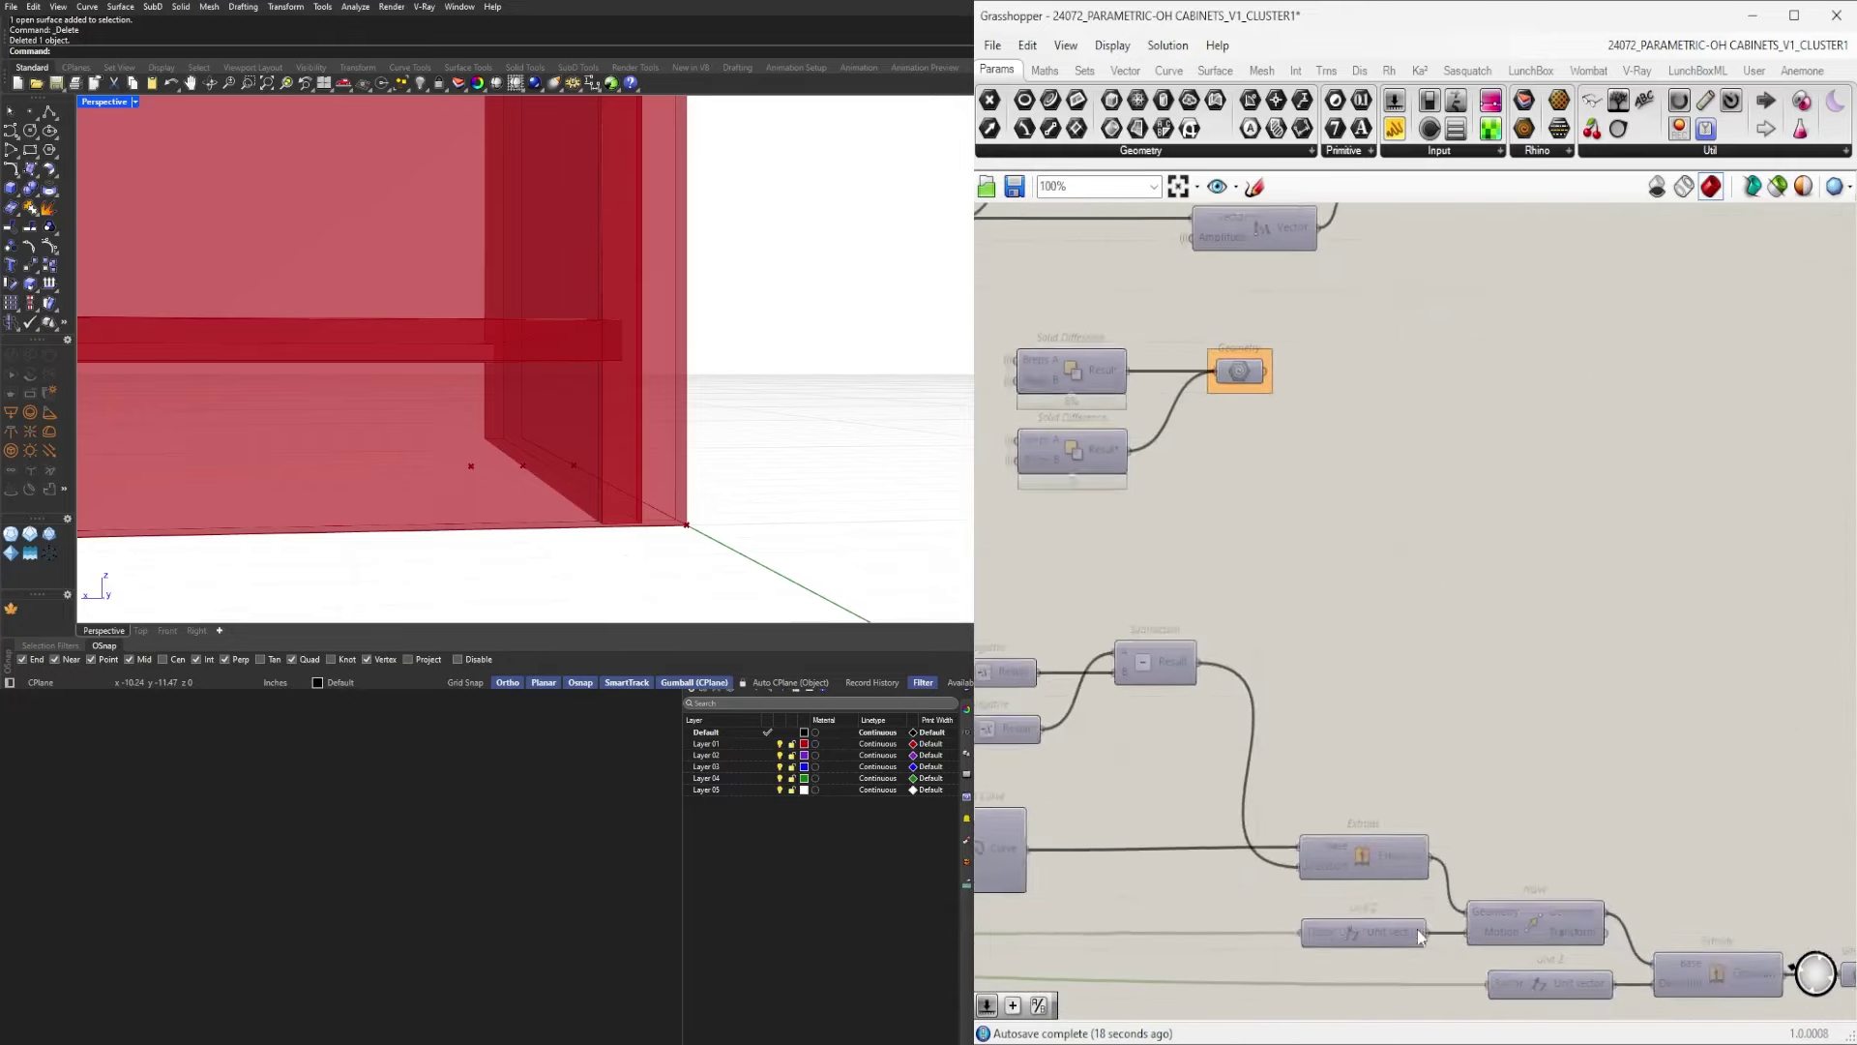
Connect the base's two Unit Z vectors to the A and B inputs of the second Addition component.
scroll(1419, 937, down, 2)
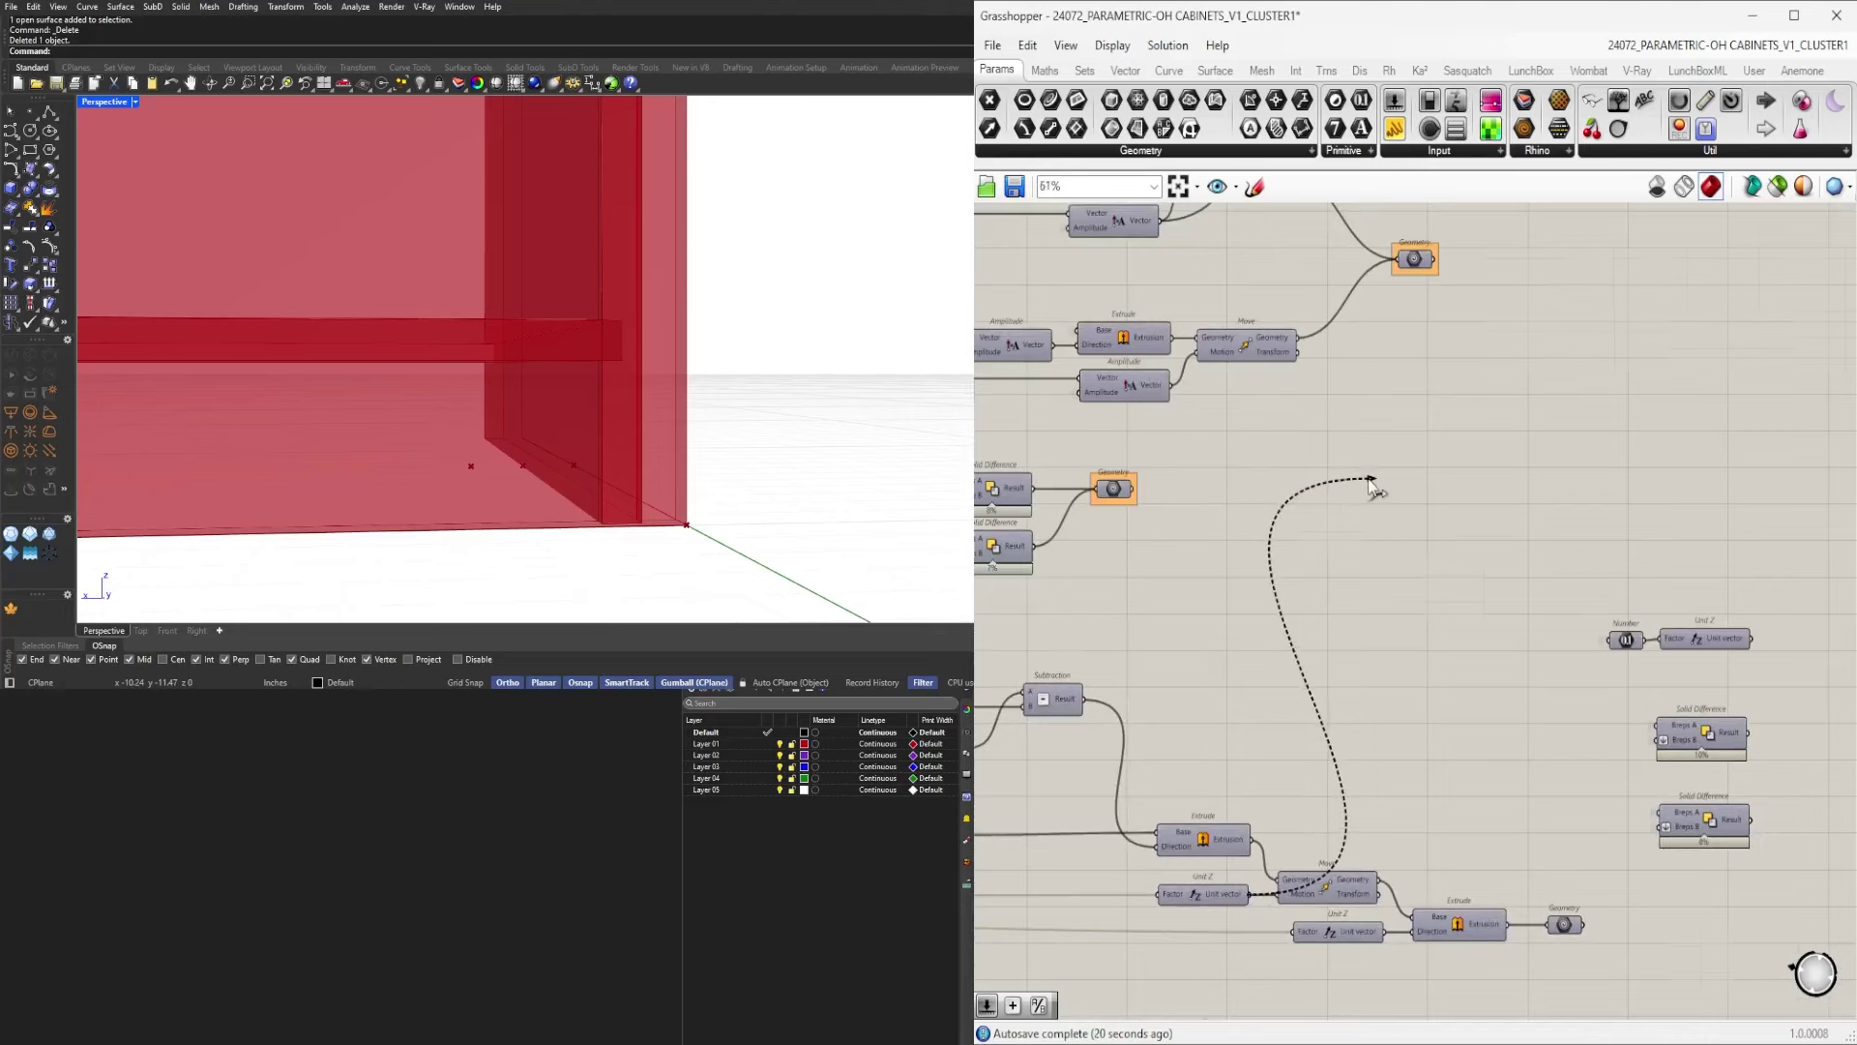
scroll(1370, 474, down, 2)
drag(1370, 479, 1432, 230)
scroll(1376, 273, down, 3)
scroll(1393, 250, up, 4)
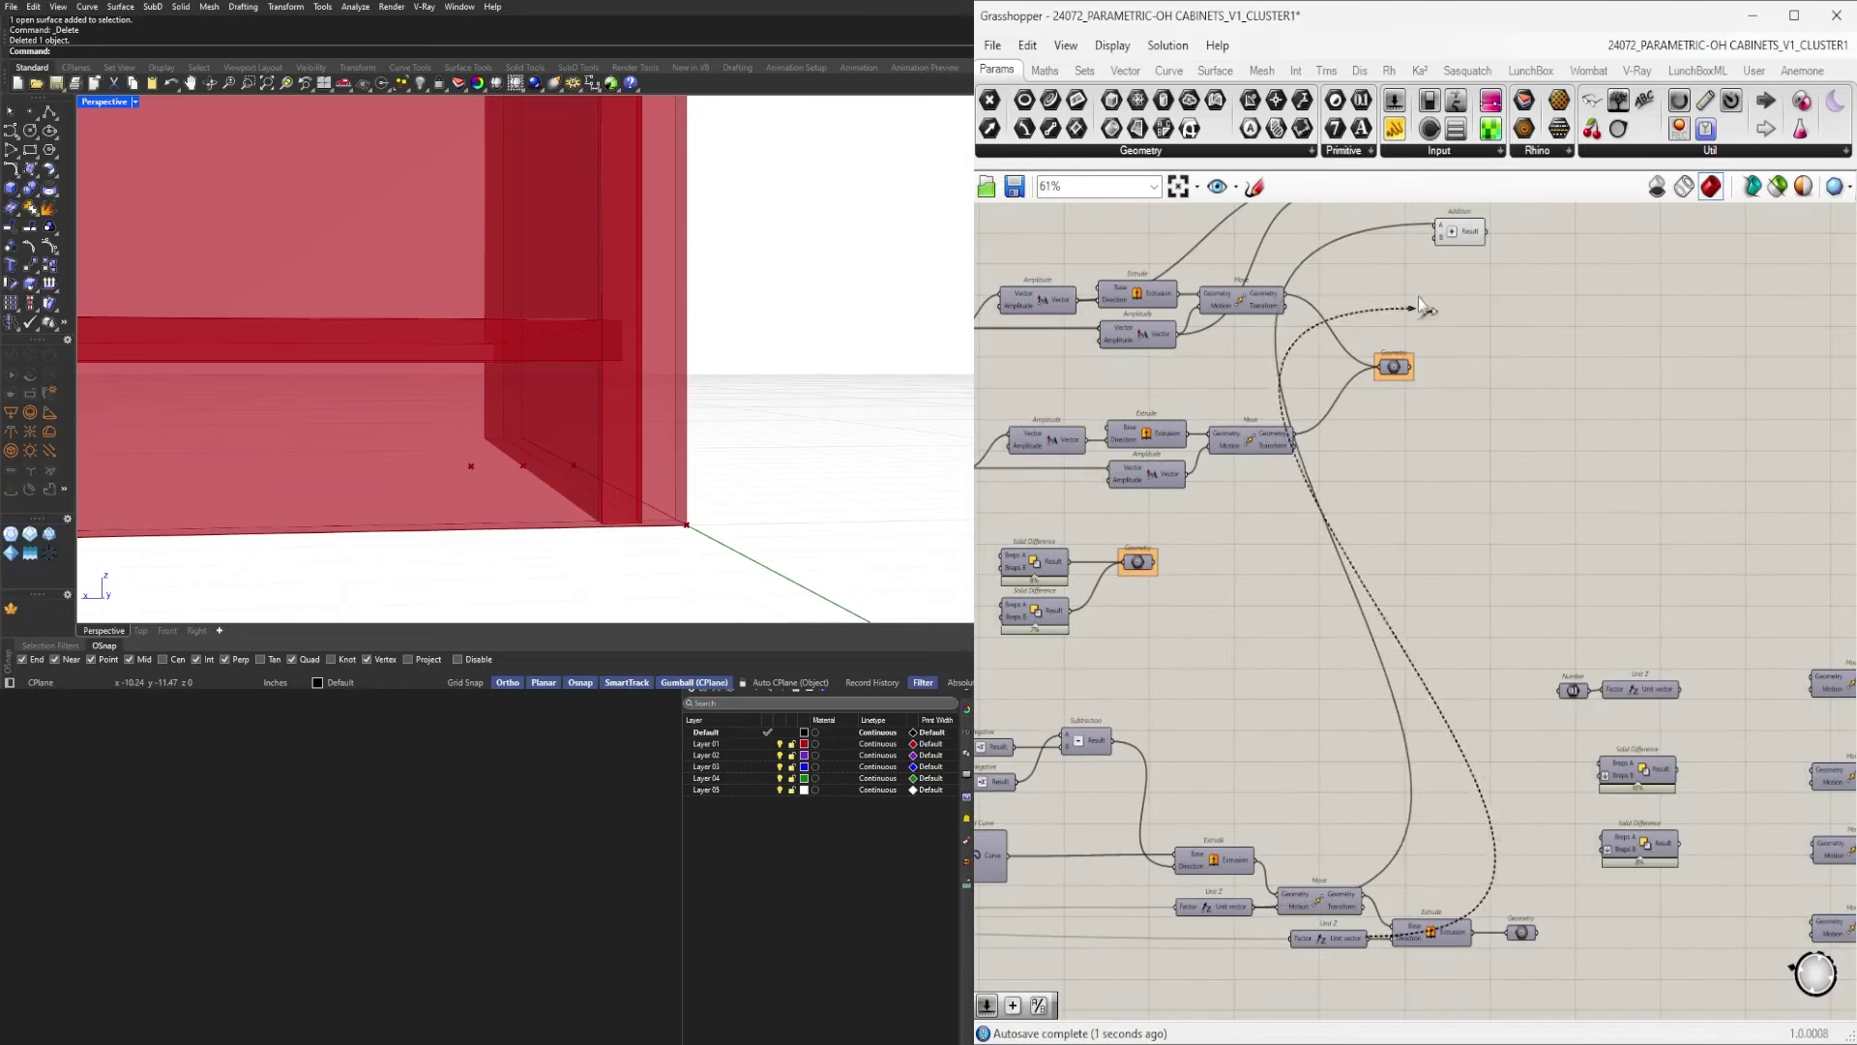
drag(1420, 298, 1437, 238)
Hide the wires into the first Addition's A and B inputs, and connect the second Addition's Result to the second Move's Motion.
right_drag(1398, 222, 1419, 687)
scroll(1398, 683, up, 6)
right_click(1274, 557)
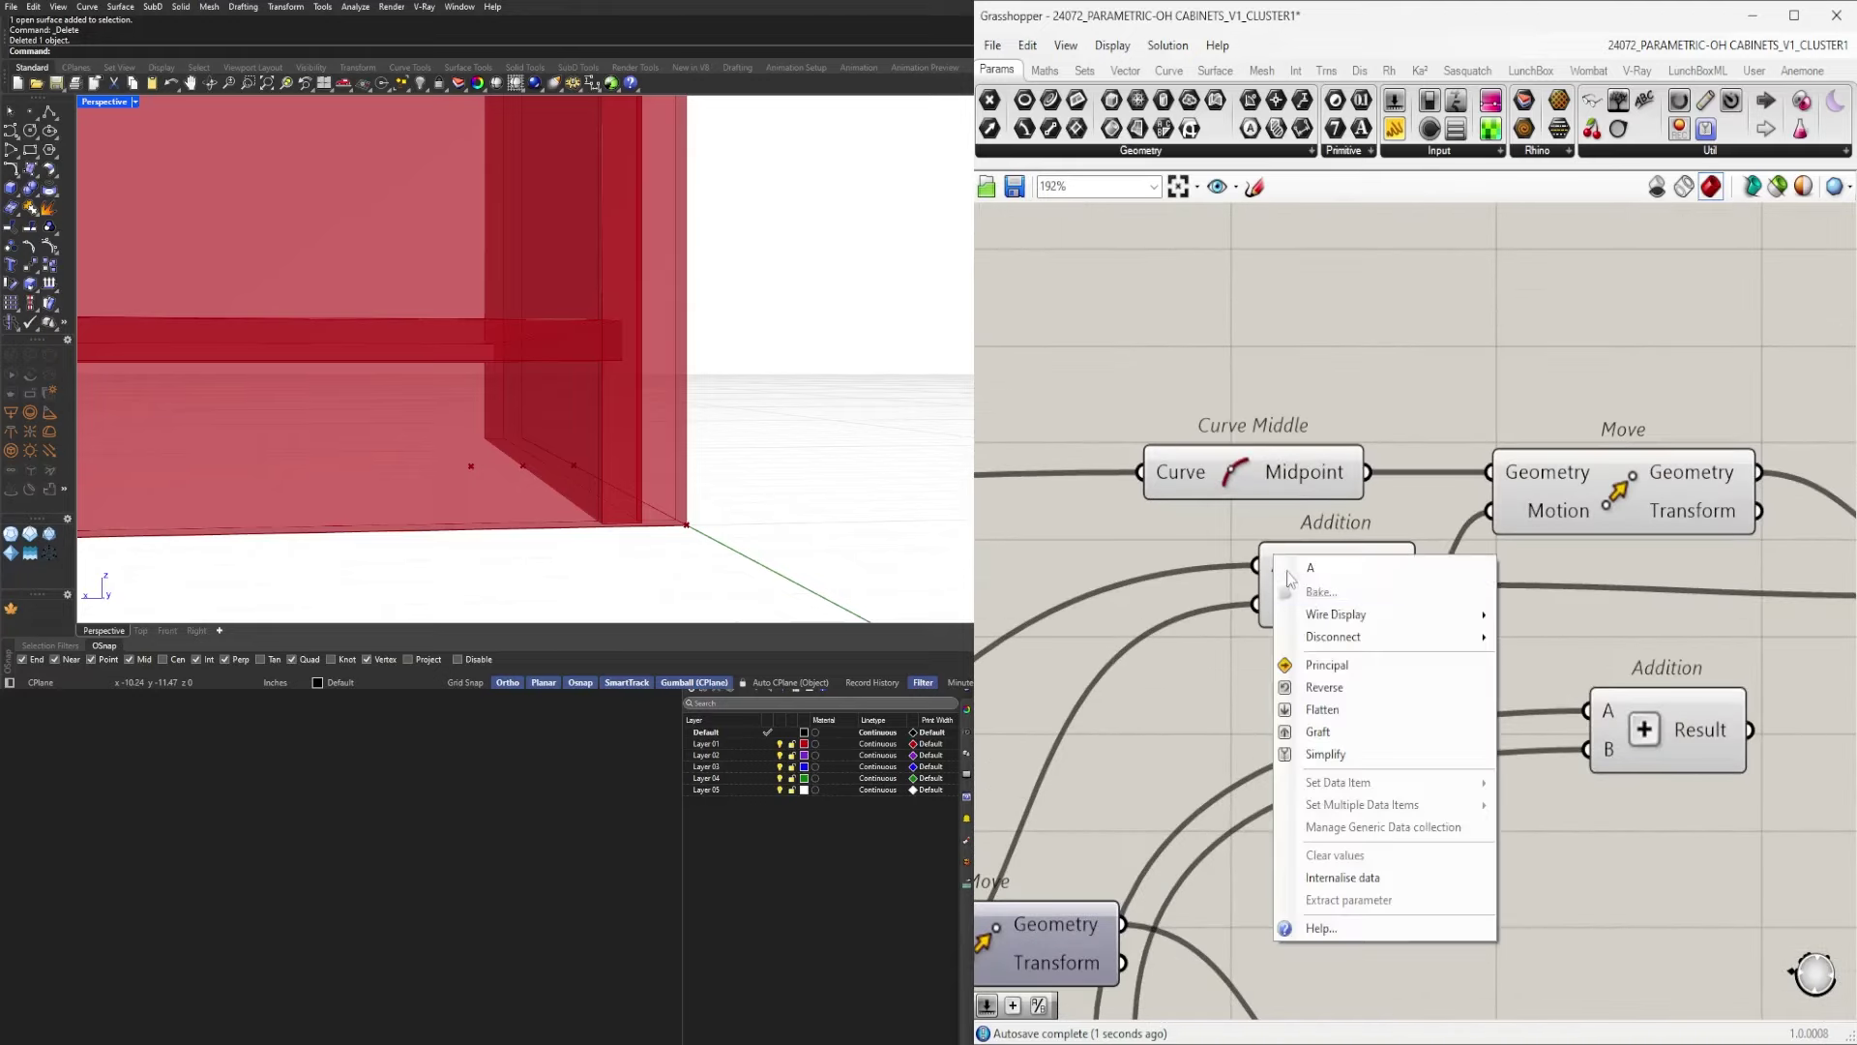
mouse_move(1398, 620)
click(1548, 661)
right_click(1279, 601)
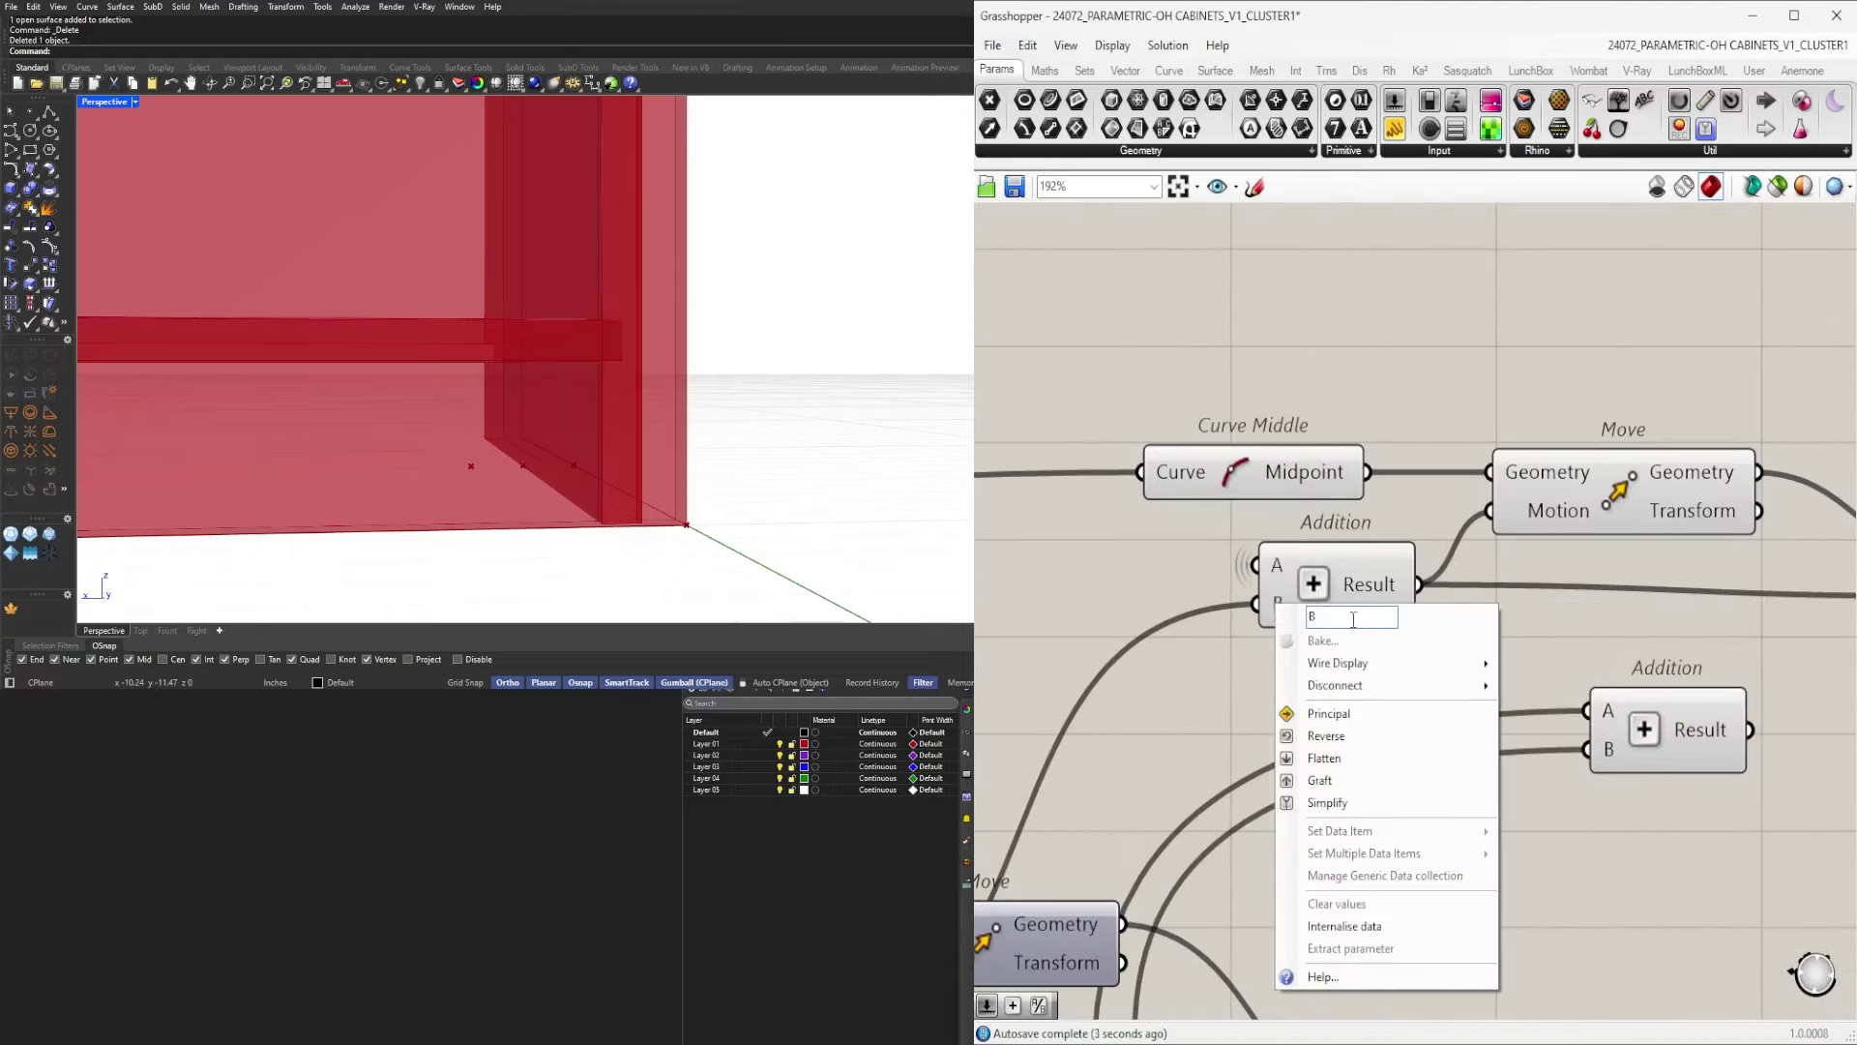
mouse_move(1386, 674)
click(1543, 711)
scroll(1448, 694, down, 1)
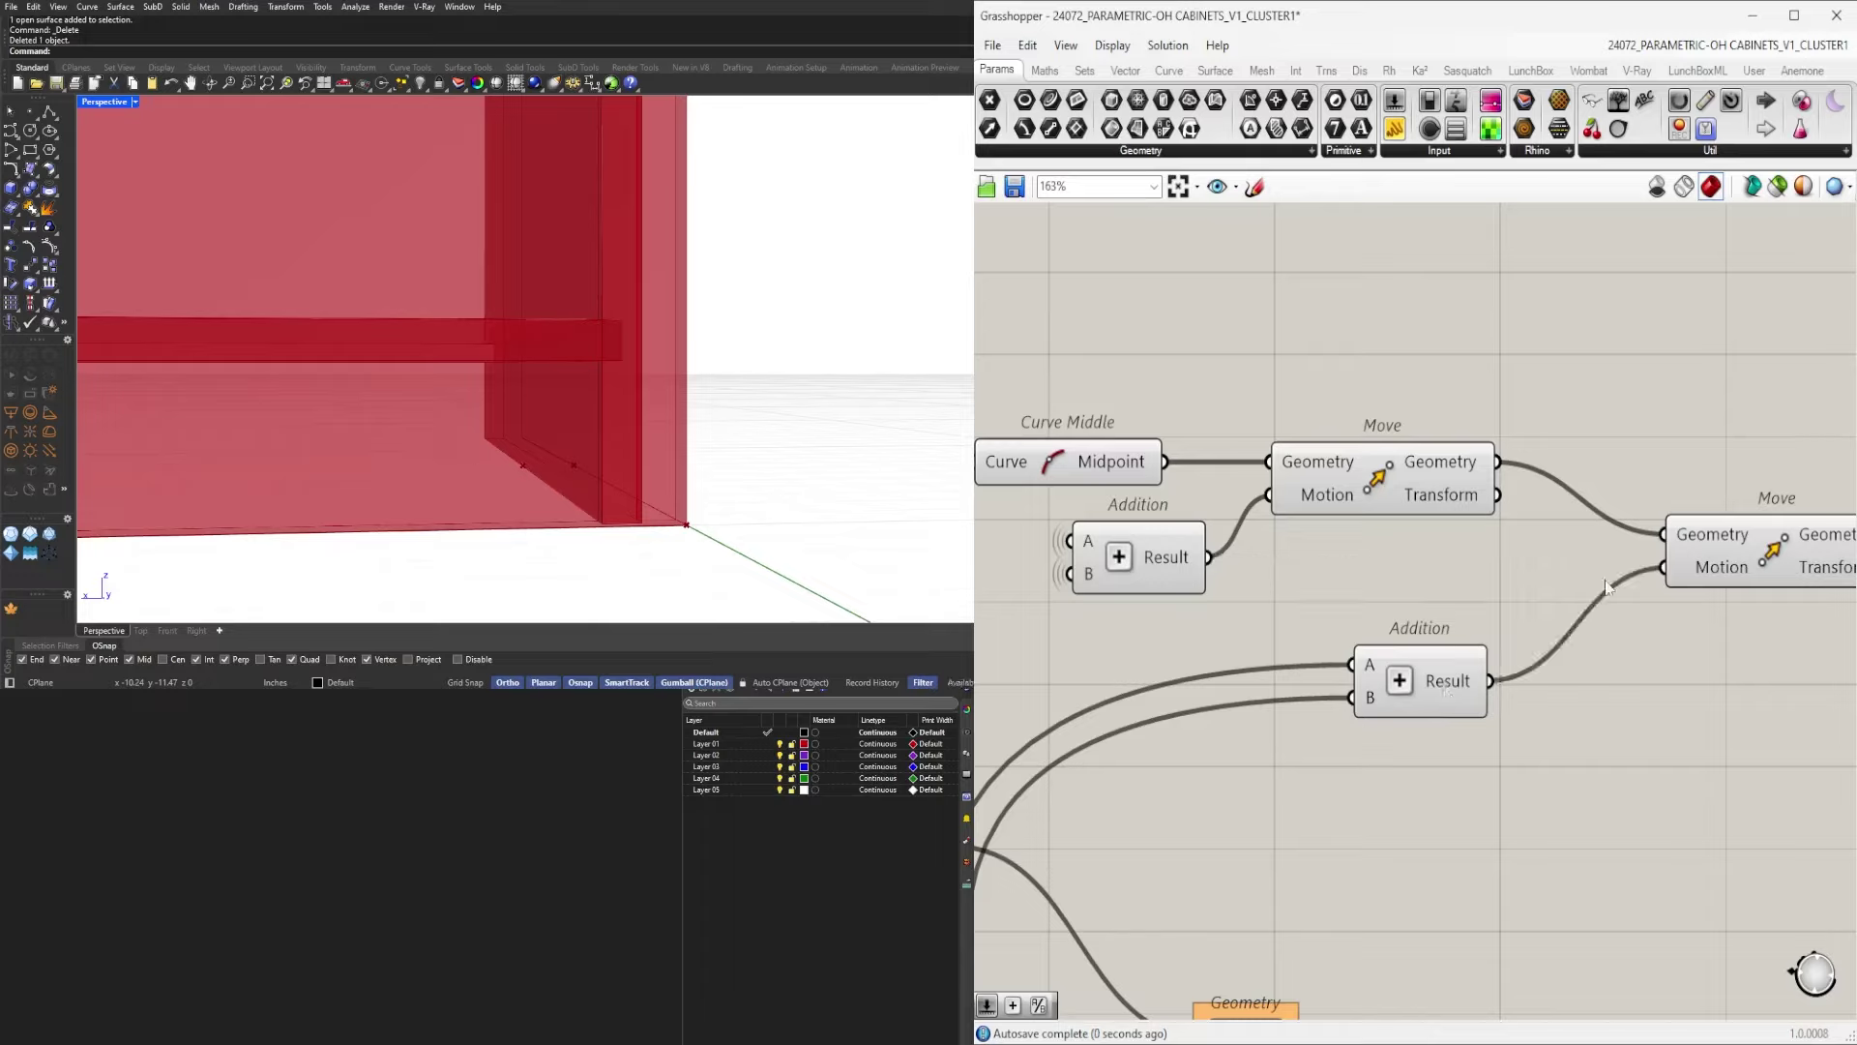
Place the second Addition and second Move closer to the first Move, and hide the wires into that Addition's A and B inputs.
click(1717, 573)
mouse_move(472, 356)
right_down()
mouse_move(431, 394)
mouse_move(468, 364)
mouse_move(483, 375)
right_up()
scroll(484, 375, up, 2)
drag(1413, 708, 1370, 619)
drag(1739, 564, 1657, 584)
click(1354, 605)
right_click(1345, 615)
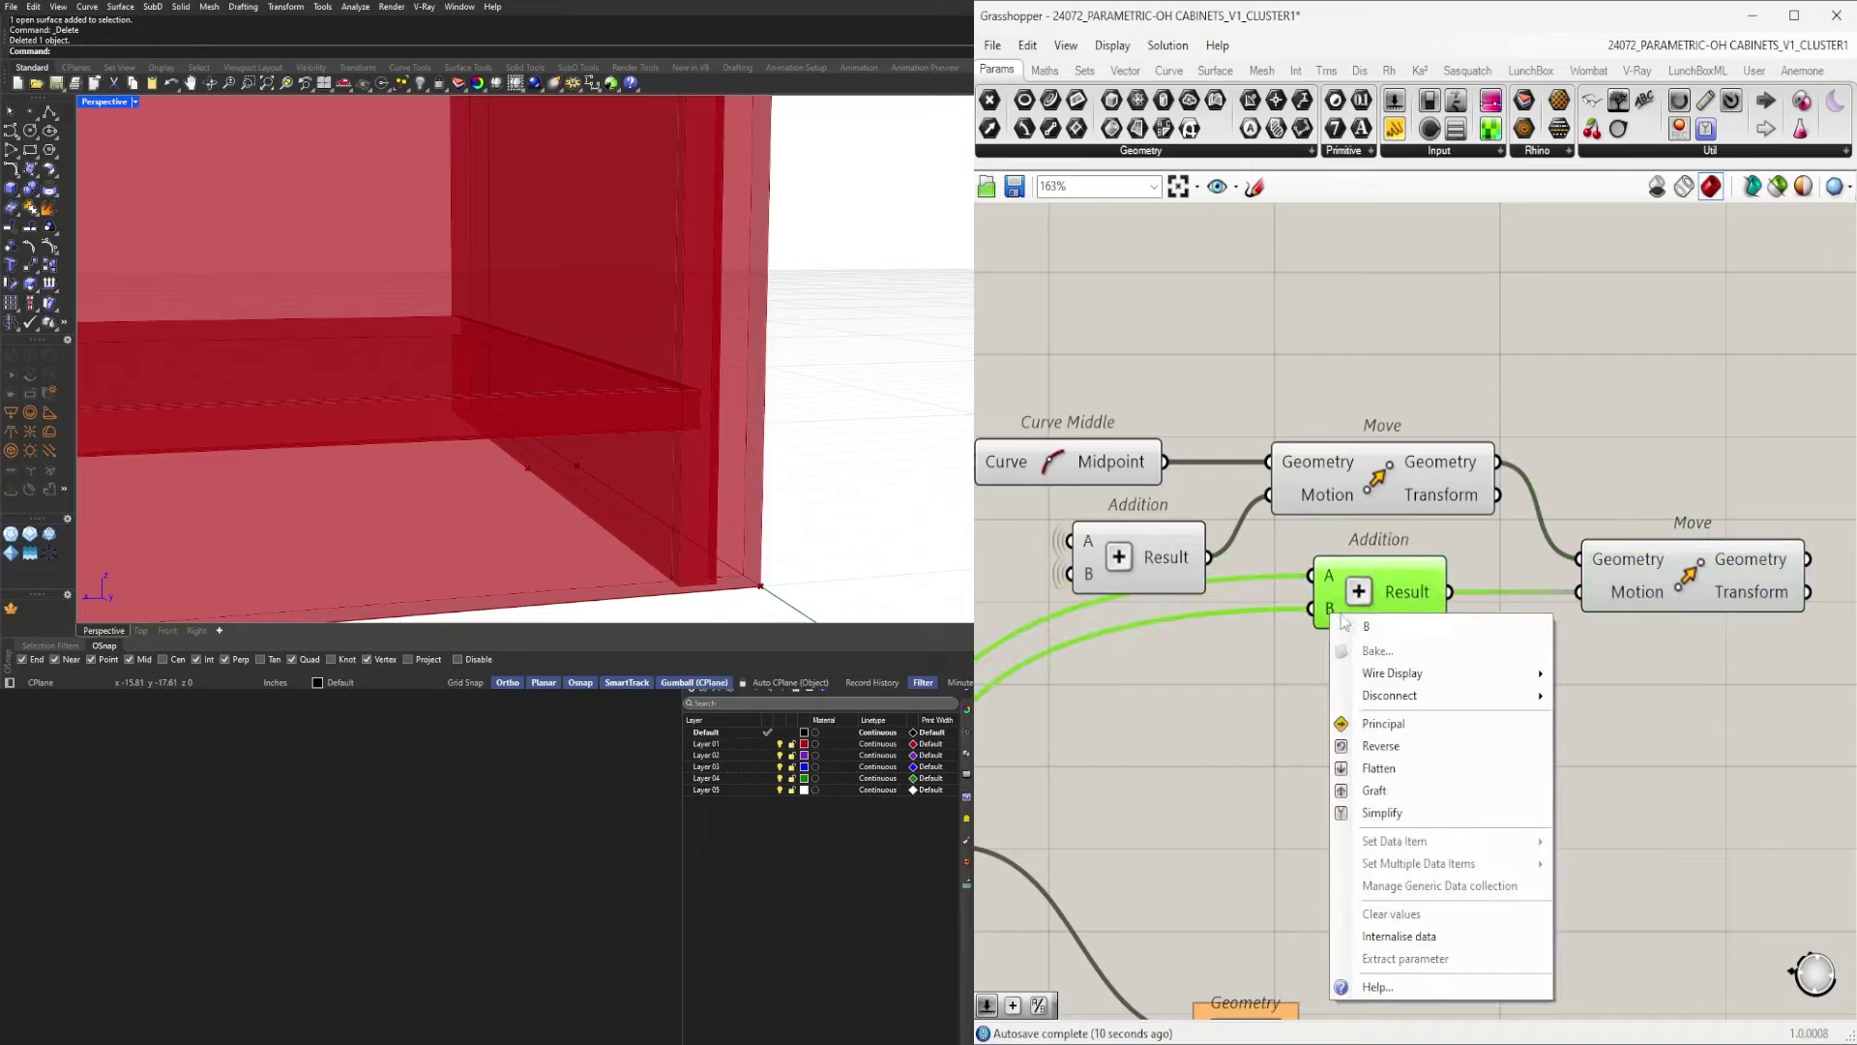
click(1606, 720)
right_click(1328, 575)
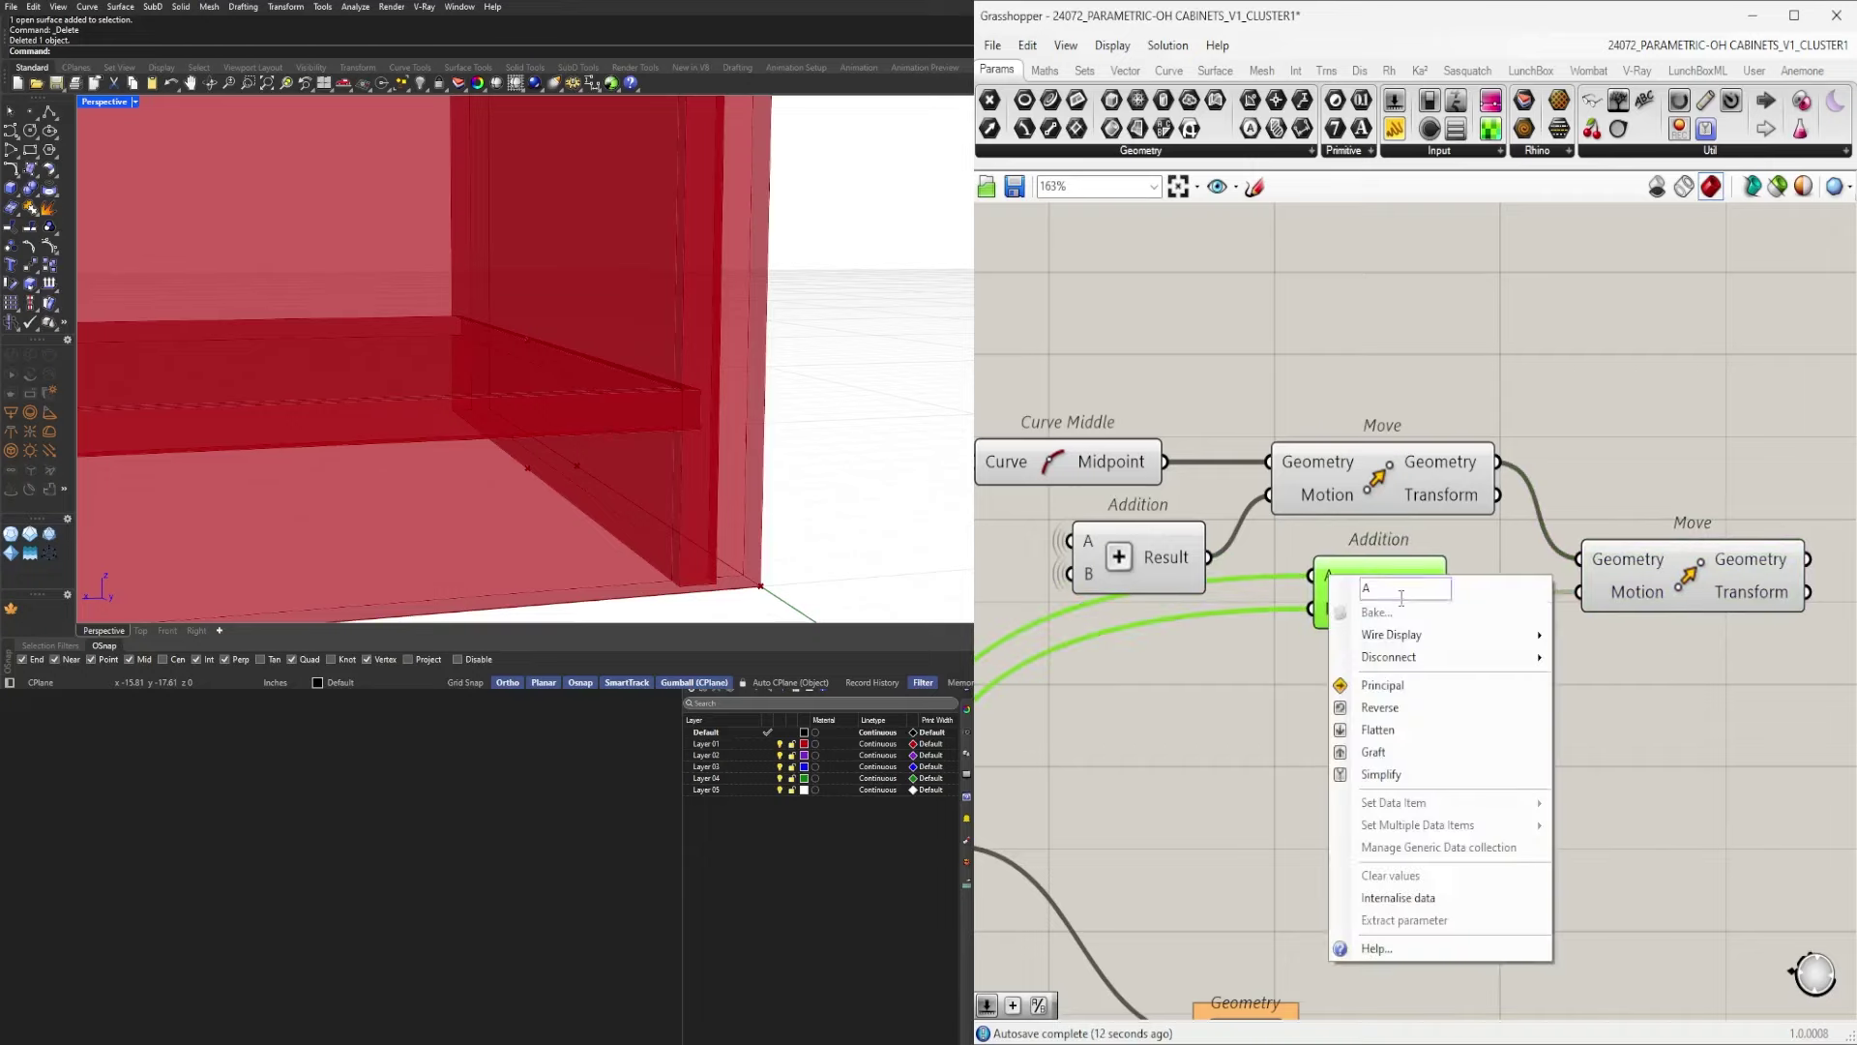
click(1606, 681)
Hide the wire into the Curve Middle component's Curve input.
scroll(1480, 730, down, 5)
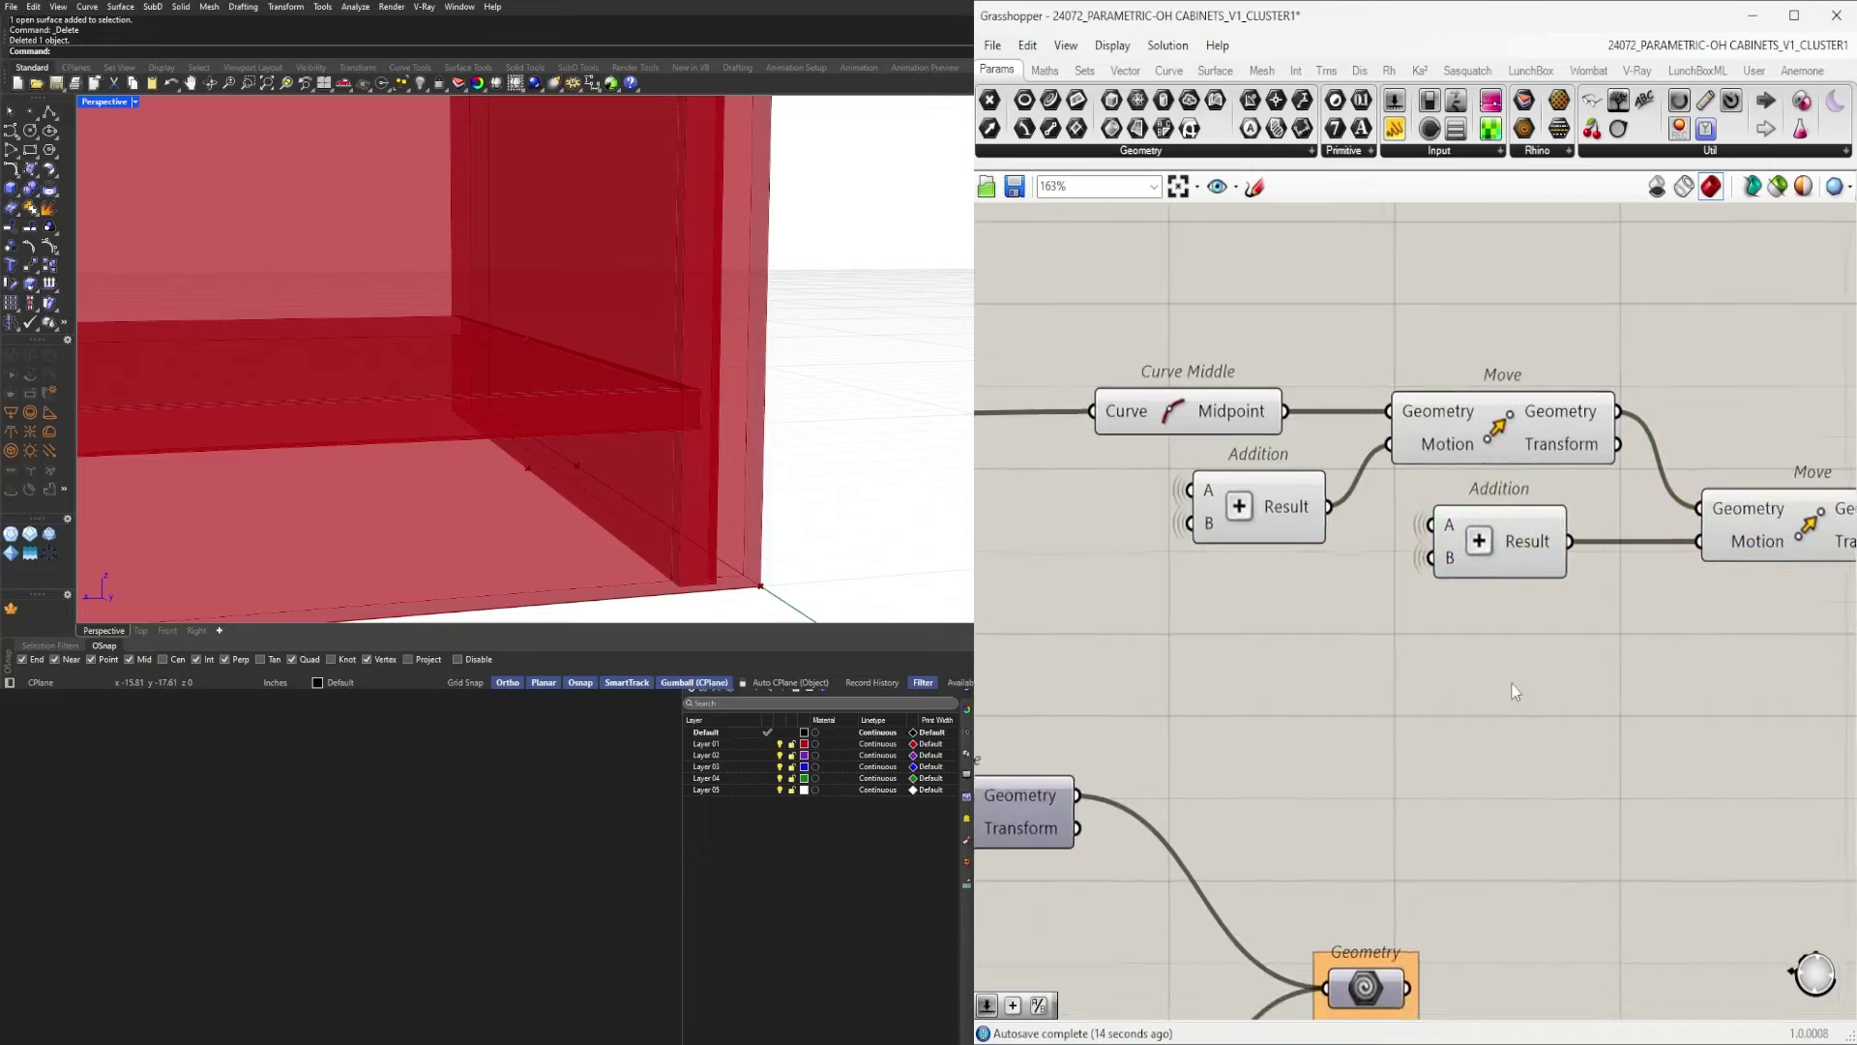
scroll(1336, 625, up, 4)
right_click(1269, 622)
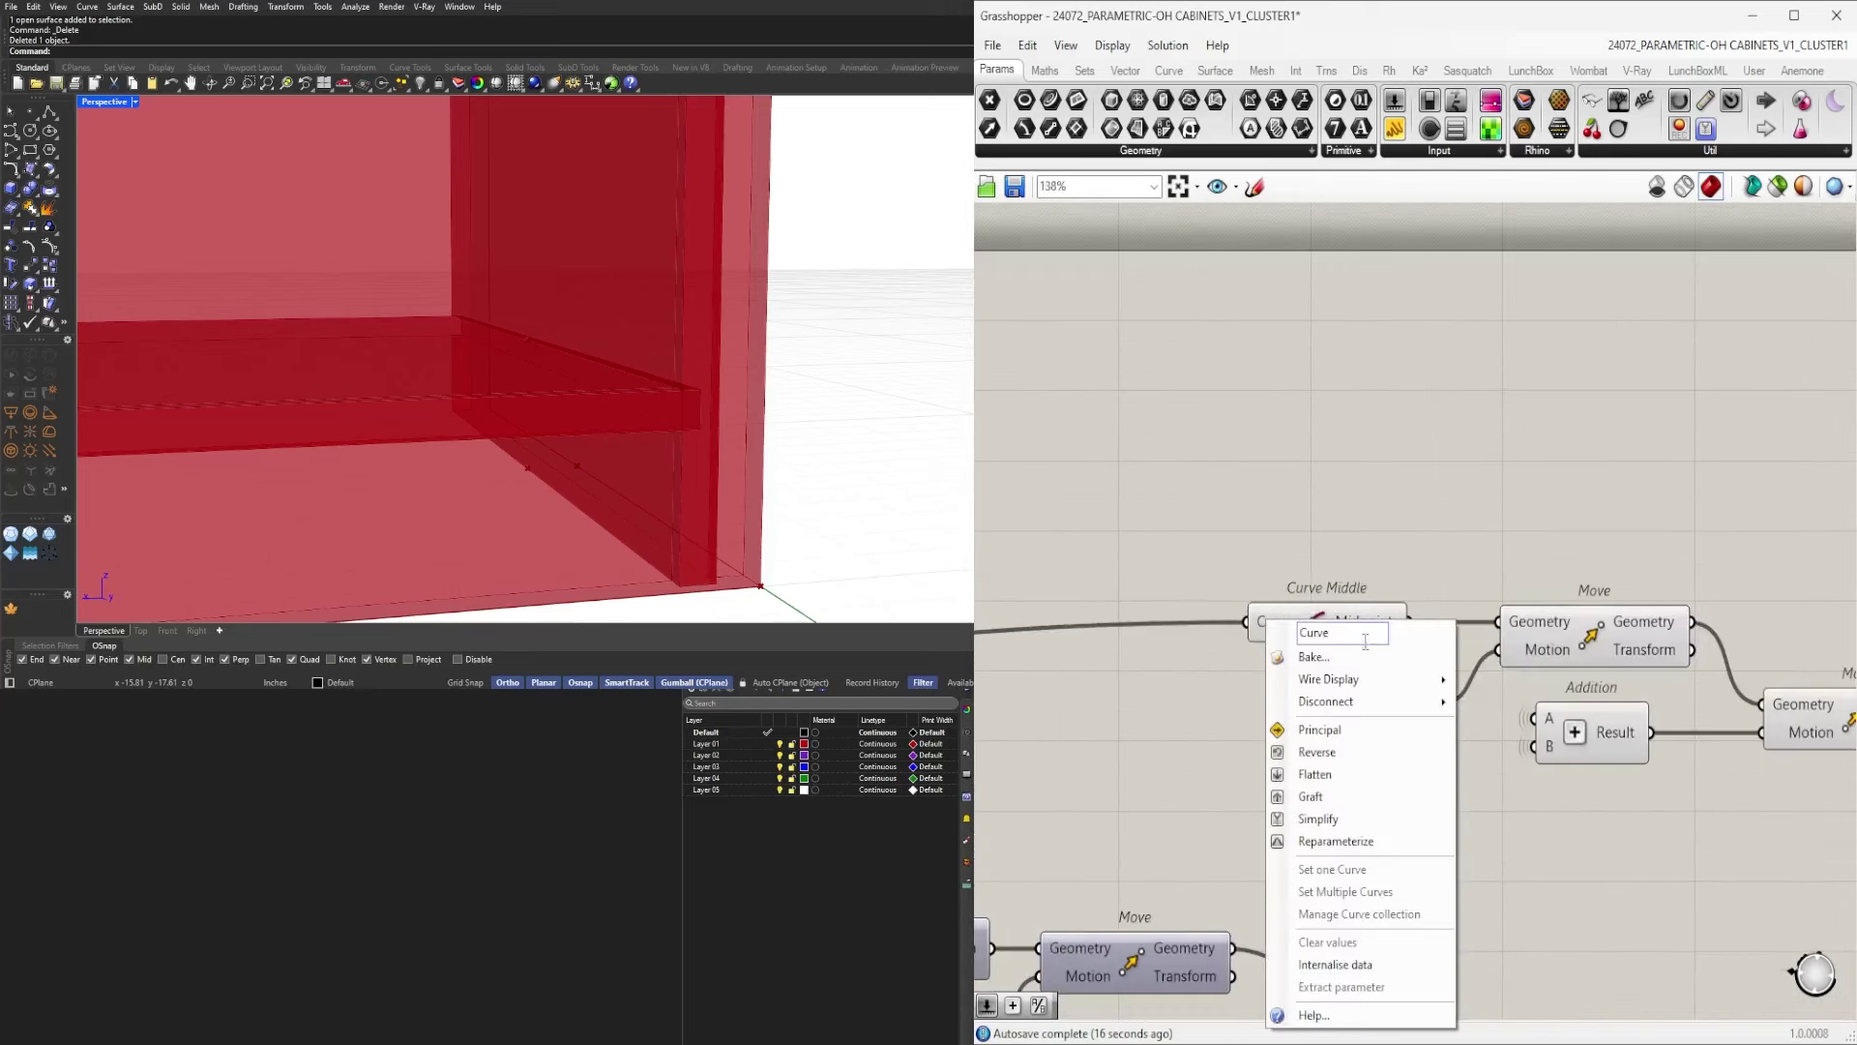
click(1502, 726)
scroll(1340, 621, up, 3)
click(1349, 620)
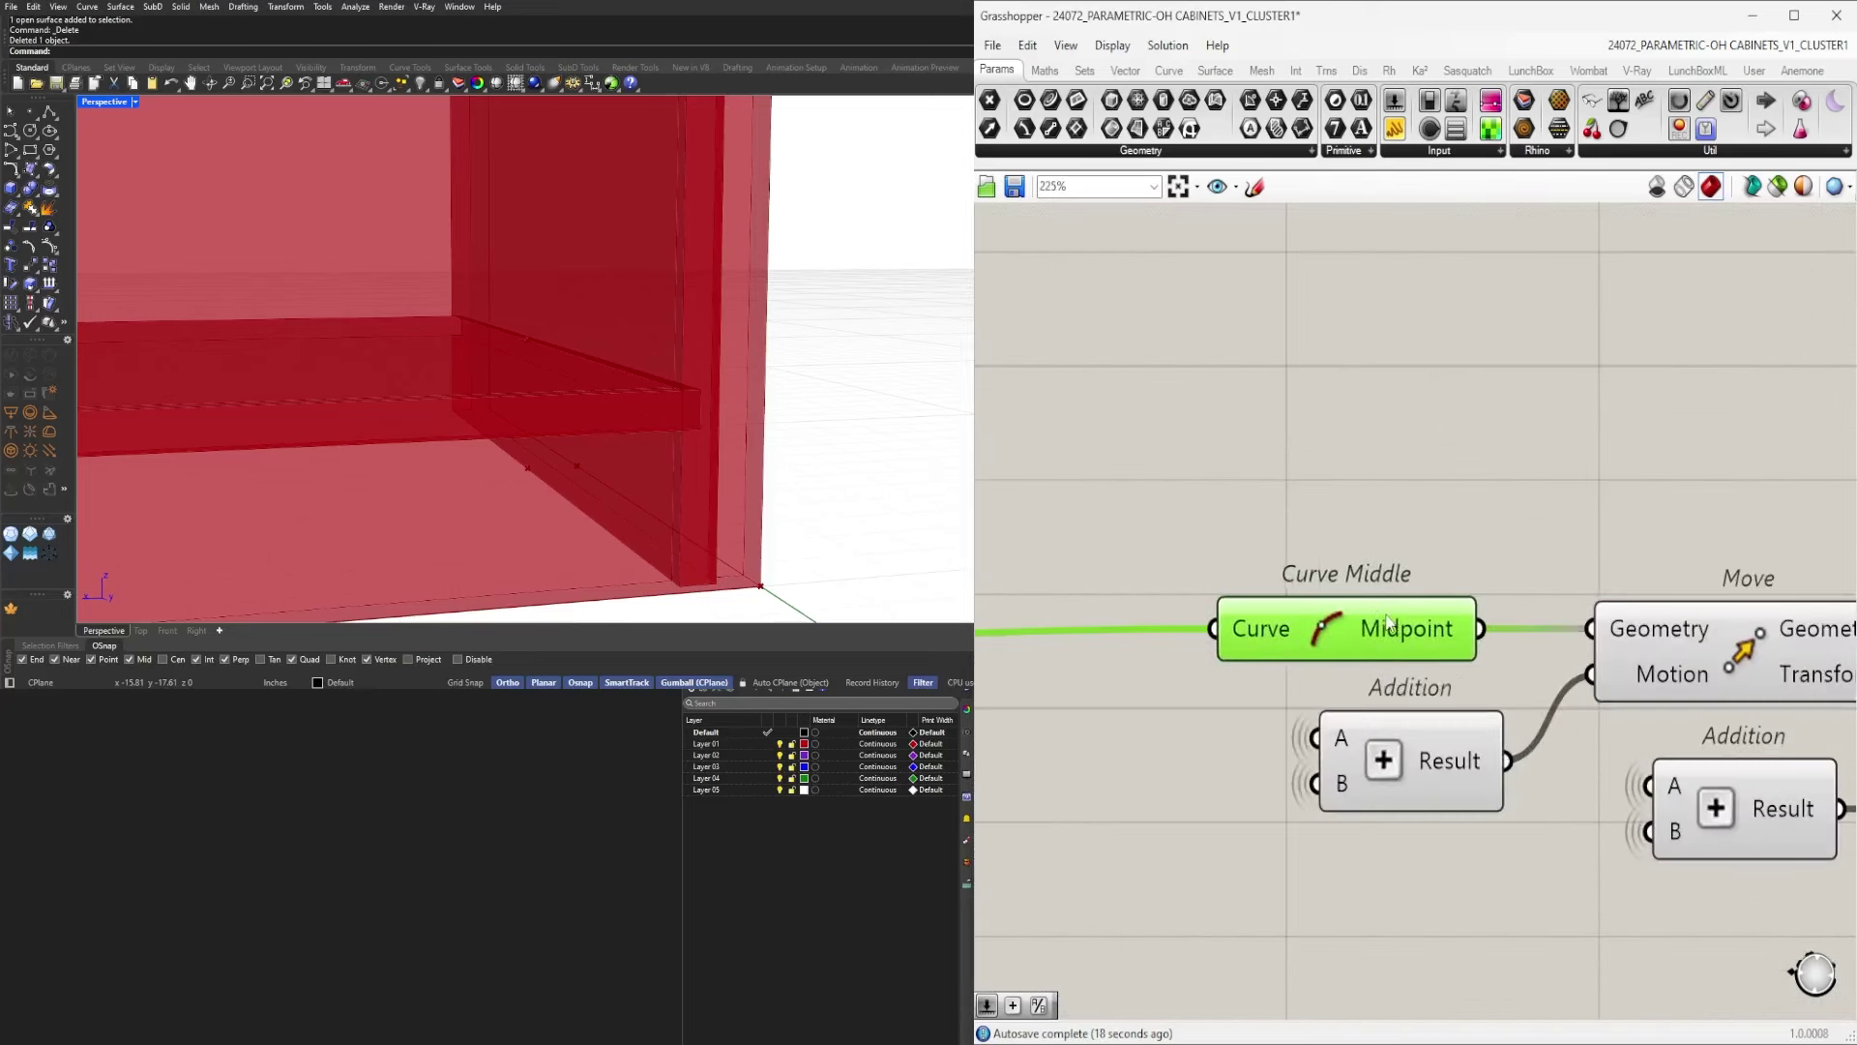
click(1409, 750)
click(1458, 535)
scroll(1459, 535, down, 4)
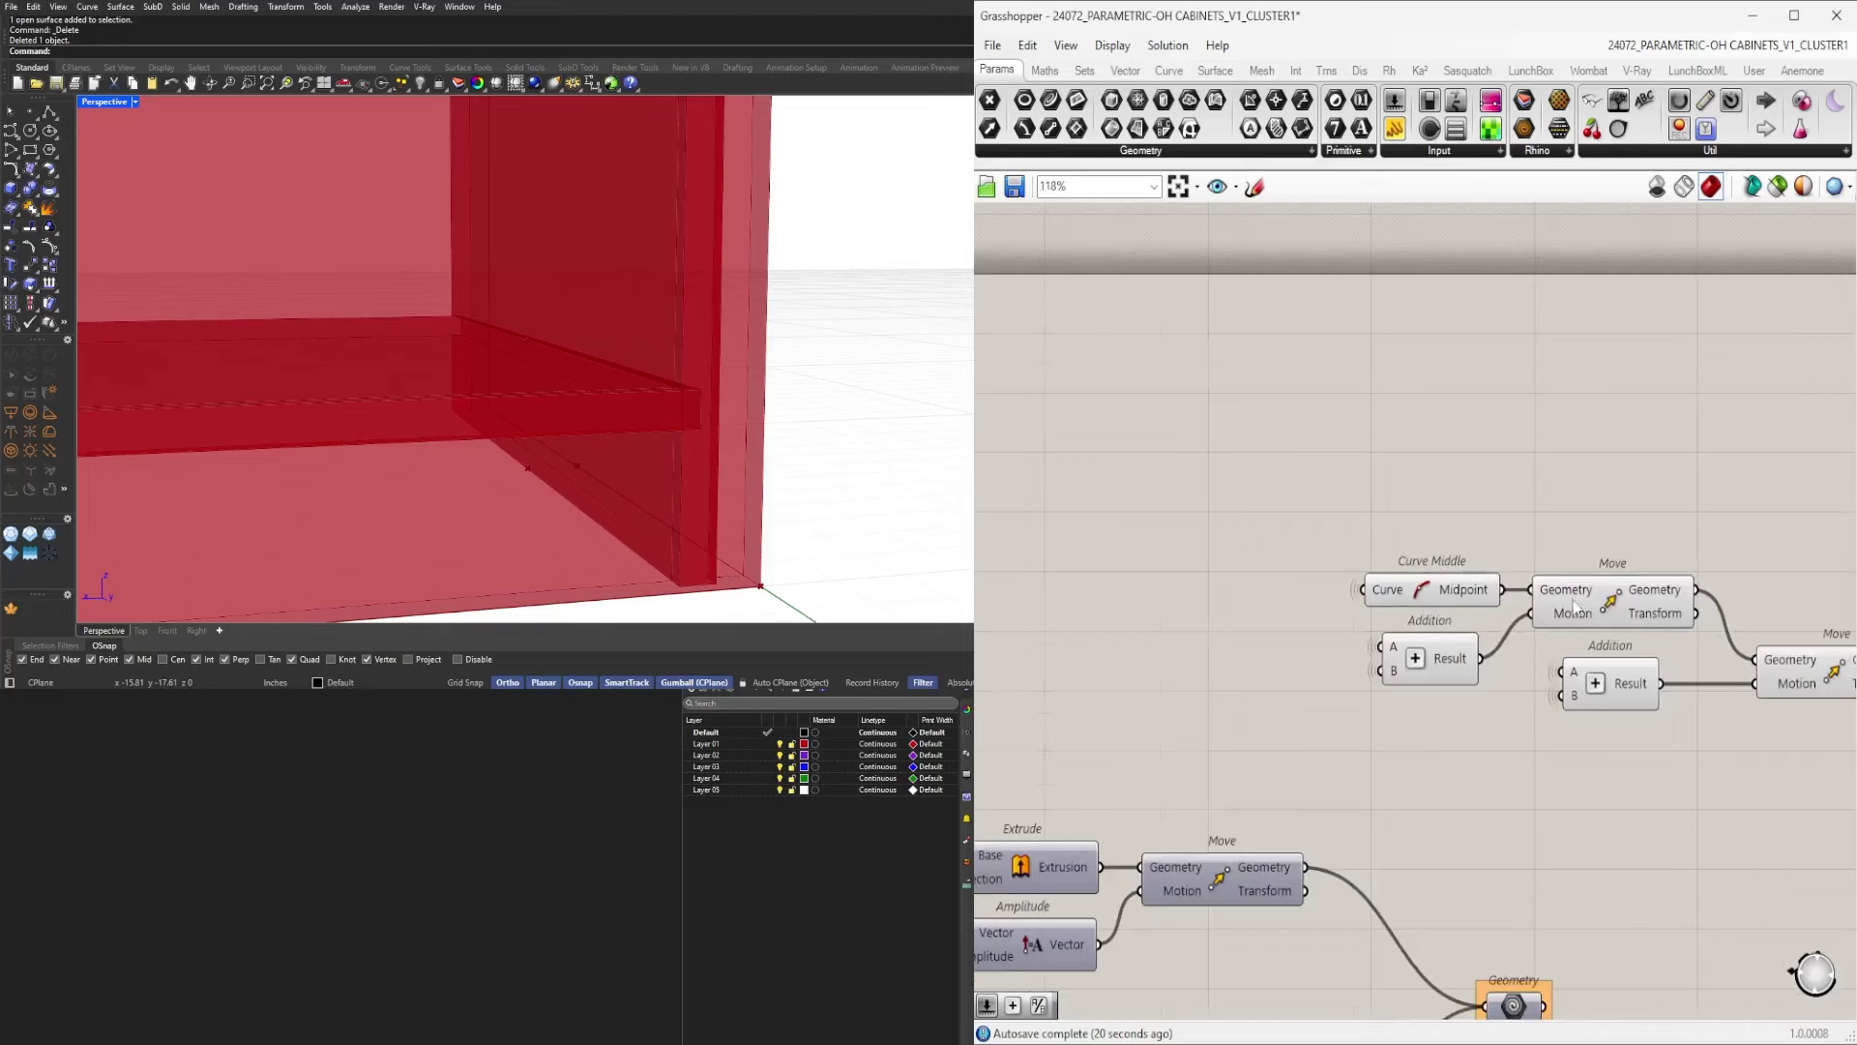
Turn off the preview of Curve Middle, both Additions and the first Move, and select the second Move to check its point.
right_drag(1738, 668, 1429, 702)
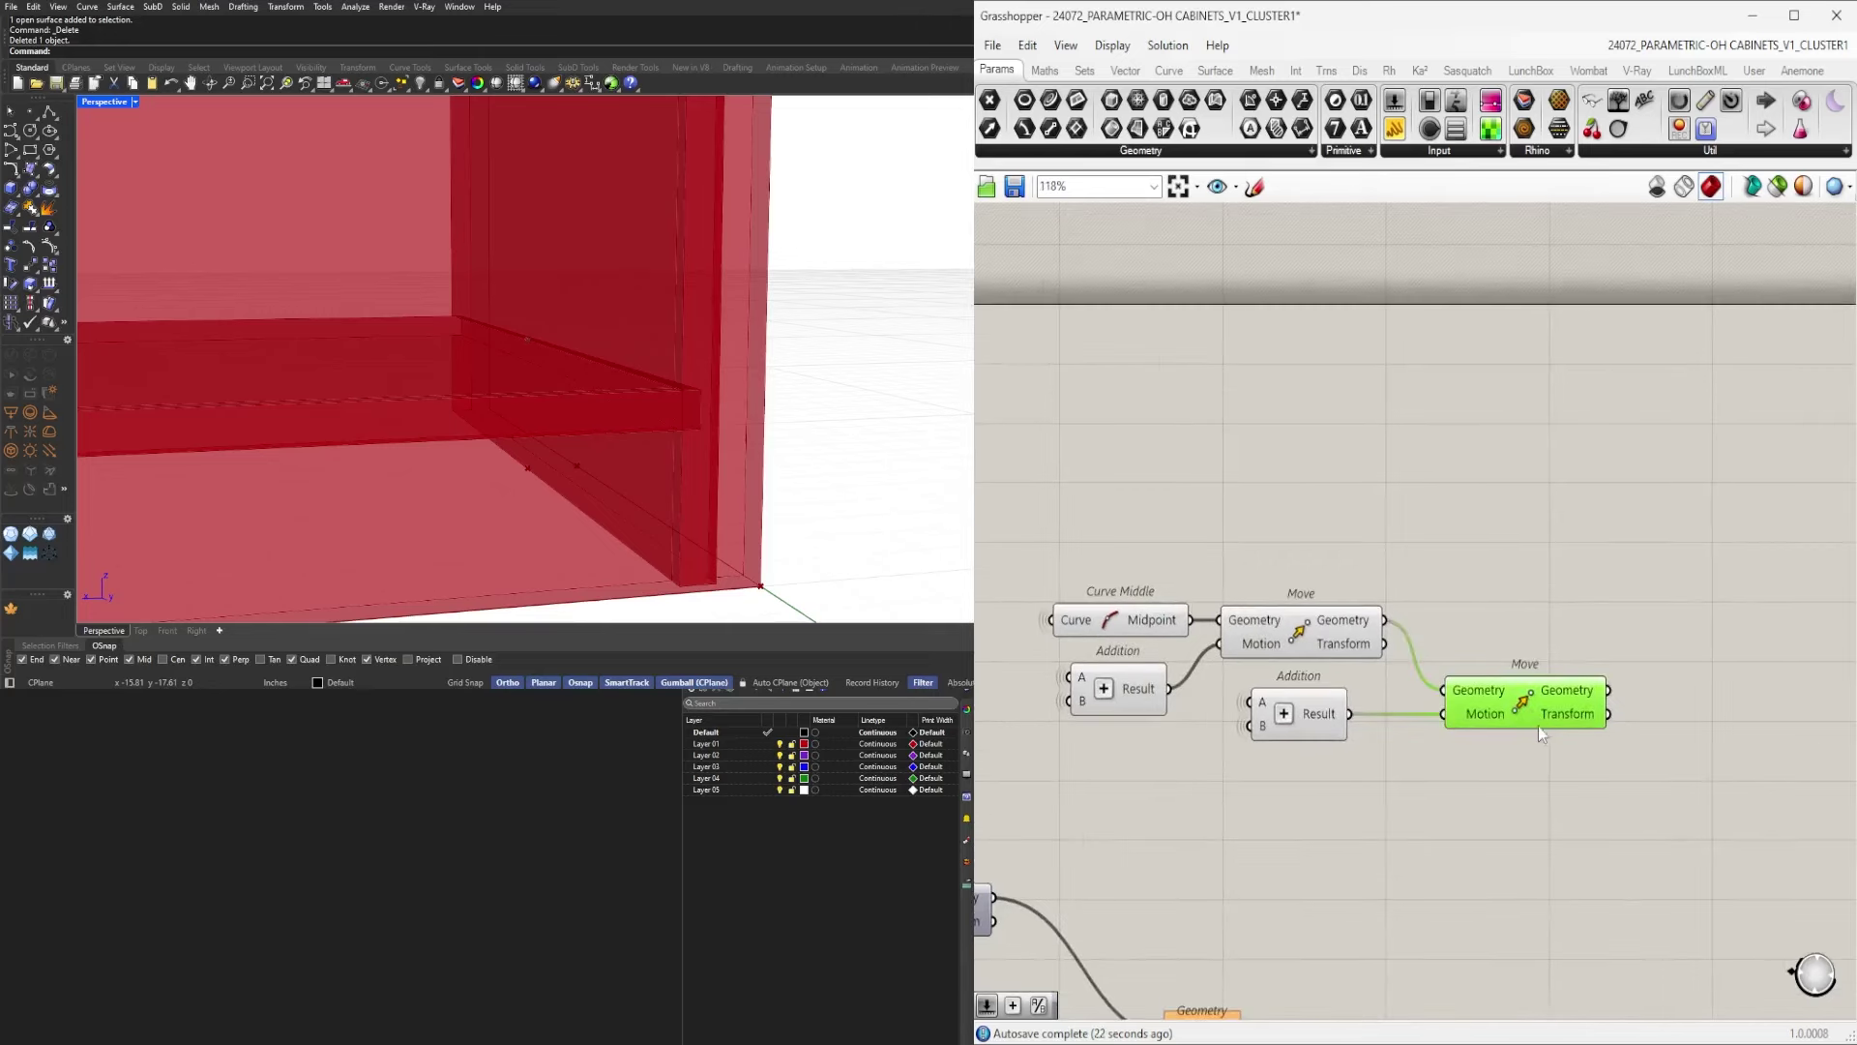
right_drag(1388, 811, 1527, 790)
drag(1531, 771, 1180, 506)
middle_click(1316, 489)
click(1366, 426)
click(1366, 432)
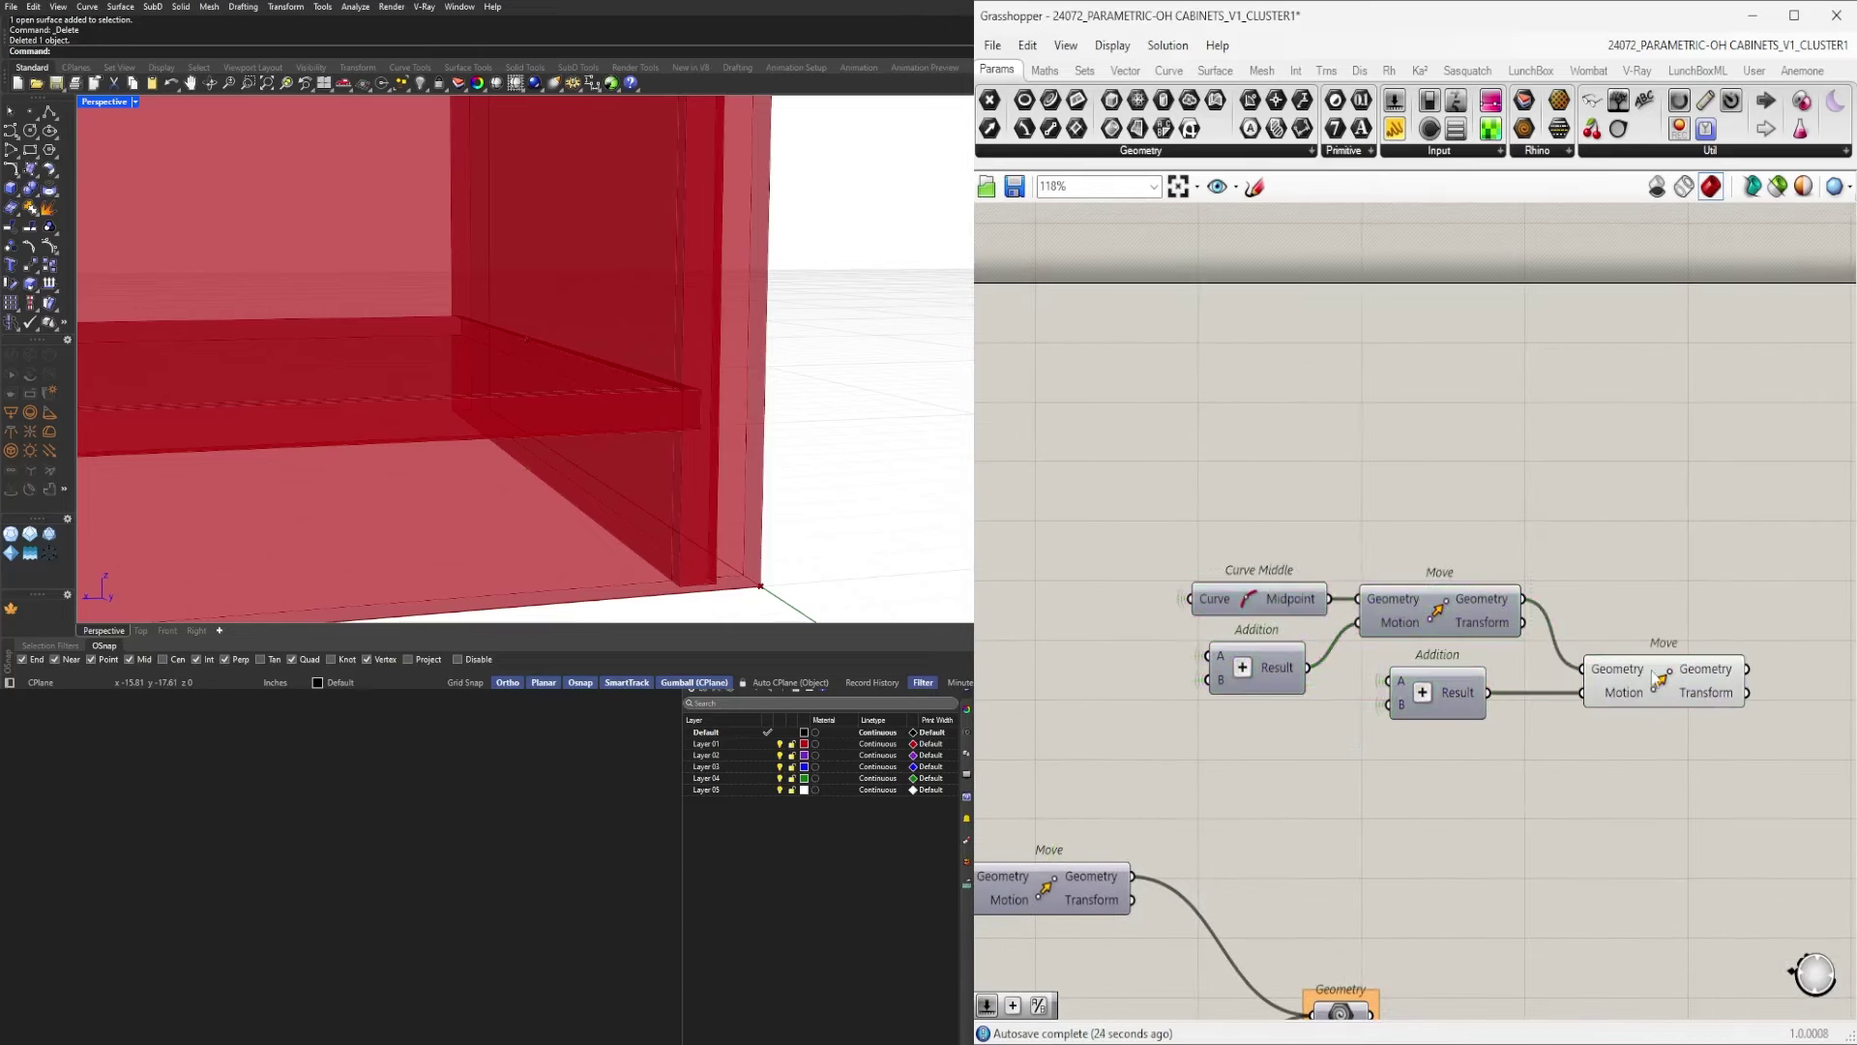
click(1664, 680)
right_drag(670, 368, 759, 399)
scroll(1541, 642, down, 2)
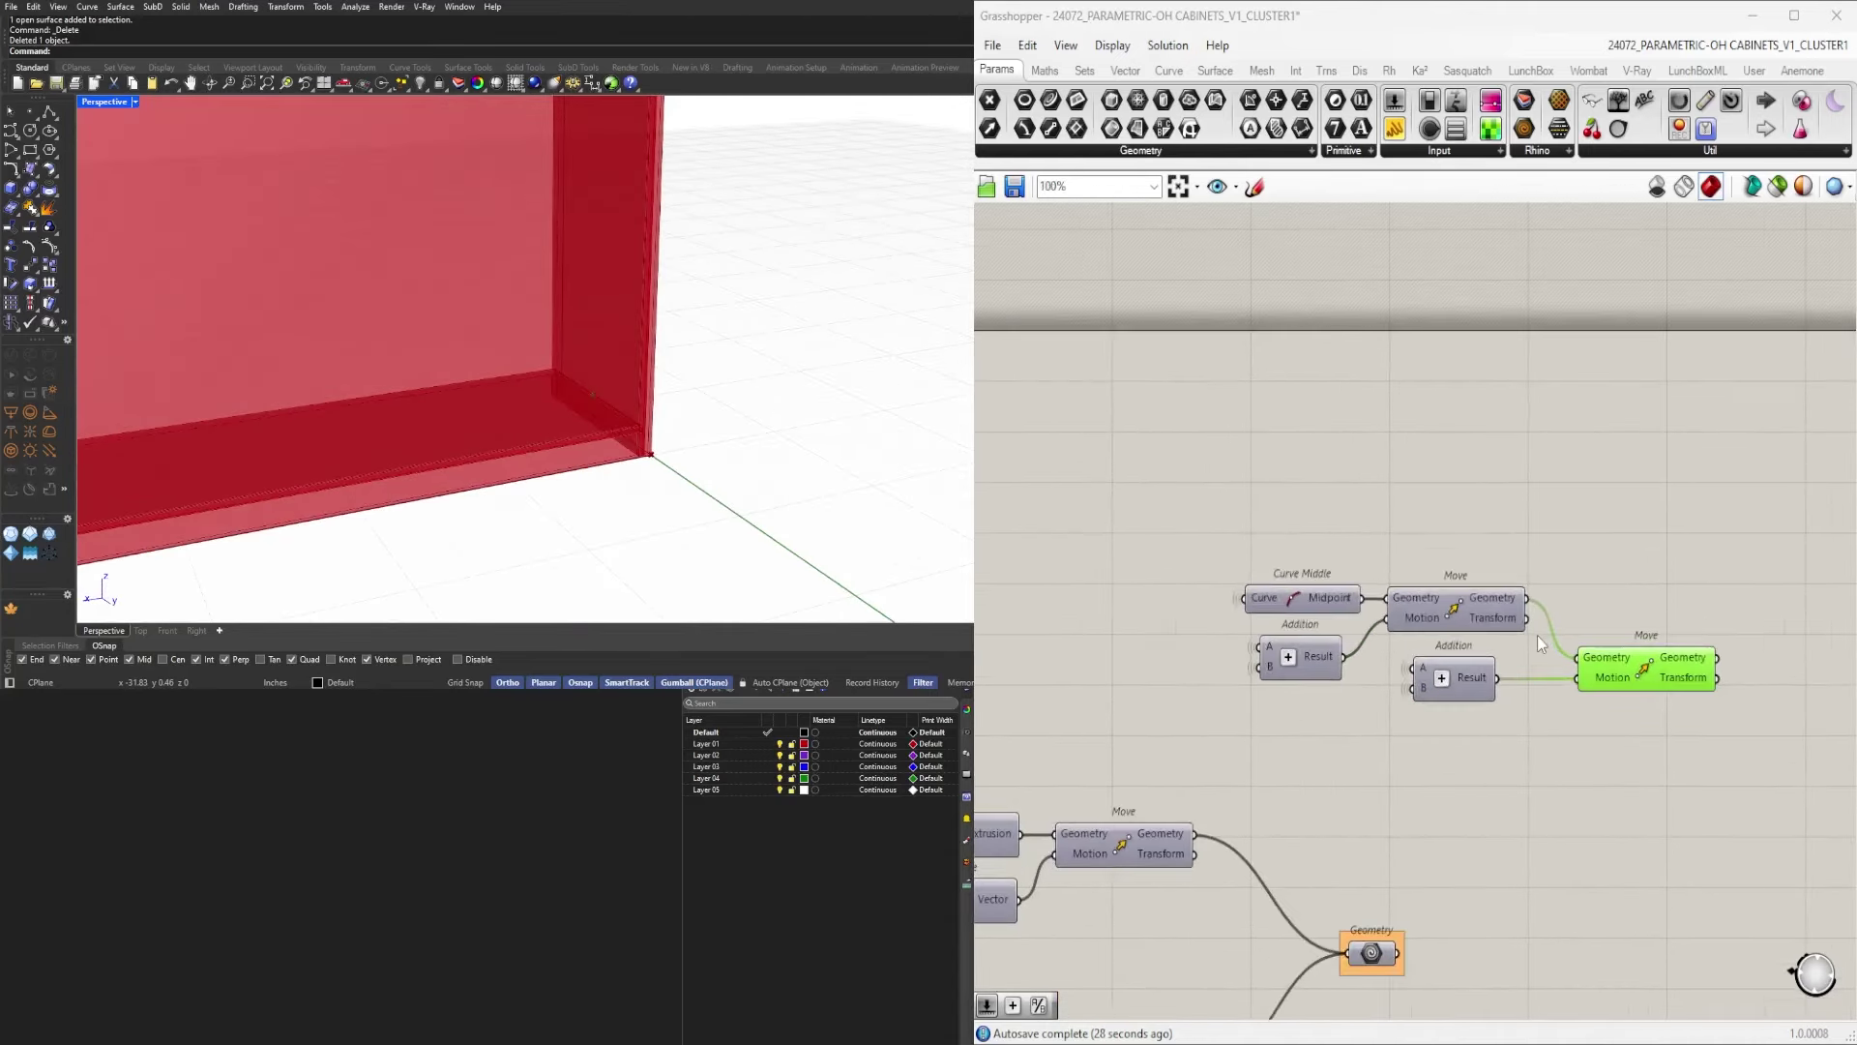
Turn on the preview of the lower Evaluate Surface component and view its frame on the cabinet side.
scroll(1537, 635, down, 3)
scroll(1293, 727, up, 1)
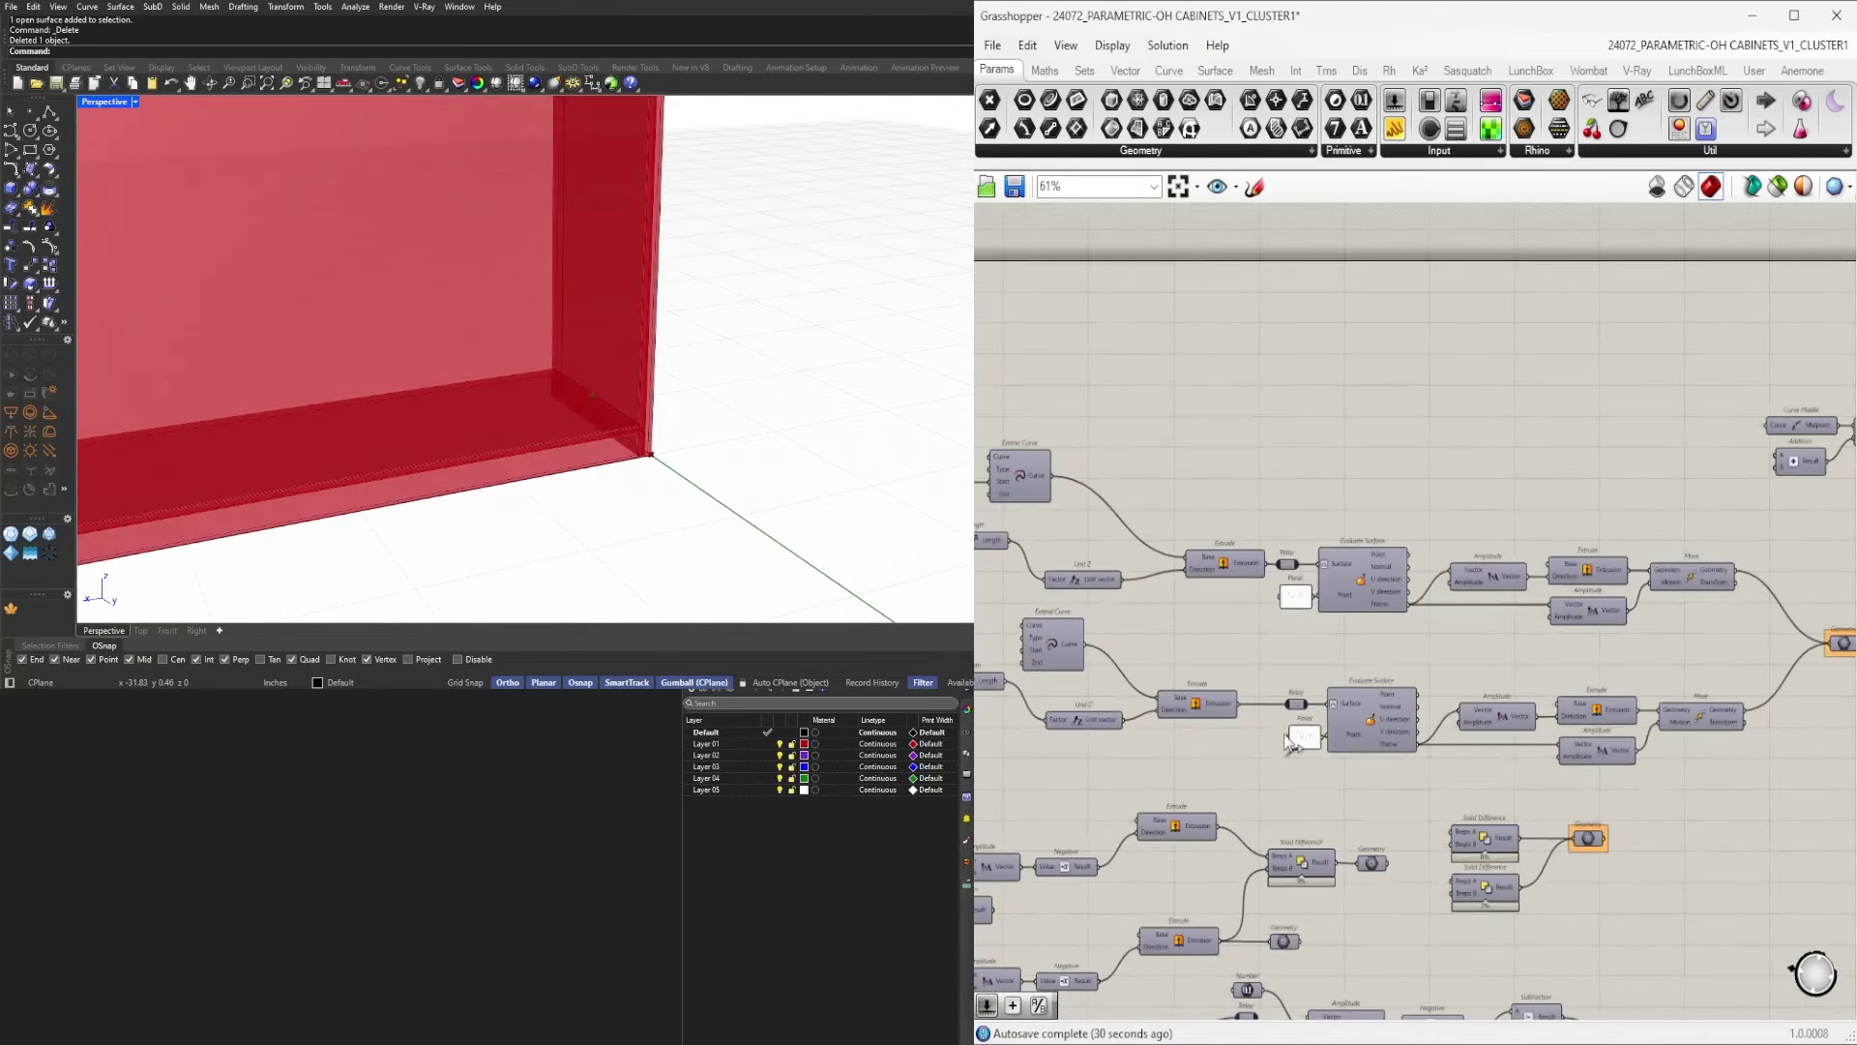
right_drag(1431, 745, 1285, 799)
click(1229, 774)
scroll(1228, 774, up, 1)
middle_click(1230, 771)
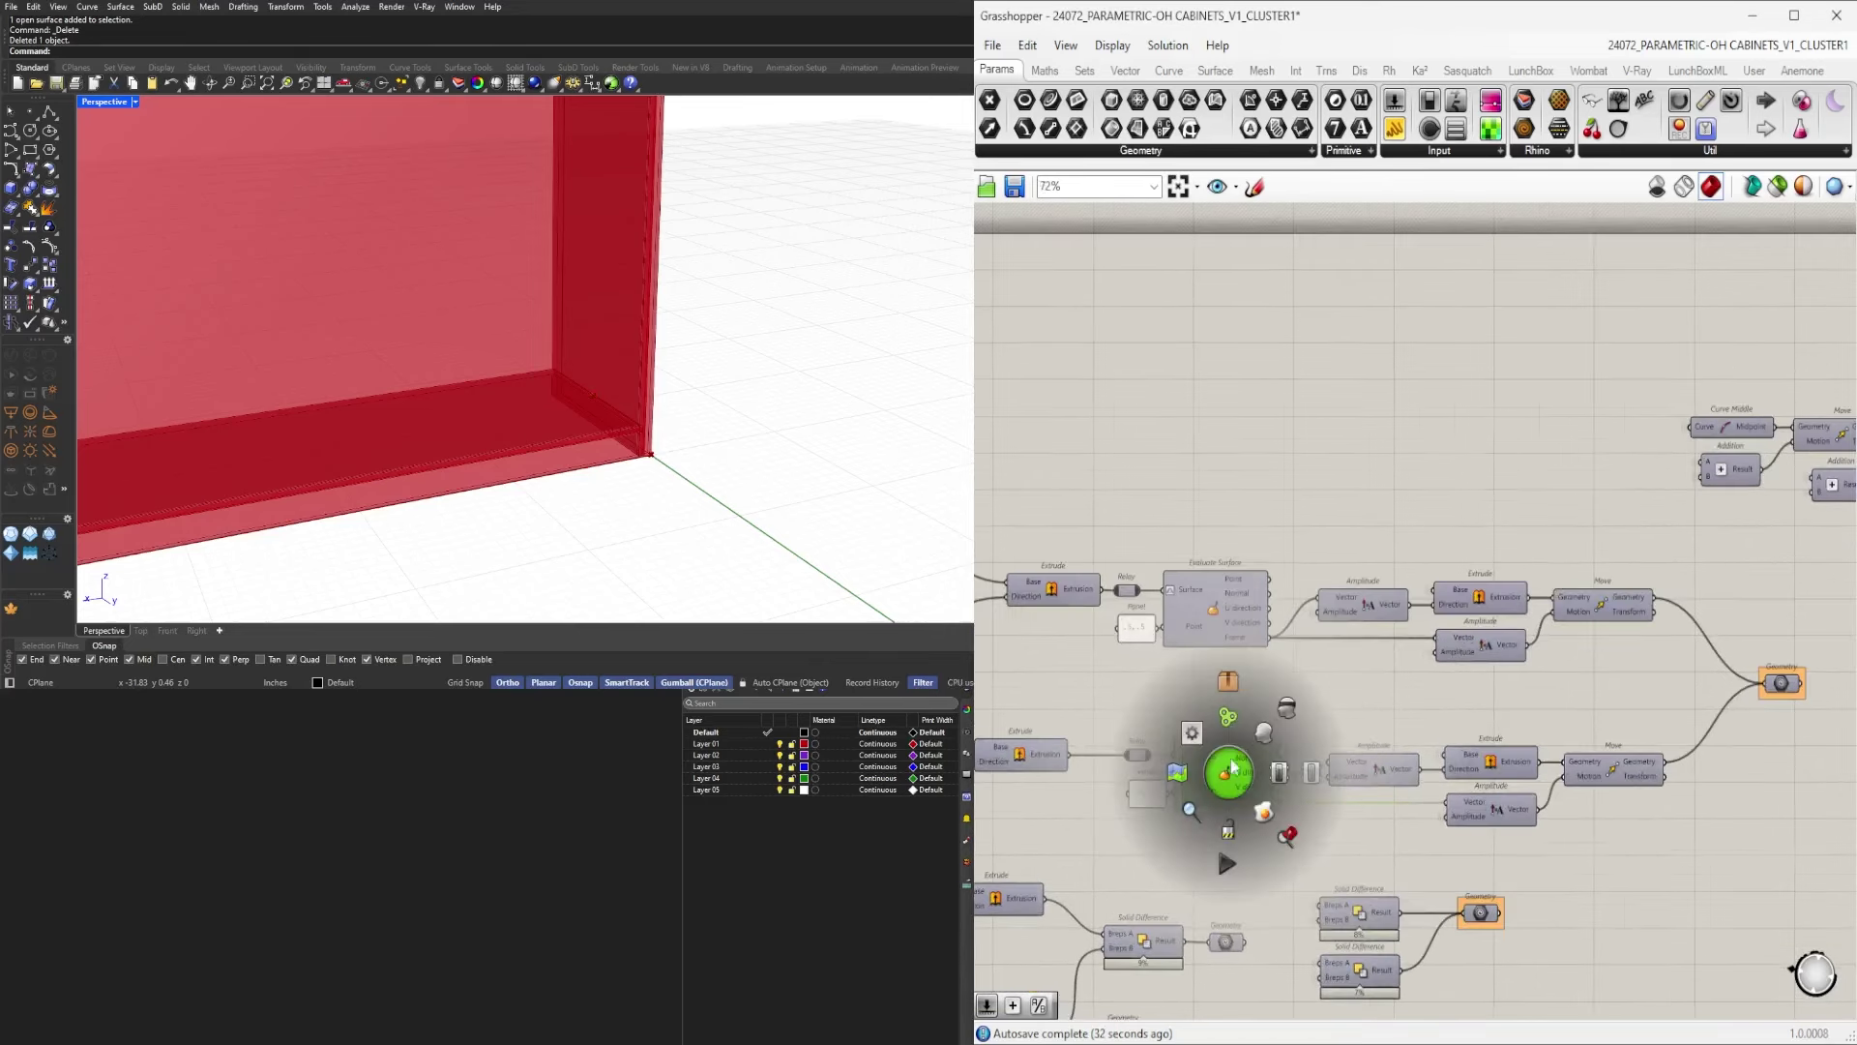
click(1266, 732)
scroll(580, 465, down, 6)
right_drag(466, 424, 485, 419)
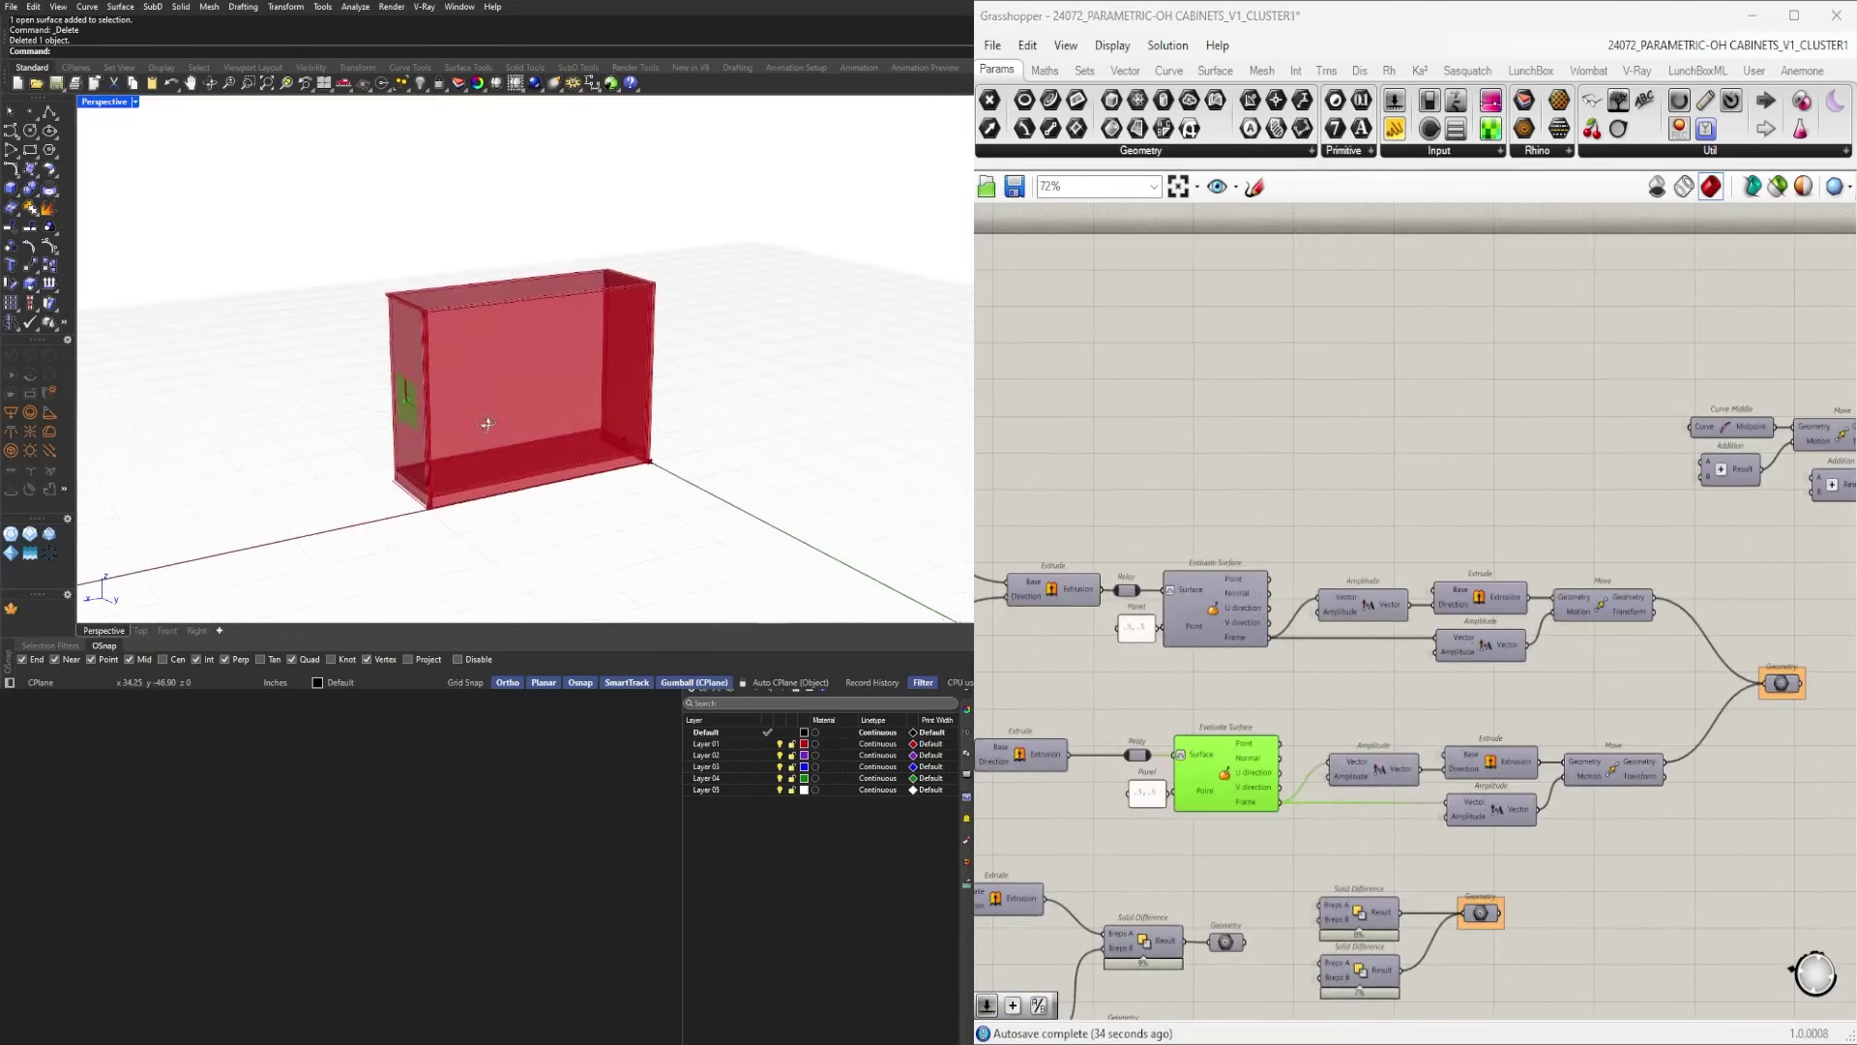
Add a Plane Origin component and place it below the second Addition.
right_drag(1560, 532, 1333, 583)
double_click(1333, 579)
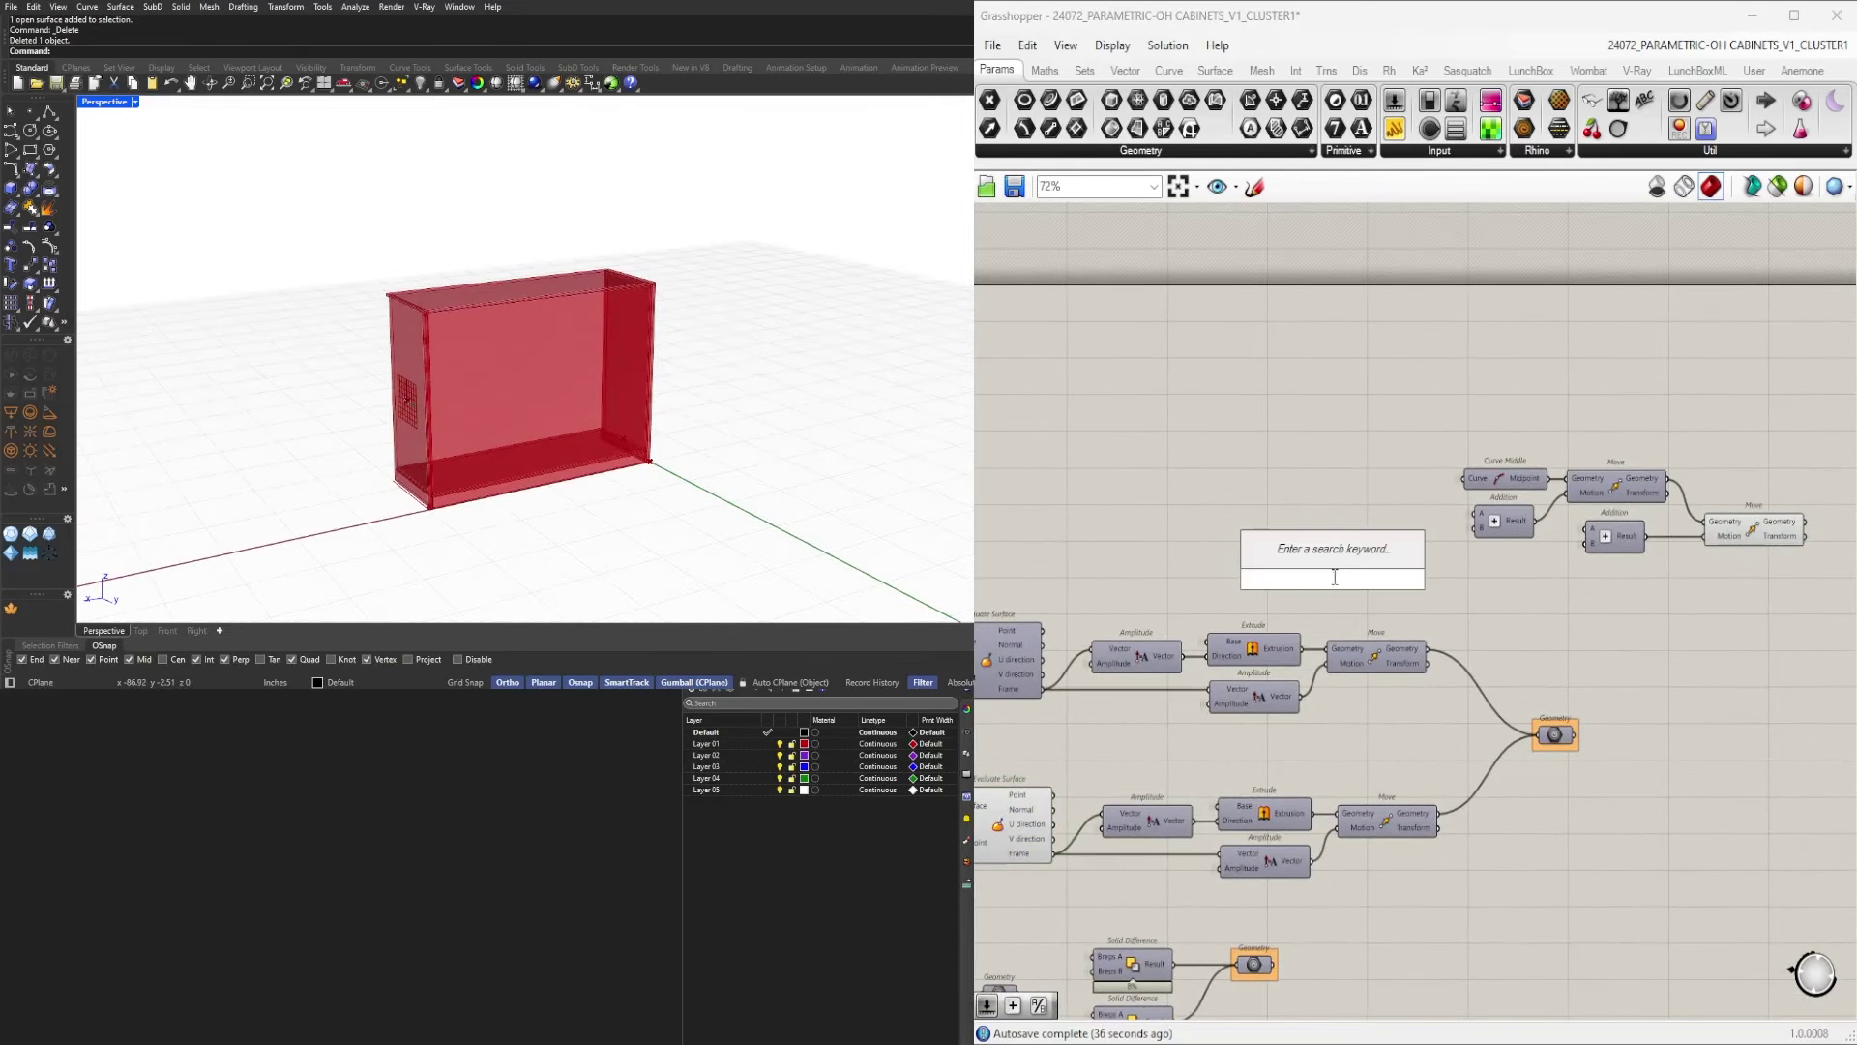
right_drag(1219, 392, 1313, 384)
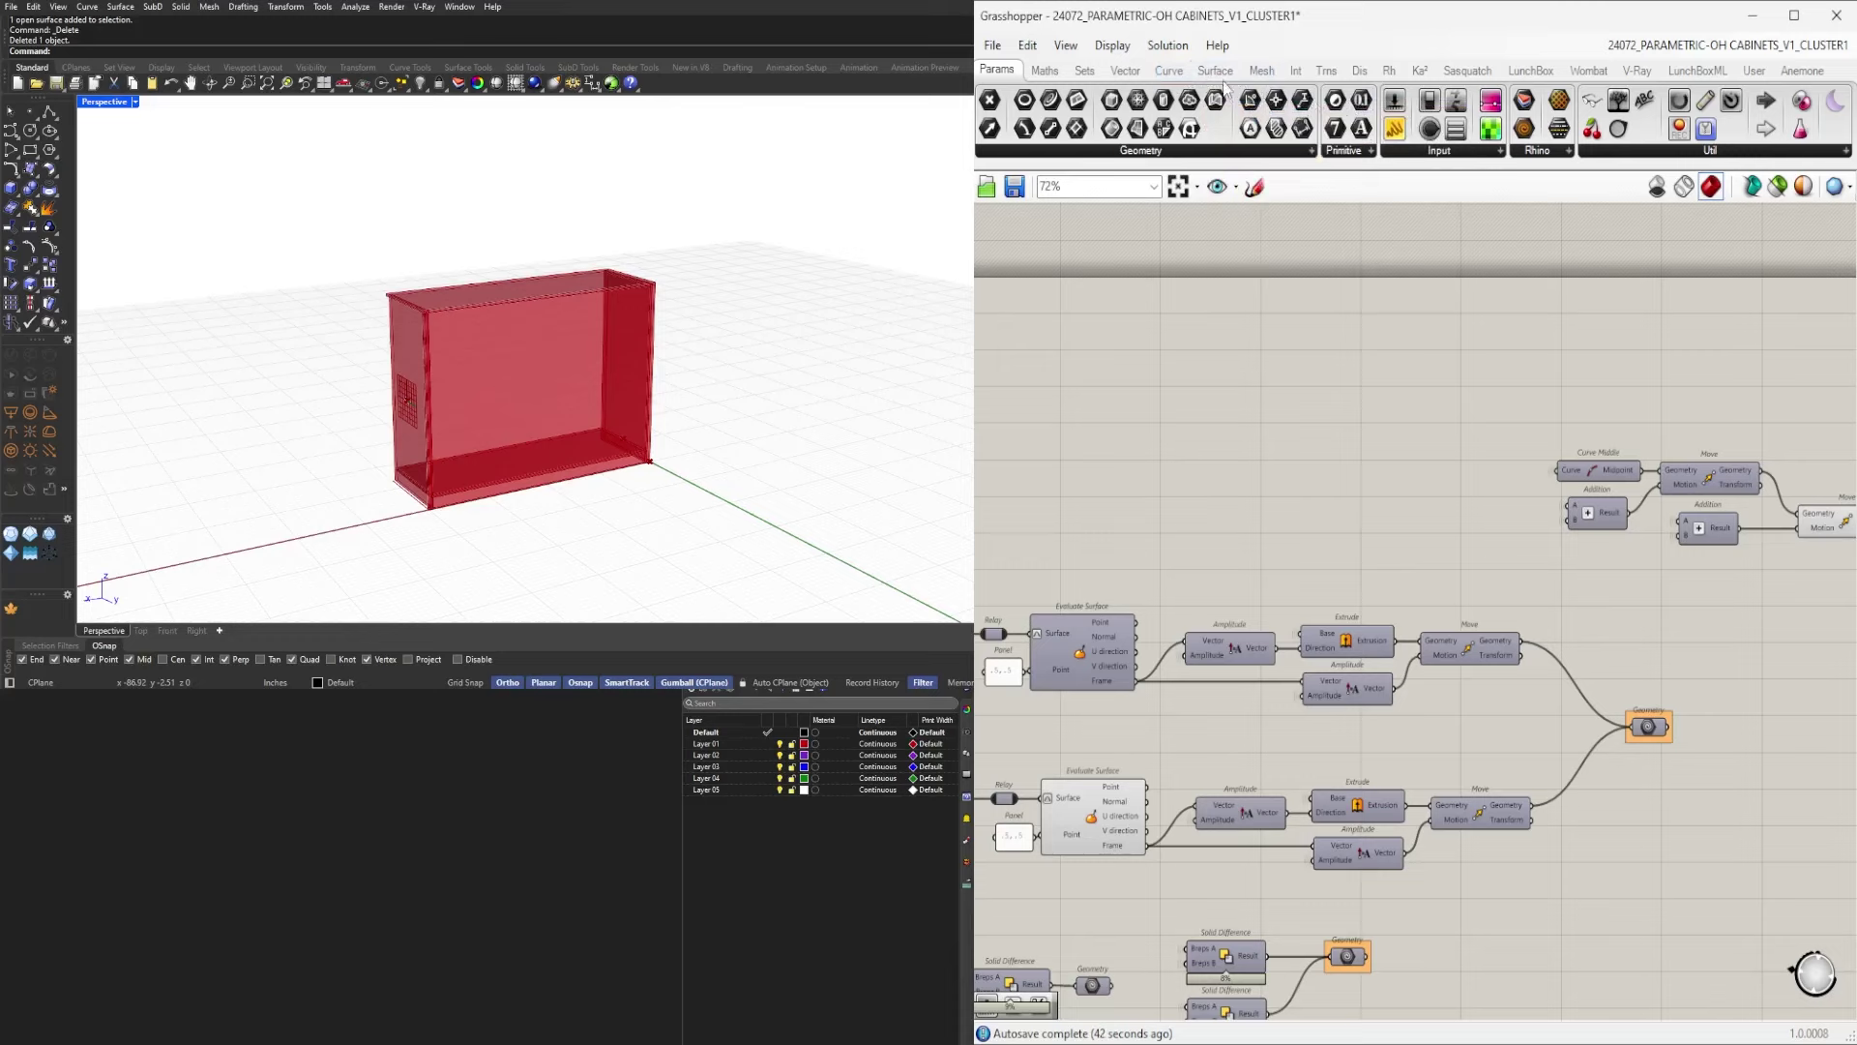
click(1143, 75)
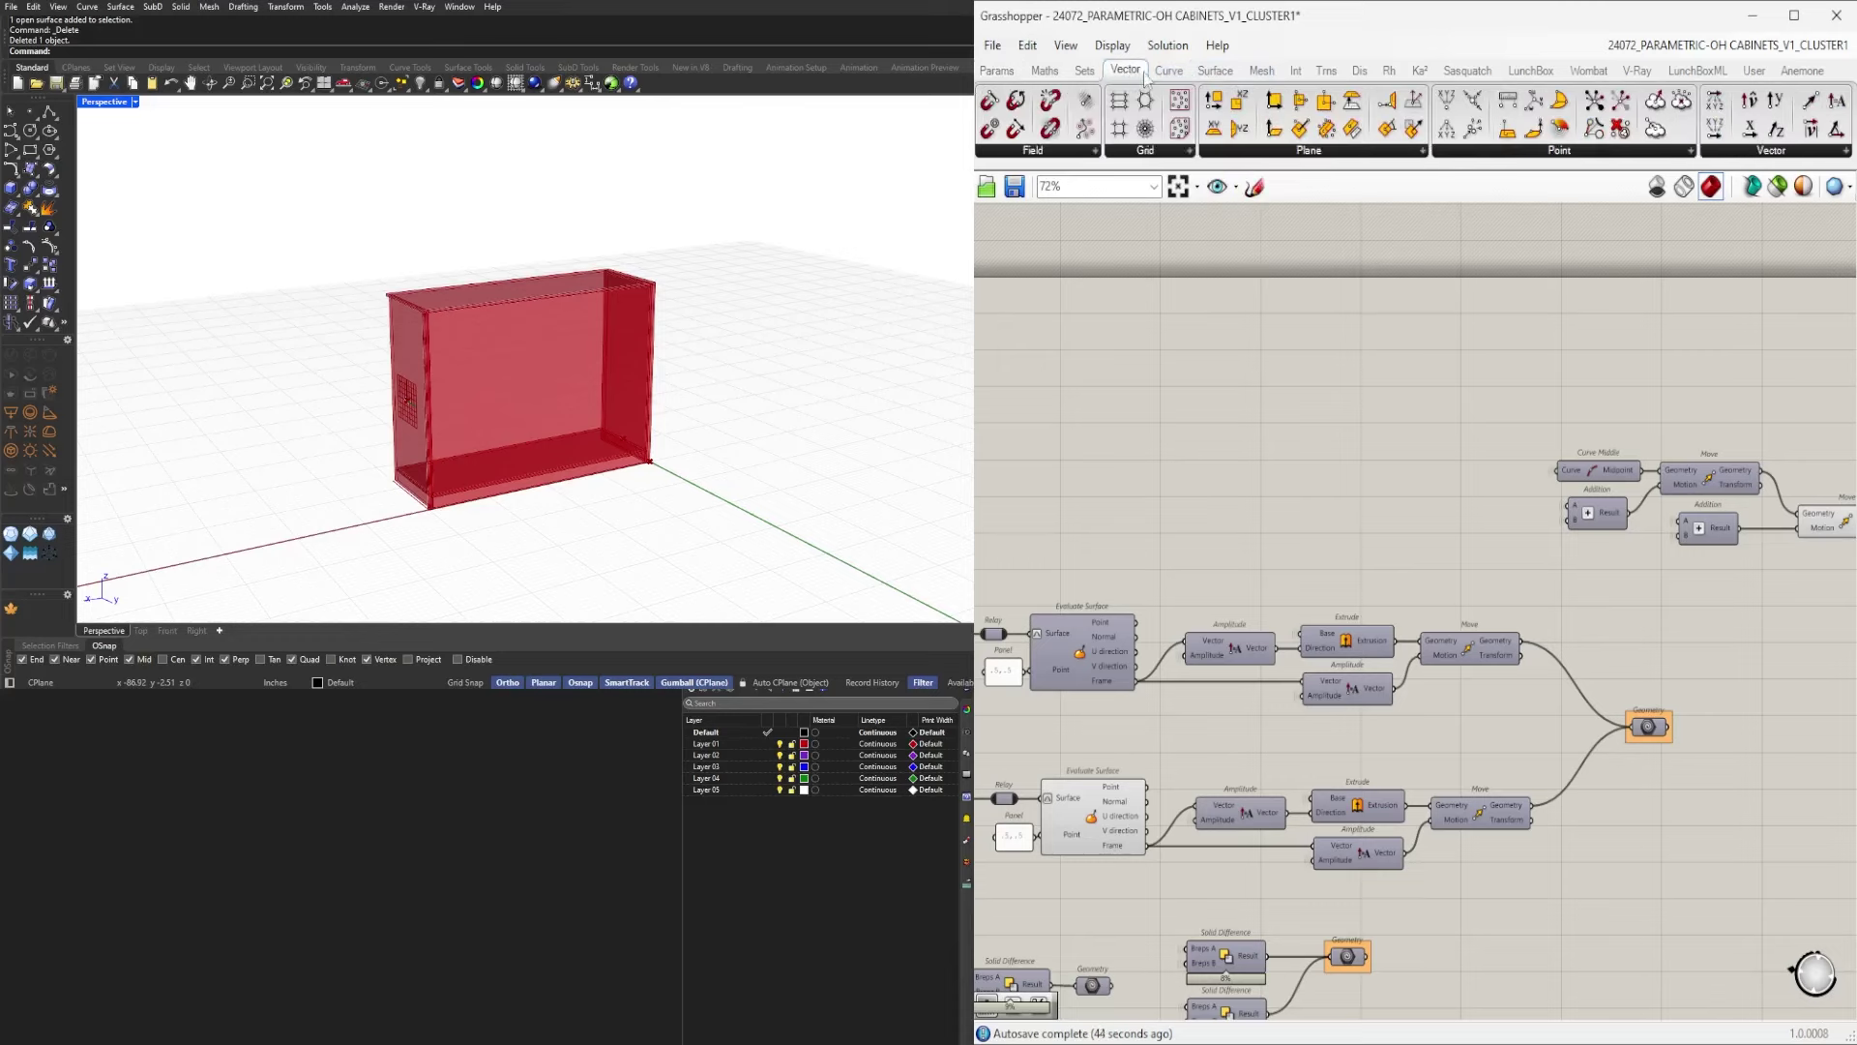
click(1316, 151)
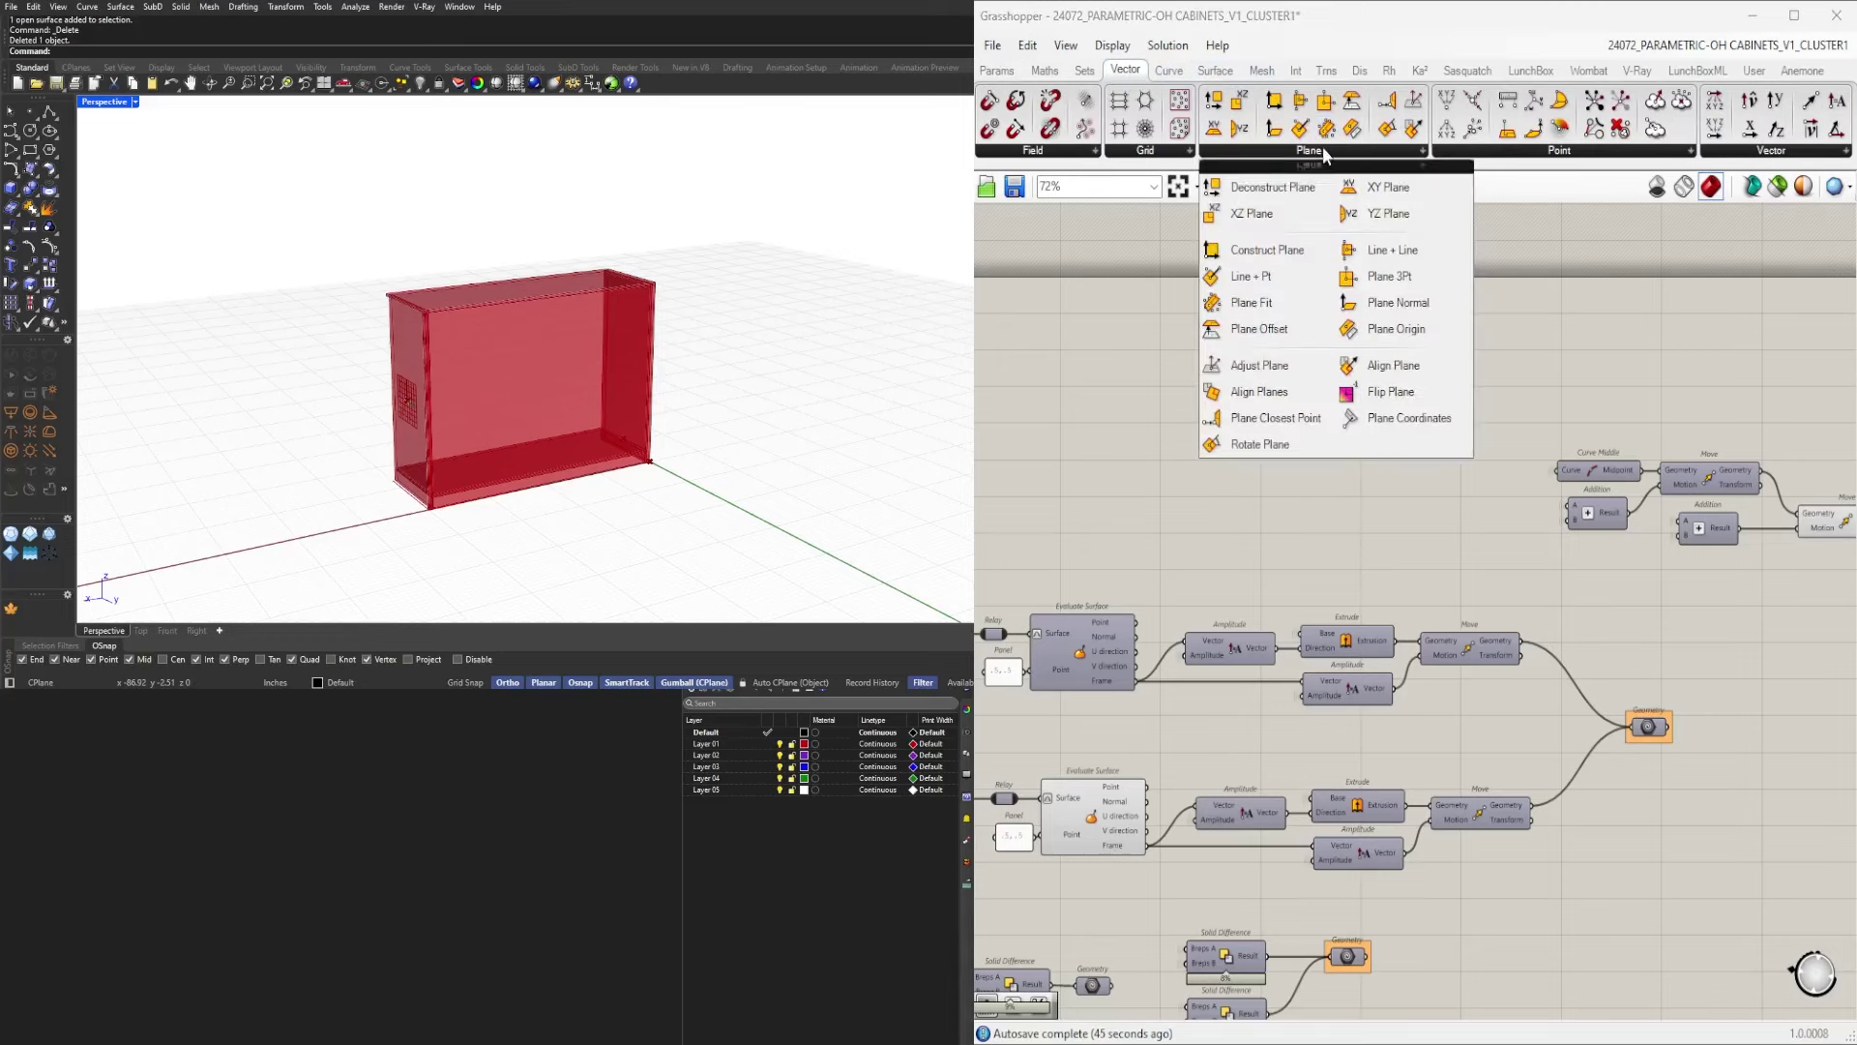
click(1395, 365)
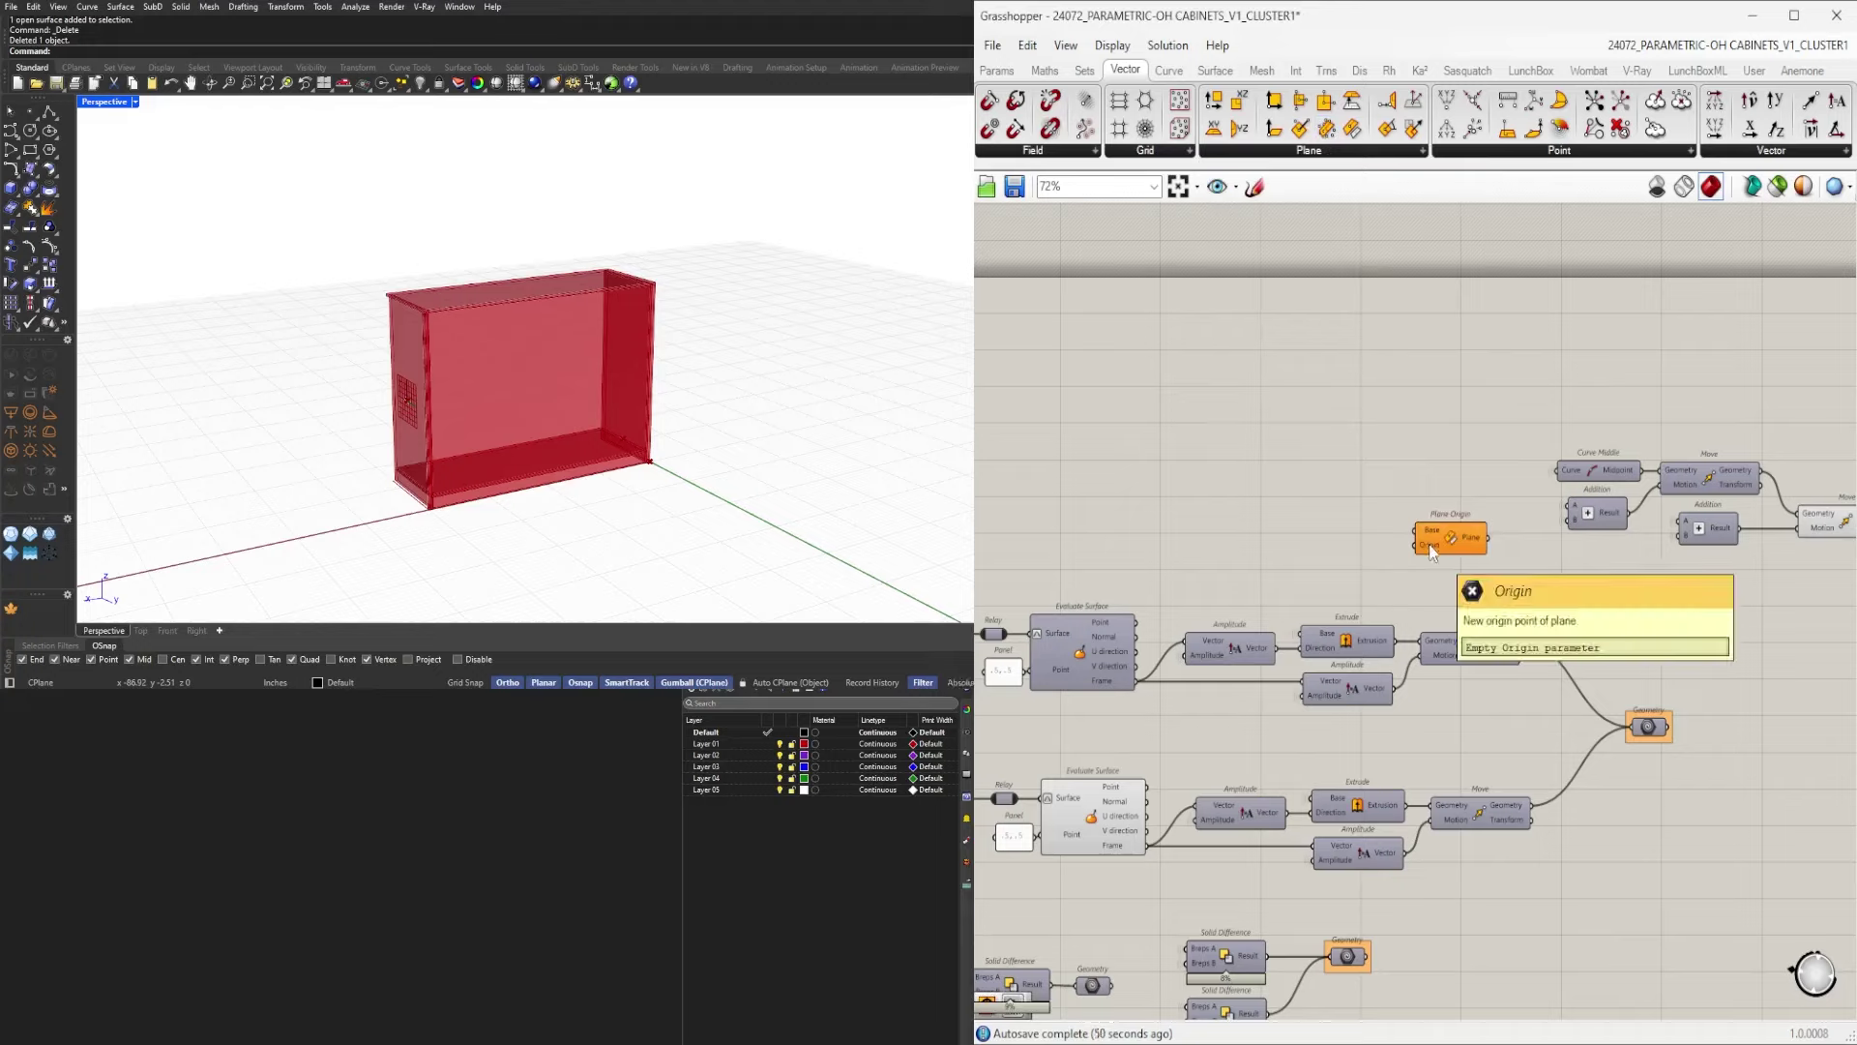
drag(1466, 549, 1623, 607)
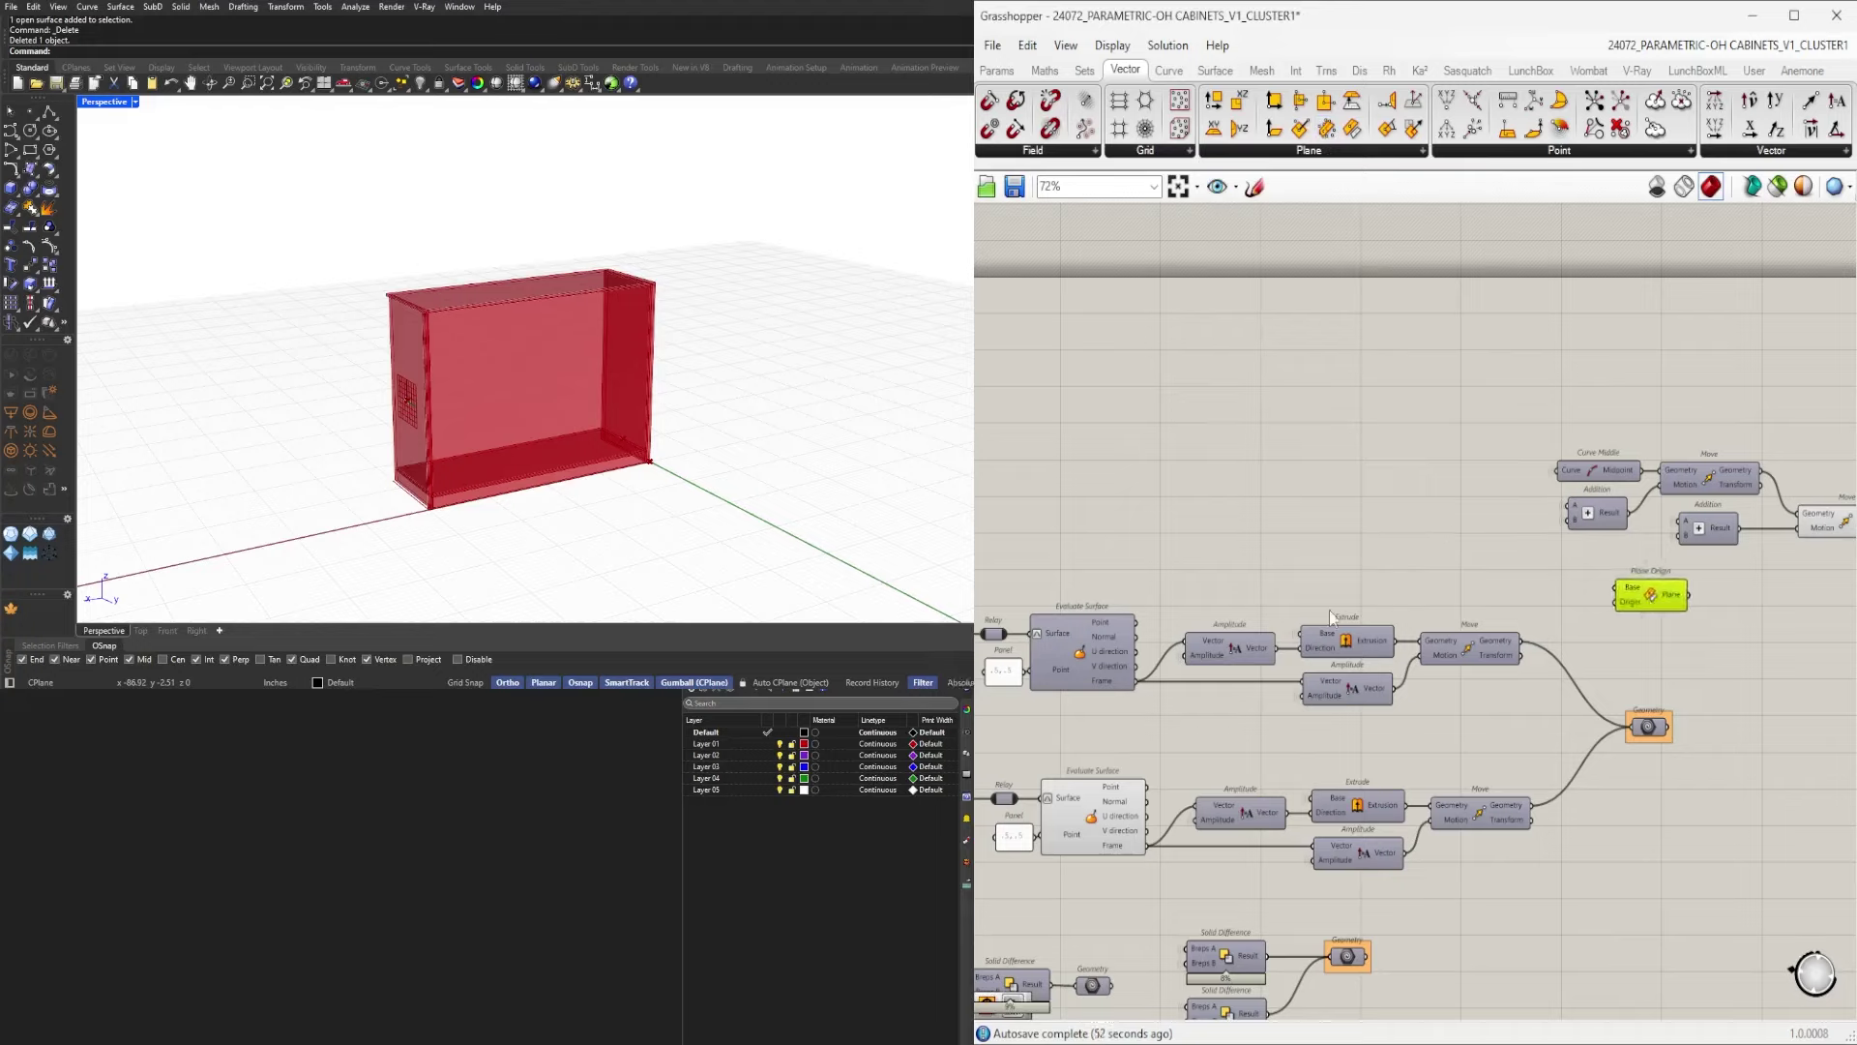
Connect the upper Evaluate Surface's Frame output to Plane Origin's Base and hide that wire.
drag(1327, 655, 1614, 590)
drag(1136, 681, 1620, 588)
right_click(1624, 589)
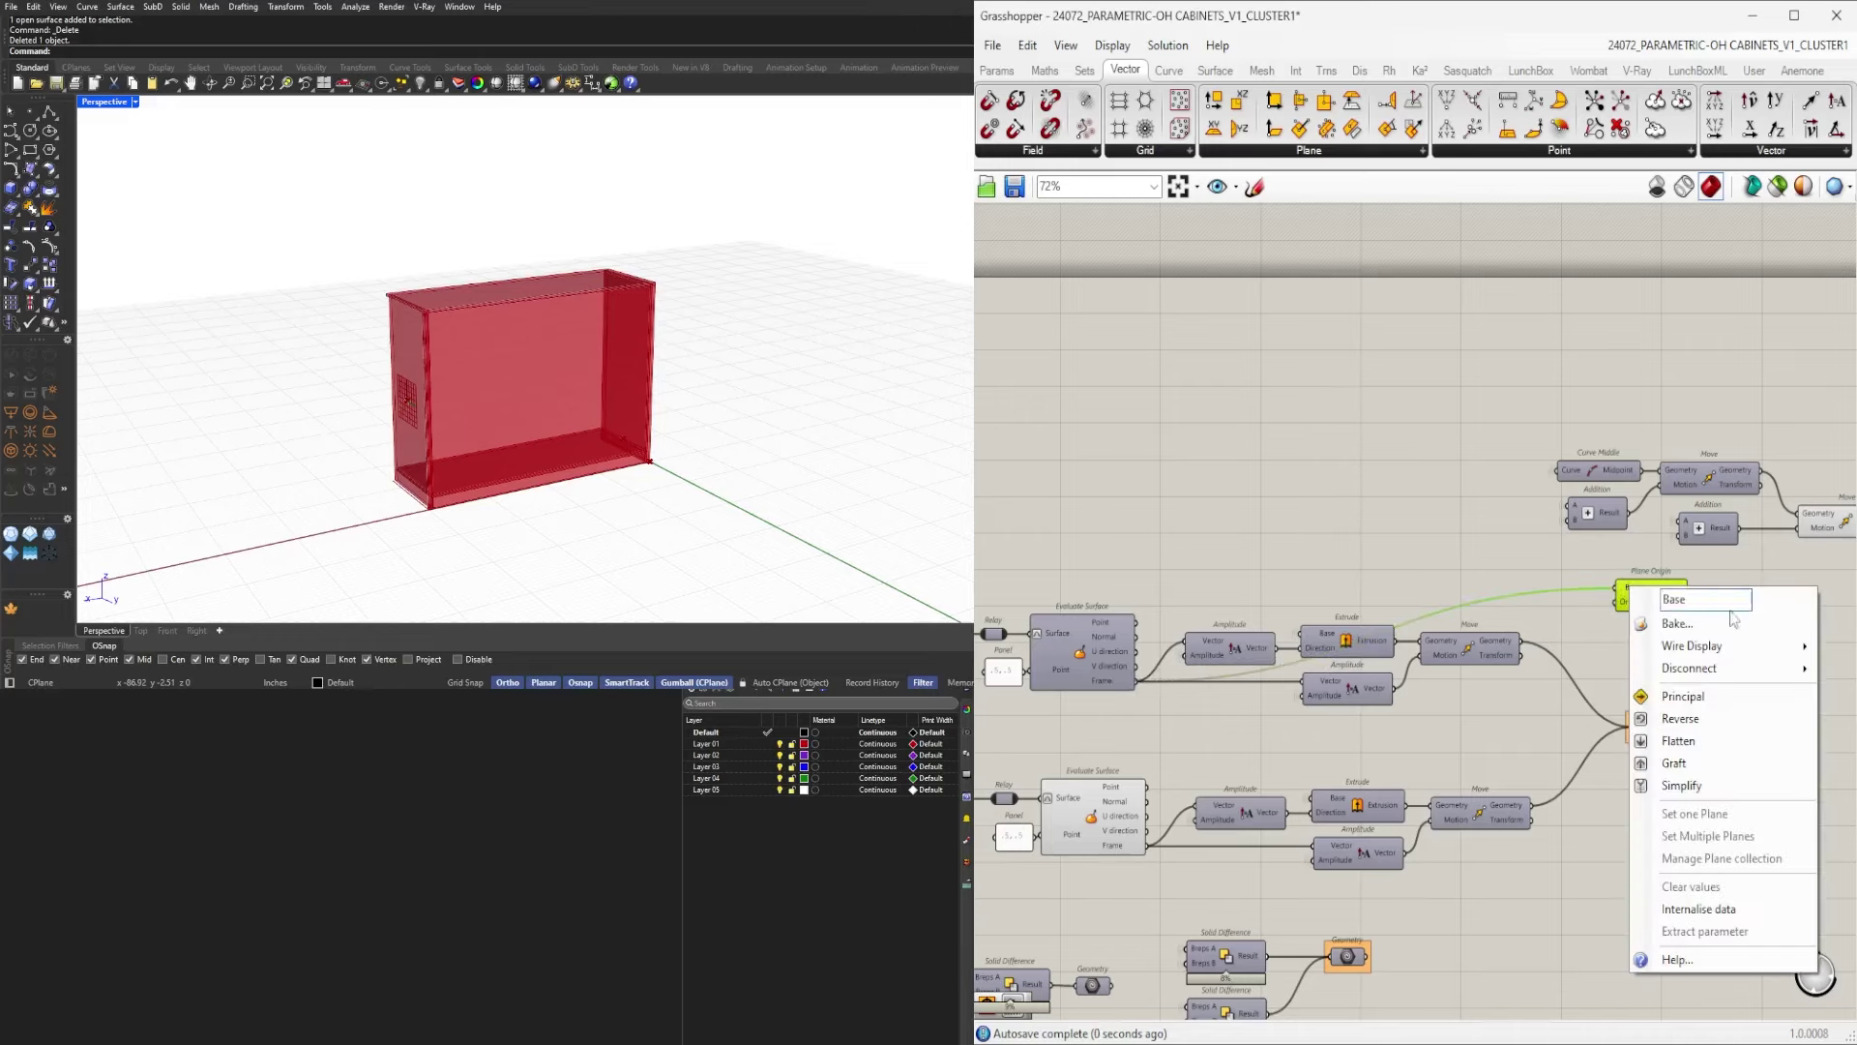
mouse_move(1741, 645)
click(1849, 693)
Place Plane Origin after the second Move, connect that Move's Geometry to Origin, and turn off the Move's preview.
right_drag(1754, 726, 1381, 734)
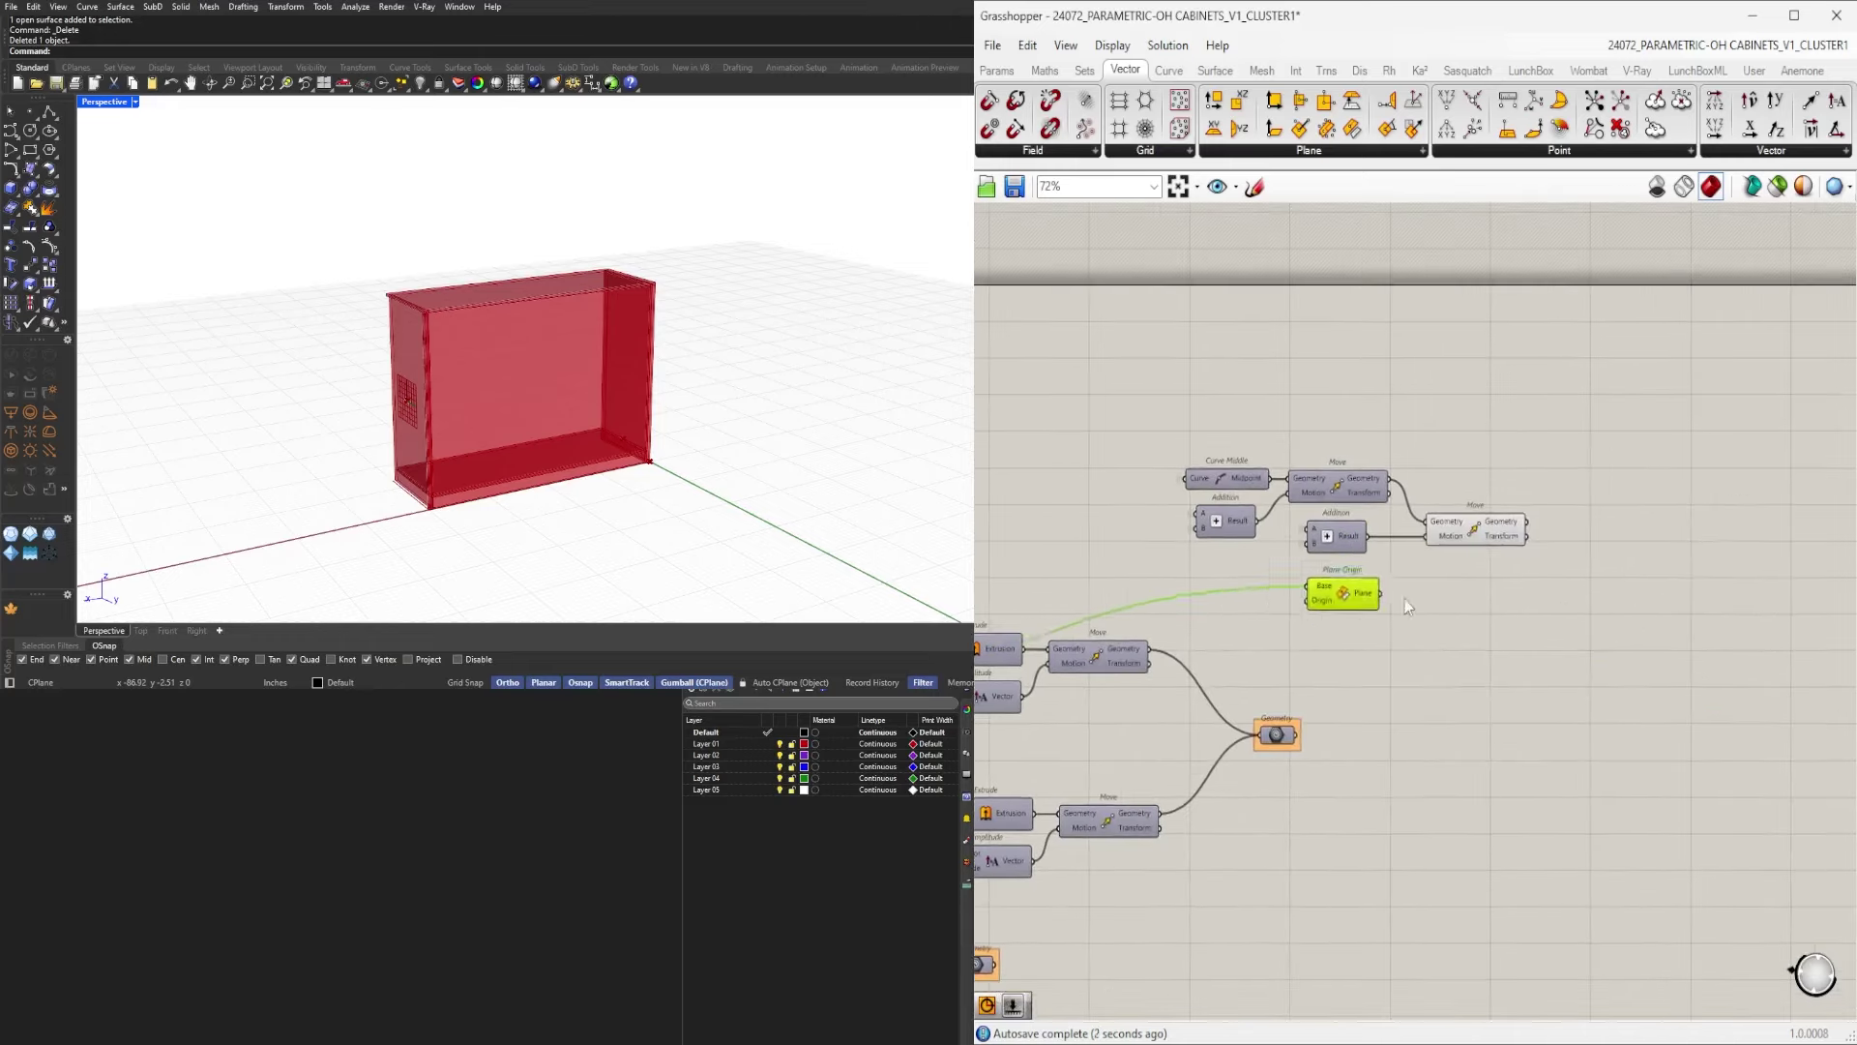
drag(1327, 601, 1565, 506)
scroll(1567, 517, up, 3)
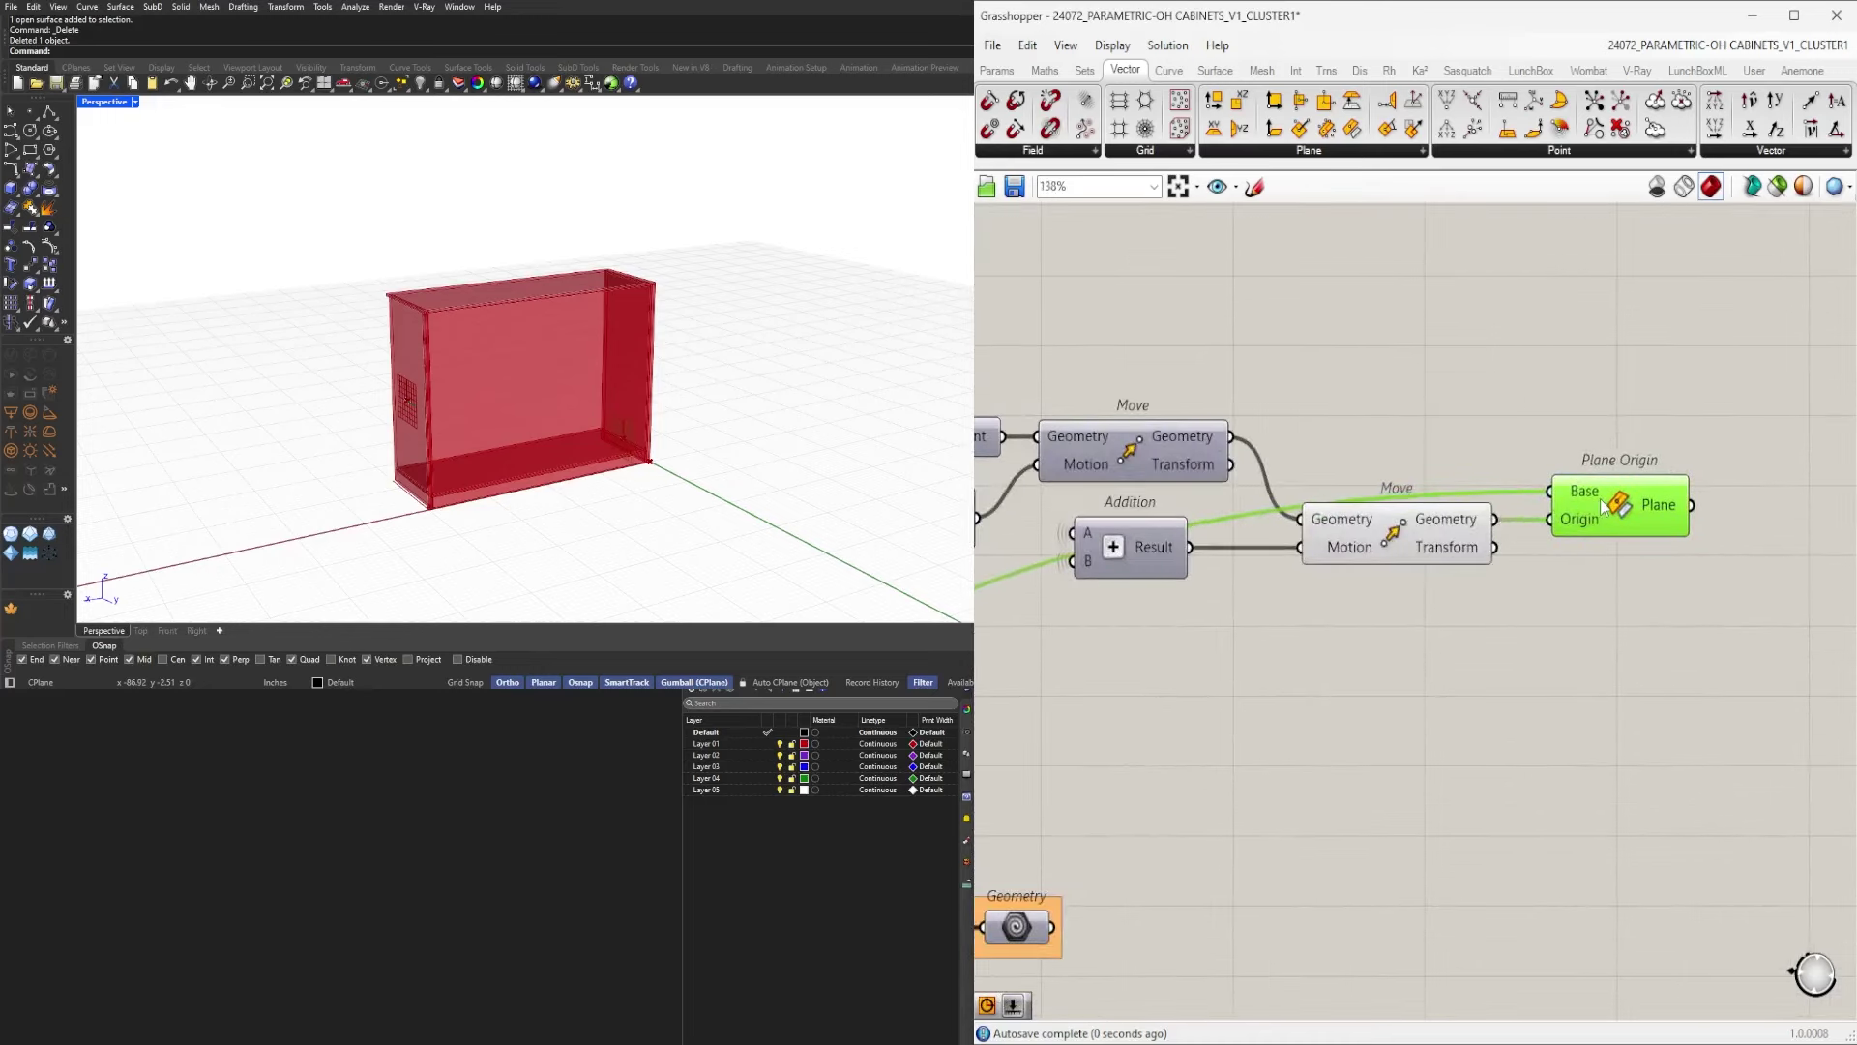
drag(1442, 602, 1360, 442)
middle_click(1397, 406)
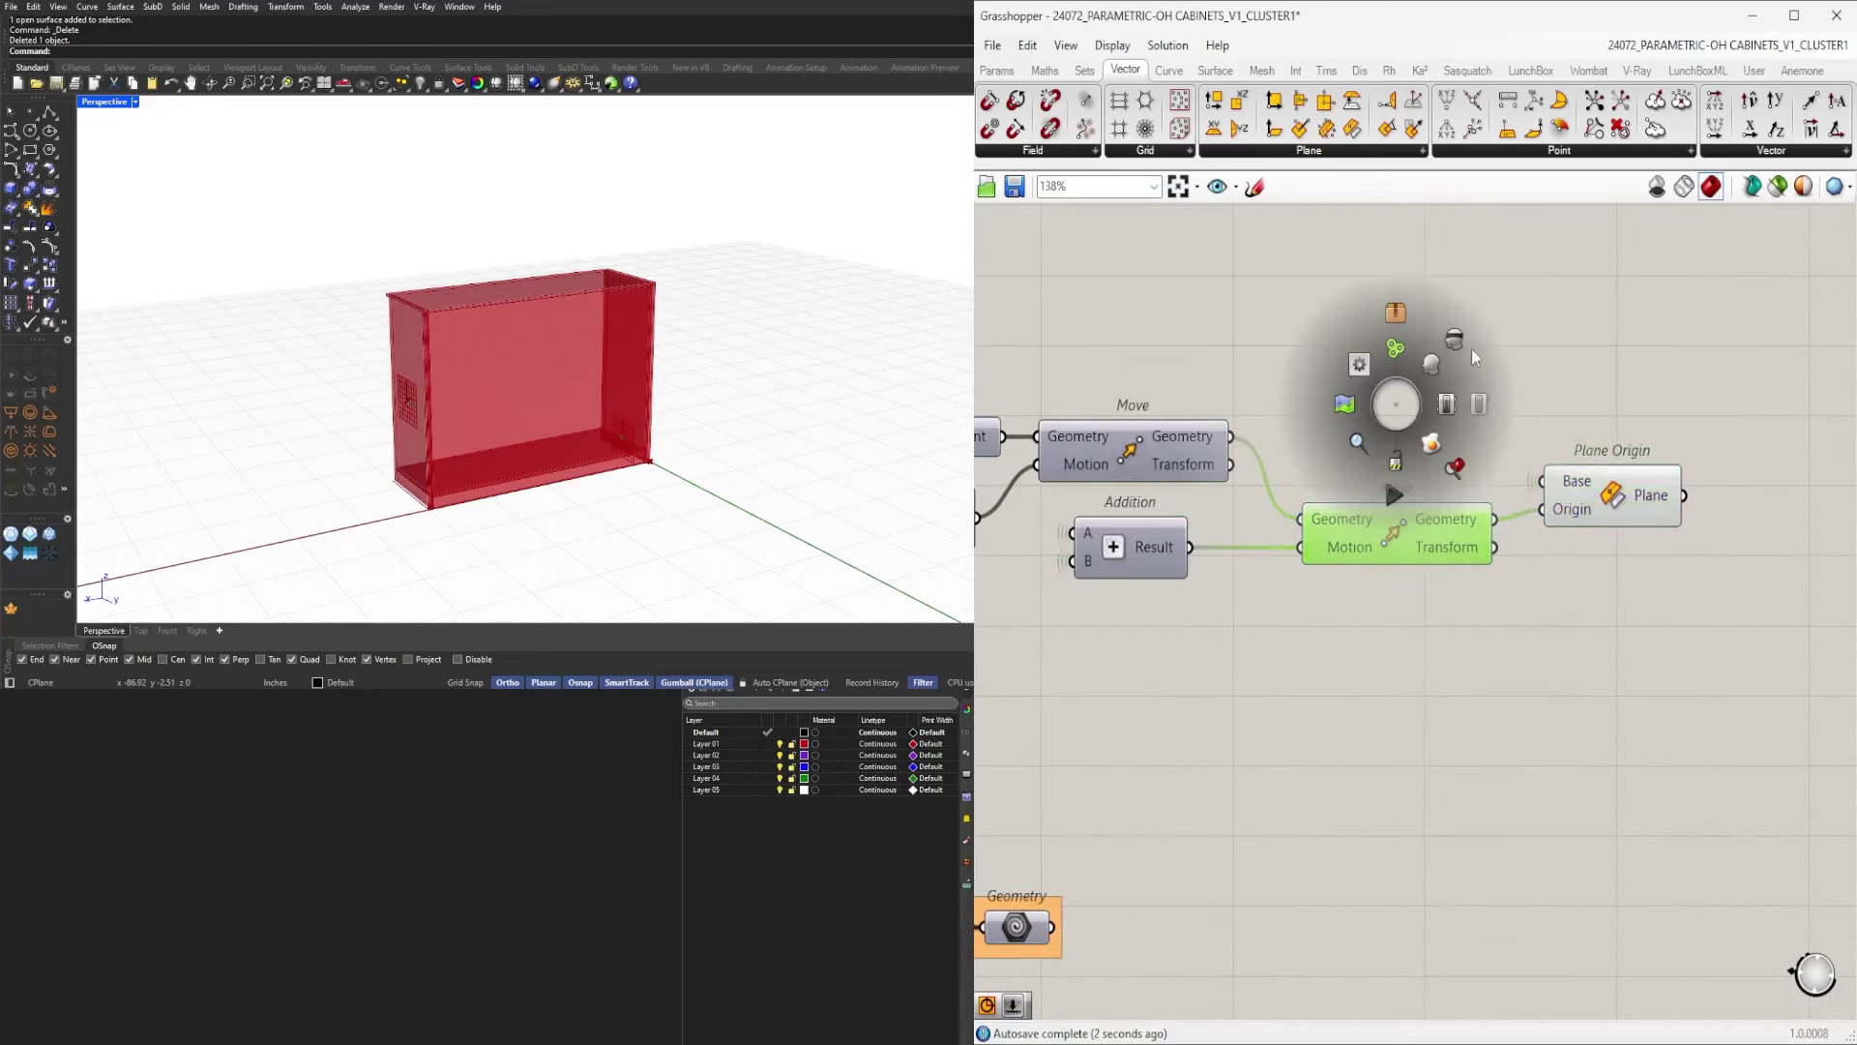
click(1471, 349)
drag(1657, 480, 1631, 490)
right_drag(1633, 496, 1515, 518)
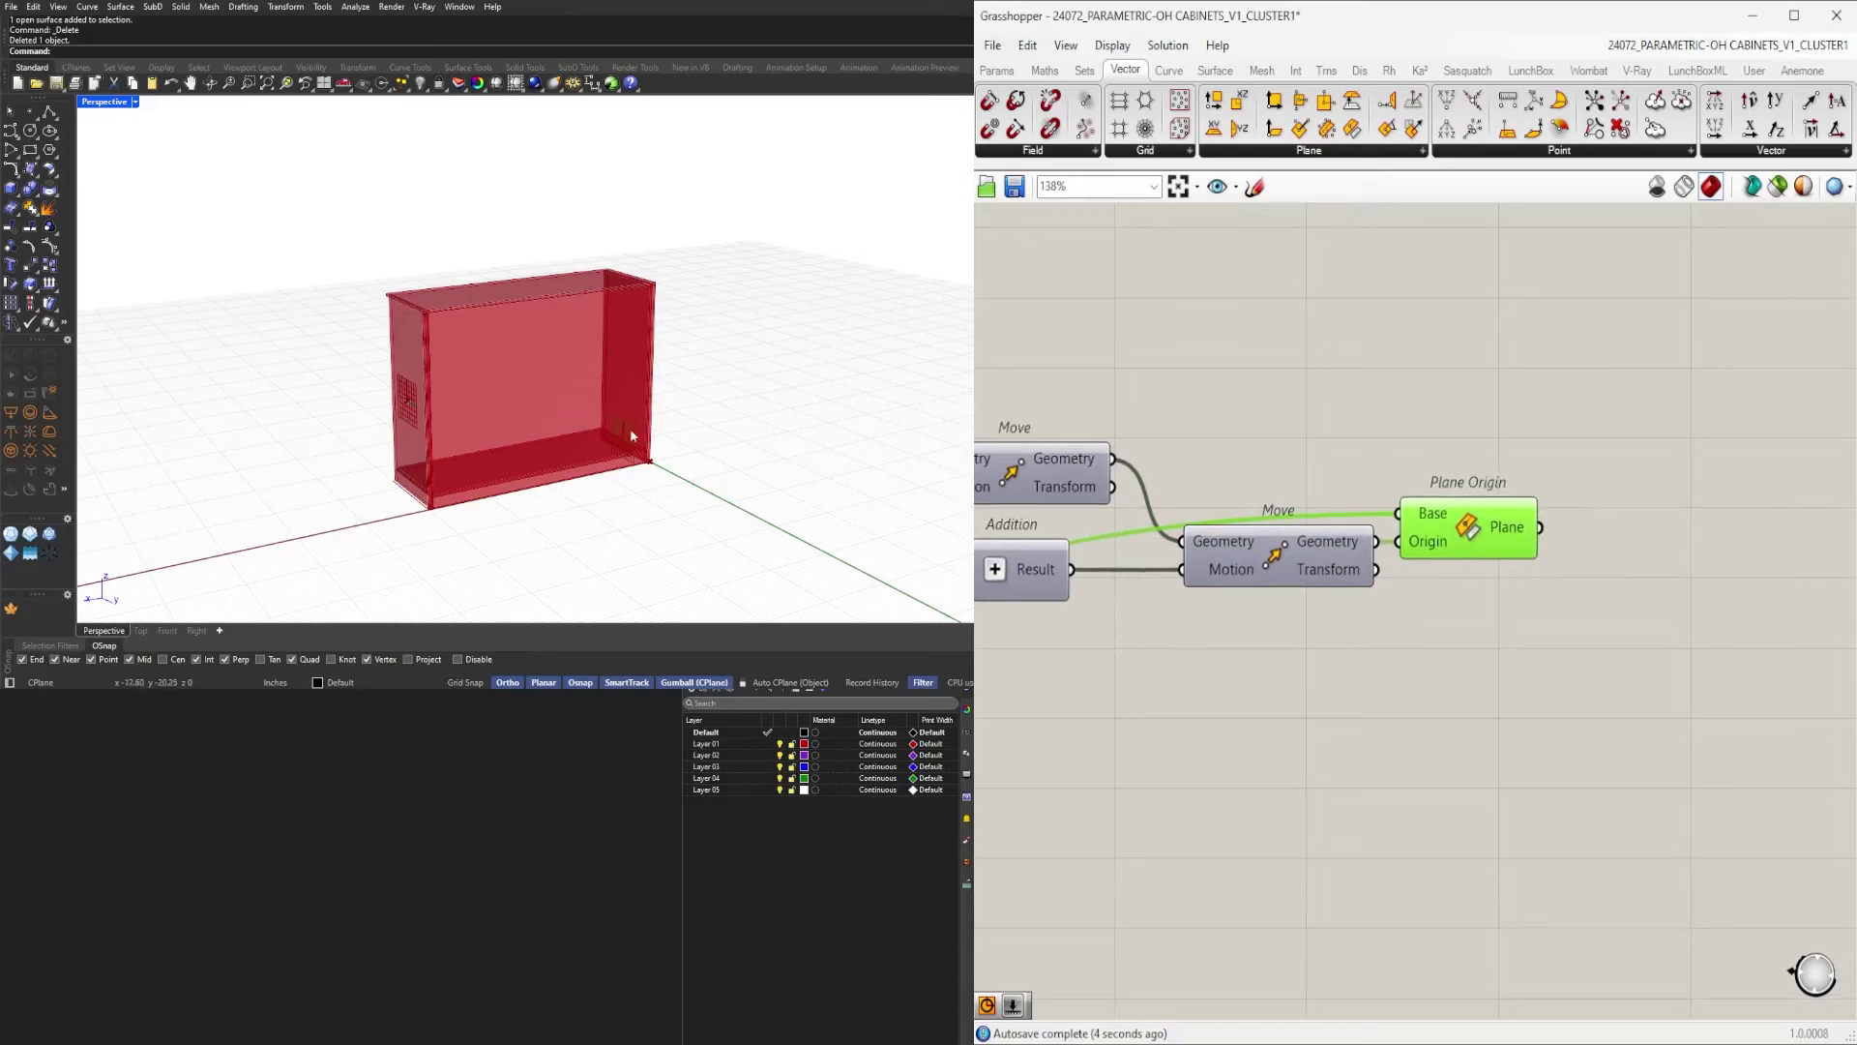
scroll(630, 428, up, 8)
scroll(627, 405, down, 3)
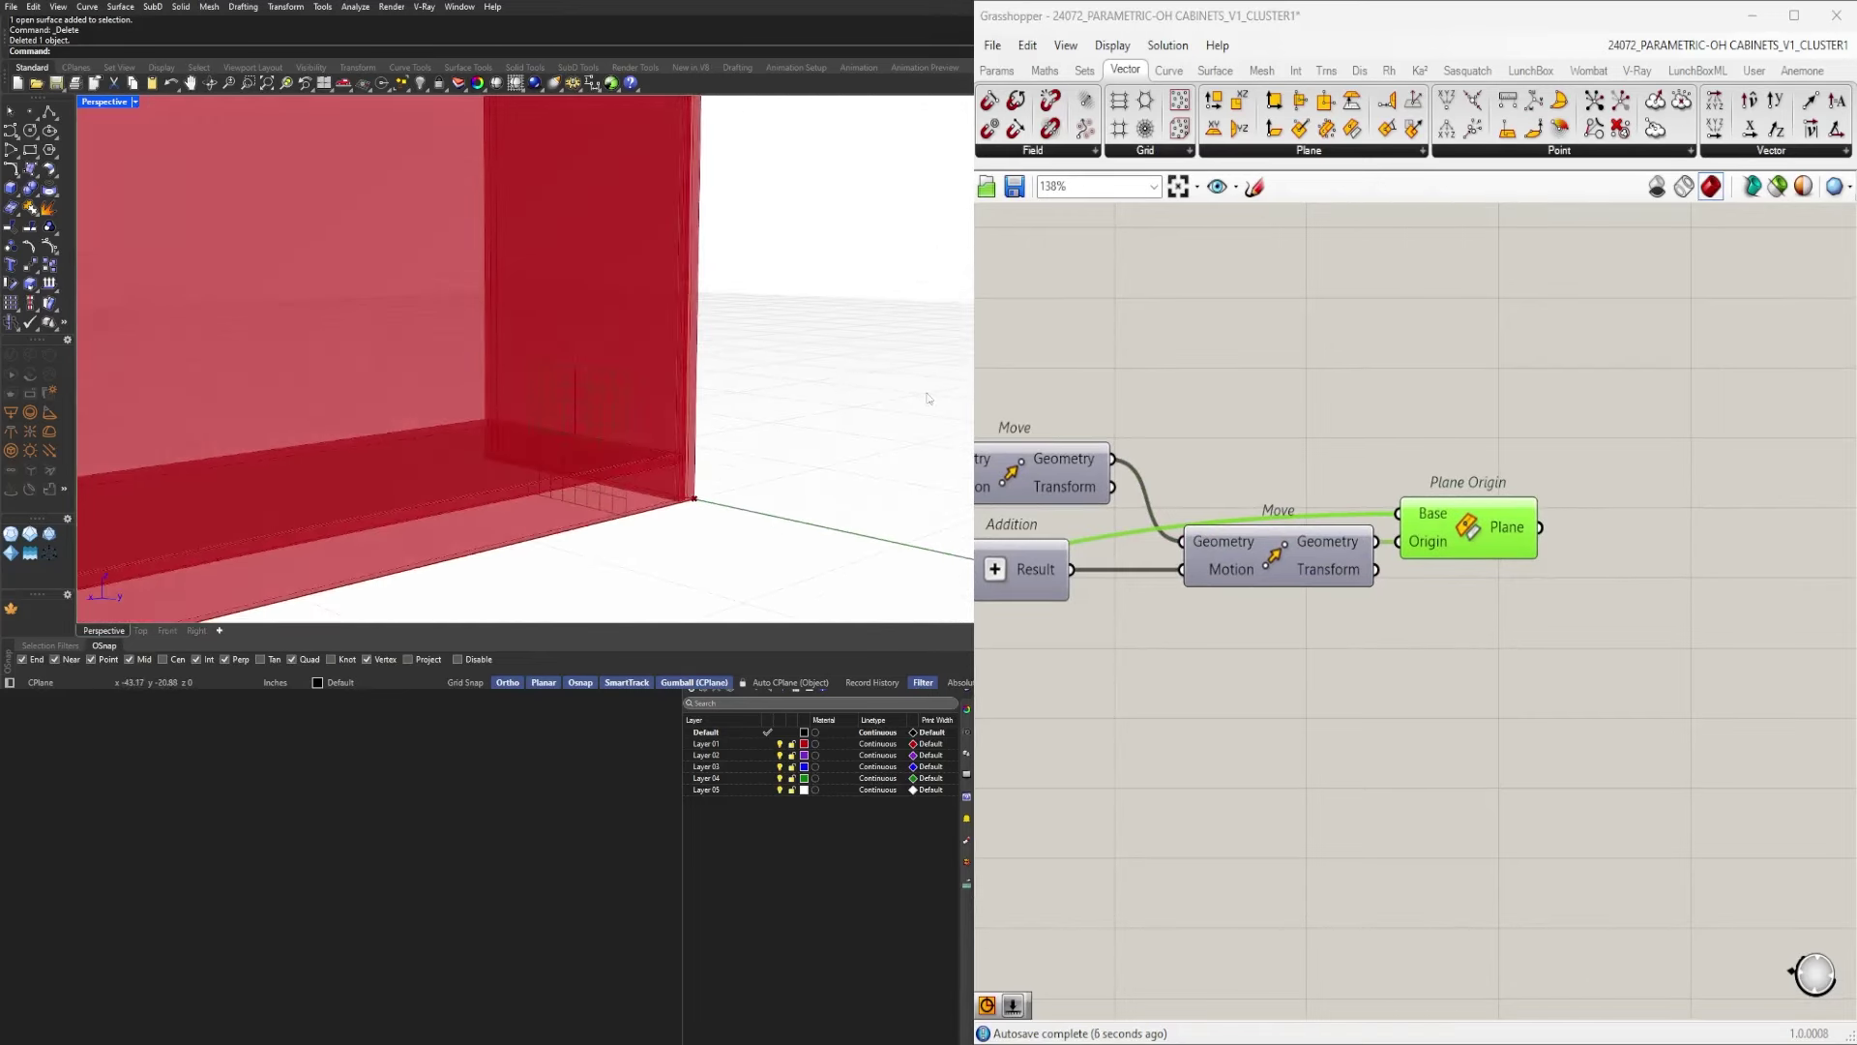
Add a third Move component and feed its Geometry input from Plane Origin's Plane output.
right_drag(1746, 629, 1559, 695)
double_click(1559, 694)
text(MO)
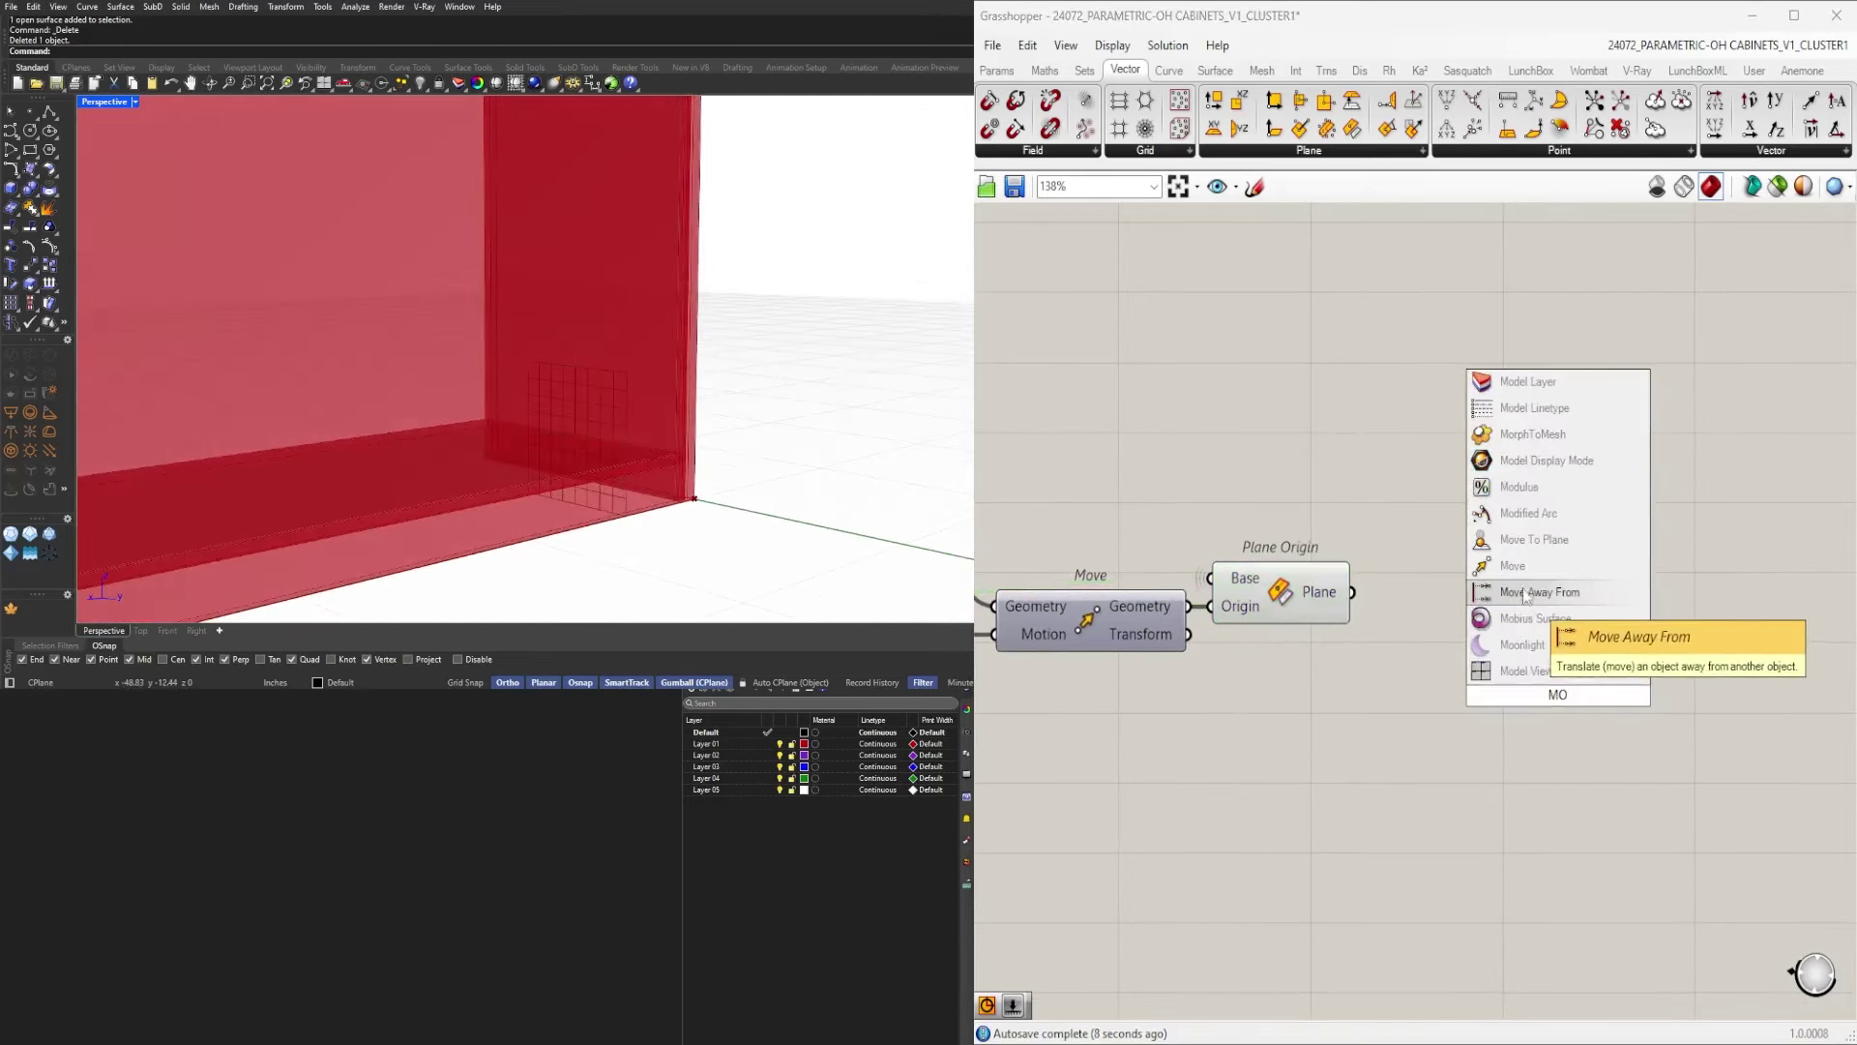
click(1529, 595)
drag(1431, 643, 1461, 681)
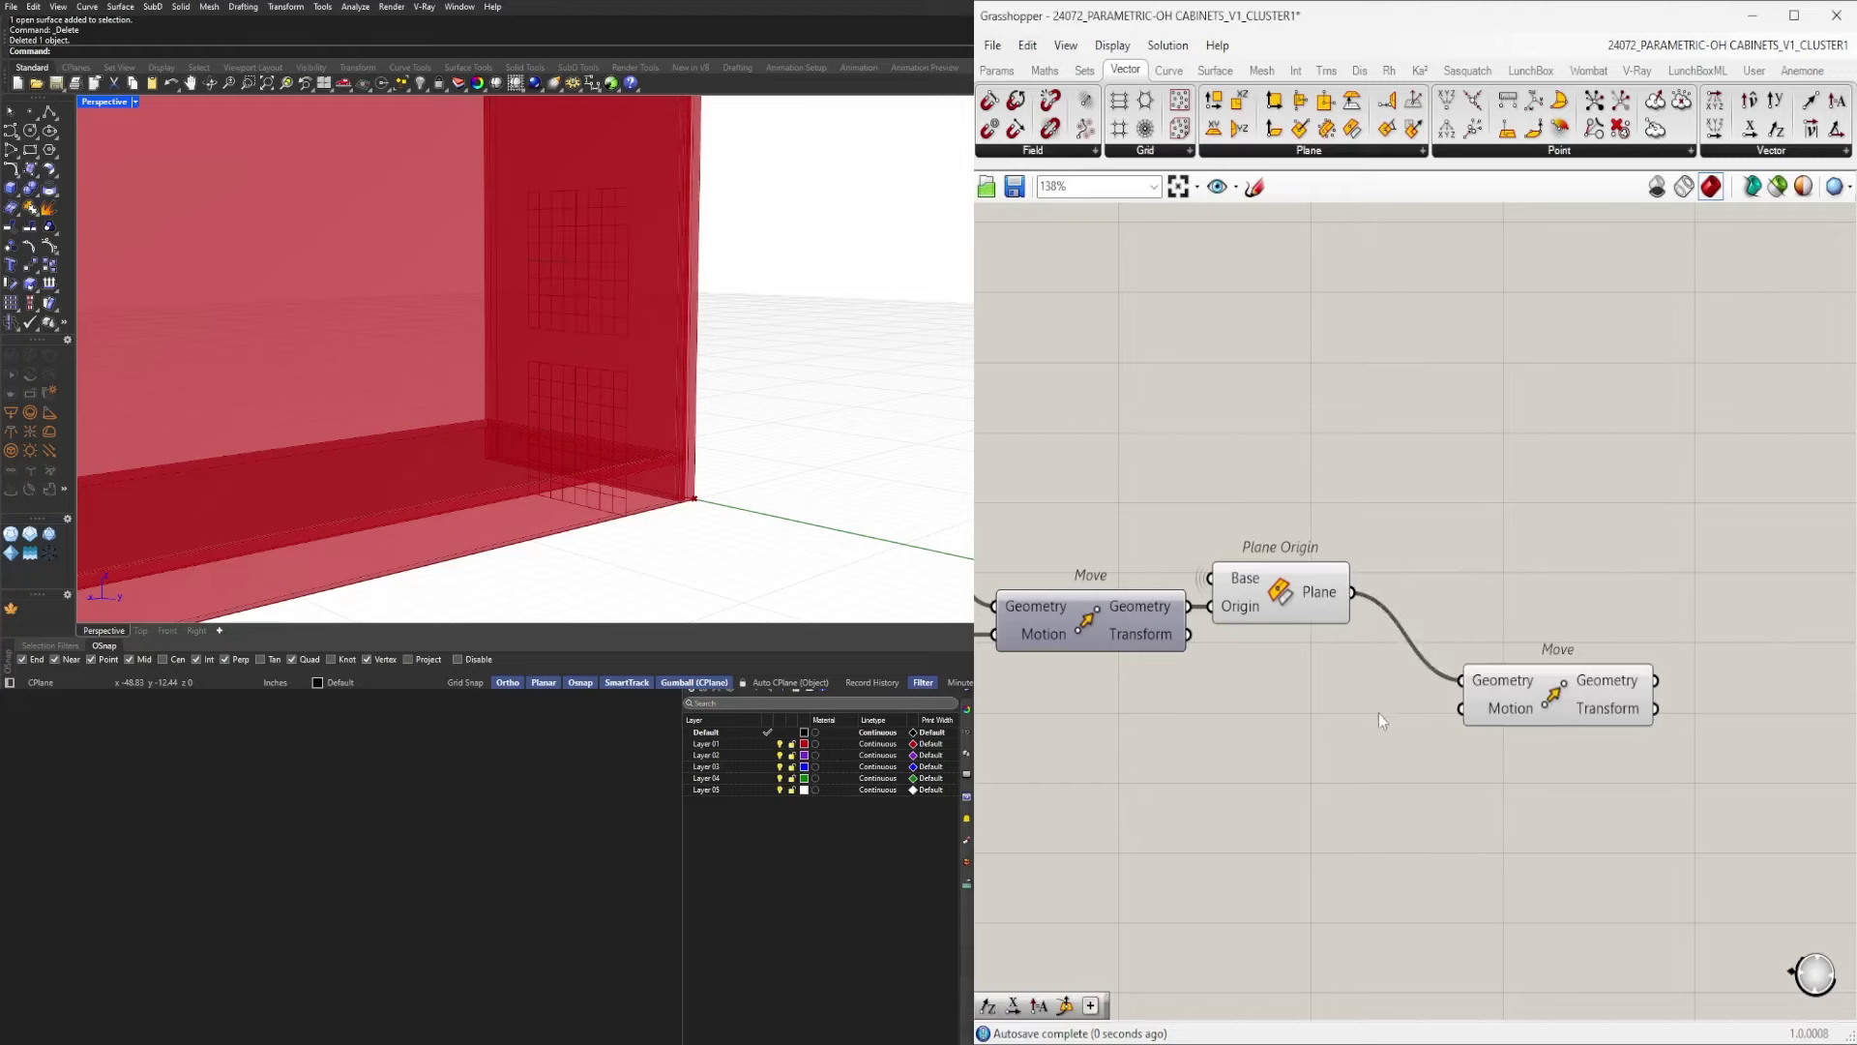
Drive the third Move's Motion with a Unit Z vector whose Factor comes from a new 2.5 number slider.
double_click(1343, 739)
text(Z)
click(1334, 716)
double_click(1101, 759)
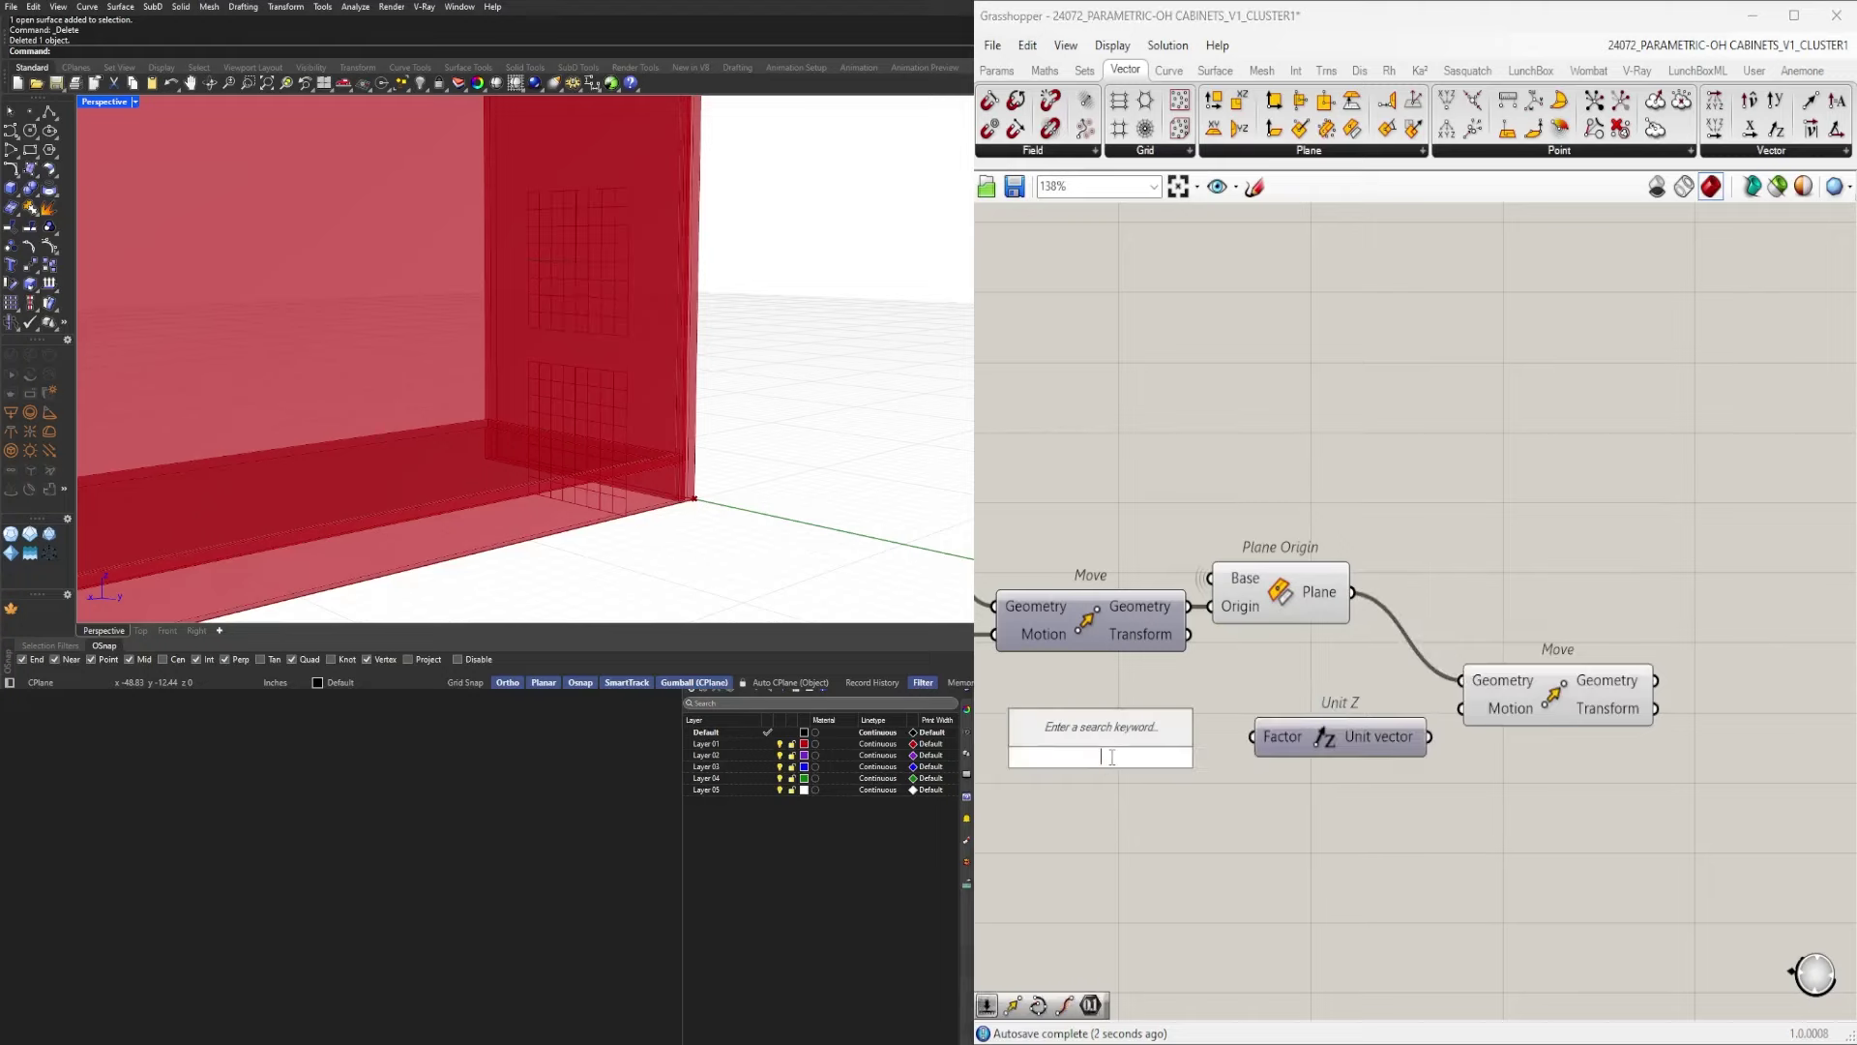
text(2.5)
key(Return)
scroll(1182, 737, up, 3)
drag(1185, 743, 1274, 734)
drag(1318, 733, 1309, 731)
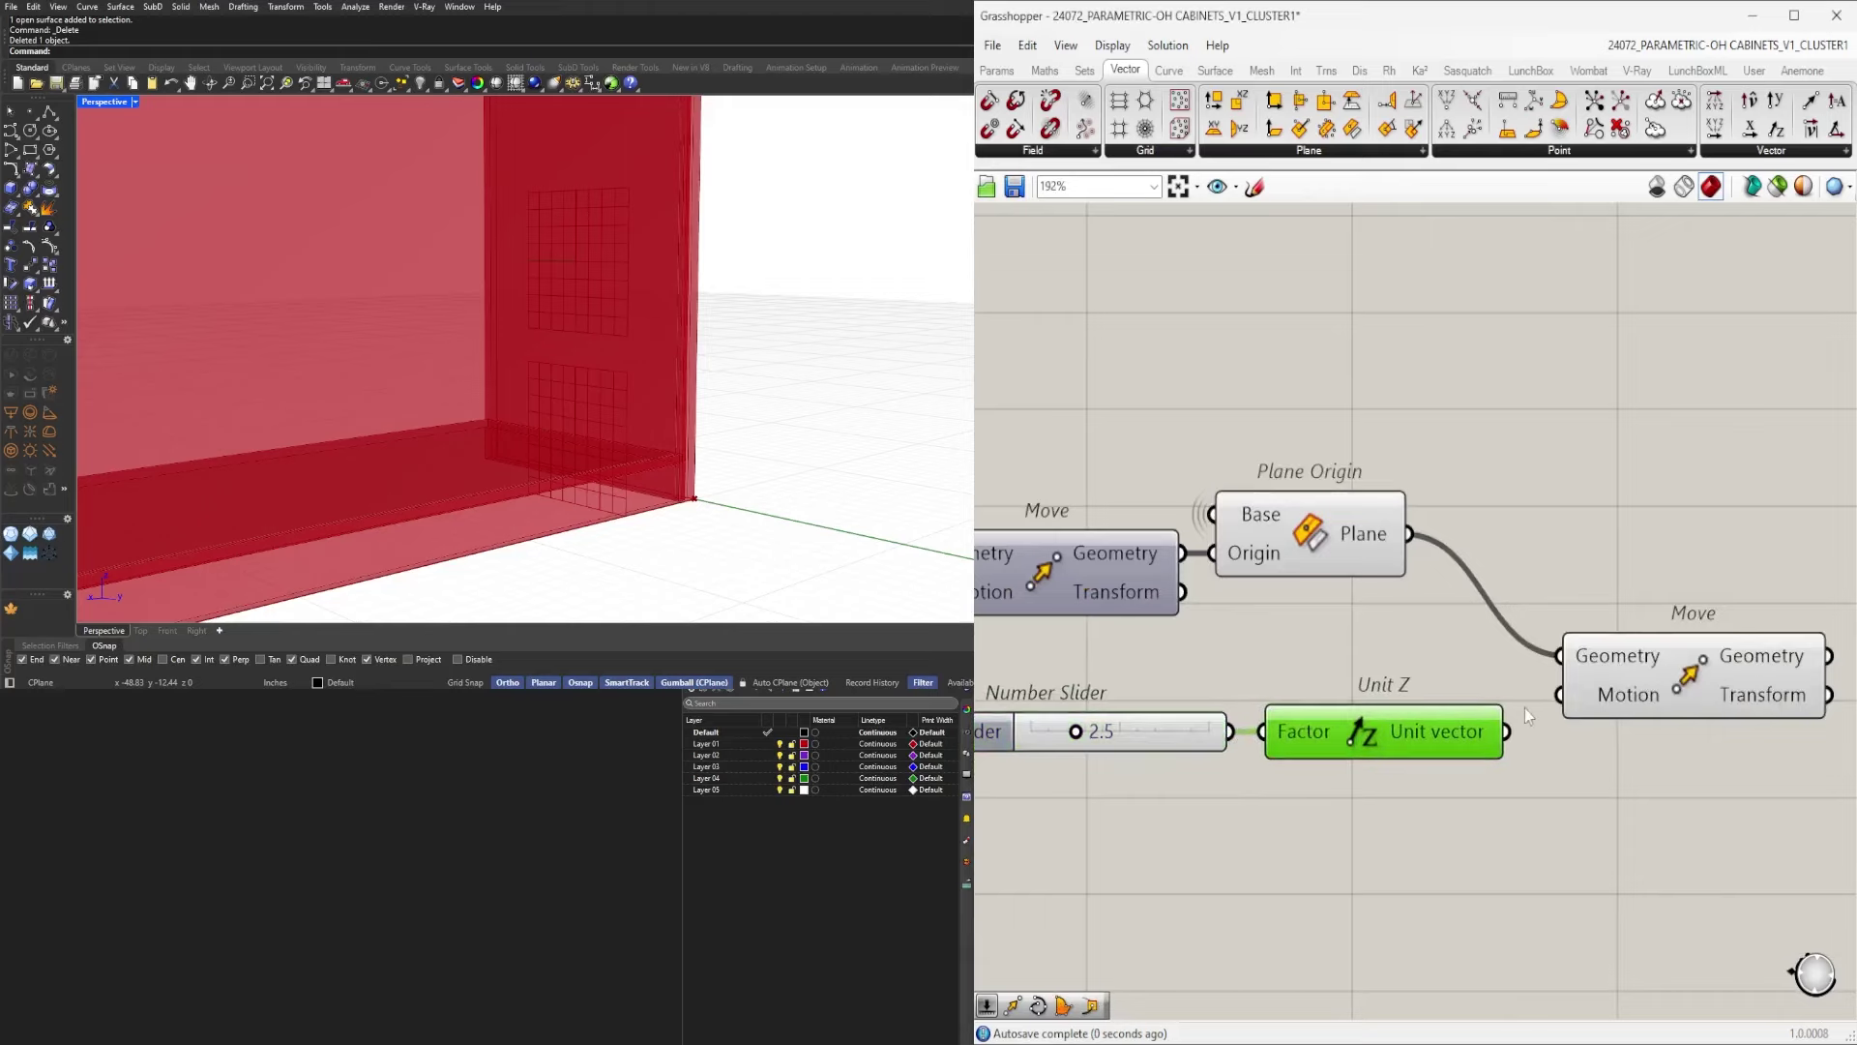
drag(1511, 731, 1646, 717)
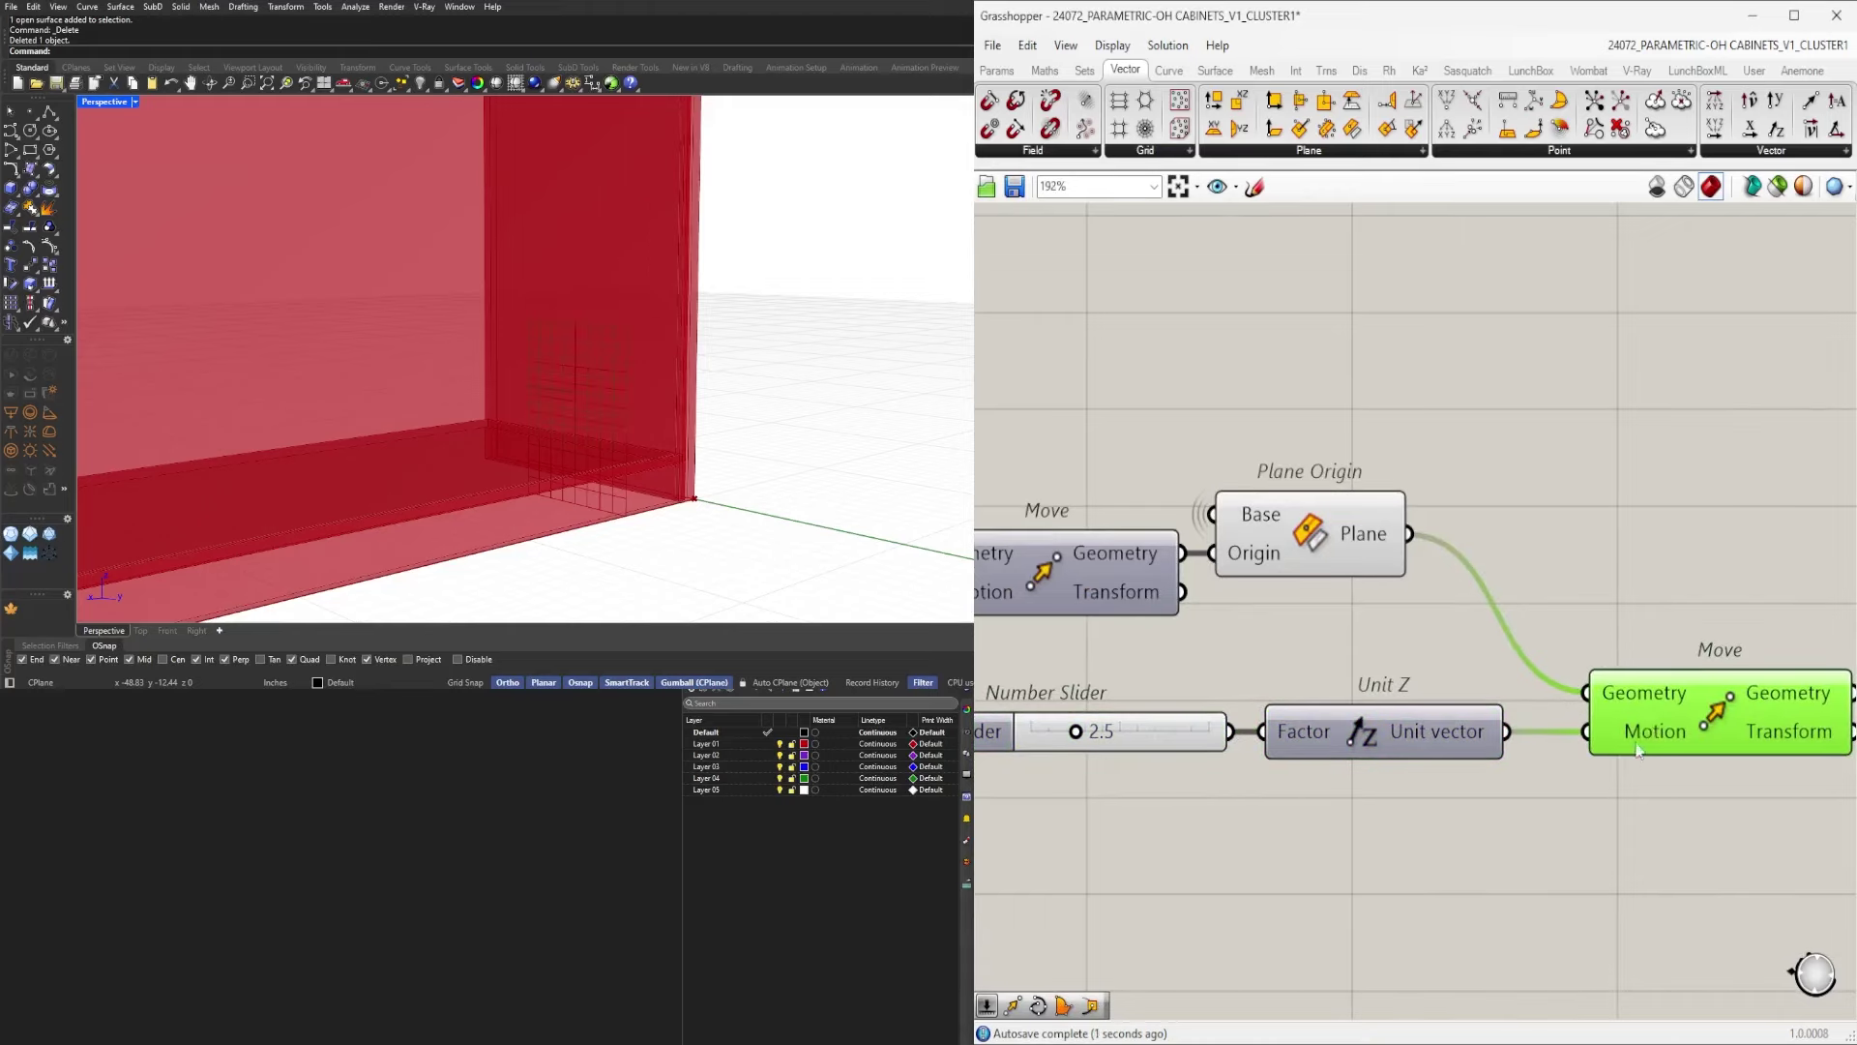
Add a Series component below the third Move and connect a copy of the 2.5 slider to its Step input.
scroll(1459, 739, down, 7)
click(1529, 797)
double_click(1533, 797)
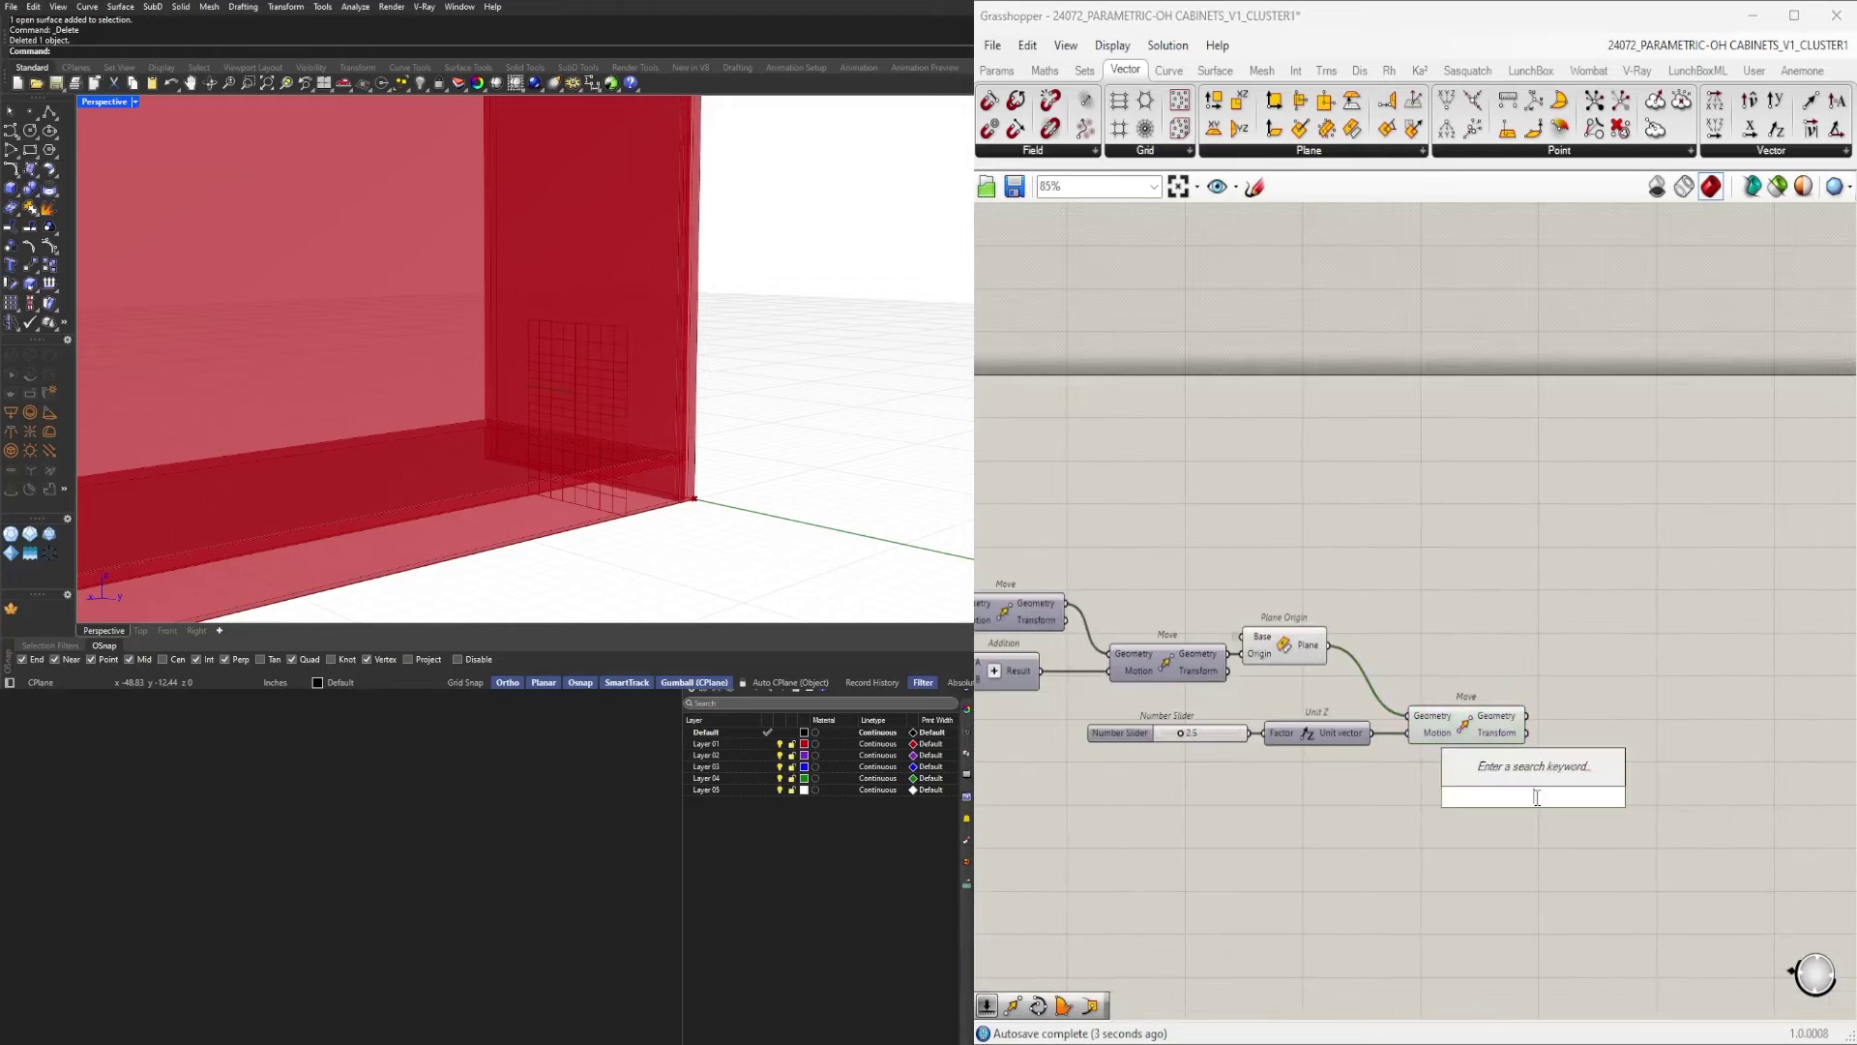
text(SER)
click(1513, 743)
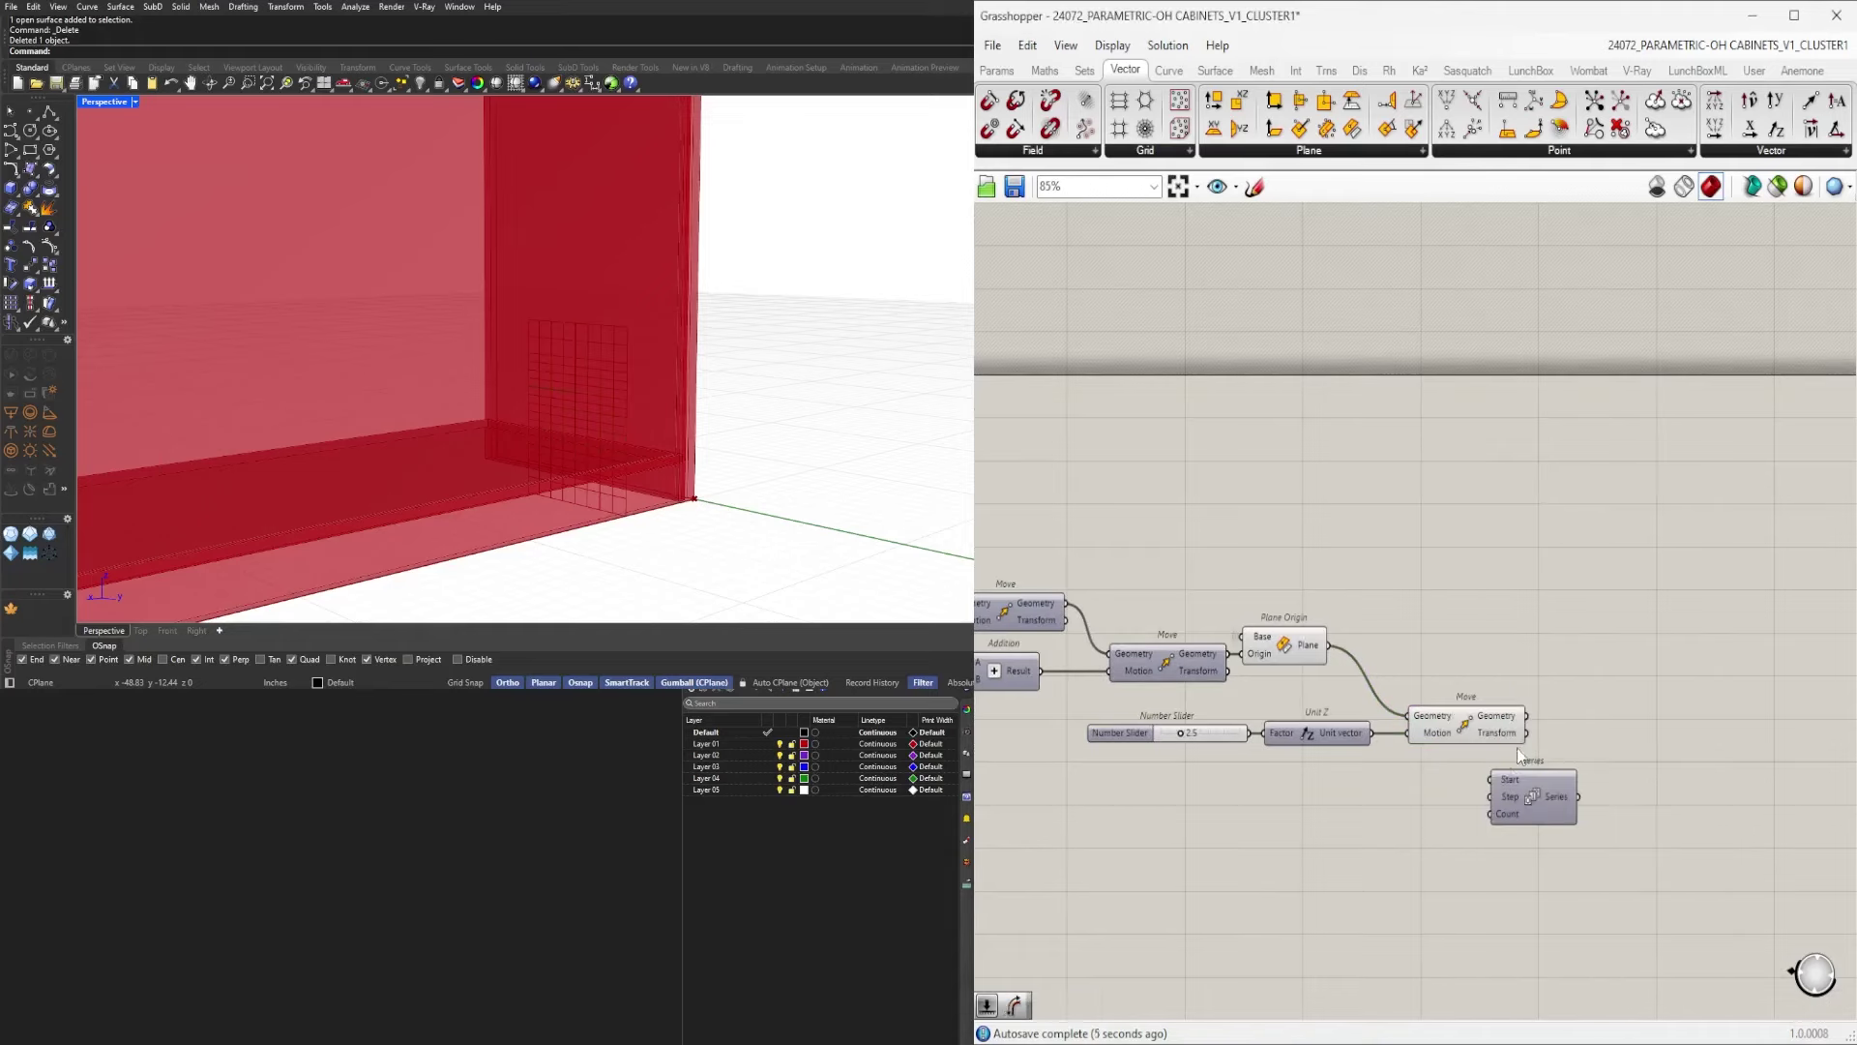
drag(1132, 735, 1322, 797)
scroll(1413, 802, up, 4)
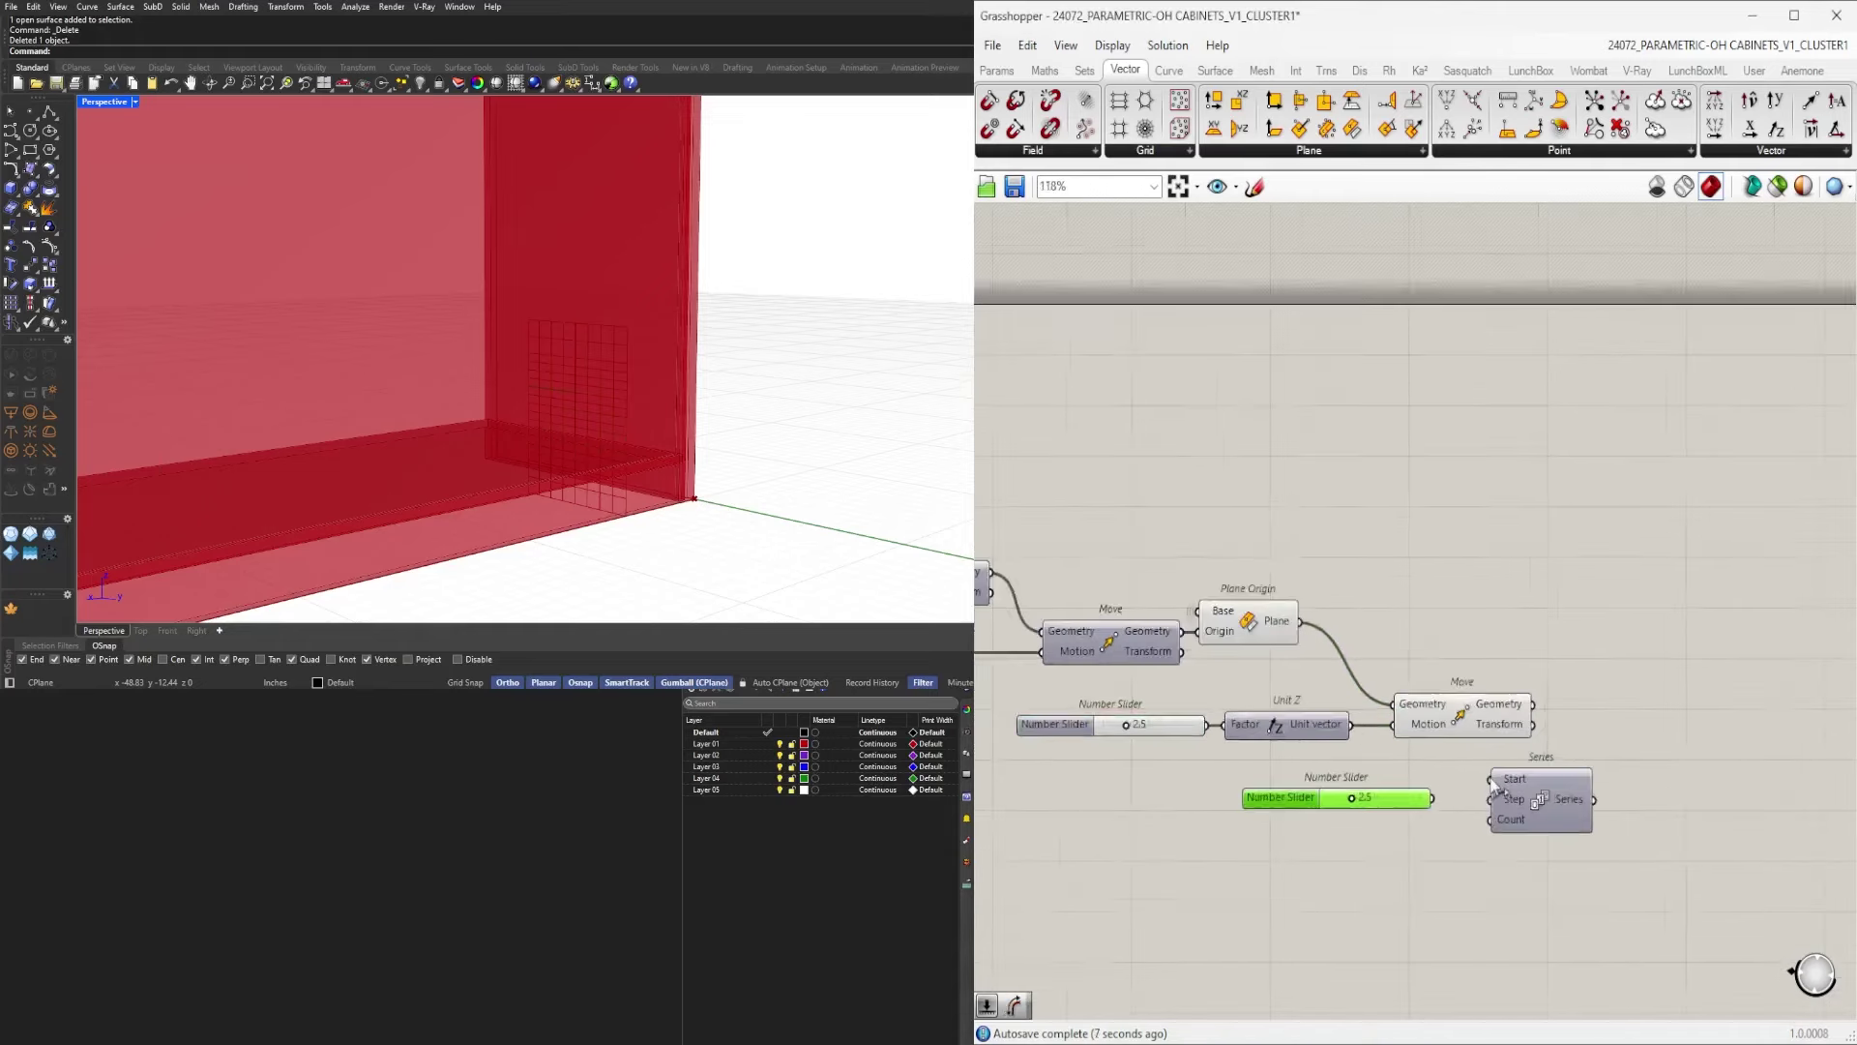
Add a number slider set to 5 below the copied slider and connect it to the Series Count input.
double_click(1317, 885)
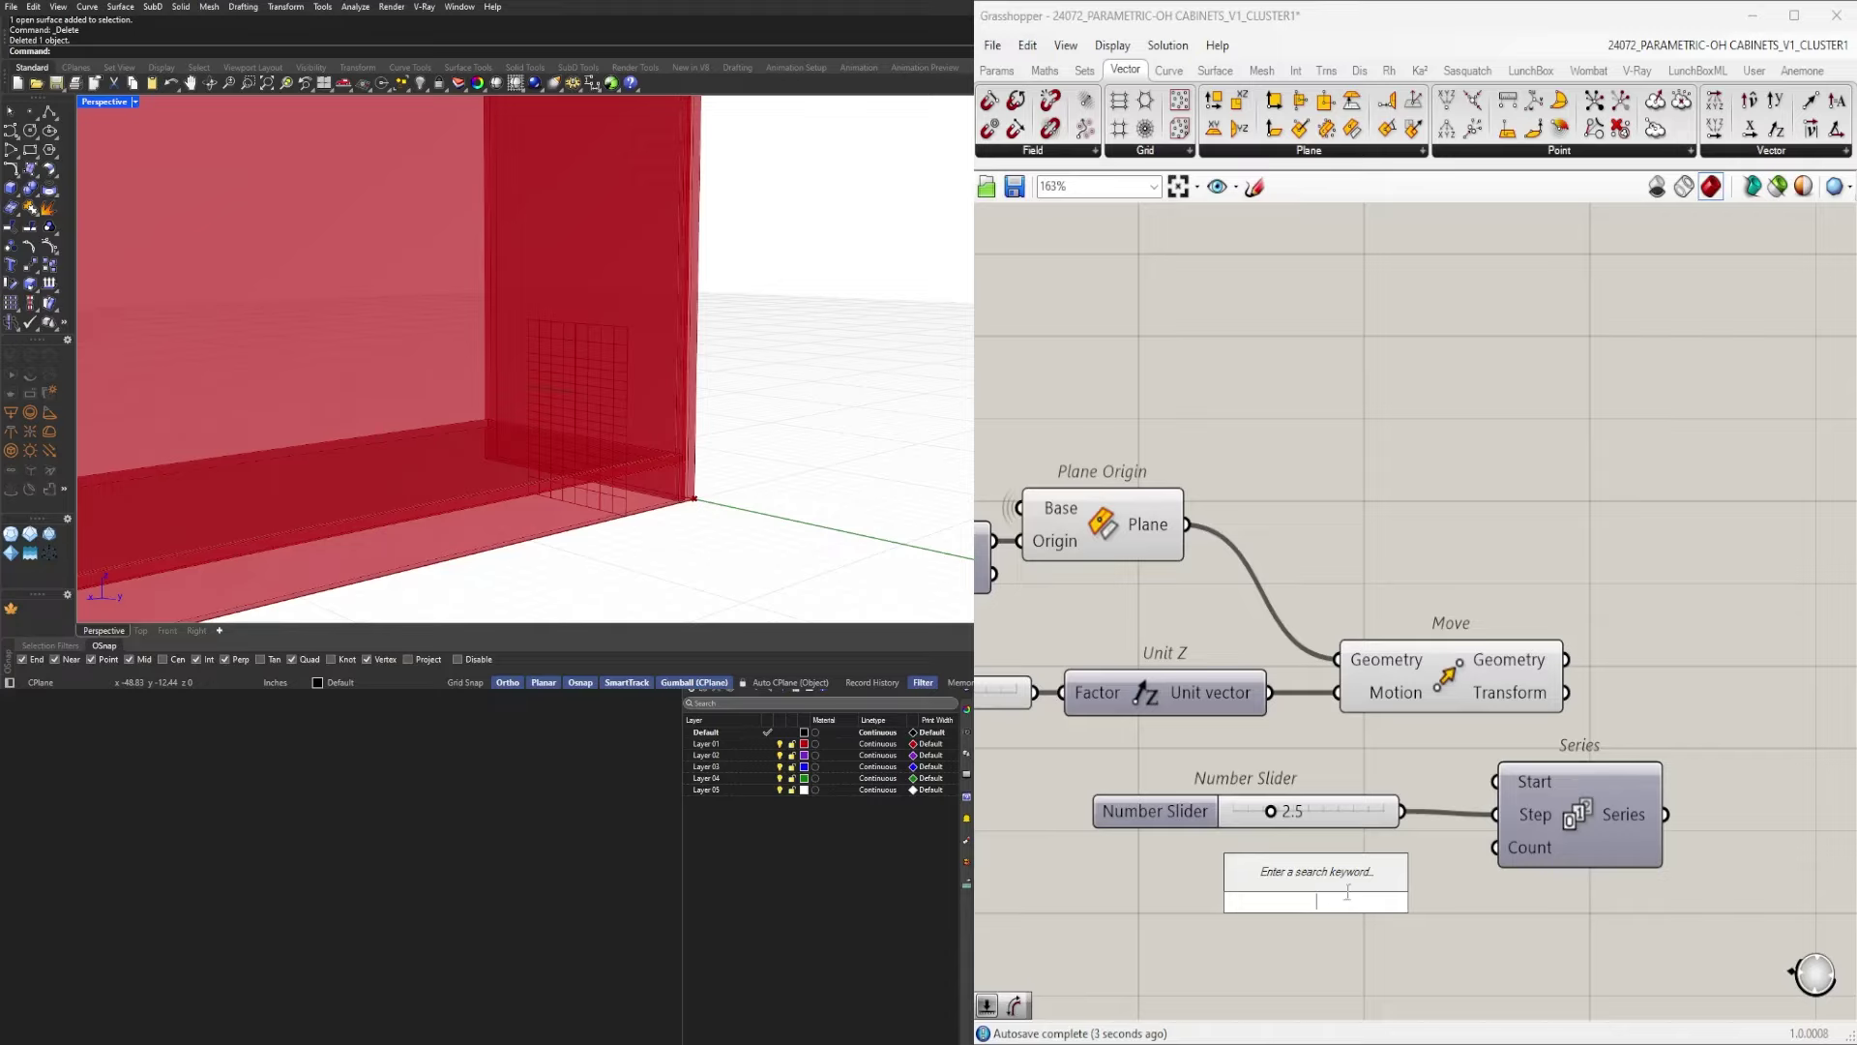
text(5)
key(Return)
drag(1231, 877, 1151, 873)
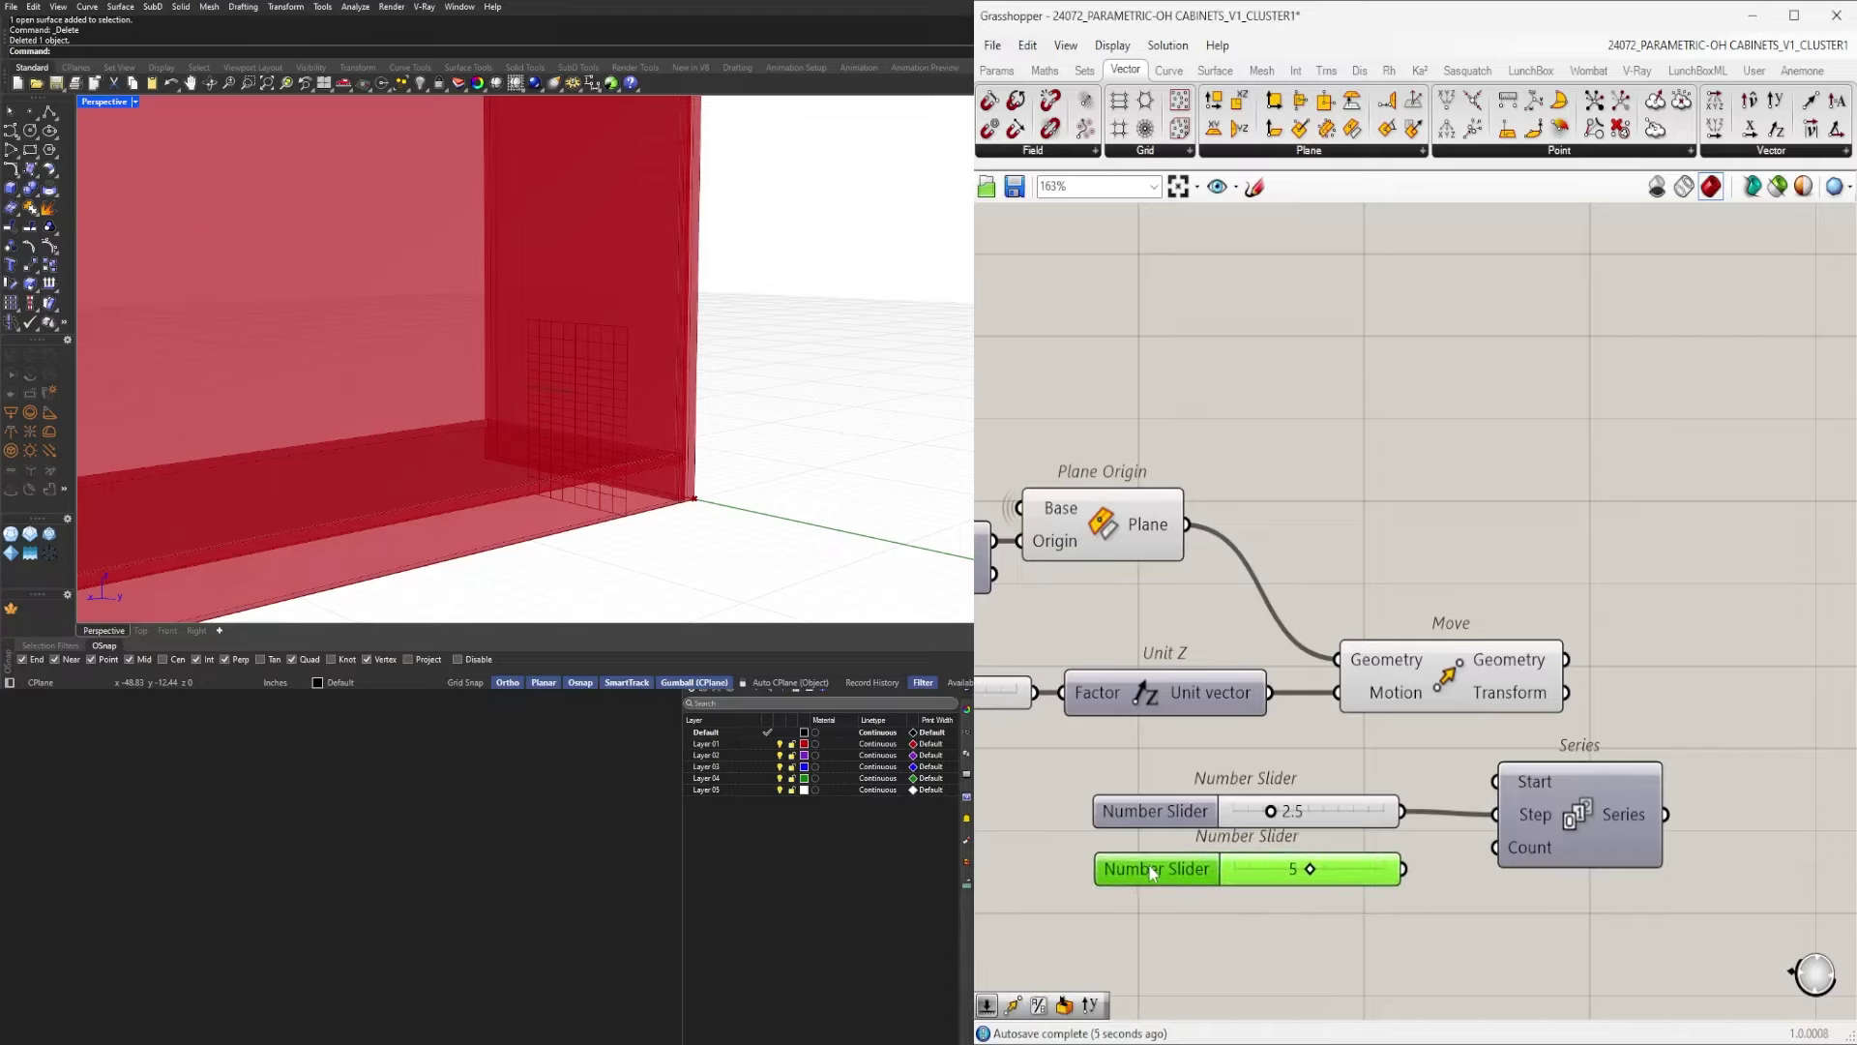
scroll(1621, 838, down, 3)
drag(1645, 798, 1221, 934)
click(1704, 826)
double_click(1705, 827)
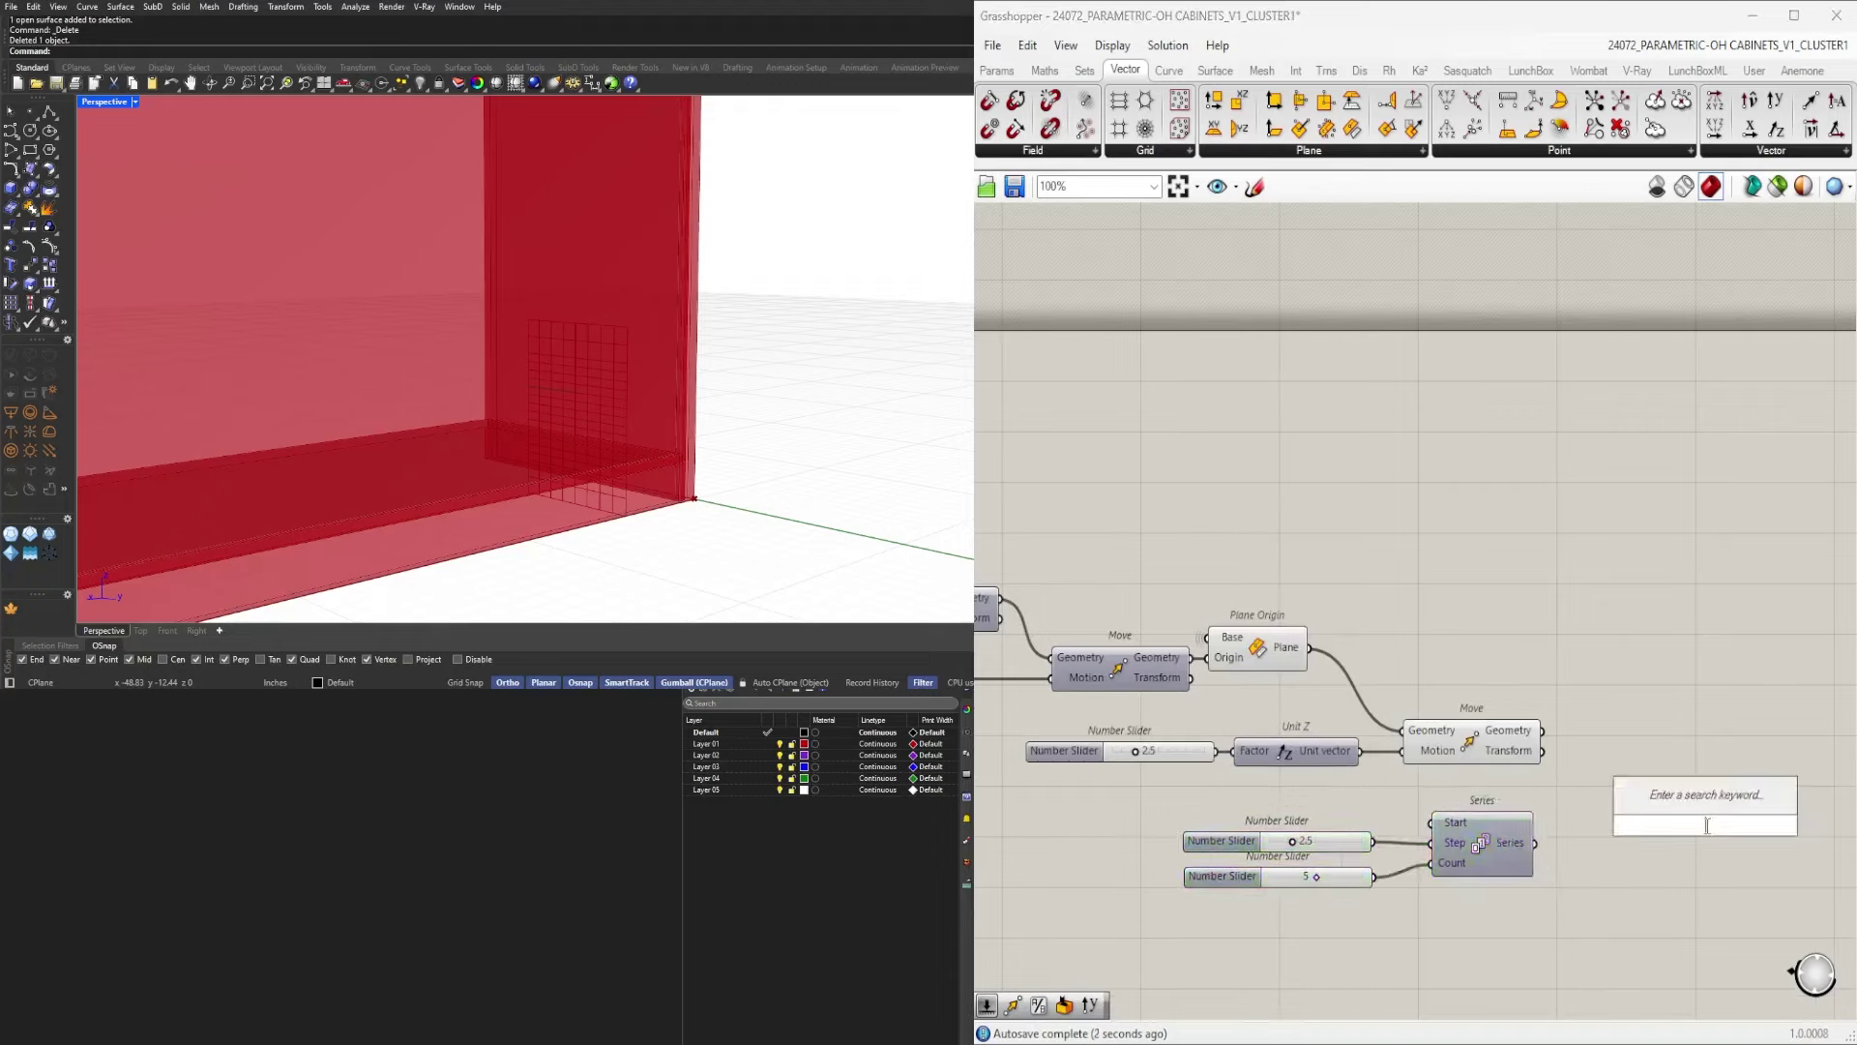
text(SE)
click(1683, 777)
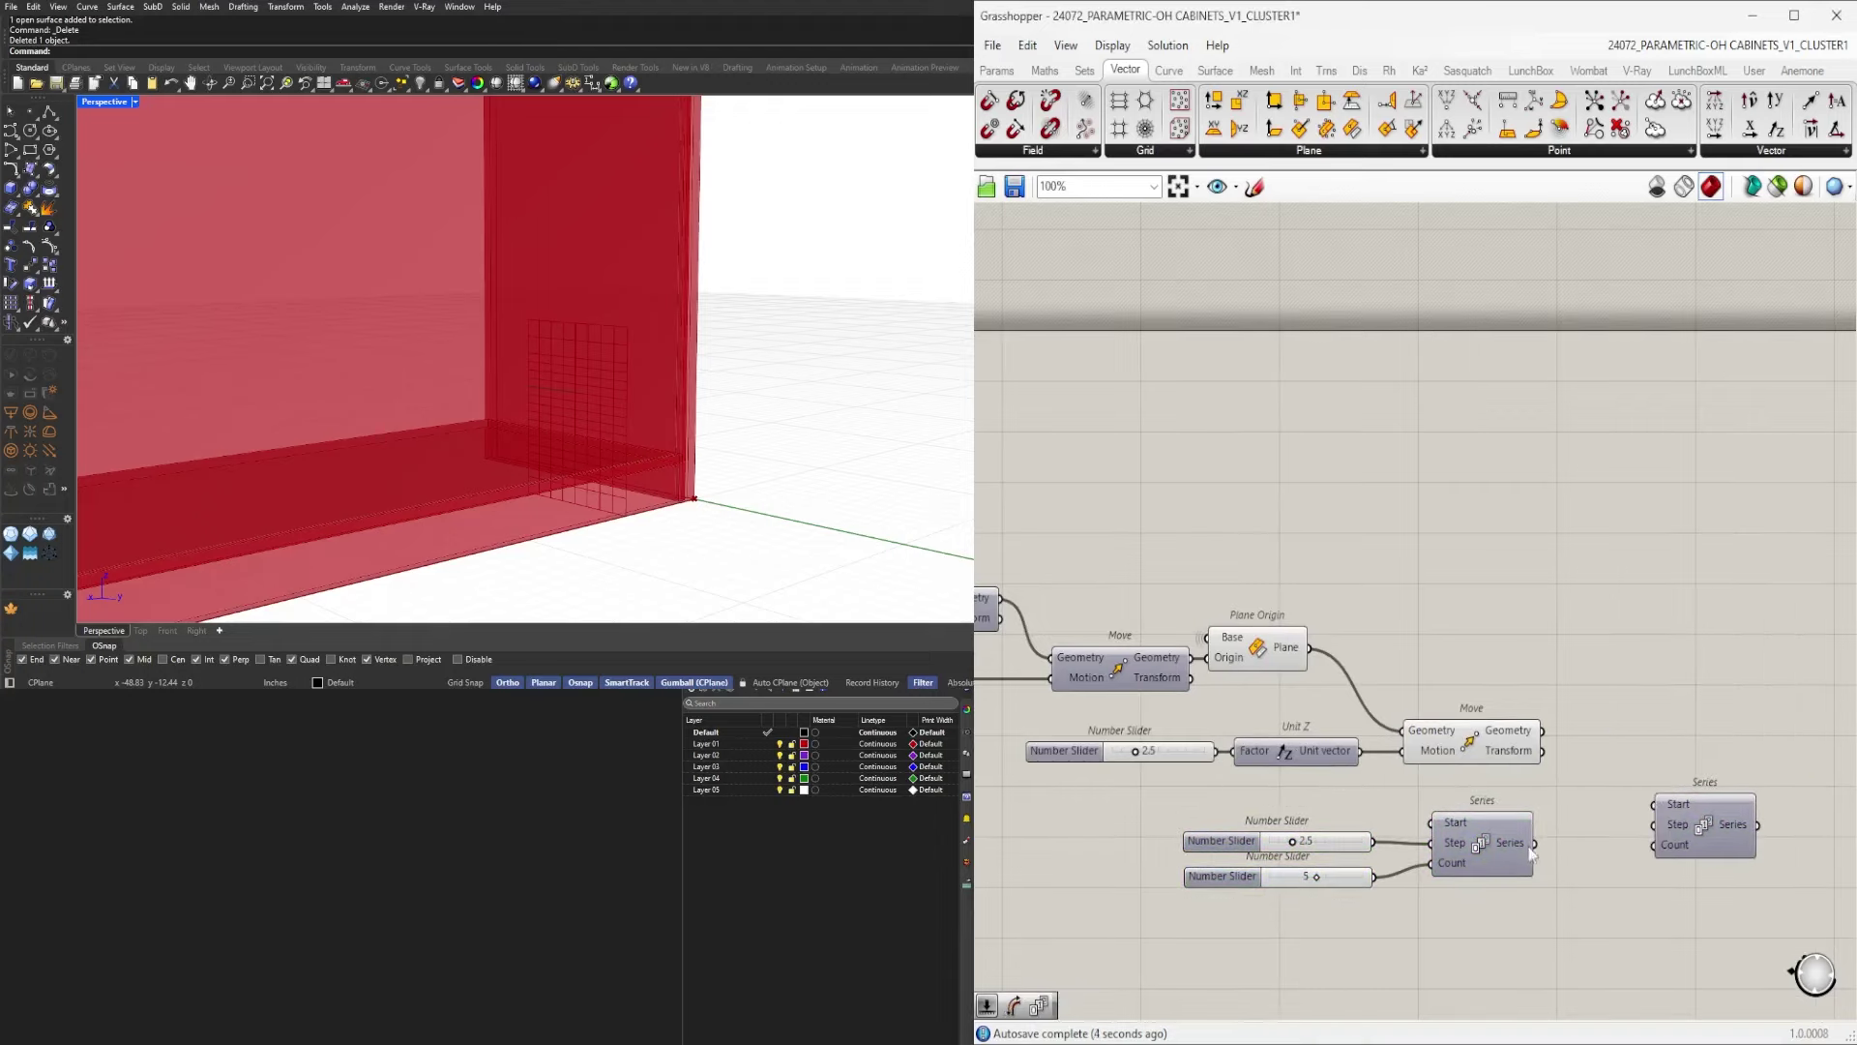
click(1684, 828)
key(Delete)
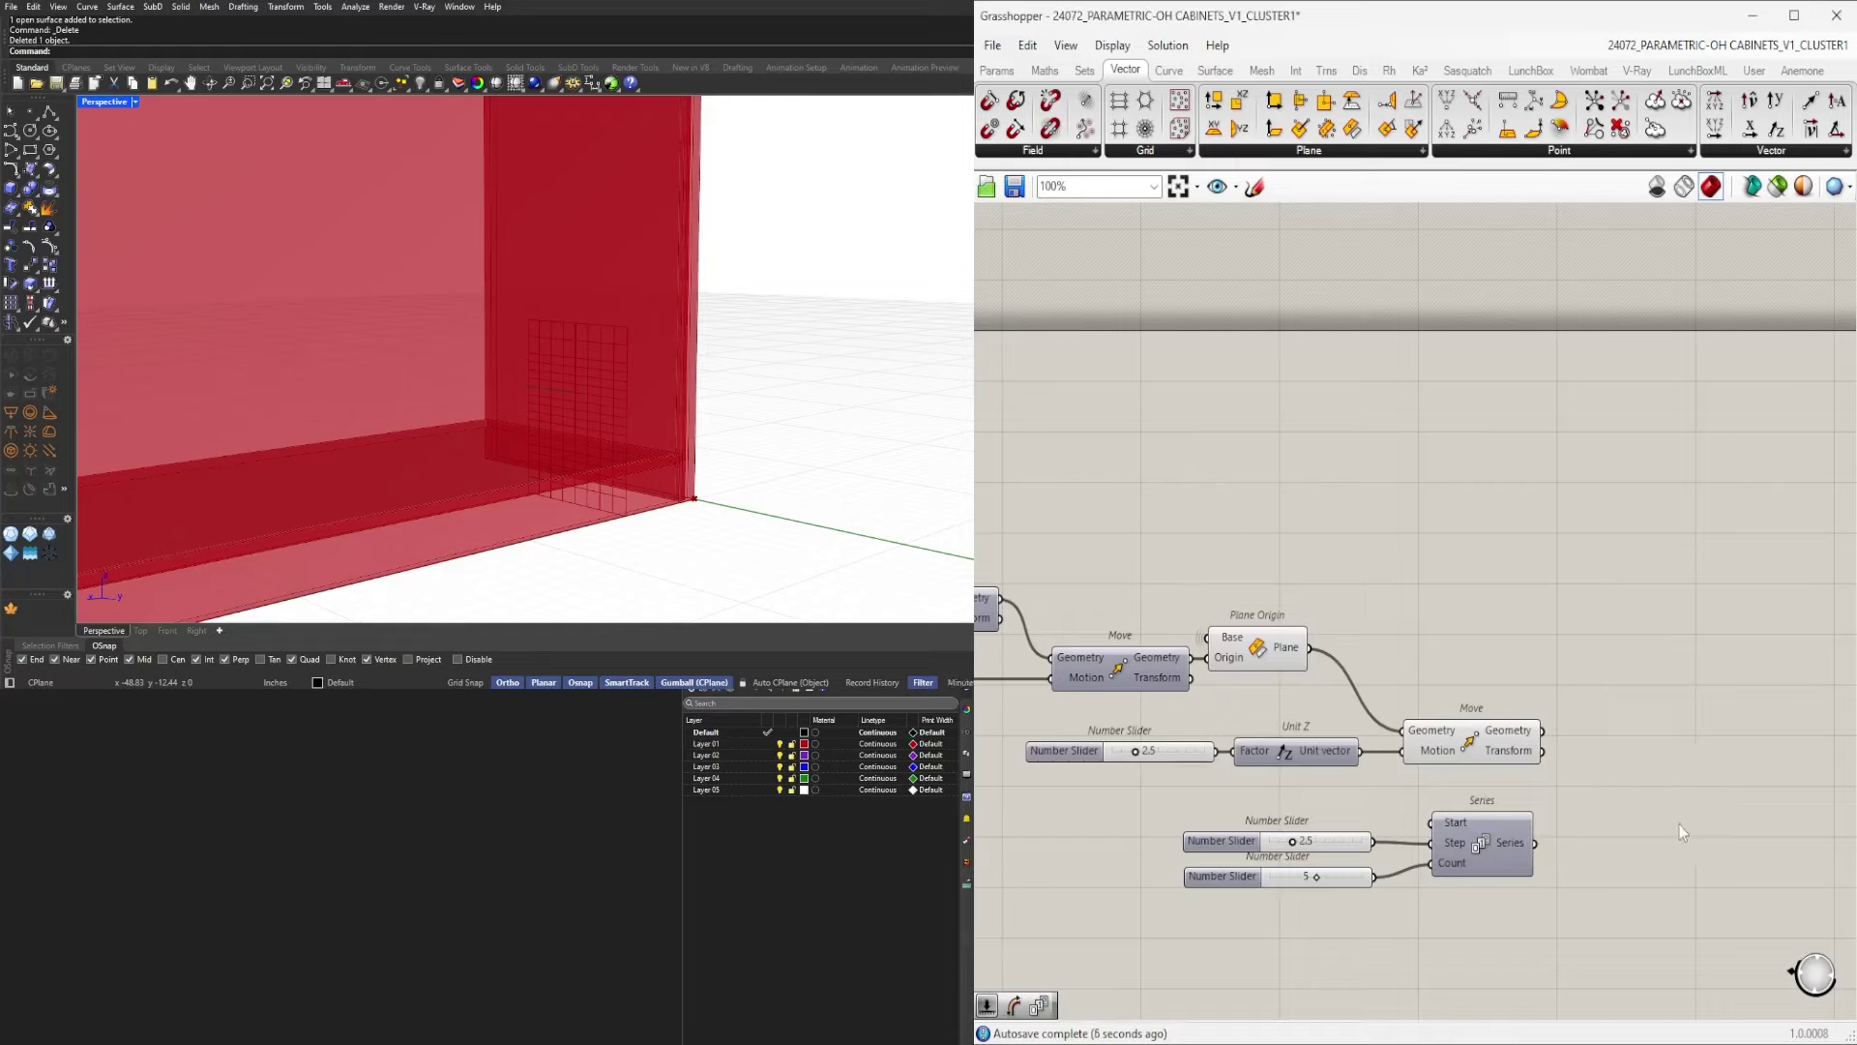
Add a fourth Move component, feeding its Geometry from the third Move and its Motion from the Series output.
double_click(1680, 824)
text(MO)
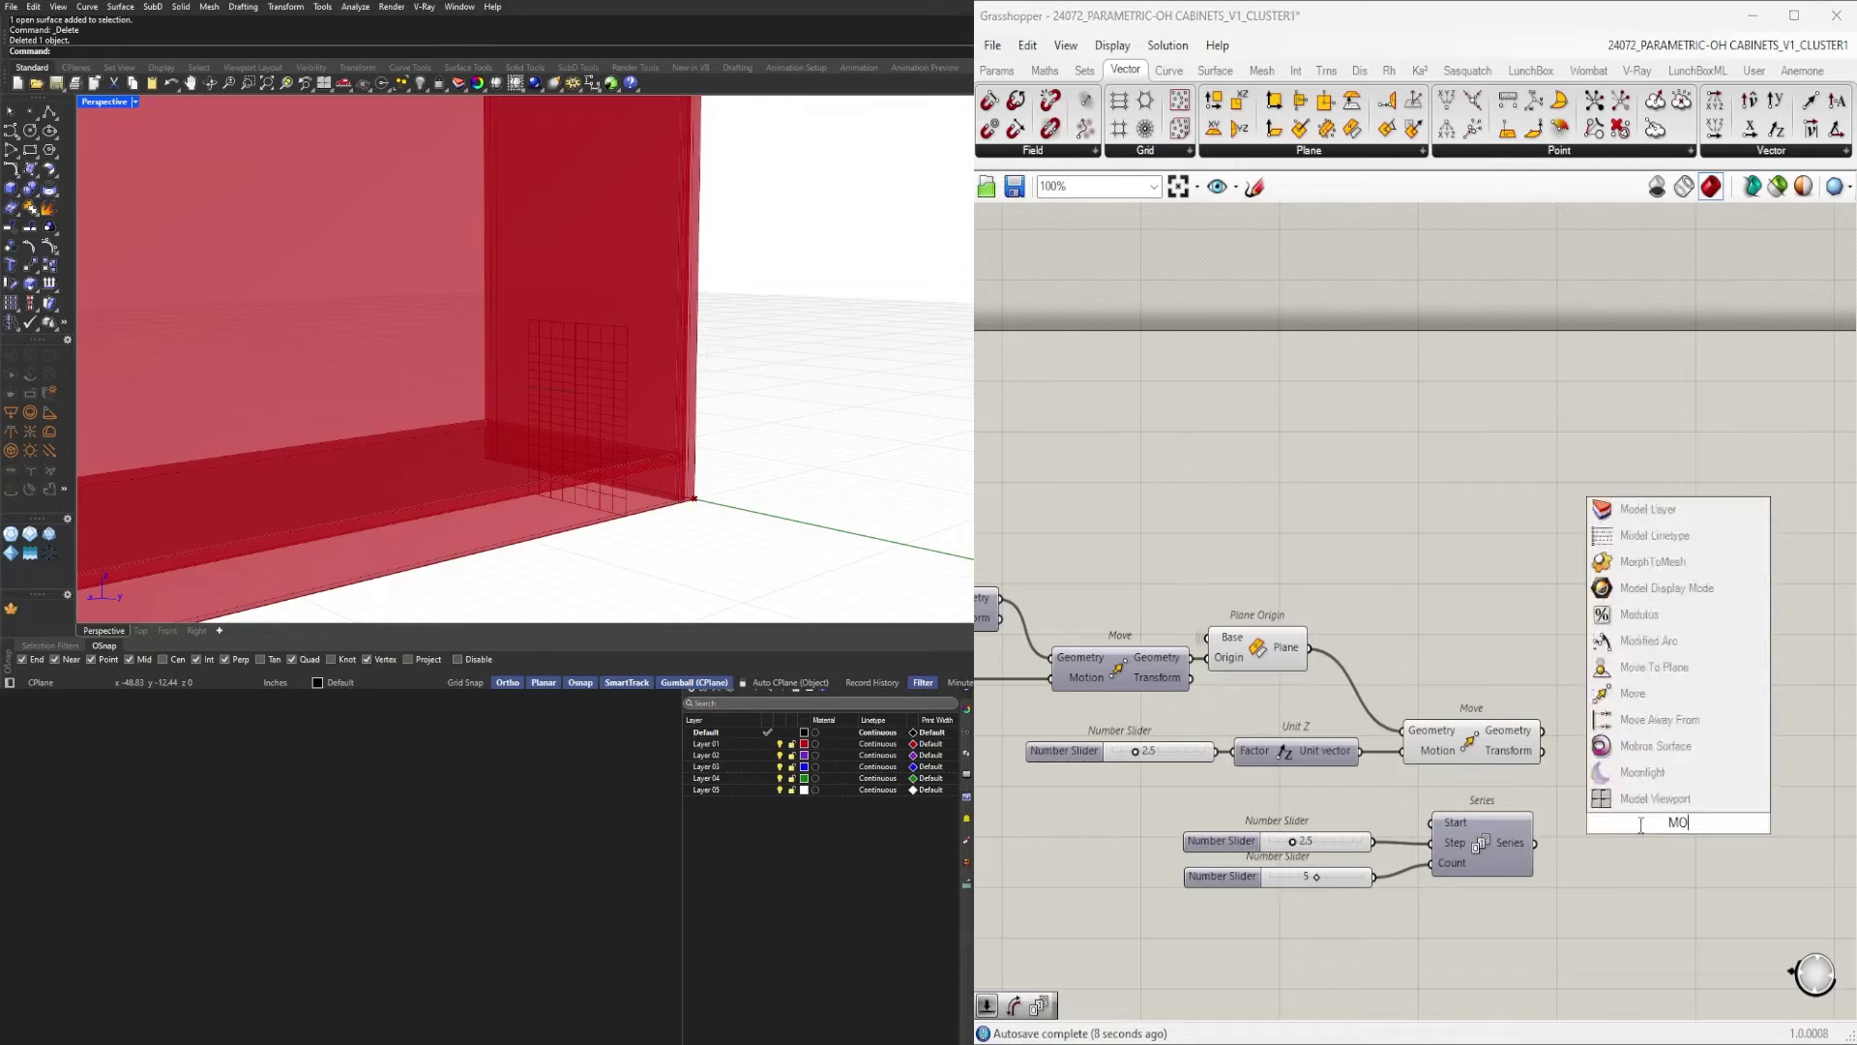
click(1640, 714)
click(1513, 752)
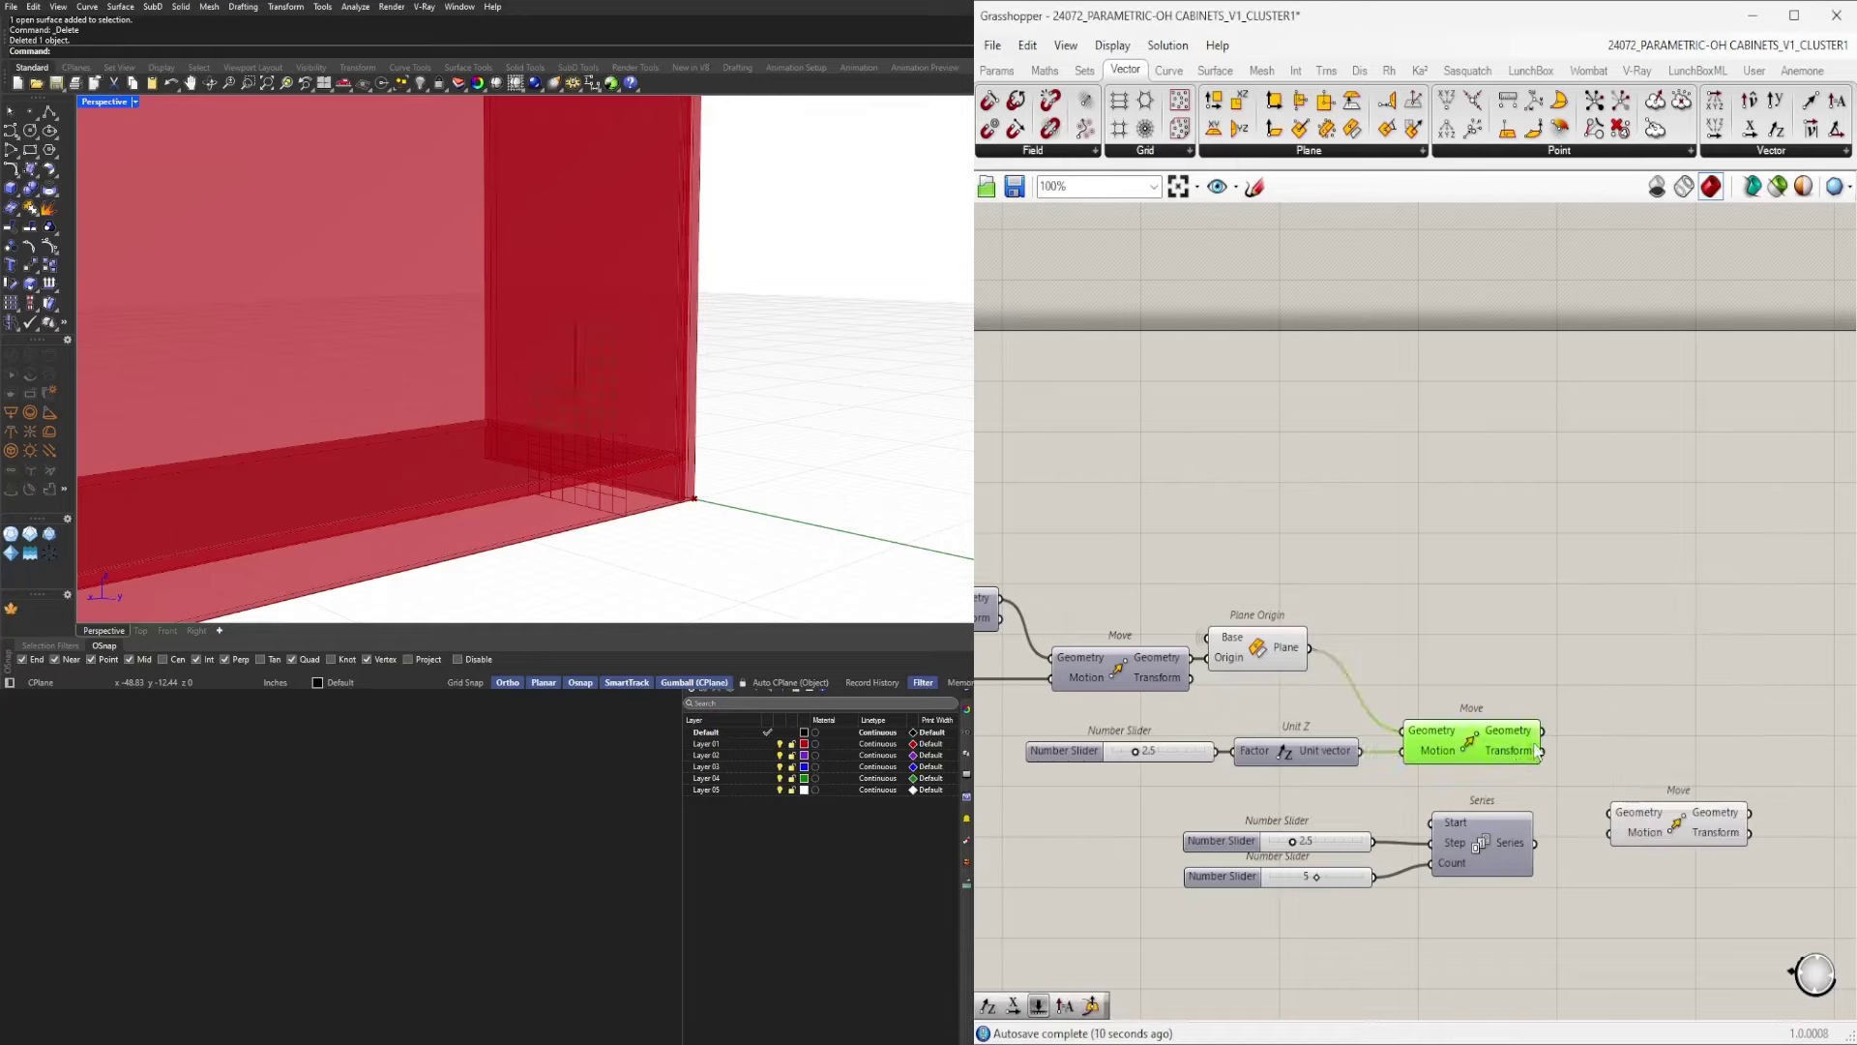
drag(1537, 844, 1725, 756)
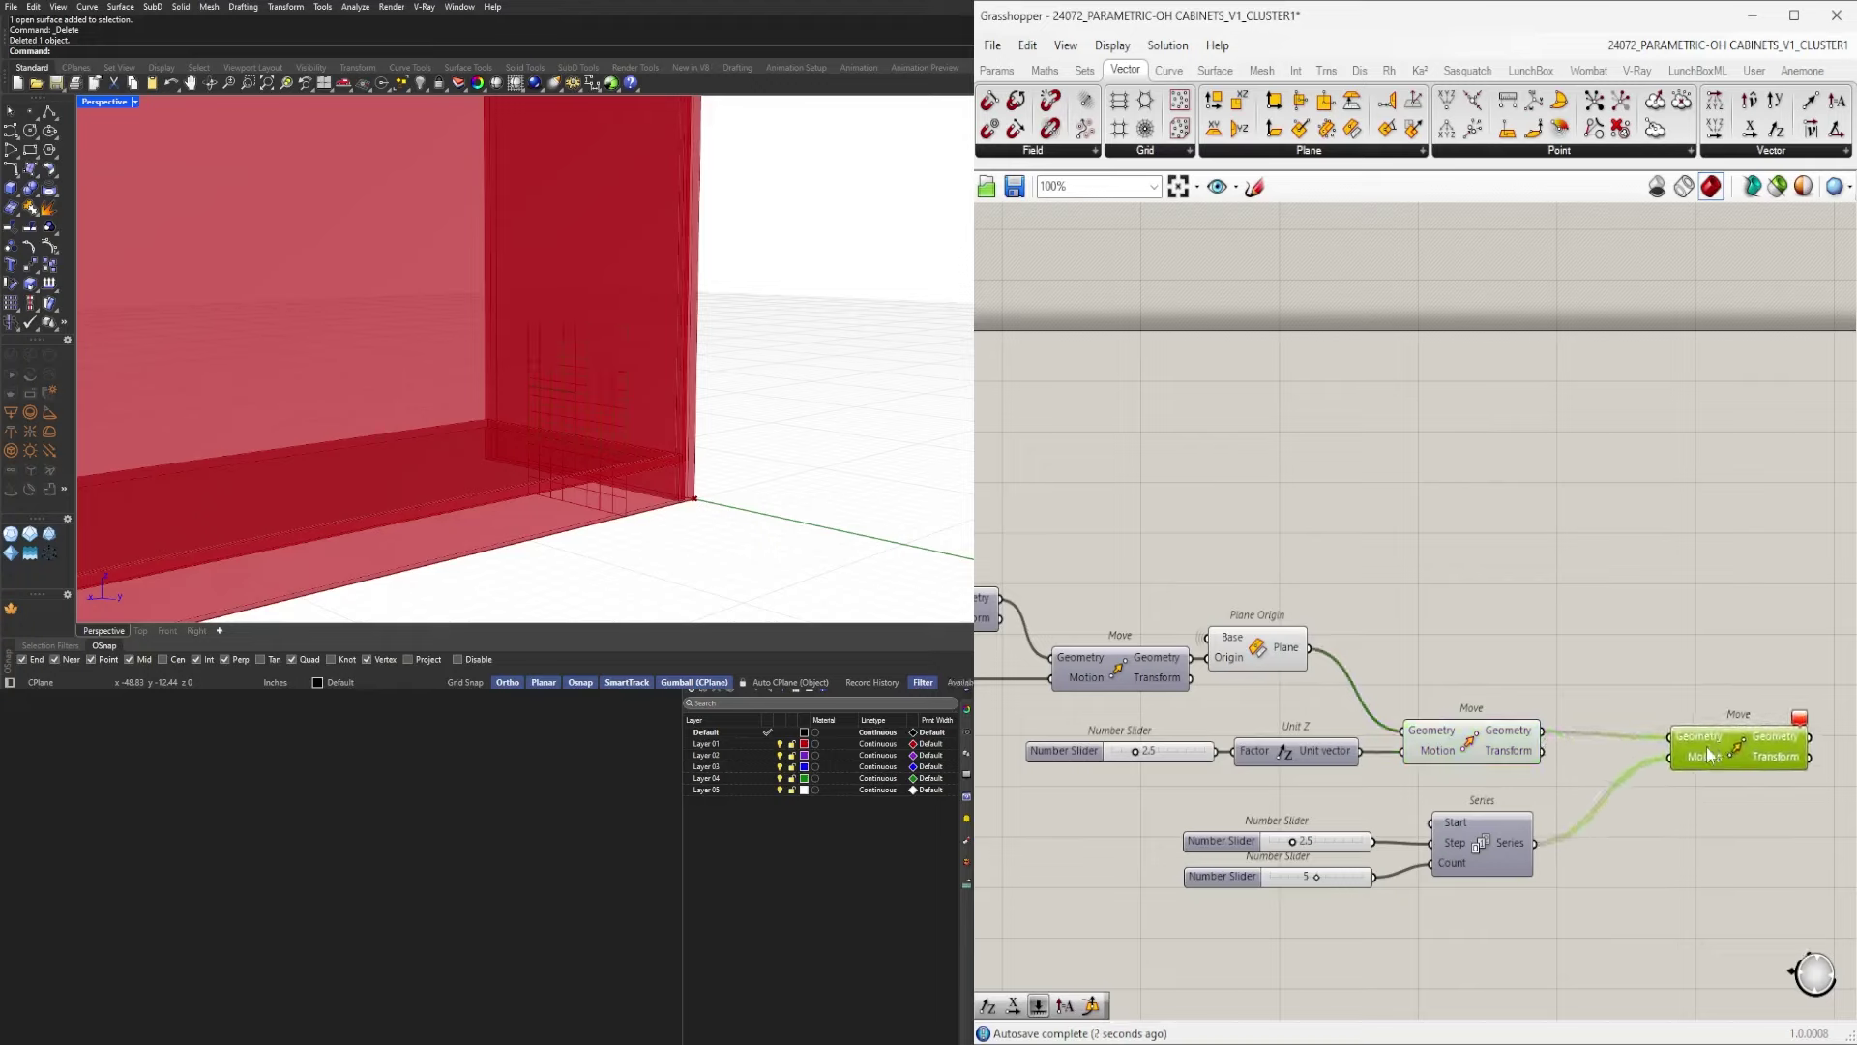
Add a Unit Z component beside the Series and connect the Series output to its Factor.
double_click(1658, 833)
text(Z)
click(1613, 815)
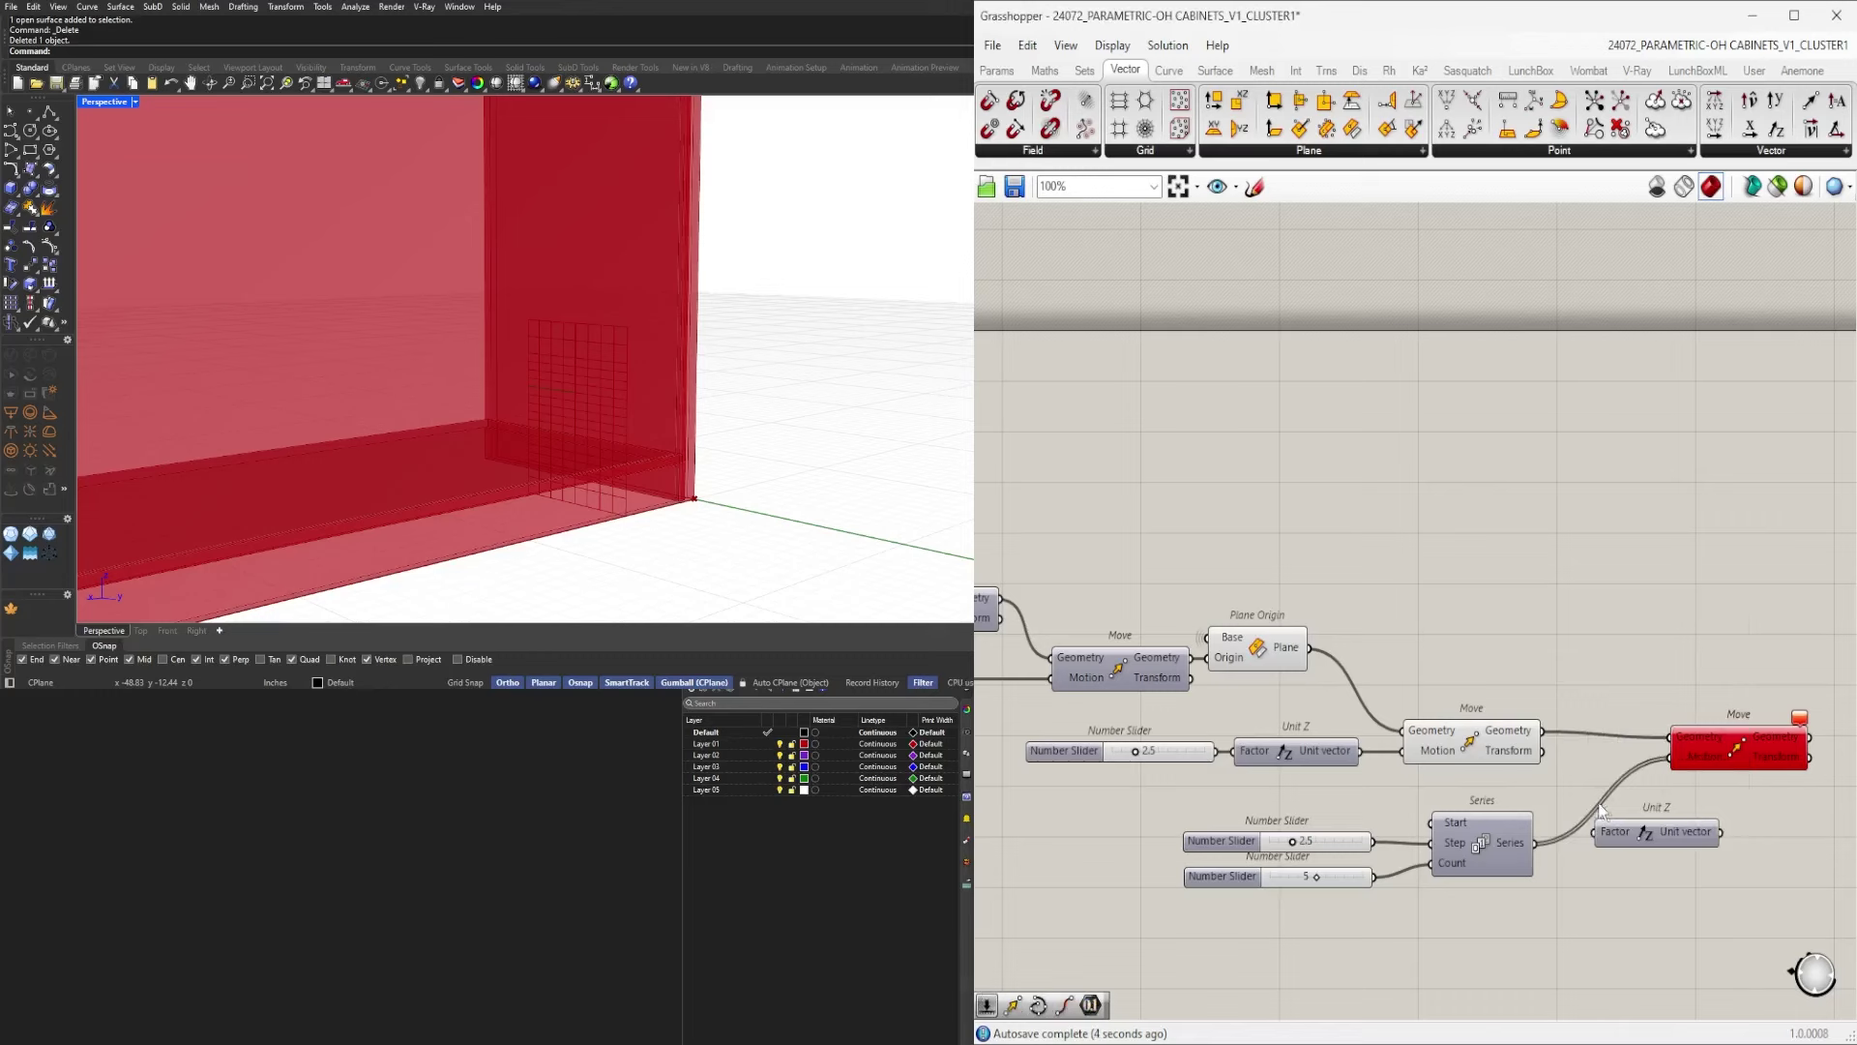
scroll(1557, 833, up, 2)
drag(1529, 847, 1614, 834)
drag(1661, 830, 1618, 845)
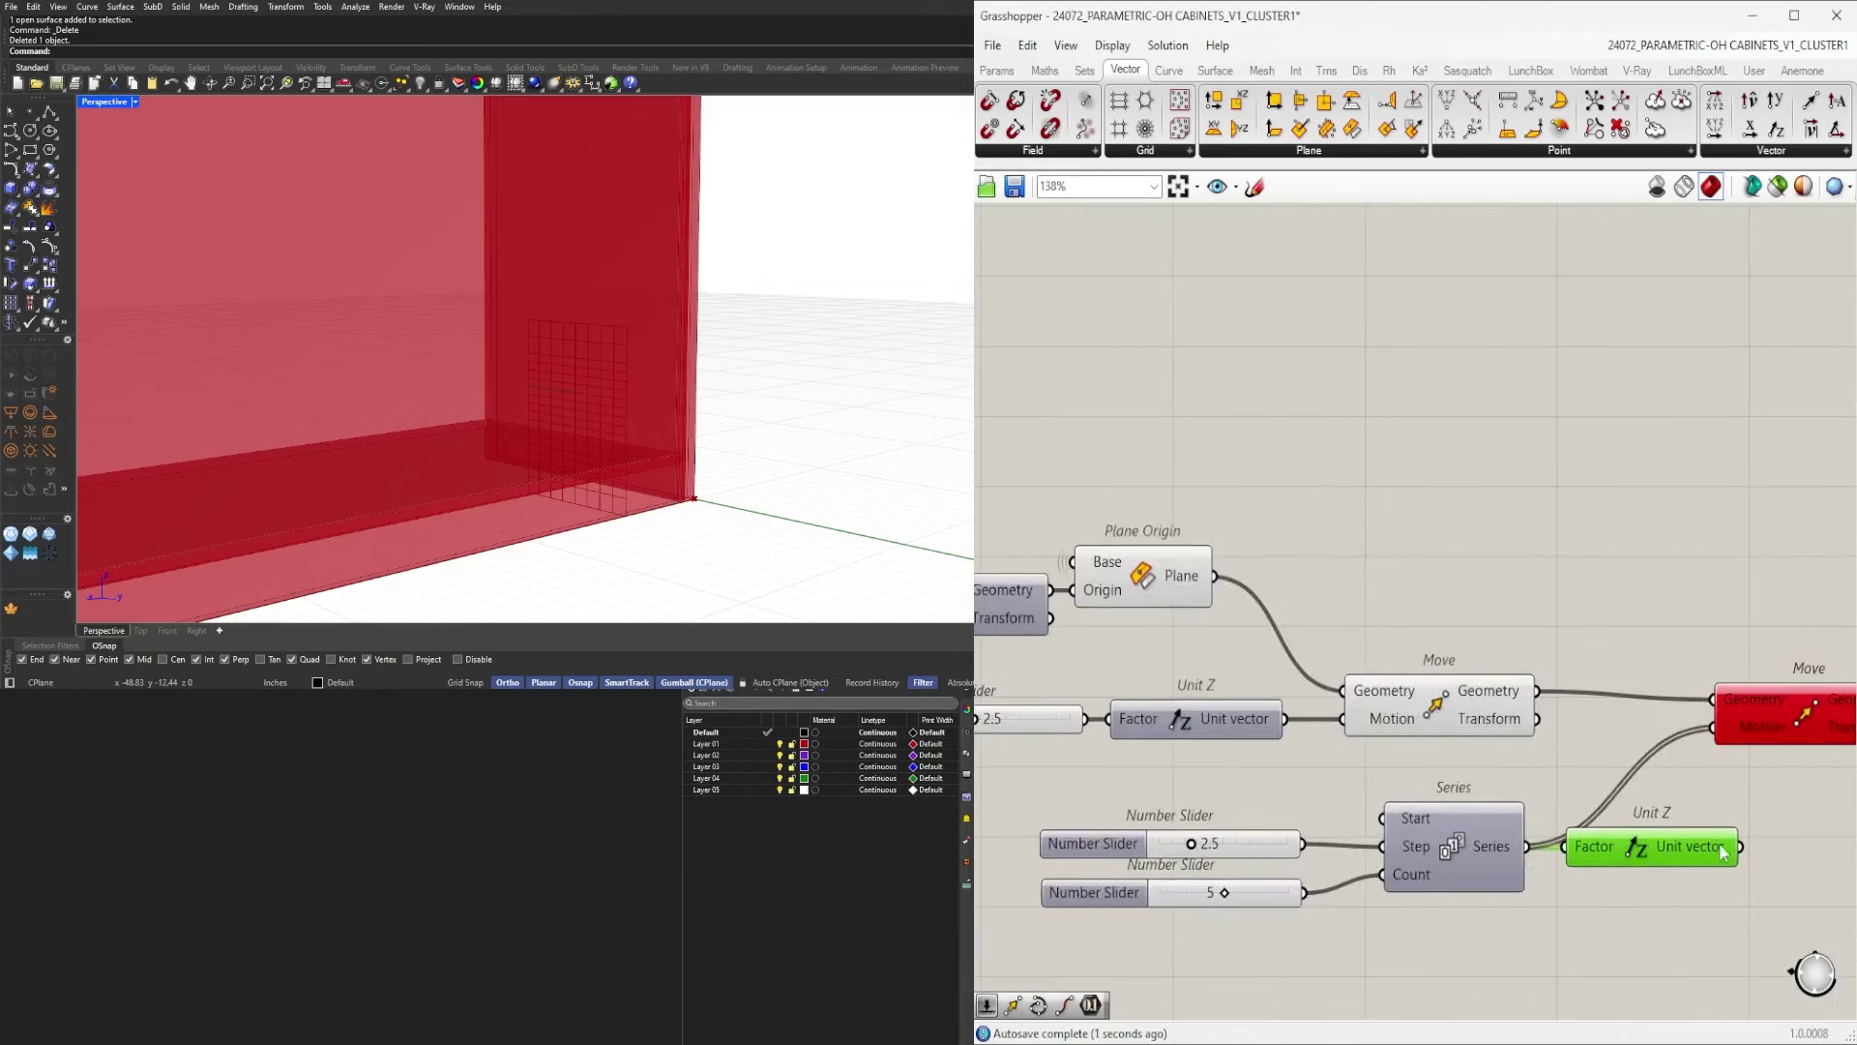
Align the sliders, Series and Unit Z under the third Move and connect the Unit vector to the fourth Move's Motion.
drag(1755, 930, 1076, 825)
drag(1456, 831, 1437, 794)
click(1623, 879)
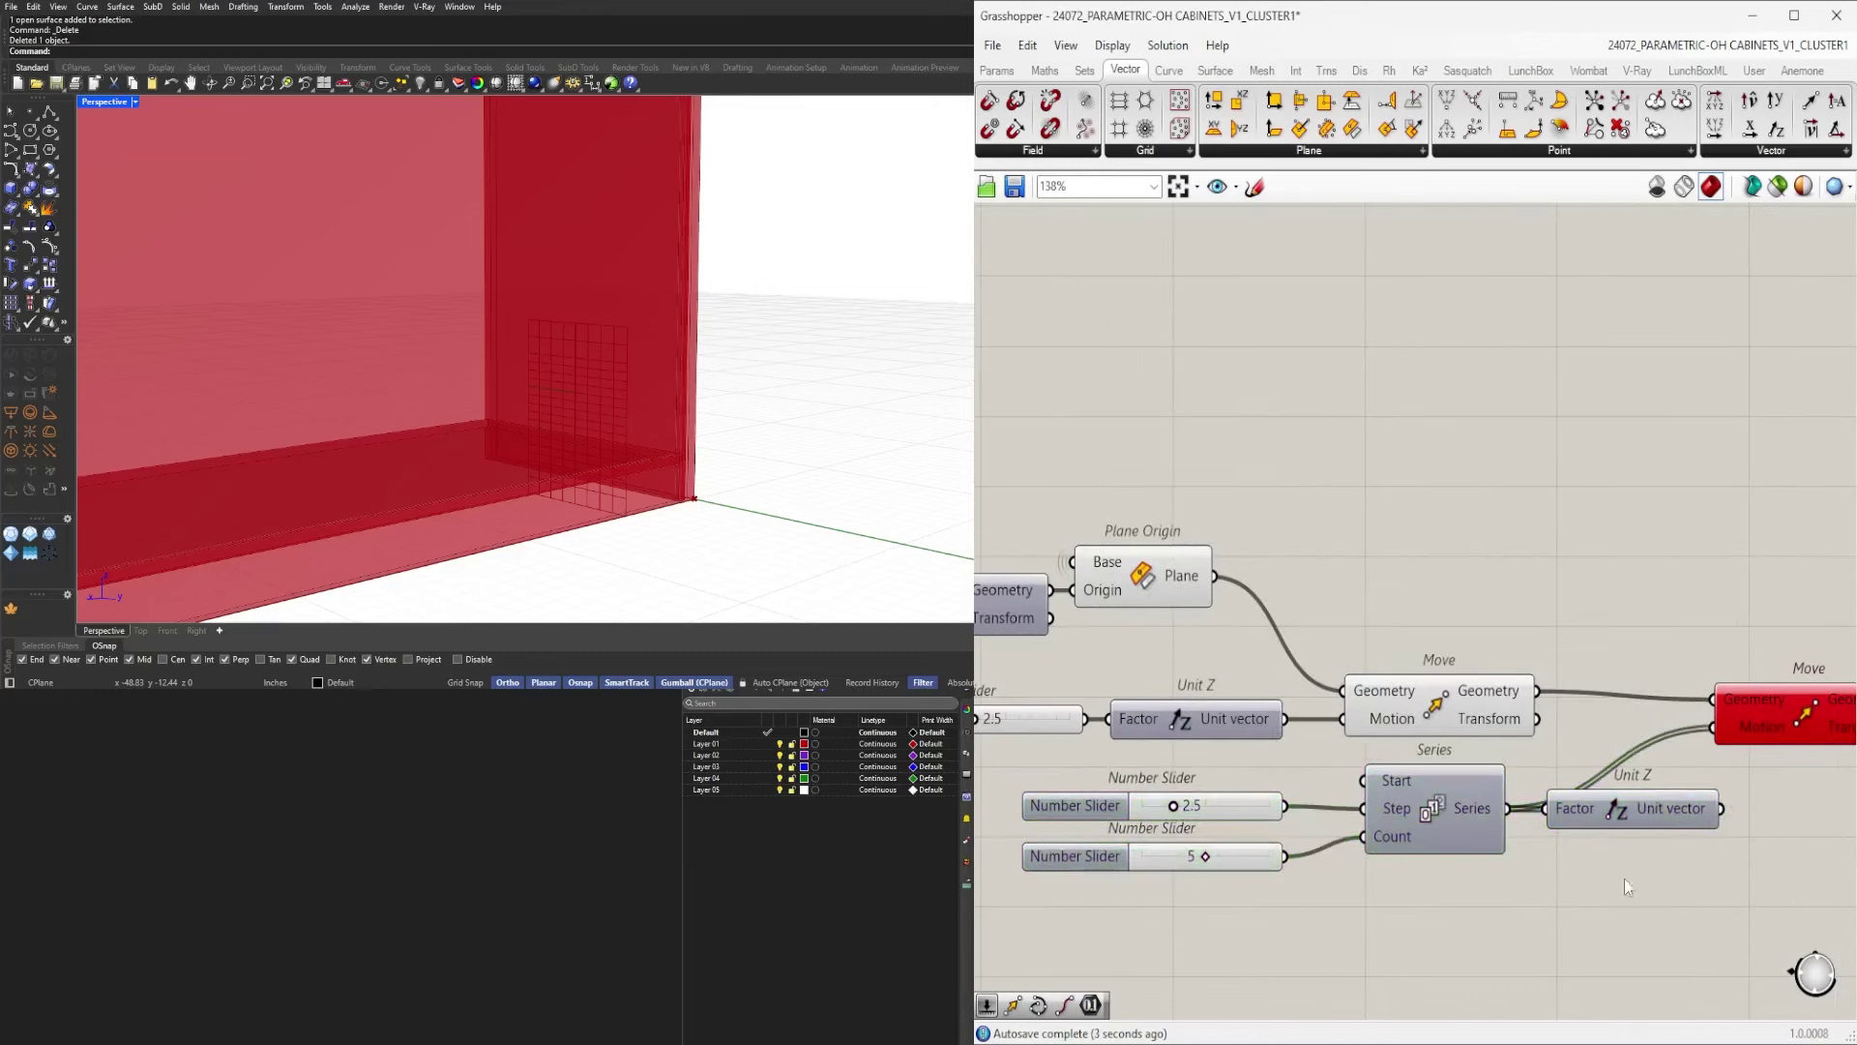
right_drag(1751, 790, 1518, 791)
drag(1545, 712, 1647, 704)
click(1407, 842)
scroll(1422, 840, down, 3)
right_drag(1426, 841, 1584, 787)
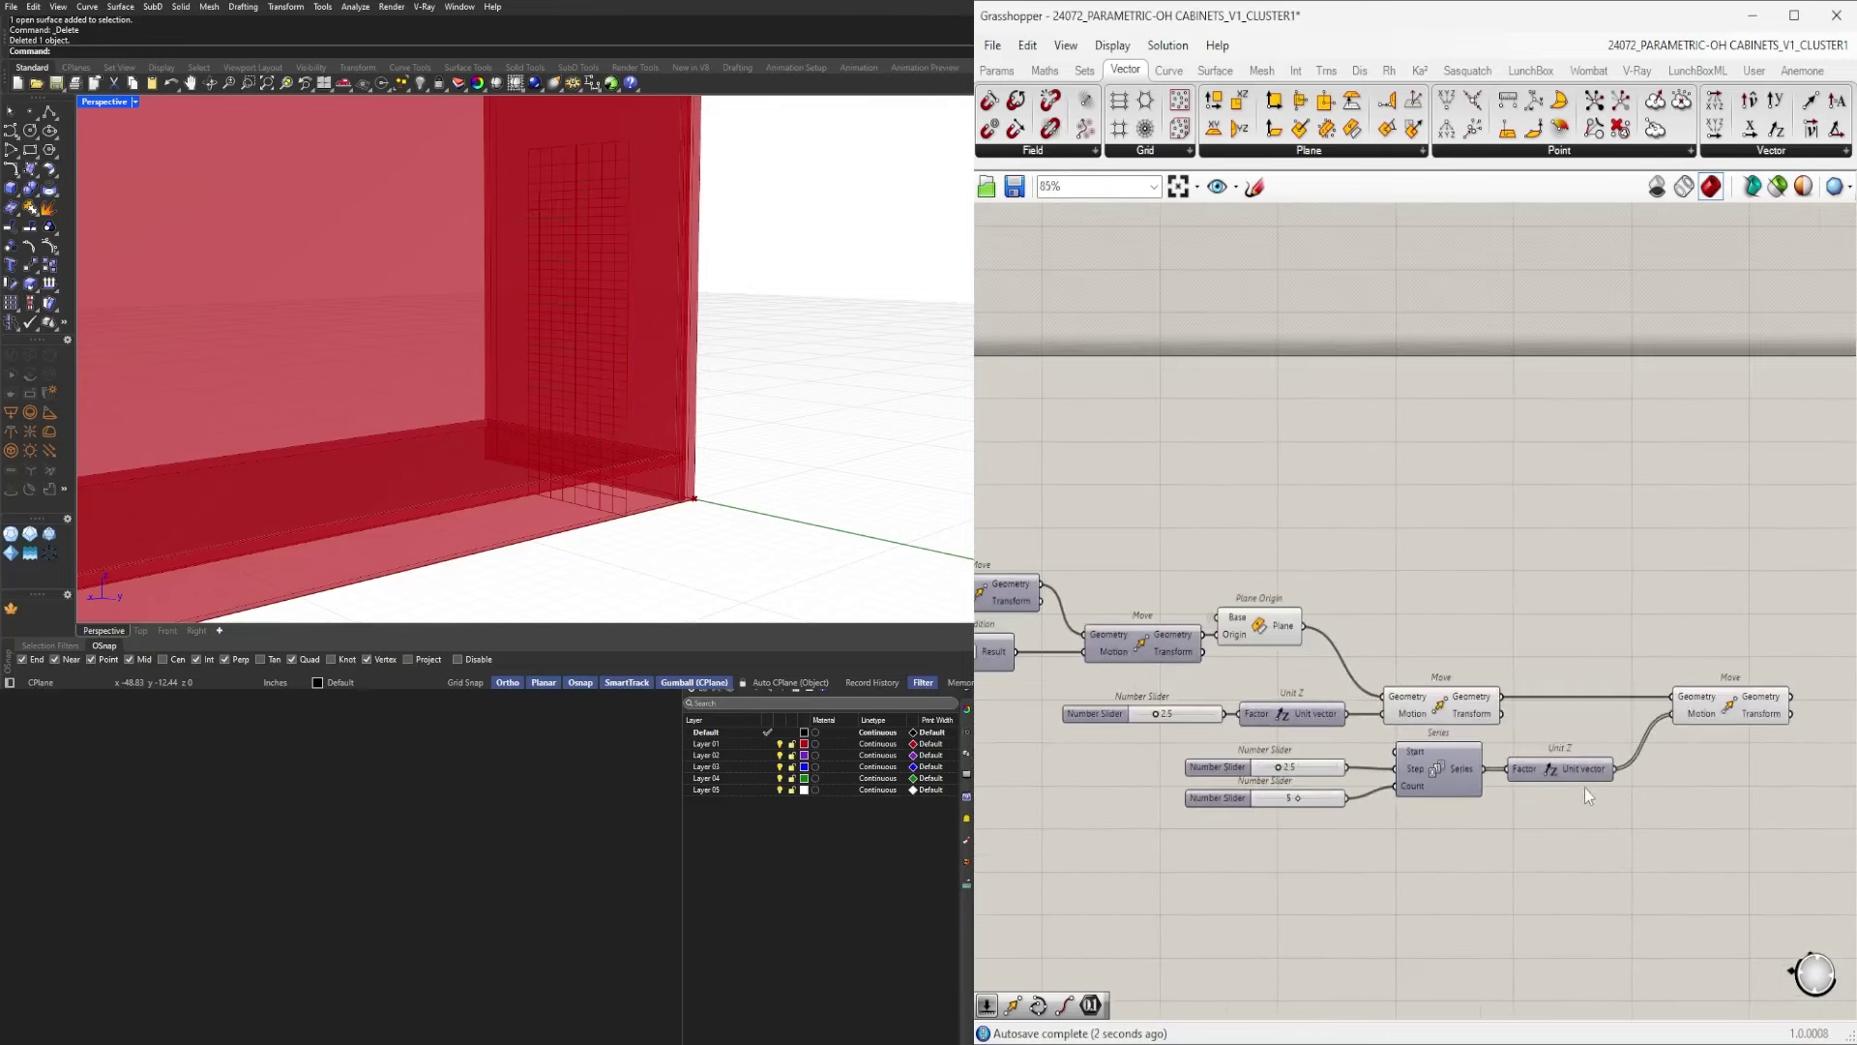
Raise the Series Count slider to 7 and set the Step slider to 3.0.
click(1724, 713)
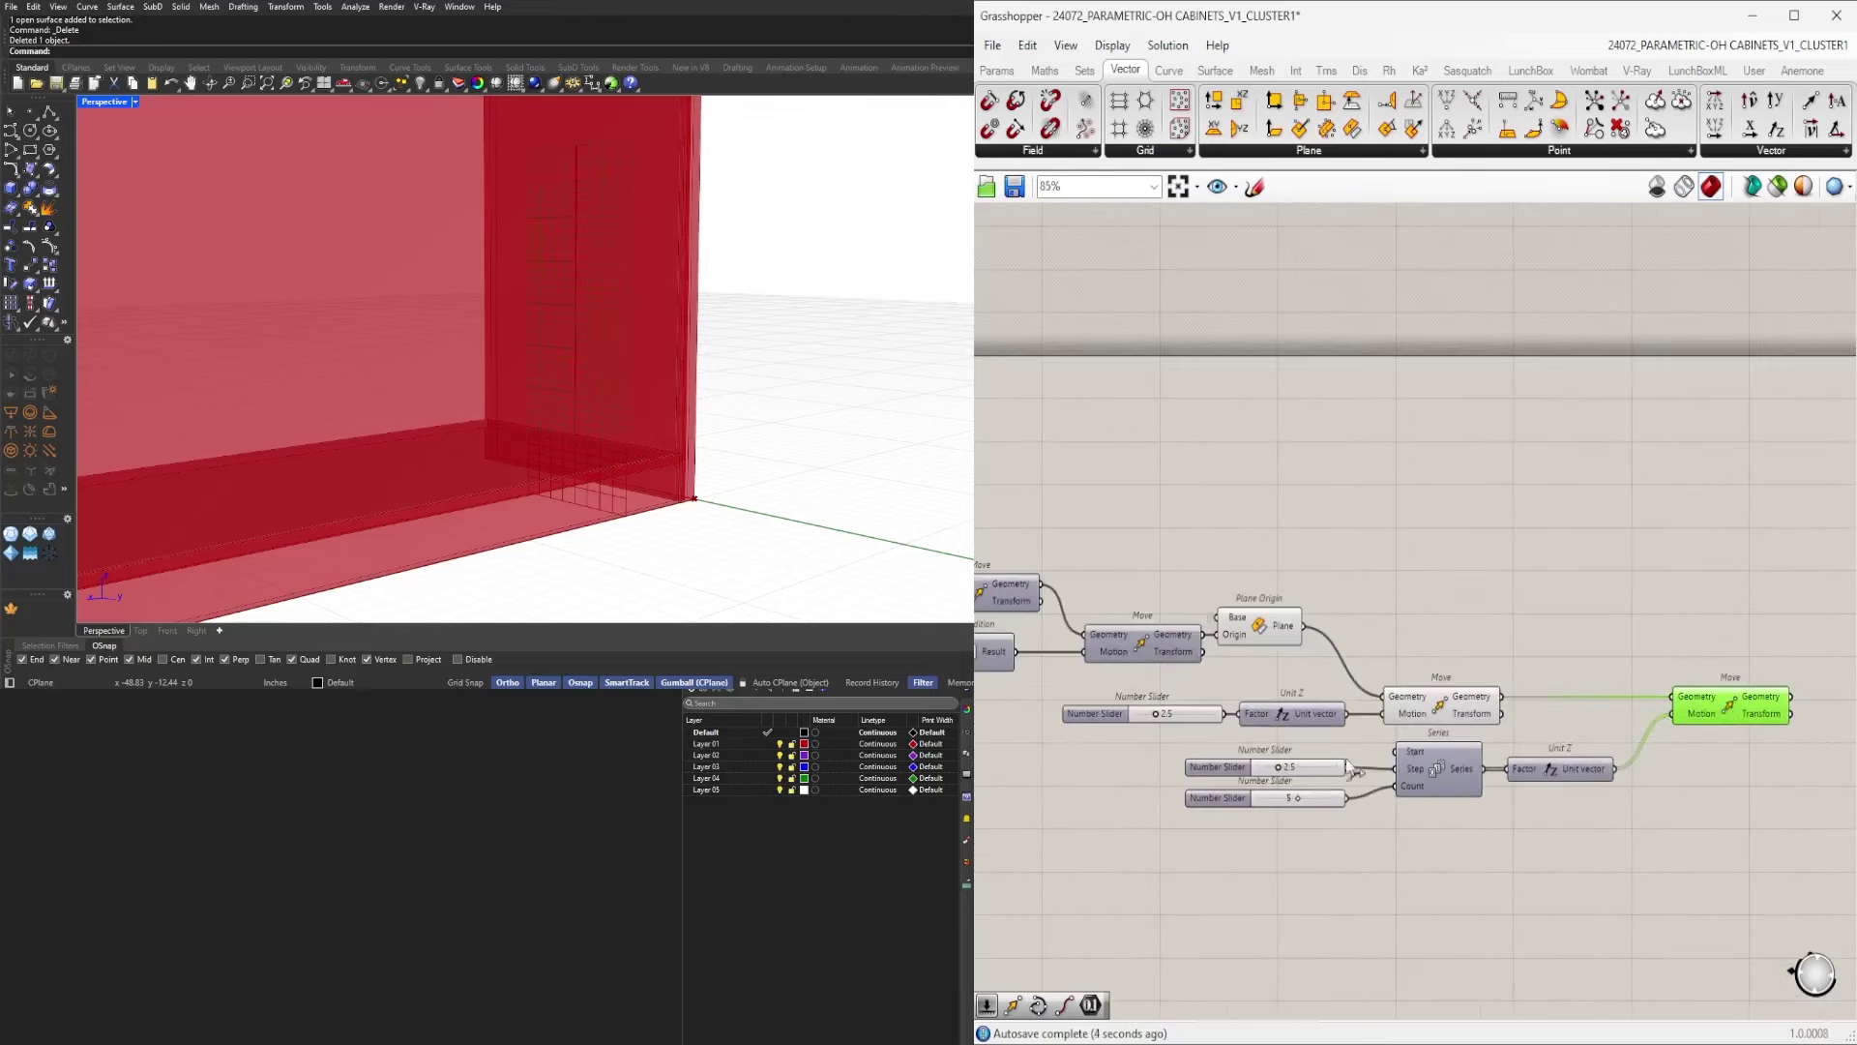
scroll(1296, 796, up, 5)
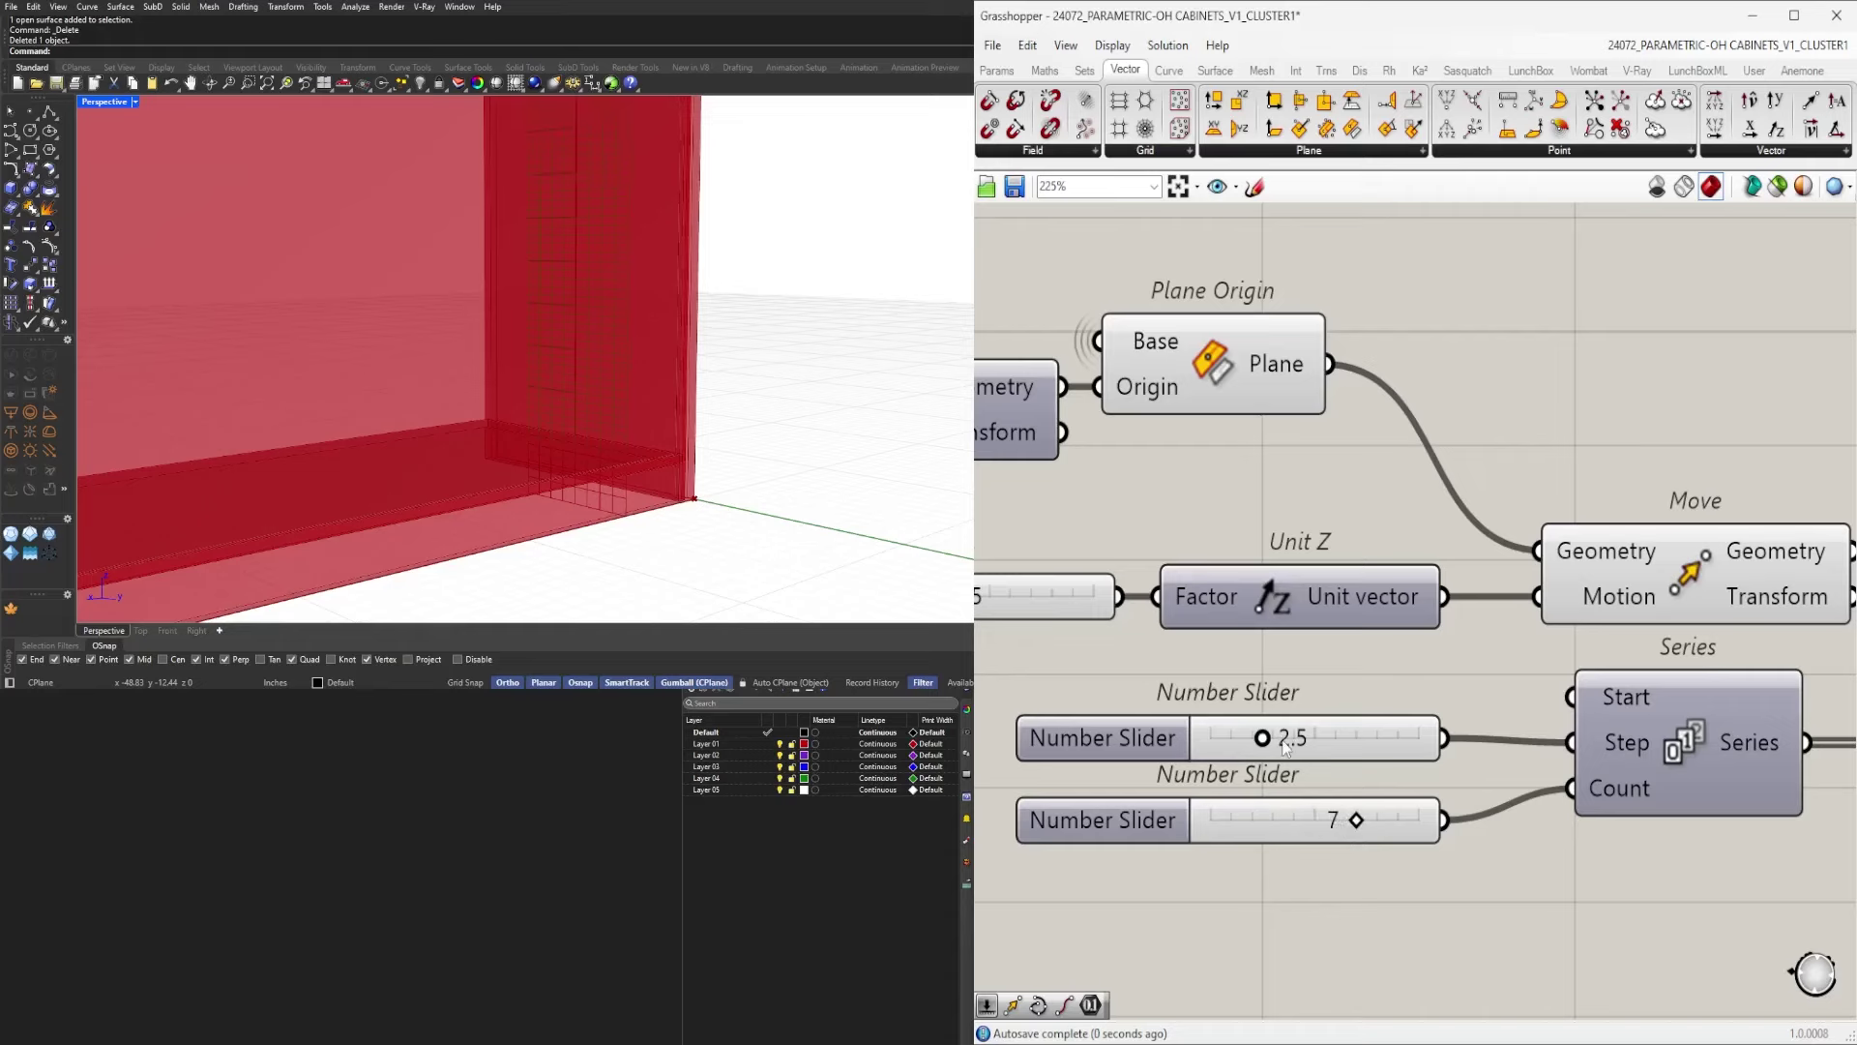
double_click(1287, 745)
text(3)
key(Return)
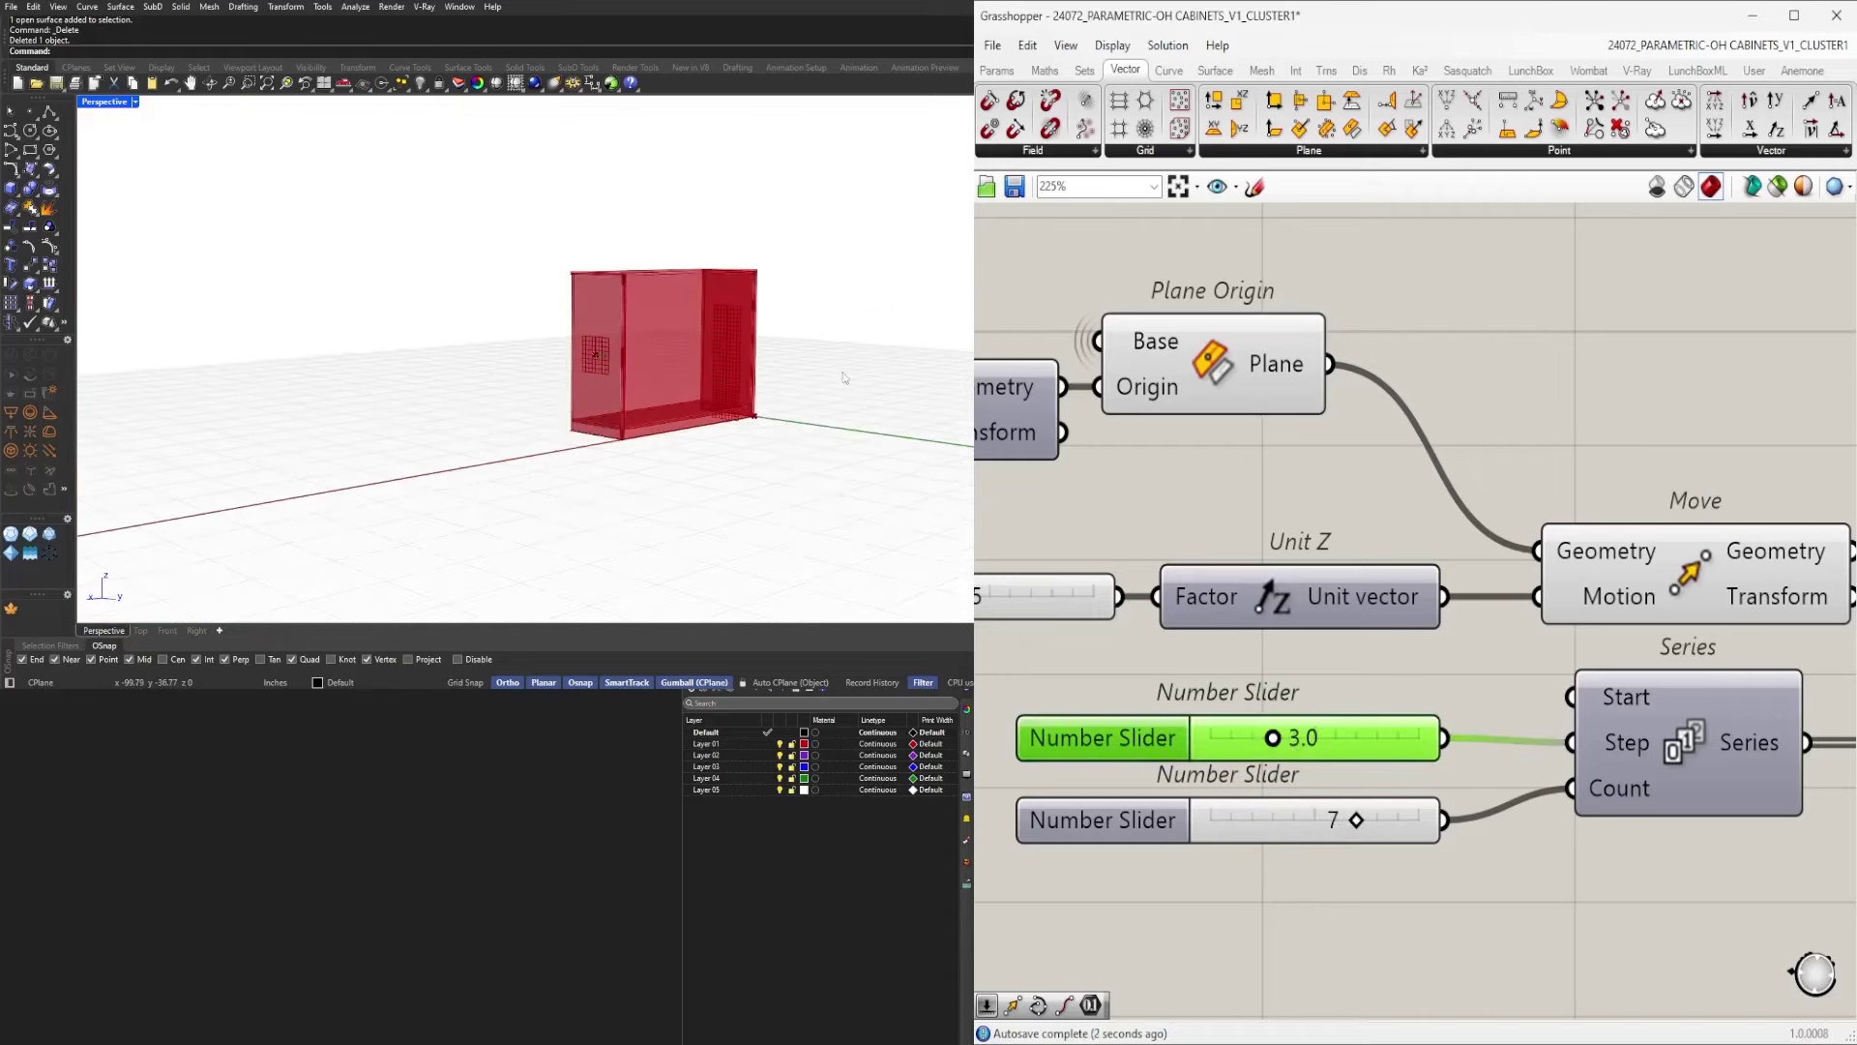
scroll(1337, 778, up, 2)
scroll(1337, 778, up, 1)
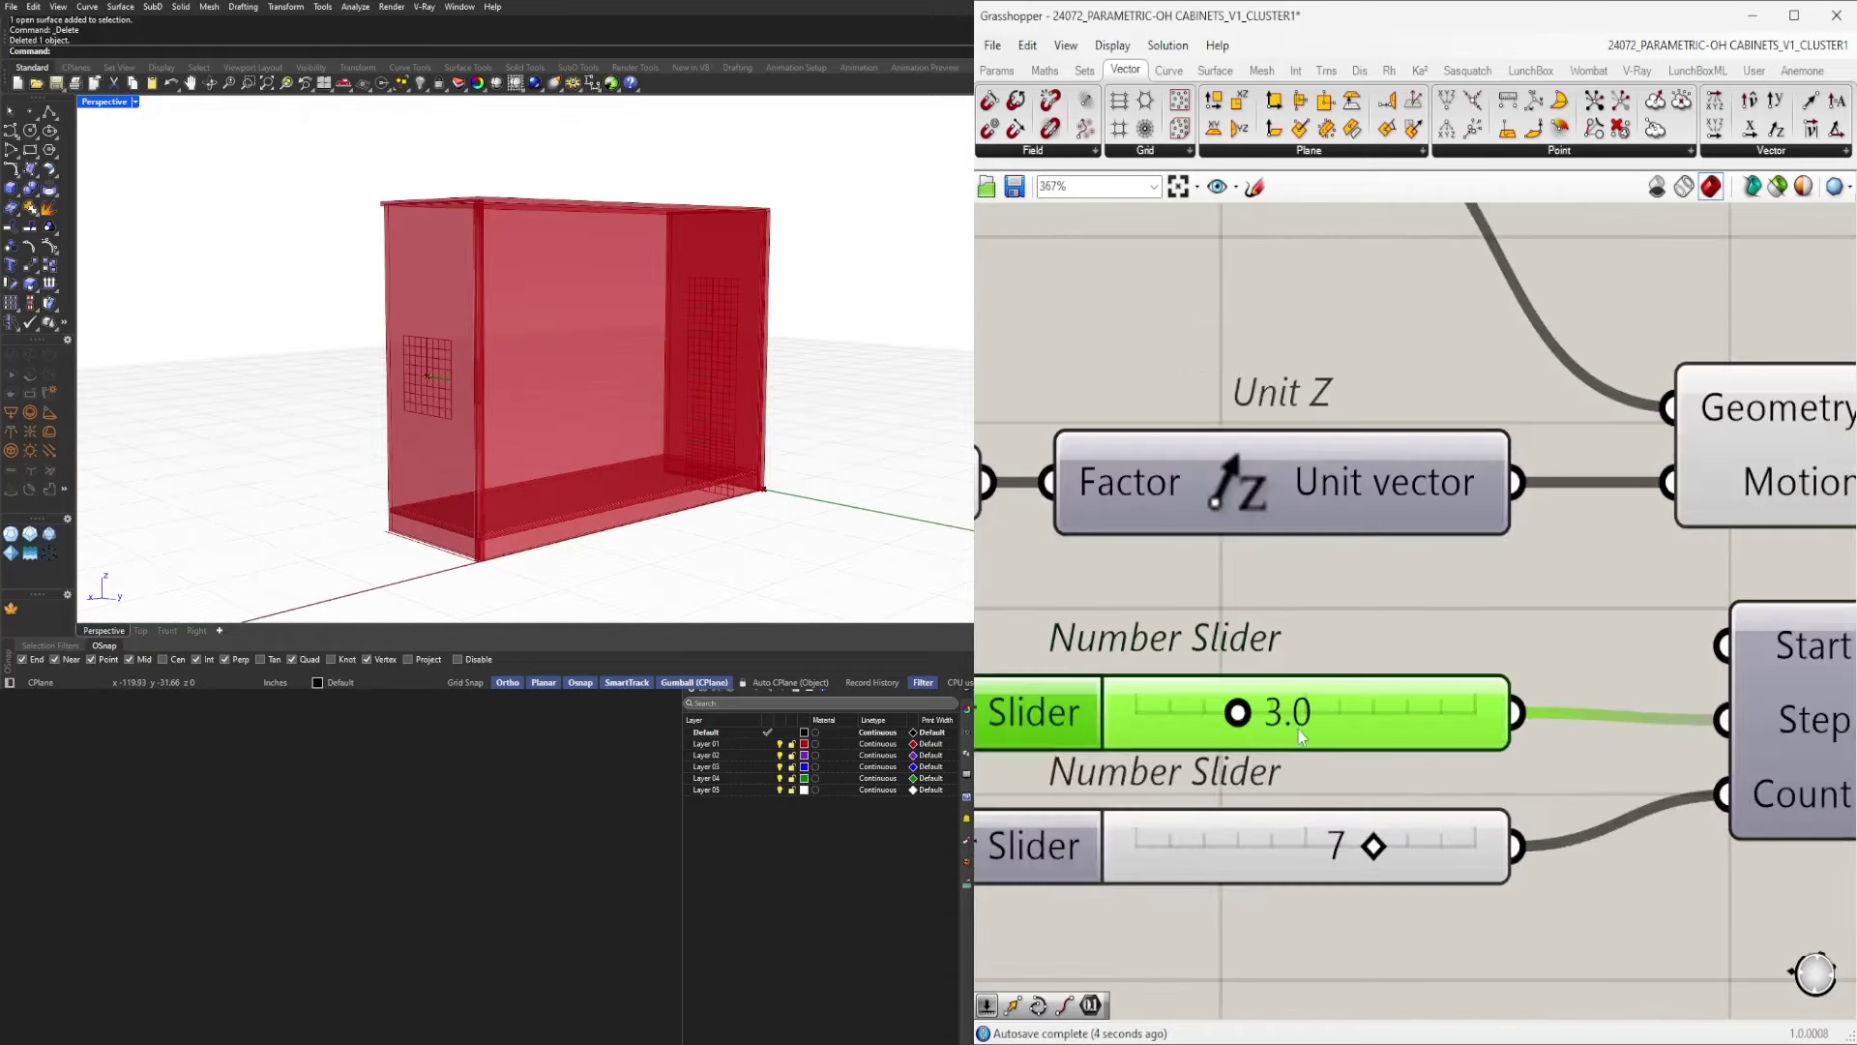
Set the Series Count slider to 10.
double_click(1335, 846)
text(8)
key(Return)
double_click(1345, 838)
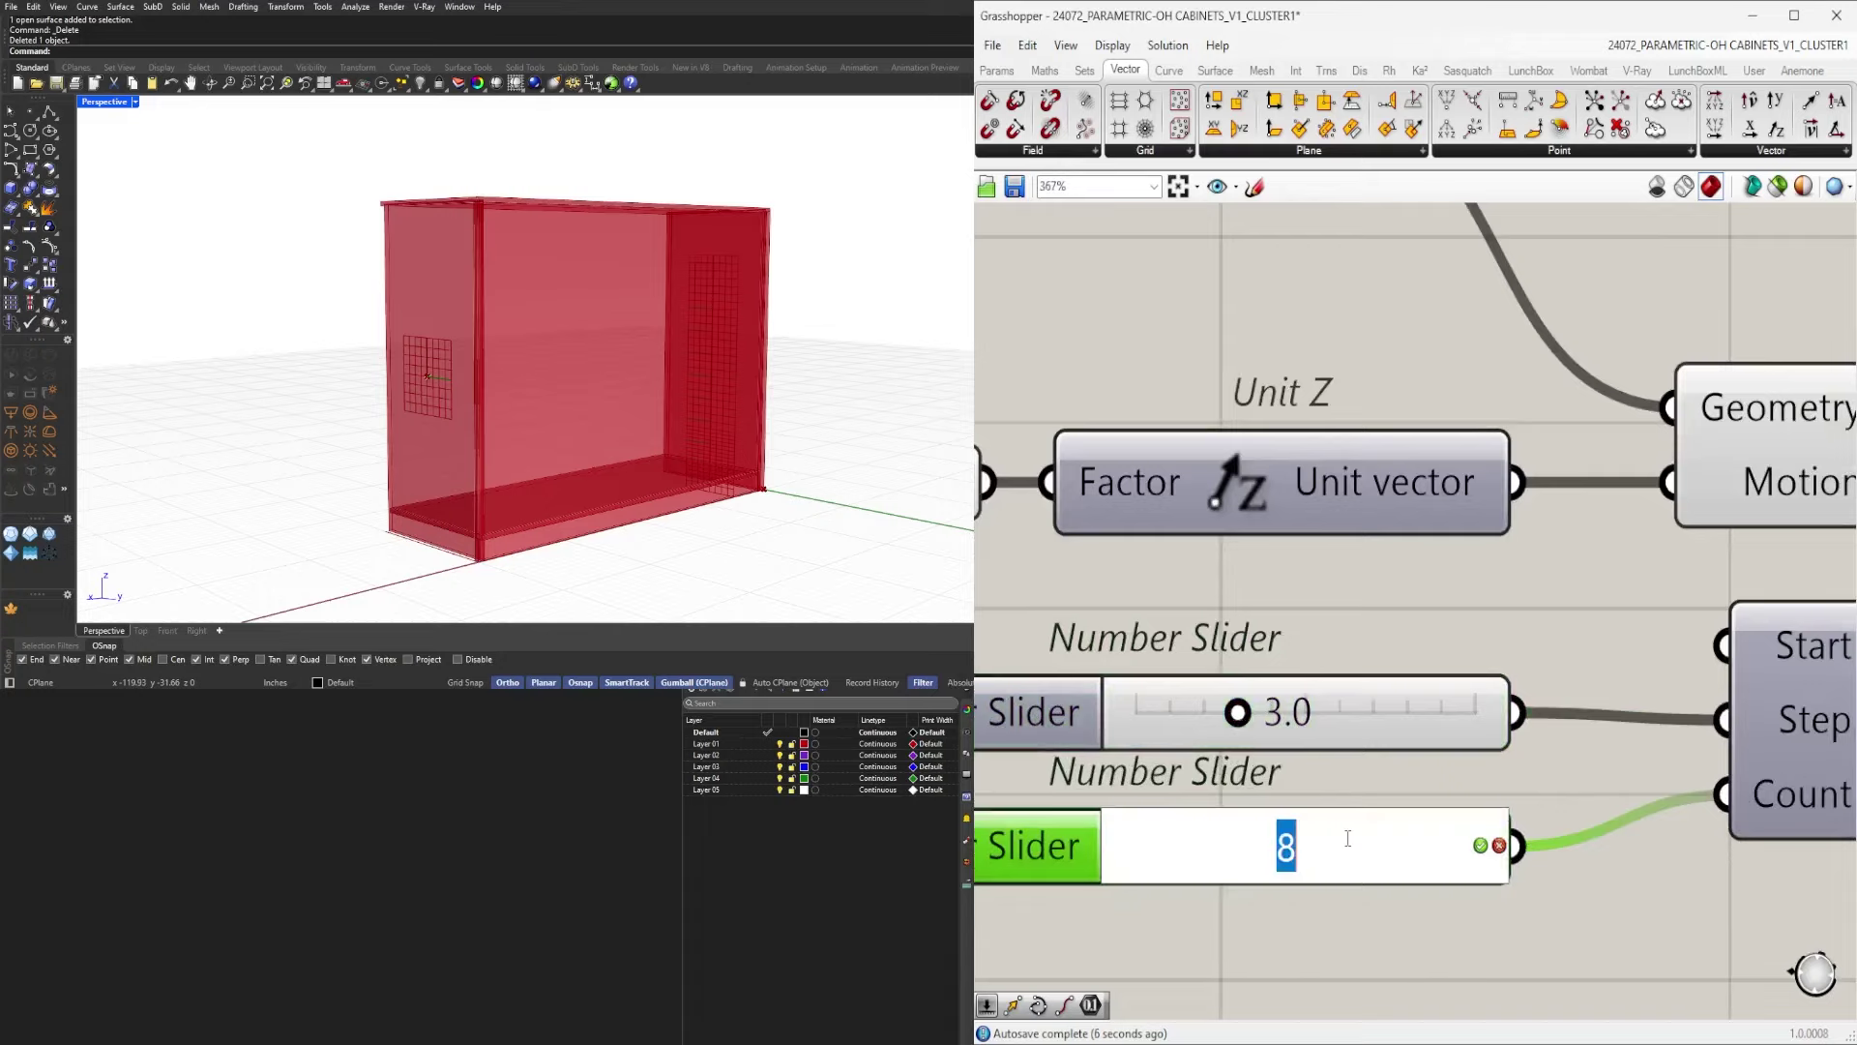
click(1373, 764)
drag(1408, 847, 1475, 847)
scroll(1355, 759, down, 7)
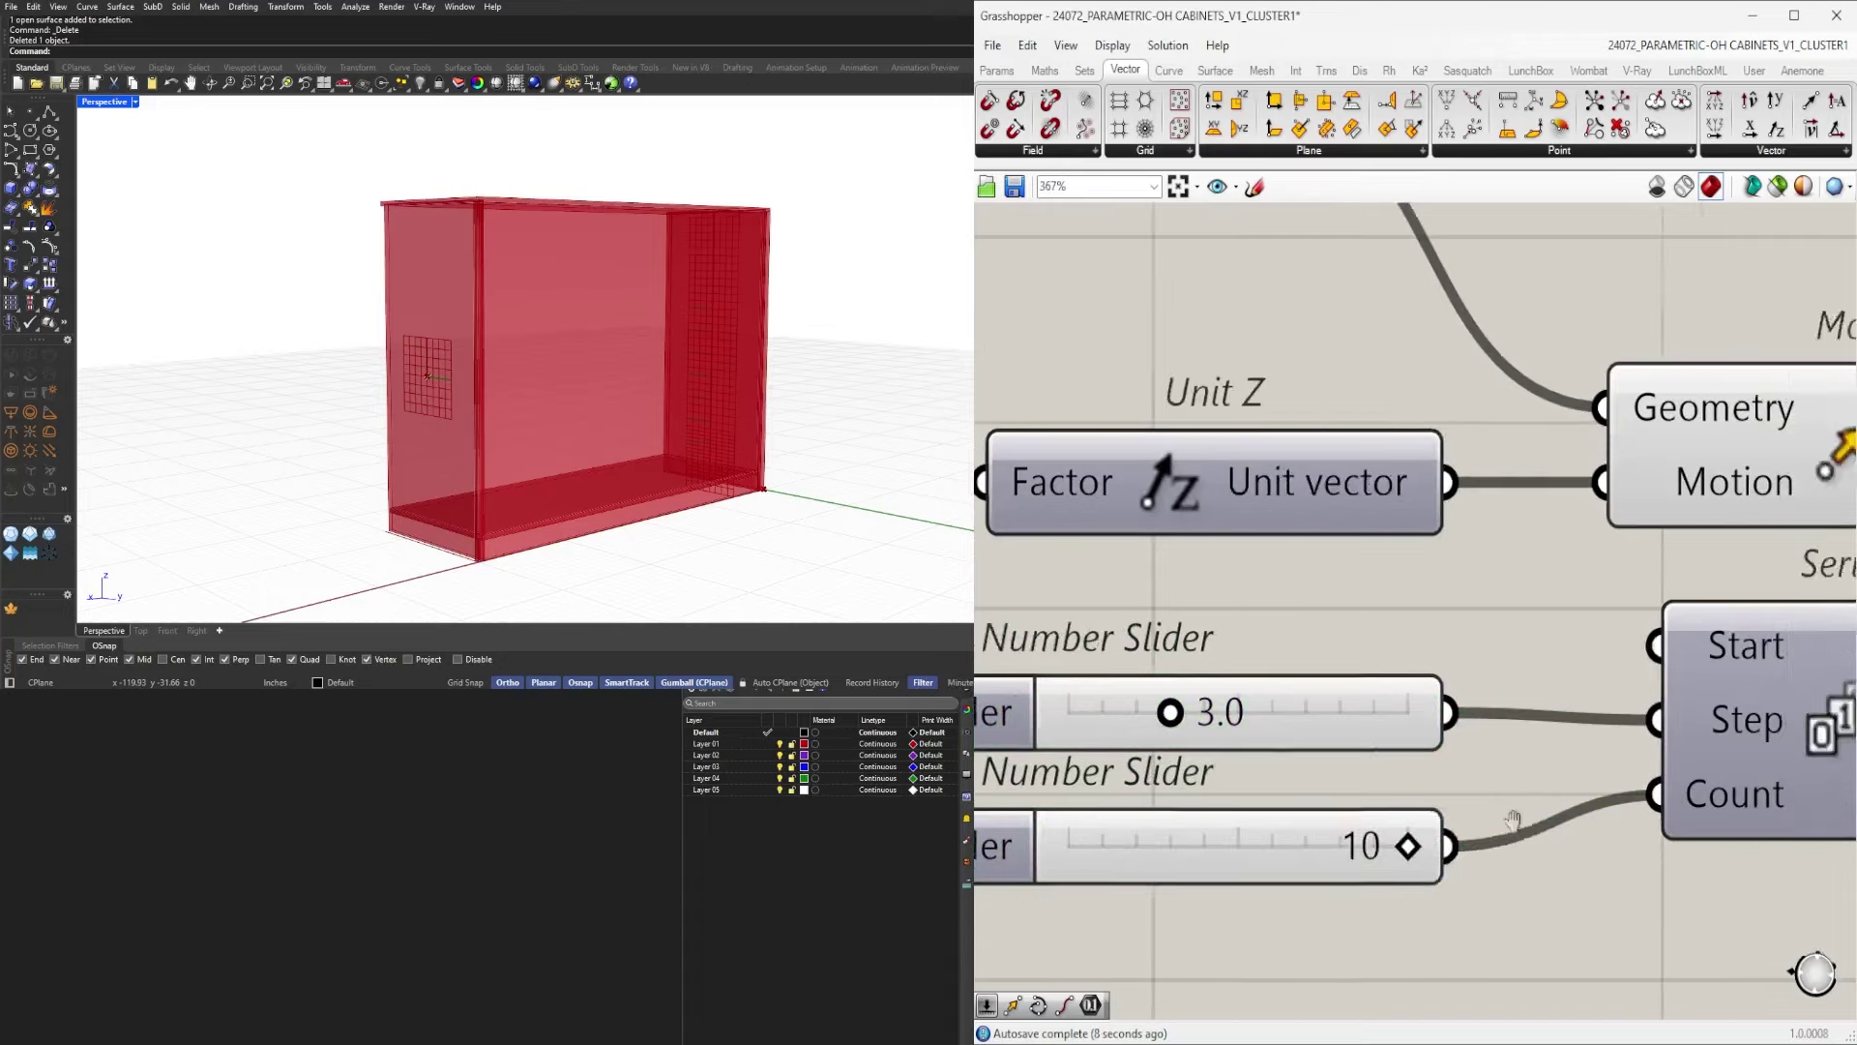
Add a Circle component and connect the fourth Move's Geometry output to its Plane input.
double_click(1519, 688)
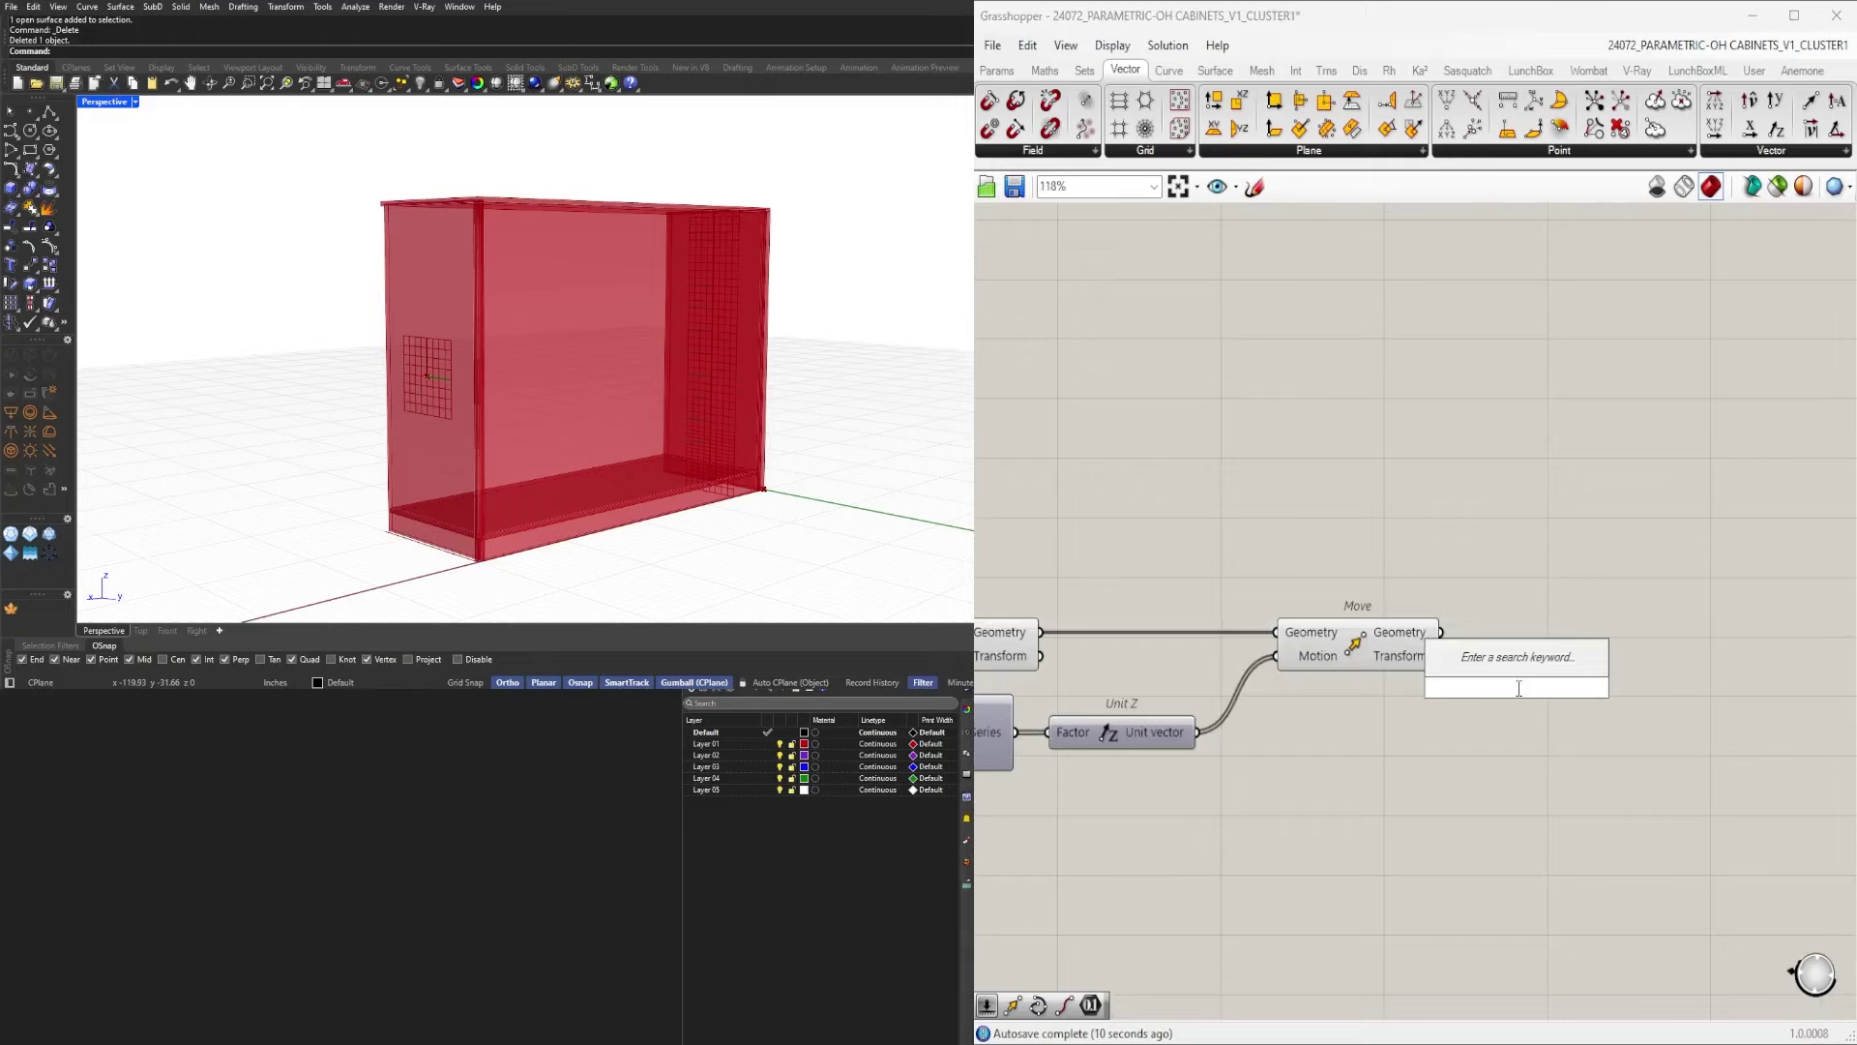
text(CIR)
click(1490, 666)
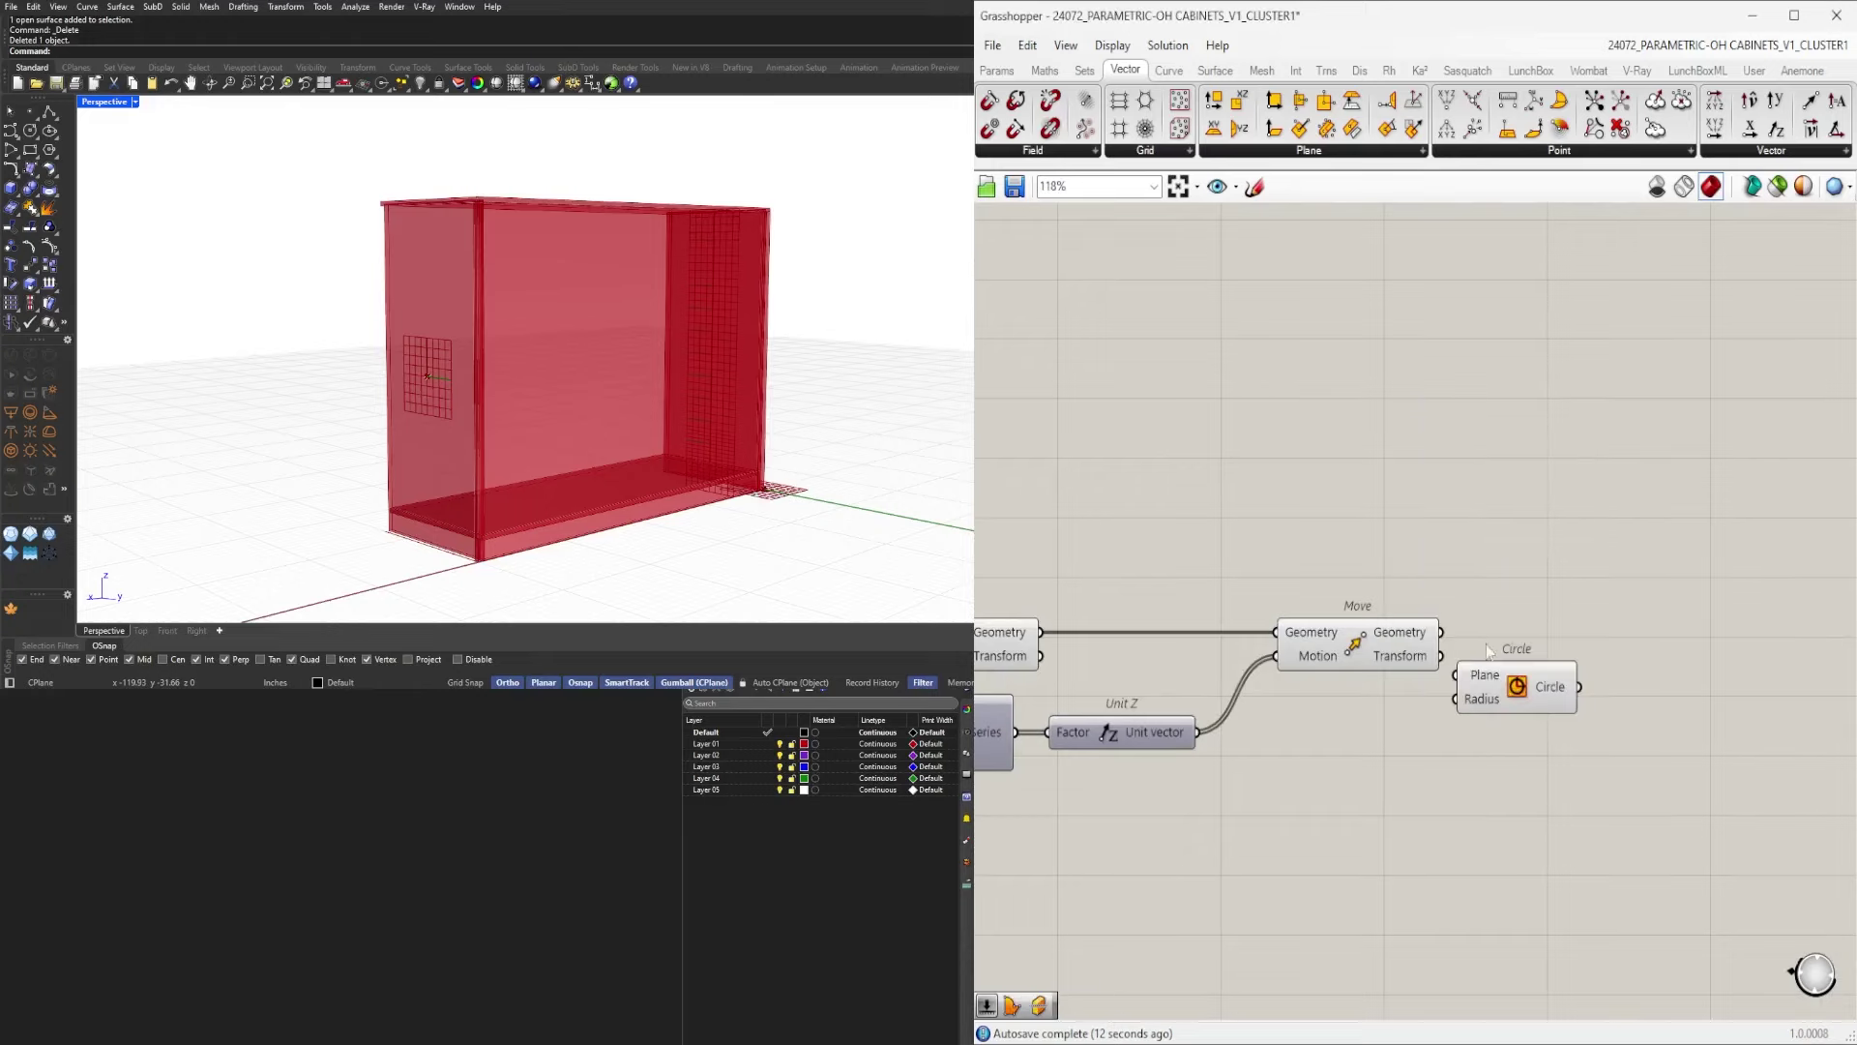
scroll(1467, 623, up, 2)
drag(1434, 636, 1533, 625)
Add a 0.25 number slider above the fourth Move and shift the Circle component away to make room.
double_click(1275, 567)
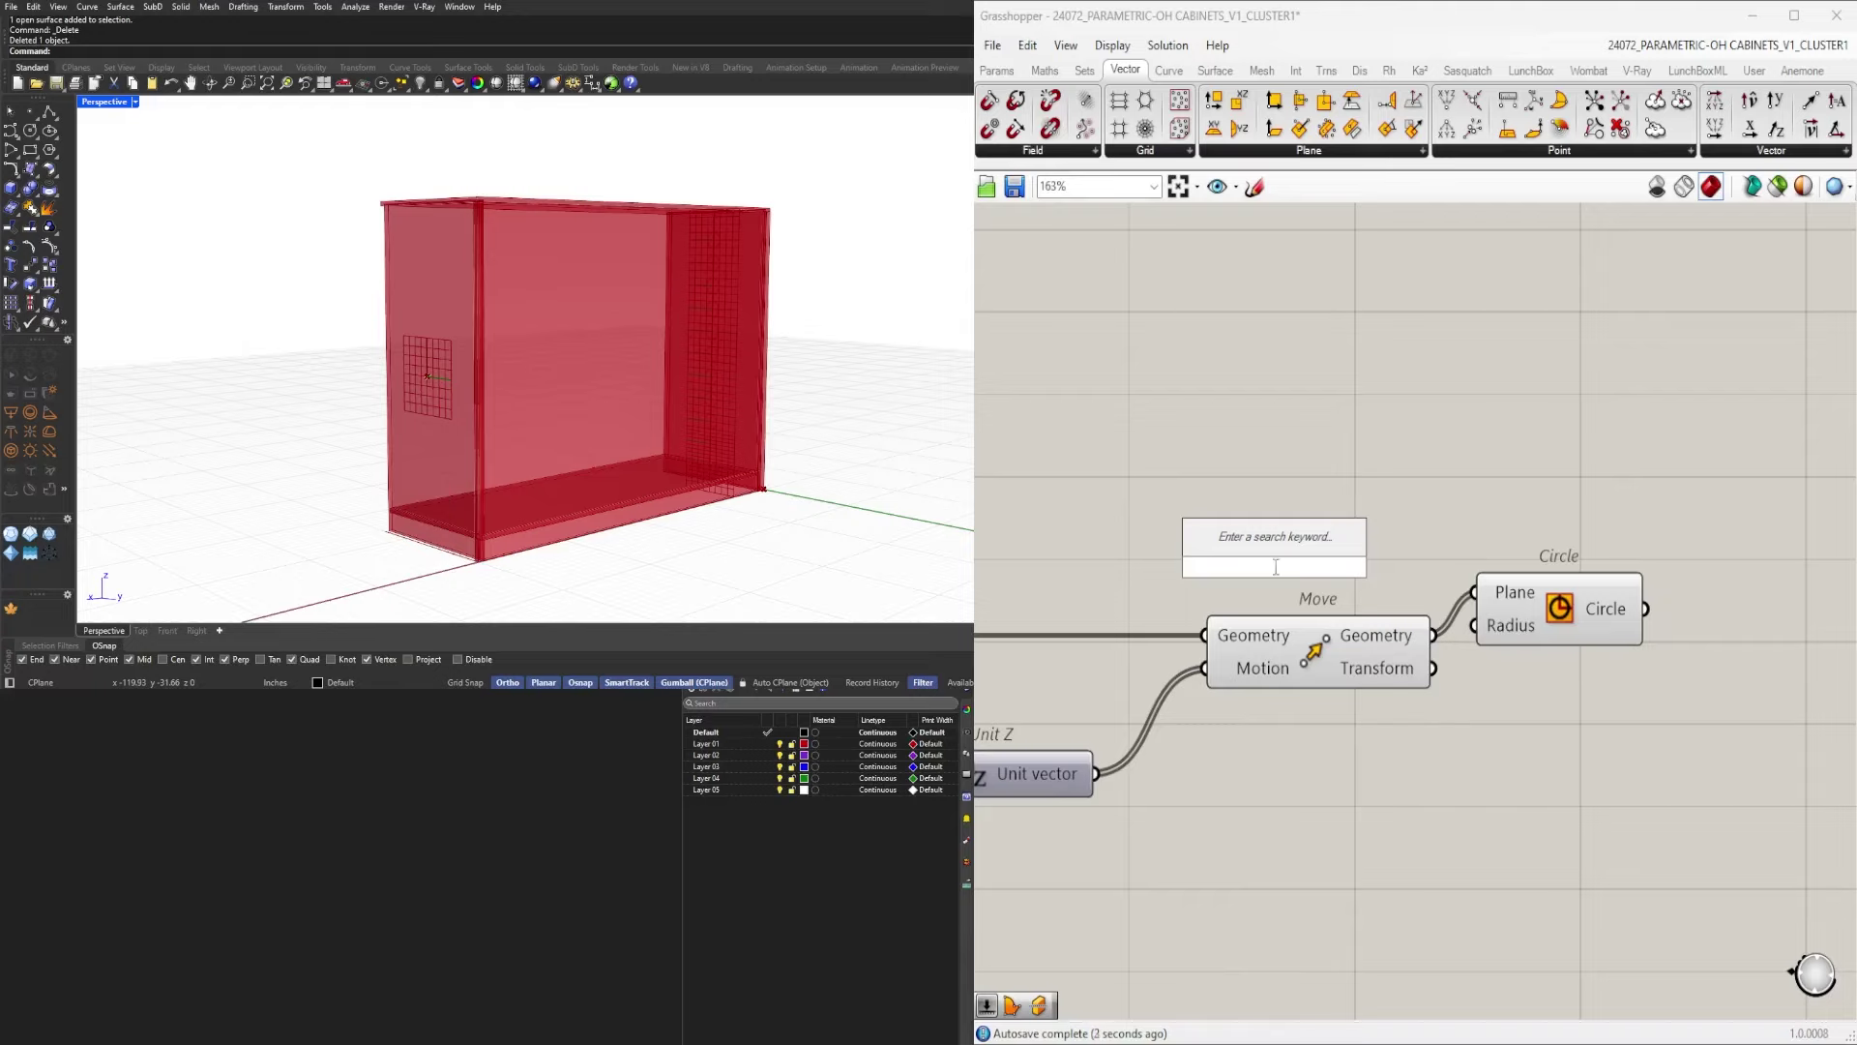
text(0.25)
key(Return)
drag(1526, 616, 1687, 630)
click(1582, 526)
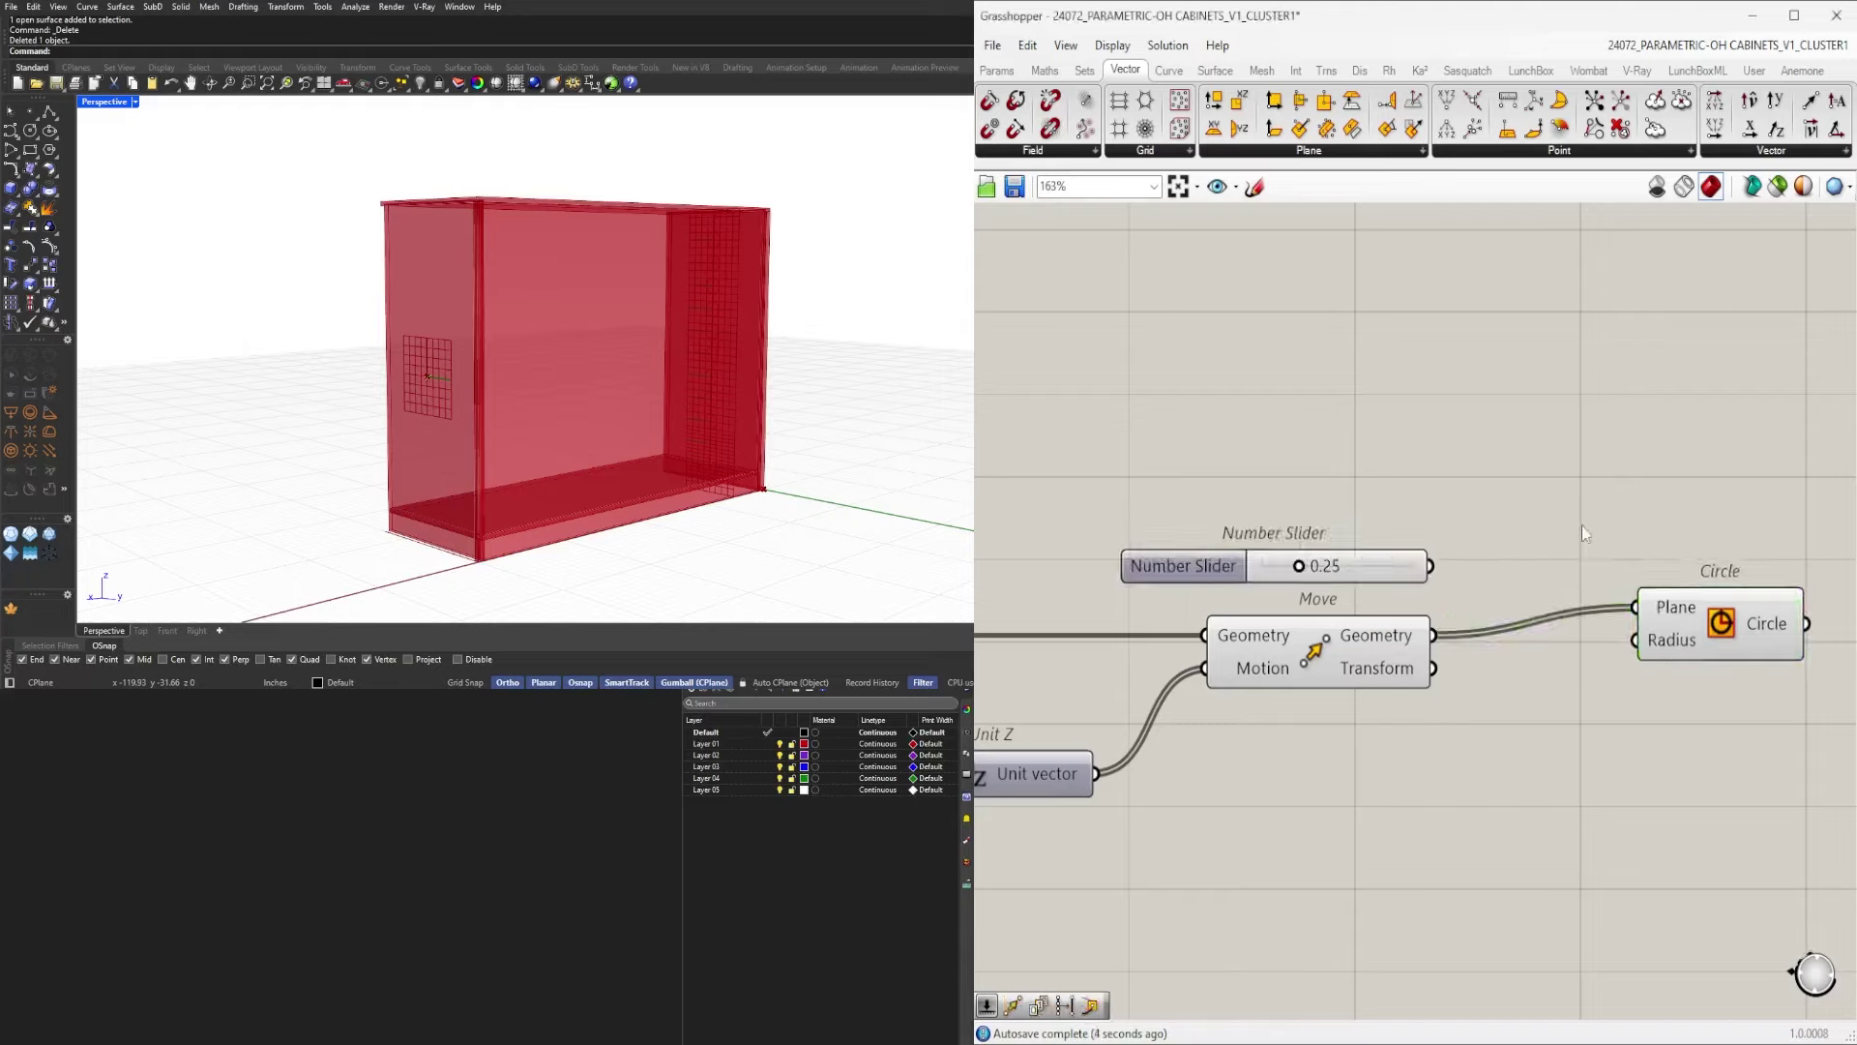
Add a Division component, feed the 0.25 slider into A and connect its Result to the Circle Radius.
double_click(1584, 533)
text(/)
key(Return)
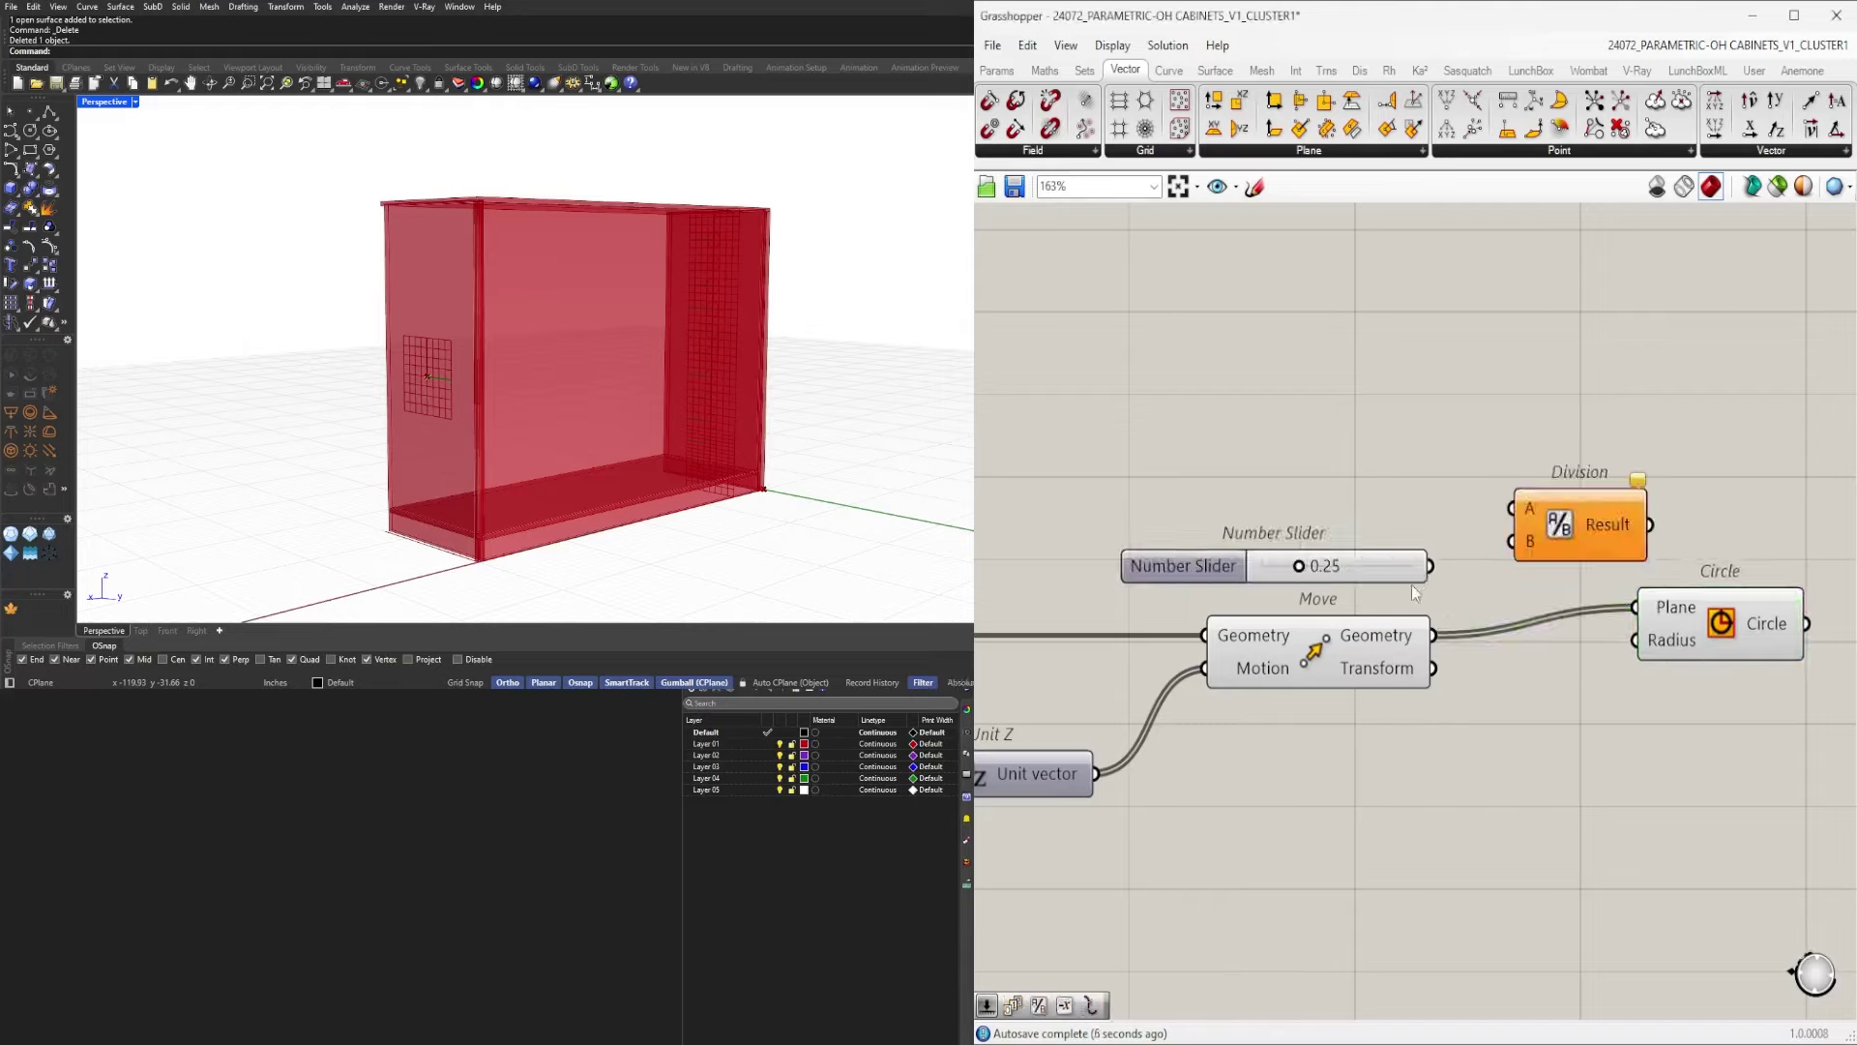
drag(1437, 564, 1513, 509)
drag(1381, 571, 1395, 513)
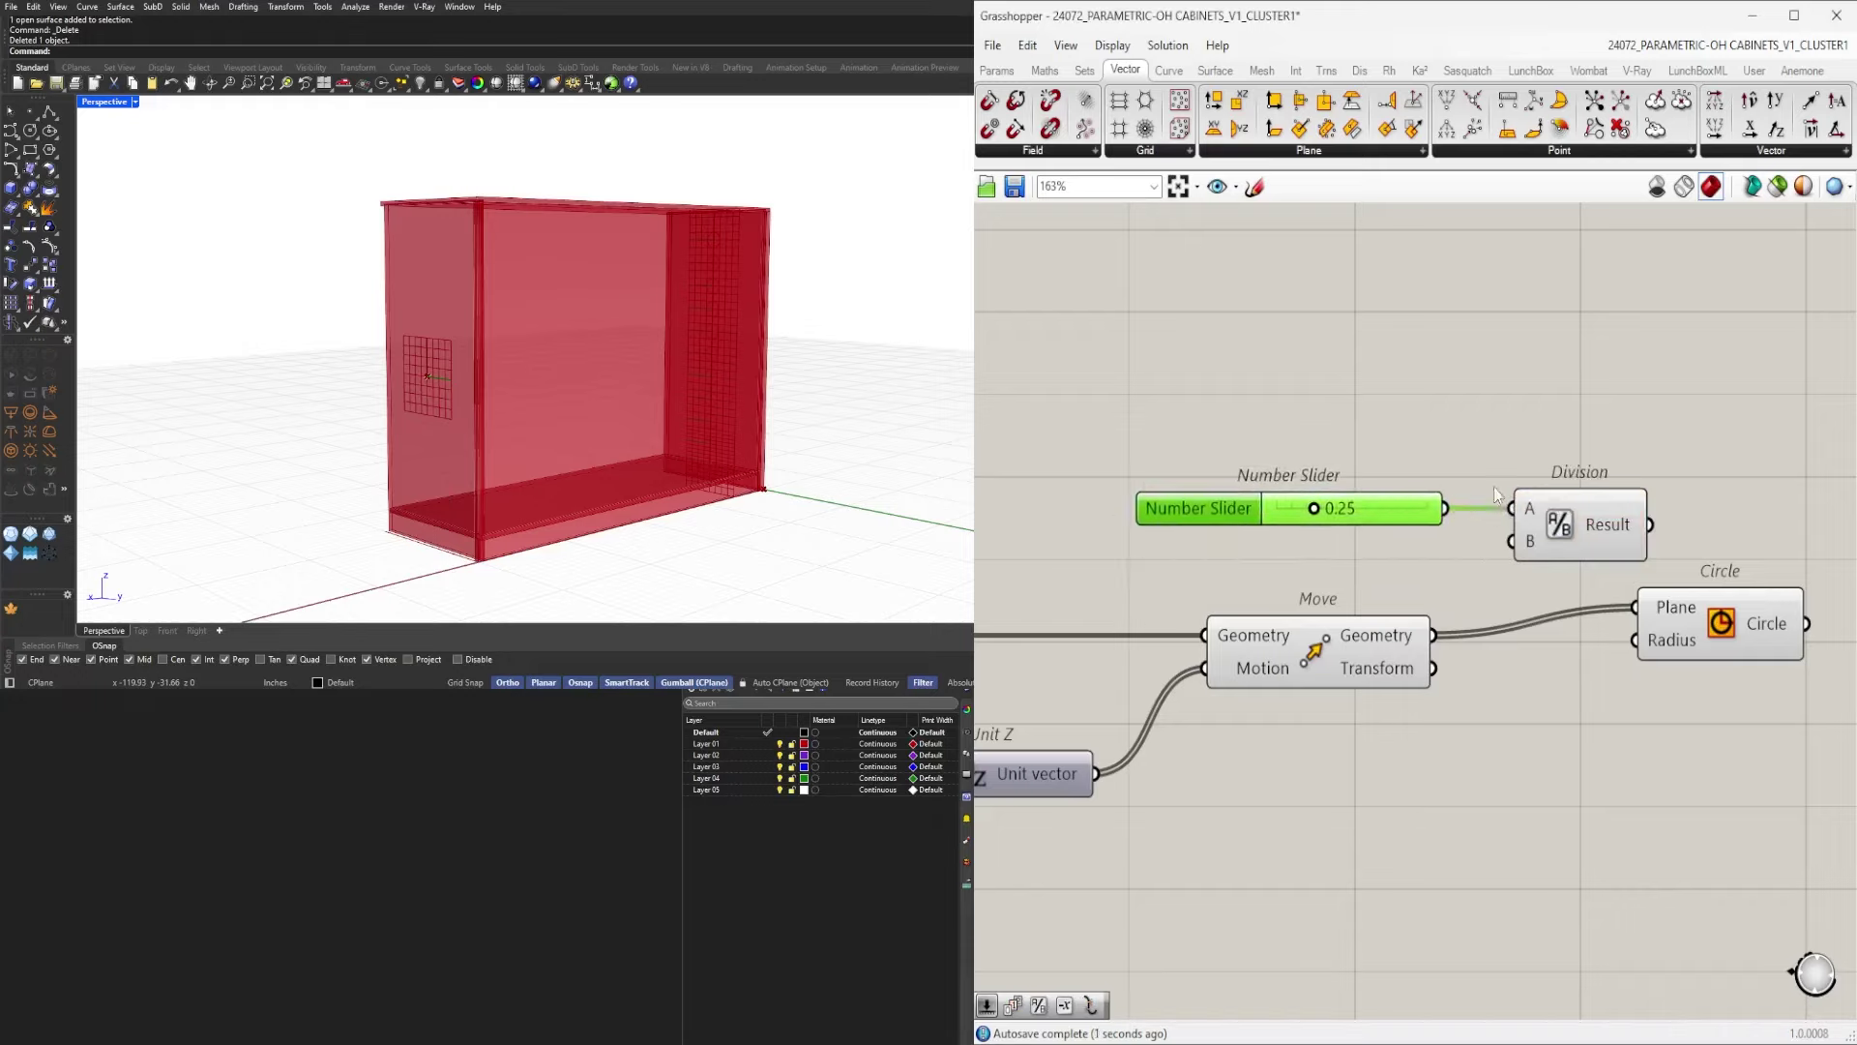
drag(1262, 417, 1635, 639)
click(1449, 432)
click(1649, 646)
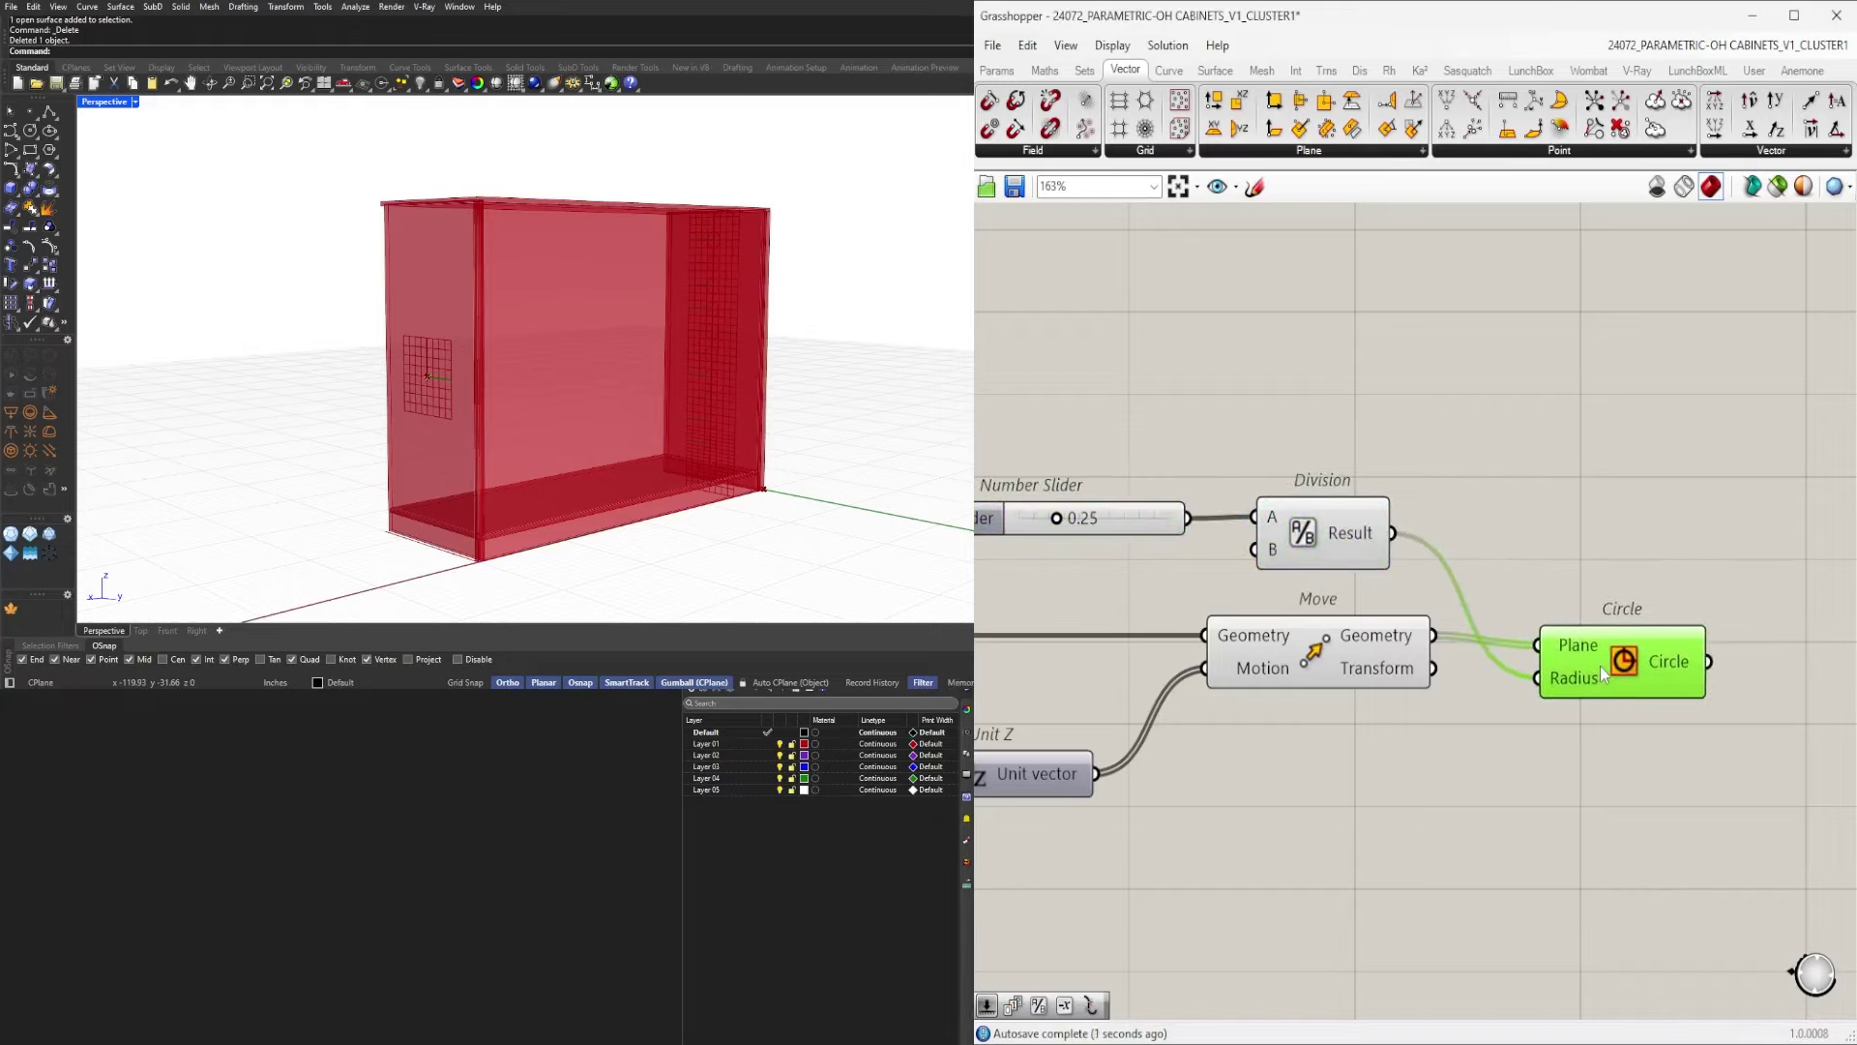
Set the number slider feeding the Division's A input to 0.50.
scroll(1600, 665, up, 2)
right_drag(1132, 619, 1608, 655)
double_click(1294, 481)
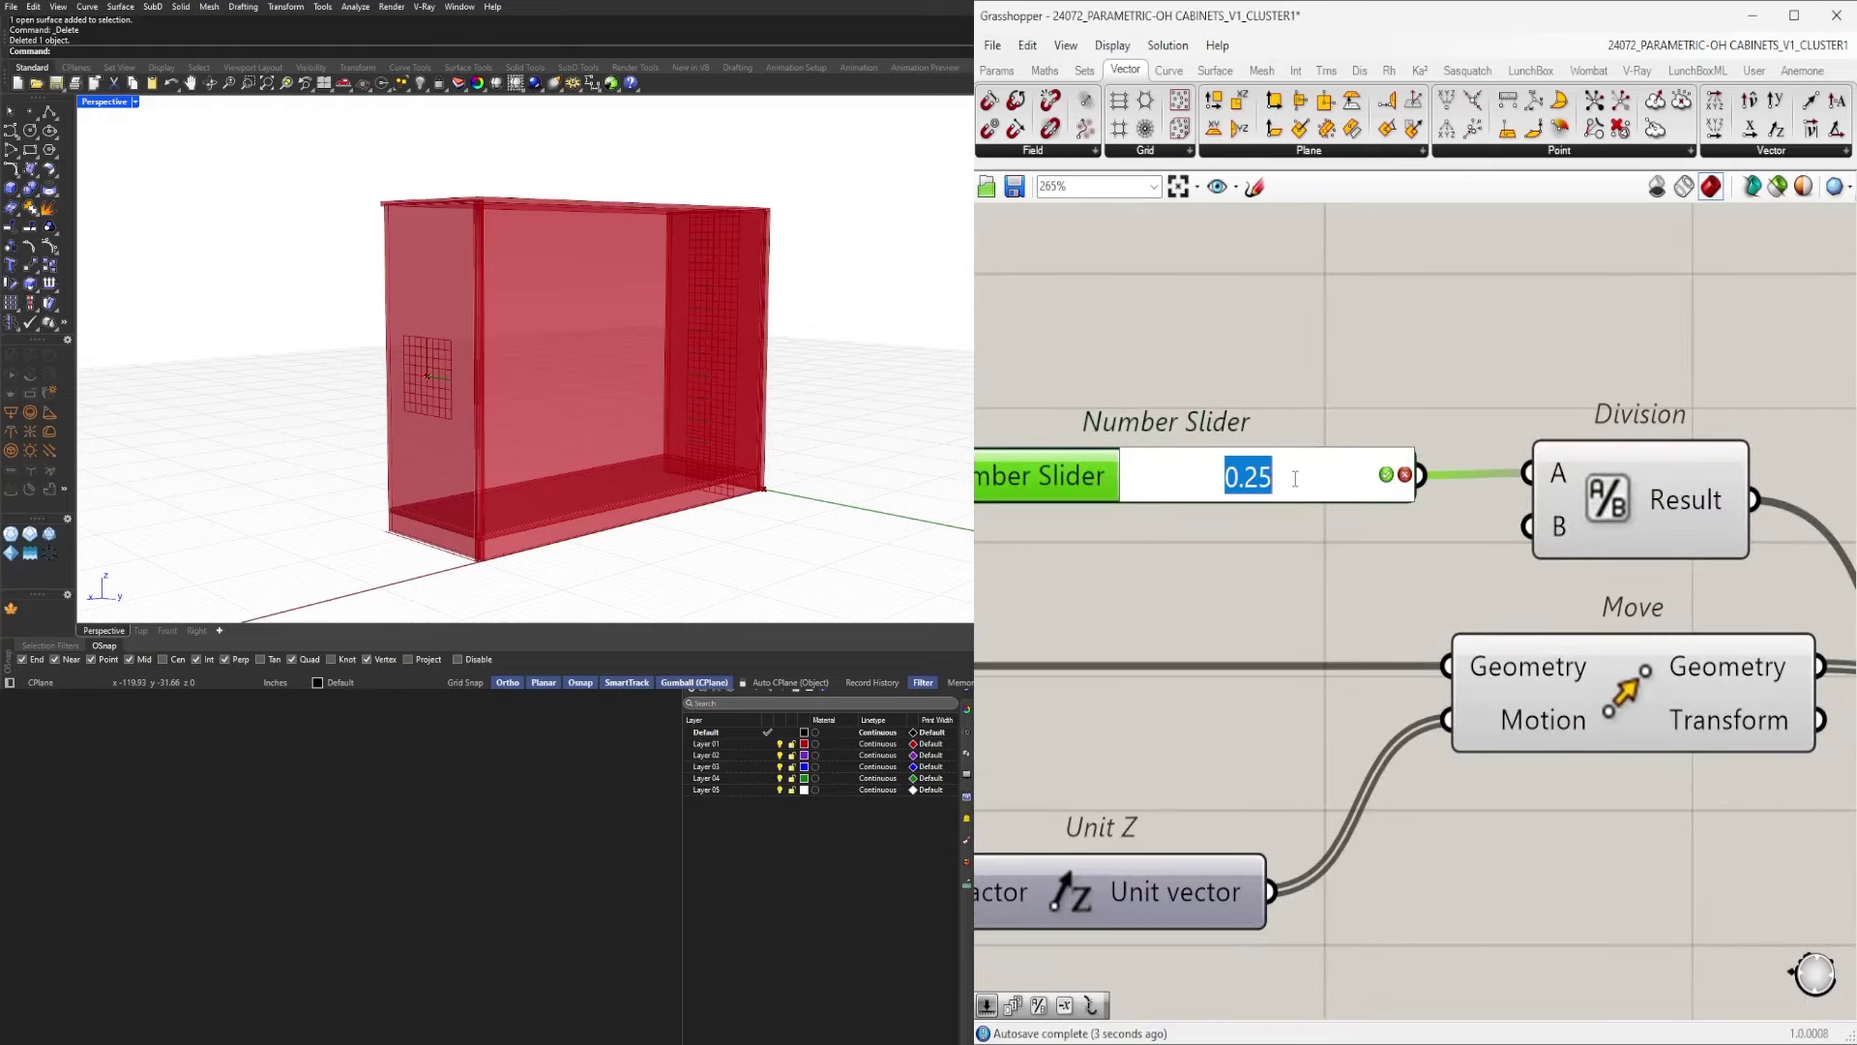
text(0.5)
key(Return)
scroll(1419, 489, down, 3)
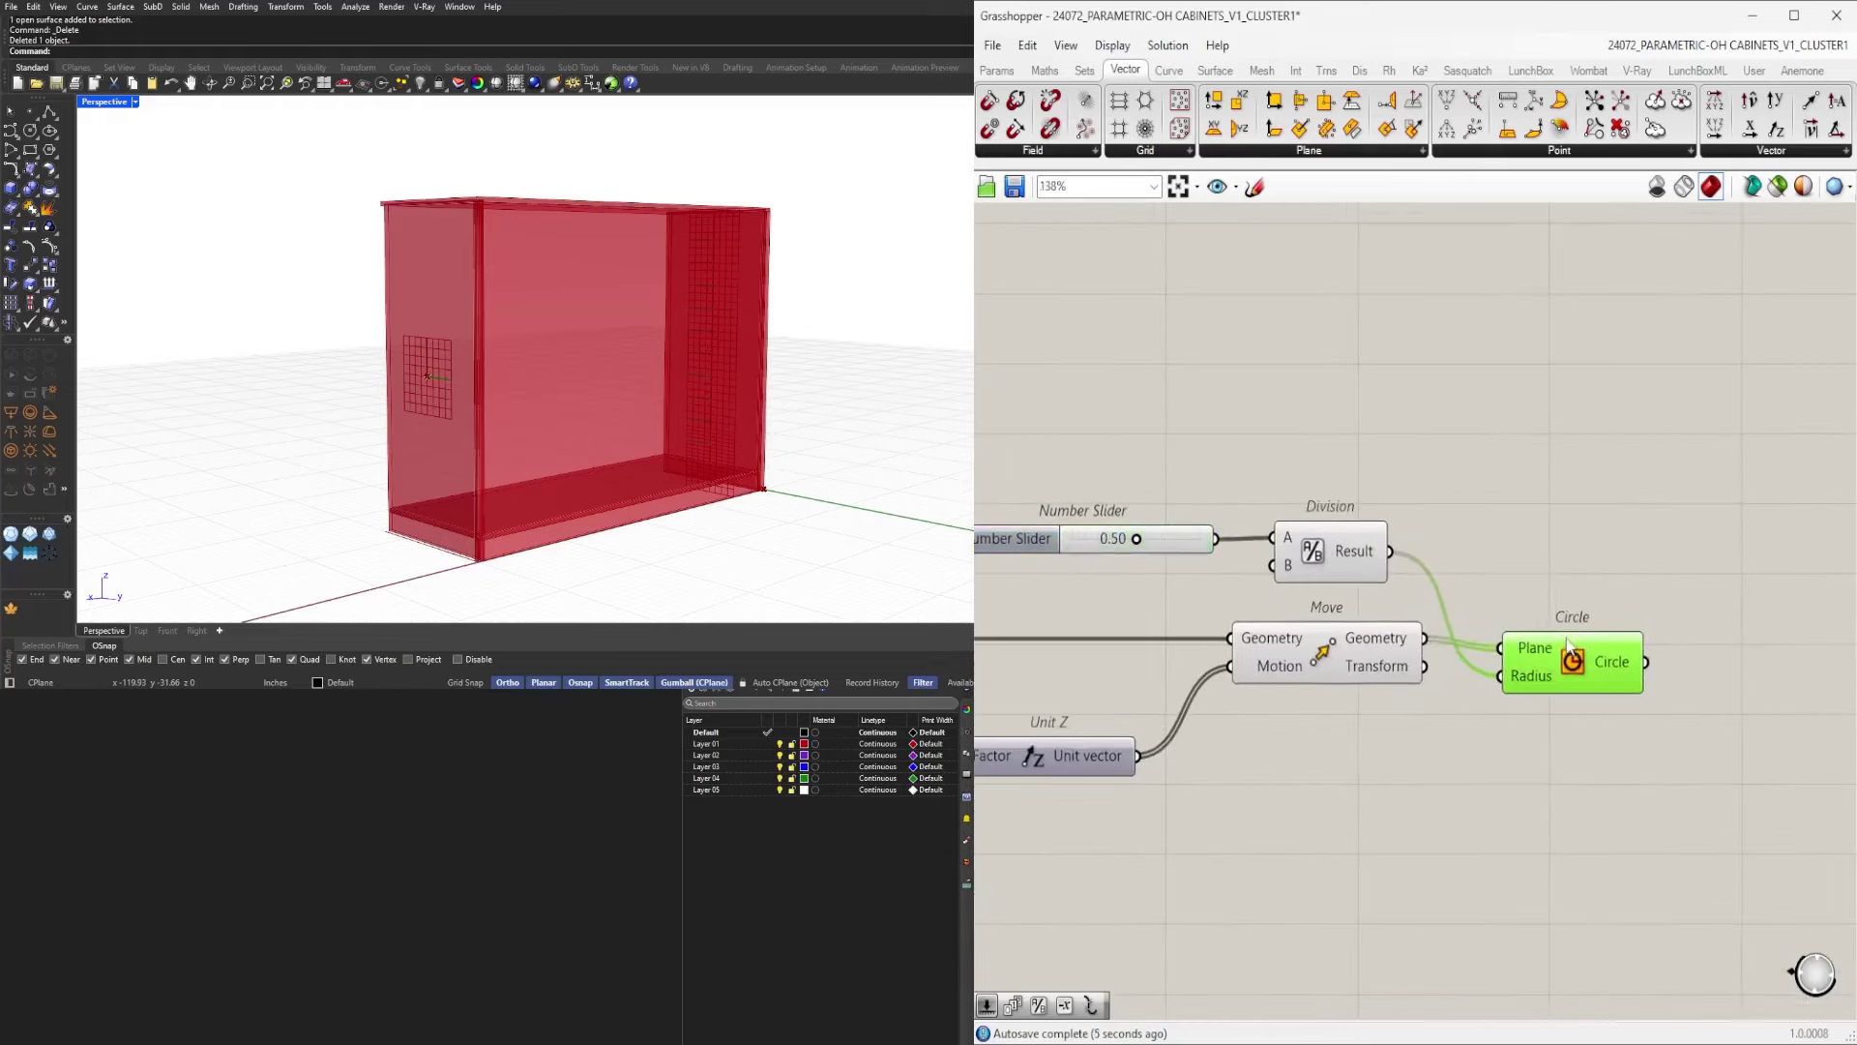
Add a Boundary Surfaces component beside the Circle and connect the Circle output to its Edges.
right_drag(1828, 650, 1691, 646)
double_click(1691, 647)
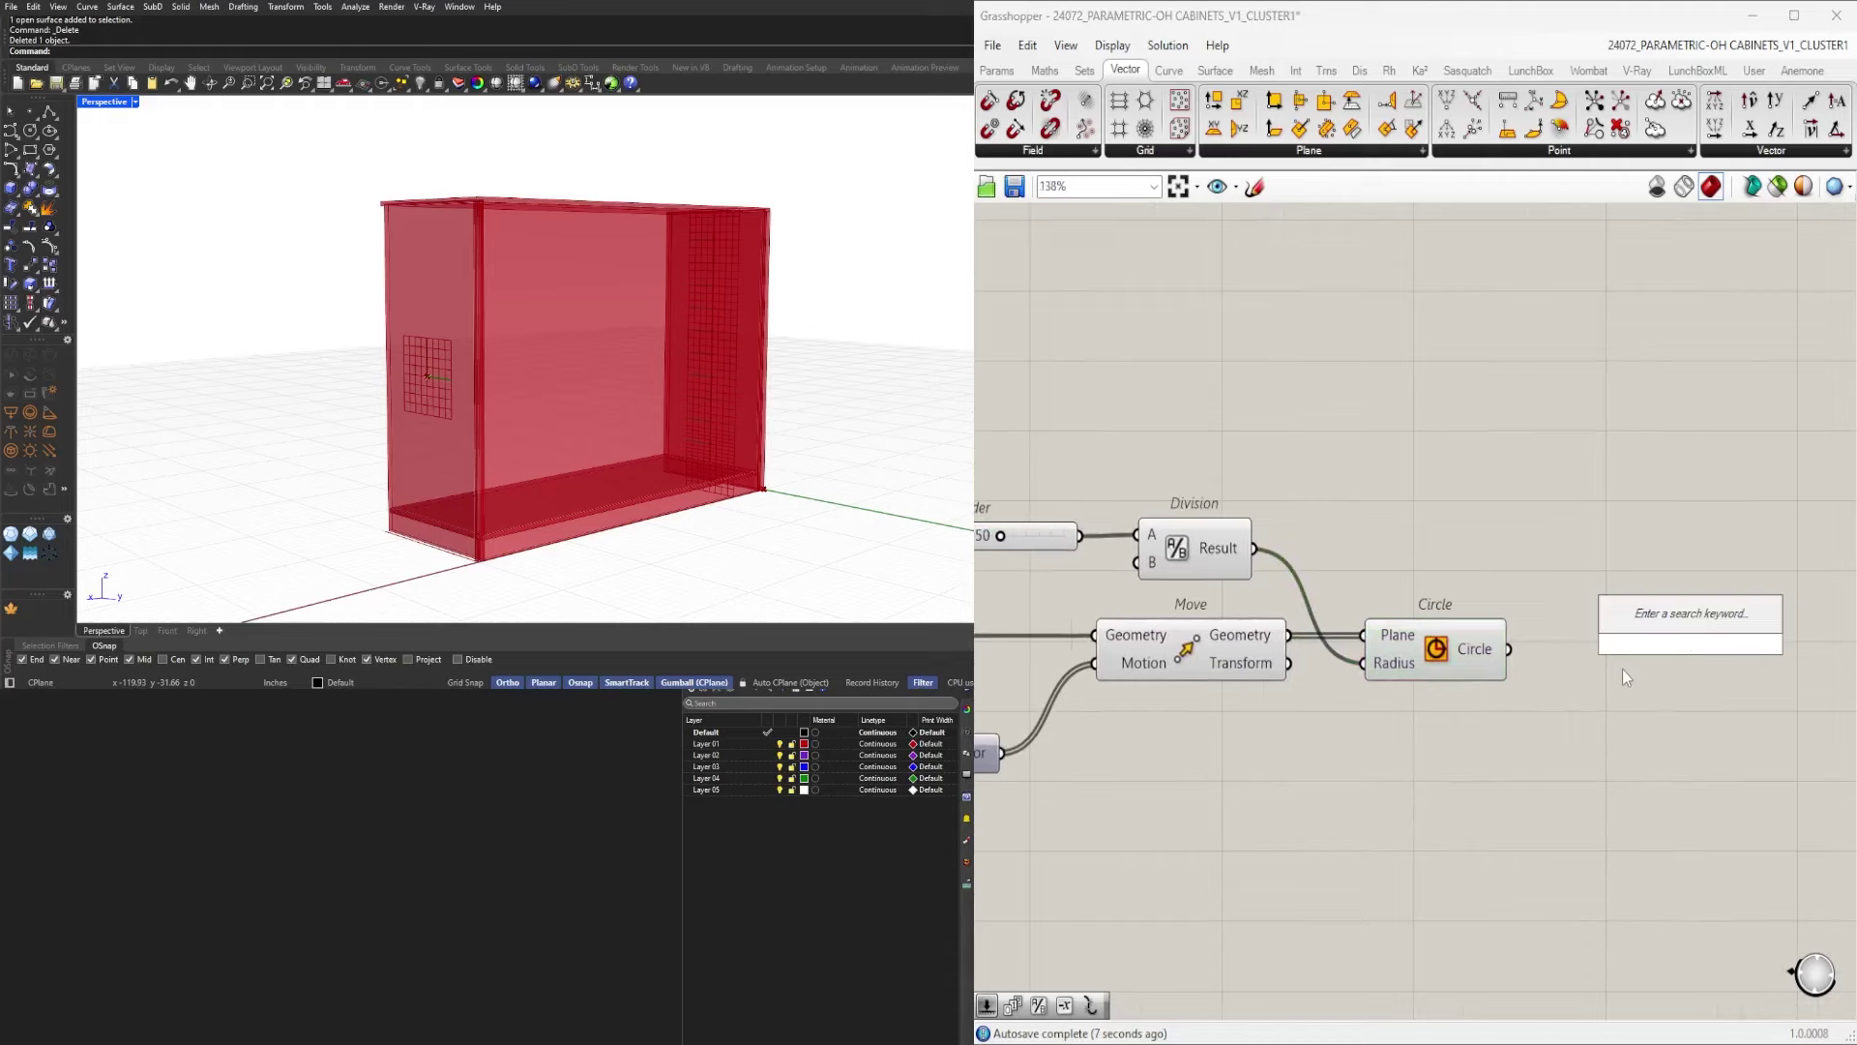
text(boundary)
key(Return)
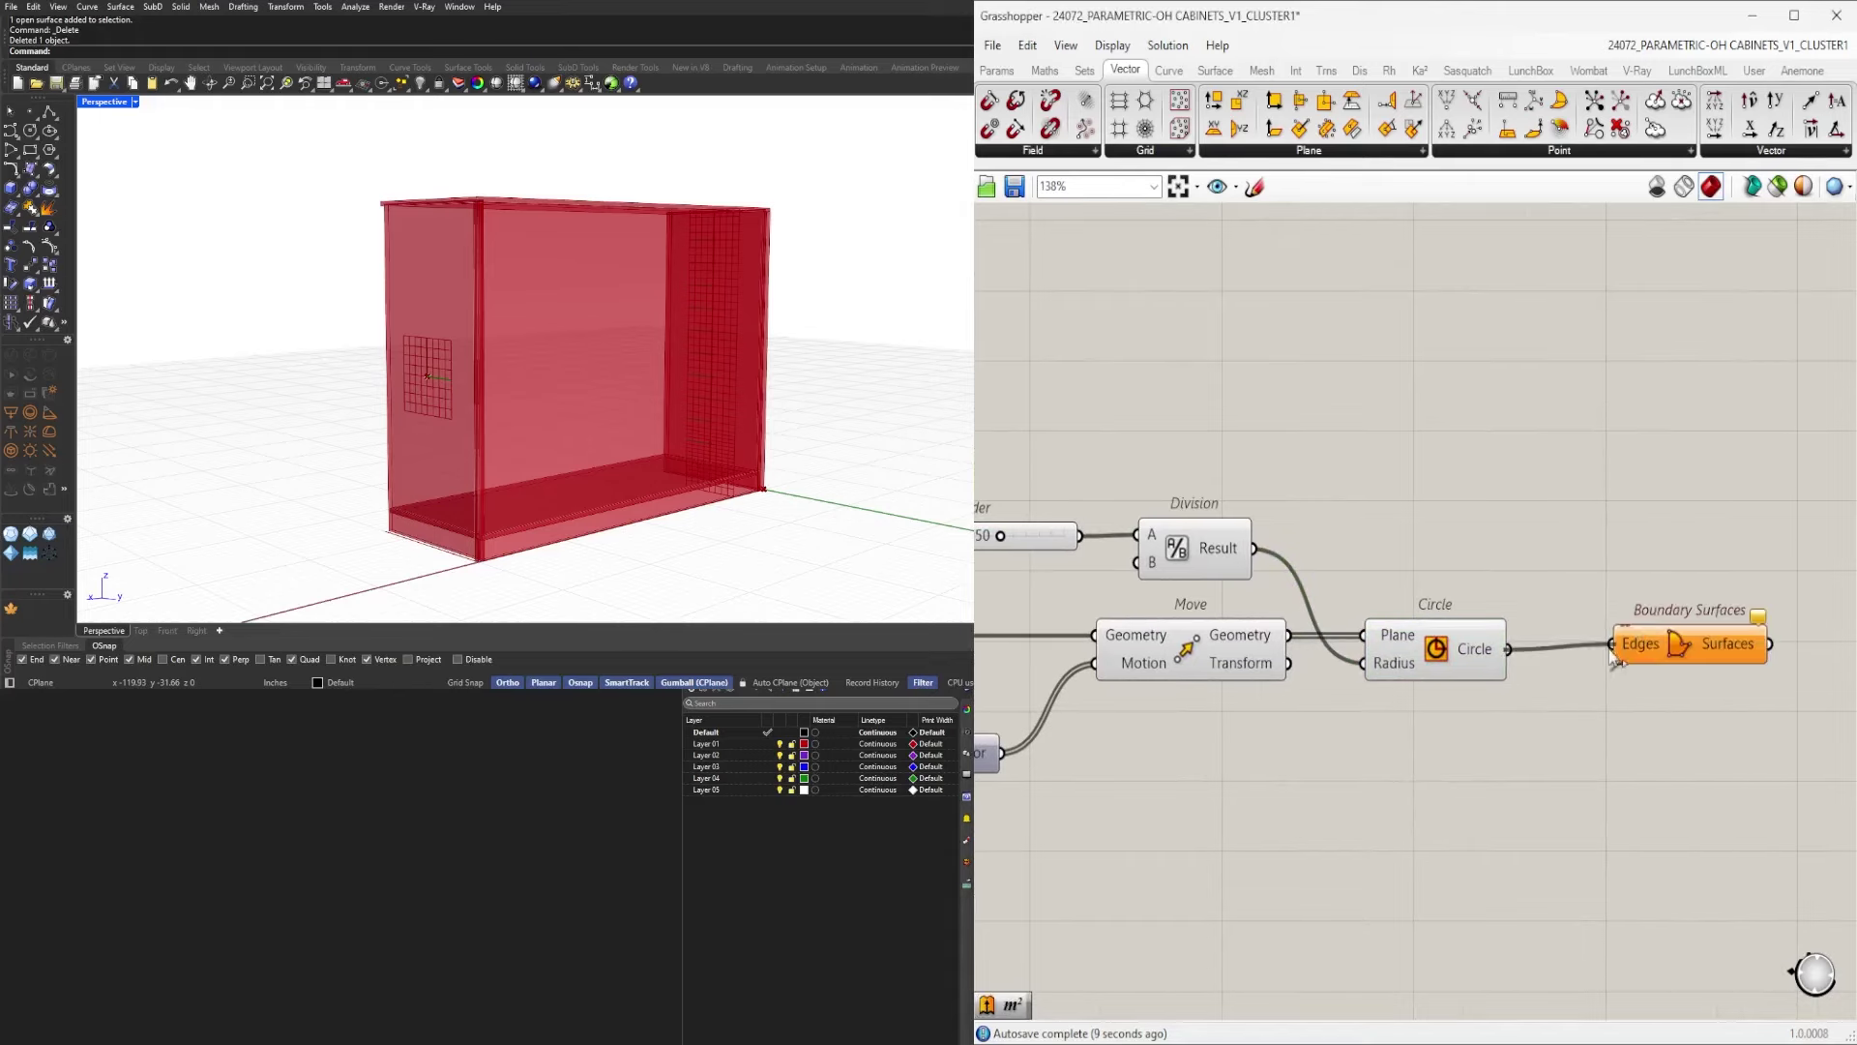
drag(1609, 650, 1612, 649)
drag(1647, 642, 1568, 648)
Turn off the preview of the Division, fourth Move and Circle components.
right_drag(1438, 716, 1583, 723)
drag(1584, 722, 1312, 540)
middle_click(1348, 506)
click(1402, 444)
right_drag(1700, 556, 1514, 533)
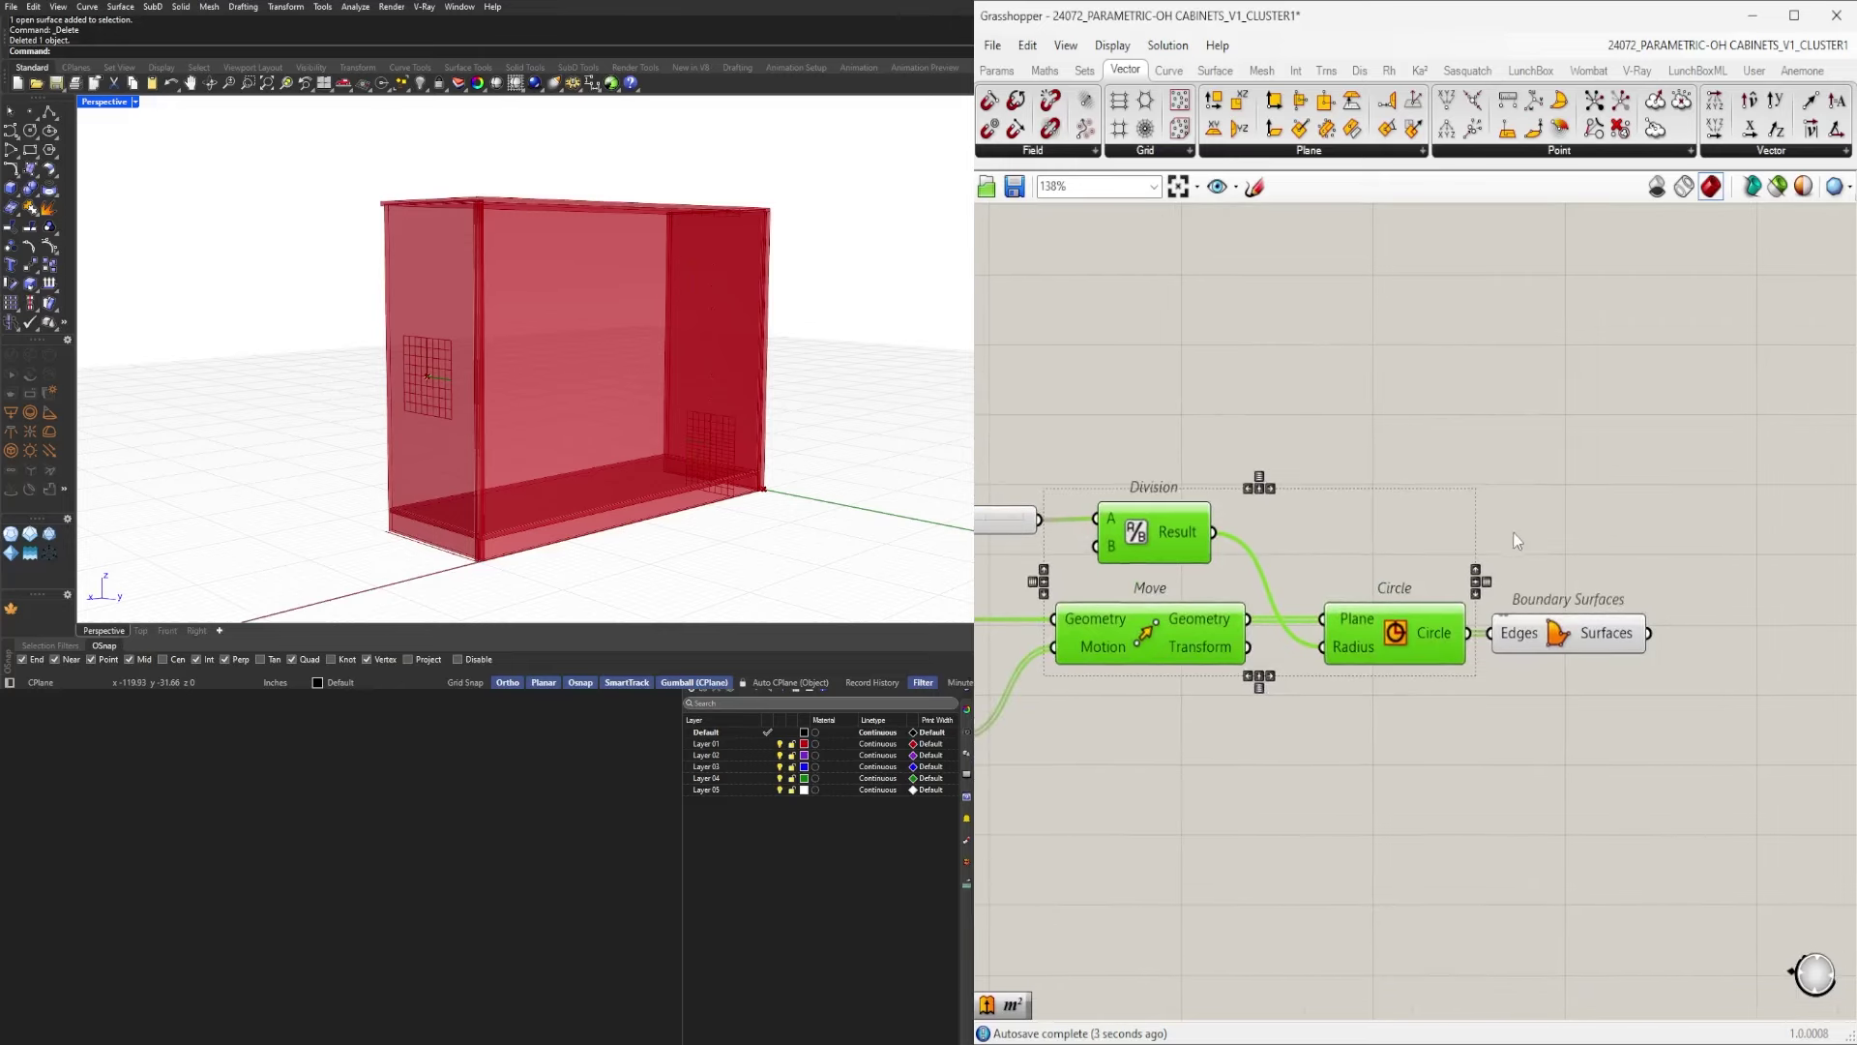
Examine the circular Boundary Surfaces along the cabinet's side panel in the Rhino viewport.
click(1581, 639)
scroll(735, 387, up, 8)
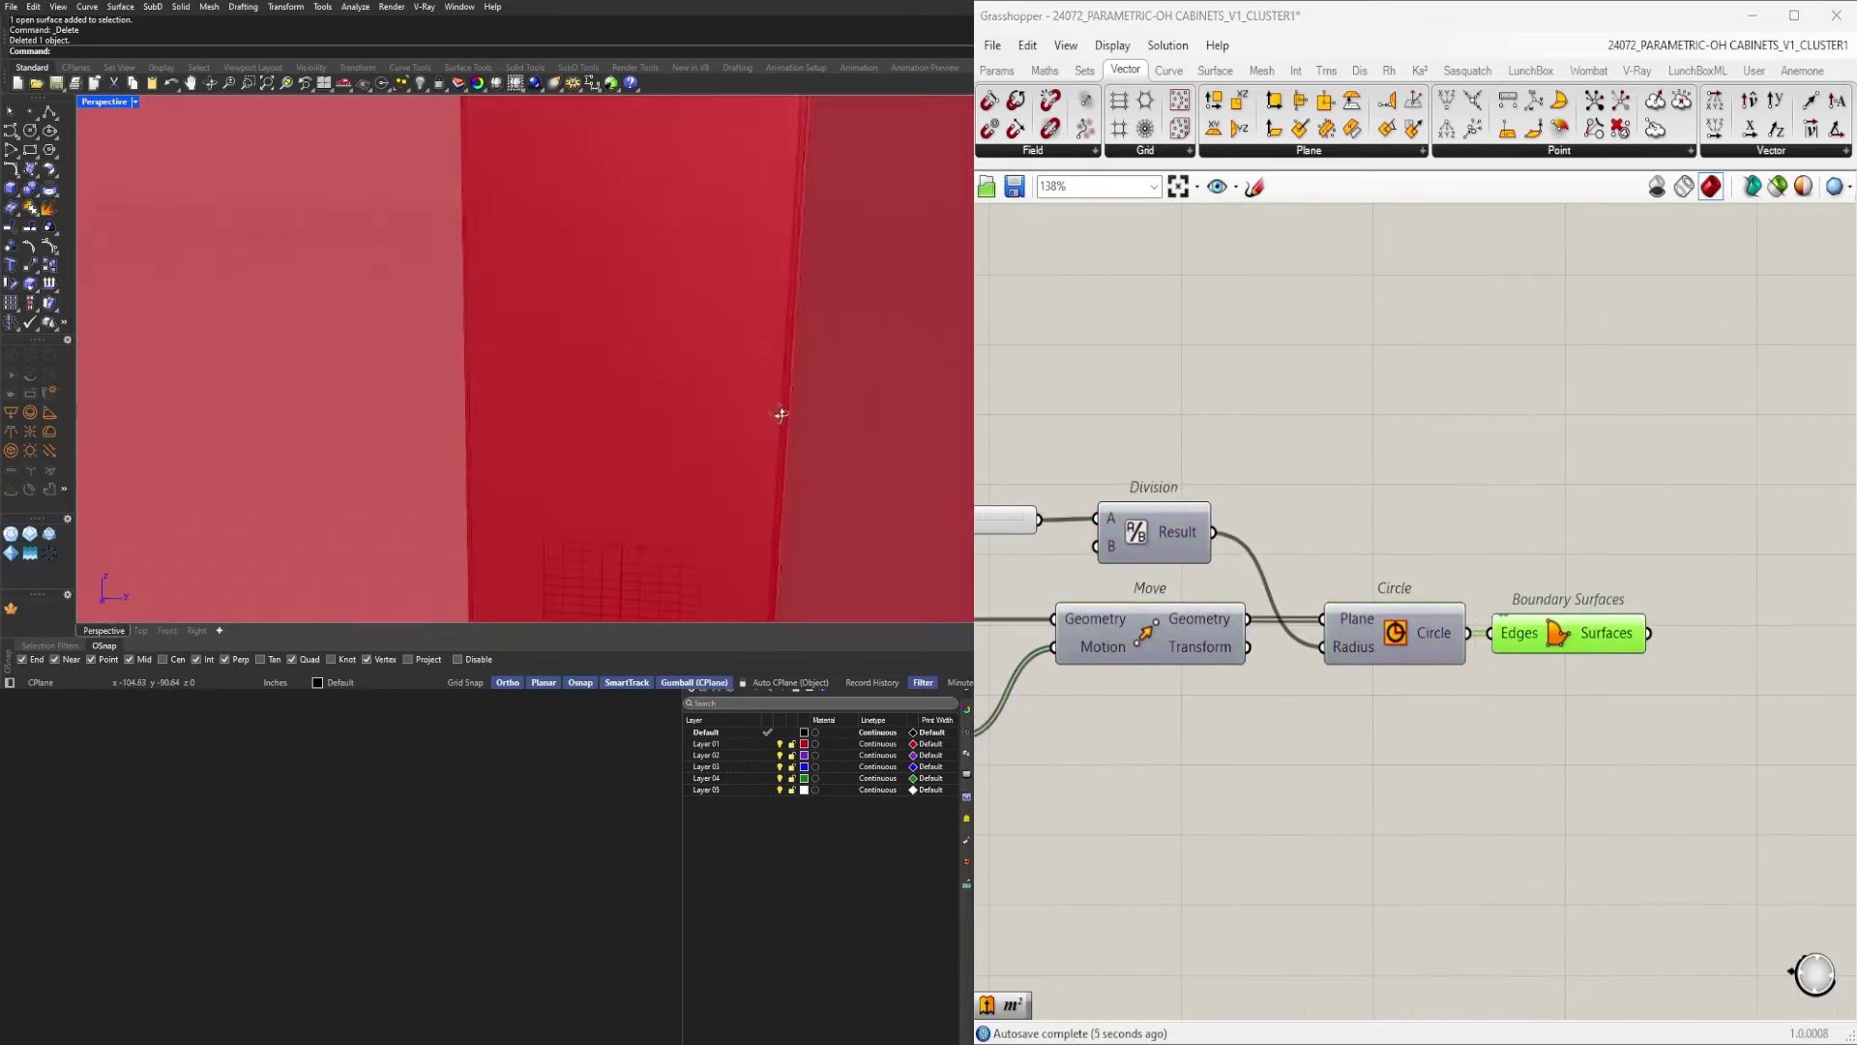
scroll(735, 409, down, 8)
scroll(1529, 780, down, 3)
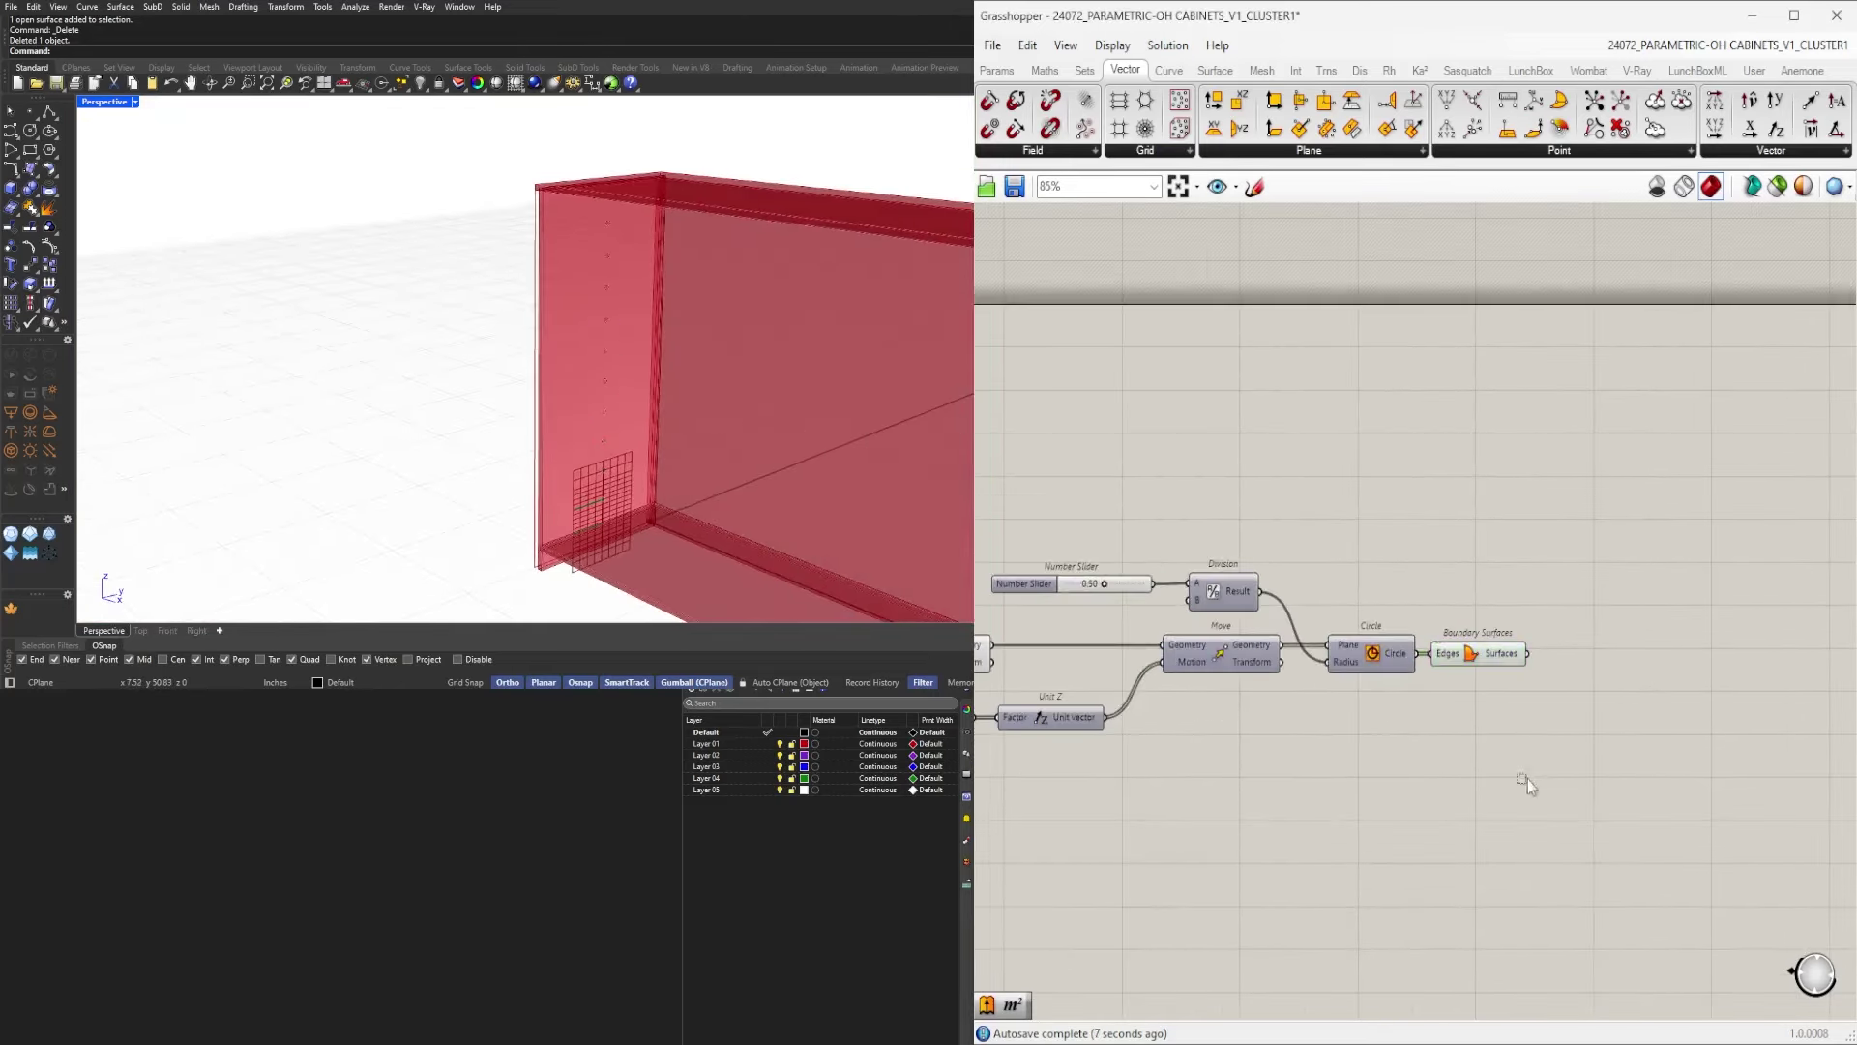
right_drag(1529, 779, 1732, 728)
click(1681, 593)
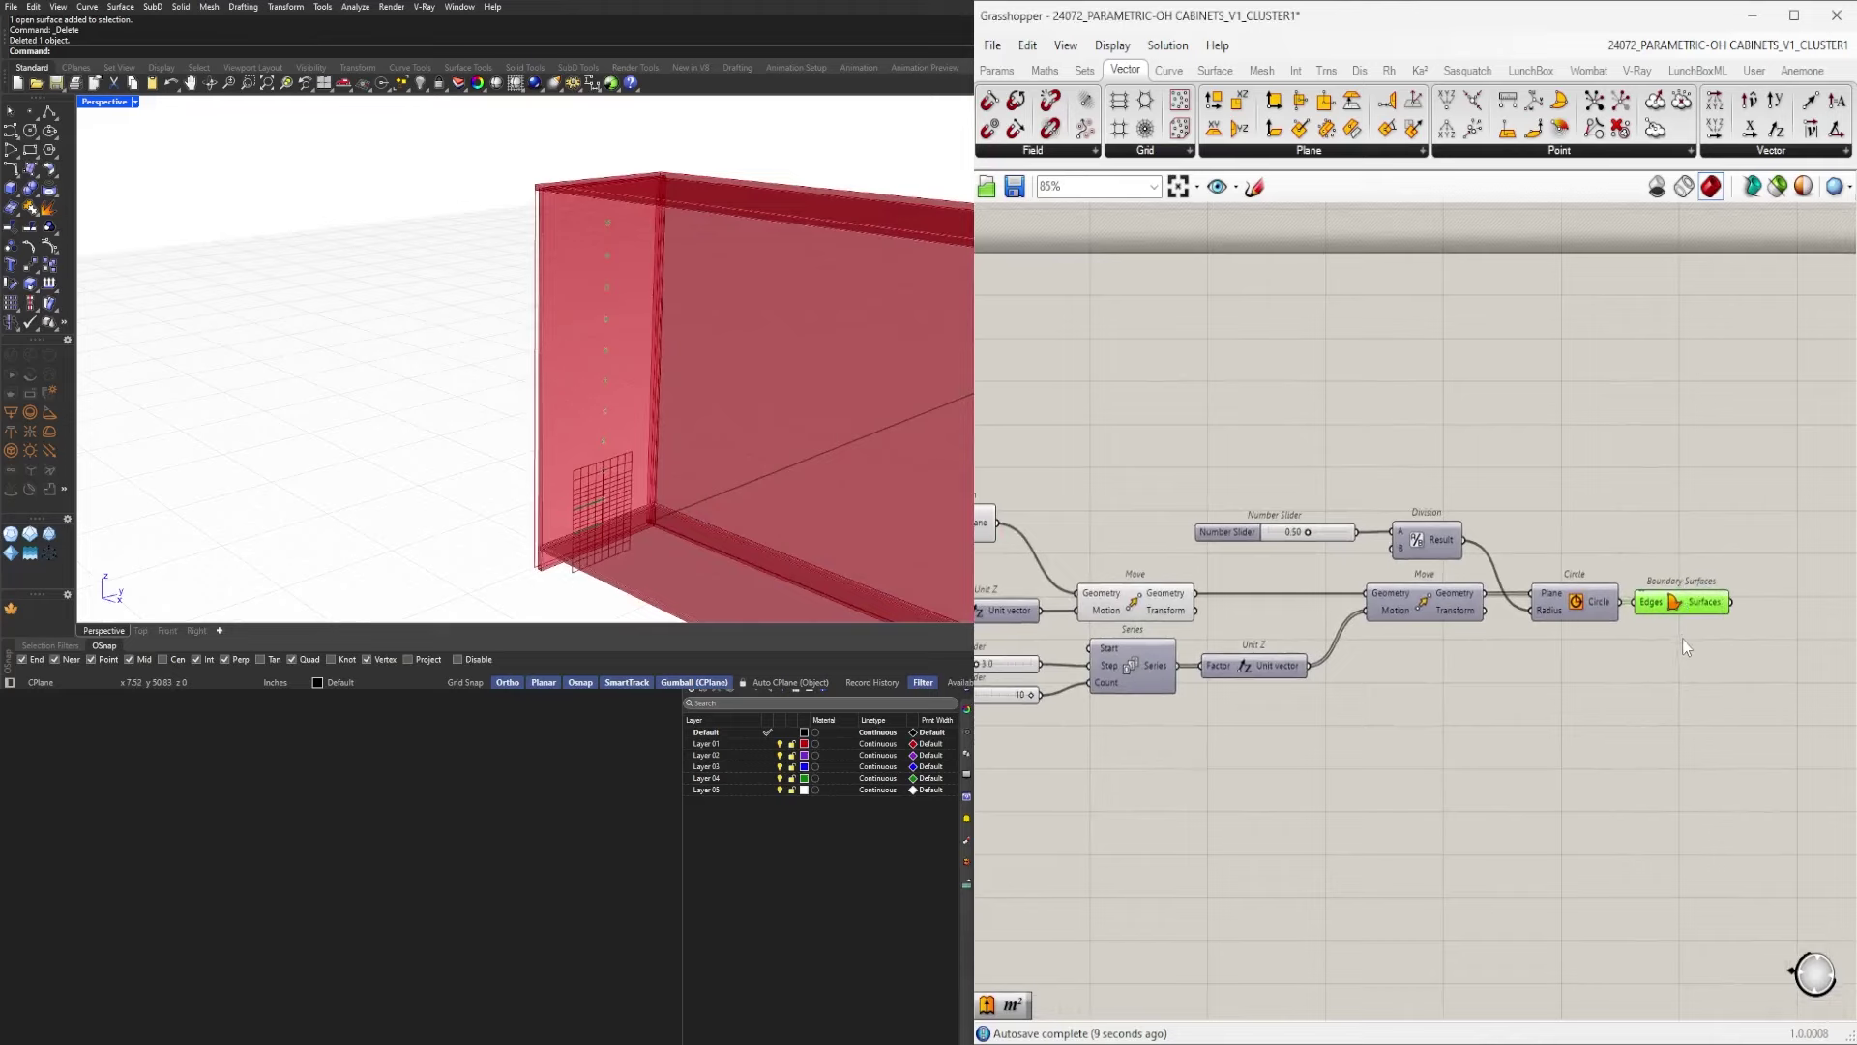
click(1688, 666)
Move the 0.50 slider, Division, Circle and Boundary Surfaces together above the fourth Move.
right_drag(1728, 683, 1511, 636)
drag(1482, 609, 1328, 508)
shift+drag(1303, 406, 1047, 497)
drag(1211, 497, 1298, 432)
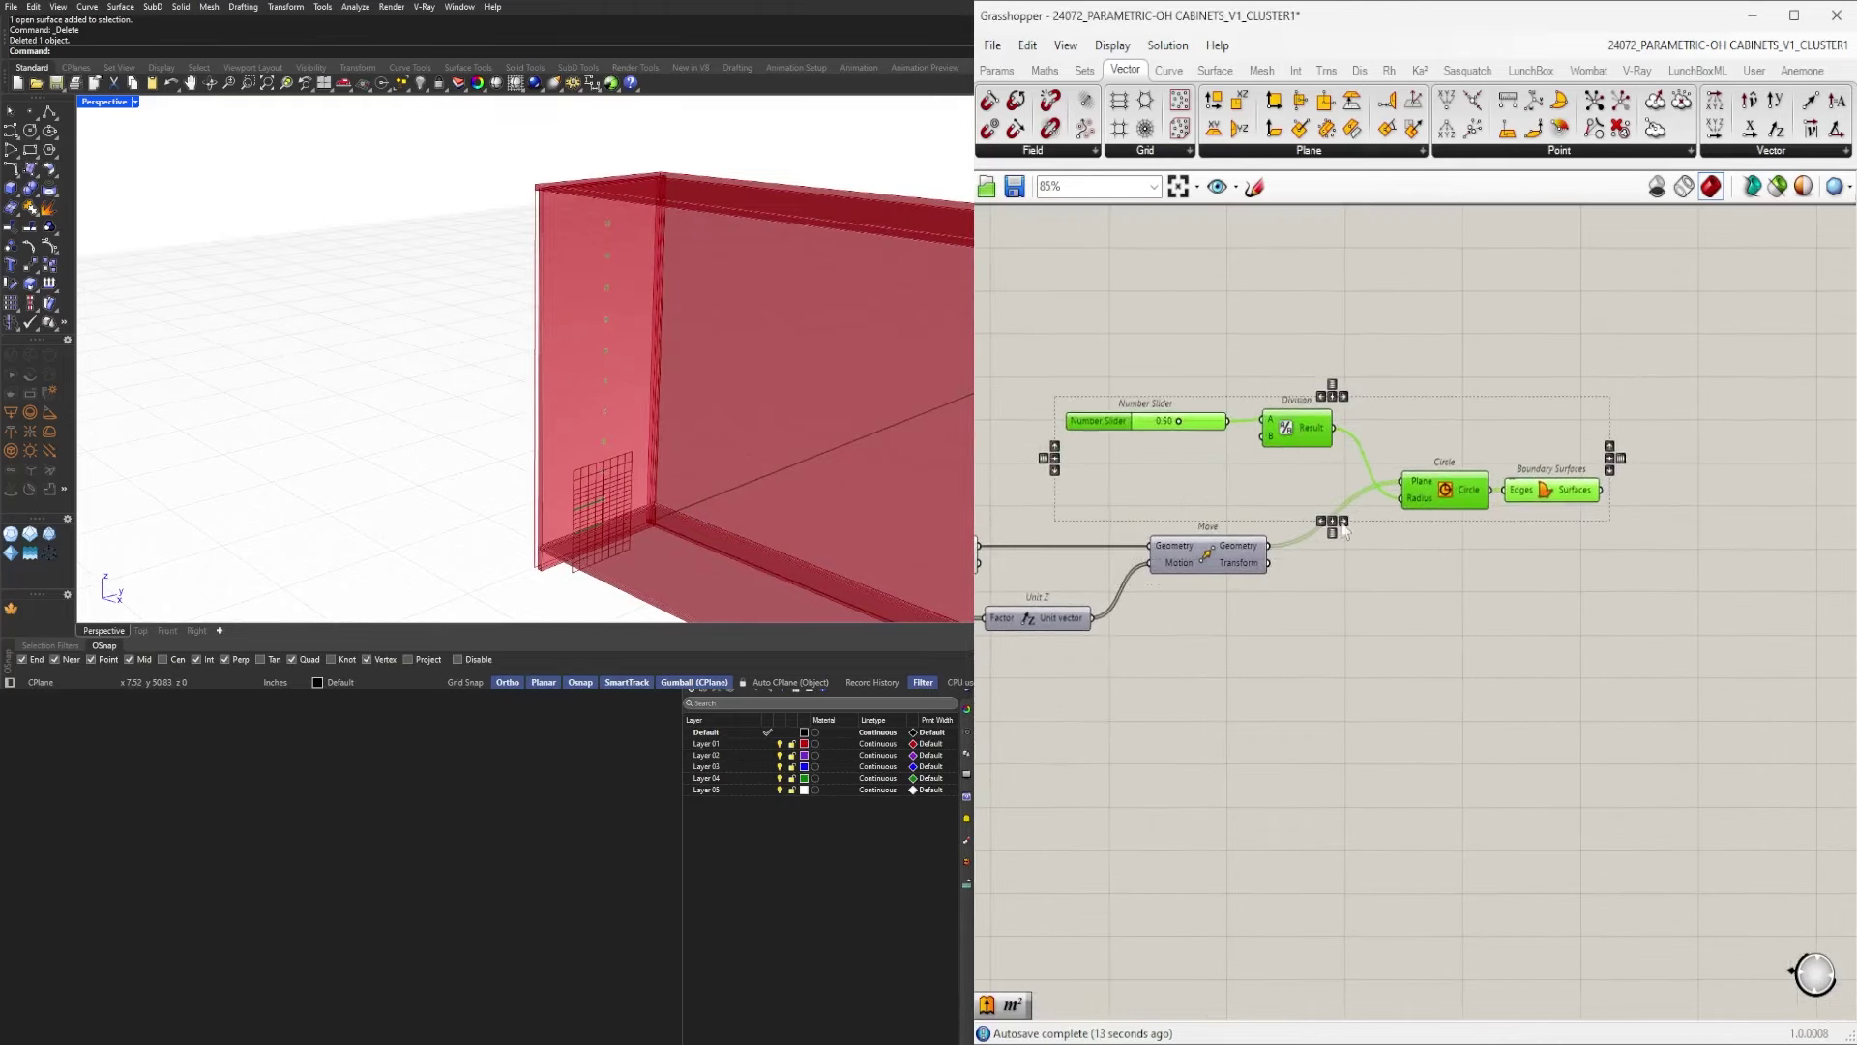
click(1344, 530)
right_drag(1392, 669, 1617, 676)
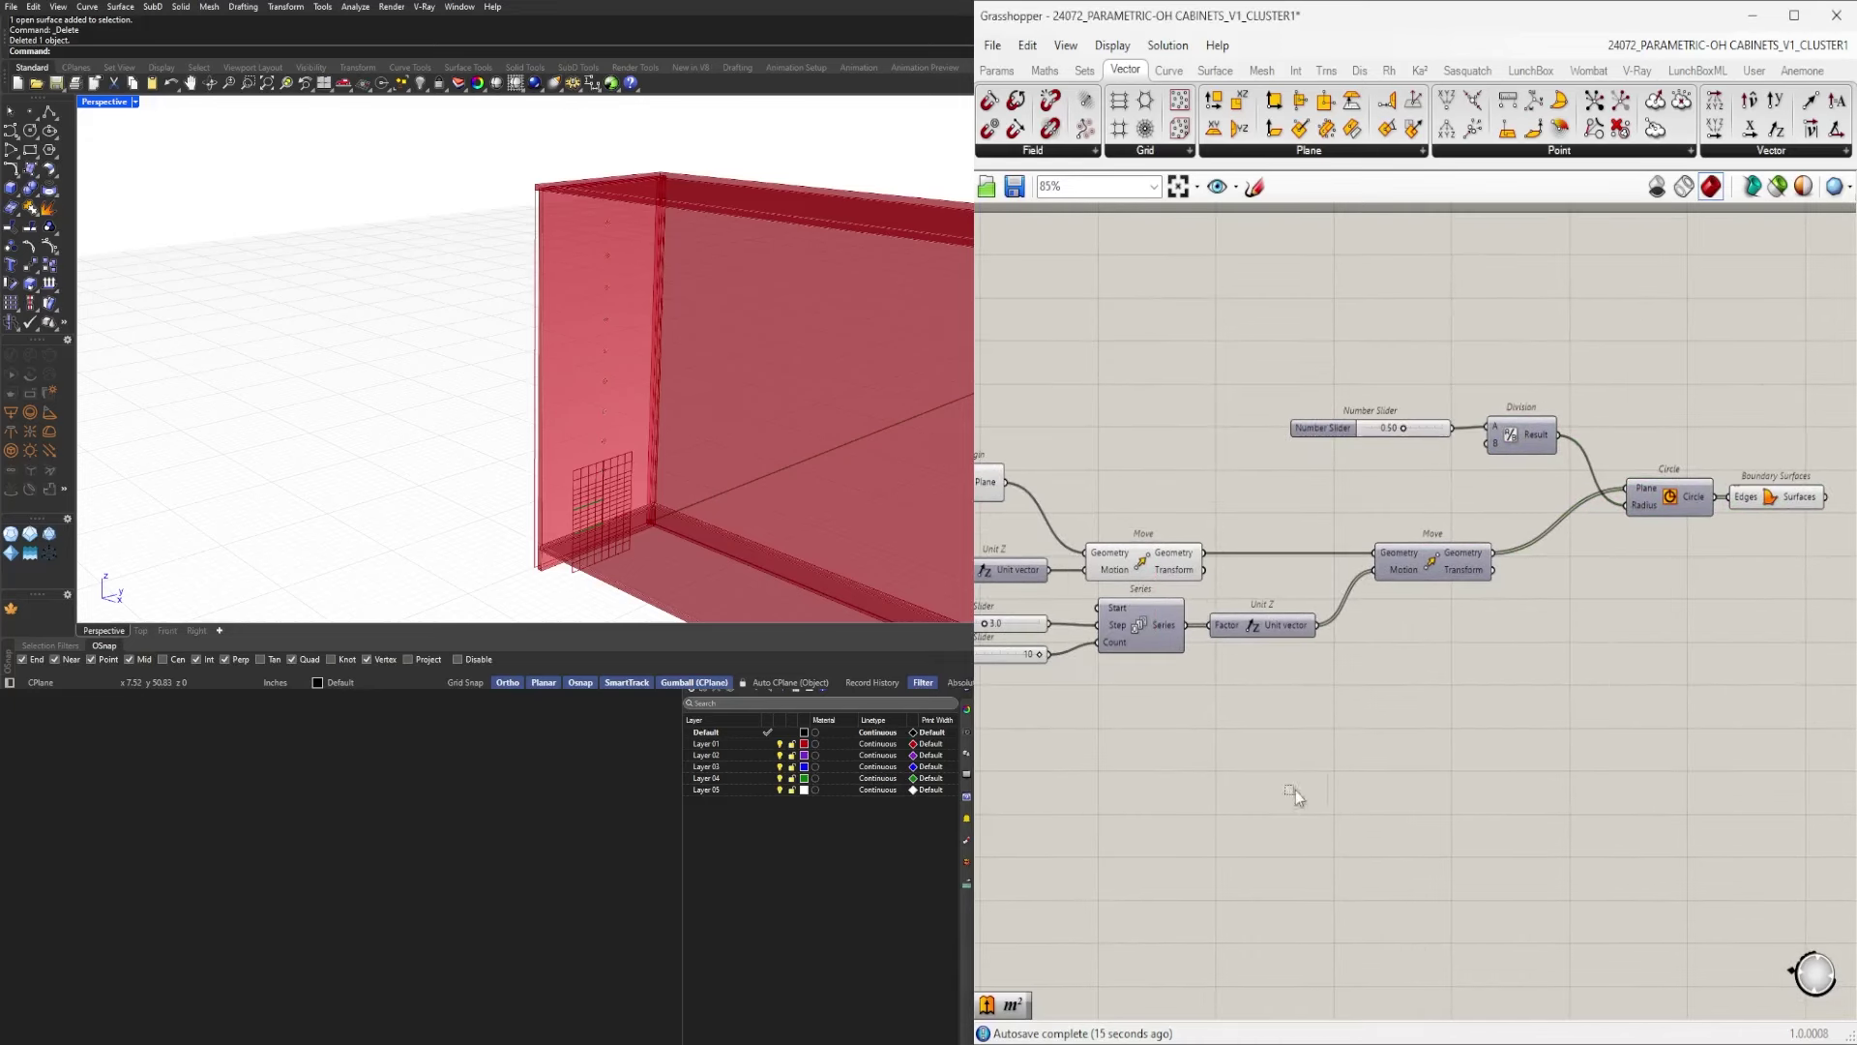
Add a Deconstruct Plane component and connect Plane Origin's Plane output to its input.
right_drag(1140, 579, 1441, 566)
click(1281, 469)
right_drag(1539, 729, 1420, 785)
double_click(1639, 805)
text(DEC)
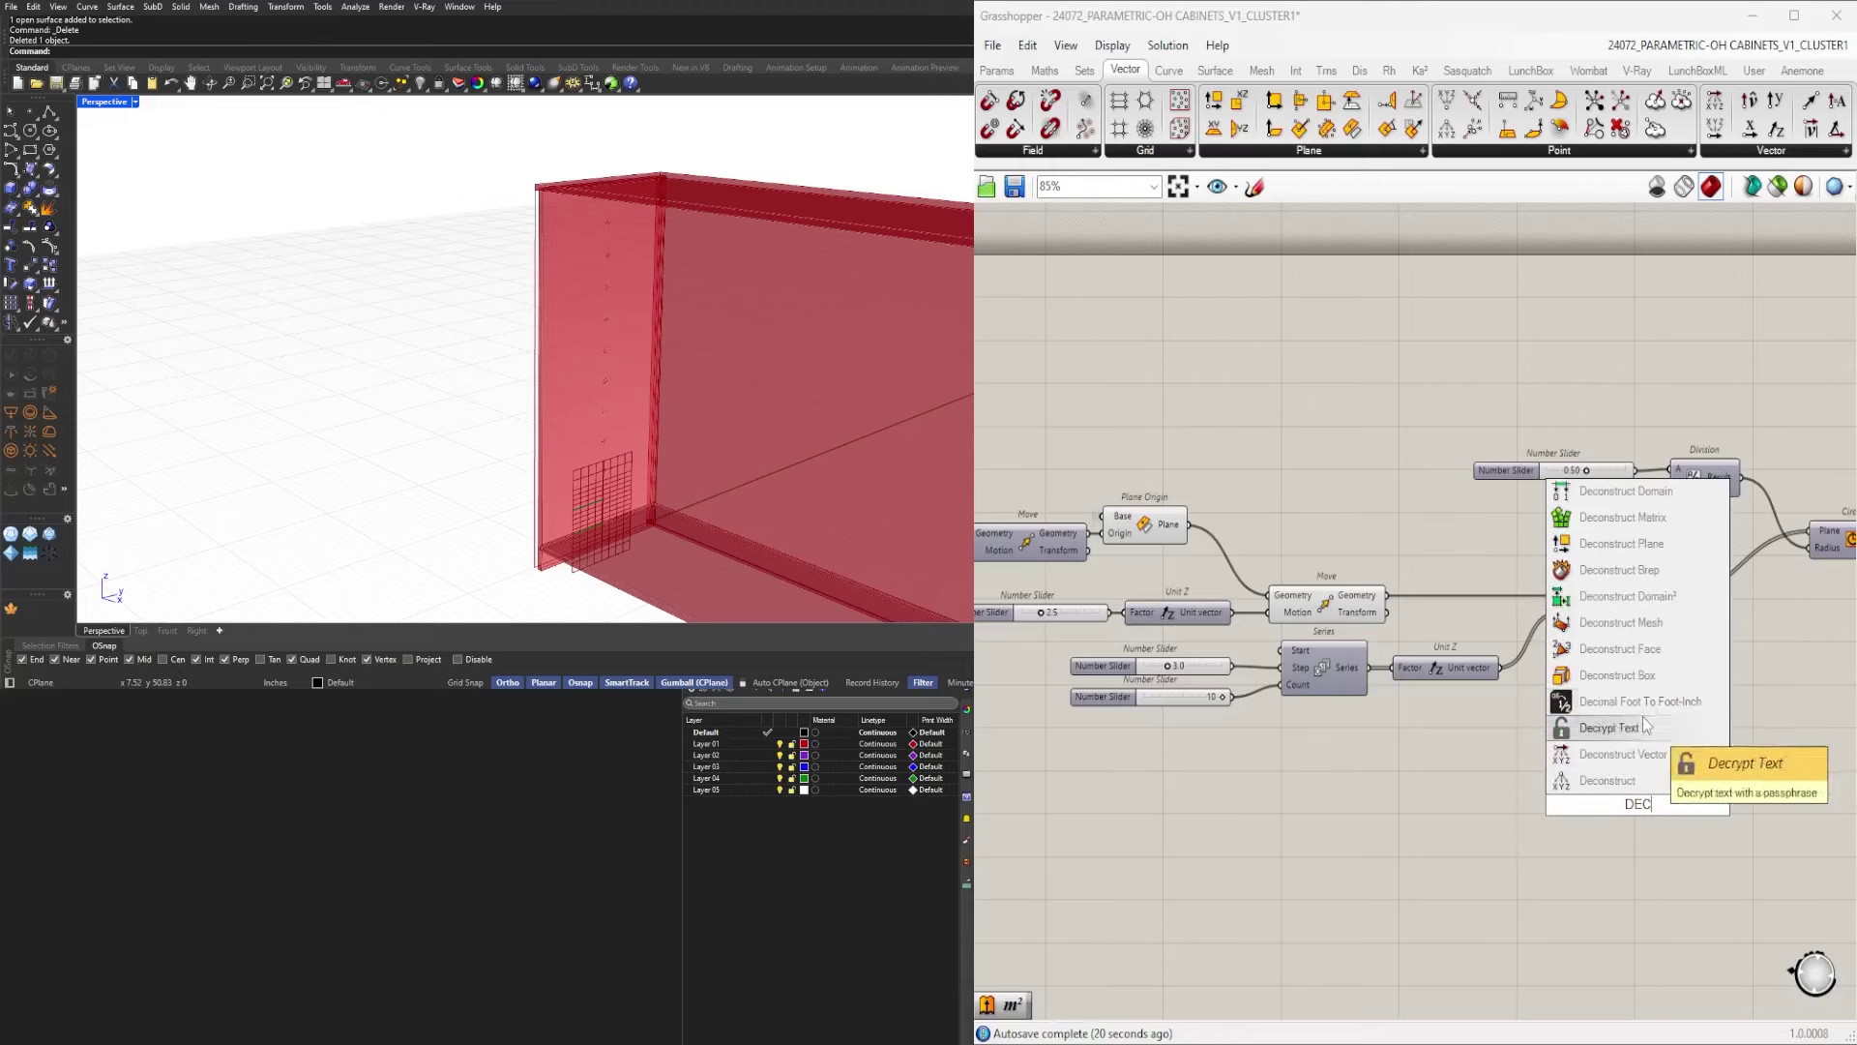
click(1617, 544)
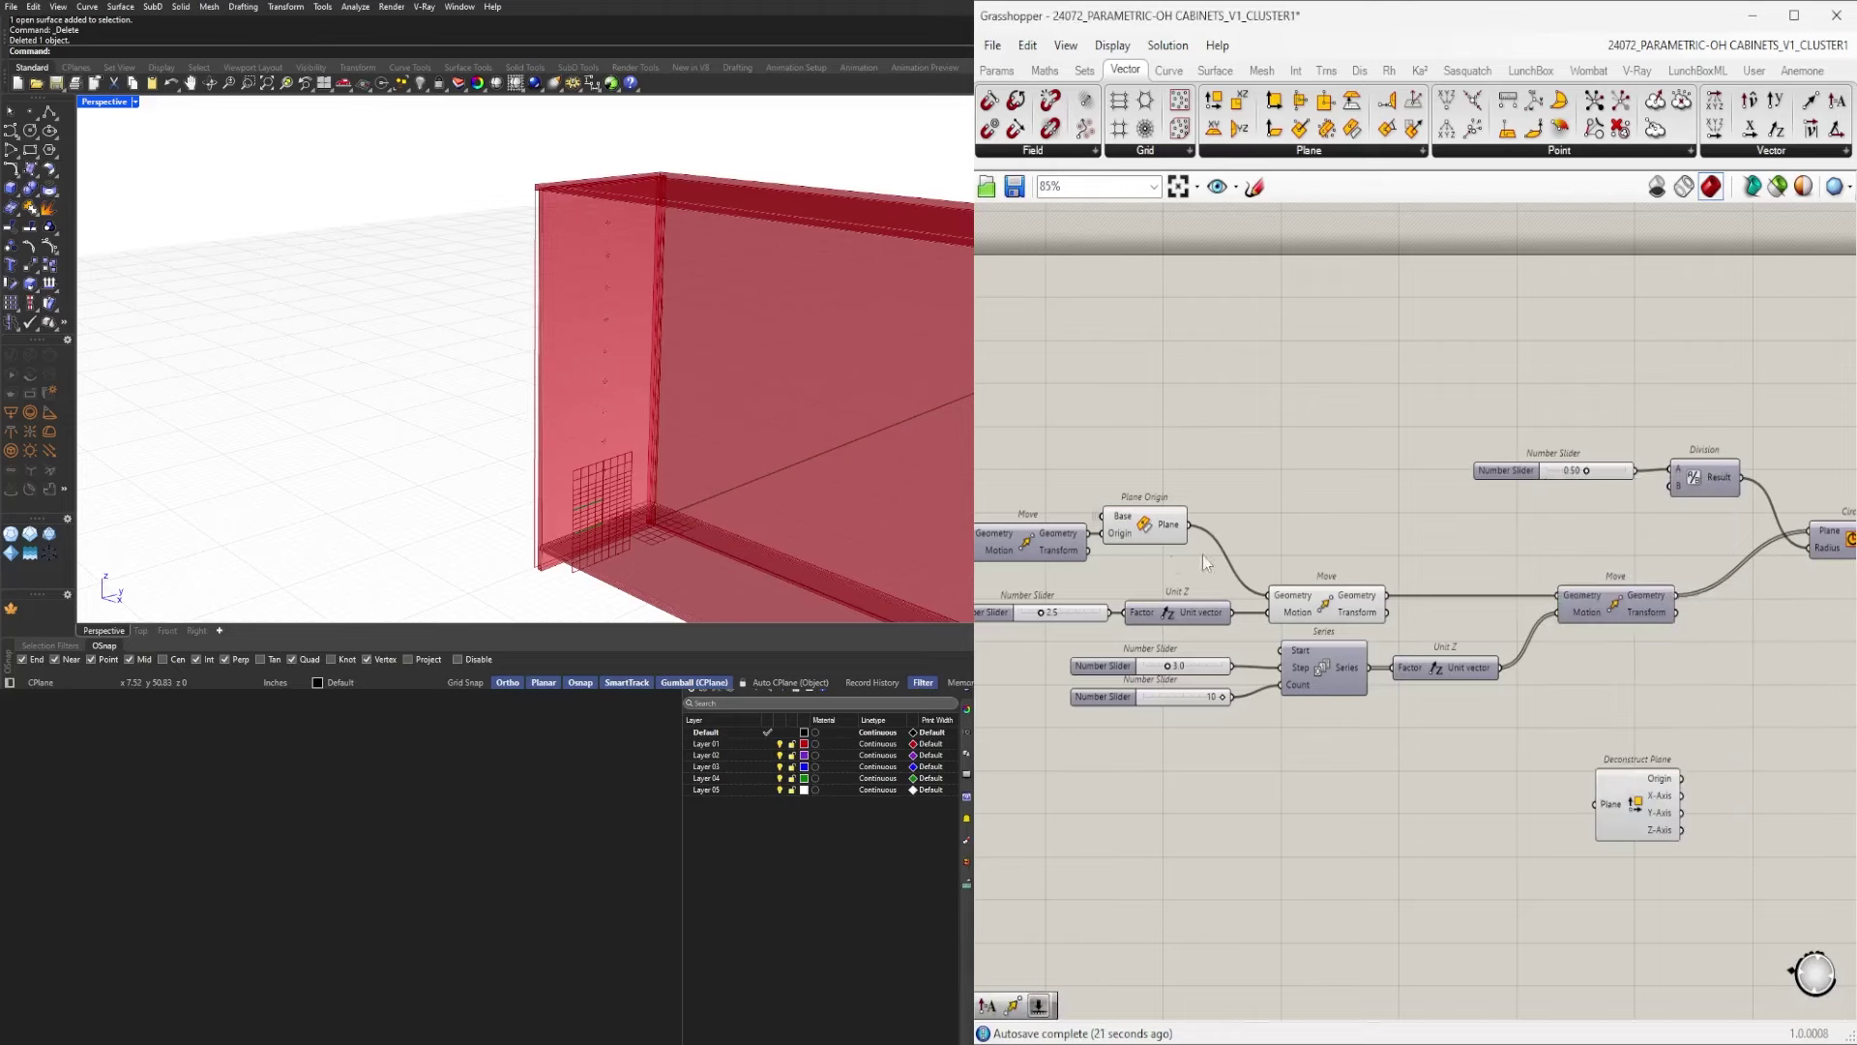
drag(1190, 524, 1606, 680)
Set the wire display of Deconstruct Plane's Plane input to hidden, with the component placed under the fourth Move.
scroll(1606, 680, up, 3)
right_click(1490, 728)
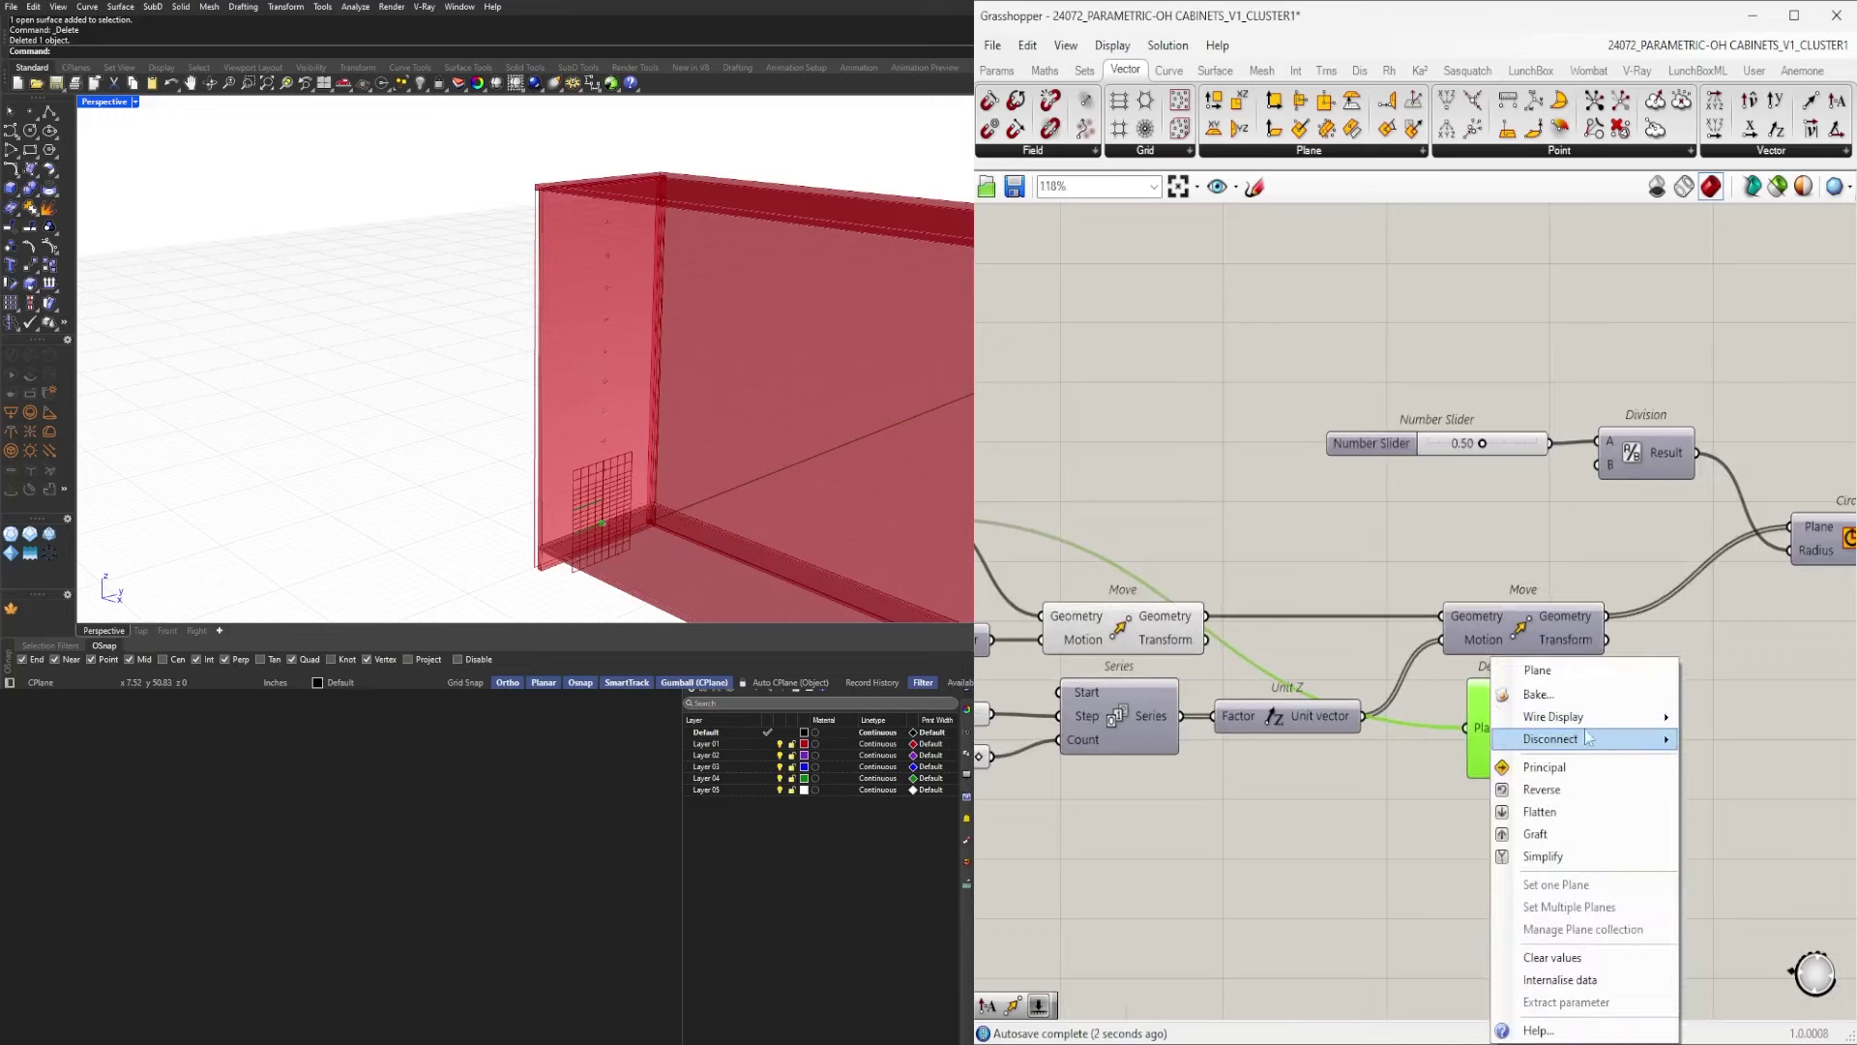
mouse_move(1567, 717)
click(1729, 763)
right_drag(1687, 791, 1385, 816)
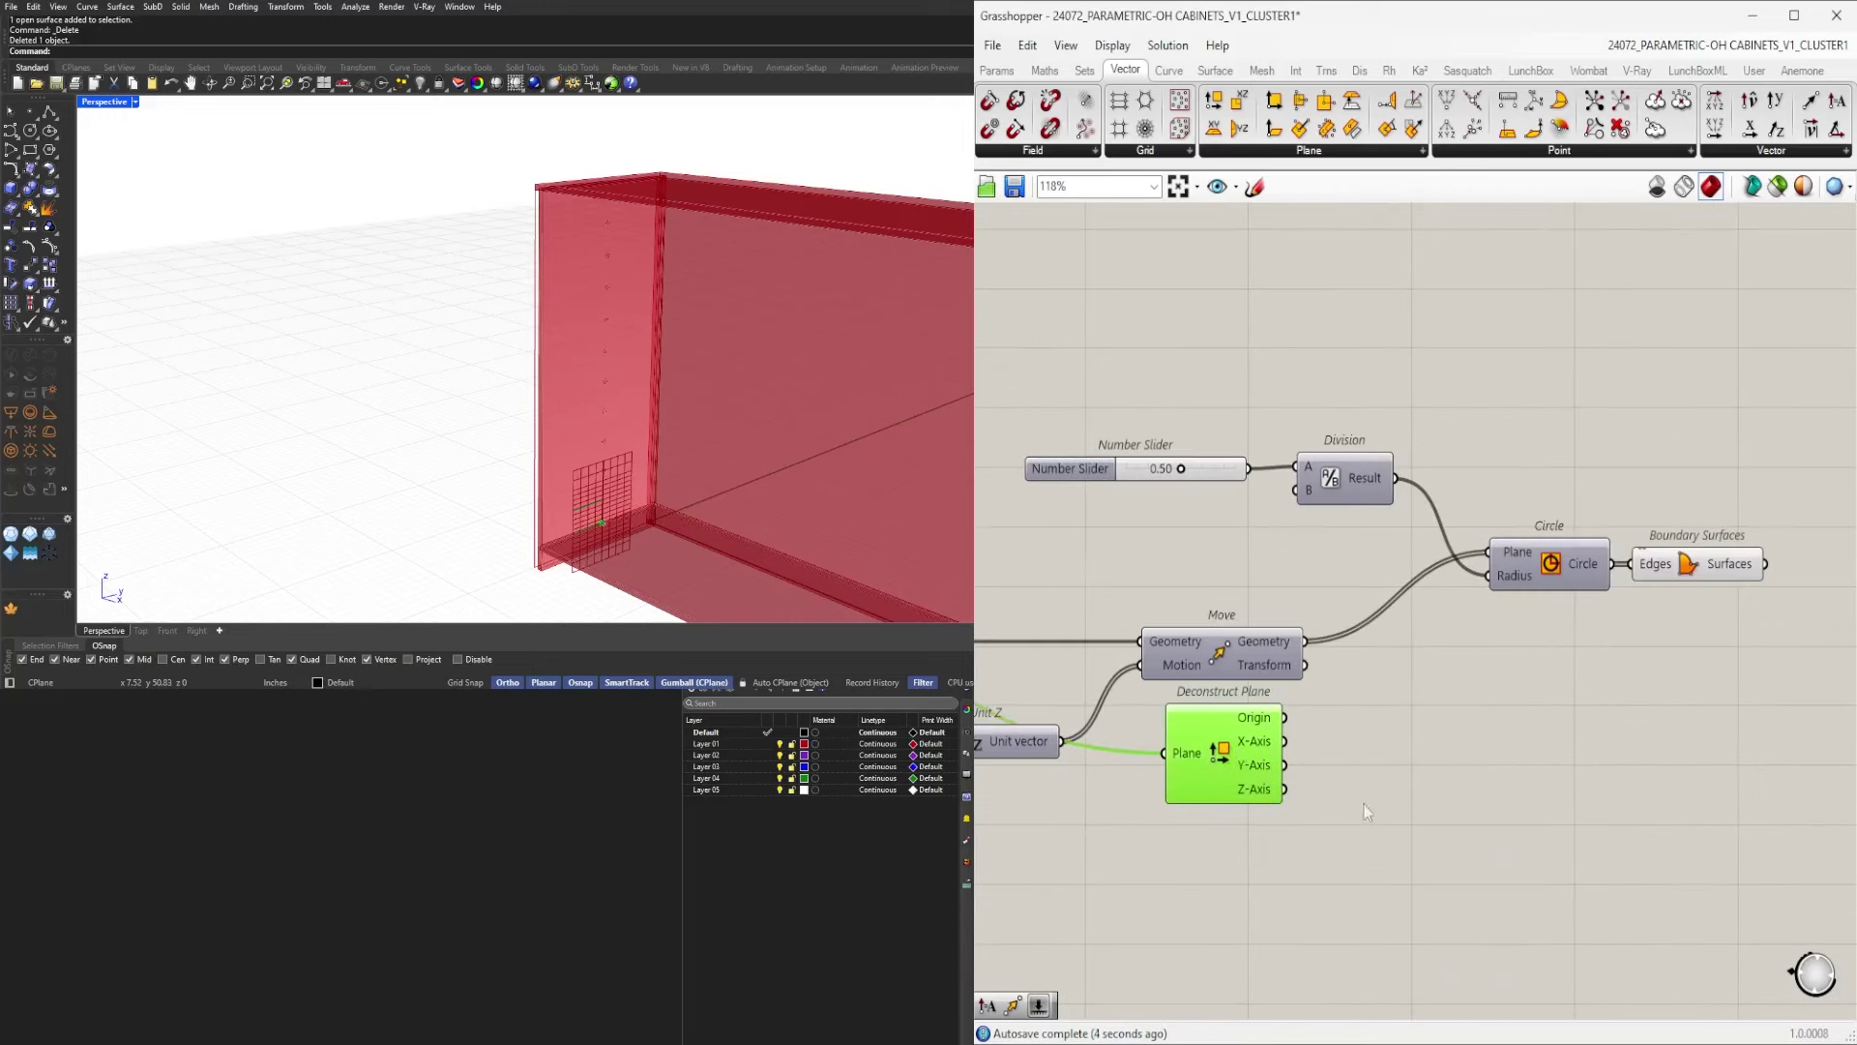
Add a fifth Move component and place it beyond Deconstruct Plane.
double_click(1388, 819)
text(MOVE)
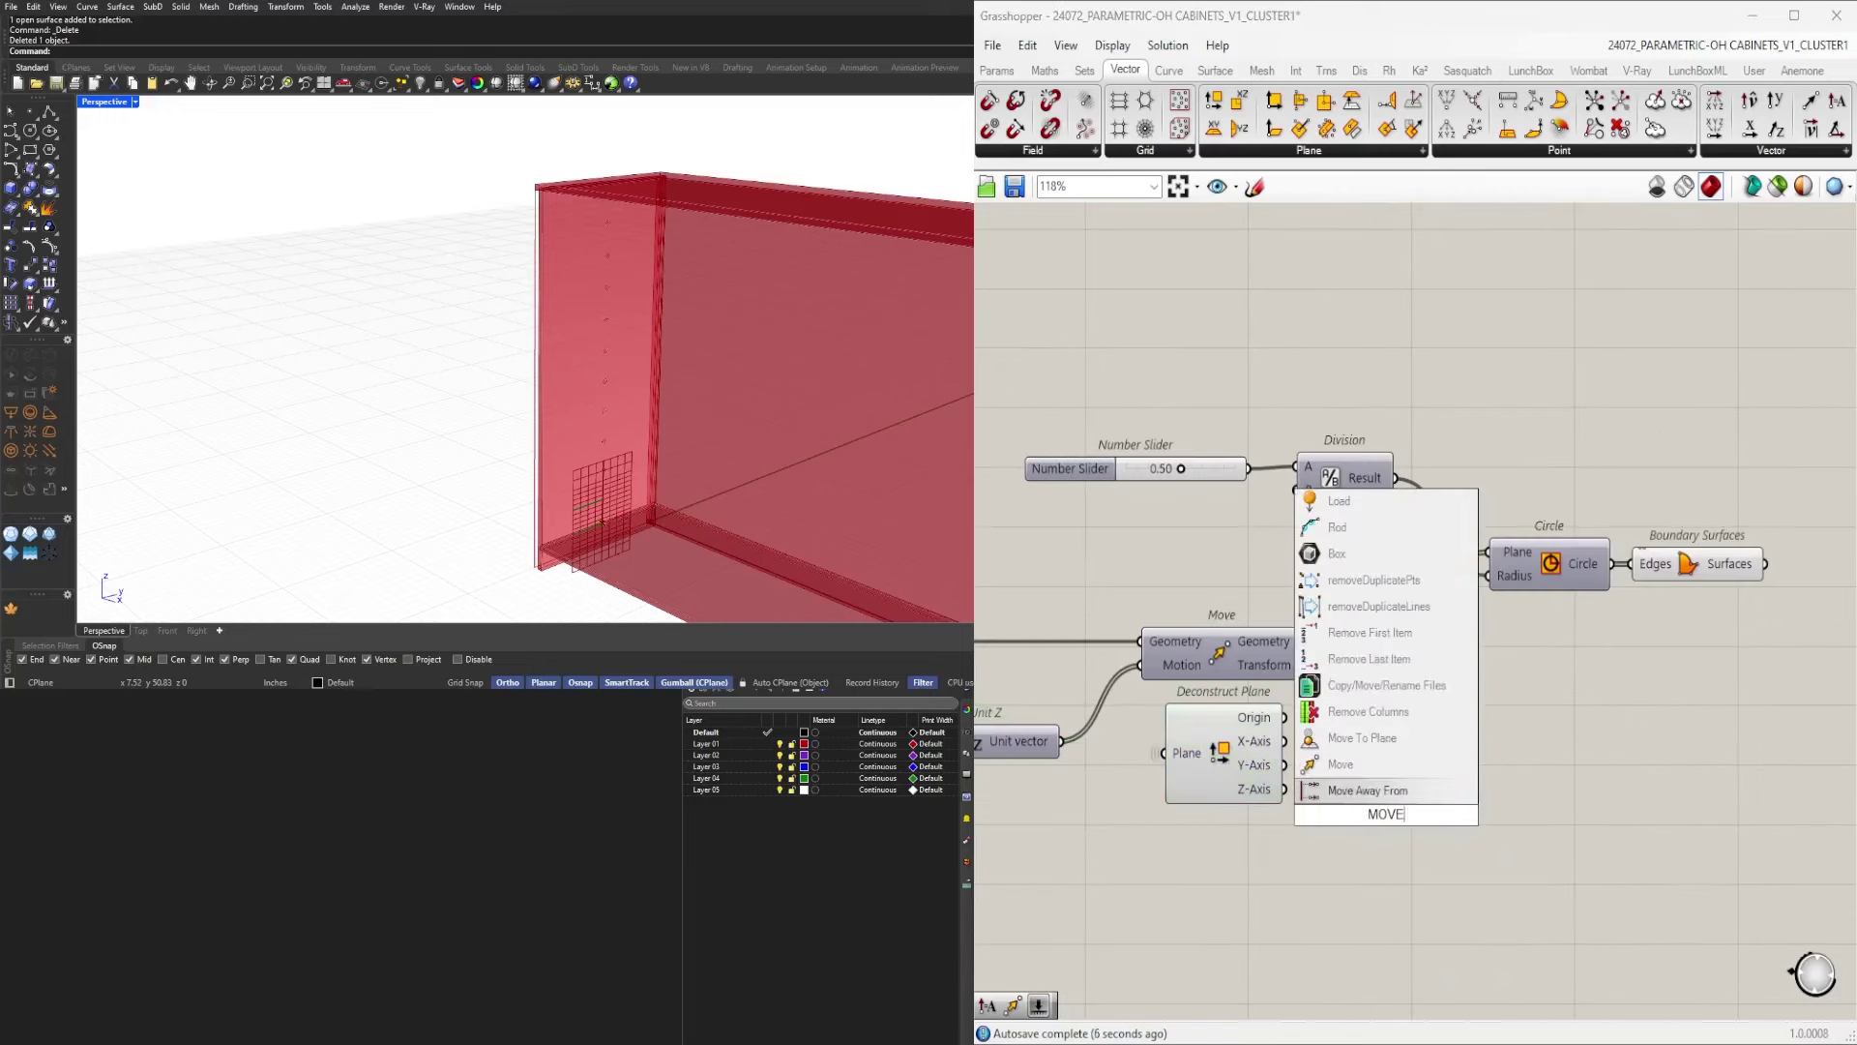
click(1318, 787)
drag(1381, 820, 1567, 812)
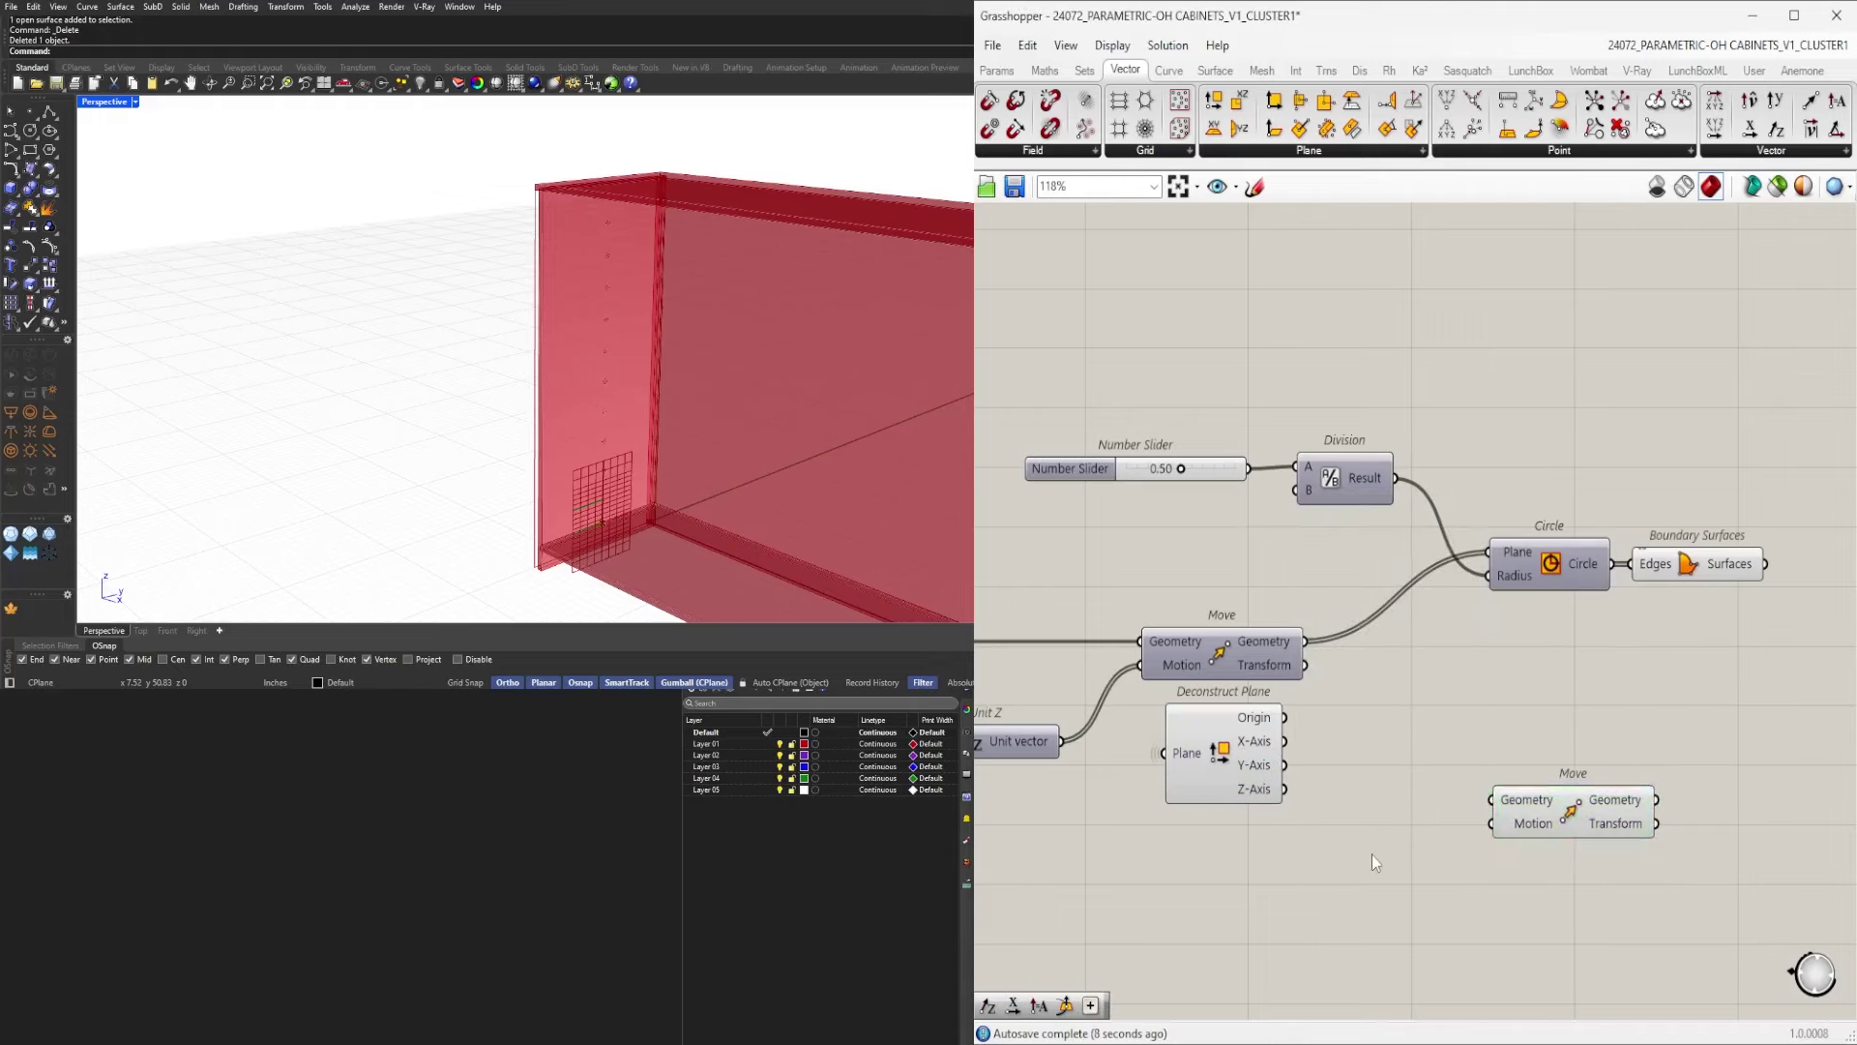
Add an Amplitude component and feed its Vector input from the Deconstruct Plane's X-Axis.
double_click(1372, 855)
text(AMPL)
click(1389, 834)
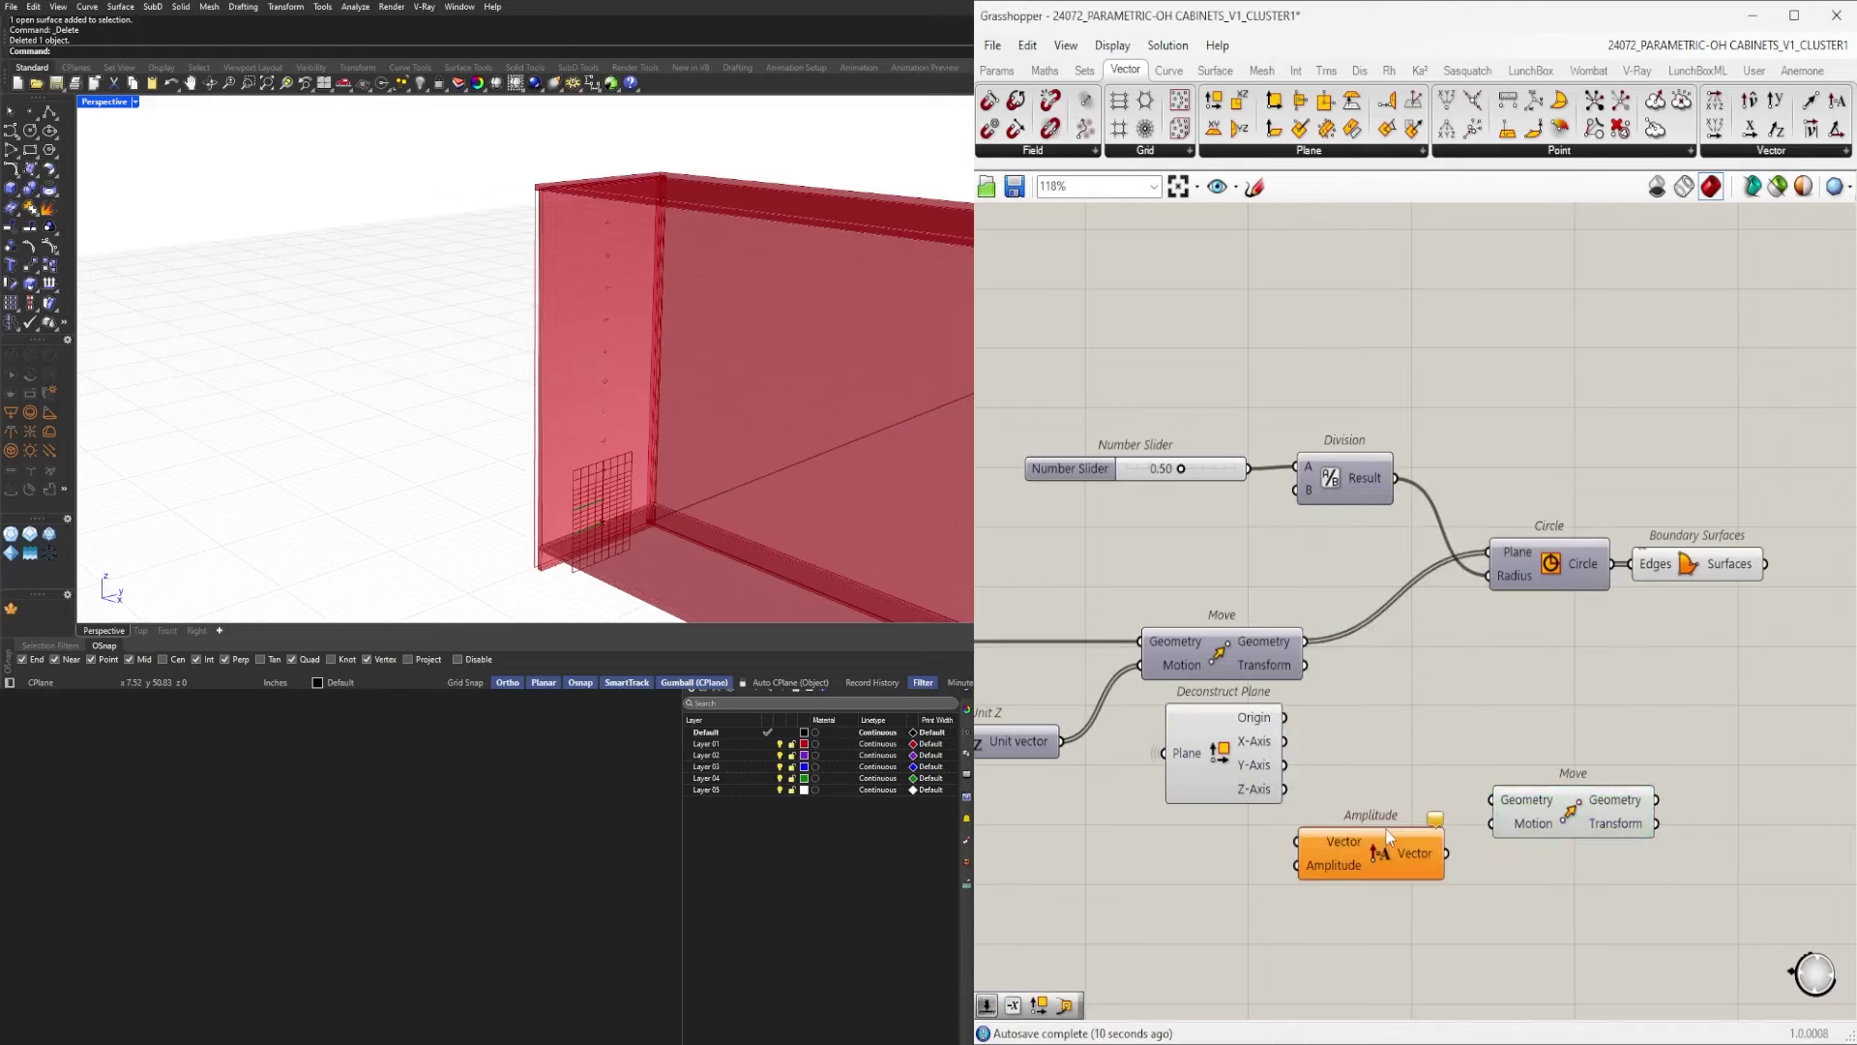
scroll(1400, 827, up, 1)
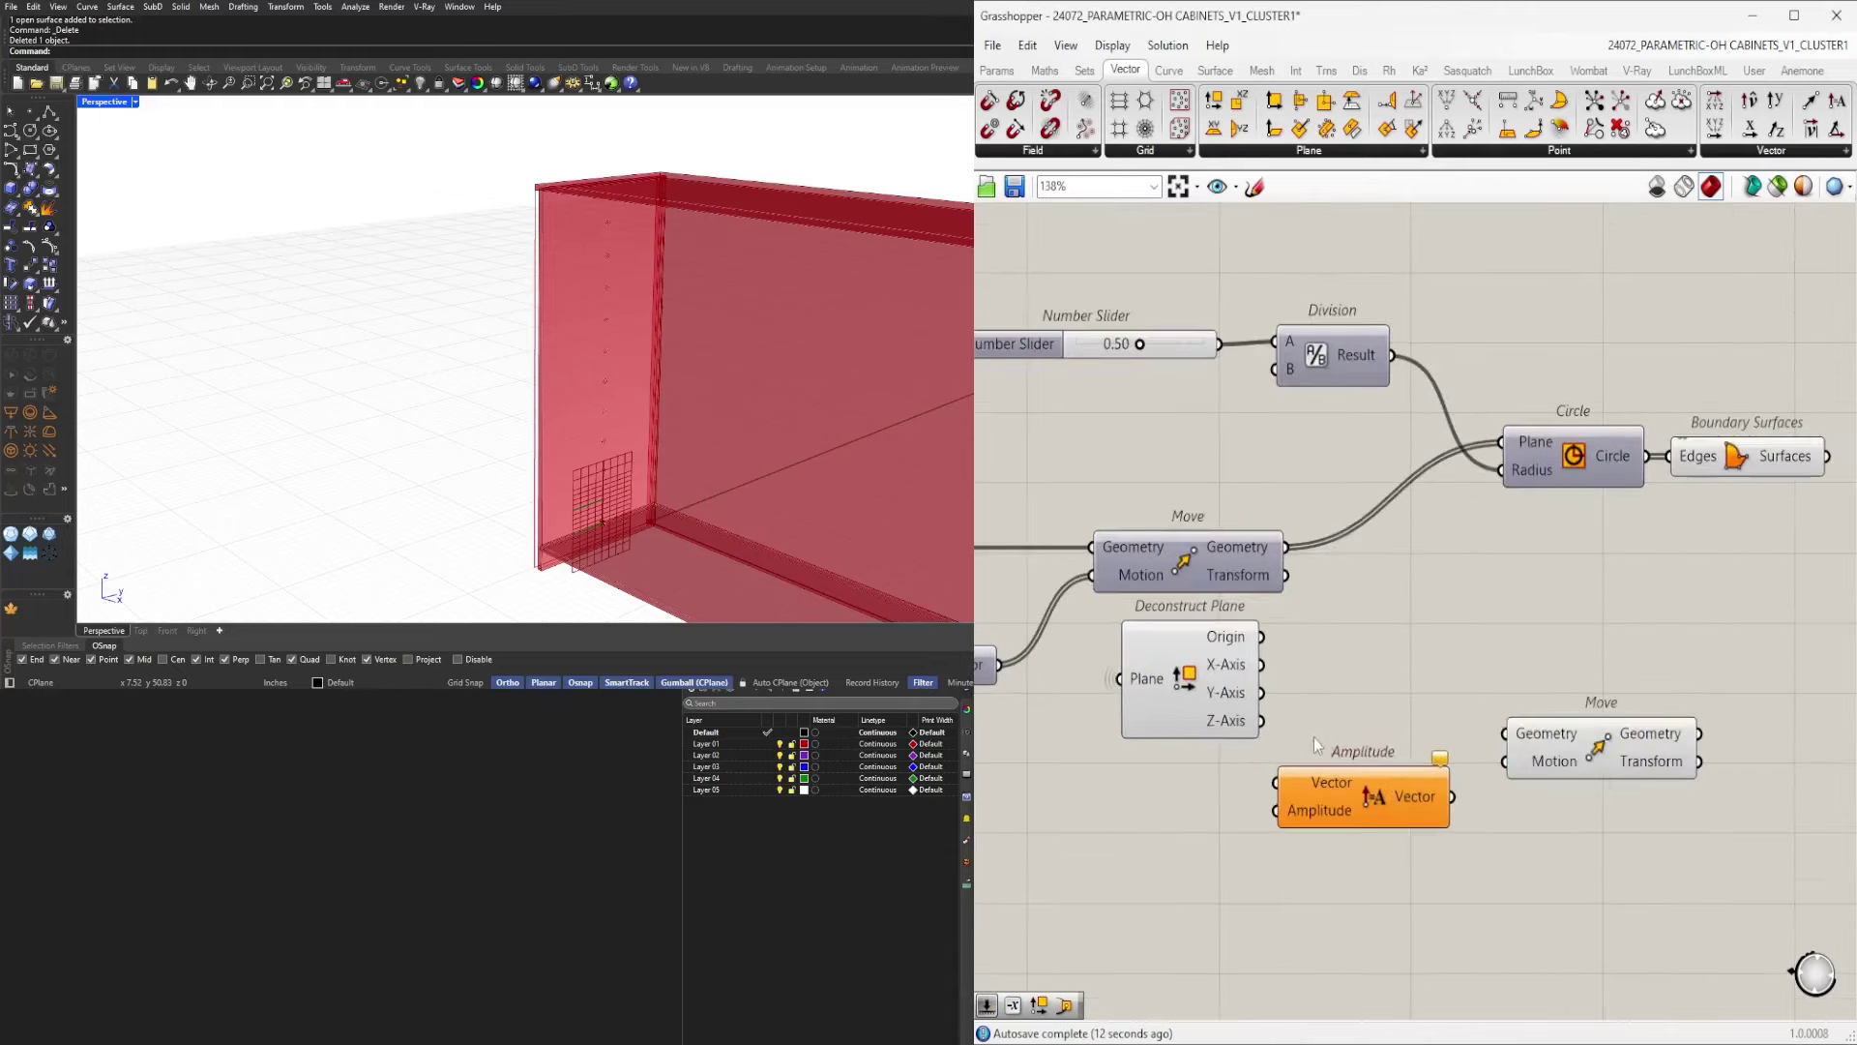
drag(1261, 670, 1380, 780)
double_click(1182, 817)
text(32)
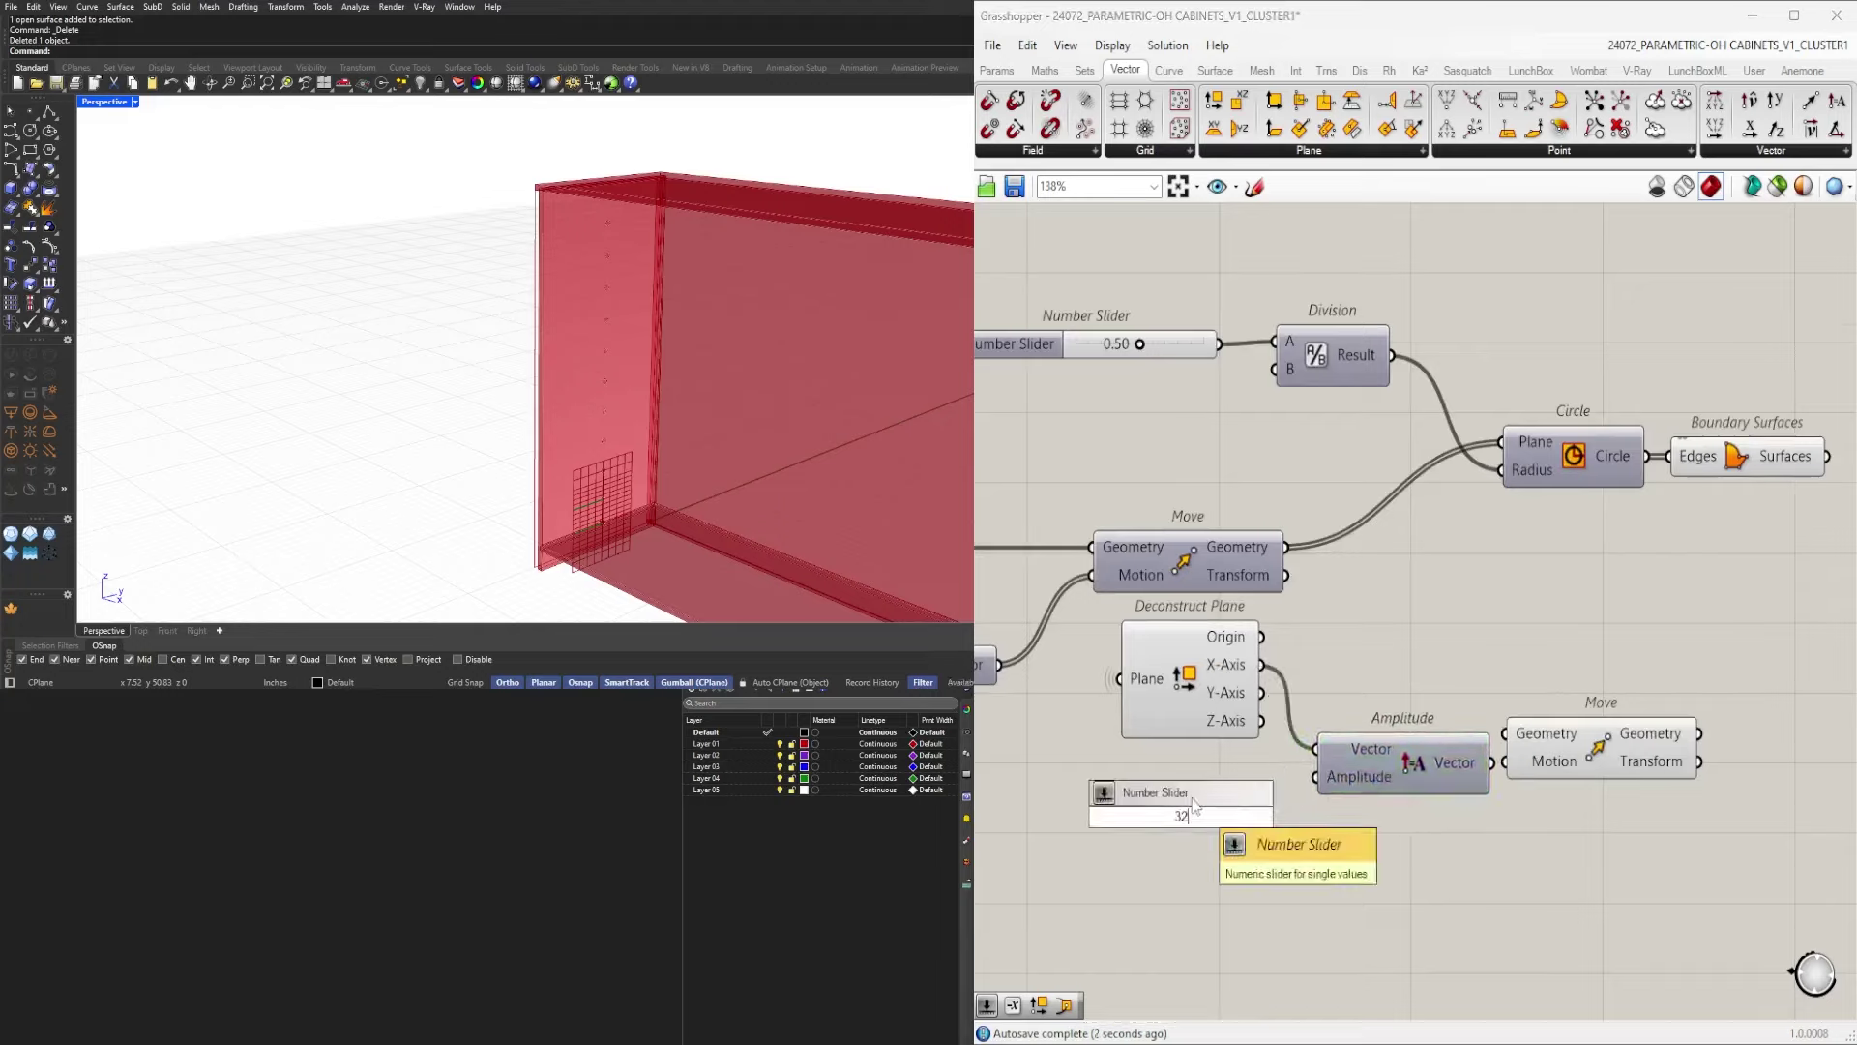
key(Return)
click(1138, 819)
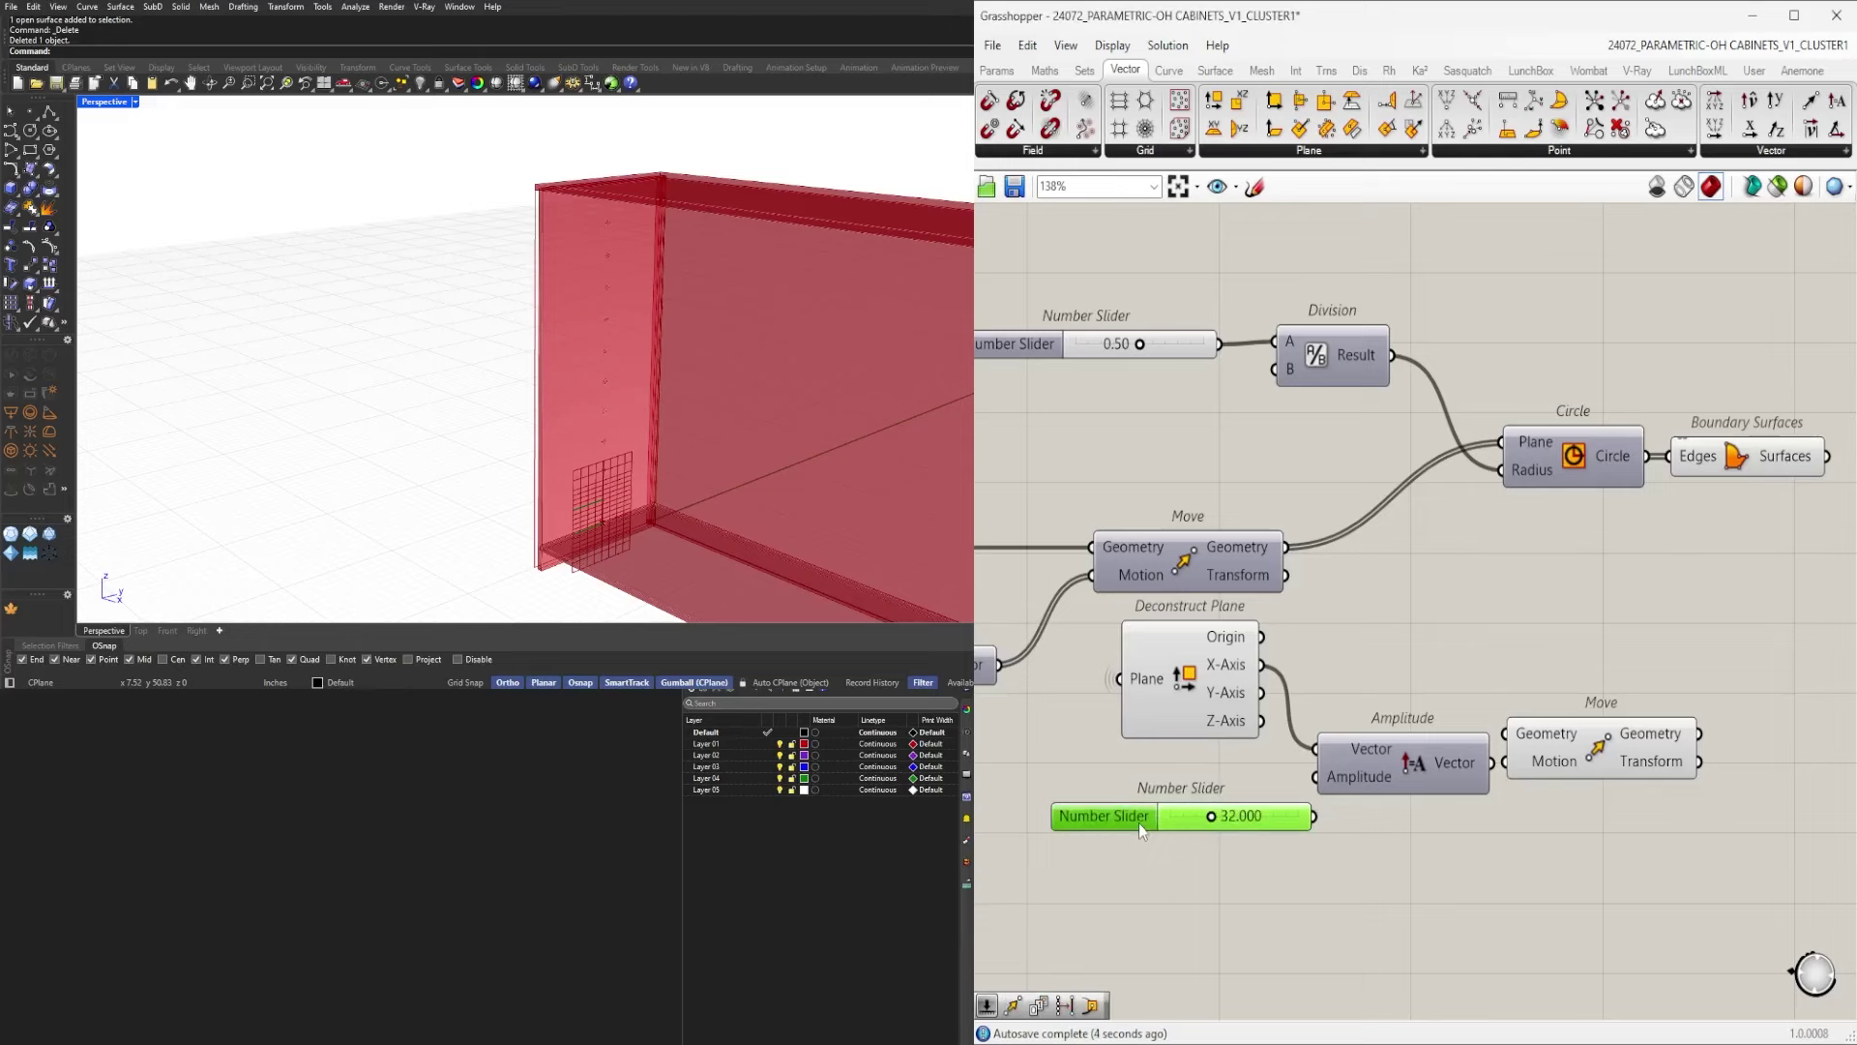
key(Delete)
Add a number slider set to 3.5 and connect it to the Amplitude component's Amplitude input.
double_click(1130, 816)
text(3.5)
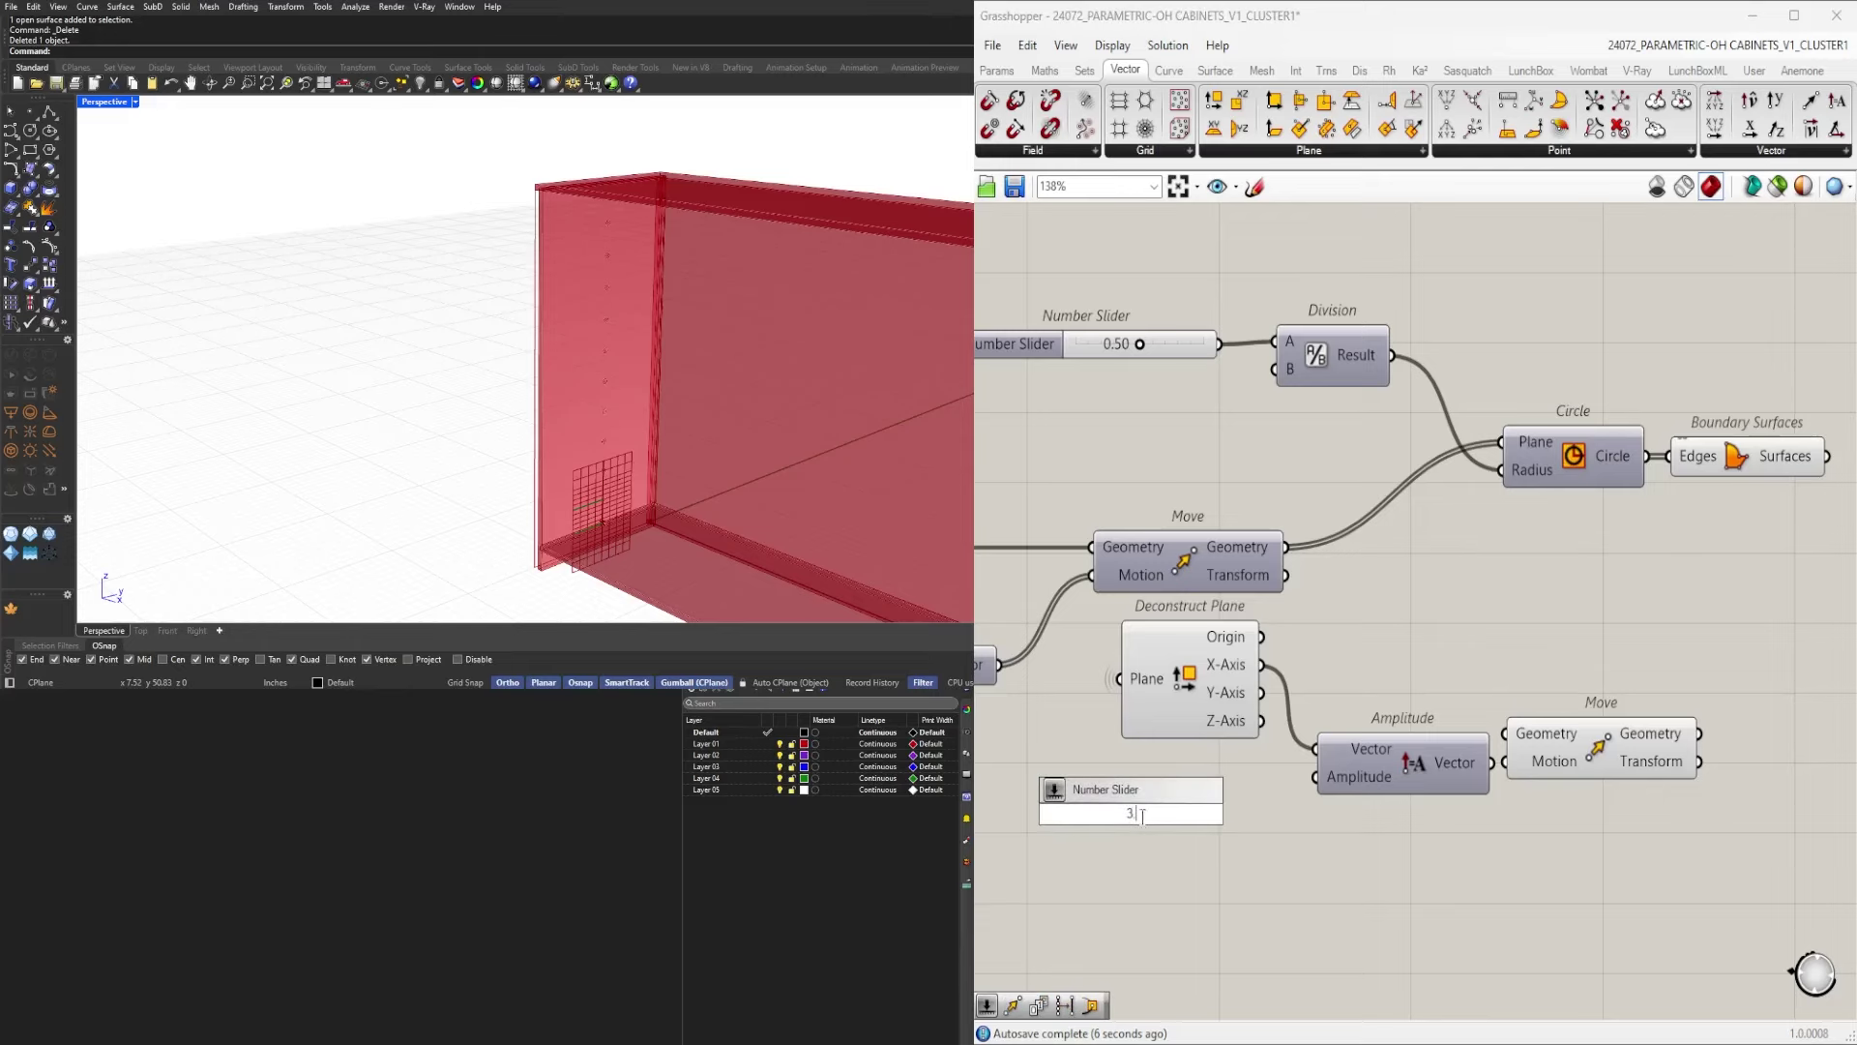
key(Return)
scroll(1199, 801, up, 2)
click(1275, 788)
mouse_move(1275, 788)
mouse_down()
mouse_move(1343, 772)
mouse_move(1280, 787)
mouse_up()
right_drag(1351, 815, 1171, 826)
drag(1277, 766, 1295, 778)
Connect the Amplitude vector to the unconnected Move's Motion input and the Boundary Surfaces output to its Geometry input.
drag(1448, 752, 1616, 745)
drag(1385, 776, 1549, 759)
right_drag(1613, 768, 1417, 822)
scroll(1418, 822, down, 3)
drag(1422, 820, 1596, 729)
scroll(1538, 583, up, 2)
scroll(1540, 590, up, 1)
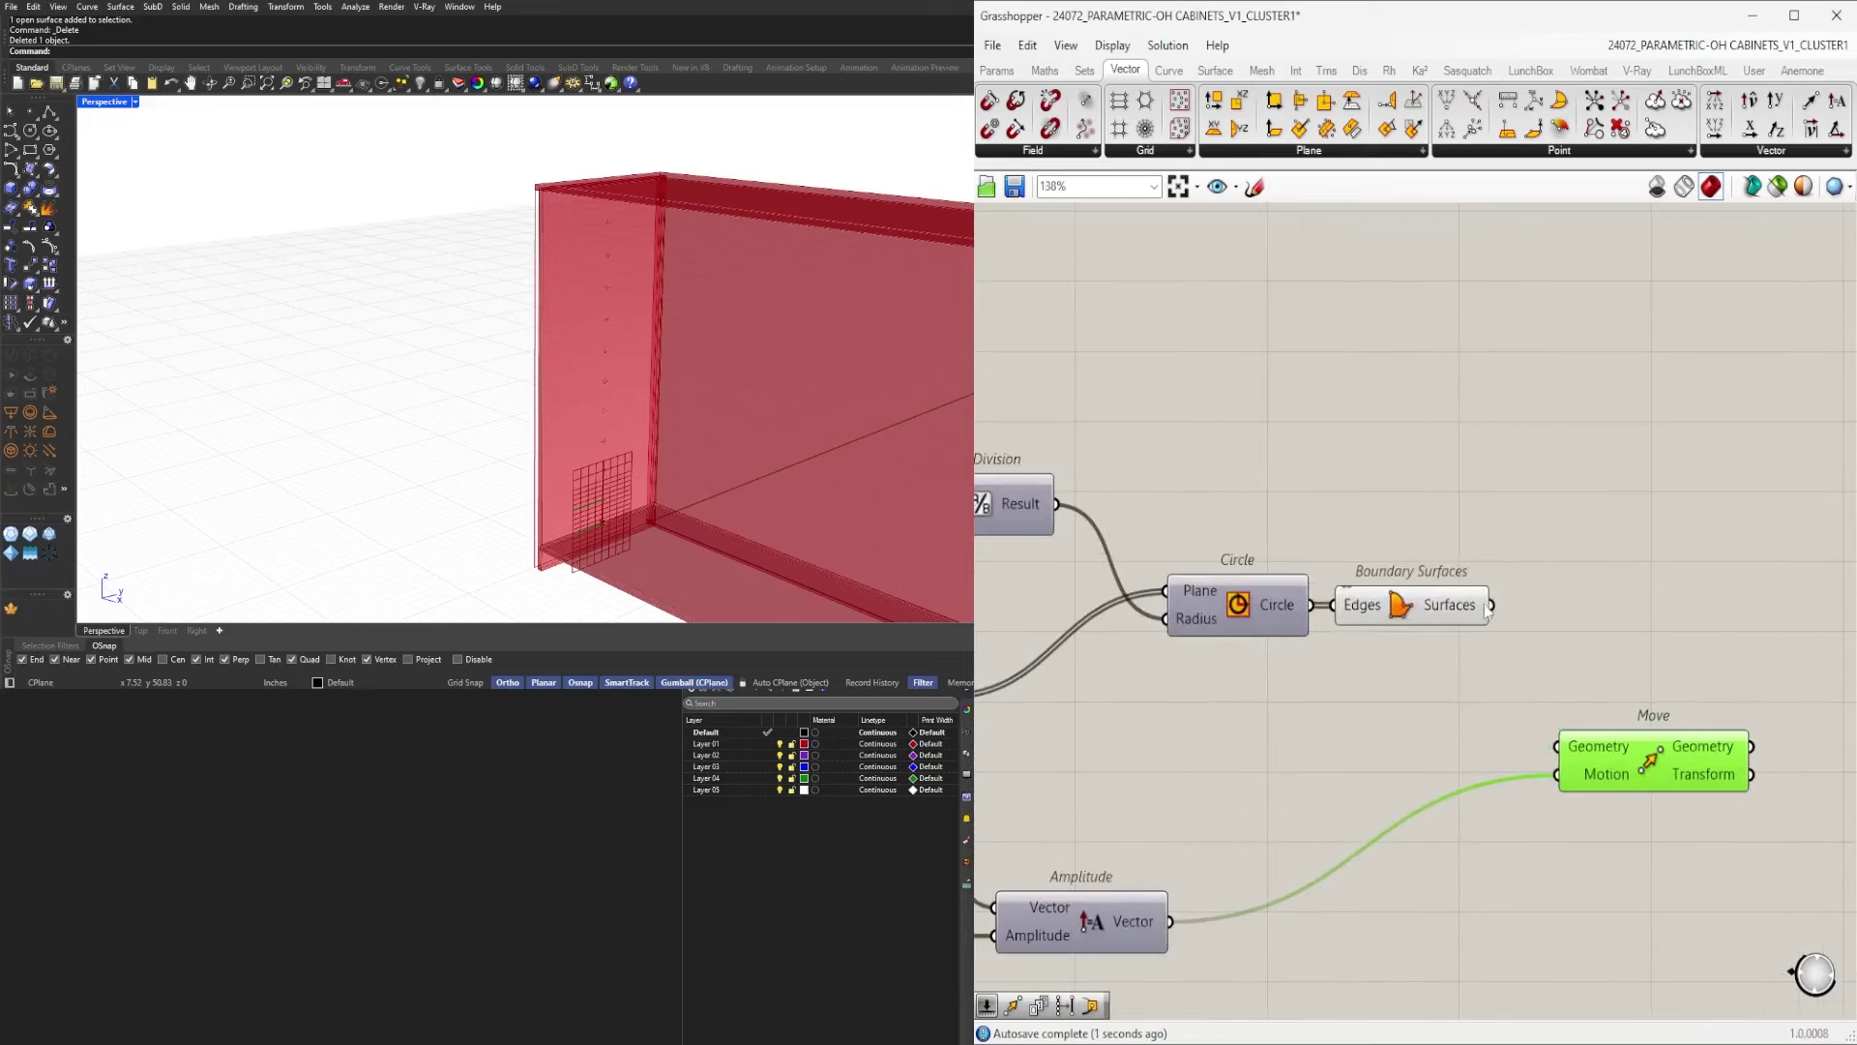
drag(1500, 601, 1556, 721)
Replace the X-Axis wire into the Amplitude's Vector input with the Deconstruct Plane's Y-Axis and reposition the Move component.
right_drag(1297, 799, 1521, 729)
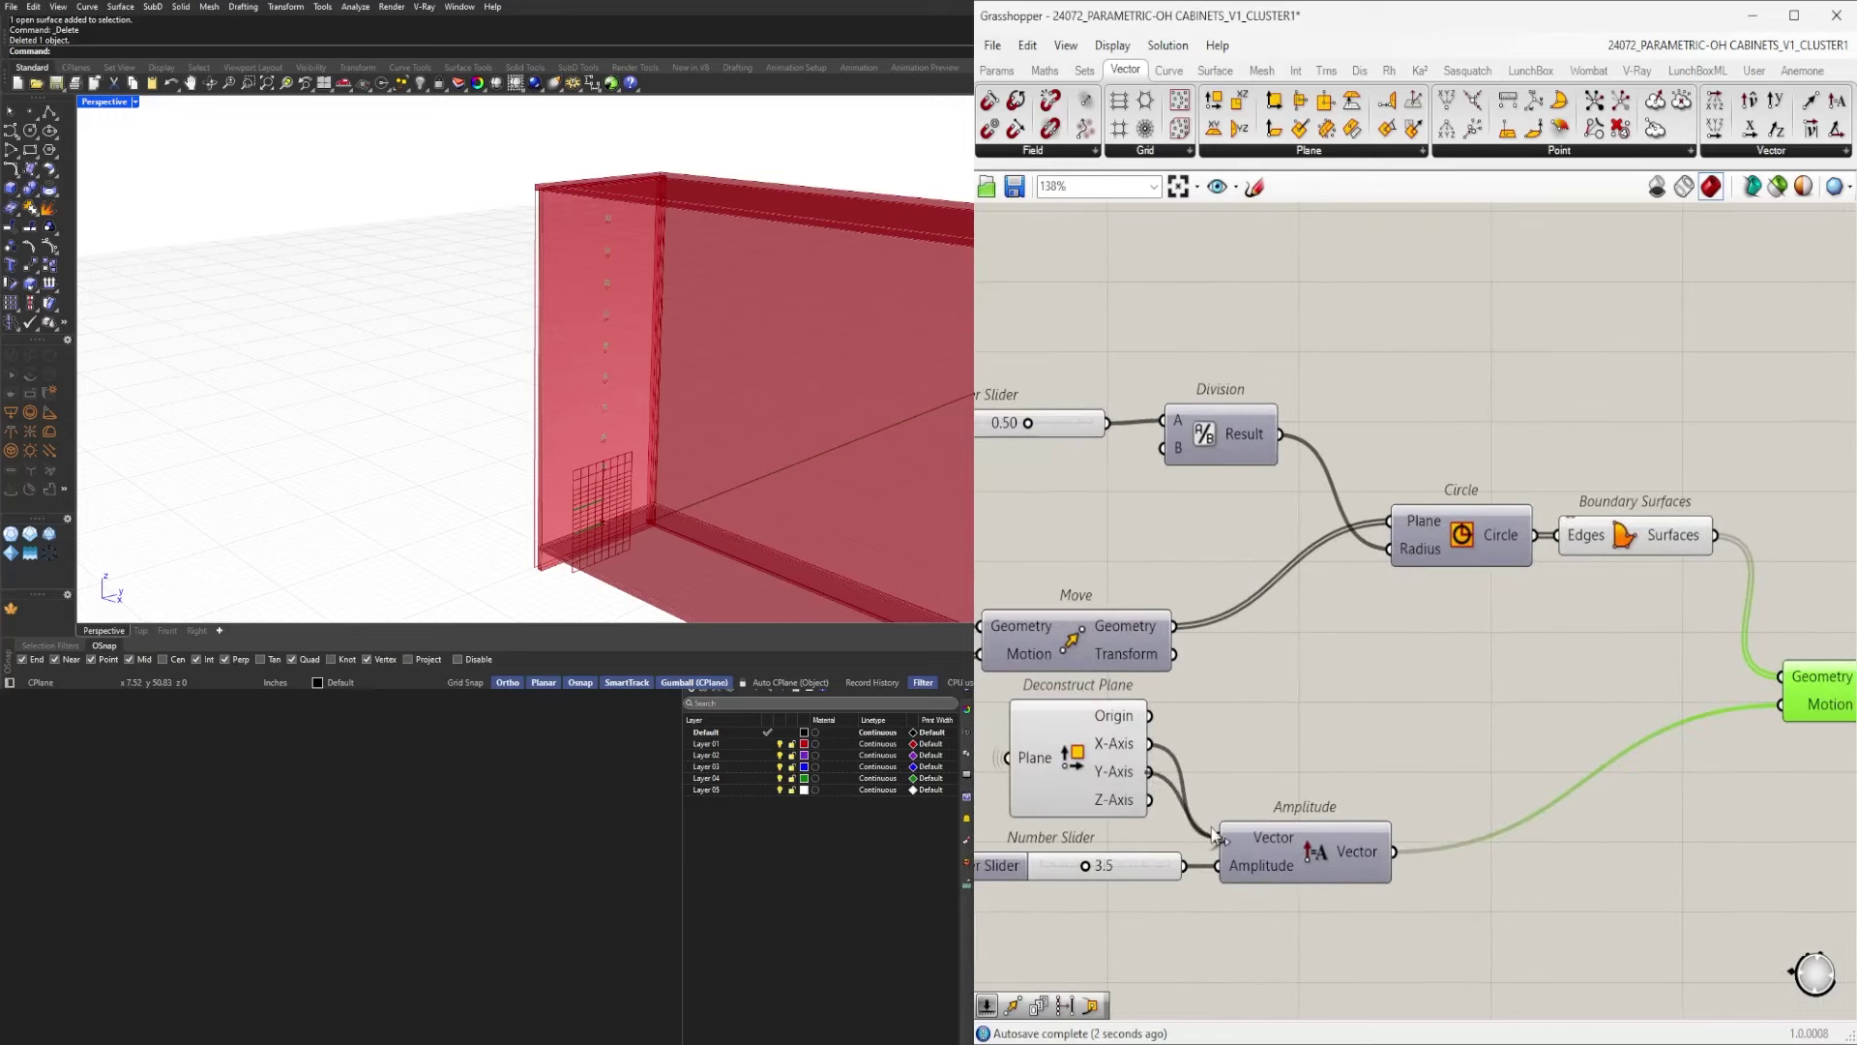
right_drag(1530, 742, 1332, 759)
right_drag(1697, 687, 1404, 743)
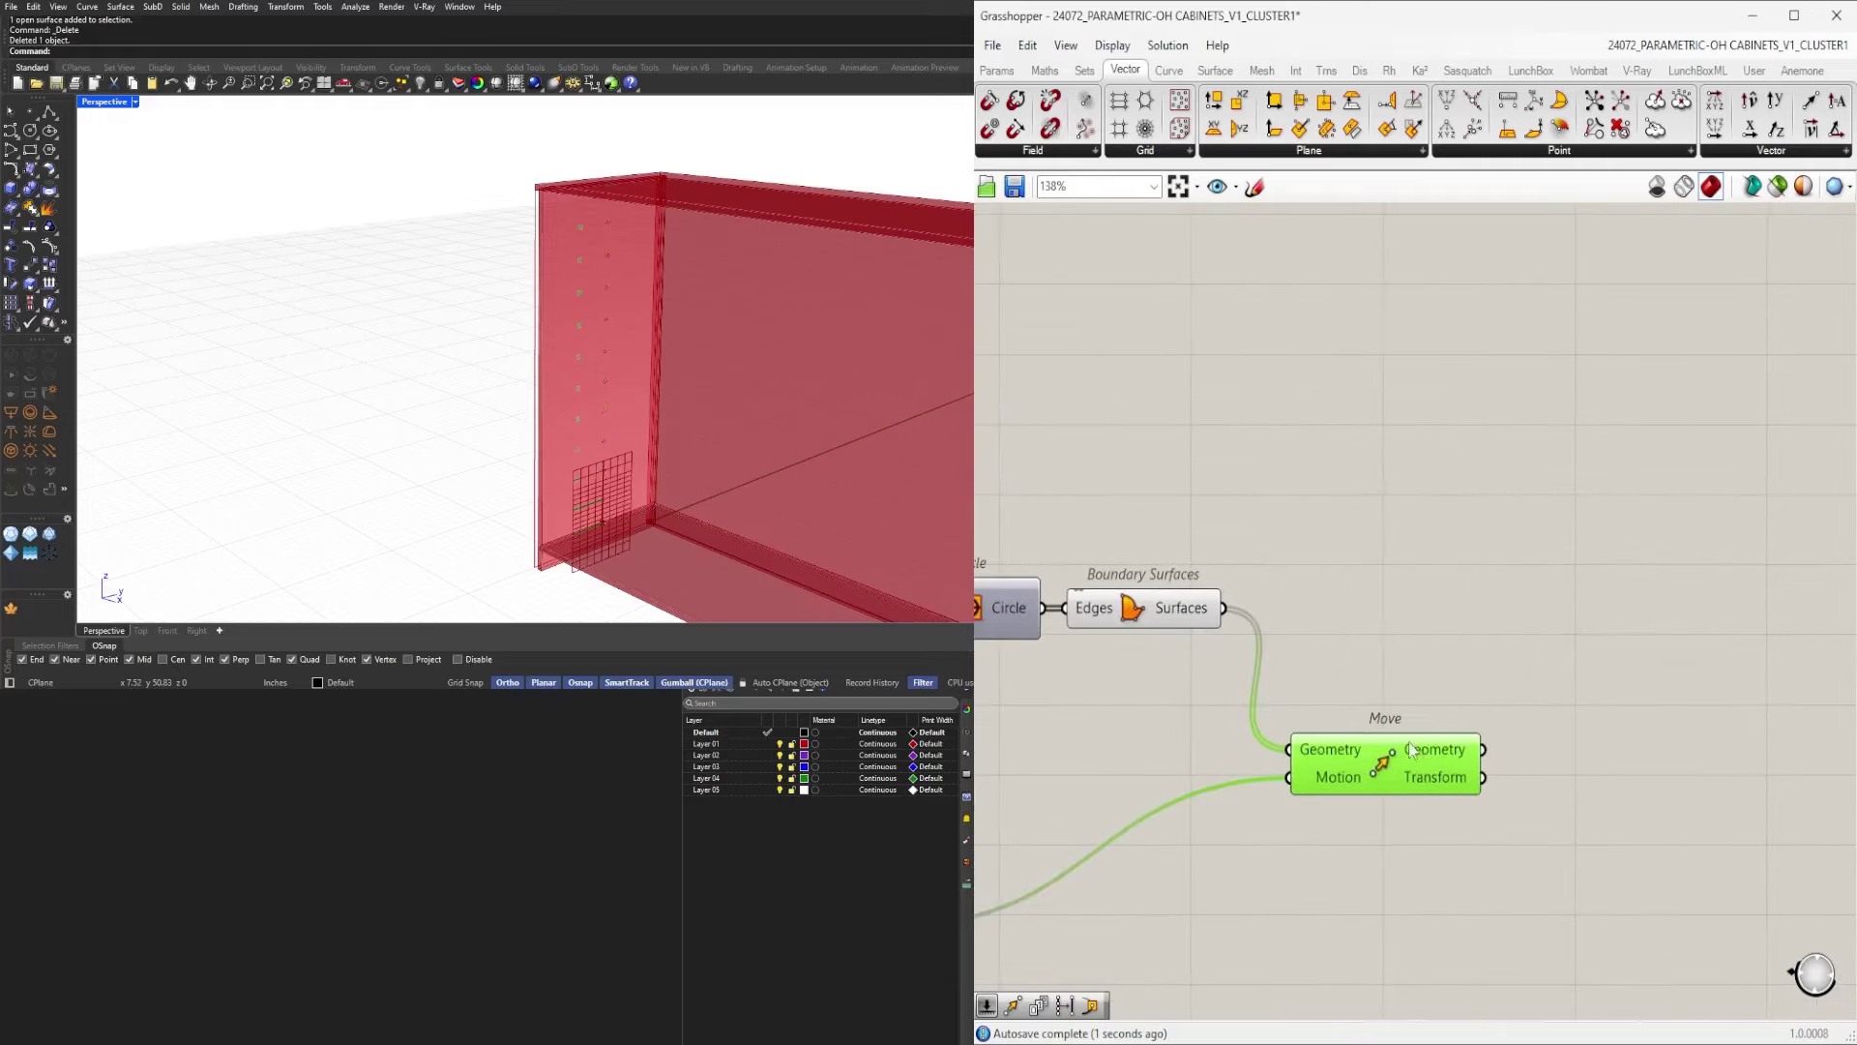
drag(1405, 743, 1515, 791)
Make room beside the 3.5 slider and add a Division component that divides by 2.
right_drag(1074, 823, 1635, 795)
scroll(1635, 795, down, 1)
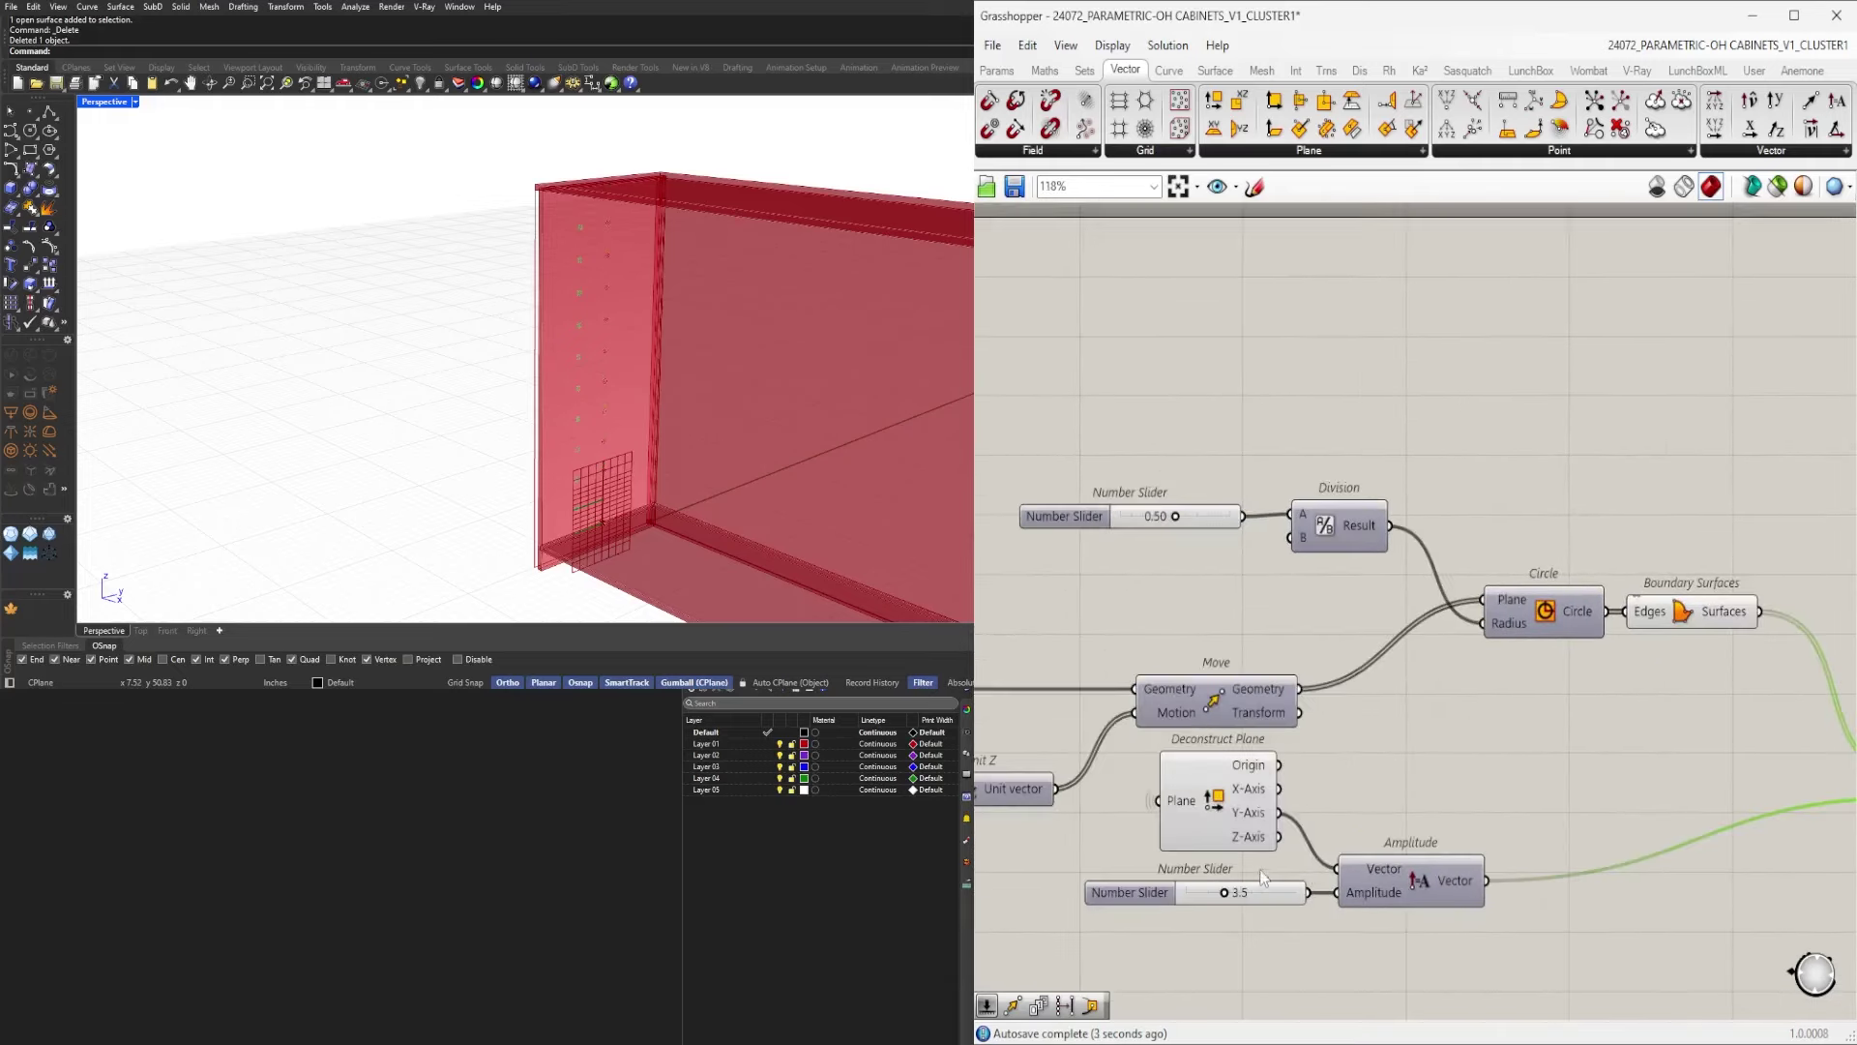
right_drag(1136, 888, 1351, 834)
scroll(1351, 834, up, 2)
drag(1351, 834, 1108, 834)
double_click(1443, 900)
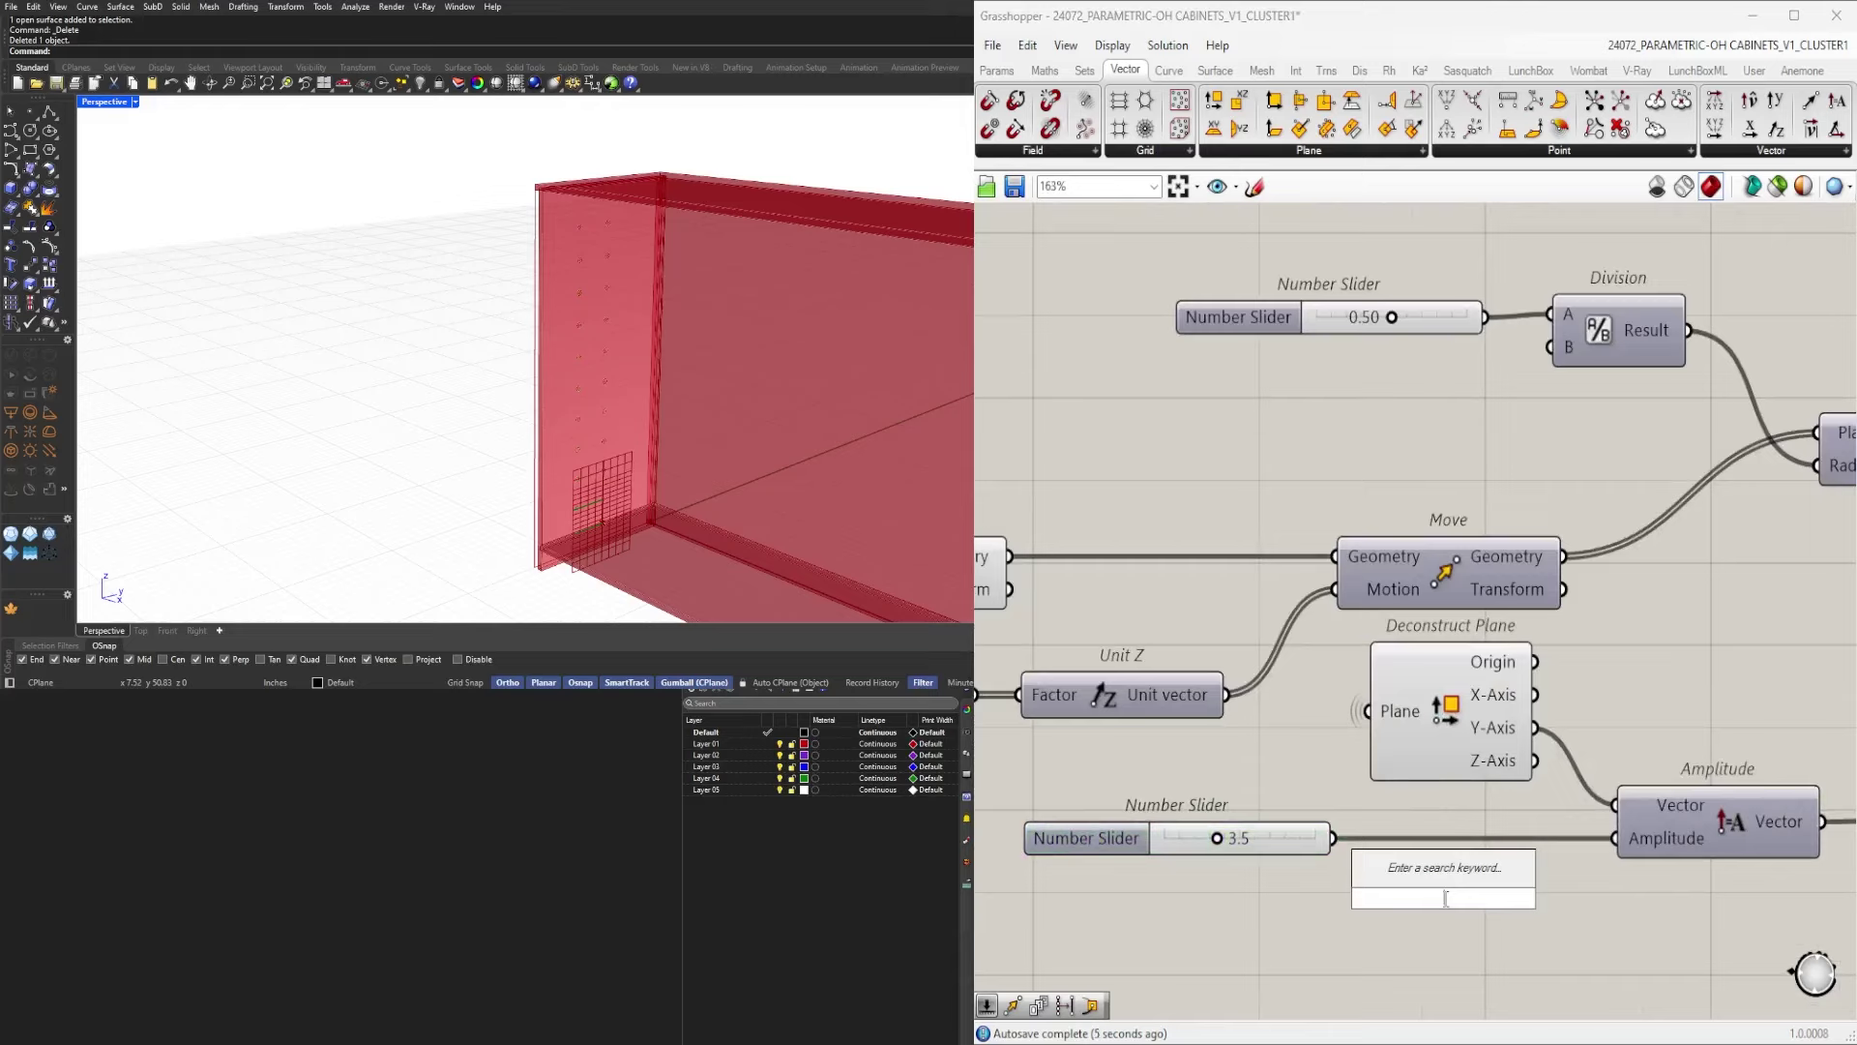
text(/2)
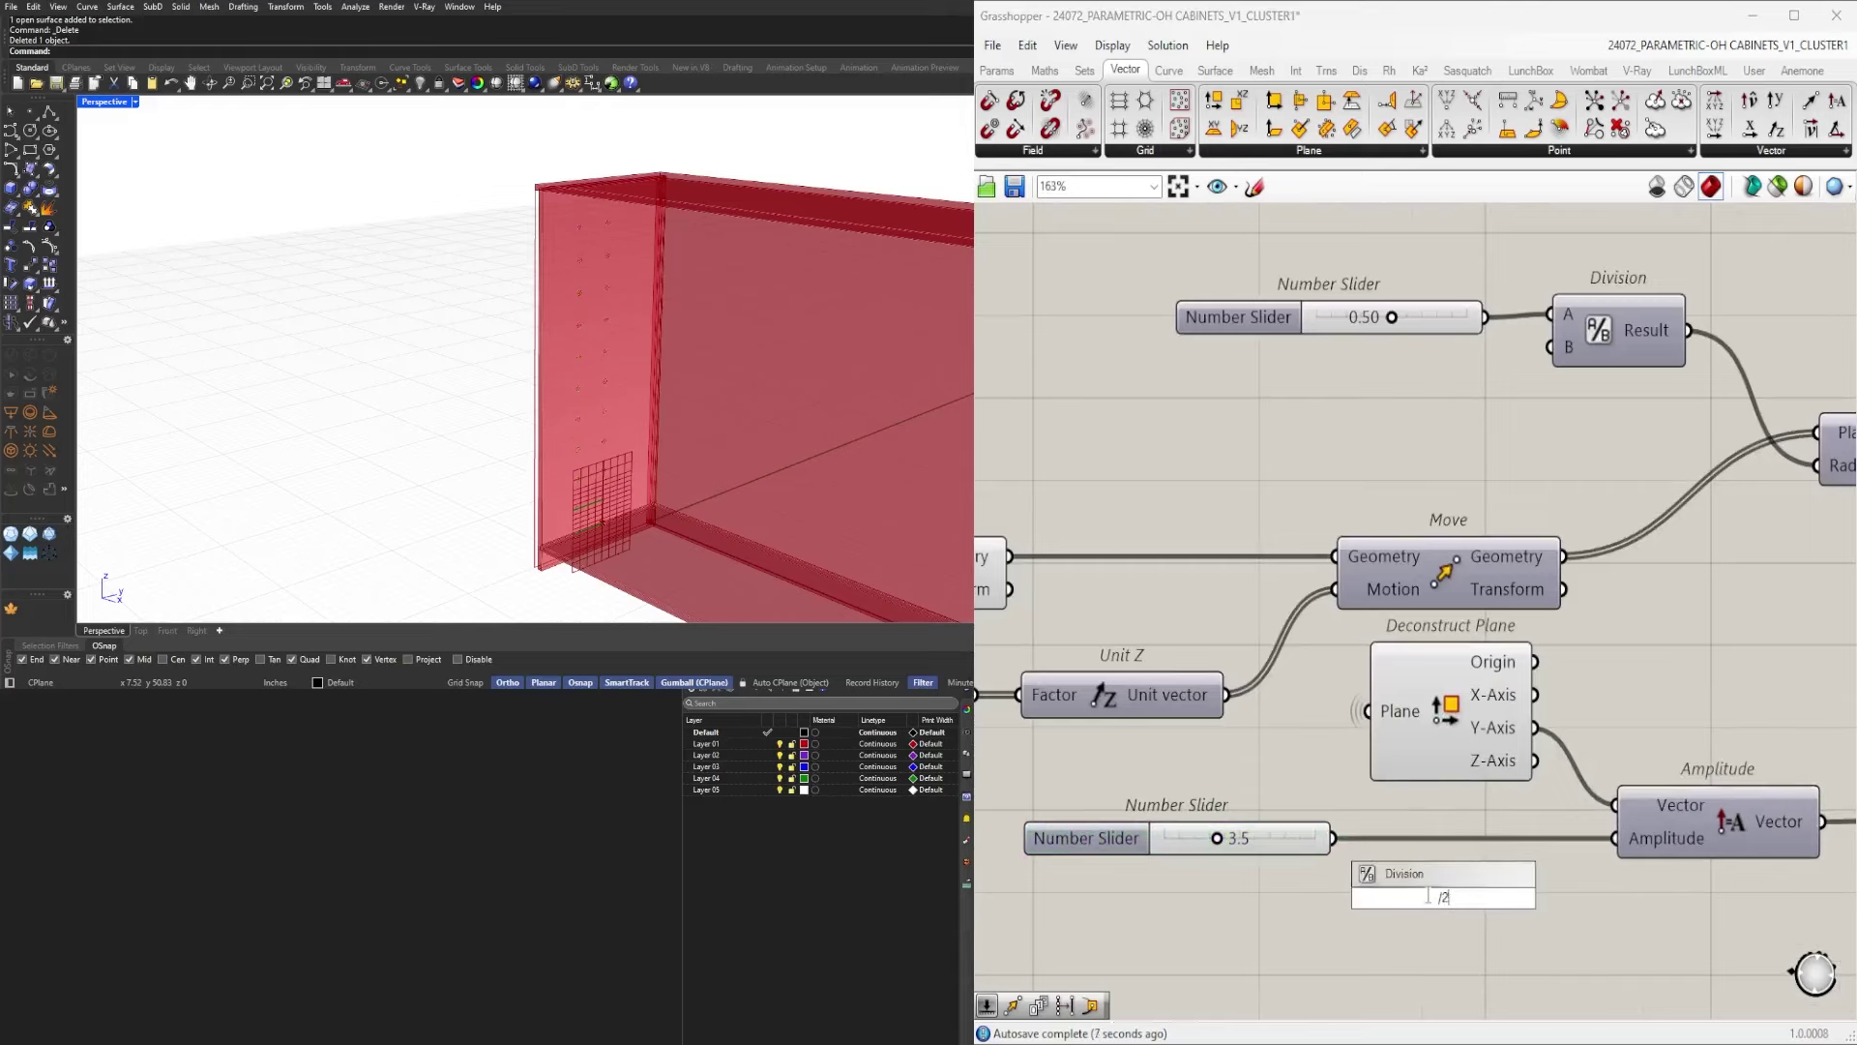
key(Return)
Route the 3.5 slider through the new Division into the Amplitude input, placing the Division between both components.
drag(1514, 902, 1592, 878)
mouse_move(1332, 847)
mouse_down()
mouse_move(1384, 850)
mouse_move(1366, 852)
mouse_up()
key(ctrl+z)
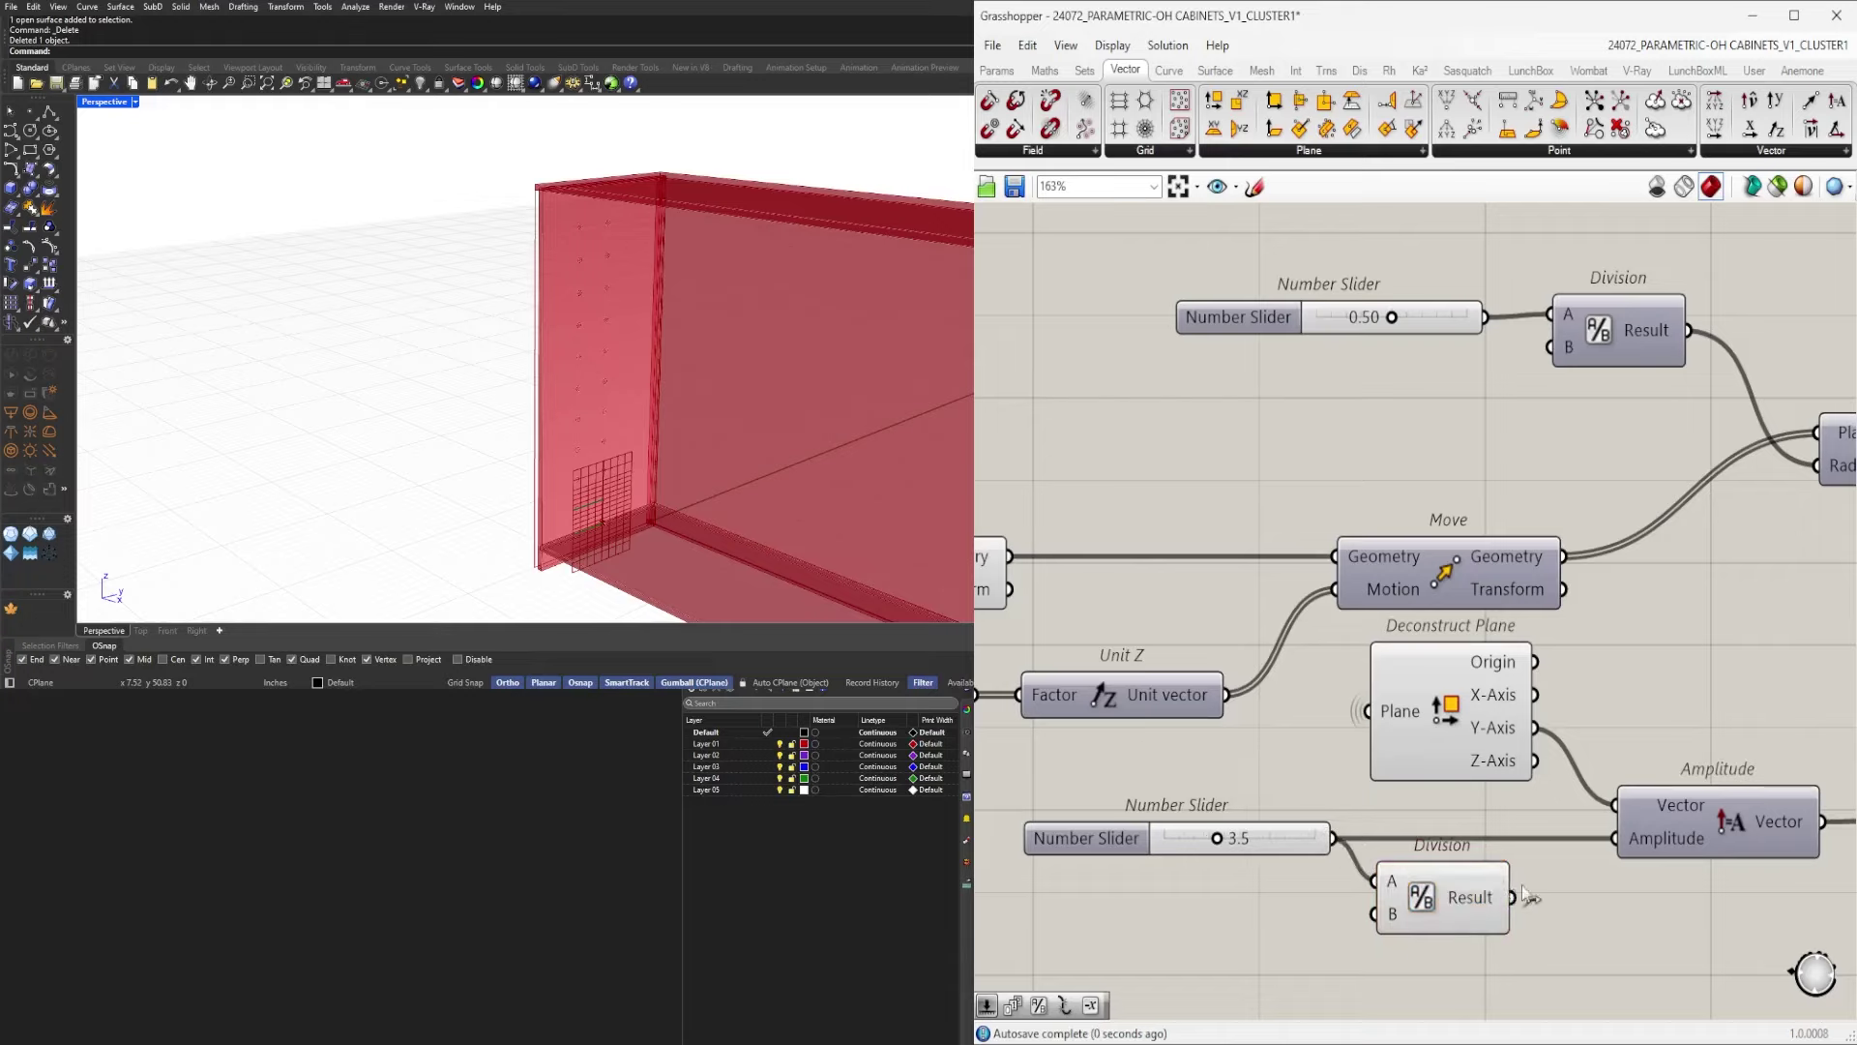
drag(1445, 876, 1454, 834)
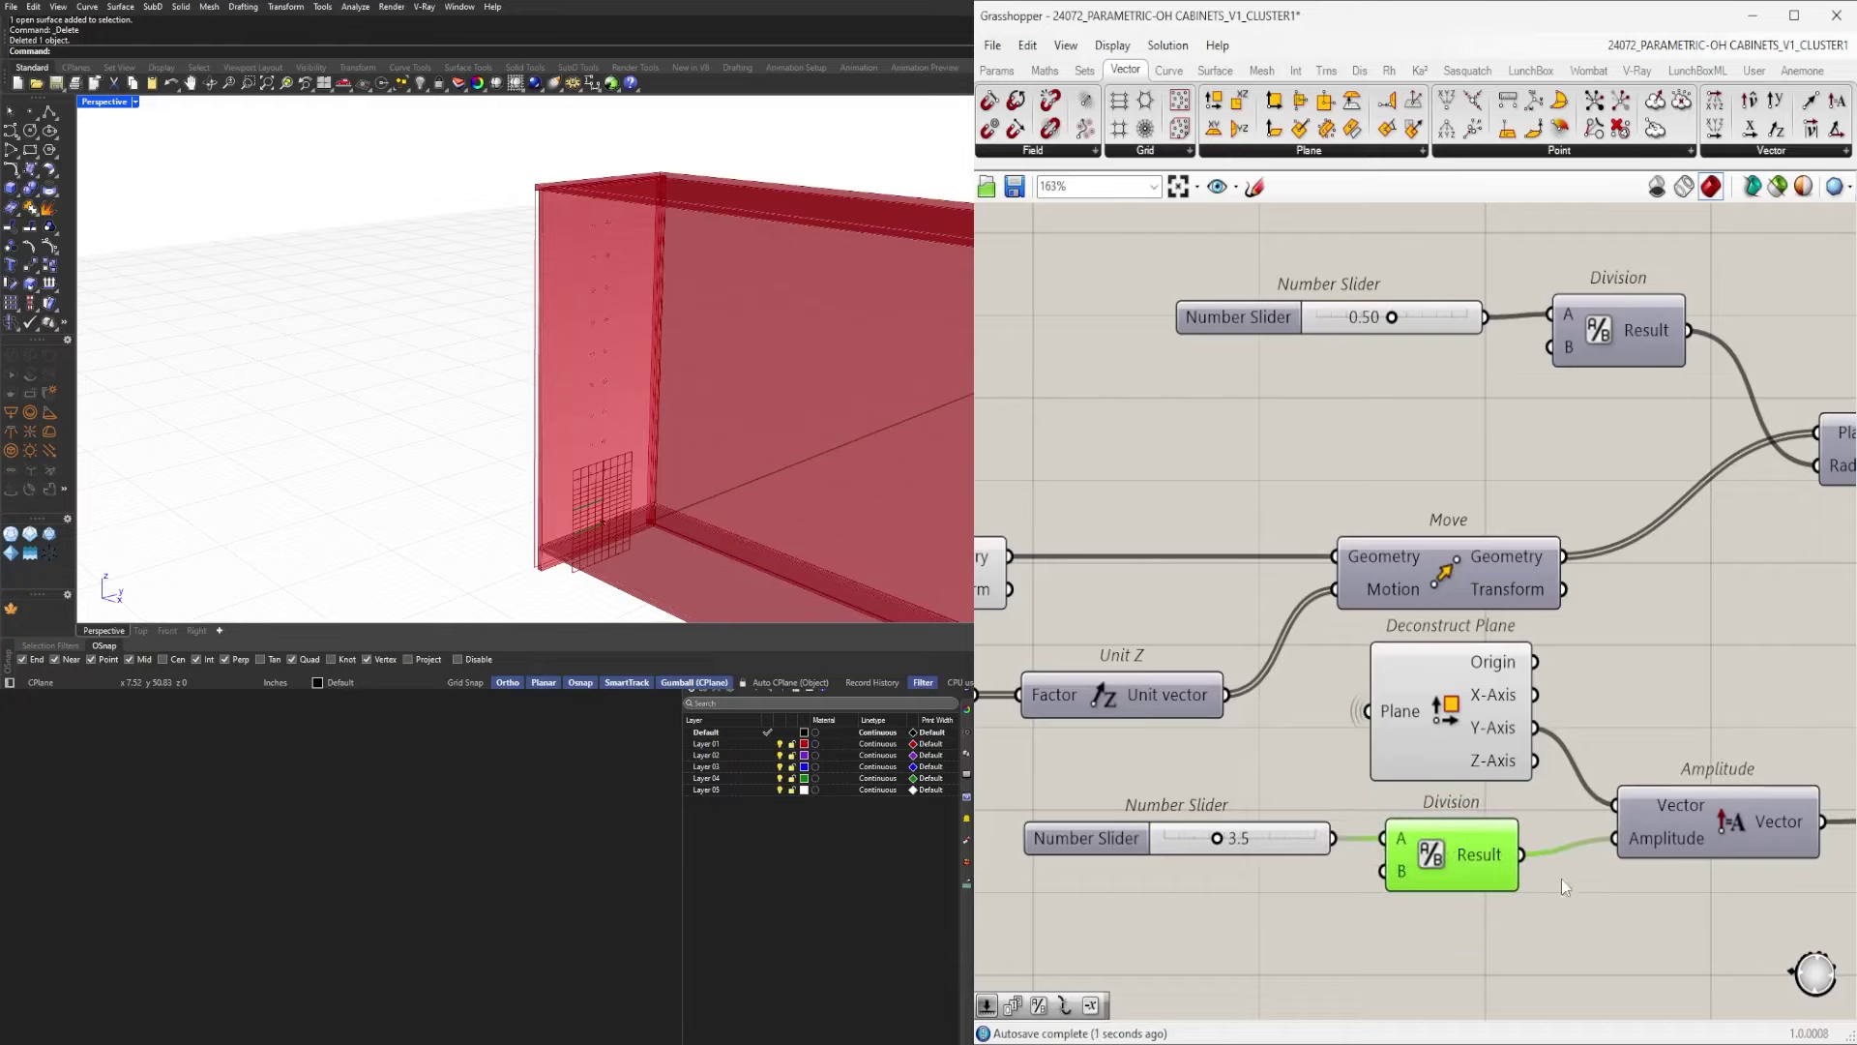
Set the slider feeding the lower Division to 6.0 and nudge the Amplitude component into line.
scroll(1612, 882, down, 2)
right_drag(1625, 936, 1464, 826)
scroll(1141, 760, up, 5)
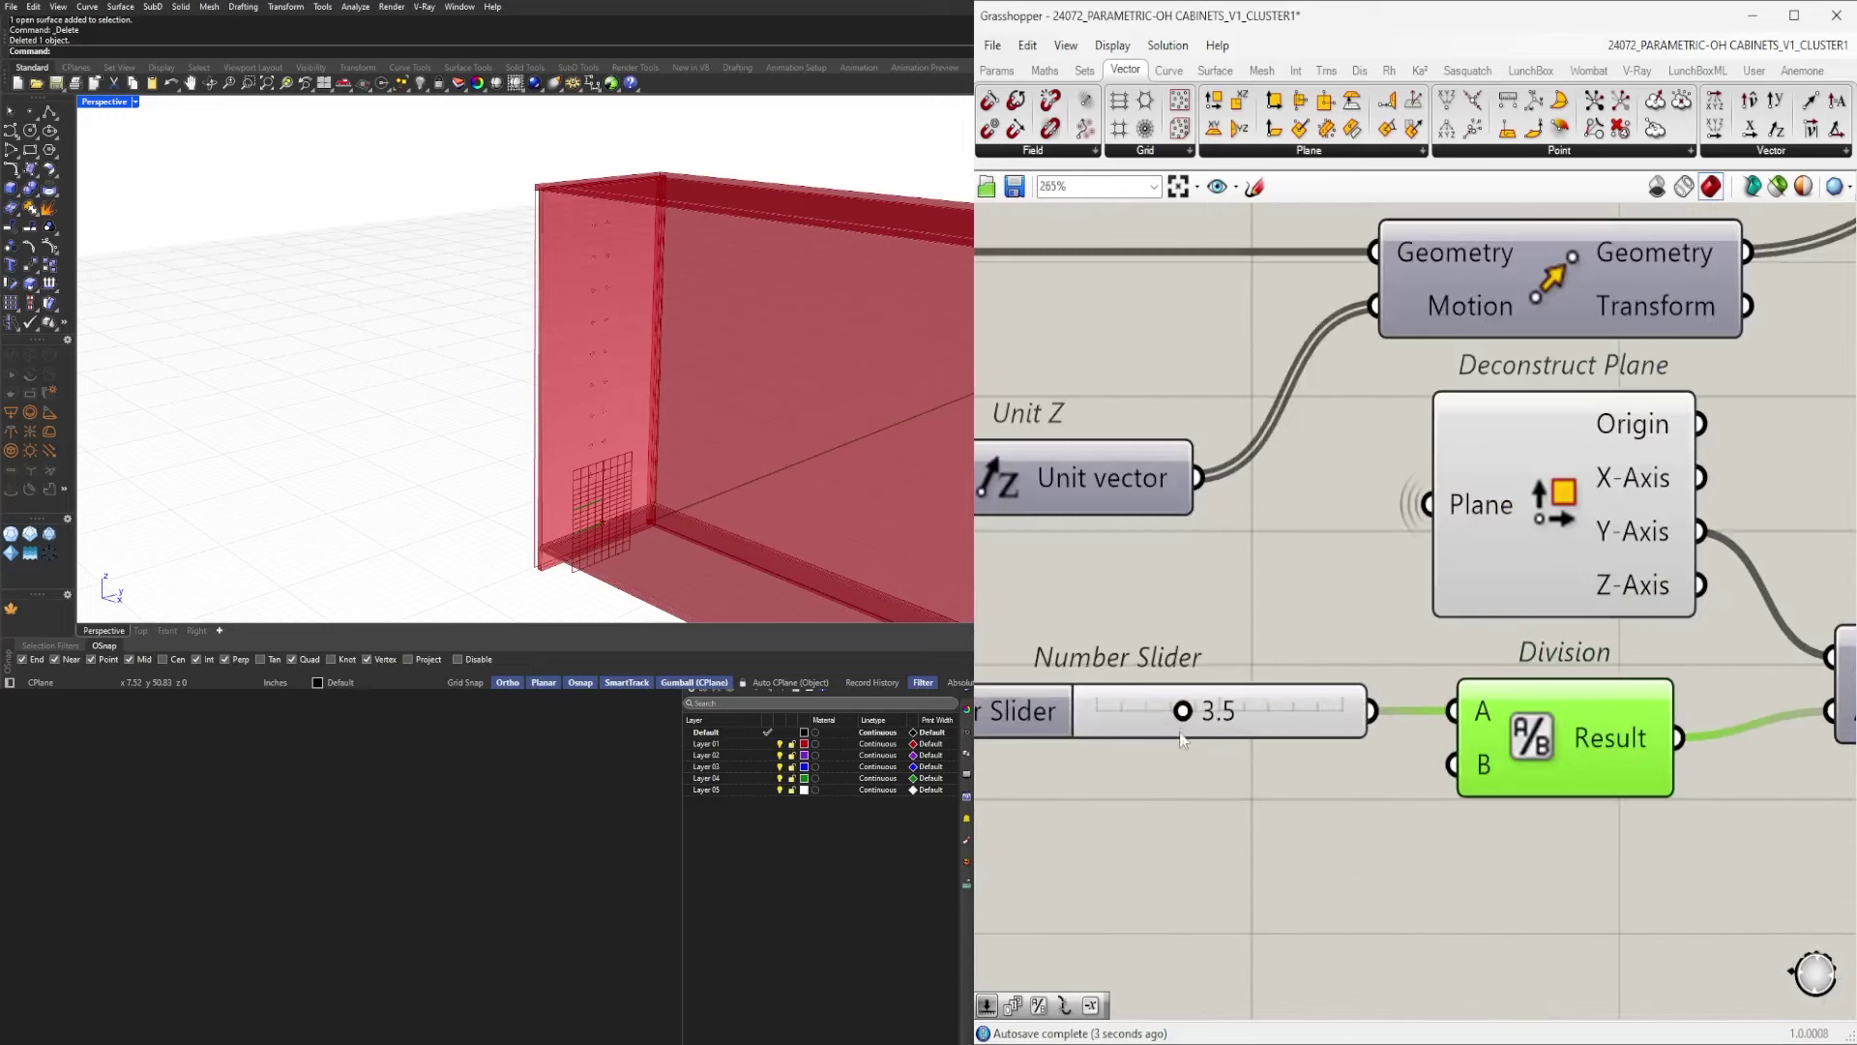
drag(1243, 713, 1257, 713)
double_click(1256, 711)
scroll(1232, 724, down, 5)
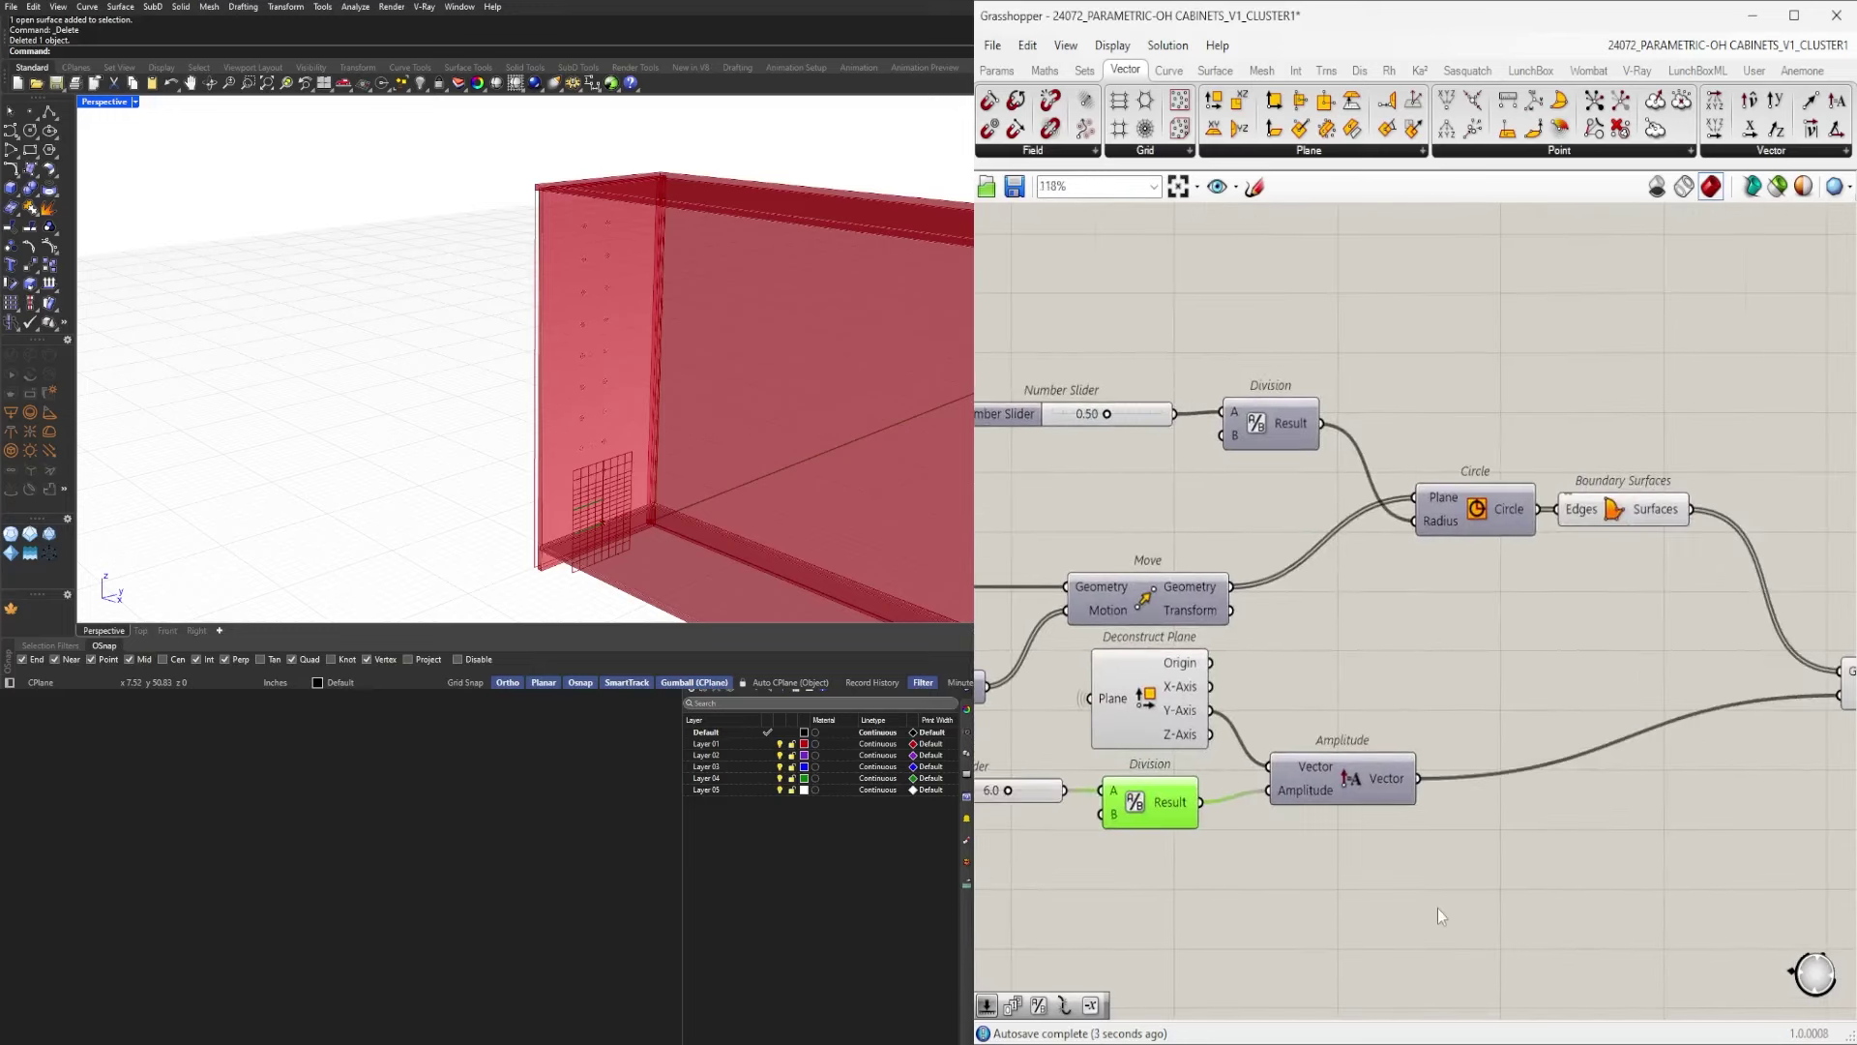
drag(1313, 813, 1293, 822)
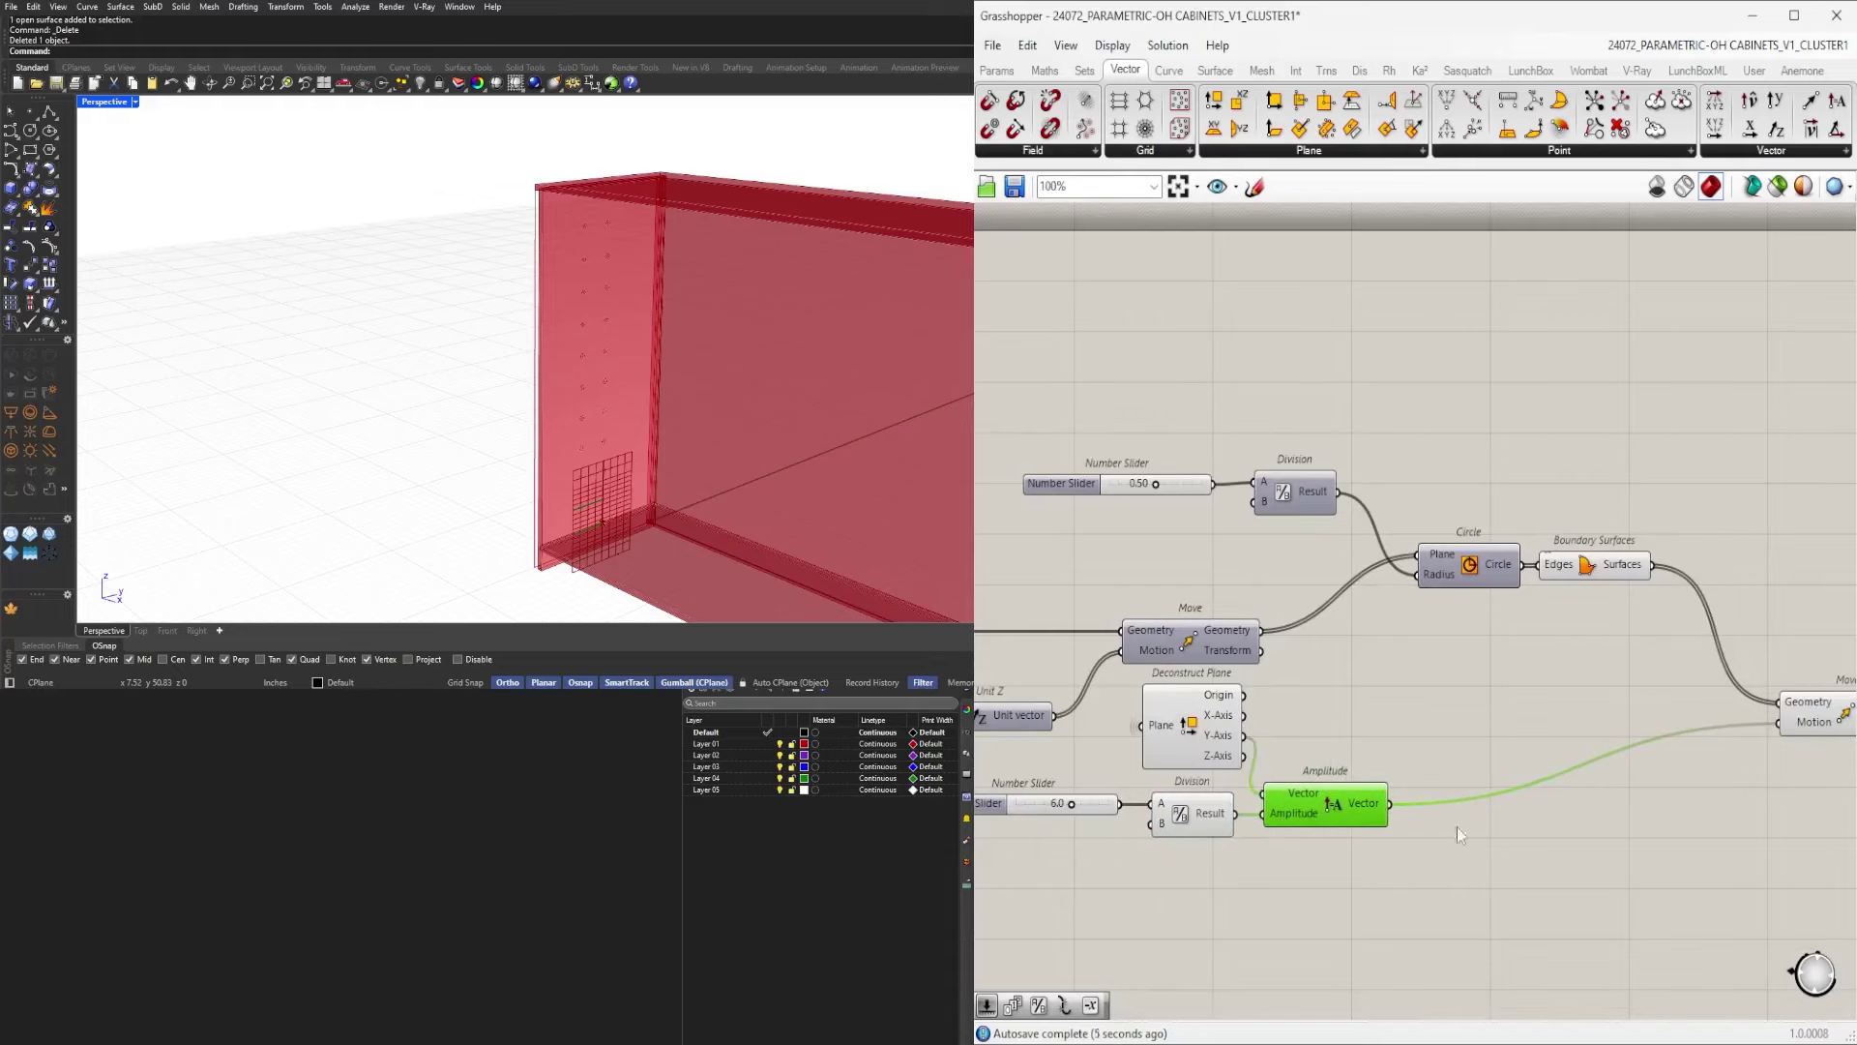
Add a Negative component and connect the Amplitude vector to its Value input.
double_click(1510, 827)
text(neg)
click(1508, 802)
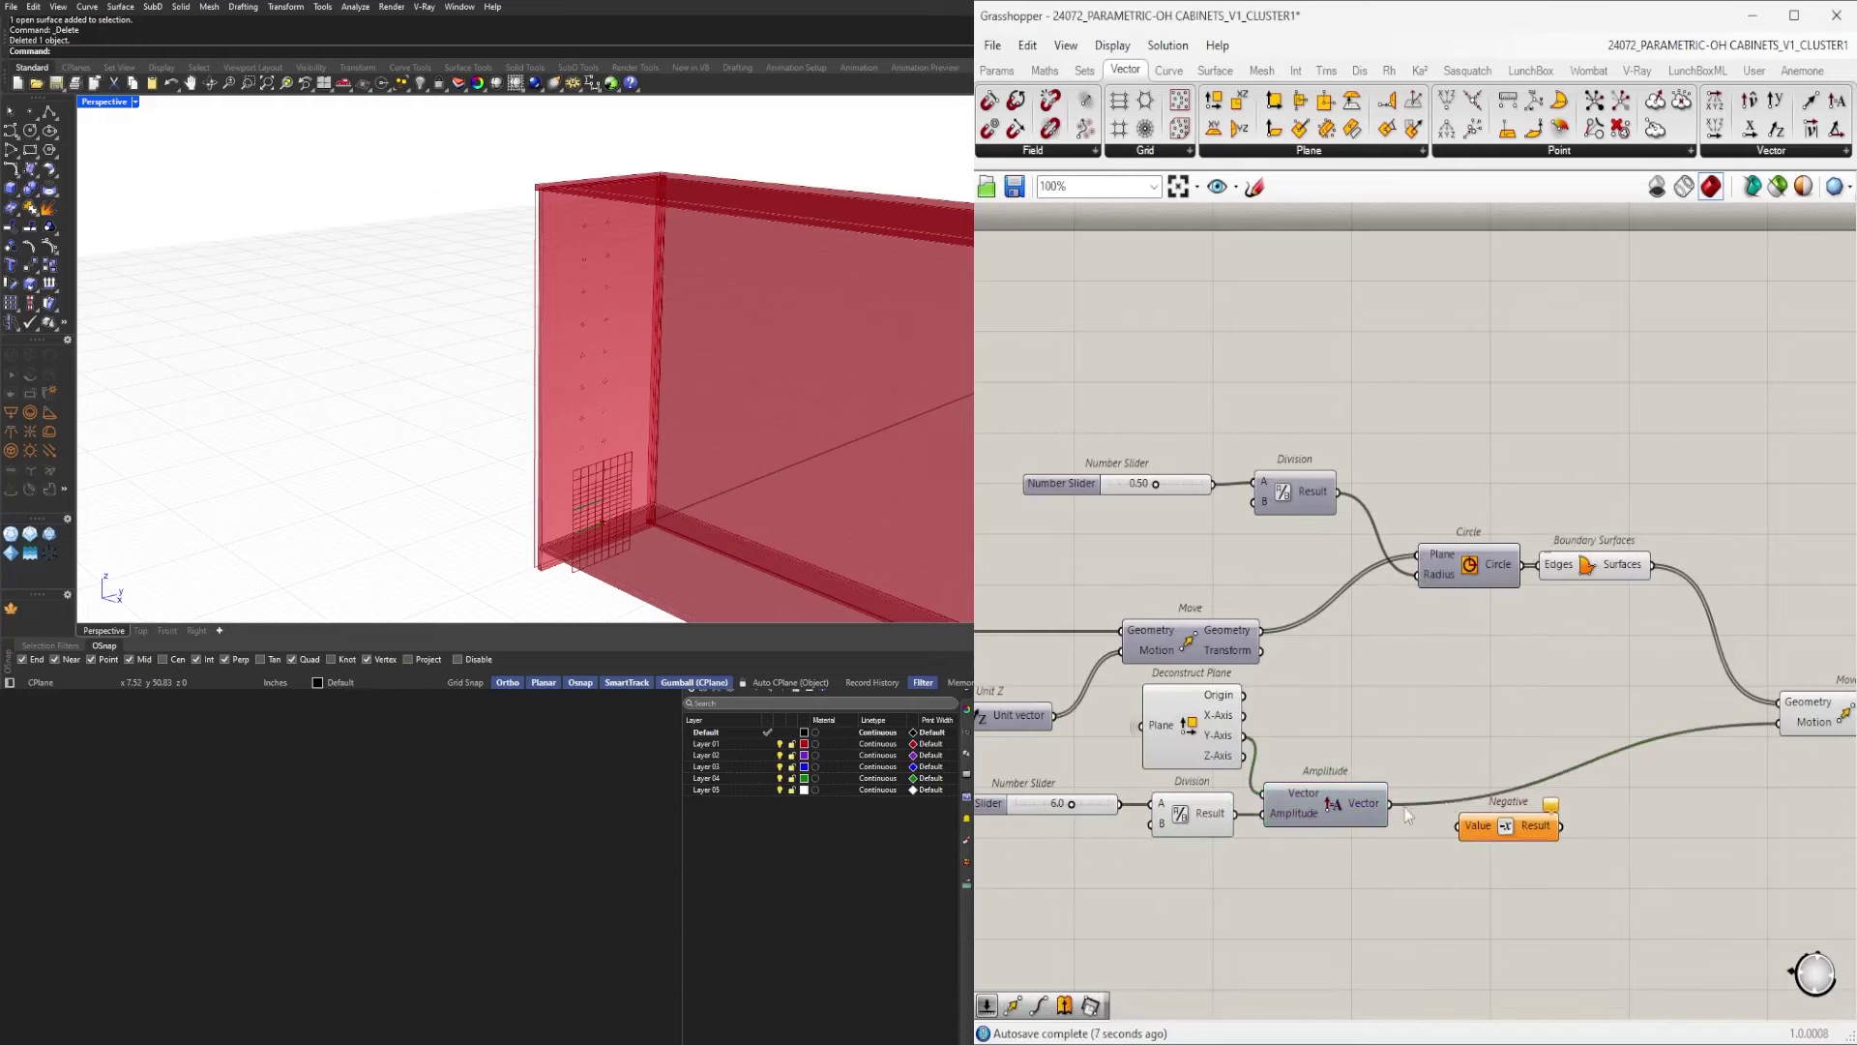
drag(1392, 804, 1647, 805)
Duplicate the Move component, drive the copy's Motion solely with the Negative result, and lower both Move components.
right_drag(1776, 775, 1367, 743)
drag(1467, 680, 1441, 640)
drag(1292, 772, 1335, 709)
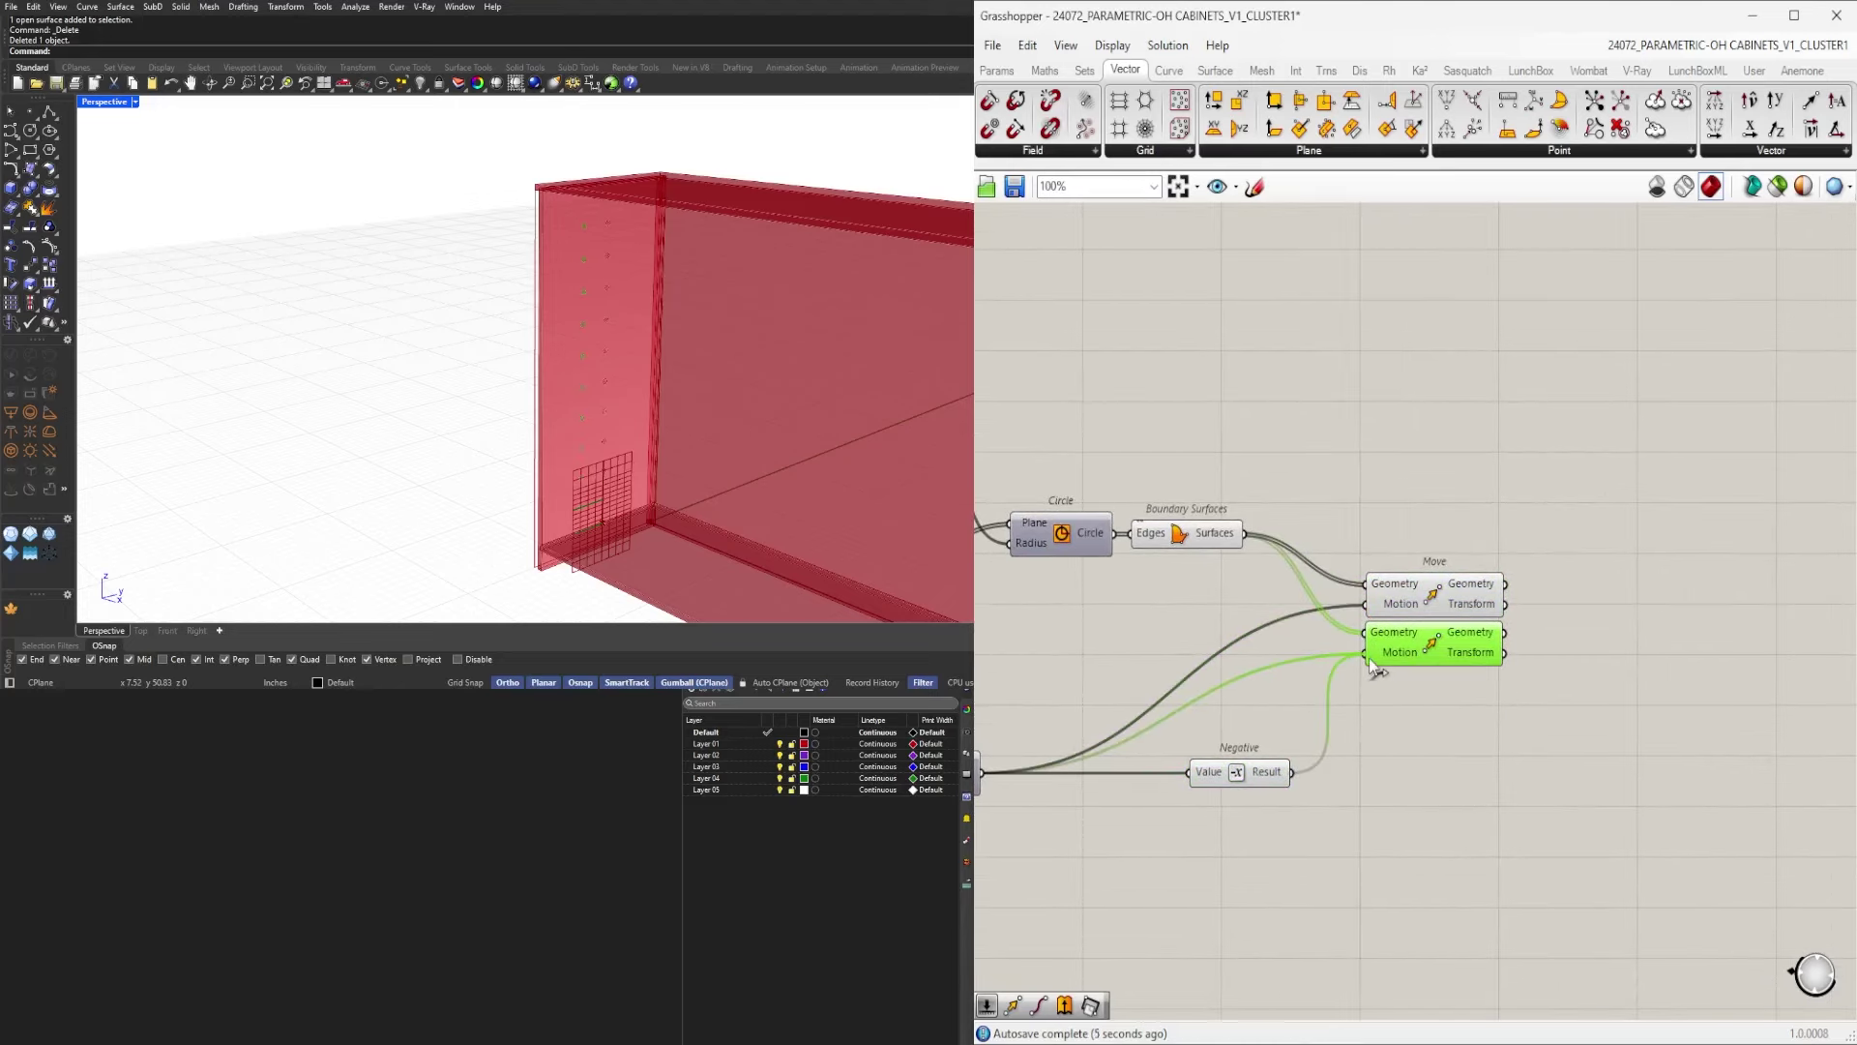
drag(1229, 784, 1160, 784)
click(1397, 721)
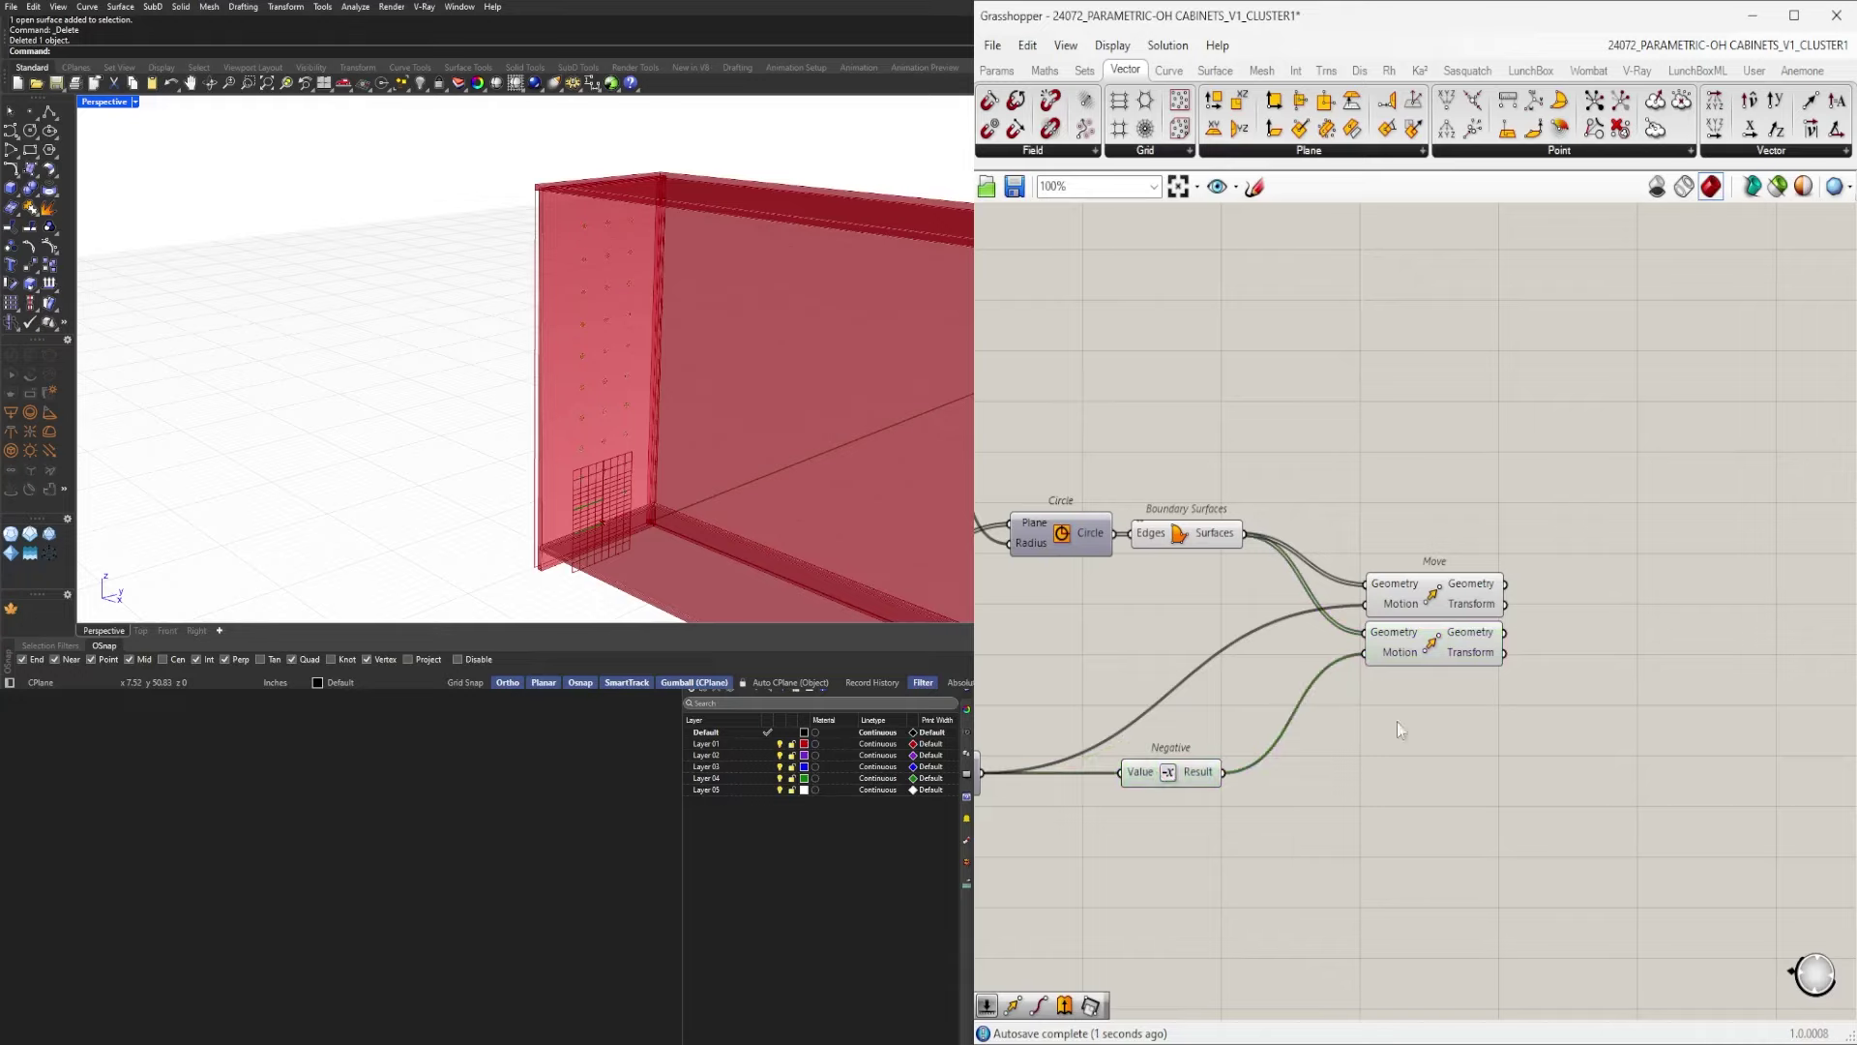
drag(1438, 654, 1426, 604)
drag(1428, 598, 1414, 723)
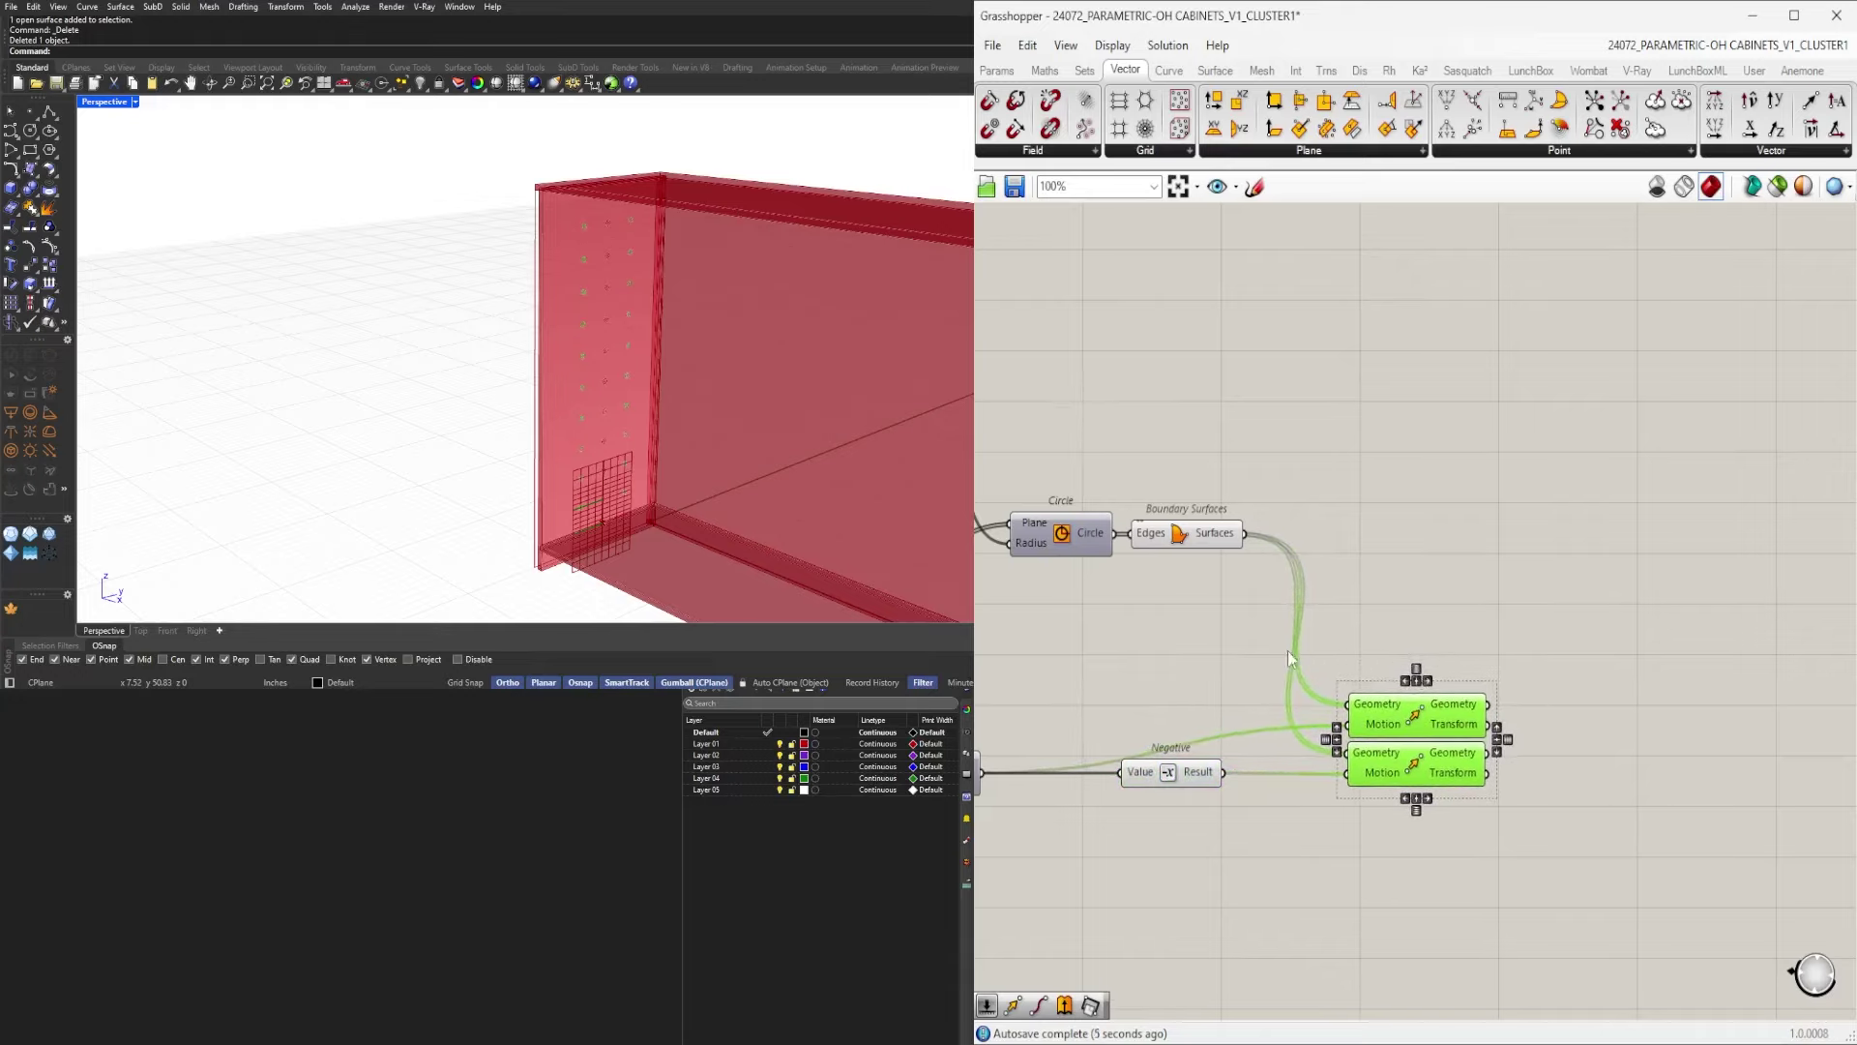
Turn off the preview of the Circle and Boundary Surfaces components.
right_drag(1282, 656, 1562, 643)
drag(1511, 616, 1357, 488)
middle_click(1433, 415)
scroll(1435, 413, up, 1)
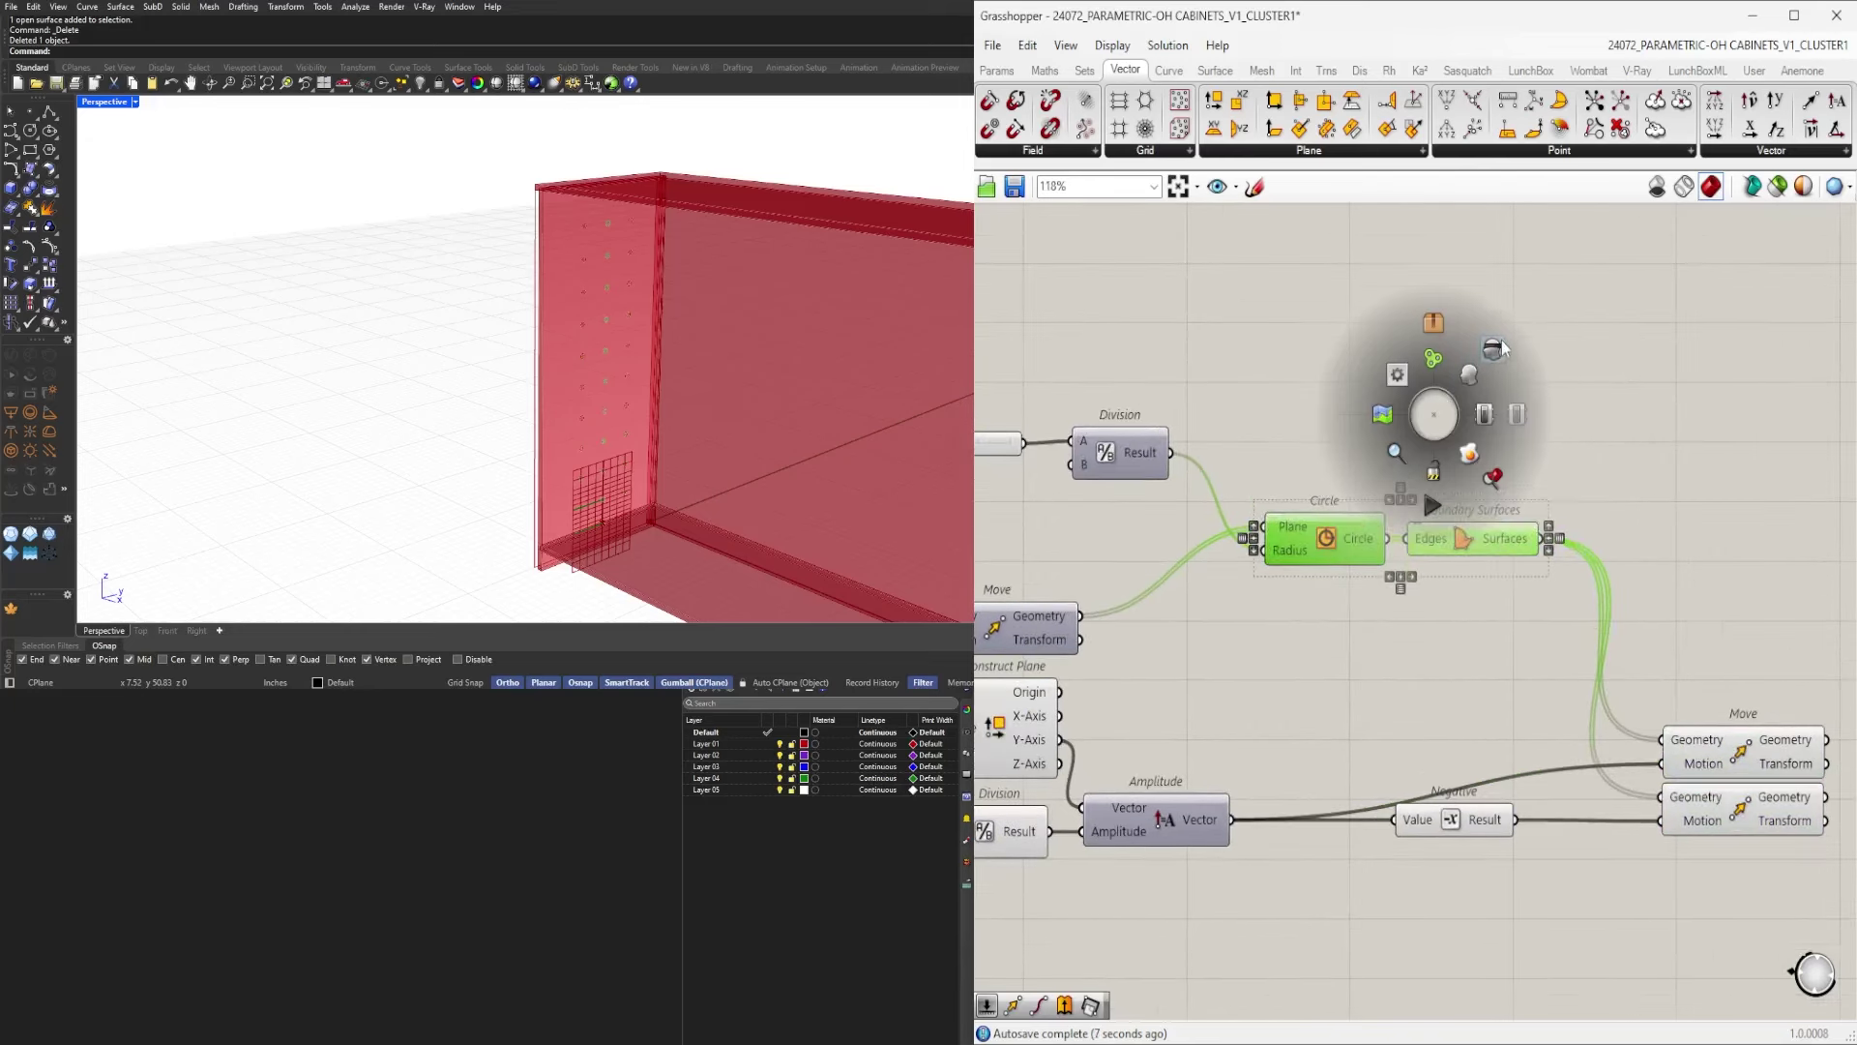
click(1585, 395)
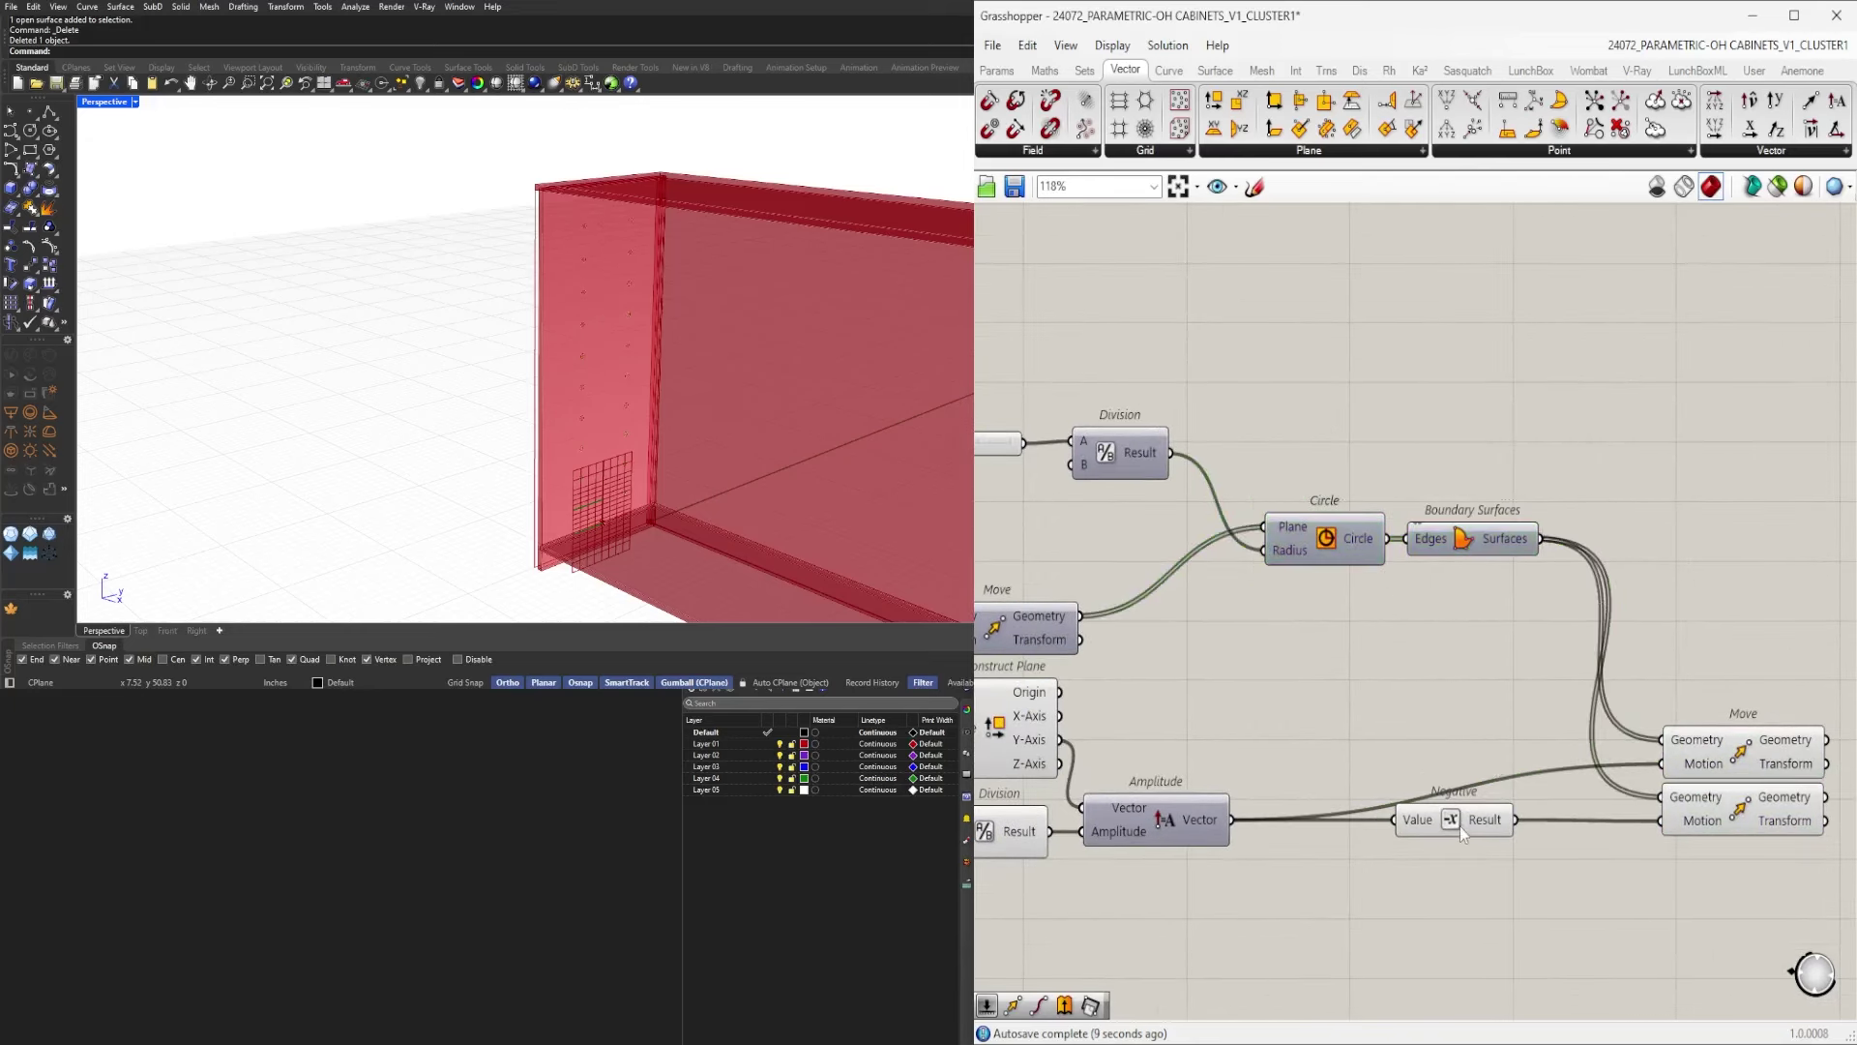
Place the Negative component below the Amplitude output and bring both stacked Move components closer to it.
right_drag(1460, 826, 1399, 726)
drag(1399, 726, 1271, 776)
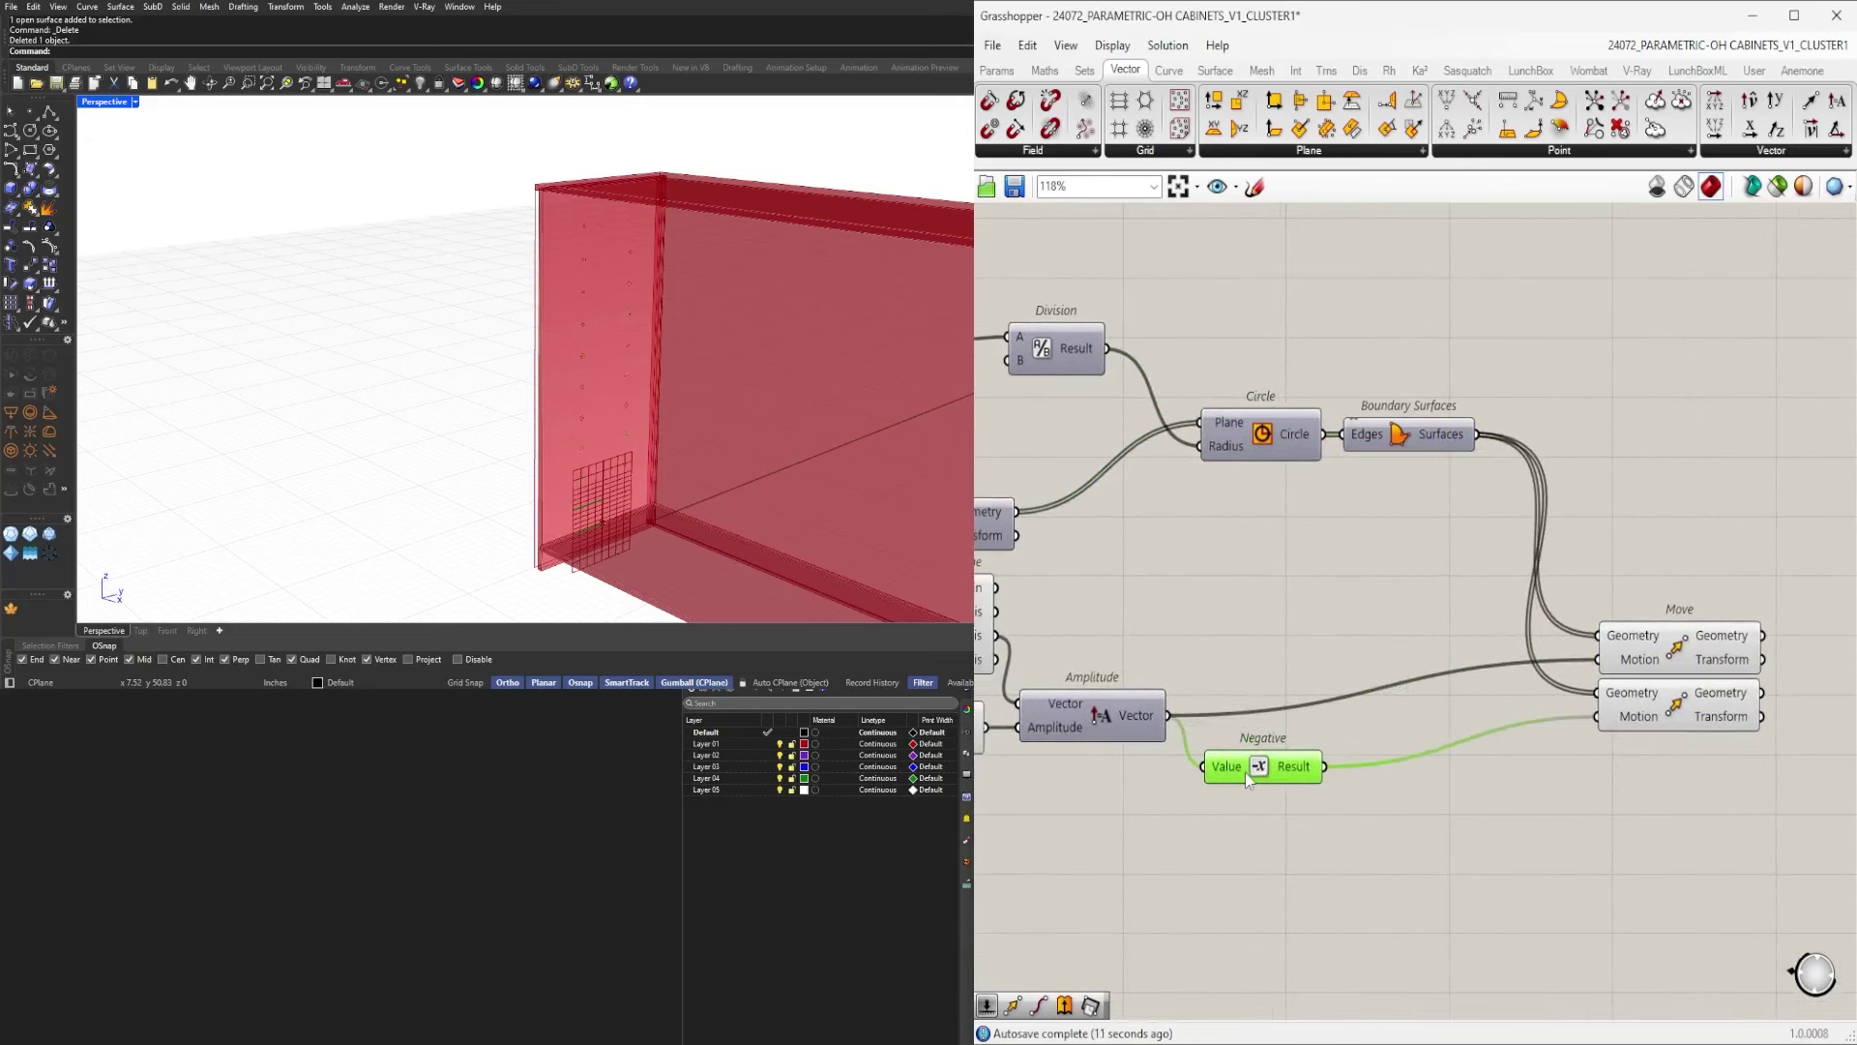
drag(1704, 805, 1556, 715)
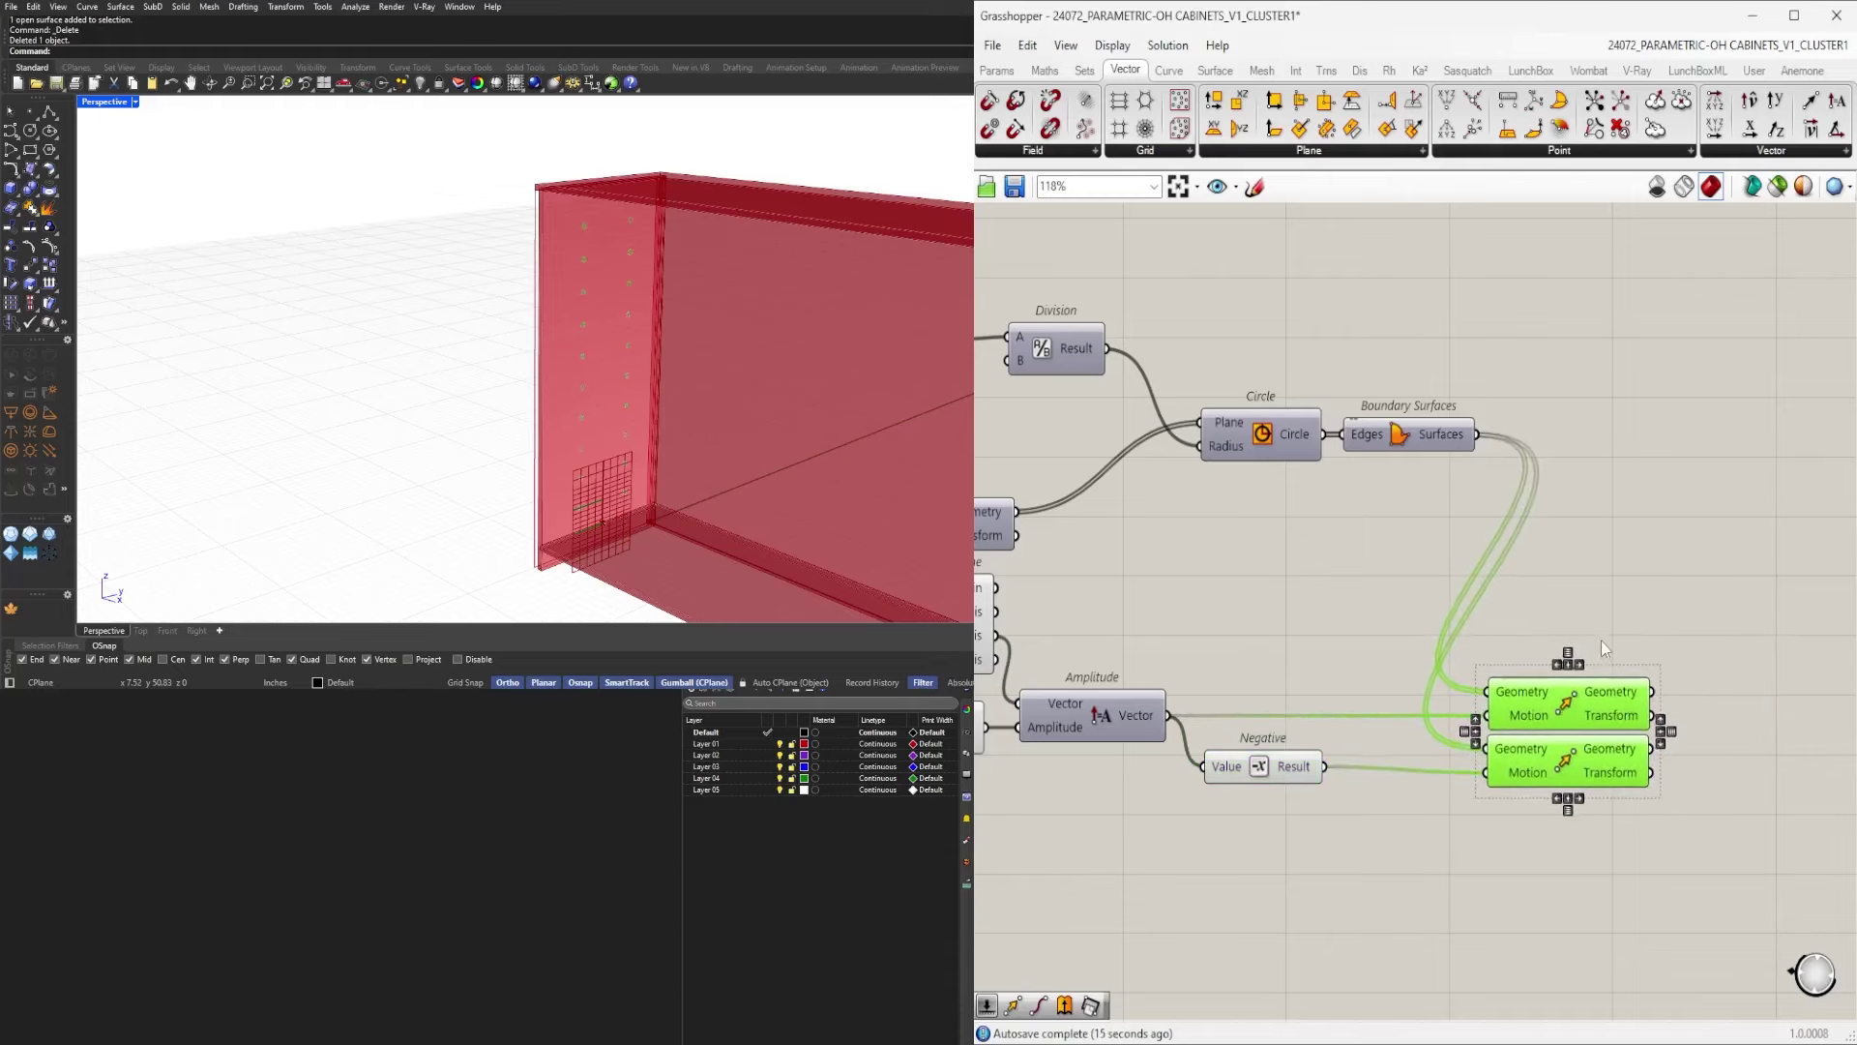
scroll(1603, 648, down, 3)
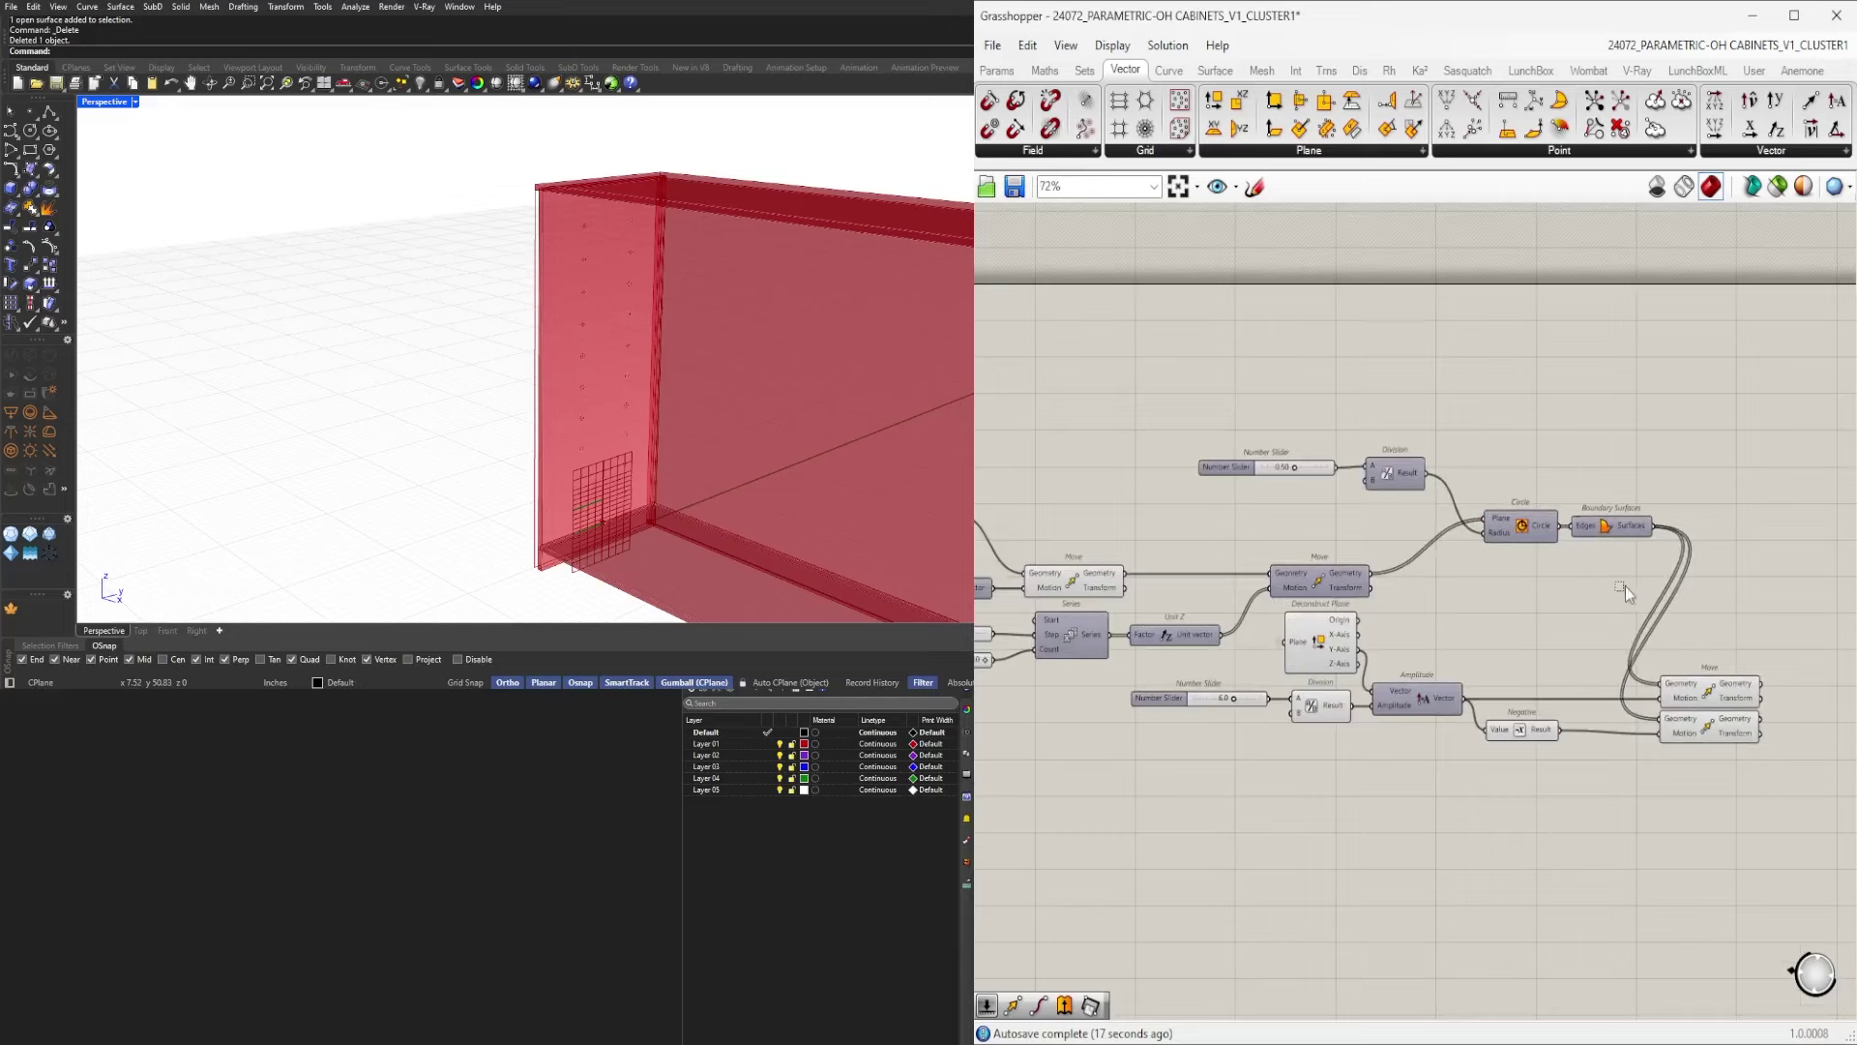
Move the 0.50 slider, Division and Circle down beside the first Move, and lower Boundary Surfaces toward the stacked Moves.
drag(1625, 587, 1257, 402)
scroll(1532, 503, up, 3)
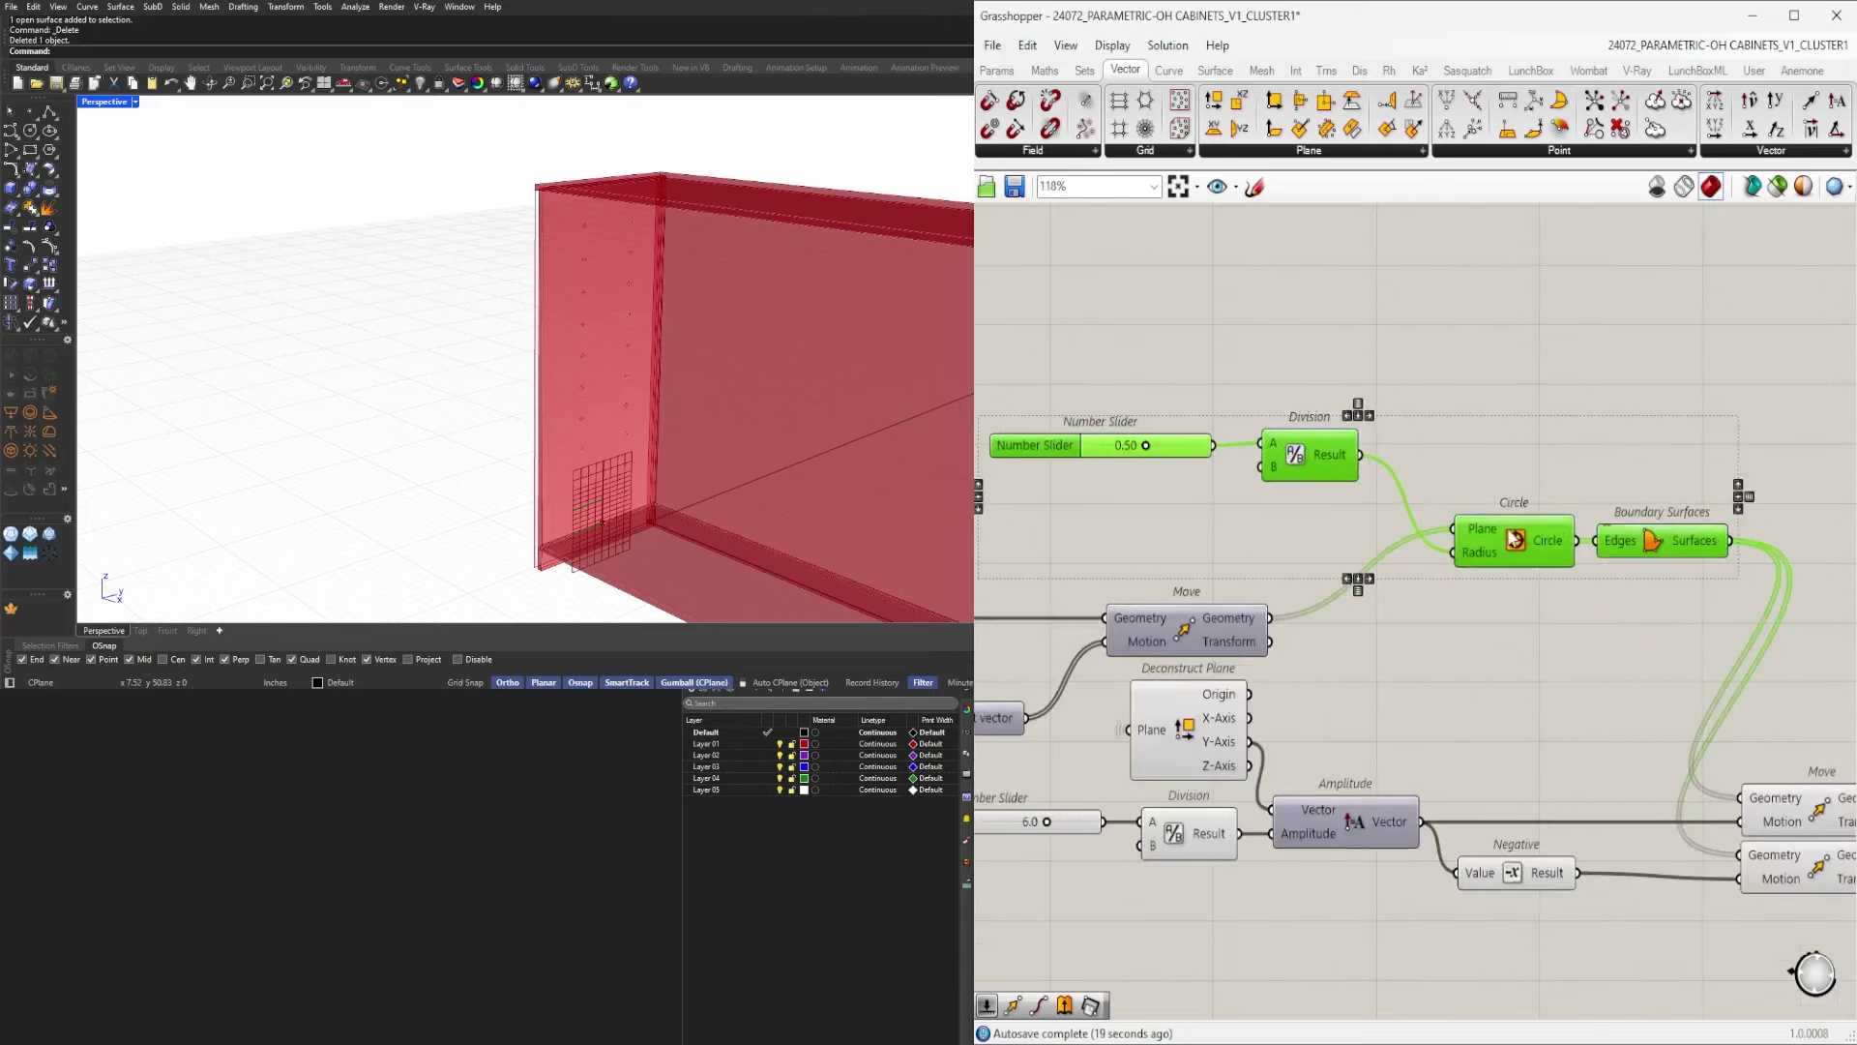
drag(1515, 539, 1356, 629)
click(1438, 549)
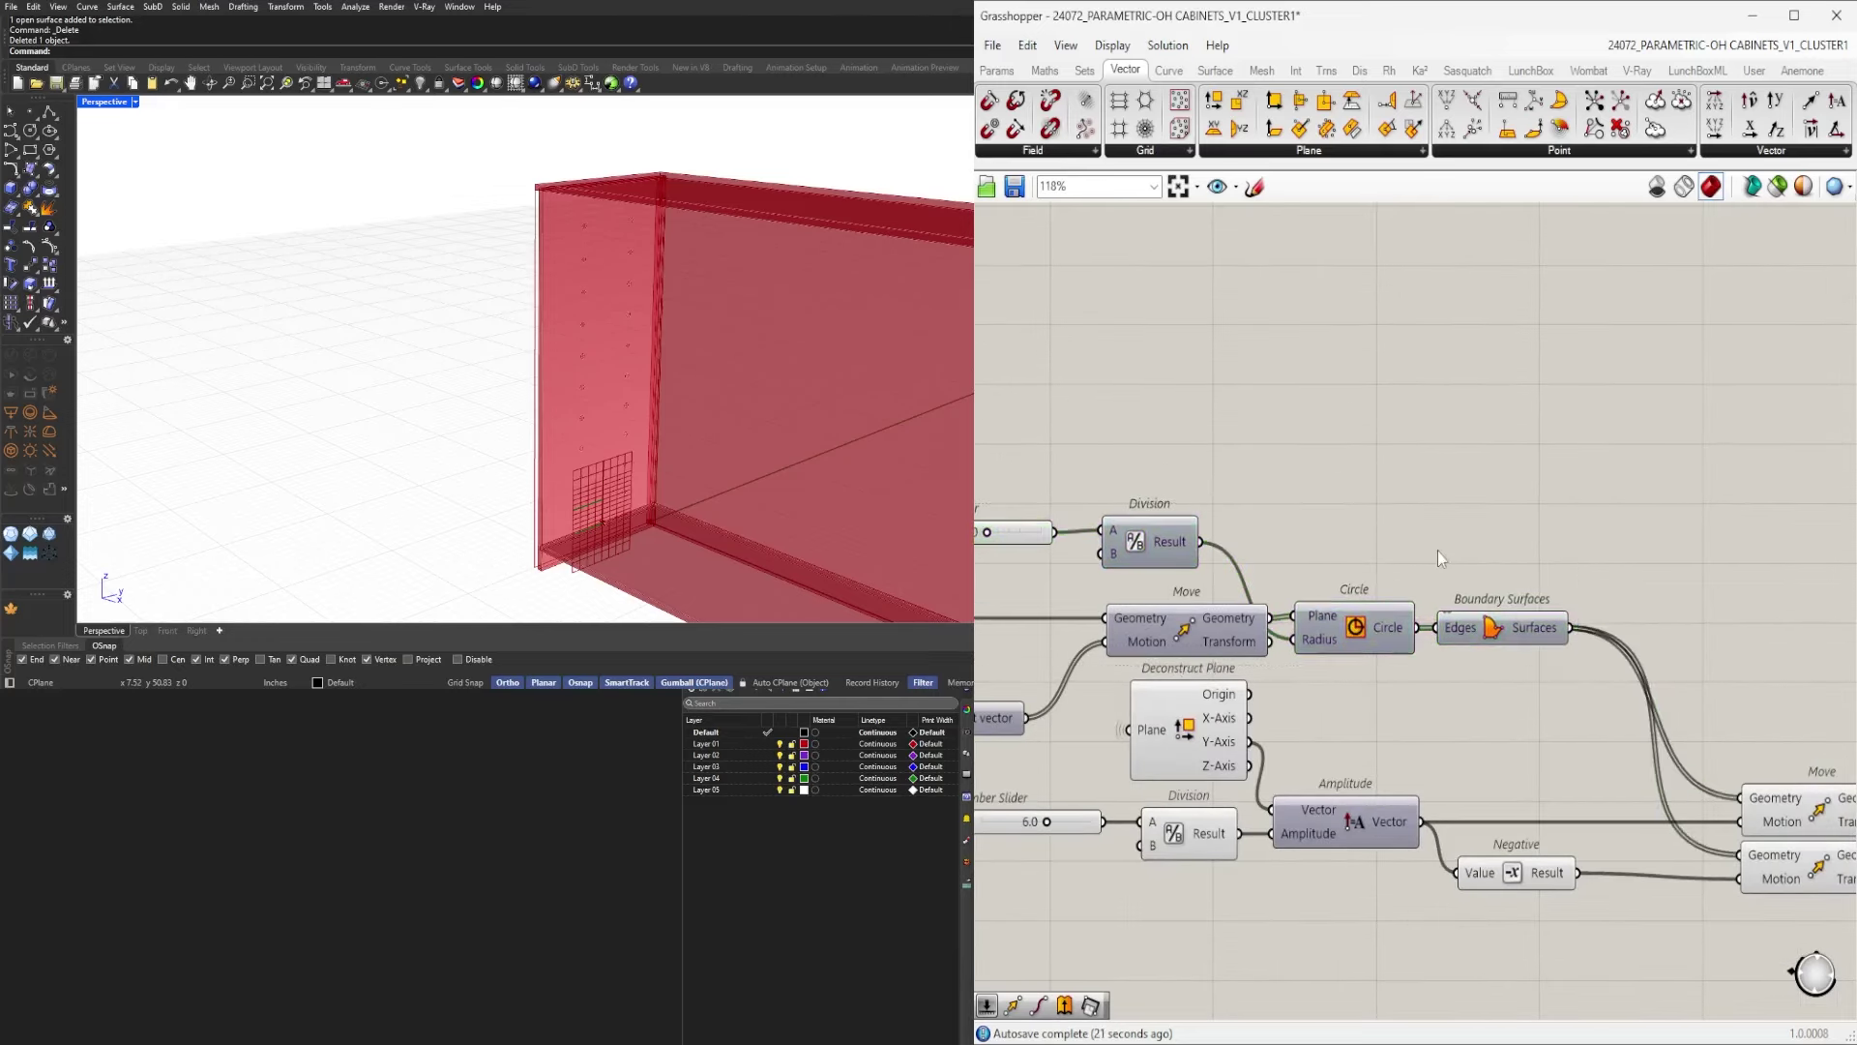
right_drag(1438, 550, 1361, 557)
drag(1447, 646, 1487, 725)
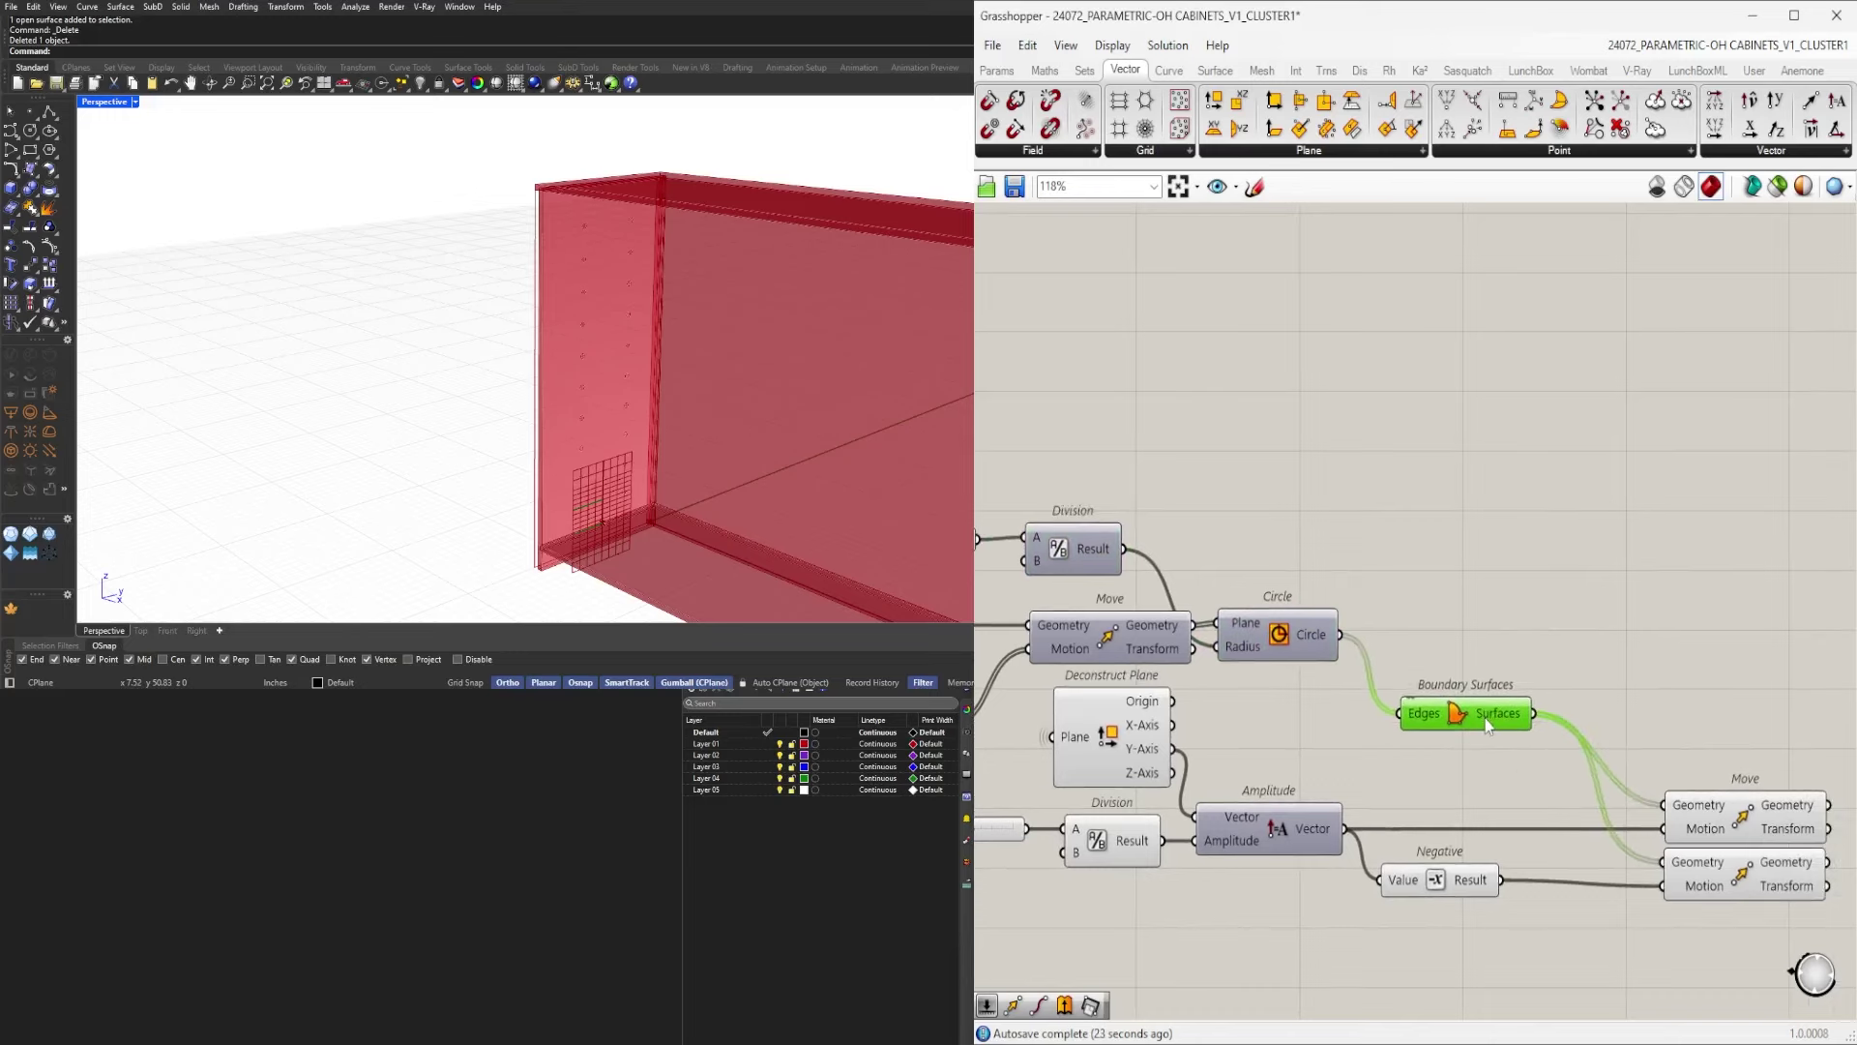
click(1501, 621)
Align the Negative component beneath the Boundary Surfaces component.
scroll(1501, 621, down, 2)
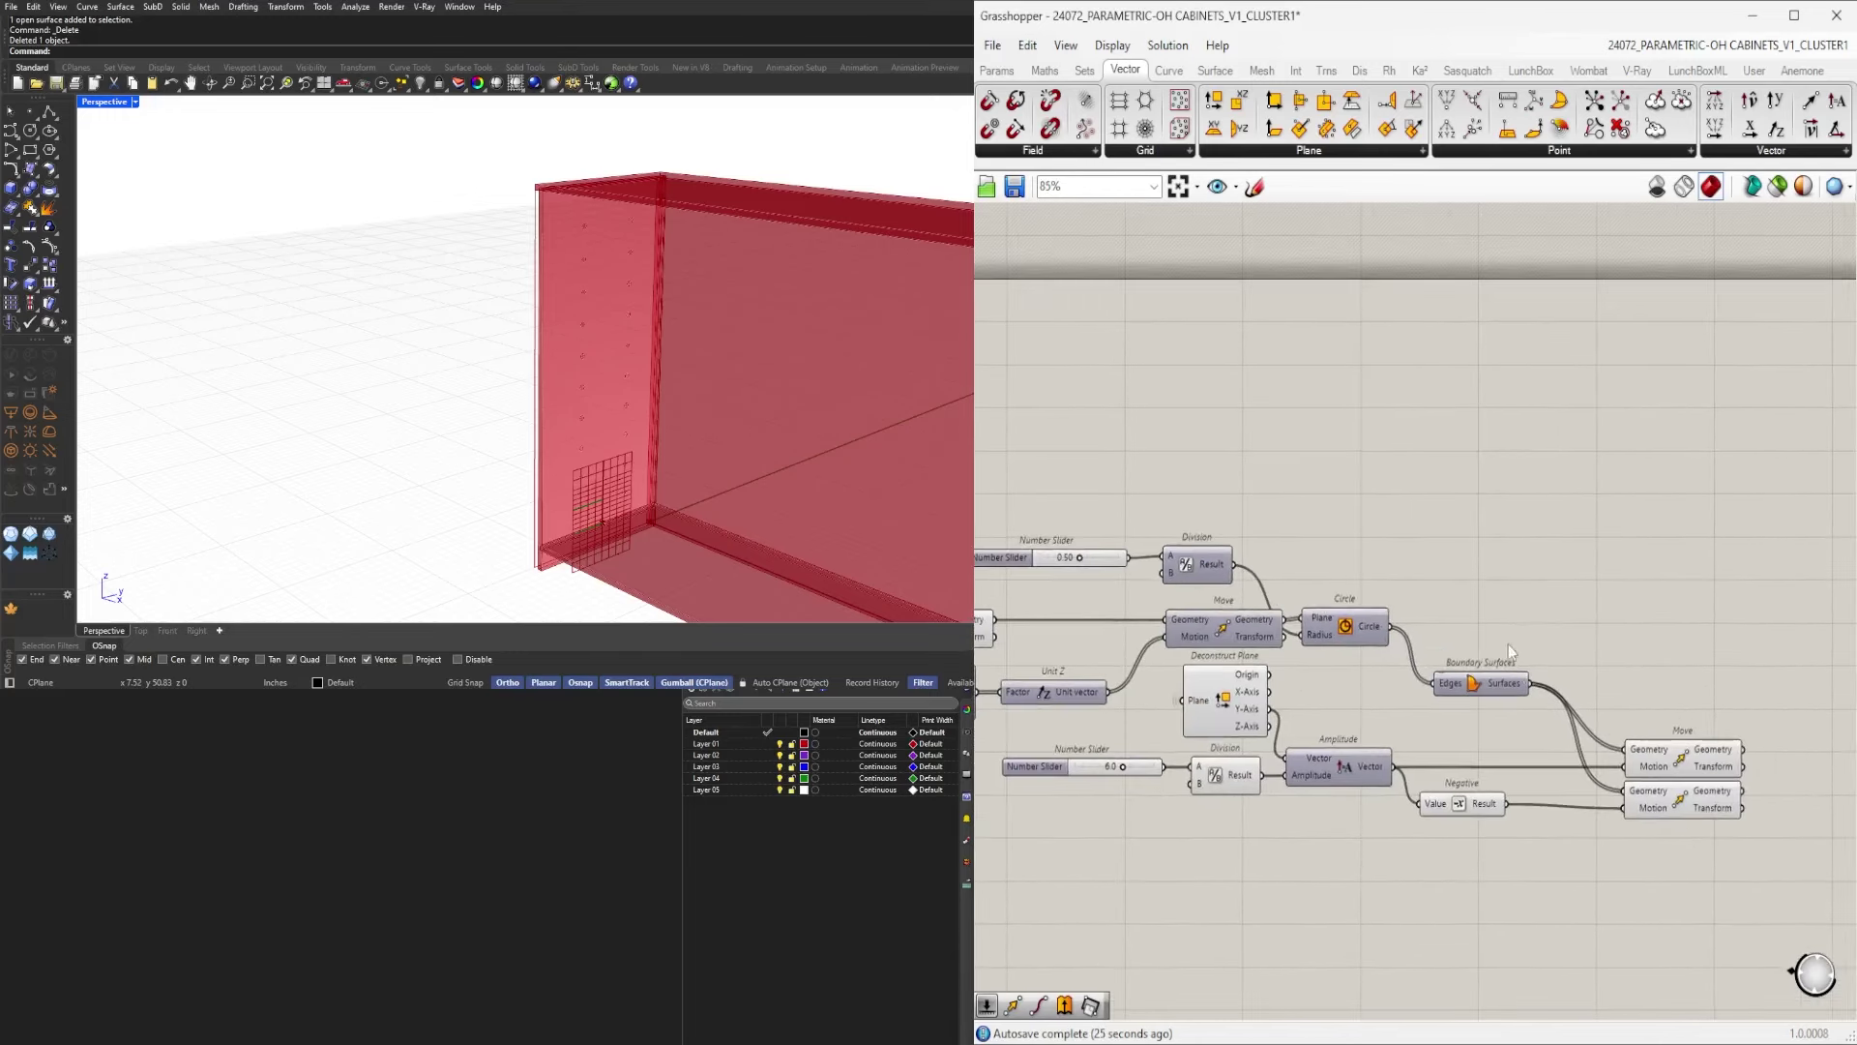
scroll(1495, 770, up, 2)
click(1472, 822)
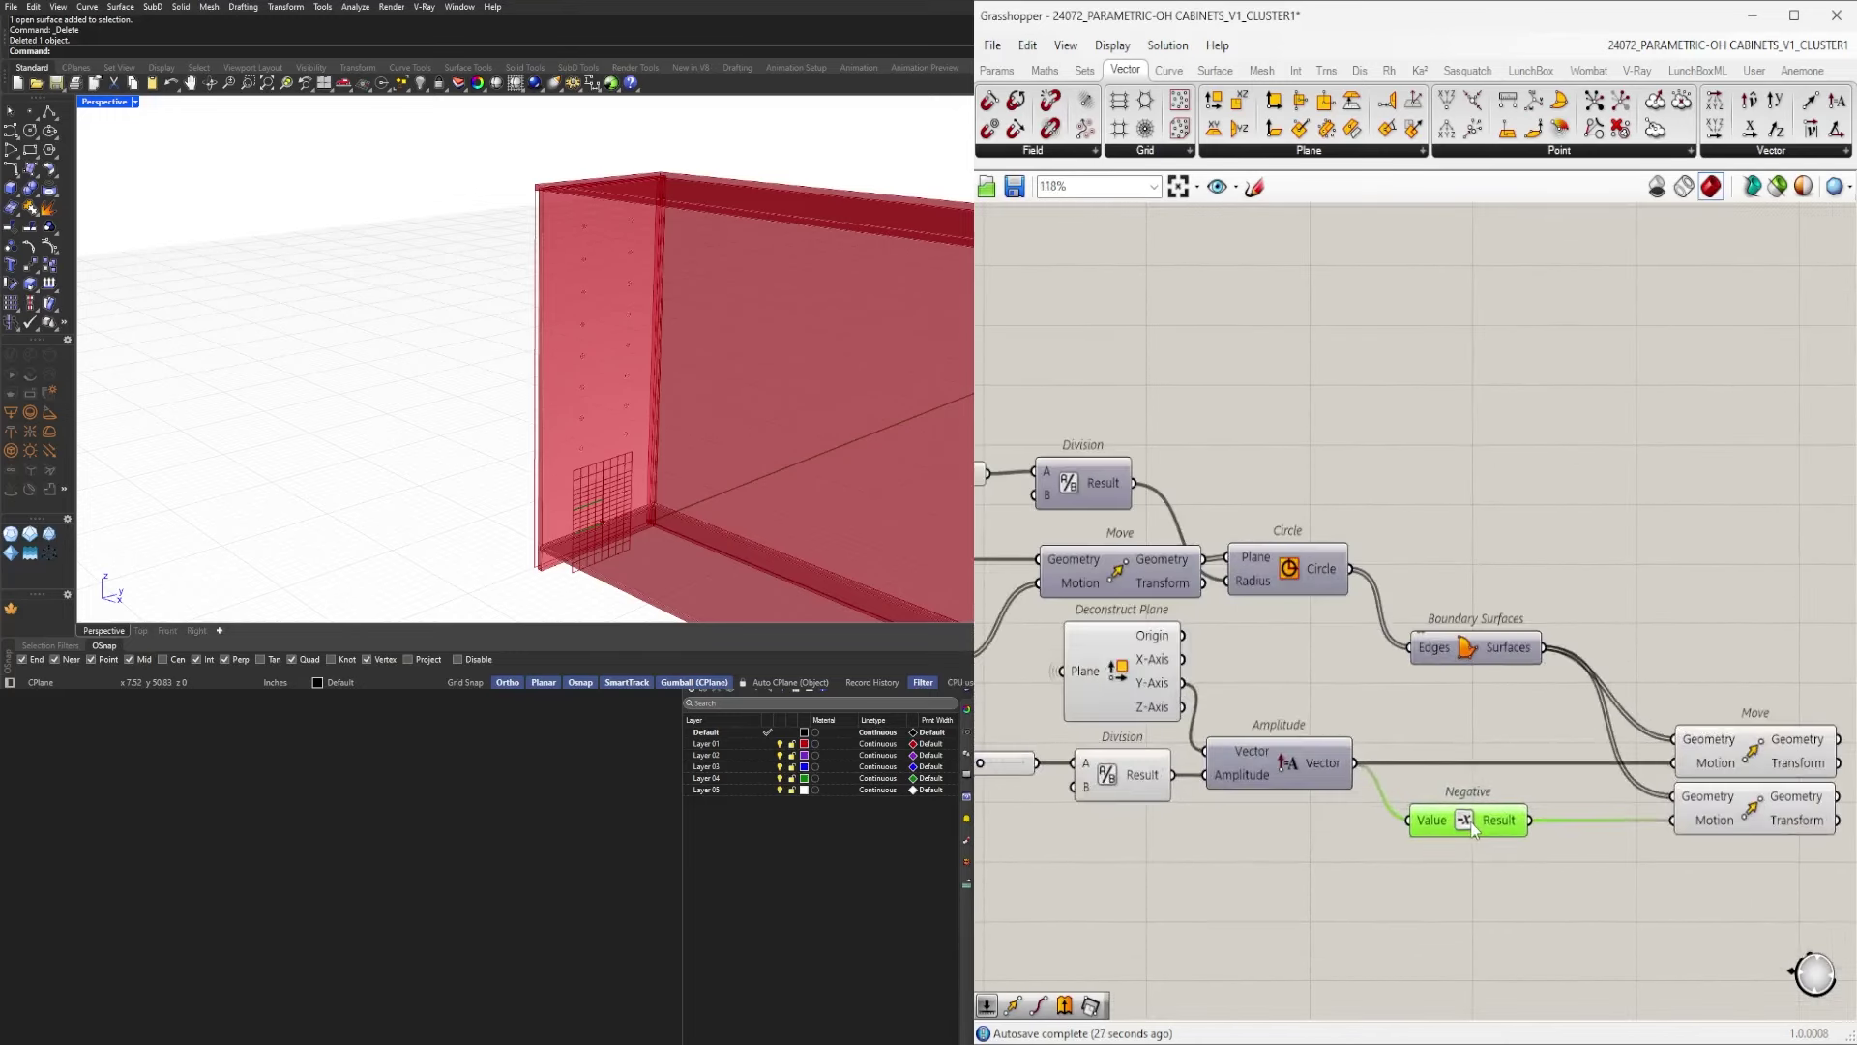
click(1530, 892)
scroll(1504, 765, down, 2)
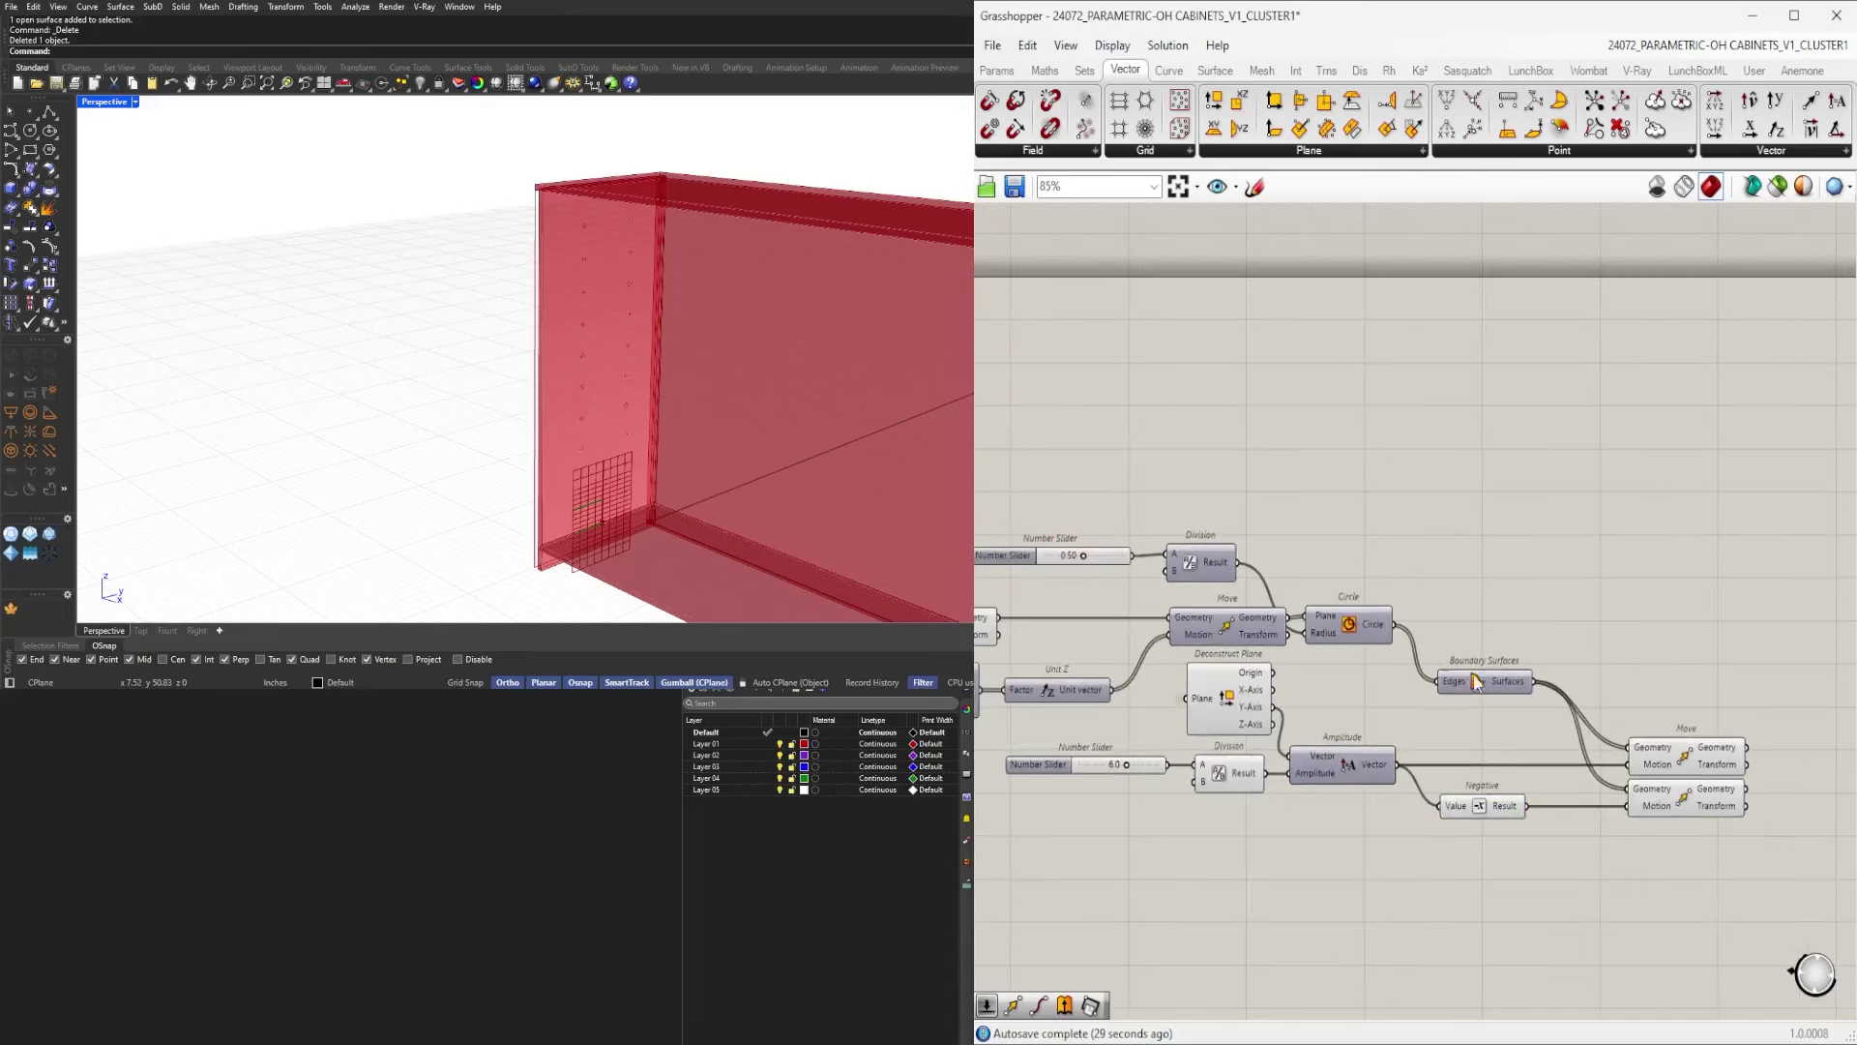
Shift the 0.50 slider, Division, Circle and Boundary Surfaces together to widen the gap after the first Move.
drag(1520, 712, 1335, 558)
shift+drag(1299, 546, 1066, 567)
scroll(1202, 569, up, 3)
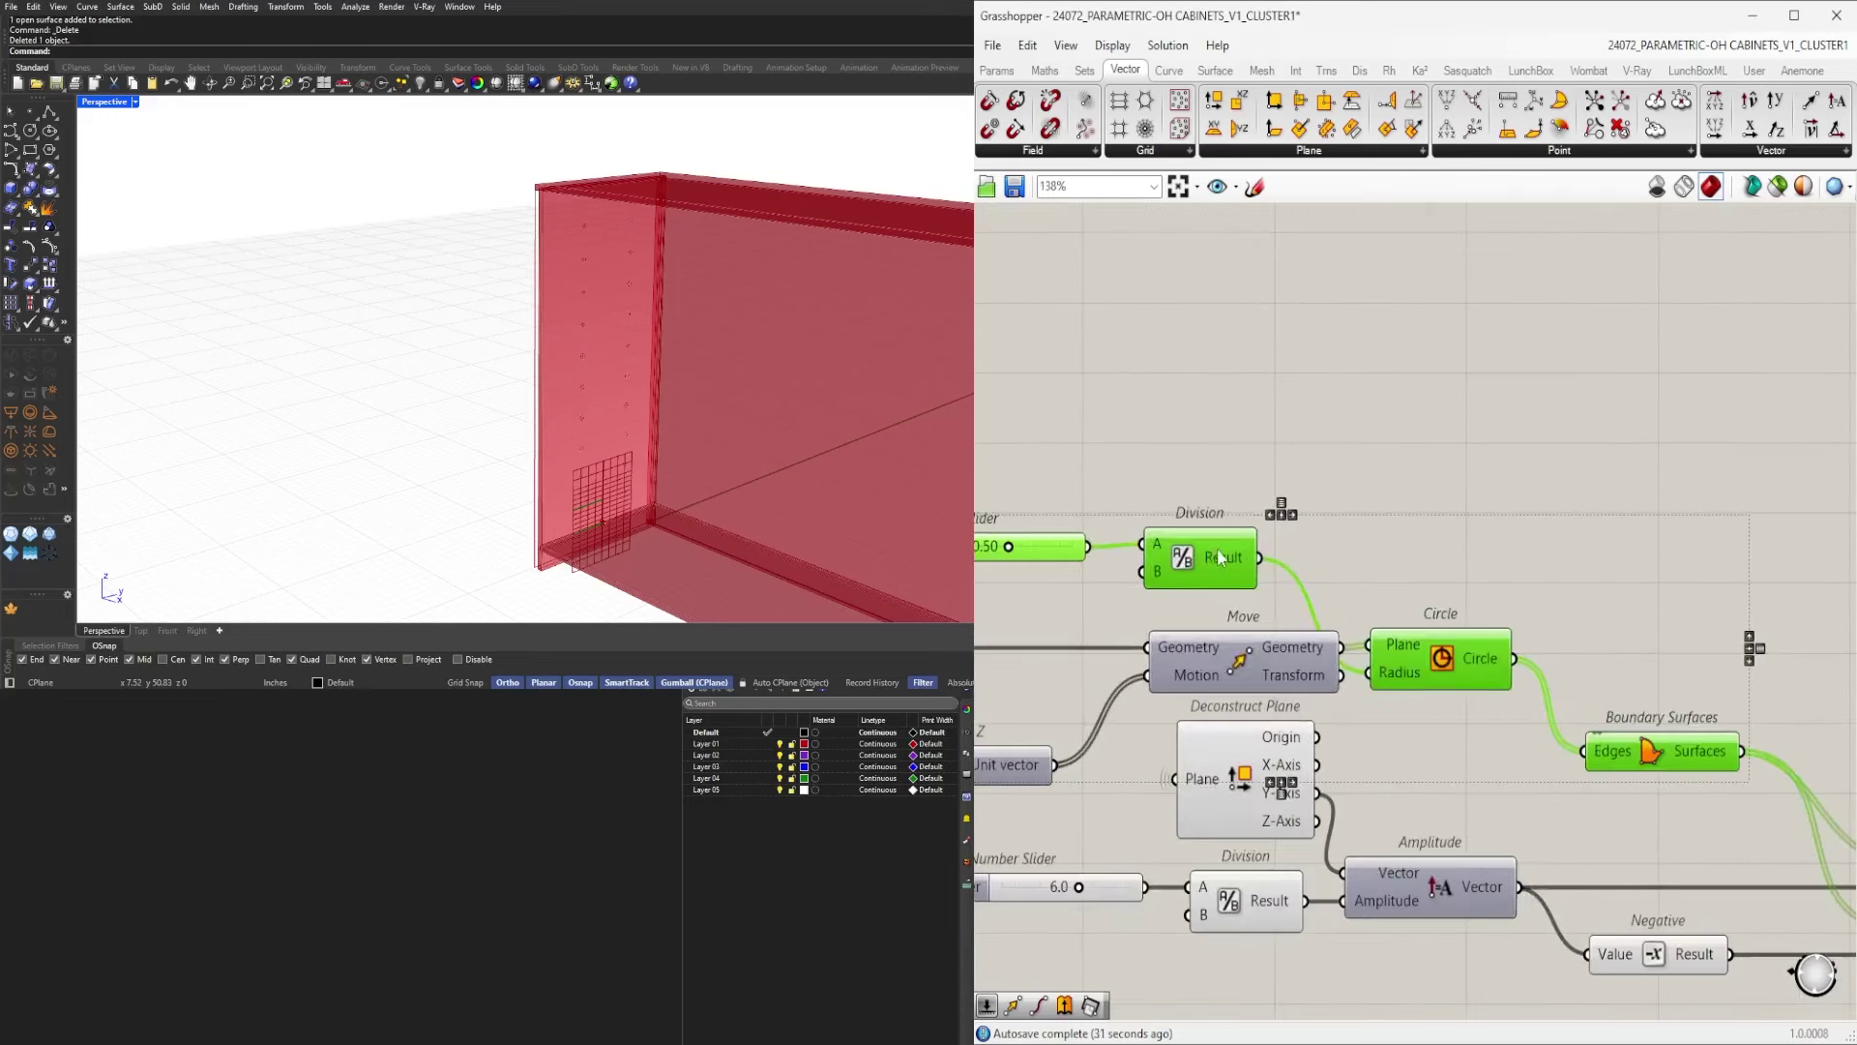
drag(1219, 557, 1290, 556)
click(1219, 484)
Fine-tune the positions of the 0.50 slider, upper Division and Circle so their wires run cleanly.
right_drag(1151, 493, 1350, 544)
drag(1320, 602, 1345, 594)
drag(1541, 503, 1460, 554)
drag(1352, 586, 1358, 587)
drag(1476, 562, 1343, 632)
scroll(1434, 623, up, 3)
drag(1502, 601, 1451, 624)
click(1490, 479)
scroll(1490, 481, down, 5)
right_drag(1789, 673, 1494, 709)
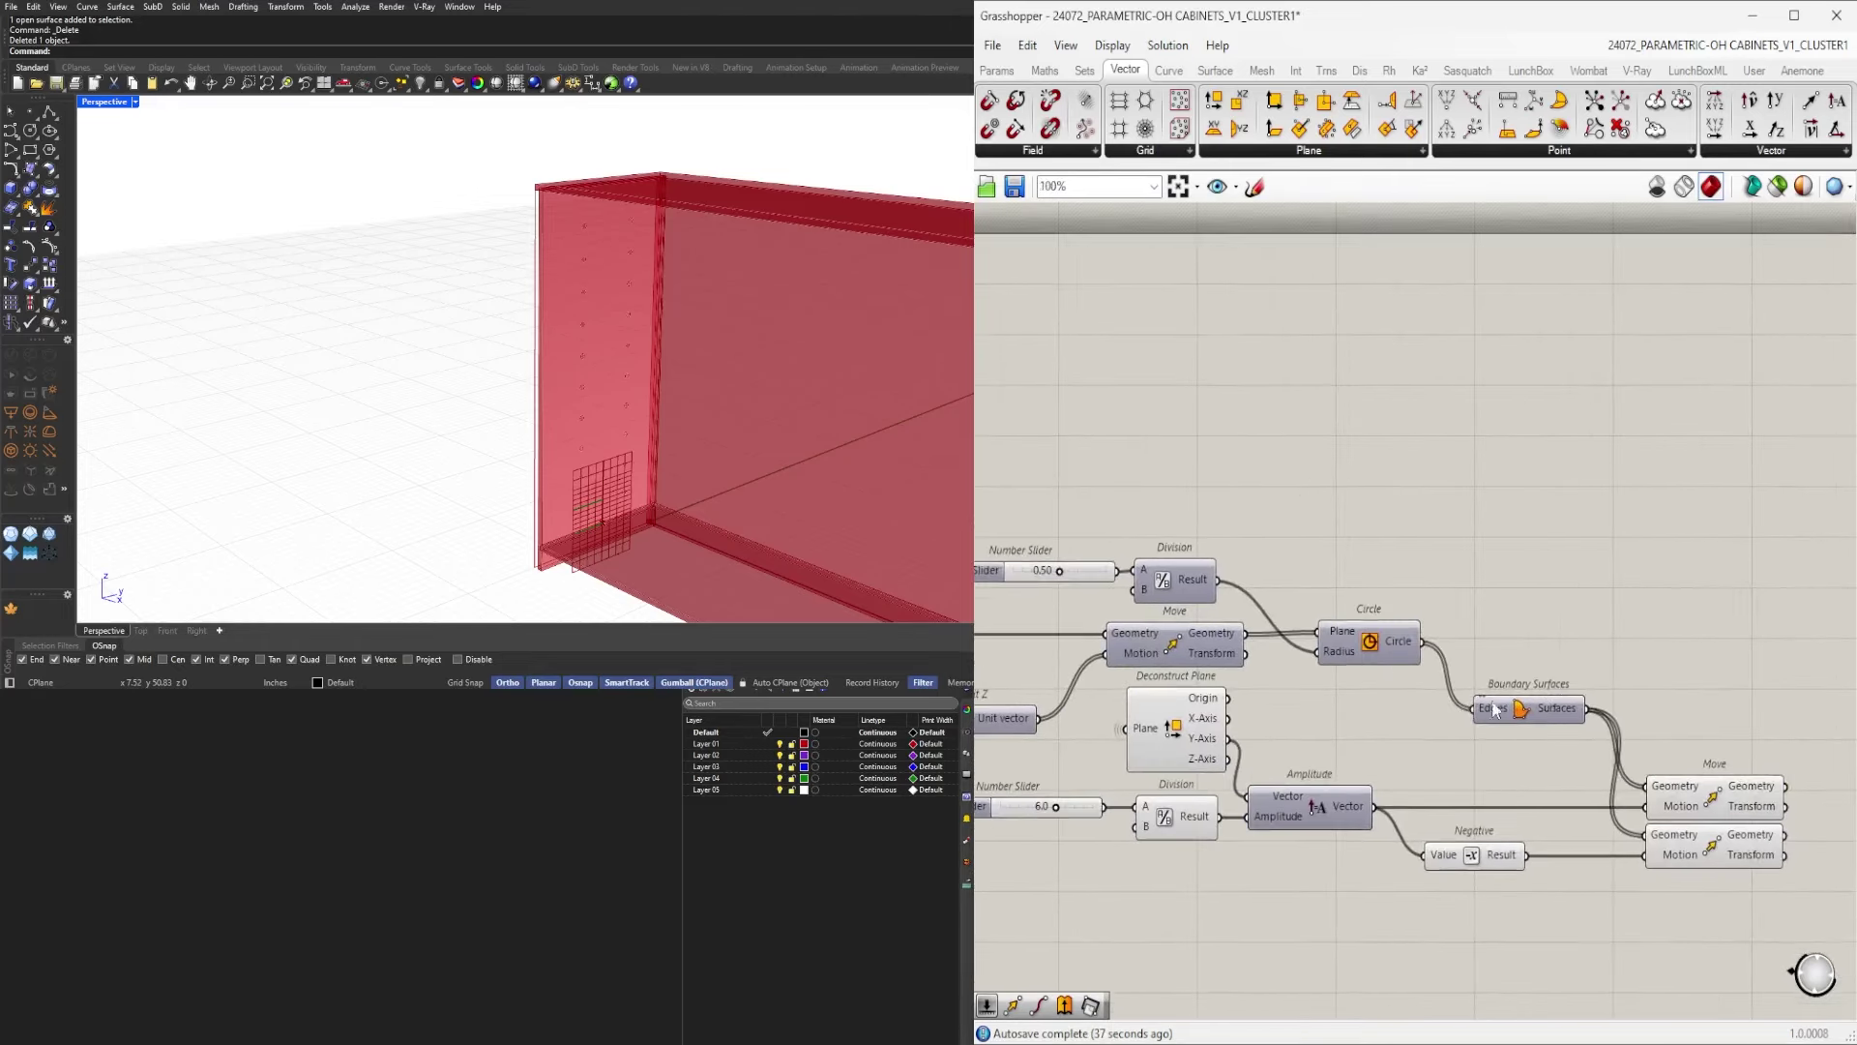
Space the two stacked Move components farther from the Boundary Surfaces and Negative components.
right_drag(1594, 764, 1481, 678)
drag(1526, 844, 1683, 669)
scroll(1606, 710, up, 2)
drag(1605, 711, 1660, 709)
click(1639, 555)
scroll(1639, 646, down, 1)
click(1649, 707)
shift+click(1650, 759)
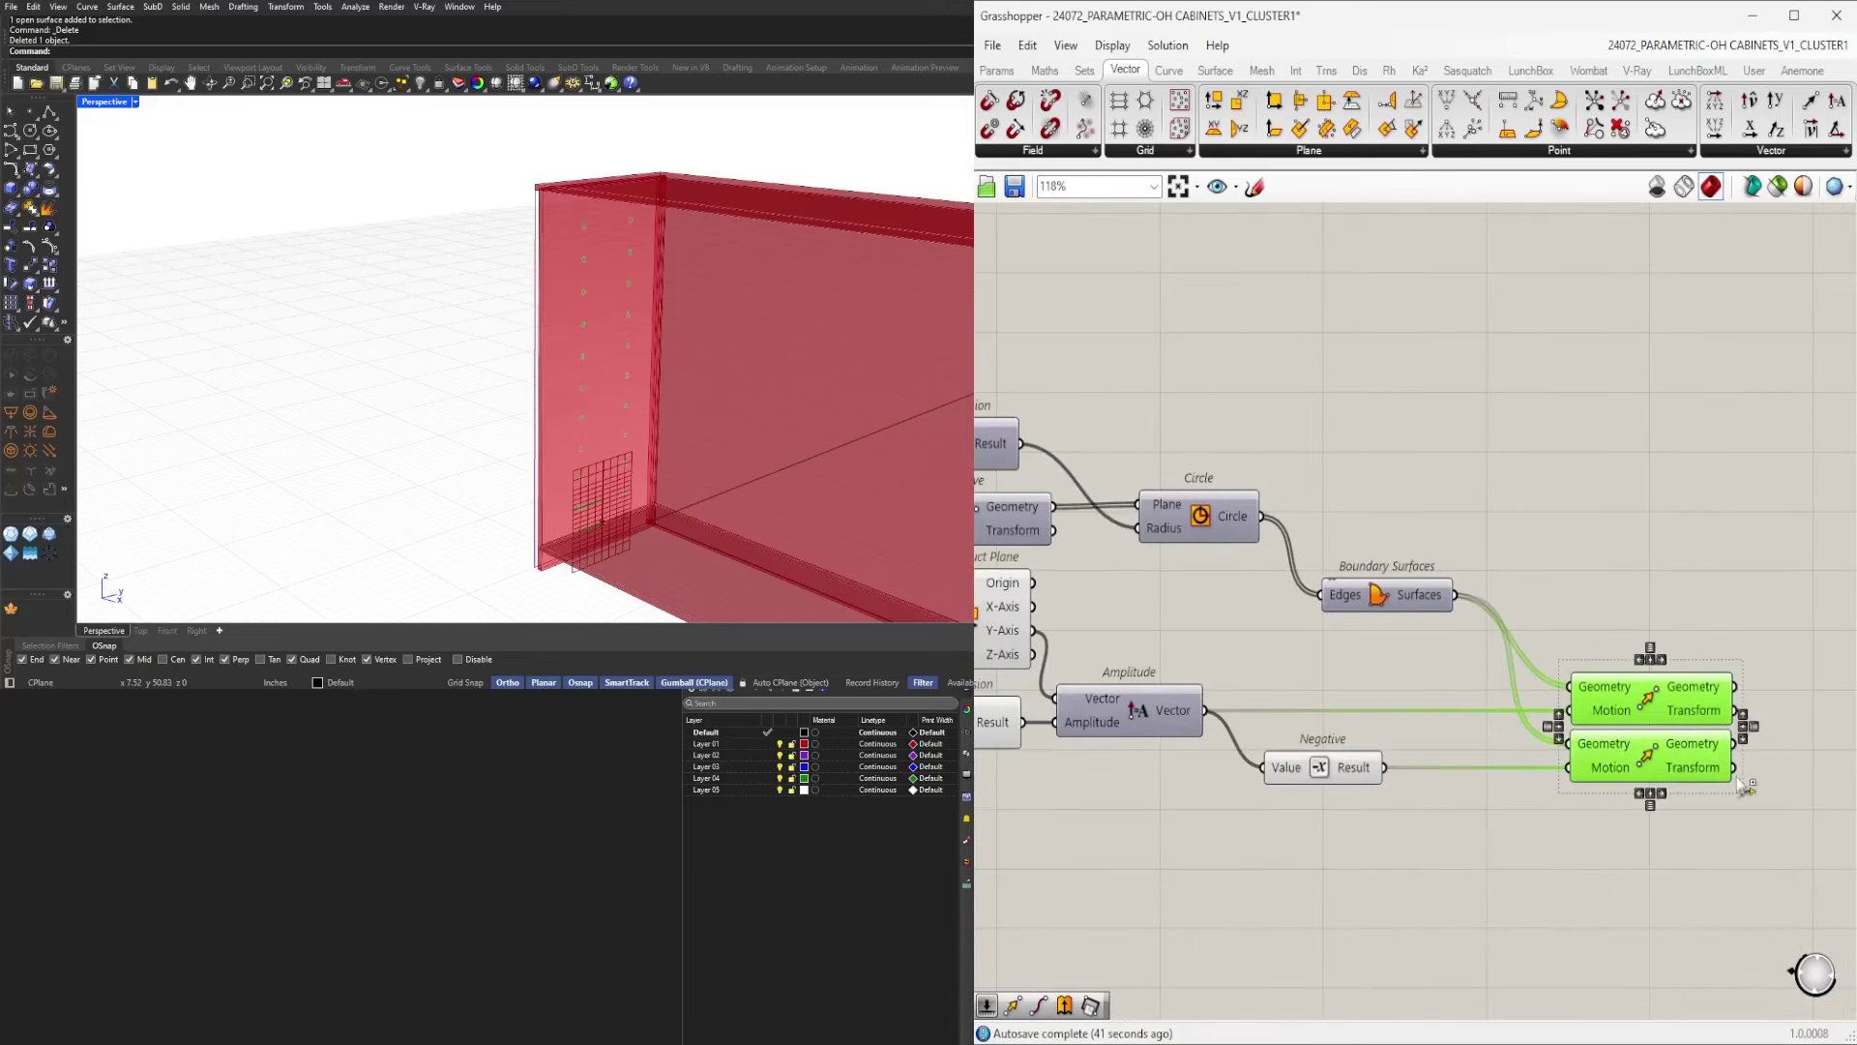
right_drag(1739, 778, 1515, 773)
click(1600, 741)
Add an Extrude component to the canvas below the Negative component.
right_drag(1289, 871, 1377, 781)
double_click(1373, 798)
text(EXT)
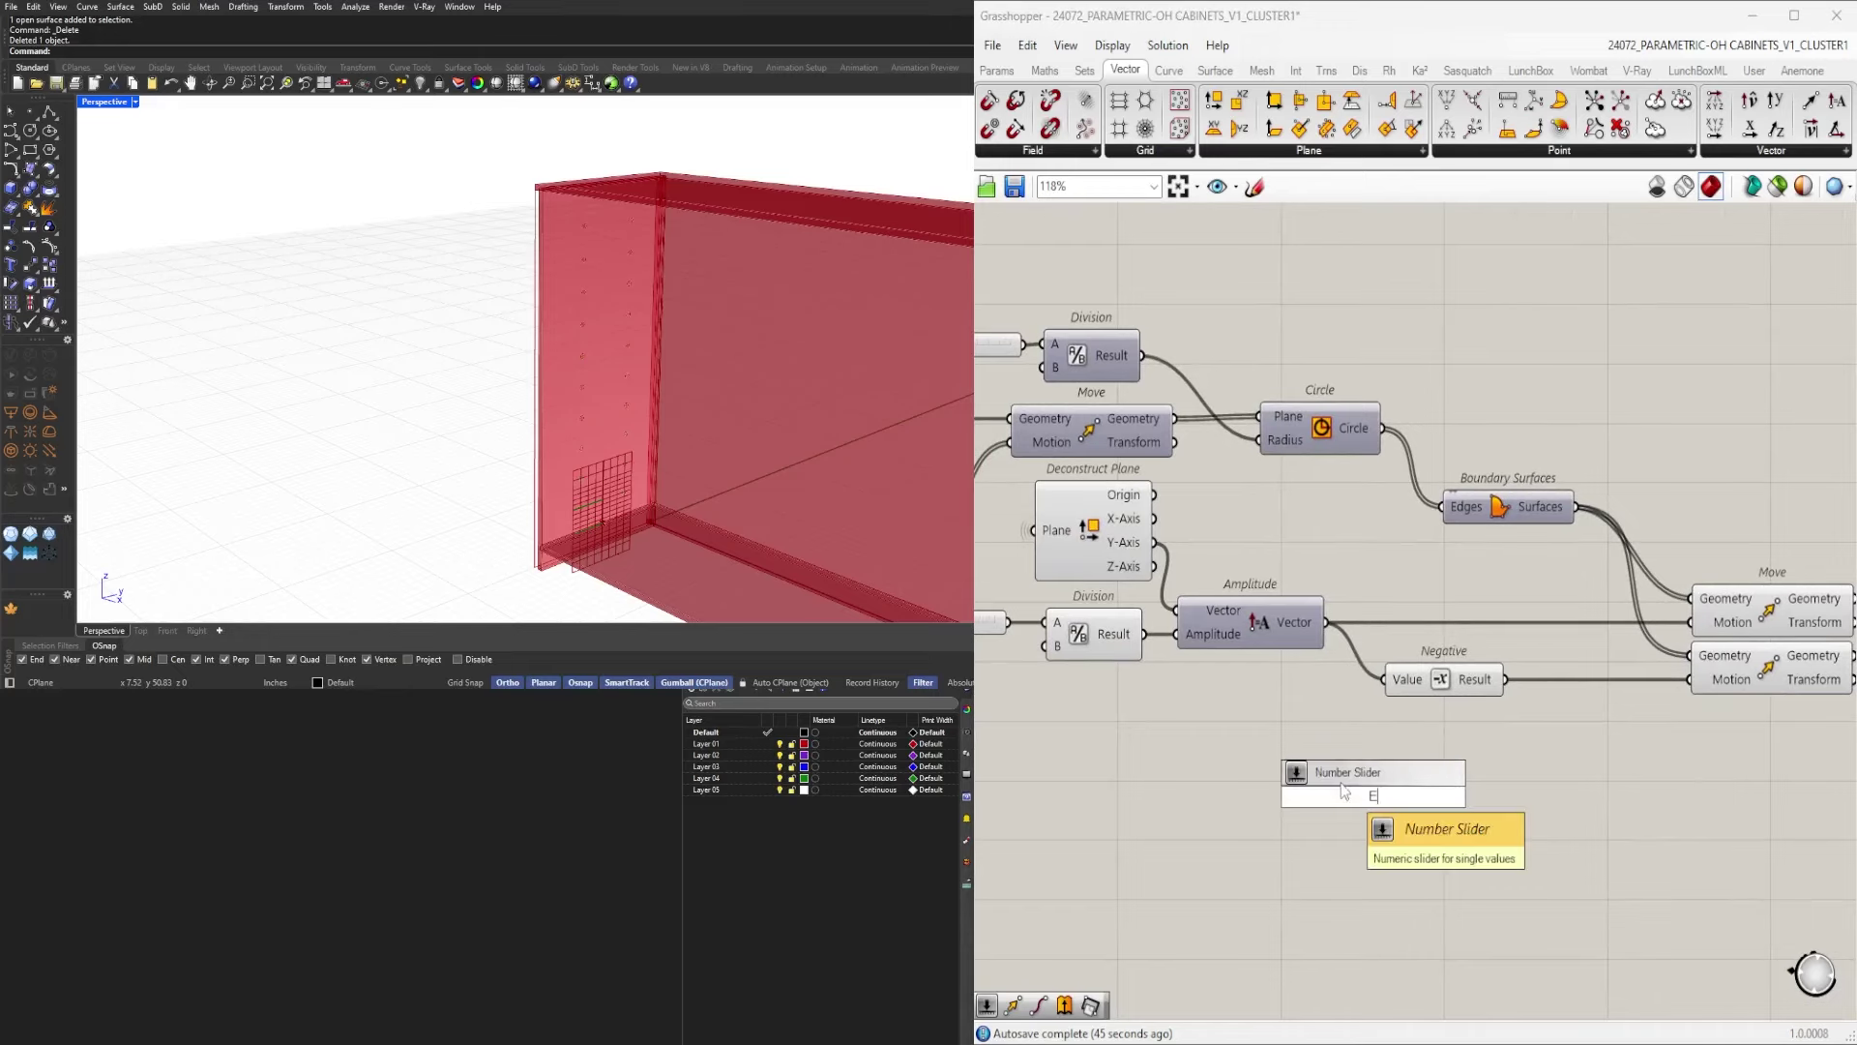
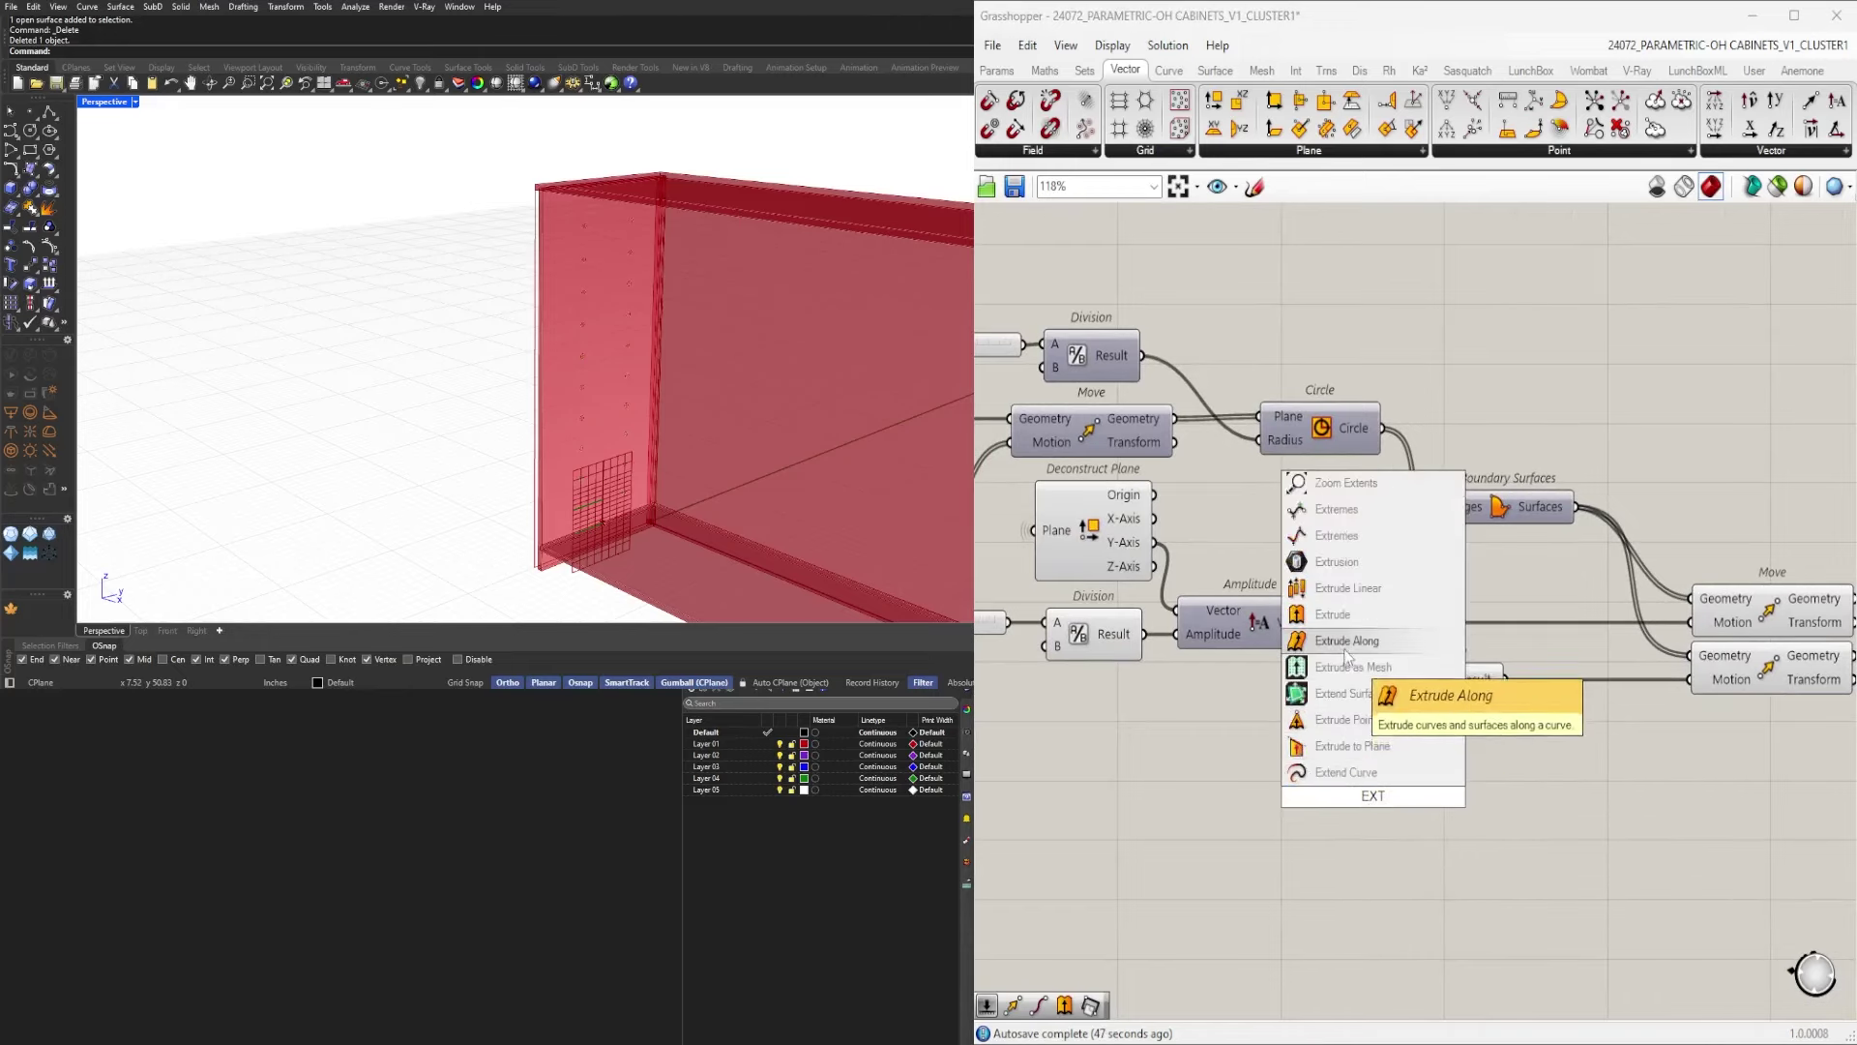
click(1333, 625)
drag(1322, 813, 1512, 799)
click(1372, 803)
right_drag(1284, 756, 1424, 745)
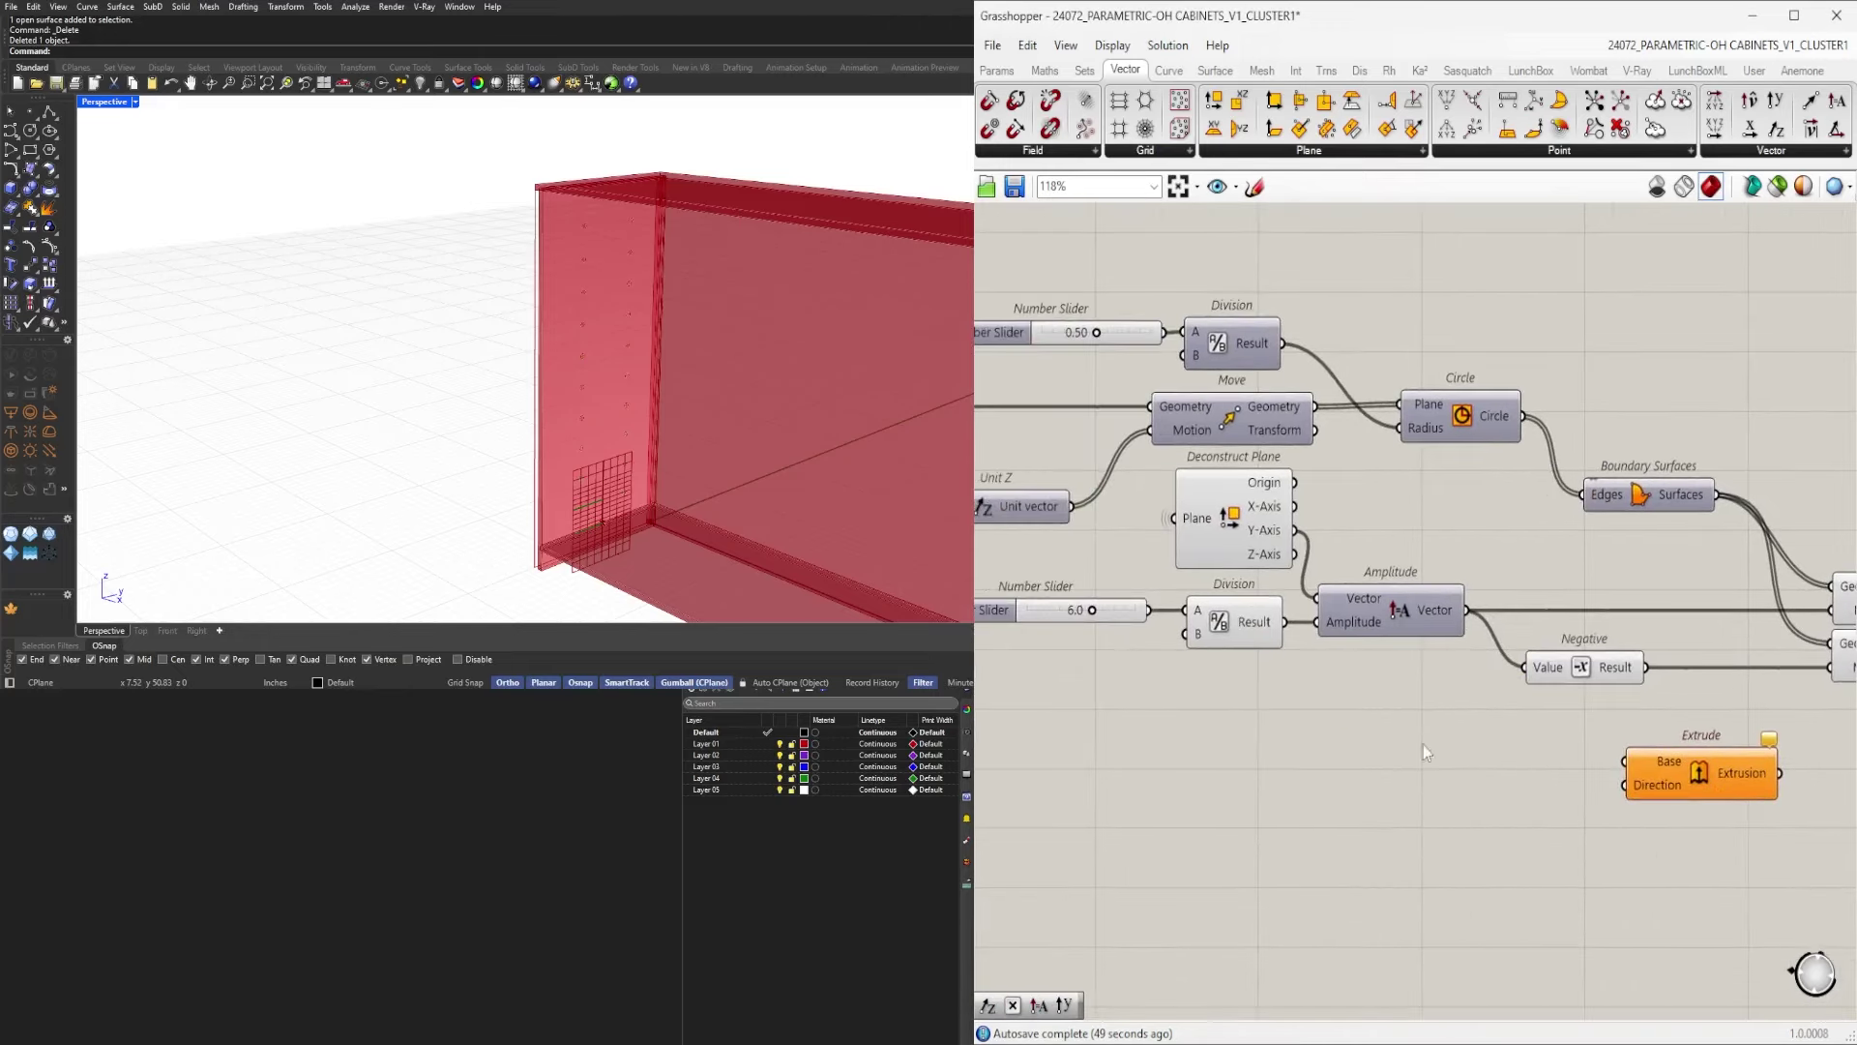
Duplicate the 6.0 slider and its Amplitude, then feed the copied Amplitude from the copied slider and the plane's Z-Axis.
drag(1417, 733, 1086, 625)
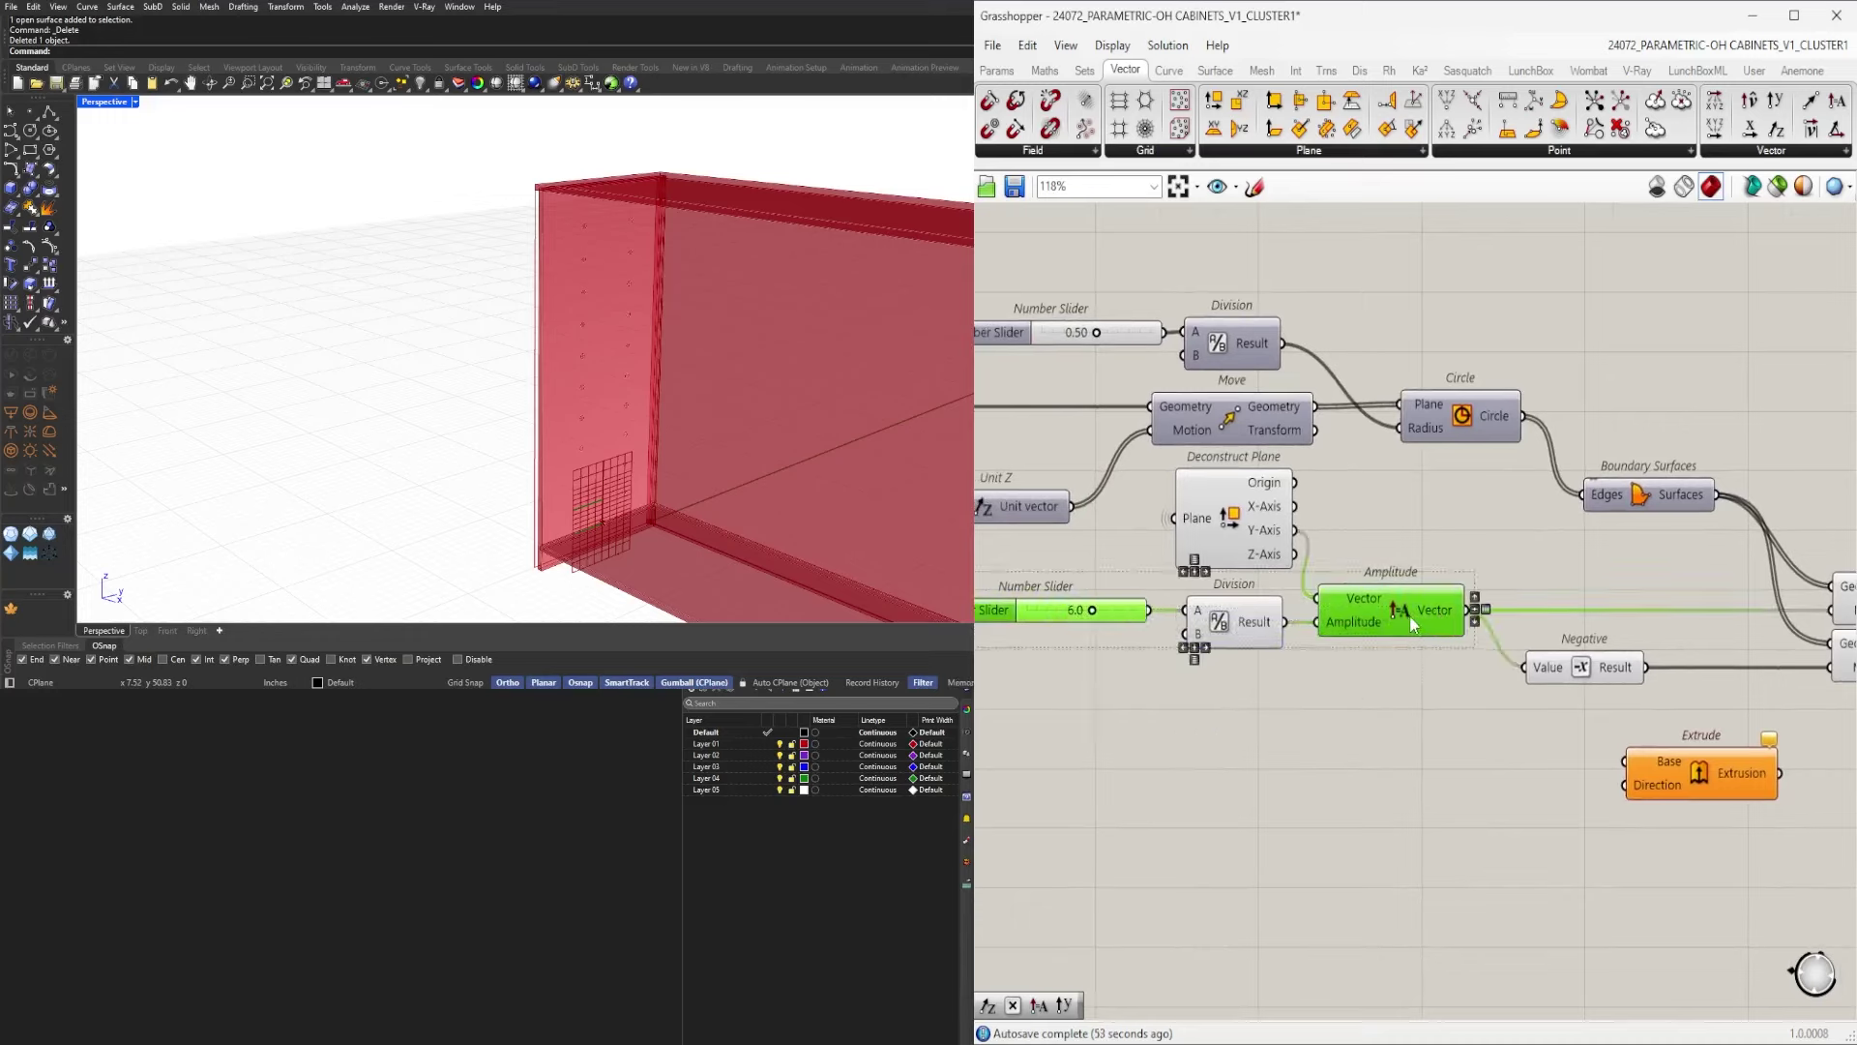
key(ctrl+c)
key(ctrl+v)
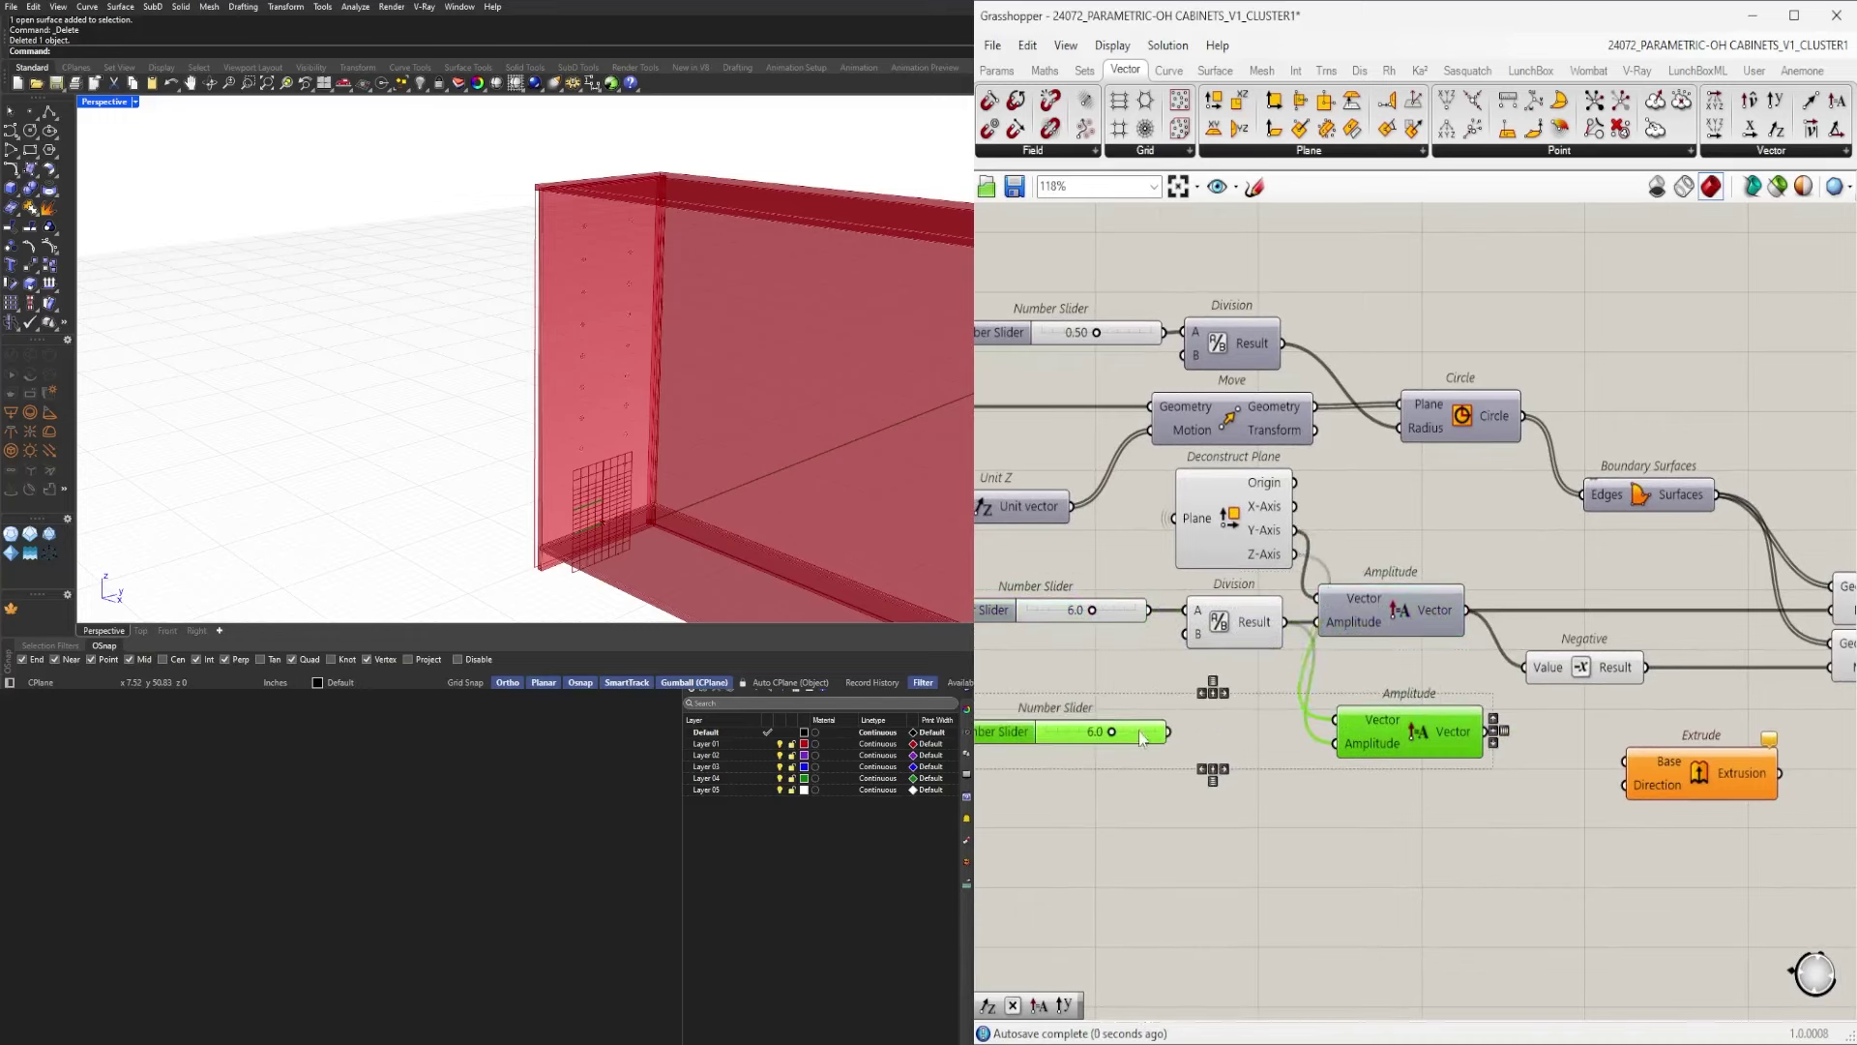
drag(1138, 730, 1271, 776)
click(1166, 766)
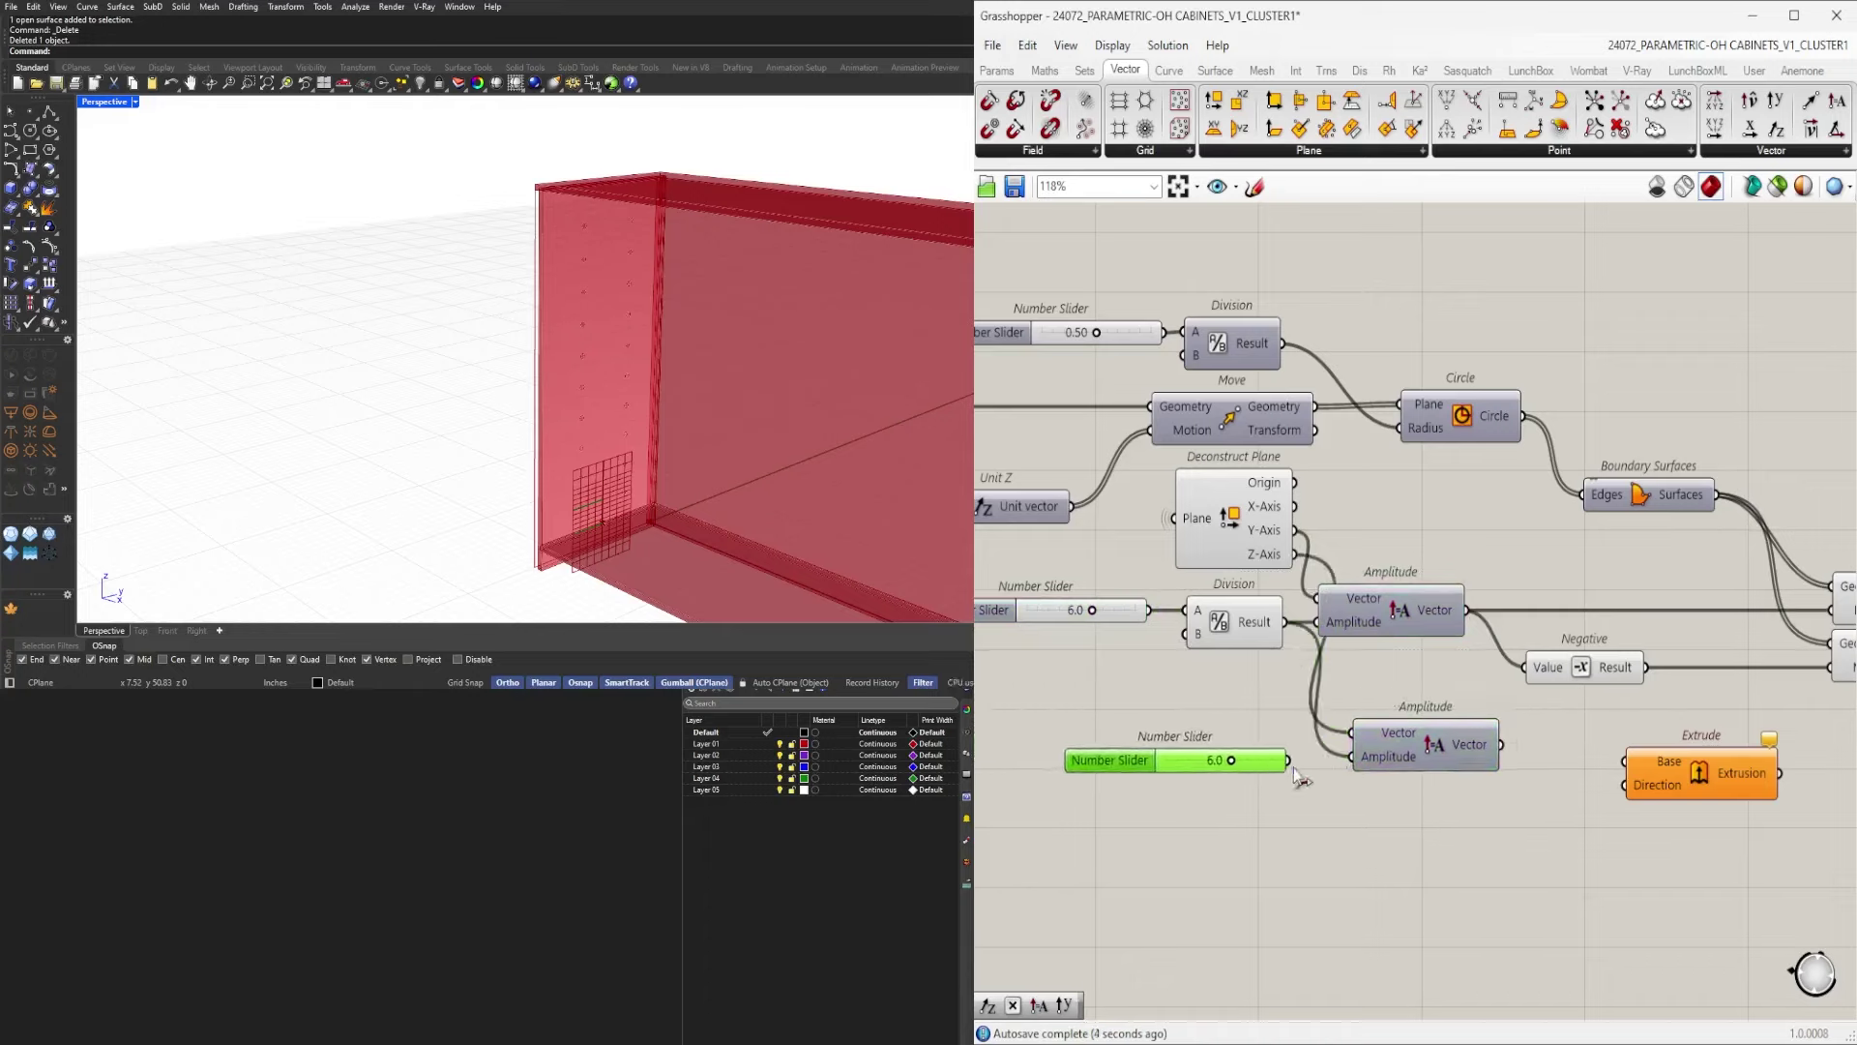
drag(1391, 757, 1373, 761)
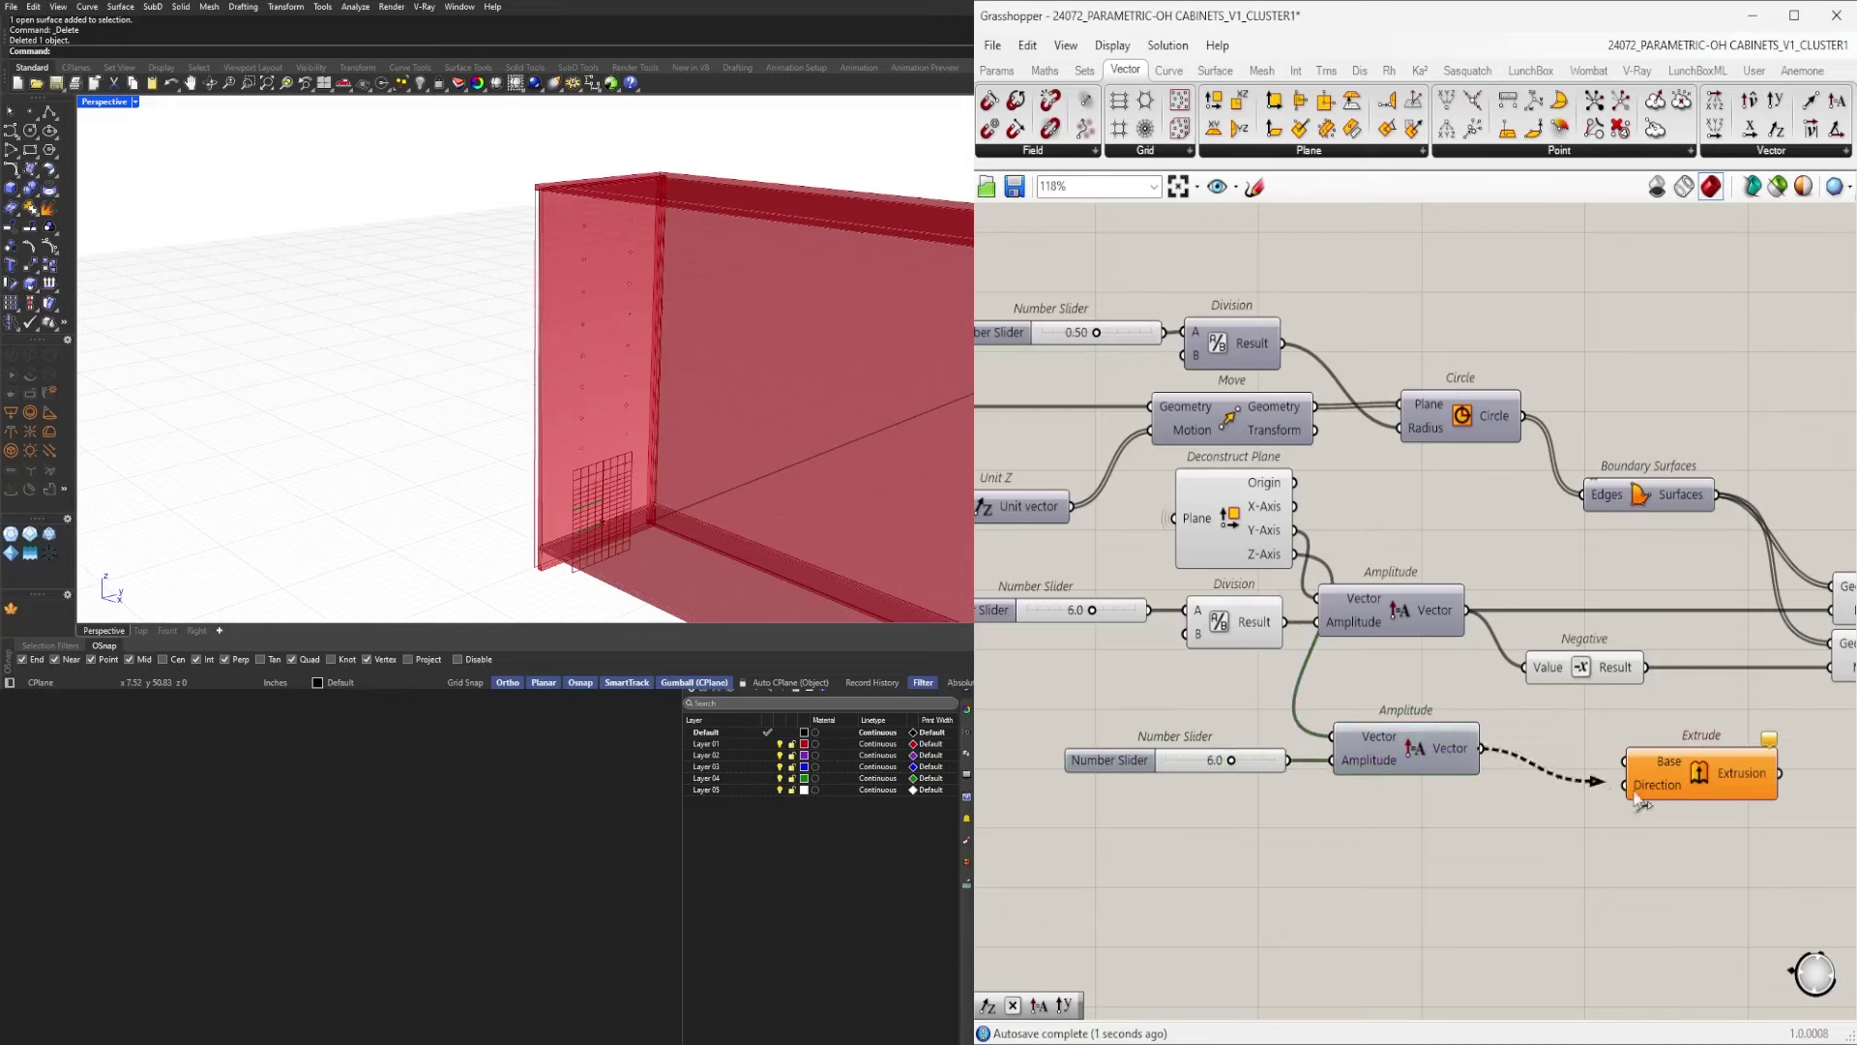
Feed the copied Amplitude's vector into Extrude's Direction and place the slider, Amplitude and Extrude group beneath the stacked Move components.
drag(1688, 784, 1581, 746)
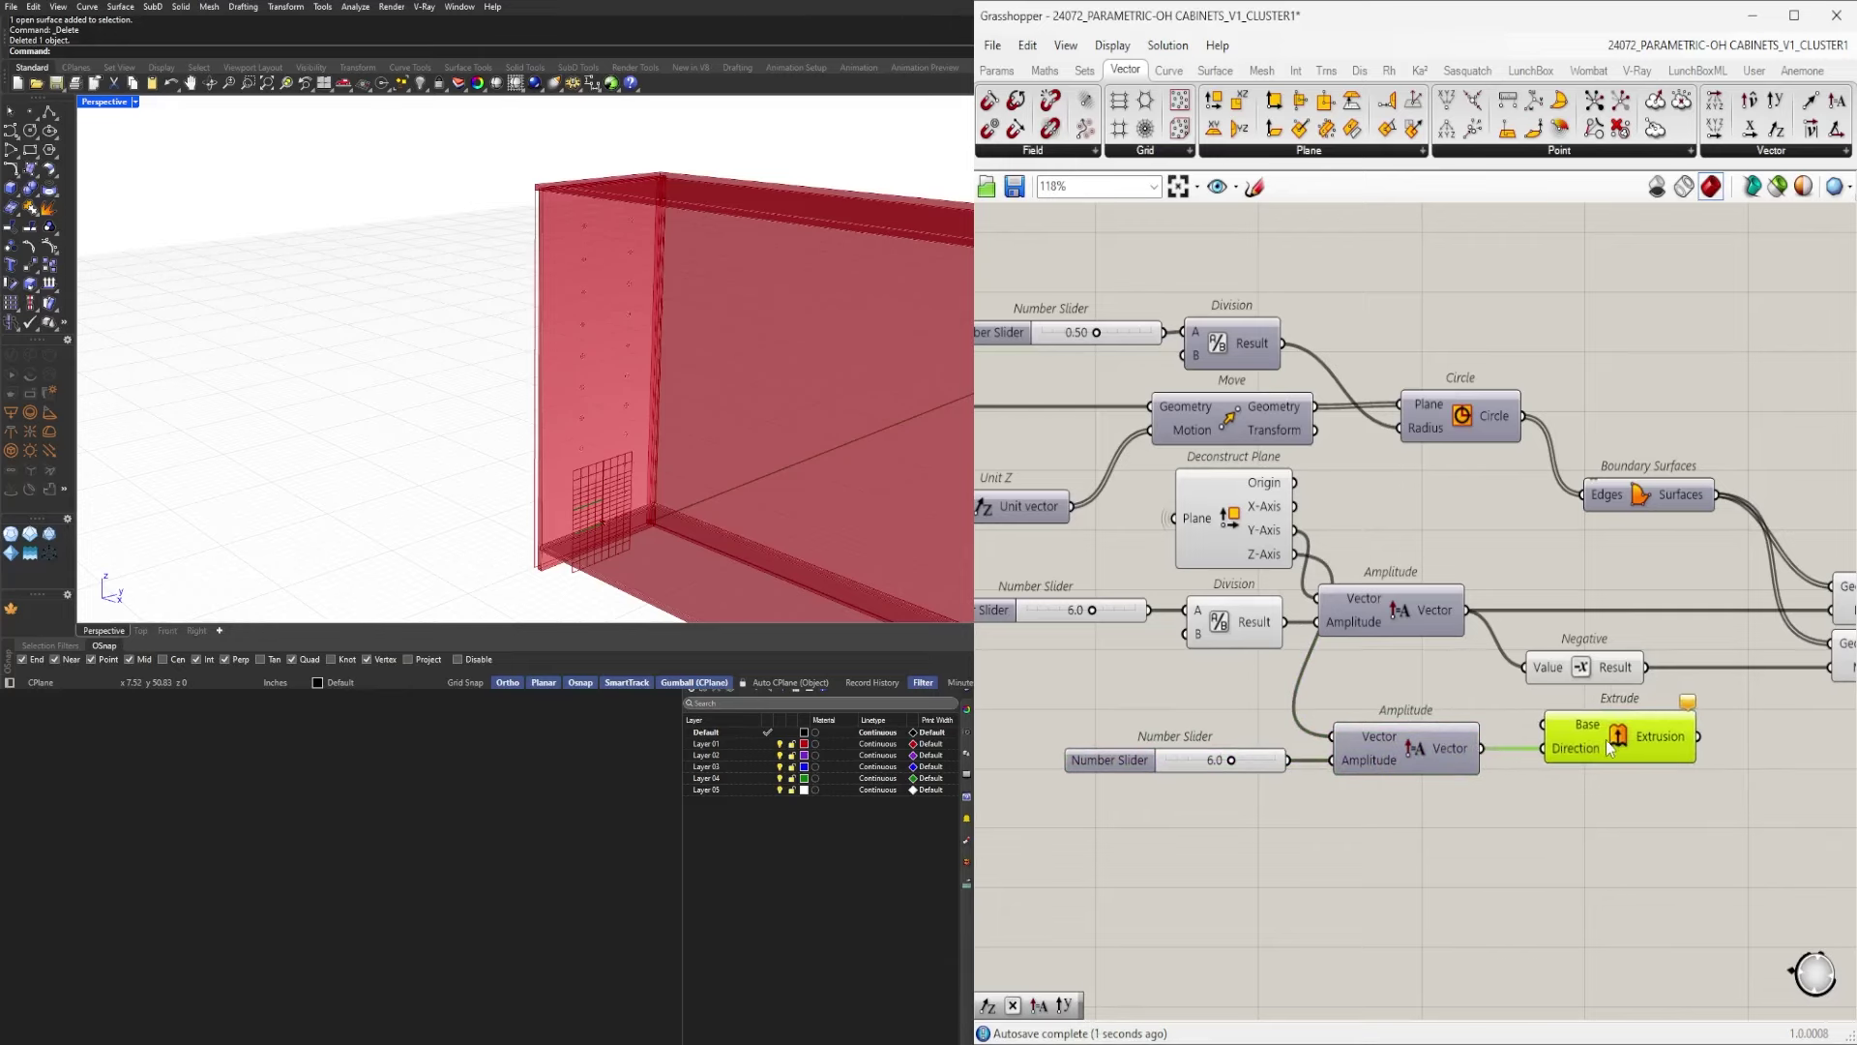
right_drag(1606, 739, 1289, 789)
scroll(1372, 713, down, 1)
drag(1422, 857, 1006, 764)
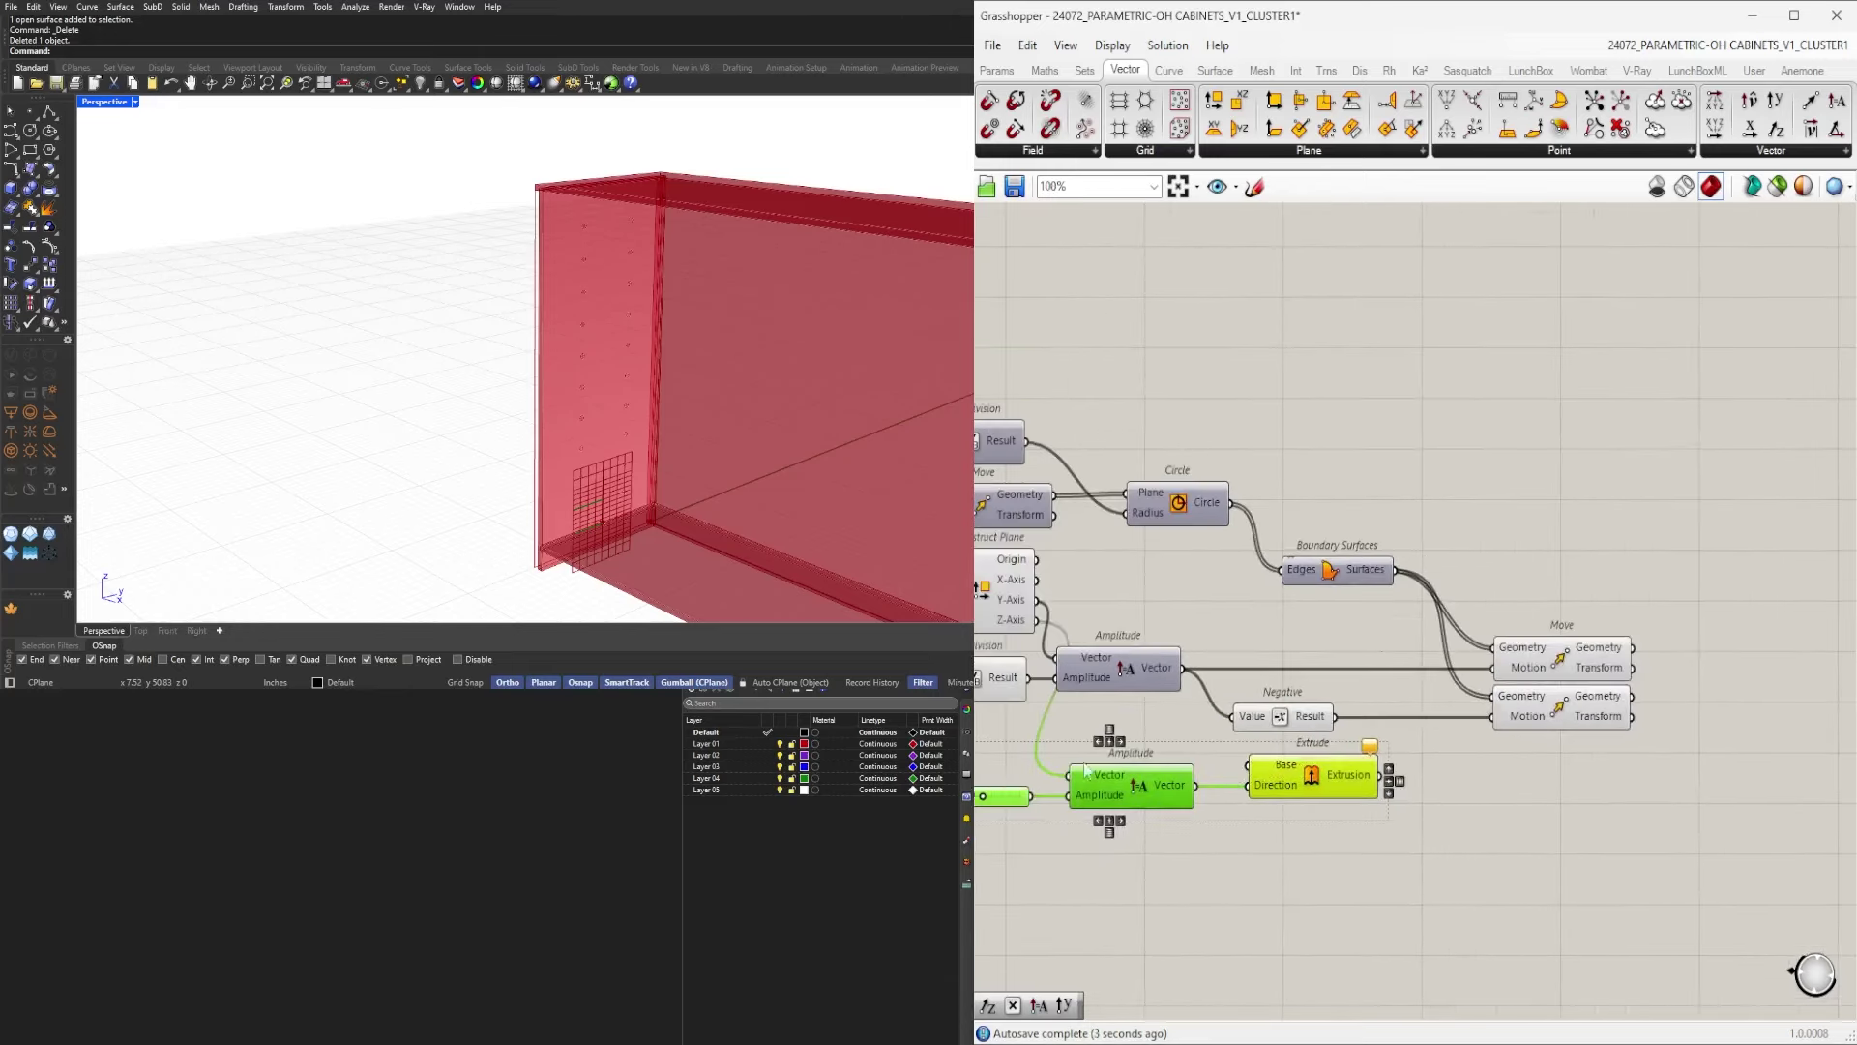
drag(1158, 787, 1610, 787)
click(1698, 688)
Feed the Geometry outputs of both stacked Move components into Extrude's Base and shift Extrude farther along the canvas.
right_drag(1699, 688, 1457, 713)
scroll(1457, 713, up, 2)
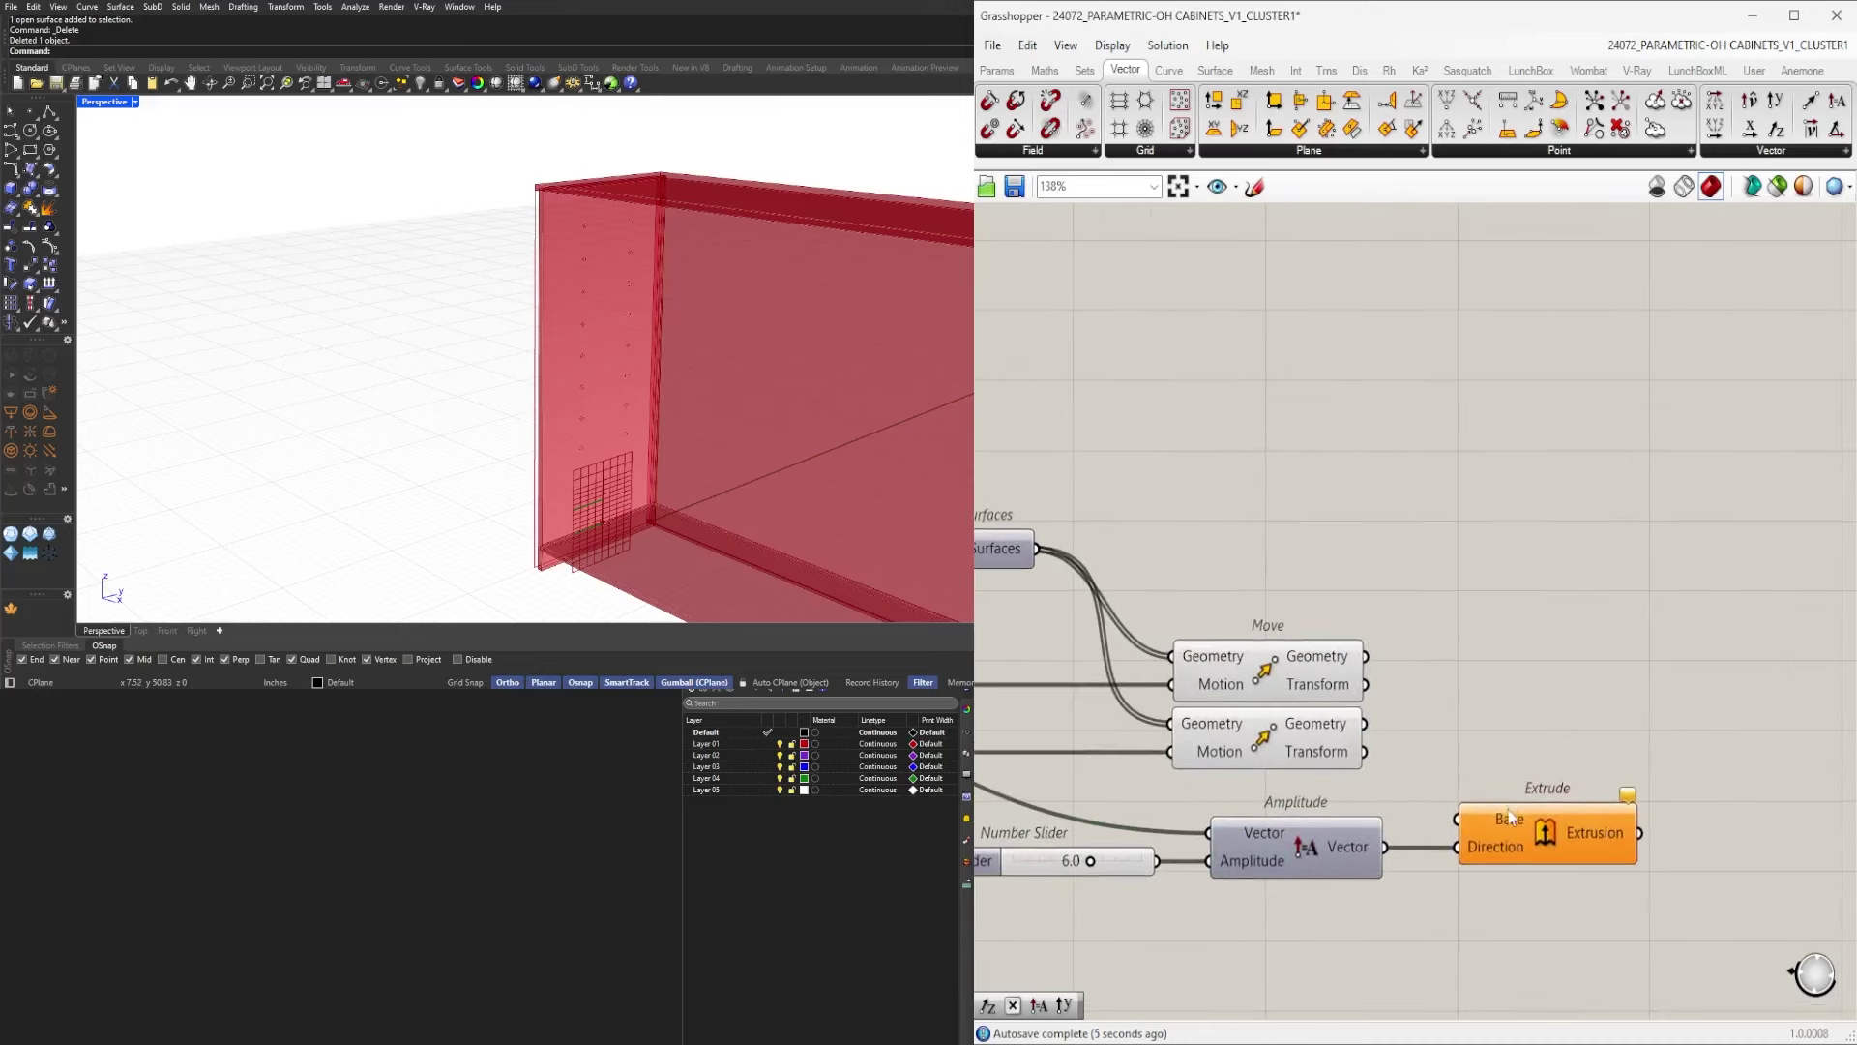
click(1516, 814)
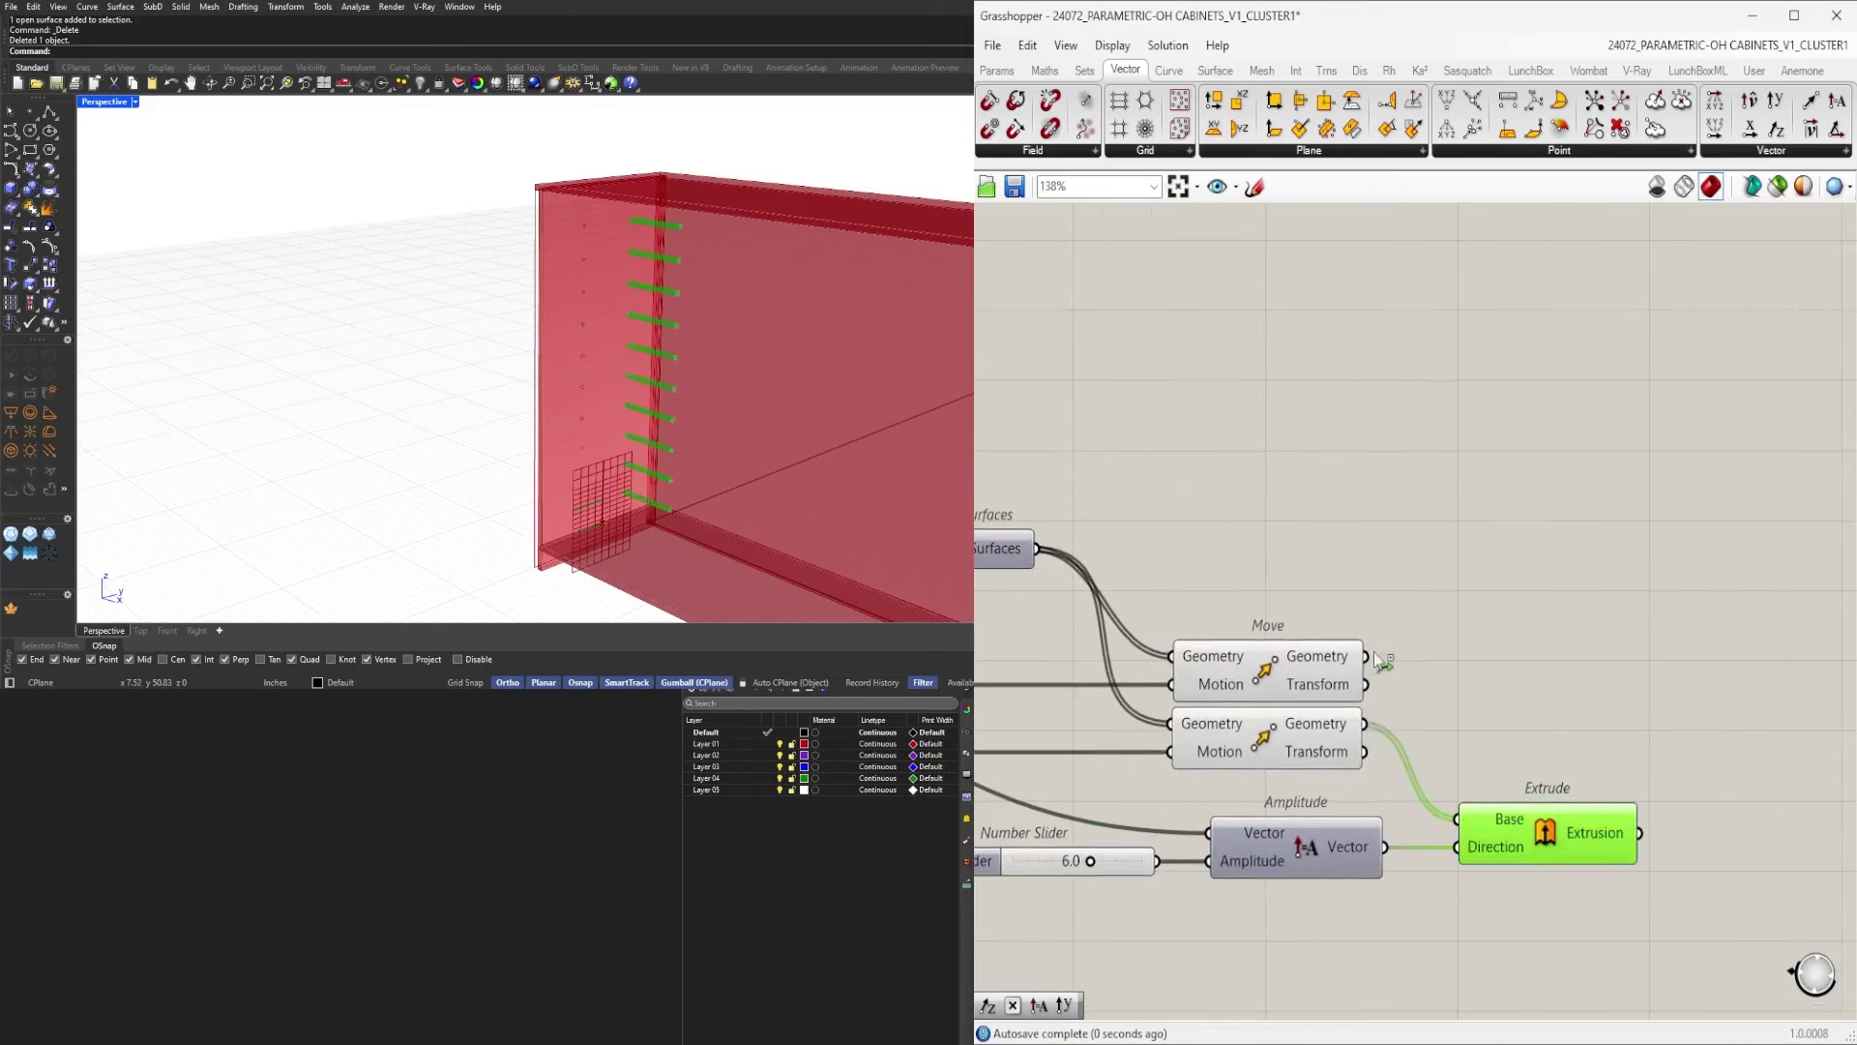
drag(1521, 826, 1670, 826)
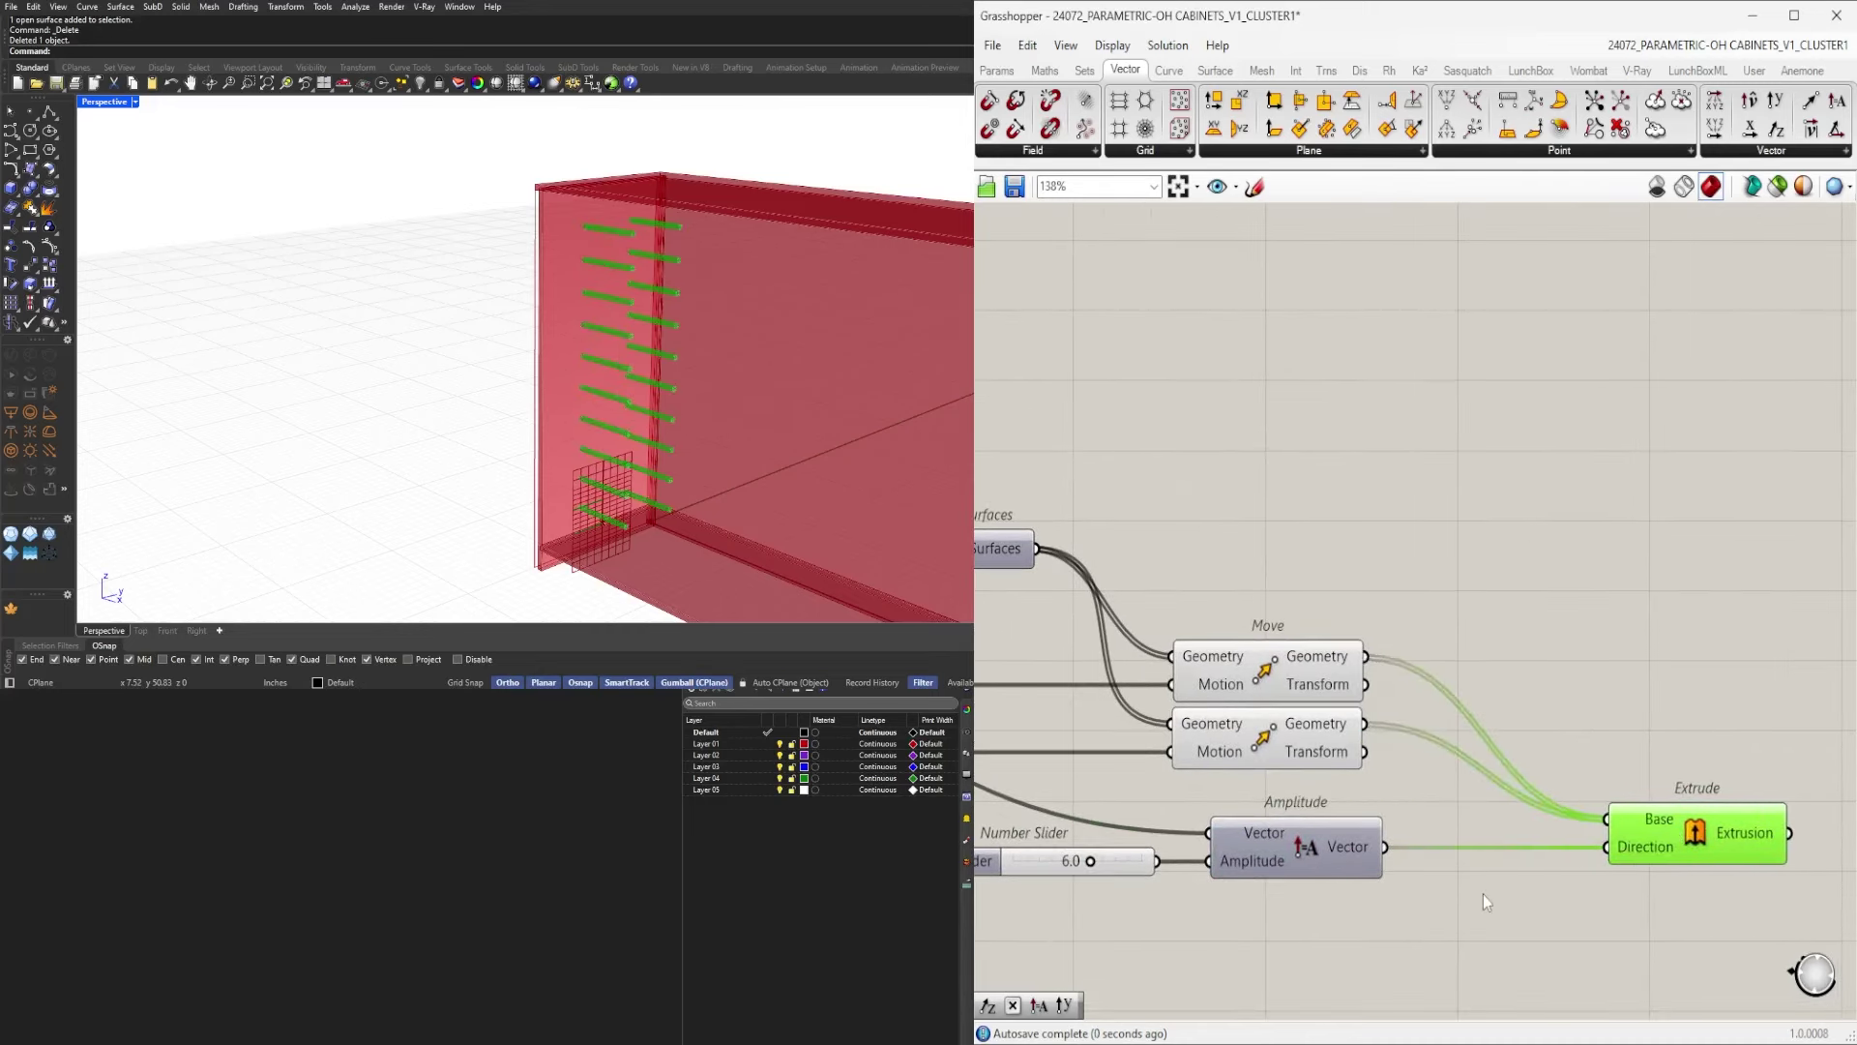
Insert a Negative component between the copied Amplitude's vector and Extrude's Direction, aligned in the same row.
double_click(1483, 894)
text(NEG)
click(1519, 914)
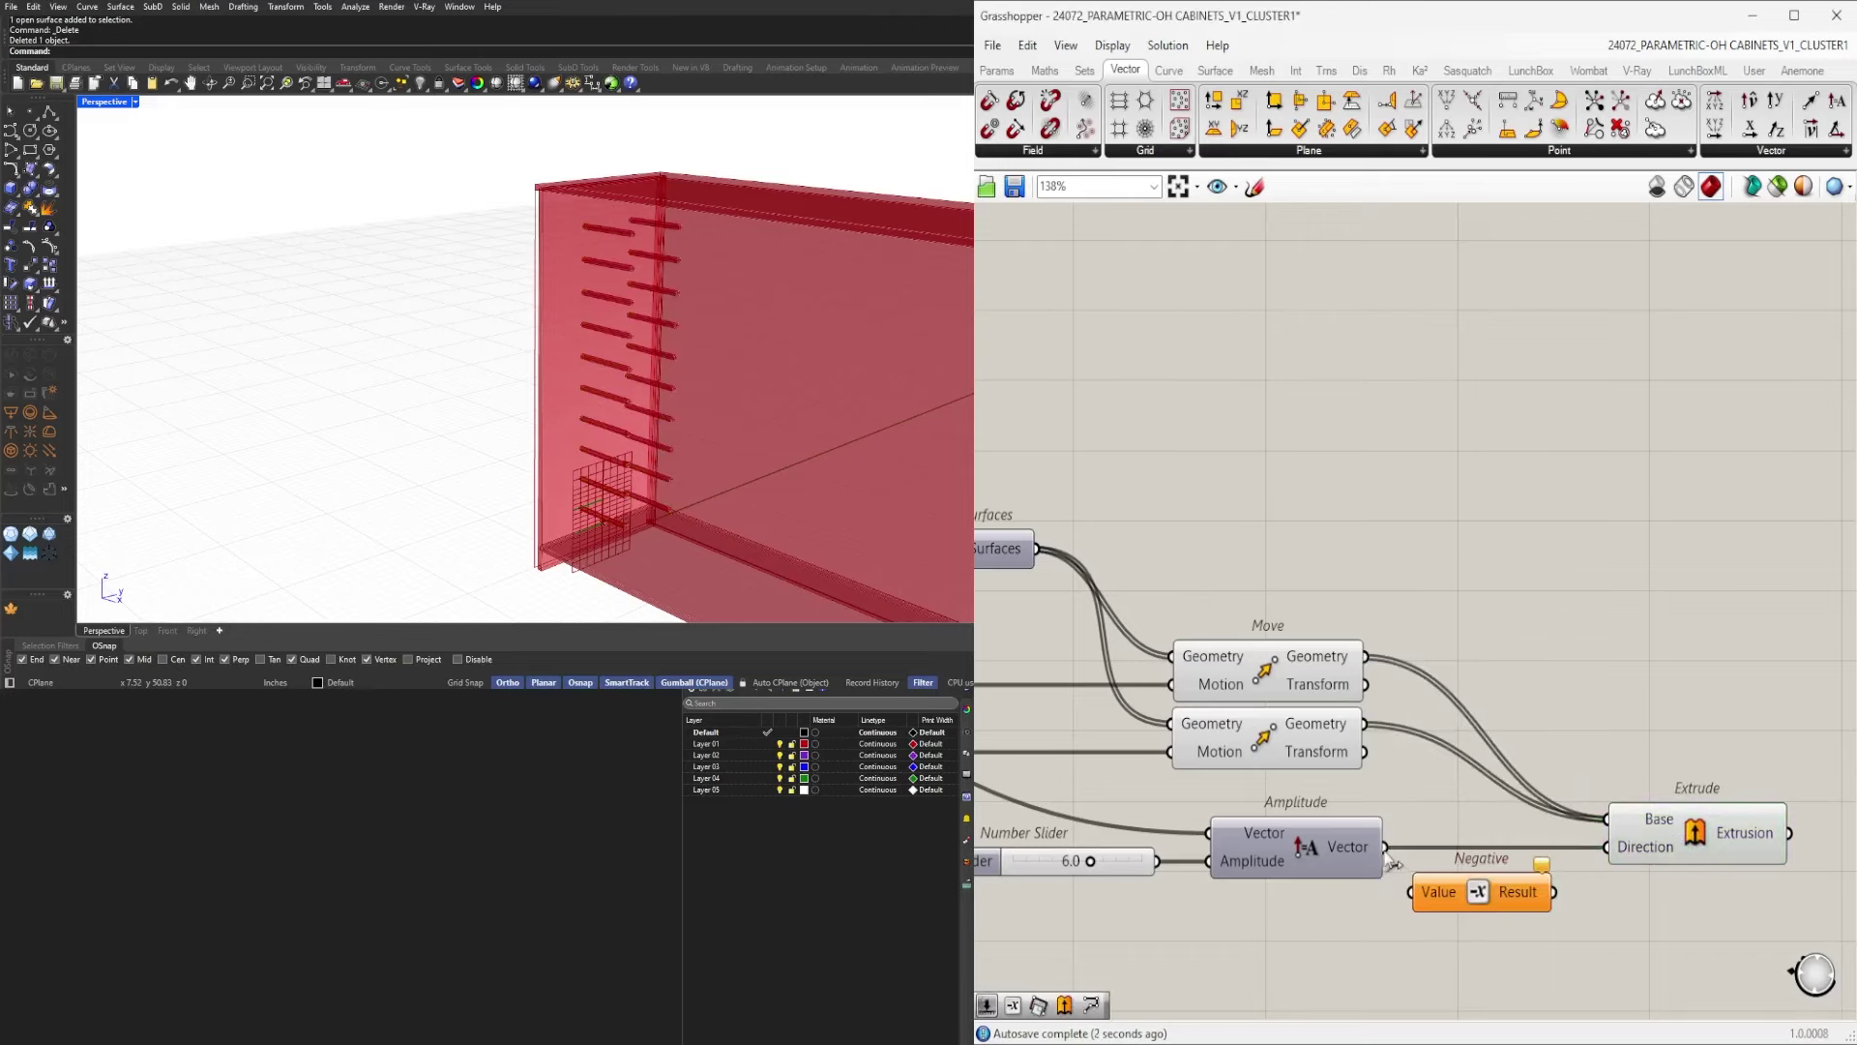
drag(1616, 861, 1615, 857)
drag(1488, 889, 1489, 846)
Set the extrusion-depth slider to 0.5 and inspect the extruded pins against the side panel in the viewport.
right_drag(1100, 908, 1385, 832)
scroll(1385, 832, up, 2)
click(1261, 774)
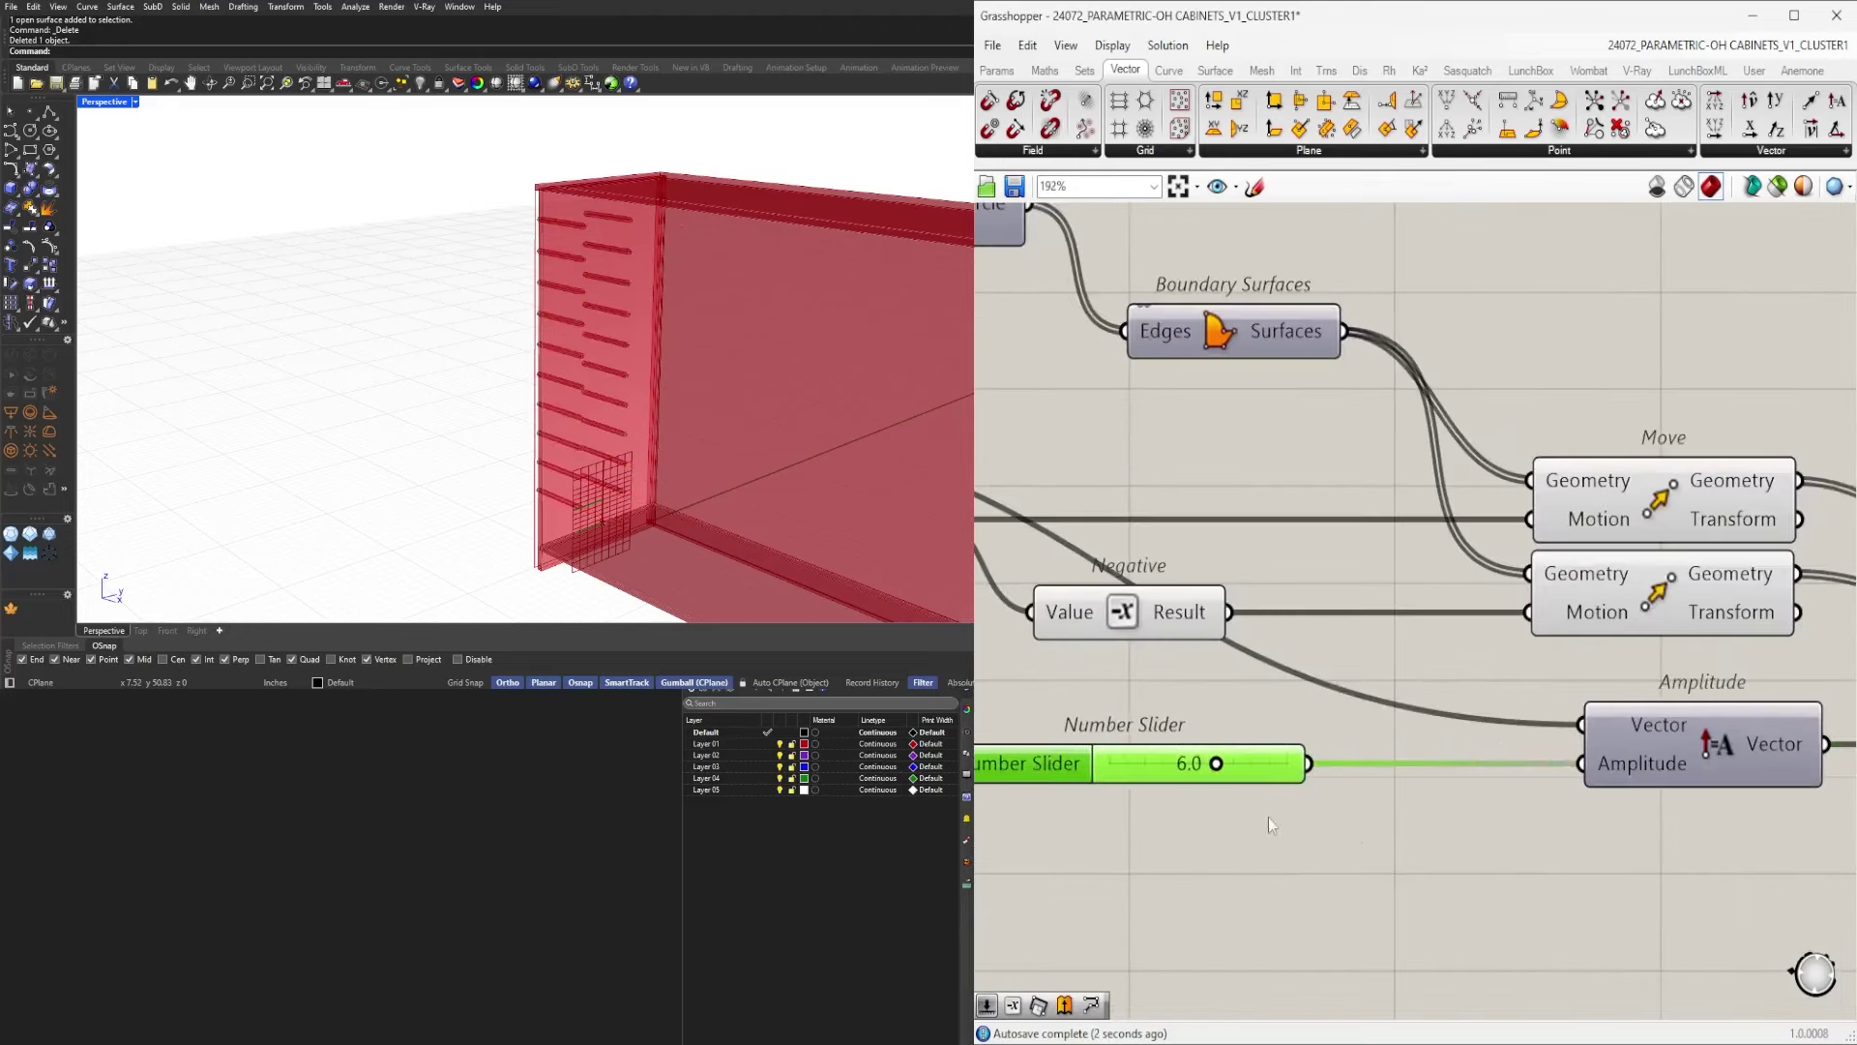
double_click(1188, 774)
text(.)
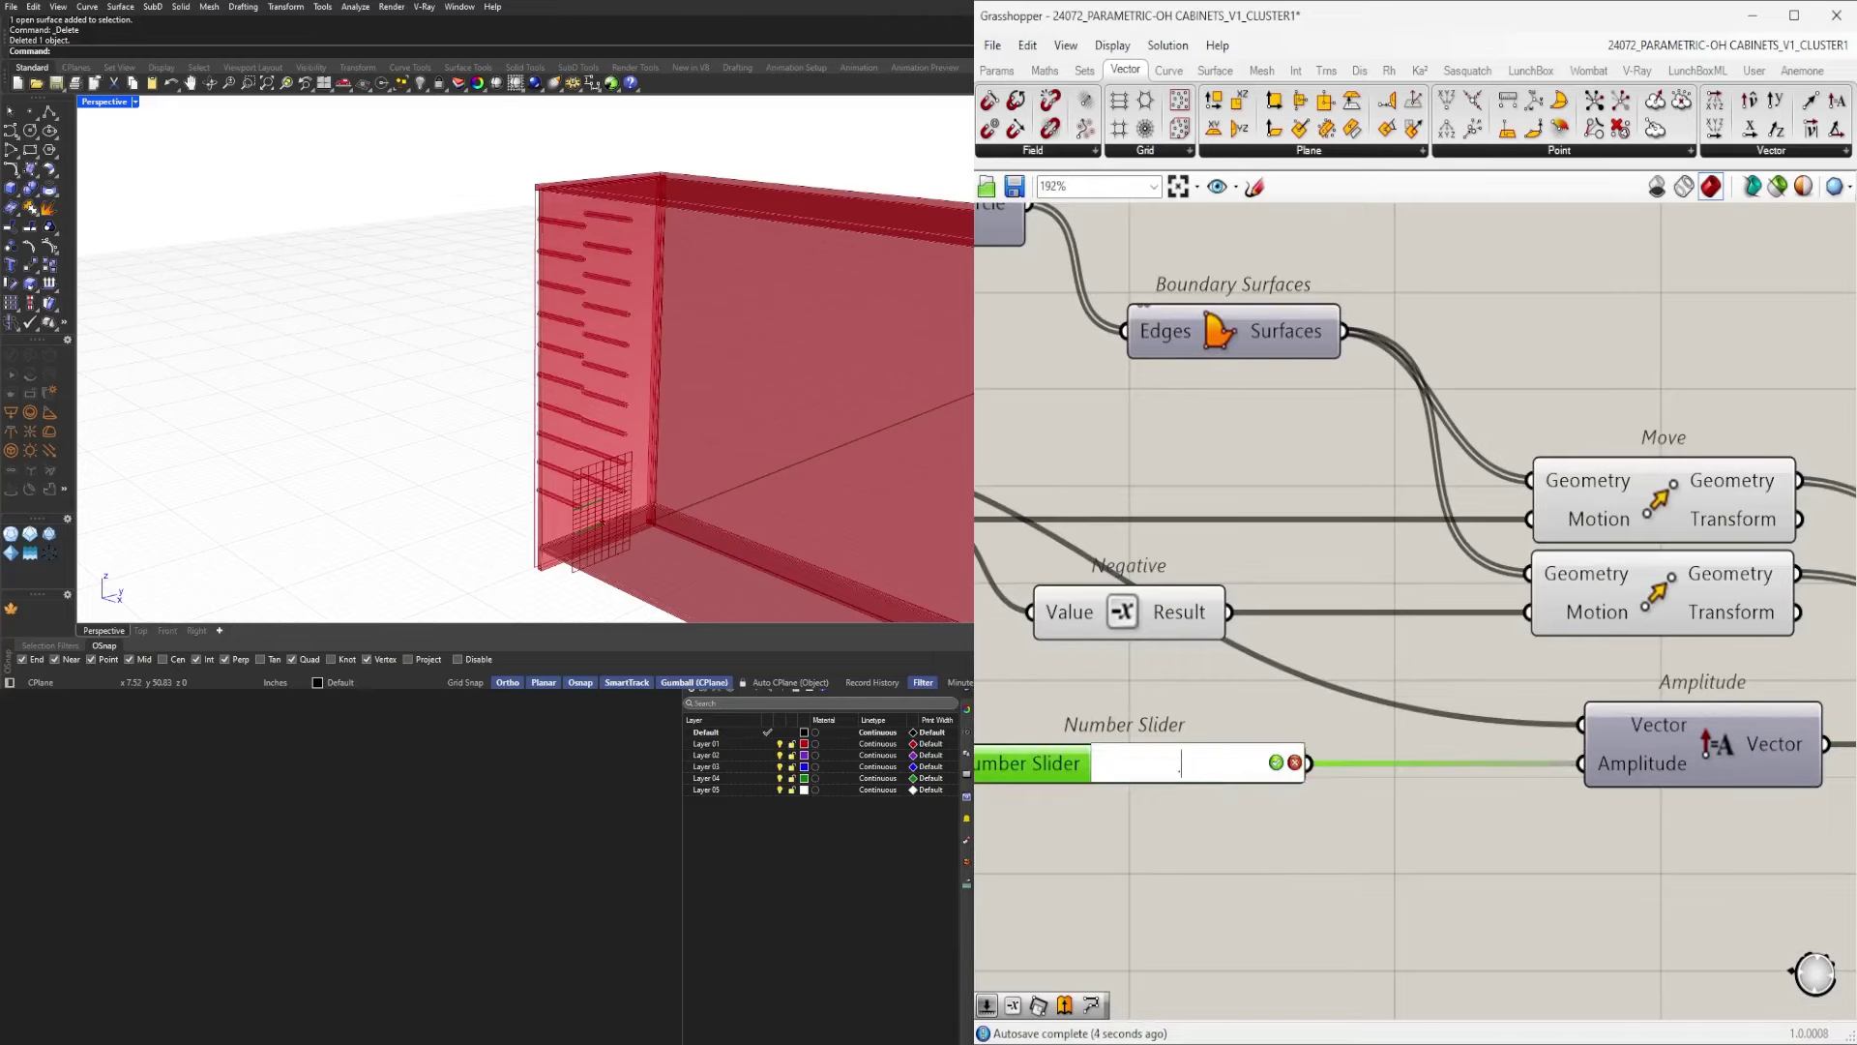
text(5)
key(Return)
scroll(1261, 806, down, 3)
right_drag(1490, 849, 981, 865)
click(1380, 778)
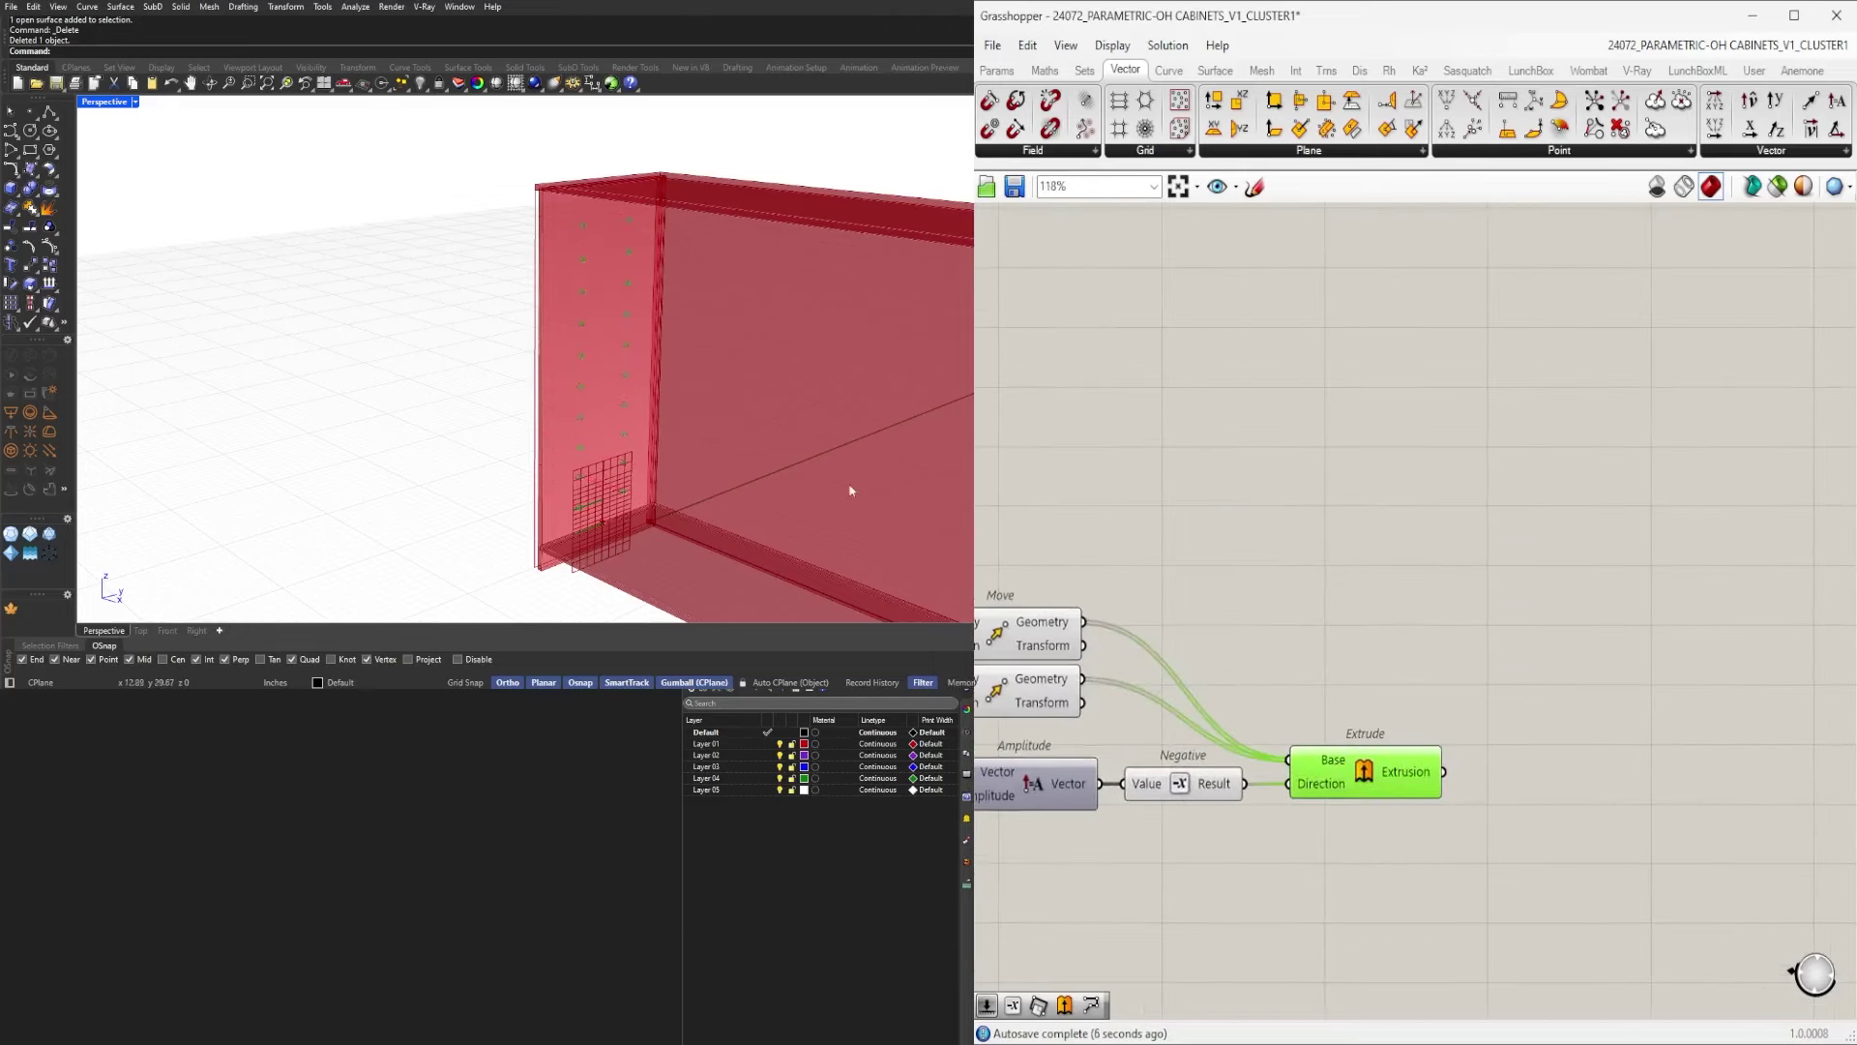
scroll(594, 357, up, 4)
right_drag(605, 372, 750, 392)
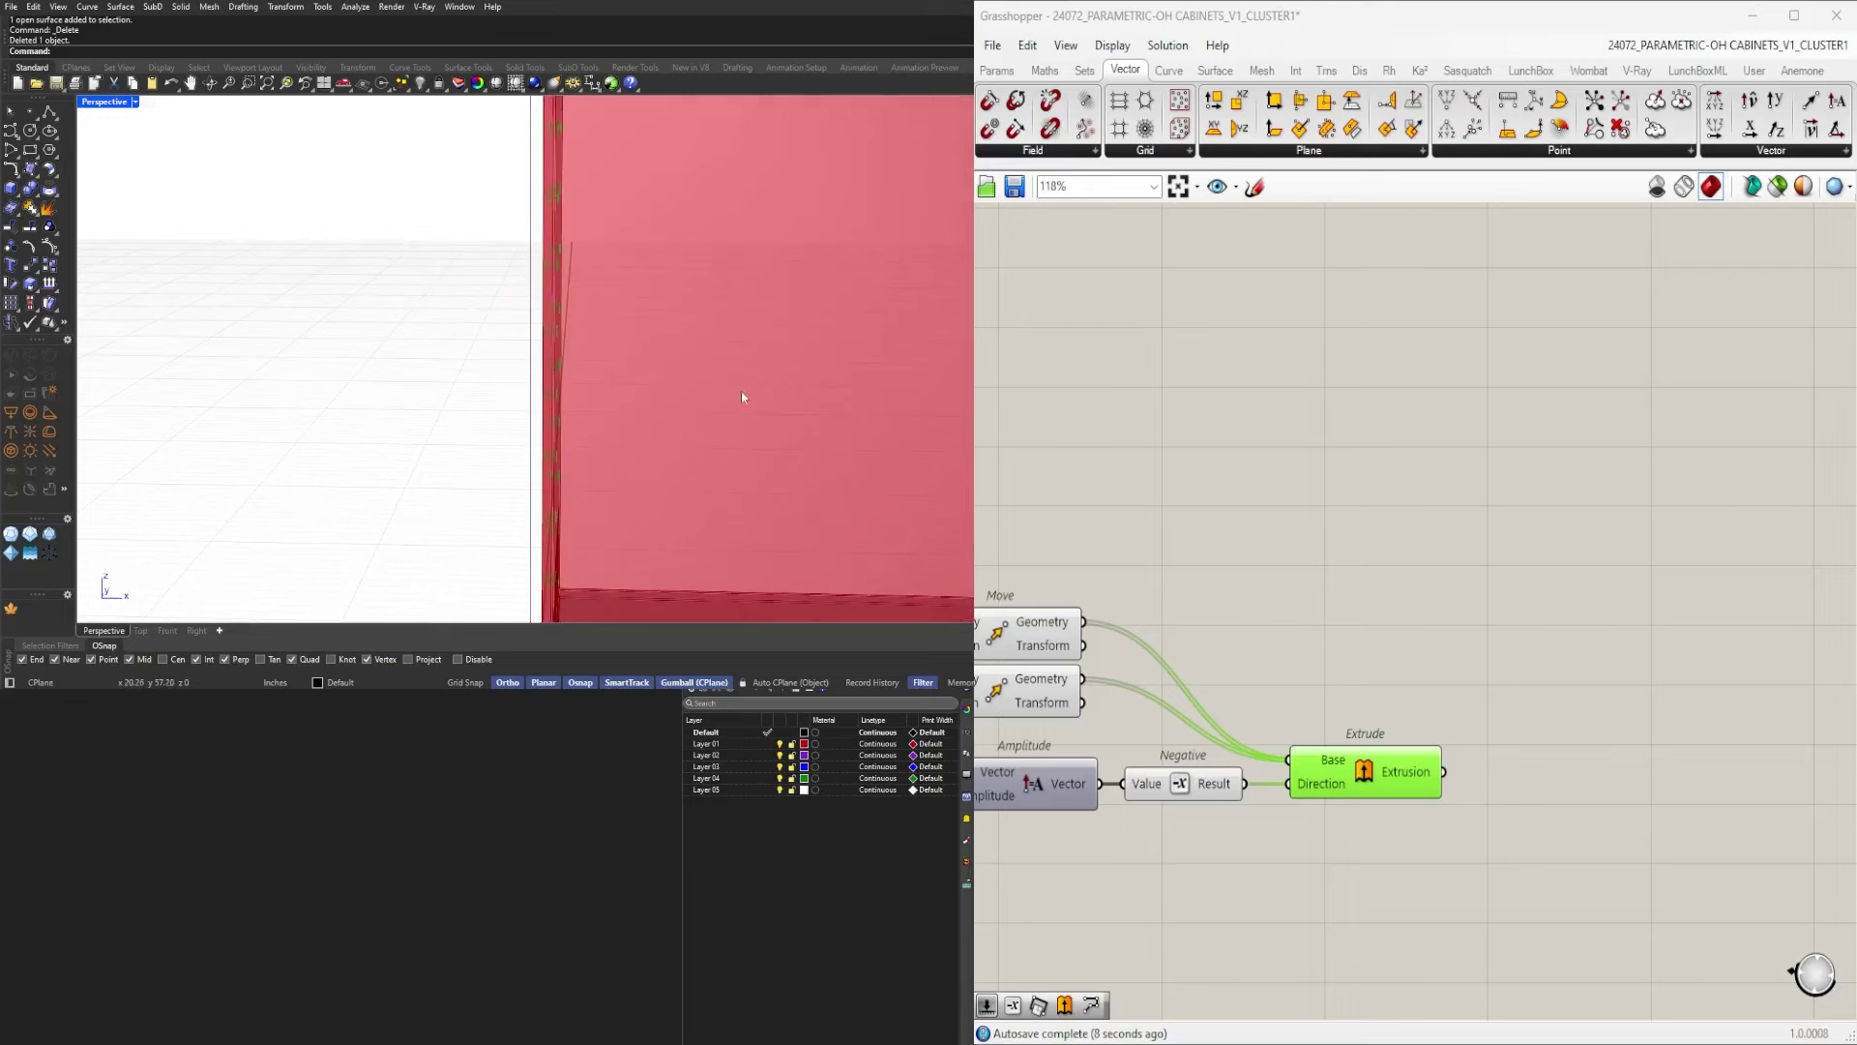
Set the extrusion-depth slider to three decimal digits and a value of 0.250.
right_drag(1443, 888, 1803, 861)
scroll(1086, 776, up, 1)
right_drag(1085, 776, 1272, 770)
double_click(1161, 760)
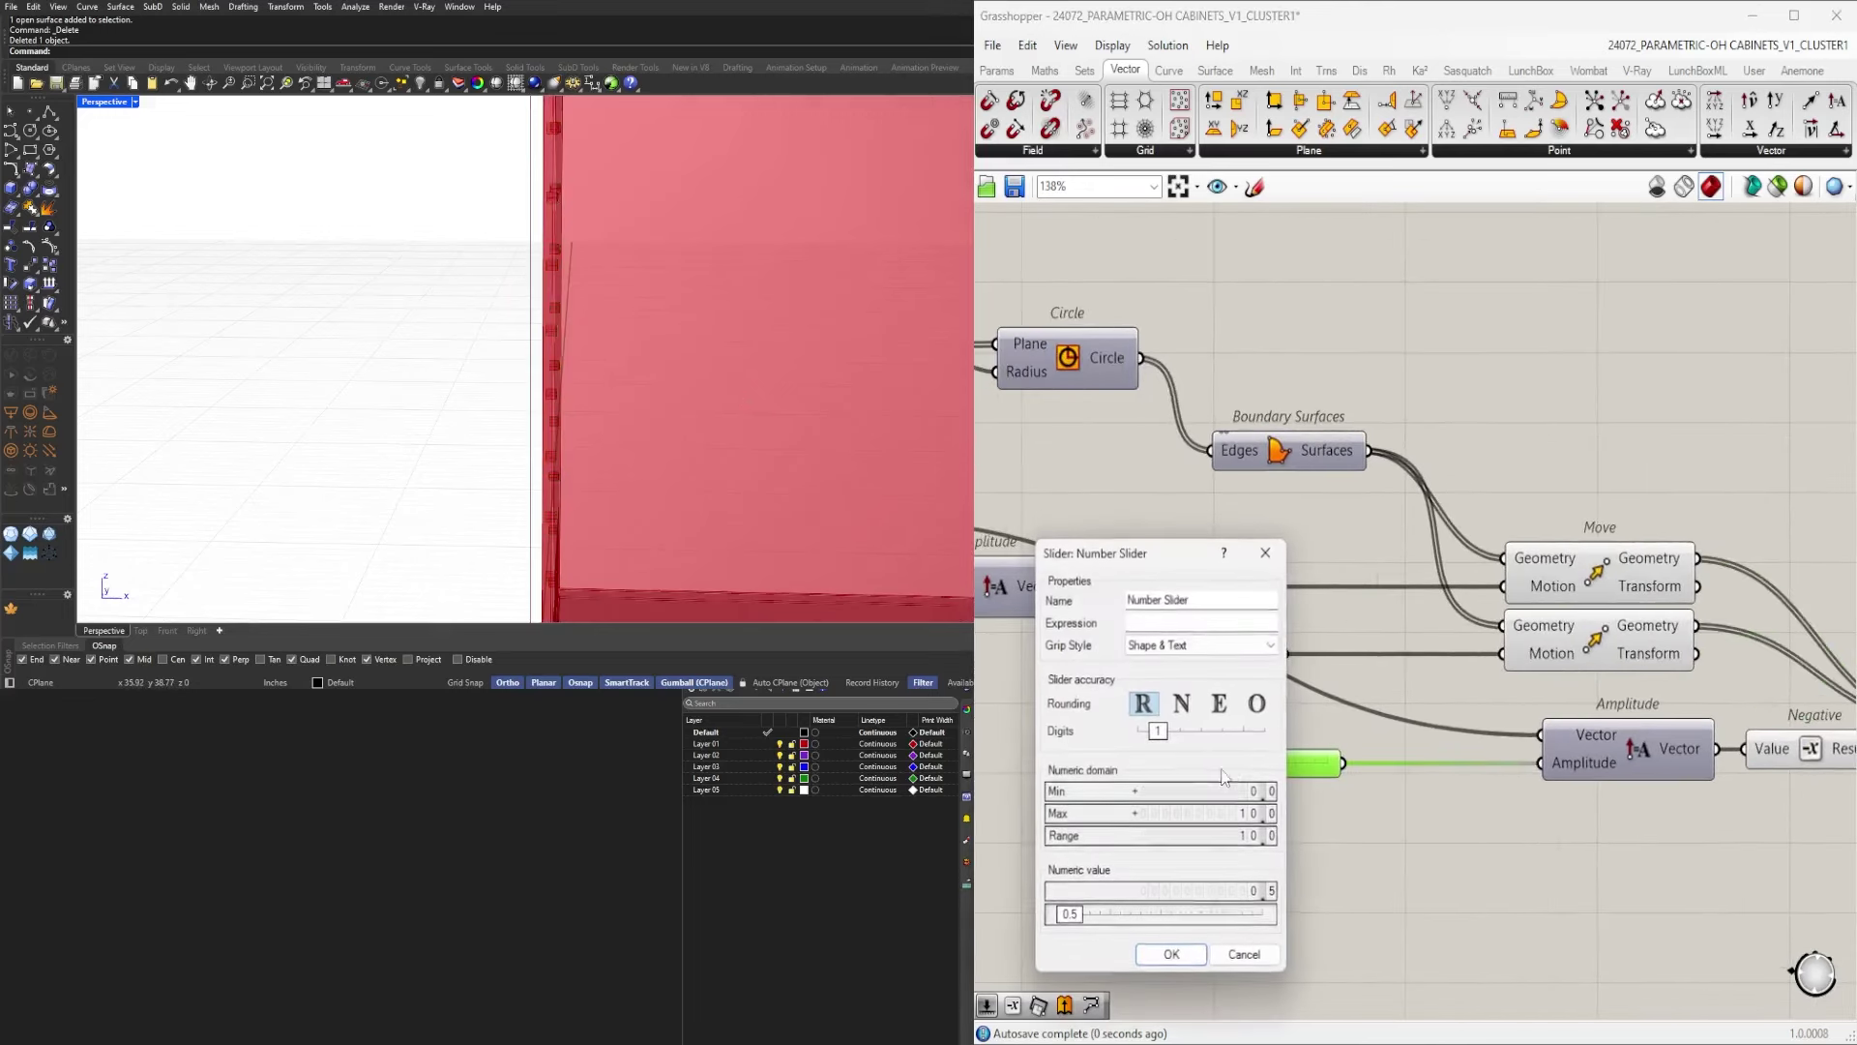
drag(1170, 739, 1197, 741)
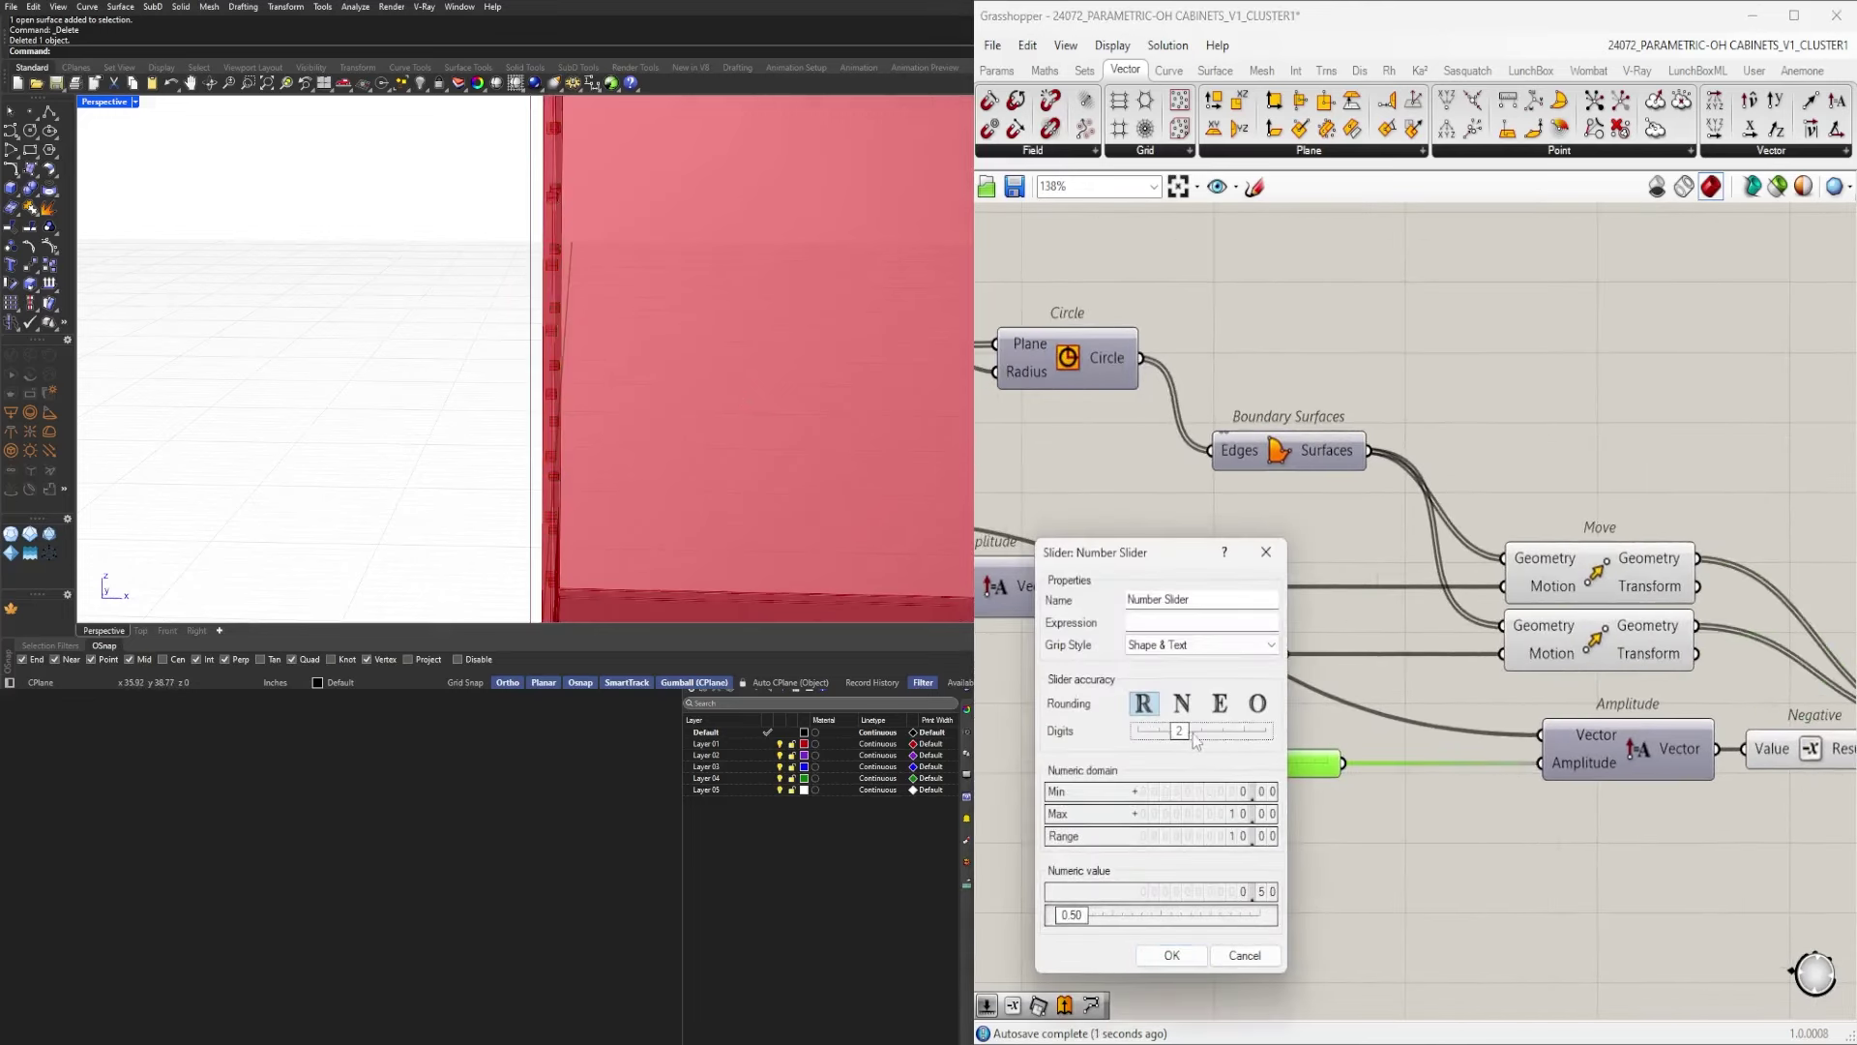
click(1197, 955)
double_click(1239, 764)
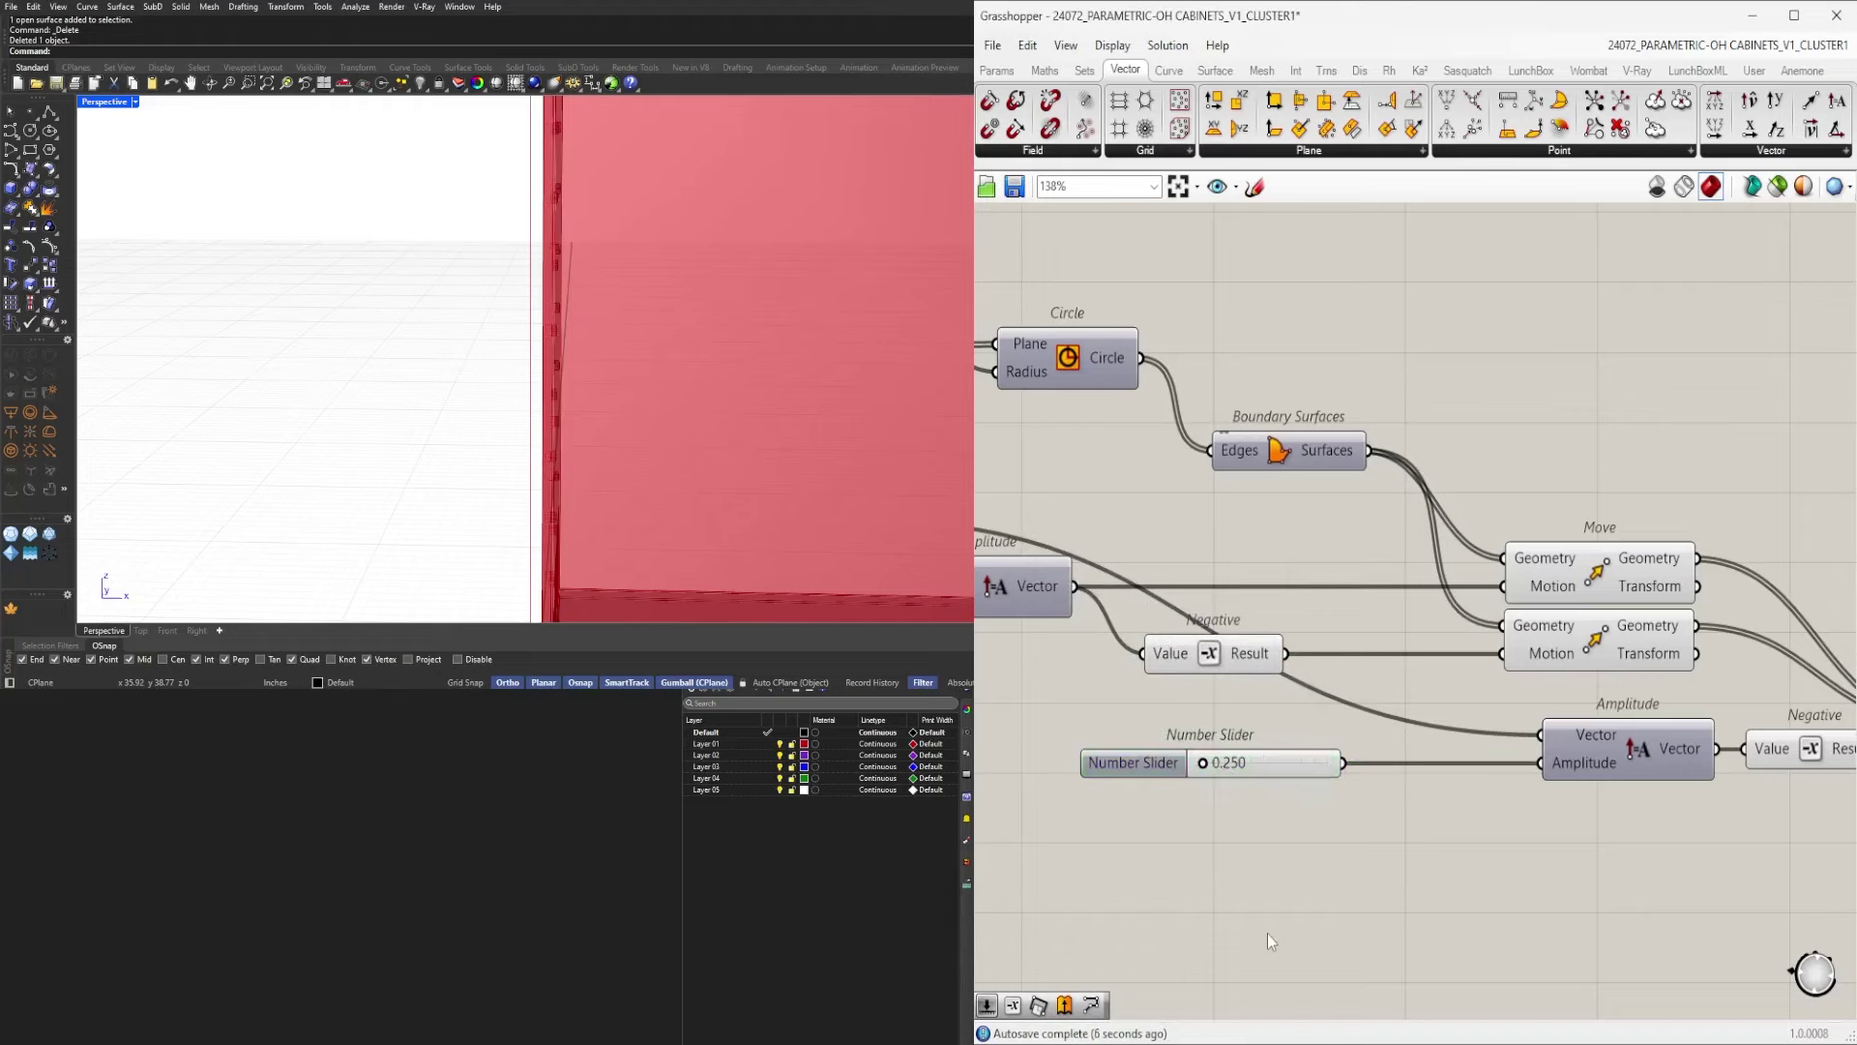
Set the extrusion-depth slider to 0.3 and inspect the selected extrusions inside the cabinet's side panel.
scroll(1291, 880, down, 1)
scroll(1257, 822, up, 4)
double_click(1239, 750)
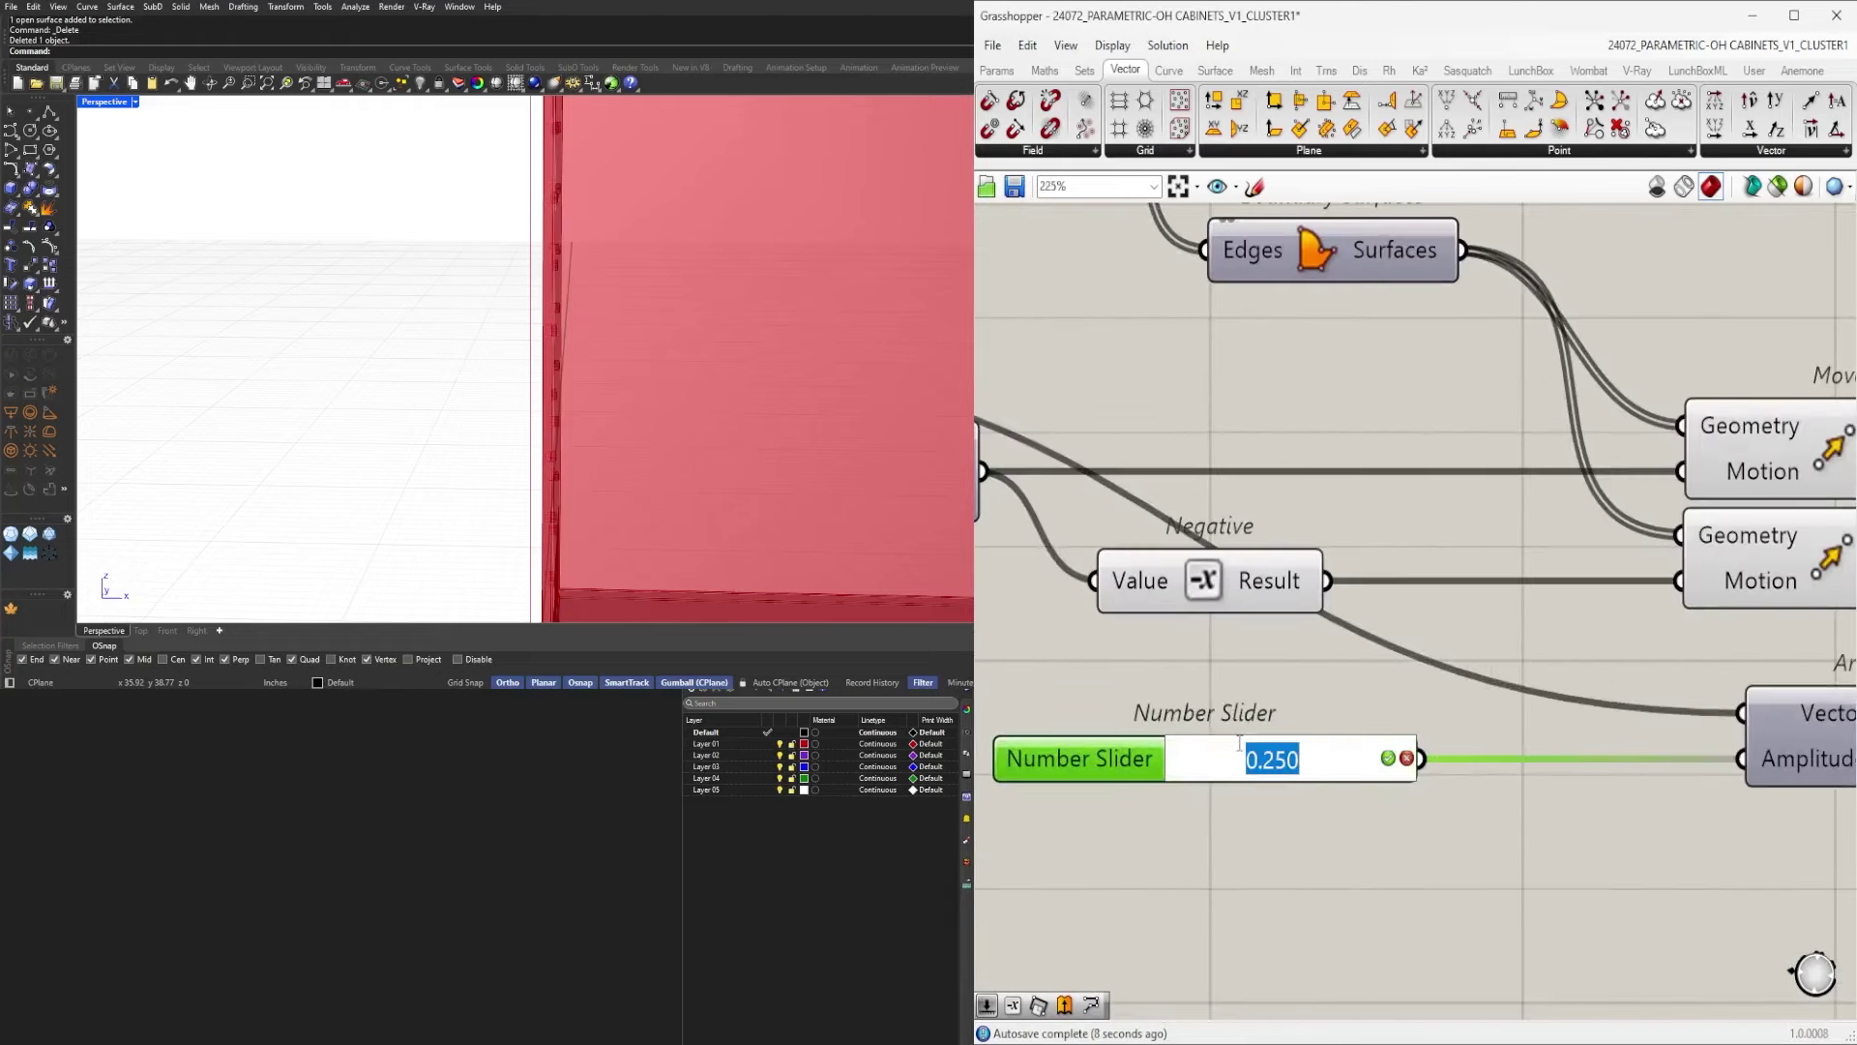
text(.3)
key(Return)
click(1283, 890)
scroll(1295, 880, down, 4)
right_drag(1644, 885, 1338, 852)
click(1563, 791)
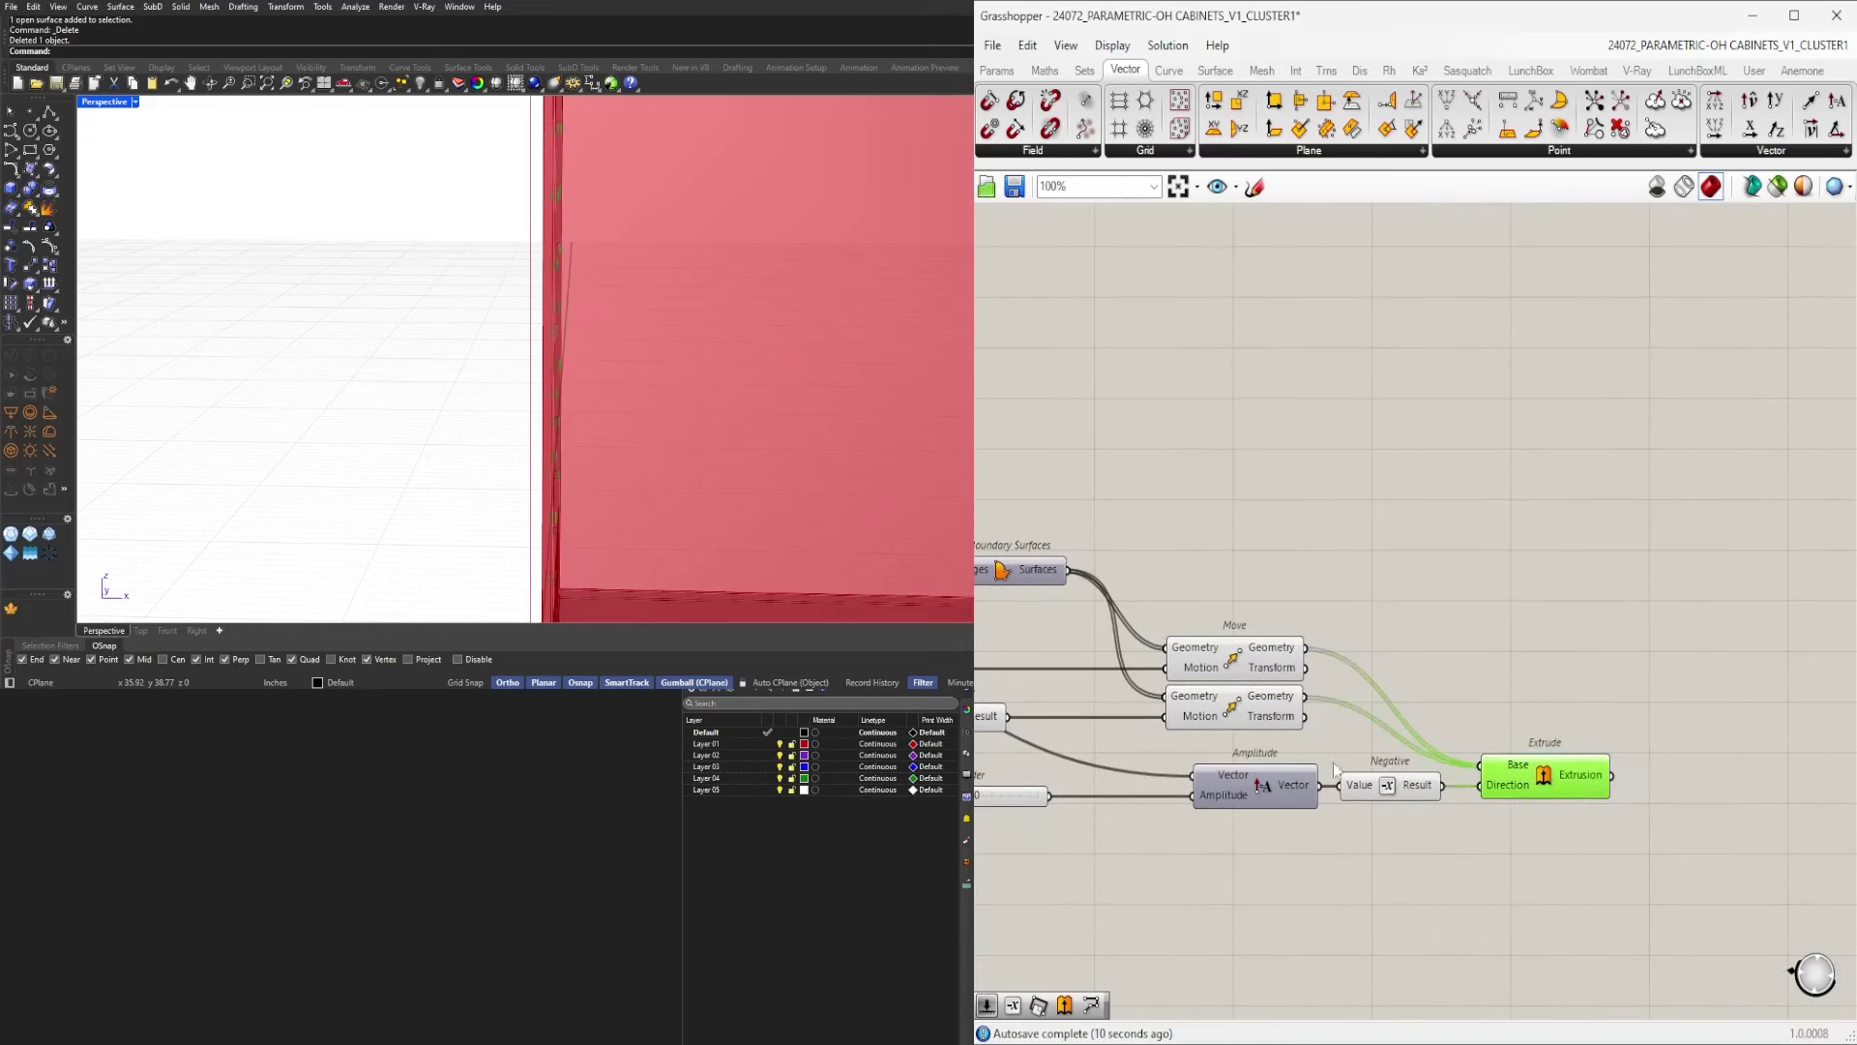
right_drag(716, 426, 832, 410)
scroll(528, 414, down, 5)
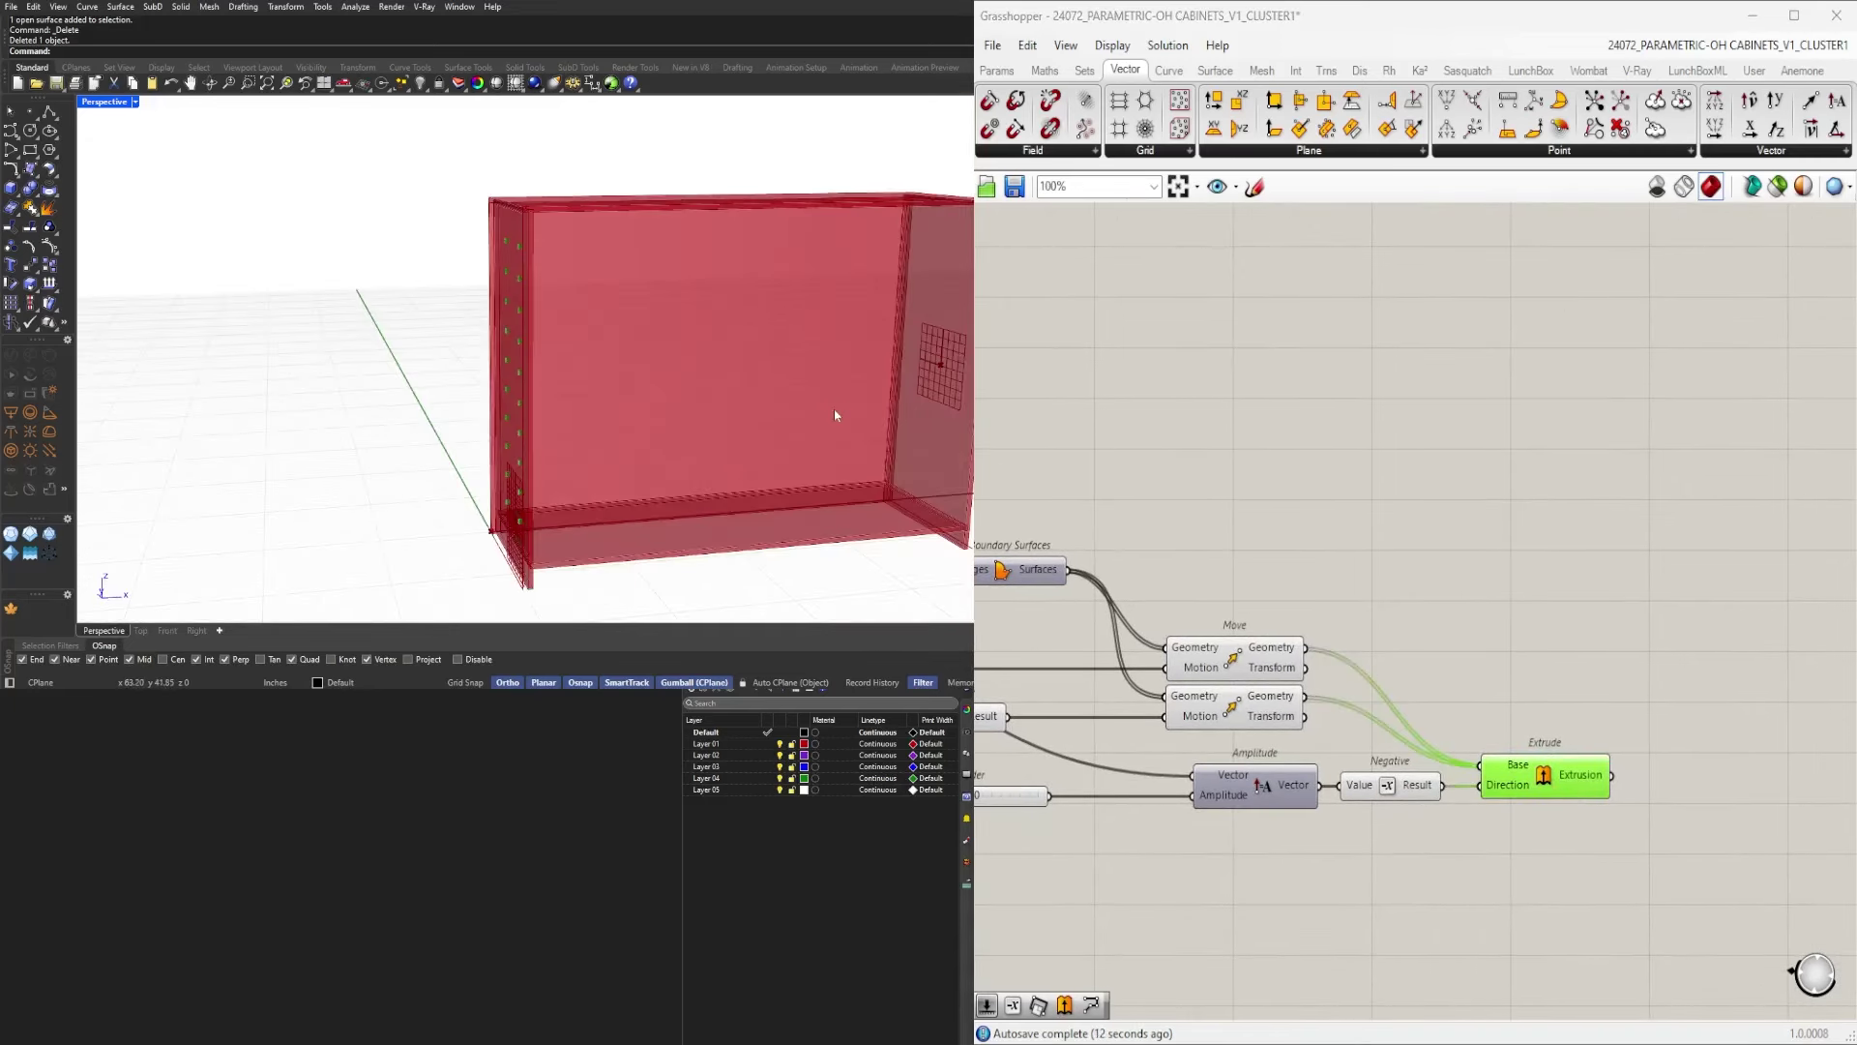
scroll(1359, 647, down, 1)
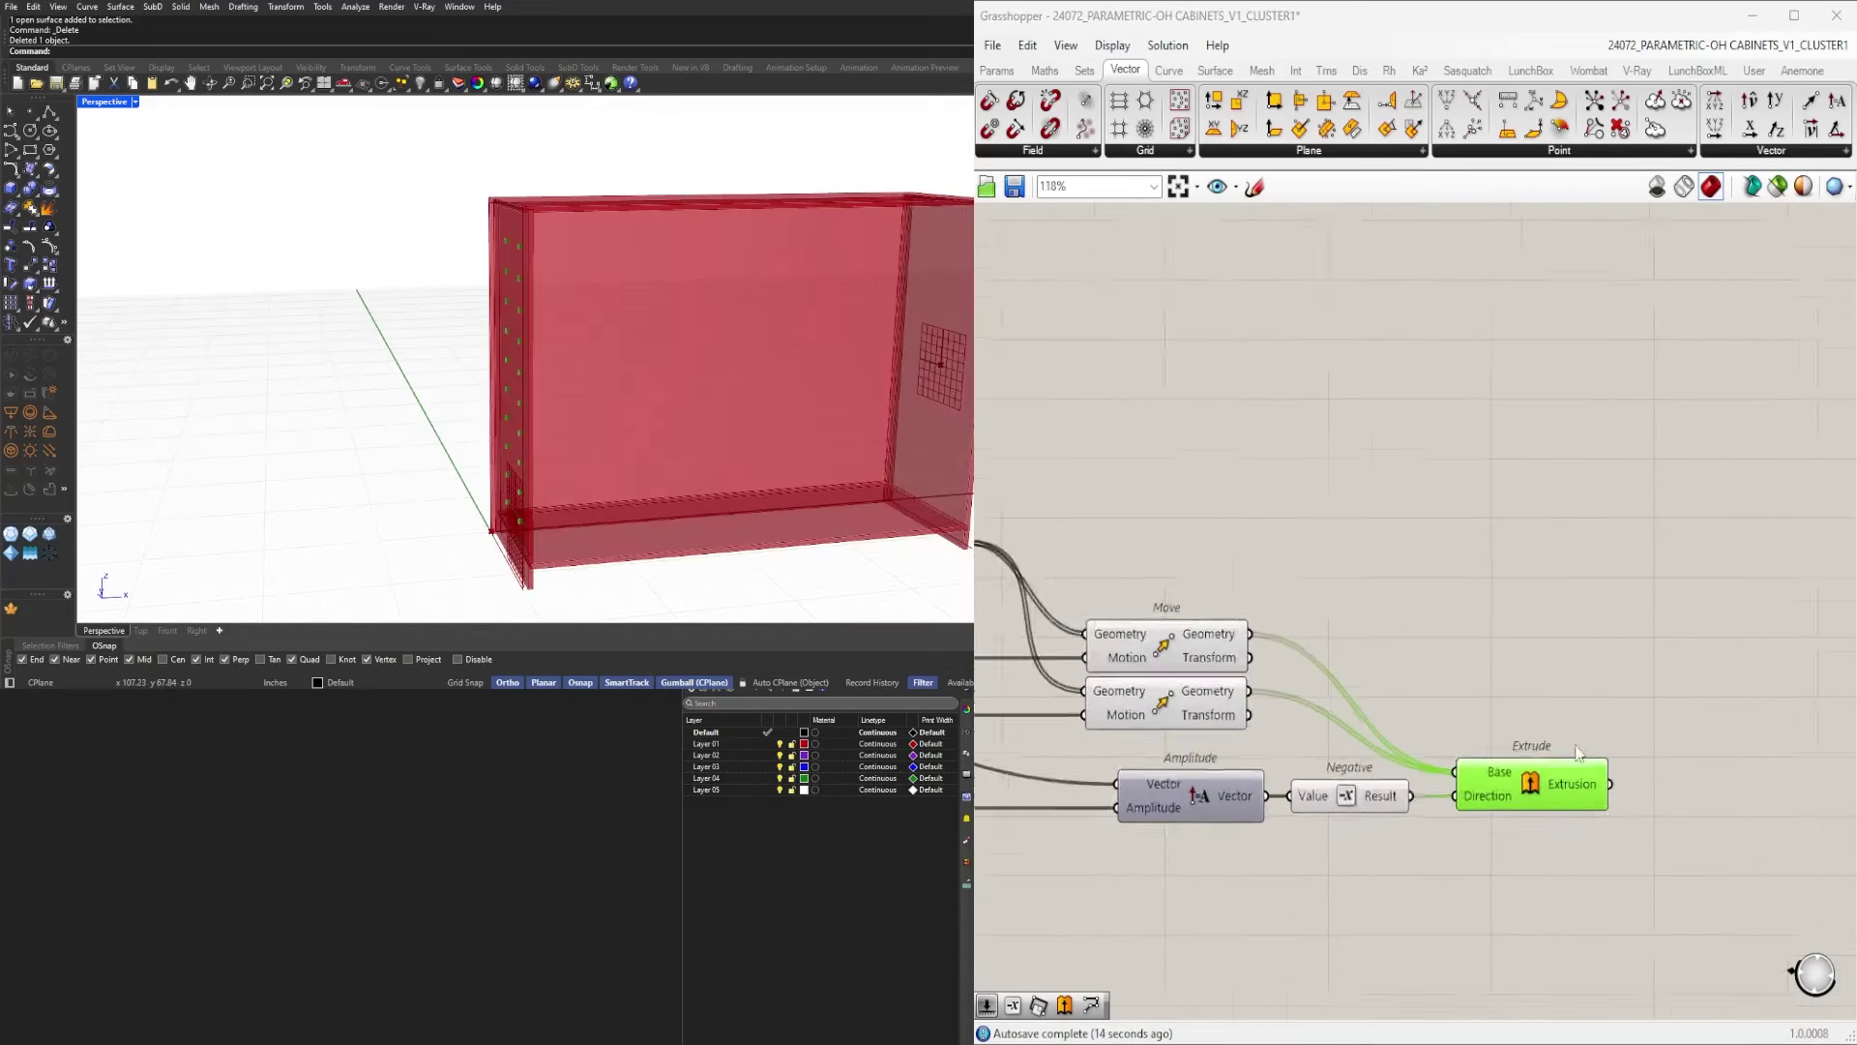
Hide the wire display on the Vector input of the lower Amplitude that drives the extrusion.
right_drag(1475, 711, 1711, 731)
click(1606, 875)
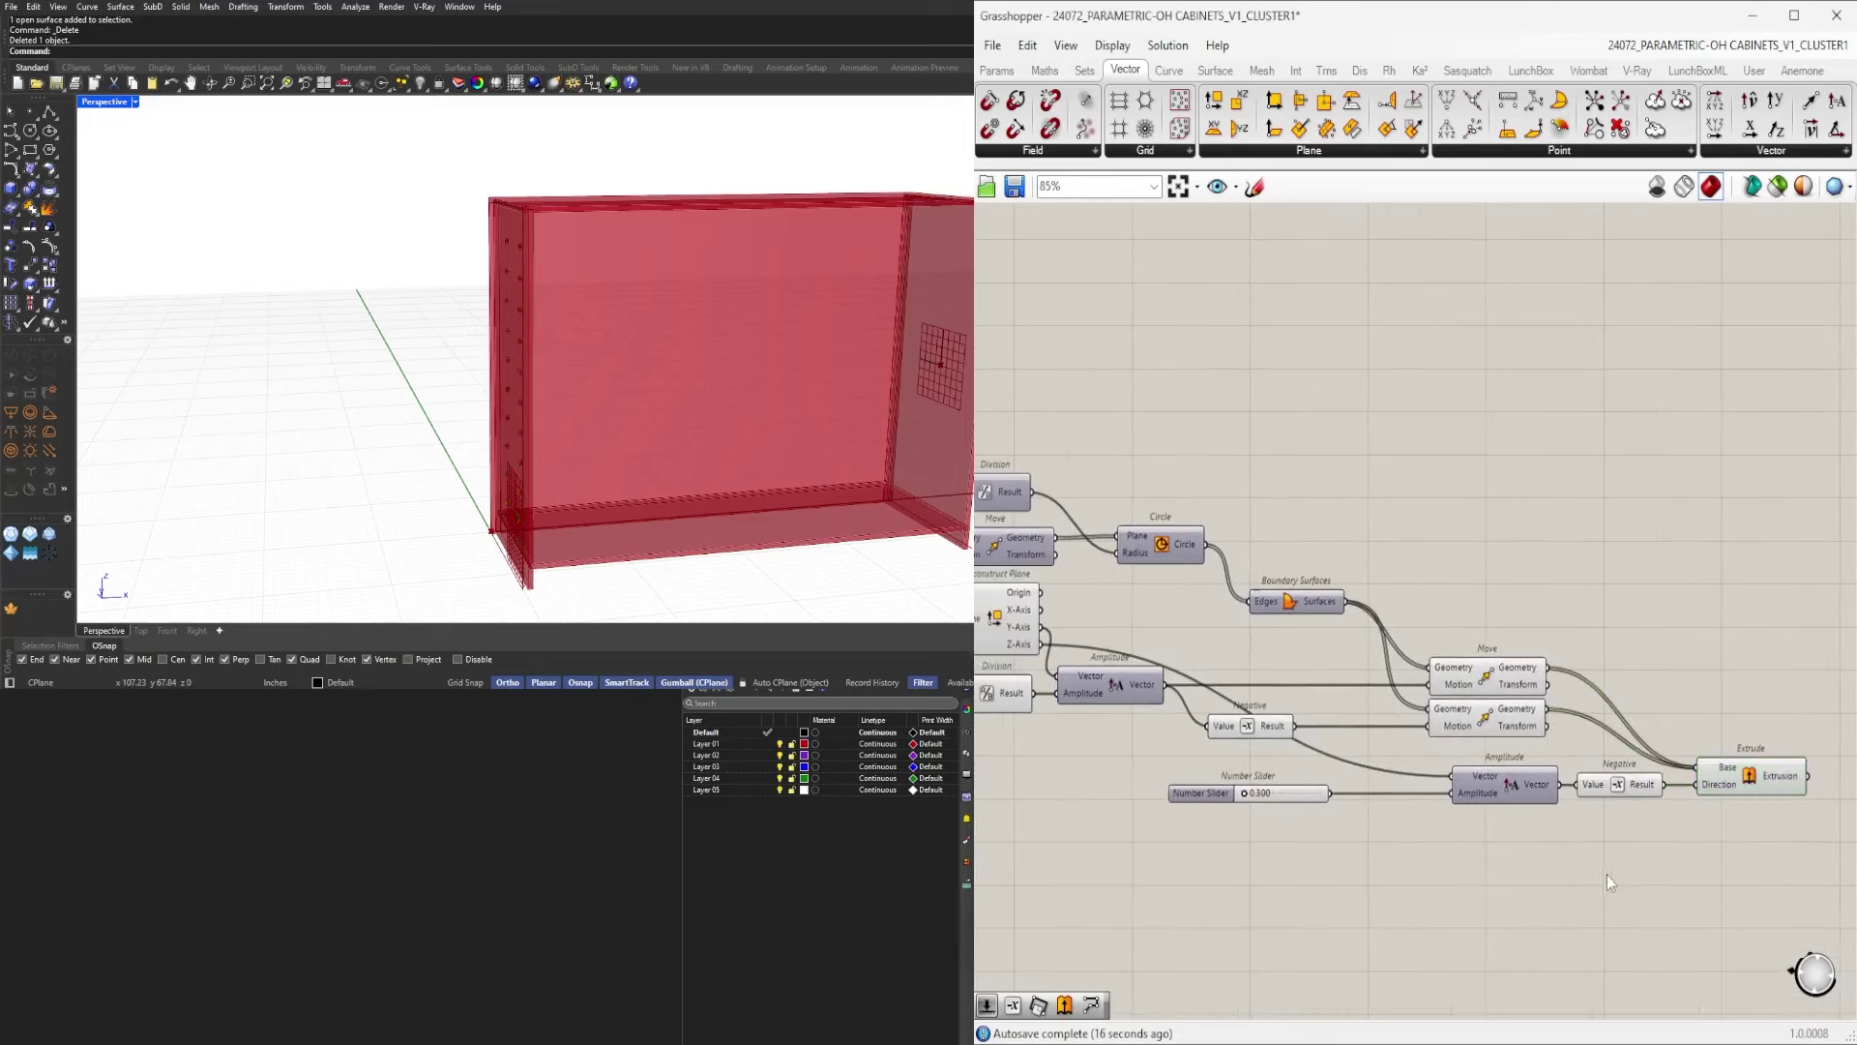
drag(1585, 851, 1362, 869)
scroll(1462, 832, up, 1)
right_click(1488, 769)
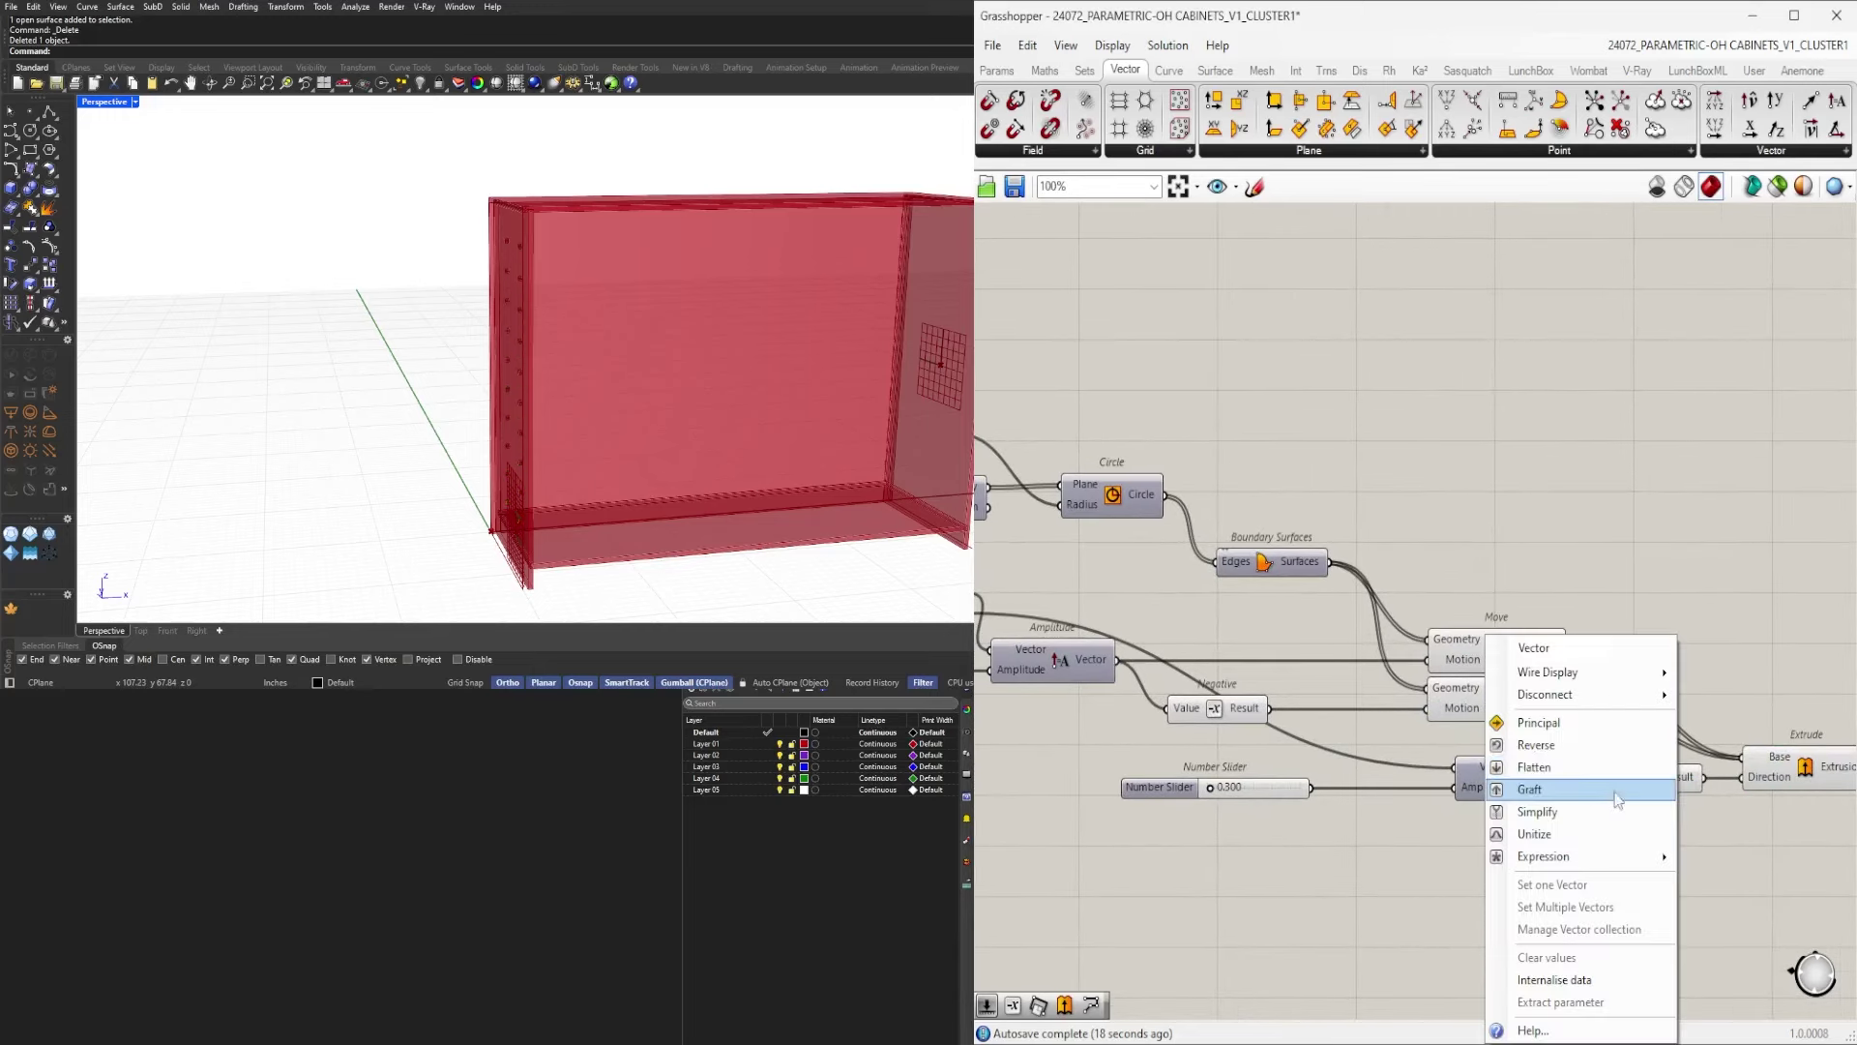
mouse_move(1662, 675)
click(1722, 718)
scroll(1517, 694, down, 1)
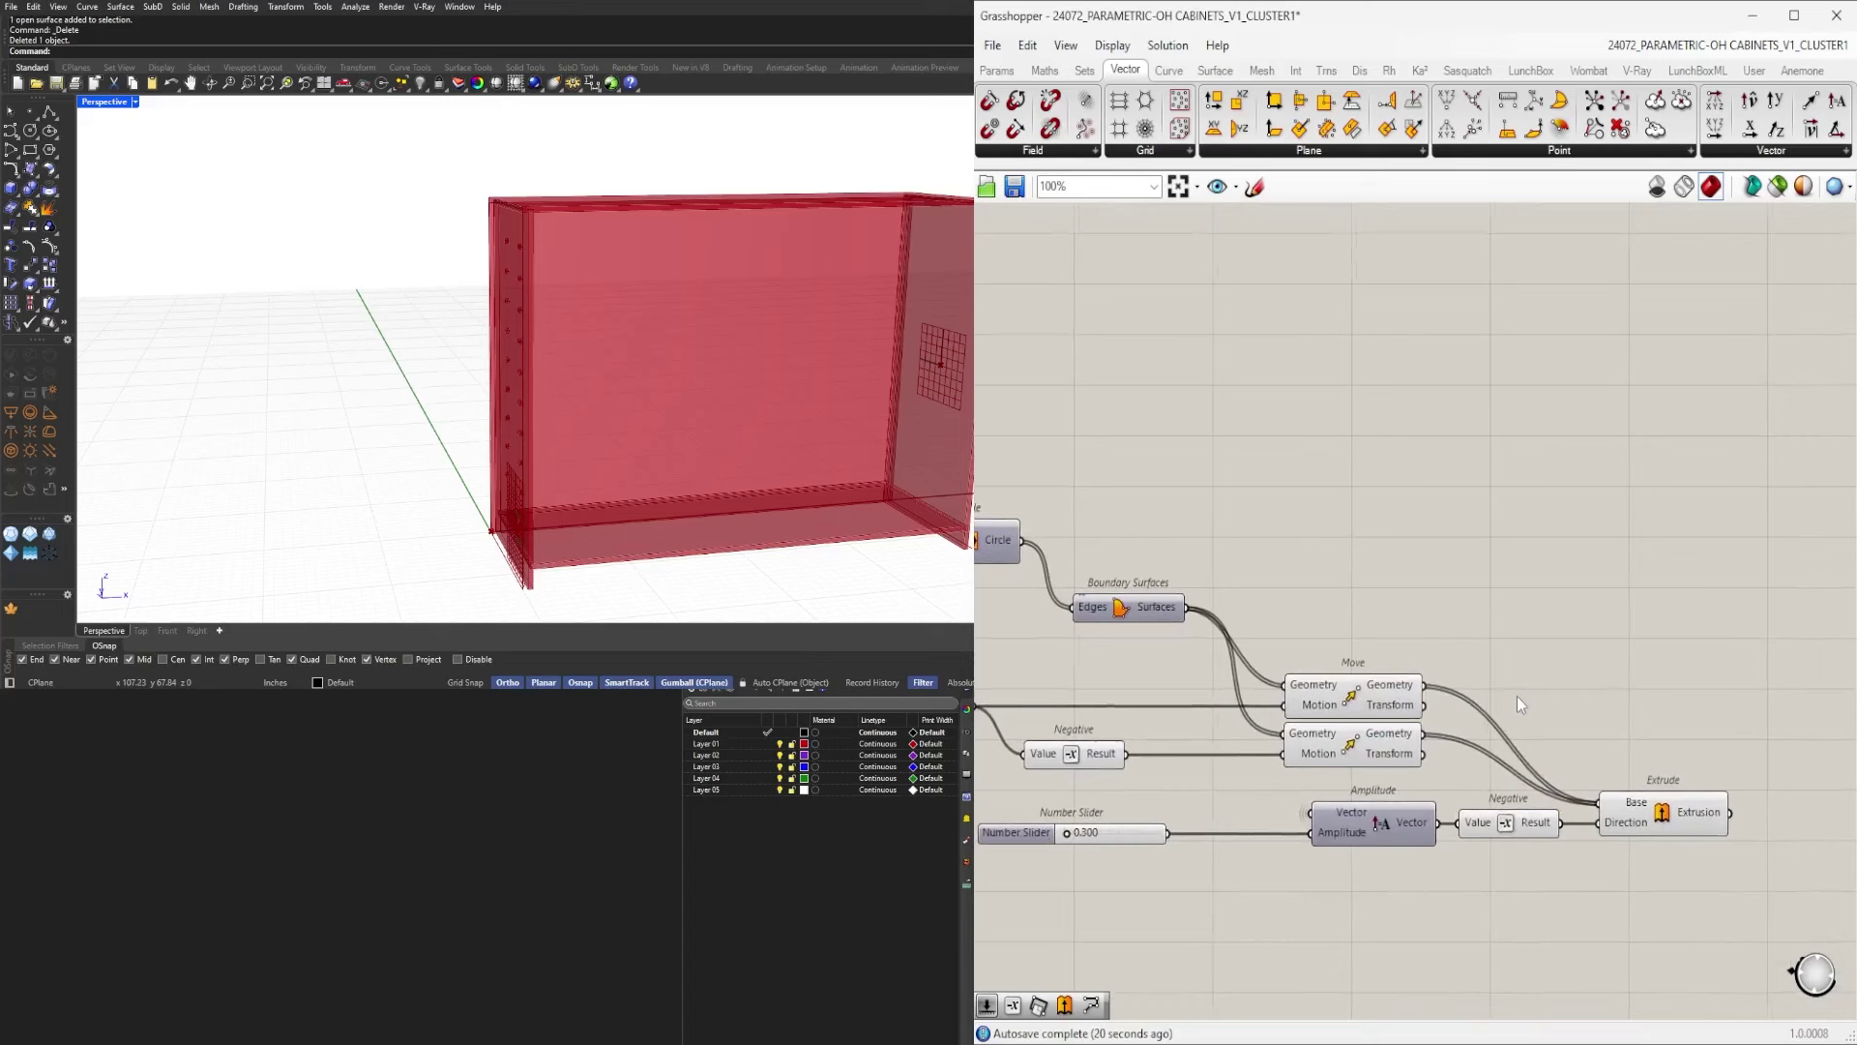
scroll(1392, 731, up, 1)
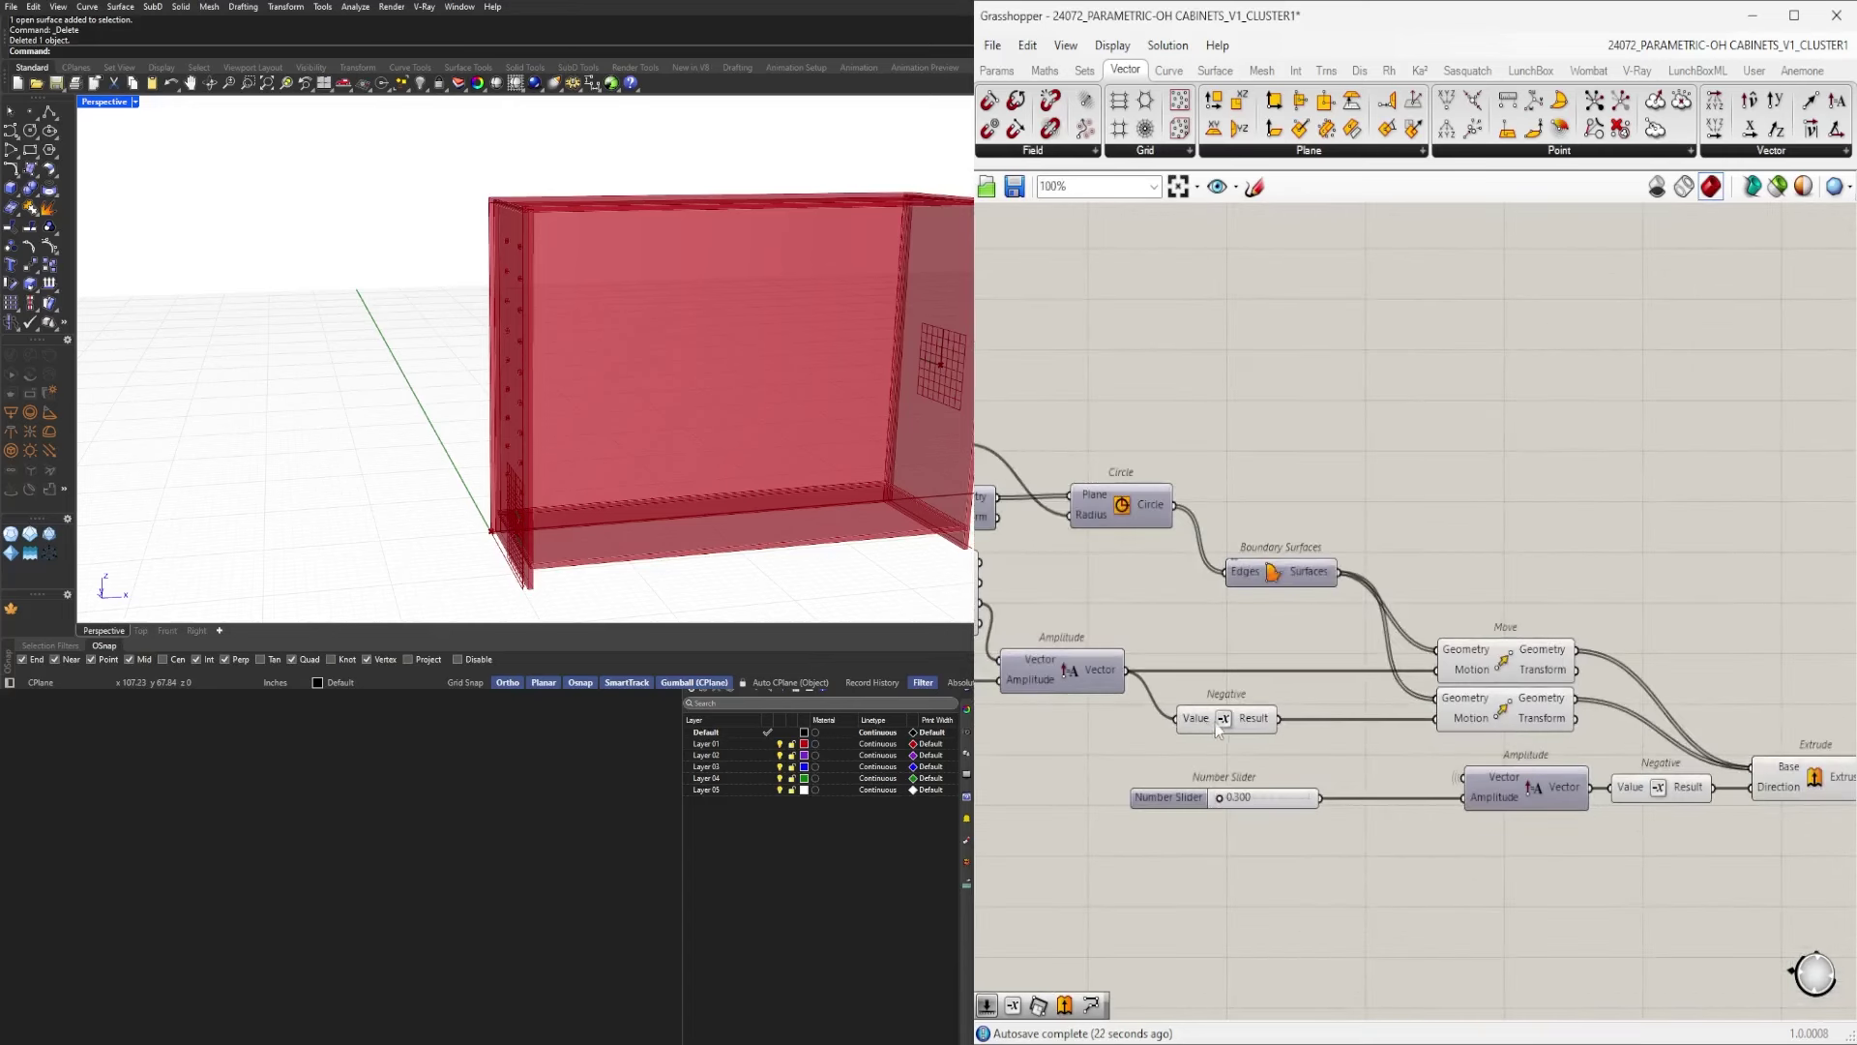
Move the first Negative closer to the Move components and shift the slider, Amplitude, Negative and Extrude row up beneath them.
drag(1217, 728, 1285, 721)
scroll(1353, 672, down, 2)
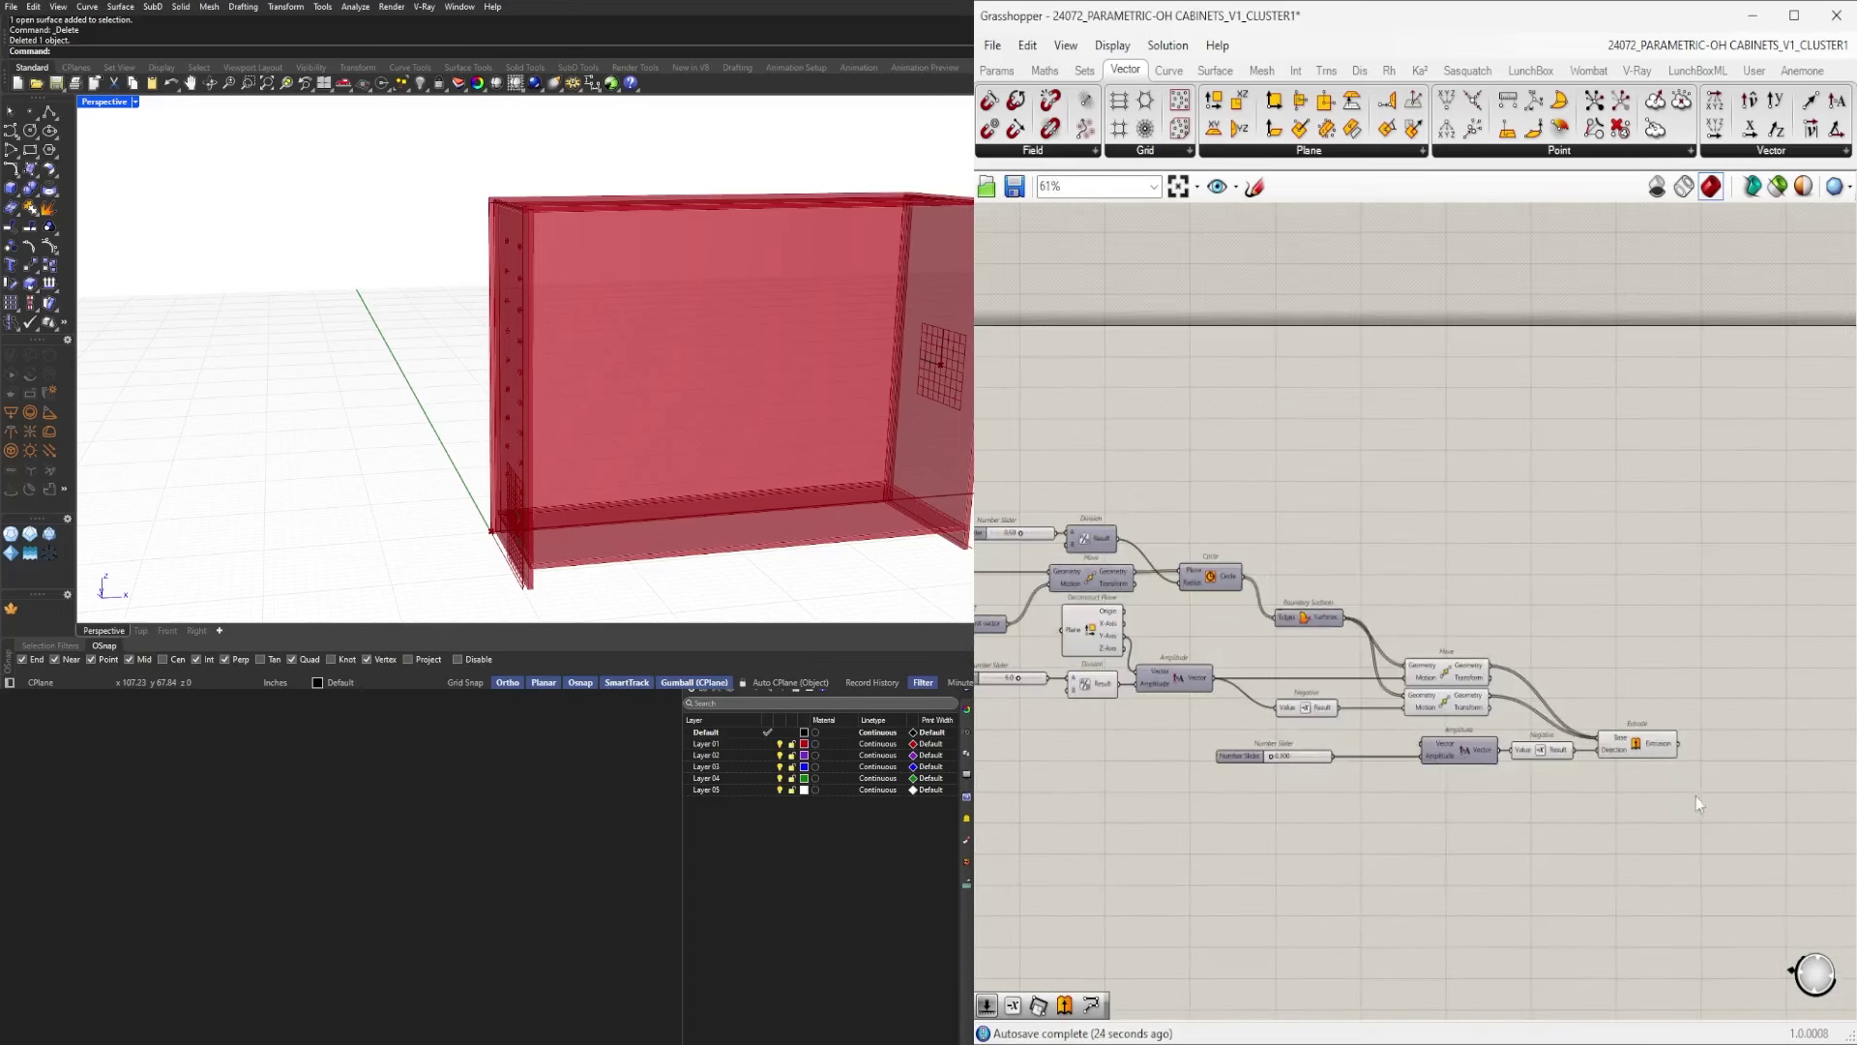
drag(1697, 805, 1188, 741)
scroll(1458, 759, up, 3)
drag(1492, 757, 1471, 739)
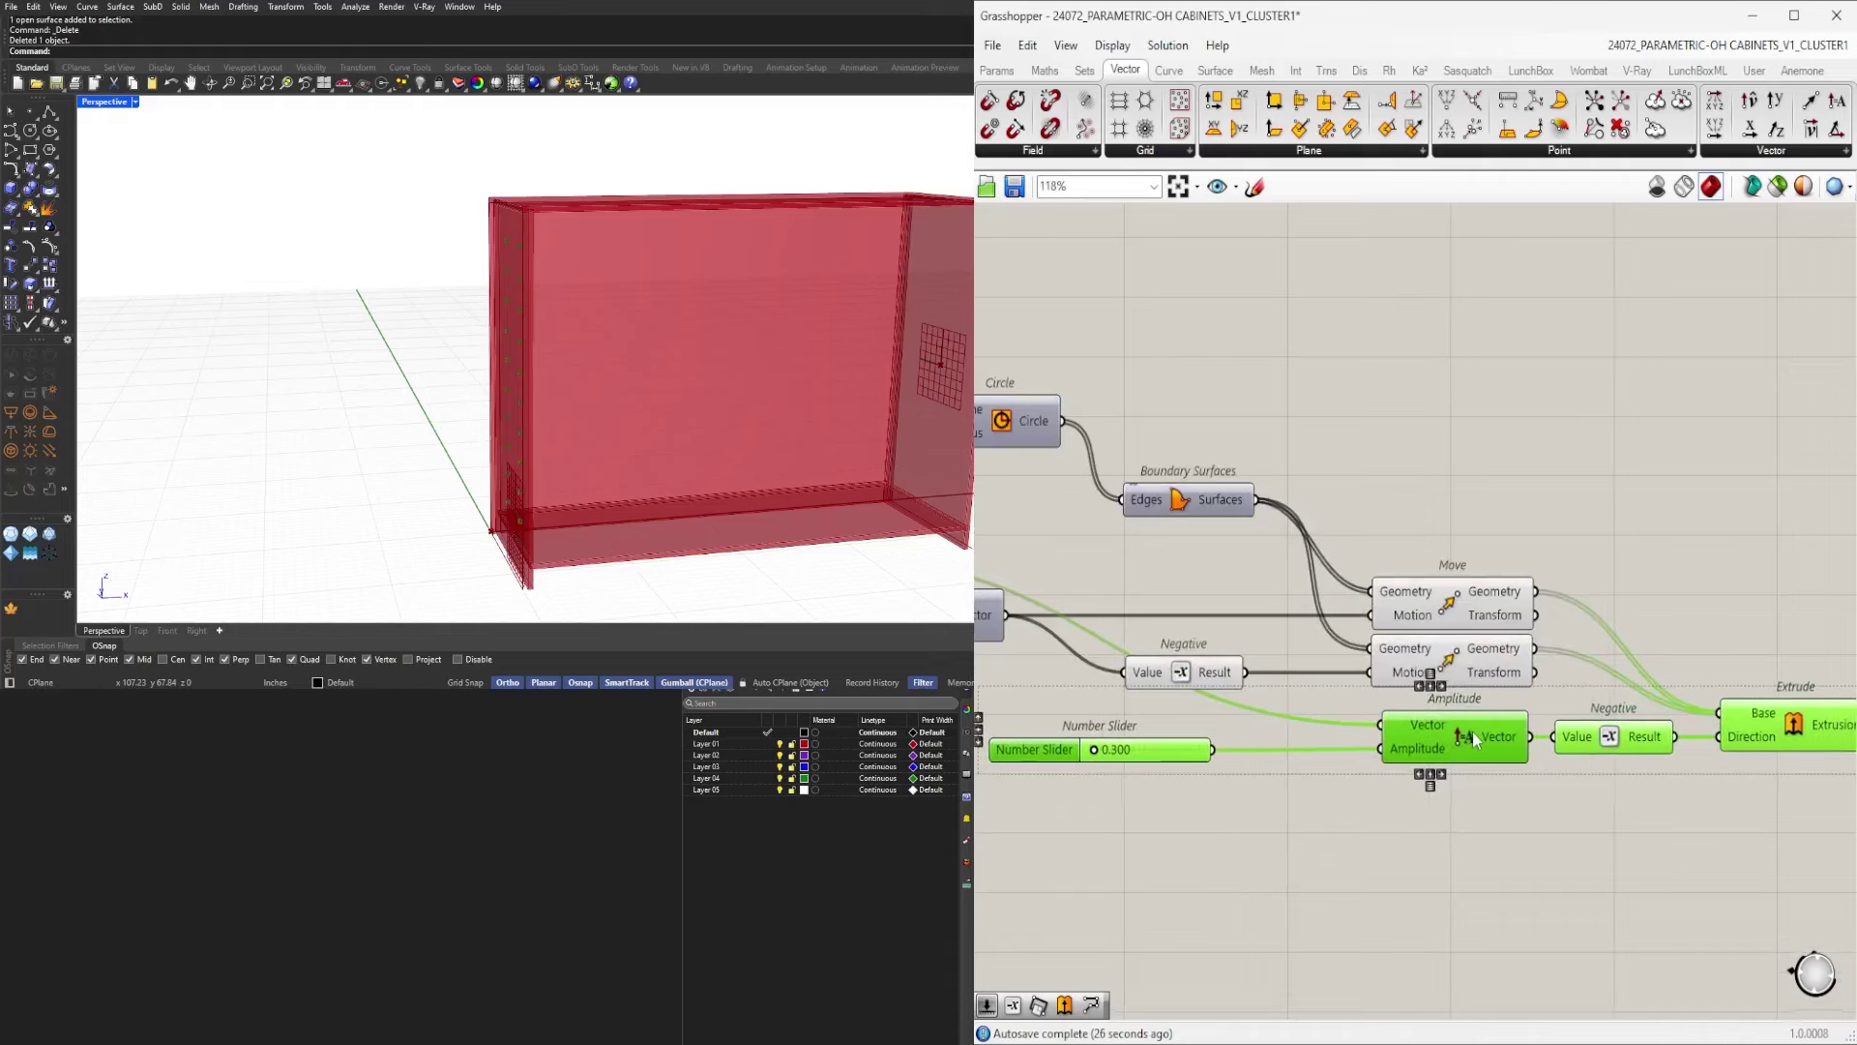
Raise the Extrude component level with the upper stacked Move so its Base wire runs straight.
click(1738, 675)
right_drag(1738, 674, 1649, 680)
click(1693, 733)
drag(1695, 738, 1697, 626)
click(1532, 662)
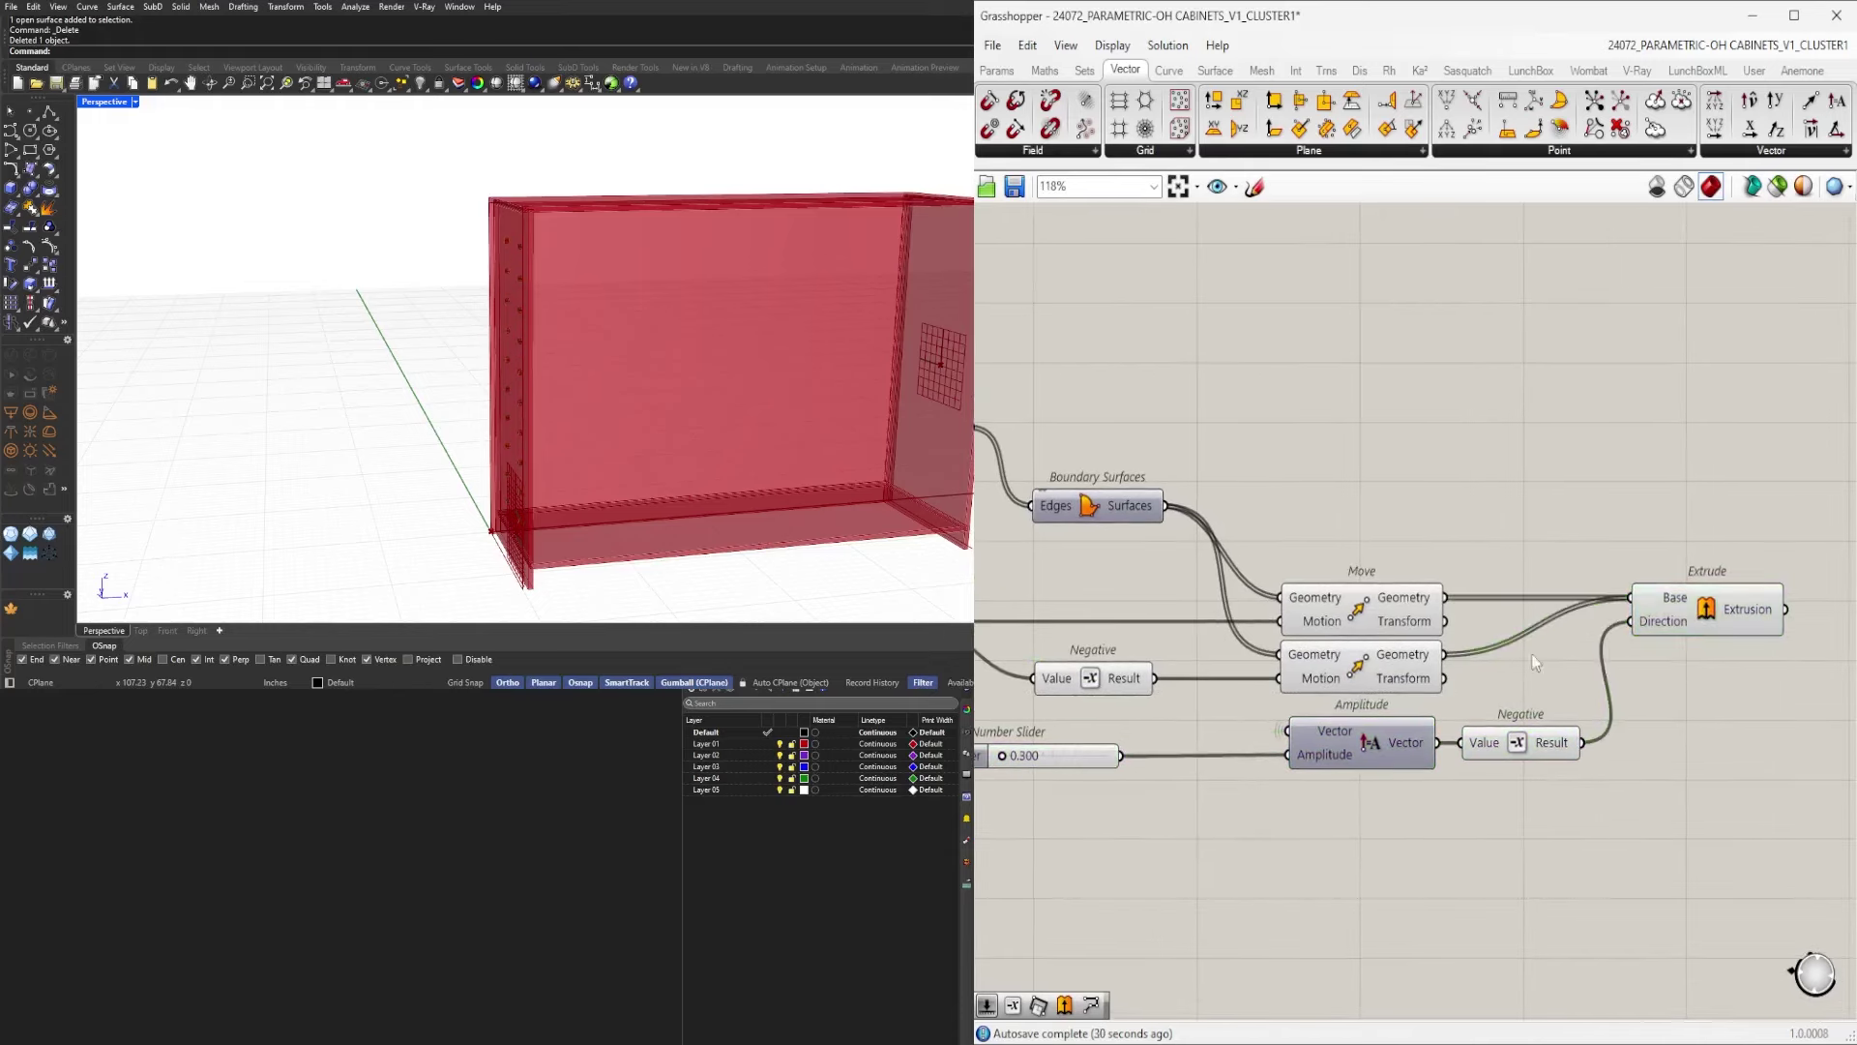
scroll(1596, 798, down, 2)
click(1656, 667)
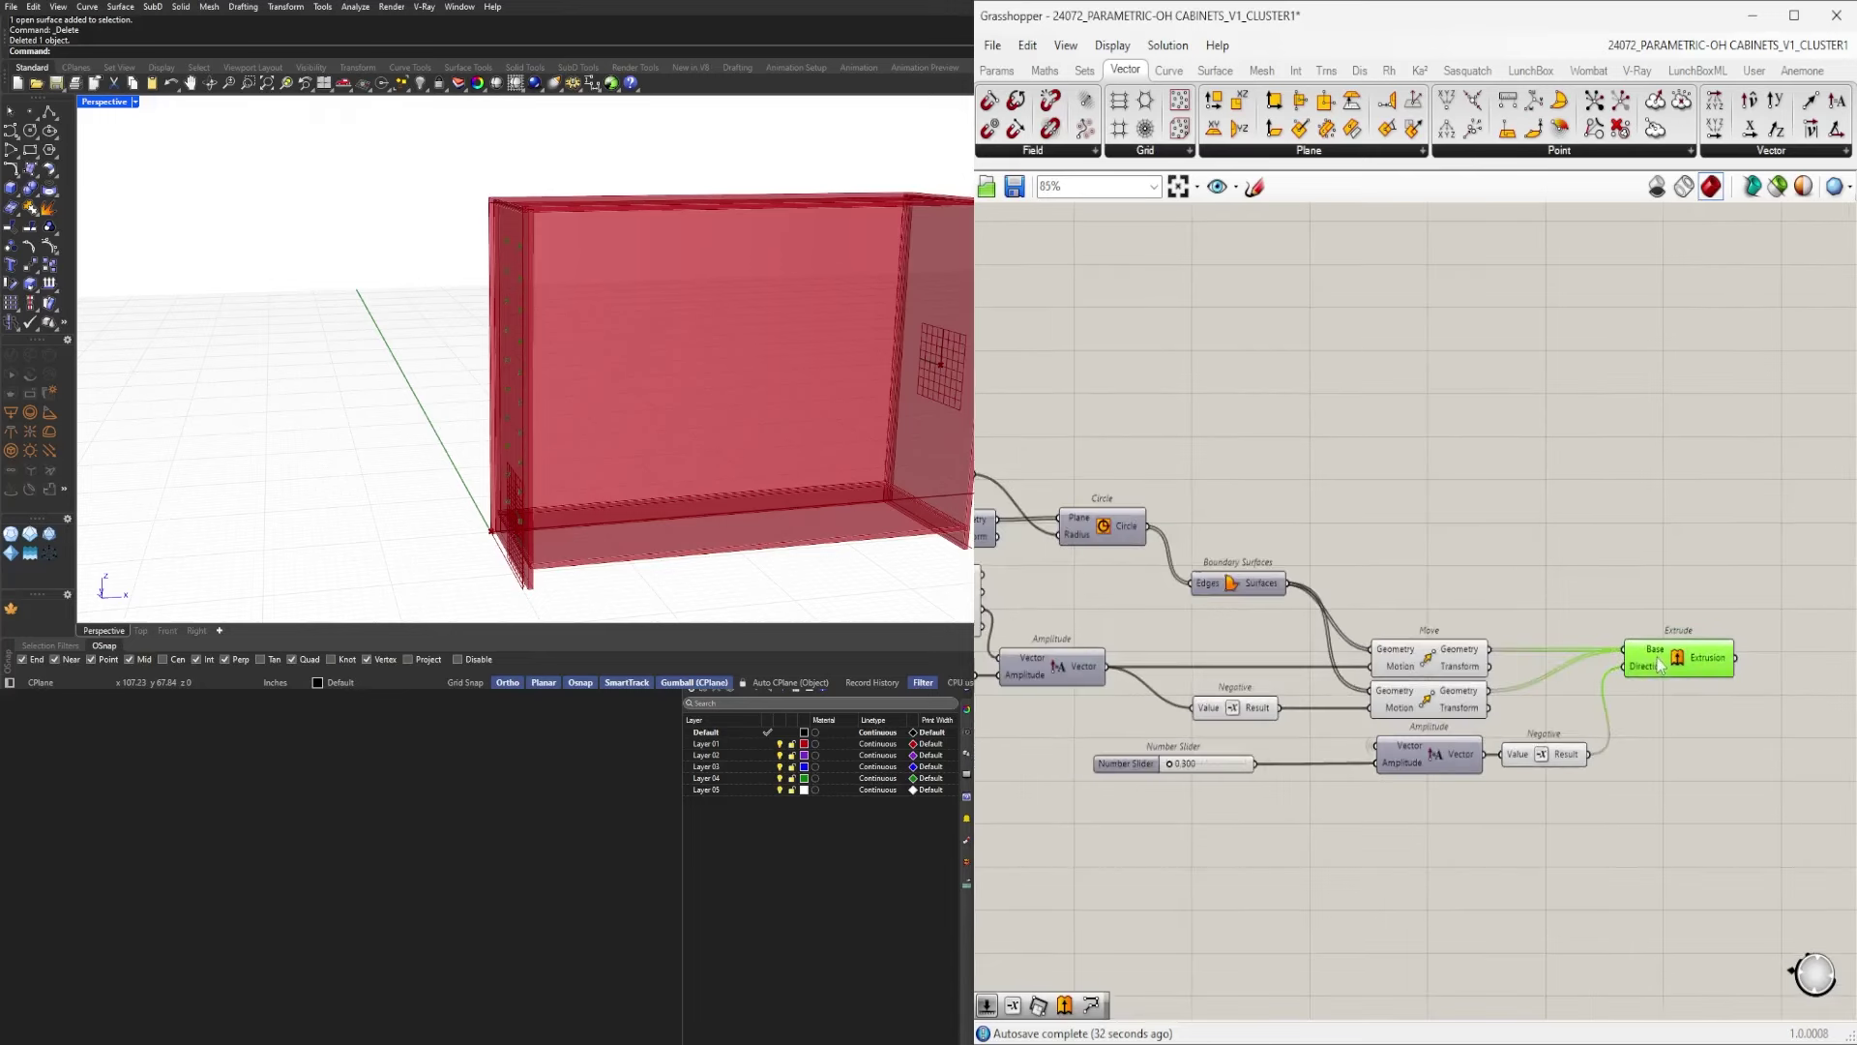
Examine the definition from Deconstruct Plane back to the earlier panel extrusions and Solid Difference components.
click(1339, 587)
right_drag(1333, 582, 1748, 587)
click(1370, 609)
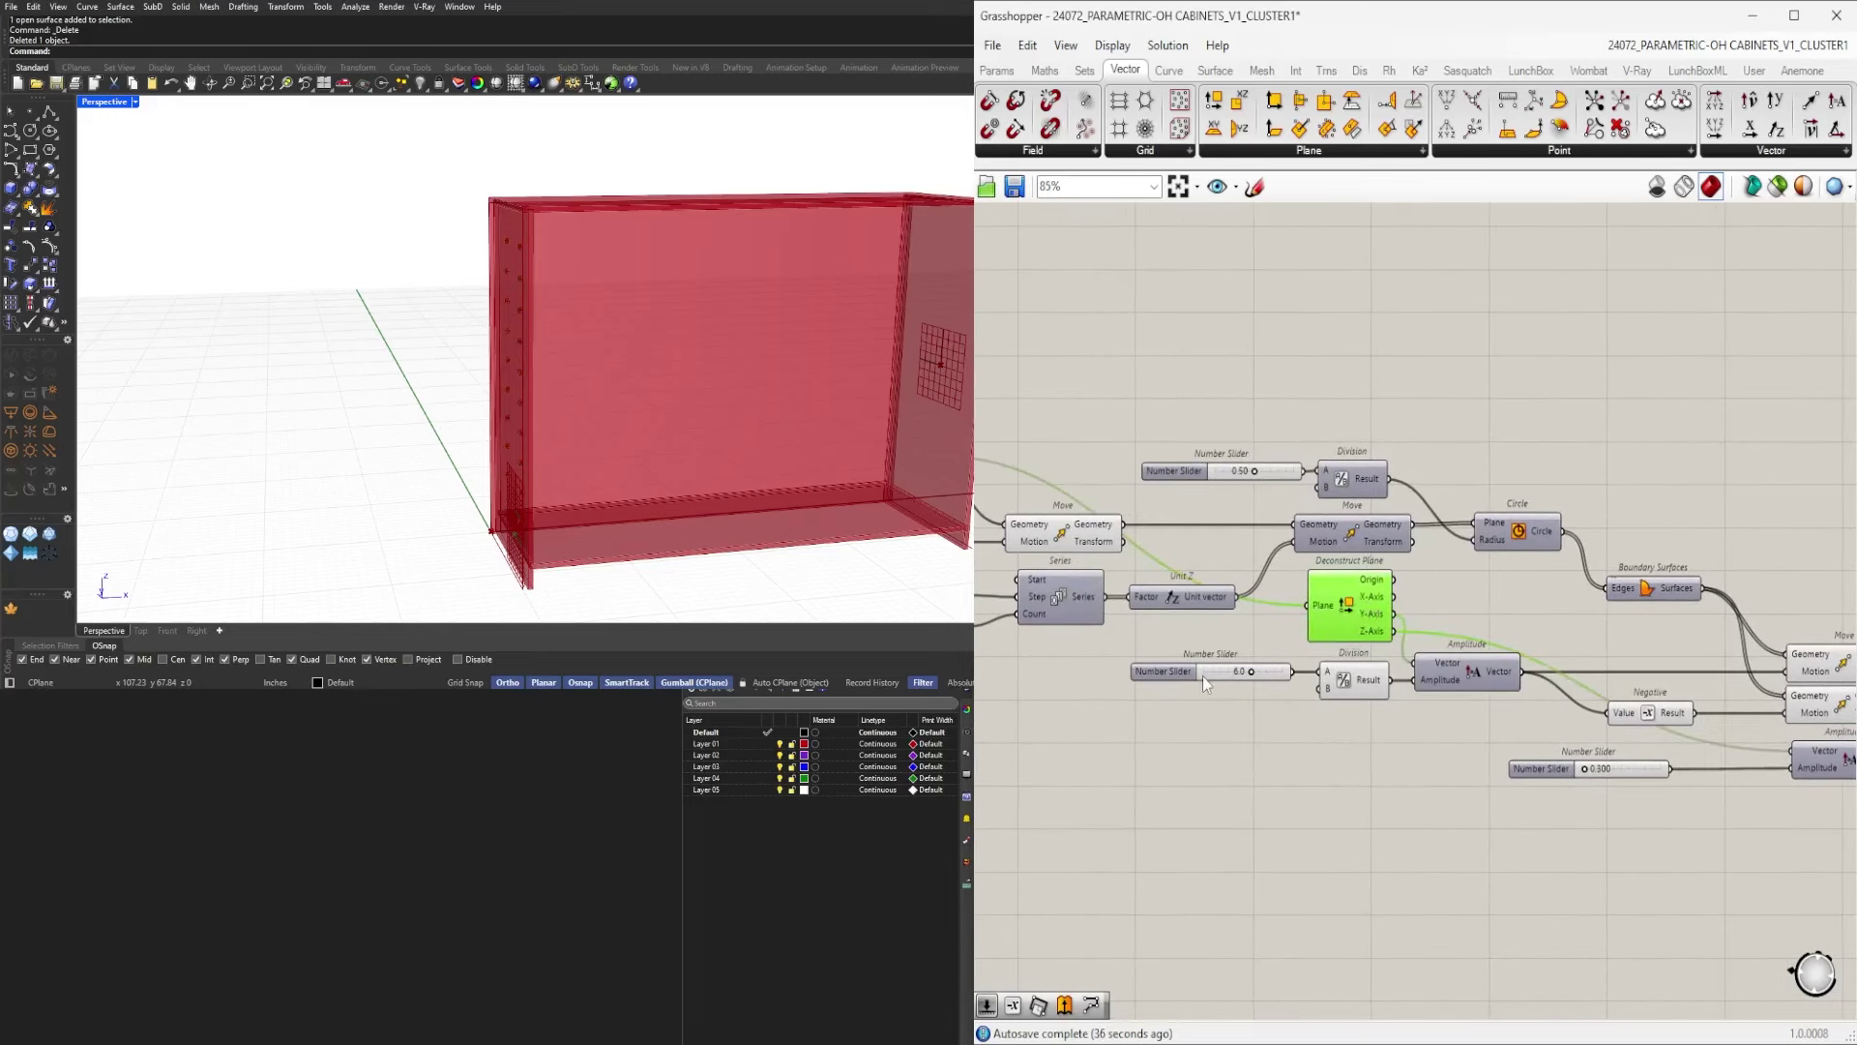
right_drag(1131, 682, 1612, 712)
scroll(1459, 677, down, 3)
right_drag(1315, 715, 1756, 718)
scroll(1593, 699, down, 5)
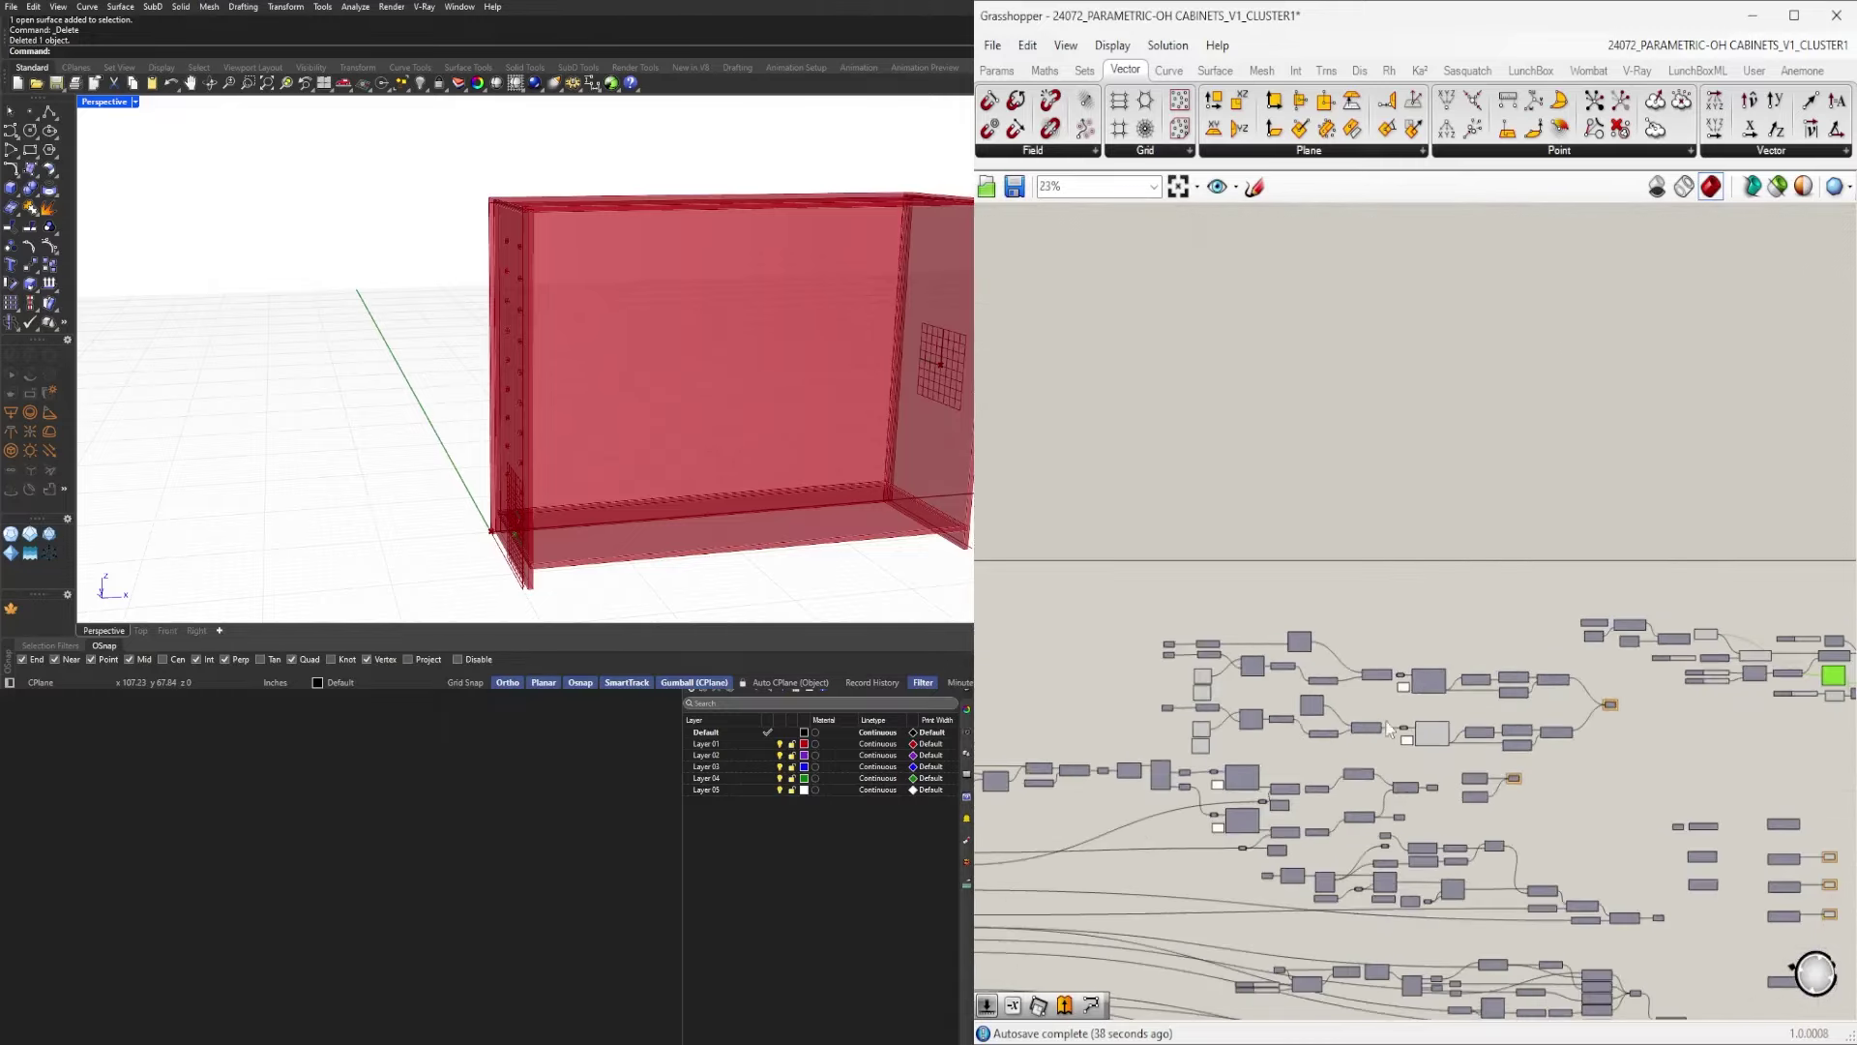
right_drag(1391, 728, 1465, 555)
scroll(1465, 551, up, 9)
scroll(1501, 495, down, 3)
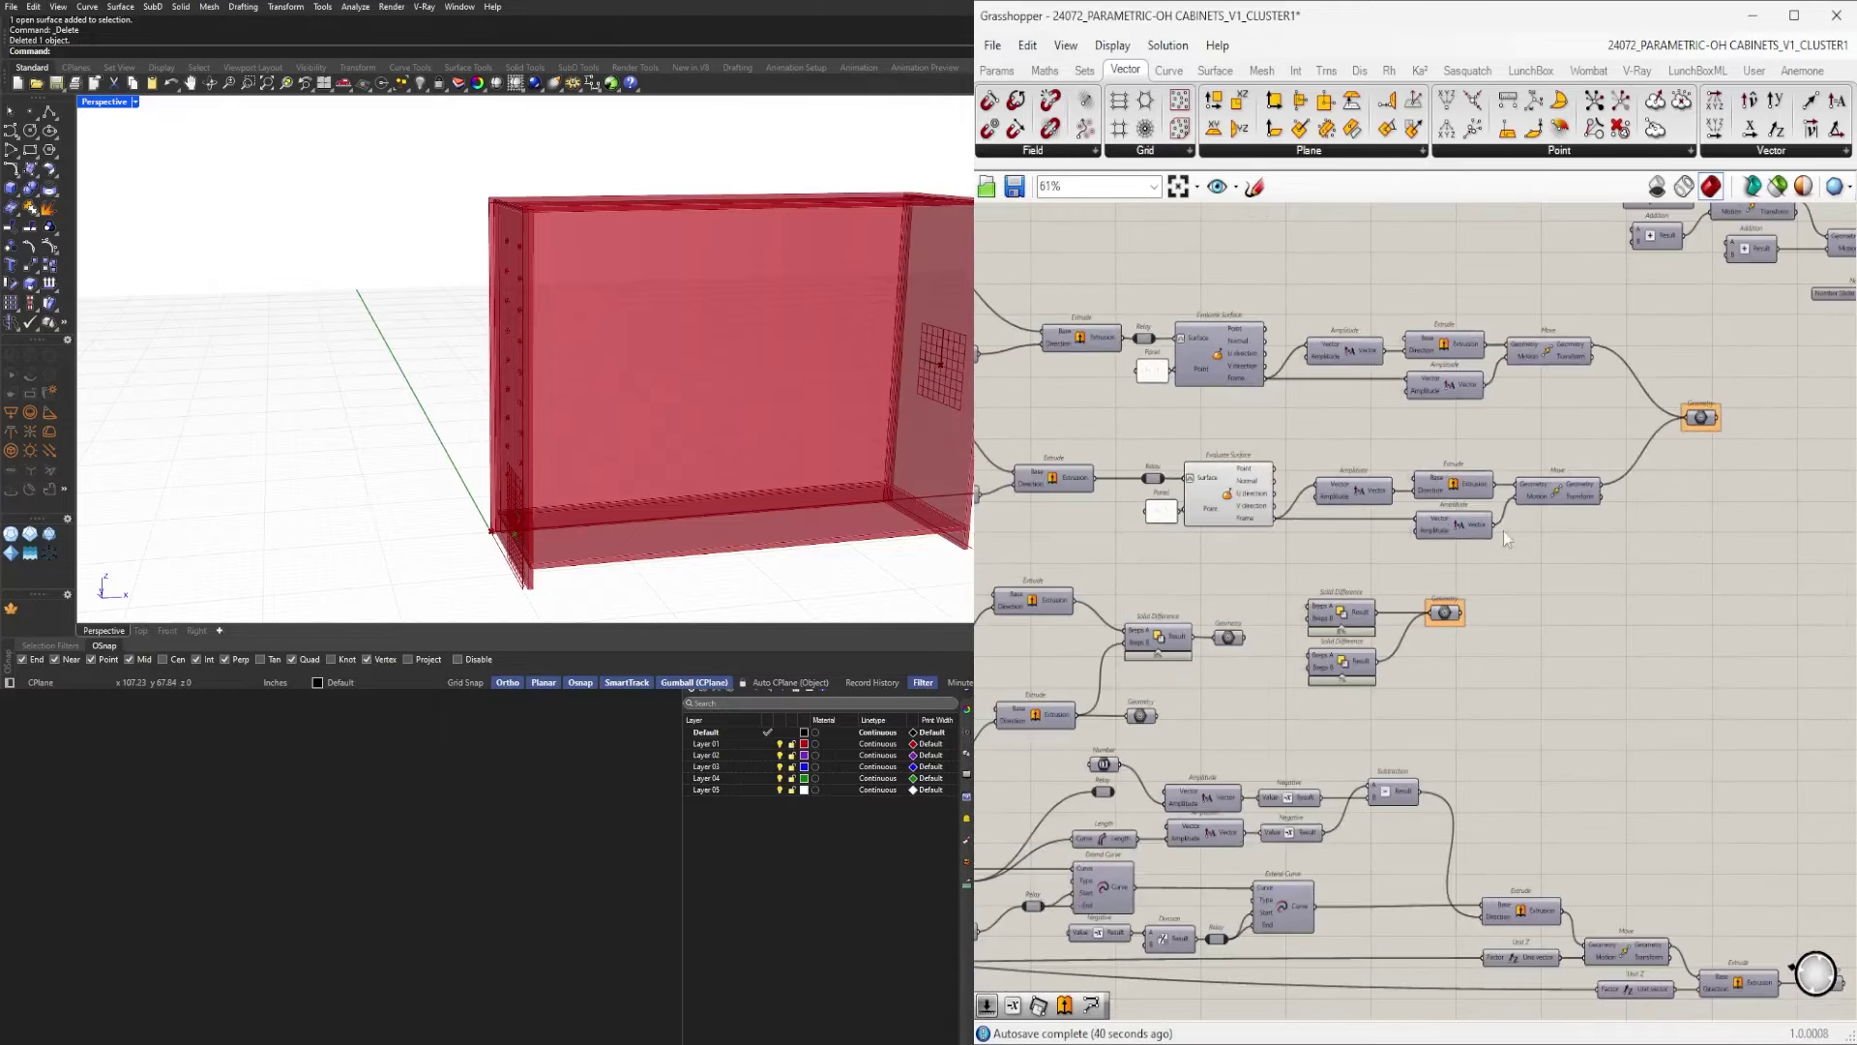
Inspect the existing Perp Frame and Mirror setup by temporarily previewing its components in the cabinet model.
right_drag(1677, 699, 1221, 476)
right_drag(1559, 717, 1351, 439)
right_drag(1669, 757, 1282, 575)
right_drag(1842, 714, 1253, 551)
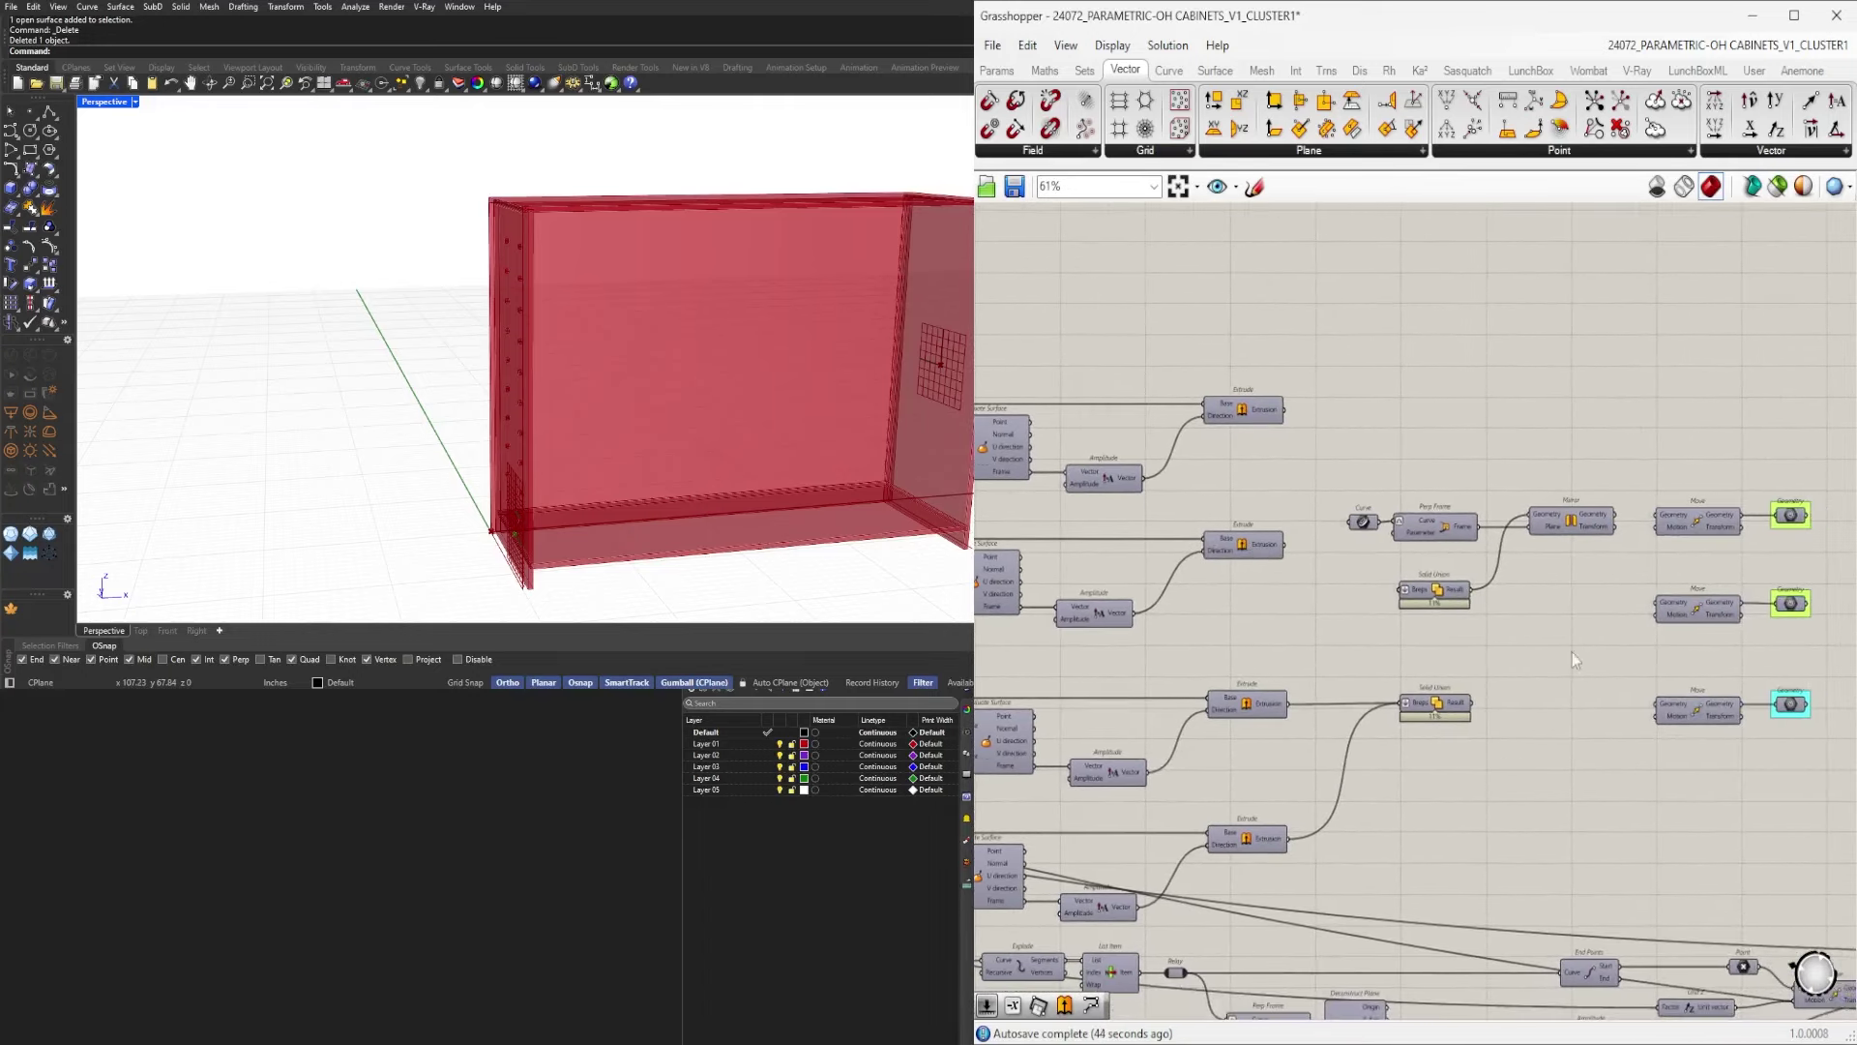
right_drag(1441, 542, 1409, 620)
click(1560, 607)
scroll(1546, 601, up, 3)
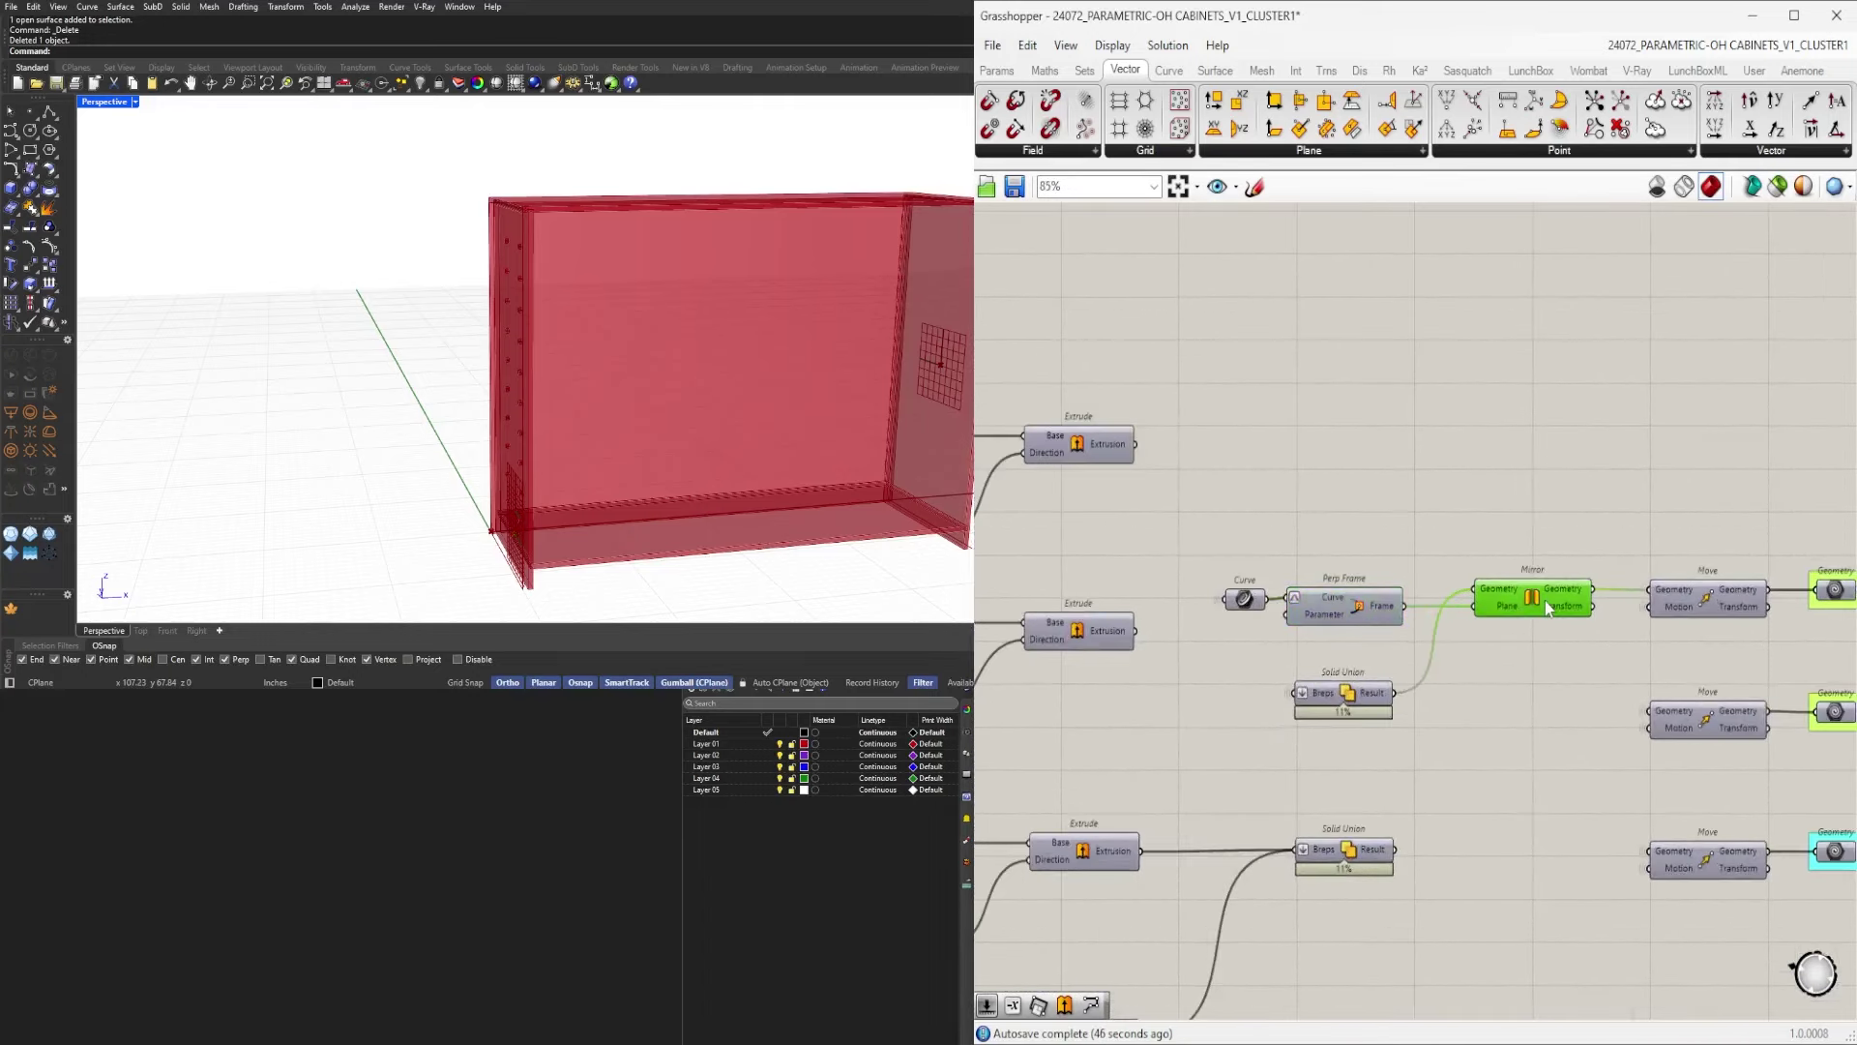
middle_click(1546, 601)
click(1572, 563)
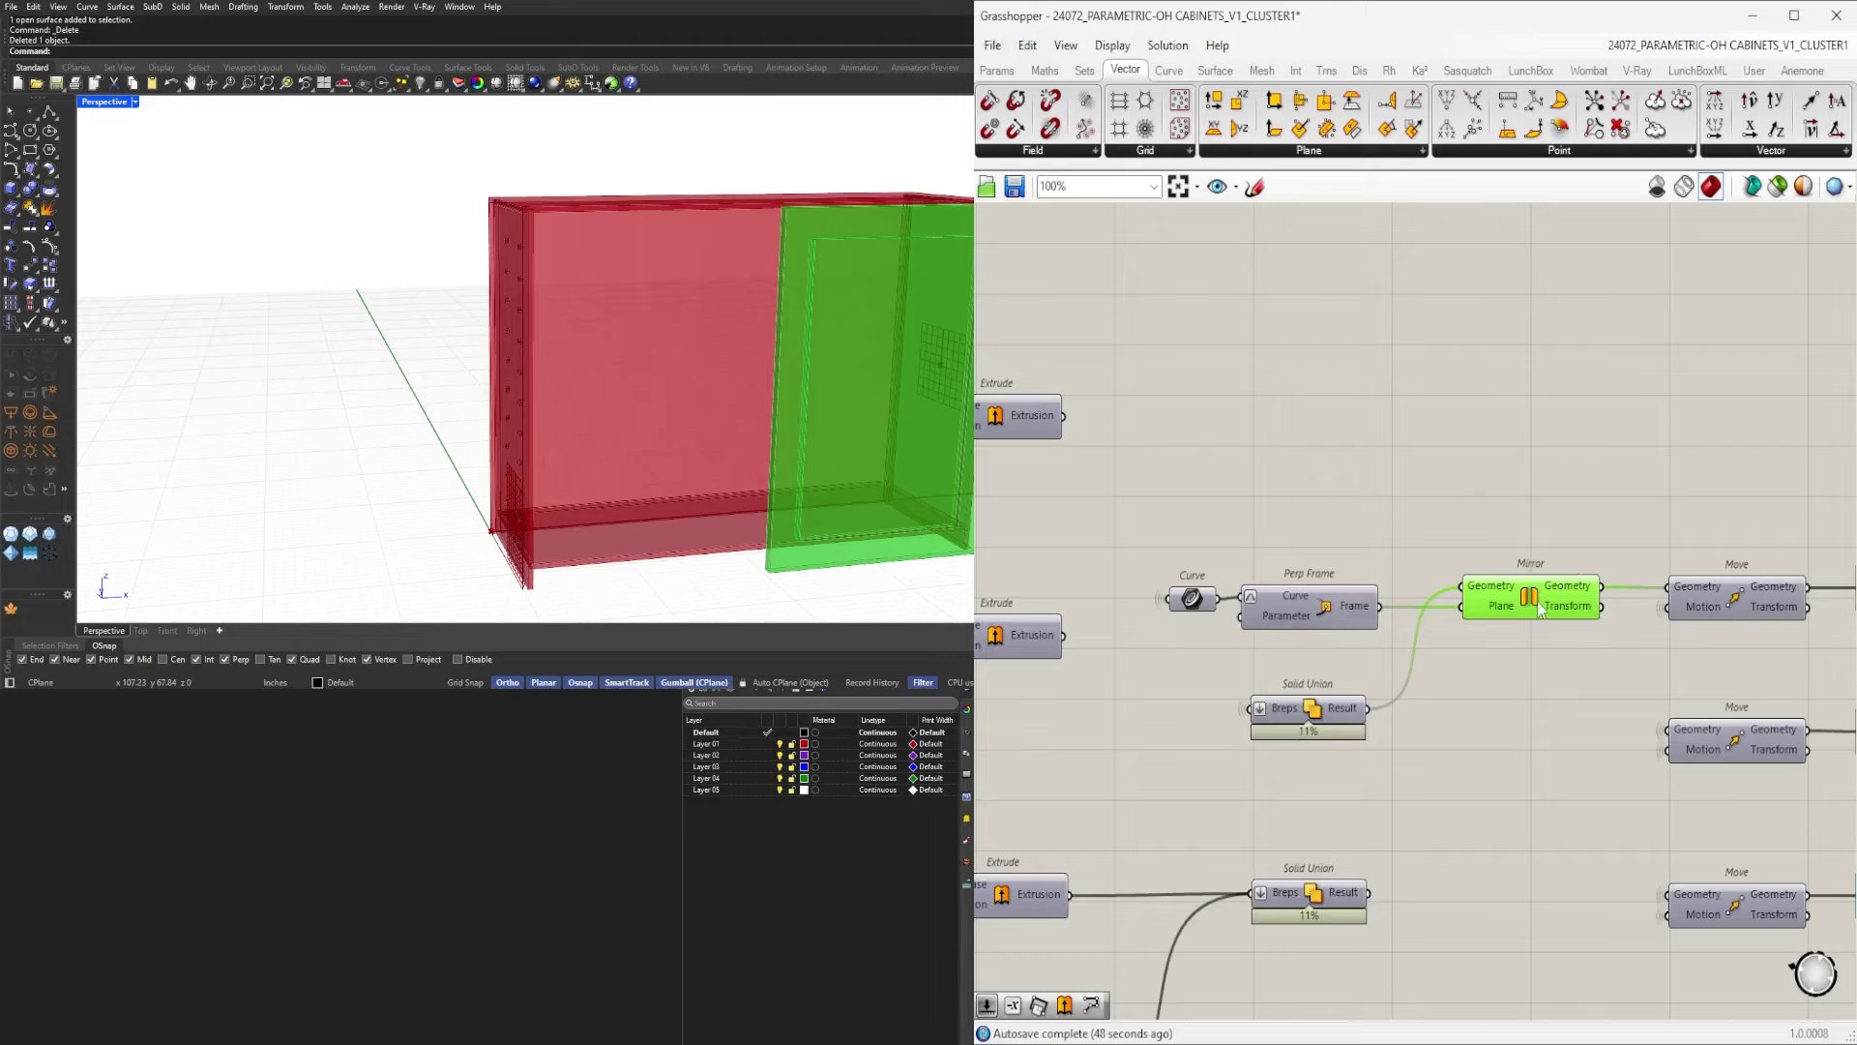
middle_click(1542, 610)
click(1576, 563)
middle_click(1327, 607)
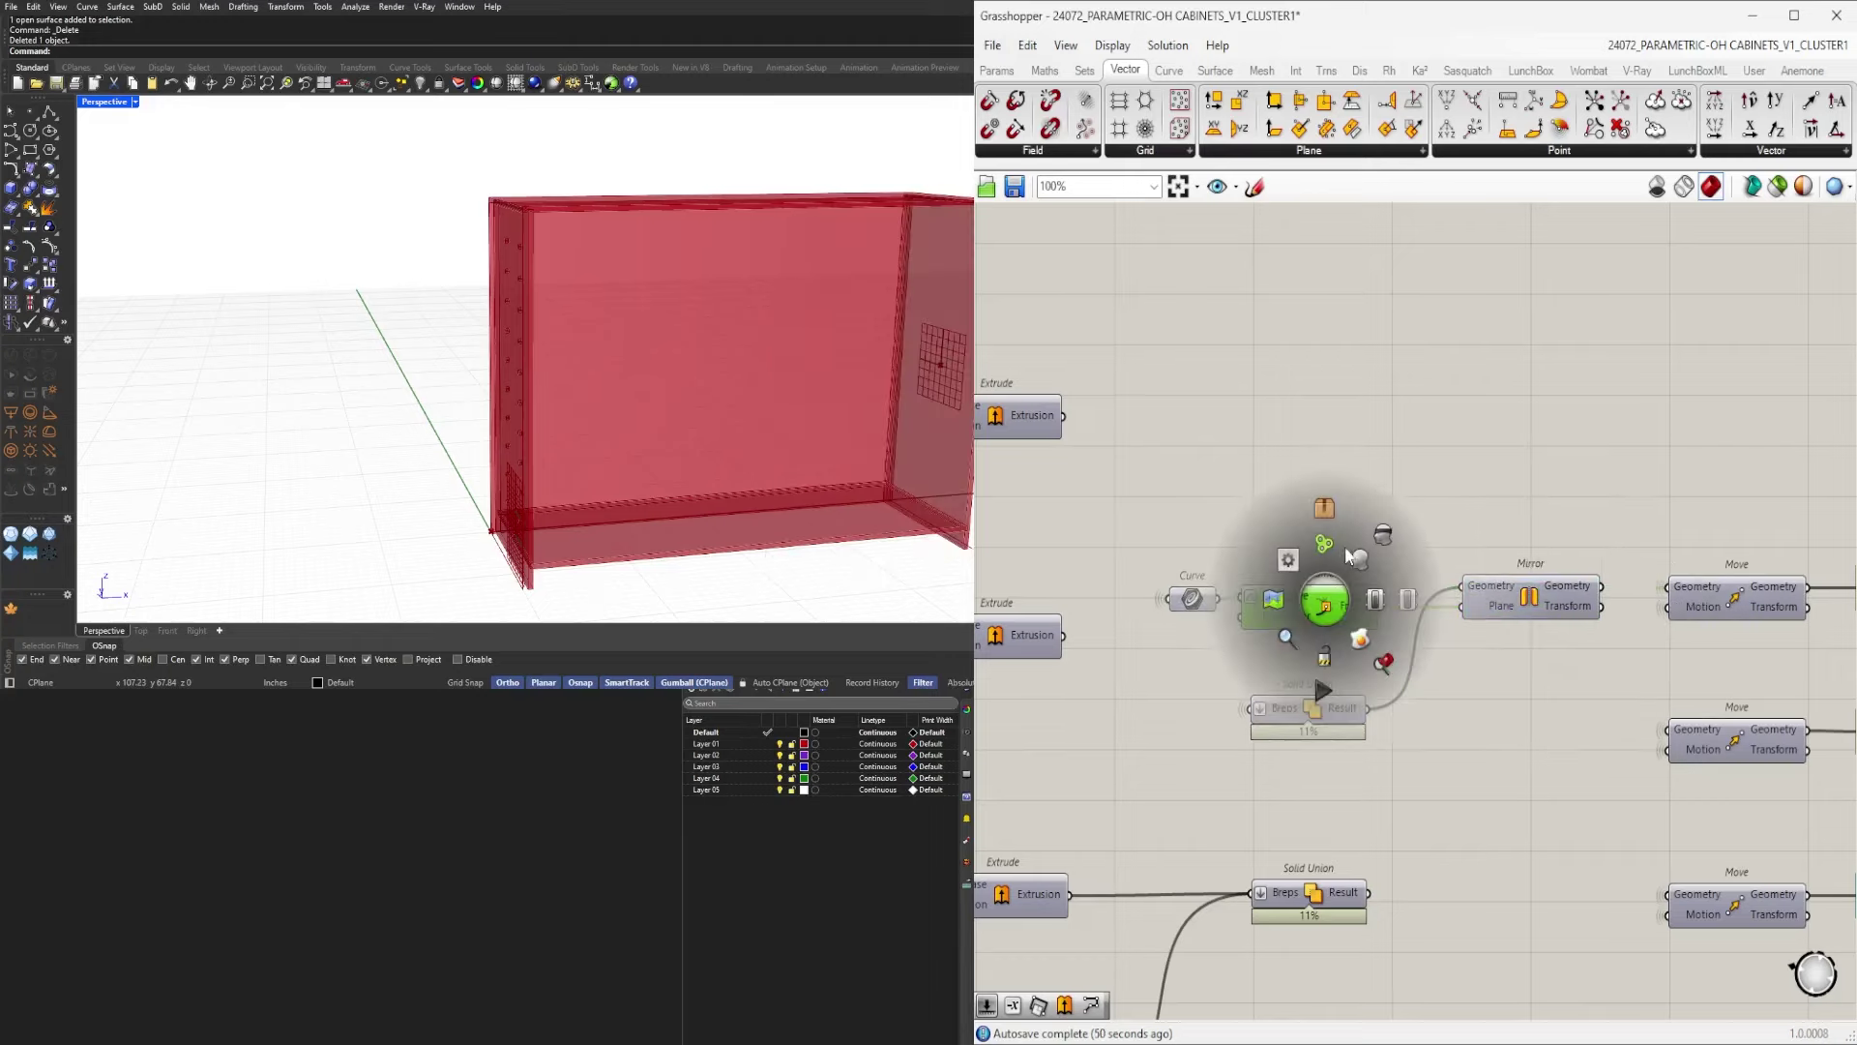
click(1354, 559)
middle_click(1367, 565)
click(1395, 513)
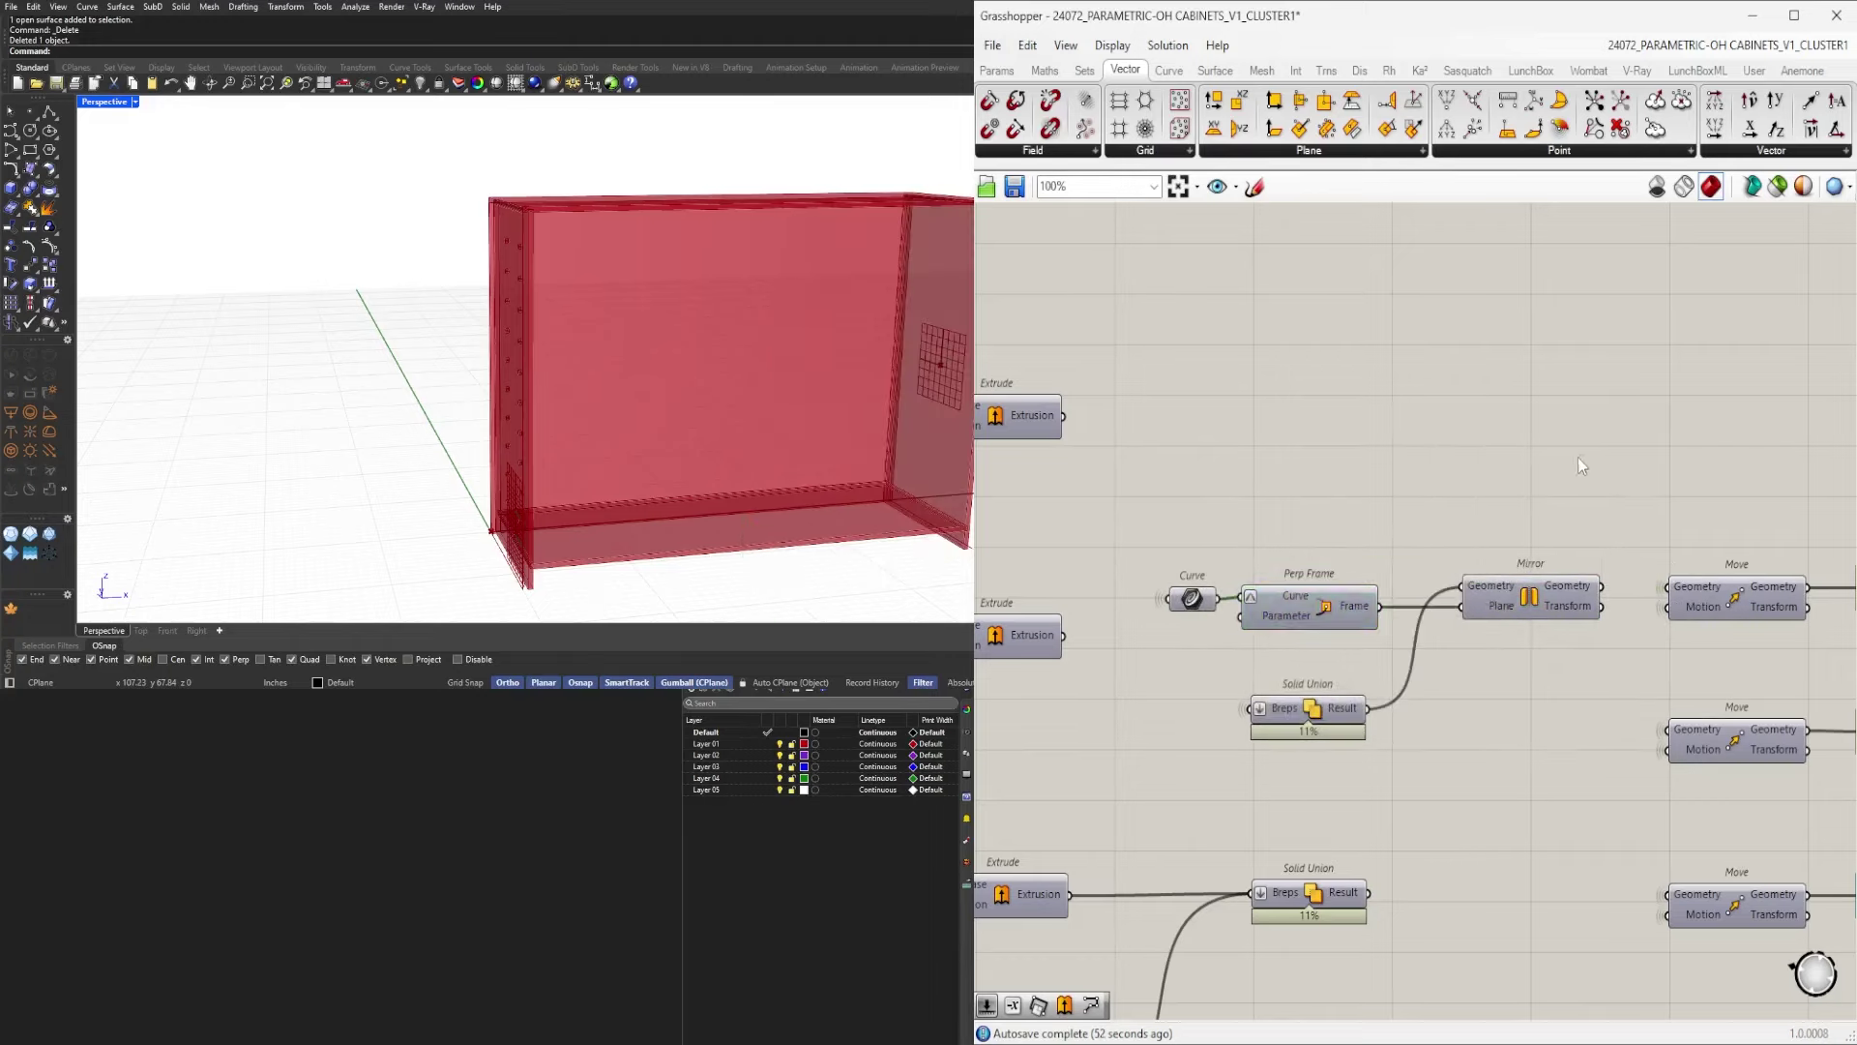
Copy the existing Perp Frame and Mirror next to the shelf-pin Extrude, and delete the copied Perp Frame.
drag(1578, 458, 1333, 628)
scroll(1340, 764, down, 9)
right_drag(1356, 627, 1454, 820)
scroll(1454, 819, up, 2)
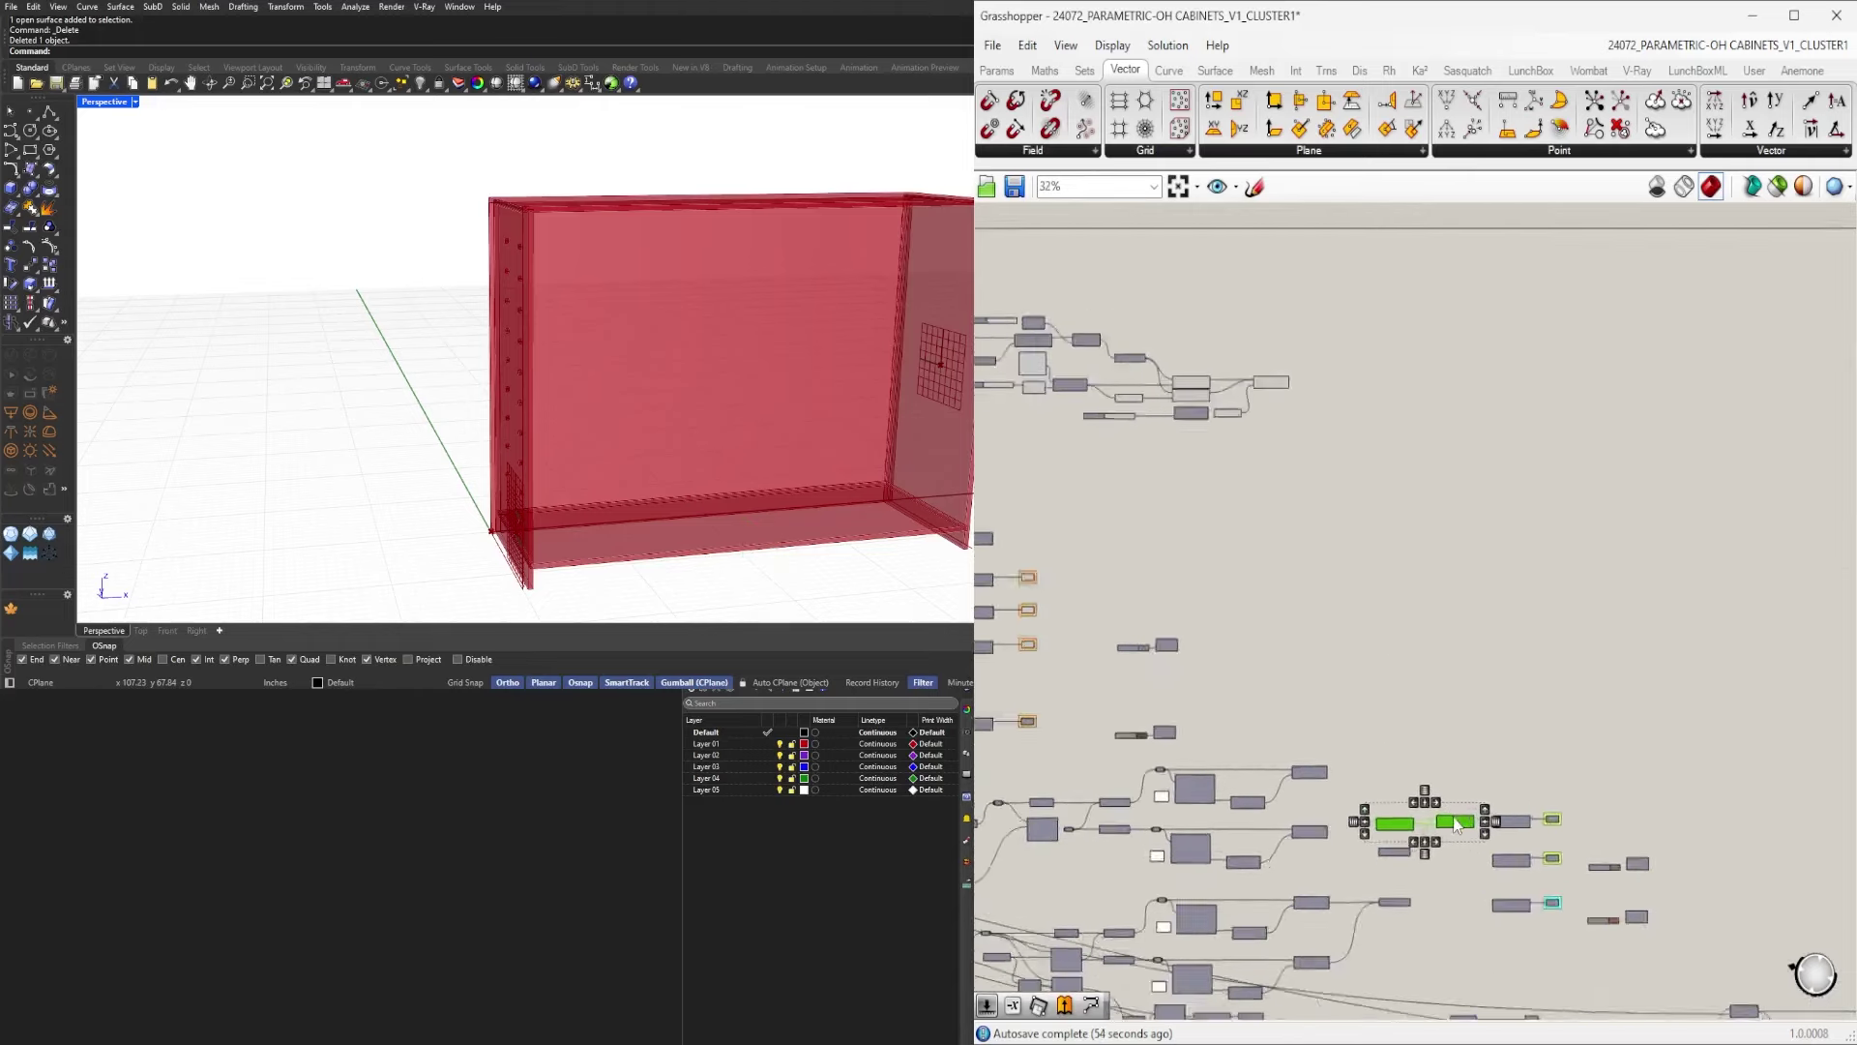
scroll(1456, 825, up, 1)
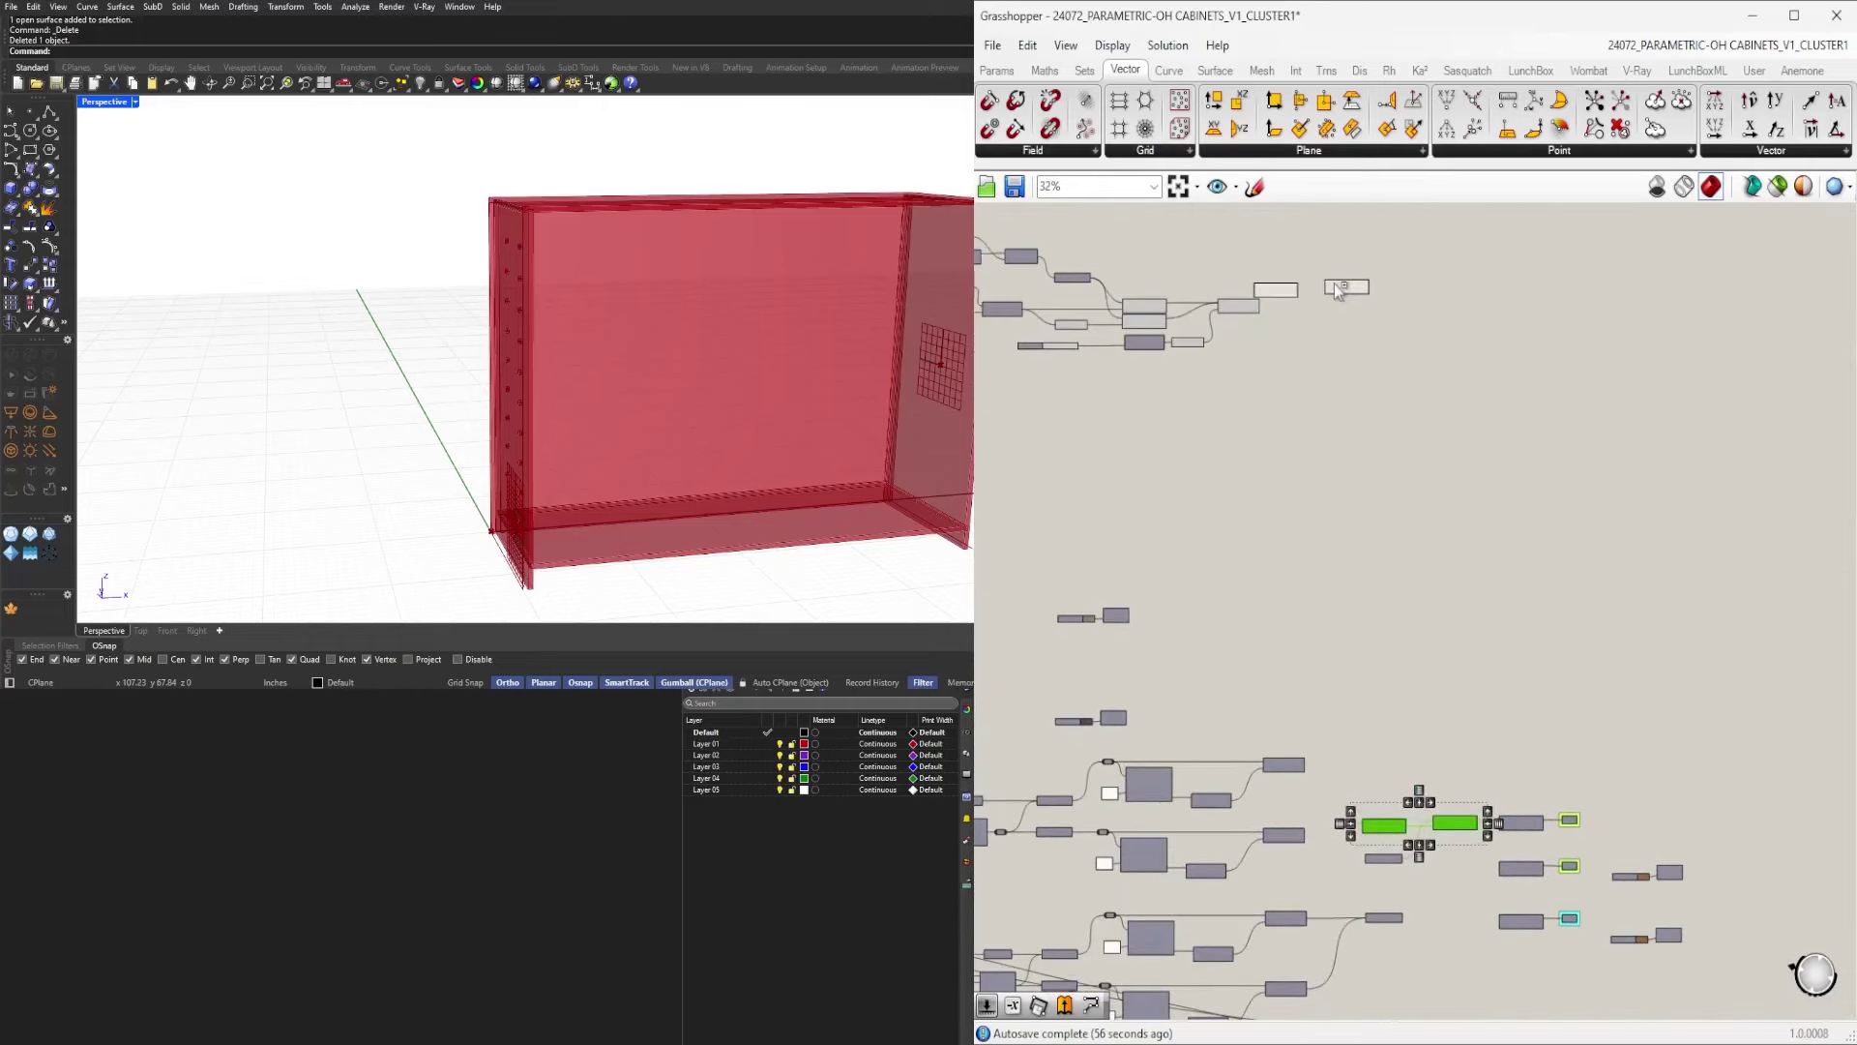
scroll(1418, 687, up, 7)
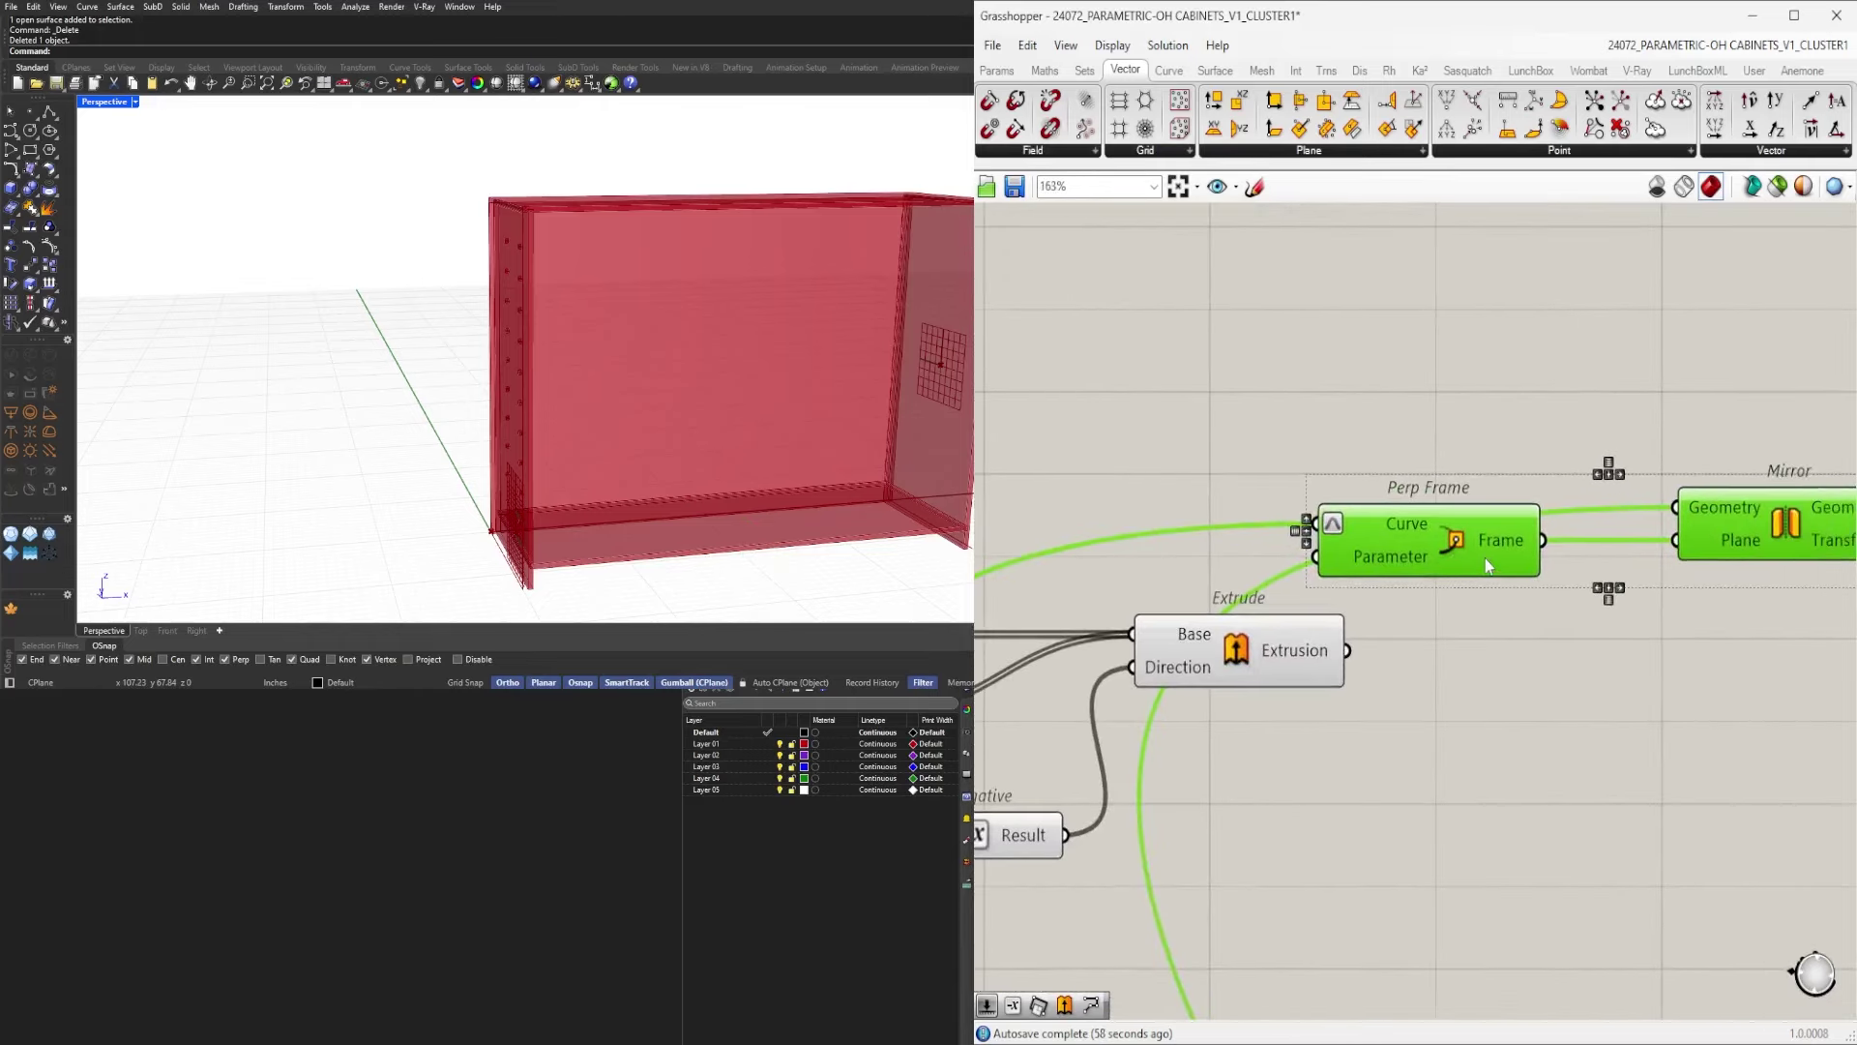
key(Delete)
Feed the shelf-pin extrusion into the copied Mirror's Geometry input and the existing Perp Frame into its Plane input.
scroll(1509, 646, down, 5)
right_drag(1608, 811, 1434, 515)
scroll(1434, 516, down, 3)
scroll(1604, 878, up, 4)
right_drag(1602, 881, 1626, 721)
scroll(1607, 940, down, 2)
scroll(1516, 879, down, 4)
alt+drag(1516, 879, 1394, 555)
scroll(1391, 495, up, 6)
scroll(1422, 580, up, 3)
click(1297, 523)
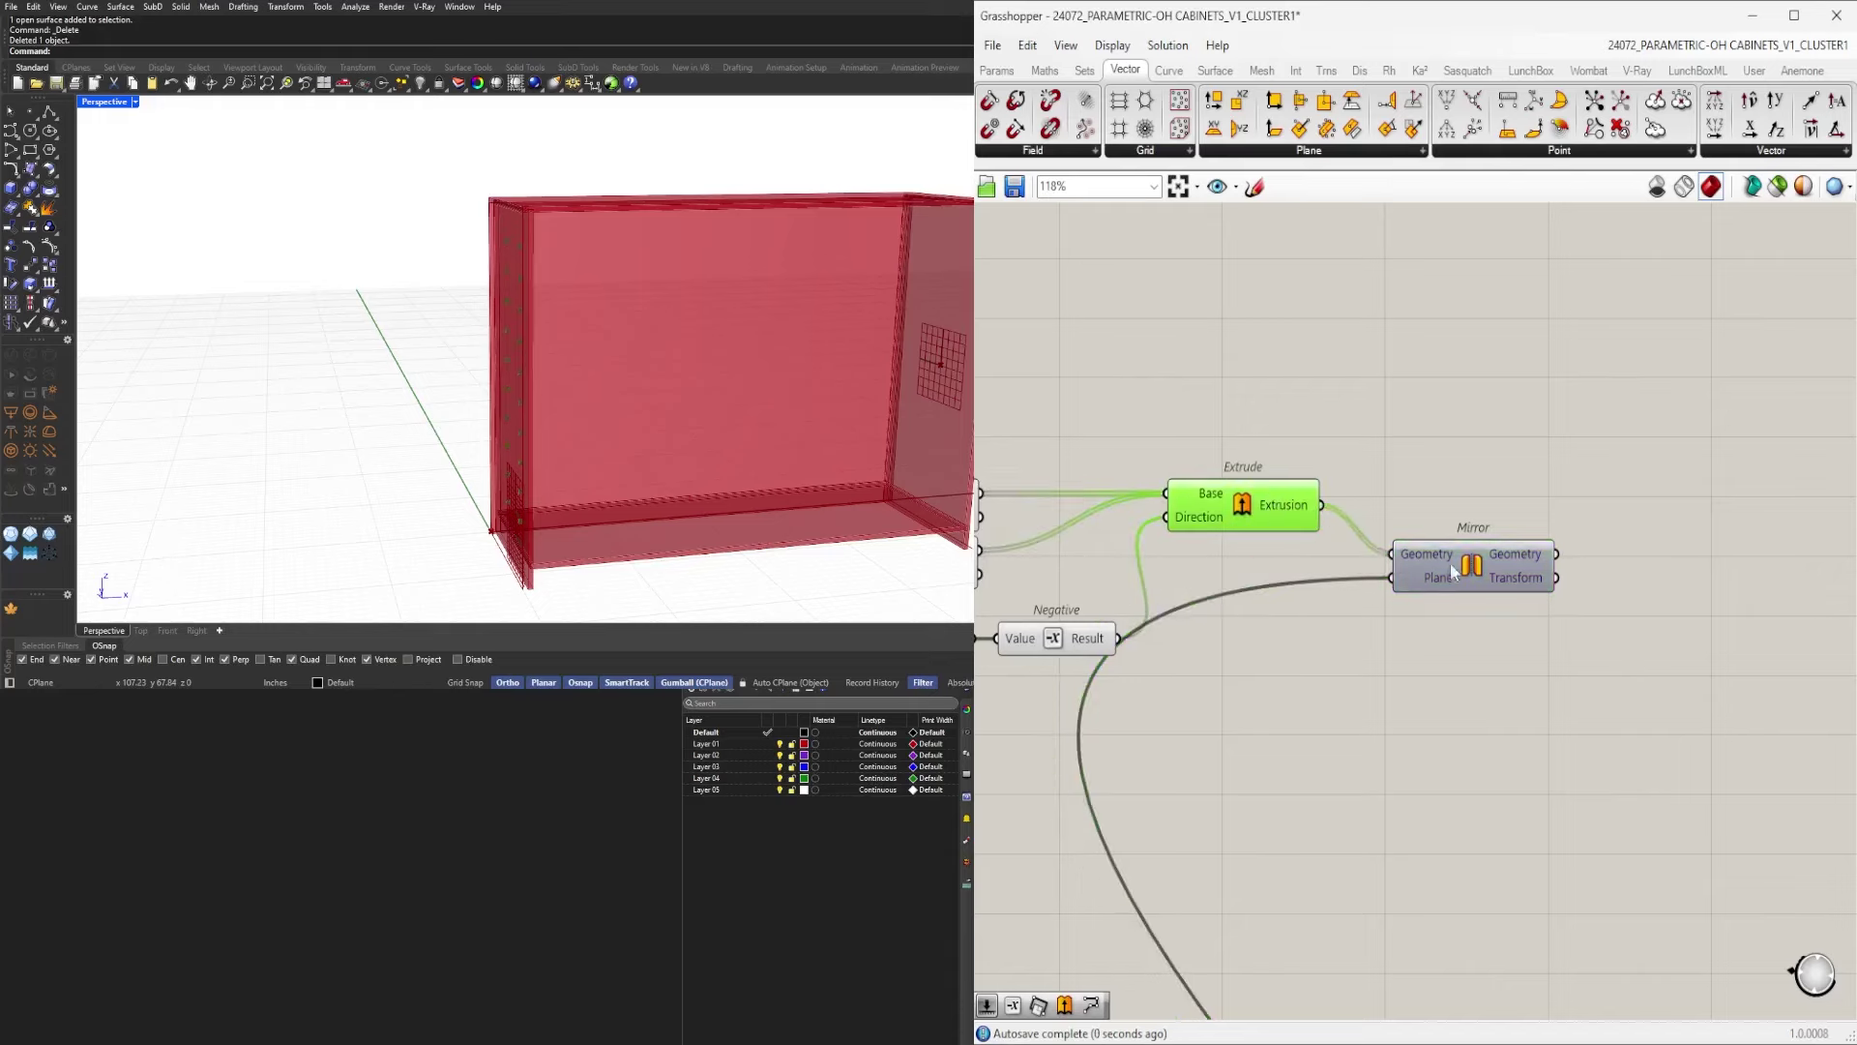
Hide the wire display on the copied Mirror's Plane input and place the Mirror below the Extrude output.
click(1448, 561)
right_drag(1356, 628, 1482, 603)
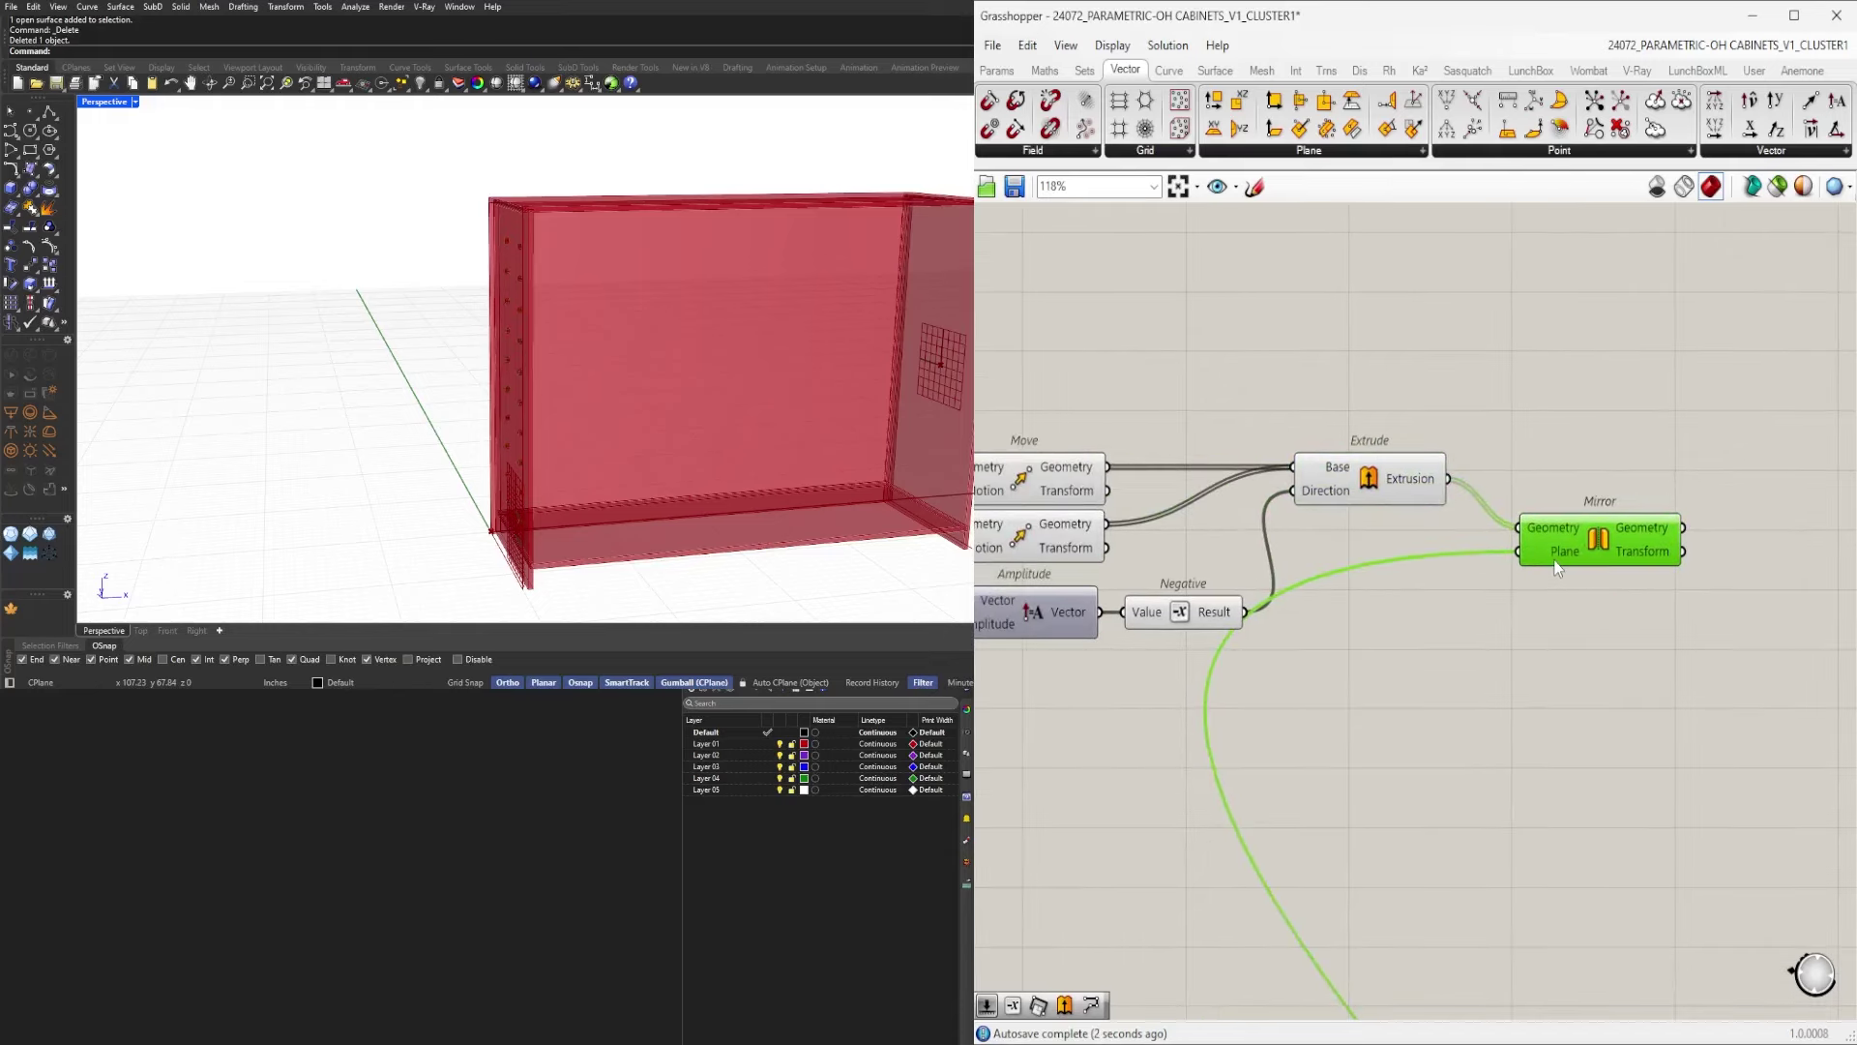
click(1615, 601)
right_click(1562, 552)
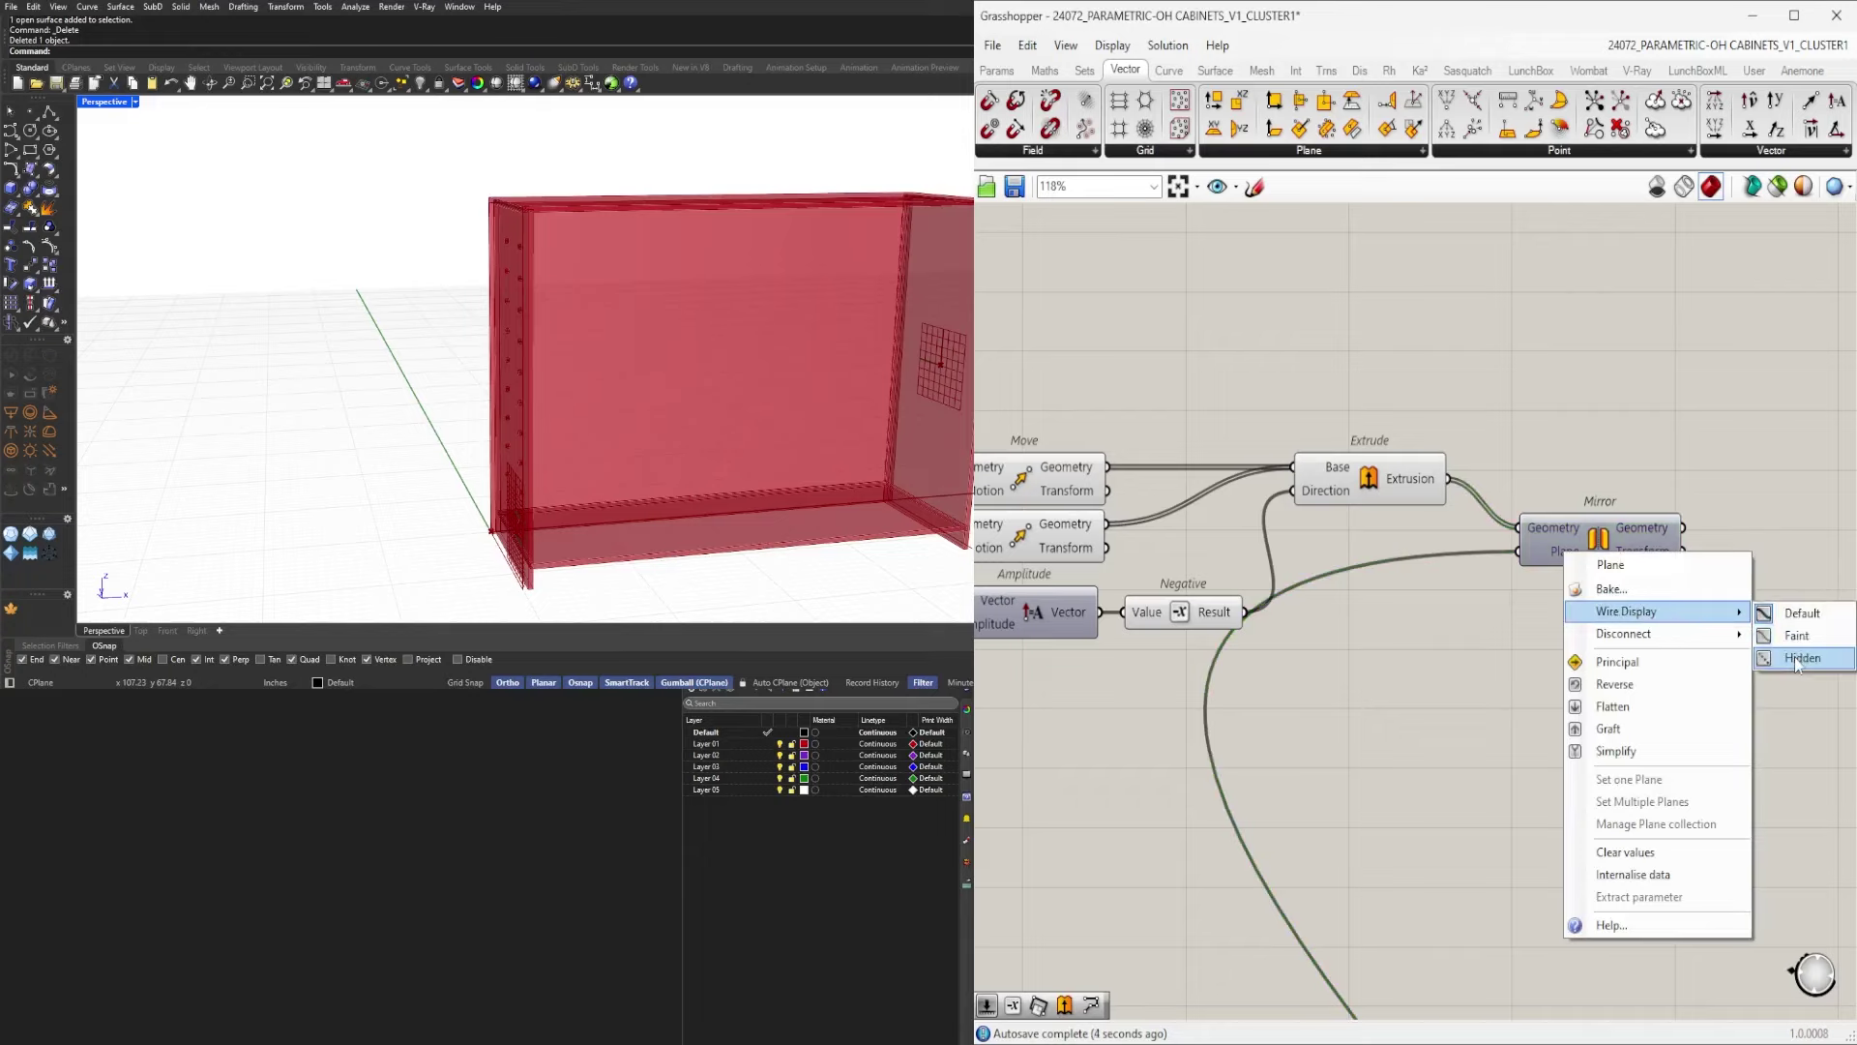
click(1796, 658)
drag(1627, 558, 1591, 599)
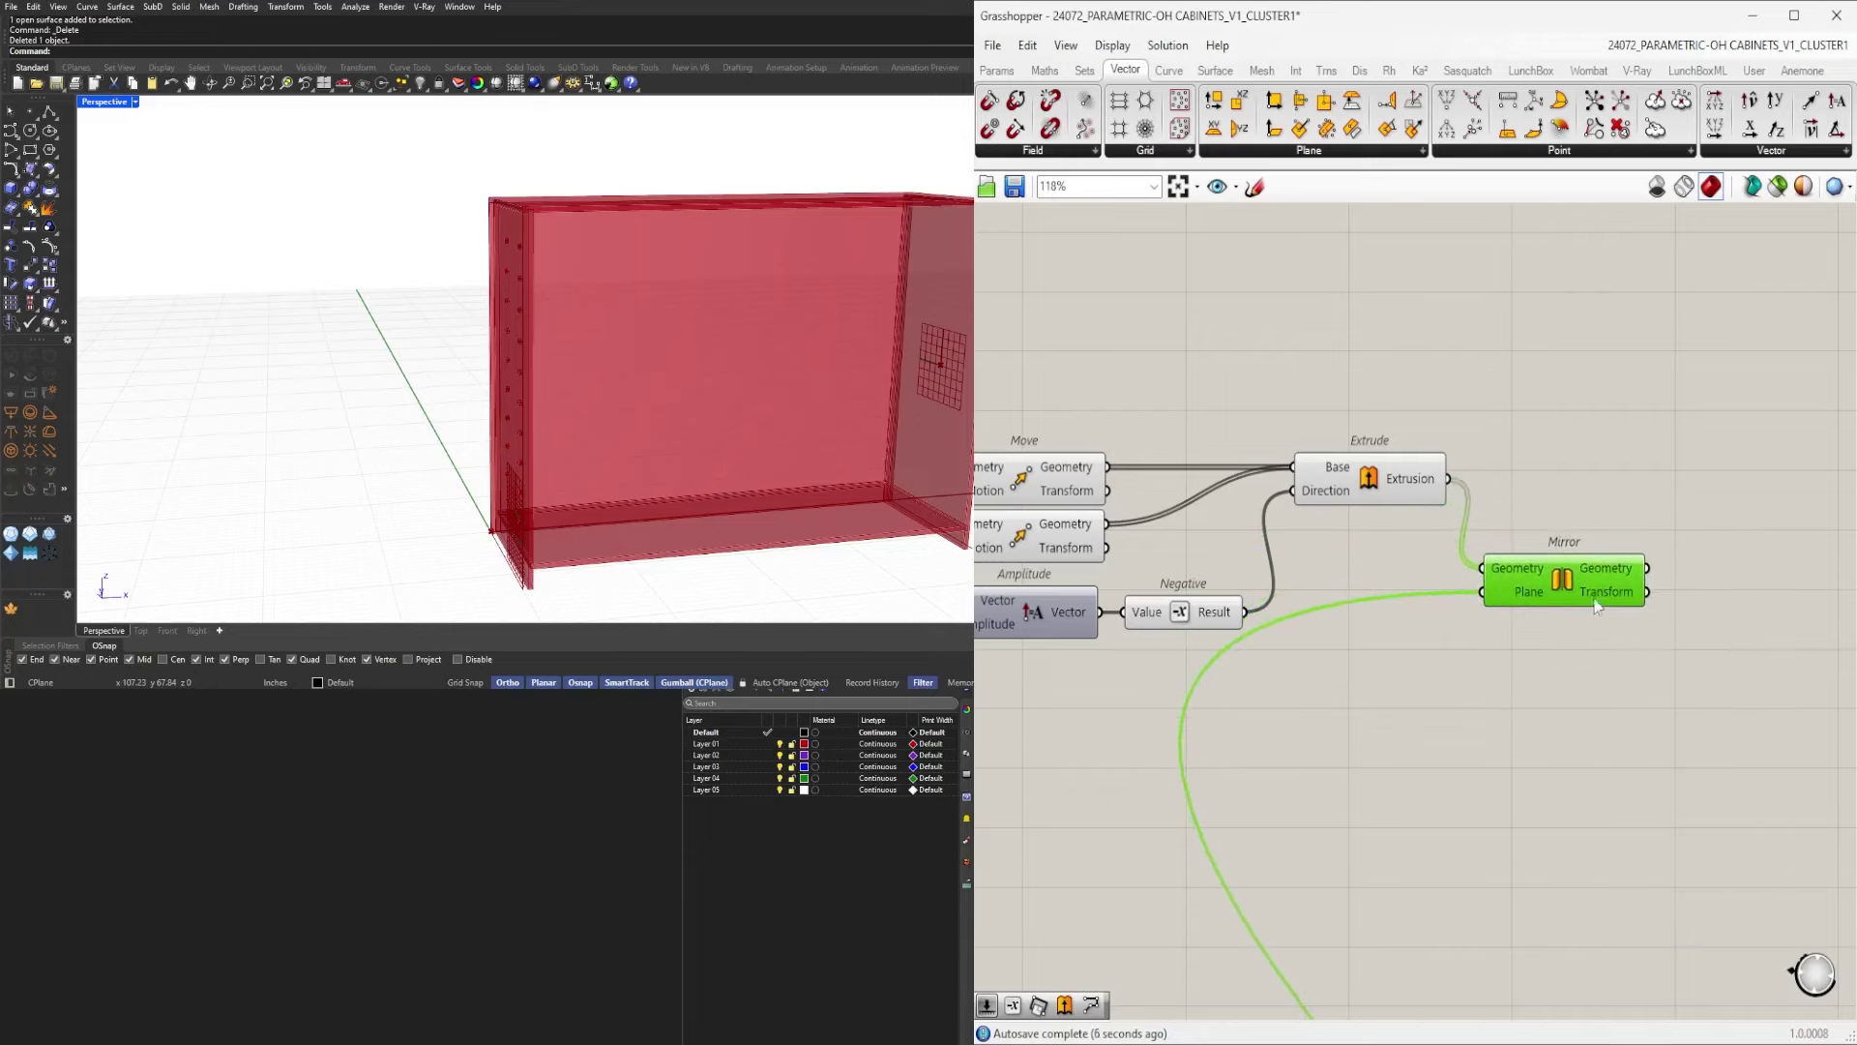
Add a Geometry parameter level with the Extrude and feed both the Extrude and Mirror geometry outputs into it.
right_drag(1677, 500, 1530, 515)
click(1531, 515)
double_click(1530, 514)
text(geom)
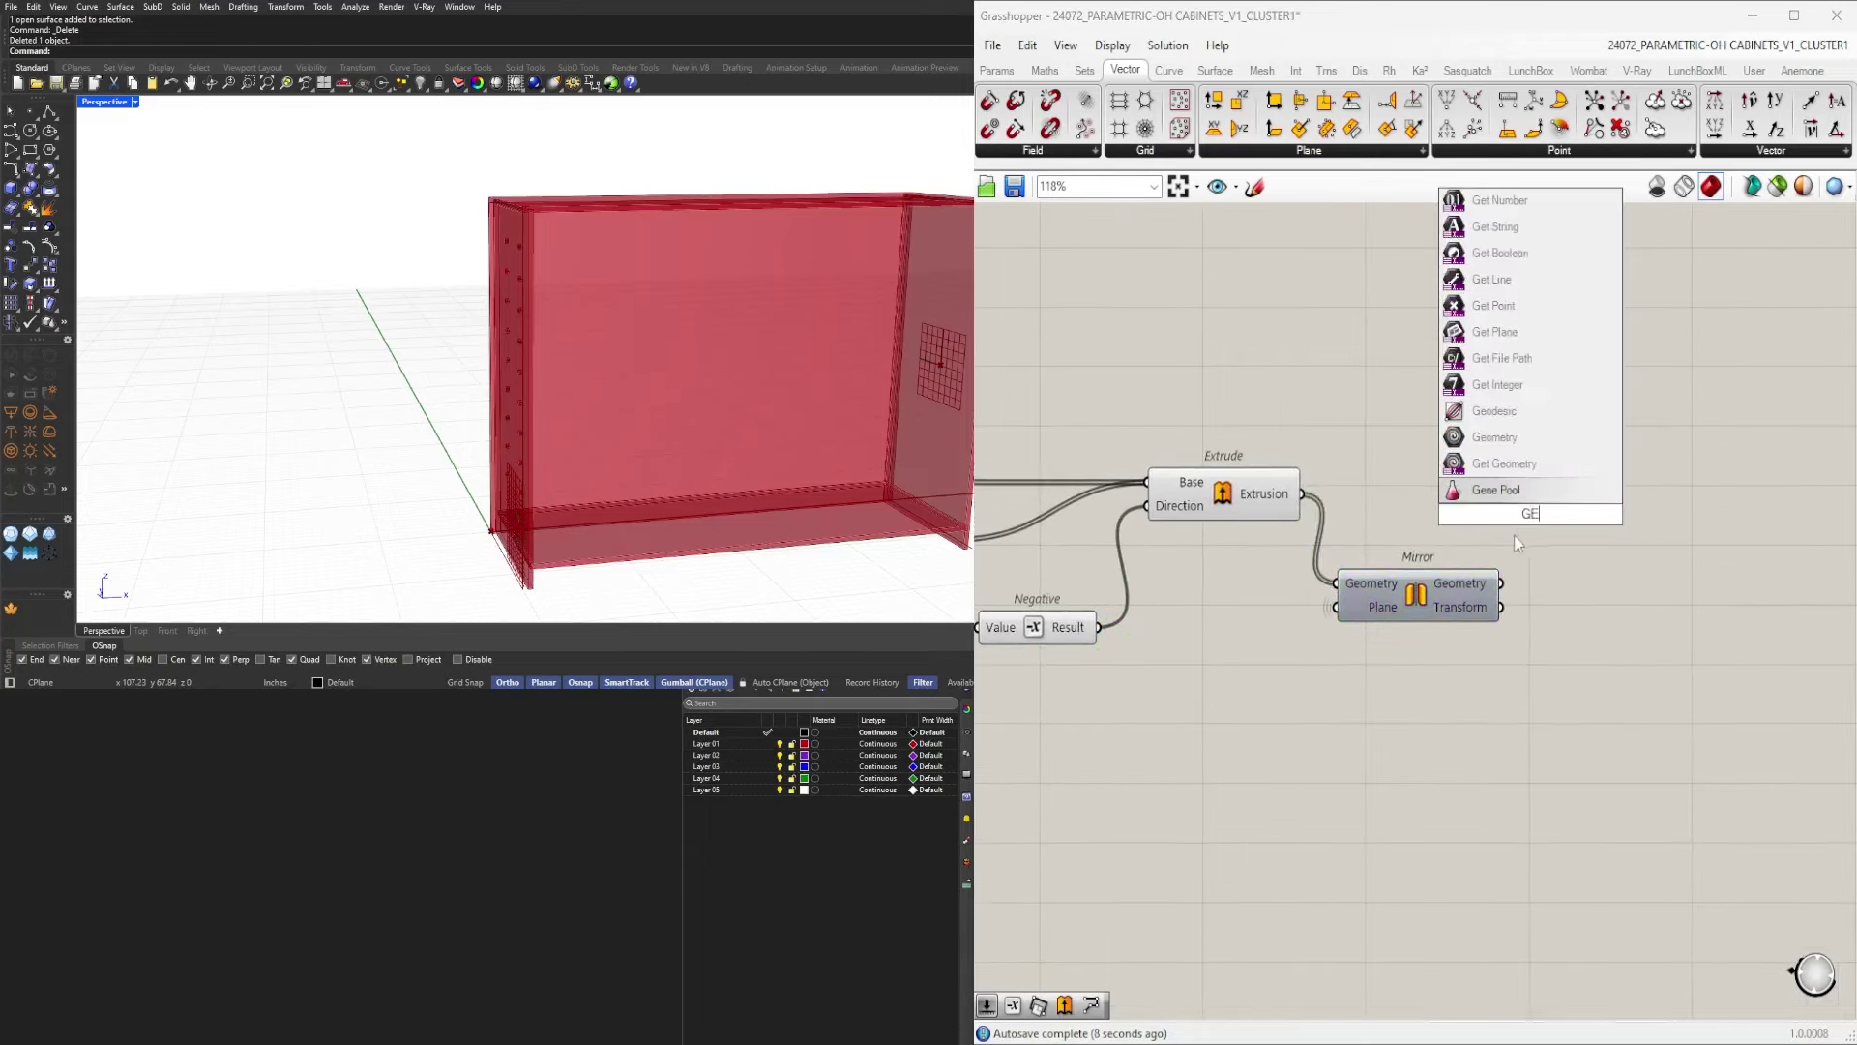
key(Return)
click(1242, 485)
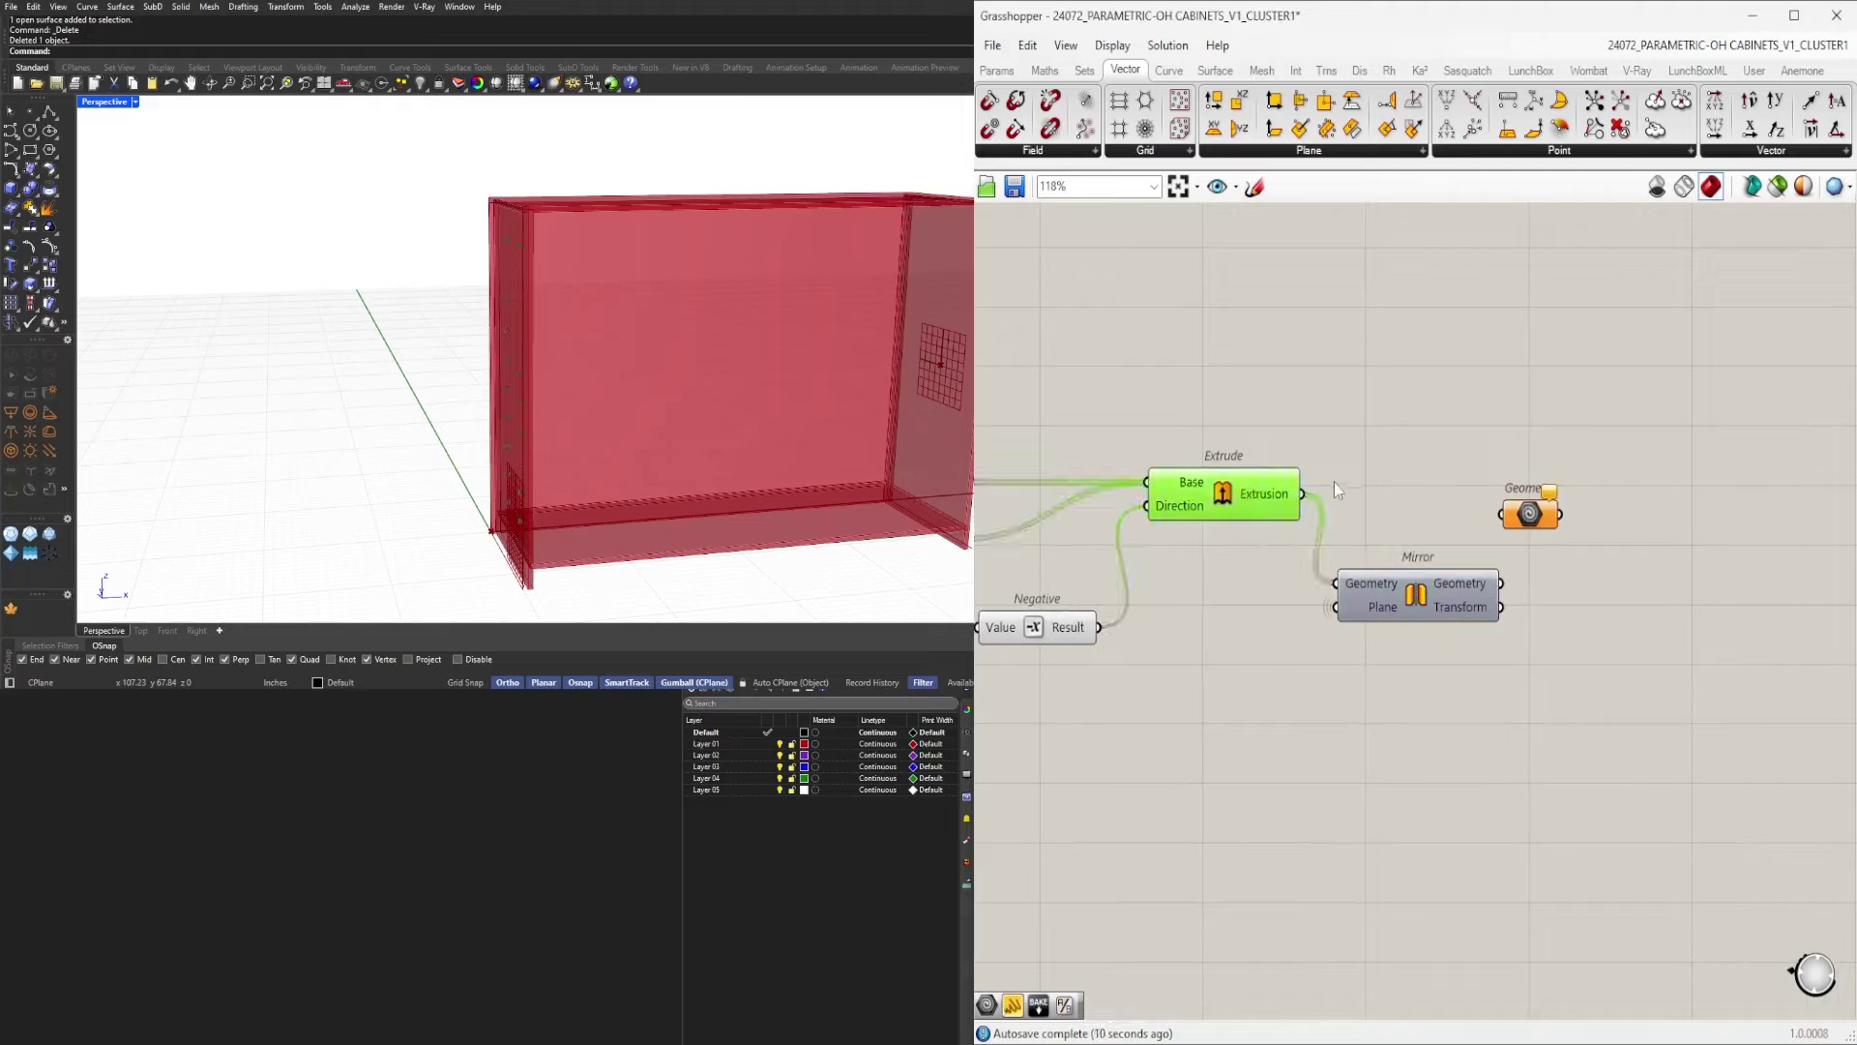
drag(1495, 519, 1497, 517)
drag(1517, 525, 1622, 495)
click(1622, 520)
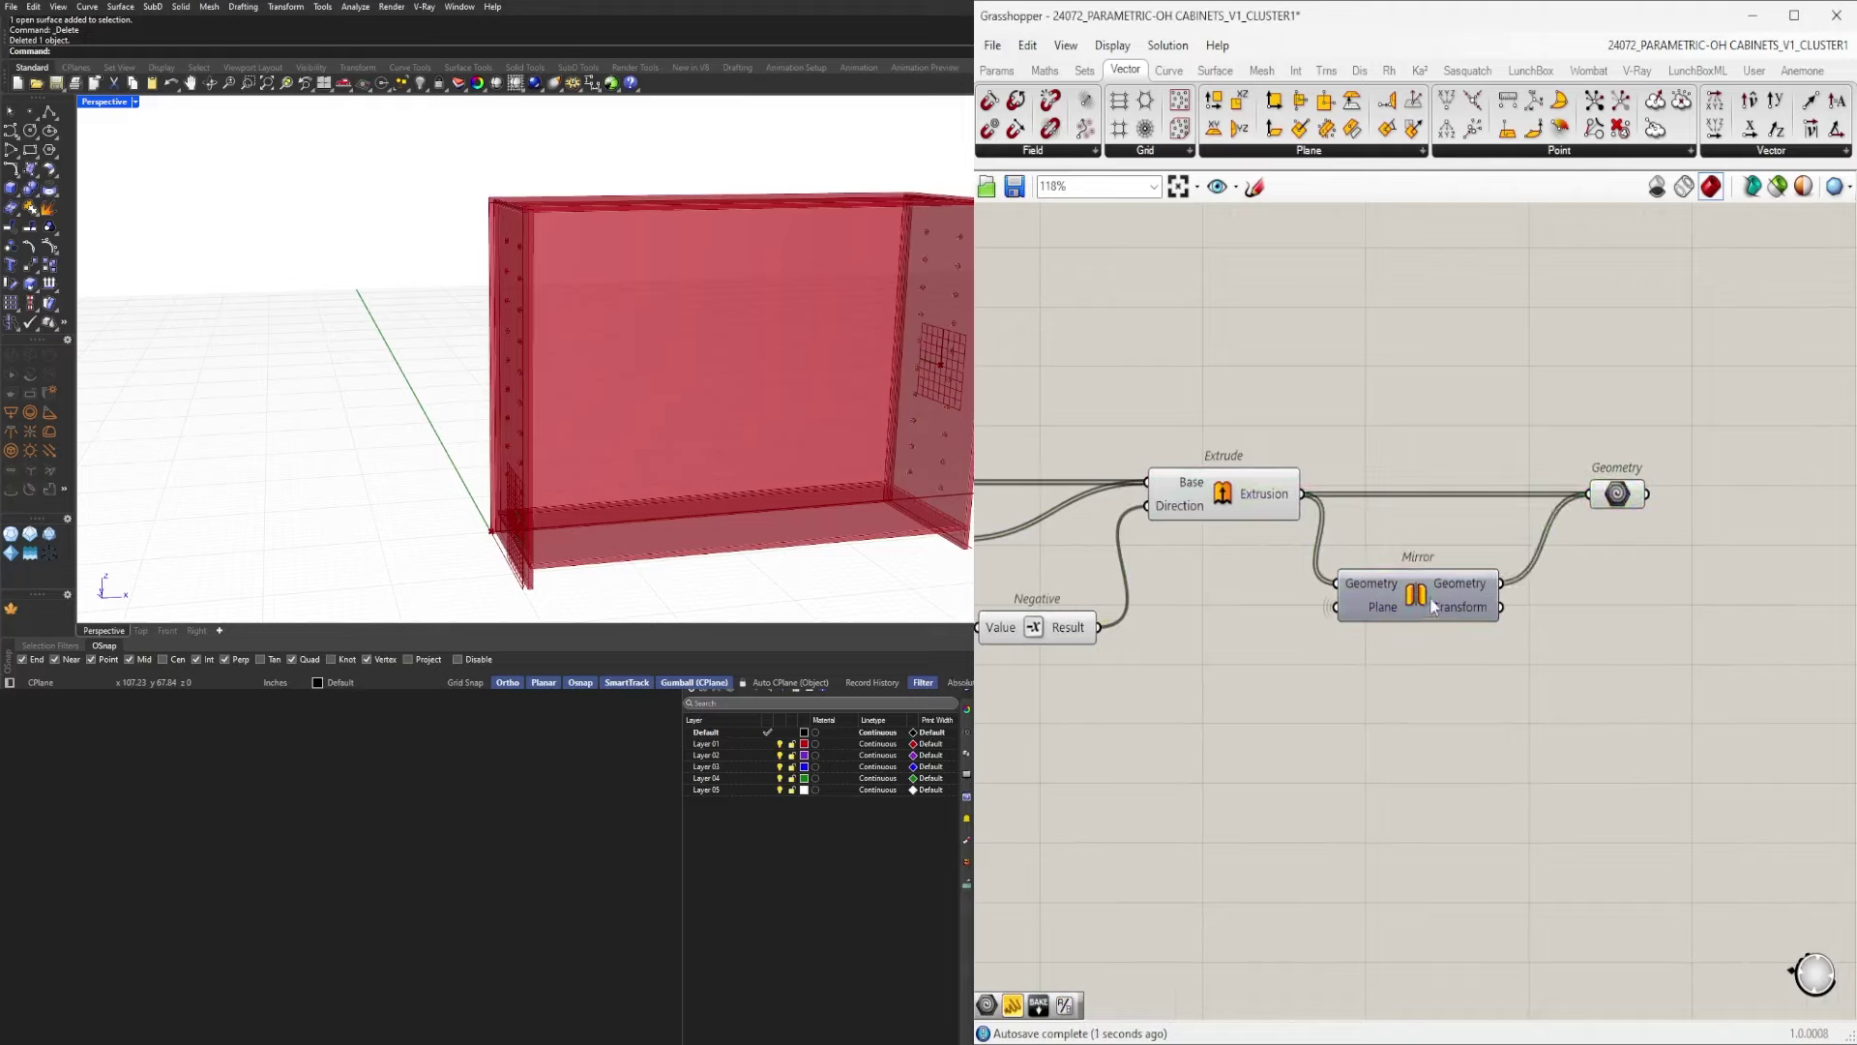
Tighten the layout by raising the Mirror just under the Extrude wire and shifting the Geometry parameter closer.
drag(1429, 598, 1435, 549)
click(1430, 619)
drag(1620, 501, 1603, 501)
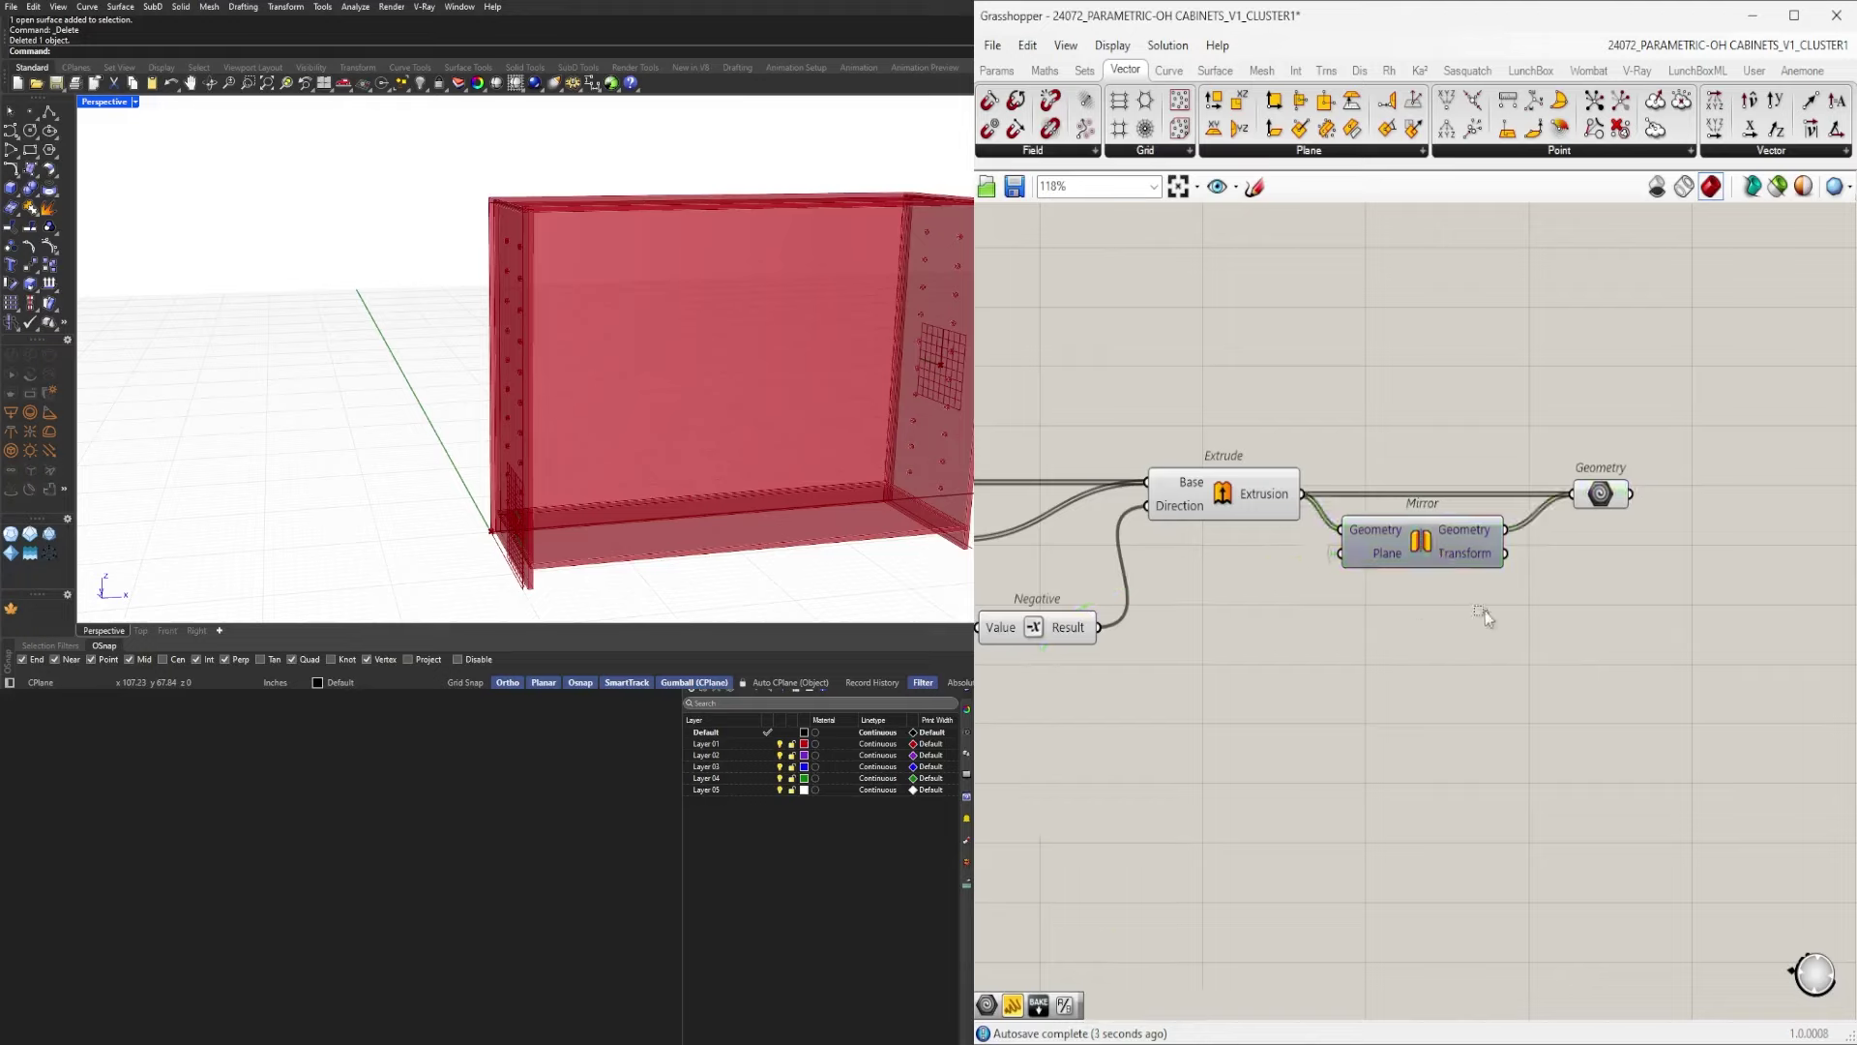
Turn off the preview of the shelf-pin Extrude and Mirror, and check the pins through the Geometry parameter.
drag(1411, 579, 1172, 430)
middle_click(1242, 382)
click(1238, 465)
click(1623, 440)
click(1602, 496)
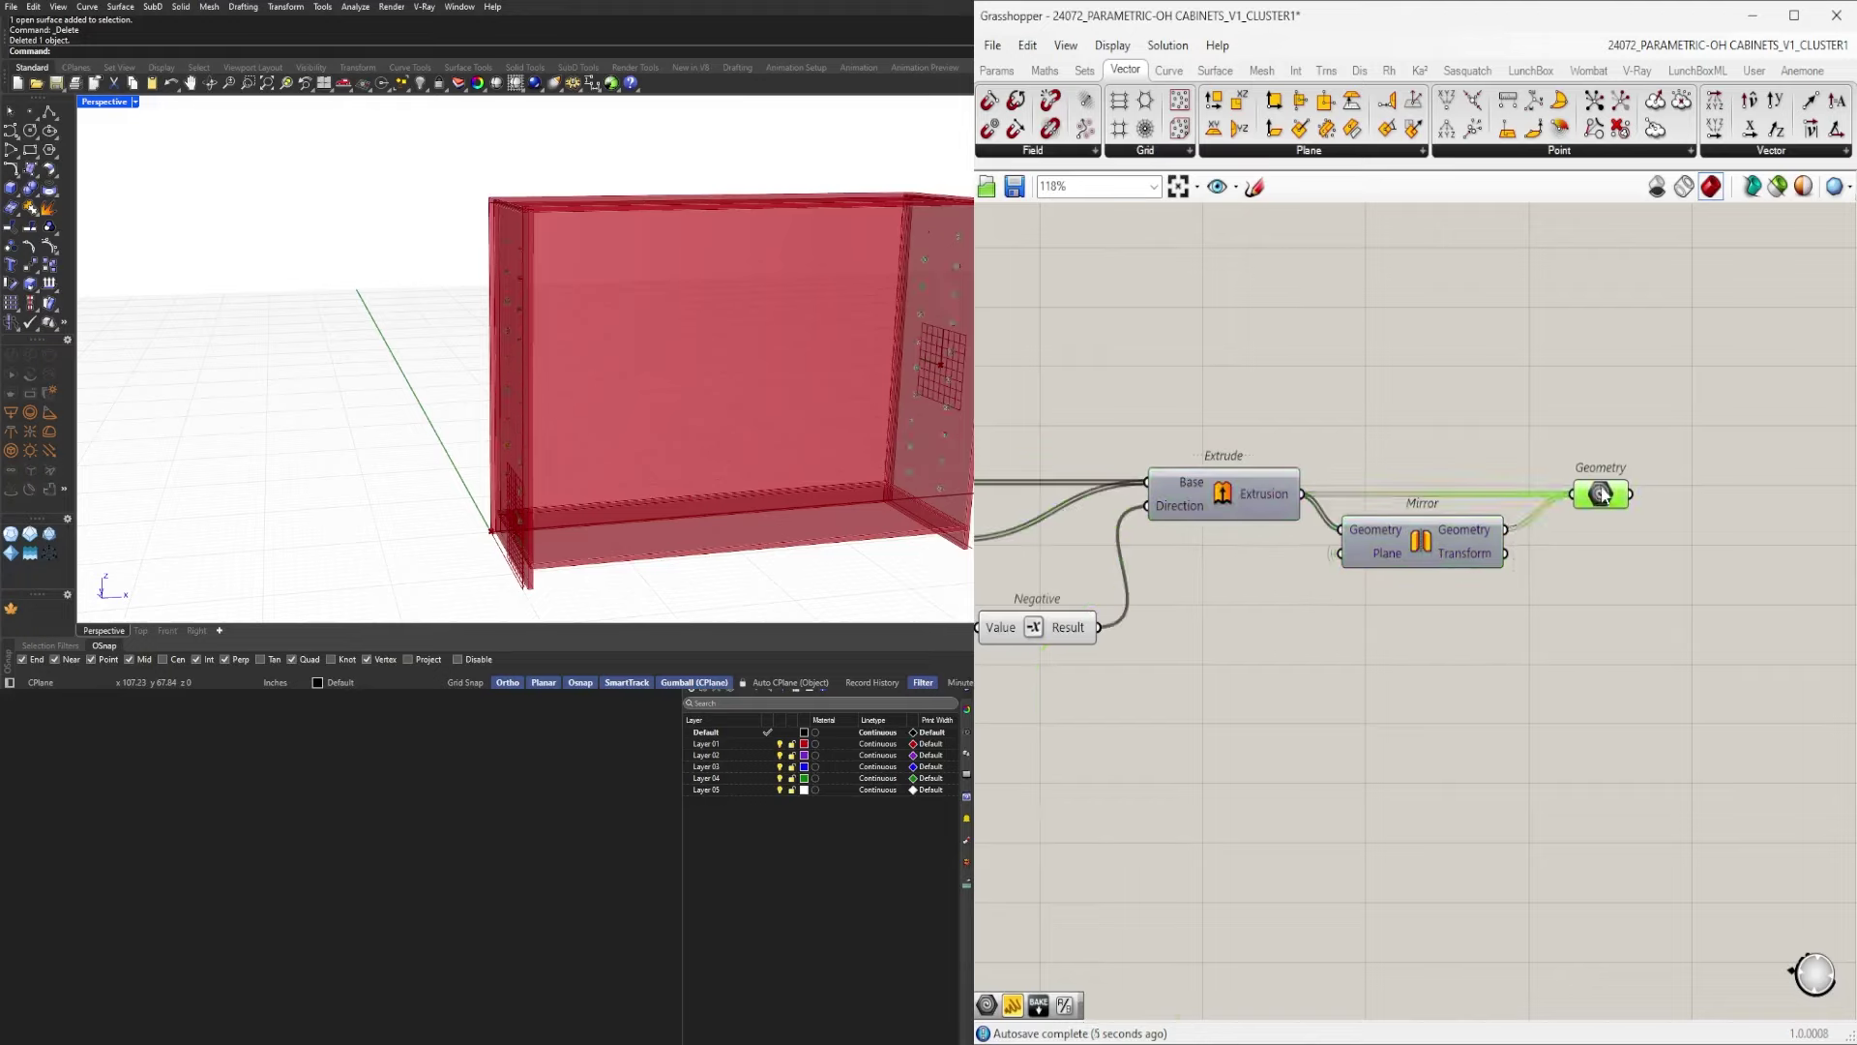
right_drag(706, 387, 571, 362)
Turn off the preview of the upstream shelf-pin components, from the plane and series setup through the Move and Negative components.
scroll(1390, 561, down, 3)
right_drag(1358, 643, 1721, 655)
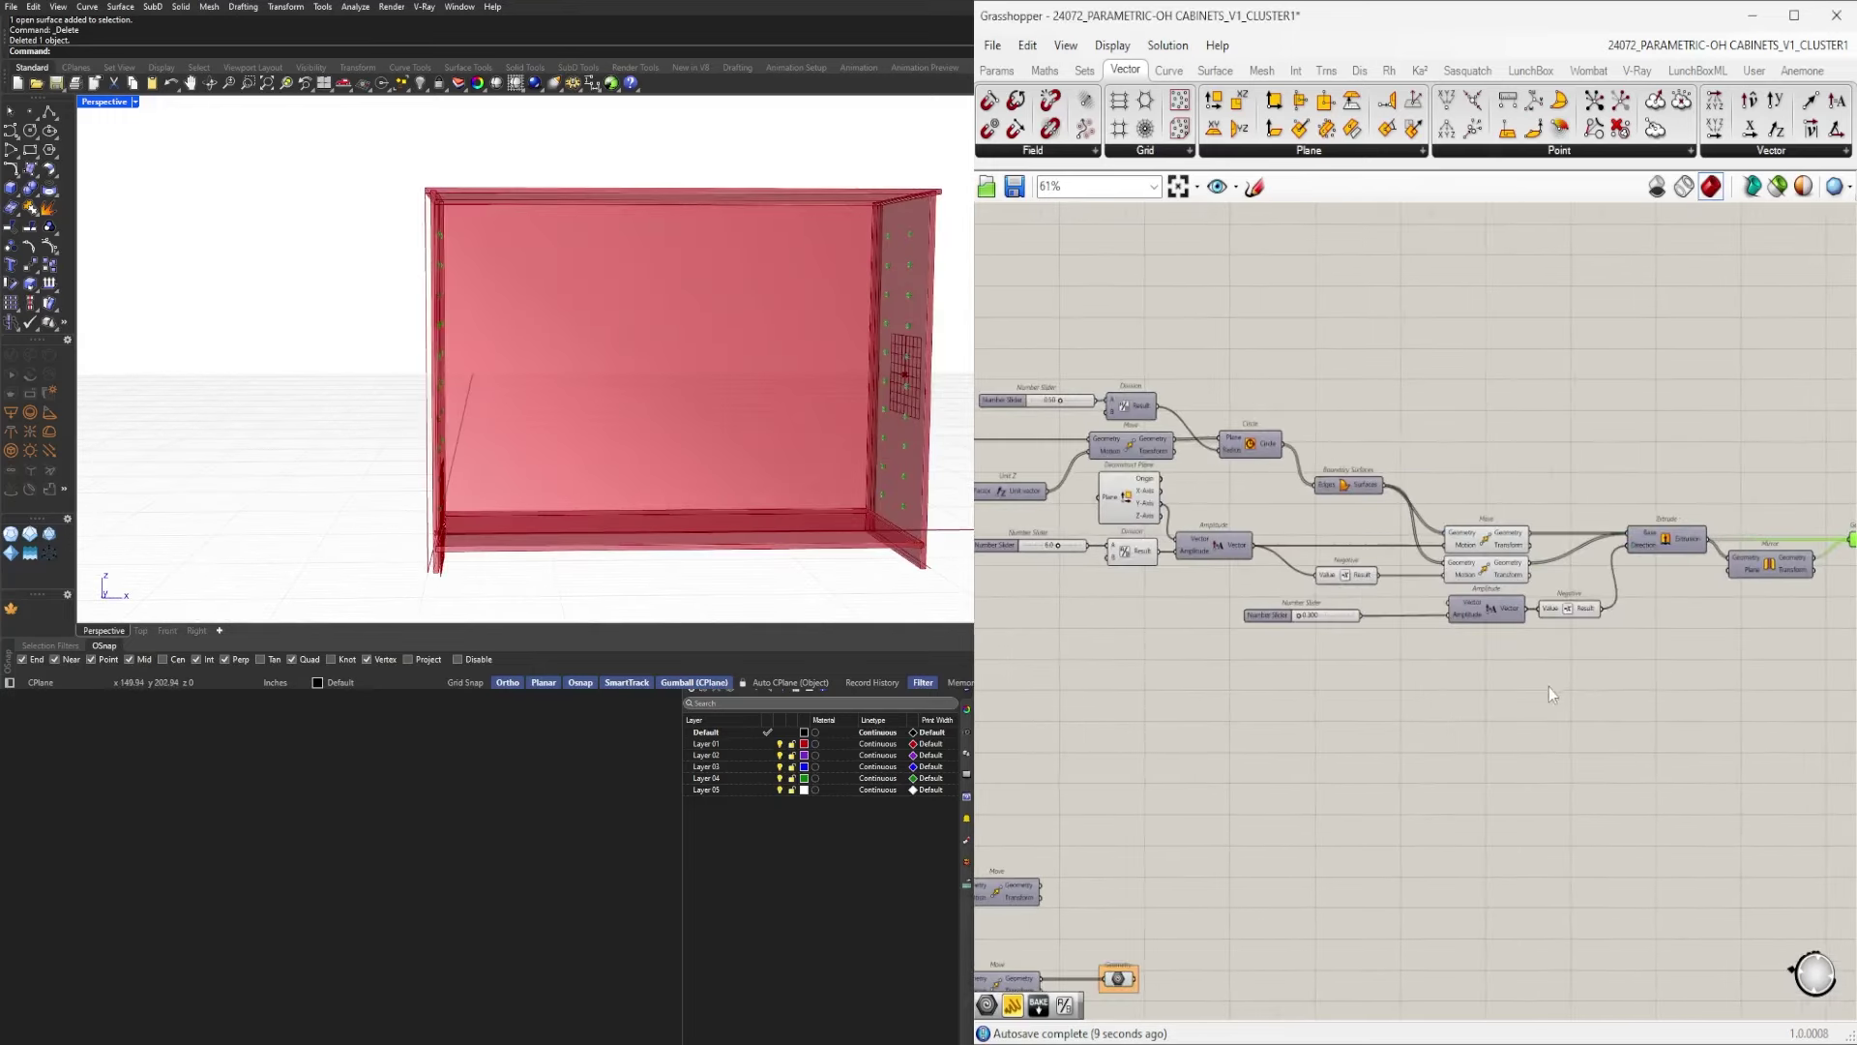
drag(1622, 683, 1100, 409)
middle_click(1321, 365)
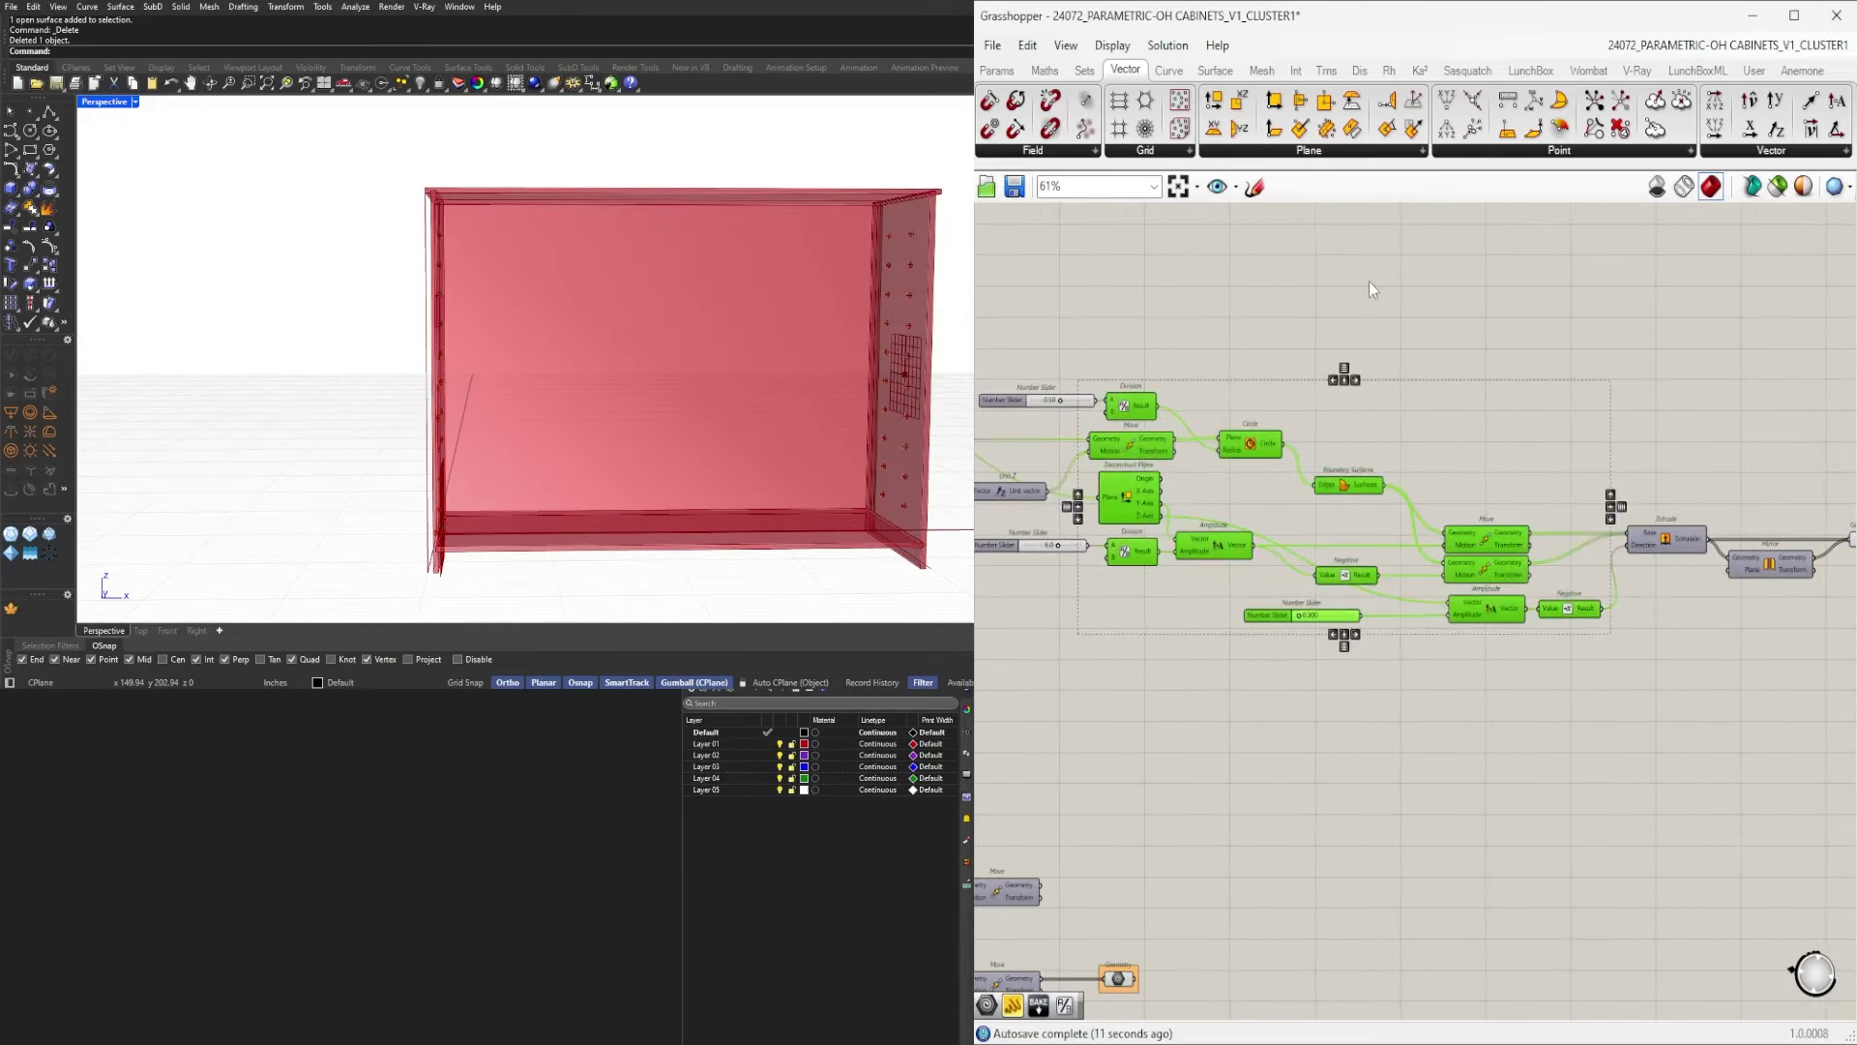
right_drag(1172, 470, 1732, 448)
scroll(1731, 451, down, 1)
drag(1758, 645, 1420, 360)
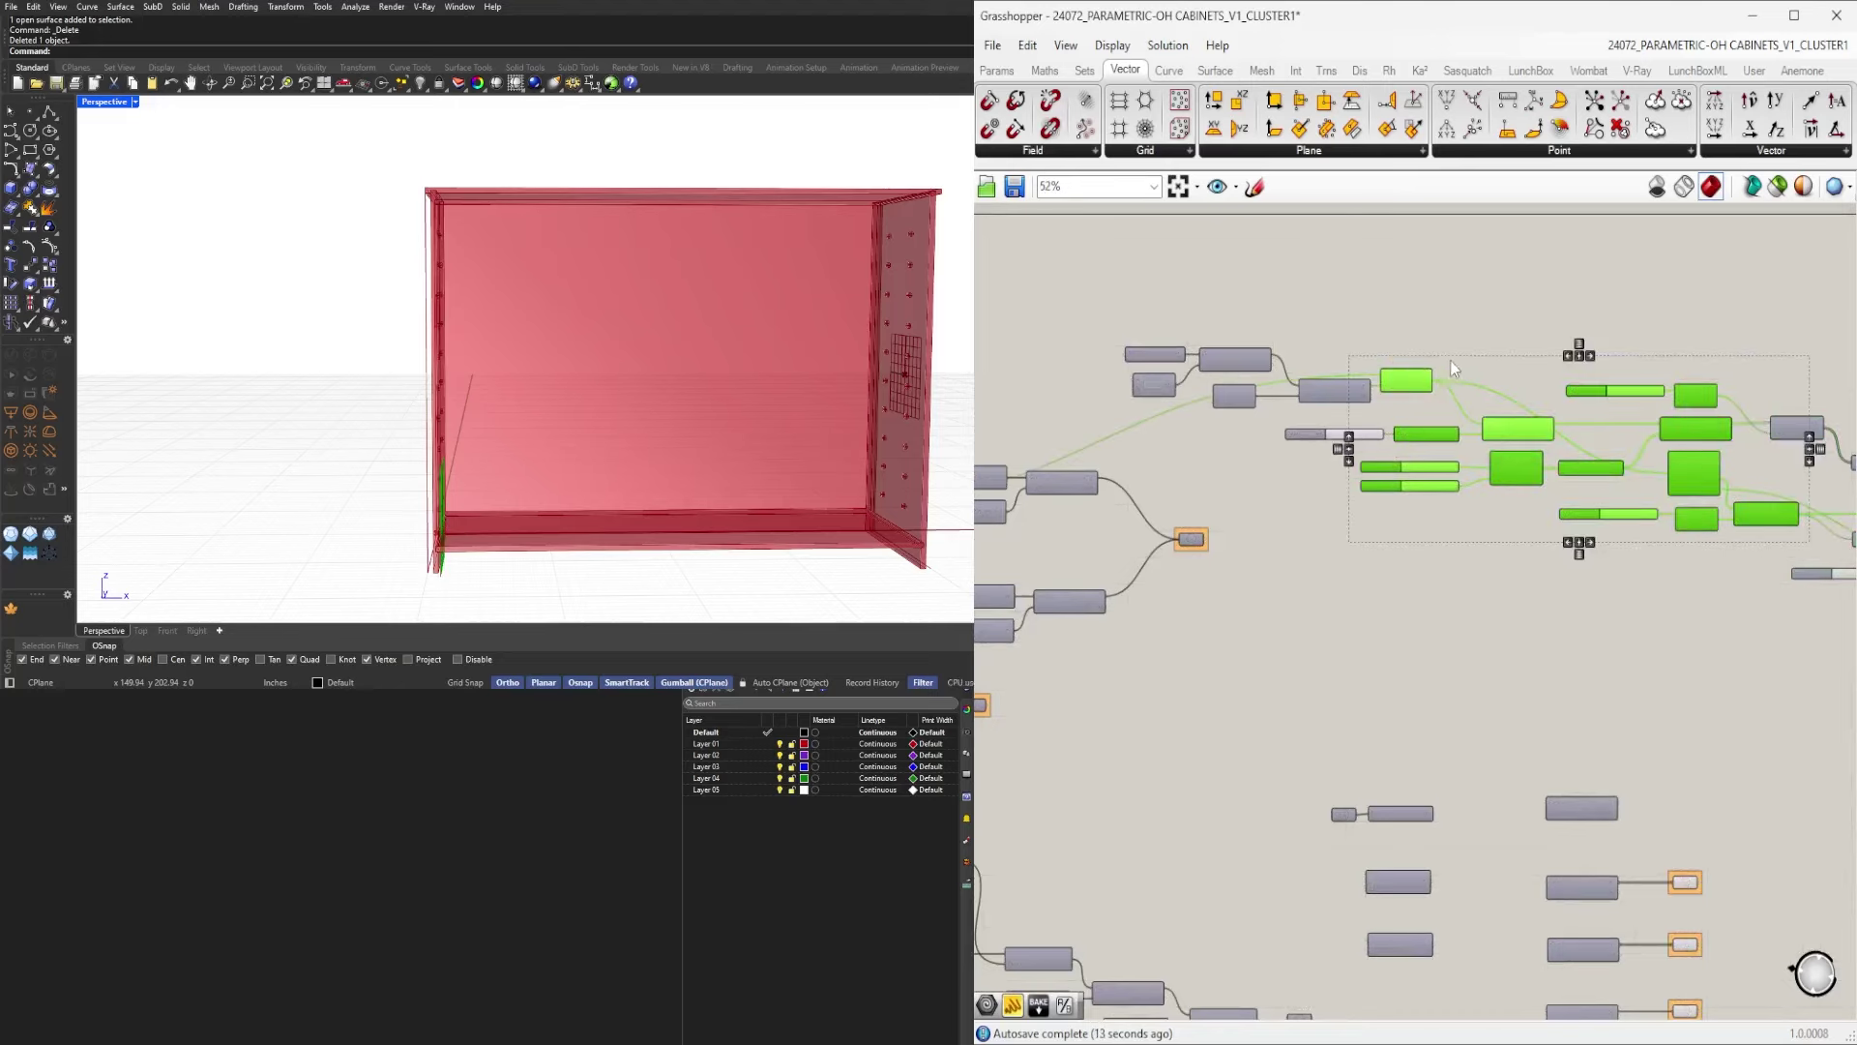
middle_click(1474, 345)
click(1536, 280)
Turn off the preview of the lower Evaluate Surface component whose frame grid shows on the side panel.
scroll(1480, 695, down, 3)
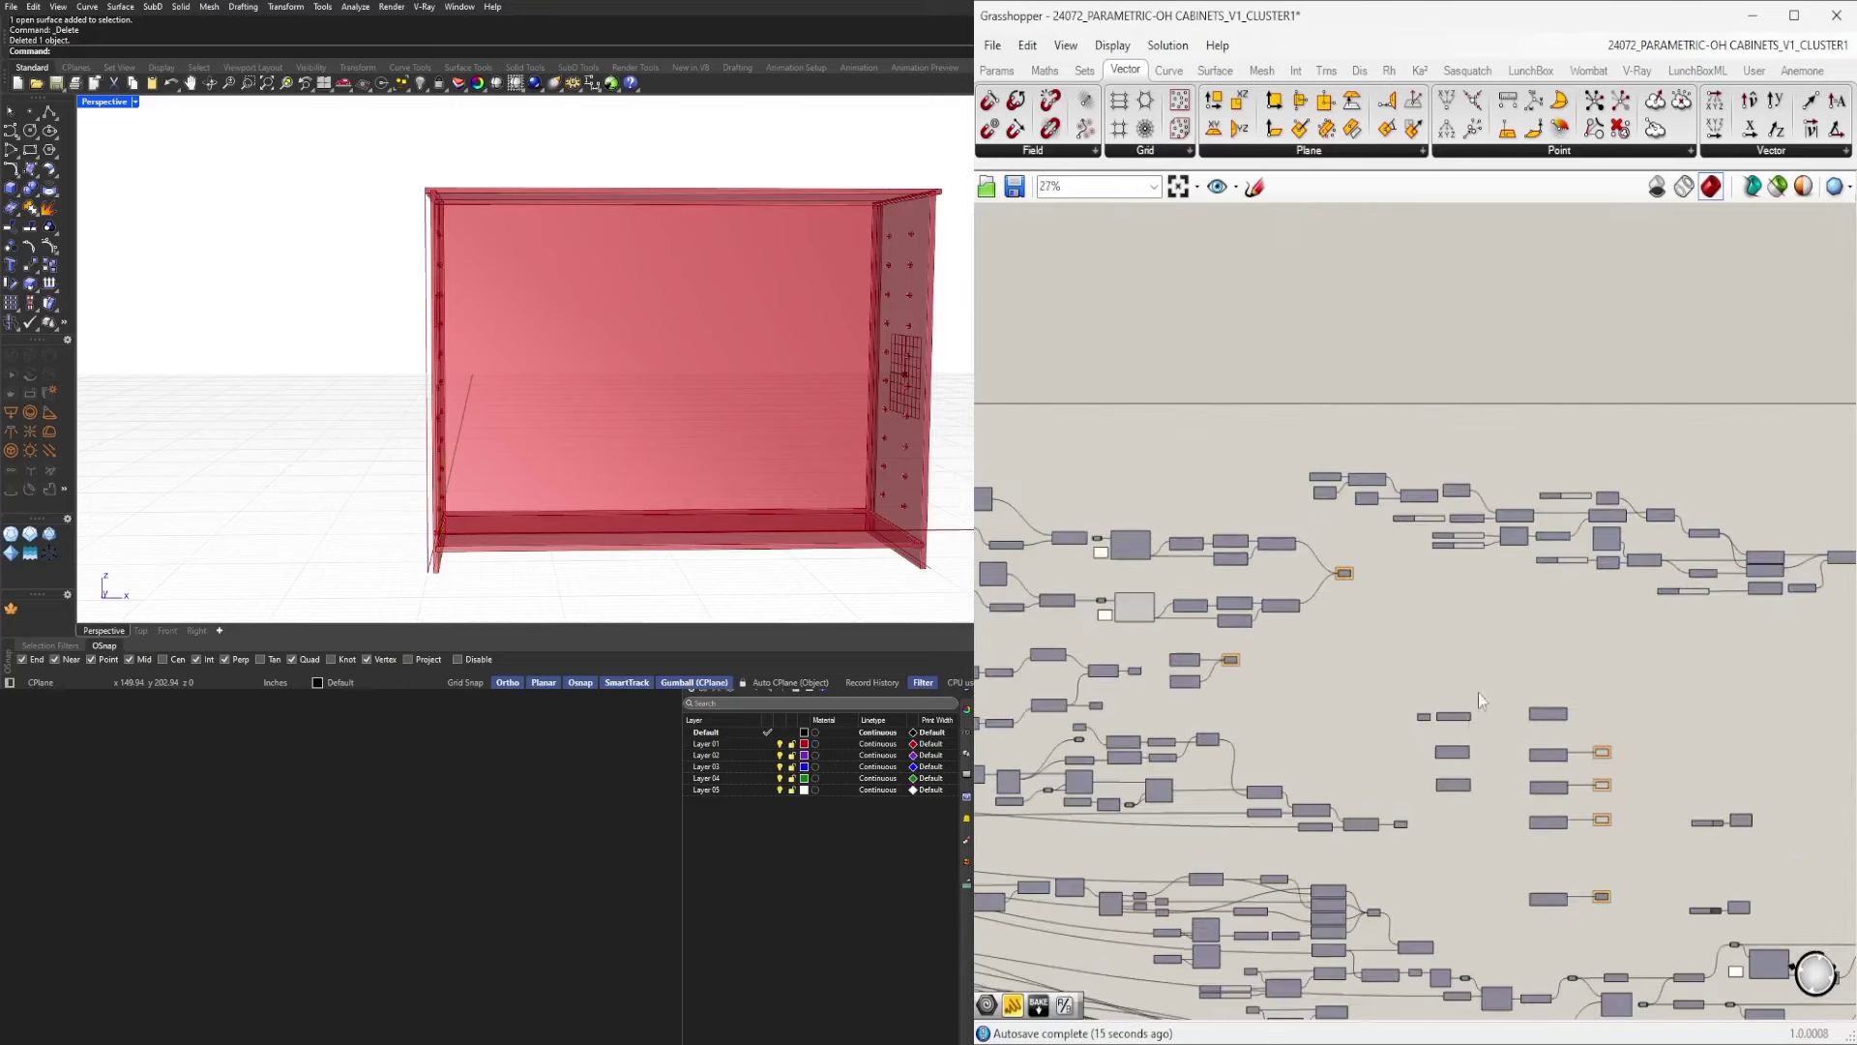
scroll(651, 414, up, 3)
right_drag(651, 414, 759, 416)
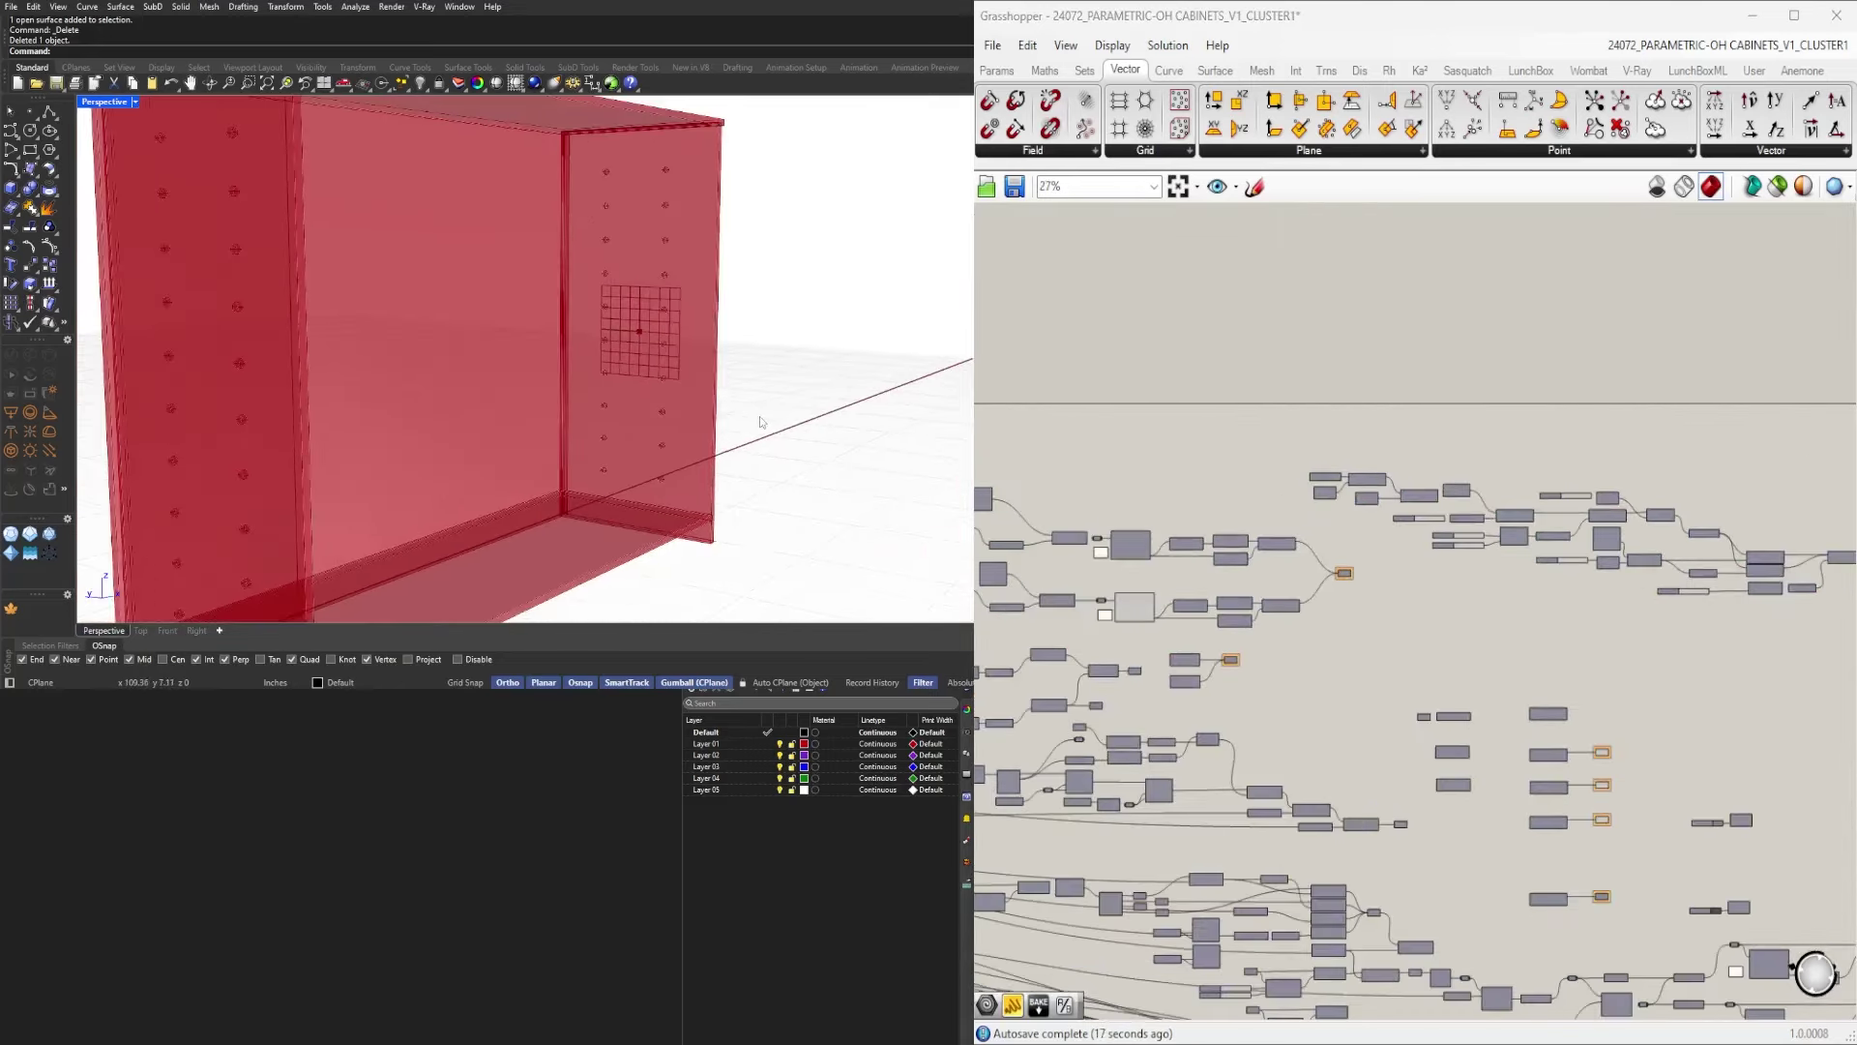
scroll(1380, 612, up, 3)
mouse_move(1574, 637)
right_down()
mouse_move(1232, 642)
mouse_move(1598, 624)
right_up()
scroll(1069, 619, up, 3)
click(1071, 616)
middle_click(1145, 548)
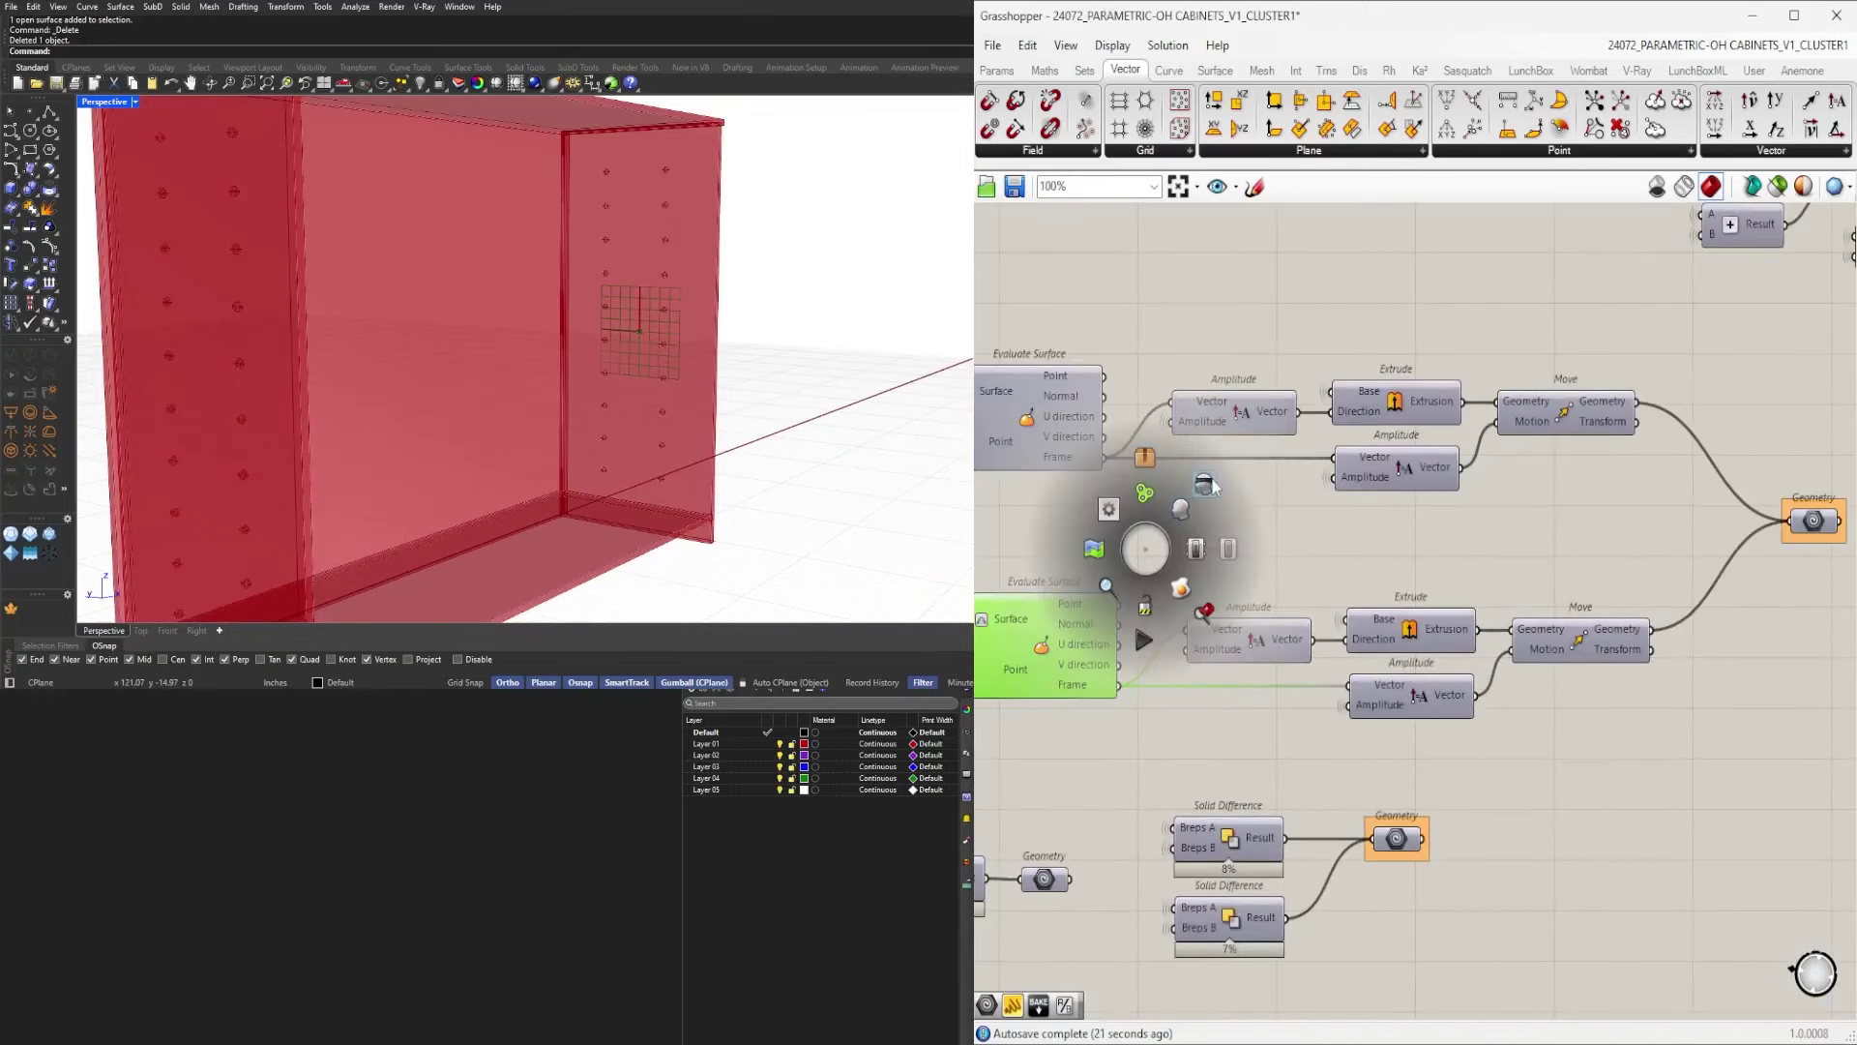
scroll(1532, 646, down, 5)
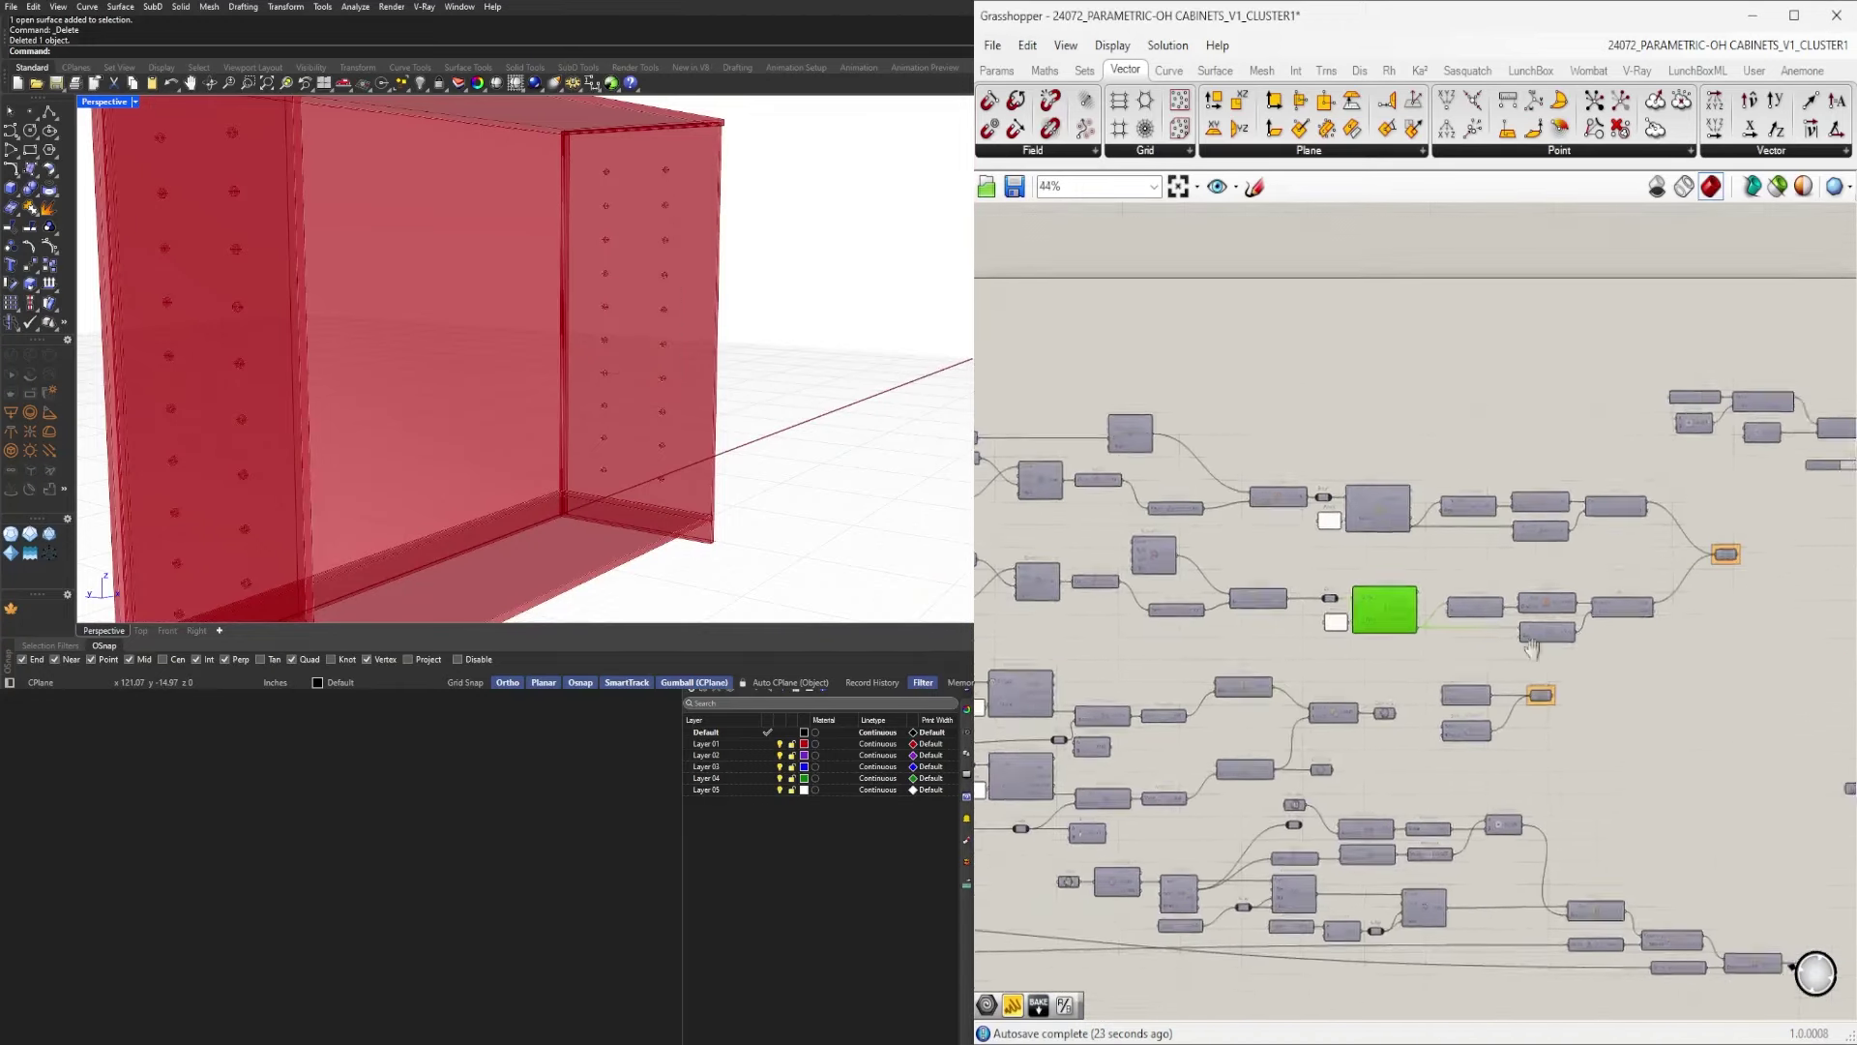
Rename the number slider feeding the first Unit Z as BASE SPACING.
right_drag(1533, 647, 1084, 675)
click(1397, 670)
right_drag(943, 406, 780, 391)
right_drag(617, 407, 829, 393)
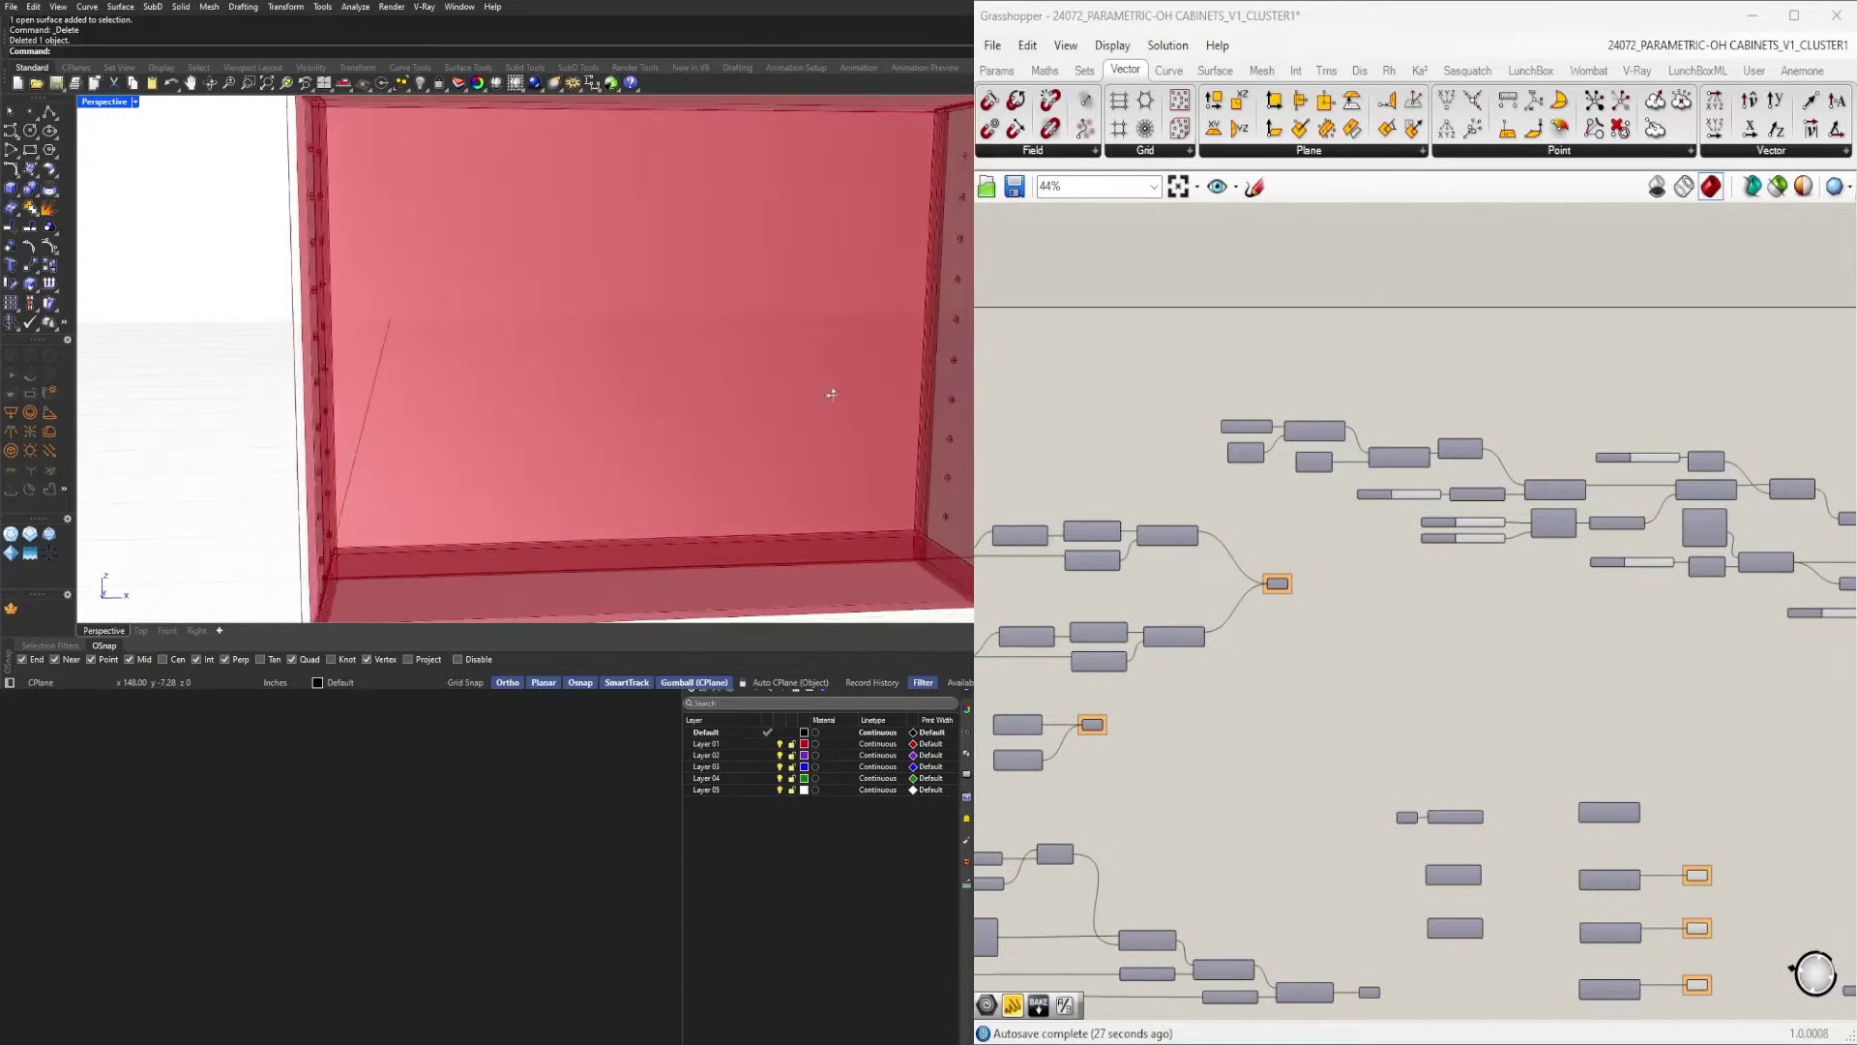
scroll(1128, 545, down, 2)
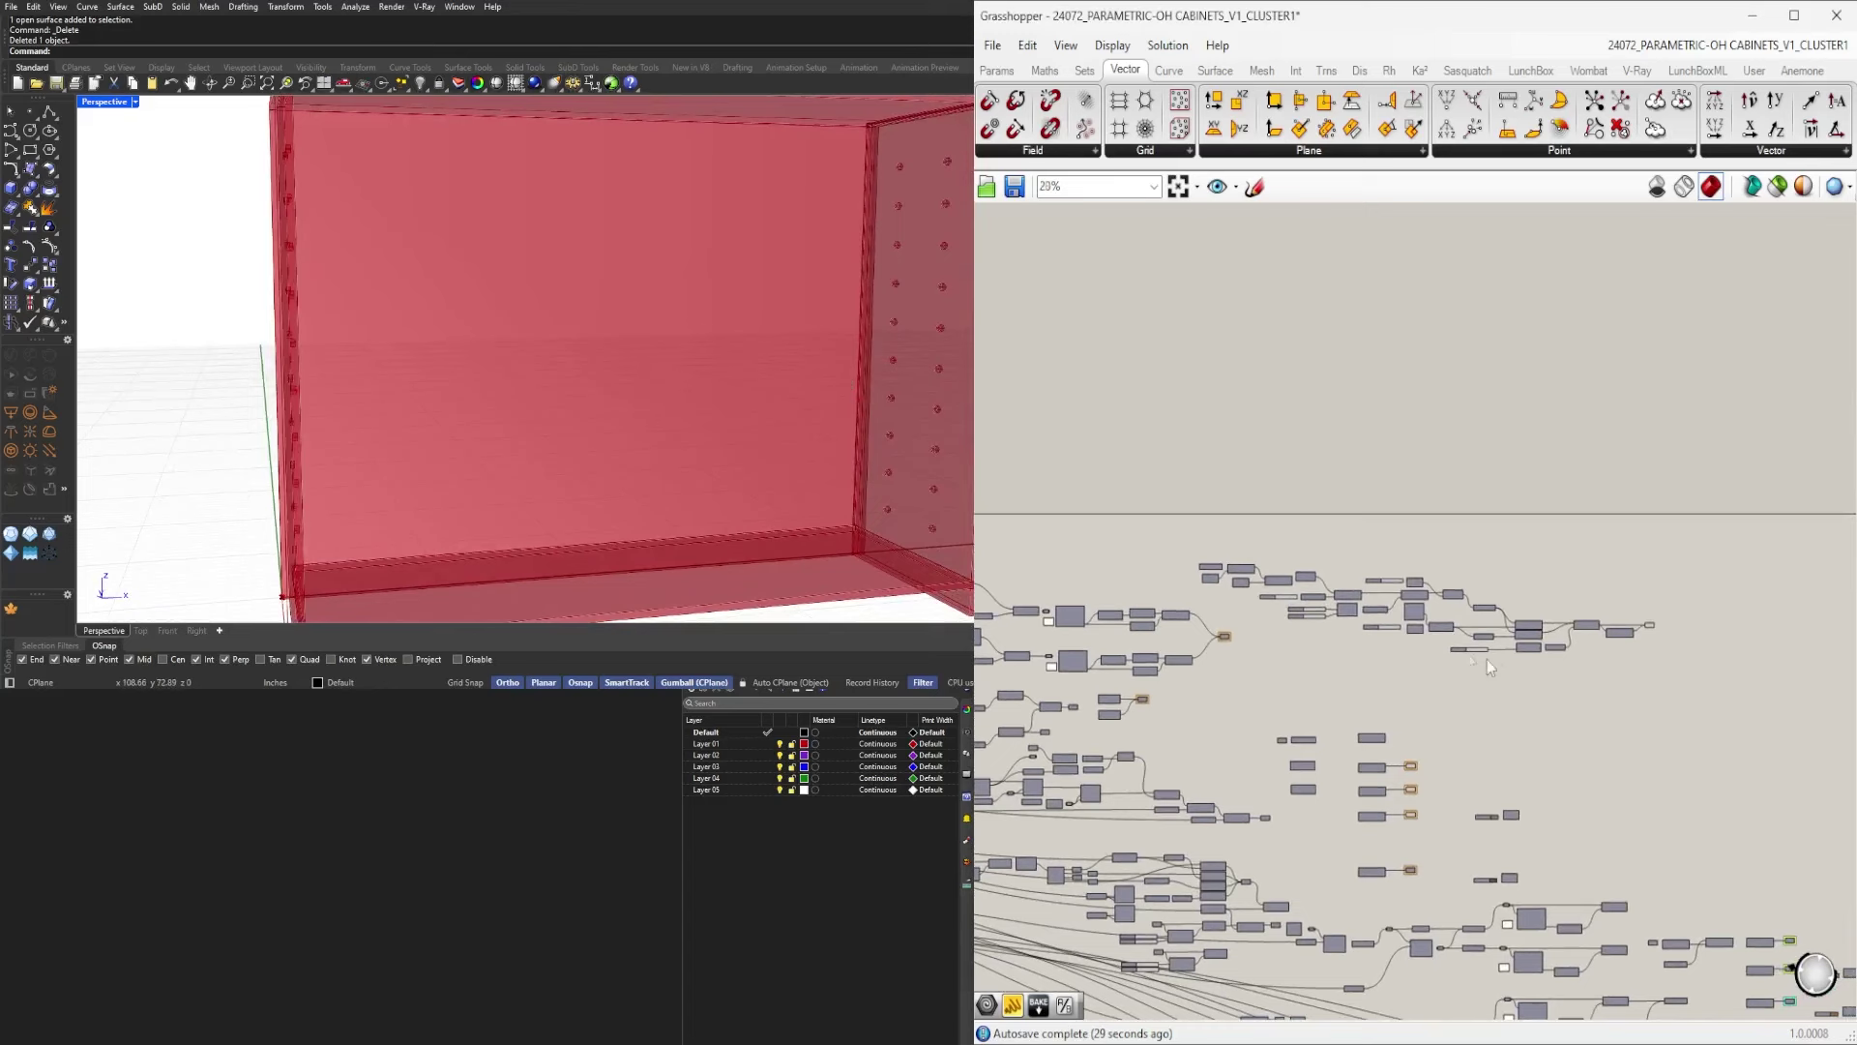
scroll(1236, 576, up, 5)
right_drag(1335, 582, 1340, 569)
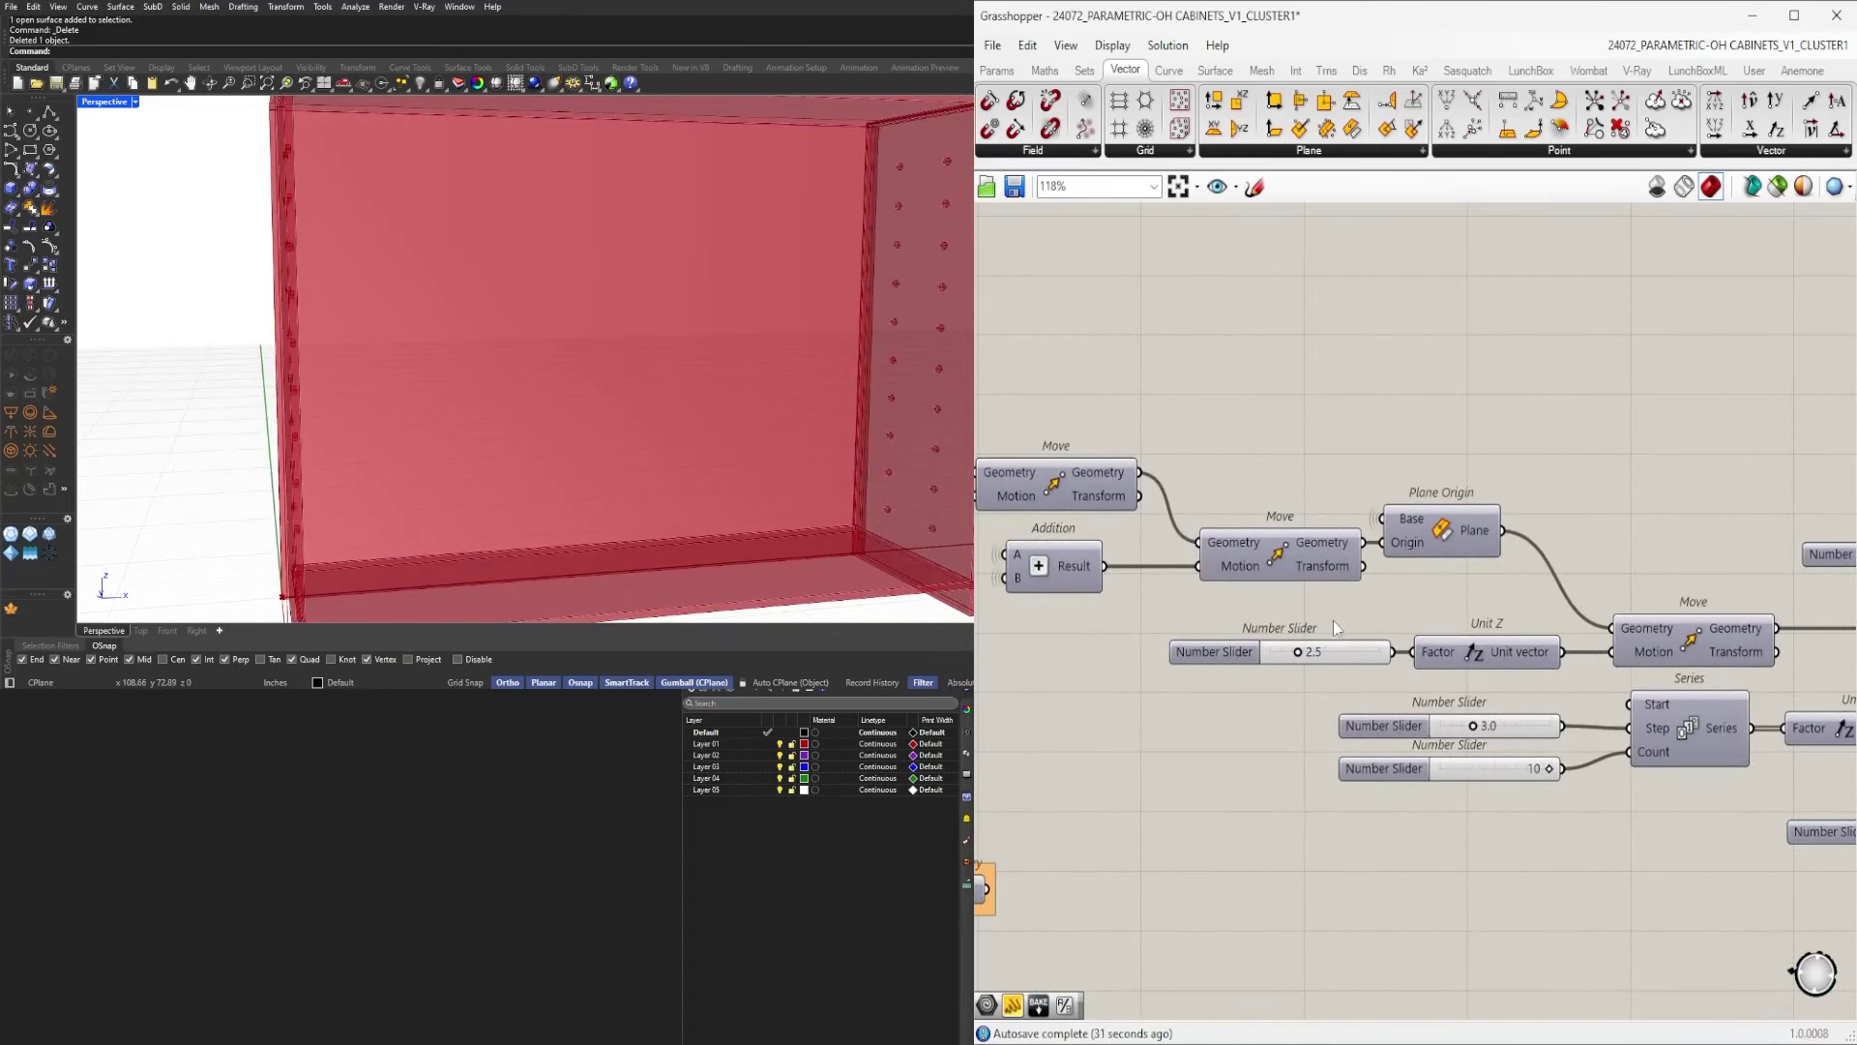
scroll(1290, 661, up, 2)
right_click(1224, 657)
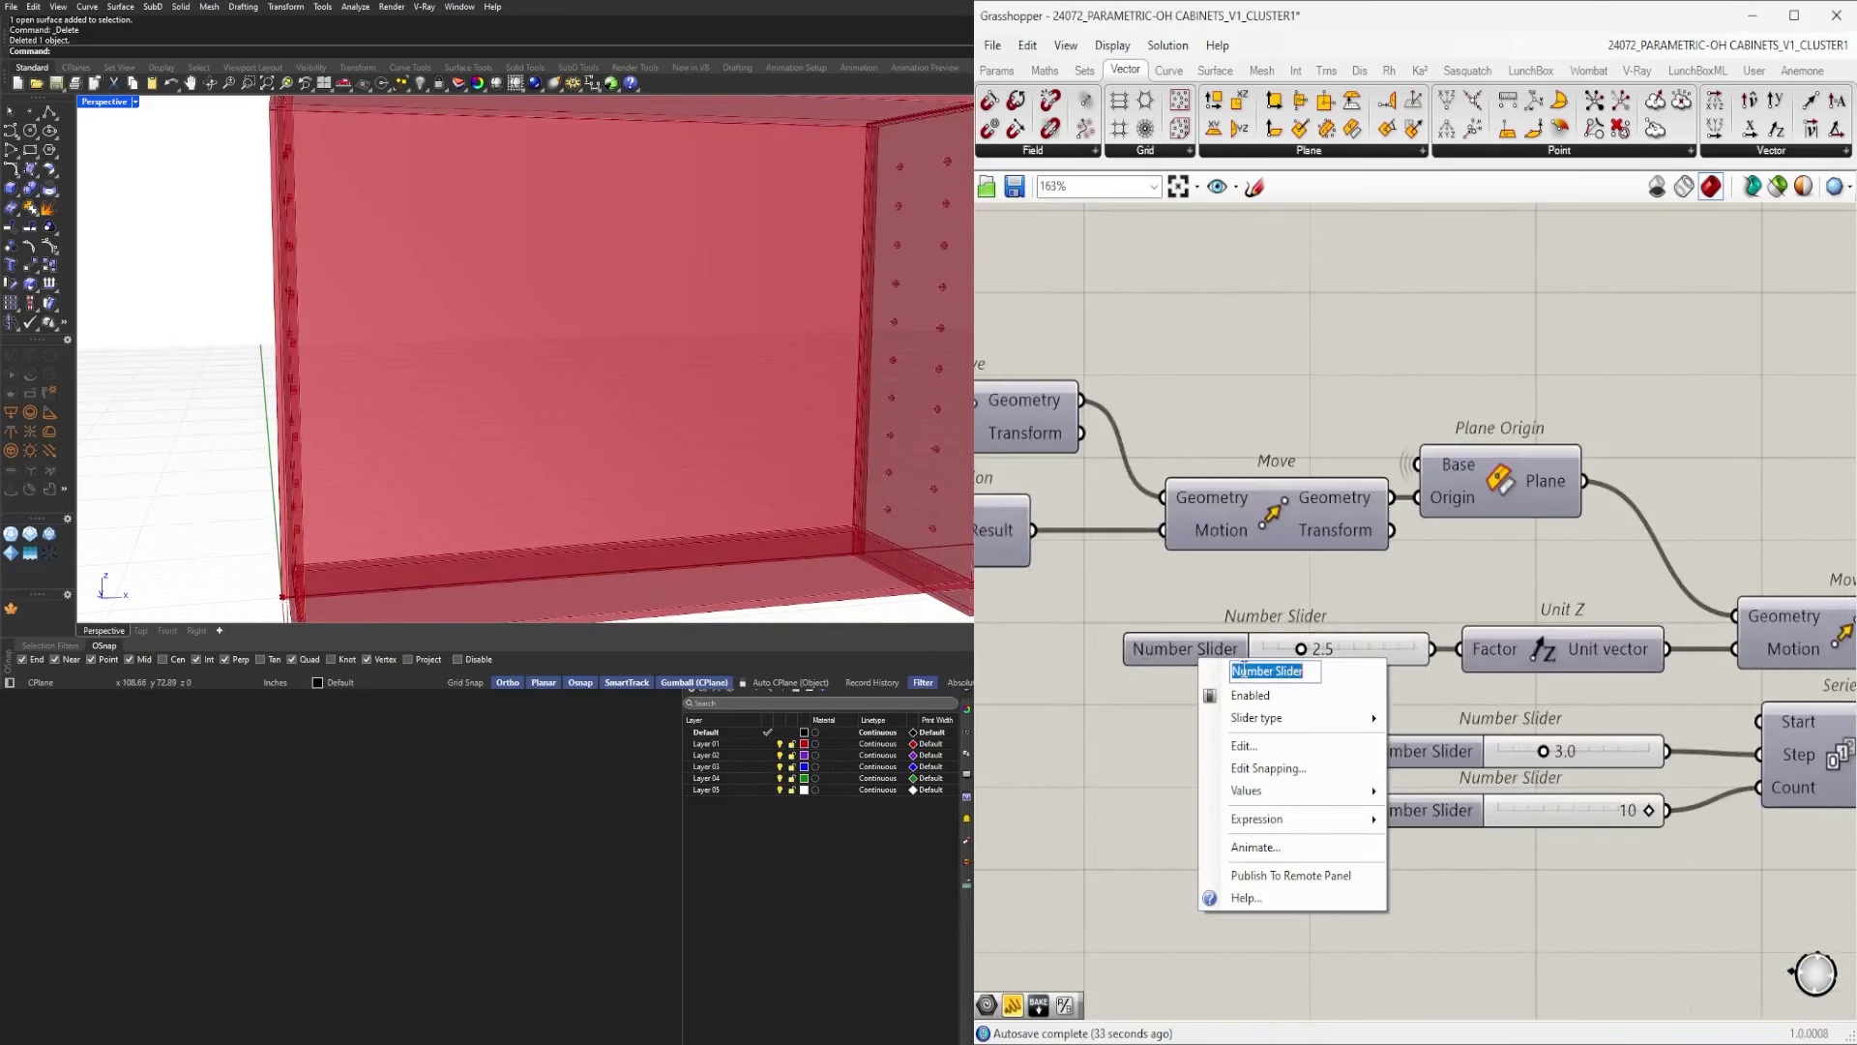
text(BASE SPACING)
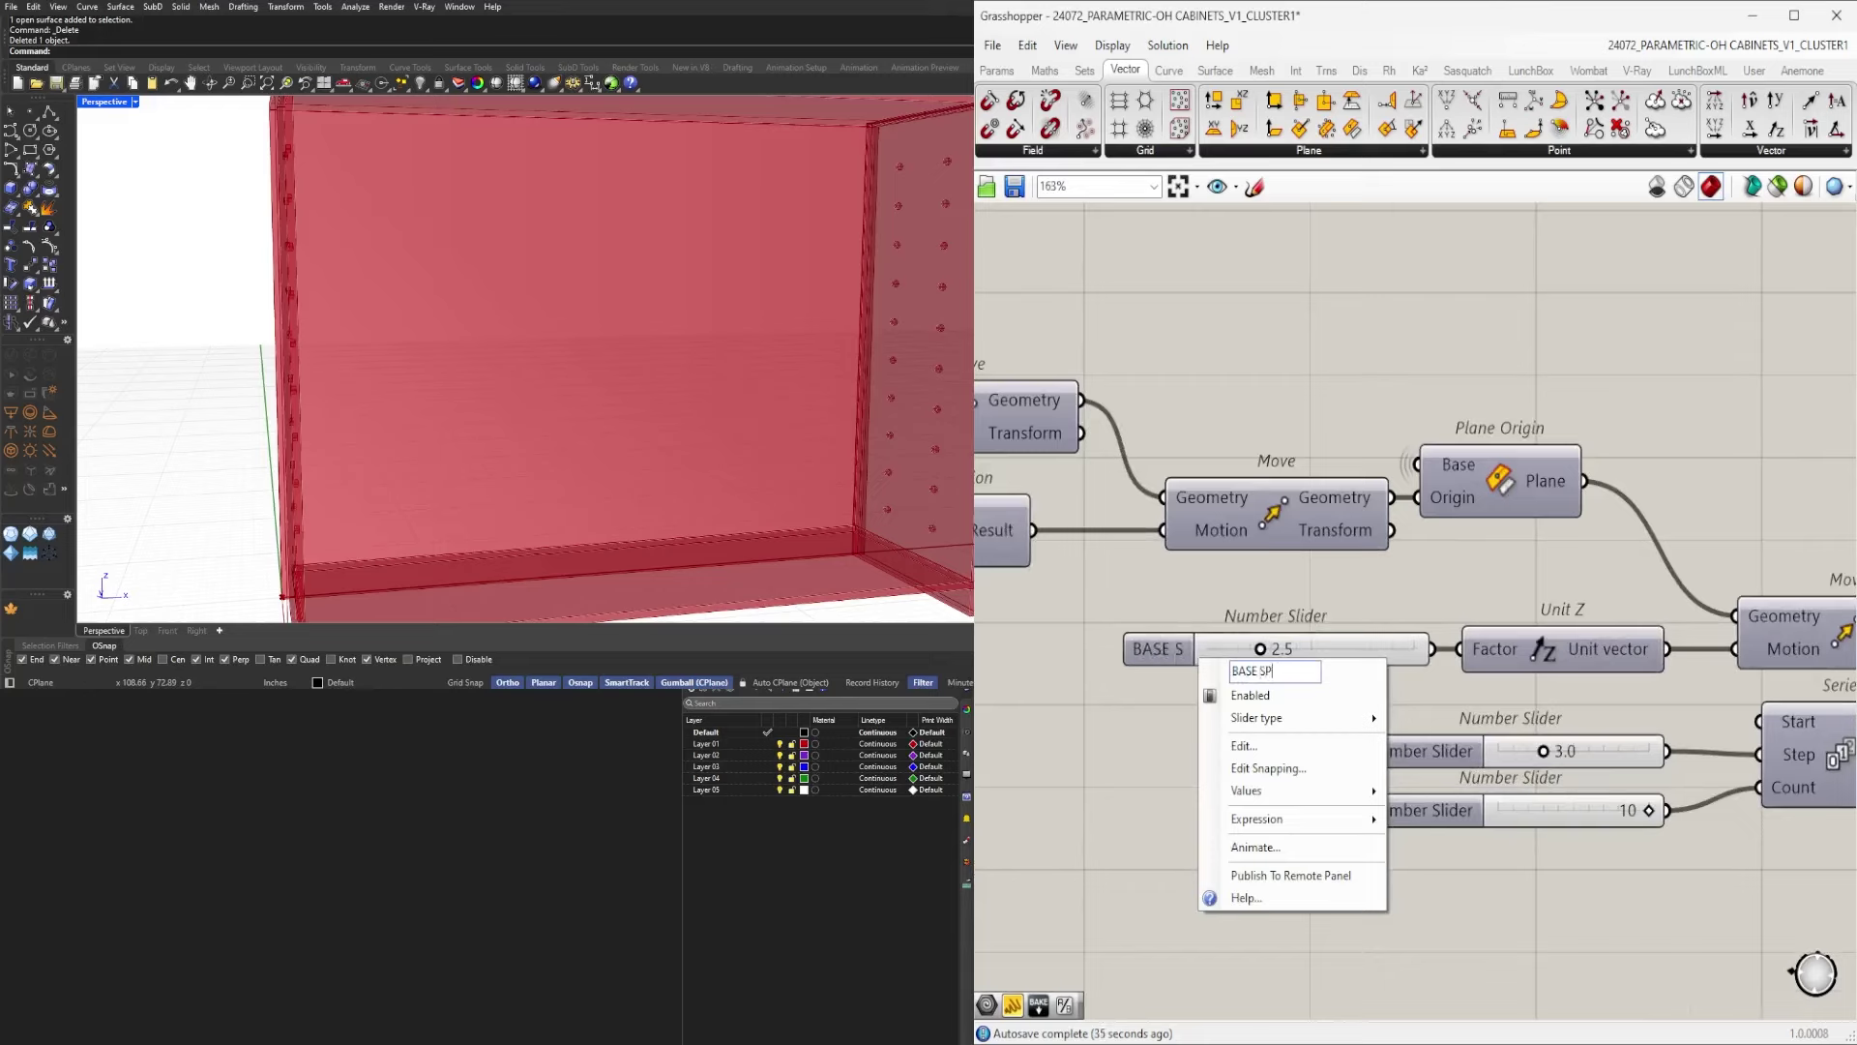
key(Return)
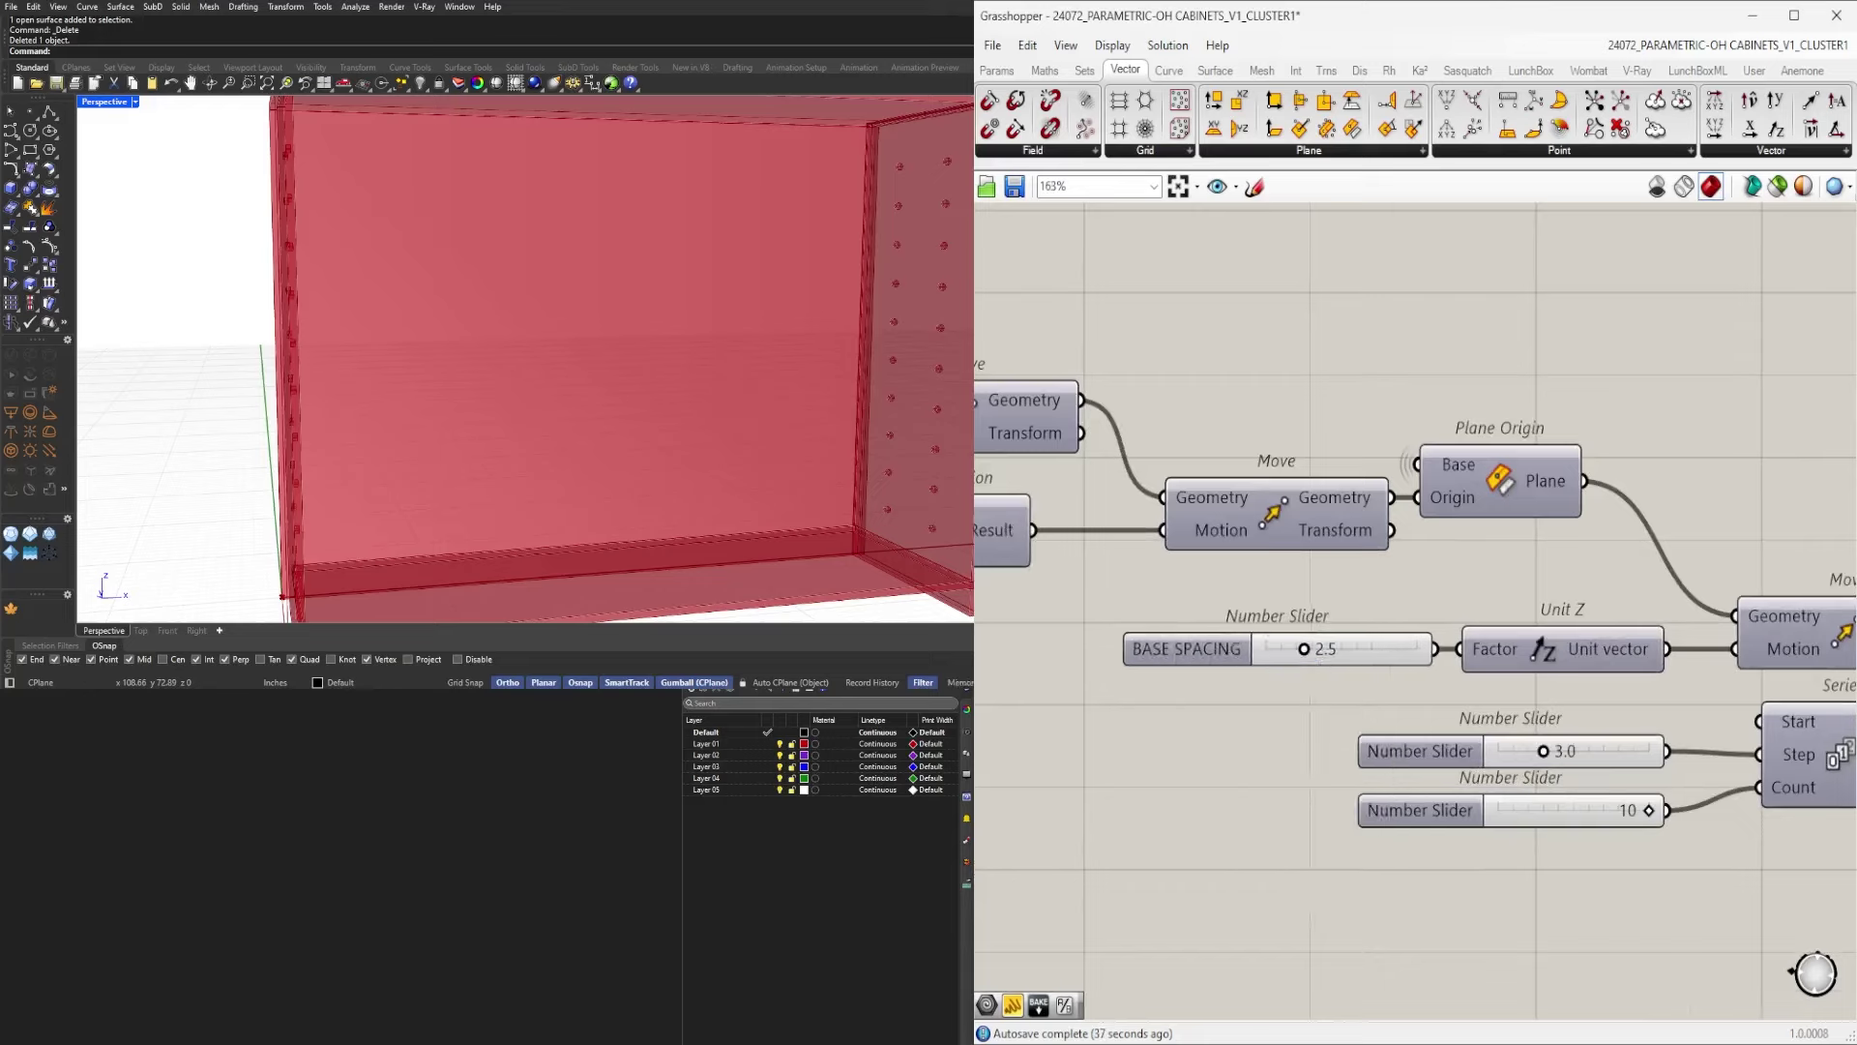
Rename the slider feeding the first Unit Z as BASE PIN SPACING and move it clear of the Unit Z component.
right_click(1175, 647)
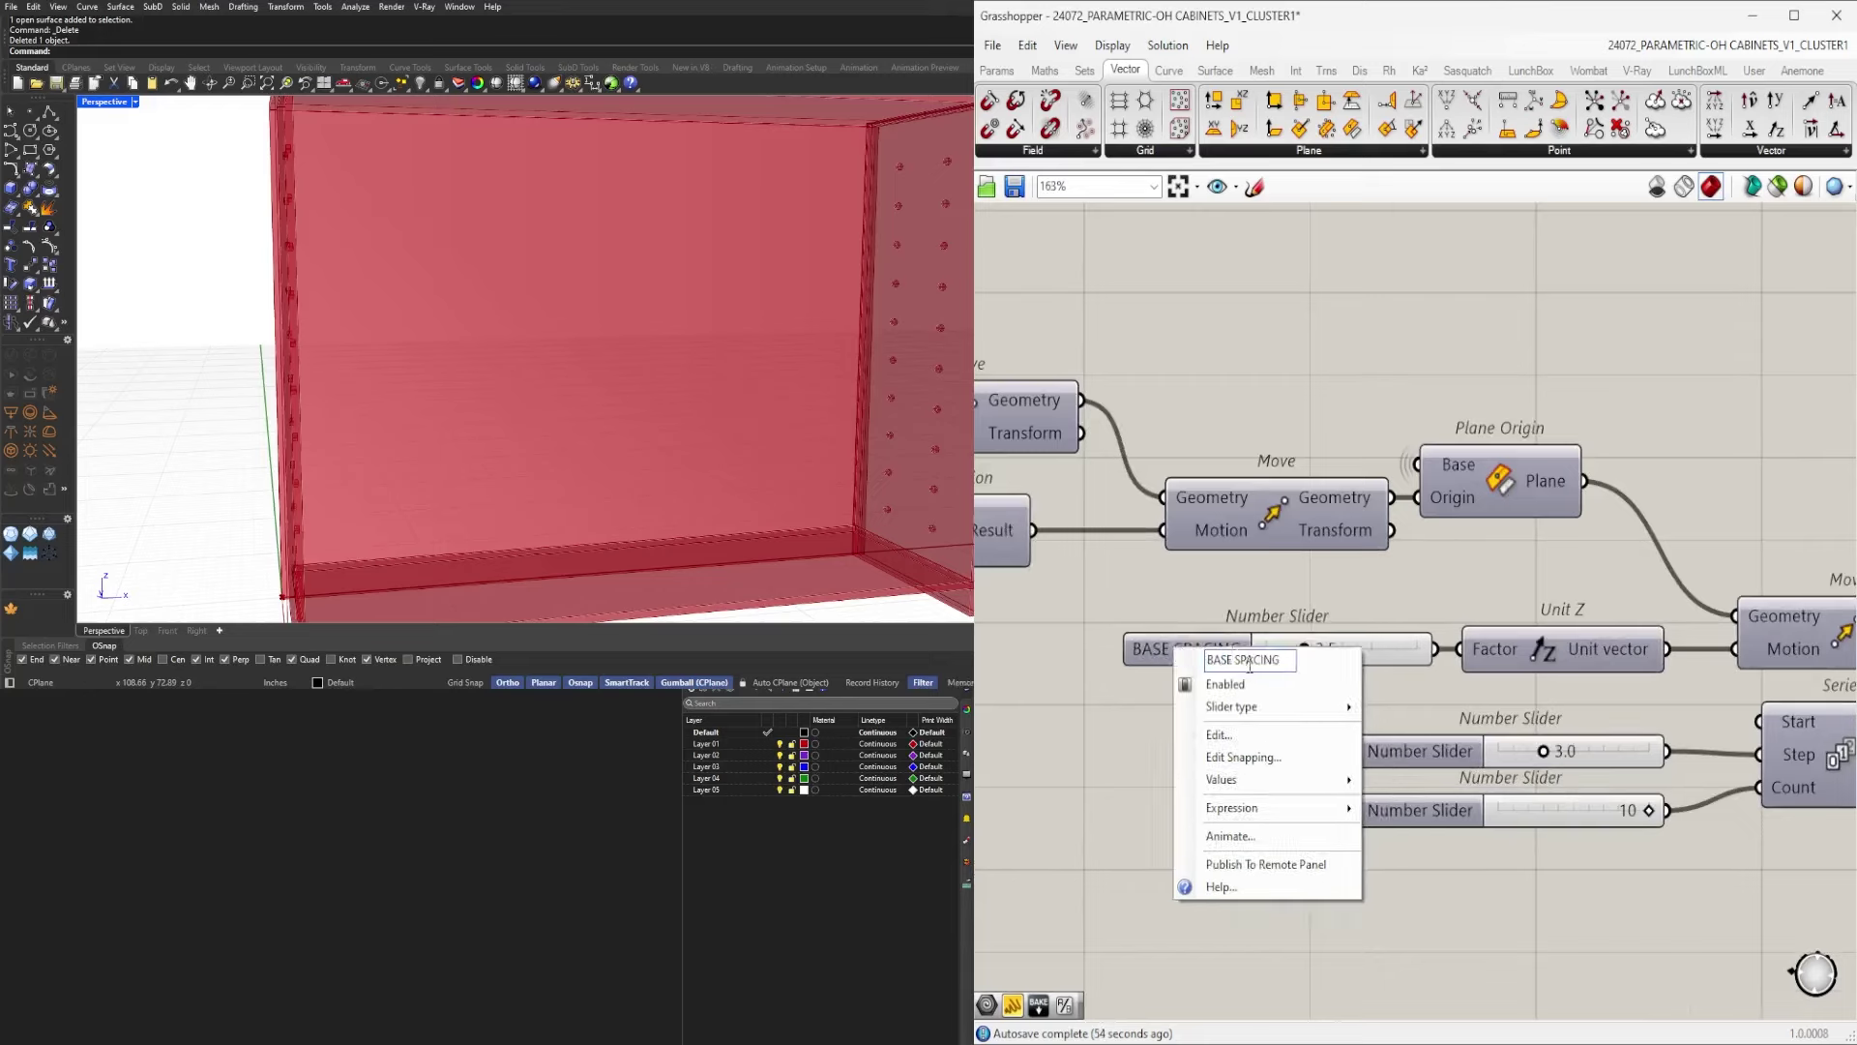
key(ctrl+a)
key(BackSpace)
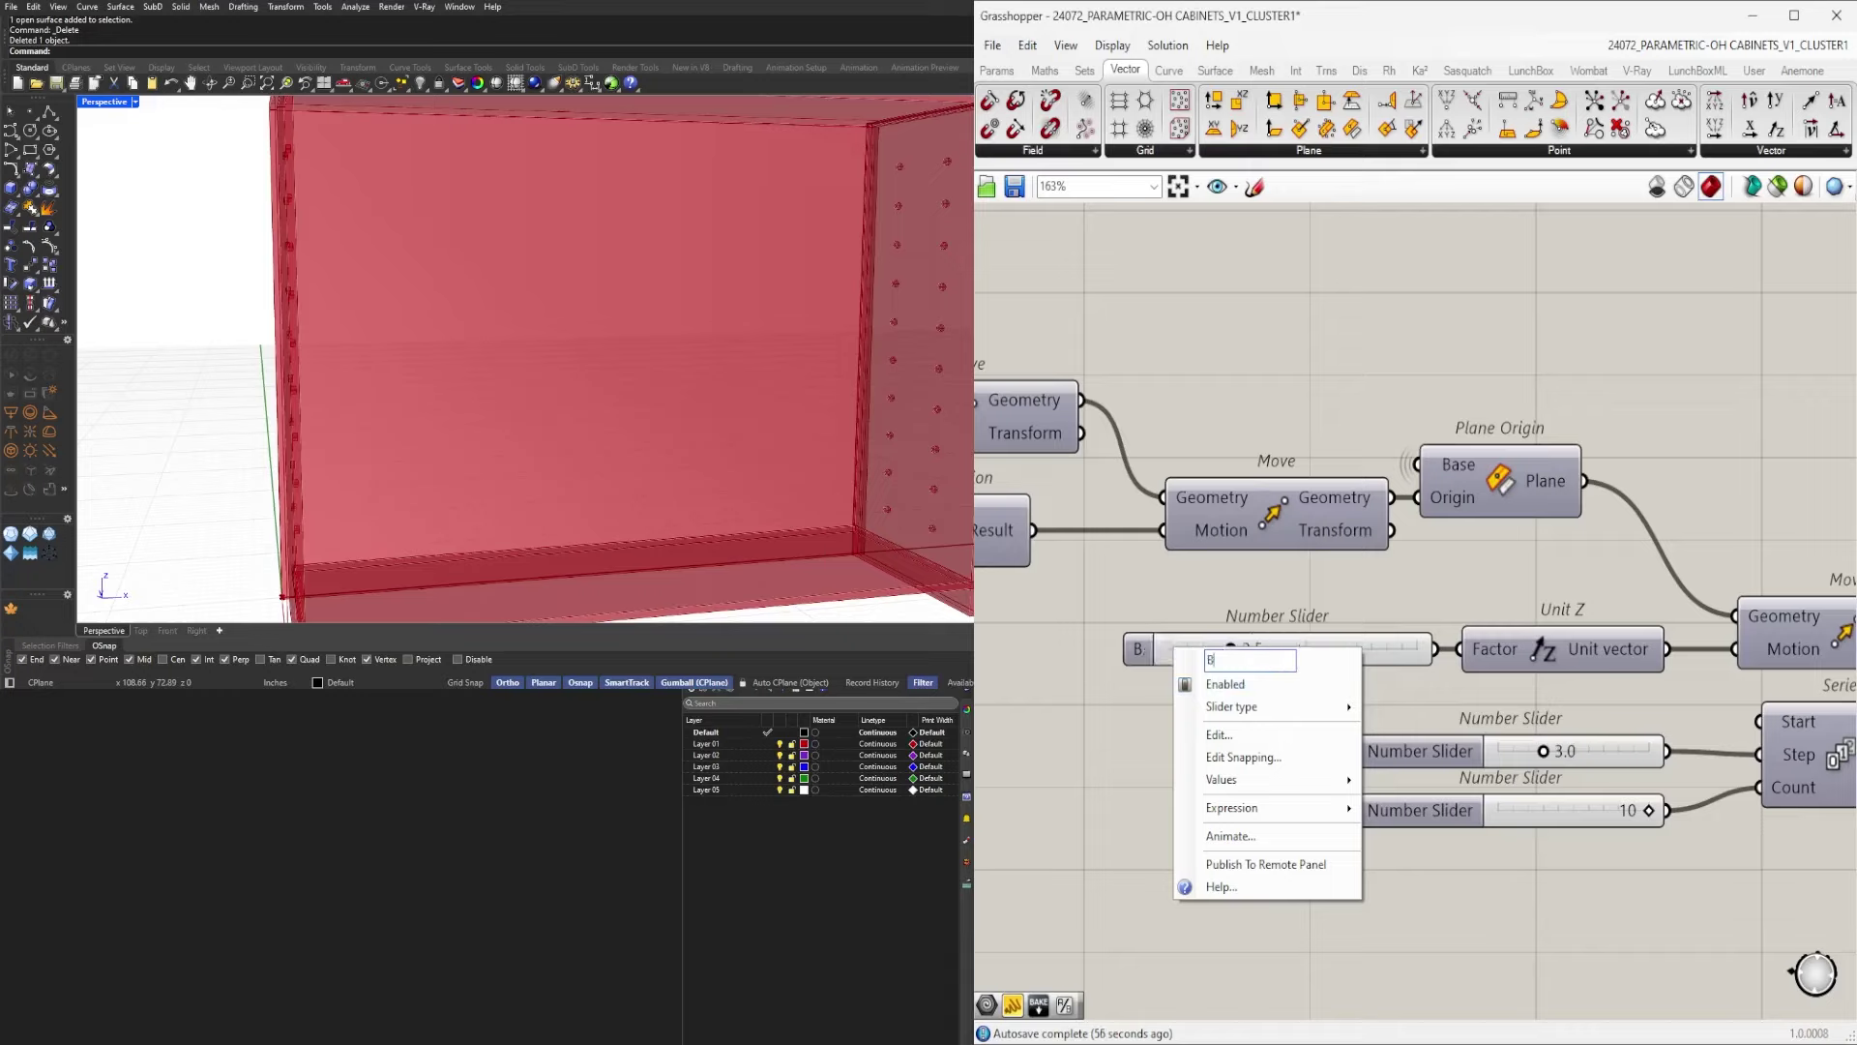
text(BASE PIN SPA)
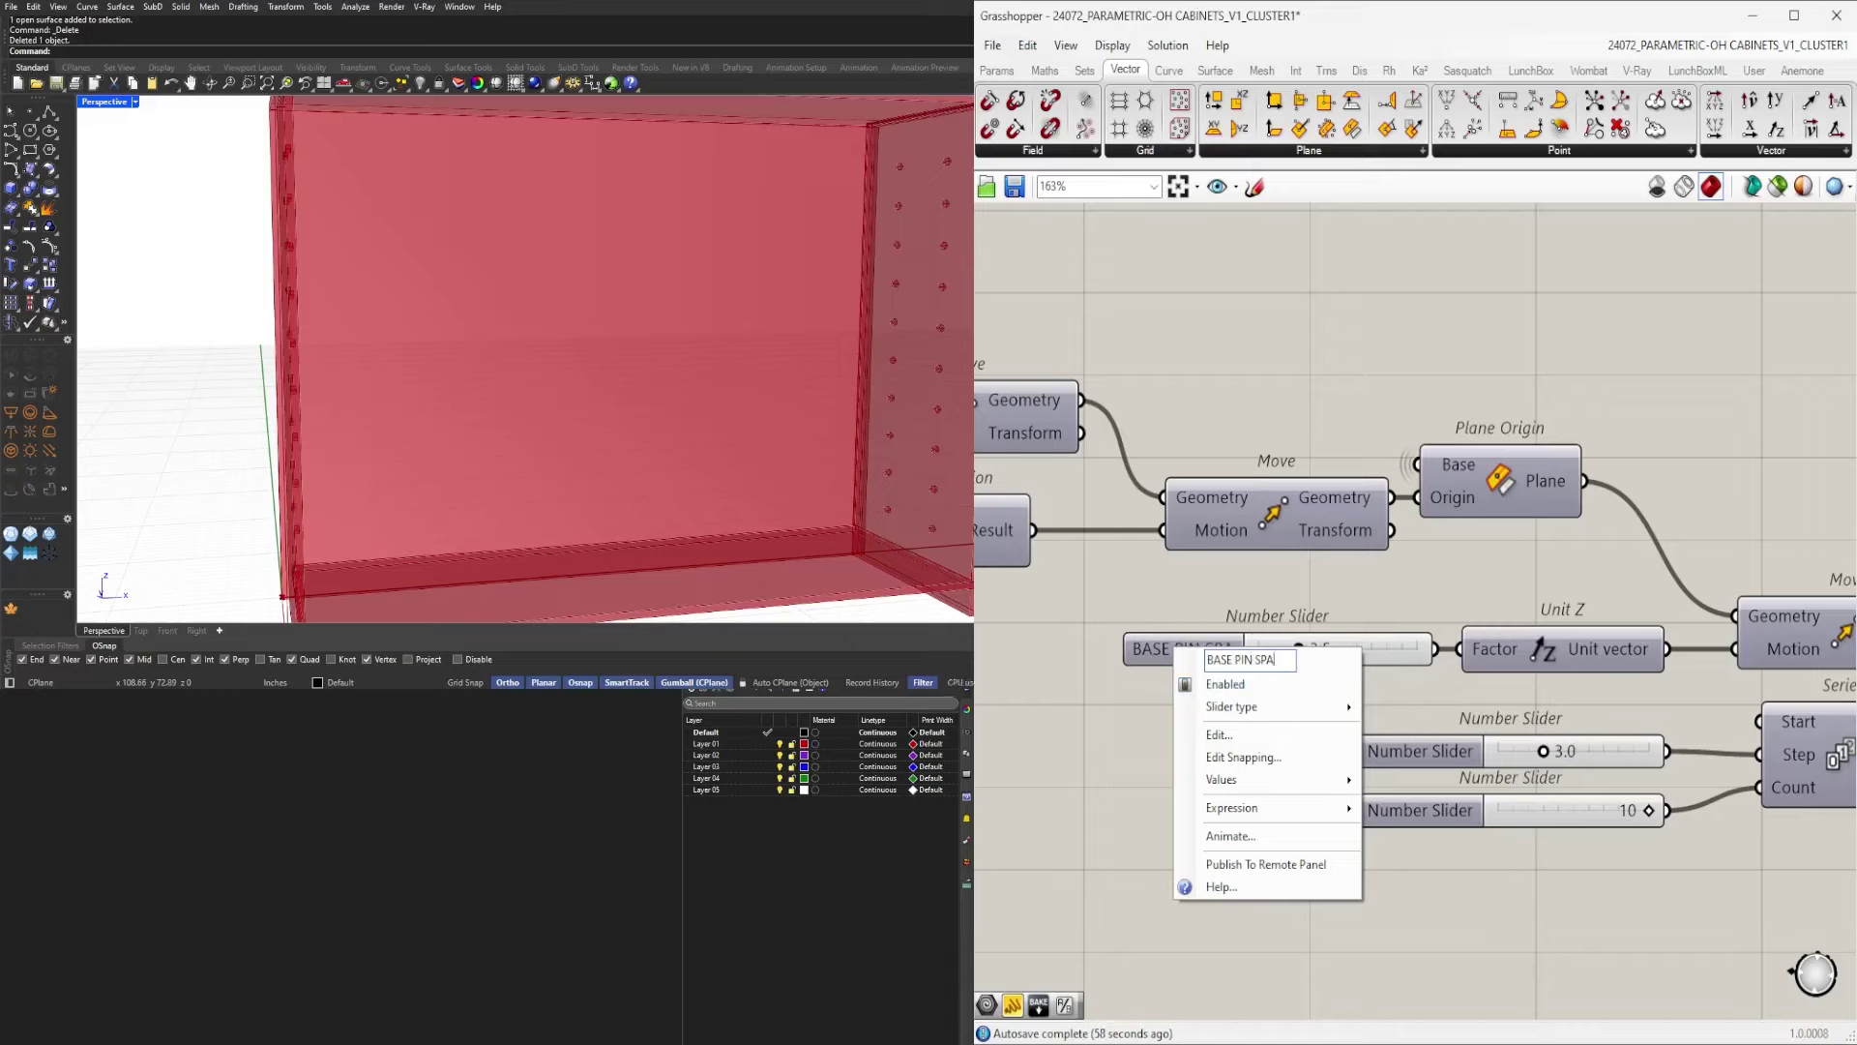
text(CING)
key(Return)
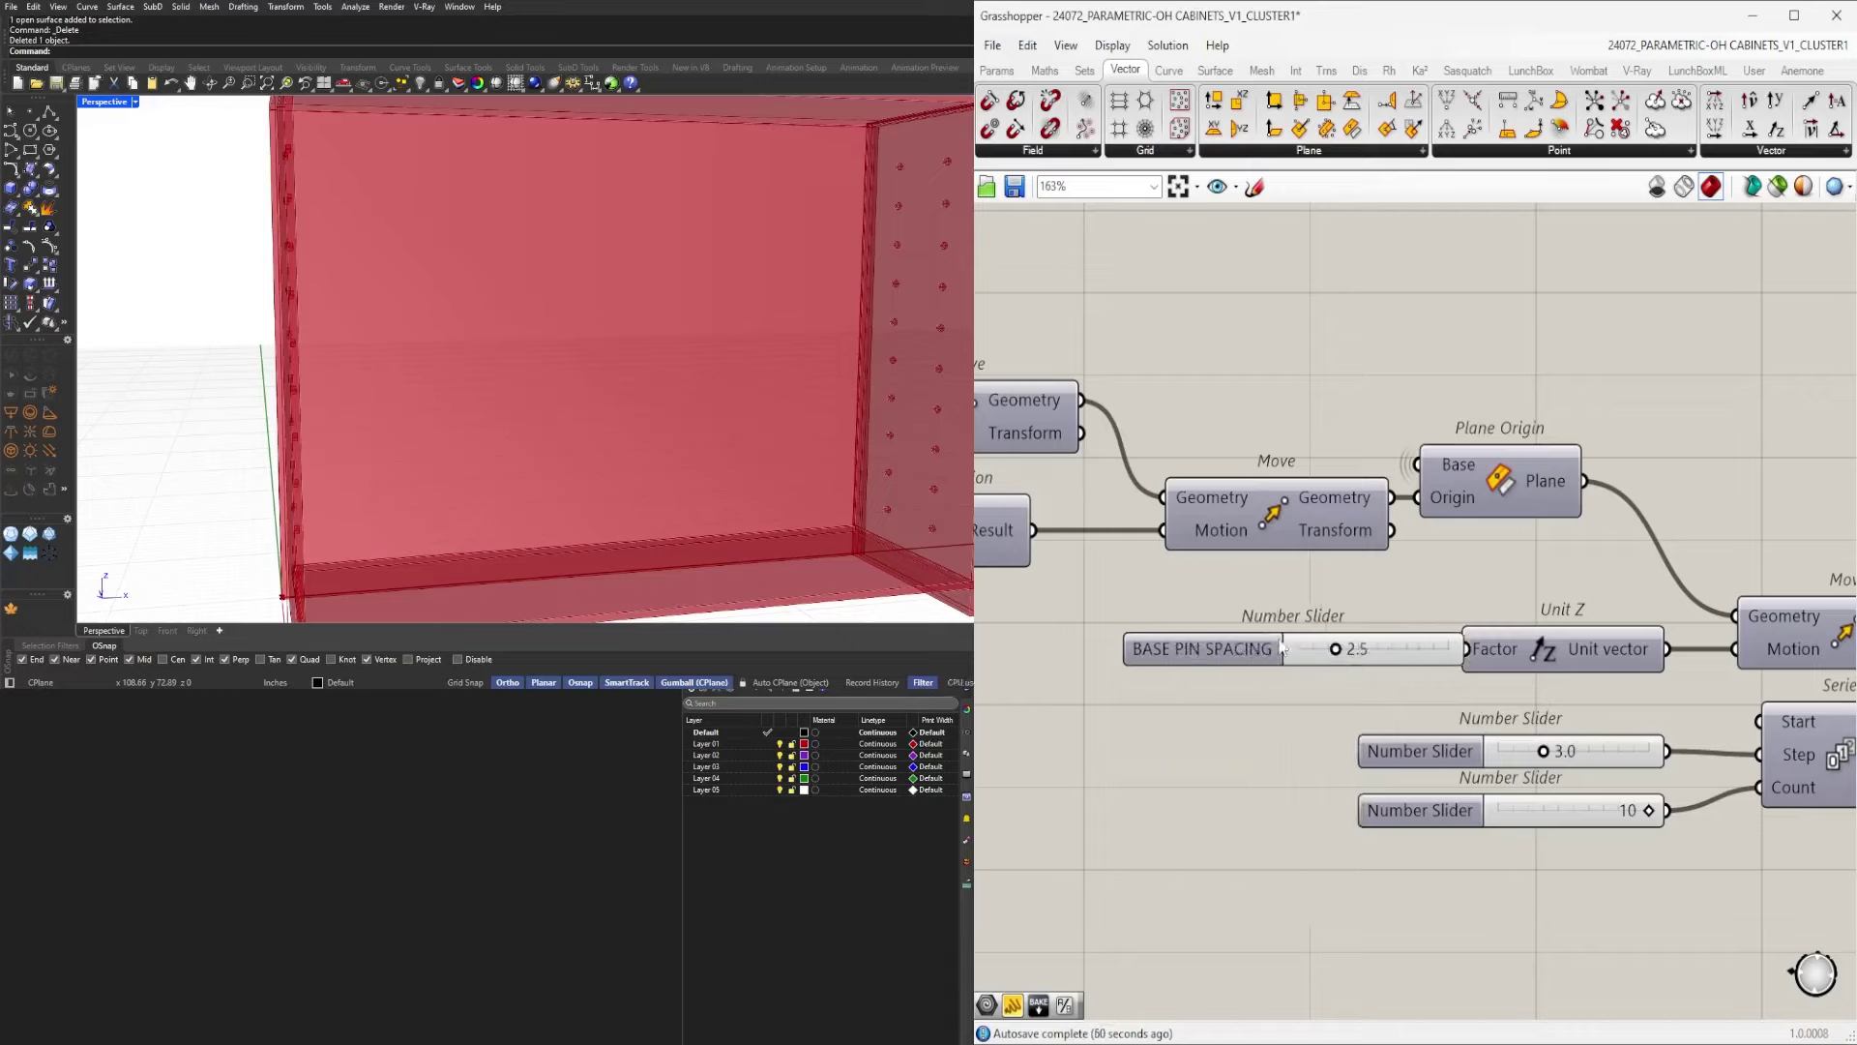
drag(1244, 653, 1169, 642)
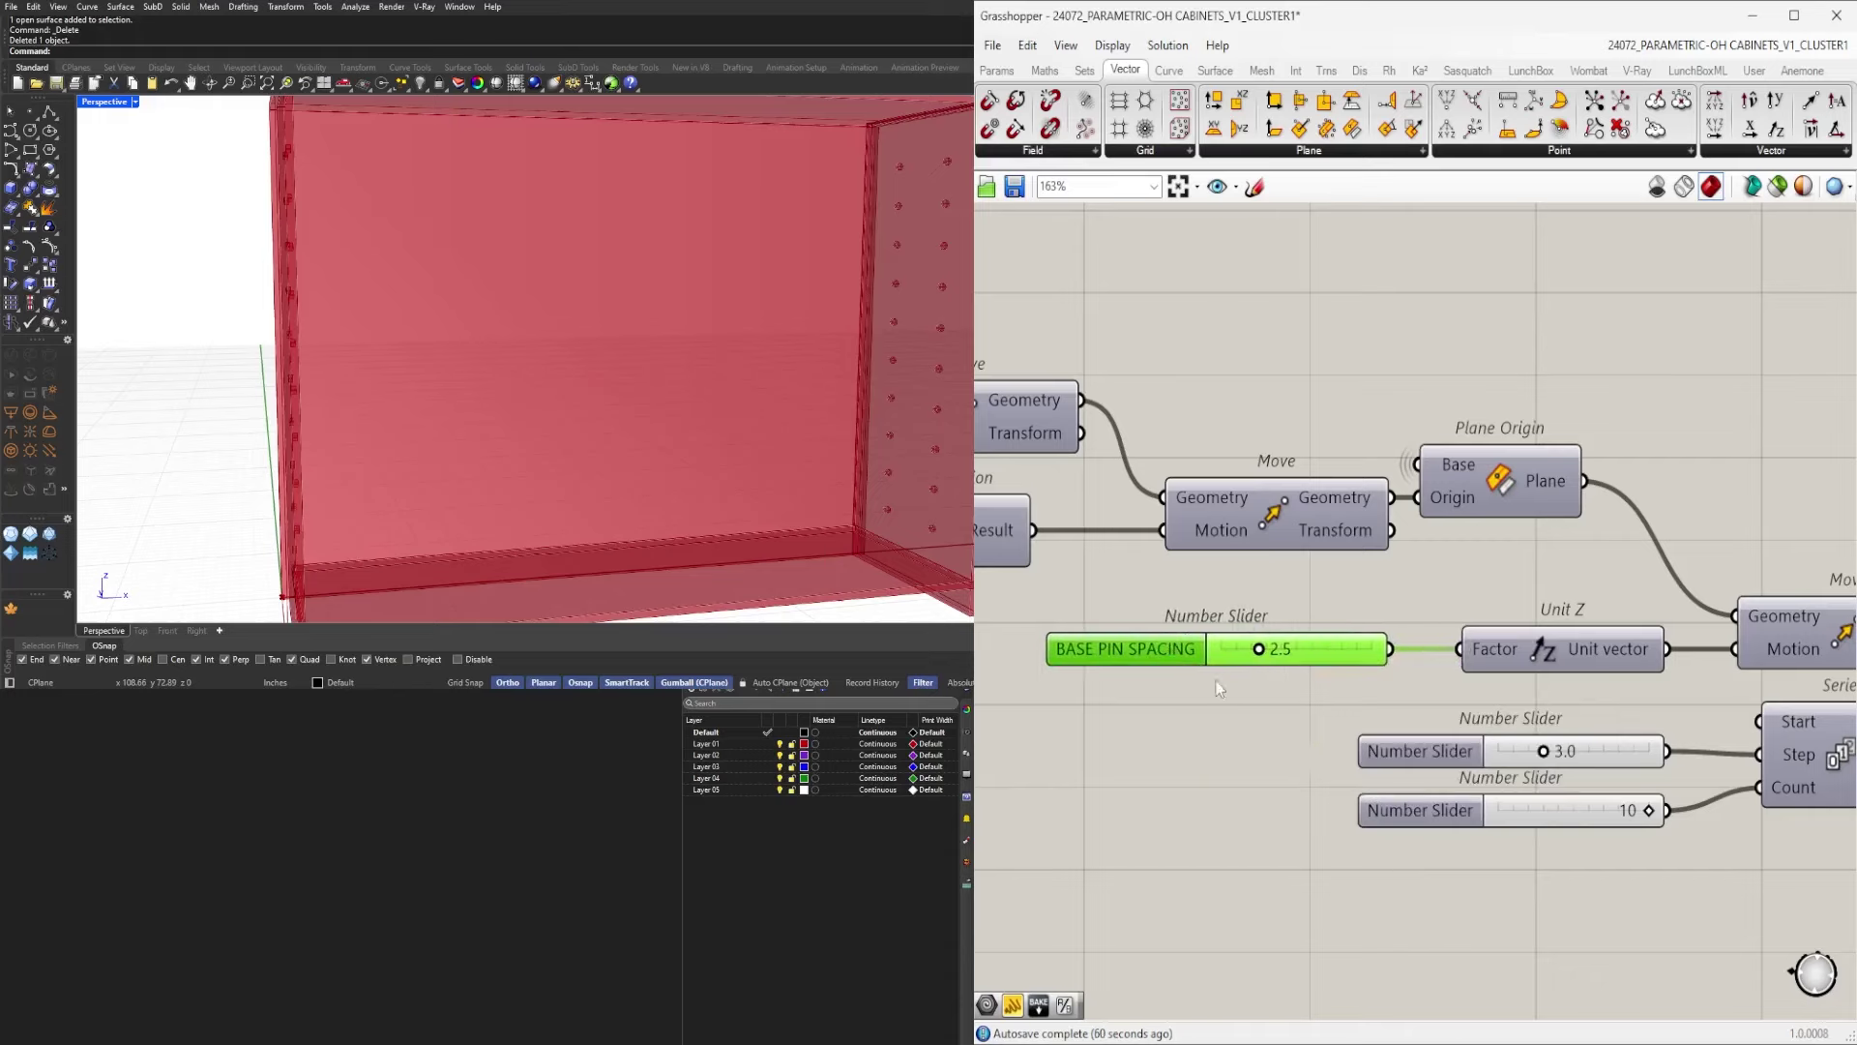
Group the BASE PIN SPACING slider and rename the slider feeding the Series step as PIN SPACING.
key(ctrl+g)
right_drag(1392, 767, 1233, 743)
right_click(1248, 740)
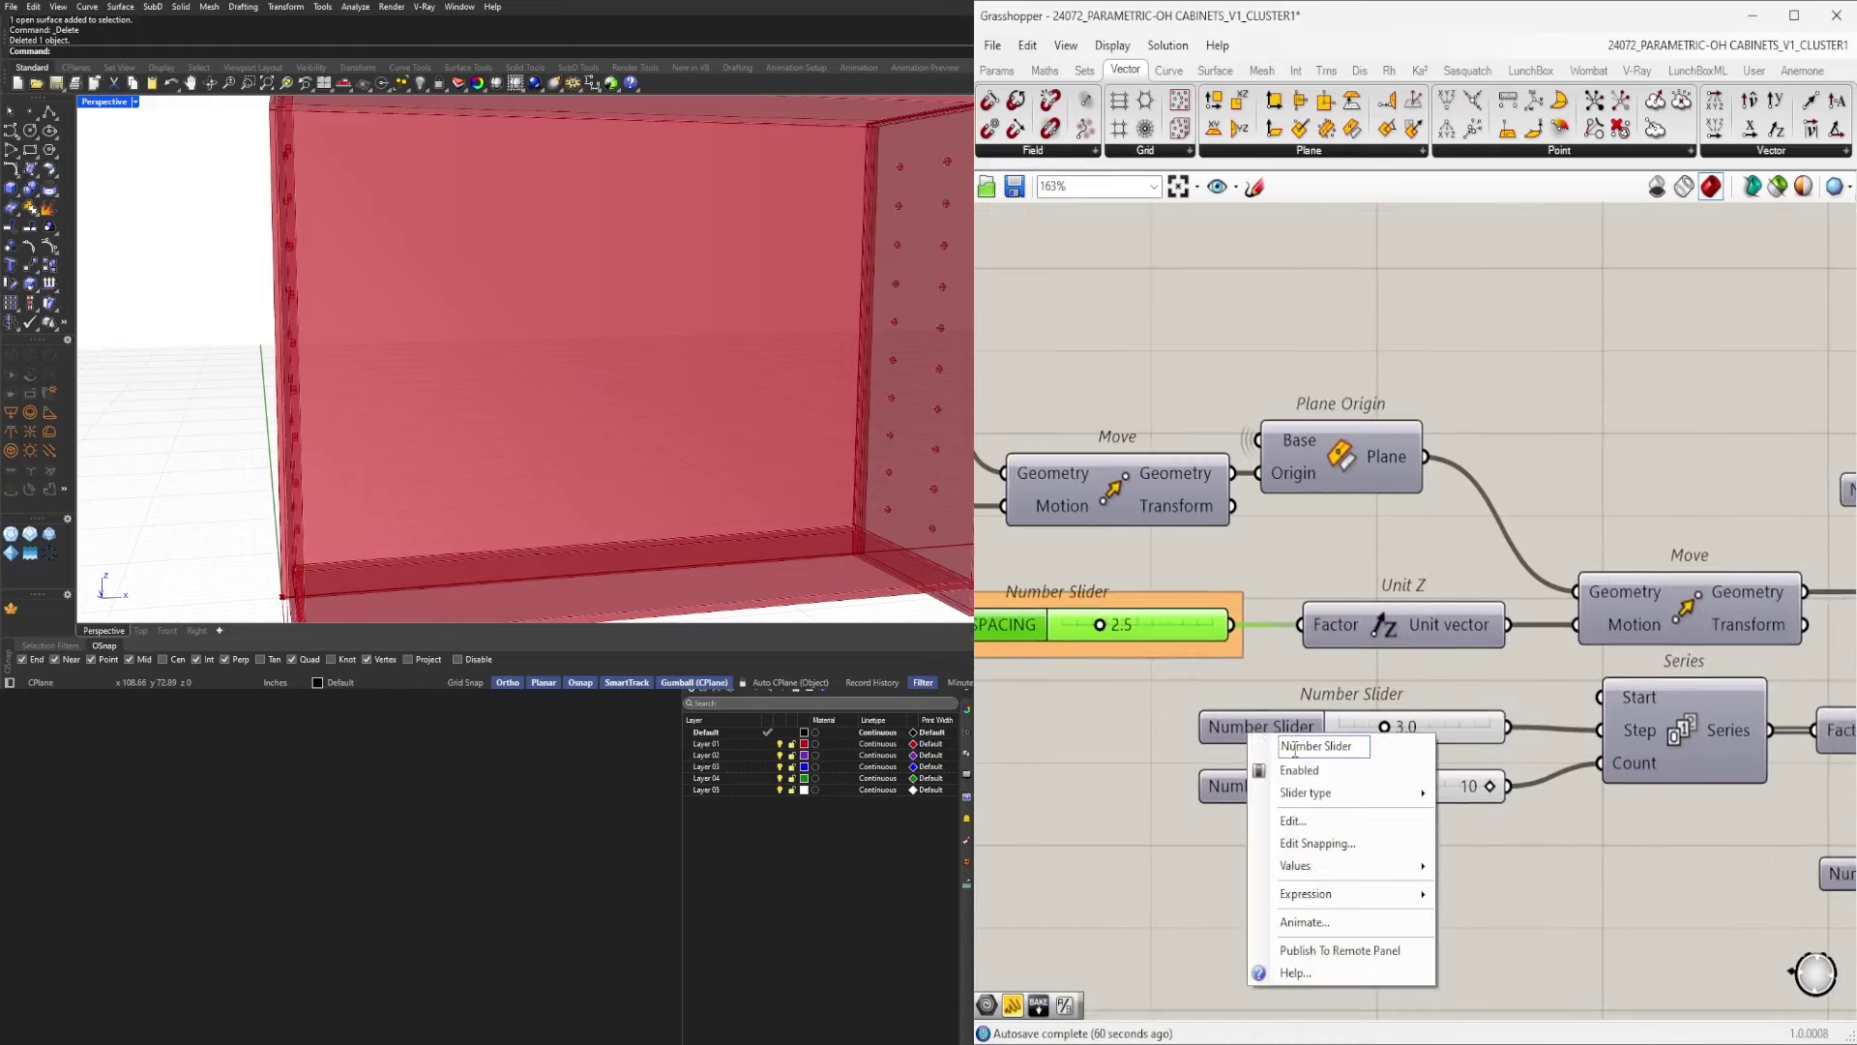
click(1296, 748)
text(PIN)
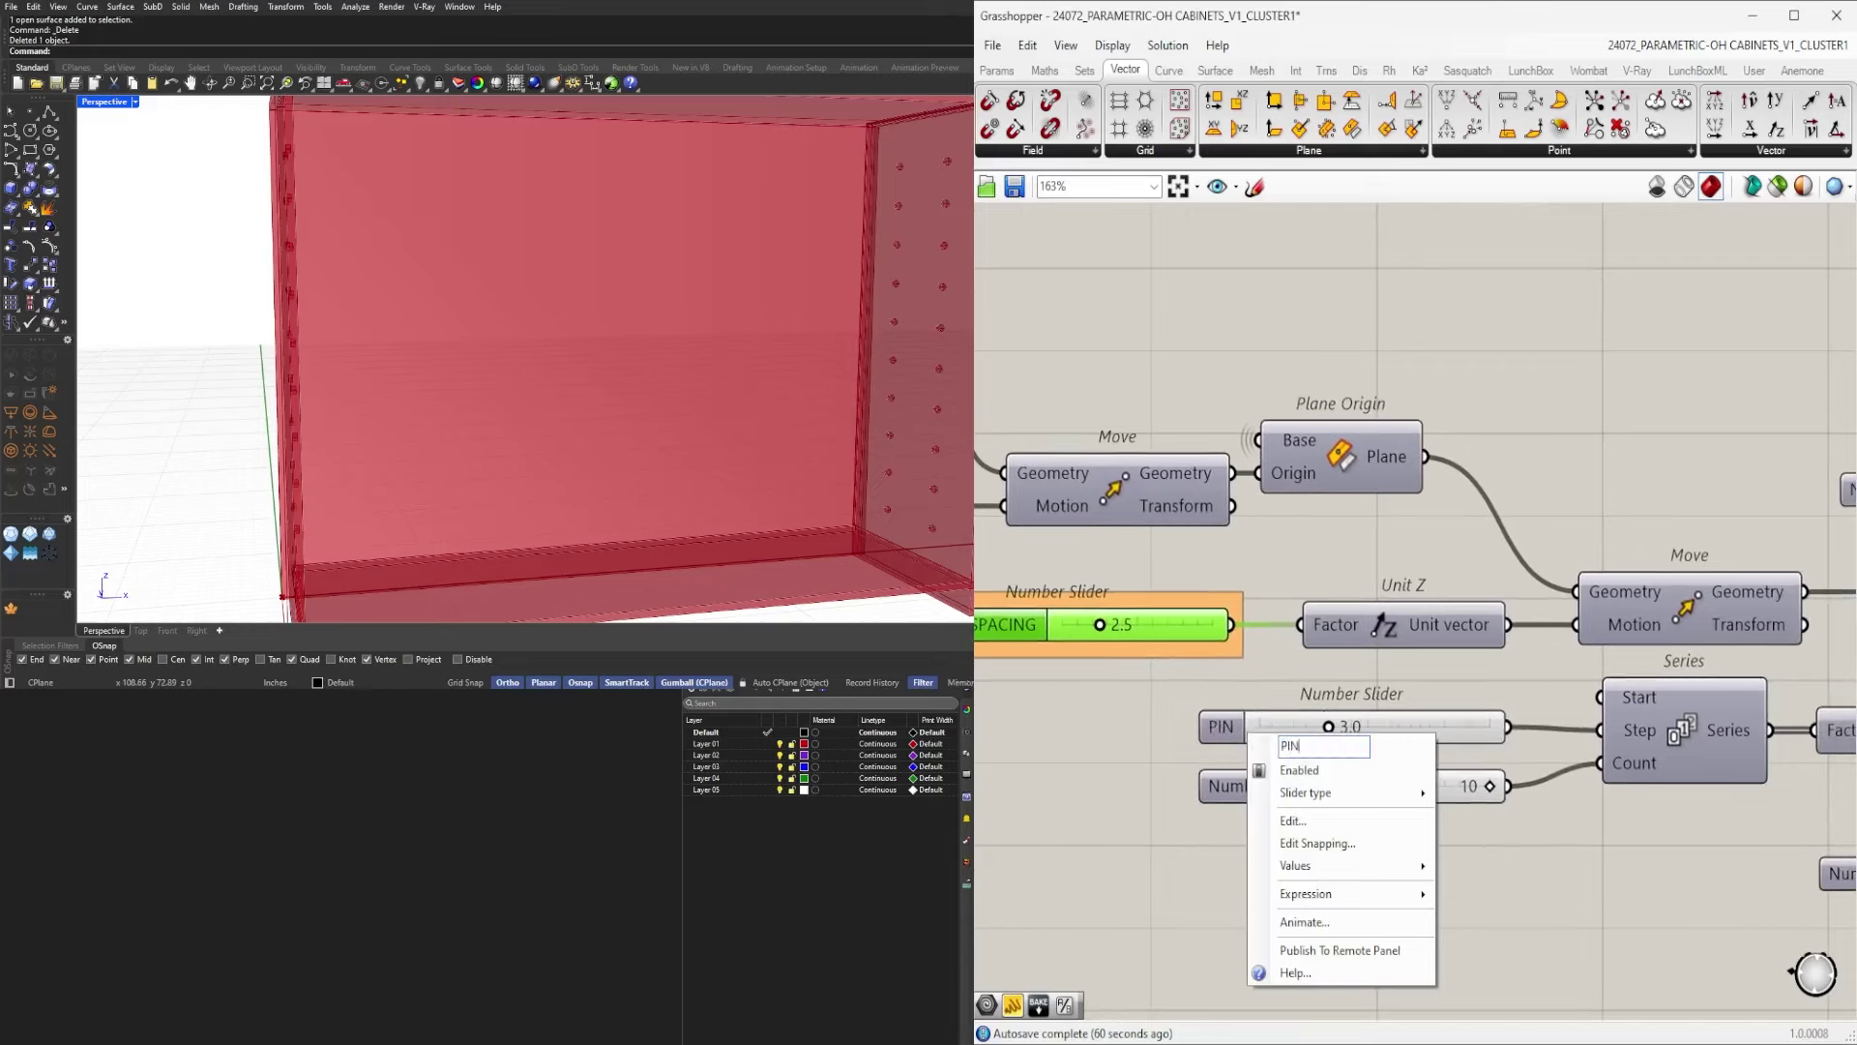
text( SPACING)
key(Return)
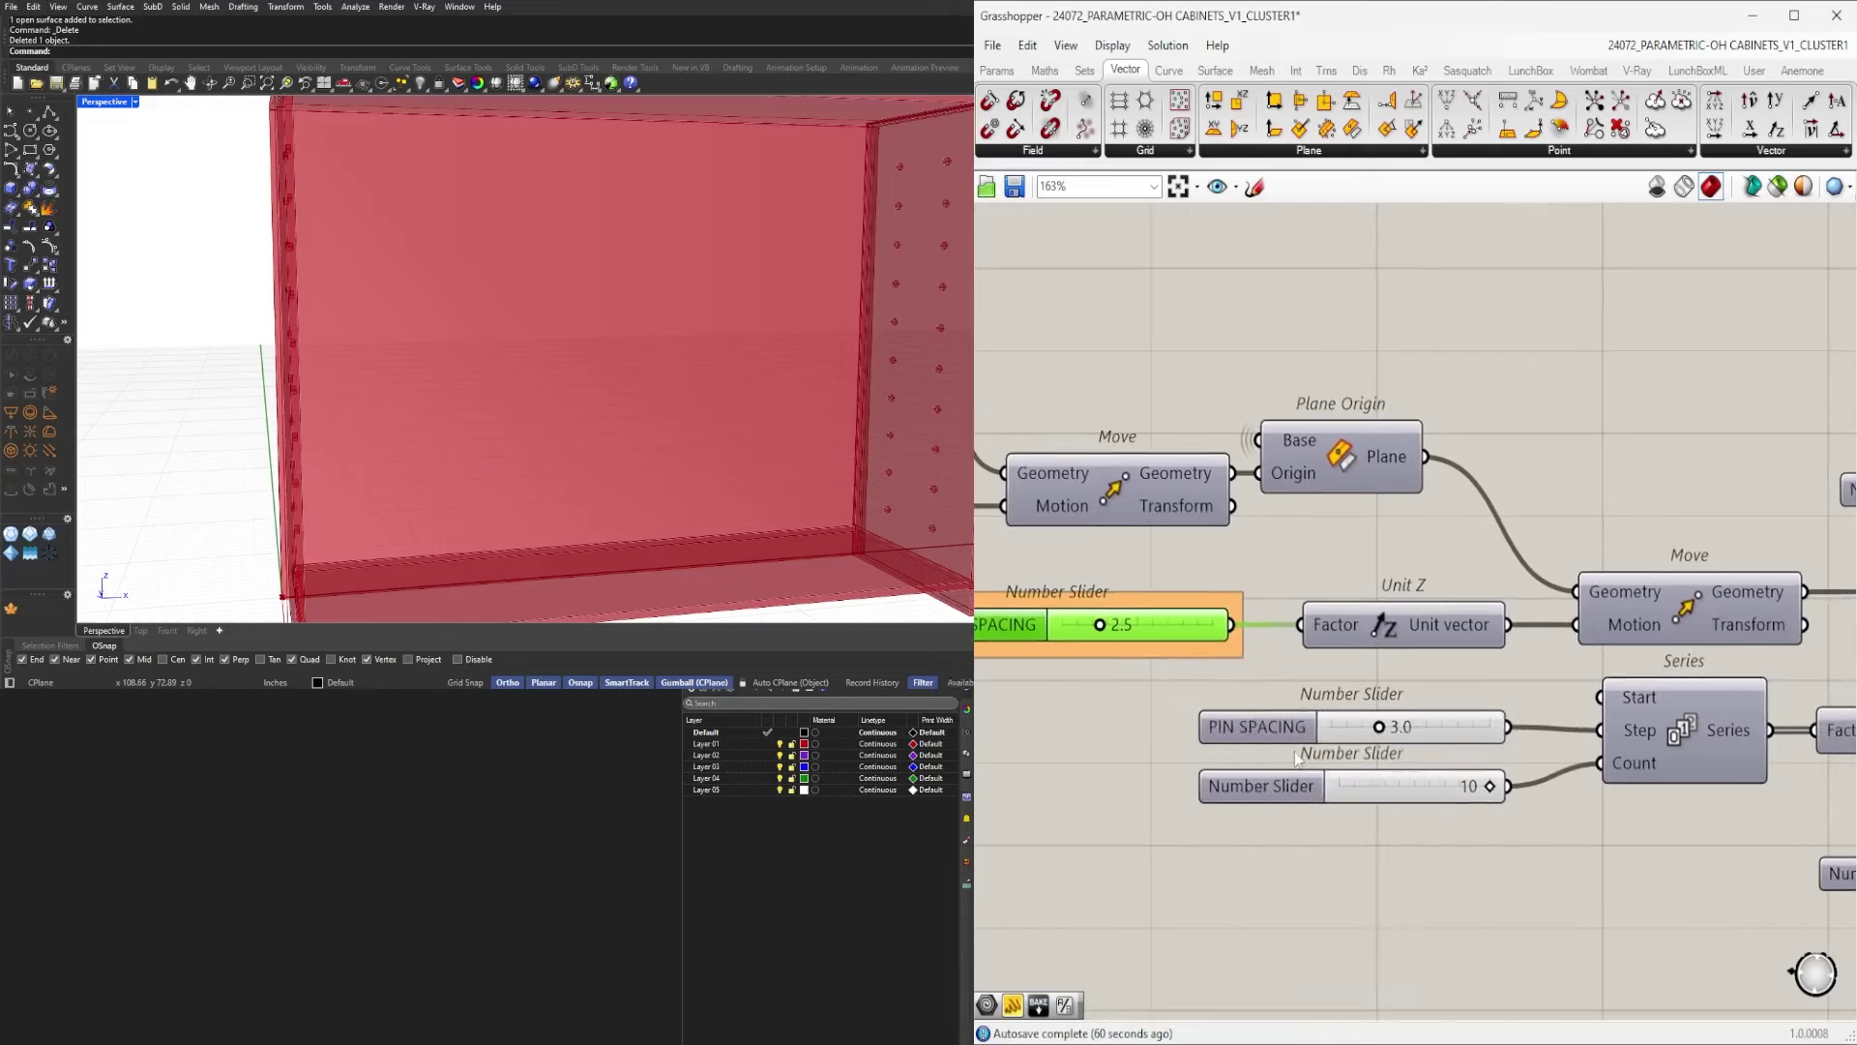
Rename the slider feeding the Series count as NUMBER OF PINS.
click(1288, 800)
right_click(1287, 800)
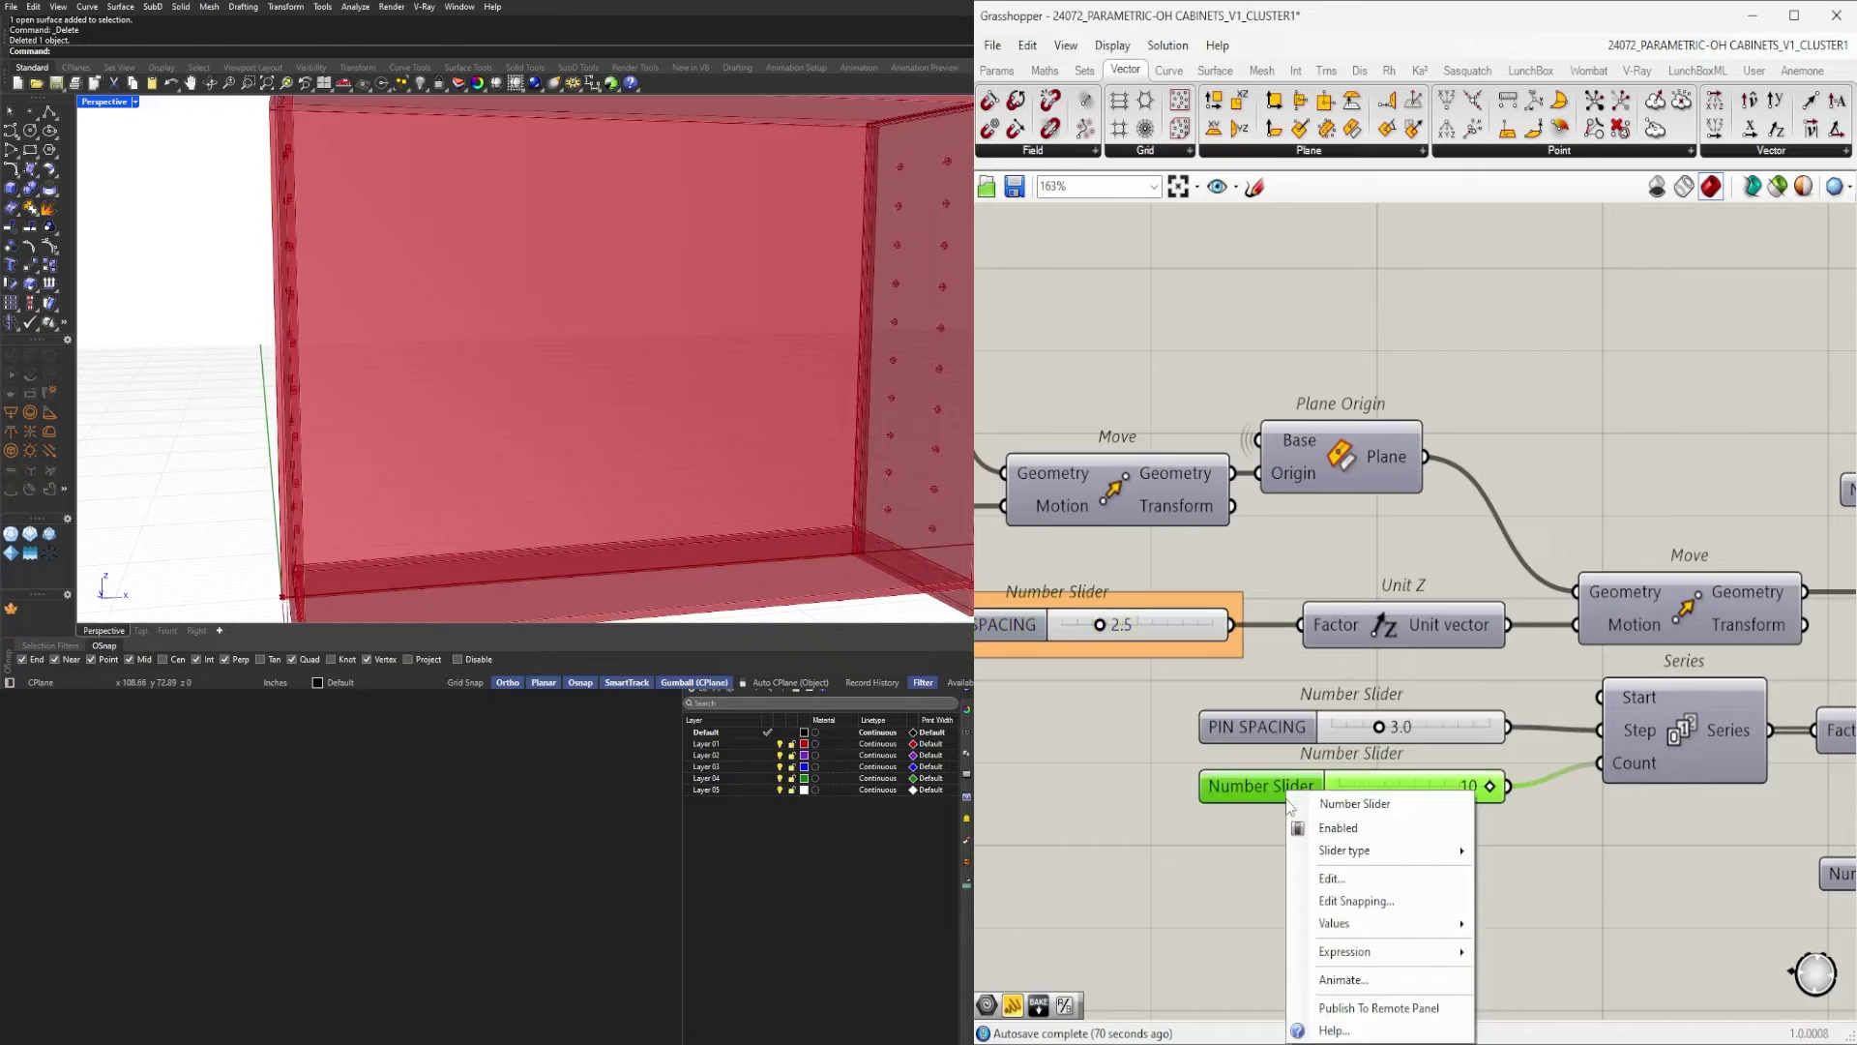
click(1382, 803)
text(NUMBER)
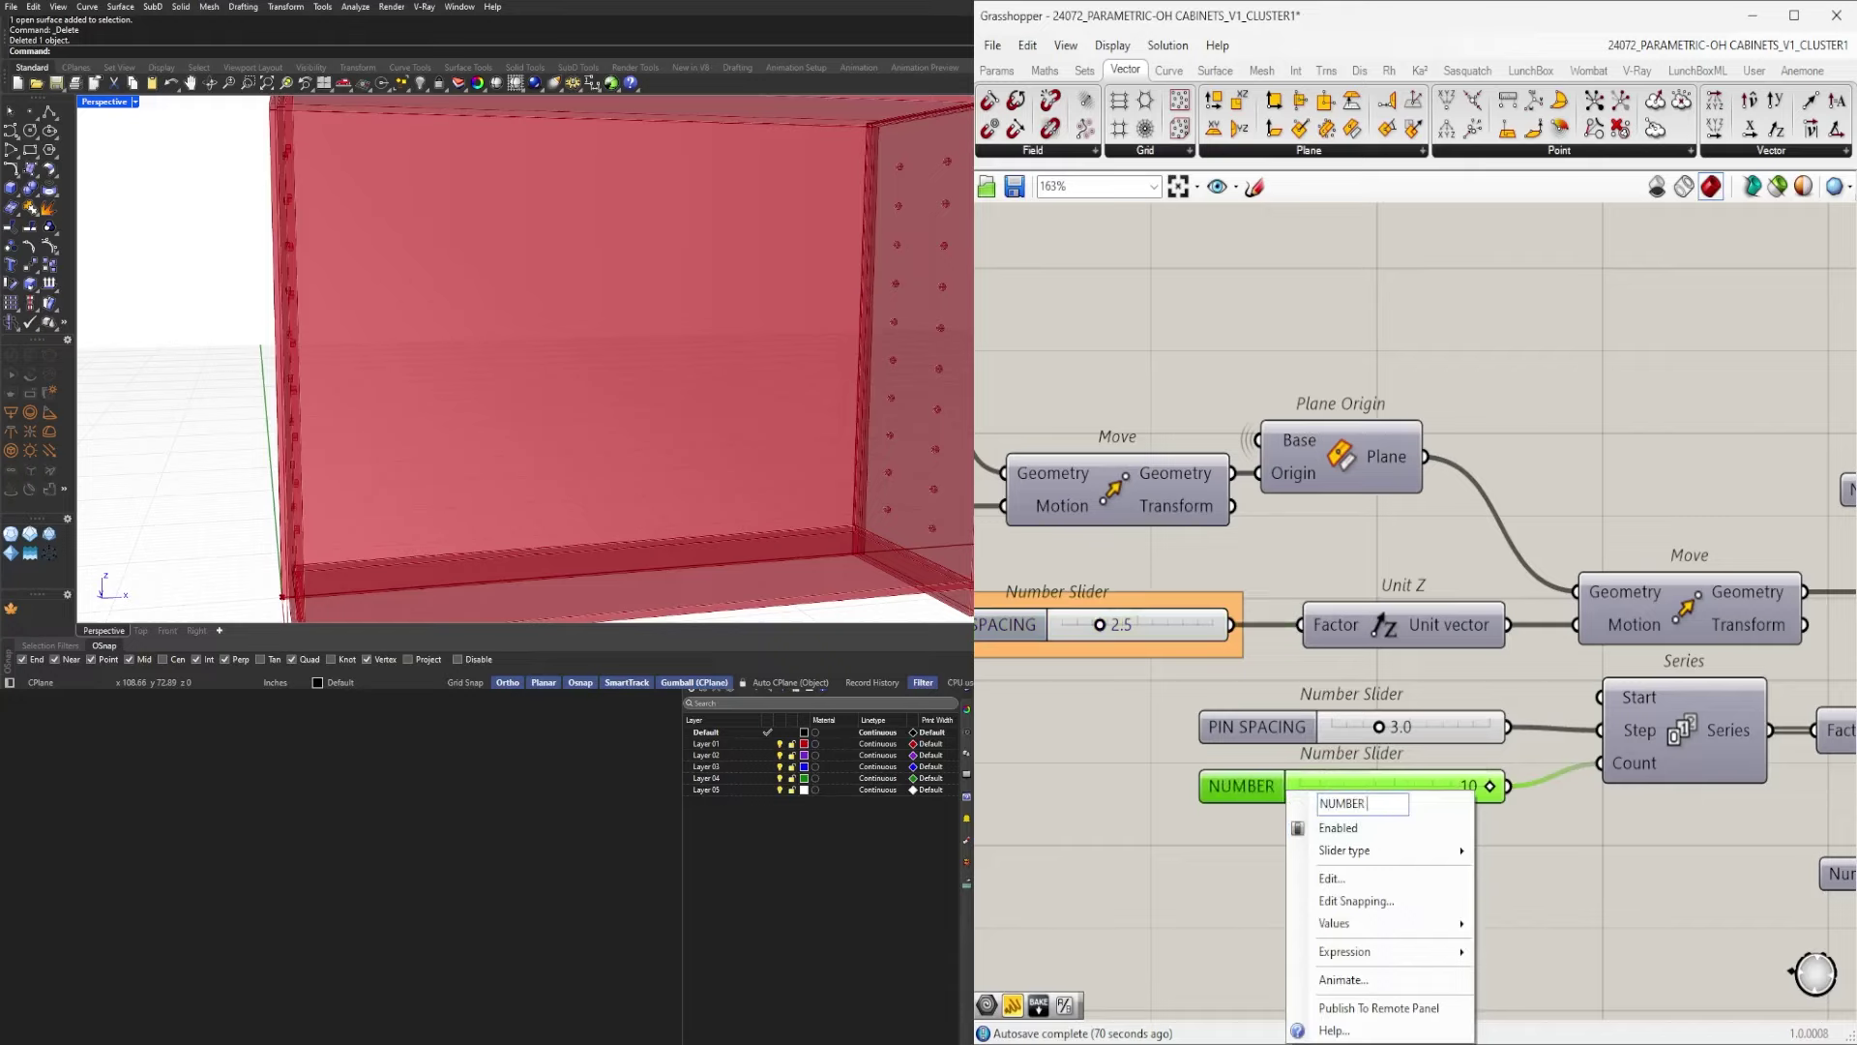
text( OF PINS)
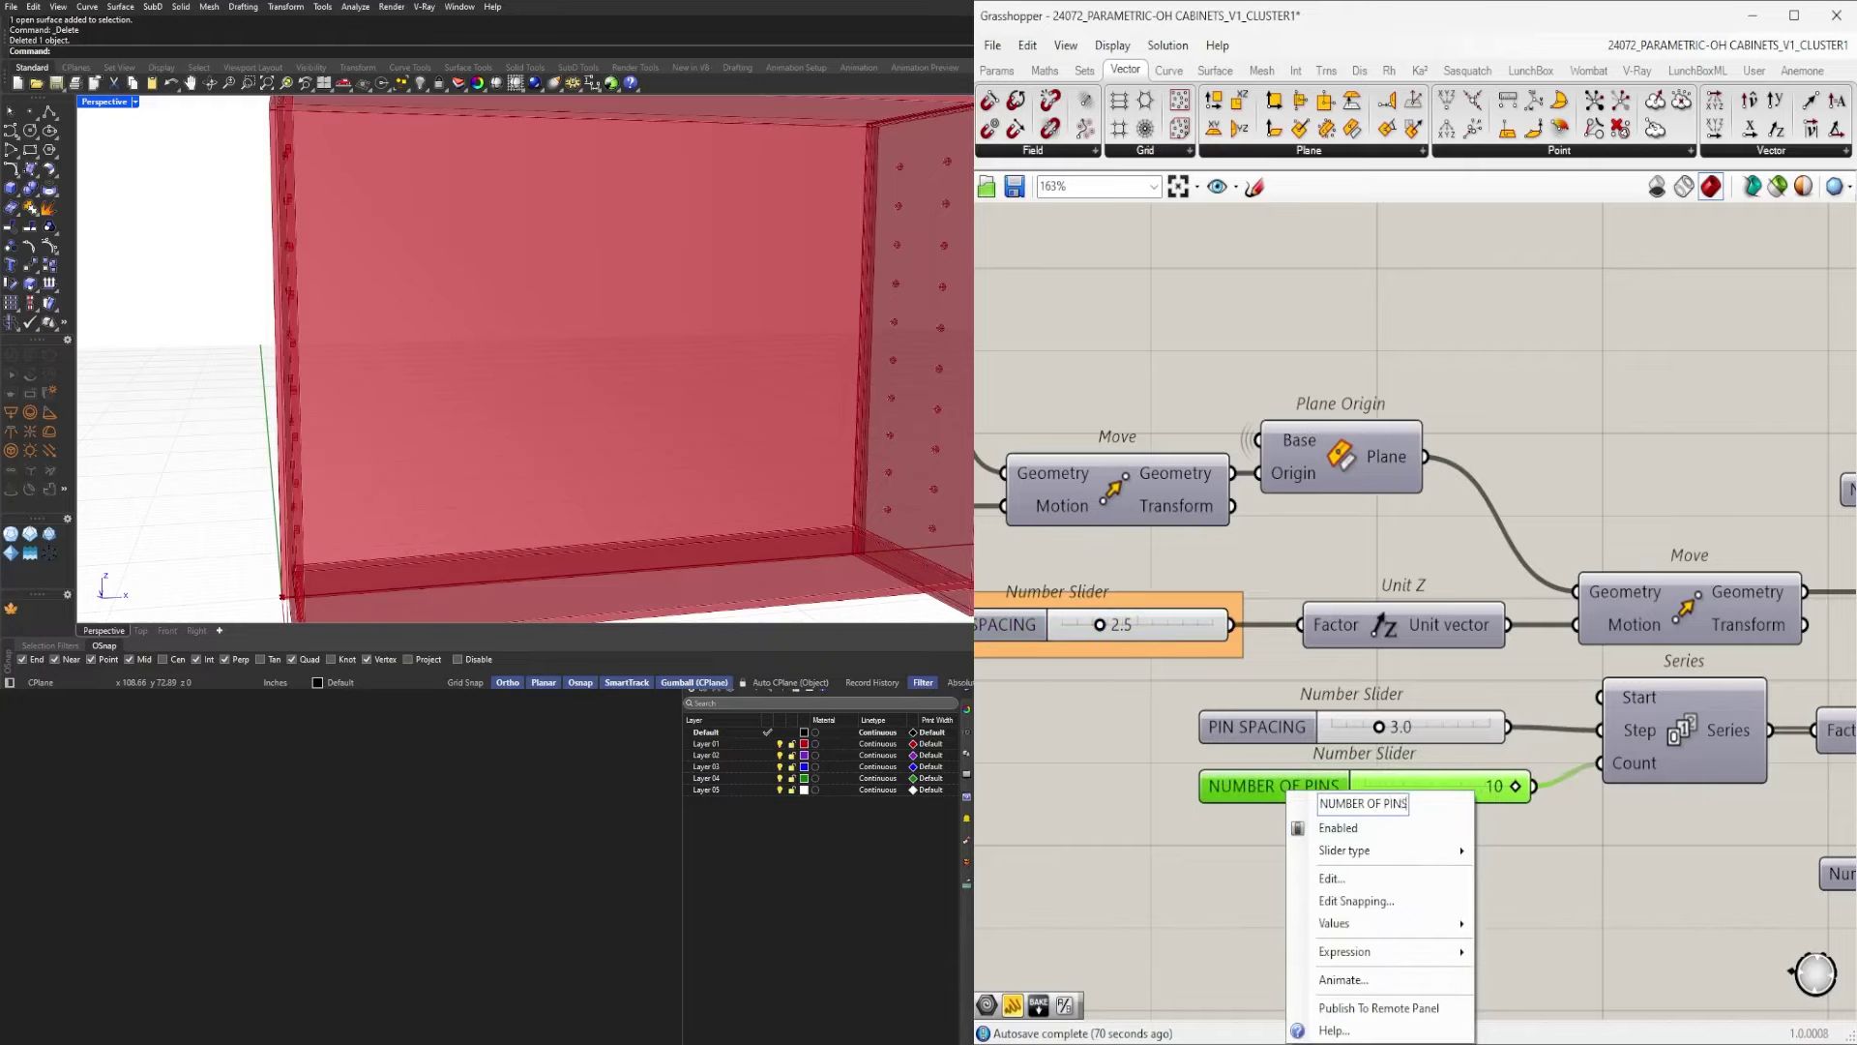
key(Return)
Place the PIN SPACING and NUMBER OF PINS sliders each in its own group, with a small gap between them.
scroll(1299, 845, down, 2)
scroll(1298, 844, down, 1)
click(1388, 648)
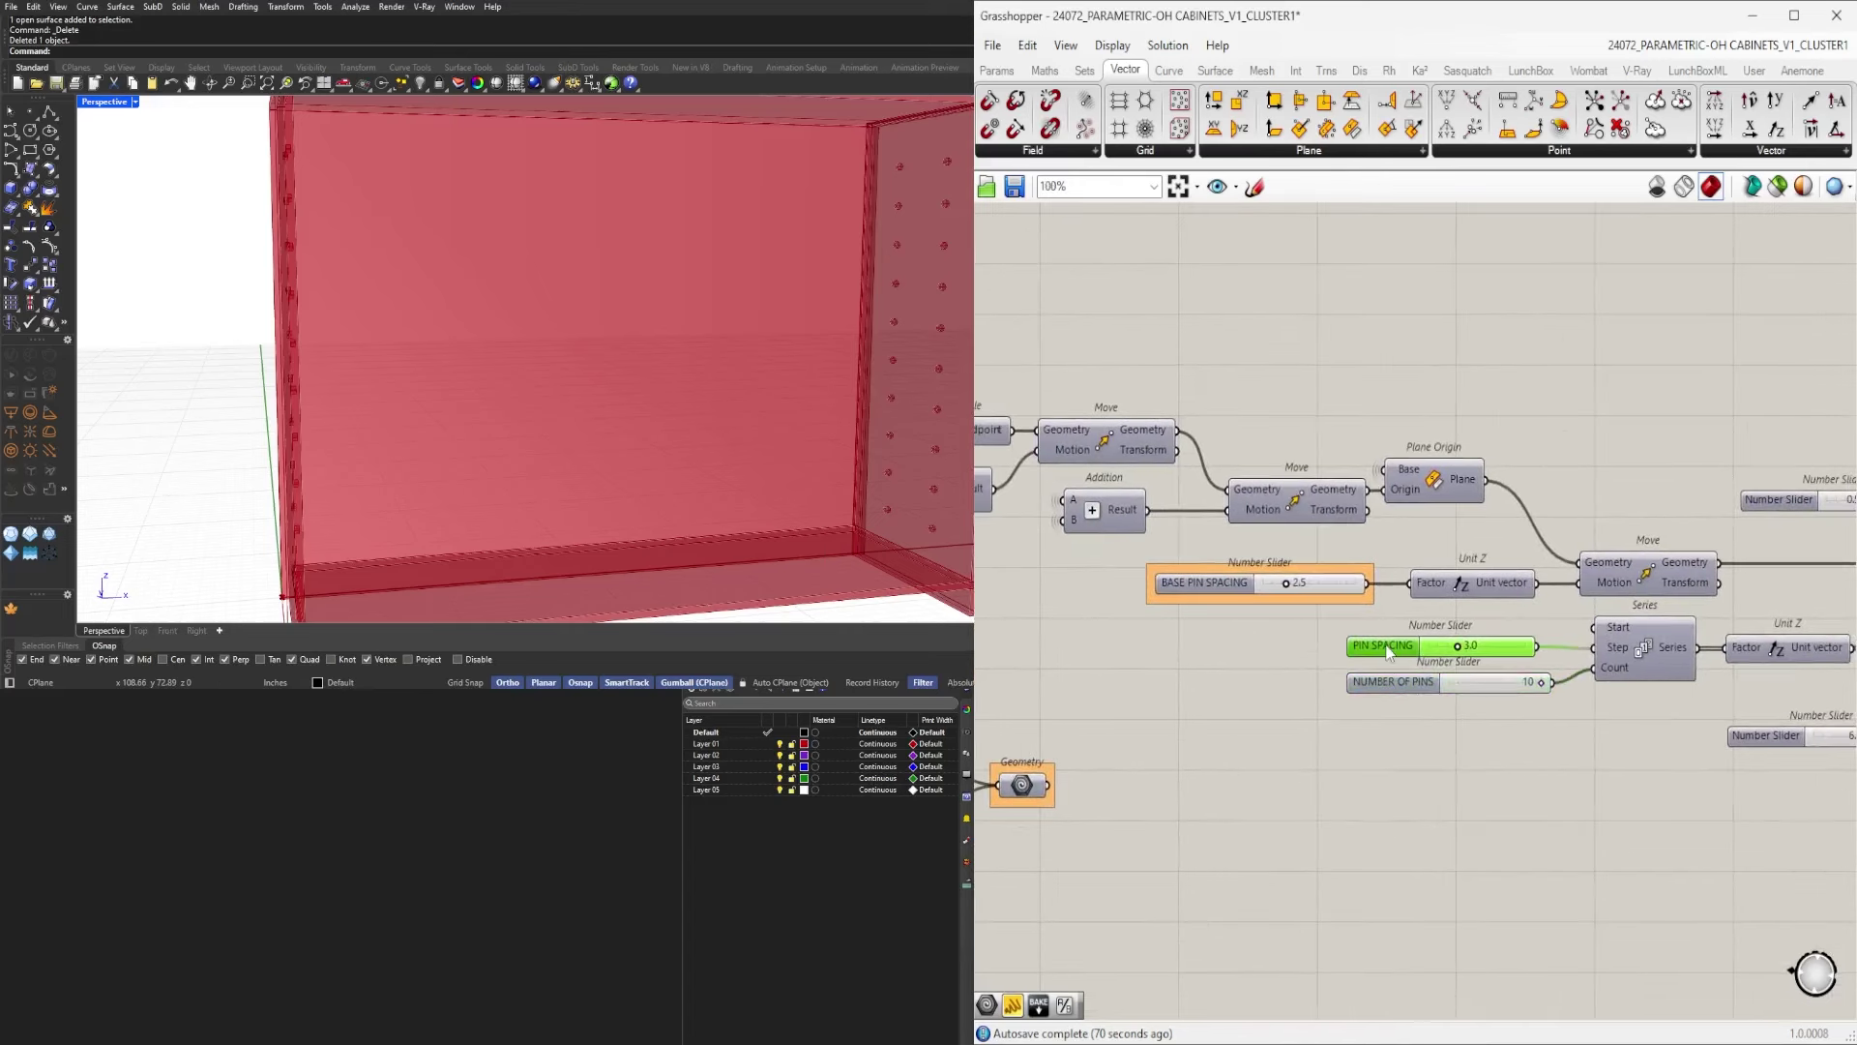
mouse_move(1385, 682)
mouse_down()
mouse_move(1390, 724)
mouse_move(1384, 694)
mouse_up()
click(1412, 790)
Rename the slider feeding the Division for the circle radius as PIN SIZE and group it.
scroll(1412, 789, down, 4)
right_drag(1560, 851, 1157, 752)
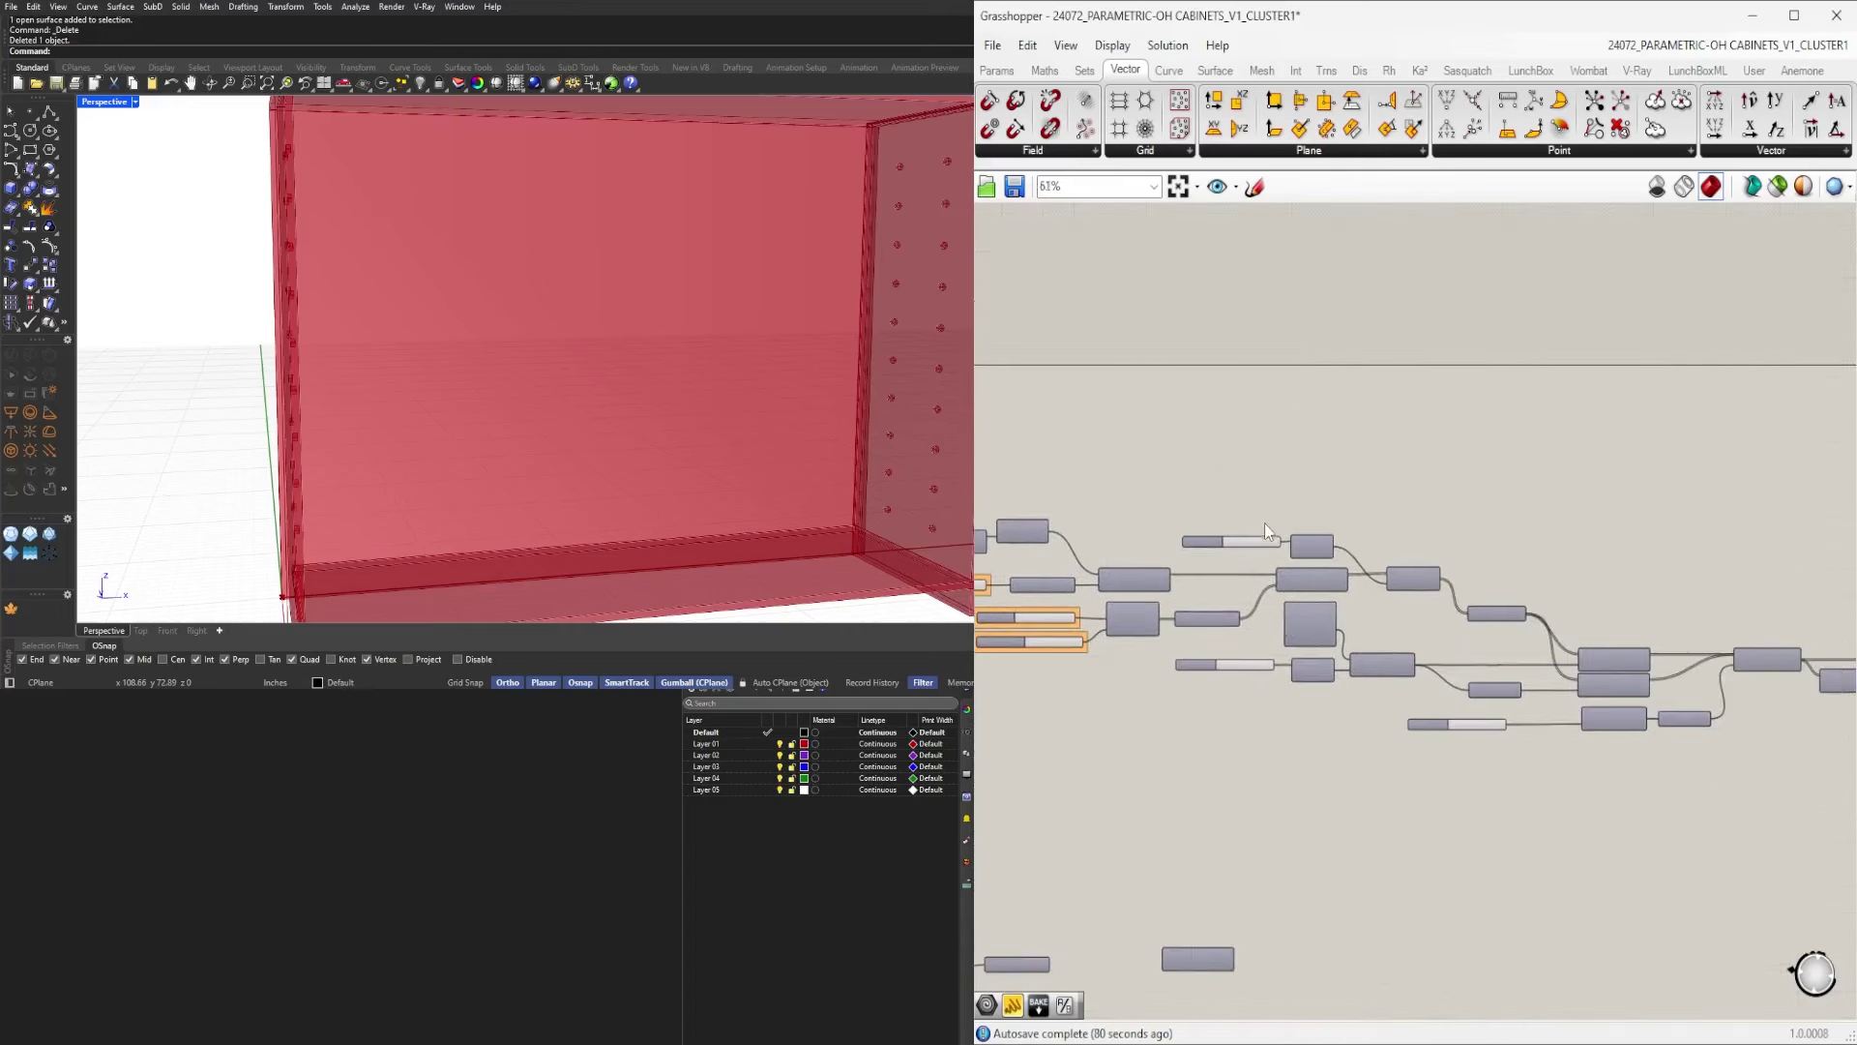
scroll(1262, 525, up, 5)
right_drag(1260, 527, 1417, 446)
click(1318, 497)
right_click(1318, 496)
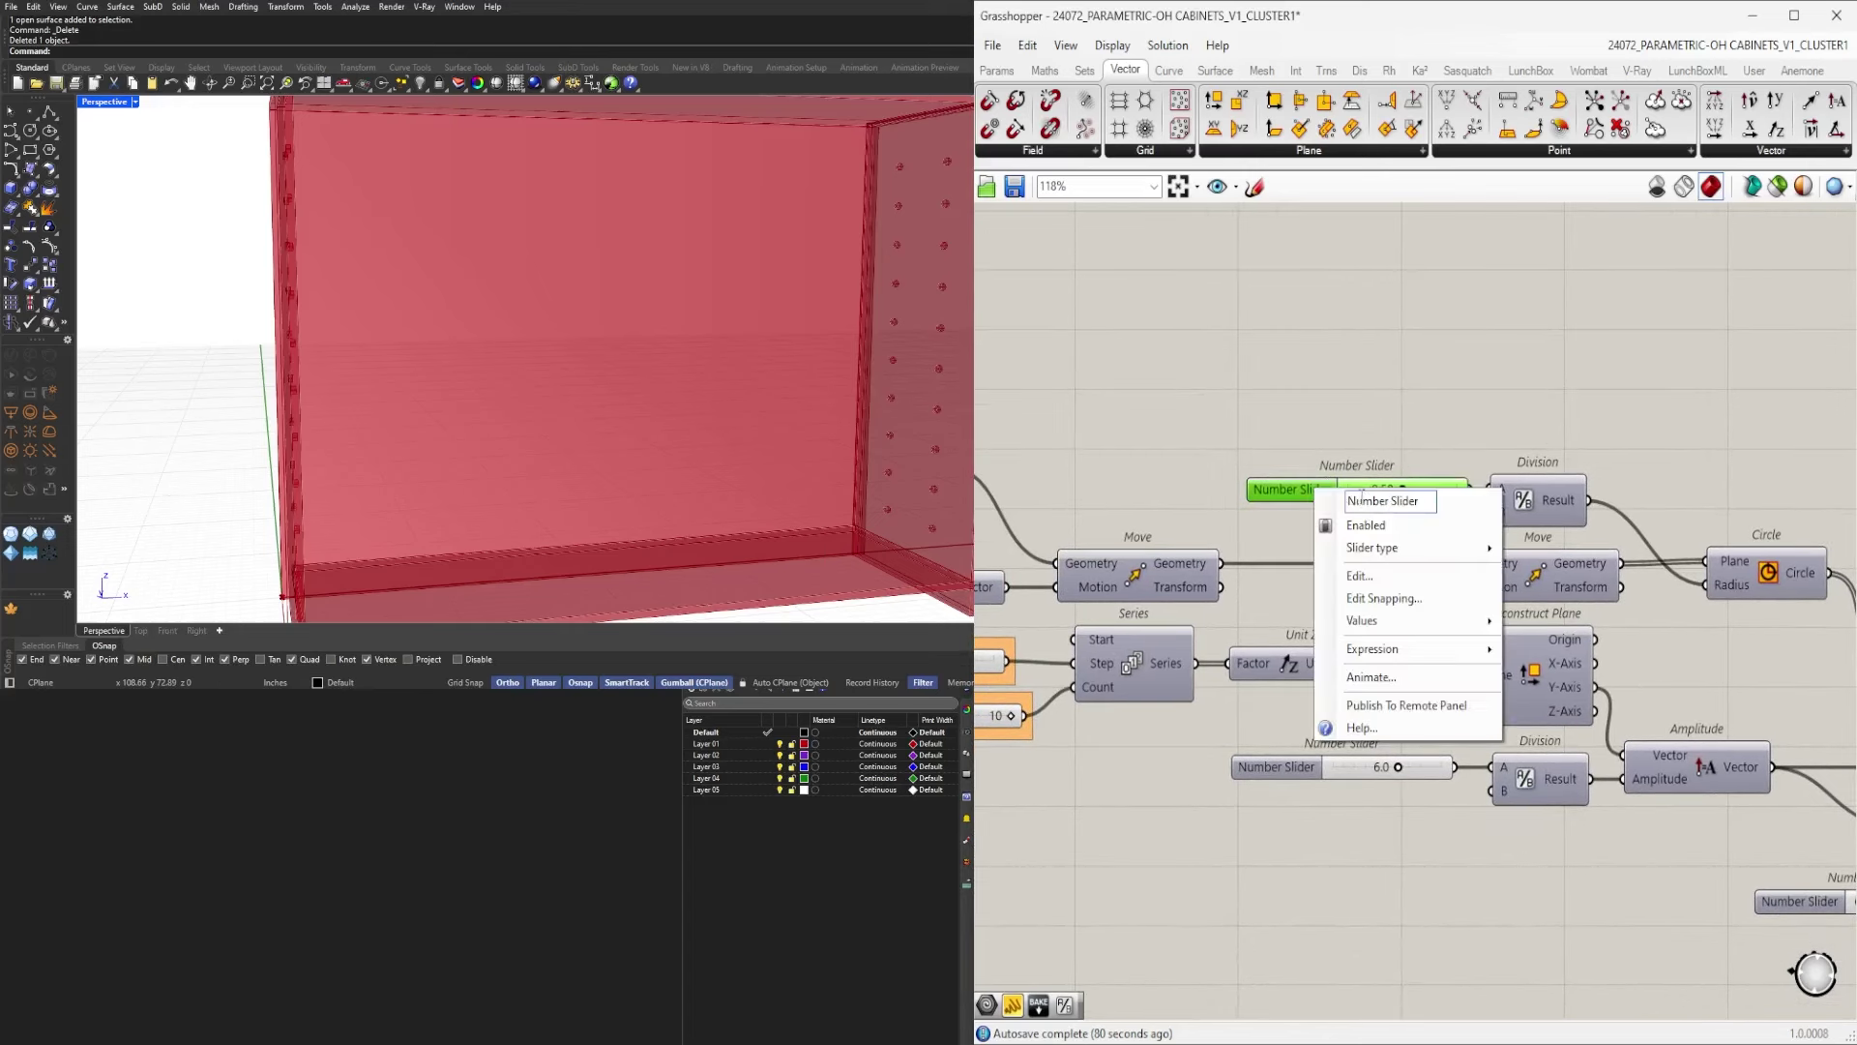
text(PlN SIZE)
key(Return)
key(ctrl+g)
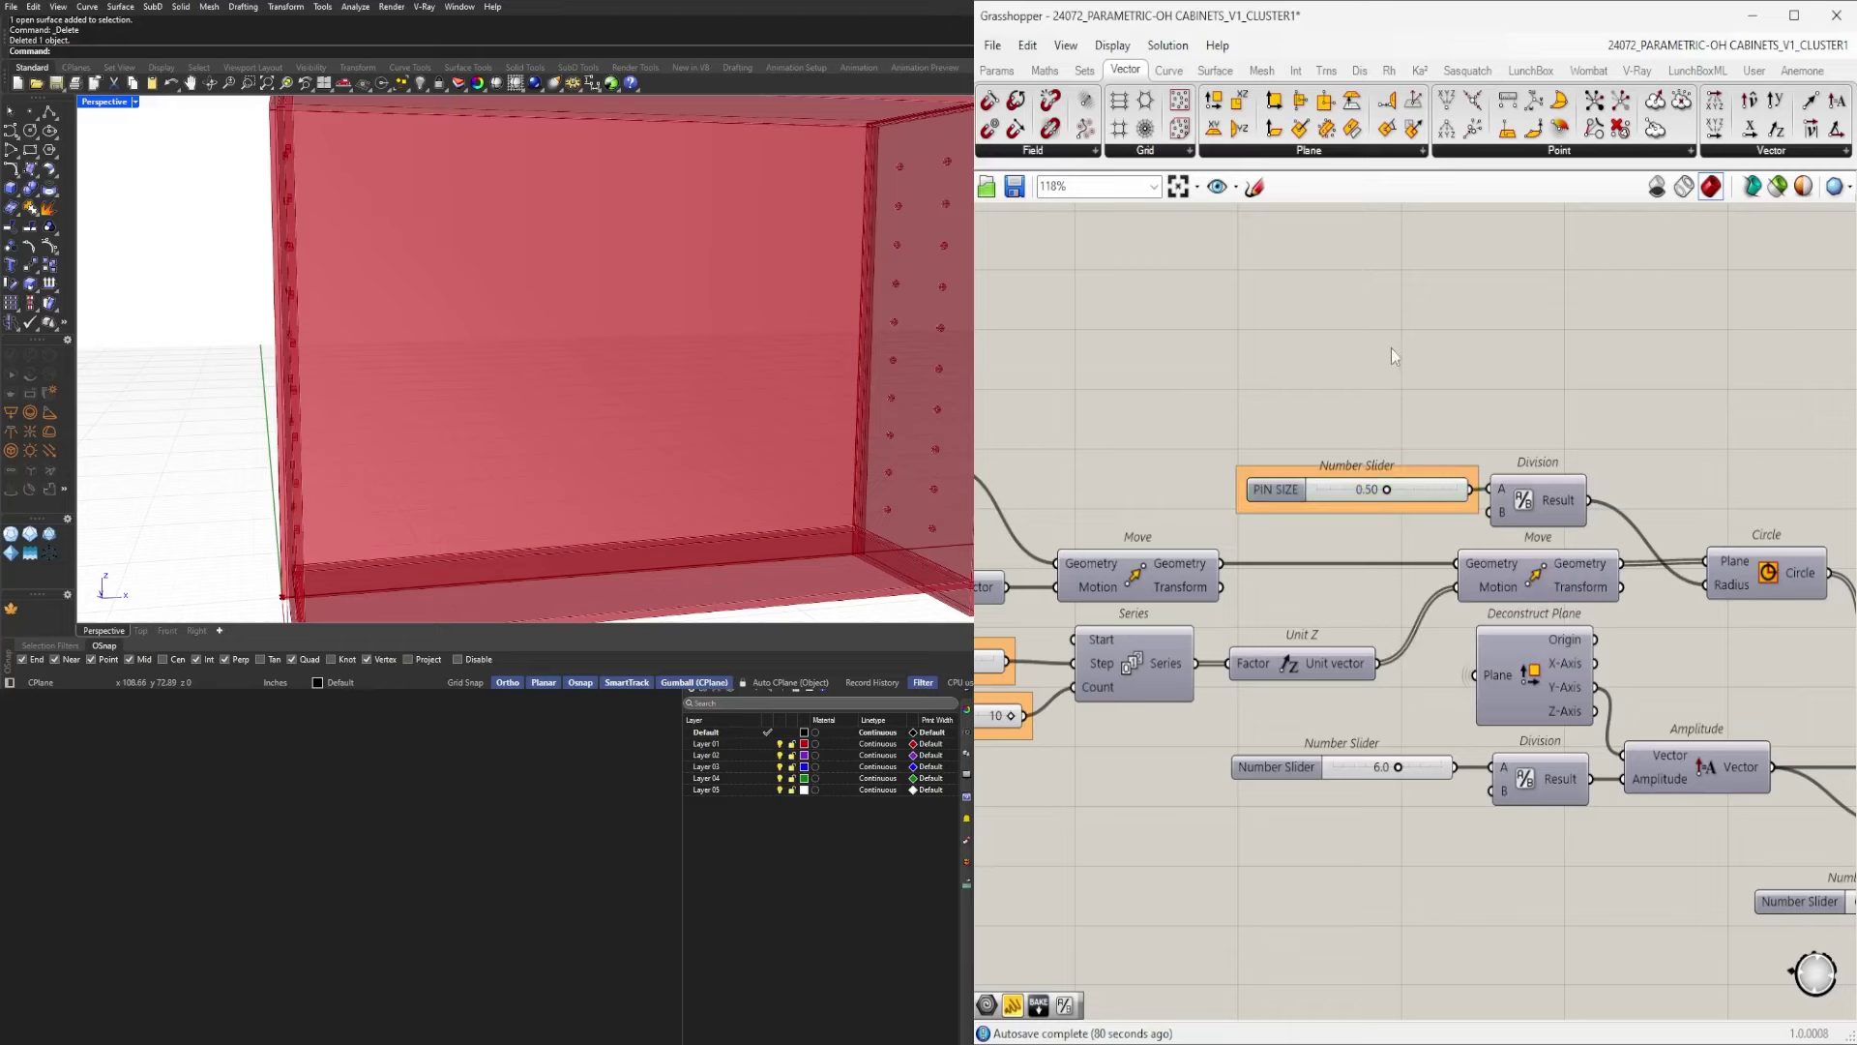
Toggle the Extrude component's preview on and off to examine the pin geometry on both side panels.
click(1282, 768)
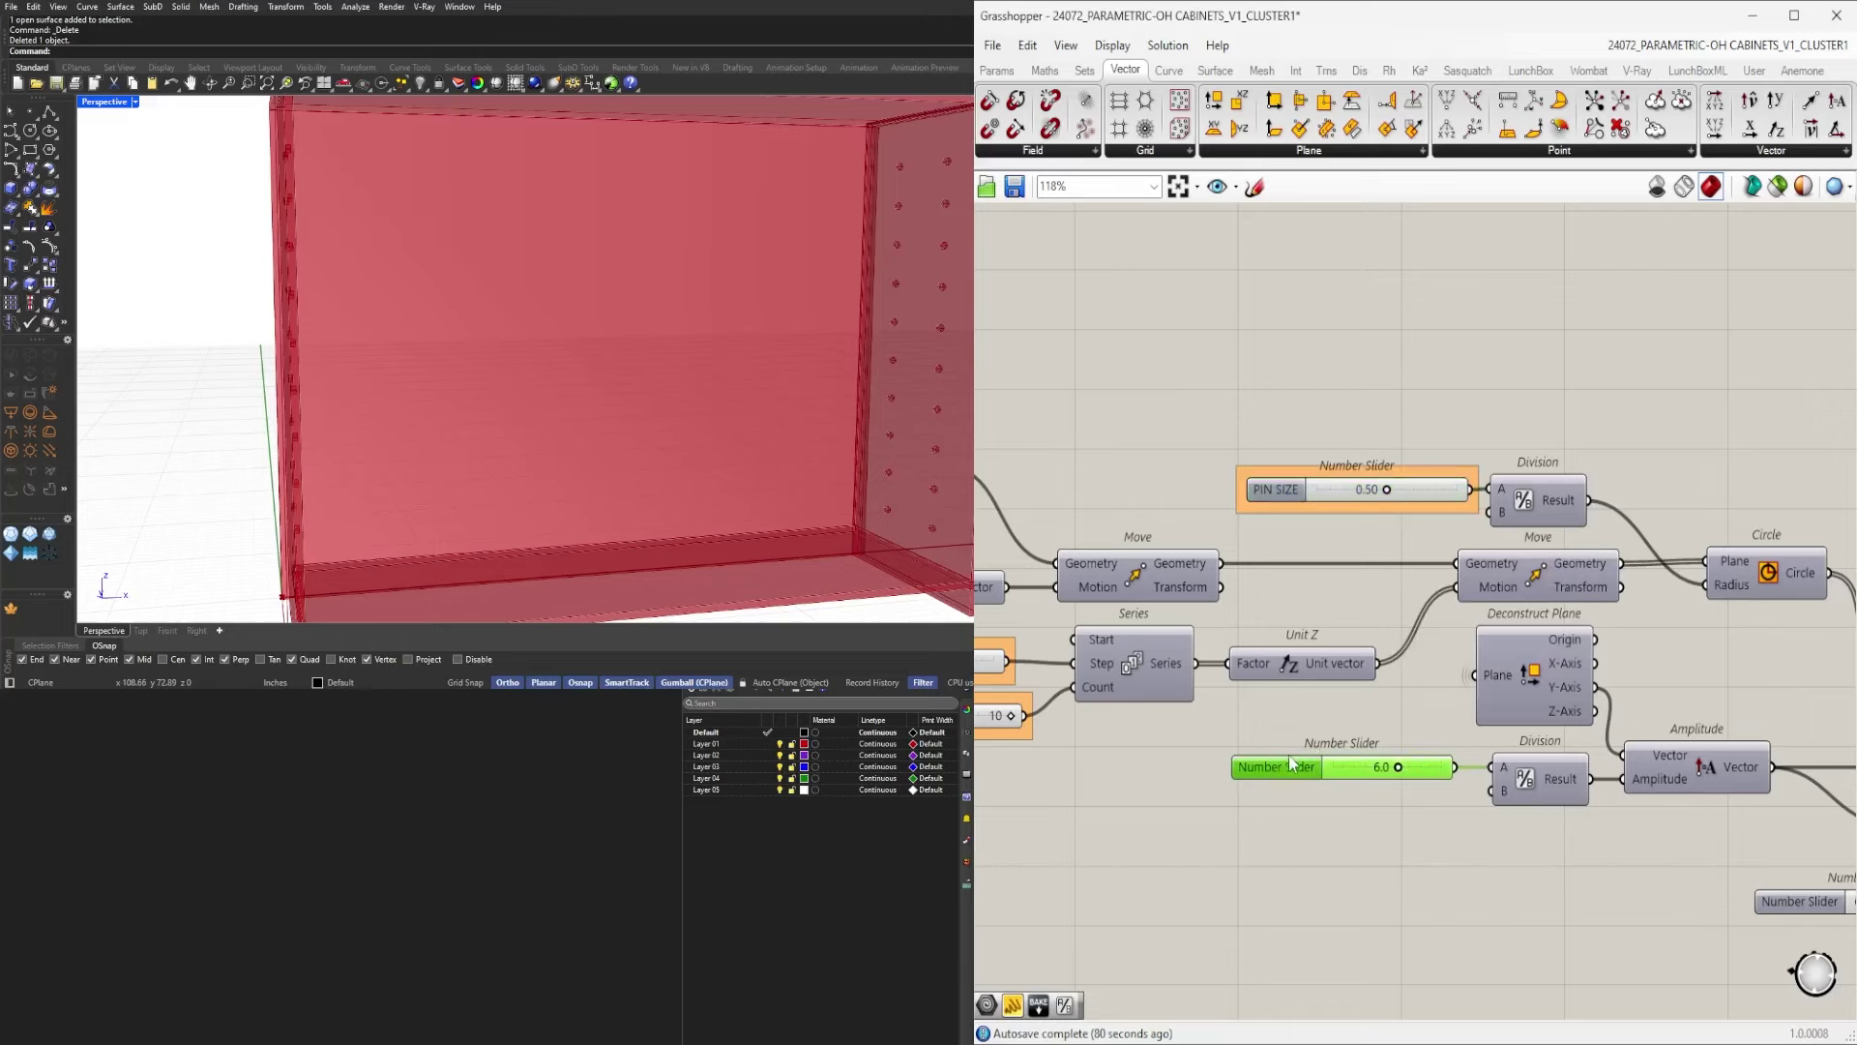
scroll(1364, 772, down, 4)
right_drag(1364, 772, 1000, 727)
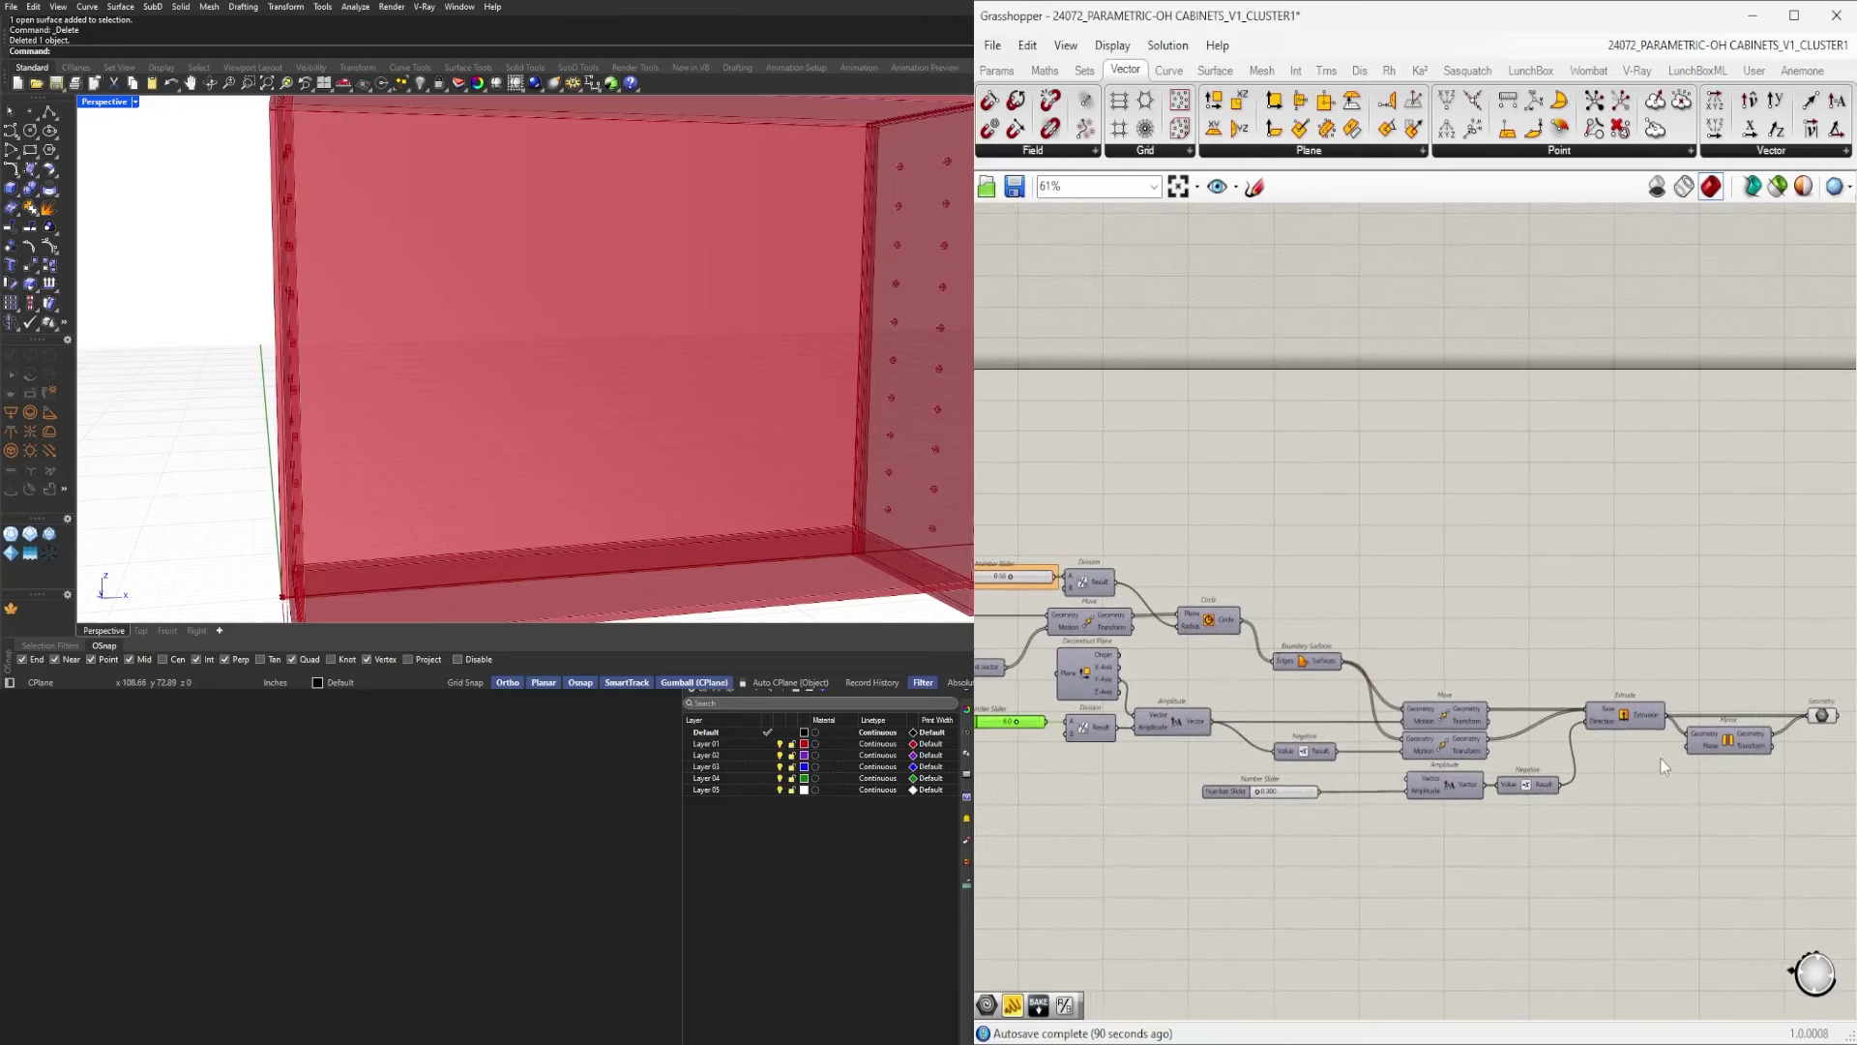
drag(1680, 759, 1625, 654)
middle_click(1627, 635)
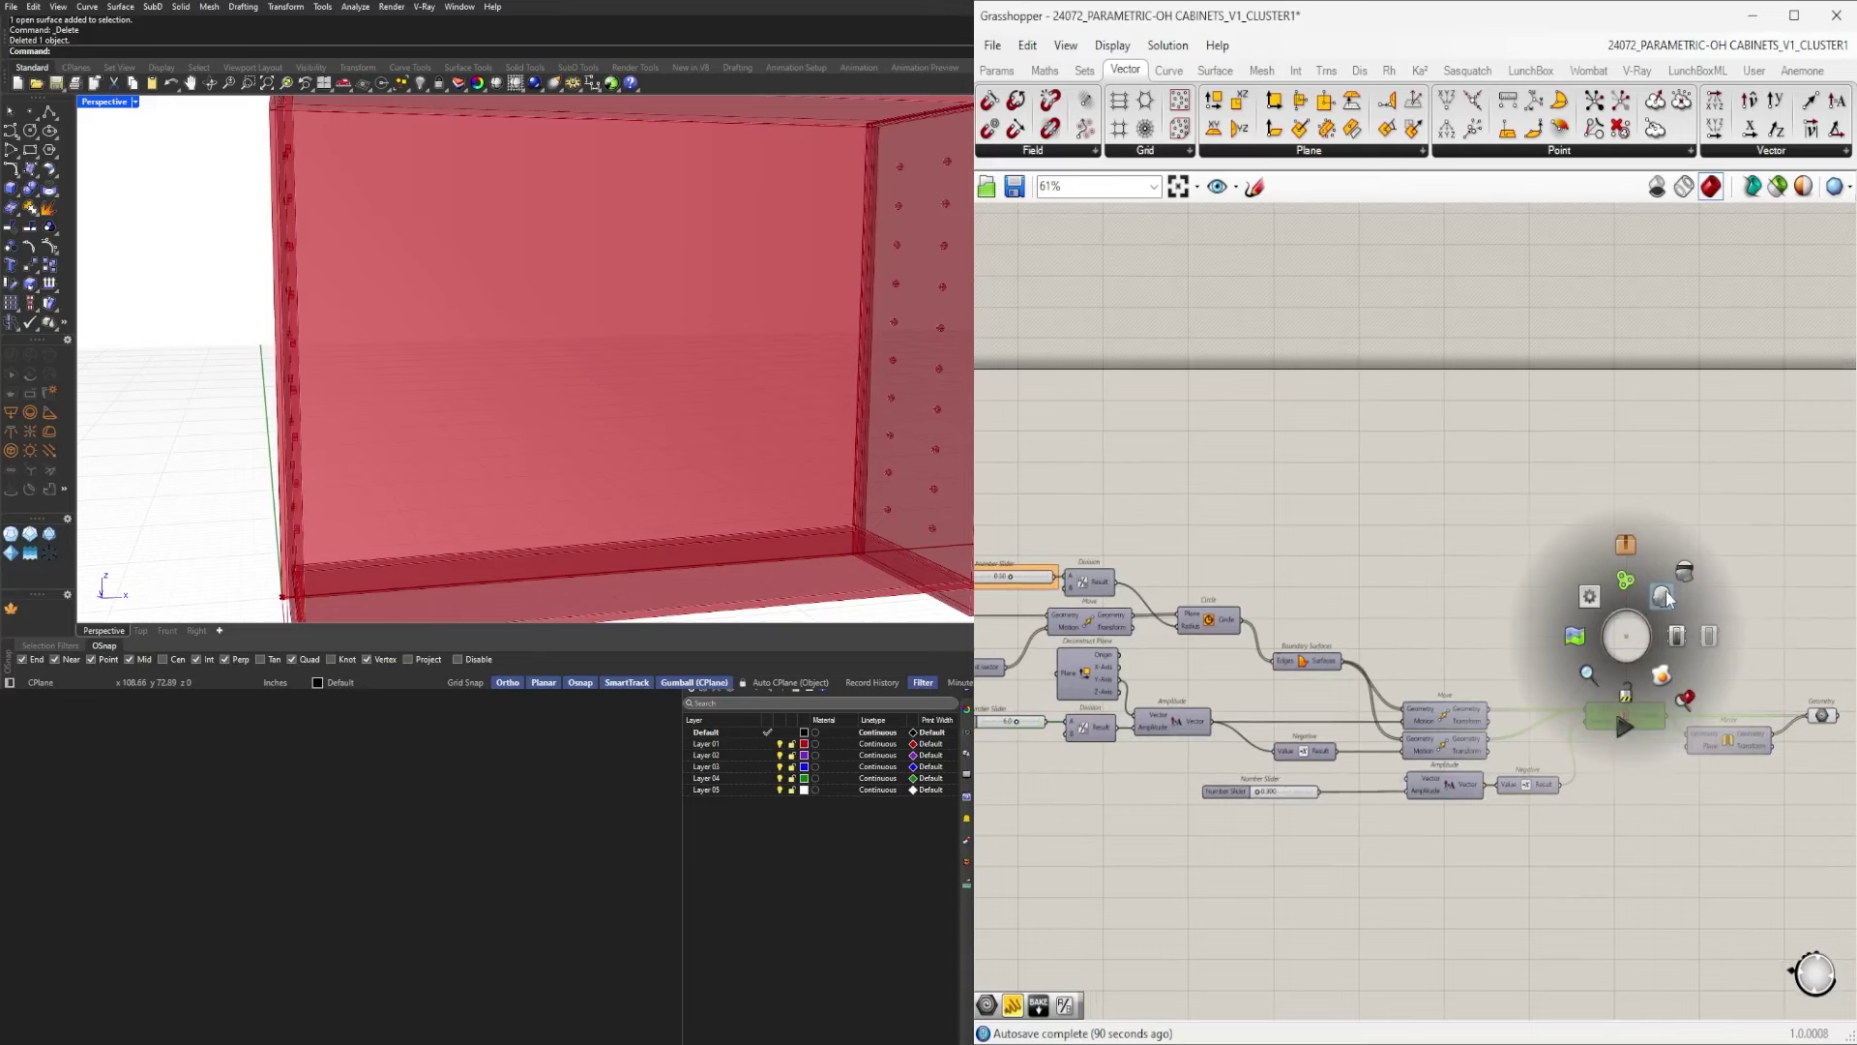
click(1664, 595)
scroll(493, 367, down, 7)
right_drag(493, 367, 481, 361)
scroll(483, 366, up, 7)
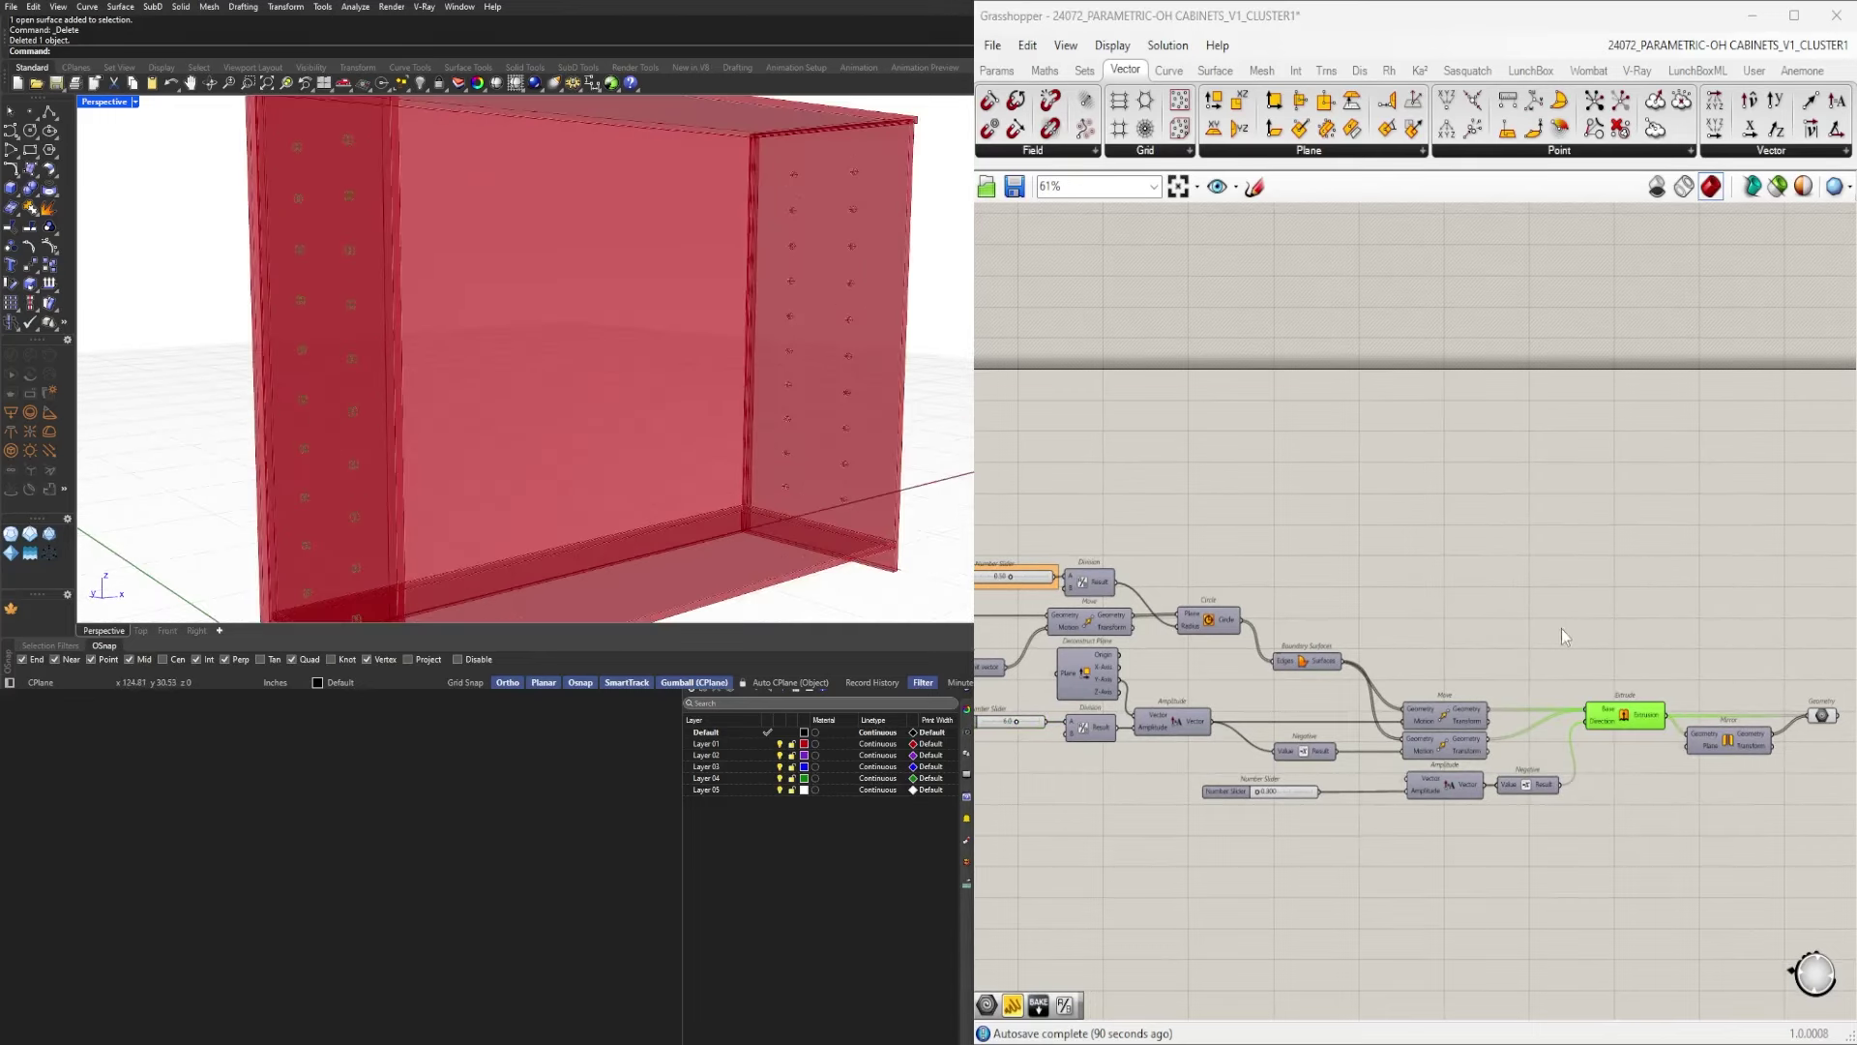
middle_click(1606, 630)
click(1644, 588)
Rename the slider feeding the Division before the Y-axis Amplitude as SPACING.
scroll(1412, 751, up, 8)
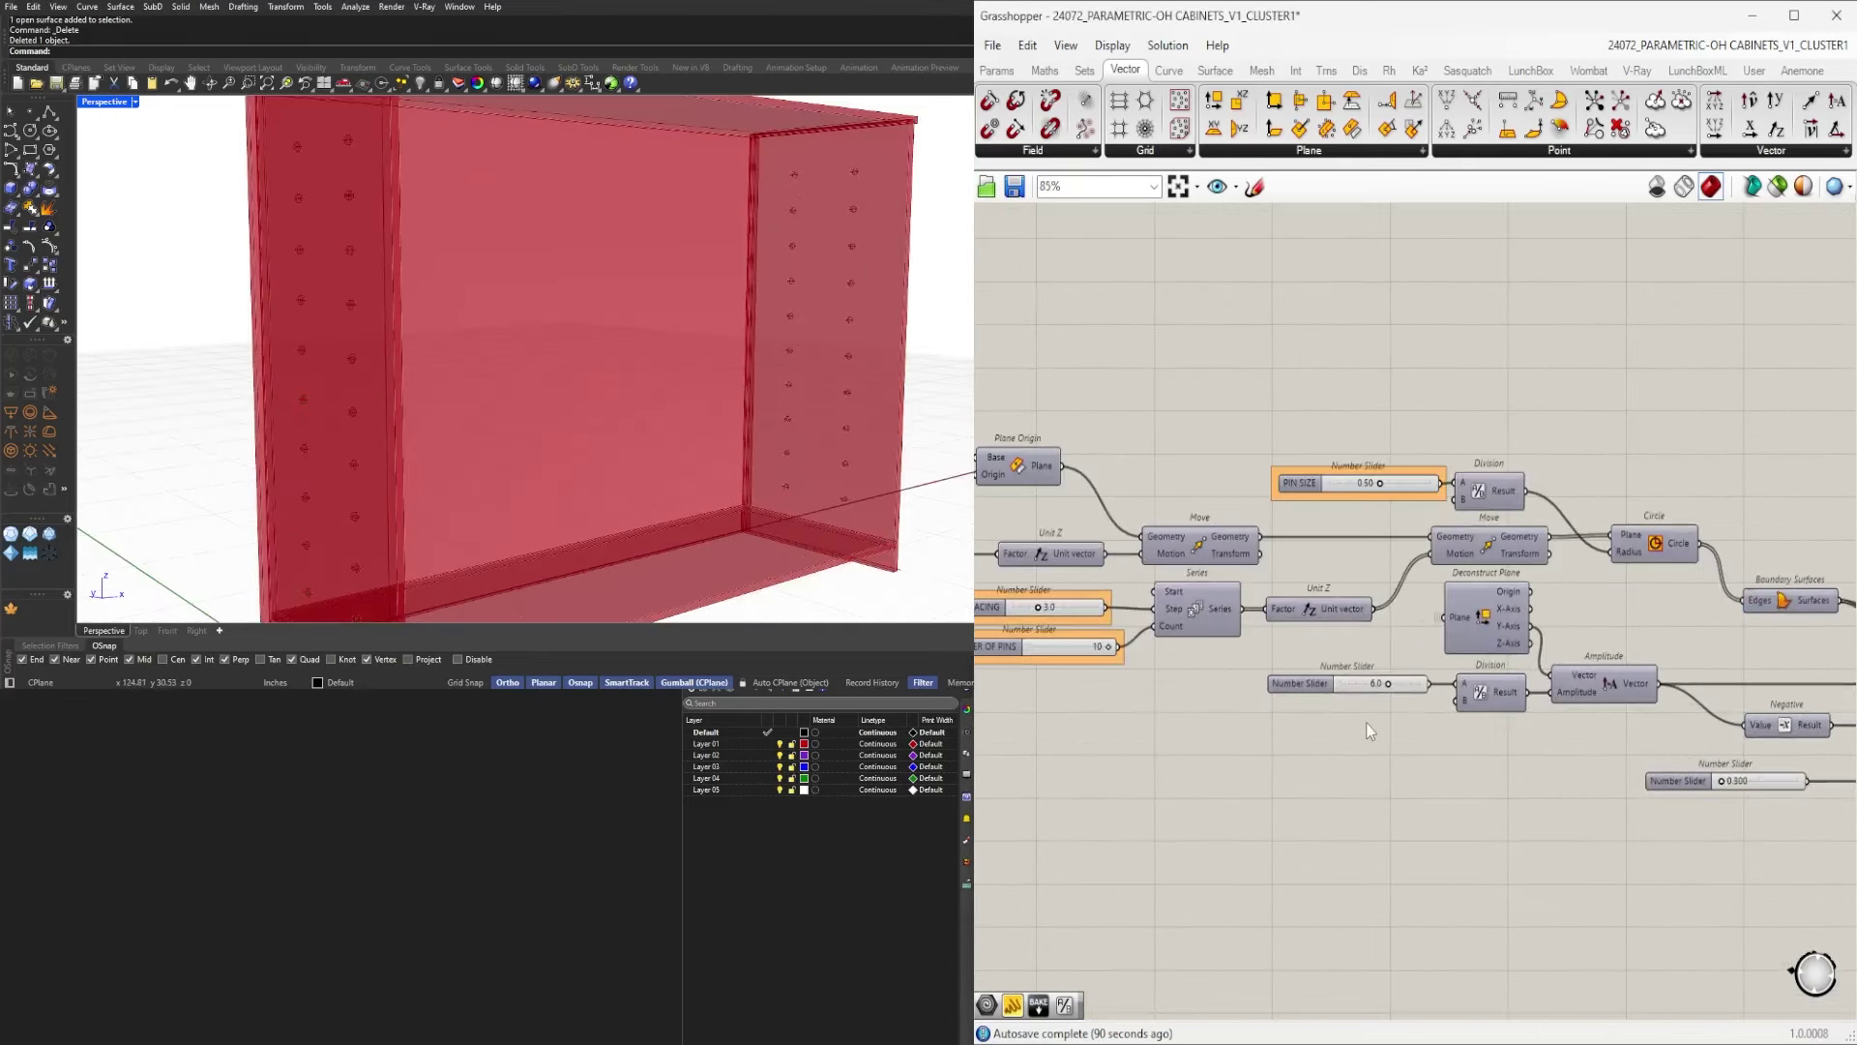
right_click(1299, 668)
right_click(1298, 666)
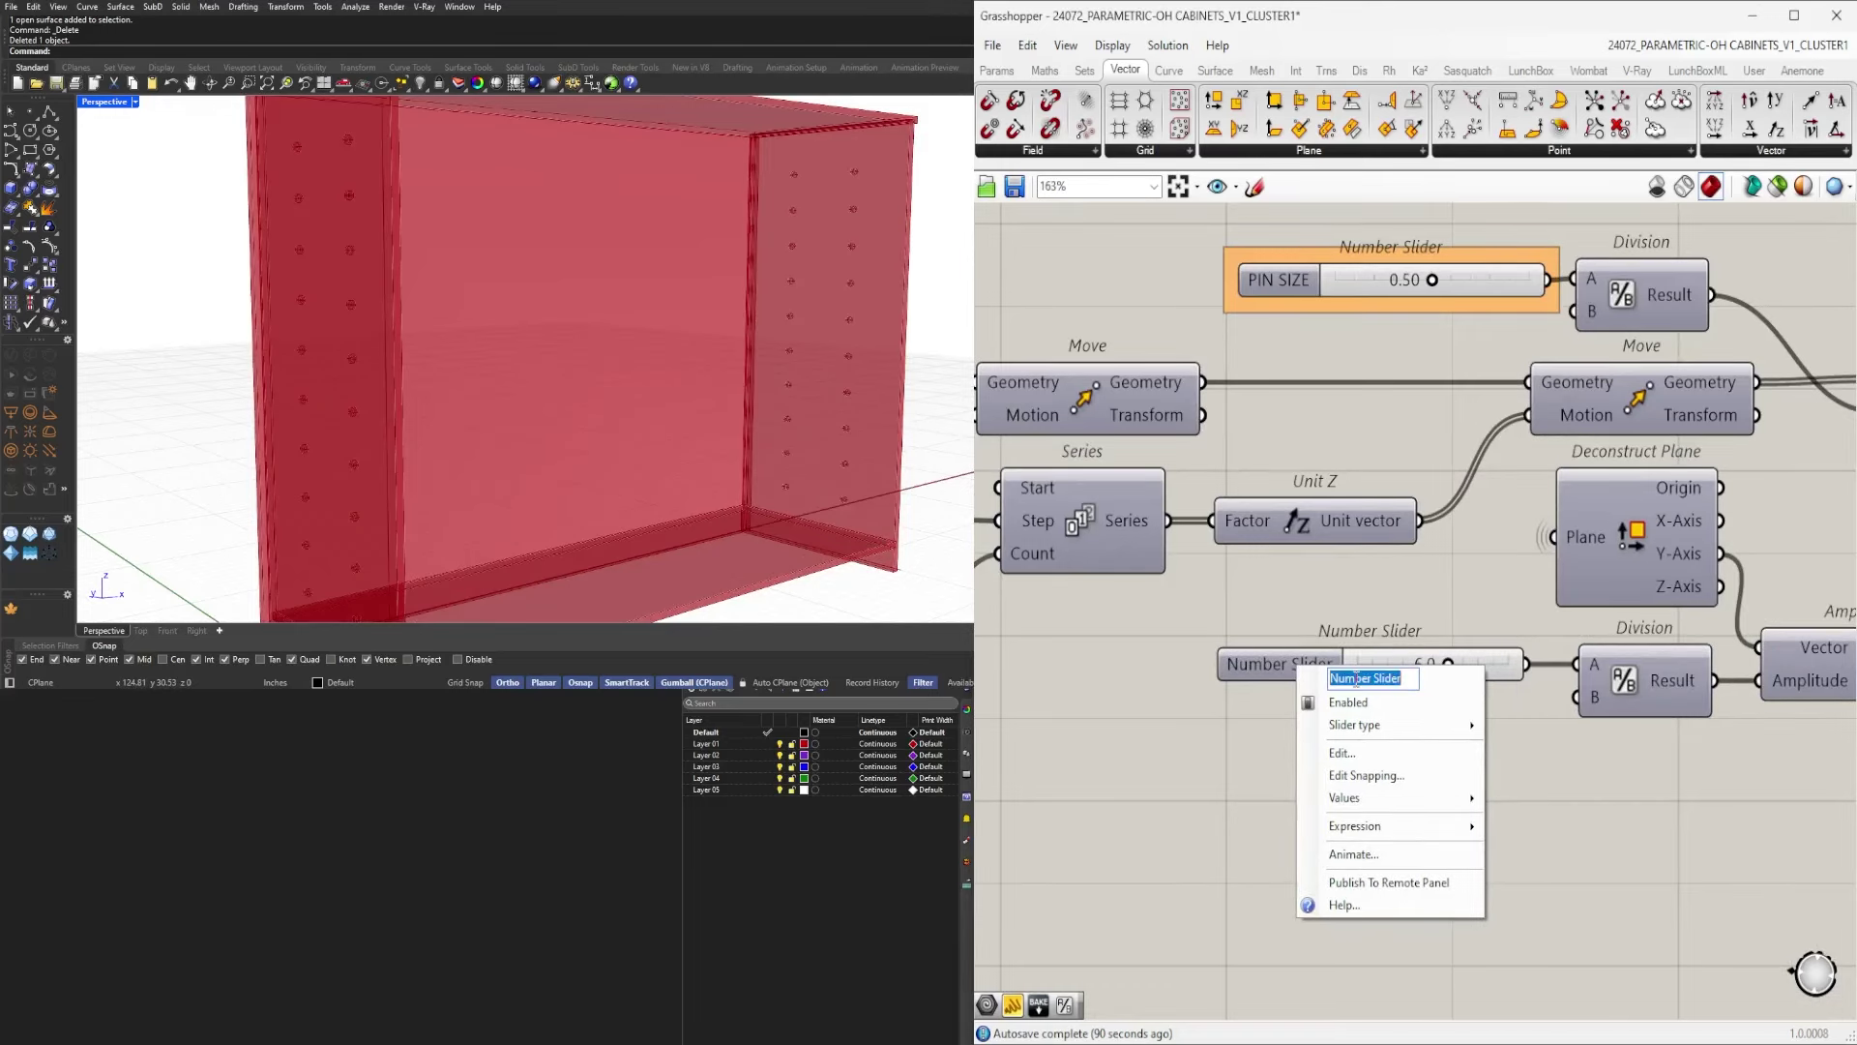
text(SPACING)
key(Return)
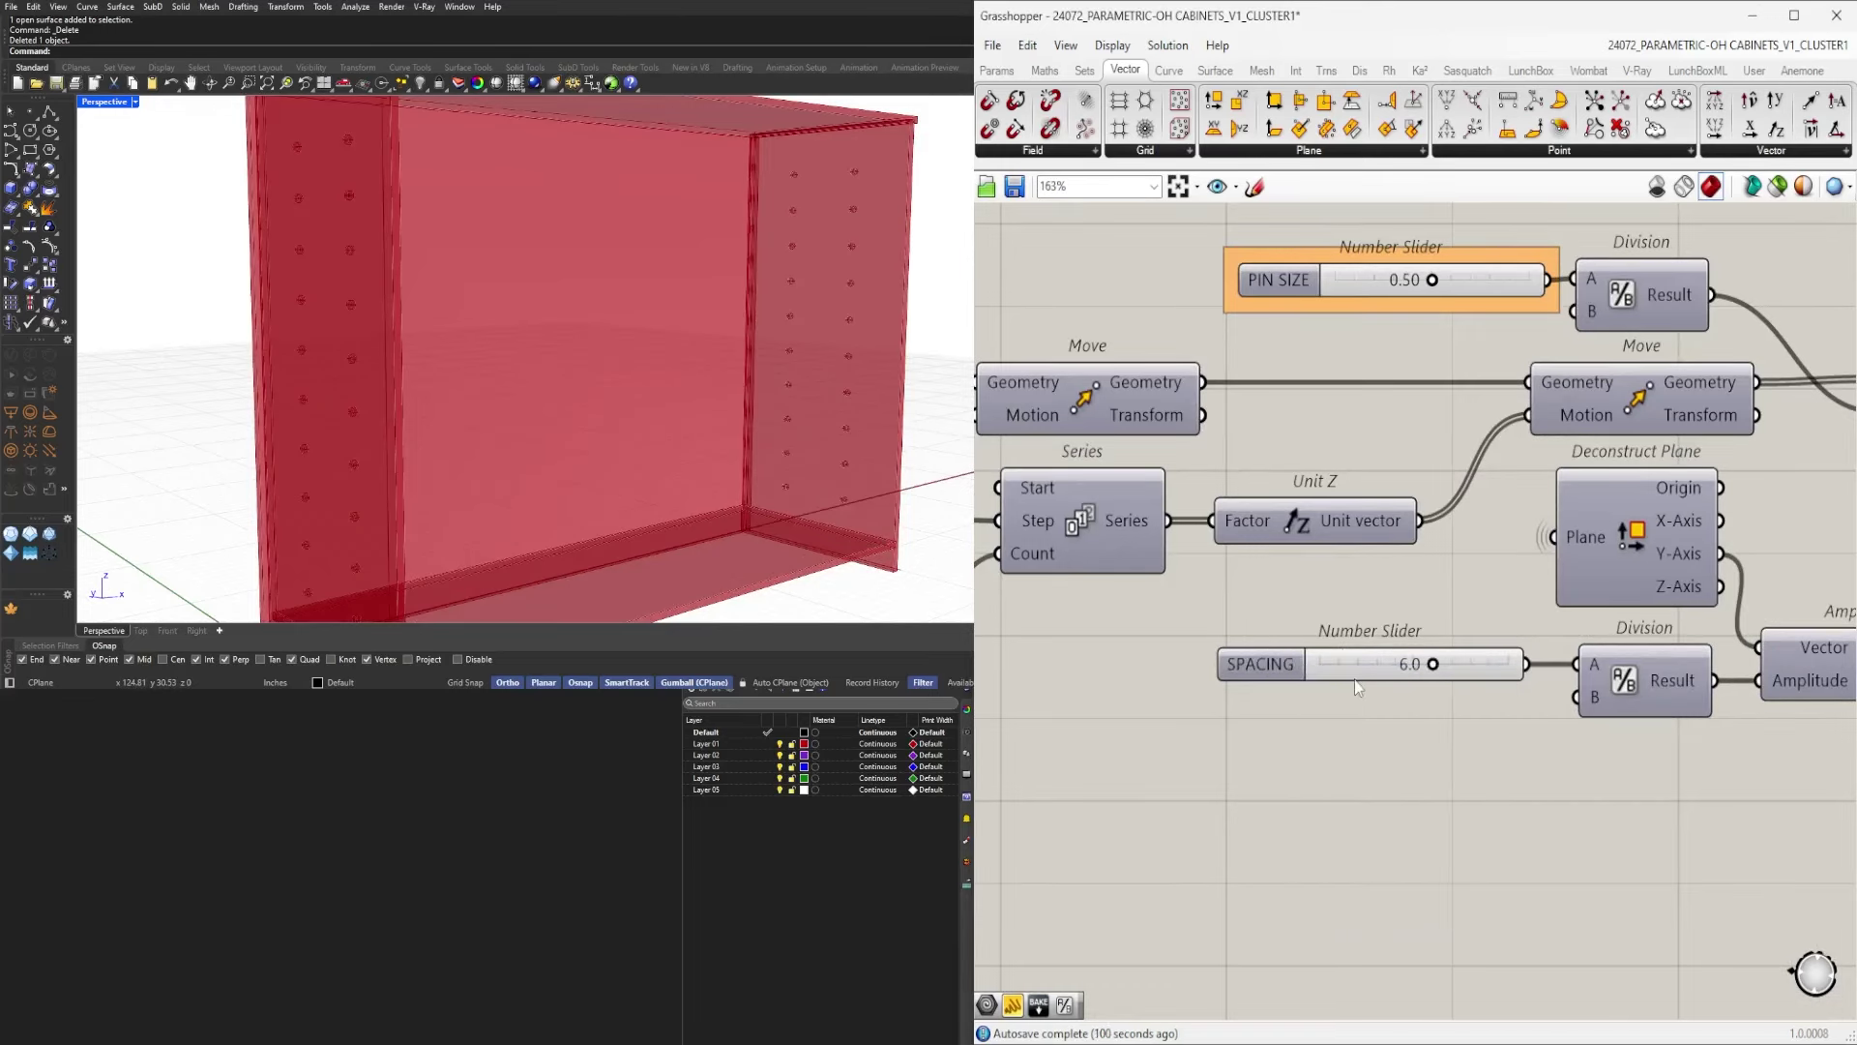
Extend the SPACING slider's name to PIN SPACING and group the slider.
scroll(1354, 679, up, 2)
right_click(1262, 677)
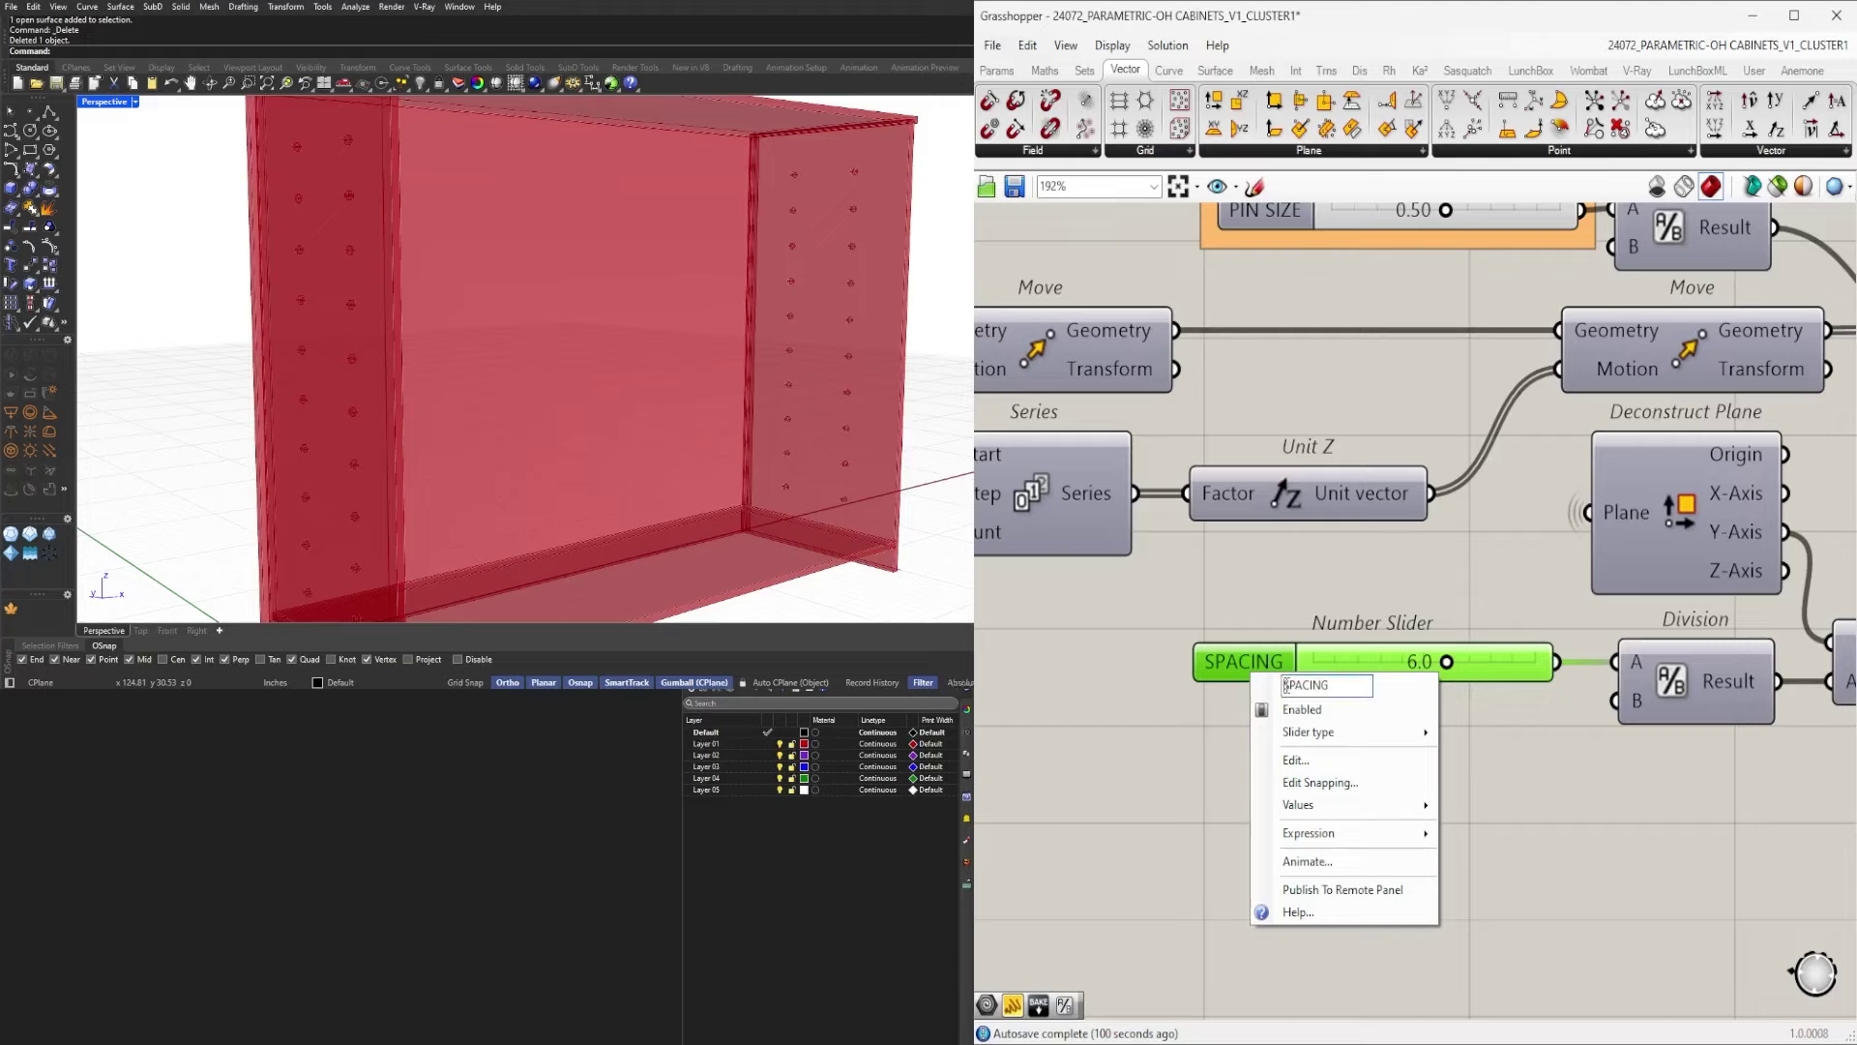
text(PIN)
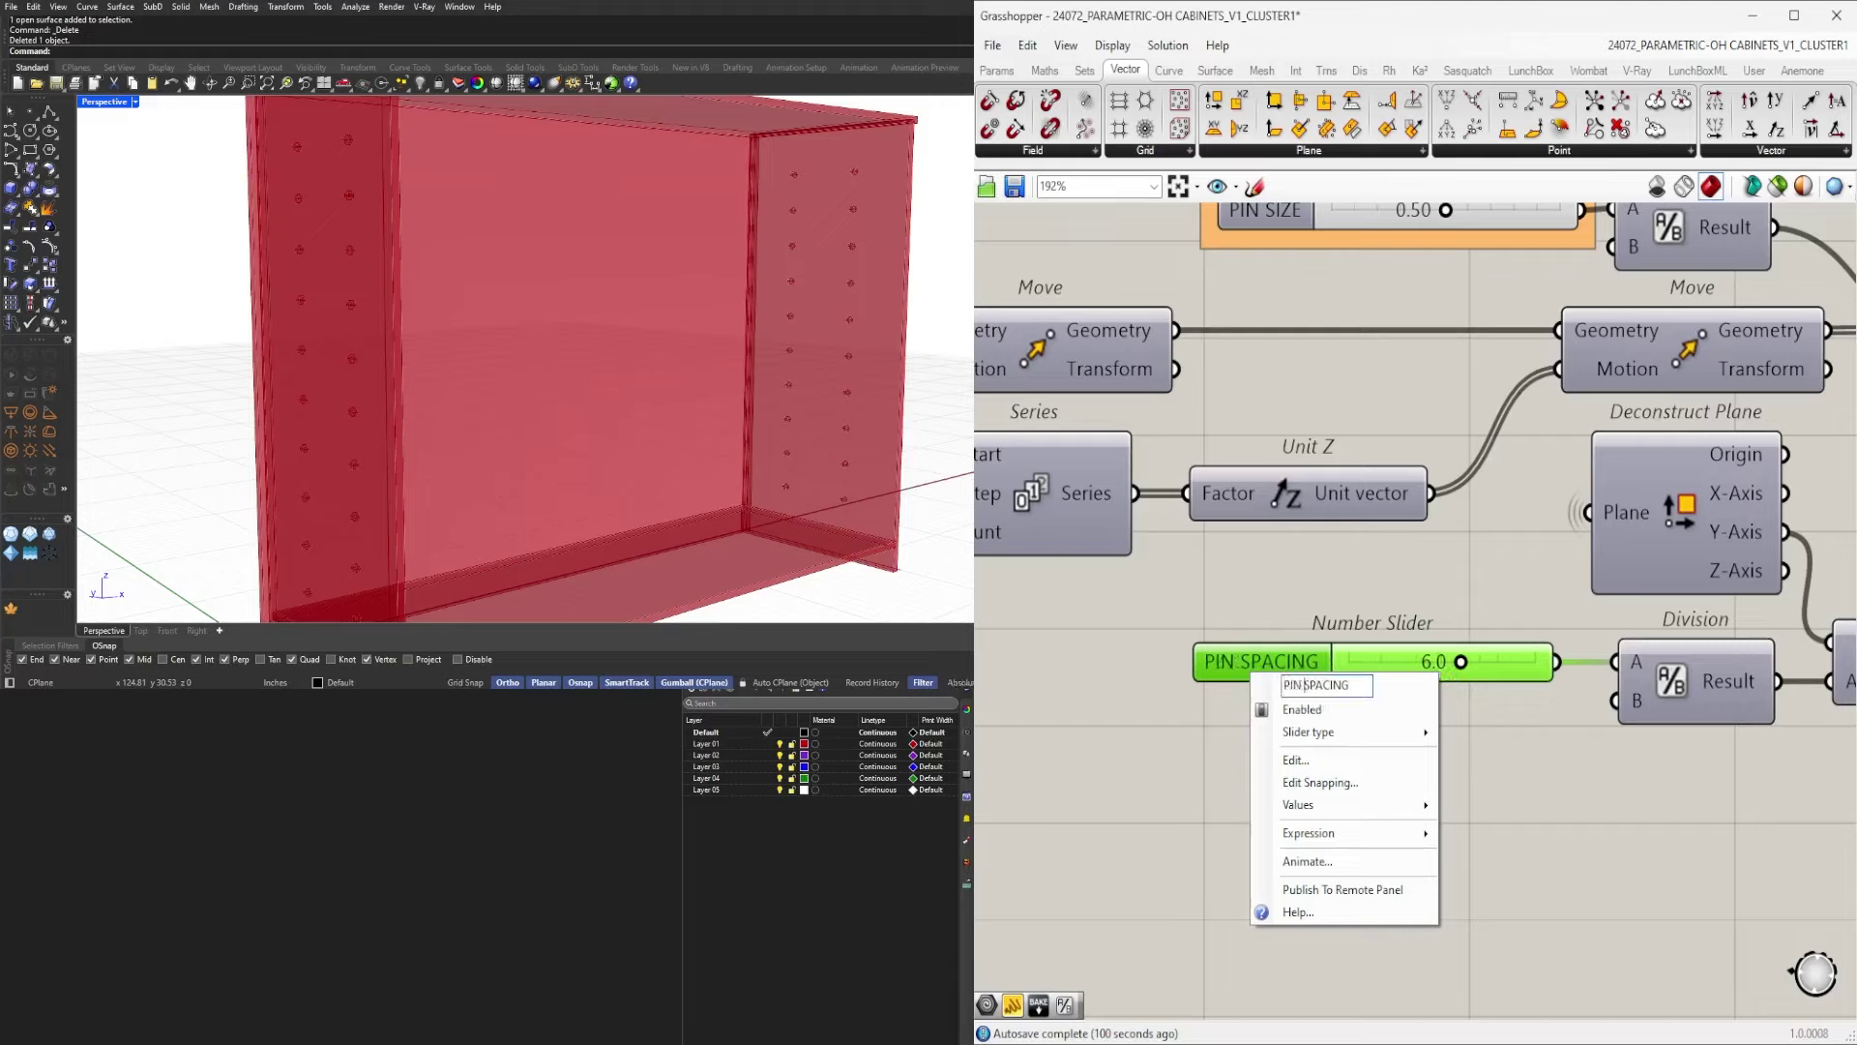
key(Return)
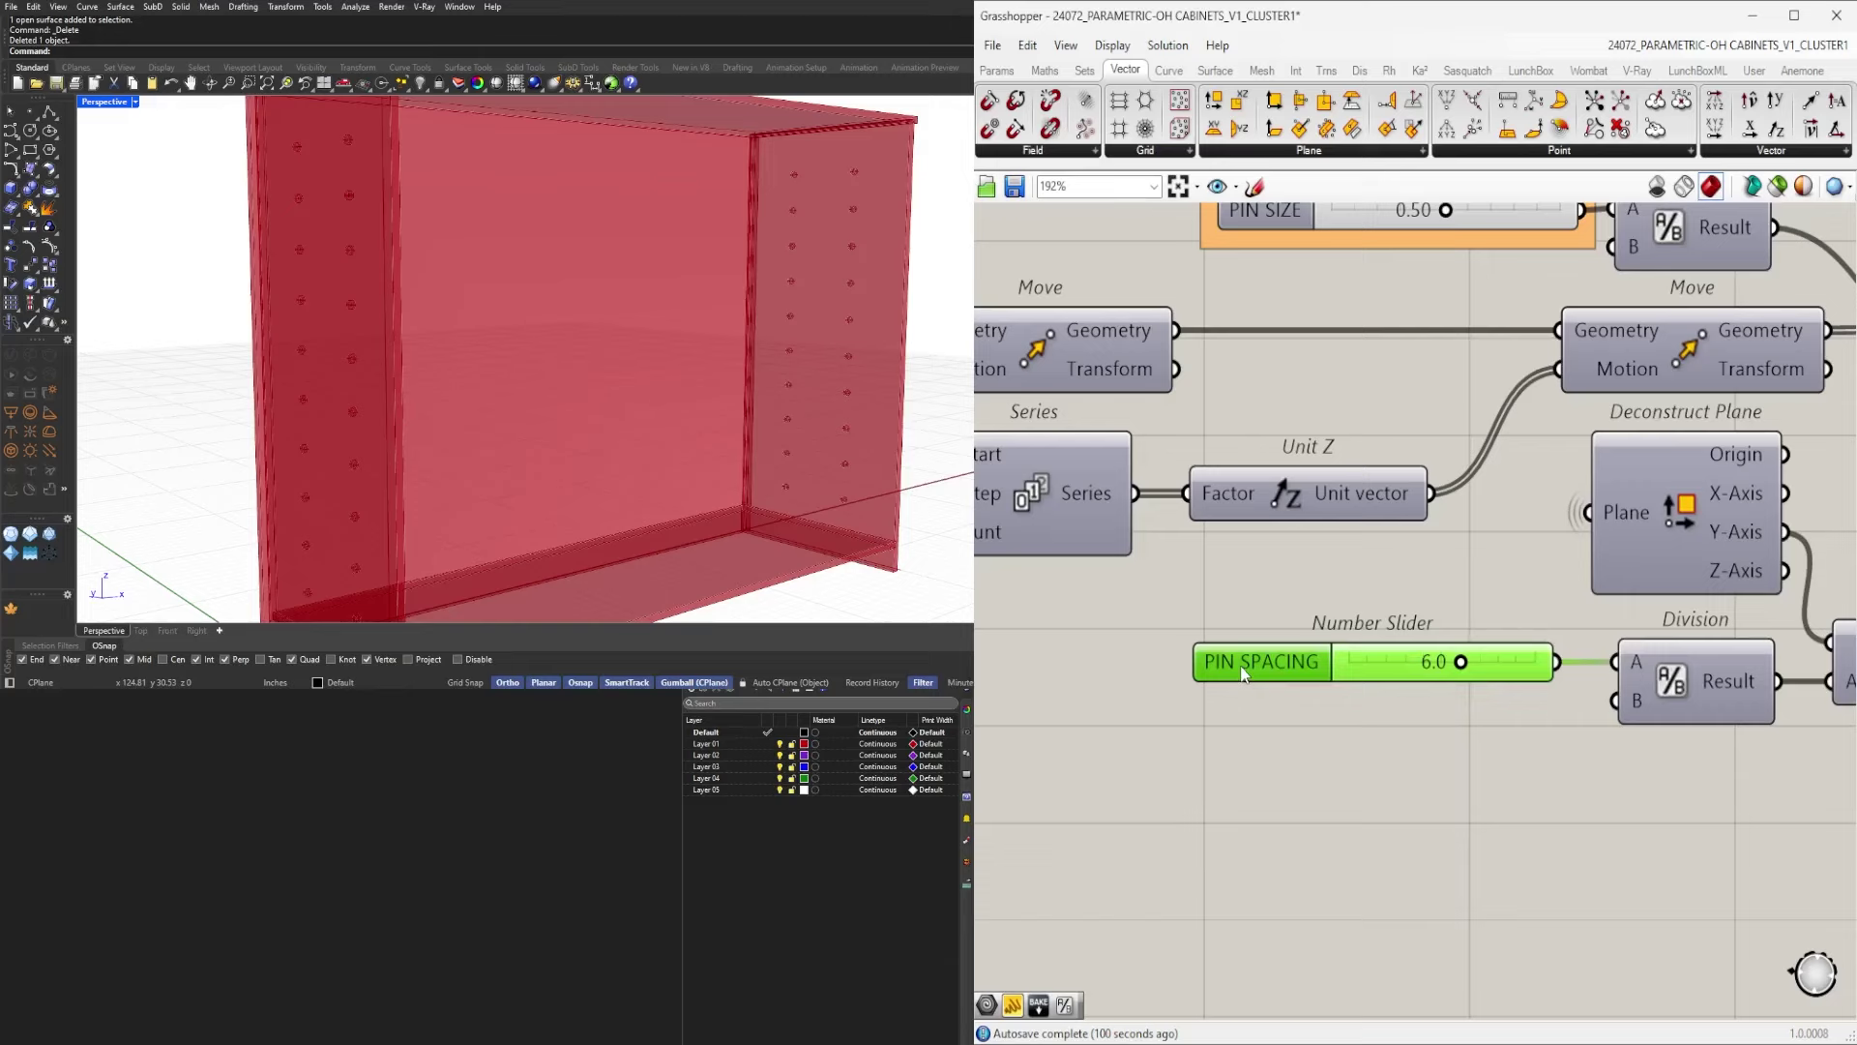
key(ctrl+g)
click(1409, 844)
Trace the 0.300 slider through Amplitude to Extrude and toggle the Extrude preview to check what the slider drives.
scroll(1431, 832, down, 6)
right_drag(1538, 829, 1180, 759)
scroll(1240, 758, up, 4)
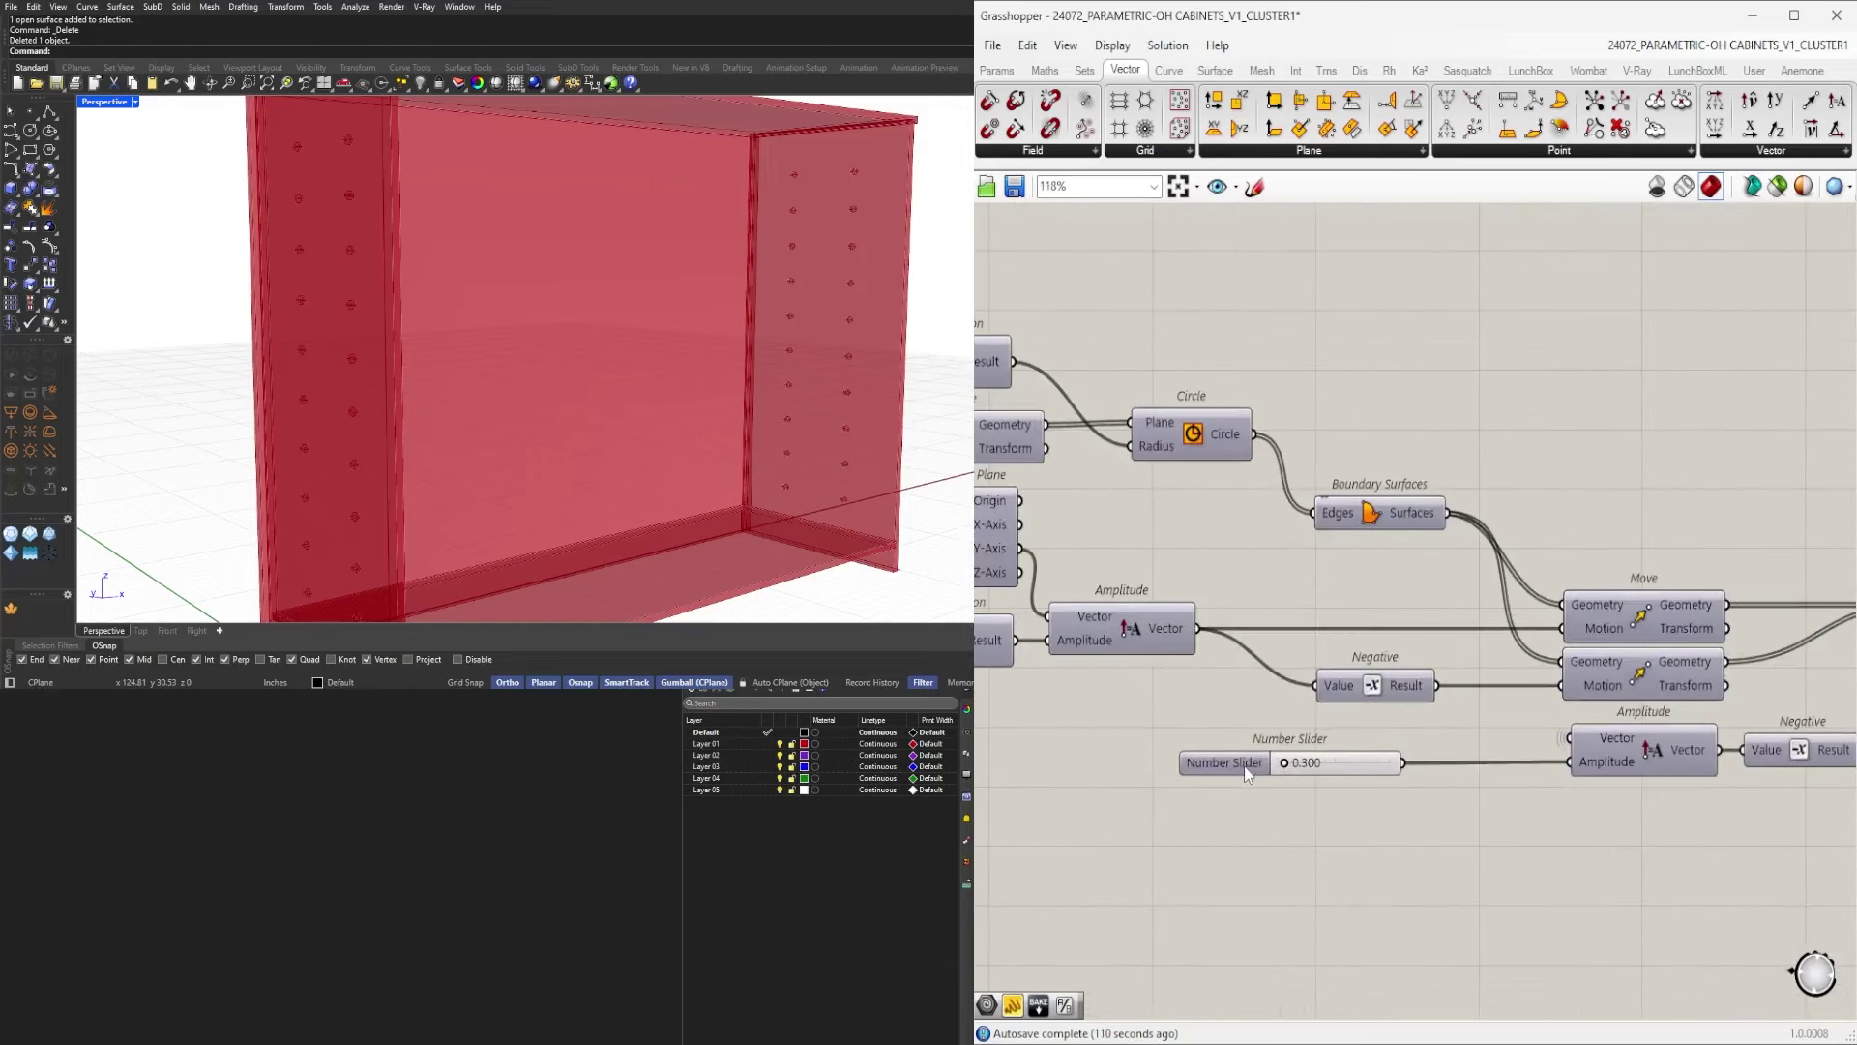
click(1249, 763)
right_drag(1582, 786, 1155, 776)
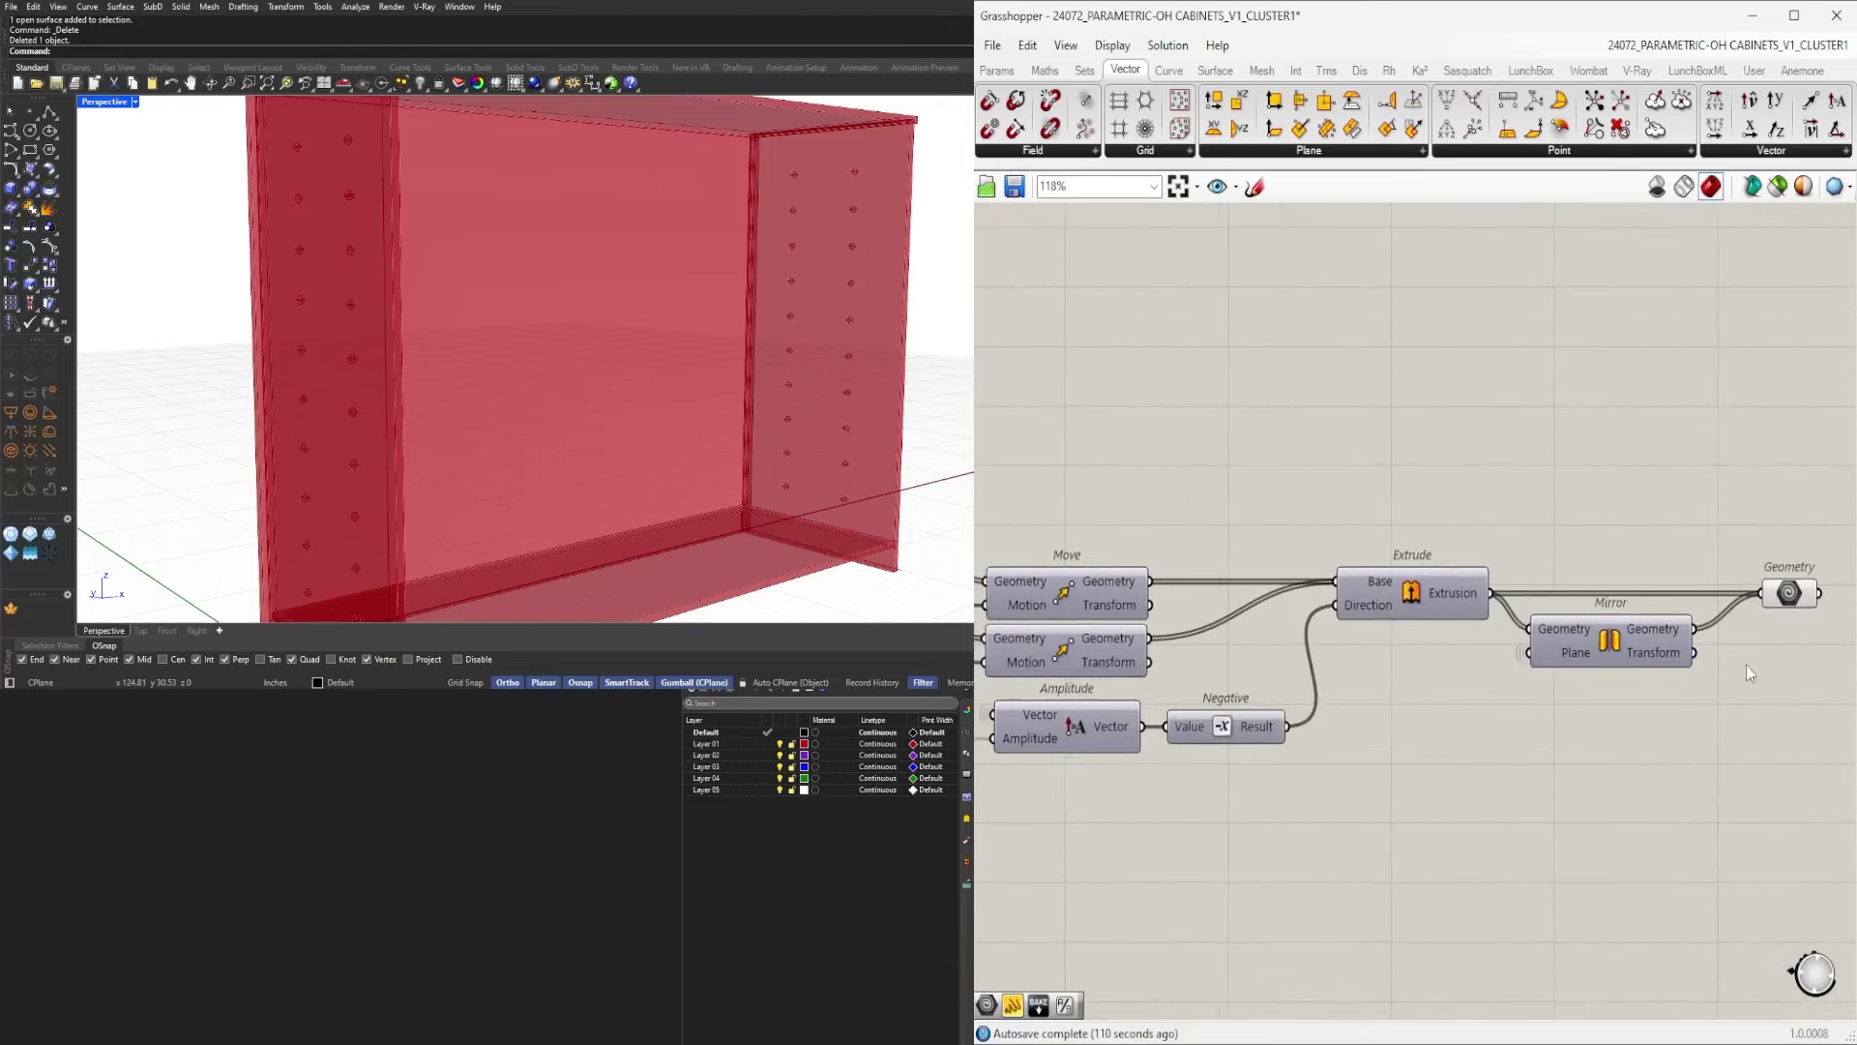
click(1767, 572)
click(1409, 783)
right_drag(1408, 784, 1711, 803)
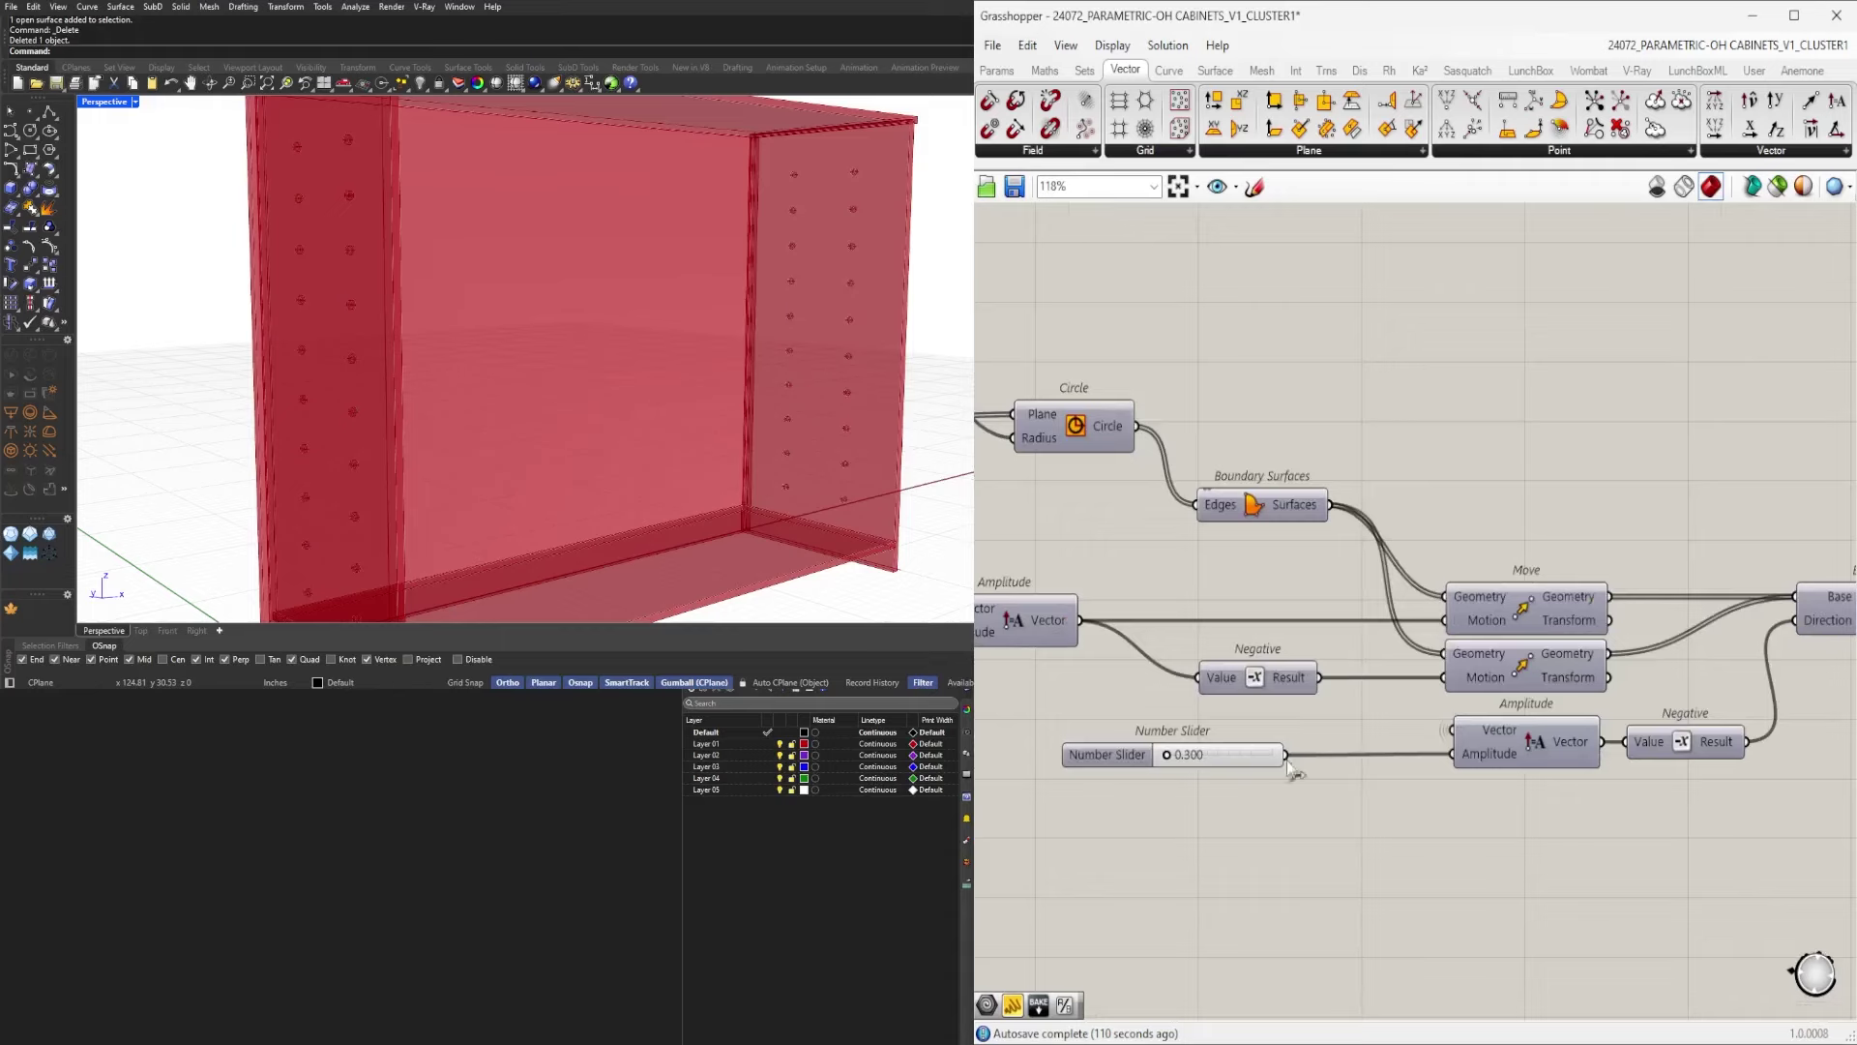
right_drag(1509, 788, 1297, 787)
click(1648, 610)
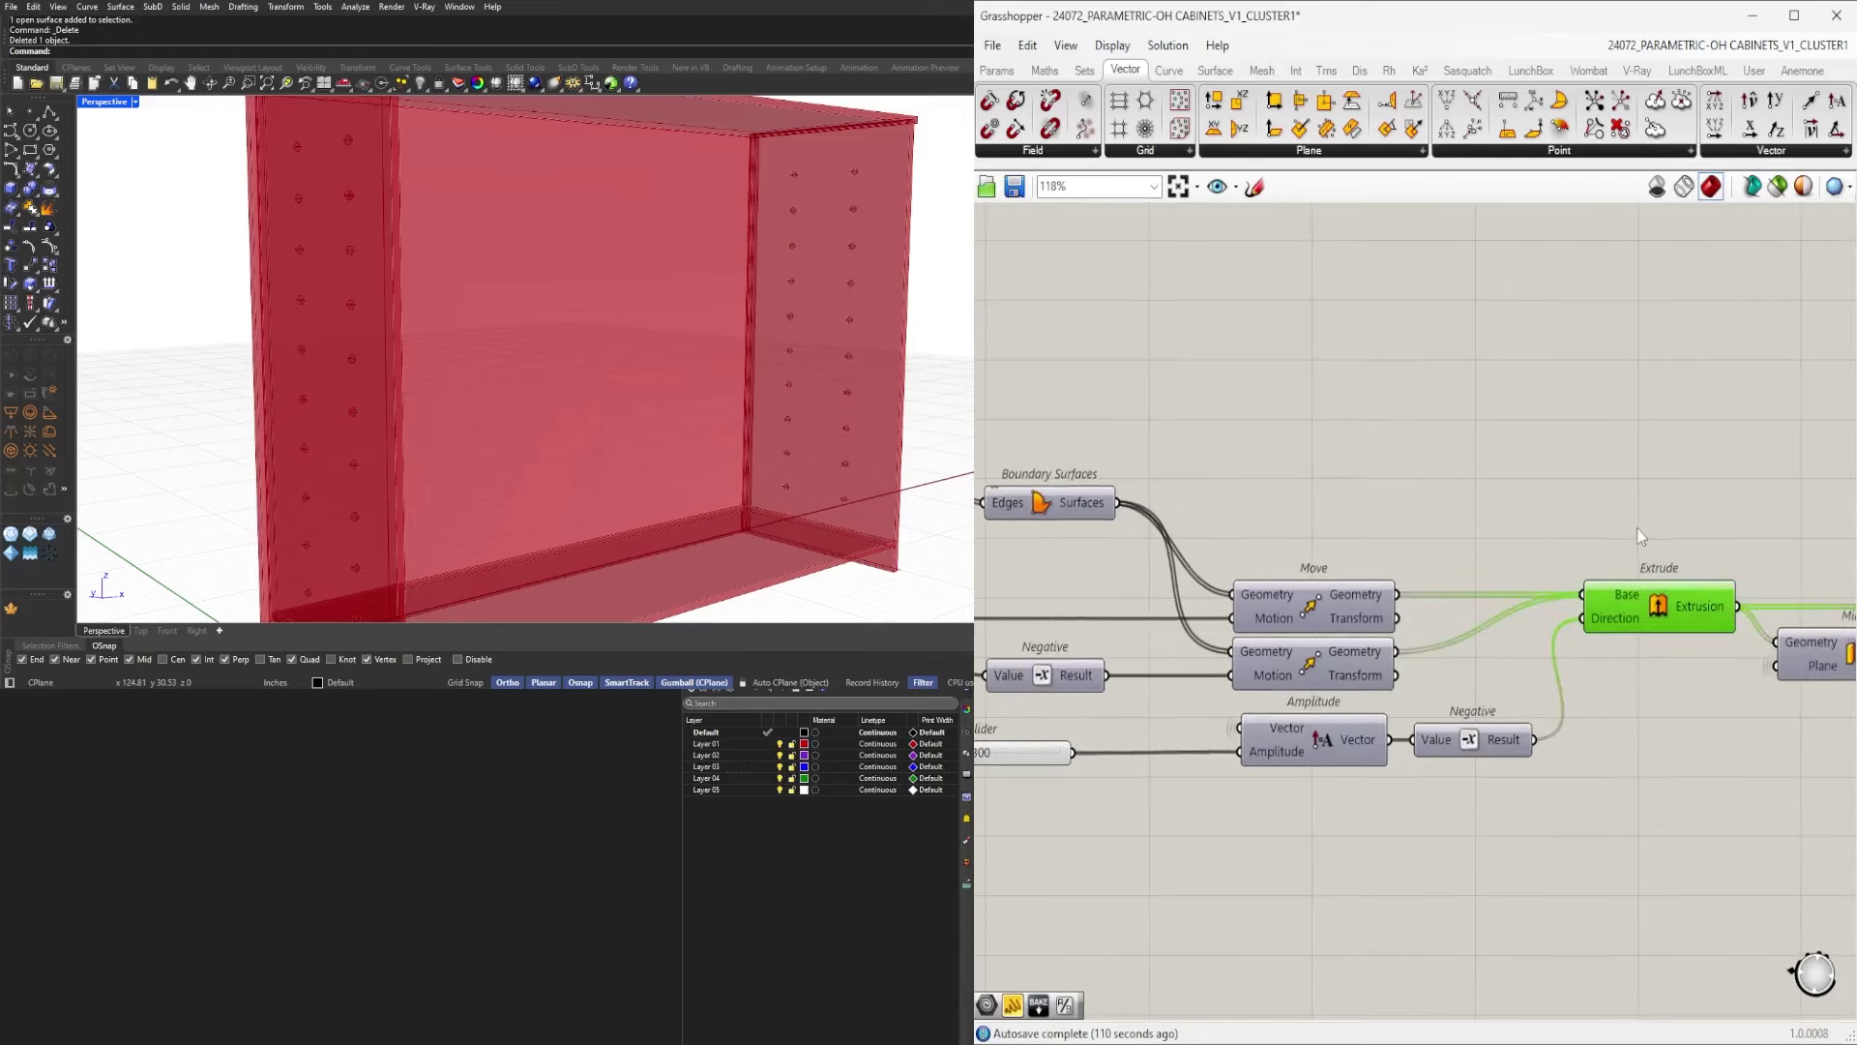
scroll(1638, 528, up, 1)
middle_click(1638, 527)
click(1667, 487)
middle_click(1668, 486)
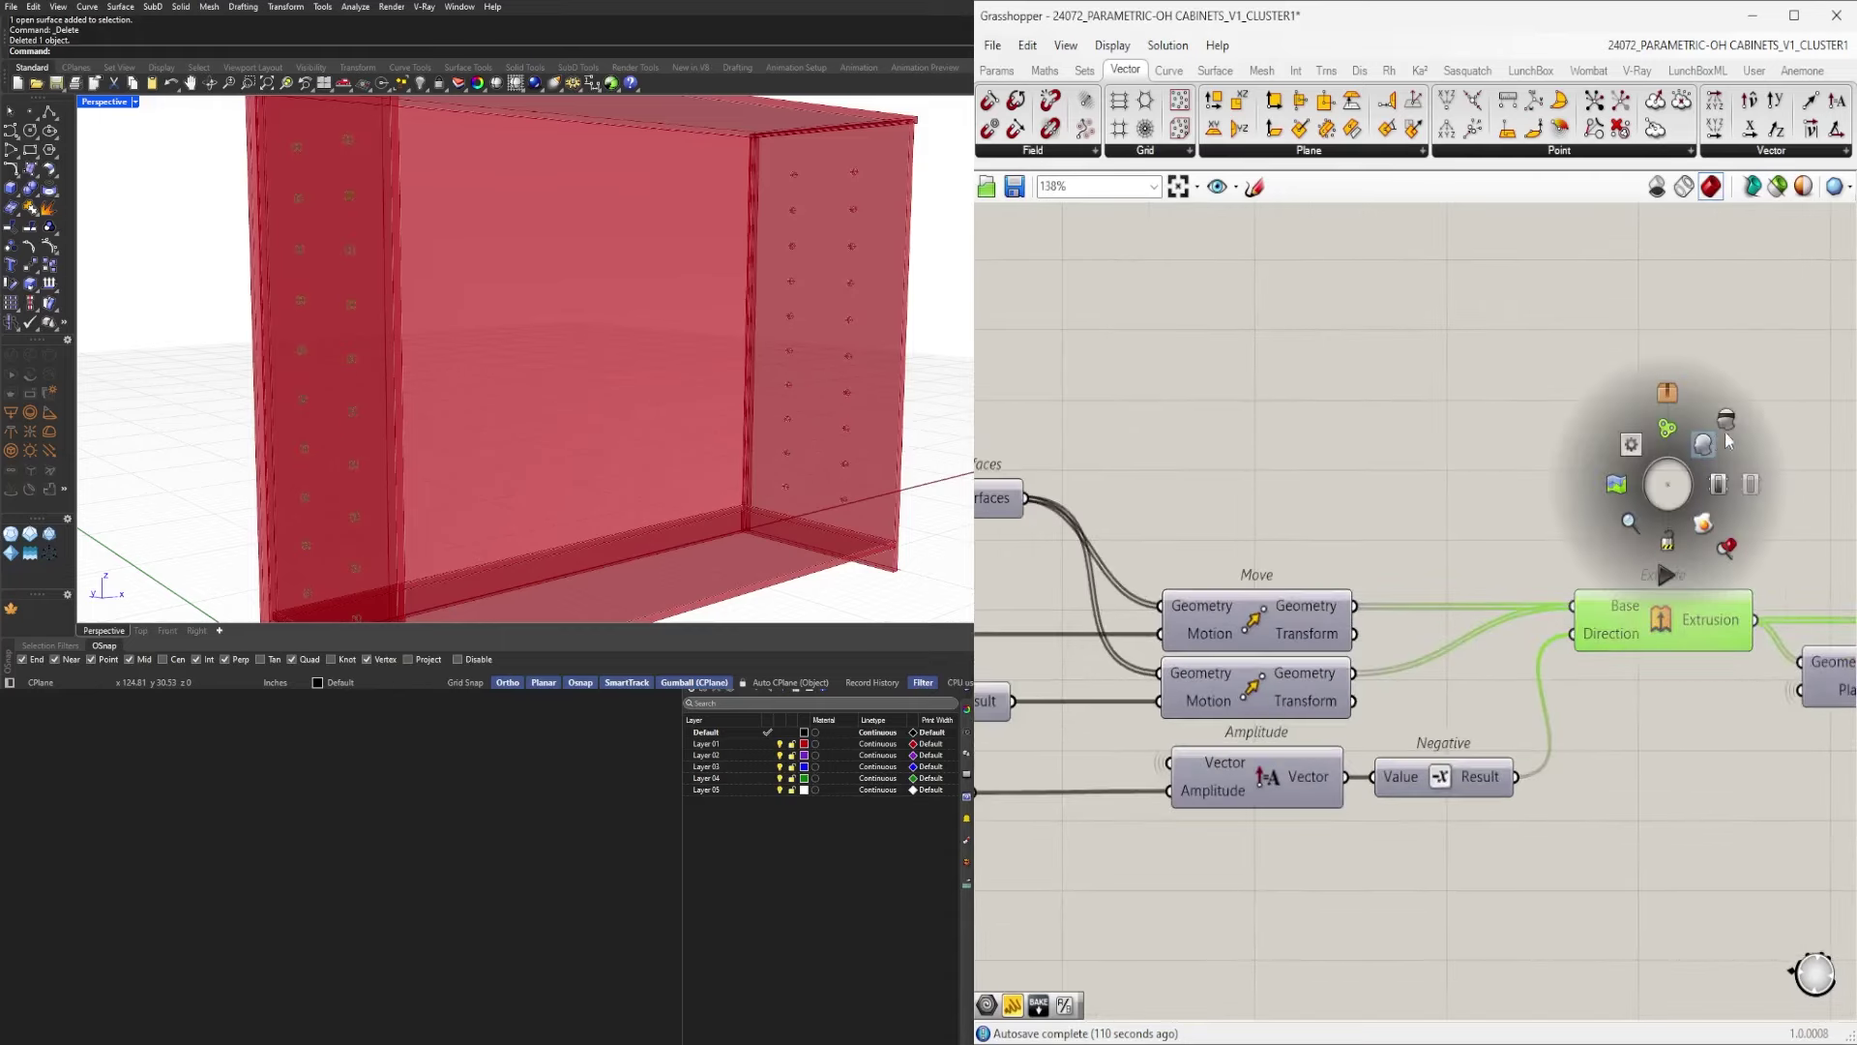
click(1702, 451)
Rename the slider feeding the extrusion Amplitude as PIN DEPTH and group it.
right_drag(1364, 739, 1649, 739)
right_click(1074, 801)
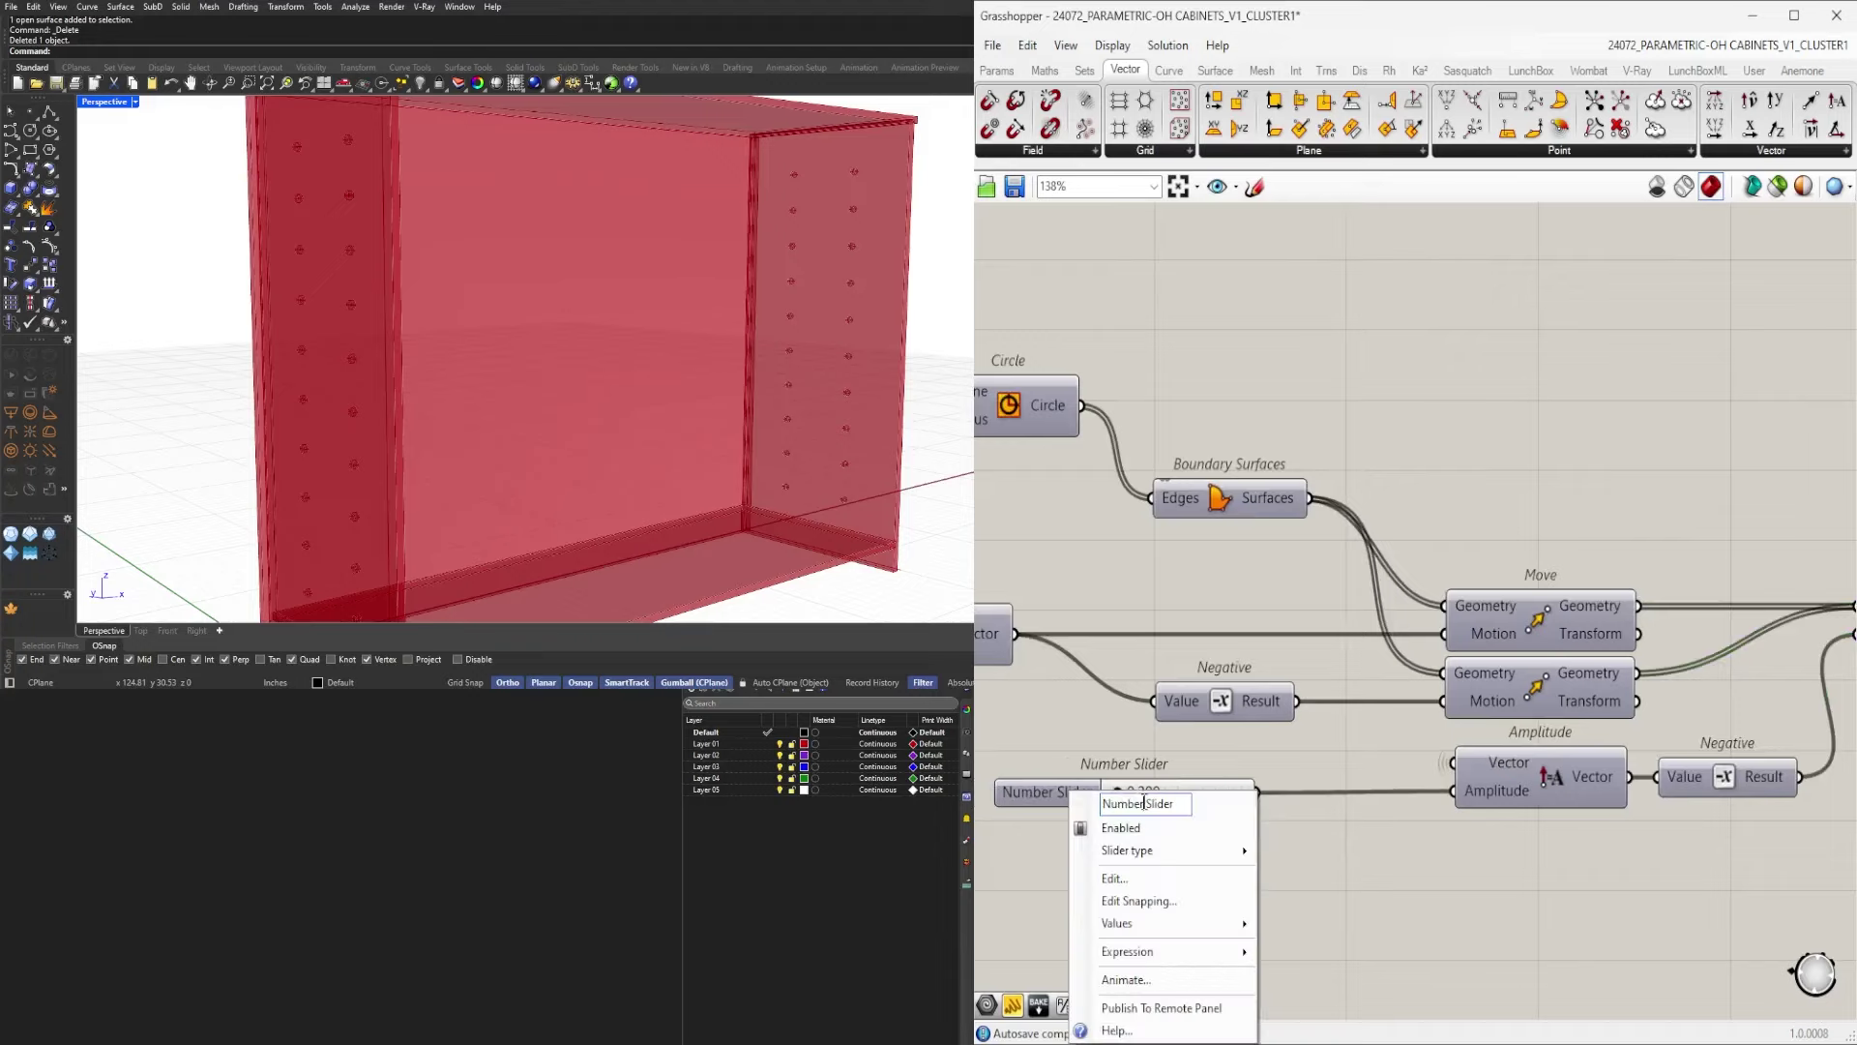
text(PIN)
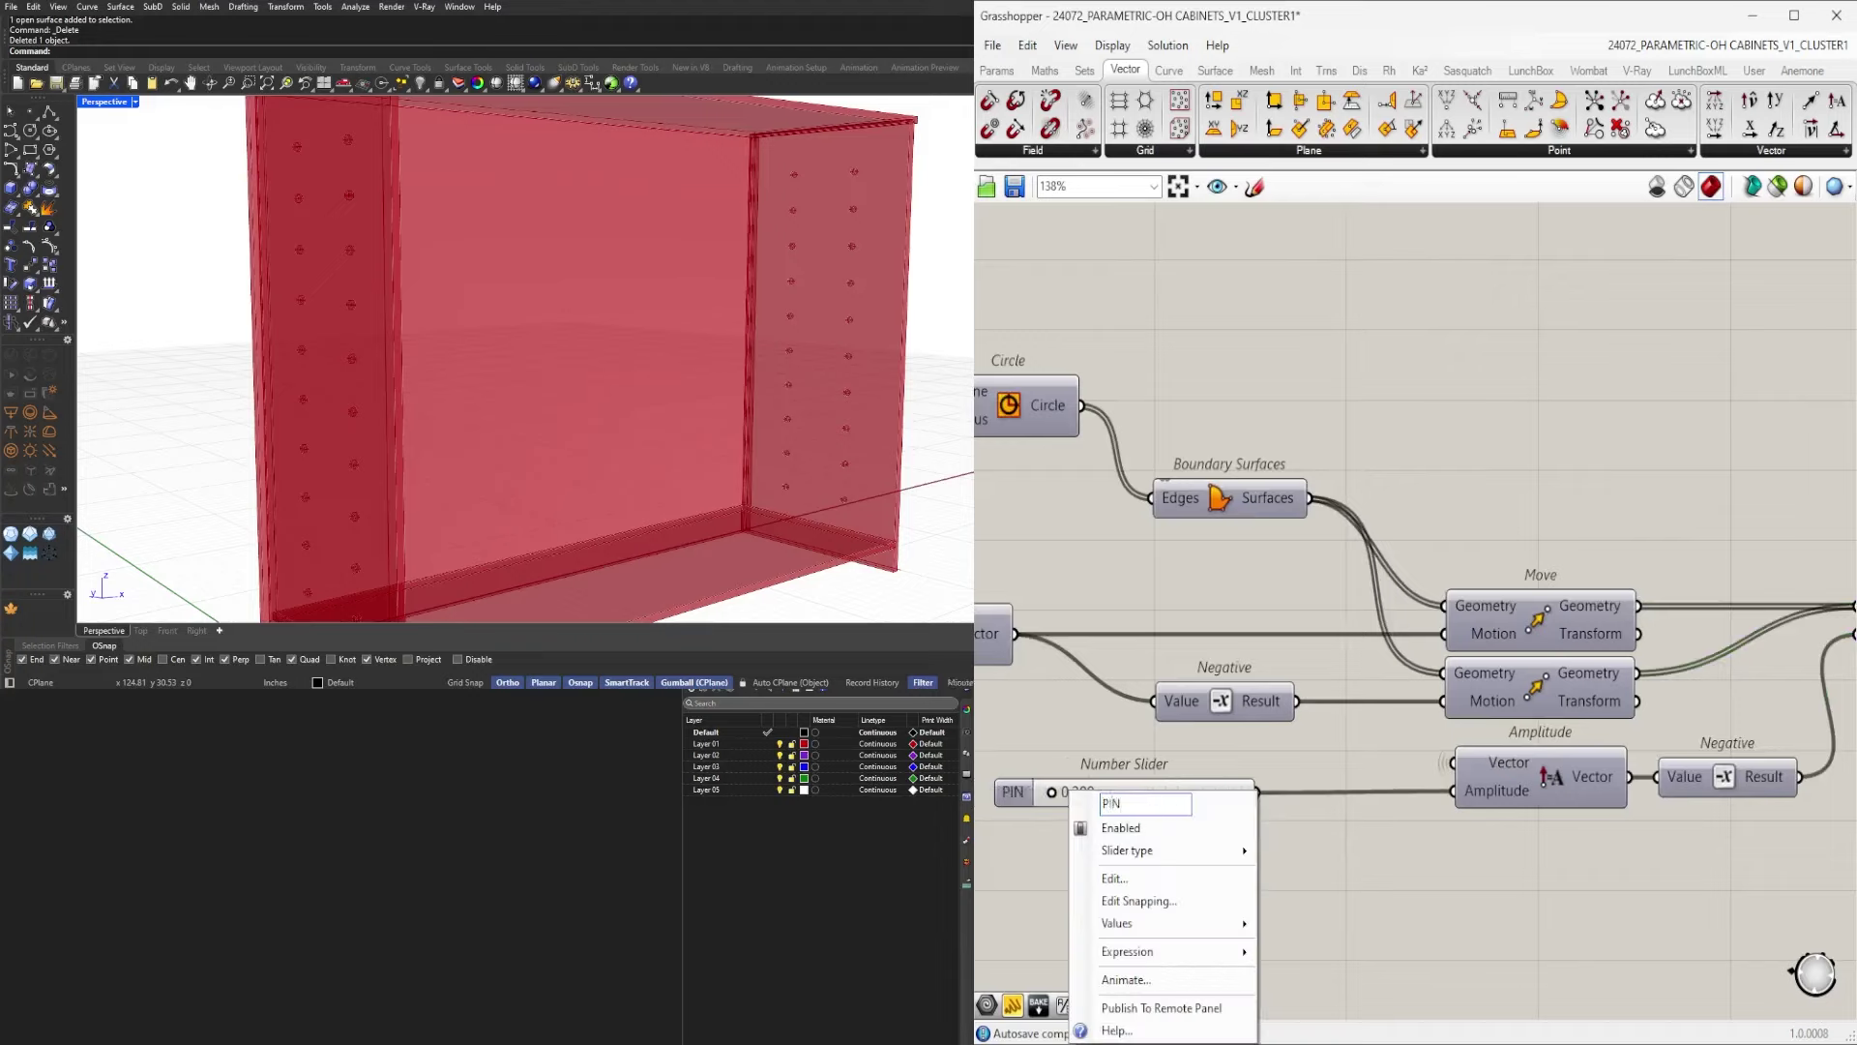
text( DEPTH)
key(Return)
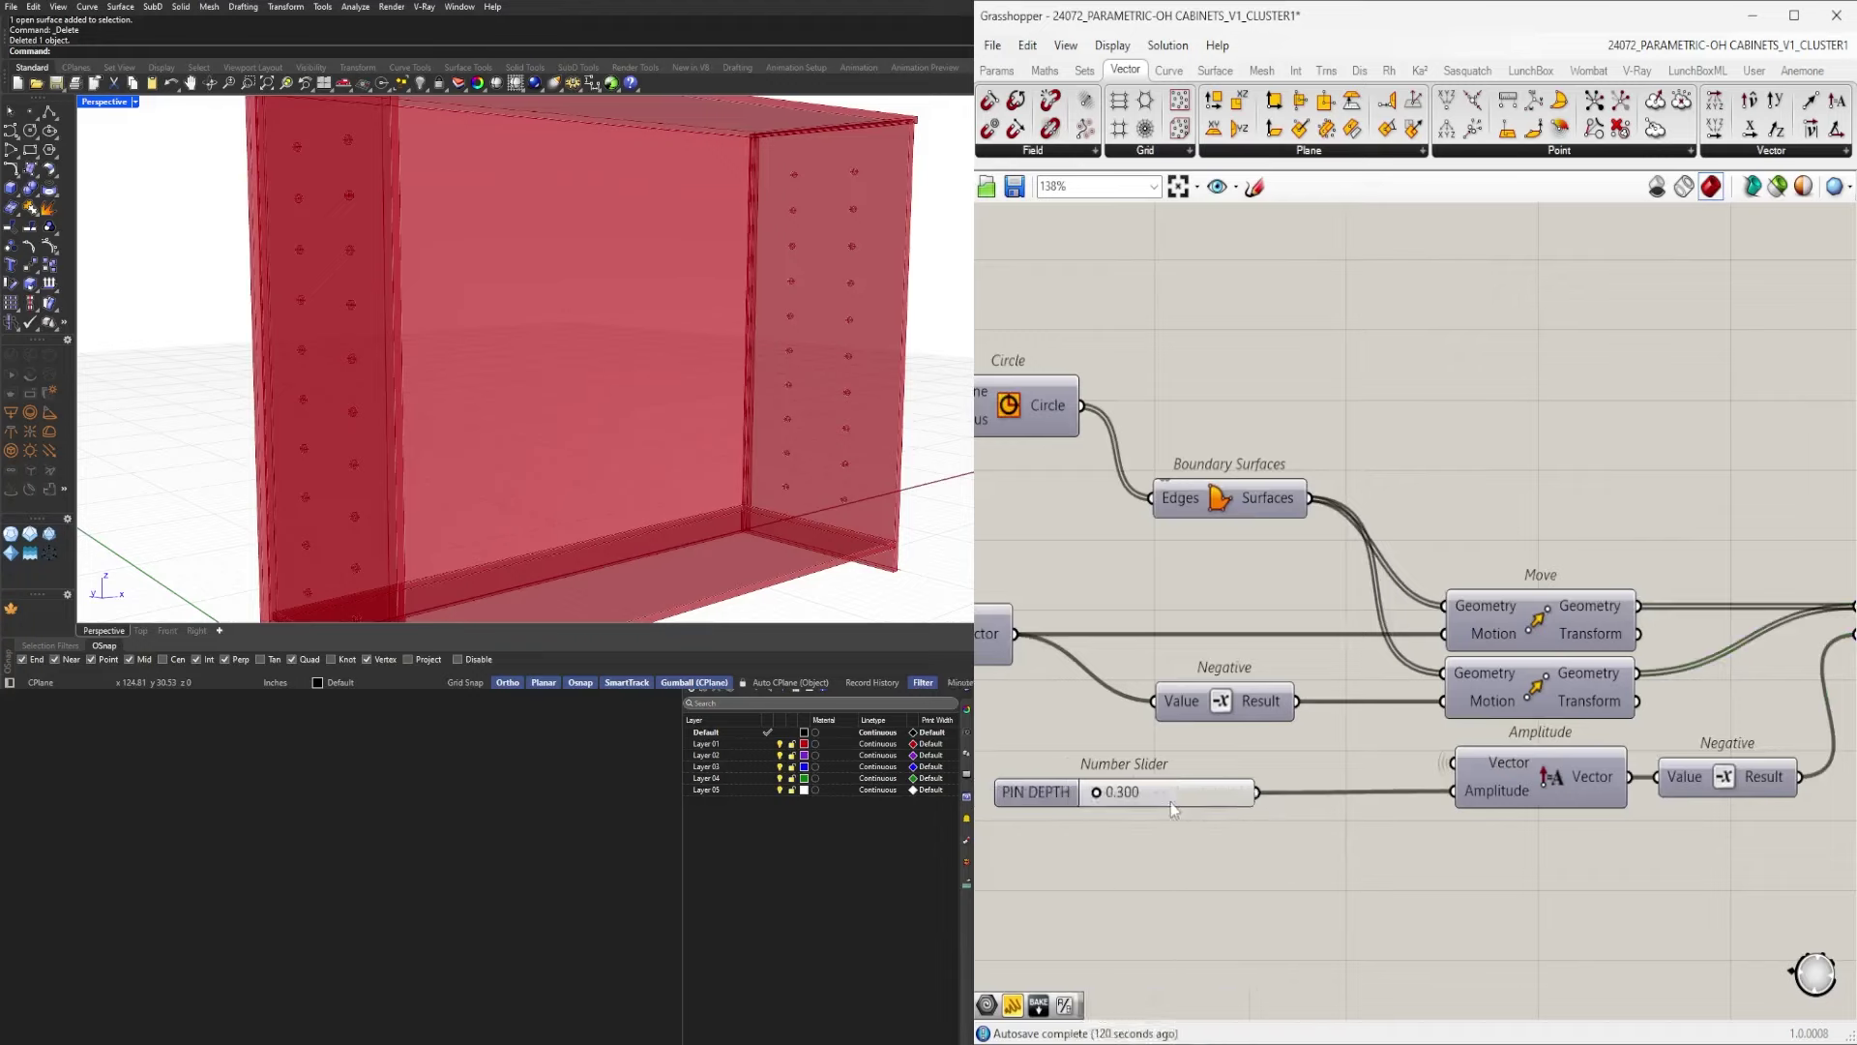
click(1205, 788)
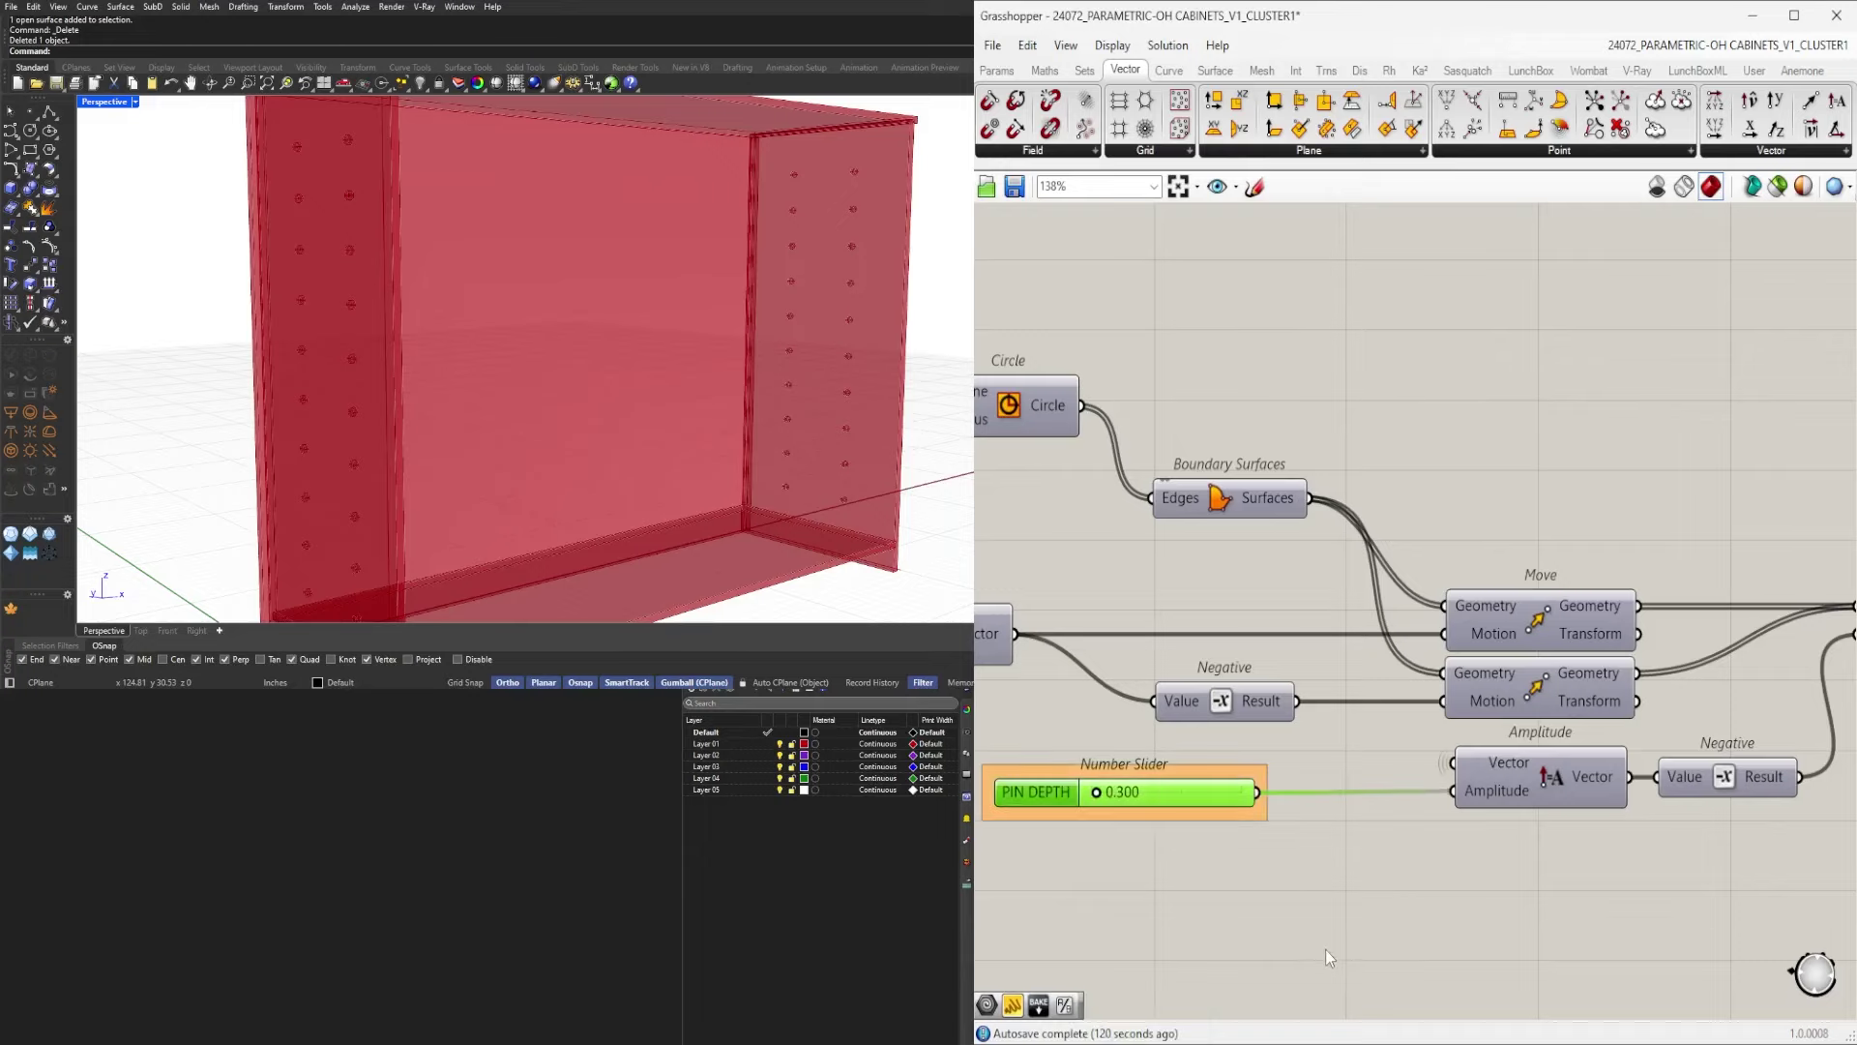
Move the BASE PIN SPACING slider and the Series step's PIN SPACING slider into a stack below the grouped Geometry parameter.
scroll(1325, 949, down, 5)
right_drag(1621, 768, 1541, 751)
scroll(1541, 750, up, 4)
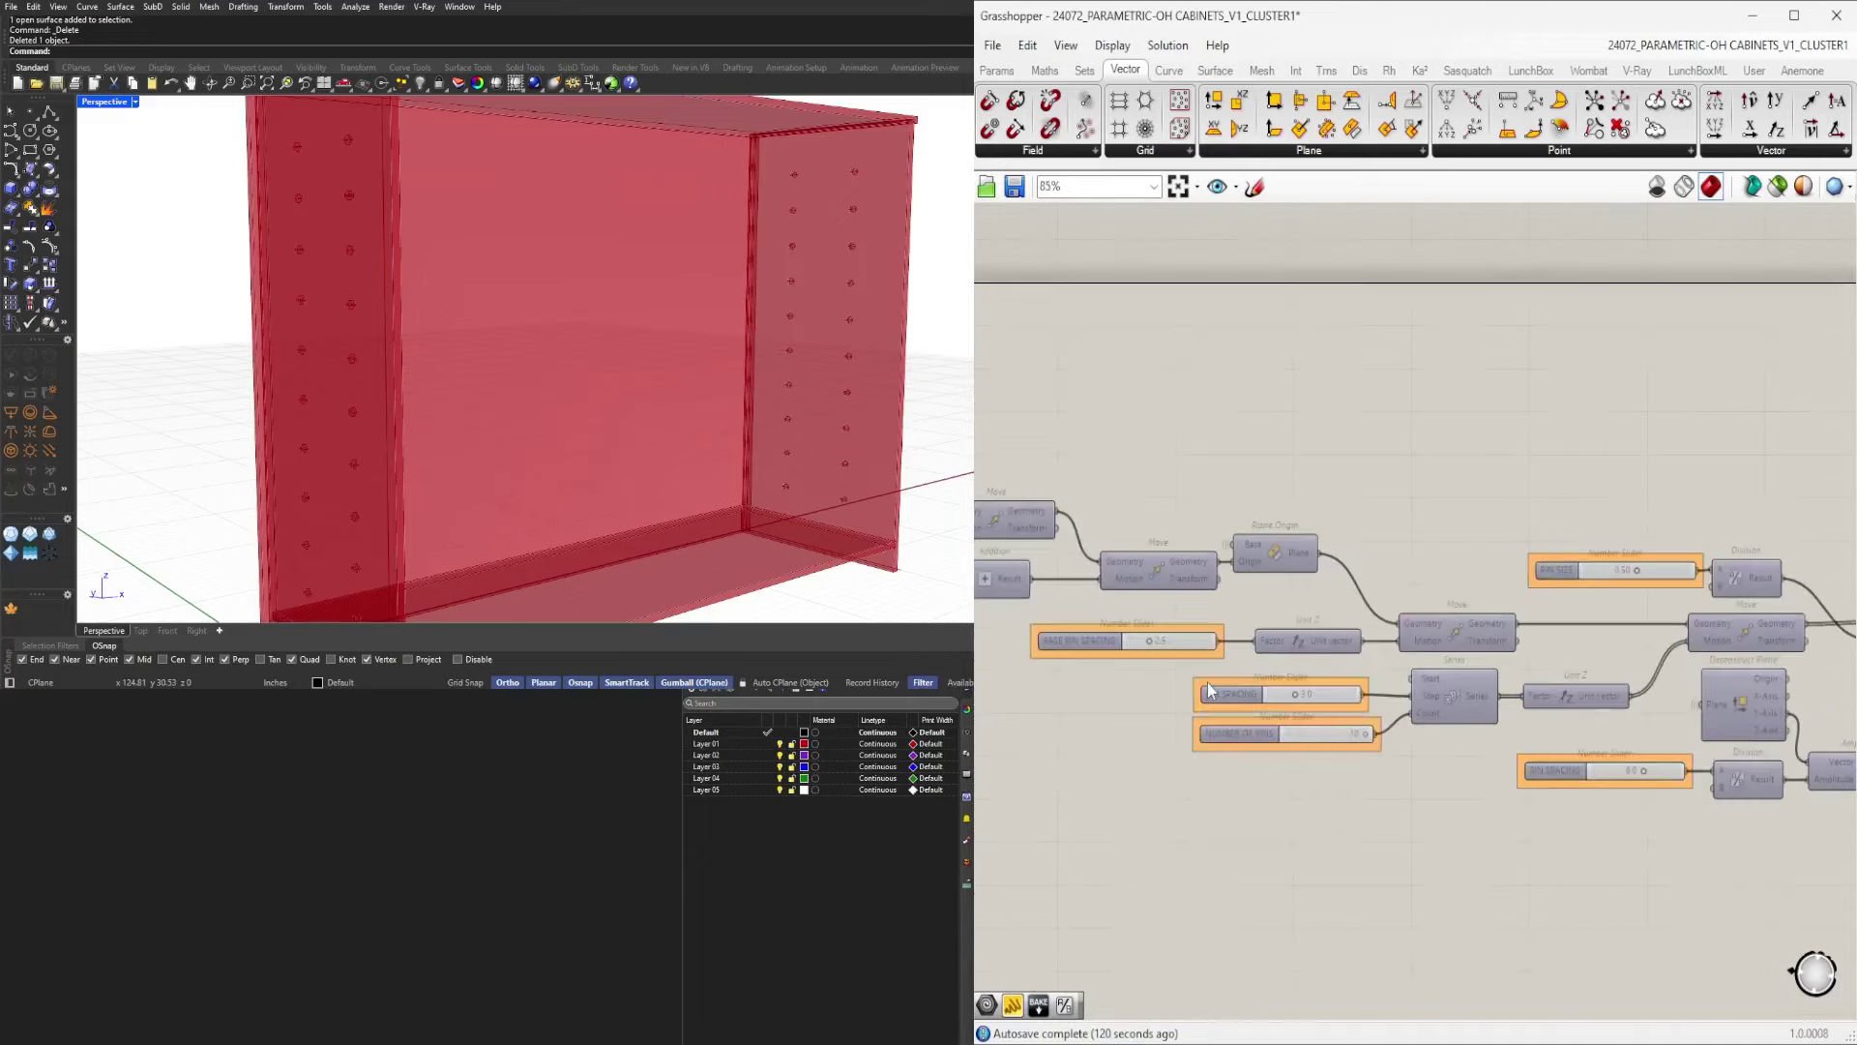
scroll(1475, 661, down, 6)
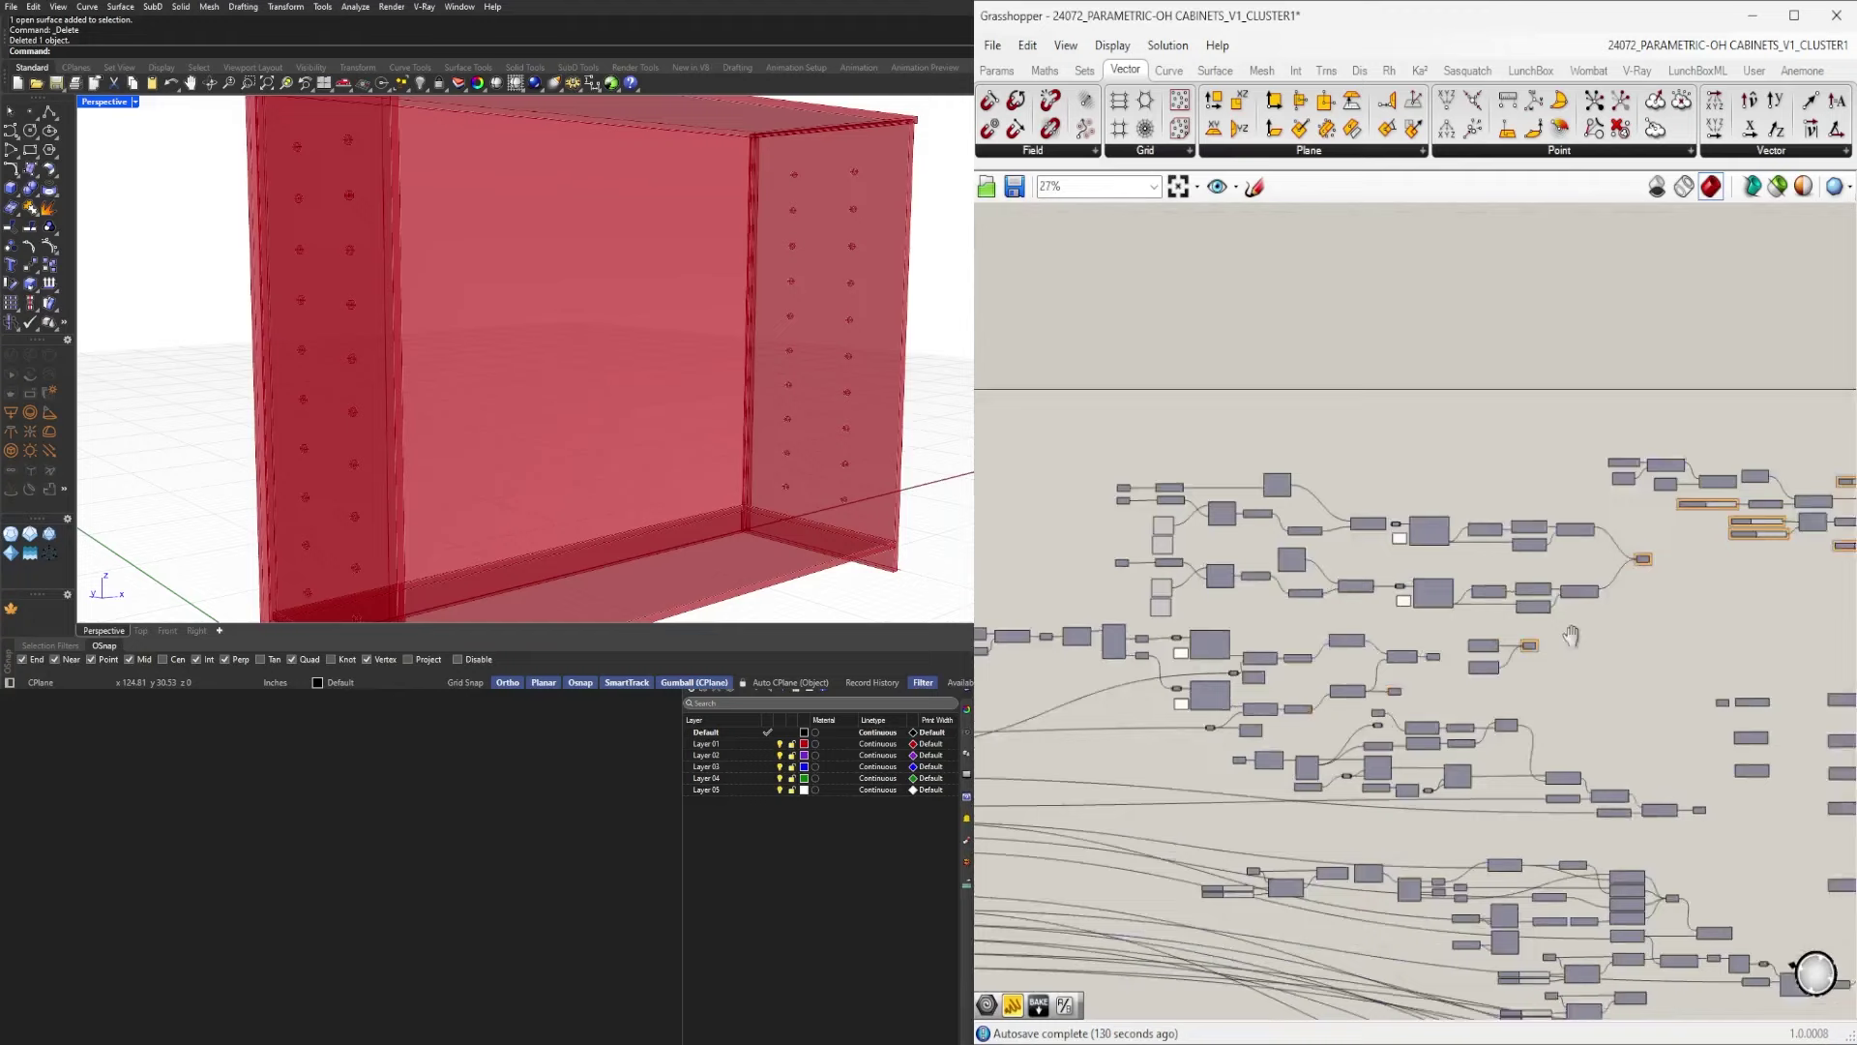
right_drag(1620, 639, 1224, 677)
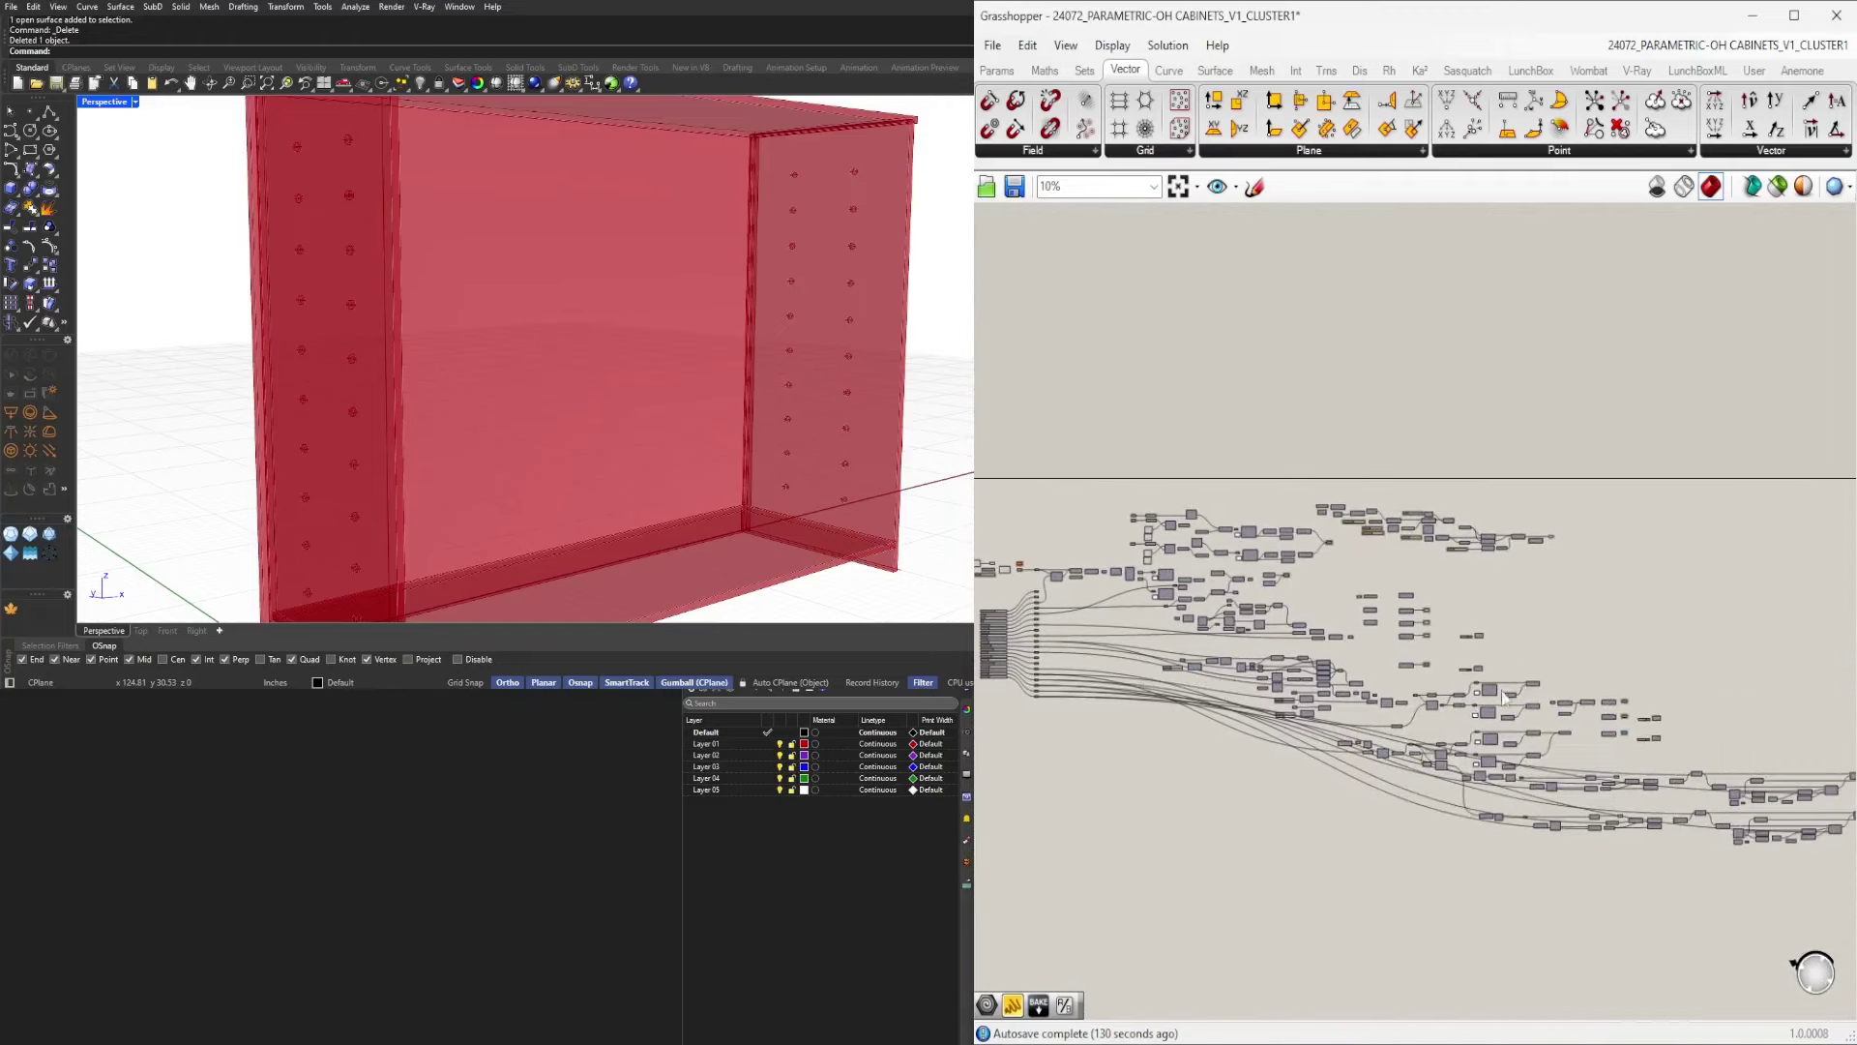
scroll(1354, 501, up, 7)
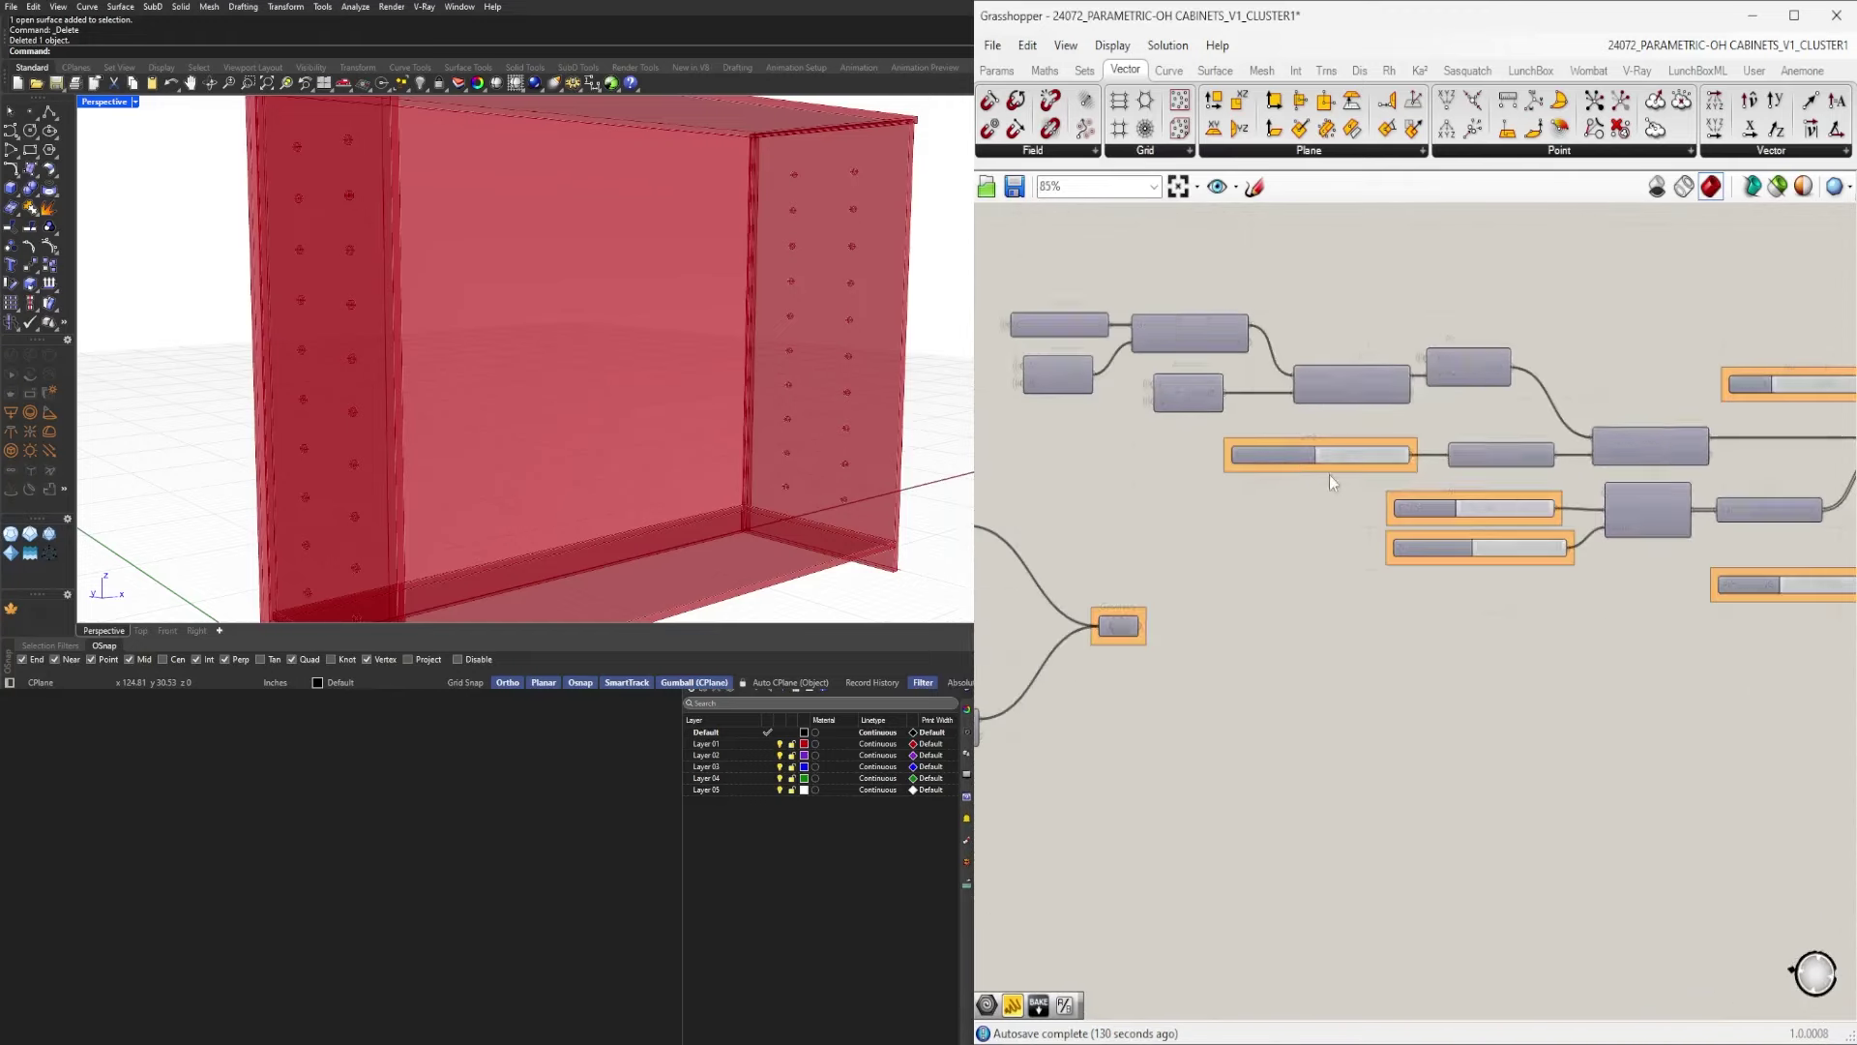
drag(1297, 462, 1206, 733)
click(1494, 627)
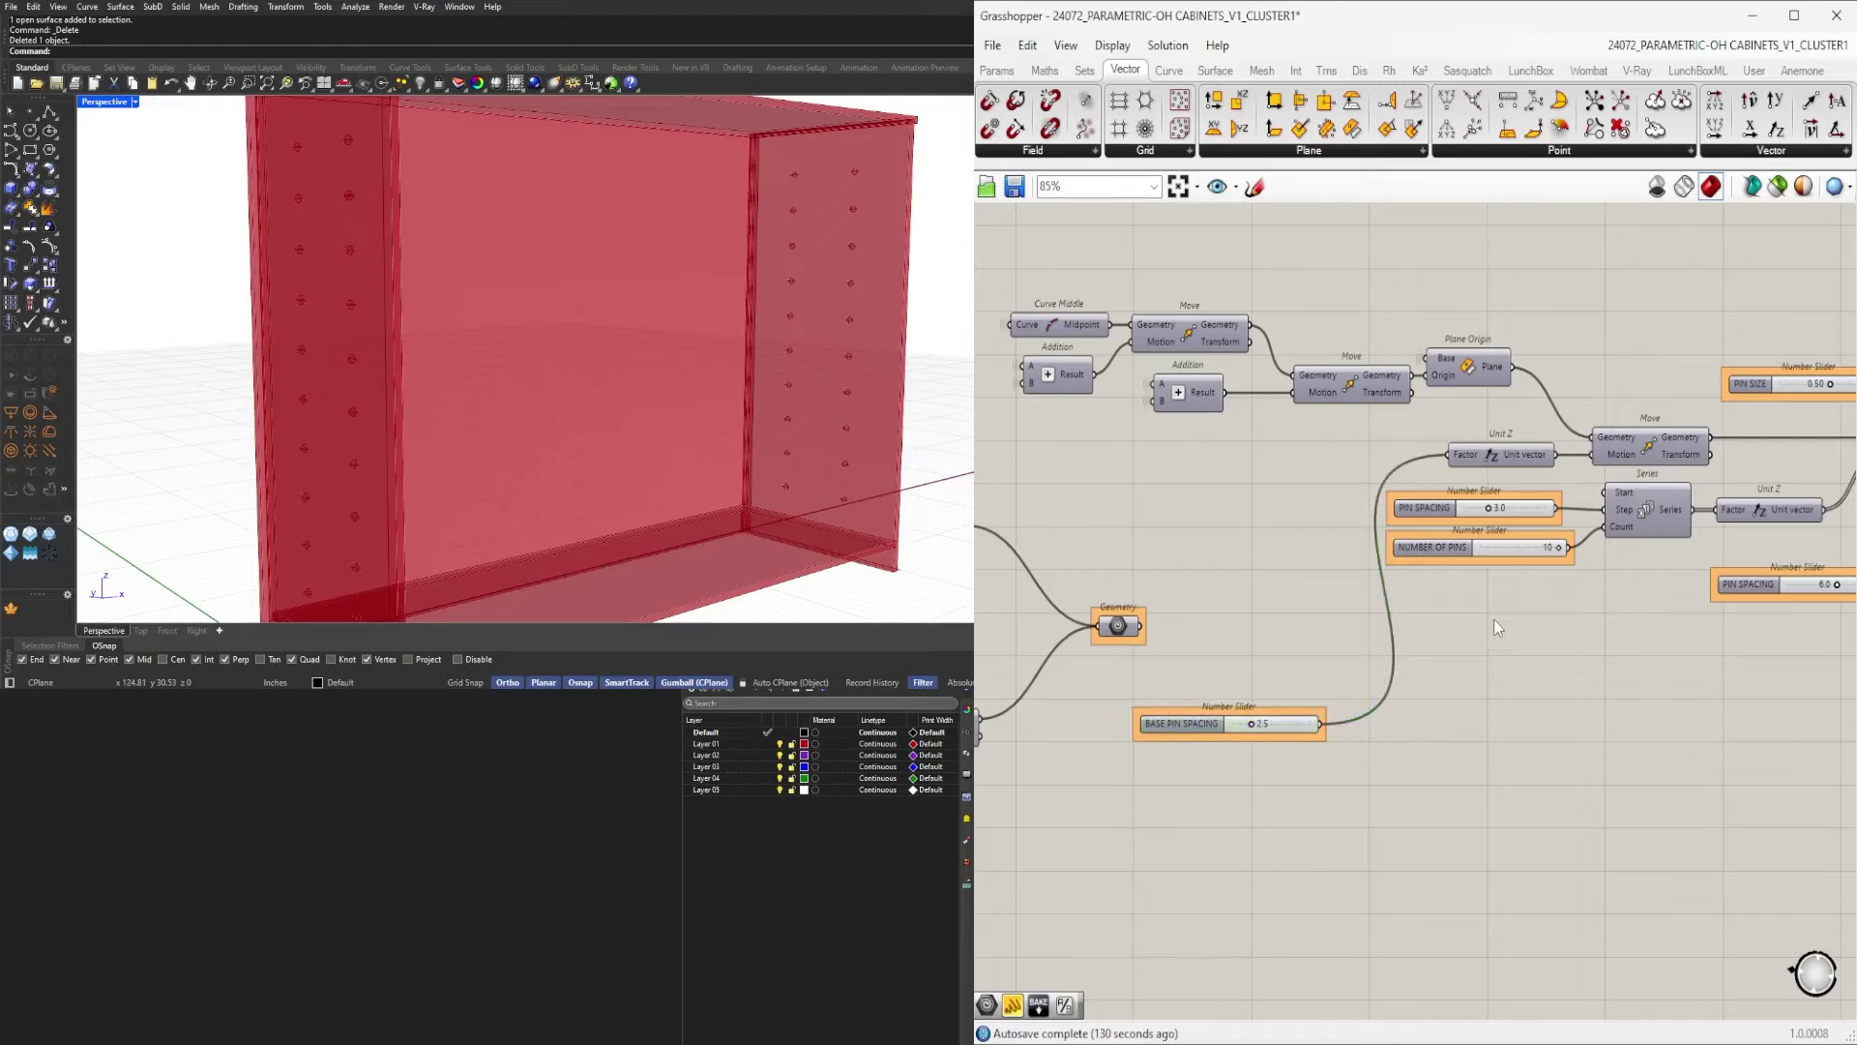
drag(1440, 515, 1182, 770)
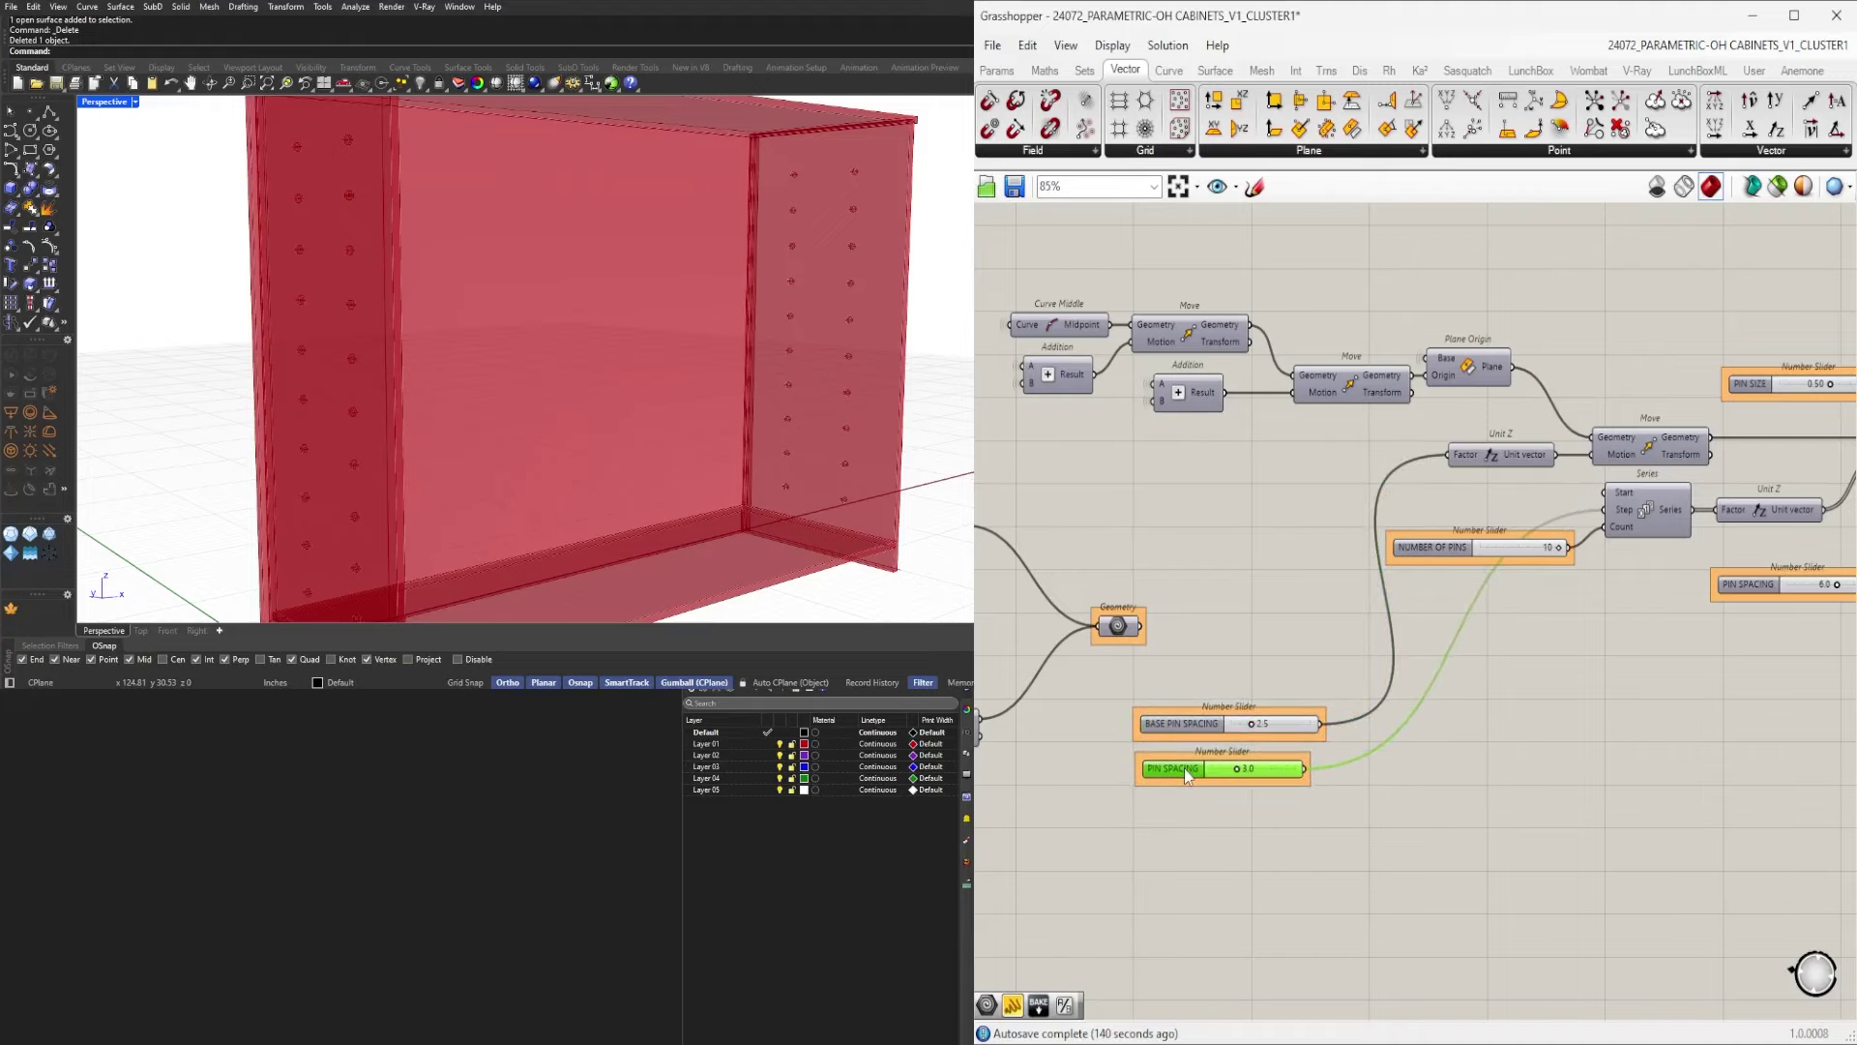
Move the NUMBER OF PINS slider to the top of the slider stack below the grouped Geometry parameter.
scroll(1184, 768, up, 2)
scroll(1292, 841, down, 2)
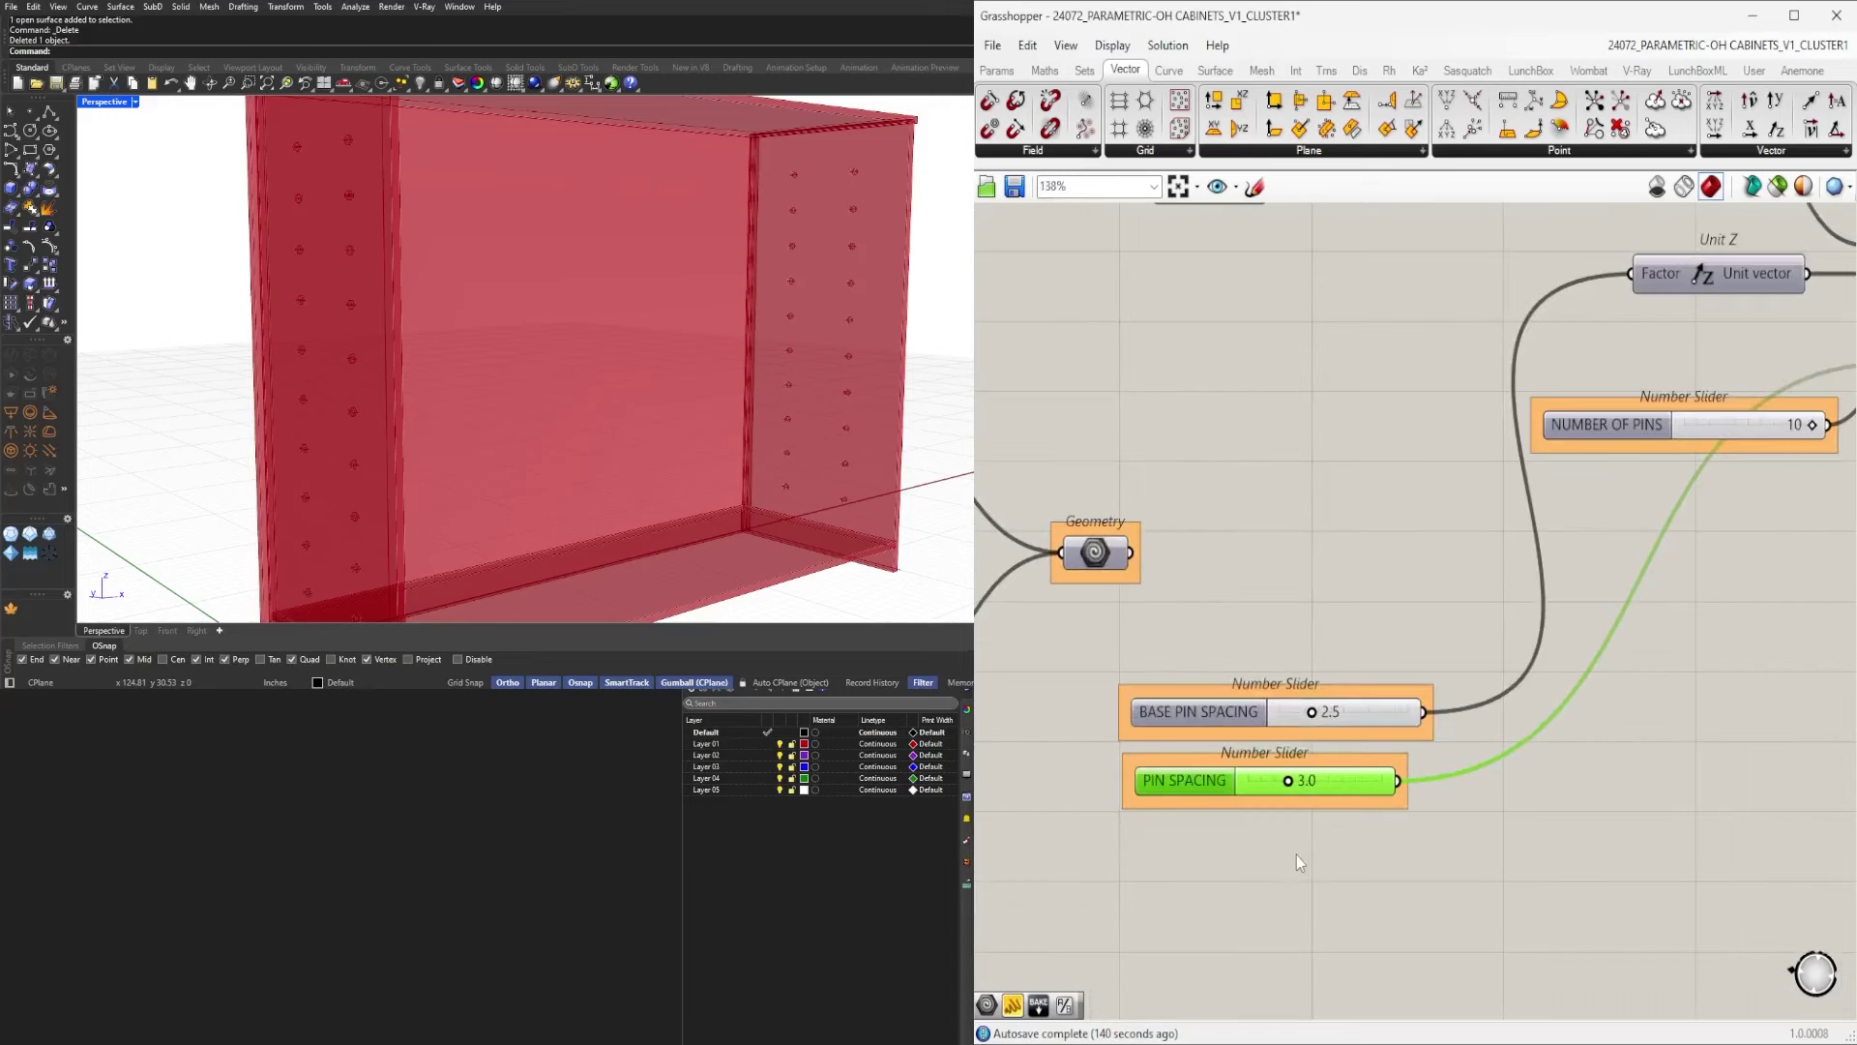
click(1478, 662)
drag(1517, 537, 1221, 705)
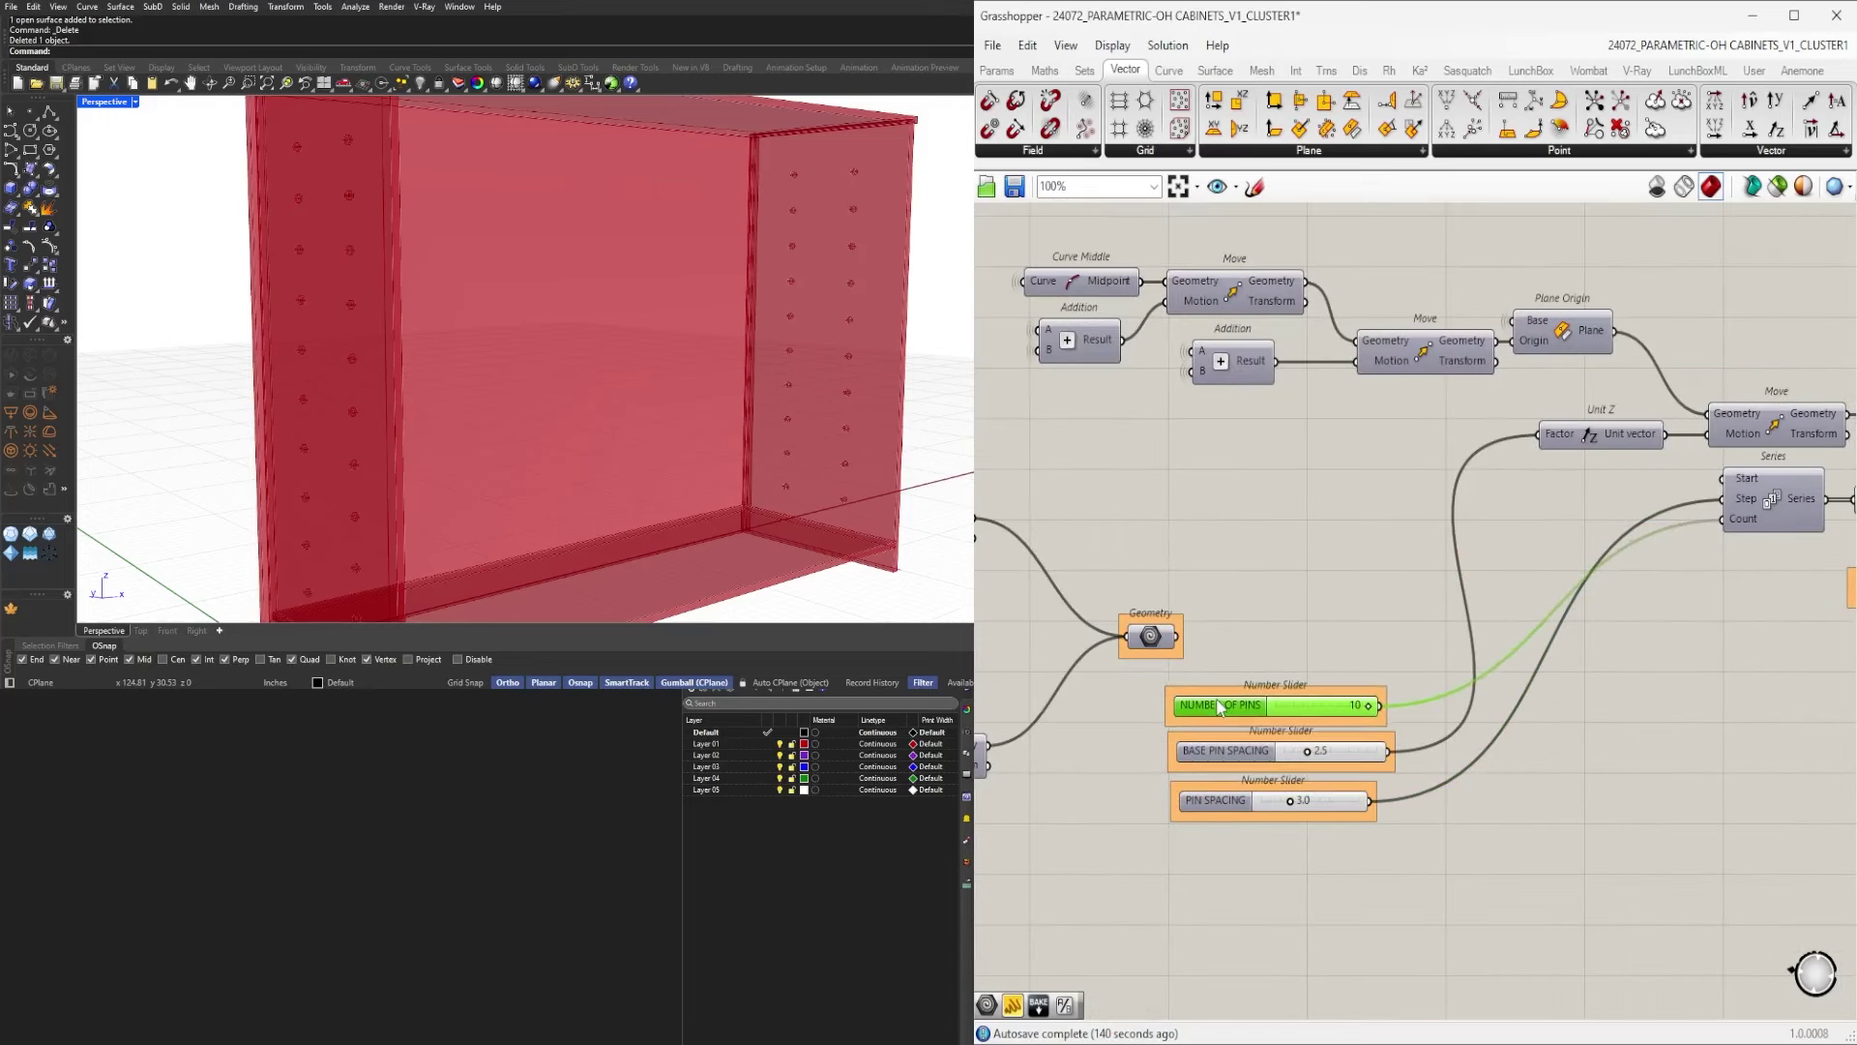
right_drag(1672, 665, 1308, 673)
click(1430, 725)
Move the PIN SIZE slider and the 6.0 PIN SPACING slider to the bottom of the pin slider stack.
scroll(1606, 544, down, 1)
right_drag(1607, 541, 1743, 453)
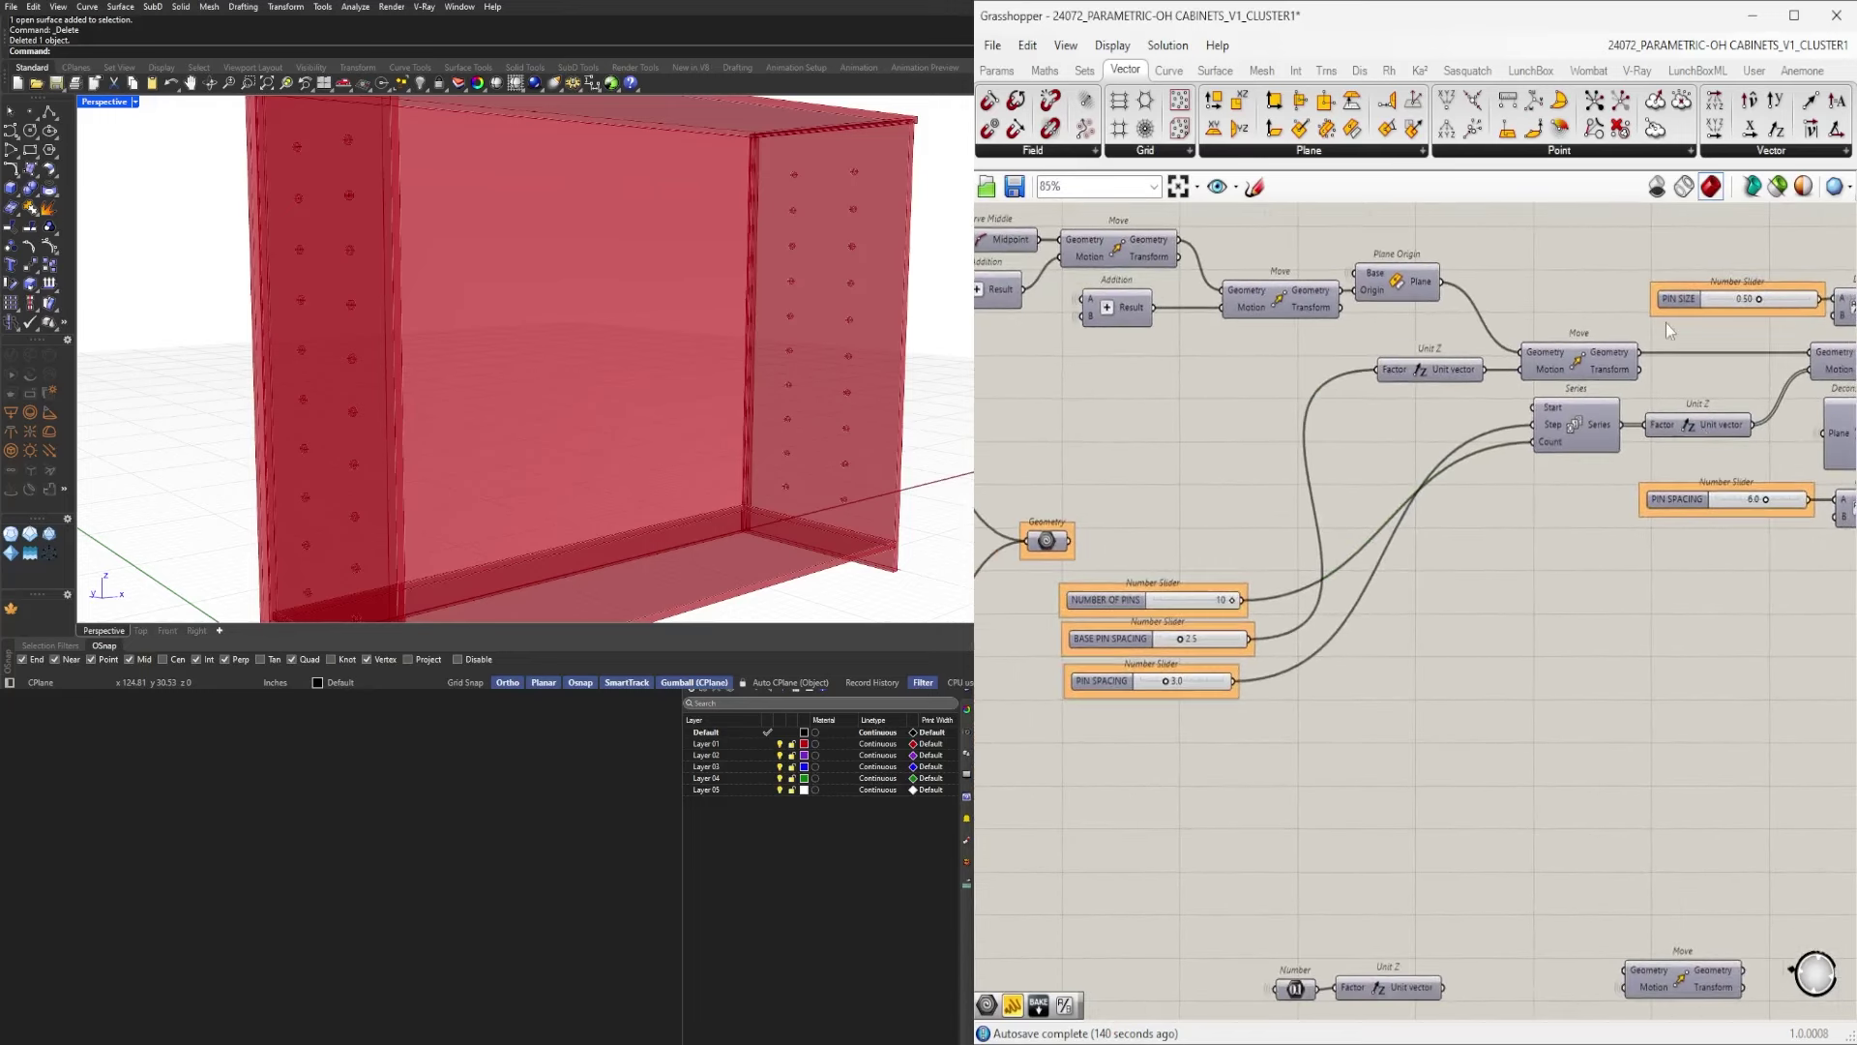
click(1669, 302)
drag(1669, 300, 1082, 729)
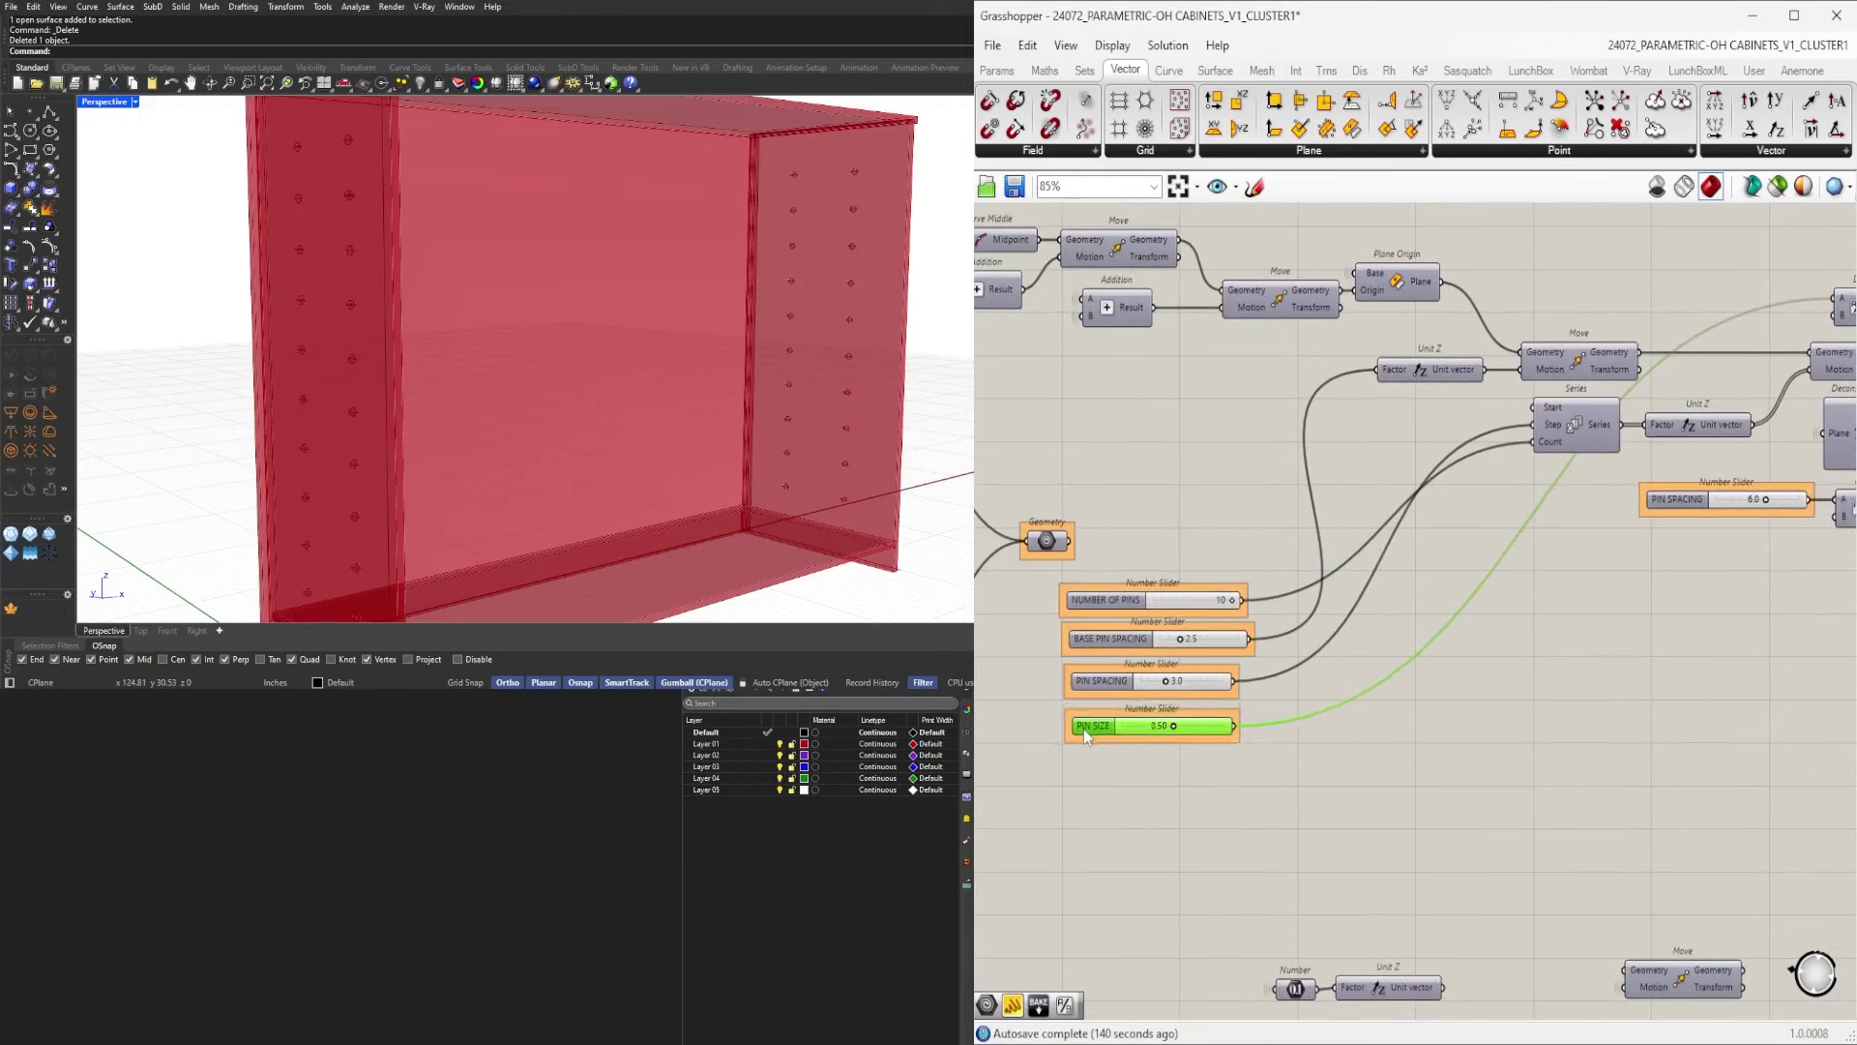
click(1674, 559)
drag(1681, 510, 1104, 775)
Check the name of the 6.0 PIN SPACING slider at the end of the stack.
scroll(1105, 774, up, 2)
scroll(1093, 773, up, 2)
right_click(1111, 773)
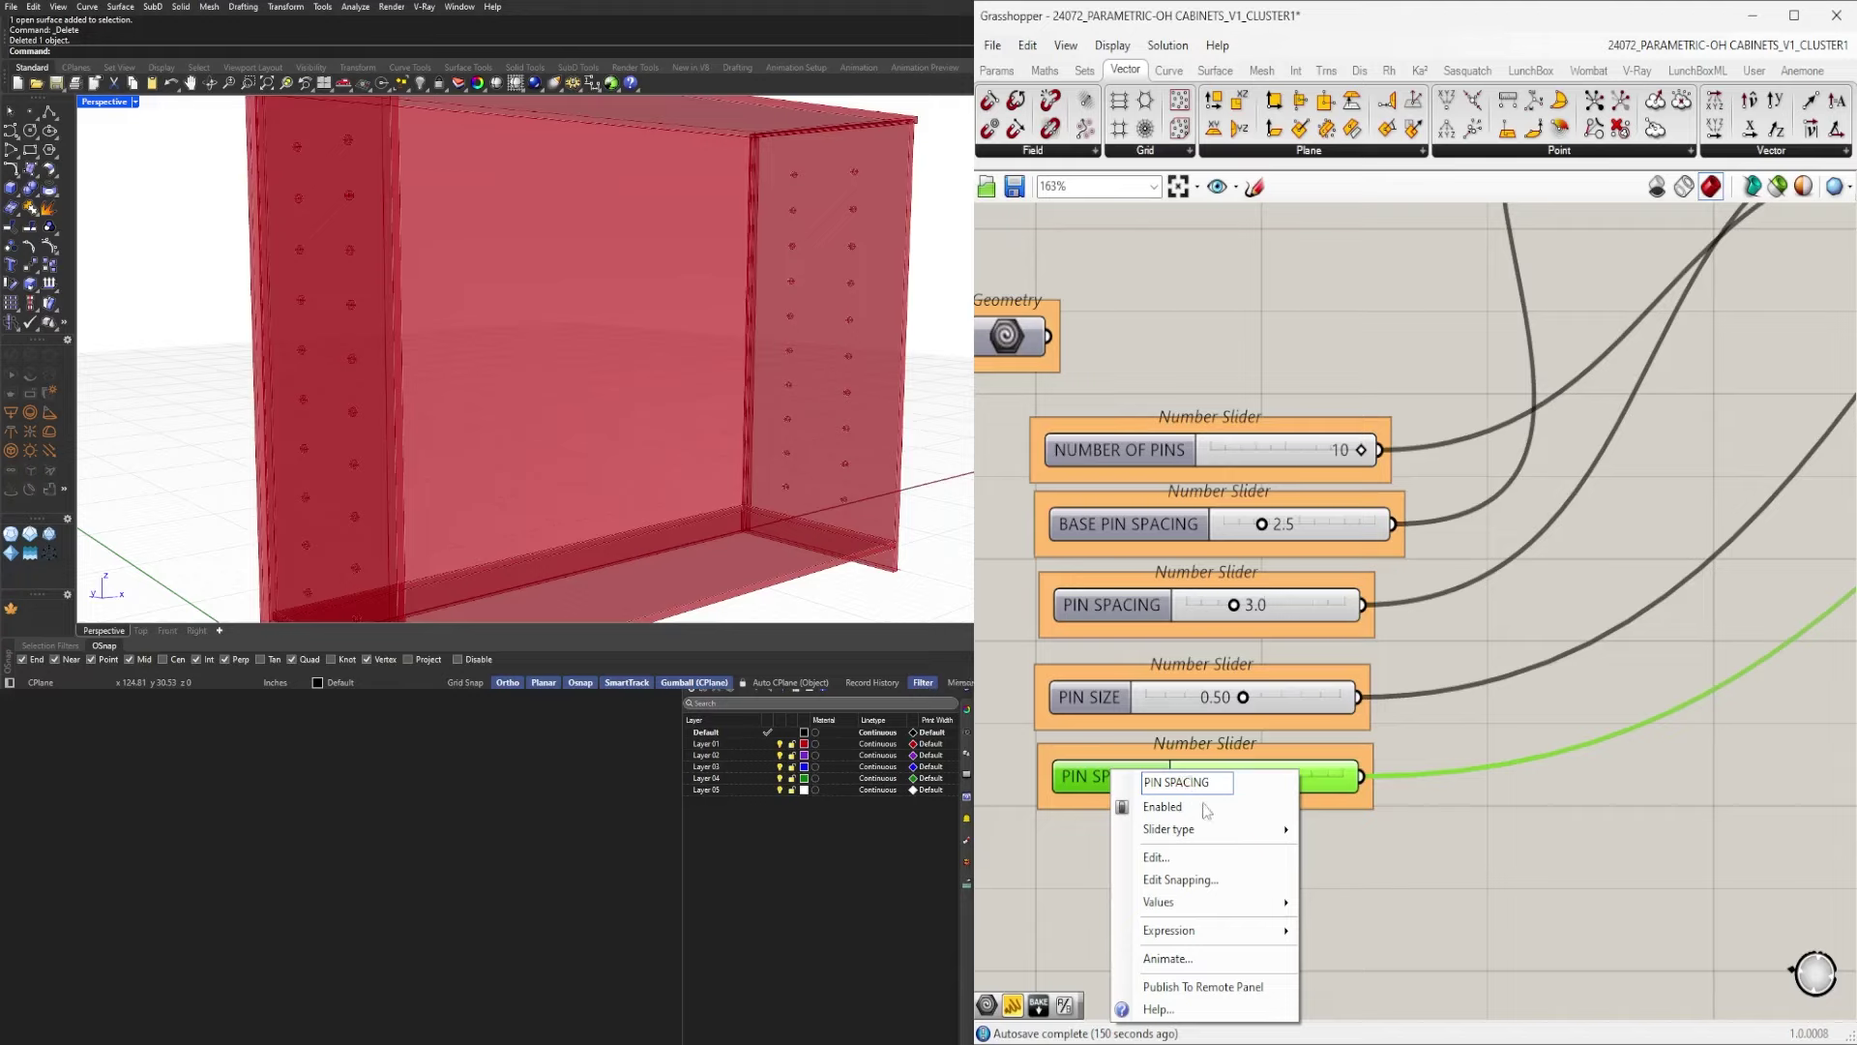
key(Return)
scroll(1437, 826, down, 2)
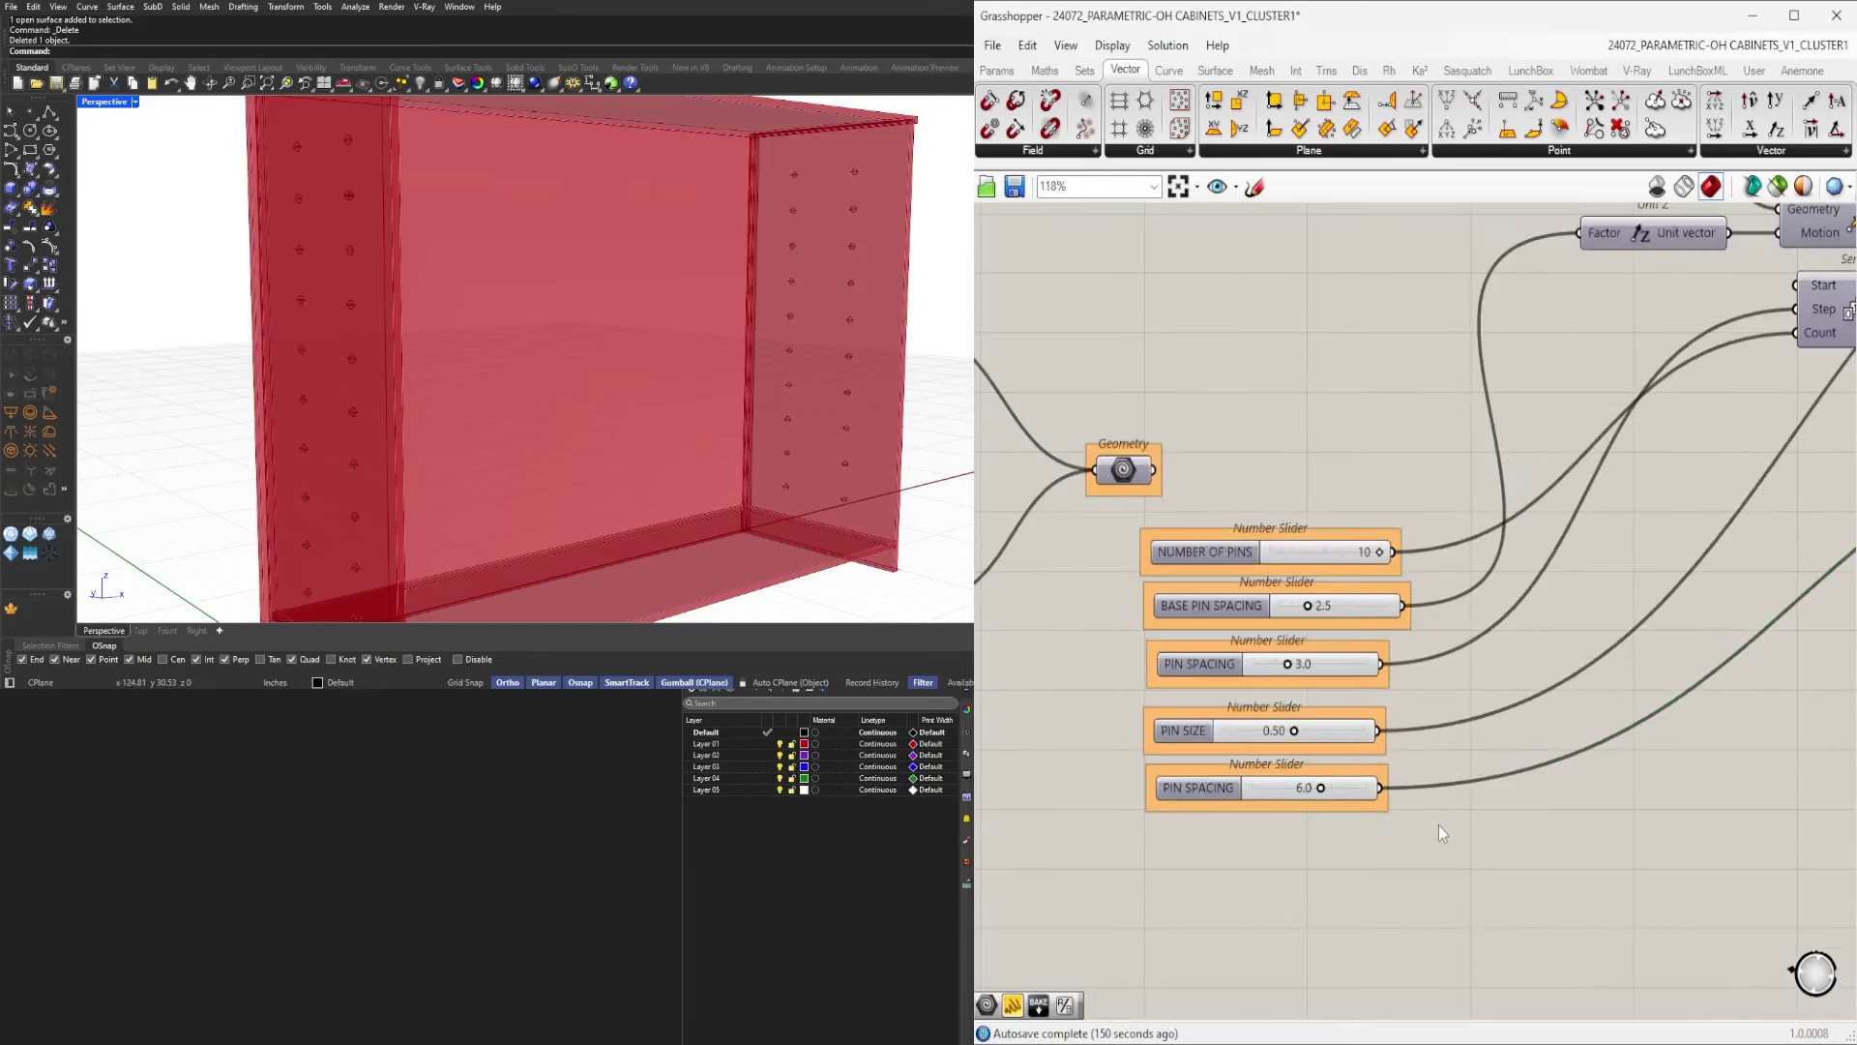
scroll(1312, 793, up, 4)
scroll(1356, 526, down, 5)
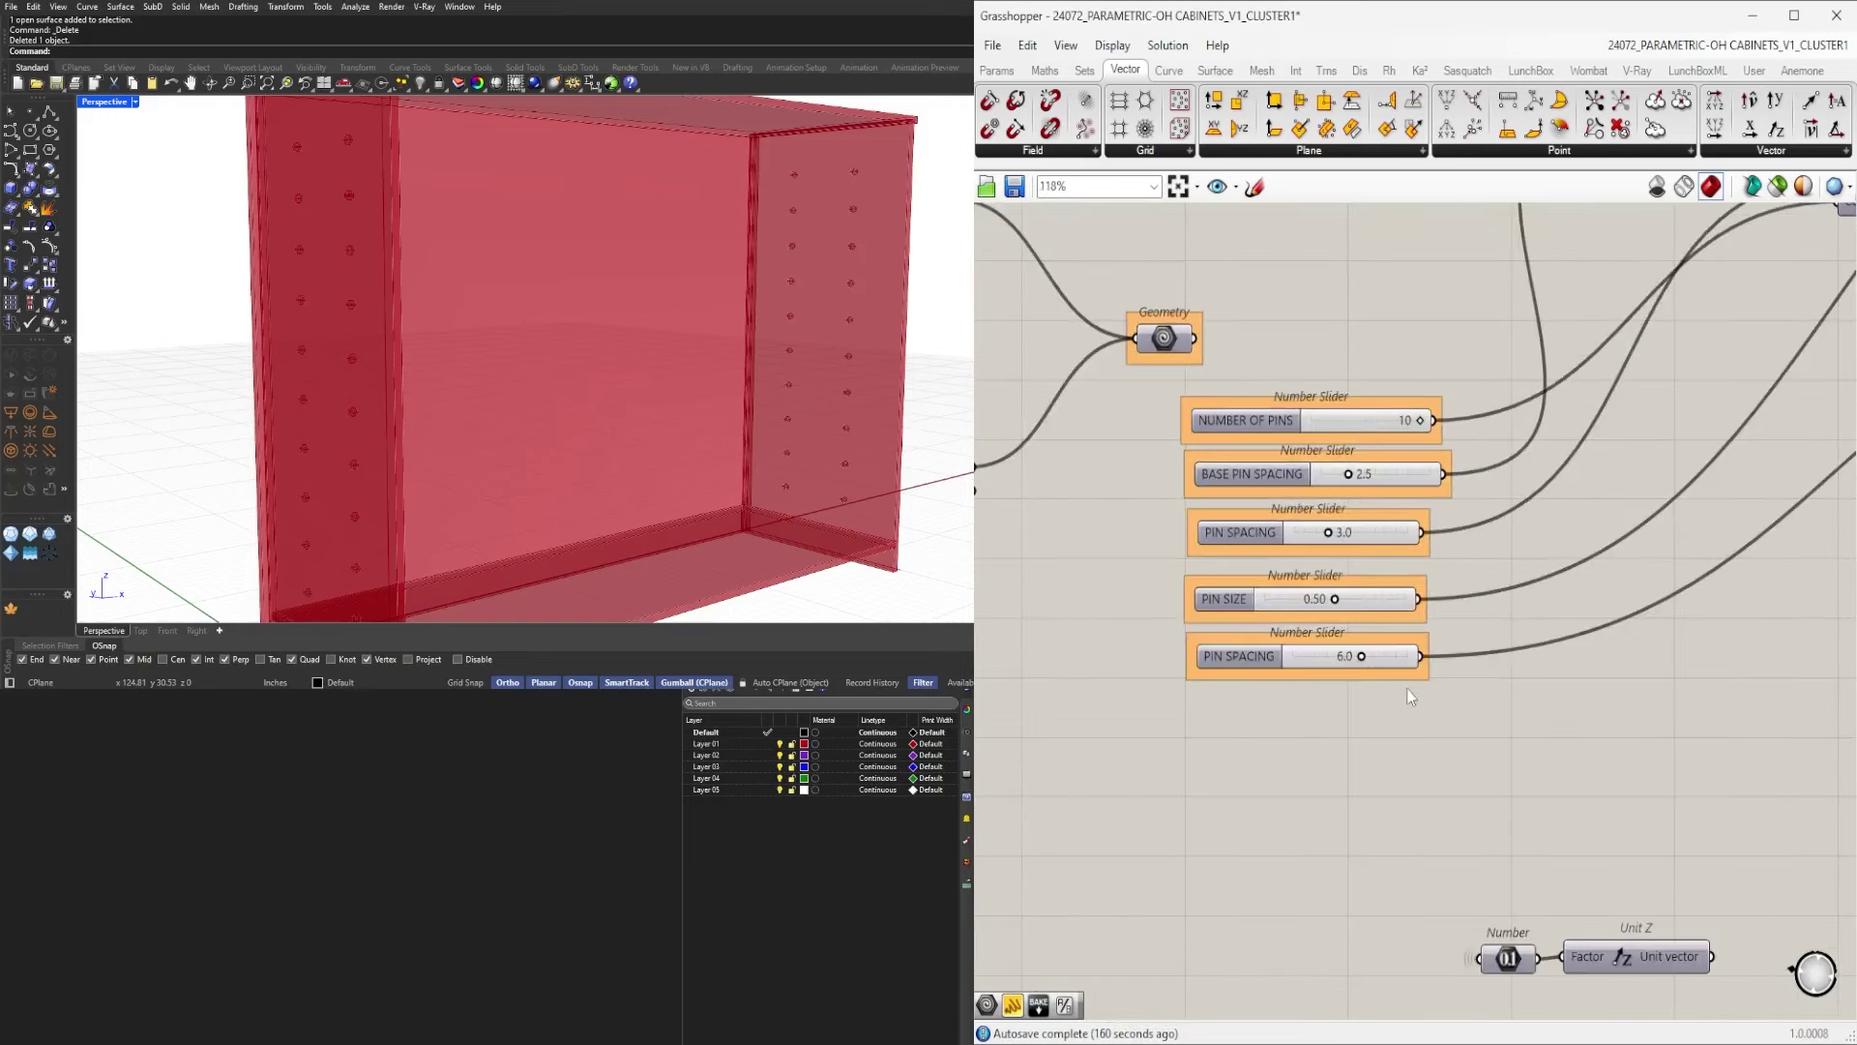
Space the five pin sliders evenly and move them together below the definition's main slider column.
drag(1409, 733, 1251, 467)
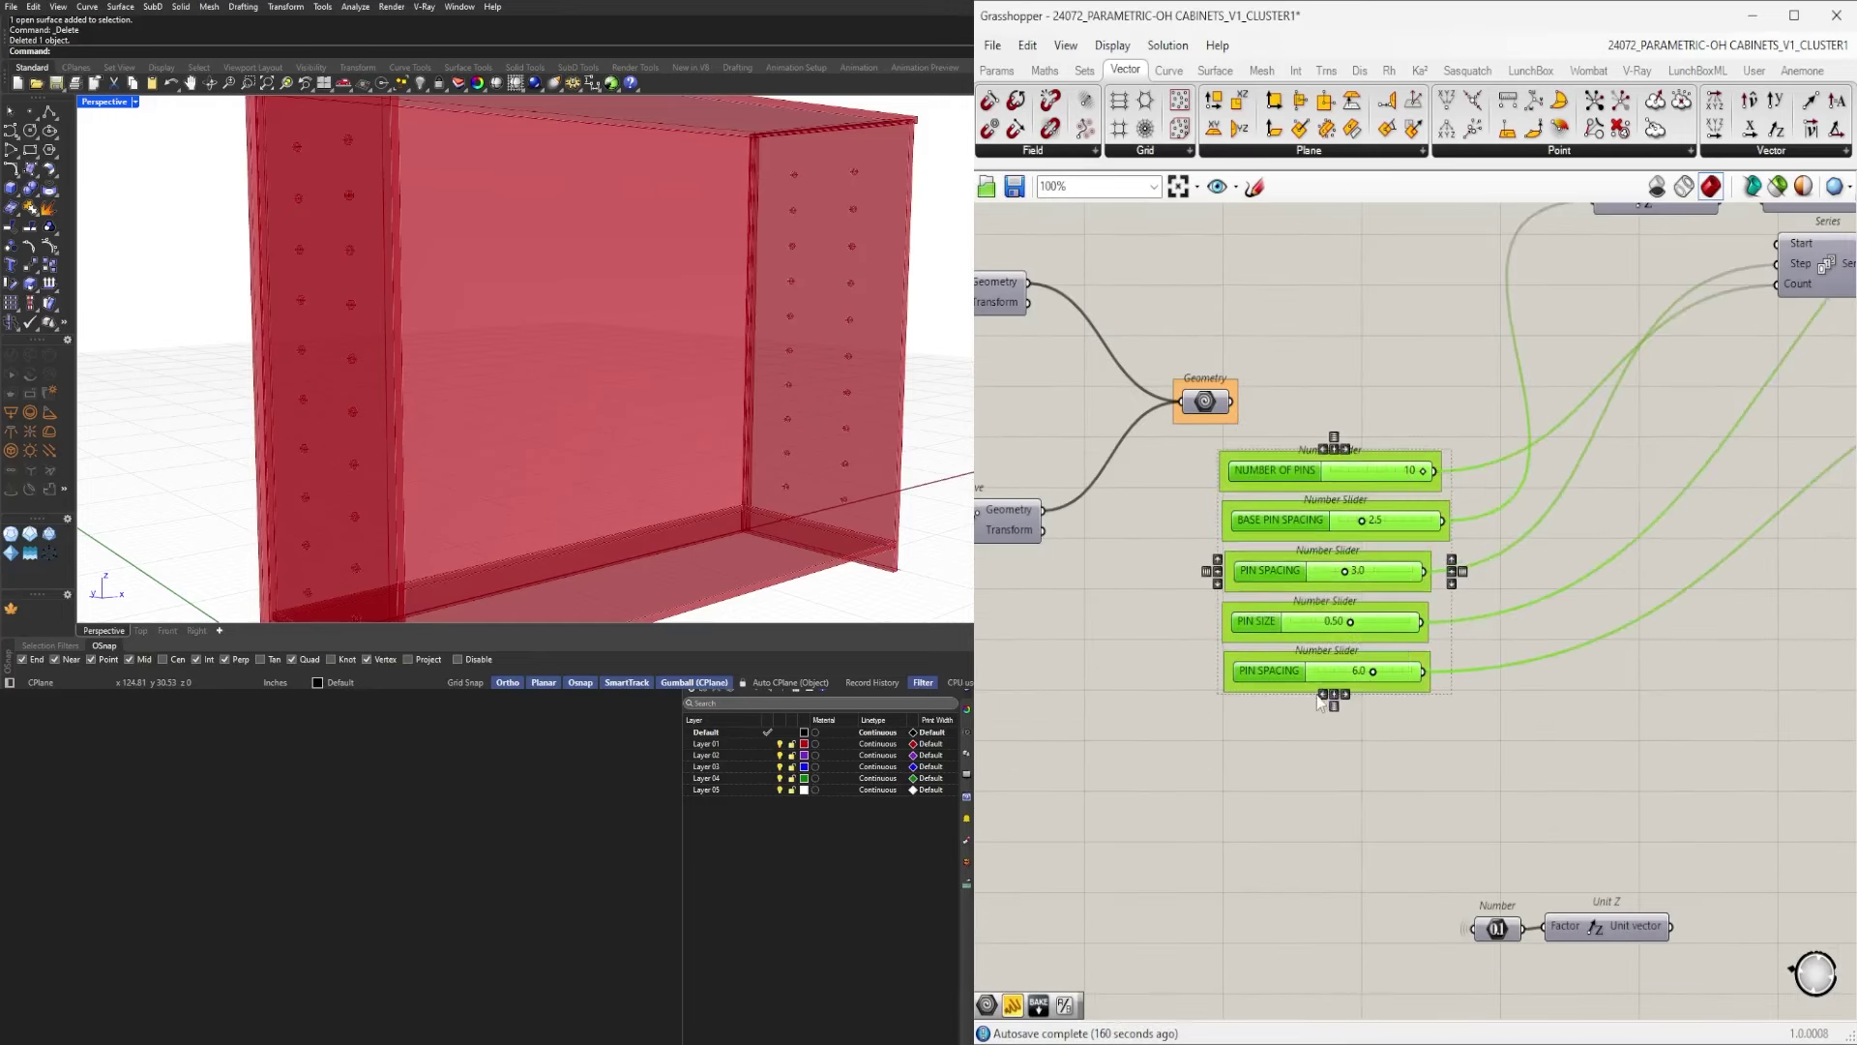
scroll(1379, 762, down, 6)
scroll(1618, 635, down, 2)
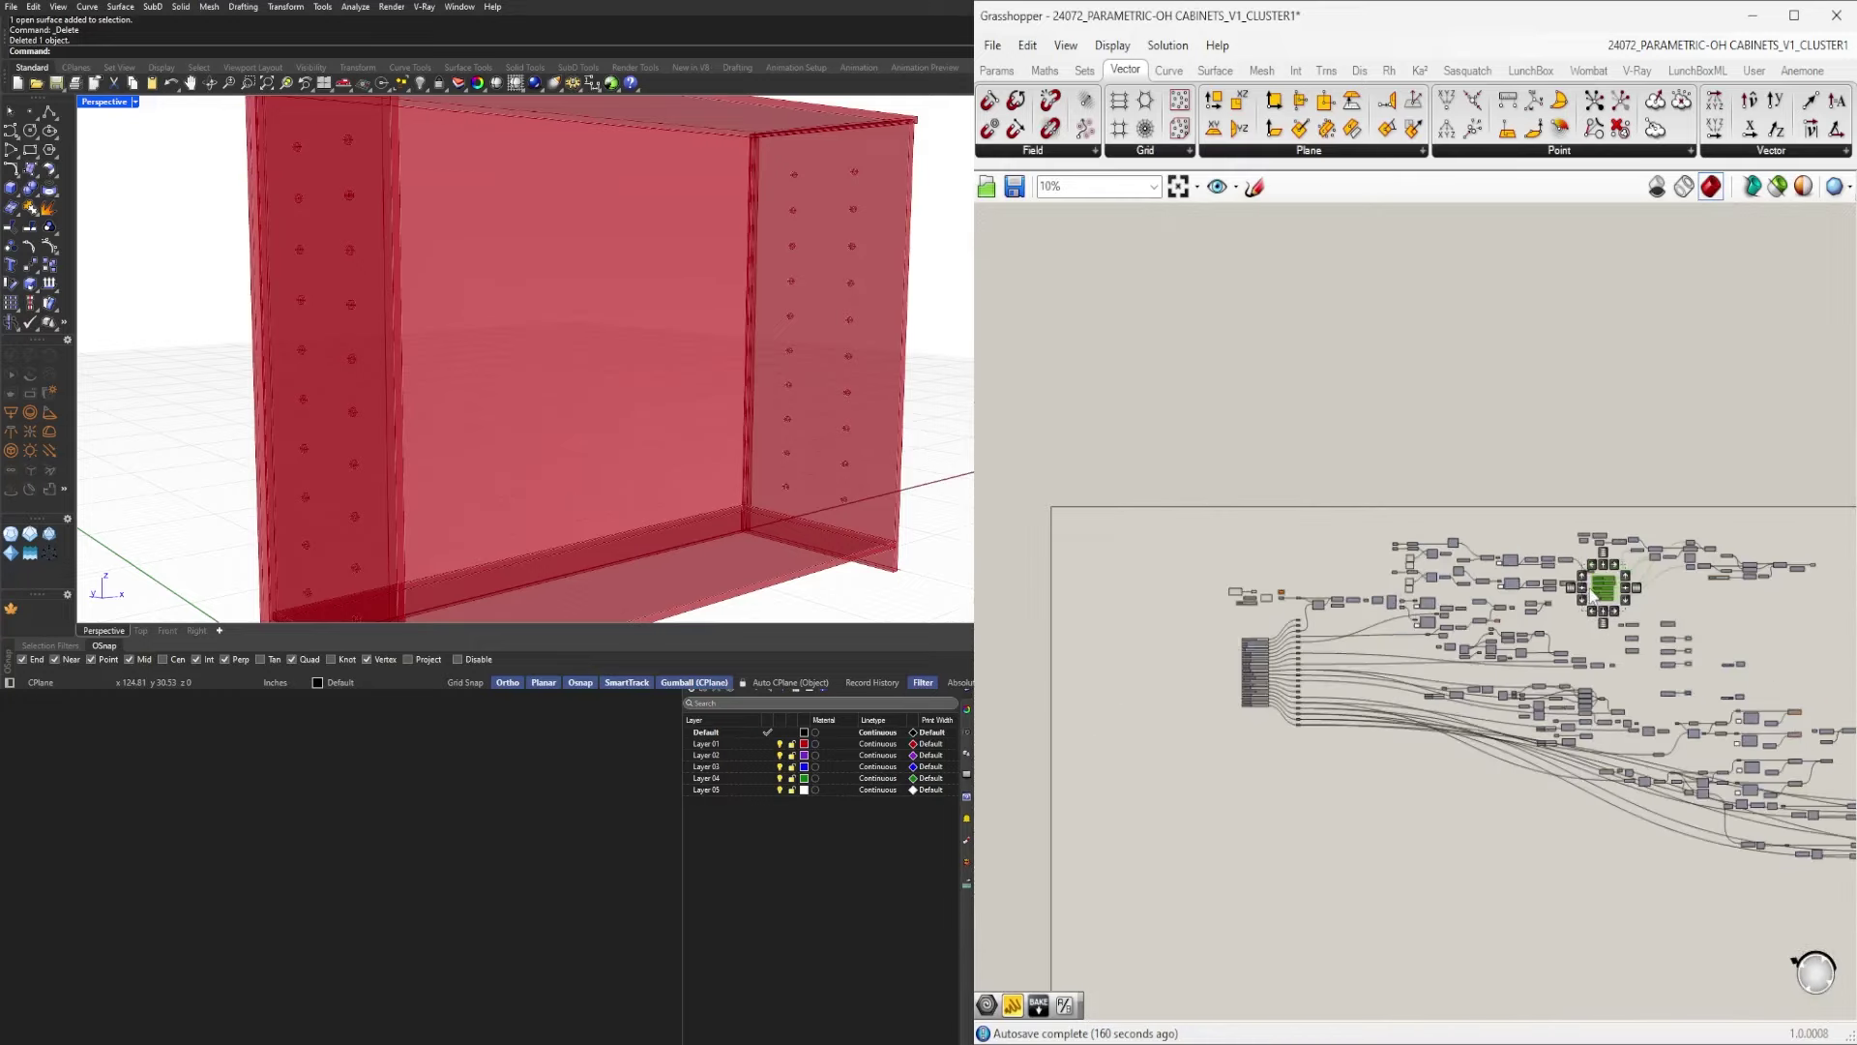
drag(1535, 607, 1084, 793)
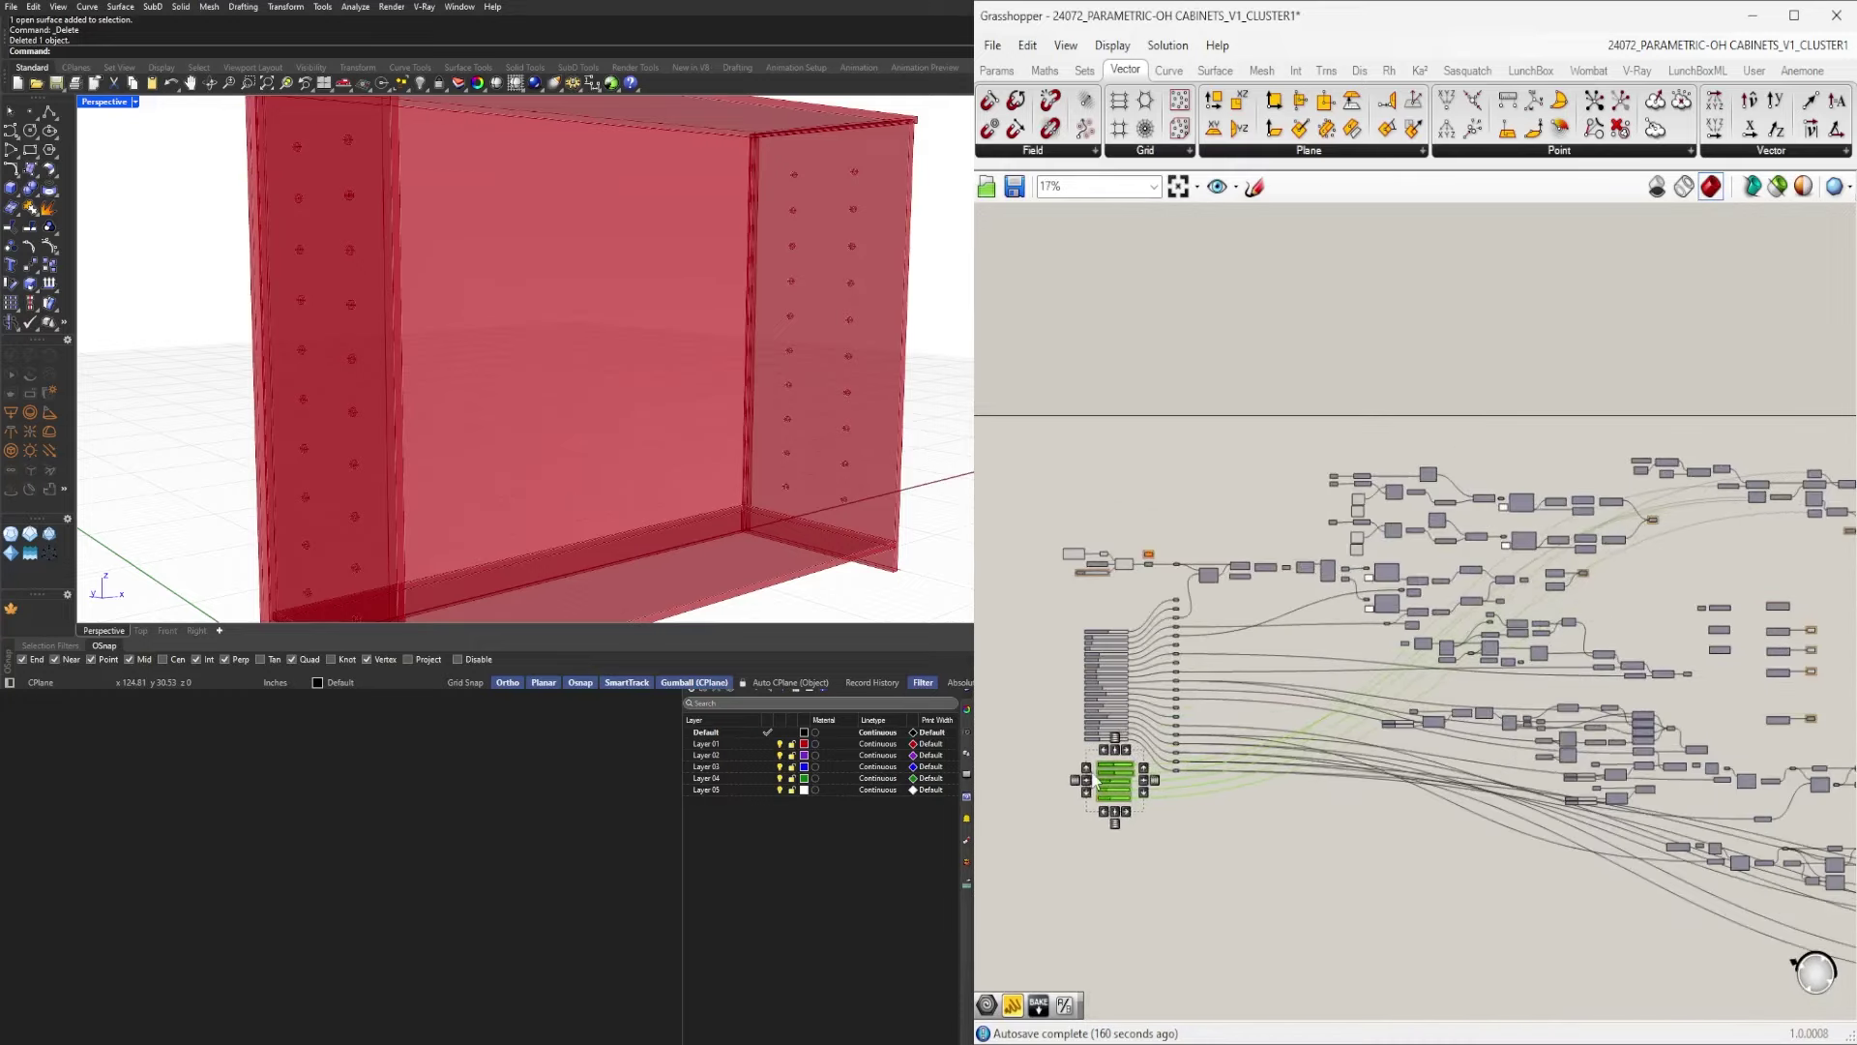
scroll(1103, 789, up, 9)
Ungroup the five pin sliders and left-align them with the HANDLE FILLET 2 slider.
drag(1186, 646, 1186, 635)
click(1345, 654)
drag(1461, 997, 1236, 566)
click(1312, 943)
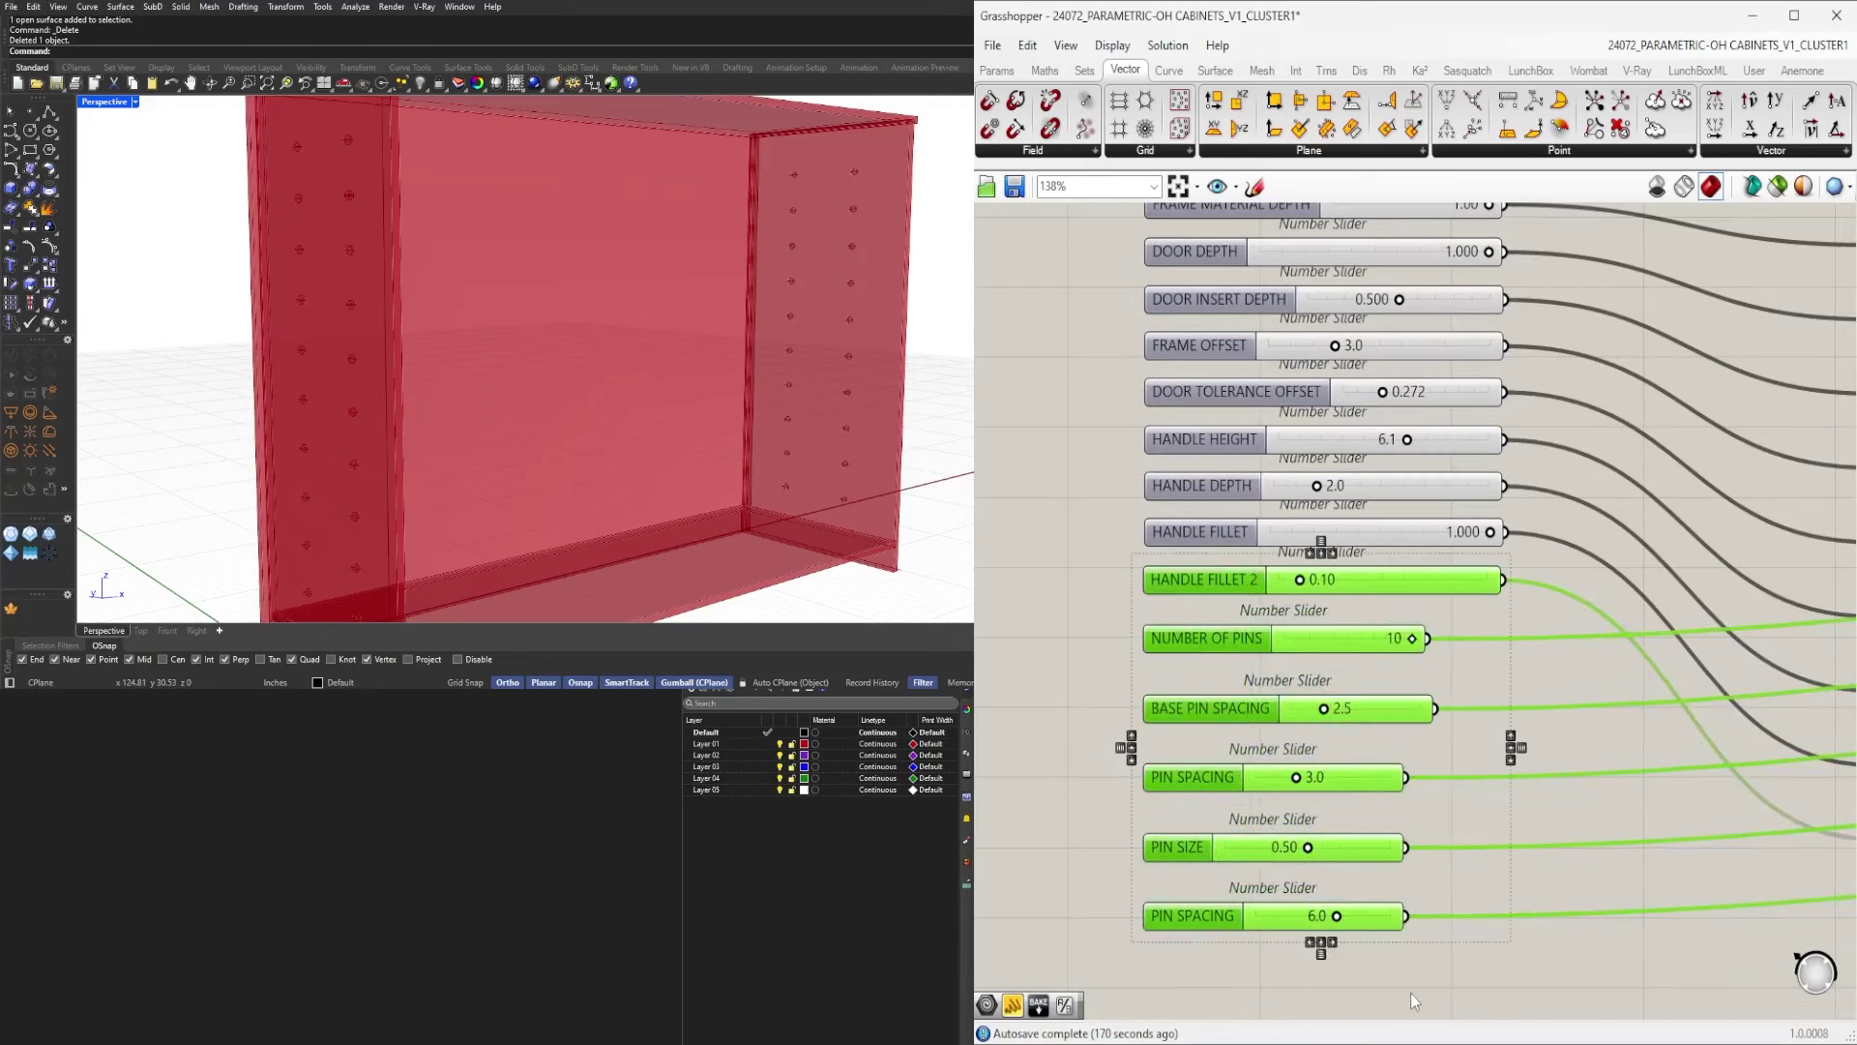
click(1484, 879)
Widen the NUMBER OF PINS and BASE PIN SPACING sliders to match the right edge of the main slider column.
scroll(1441, 677, up, 5)
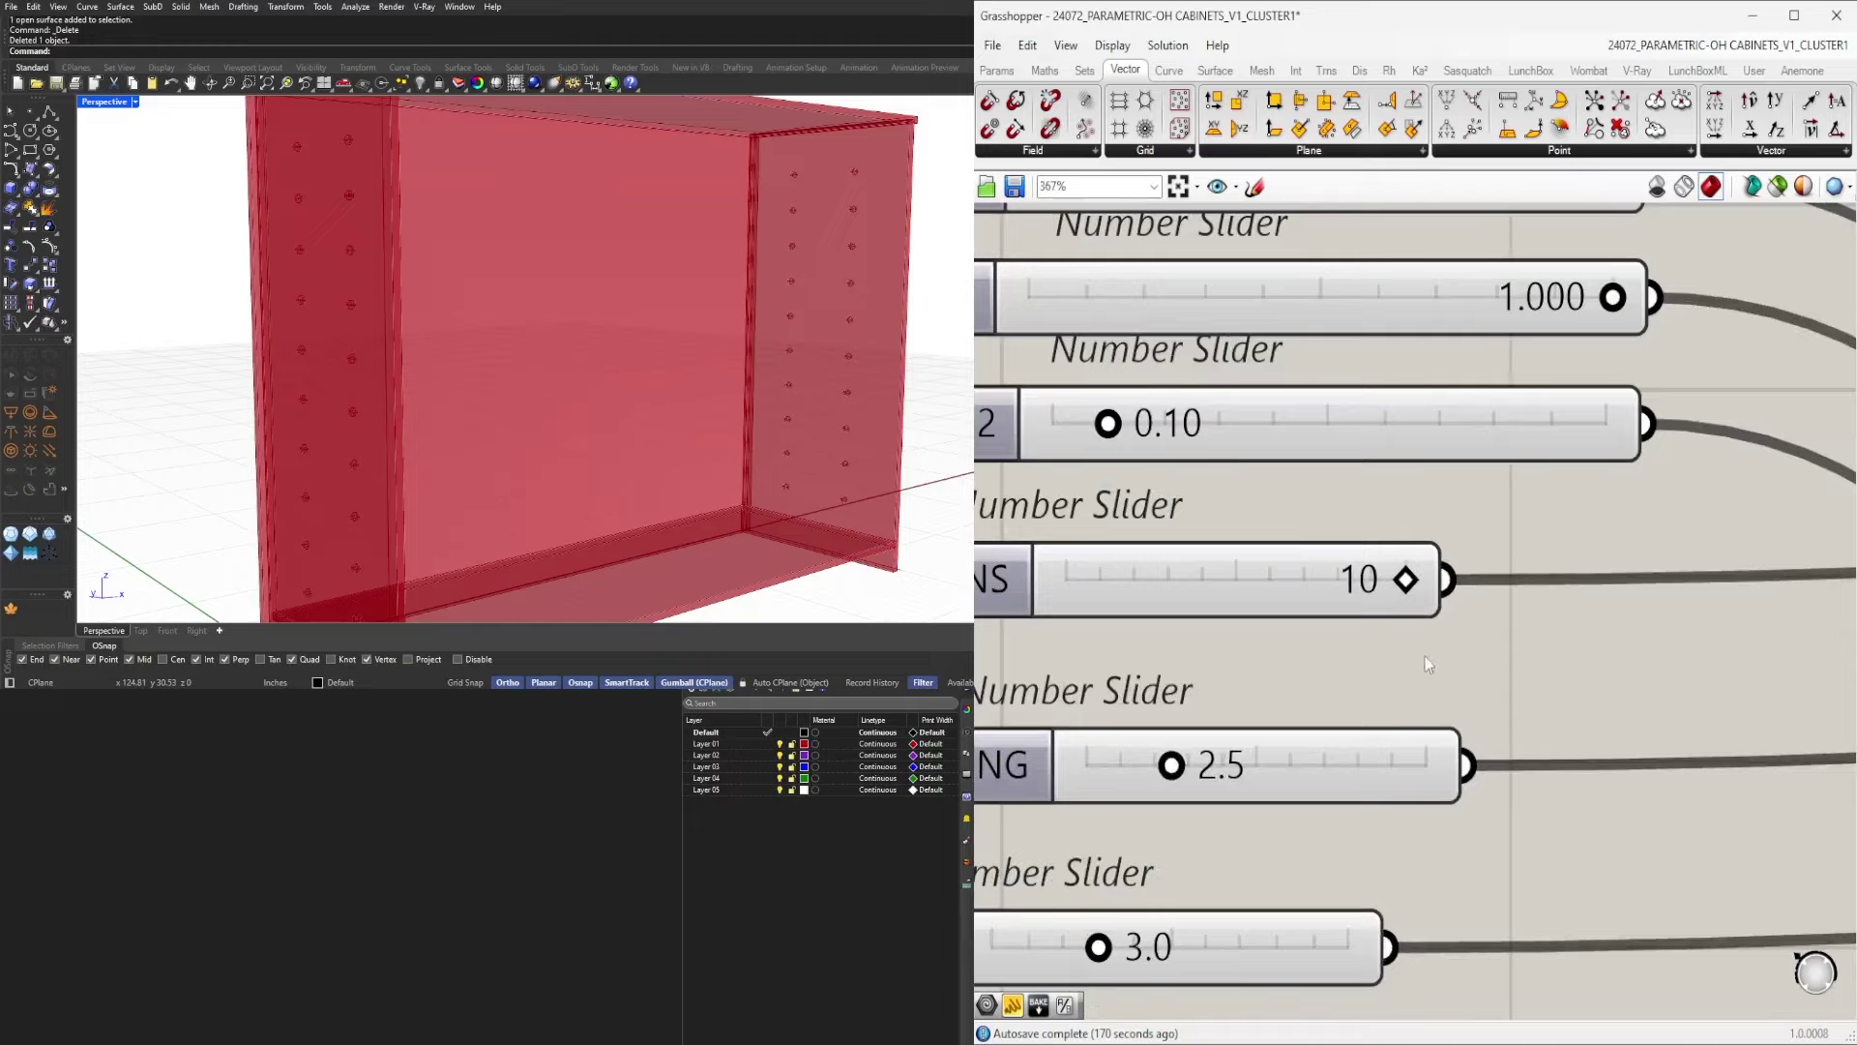
scroll(1548, 571, down, 6)
scroll(1606, 549, up, 3)
scroll(1602, 557, down, 8)
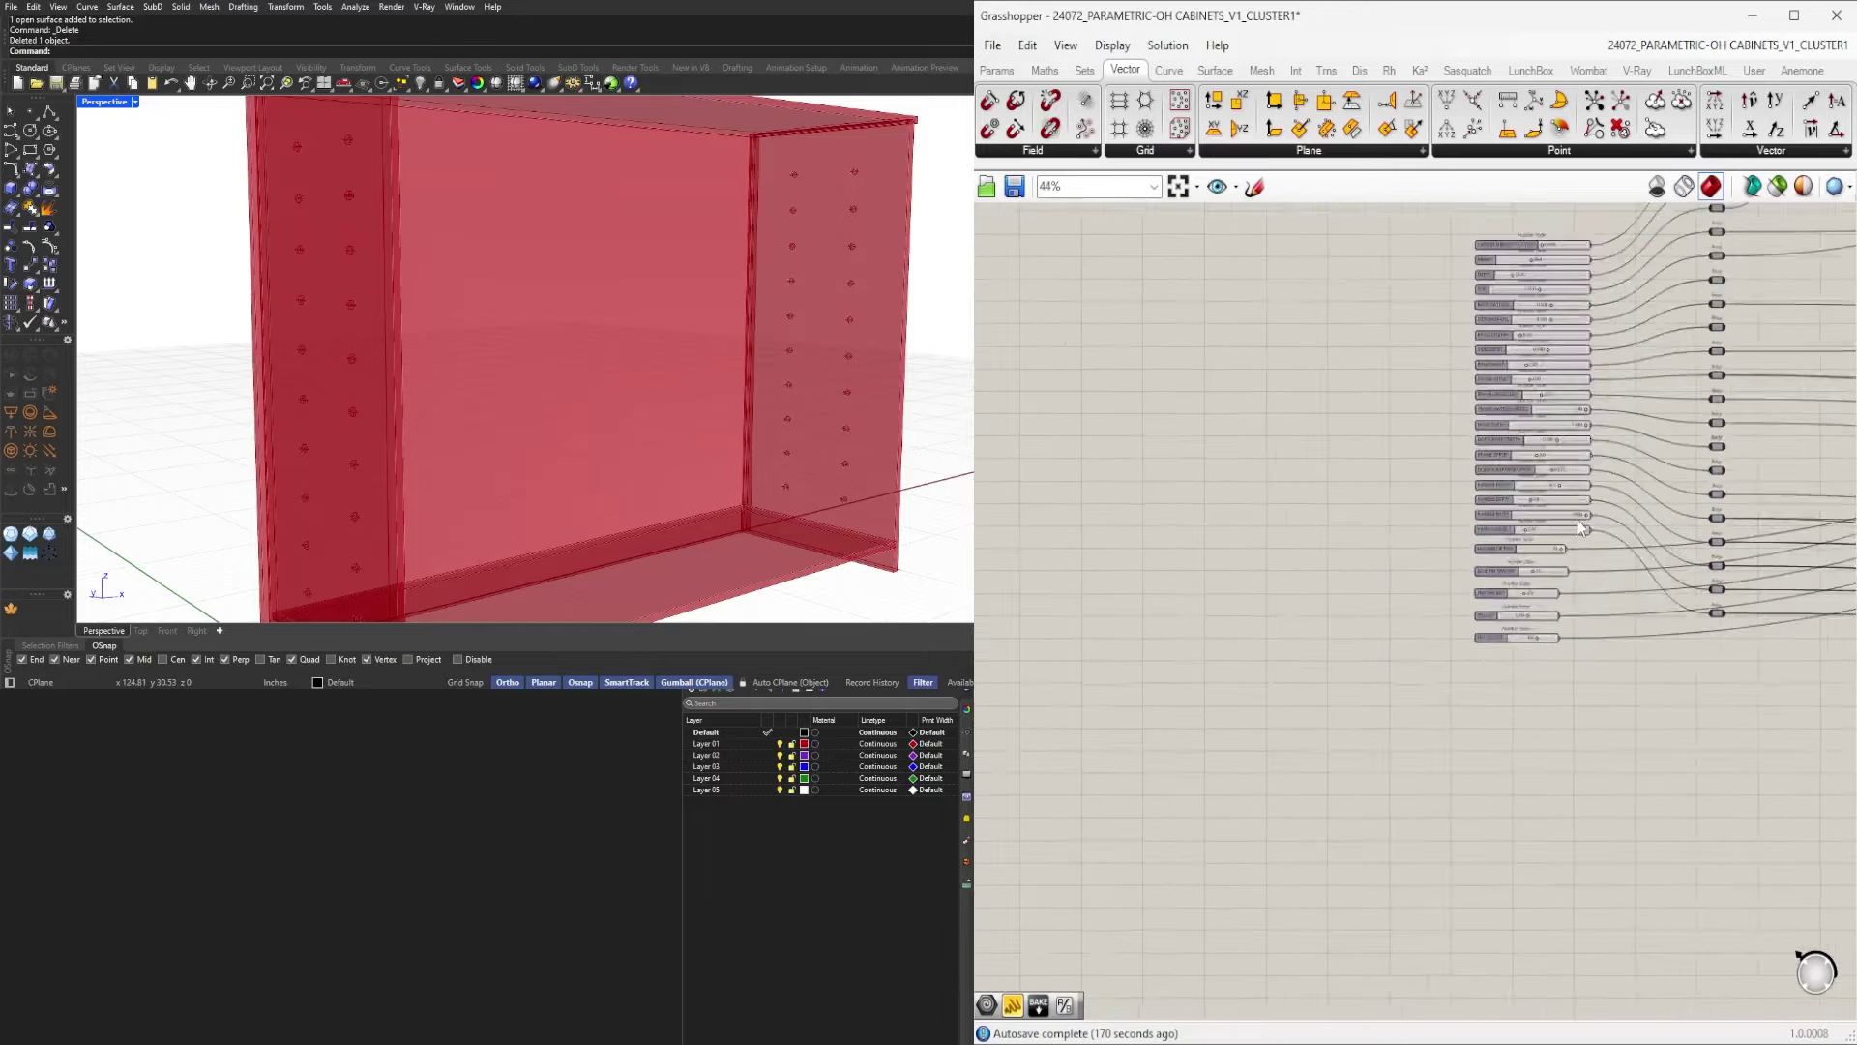
drag(1396, 363, 1557, 726)
scroll(1557, 725, up, 7)
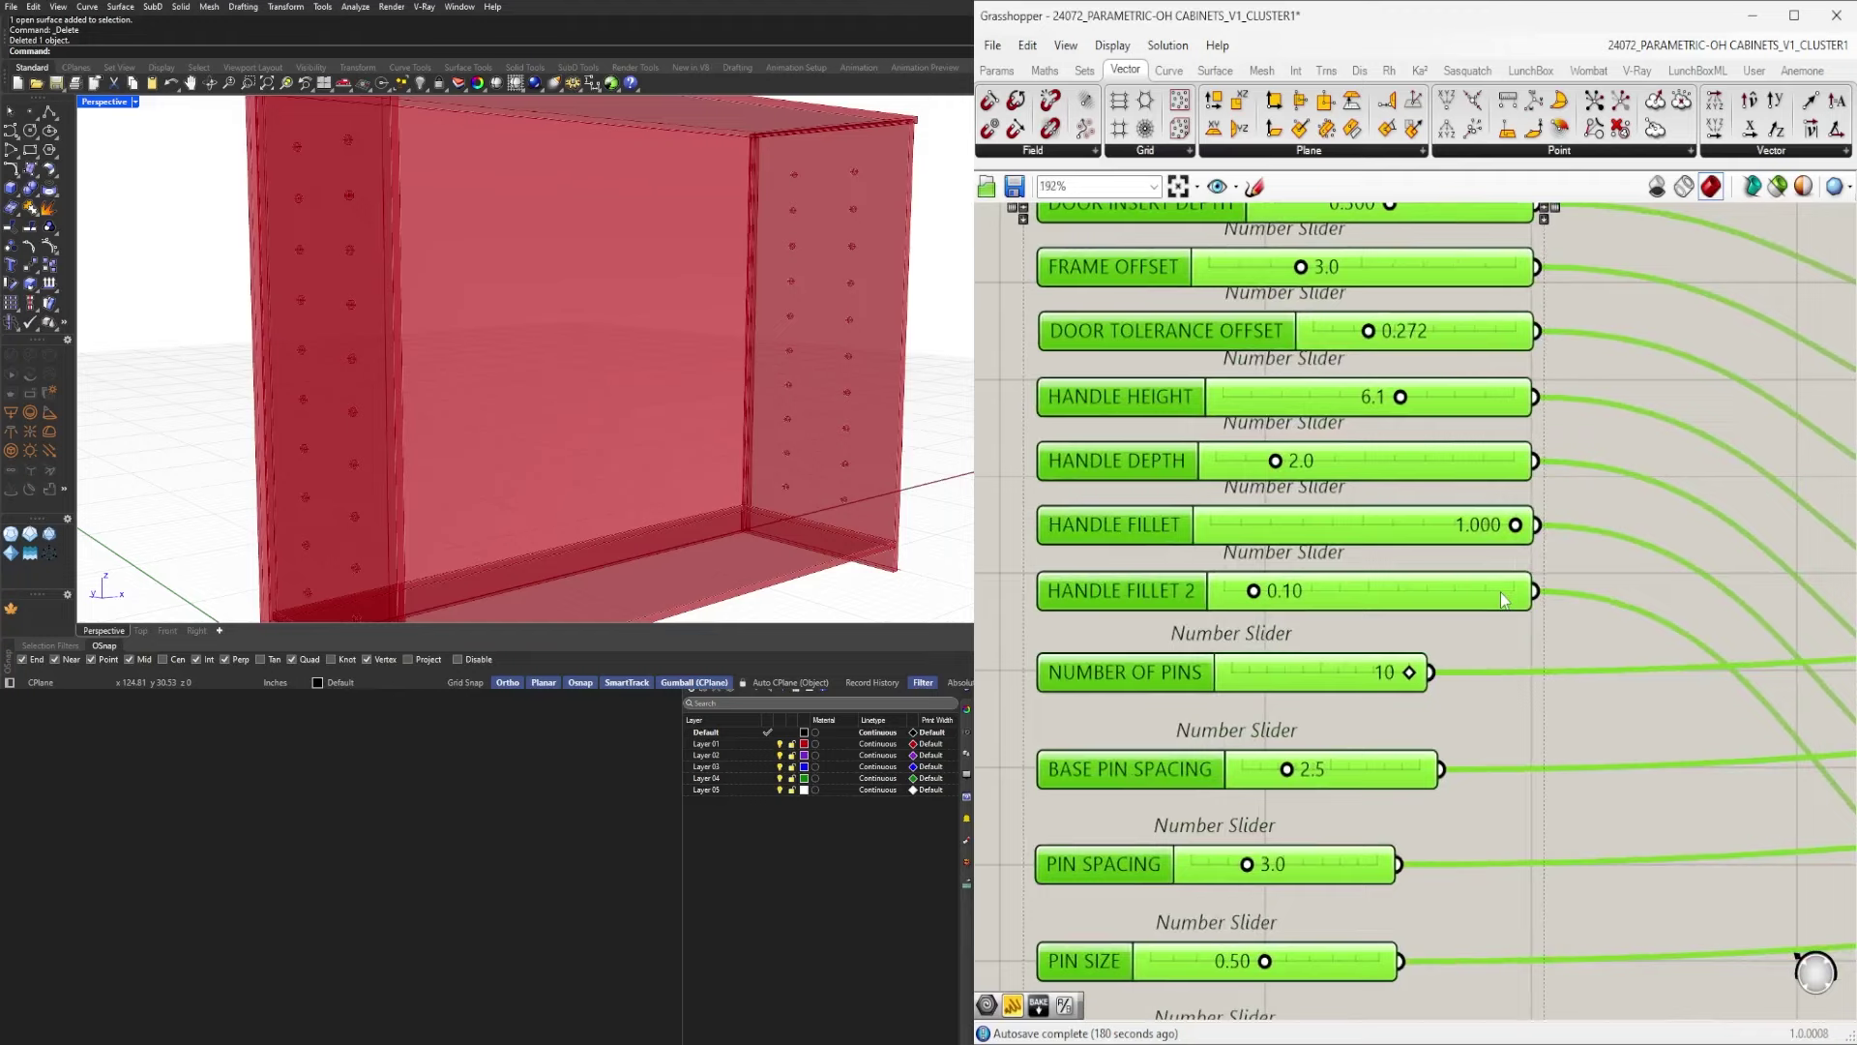
scroll(1502, 595, up, 4)
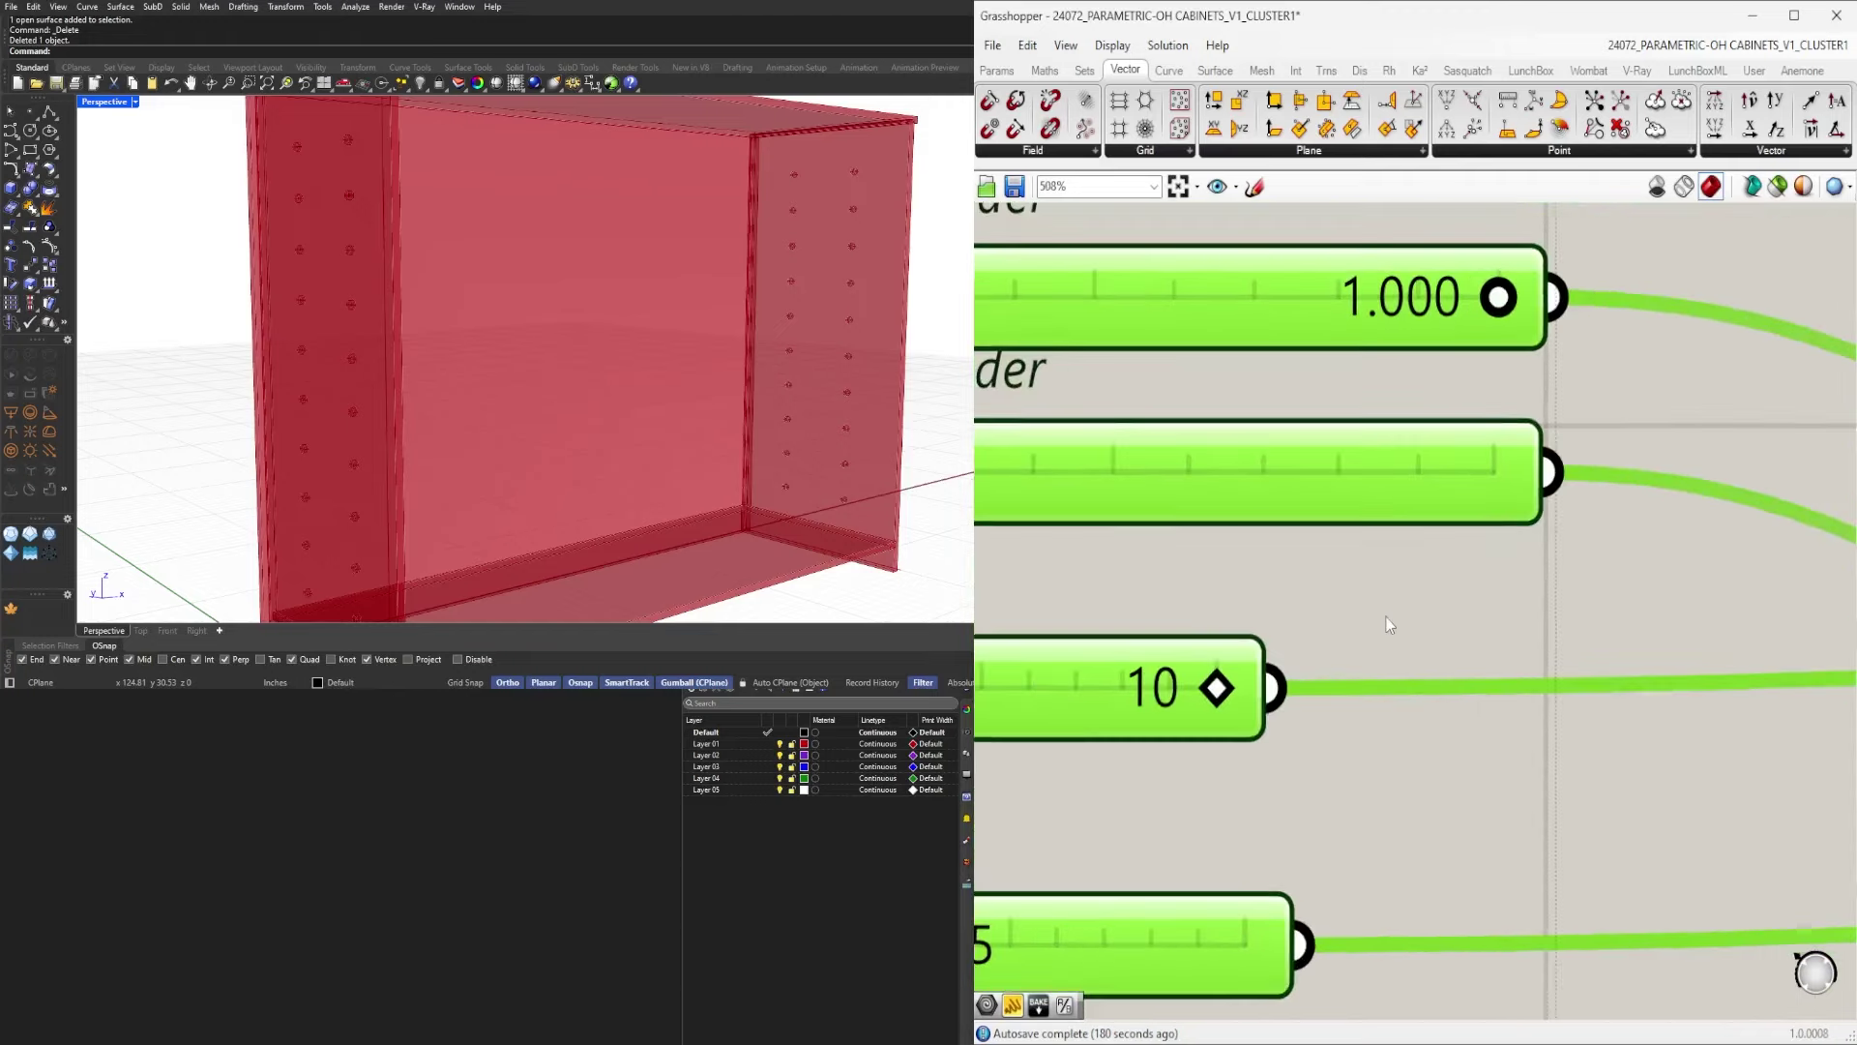
click(1385, 624)
drag(1264, 639, 1535, 643)
right_drag(1491, 861, 1526, 529)
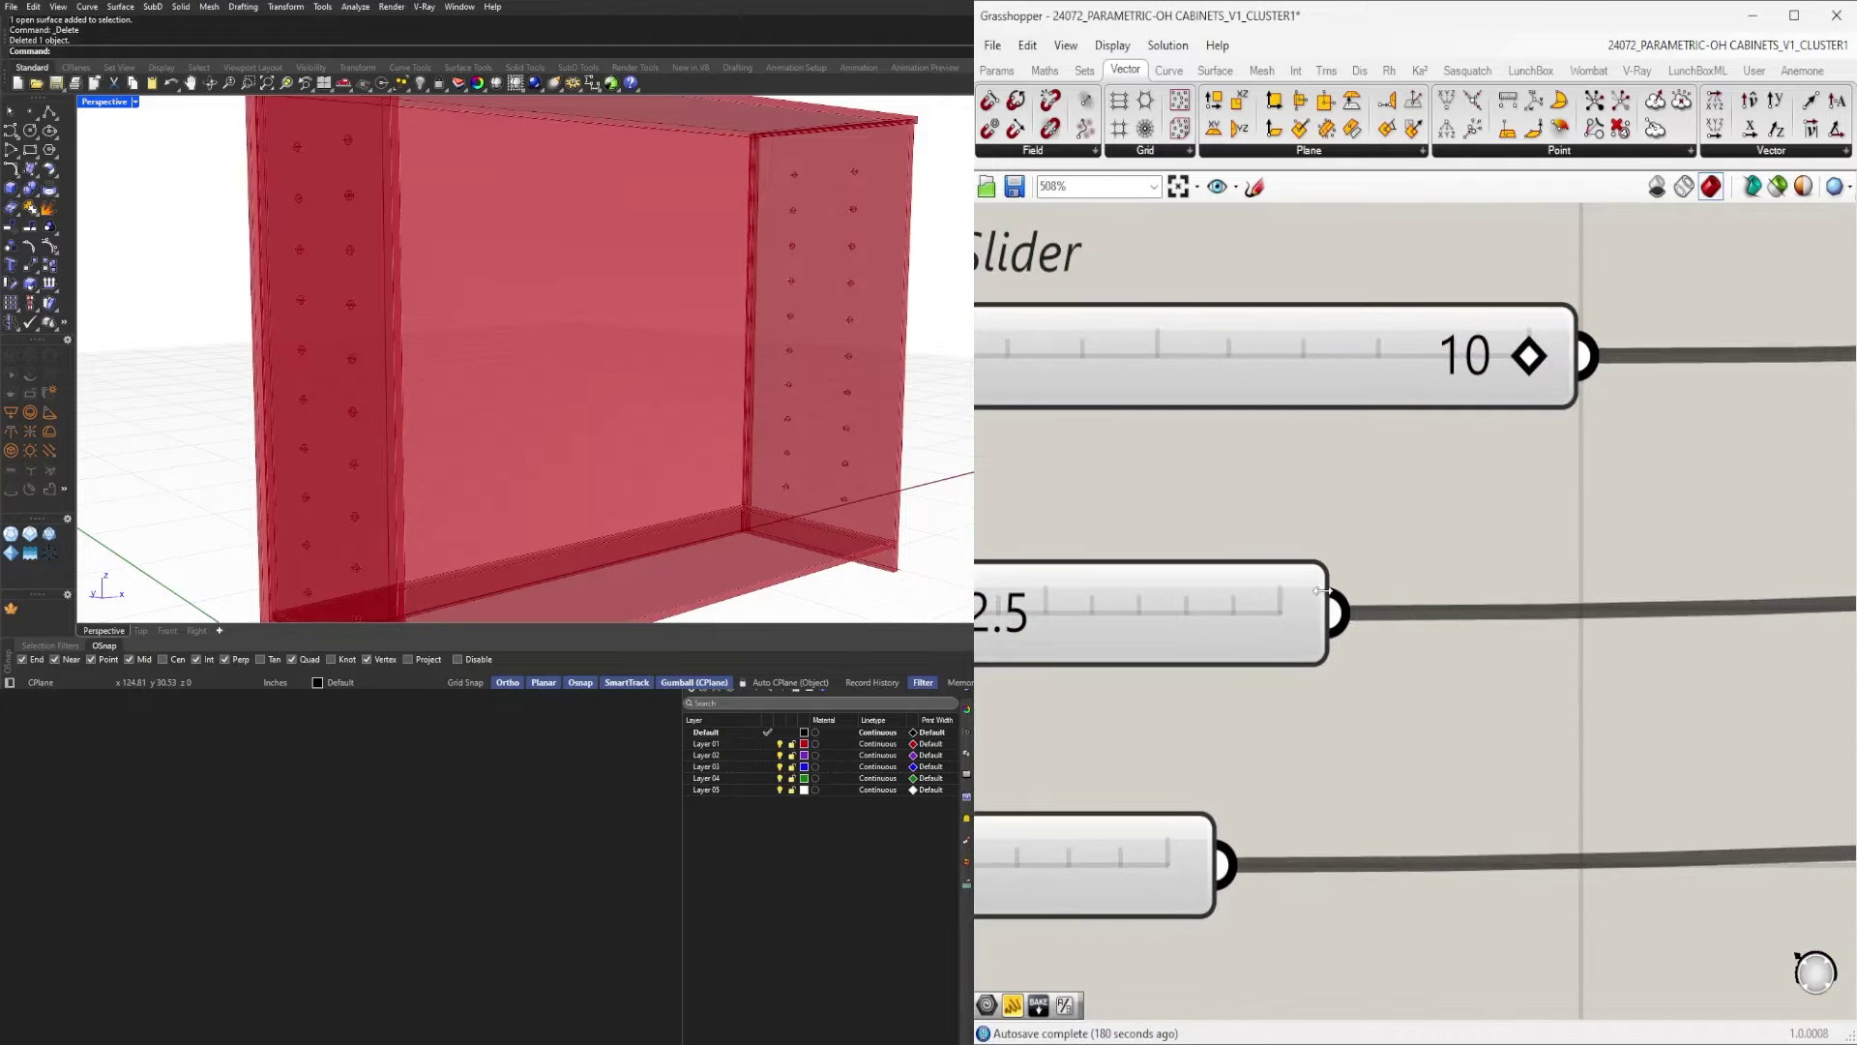
drag(1323, 591, 1572, 608)
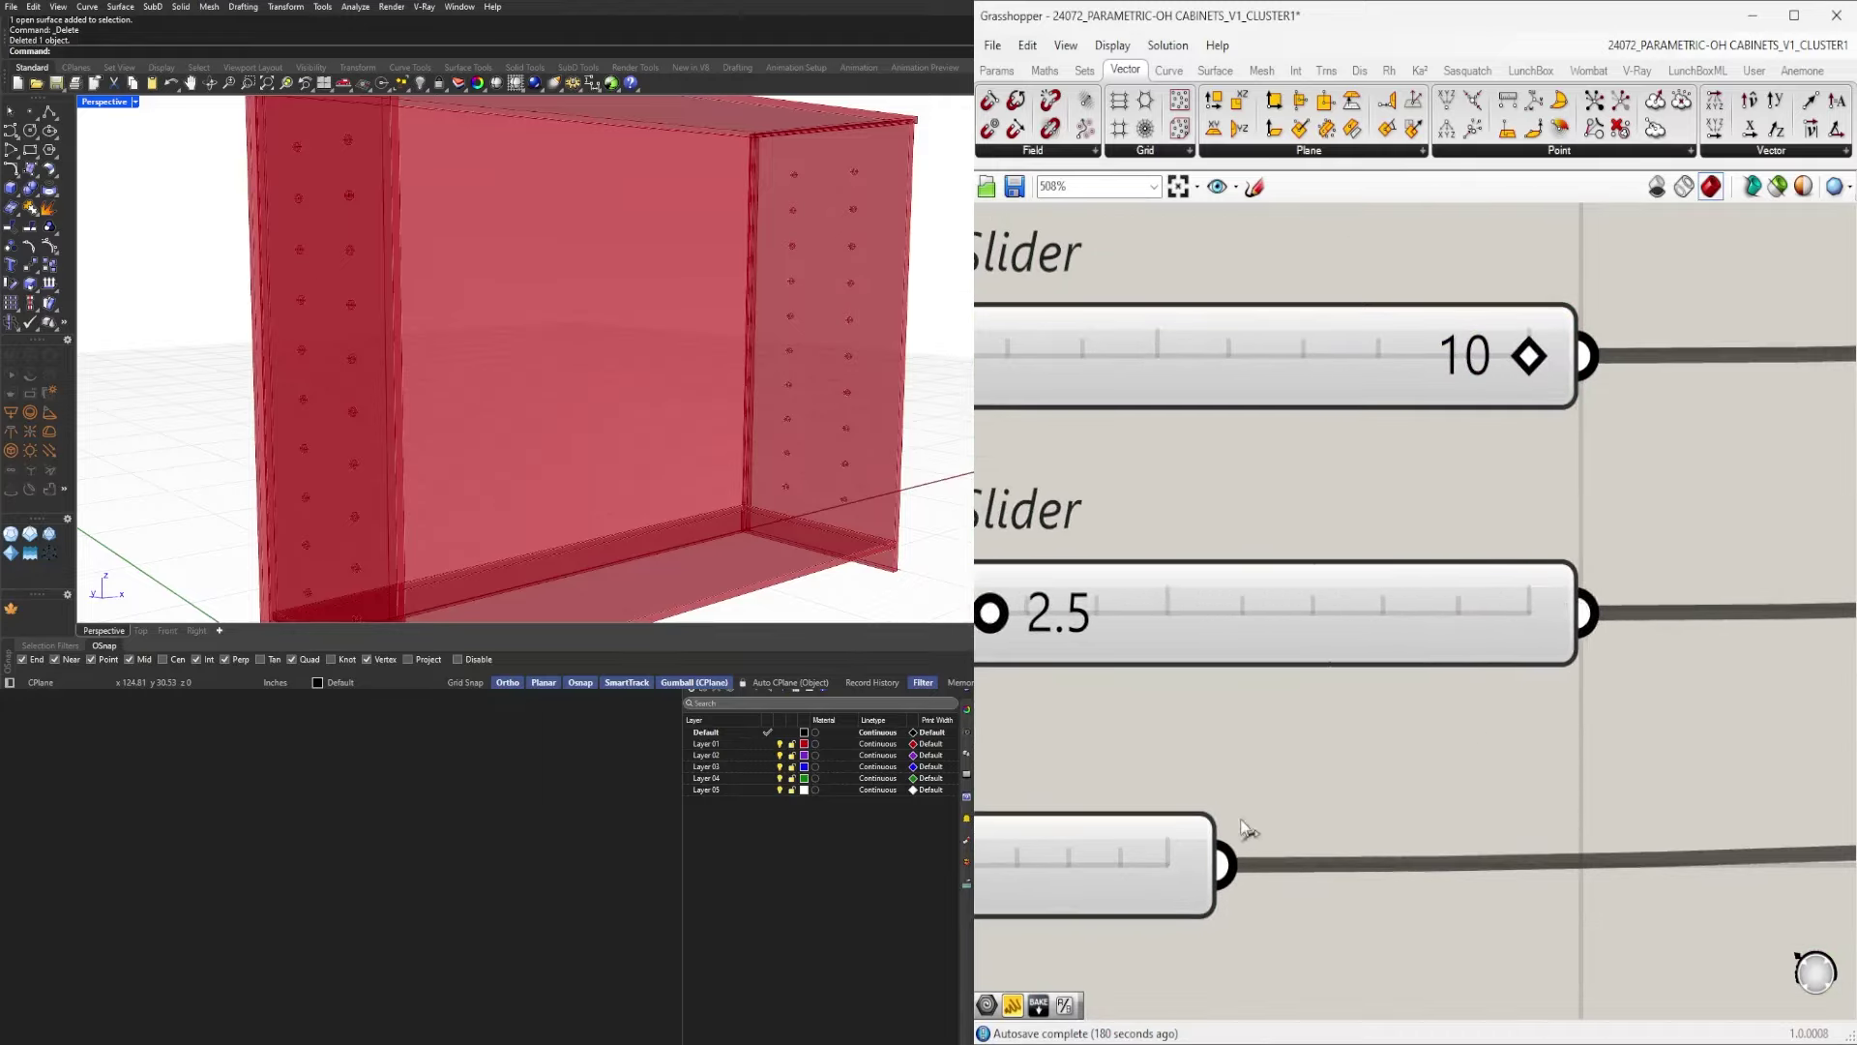
Widen the 3.0 PIN SPACING, PIN SIZE and 6.0 PIN SPACING sliders to the same right edge.
drag(1217, 842, 1573, 837)
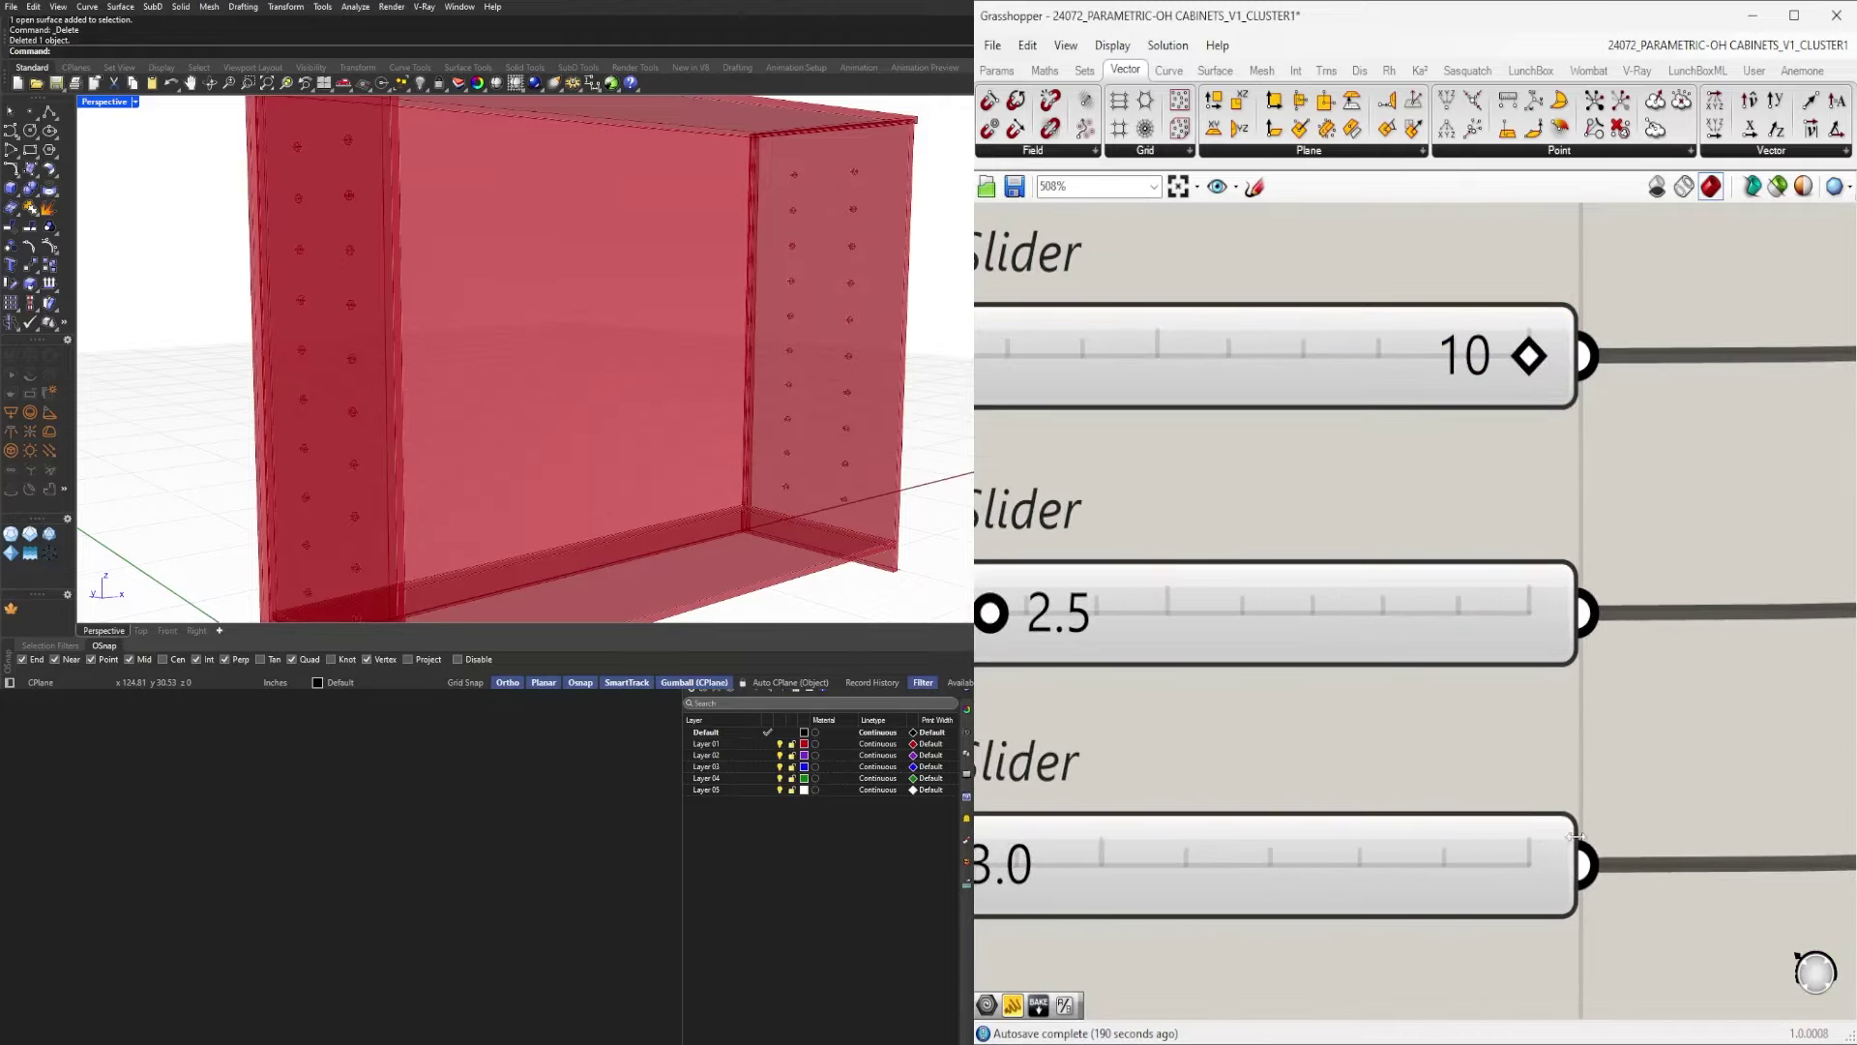
right_drag(1572, 837, 1695, 402)
drag(1338, 654, 1695, 668)
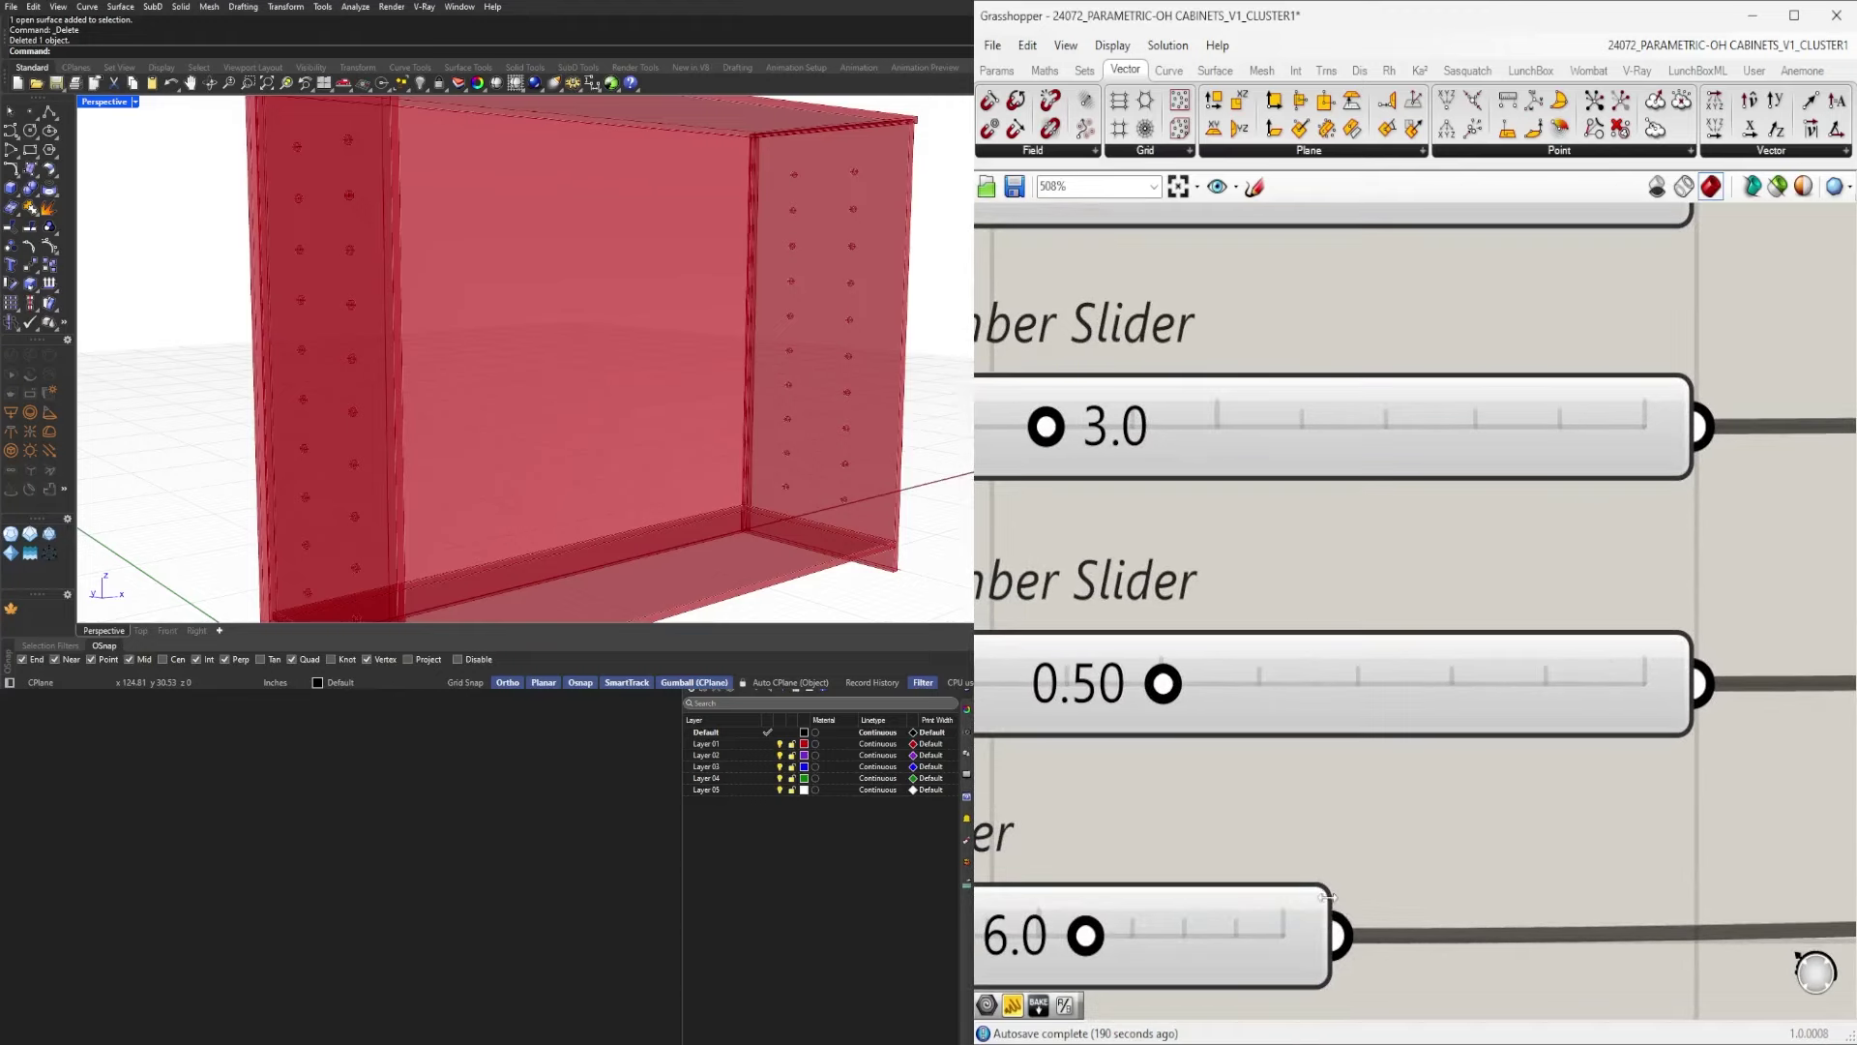
drag(1327, 898, 1693, 900)
right_drag(1548, 765, 1559, 641)
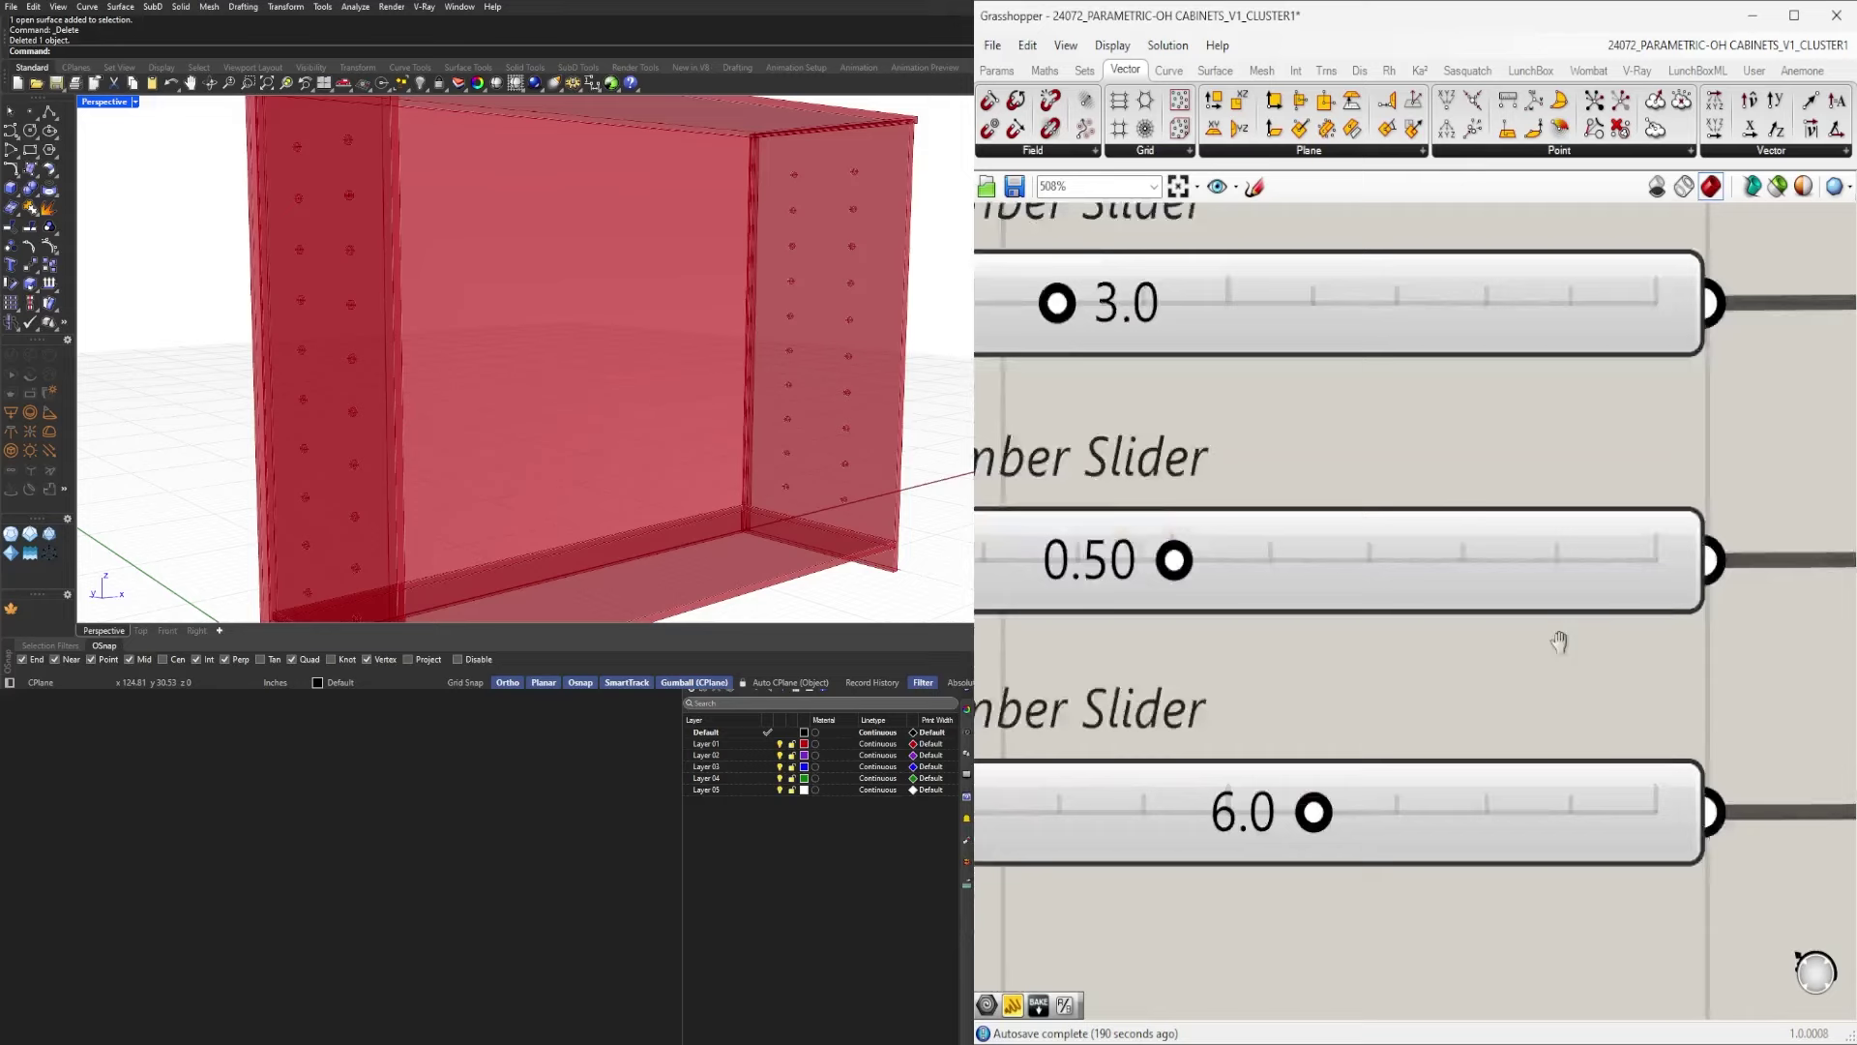
scroll(1559, 642, down, 5)
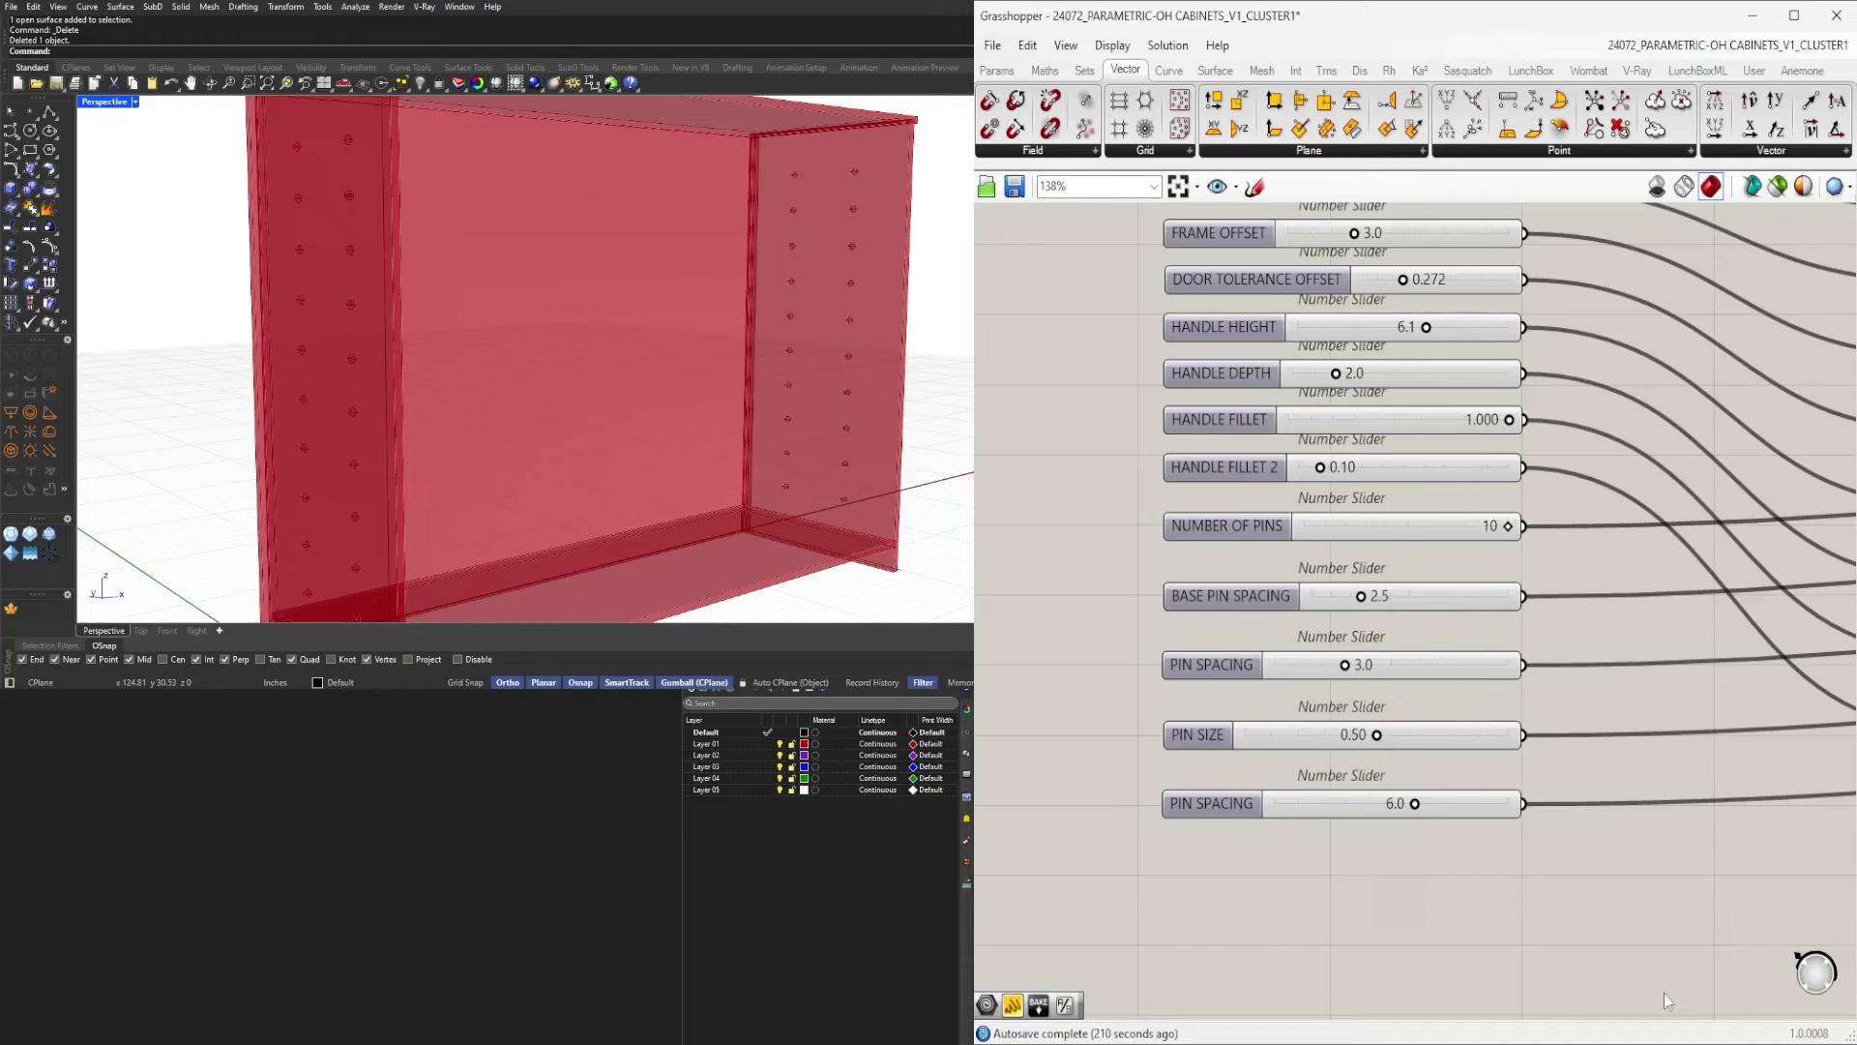
Shift the pin sliders up to close the gaps above NUMBER OF PINS and BASE PIN SPACING.
scroll(1550, 880, down, 3)
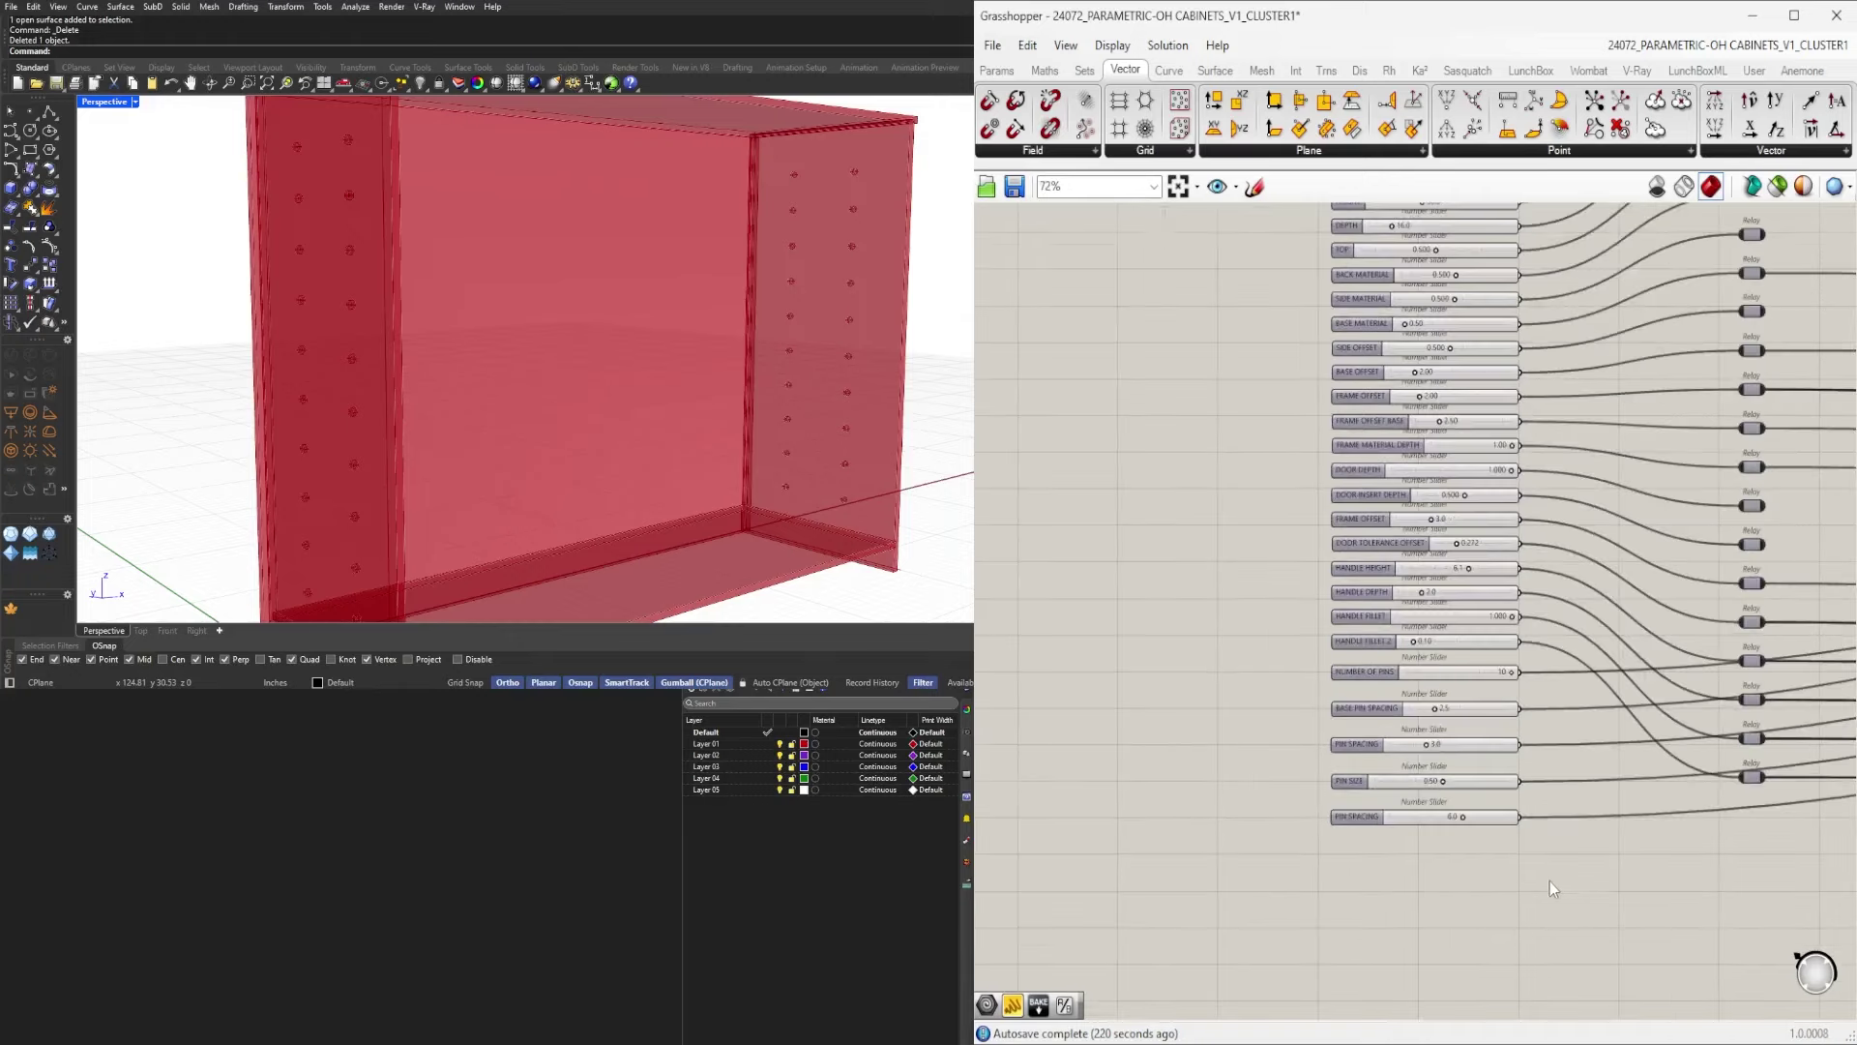
scroll(1587, 851, up, 2)
drag(1597, 944, 1261, 605)
scroll(1481, 610, up, 4)
scroll(1281, 607, up, 3)
scroll(1263, 633, down, 6)
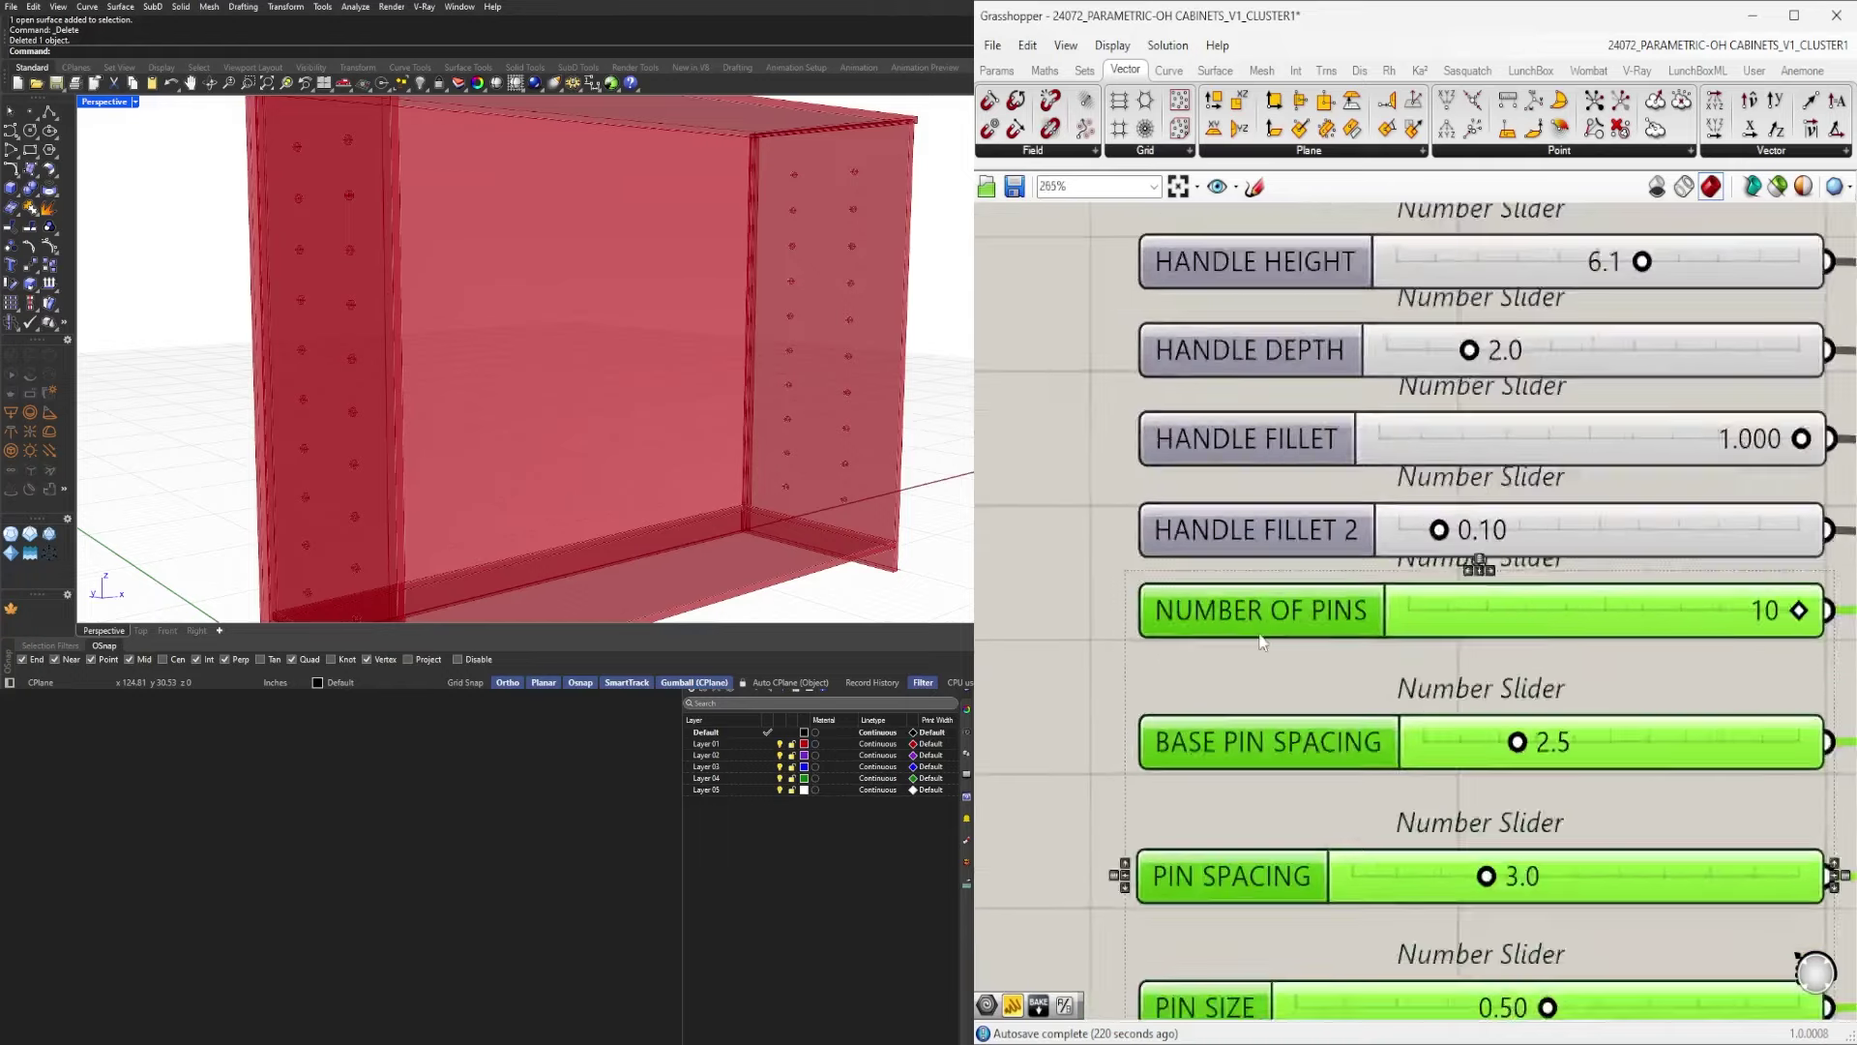
click(1287, 669)
drag(1286, 670, 1290, 619)
scroll(1293, 732, up, 3)
click(1002, 688)
right_drag(1202, 806, 1299, 627)
scroll(1299, 627, down, 3)
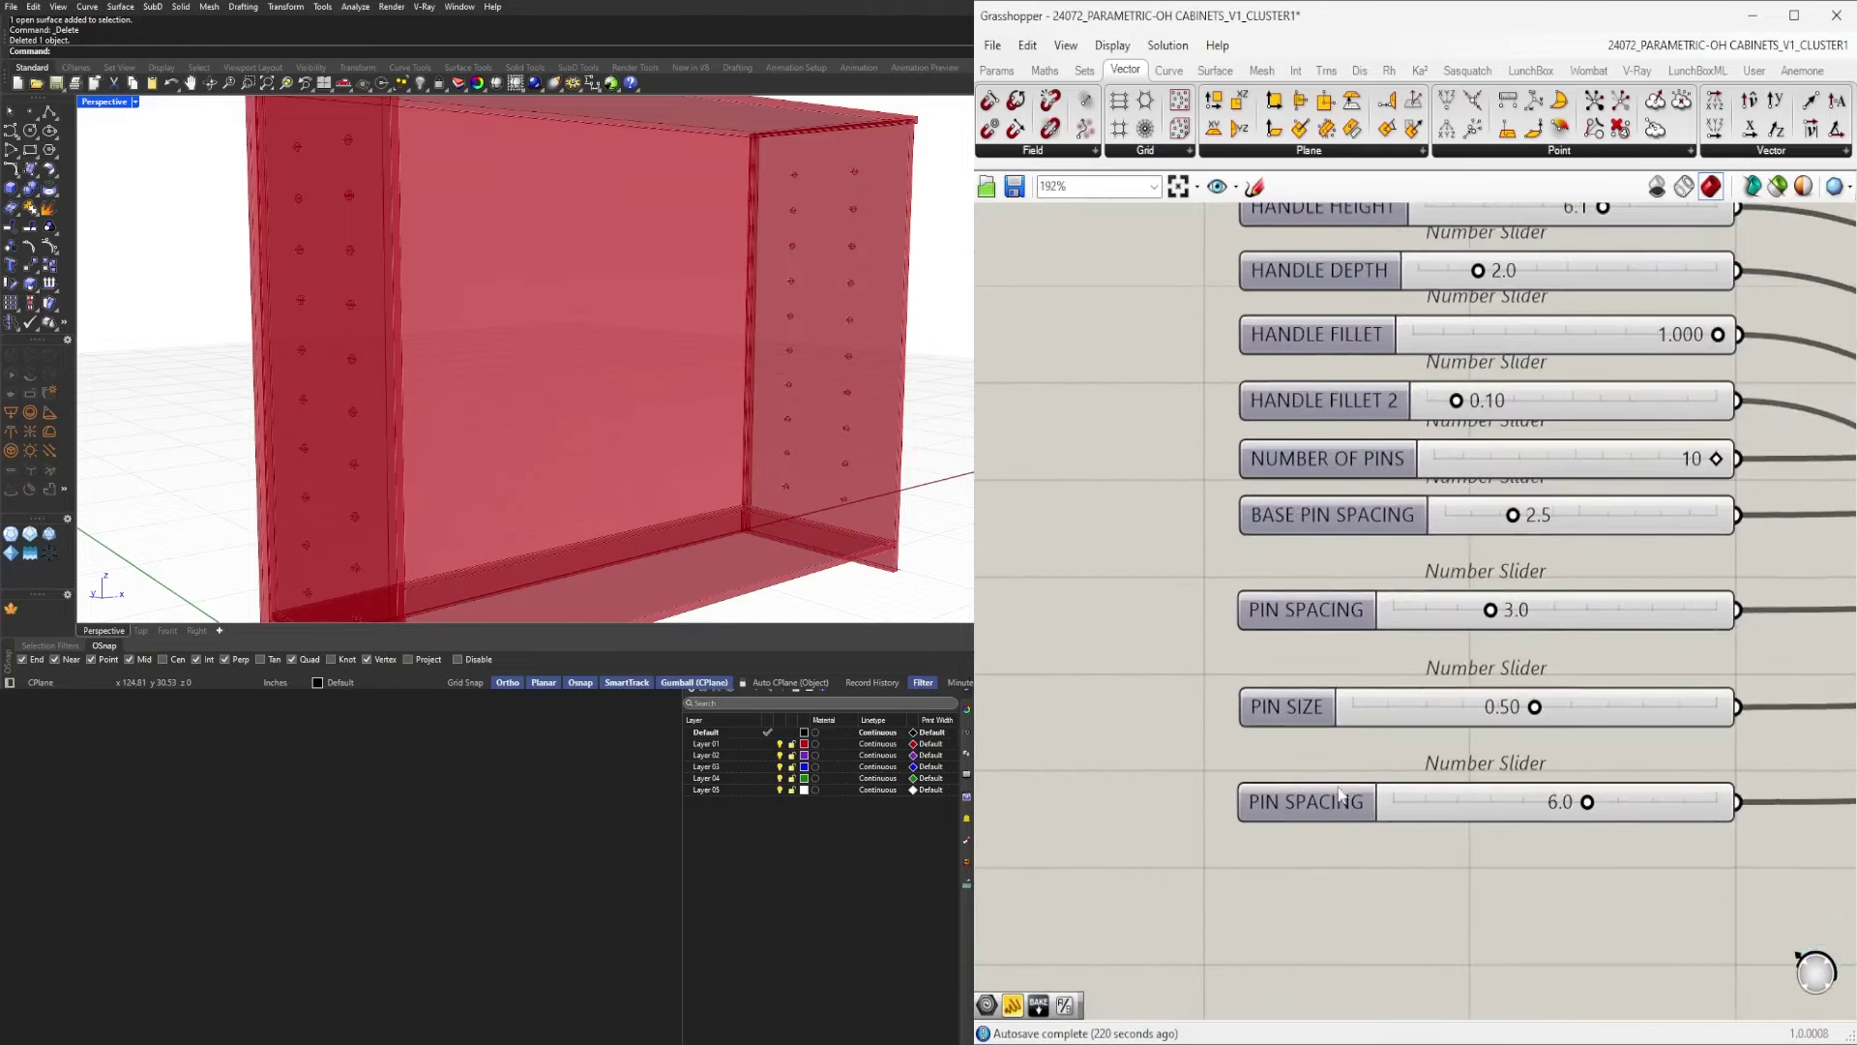
Close the gaps above the 3.0 PIN SPACING, PIN SIZE and 6.0 PIN SPACING sliders.
drag(1368, 891, 1305, 549)
scroll(1306, 563, up, 2)
ctrl+click(1307, 553)
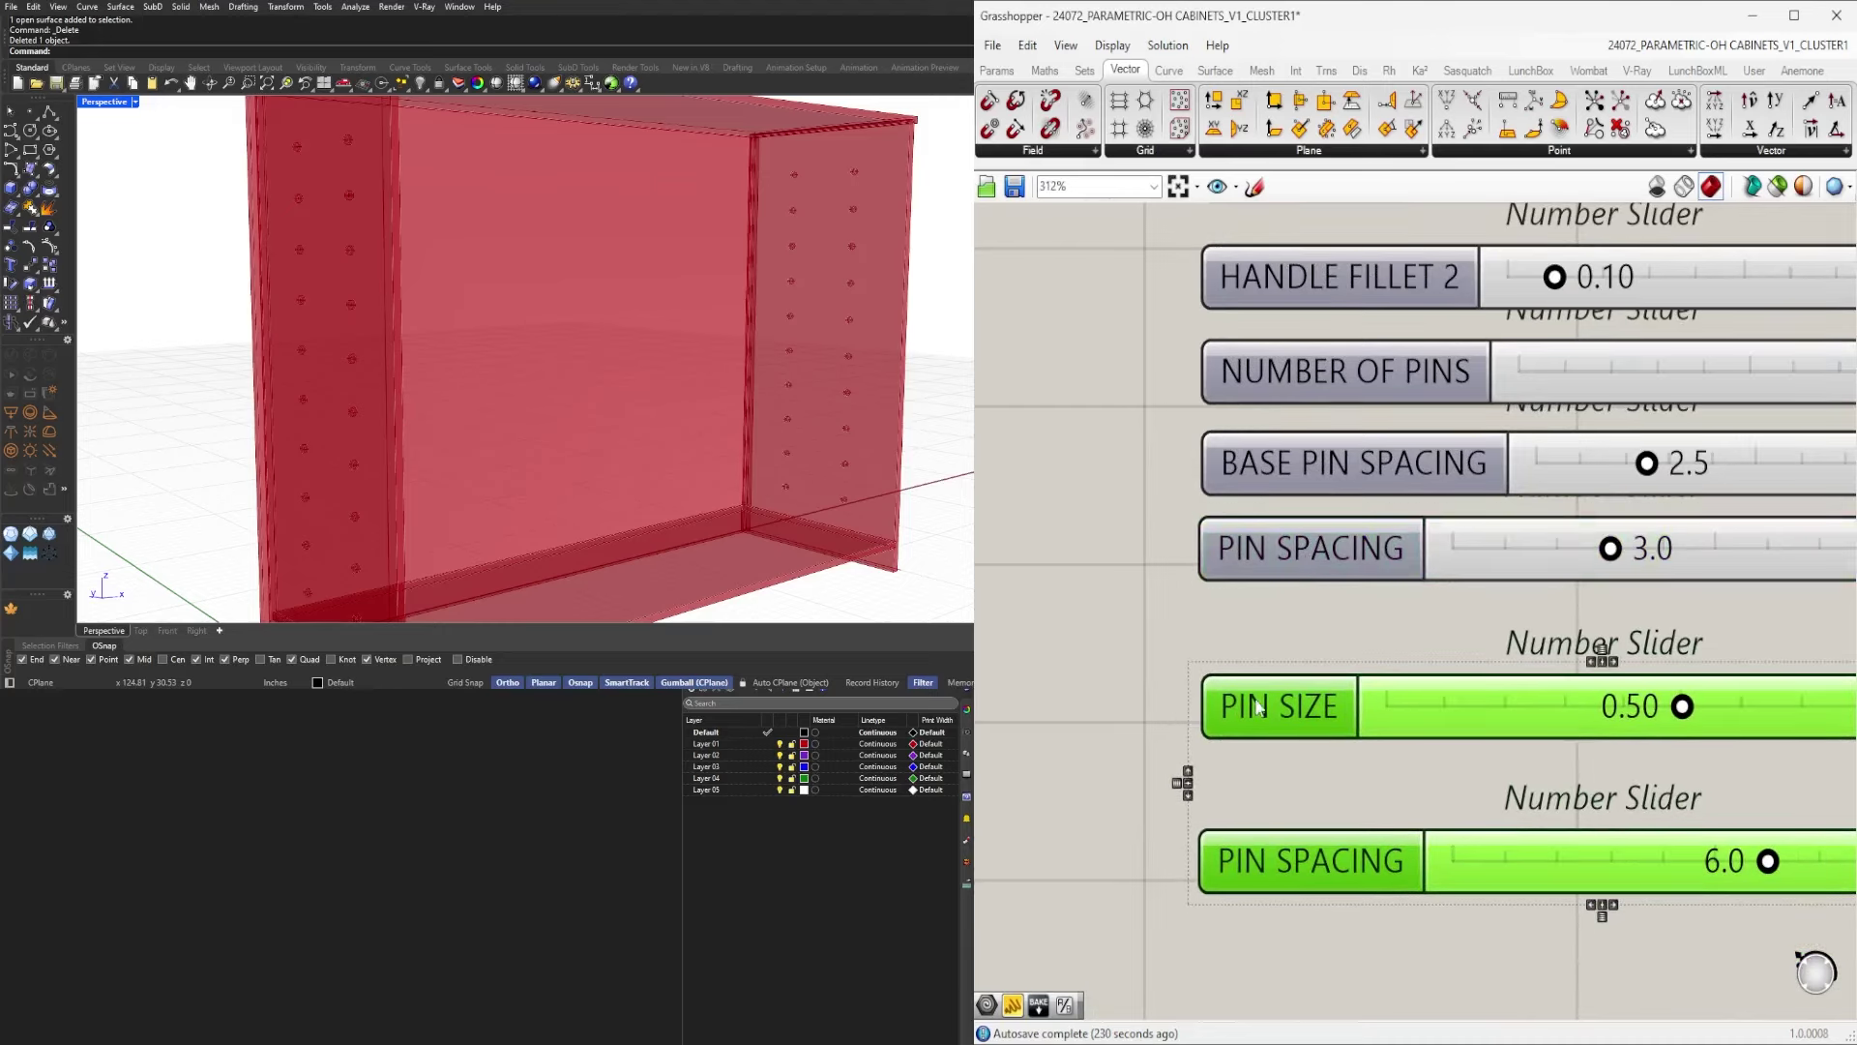
drag(1260, 704, 1265, 637)
ctrl+click(1264, 637)
drag(1243, 786, 1255, 721)
click(1266, 900)
Insert a relay on the output wire of each of the five pin sliders.
scroll(1314, 857, down, 5)
scroll(1393, 855, down, 4)
right_drag(1480, 896, 1248, 818)
scroll(1280, 805, down, 2)
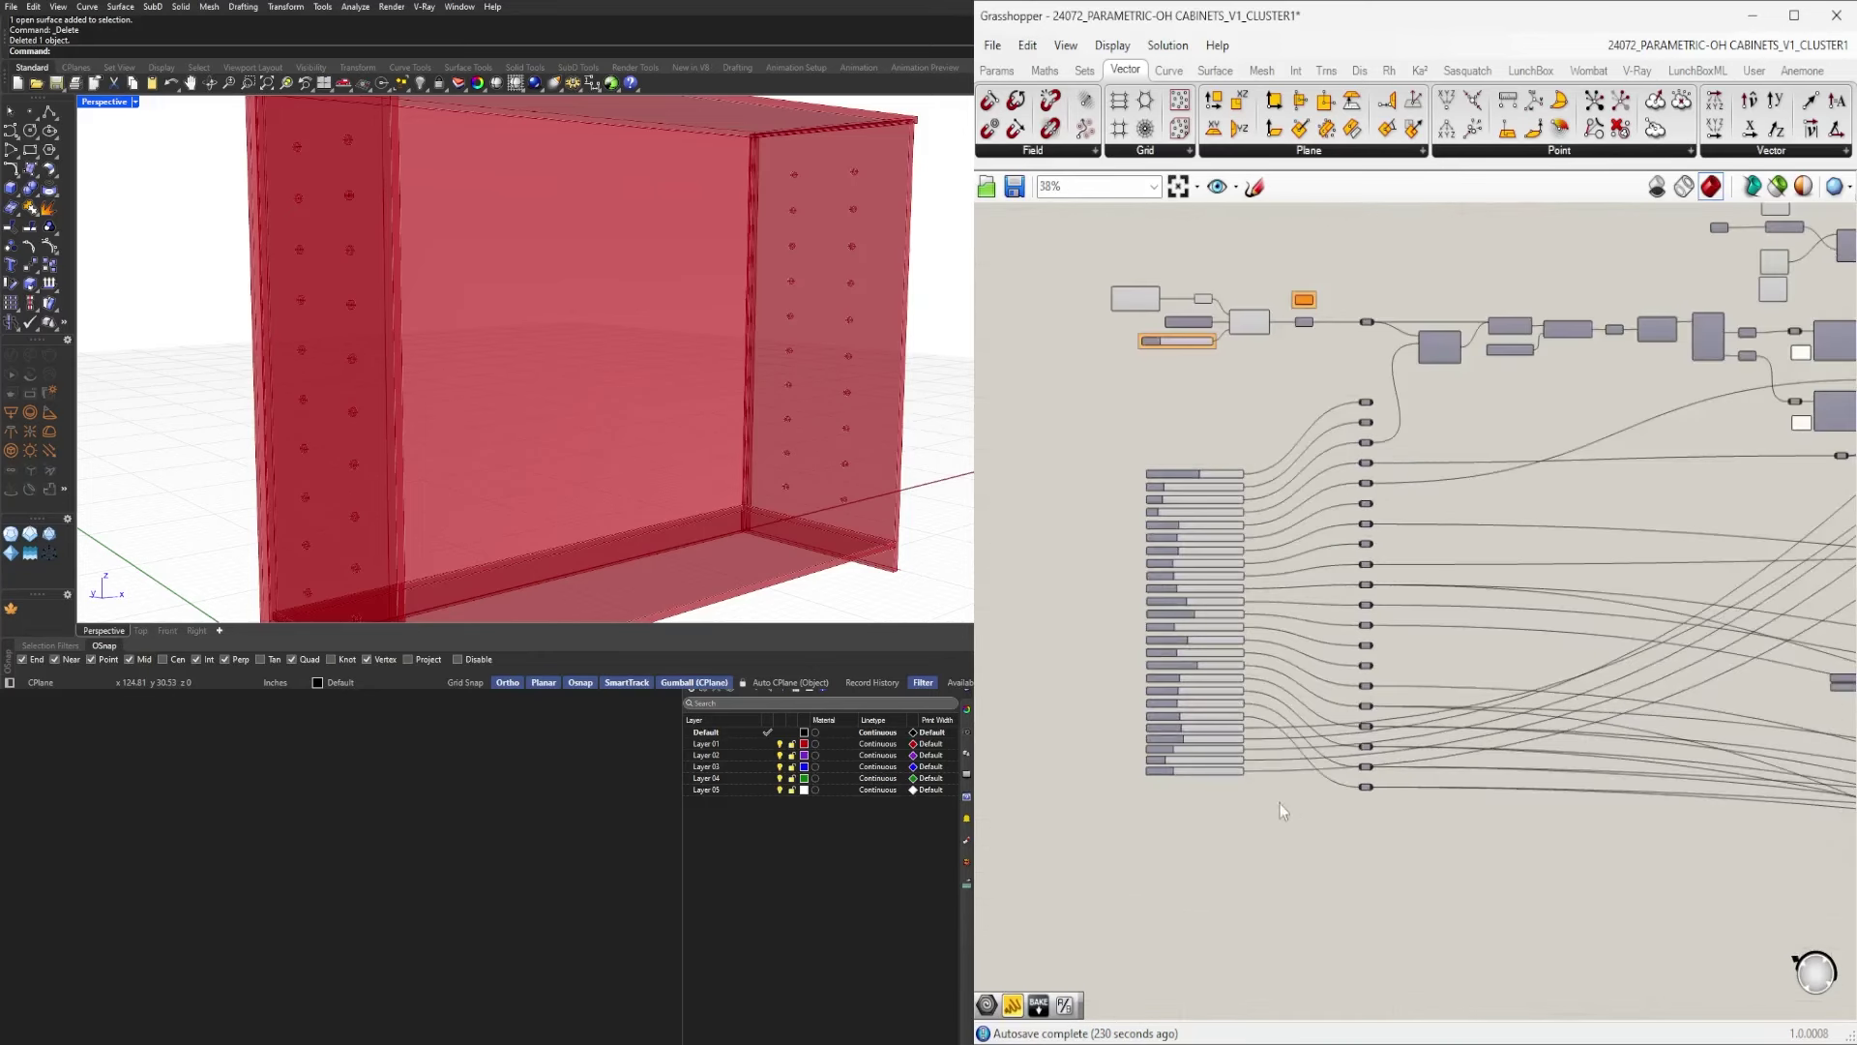
scroll(1249, 729, up, 5)
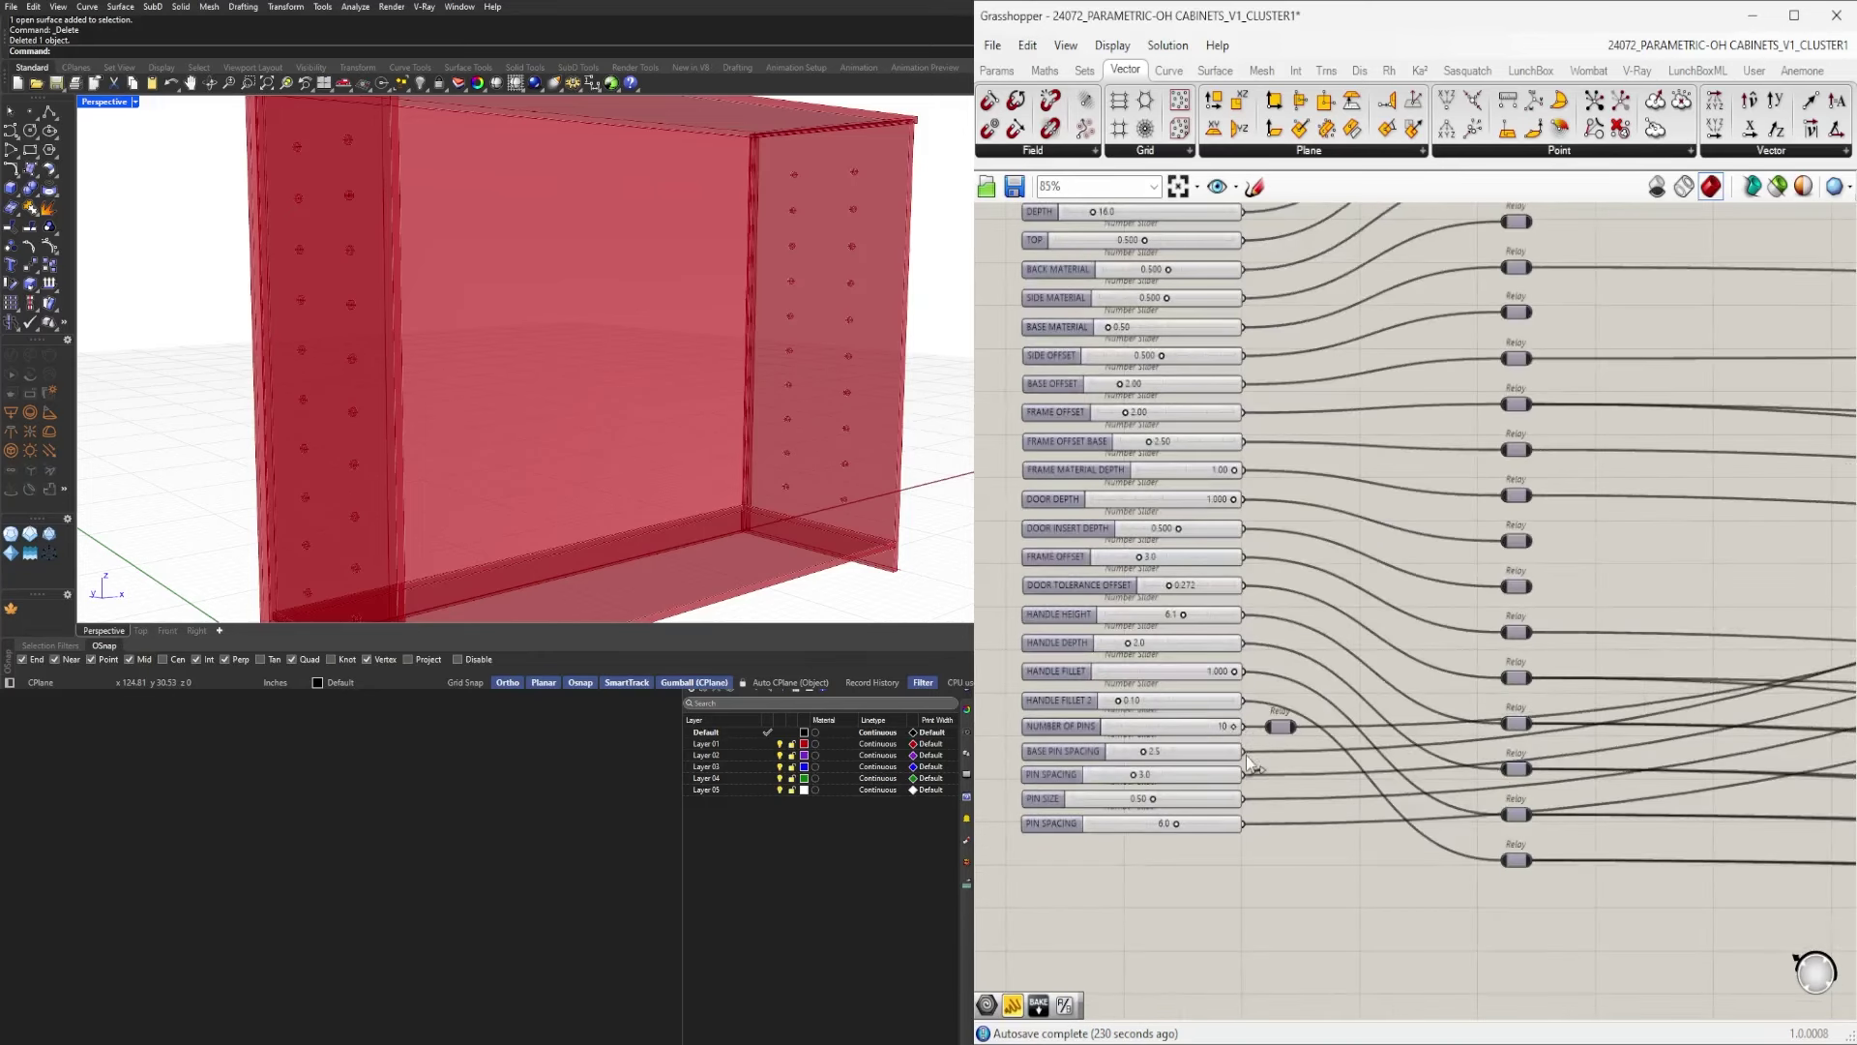
double_click(1247, 754)
double_click(1249, 776)
double_click(1250, 800)
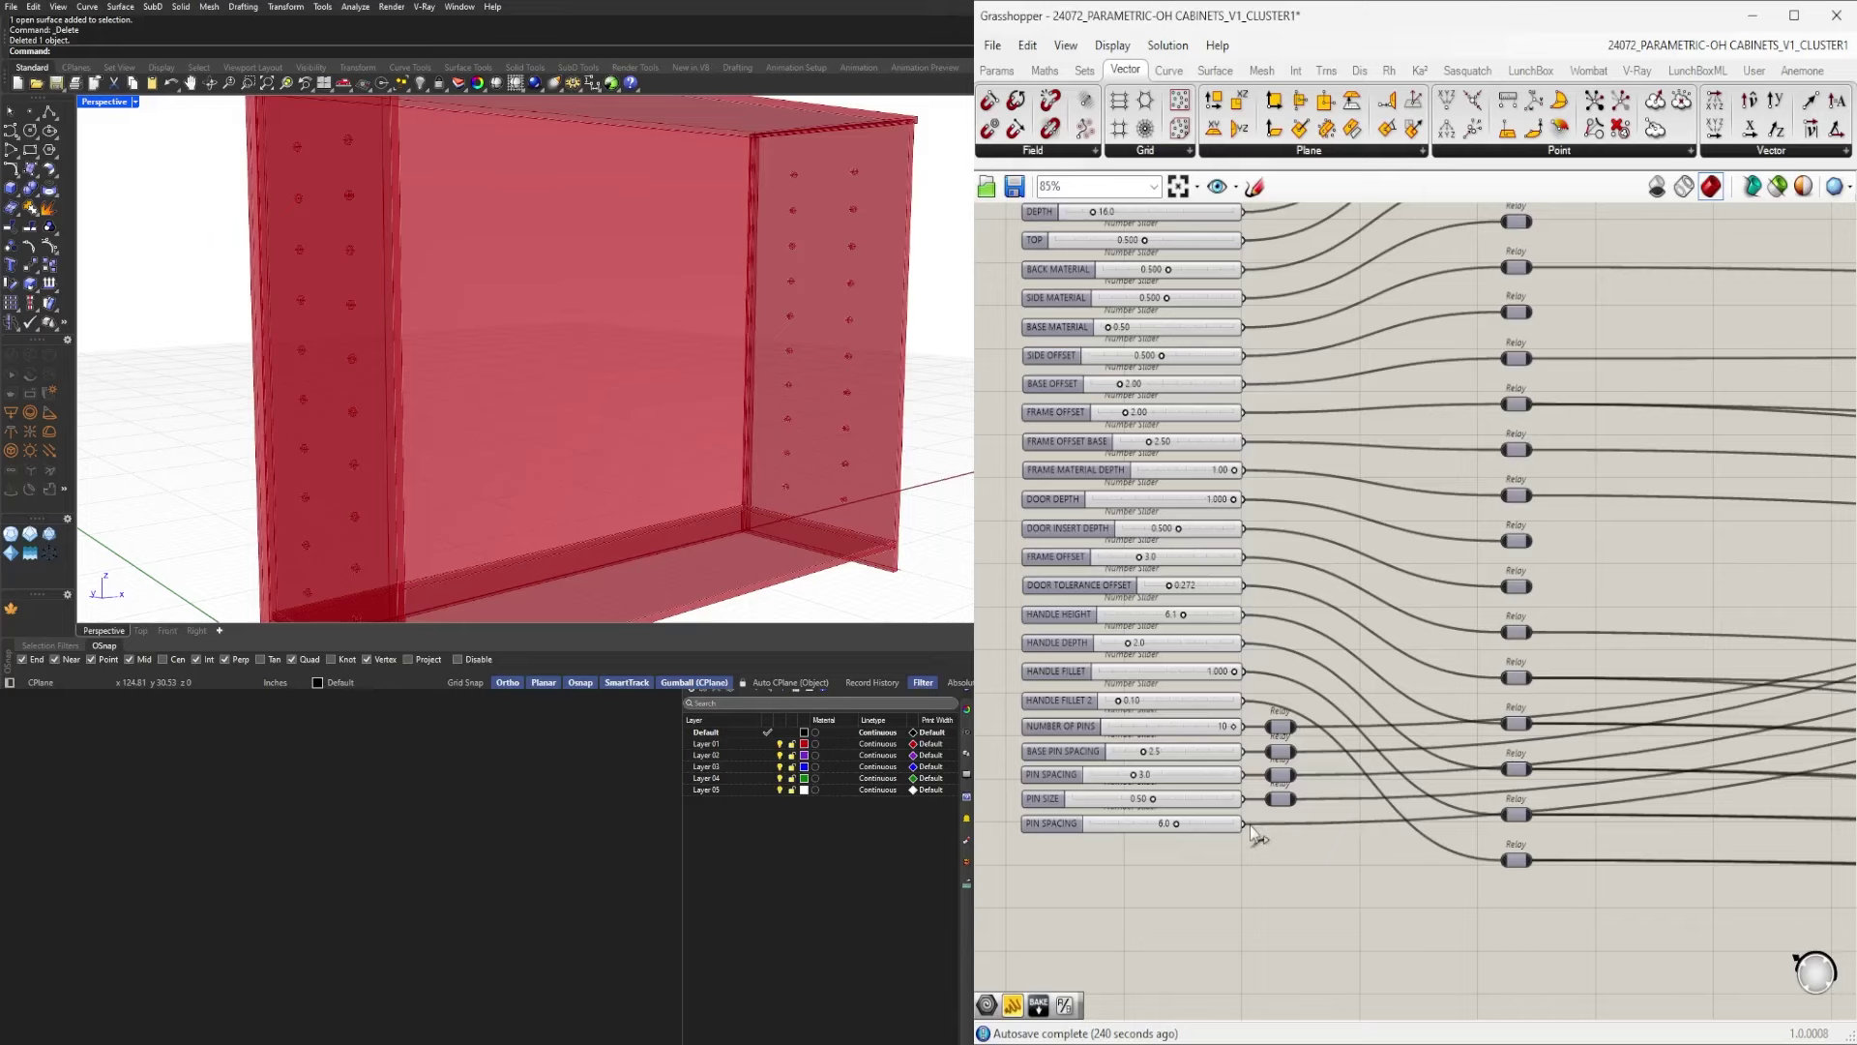
double_click(1253, 825)
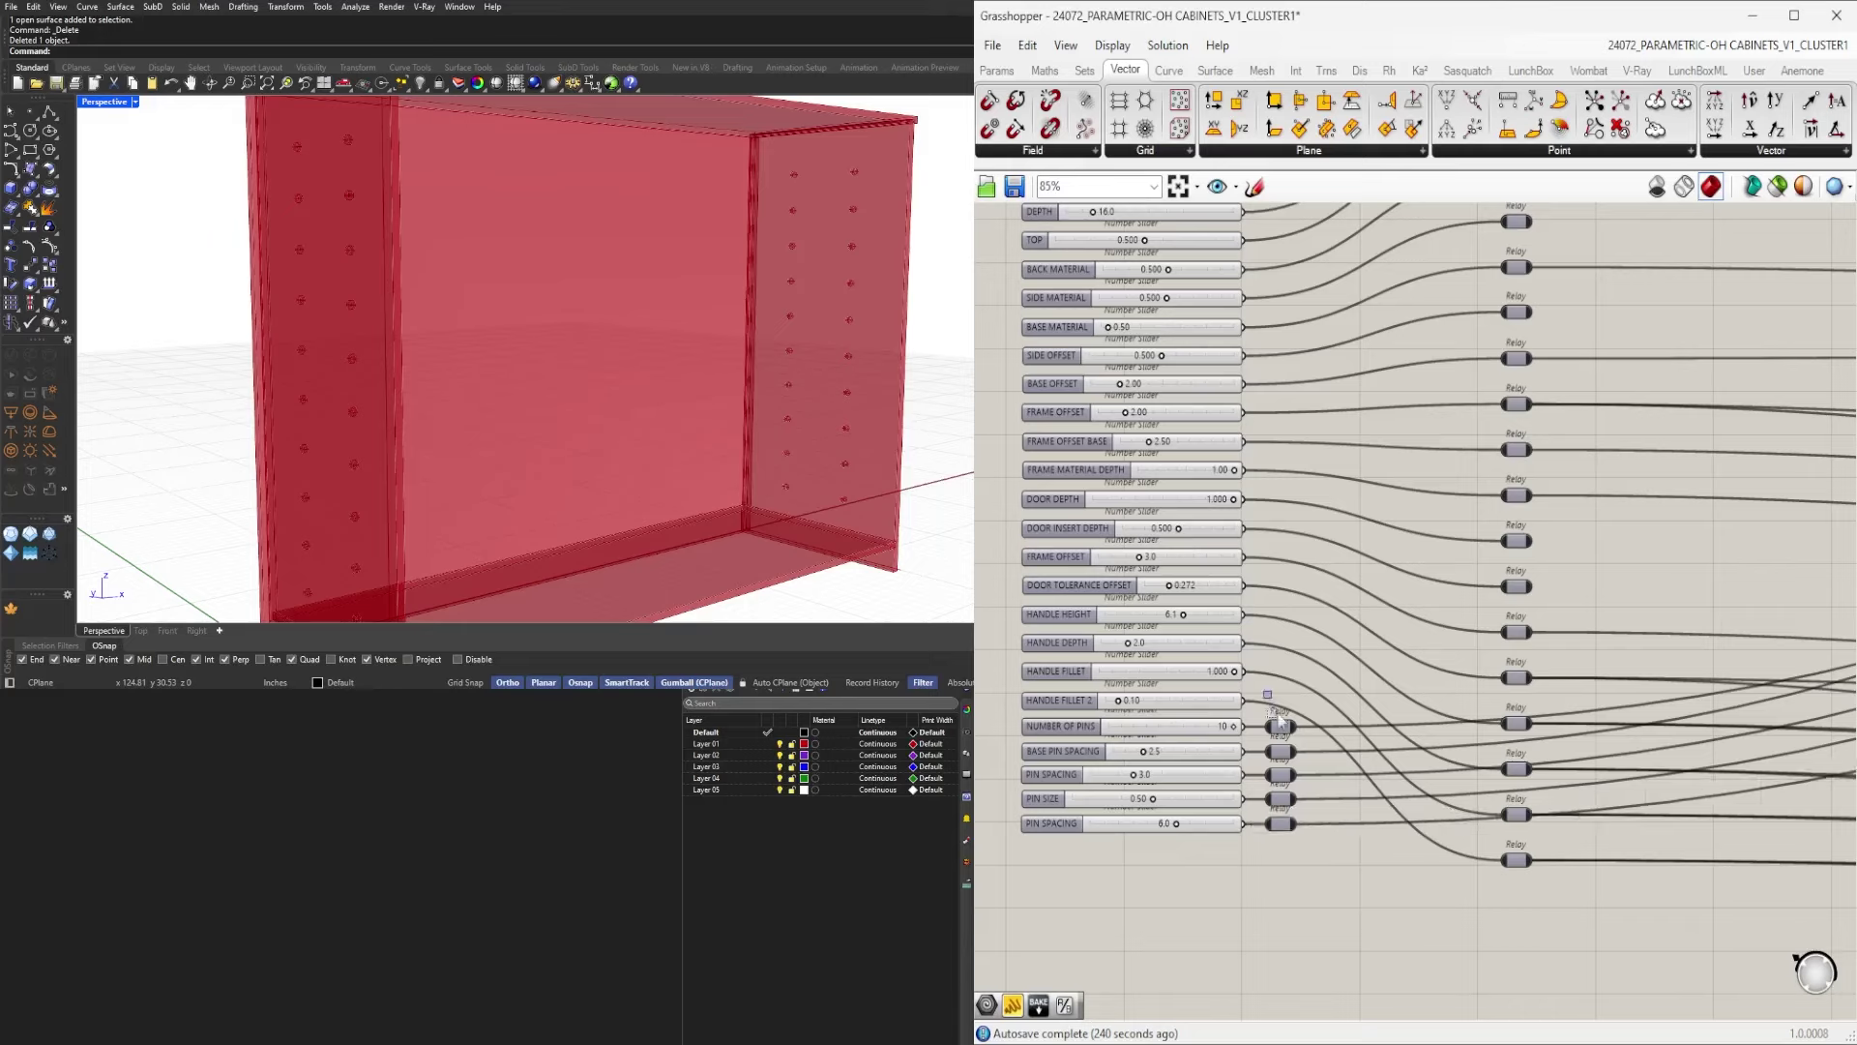
Move the five new relays together to the bottom of the existing relay column.
drag(1279, 720, 1297, 838)
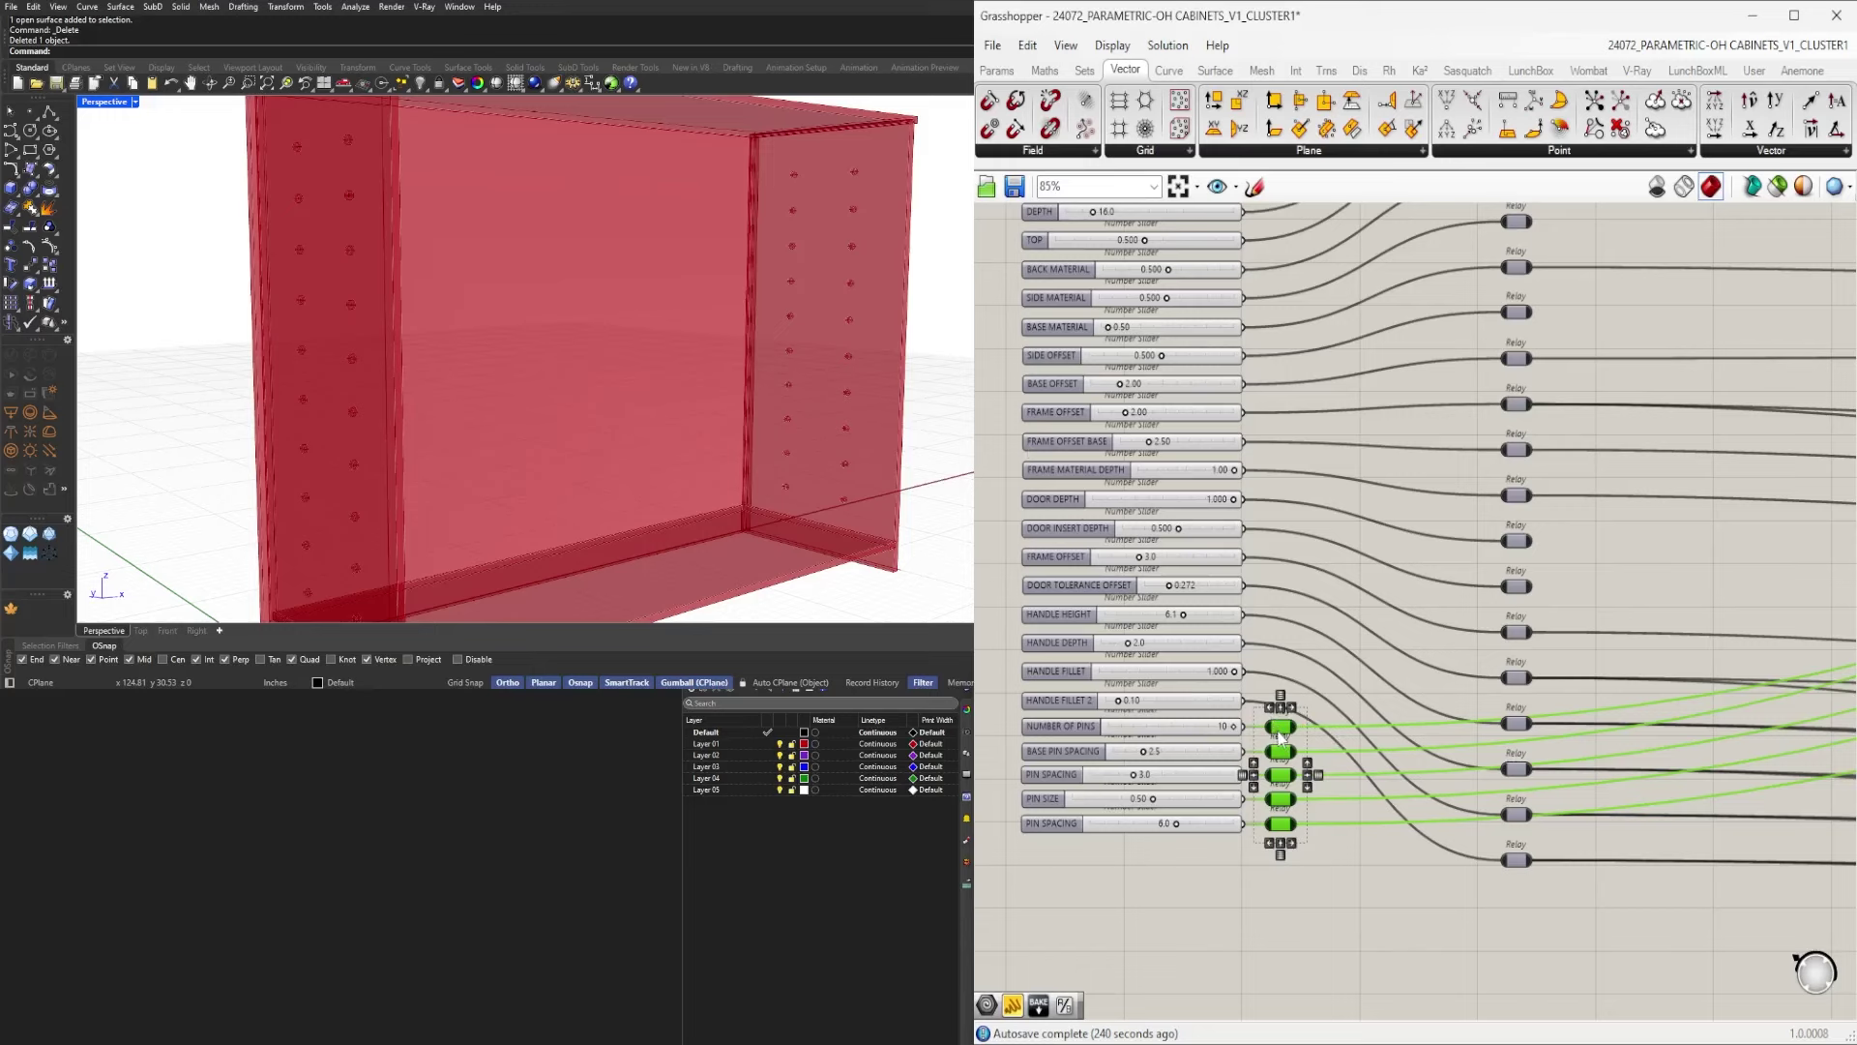
drag(1278, 731, 1514, 890)
click(1451, 842)
Review the layout of the whole definition from the slider and relay columns to the downstream components.
scroll(1428, 583, down, 3)
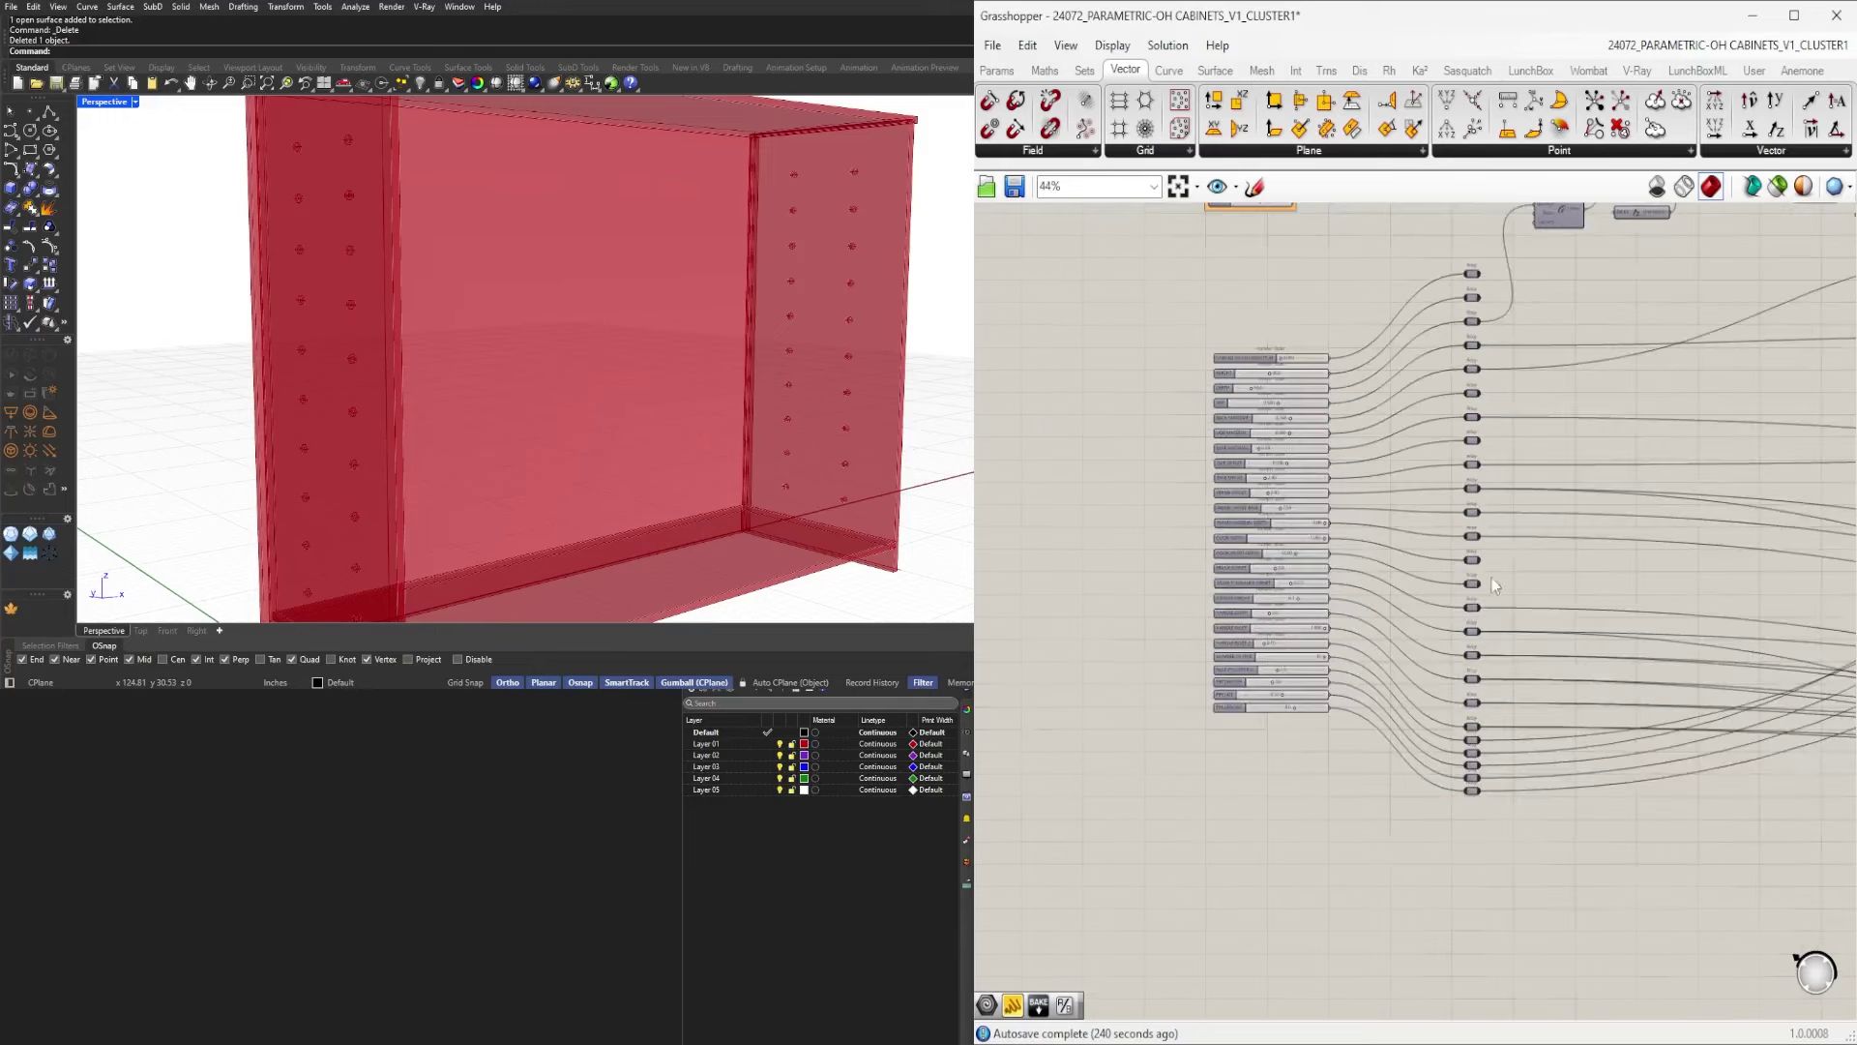
scroll(1492, 585, down, 2)
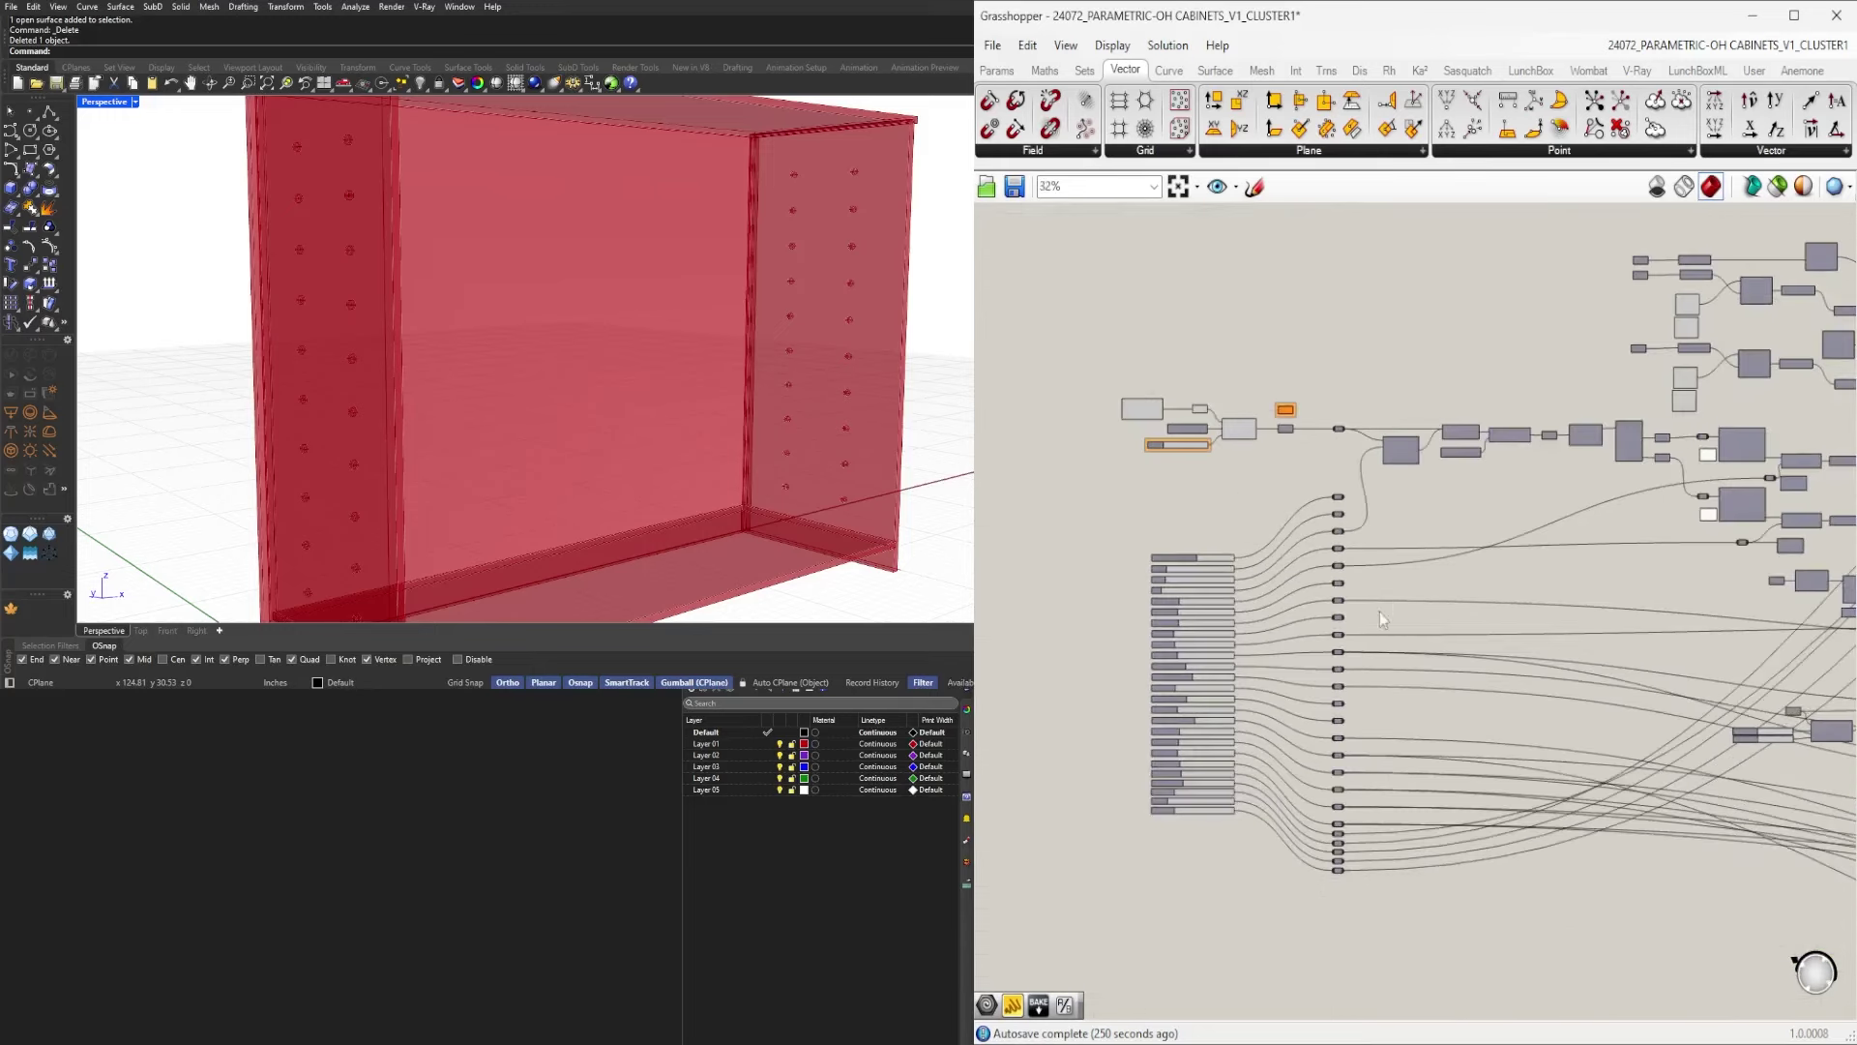
scroll(1557, 726, down, 2)
right_drag(1591, 737, 1267, 702)
scroll(1345, 708, down, 2)
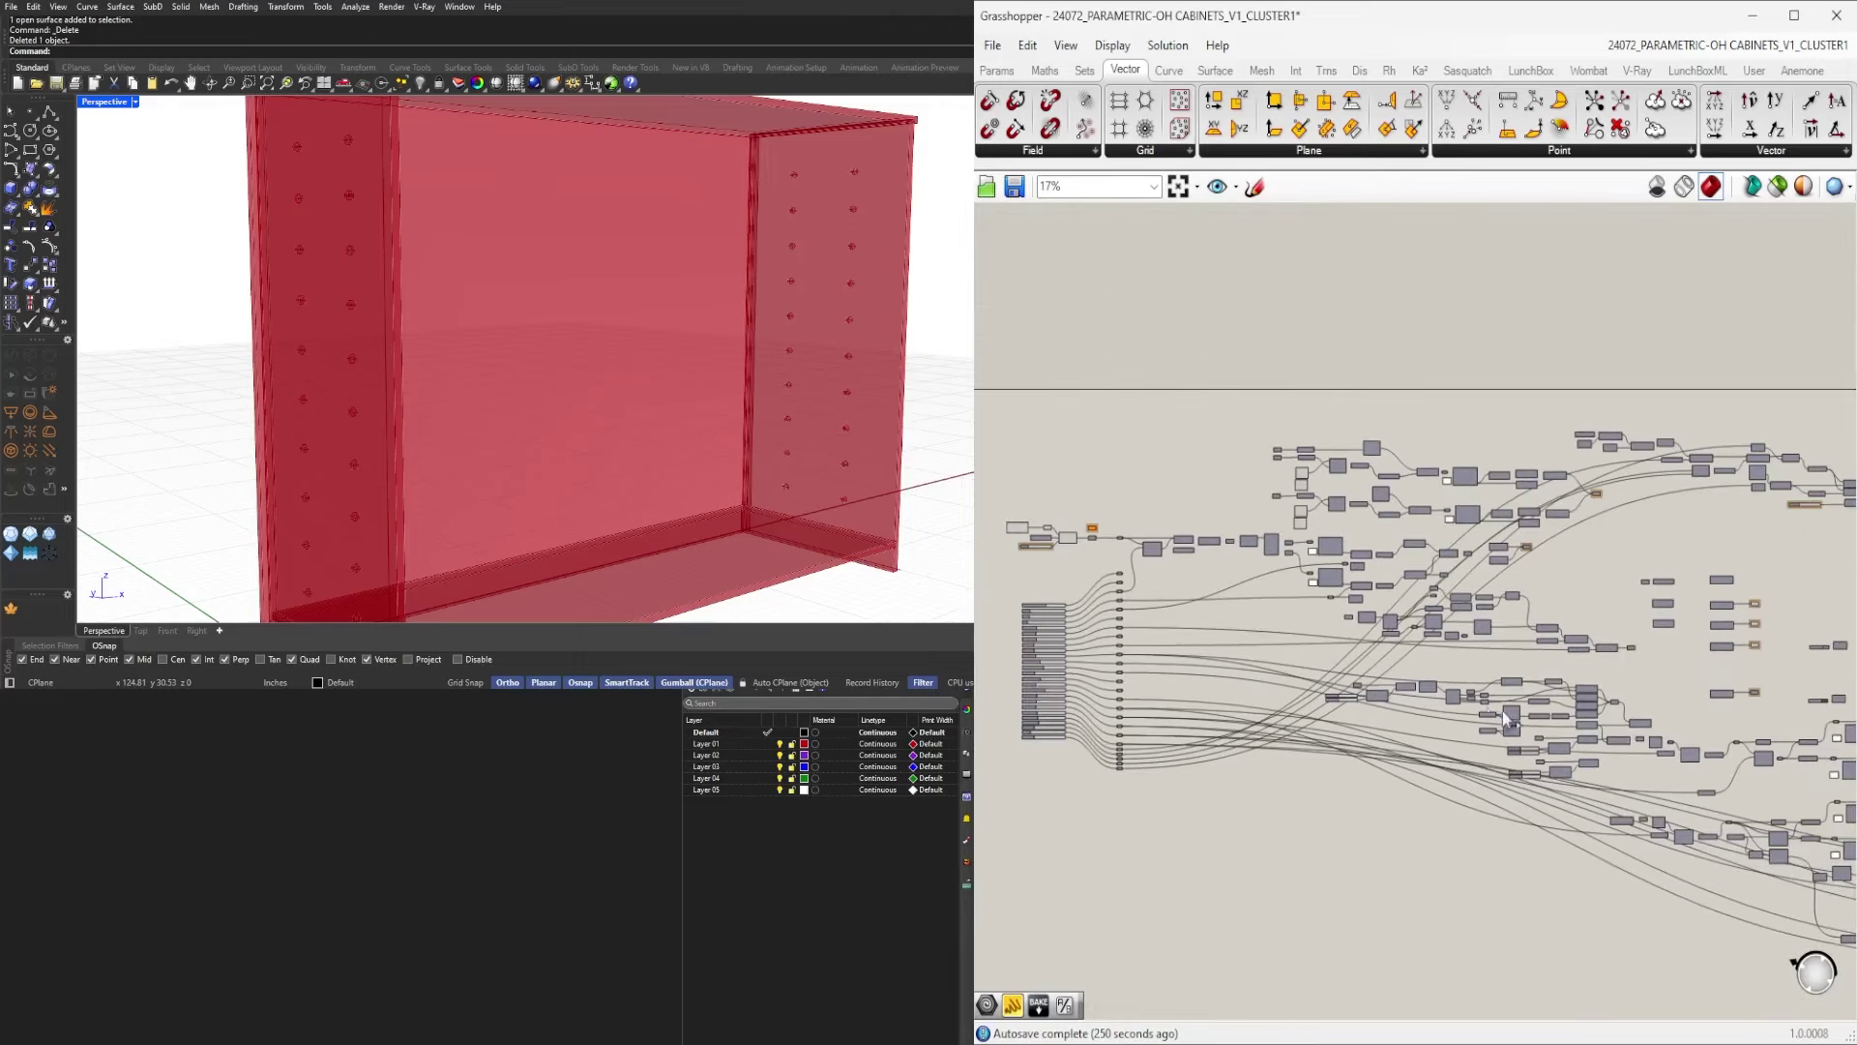
scroll(1518, 660, down, 3)
right_drag(1516, 697, 1252, 659)
scroll(1248, 639, down, 2)
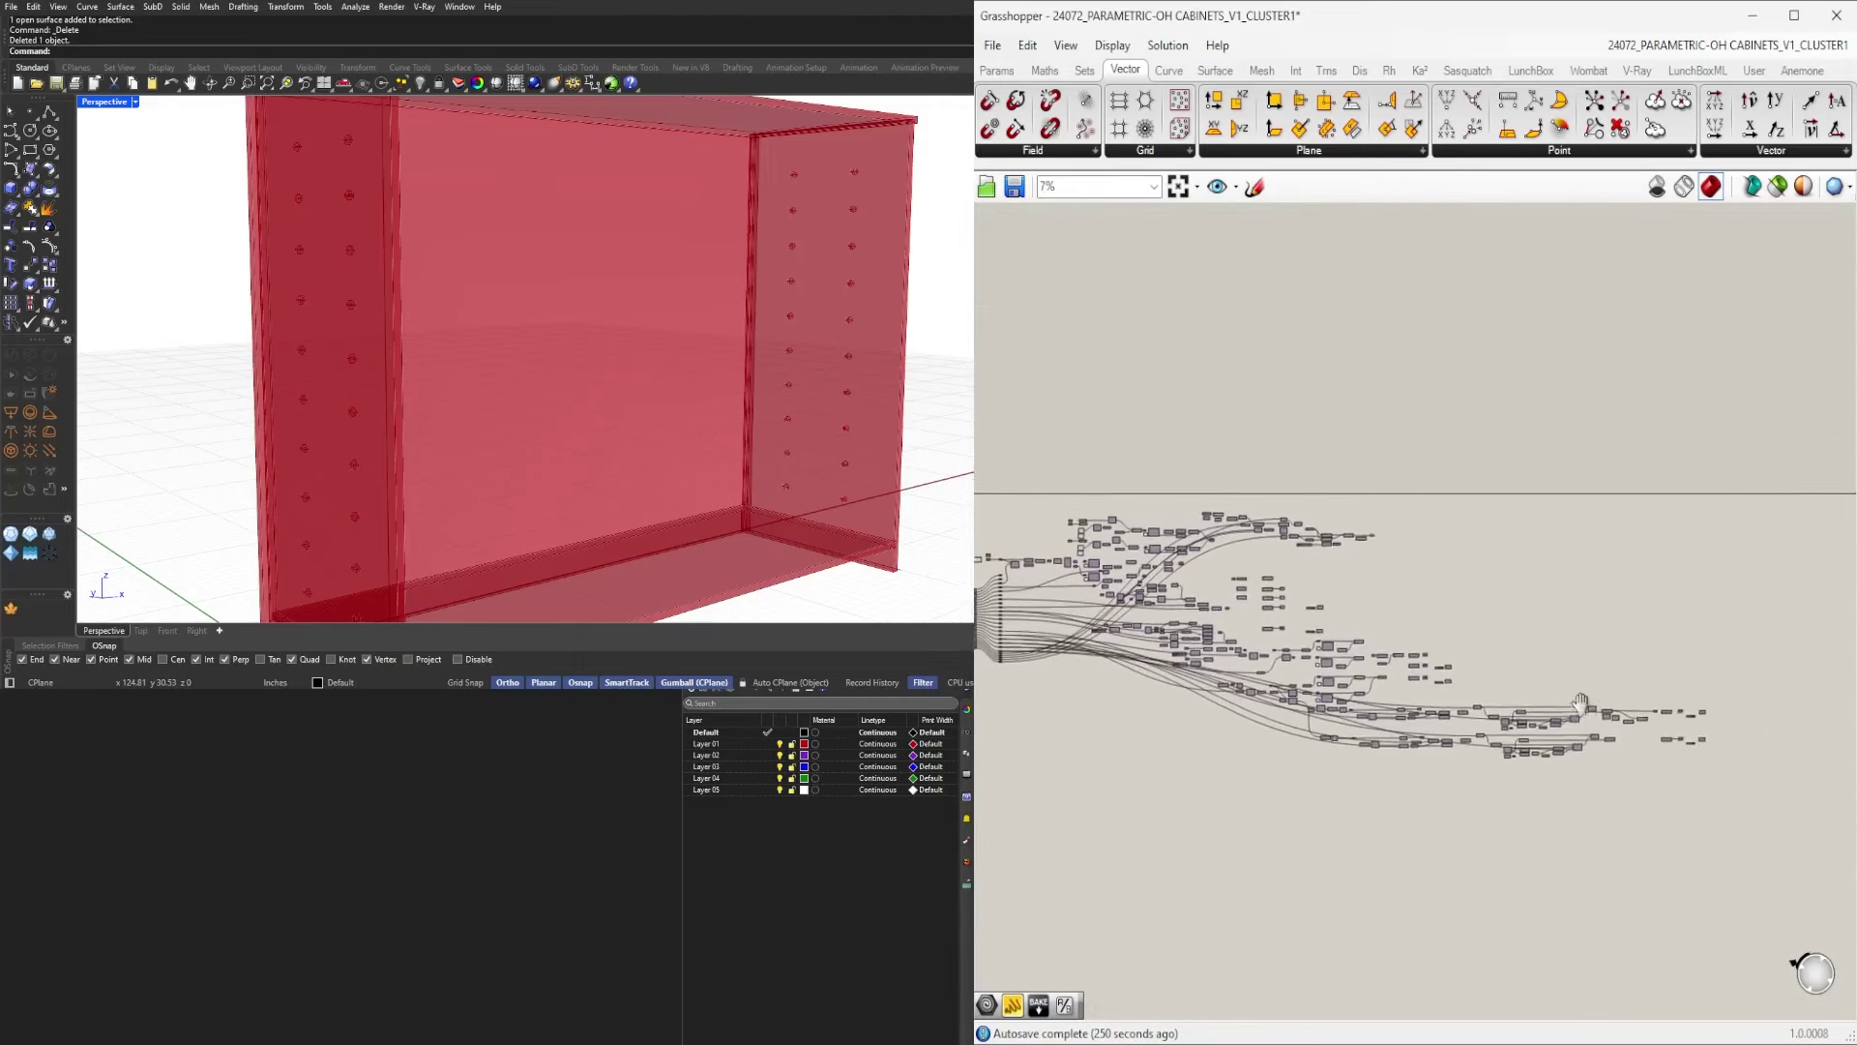
scroll(1338, 579, up, 8)
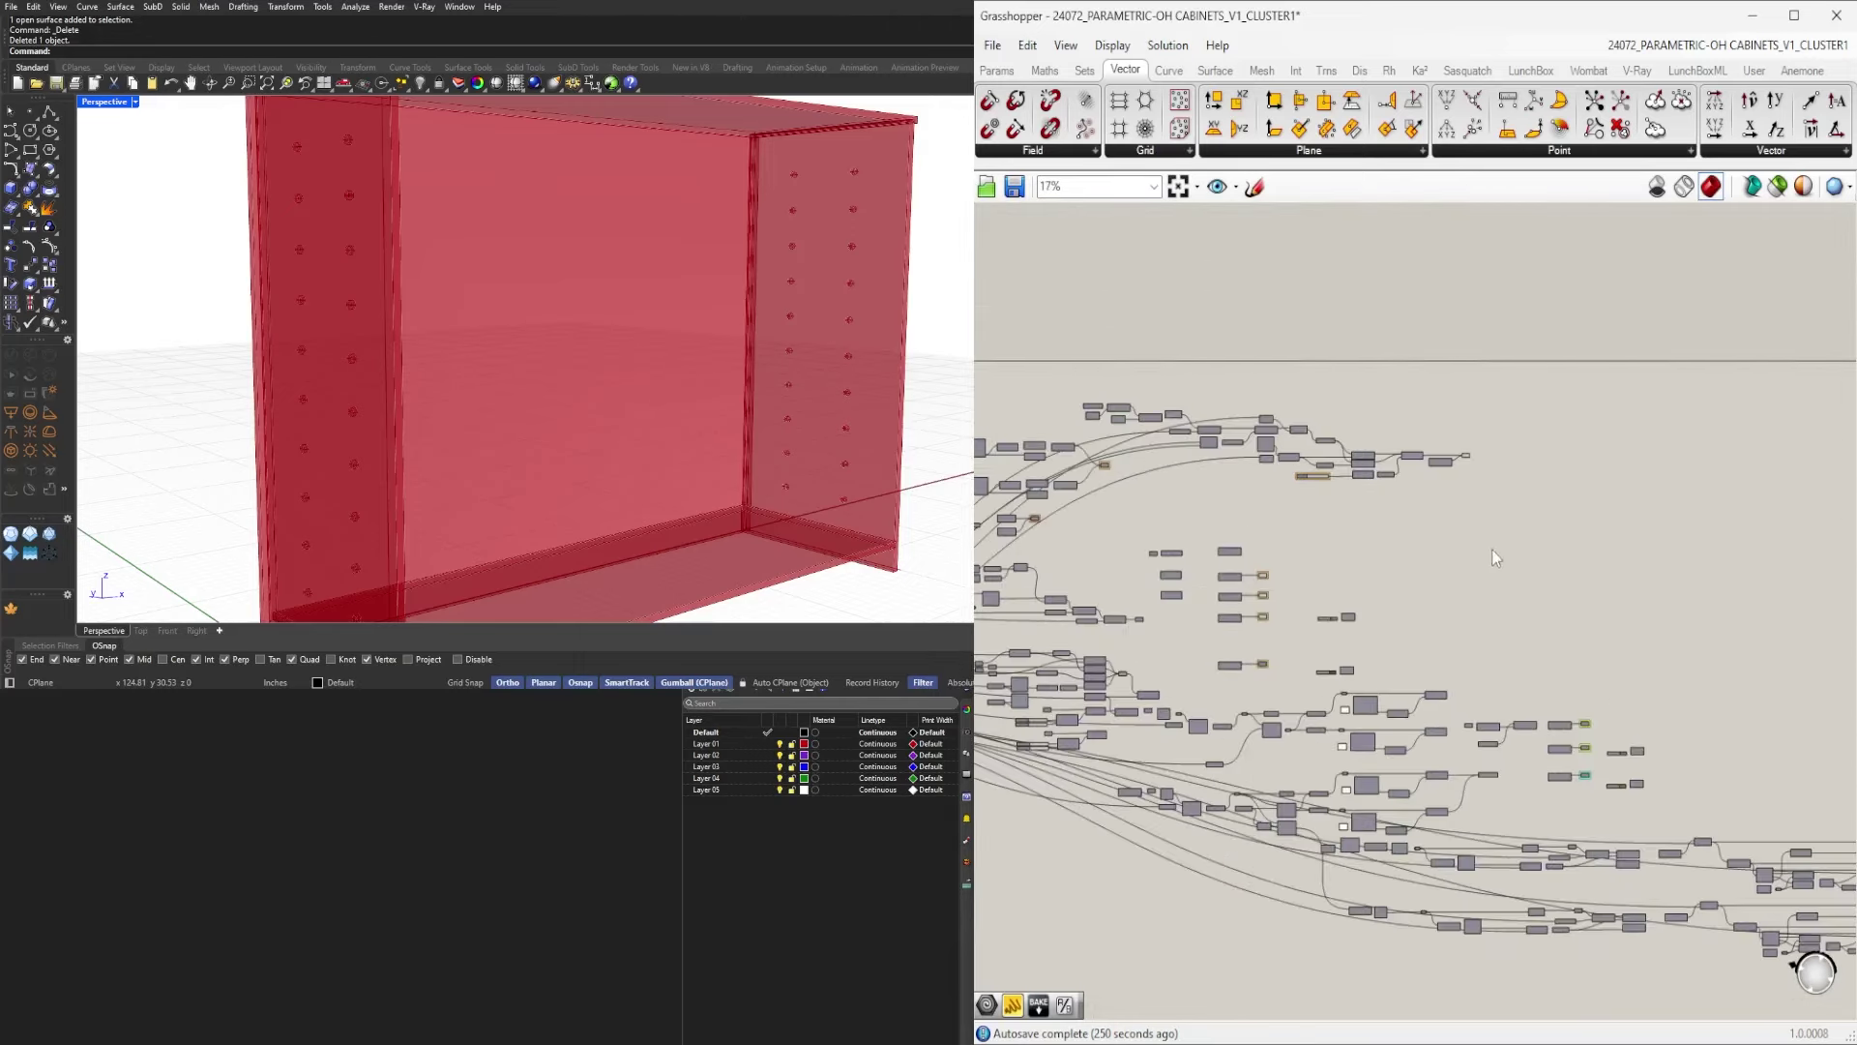
Add a Solid Difference component to the canvas in the free space below the mirrored pin geometry.
scroll(1598, 579, up, 2)
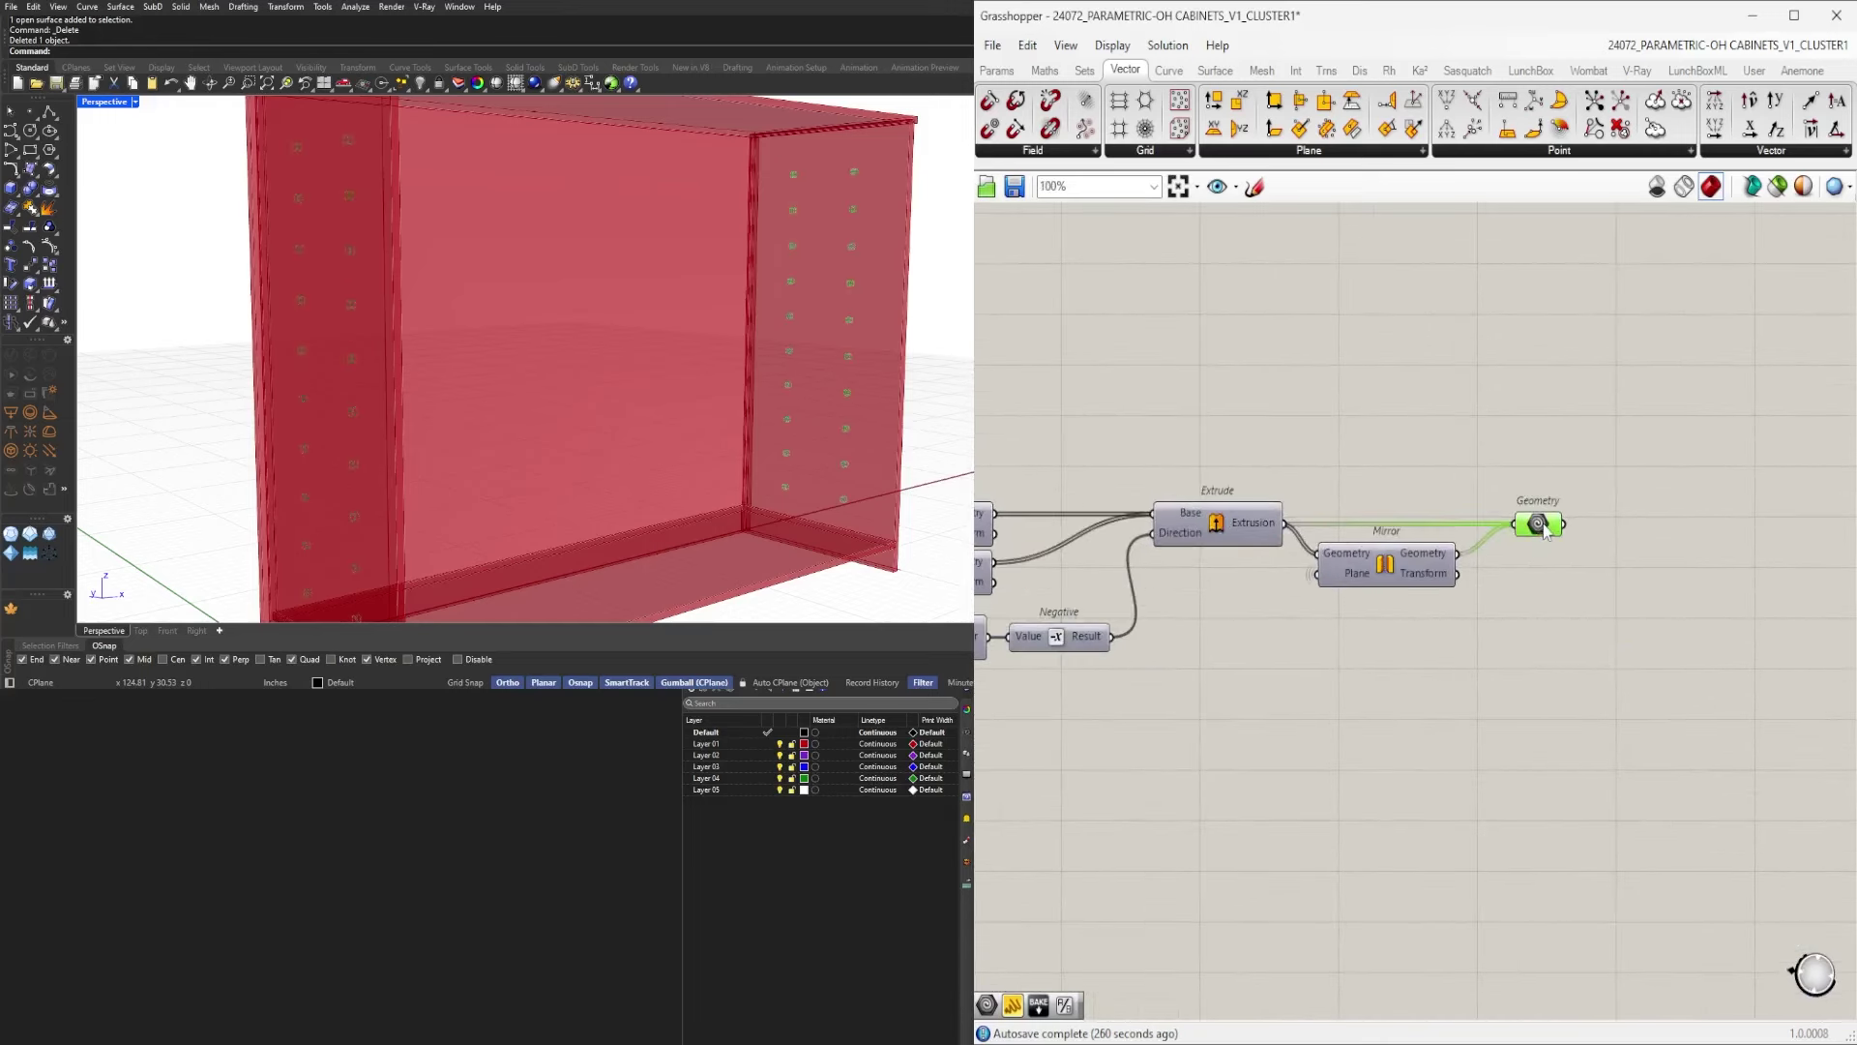
right_drag(774, 435, 731, 436)
scroll(1398, 572, down, 6)
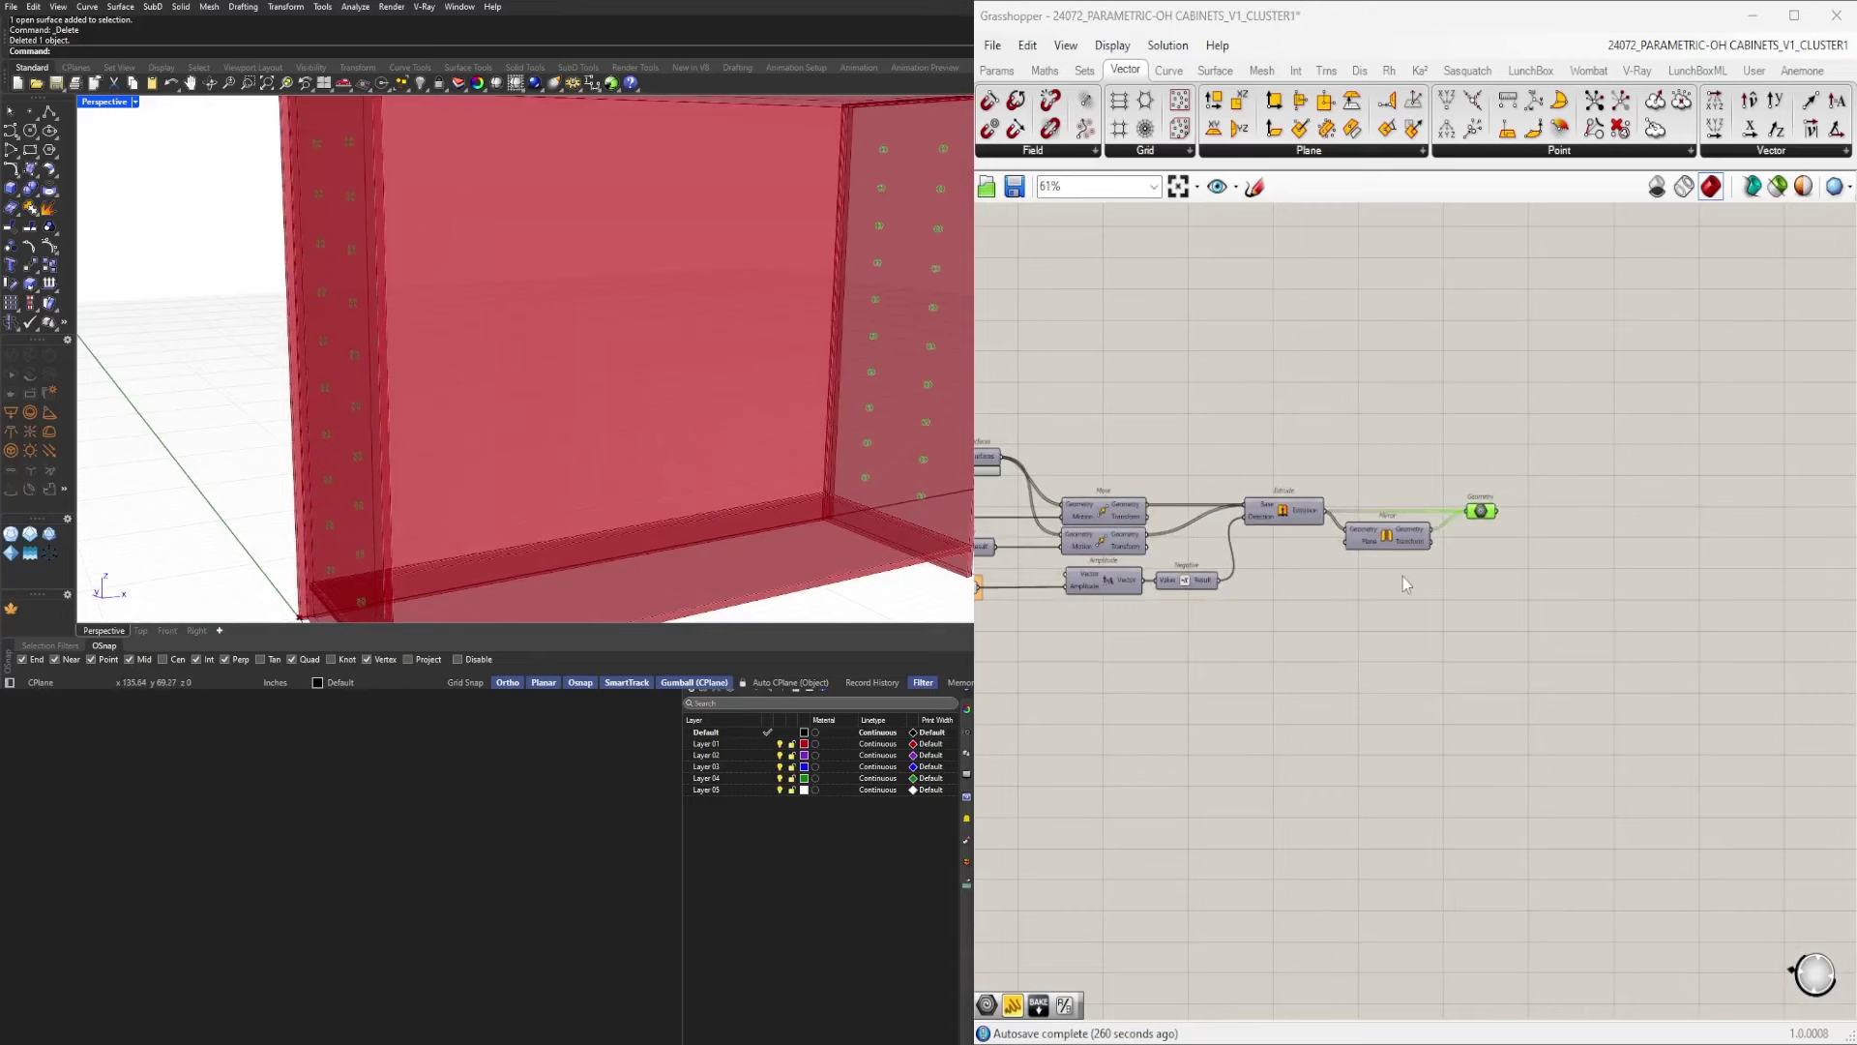
scroll(1182, 738, up, 4)
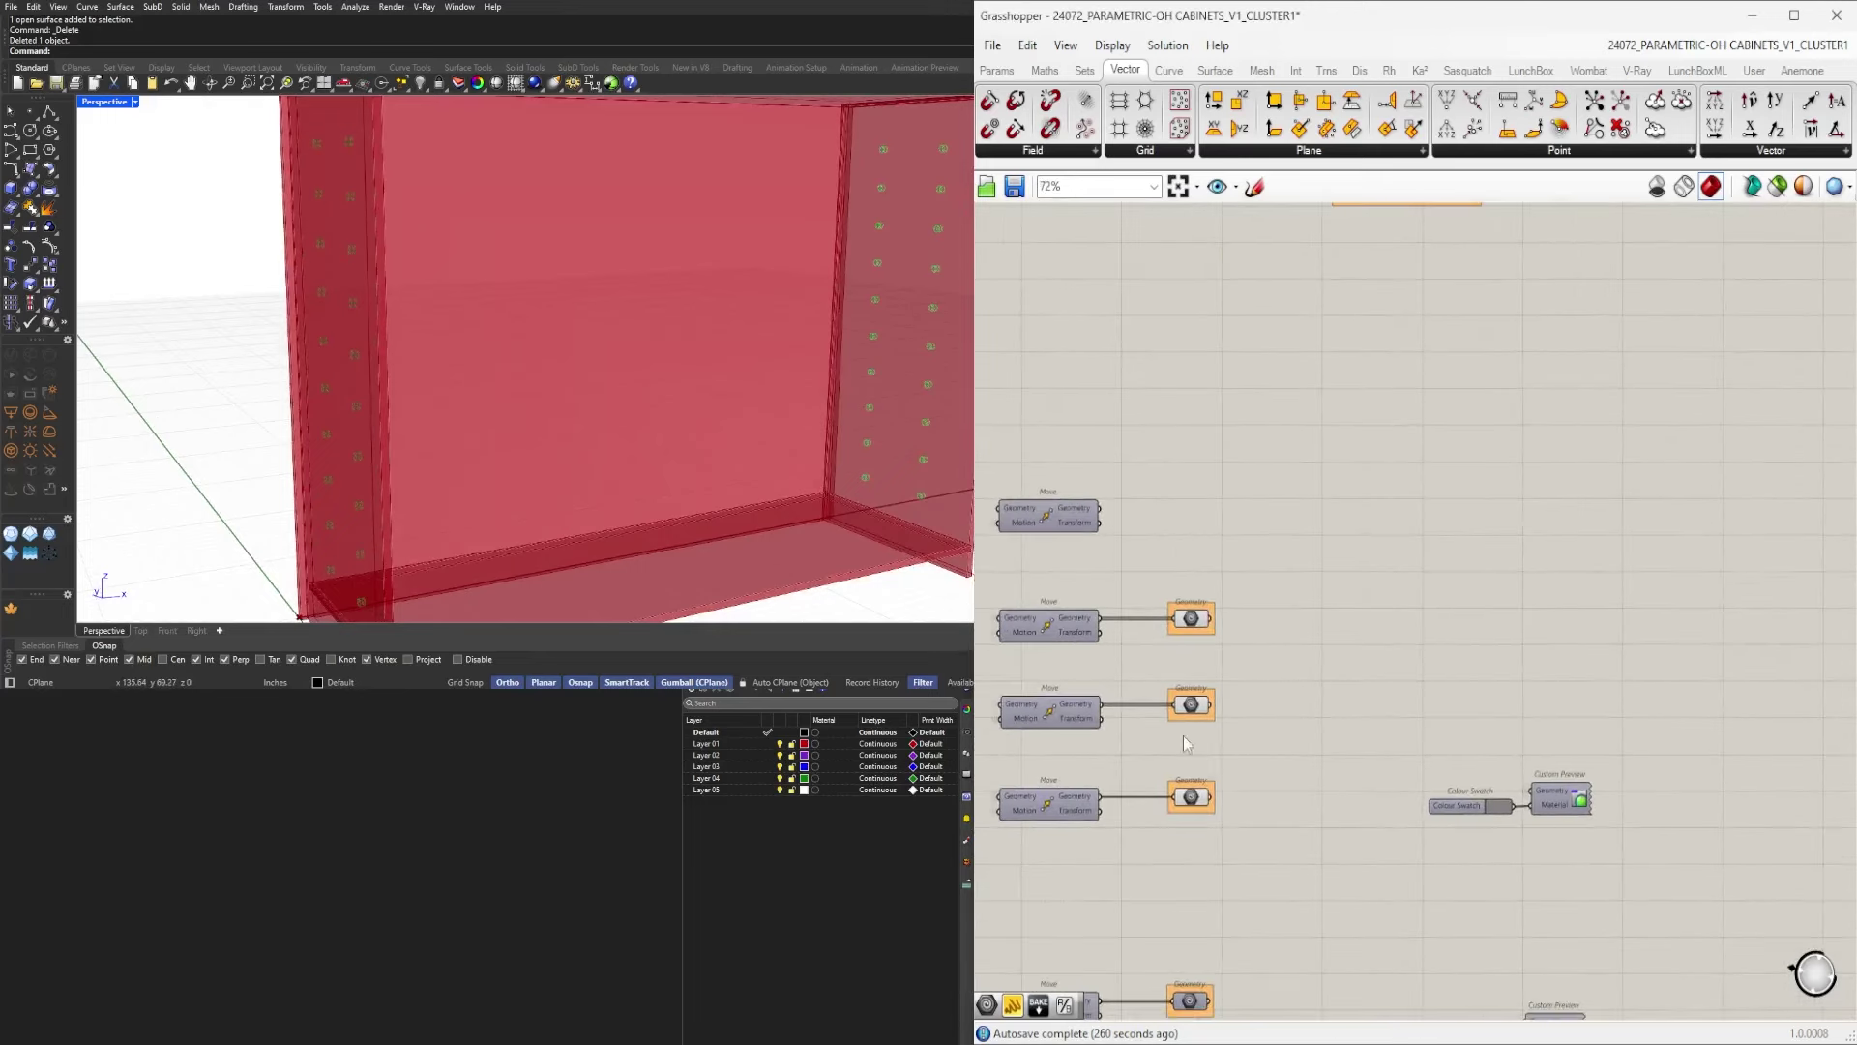
drag(1179, 606, 1182, 608)
click(1188, 620)
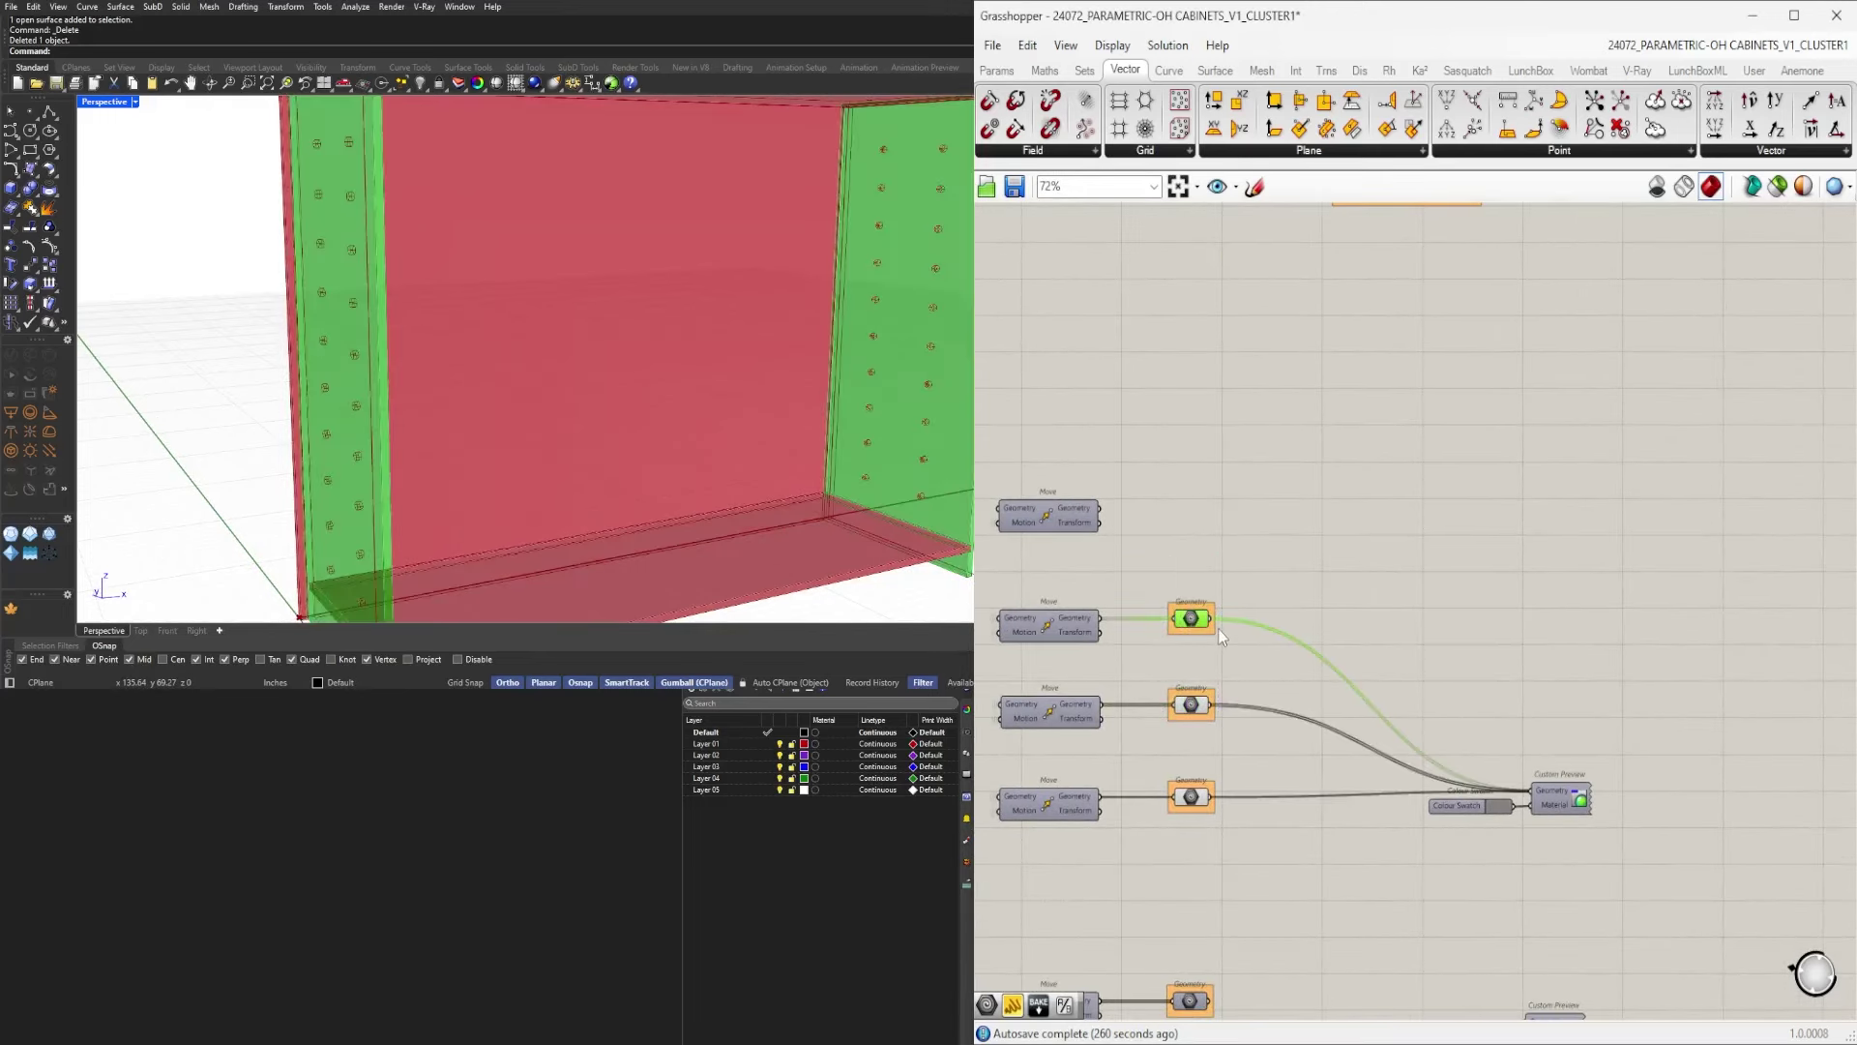
scroll(1219, 629, down, 3)
double_click(1459, 578)
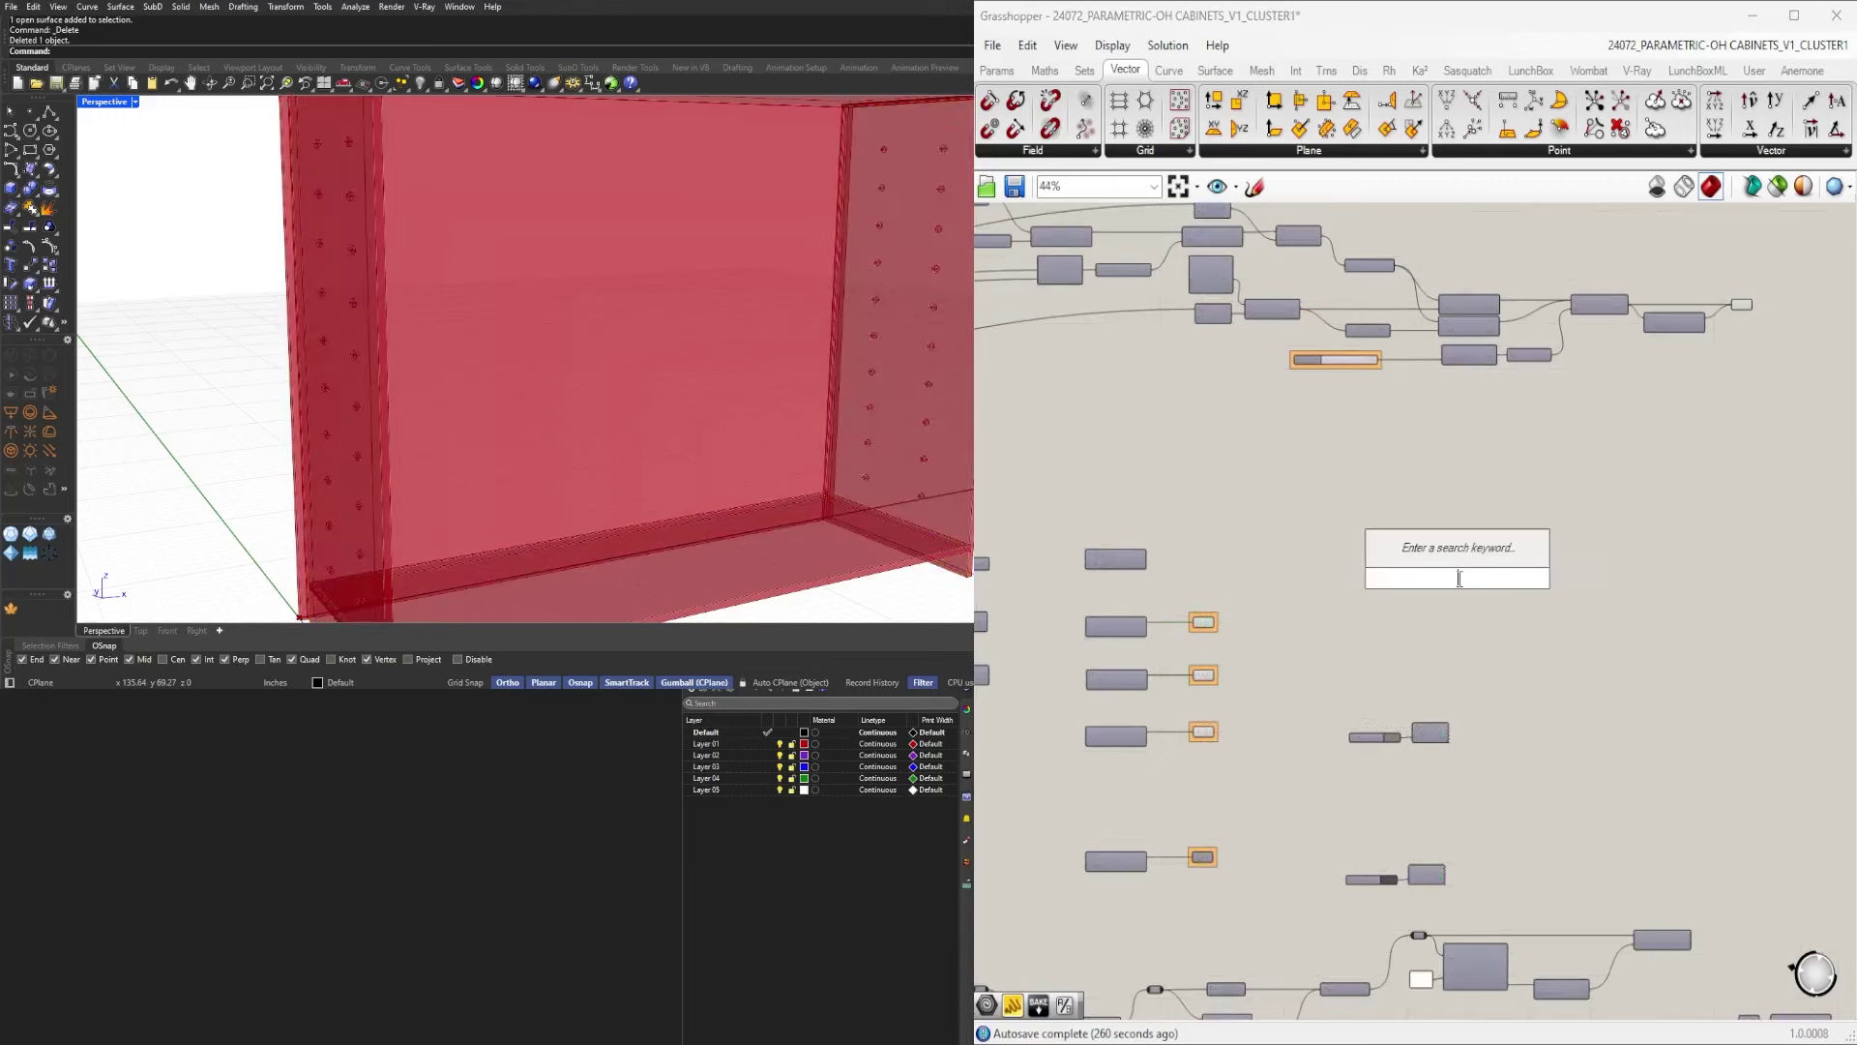
text(diff)
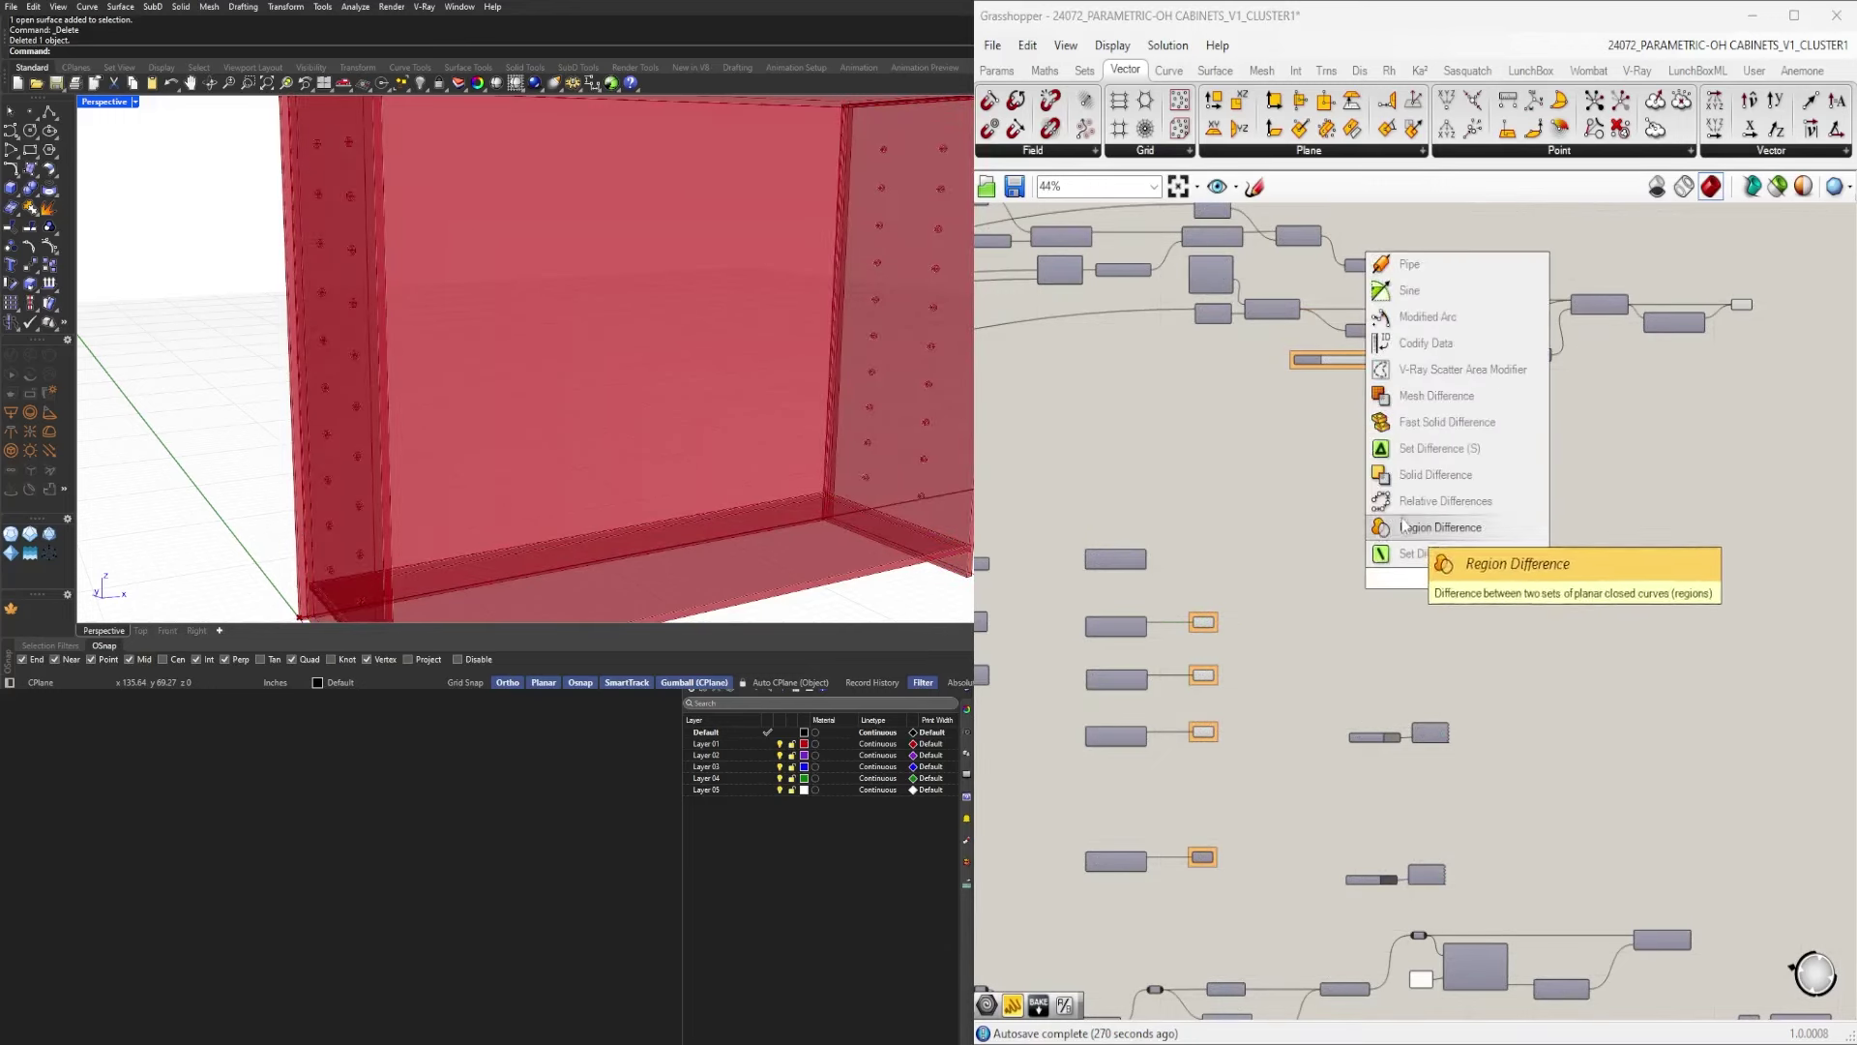
click(1432, 498)
Connect the mirrored pin Geometry to the Solid Difference's Breps B input and set that input's wire display to Hidden.
scroll(1506, 611, up, 2)
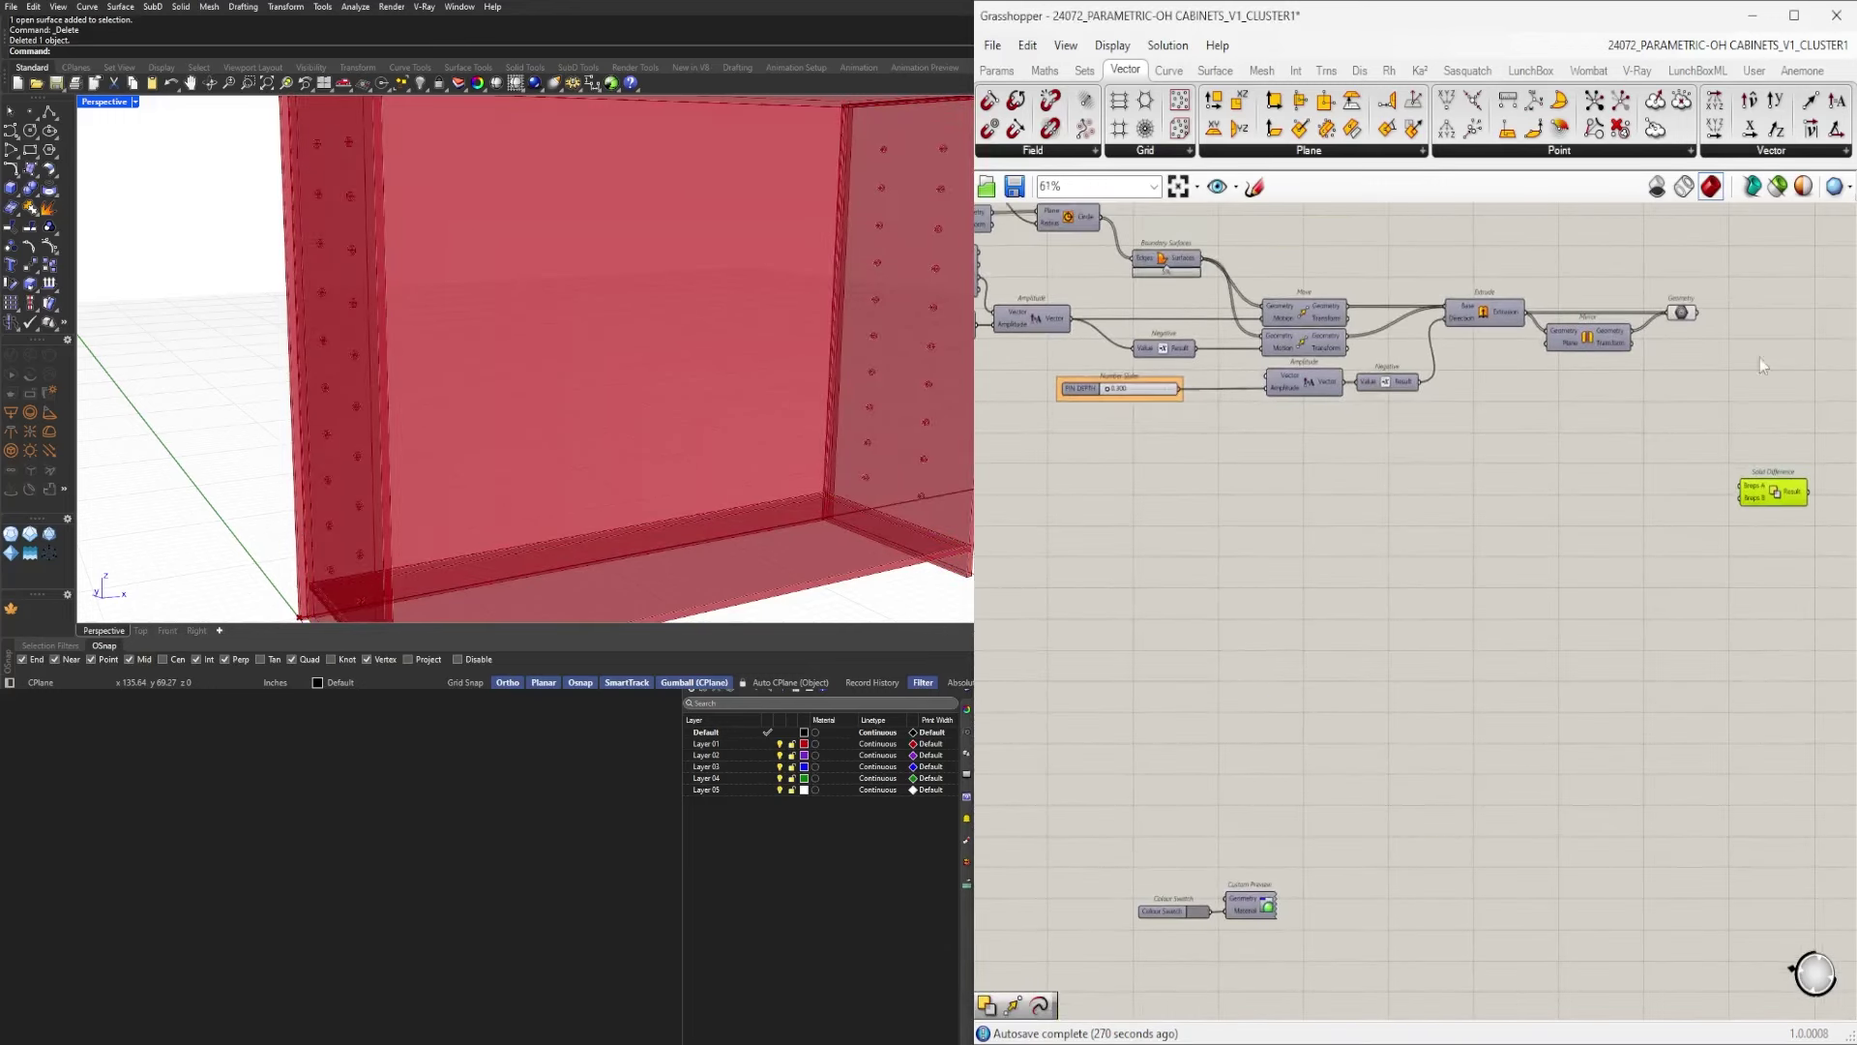
scroll(1757, 305, up, 2)
right_drag(1757, 306, 1495, 397)
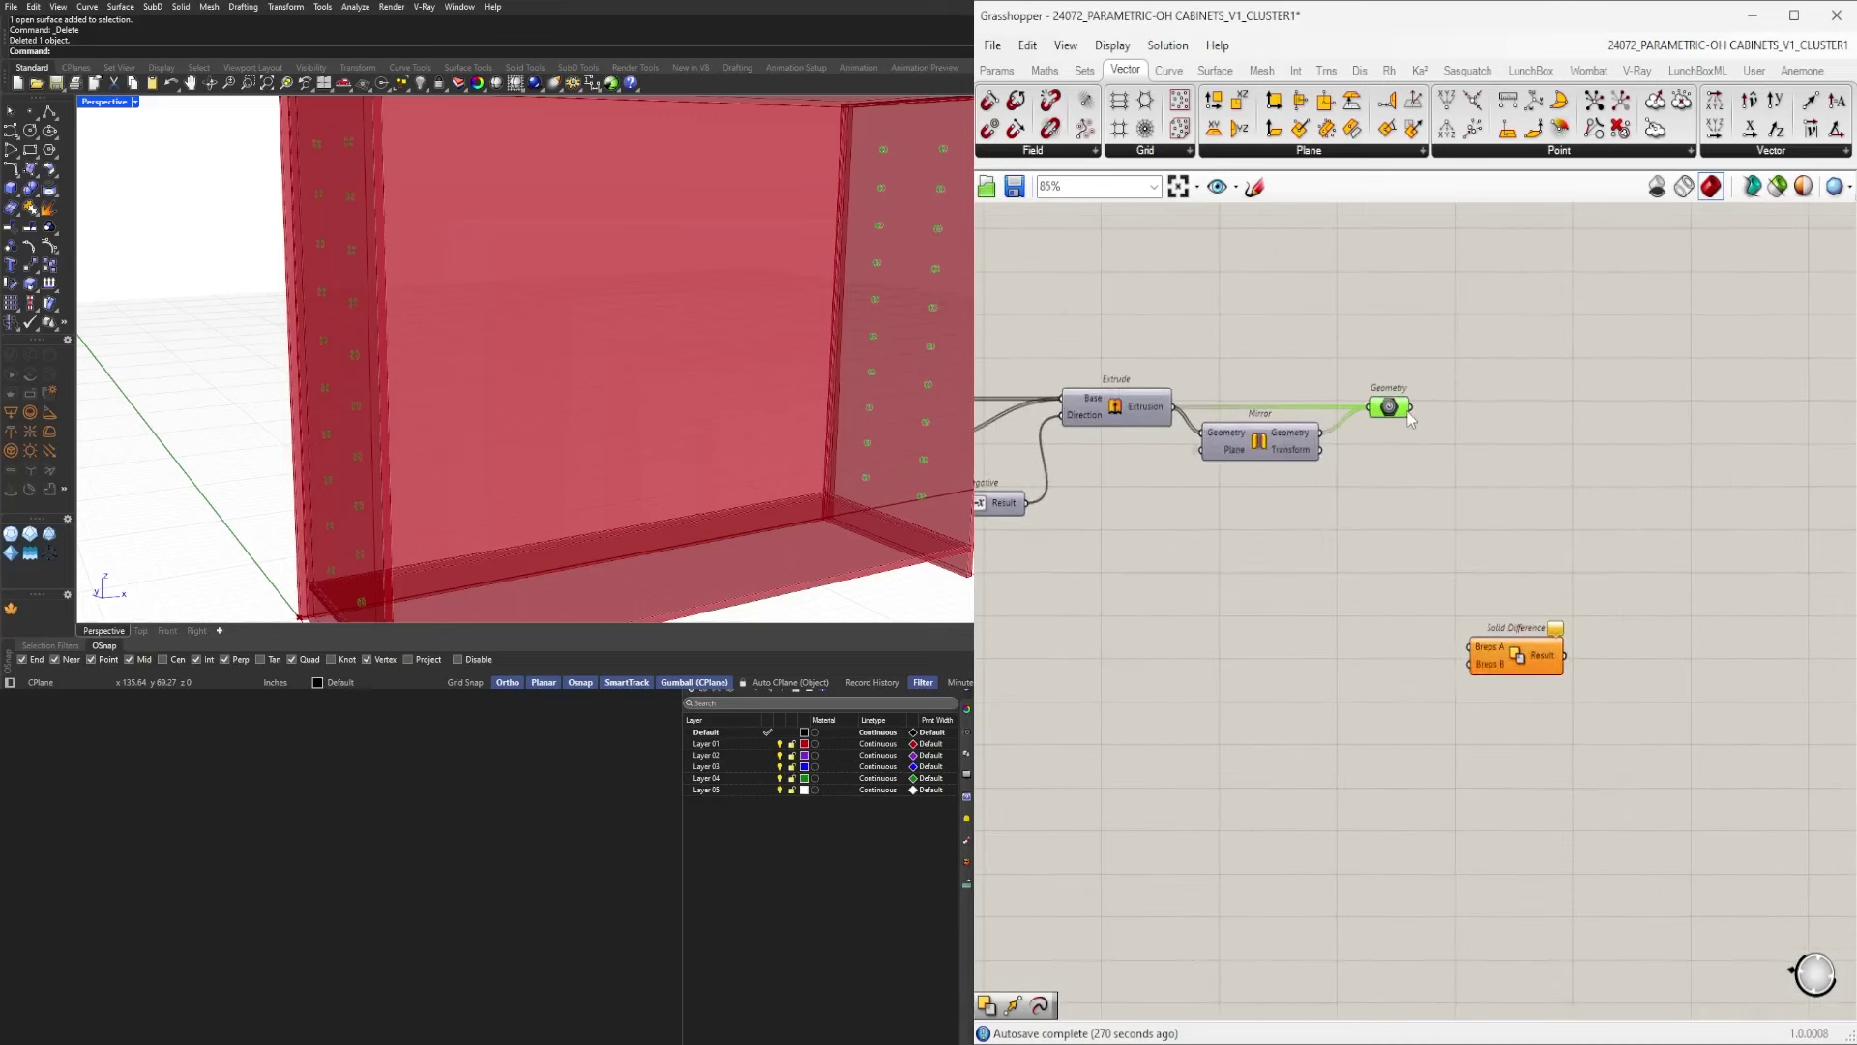
right_click(1473, 668)
mouse_move(1596, 717)
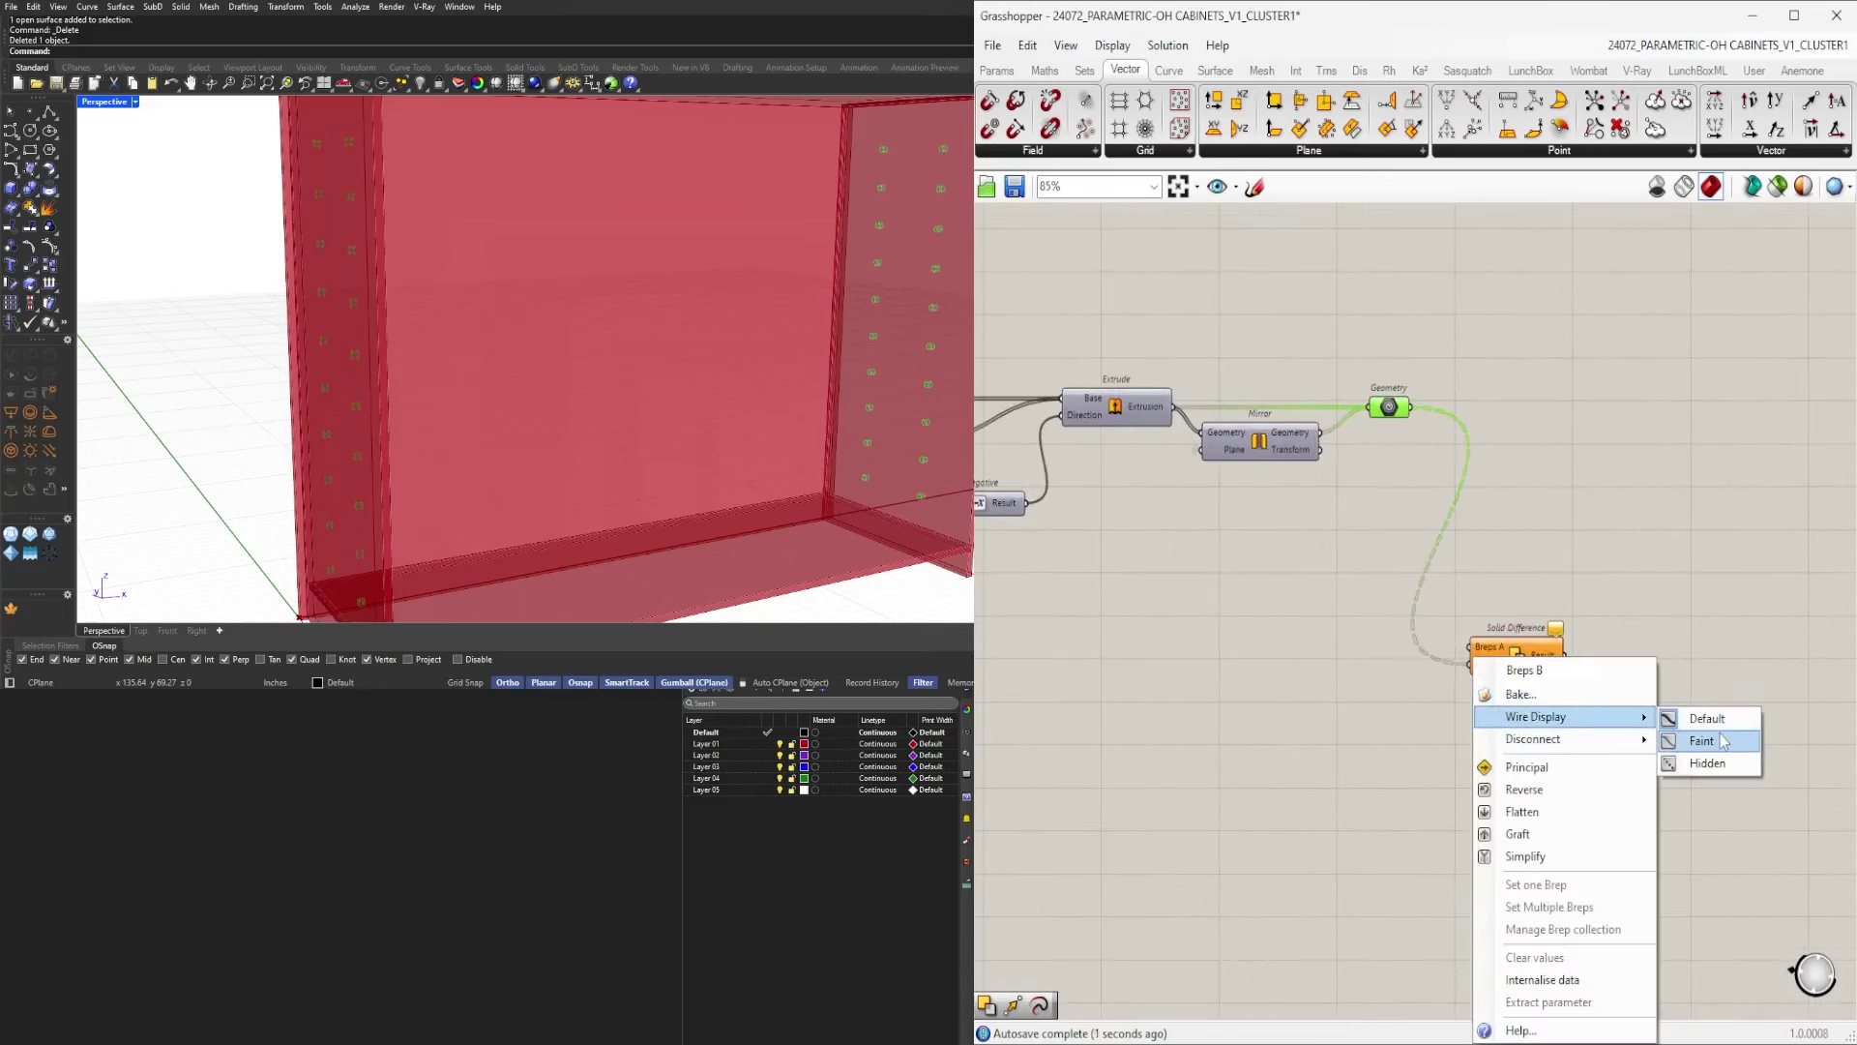
click(1706, 763)
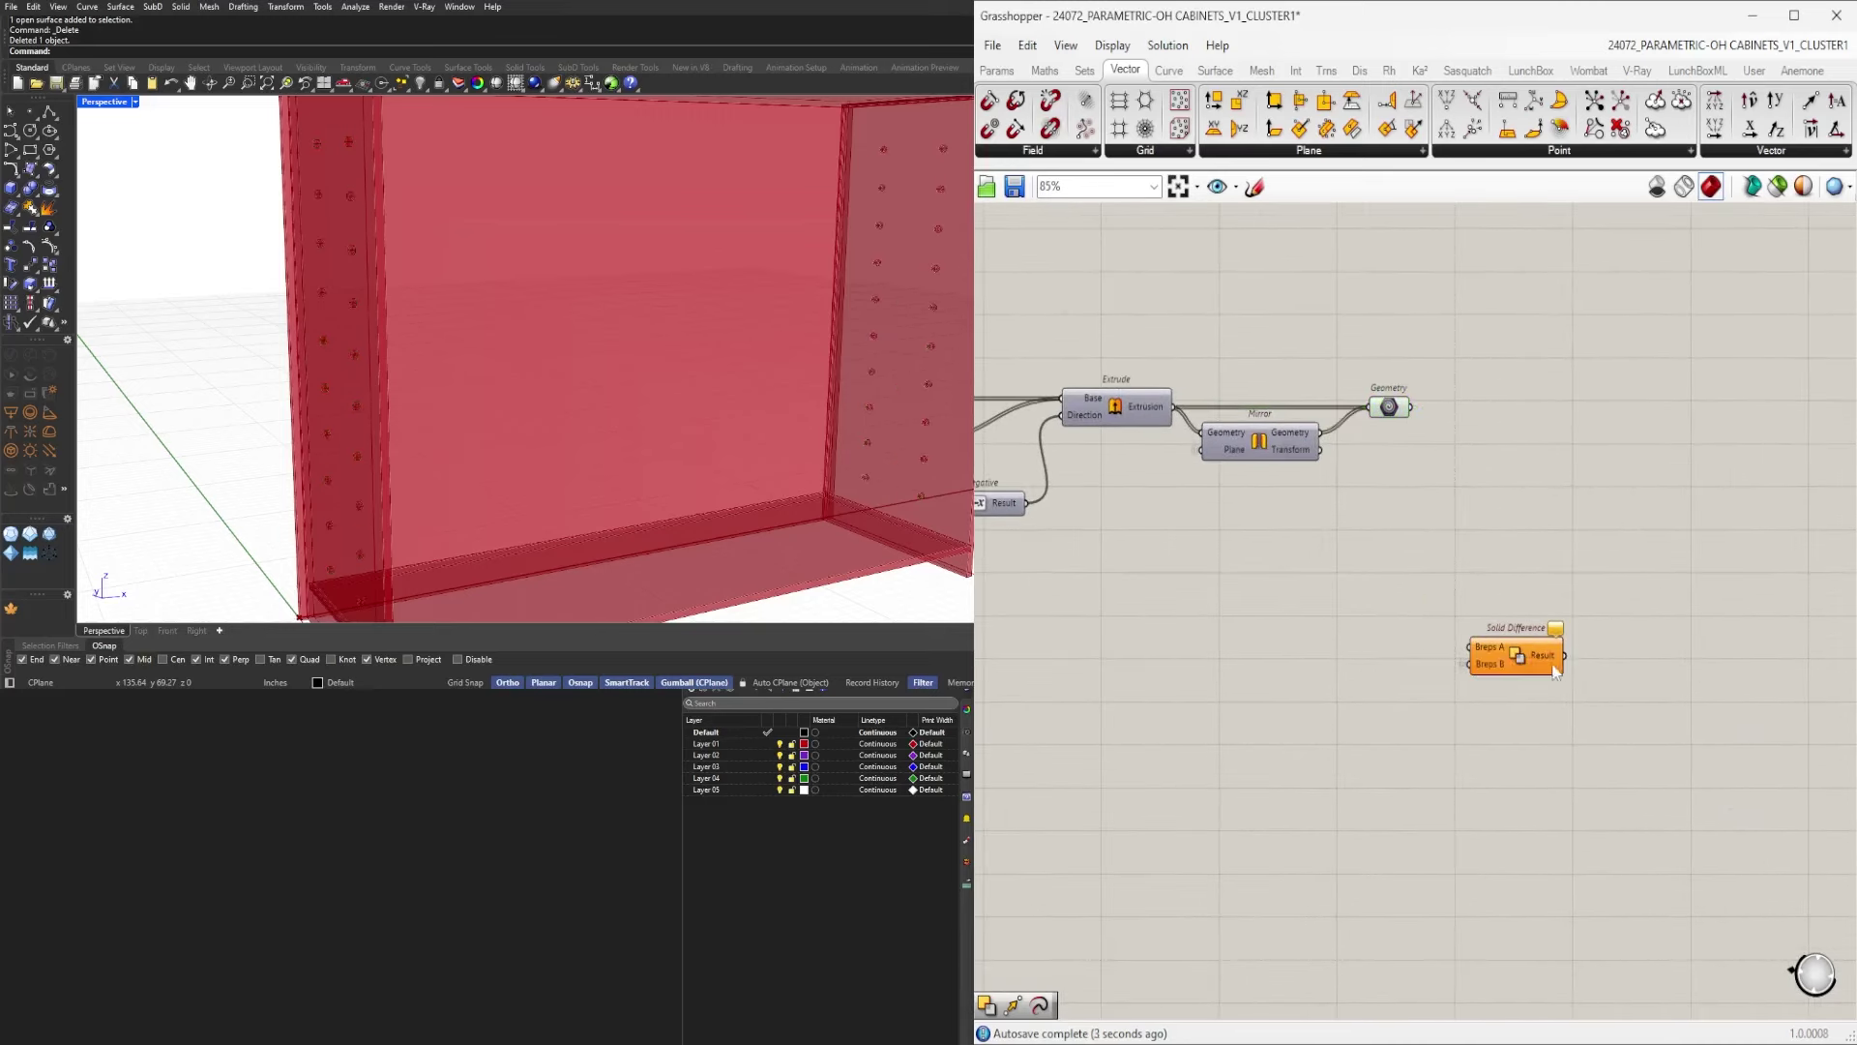
Move the Solid Difference near the panels' Move components and shift the three panel Geometry parameters farther downstream to make room.
scroll(1517, 672, down, 3)
right_drag(1517, 671, 1635, 646)
right_drag(1082, 791, 1453, 538)
scroll(1482, 584, up, 2)
scroll(1475, 603, down, 2)
drag(1477, 755, 1489, 715)
scroll(1420, 597, up, 2)
click(1408, 576)
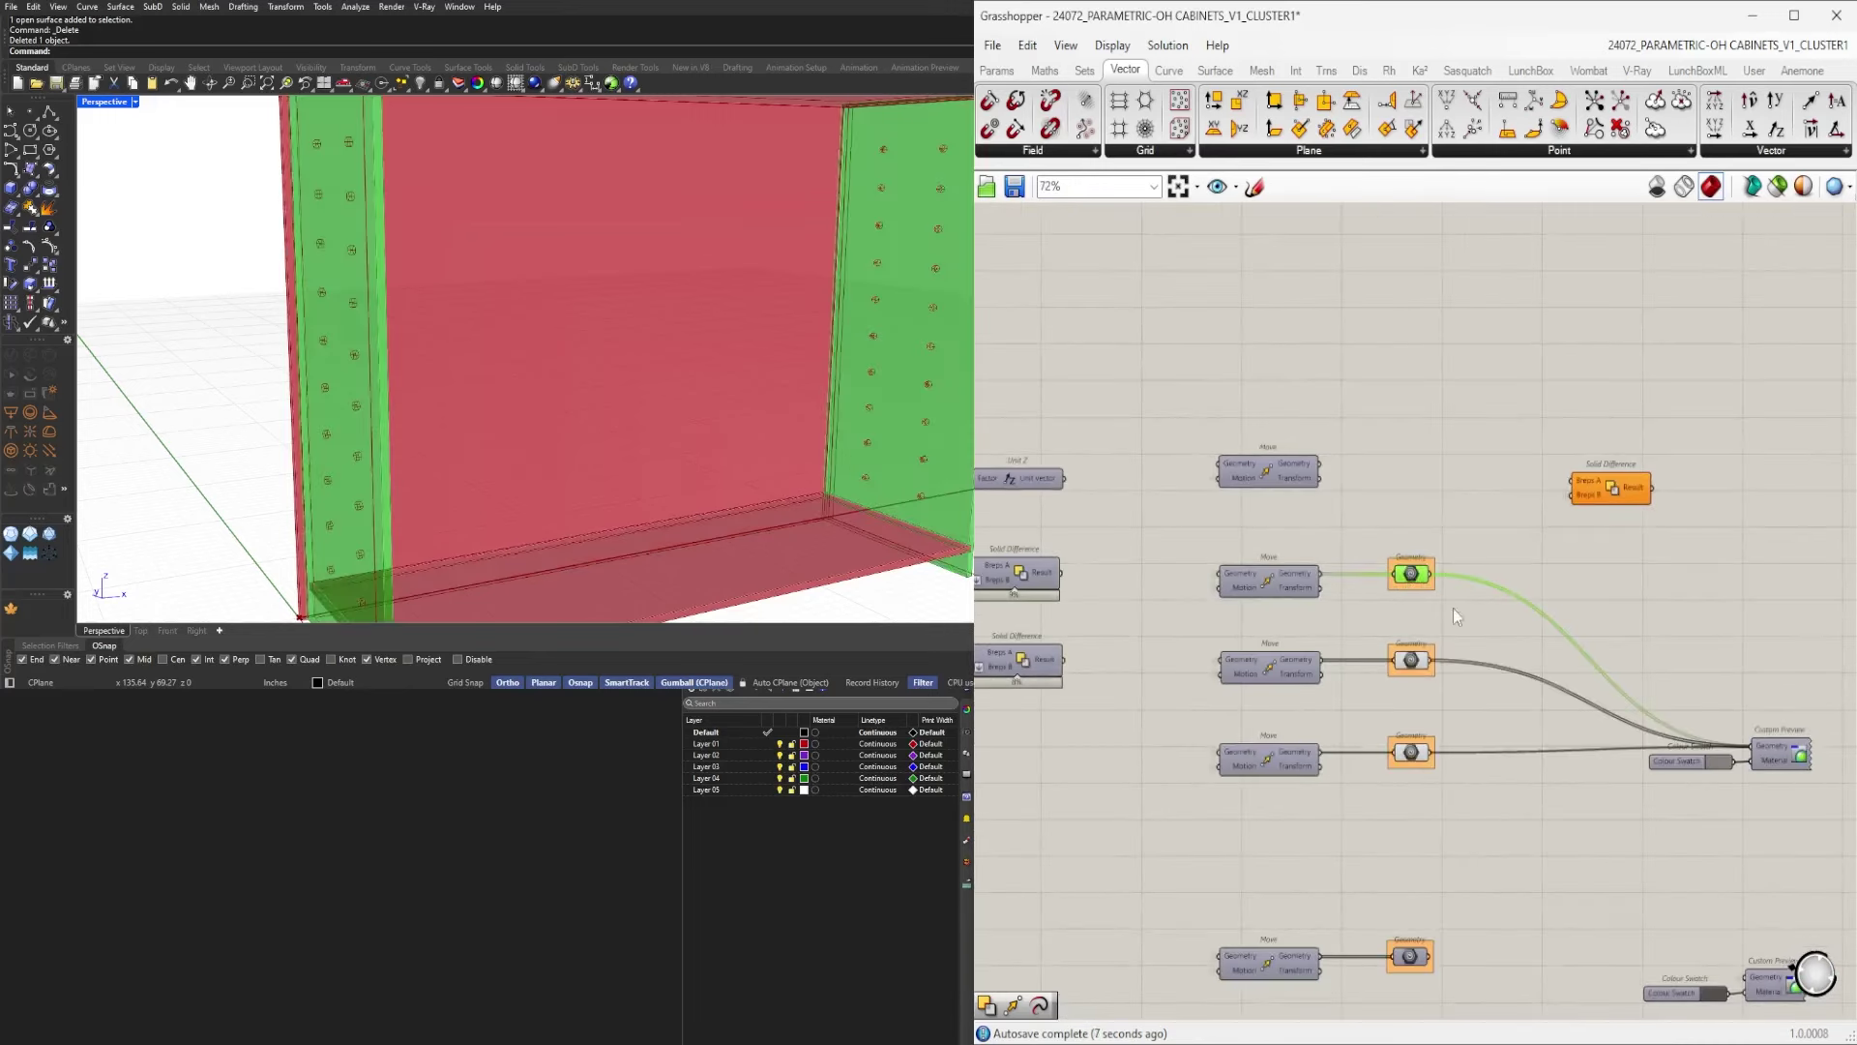
drag(1555, 829, 1602, 590)
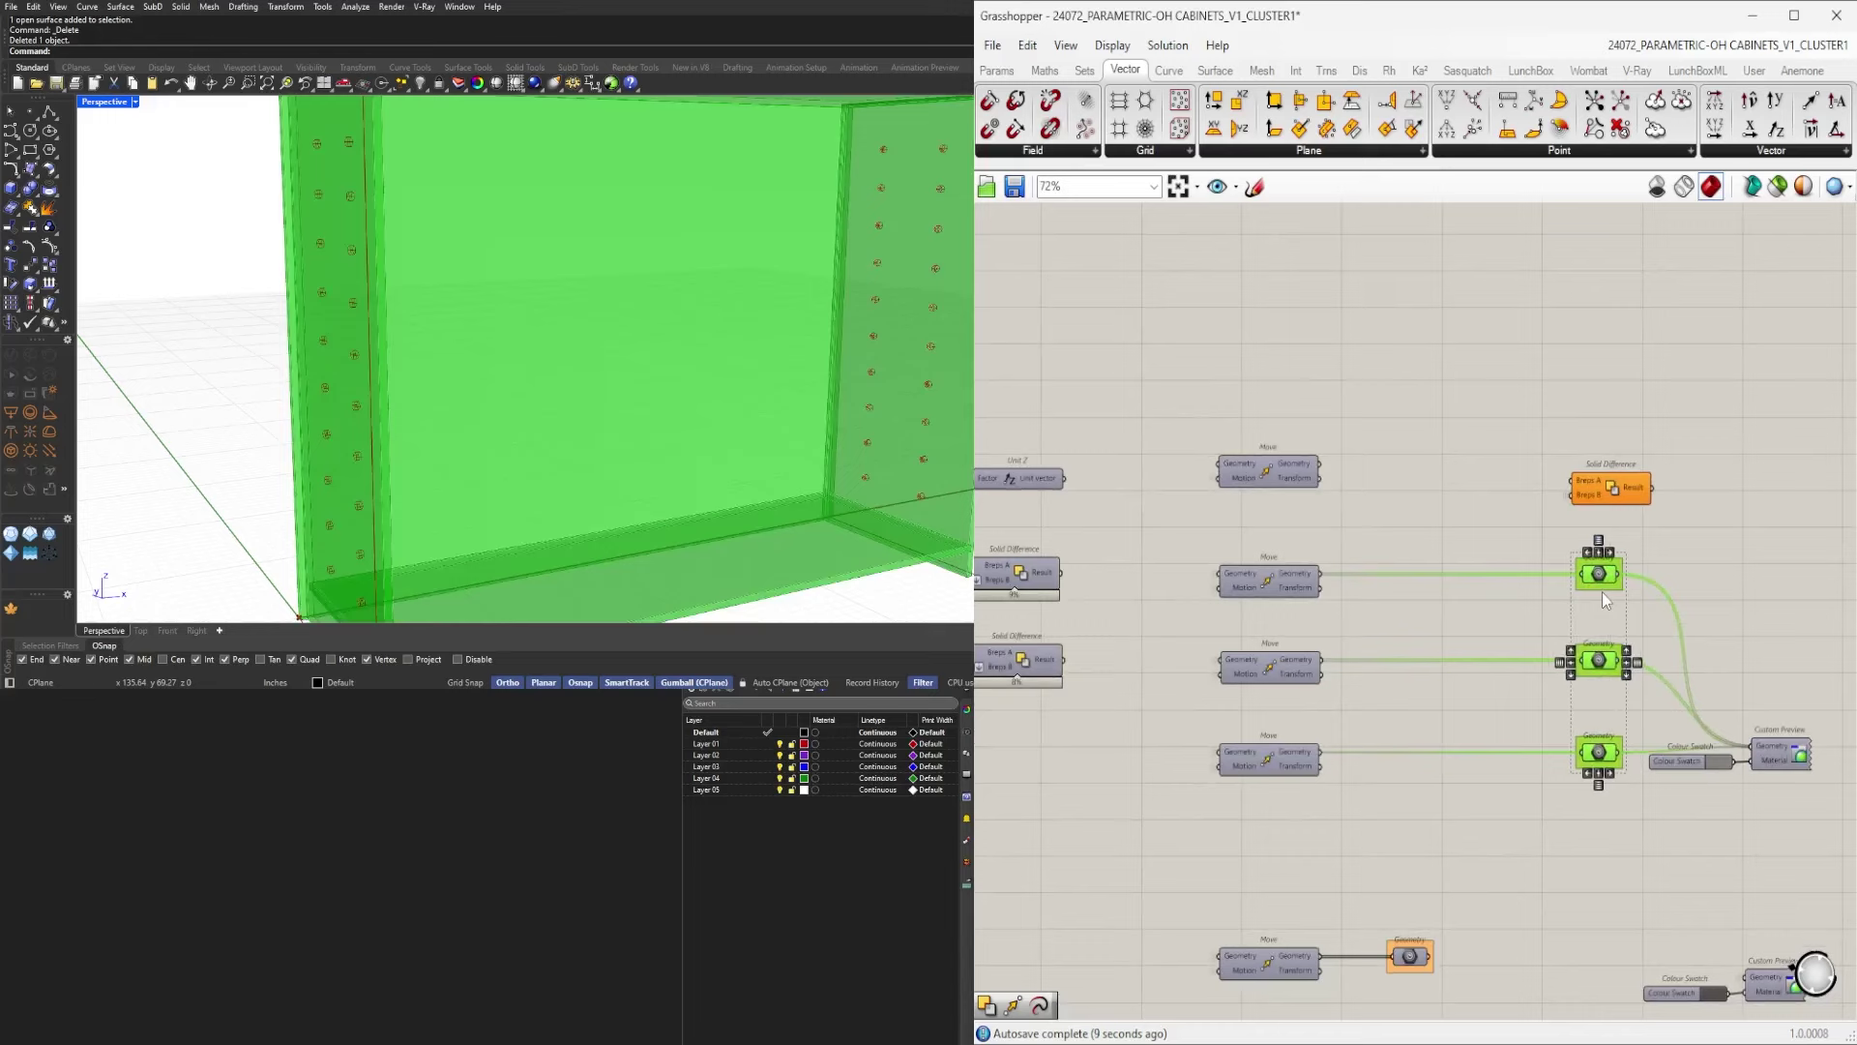
click(1601, 542)
Insert the Solid Difference between the side panels' Move and Geometry components, flattening its Breps B input.
scroll(1598, 492, up, 1)
drag(1598, 492, 1424, 597)
right_click(1403, 582)
click(1494, 739)
right_click(1390, 570)
click(1433, 543)
click(1465, 554)
click(1443, 596)
click(1469, 580)
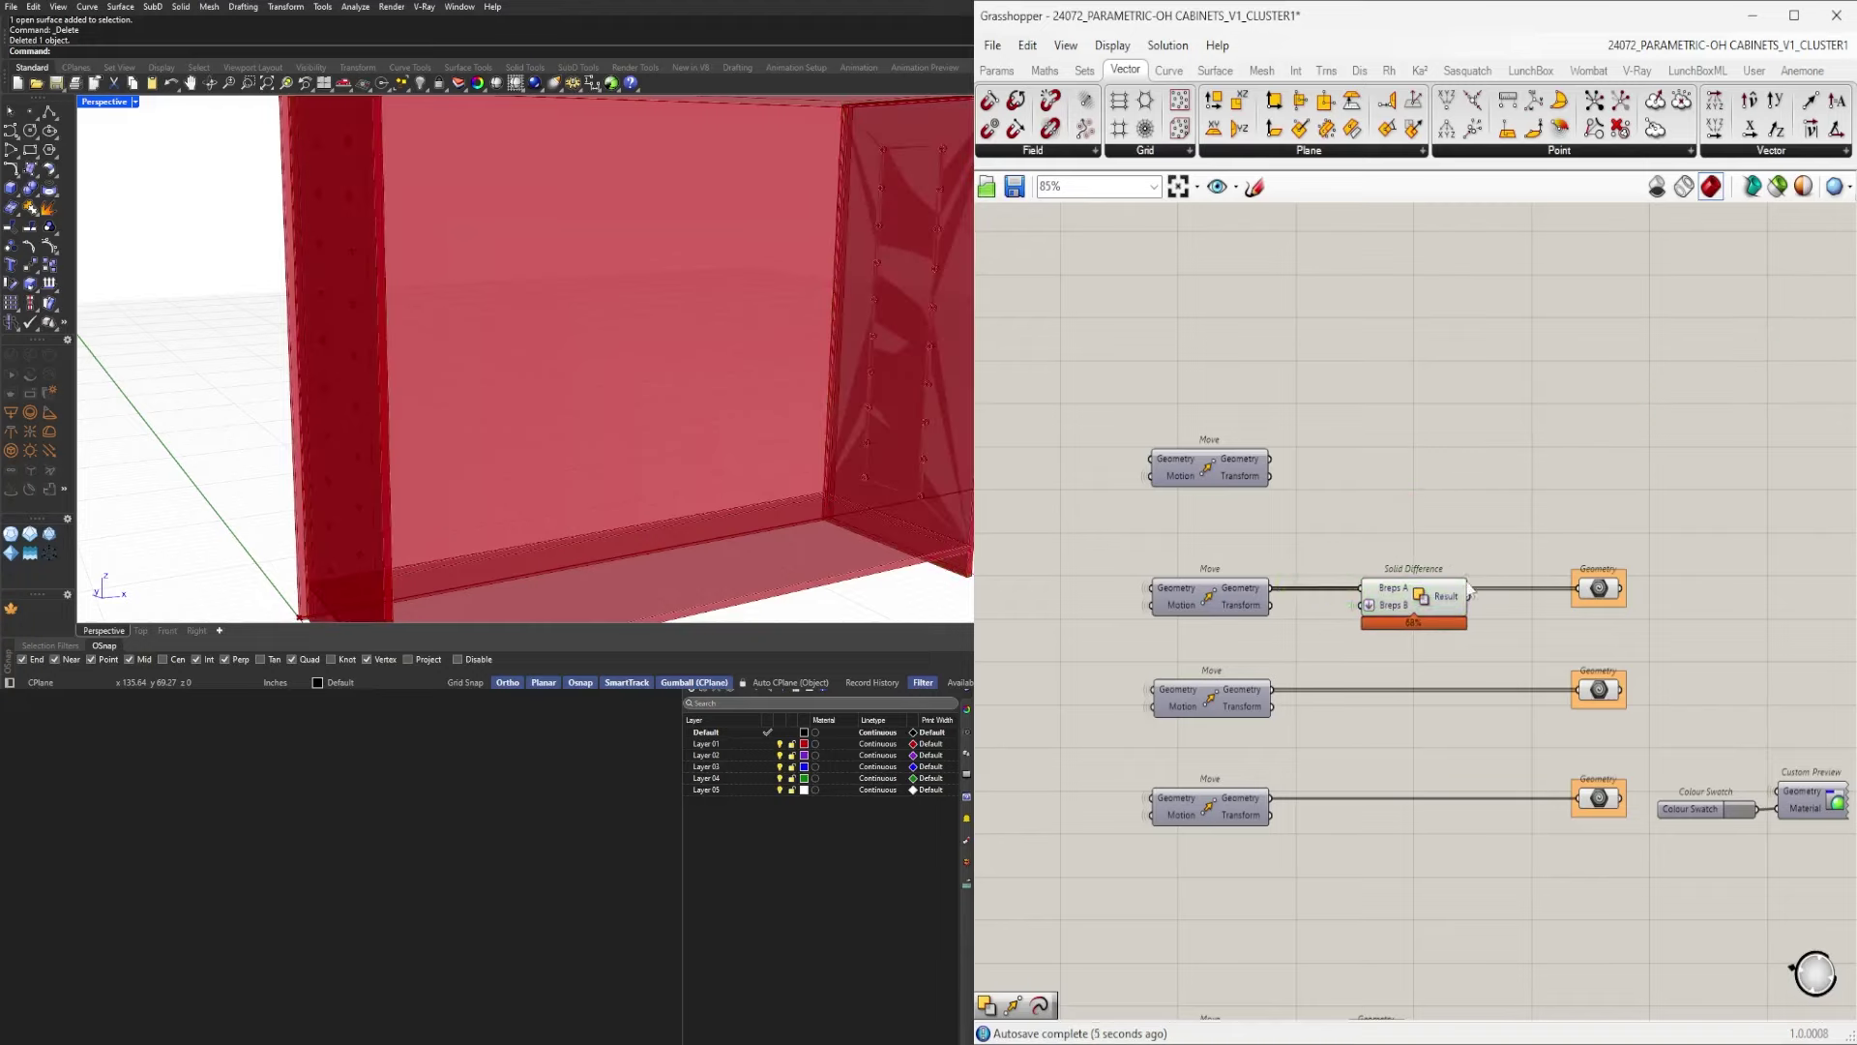
drag(1568, 591, 1571, 589)
Turn off the preview of the side panels' Solid Difference component.
click(1424, 598)
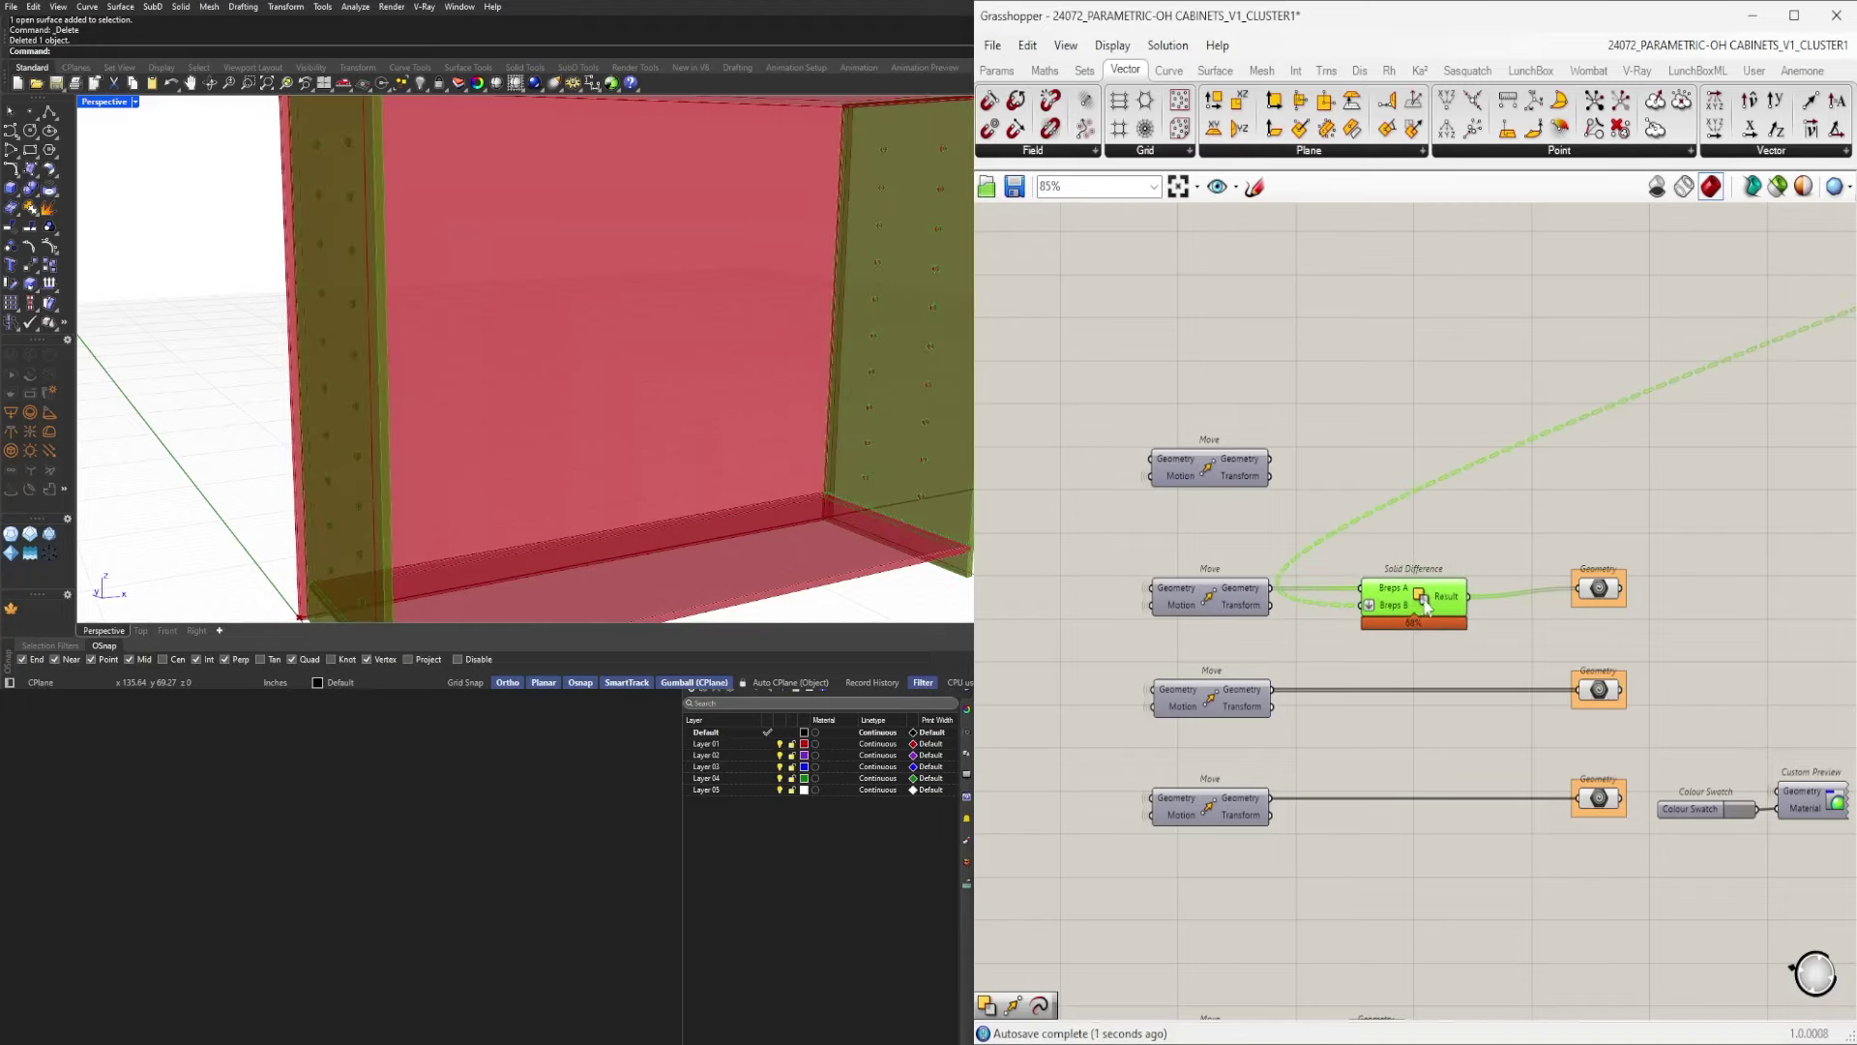
middle_click(1426, 597)
click(1473, 534)
click(1516, 515)
click(1608, 595)
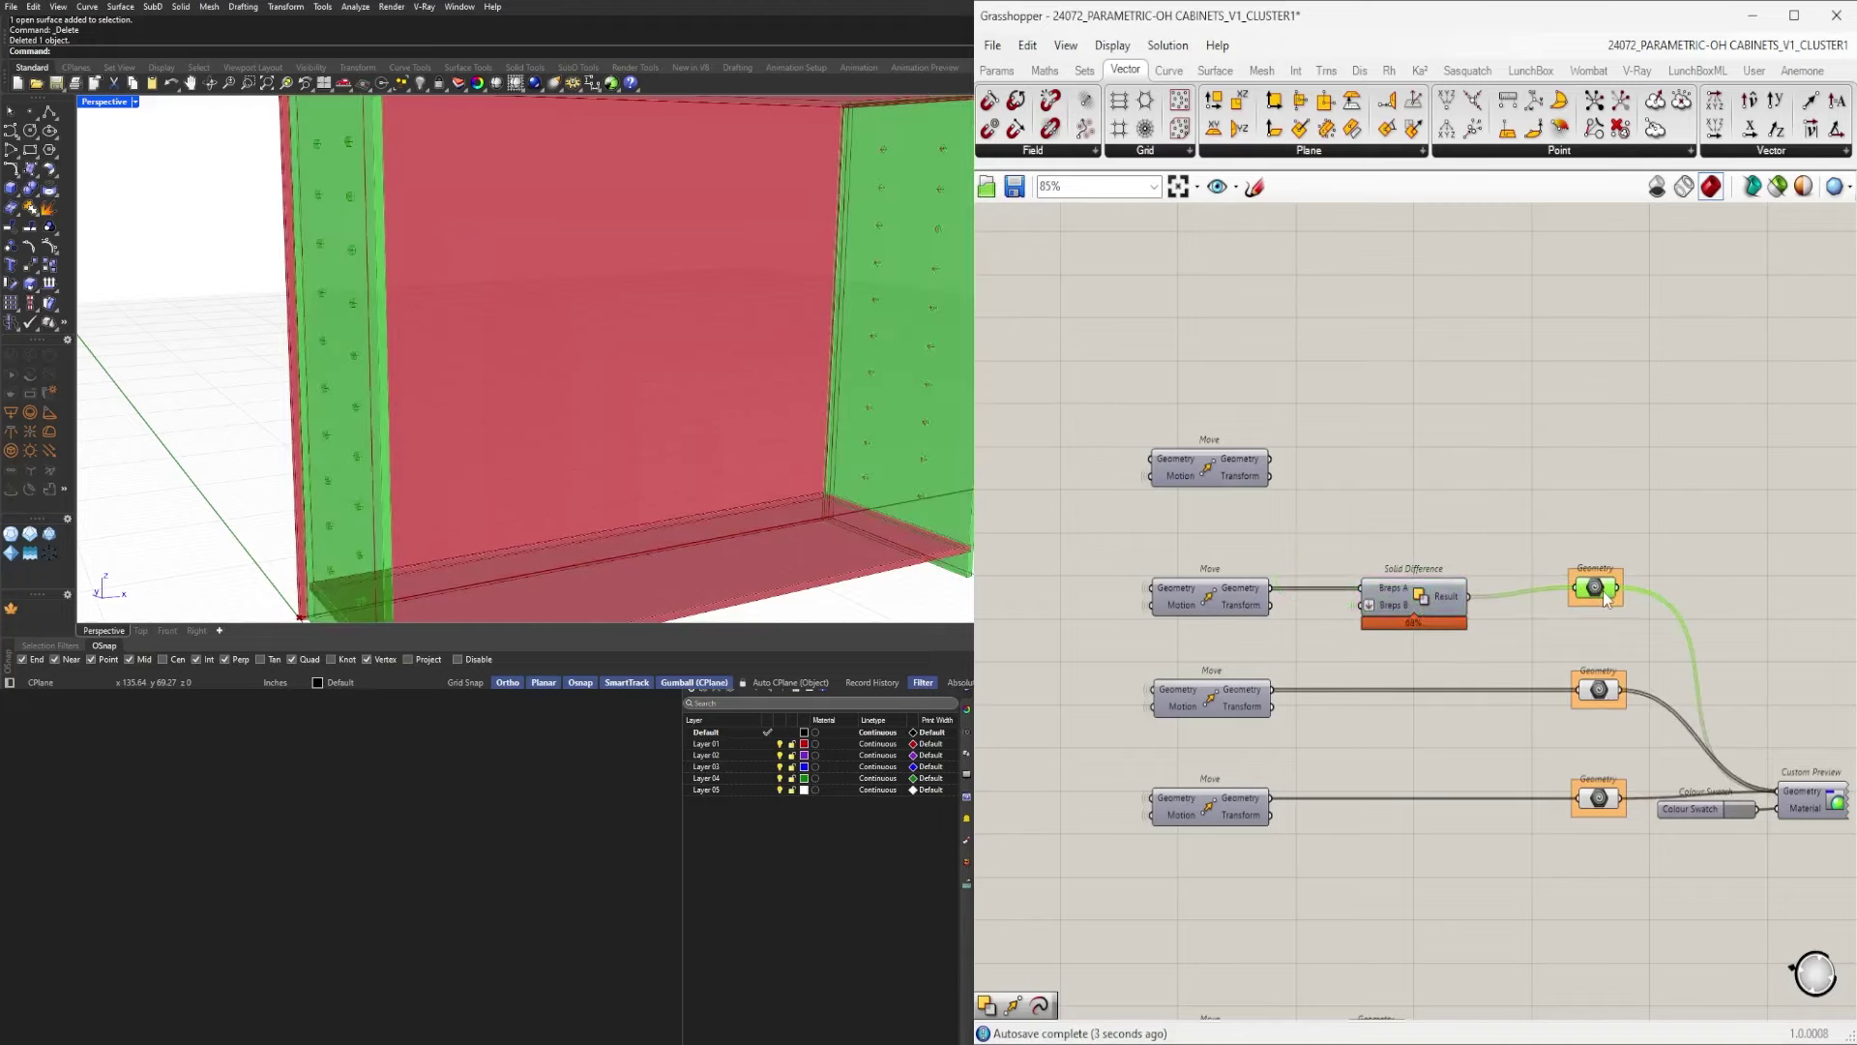
click(1615, 547)
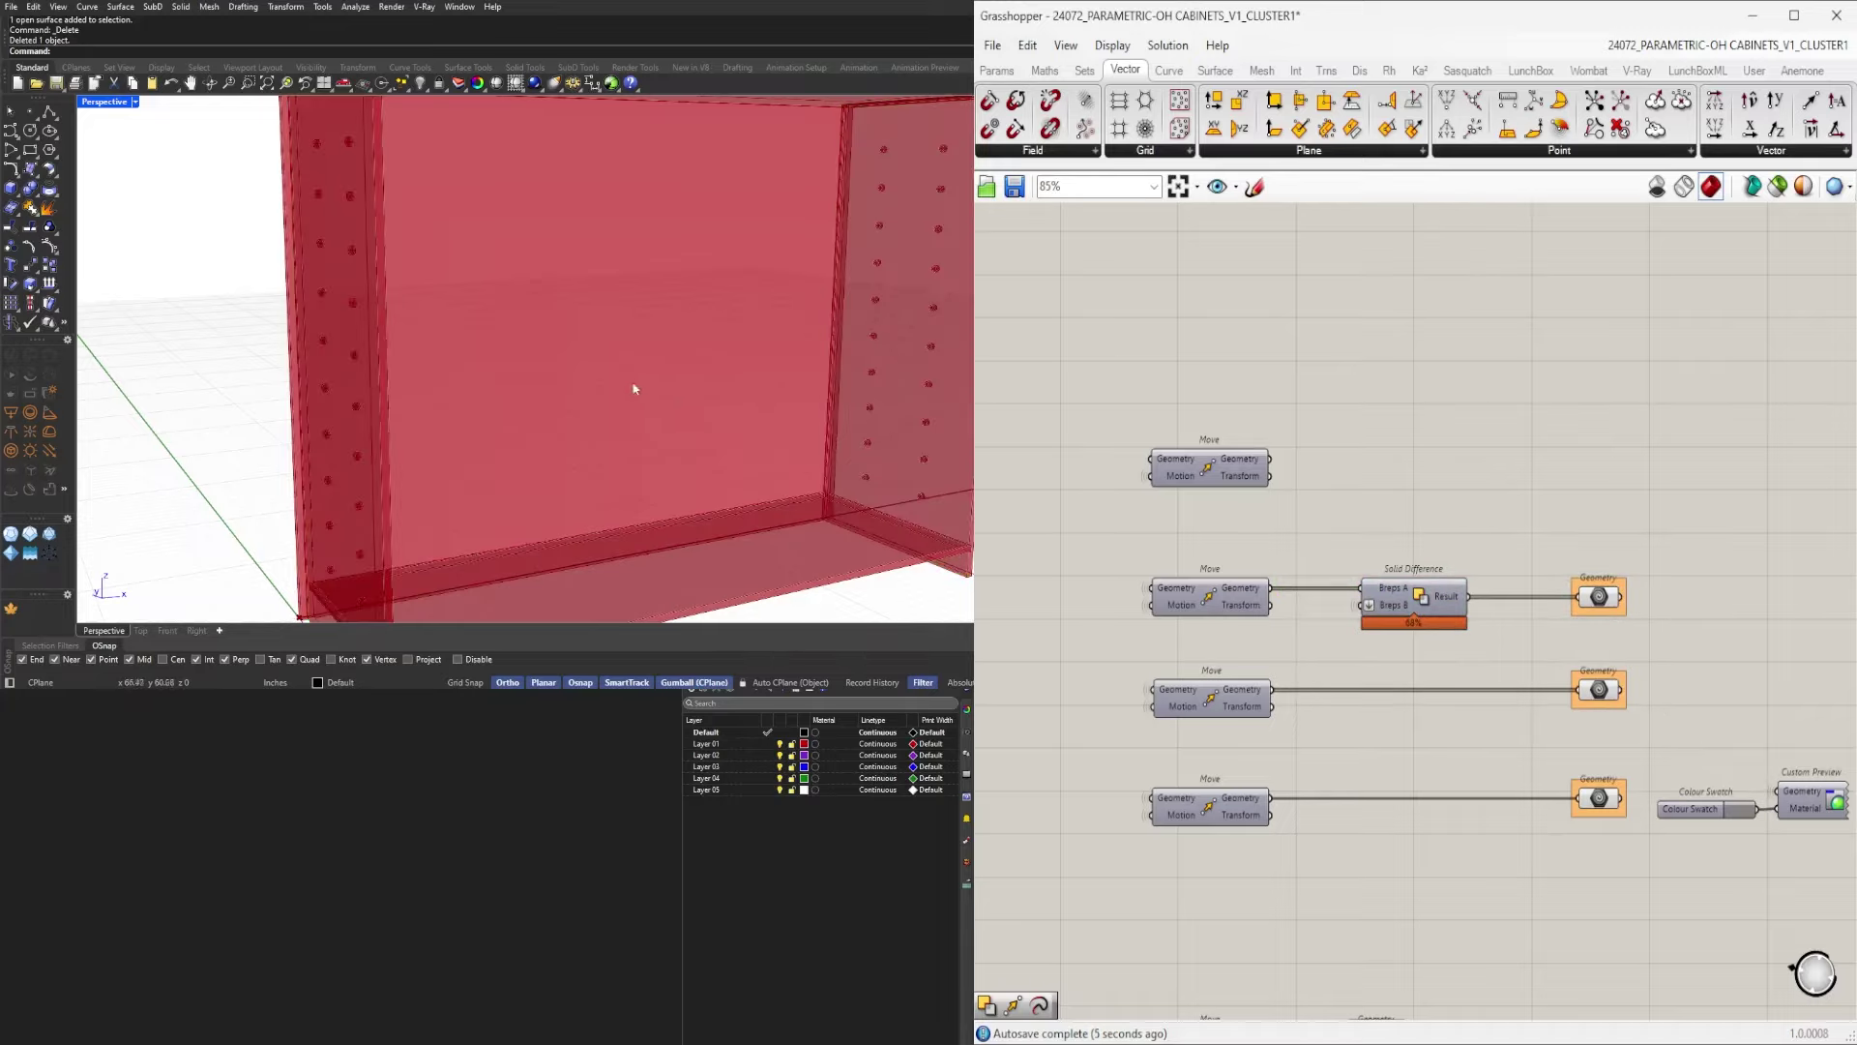
Turn off the preview of the mirrored pin Geometry parameter and put it in its own group.
scroll(633, 388, down, 5)
right_drag(664, 402, 883, 418)
scroll(1683, 635, down, 6)
right_drag(1542, 655, 1180, 762)
scroll(1595, 490, up, 5)
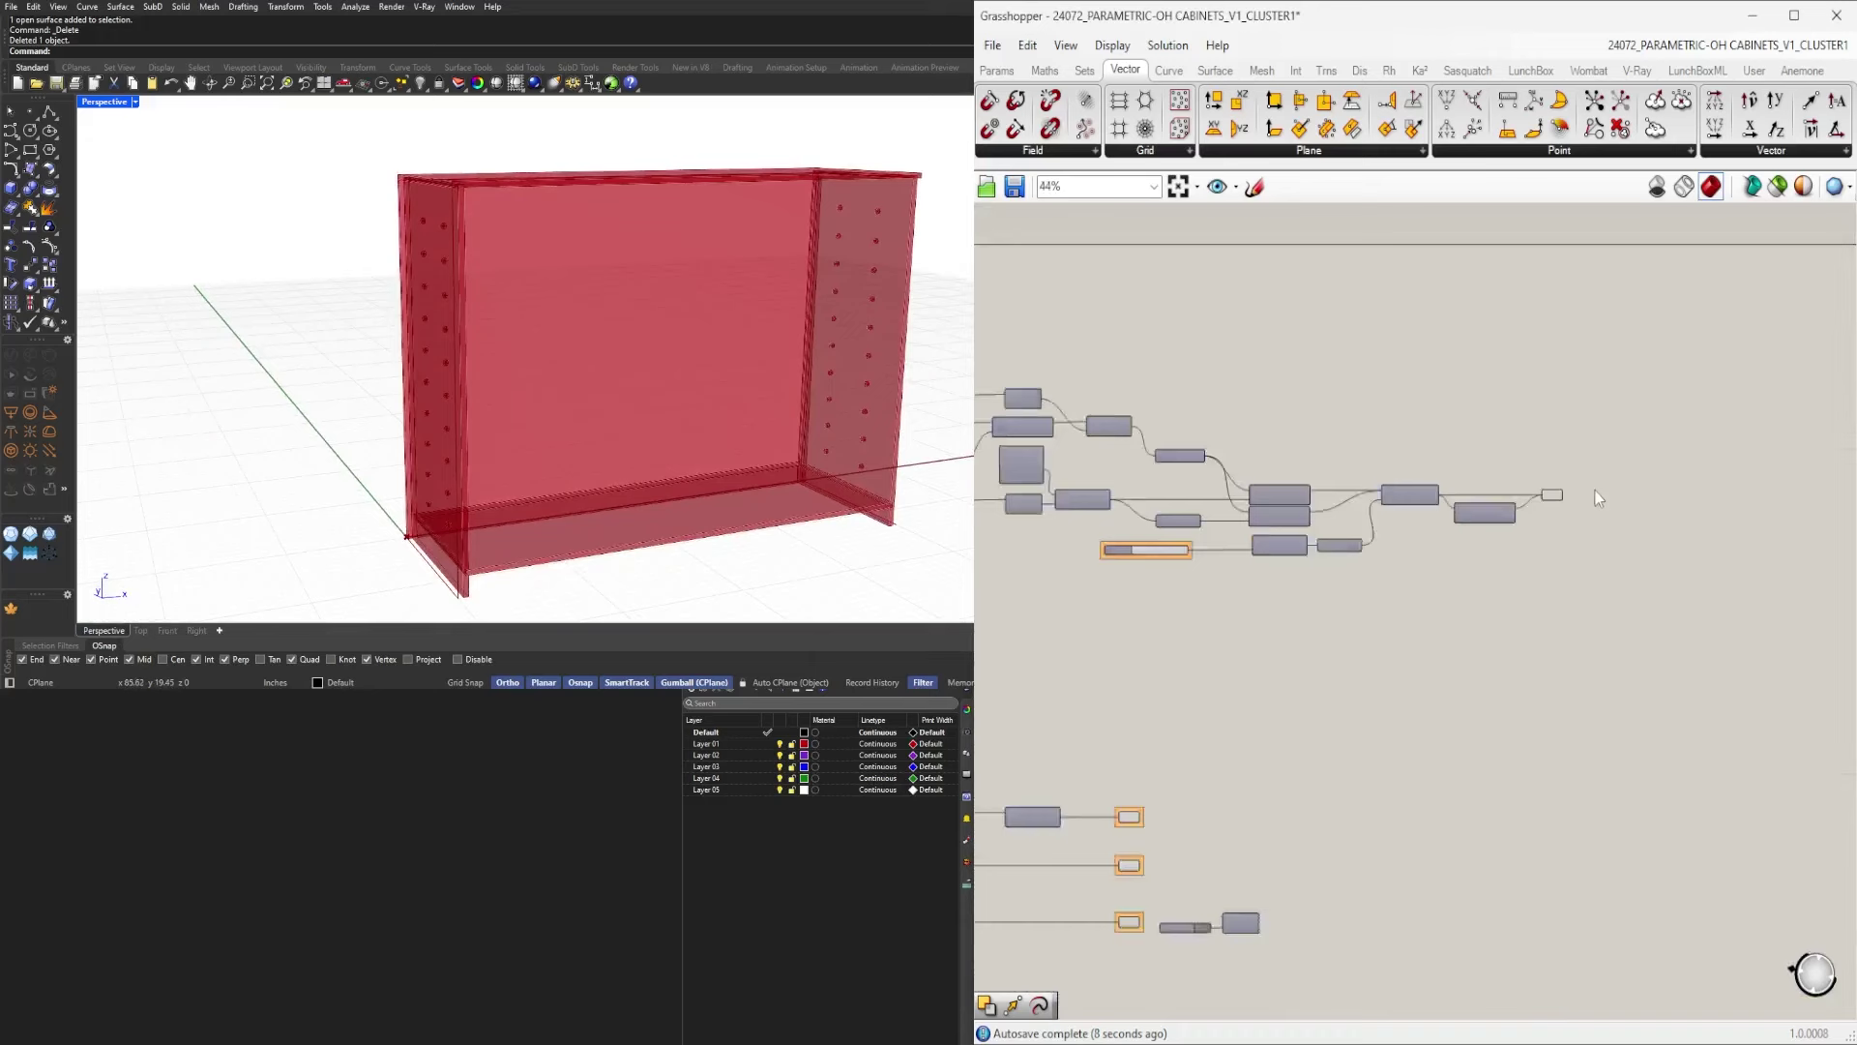
drag(1584, 537, 1533, 441)
middle_click(1539, 427)
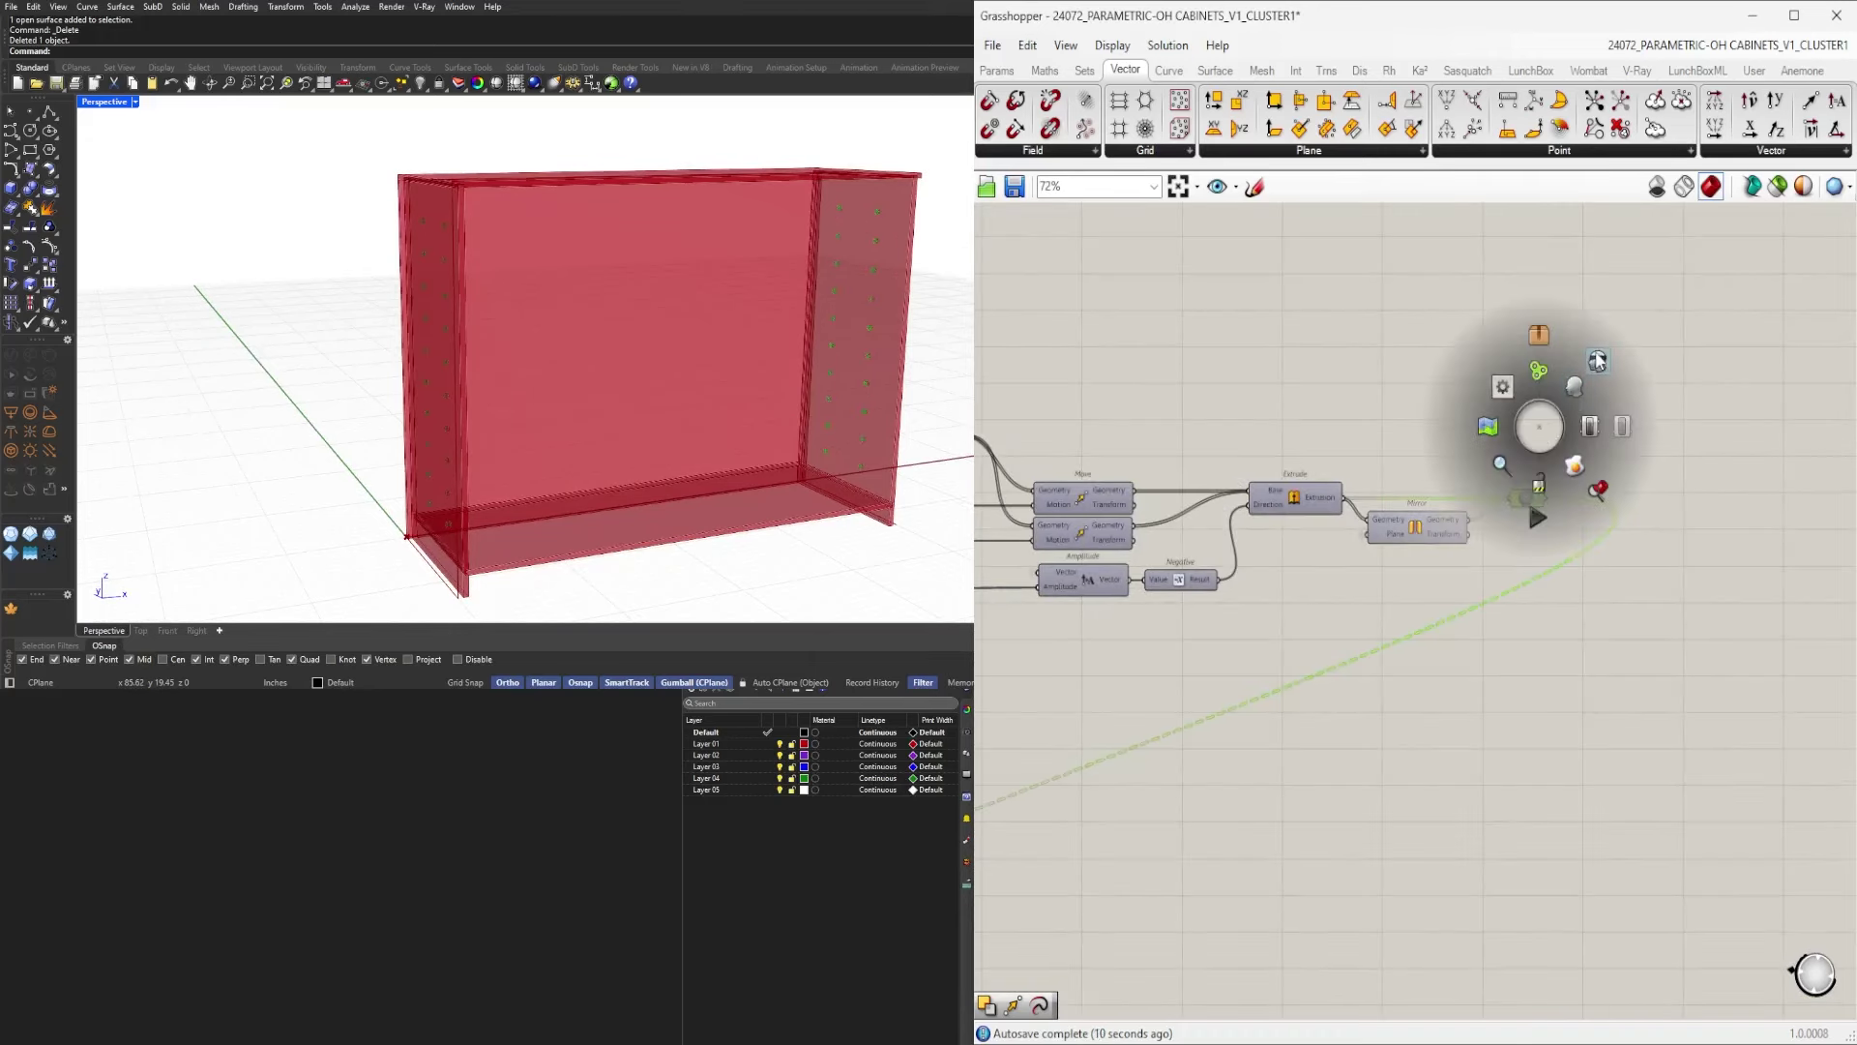
click(1597, 359)
click(1584, 451)
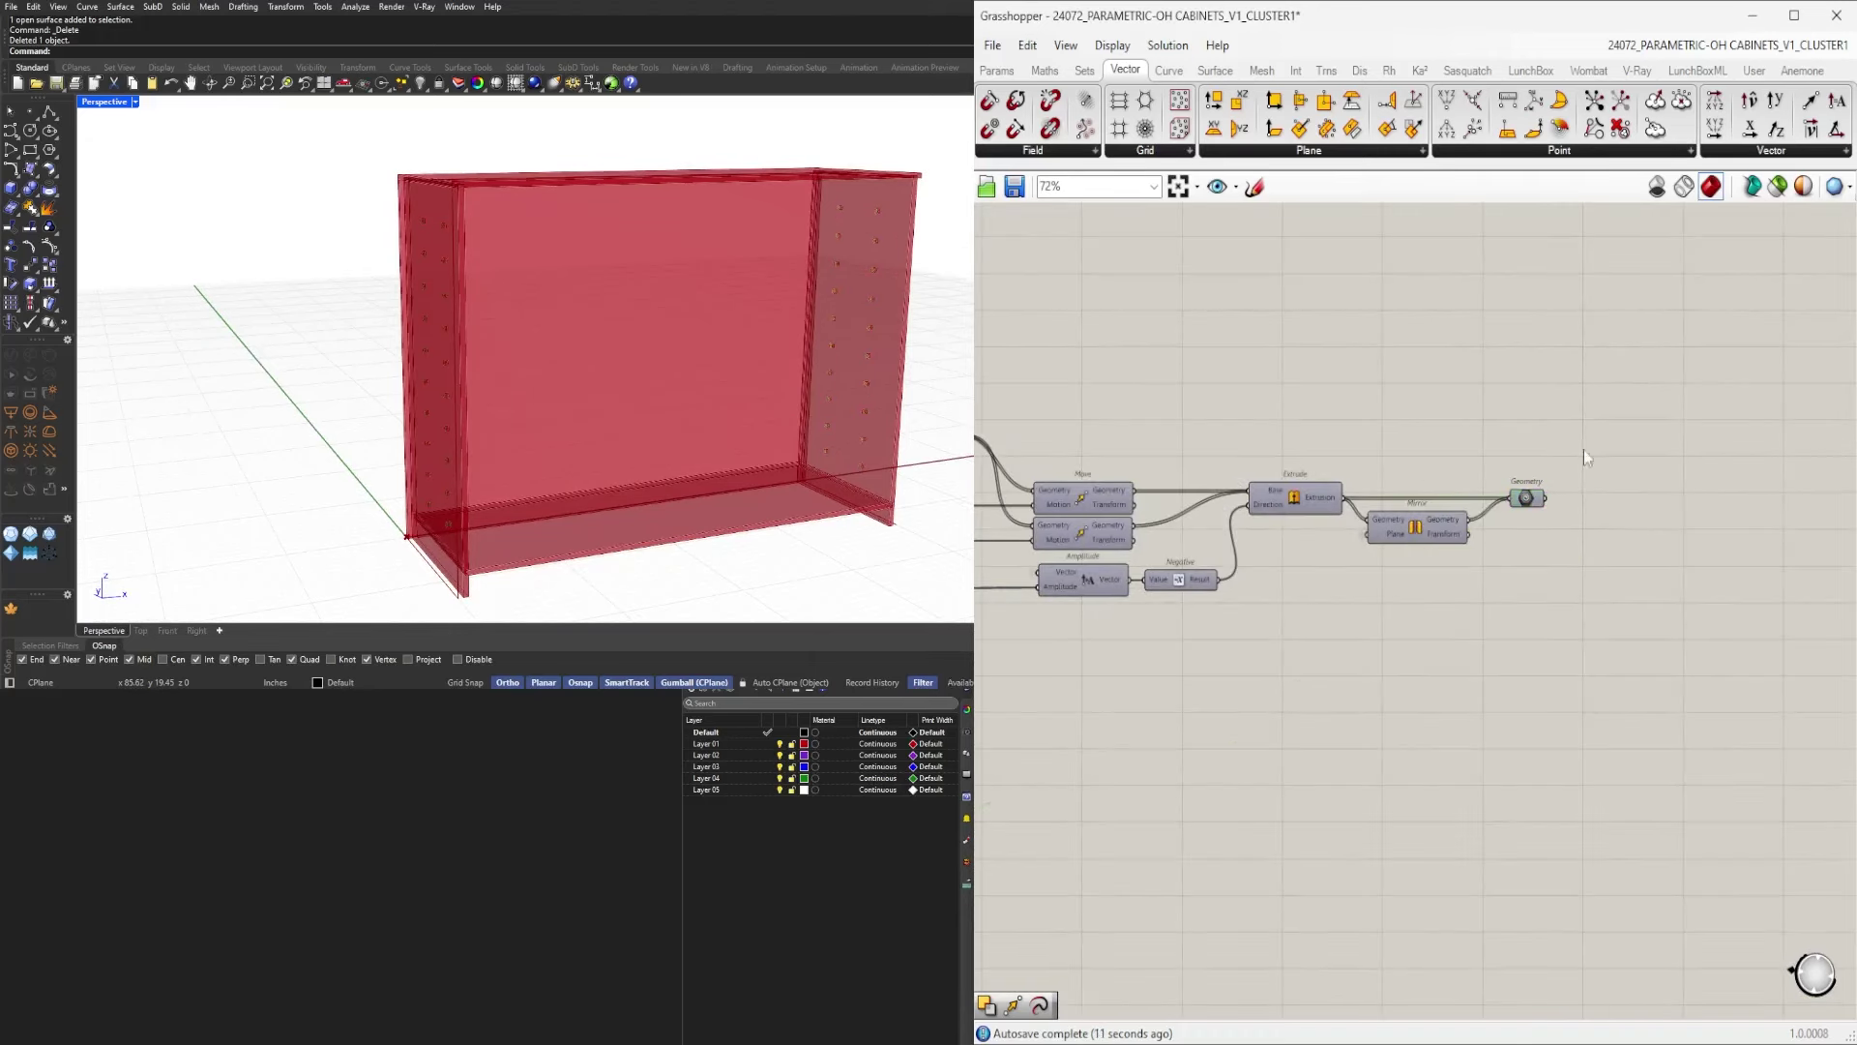
key(ctrl+g)
click(1520, 515)
Review the layout around the PIN DEPTH slider, the pin extrusion chain and the side panels' Solid Difference.
scroll(1492, 706, down, 4)
scroll(1470, 778, up, 3)
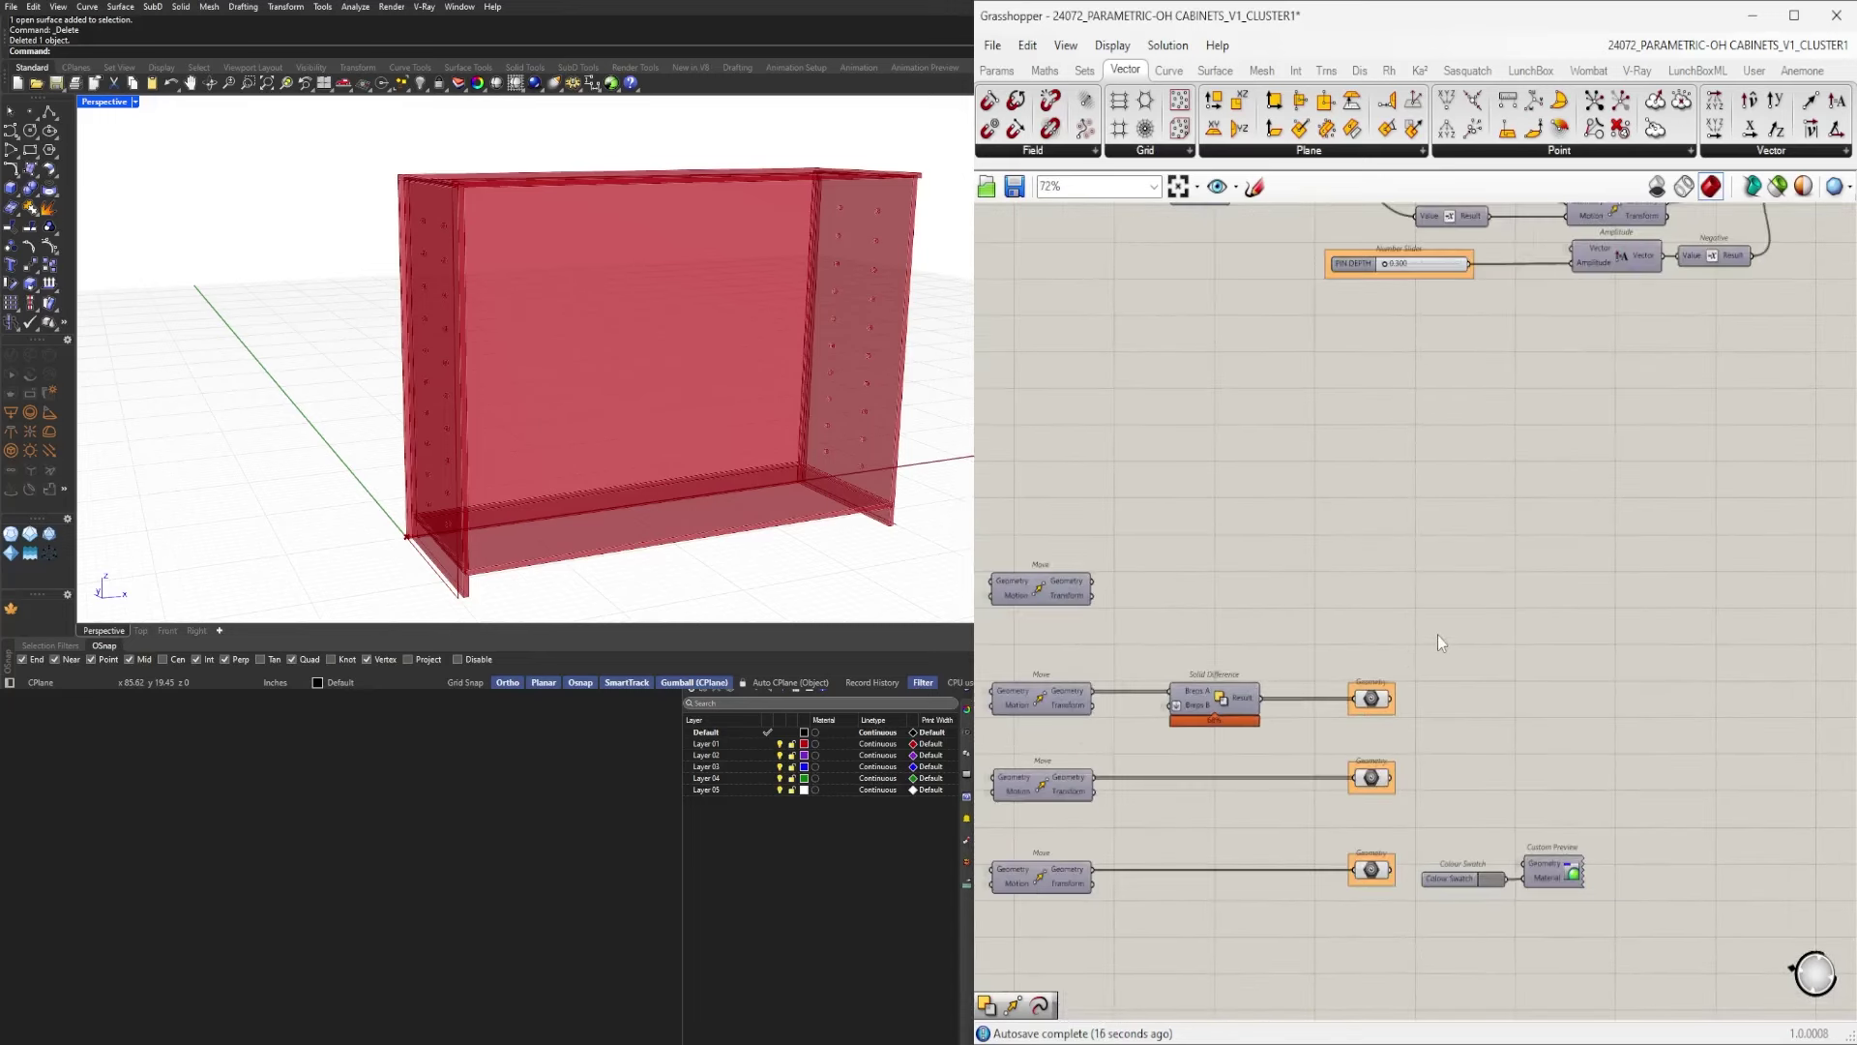
scroll(1438, 635, down, 1)
right_drag(1438, 634, 1320, 631)
scroll(1443, 576, down, 1)
right_drag(1443, 577, 1480, 543)
scroll(1368, 339, up, 3)
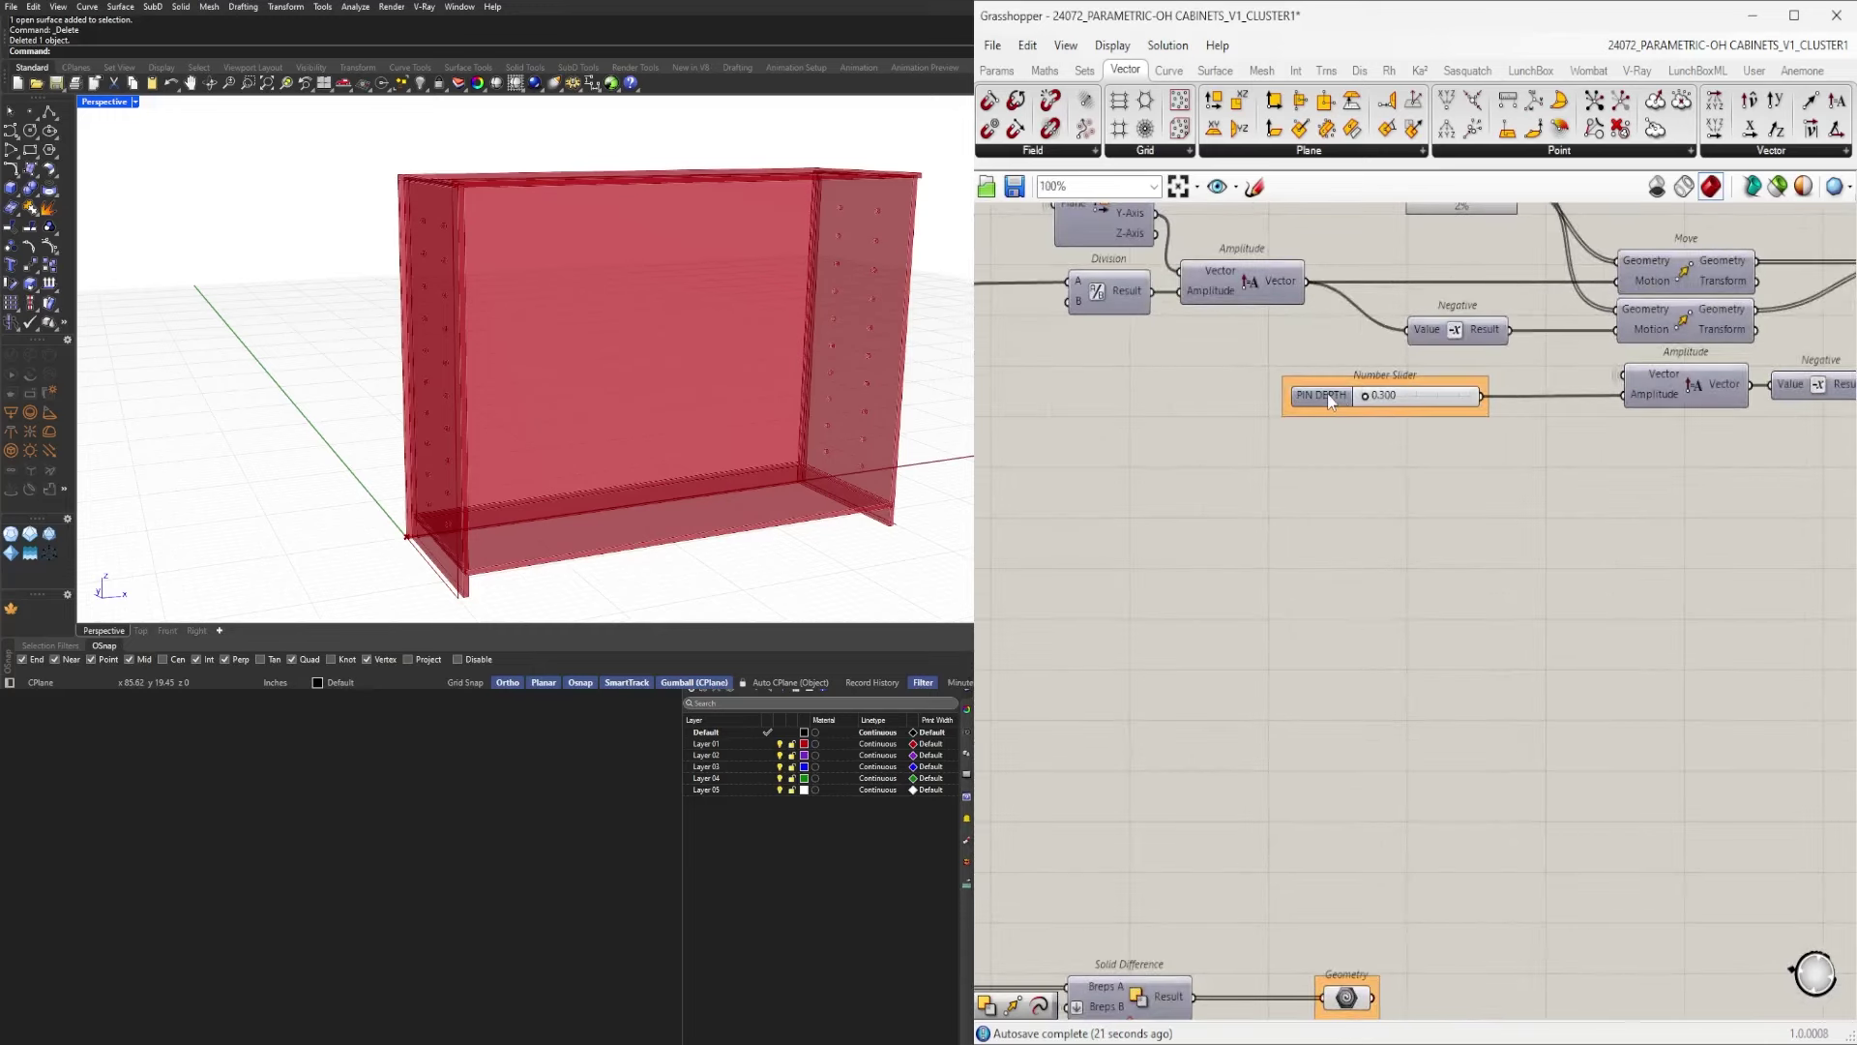
scroll(1421, 536, down, 4)
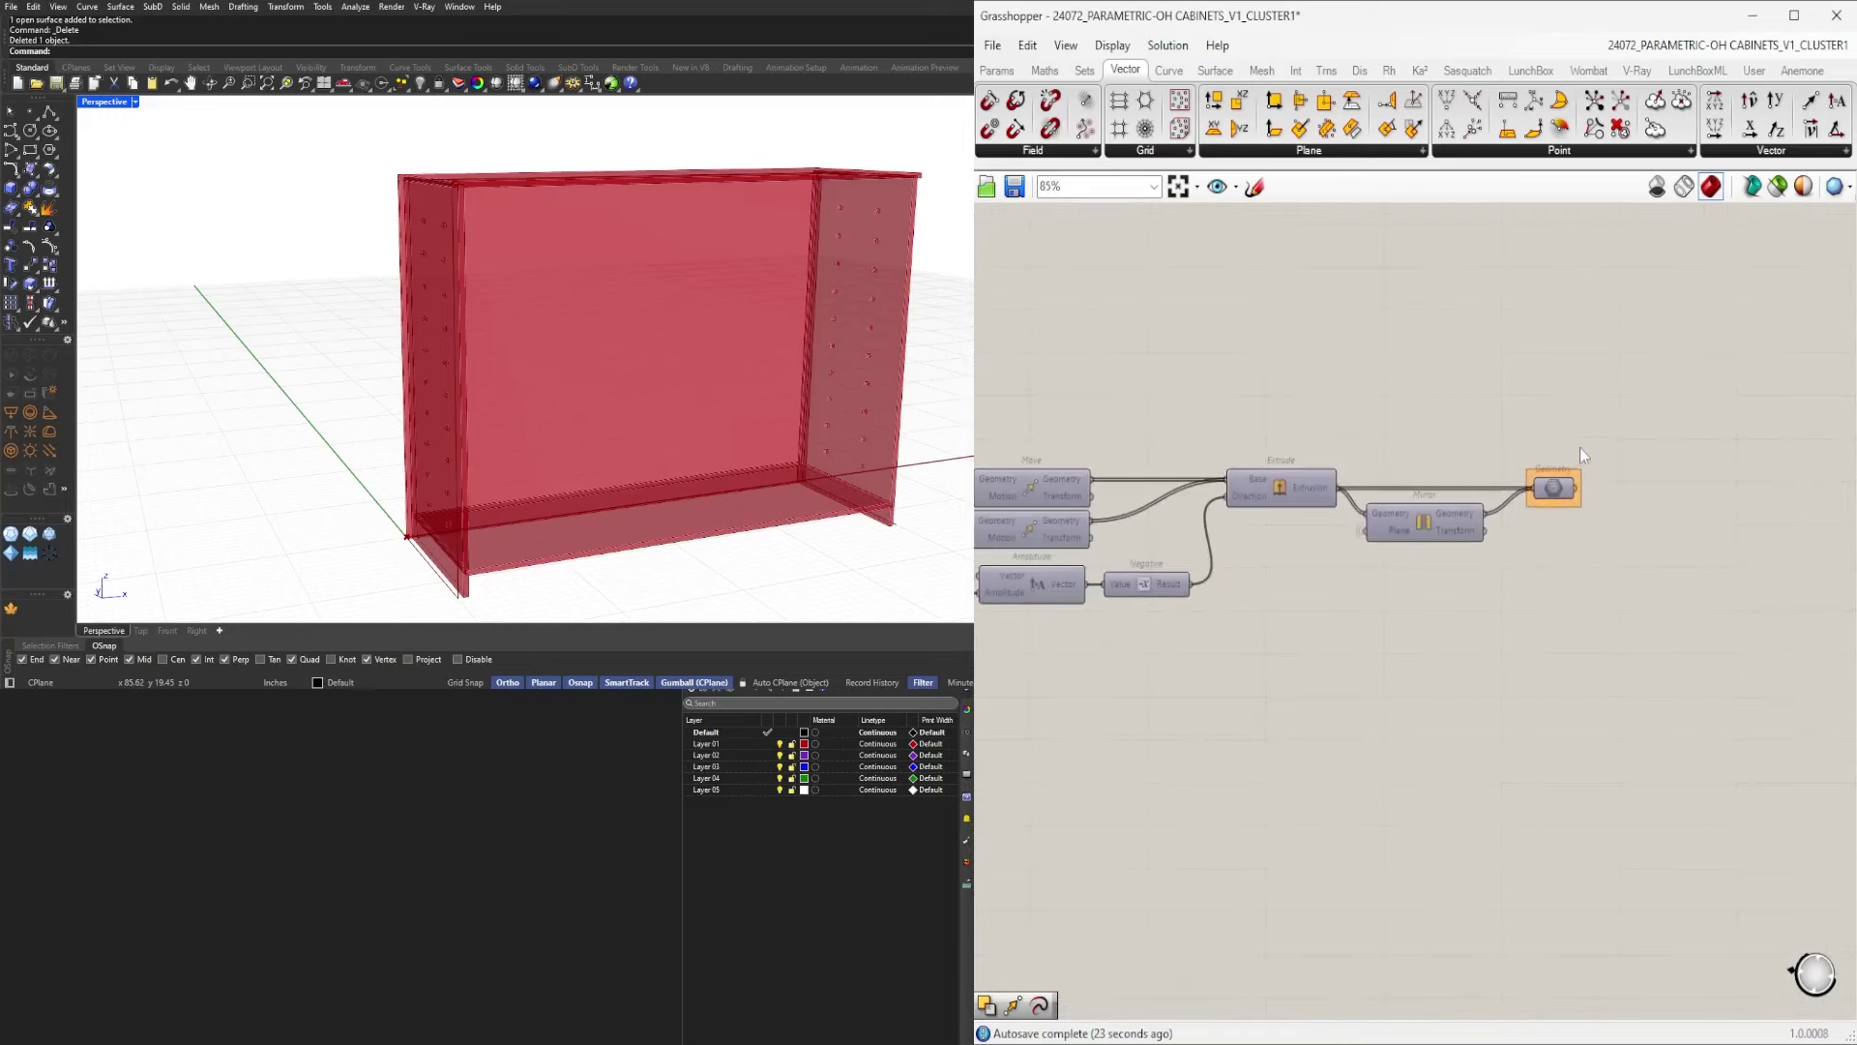
right_drag(1298, 751, 1382, 518)
scroll(1490, 563, down, 1)
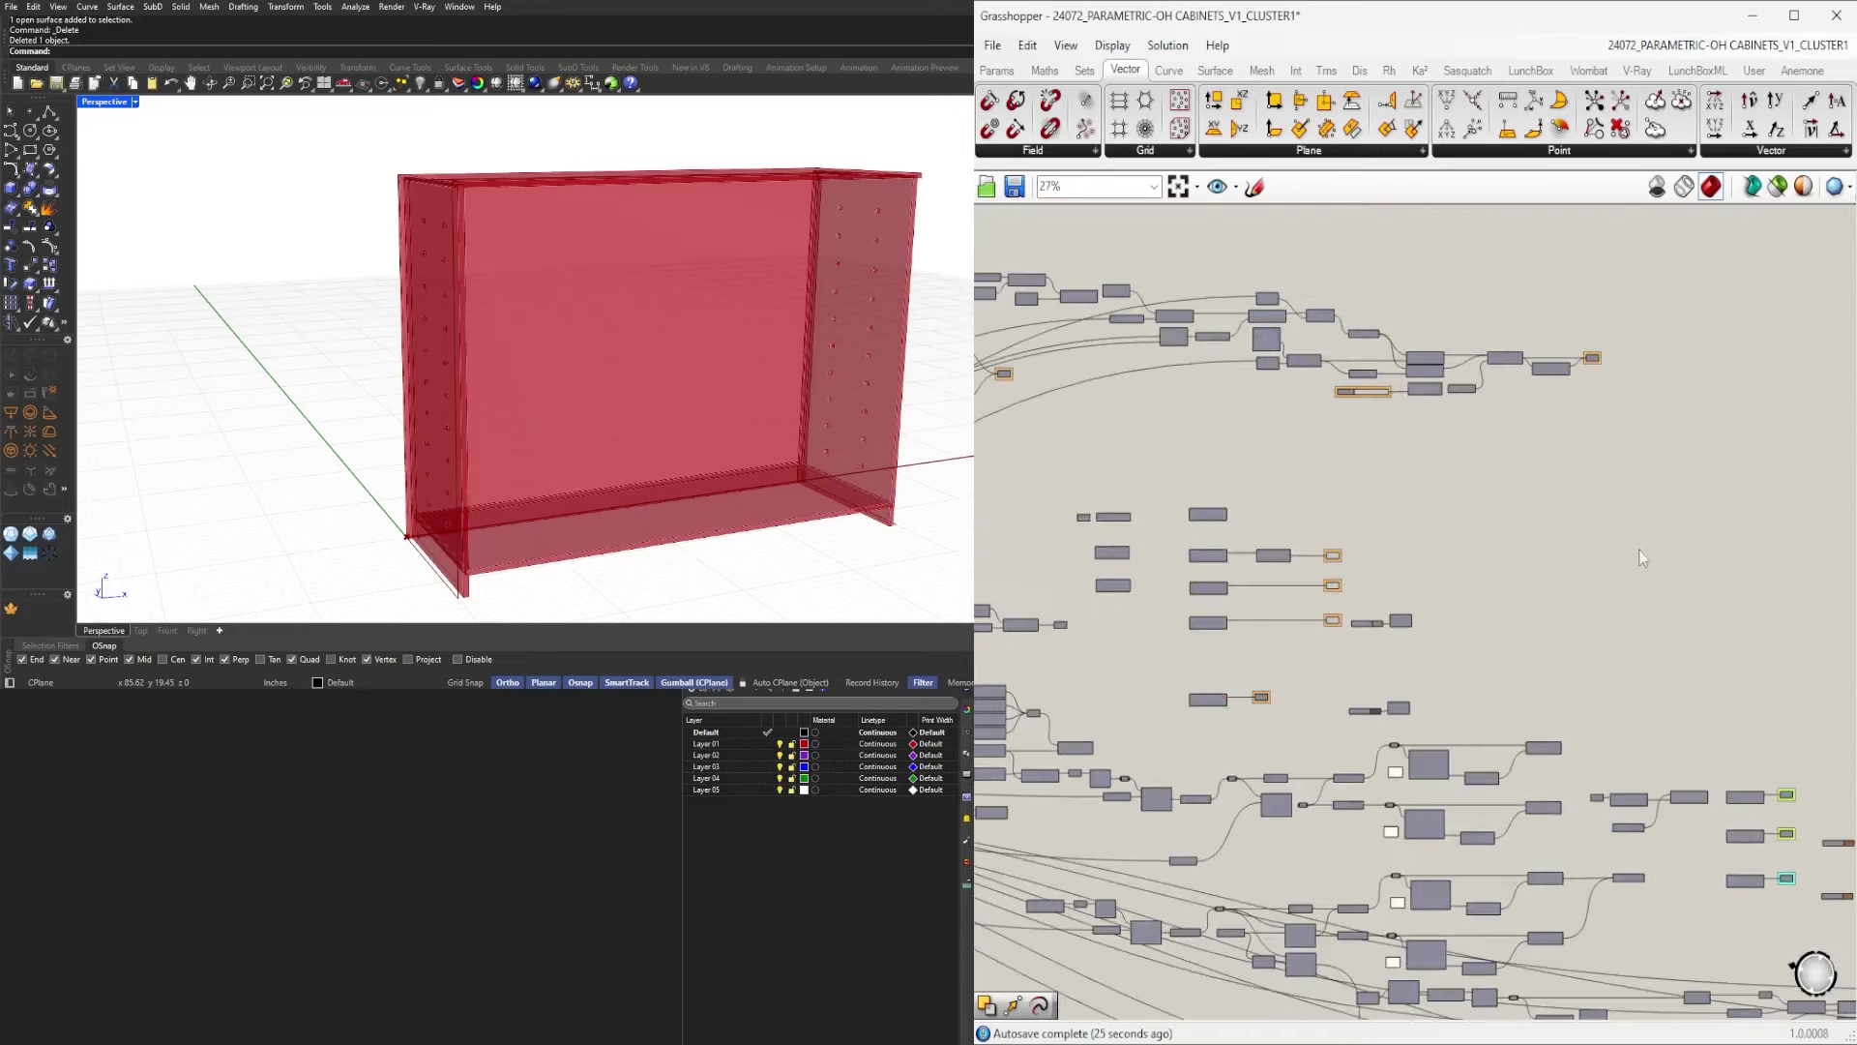
Enable the preview of the Custom Preview component fed by the three cabinet panel Geometry parameters.
right_drag(1643, 559, 1316, 464)
right_drag(1193, 531, 1417, 699)
right_drag(1292, 739, 1512, 660)
scroll(1512, 660, up, 2)
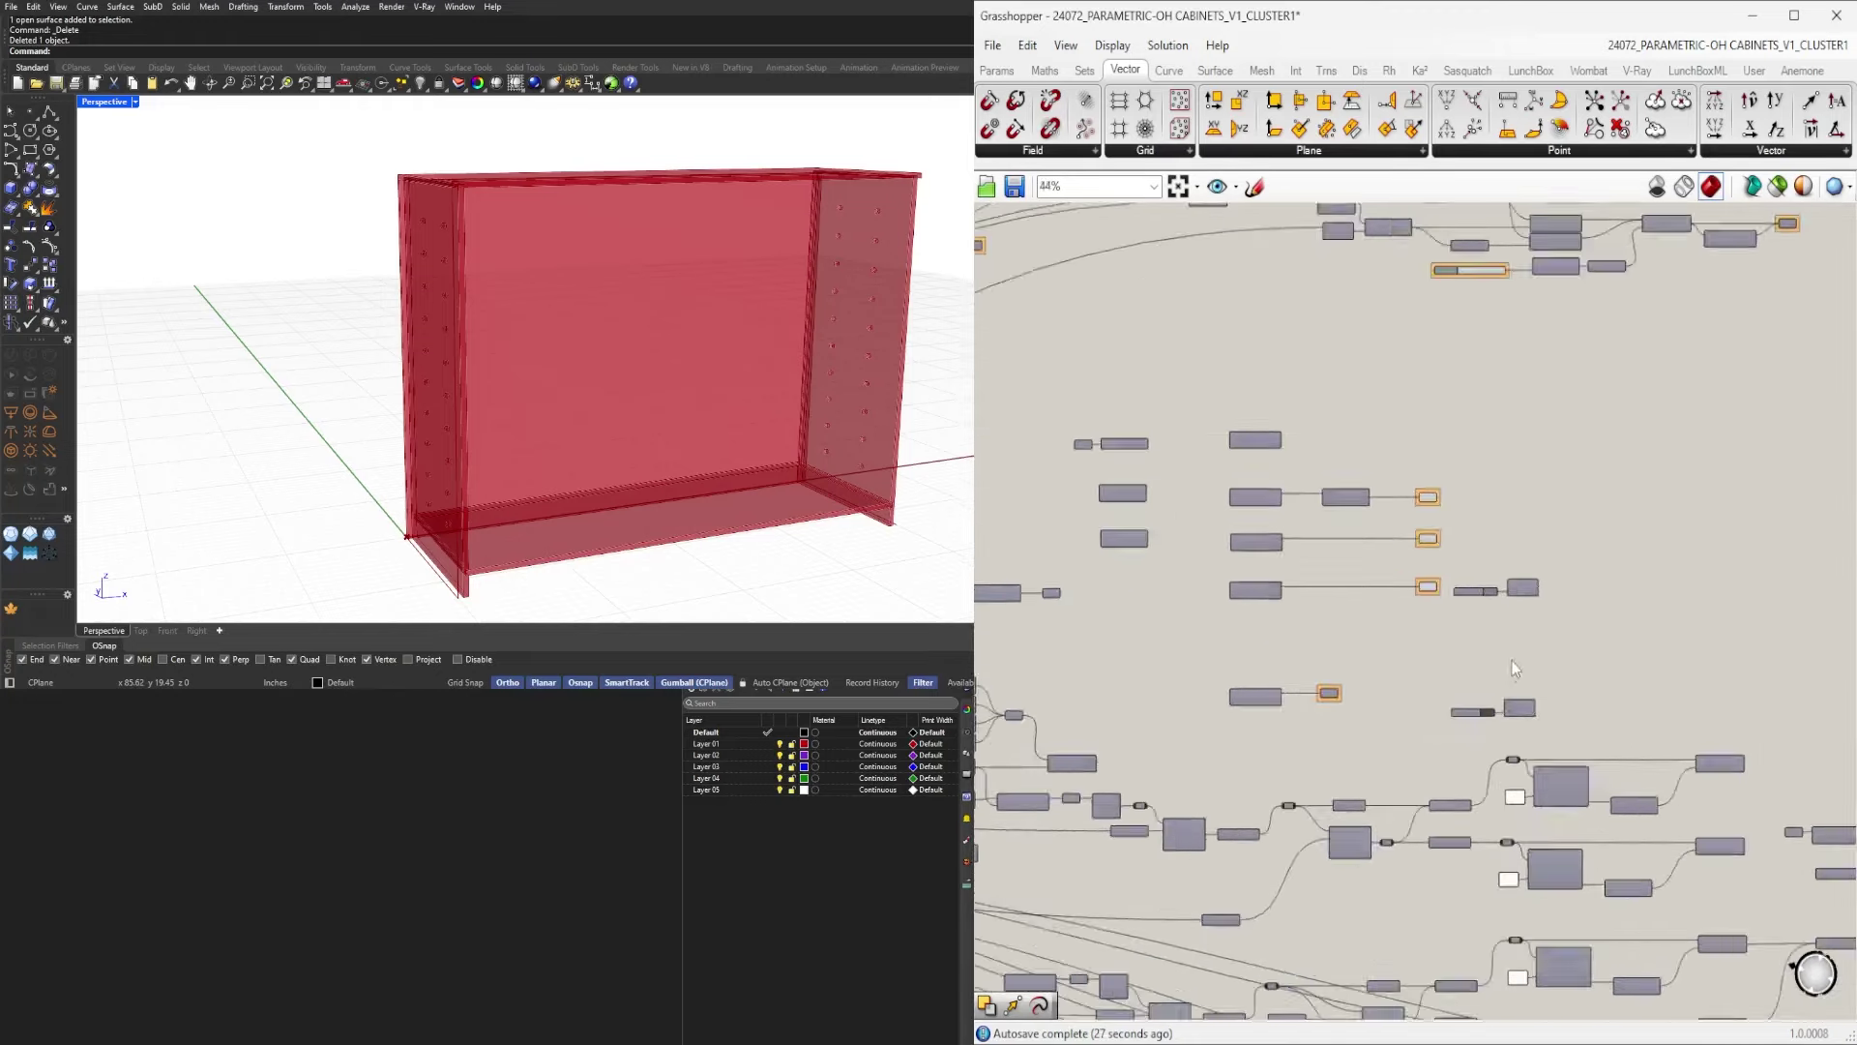
drag(1567, 619, 1531, 544)
middle_click(1528, 523)
click(1564, 481)
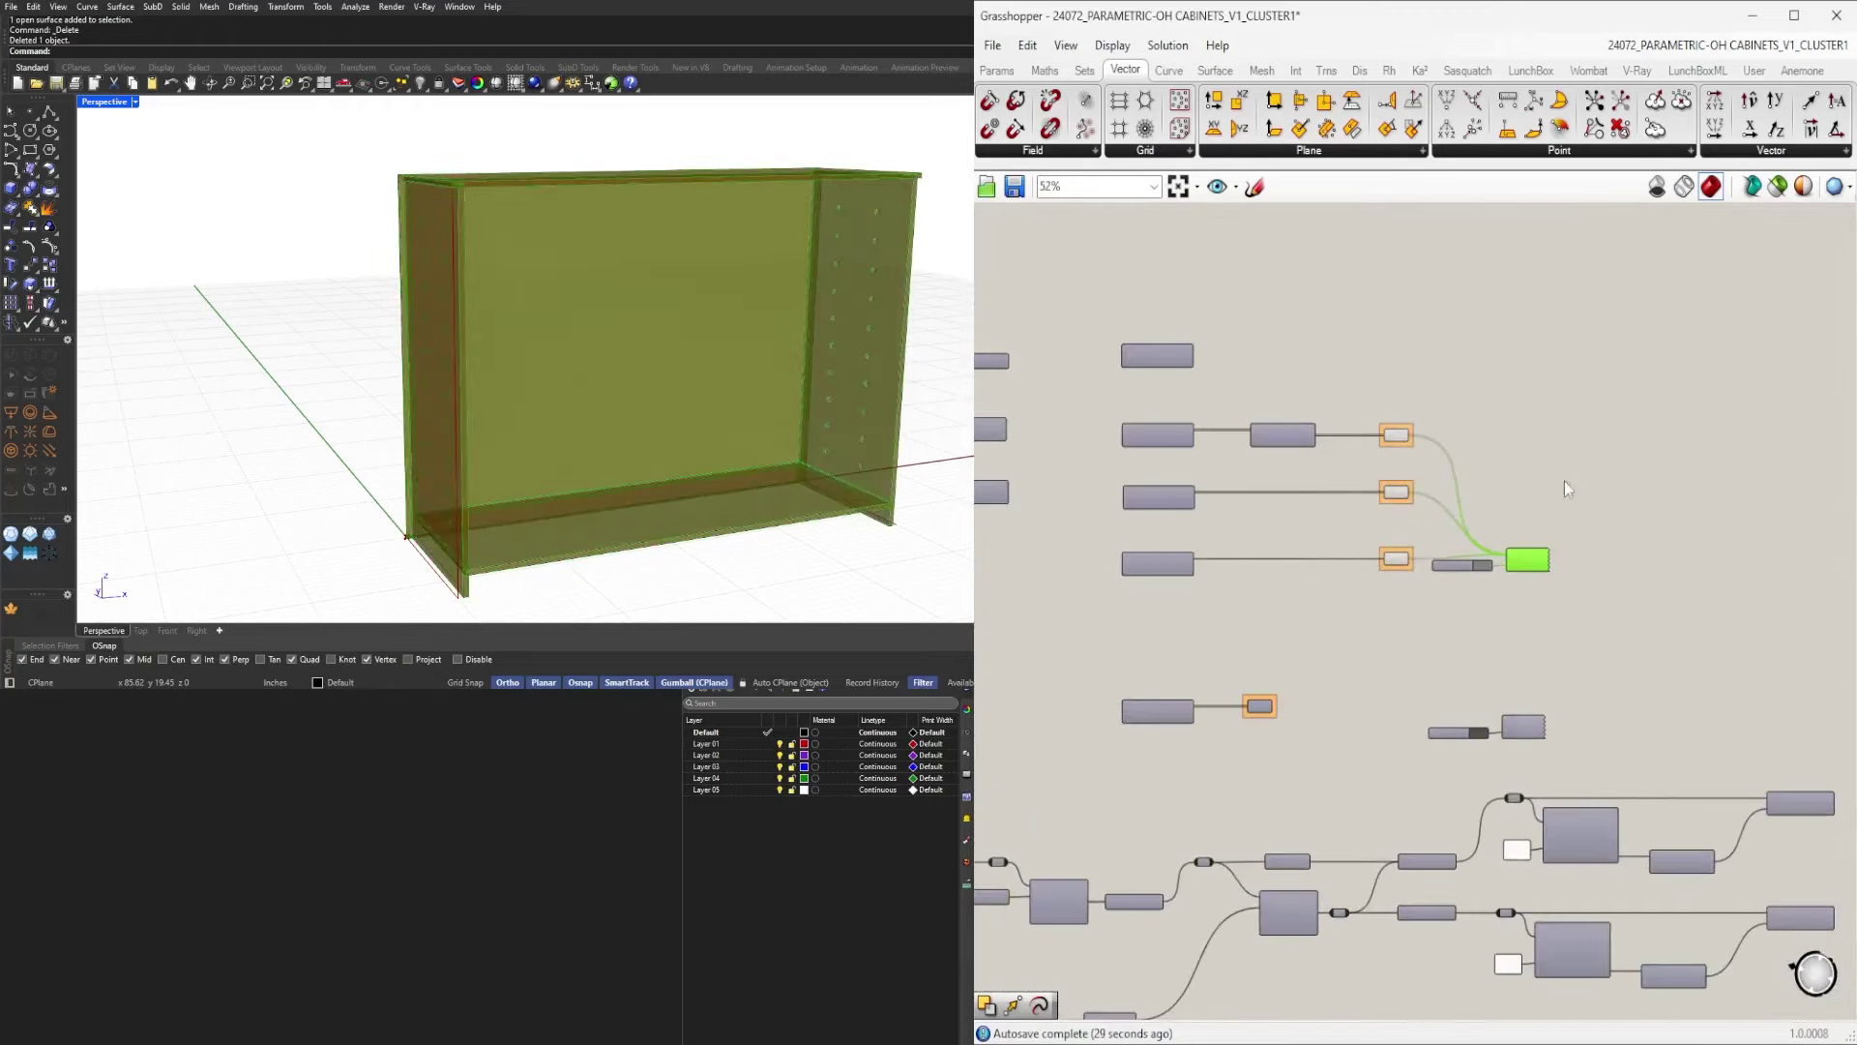
Enable the preview of the face frame's Custom Preview component.
click(1406, 644)
right_drag(1594, 732, 1569, 653)
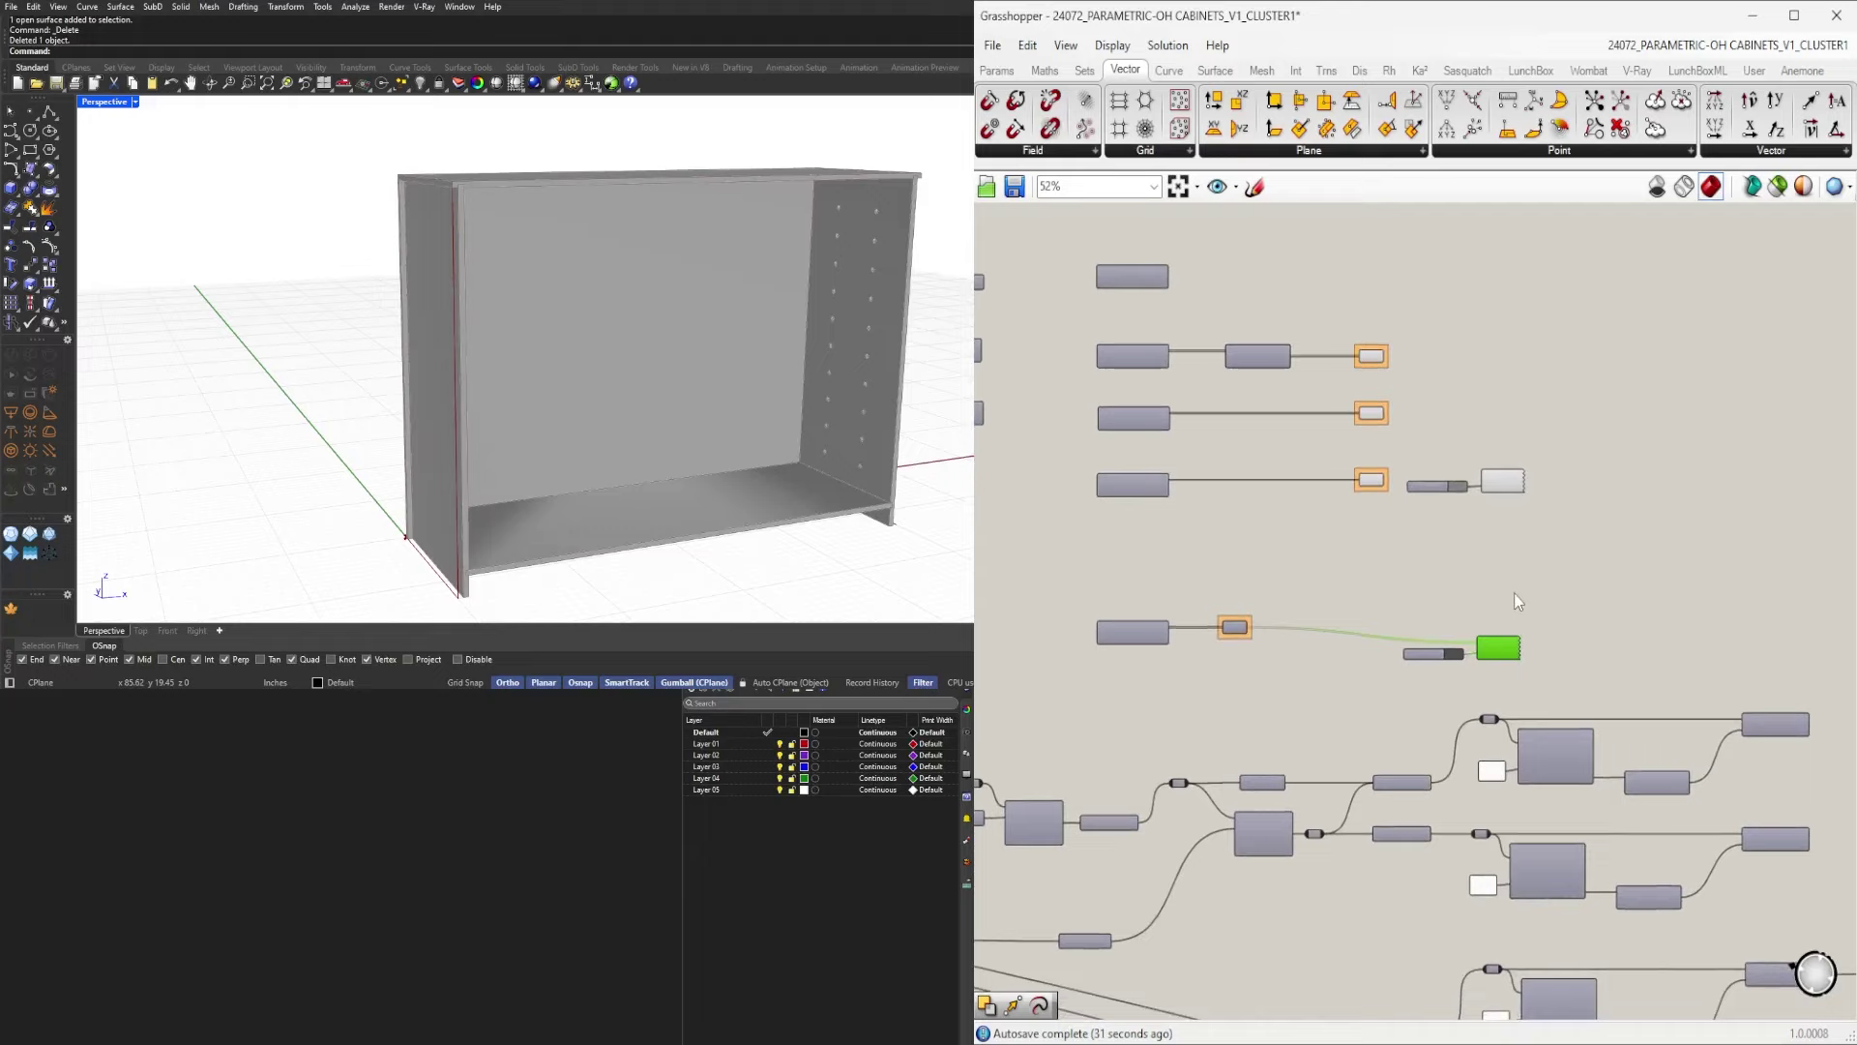
middle_click(1515, 596)
click(1550, 554)
click(1624, 543)
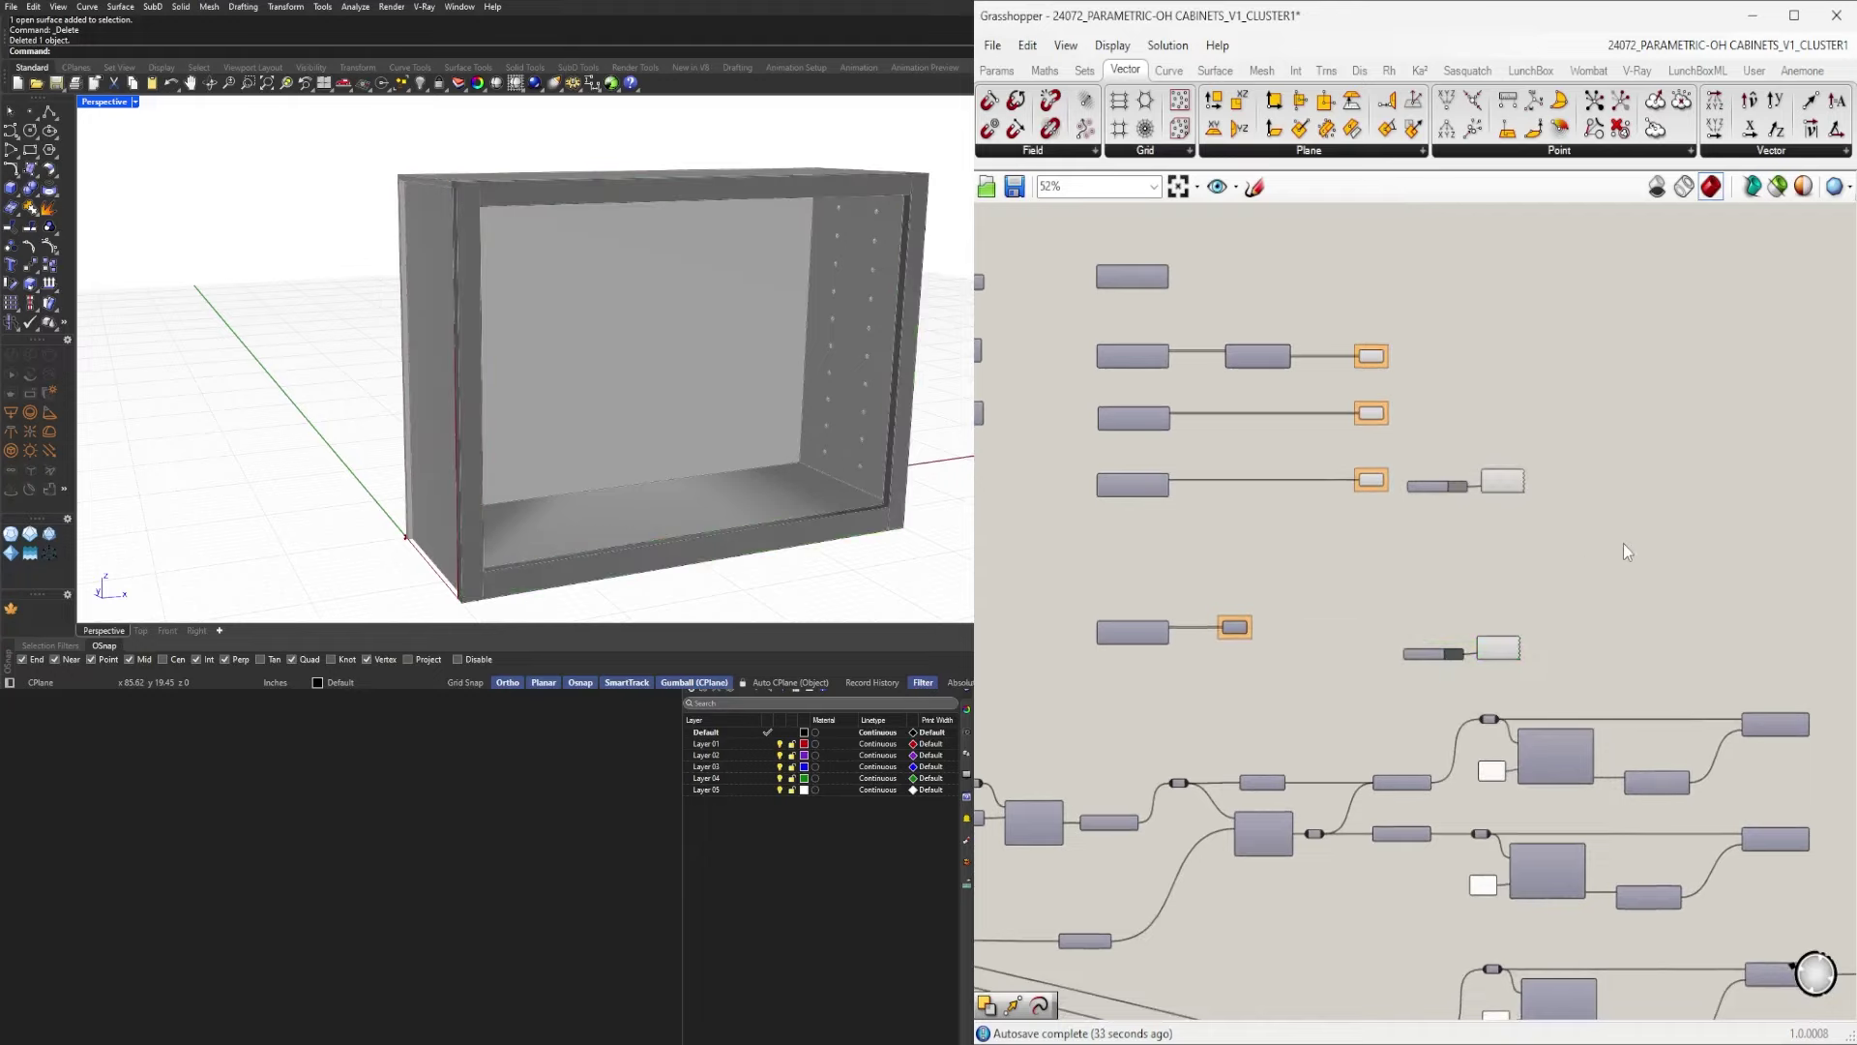
Enable the preview of the double doors' Custom Preview component and orbit to the cabinet front.
scroll(1653, 650, down, 5)
scroll(1499, 711, up, 5)
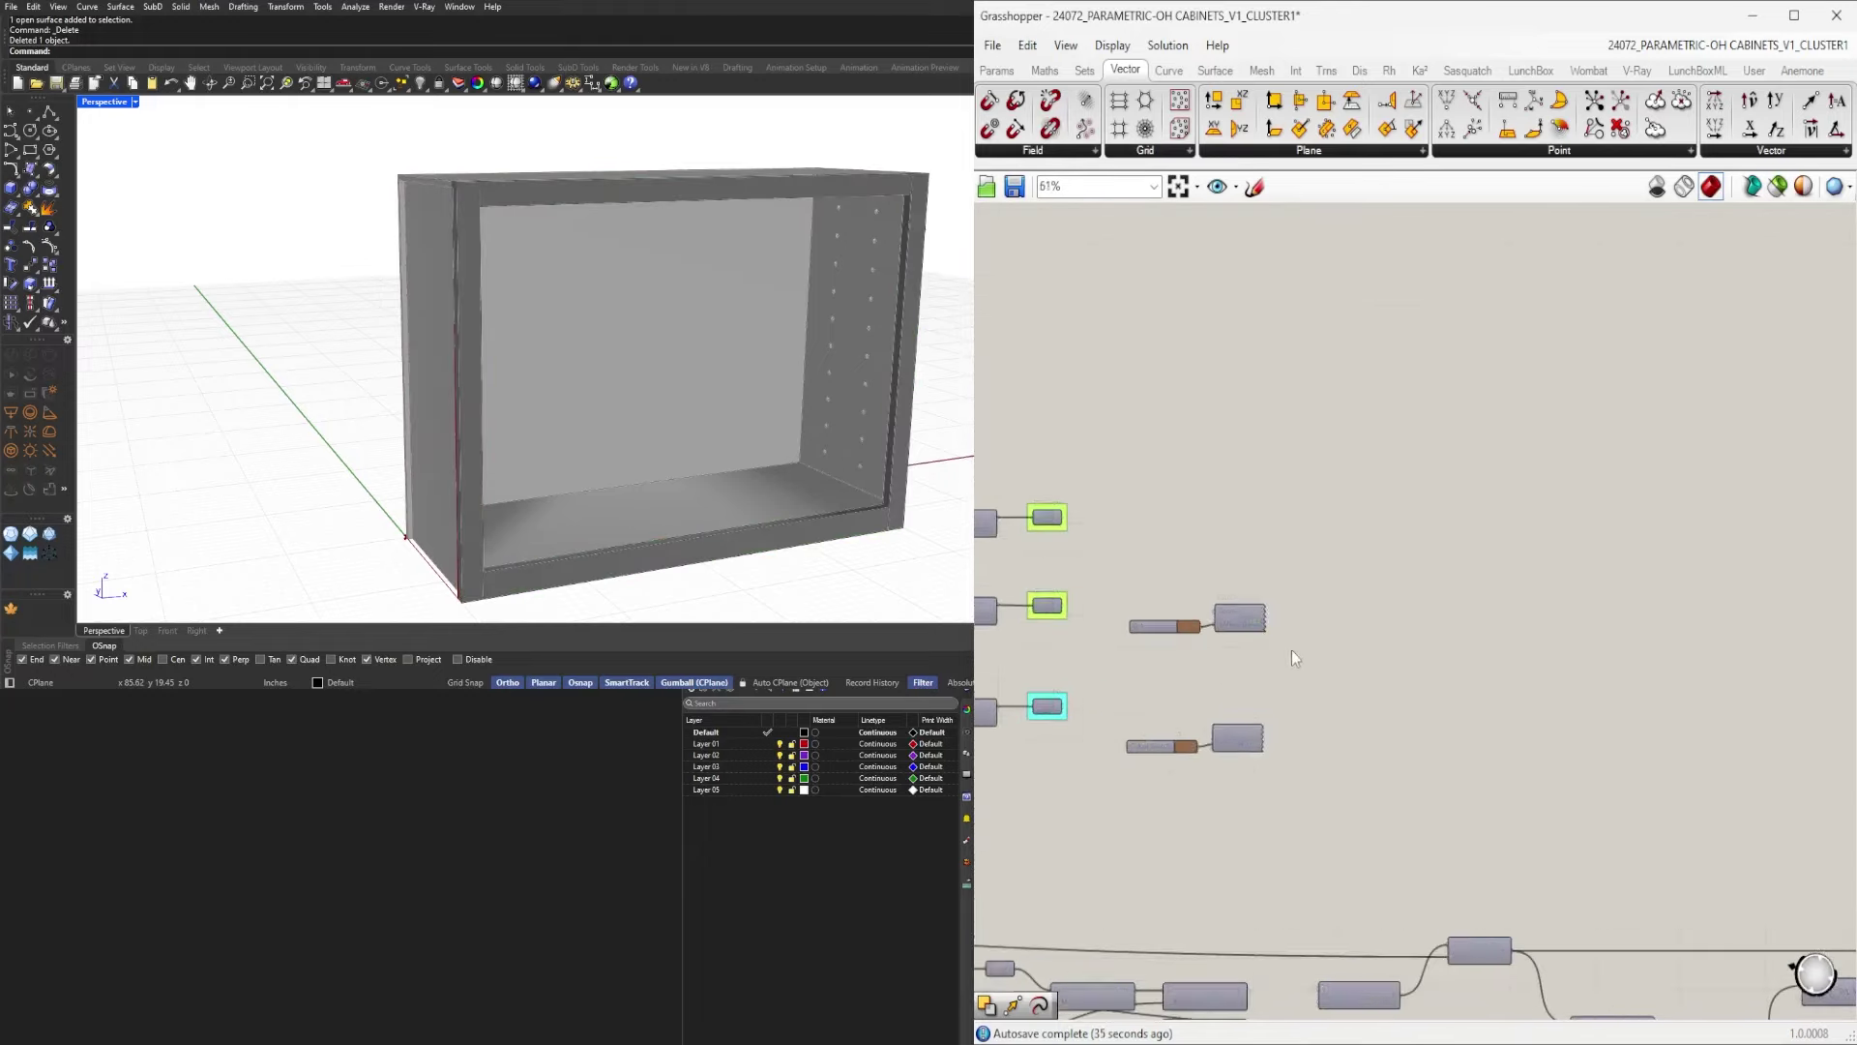
middle_click(1236, 520)
click(1267, 480)
click(1365, 570)
right_drag(1317, 650, 1566, 660)
mouse_move(440, 356)
right_down()
mouse_move(610, 348)
mouse_move(560, 375)
mouse_move(467, 337)
right_up()
Examine the component chains downstream of the door previews to locate the handle previews.
scroll(1290, 760, up, 2)
mouse_move(1689, 838)
mouse_down()
mouse_move(1602, 710)
mouse_move(1569, 696)
mouse_up()
scroll(1731, 750, down, 5)
right_drag(1757, 767, 1209, 639)
scroll(1219, 642, down, 4)
scroll(1646, 708, up, 5)
right_drag(1647, 708, 1558, 733)
scroll(1331, 712, up, 2)
scroll(1500, 745, down, 3)
right_drag(1254, 752, 1749, 745)
right_drag(1193, 592, 1321, 623)
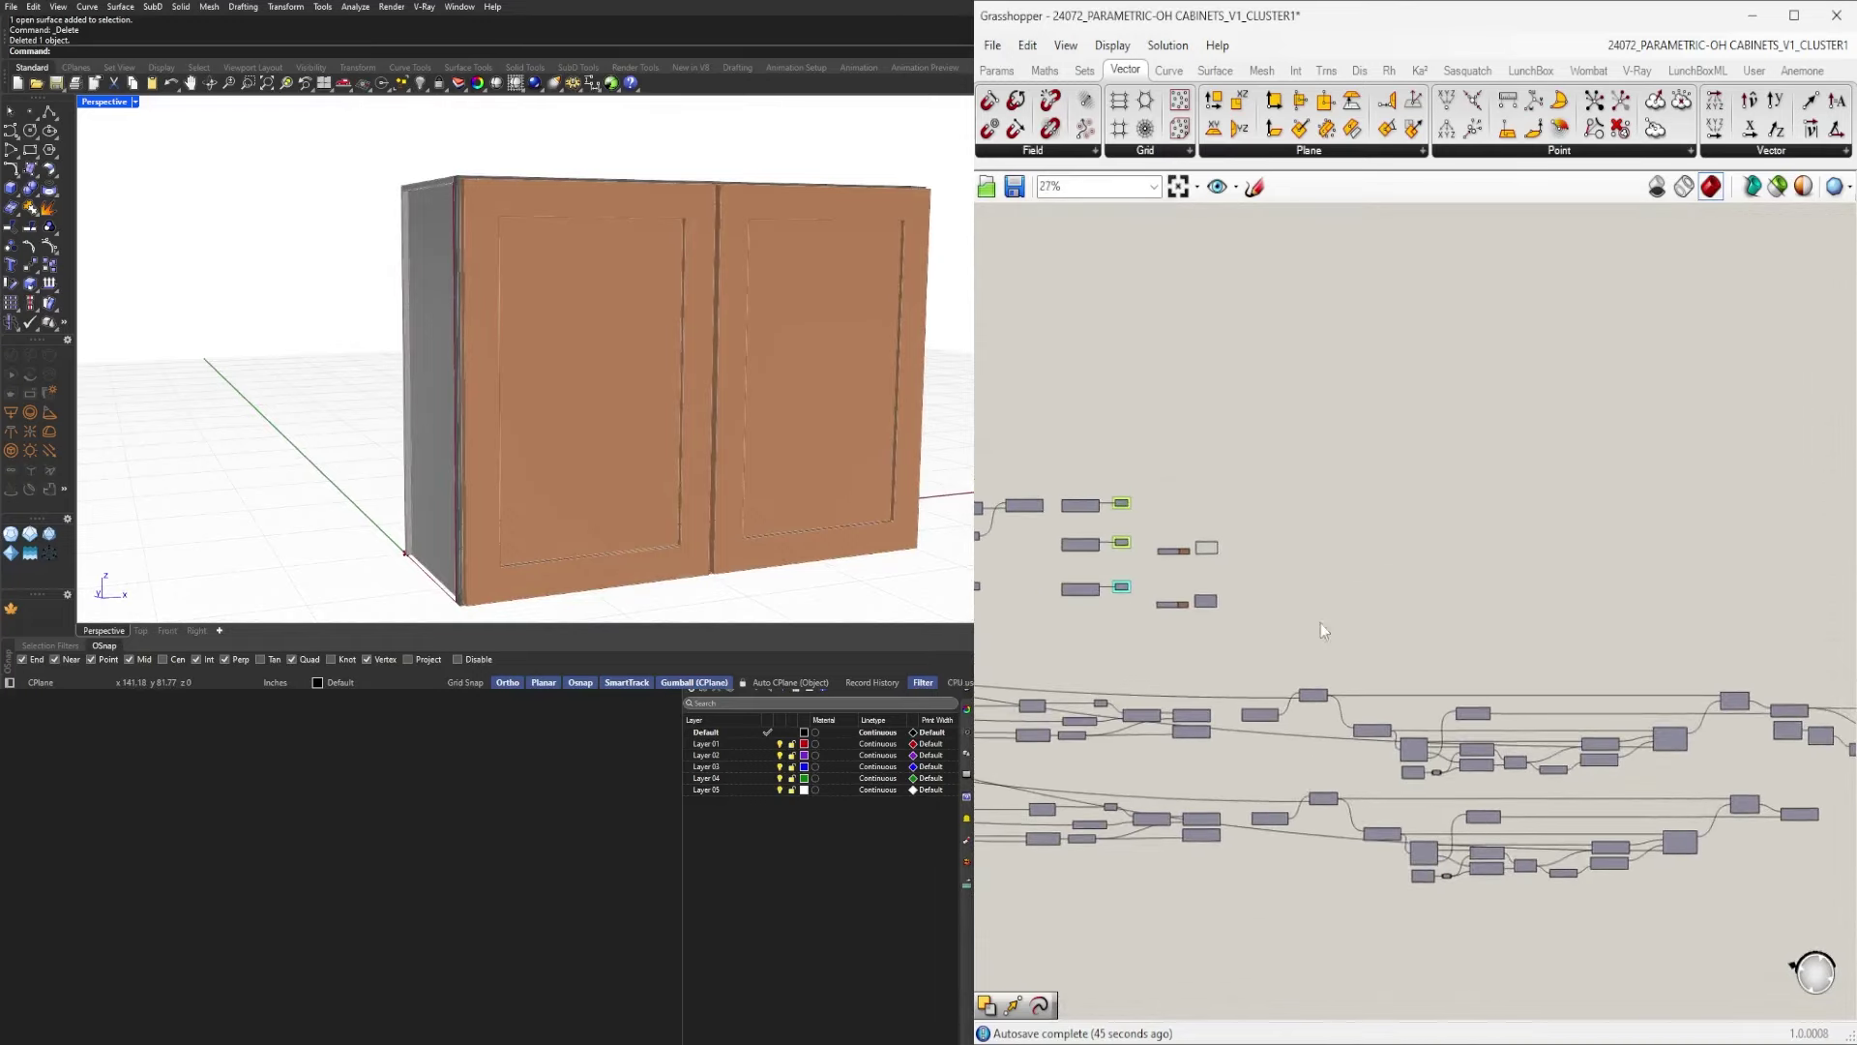
right_drag(1728, 732, 1457, 762)
scroll(1455, 762, up, 3)
drag(1382, 676, 1382, 670)
scroll(1384, 663, up, 1)
middle_click(1390, 664)
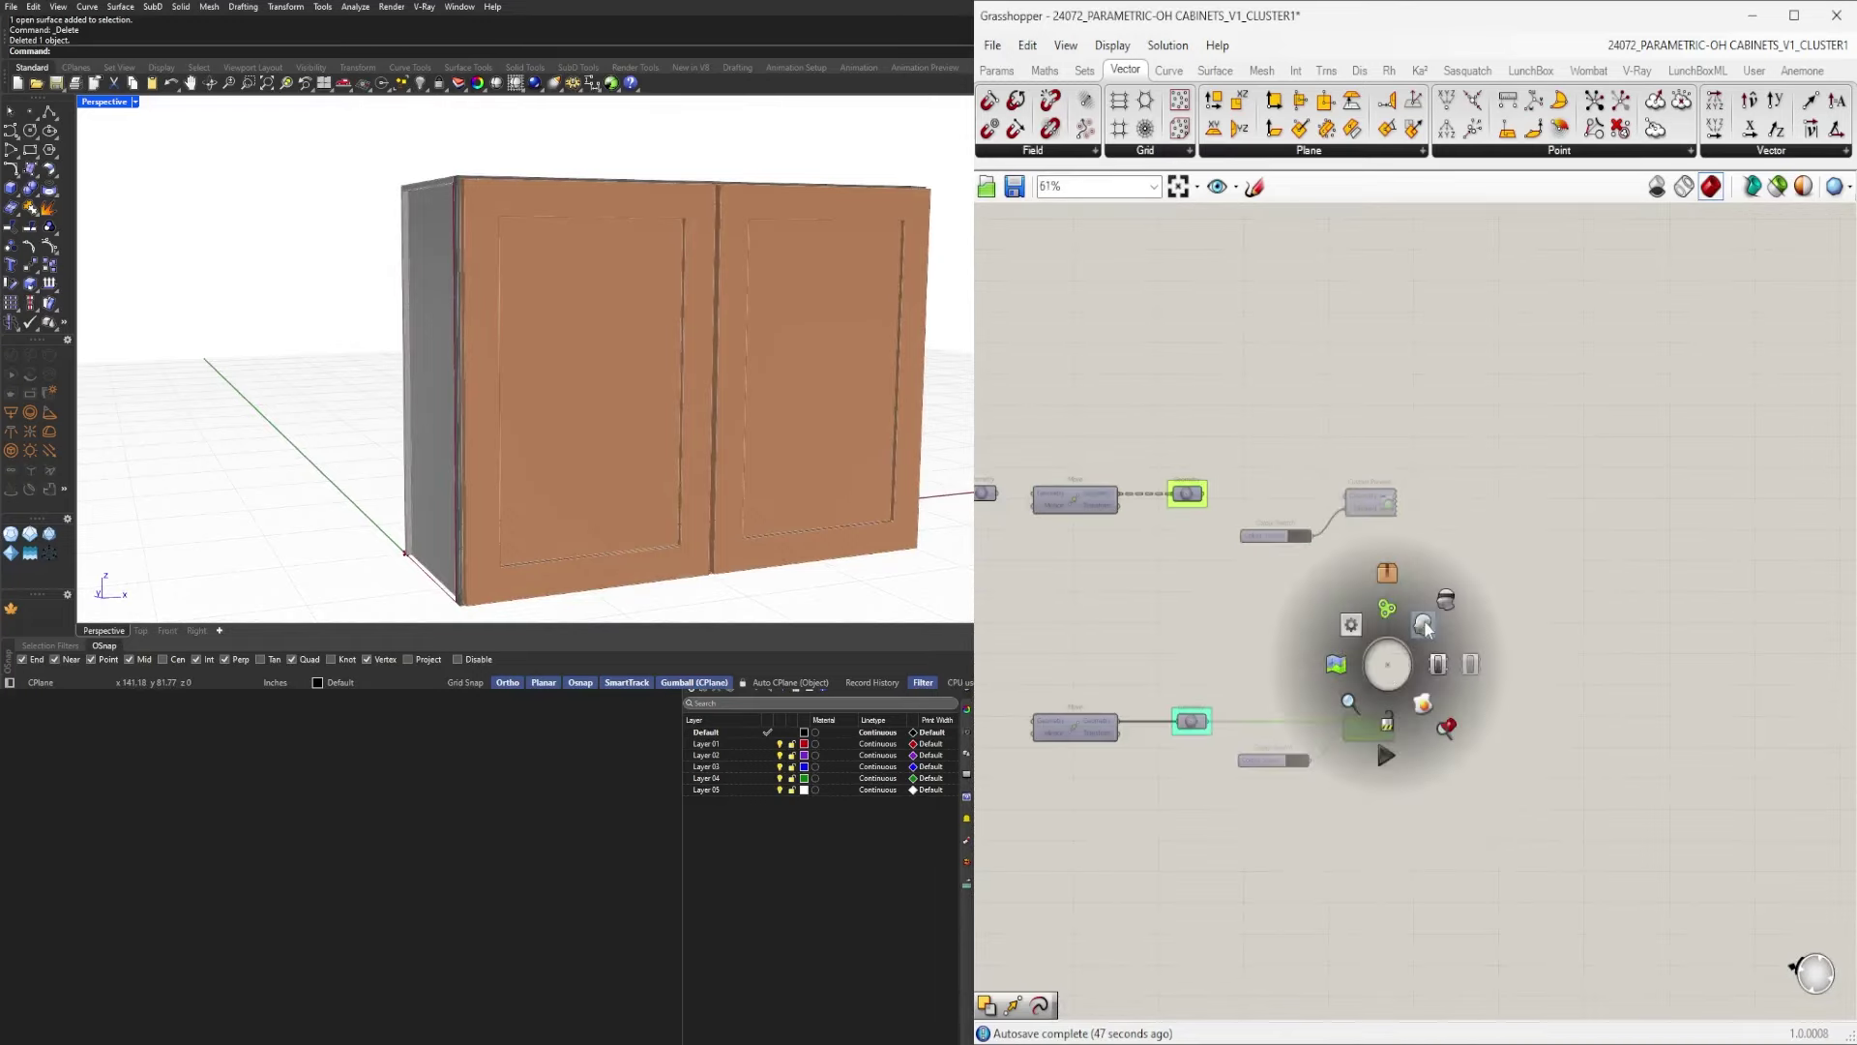
click(1424, 625)
mouse_move(601, 391)
right_down()
mouse_move(679, 413)
mouse_move(605, 391)
right_up()
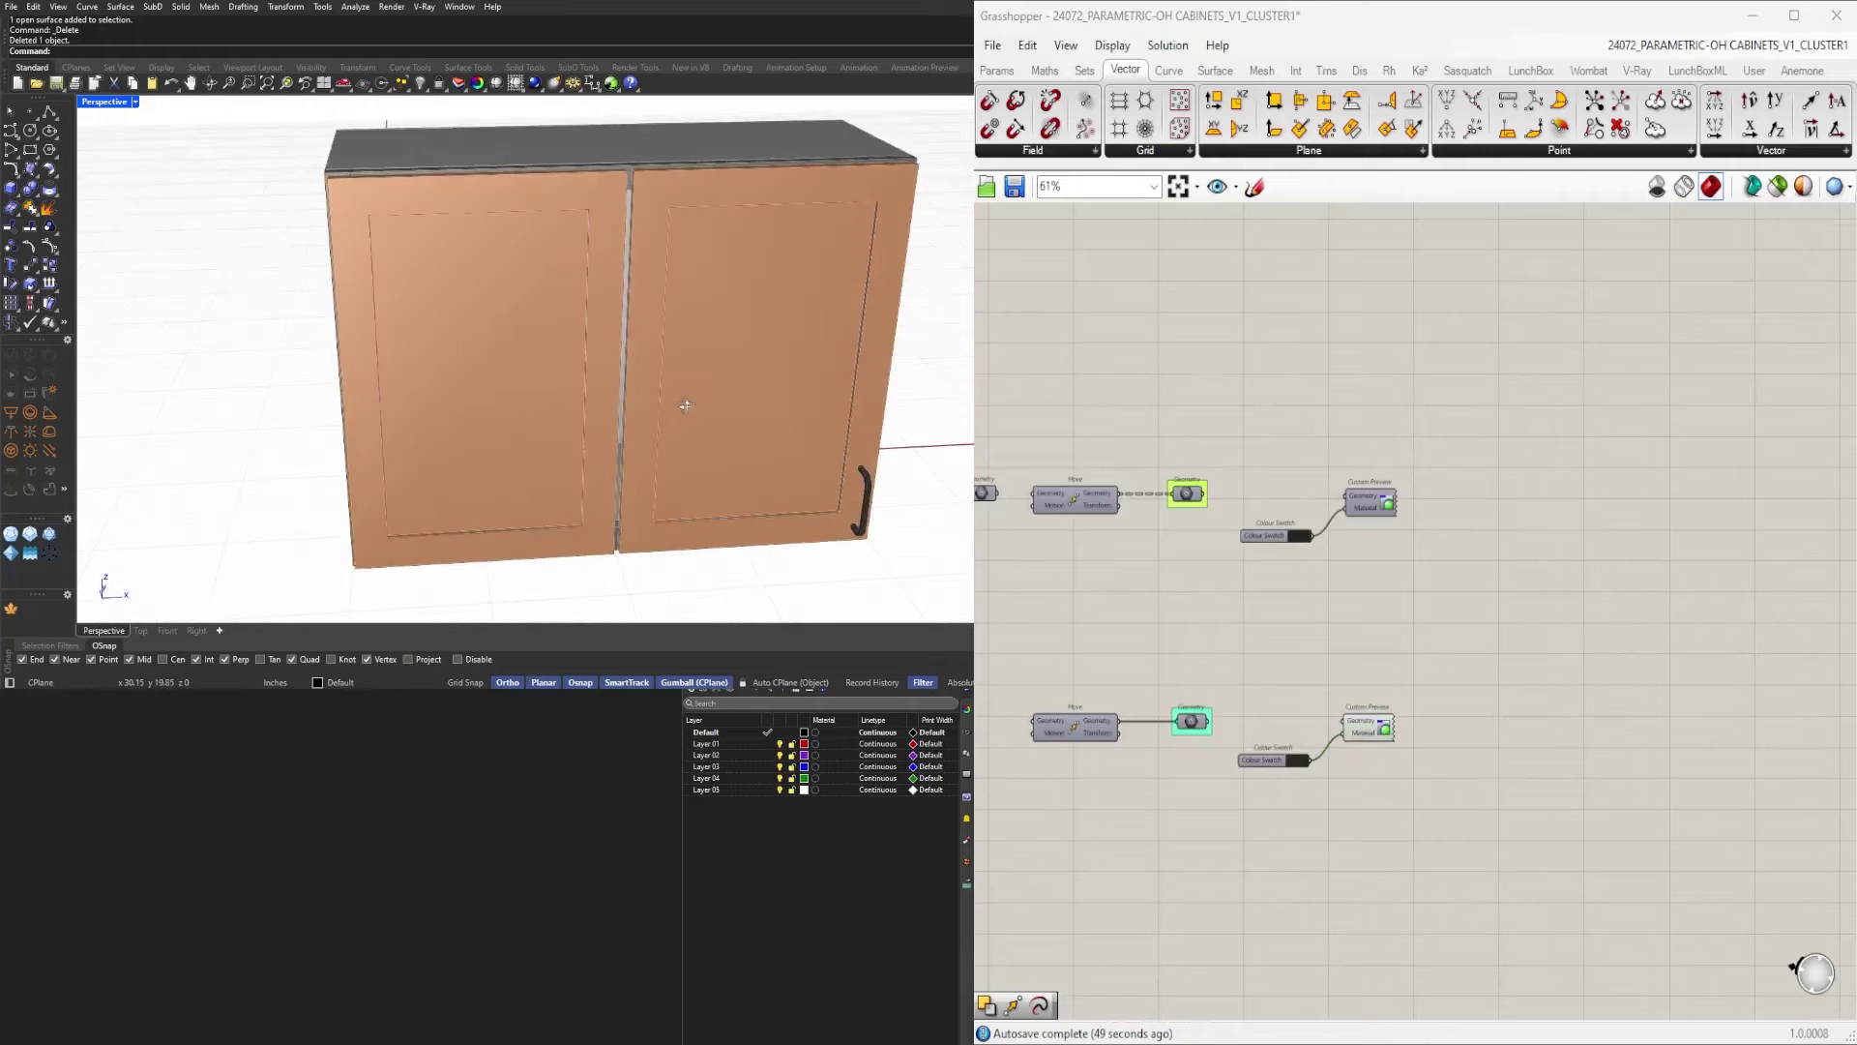
scroll(1297, 690, up, 2)
middle_click(1440, 649)
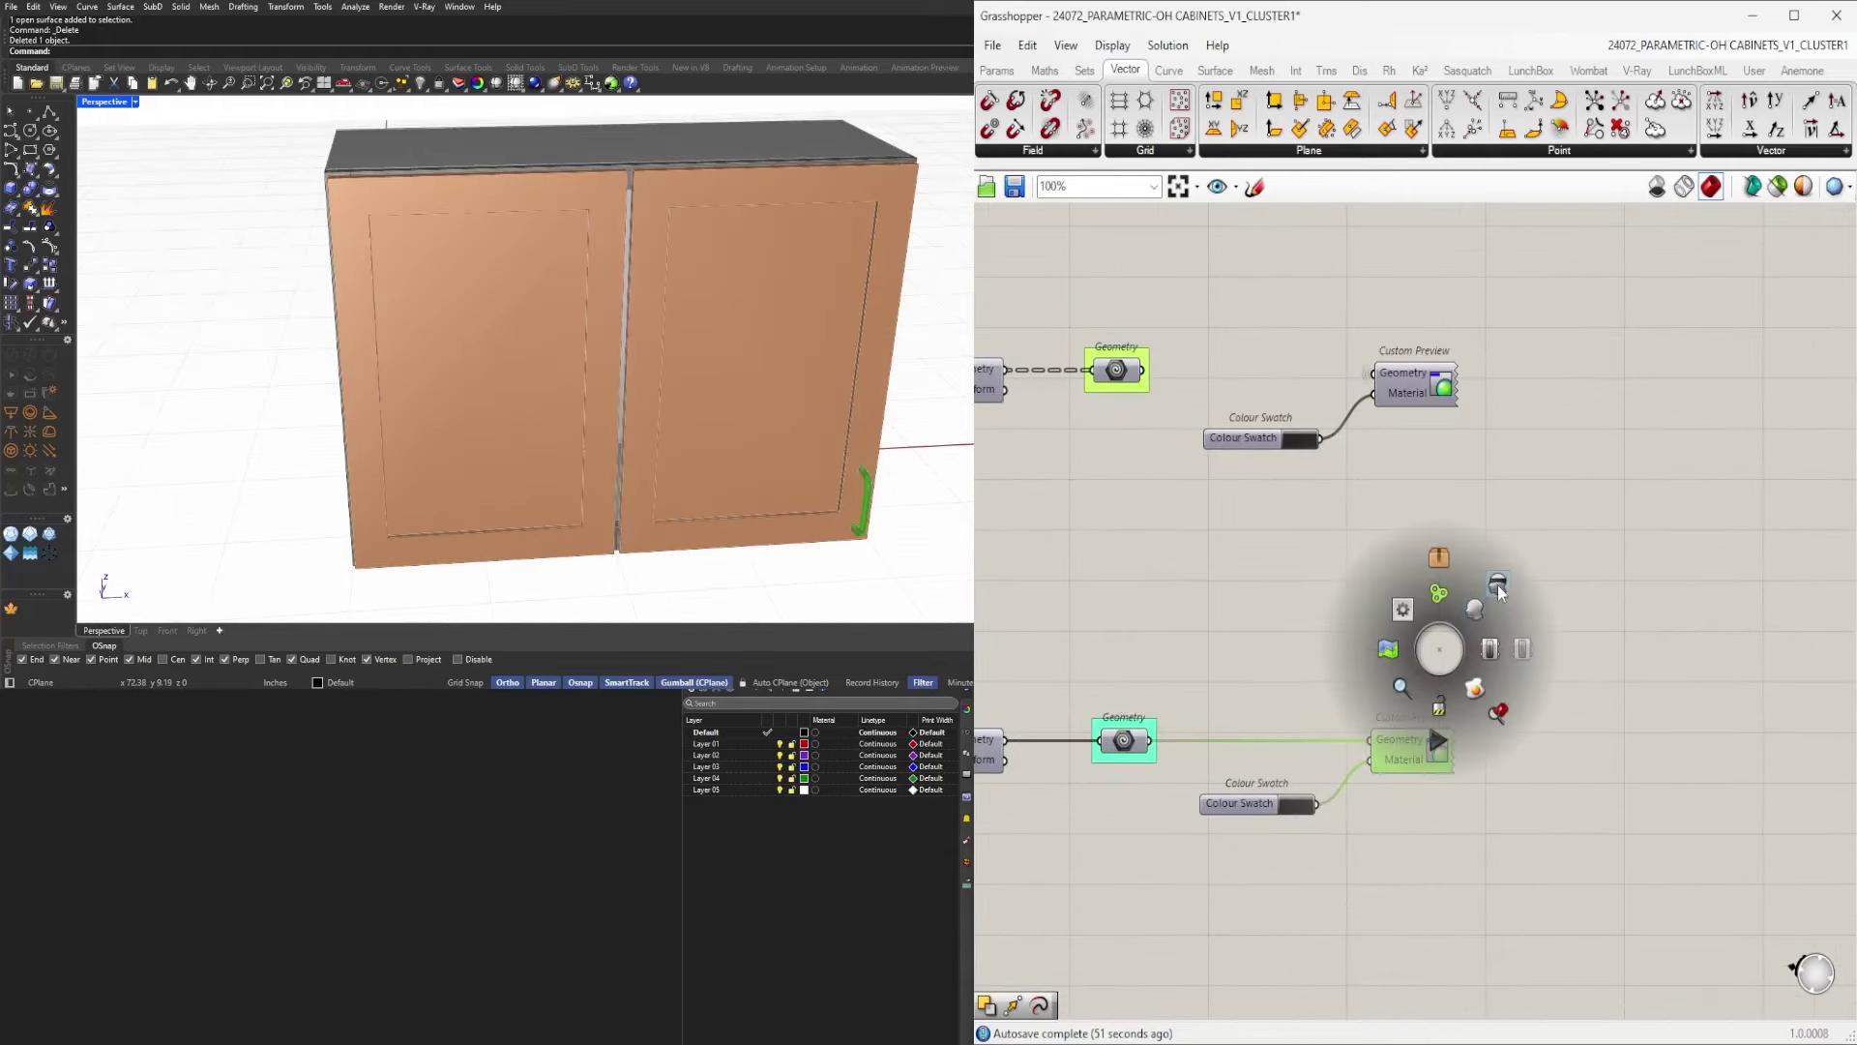
click(1498, 586)
click(1469, 532)
Enable the preview of the double-door handles' Custom Preview component.
scroll(1347, 638, down, 4)
right_drag(1347, 638, 1587, 642)
drag(1686, 602, 1622, 493)
middle_click(1623, 474)
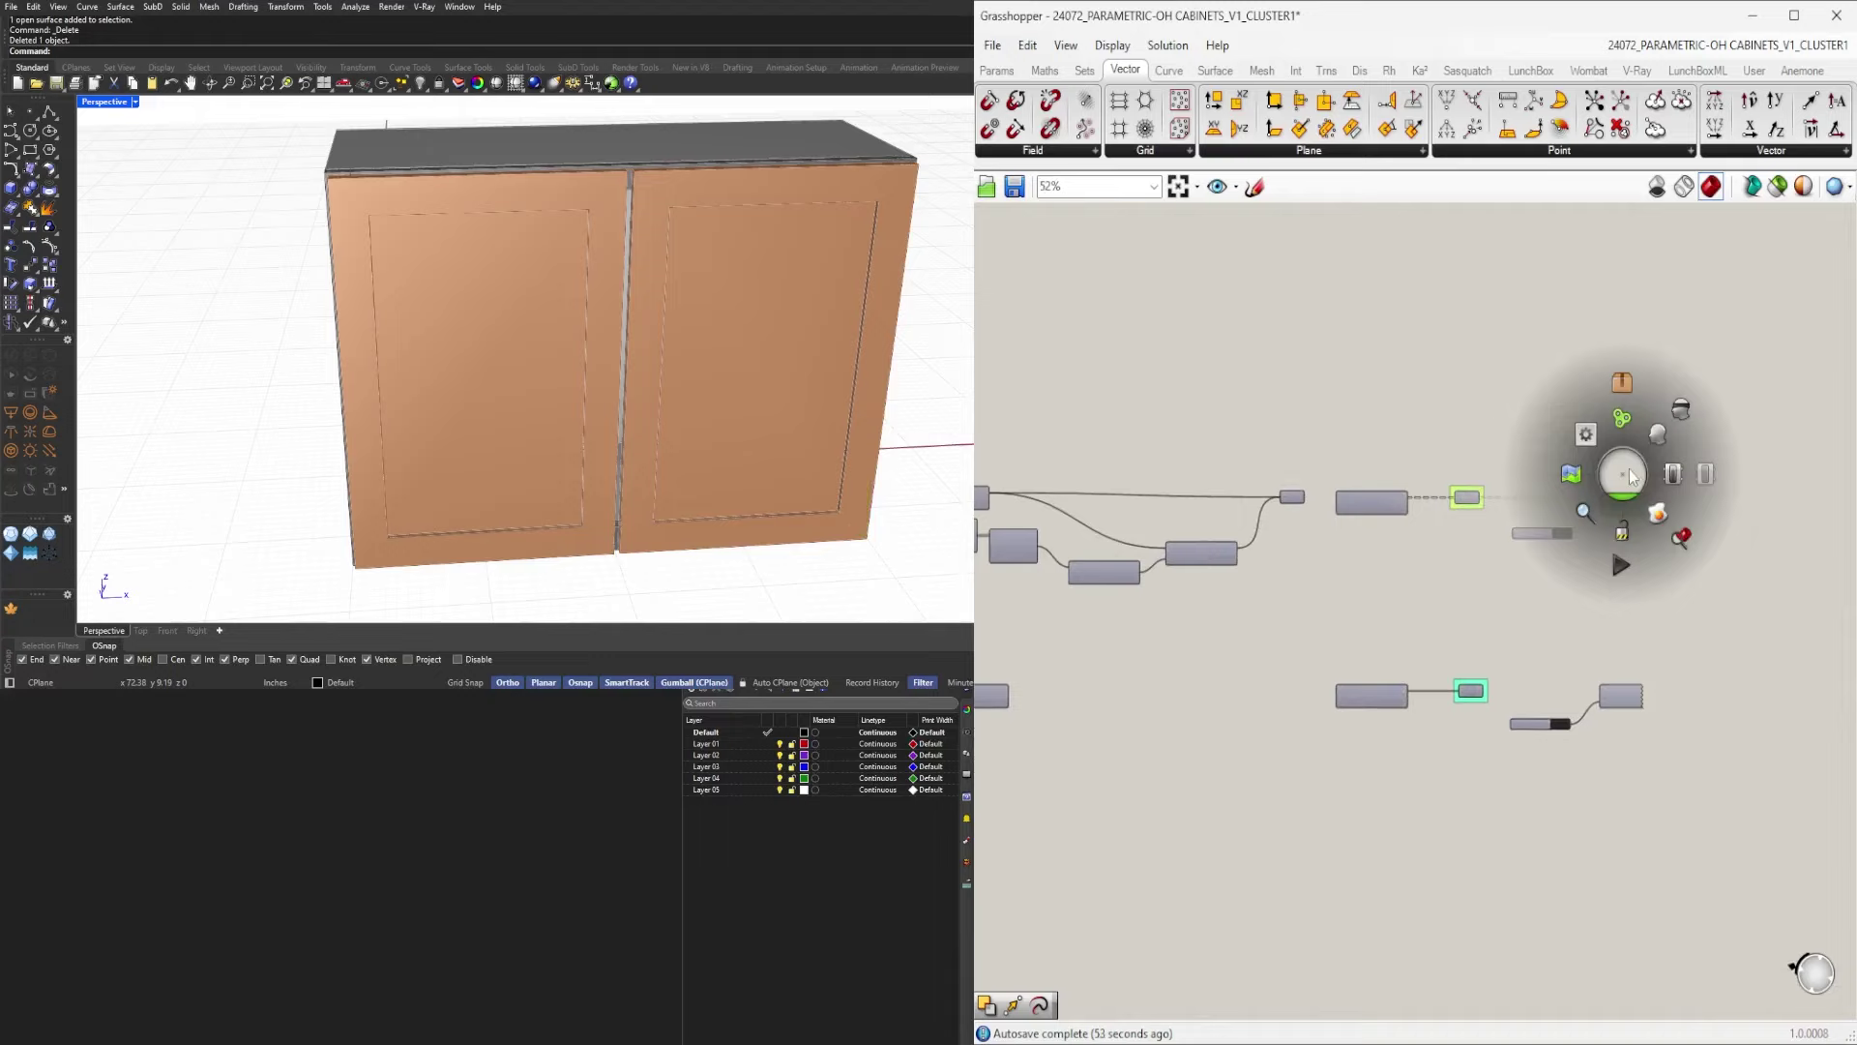
click(1660, 435)
click(1469, 580)
Inspect the double doors' Custom Preview by selecting it, clear the selection, and orbit to view the cabinet from its side.
scroll(1451, 580, down, 3)
right_drag(1120, 601, 1732, 664)
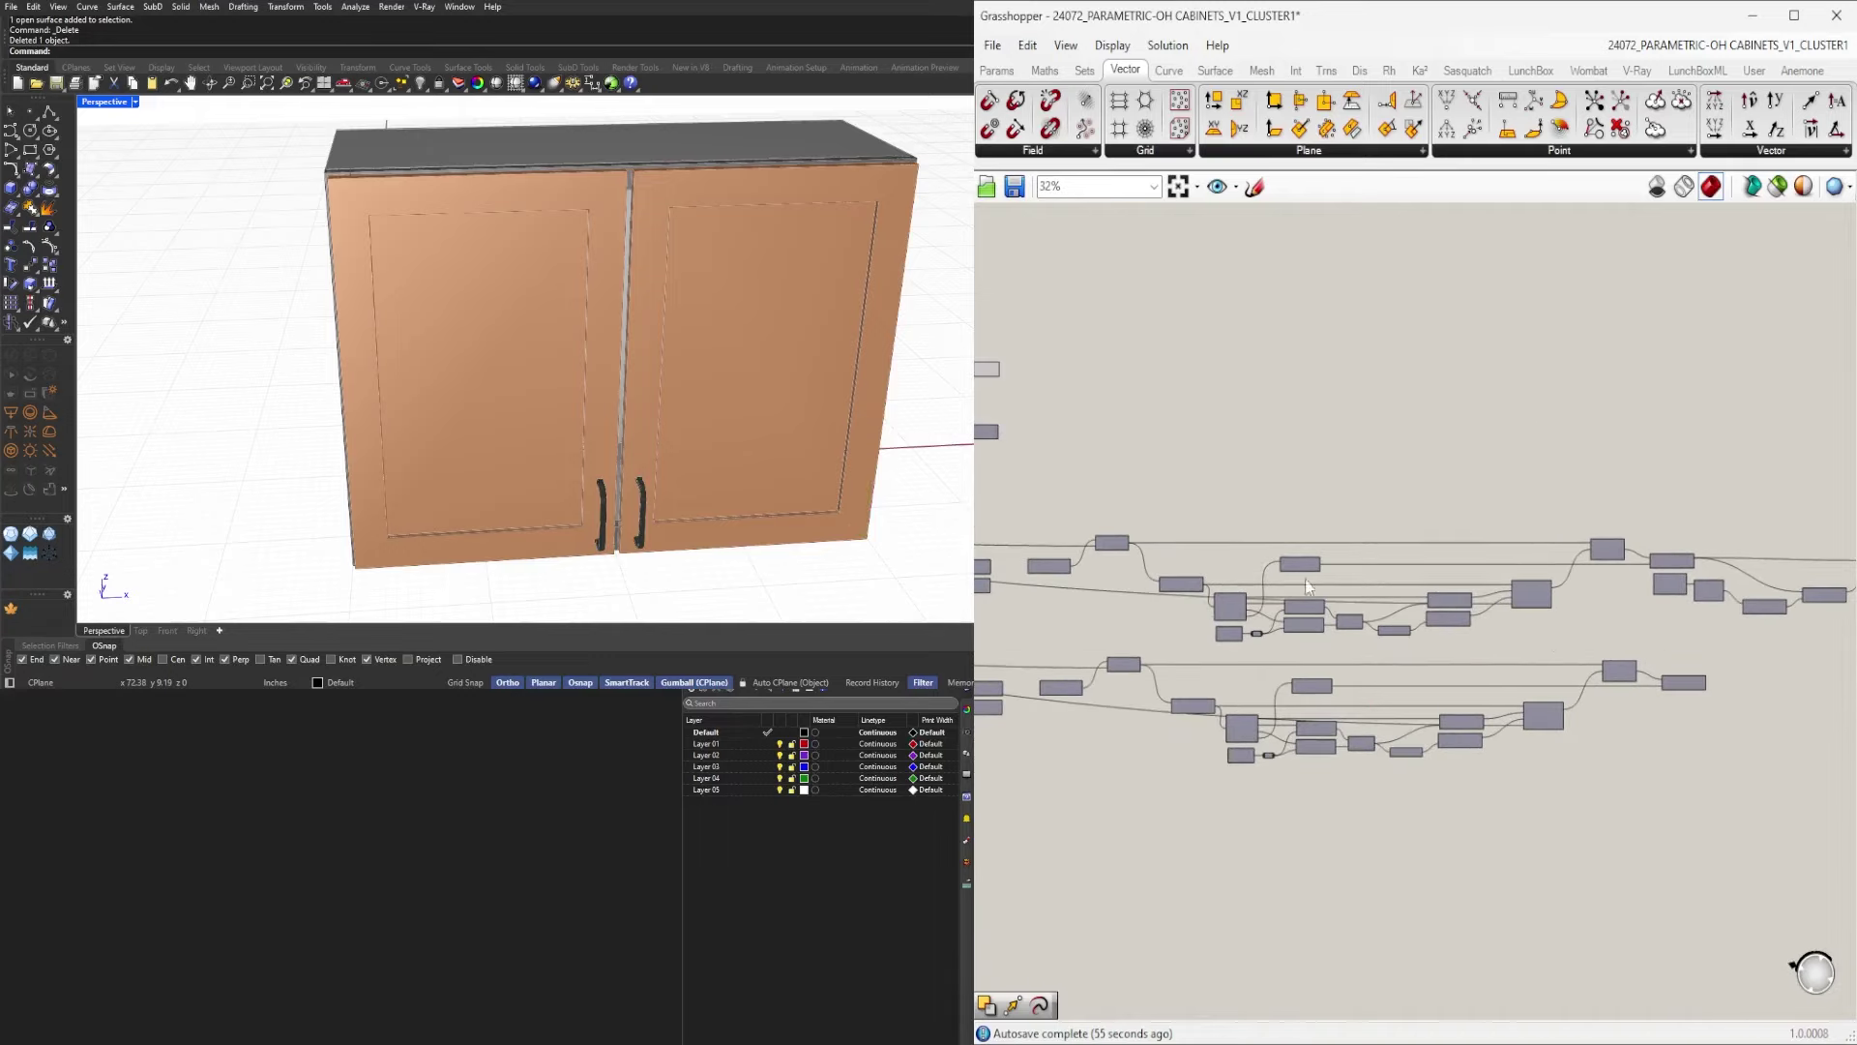
right_drag(1238, 561, 1613, 655)
scroll(1613, 655, up, 4)
right_drag(1054, 542, 1611, 588)
right_drag(1461, 549, 1345, 778)
drag(1618, 619, 1559, 540)
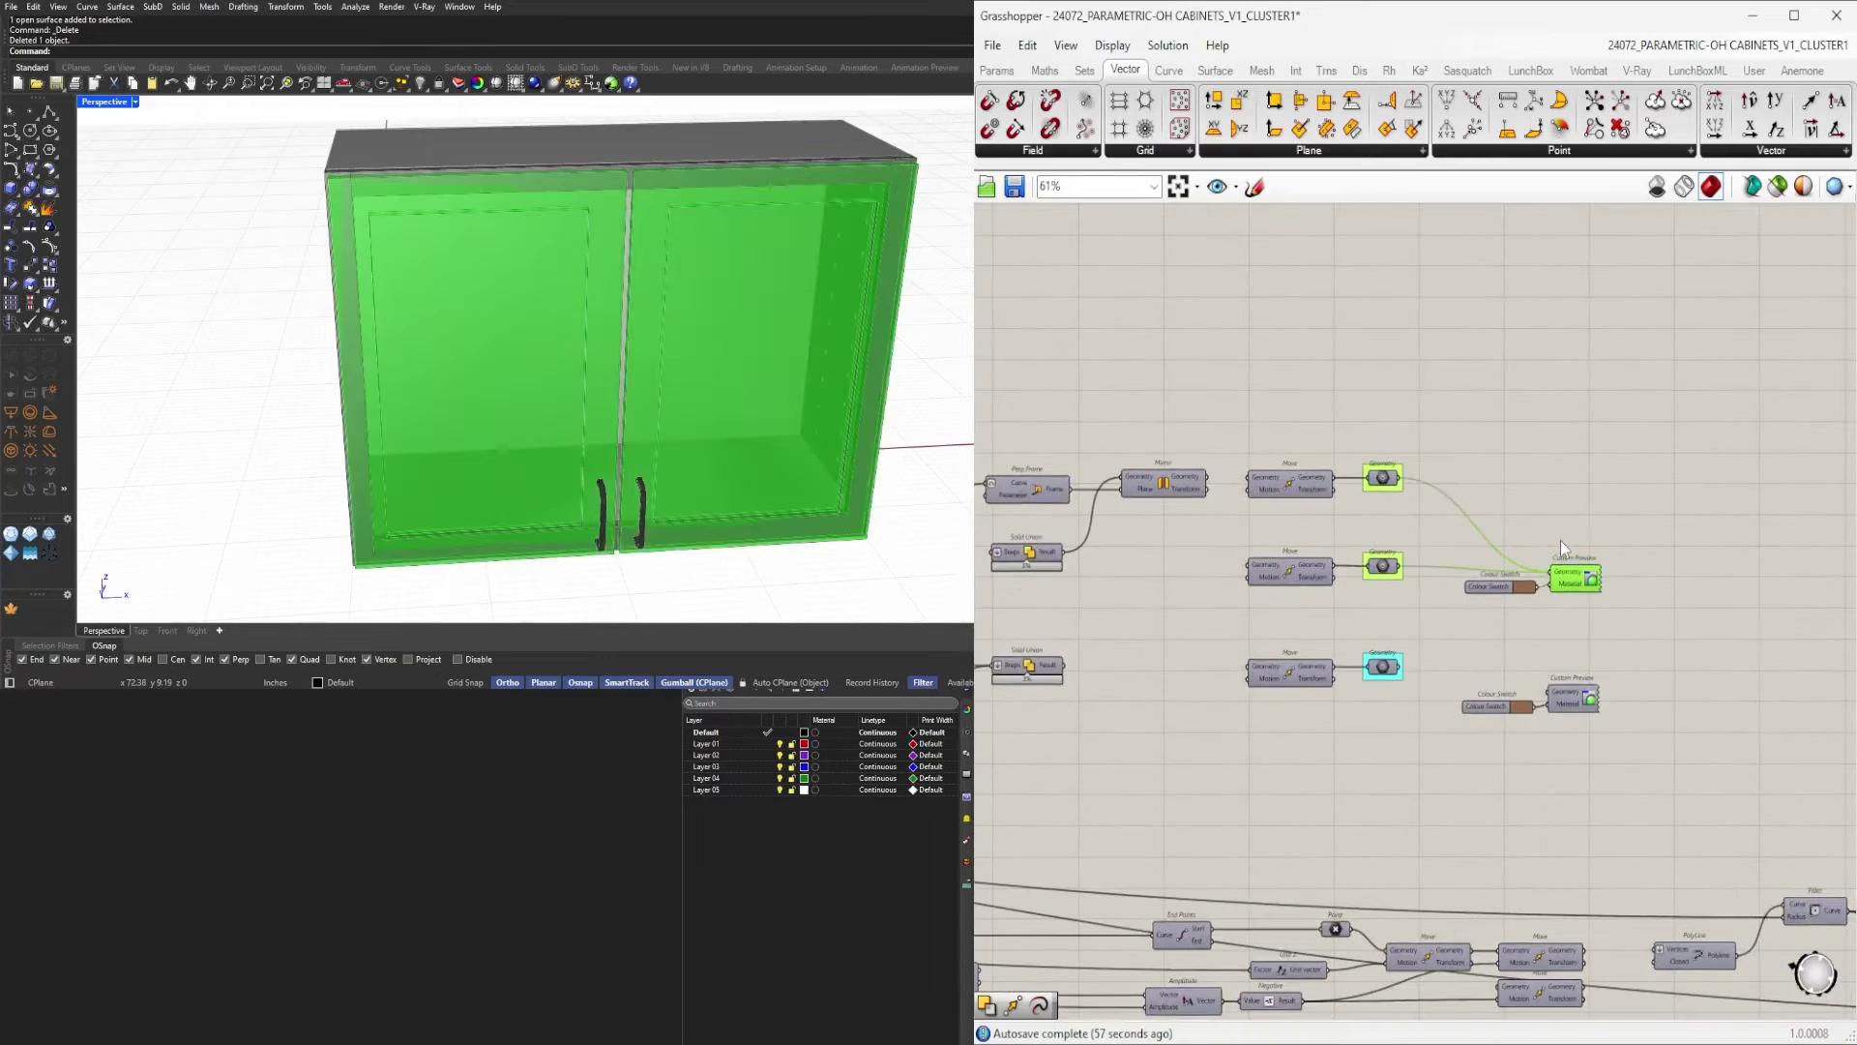
click(1583, 514)
scroll(1572, 539, down, 4)
right_drag(1680, 593, 1303, 580)
scroll(1302, 580, down, 1)
right_drag(614, 327, 697, 280)
scroll(1354, 697, down, 4)
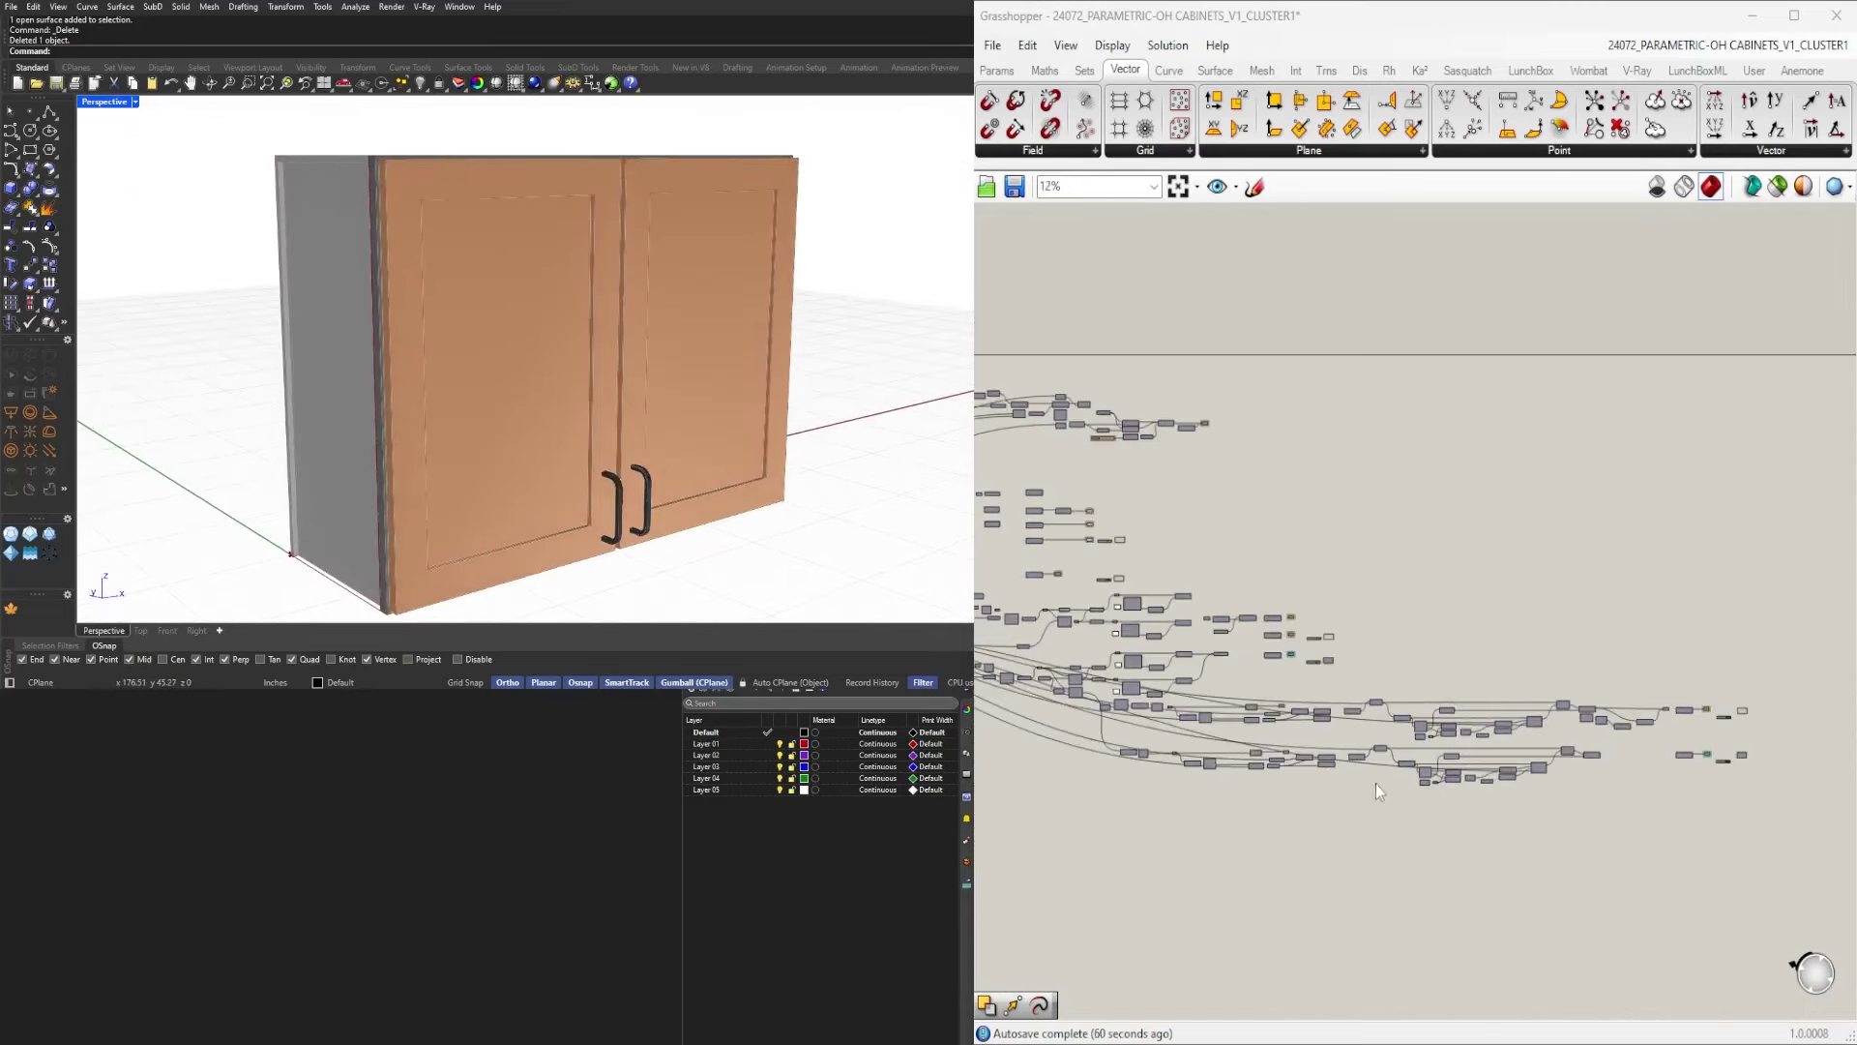
Move the PIN DEPTH number slider from the pin-hole components to the end of the parameter slider column, below PIN SPACING.
scroll(1136, 782, up, 2)
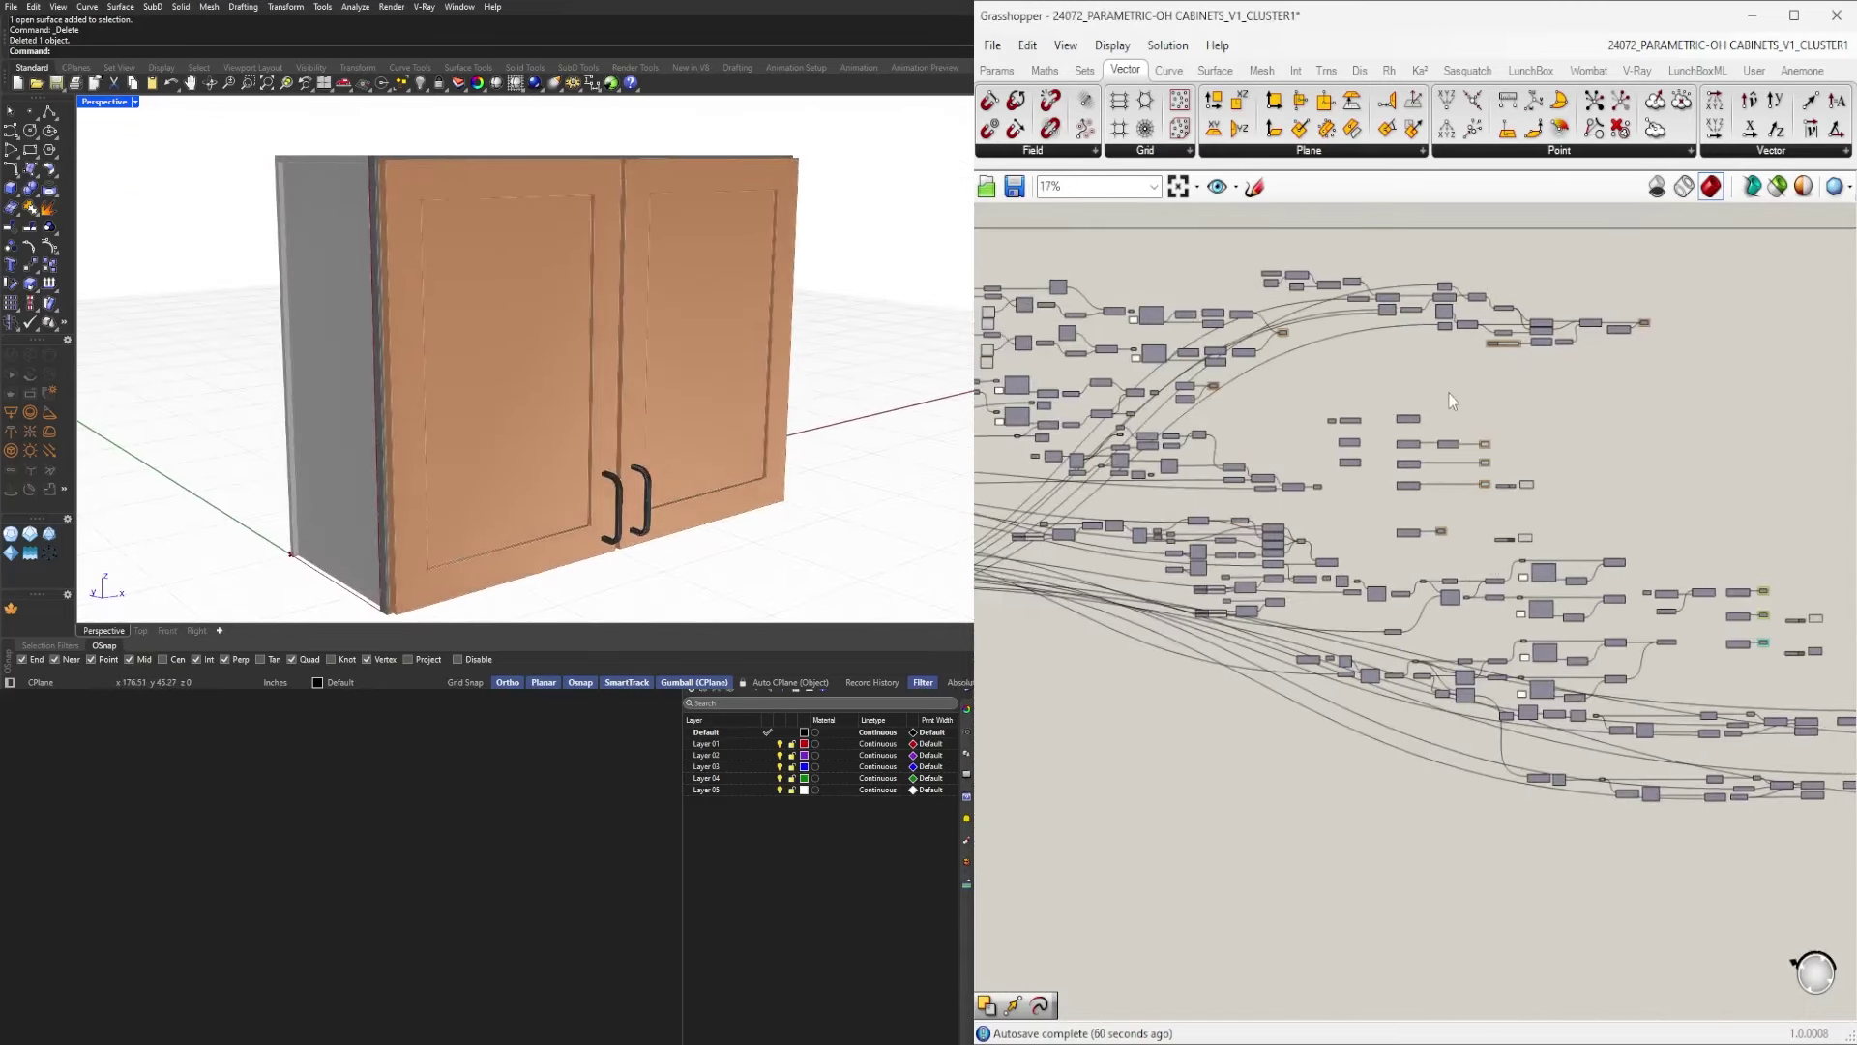
scroll(1449, 299, up, 4)
right_drag(1363, 353, 1318, 565)
scroll(1370, 517, up, 4)
right_drag(1611, 748, 1512, 664)
click(1512, 658)
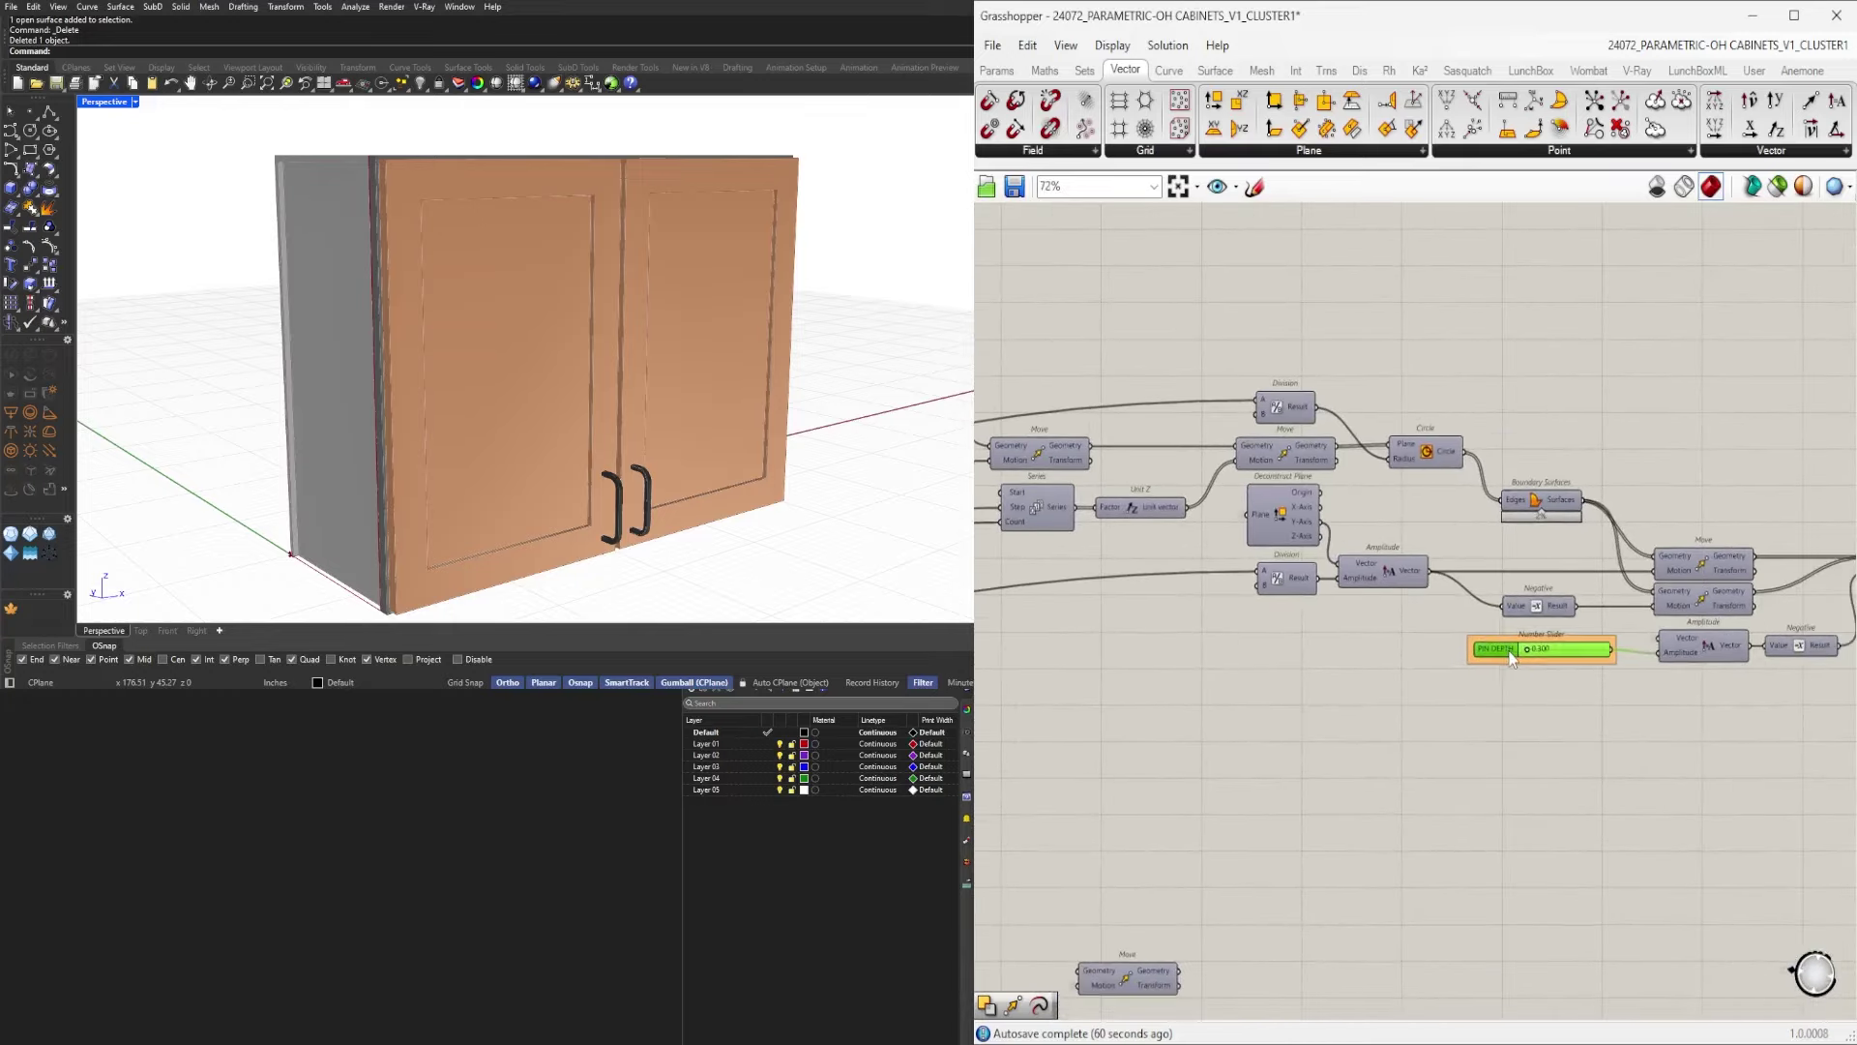
scroll(1514, 658, down, 10)
scroll(1132, 784, up, 12)
drag(1513, 651, 1142, 700)
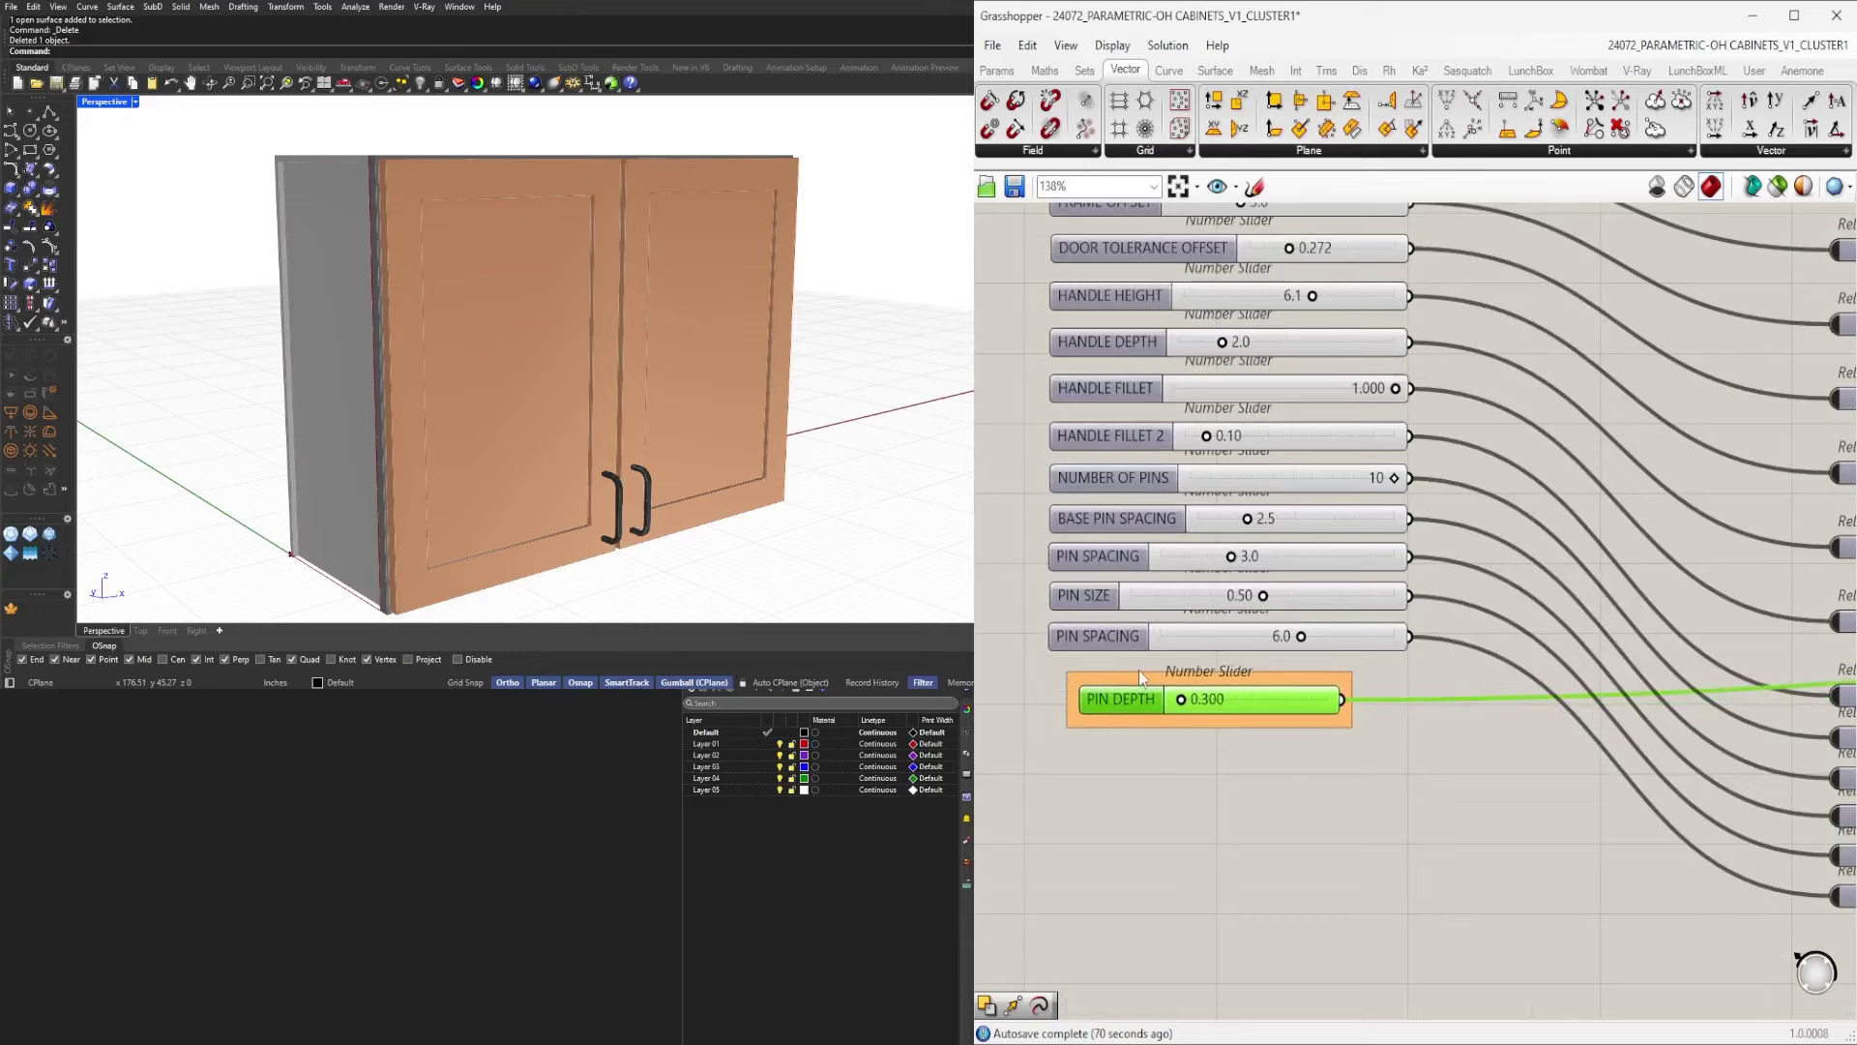
Align the PIN DEPTH slider's left edge with the sliders above it and widen it to match their length.
scroll(1140, 677, up, 4)
scroll(1275, 802, up, 4)
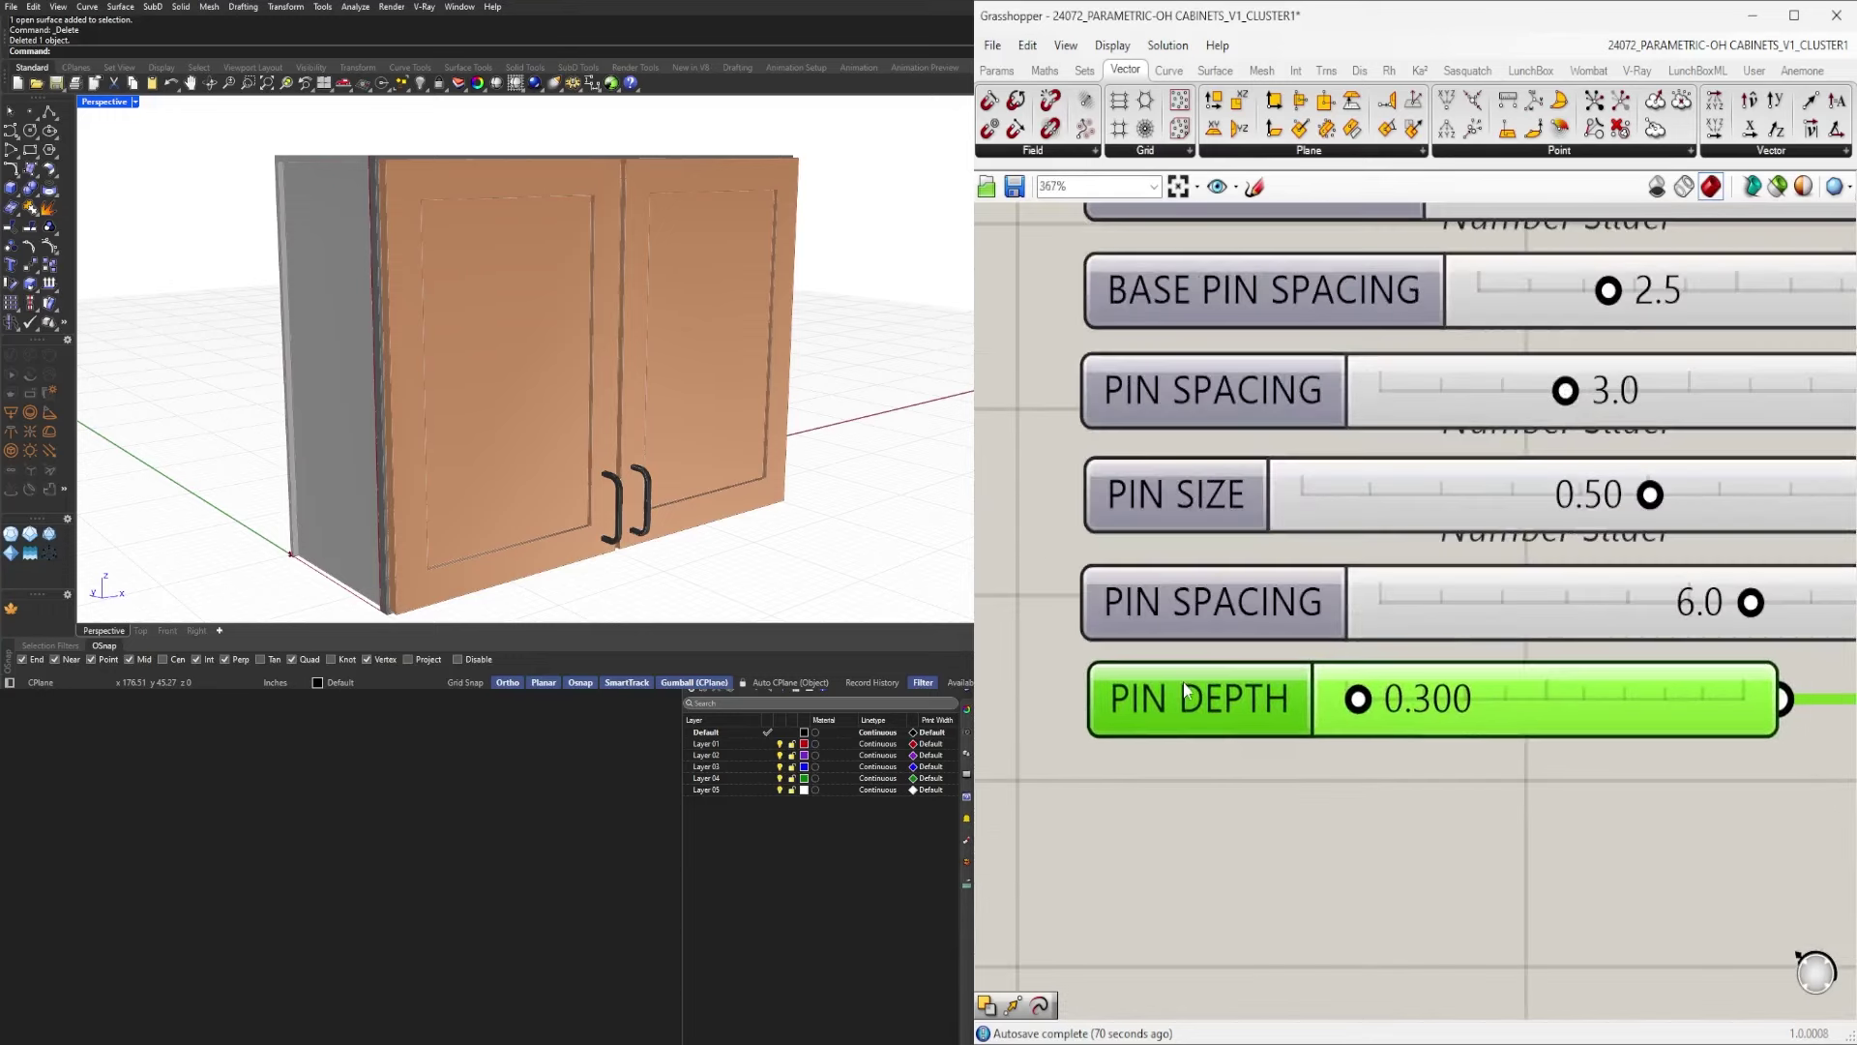
drag(1185, 702, 1179, 696)
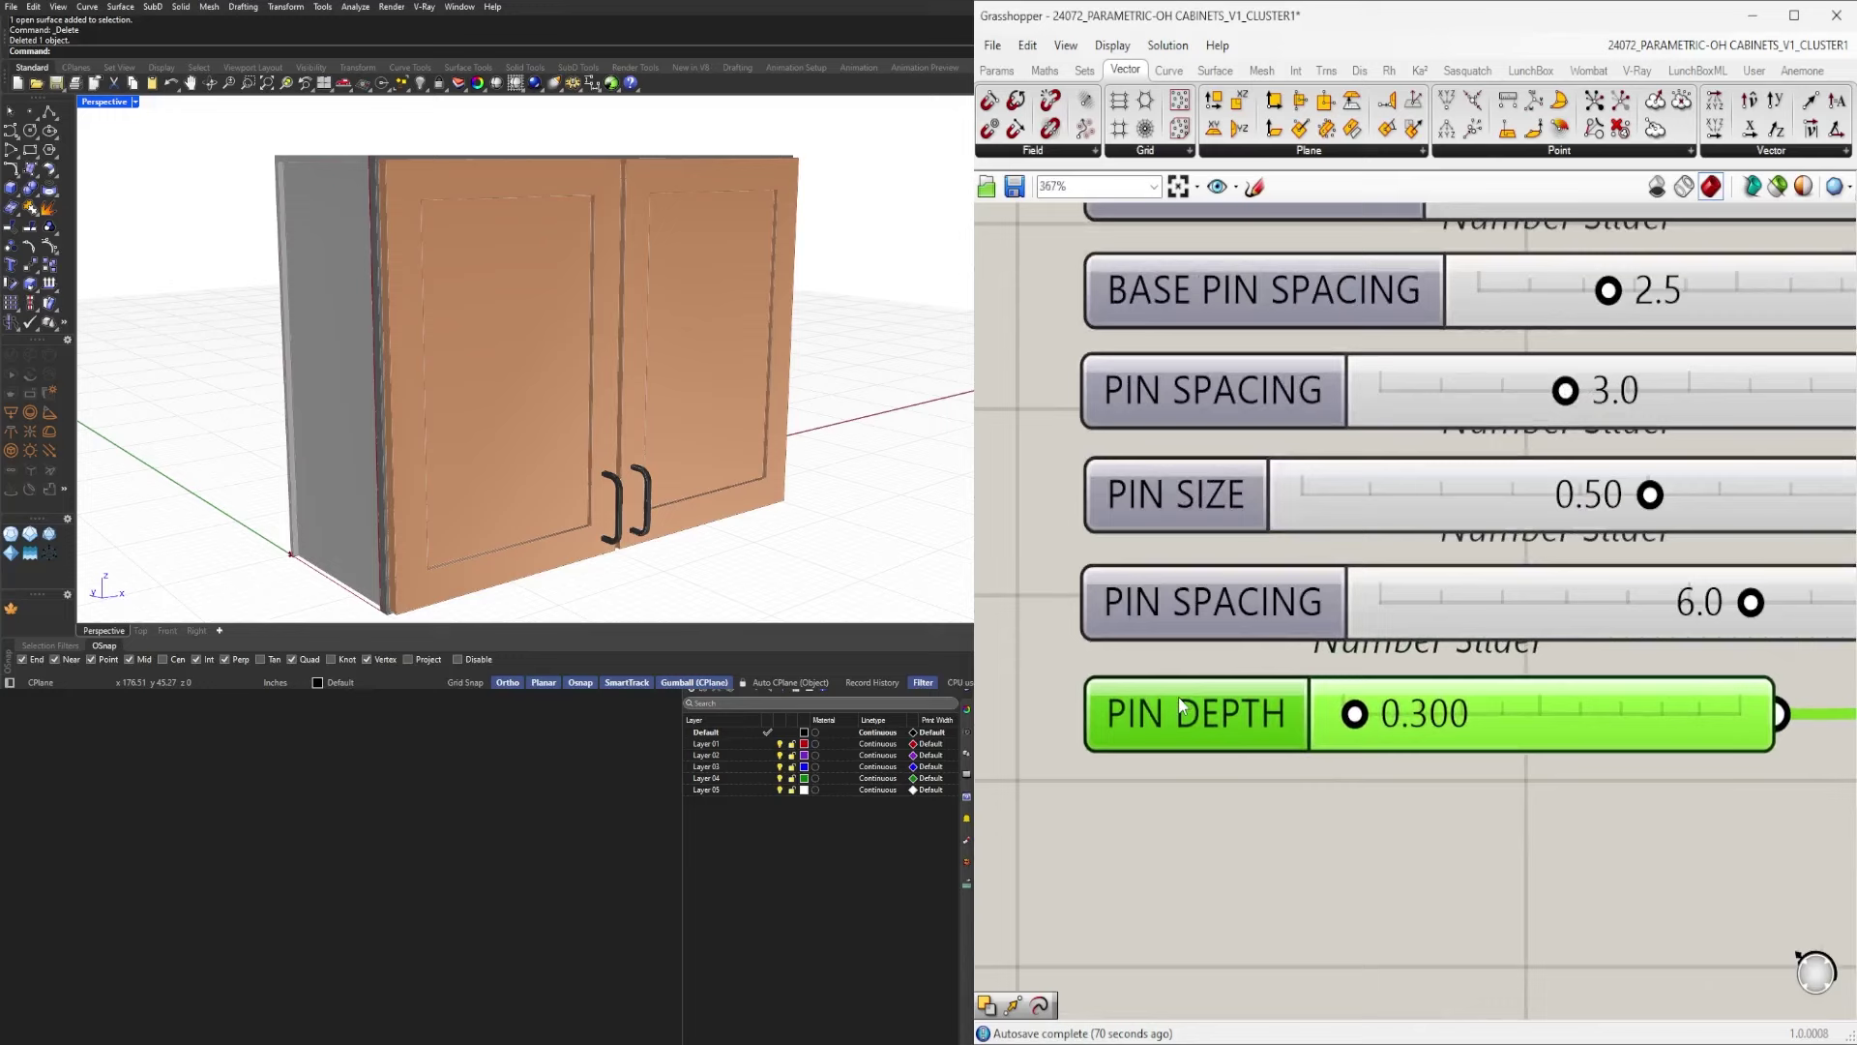
right_drag(1821, 676, 1444, 691)
drag(1385, 706, 1642, 707)
Insert a relay on the PIN DEPTH slider's wire and place it at the bottom of the relay column.
scroll(1612, 785, down, 8)
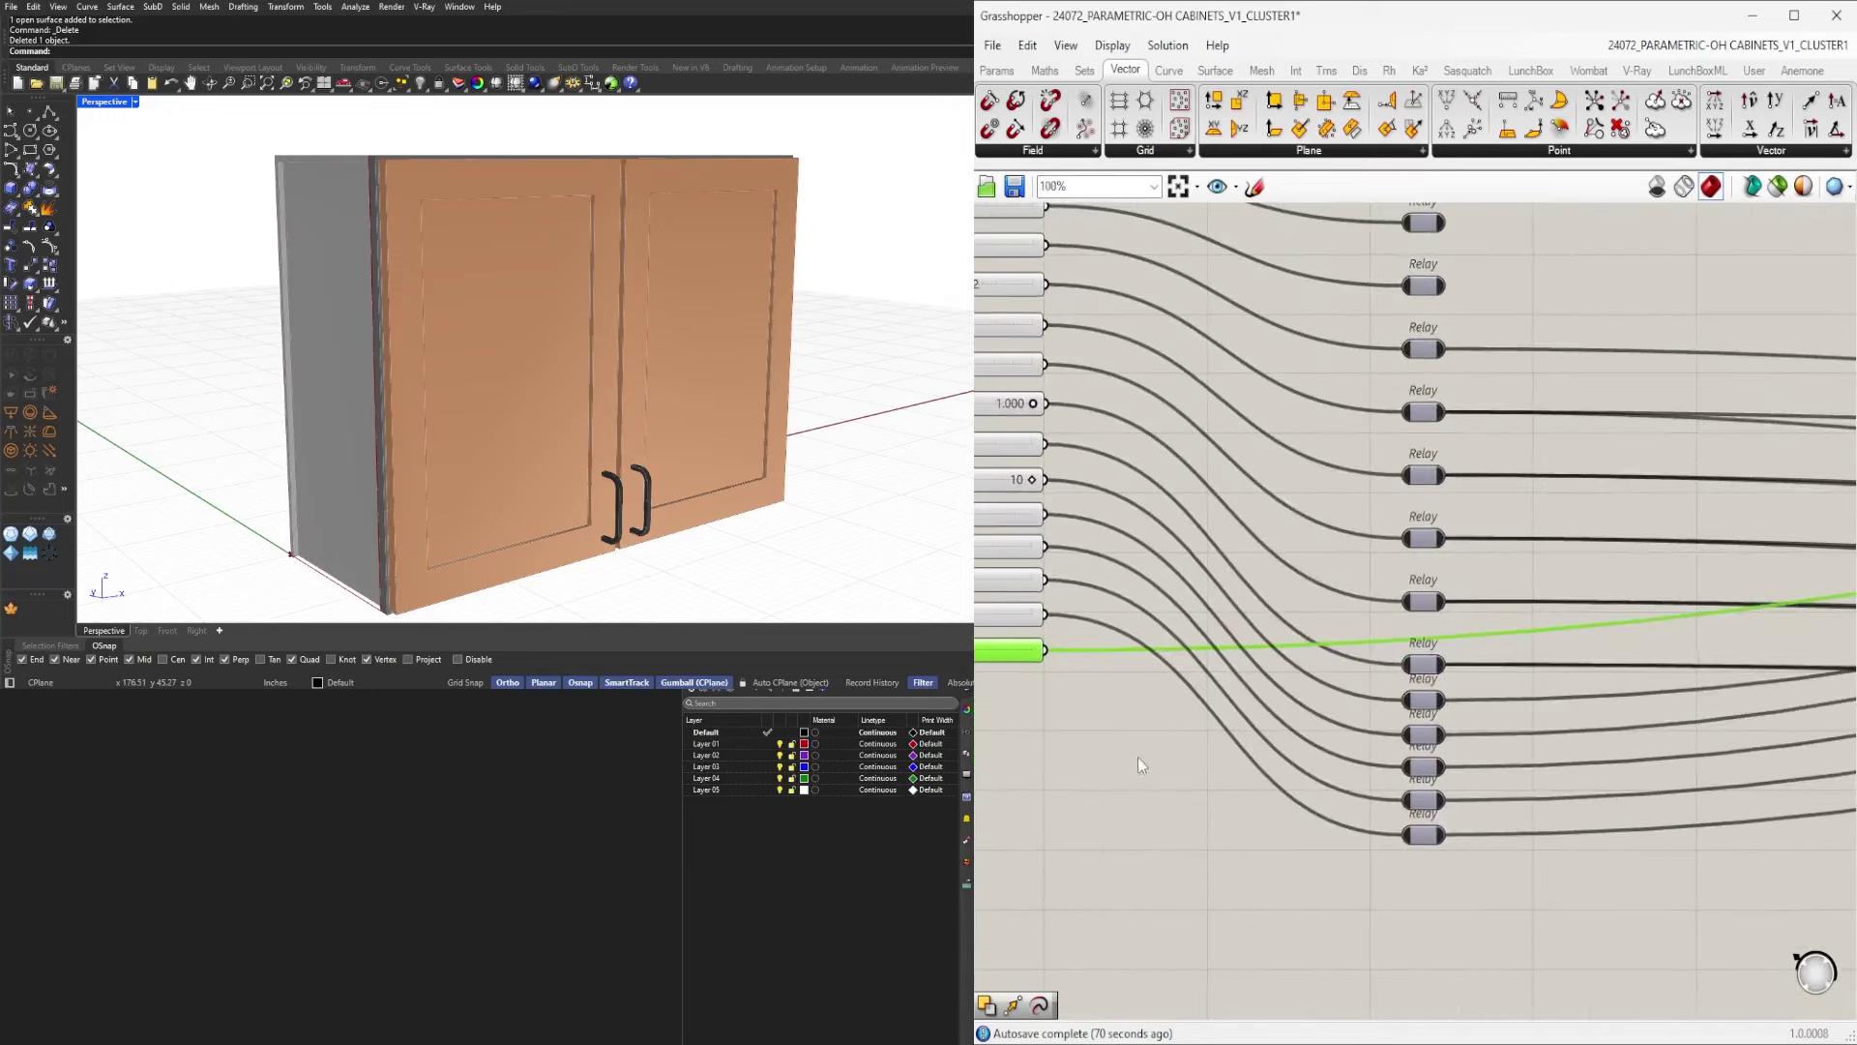
double_click(1100, 693)
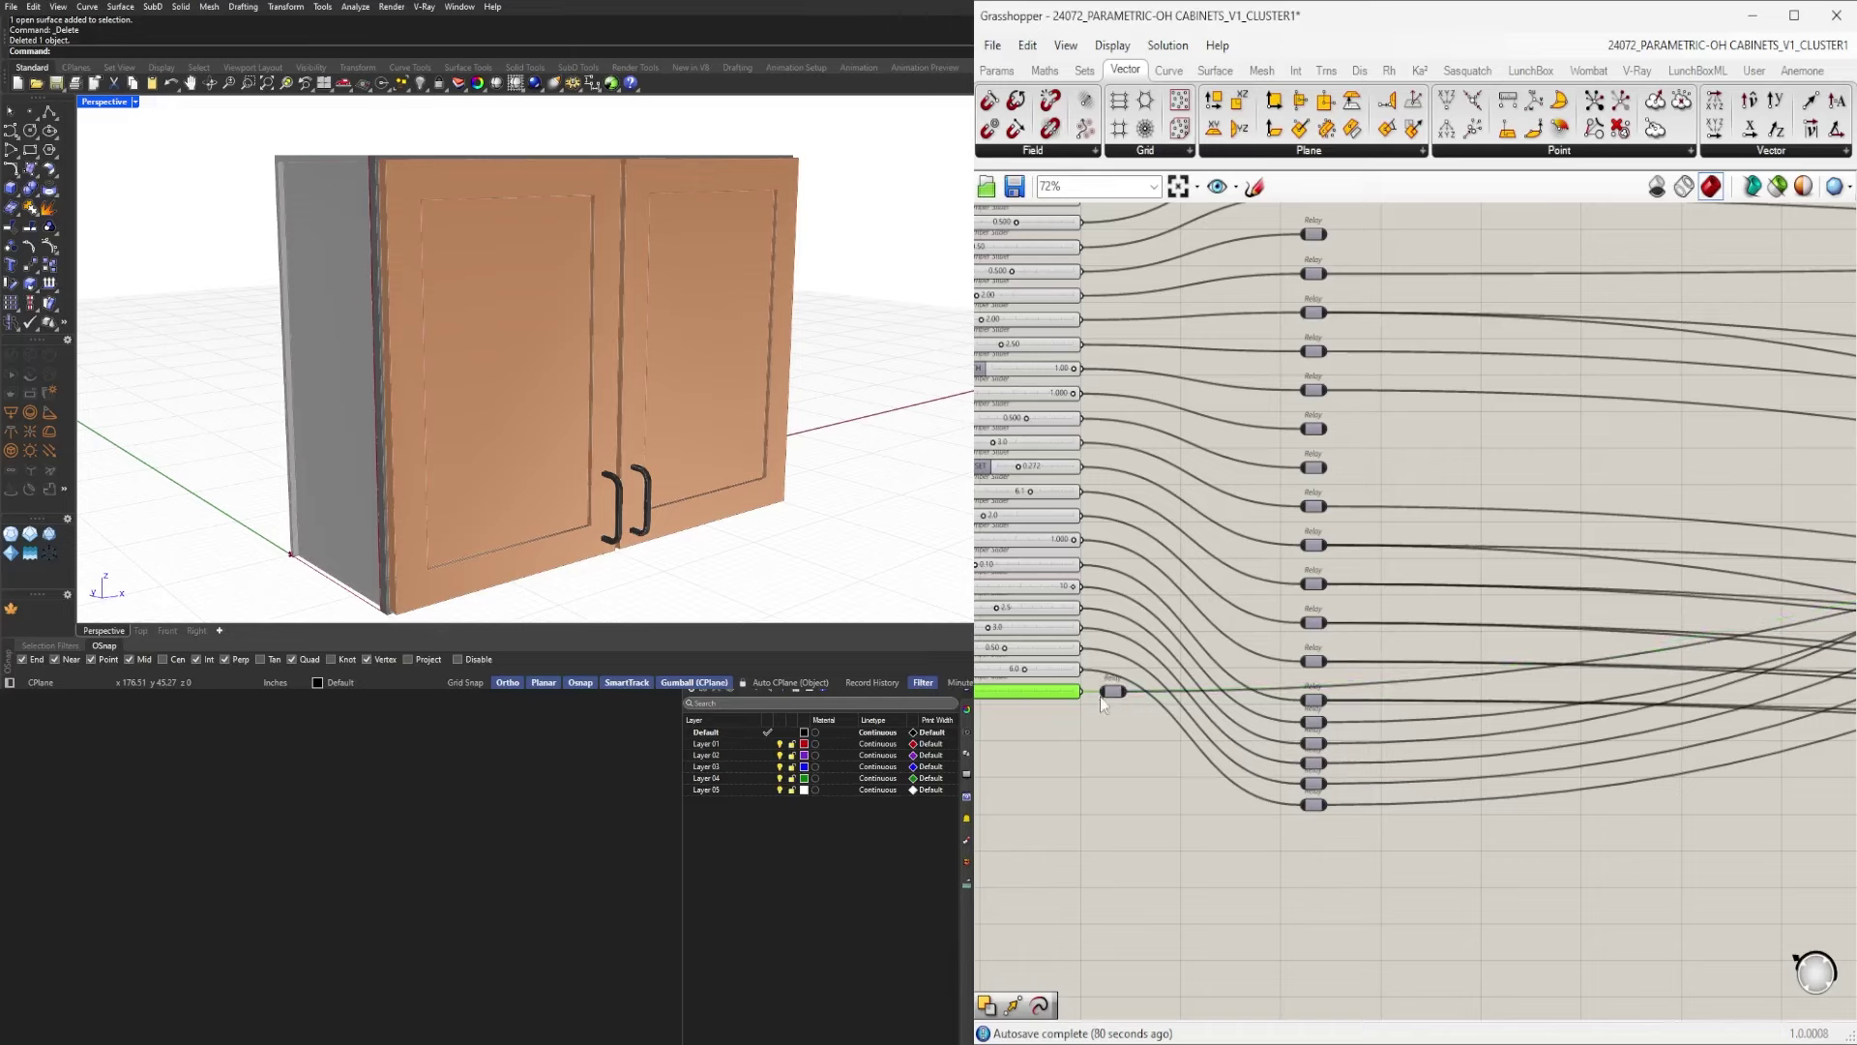
drag(1112, 693, 1301, 821)
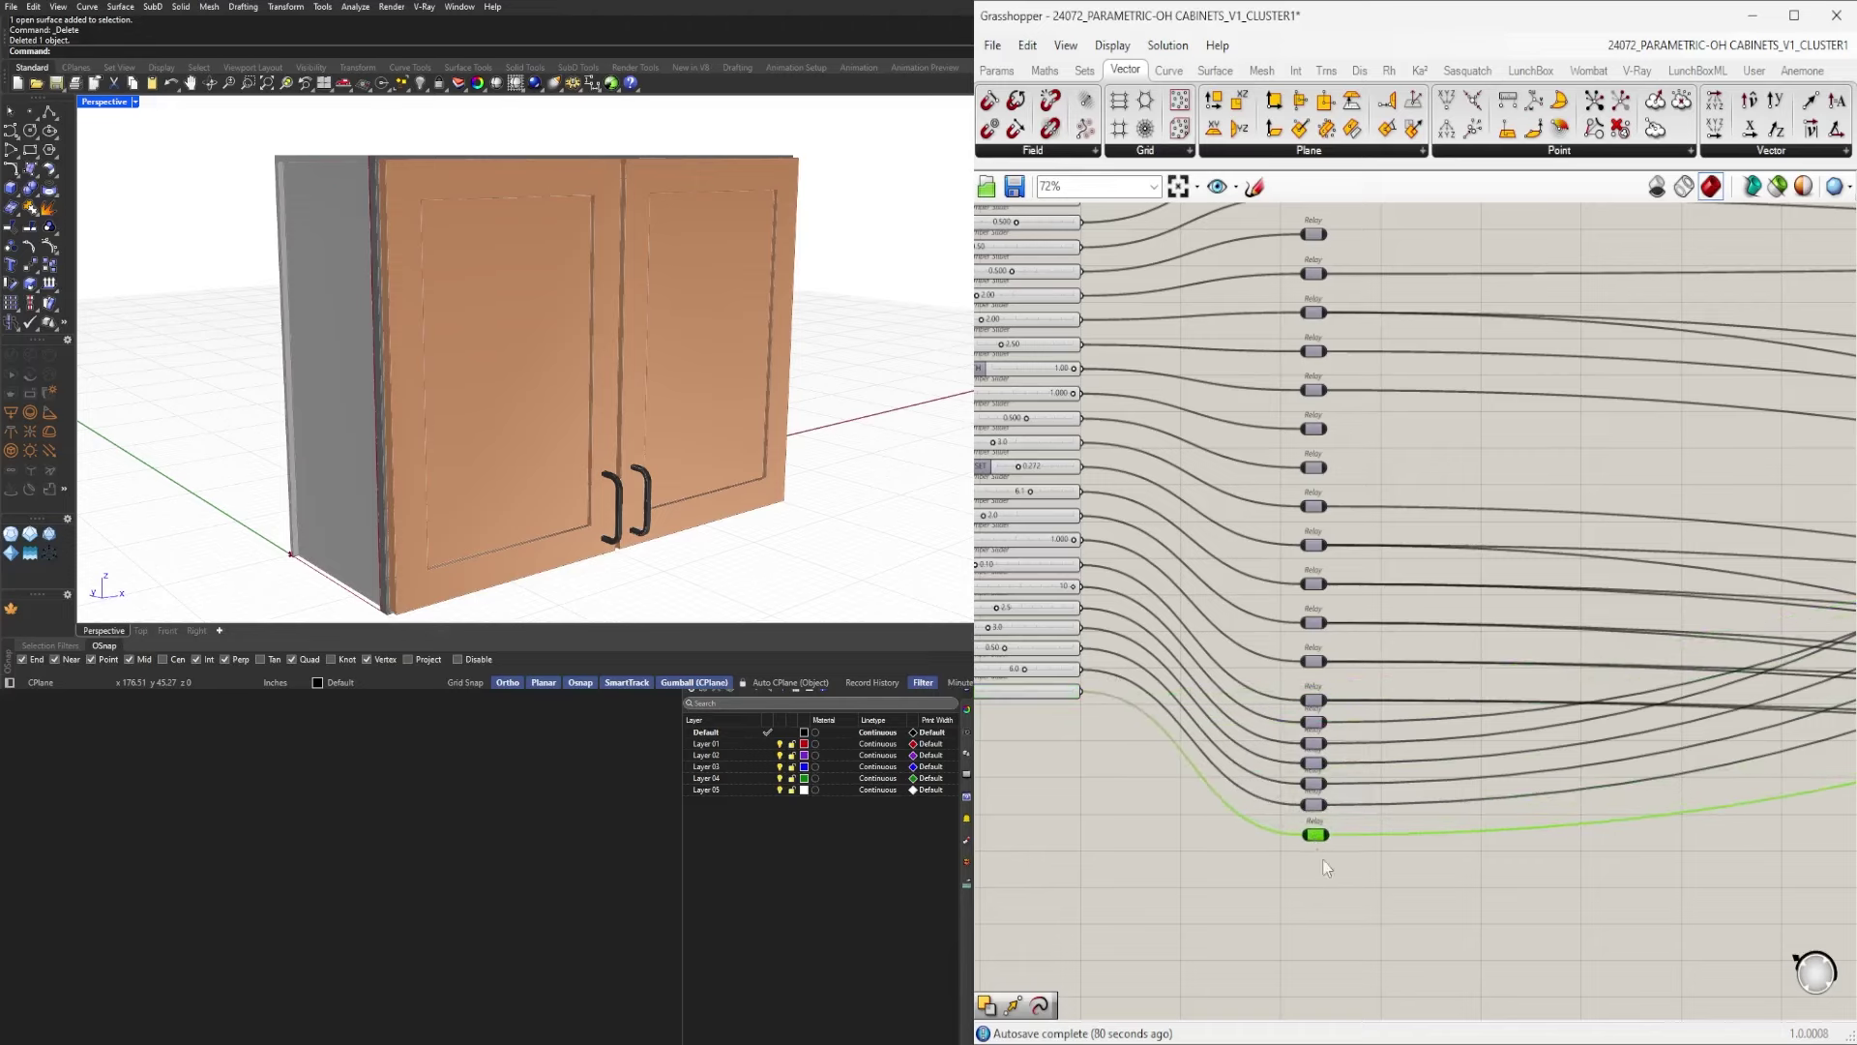
scroll(1403, 812, down, 3)
scroll(1478, 700, down, 2)
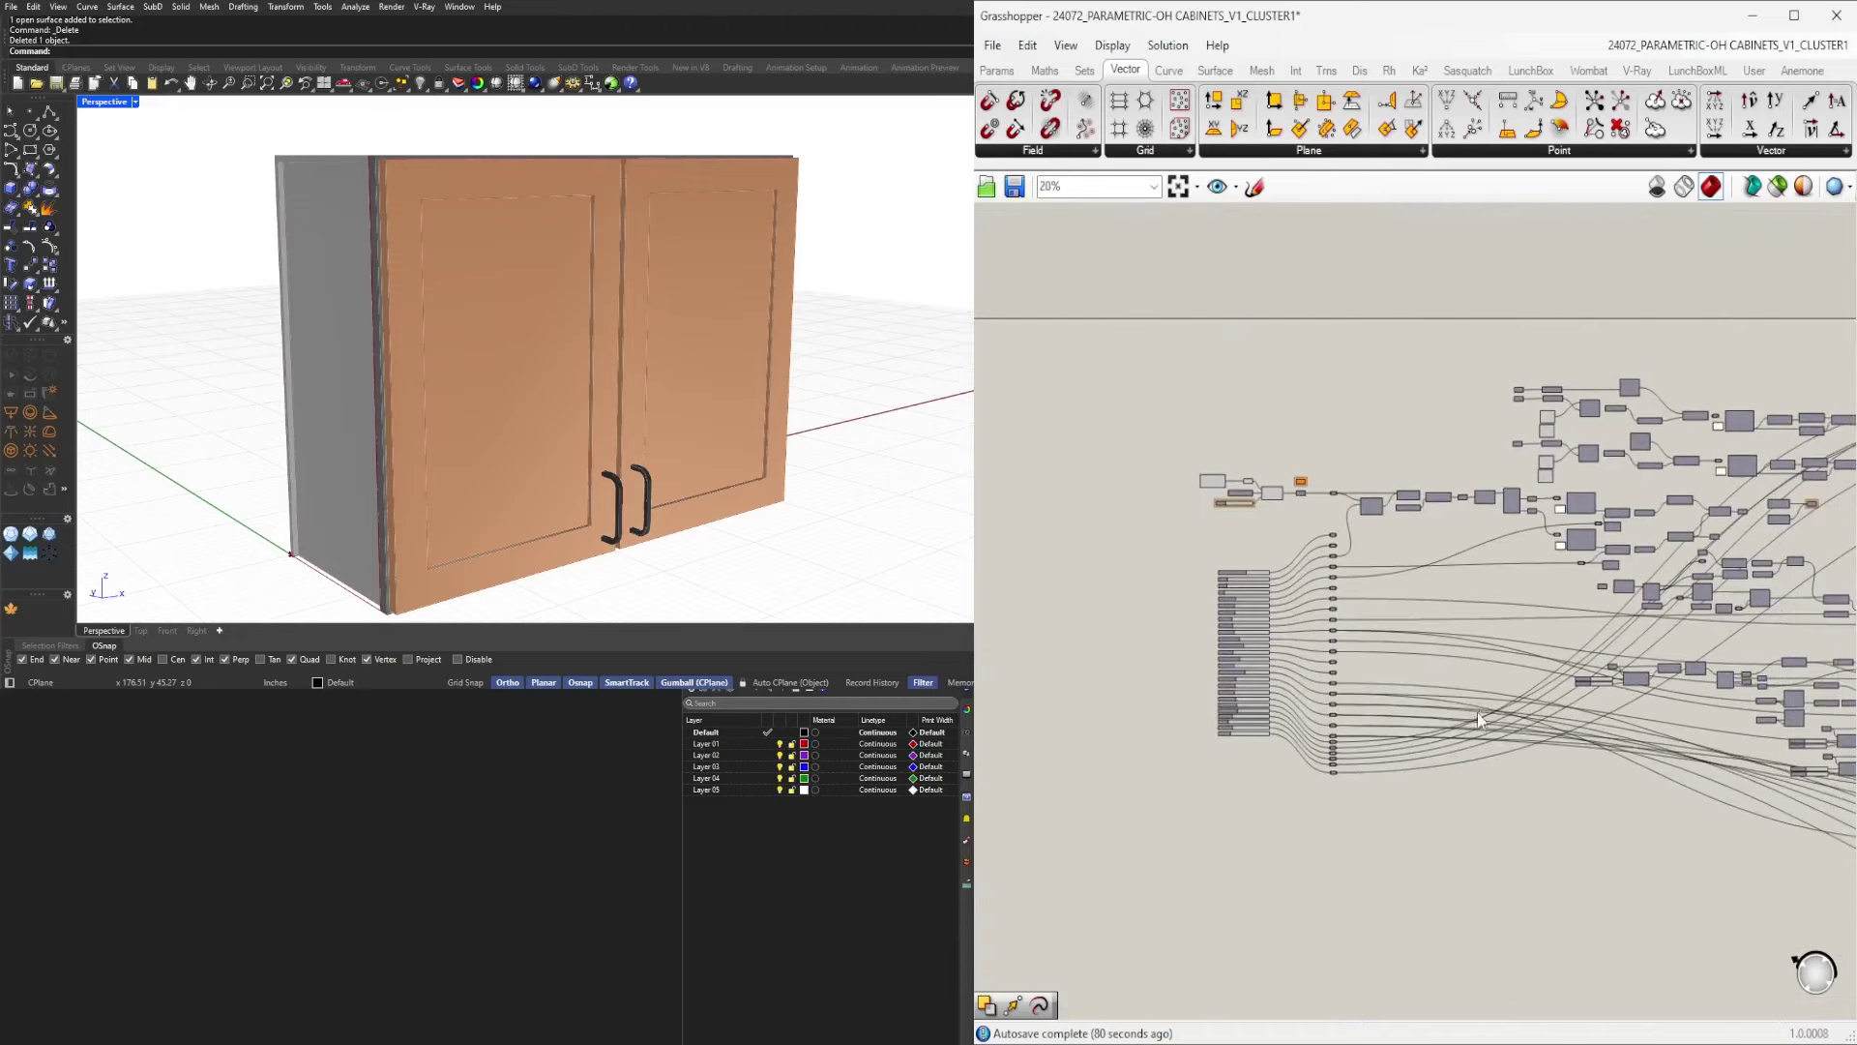
Select the whole parameter slider column and distribute the sliders evenly in the vertical direction.
scroll(1315, 501, up, 5)
scroll(1360, 497, down, 3)
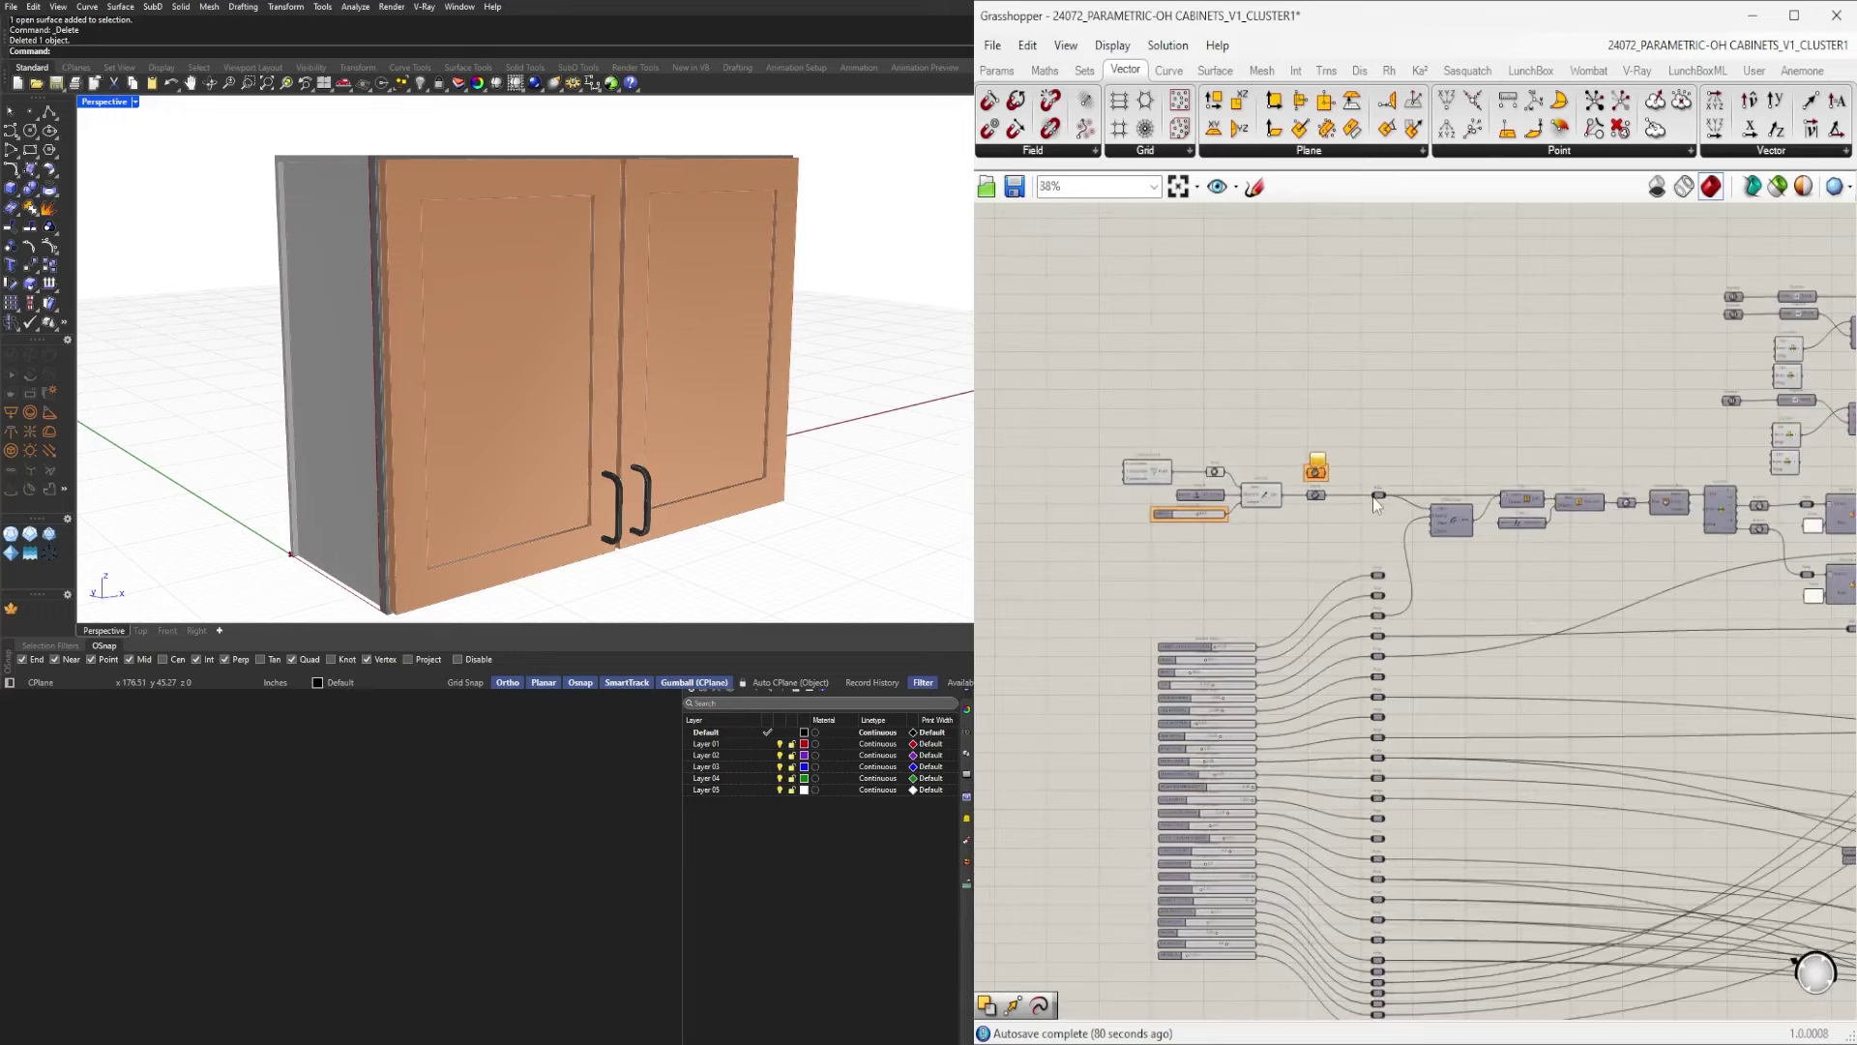
scroll(1198, 822, up, 3)
scroll(1163, 564, down, 2)
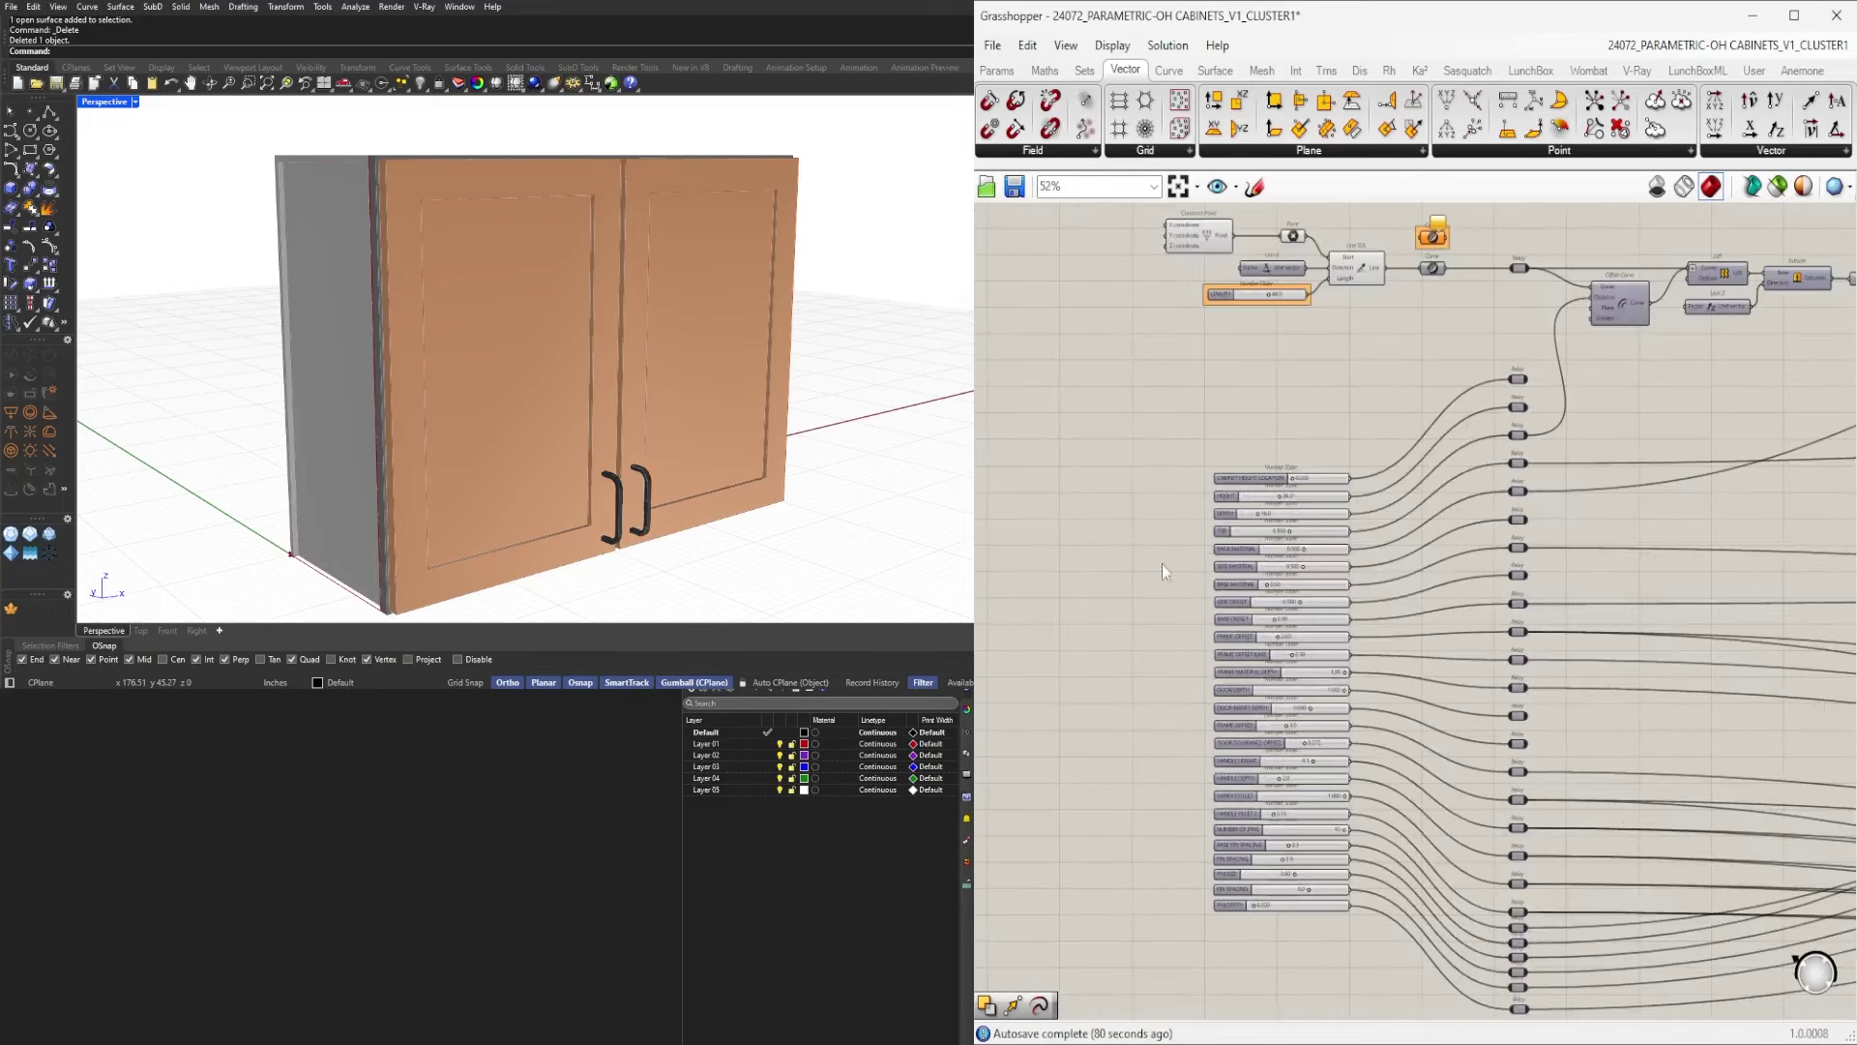
drag(1166, 438, 1311, 947)
click(1280, 935)
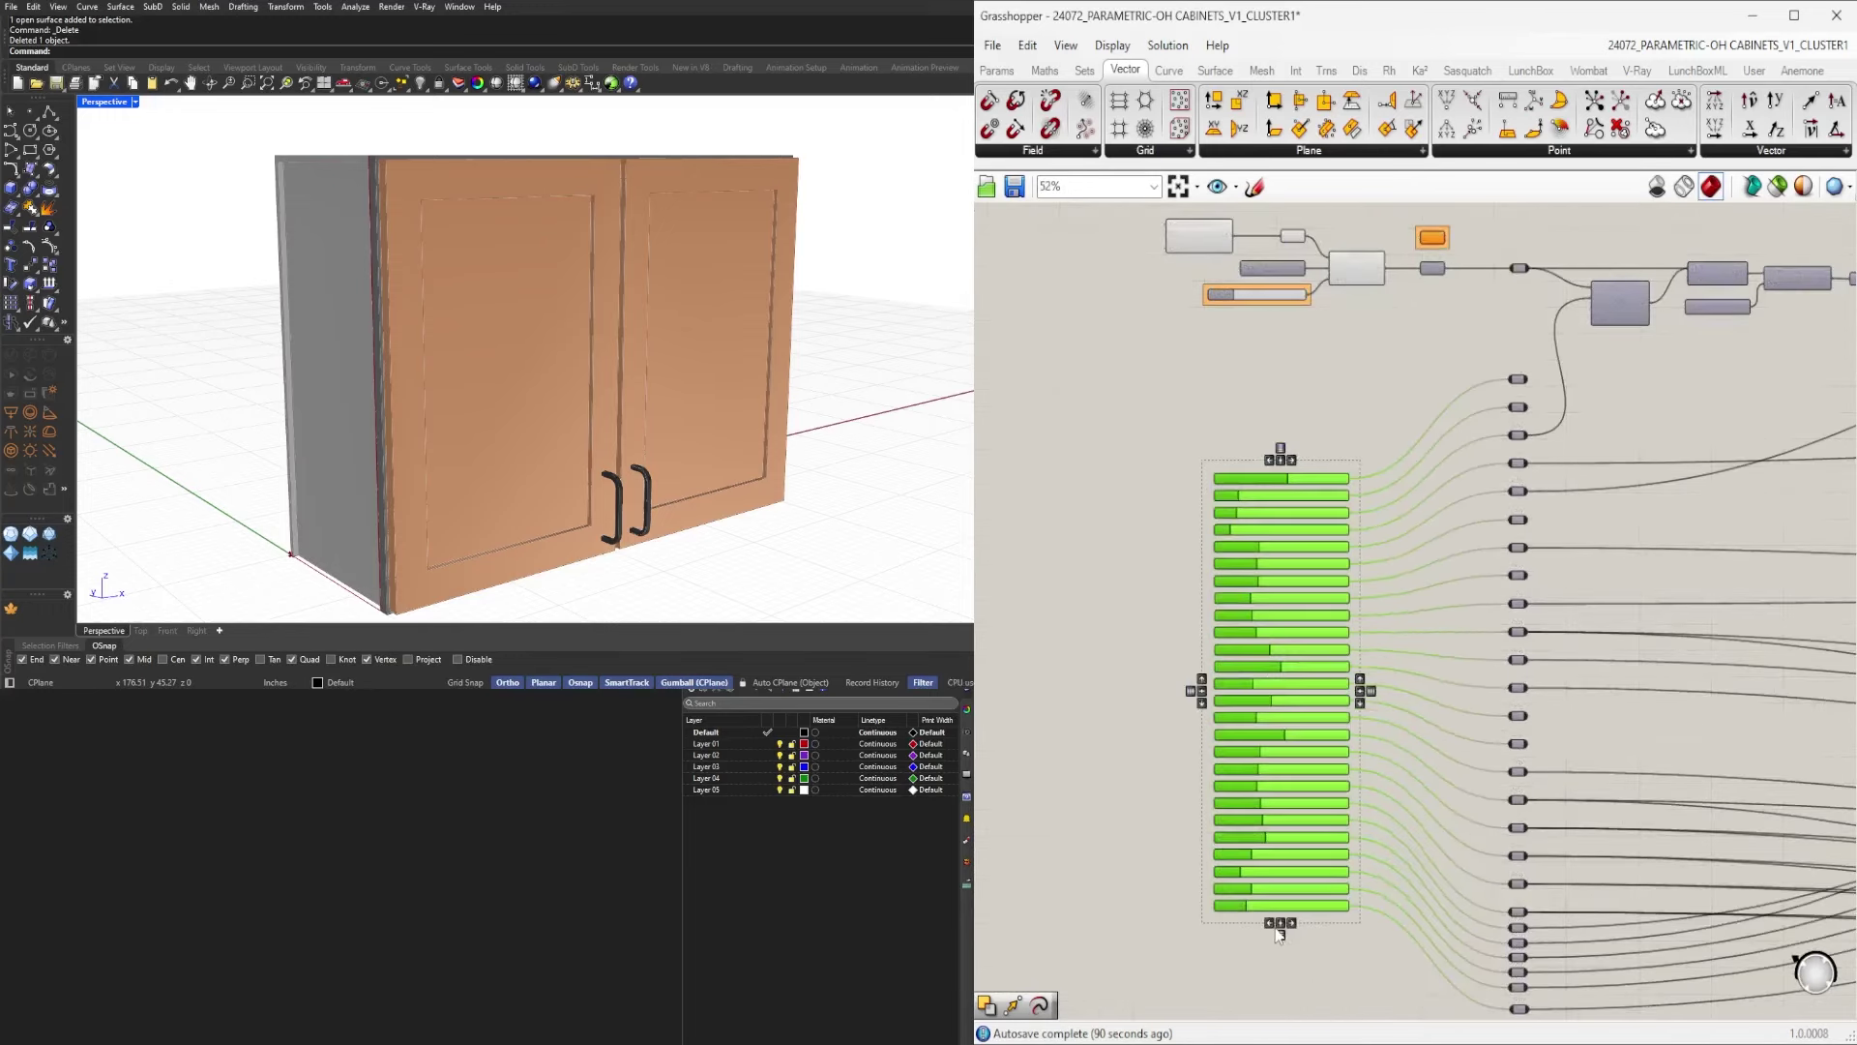
click(1368, 937)
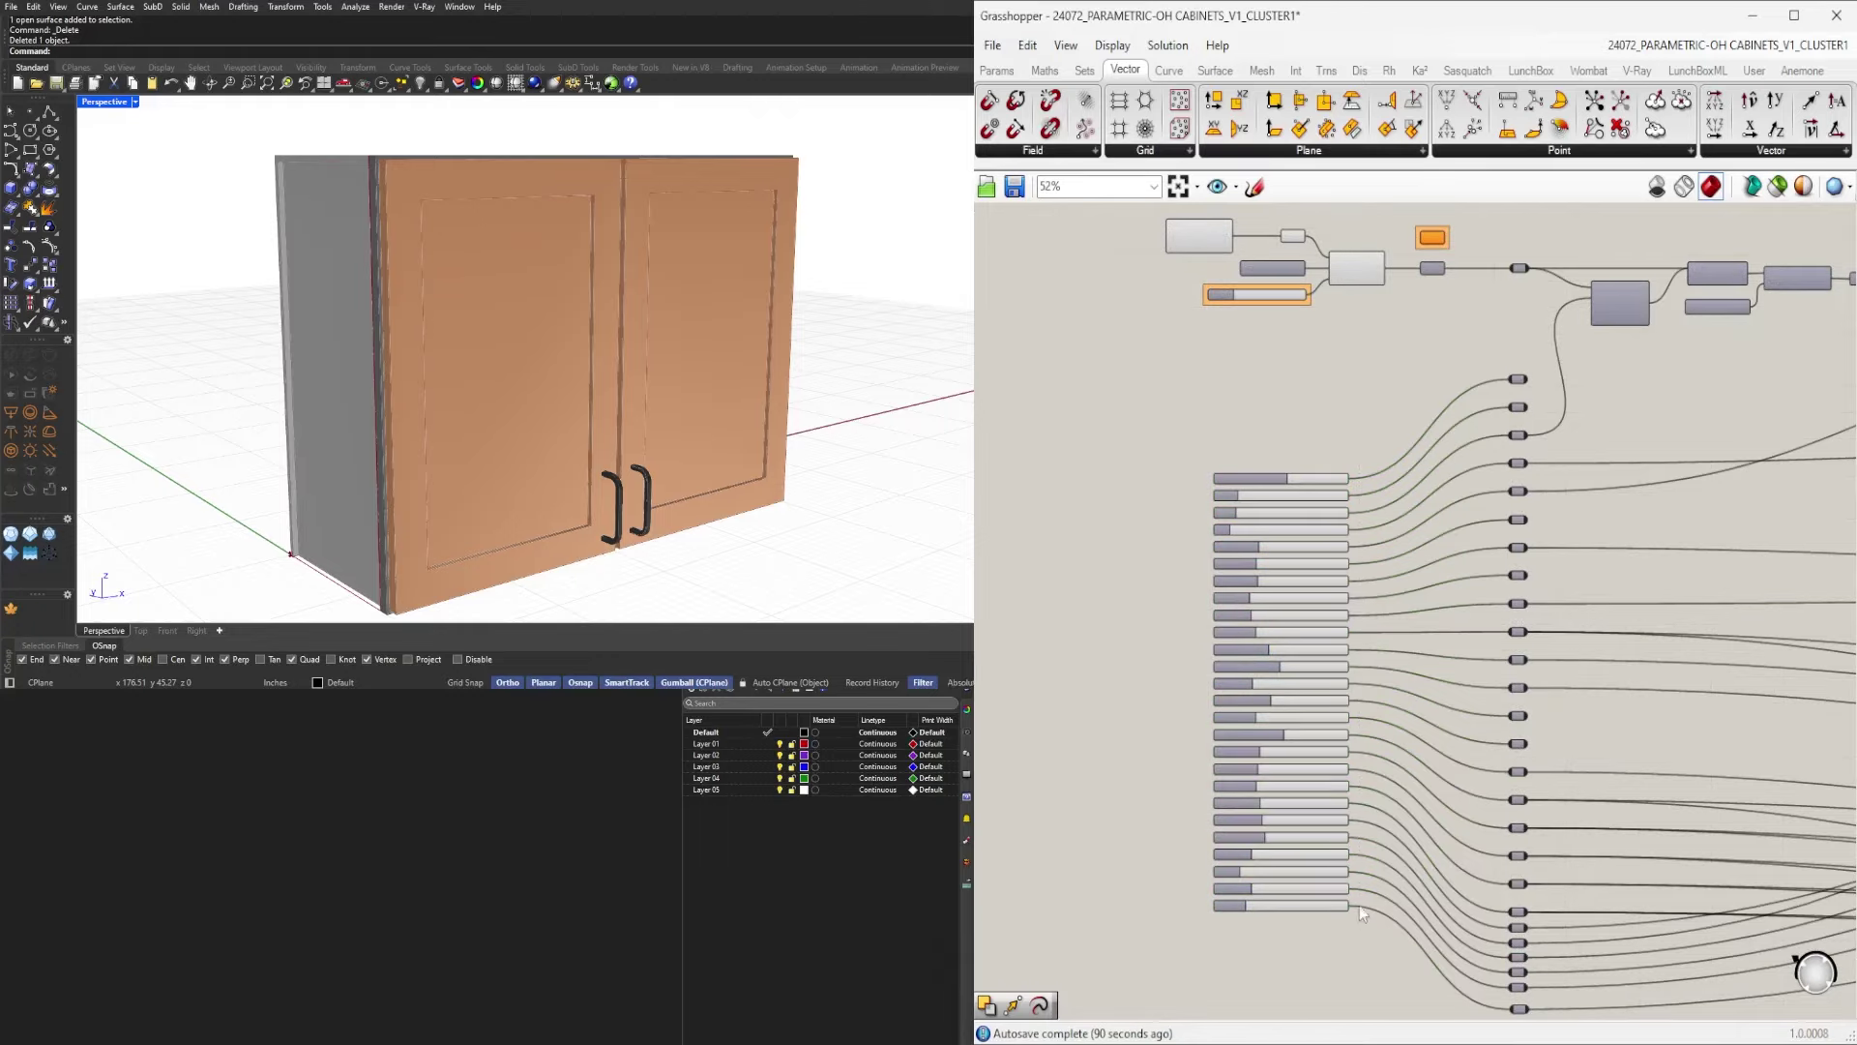
scroll(1315, 758, up, 2)
scroll(1316, 758, down, 2)
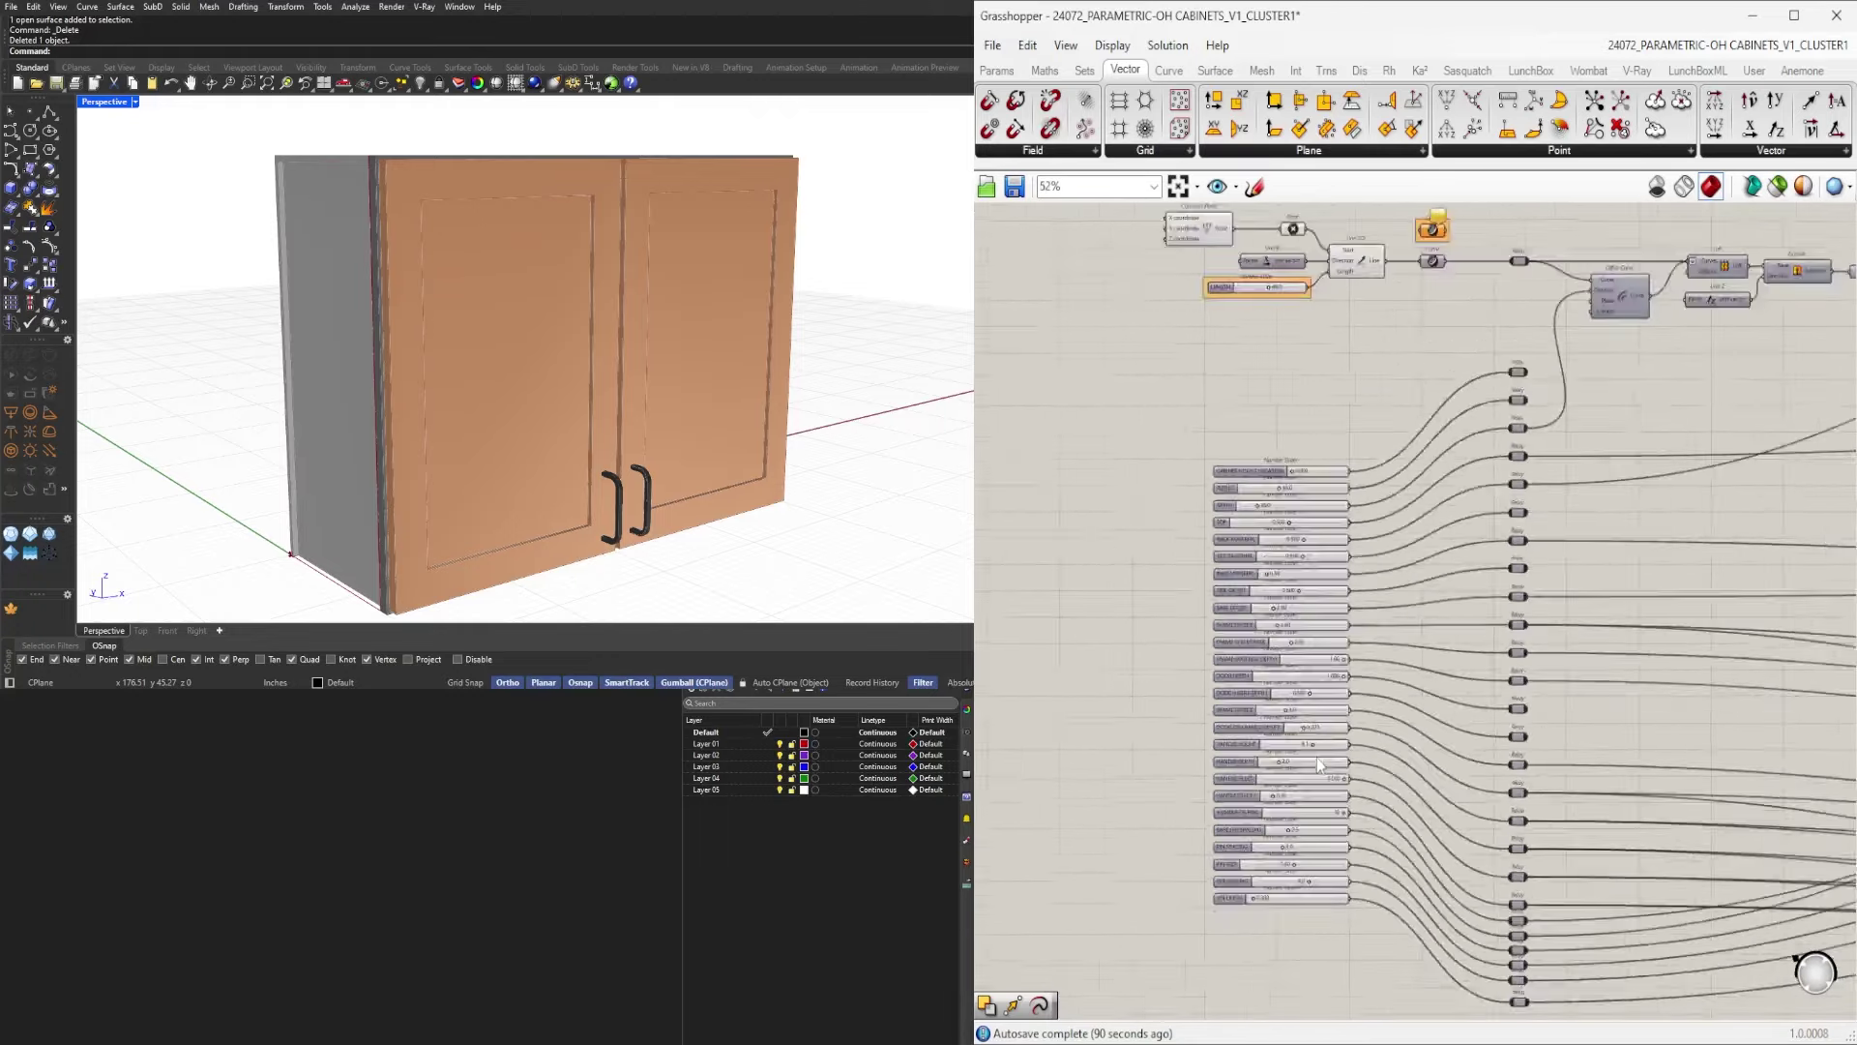
Insert relays on the wires feeding the three panel Geometry parameters and the face frame's Geometry parameter.
scroll(1316, 757, down, 2)
right_drag(1651, 779, 1373, 696)
scroll(1374, 696, down, 3)
right_drag(1612, 785, 1302, 638)
scroll(1350, 786, down, 1)
scroll(1366, 456, up, 5)
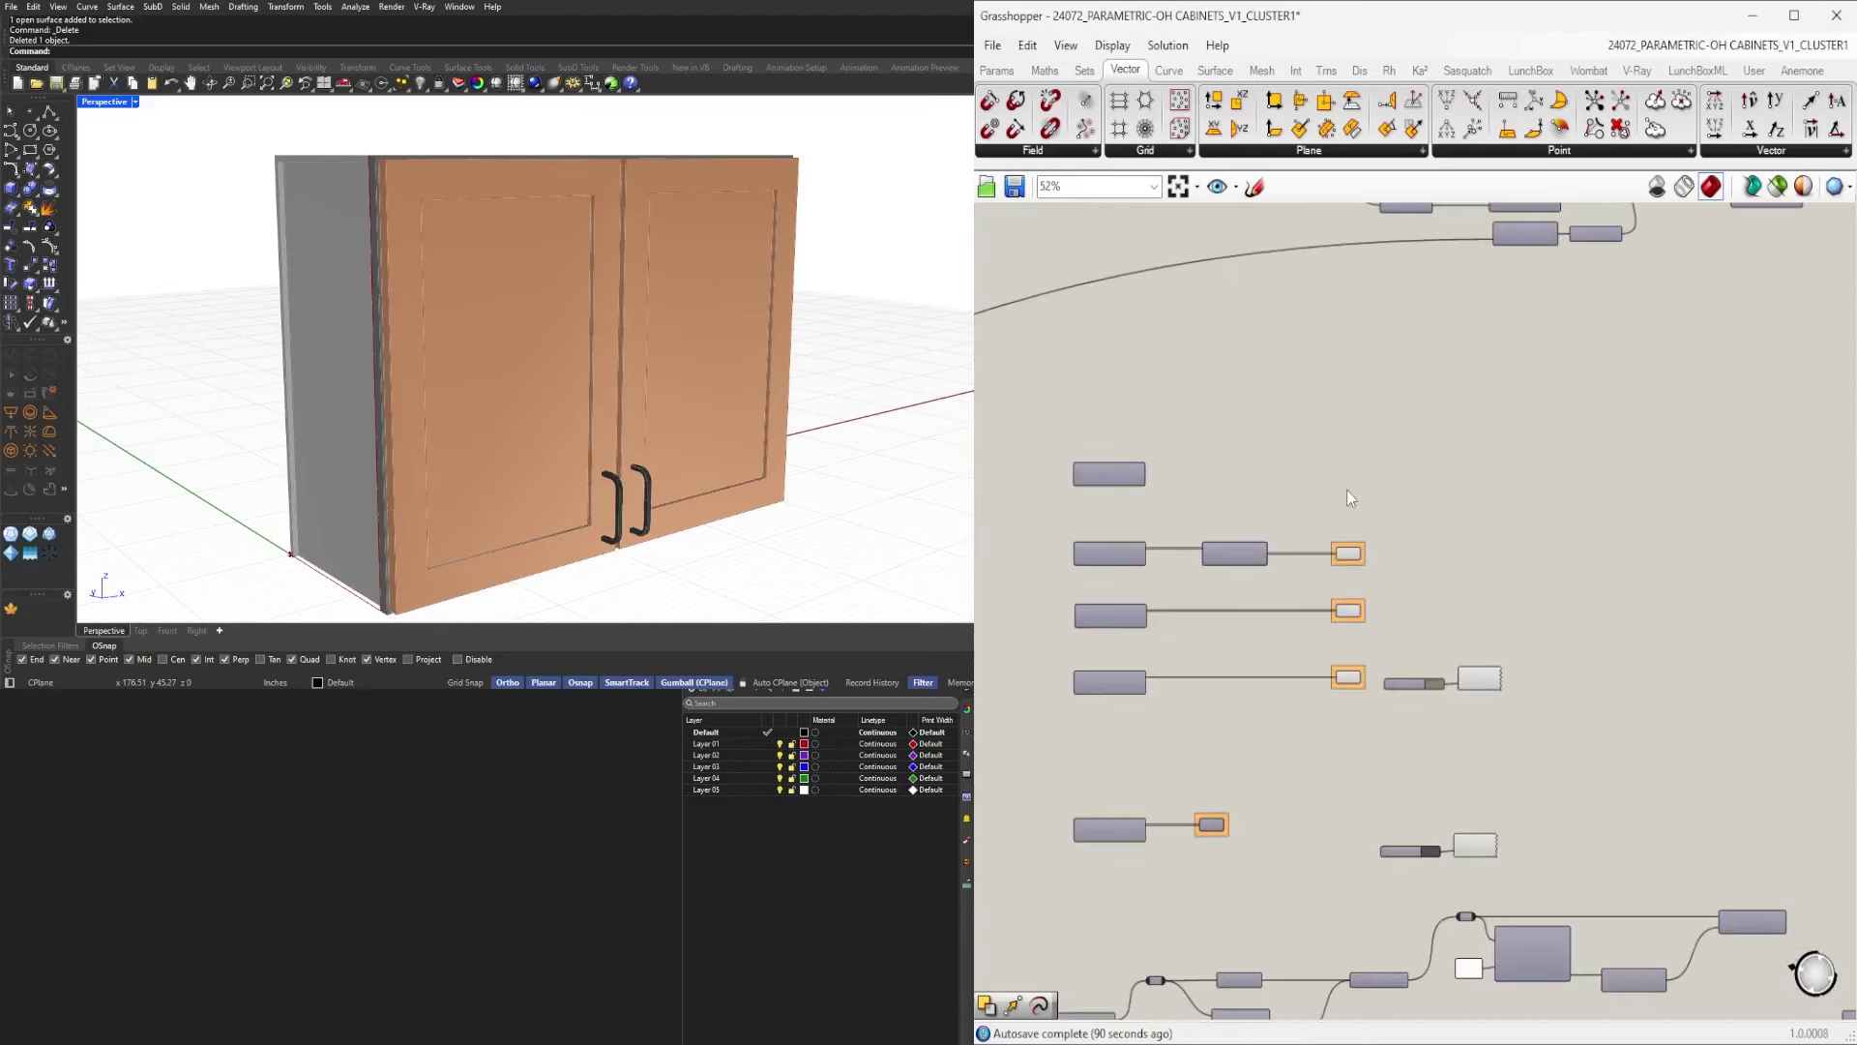
scroll(1347, 492, down, 1)
scroll(1350, 537, up, 1)
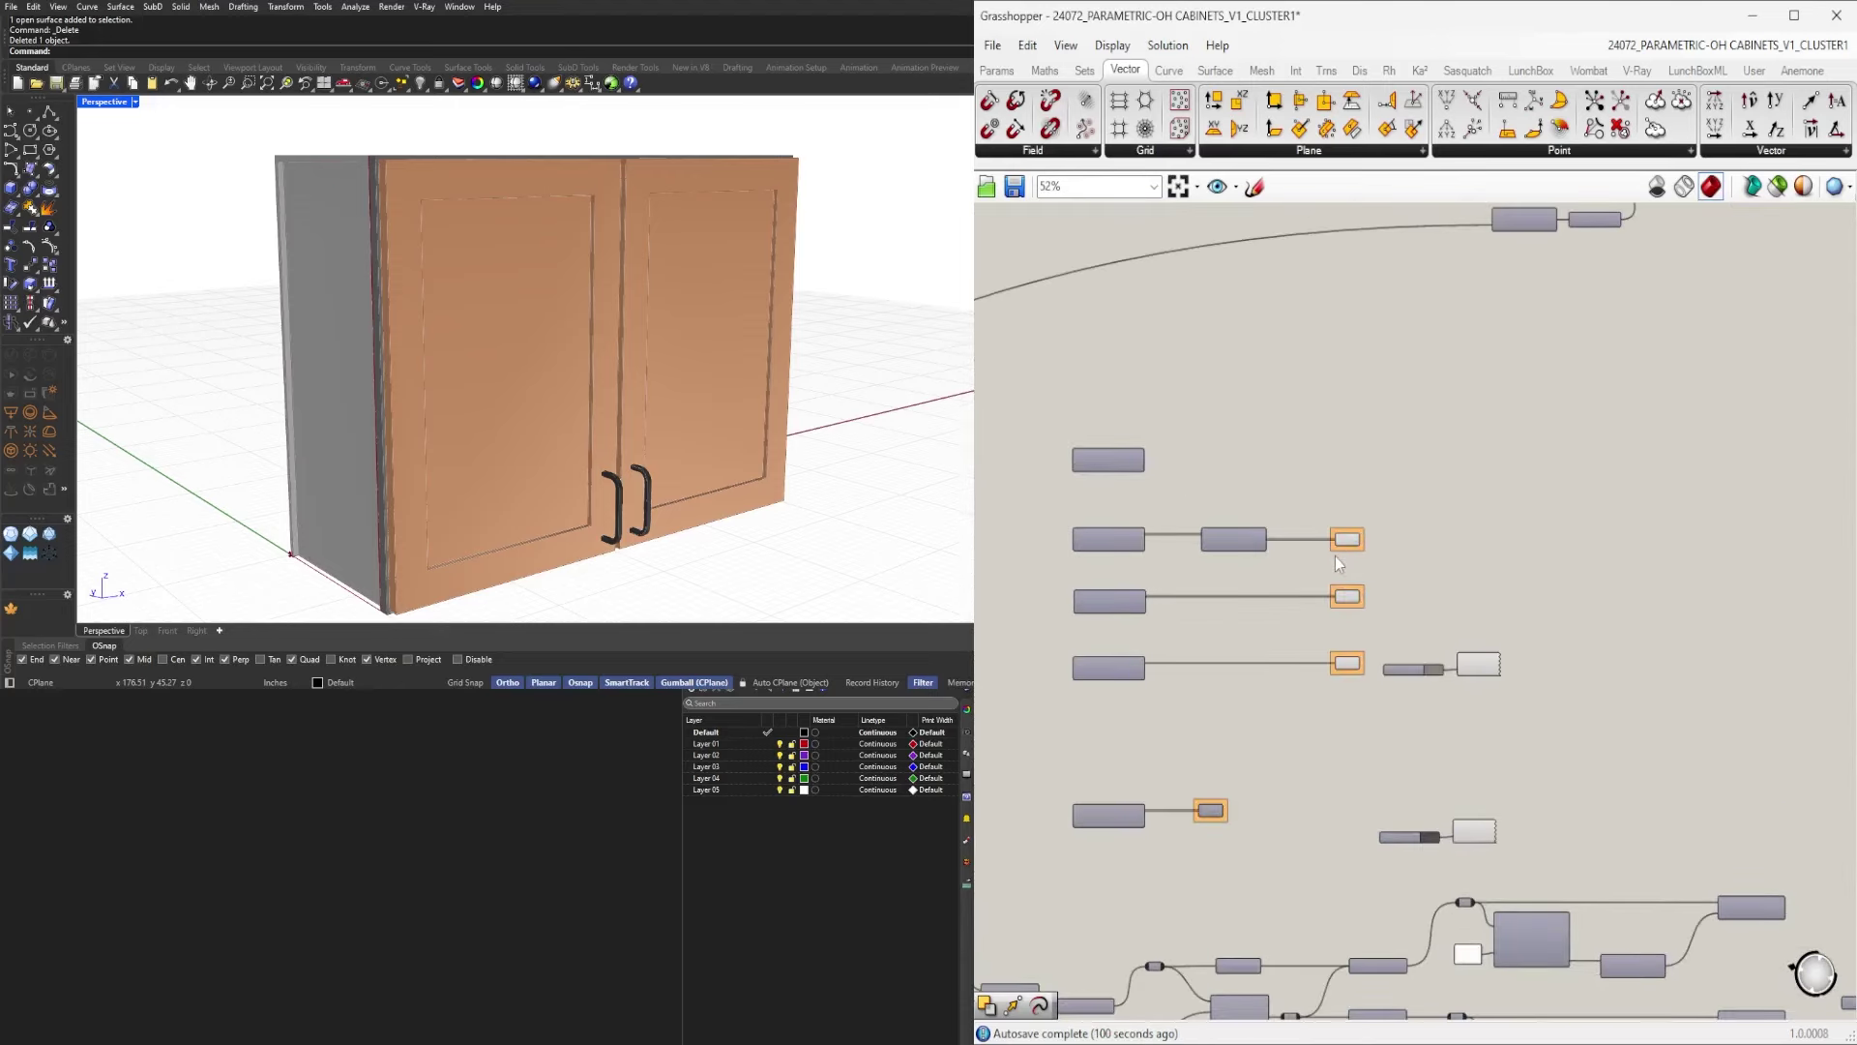
scroll(1335, 555, down, 2)
scroll(1294, 569, up, 4)
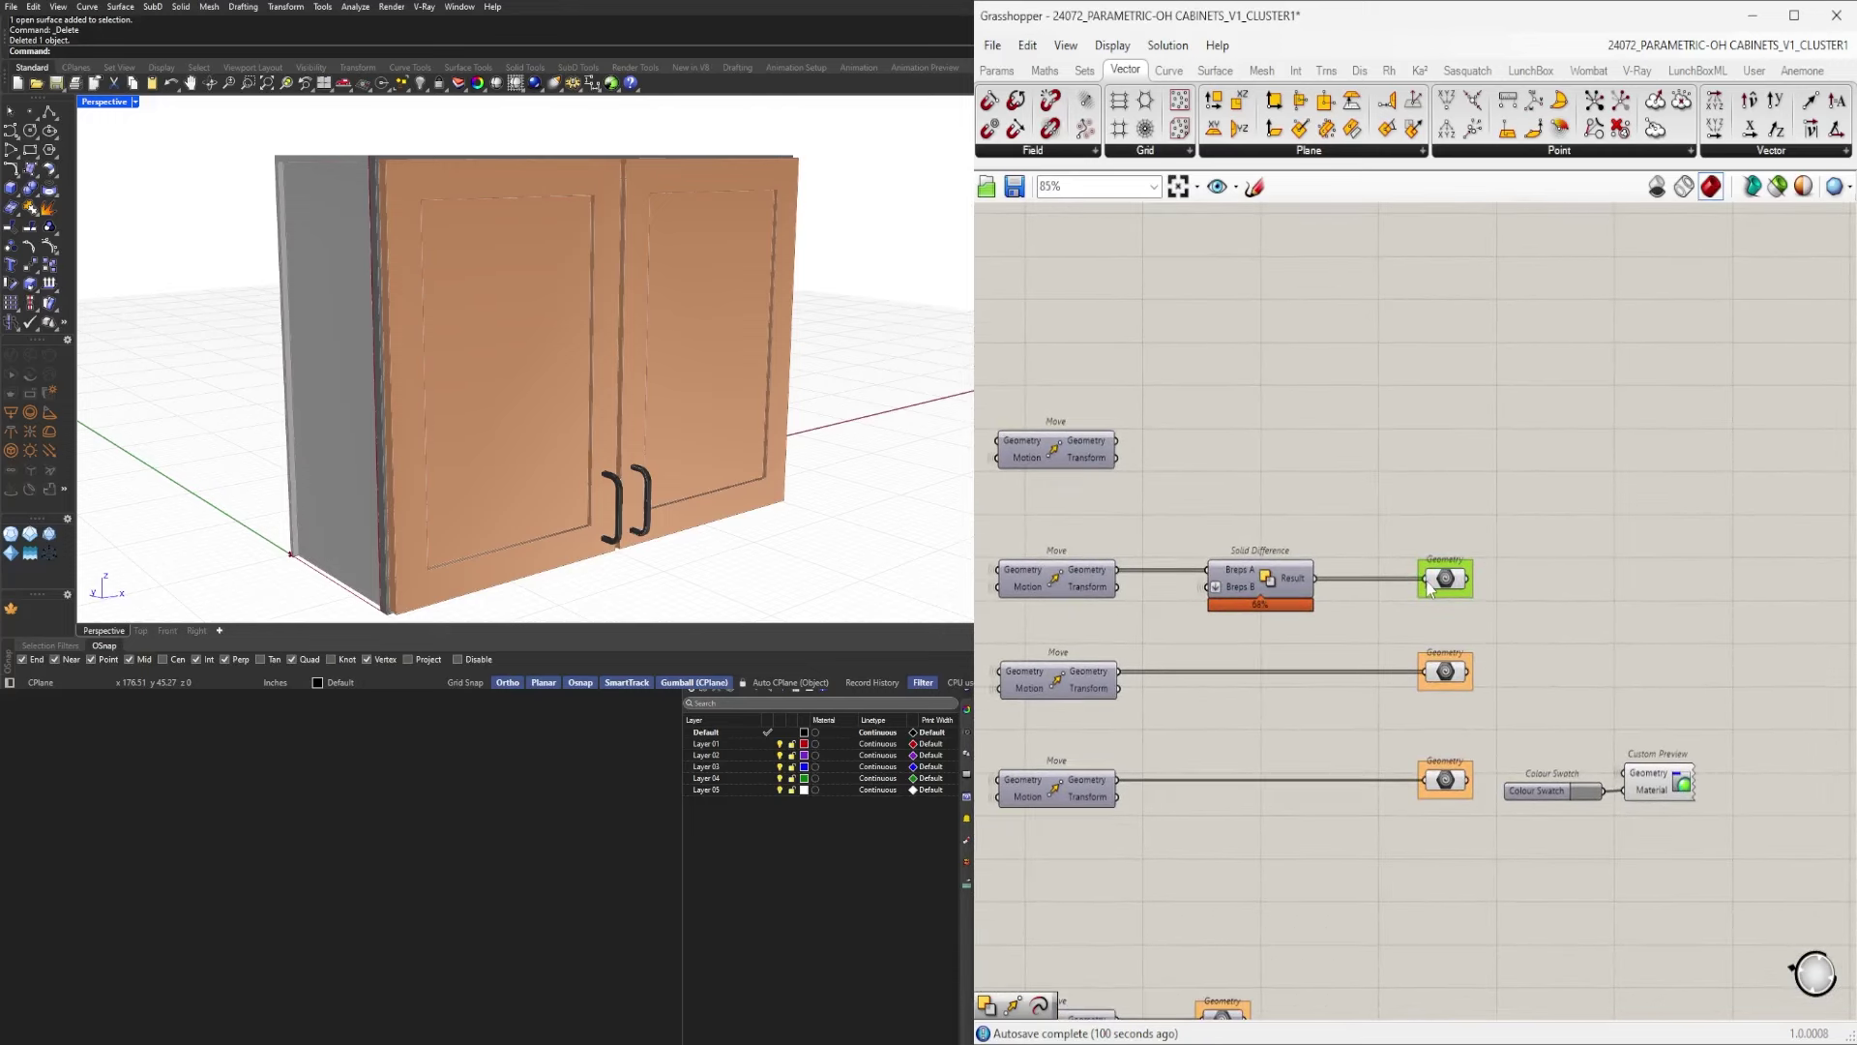
click(1445, 670)
scroll(1360, 774, down, 4)
scroll(1445, 652, up, 4)
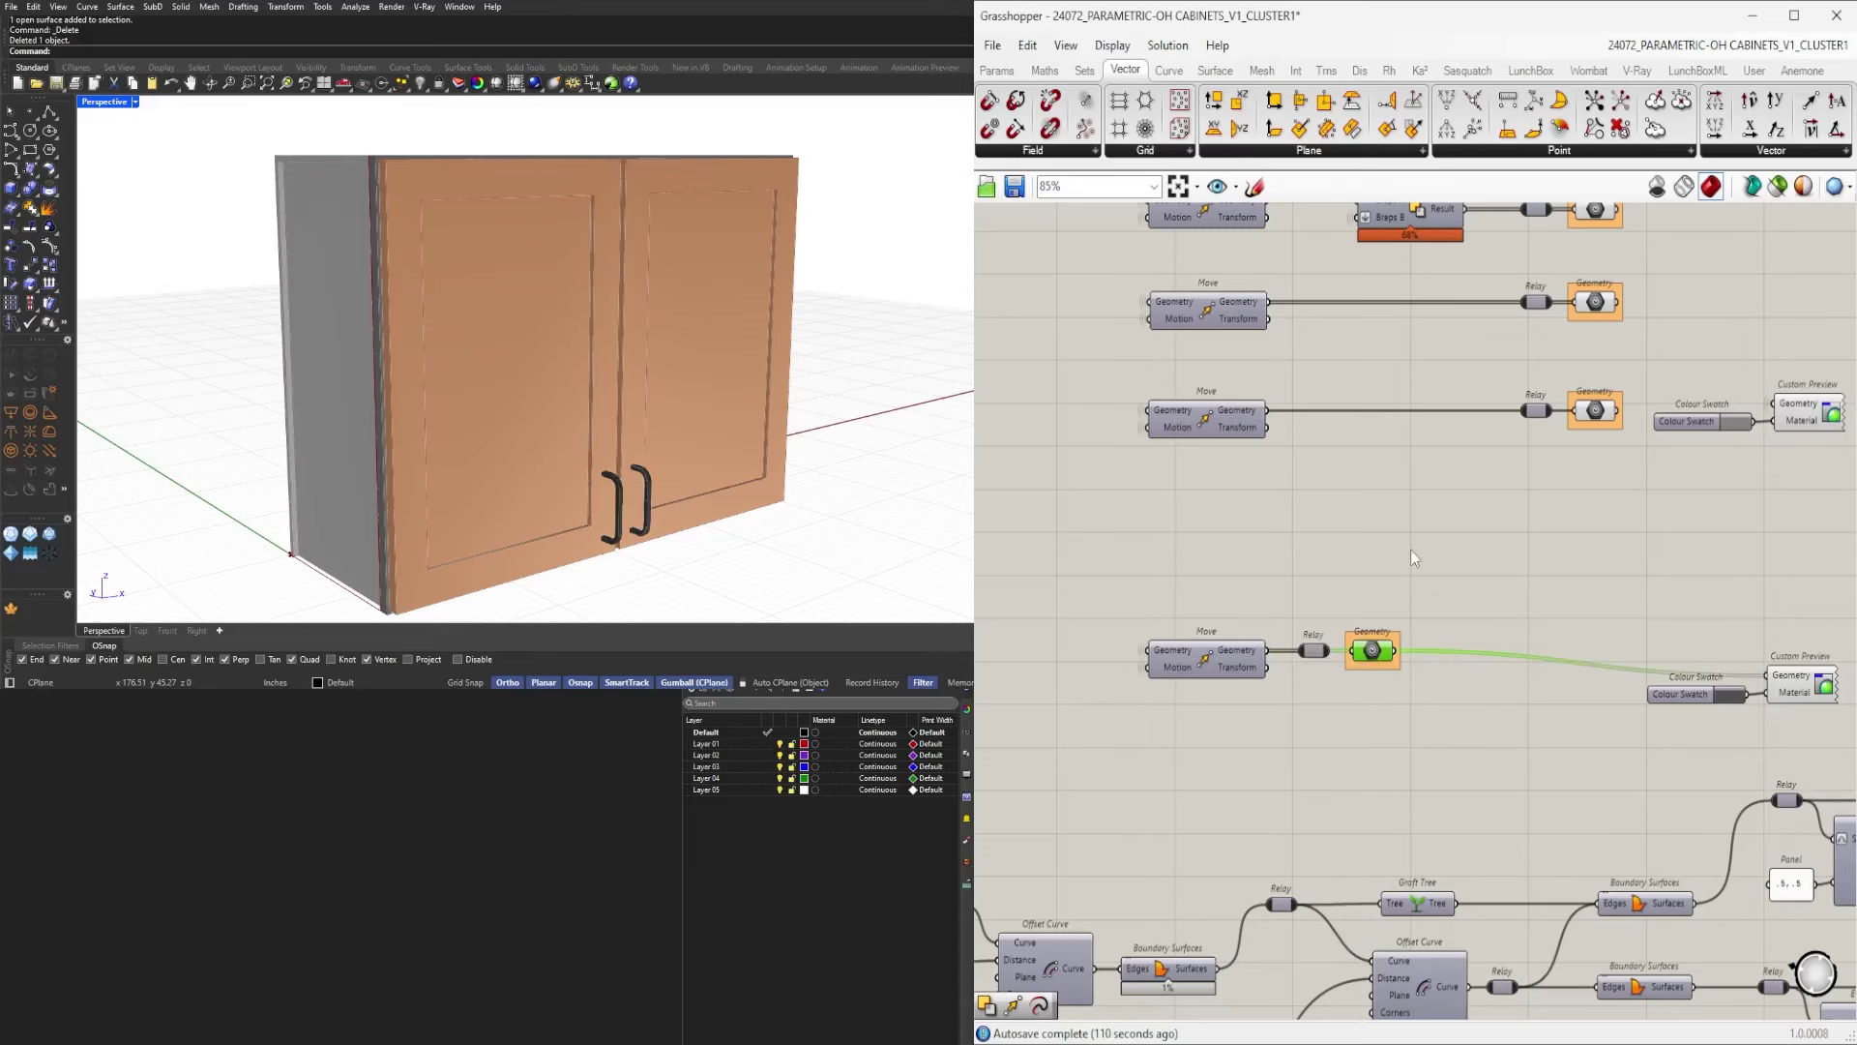
Move the face frame's relay and Geometry parameter so they line up beneath the panel relays and Geometry parameters.
scroll(1410, 548, down, 4)
scroll(1436, 658, up, 3)
drag(1391, 689, 1491, 626)
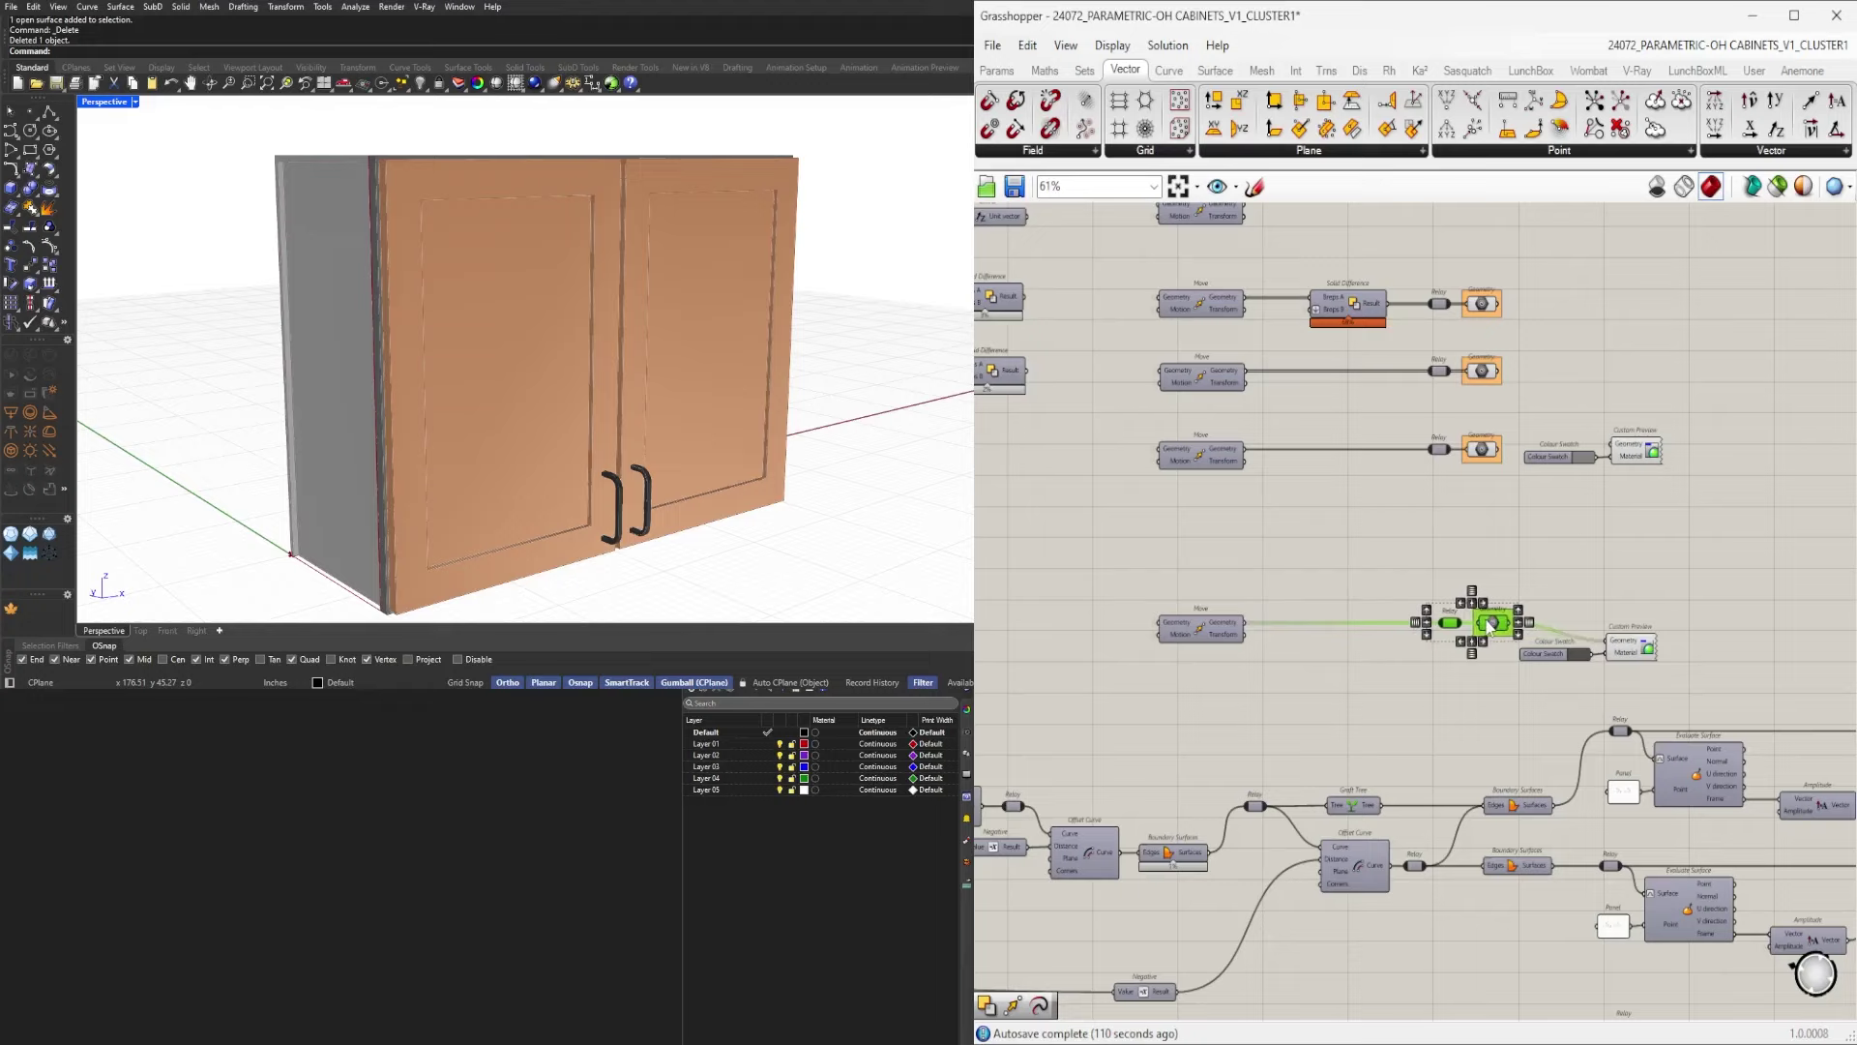
click(1517, 550)
Insert a relay between each door Move component and its Geometry parameter, for all three door rows.
scroll(1517, 550, down, 5)
scroll(1548, 512, up, 3)
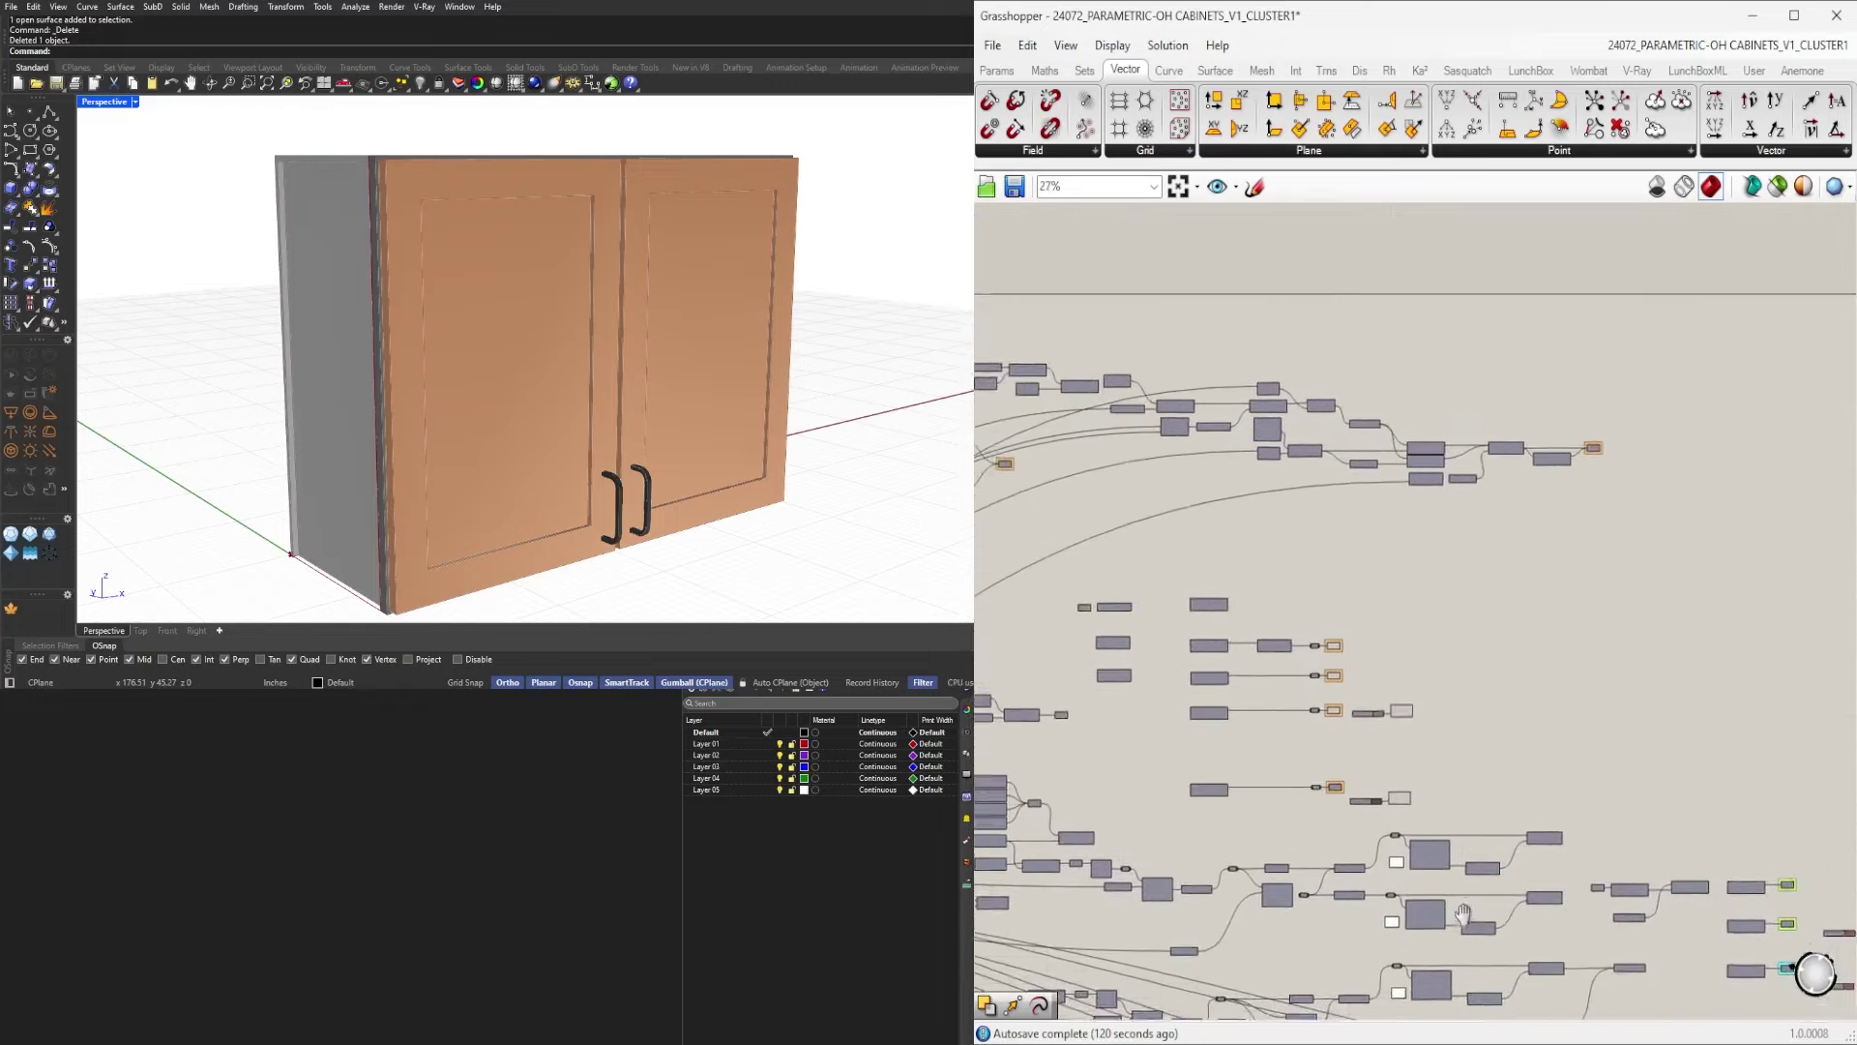
right_drag(1788, 577, 1454, 568)
scroll(1454, 569, up, 4)
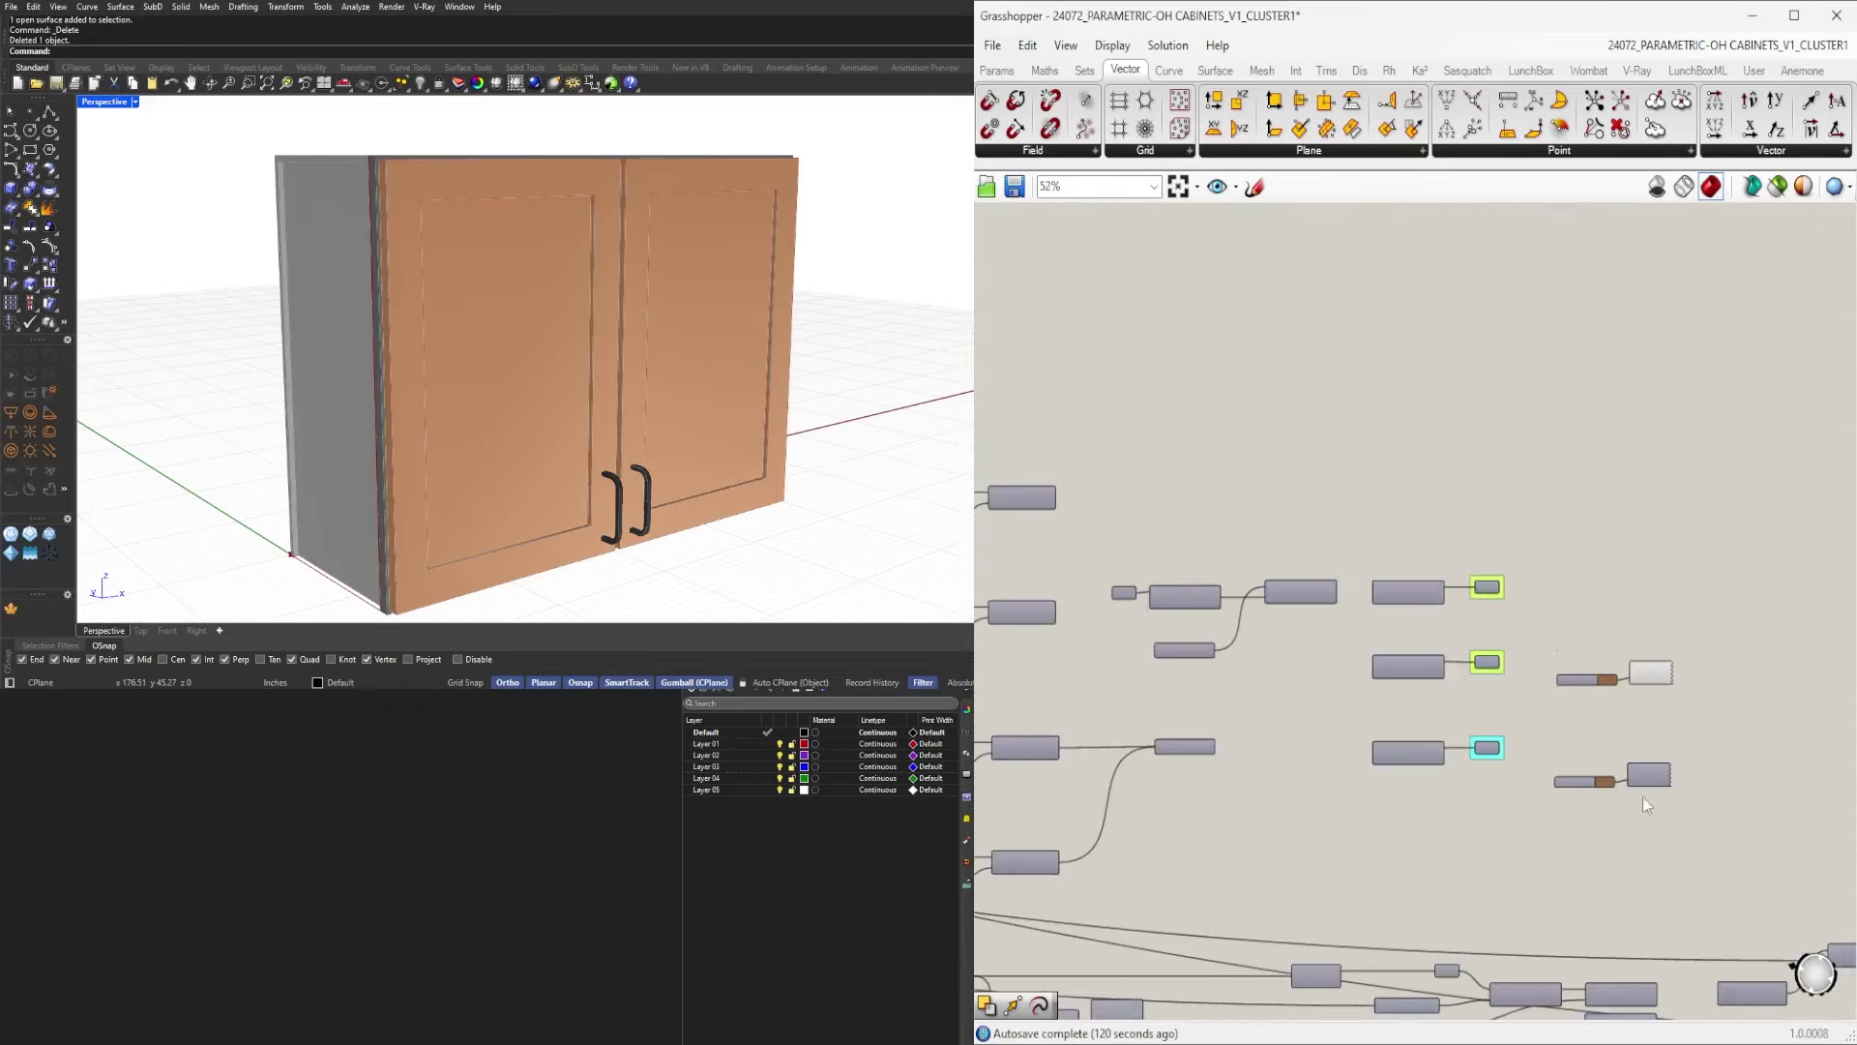
right_drag(1742, 857, 1627, 764)
drag(1629, 765, 1356, 430)
scroll(1376, 486, up, 1)
scroll(1383, 489, up, 2)
click(1496, 463)
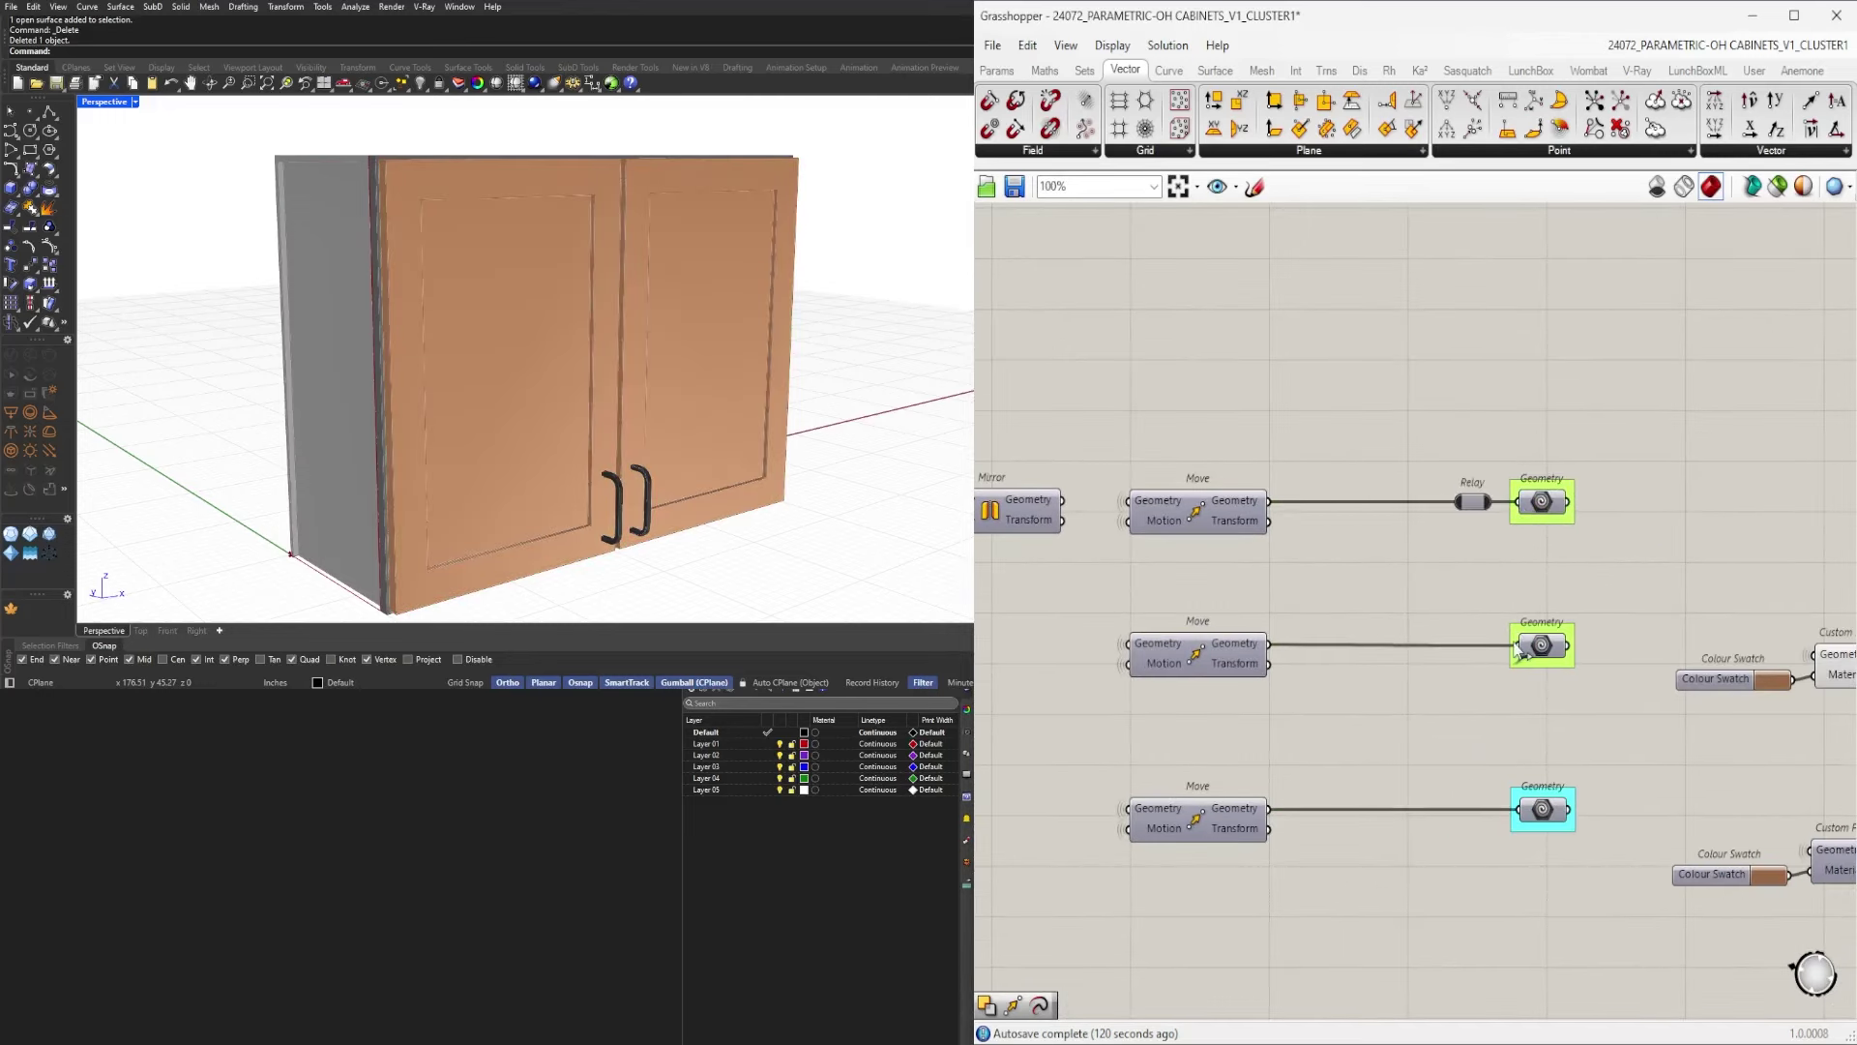
scroll(1515, 821, down, 6)
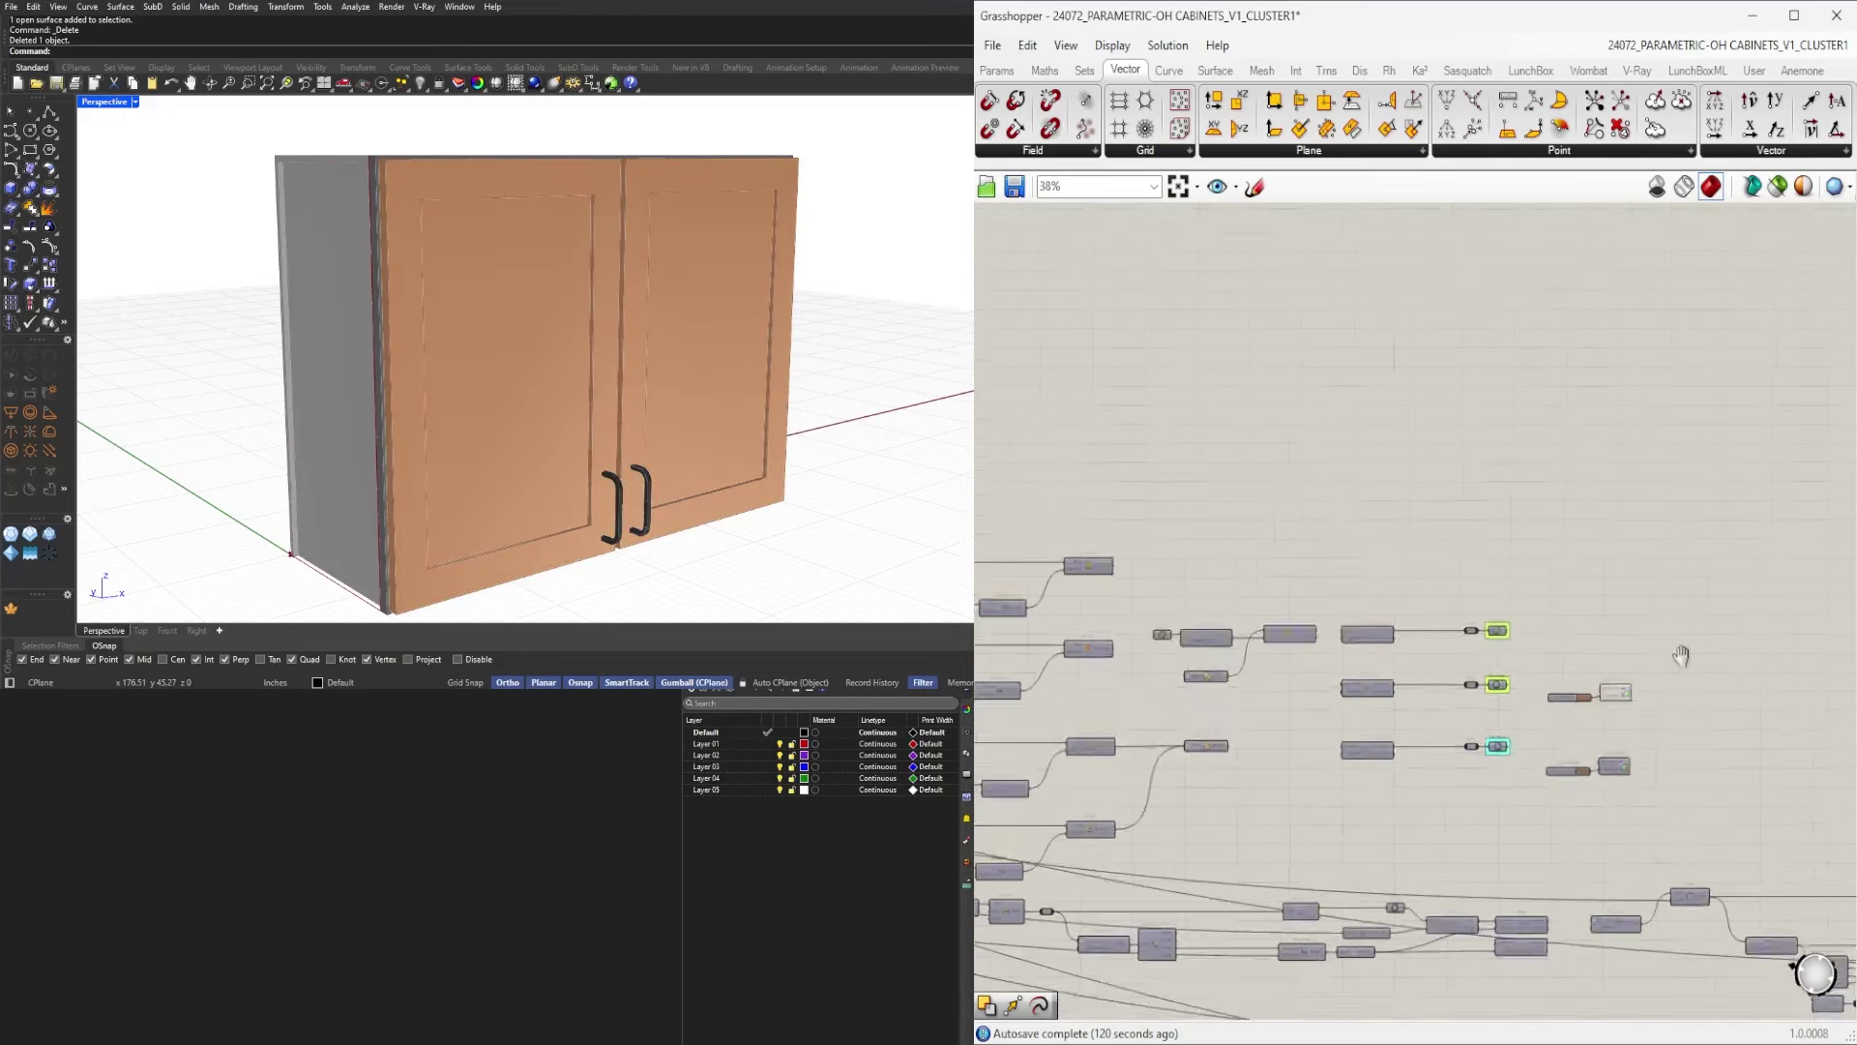
Insert relays between the two handle Move components and their Geometry parameters.
scroll(1560, 707, up, 2)
drag(1645, 817, 1463, 544)
scroll(1465, 561, up, 2)
click(1462, 546)
scroll(1497, 542, up, 2)
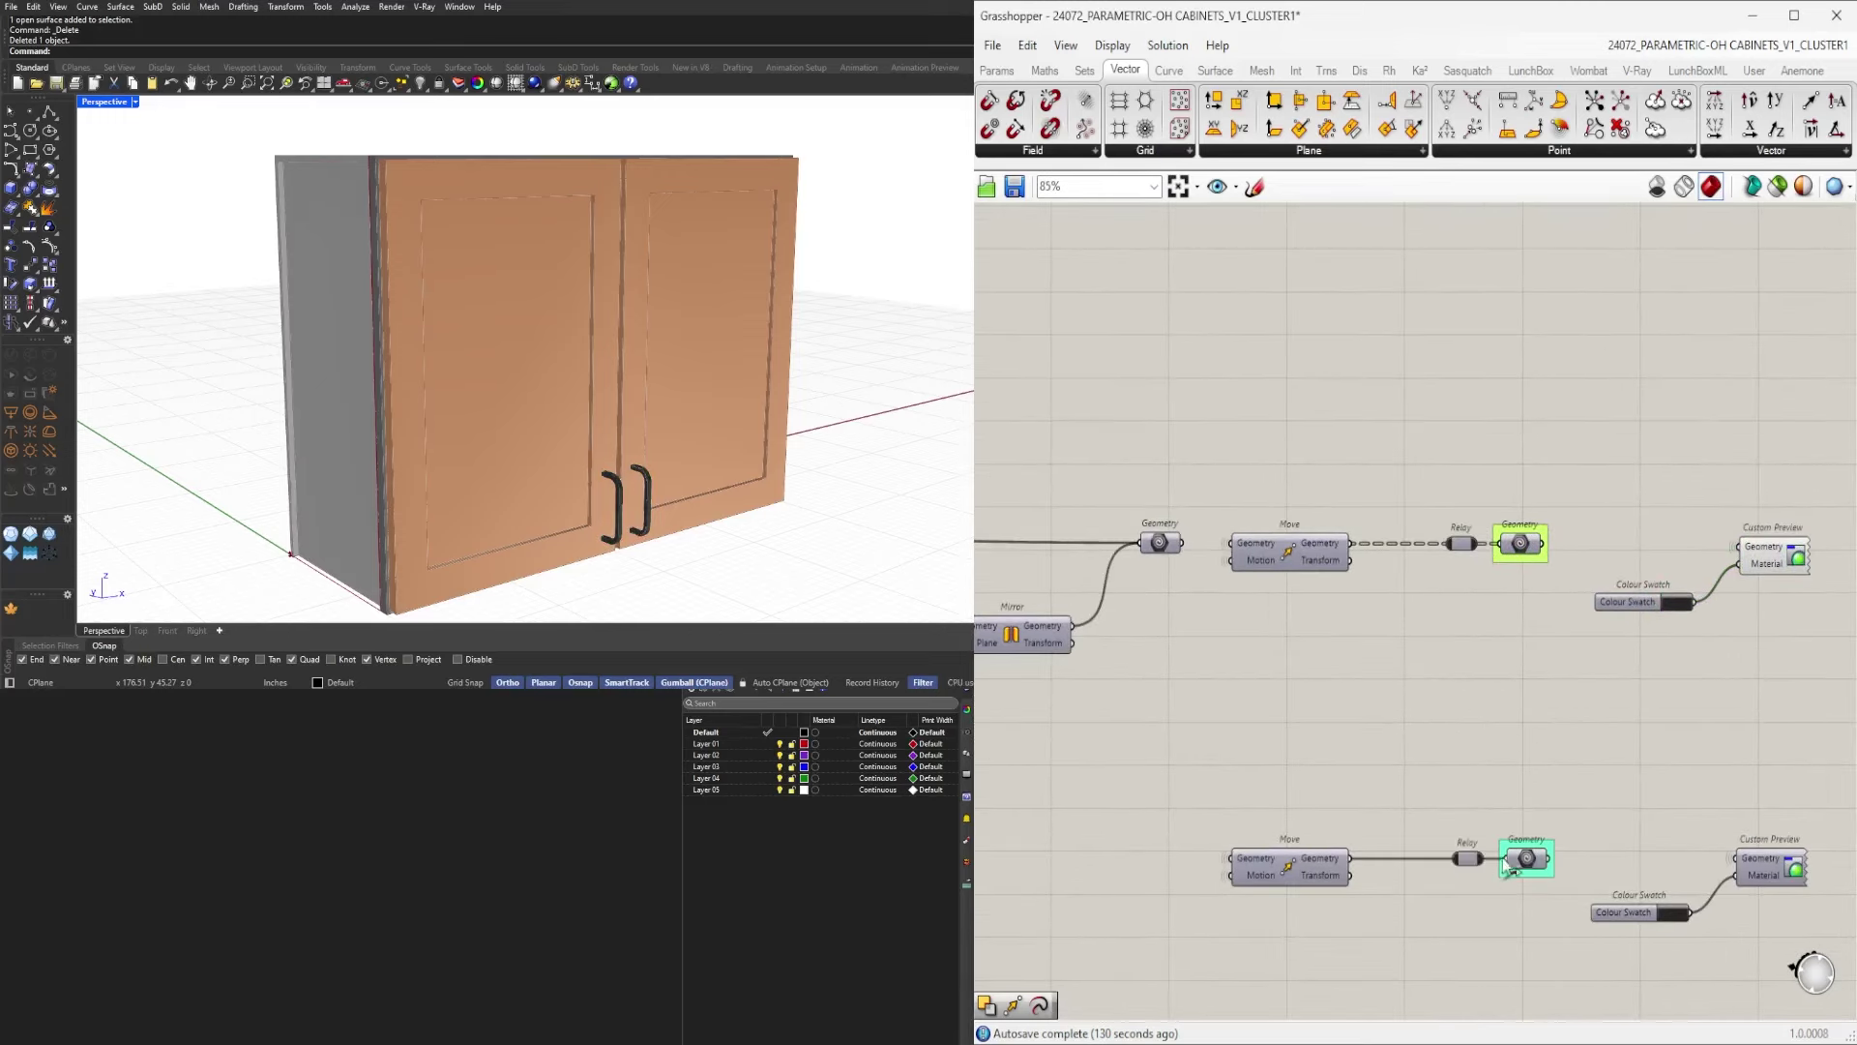
Examine the door, panel and frame chains, selecting the upstream panel Geometry parameter to trace its hidden wires.
scroll(1499, 774, down, 5)
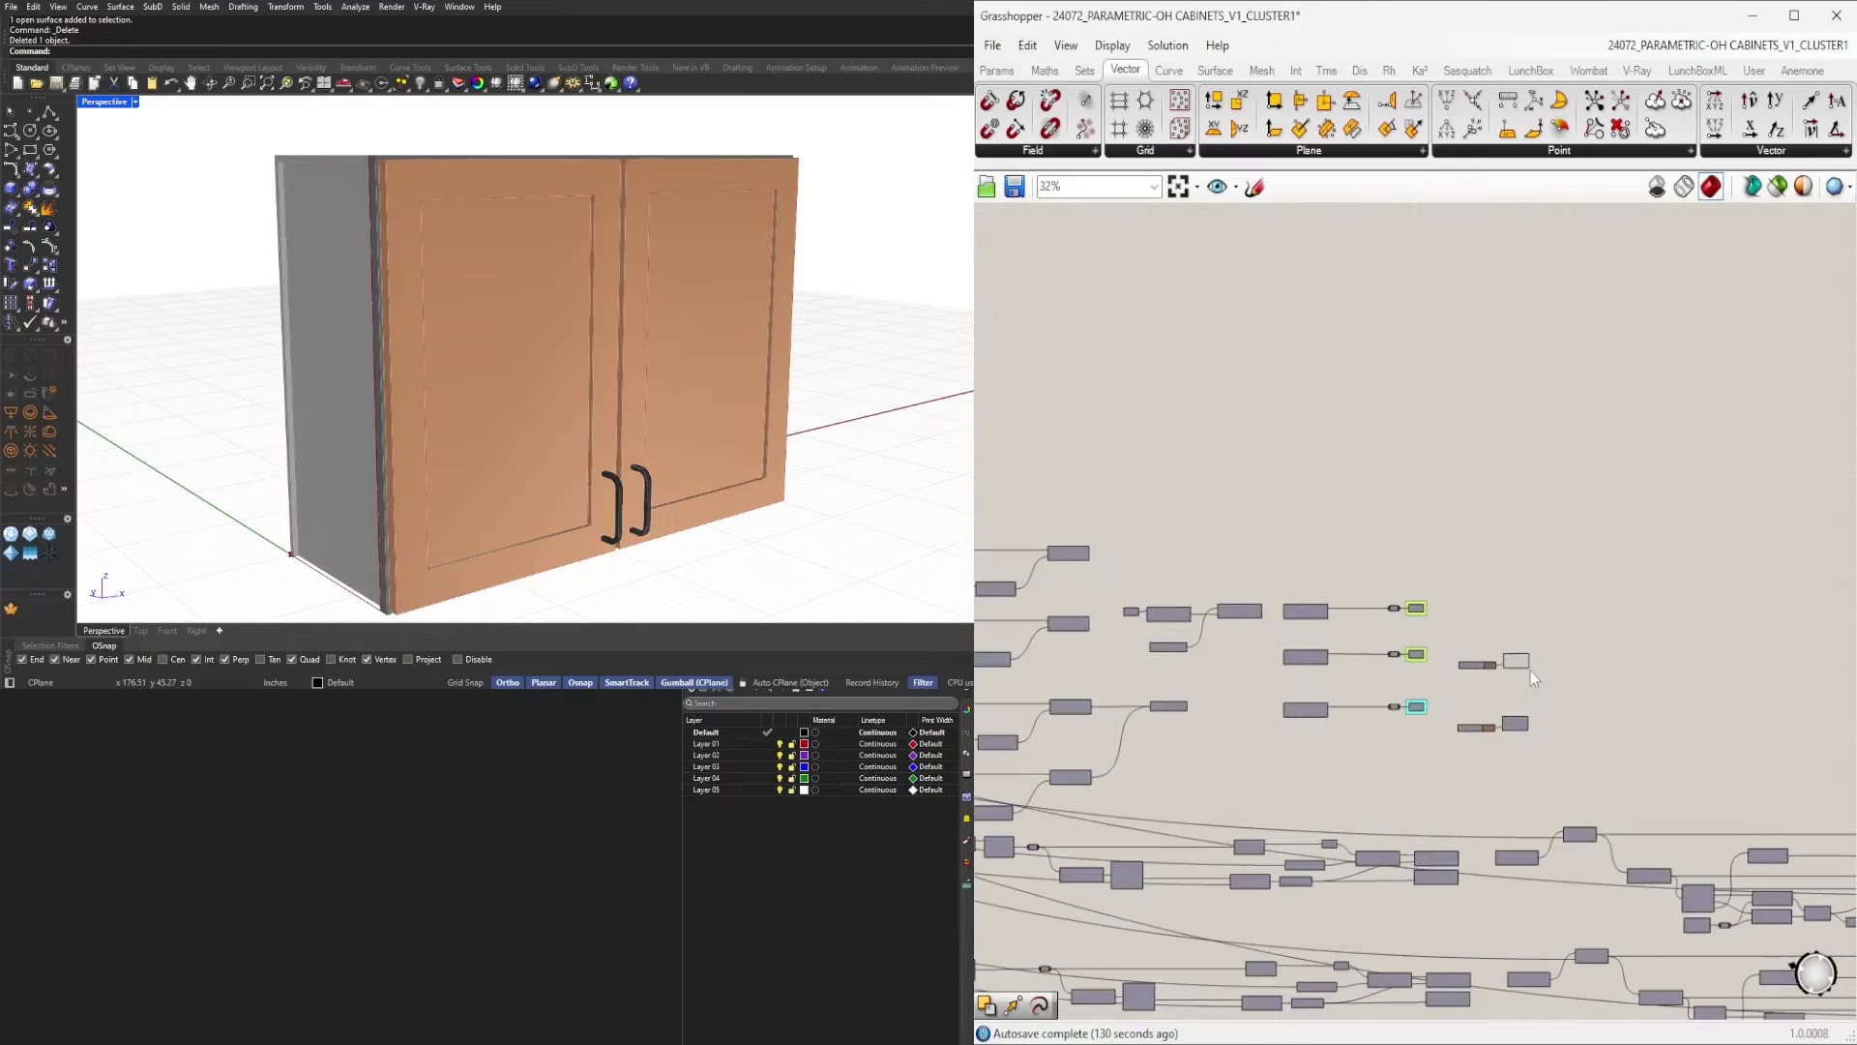
scroll(1509, 675, down, 4)
right_drag(1273, 367, 1586, 489)
scroll(1587, 489, up, 8)
scroll(1586, 600, down, 6)
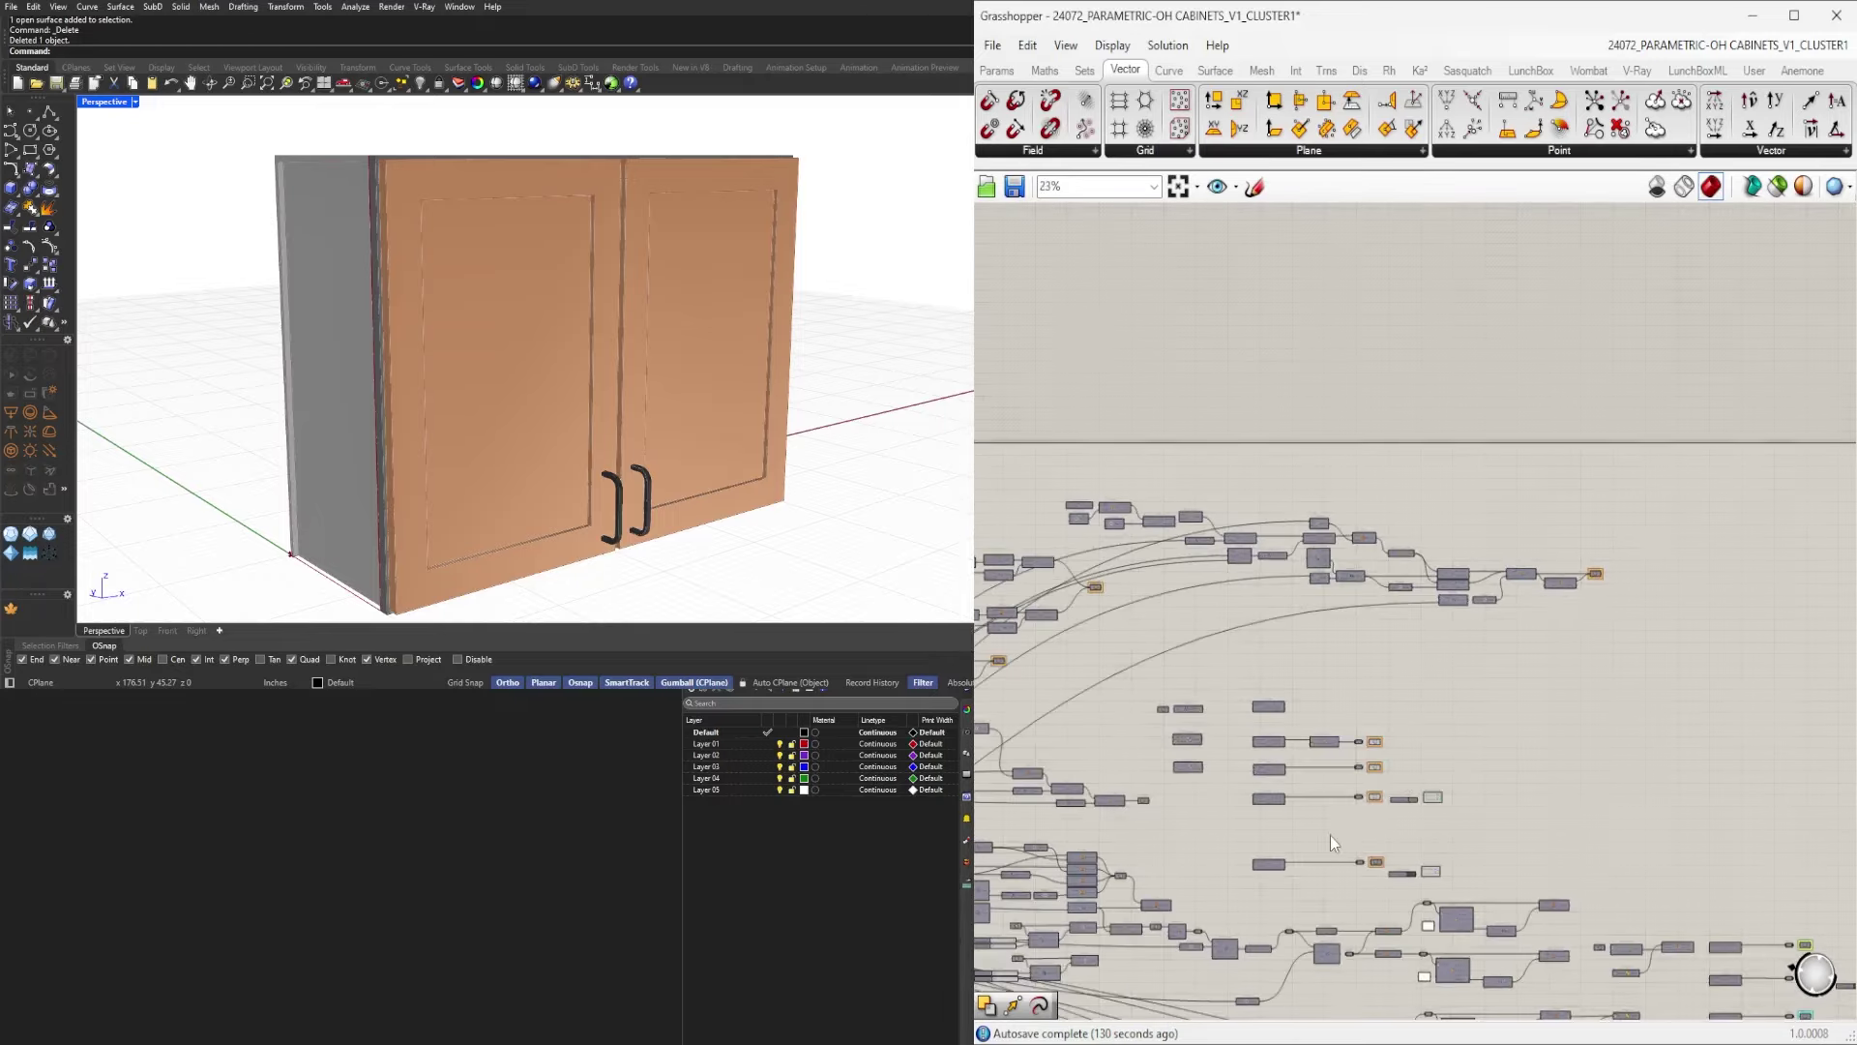
right_drag(1119, 821, 1698, 573)
drag(1581, 589, 1487, 558)
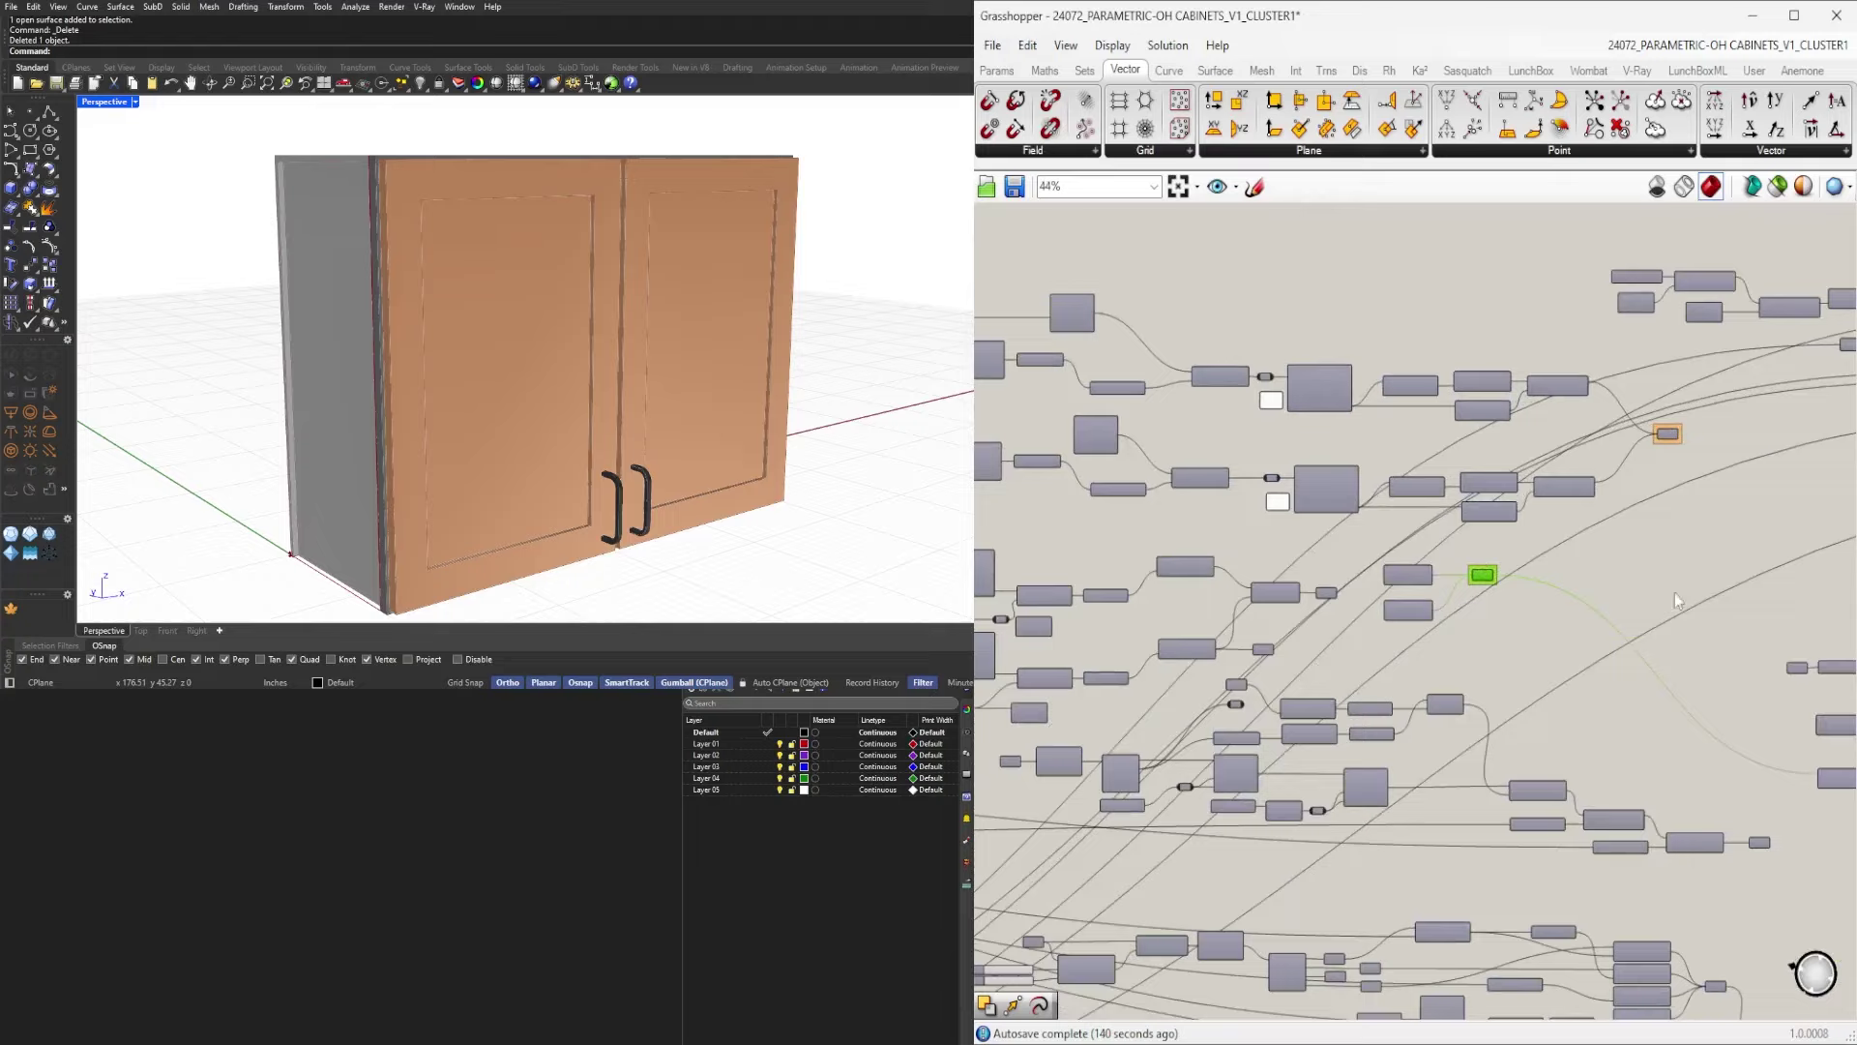
right_drag(1793, 567, 1414, 590)
drag(1403, 590, 1279, 440)
right_drag(1665, 505, 1379, 563)
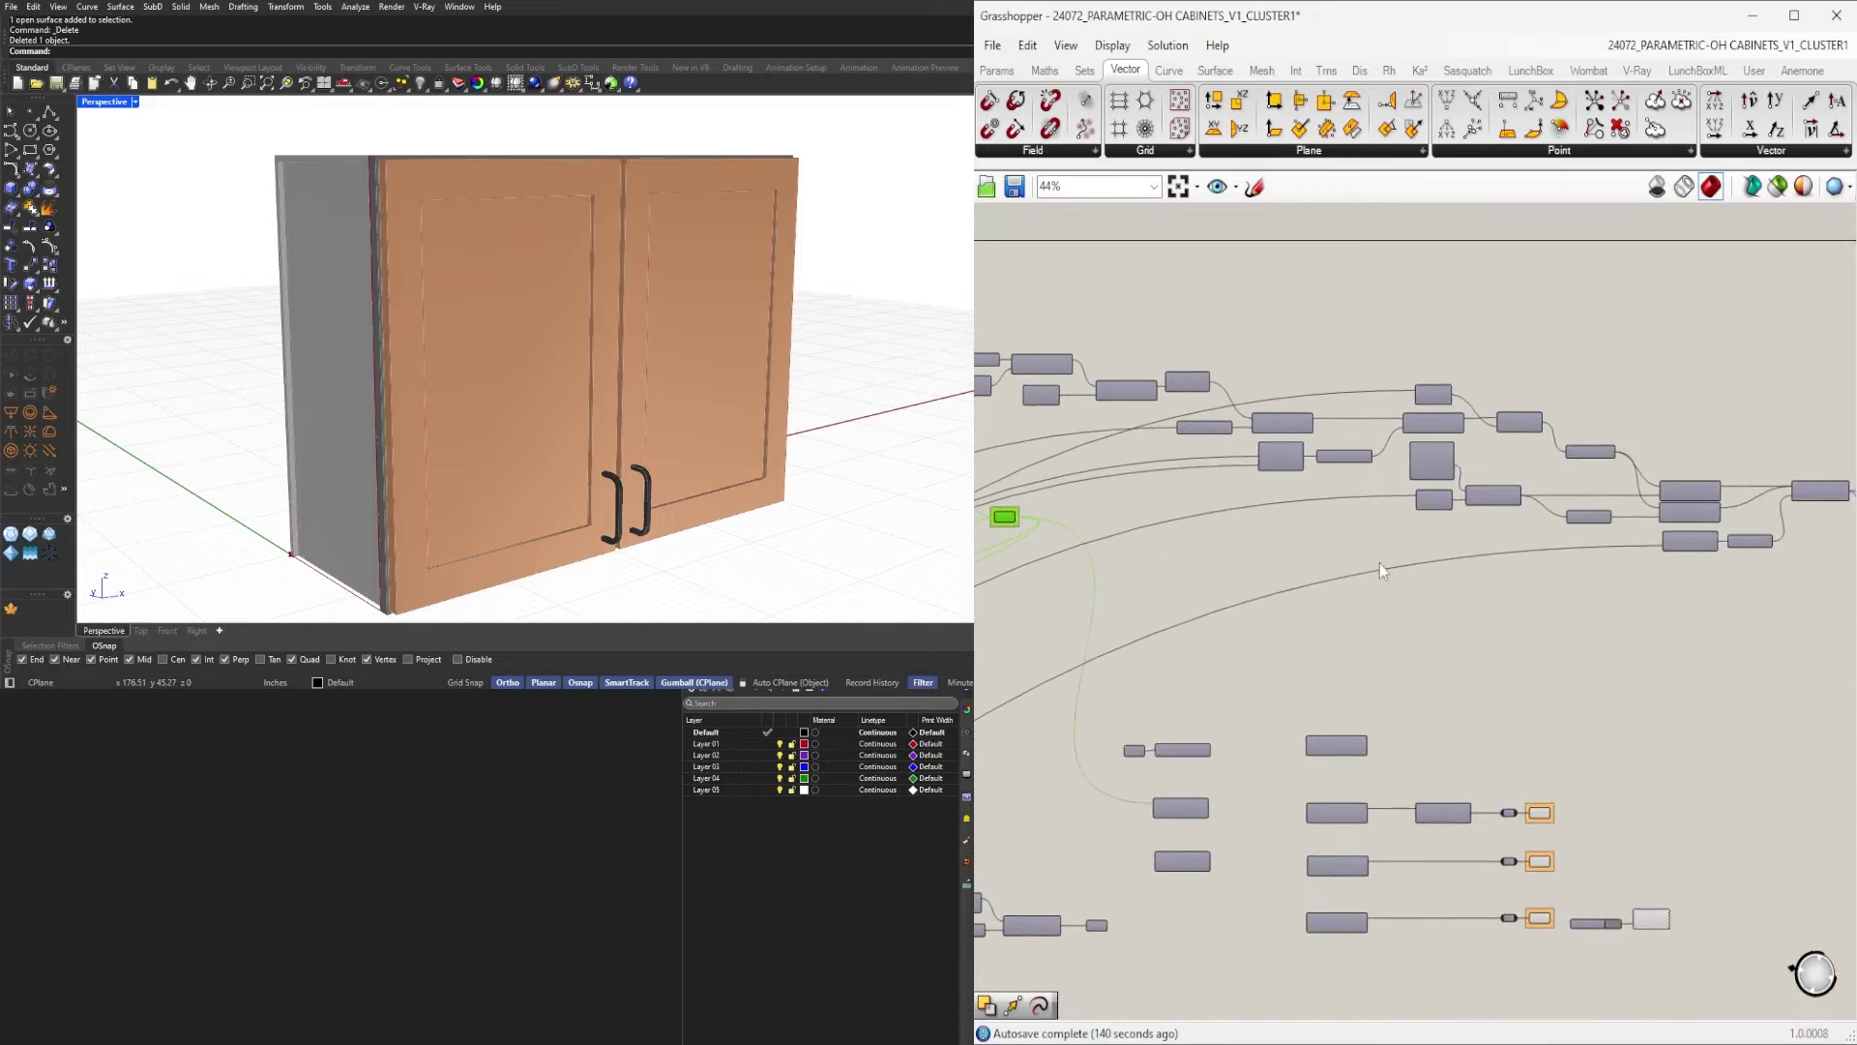
Examine the definition back to the number sliders, the curve input and the column of input relays.
scroll(1379, 565, down, 5)
right_drag(1168, 703, 1714, 691)
scroll(1369, 664, up, 4)
right_drag(1246, 753, 1384, 591)
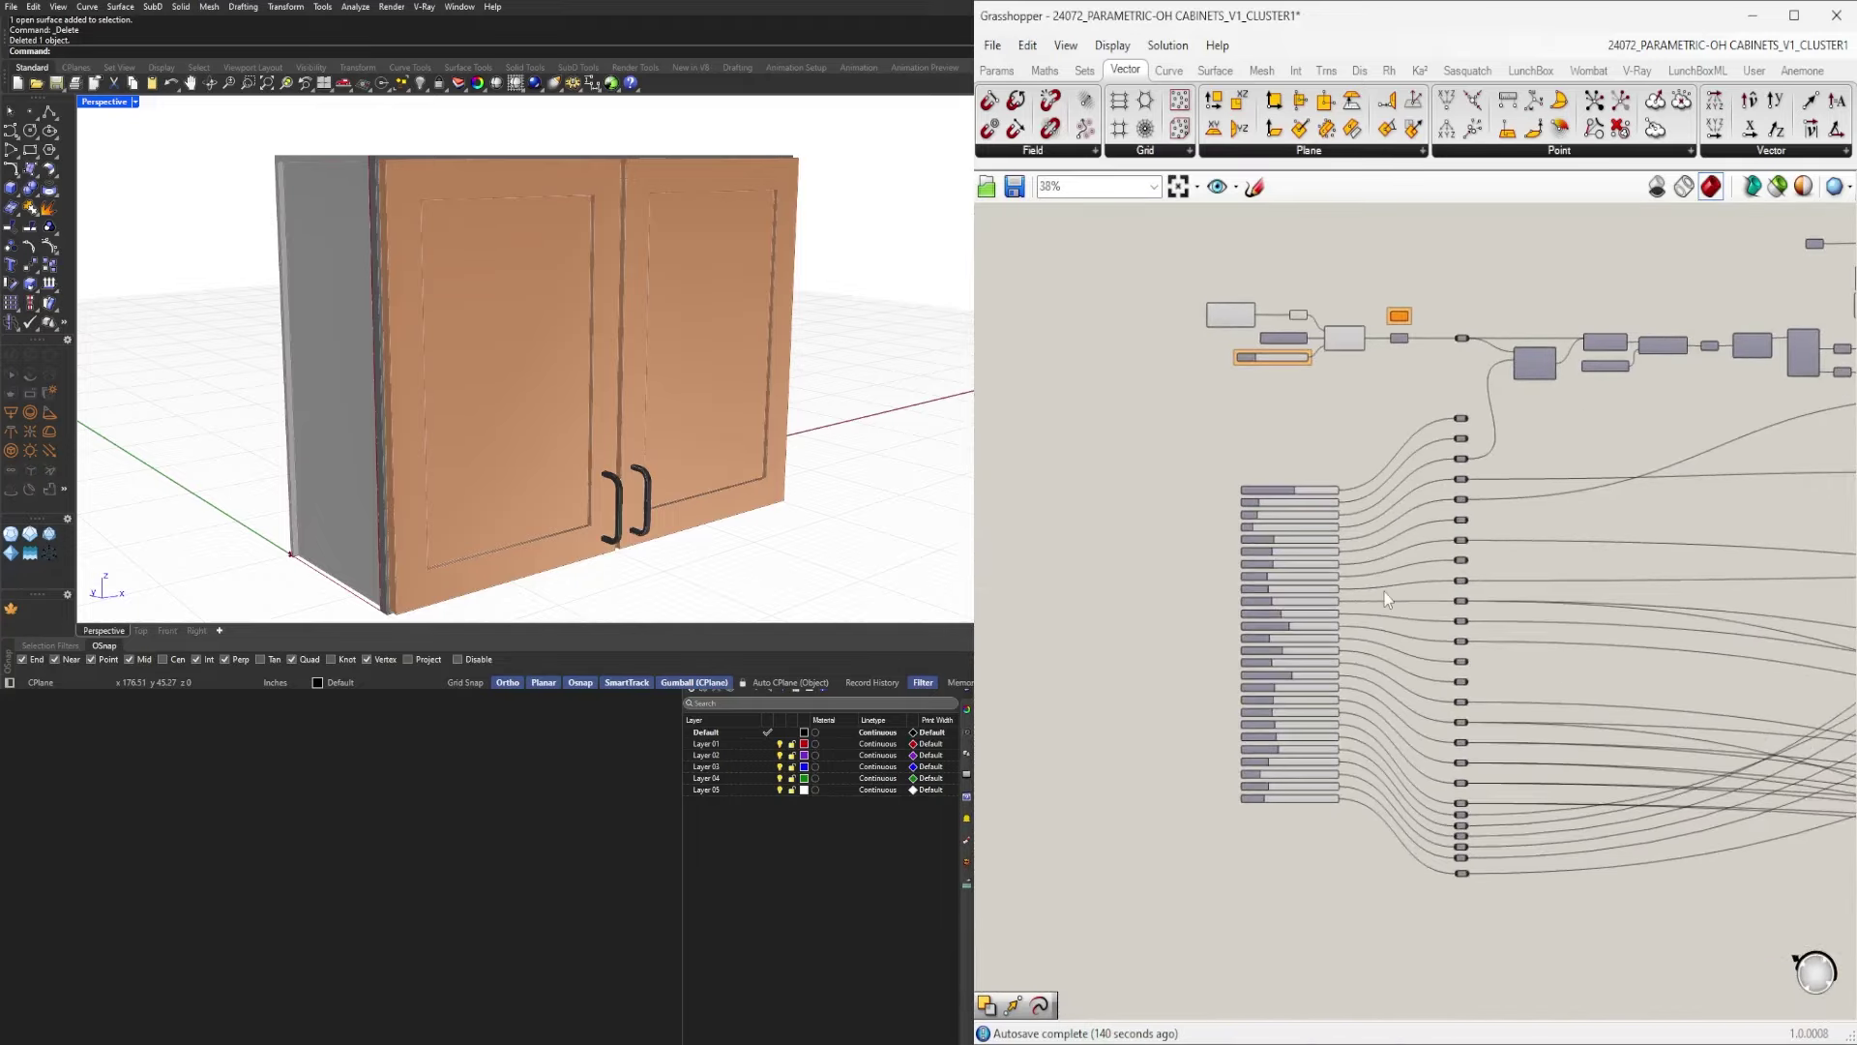
scroll(1383, 445, up, 3)
right_drag(1442, 423, 1347, 574)
scroll(1349, 573, down, 5)
scroll(1356, 444, down, 8)
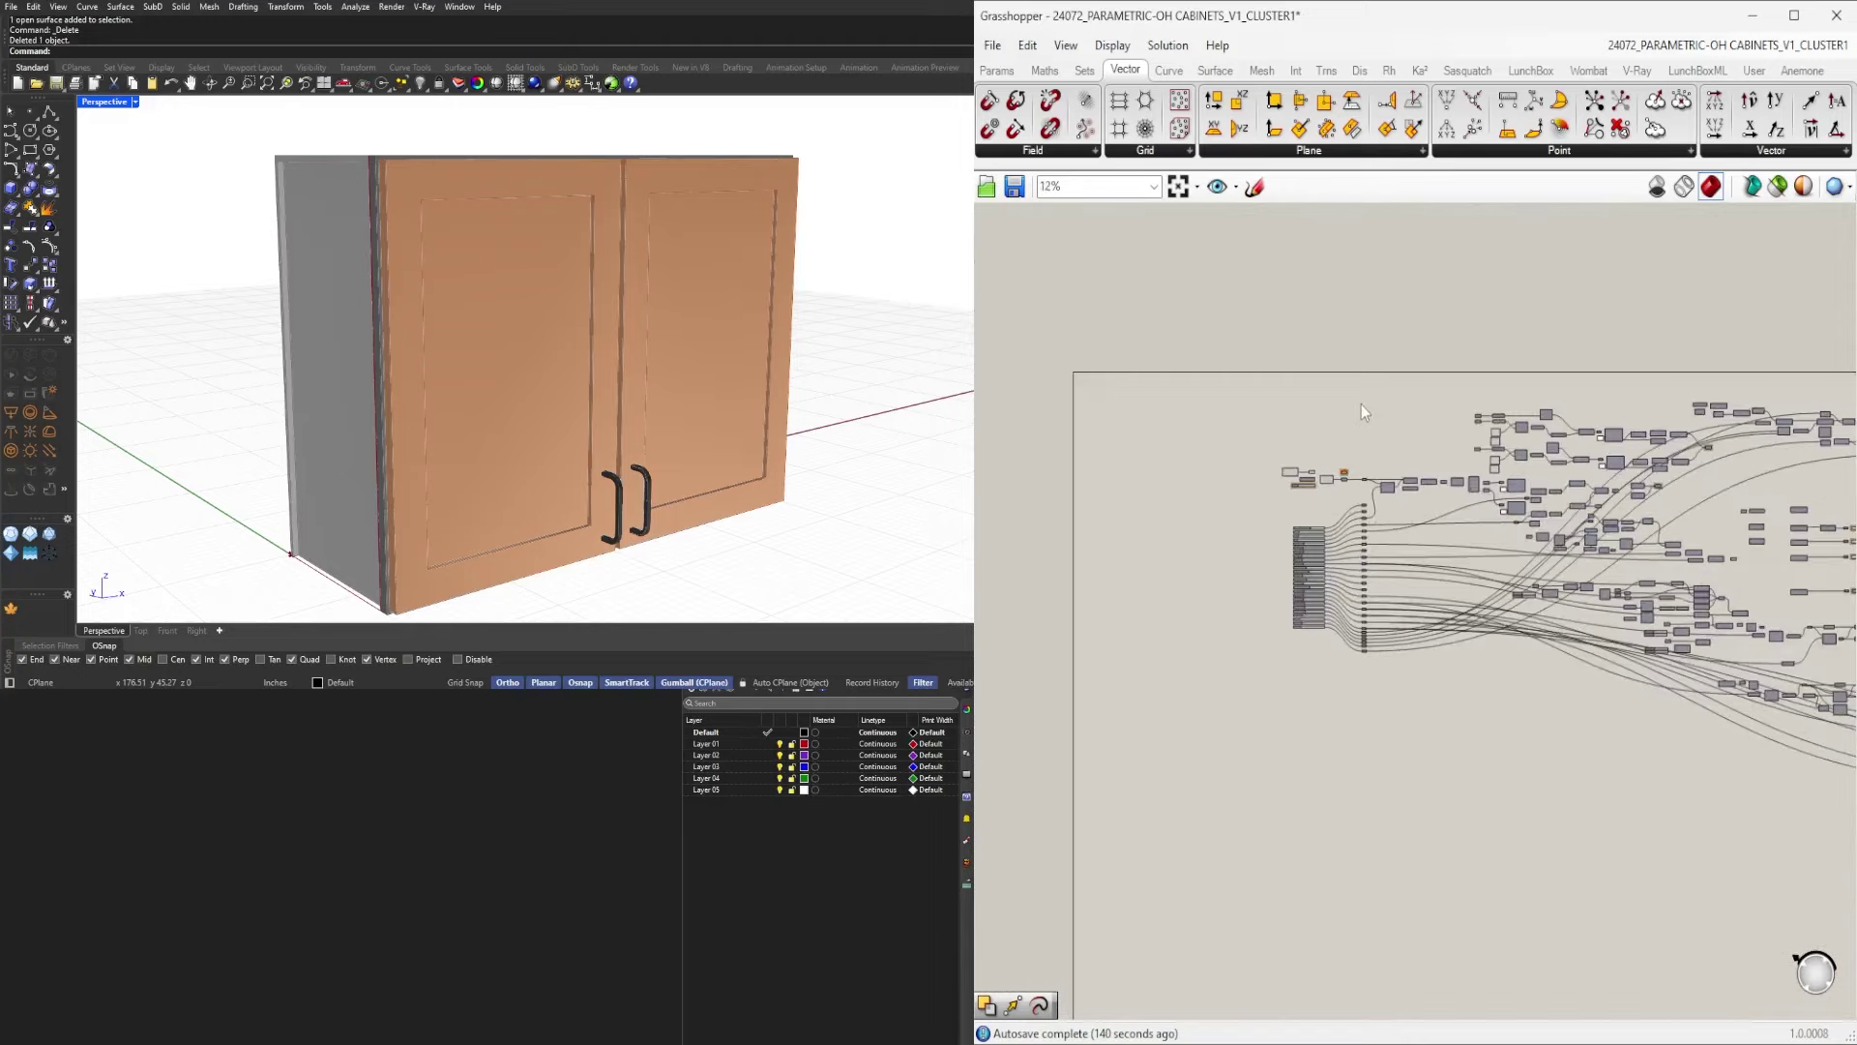
drag(1318, 396, 1843, 706)
scroll(1693, 695, down, 2)
scroll(1509, 629, up, 7)
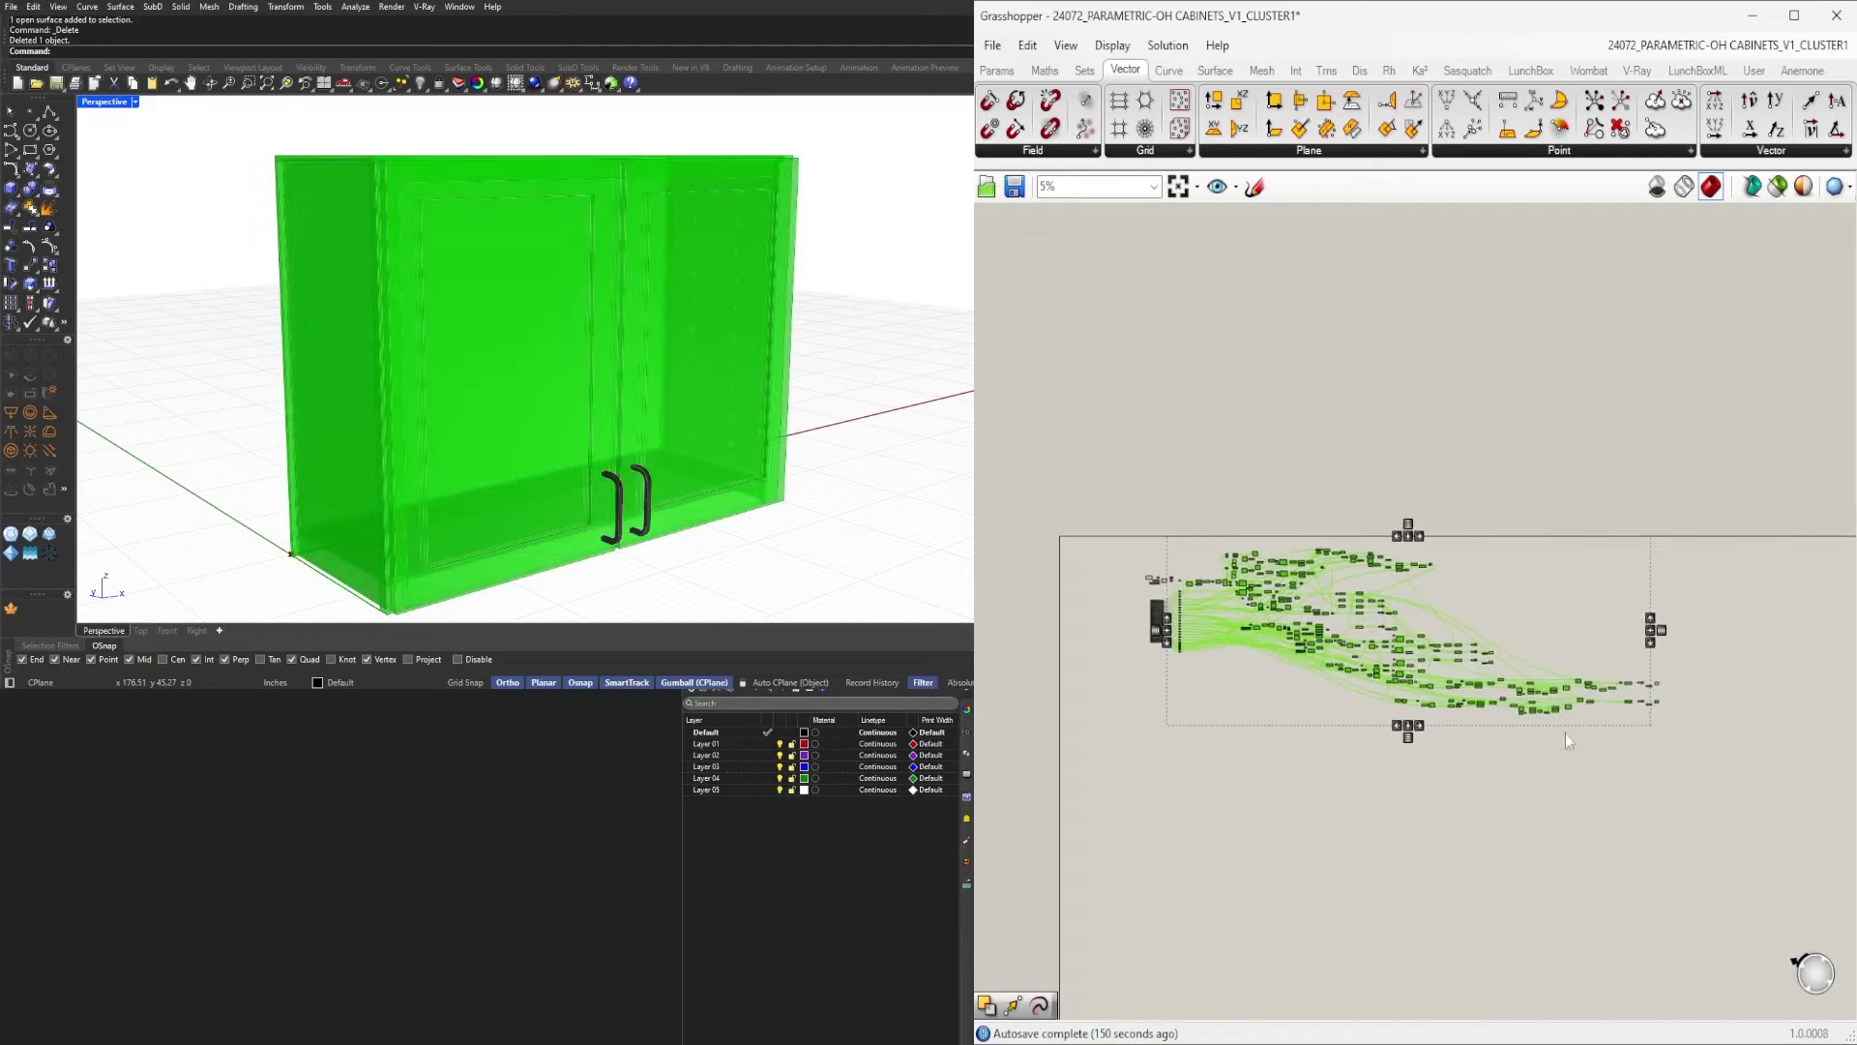
scroll(1480, 592, up, 1)
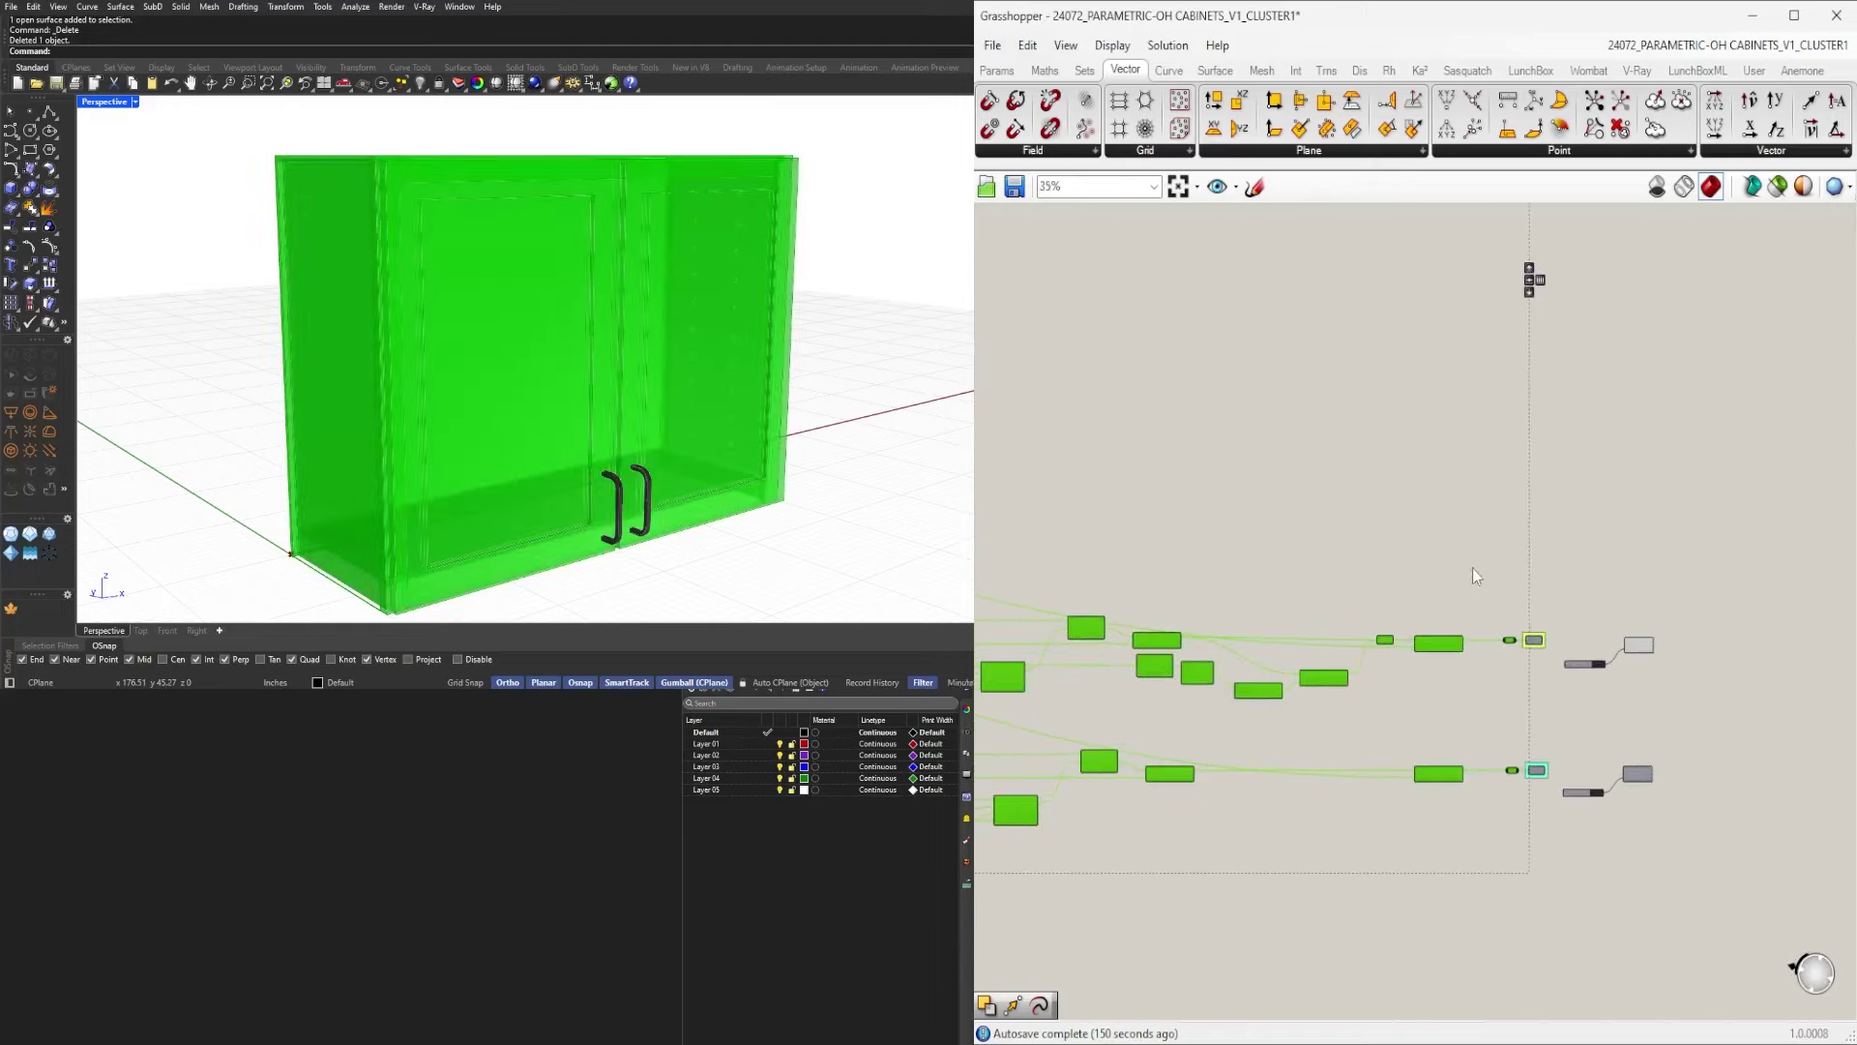
scroll(1471, 566, down, 4)
right_drag(1183, 532, 1465, 758)
scroll(1310, 588, up, 4)
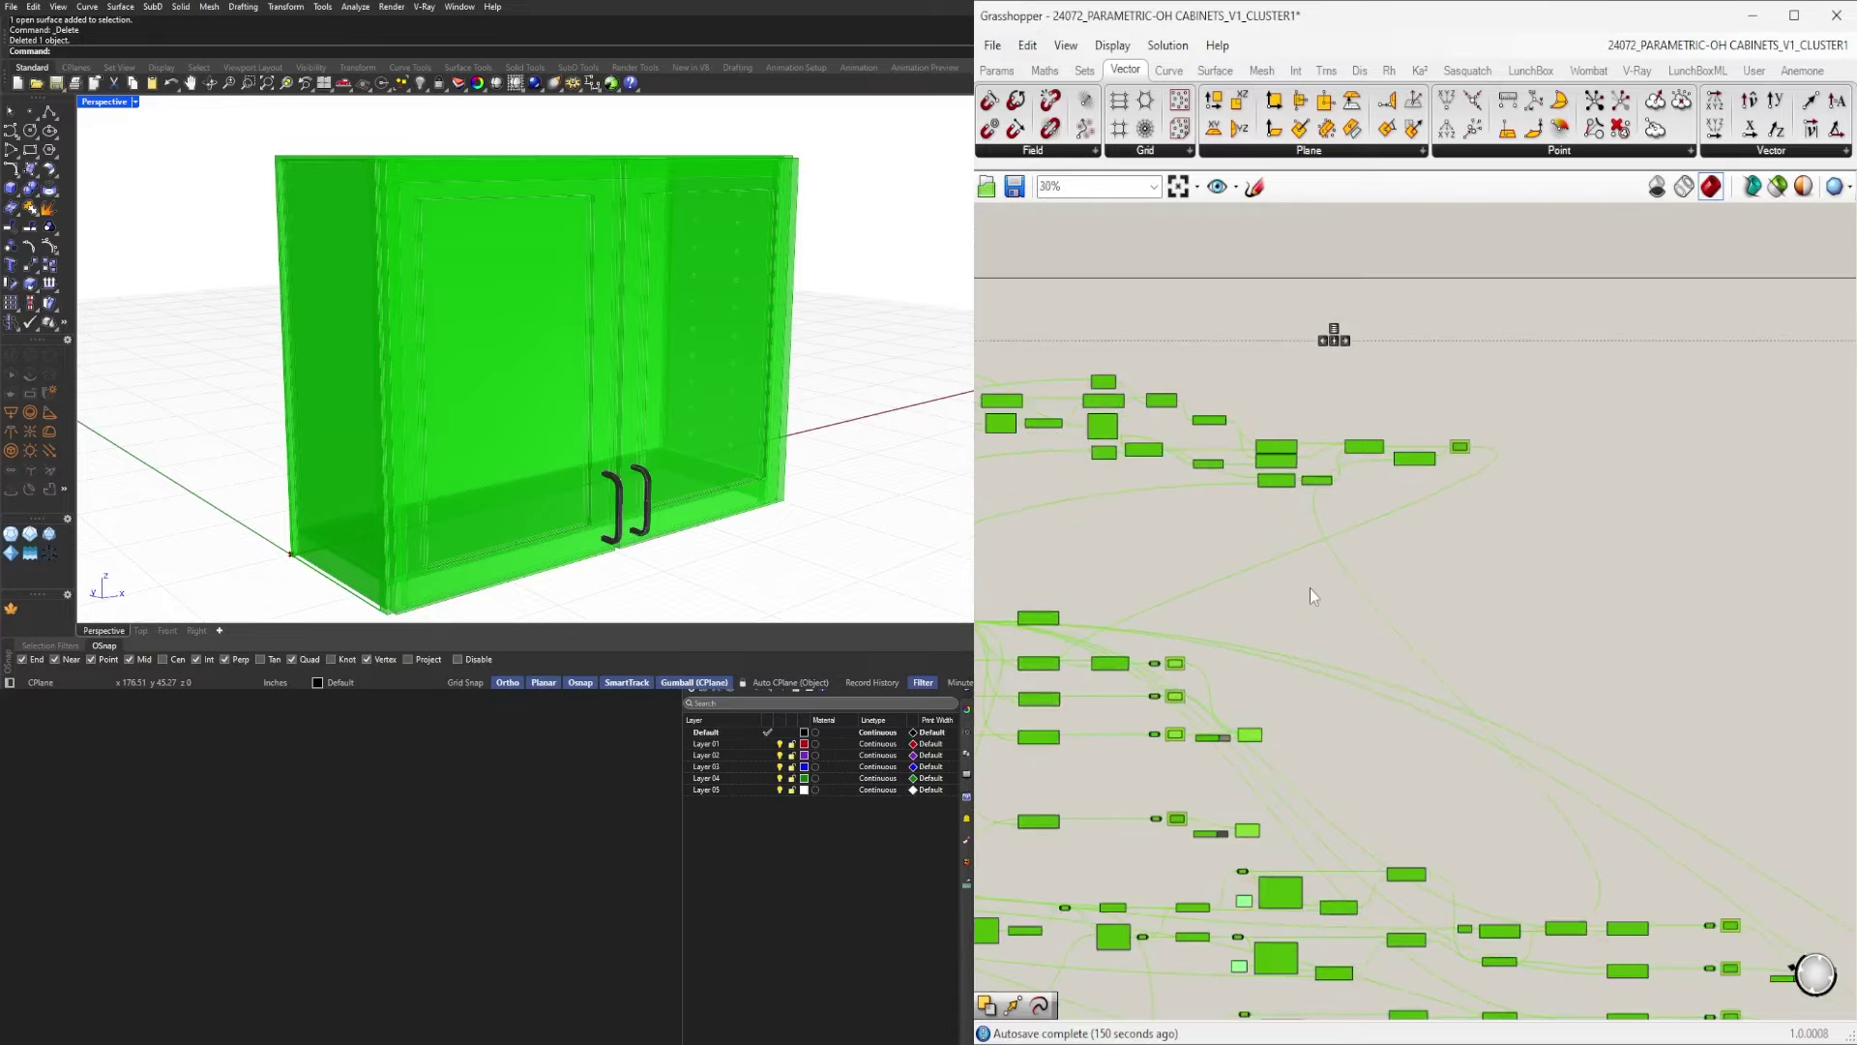
click(1256, 629)
Select all components from the input relays onward, excluding the panel and face frame output relays, Geometry parameters and the preview components beside them.
right_drag(1257, 629, 1757, 621)
scroll(1756, 621, down, 2)
right_drag(1083, 706, 1626, 681)
scroll(1420, 698, up, 3)
right_drag(1482, 709, 1373, 654)
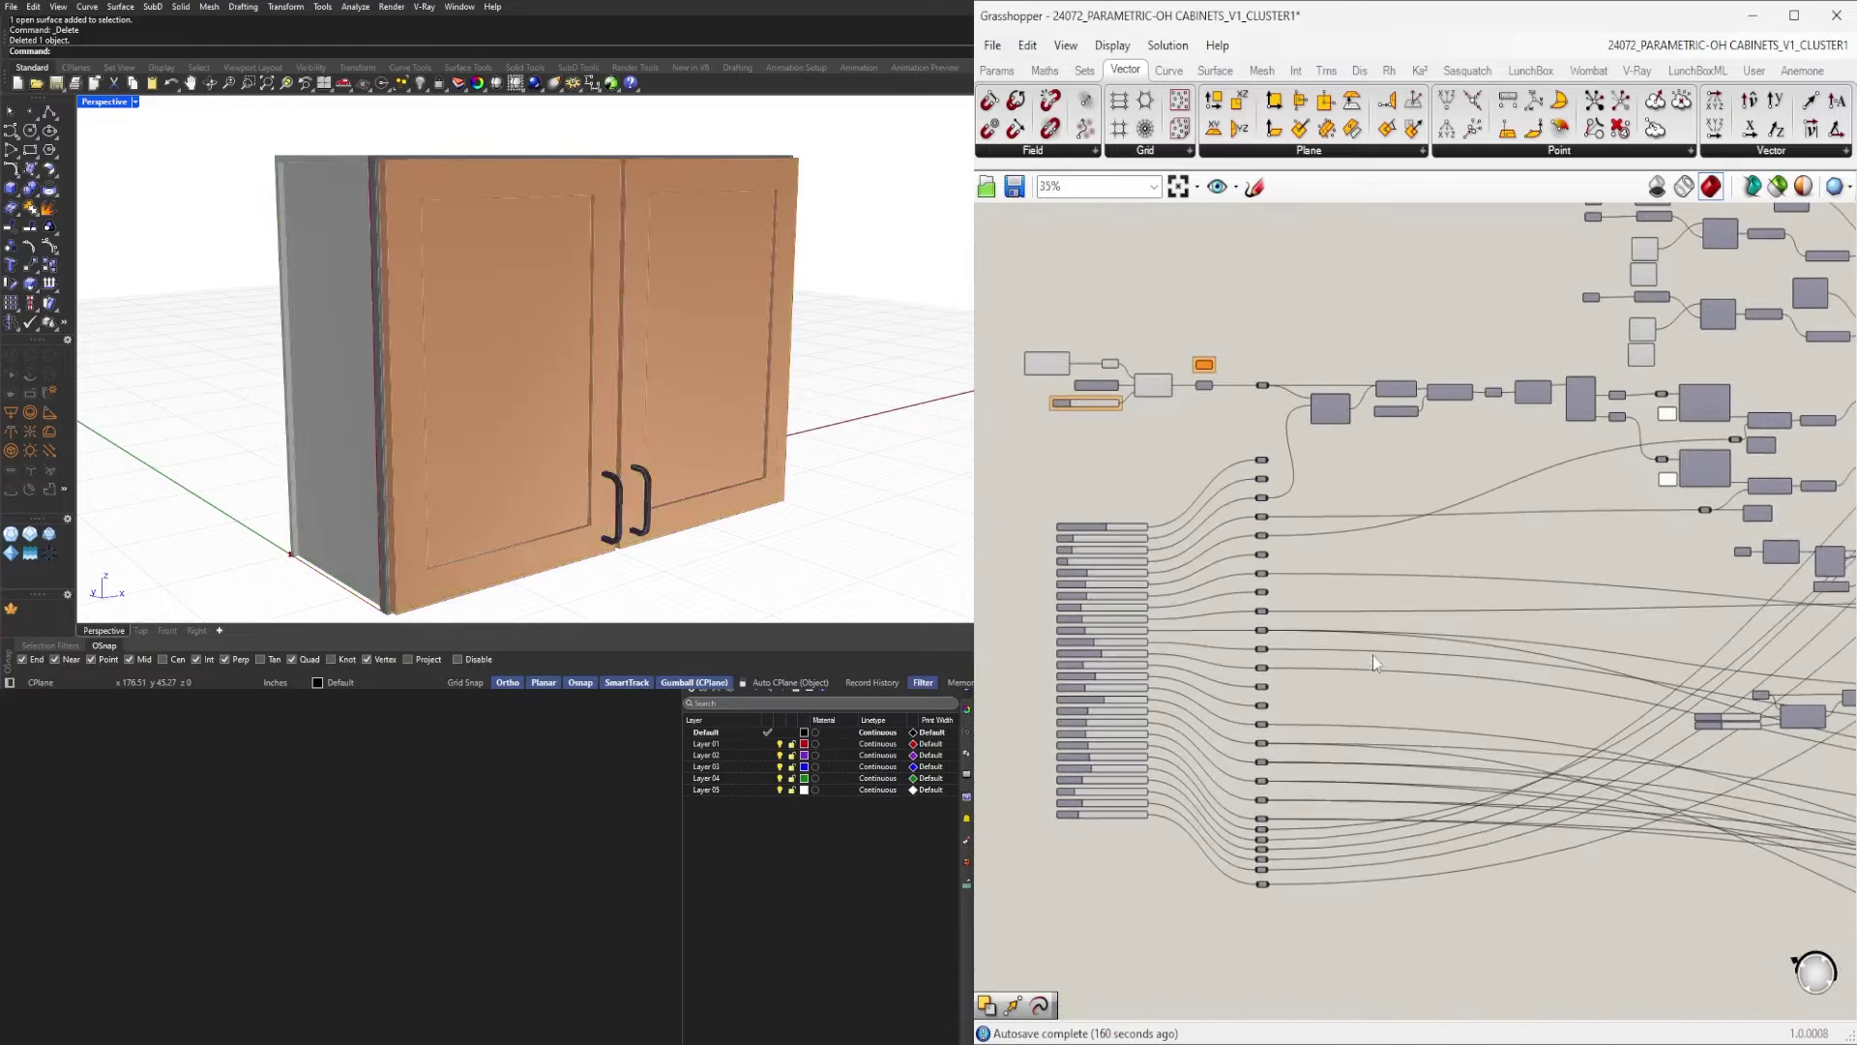
scroll(1312, 482, down, 4)
scroll(1286, 406, down, 2)
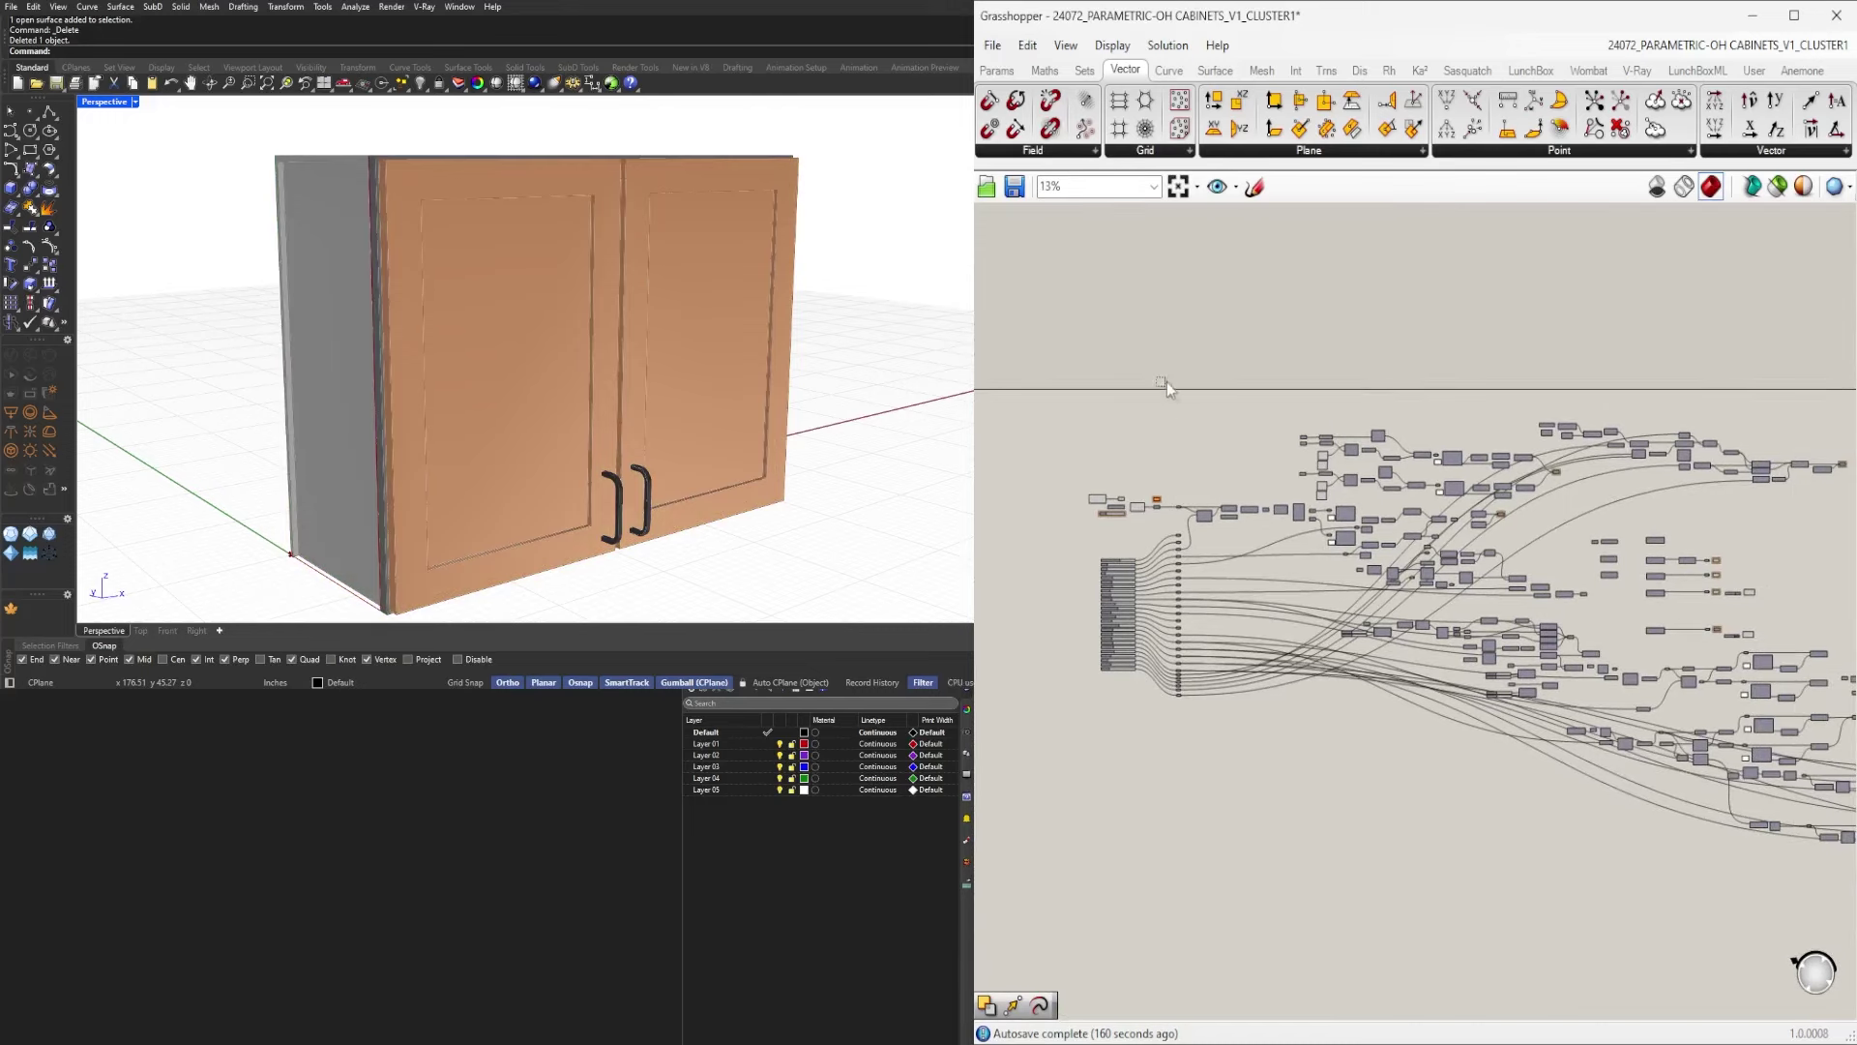
scroll(1200, 377, down, 1)
scroll(1175, 362, down, 3)
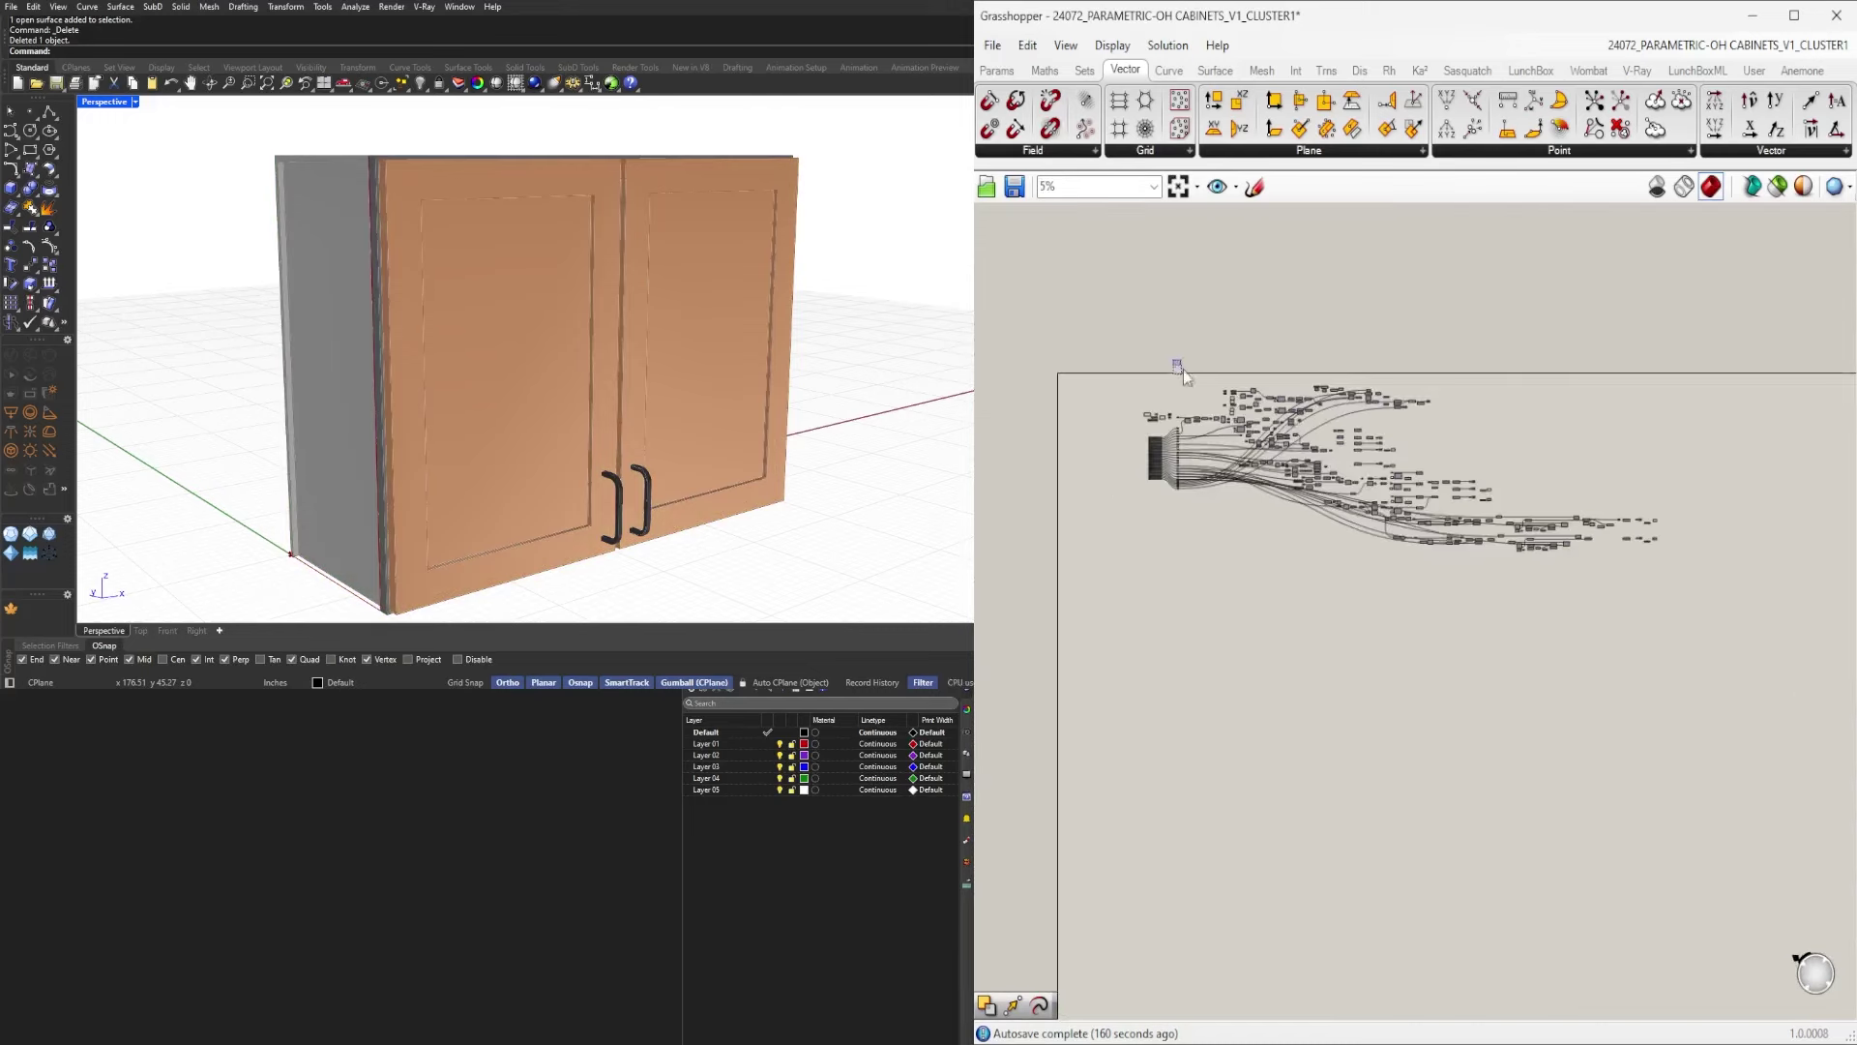
drag(1174, 361, 1681, 627)
scroll(1408, 403, up, 8)
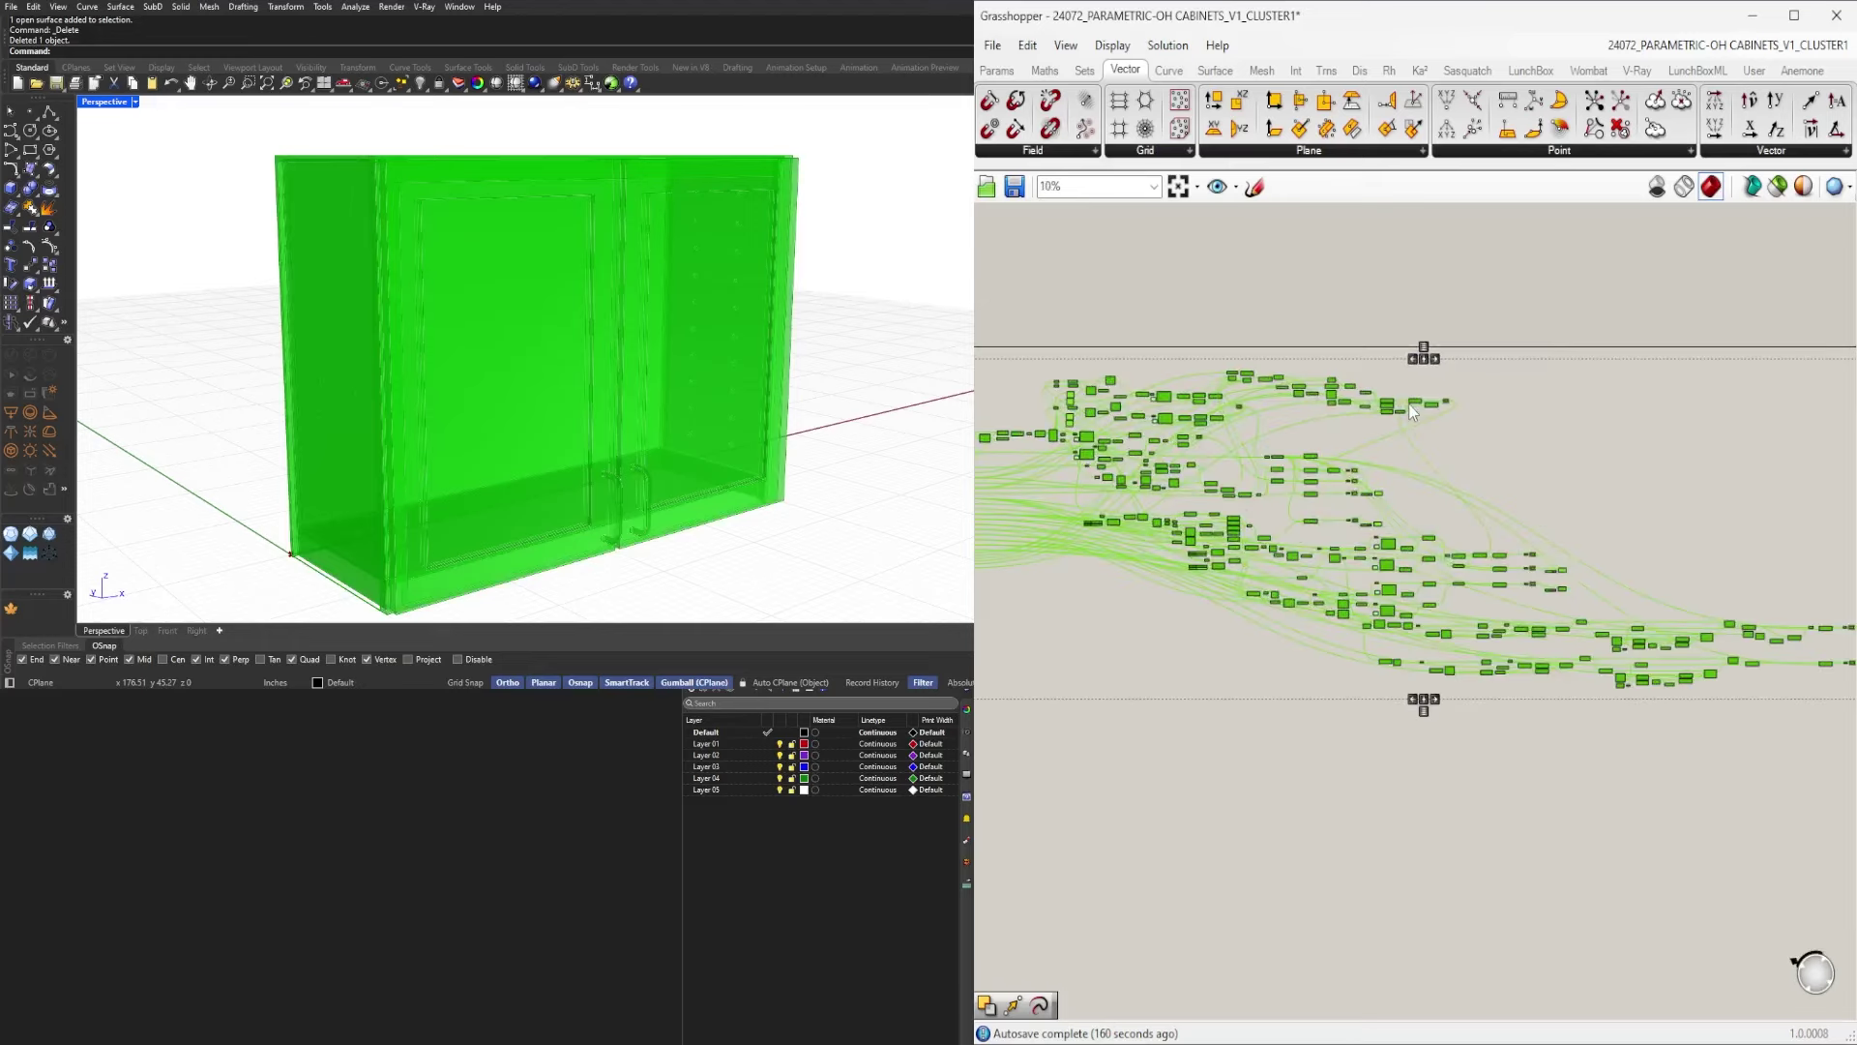
drag(1504, 663, 1283, 456)
ctrl+drag(1477, 801, 1296, 675)
Exclude the door and handle output relays, Geometry parameters and neighbouring preview components from the selection.
scroll(1333, 689, down, 3)
scroll(1302, 811, down, 2)
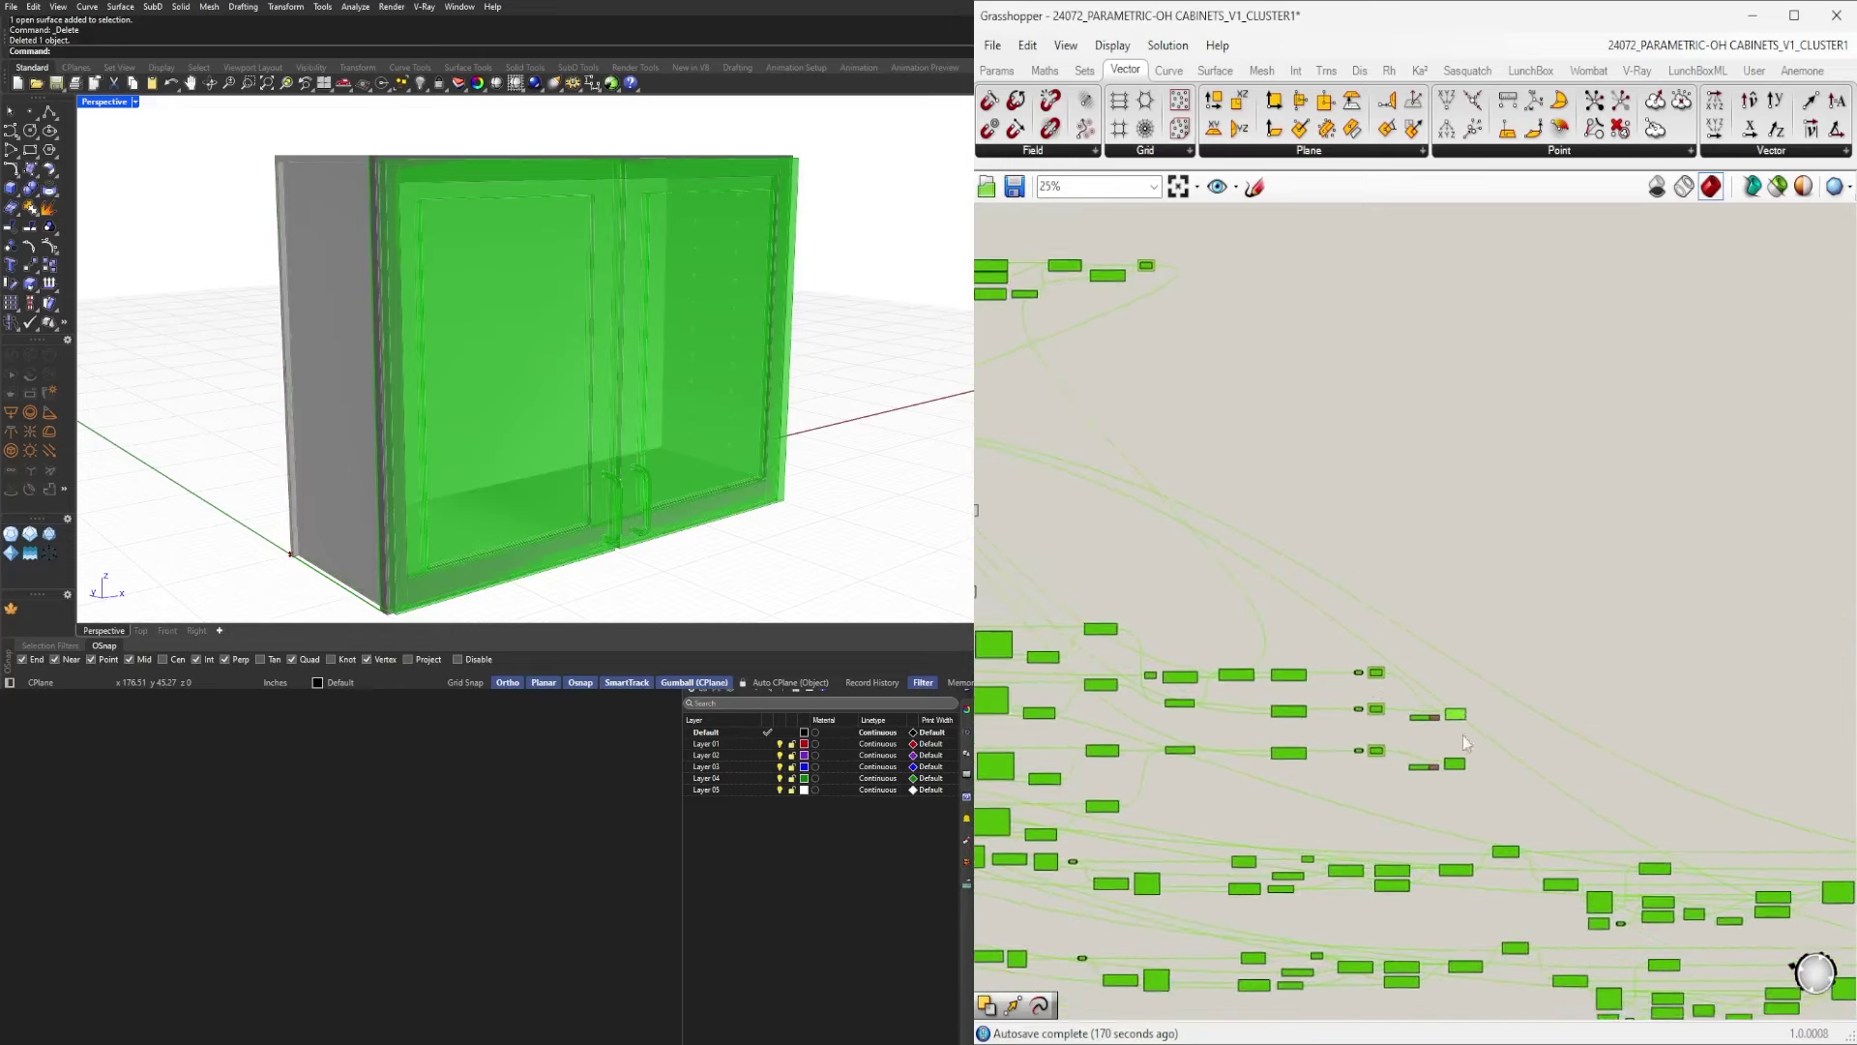
ctrl+drag(1534, 830, 1291, 557)
right_drag(1550, 764, 1222, 709)
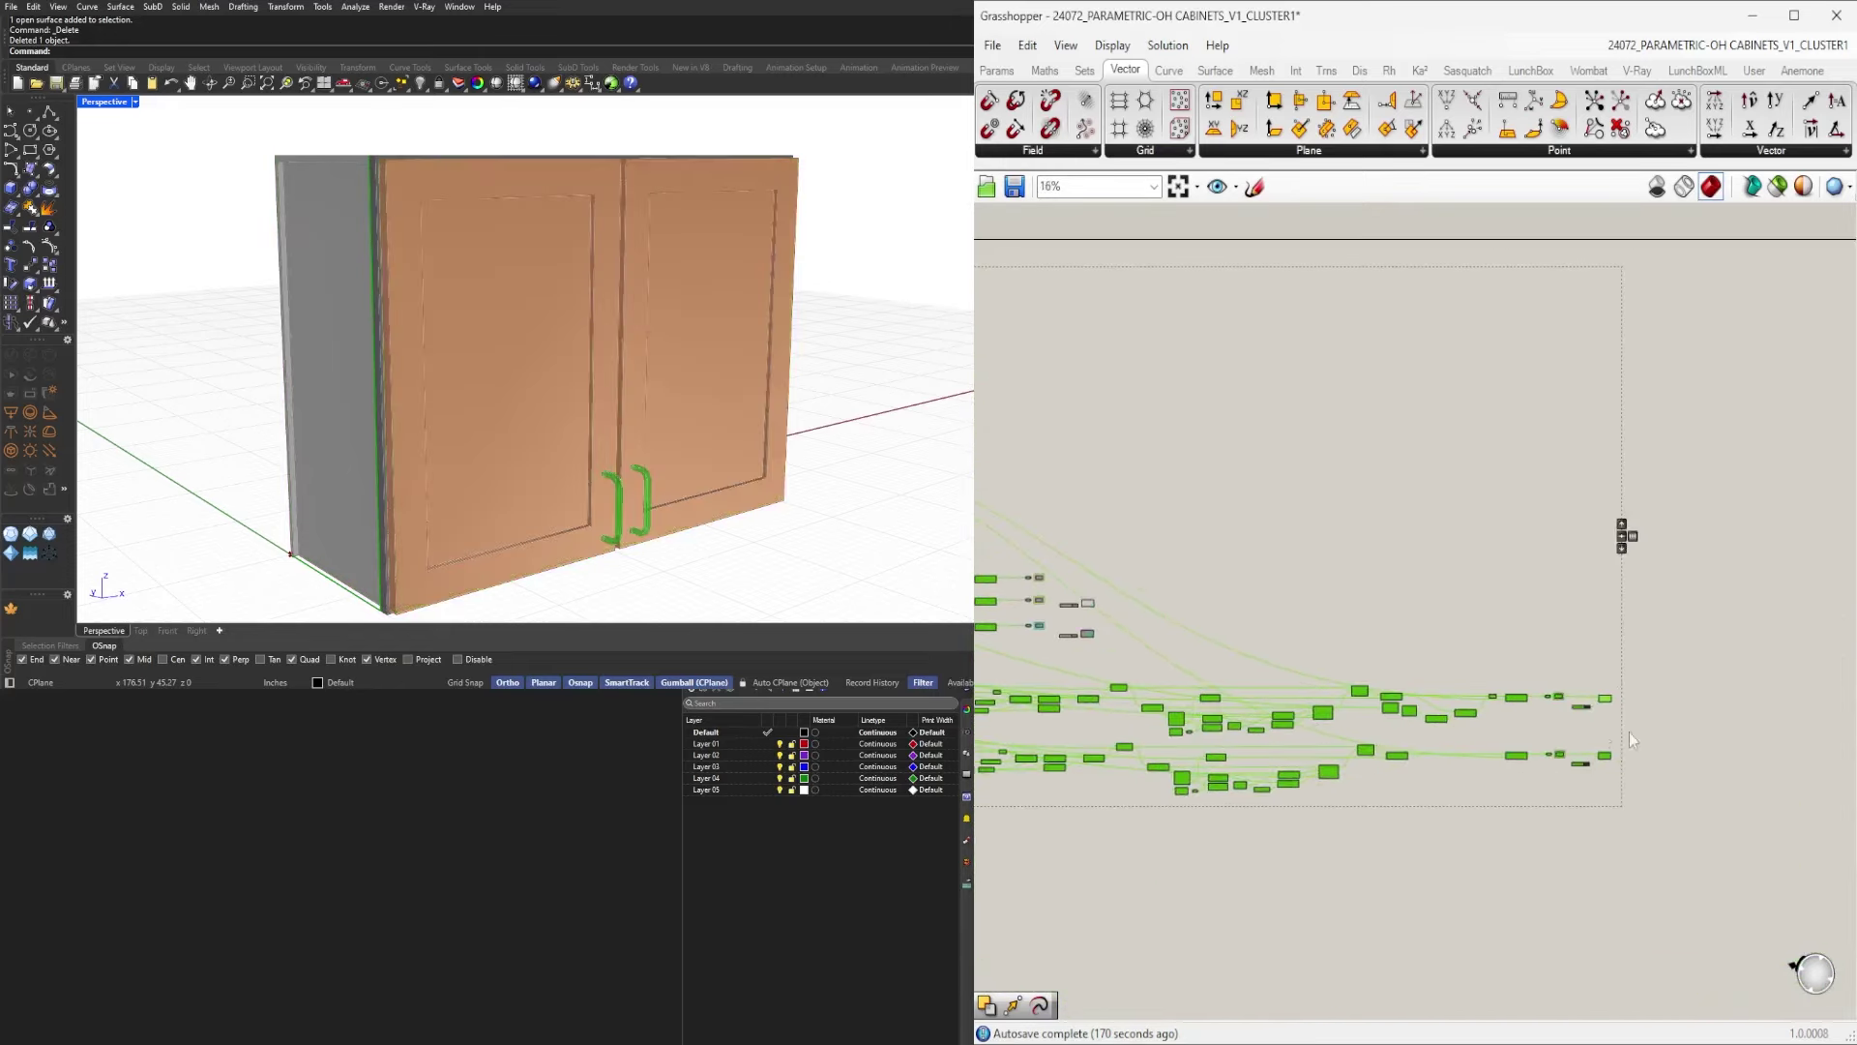
scroll(1693, 749, up, 3)
ctrl+drag(1571, 851, 1381, 586)
scroll(1391, 624, down, 5)
right_drag(1076, 729, 1722, 774)
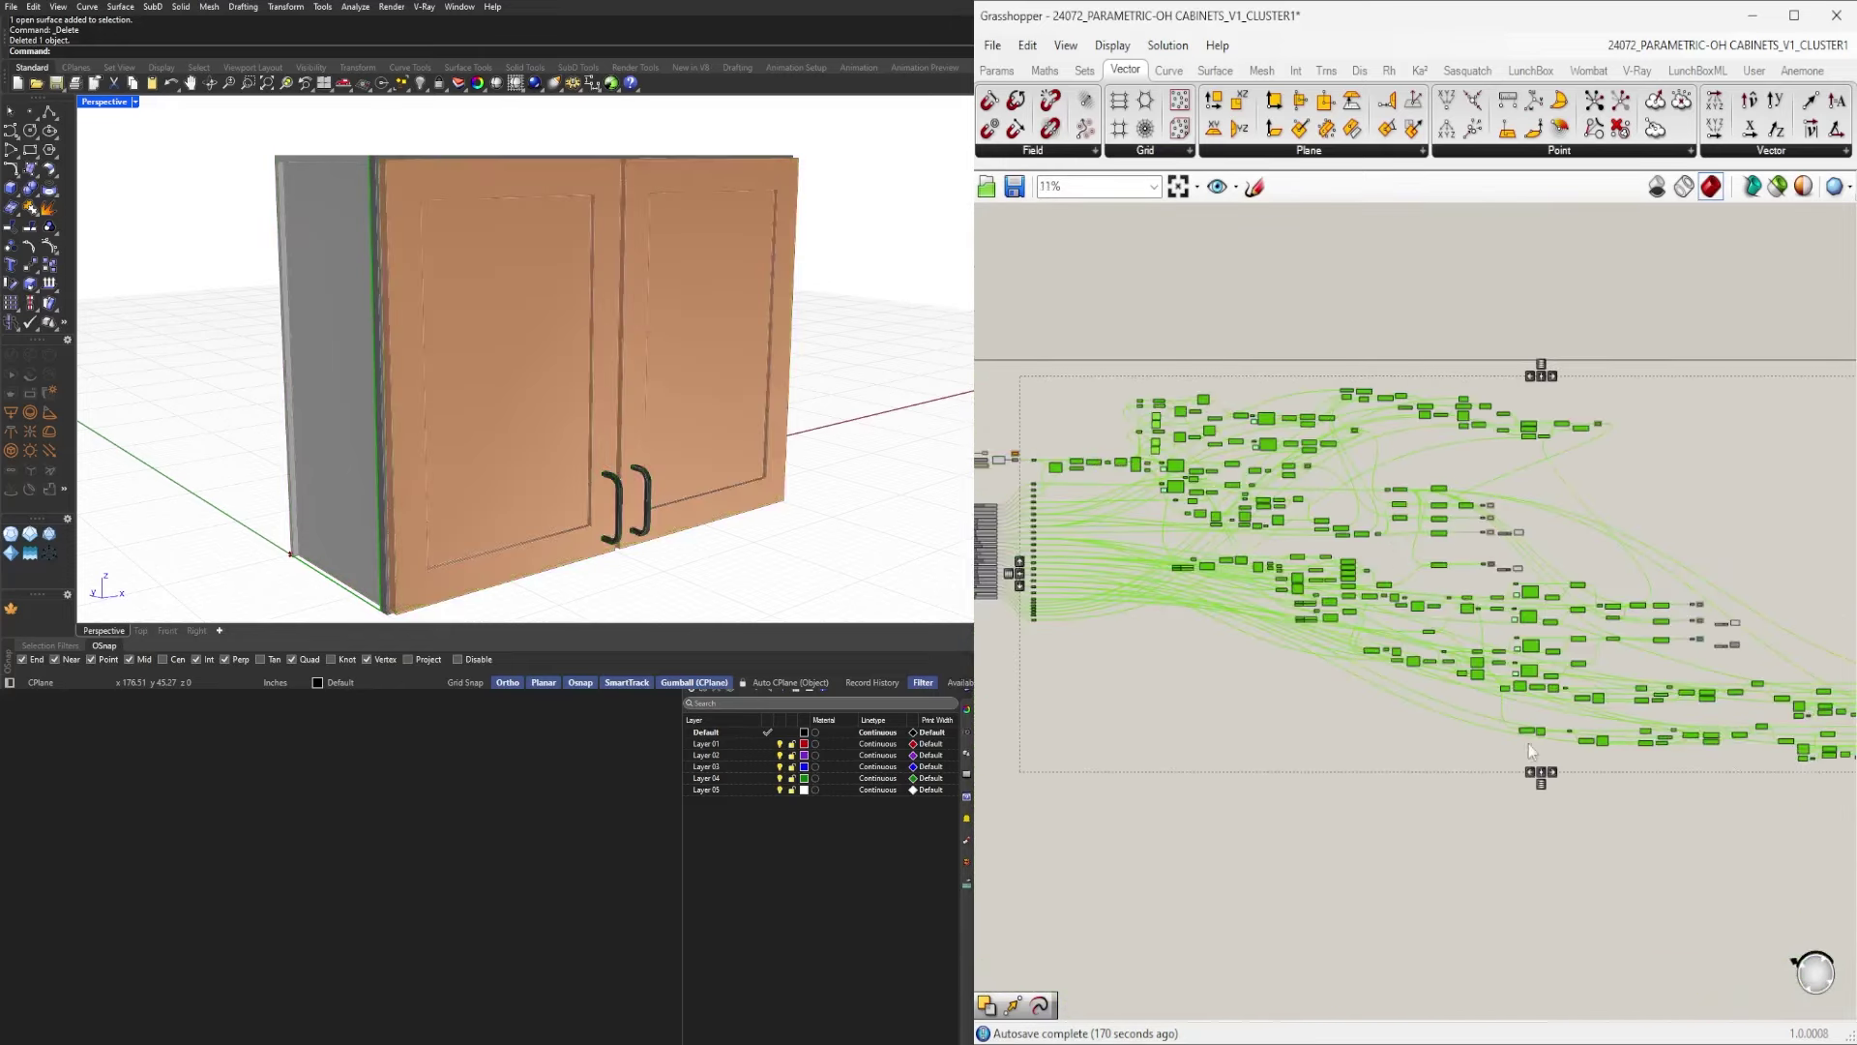
Combine the selected cabinet components into a cluster.
scroll(1539, 741, up, 3)
scroll(1422, 667, down, 4)
right_drag(1342, 595, 1433, 733)
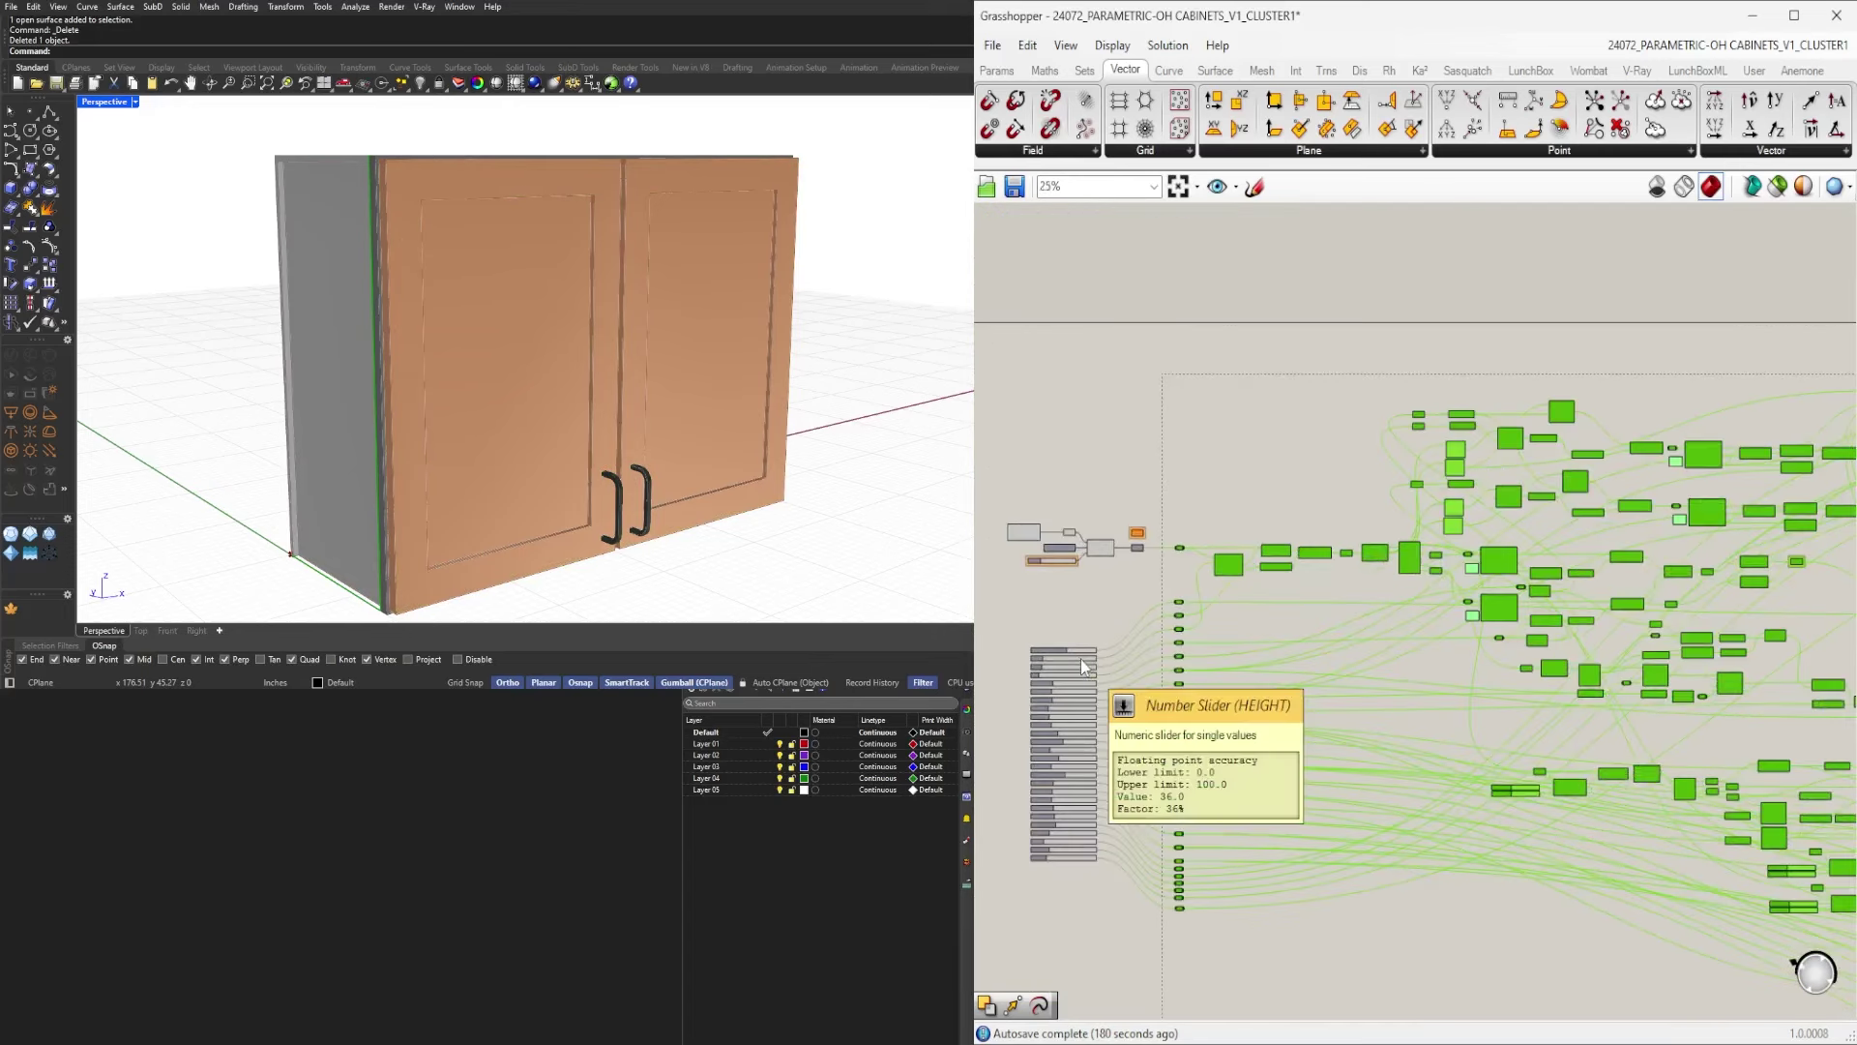
scroll(1105, 665, up, 3)
middle_click(1296, 610)
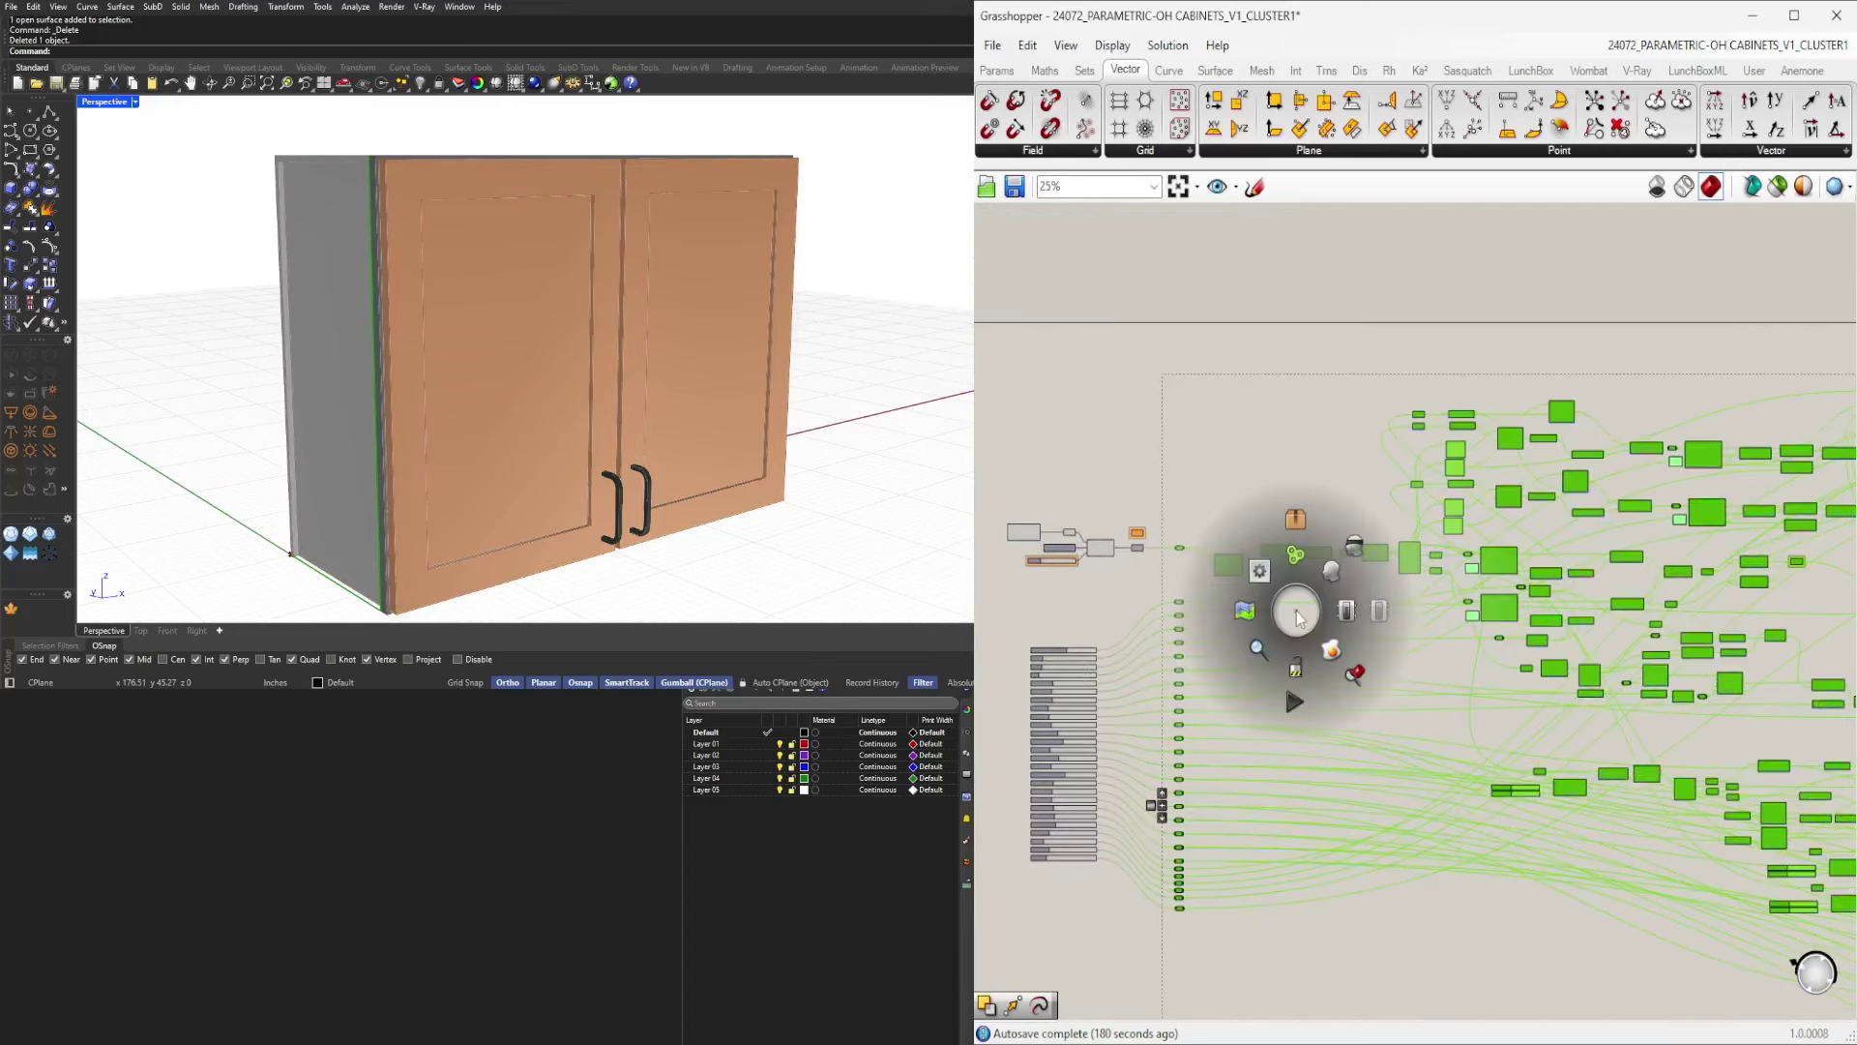
click(1298, 529)
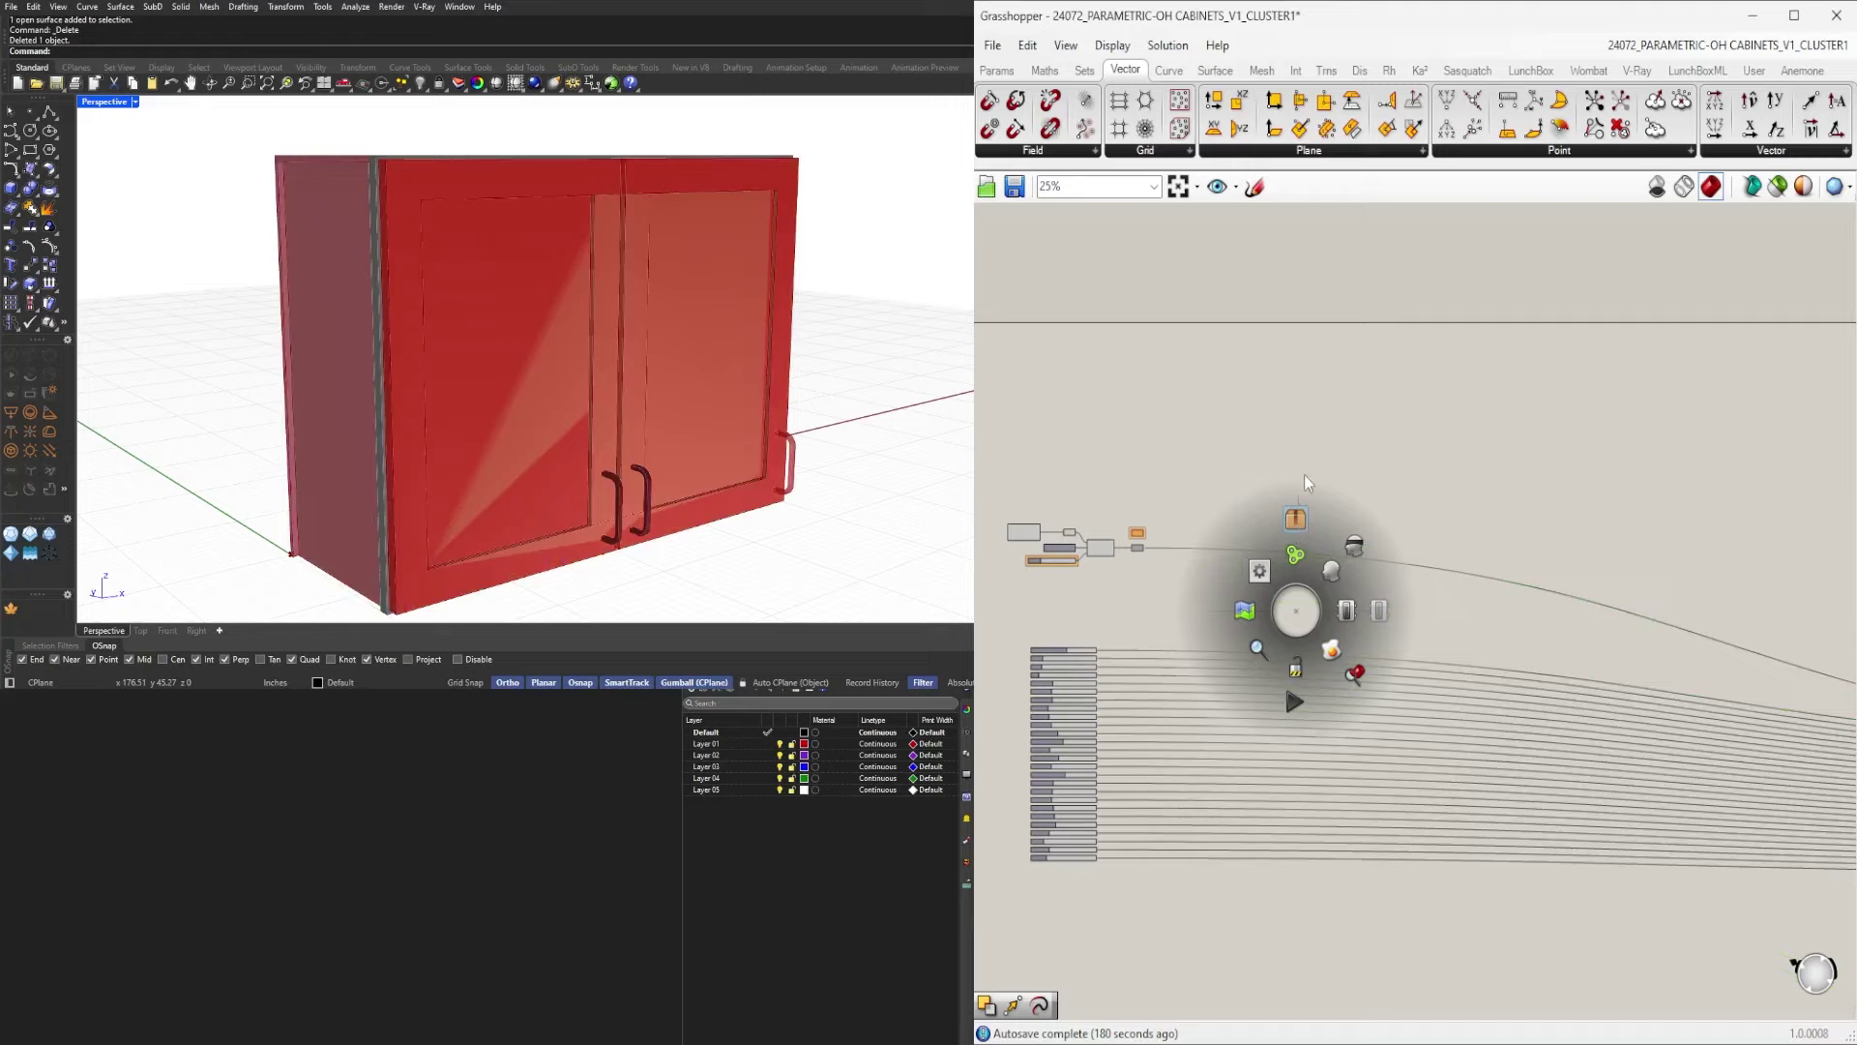
Move the new cluster next to the number sliders and the curve input.
scroll(1436, 403, down, 4)
right_drag(1569, 550, 1221, 592)
scroll(1550, 618, down, 1)
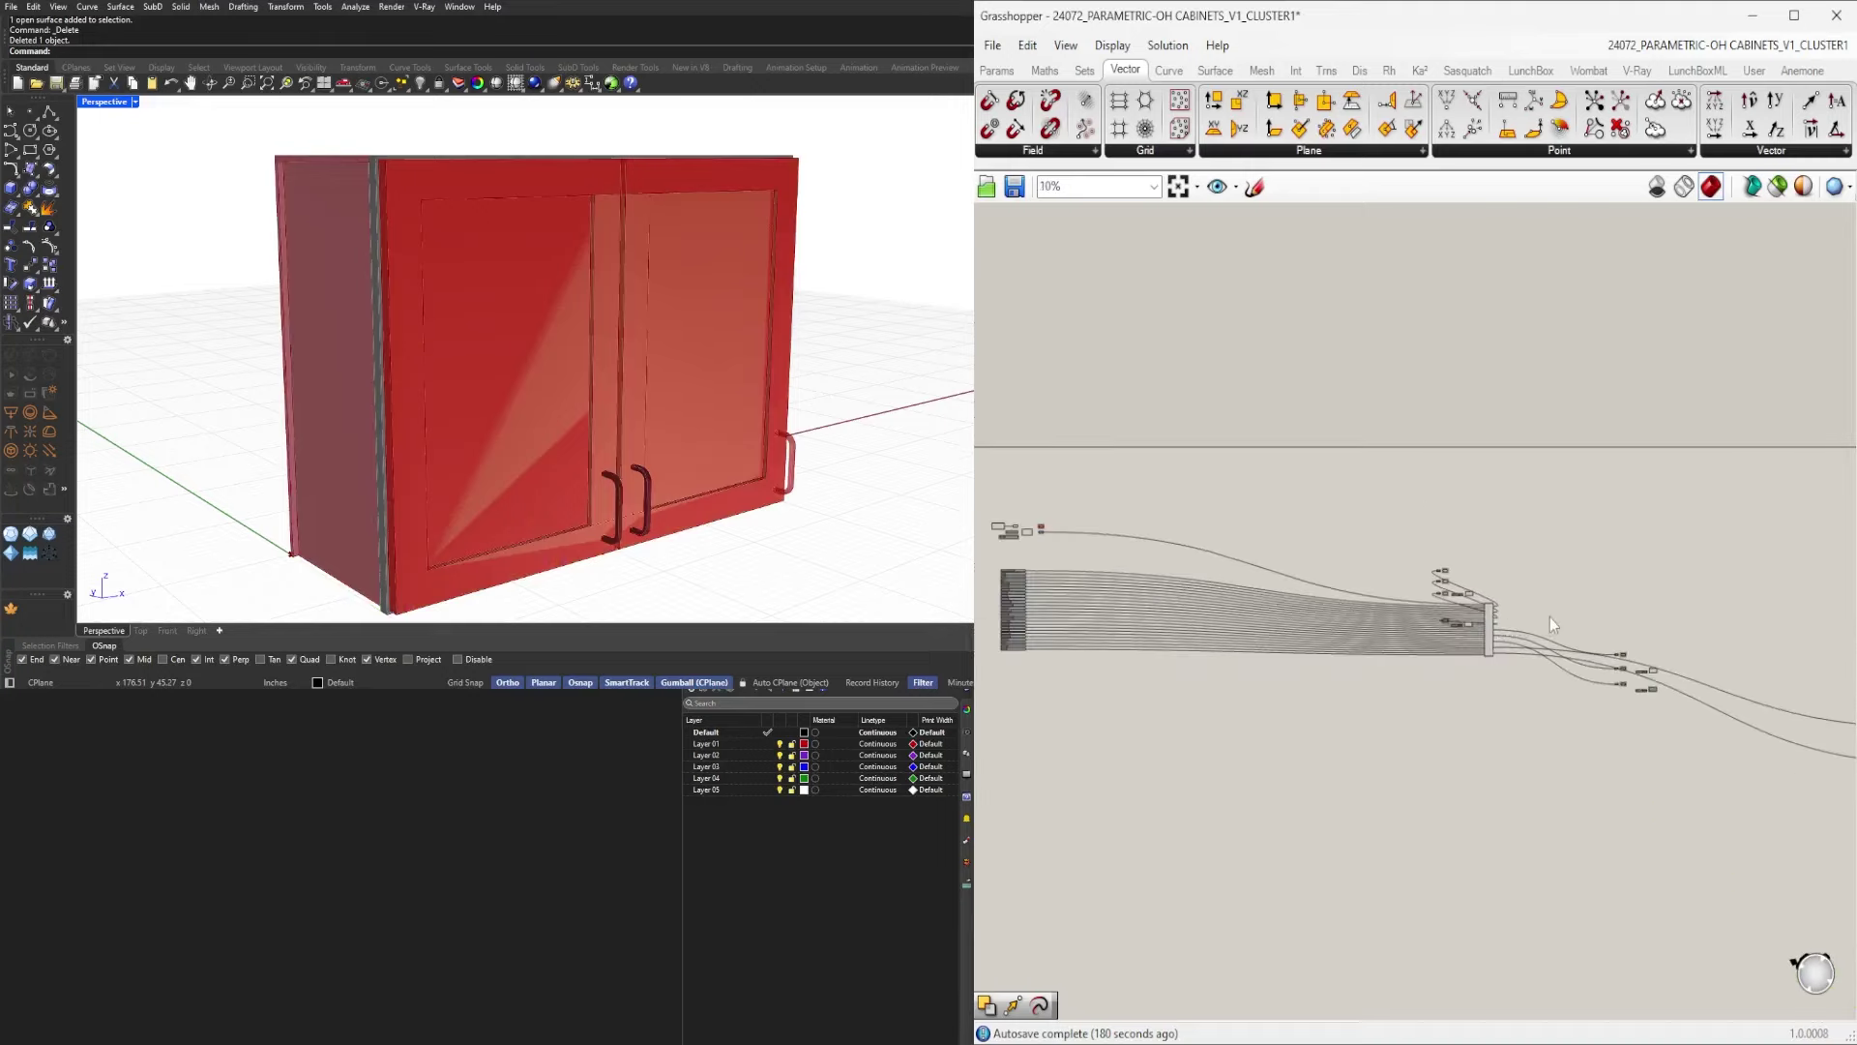
scroll(1499, 621, up, 2)
drag(1493, 645, 1109, 638)
right_drag(1110, 639, 1609, 705)
scroll(1543, 646, up, 3)
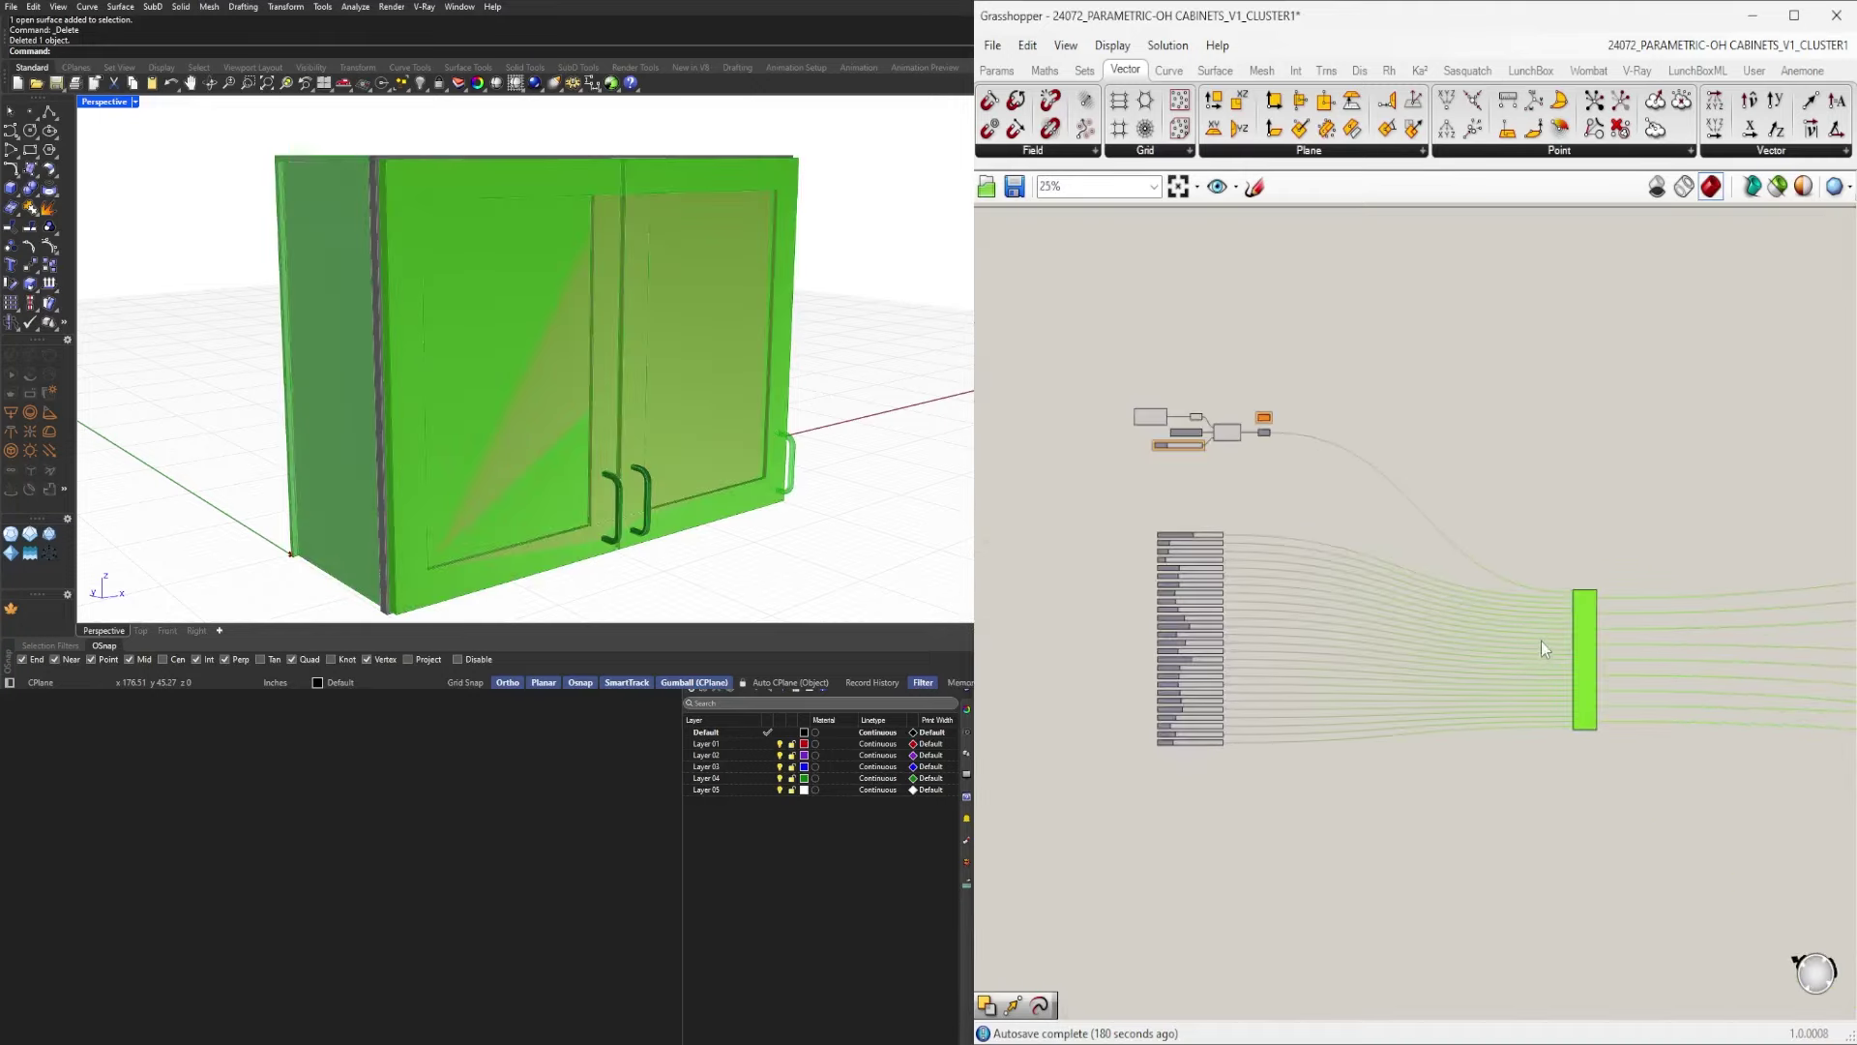
drag(1588, 644, 1369, 581)
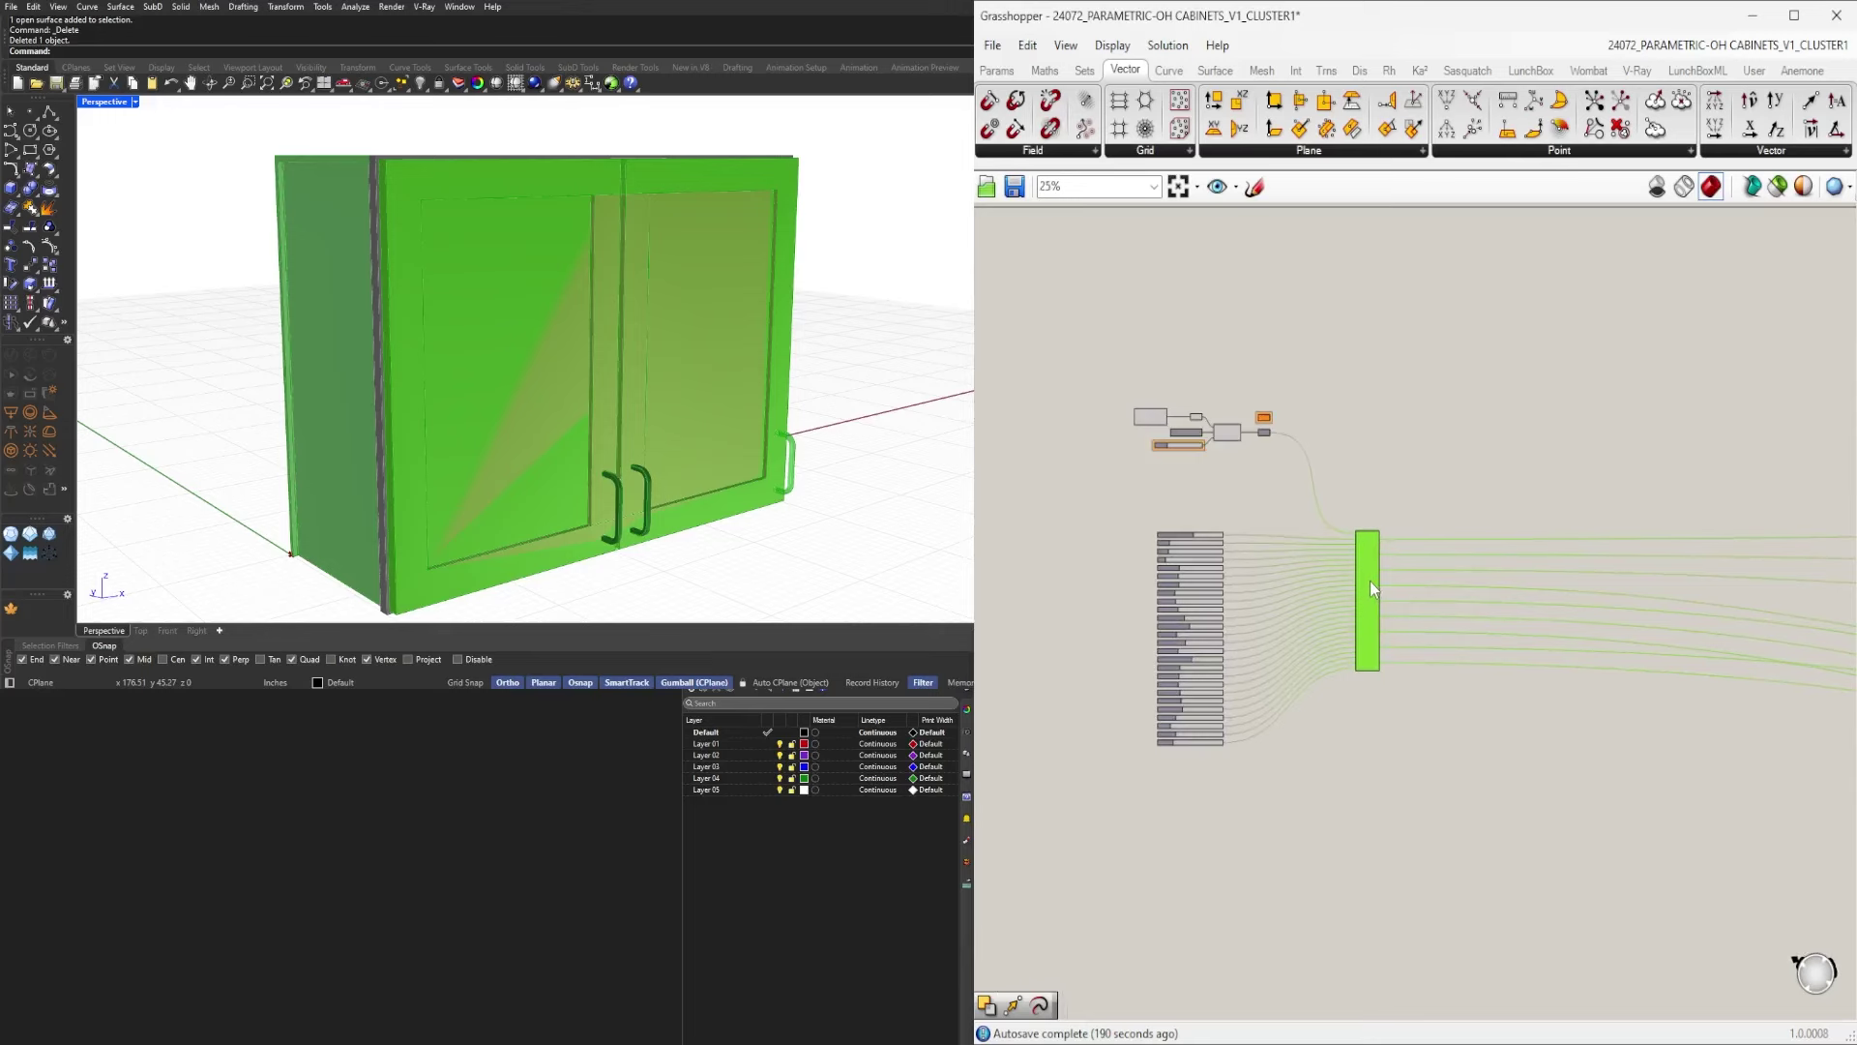
Examine the curve components and sliders feeding the cluster, and trace its output wires to the relays and Geometry parameters.
click(1393, 457)
drag(1399, 462, 1128, 339)
scroll(1239, 348, up, 4)
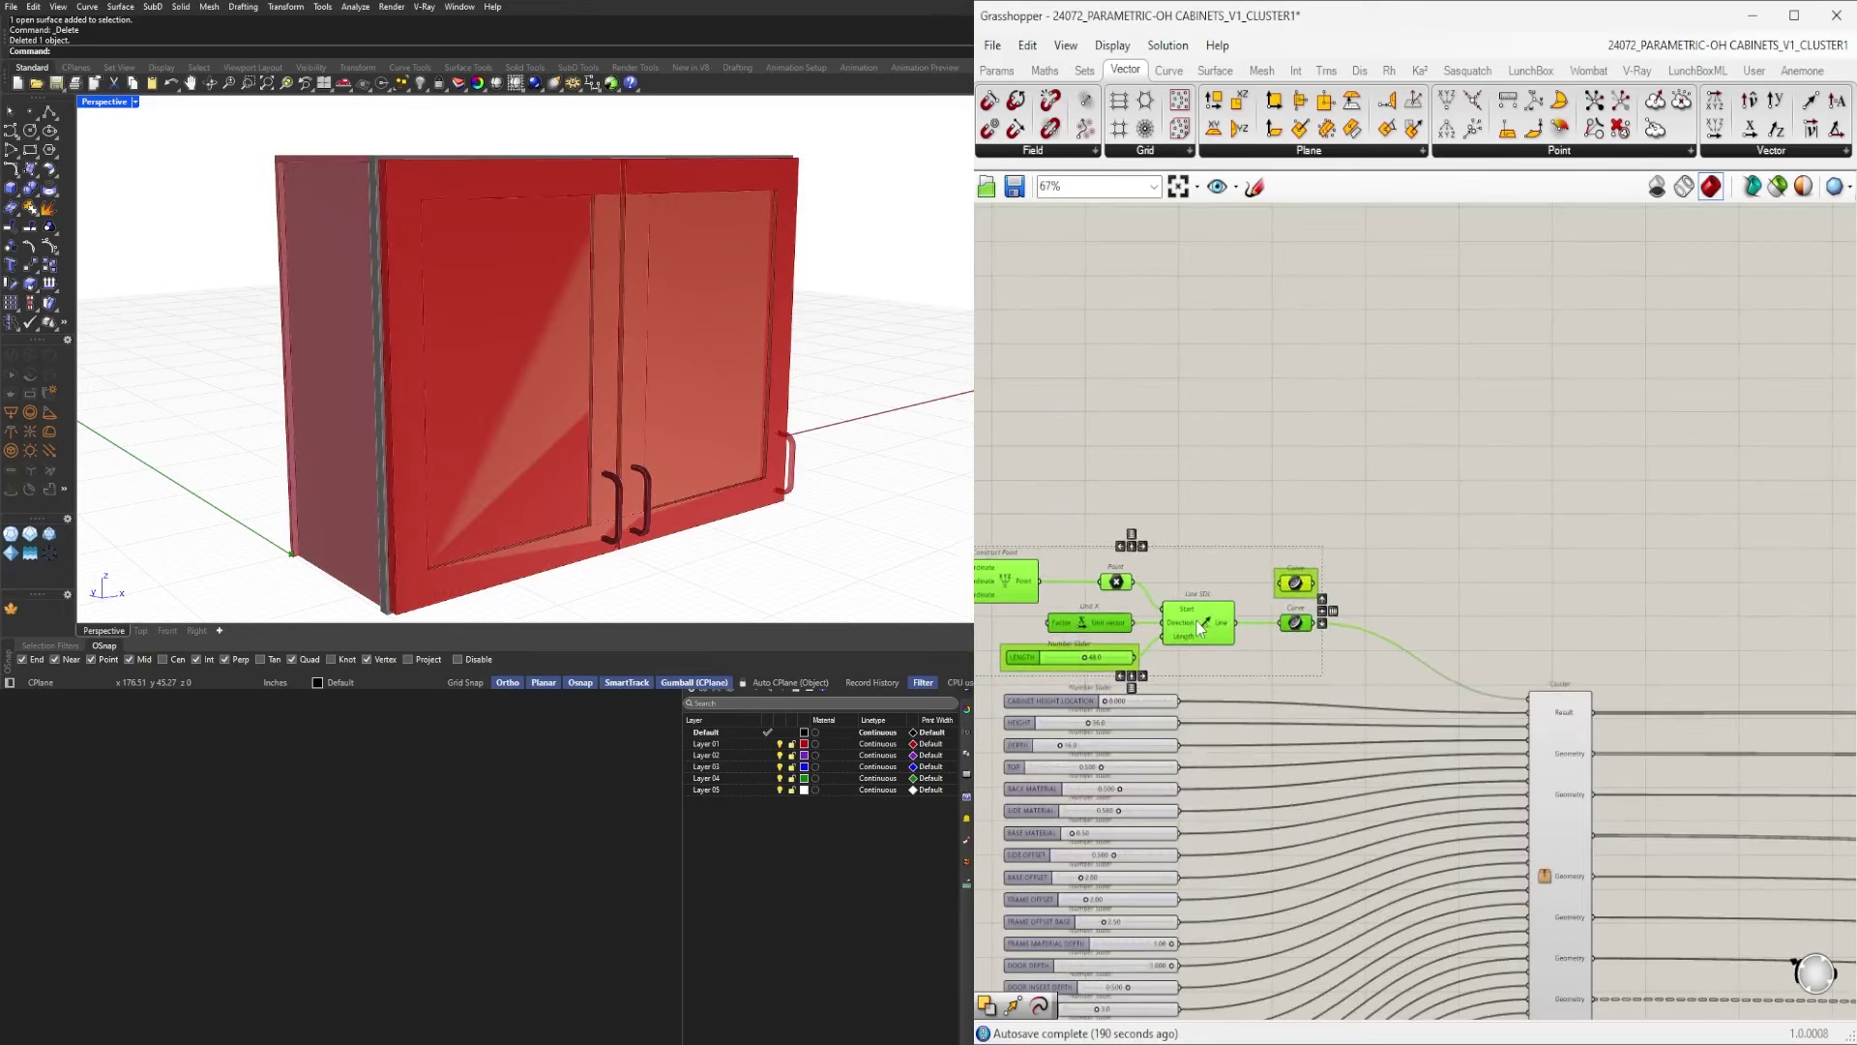
click(1254, 548)
scroll(1289, 586, up, 2)
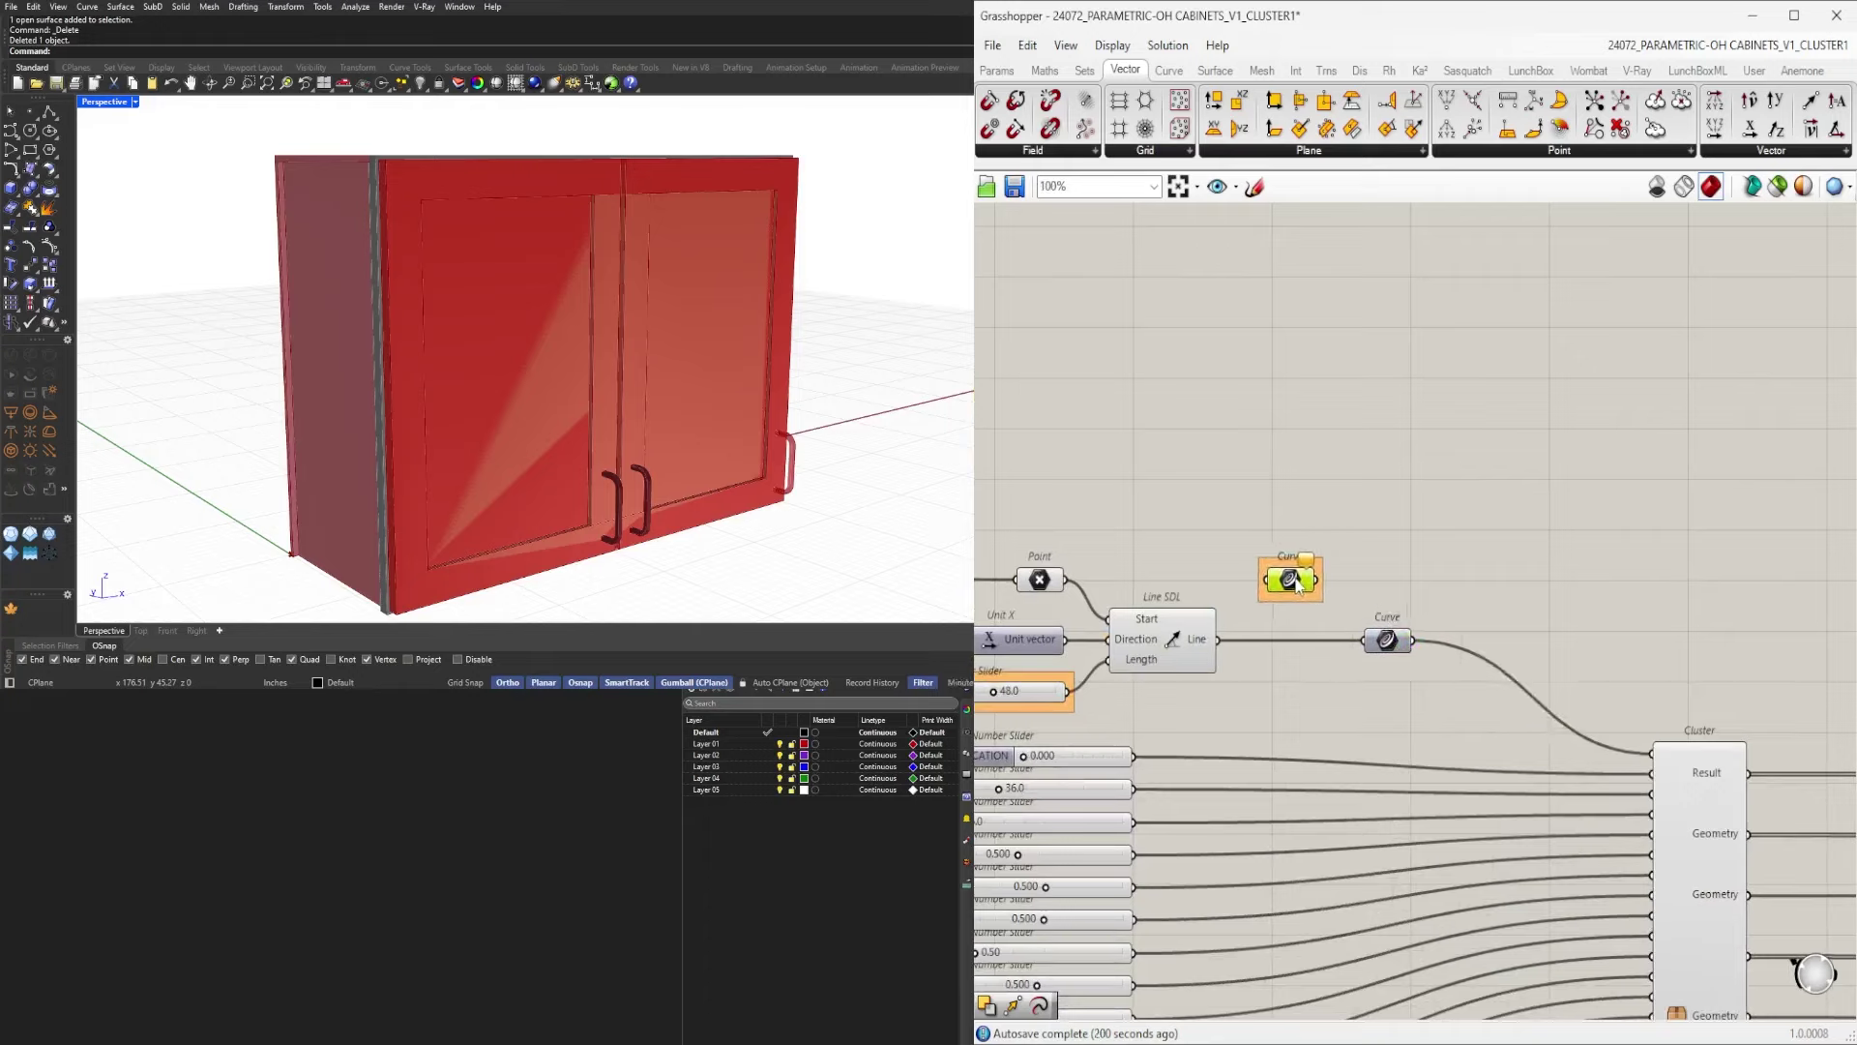
scroll(1324, 518, down, 5)
scroll(1453, 675, up, 2)
scroll(1451, 675, down, 4)
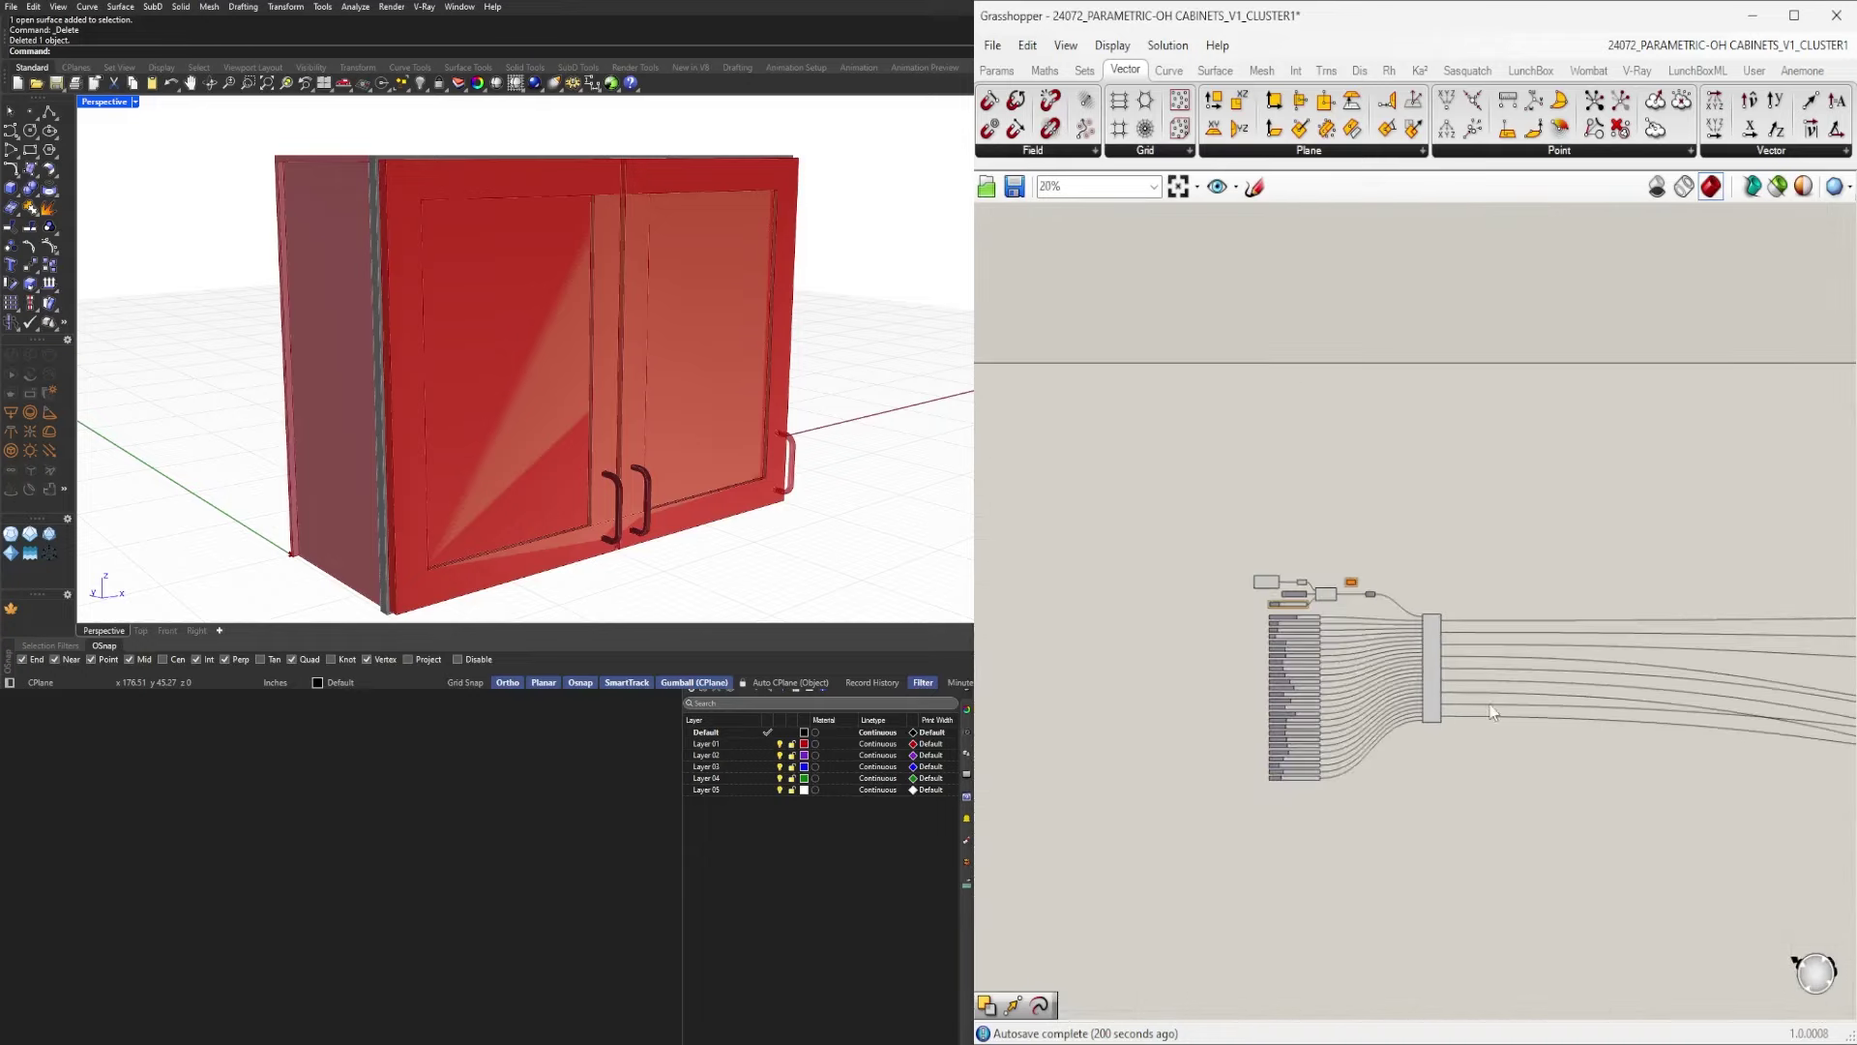
scroll(1190, 709, down, 2)
right_drag(1497, 711, 1163, 728)
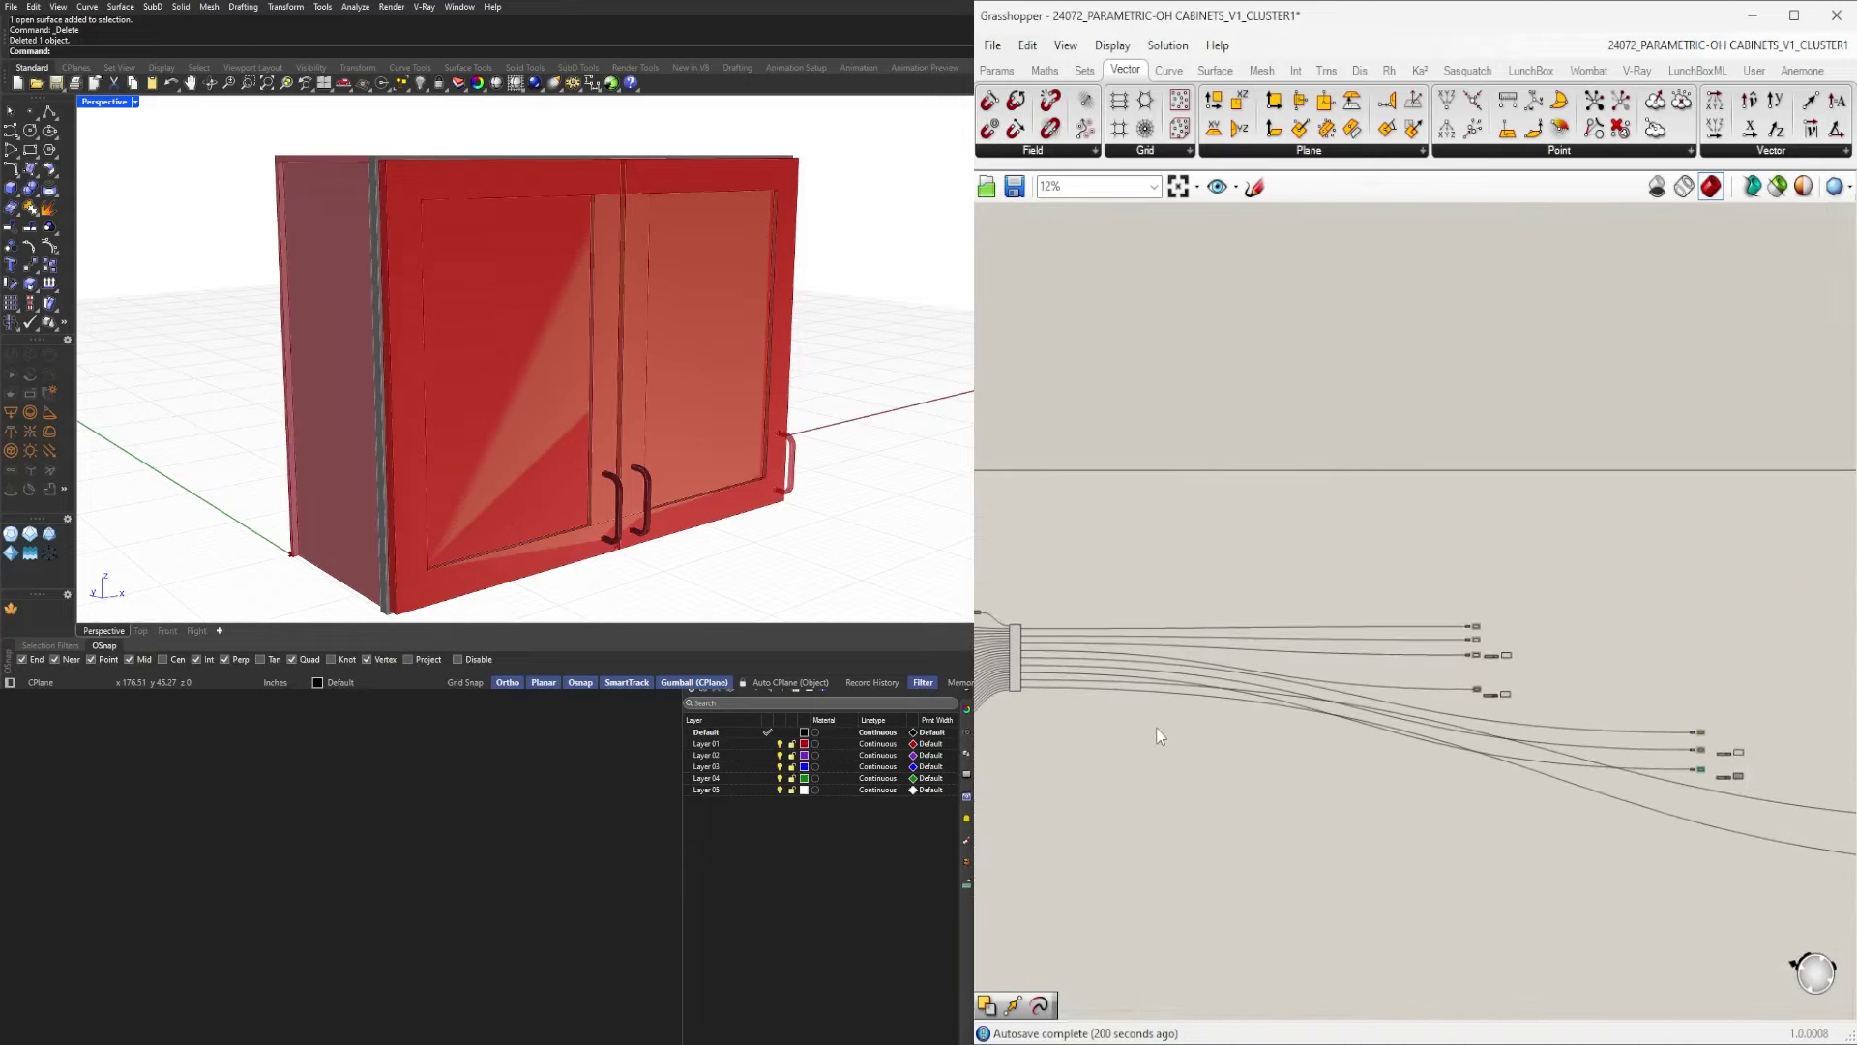
right_drag(1583, 819, 1632, 738)
right_drag(1712, 791, 1483, 796)
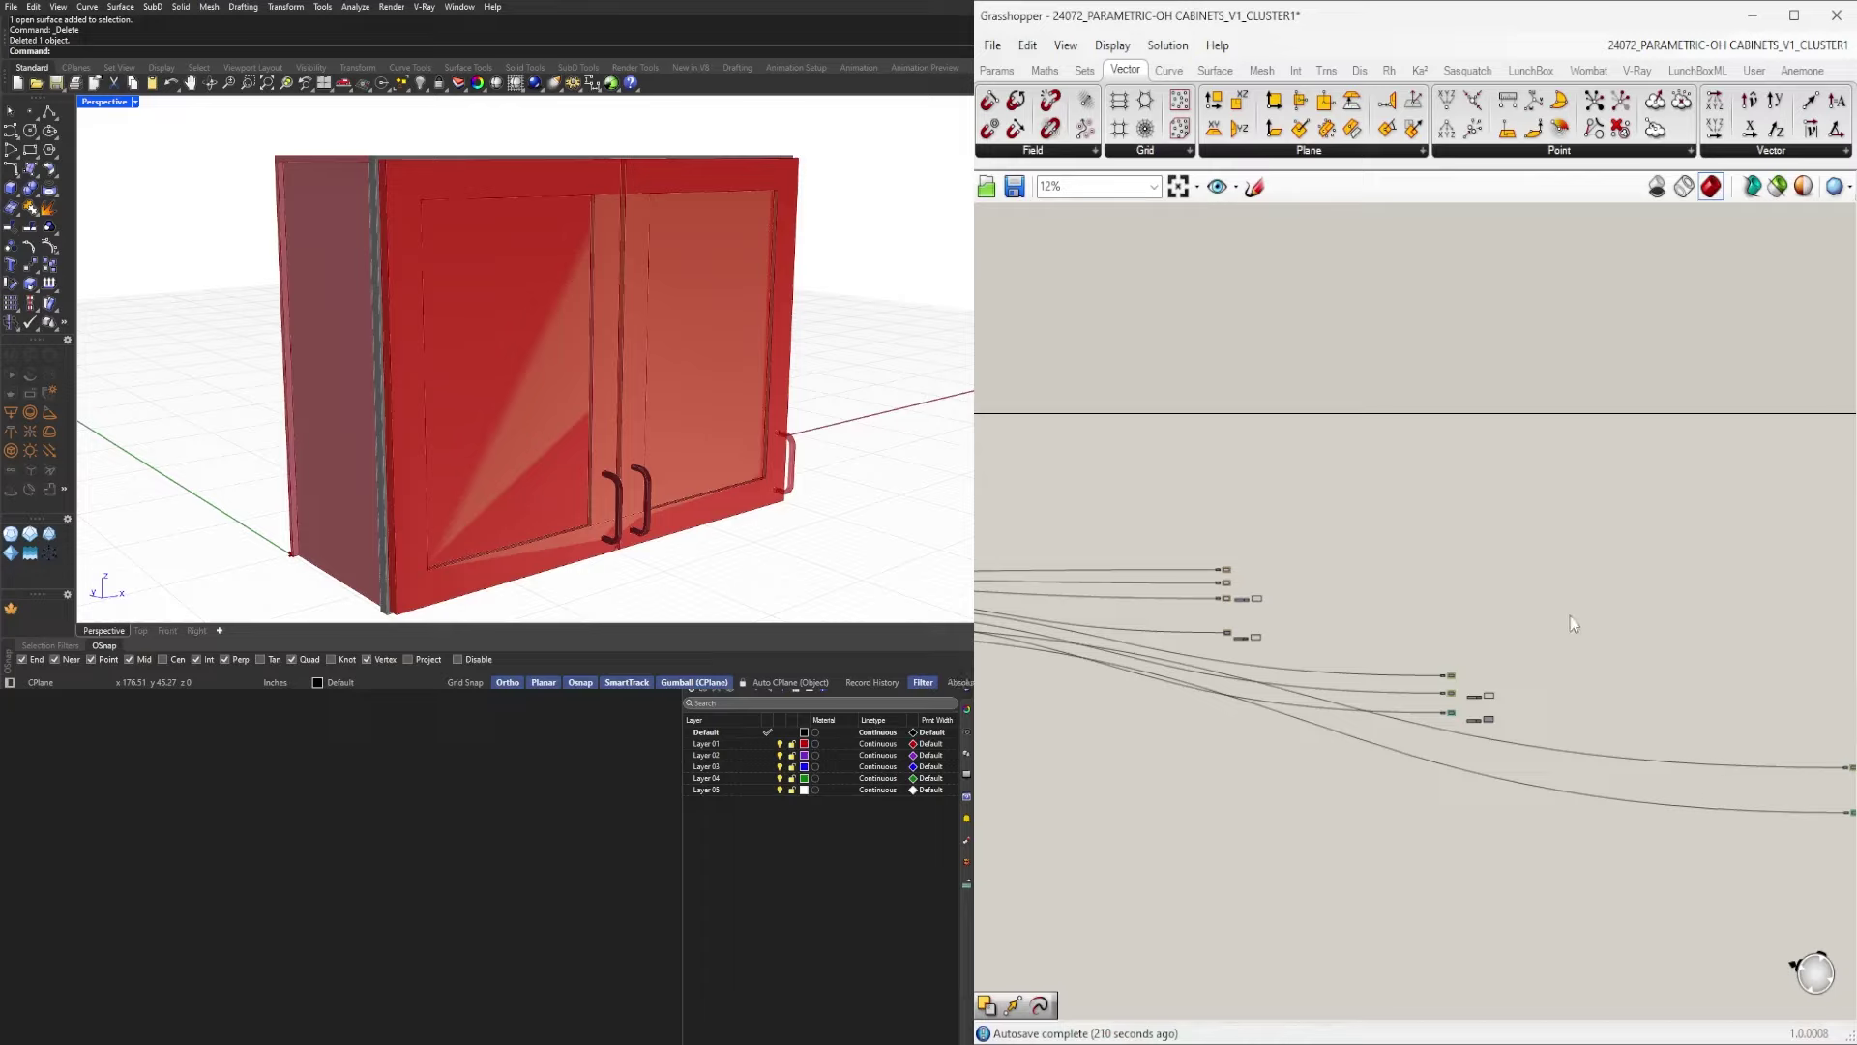
scroll(1570, 622, down, 3)
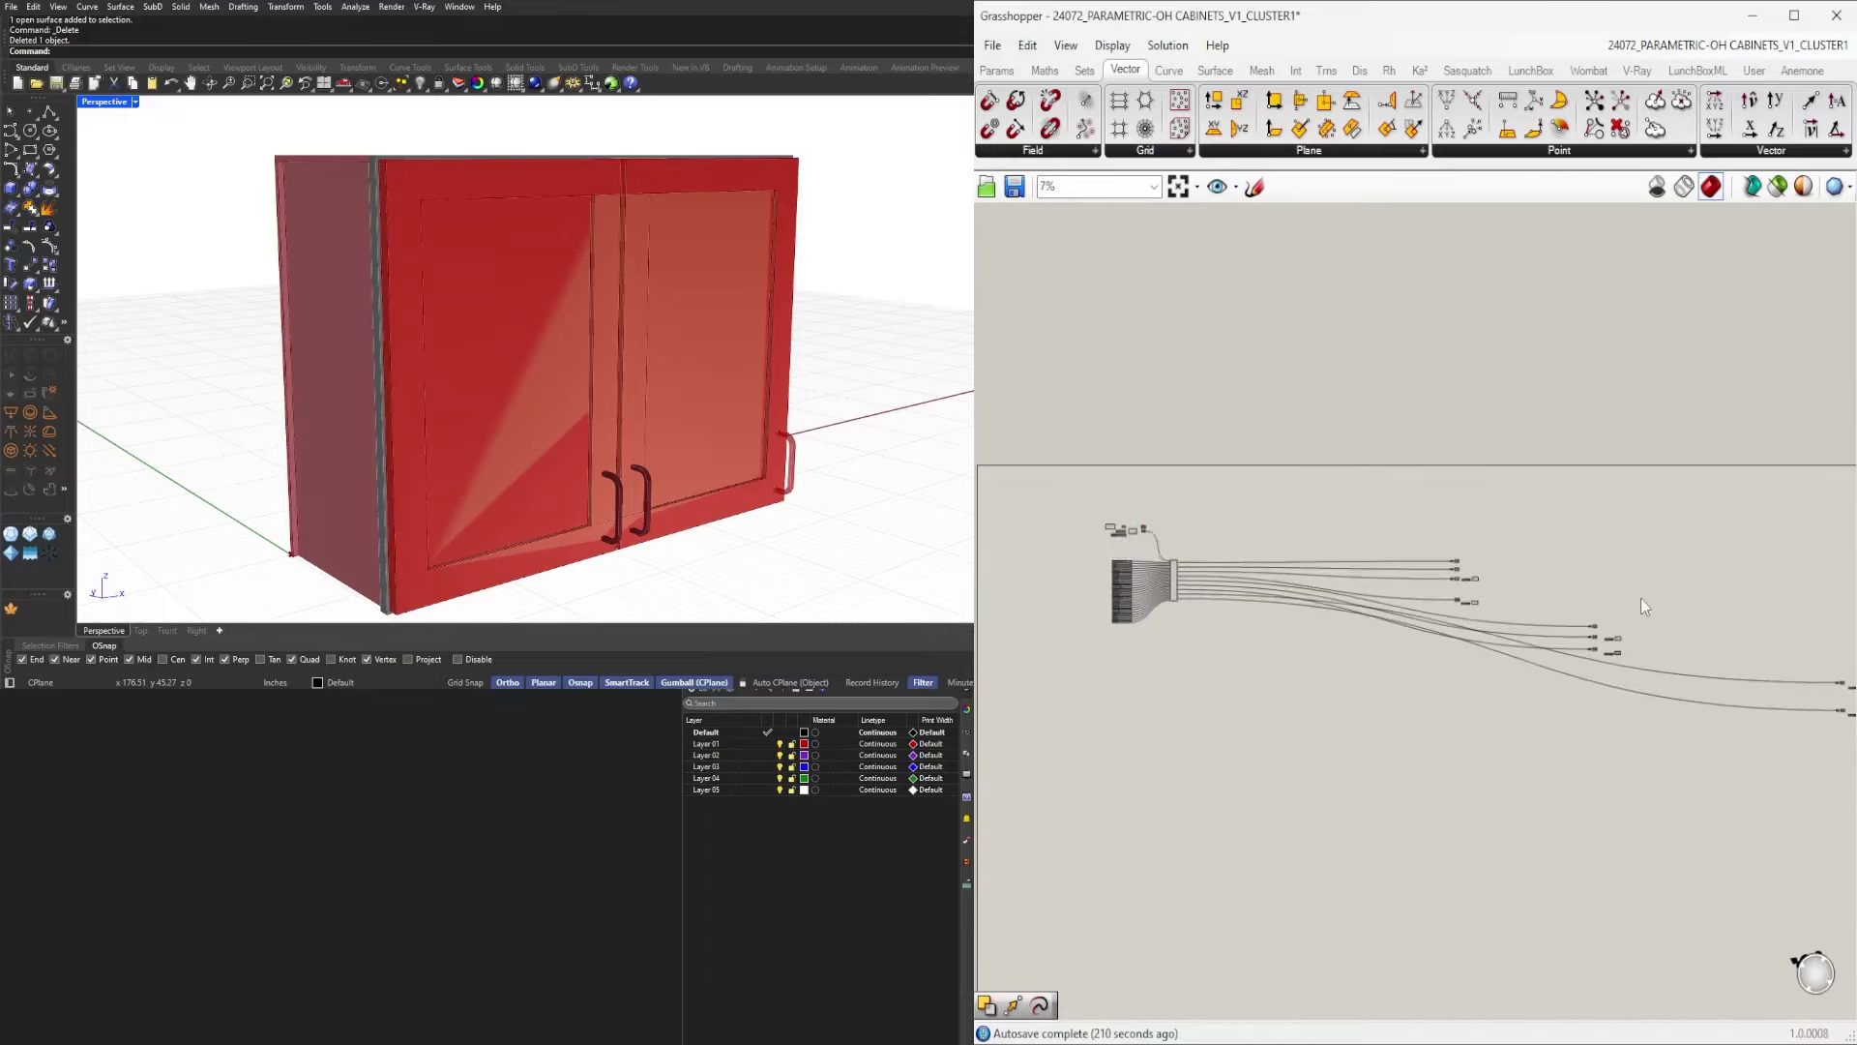
Undo the cluster's move and its creation.
key(ctrl+a)
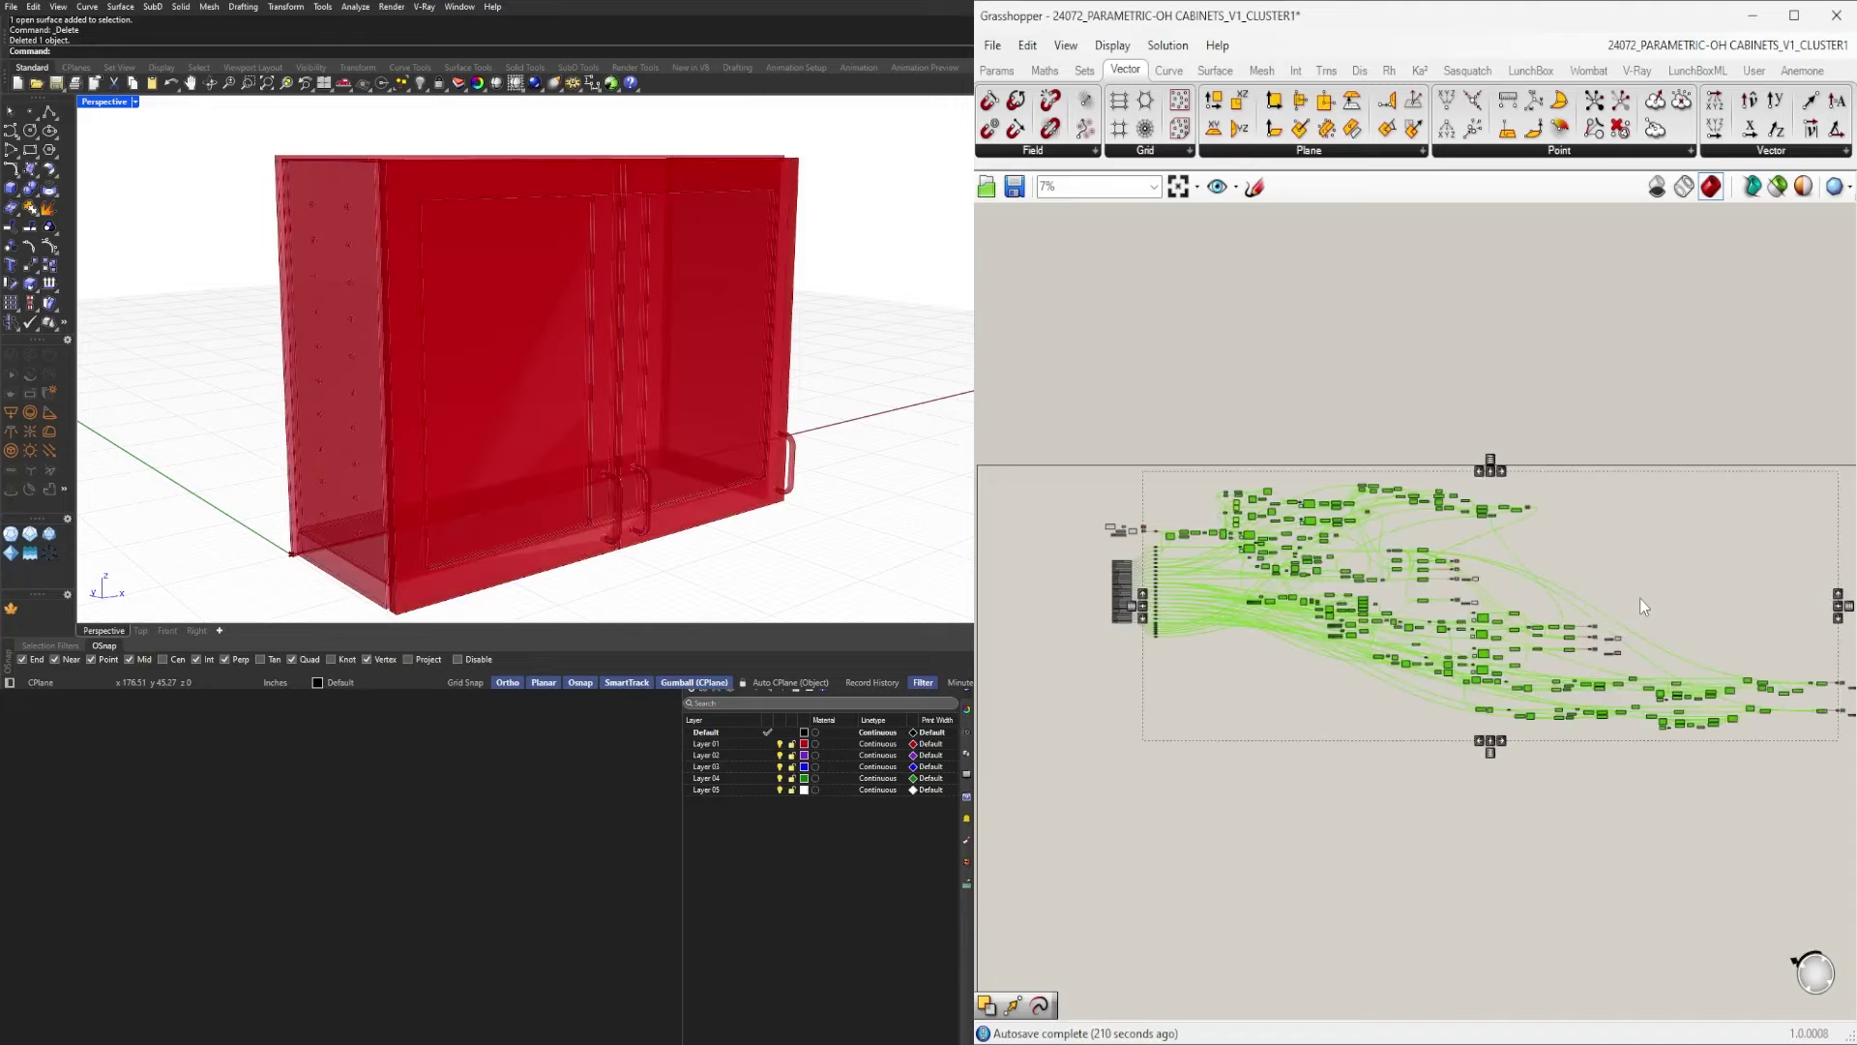
click(1642, 602)
Add the panel, face frame and door output relays to the selected components.
scroll(1351, 609, up, 5)
right_drag(1350, 608, 1267, 666)
scroll(1362, 627, up, 3)
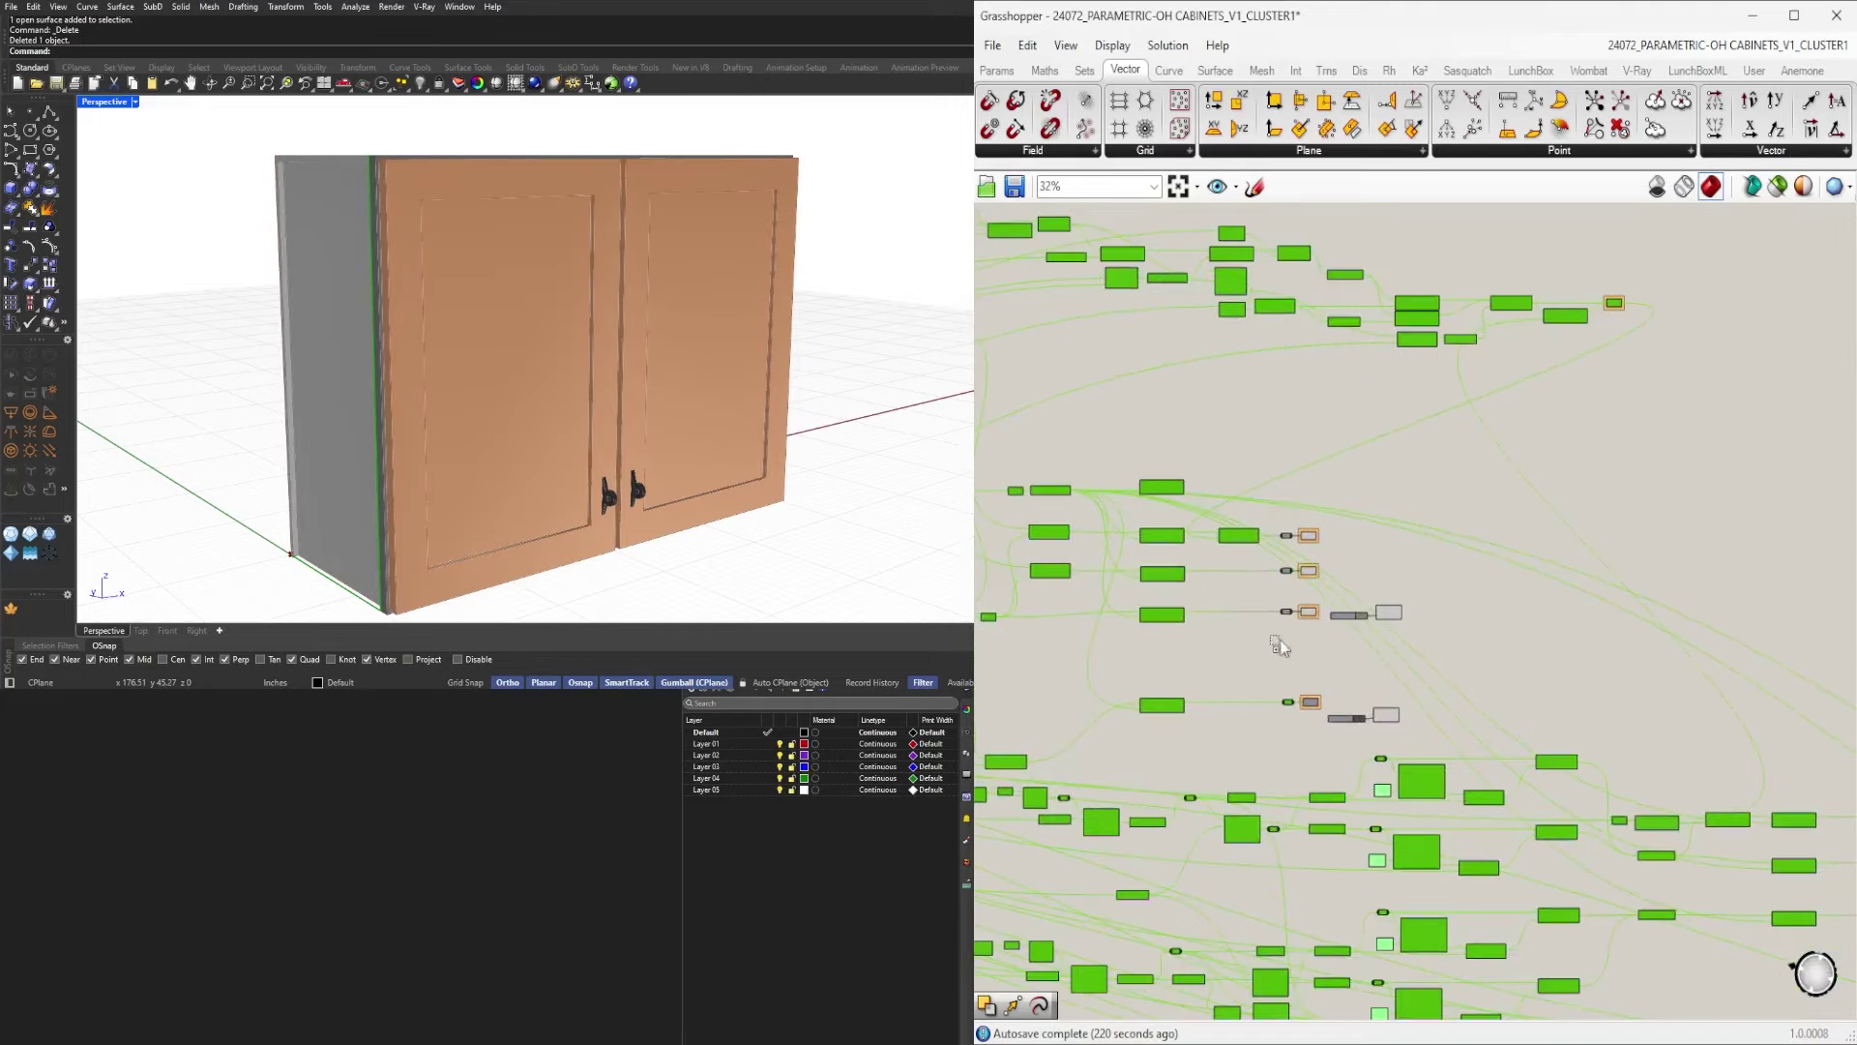
scroll(1393, 725, down, 3)
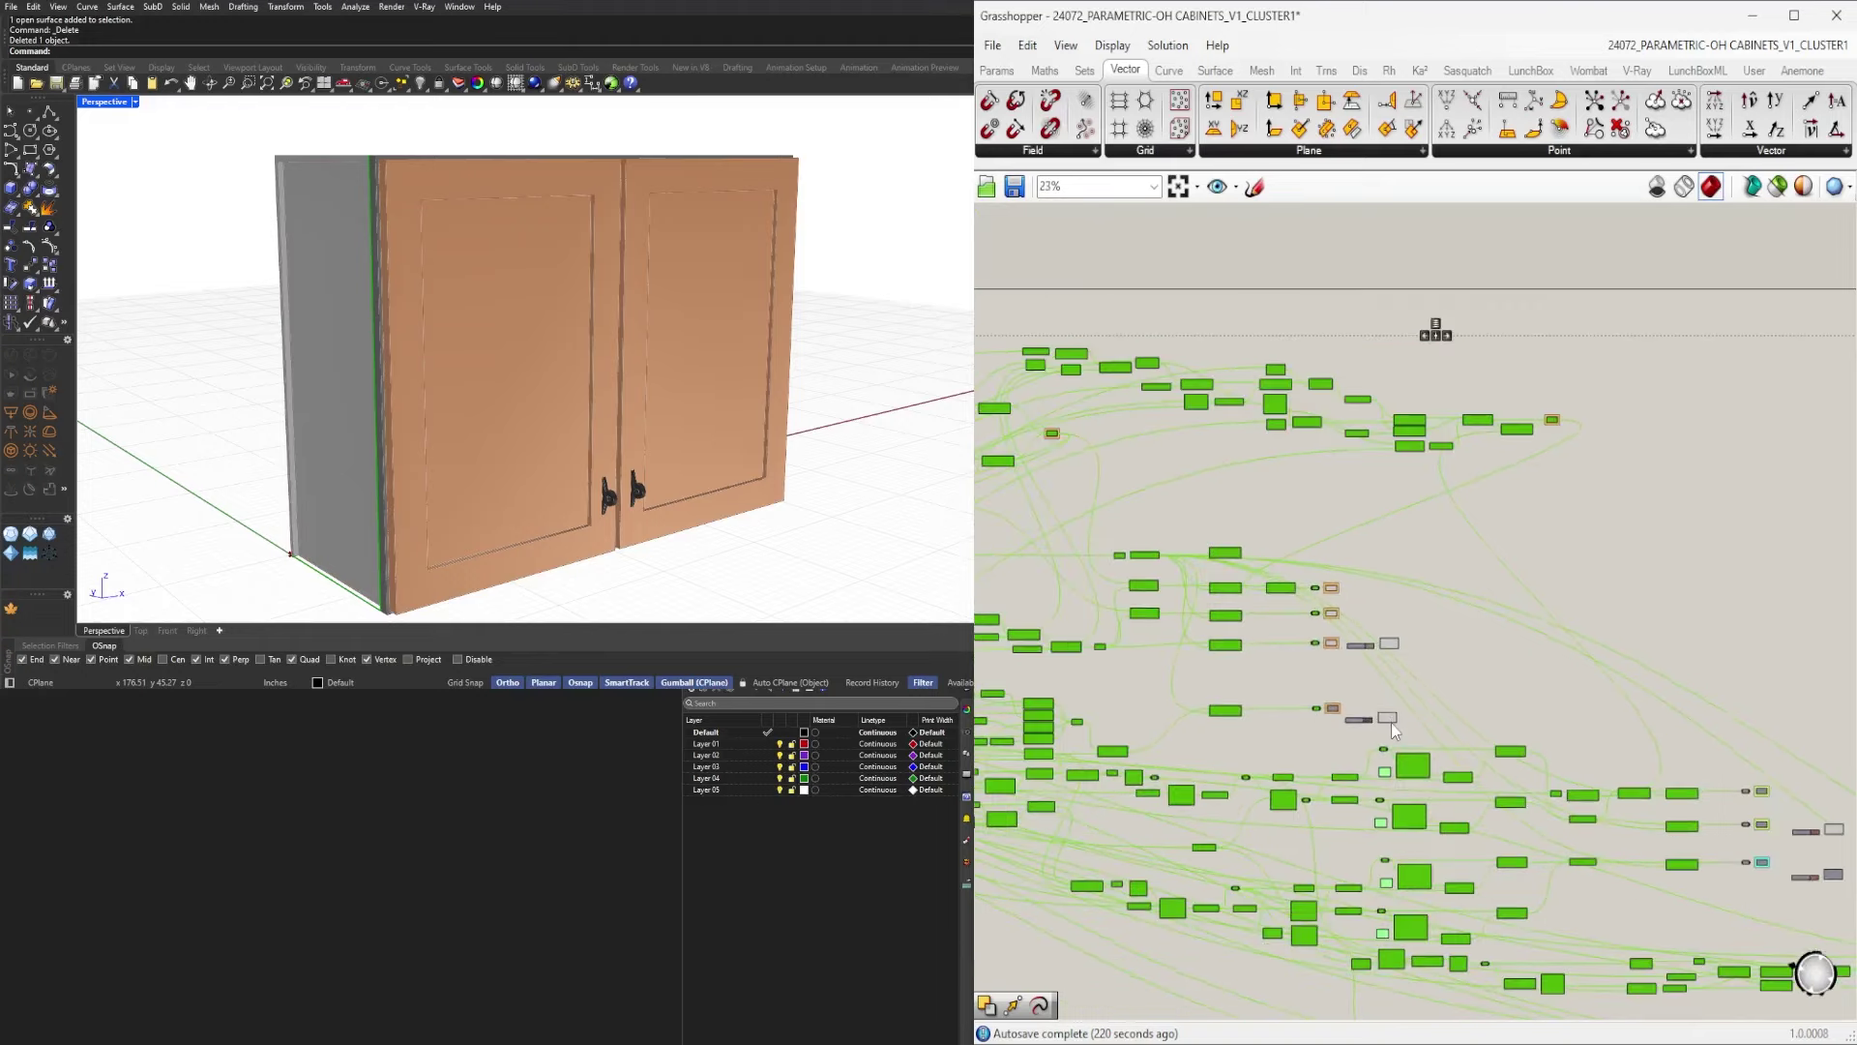
right_drag(1688, 834, 1439, 800)
scroll(1432, 795, up, 4)
drag(1374, 600, 1382, 625)
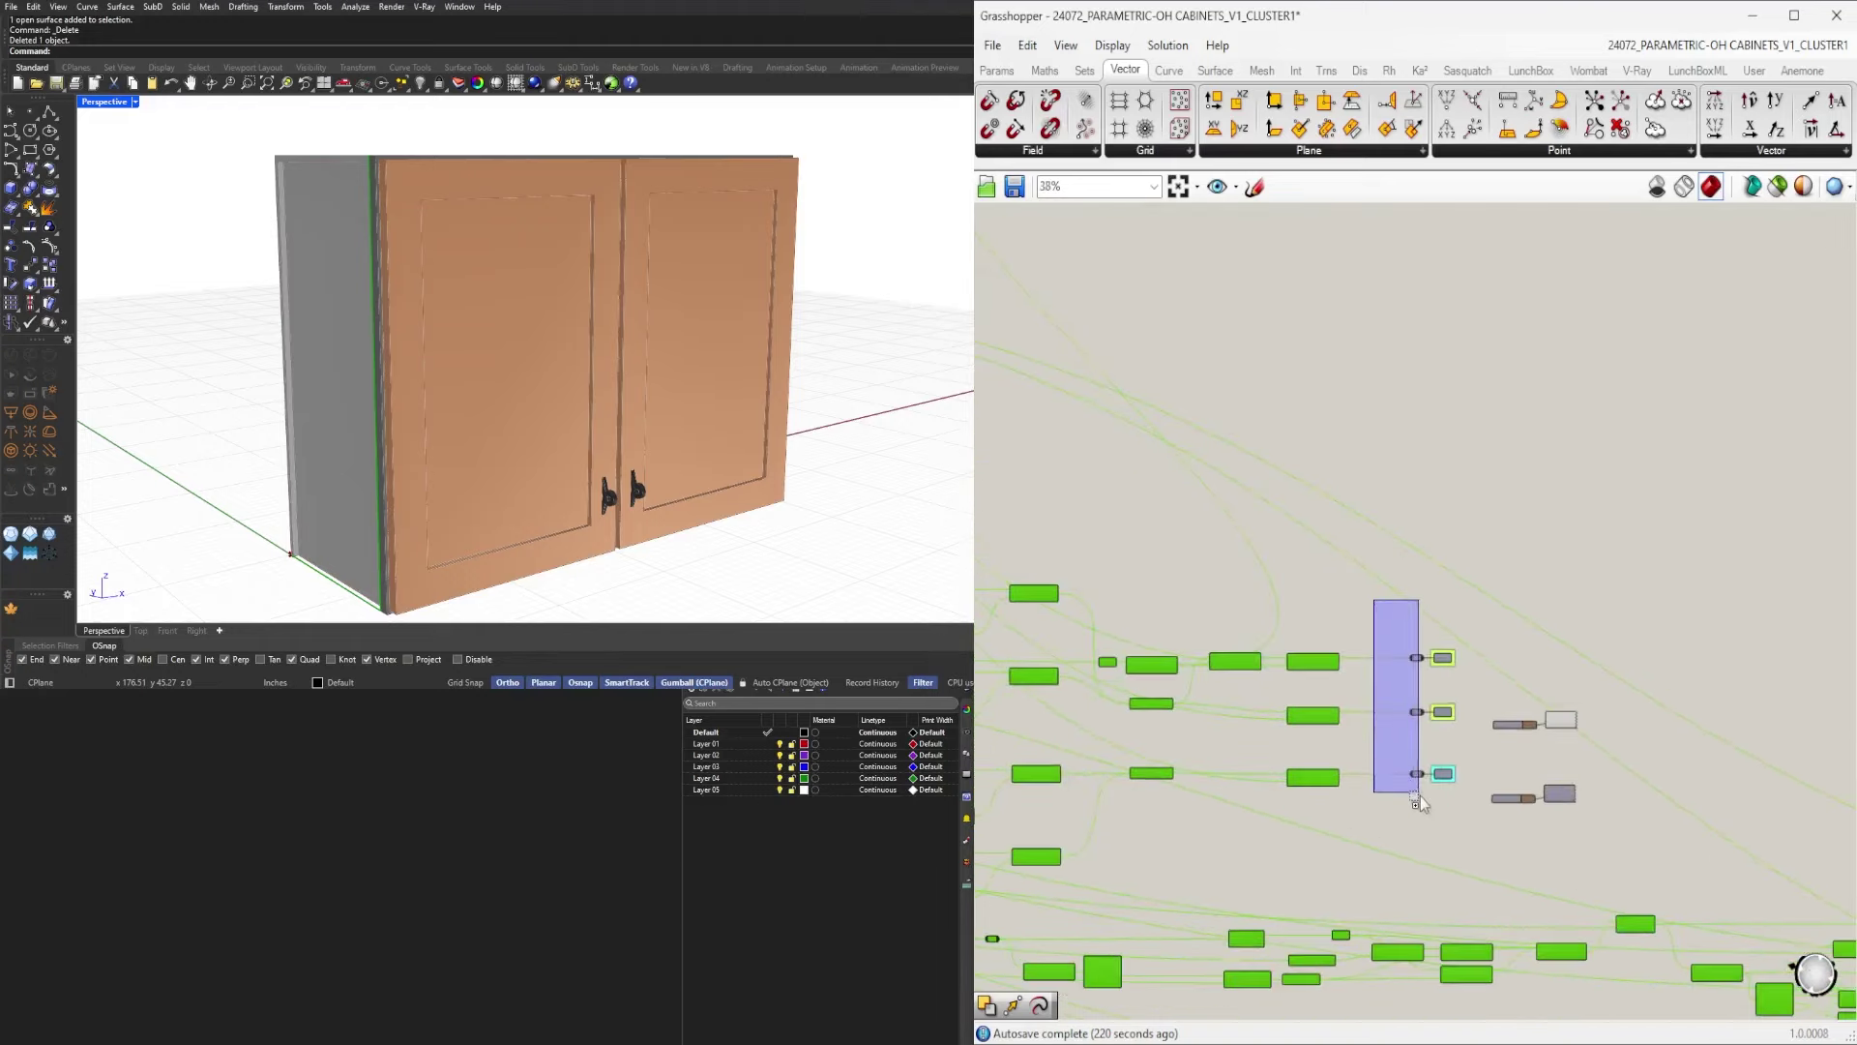
drag(1417, 801, 1433, 812)
Add the two handle output relays to the selection and combine all selected components into a cluster.
scroll(1509, 777, down, 3)
right_drag(1761, 834, 1267, 712)
scroll(1537, 771, up, 3)
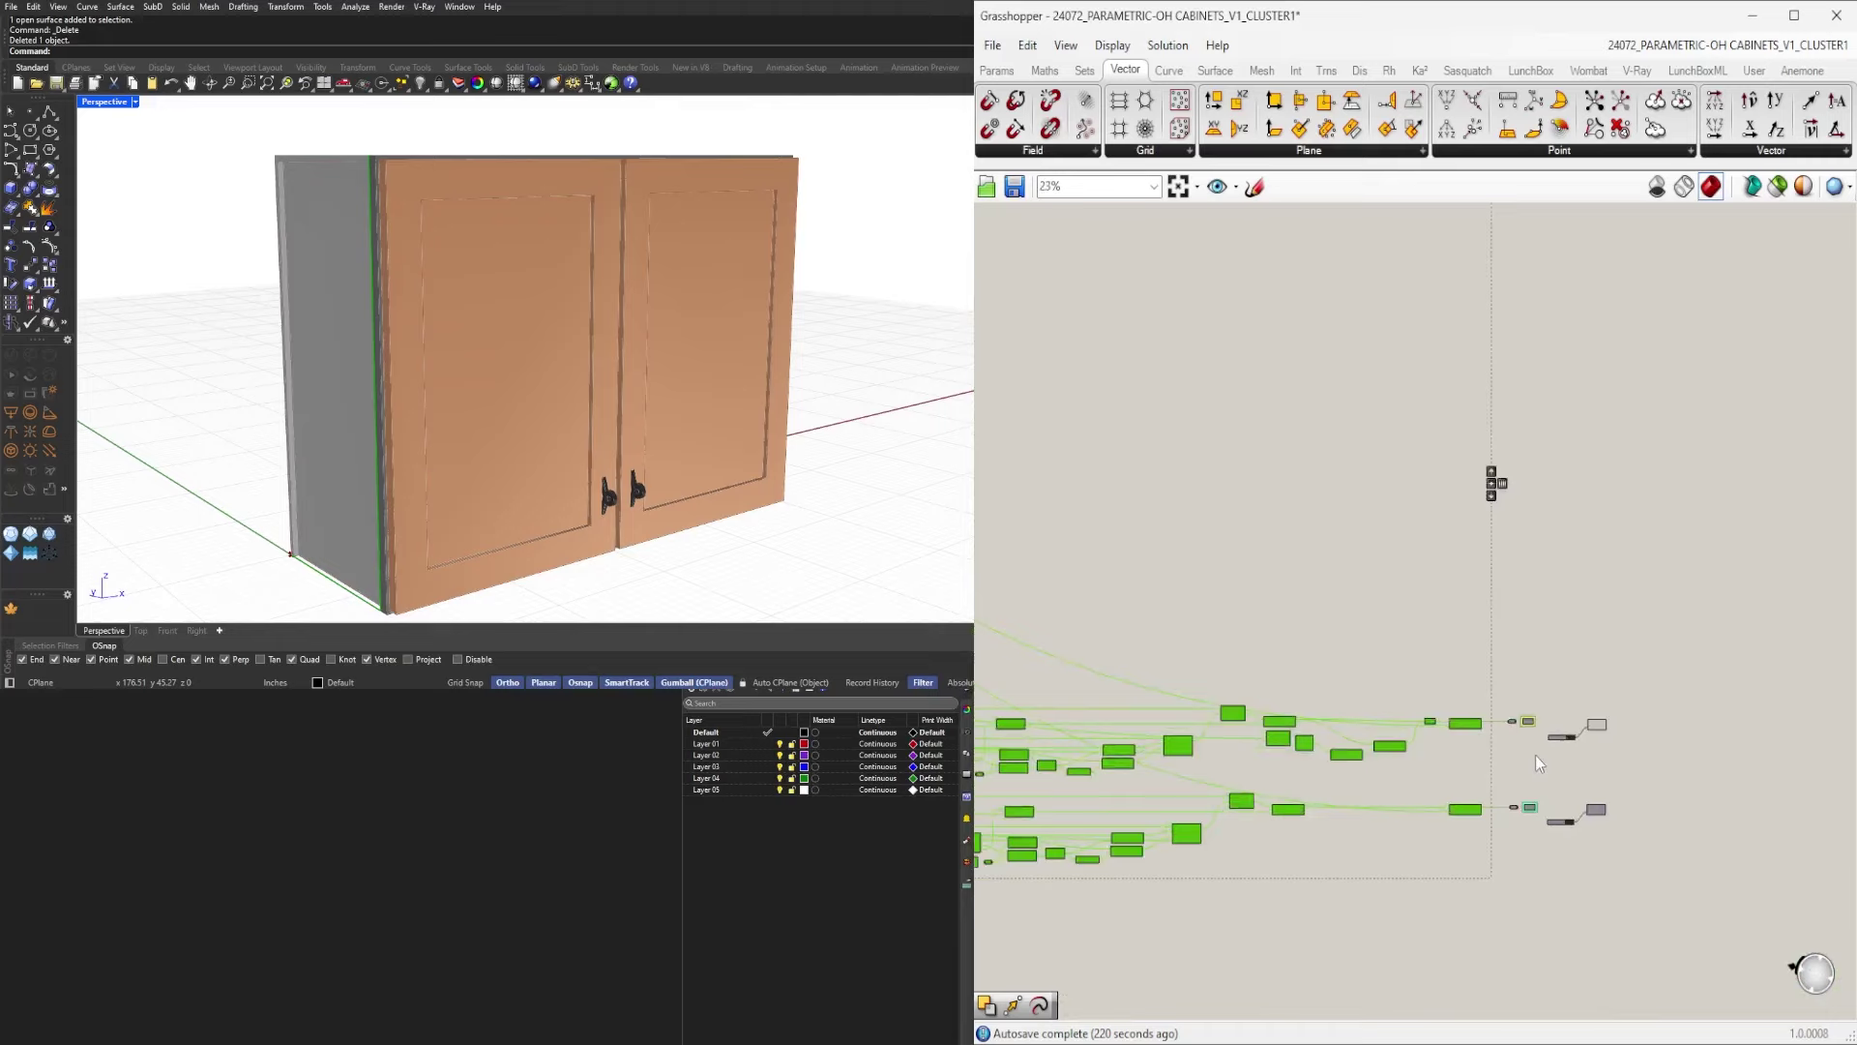
shift+drag(1479, 637, 1515, 879)
scroll(1490, 744, down, 5)
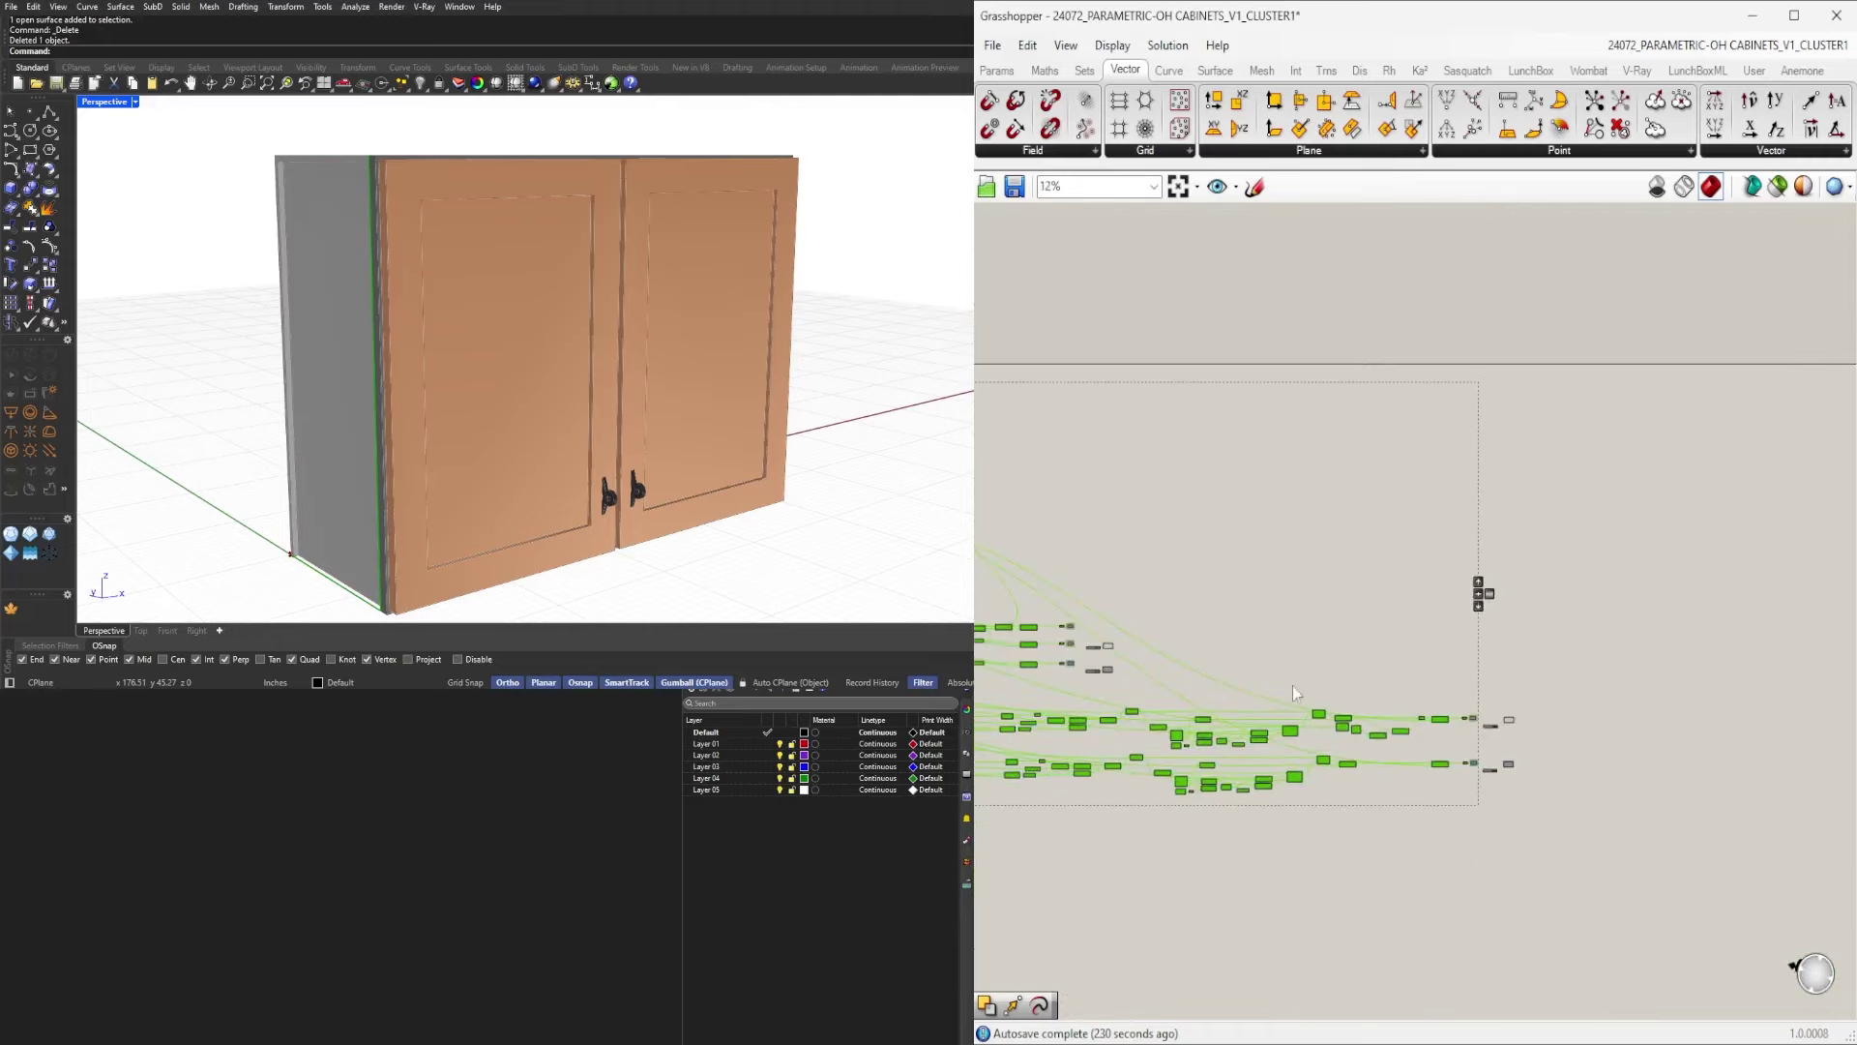
right_drag(1157, 640, 1558, 647)
middle_click(1557, 644)
click(1557, 552)
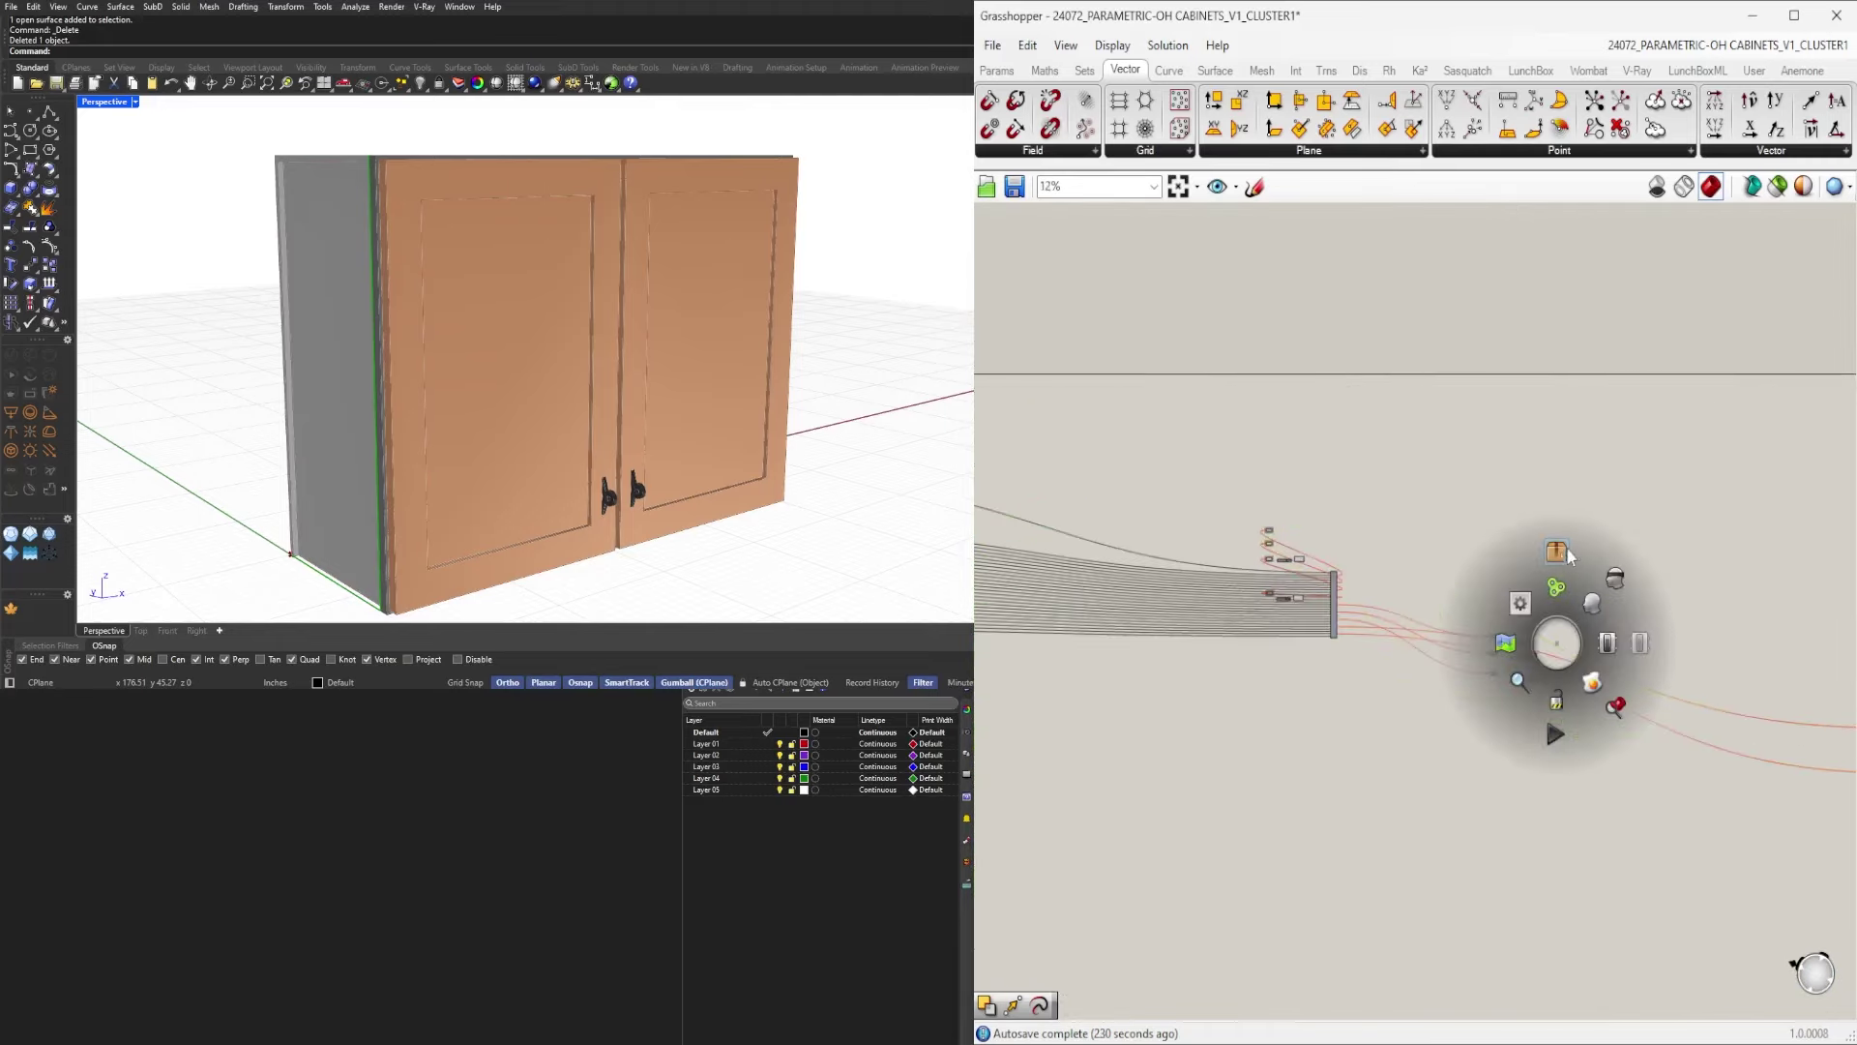
Move the cluster containing the output relays close to the number sliders.
scroll(1335, 623, up, 1)
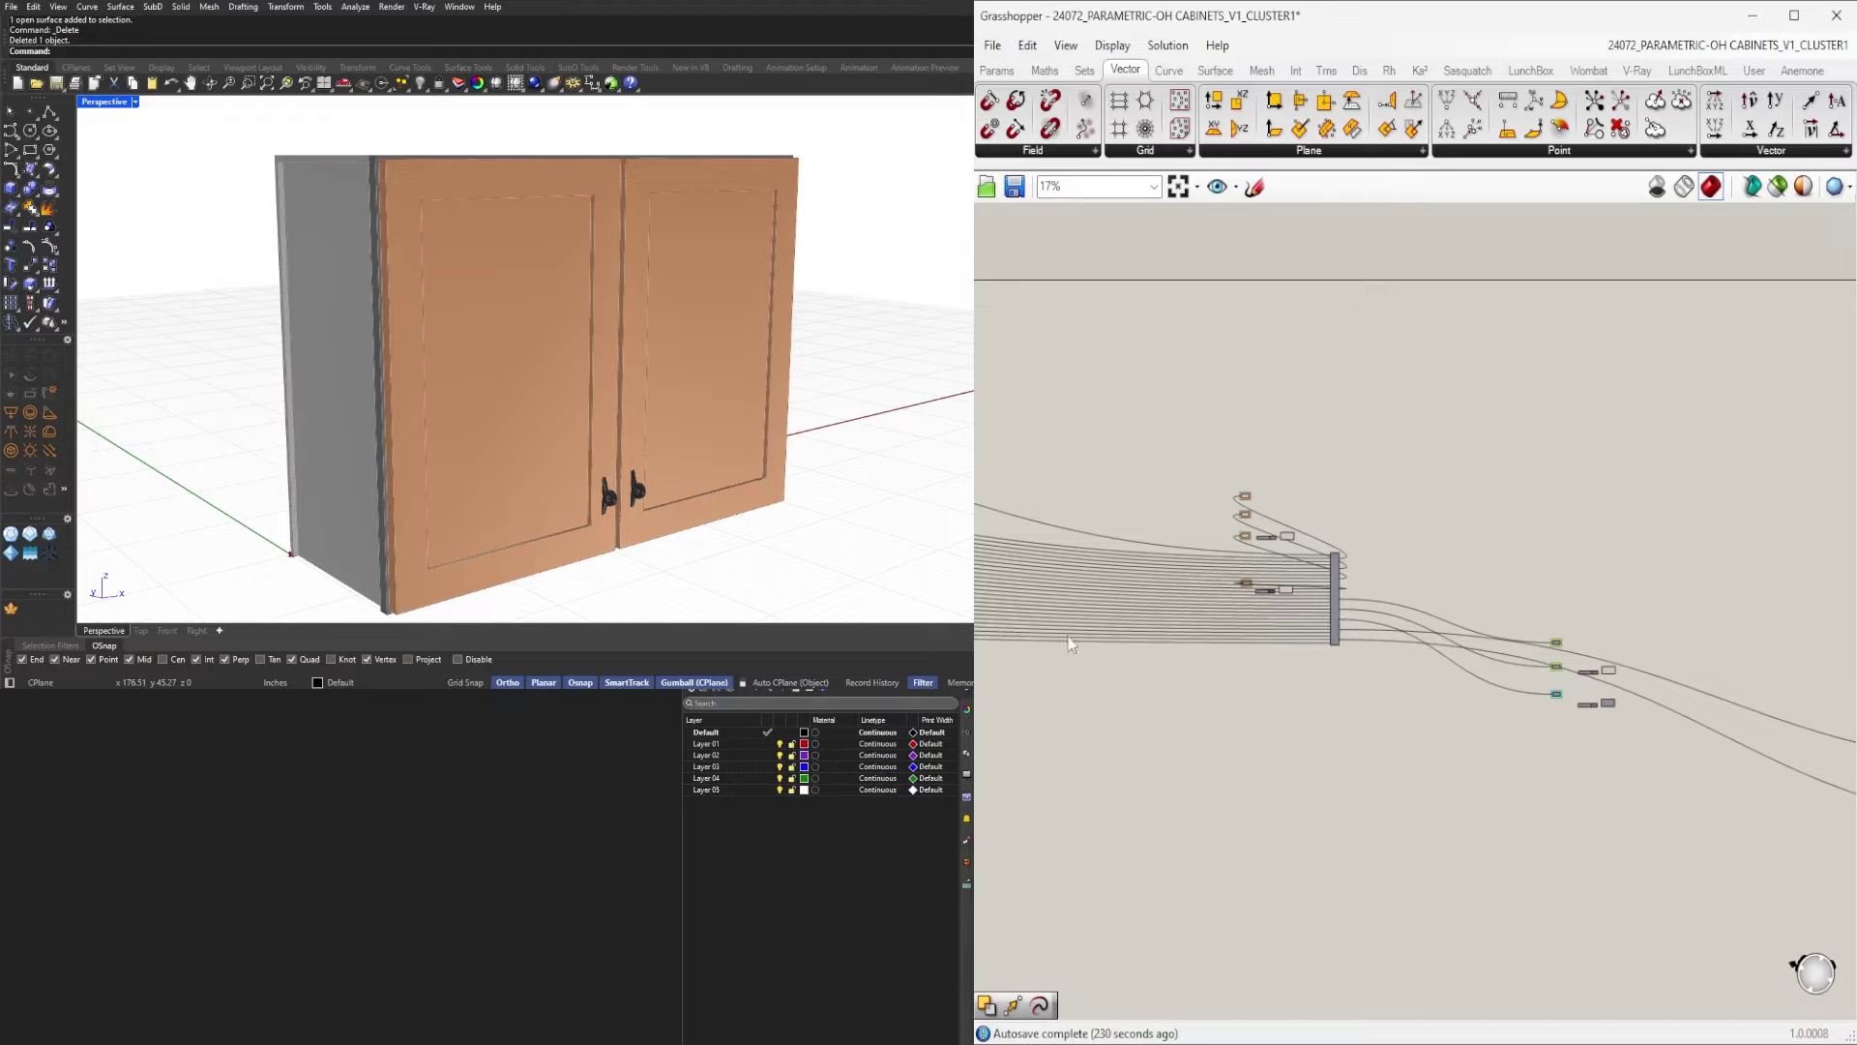
drag(1335, 642, 1024, 639)
scroll(1134, 645, down, 4)
scroll(1024, 638, up, 3)
right_drag(1037, 639, 1683, 730)
scroll(1622, 704, up, 3)
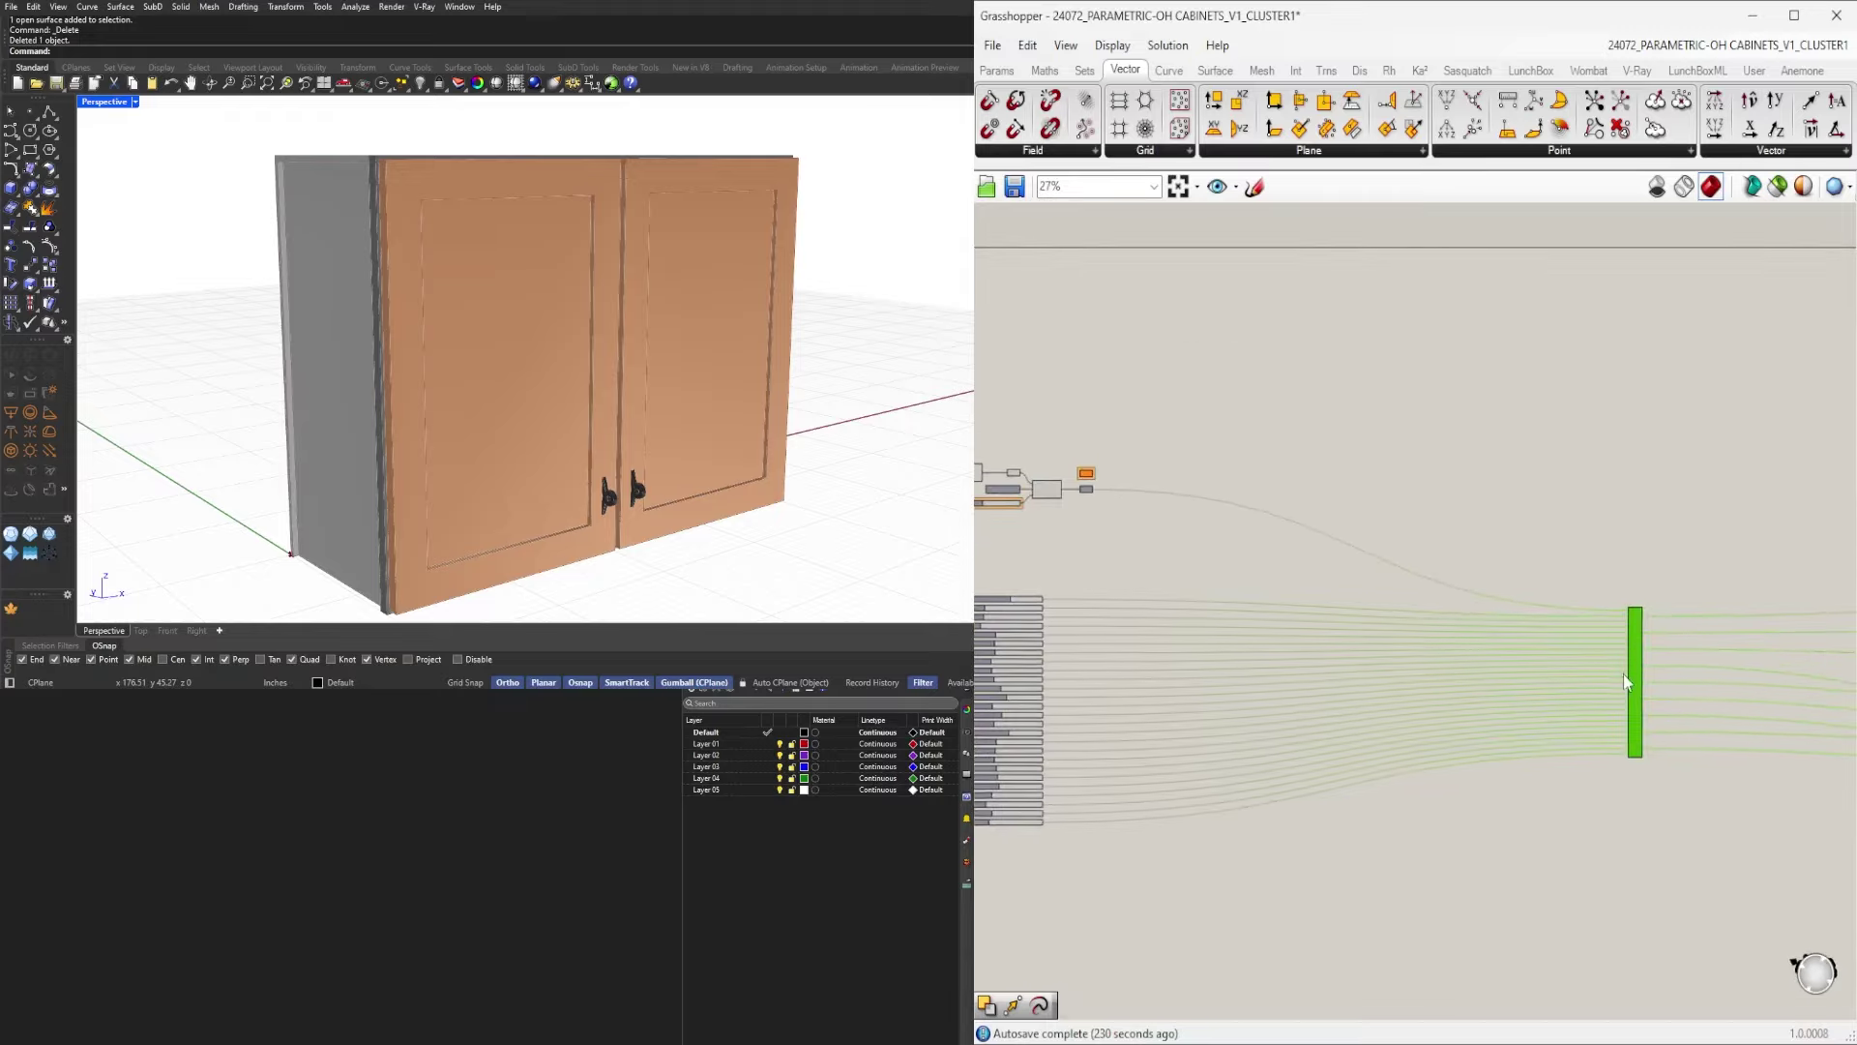
drag(1635, 683, 1207, 666)
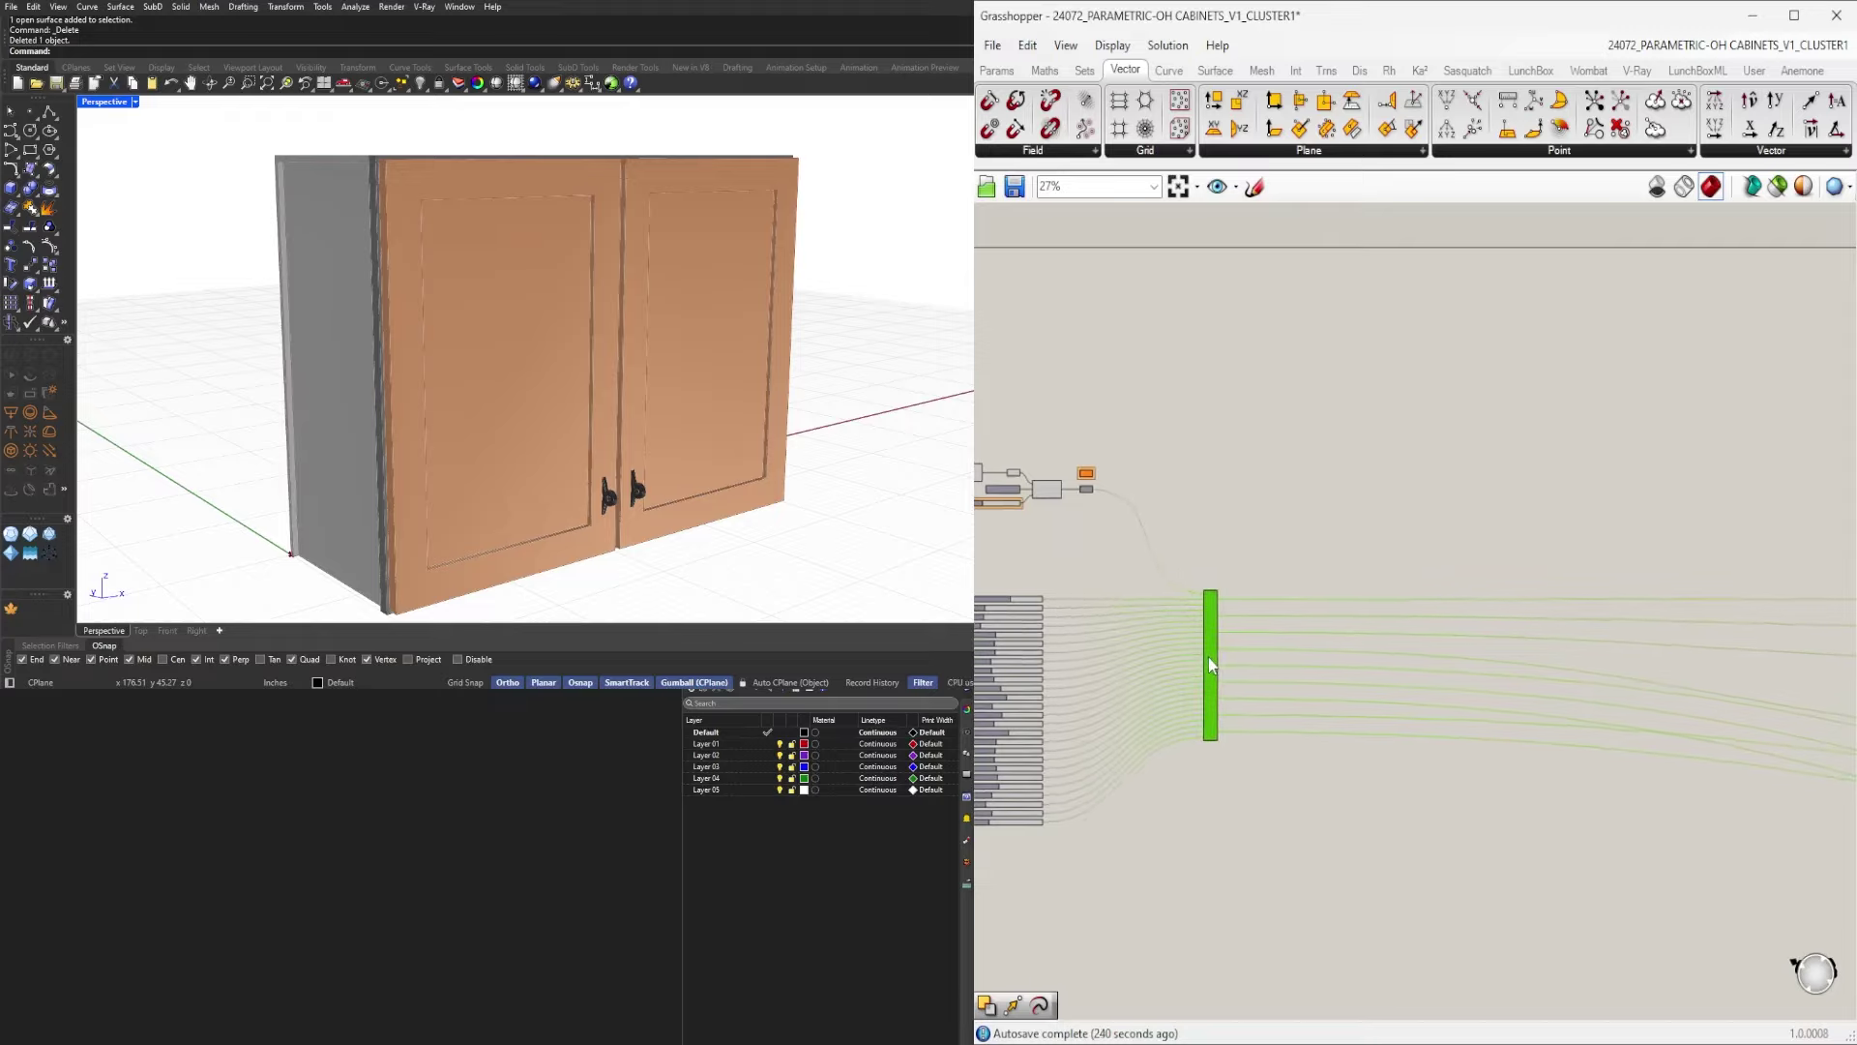
click(1302, 797)
scroll(1258, 822, down, 6)
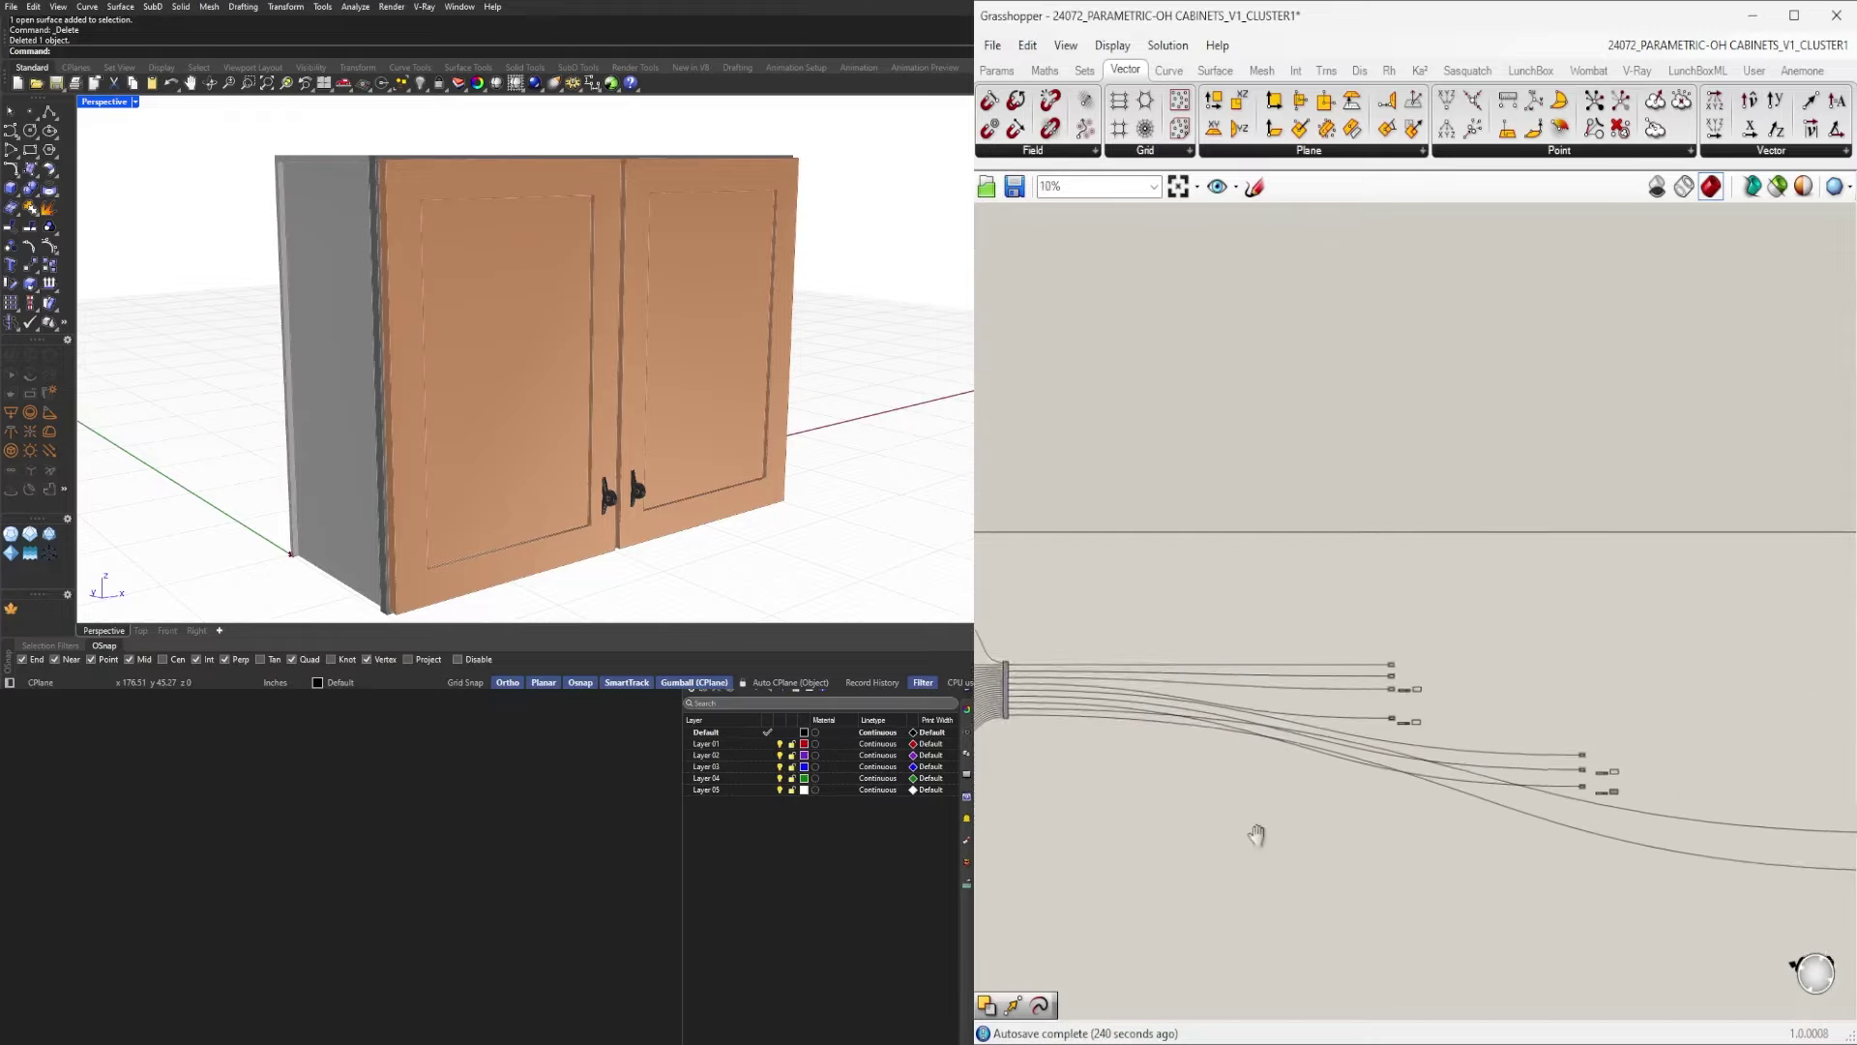
Move the two handle Geometry parameters with their swatches and previews closer to the cluster, beneath the panel and face frame outputs.
scroll(1500, 851, up, 2)
drag(1712, 863, 871, 760)
scroll(1583, 774, up, 3)
right_drag(1130, 792, 1749, 856)
scroll(1545, 813, up, 3)
scroll(1344, 817, down, 2)
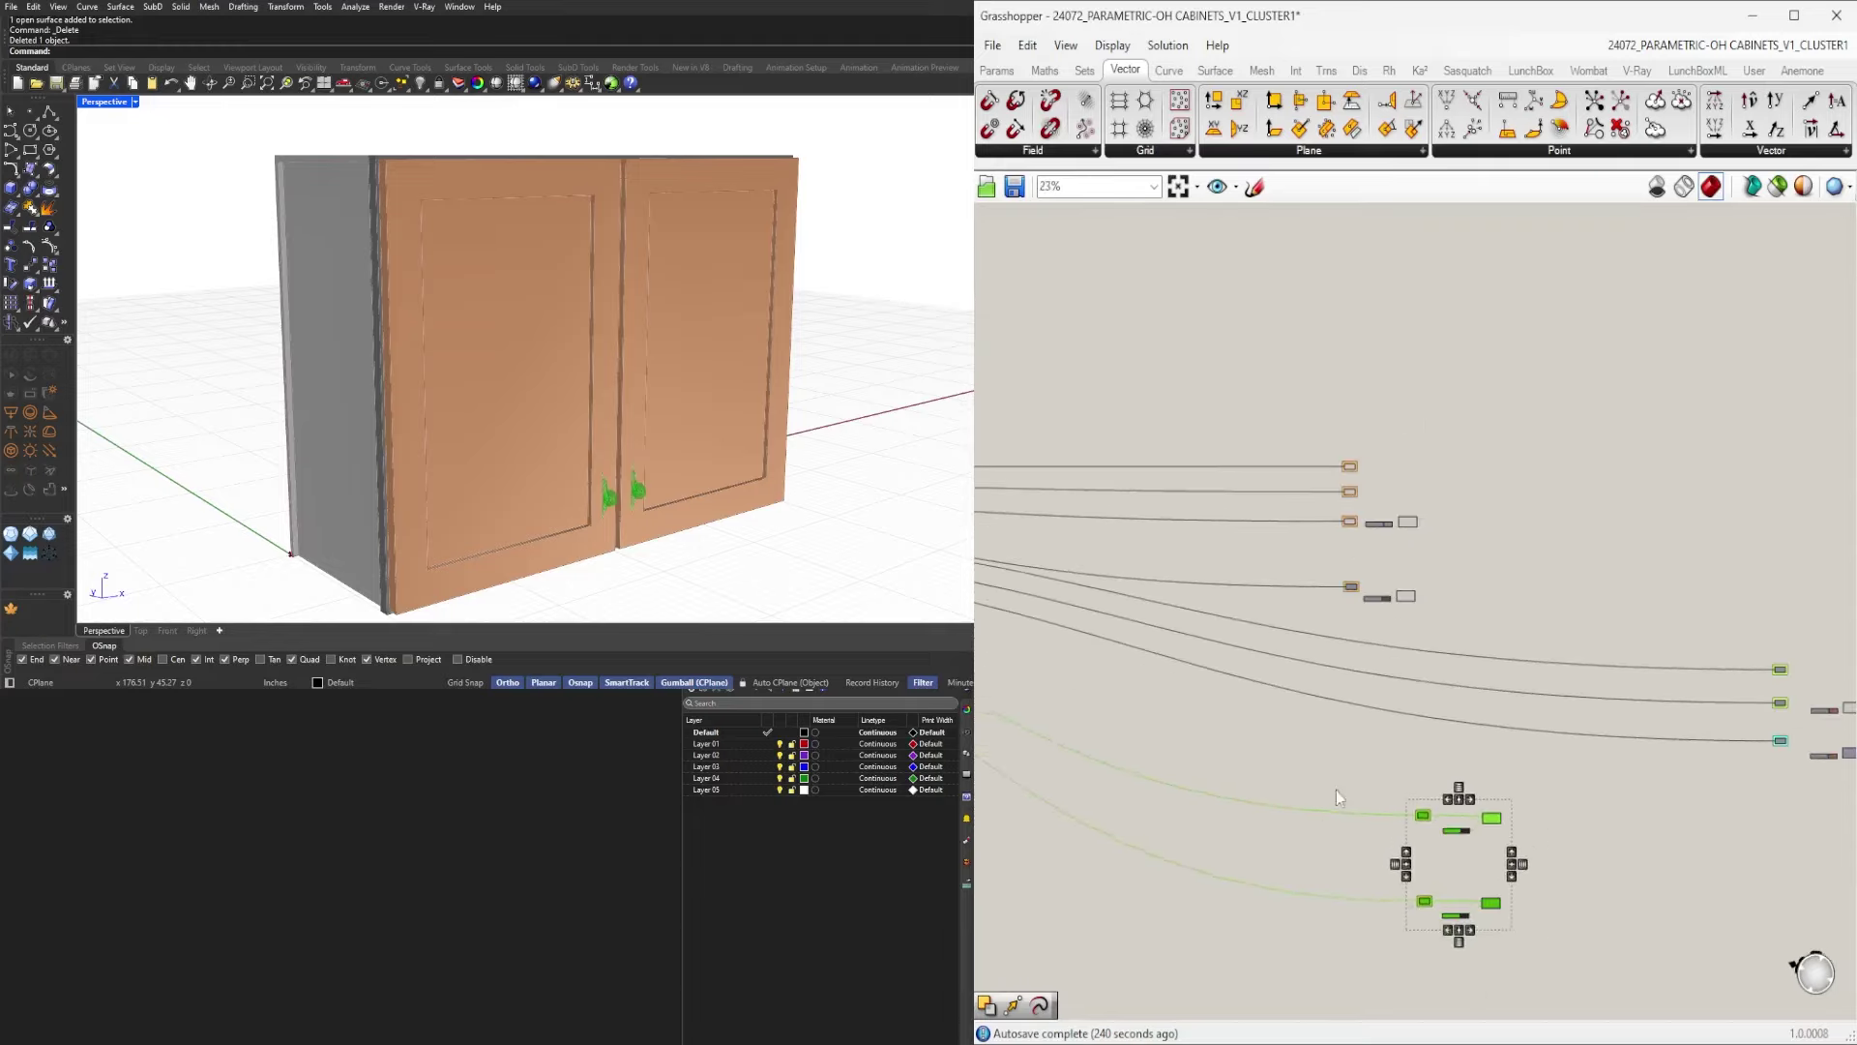
right_drag(1222, 763, 1472, 801)
scroll(1451, 801, down, 1)
right_drag(1274, 791, 1390, 796)
click(1312, 820)
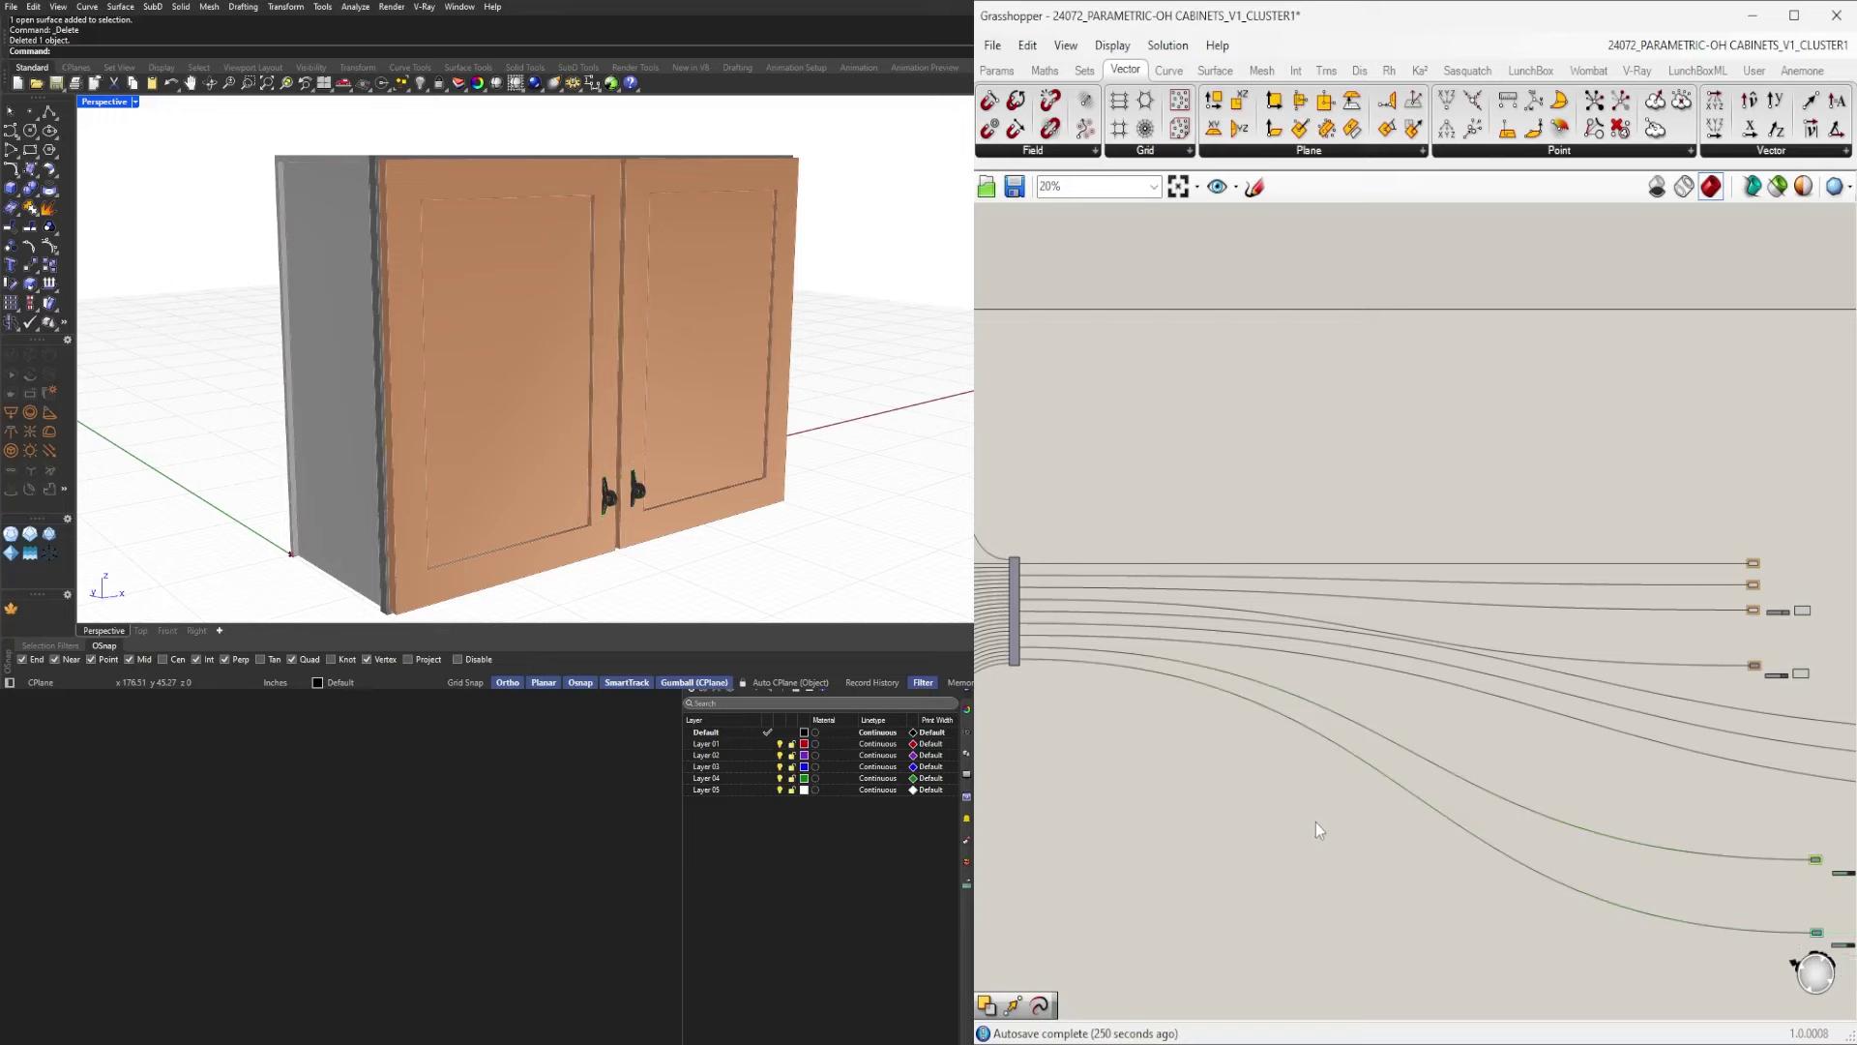
Reposition the panel and face frame Colour Swatches and Custom Previews beside their Geometry parameters.
scroll(1312, 819, down, 1)
scroll(1703, 652, up, 8)
right_drag(1769, 648, 1677, 690)
drag(1750, 720, 1730, 582)
right_drag(1768, 871, 1709, 792)
drag(1721, 854, 1653, 762)
Regroup the door Geometry parameters and place their Colour Swatches and Custom Previews alongside them.
scroll(1703, 774, down, 2)
right_drag(1770, 812, 1345, 784)
scroll(1506, 717, down, 2)
scroll(1331, 777, up, 4)
scroll(1270, 759, up, 3)
drag(1270, 756, 1270, 847)
drag(1319, 751, 1262, 916)
right_drag(1276, 915, 1313, 704)
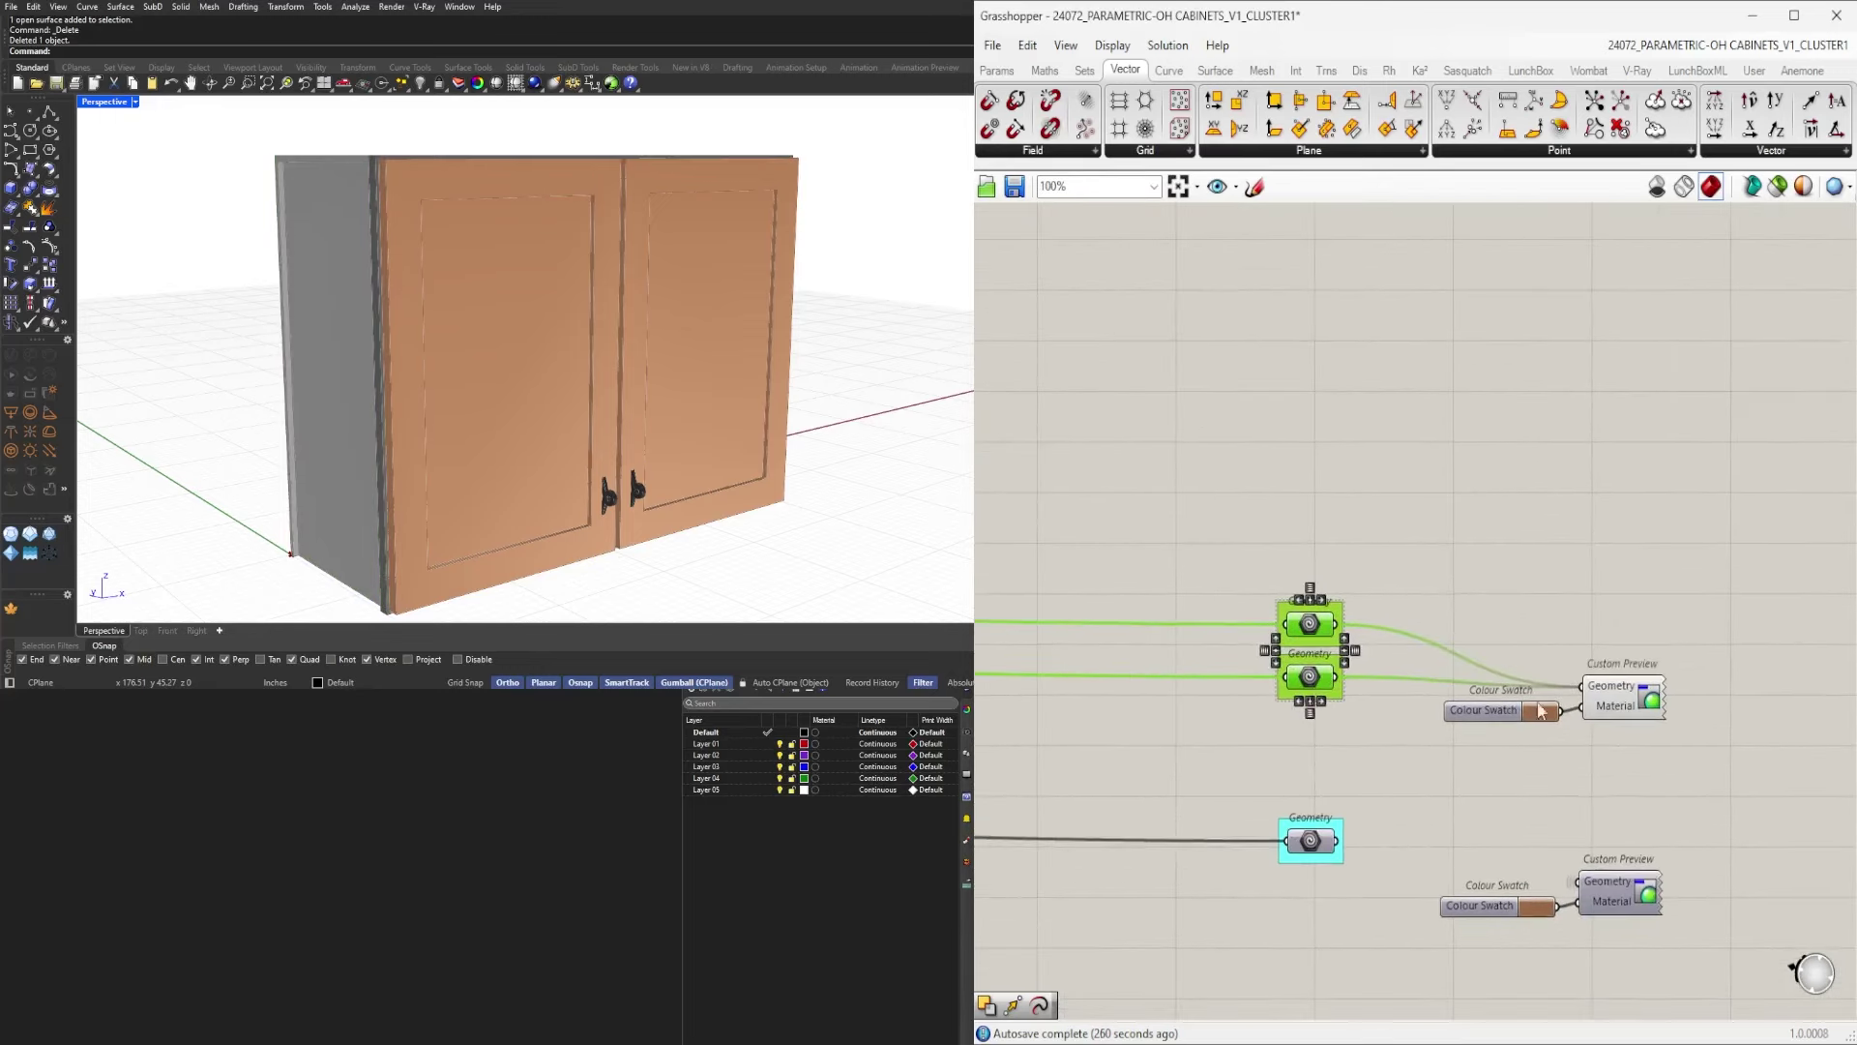
drag(1523, 676, 1671, 751)
drag(1447, 829, 1261, 558)
Move the door Geometry parameters with their swatches and previews into the output column below the face frame parameter.
scroll(1356, 624, down, 7)
right_drag(1356, 627, 1658, 639)
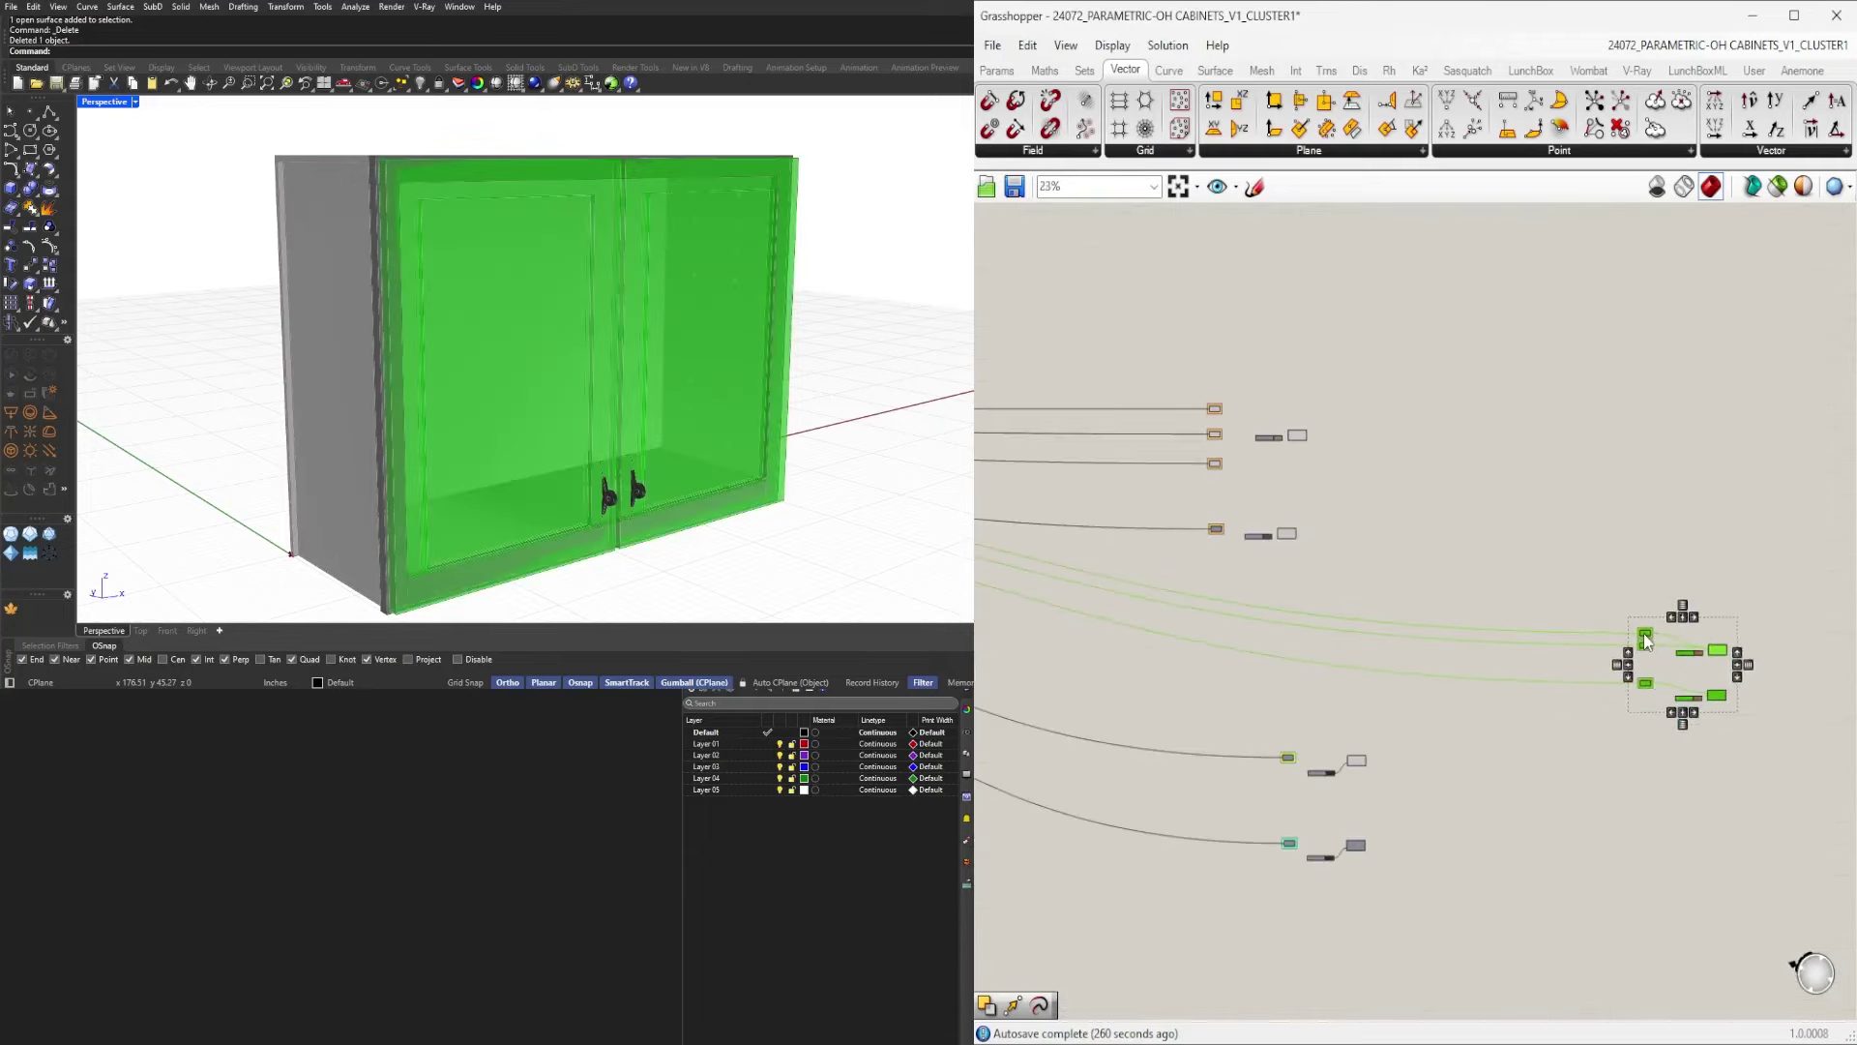
drag(1645, 636, 1215, 580)
click(1243, 711)
Move the handle Geometry parameters with their swatches and previews into the output column below the door parameters.
drag(1470, 938, 1244, 706)
scroll(1199, 695, up, 8)
scroll(1197, 687, up, 1)
click(1258, 643)
scroll(1315, 635, down, 4)
scroll(1426, 774, down, 1)
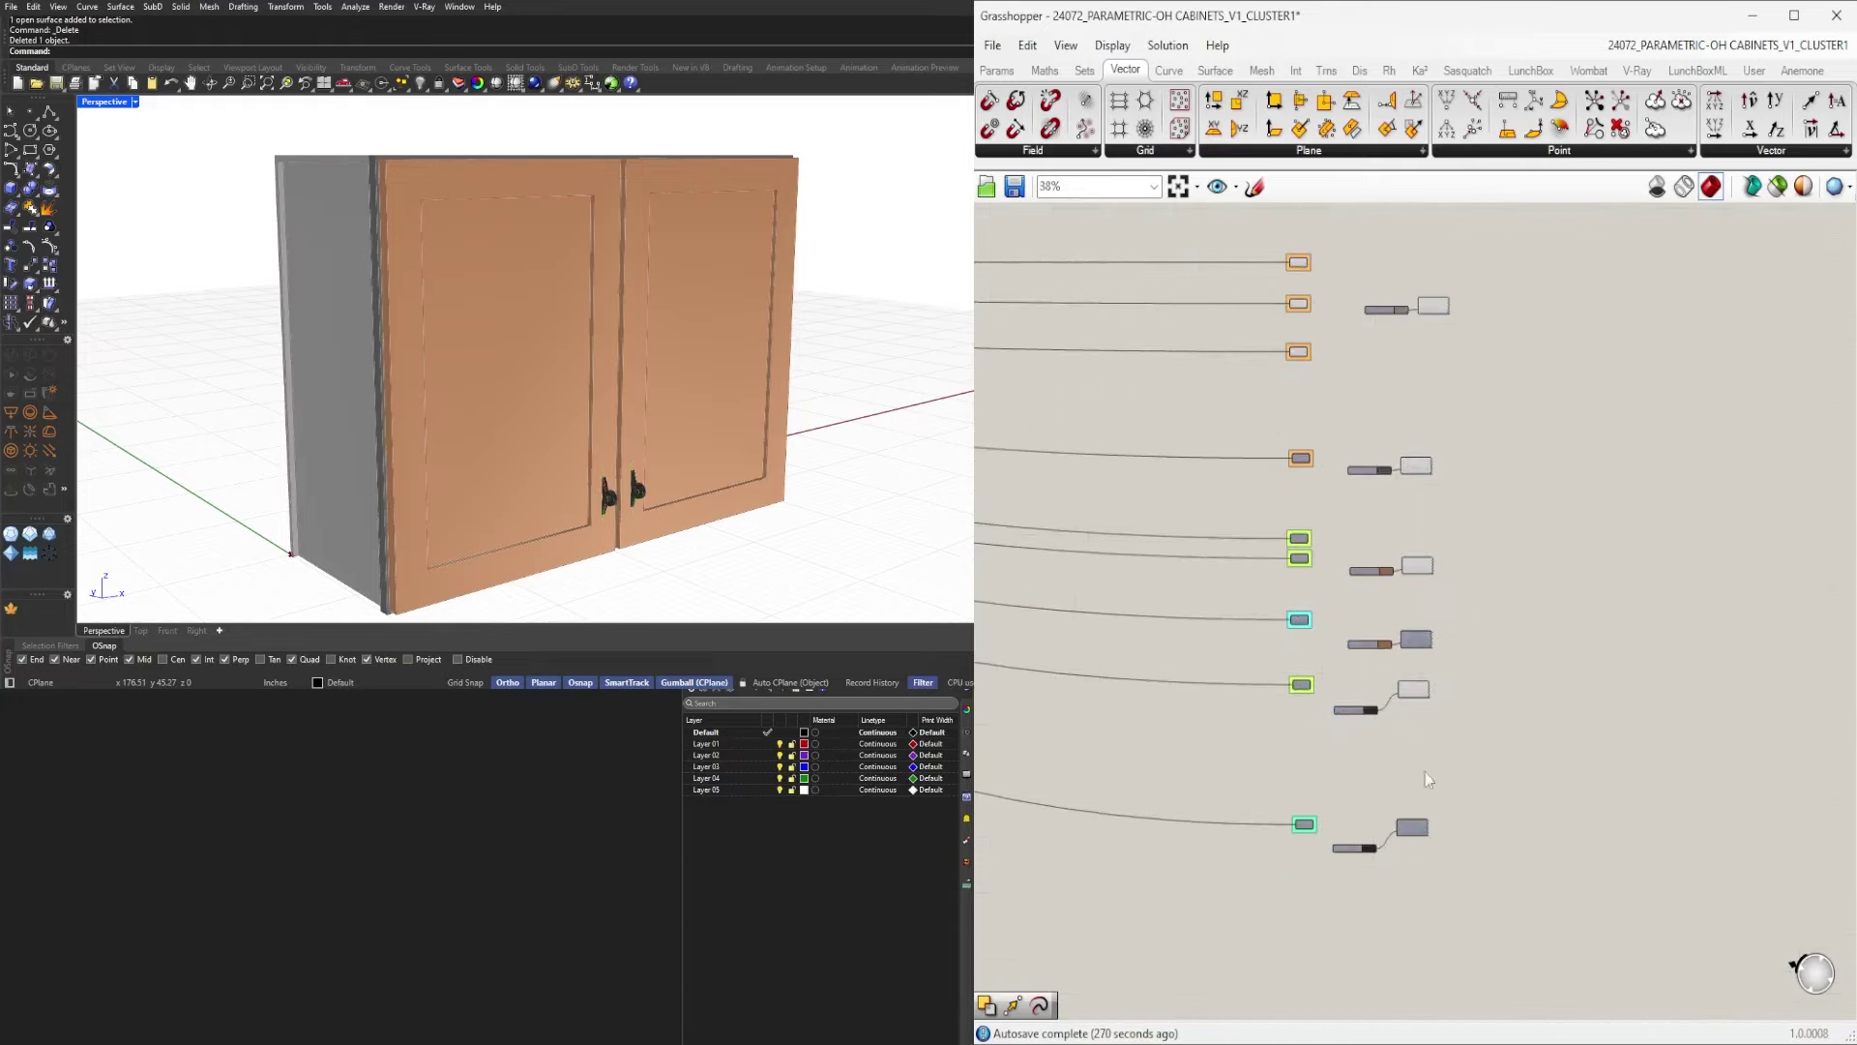
Close the vertical gaps between the door and handle output sets and shift them up towards the face frame parameter.
right_drag(1428, 780, 1442, 885)
drag(1469, 973, 1321, 801)
scroll(1296, 899, up, 2)
drag(1526, 923, 1316, 731)
mouse_move(1605, 931)
mouse_down()
mouse_move(1229, 650)
mouse_move(1313, 607)
mouse_up()
scroll(1311, 650, up, 2)
drag(1582, 962, 1180, 489)
right_drag(1278, 480, 1293, 812)
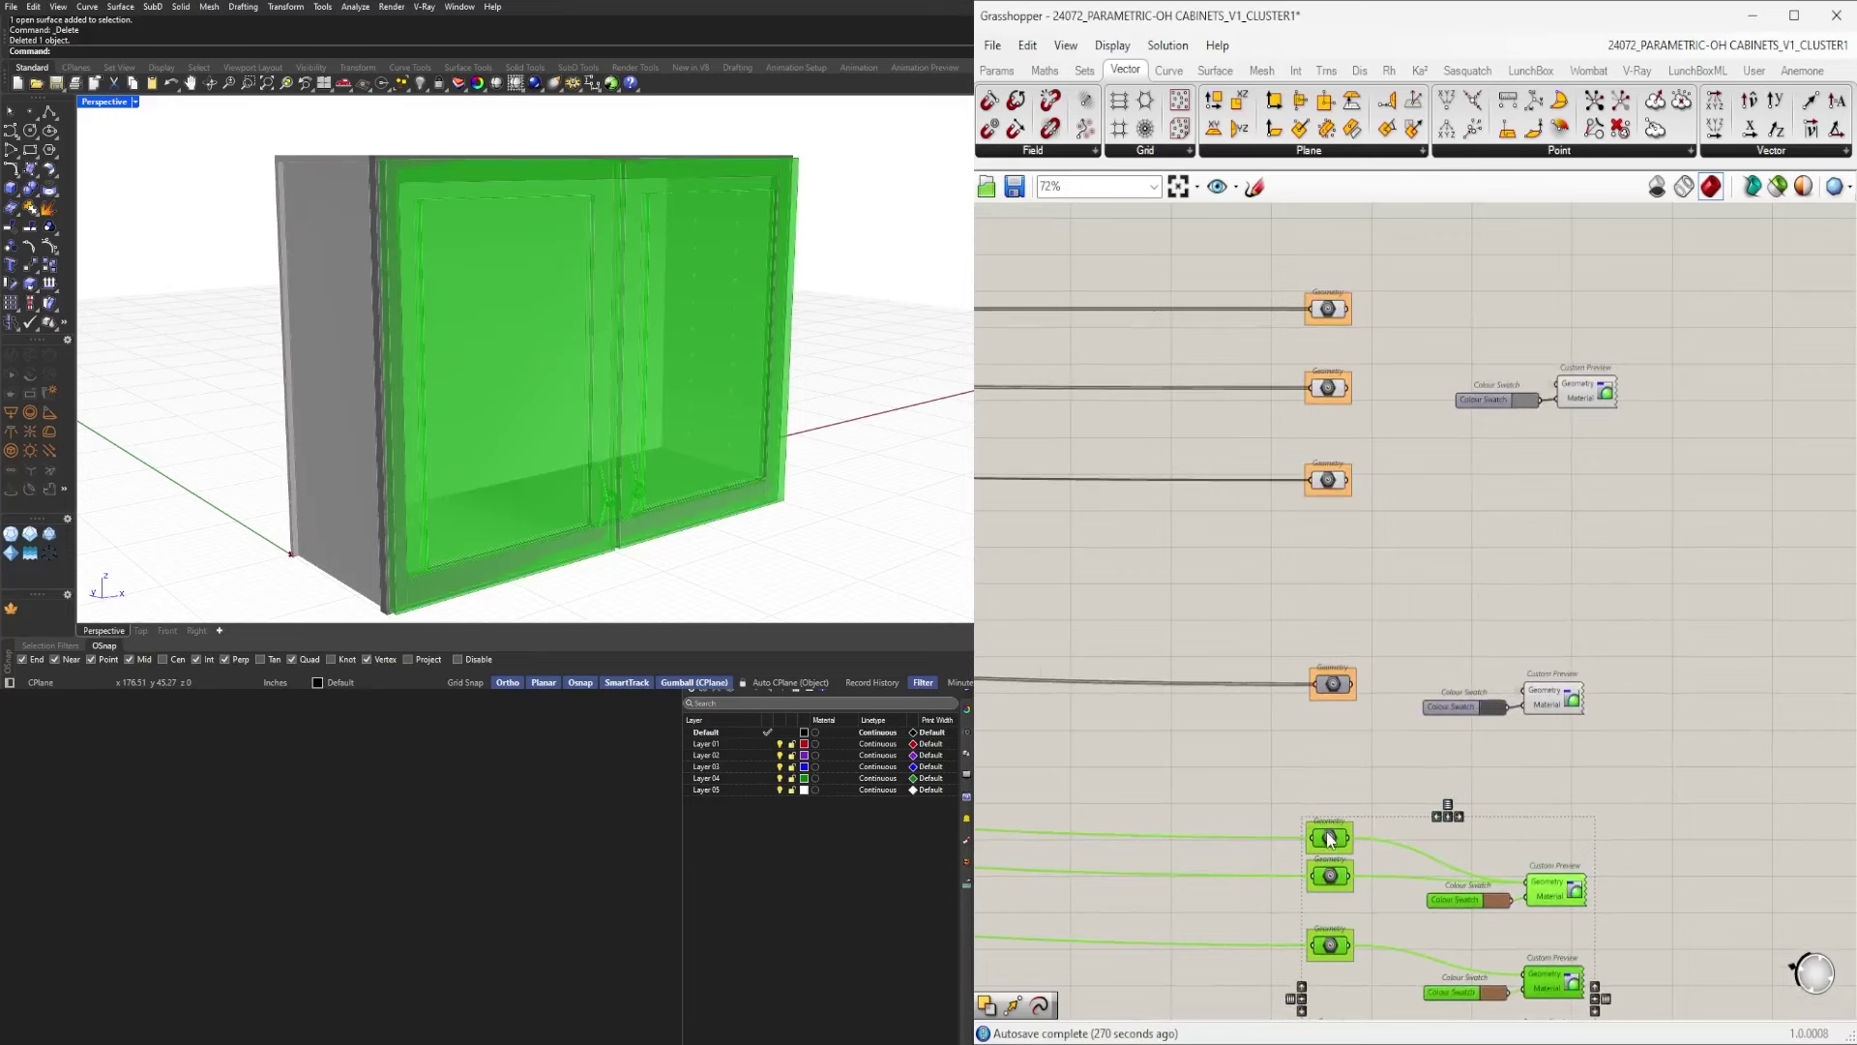
drag(1330, 840, 1330, 757)
Move the face frame, door and handle sets up below the third panel Geometry parameter, and raise that parameter with them.
right_drag(1655, 827, 1608, 662)
scroll(1609, 662, down, 1)
drag(1704, 967, 1301, 523)
right_drag(1358, 545, 1348, 688)
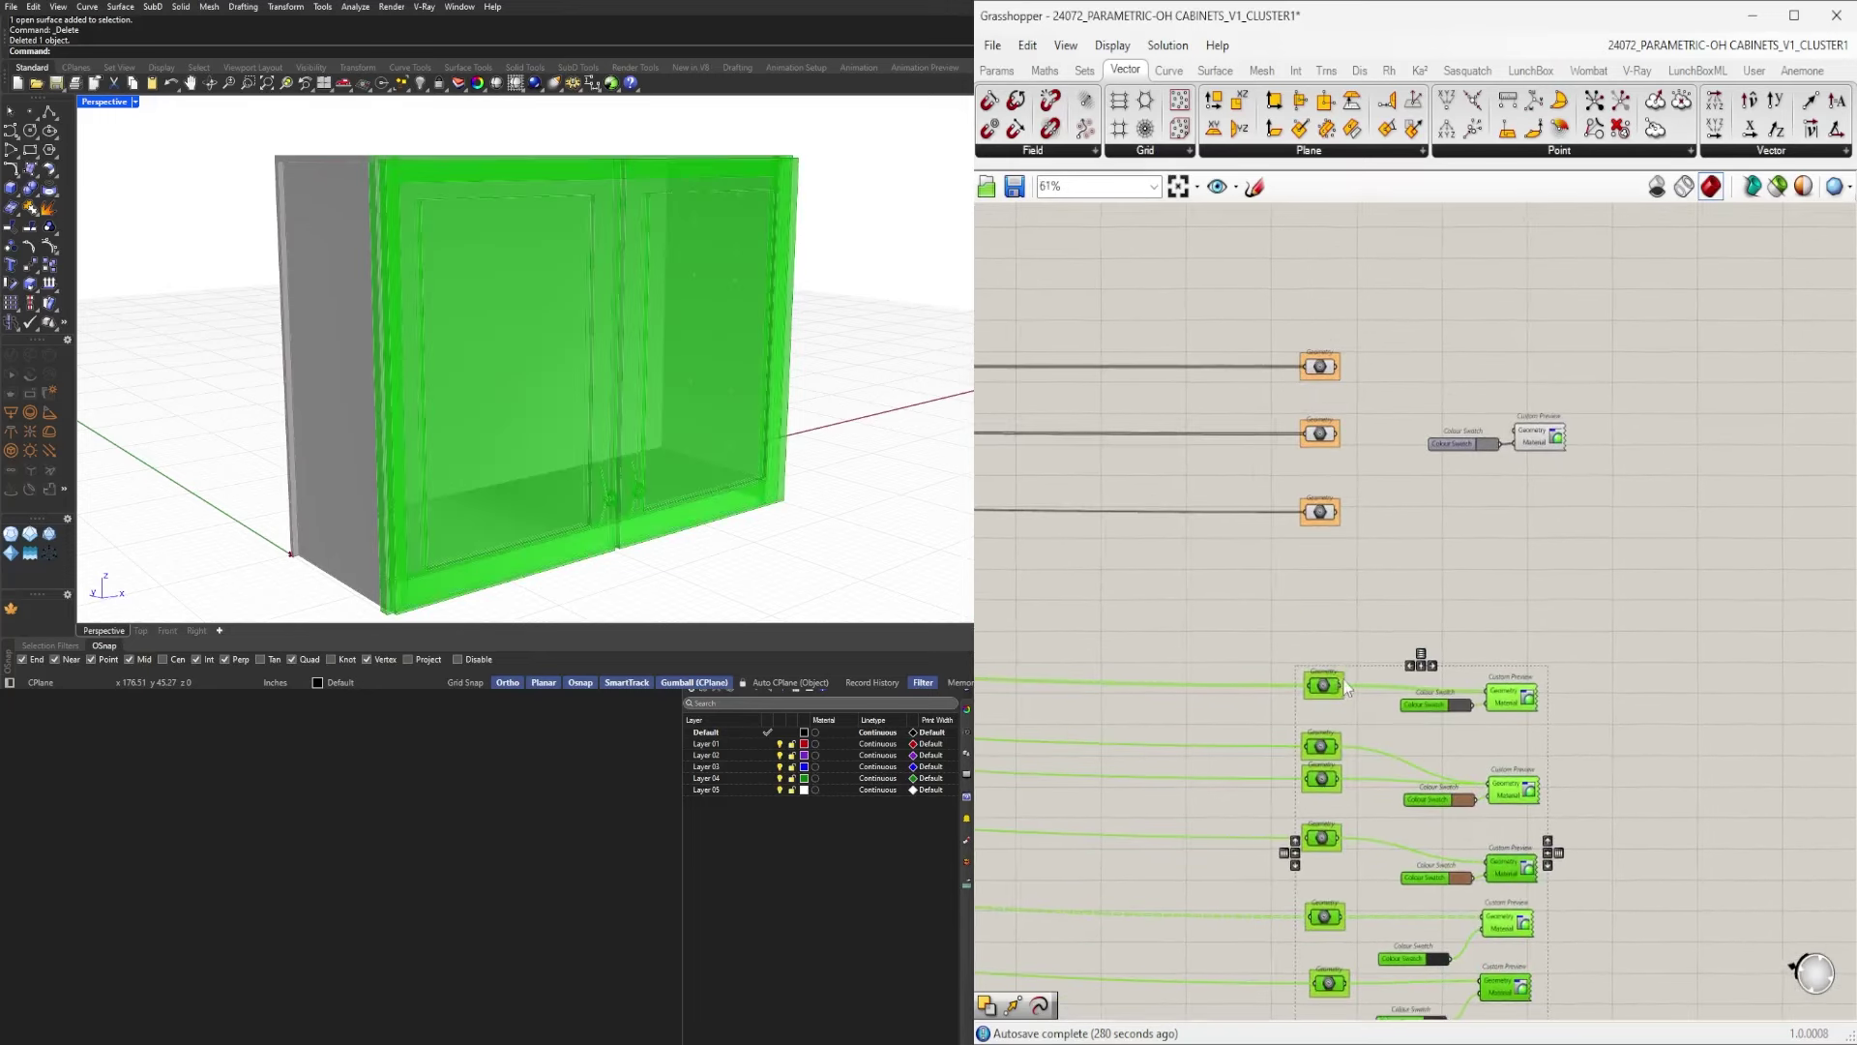
drag(1331, 686, 1331, 512)
drag(1710, 927, 1341, 475)
scroll(1294, 492, up, 3)
scroll(1743, 565, down, 2)
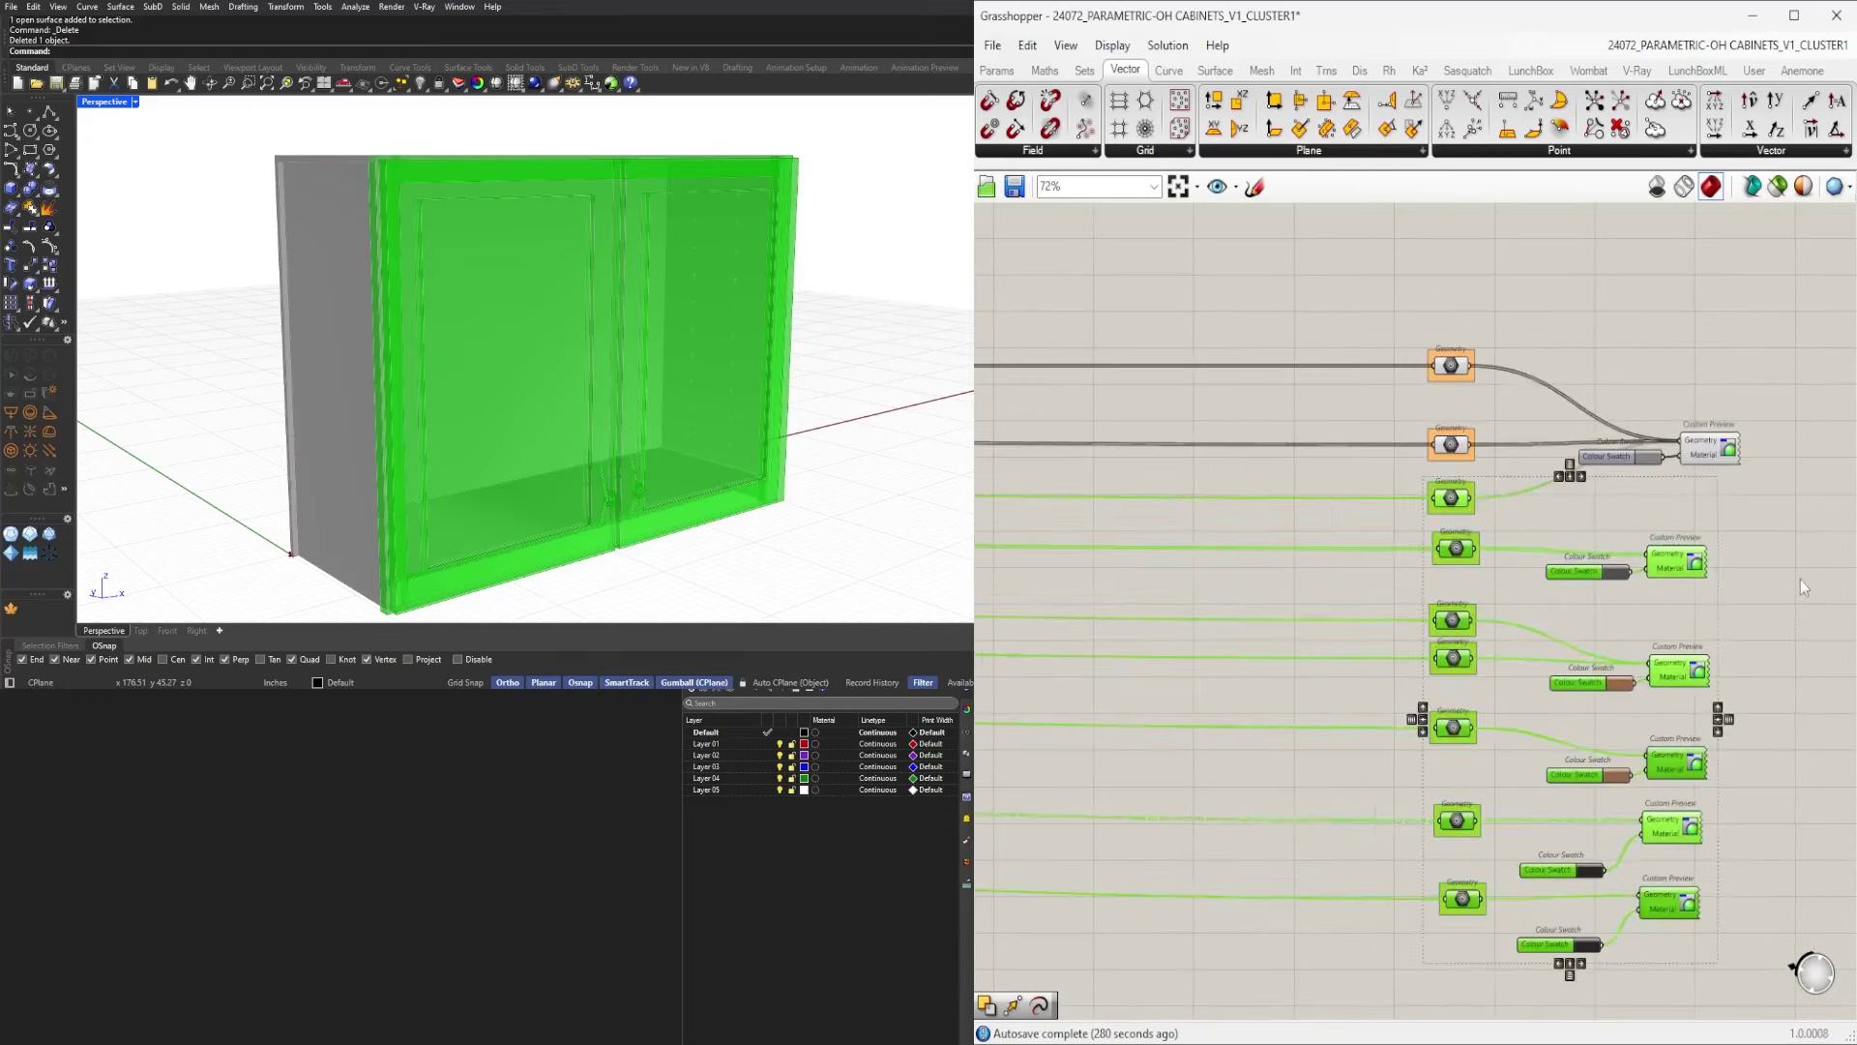
click(1758, 764)
Move the second panel Geometry parameter and everything below it up close to the first one.
right_drag(1754, 775, 1588, 691)
drag(1639, 891, 1204, 329)
right_drag(1235, 363, 1243, 697)
scroll(1287, 689, up, 3)
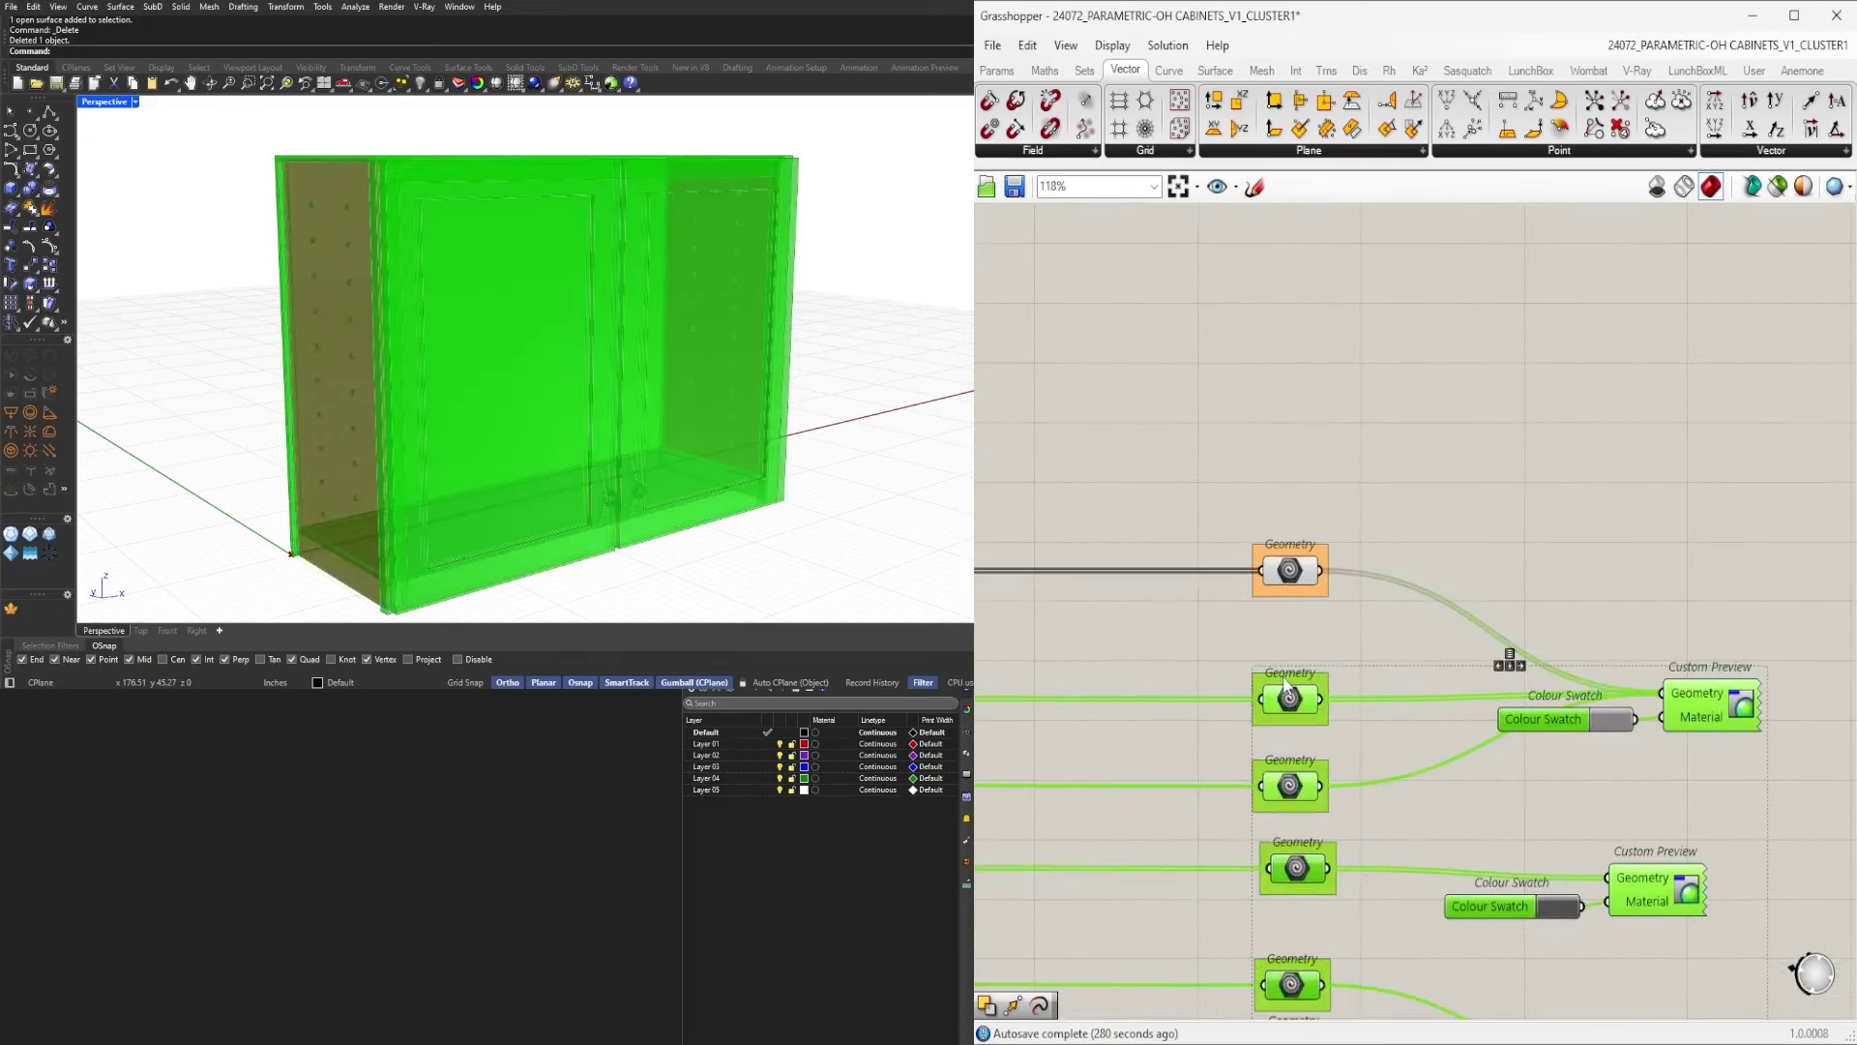
drag(1288, 689, 1288, 653)
click(1512, 512)
Align the Colour Swatches and Custom Previews into two columns and distribute them evenly in the vertical direction.
scroll(1495, 474, down, 5)
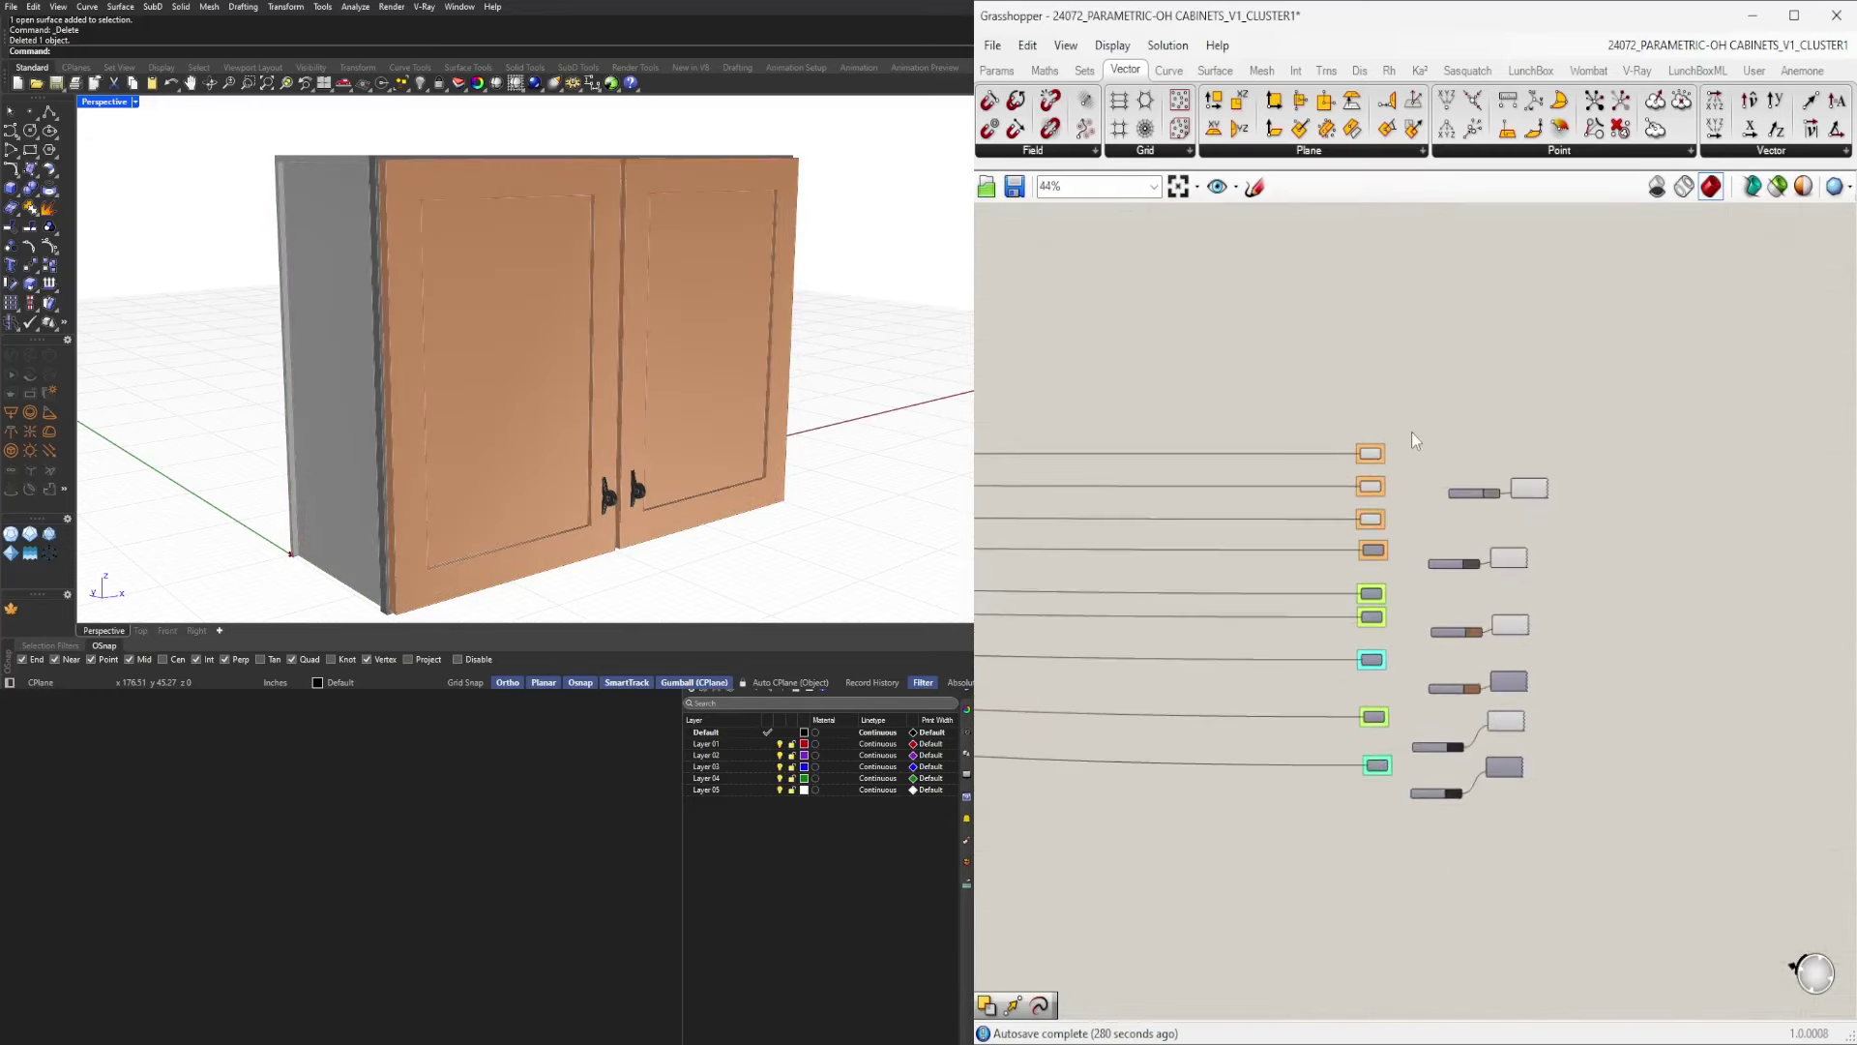
drag(1403, 433, 1582, 950)
drag(1624, 858, 1503, 871)
click(1527, 789)
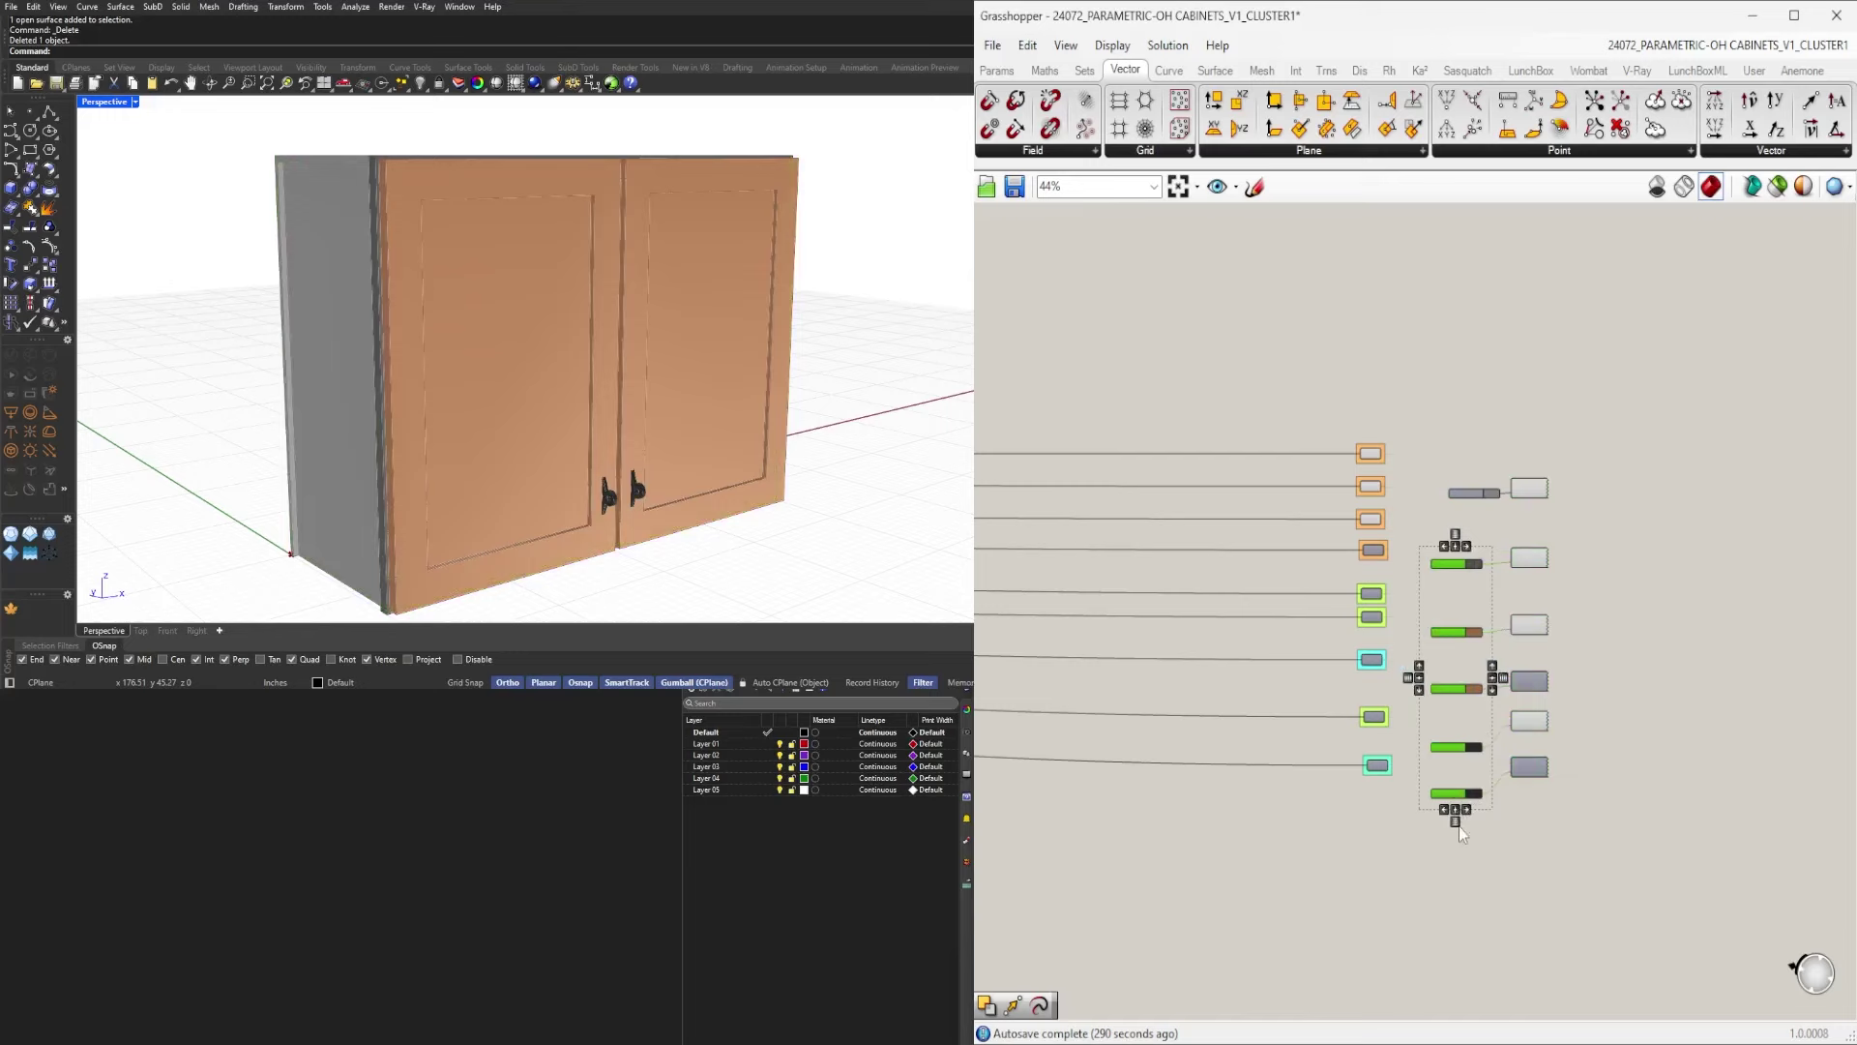
drag(1590, 827, 1519, 458)
click(1530, 800)
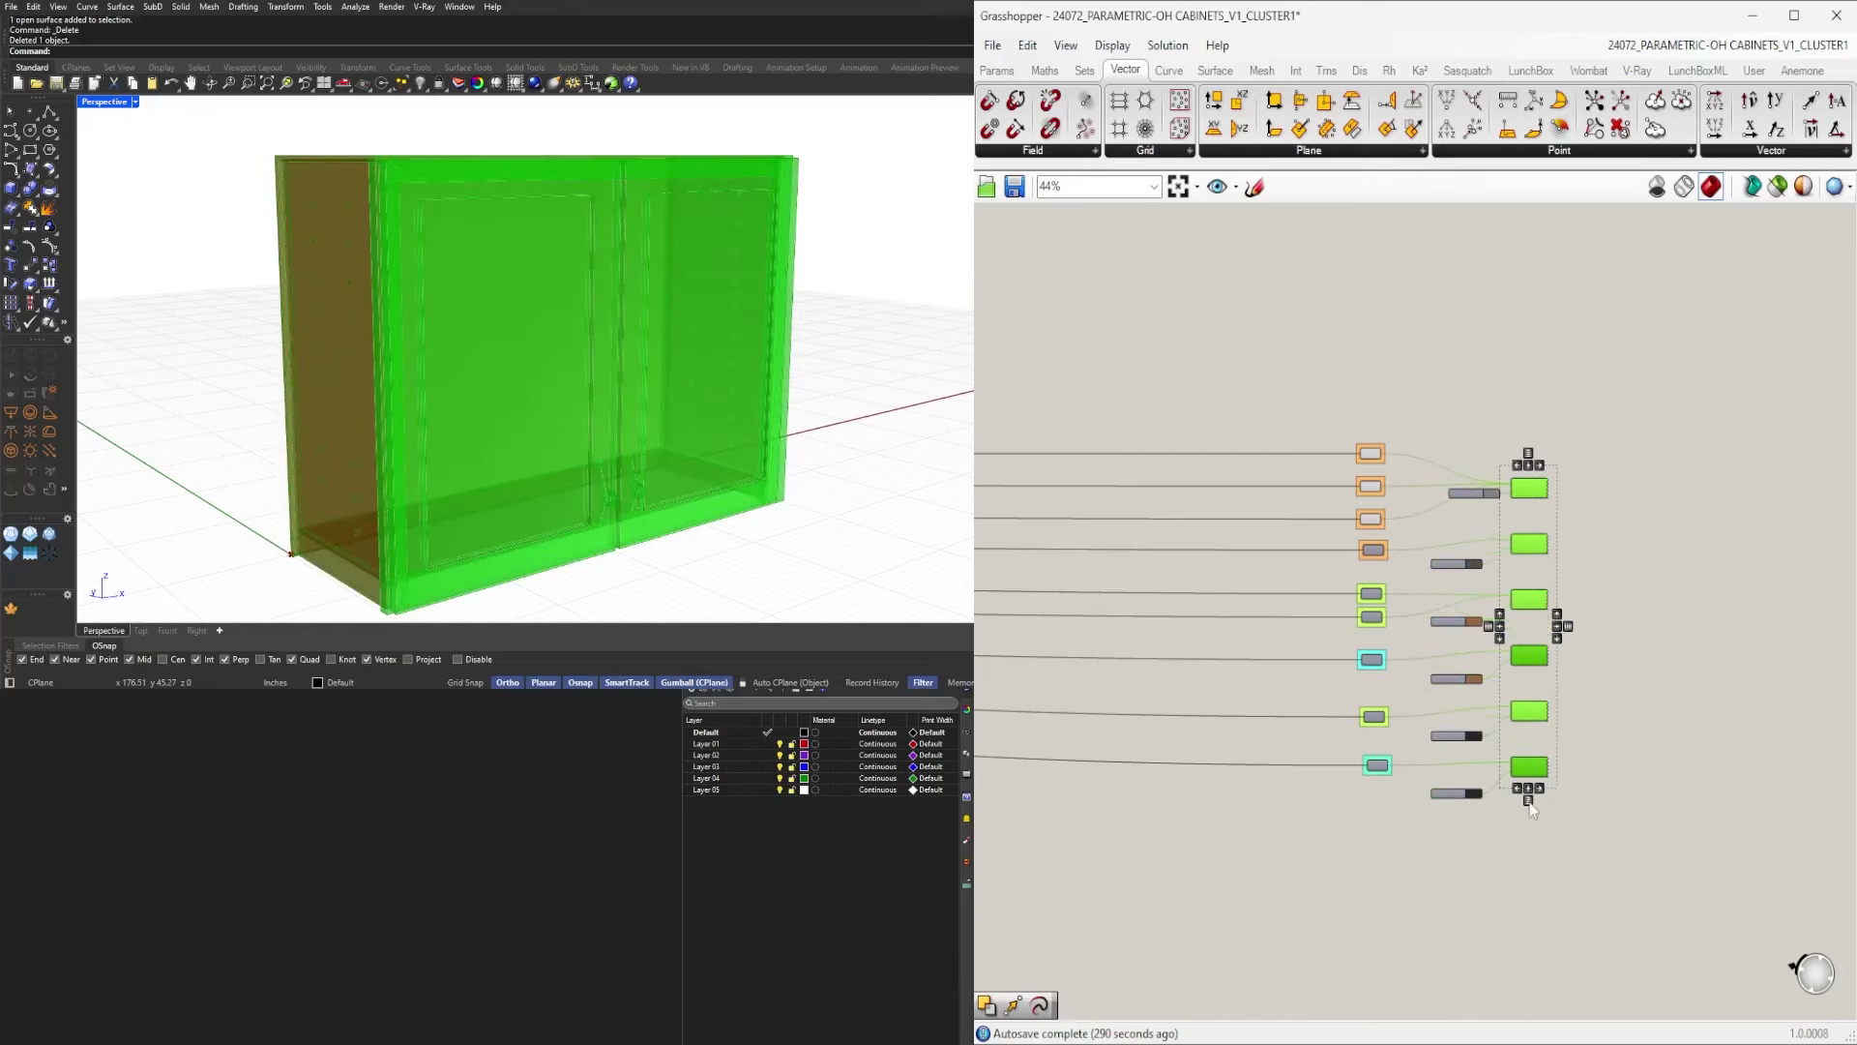
Align the nine Geometry parameters in one column and distribute them with equal vertical spacing.
scroll(1526, 763, up, 2)
click(1609, 717)
right_drag(1366, 476, 1392, 601)
drag(1258, 365, 1396, 973)
click(1355, 909)
click(1349, 920)
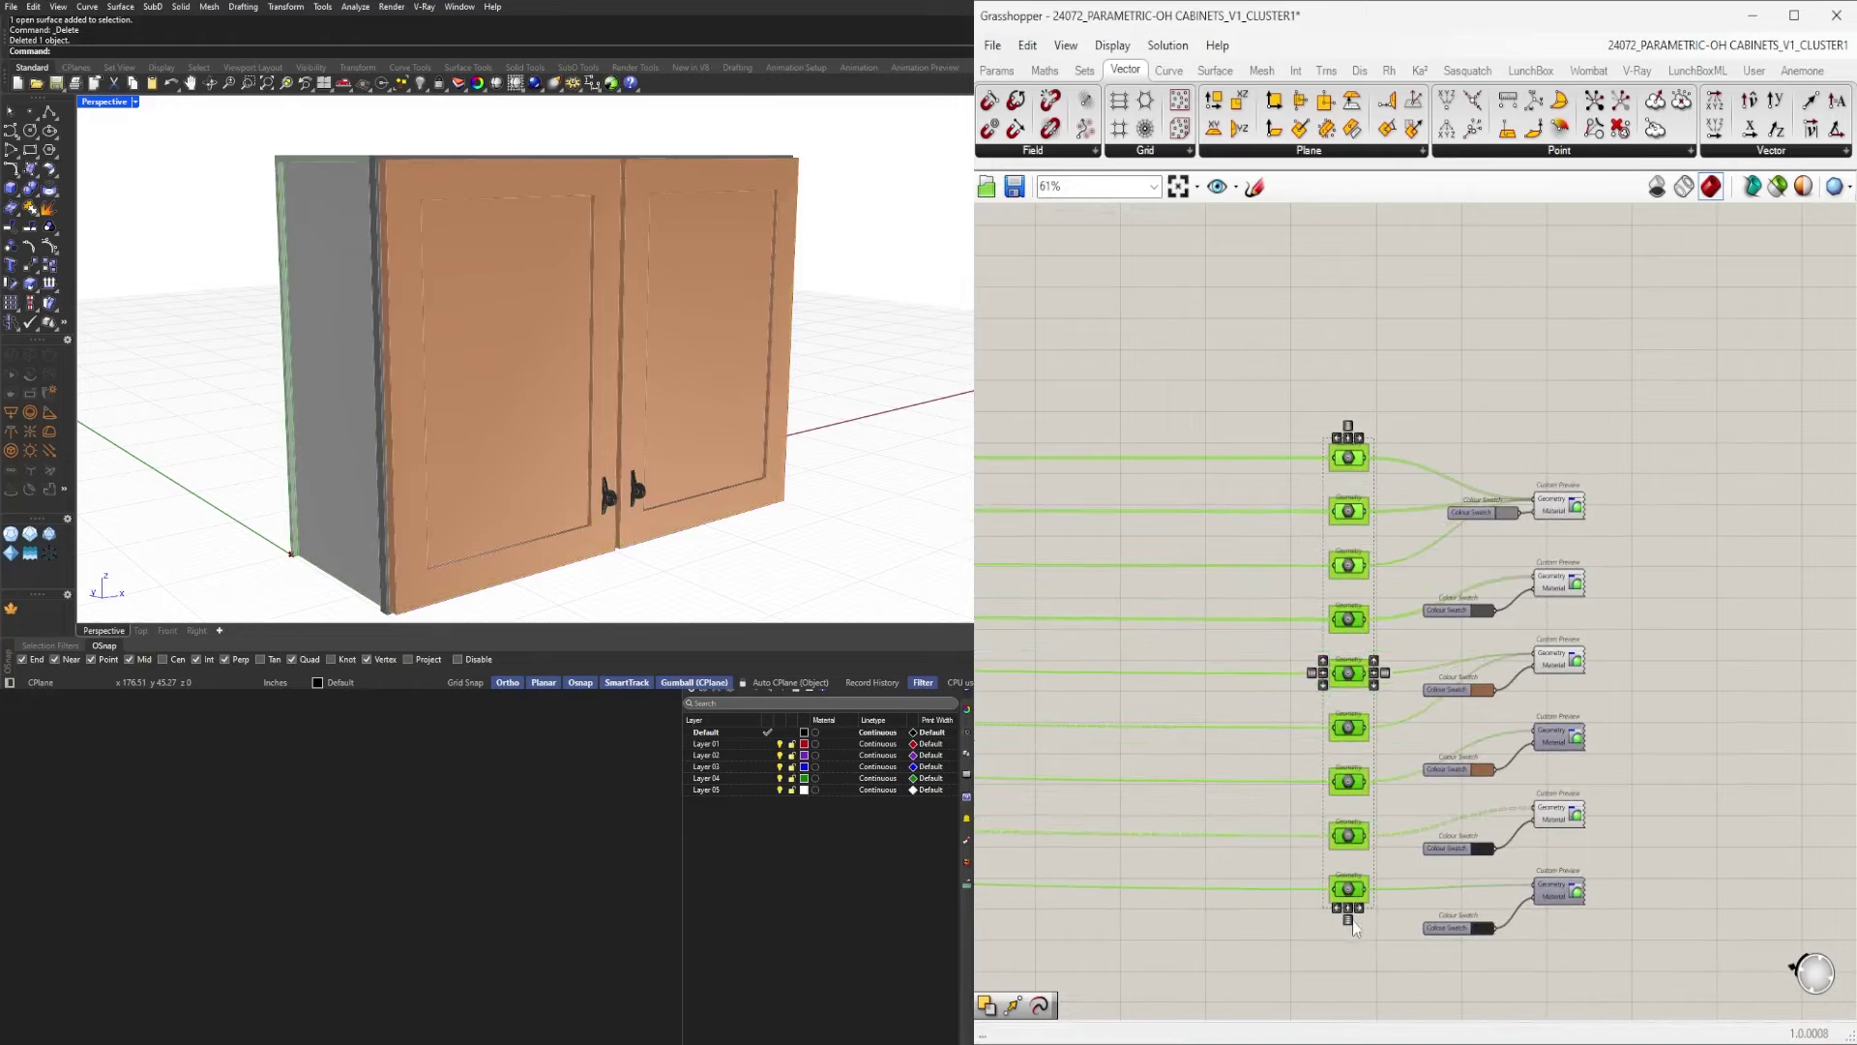
click(1354, 944)
Spread the Colour Swatches and Custom Previews along the height of the Geometry column, aligned and evenly spaced.
scroll(1459, 857, down, 2)
drag(1639, 966, 1575, 759)
scroll(1488, 775, up, 1)
drag(1518, 953, 1439, 609)
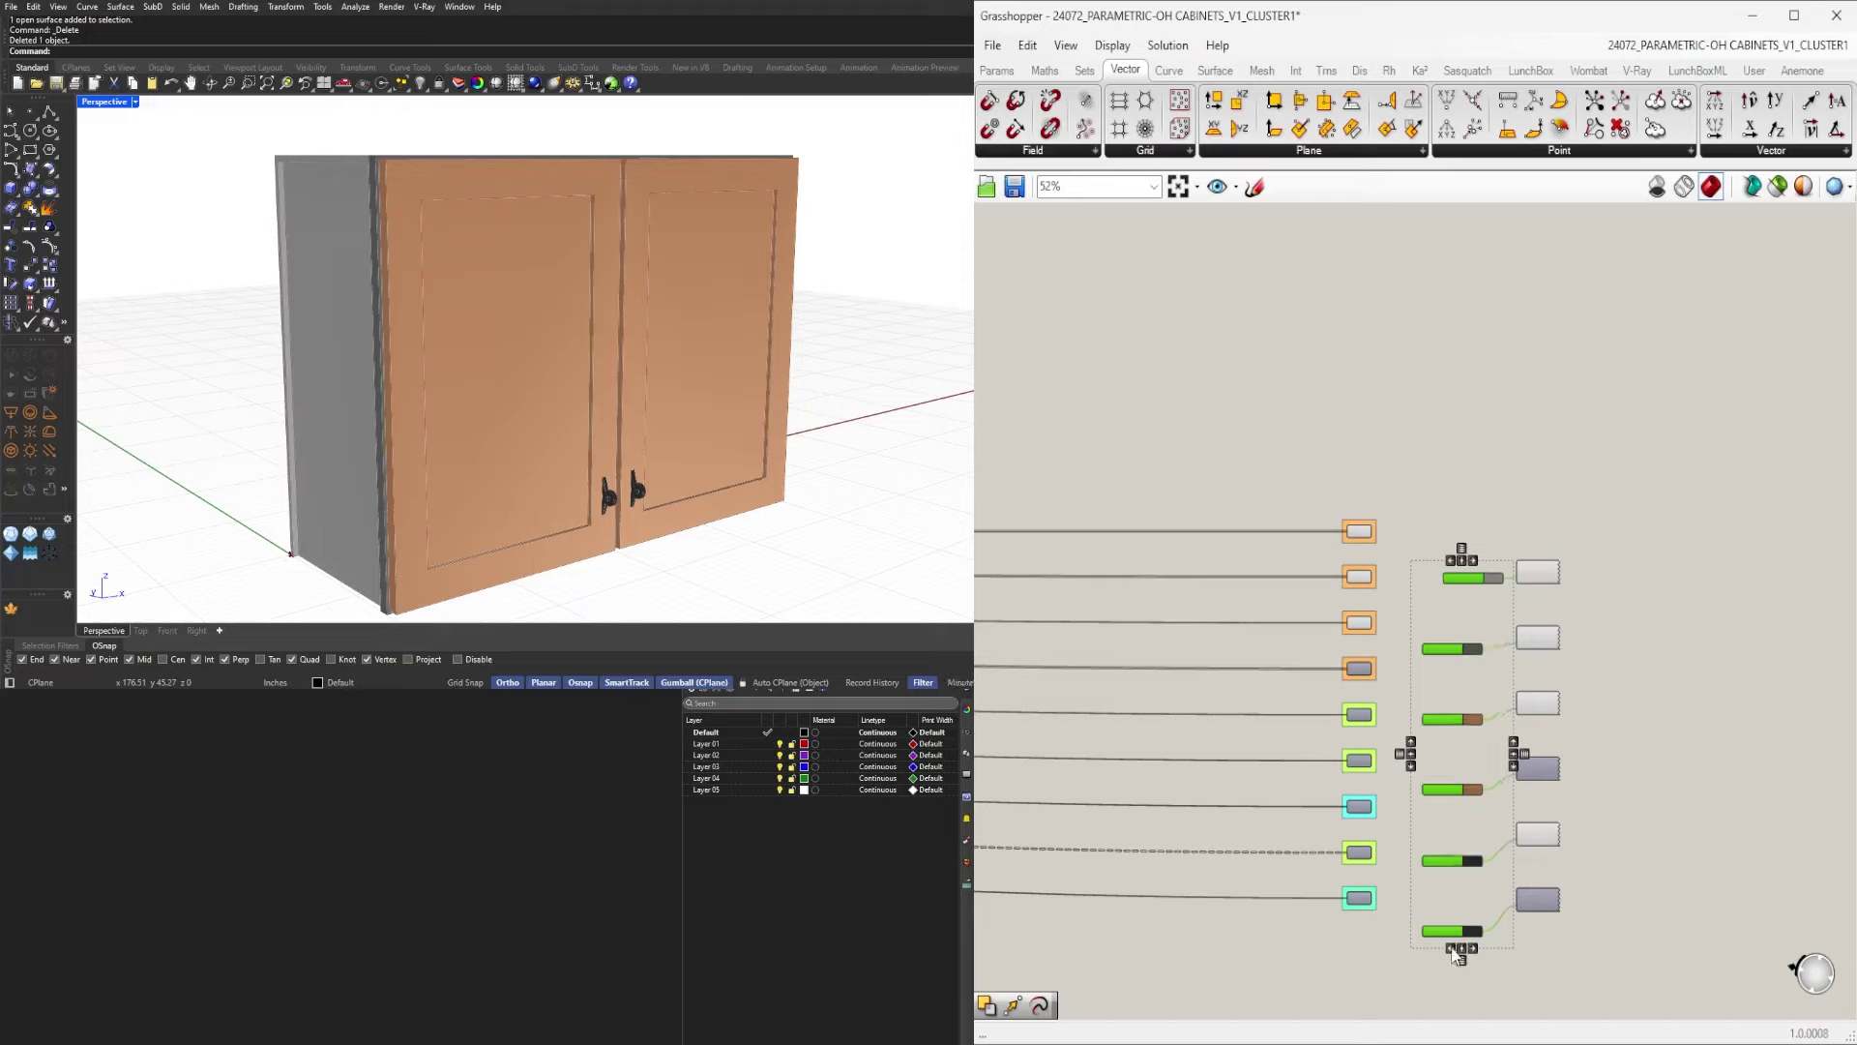
drag(1661, 967, 1509, 454)
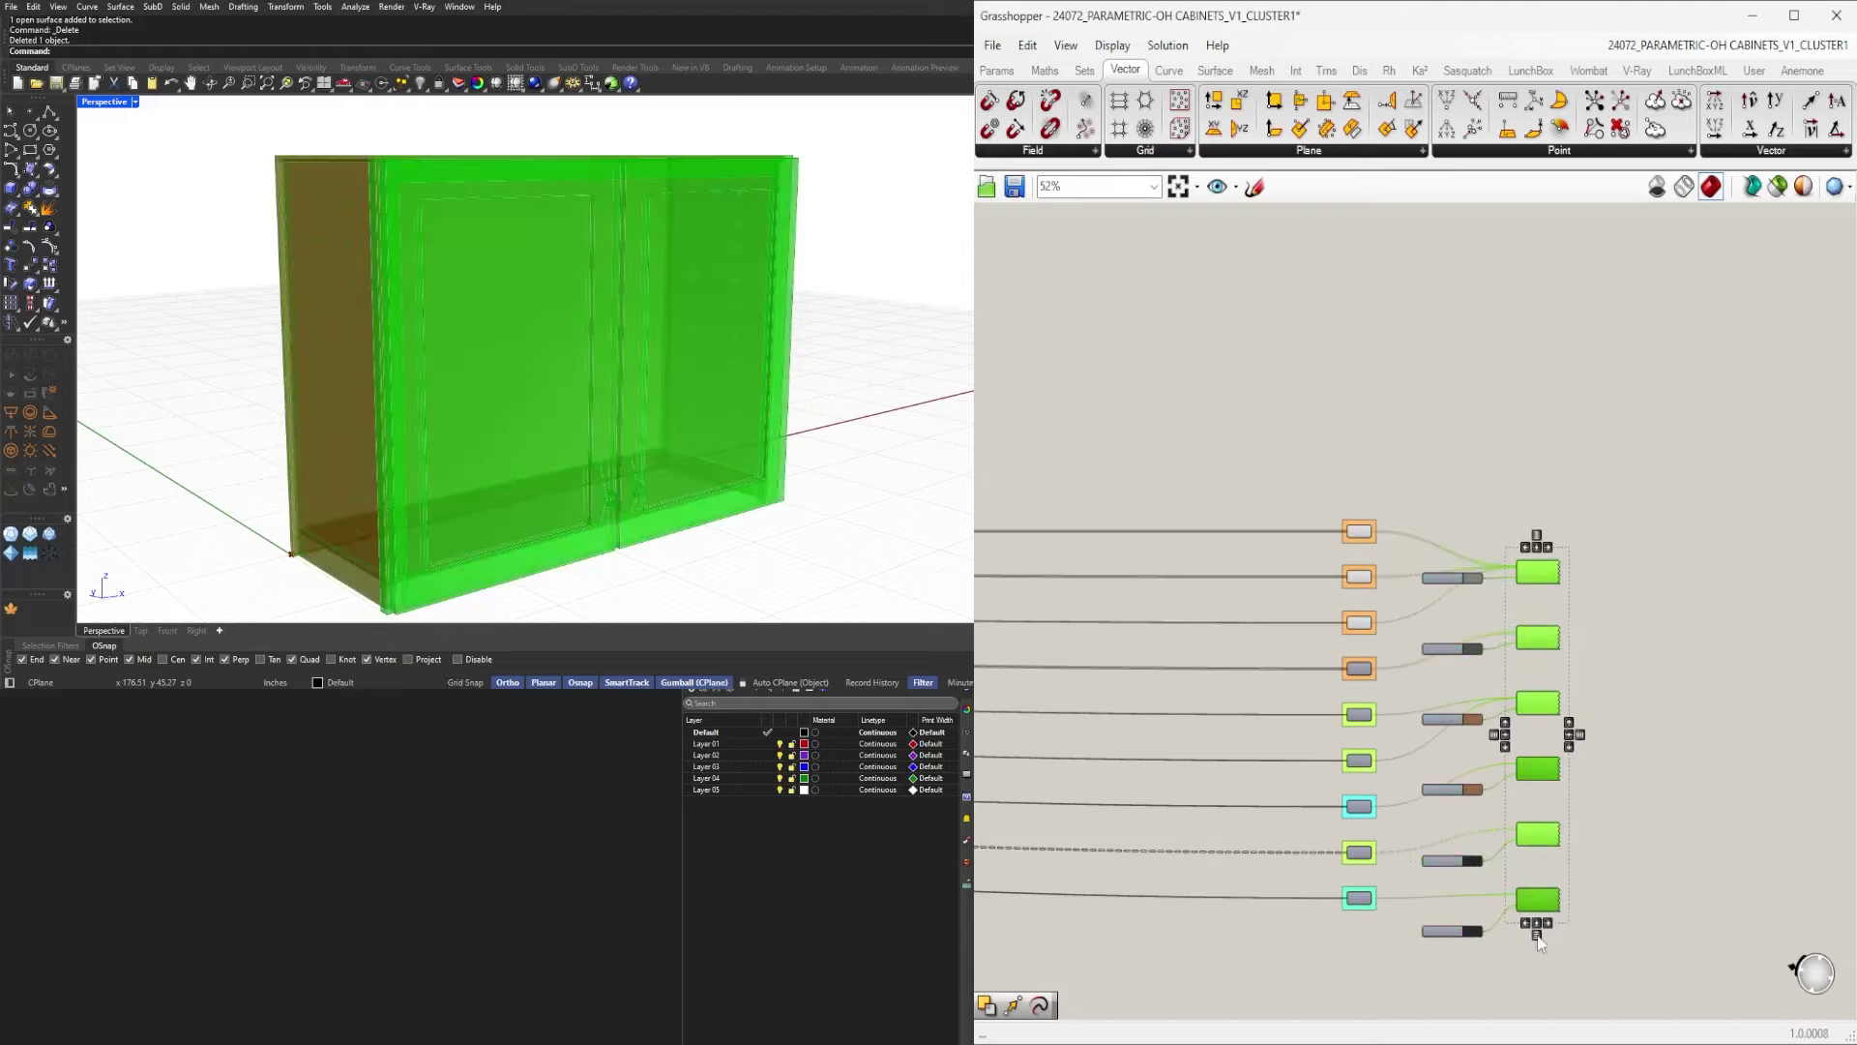
click(1538, 936)
drag(1544, 934, 1546, 486)
click(1709, 979)
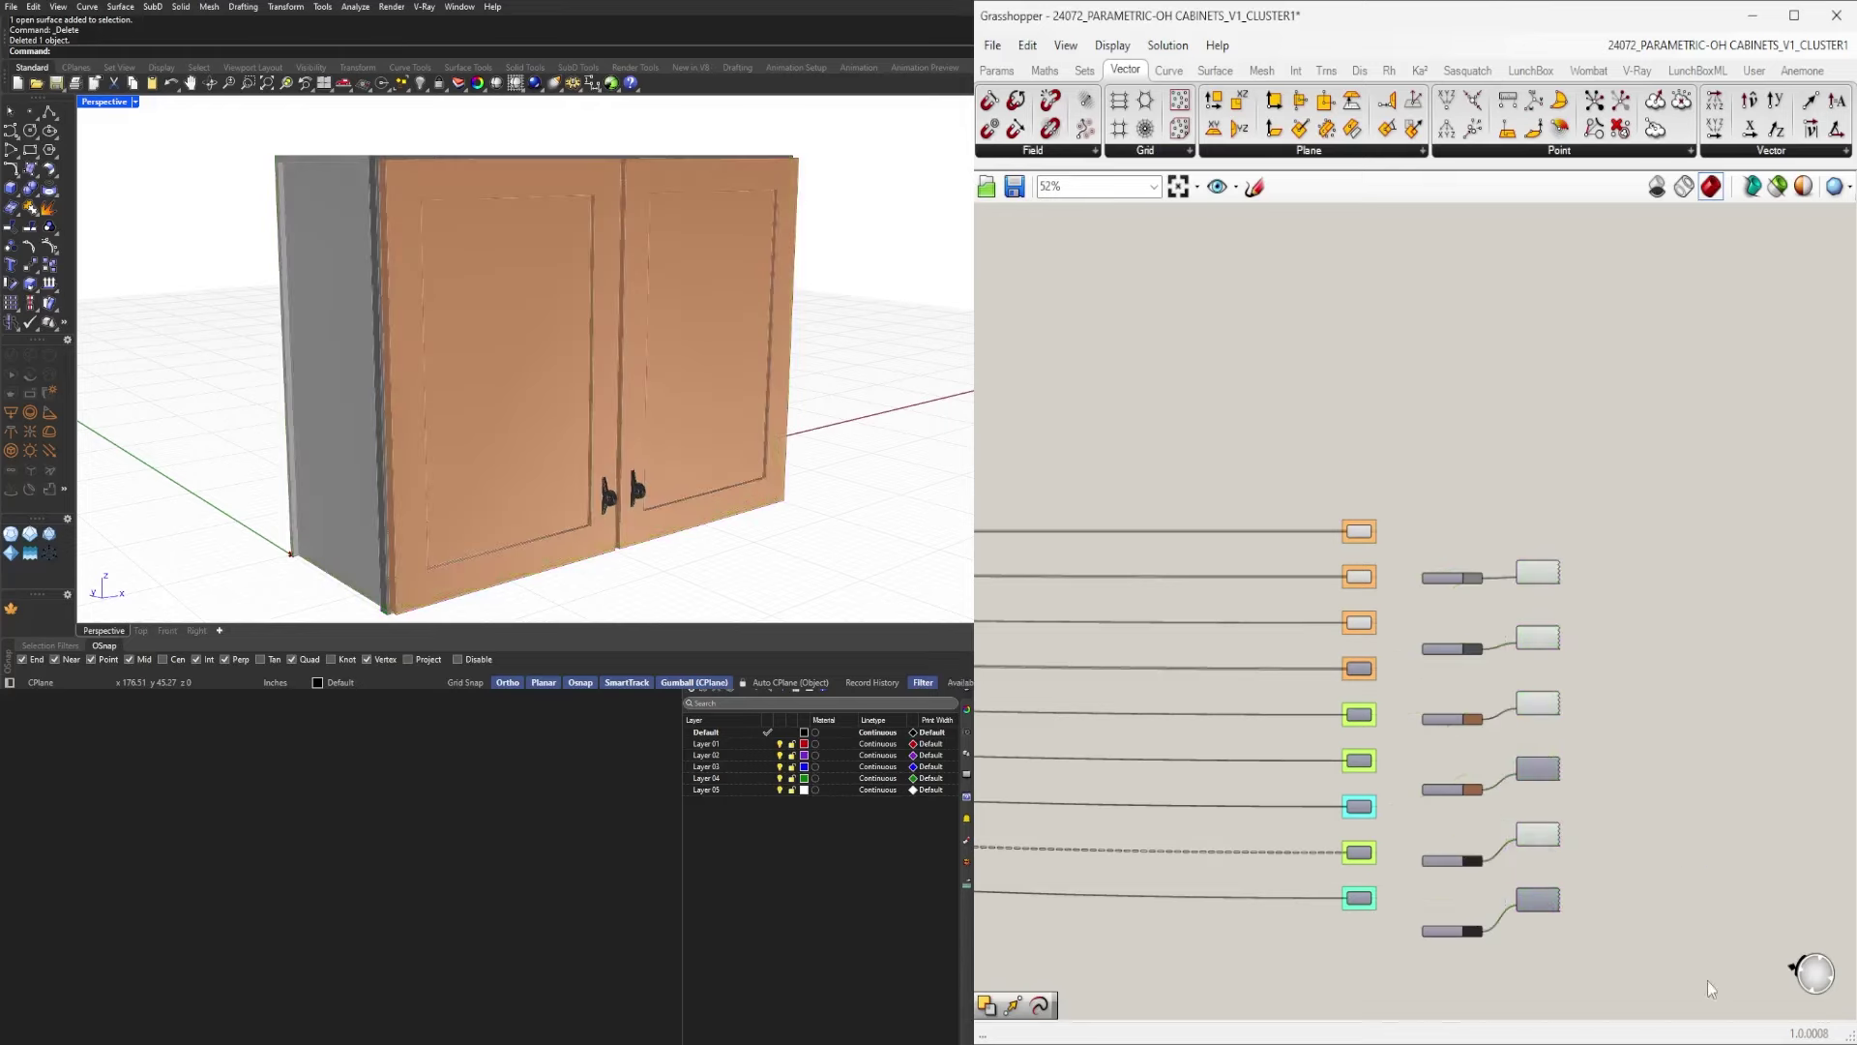
Move the Colour Swatch and Custom Preview columns up level with the first Geometry parameter.
drag(1708, 979, 1466, 513)
scroll(1470, 523, up, 3)
scroll(1580, 592, down, 5)
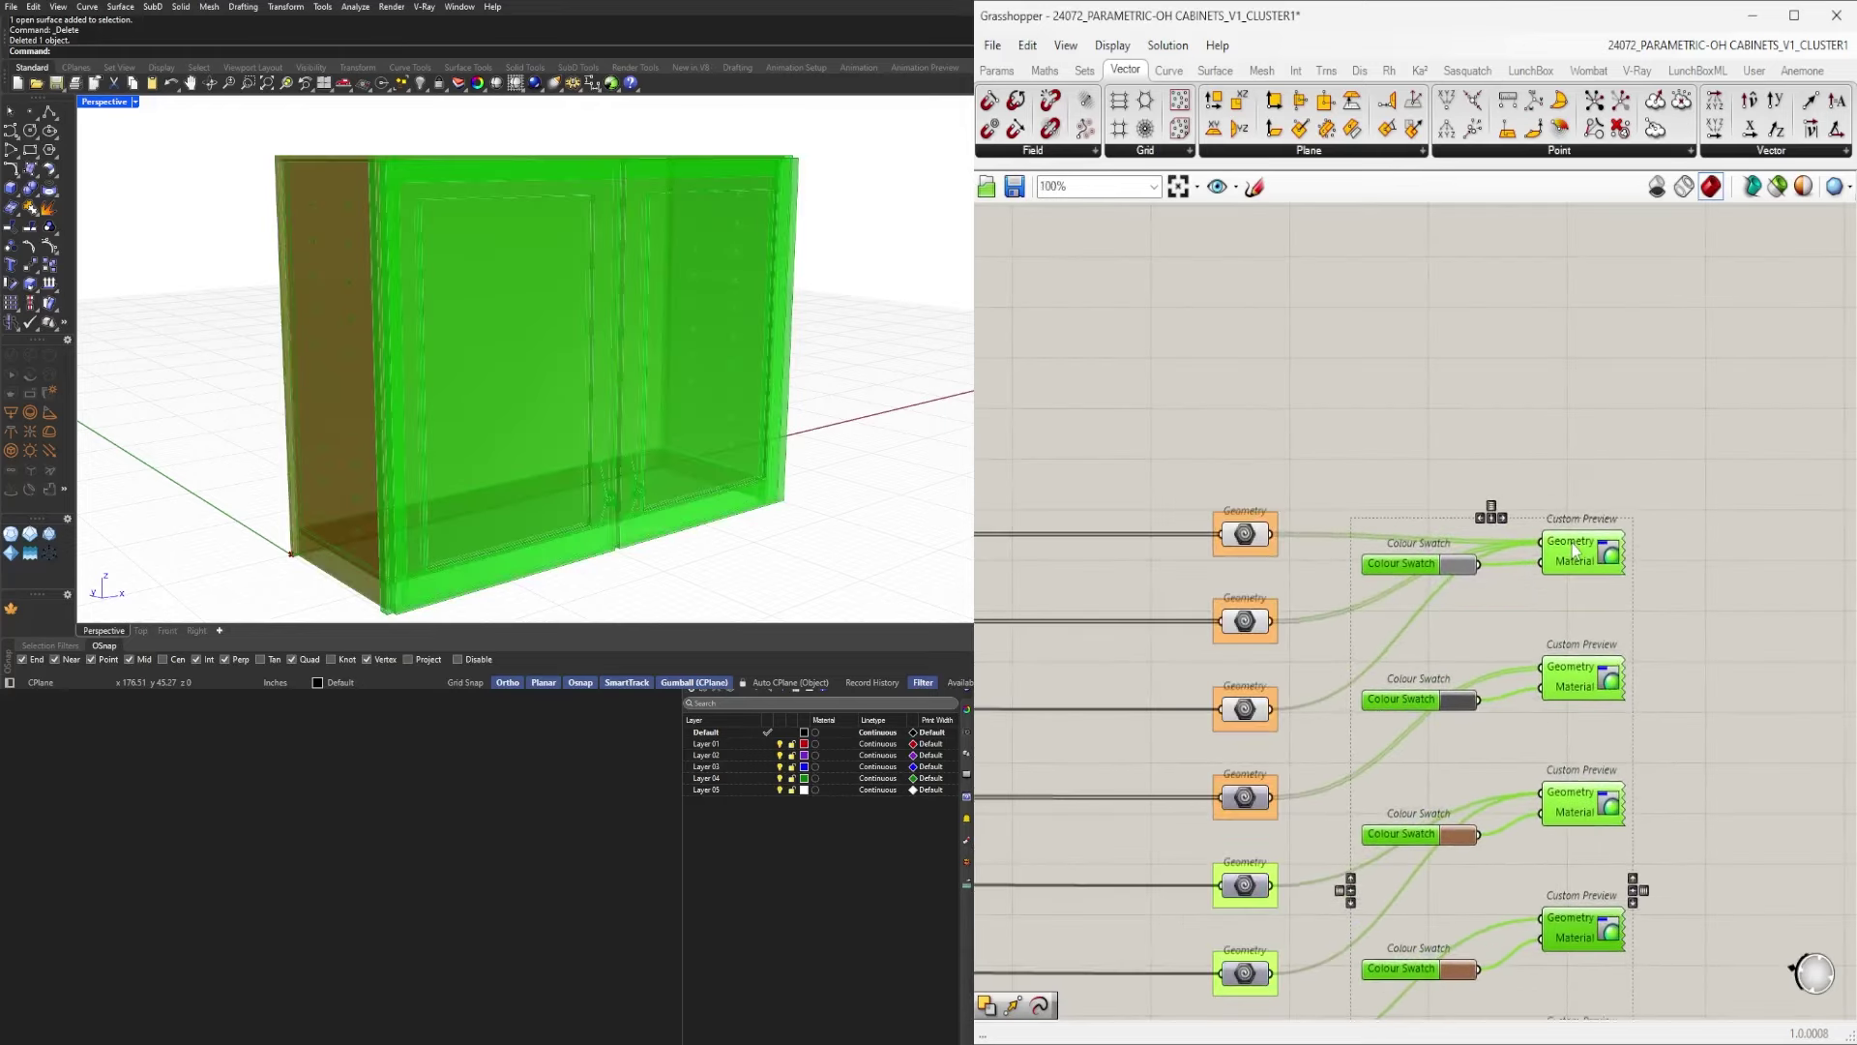
click(1585, 605)
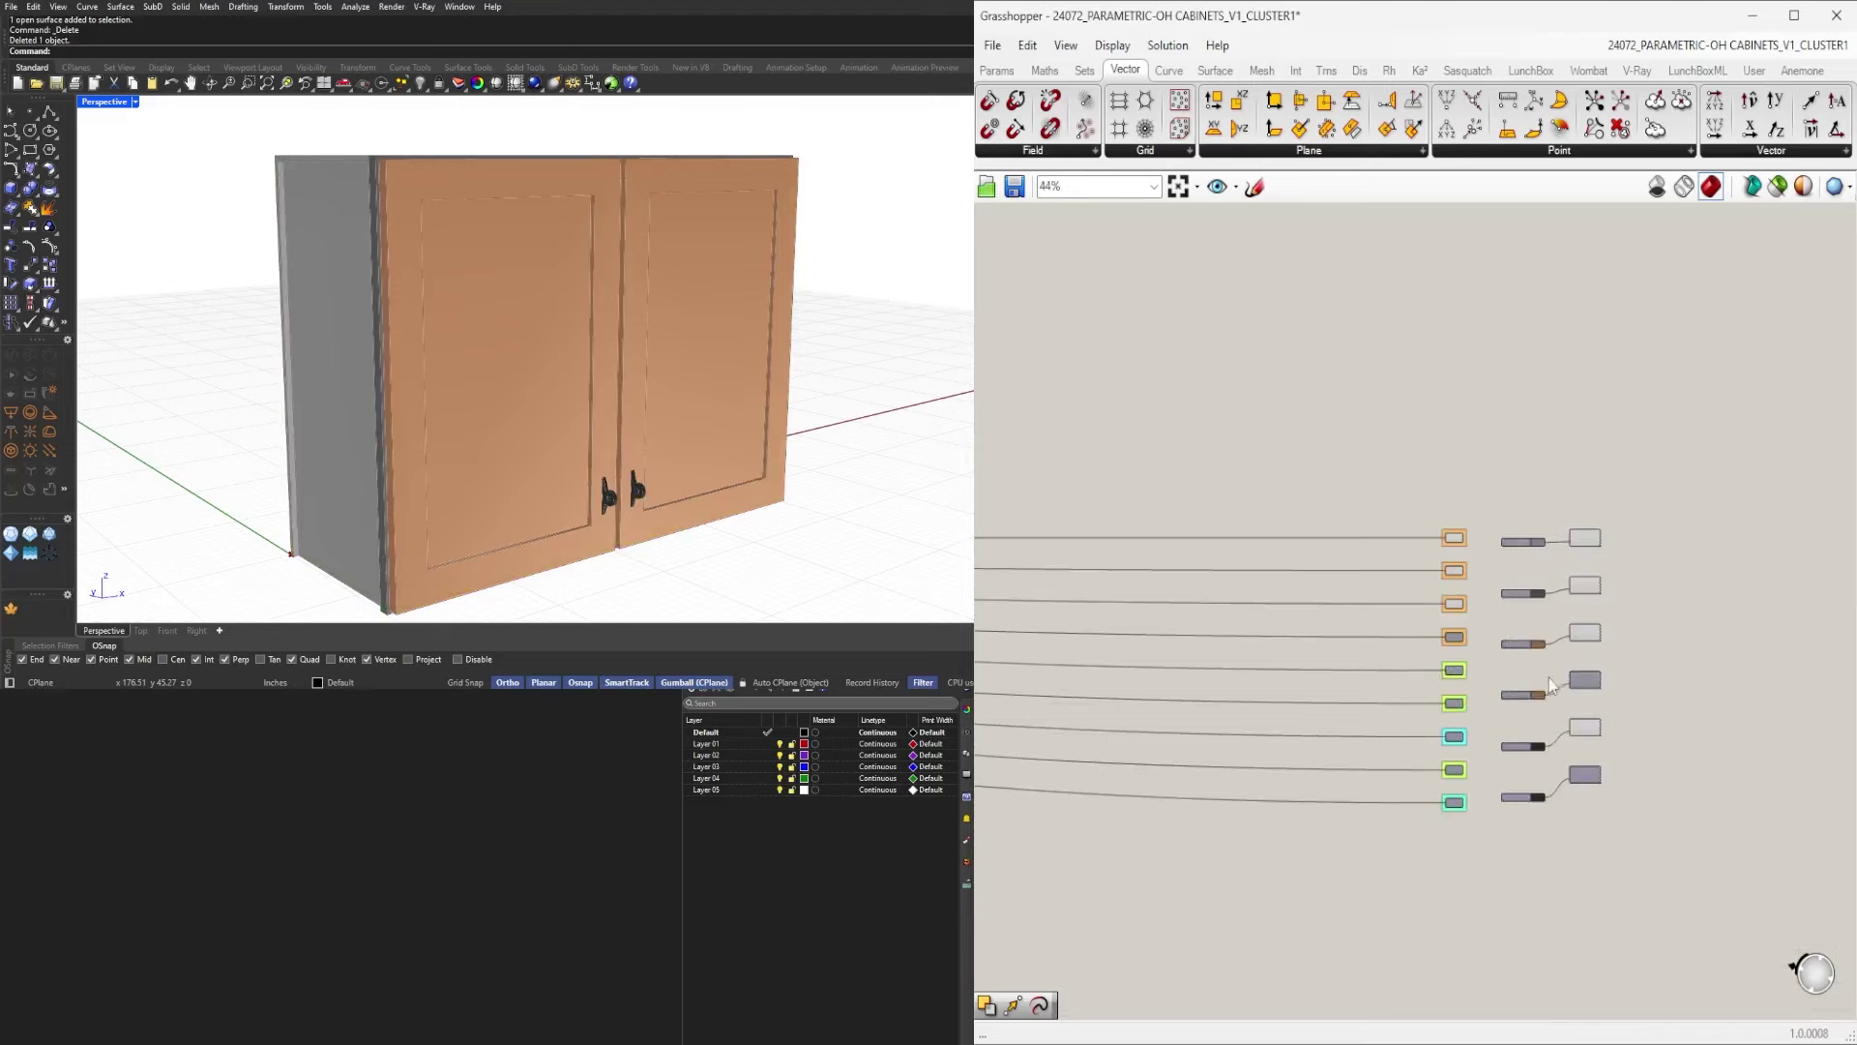
Move all Geometry parameters, Colour Swatches and Custom Previews next to the cluster.
scroll(1548, 851, down, 4)
drag(1547, 862, 1364, 713)
scroll(1364, 713, up, 1)
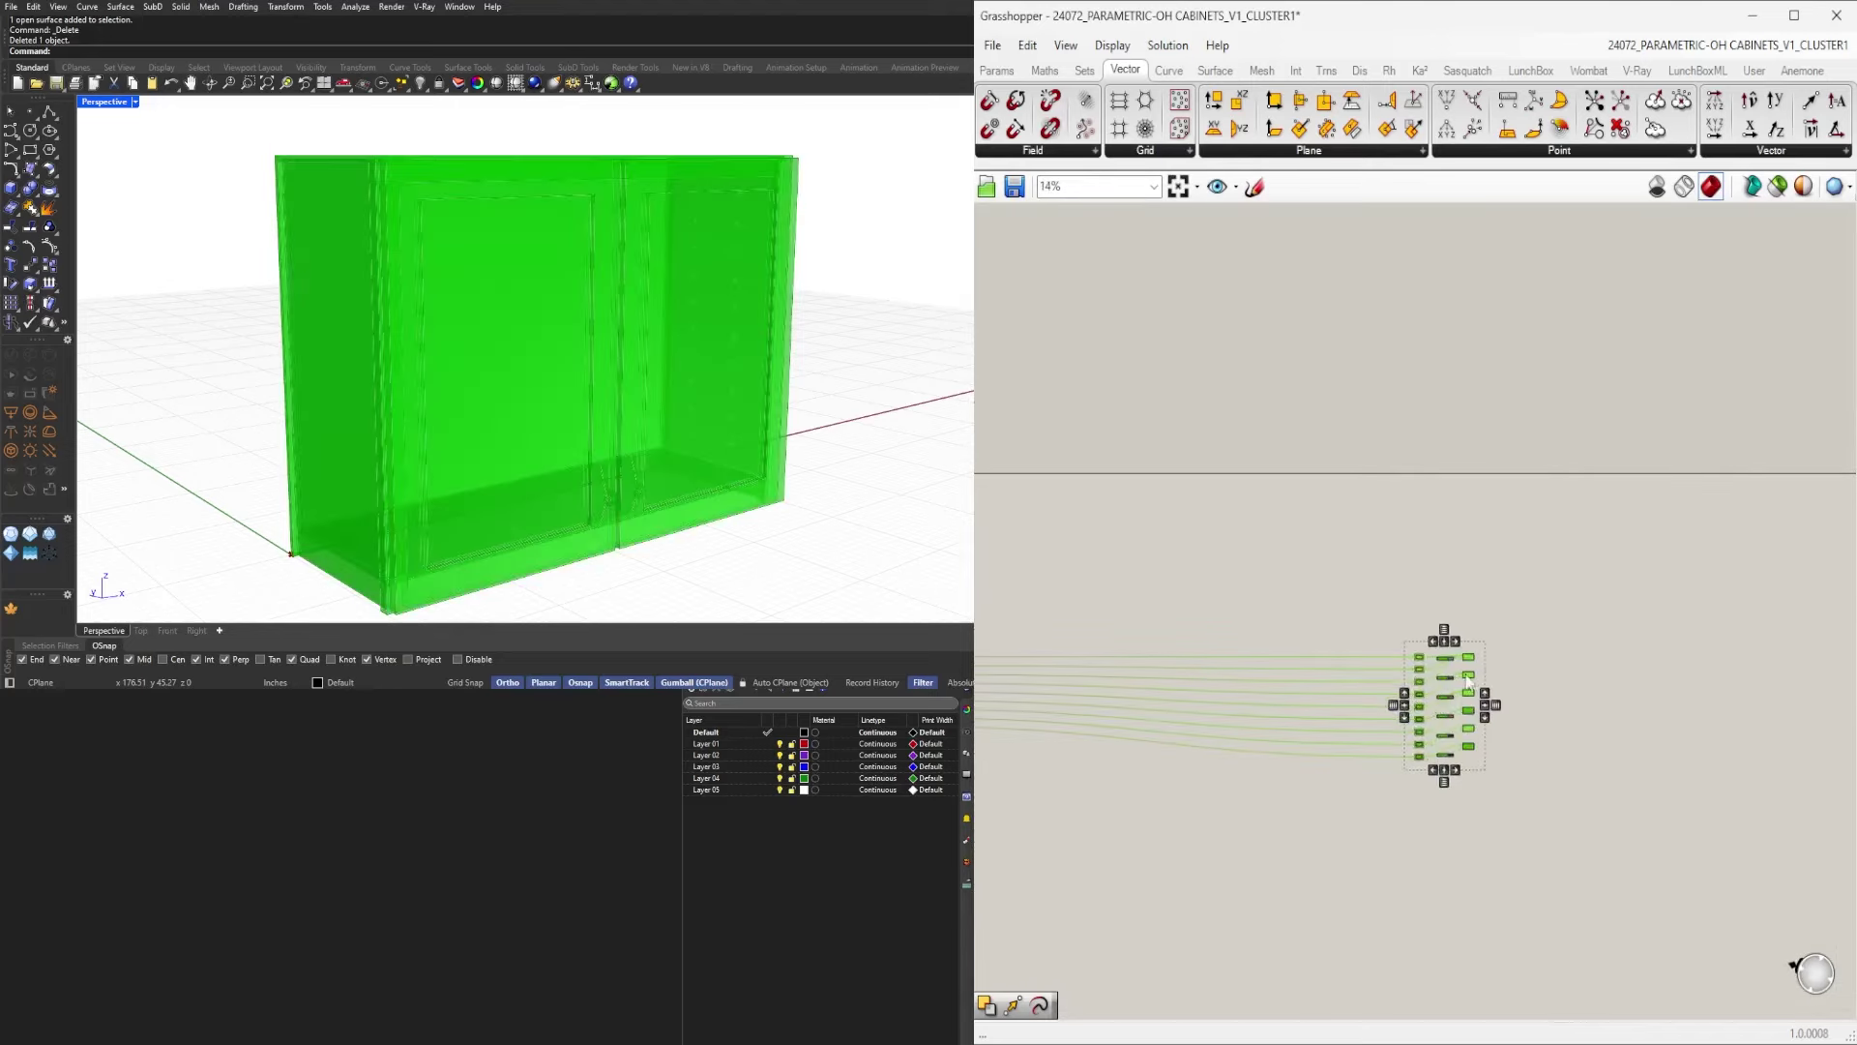
drag(1471, 662, 1094, 625)
right_drag(1109, 663, 1671, 670)
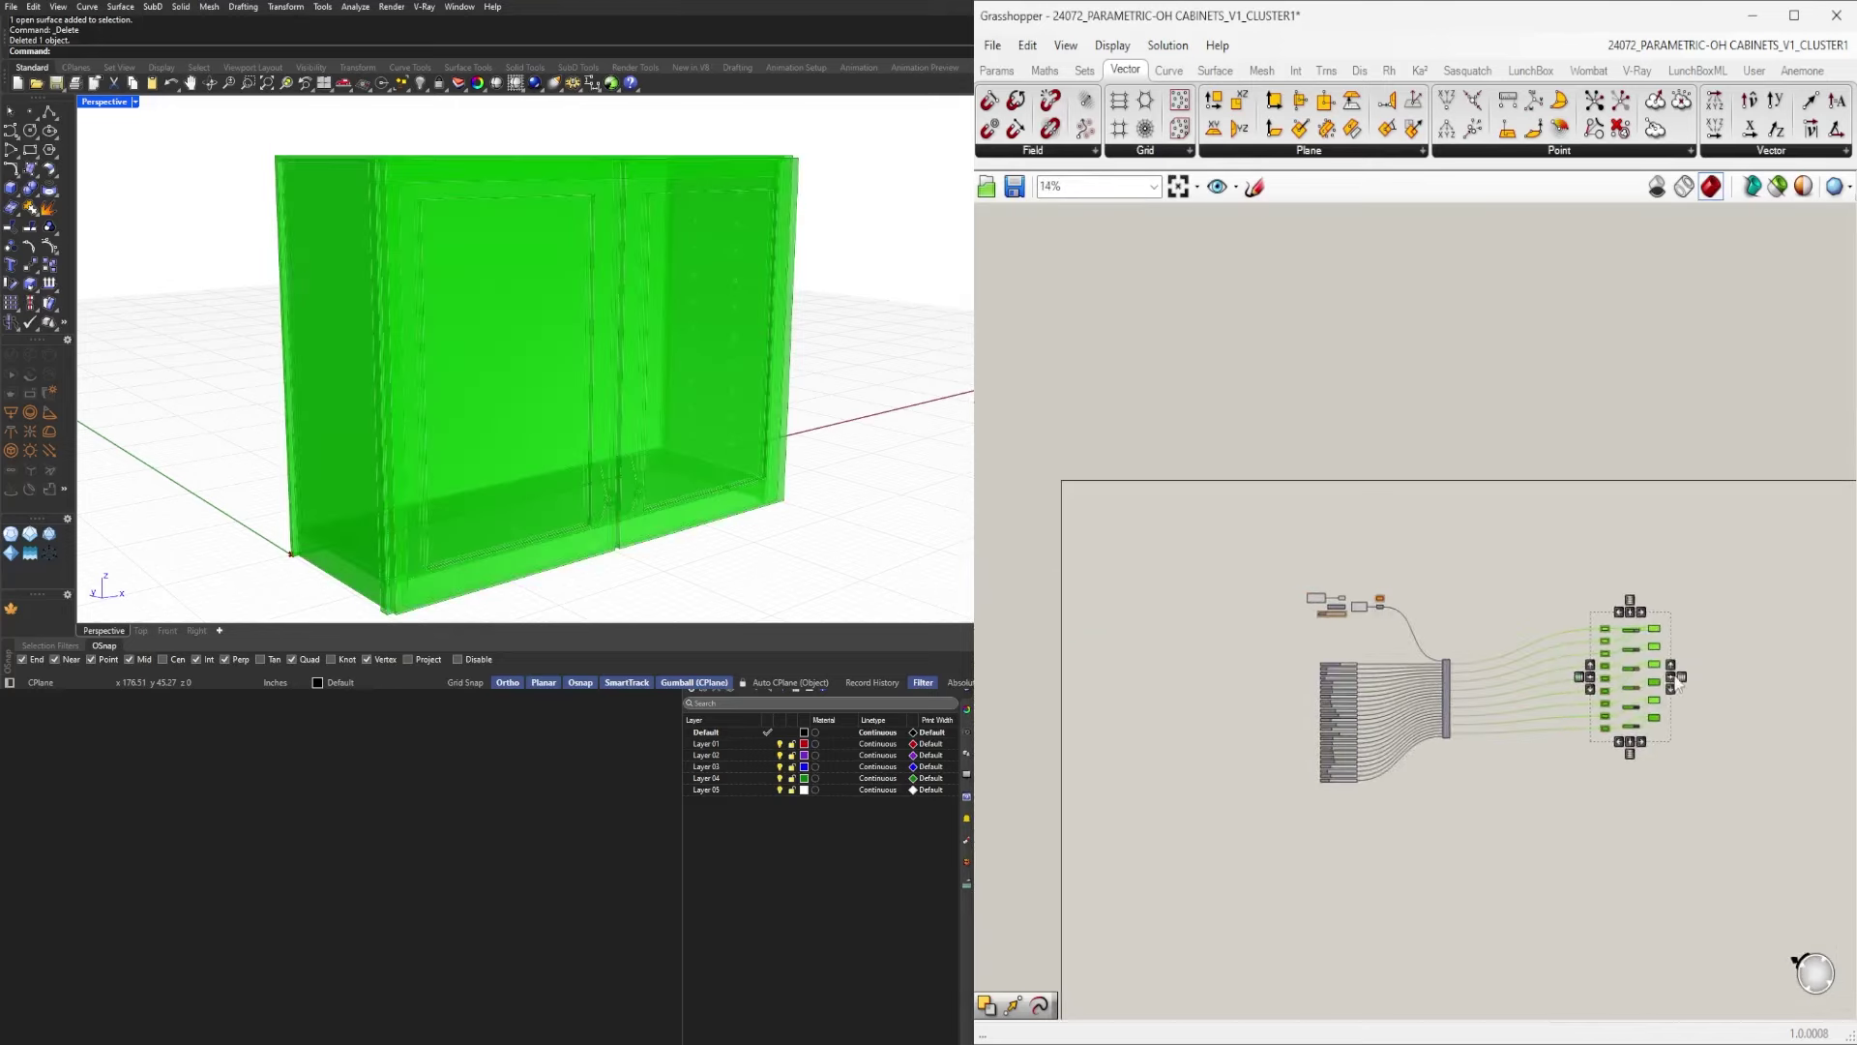
scroll(1672, 671, up, 2)
drag(1624, 595, 1464, 650)
click(1390, 724)
Adjust the position of the whole output set so it sits closer to and level with the cluster's outputs.
scroll(1370, 733, up, 2)
right_drag(1509, 728, 1550, 629)
scroll(1550, 628, down, 3)
drag(1748, 757, 1326, 478)
scroll(1303, 608, up, 3)
drag(1389, 636, 1284, 684)
click(1275, 553)
Examine the wiring from the cluster's outputs to the Geometry parameters and the overall layout of the definition.
scroll(1295, 561, up, 5)
scroll(1335, 592, down, 3)
right_drag(1461, 663, 1411, 675)
scroll(1531, 760, up, 2)
right_drag(1539, 772, 1519, 656)
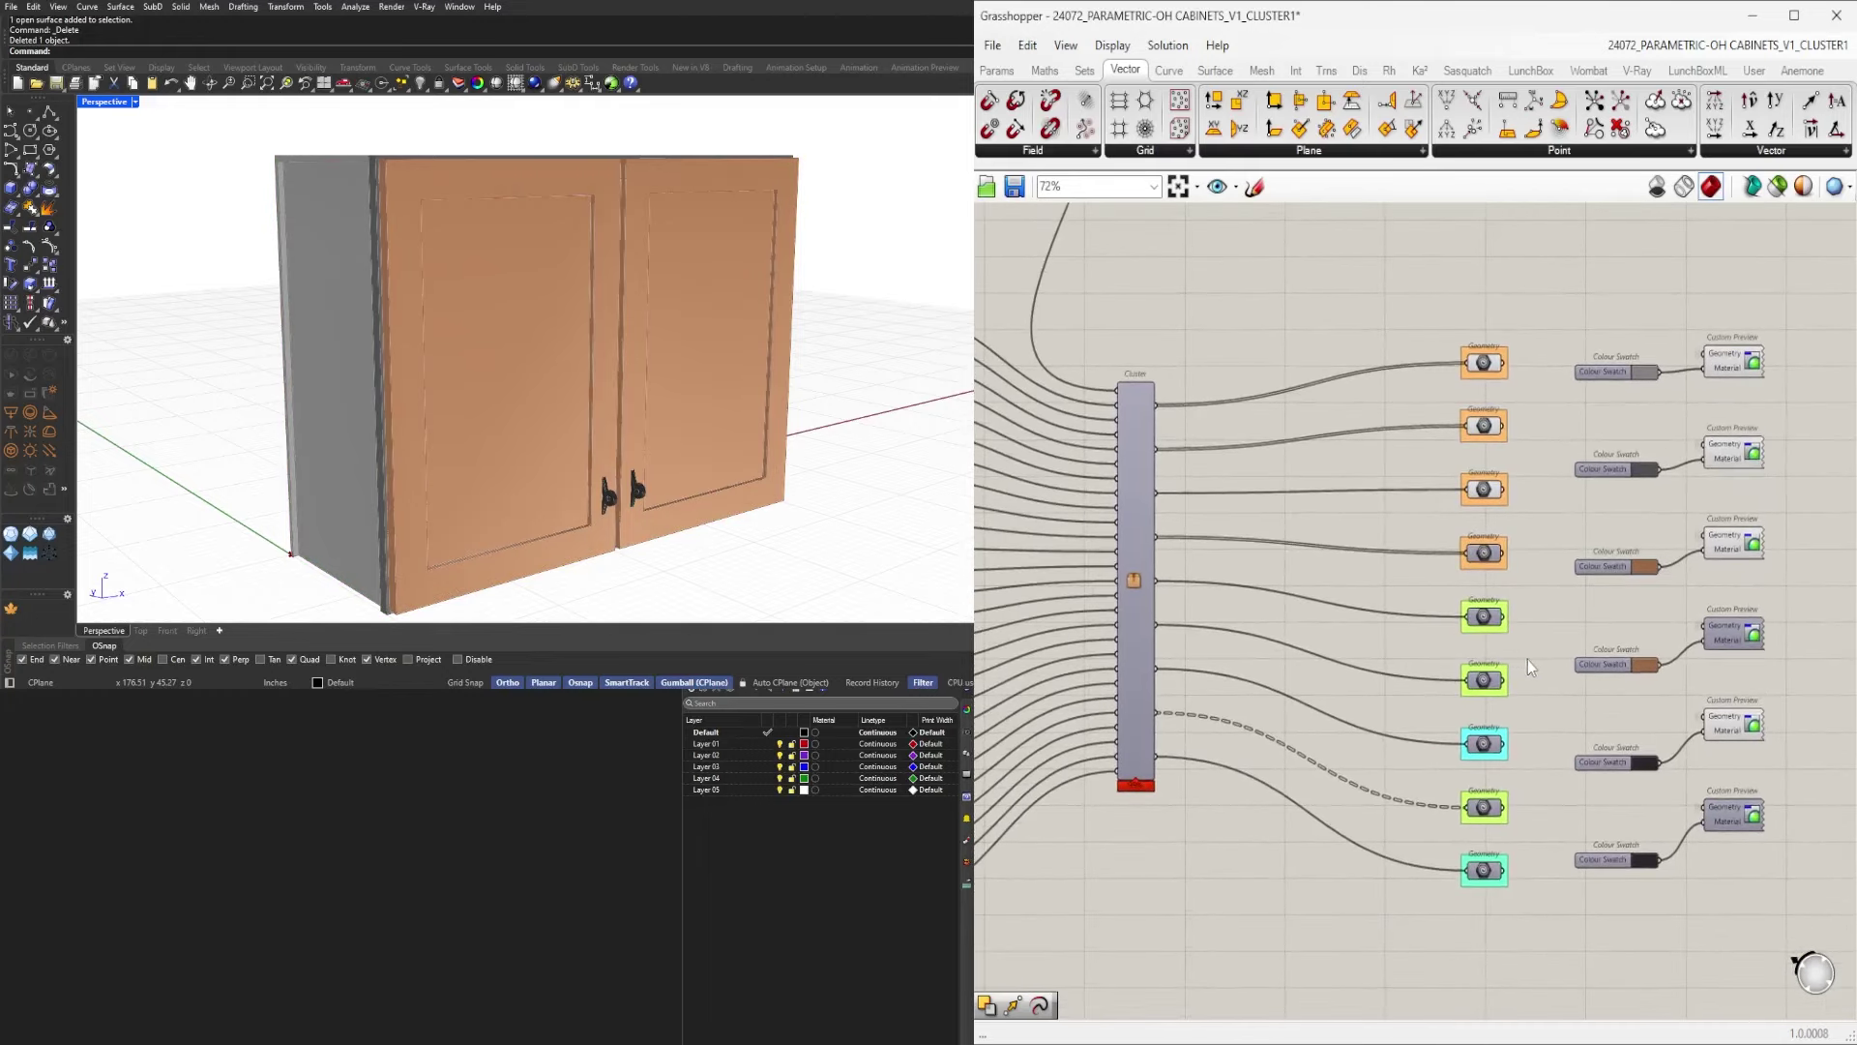
scroll(1495, 730, up, 1)
scroll(1461, 707, up, 1)
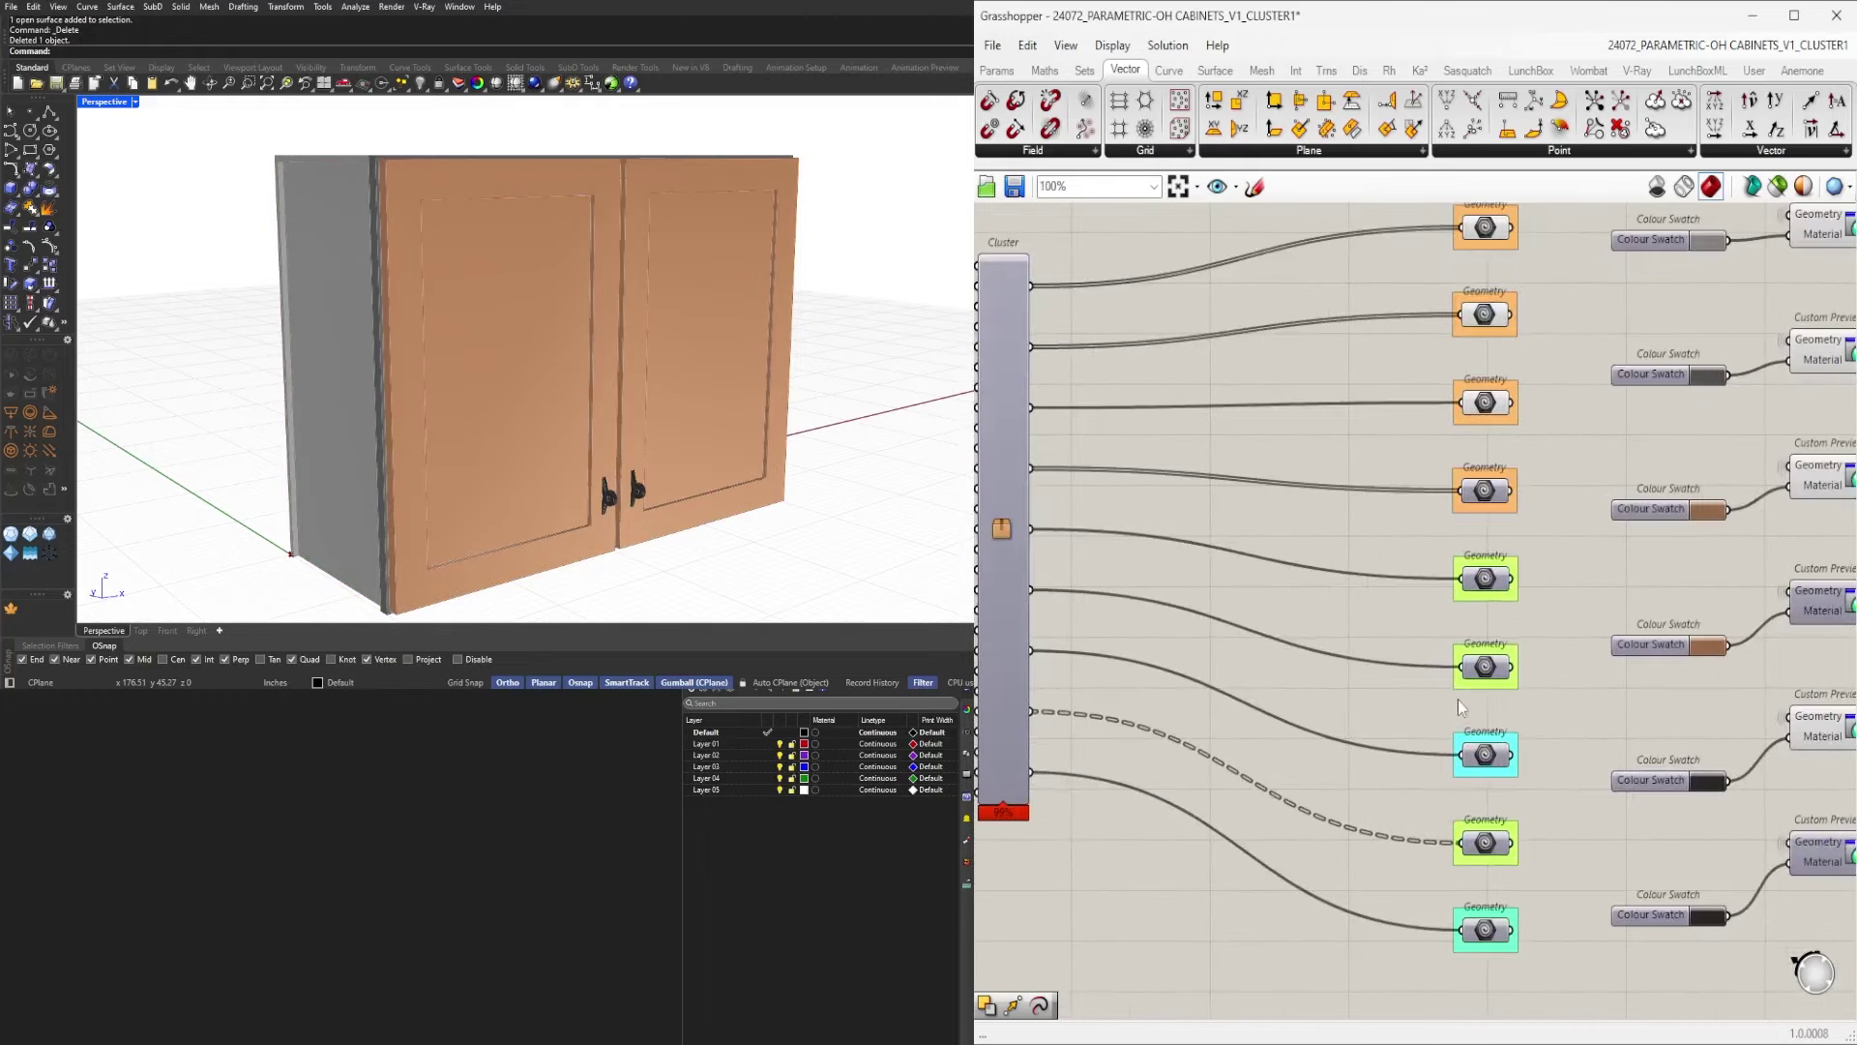
scroll(1461, 707, down, 2)
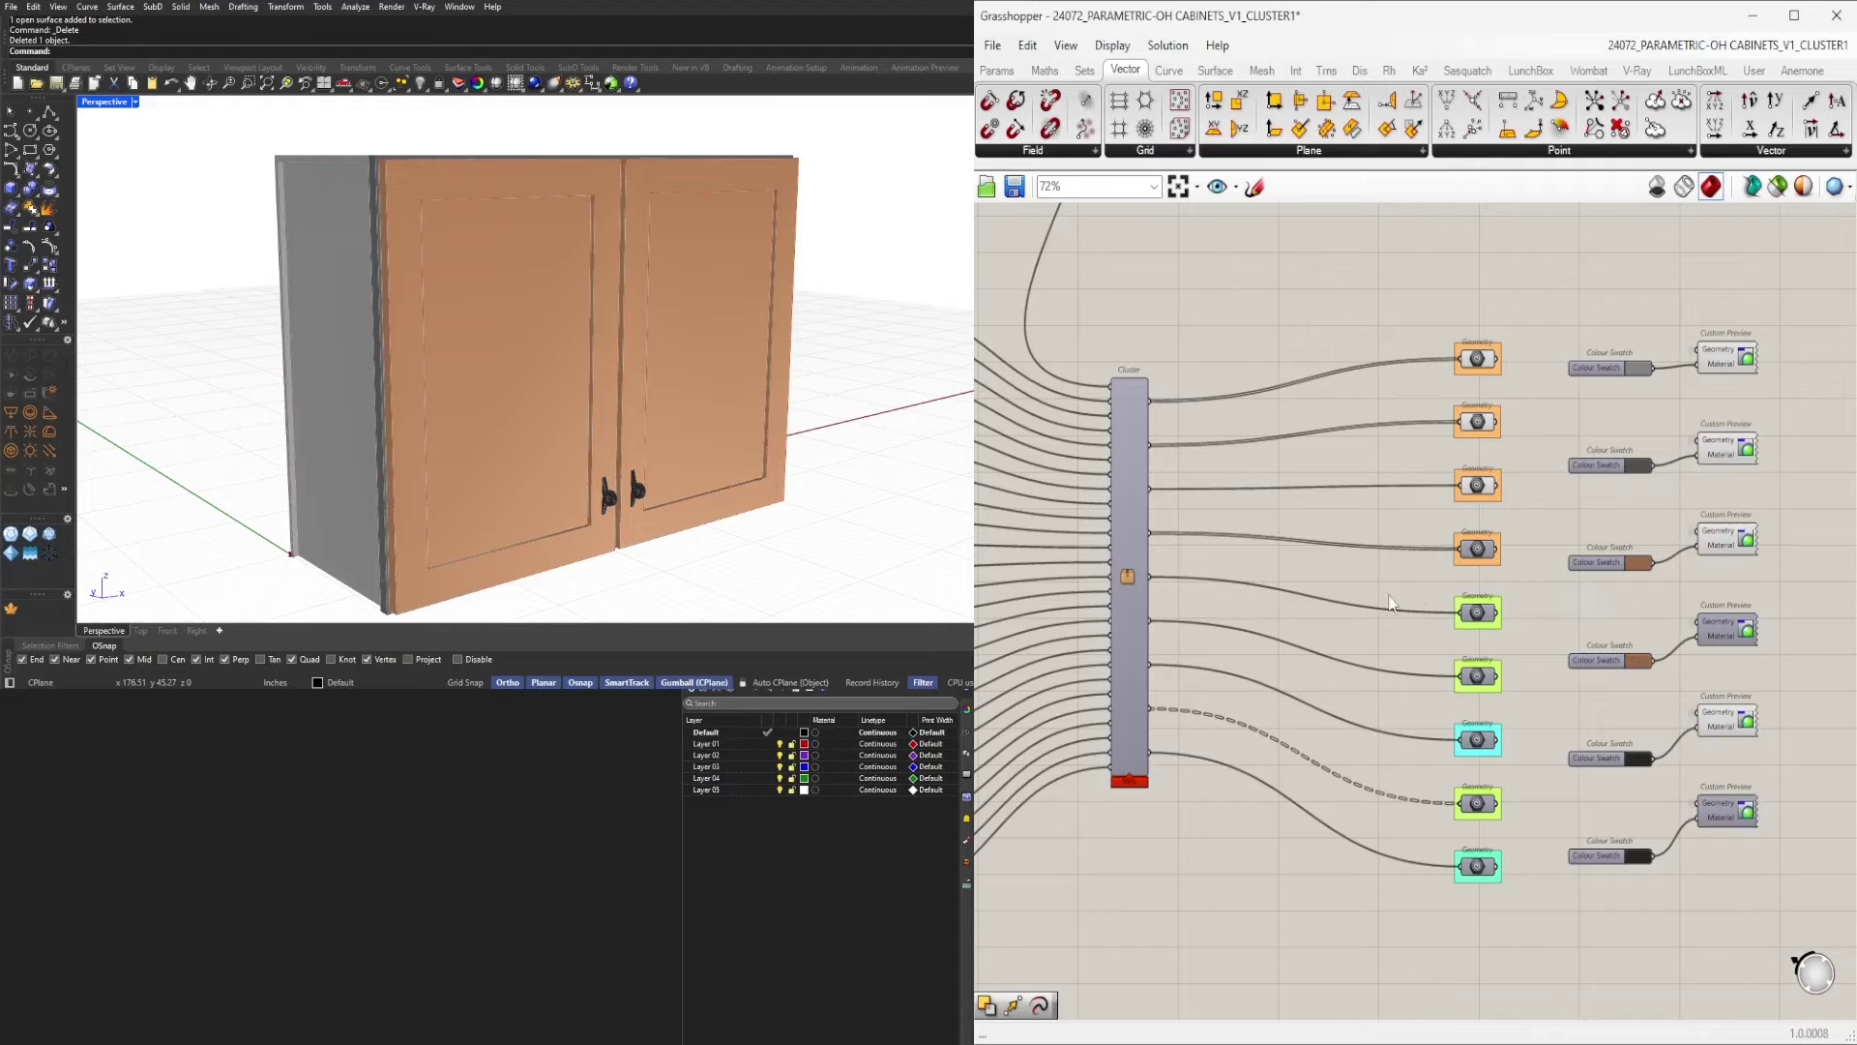
scroll(1445, 844, down, 6)
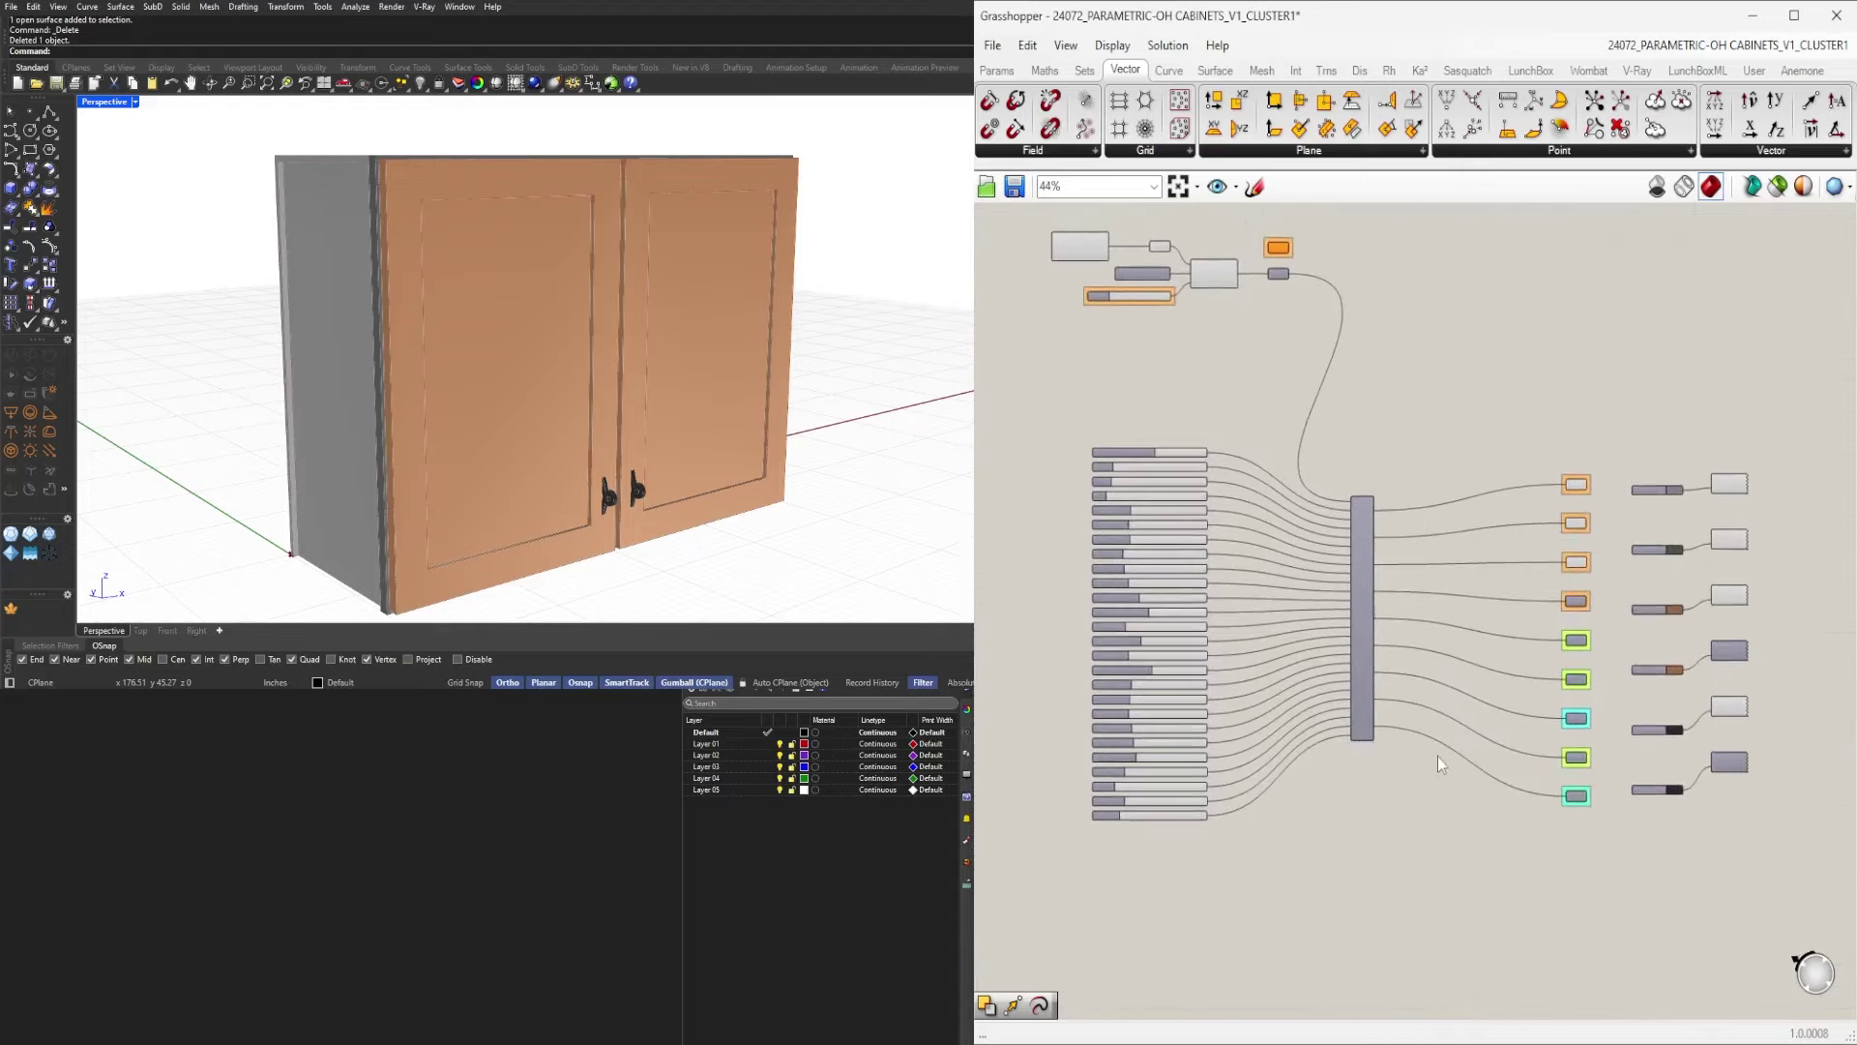
Move the entire definition towards the upper-left corner of the canvas.
key(ctrl+a)
right_drag(1234, 623, 1531, 643)
scroll(1623, 705, down, 2)
scroll(1676, 703, up, 2)
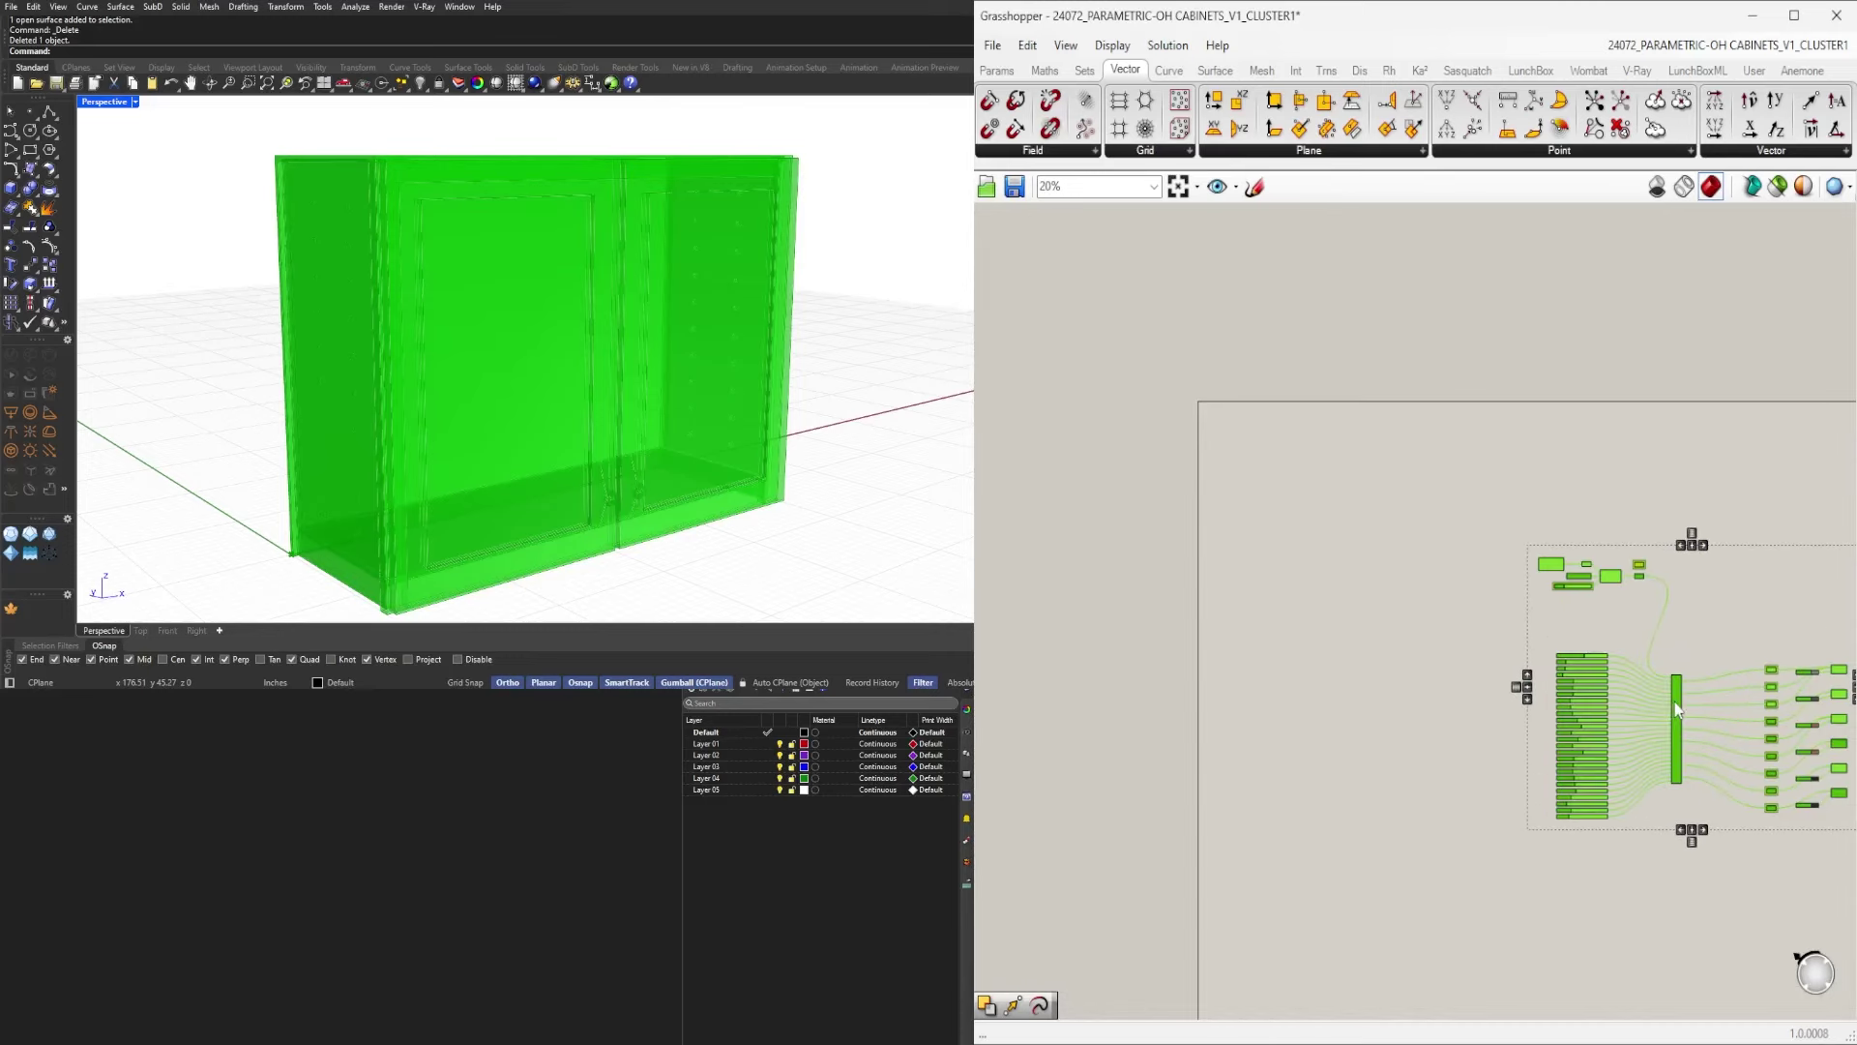
drag(1676, 703, 1362, 577)
click(1300, 488)
Move the Construct Point, Unit X, Line SDL, LENGTH slider and Curve components down directly above the number sliders.
scroll(1300, 482, up, 6)
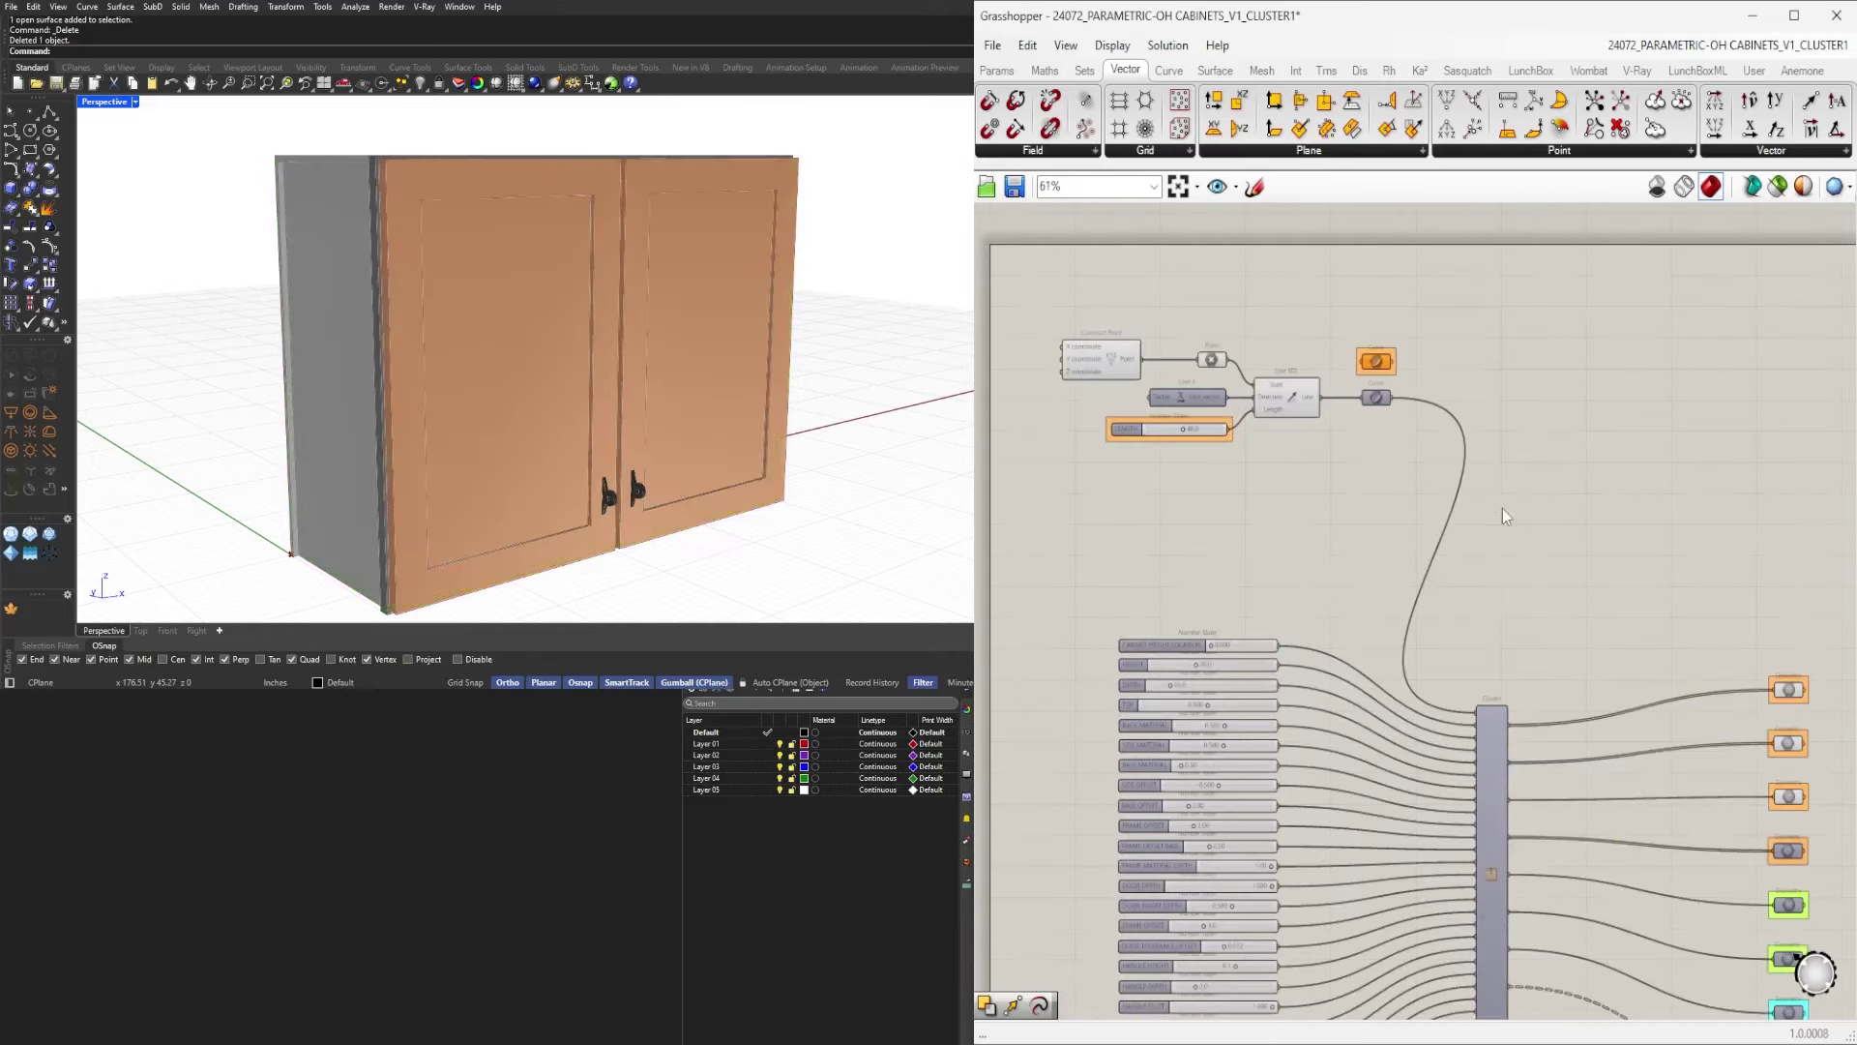
drag(1504, 508, 1045, 294)
drag(1297, 398, 1288, 576)
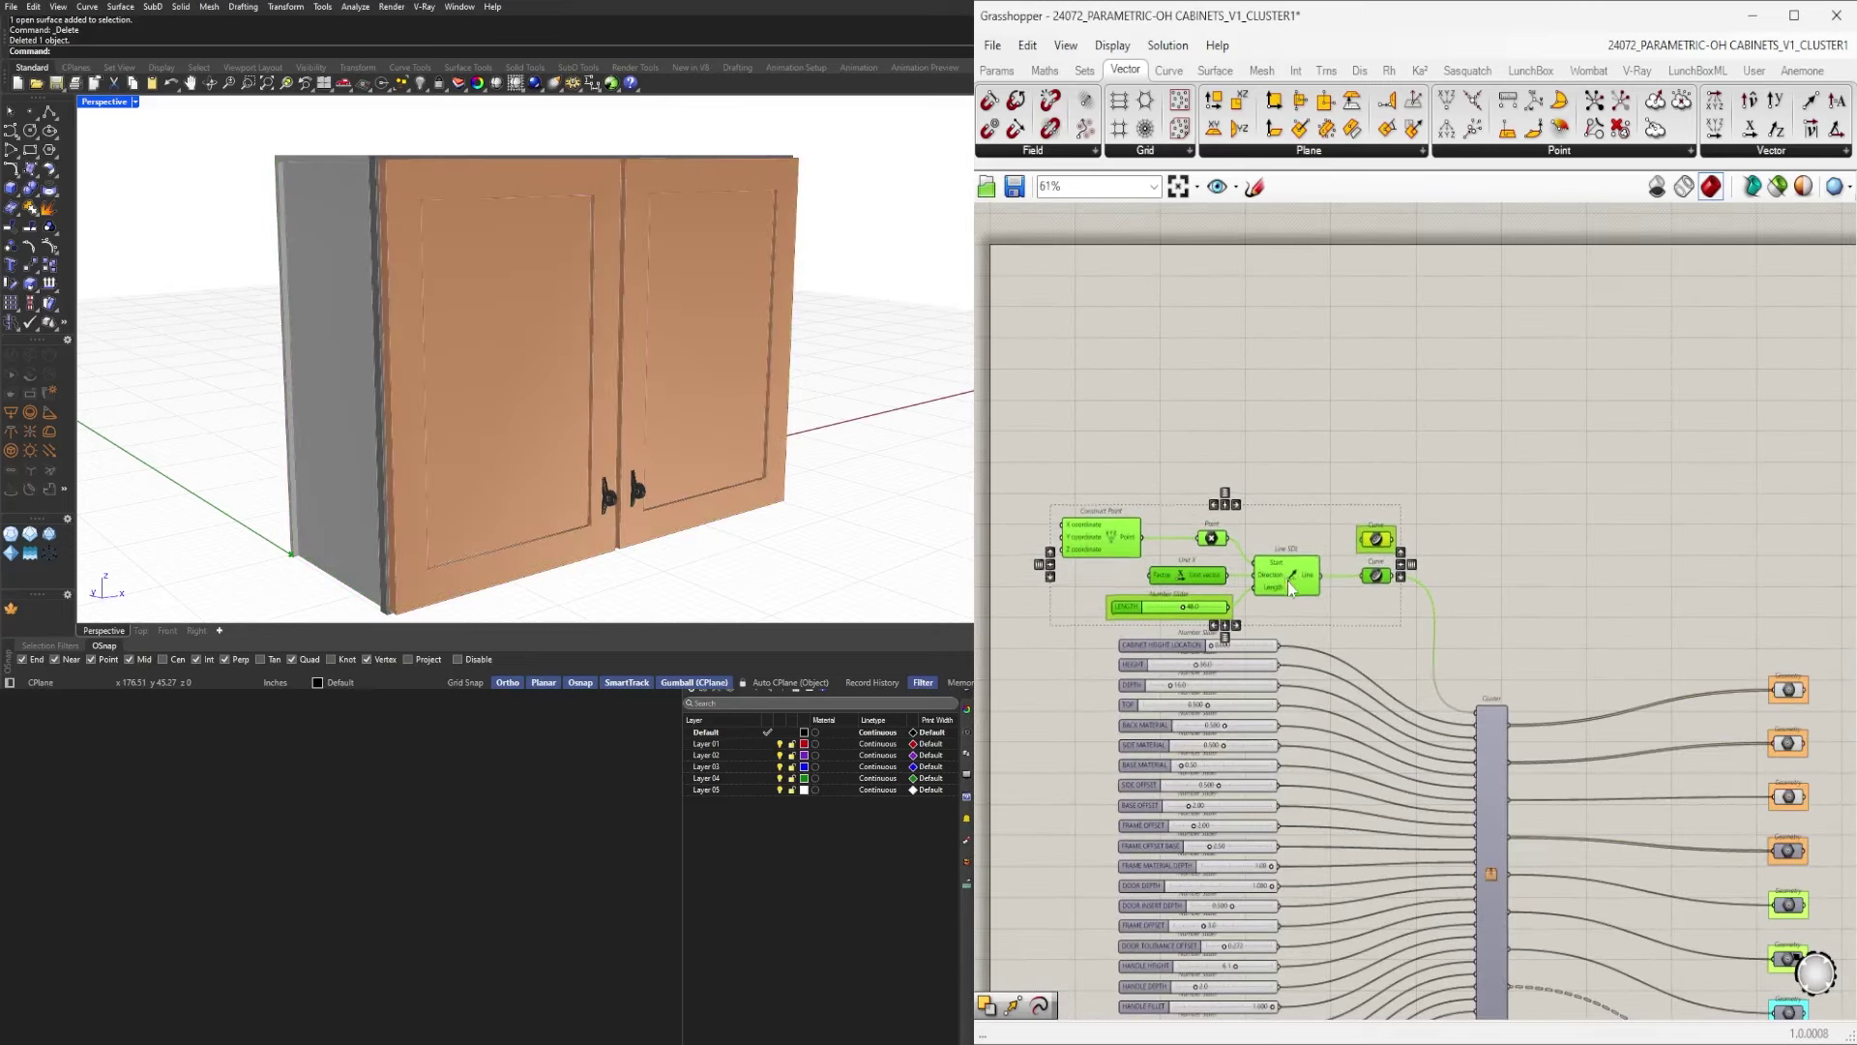
right_drag(1285, 574, 1405, 572)
scroll(1405, 572, up, 1)
mouse_move(1415, 577)
mouse_down()
mouse_move(1258, 586)
mouse_move(1369, 555)
mouse_move(1423, 577)
mouse_up()
click(1330, 557)
Shift the LENGTH slider away from the Line SDL component and remove the group around it.
scroll(1330, 556, up, 3)
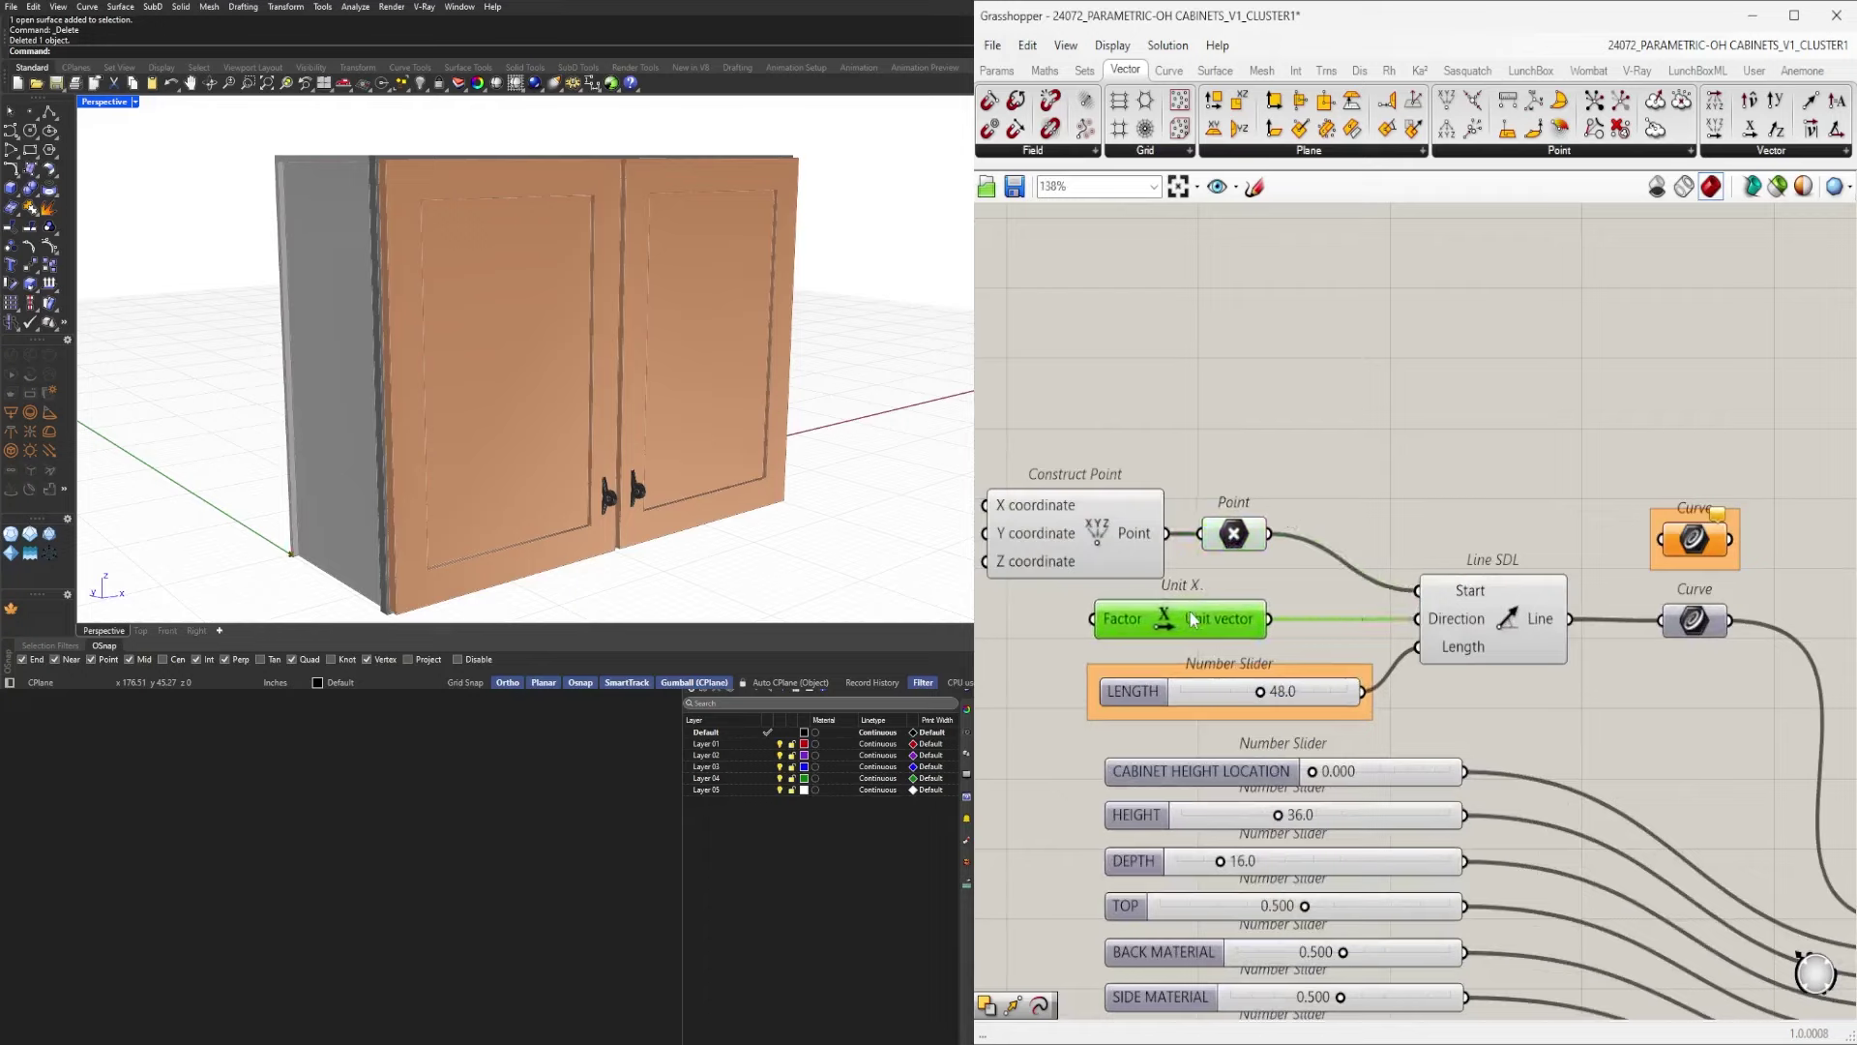
drag(1222, 675, 1064, 663)
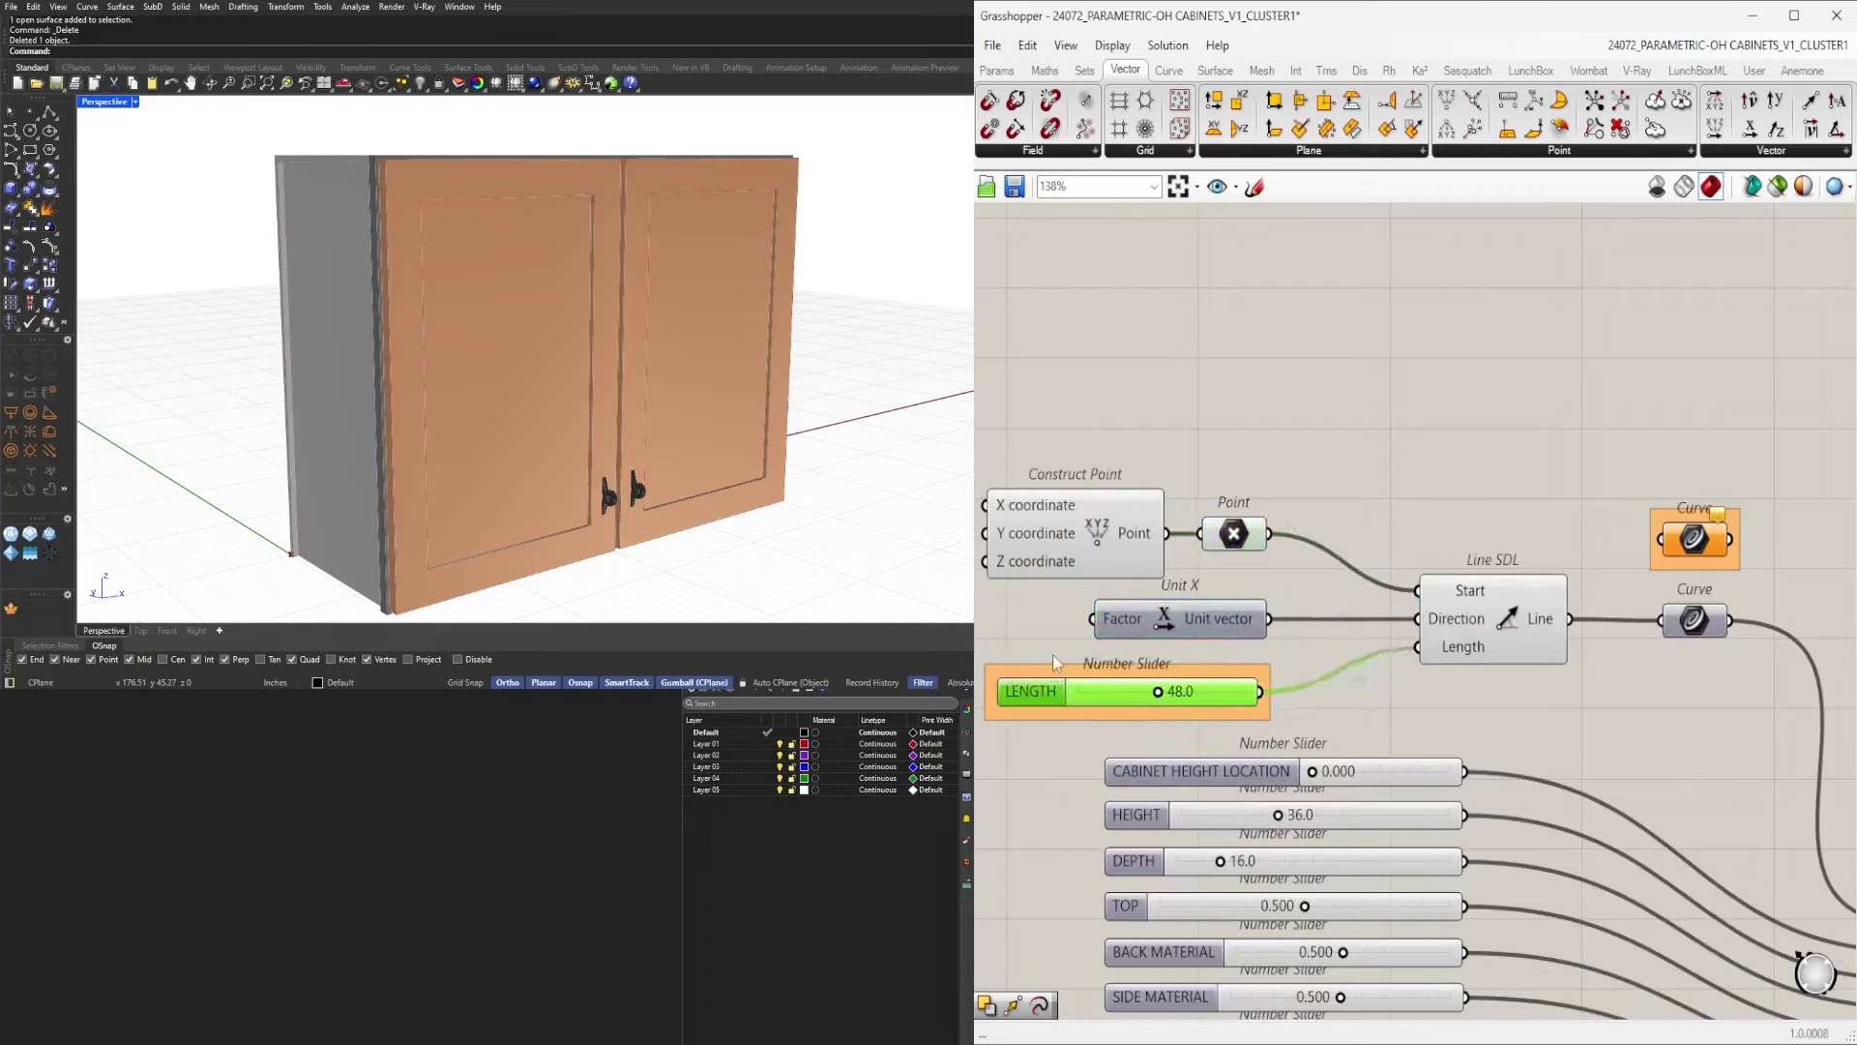
click(1437, 468)
right_drag(1203, 694, 1342, 704)
scroll(1342, 703, up, 2)
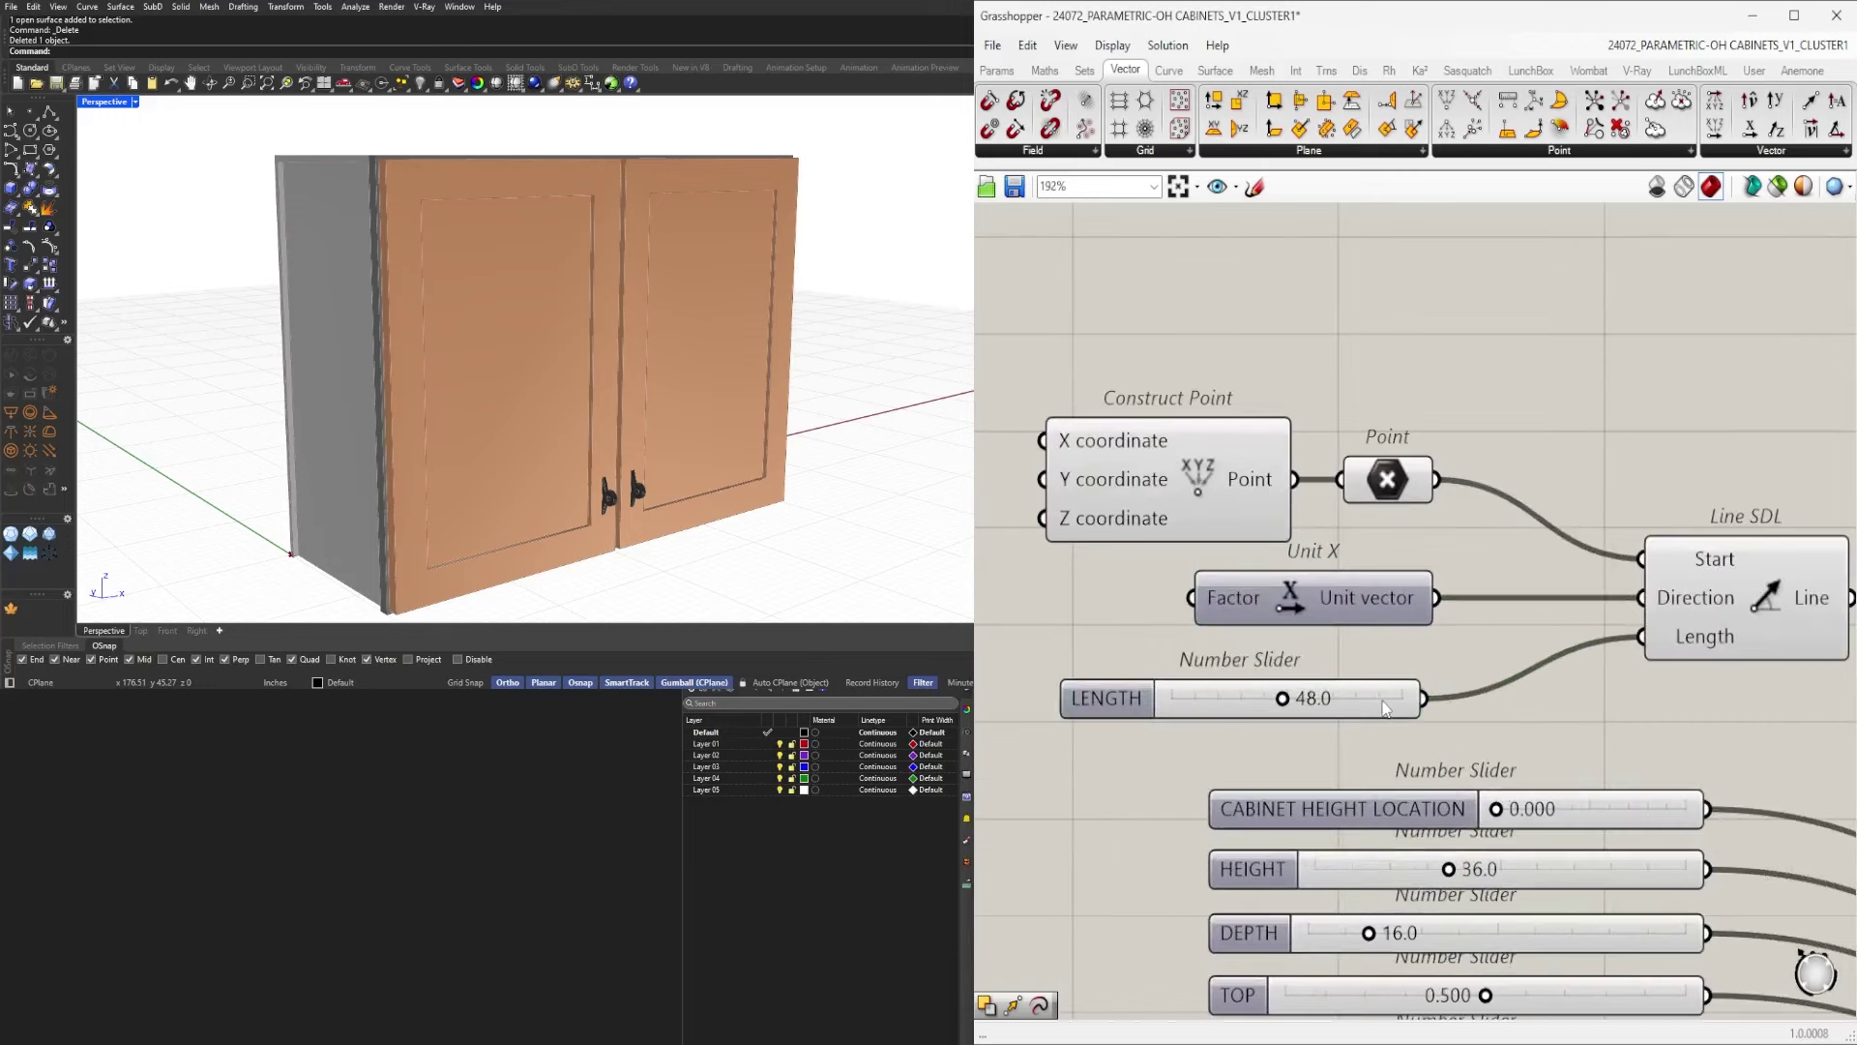
Place the LENGTH slider just below the Unit X component and line up their output ends.
drag(1351, 706, 1359, 699)
click(1439, 514)
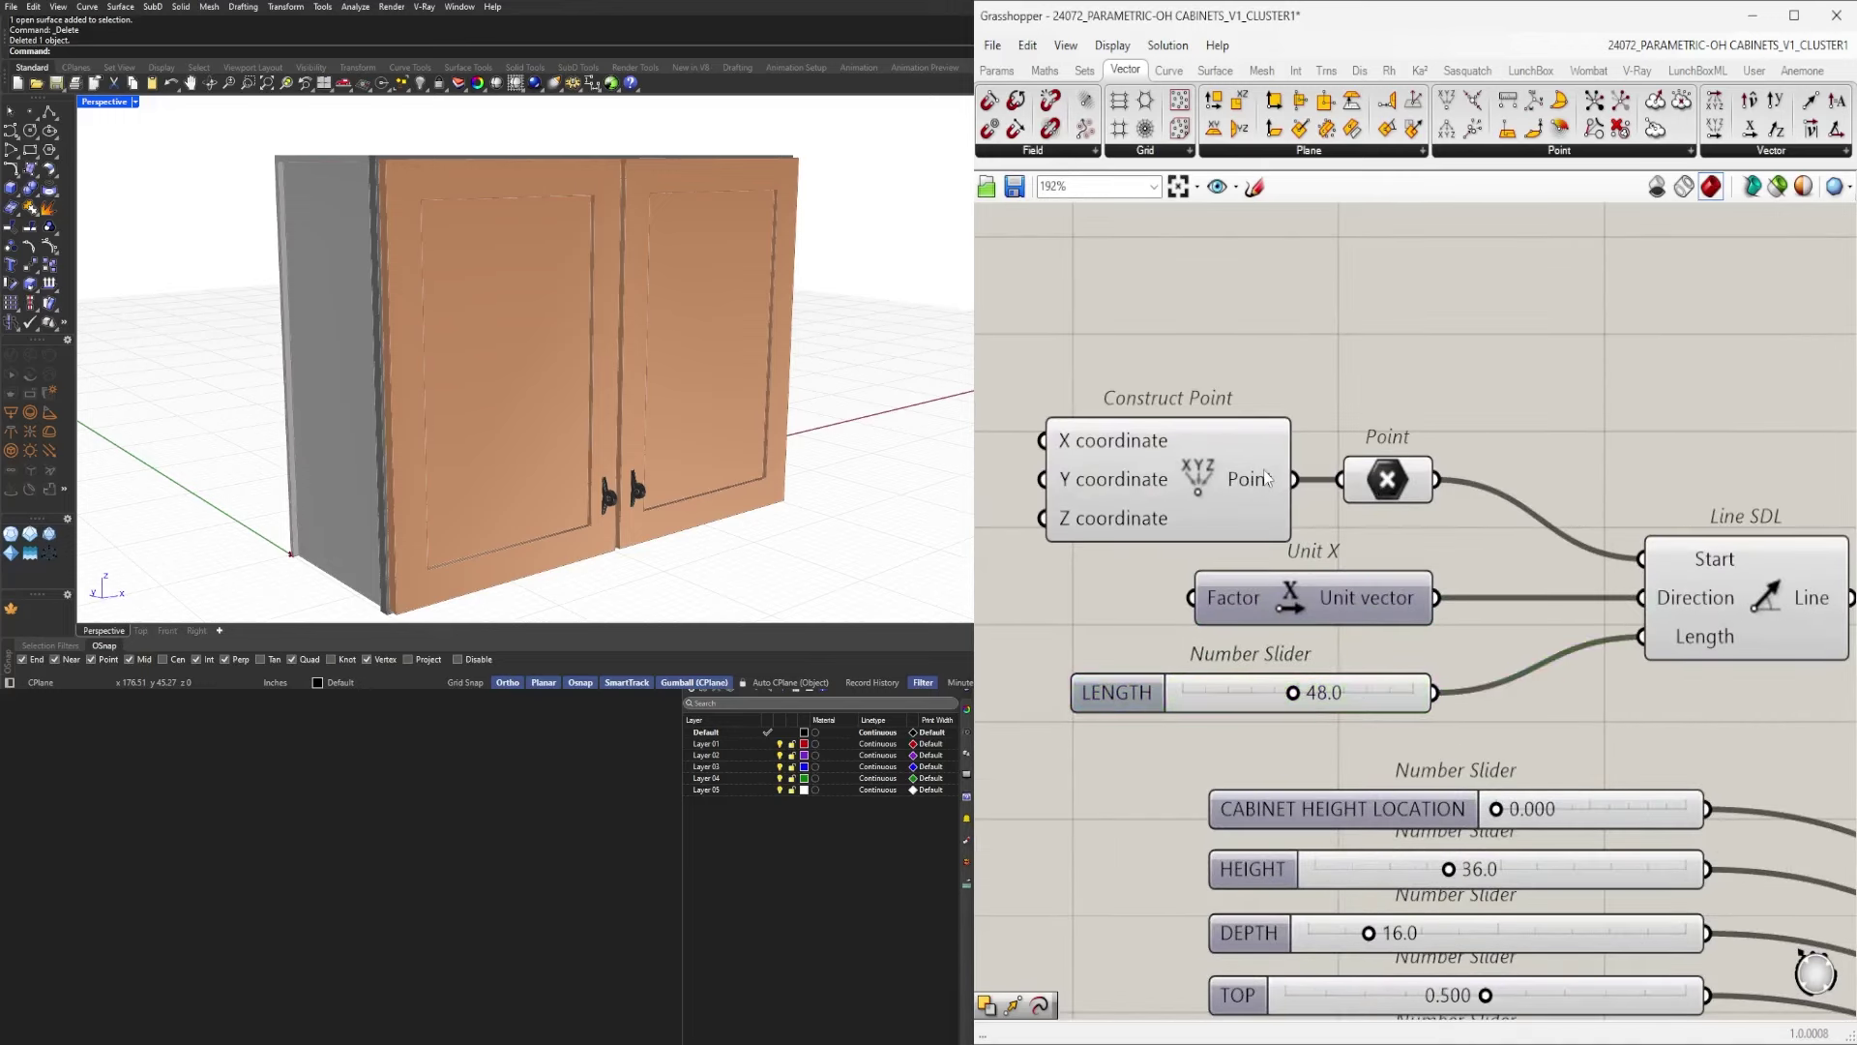
scroll(1355, 614, down, 2)
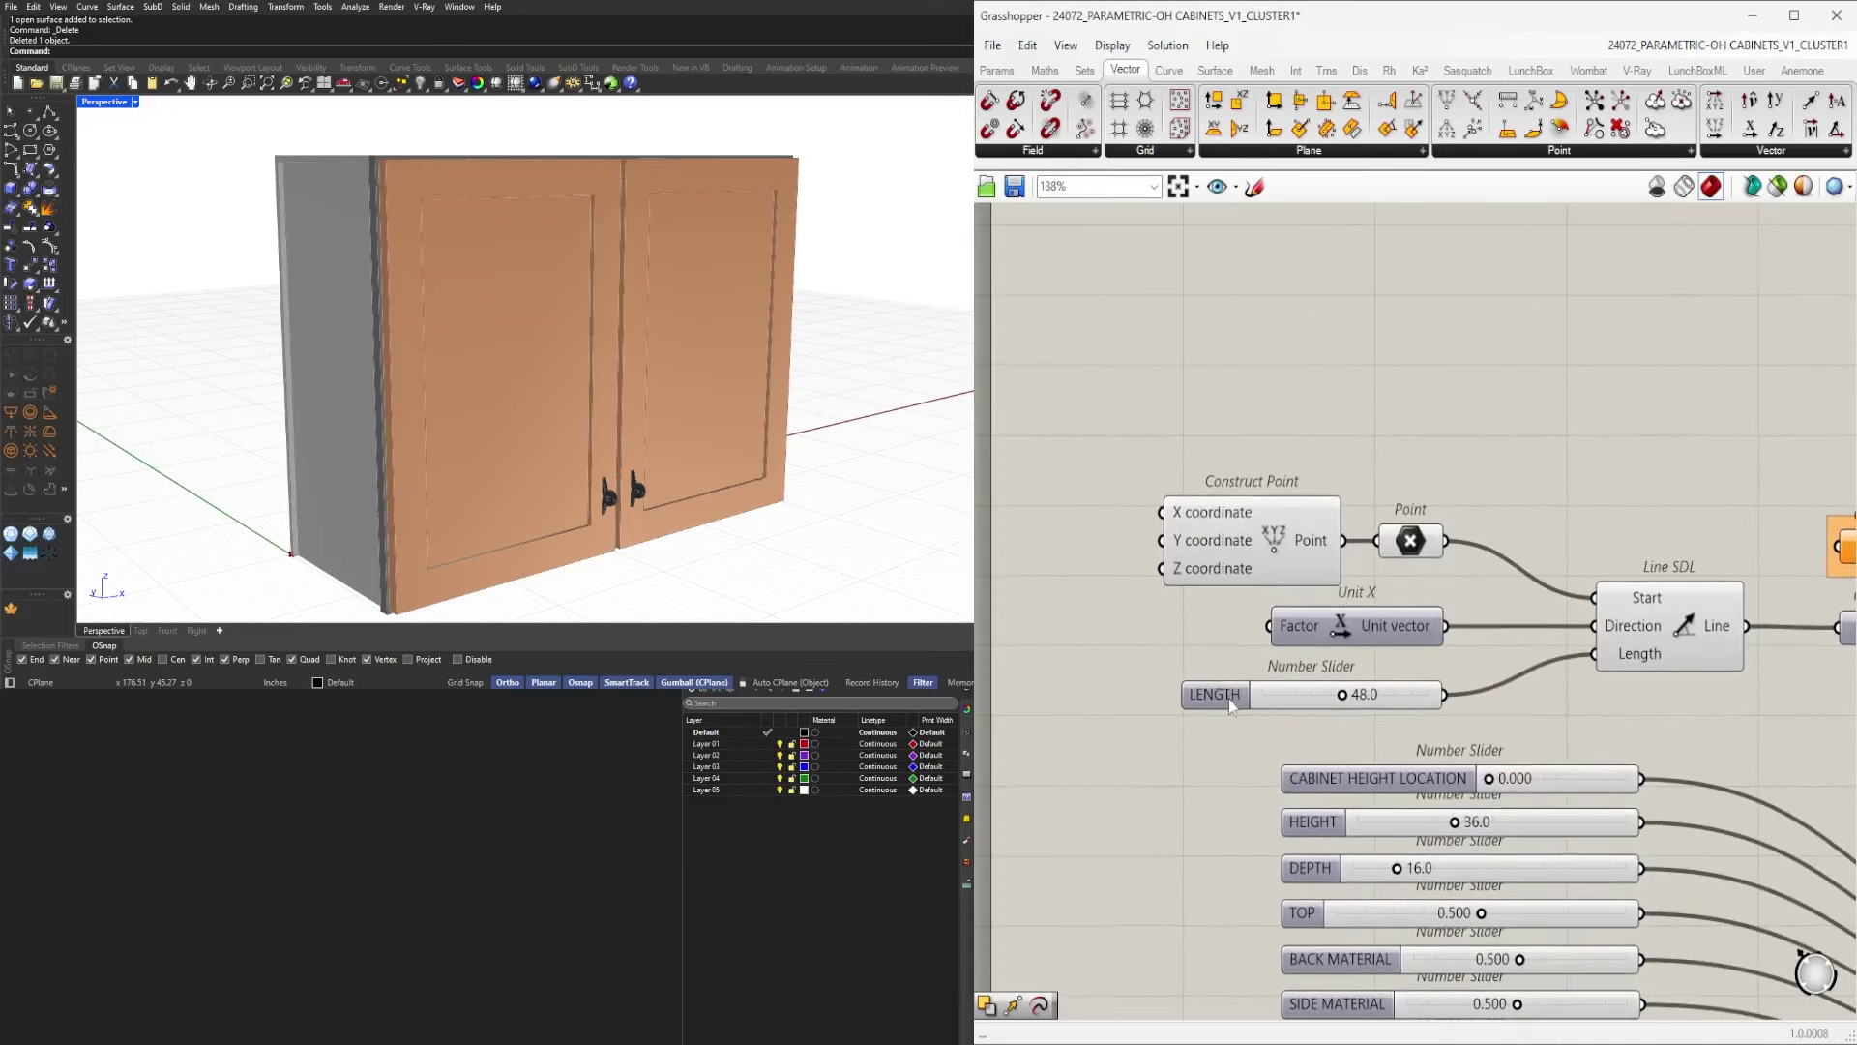
drag(1219, 707, 1214, 703)
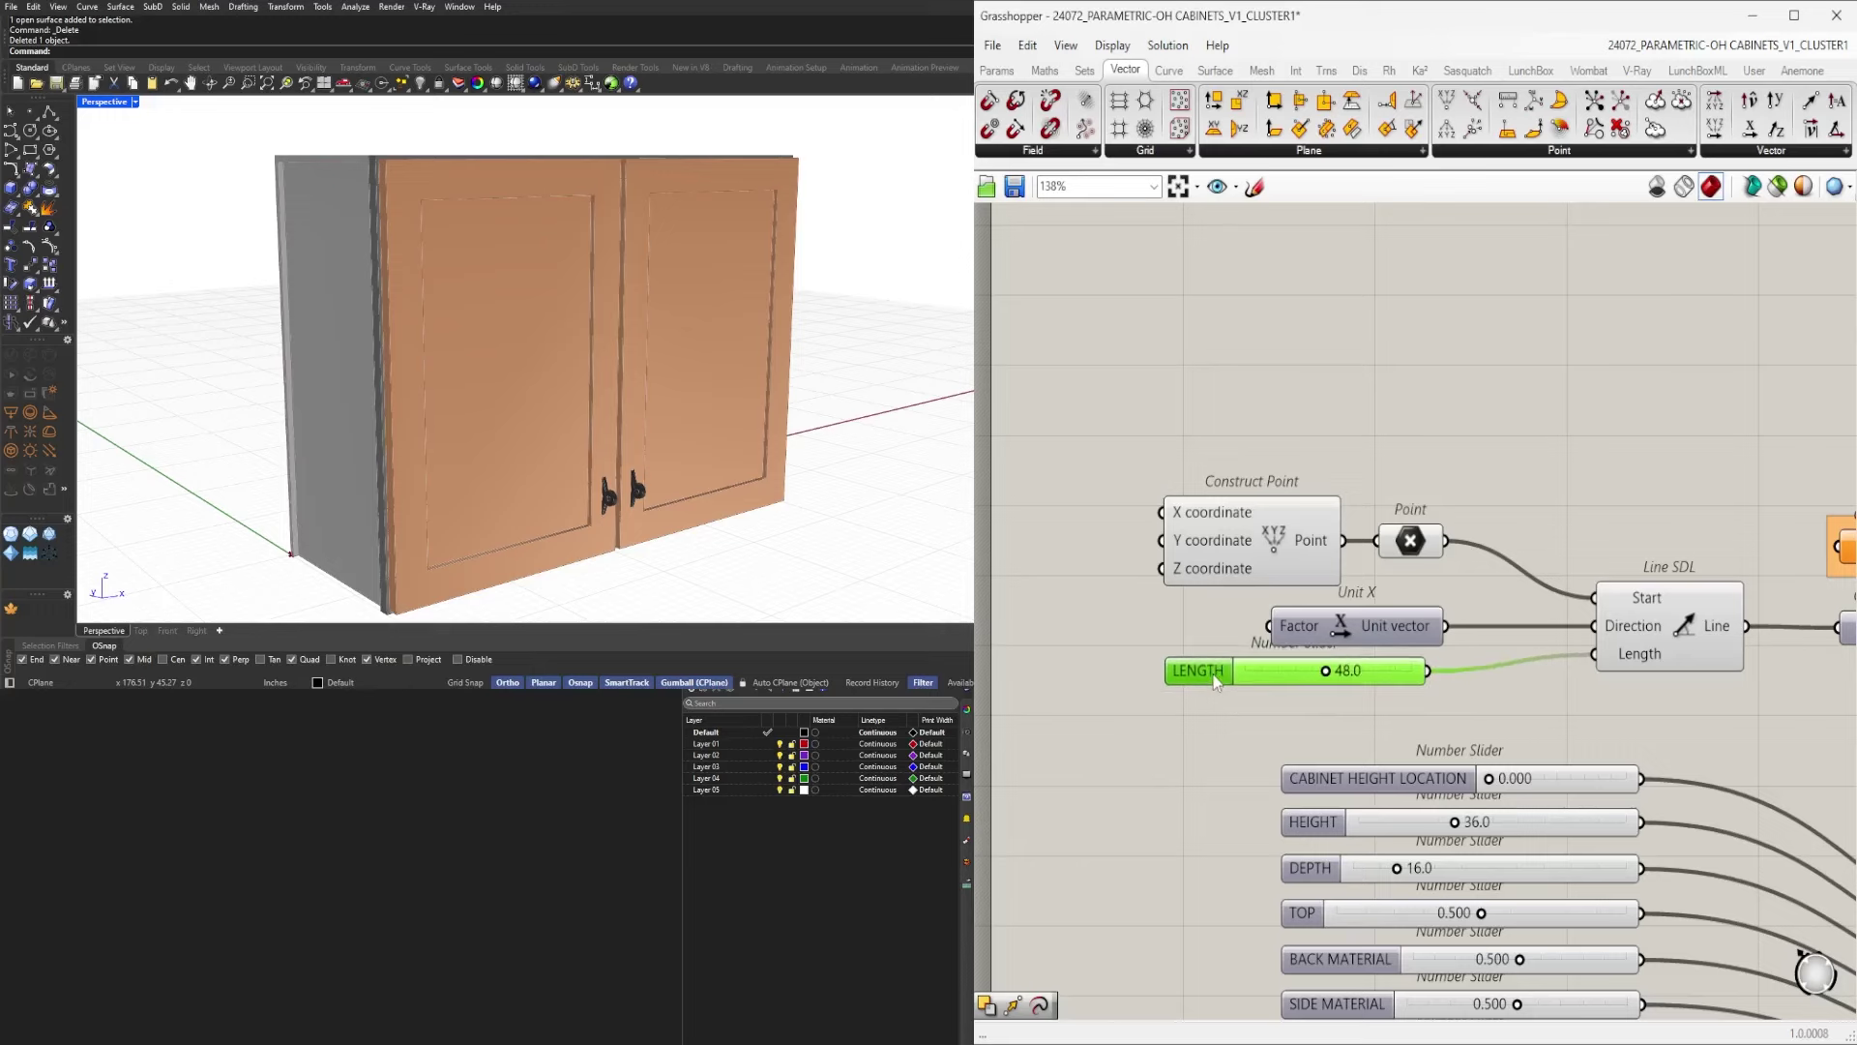
scroll(1418, 682, up, 3)
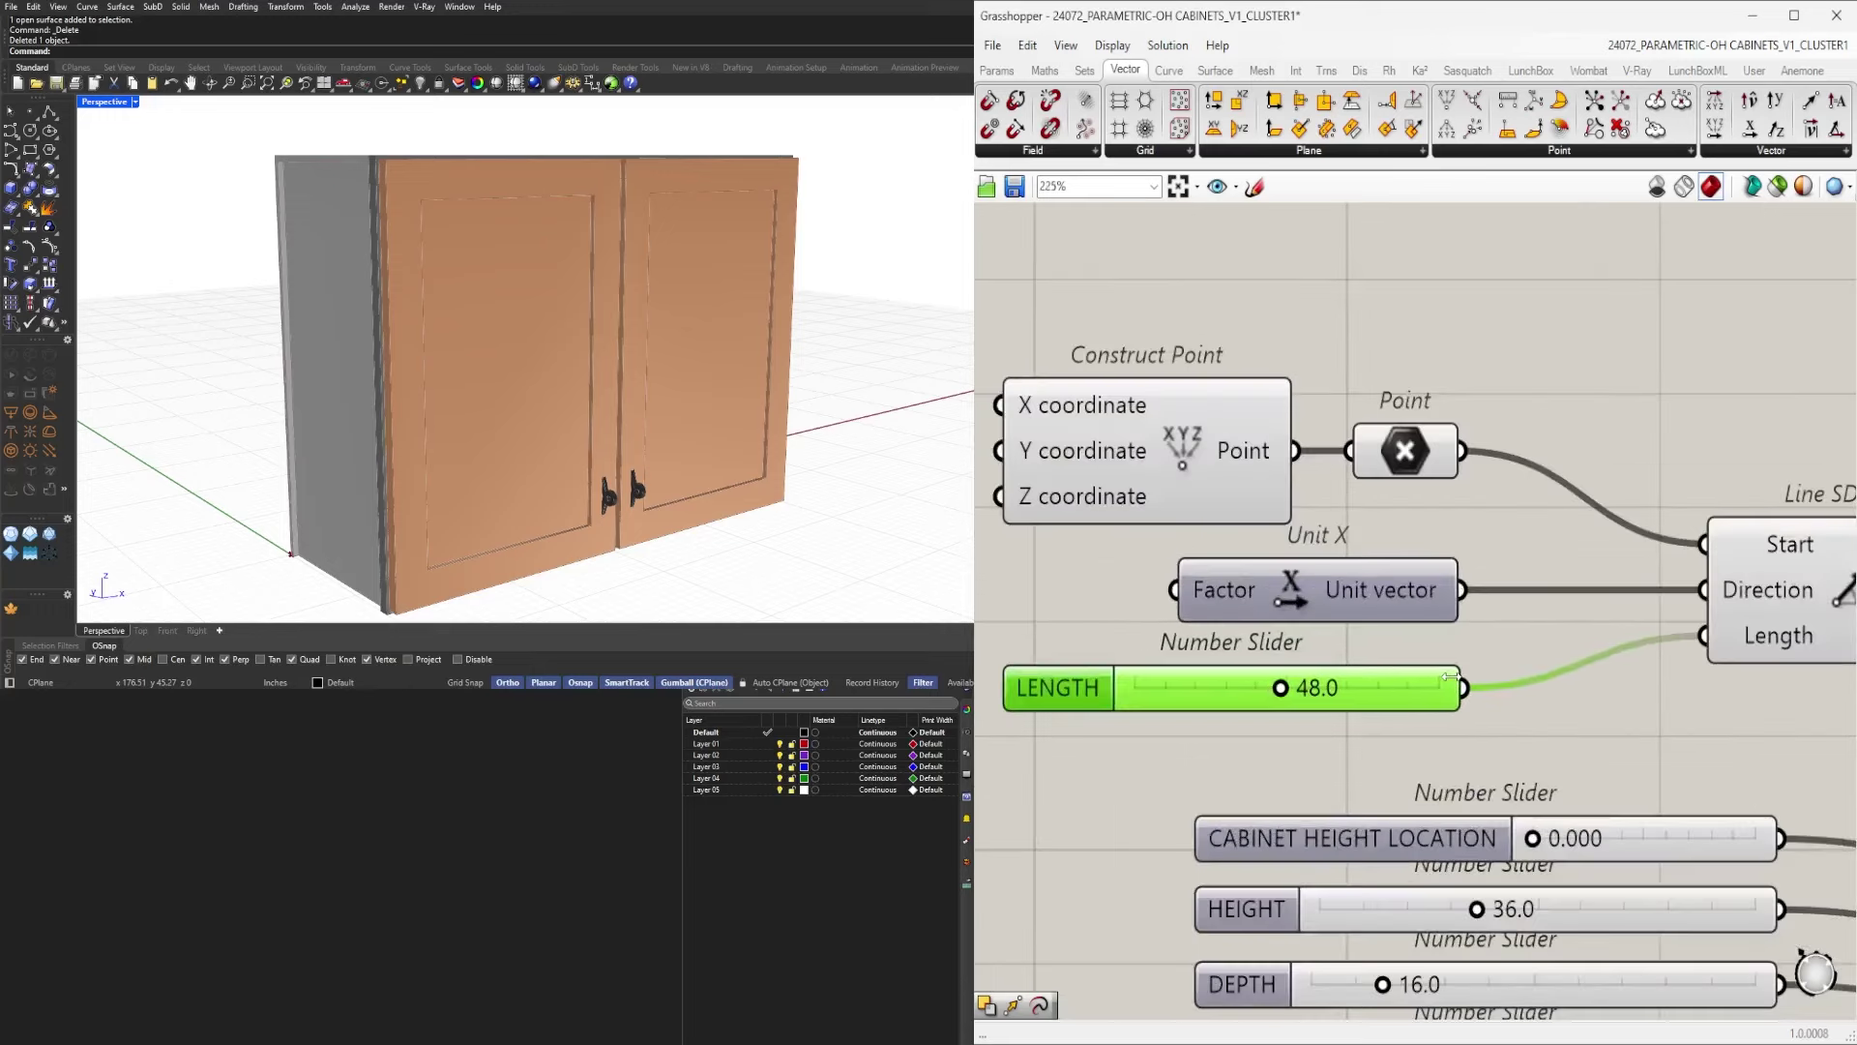
click(1420, 595)
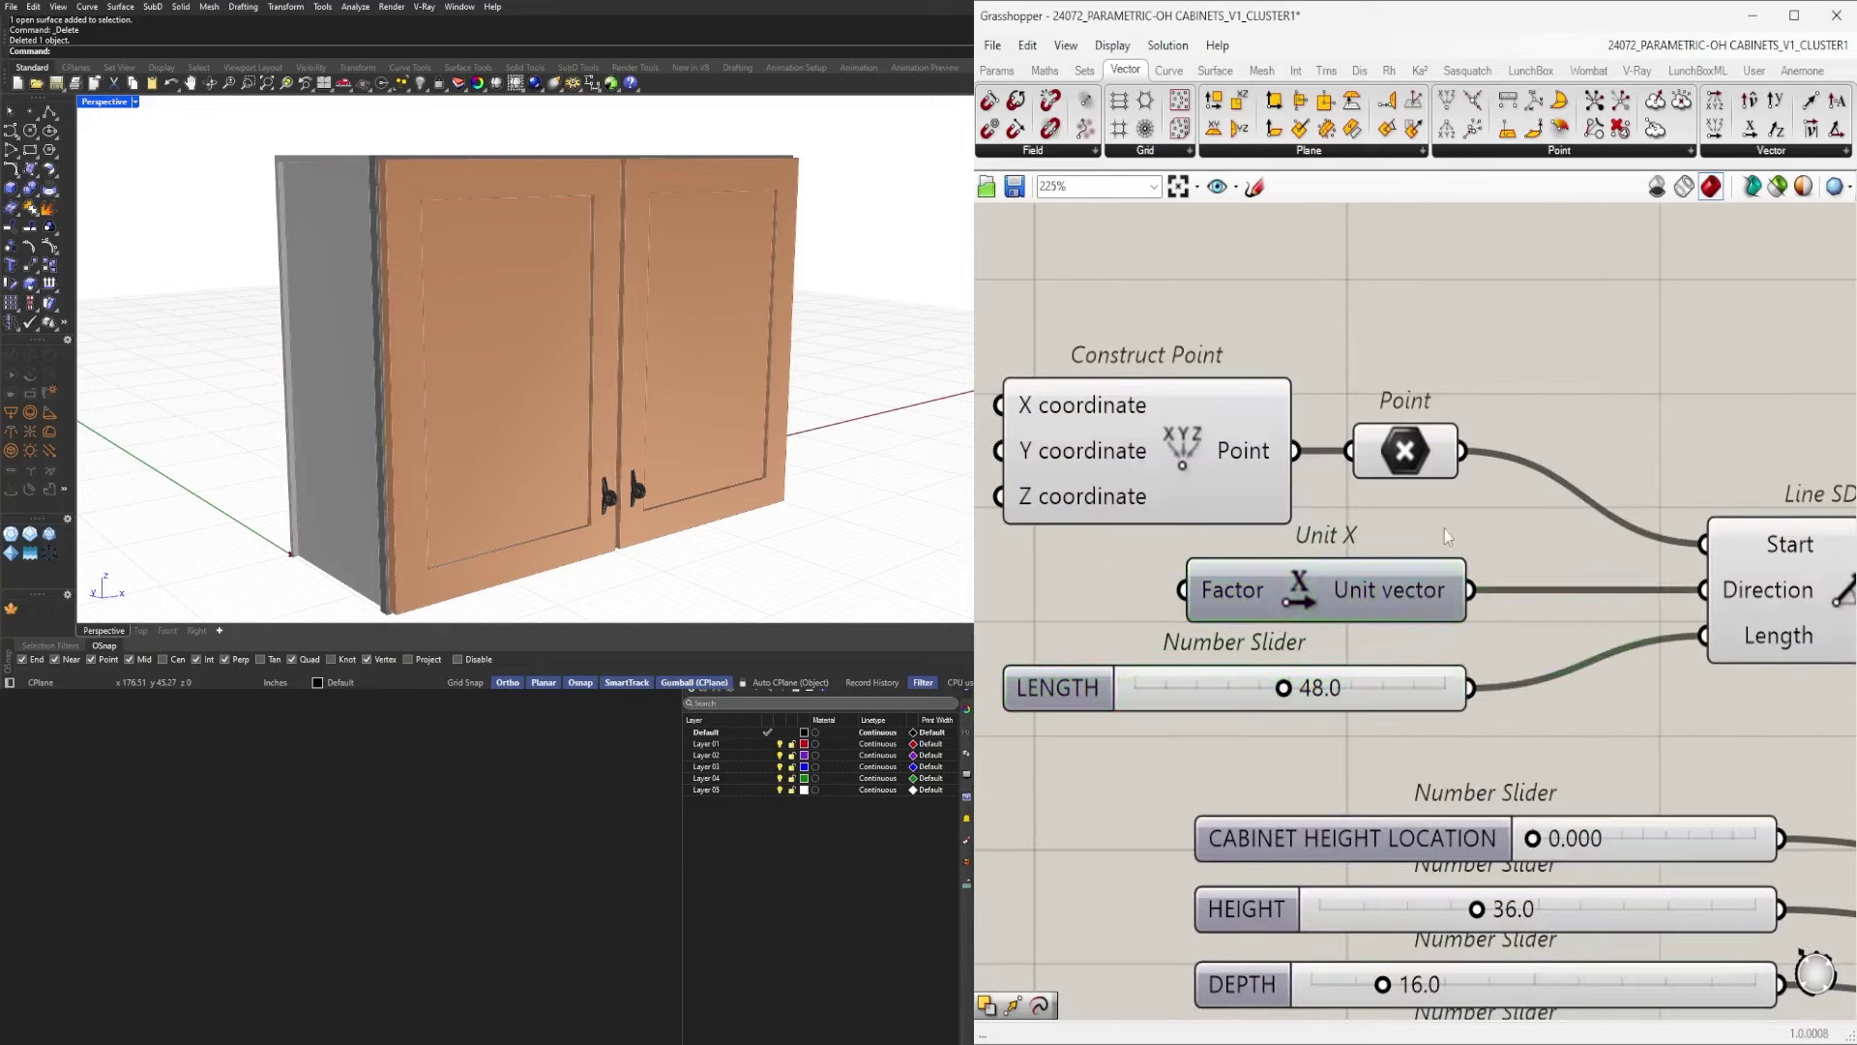
Move the Line SDL component closer to the Point, Unit X and LENGTH components that feed it.
scroll(1436, 379, down, 4)
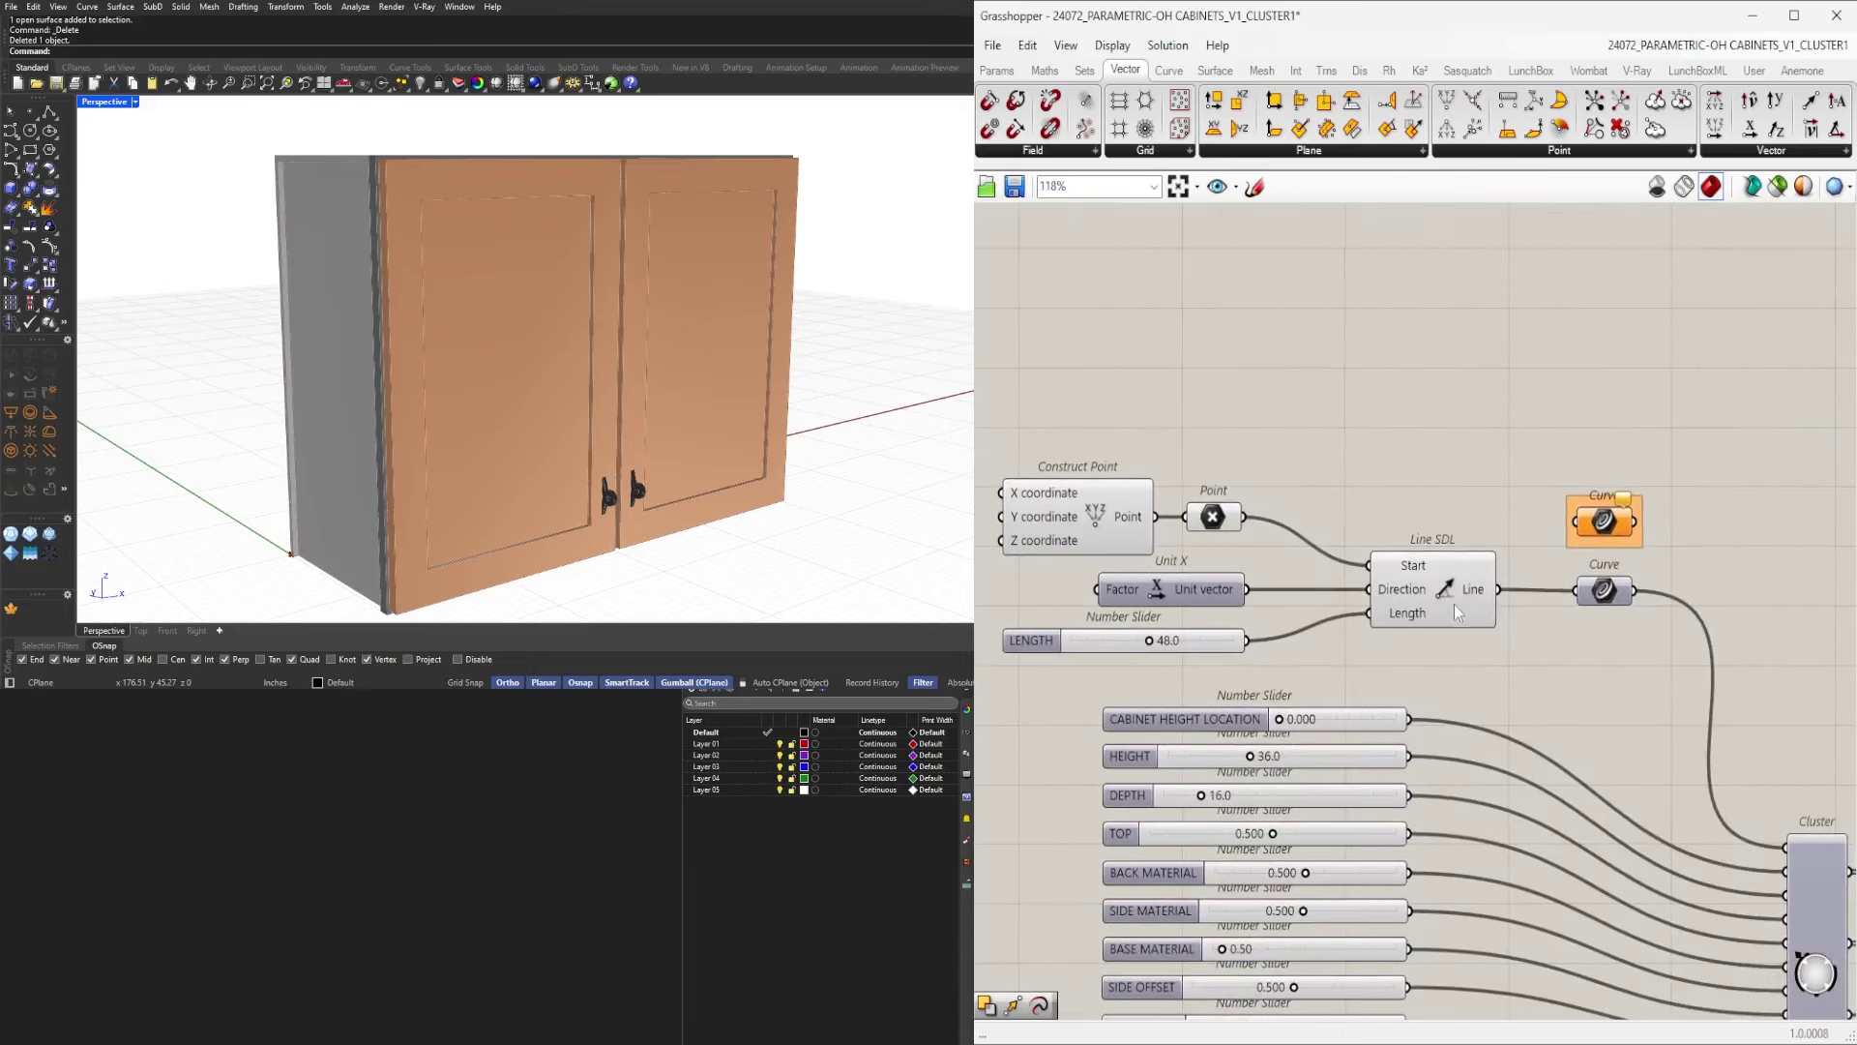
click(1398, 559)
drag(1398, 559, 1397, 566)
click(1656, 611)
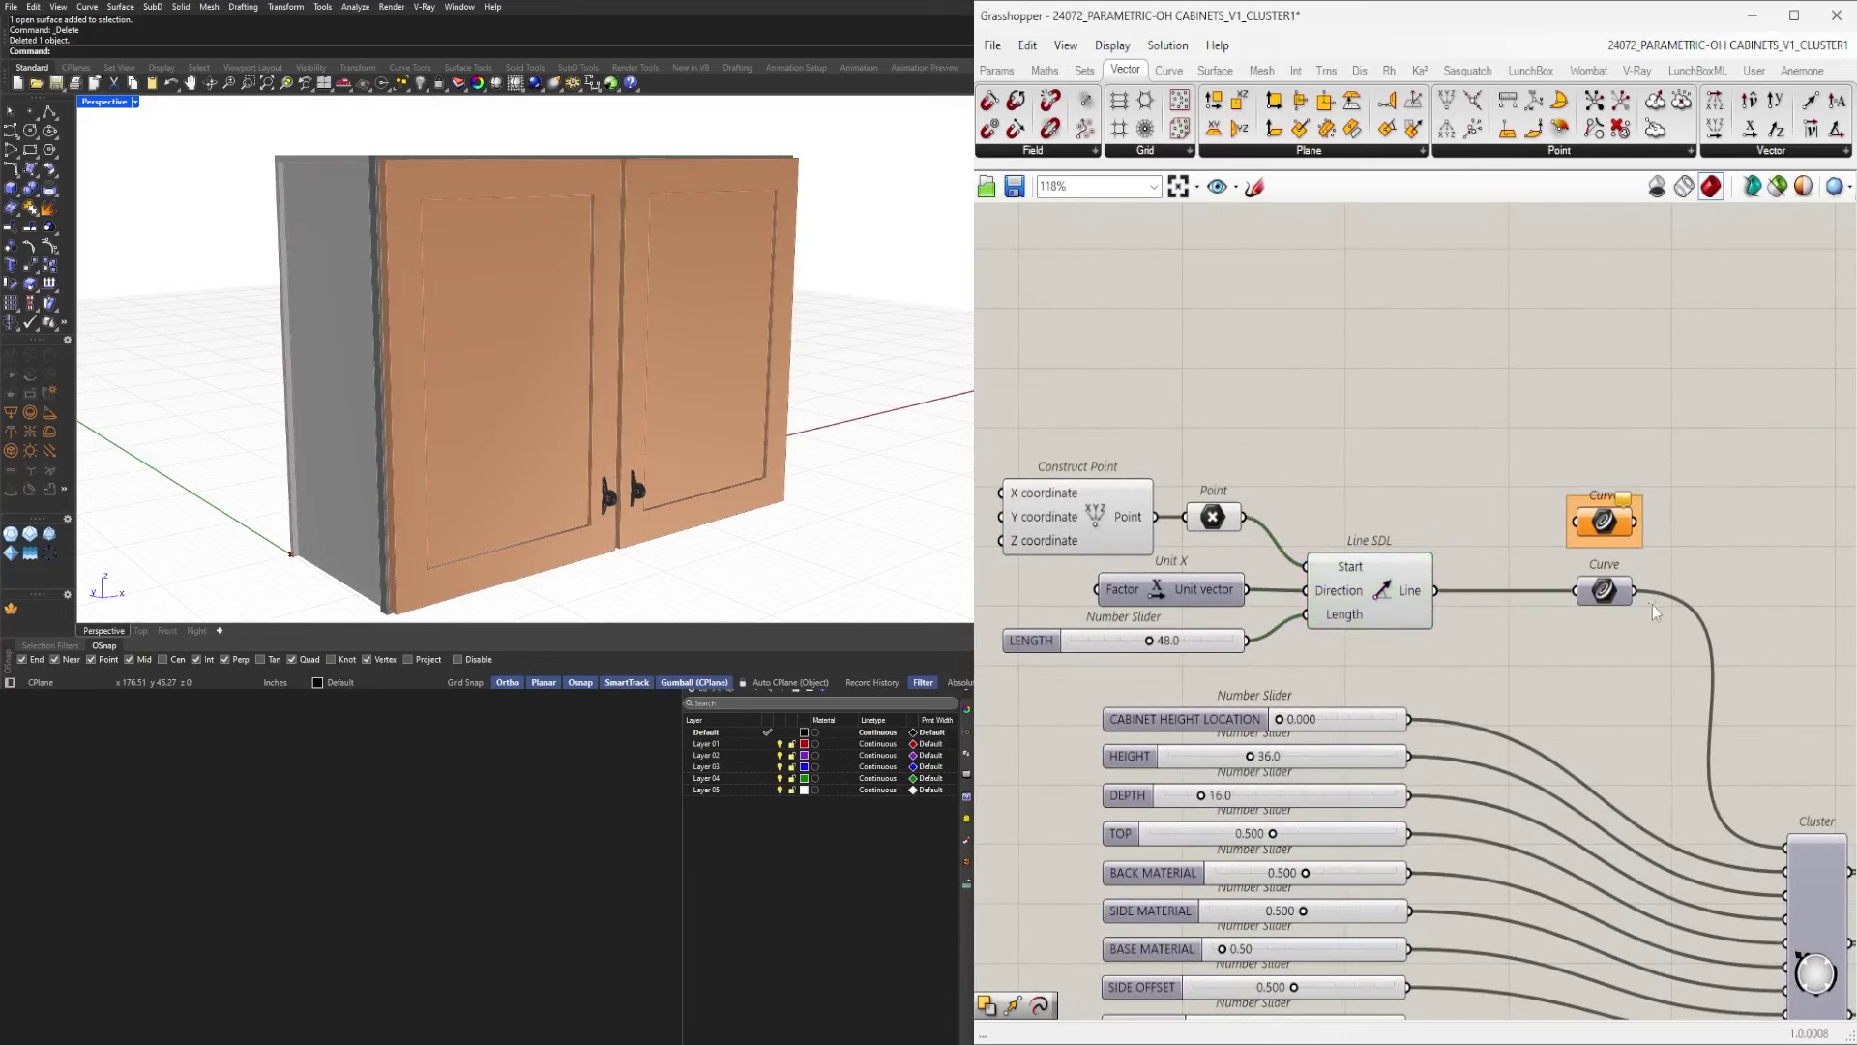
Level the connected Curve parameter with the Line SDL output and place the separate grouped Curve closer above Line SDL.
drag(1609, 592, 1506, 592)
right_drag(1640, 532, 1459, 474)
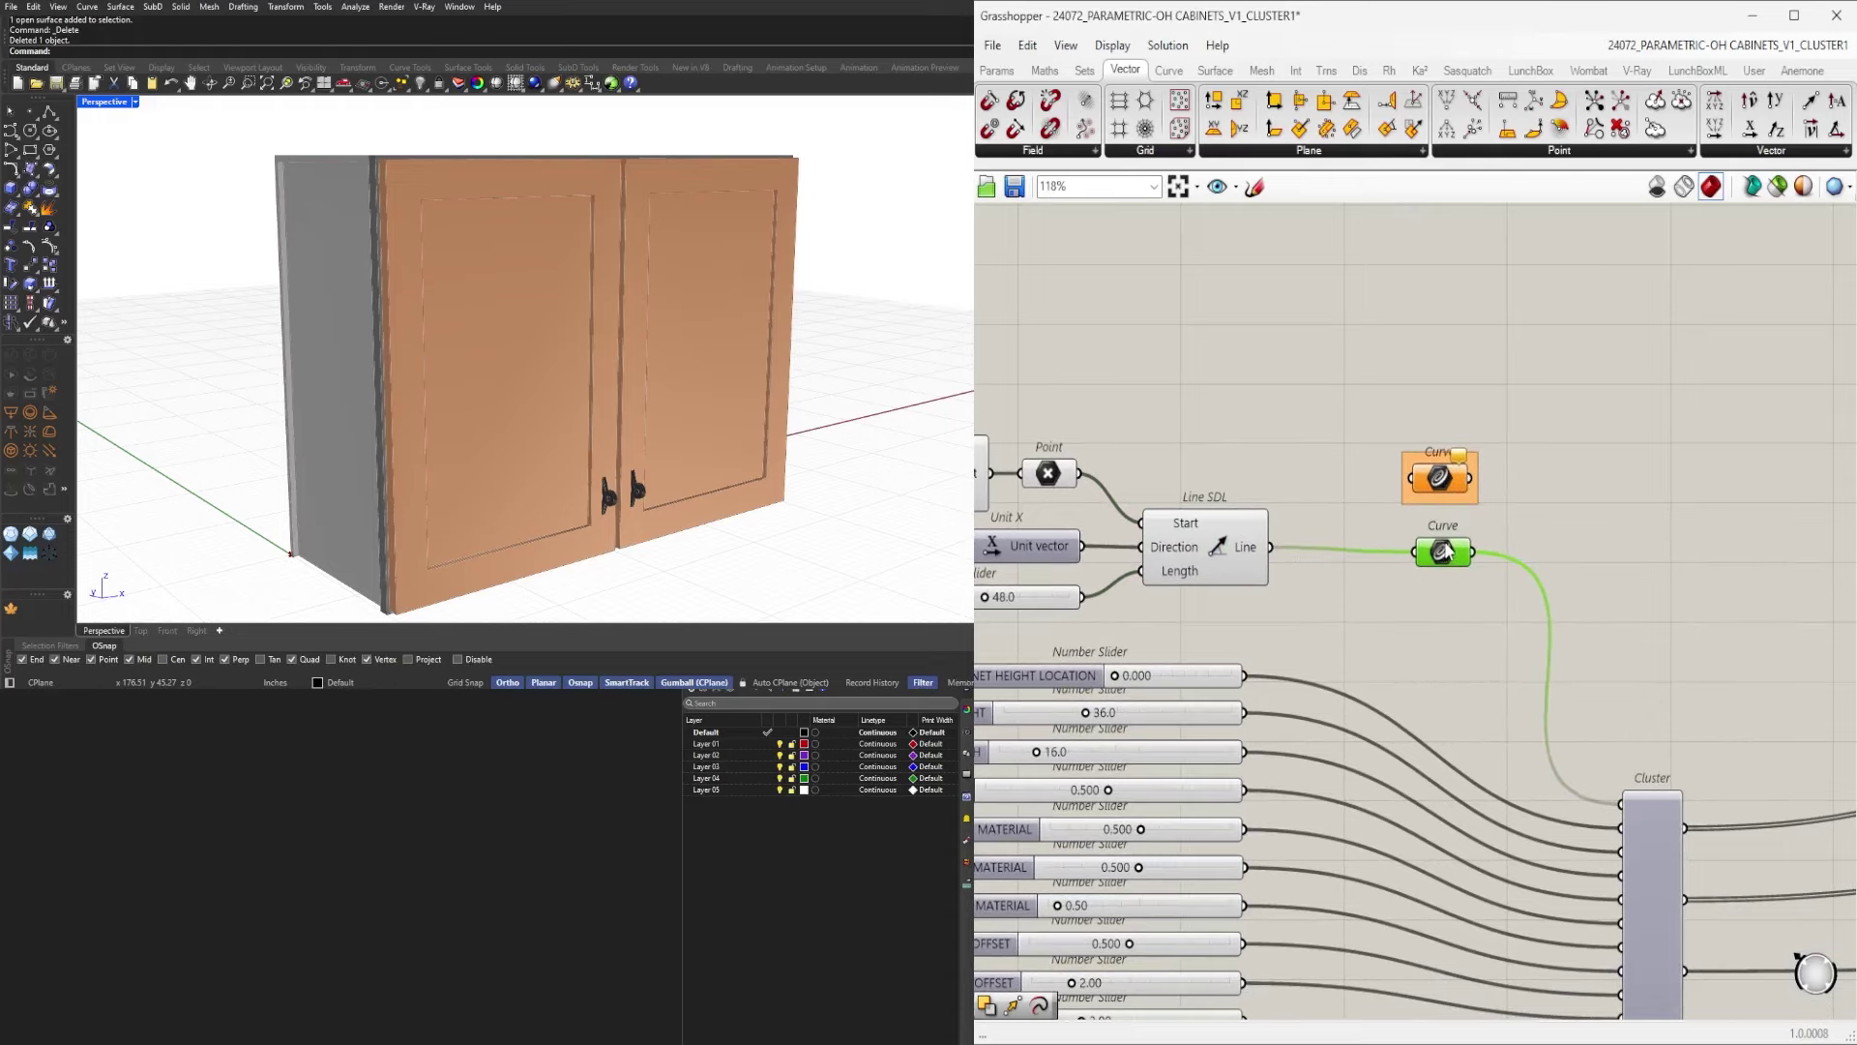
drag(1446, 484, 1364, 479)
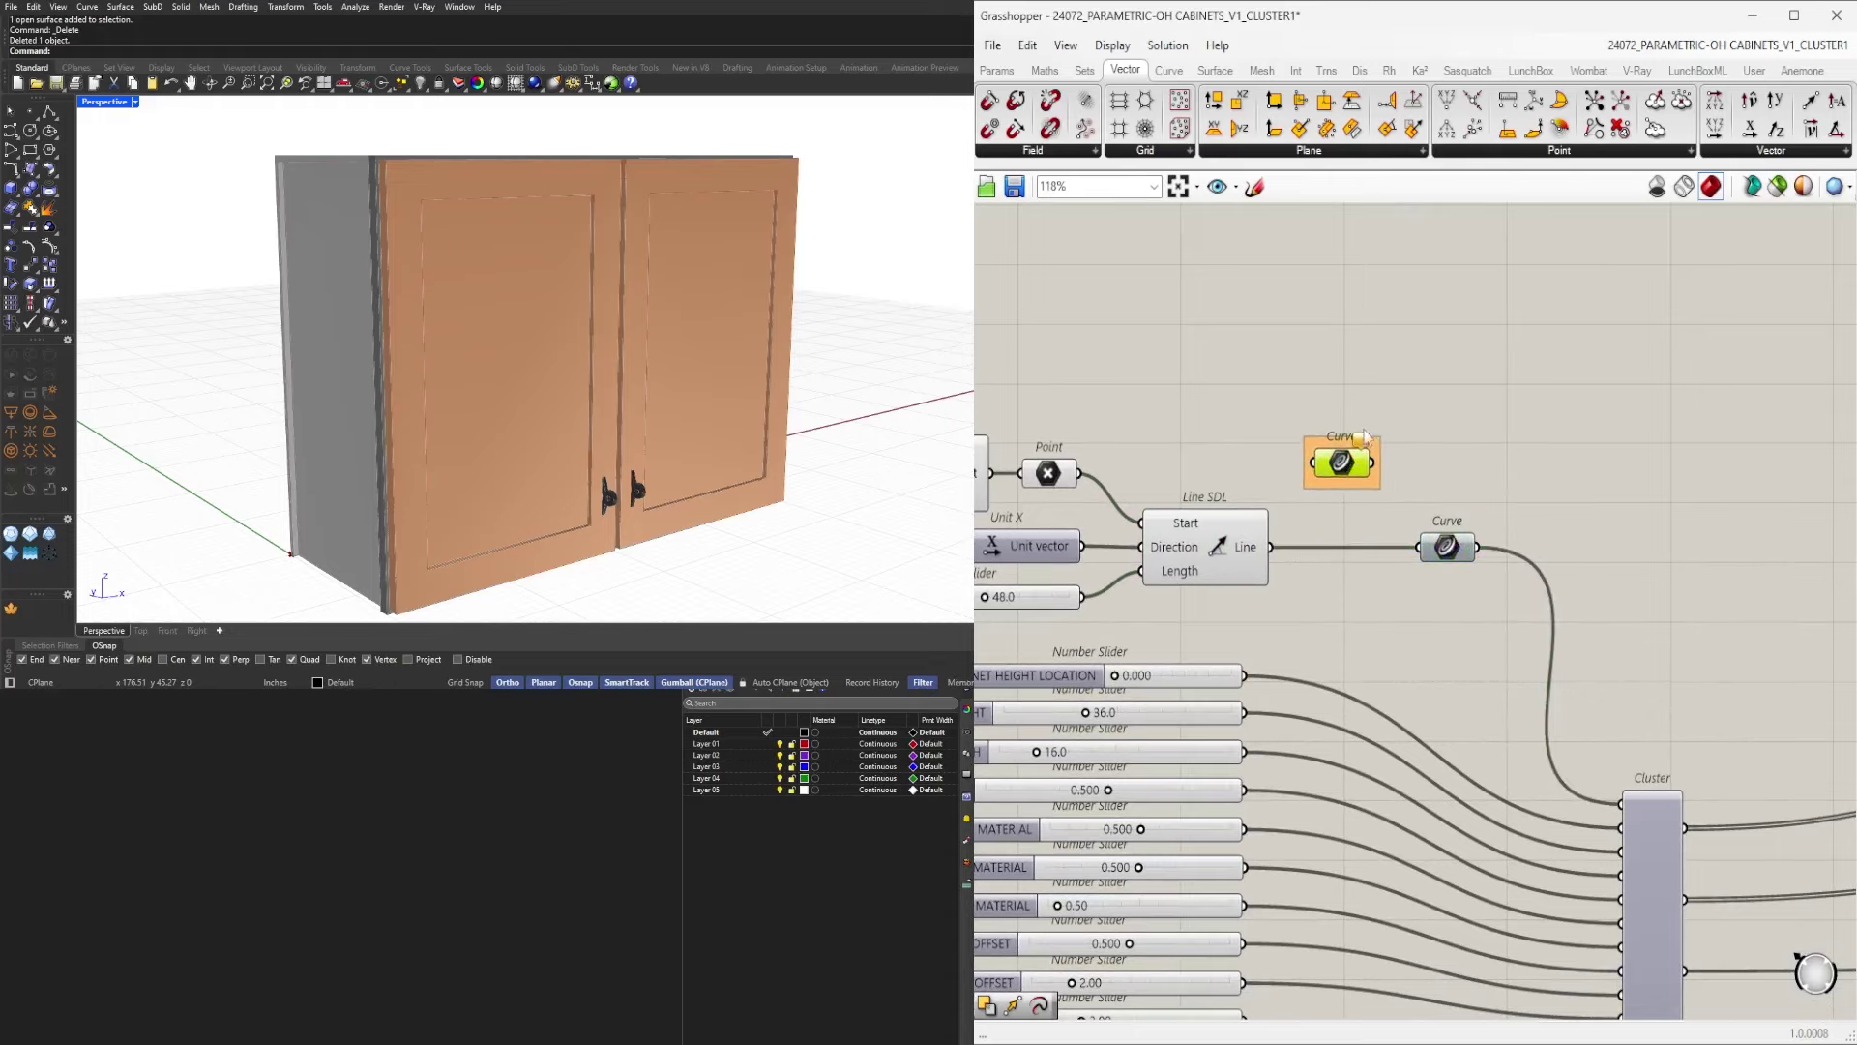
Nudge the cluster together with its Geometry outputs, Colour Swatches and Custom Previews beside the number sliders.
scroll(1470, 498, down, 8)
drag(1759, 883, 1470, 629)
scroll(1463, 696, up, 4)
drag(1477, 730, 1488, 717)
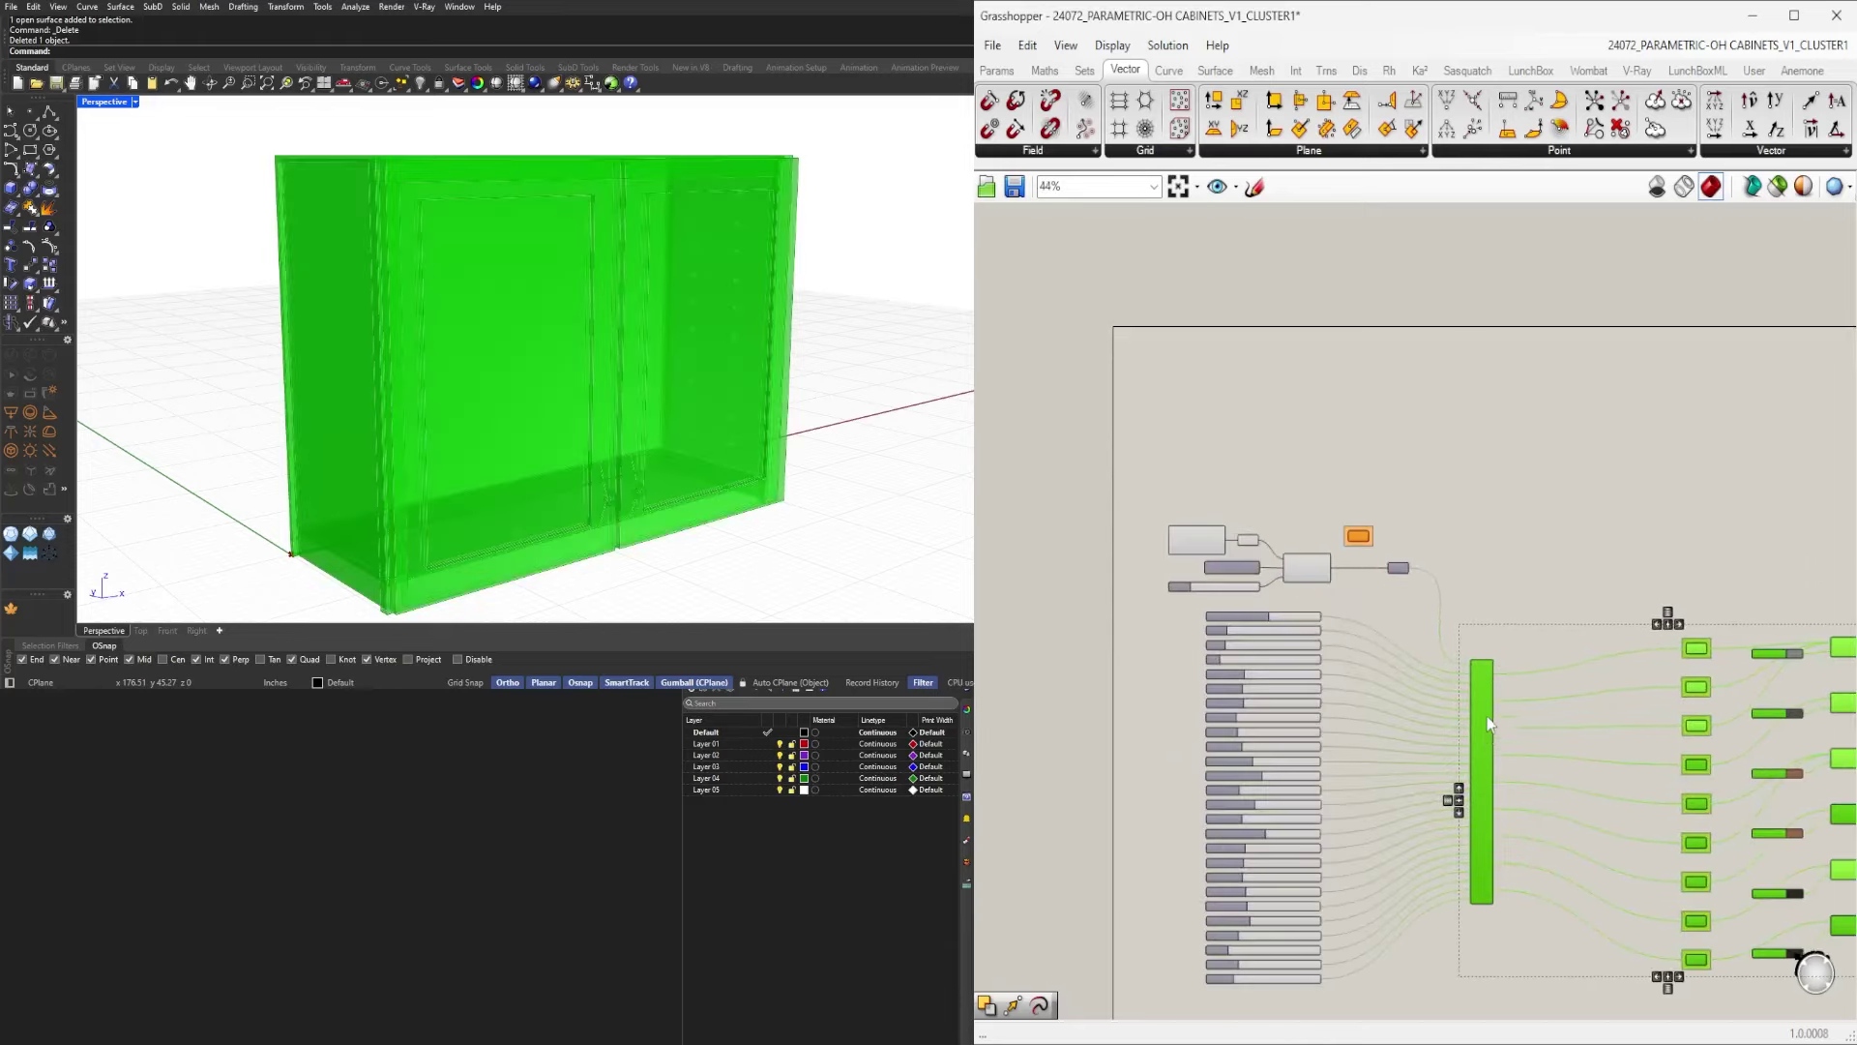
click(1529, 588)
Move the Geometry outputs, Colour Swatches and Custom Previews as one block closer to the cluster.
right_drag(1570, 704, 1299, 618)
drag(1742, 972, 1409, 491)
scroll(1323, 573, up, 3)
drag(1322, 567, 1307, 564)
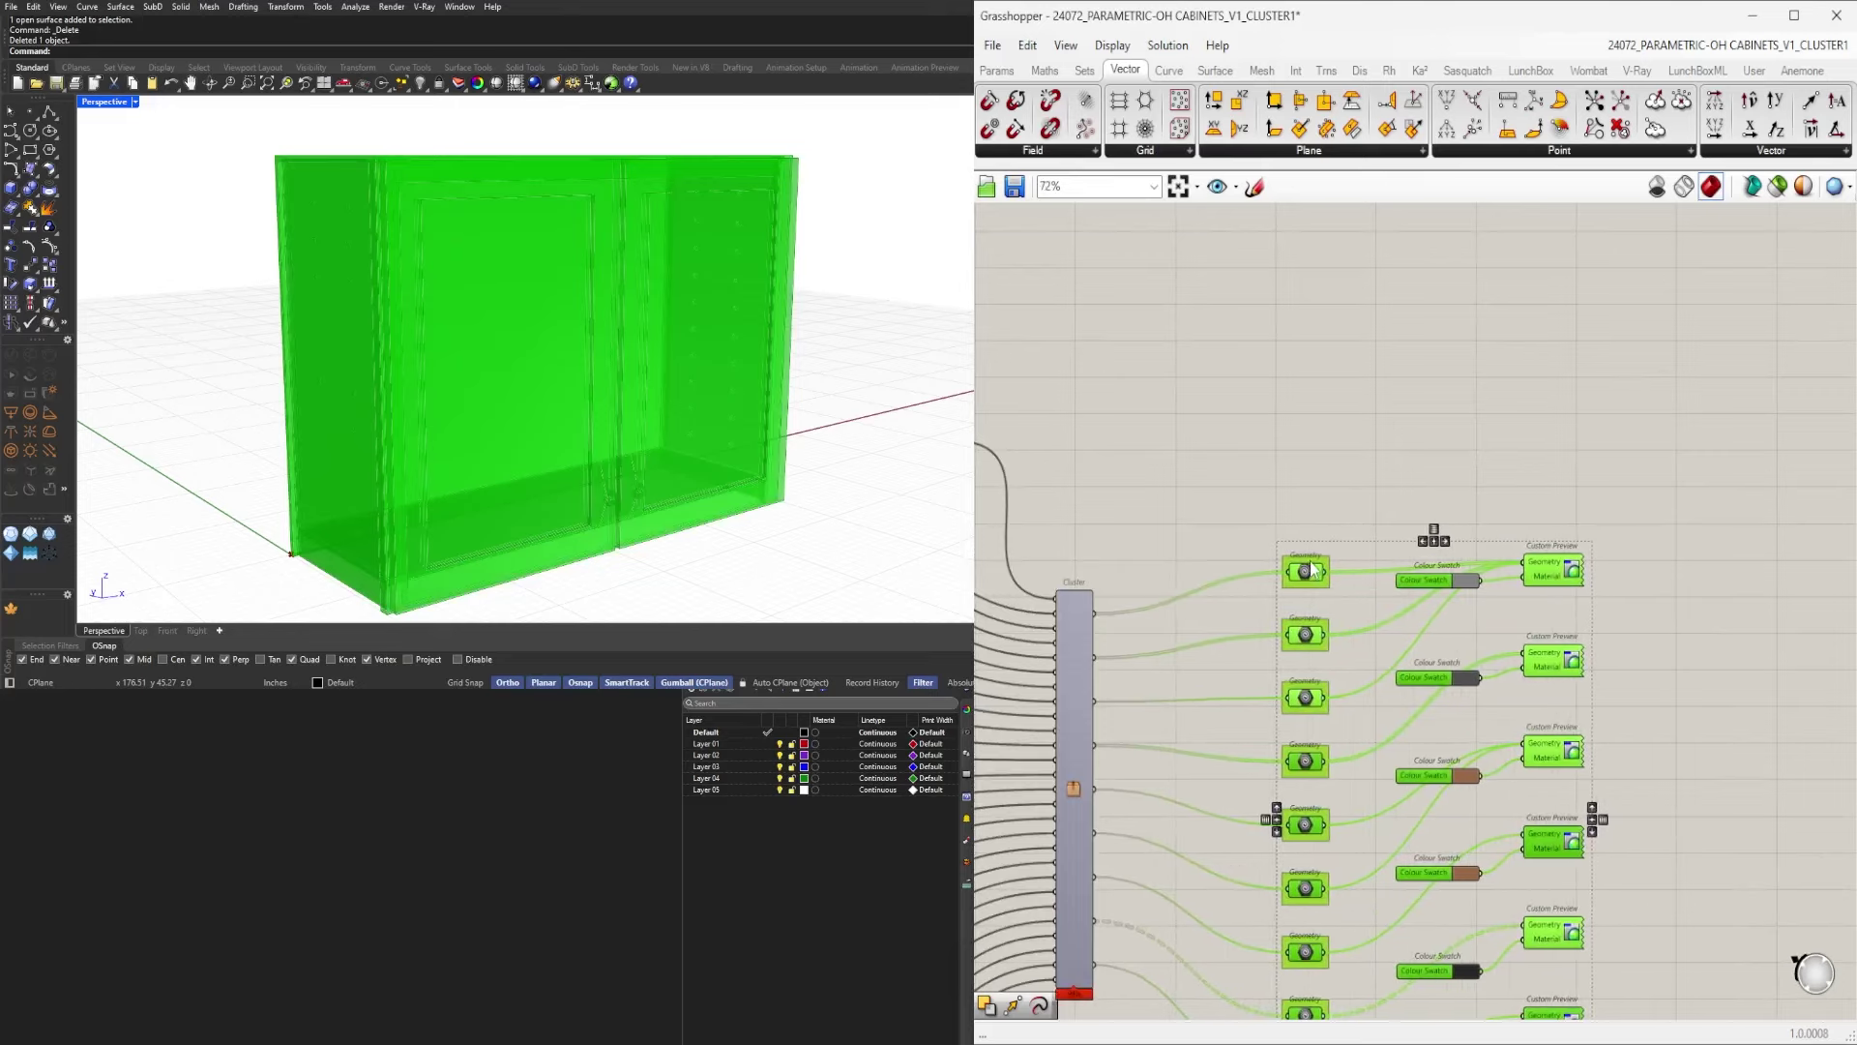
click(1335, 489)
Move the entire definition further into the upper-left corner of the canvas frame.
scroll(1335, 492, down, 3)
right_drag(1310, 664, 1599, 646)
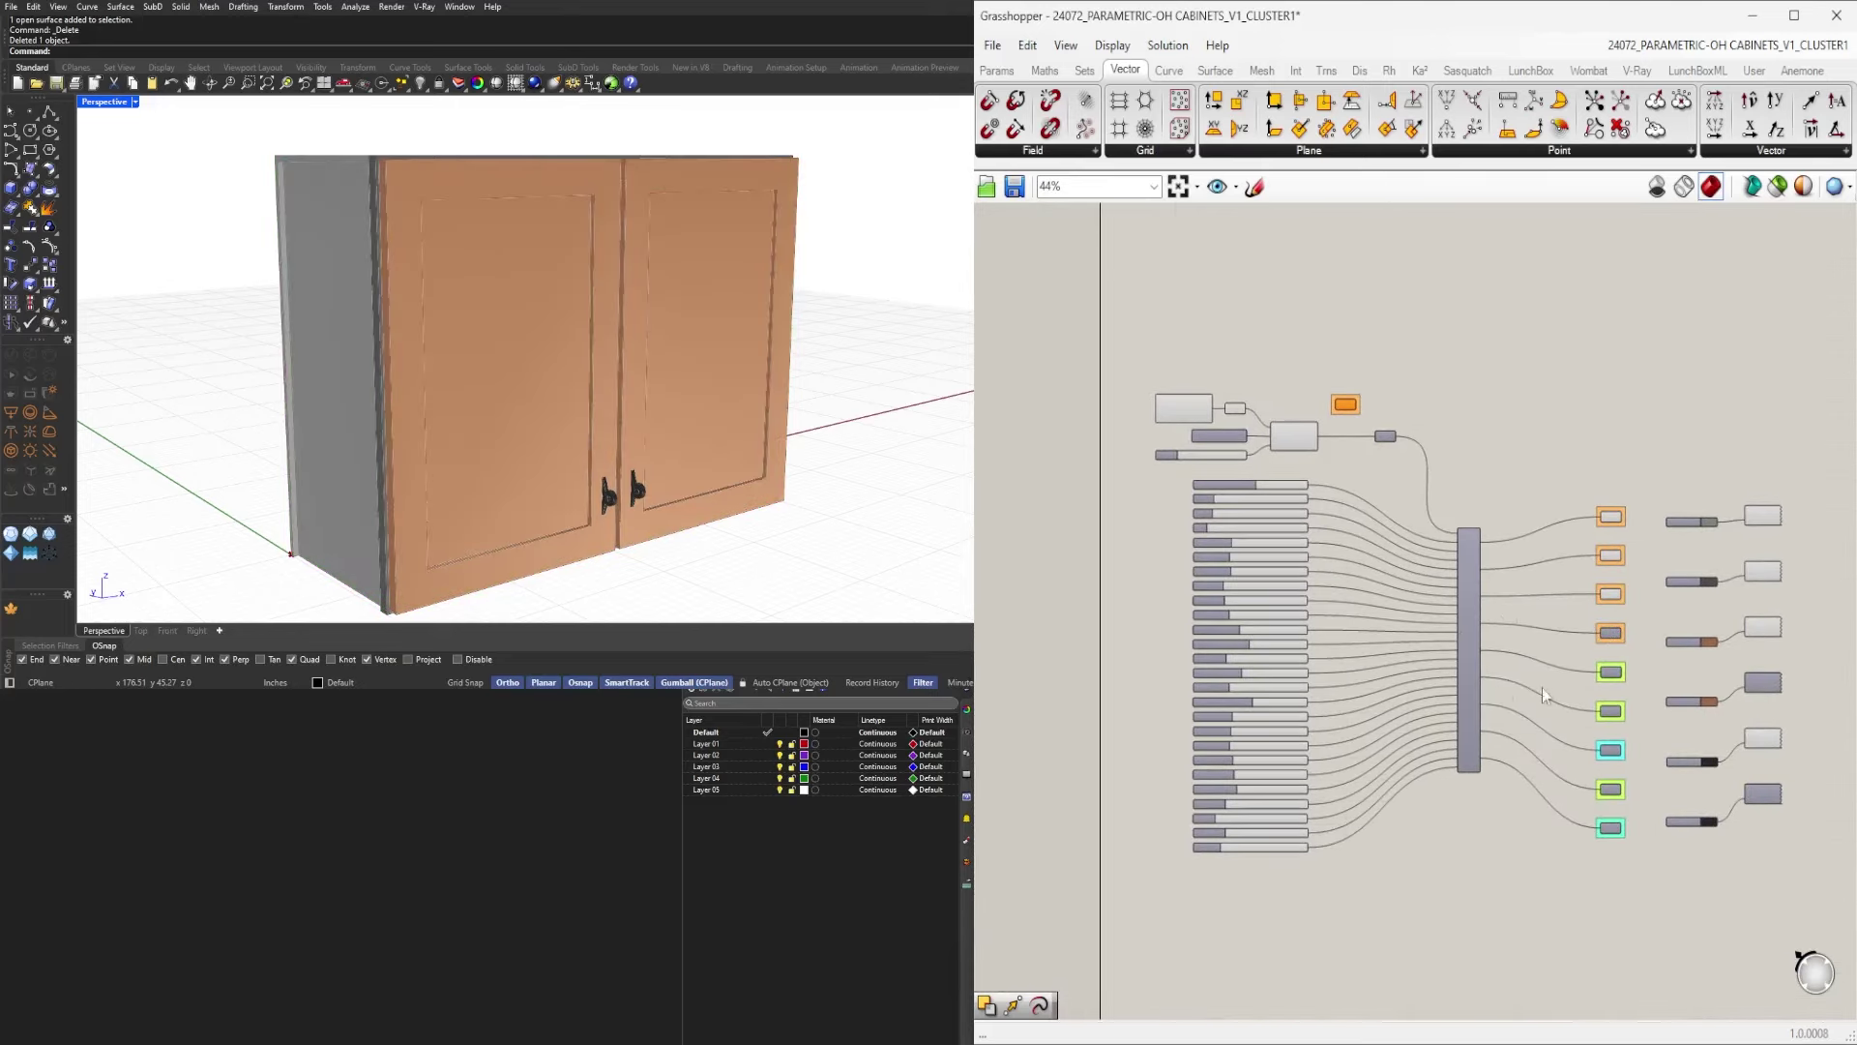
drag(1645, 909, 1140, 487)
scroll(1250, 537, up, 1)
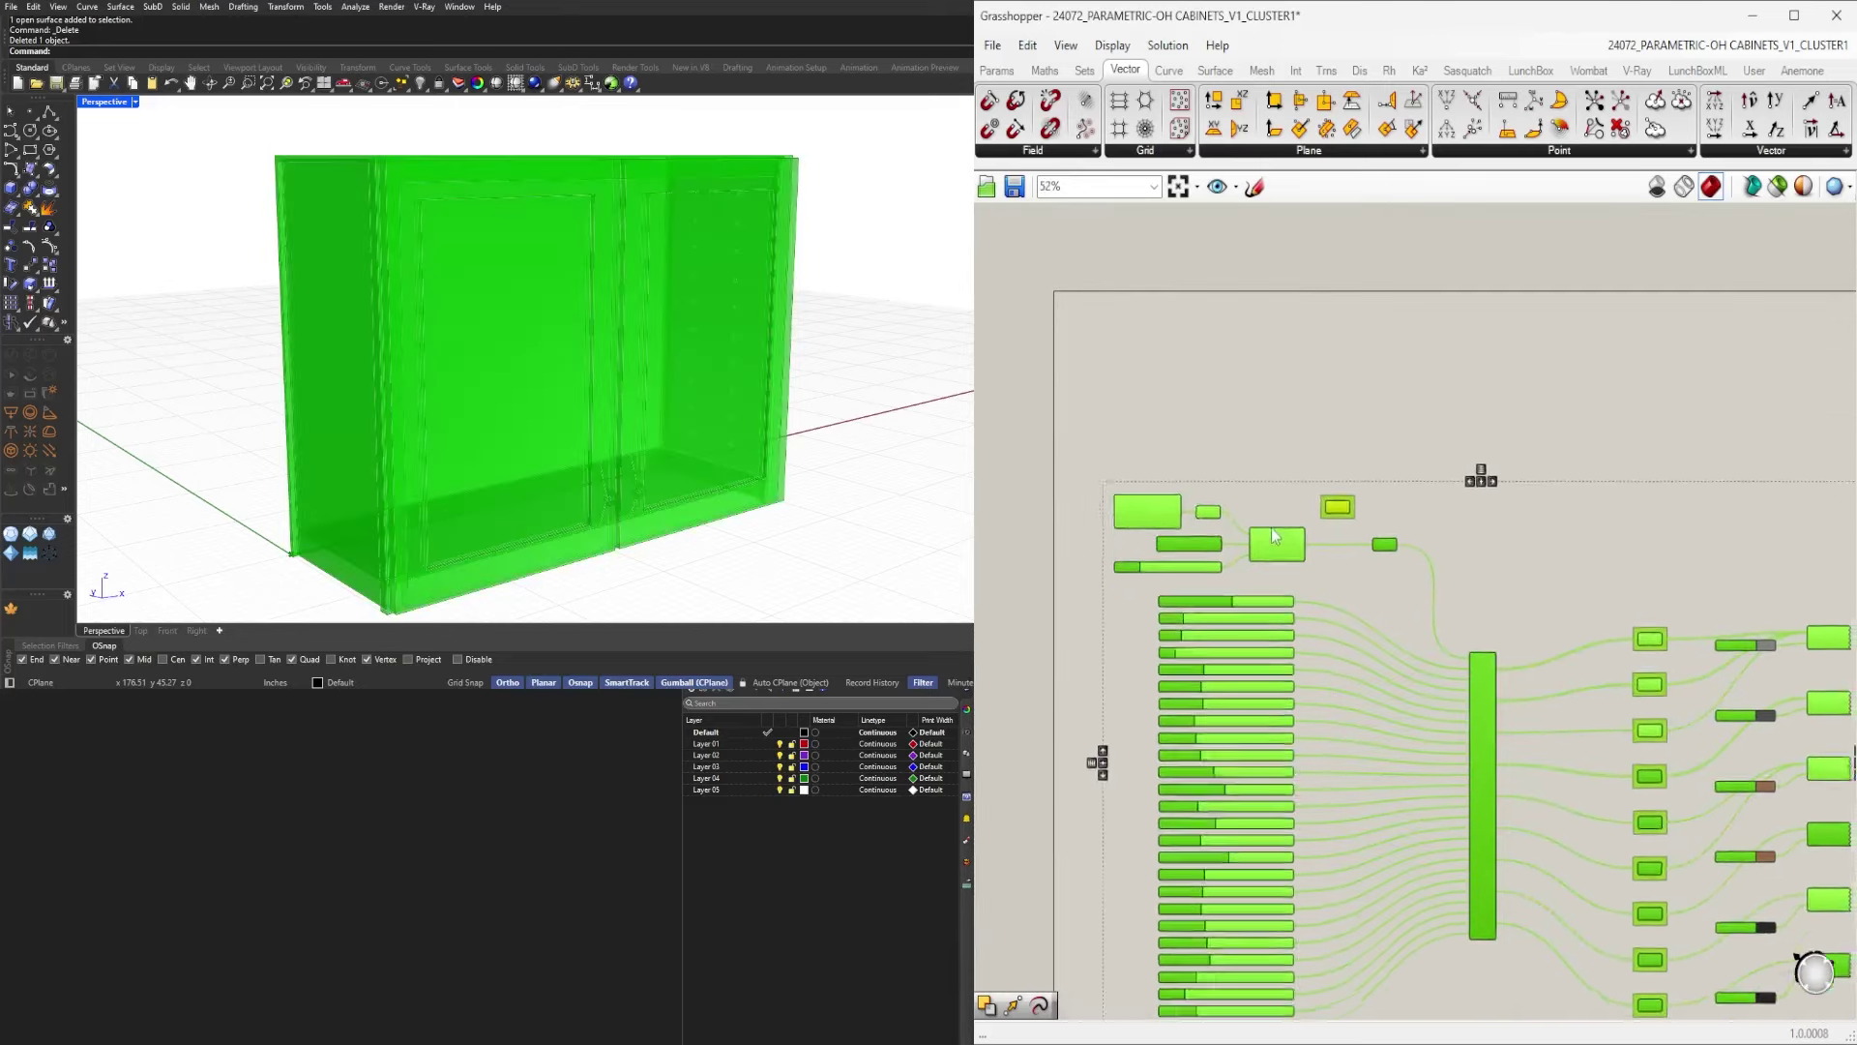
drag(1272, 529, 1227, 357)
click(1524, 402)
Set the HANDLE FILLET slider to 0.000 and inspect the cabinet's doors and handles up close.
scroll(1187, 536, up, 4)
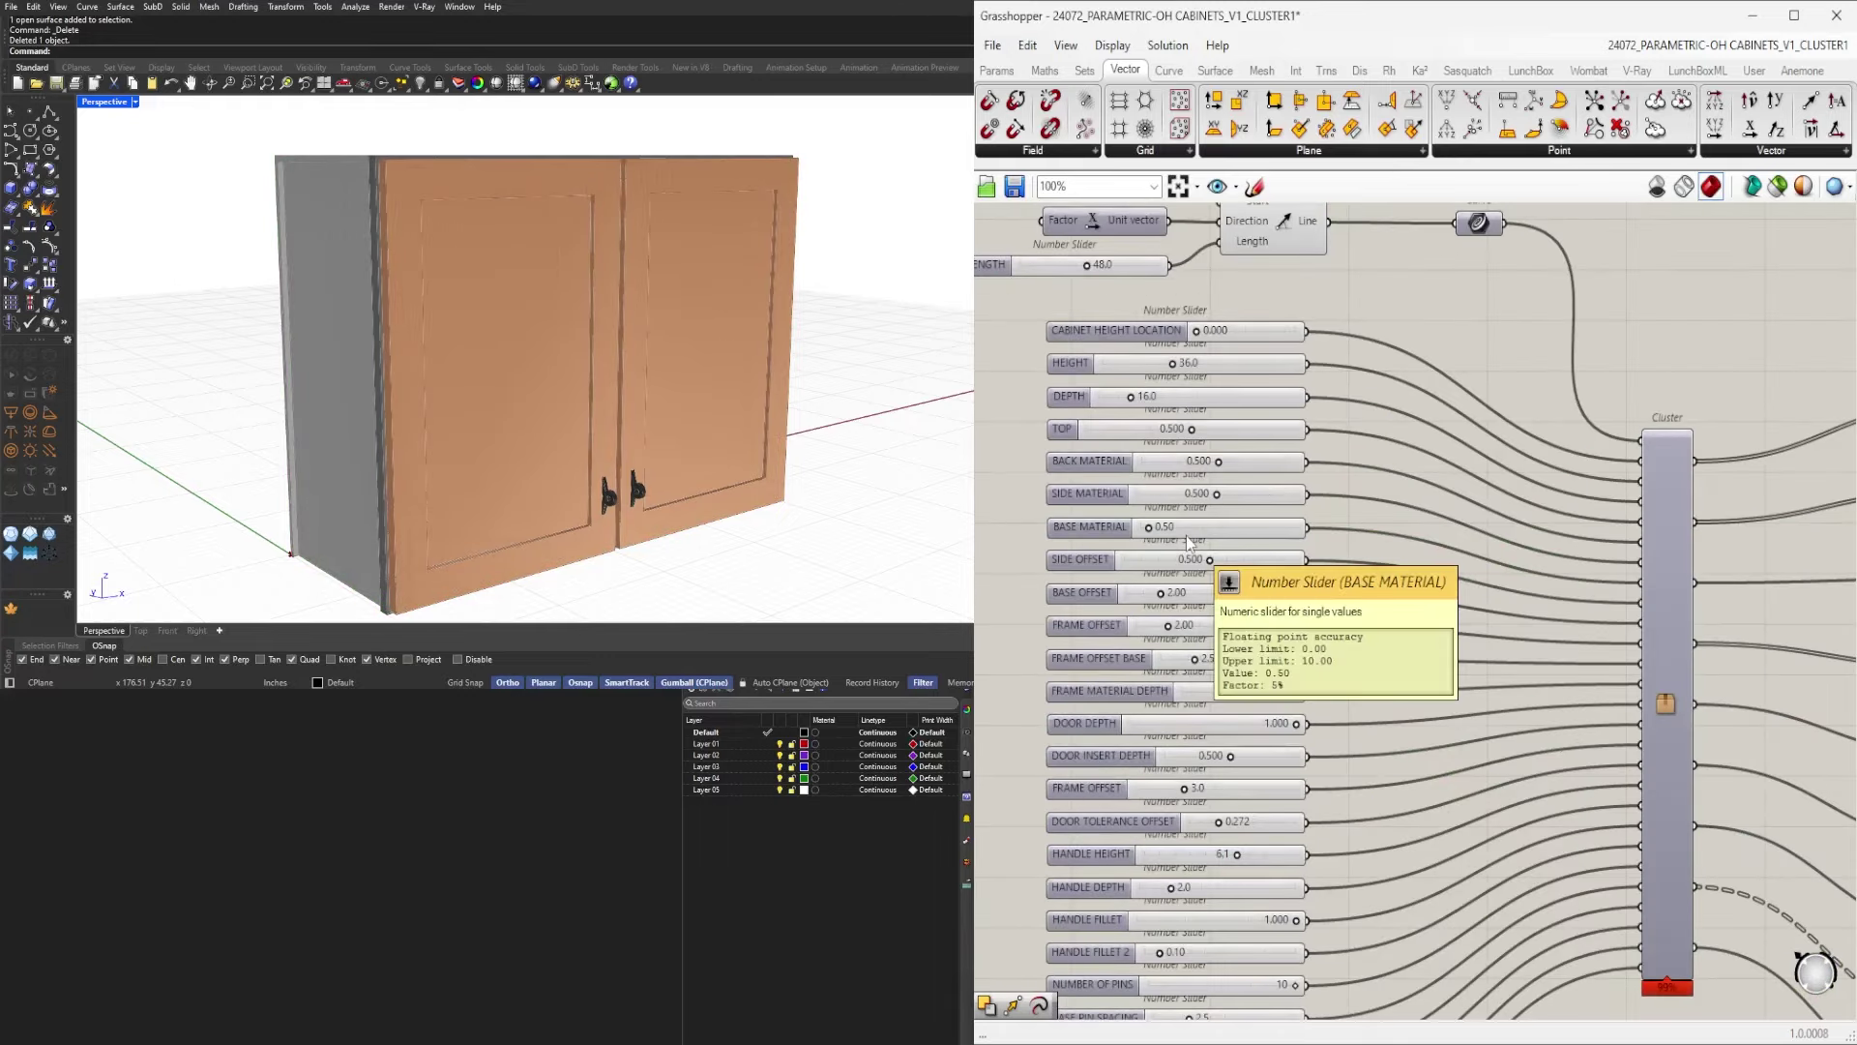
scroll(1188, 541, down, 1)
scroll(1614, 542, down, 1)
right_drag(1623, 576, 1445, 541)
scroll(1427, 551, down, 1)
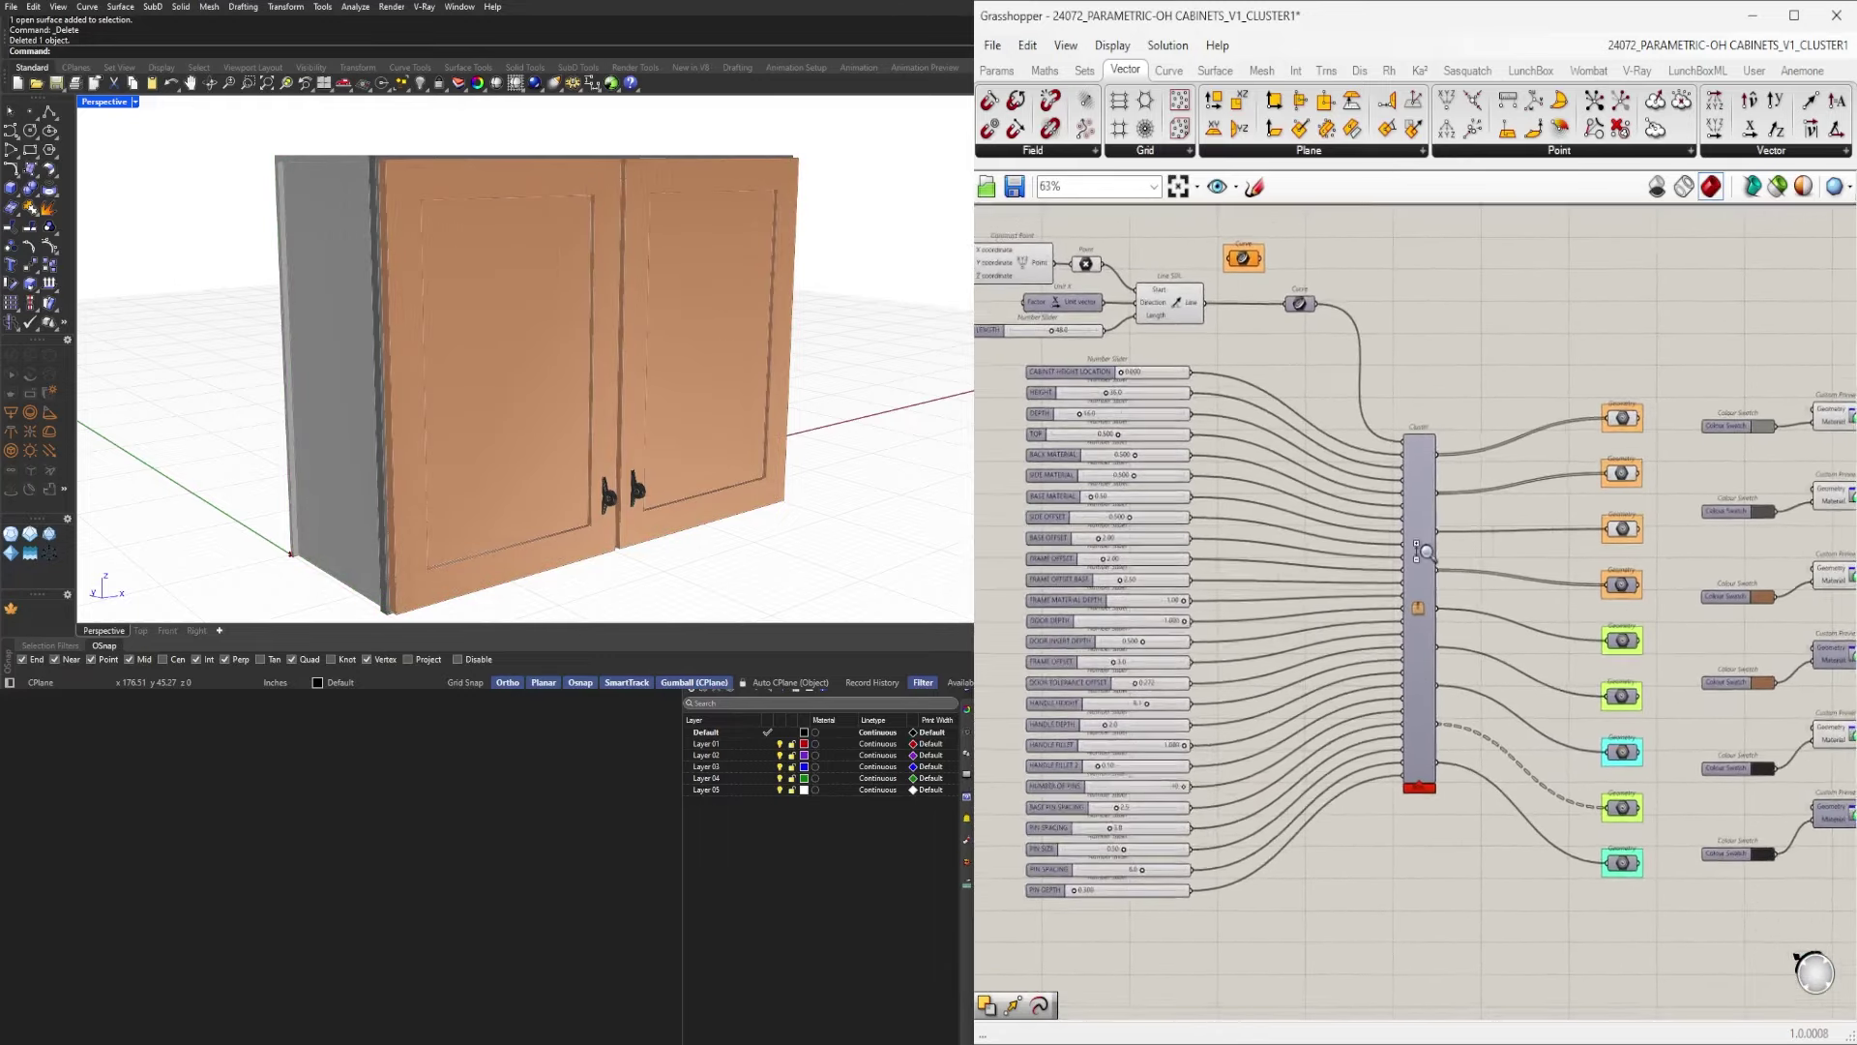
scroll(1420, 552, down, 2)
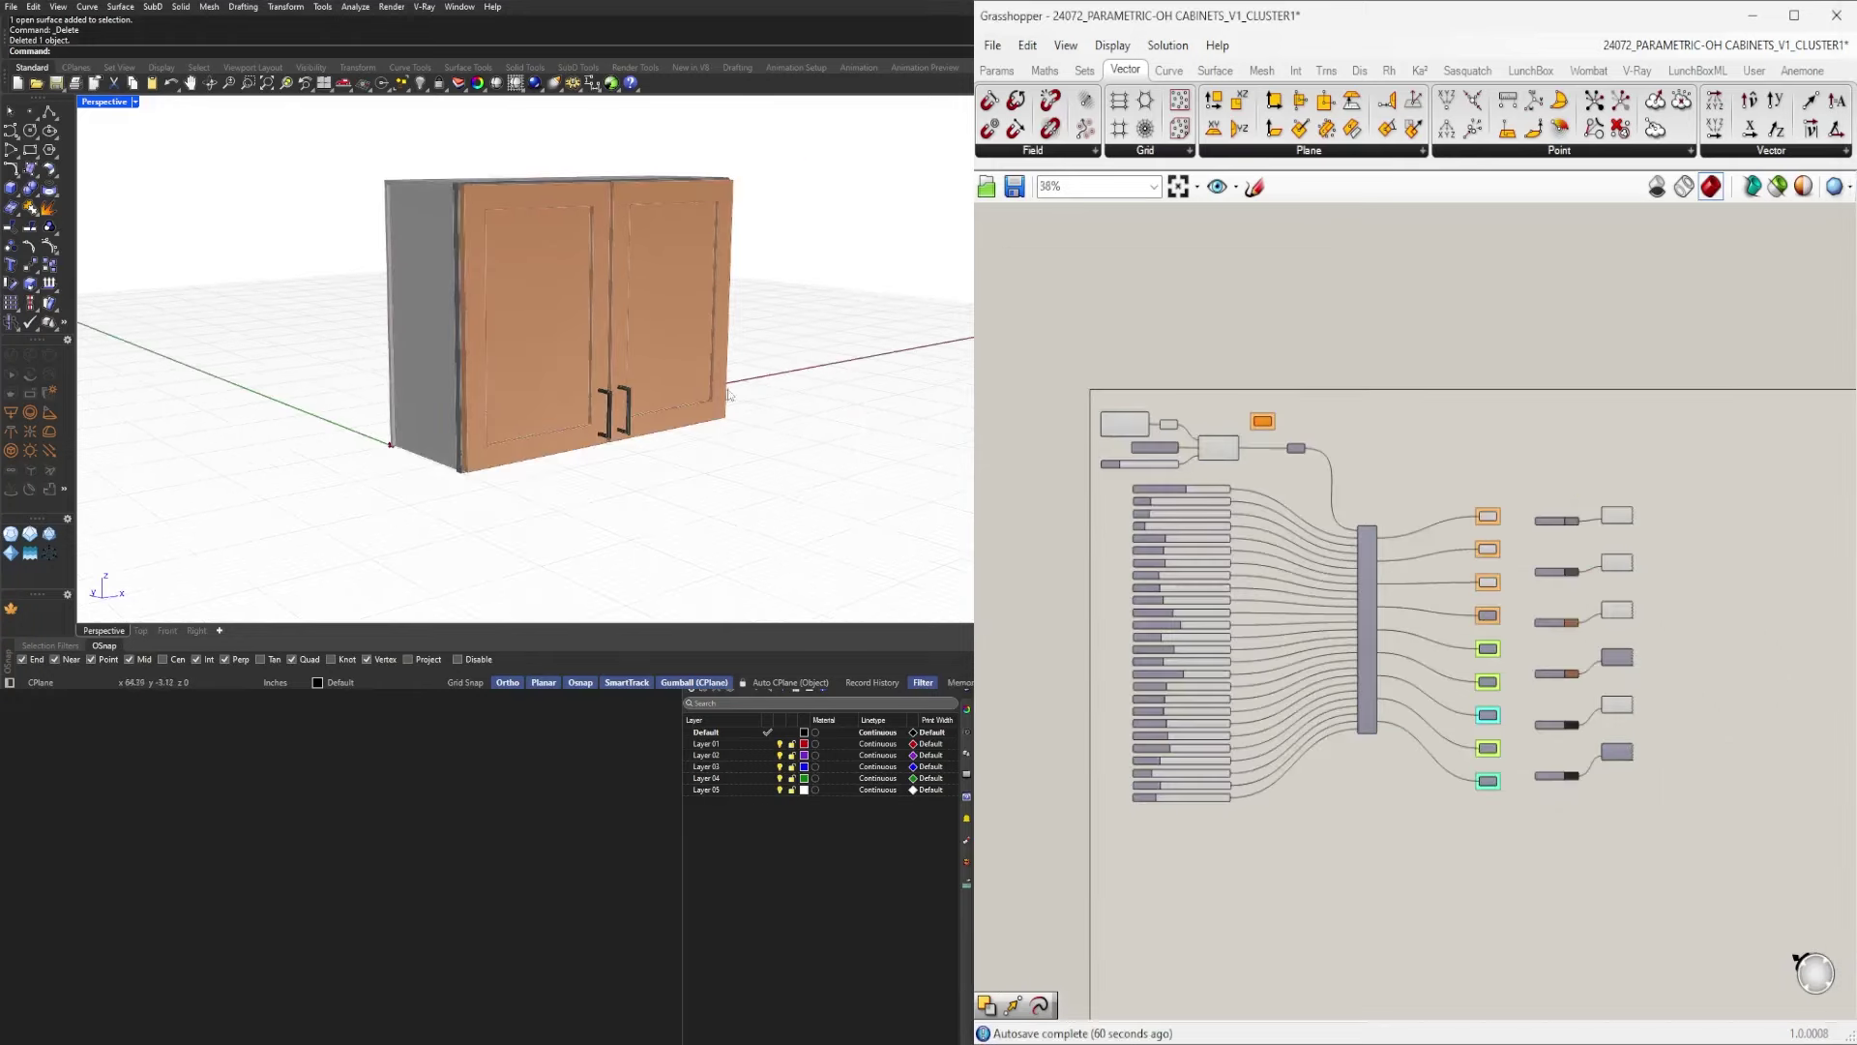
right_drag(731, 395, 692, 389)
scroll(609, 183, up, 10)
right_drag(610, 183, 612, 263)
scroll(532, 254, down, 9)
scroll(1282, 711, up, 8)
Set the DOOR TOLERANCE OFFSET slider to 0.1 and check the gap between the two doors.
right_drag(1247, 737, 1643, 681)
scroll(1587, 527, down, 2)
right_drag(1582, 522, 1456, 706)
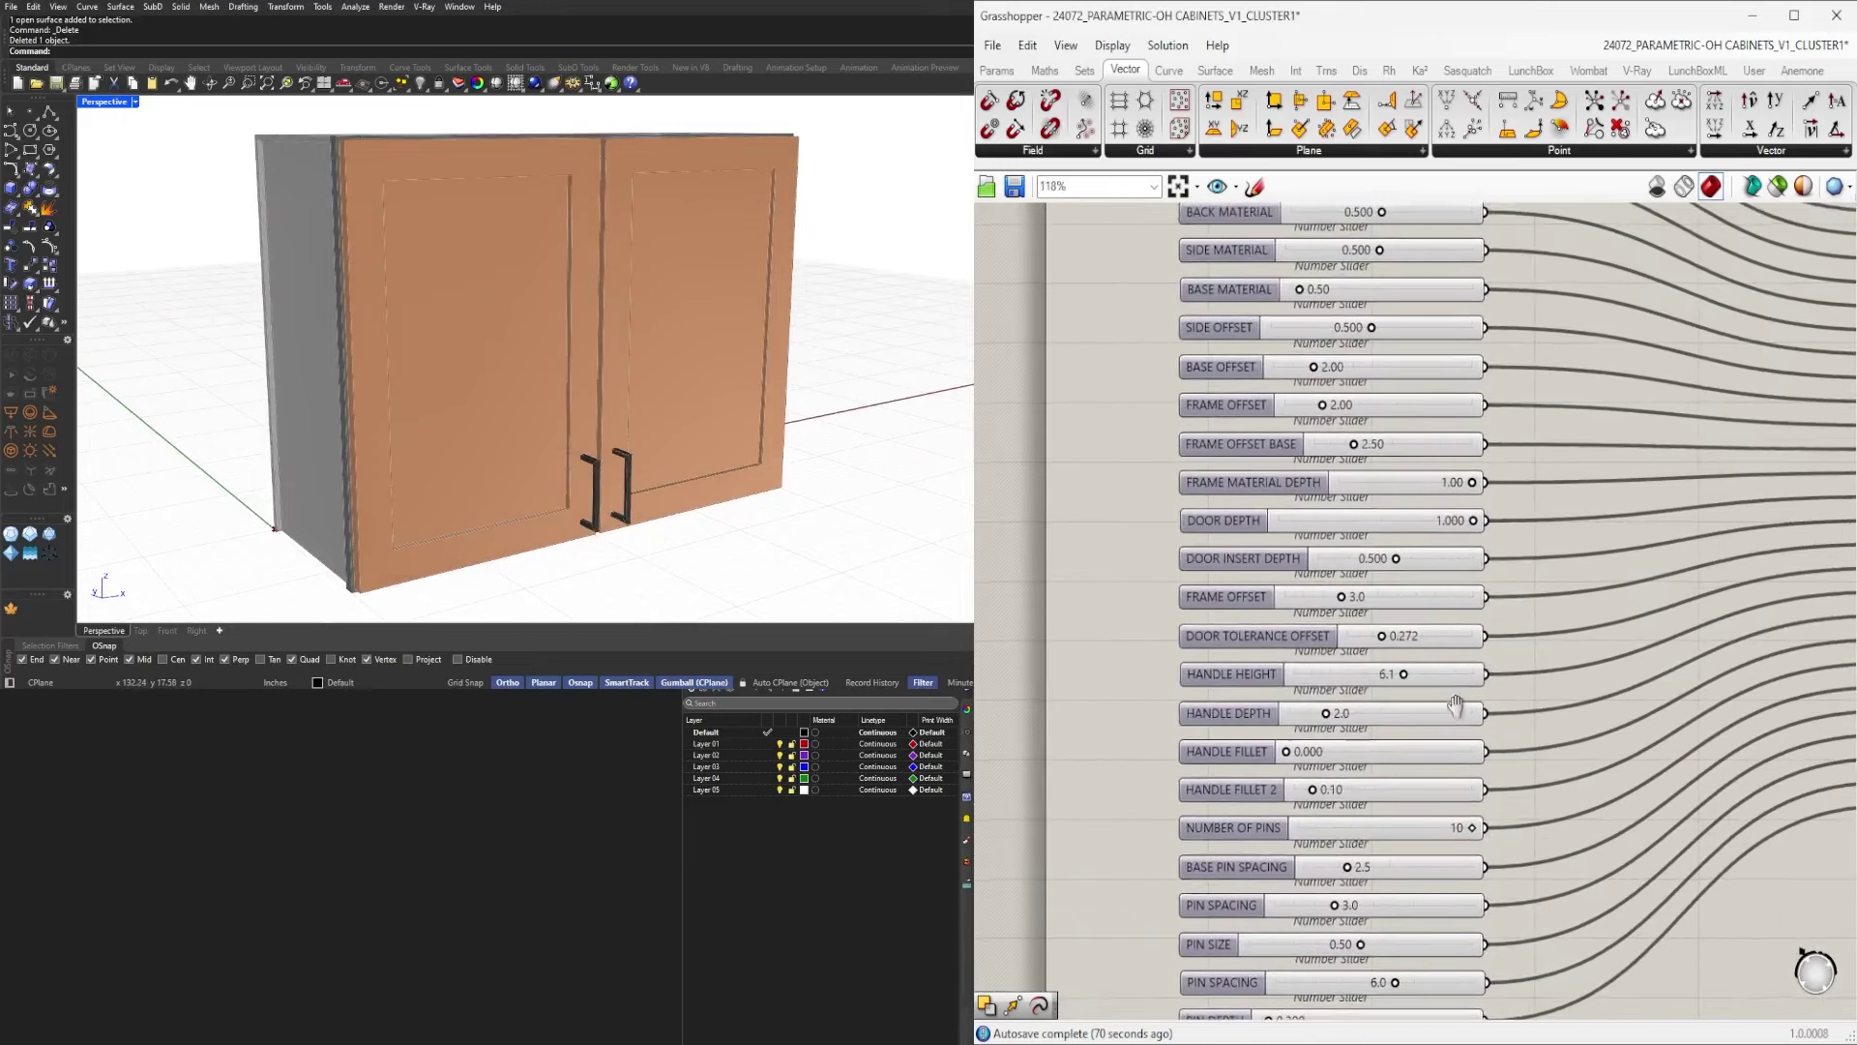
scroll(1456, 706, up, 3)
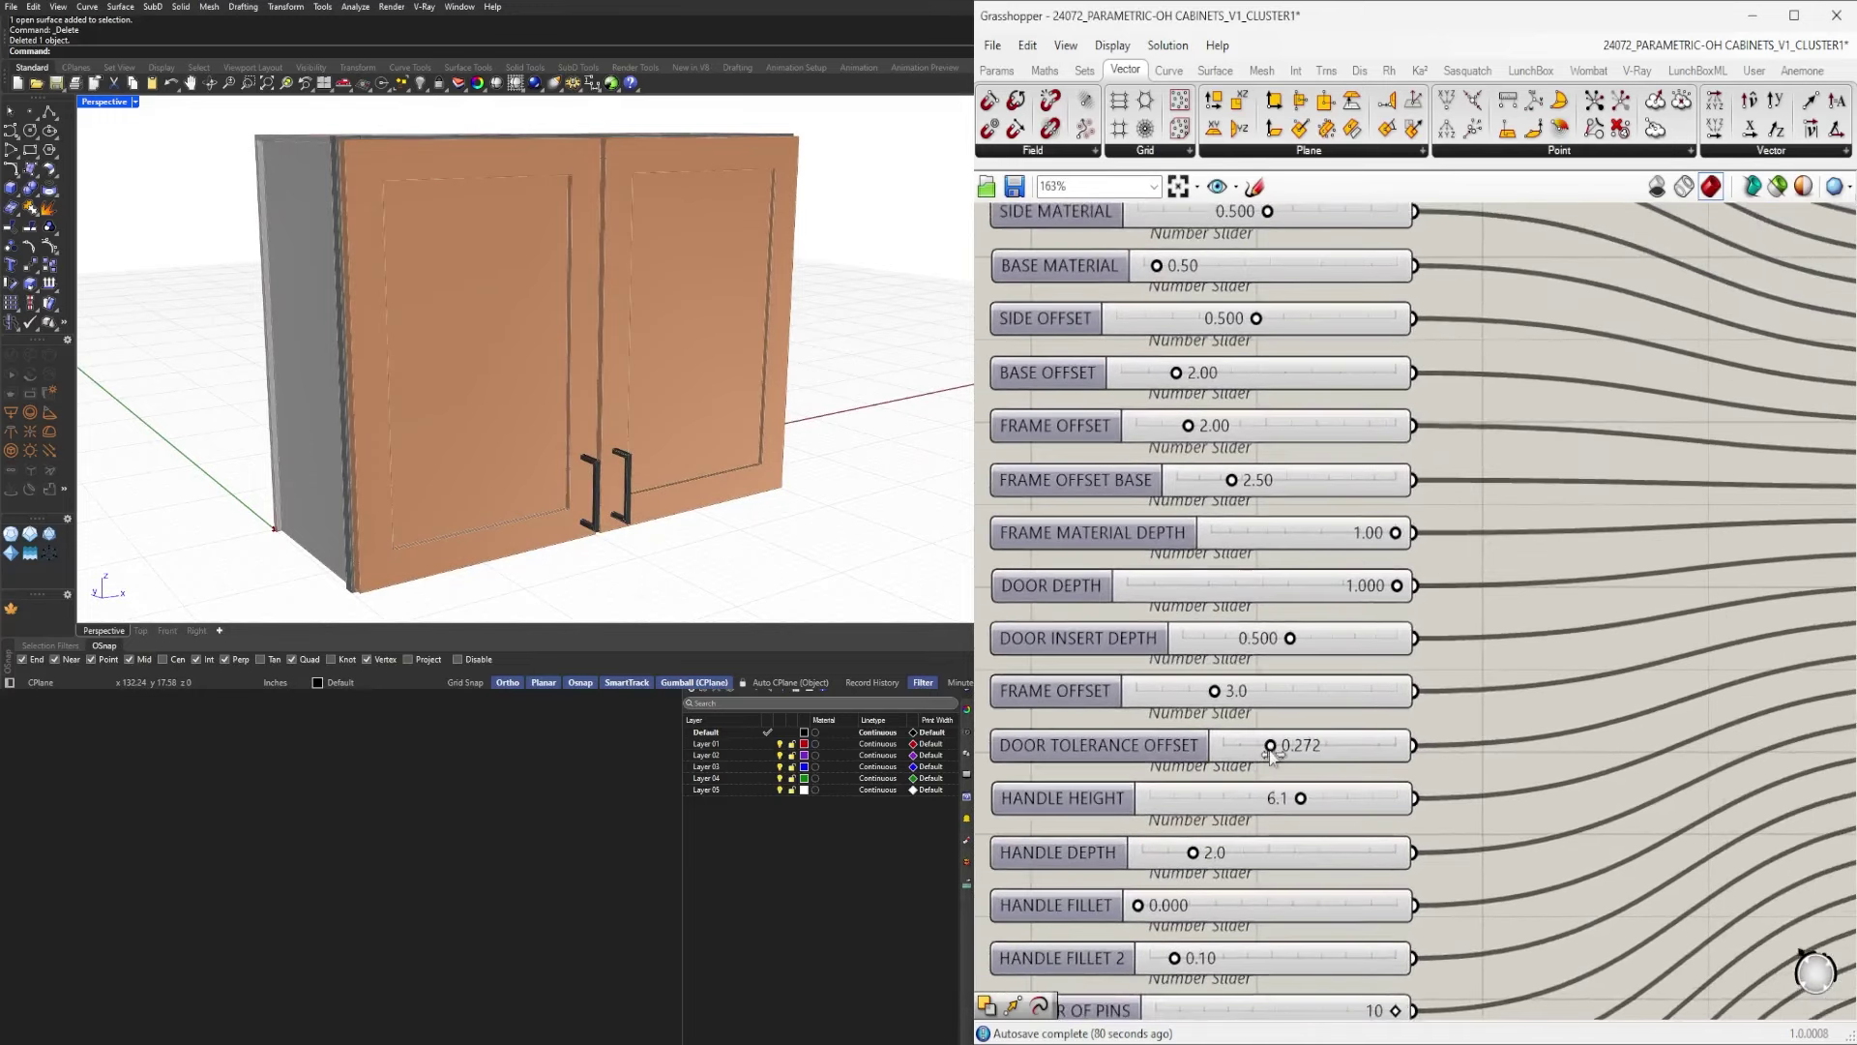
scroll(1325, 695, up, 3)
double_click(1303, 743)
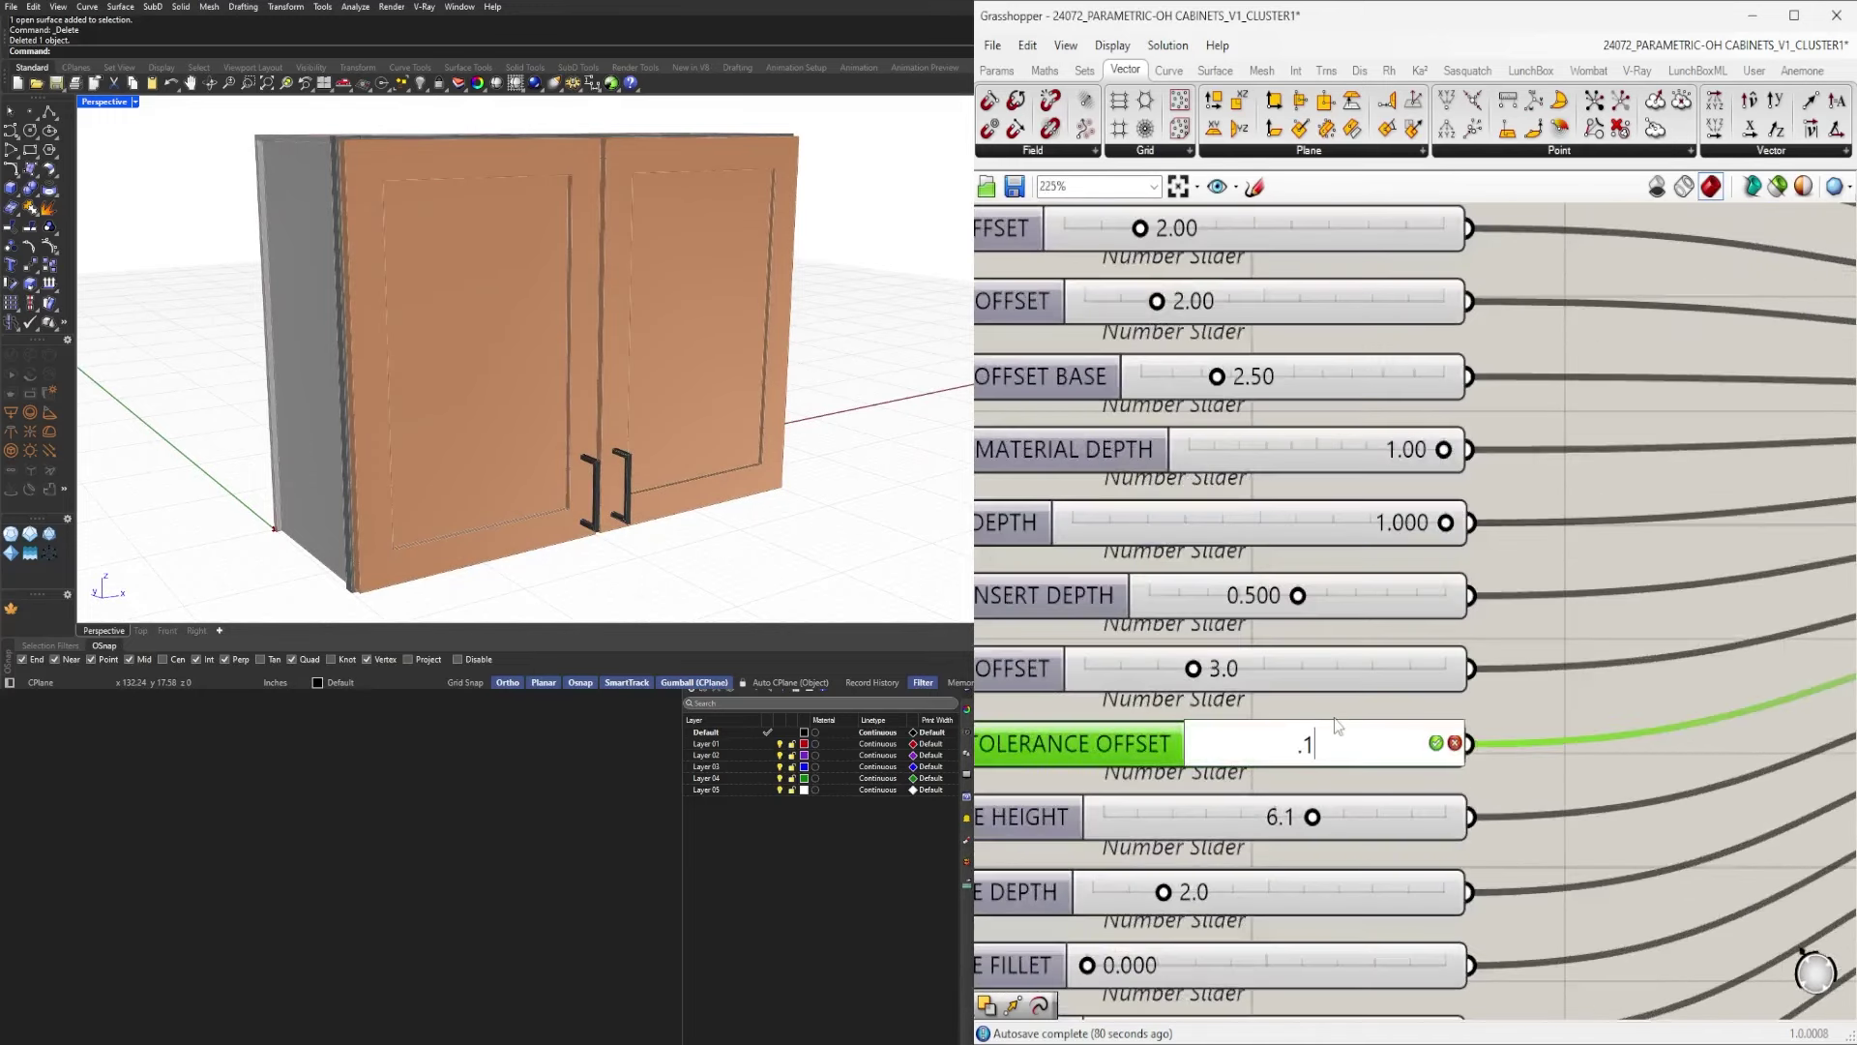
key(Return)
scroll(571, 227, up, 10)
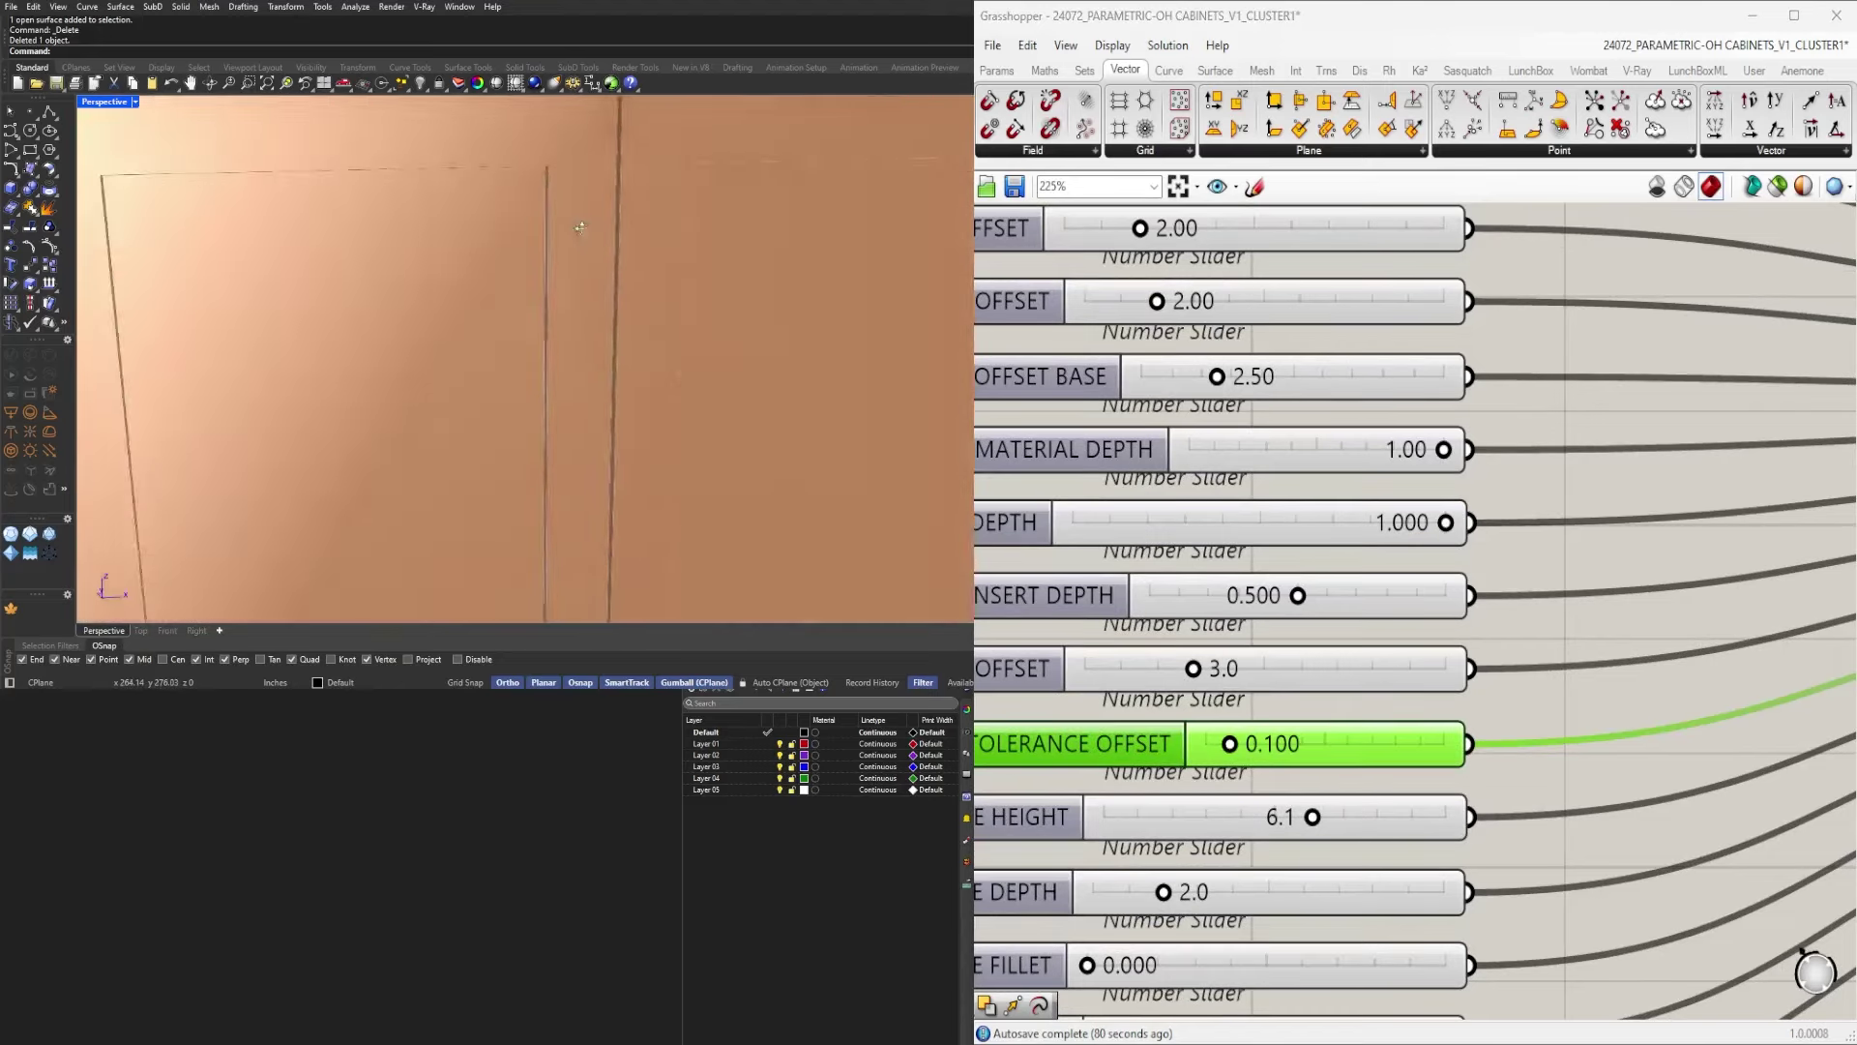
scroll(579, 230, down, 10)
right_drag(598, 236, 523, 286)
scroll(622, 238, down, 2)
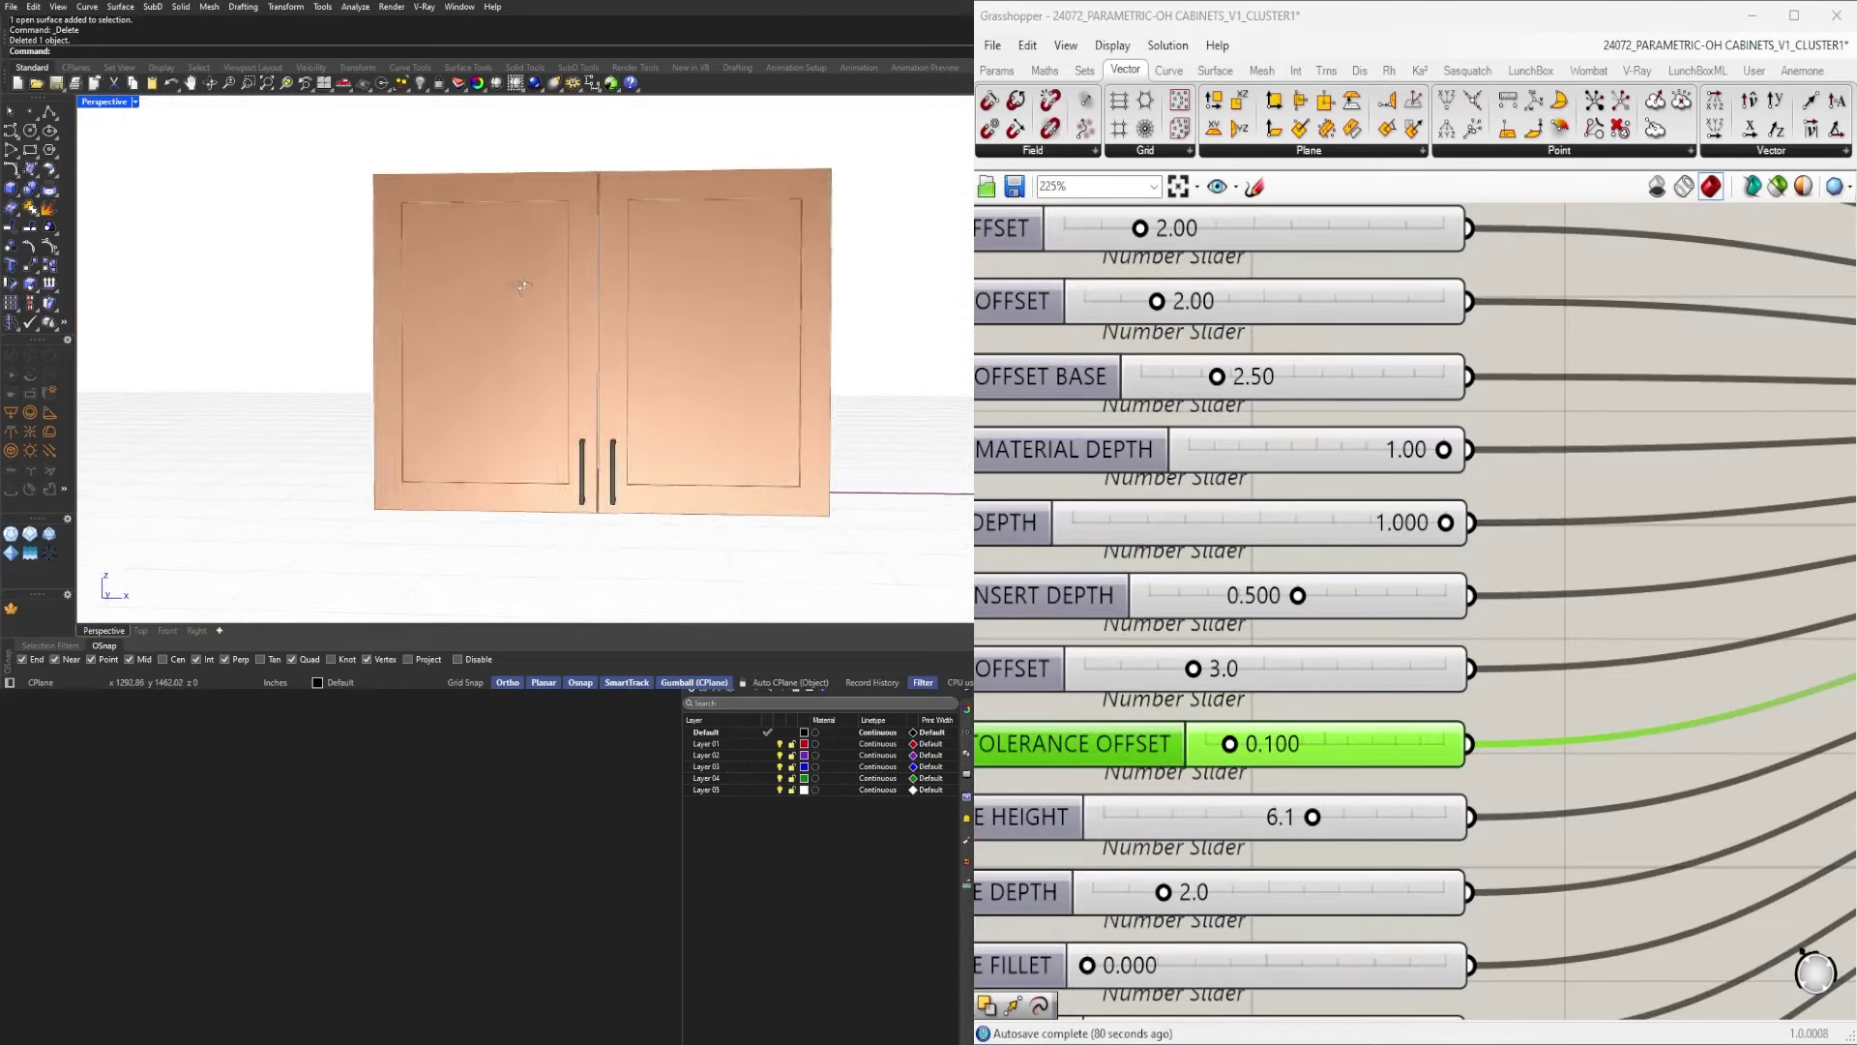
Set the DOOR TOLERANCE OFFSET slider to 0.125 and view the whole cabinet.
double_click(1285, 757)
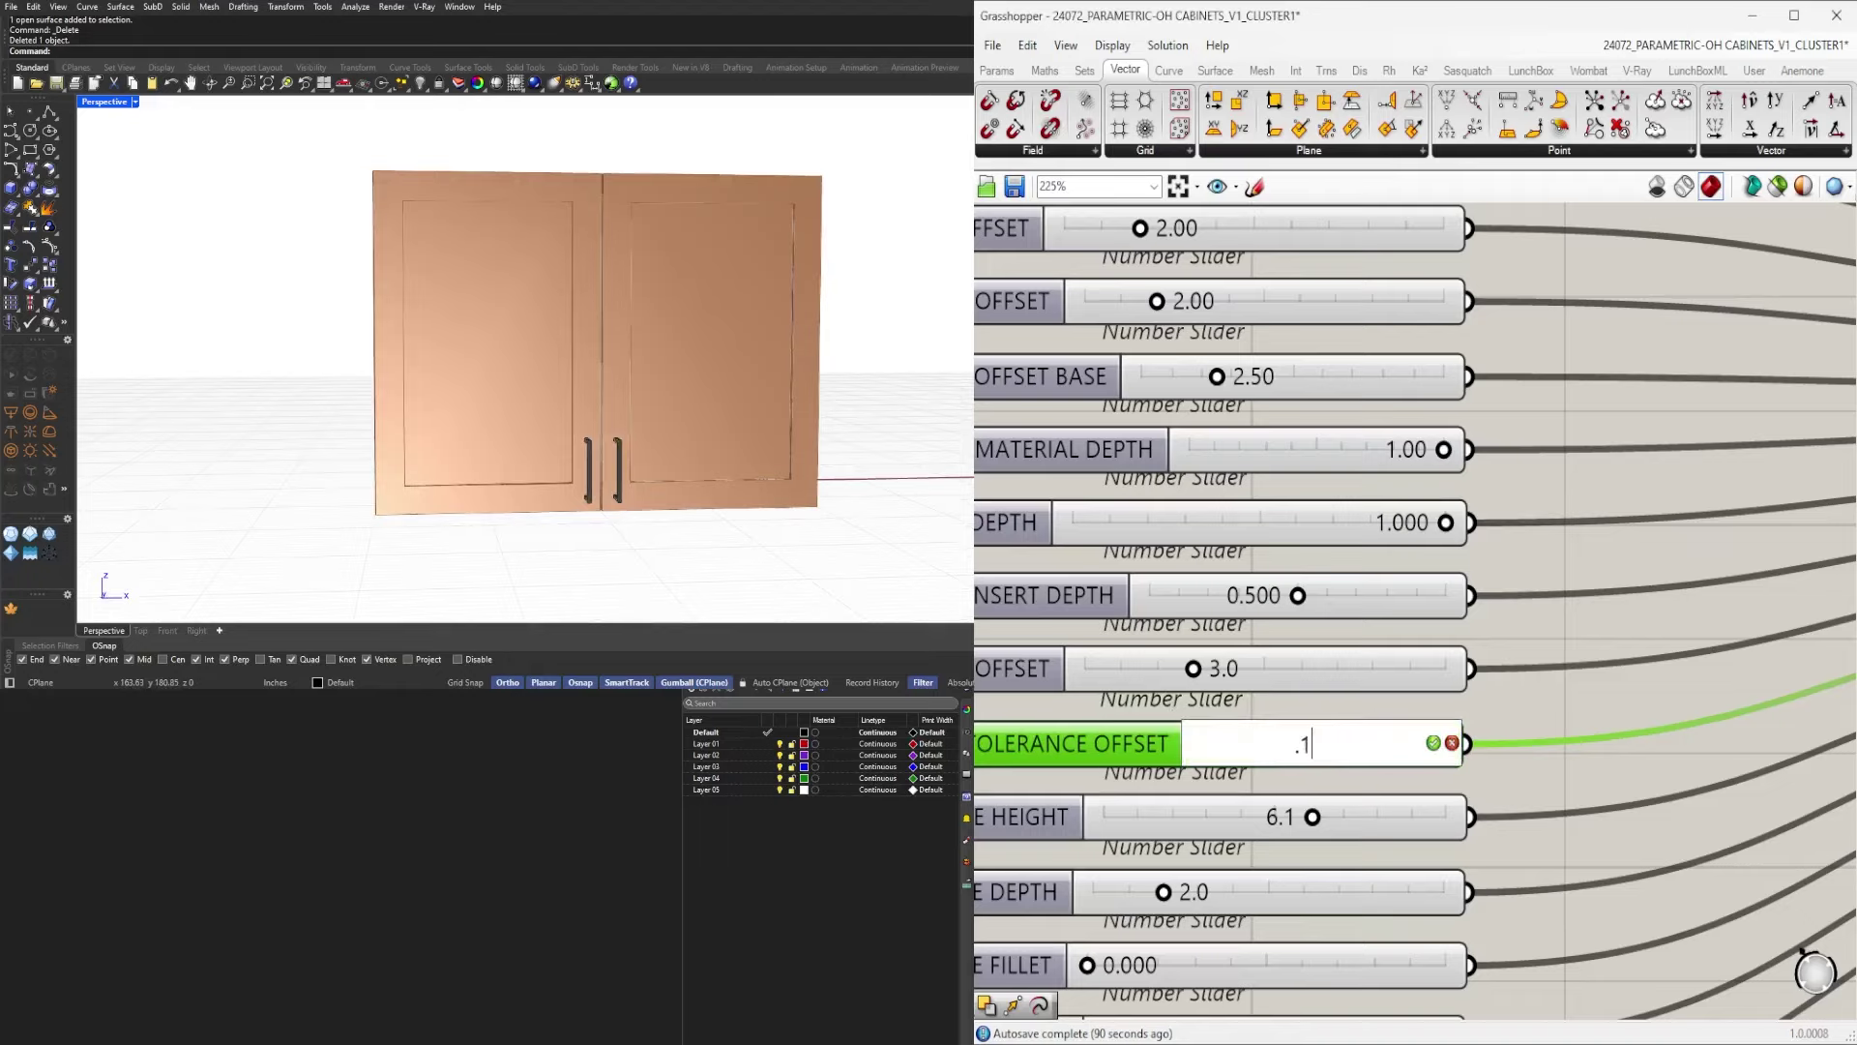
key(Return)
right_drag(523, 382, 619, 431)
scroll(578, 387, down, 2)
Turn off the preview of the third Custom Preview to hide the cabinet doors.
scroll(1590, 446, down, 6)
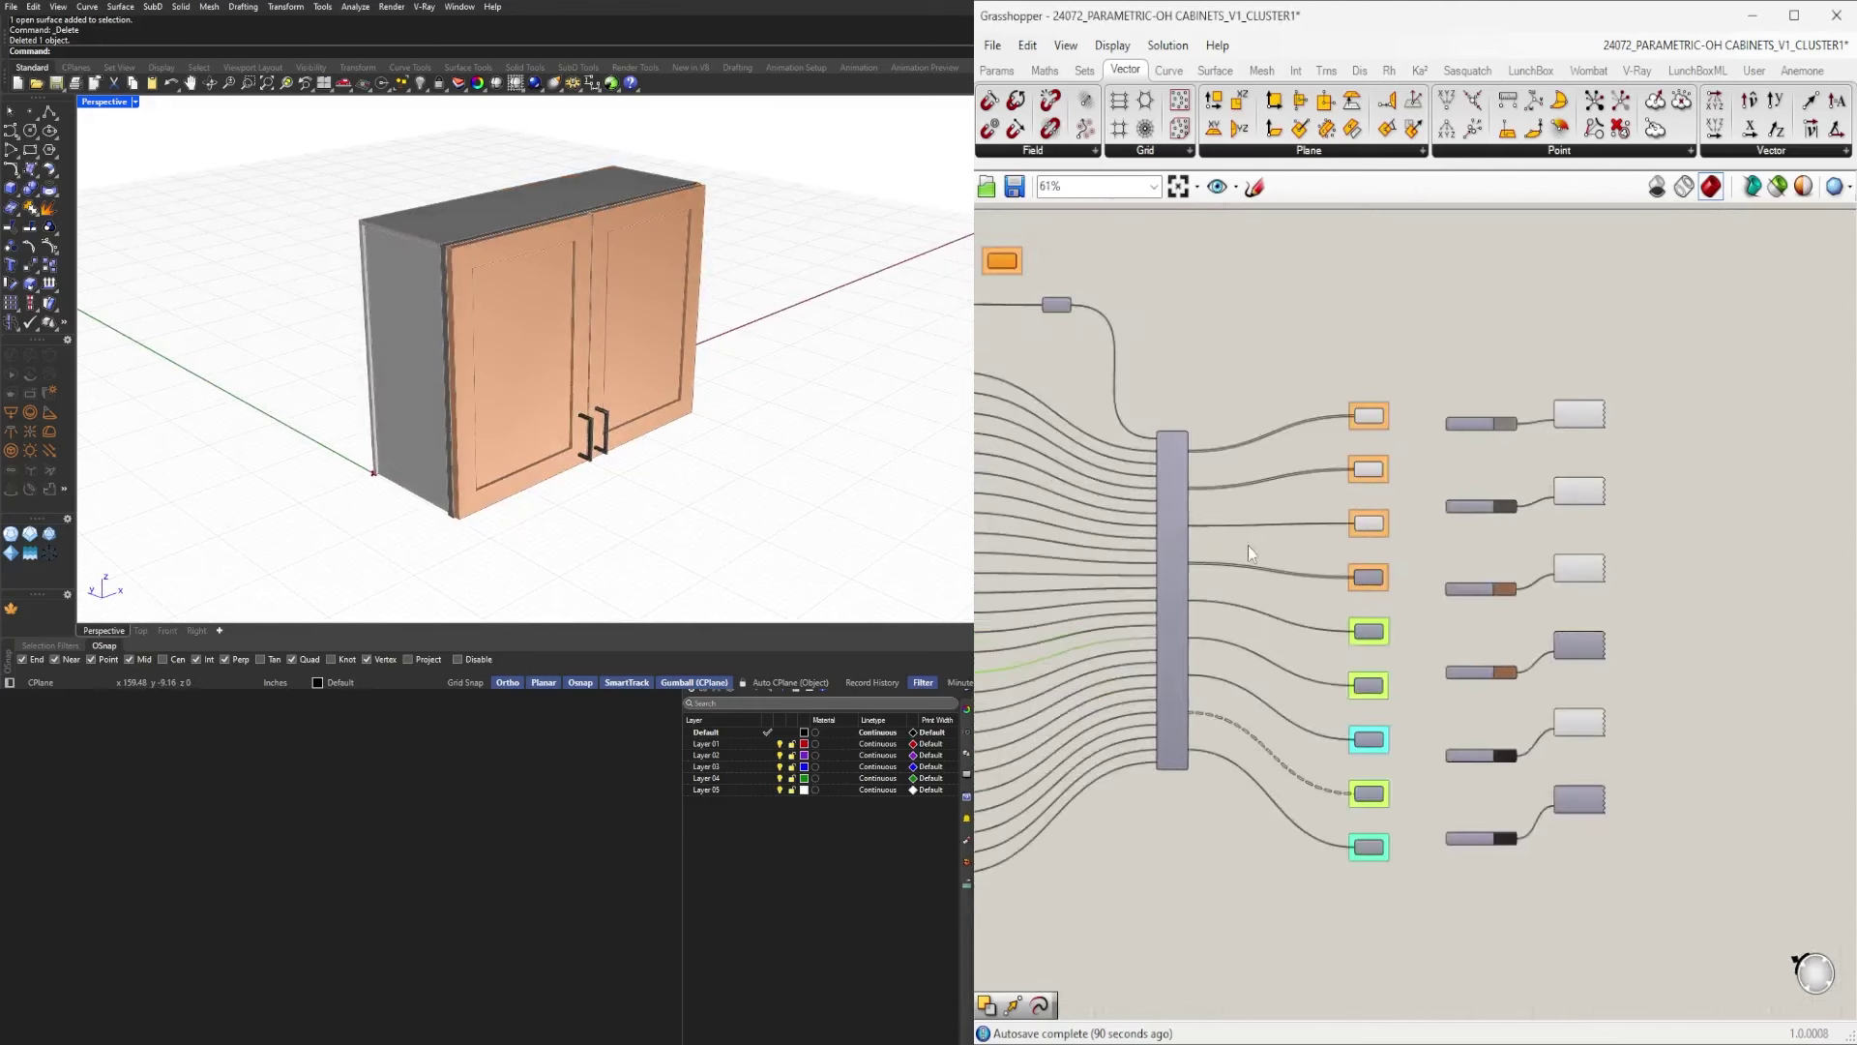
right_drag(1567, 487, 1455, 456)
drag(1768, 564, 1724, 505)
right_drag(1724, 503, 1603, 522)
middle_click(1603, 521)
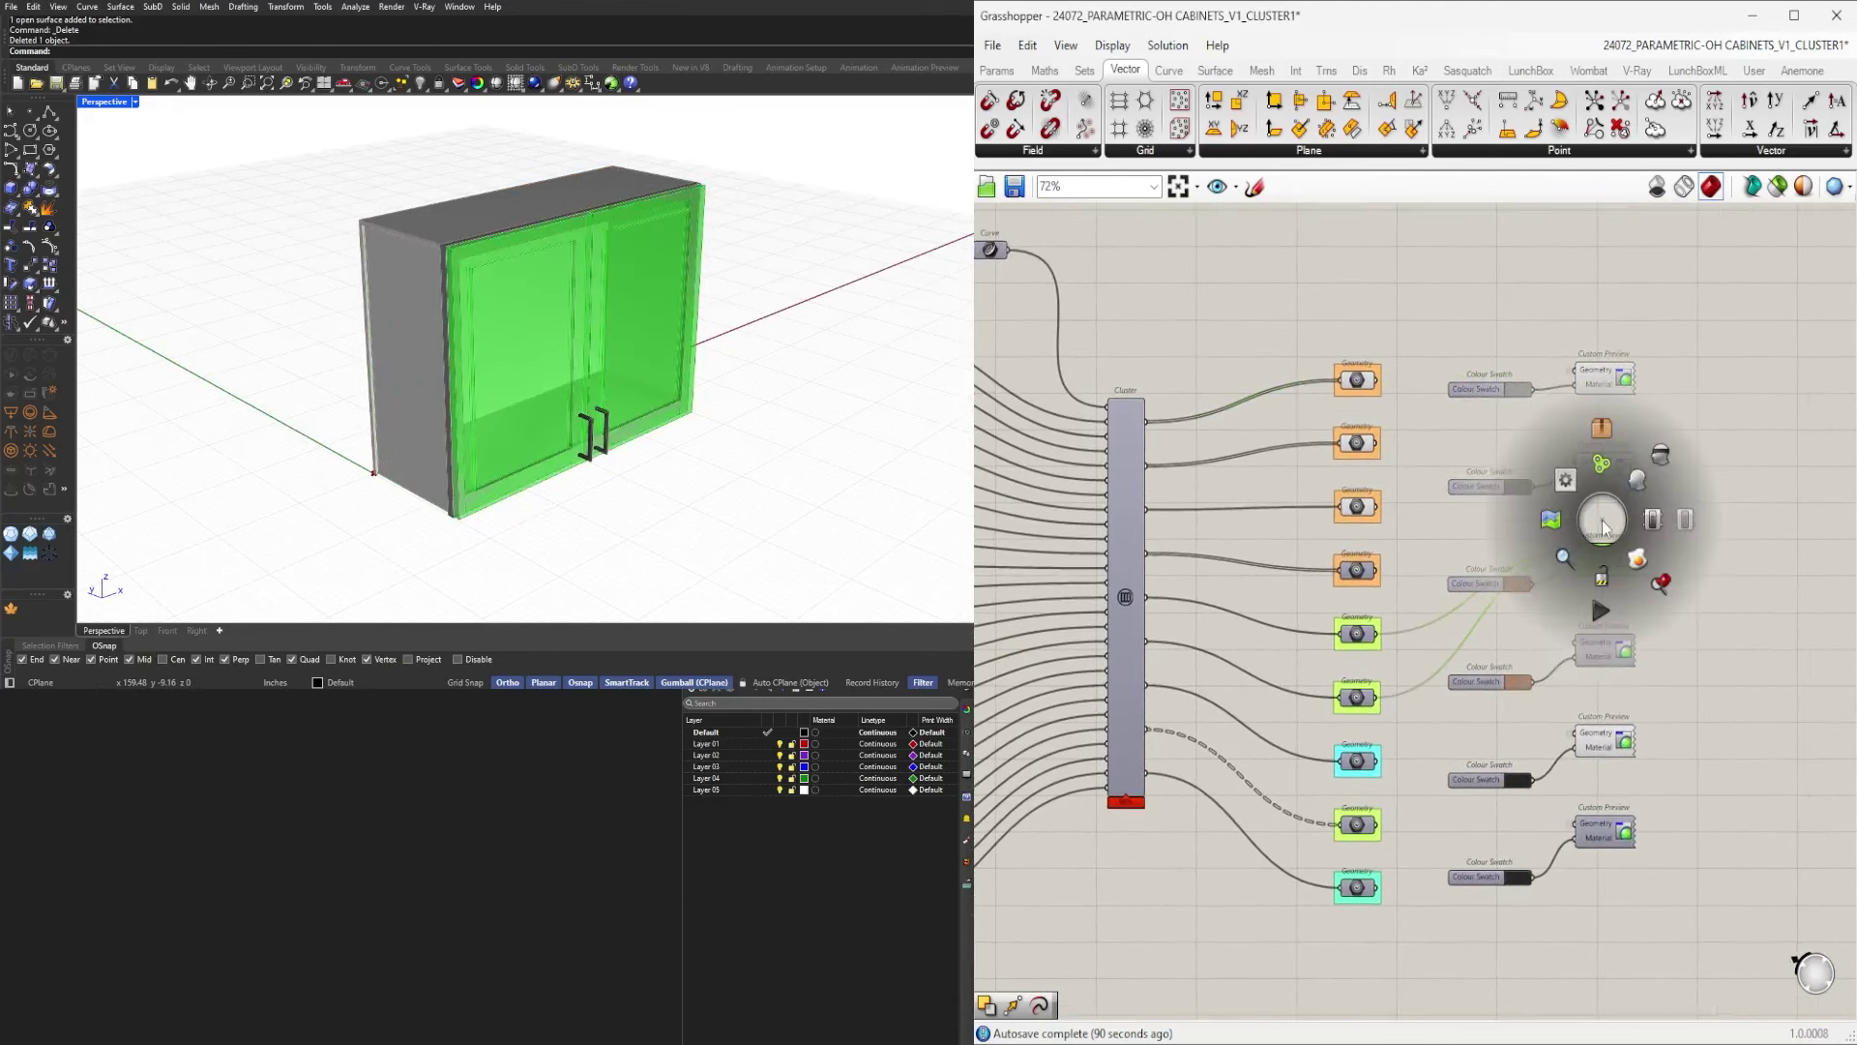
click(1661, 465)
Examine the open cabinet's interior, pin holes, face frame and underside along with the slider inputs.
scroll(610, 352, up, 3)
right_drag(709, 376, 774, 378)
scroll(618, 427, up, 5)
scroll(673, 432, down, 1)
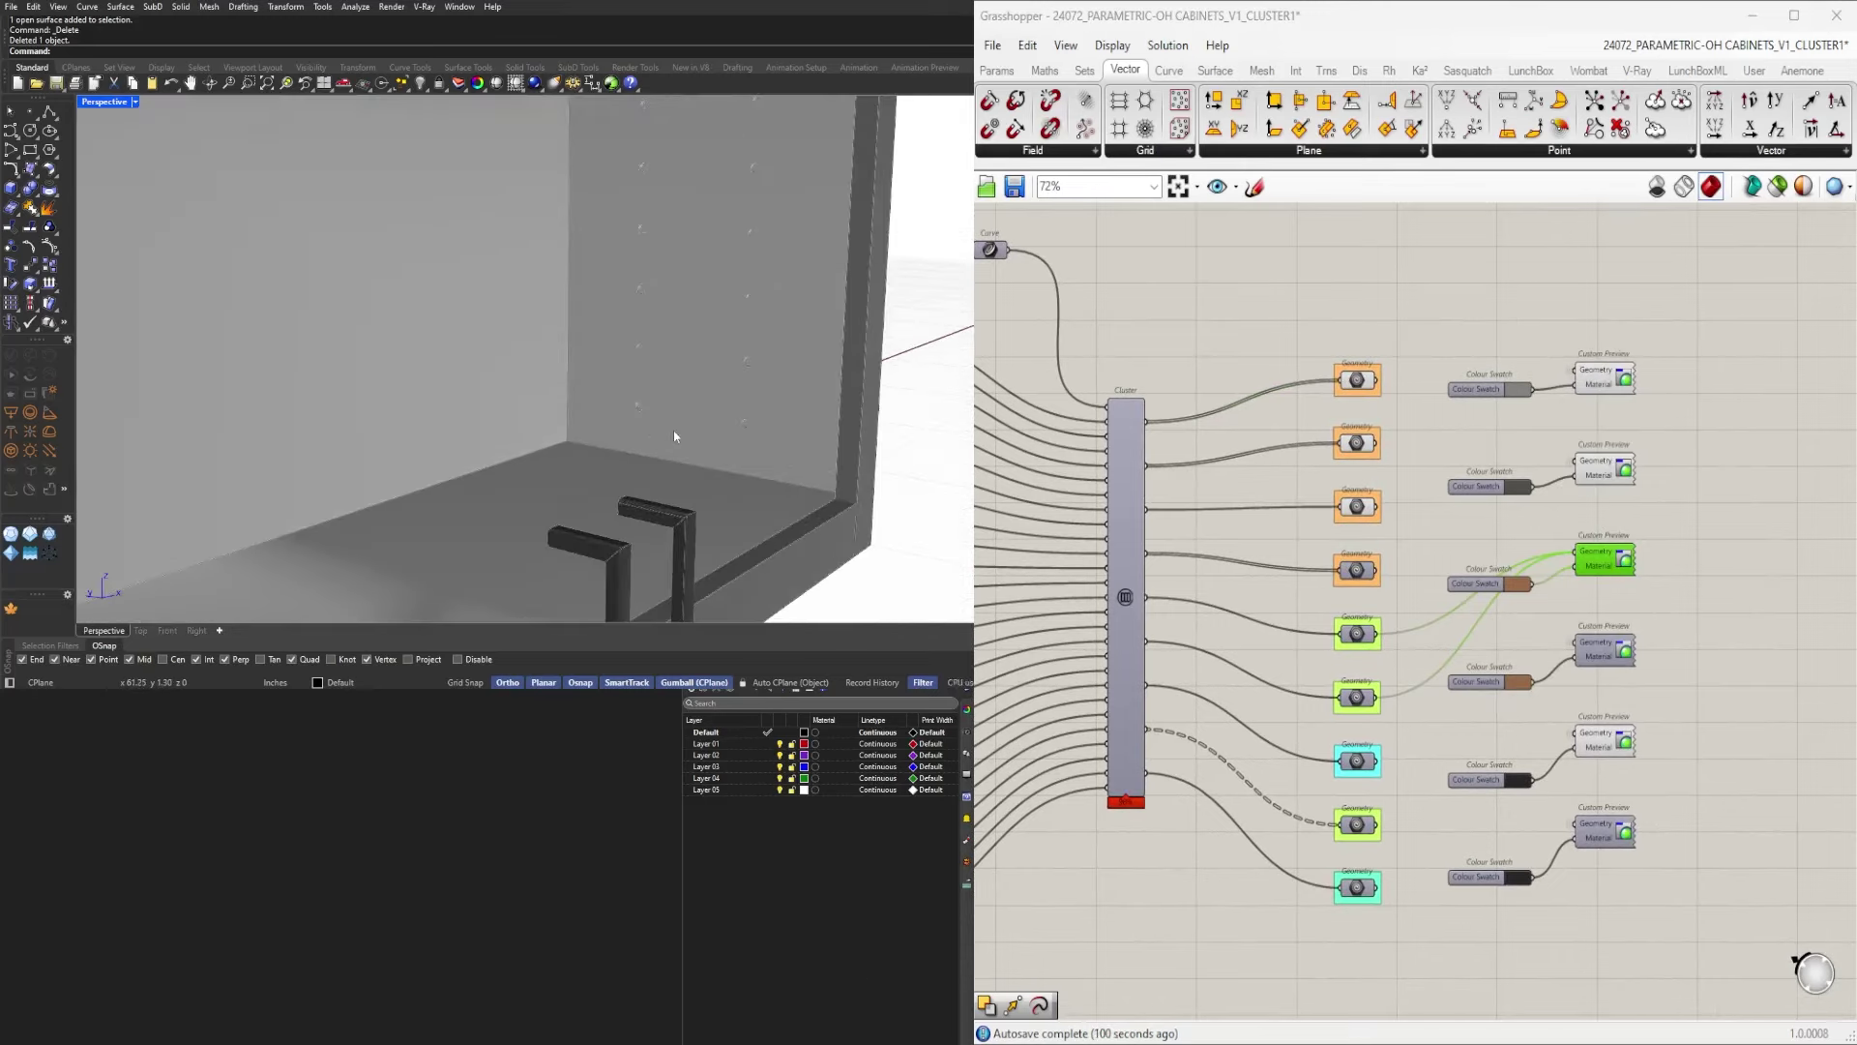
scroll(673, 431, up, 1)
scroll(676, 435, down, 4)
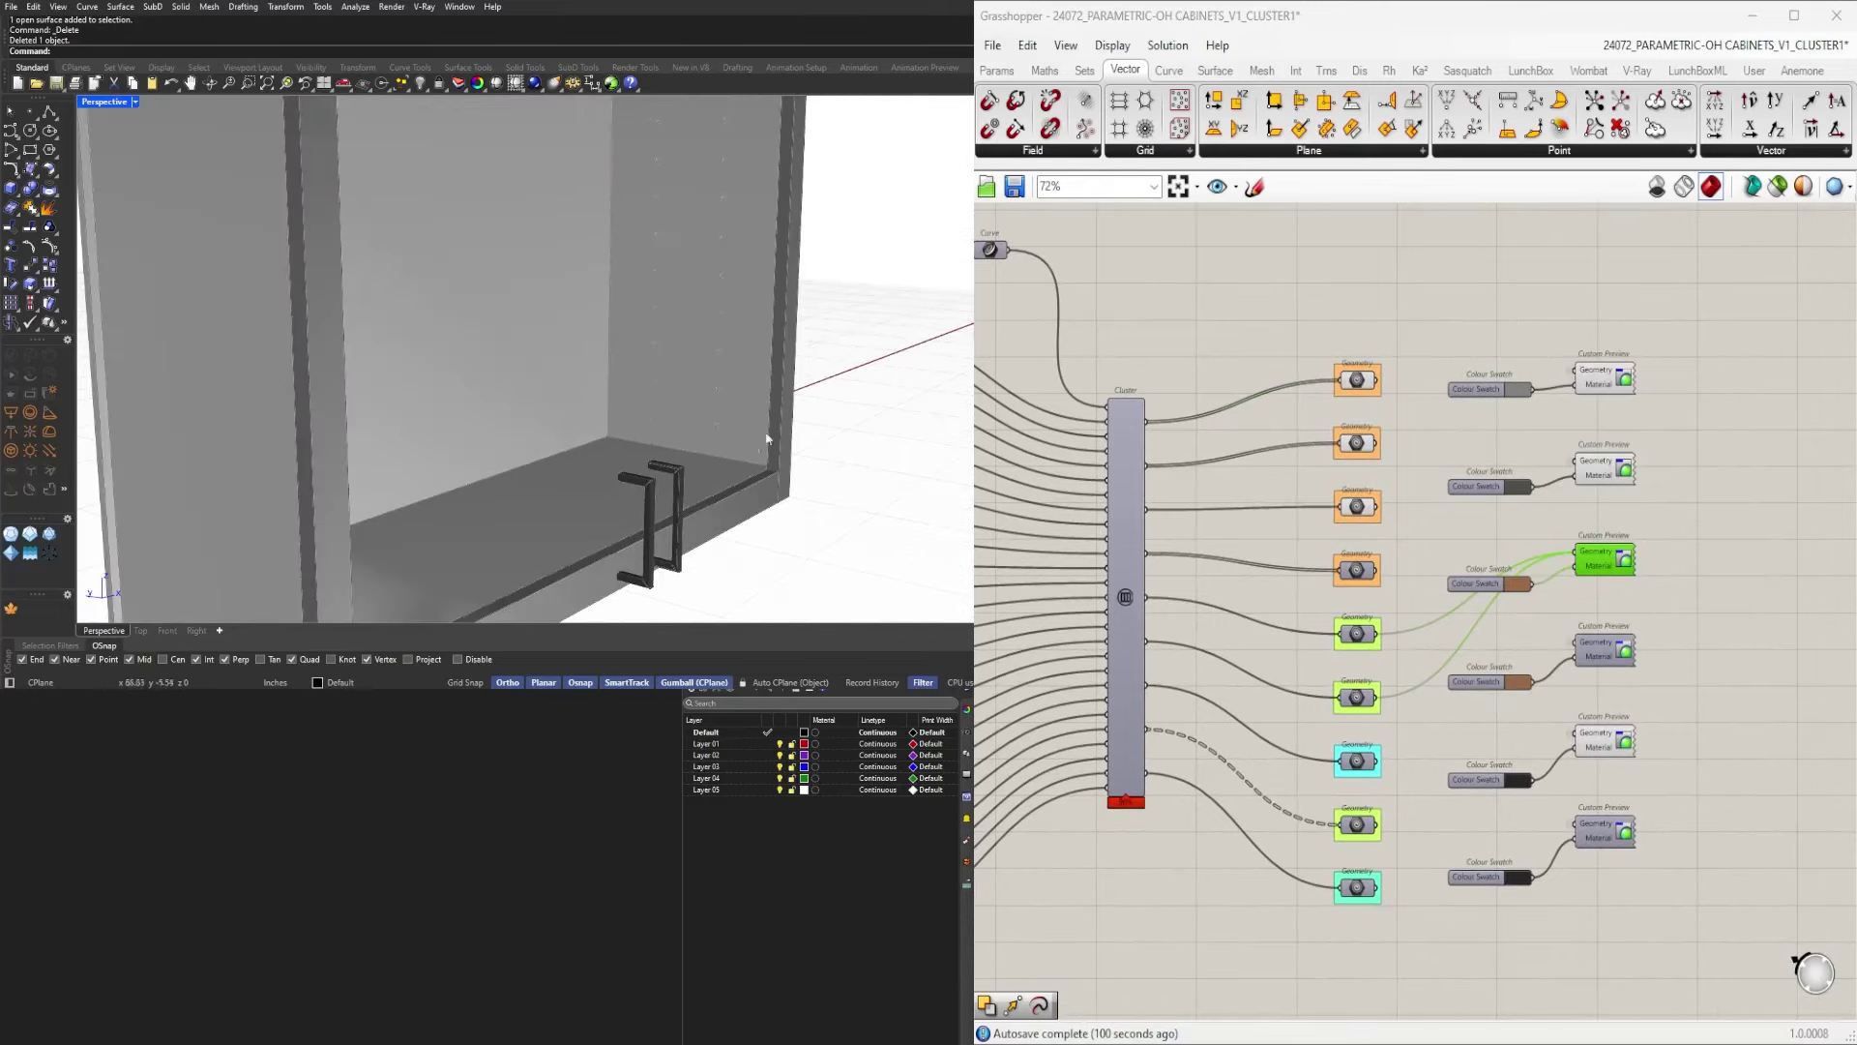
right_drag(737, 478, 637, 358)
scroll(577, 475, down, 3)
scroll(568, 472, up, 5)
scroll(663, 488, down, 5)
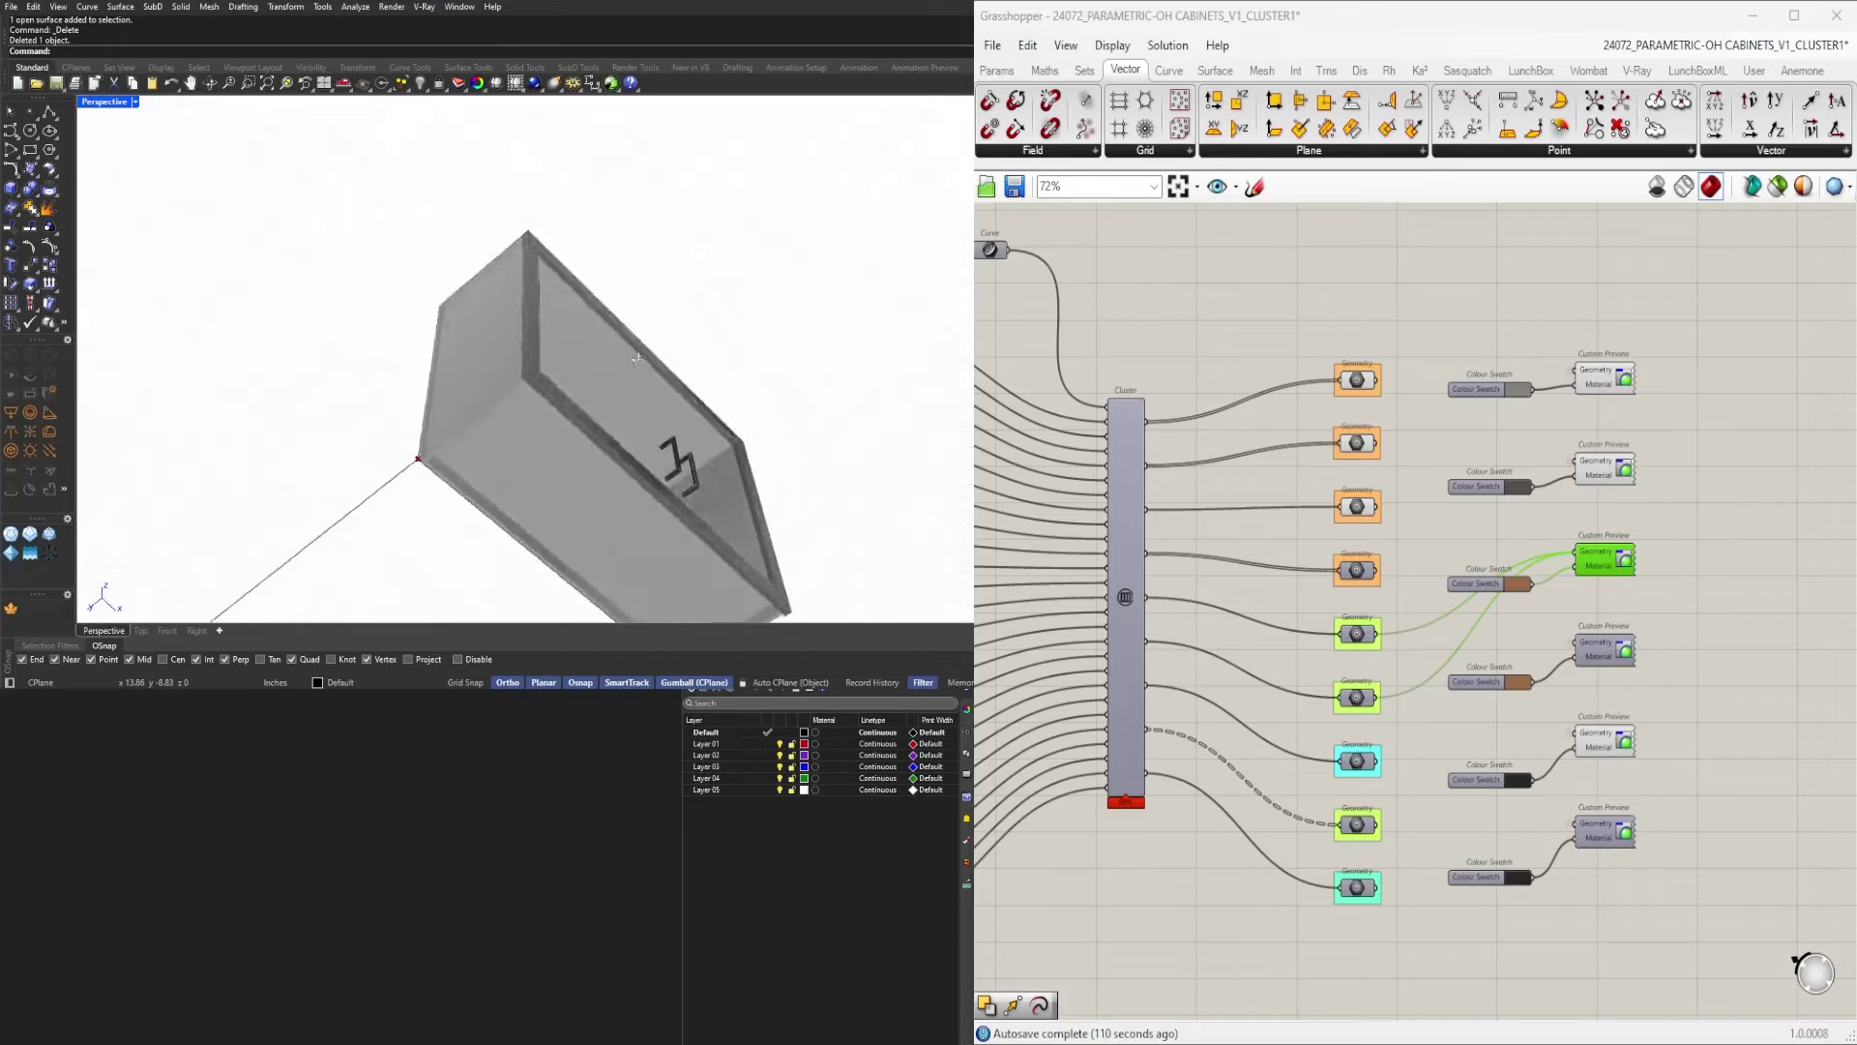
scroll(416, 487, up, 5)
right_drag(416, 489, 547, 563)
scroll(468, 473, down, 5)
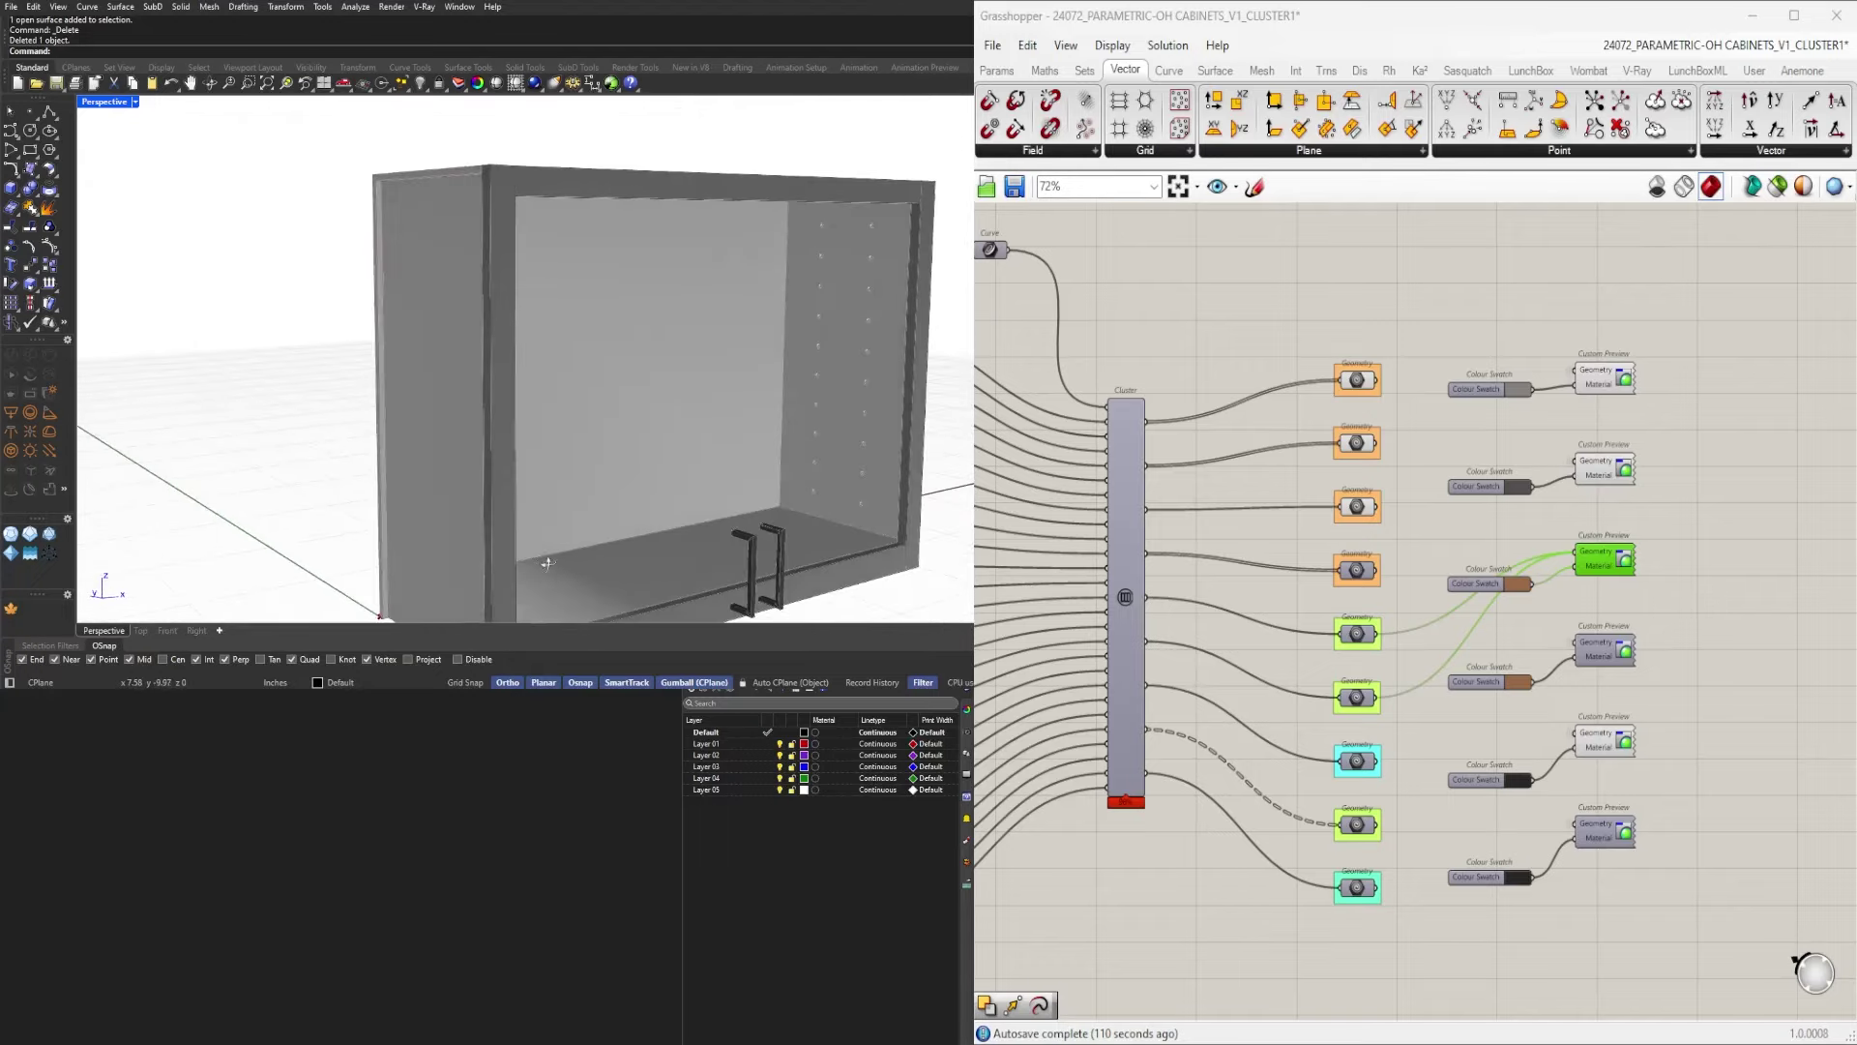
scroll(1166, 624, down, 3)
right_drag(1184, 706, 1608, 743)
scroll(1451, 569, up, 3)
right_drag(1454, 467, 1315, 455)
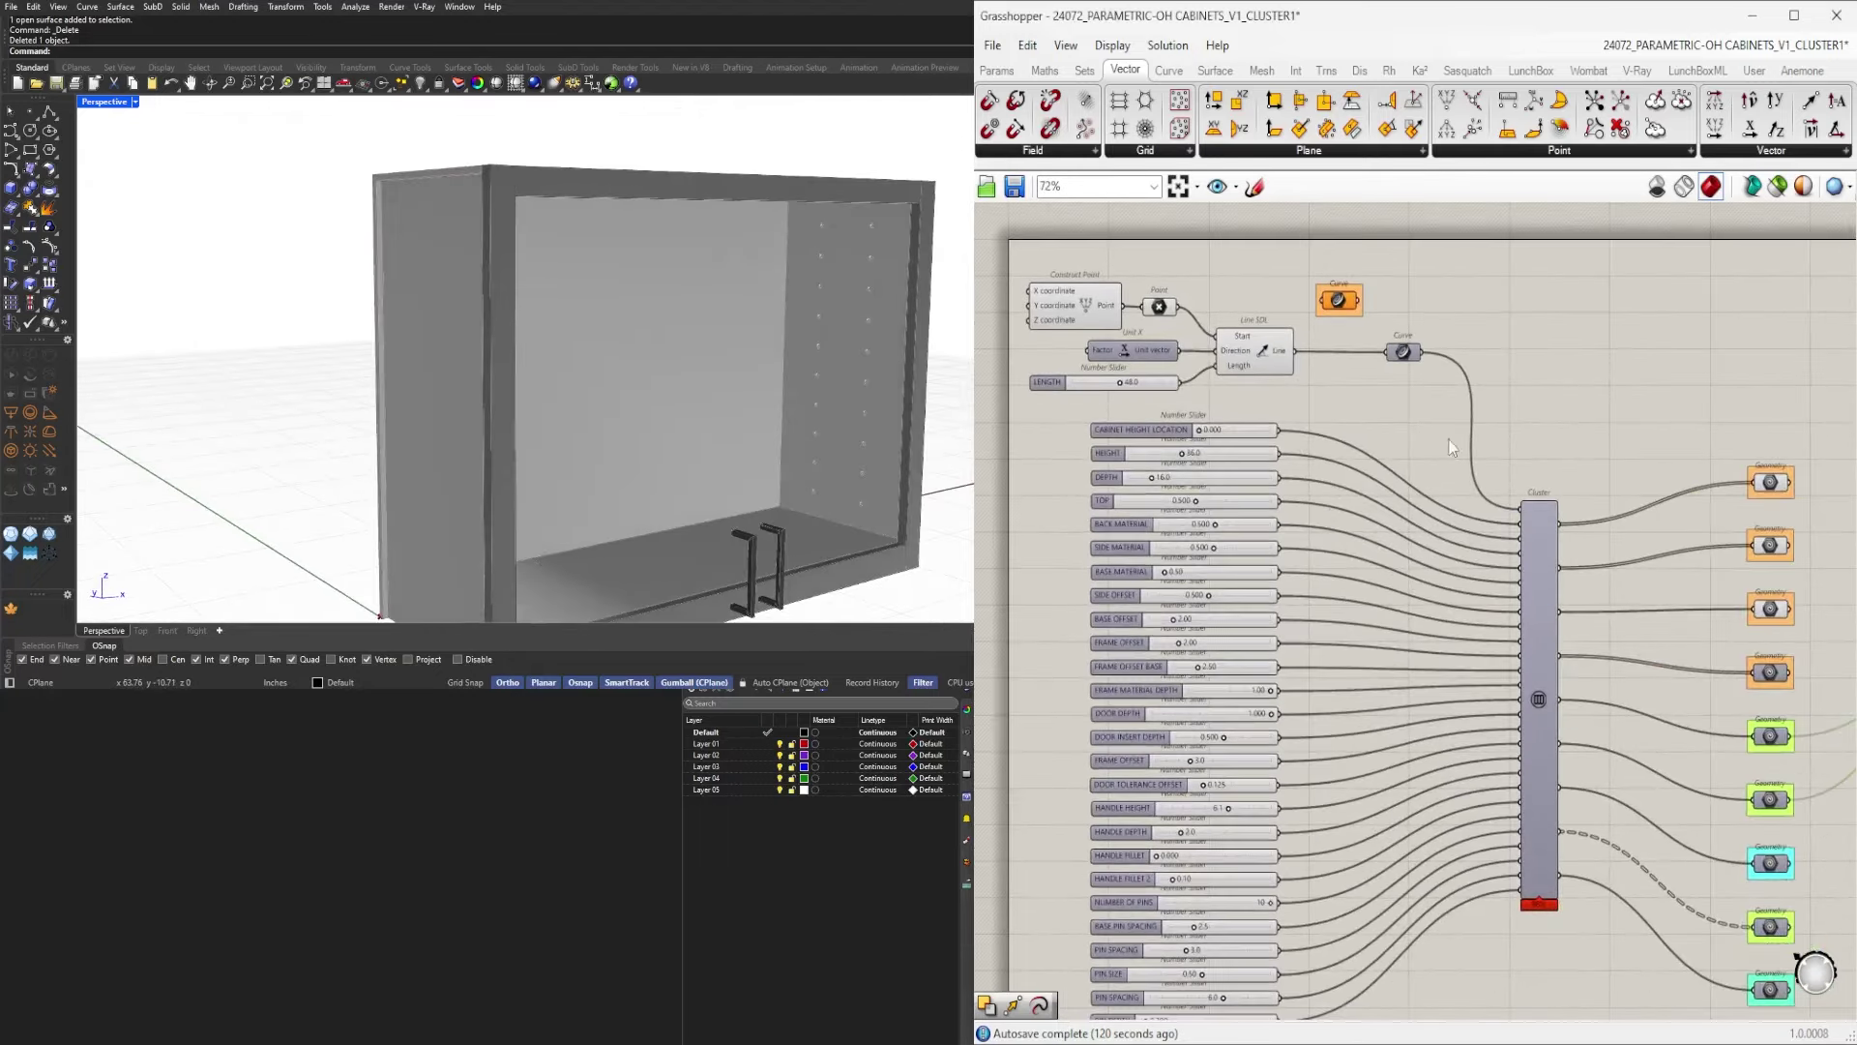
scroll(704, 331, down, 7)
scroll(831, 414, up, 7)
right_drag(830, 414, 737, 431)
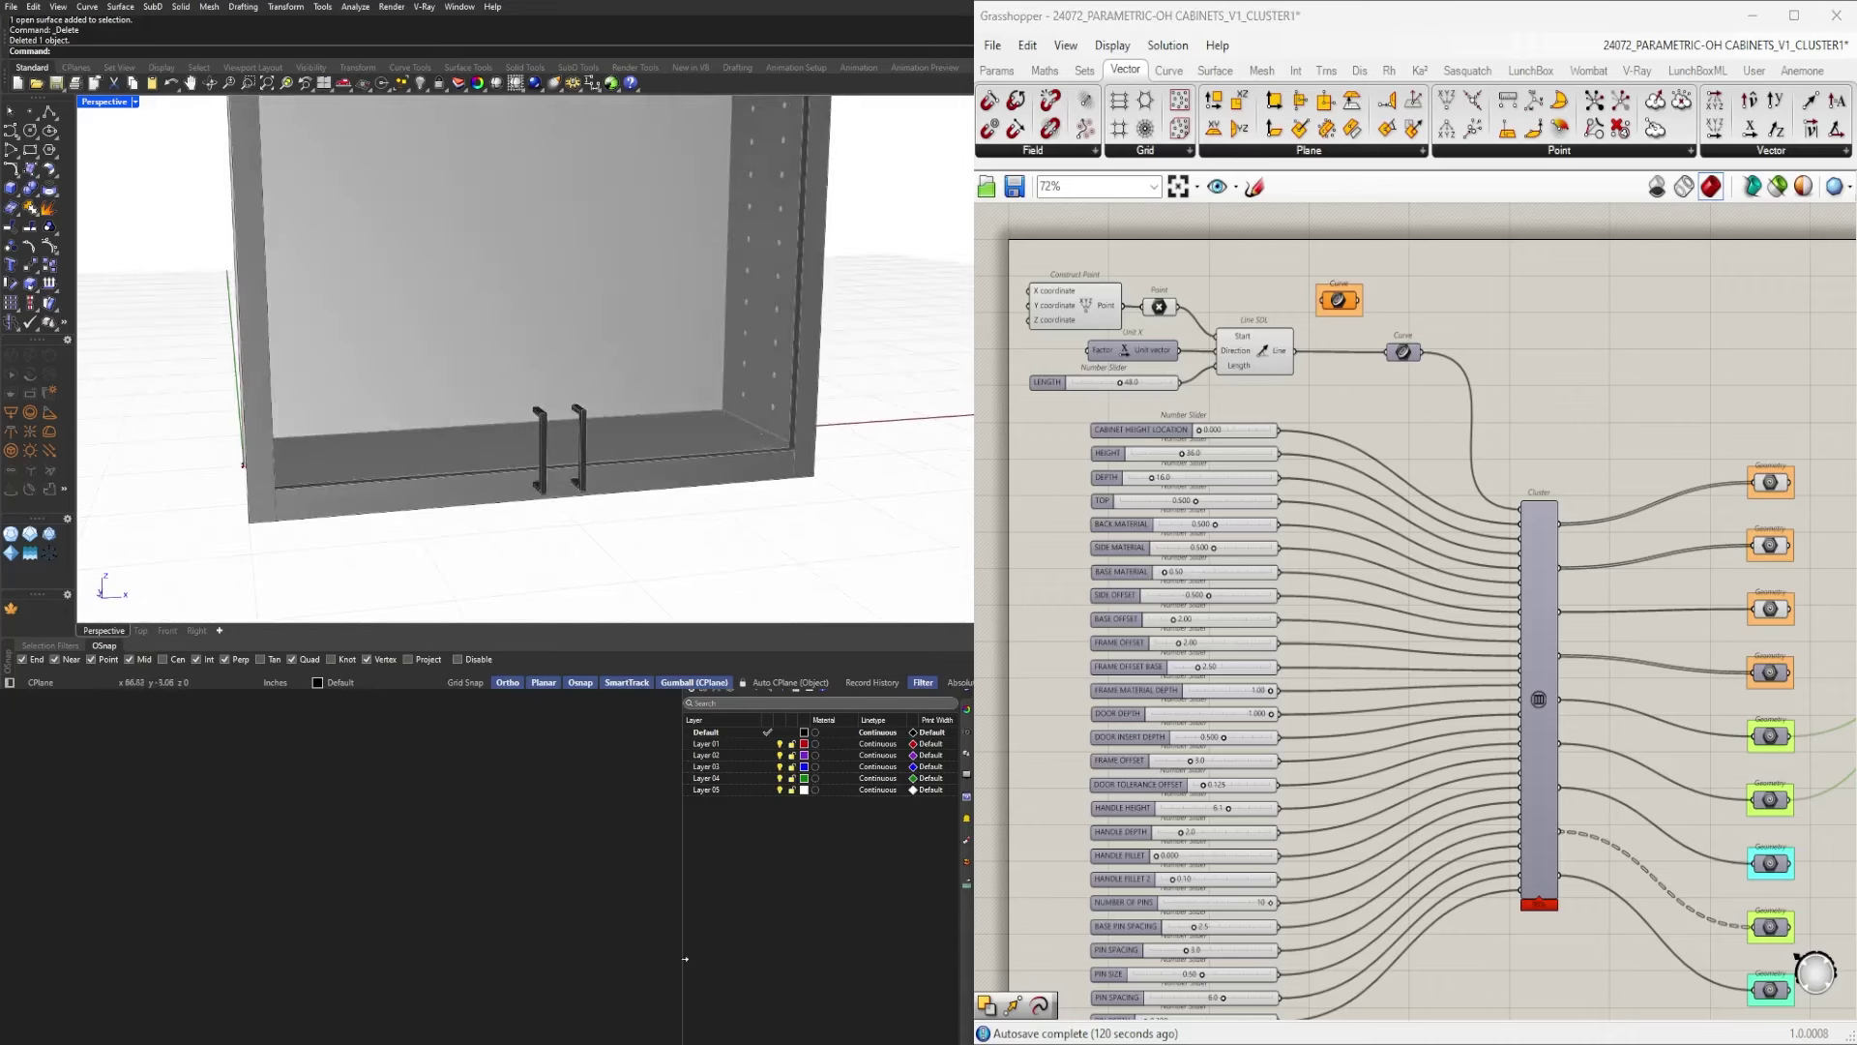
Turn off the preview of the fifth Custom Preview to hide the door handles.
scroll(1681, 658, down, 2)
right_drag(1681, 657, 1285, 614)
scroll(1576, 754, up, 3)
drag(1556, 793, 1463, 730)
scroll(1510, 680, up, 1)
middle_click(1510, 685)
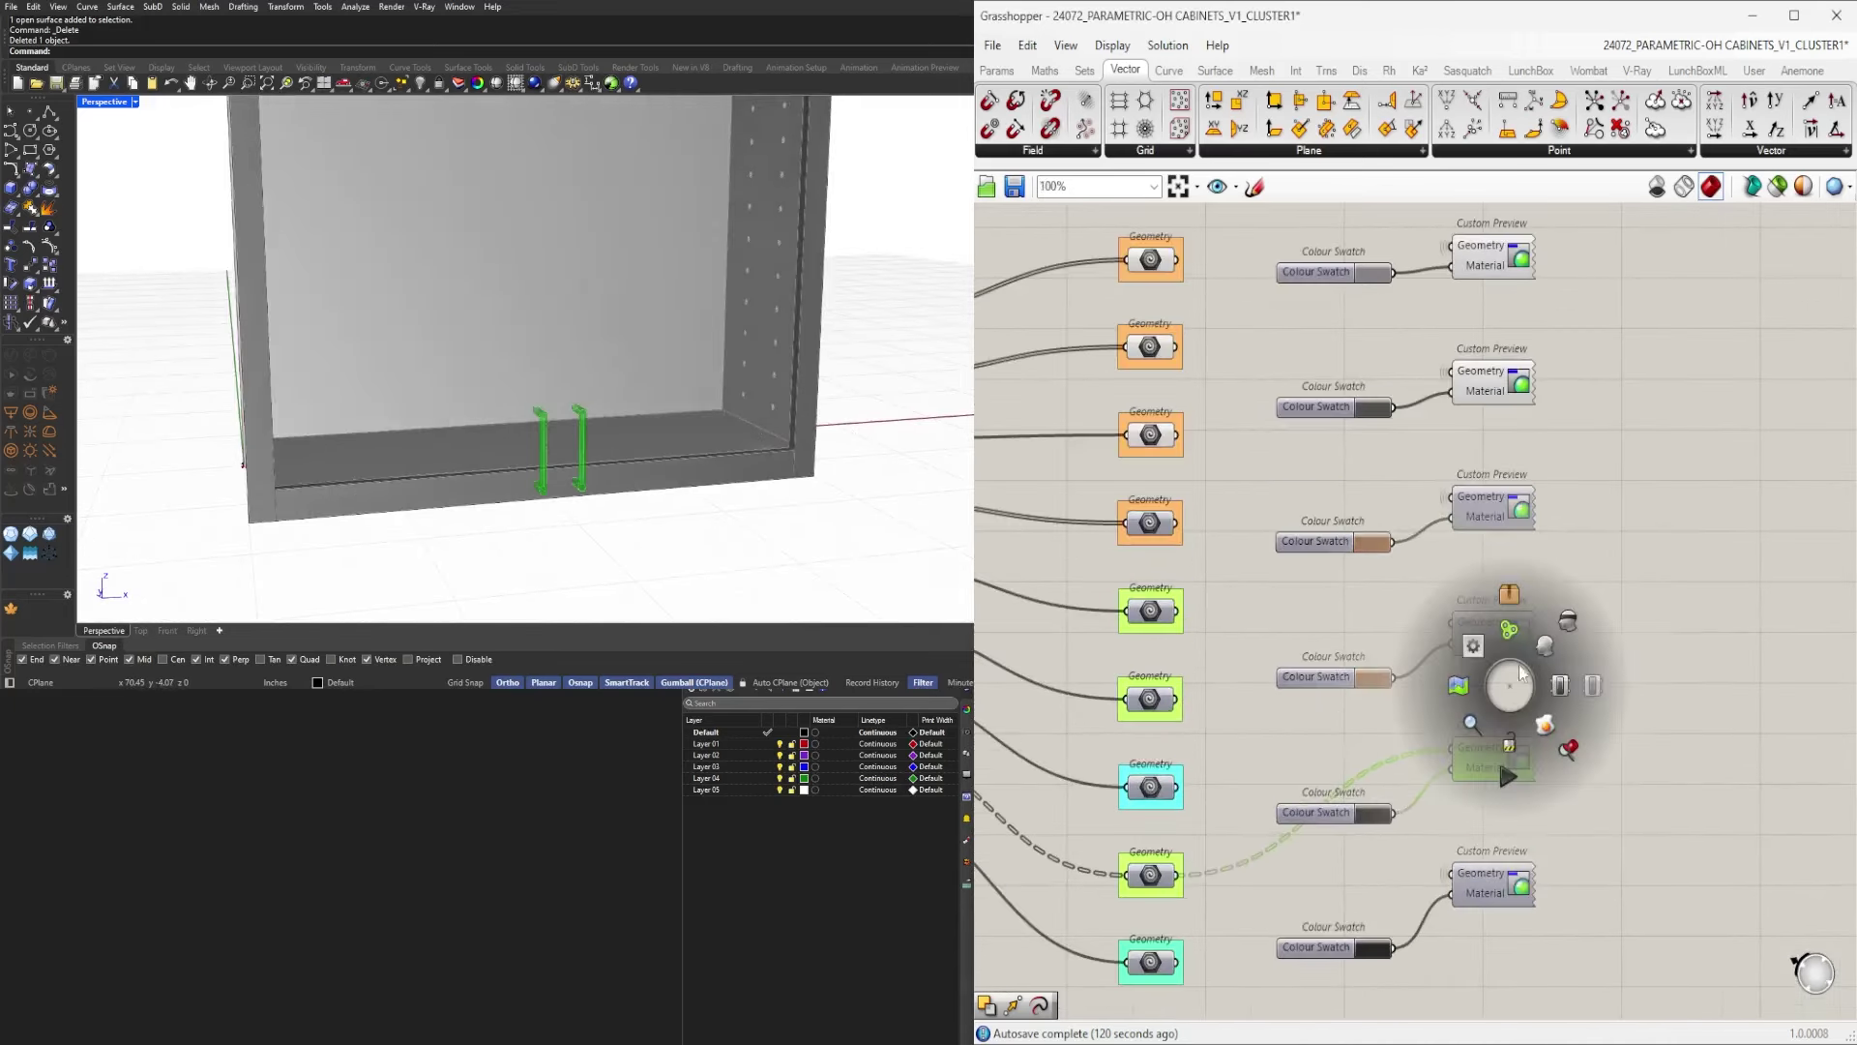
click(1567, 619)
Turn on the preview of the last Custom Preview and inspect its geometry and the Geometry output feeding it.
drag(1650, 927, 1506, 890)
middle_click(1481, 831)
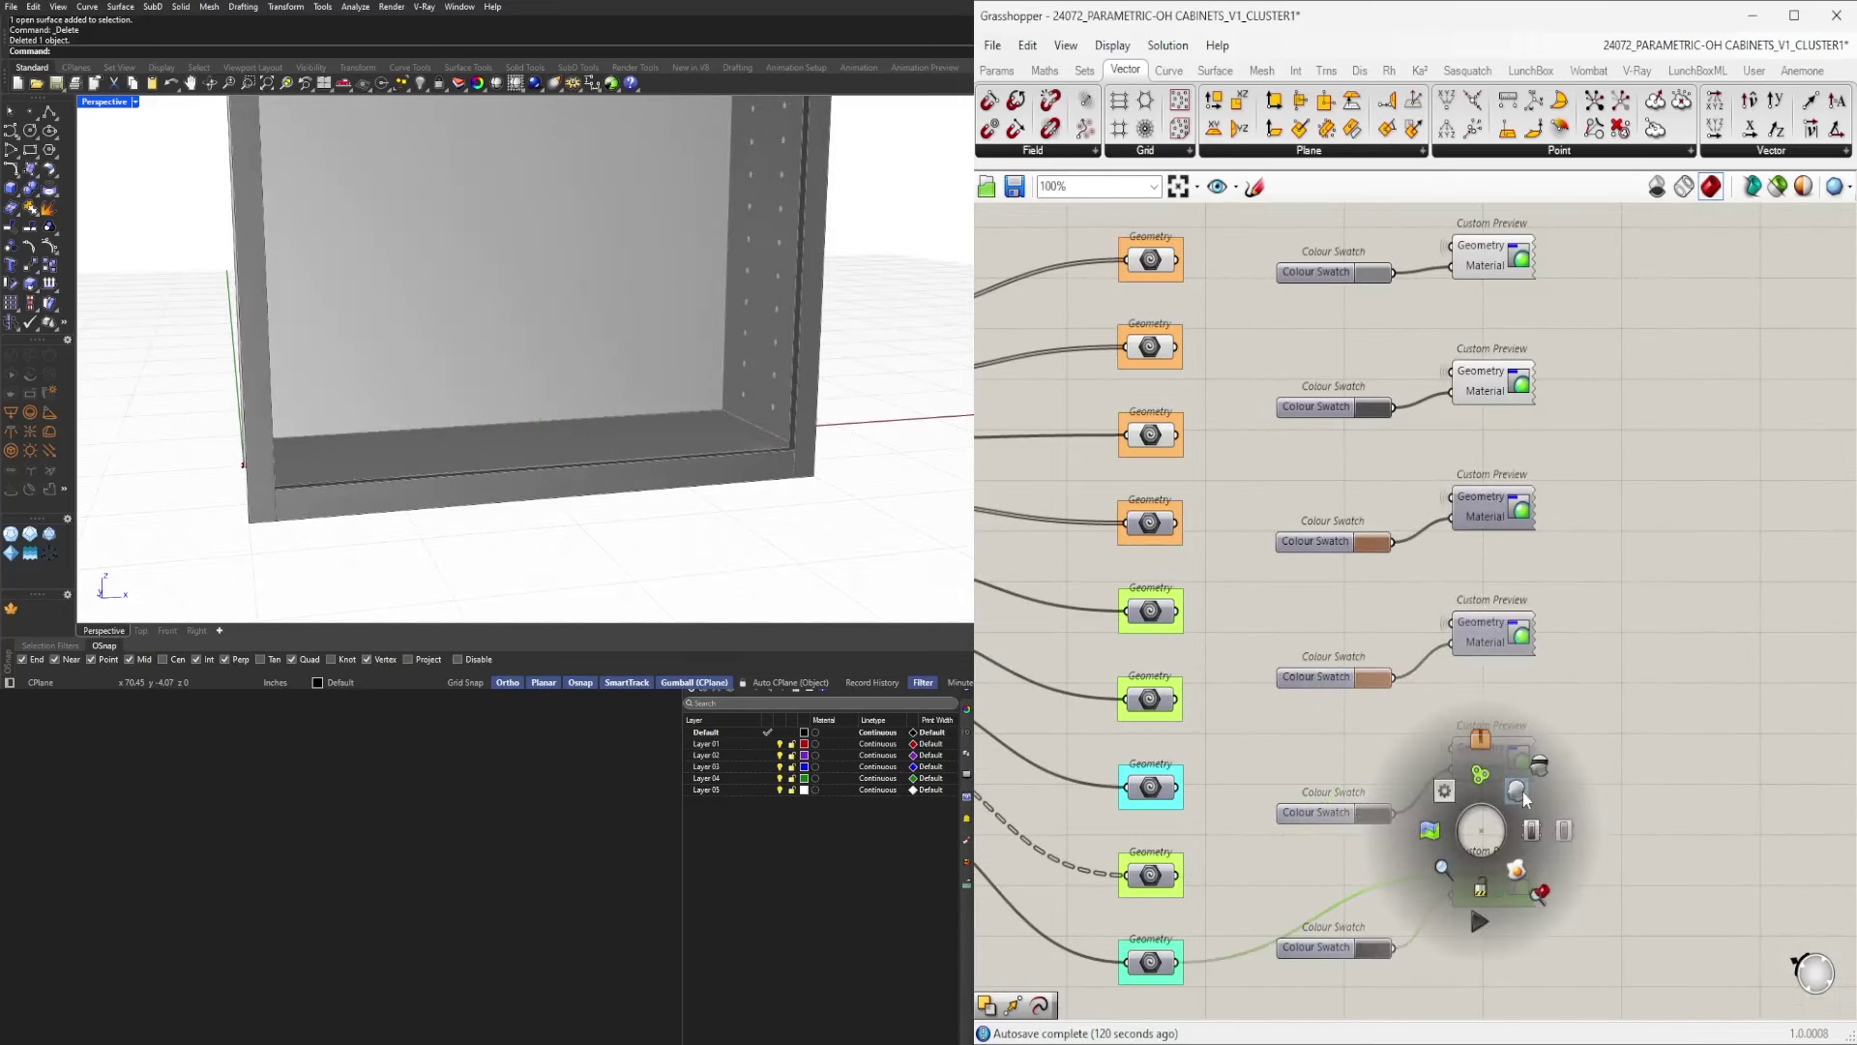
click(1518, 791)
right_drag(1523, 569, 1579, 562)
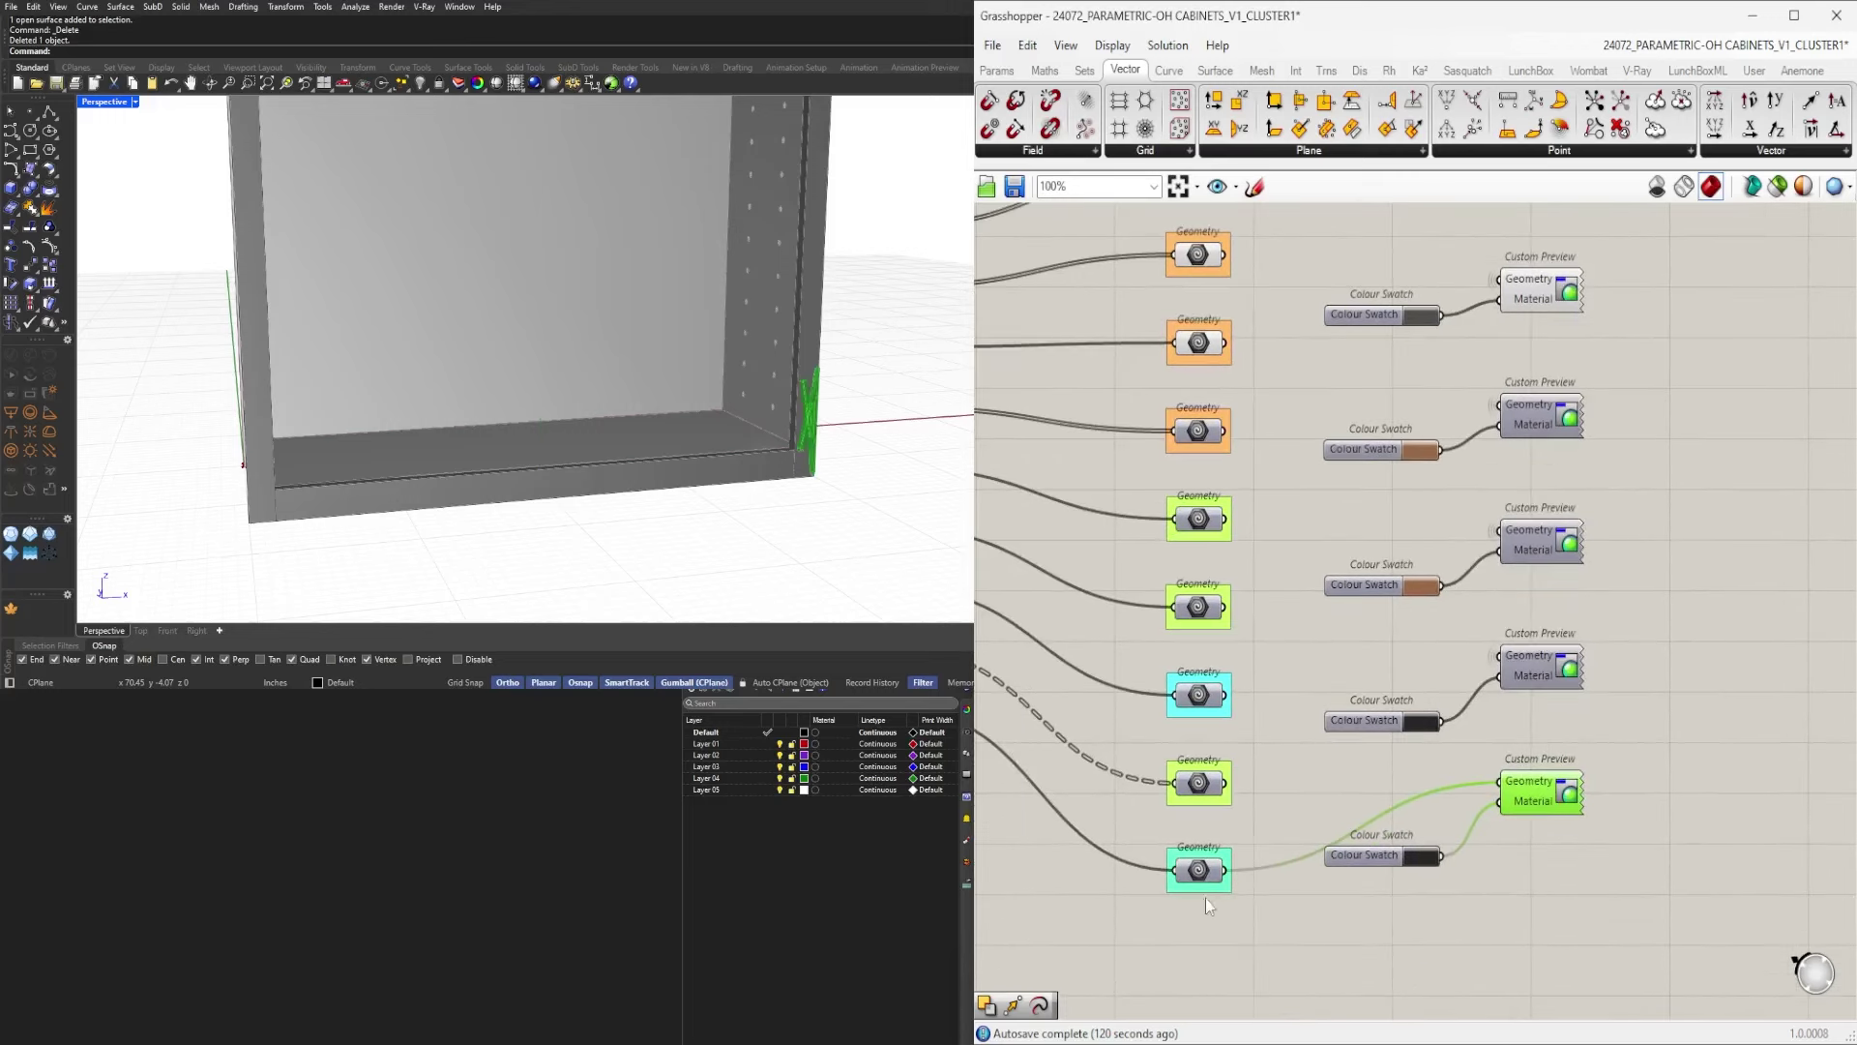
right_drag(623, 415, 740, 423)
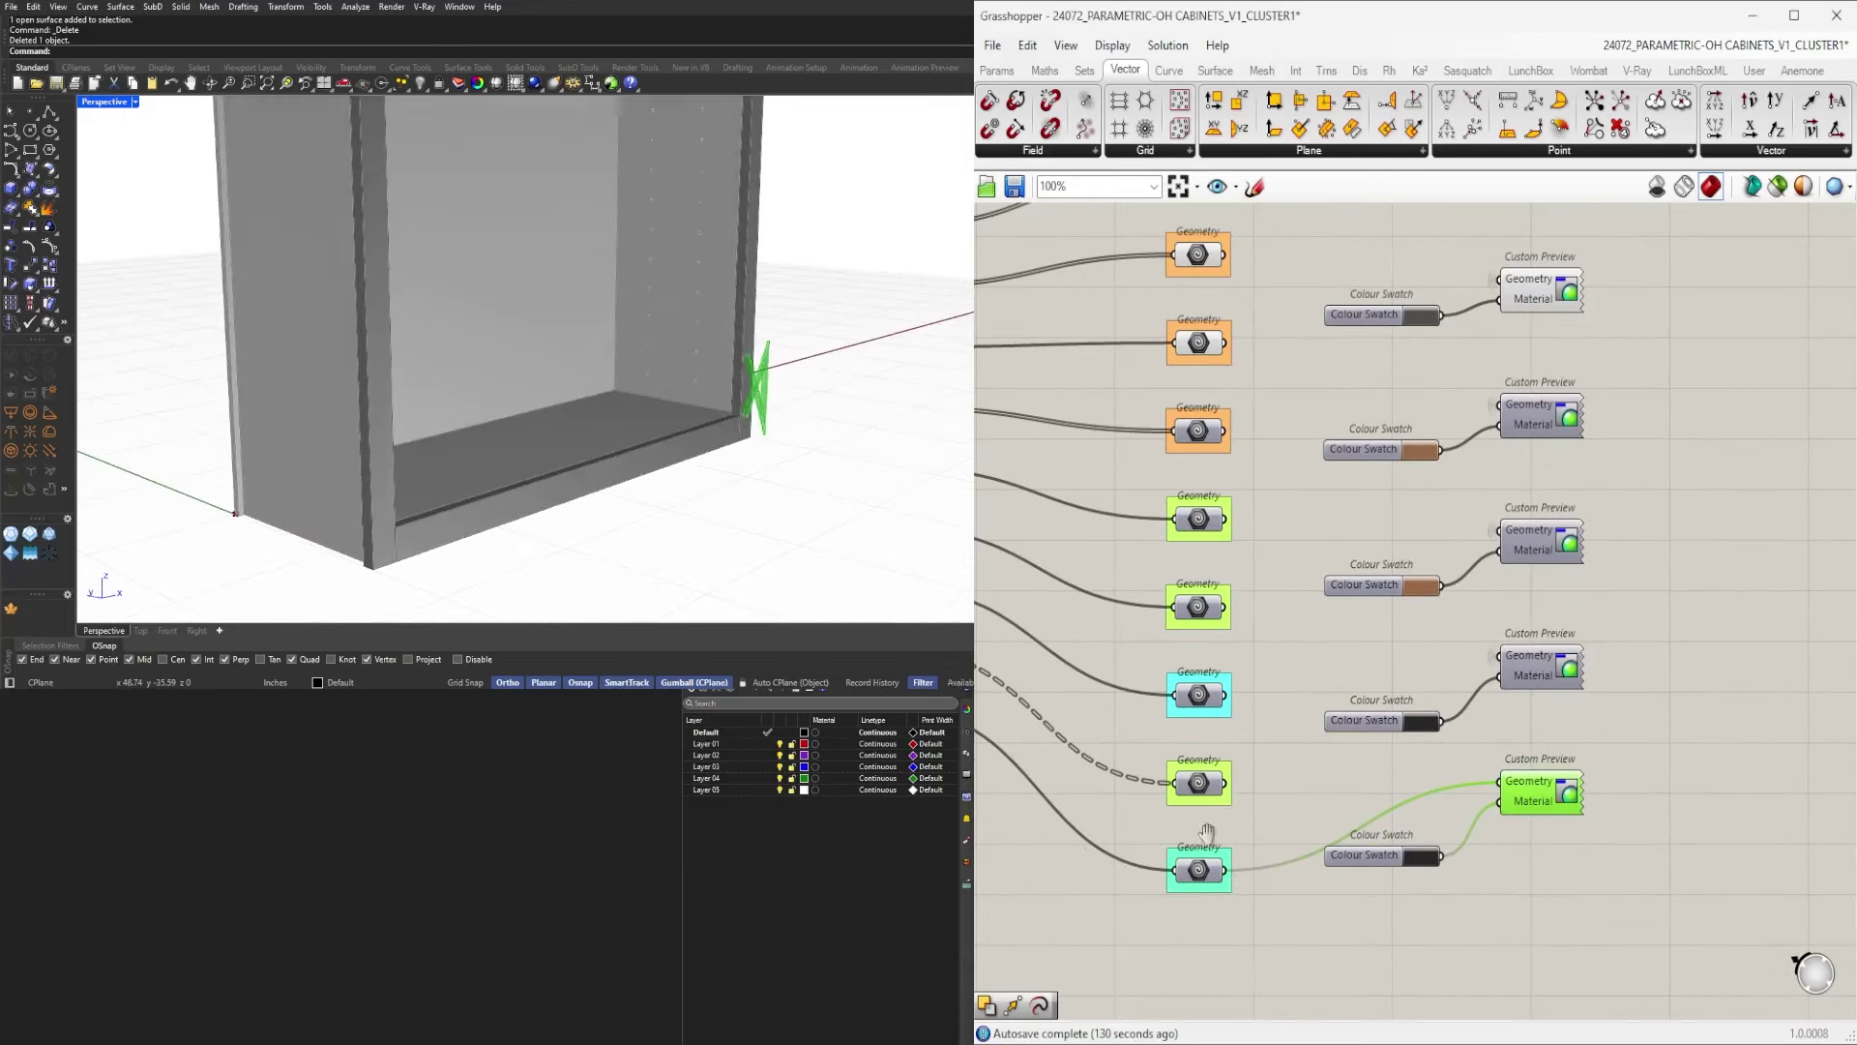
right_drag(1206, 833, 1561, 828)
scroll(1548, 888, up, 2)
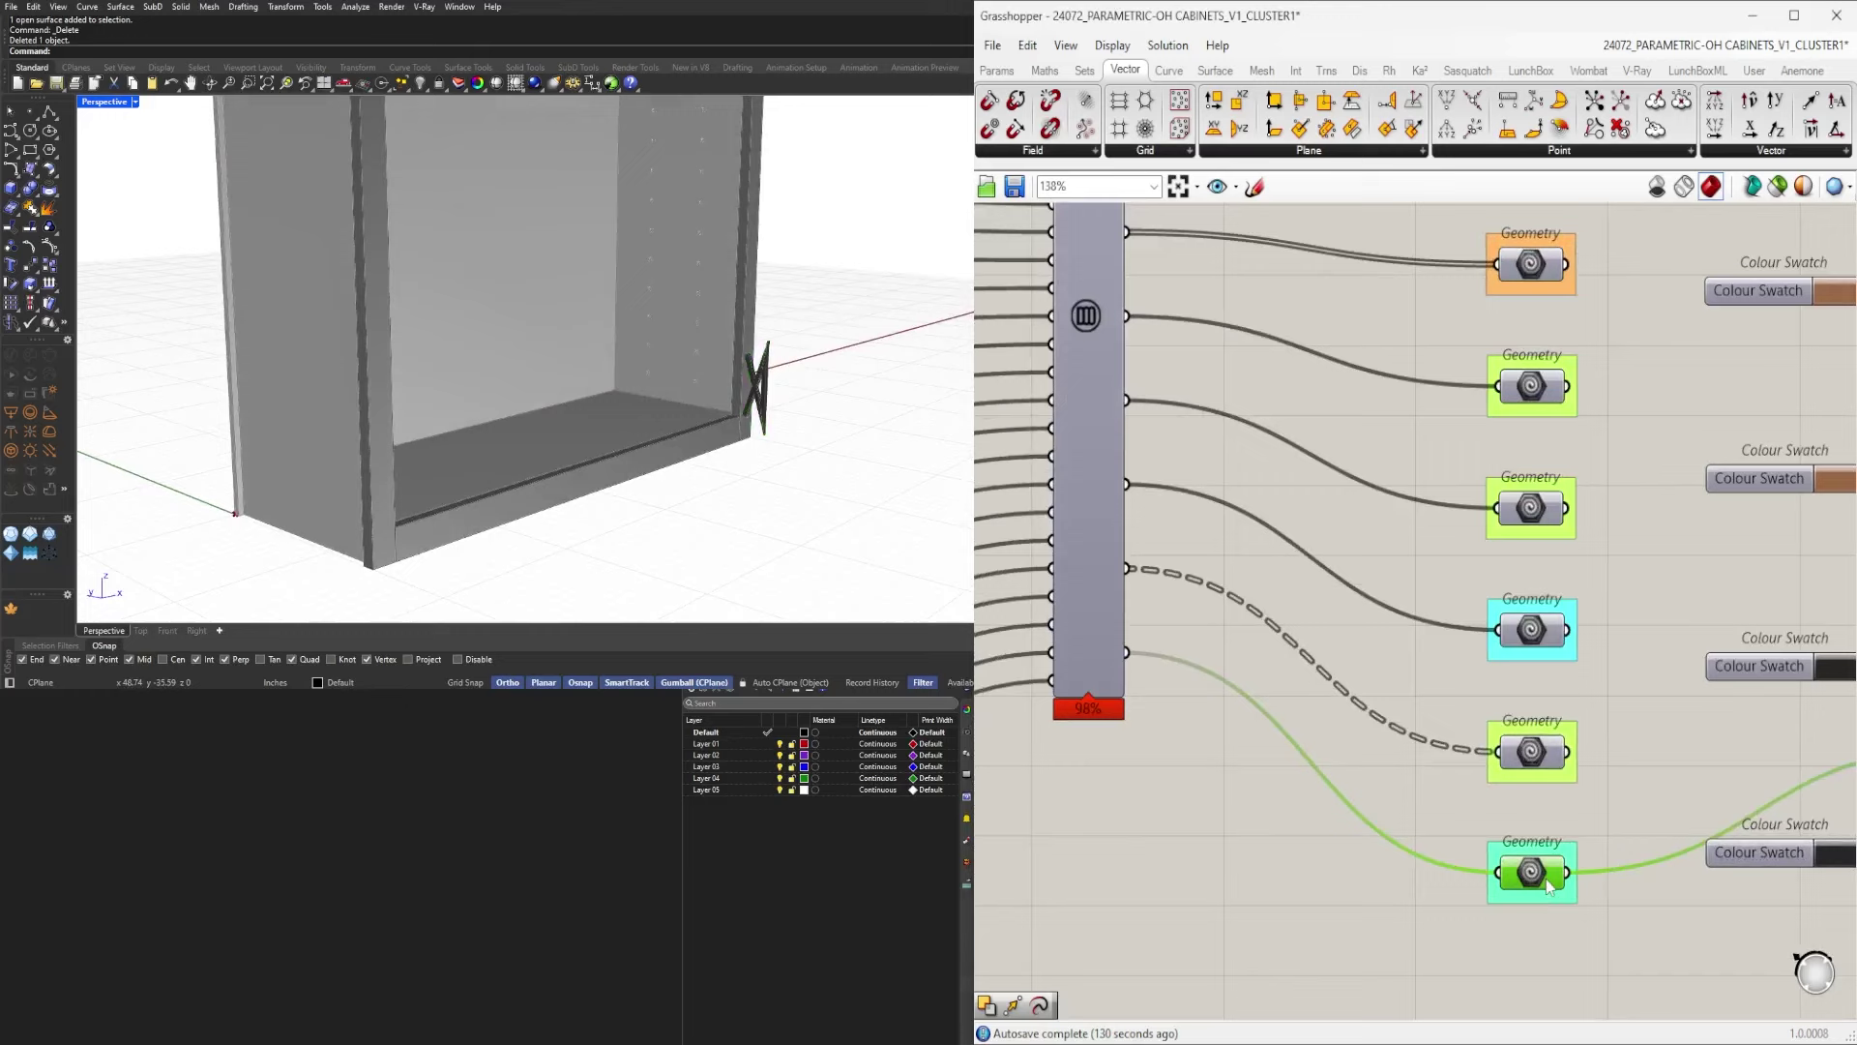
scroll(1554, 886, down, 1)
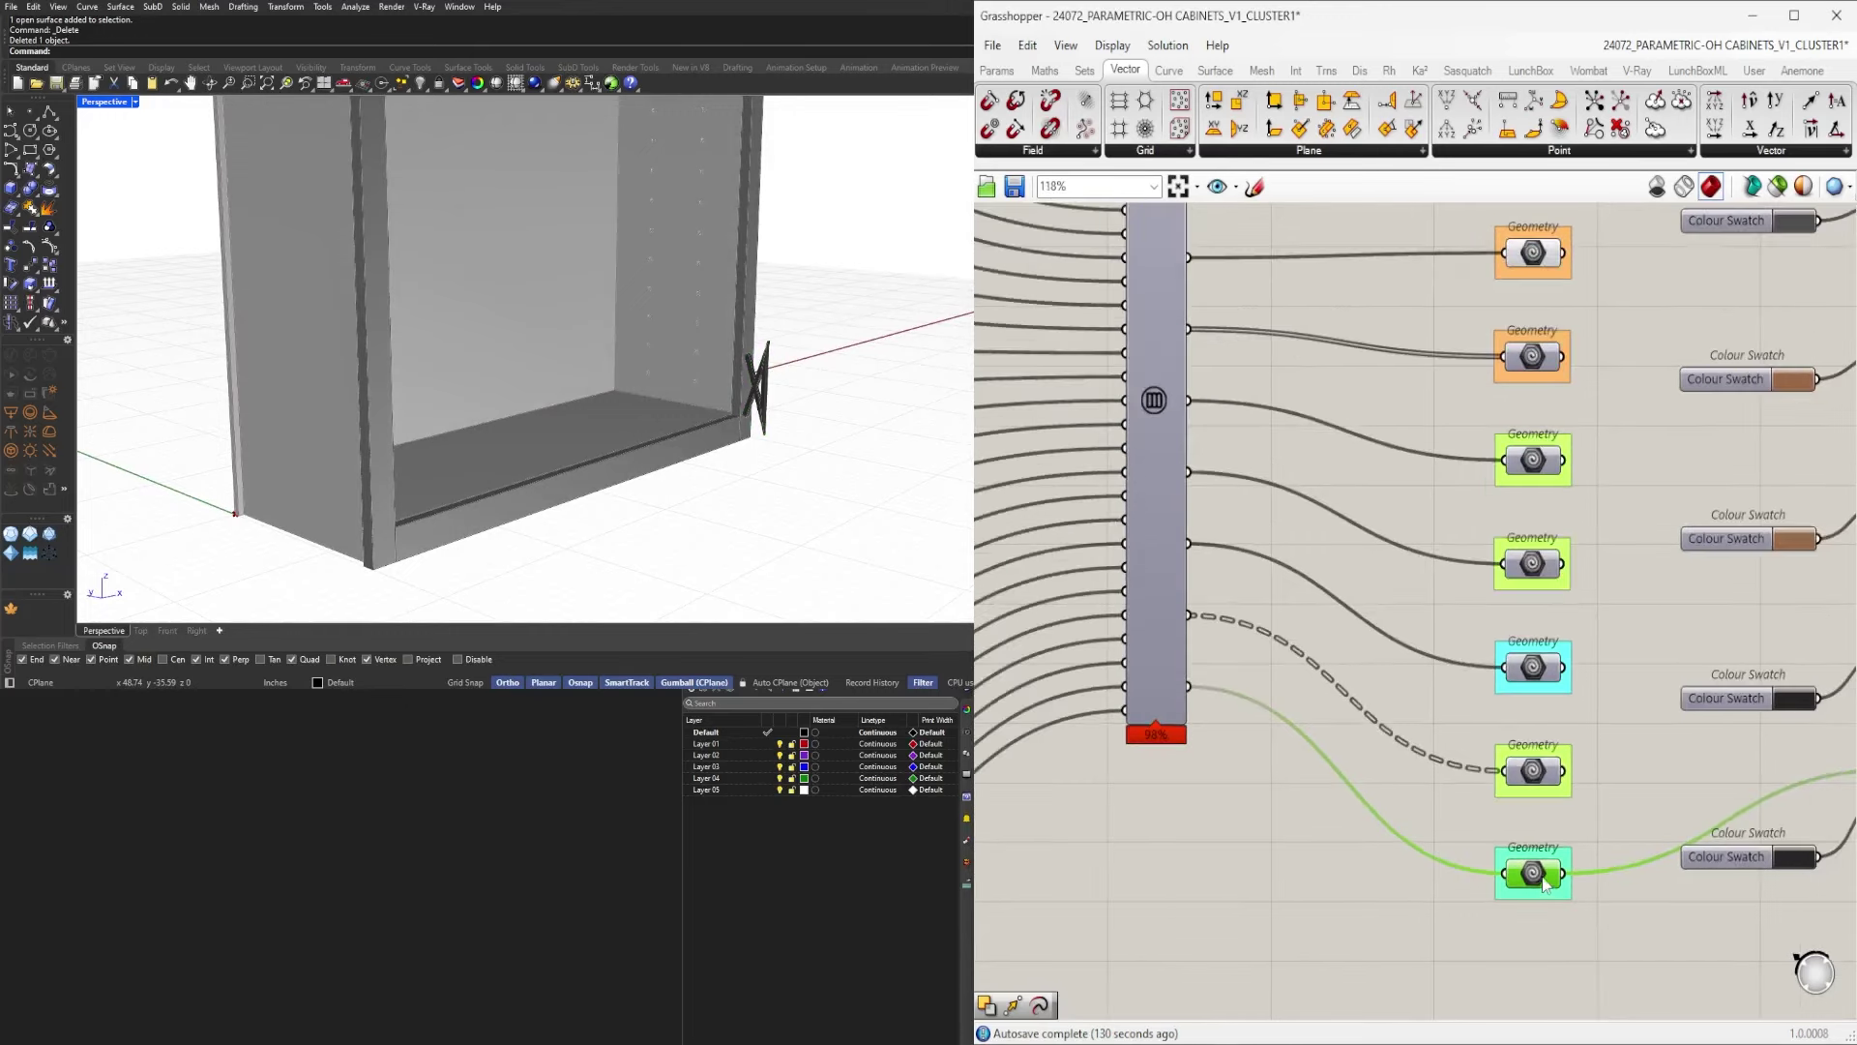
Open the cluster for editing and trace the handle's Sweep1 and Move components back to the PolyLine in the lower handle branch.
double_click(1154, 411)
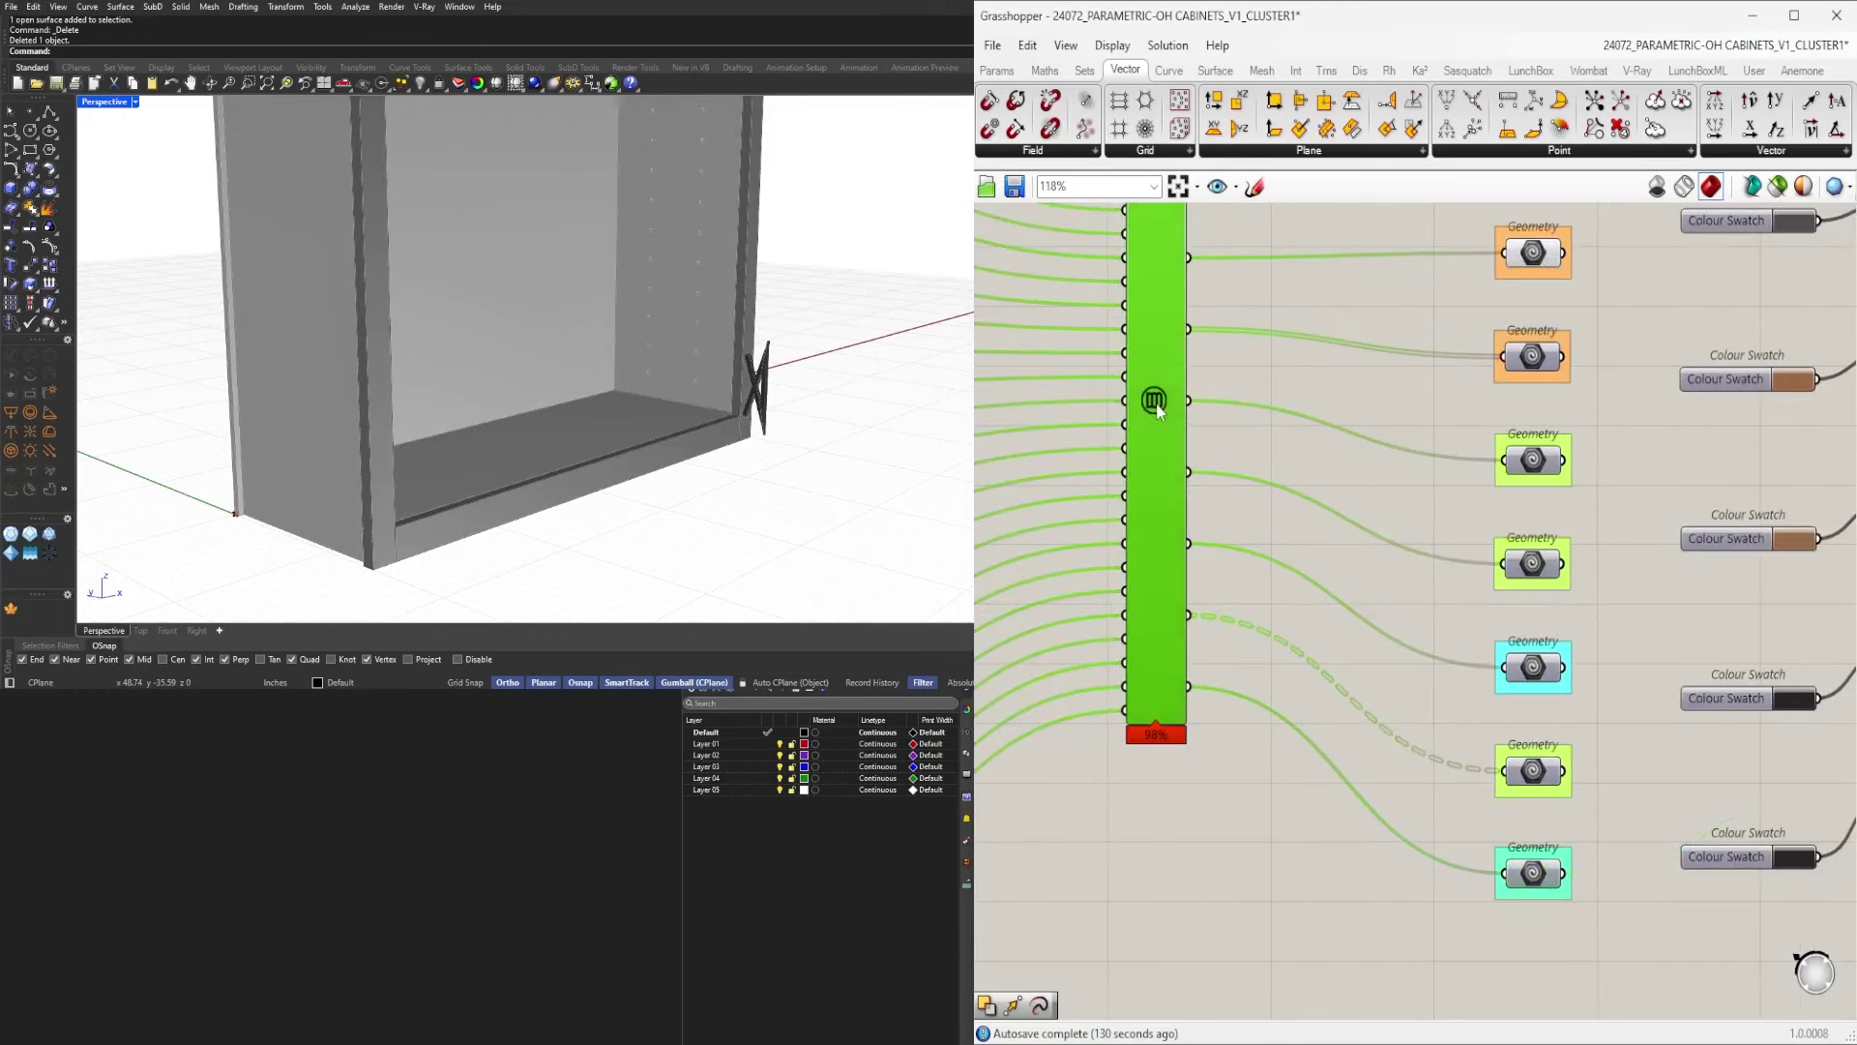
scroll(1772, 741, up, 9)
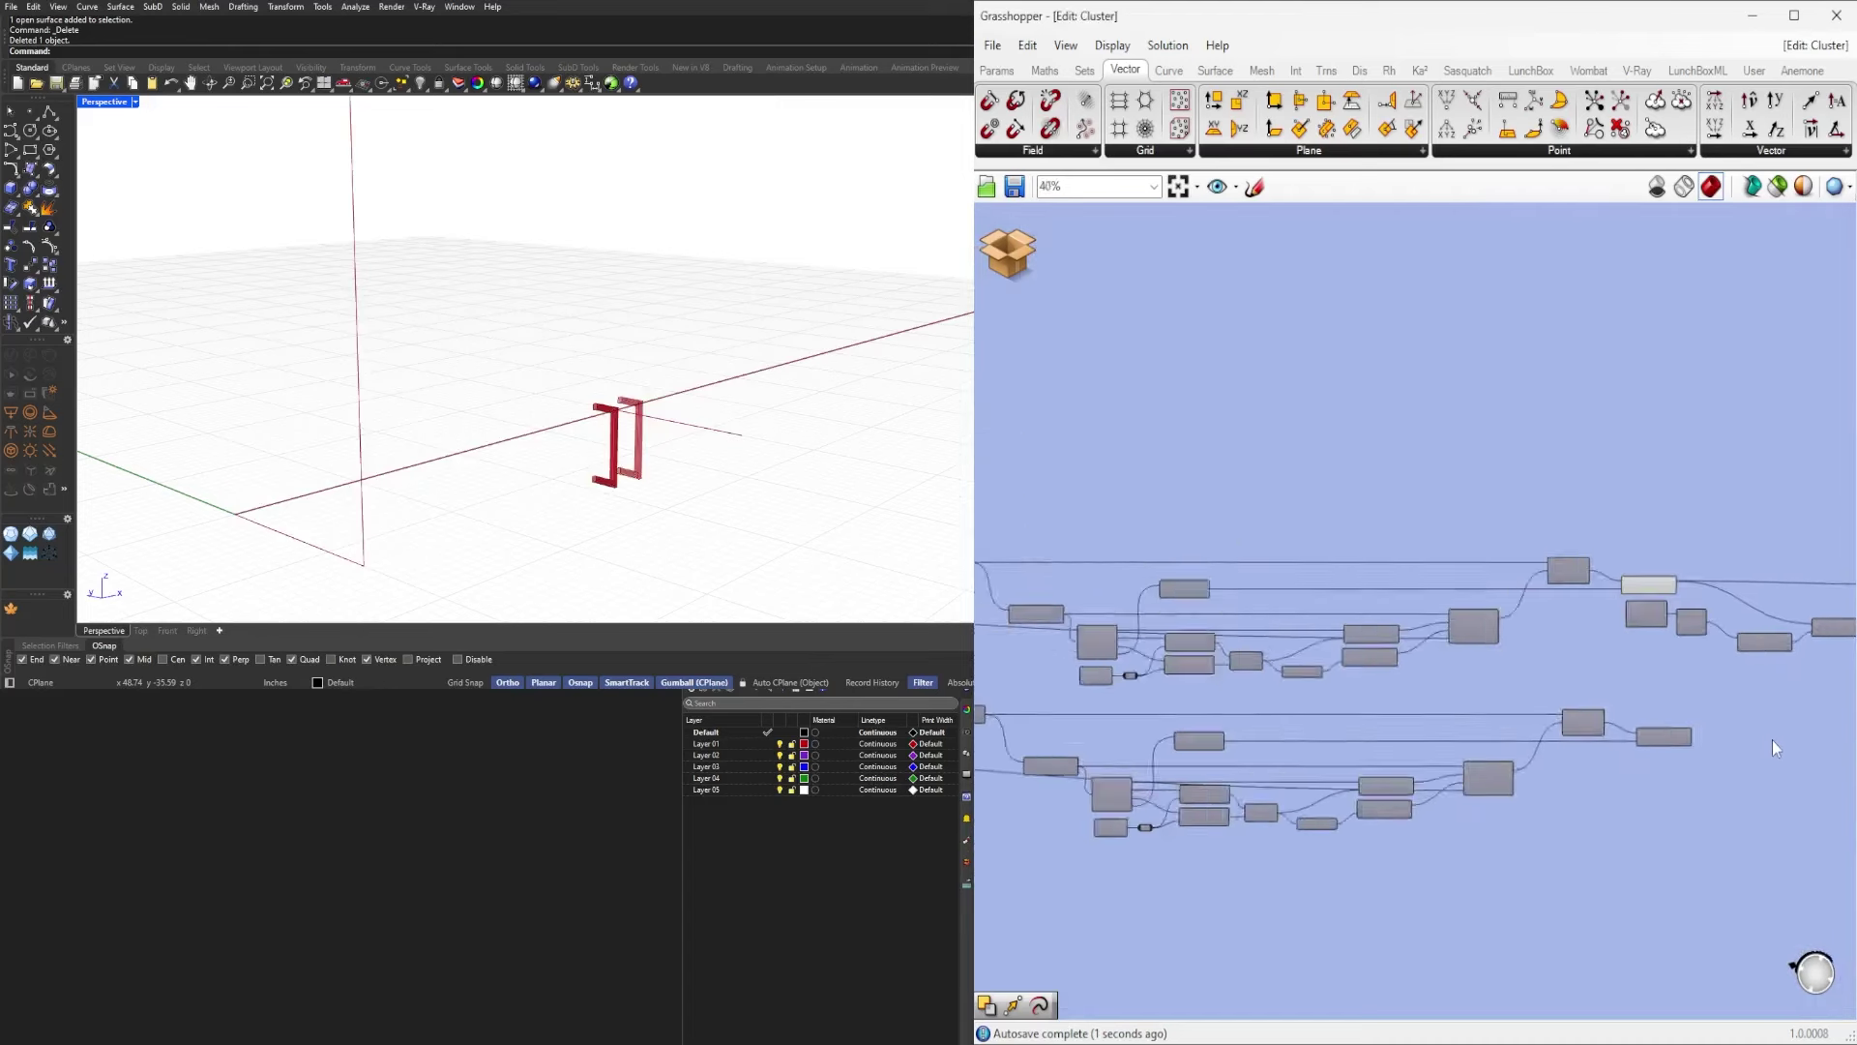
right_drag(1651, 644, 1561, 673)
scroll(1528, 619, up, 3)
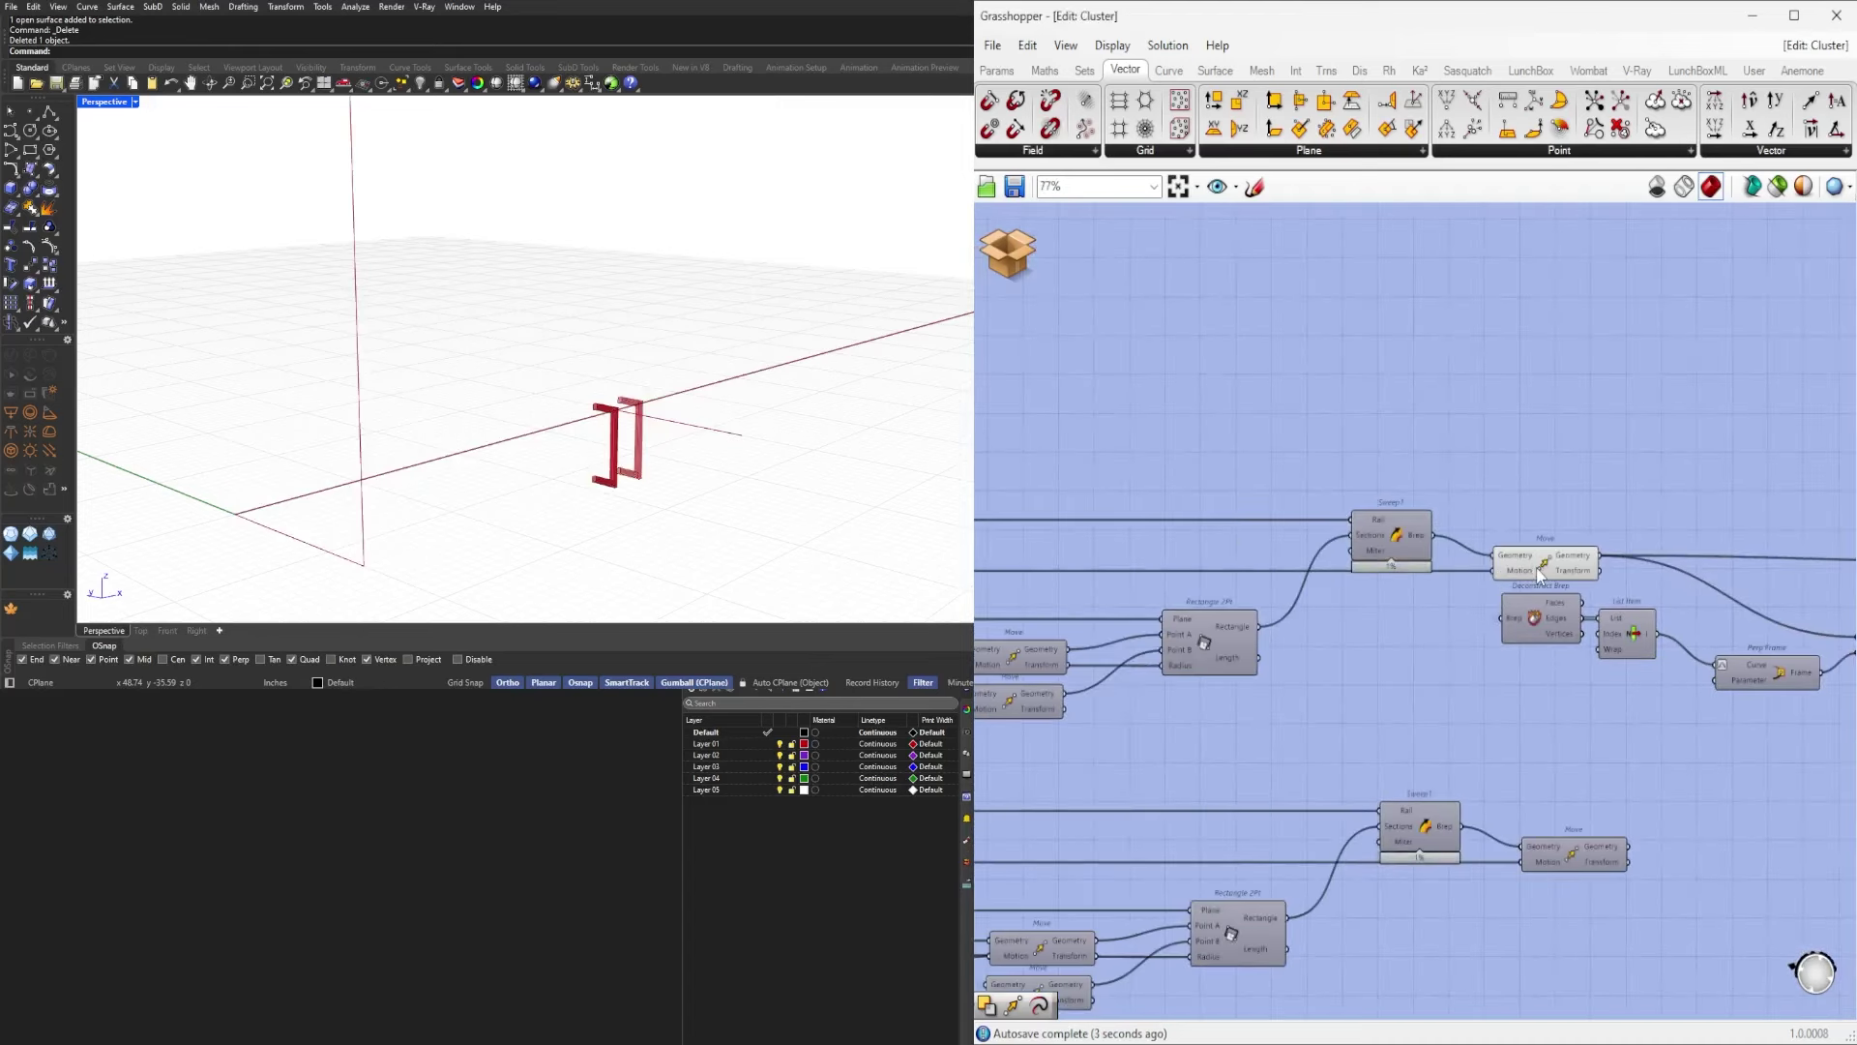
click(1537, 569)
scroll(1425, 820, down, 3)
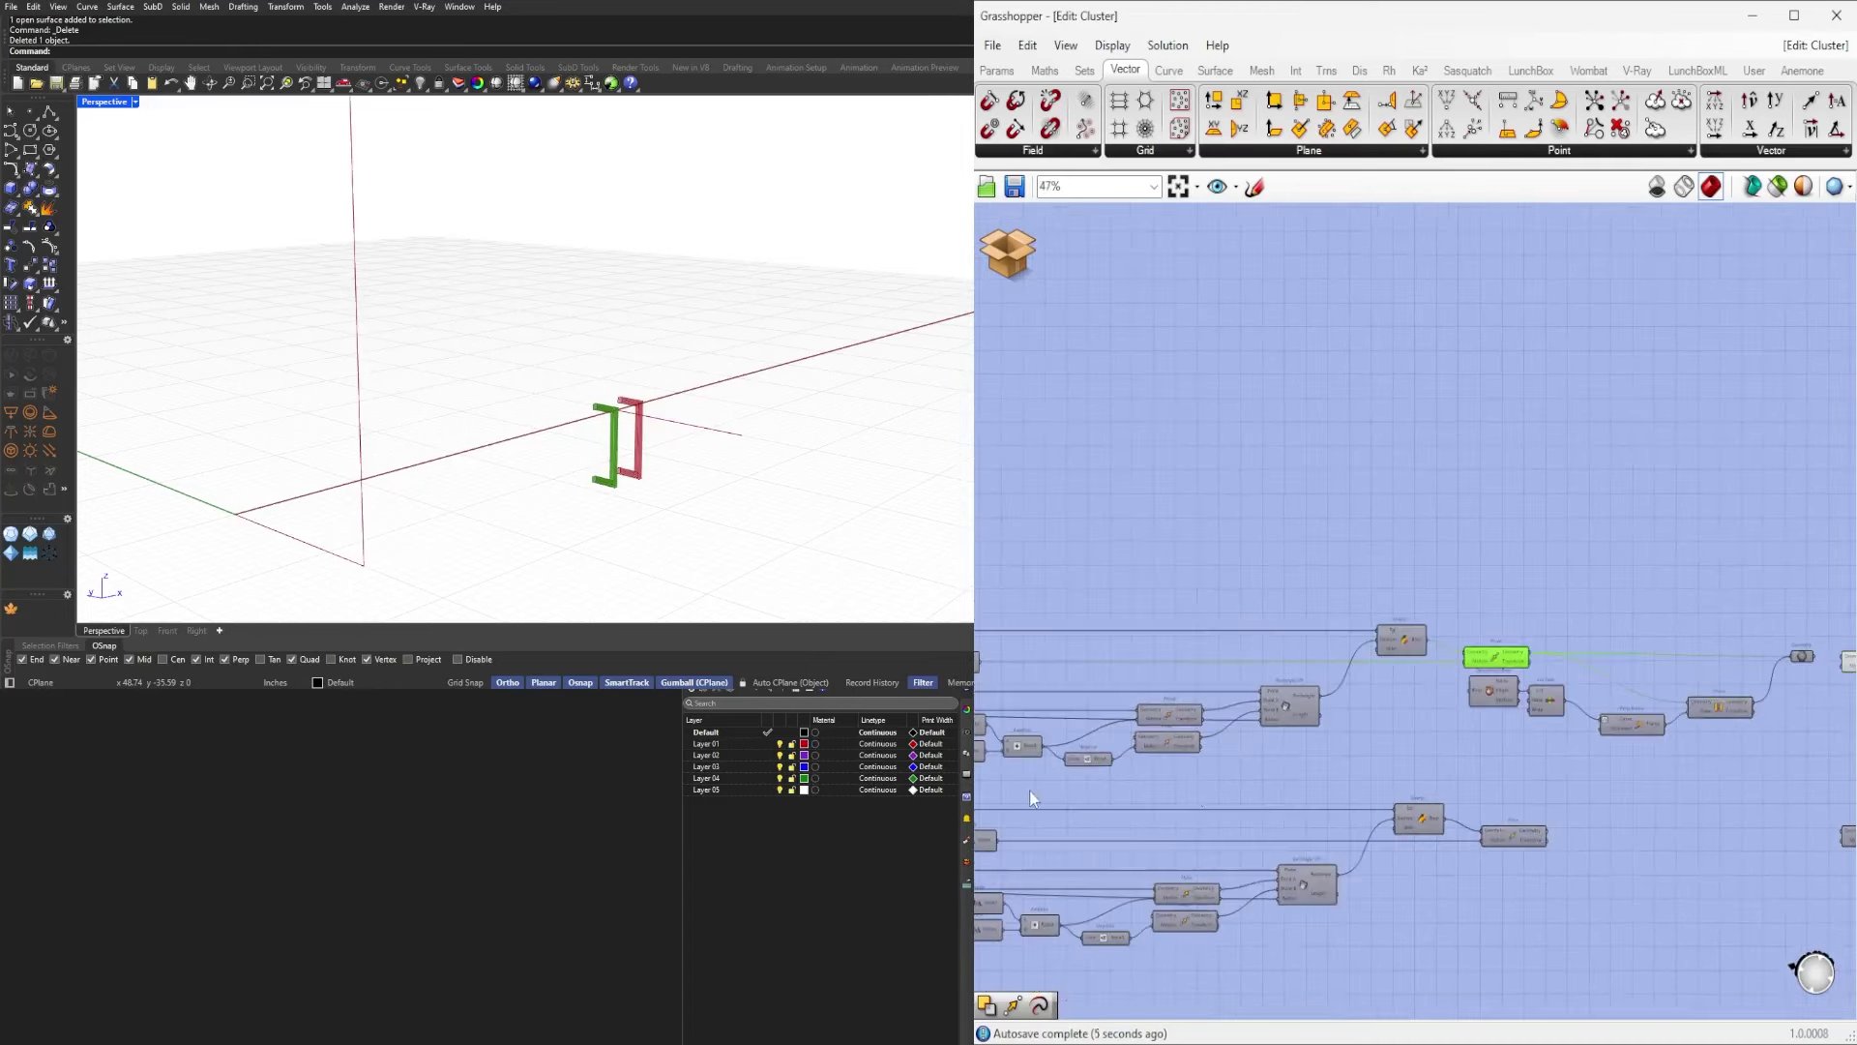
right_drag(1029, 792, 1490, 680)
scroll(1451, 667, up, 4)
right_drag(1311, 648, 1351, 529)
right_drag(1560, 641, 1078, 615)
right_drag(1113, 817, 1469, 823)
right_drag(1100, 796, 1446, 813)
right_drag(1056, 703, 1624, 730)
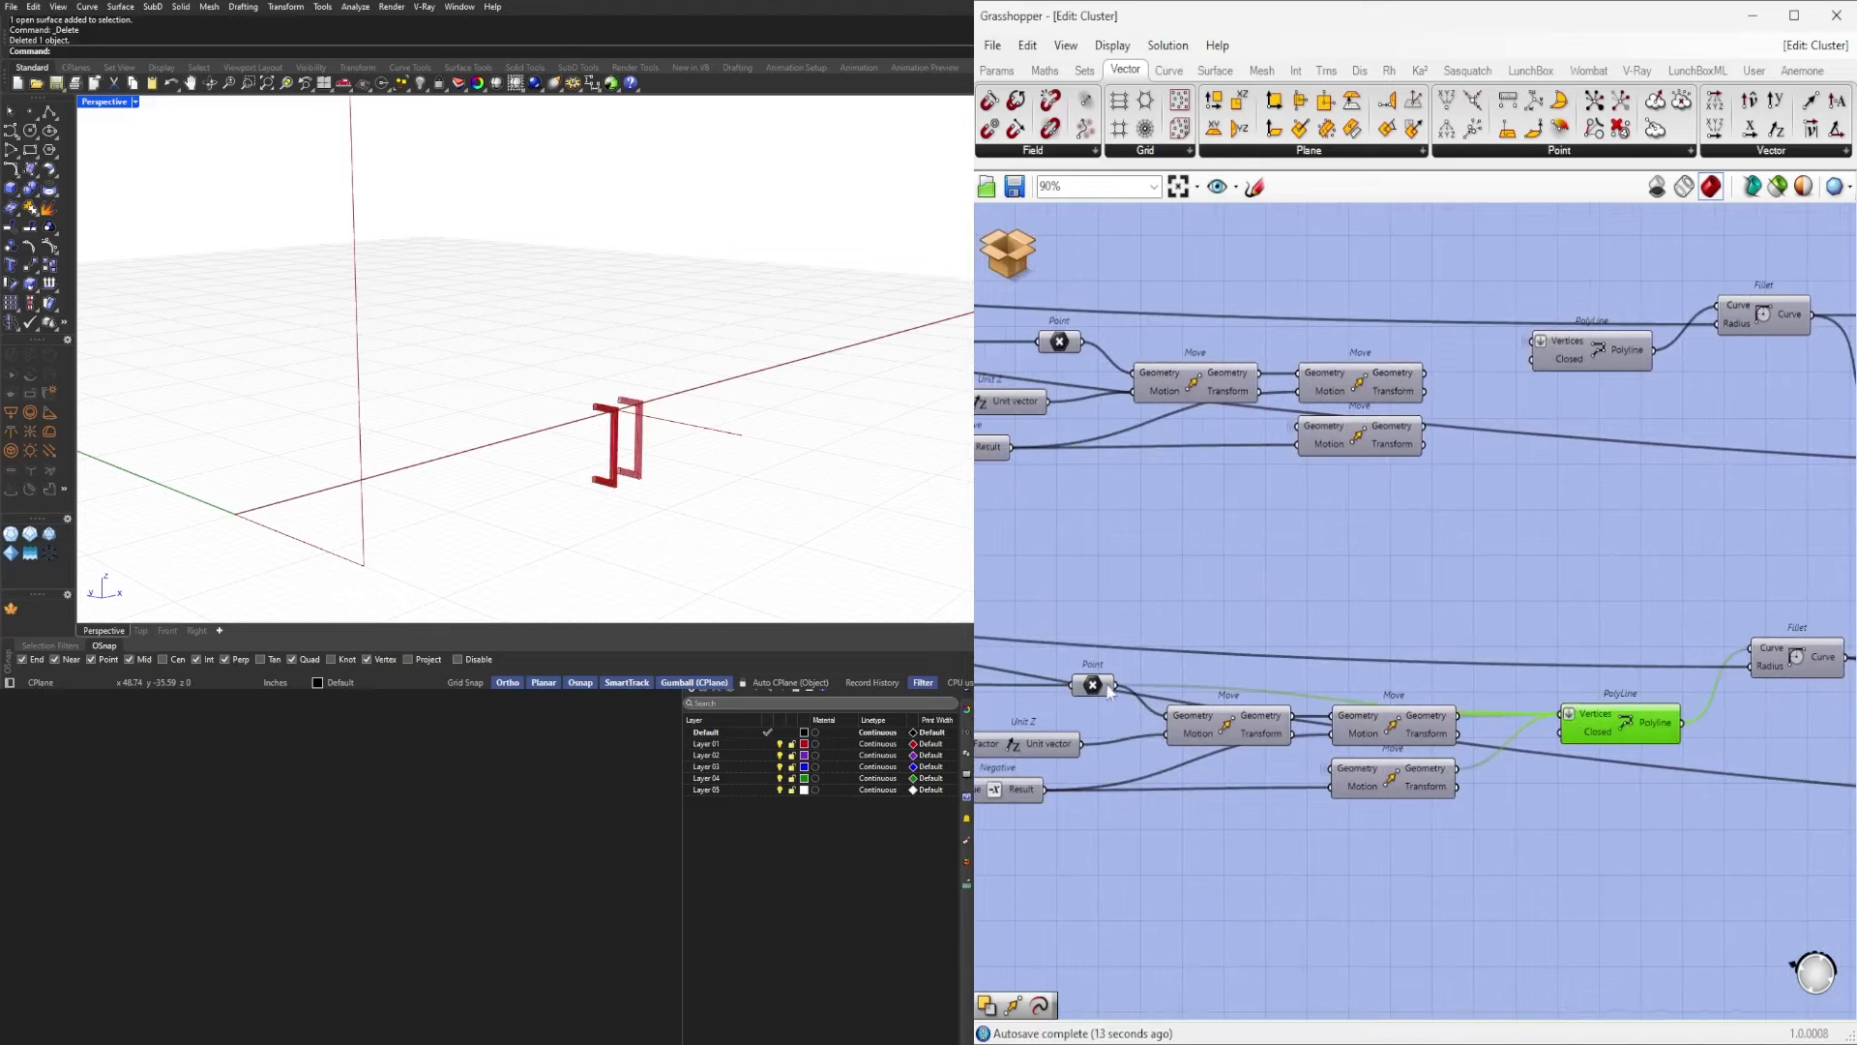
Turn on the previews of the Point and three Move components feeding the lower handle branch's PolyLine.
click(1224, 726)
middle_click(1230, 724)
click(1261, 673)
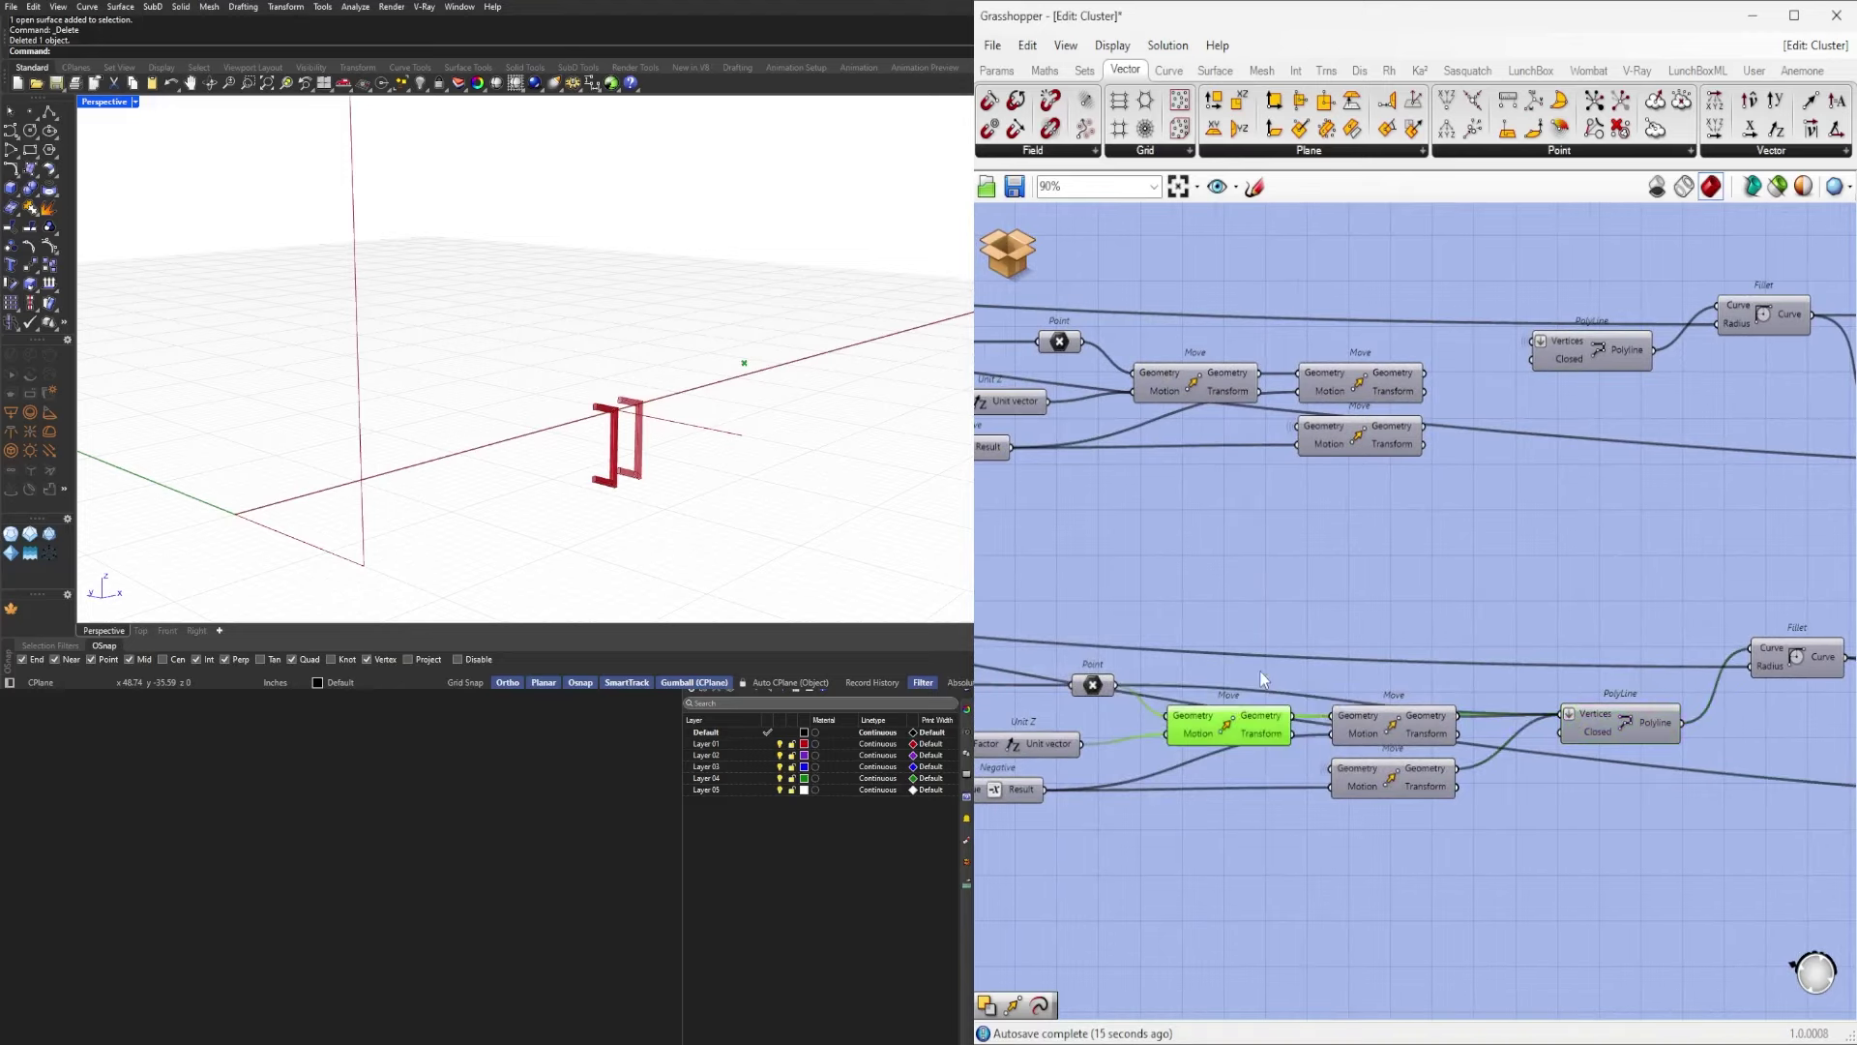
right_drag(884, 450, 691, 433)
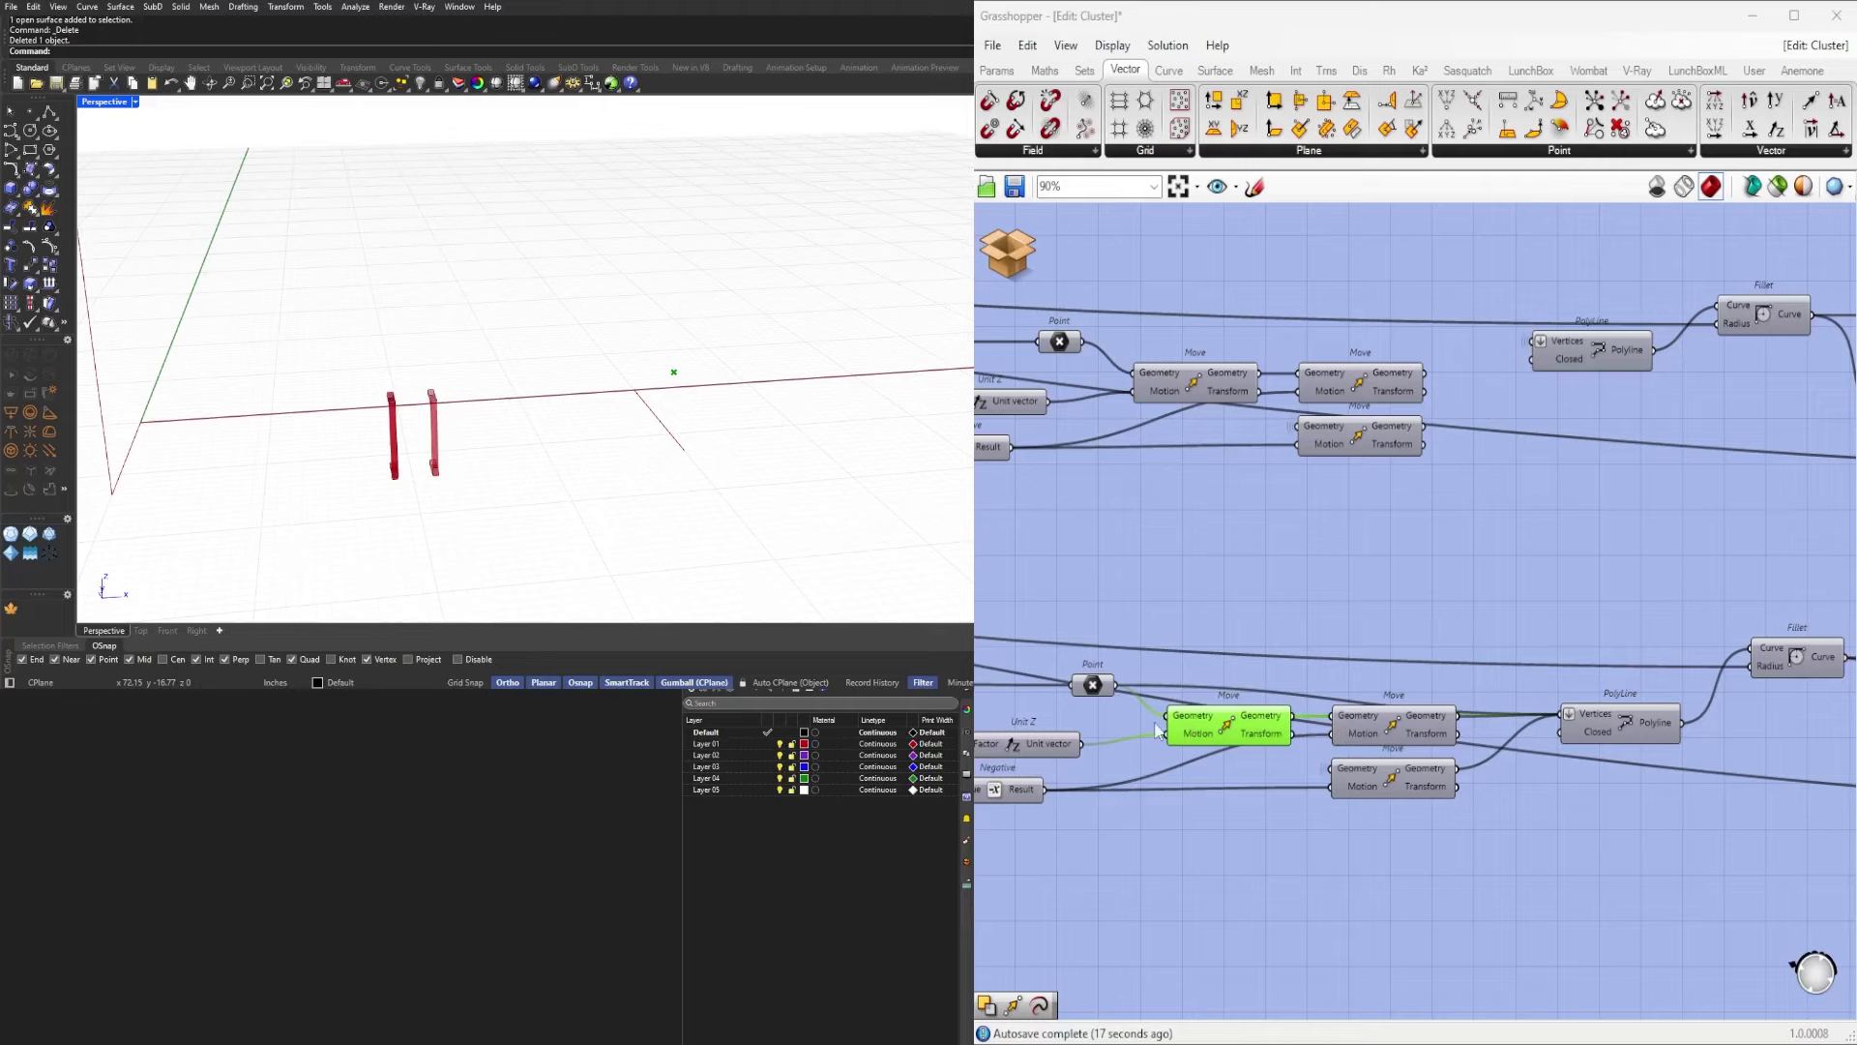
middle_click(1105, 699)
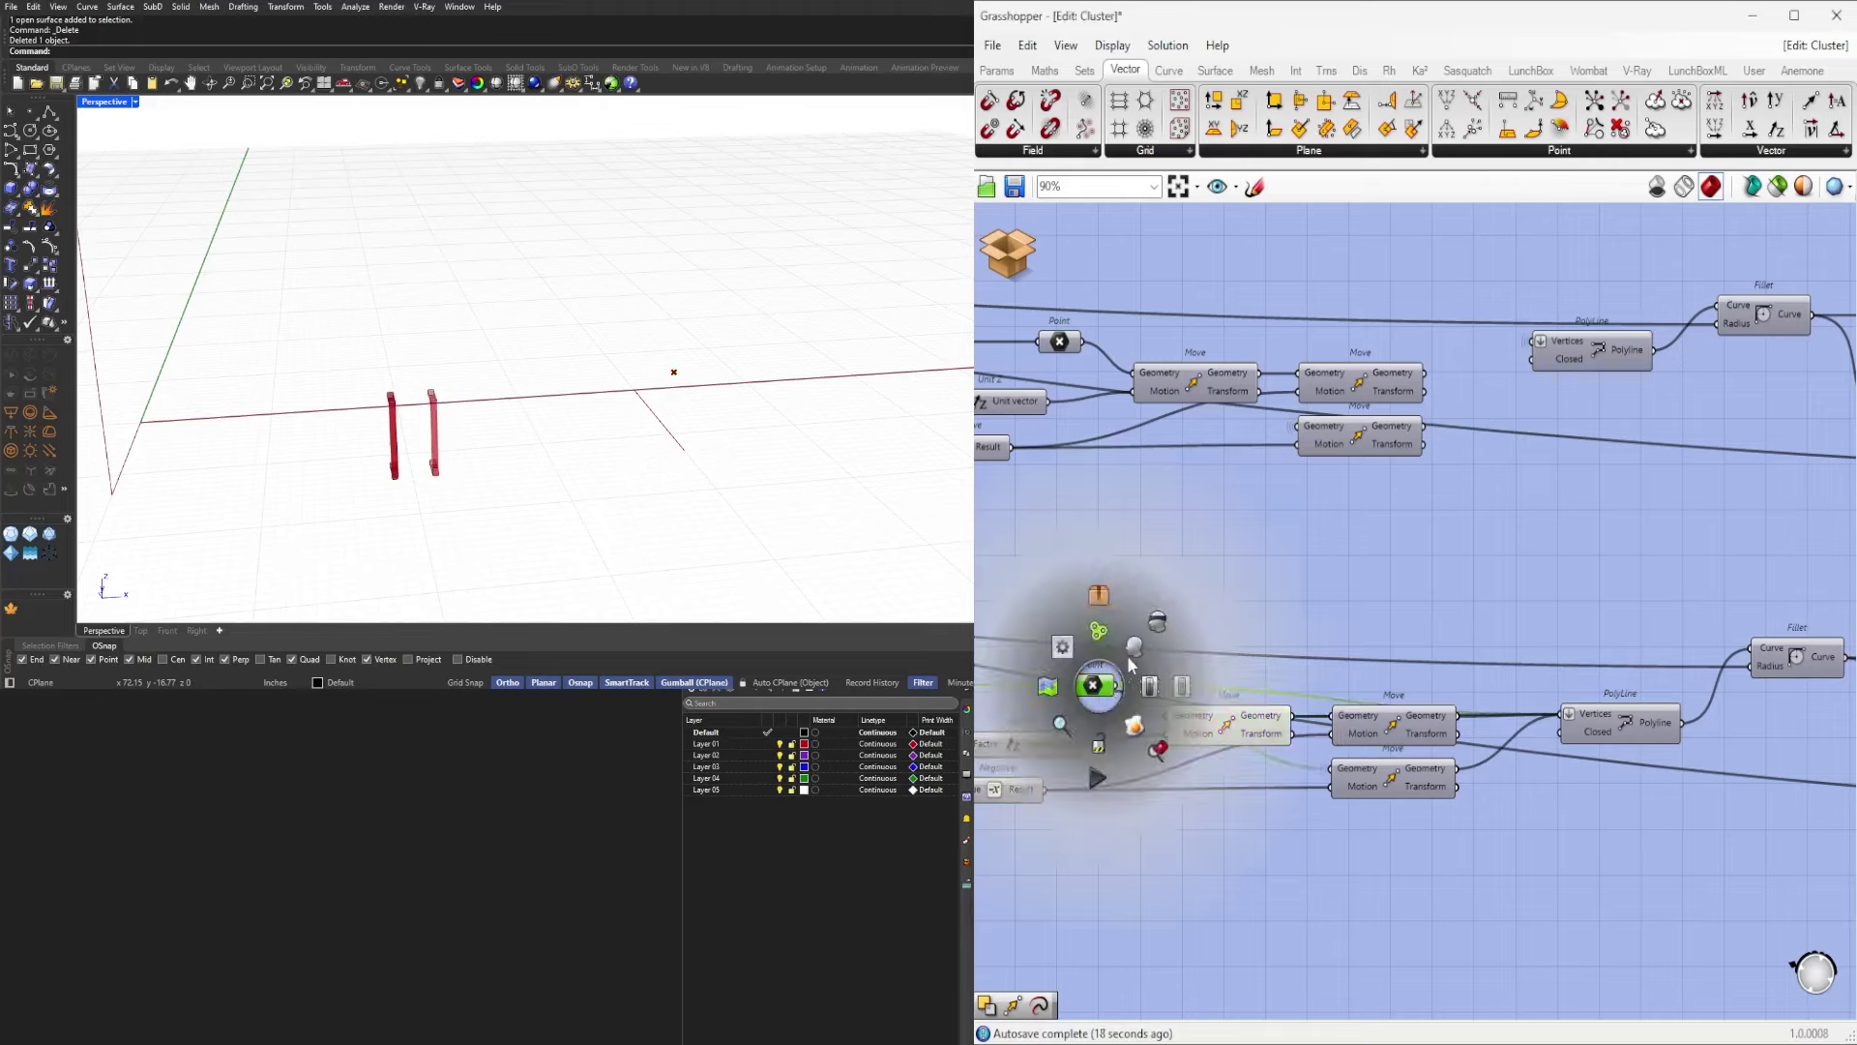
middle_click(1393, 731)
click(1393, 728)
click(1391, 779)
middle_click(1393, 774)
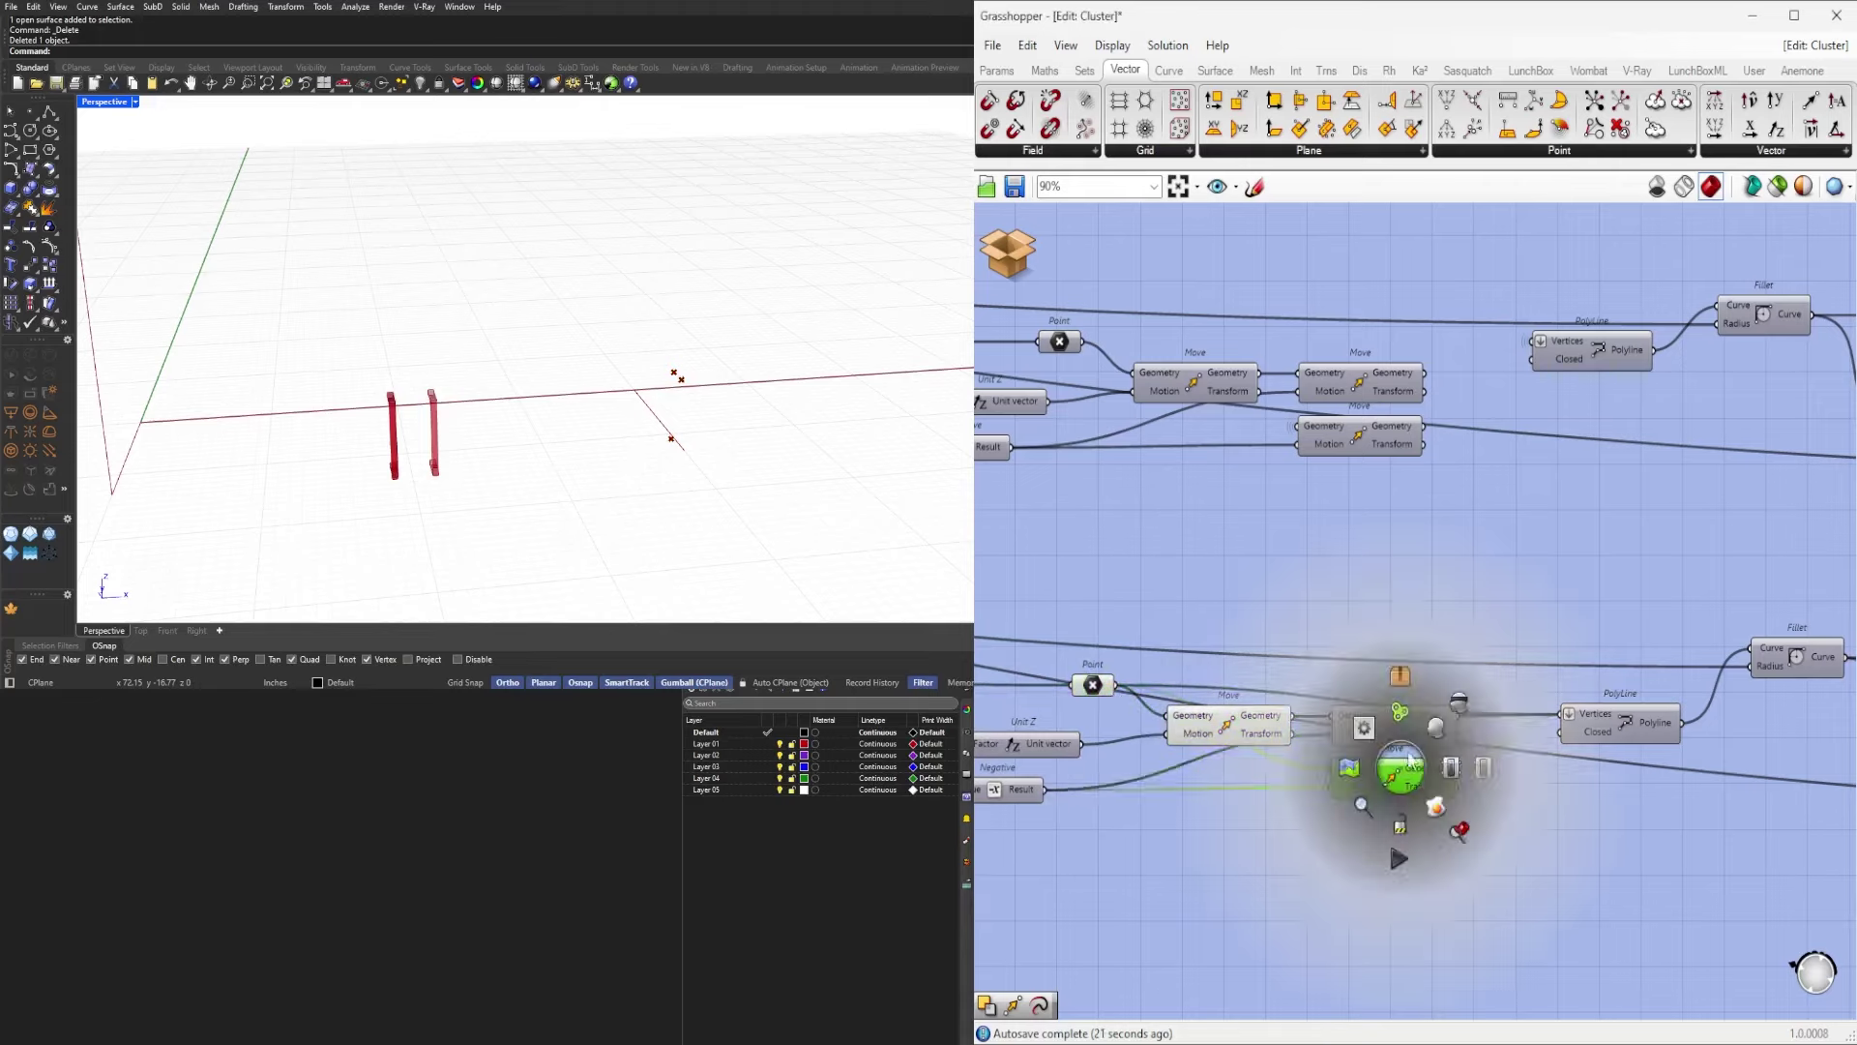
Rewire the lower PolyLine's Vertices input from the Point and the three Move components in the order of the handle outline.
click(1104, 686)
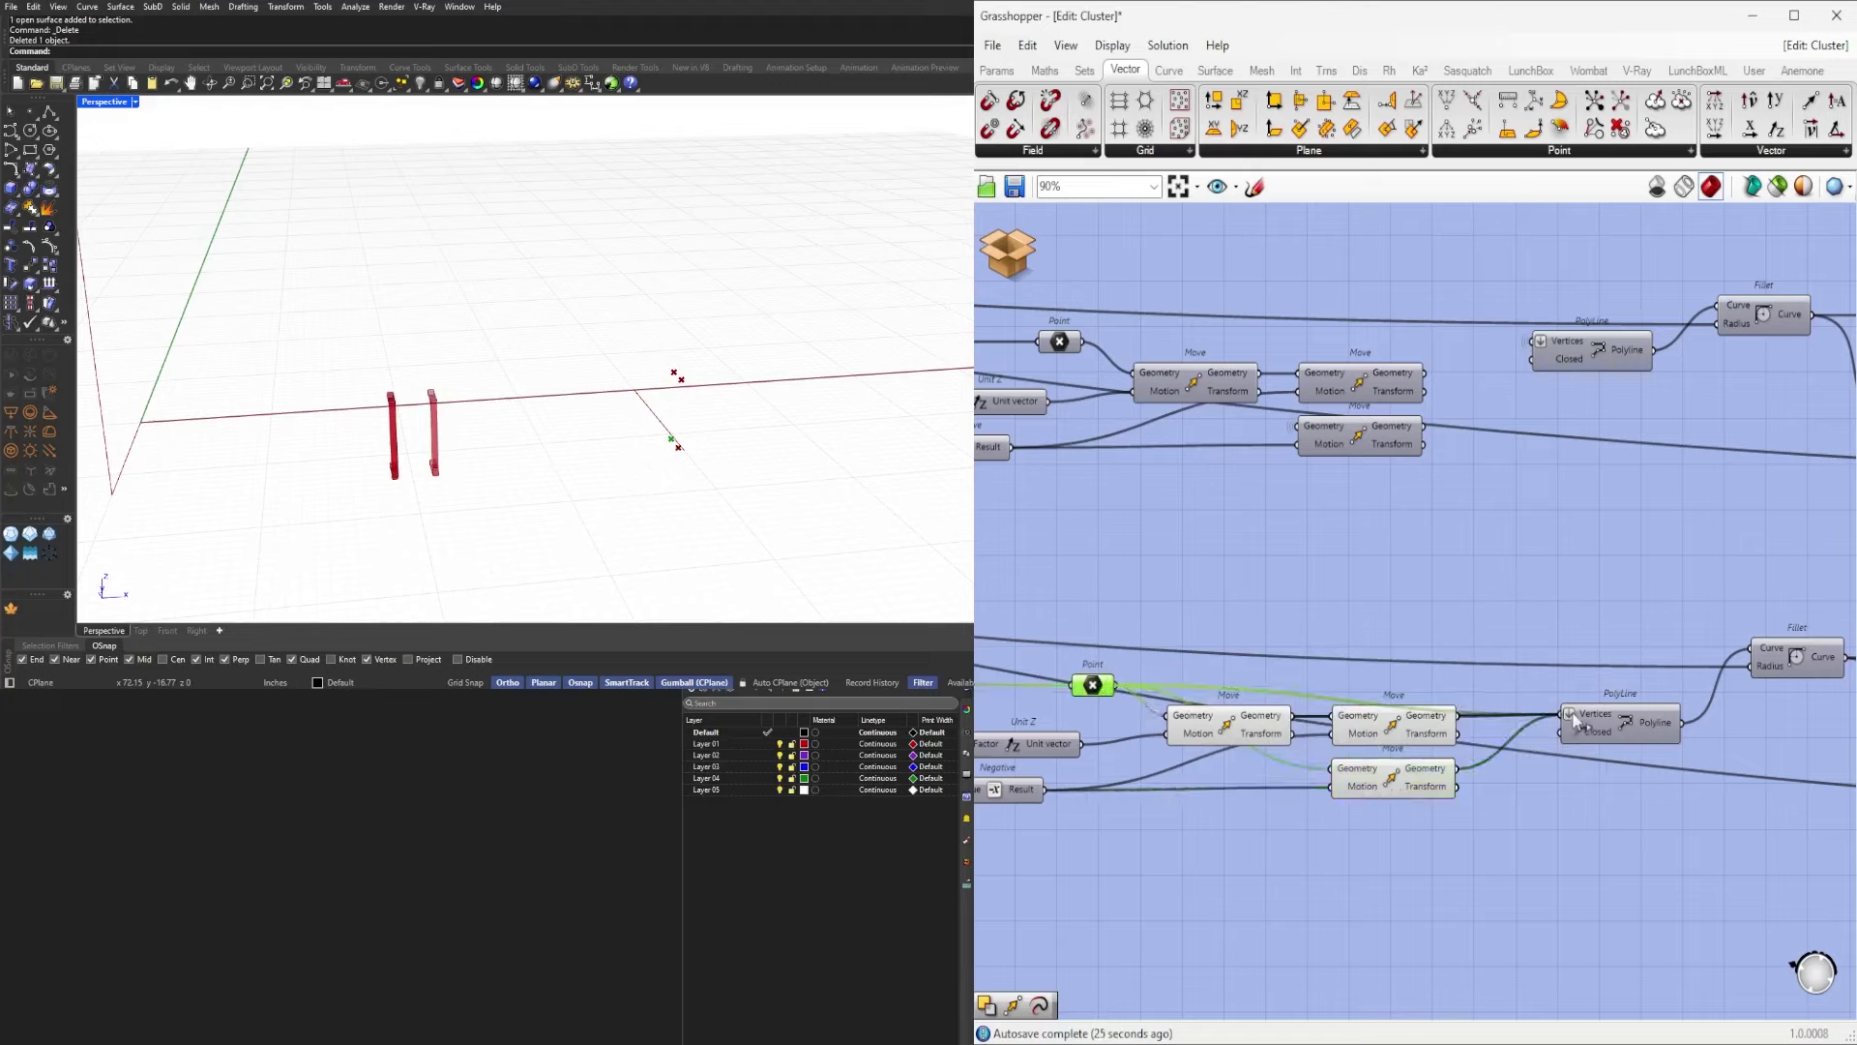
click(1386, 772)
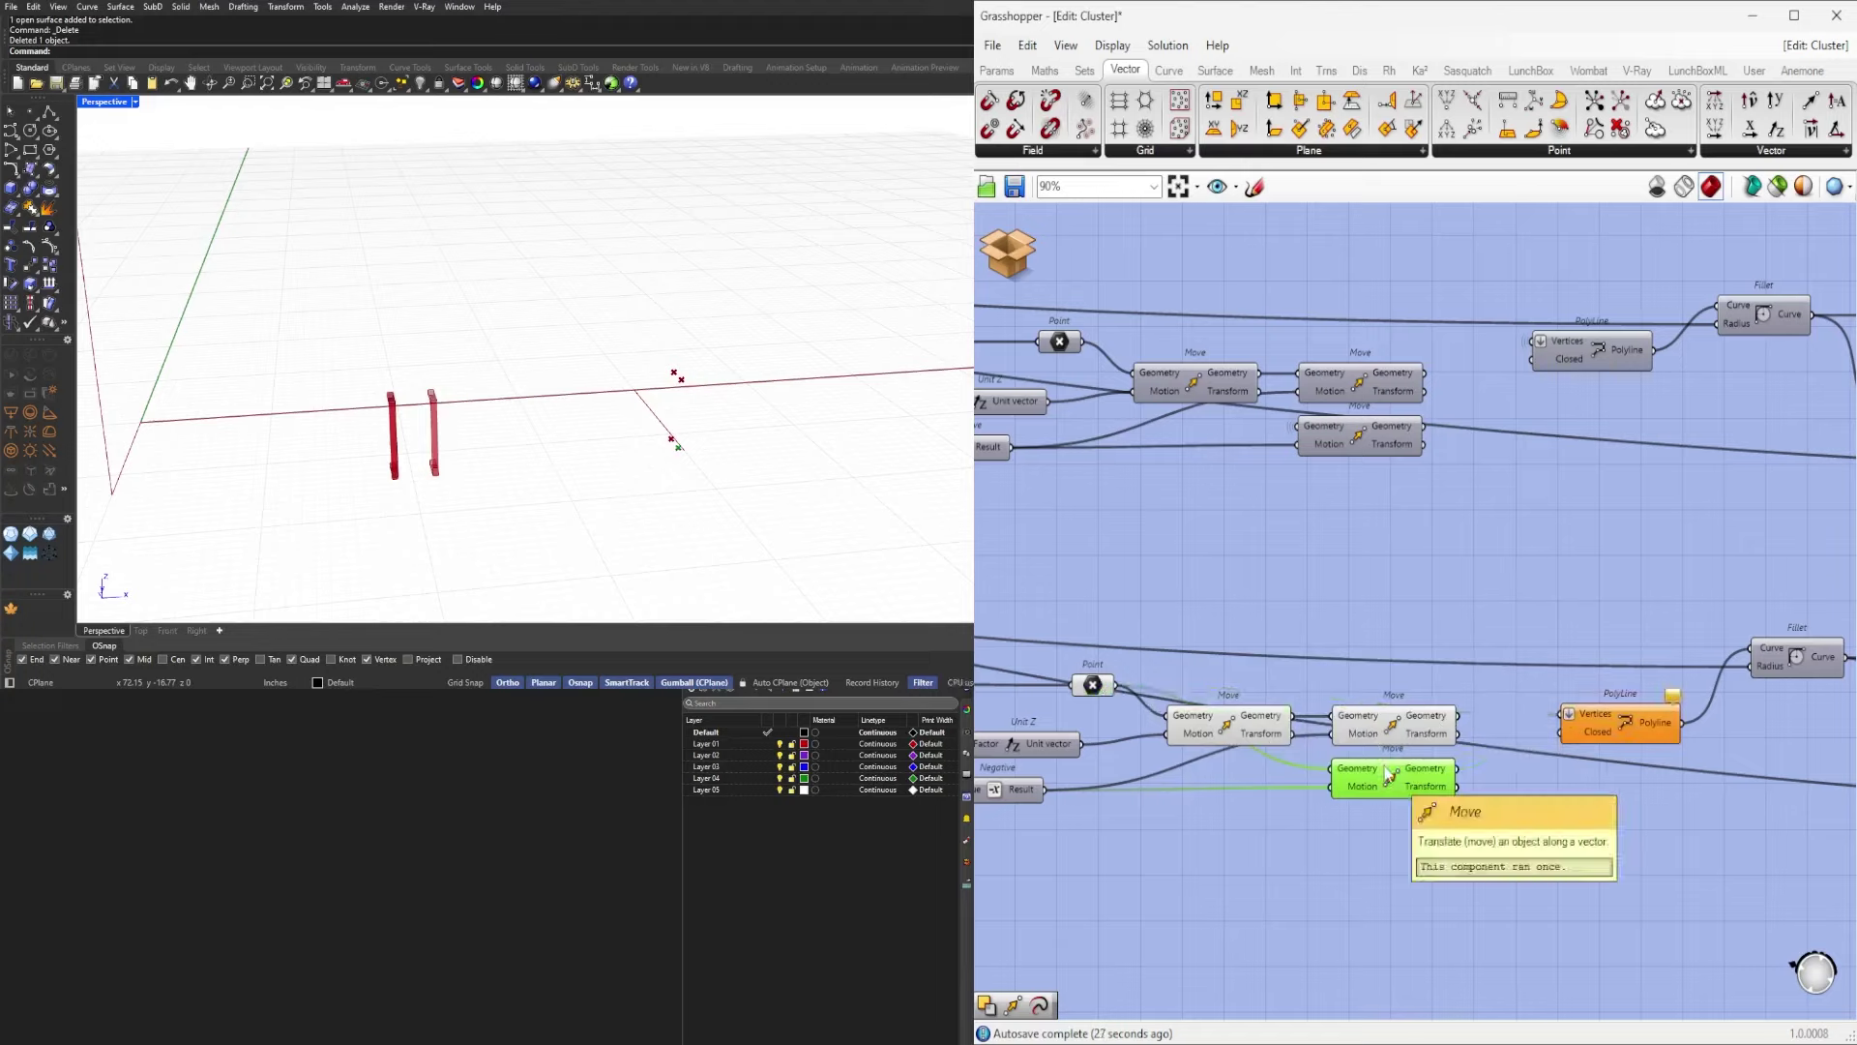
click(1431, 729)
click(1259, 725)
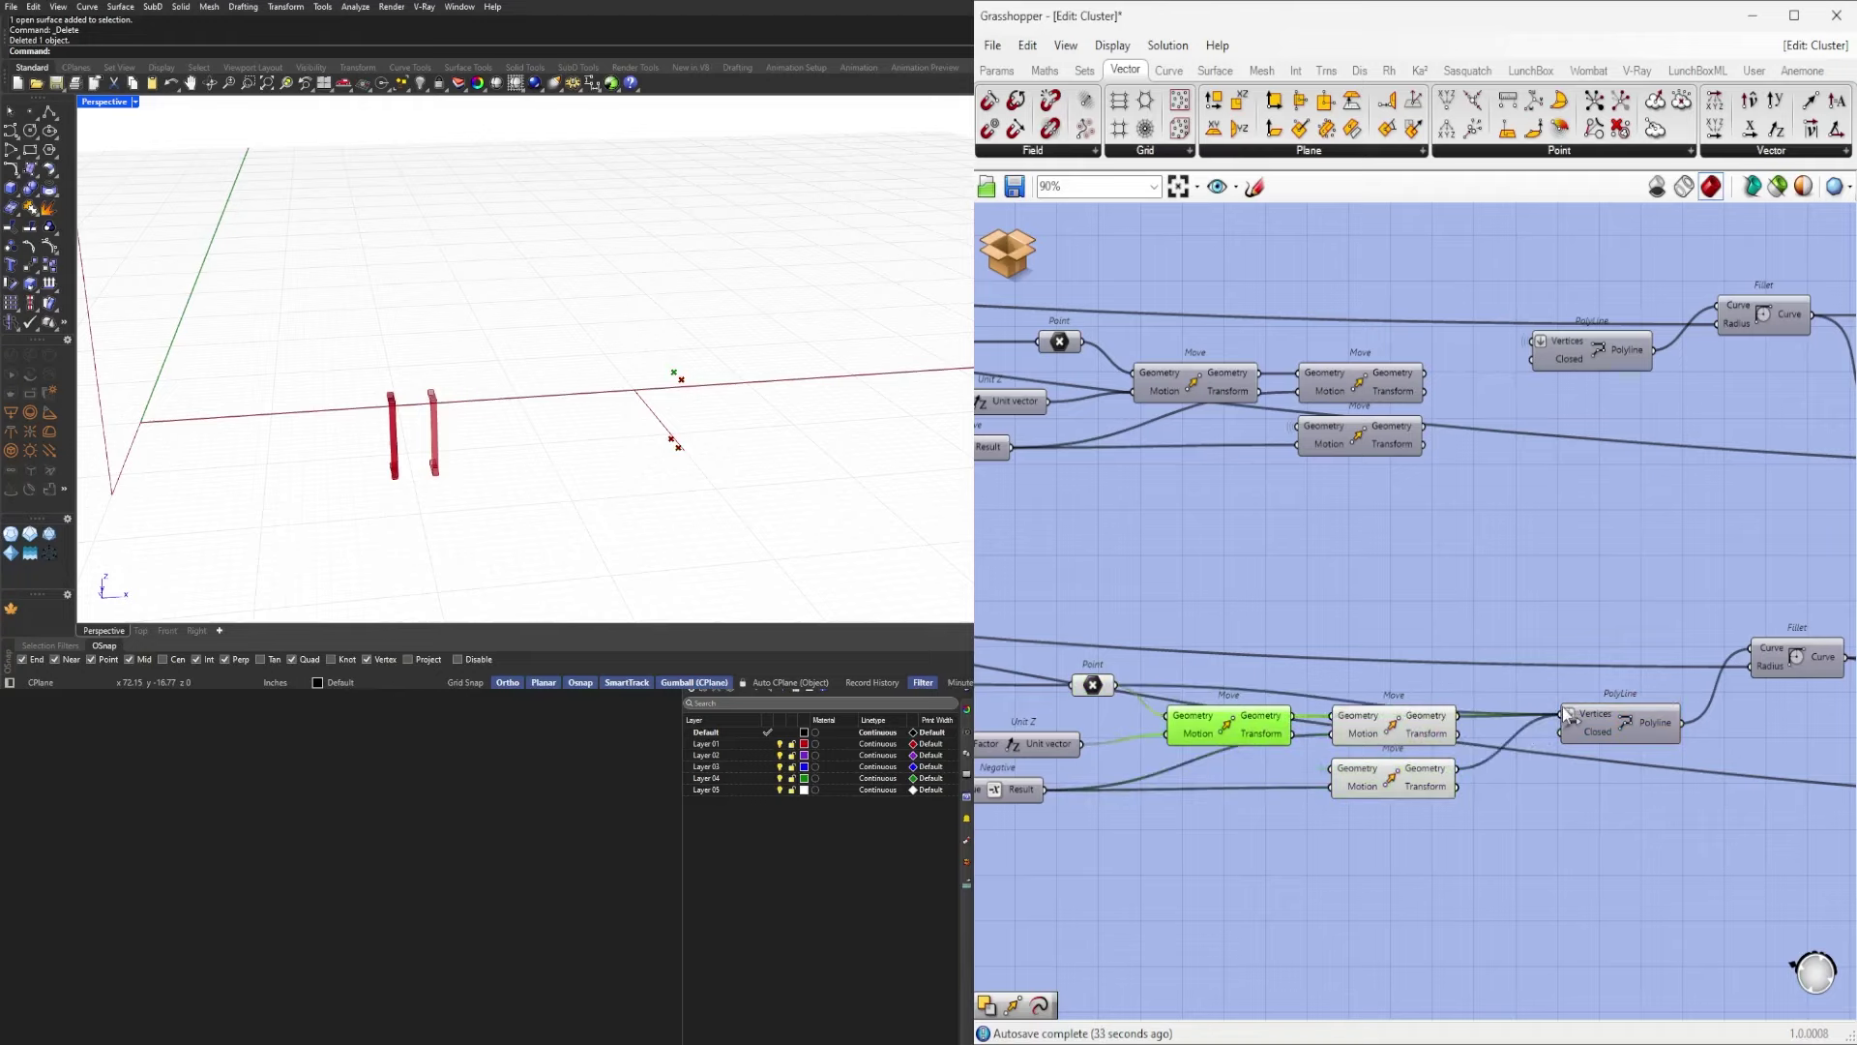
Check the lower branch's Fillet and rewired PolyLine by briefly previewing the handle path.
right_drag(1794, 650, 1605, 650)
click(1606, 650)
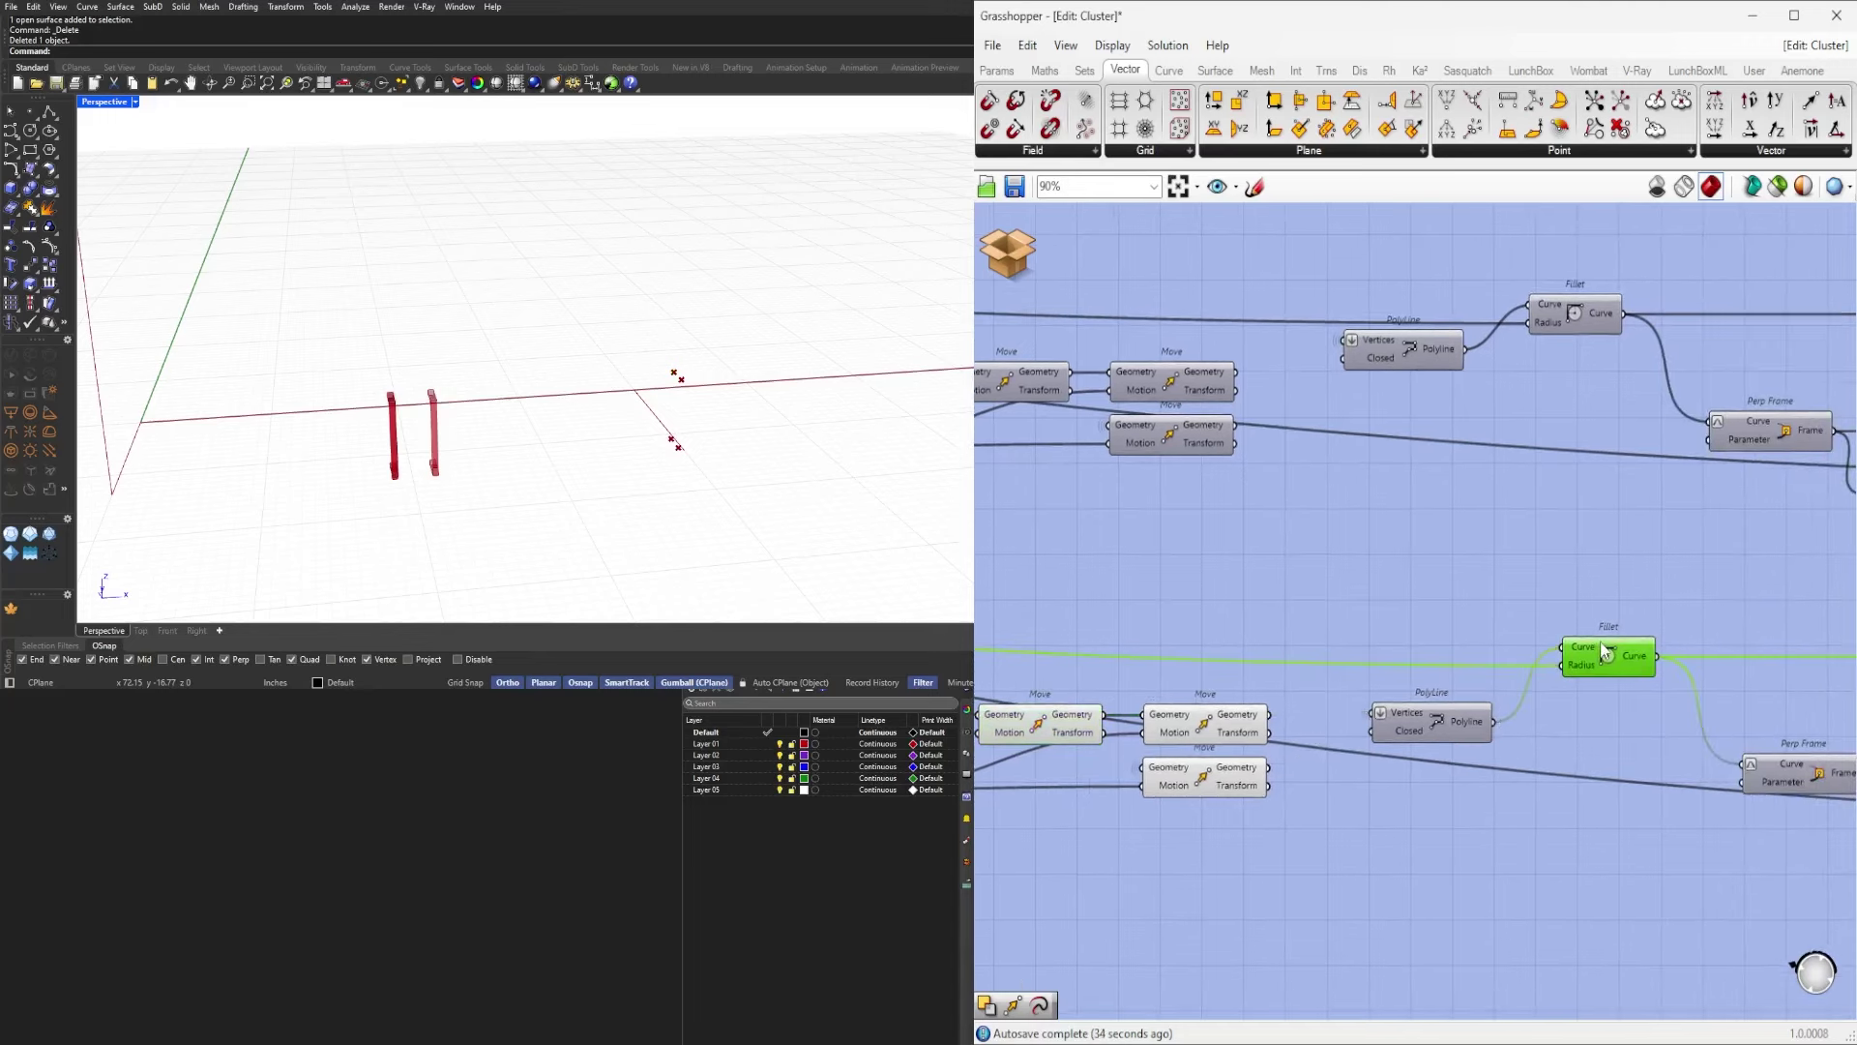
middle_click(1446, 715)
click(1482, 677)
scroll(1464, 684, up, 1)
middle_click(1463, 683)
click(1525, 629)
Turn off the previews of the lower handle's Point, Move and PolyLine components, then save the cluster and return to the parent document.
scroll(1535, 810, down, 4)
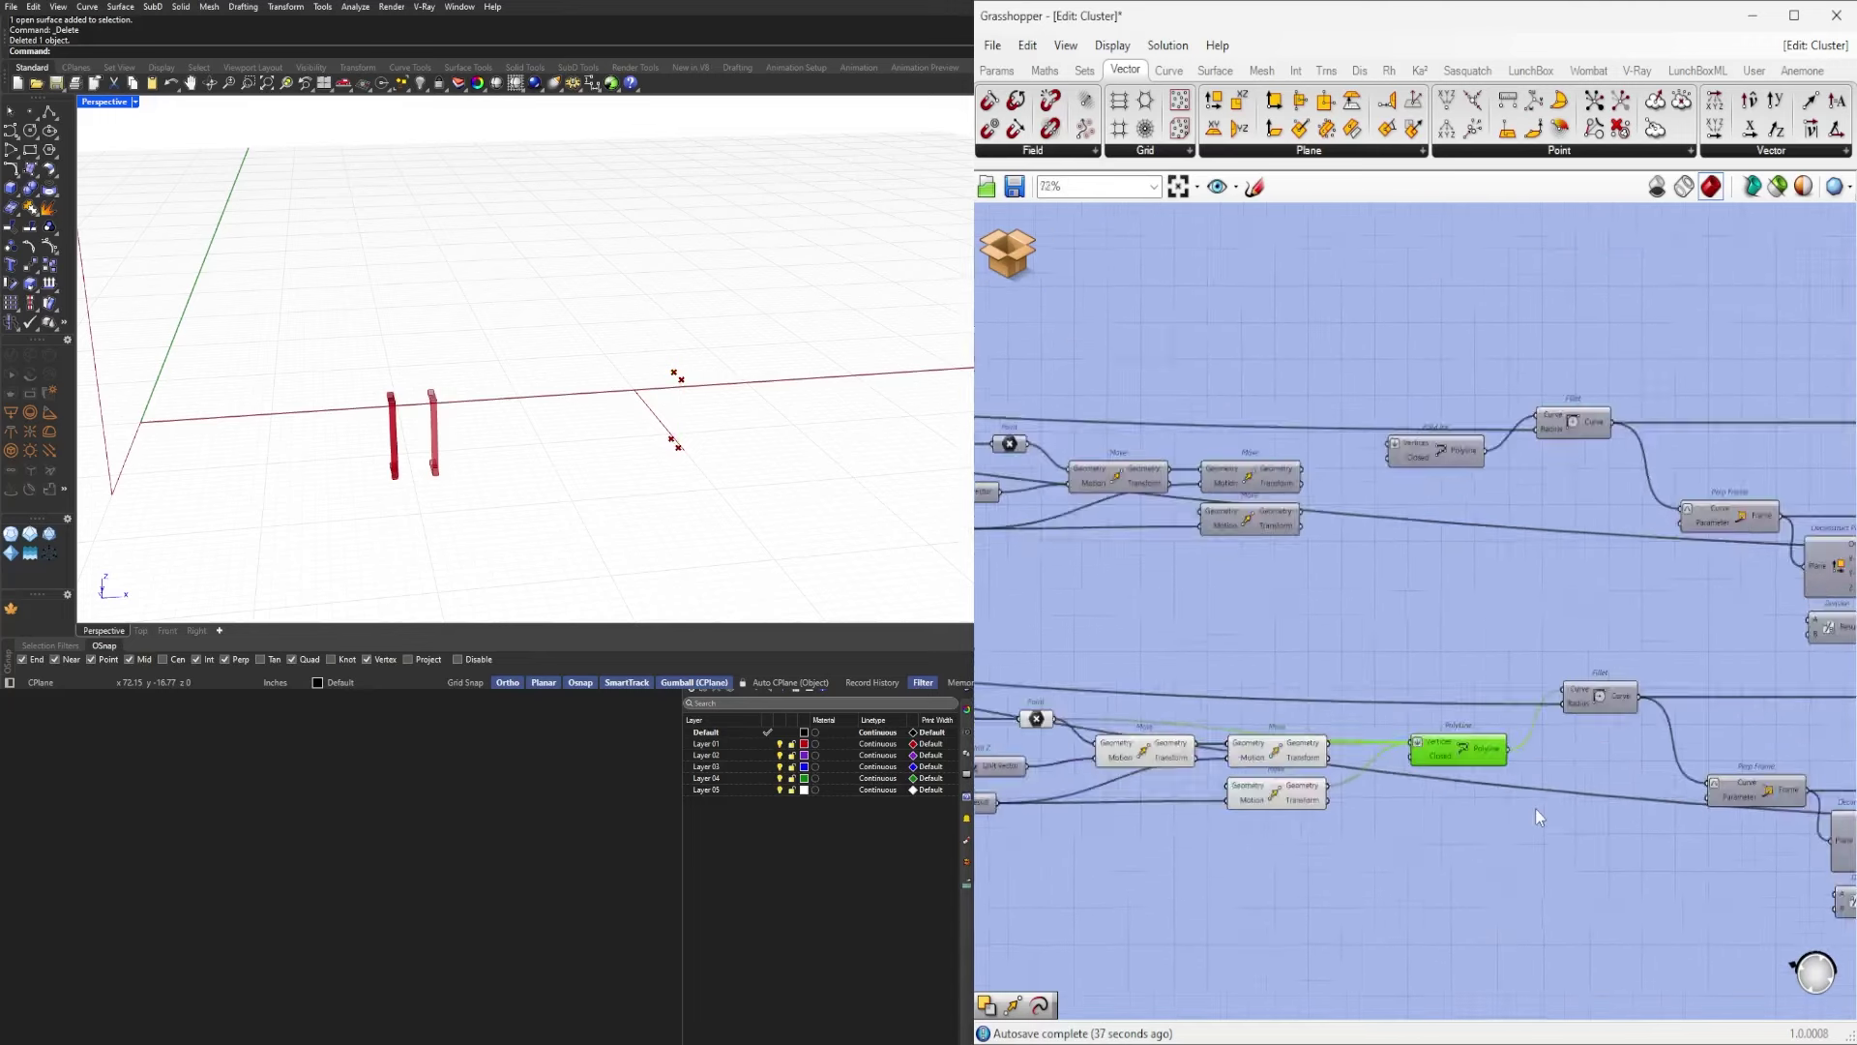
drag(1518, 868, 1149, 707)
middle_click(1198, 702)
click(1251, 639)
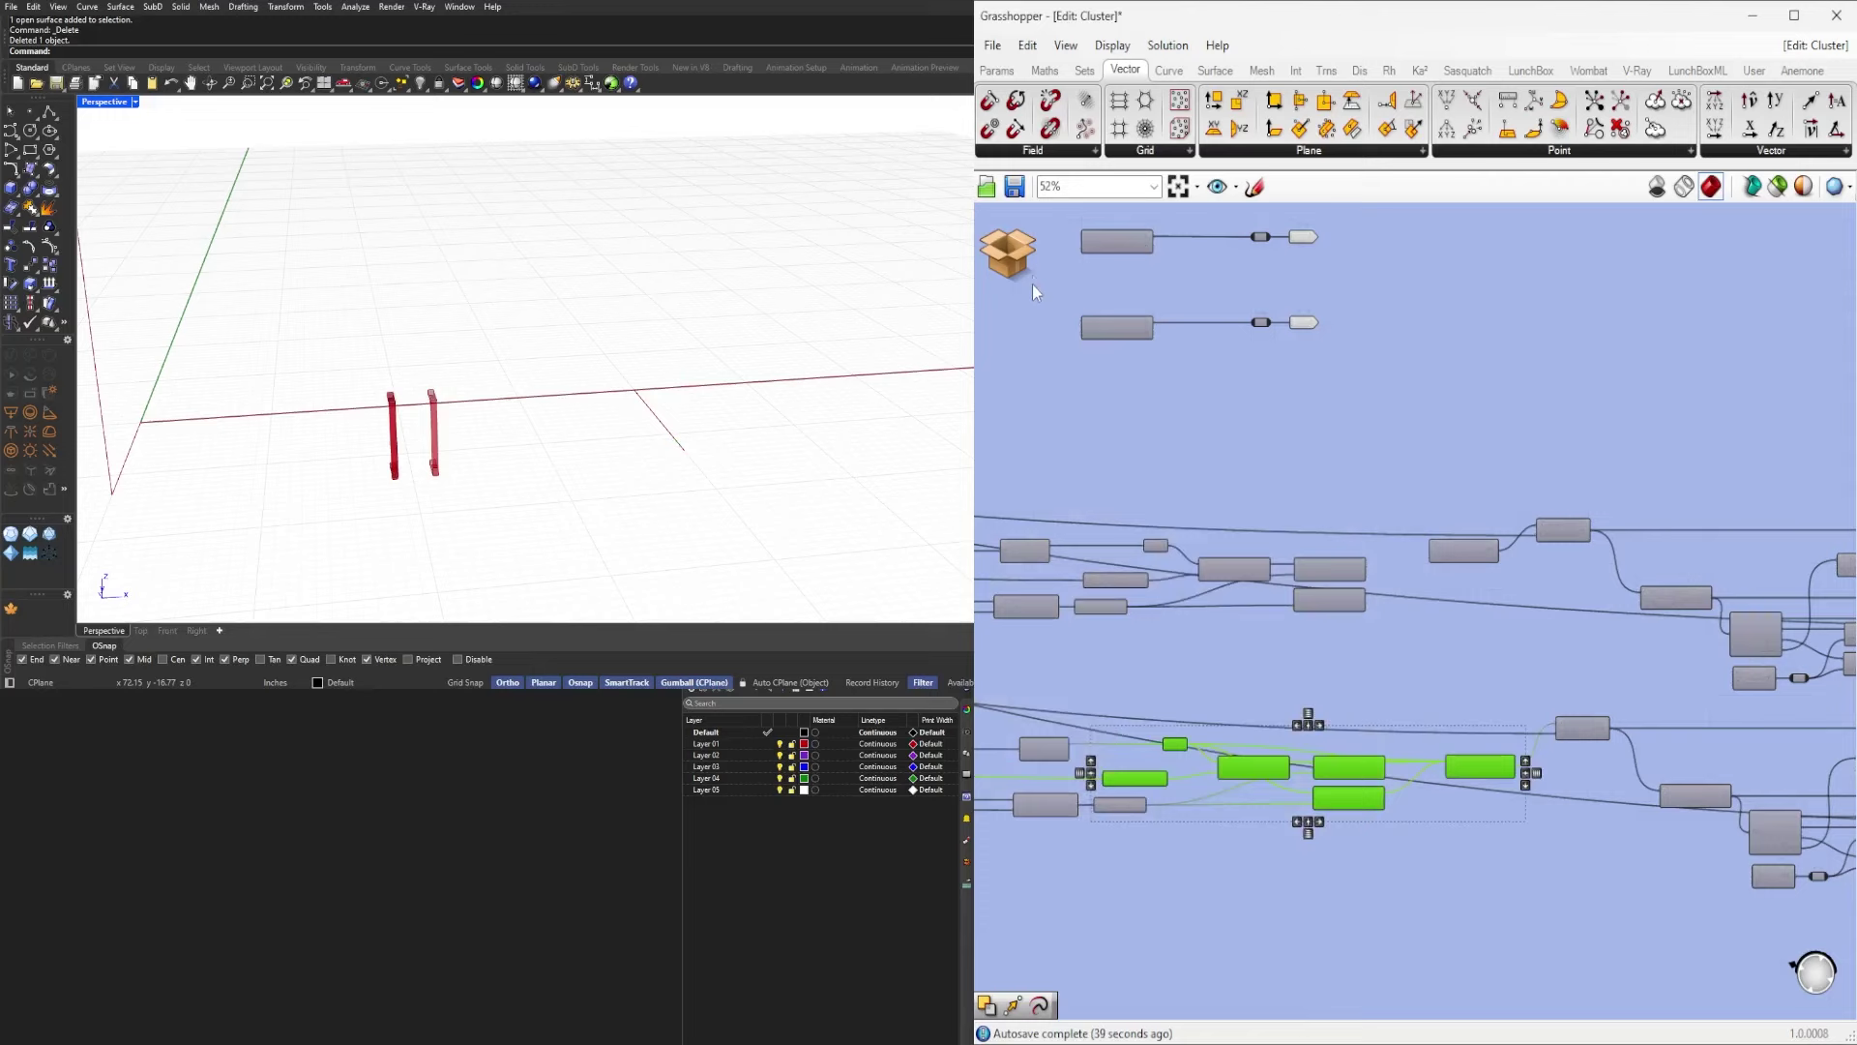
click(1028, 254)
click(1039, 258)
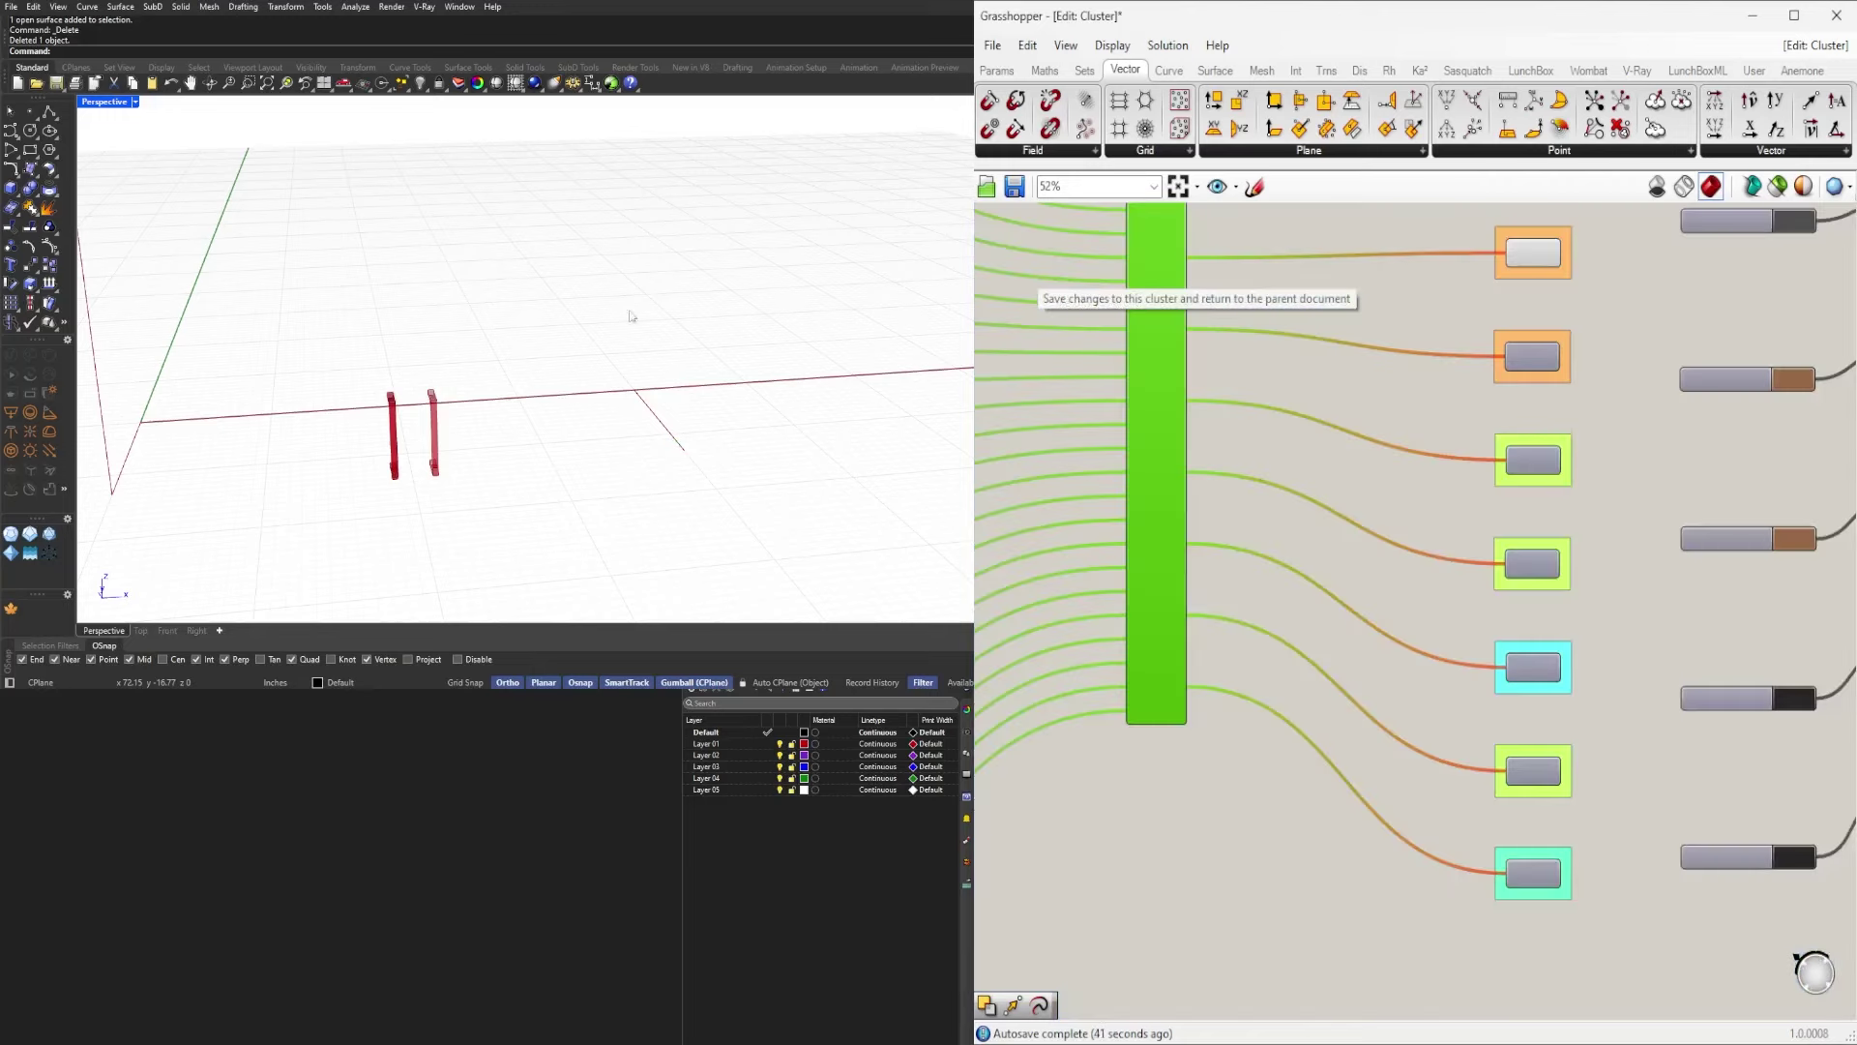
Inspect the handle geometry shown by the last Custom Preview on the cabinet.
right_drag(504, 381, 510, 398)
scroll(1509, 569, down, 4)
click(1329, 818)
right_drag(1565, 698, 1368, 841)
scroll(1553, 779, up, 2)
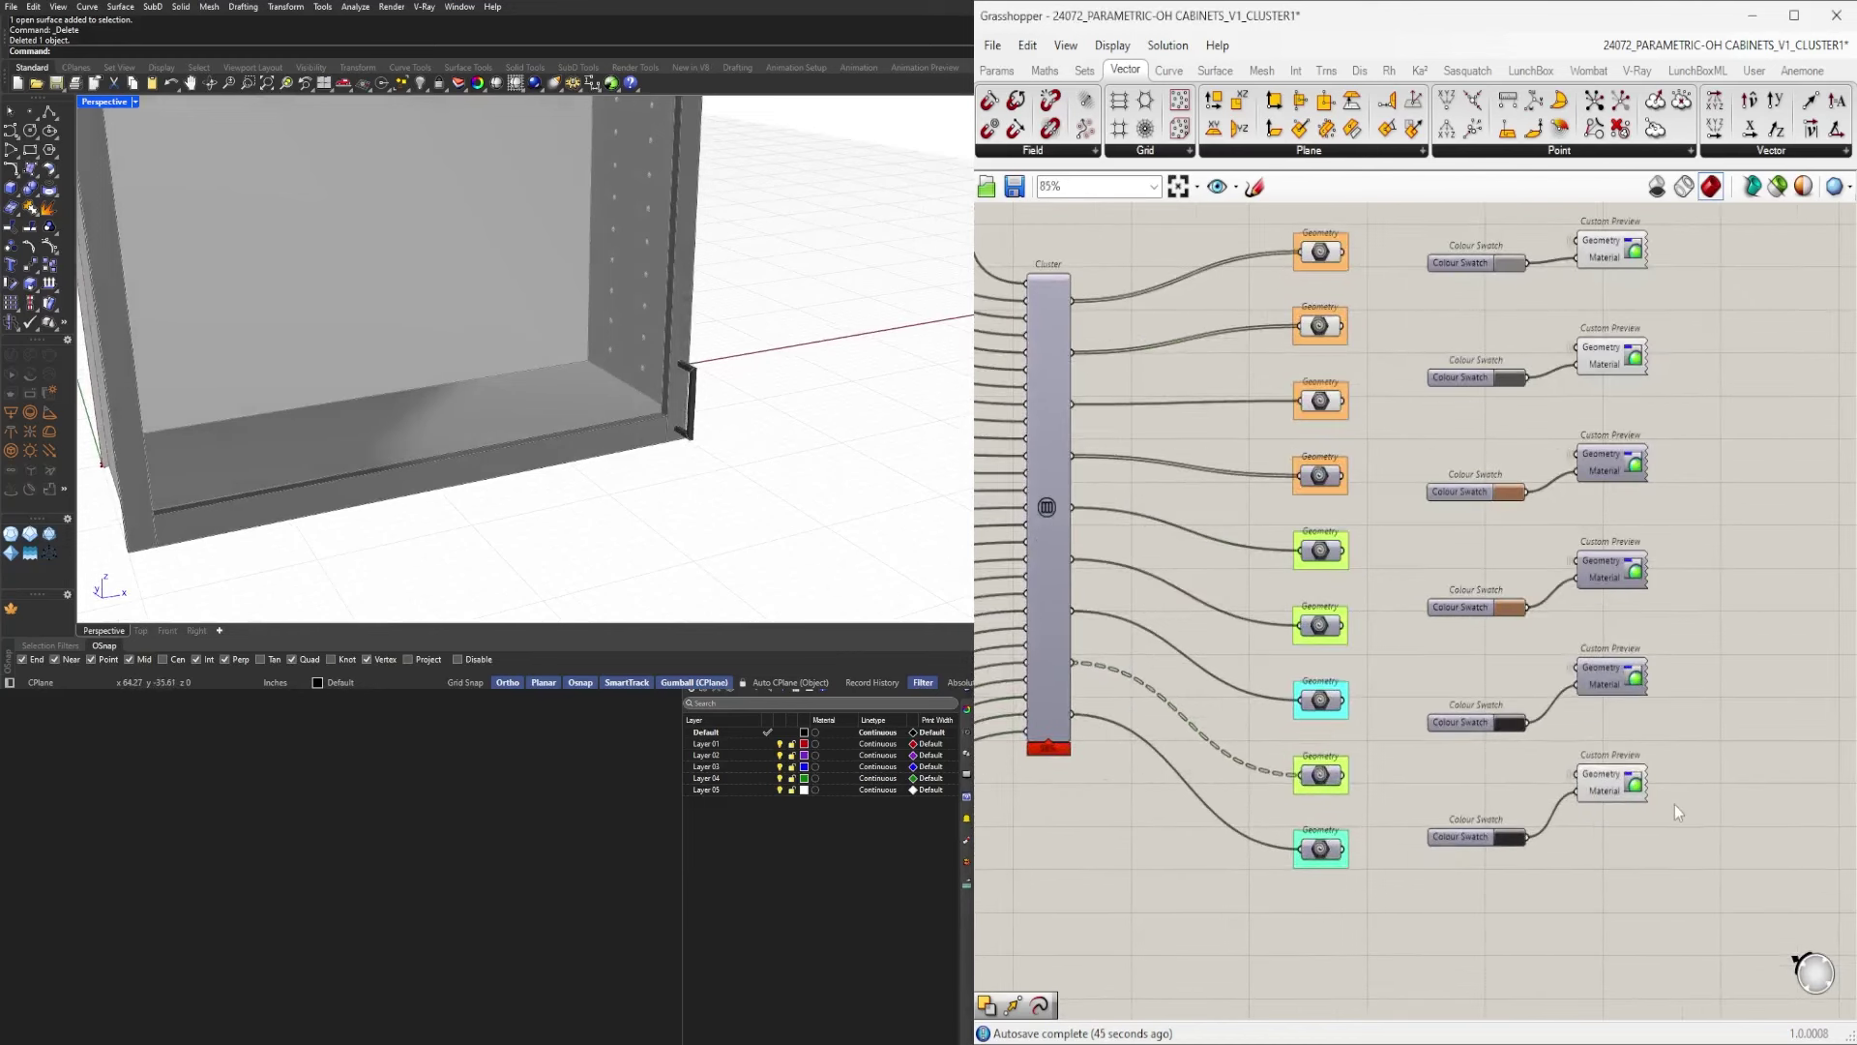
scroll(1627, 834, down, 1)
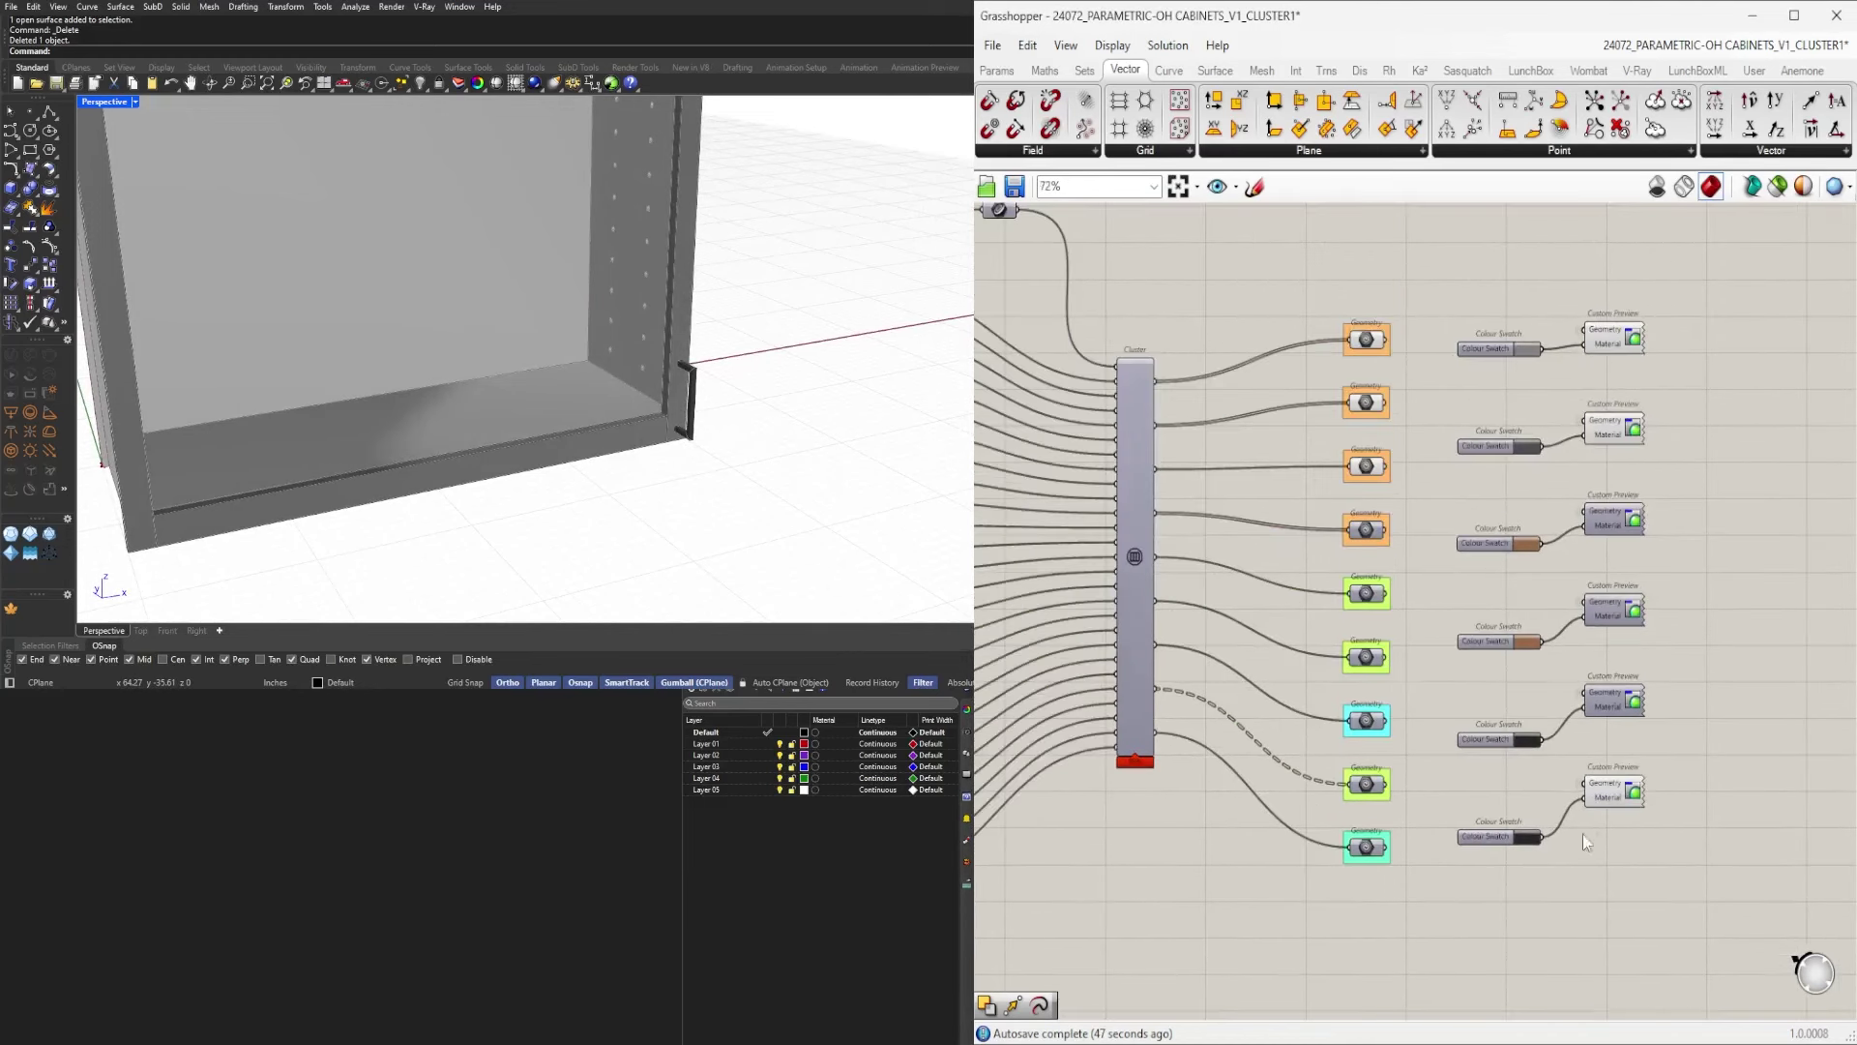
scroll(1471, 825, up, 1)
drag(1598, 776, 1598, 775)
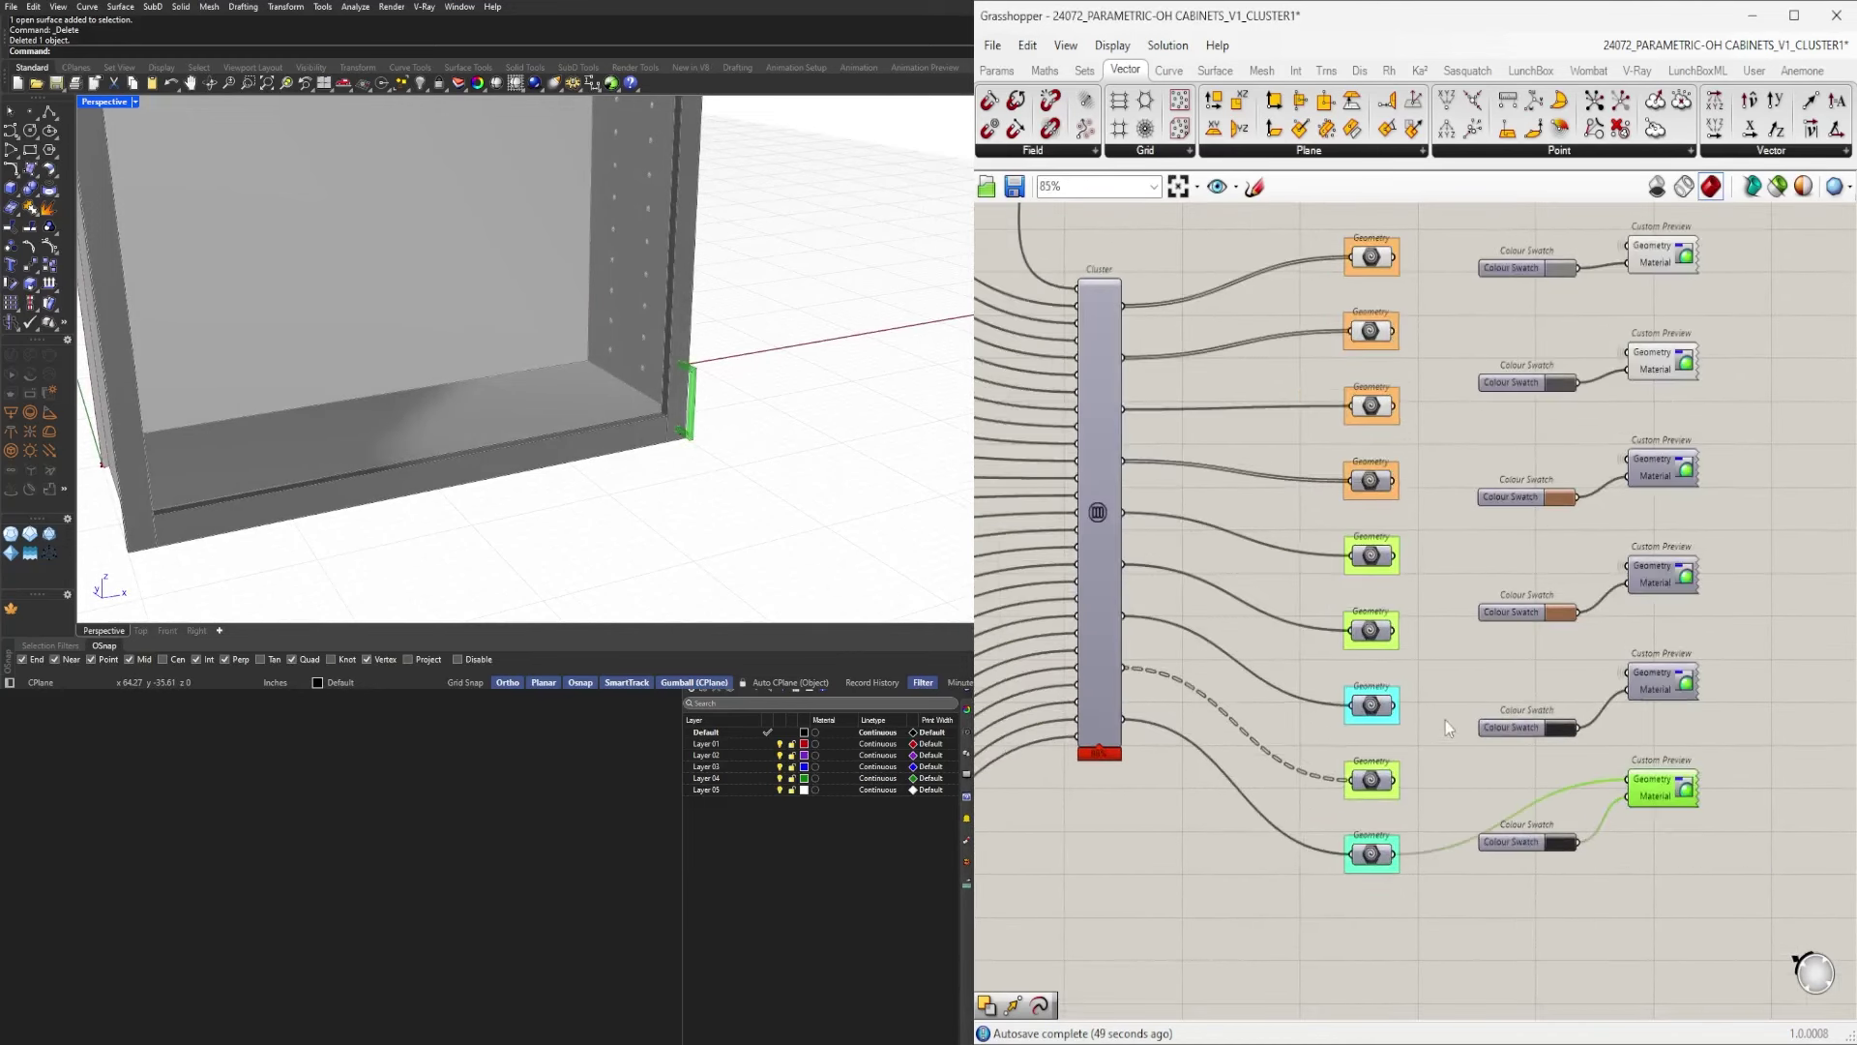
Move the lower five Custom Preview and Colour Swatch pairs down so the second pair lines up with the fourth Geometry output.
middle_click(1617, 530)
scroll(1730, 488, down, 3)
drag(1719, 837, 1485, 404)
scroll(1546, 419, up, 2)
click(1718, 505)
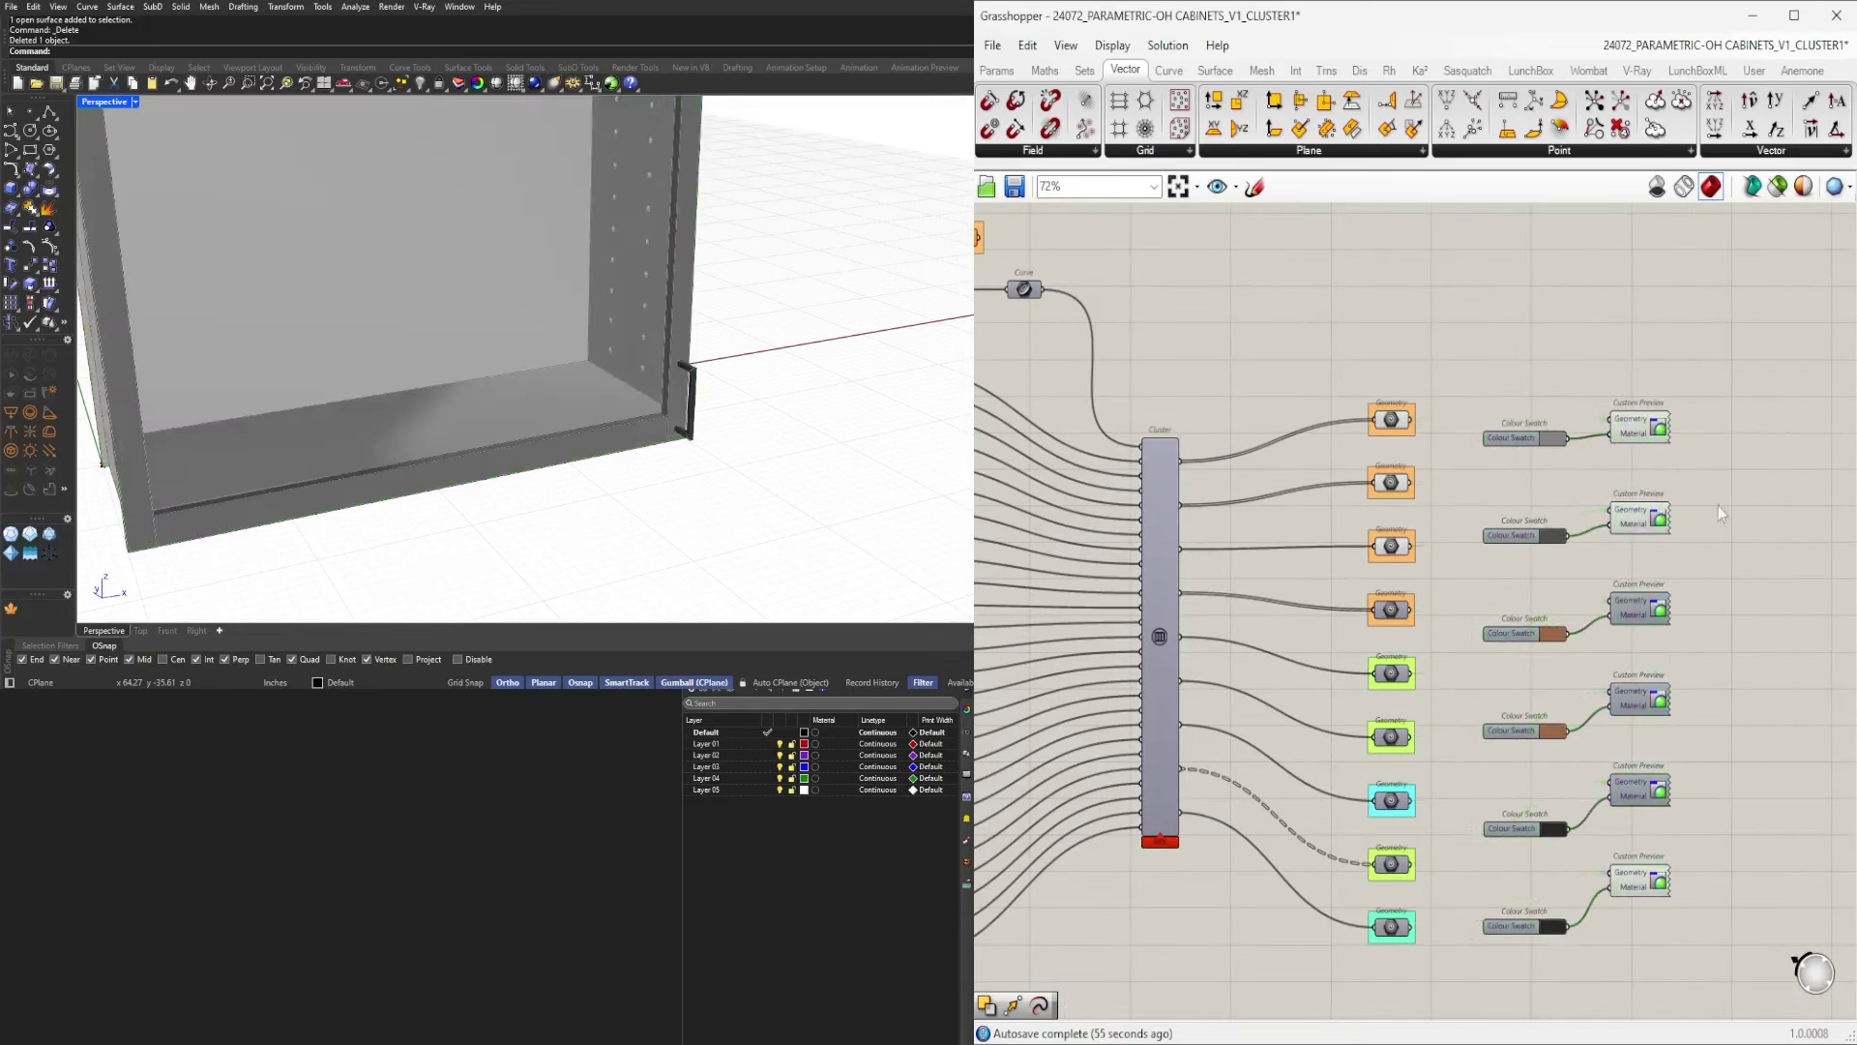
drag(1791, 935, 1642, 590)
click(1700, 622)
Move the third Custom Preview and its Colour Swatch up beside the fifth Geometry output.
right_drag(1700, 622, 1605, 577)
drag(1672, 740, 1405, 646)
scroll(1531, 639, up, 3)
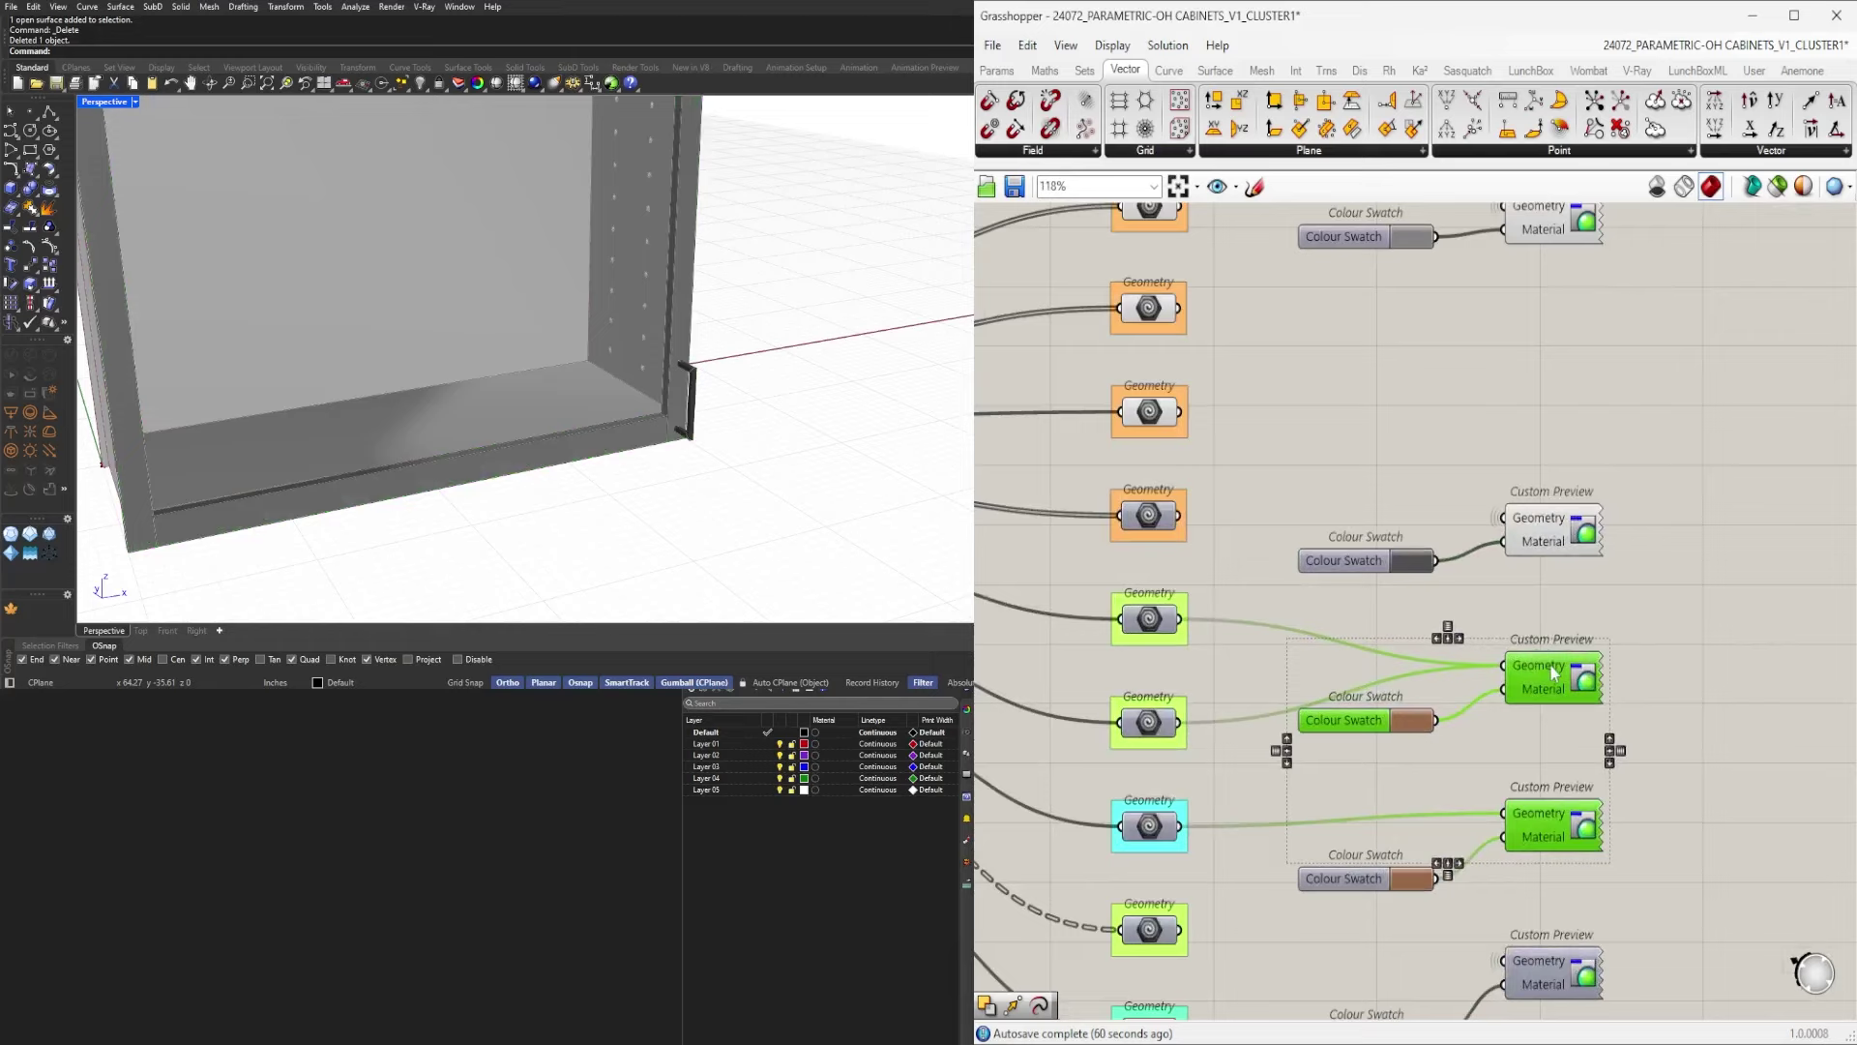
drag(1542, 672, 1542, 614)
click(1633, 752)
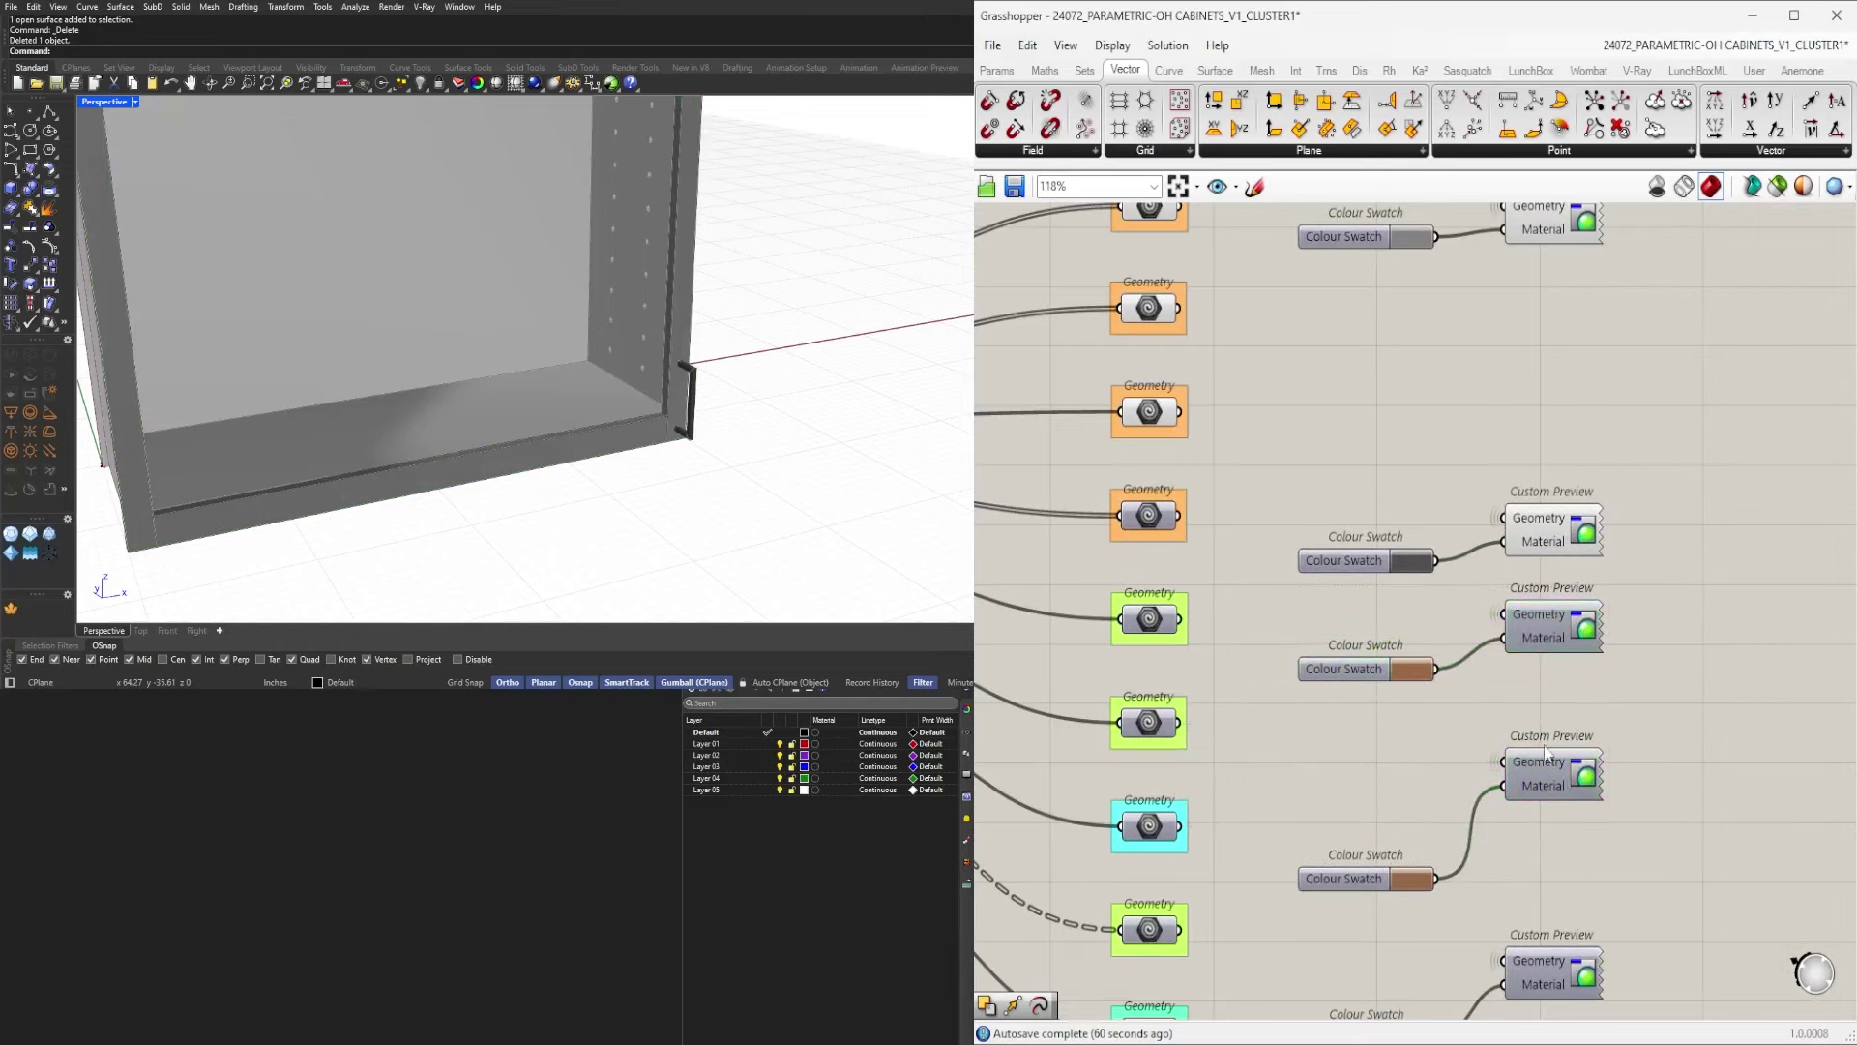
Align the fourth Custom Preview with the cyan-grouped seventh Geometry output.
drag(1560, 765, 1566, 740)
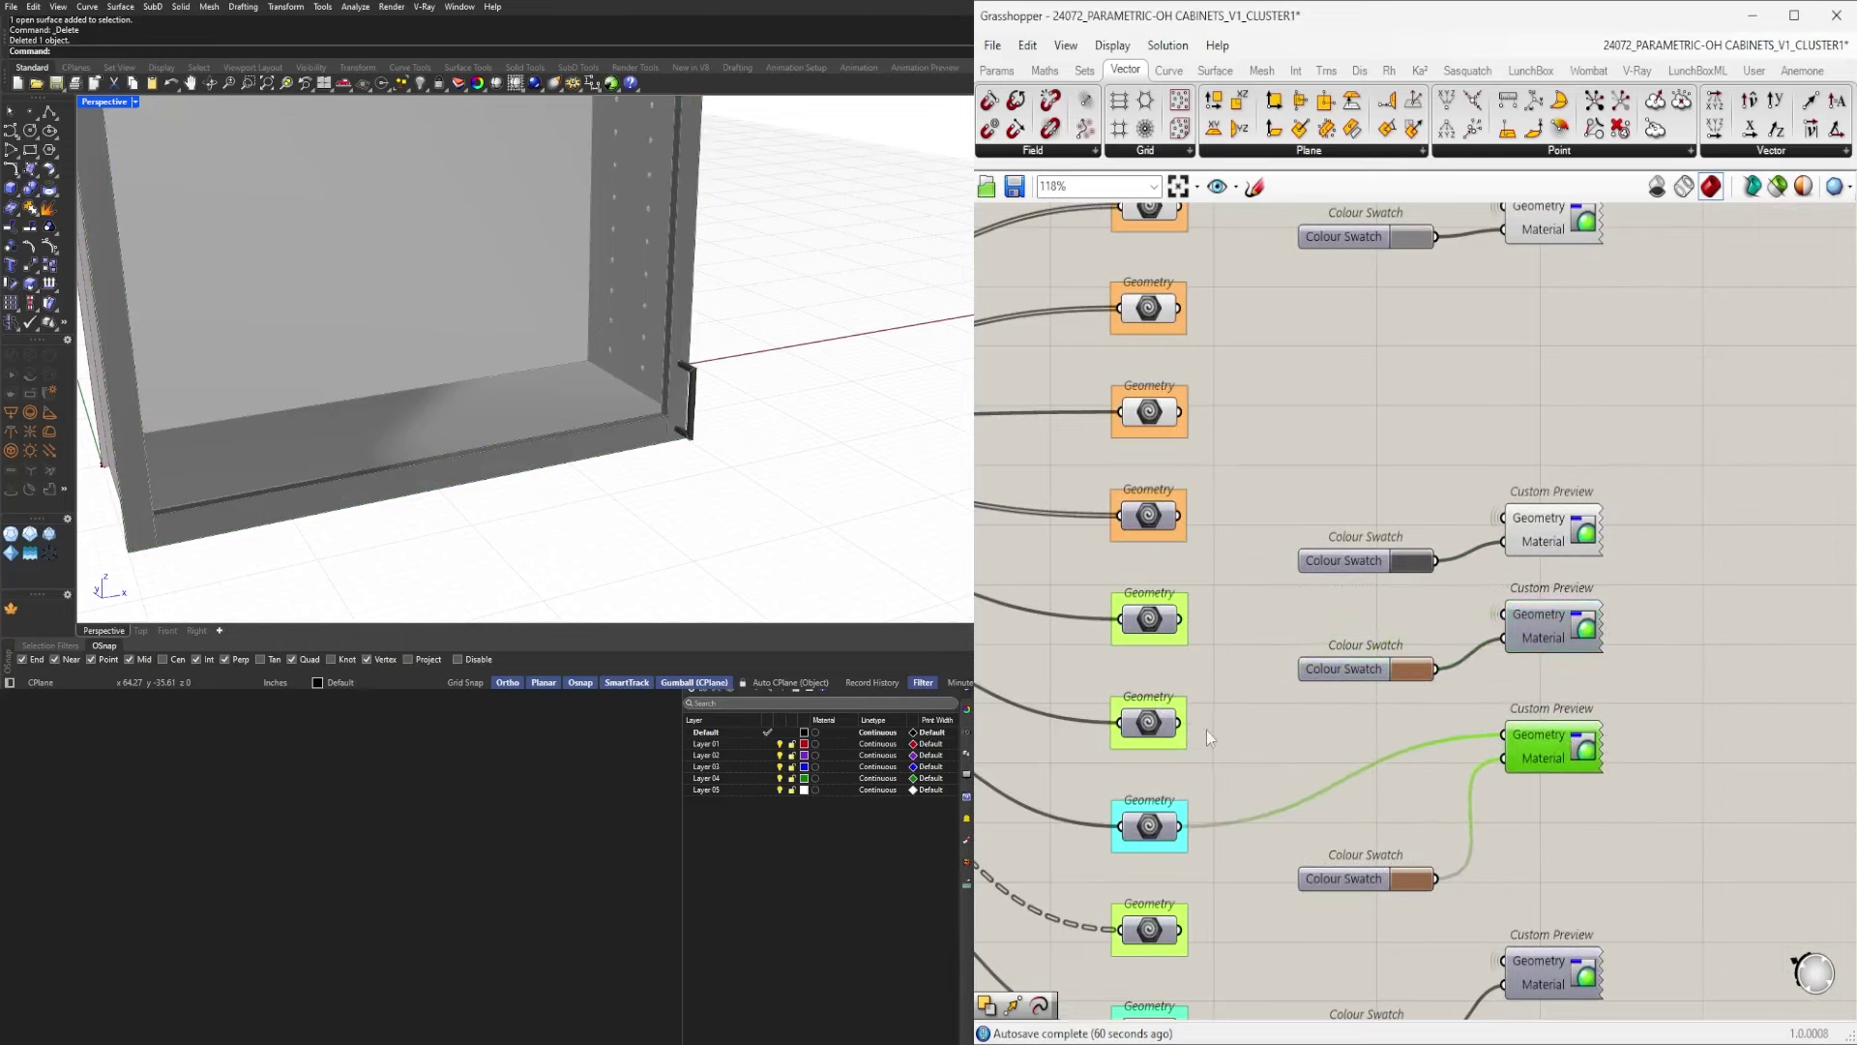
right_drag(1530, 743, 1525, 608)
drag(1525, 608, 1523, 699)
click(1515, 647)
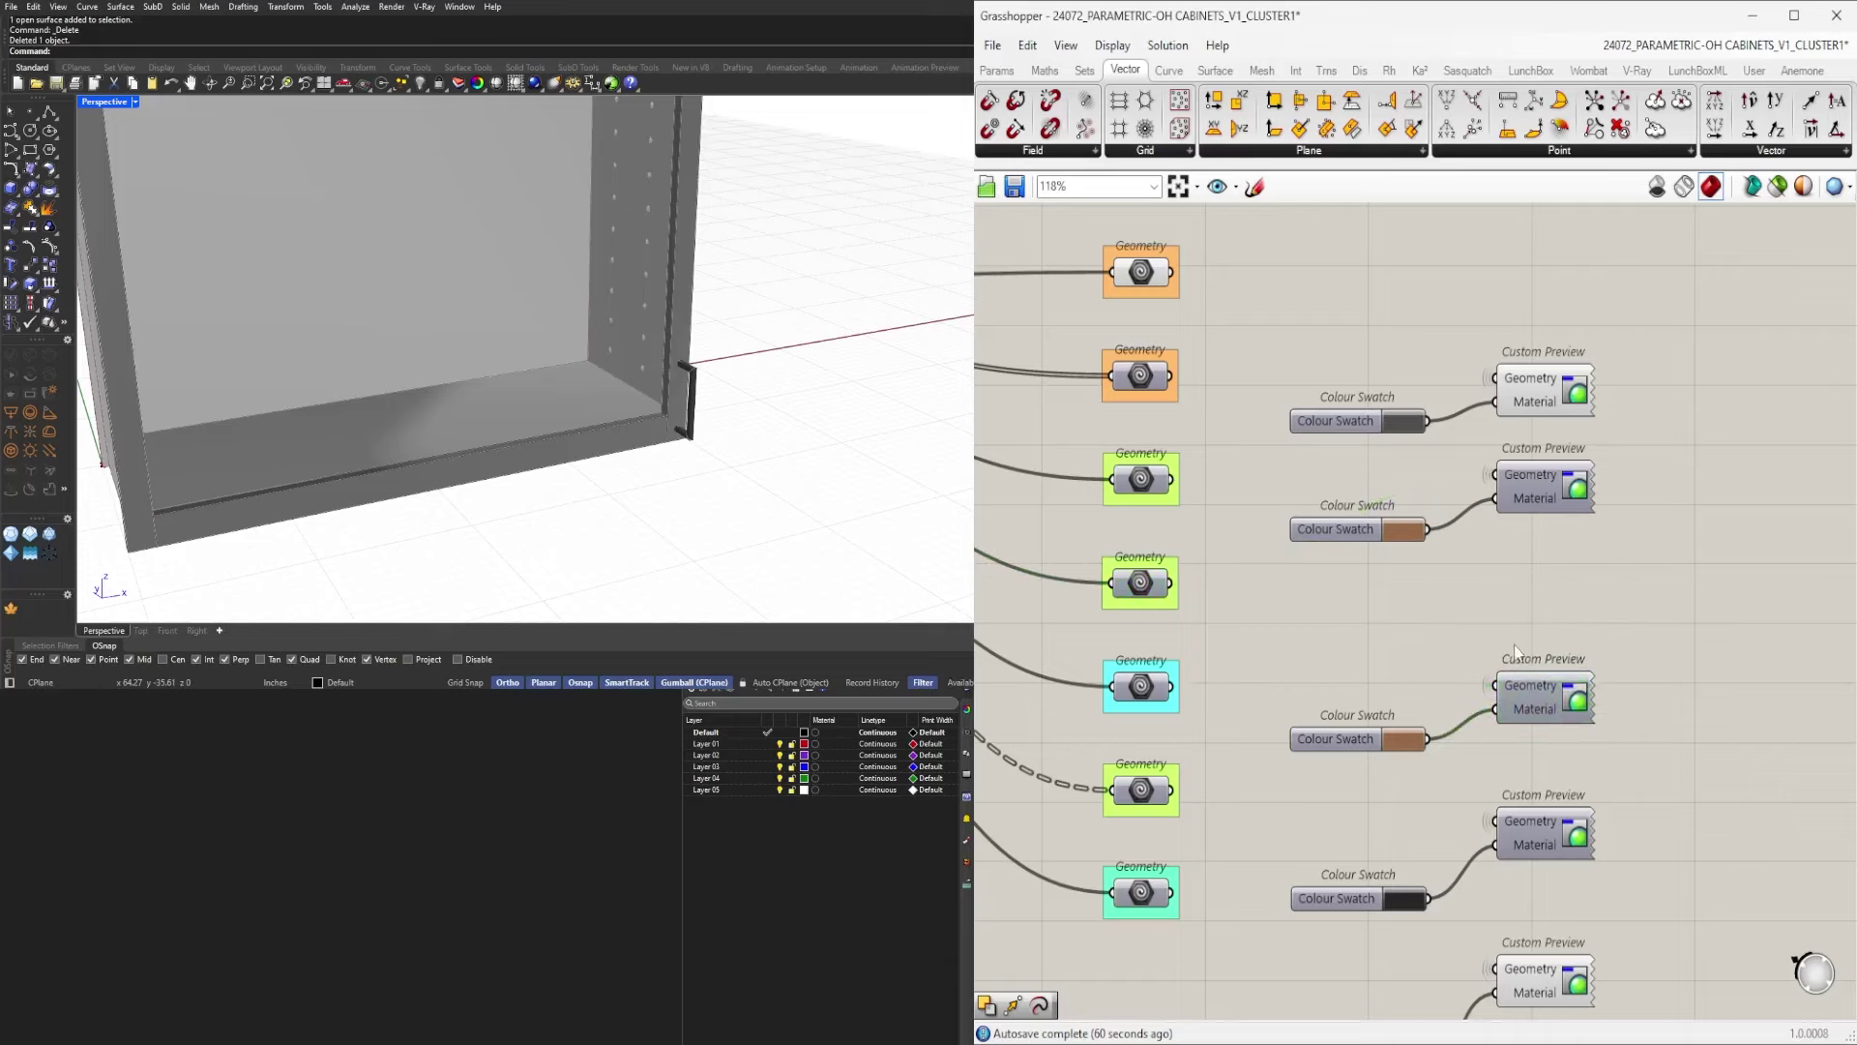
Move the fifth Custom Preview and its Colour Swatch up beside the eighth Geometry output.
right_drag(1514, 647, 1516, 594)
drag(1522, 776, 1518, 742)
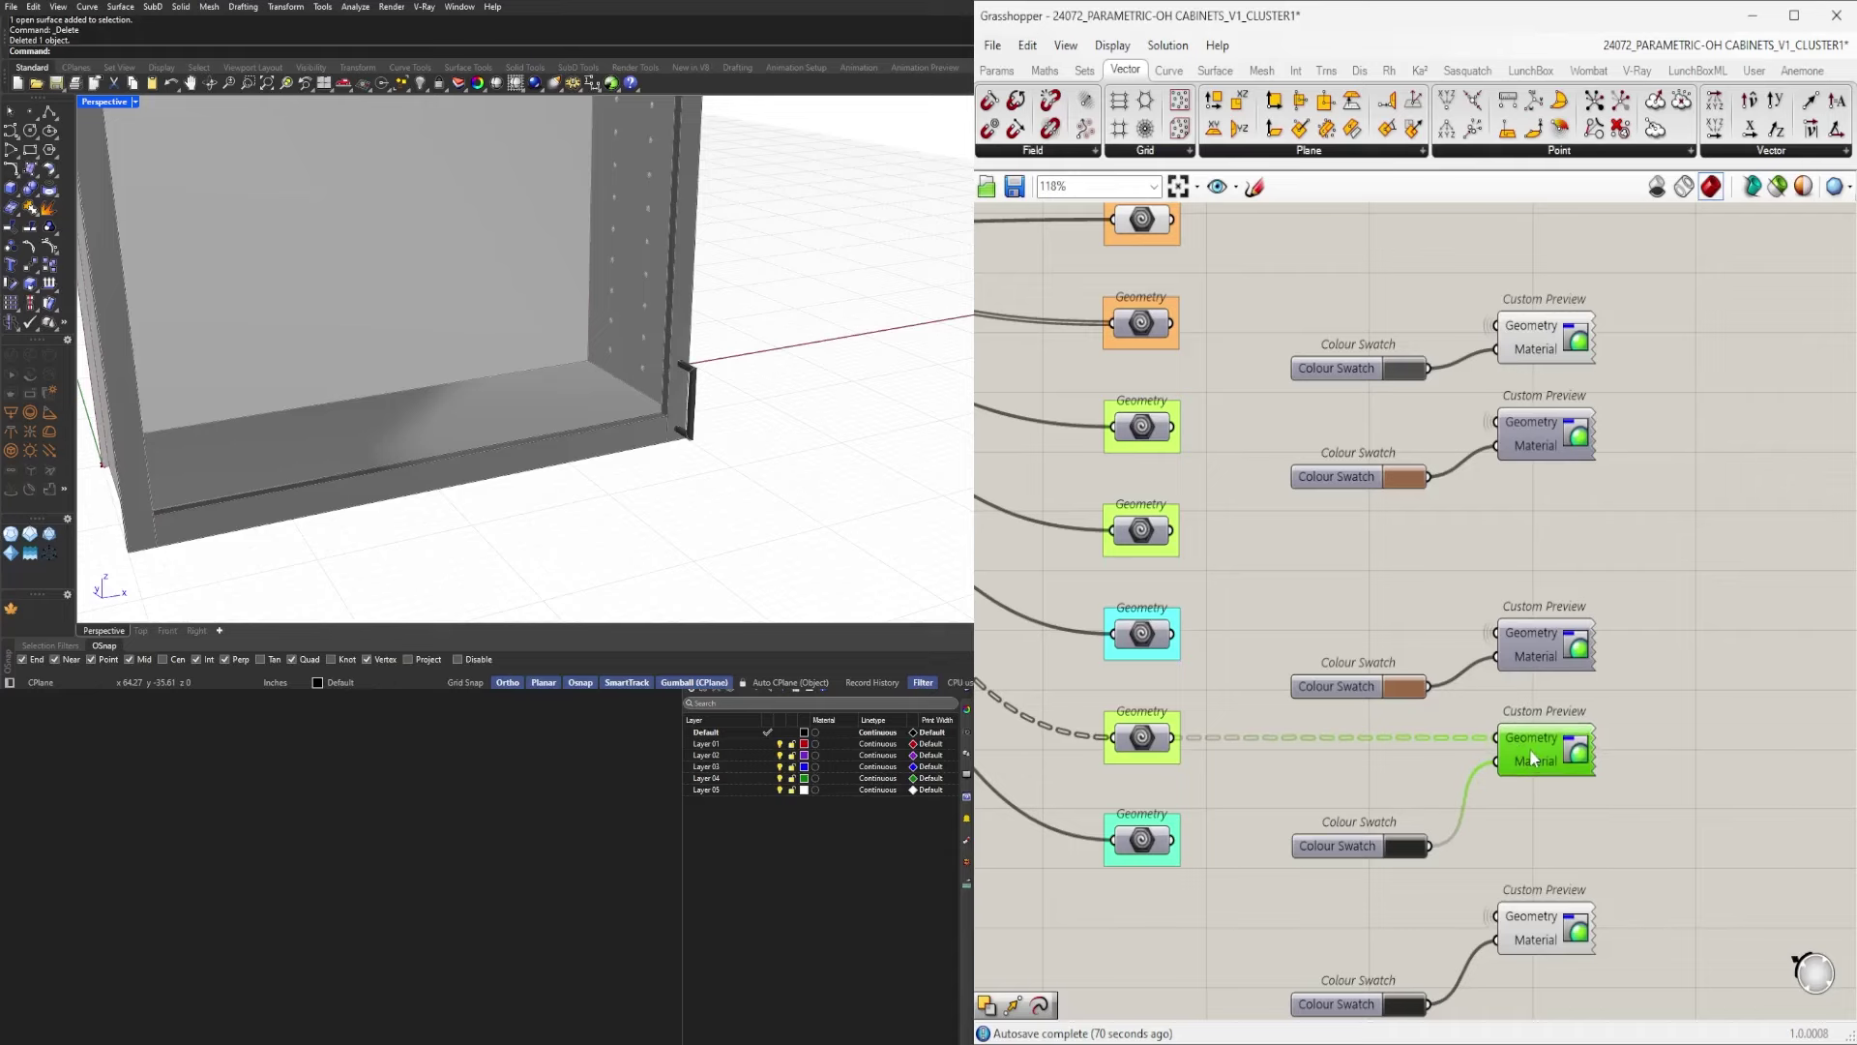
drag(1360, 851, 1360, 779)
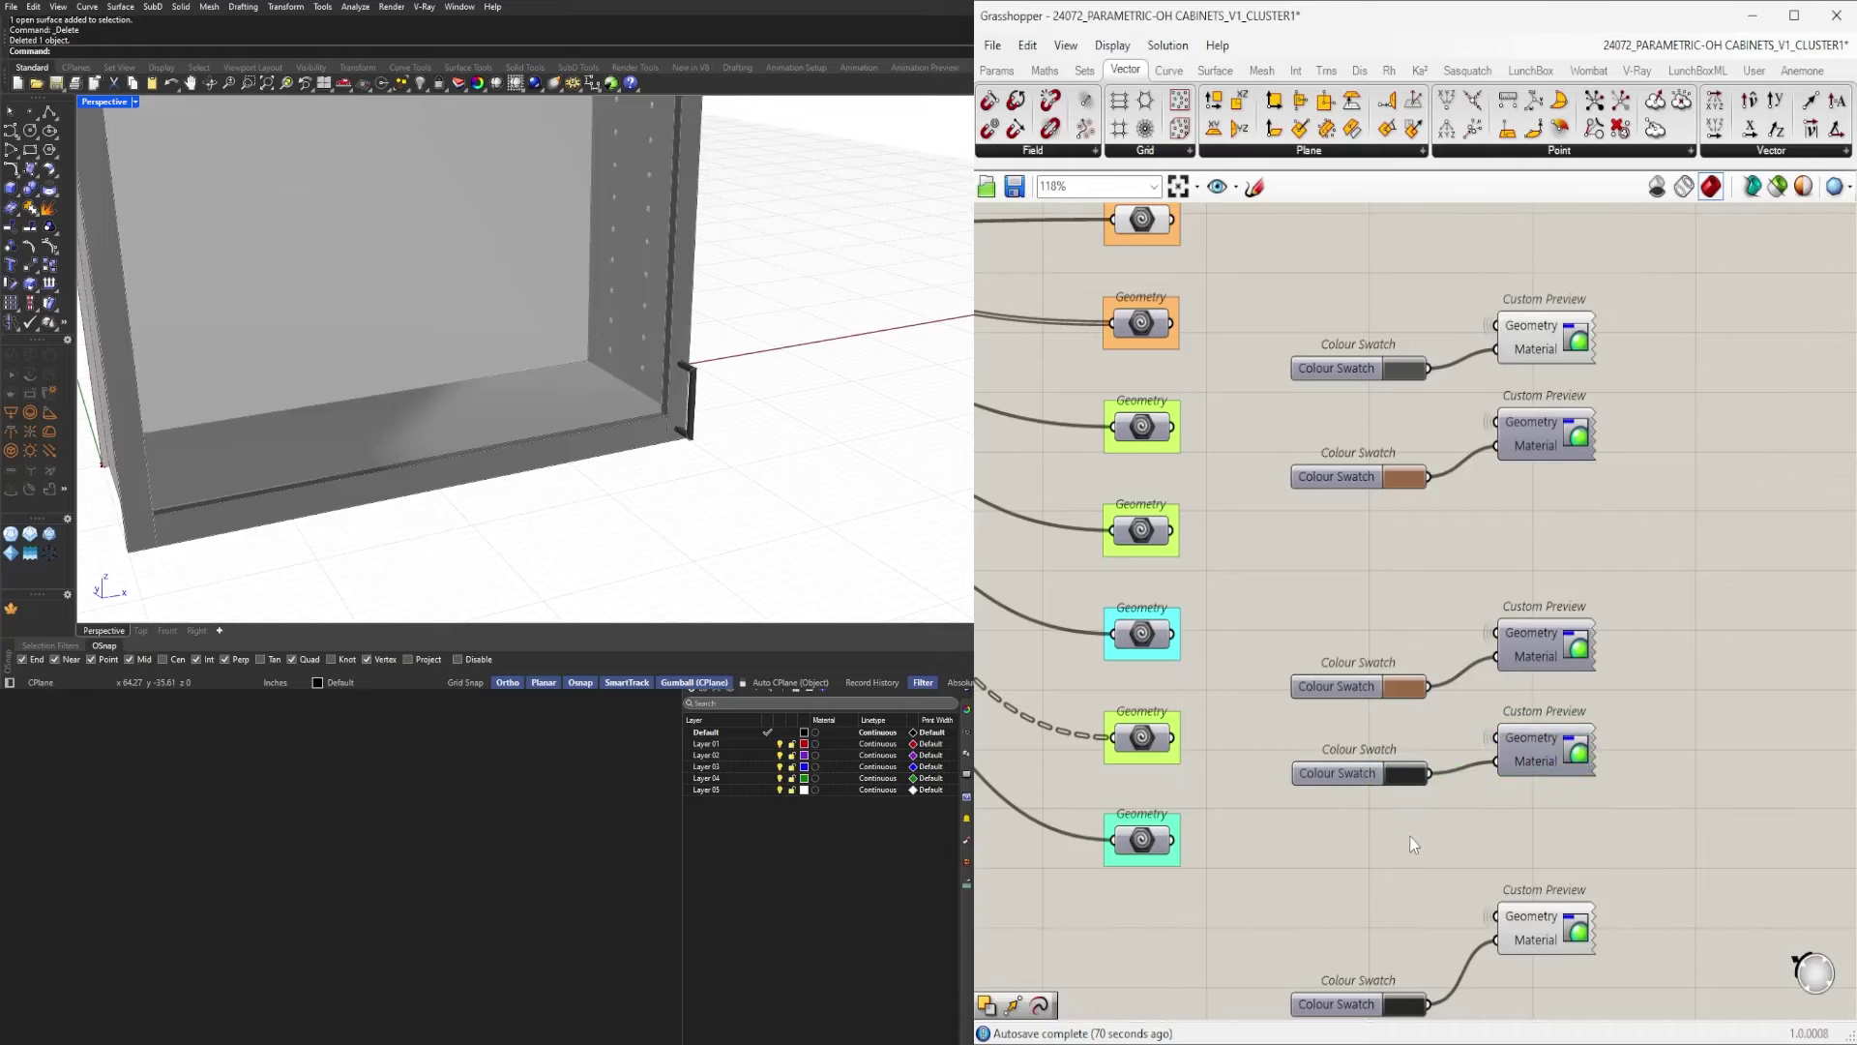
scroll(1352, 696, up, 1)
click(1354, 687)
click(1383, 749)
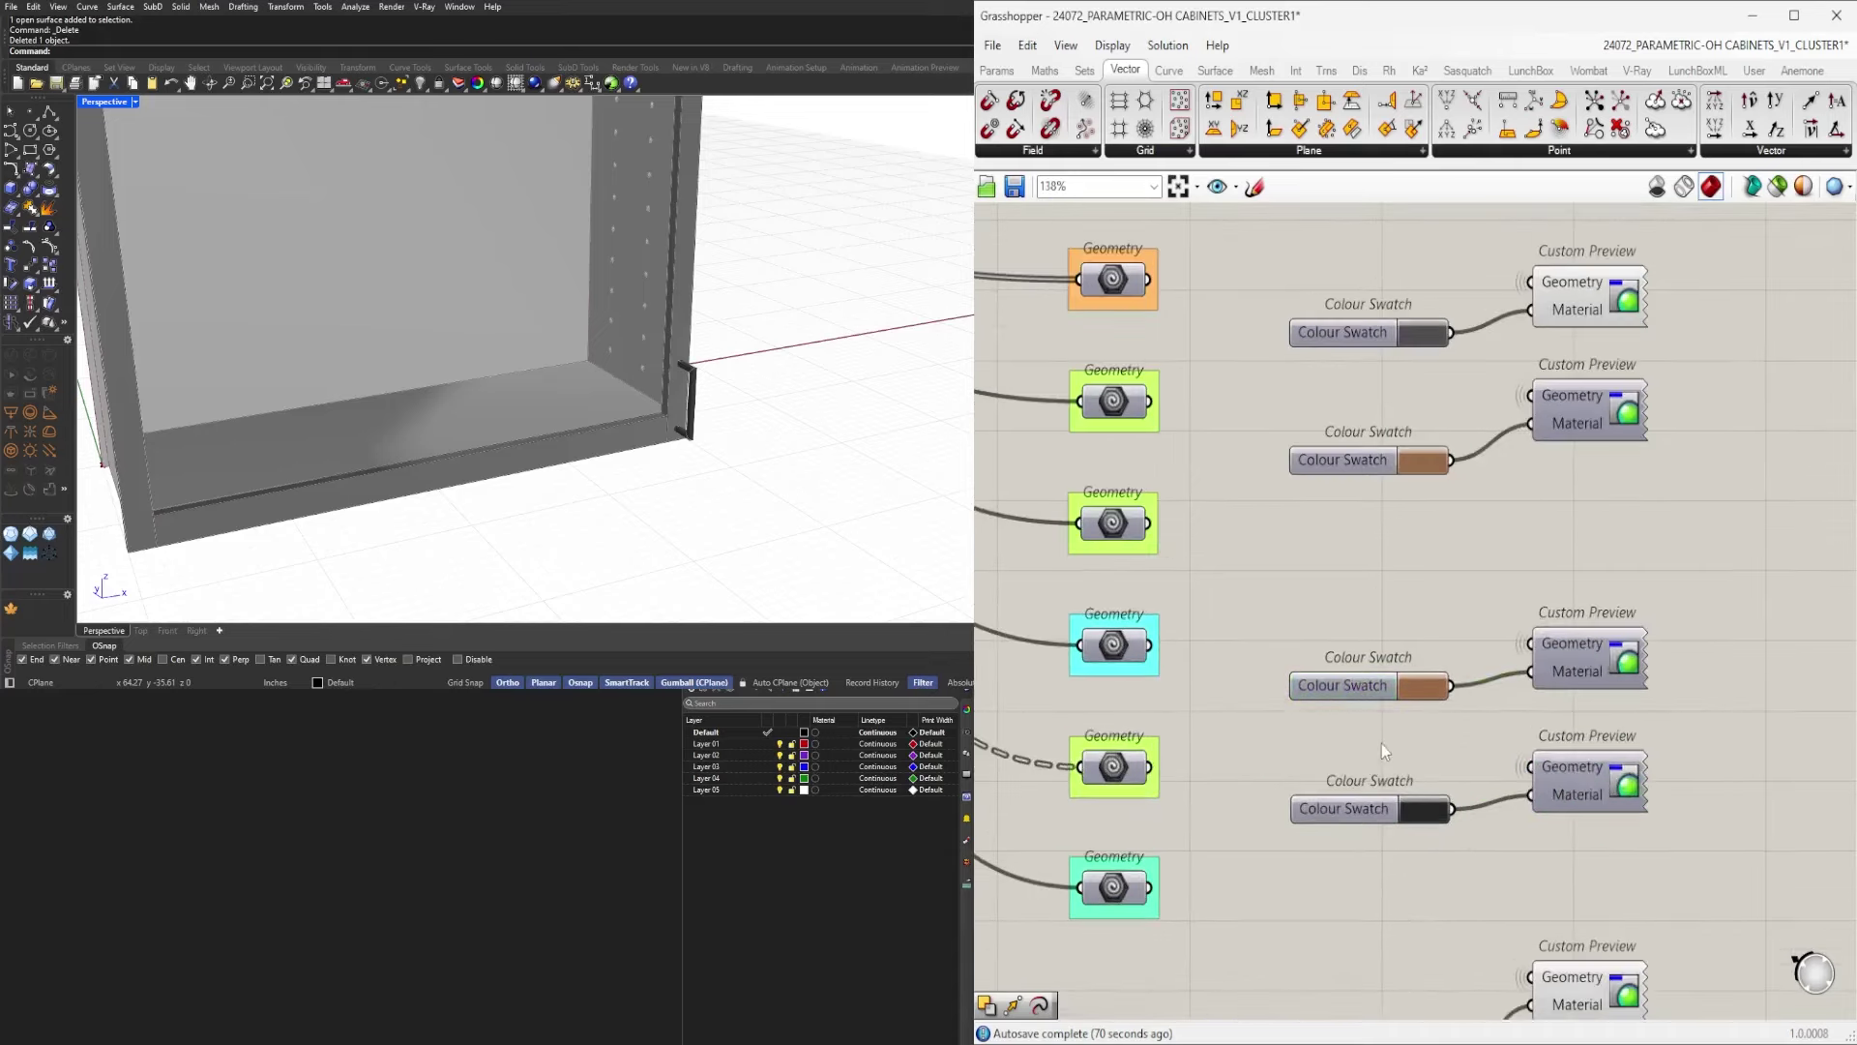
Nudge the second and third Colour Swatches up closer in line with their Custom Previews.
scroll(1382, 745, down, 3)
scroll(1301, 568, up, 3)
drag(1325, 588, 1325, 570)
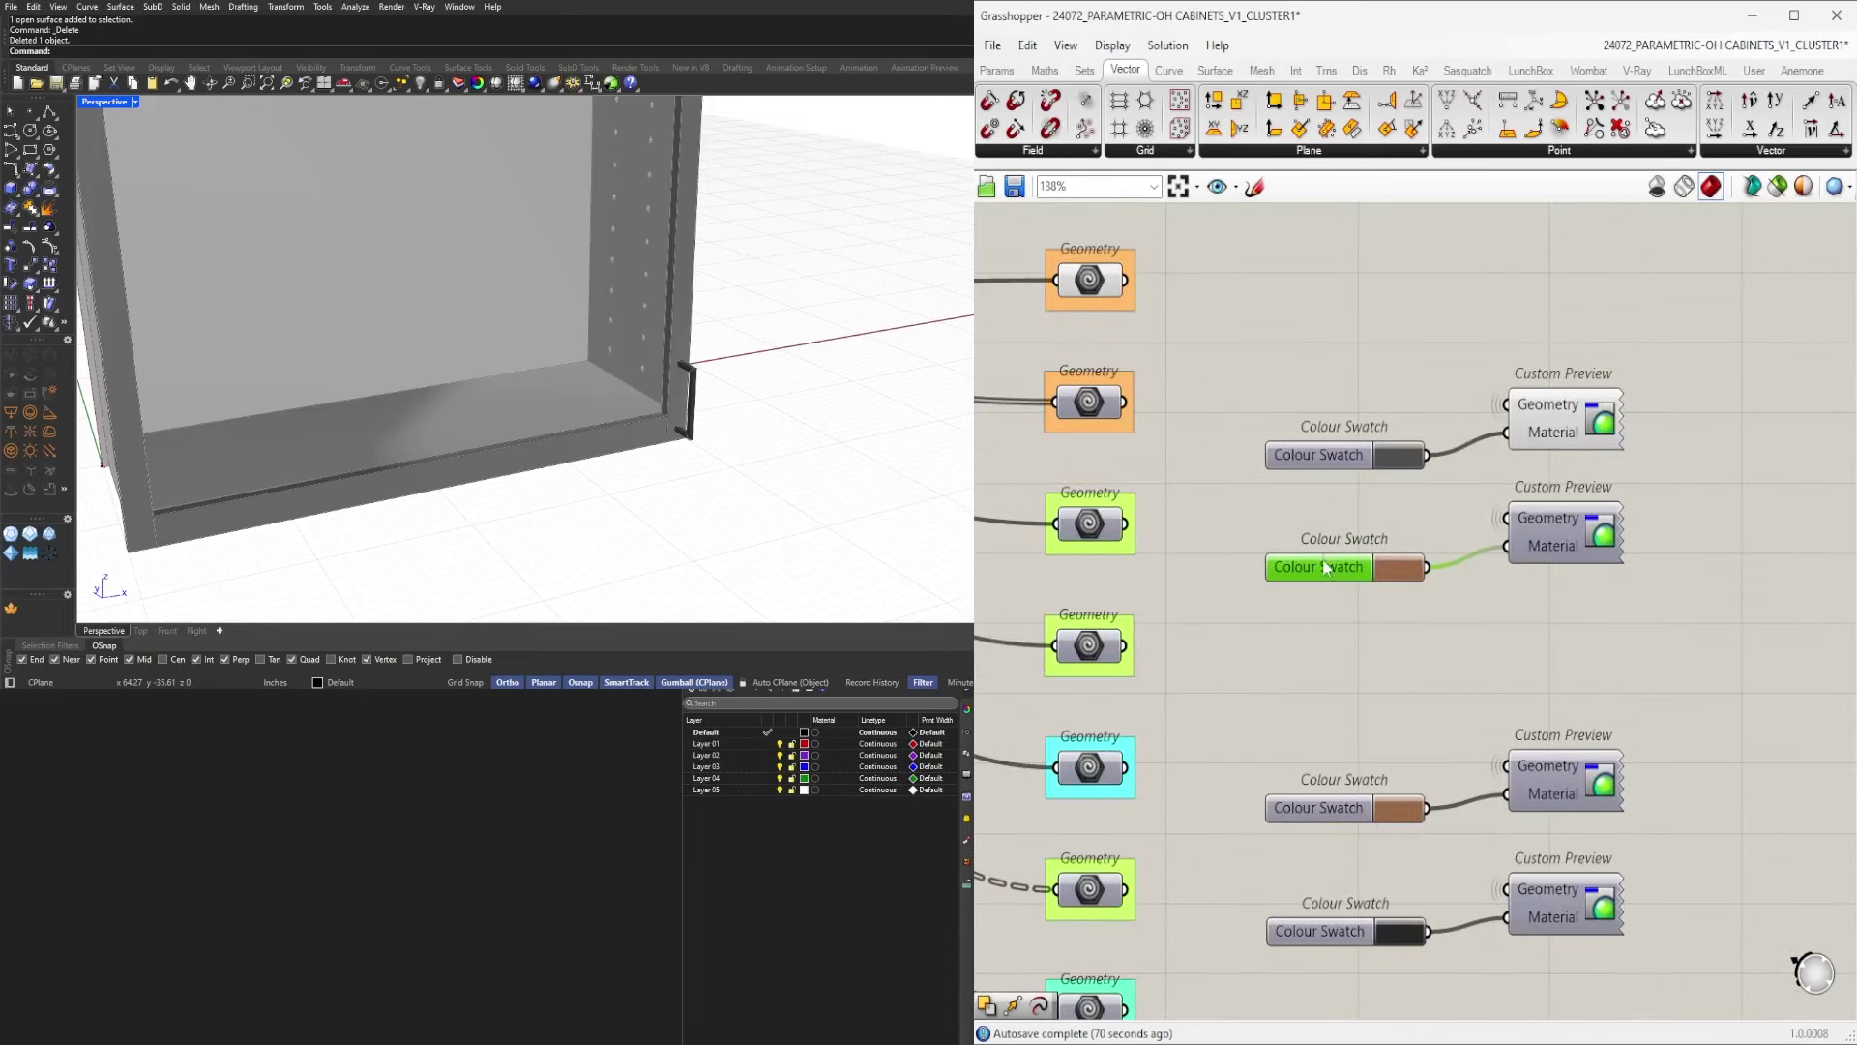
drag(1324, 467, 1323, 458)
Align the last Colour Swatch with its Custom Preview and move the pair up beside the last Geometry output.
right_drag(1366, 317, 1358, 811)
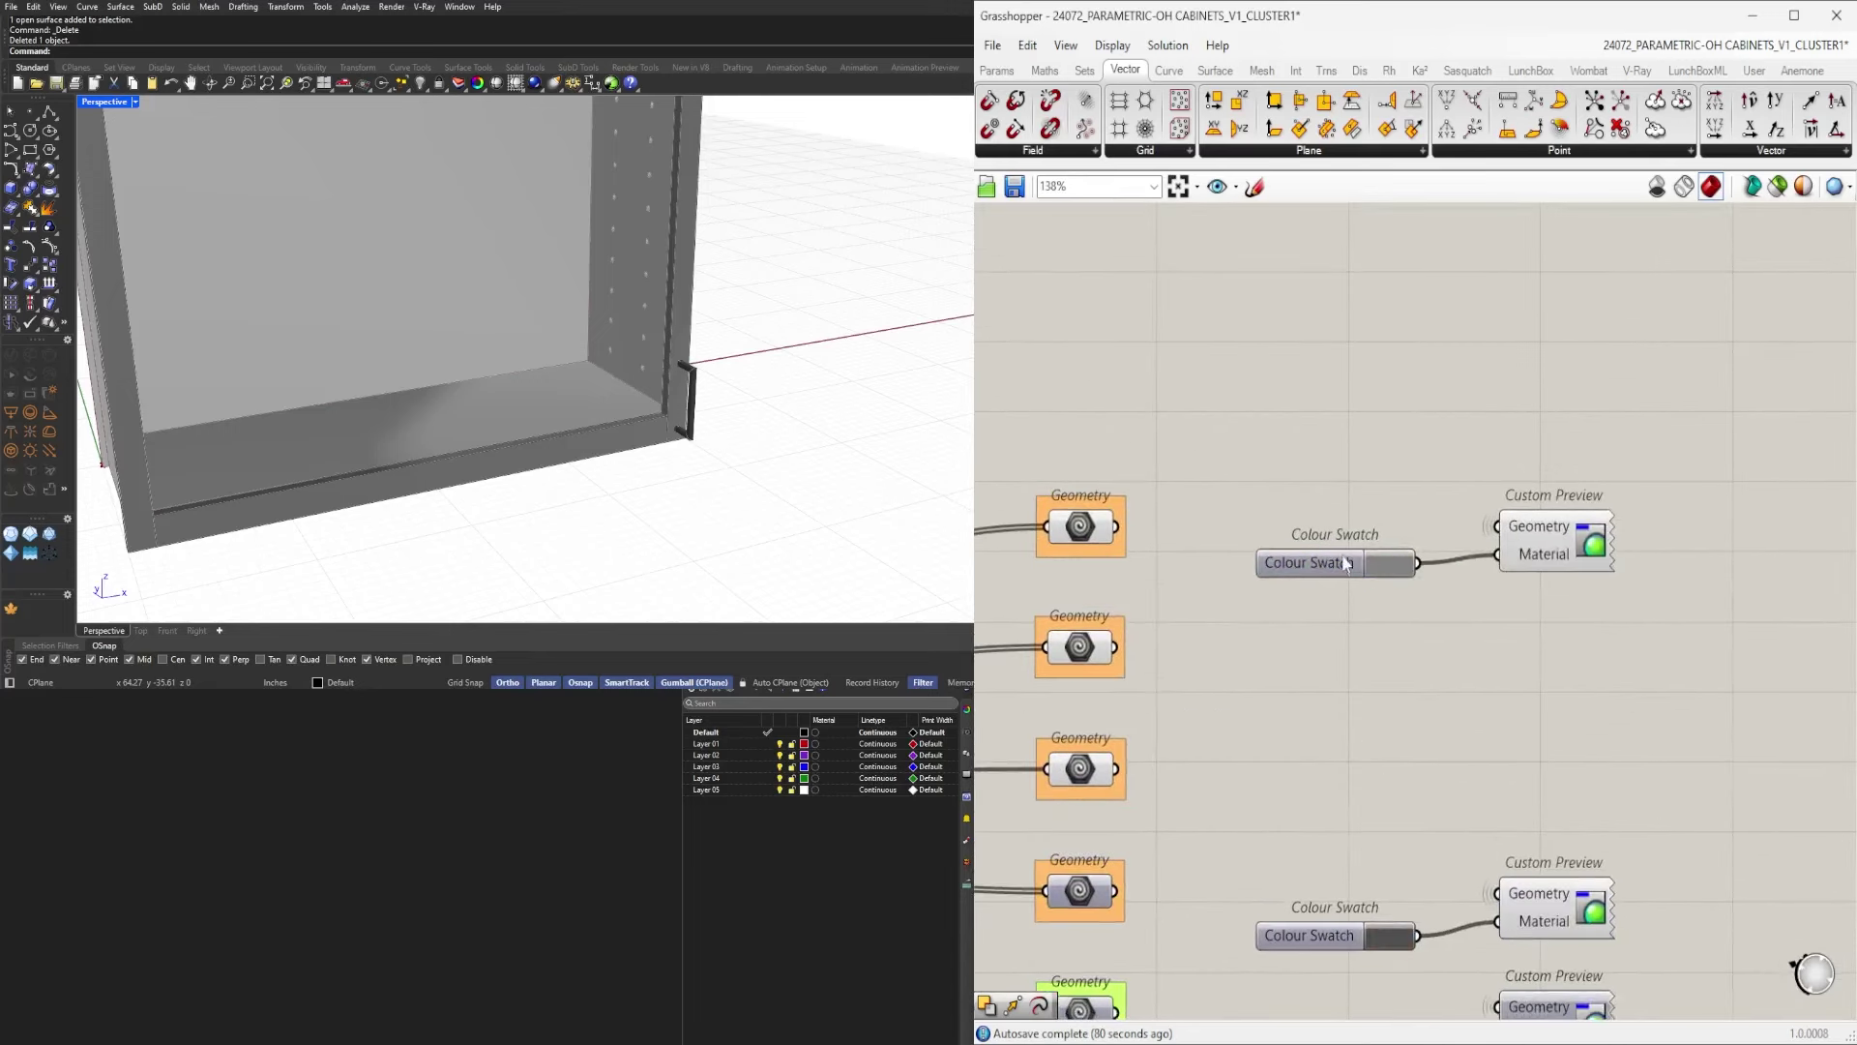
scroll(1451, 682, down, 4)
right_drag(1577, 852, 1565, 467)
scroll(1477, 794, up, 3)
drag(1291, 835, 1291, 786)
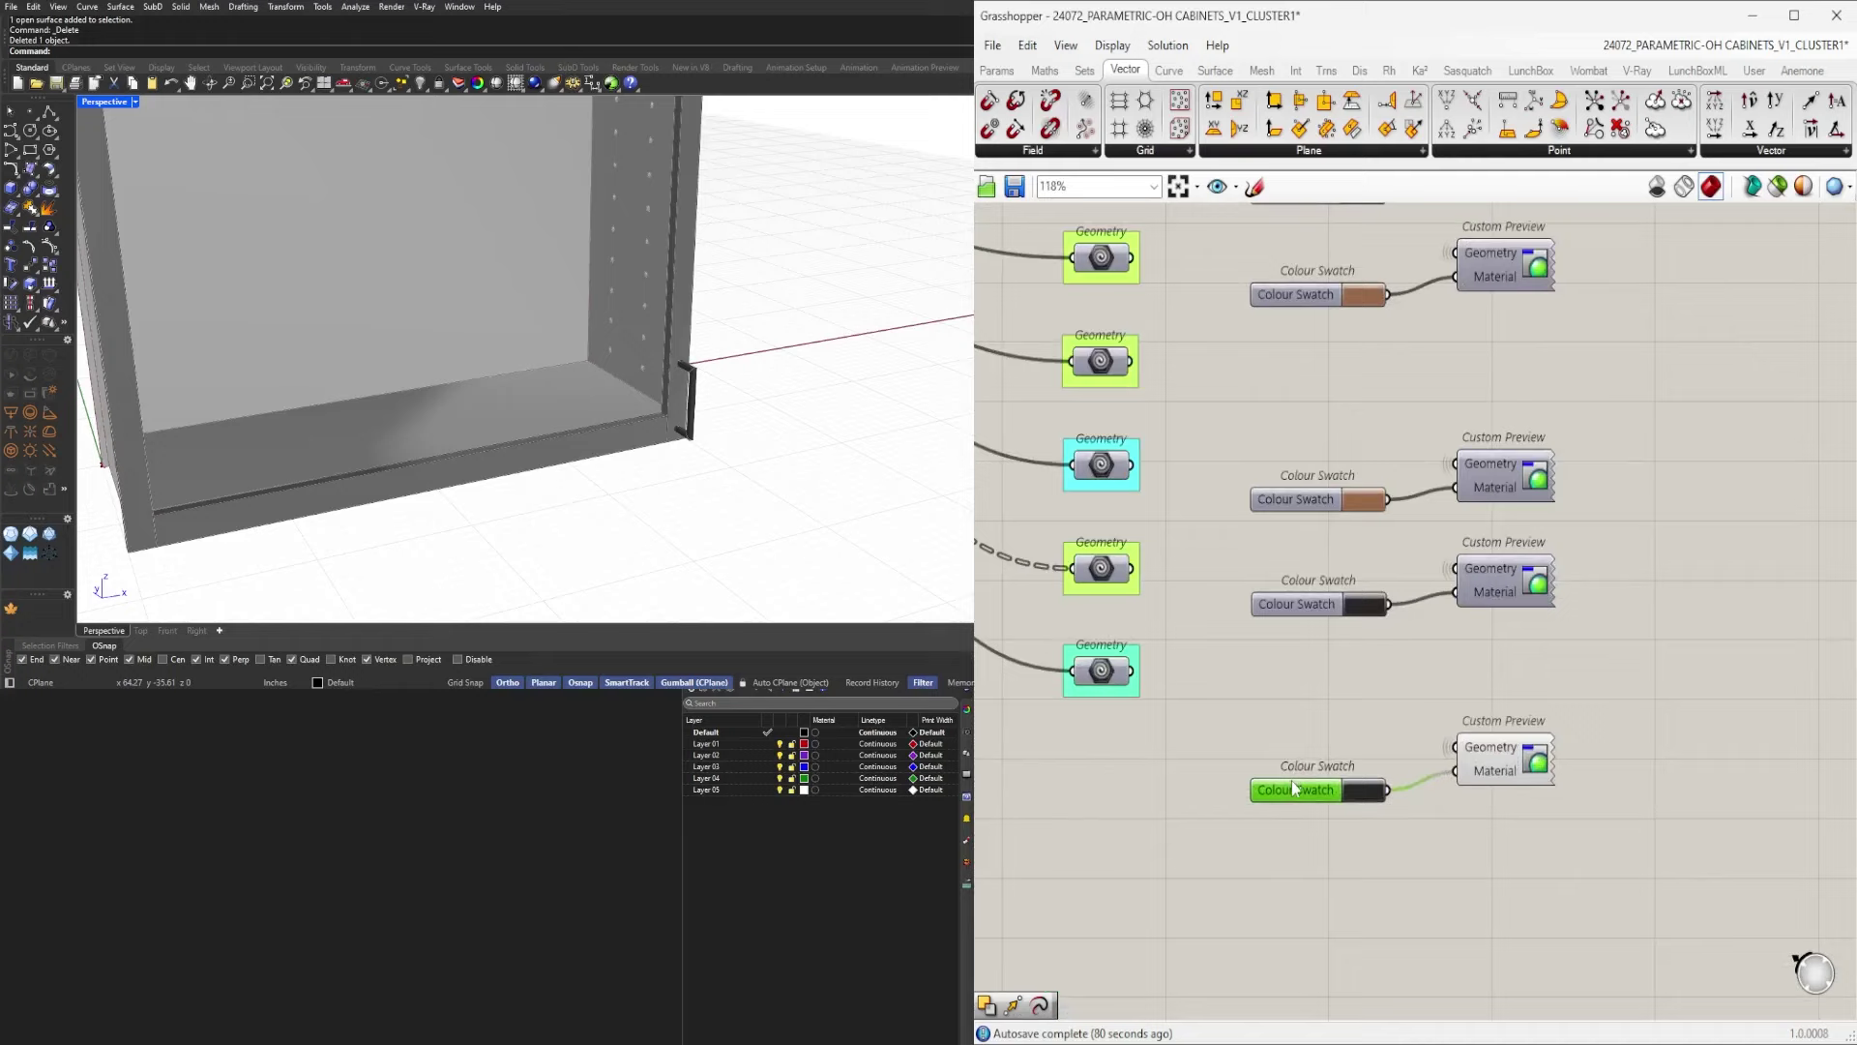
click(1504, 764)
drag(1672, 886, 1314, 708)
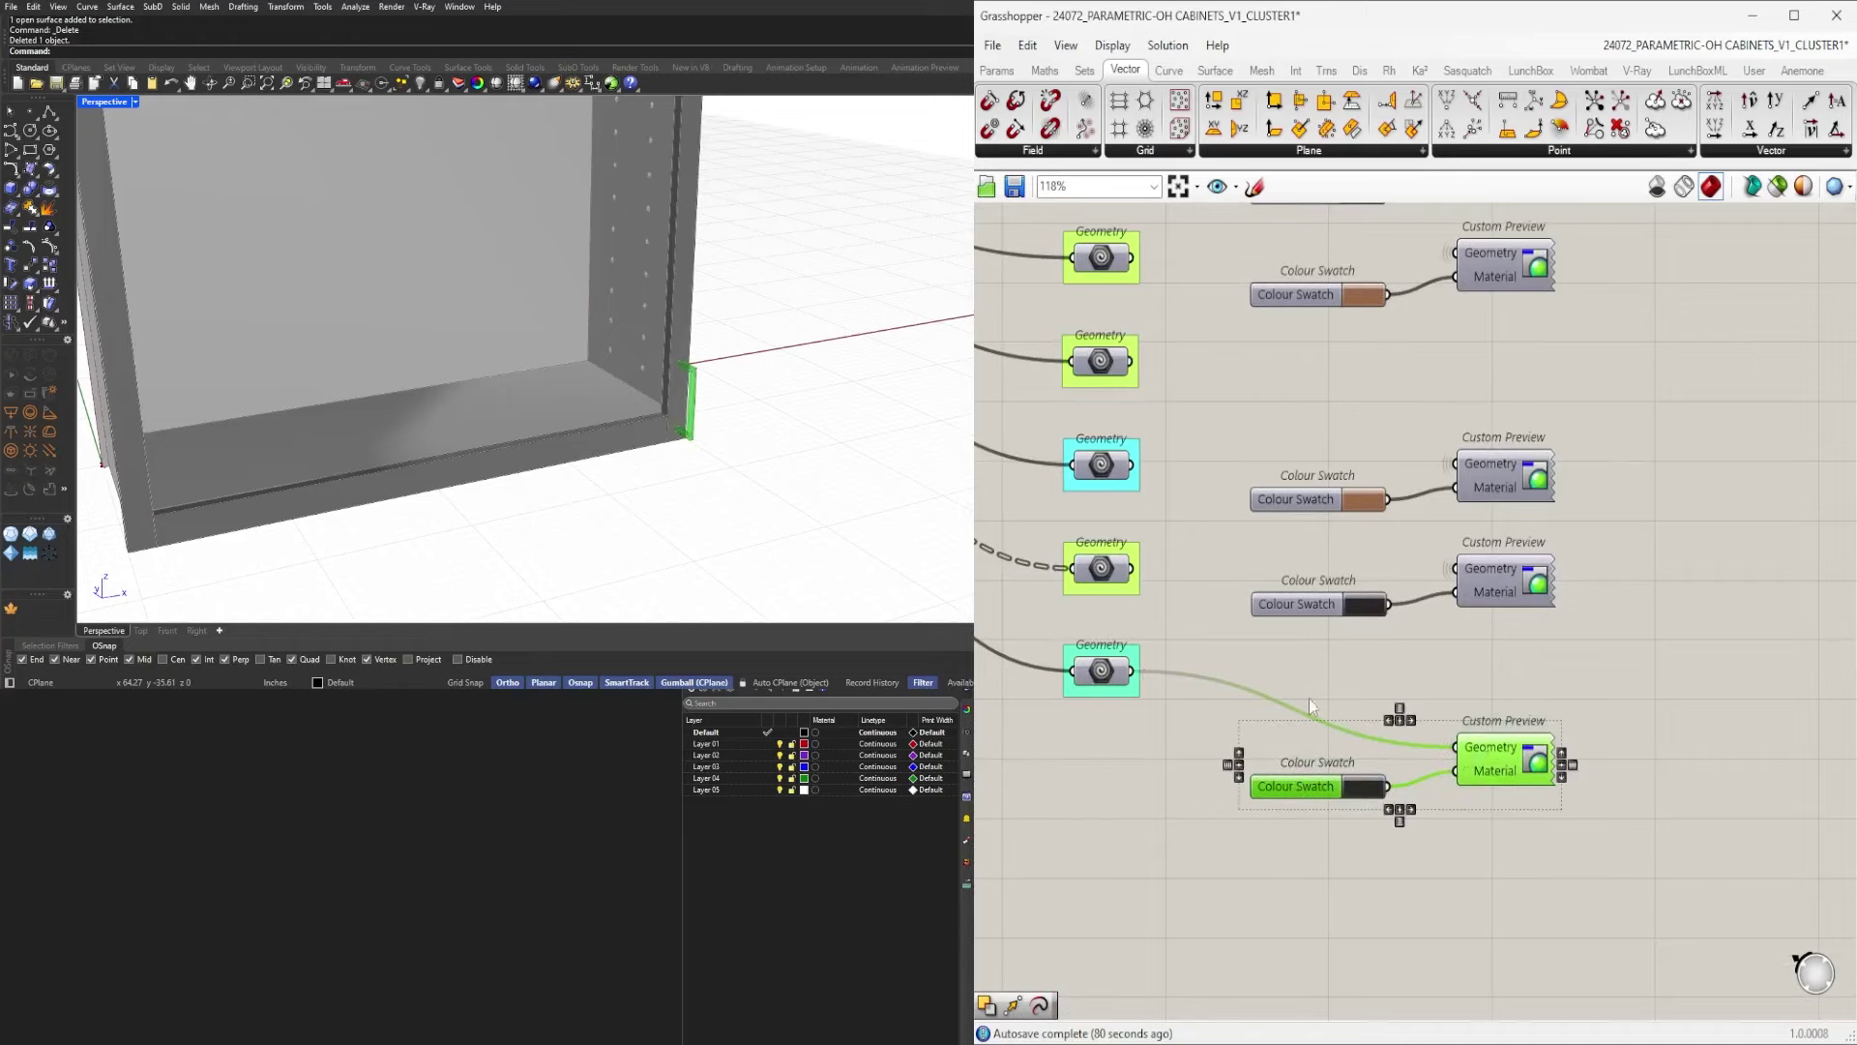
drag(1506, 763, 1507, 681)
click(1588, 757)
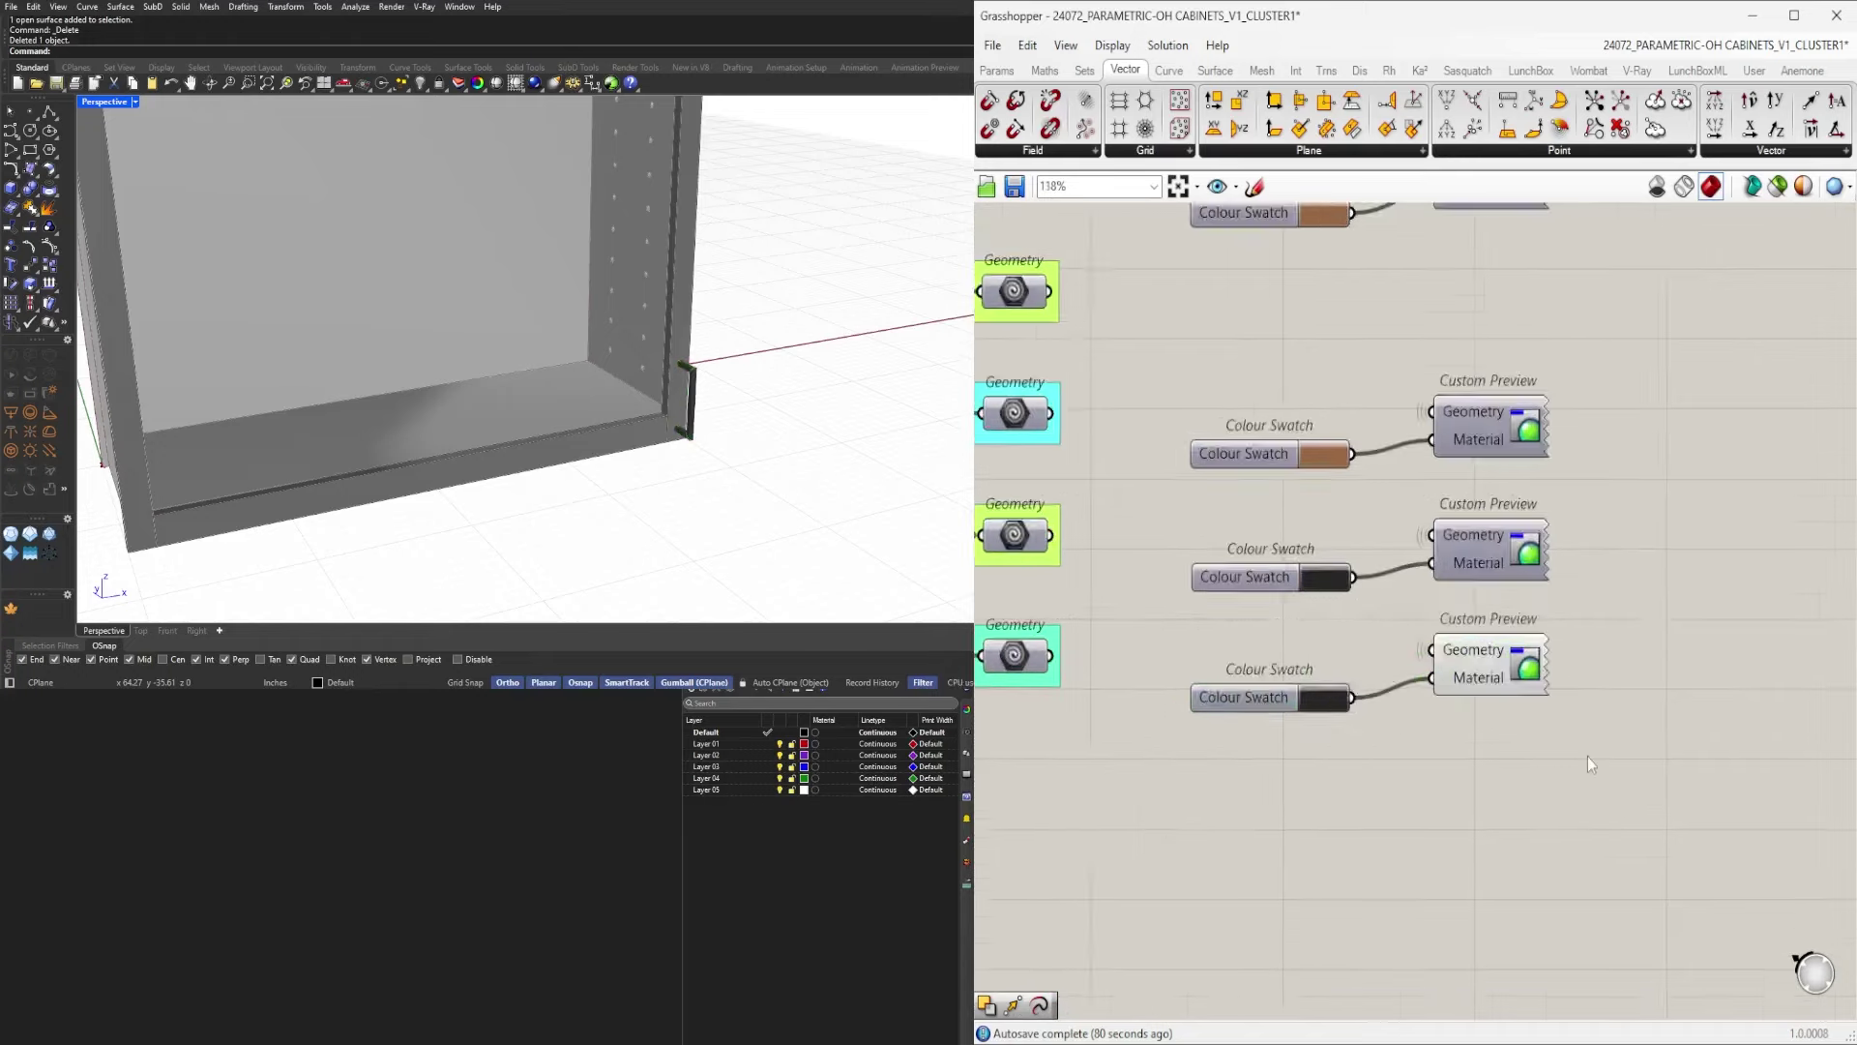
Select the sliders, cluster, Geometry outputs and preview components together and shift them slightly up inside the surrounding frame.
scroll(1610, 848, down, 4)
scroll(1498, 624, up, 1)
drag(1659, 922, 1402, 477)
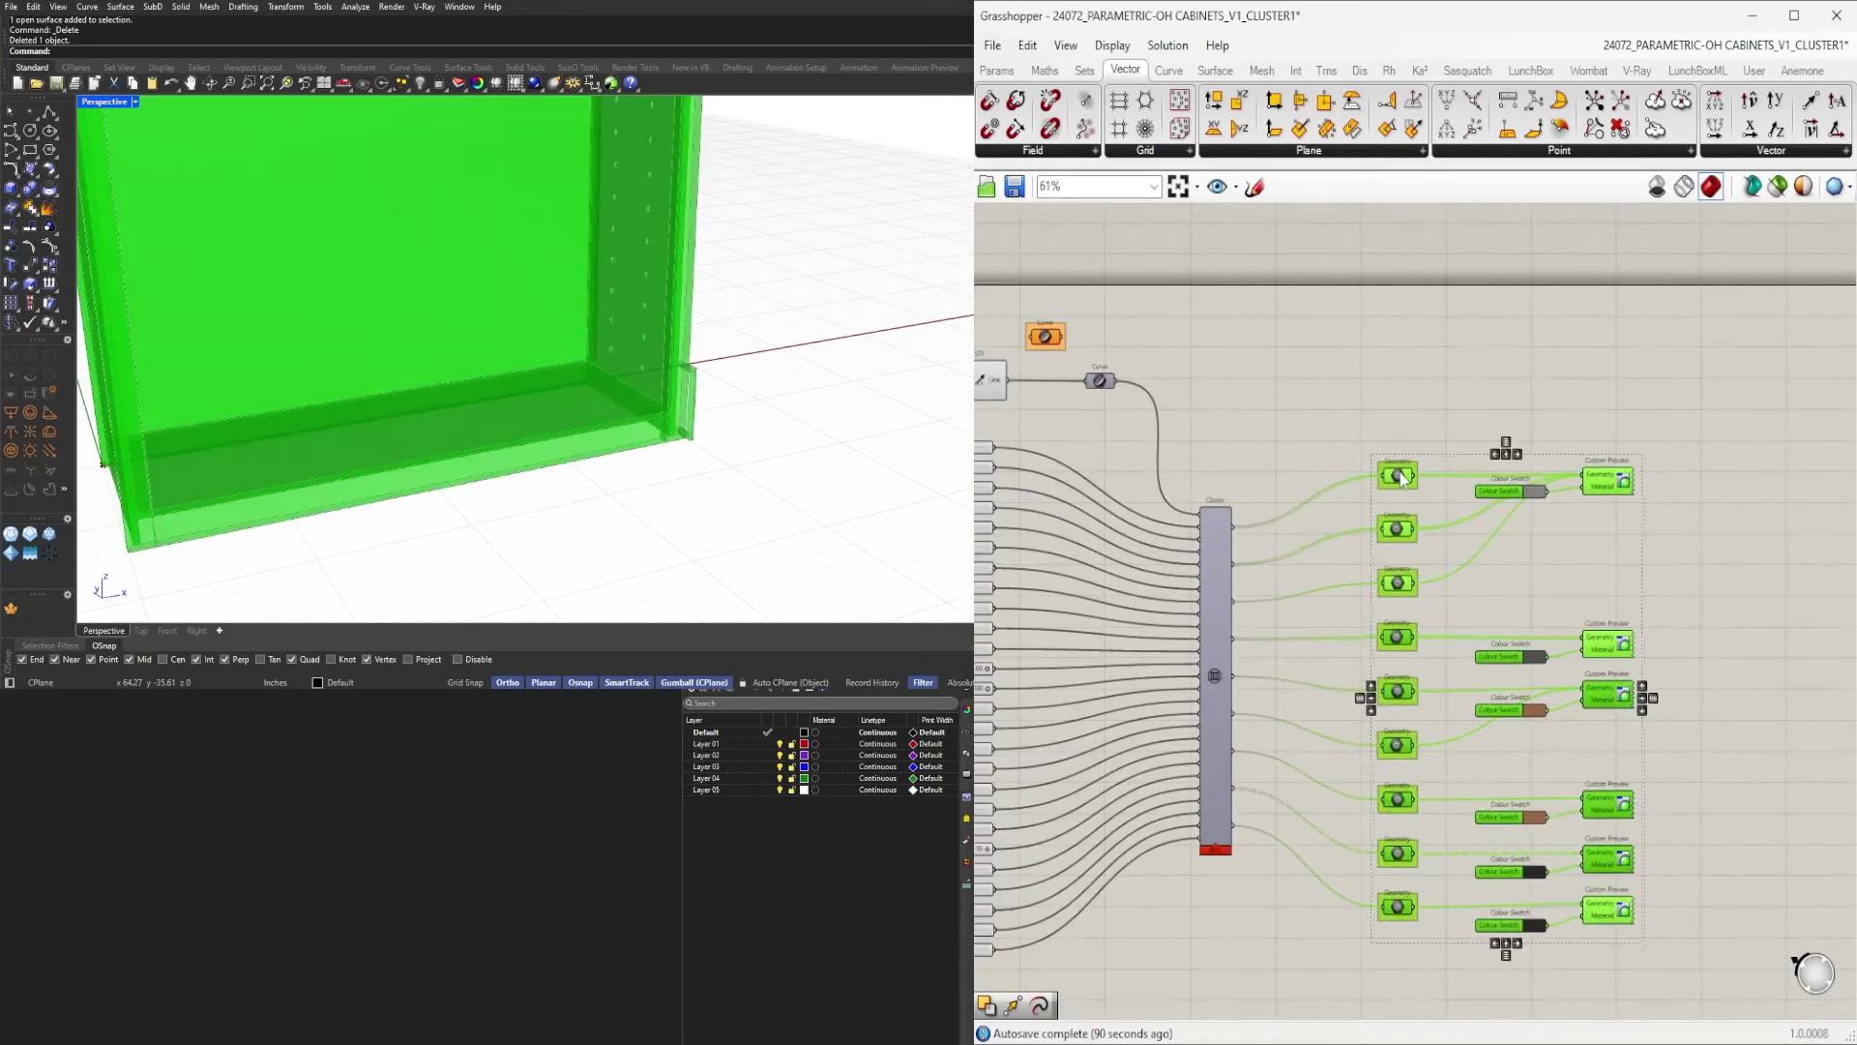
click(1406, 387)
right_drag(1587, 718, 1538, 661)
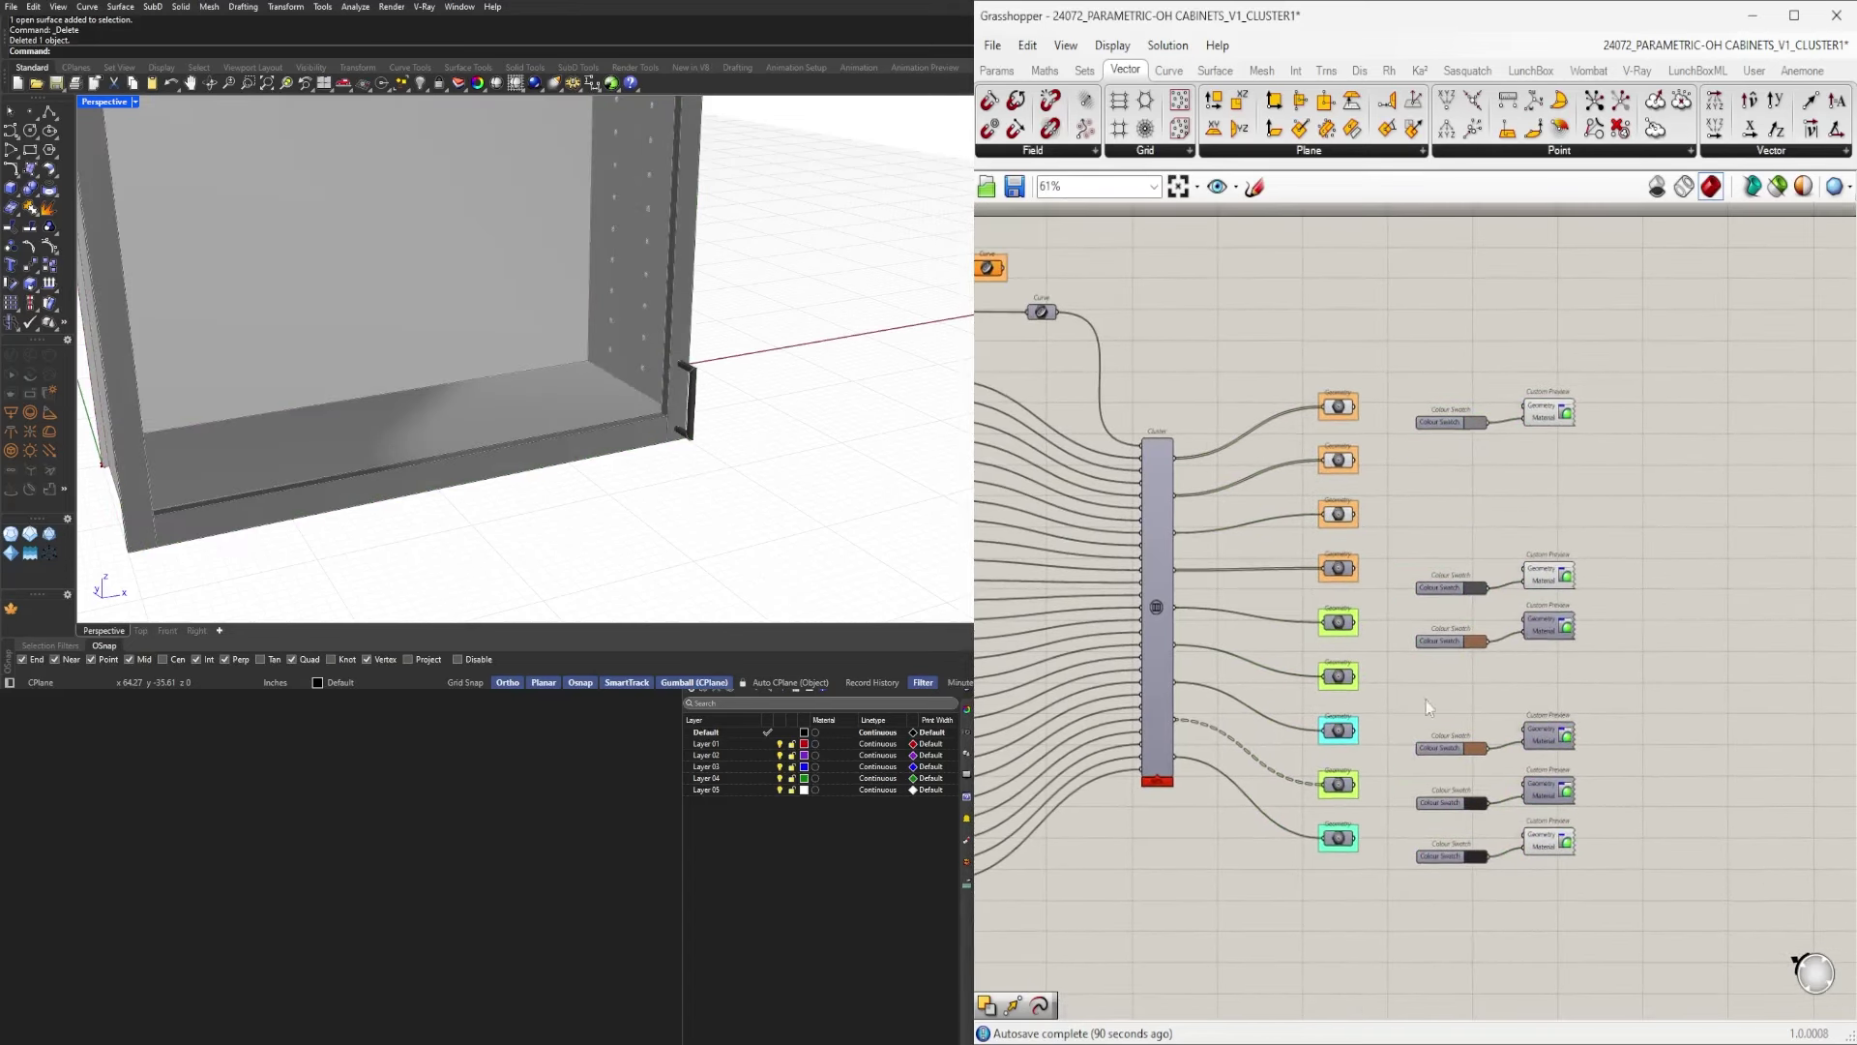
scroll(1277, 723, down, 1)
right_drag(1277, 724, 1522, 729)
scroll(1412, 657, down, 4)
drag(1776, 910, 1179, 451)
scroll(1425, 571, up, 4)
drag(1435, 638, 1442, 627)
click(1470, 509)
scroll(1509, 516, down, 2)
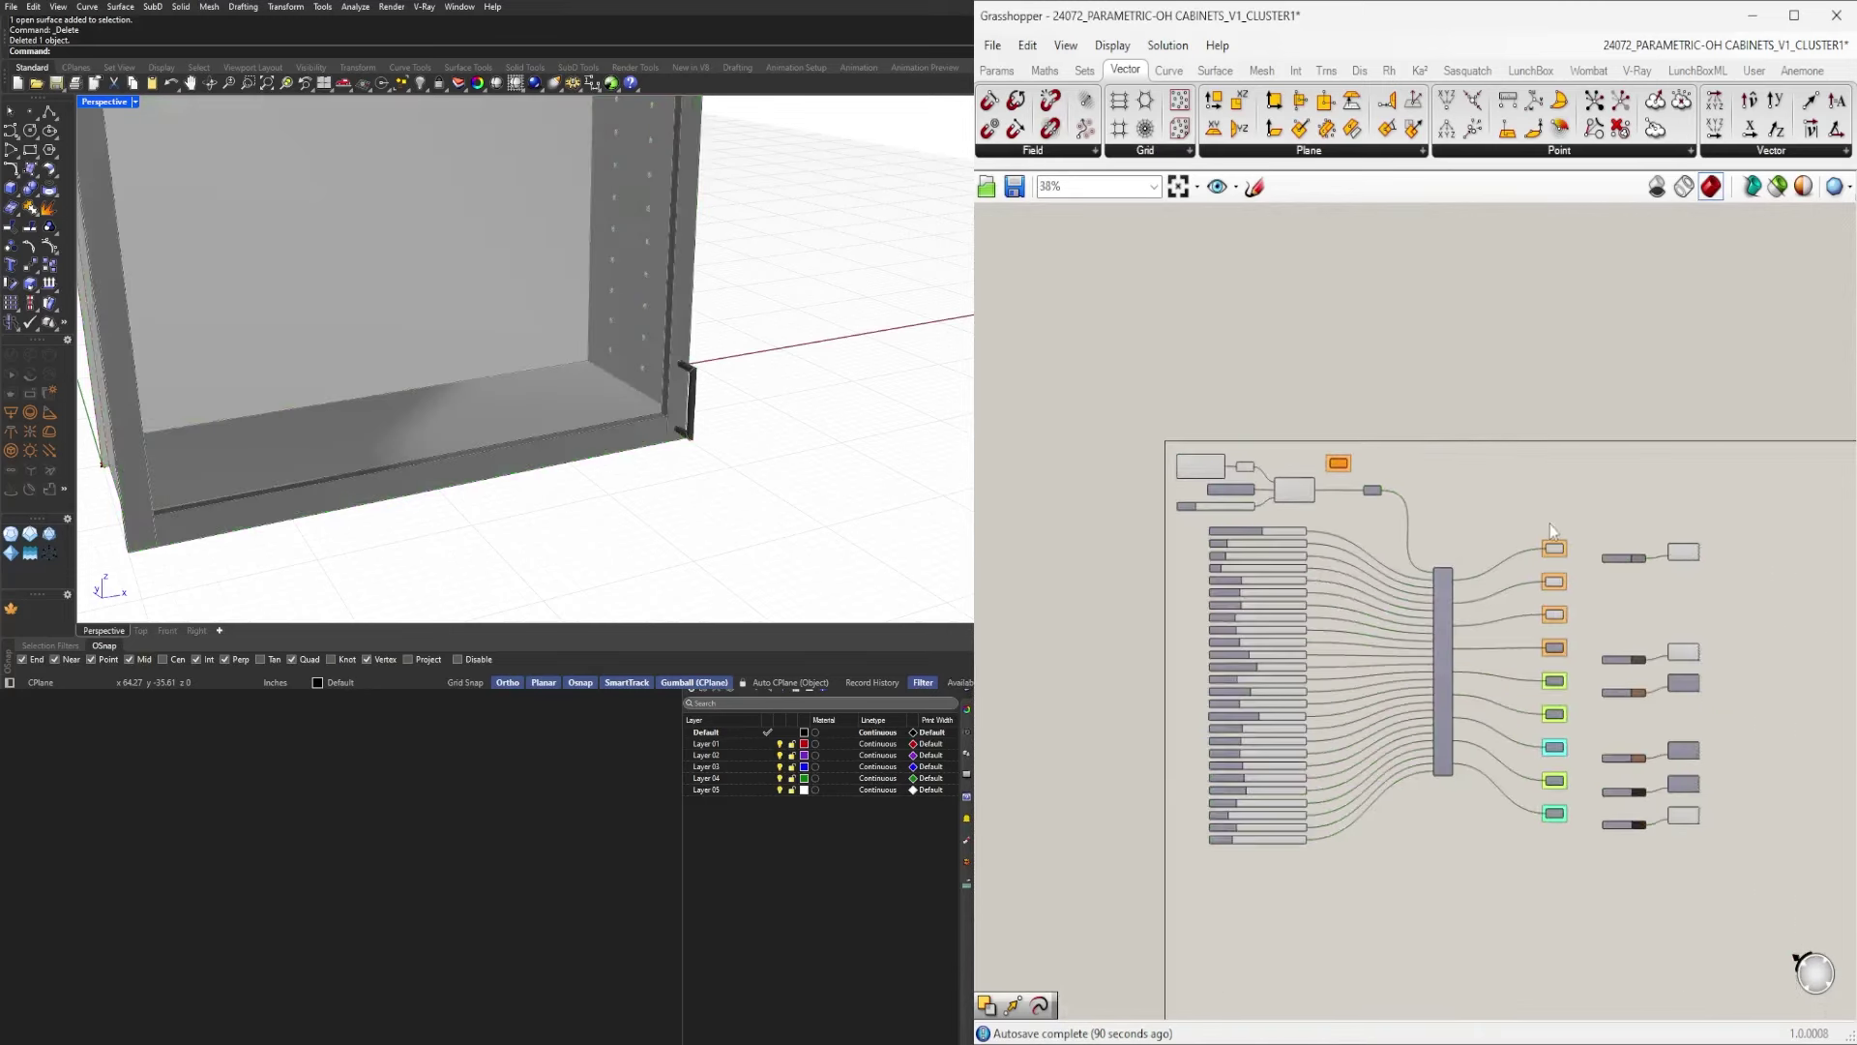
Turn on the preview of the fourth Custom Preview and its brown Colour Swatch, beside the seventh Geometry output.
scroll(1577, 757, up, 2)
drag(1744, 865, 1646, 852)
scroll(1466, 813, down, 1)
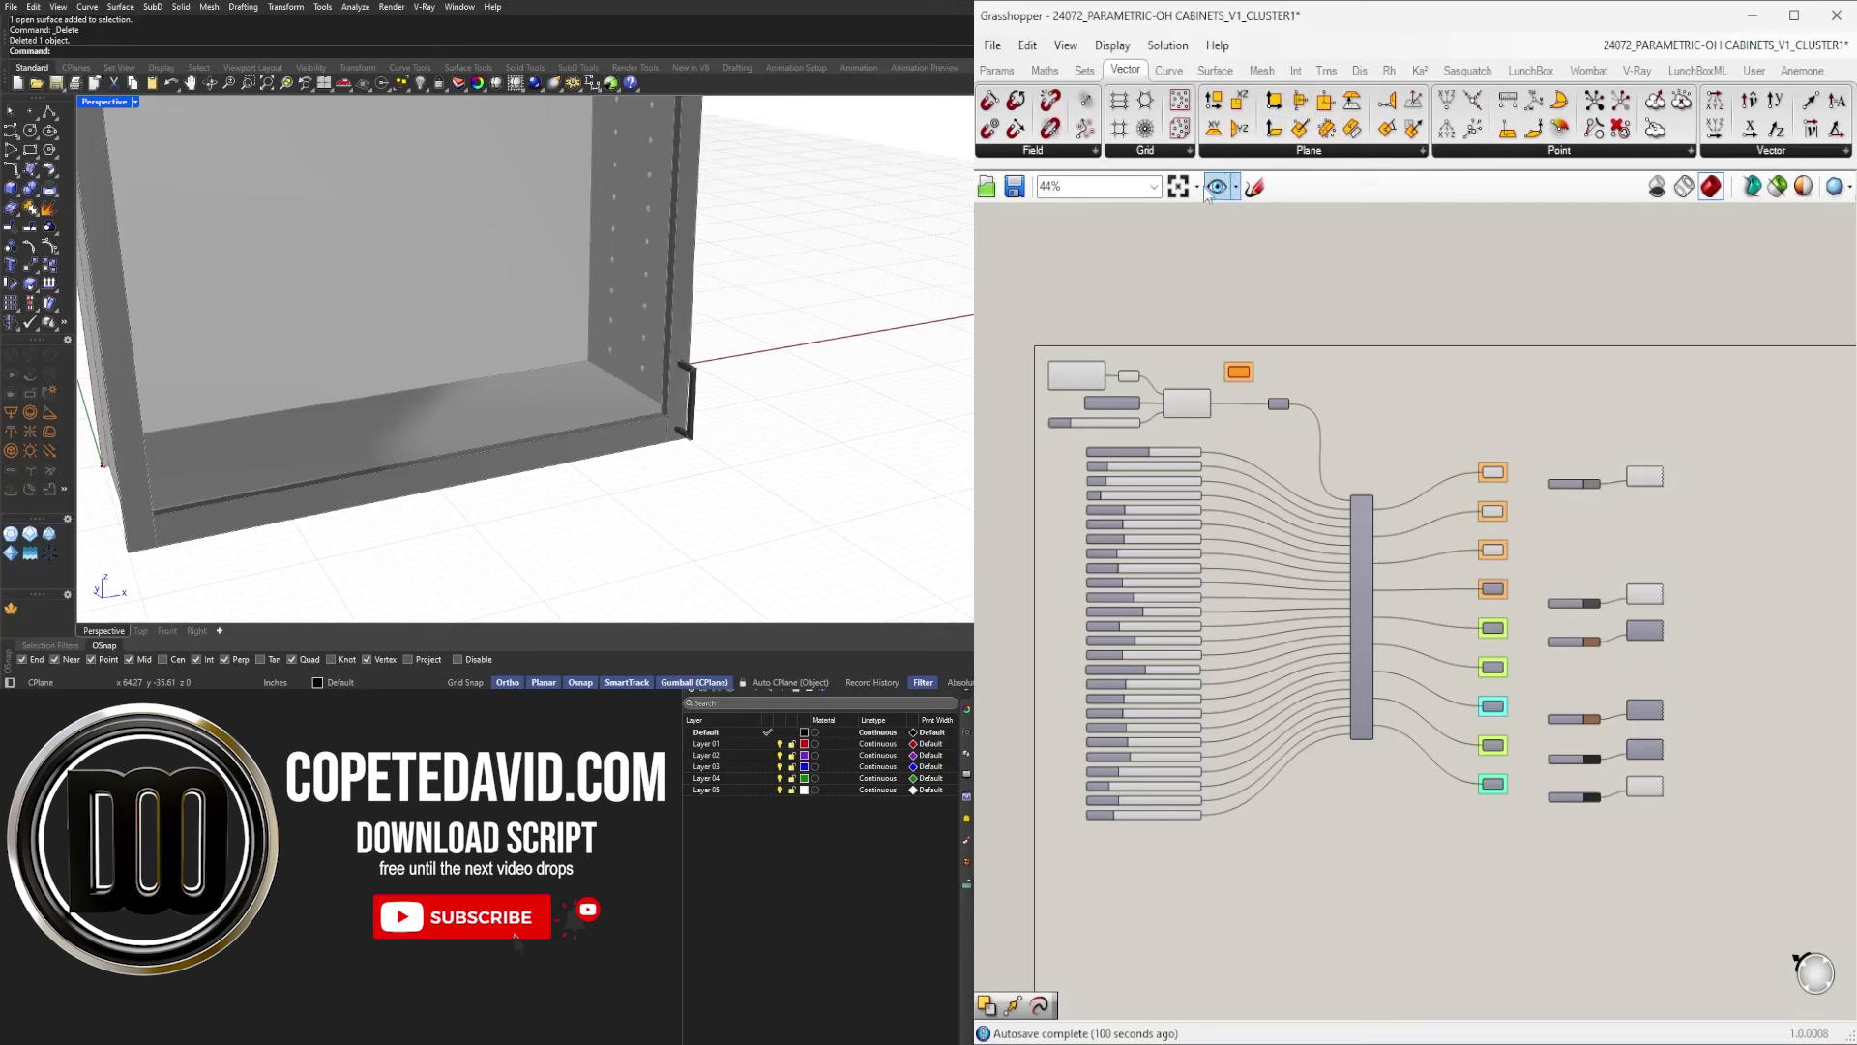
scroll(1176, 508, up, 2)
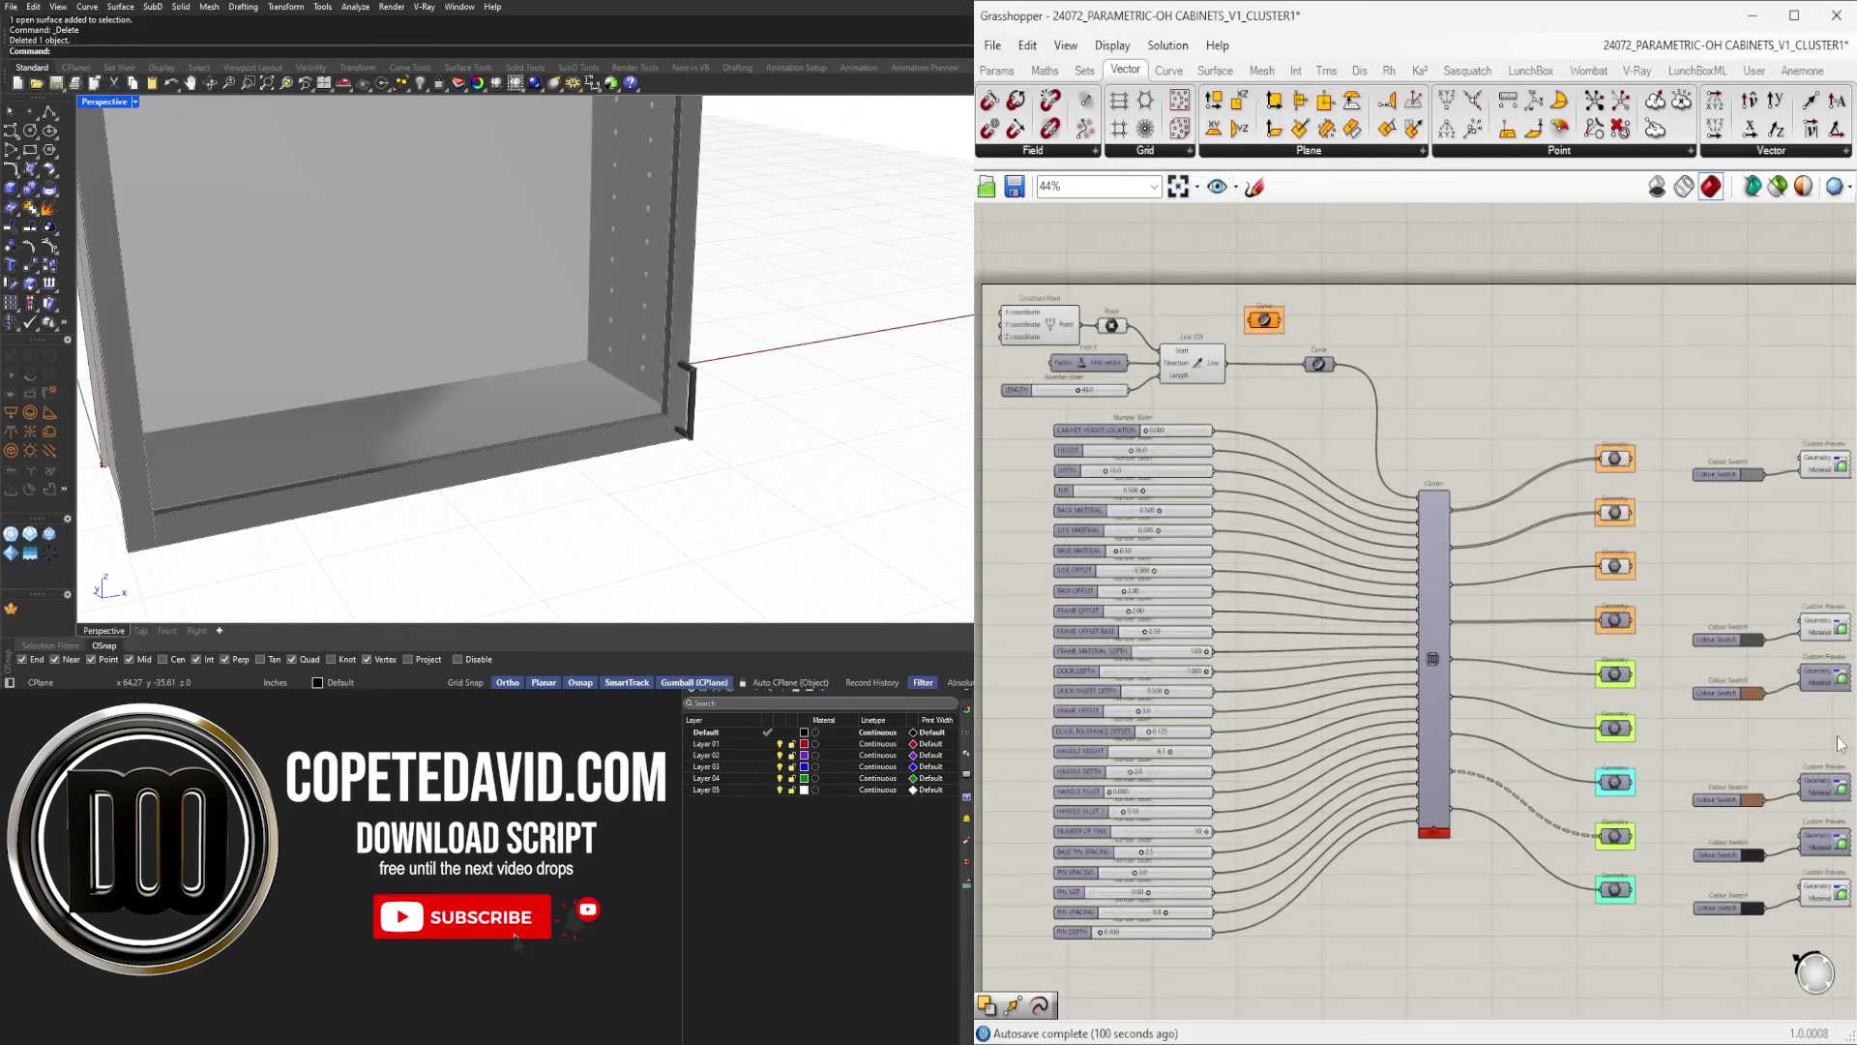
drag(1838, 737, 1743, 689)
drag(1785, 786, 1743, 805)
middle_click(1749, 738)
click(1753, 682)
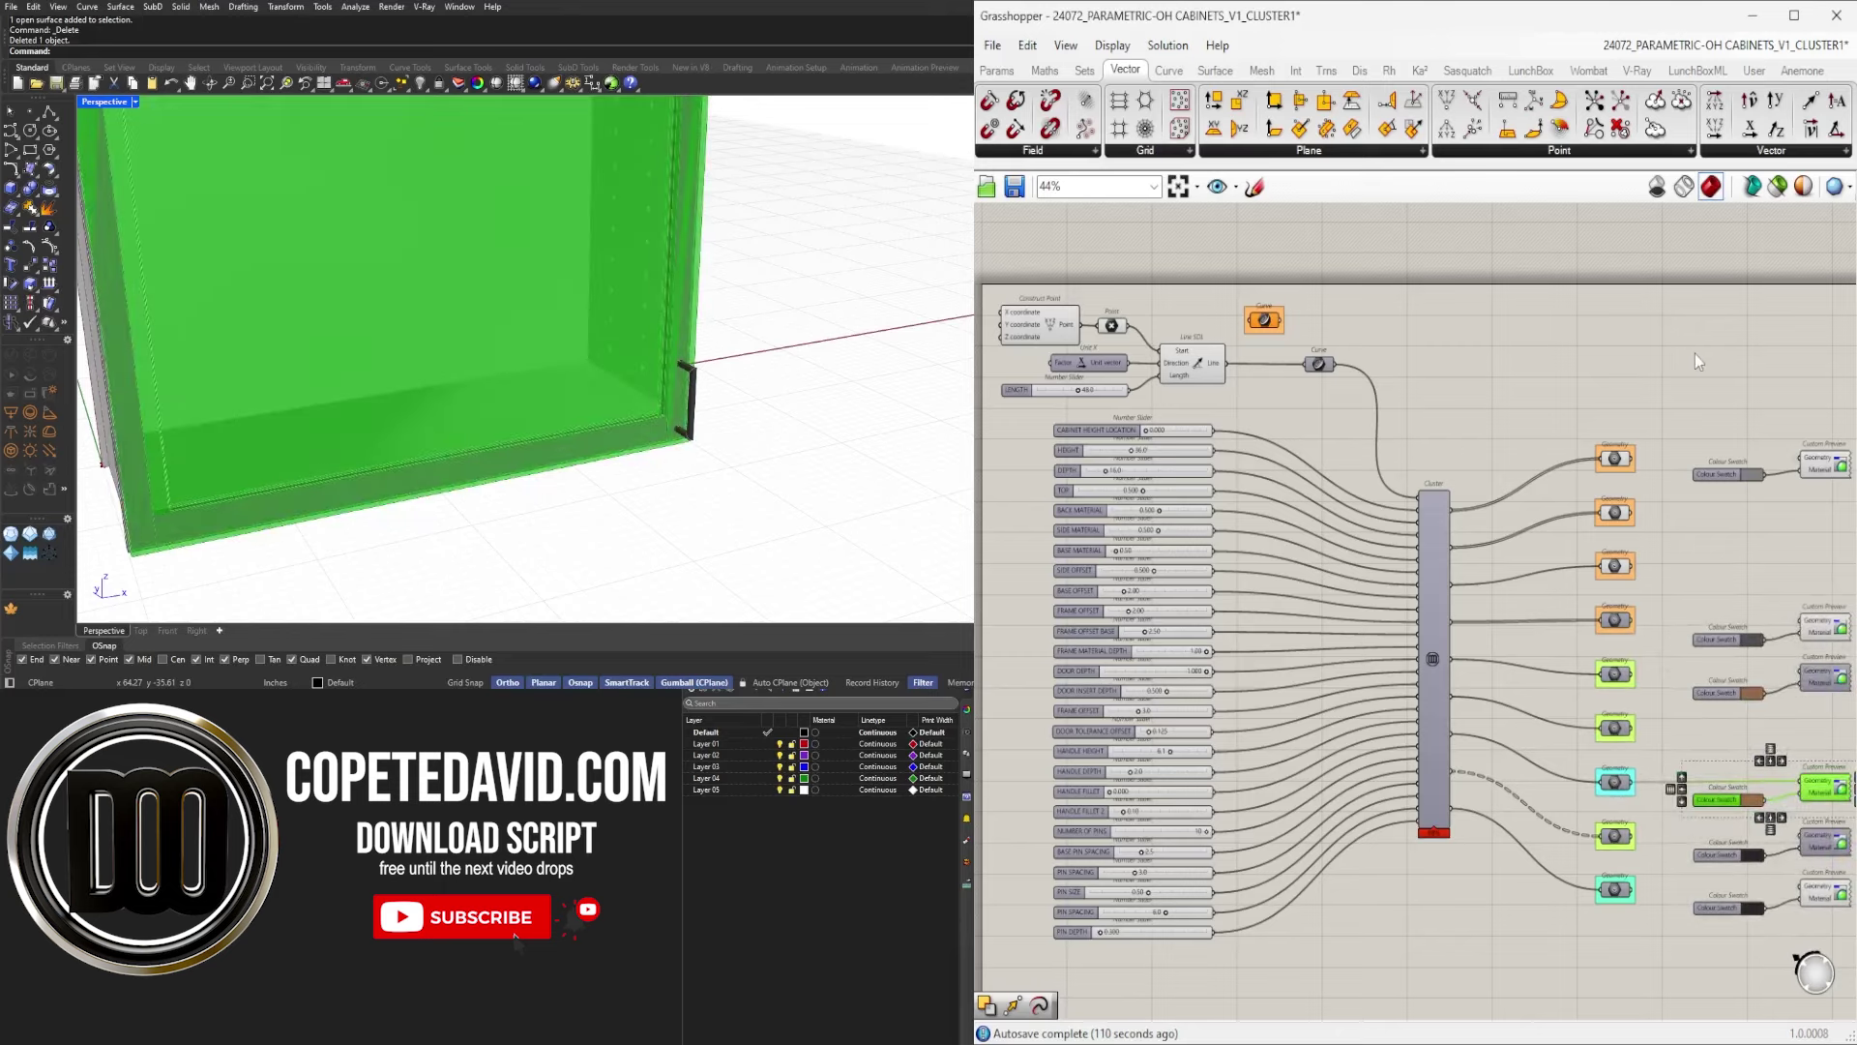
click(1695, 354)
Examine the cabinet's side panel and coloured door front from several angles in the perspective viewport.
right_drag(620, 396, 716, 300)
scroll(634, 315, up, 2)
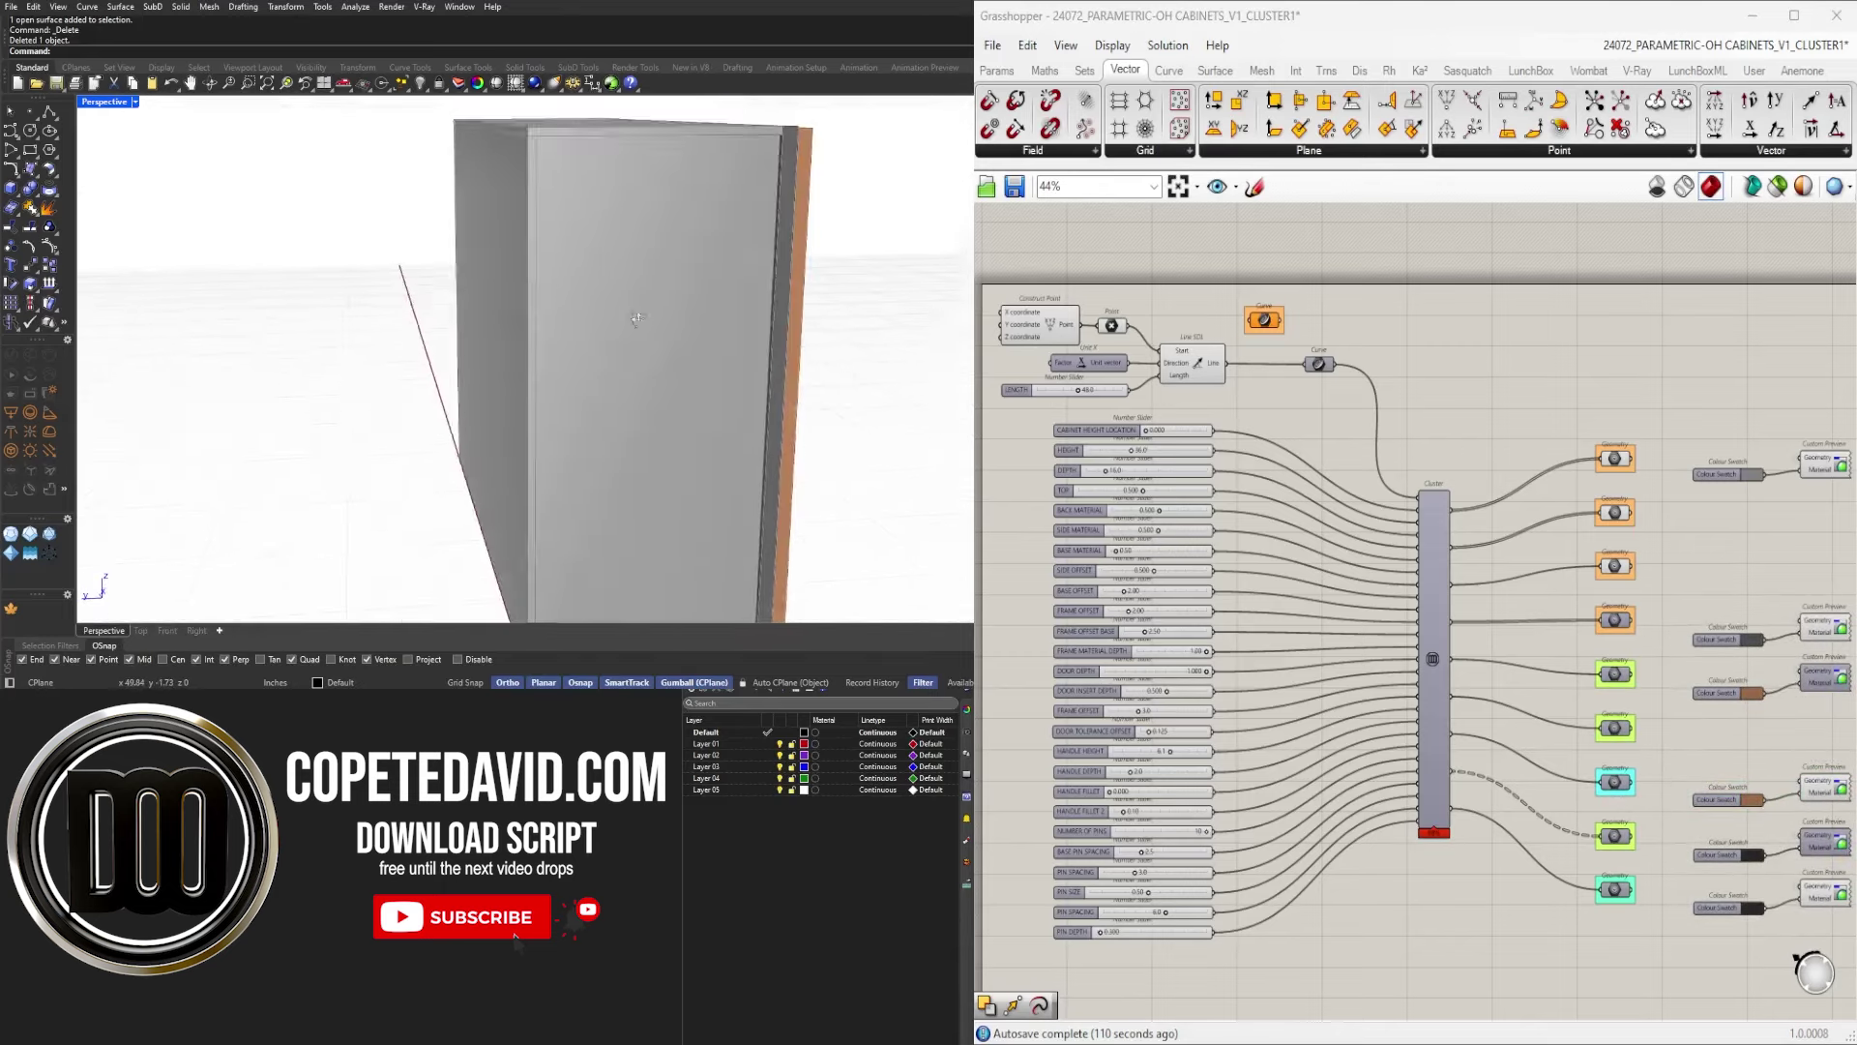
scroll(638, 327, up, 5)
scroll(639, 349, down, 3)
mouse_move(639, 351)
right_down()
mouse_move(672, 386)
mouse_move(673, 316)
mouse_move(746, 345)
mouse_move(670, 334)
right_up()
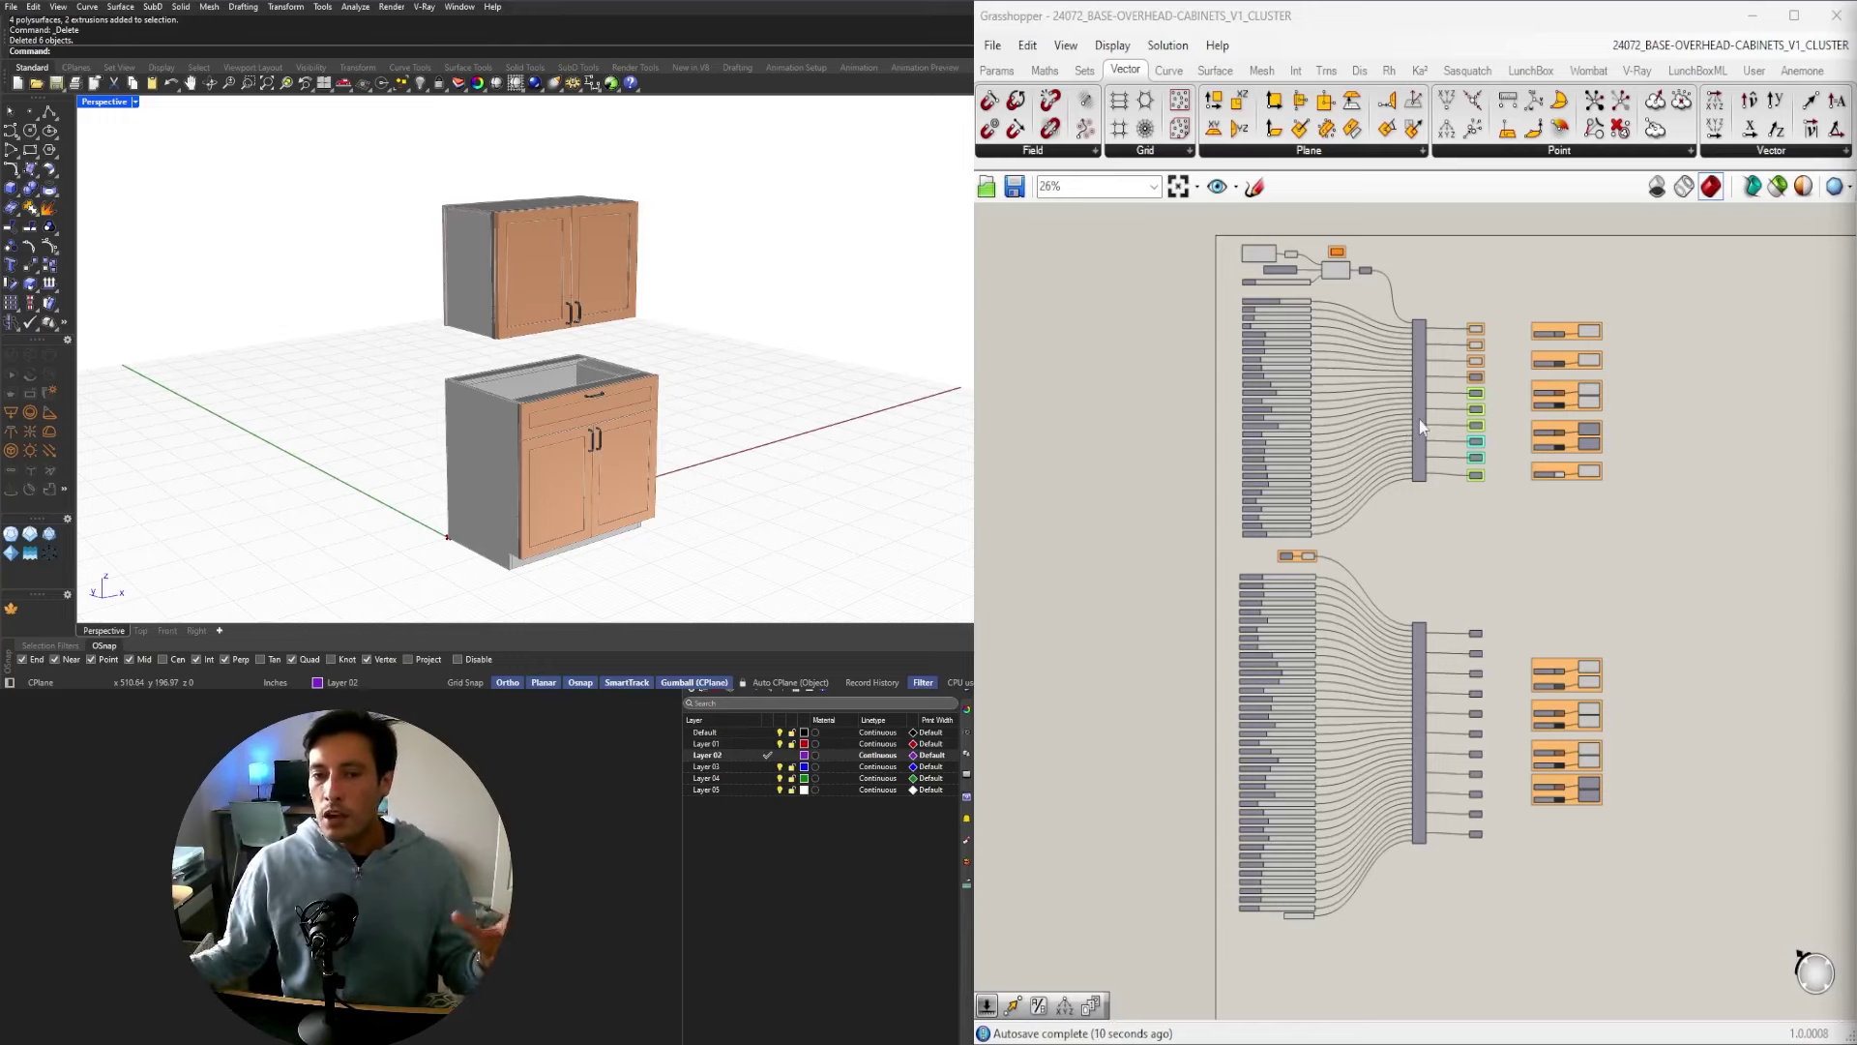
View the 24072_BASE-CABINETS_V1_CLUSTER definition, followed by the 24072_OVERHEAD-CABINETS_V1_CLUSTER definition.
mouse_move(1419, 419)
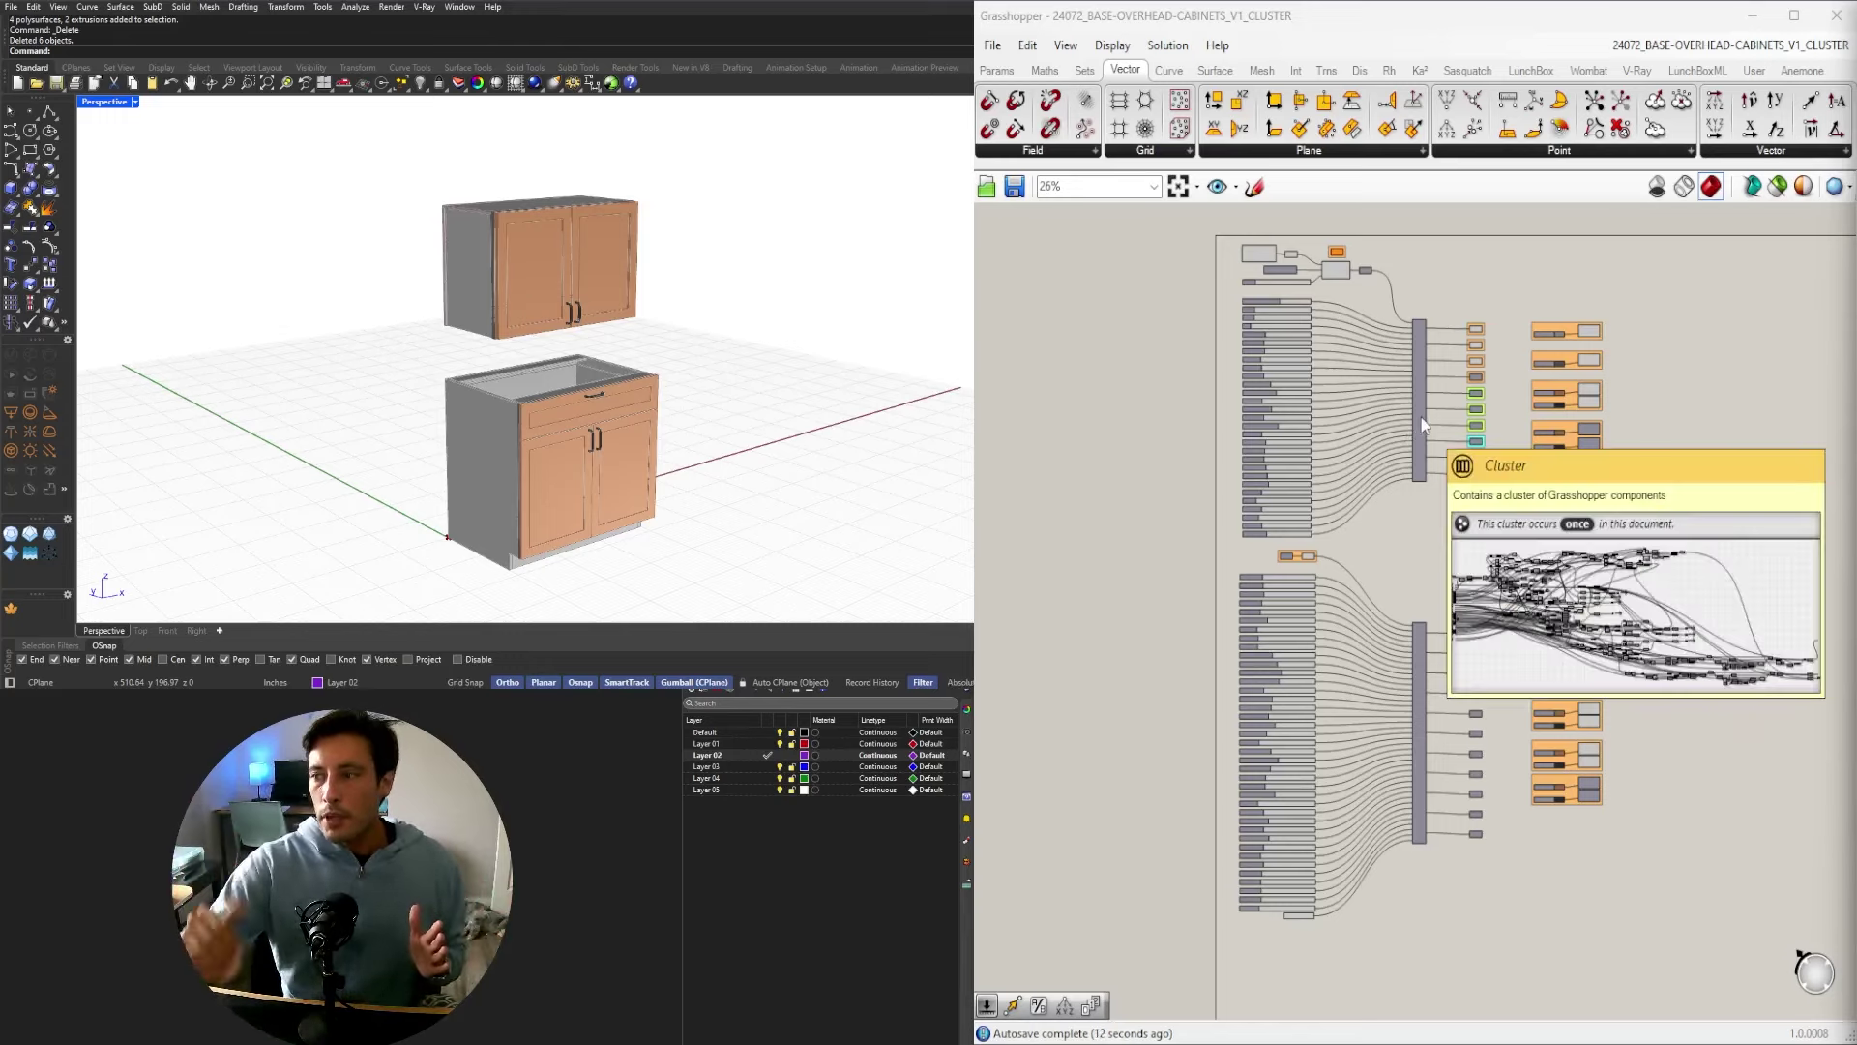
click(1761, 45)
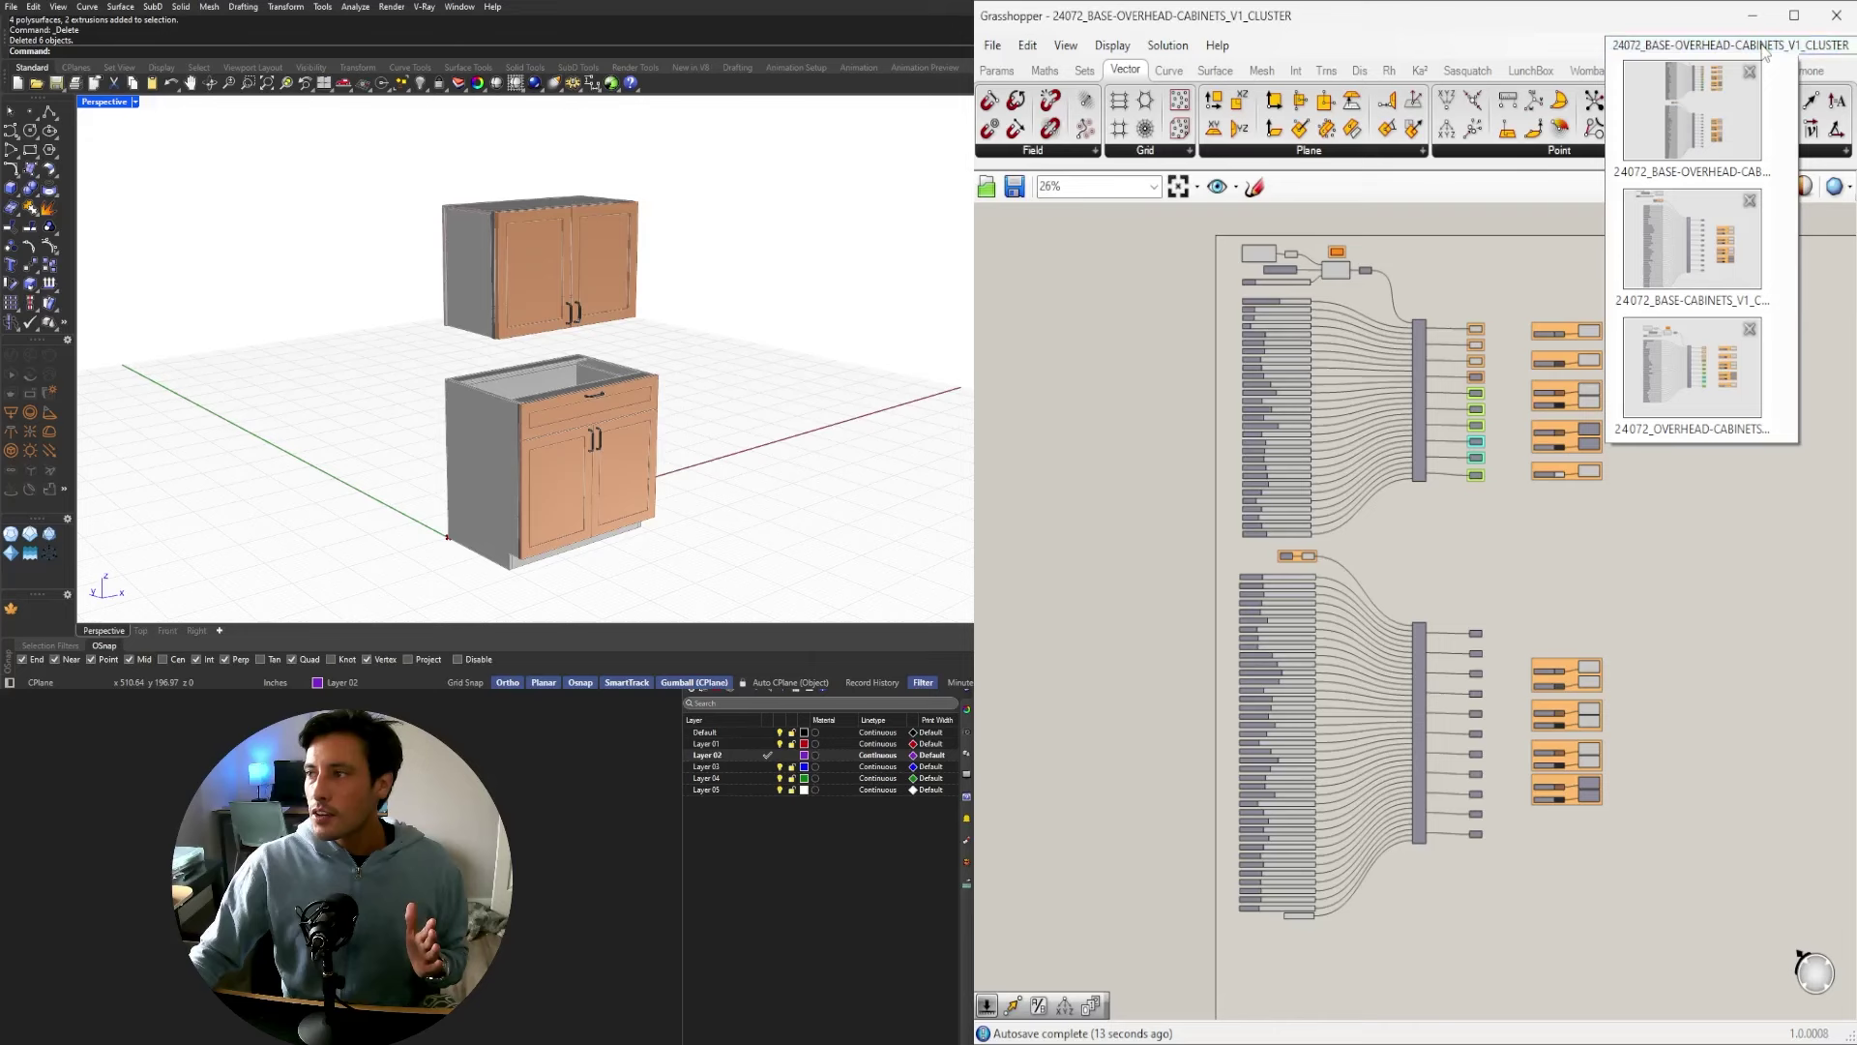
click(1725, 227)
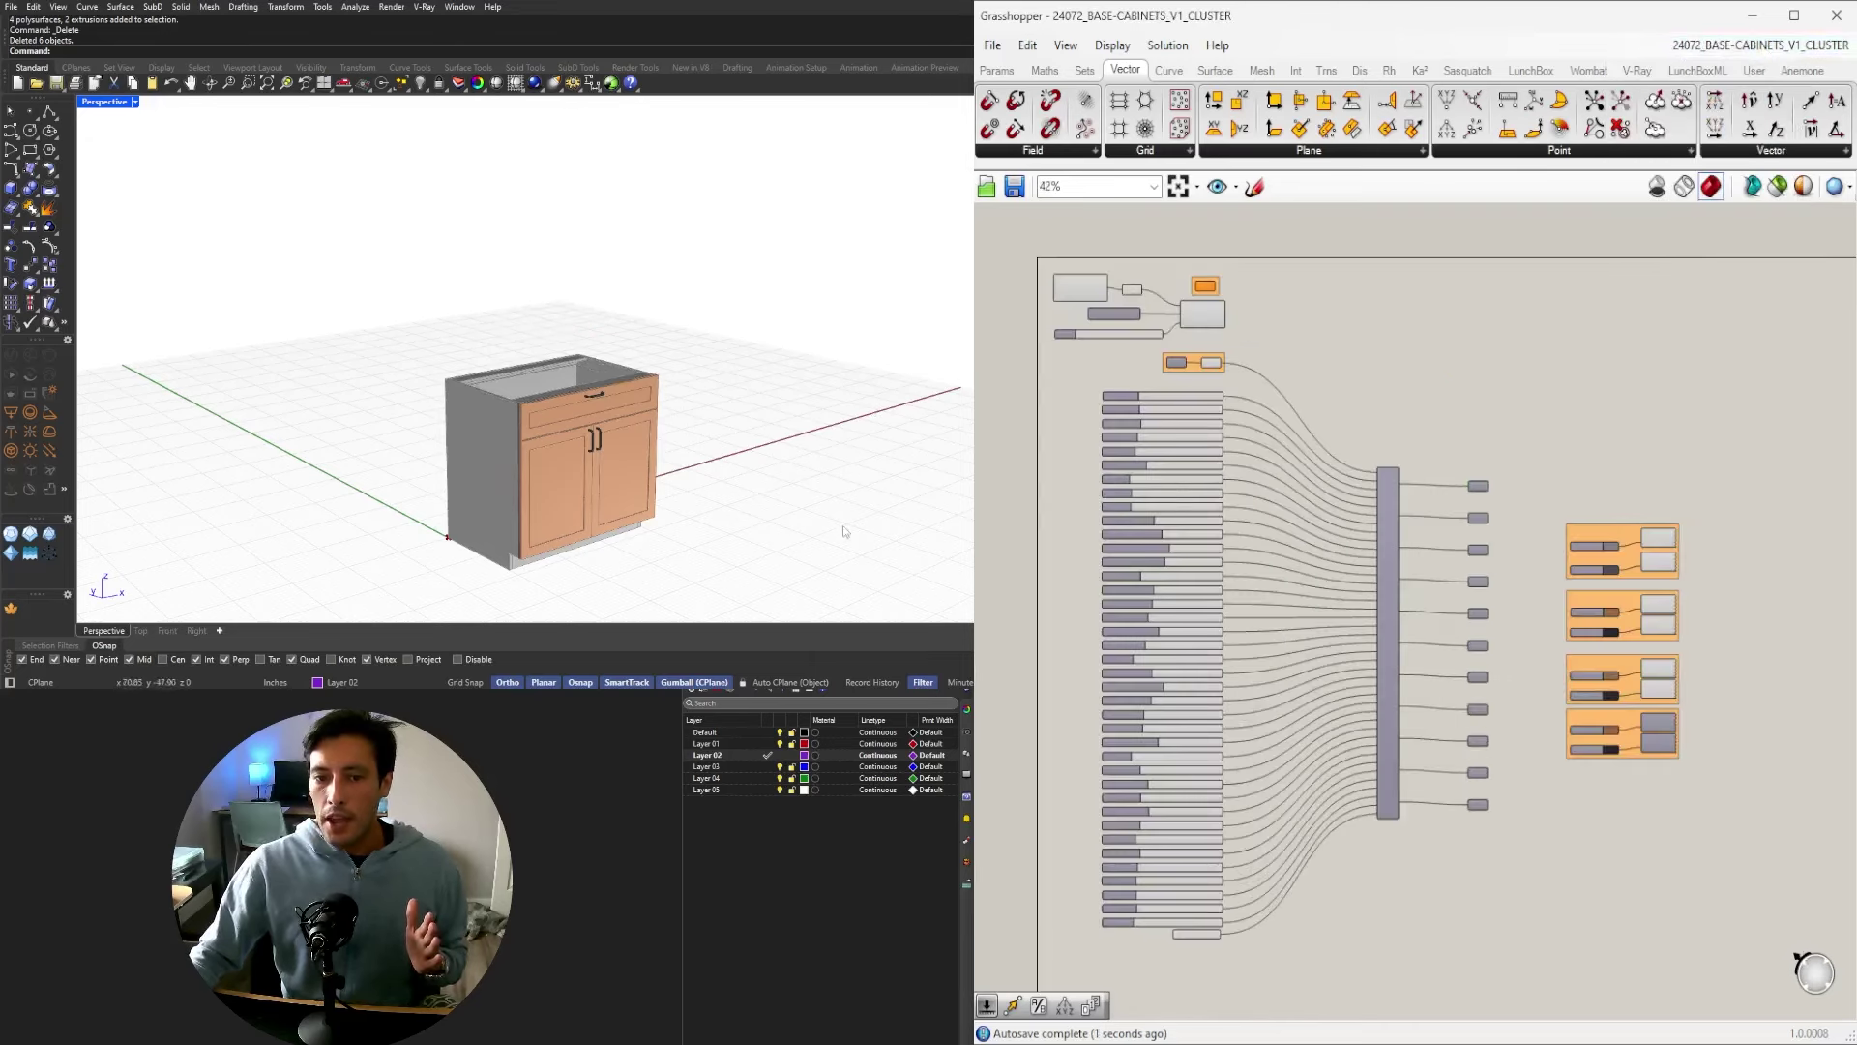
click(1760, 45)
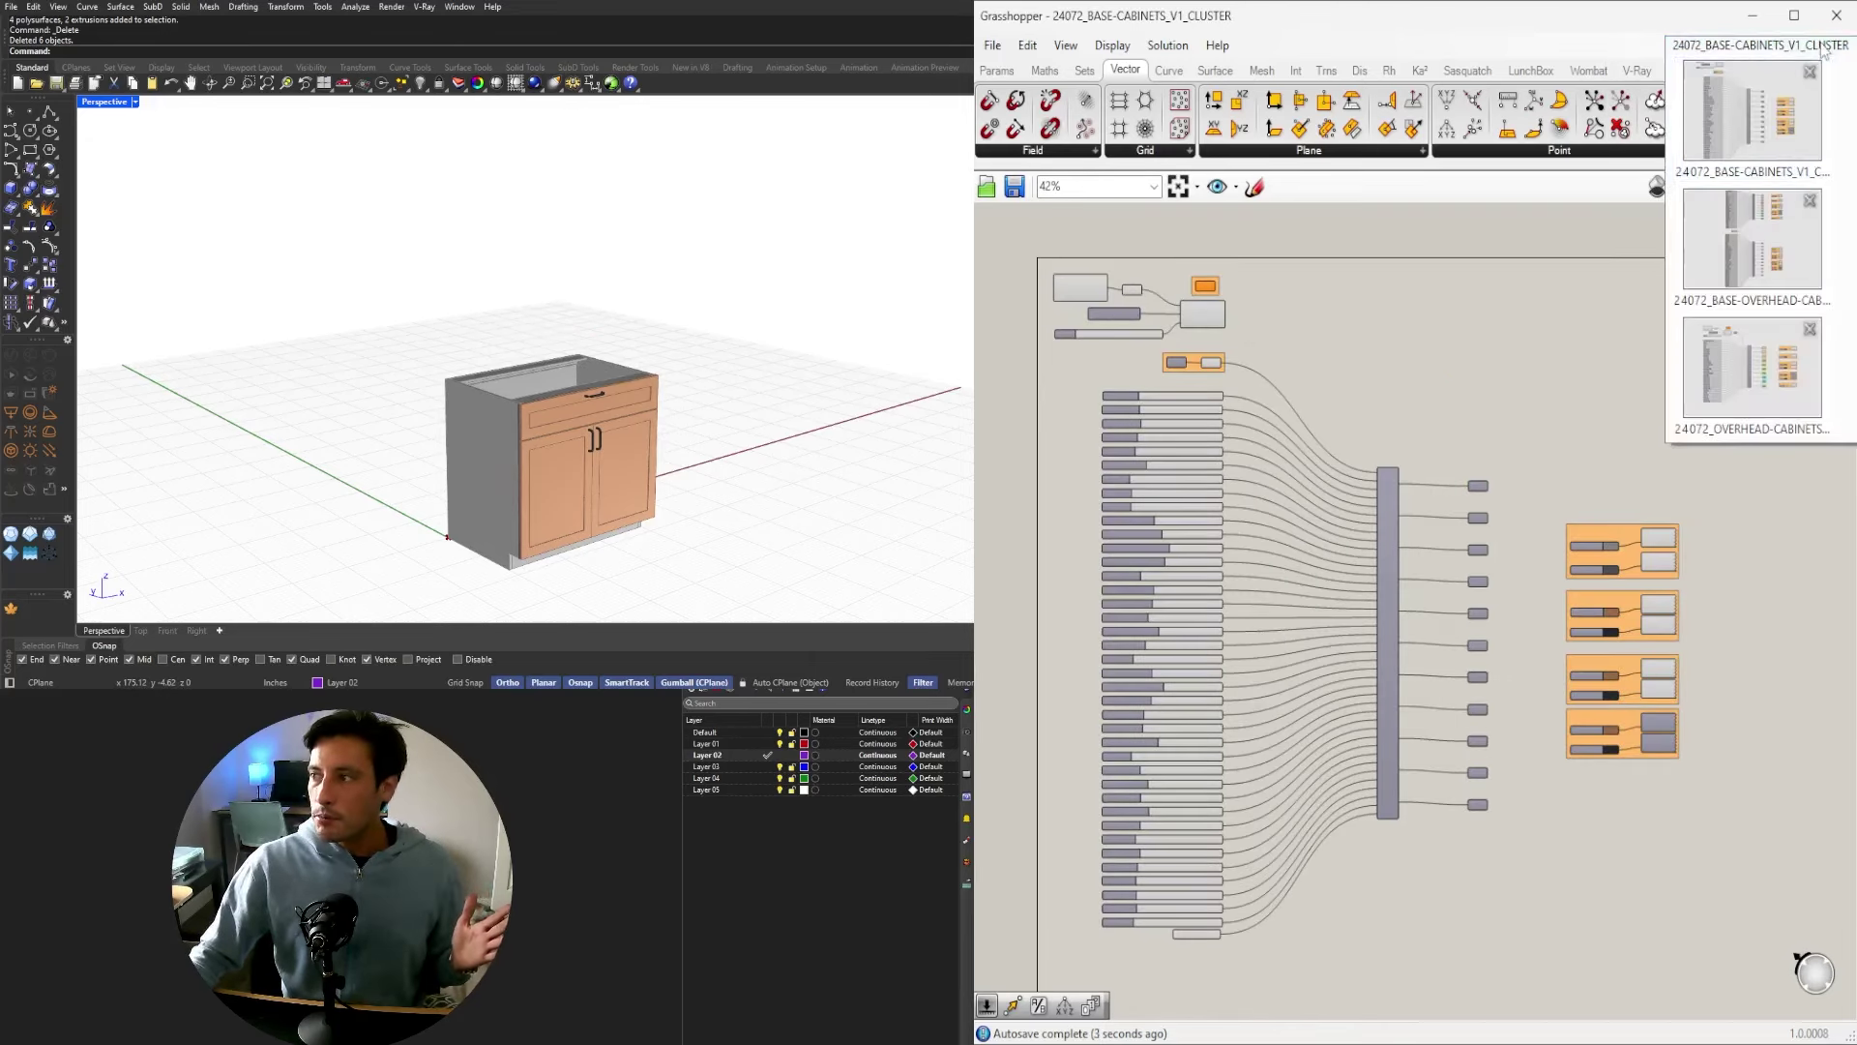
click(1768, 377)
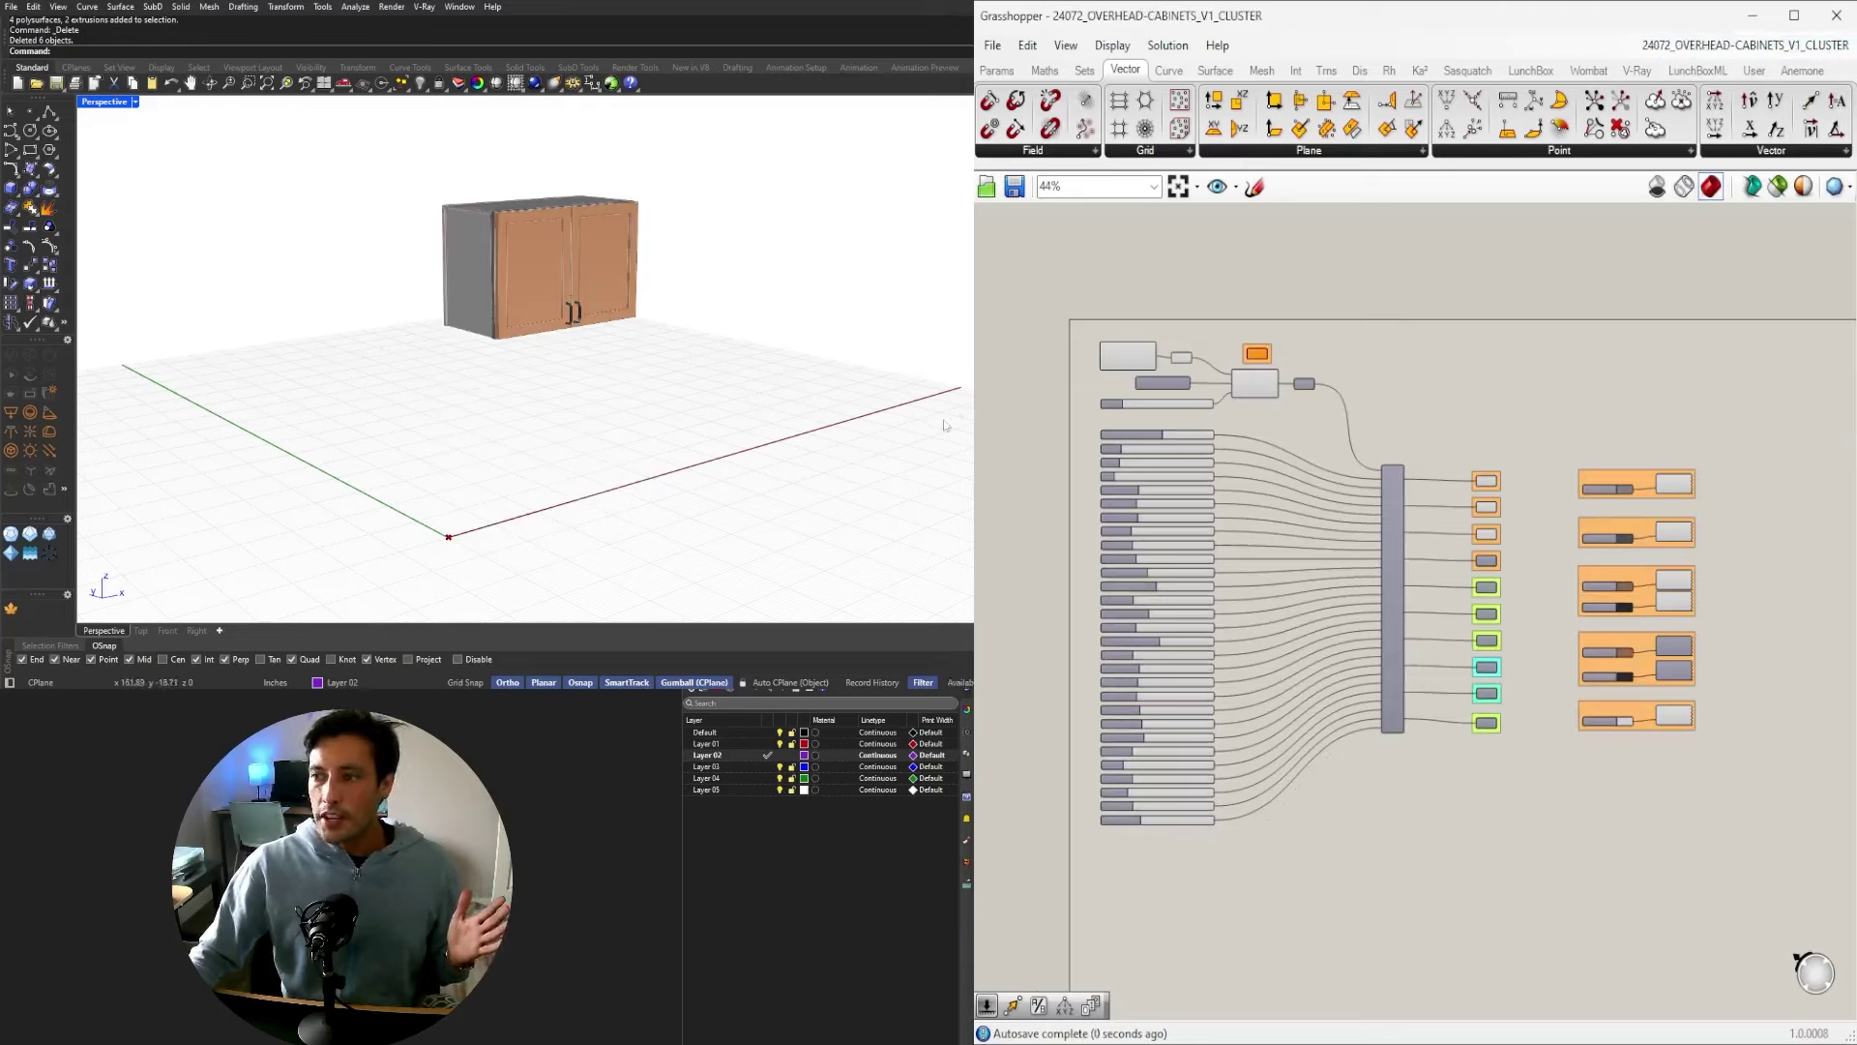